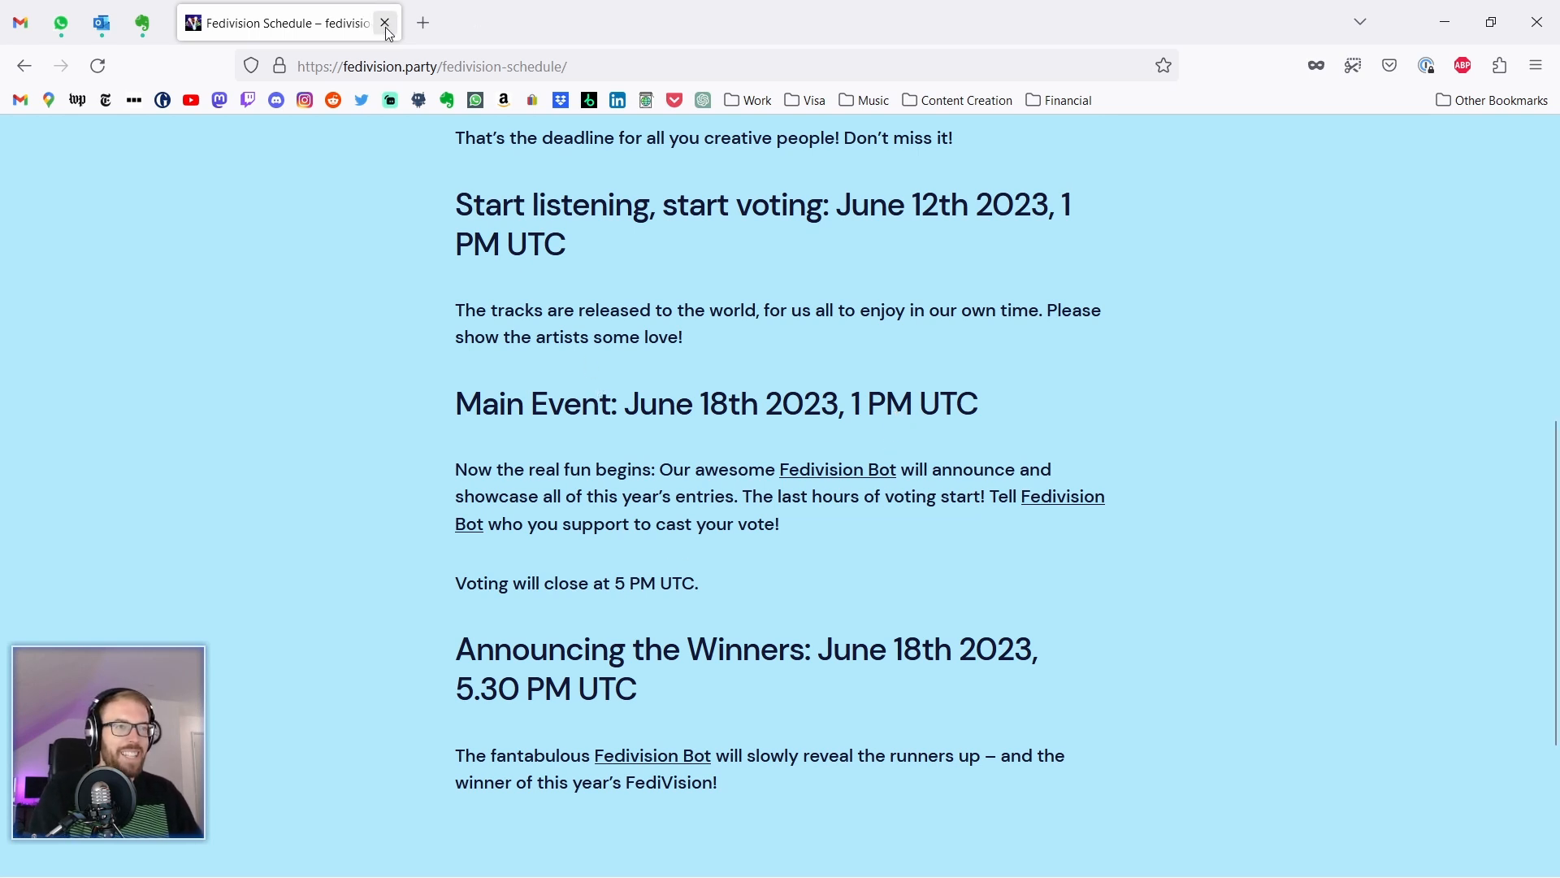
# Step: Close the web browser to return to Ableton Live and delete the 3000 Miles With You MASTER V2 clip from track 3
pyautogui.click(1540, 18)
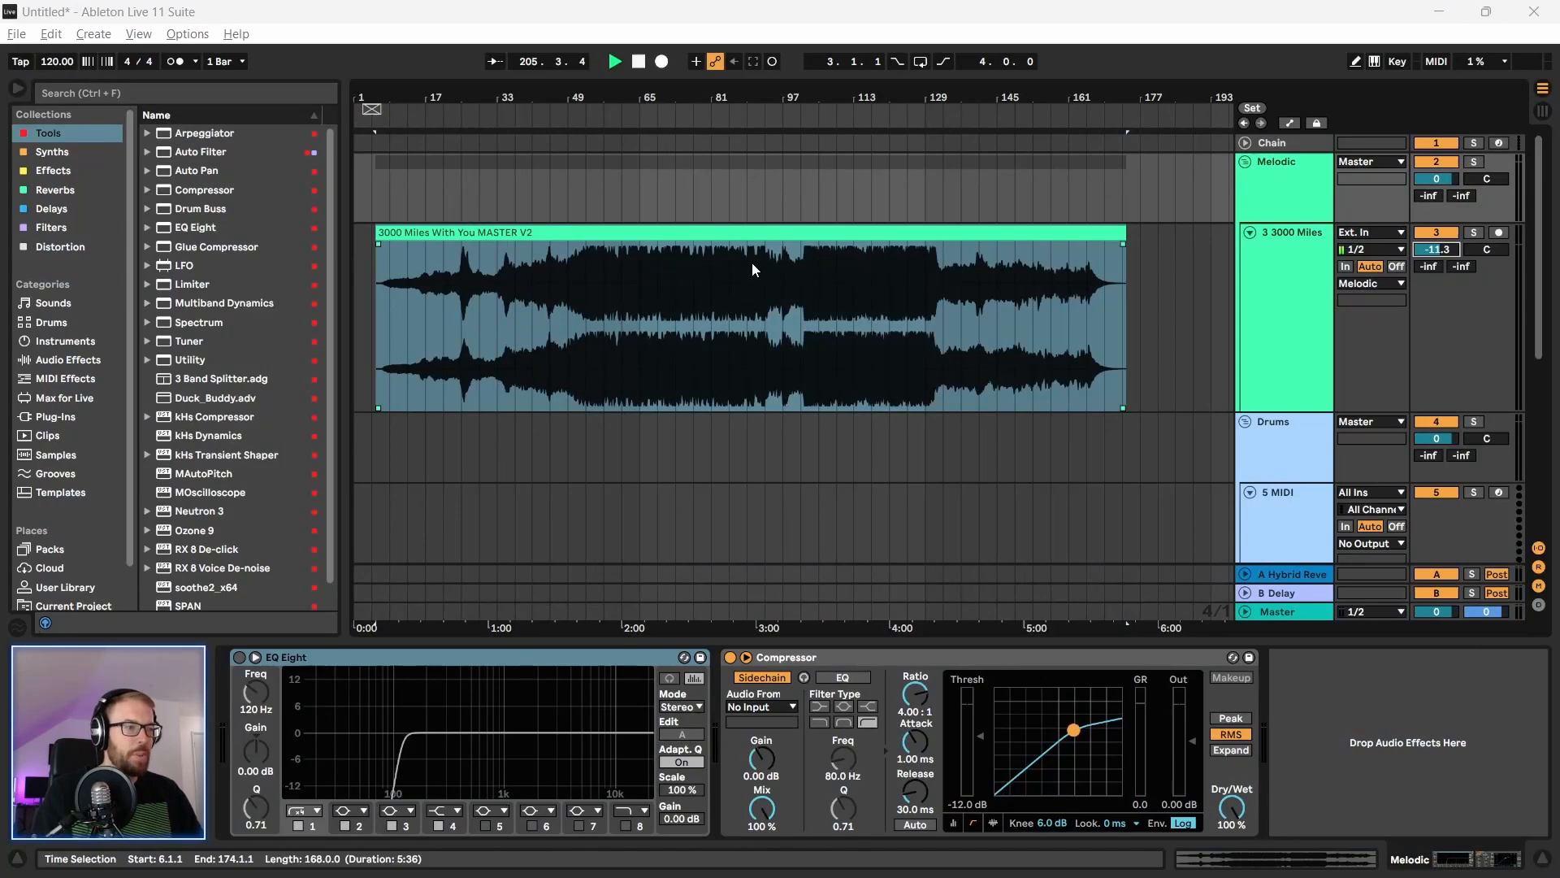
pyautogui.click(817, 233)
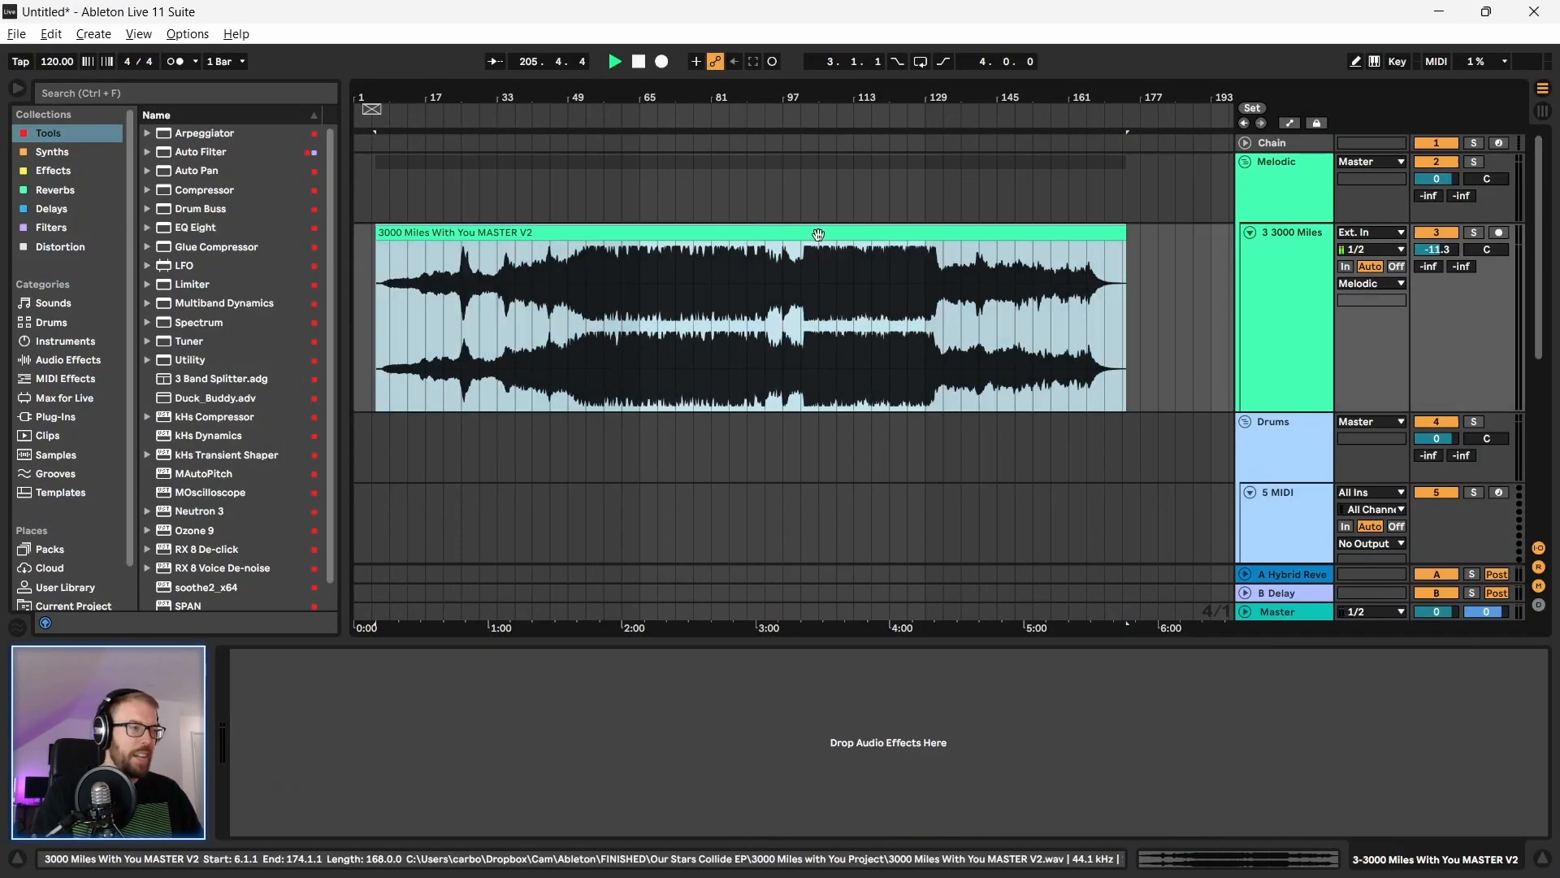
pyautogui.press('Delete')
# Step: Reduce the height of the emptied audio track 3 to roughly half
pyautogui.click(1304, 242)
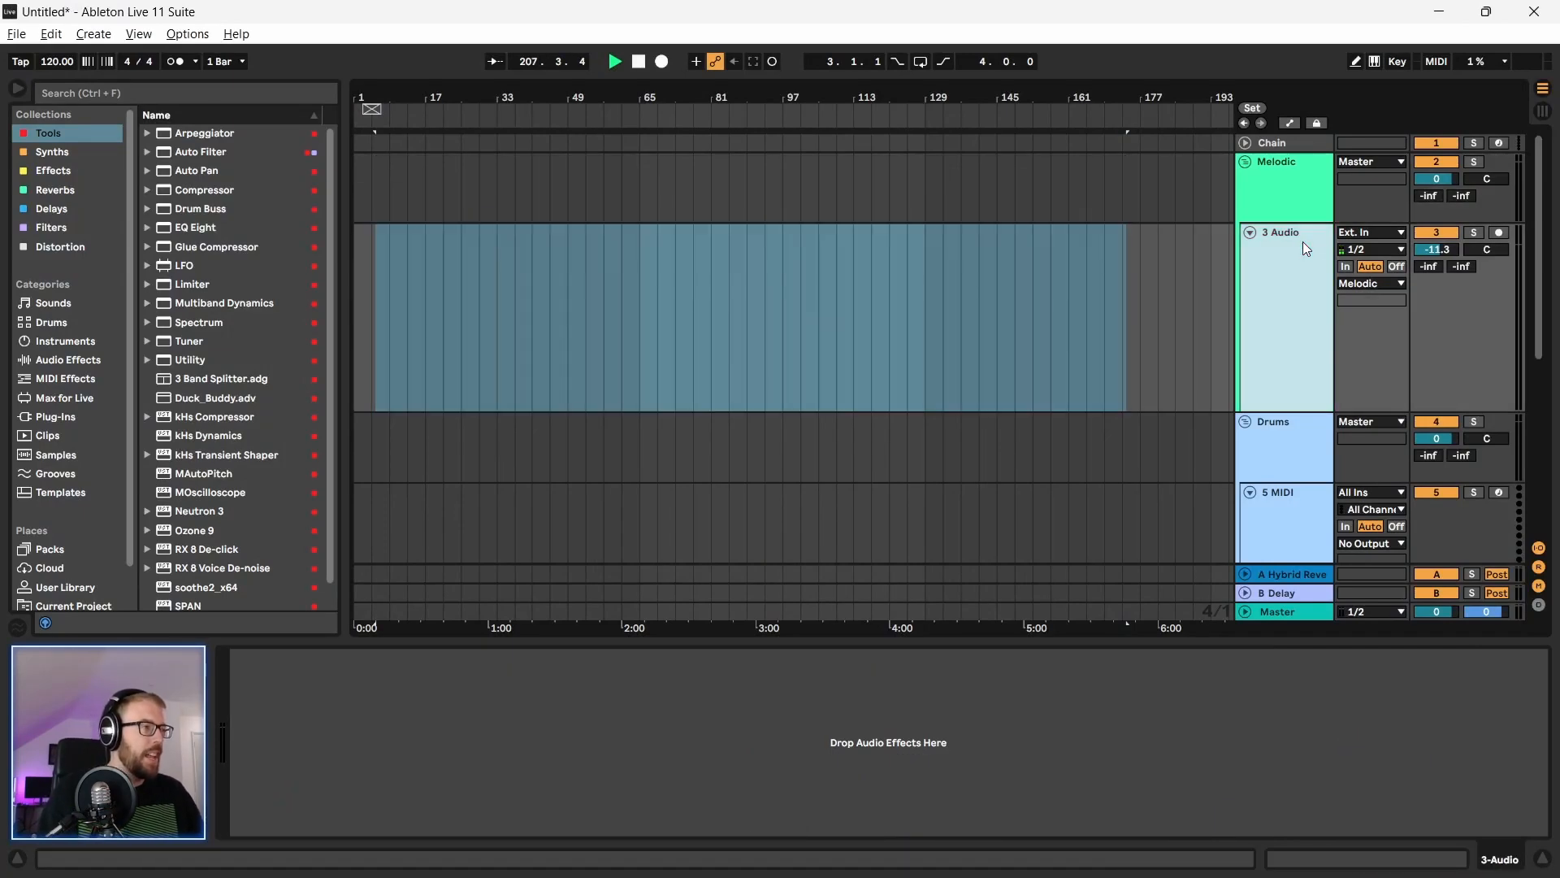
pyautogui.moveTo(1288, 408); pyautogui.dragTo(1297, 309)
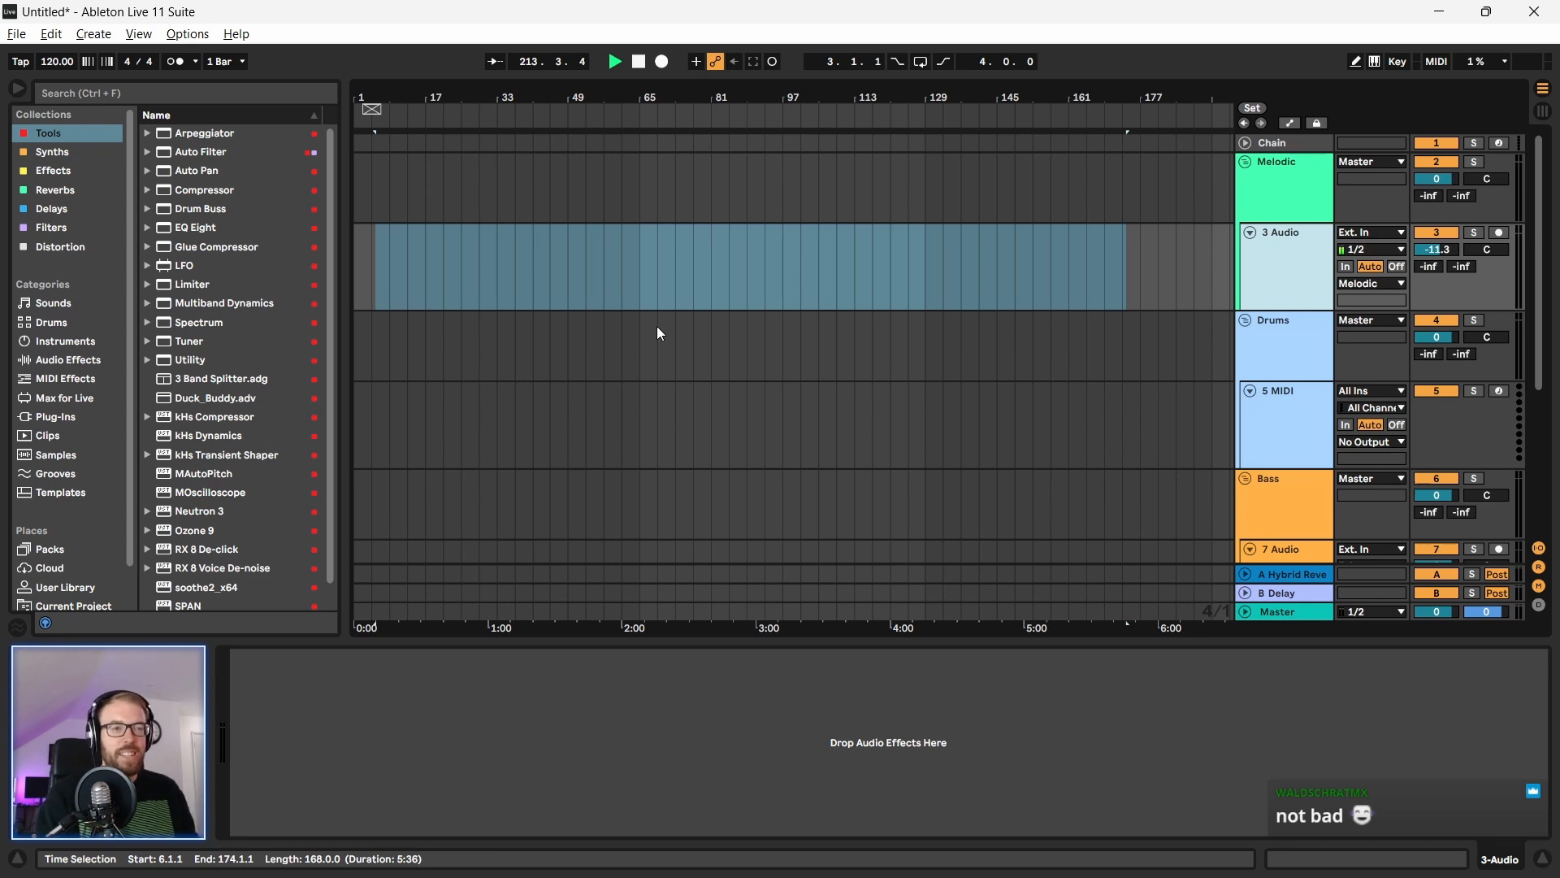
pyautogui.click(497, 276)
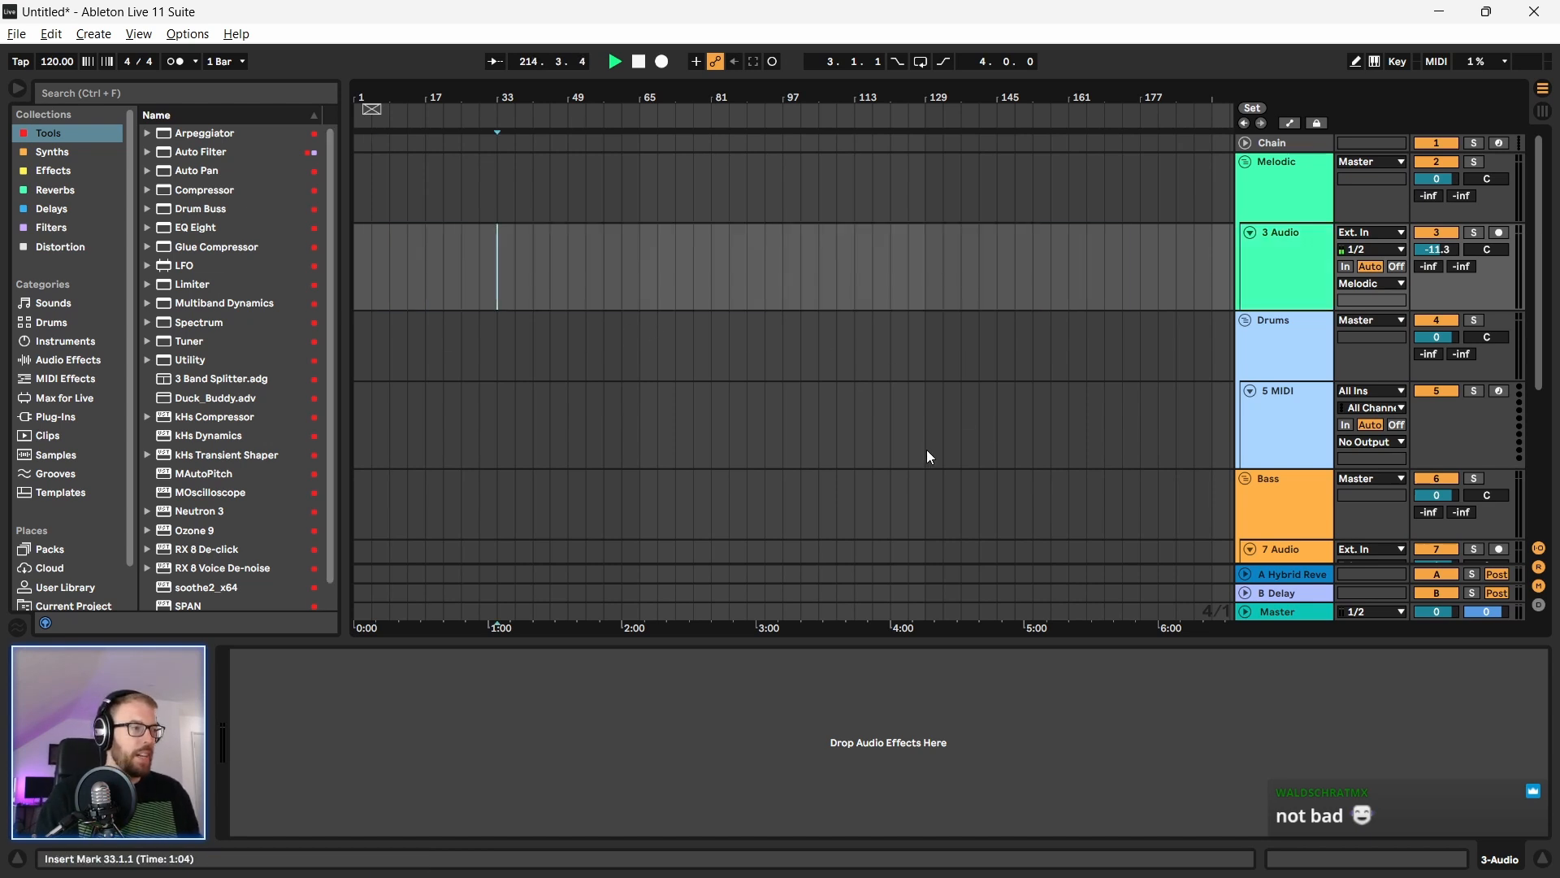
# Step: Select the 5 MIDI track, search the library for "kick" across all results, and widen the browser's name column
pyautogui.click(873, 423)
pyautogui.click(144, 92)
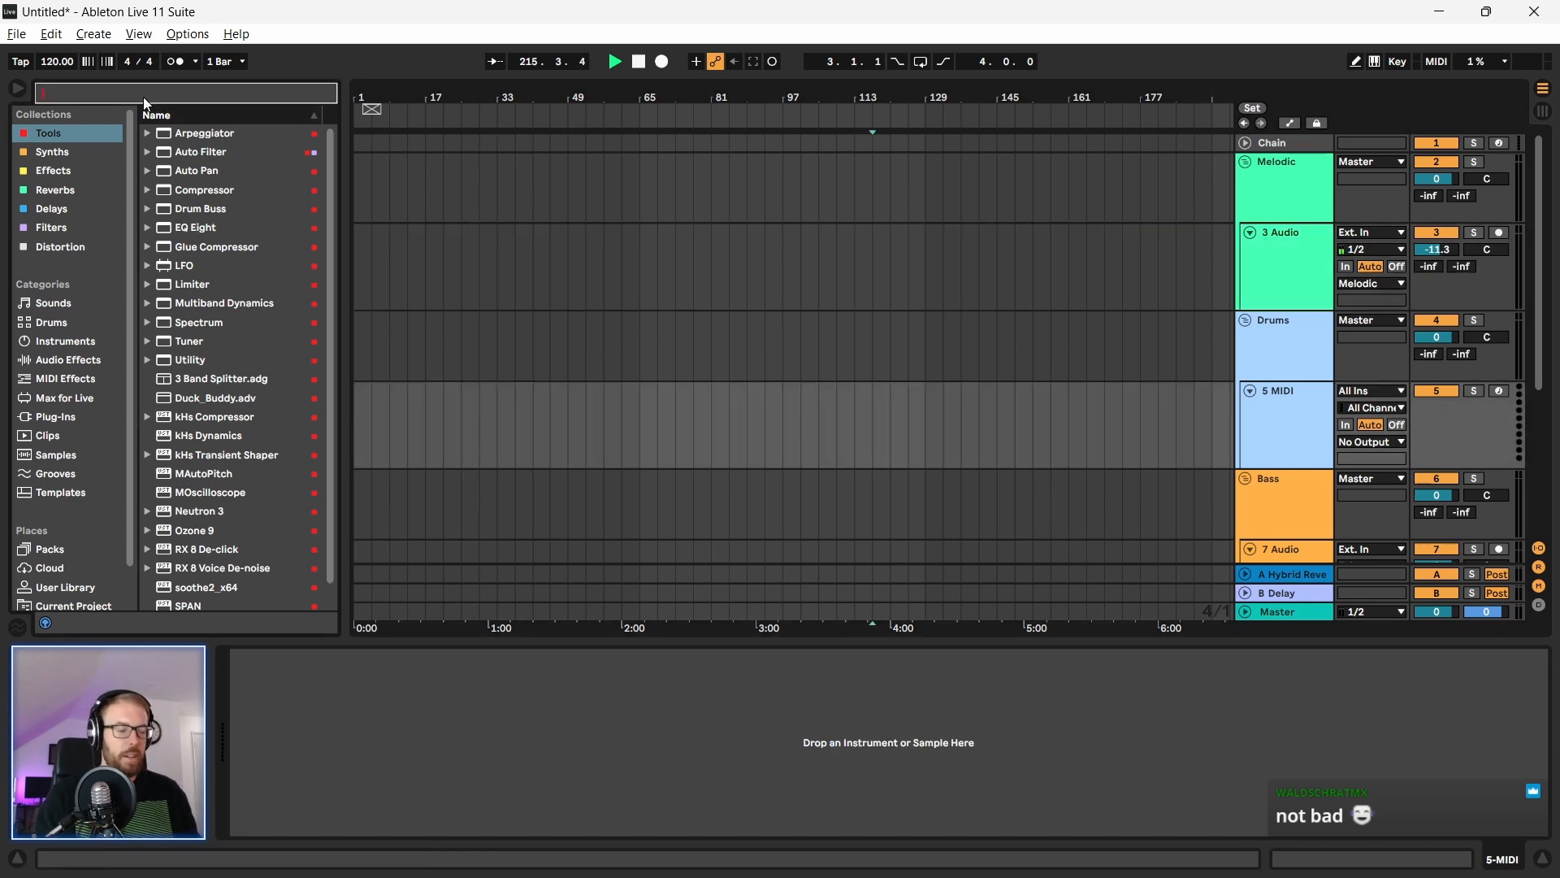
pyautogui.write('kick')
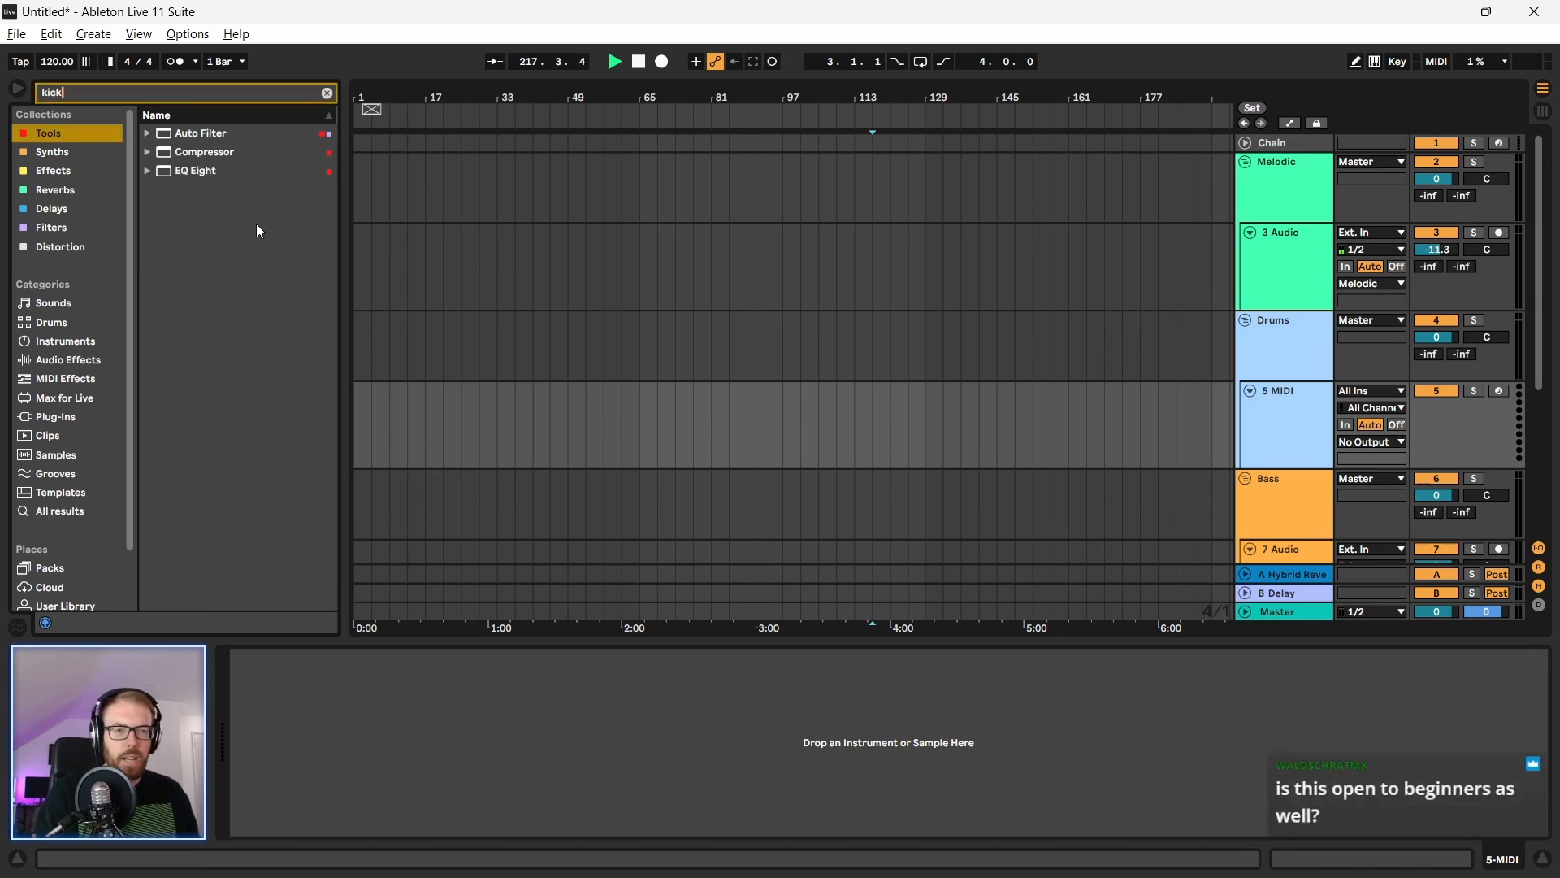
pyautogui.click(146, 169)
pyautogui.click(159, 190)
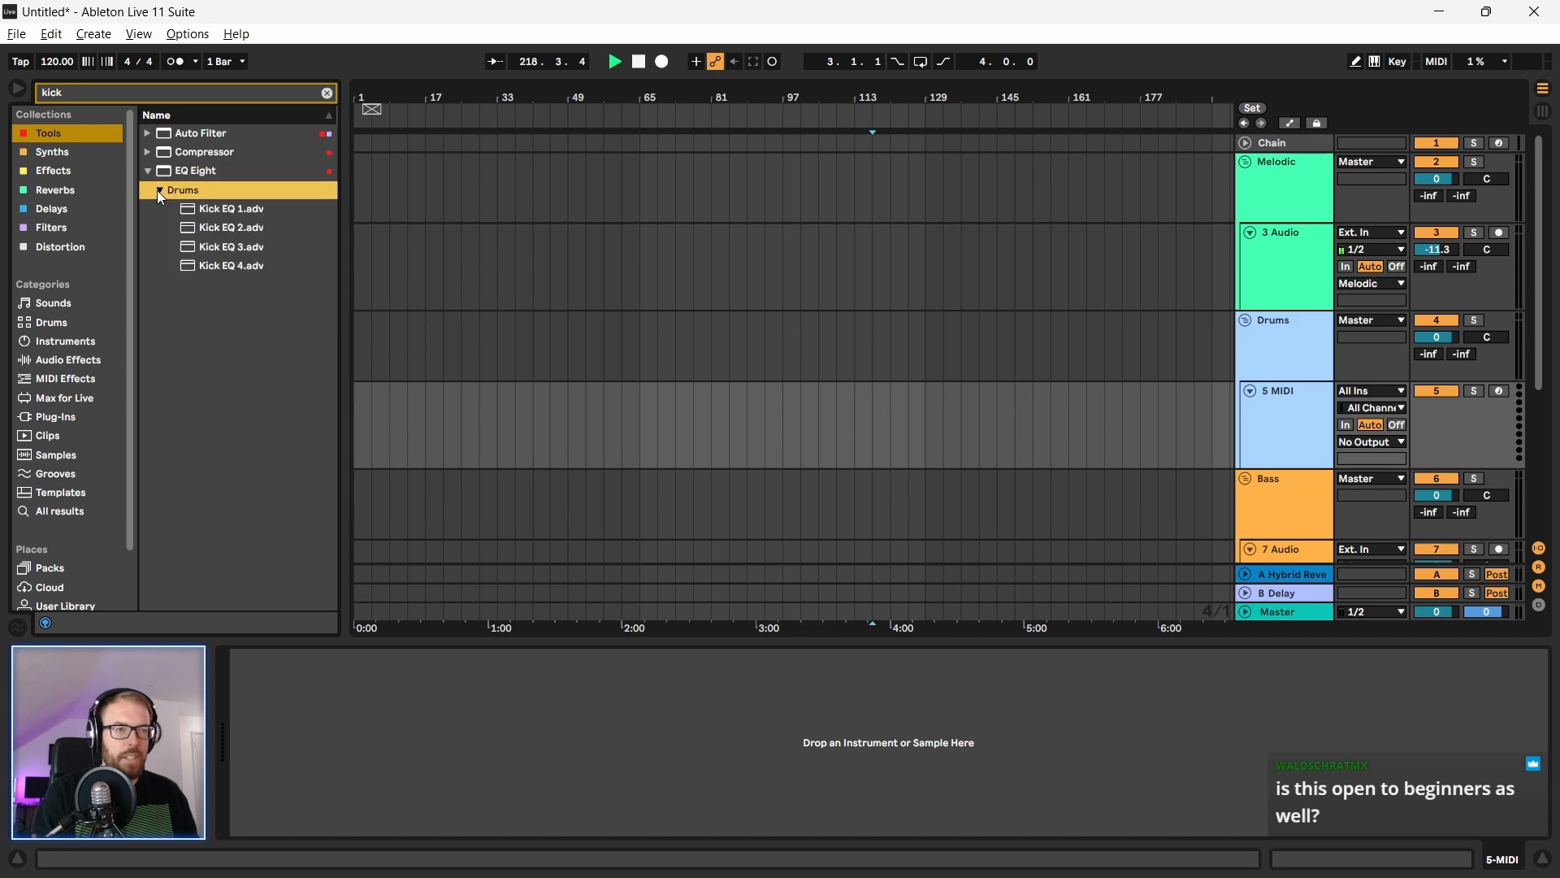
pyautogui.moveTo(346, 191); pyautogui.dragTo(375, 216)
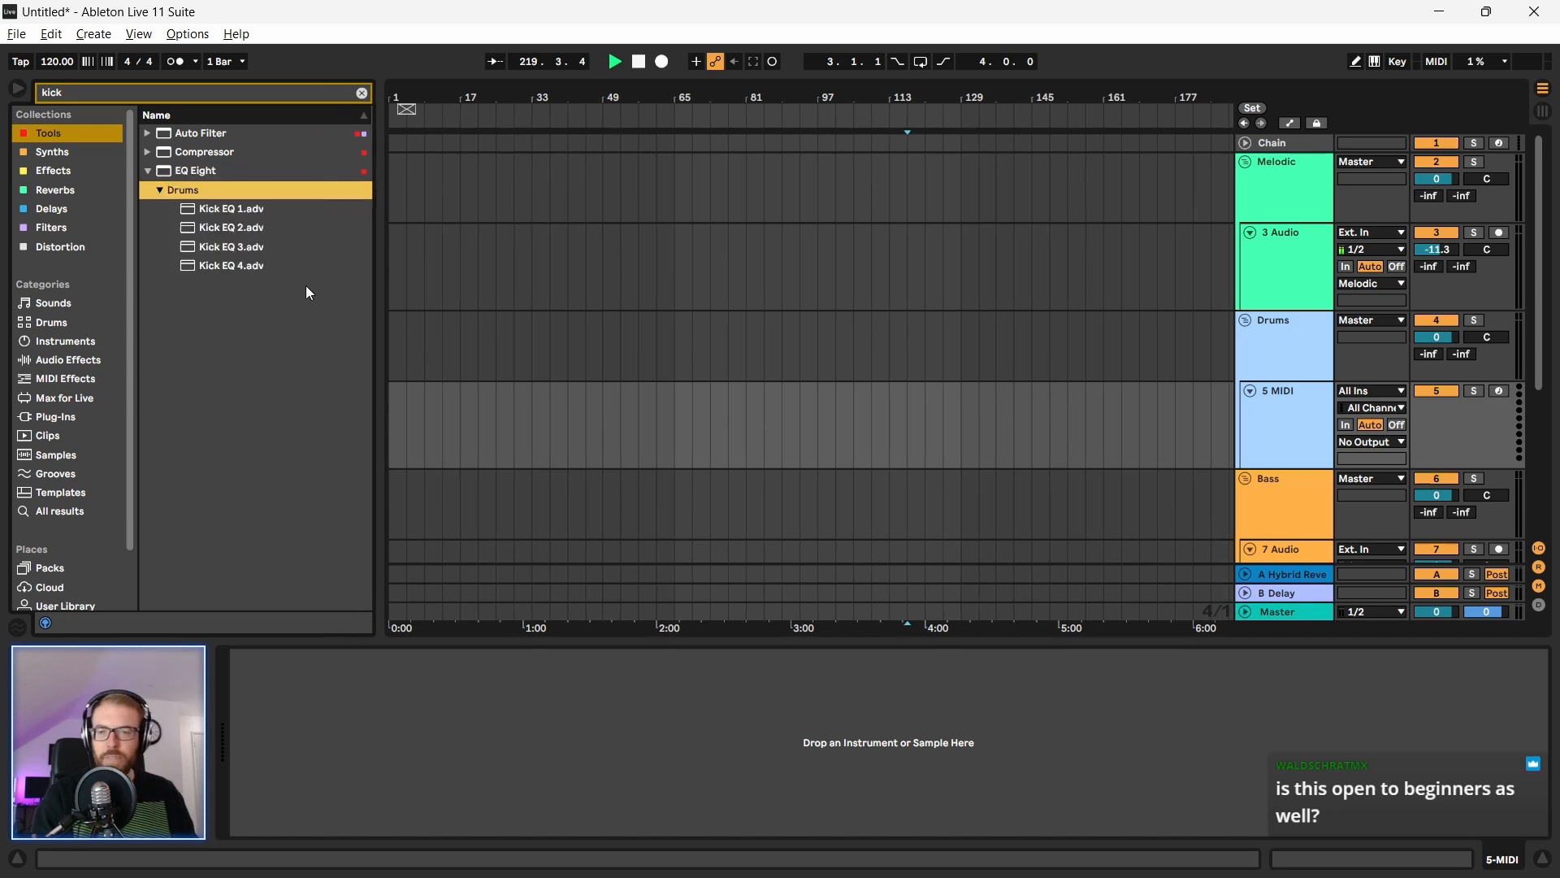
pyautogui.click(44, 510)
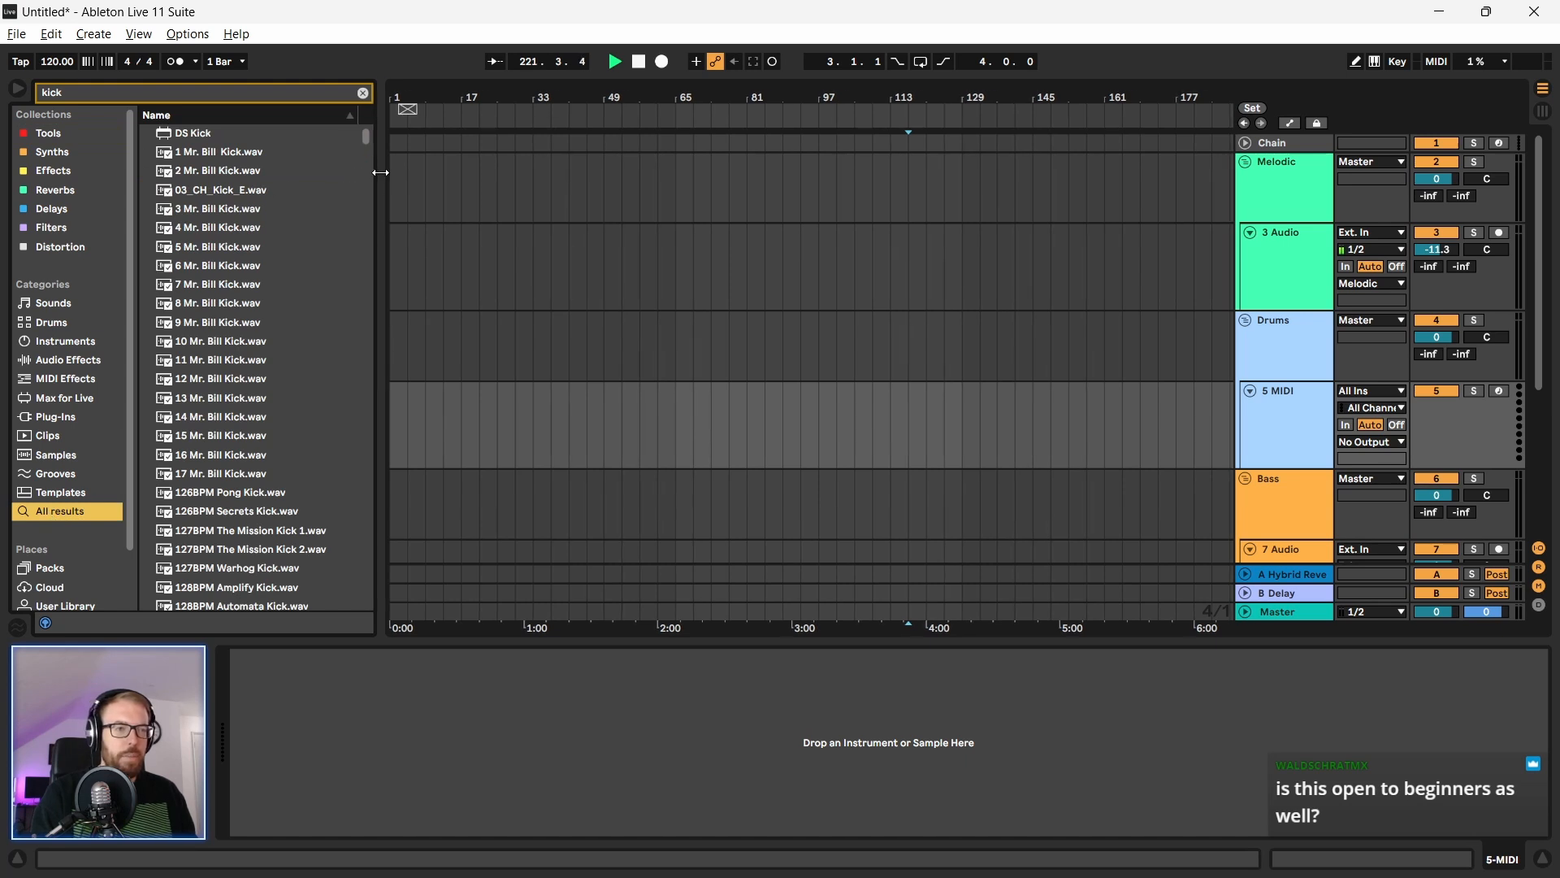
pyautogui.moveTo(379, 172); pyautogui.dragTo(394, 173)
# Step: Audition kick samples from the search results, including Kick 09 C#, Kick 08 C and Kick 13 D#
pyautogui.scroll(-2, 244, 374)
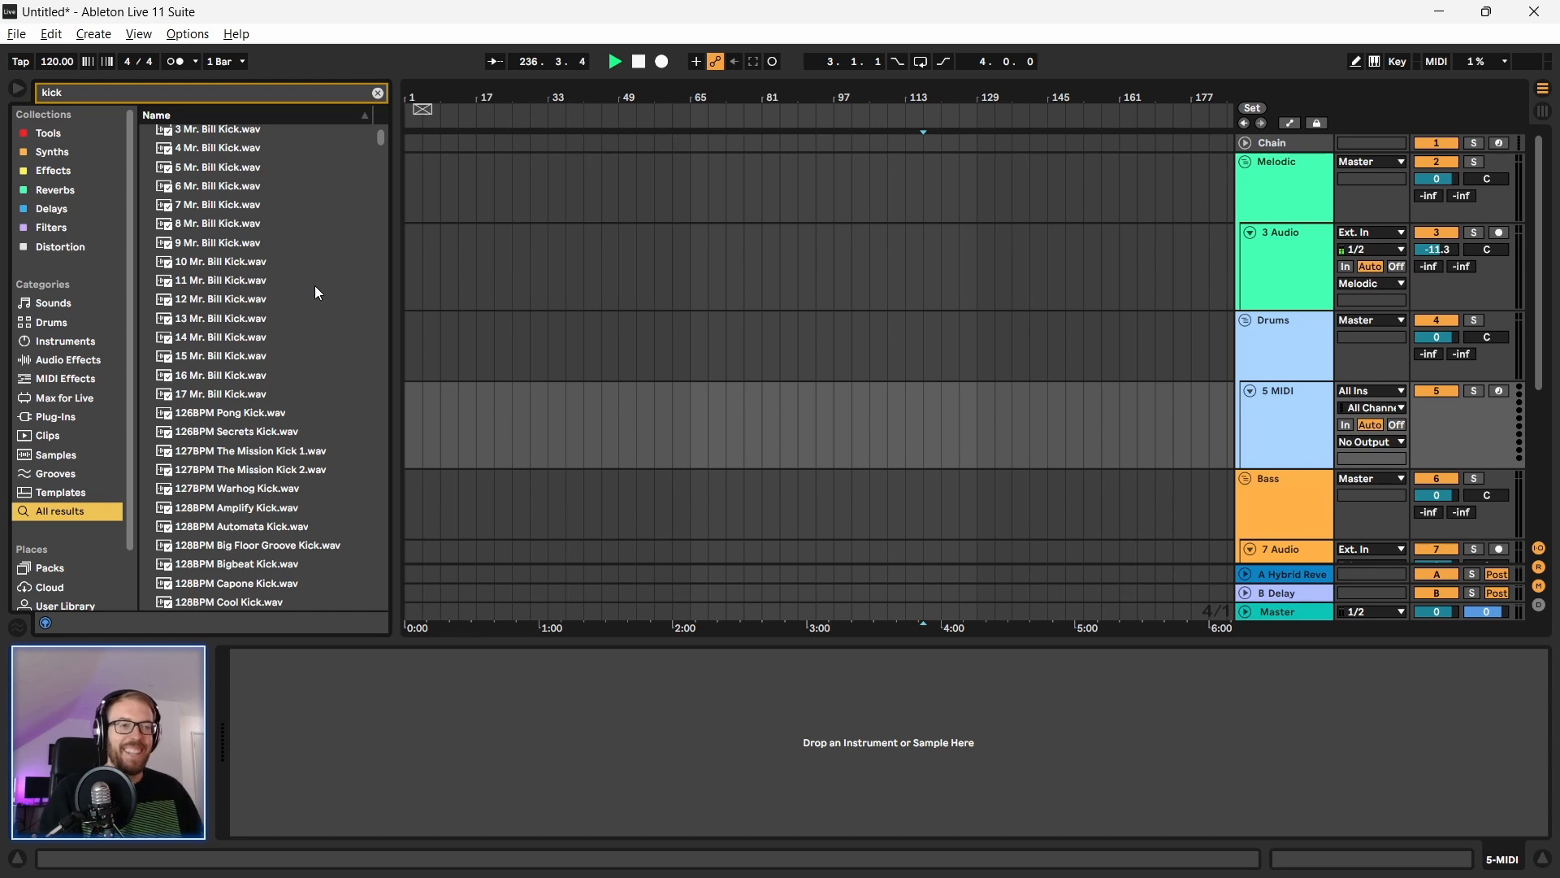
pyautogui.click(234, 339)
pyautogui.click(231, 355)
pyautogui.scroll(-6, 221, 388)
pyautogui.scroll(-4, 271, 436)
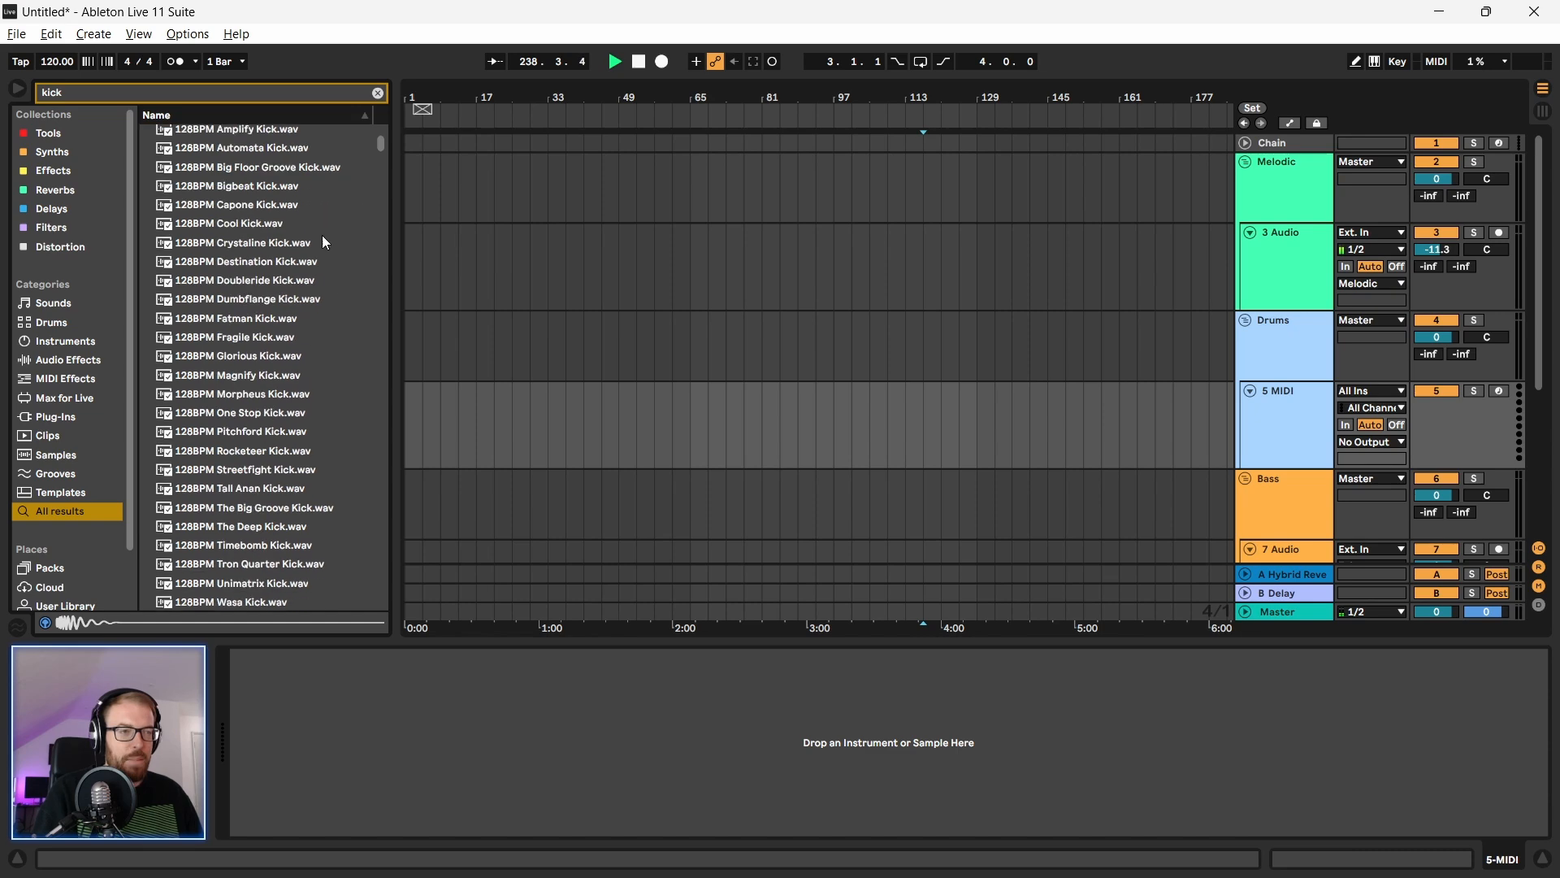
pyautogui.moveTo(380, 144); pyautogui.dragTo(377, 217)
pyautogui.click(291, 391)
pyautogui.scroll(-3, 291, 392)
pyautogui.click(252, 272)
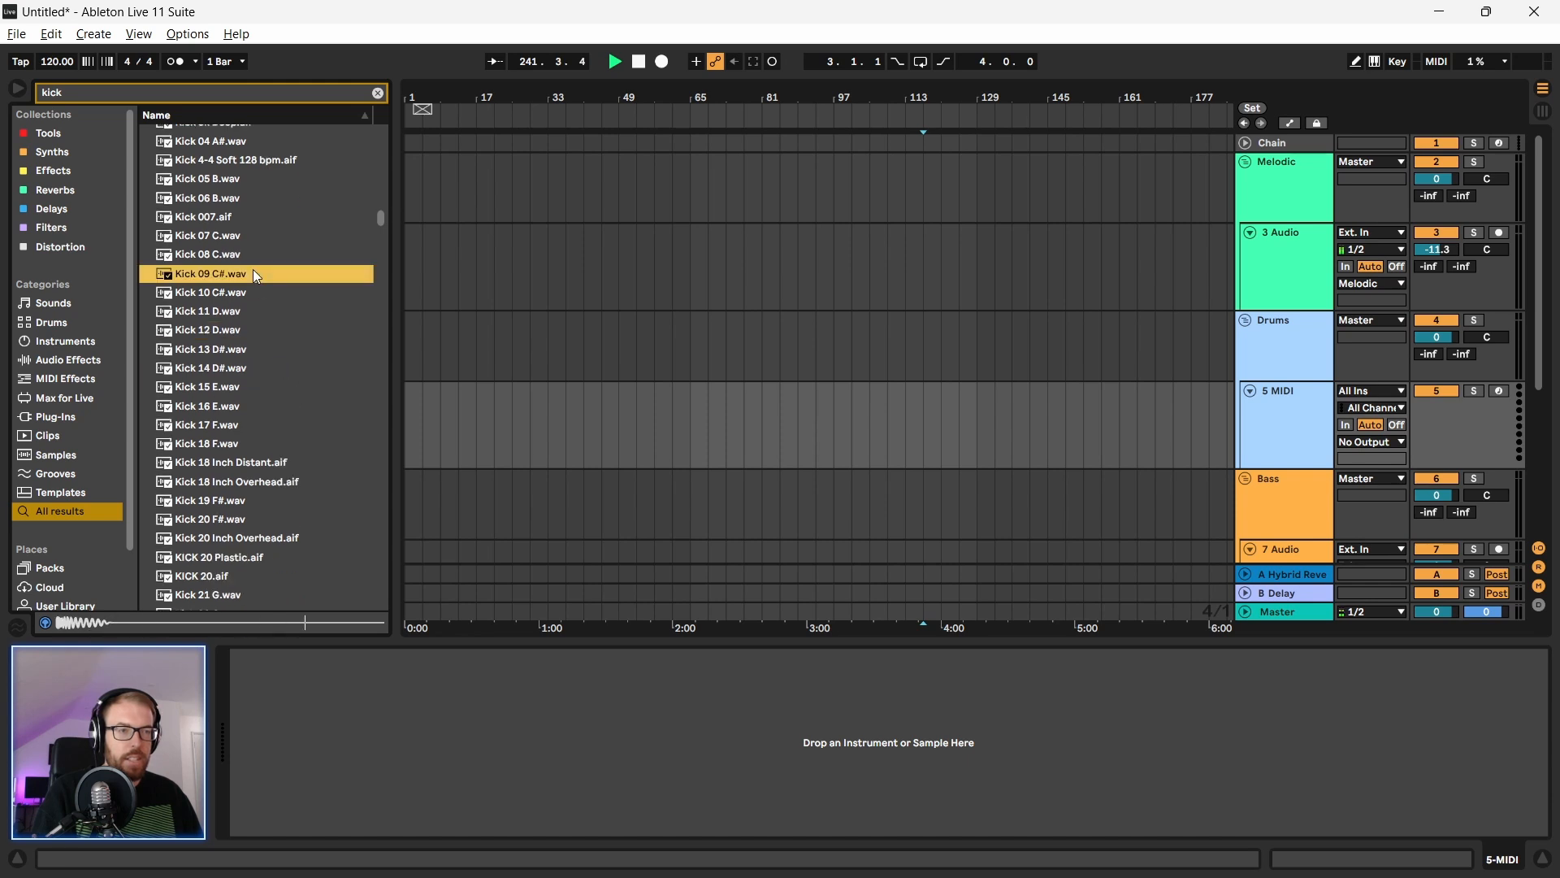
pyautogui.click(253, 255)
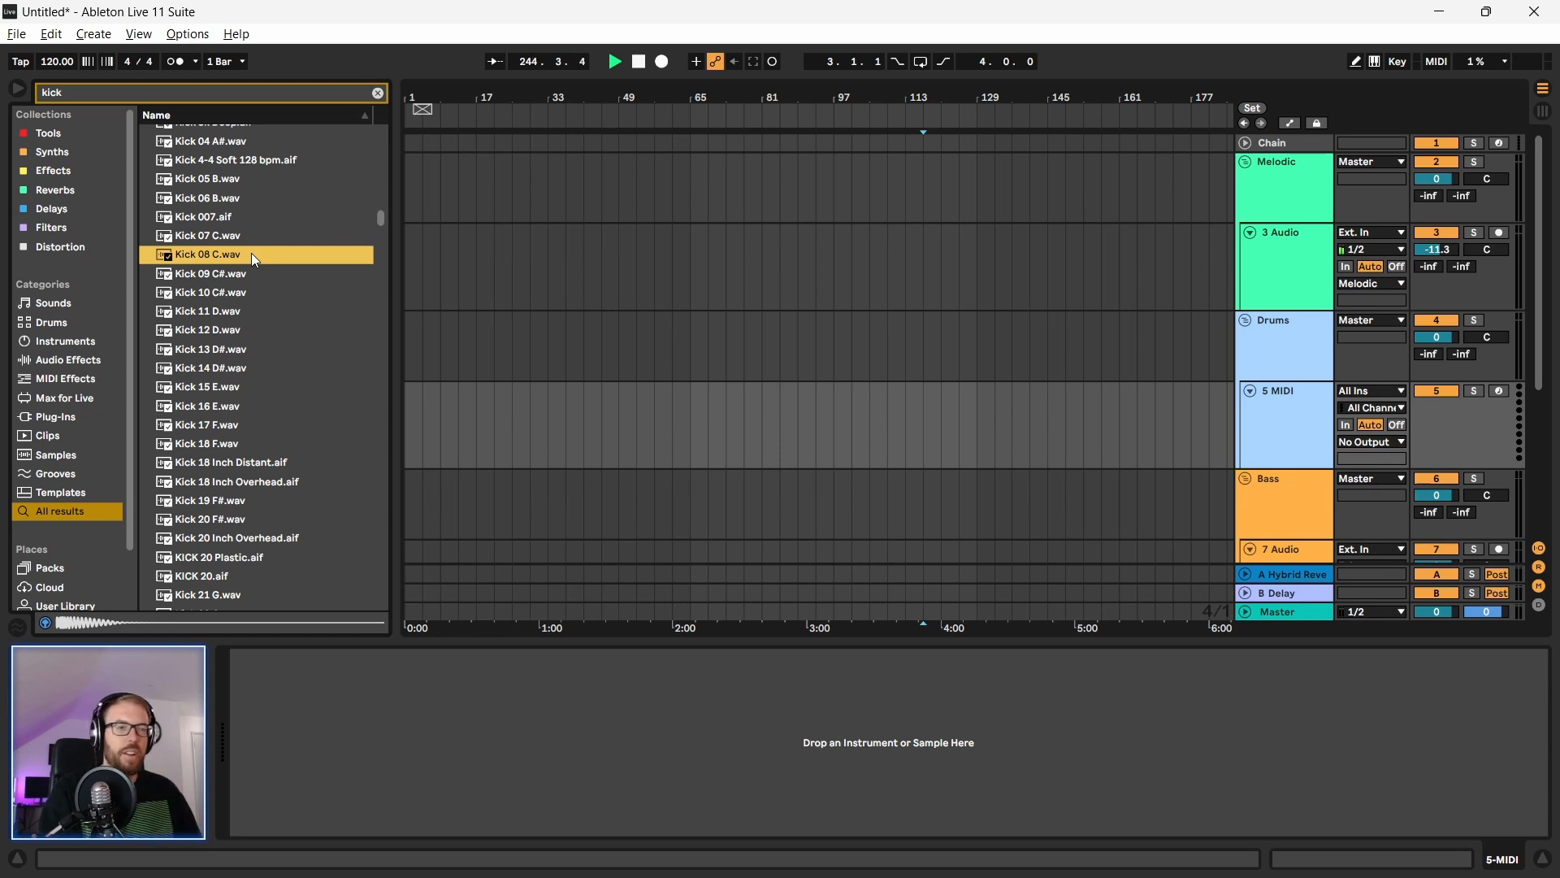
pyautogui.click(251, 350)
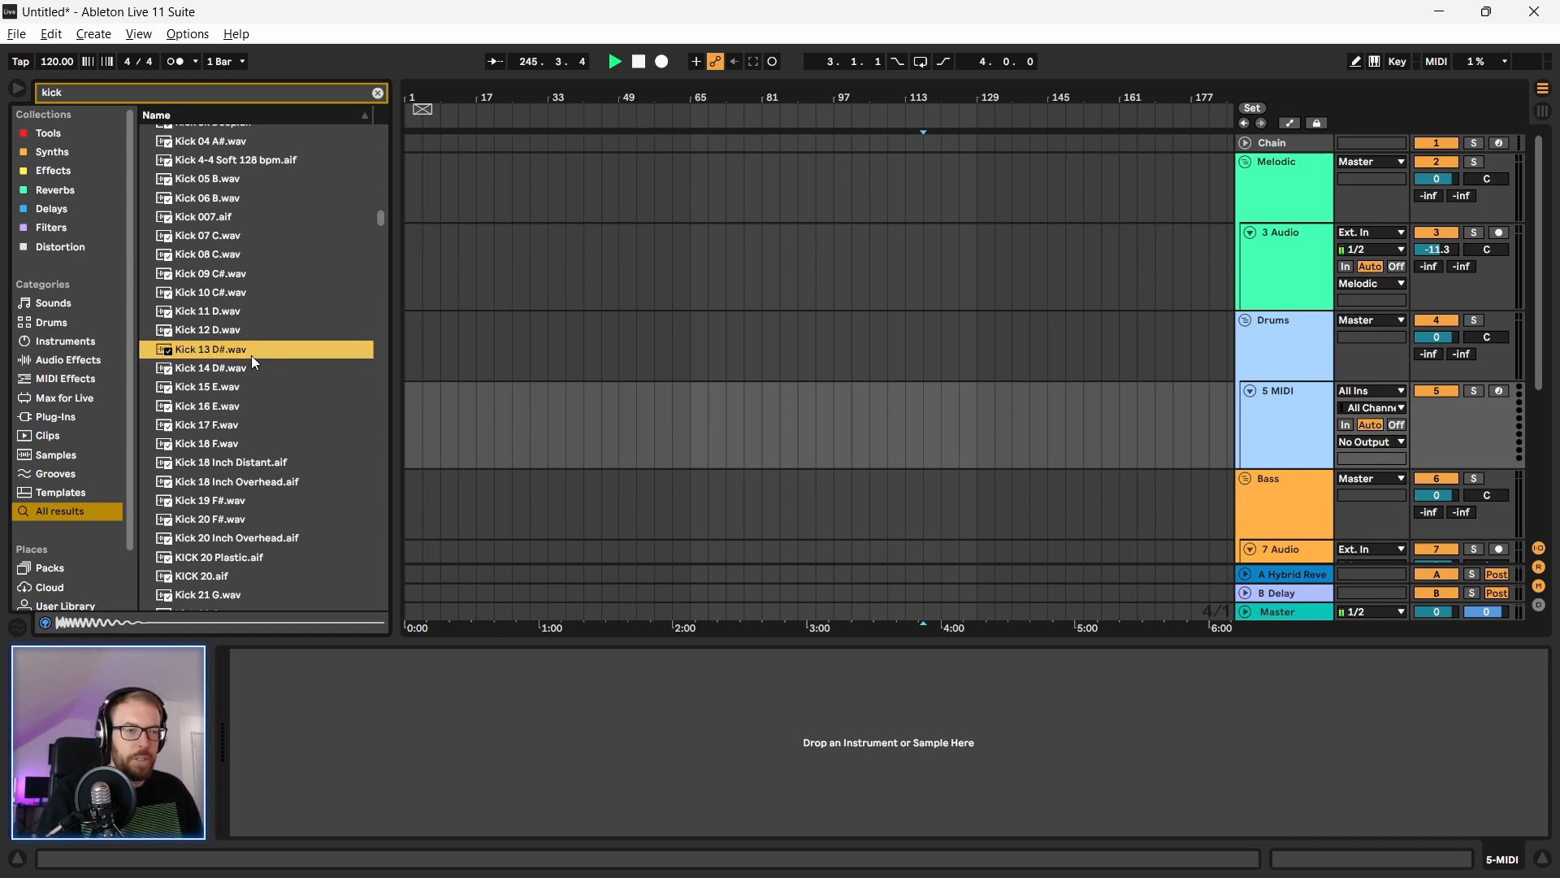
pyautogui.scroll(-1, 250, 395)
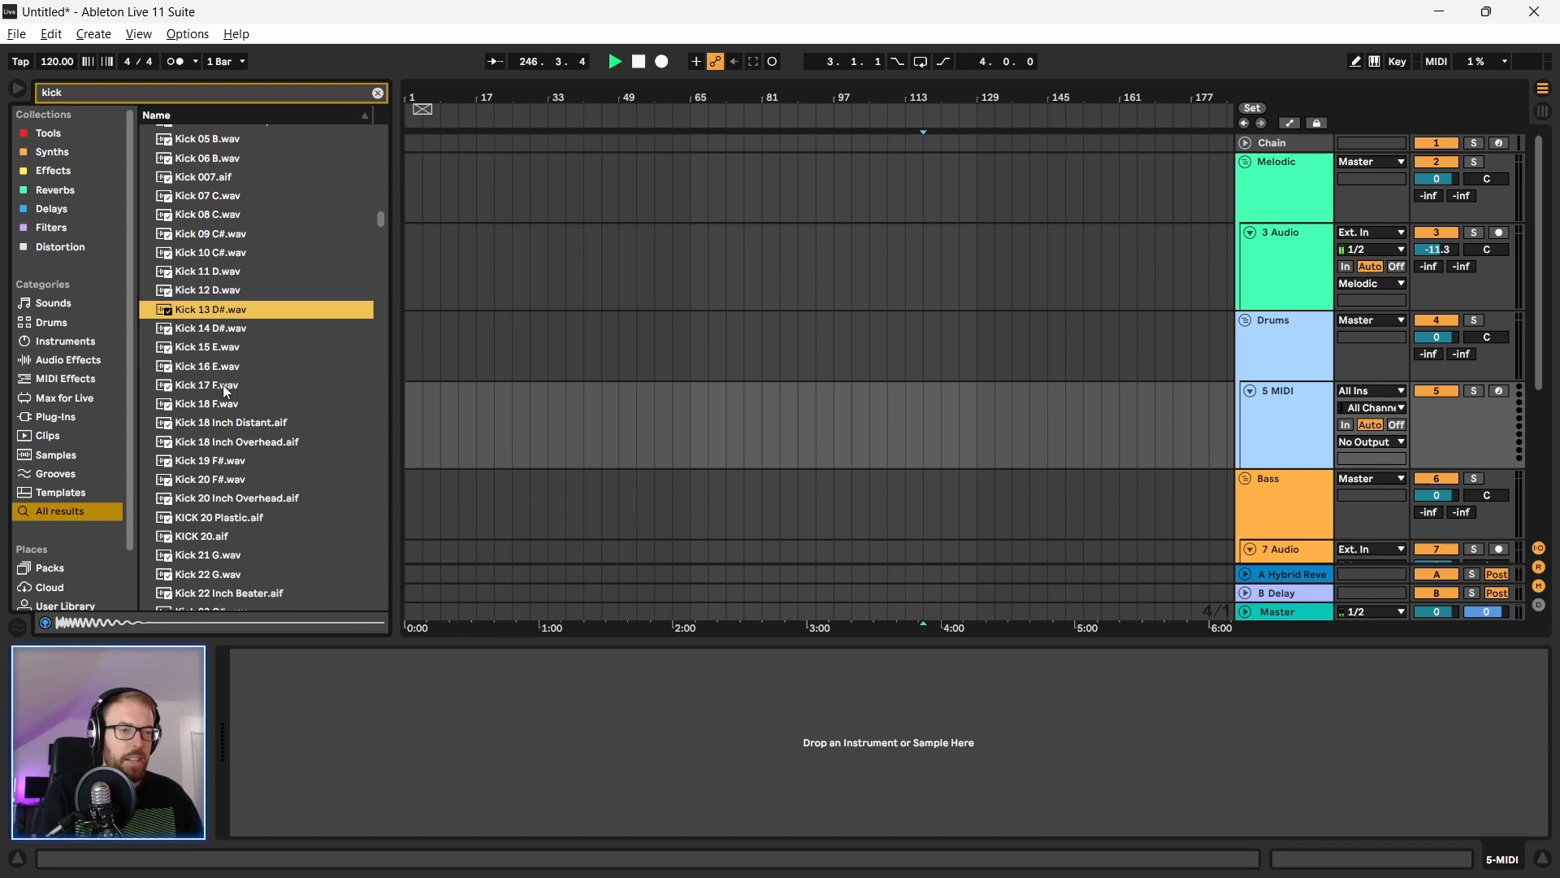
# Step: Load Kick 17 F.wav into a Simpler on the 5 MIDI track, compare it with Kick 18 F.wav, and swap in Kick 18 F.wav
pyautogui.click(226, 389)
pyautogui.doubleClick(223, 384)
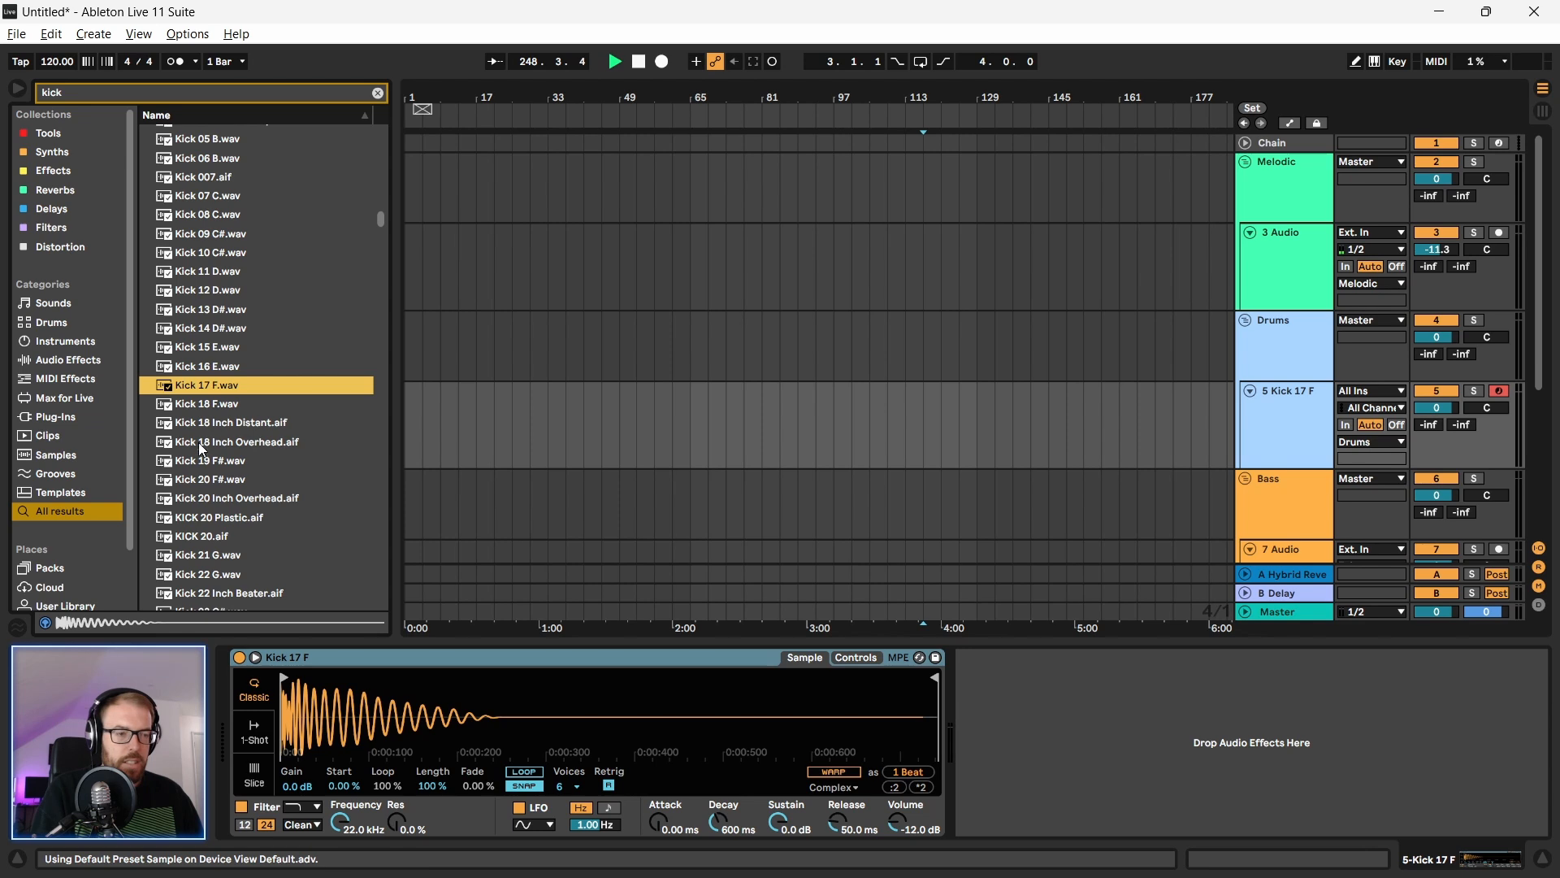
pyautogui.click(224, 400)
pyautogui.click(222, 390)
pyautogui.click(222, 402)
pyautogui.click(221, 386)
pyautogui.click(212, 403)
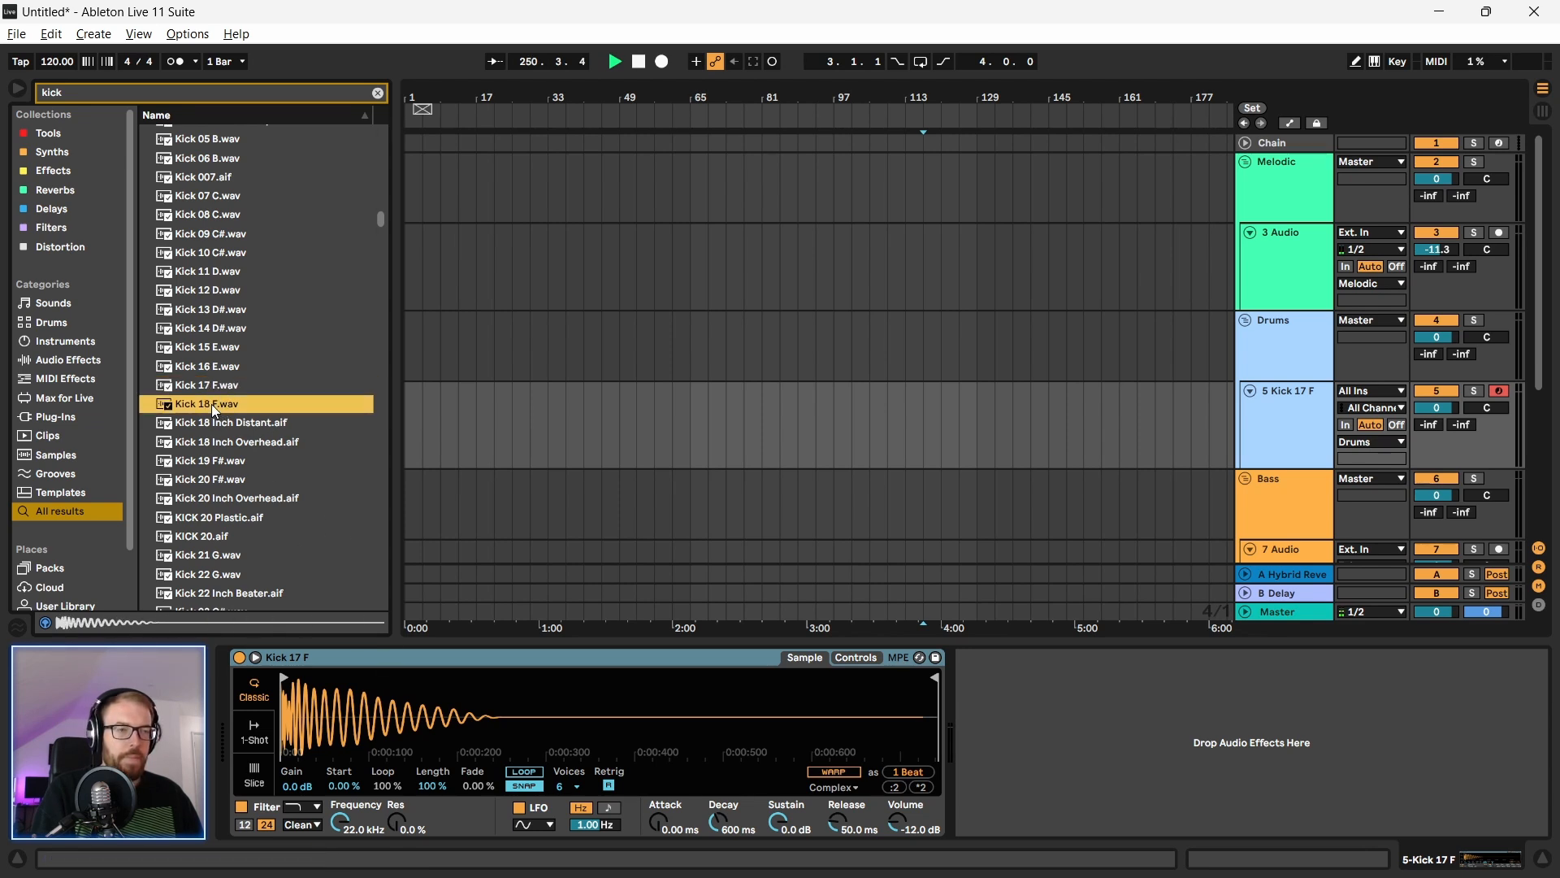
pyautogui.moveTo(420, 715); pyautogui.dragTo(420, 715)
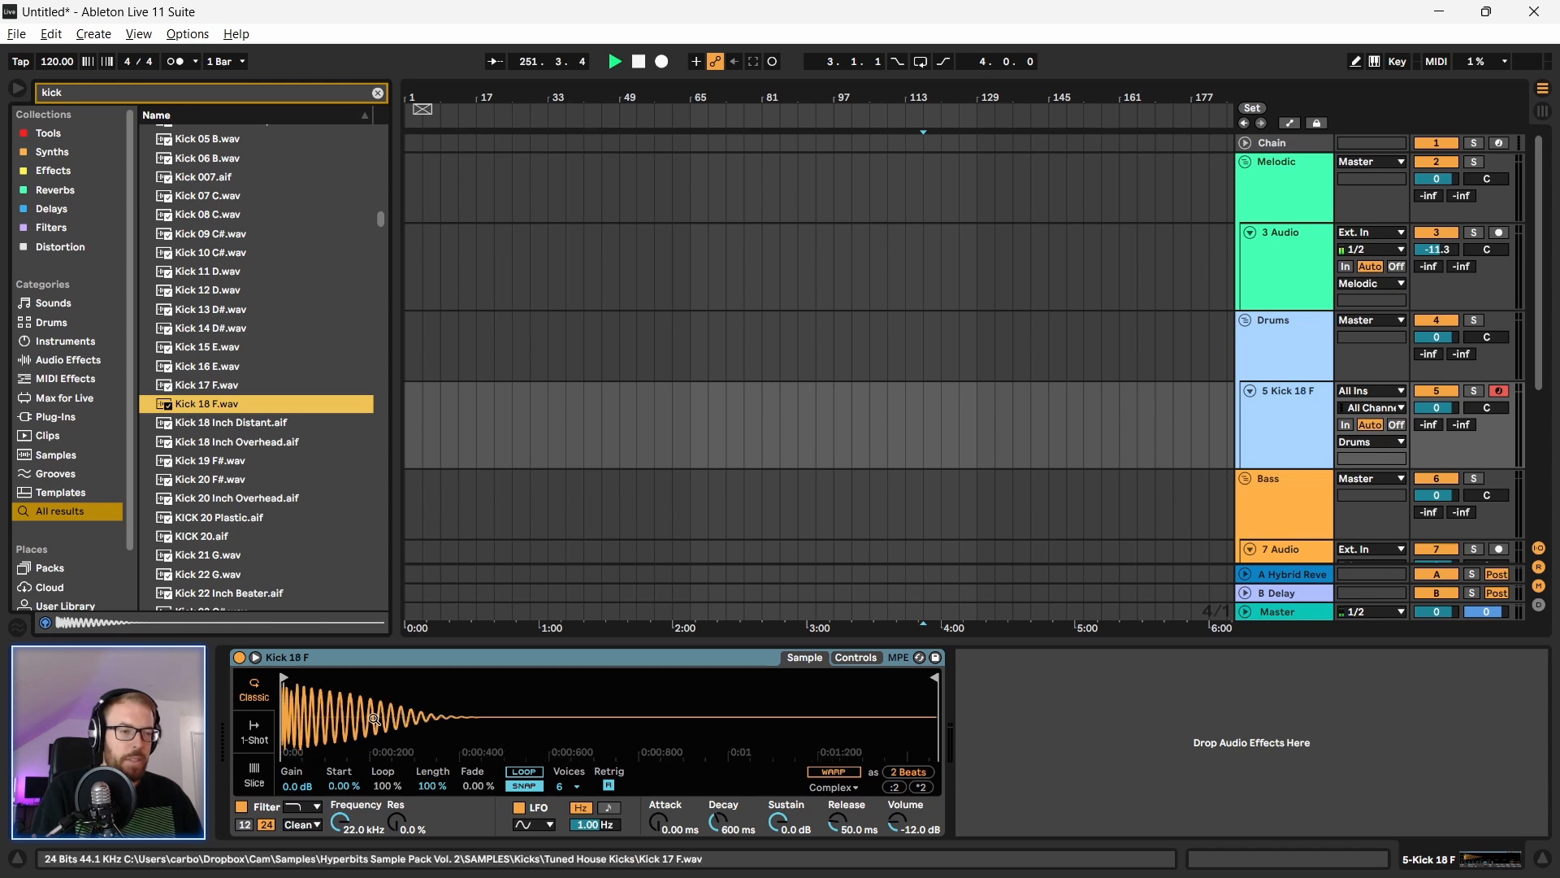
# Step: Audition the neighbouring kicks from Kick 18 Inch Distant to Kick 20 F# and compare them with Kick 18 F.wav
pyautogui.click(206, 422)
pyautogui.click(208, 442)
pyautogui.click(219, 461)
pyautogui.click(222, 480)
pyautogui.press('Up')
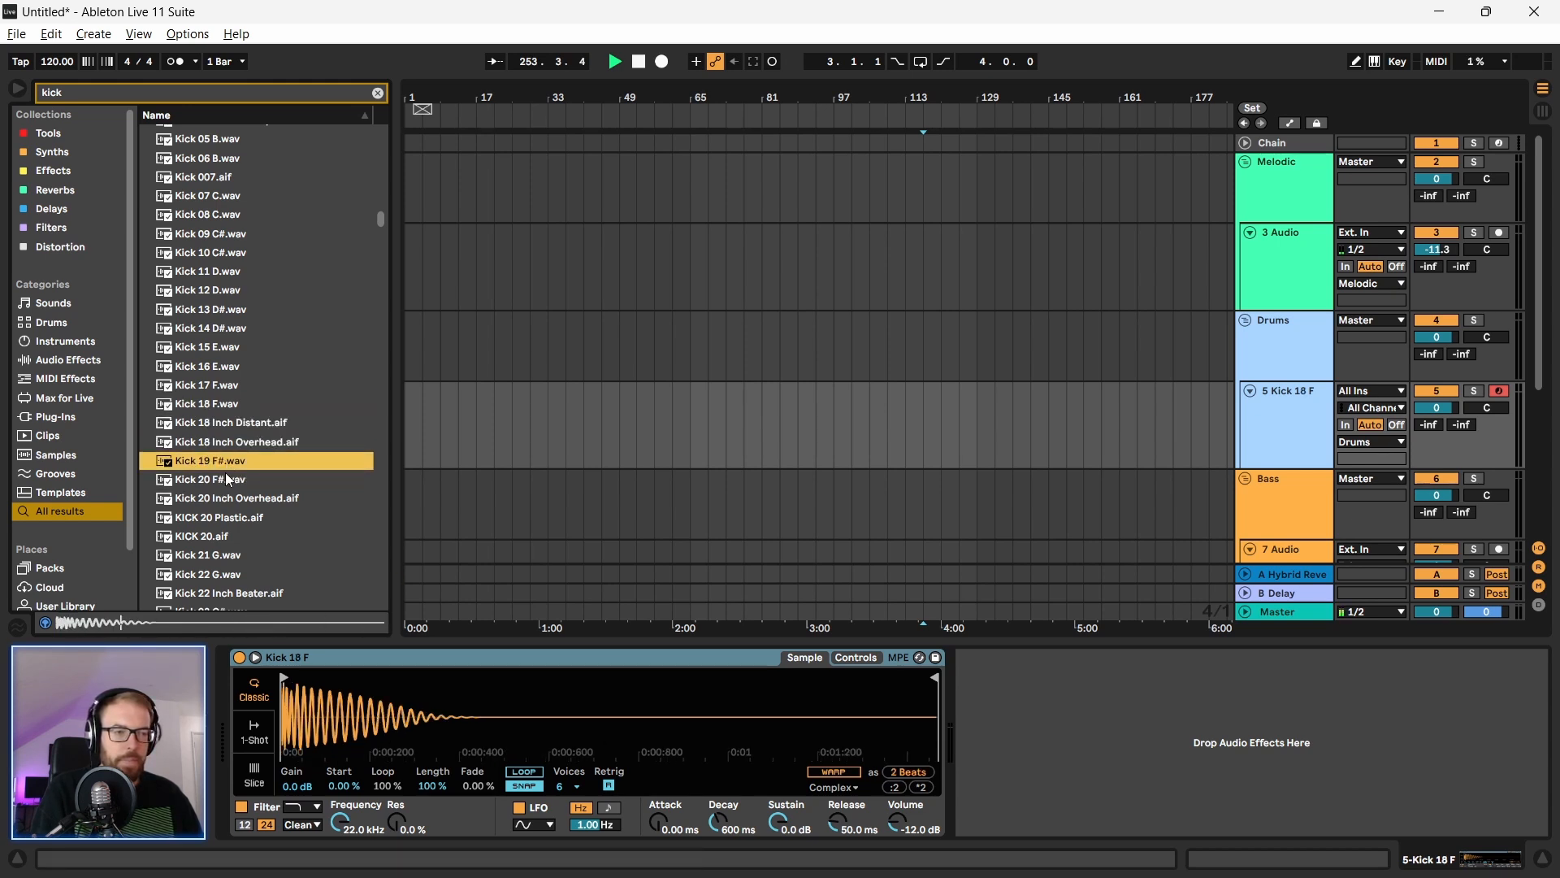
pyautogui.click(236, 406)
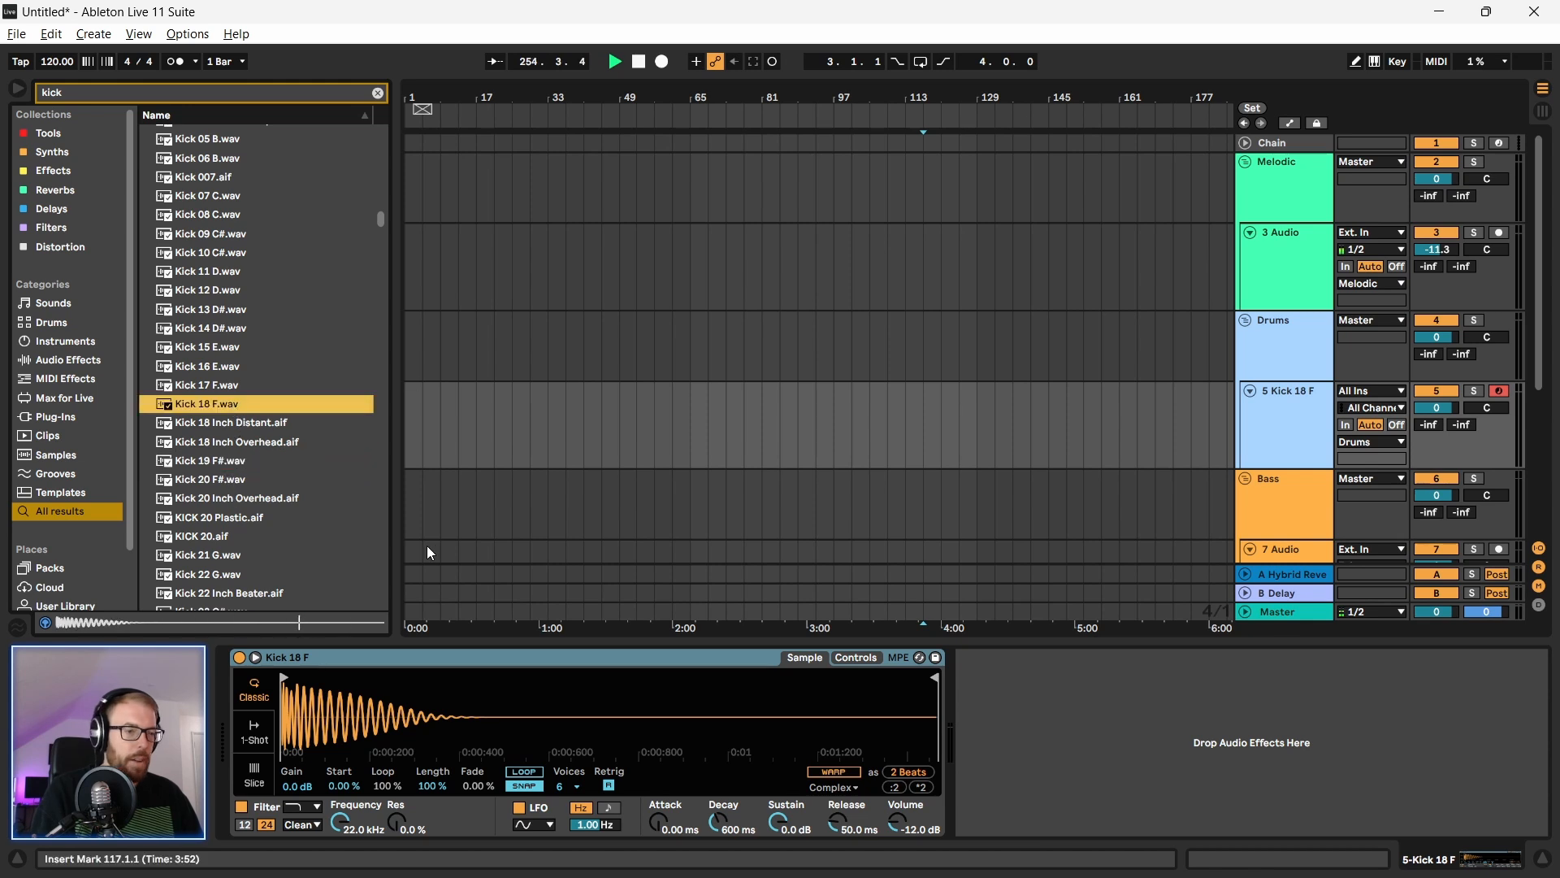
# Step: Trim the end of the Kick 18 F sample to about 0.3 s and switch Simpler to 1-Shot mode with a 0.00 ms fade-in
pyautogui.moveTo(934, 677)
pyautogui.mouseDown()
pyautogui.moveTo(380, 678)
pyautogui.moveTo(406, 679)
pyautogui.mouseUp()
pyautogui.click(254, 733)
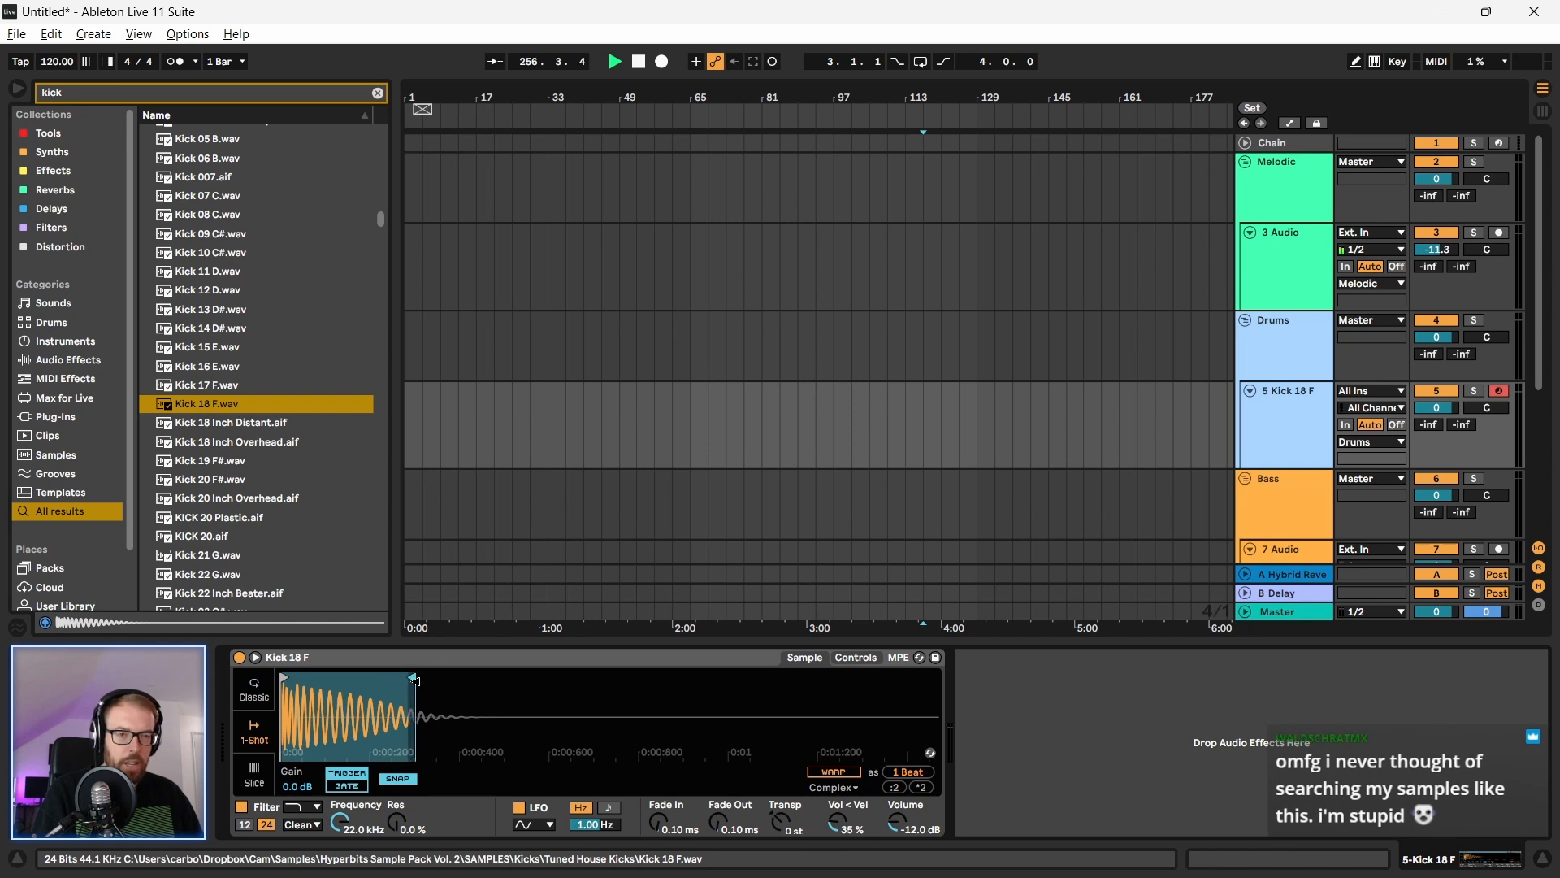
pyautogui.moveTo(657, 821); pyautogui.dragTo(673, 829)
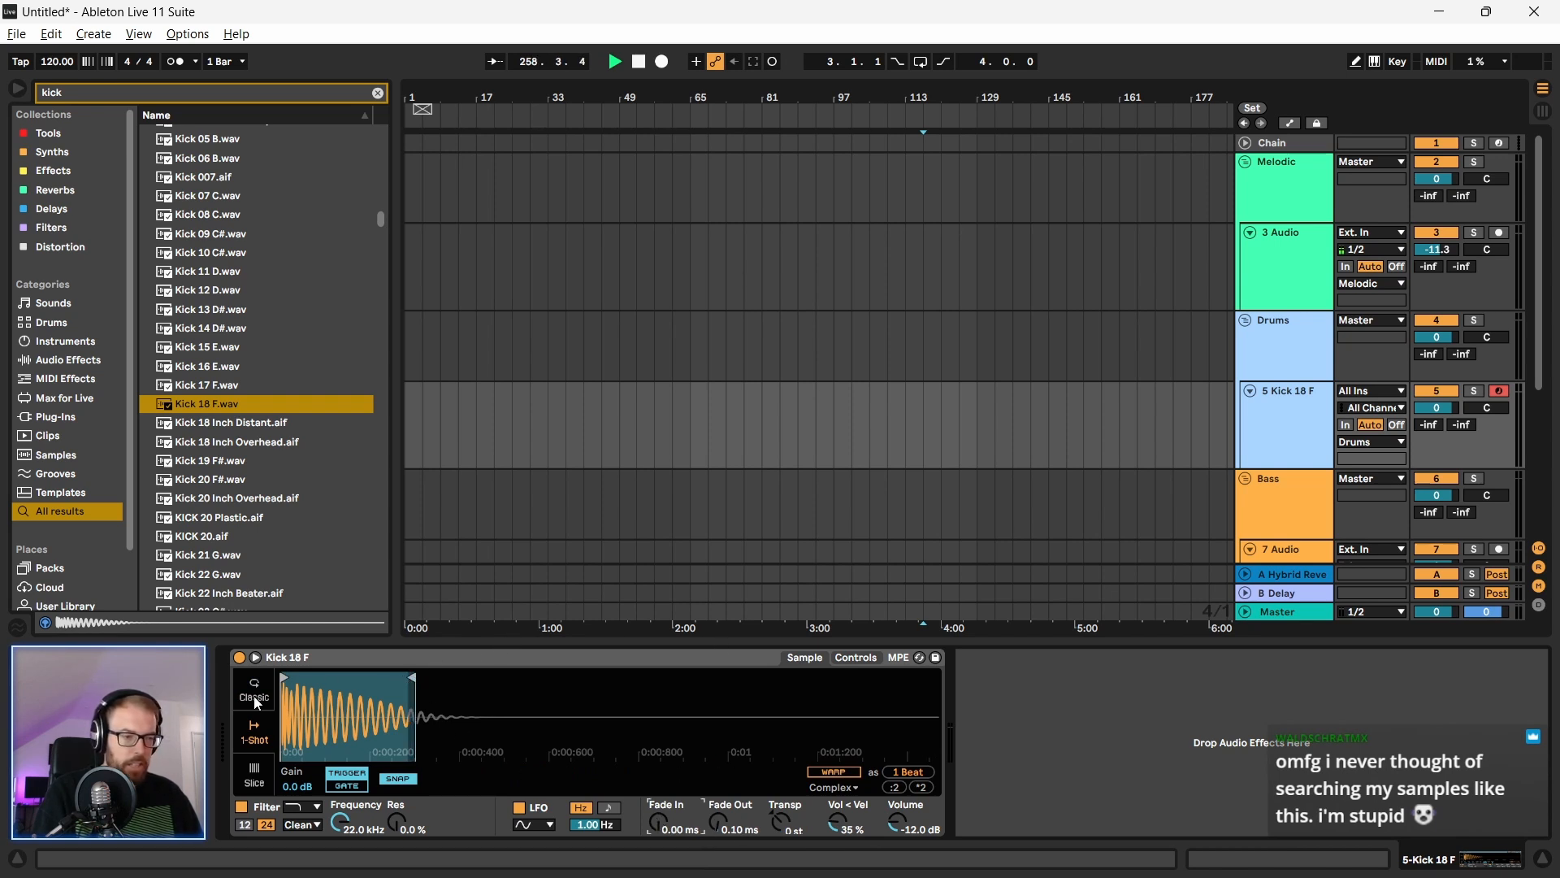
# Step: Save the Simpler settings to the user library as the preset Kick 18 F.adv
pyautogui.click(935, 657)
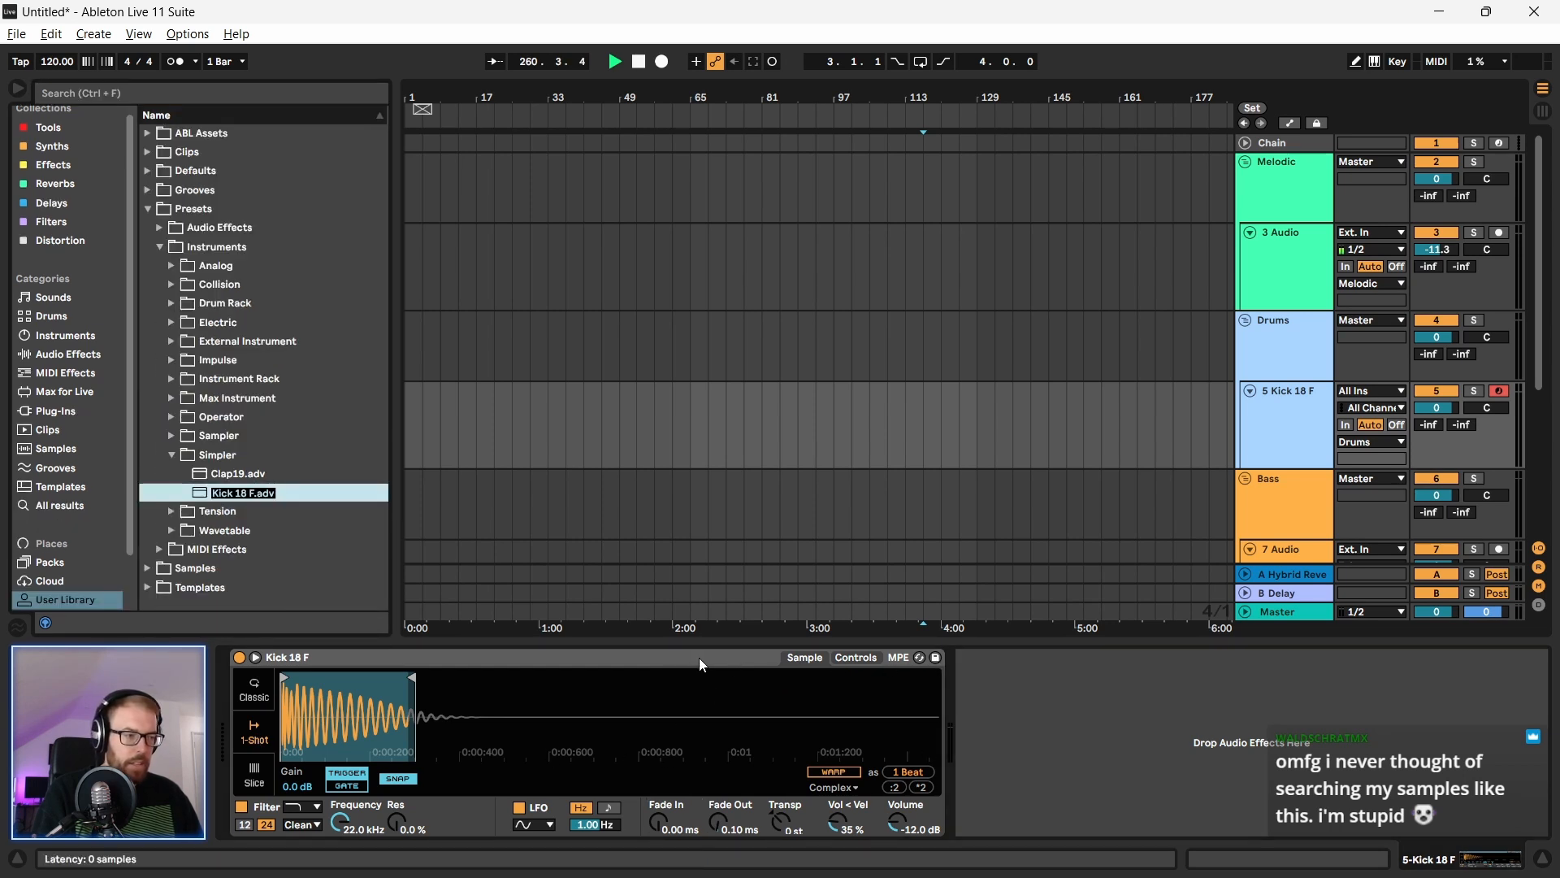
pyautogui.press('Return')
pyautogui.rightClick(671, 659)
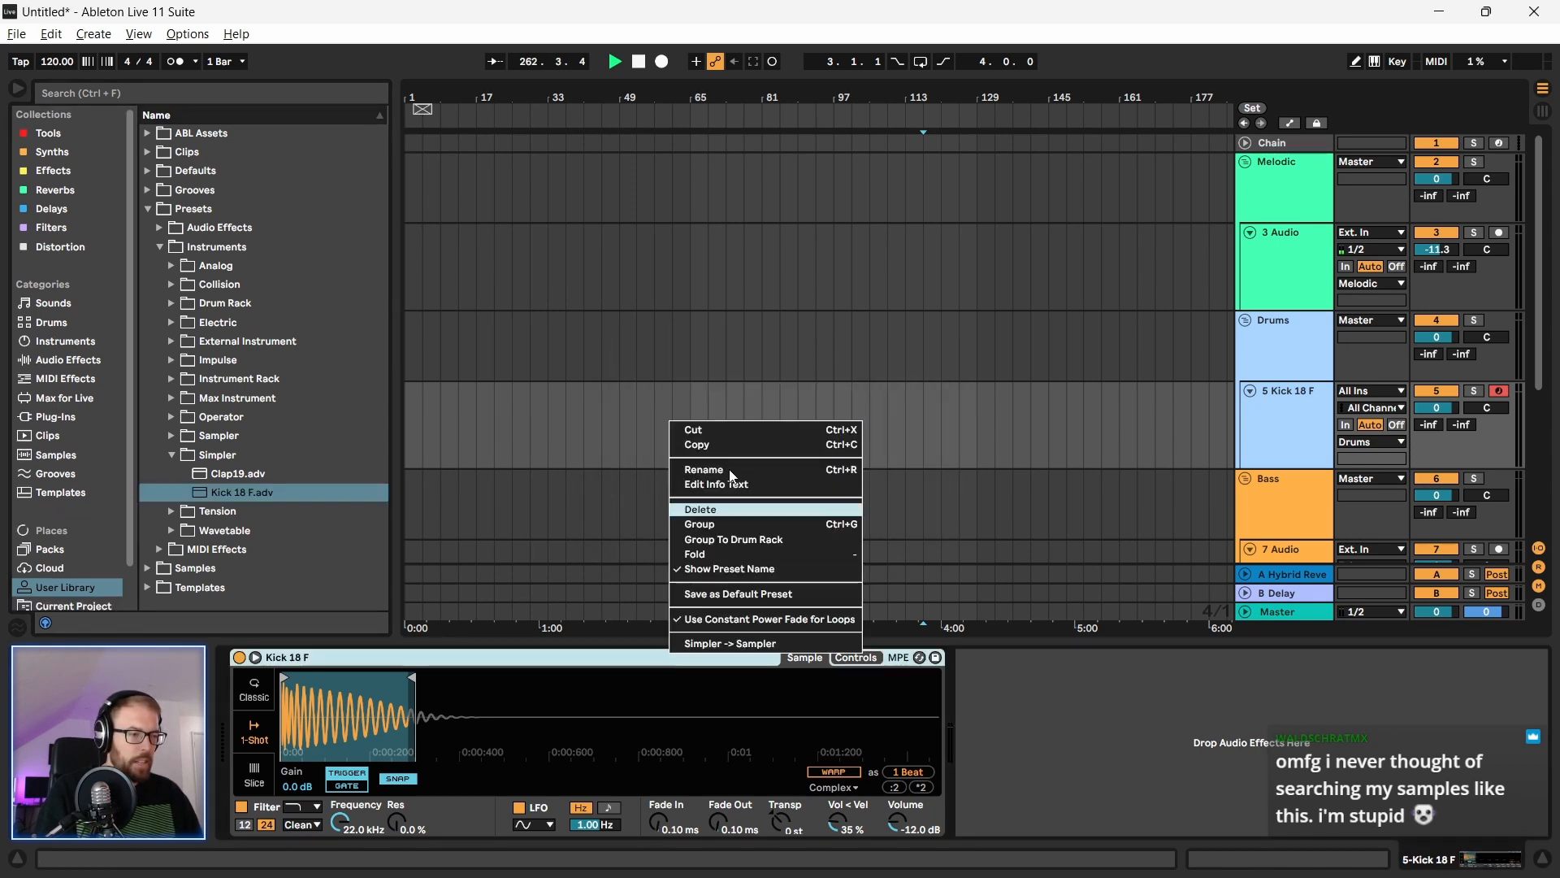
pyautogui.click(736, 593)
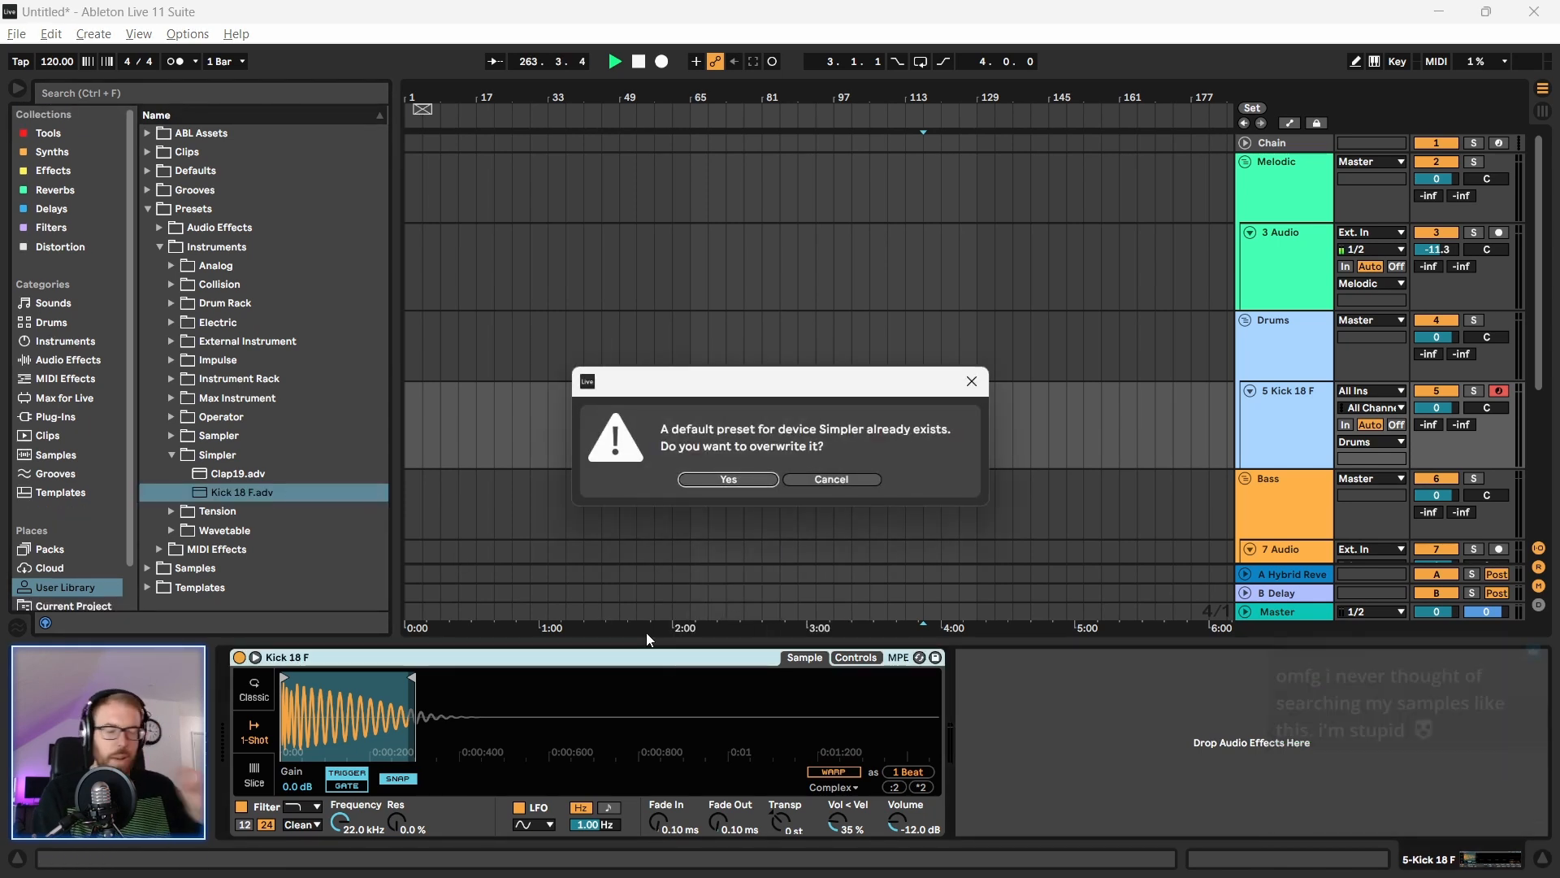
pyautogui.click(812, 480)
# Step: Set Simpler's fade-in to 0.00 ms and save the device as the default preset, overwriting the existing default
pyautogui.moveTo(658, 822)
pyautogui.mouseDown()
pyautogui.moveTo(658, 780)
pyautogui.moveTo(667, 827)
pyautogui.mouseUp()
pyautogui.rightClick(633, 654)
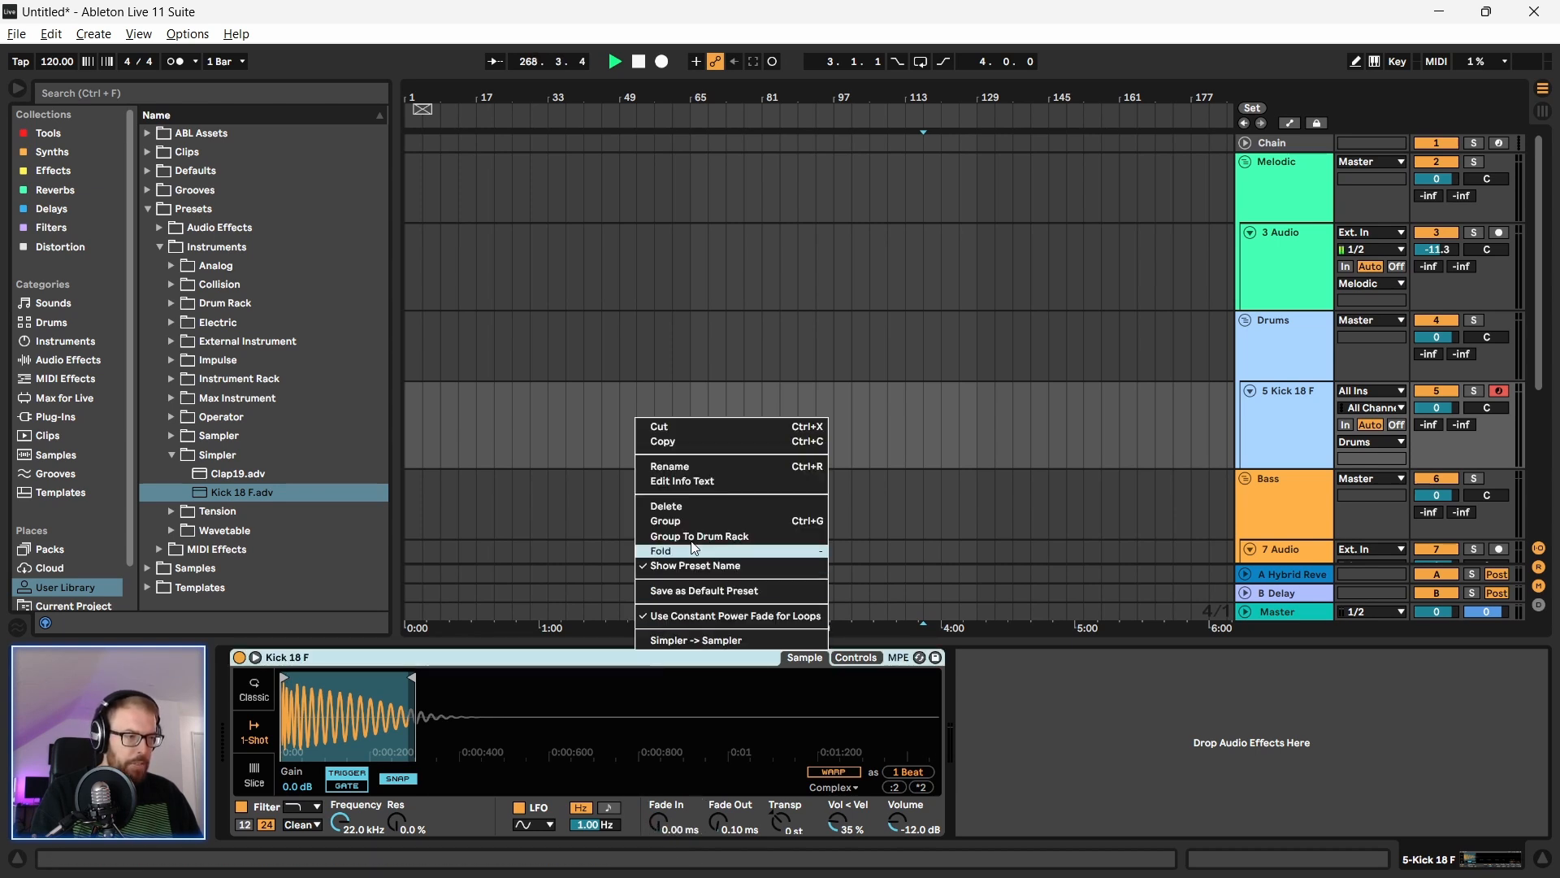
pyautogui.click(715, 590)
pyautogui.click(731, 480)
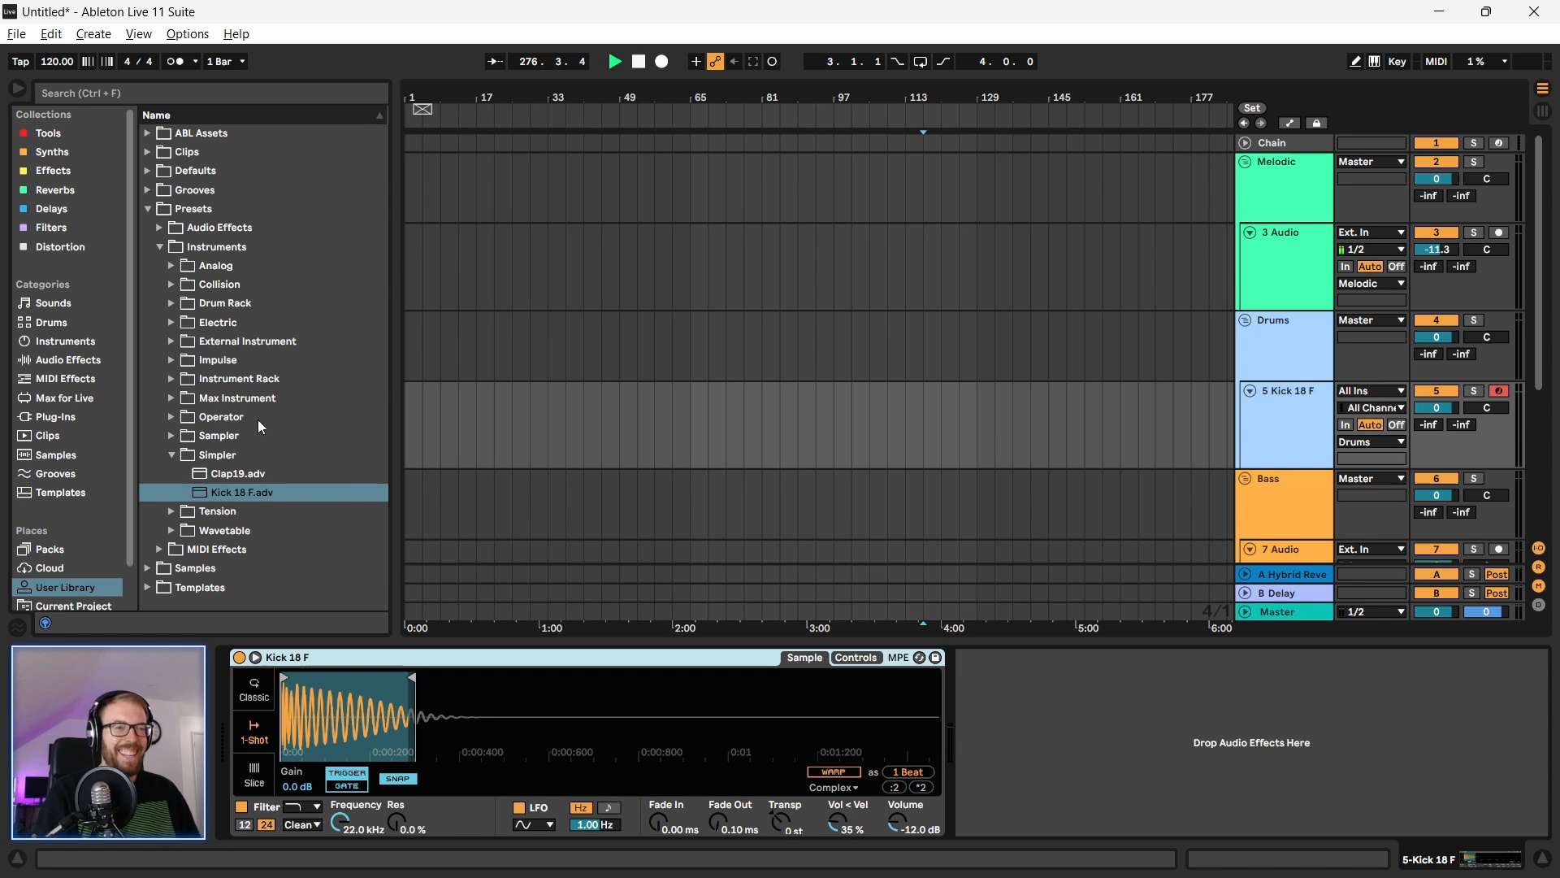
# Step: Narrow the browser to give the arrangement more width
pyautogui.hotkey('ctrl', 'f')
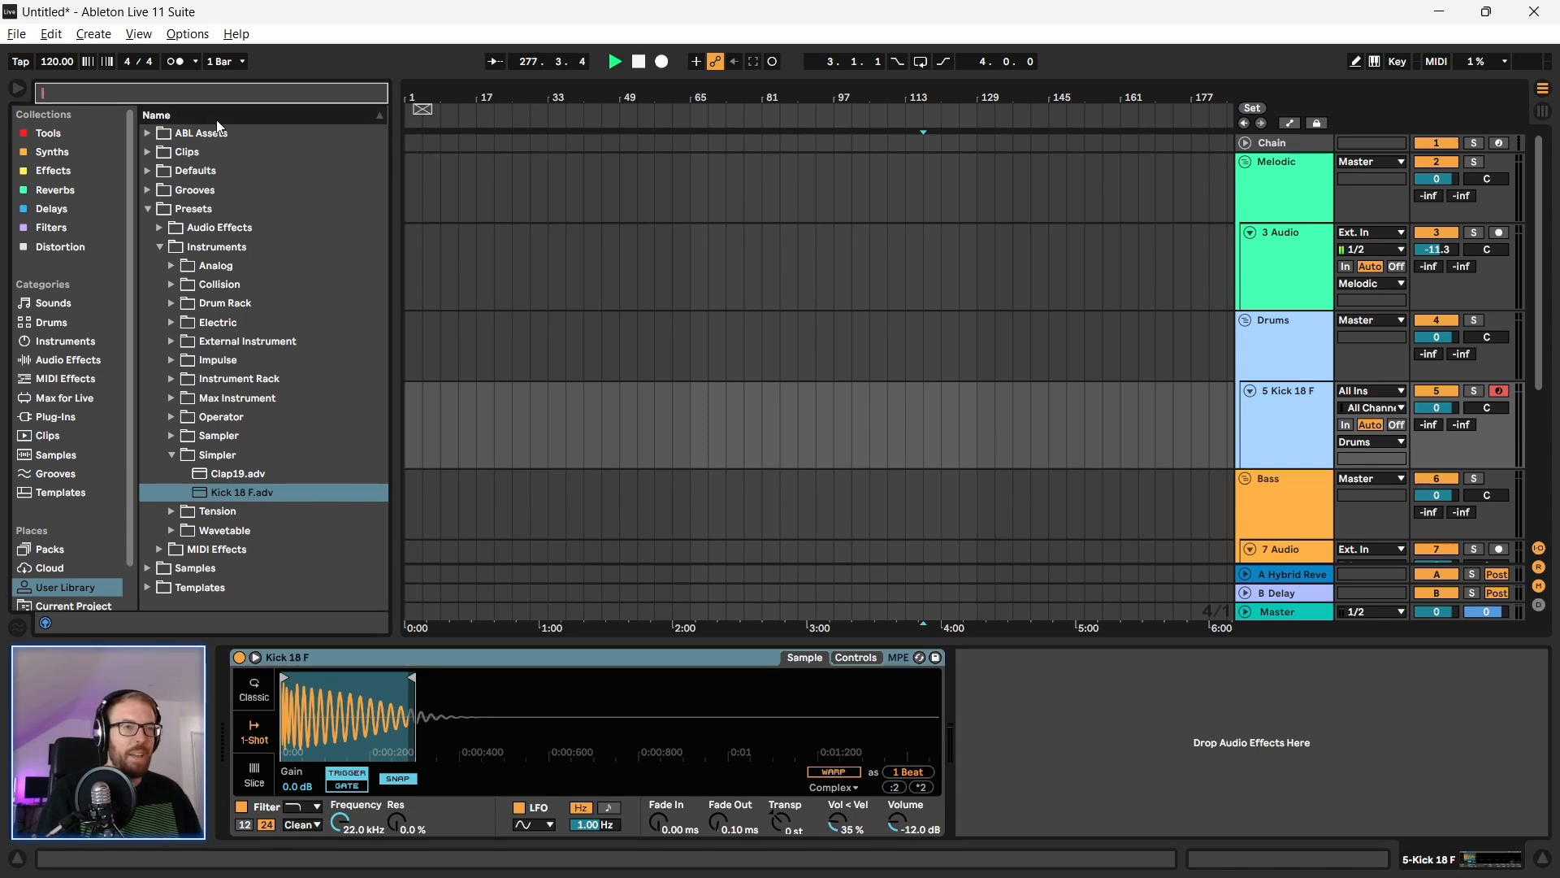
pyautogui.moveTo(394, 290); pyautogui.dragTo(343, 284)
pyautogui.click(1061, 748)
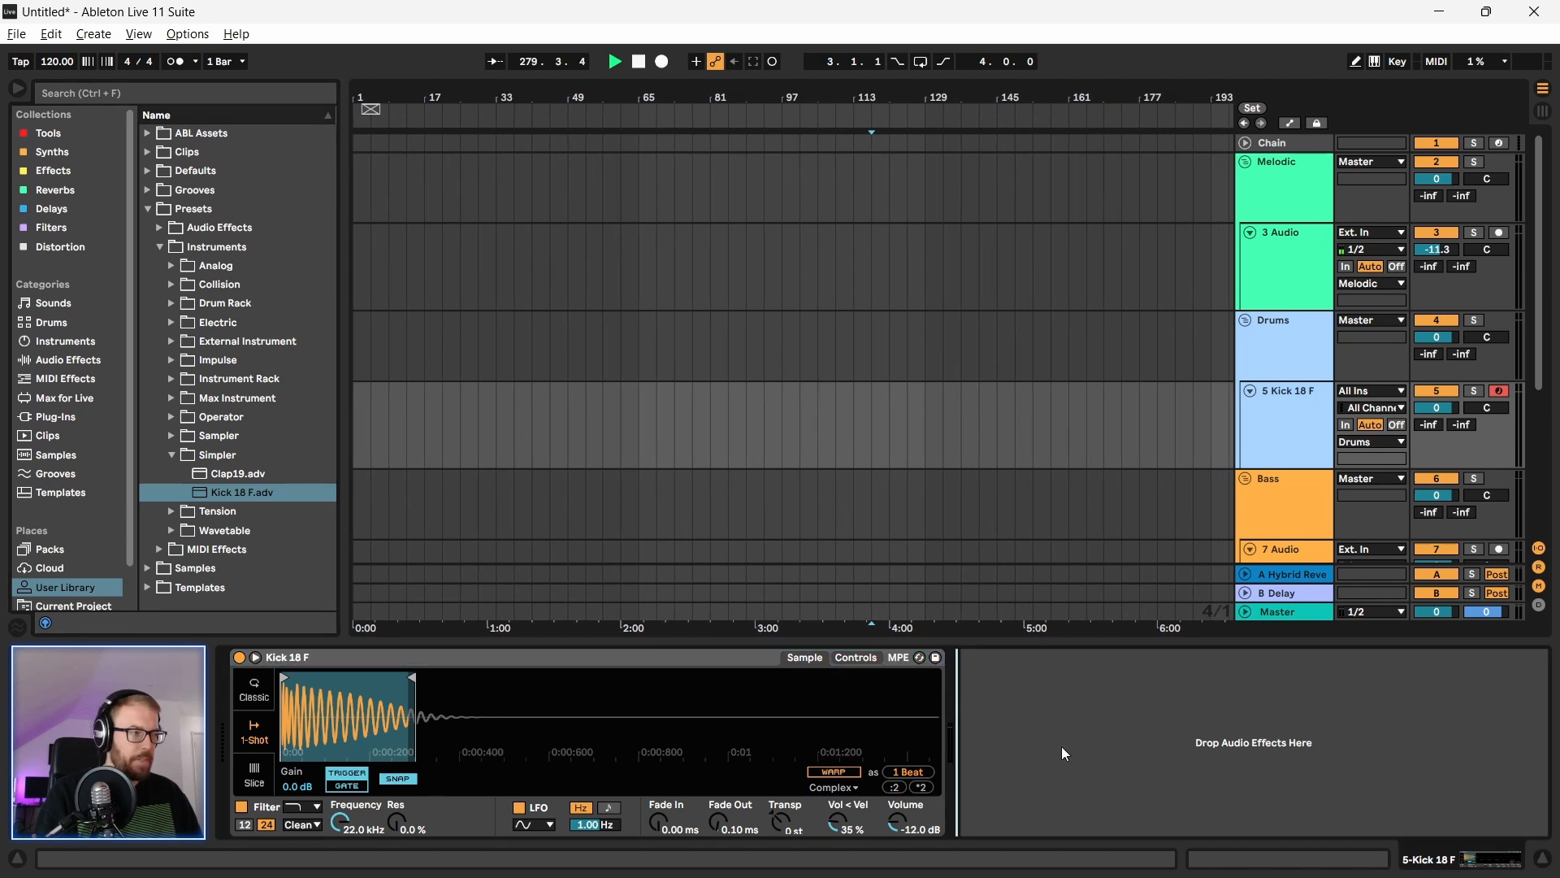
# Step: Rename the Kick 18 F track as "Kick" and keep its height compact
pyautogui.click(1295, 429)
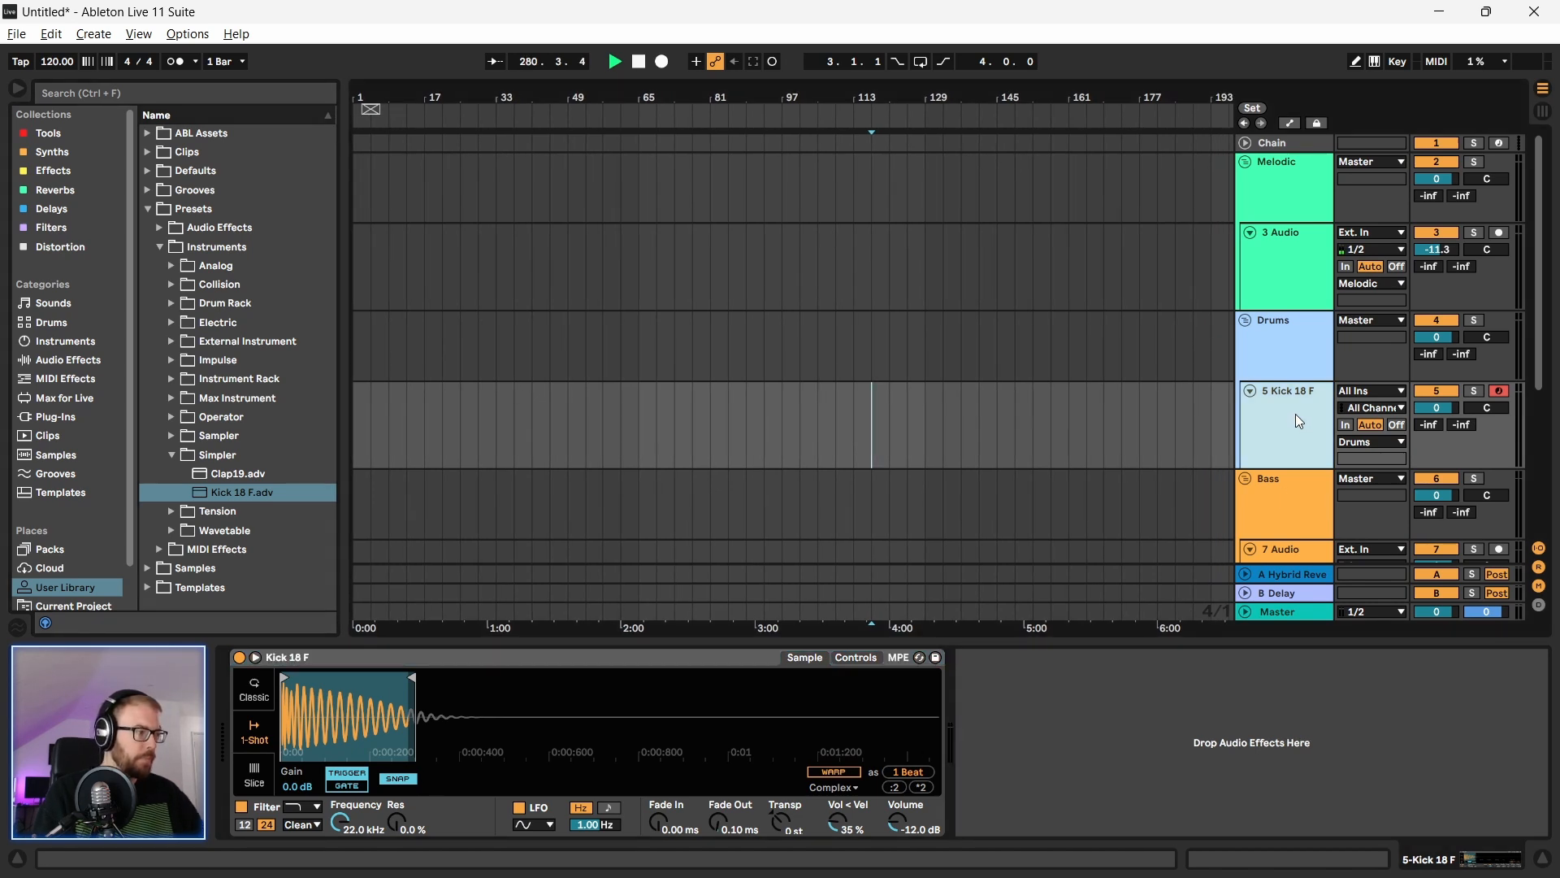
pyautogui.moveTo(1110, 869)
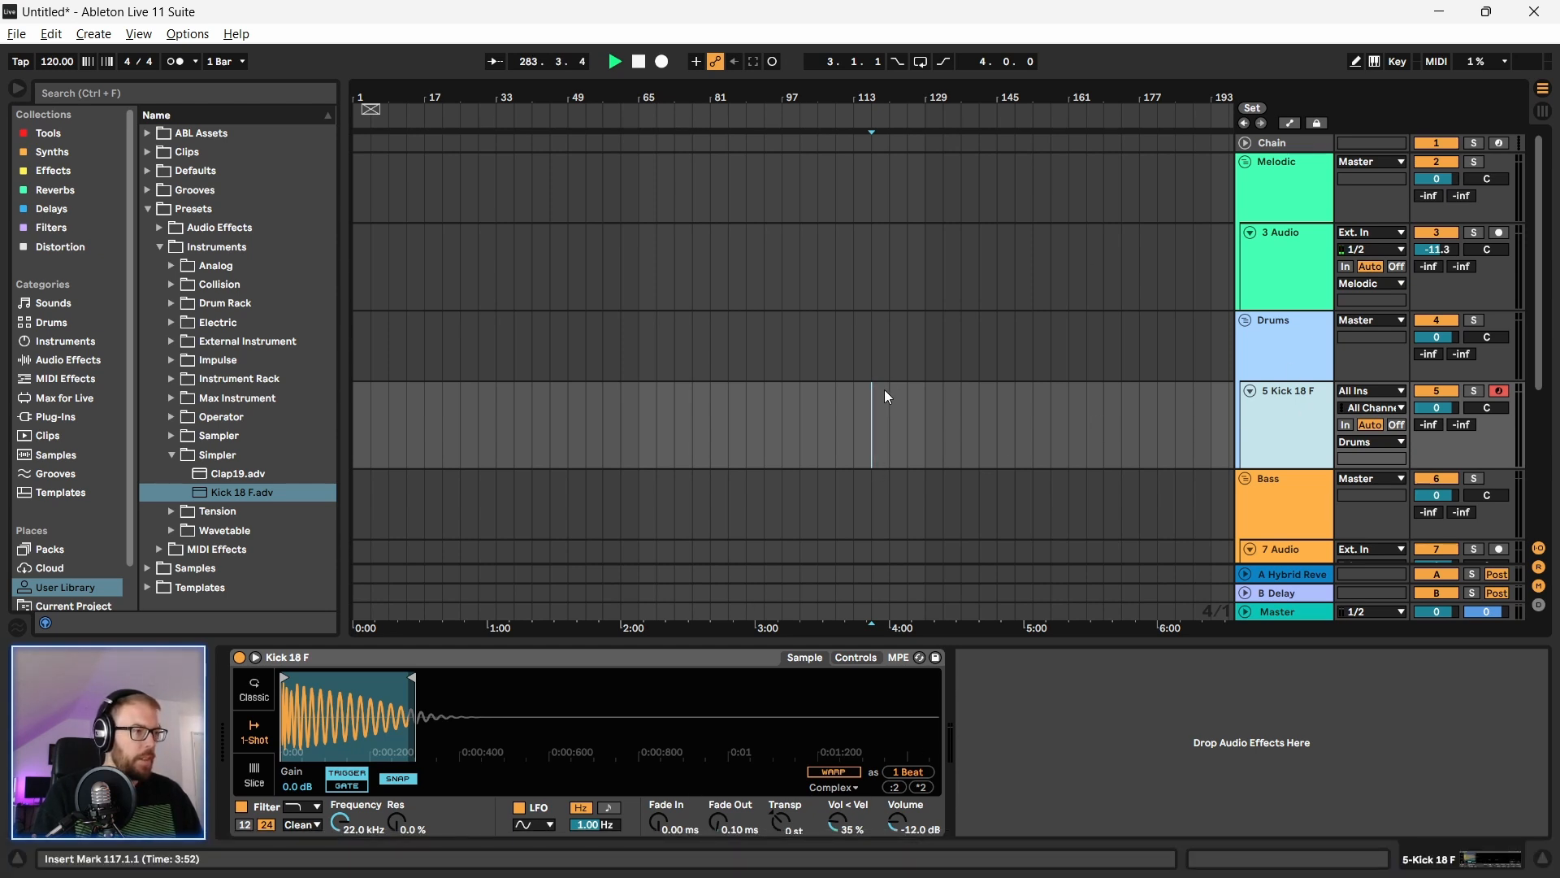
pyautogui.click(764, 429)
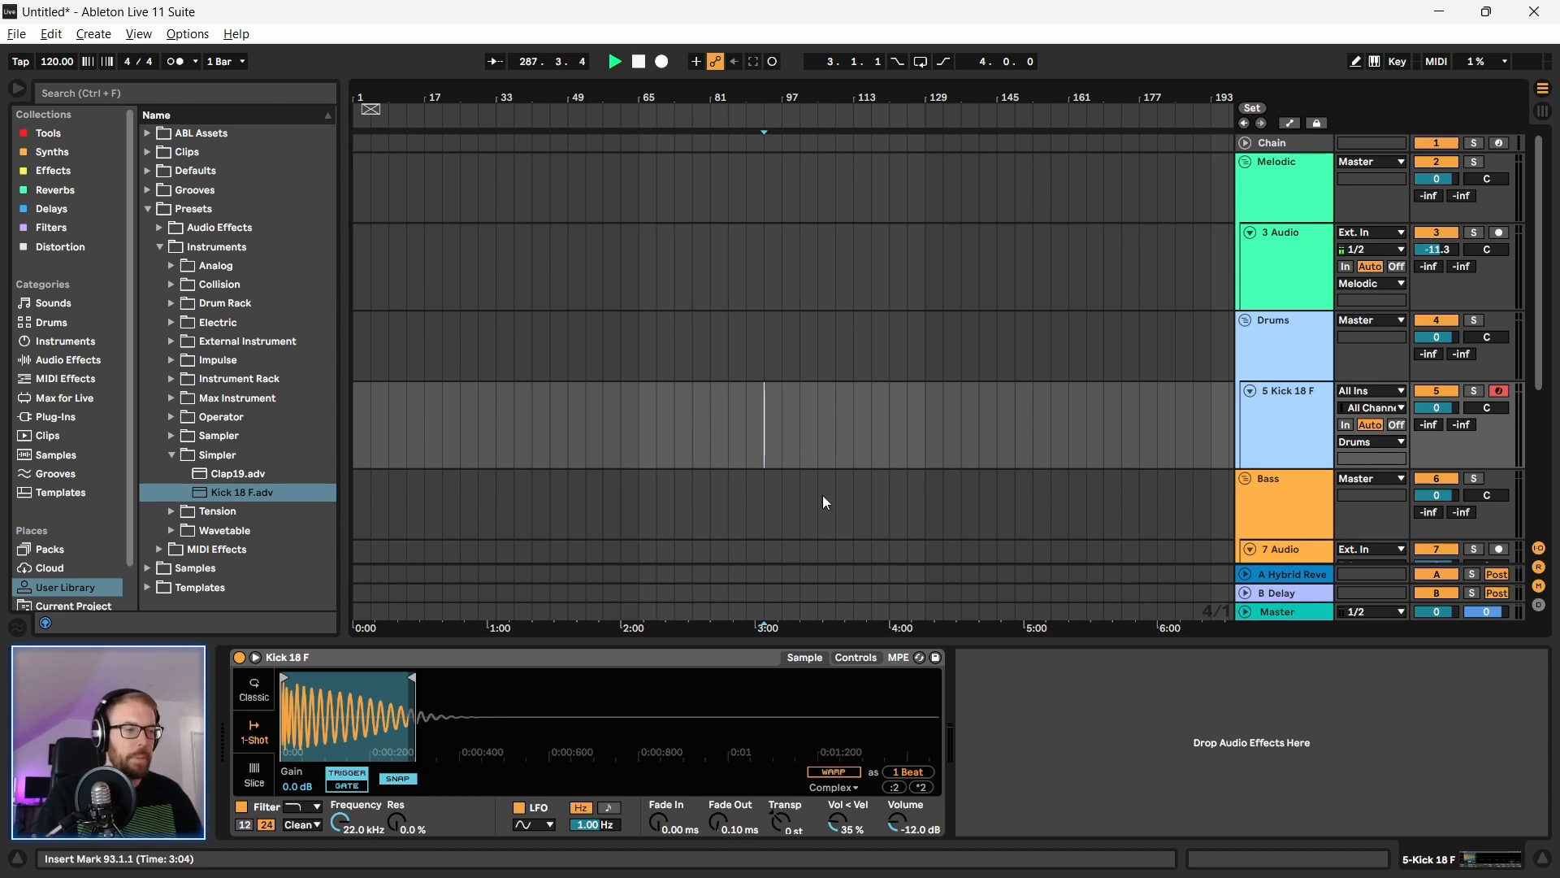
pyautogui.moveTo(1296, 469); pyautogui.dragTo(1295, 520)
pyautogui.scroll(-1, 1284, 390)
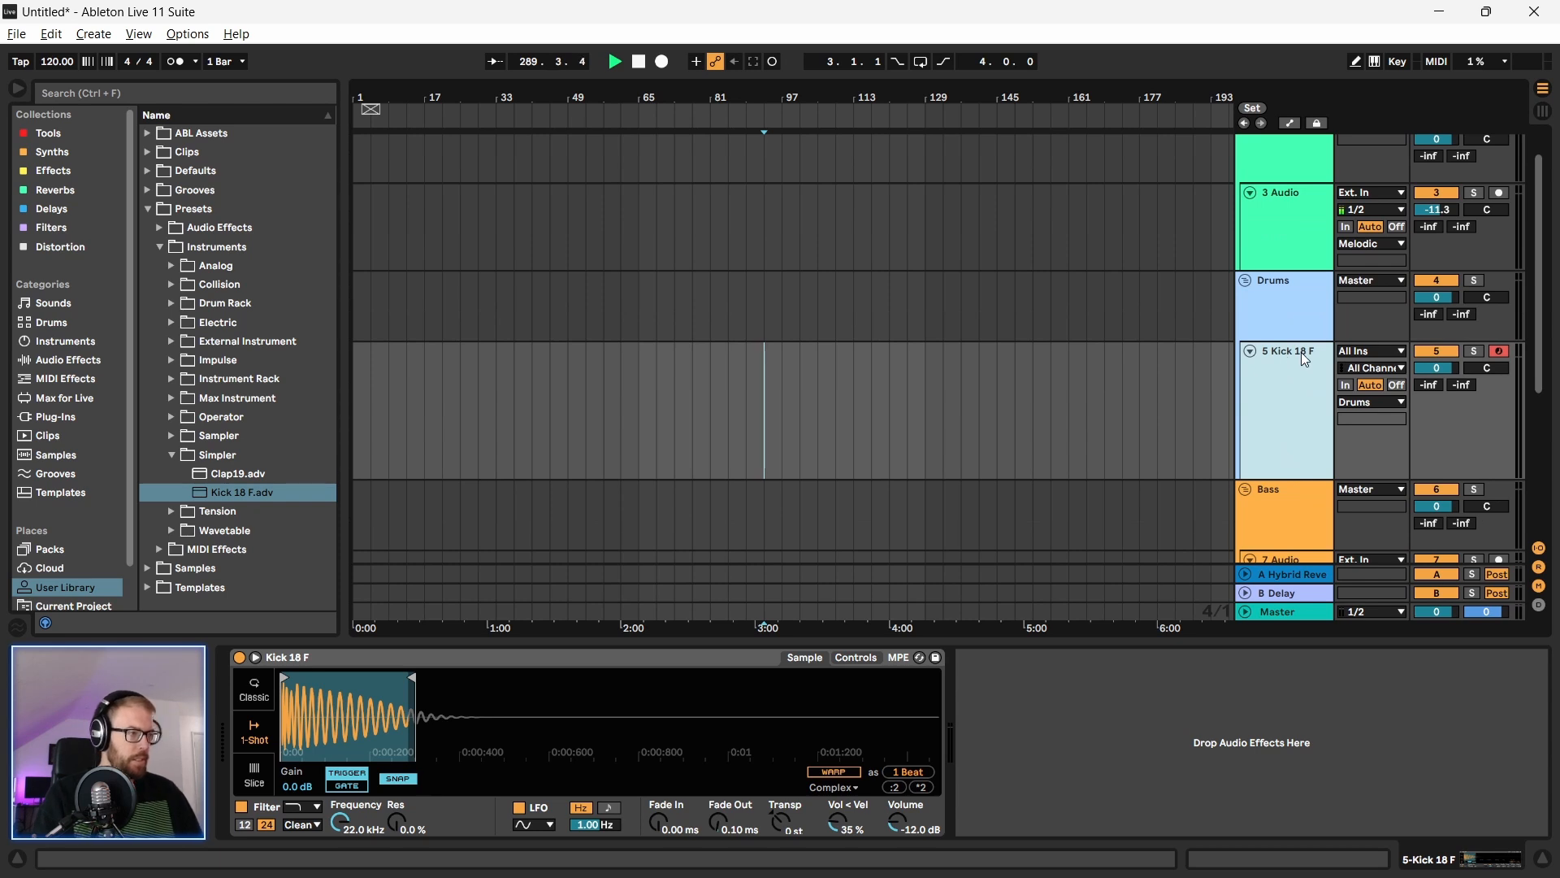
pyautogui.hotkey('ctrl', 'r')
pyautogui.write('Kick')
pyautogui.press('Return')
pyautogui.moveTo(1268, 478); pyautogui.dragTo(1269, 424)
pyautogui.moveTo(700, 92); pyautogui.dragTo(546, 92)
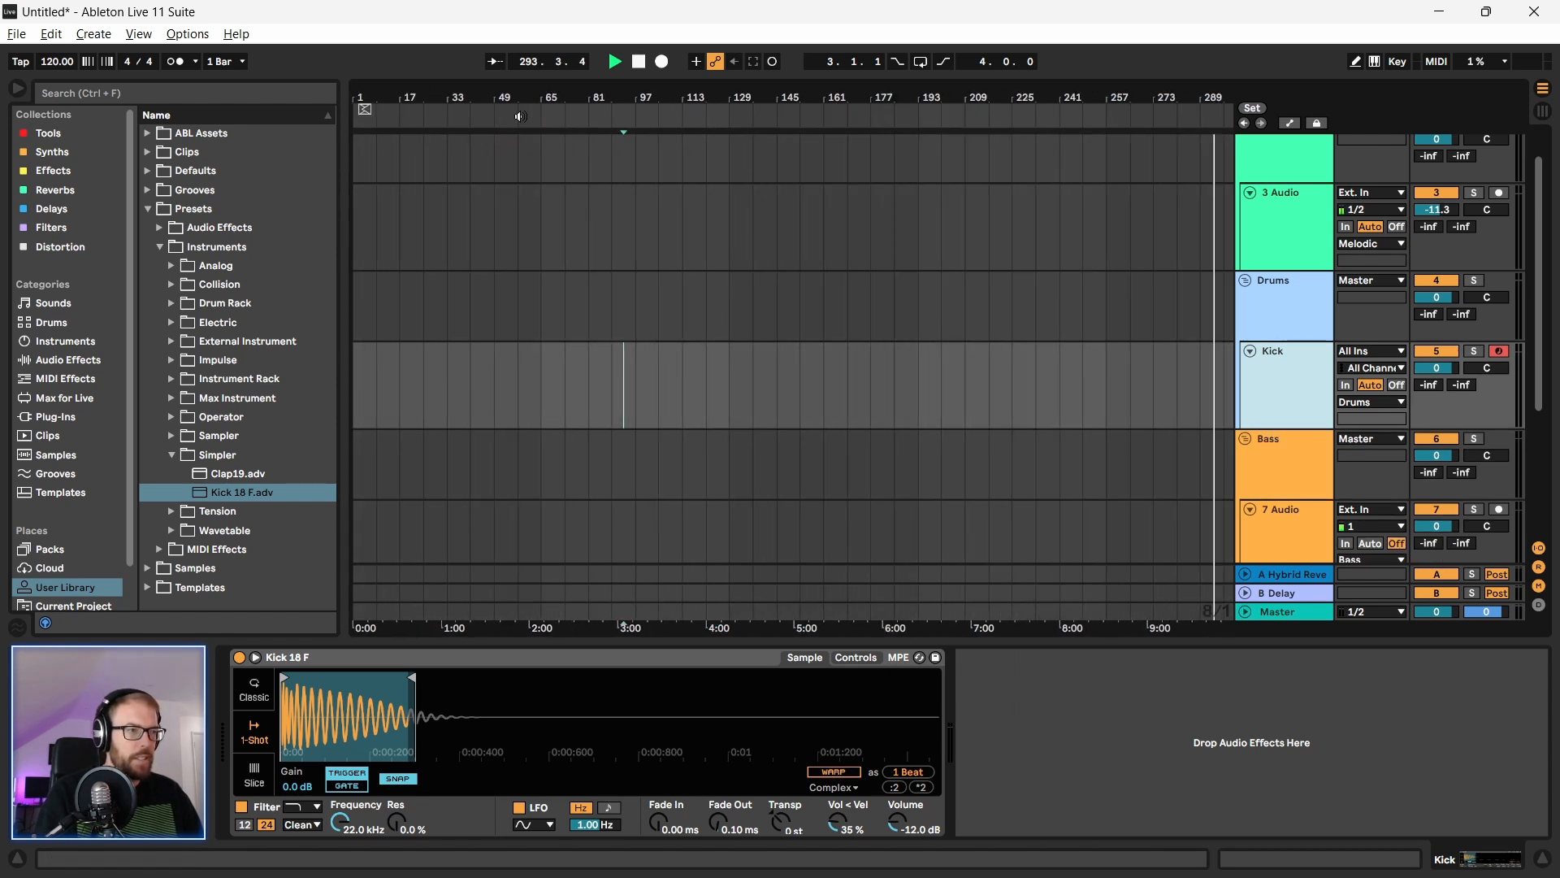
# Step: Create a four-bar MIDI clip on the Kick track from bar 17 to bar 21 and add a C3 note at its start
pyautogui.moveTo(396, 92); pyautogui.dragTo(396, 131)
pyautogui.moveTo(404, 90); pyautogui.dragTo(404, 101)
pyautogui.moveTo(693, 398); pyautogui.dragTo(770, 402)
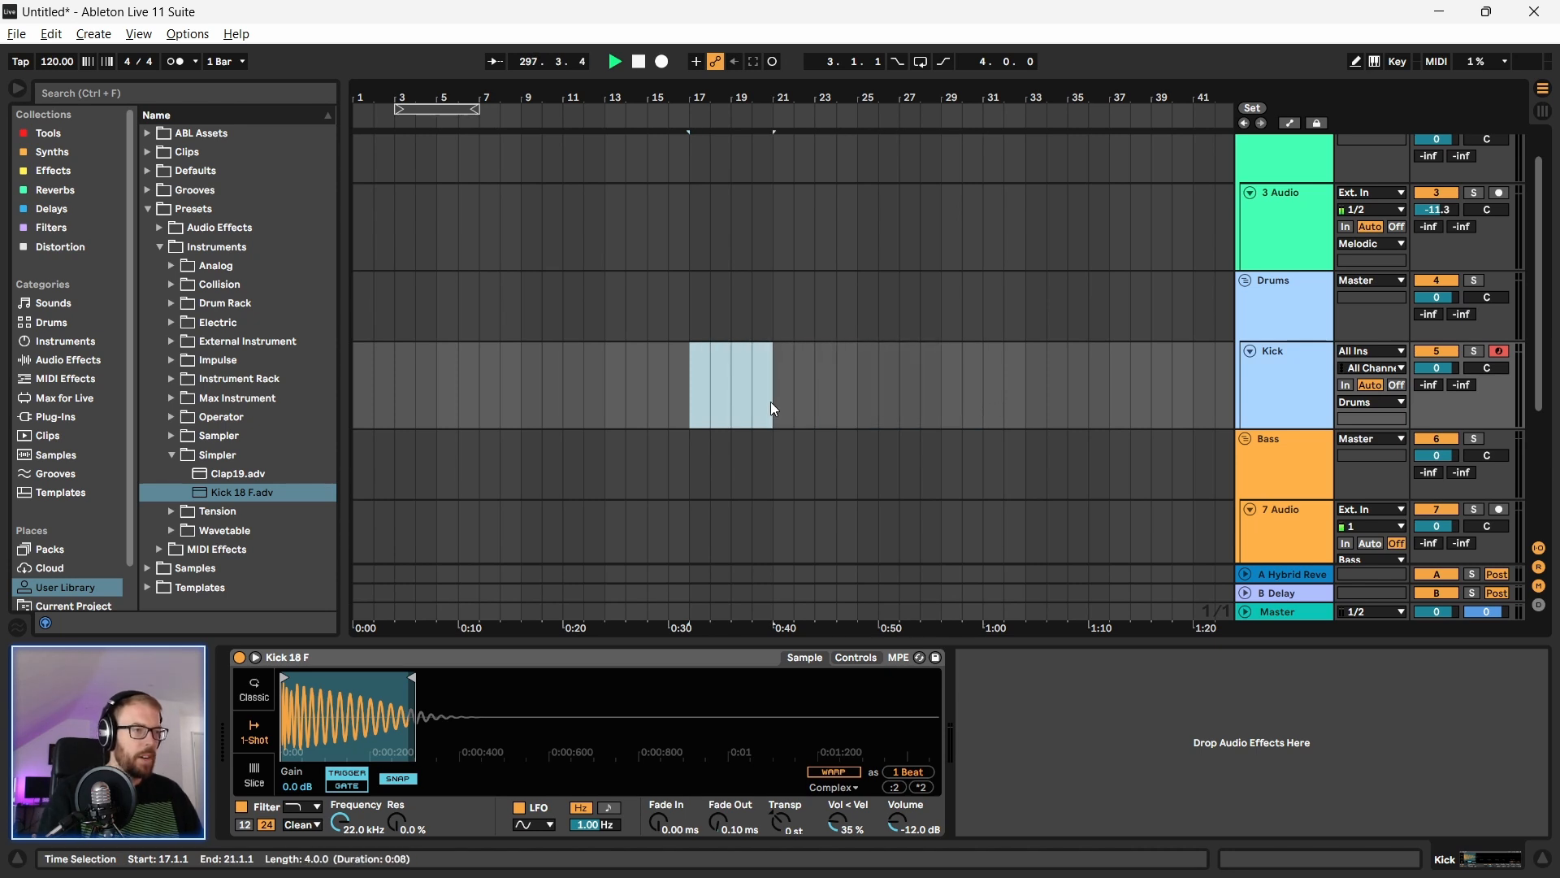
pyautogui.hotkey('ctrl', 'shift', 'm')
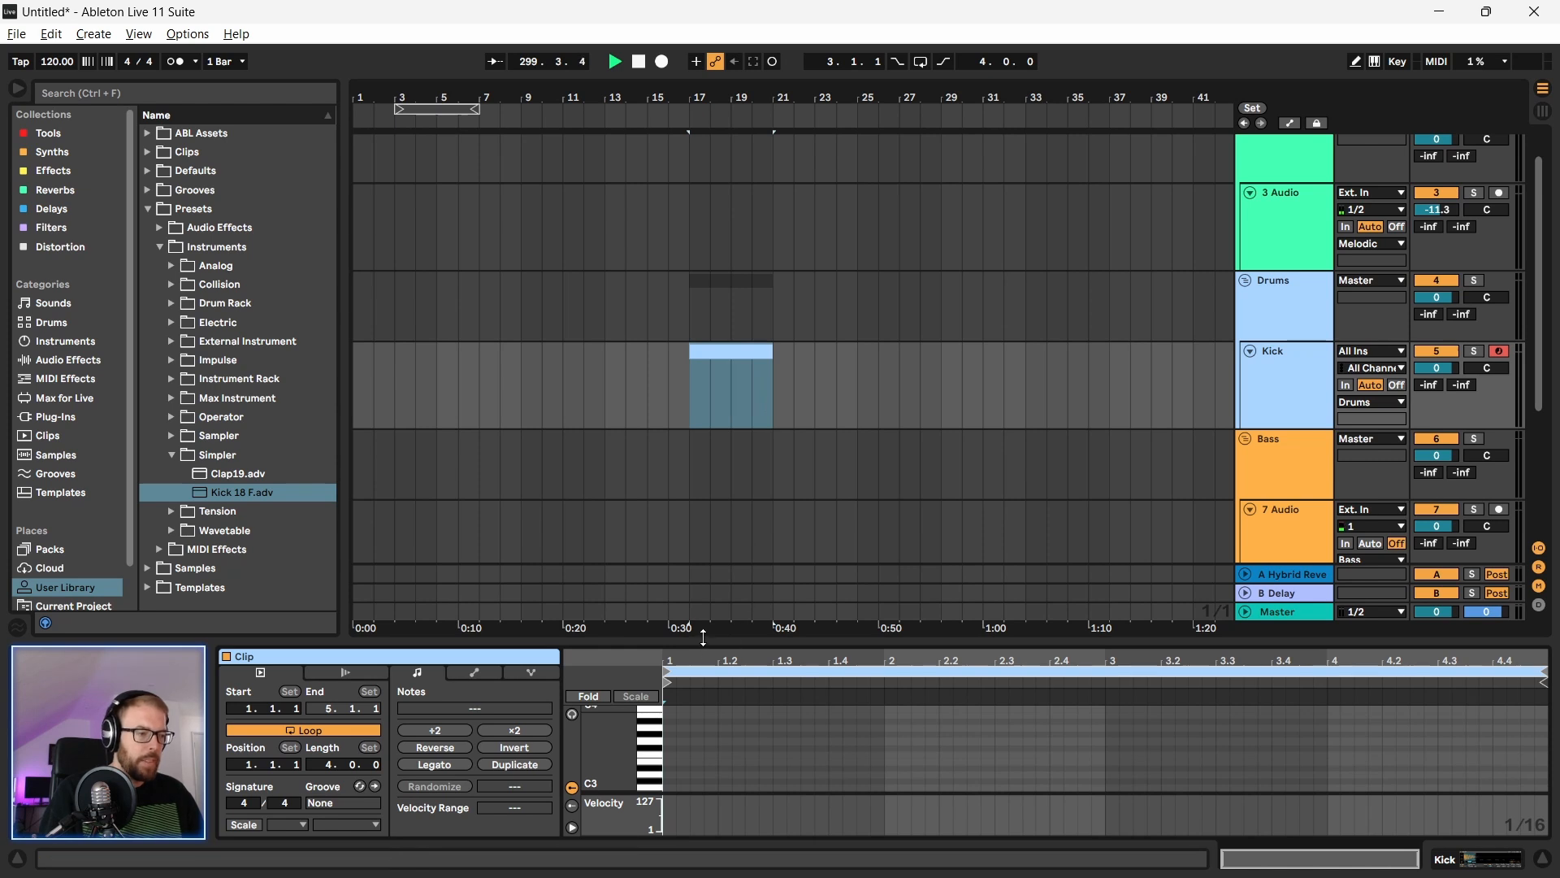
pyautogui.moveTo(704, 637); pyautogui.dragTo(702, 394)
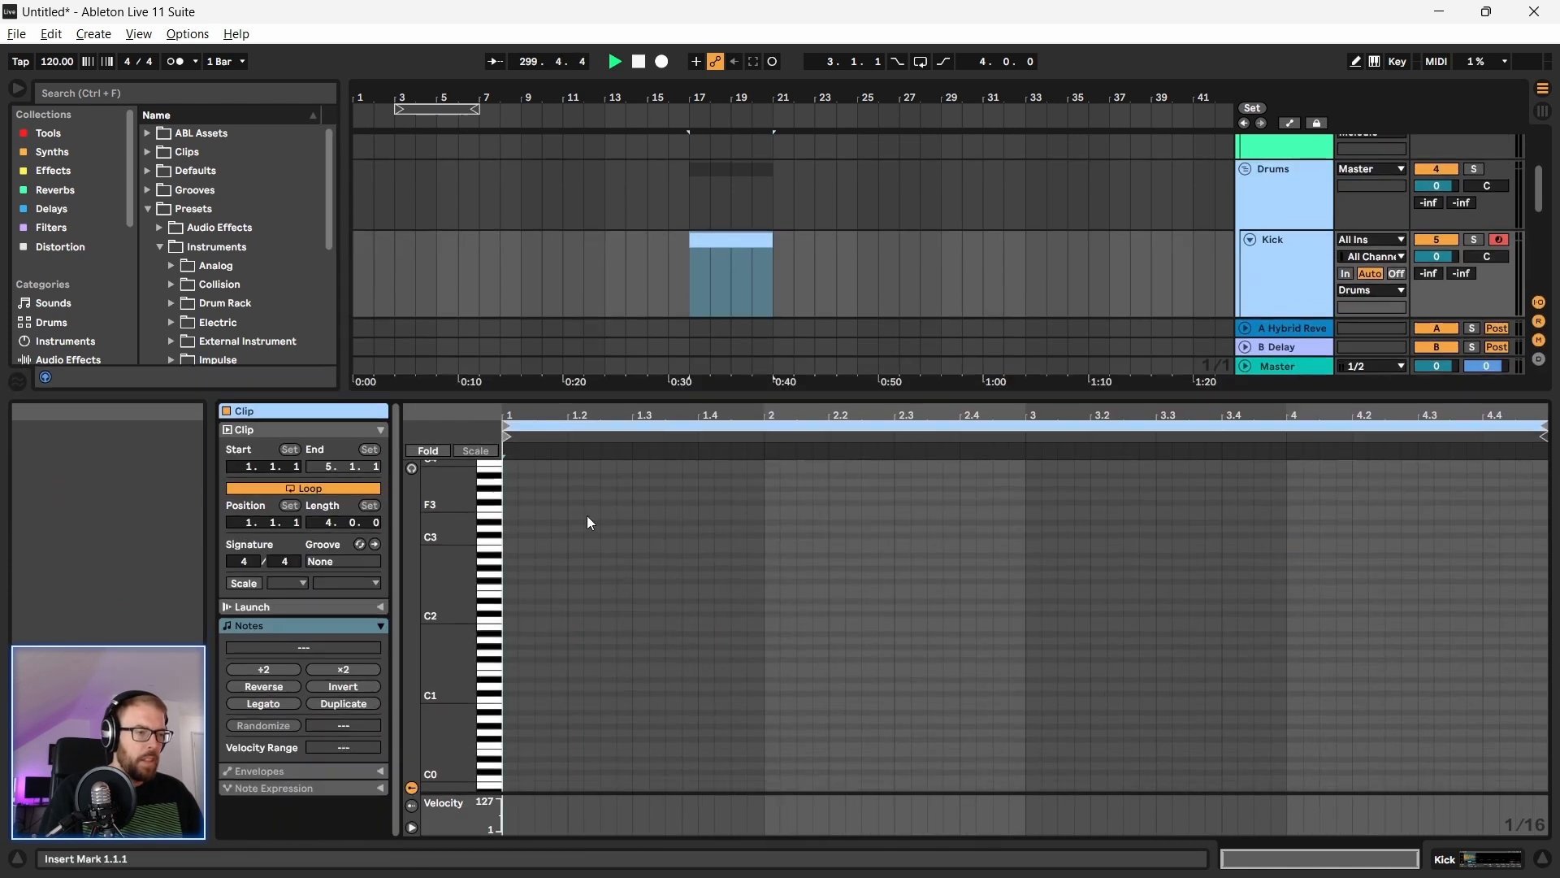
pyautogui.doubleClick(514, 540)
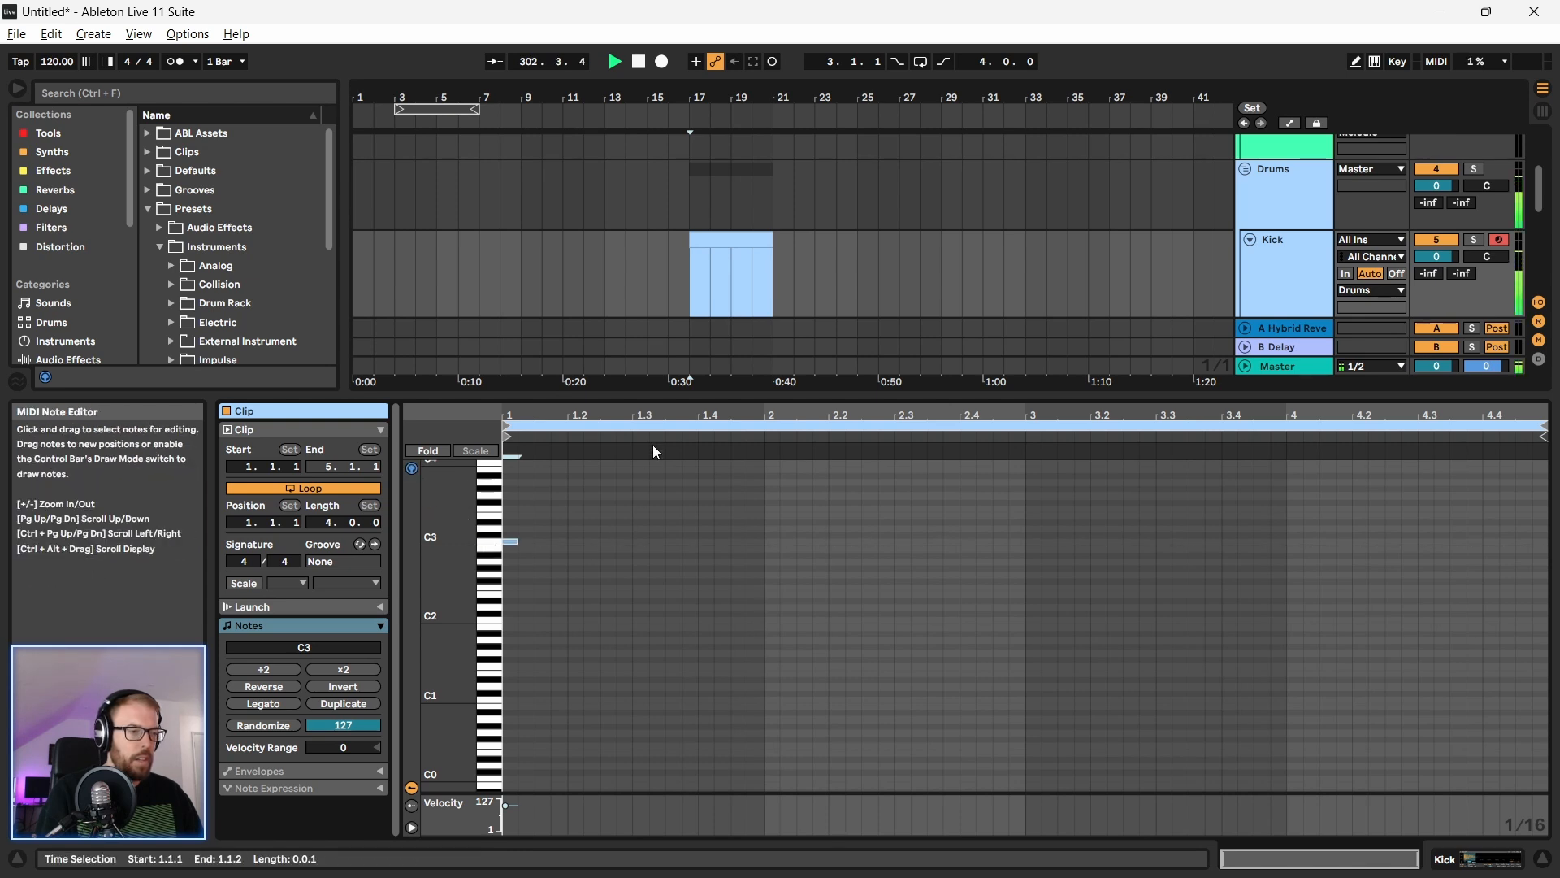
# Step: Set Simpler's fade-out to 79.5 ms and move the kick sample's end marker earlier to shorten the sound
pyautogui.hotkey('shift', 'Tab')
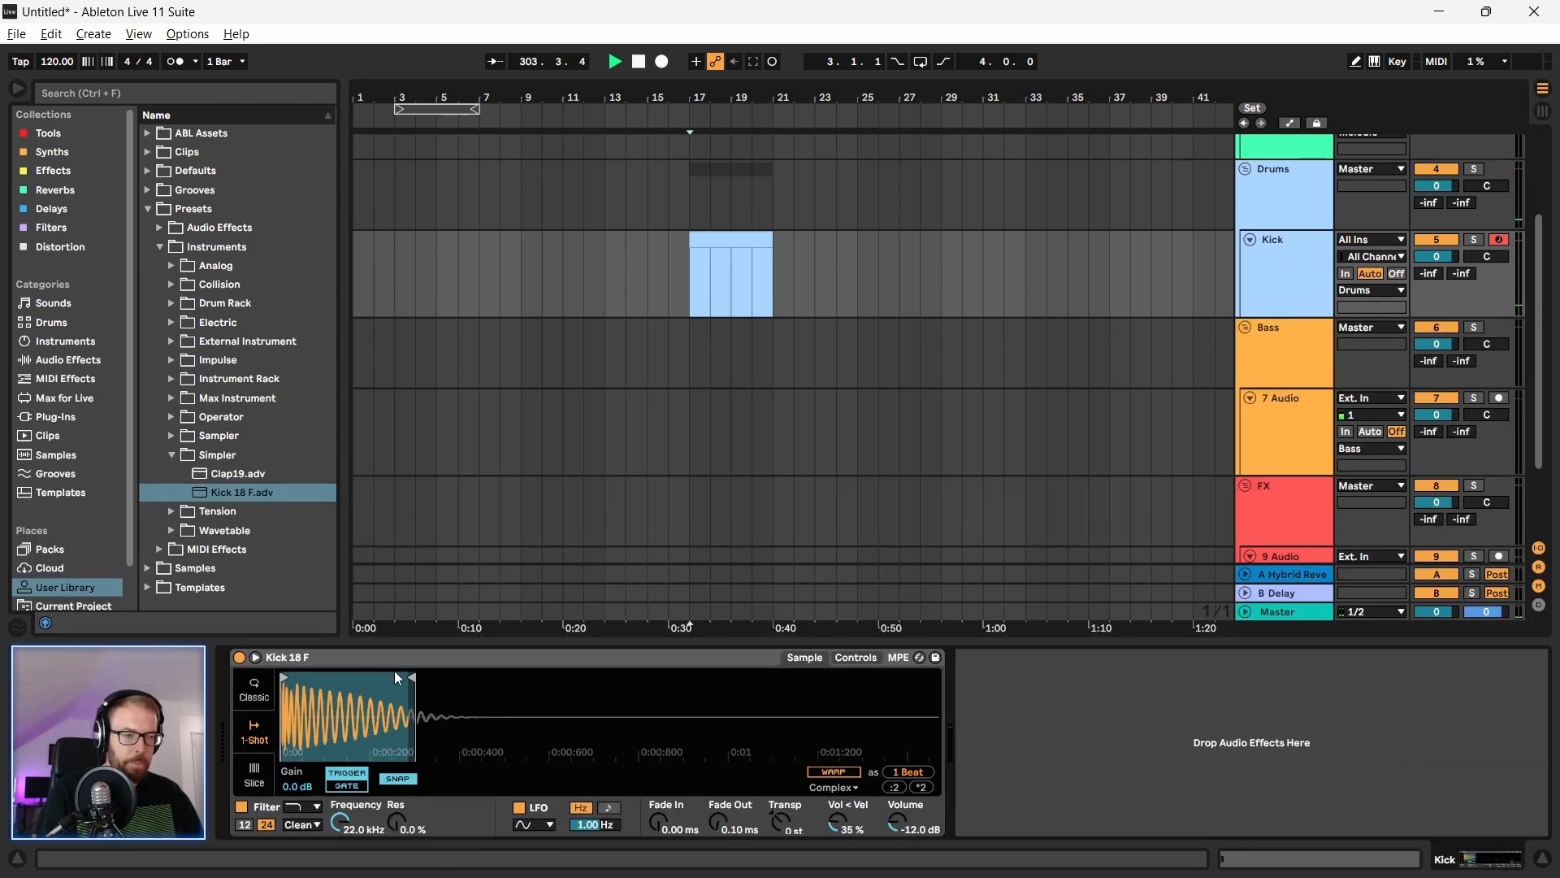
pyautogui.moveTo(719, 822); pyautogui.dragTo(718, 776)
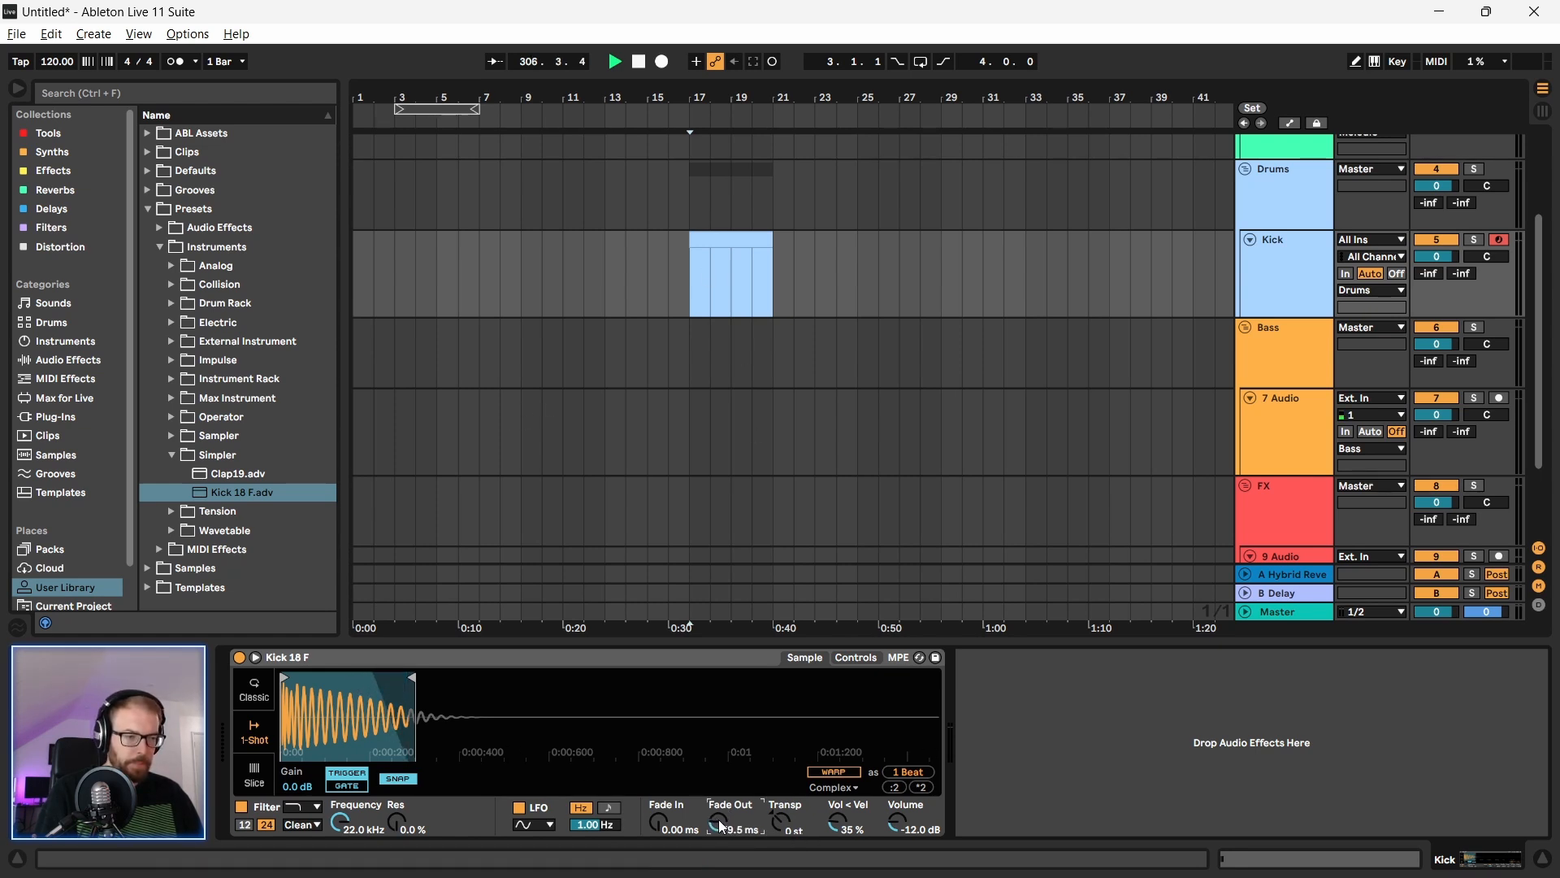
pyautogui.moveTo(413, 677); pyautogui.dragTo(372, 679)
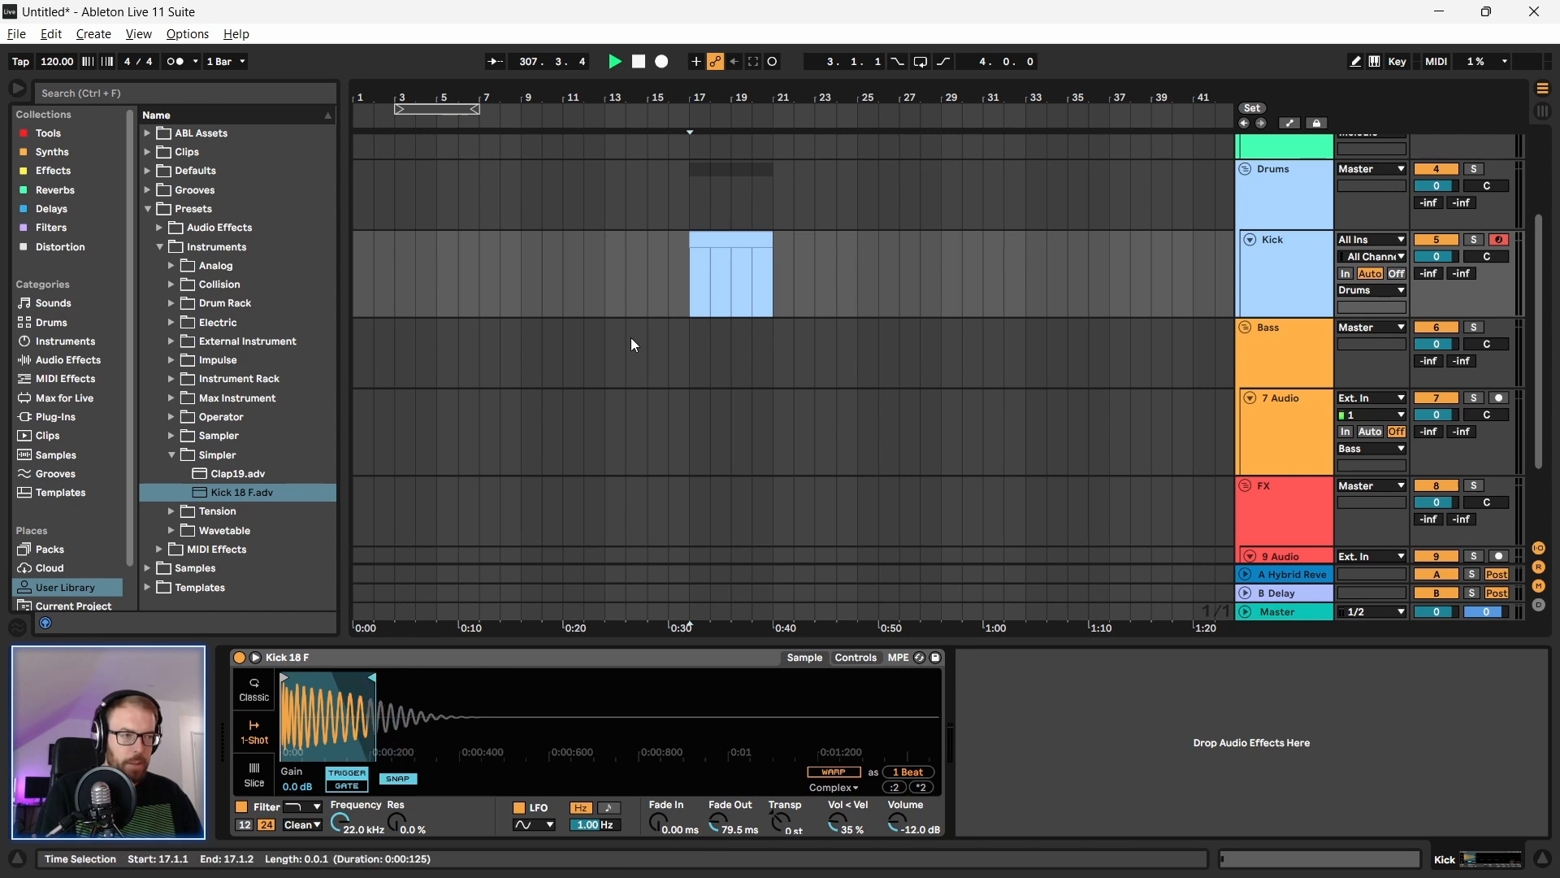
pyautogui.click(1293, 257)
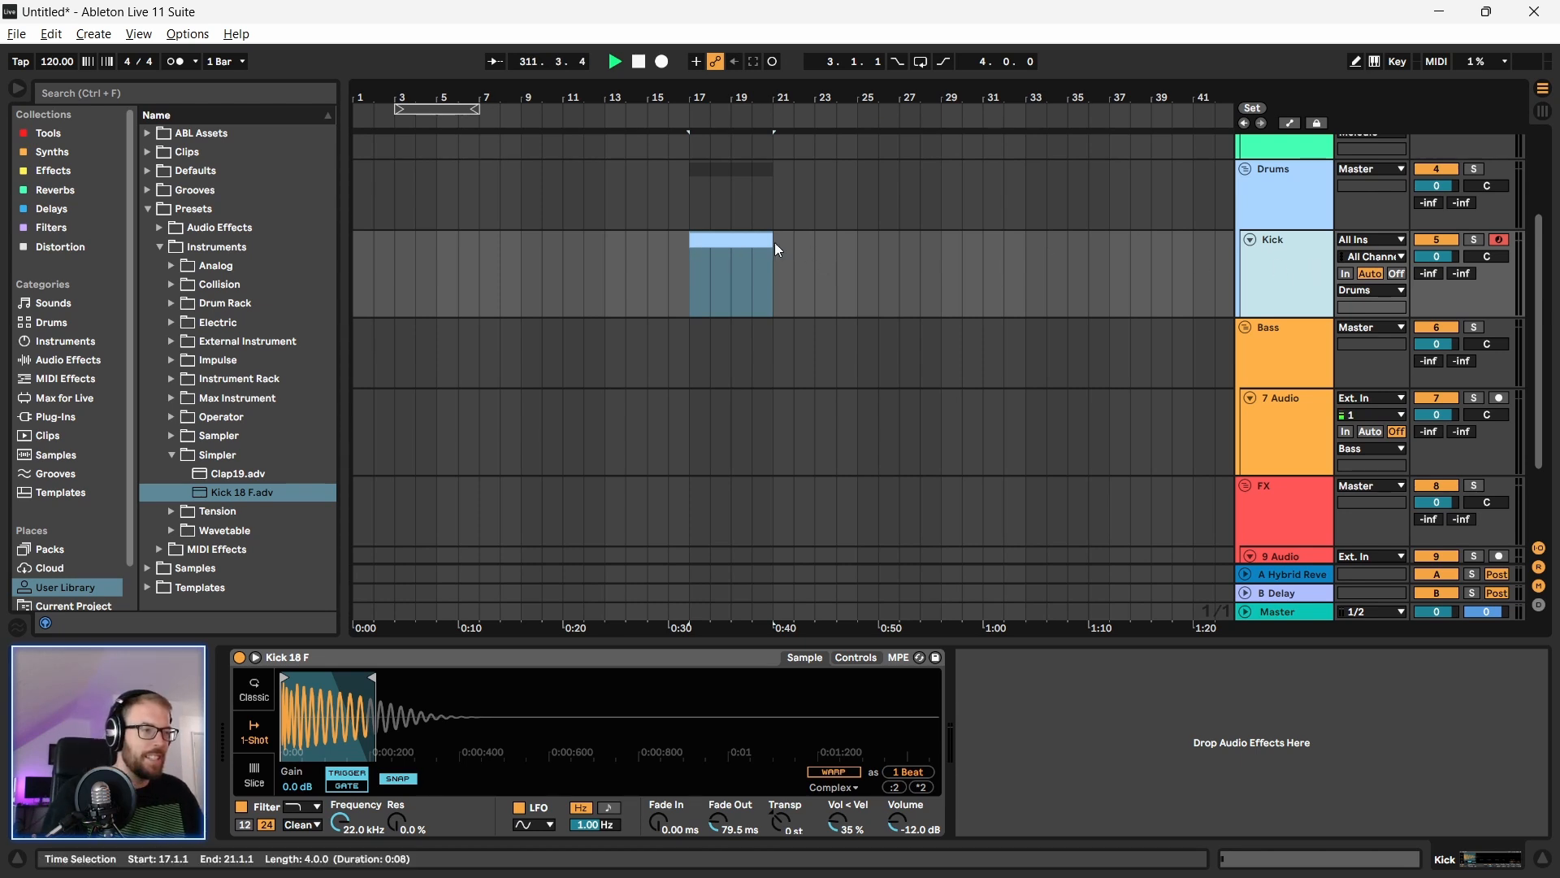
# Step: Fill the first bar of the Kick clip with C3 notes at 1.1.1, 1.1.4, 1.2.3, 1.3.3 and 1.4.3
pyautogui.doubleClick(733, 240)
pyautogui.doubleClick(505, 541)
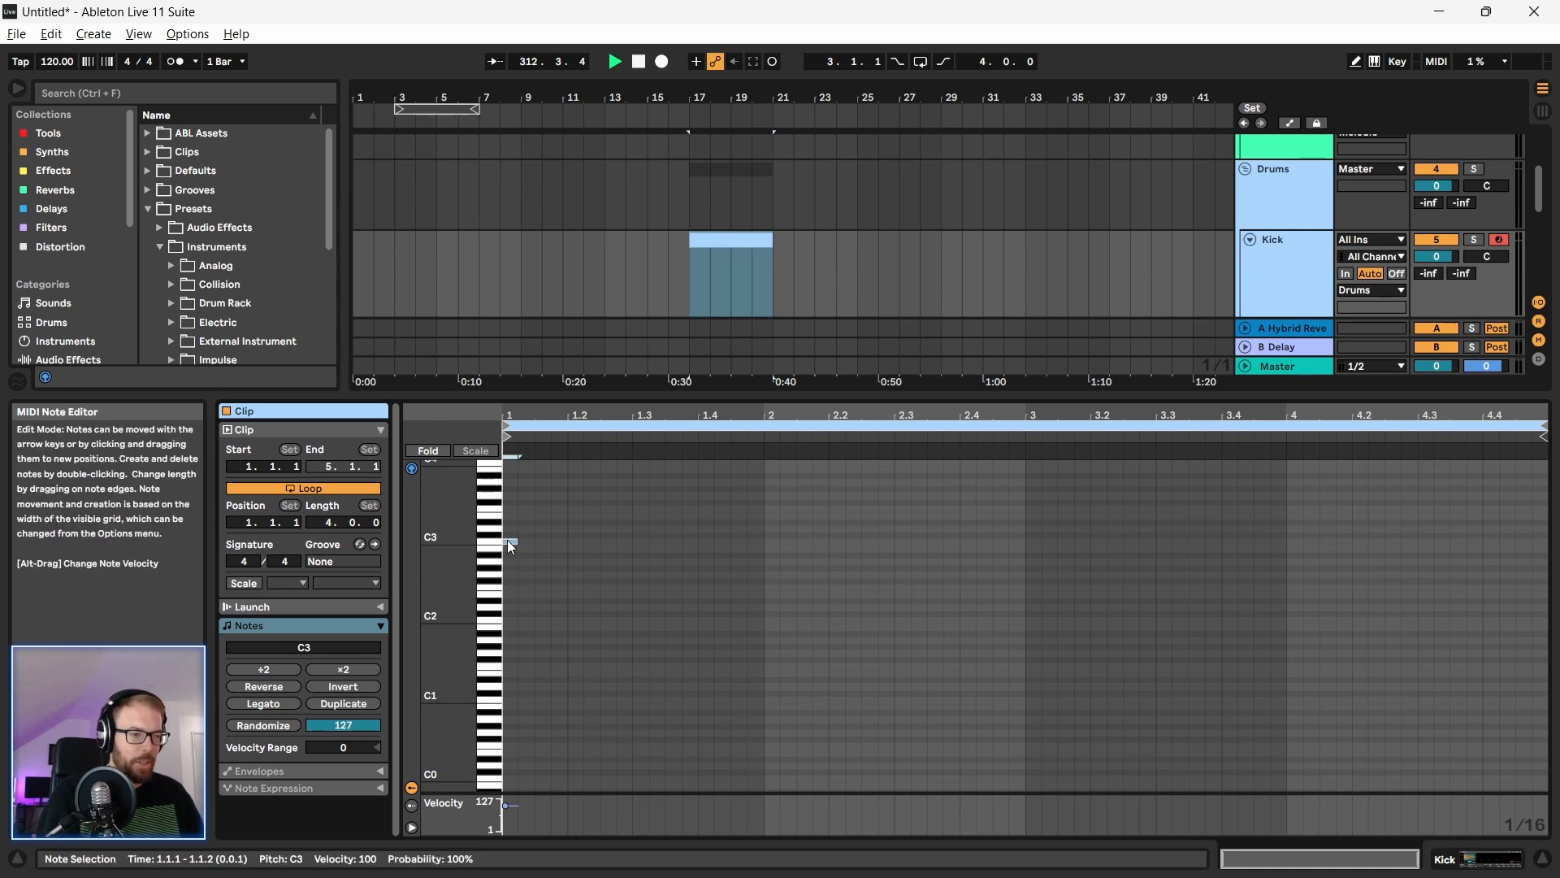
pyautogui.doubleClick(561, 543)
pyautogui.doubleClick(606, 543)
pyautogui.click(680, 540)
pyautogui.doubleClick(674, 542)
pyautogui.doubleClick(739, 541)
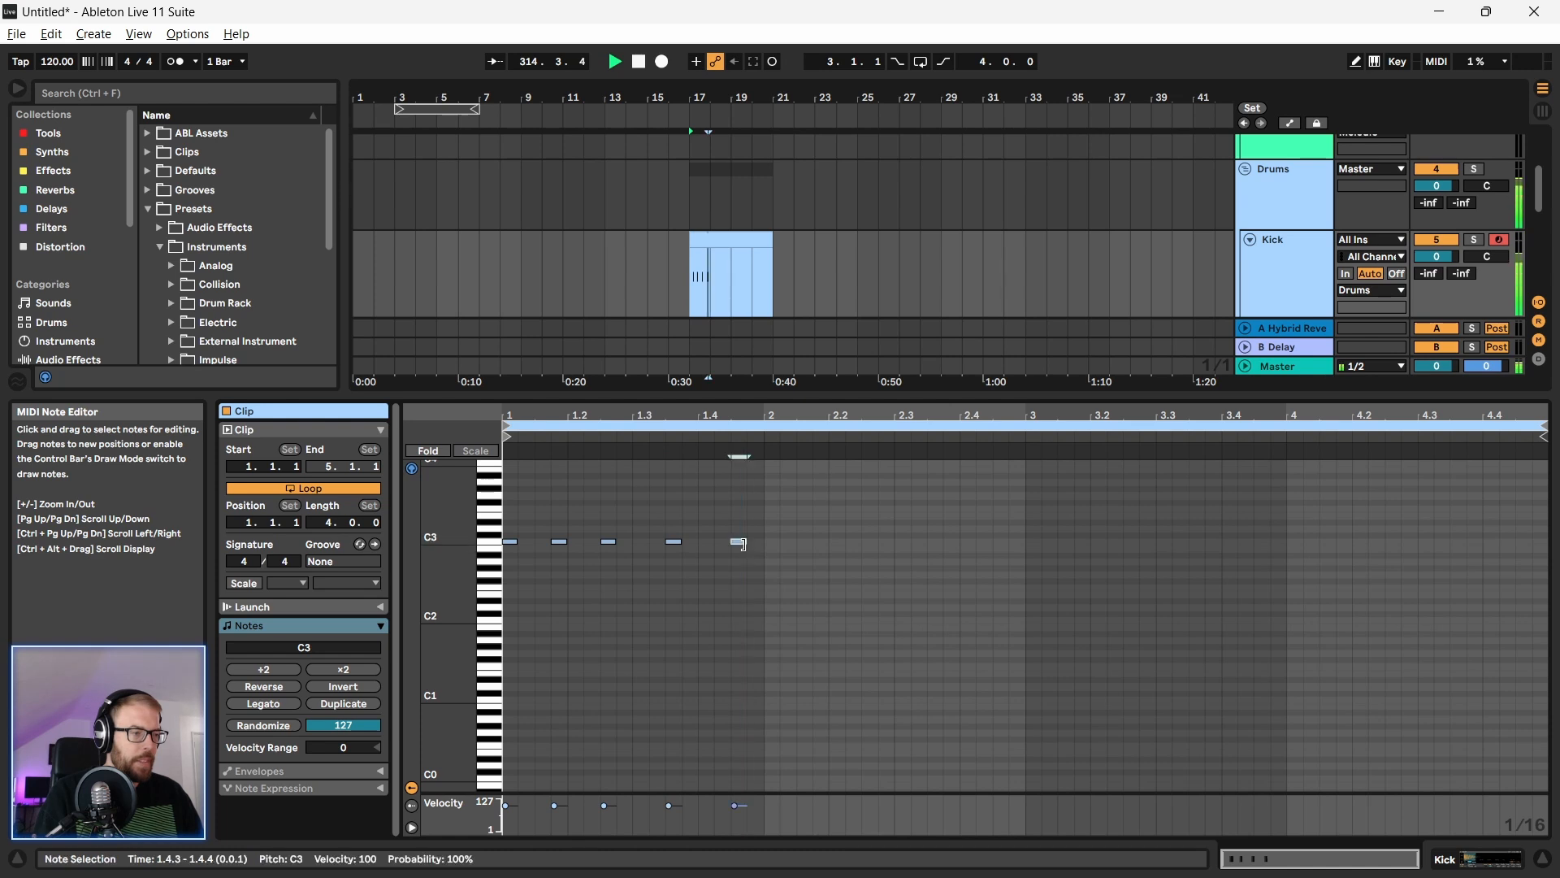
# Step: Duplicate the first bar's kick notes until the pattern fills all four bars, keeping the clip at its four-bar length
pyautogui.moveTo(759, 501); pyautogui.dragTo(513, 581)
pyautogui.hotkey('ctrl', 'd')
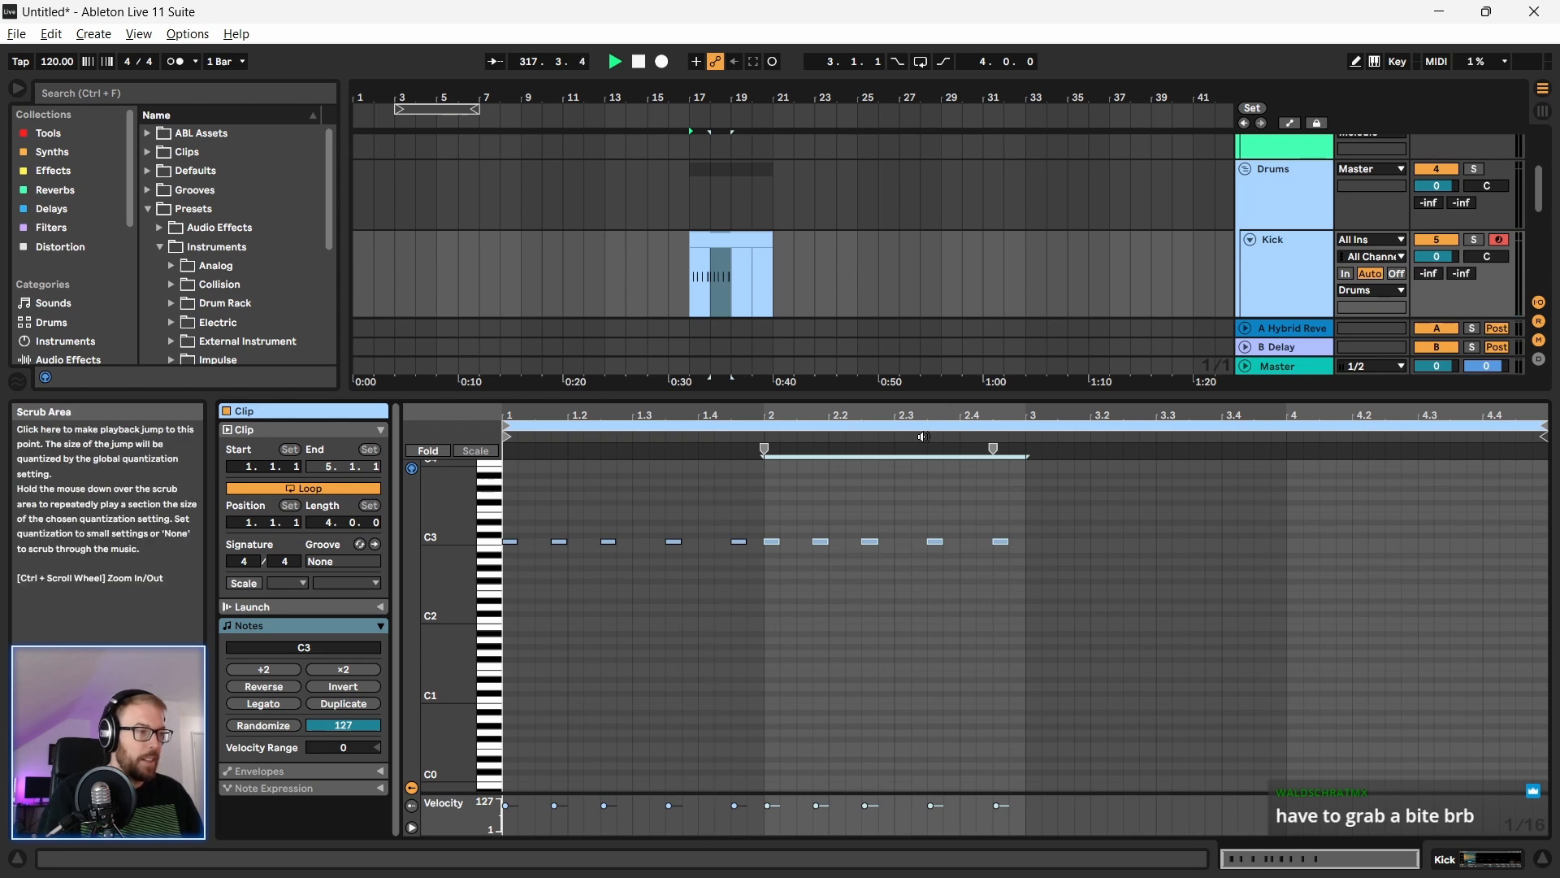
pyautogui.moveTo(772, 248); pyautogui.dragTo(731, 247)
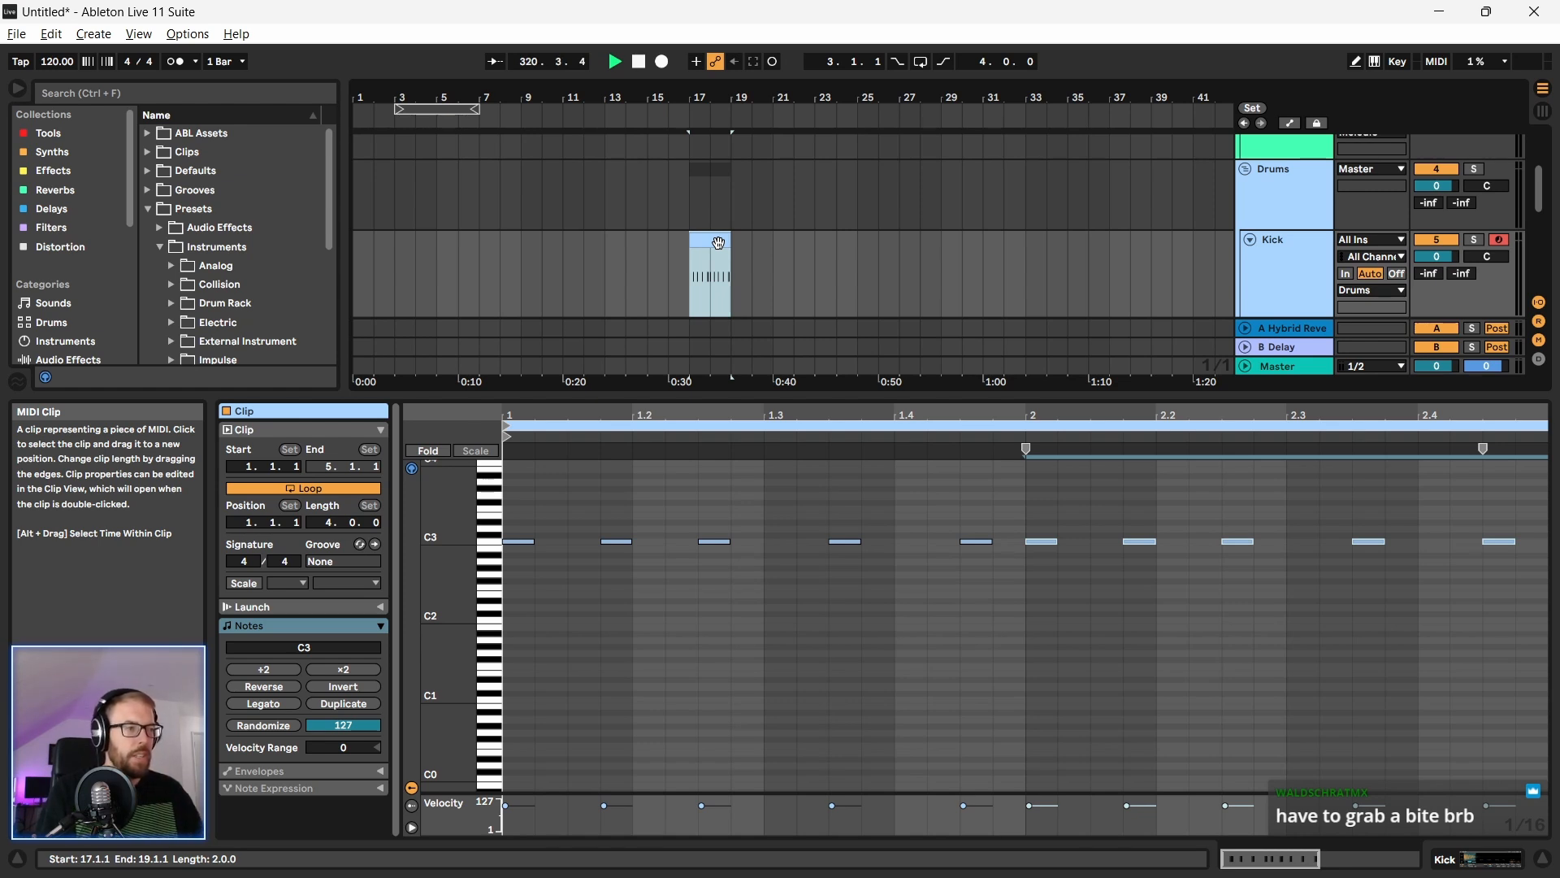
pyautogui.hotkey('ctrl', 'z')
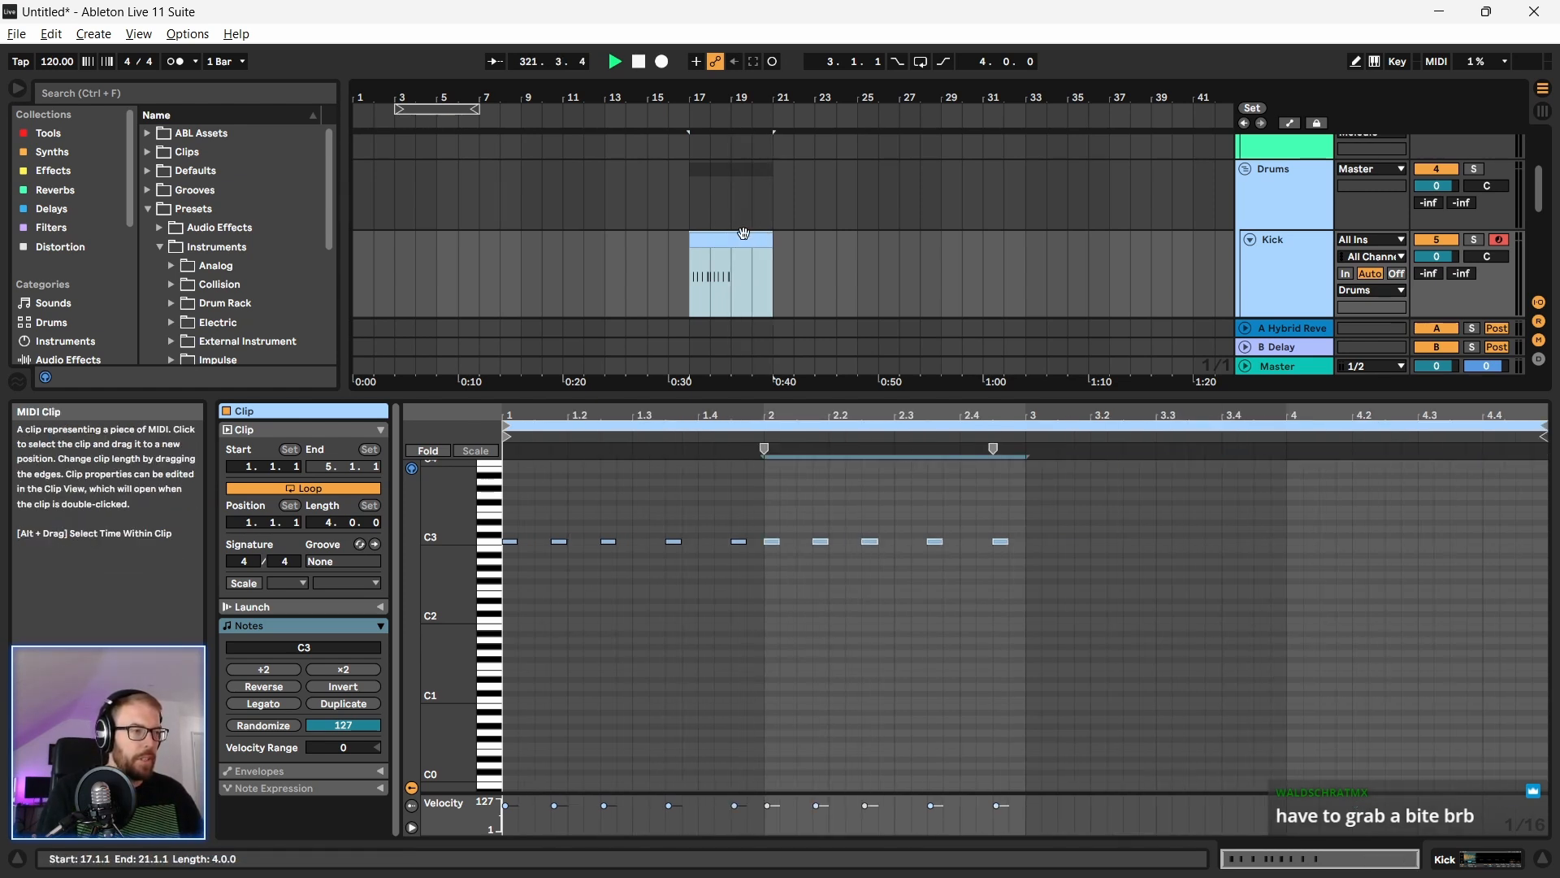
pyautogui.moveTo(1028, 510); pyautogui.dragTo(510, 569)
pyautogui.hotkey('ctrl', 'd')
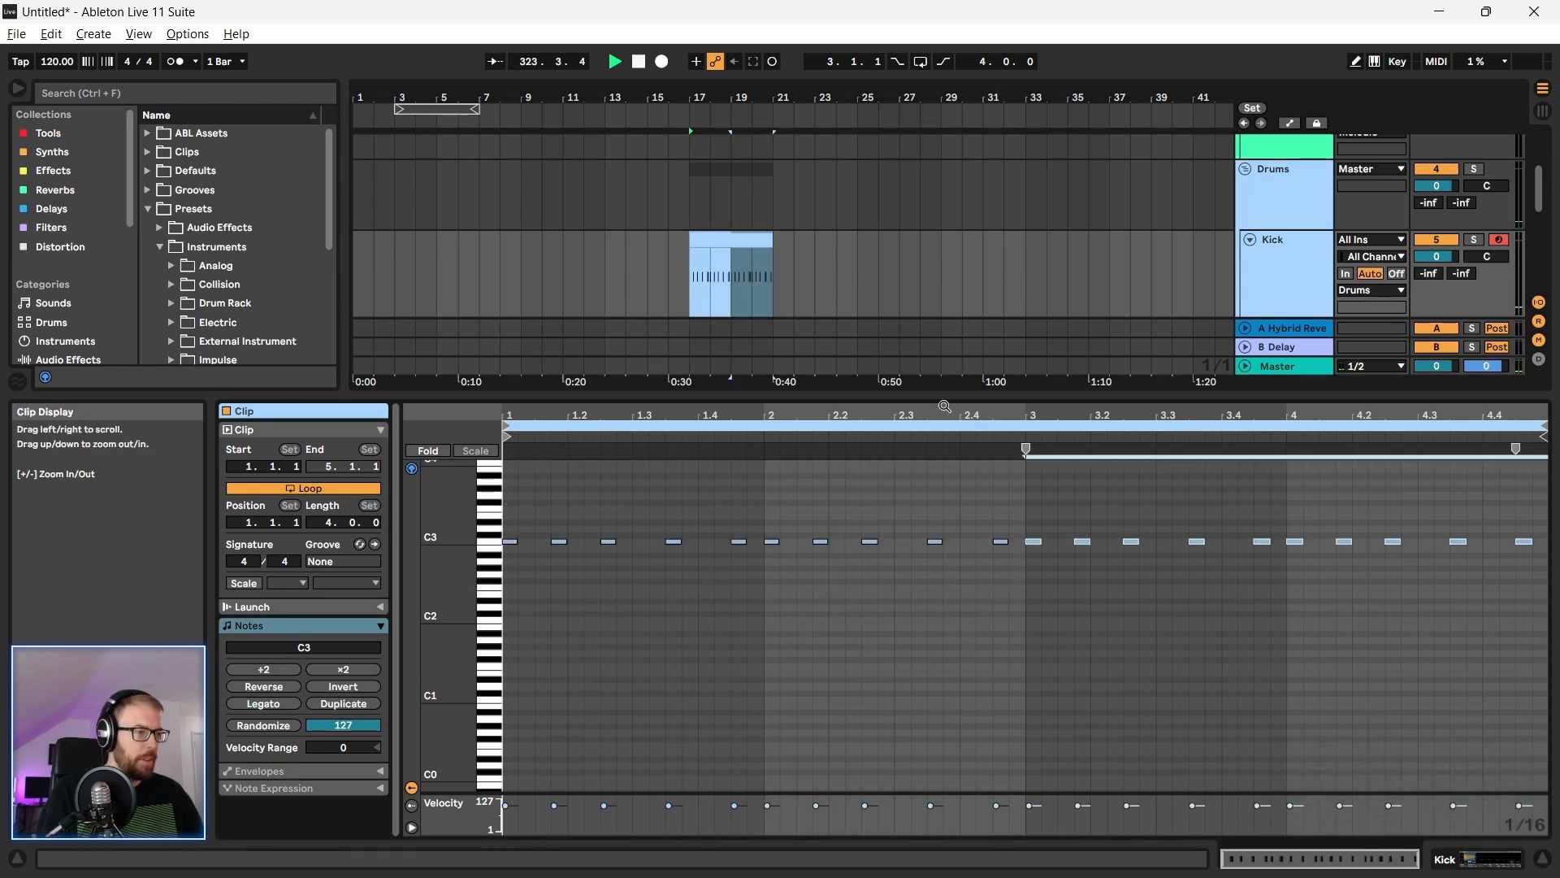
pyautogui.click(700, 473)
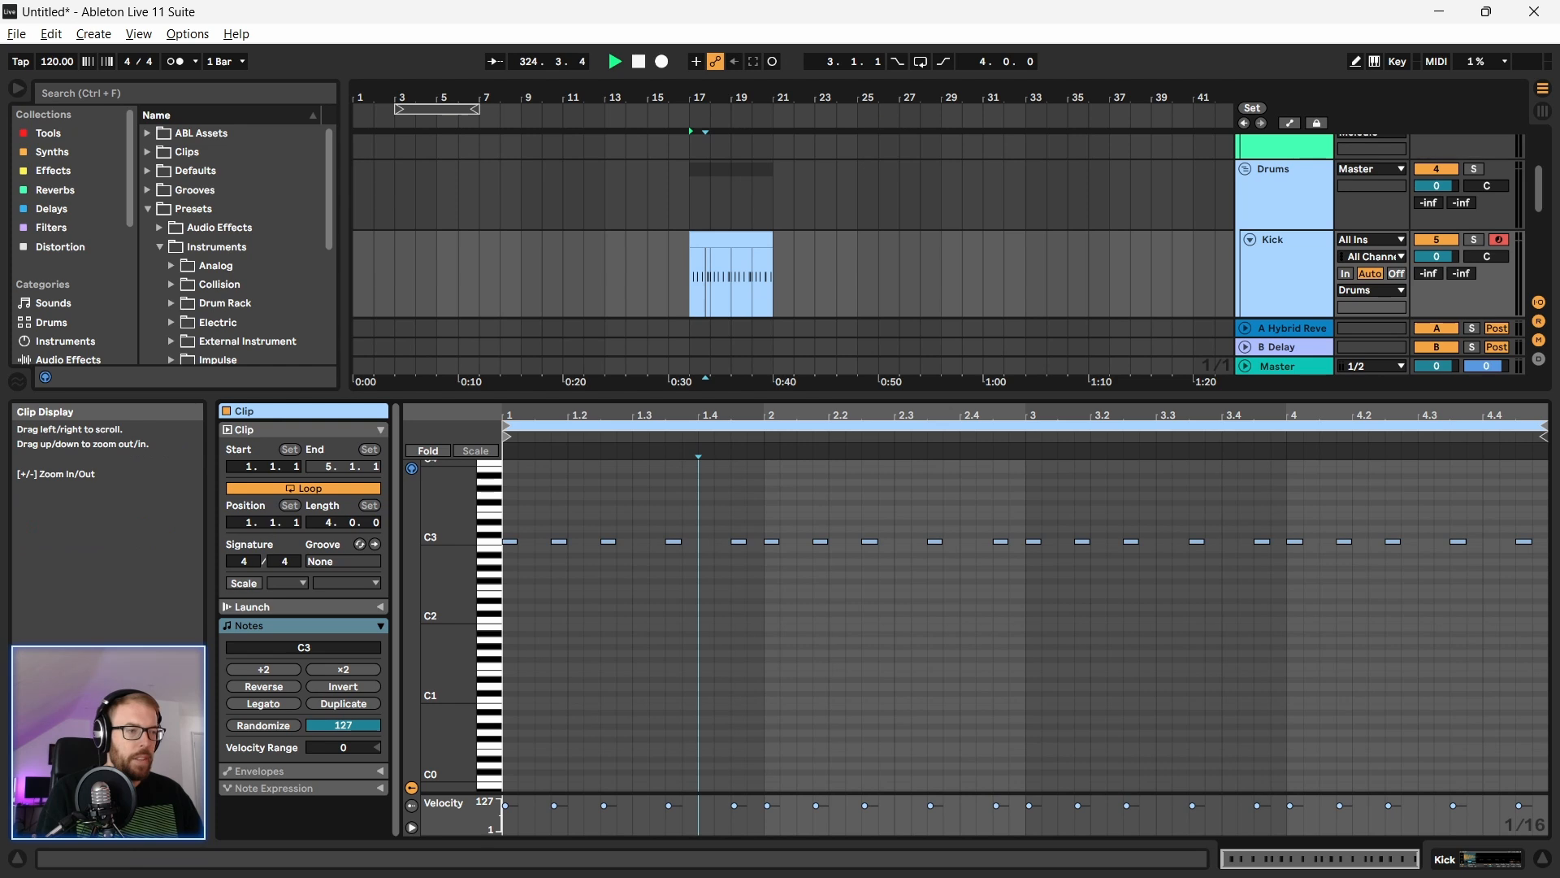
# Step: Stop playback and delete every note in the Kick clip except the first C3 note
pyautogui.press('space')
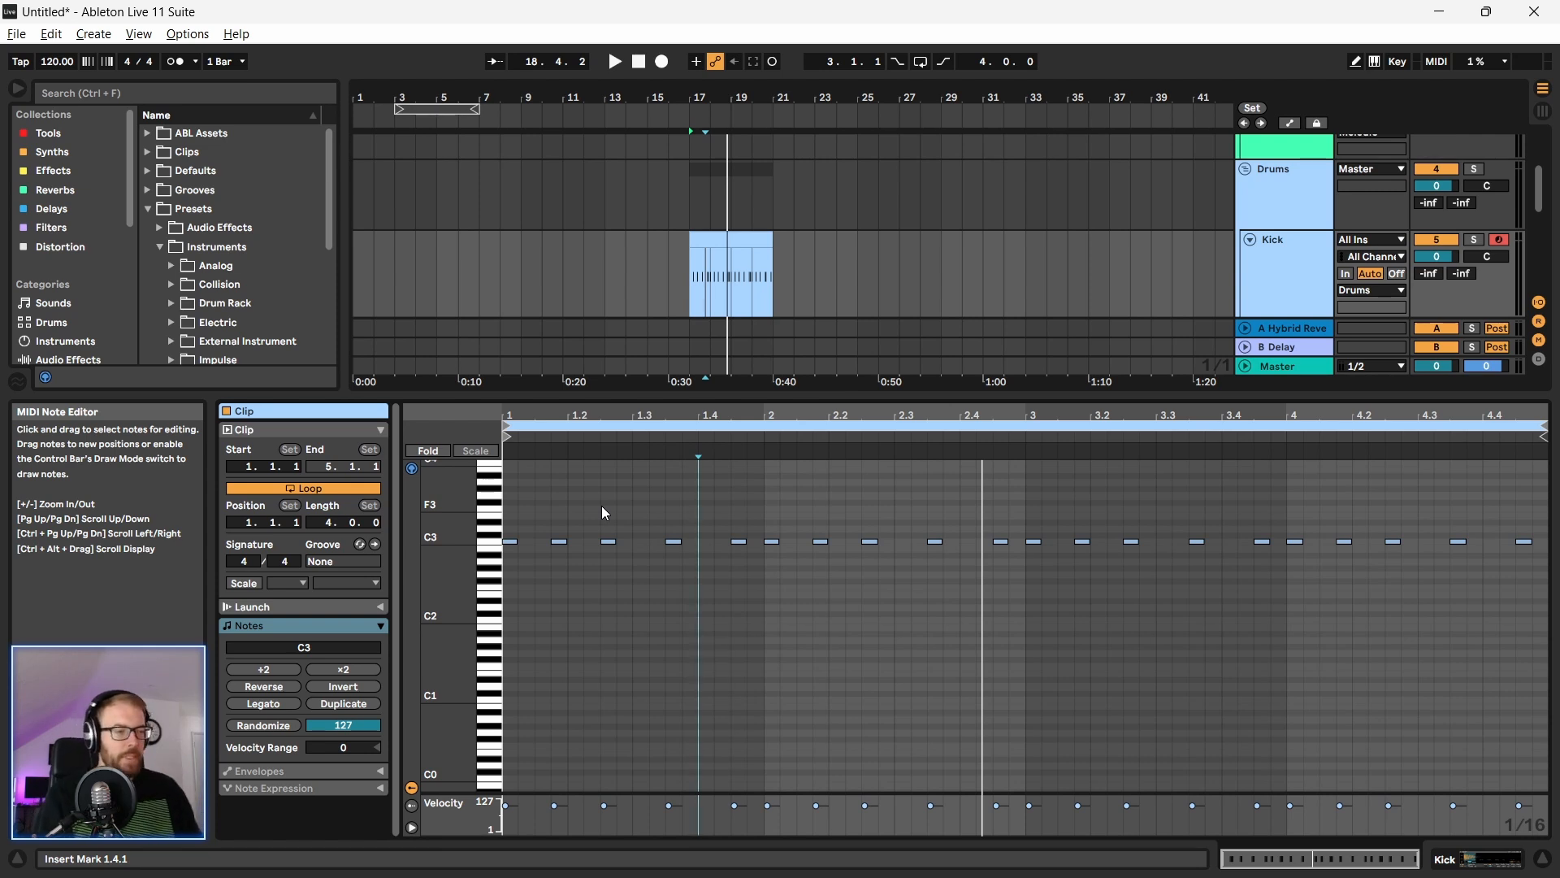
pyautogui.moveTo(554, 505); pyautogui.dragTo(1554, 608)
pyautogui.press('Delete')
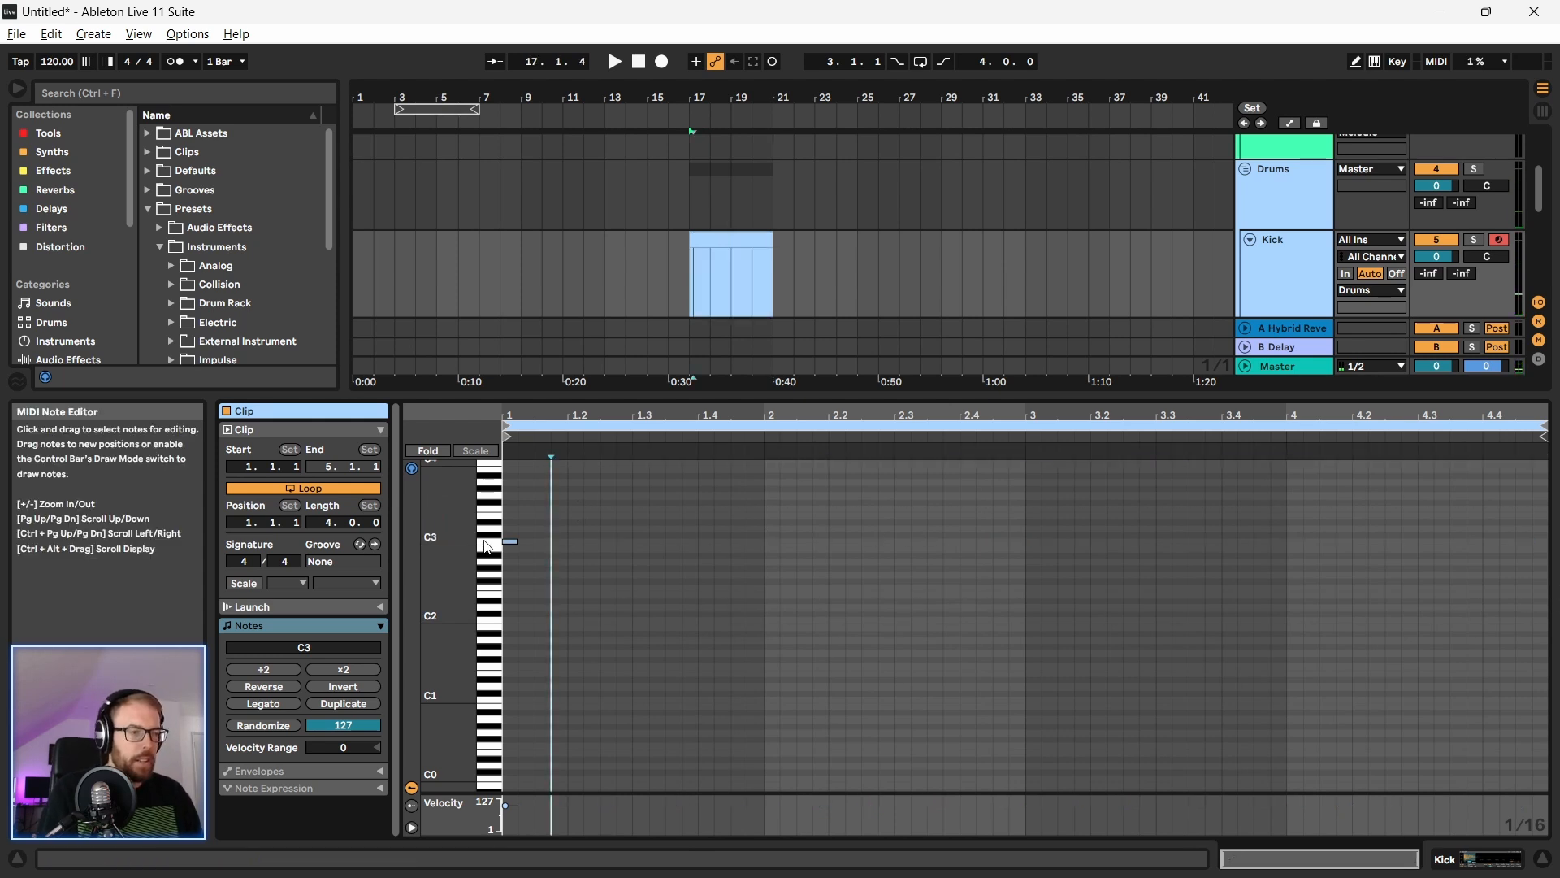
pyautogui.moveTo(445, 534); pyautogui.dragTo(460, 593)
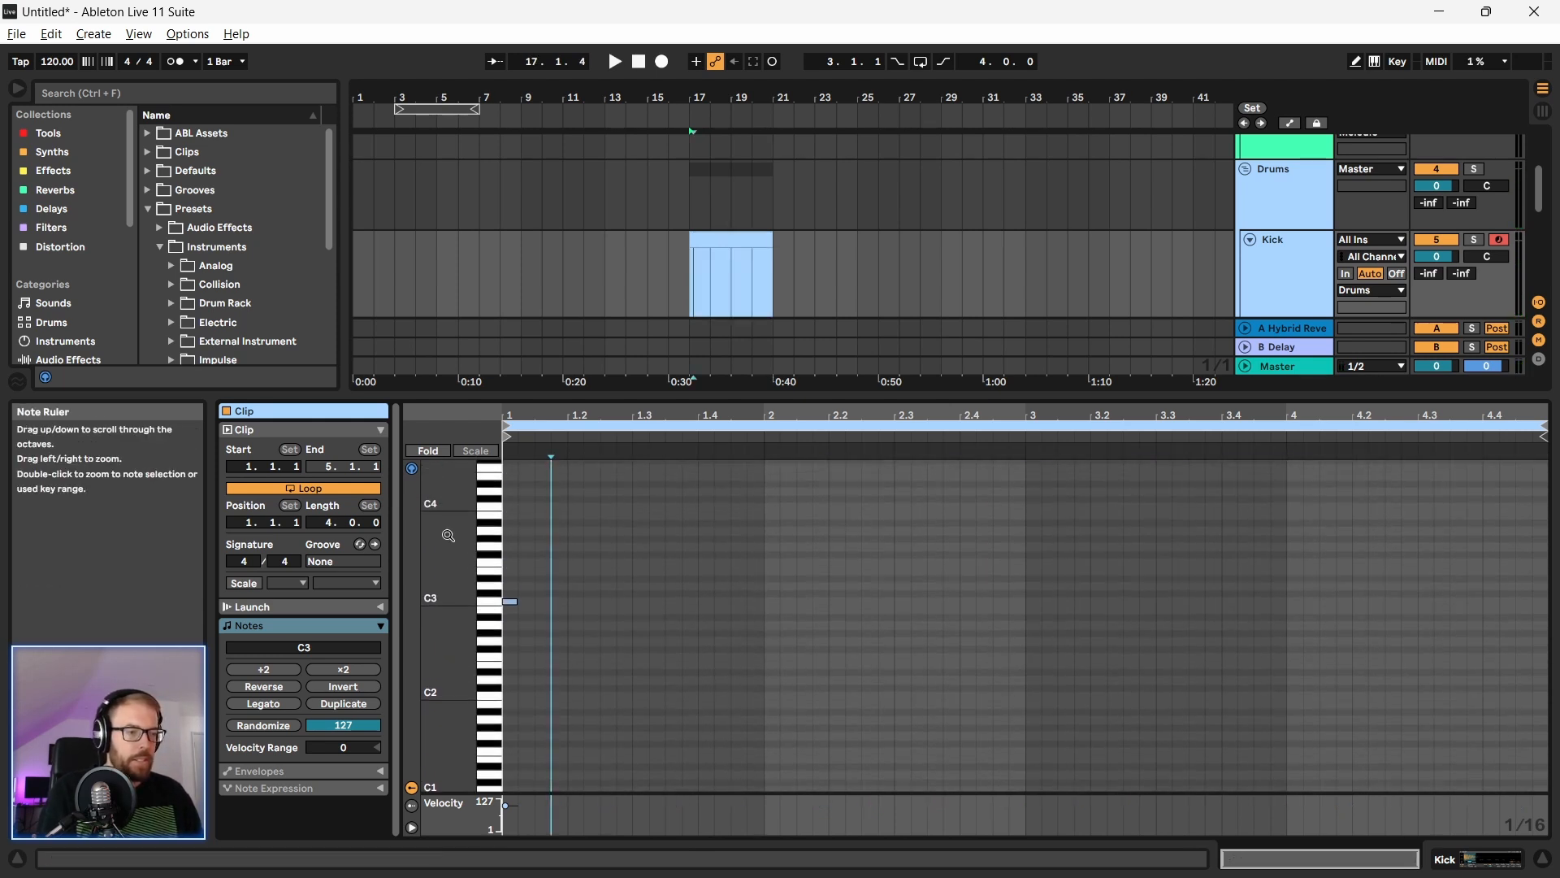
# Step: Search the browser for "click" and list all results across the library
pyautogui.click(142, 92)
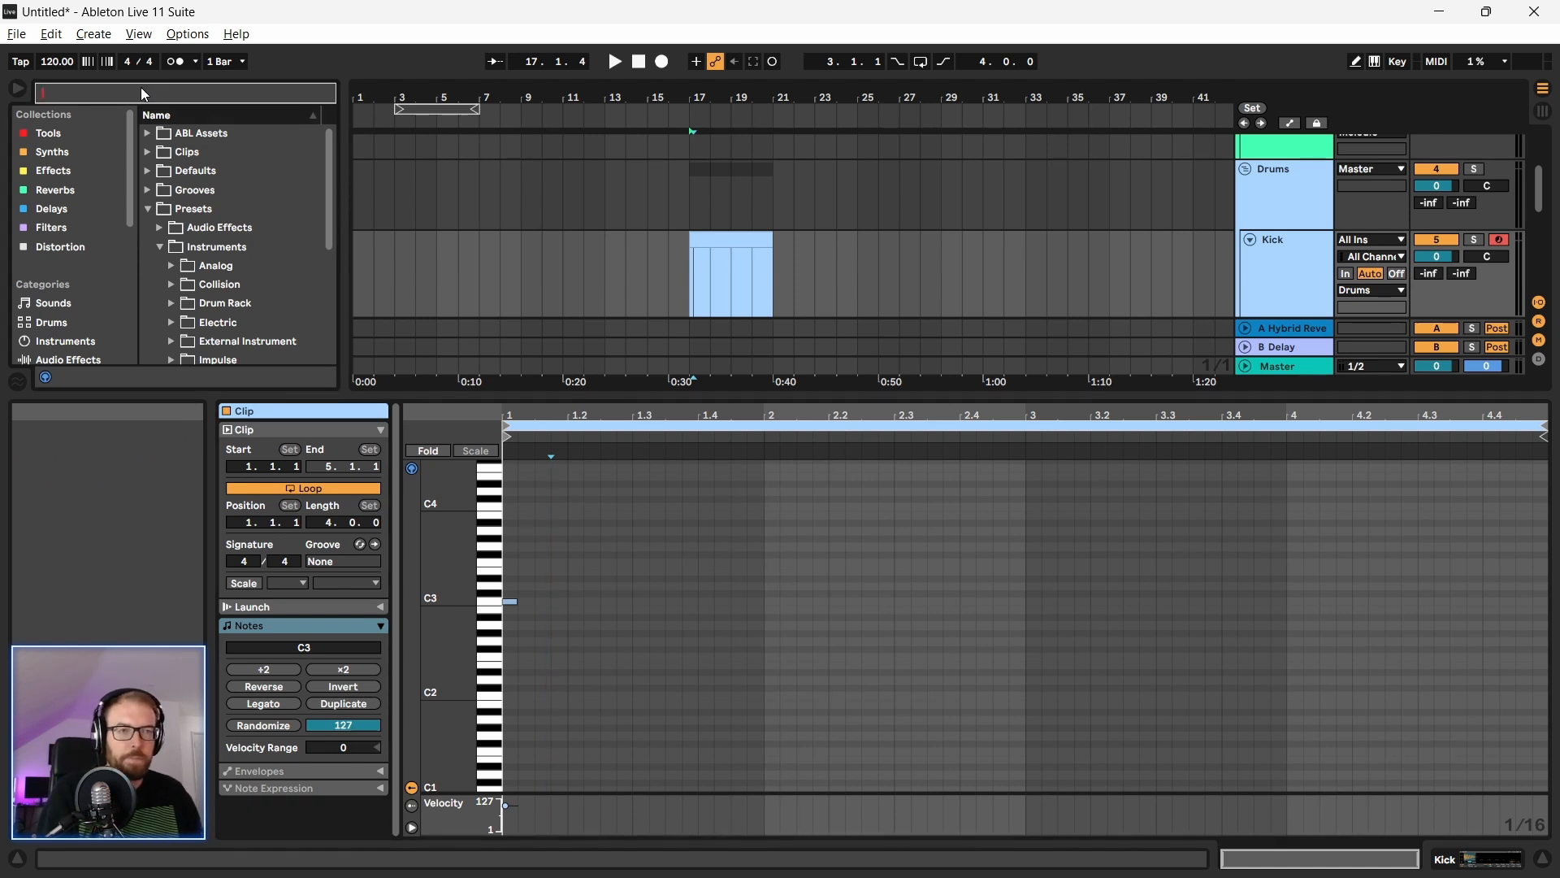
pyautogui.write('click')
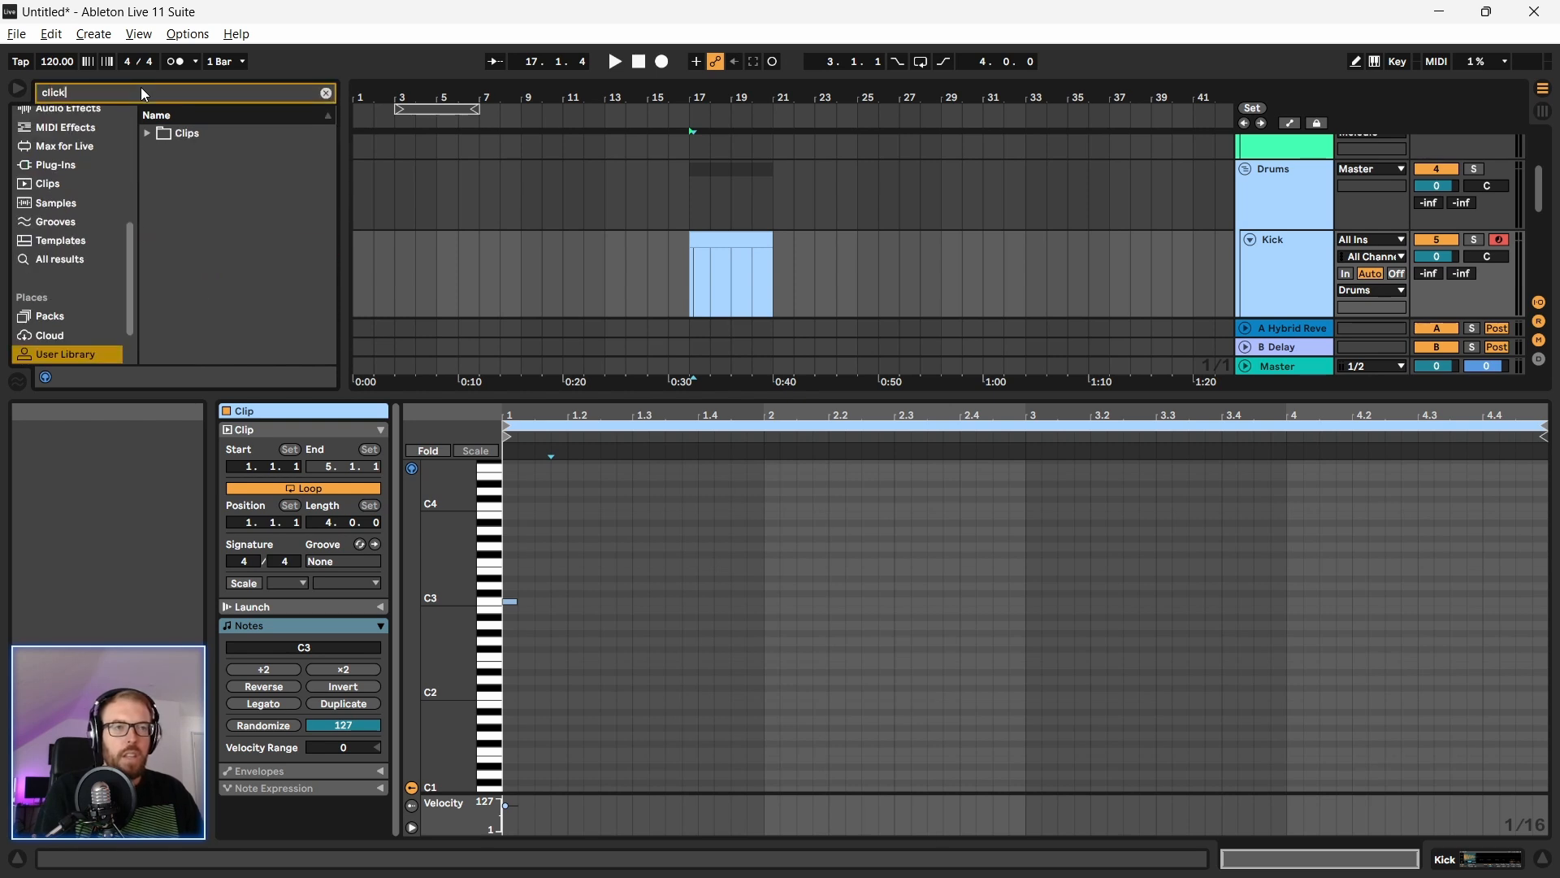
pyautogui.moveTo(387, 397); pyautogui.dragTo(385, 520)
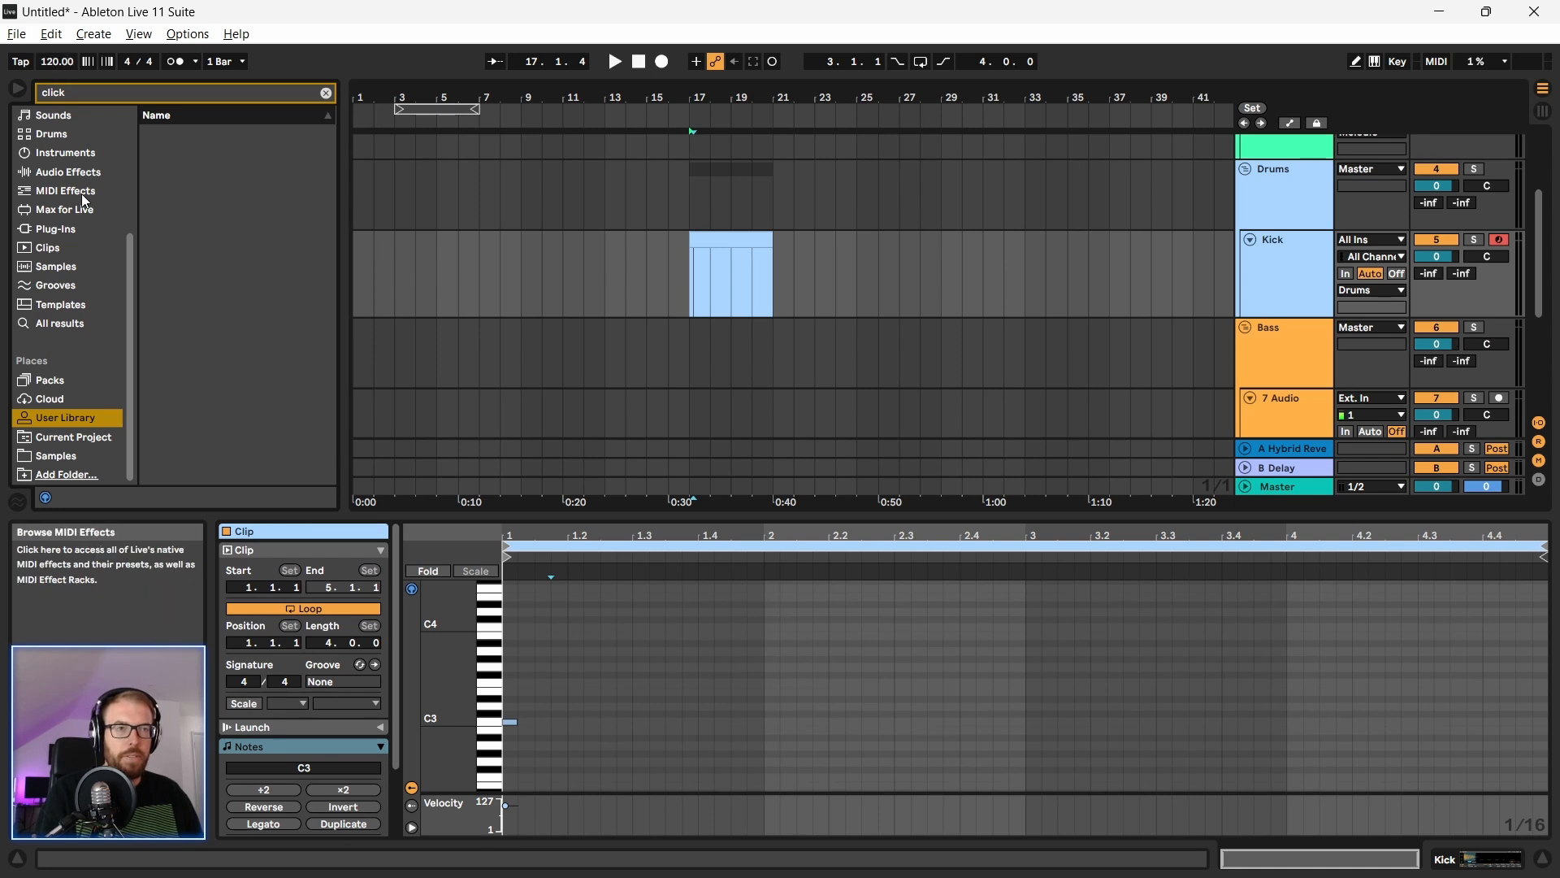
pyautogui.scroll(3, 76, 238)
pyautogui.scroll(-3, 76, 237)
pyautogui.click(62, 322)
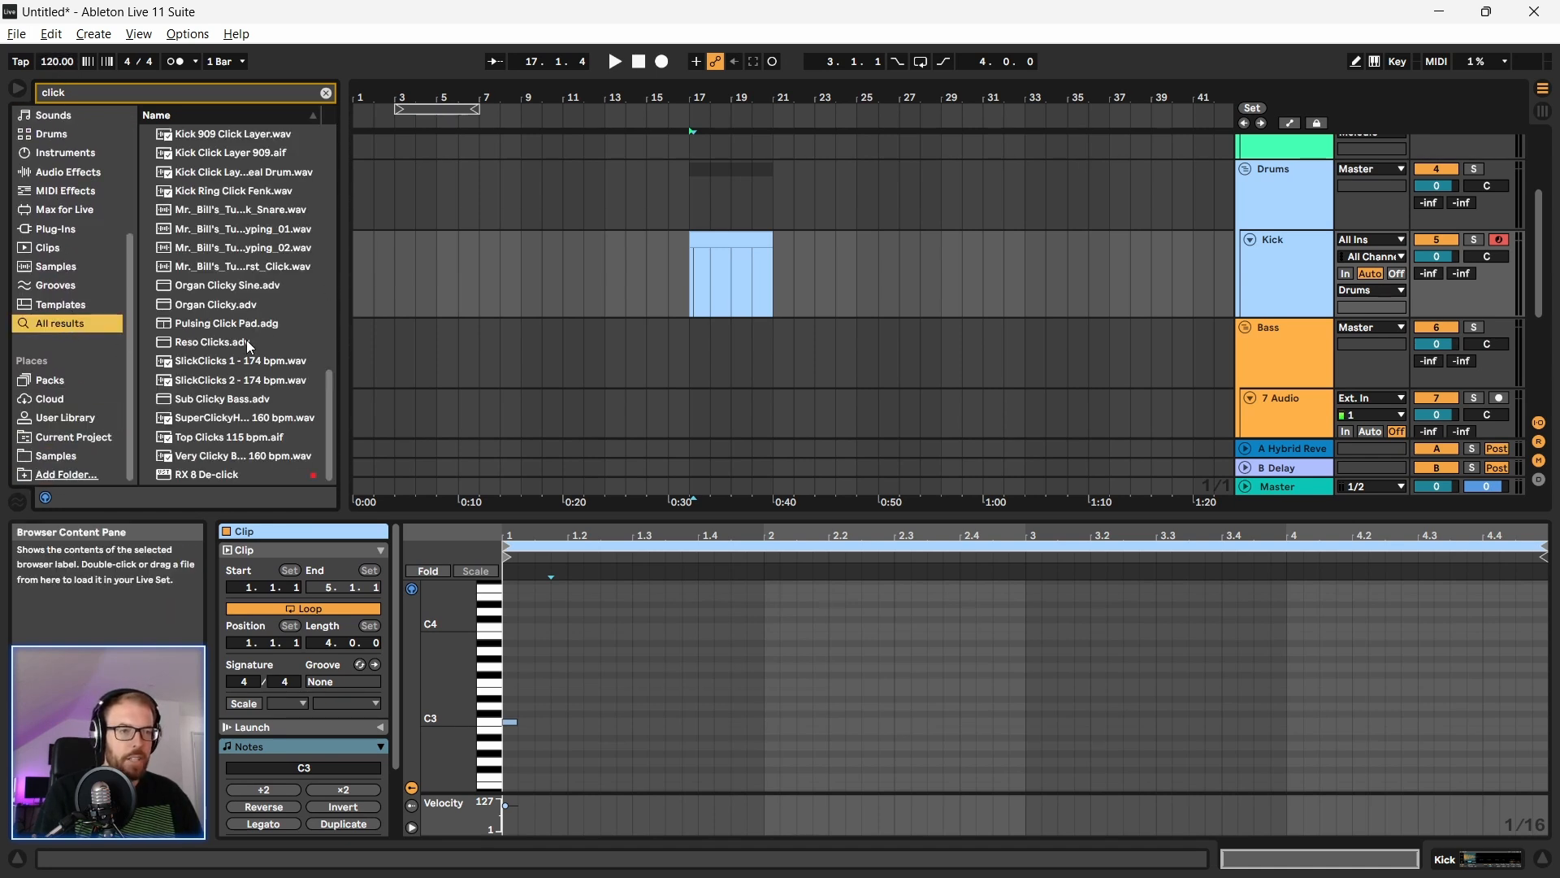
# Step: Audition several click samples, including SlickClicks 2 - 174 bpm.wav and the 160 bpm SuperClicky loop
pyautogui.click(226, 251)
pyautogui.click(244, 381)
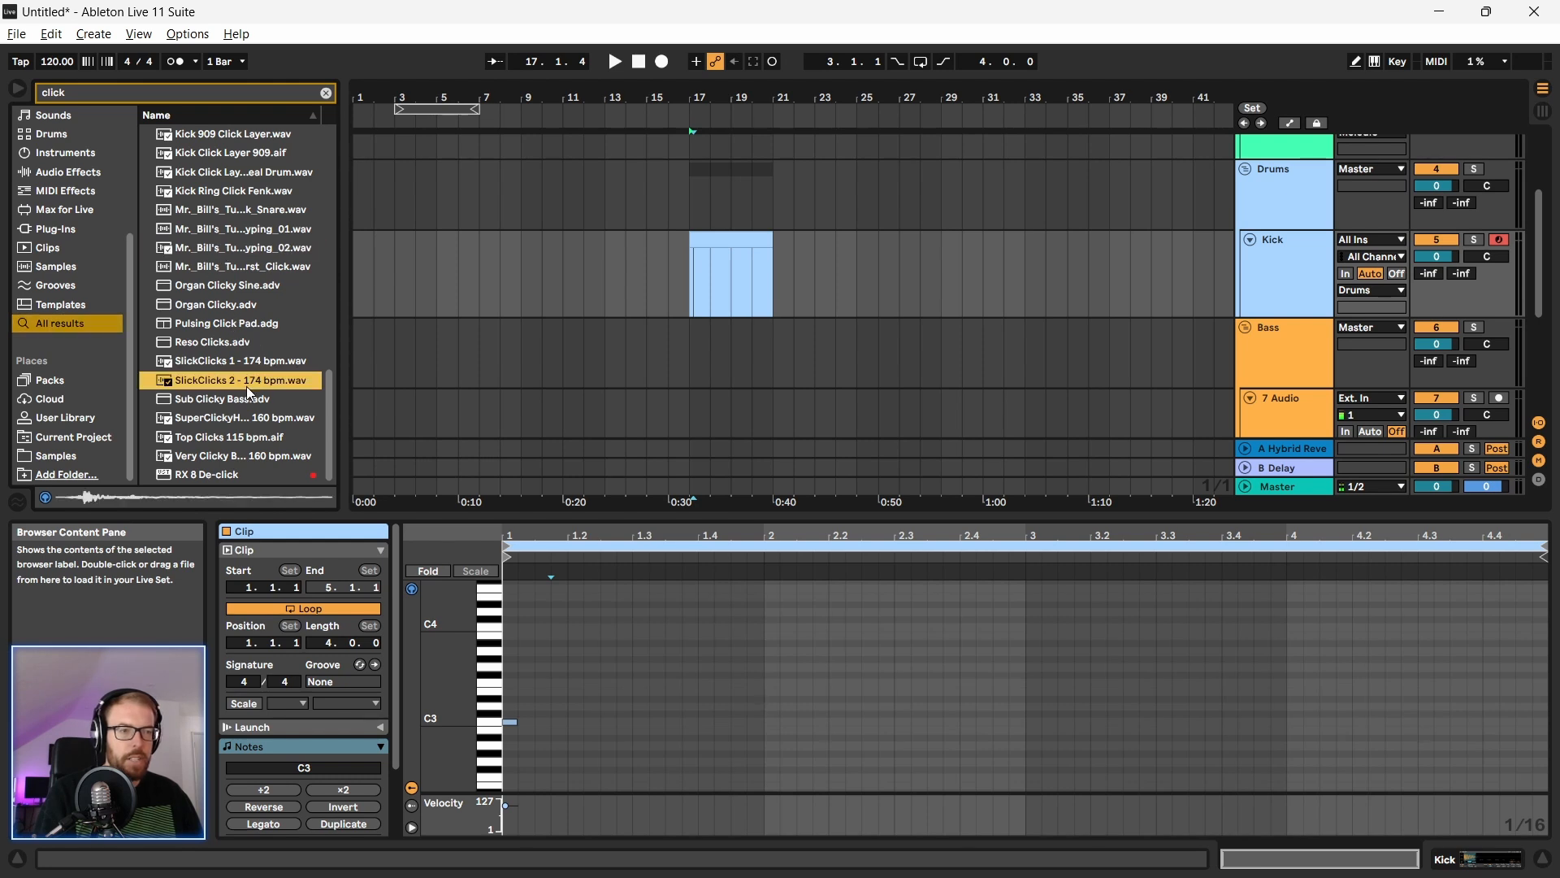
pyautogui.click(227, 419)
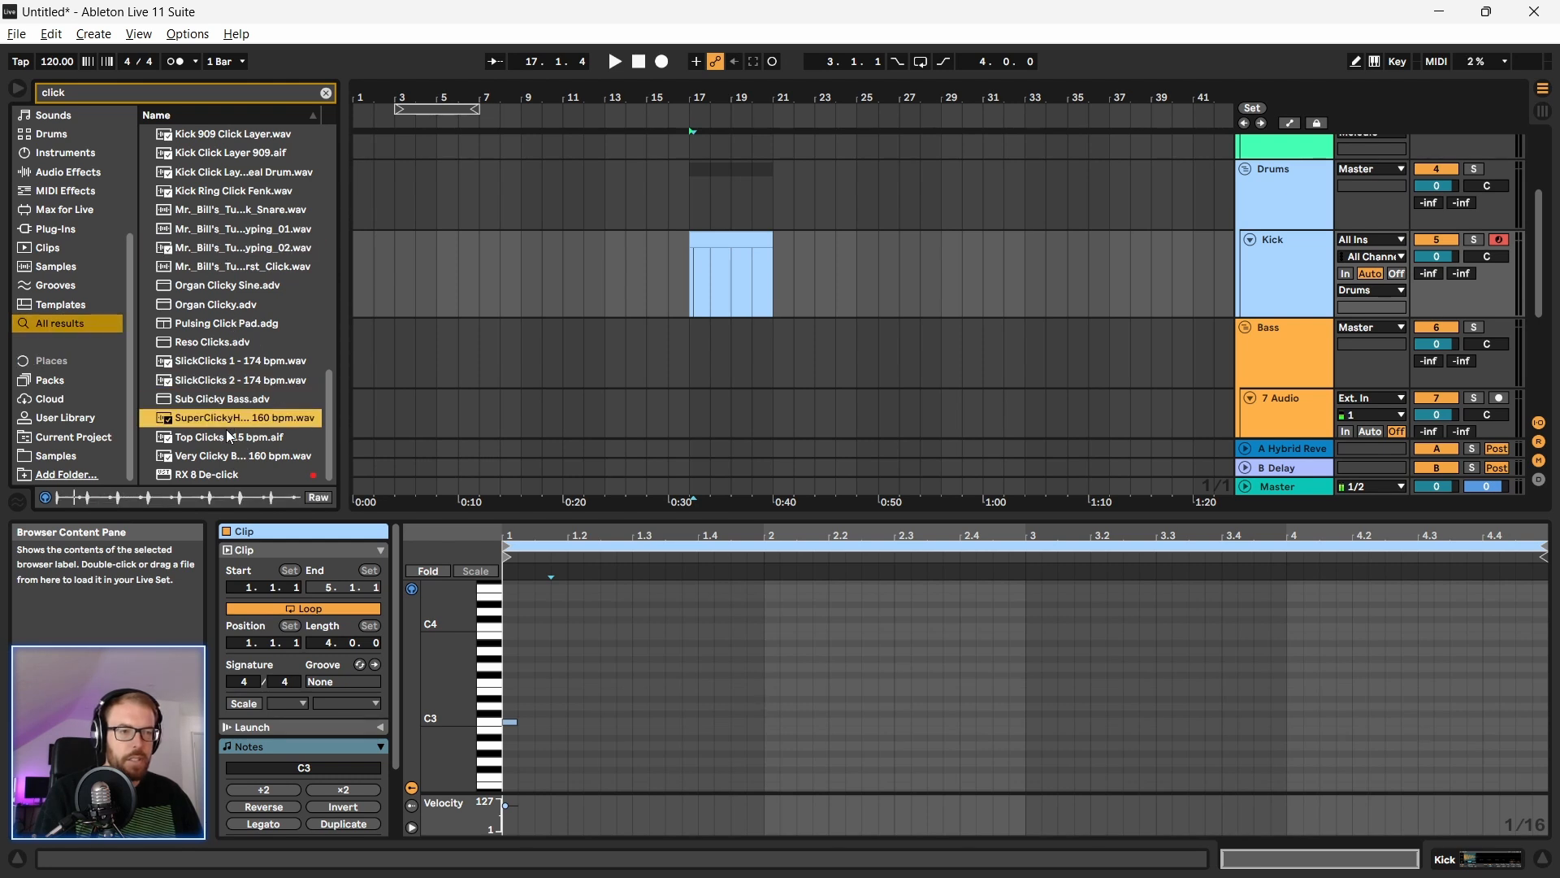
# Step: Insert an audio track below Kick and place SlickClicks 2 - 174 bpm.wav on it at bar 30
pyautogui.click(213, 379)
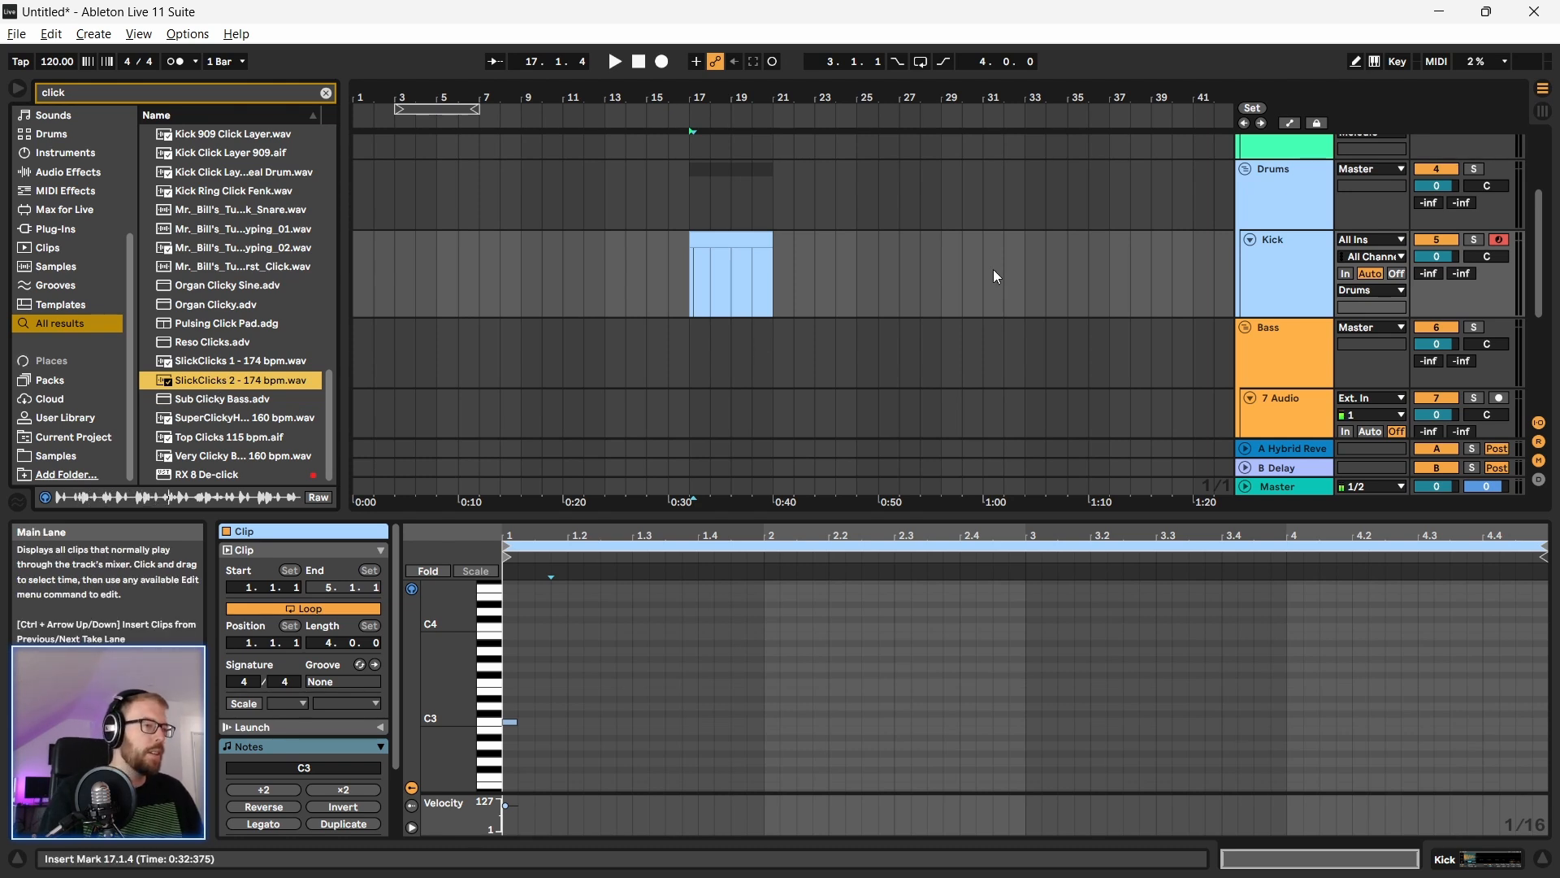
pyautogui.hotkey('ctrl', 't')
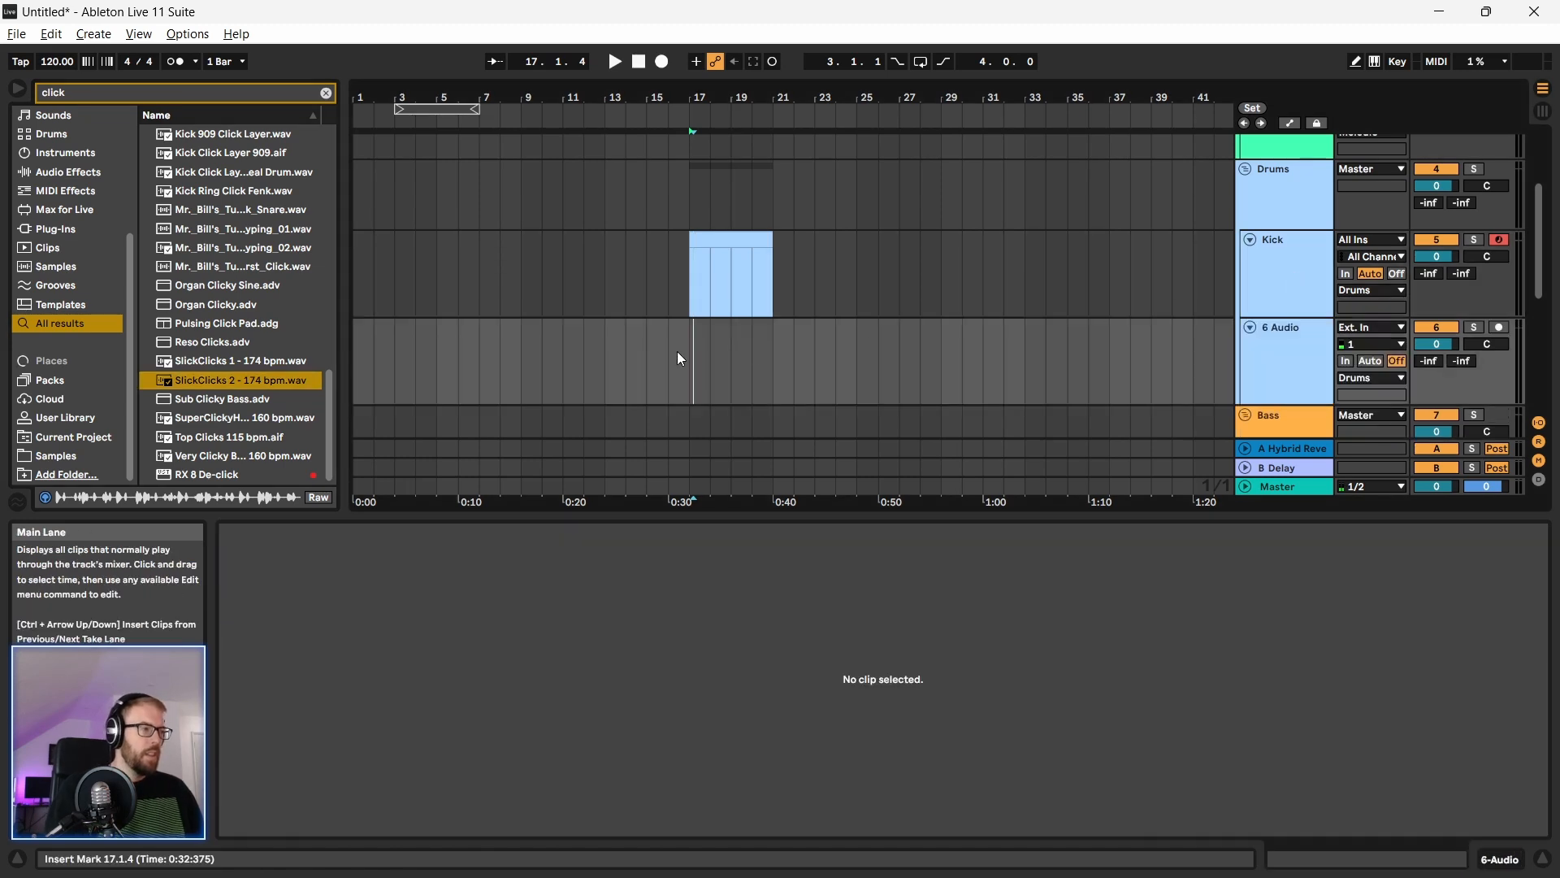
pyautogui.moveTo(194, 379); pyautogui.dragTo(967, 362)
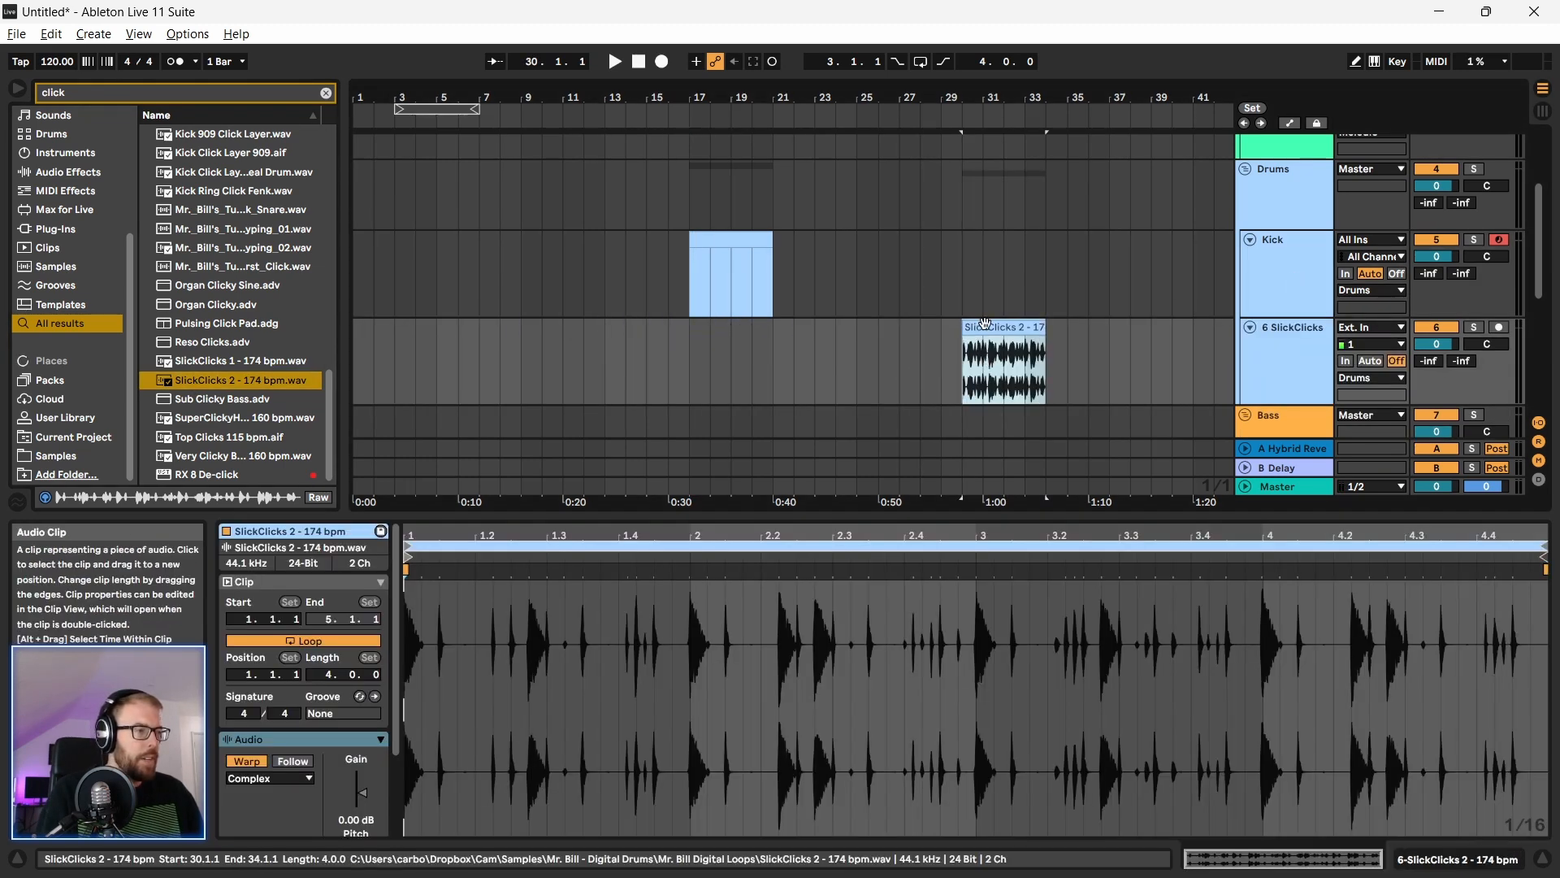
# Step: Listen to the opening hits of the SlickClicks 2 clip in the arrangement
pyautogui.moveTo(1006, 86); pyautogui.dragTo(1044, 89)
pyautogui.moveTo(652, 96); pyautogui.dragTo(656, 97)
pyautogui.click(606, 381)
pyautogui.press('space')
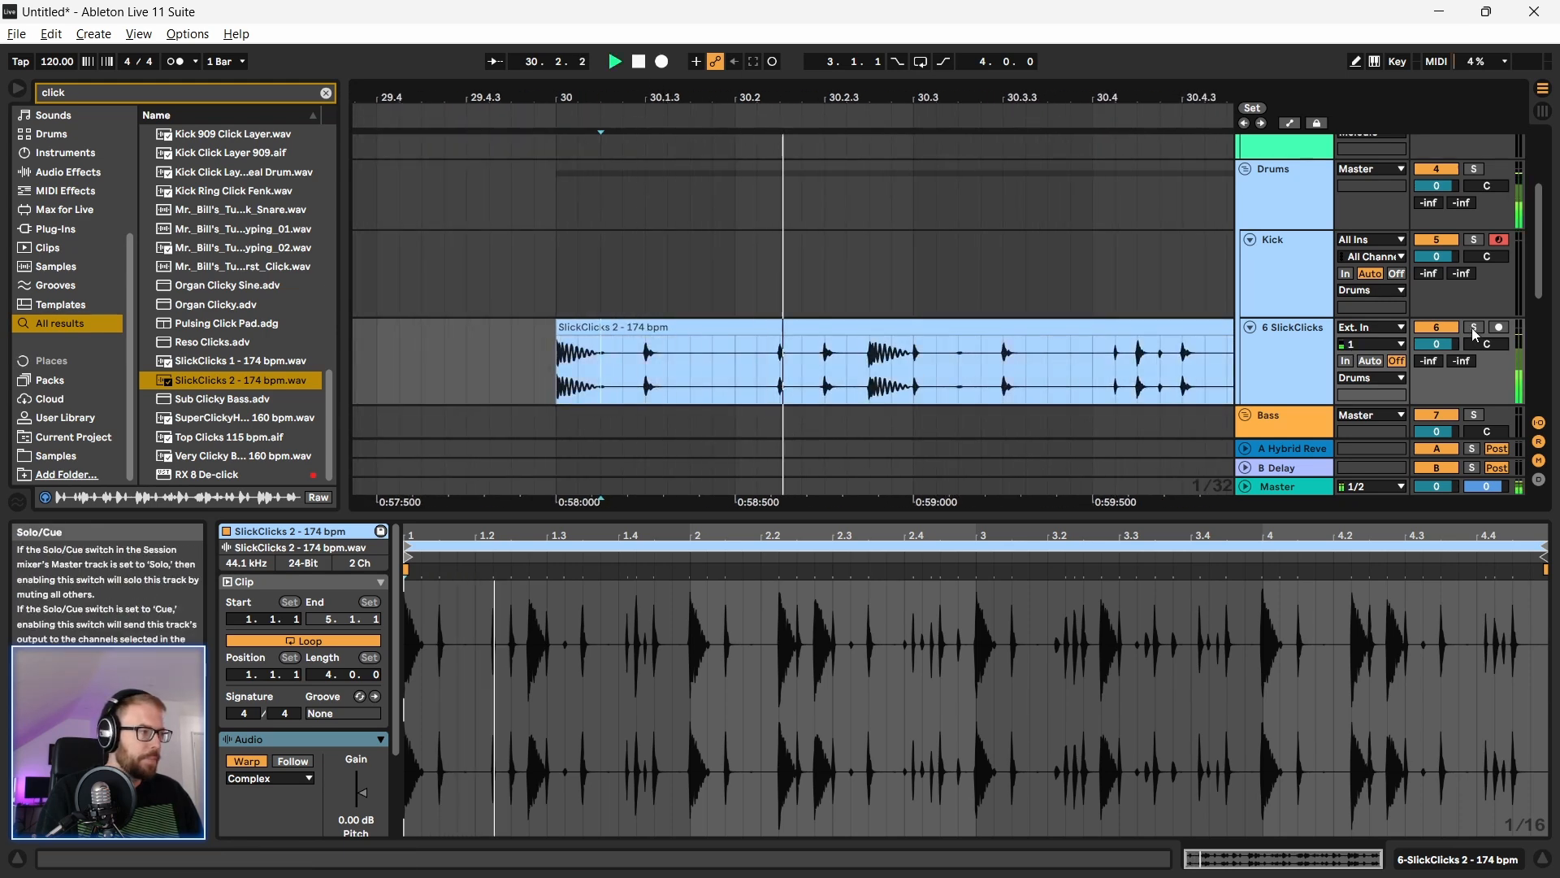
pyautogui.press('space')
# Step: Turn off warping for the SlickClicks 2 clip and adjust the clip view's layout
pyautogui.click(807, 328)
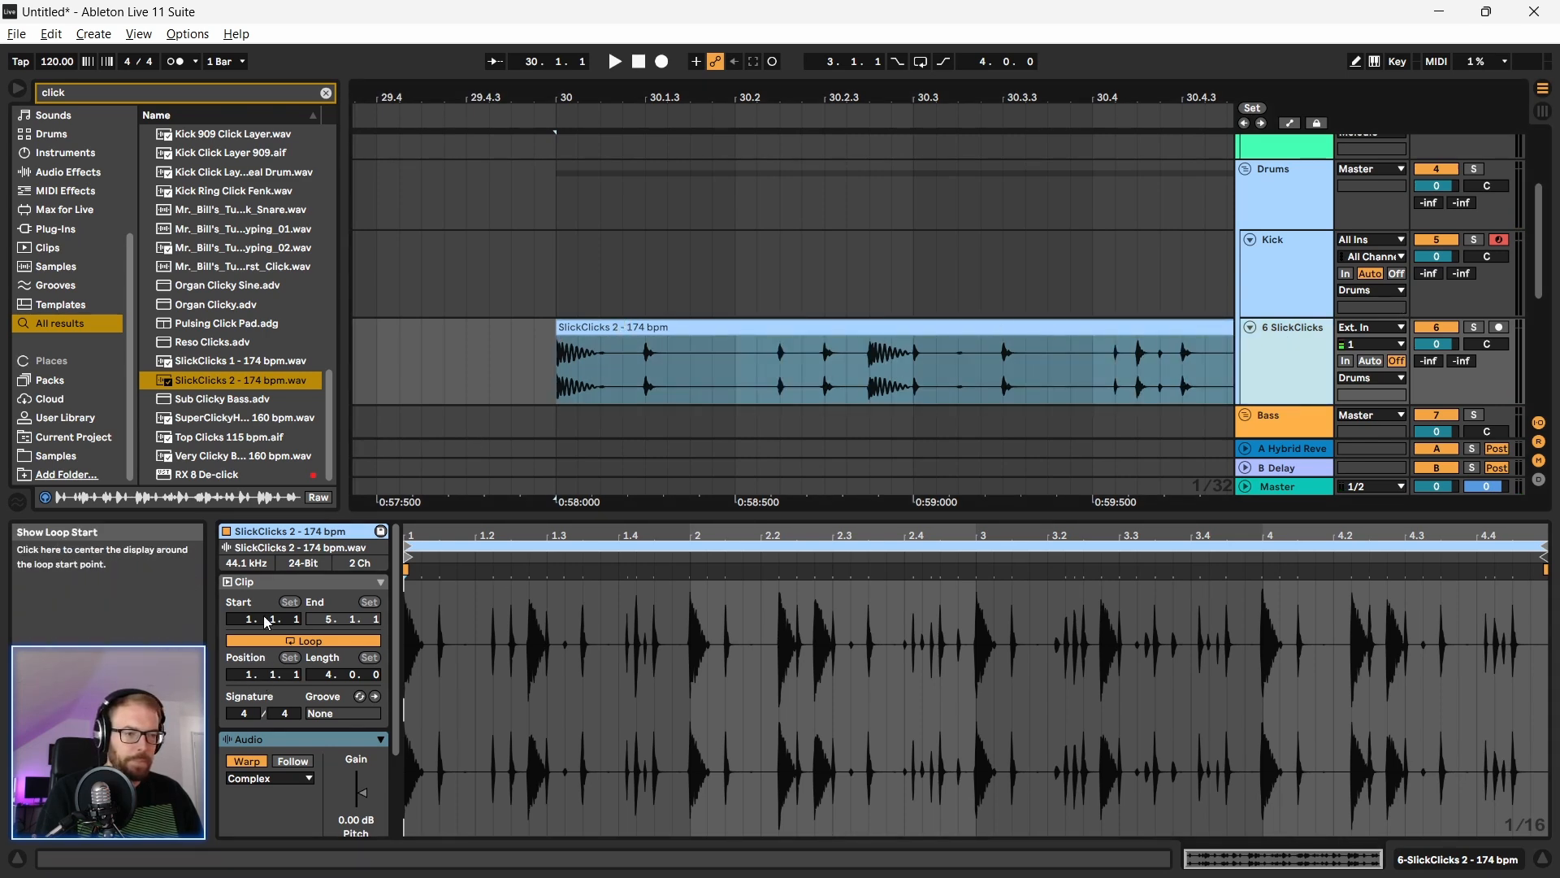
pyautogui.click(247, 760)
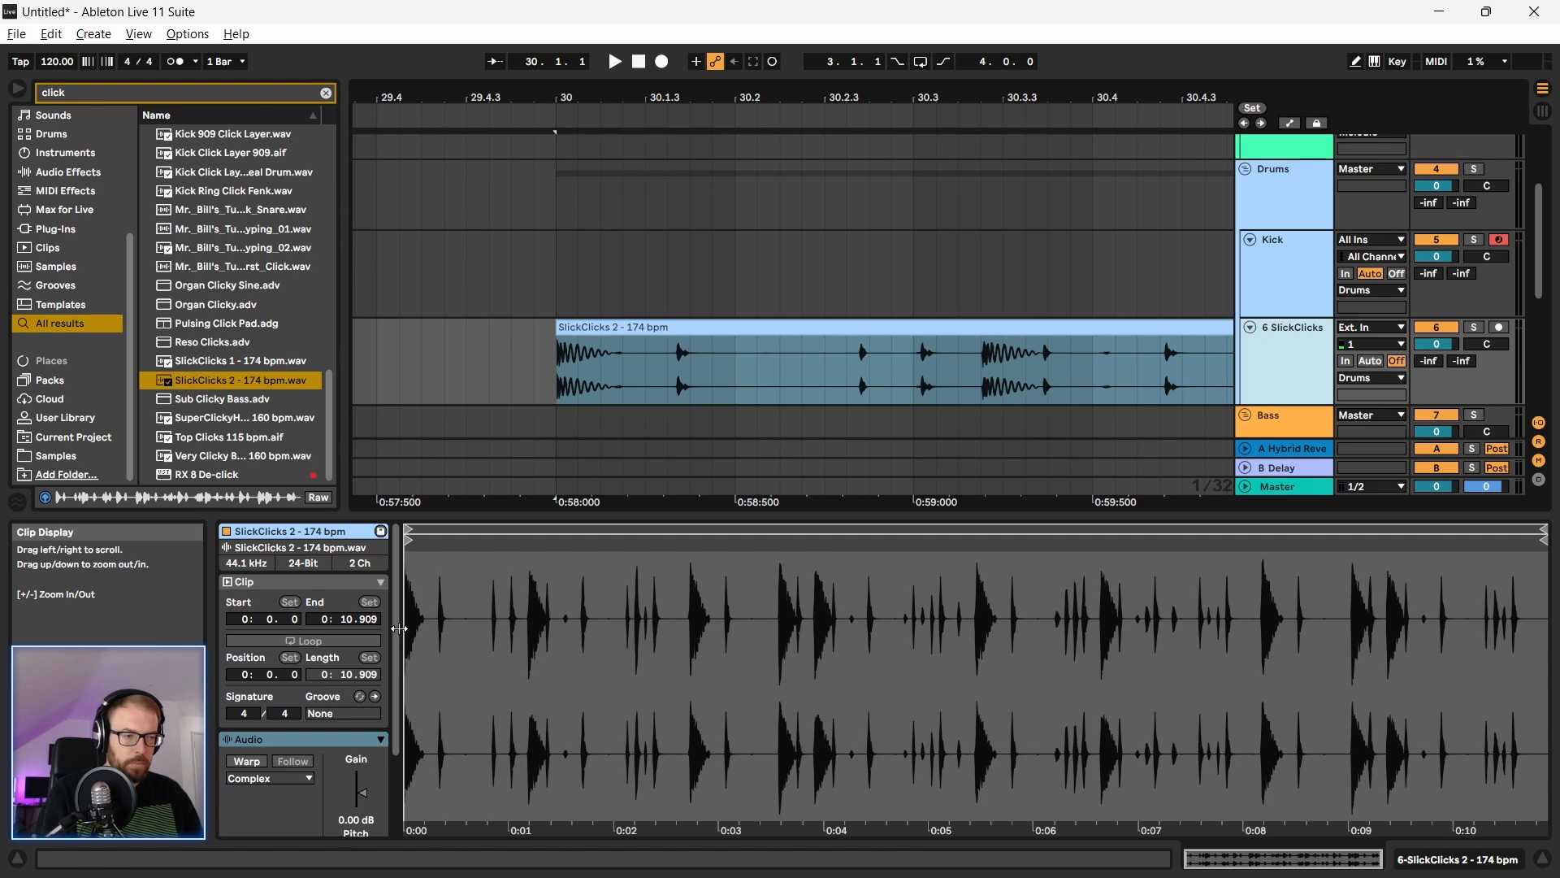
pyautogui.moveTo(400, 625); pyautogui.dragTo(490, 635)
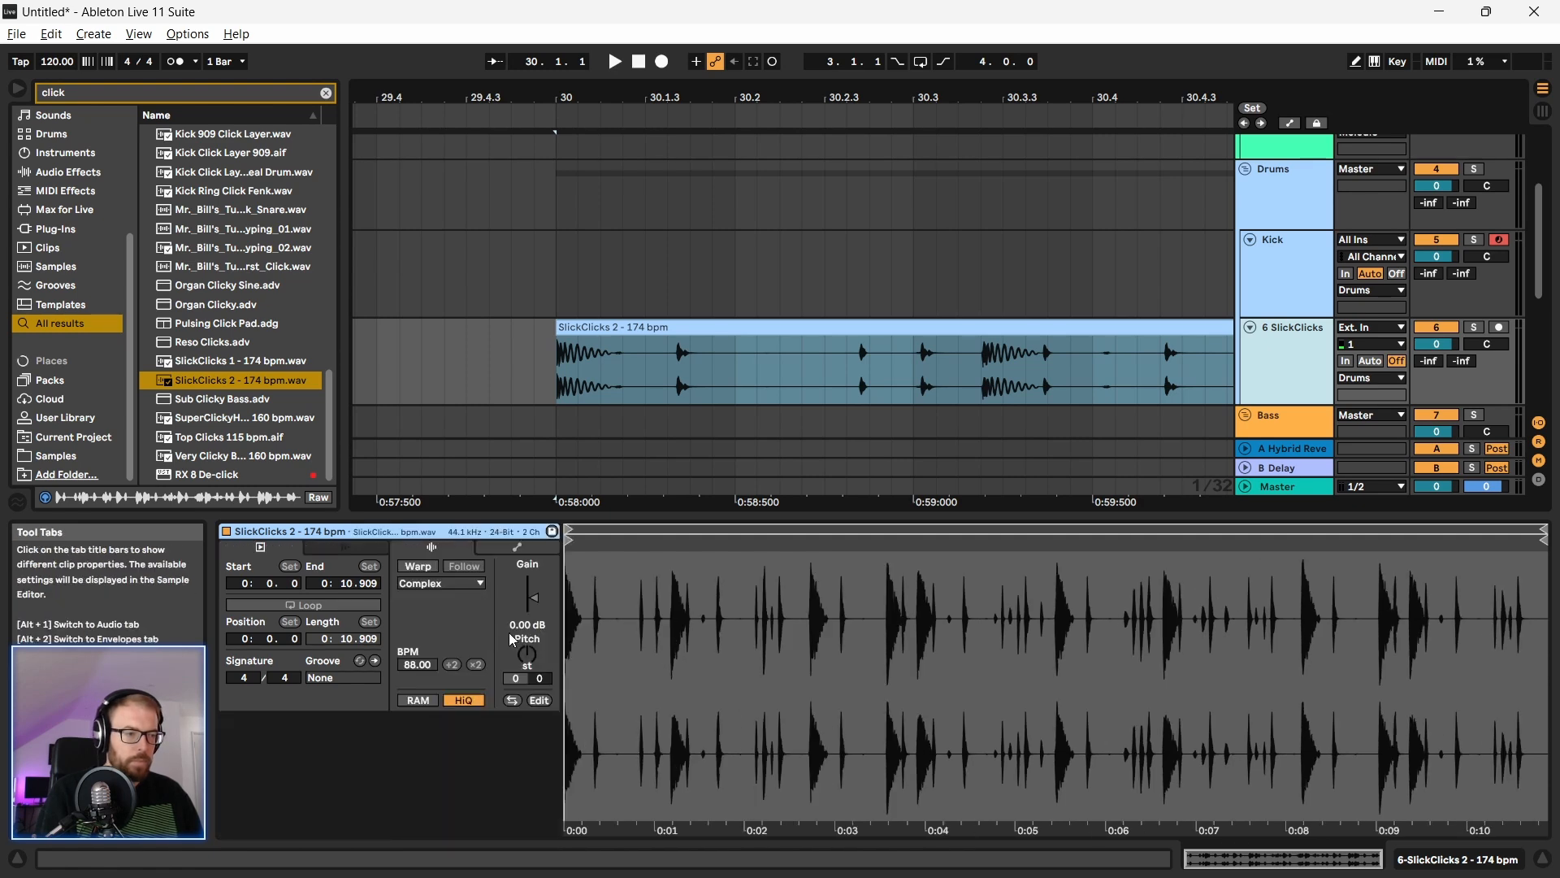
pyautogui.moveTo(600, 516); pyautogui.dragTo(522, 703)
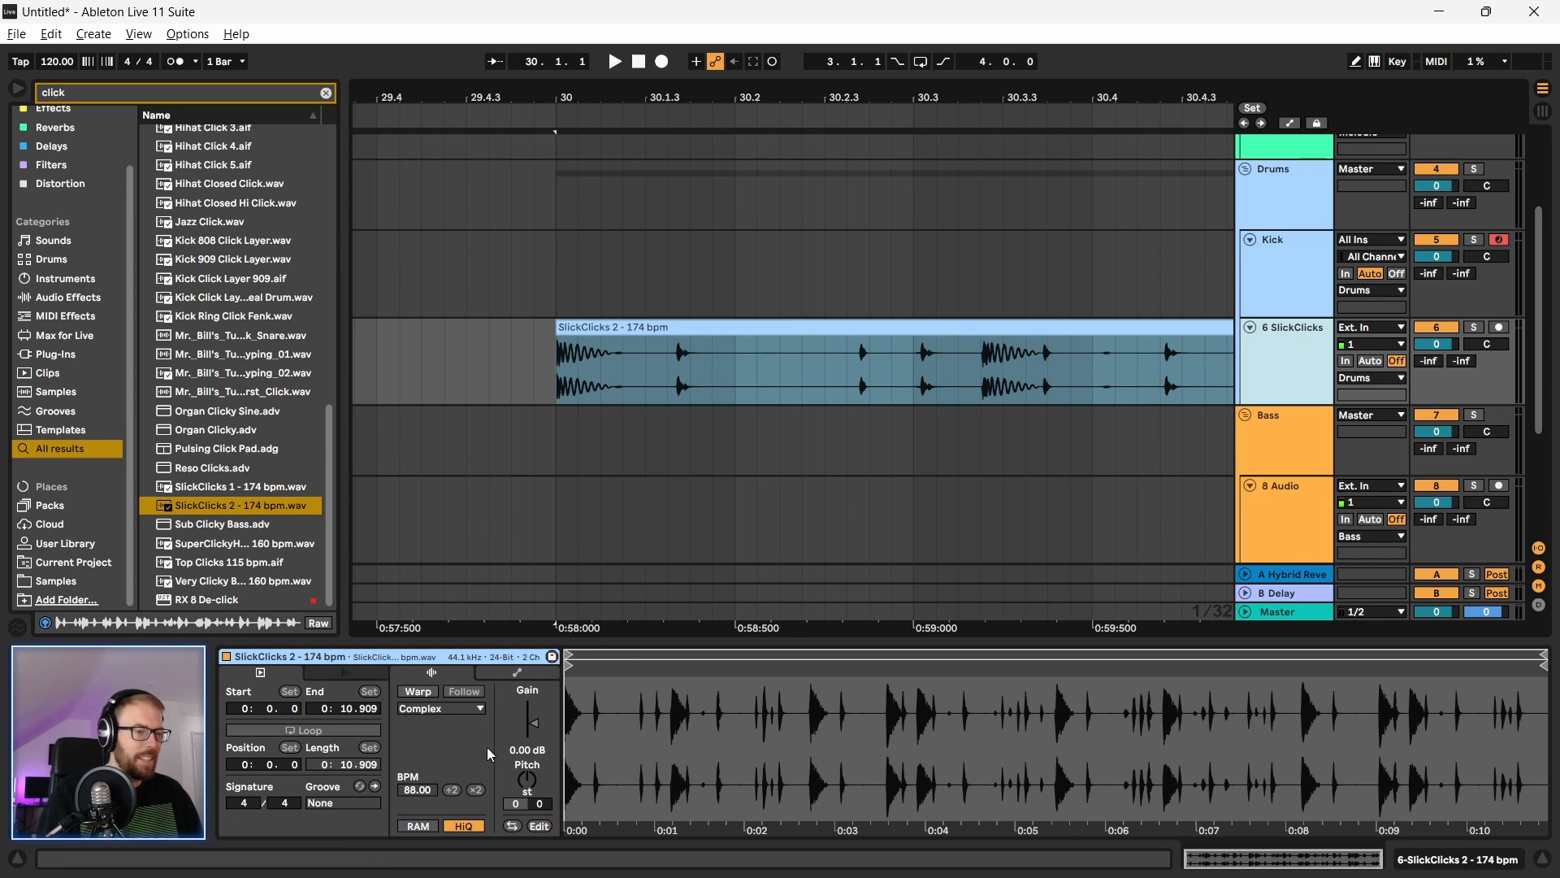
# Step: Play through the SlickClicks 2 clip and cut out the short hit just before 30.2.4
pyautogui.click(669, 370)
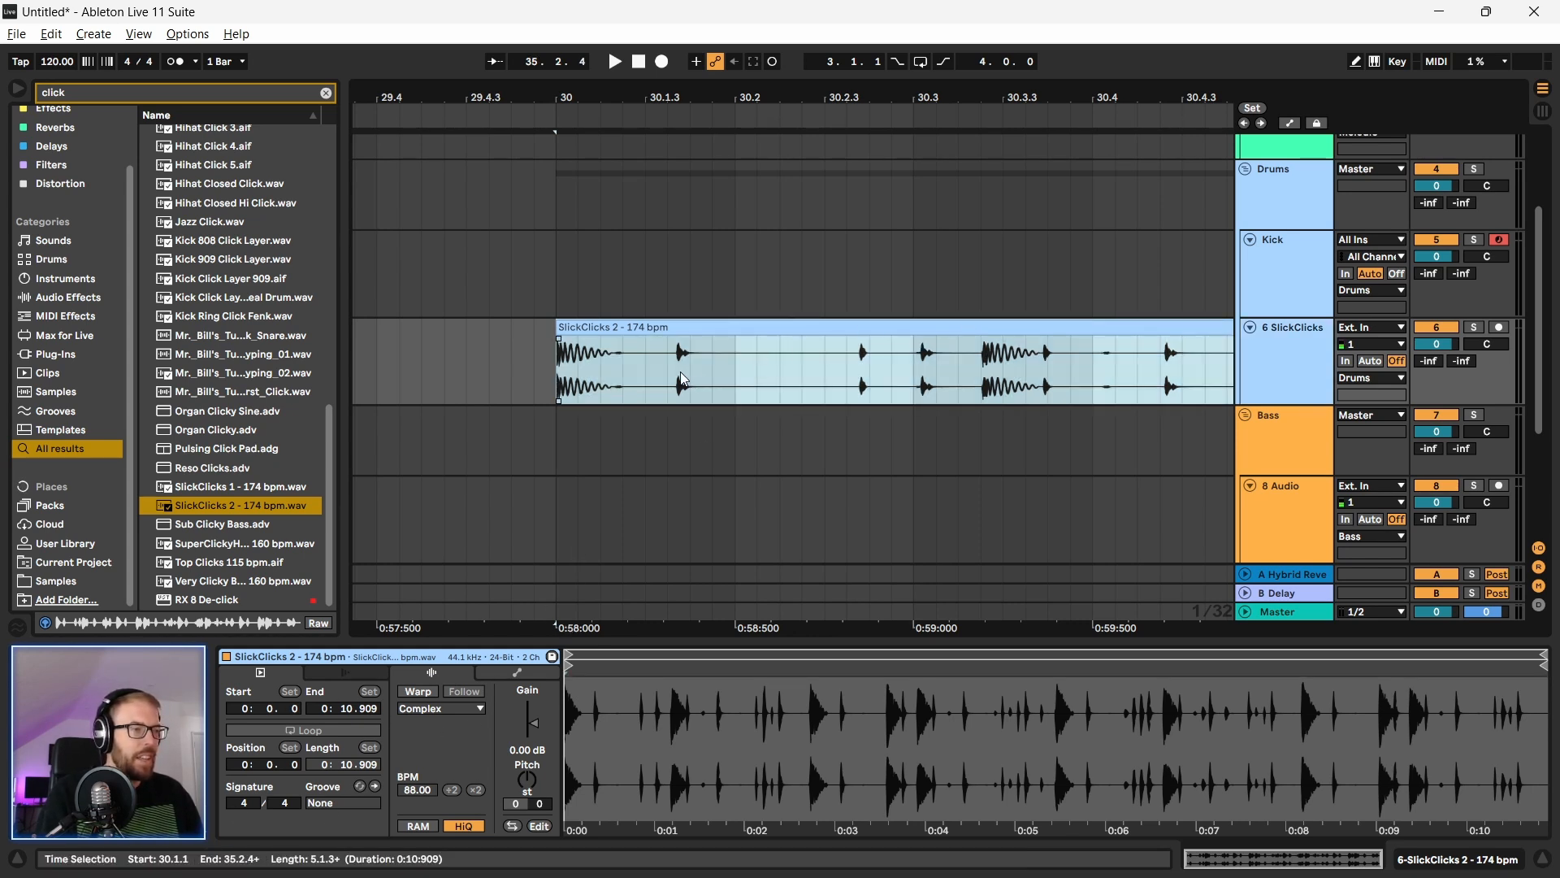
pyautogui.press('space')
pyautogui.click(851, 381)
pyautogui.press('space')
pyautogui.moveTo(871, 97); pyautogui.dragTo(871, 203)
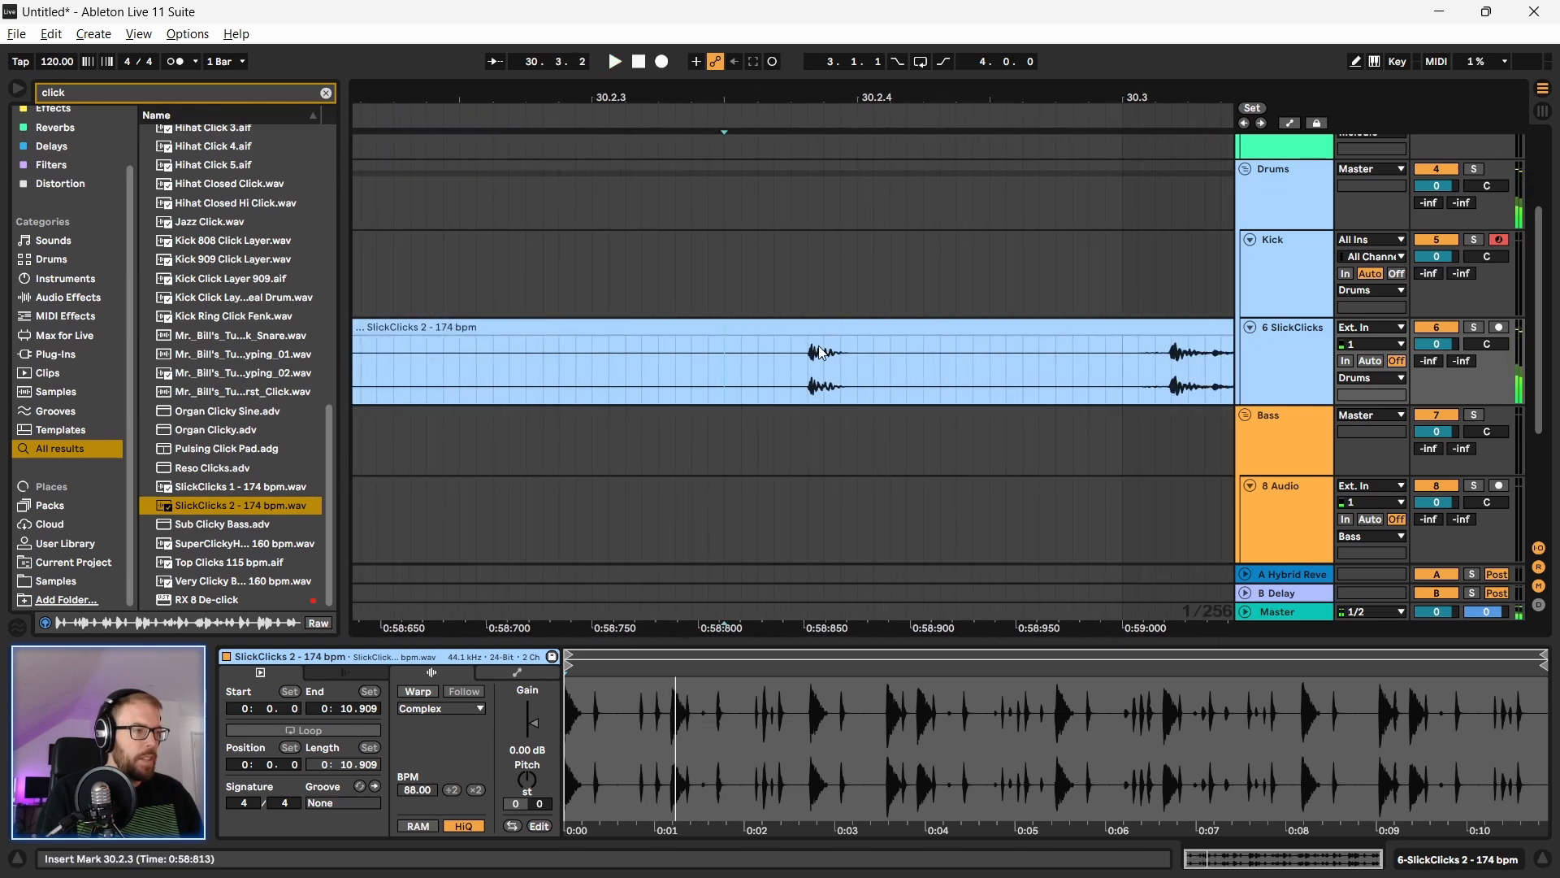
pyautogui.moveTo(803, 372); pyautogui.dragTo(862, 374)
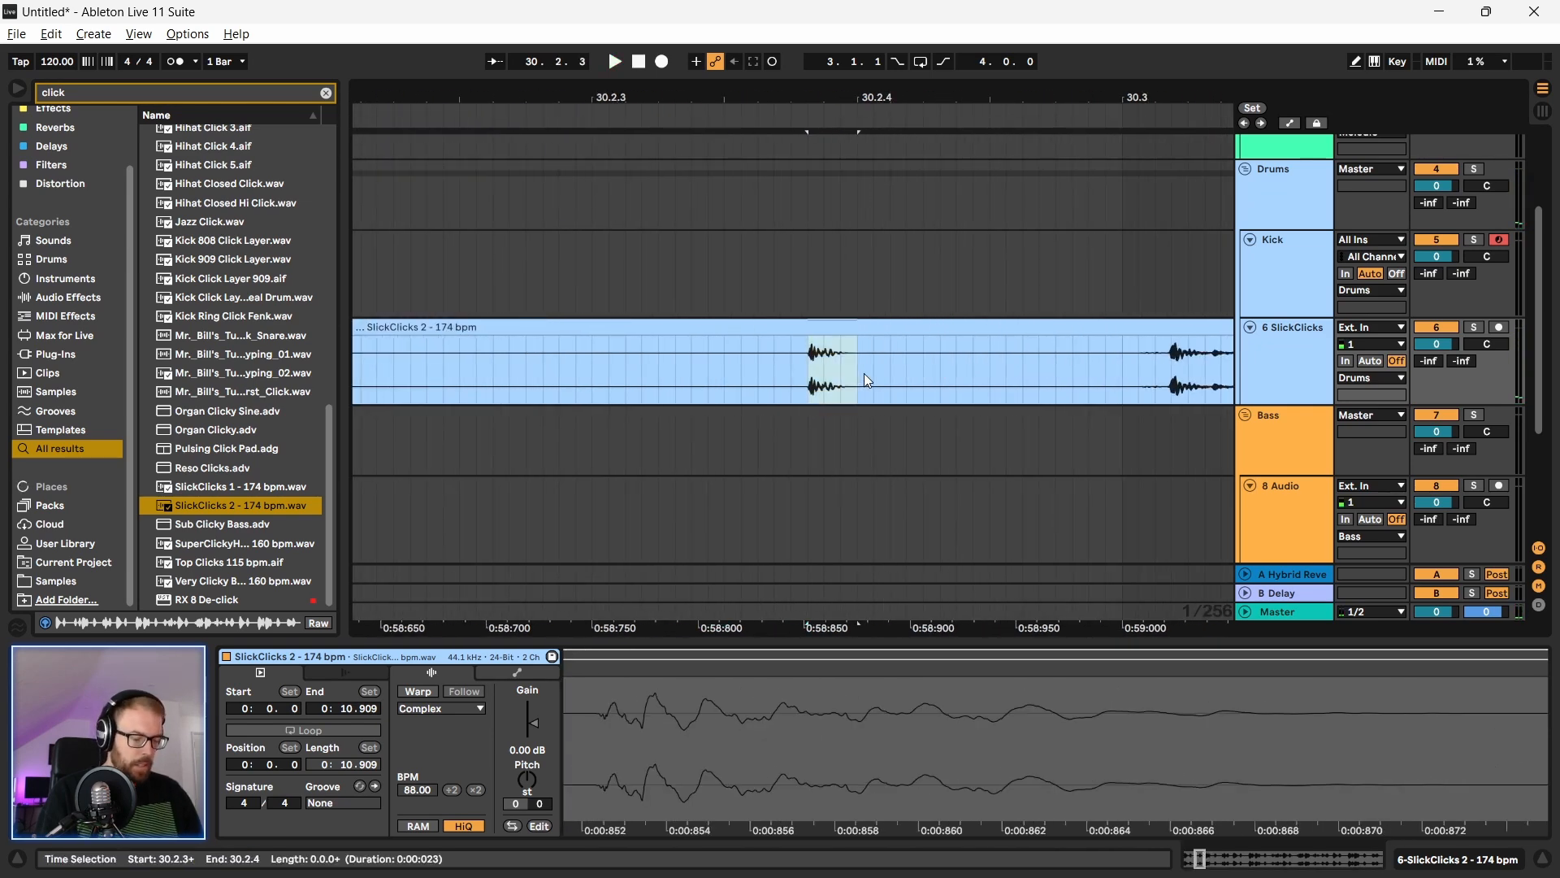
pyautogui.hotkey('ctrl', 'x')
# Step: Paste the cut hit onto the 6 SlickClicks track at 17.4, 18.4, 19.4 and 20.4
pyautogui.moveTo(578, 100); pyautogui.dragTo(1203, 4)
pyautogui.moveTo(770, 95); pyautogui.dragTo(768, 4)
pyautogui.moveTo(611, 98); pyautogui.dragTo(619, 244)
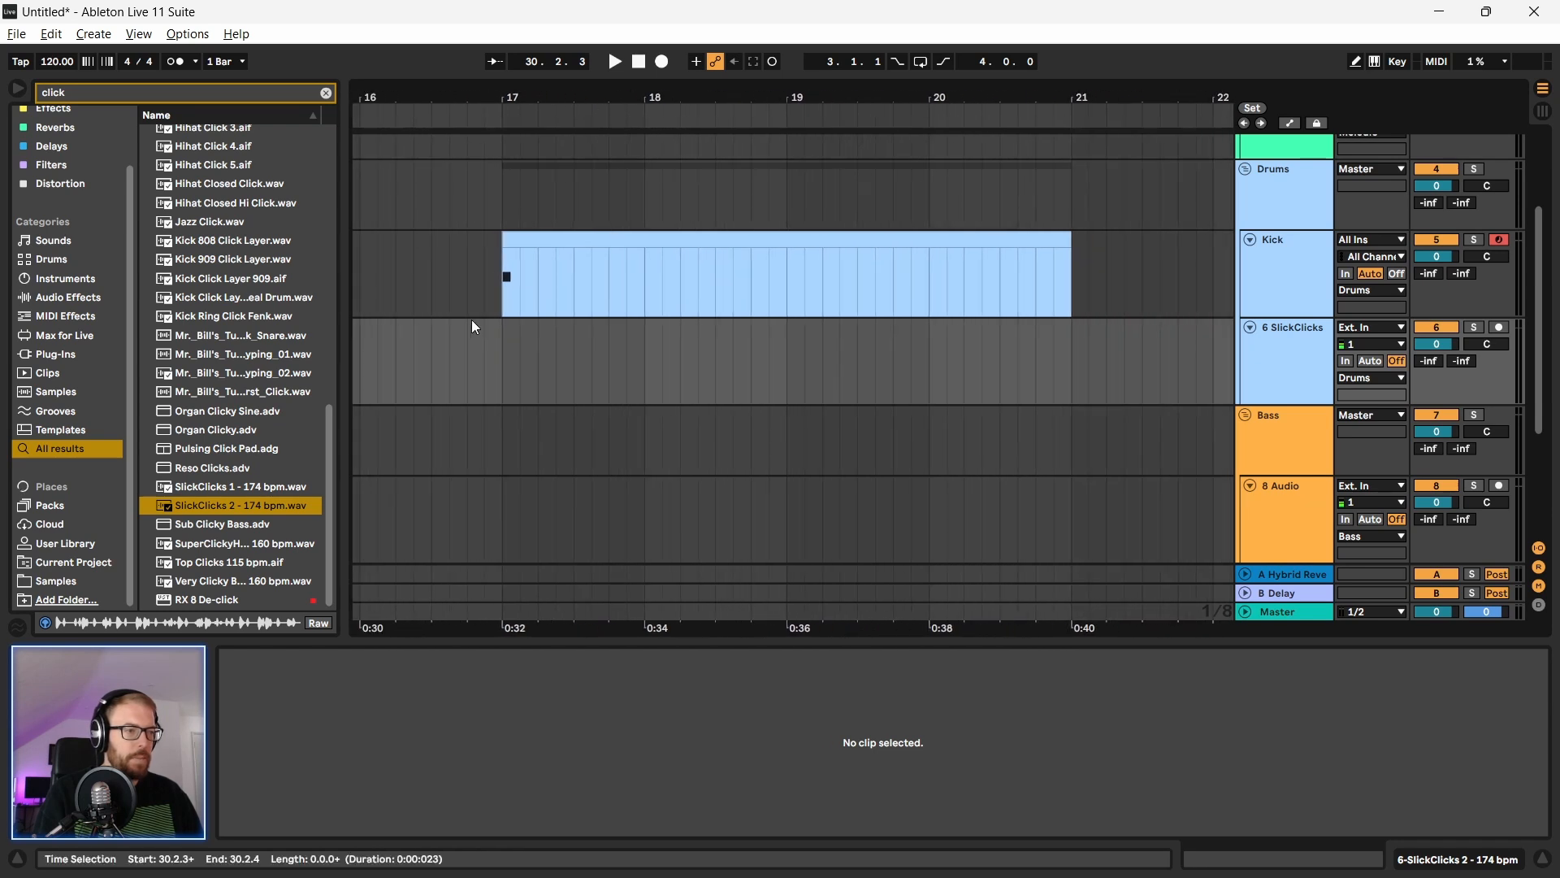
pyautogui.moveTo(538, 97); pyautogui.dragTo(537, 118)
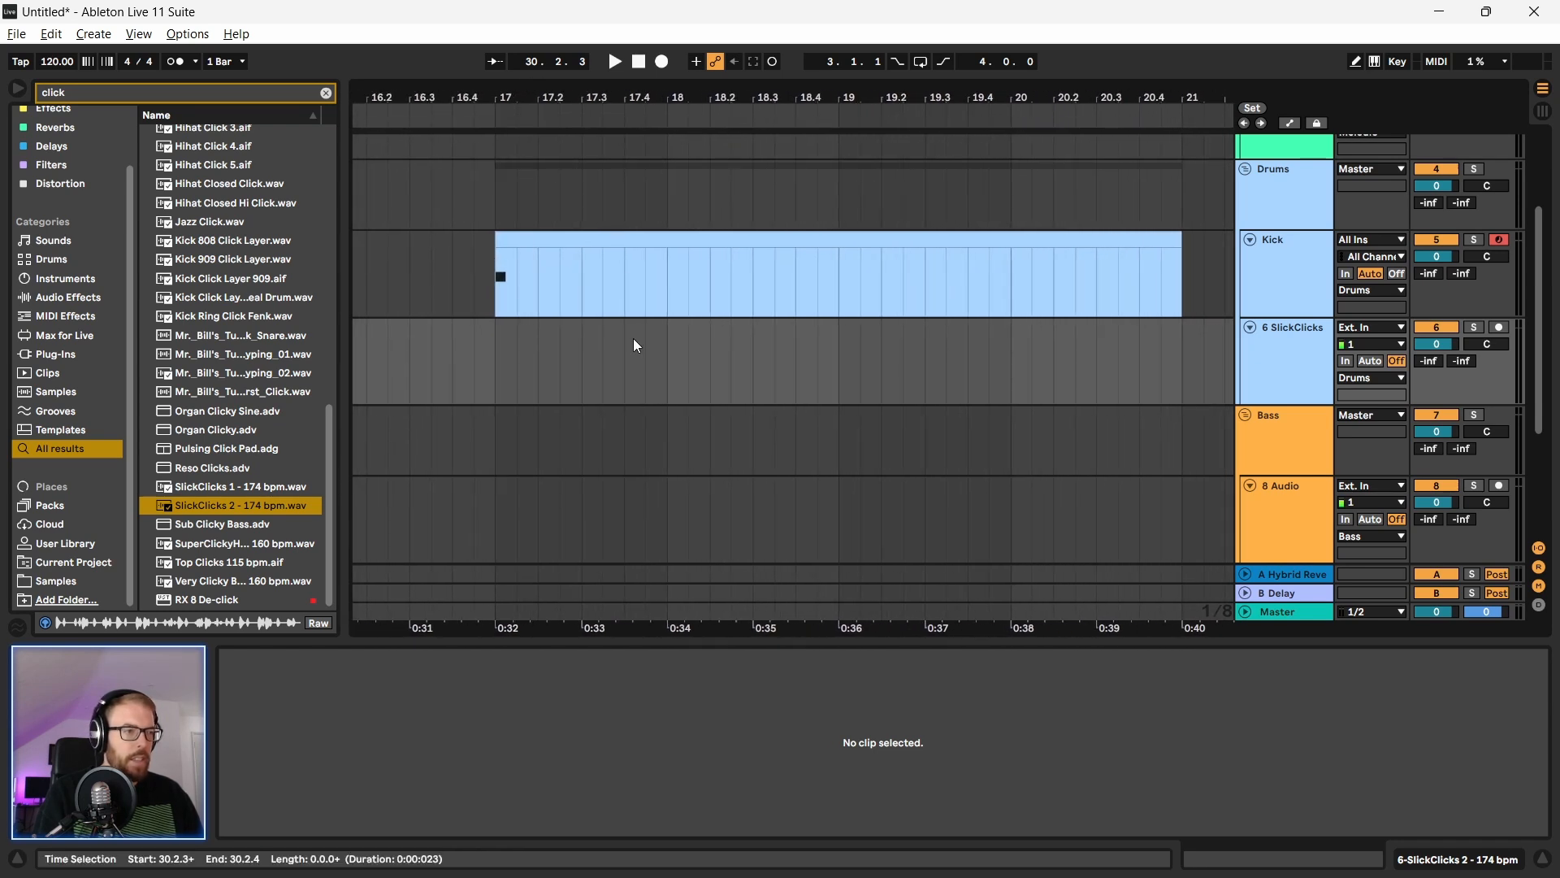
pyautogui.click(627, 359)
pyautogui.click(627, 364)
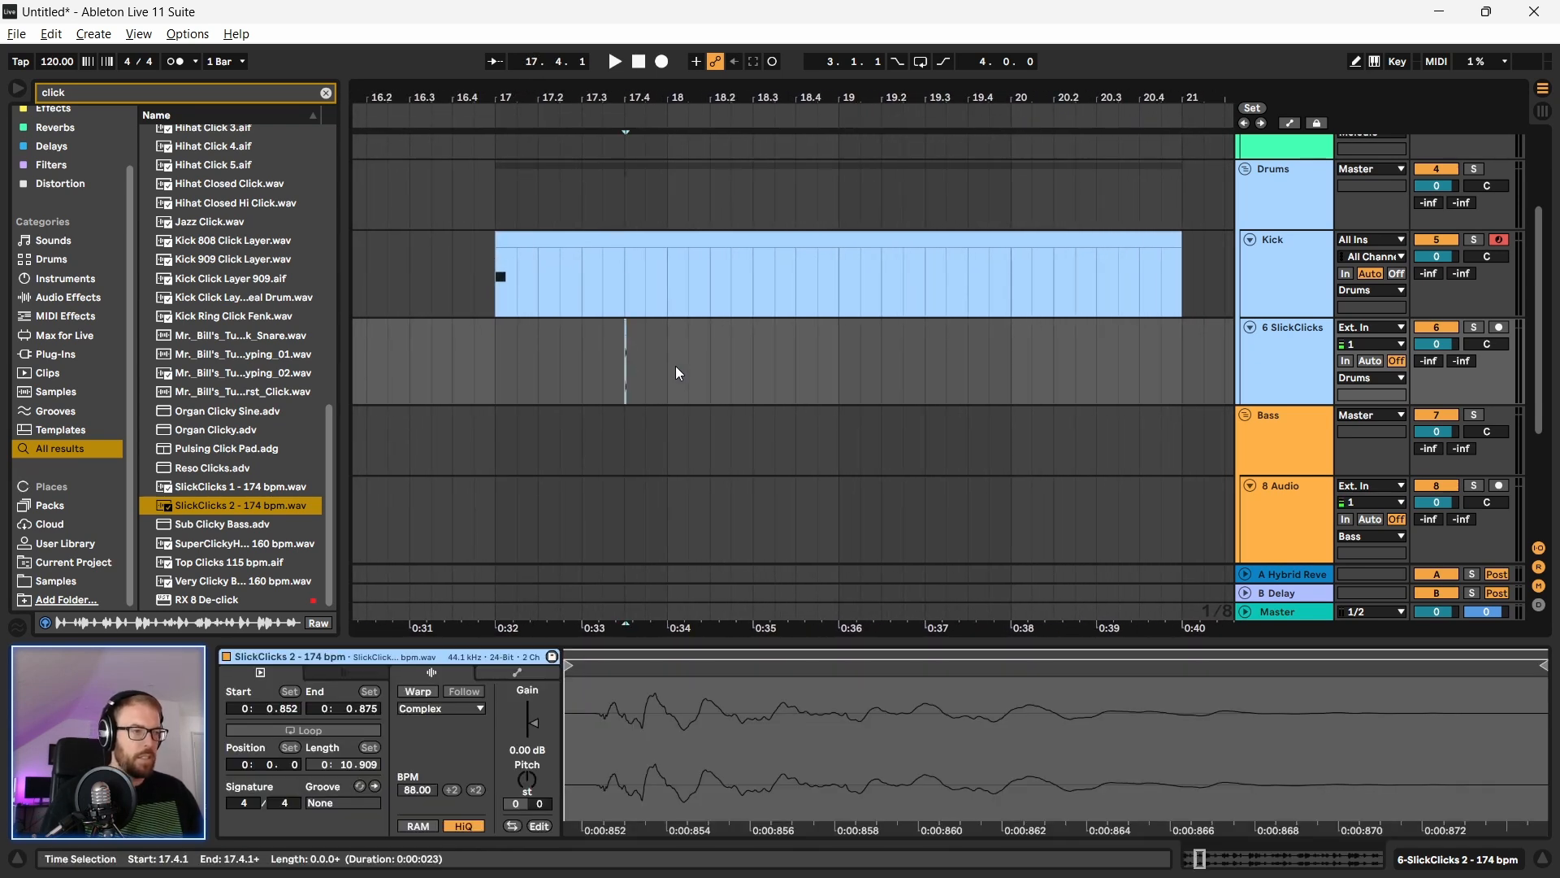
pyautogui.click(797, 362)
pyautogui.hotkey('ctrl', 'v')
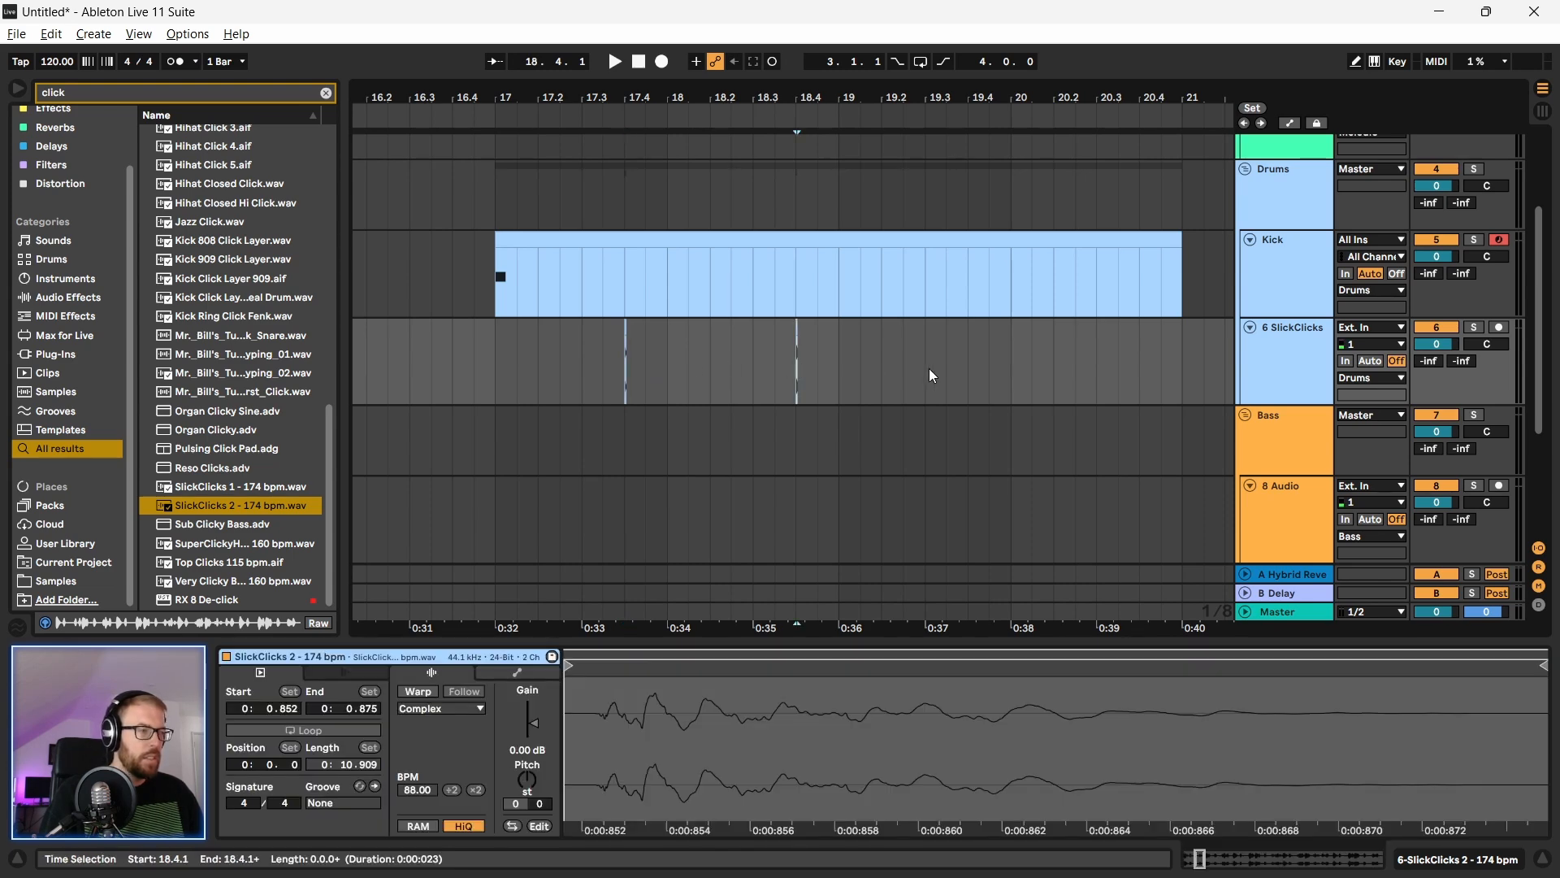
pyautogui.click(967, 362)
pyautogui.hotkey('ctrl', 'v')
pyautogui.click(1139, 365)
pyautogui.hotkey('ctrl', 'v')
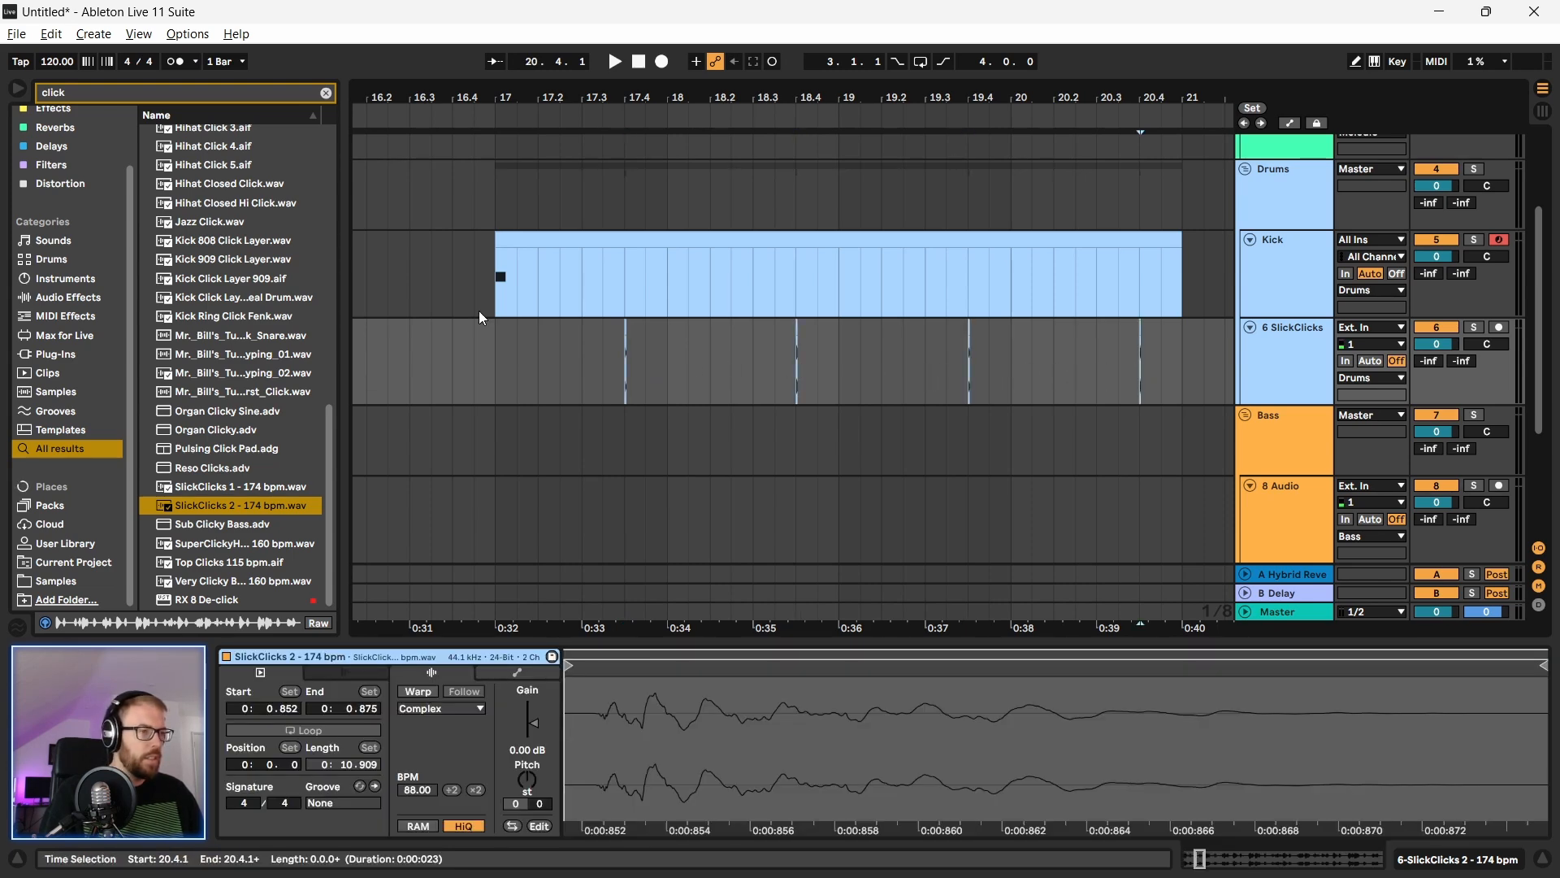
# Step: Loop bars 17 to 21 around the Kick and click clips and play them from bar 17
pyautogui.moveTo(488, 235); pyautogui.dragTo(1178, 367)
pyautogui.hotkey('ctrl', 'l')
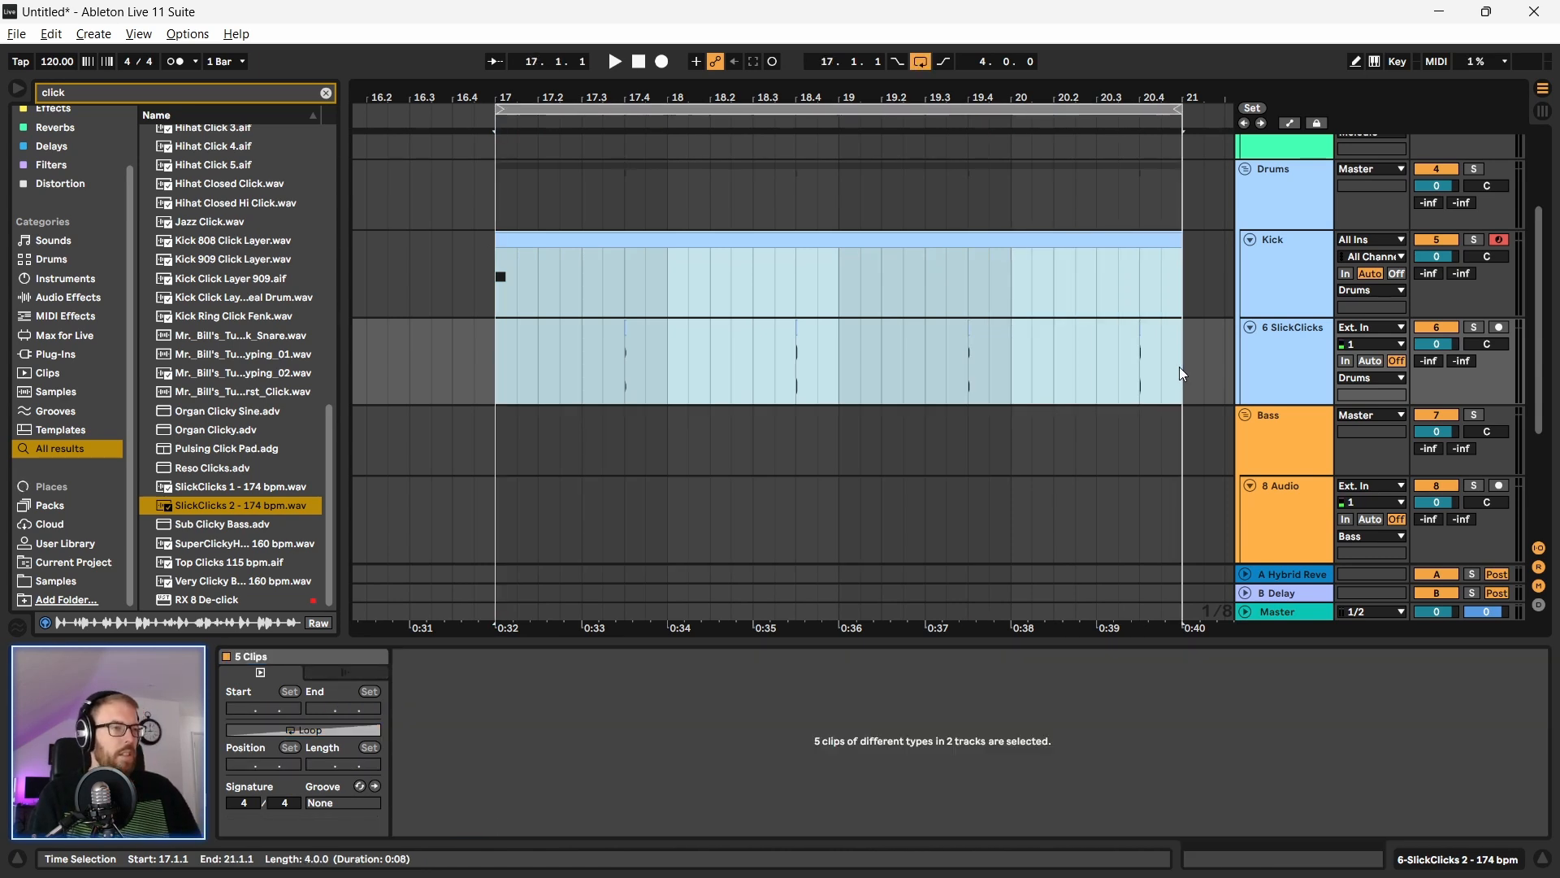
pyautogui.moveTo(632, 99); pyautogui.dragTo(572, 109)
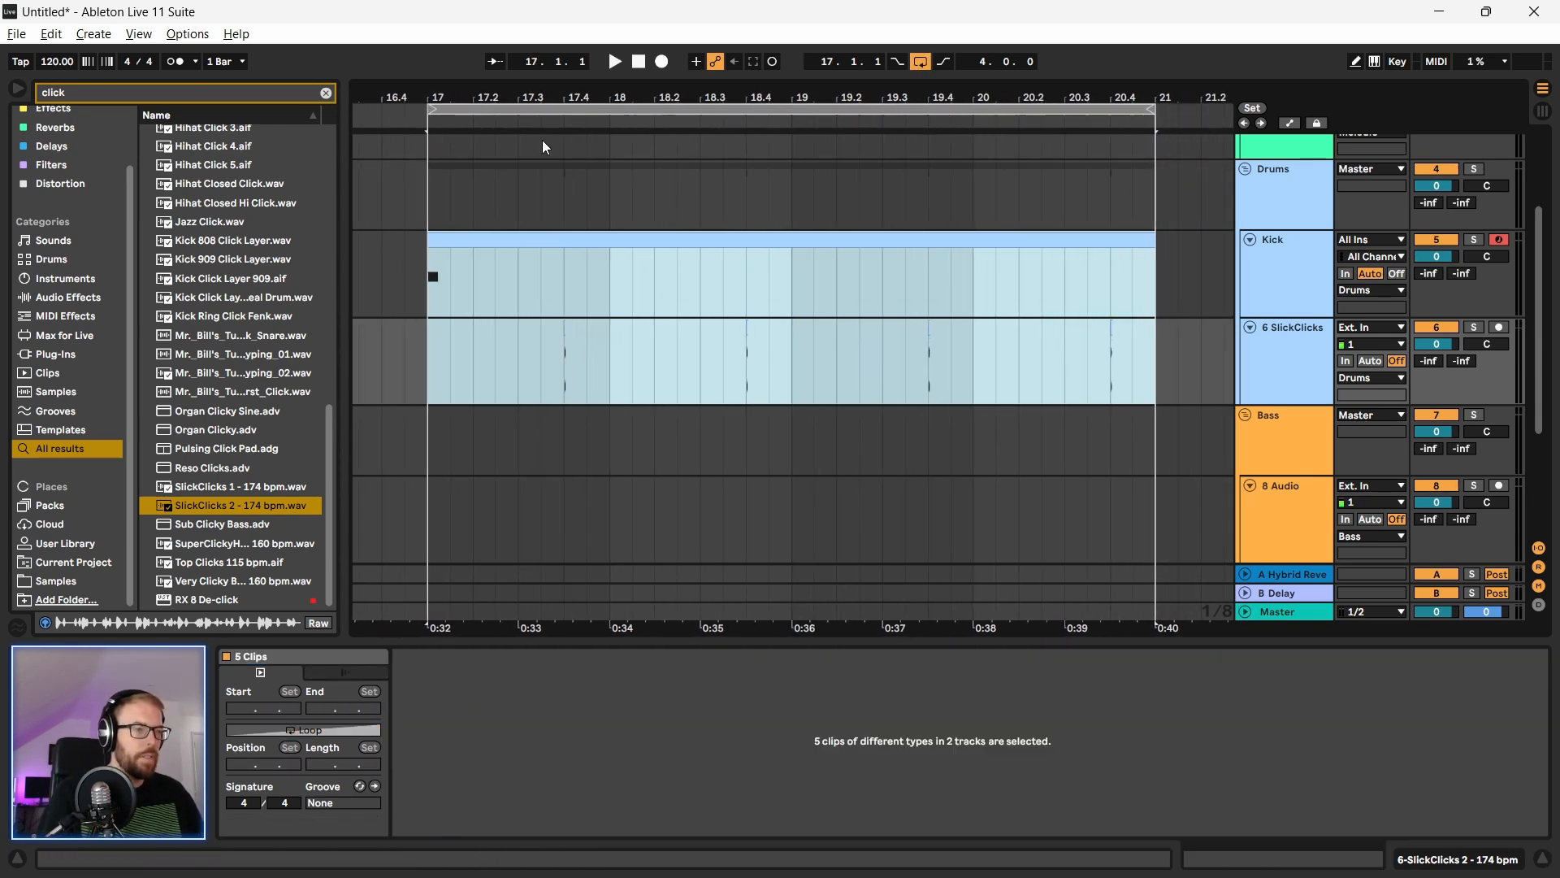
pyautogui.click(437, 380)
pyautogui.press('space')
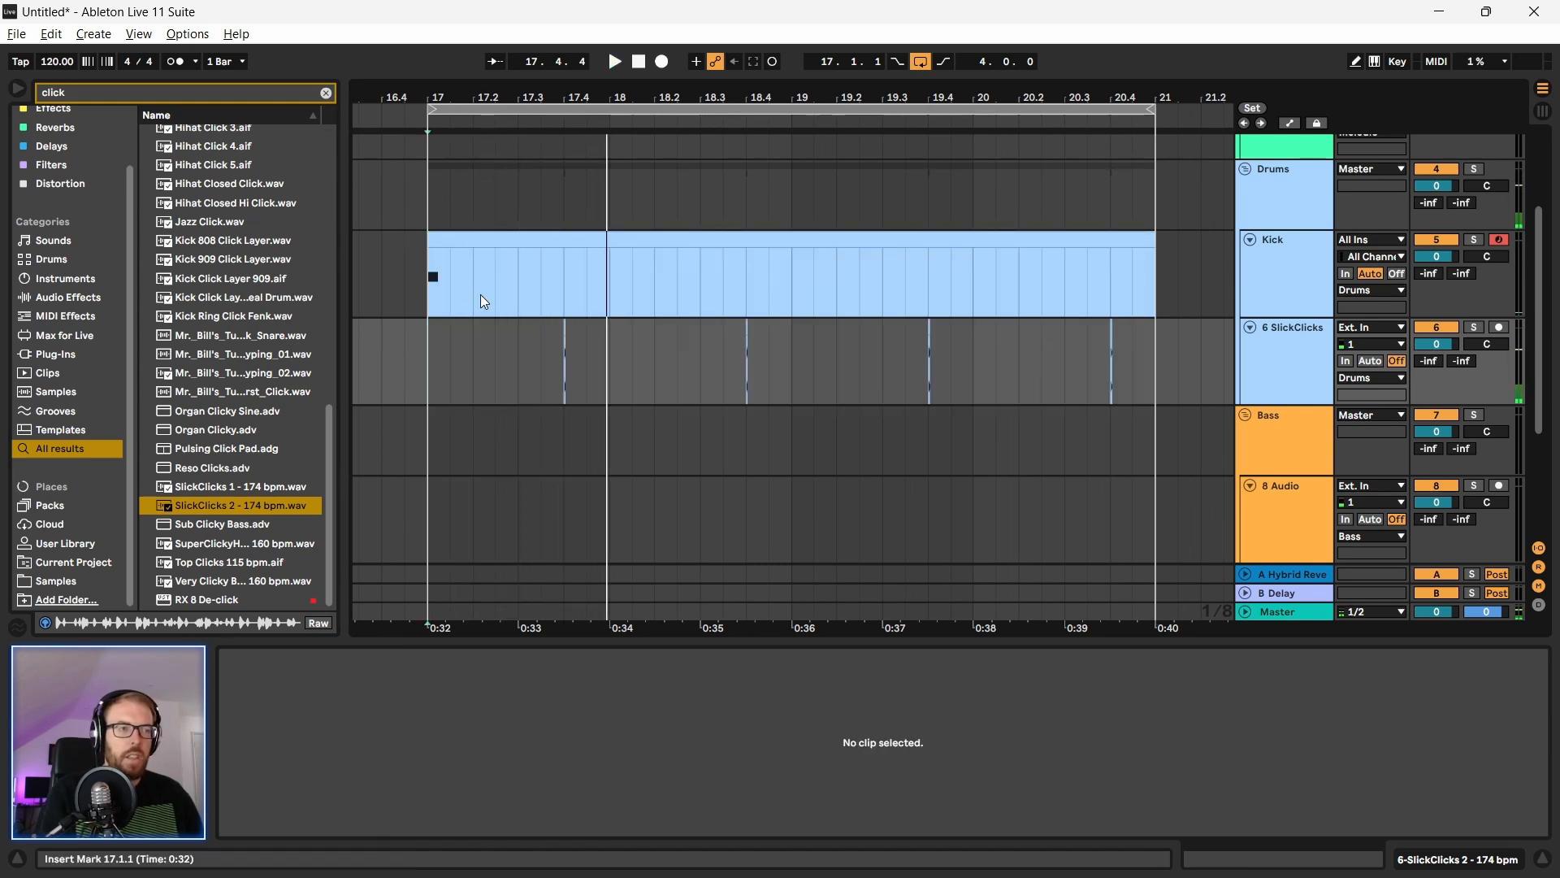
# Step: Cut the next short hit, just after 30.3, out of the remaining SlickClicks 2 clip
pyautogui.moveTo(739, 97); pyautogui.dragTo(660, 91)
pyautogui.moveTo(925, 94); pyautogui.dragTo(846, 267)
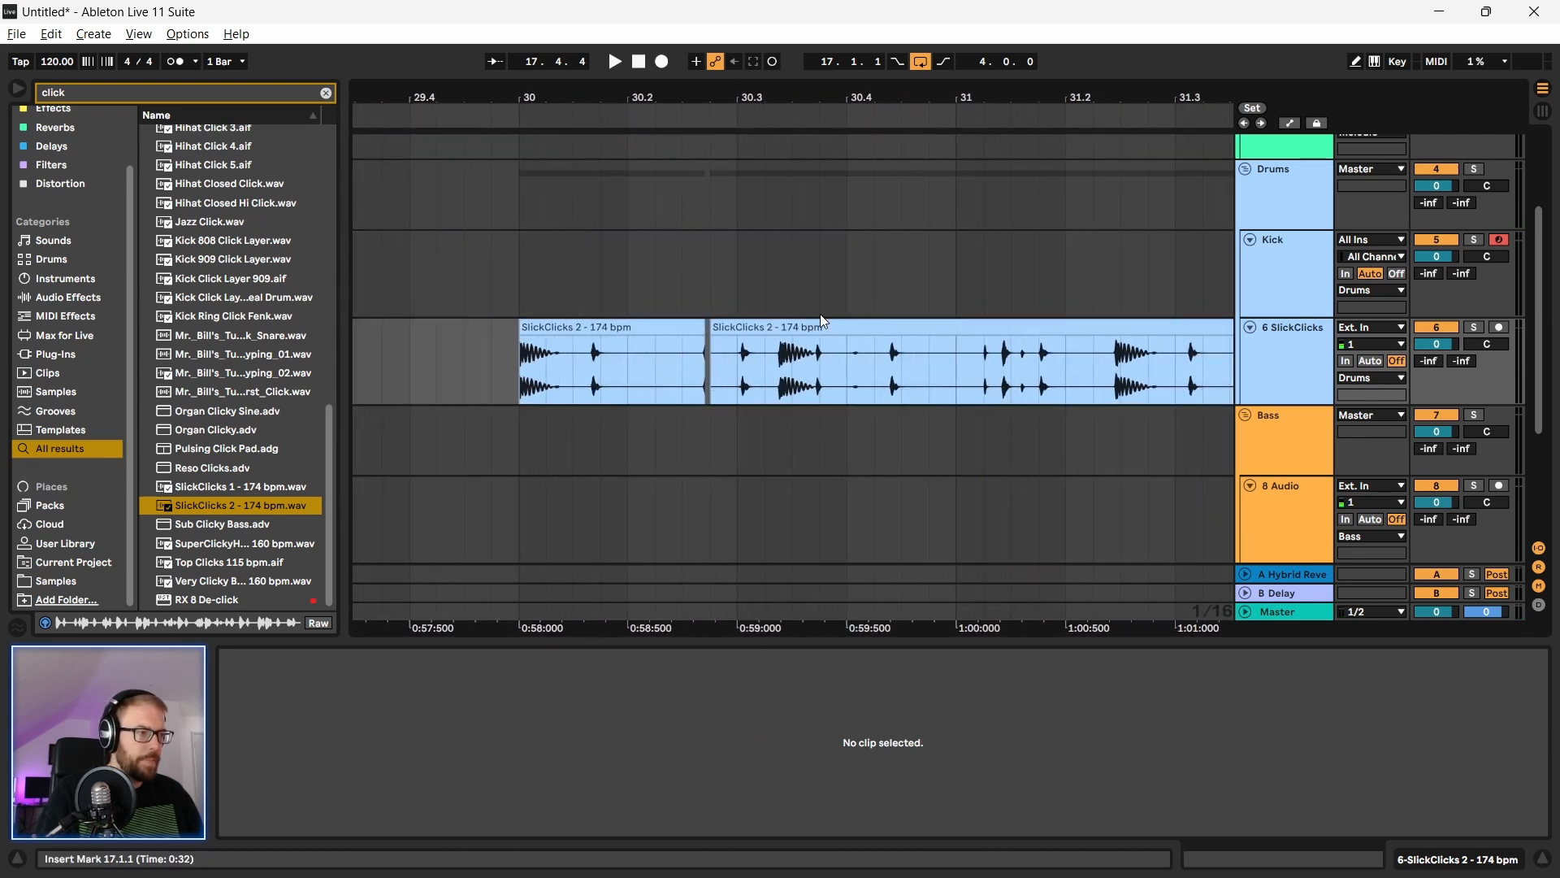
pyautogui.moveTo(718, 114); pyautogui.dragTo(907, 391)
pyautogui.click(814, 377)
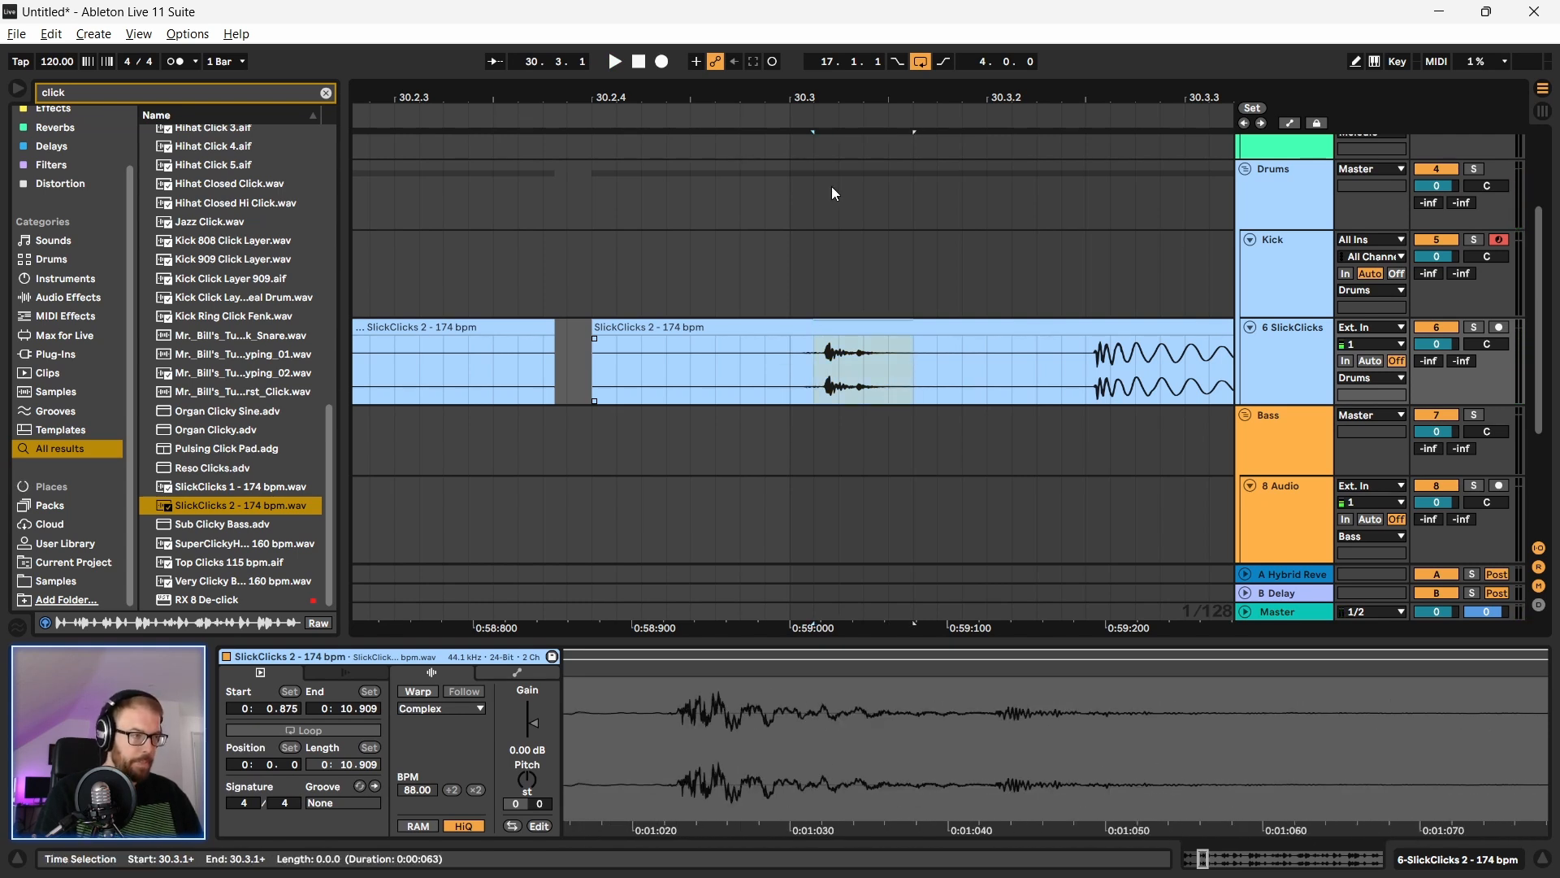
pyautogui.press('Delete')
# Step: Insert an audio track below 6 SlickClicks, paste the second hit at 17.4 and trim the silence before its transient
pyautogui.moveTo(948, 99); pyautogui.dragTo(948, 84)
pyautogui.moveTo(667, 95); pyautogui.dragTo(716, 97)
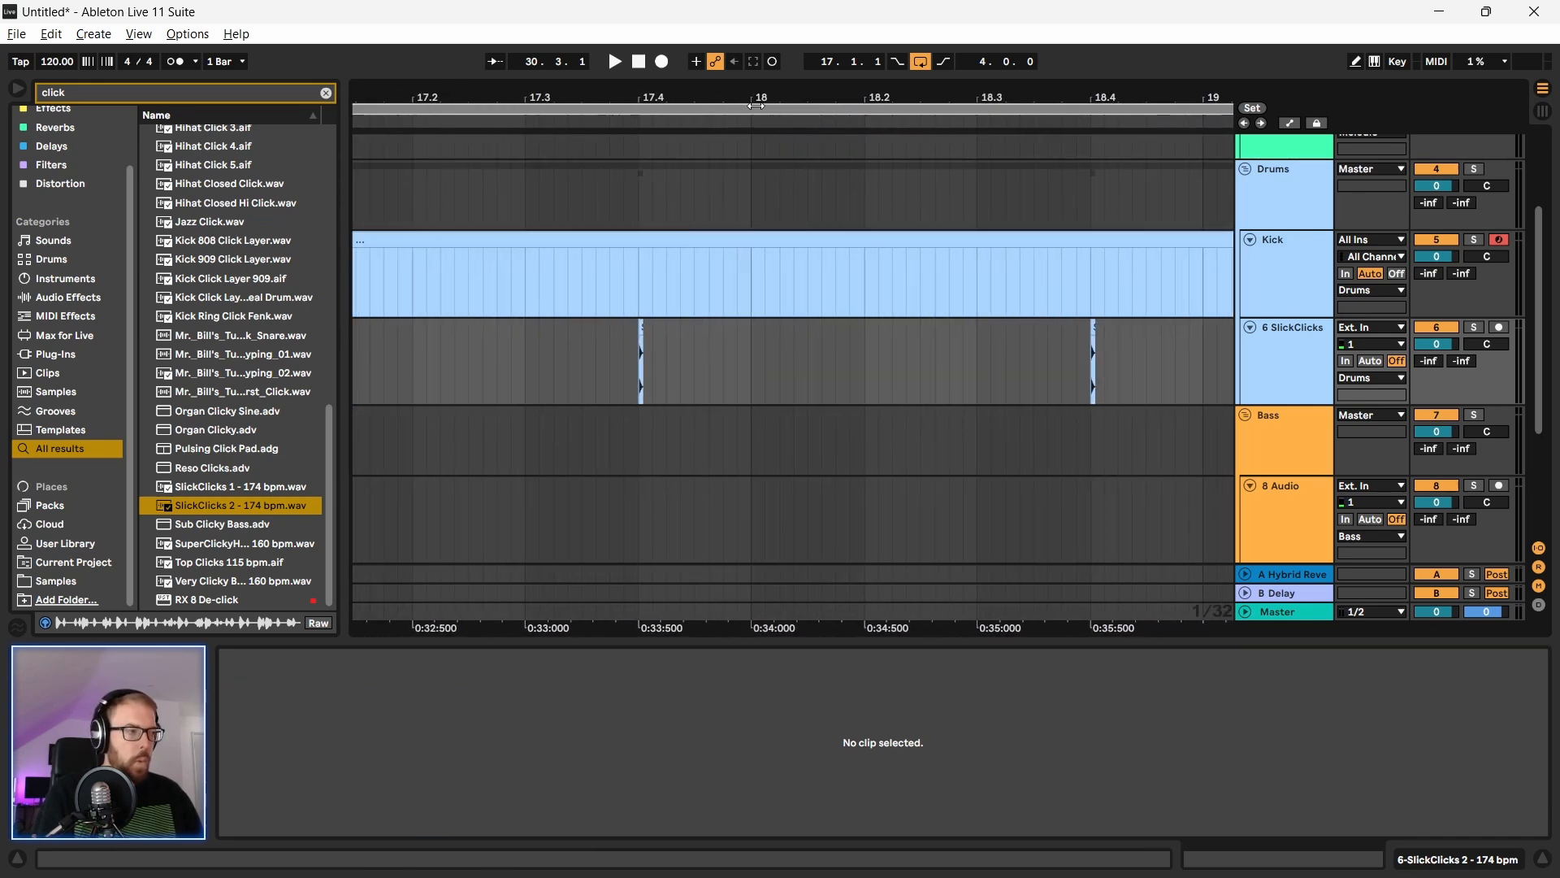
pyautogui.hotkey('ctrl', 't')
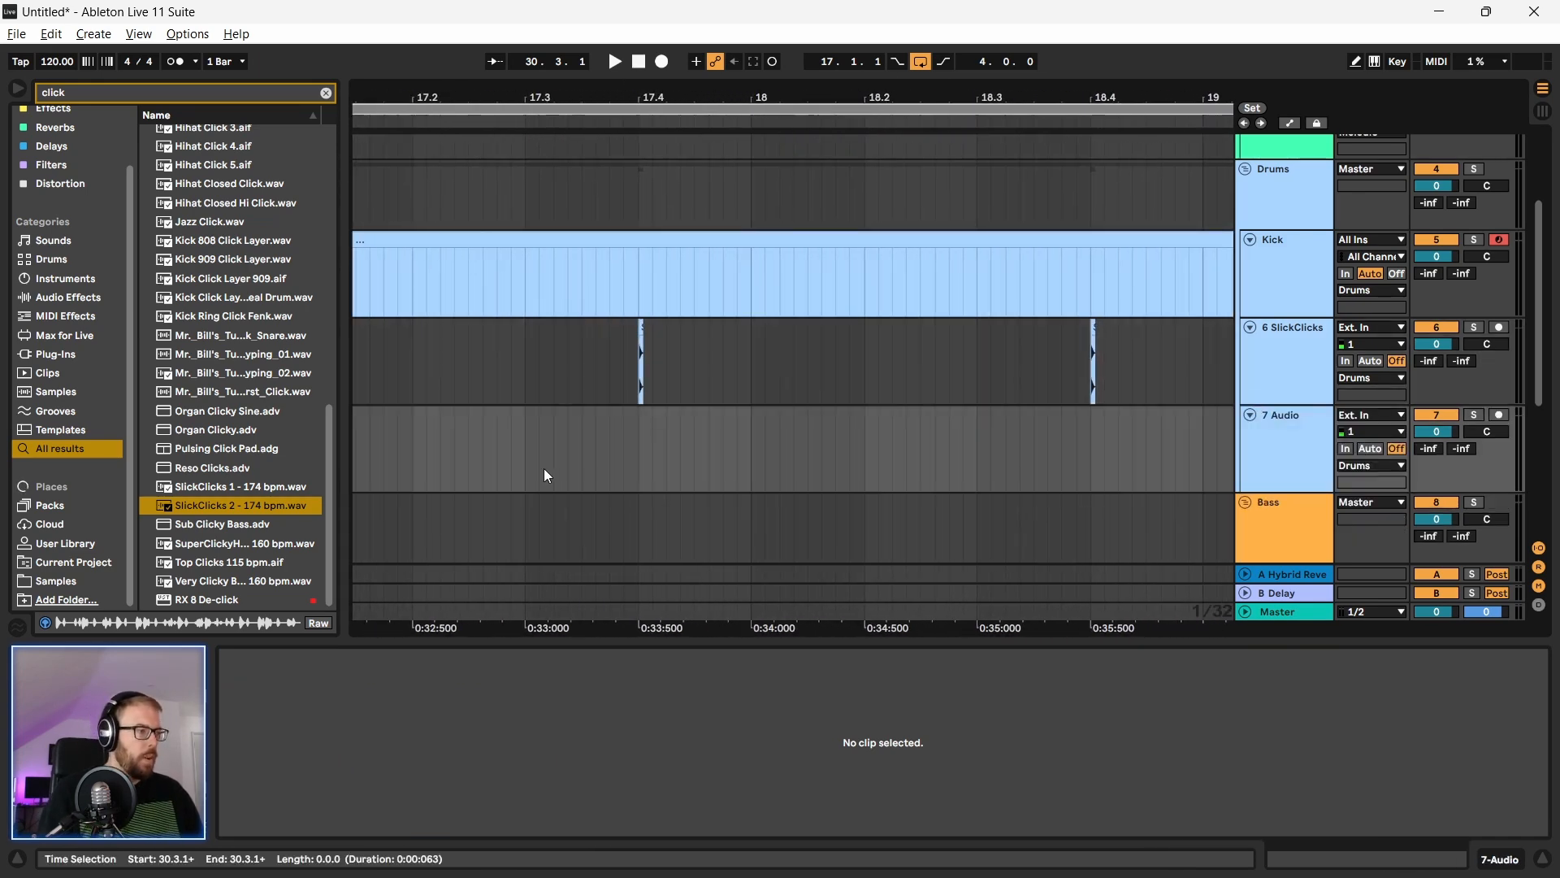
pyautogui.scroll(-1, 544, 469)
pyautogui.moveTo(636, 98)
pyautogui.mouseDown()
pyautogui.moveTo(619, 122)
pyautogui.moveTo(612, 99)
pyautogui.moveTo(629, 110)
pyautogui.moveTo(614, 122)
pyautogui.mouseUp()
pyautogui.click(632, 451)
pyautogui.hotkey('ctrl', 'v')
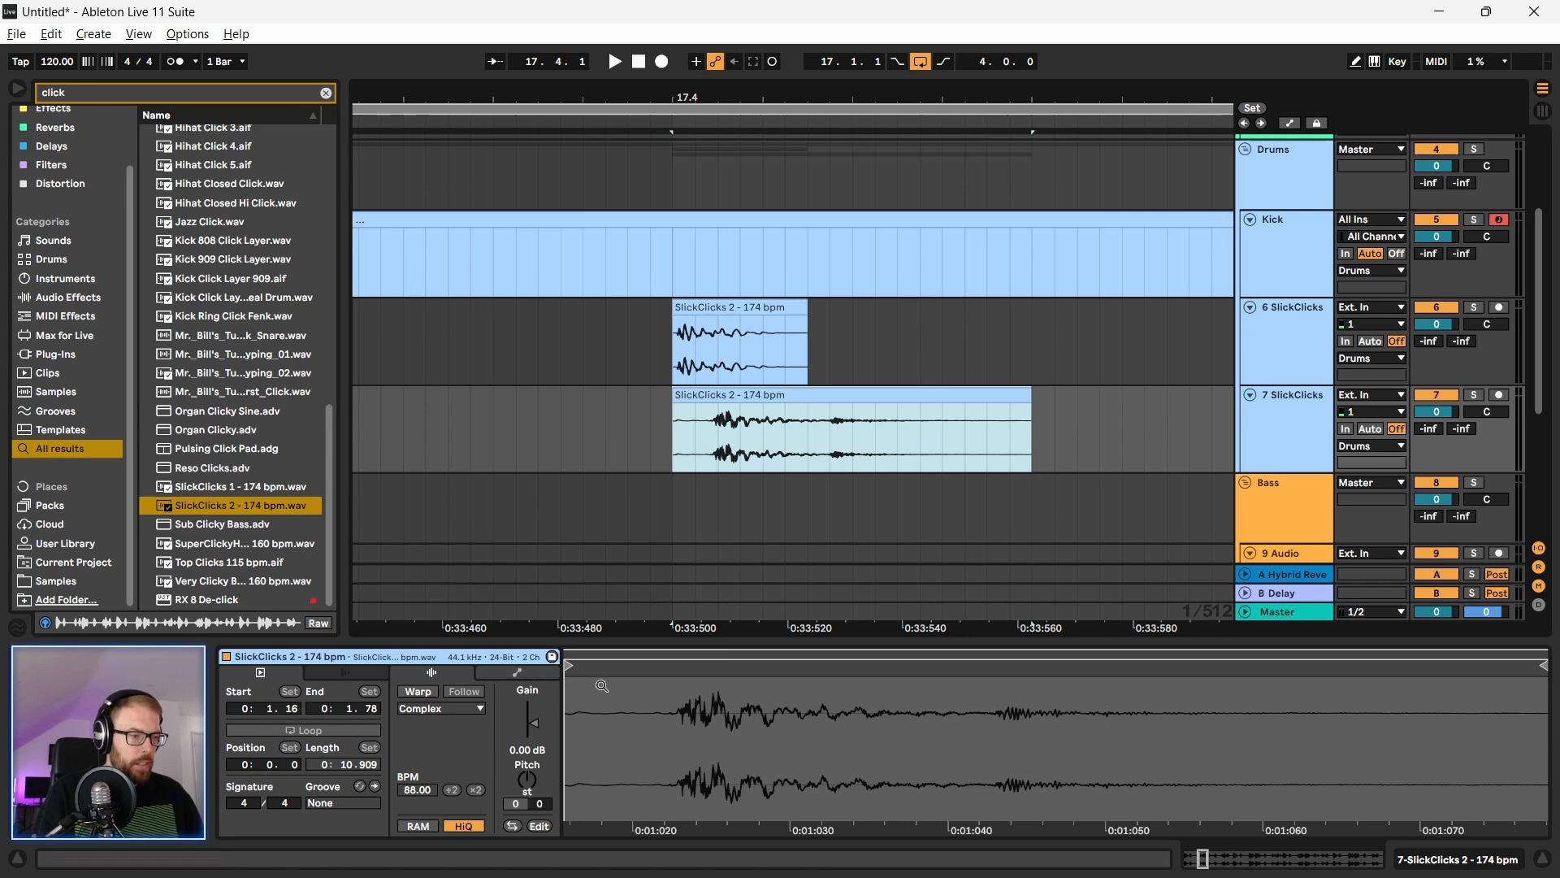
pyautogui.moveTo(568, 665); pyautogui.dragTo(676, 668)
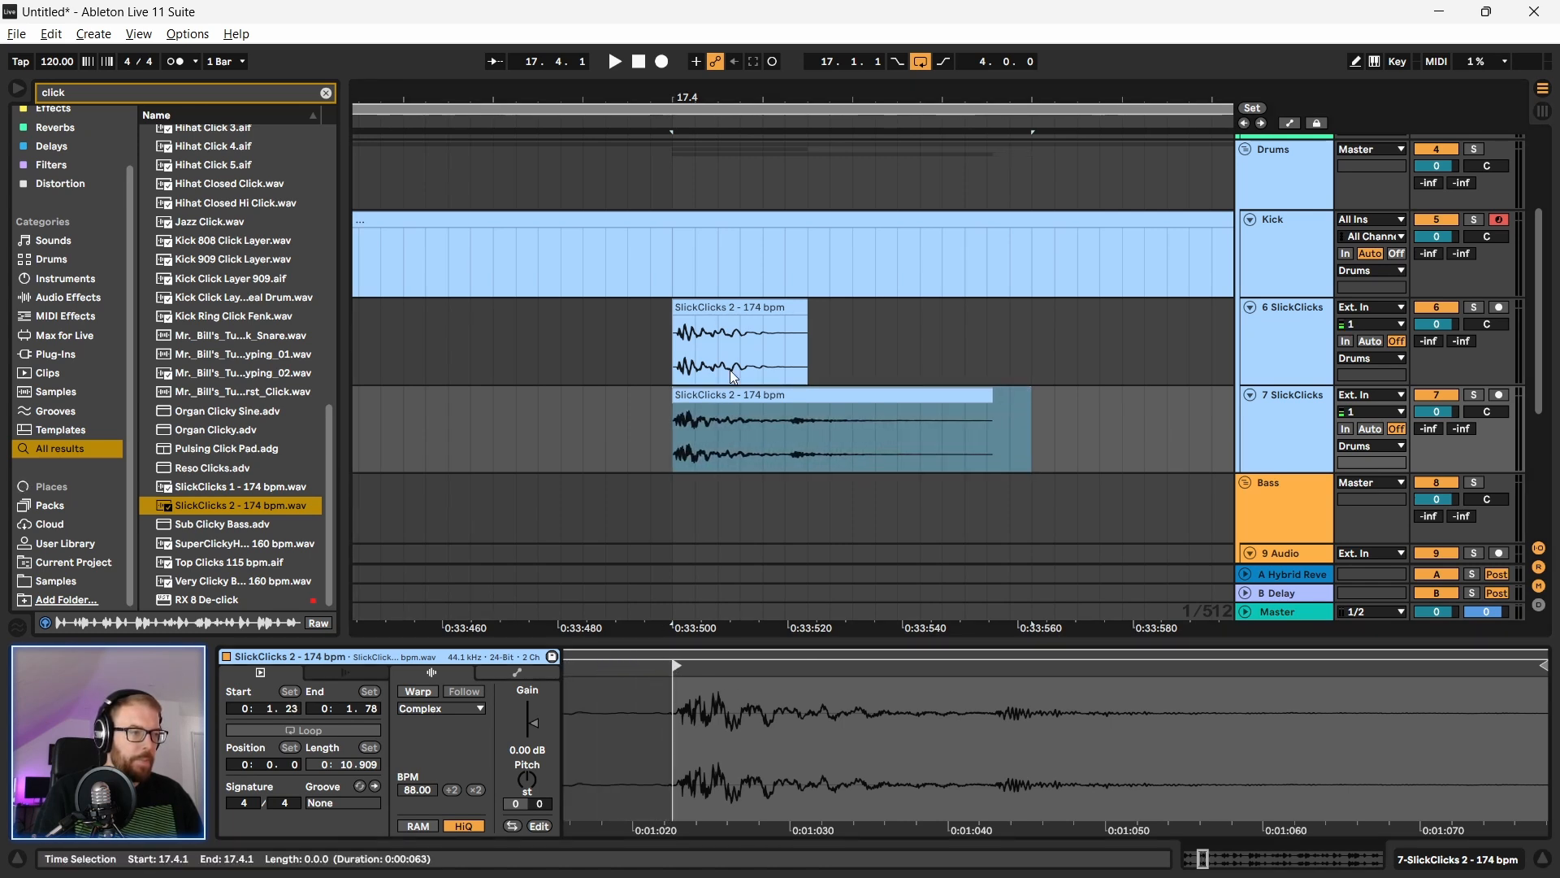
# Step: Solo the two SlickClicks tracks in turn and listen to each click layer
pyautogui.click(1476, 309)
pyautogui.press('space')
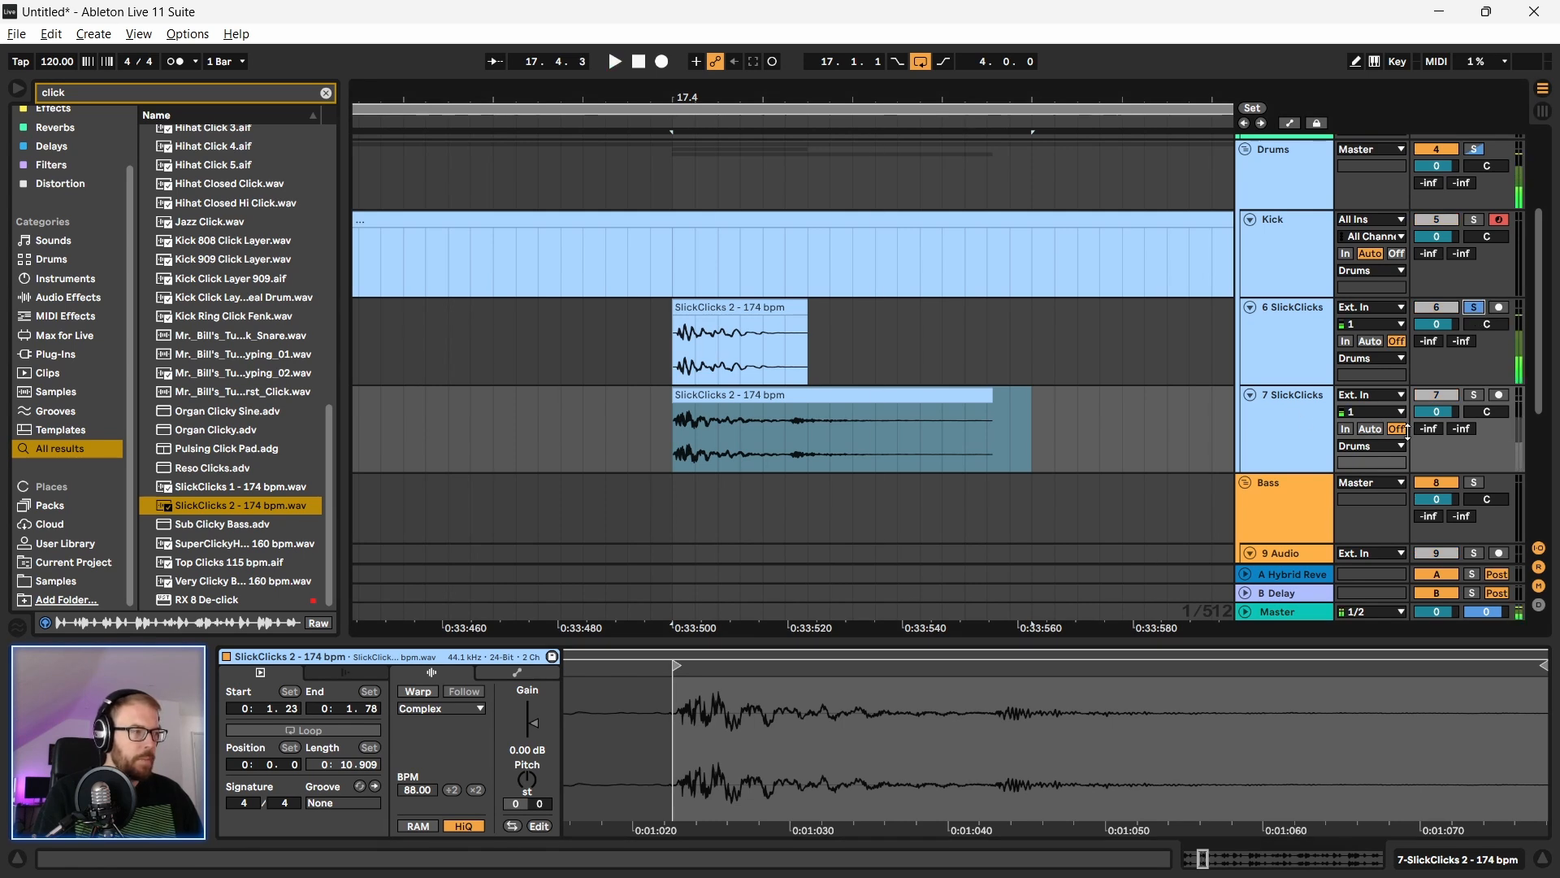
pyautogui.click(1475, 395)
pyautogui.press('space')
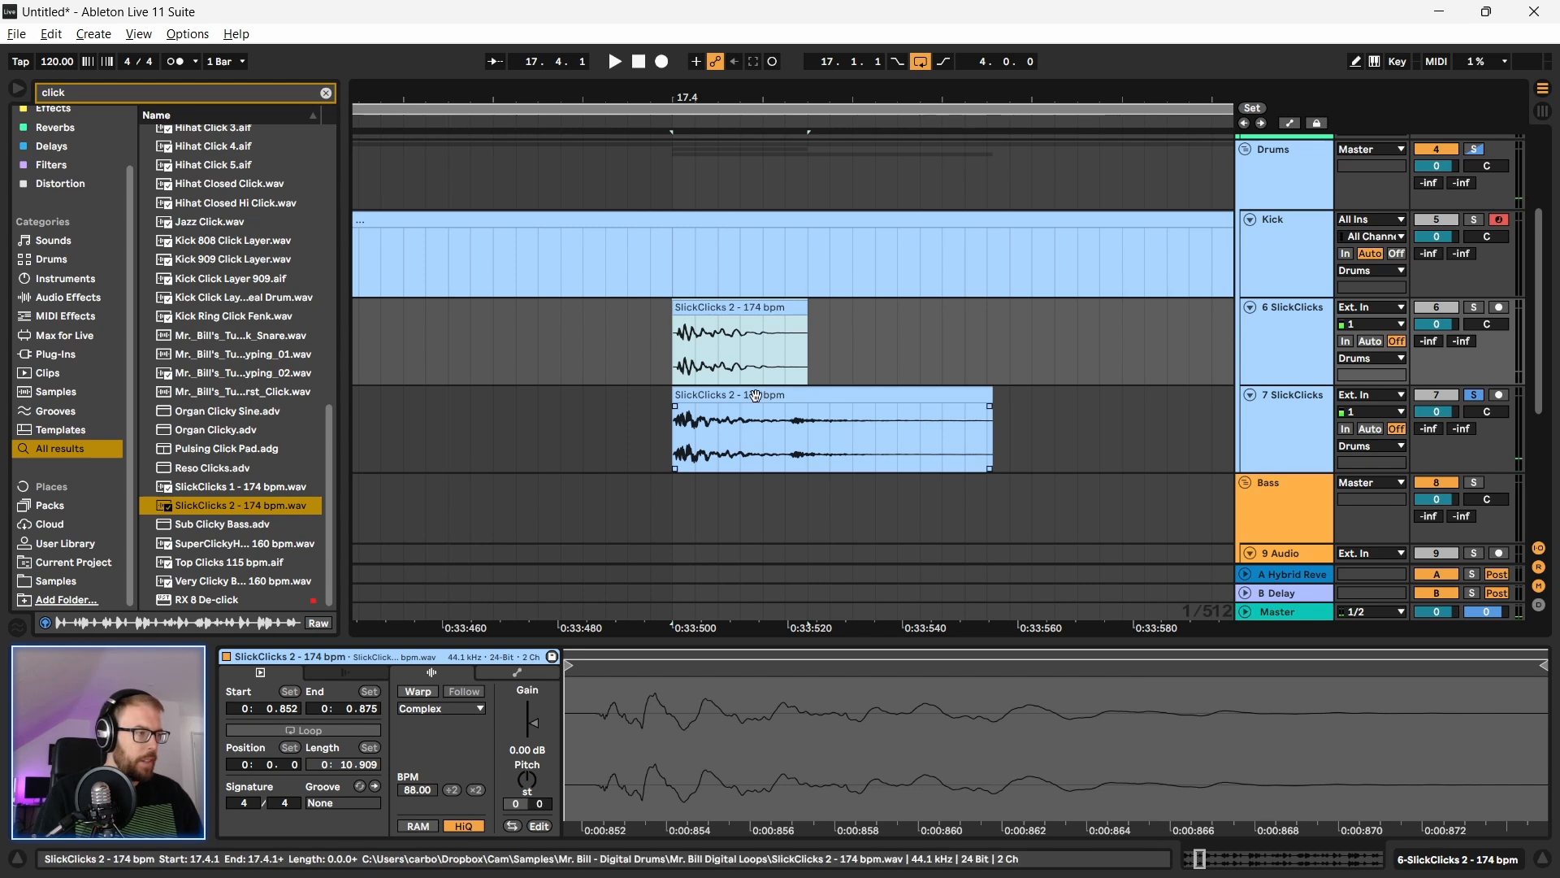
# Step: Nudge the click at 17.4 on the 6 SlickClicks track about 2 ms later than the layer below
pyautogui.click(719, 395)
pyautogui.moveTo(692, 306); pyautogui.dragTo(708, 312)
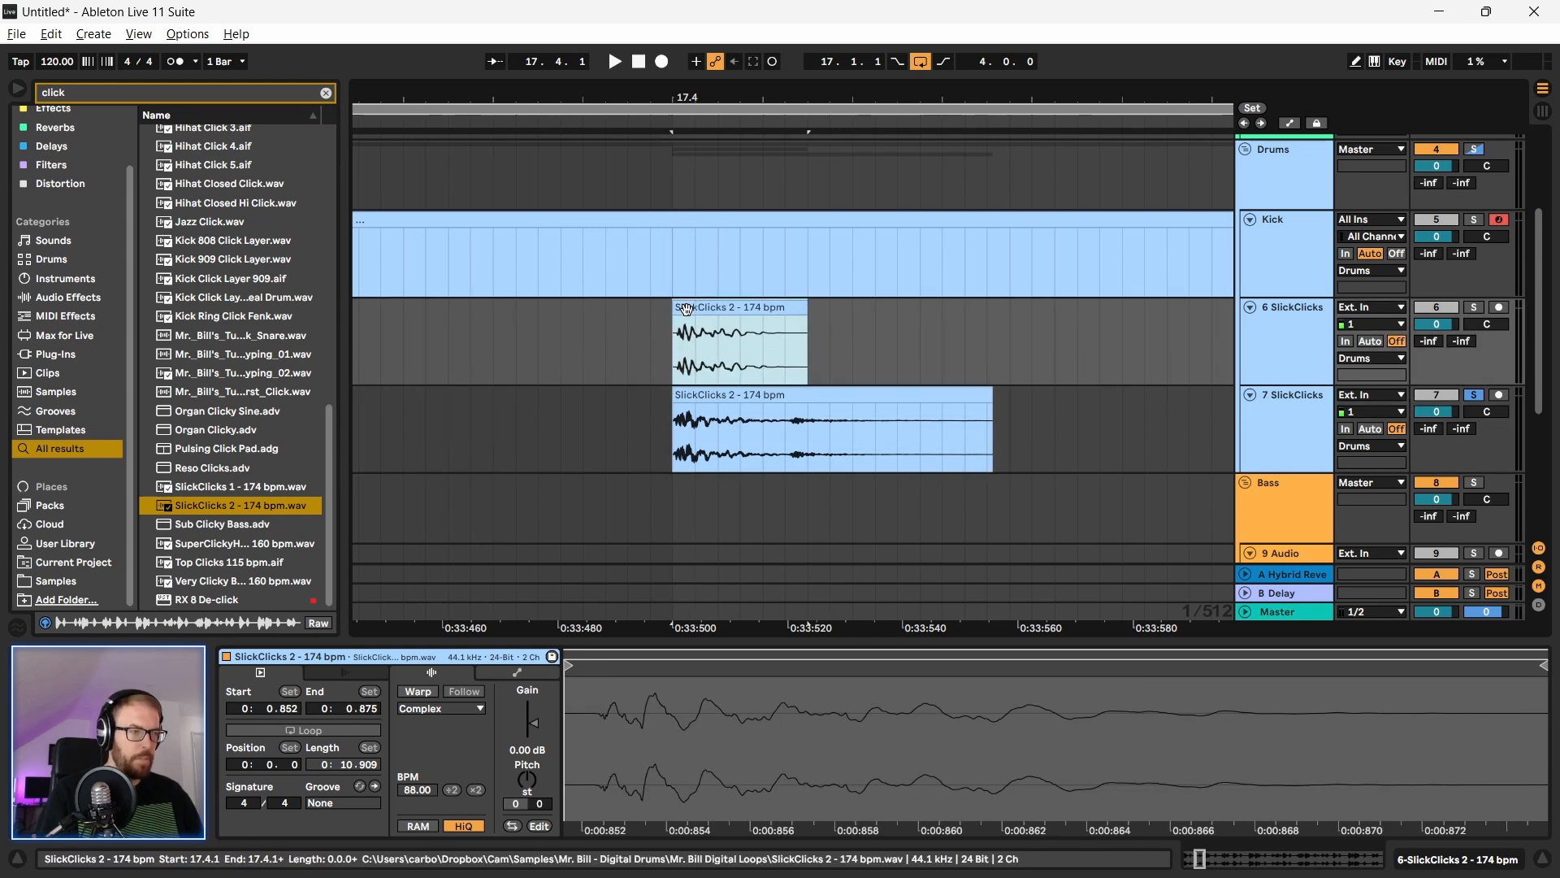
pyautogui.click(696, 311)
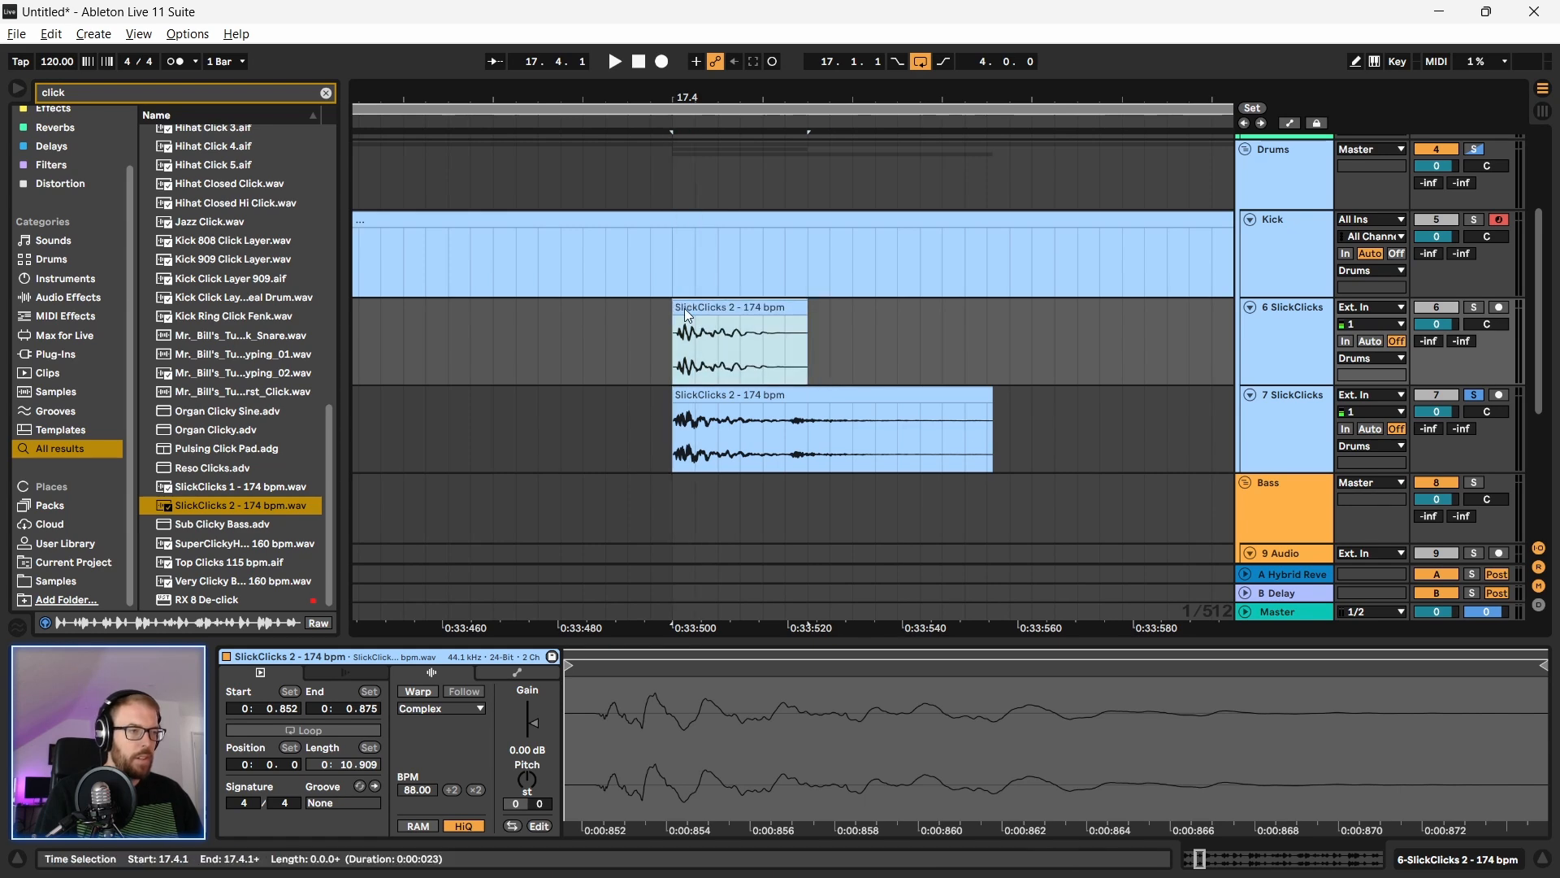
pyautogui.moveTo(696, 308); pyautogui.dragTo(699, 304)
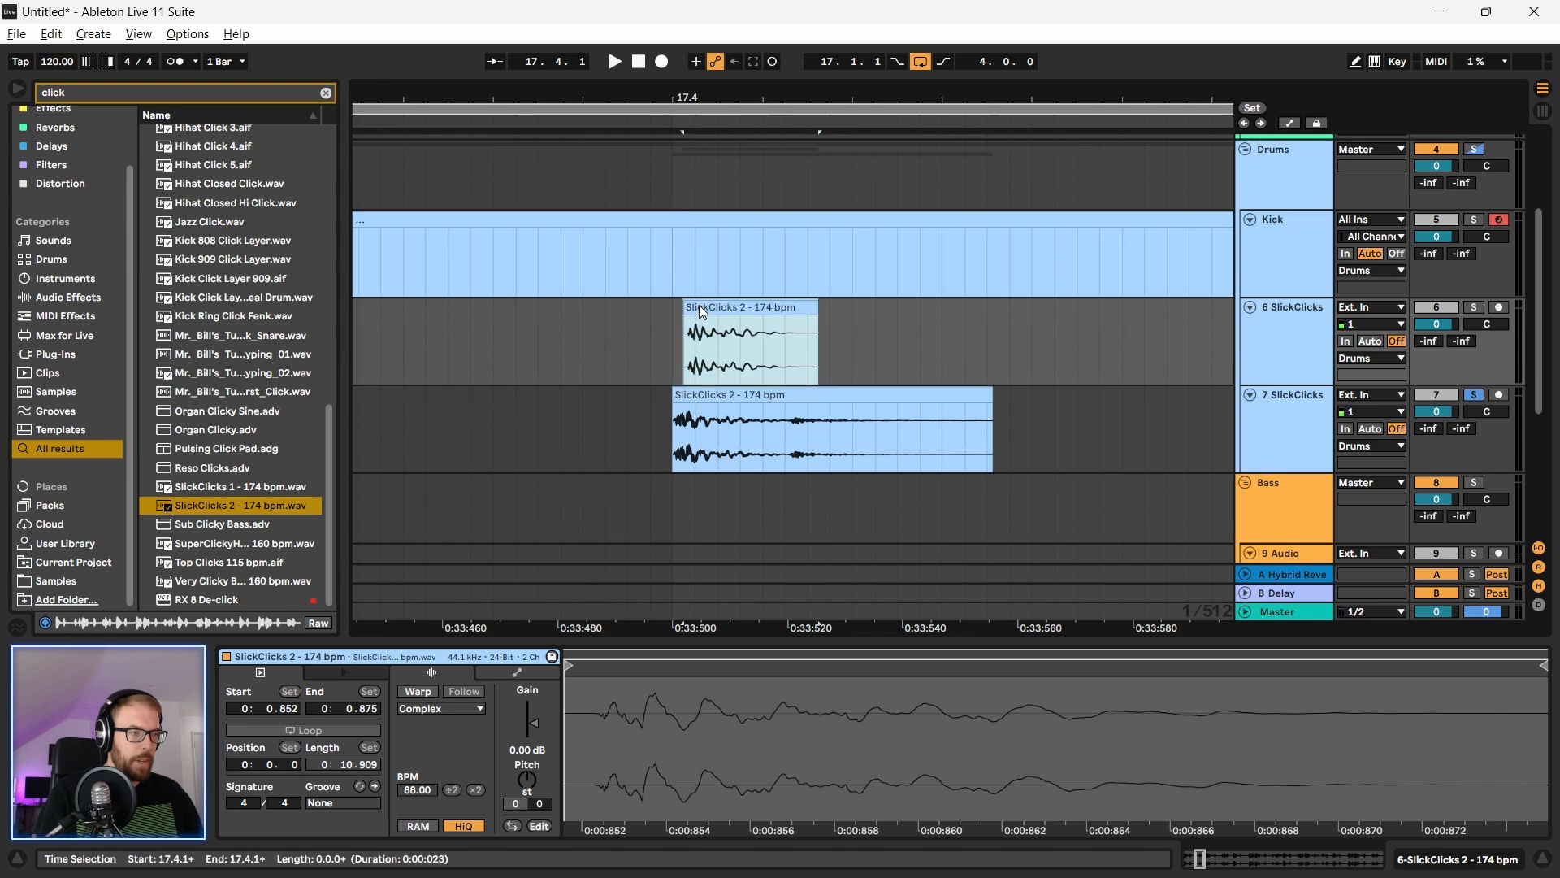
pyautogui.click(681, 351)
pyautogui.click(690, 316)
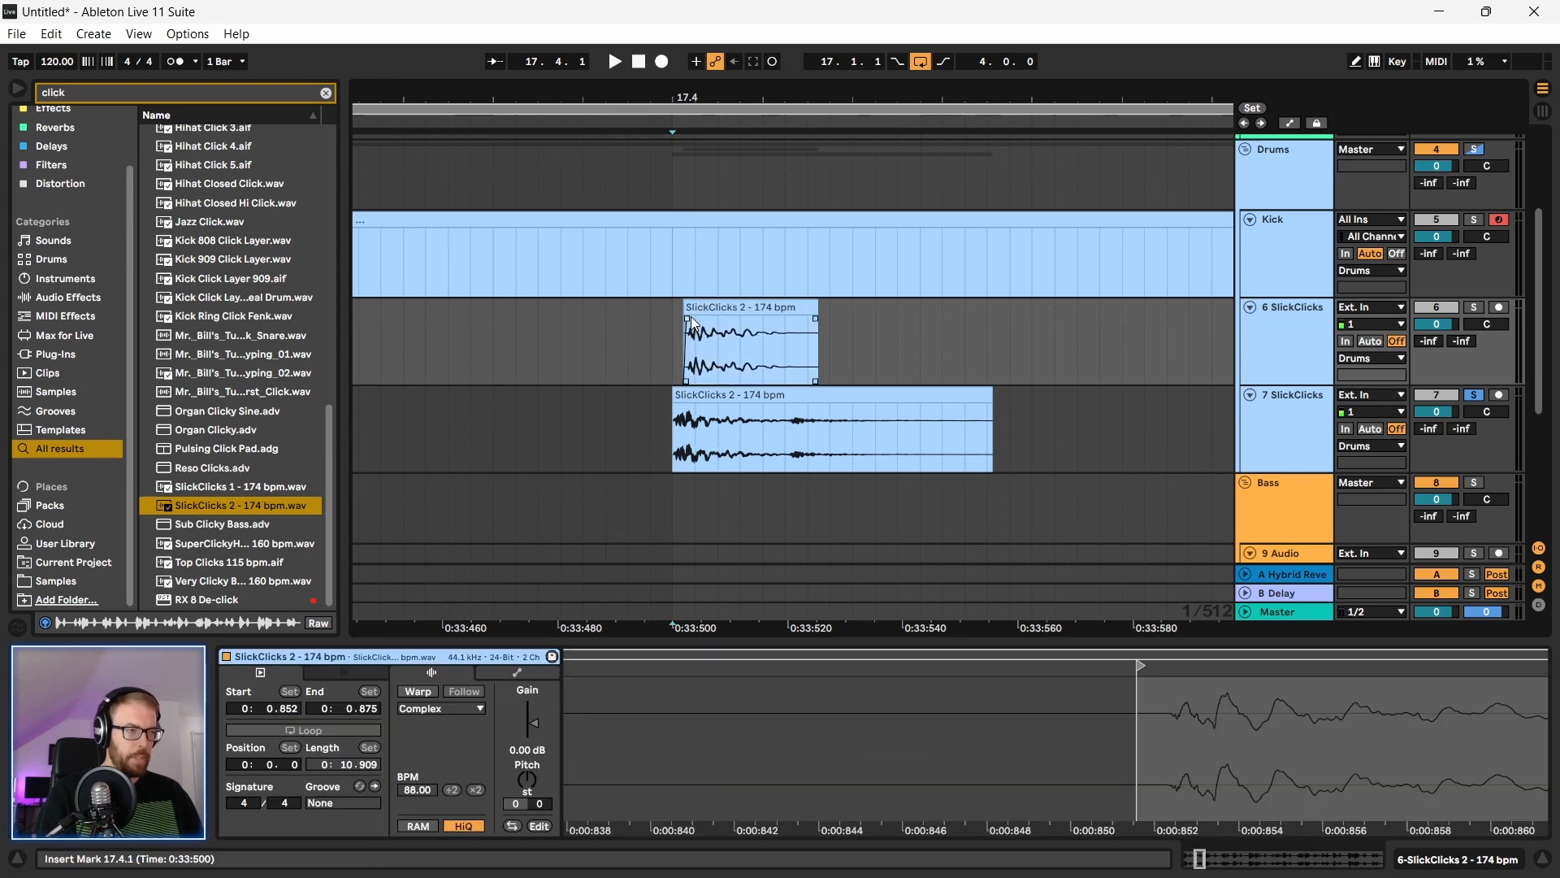
pyautogui.click(681, 325)
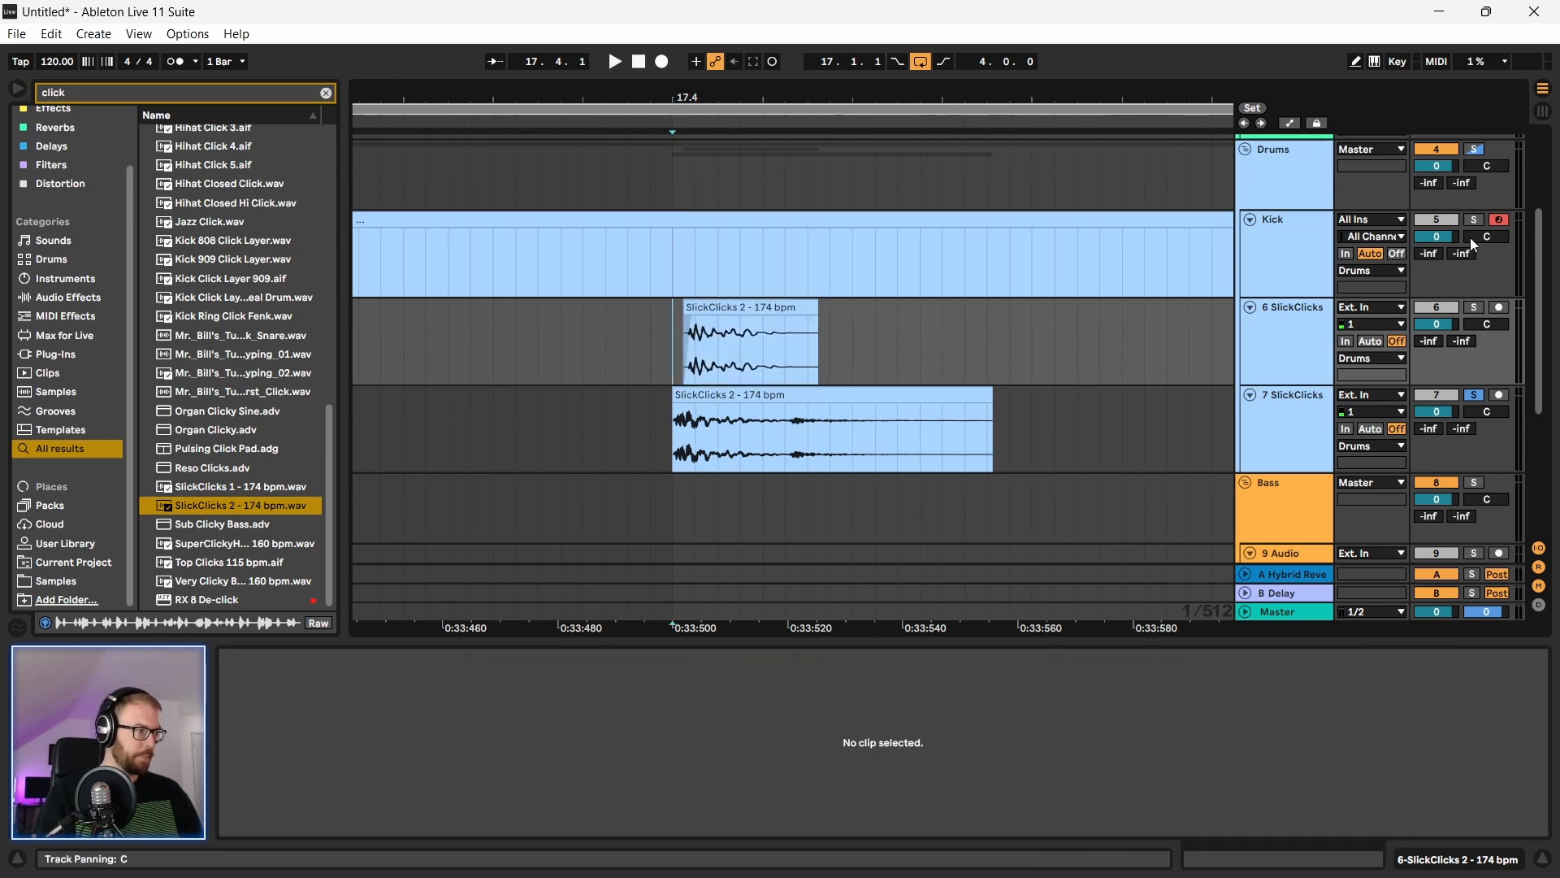
# Step: Solo the Drums group, audition both click layers together and set the 6 SlickClicks track volume to -1.2 dB
pyautogui.click(1475, 150)
pyautogui.press('space')
pyautogui.press('space')
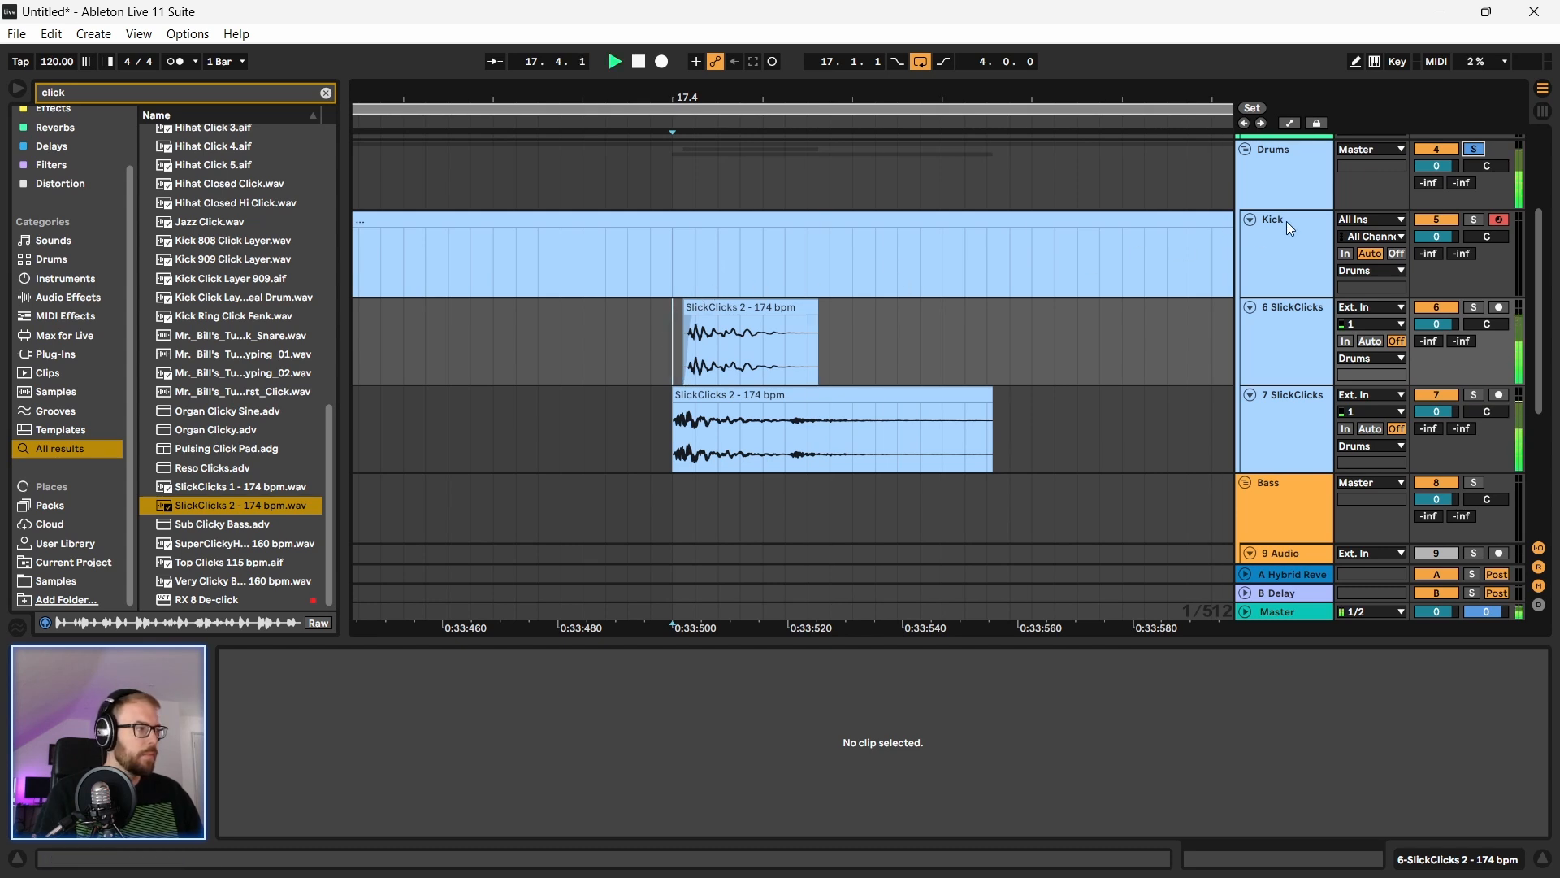
pyautogui.moveTo(623, 93); pyautogui.dragTo(820, 94)
pyautogui.press('space')
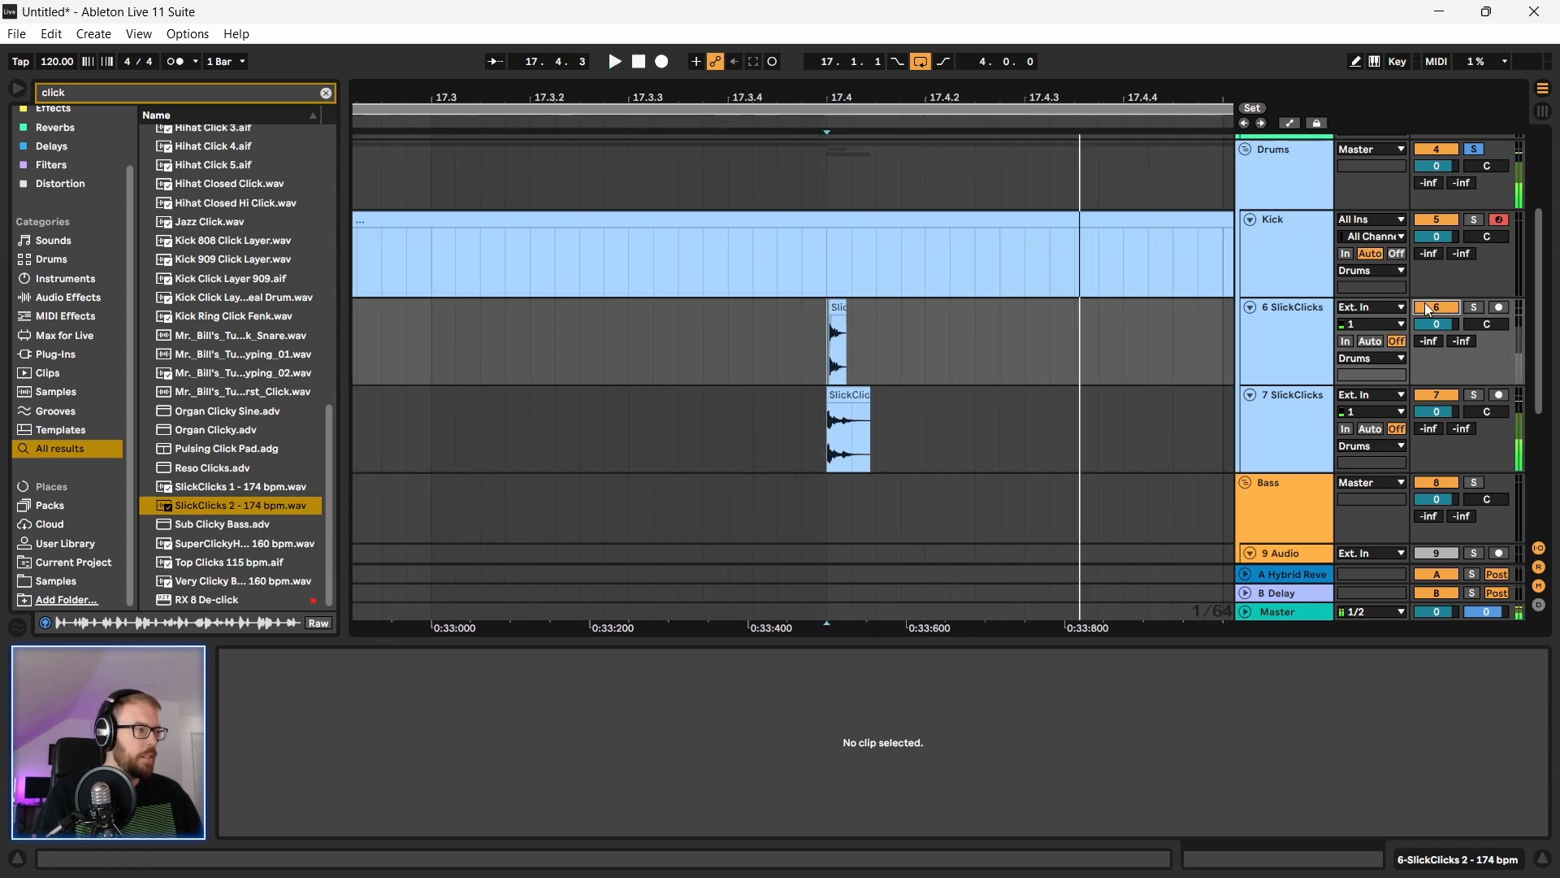
pyautogui.press('space')
pyautogui.moveTo(830, 96); pyautogui.dragTo(828, 50)
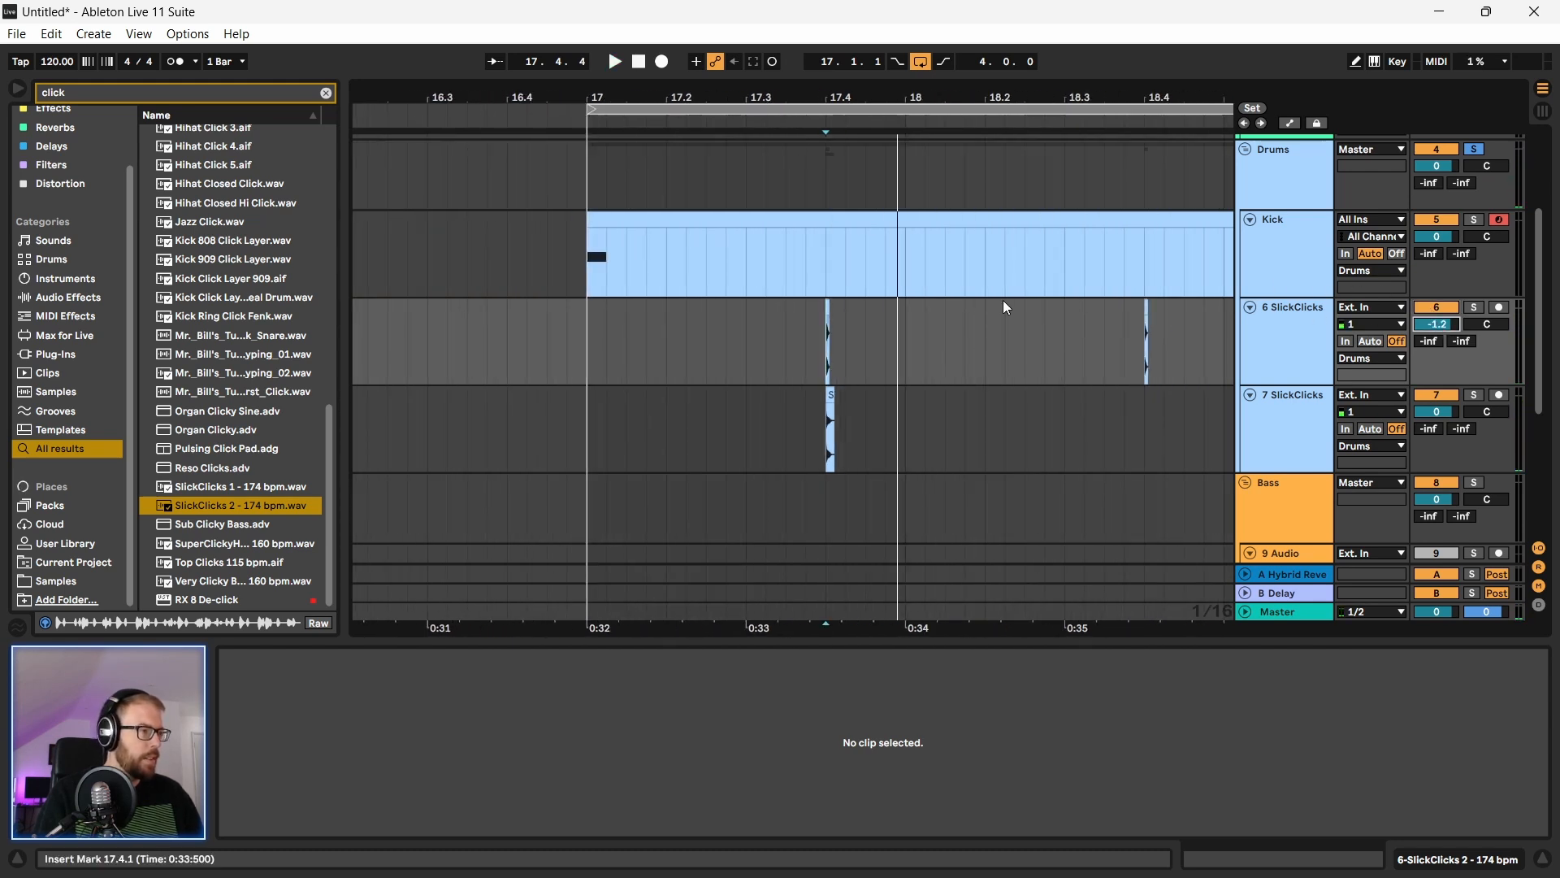
# Step: Delete the remaining clicks after bar 18 and duplicate bar 17 of both SlickClicks tracks three times
pyautogui.moveTo(610, 95); pyautogui.dragTo(496, 70)
pyautogui.moveTo(689, 346); pyautogui.dragTo(1019, 437)
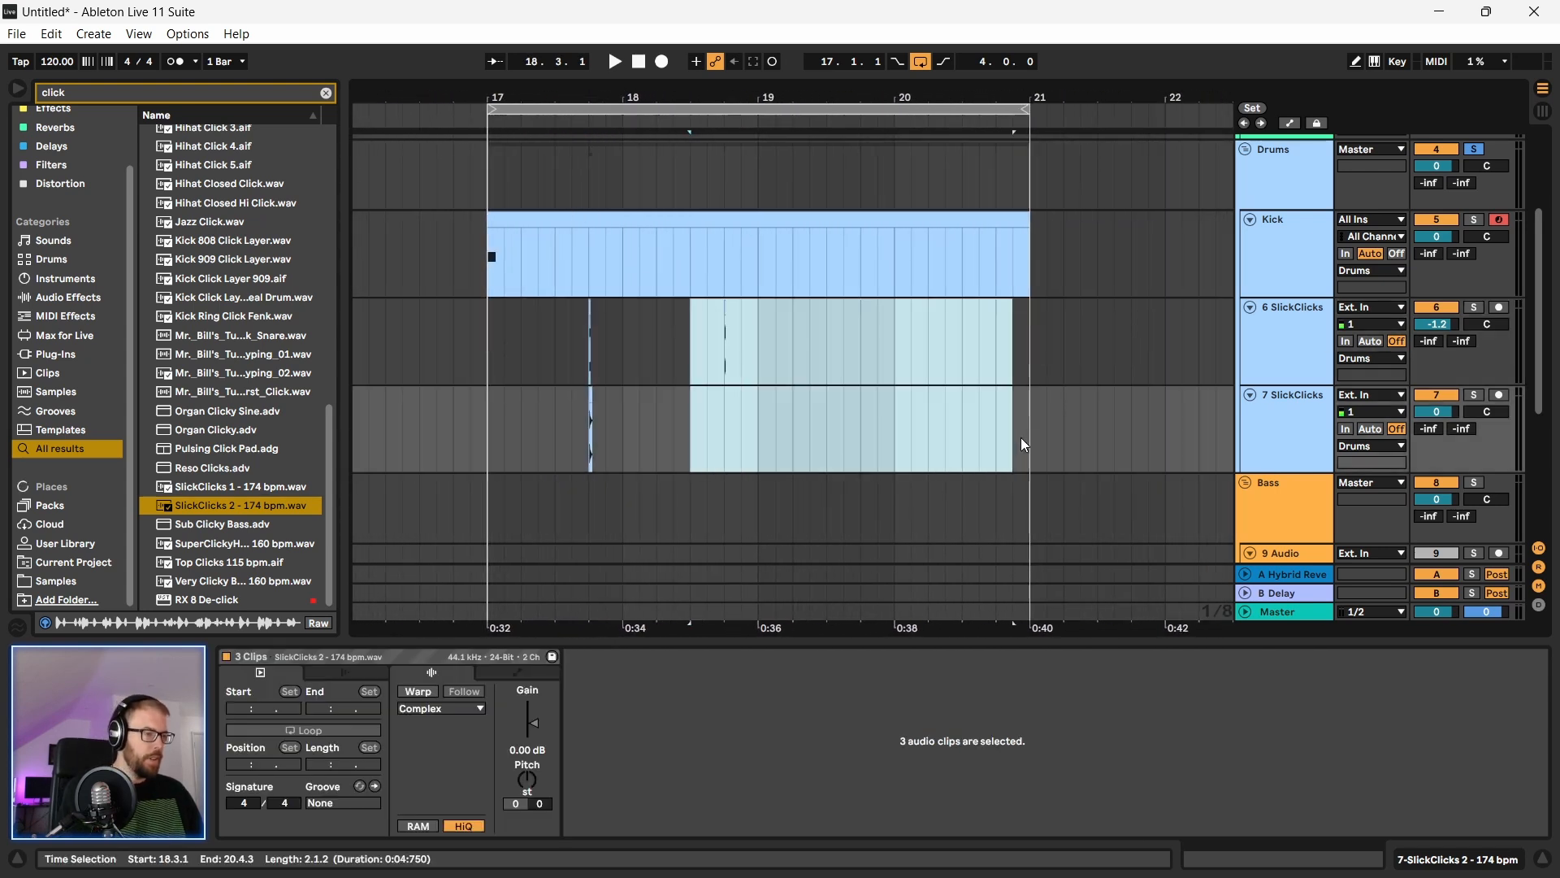
pyautogui.moveTo(481, 314); pyautogui.dragTo(616, 452)
pyautogui.hotkey('ctrl', 'j')
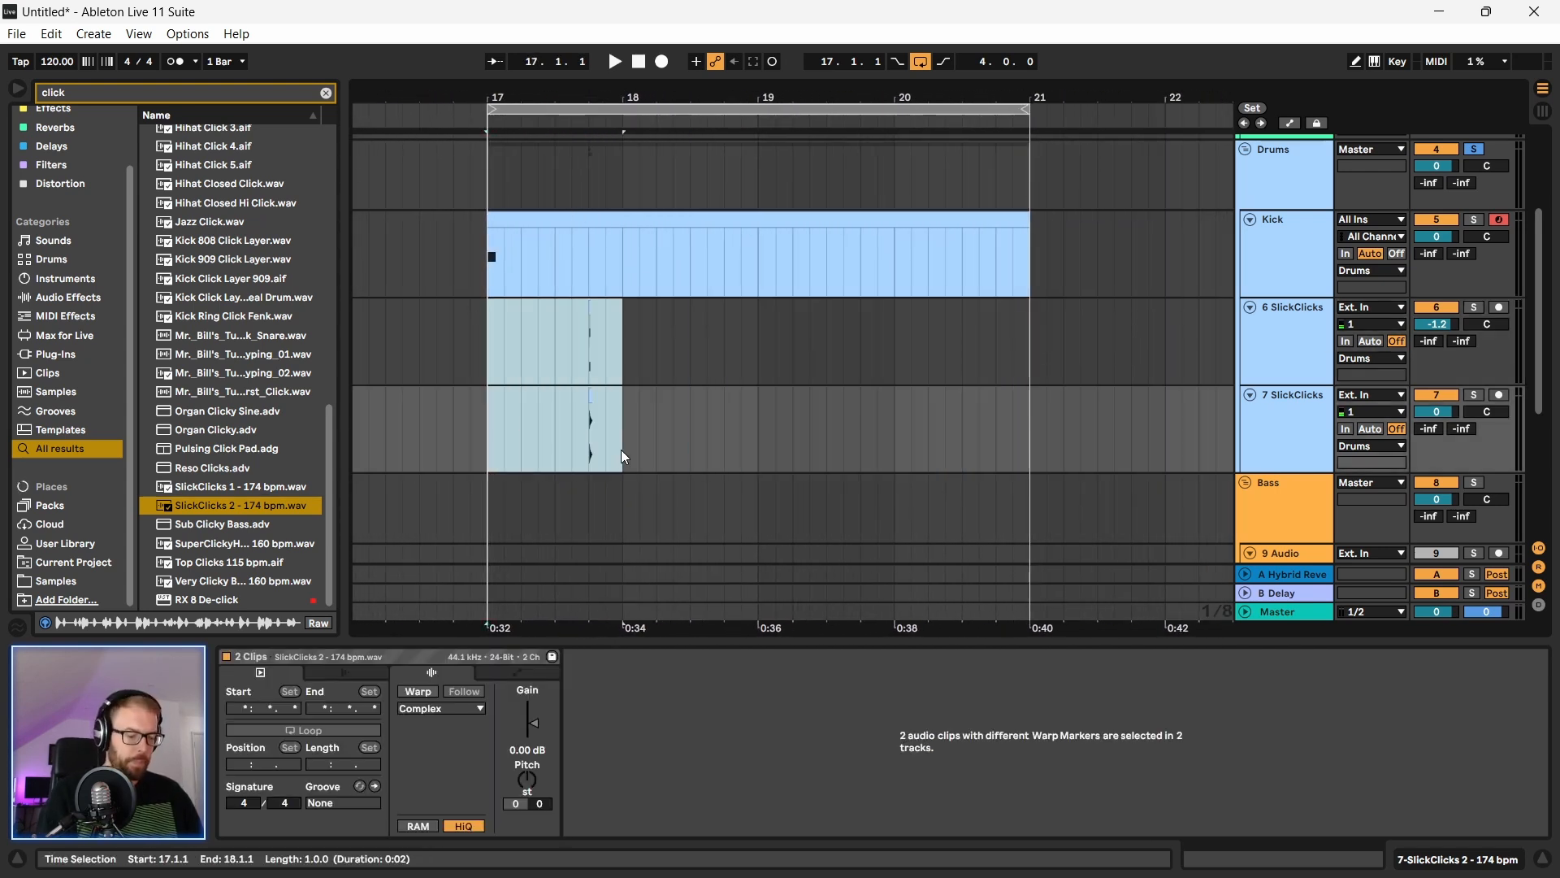
pyautogui.hotkey('ctrl', 'd')
pyautogui.hotkey('ctrl', 'd')
pyautogui.hotkey('ctrl', 'd')
# Step: Add a C3 note at 1.3.4 in the Kick clip and play the pattern
pyautogui.click(473, 338)
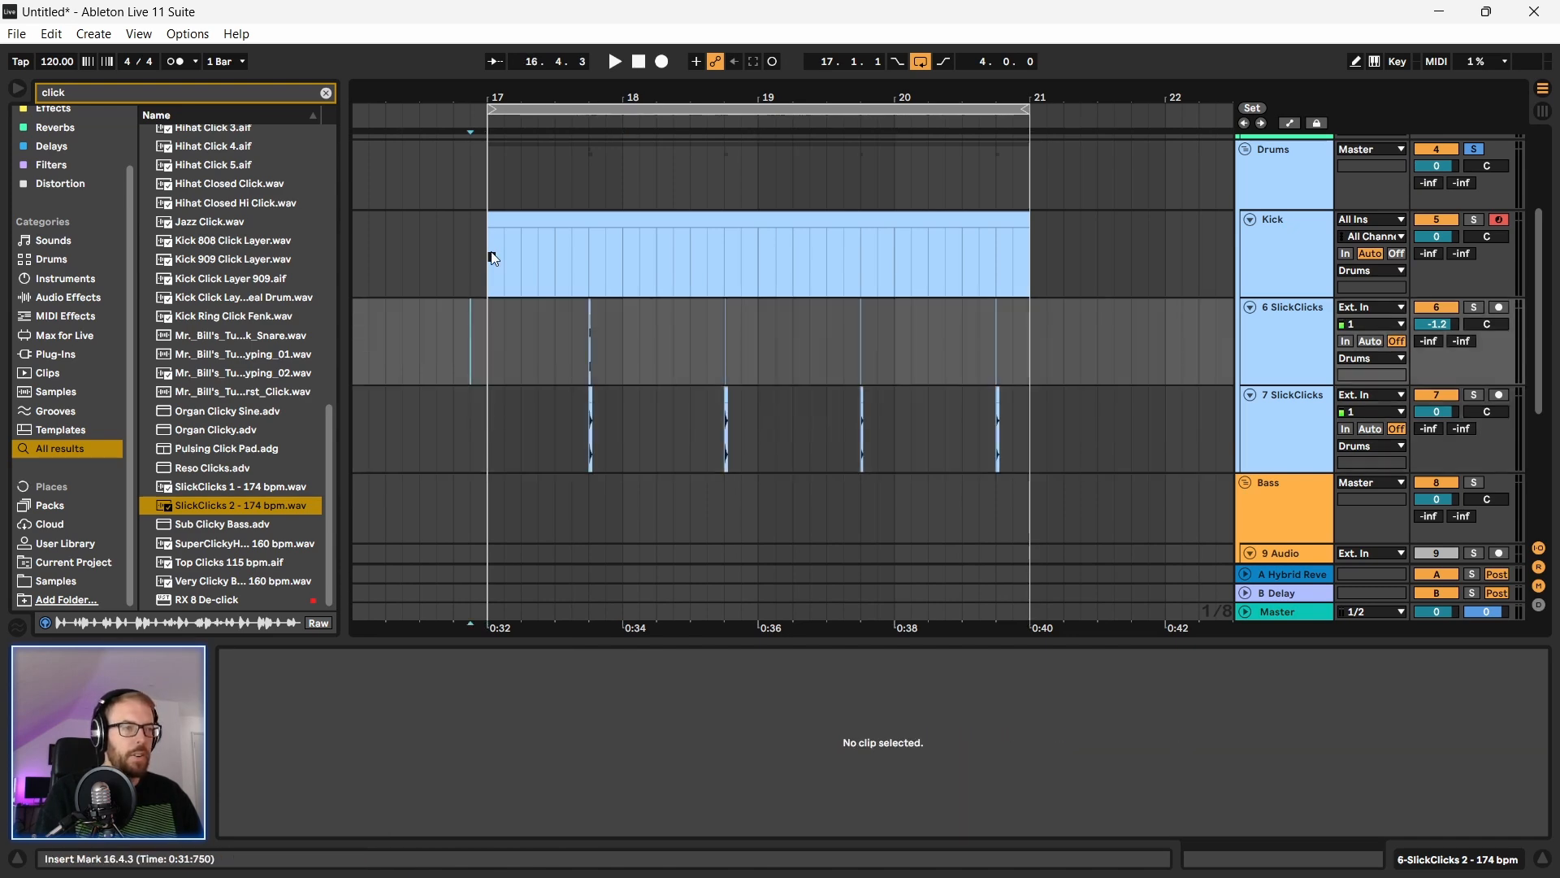
pyautogui.click(526, 217)
pyautogui.moveTo(689, 640); pyautogui.dragTo(831, 335)
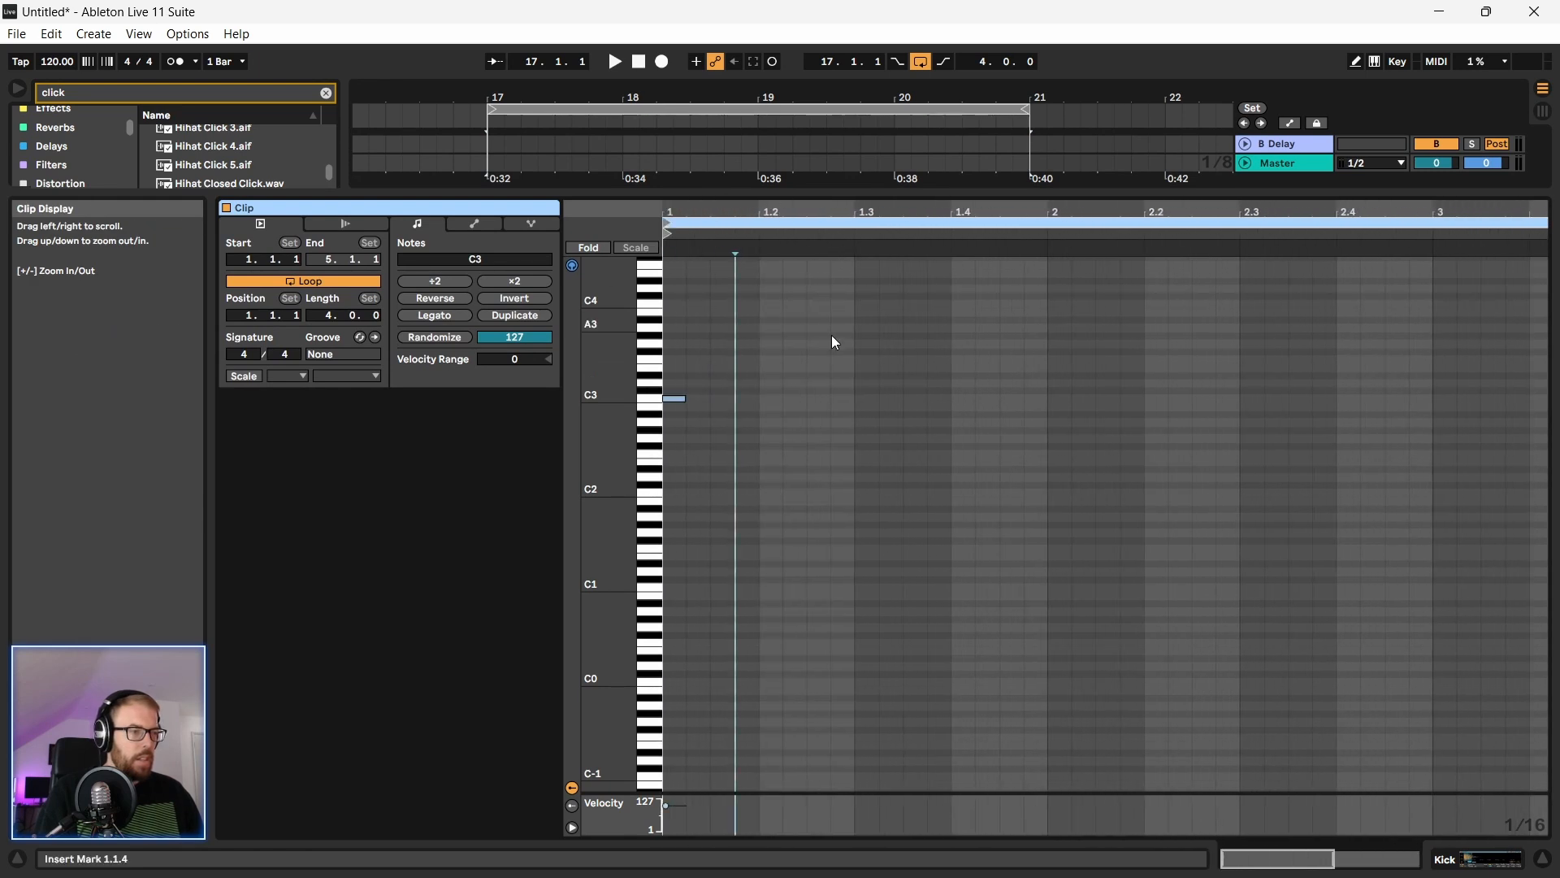
pyautogui.doubleClick(937, 398)
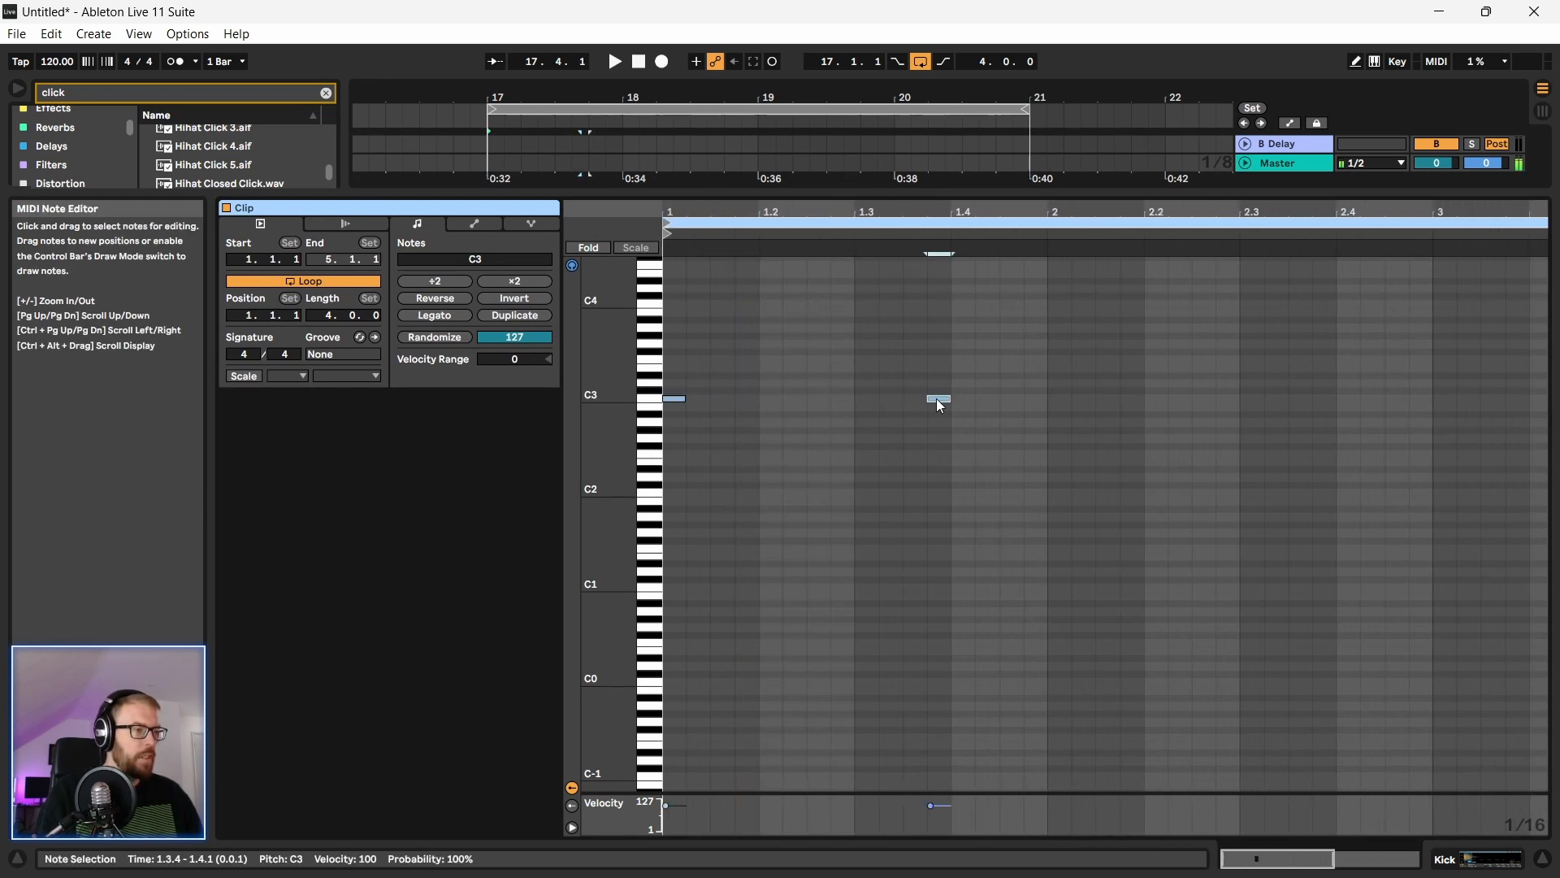
pyautogui.moveTo(874, 200); pyautogui.dragTo(922, 569)
pyautogui.press('space')
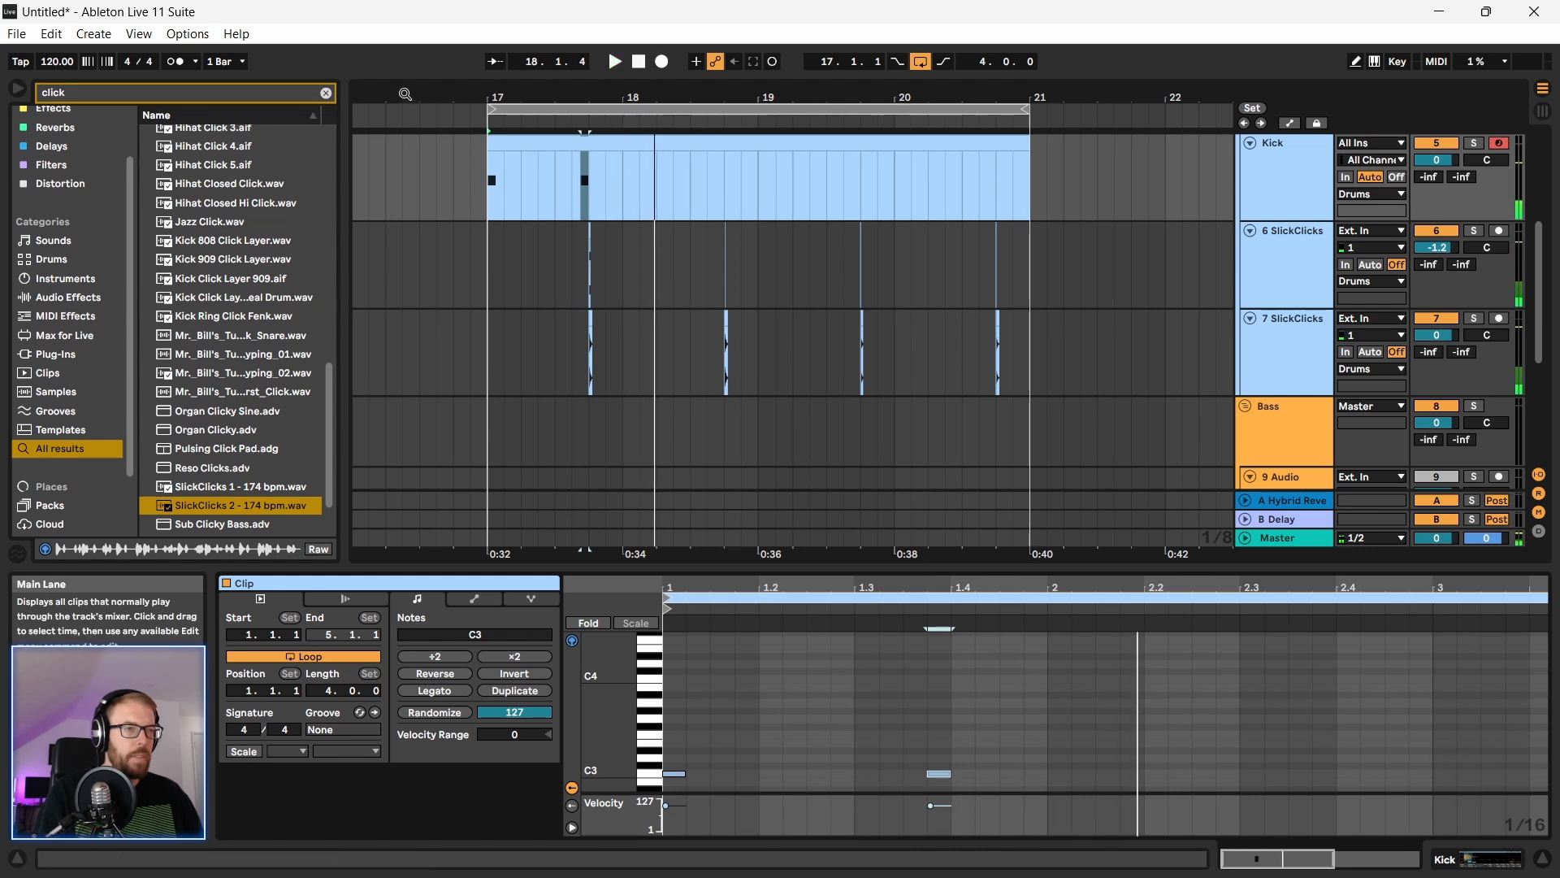
# Step: Set the song tempo to 138 BPM, play the loop from bar 17 and select the Kick clip
pyautogui.moveTo(57, 62); pyautogui.dragTo(57, 35)
pyautogui.moveTo(488, 95); pyautogui.dragTo(419, 89)
pyautogui.click(421, 242)
pyautogui.press('space')
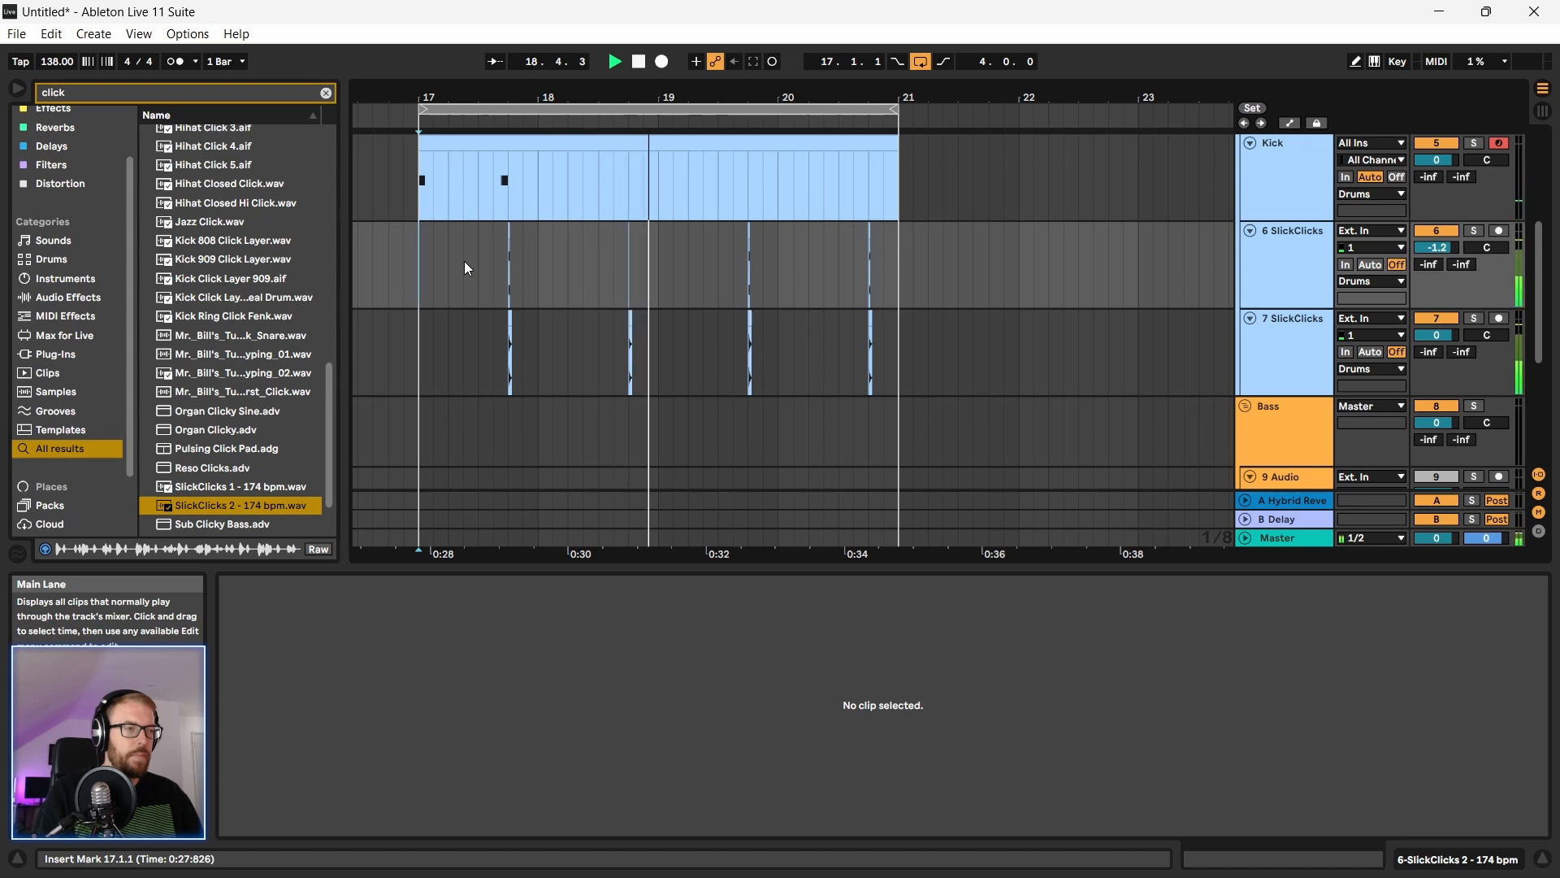
pyautogui.click(420, 184)
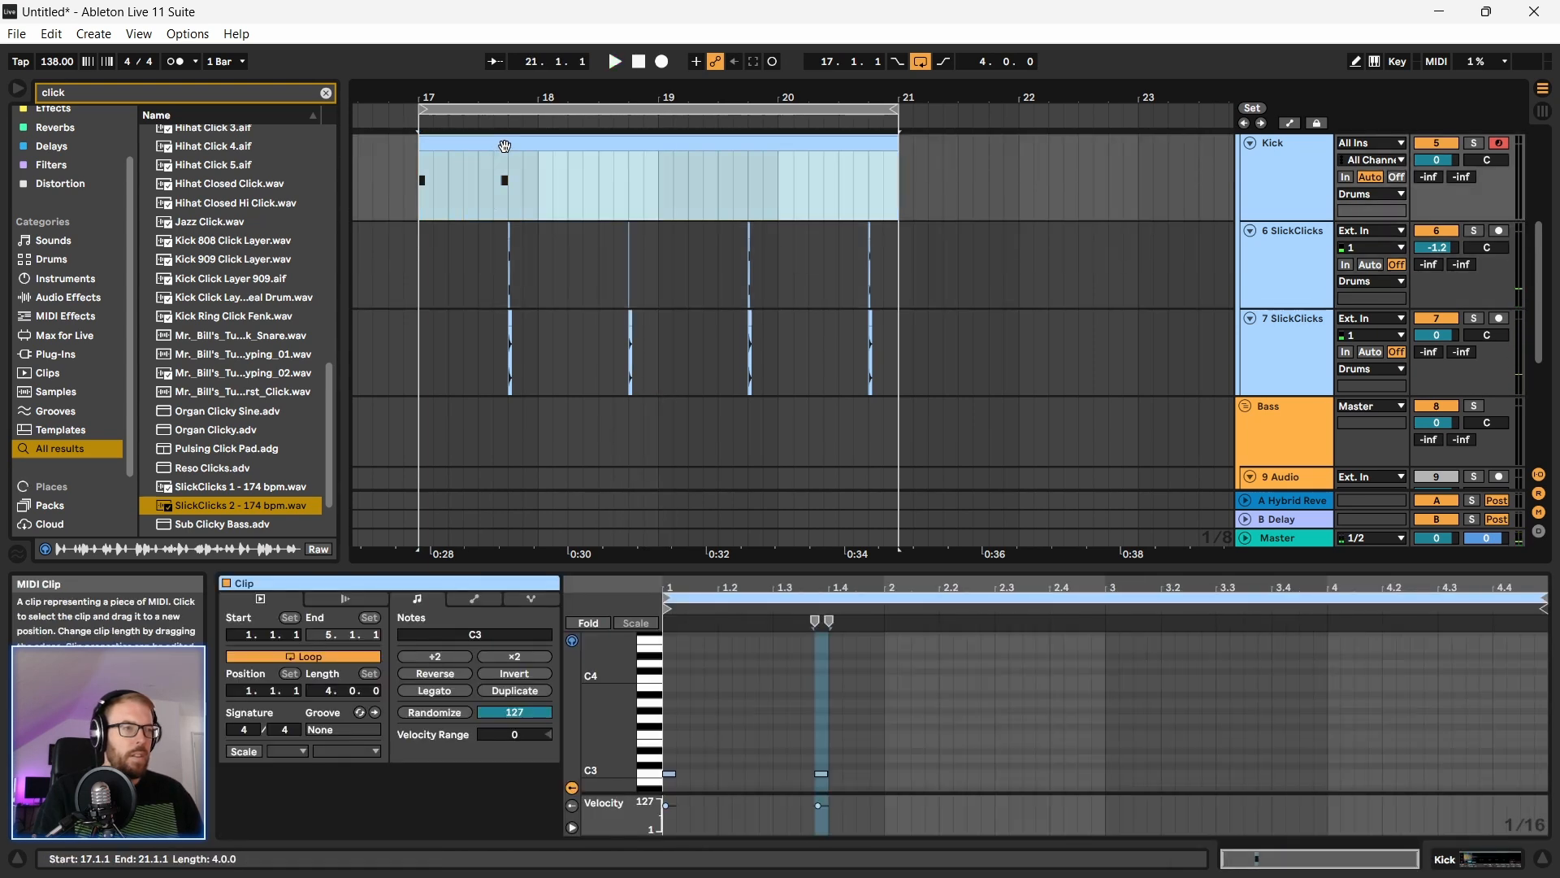
# Step: Add a C3 note at 2.1.1 in the Kick clip and try duplicating the first bar's notes
pyautogui.moveTo(789, 571); pyautogui.dragTo(790, 302)
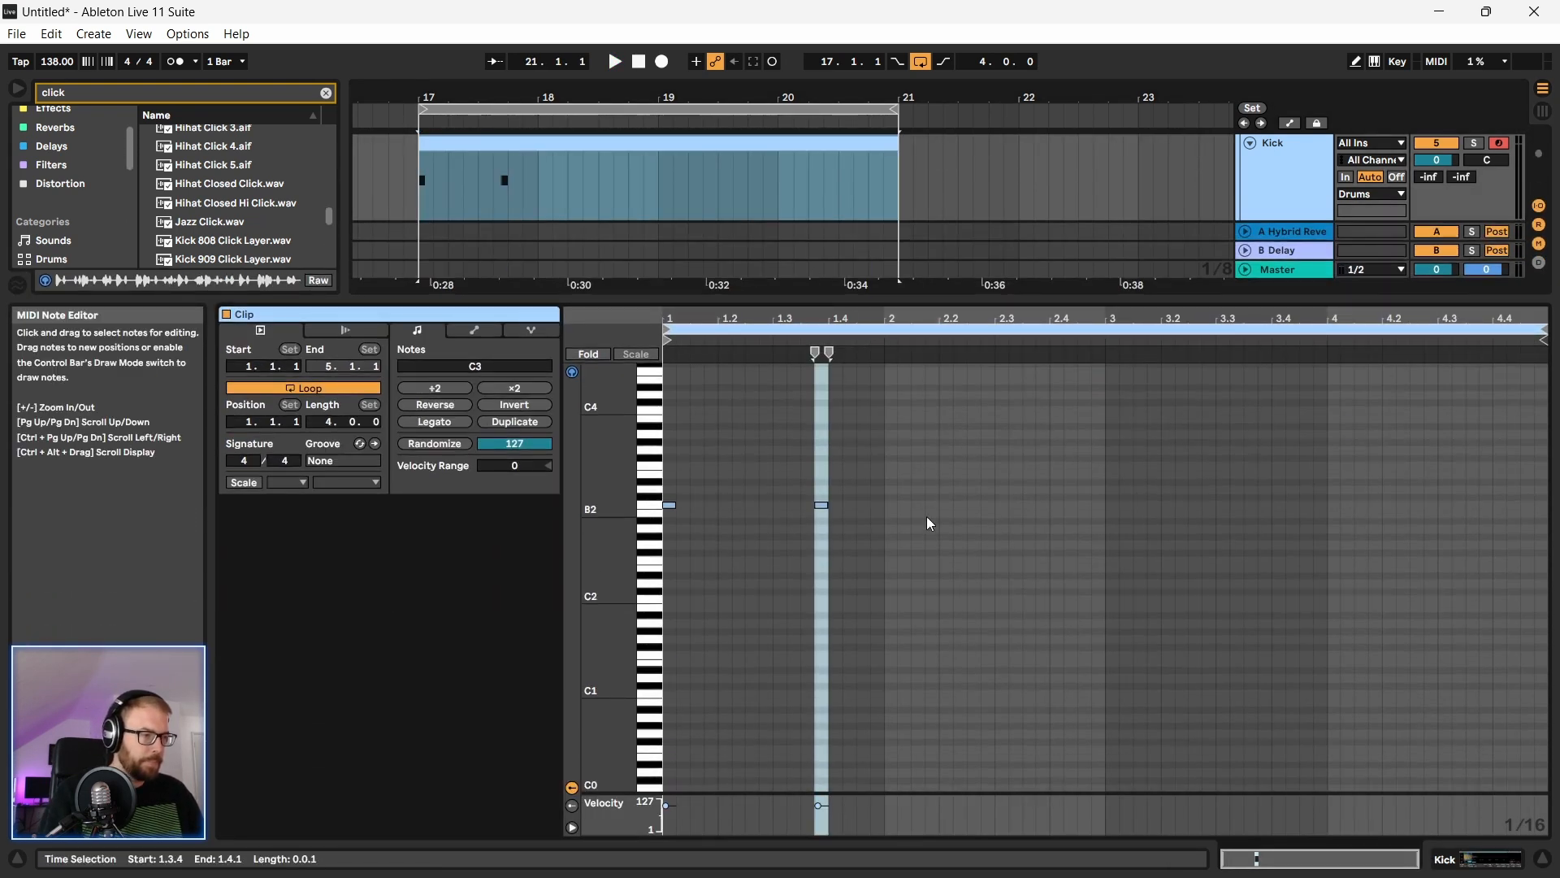
pyautogui.doubleClick(891, 504)
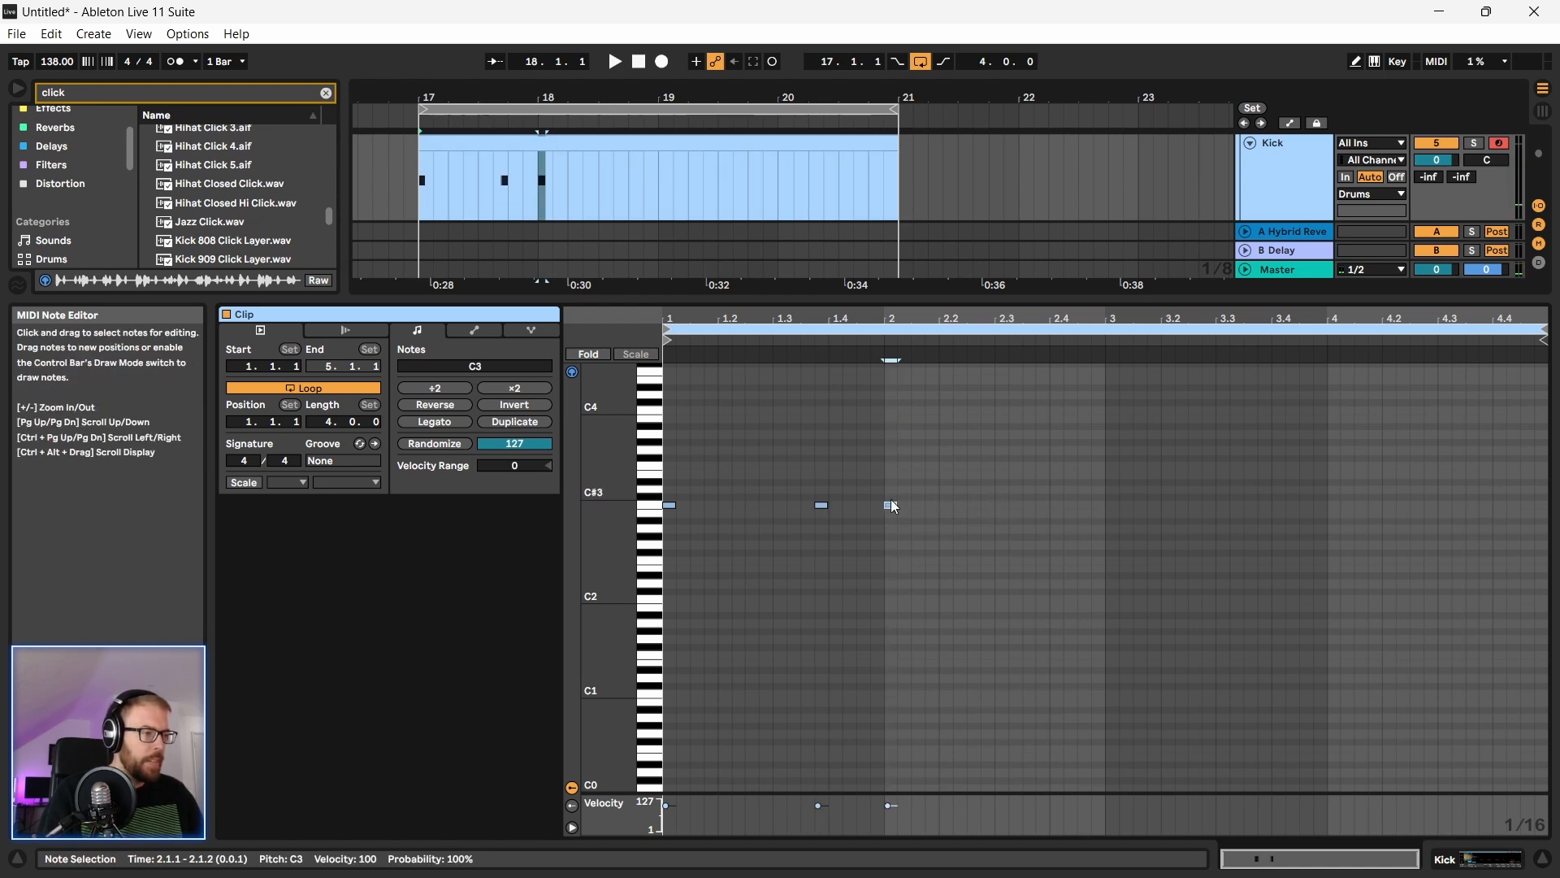
pyautogui.moveTo(875, 491); pyautogui.dragTo(668, 530)
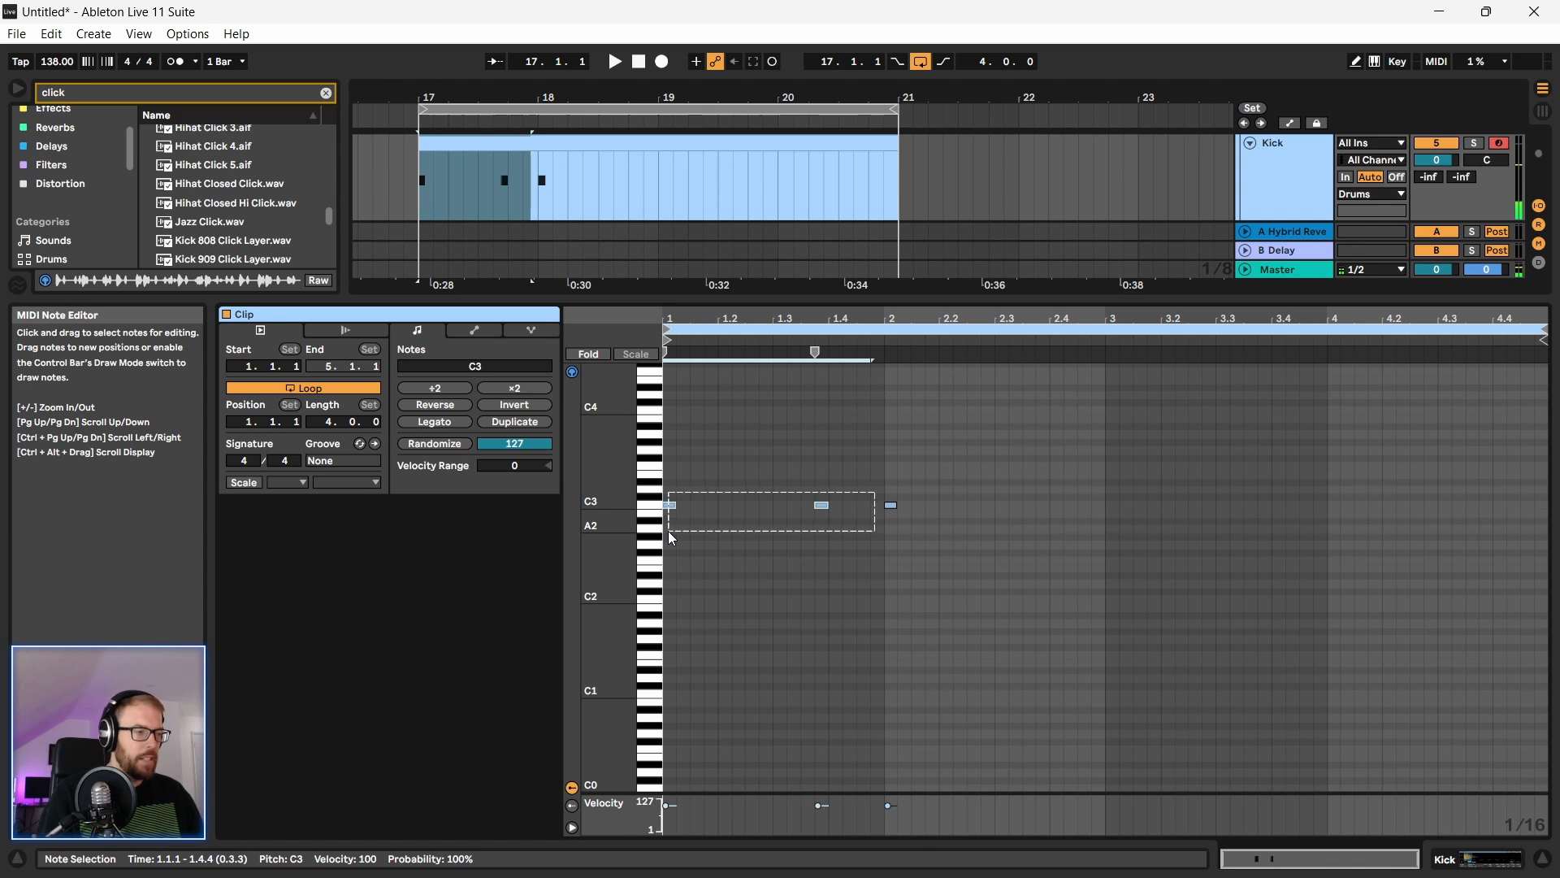
pyautogui.hotkey('ctrl', 'd')
pyautogui.hotkey('ctrl', 'z')
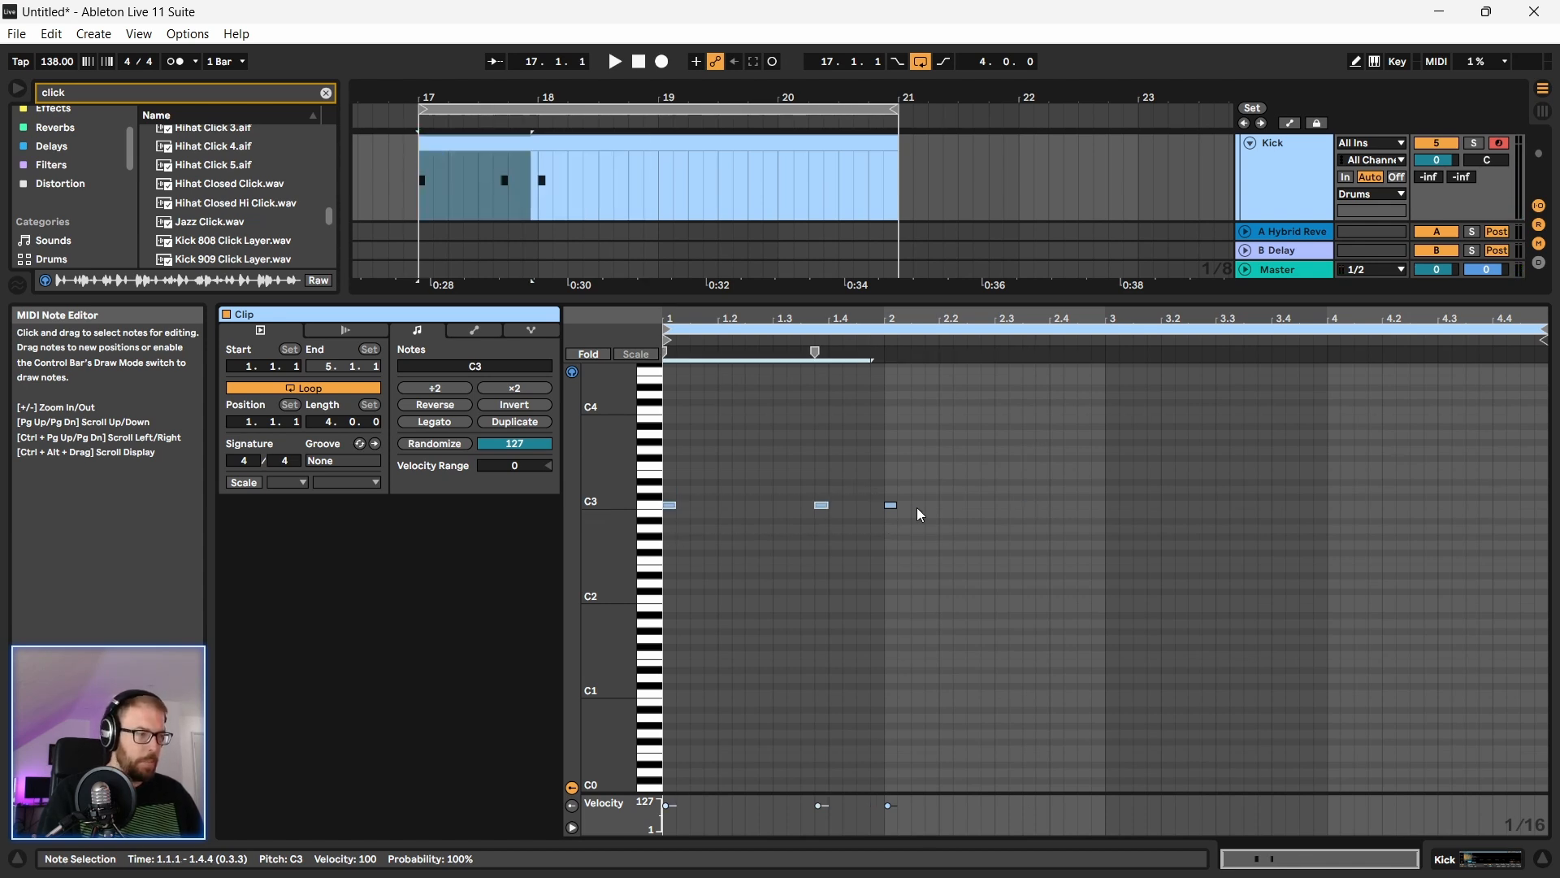
# Step: Duplicate the first bar's two kick notes three times to fill the four-bar Kick clip, and play the loop
pyautogui.moveTo(886, 484); pyautogui.dragTo(670, 541)
pyautogui.hotkey('ctrl', 'd')
pyautogui.hotkey('ctrl', 'd')
pyautogui.hotkey('ctrl', 'd')
pyautogui.press('space')
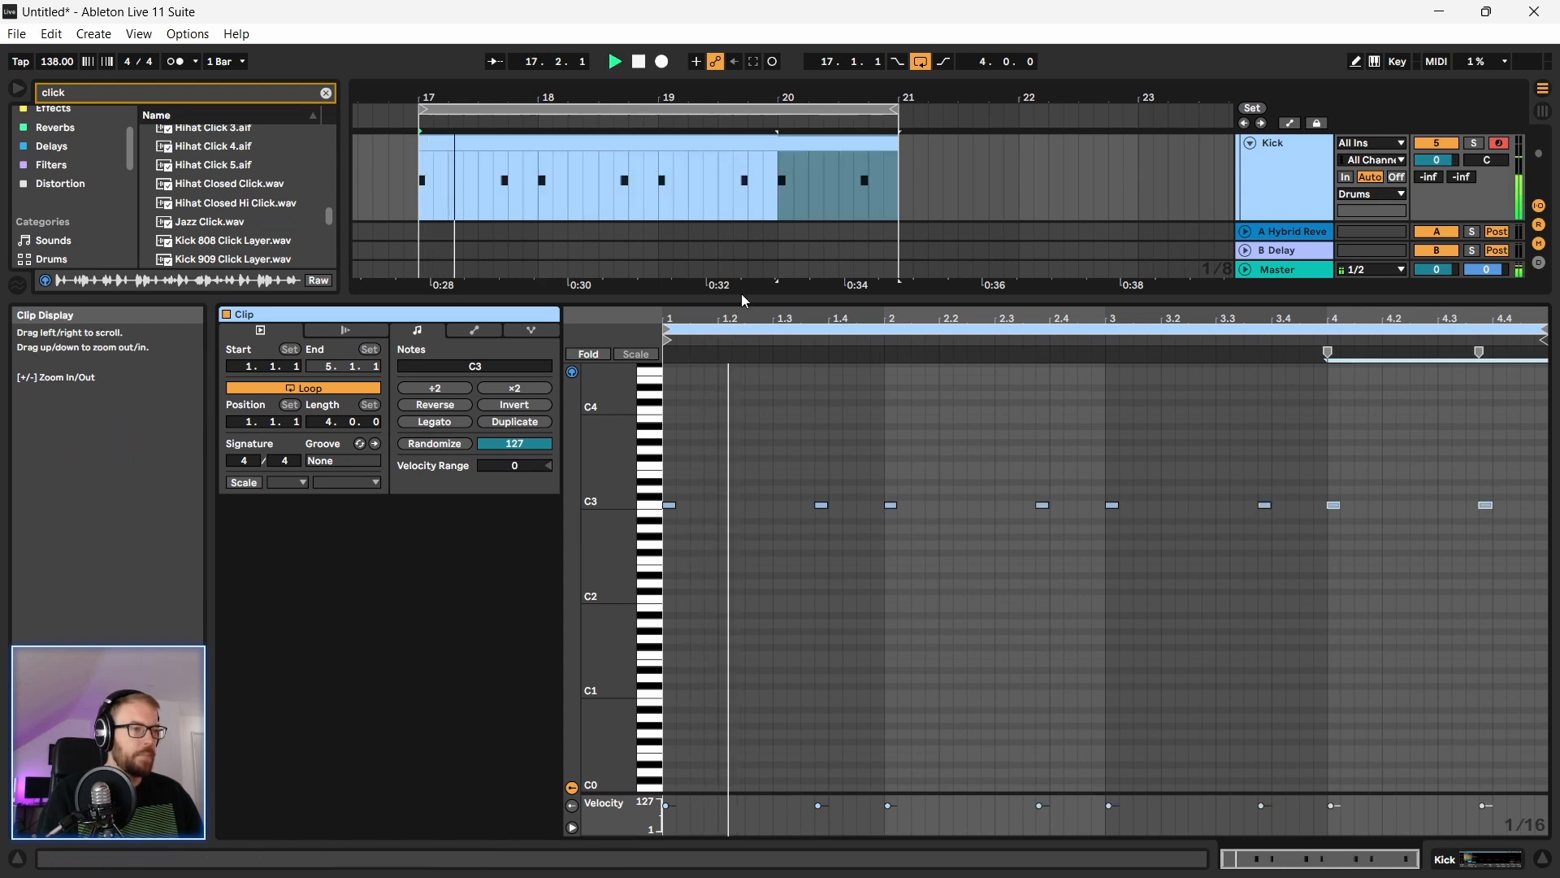
pyautogui.moveTo(754, 302); pyautogui.dragTo(754, 579)
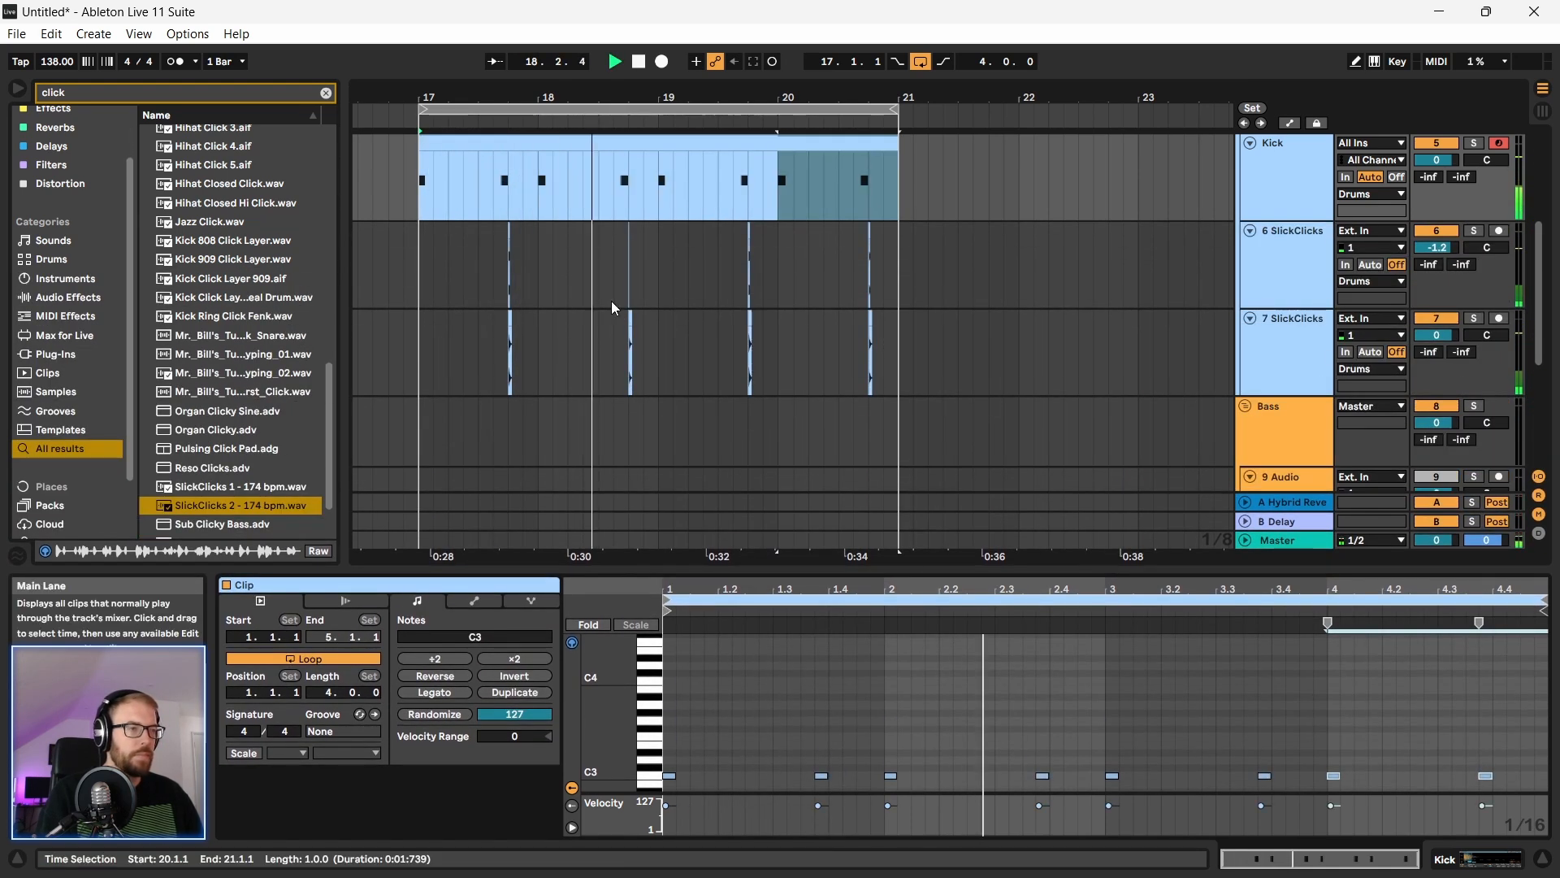
pyautogui.moveTo(524, 96); pyautogui.dragTo(569, 124)
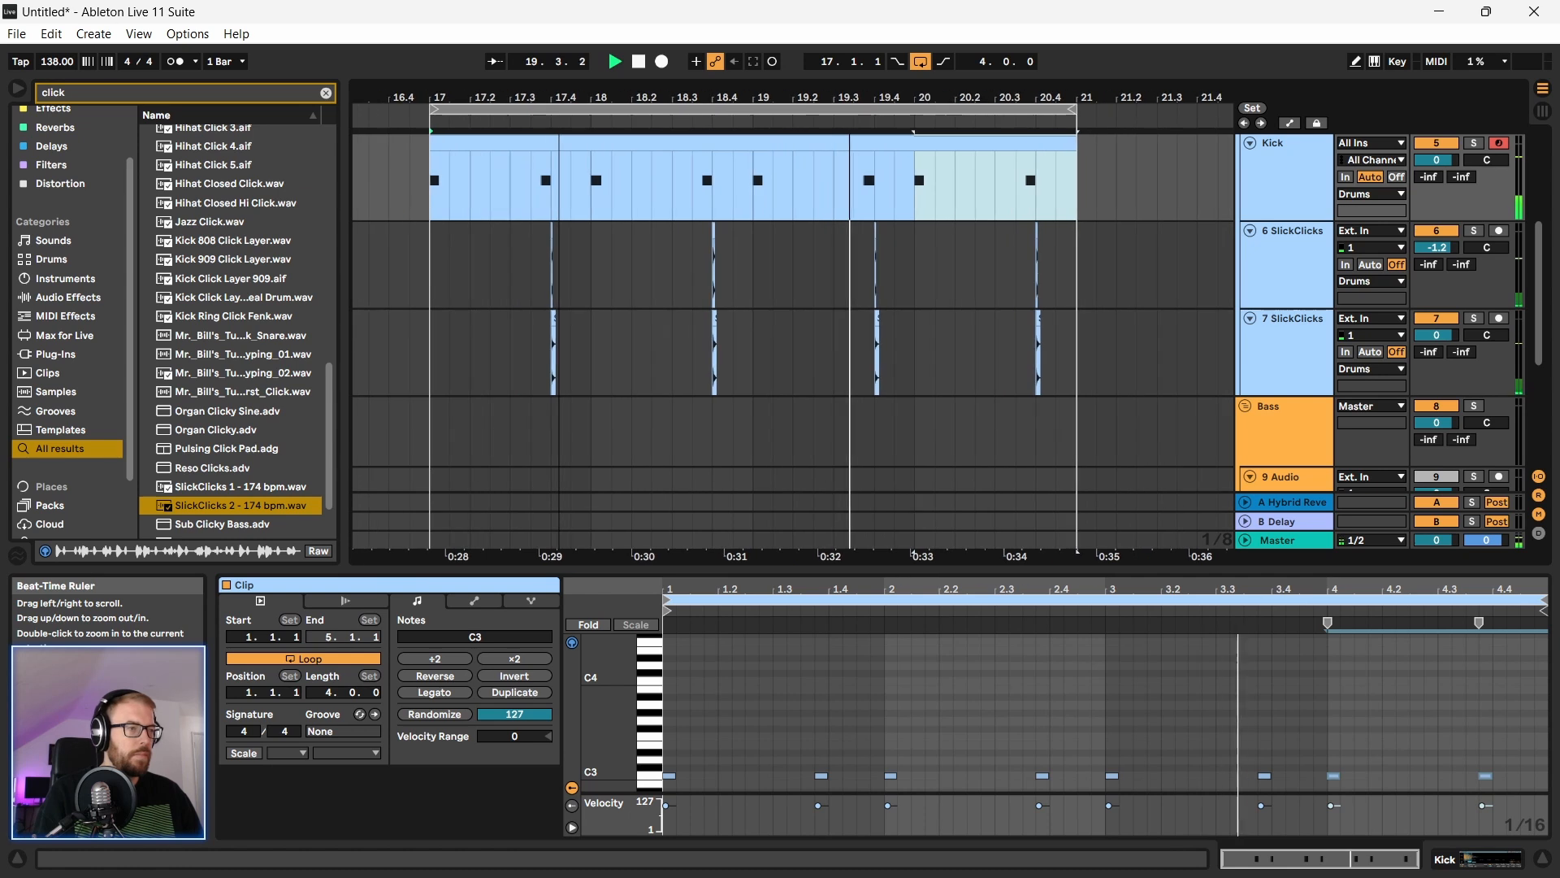
pyautogui.scroll(1, 818, 395)
pyautogui.press('space')
# Step: Search the browser for click, preview samples including Click Vinyl.wav, and briefly play the loop
pyautogui.click(1296, 384)
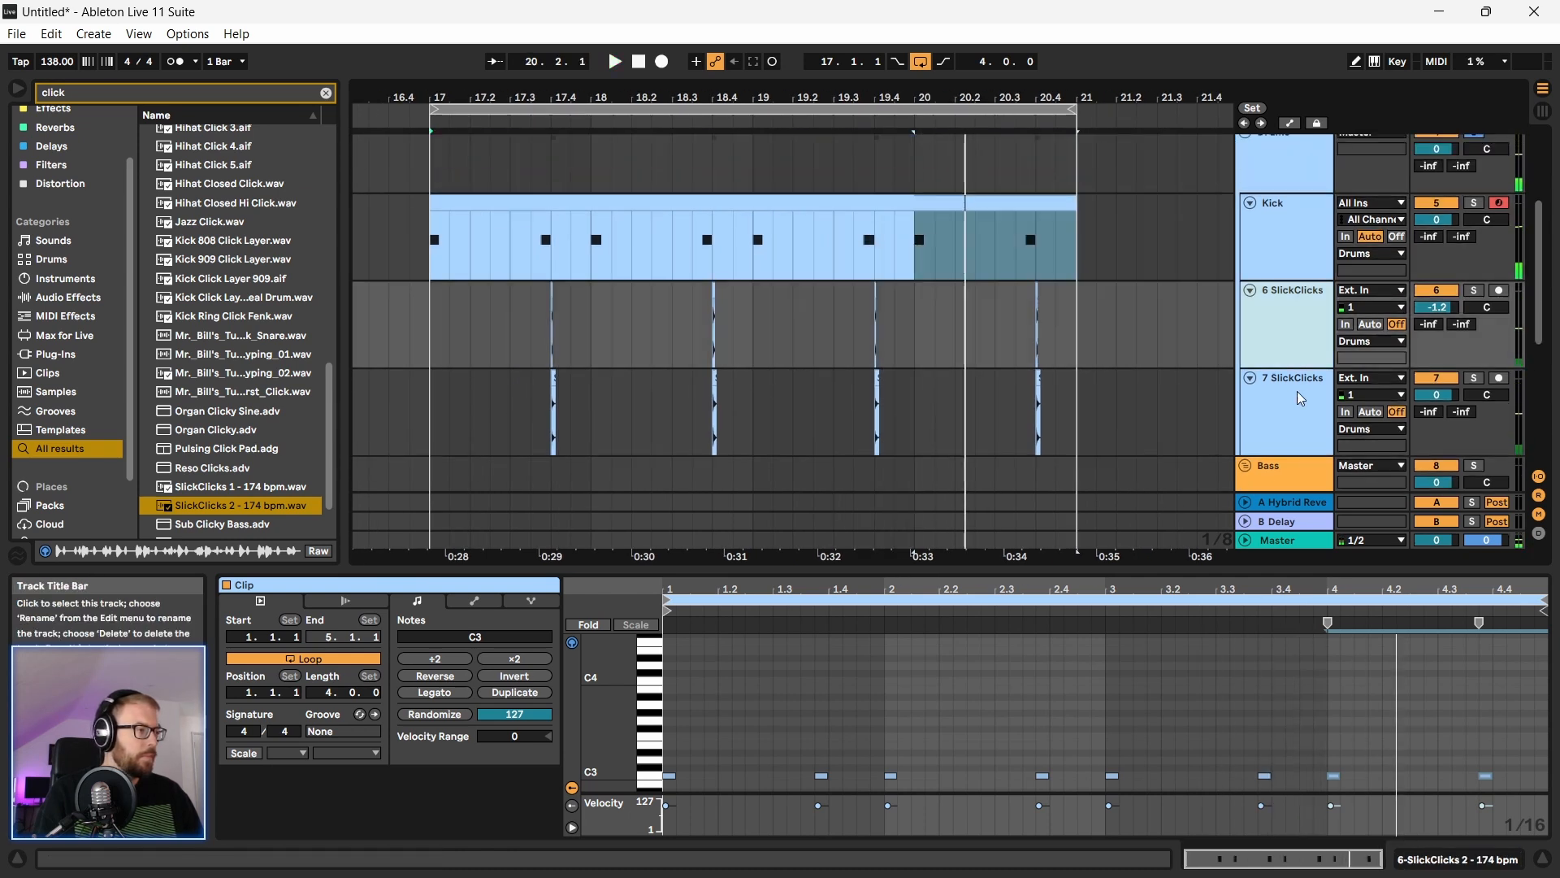
pyautogui.scroll(-1, 1221, 416)
pyautogui.hotkey('ctrl', 'f')
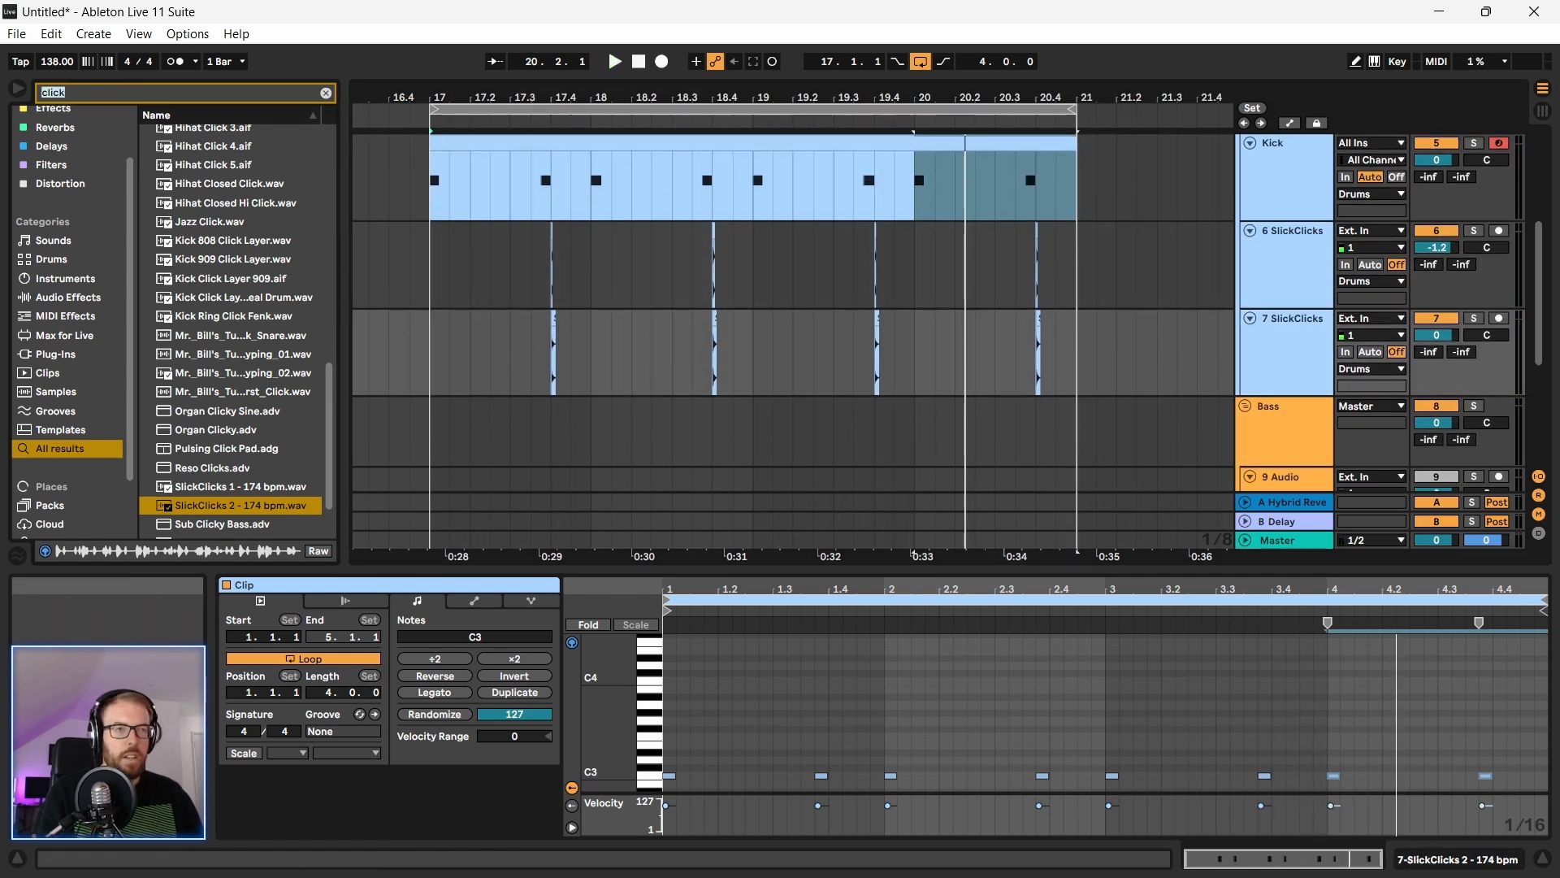
pyautogui.write('click')
pyautogui.click(210, 380)
pyautogui.scroll(-1, 225, 407)
pyautogui.click(224, 395)
pyautogui.click(215, 299)
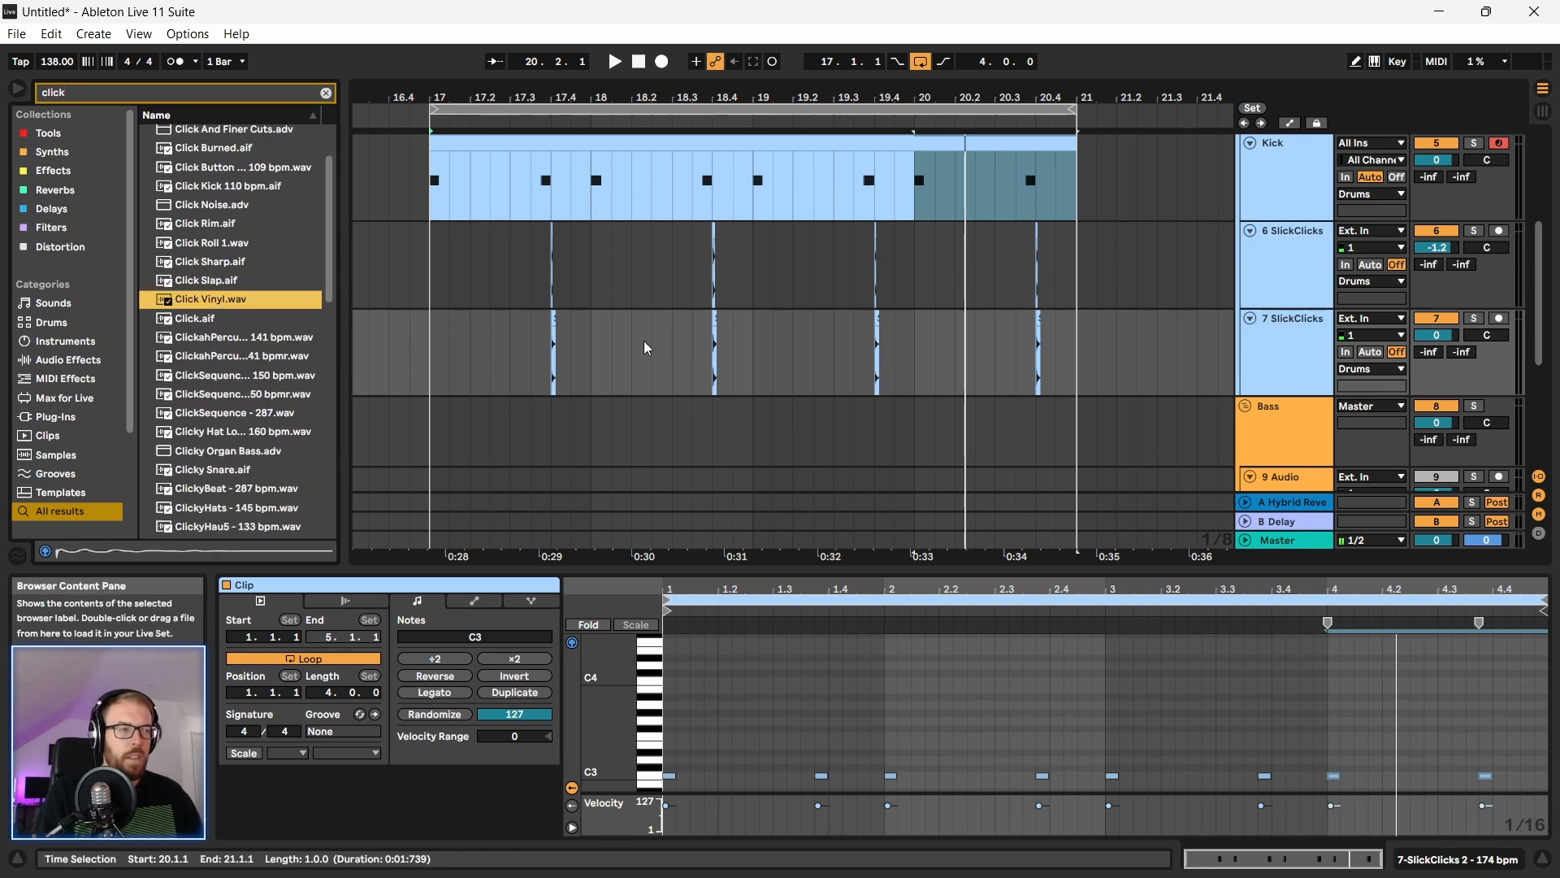
pyautogui.press('space')
pyautogui.scroll(1, 781, 345)
pyautogui.press('space')
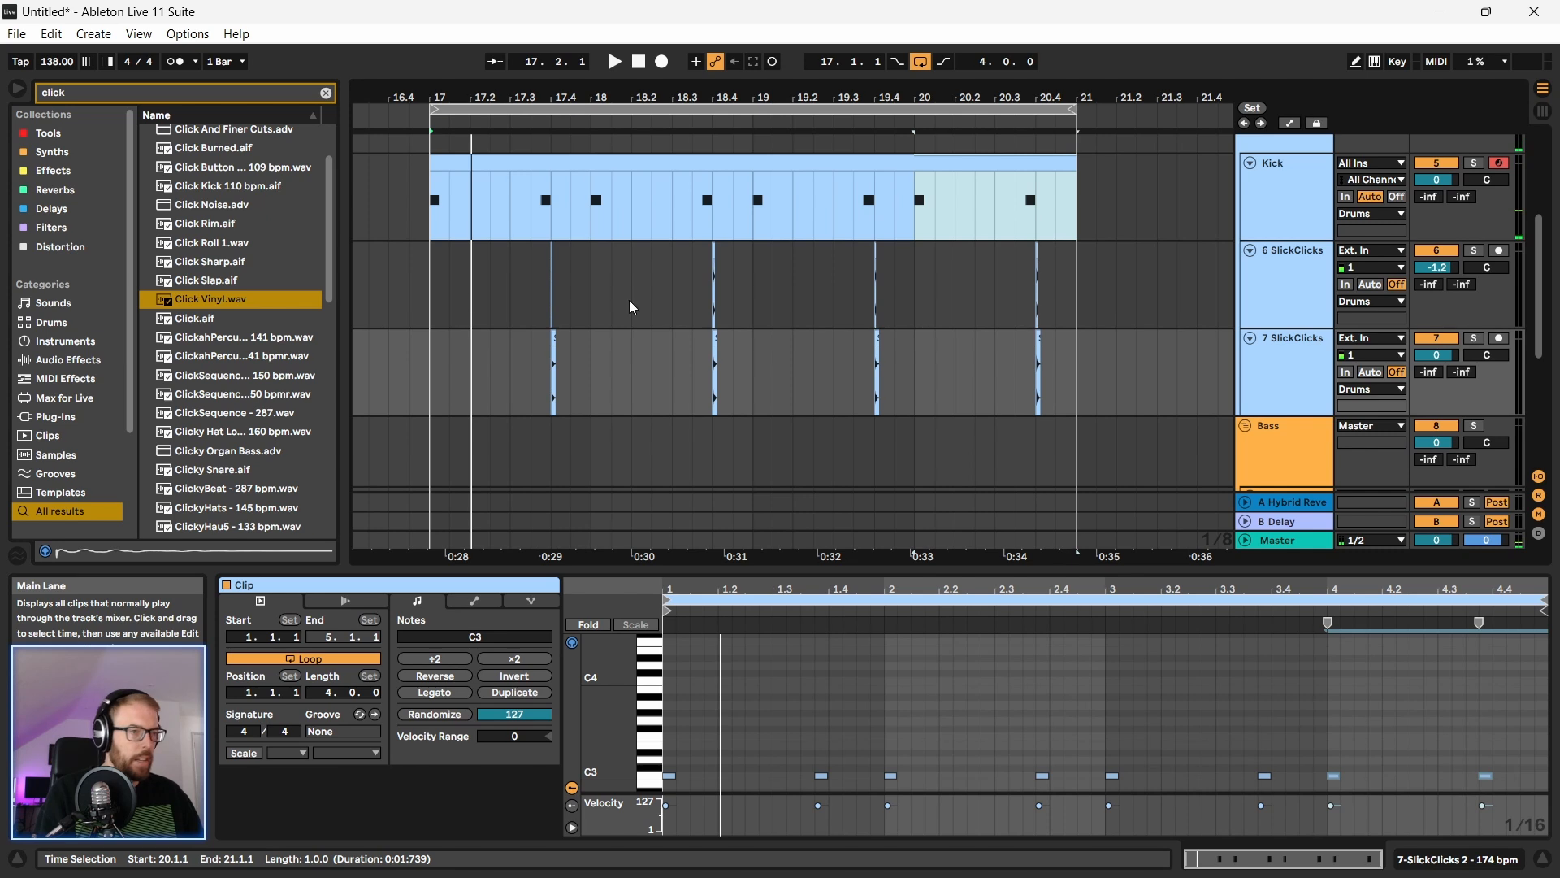
# Step: Audition the click samples between Click Rim.aif and ClickyHats - 145 bpm.wav
pyautogui.click(195, 303)
pyautogui.click(200, 280)
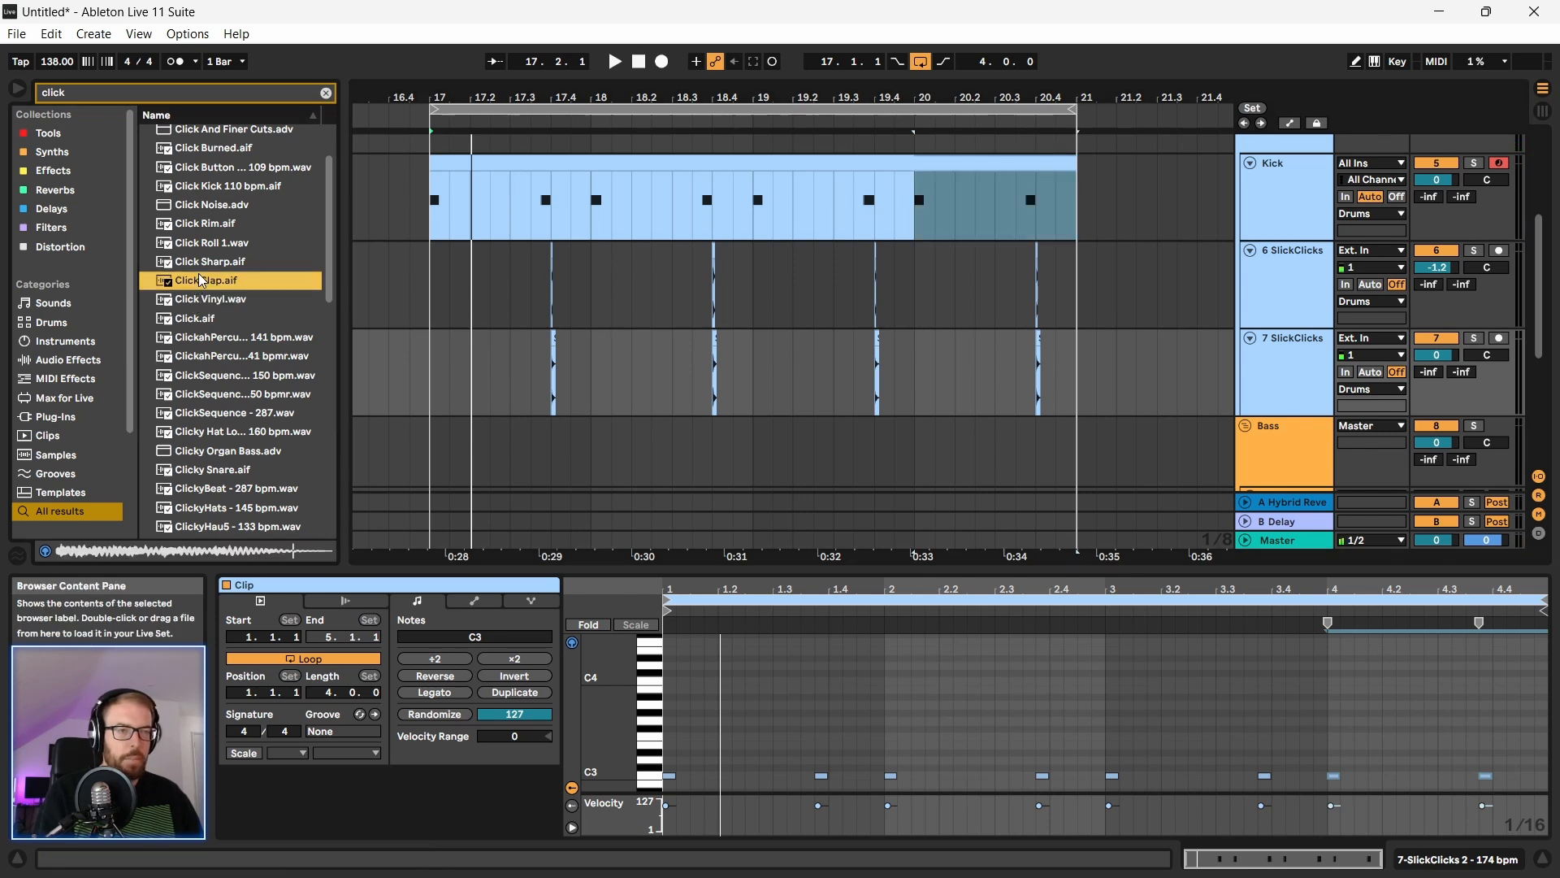
pyautogui.click(207, 262)
pyautogui.click(211, 243)
pyautogui.click(213, 226)
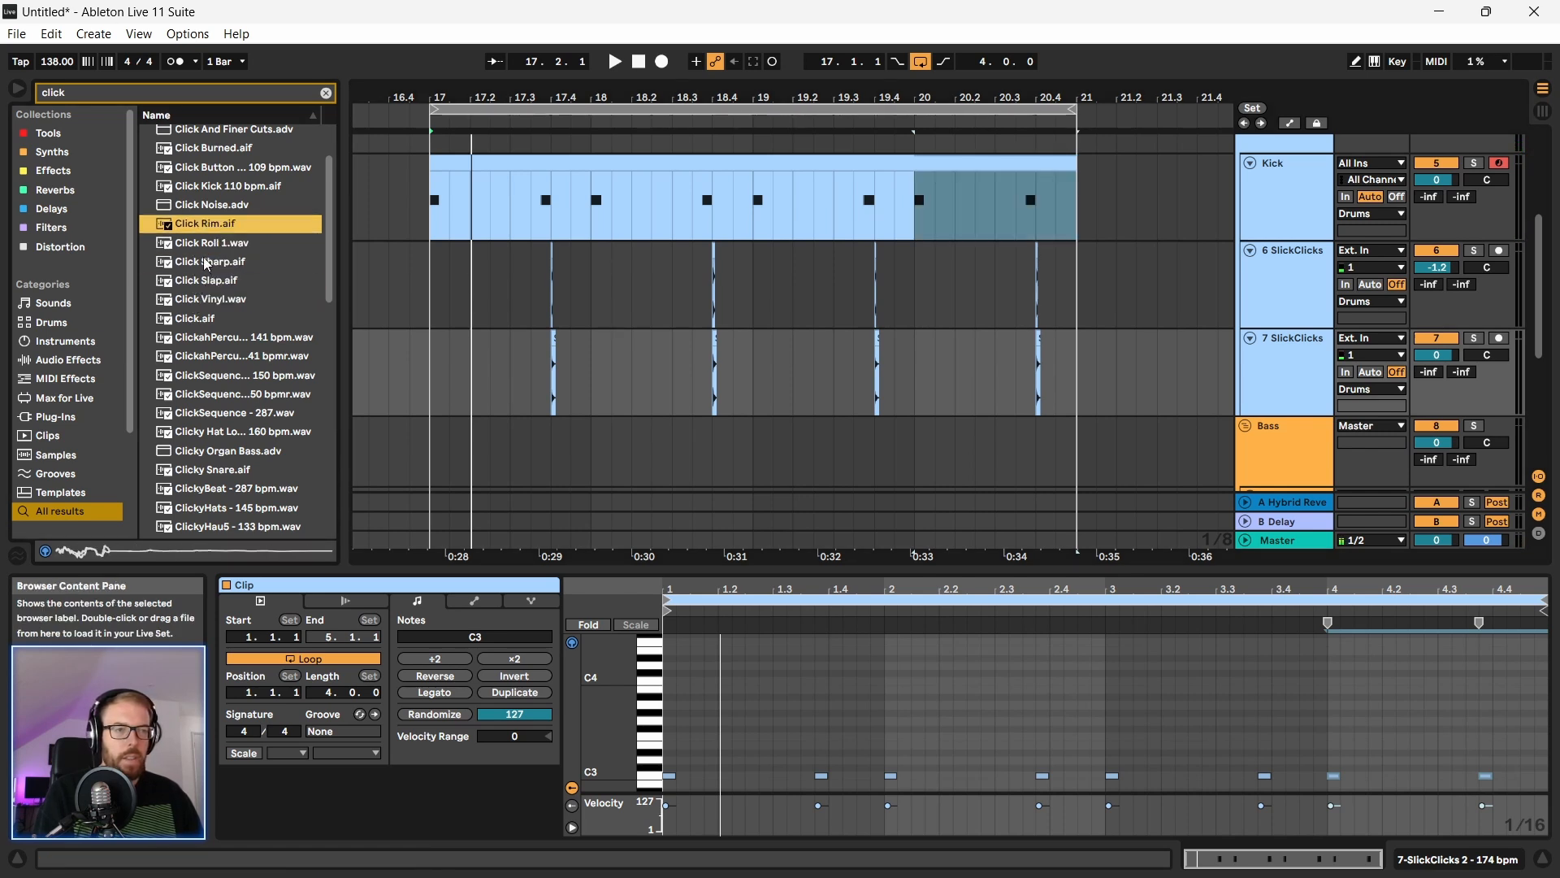
pyautogui.click(204, 283)
pyautogui.click(207, 321)
pyautogui.scroll(-1, 207, 333)
pyautogui.click(209, 302)
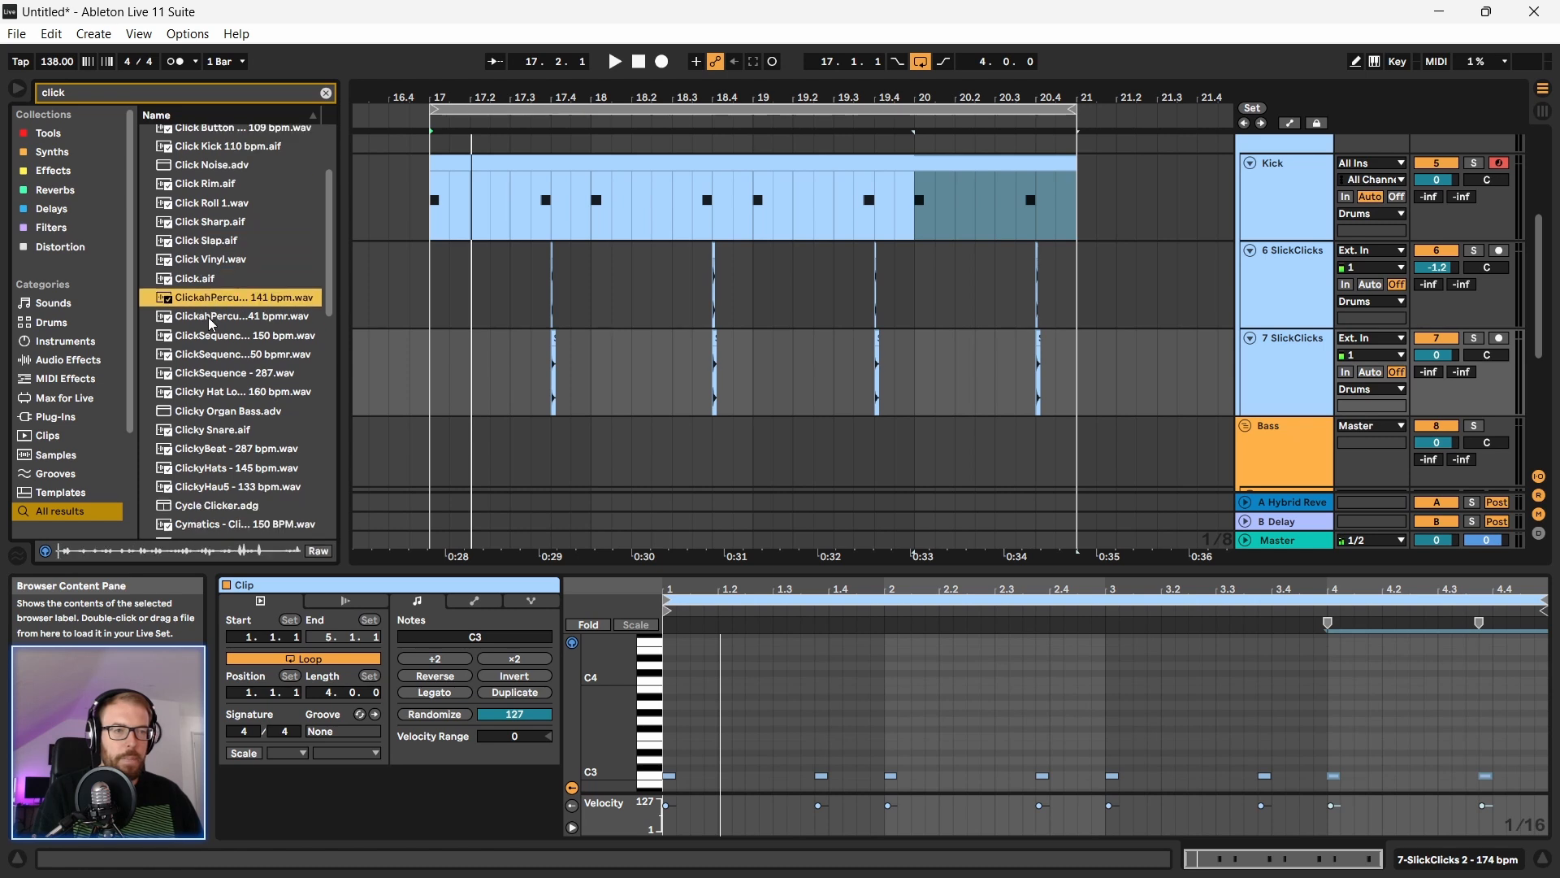
pyautogui.click(208, 322)
pyautogui.click(211, 336)
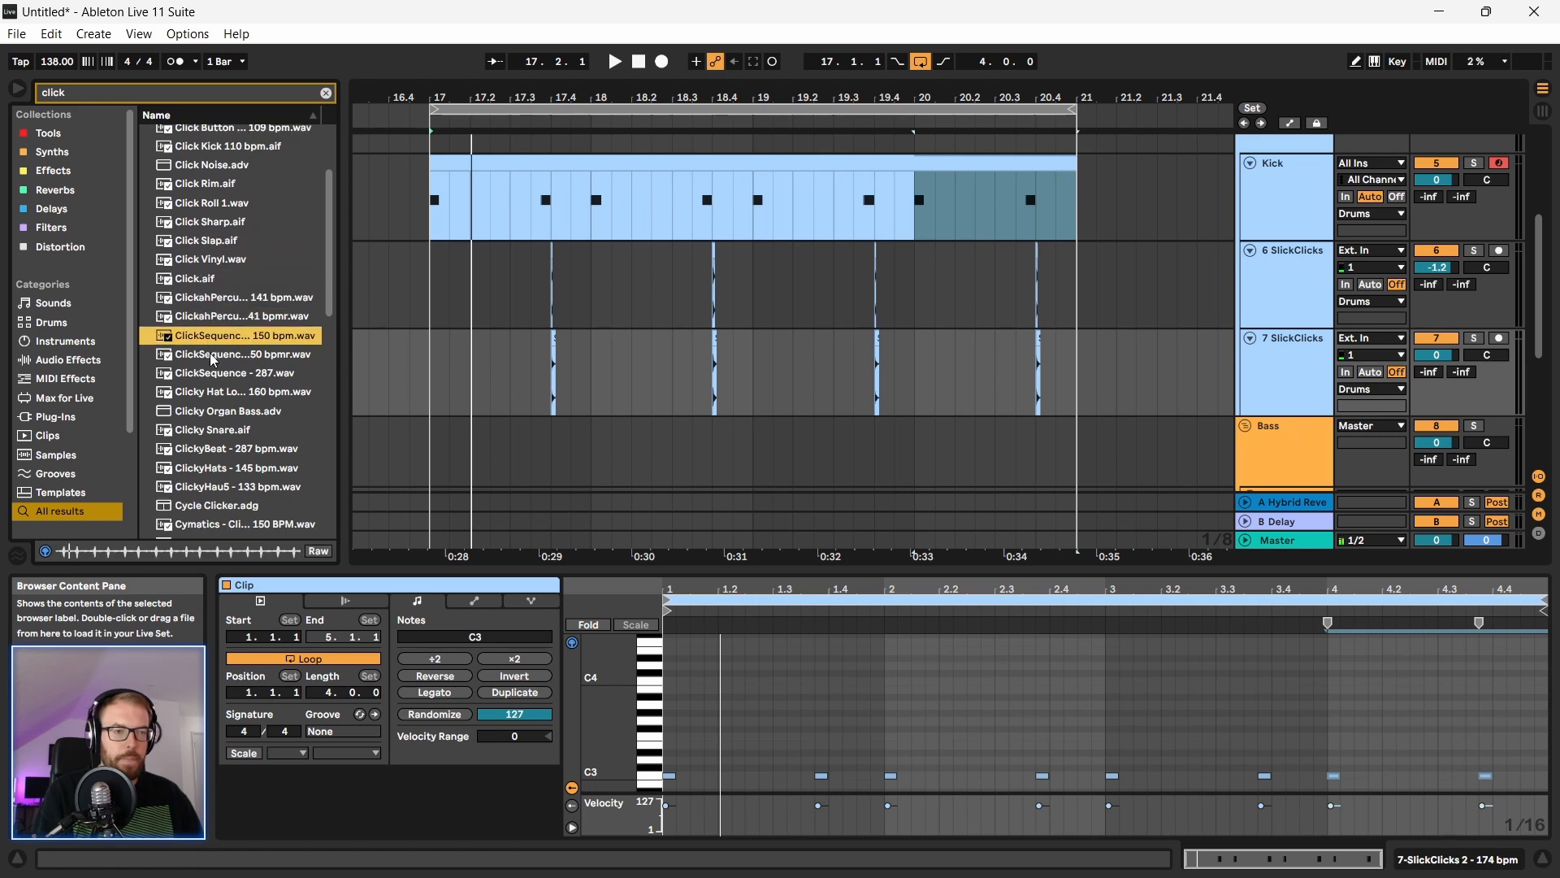
pyautogui.click(213, 356)
pyautogui.click(209, 375)
pyautogui.scroll(-2, 211, 390)
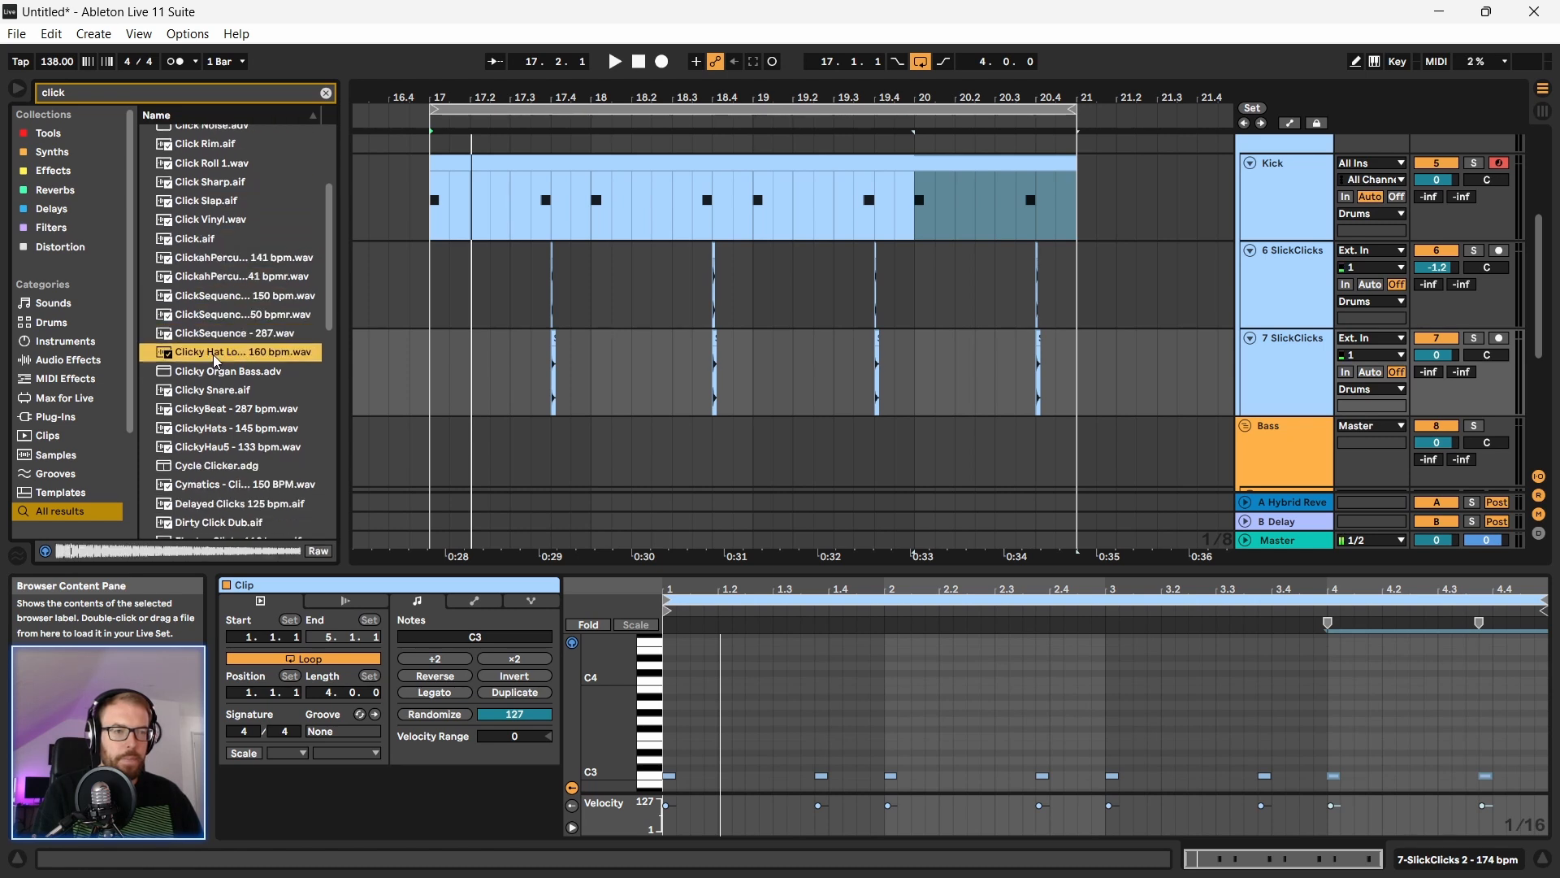
pyautogui.click(212, 355)
pyautogui.scroll(-2, 212, 379)
pyautogui.click(219, 336)
pyautogui.click(221, 348)
pyautogui.scroll(-3, 223, 341)
pyautogui.click(226, 329)
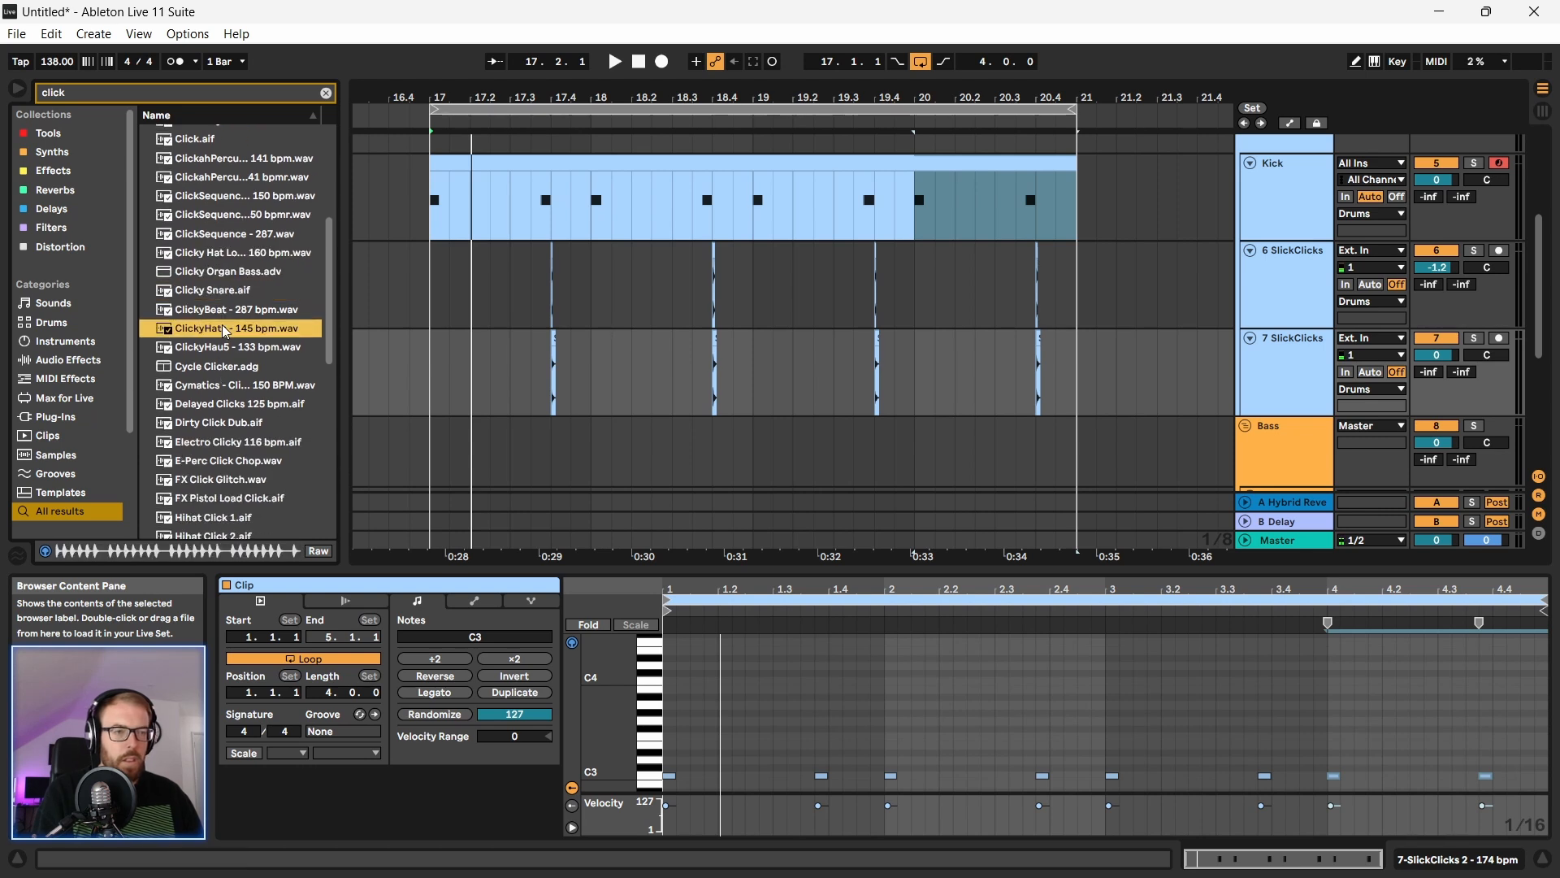
# Step: Audition the search results from ClickyHau5 - 133 bpm.wav to Hihat Click 5.aif and select Hihat Click 4.aif
pyautogui.press('Down')
pyautogui.press('Down')
pyautogui.press('Down')
pyautogui.press('Down')
pyautogui.press('Down')
pyautogui.press('Down')
pyautogui.press('Down')
pyautogui.press('Down')
pyautogui.press('Down')
pyautogui.press('Down')
pyautogui.press('Down')
pyautogui.press('Down')
pyautogui.press('Down')
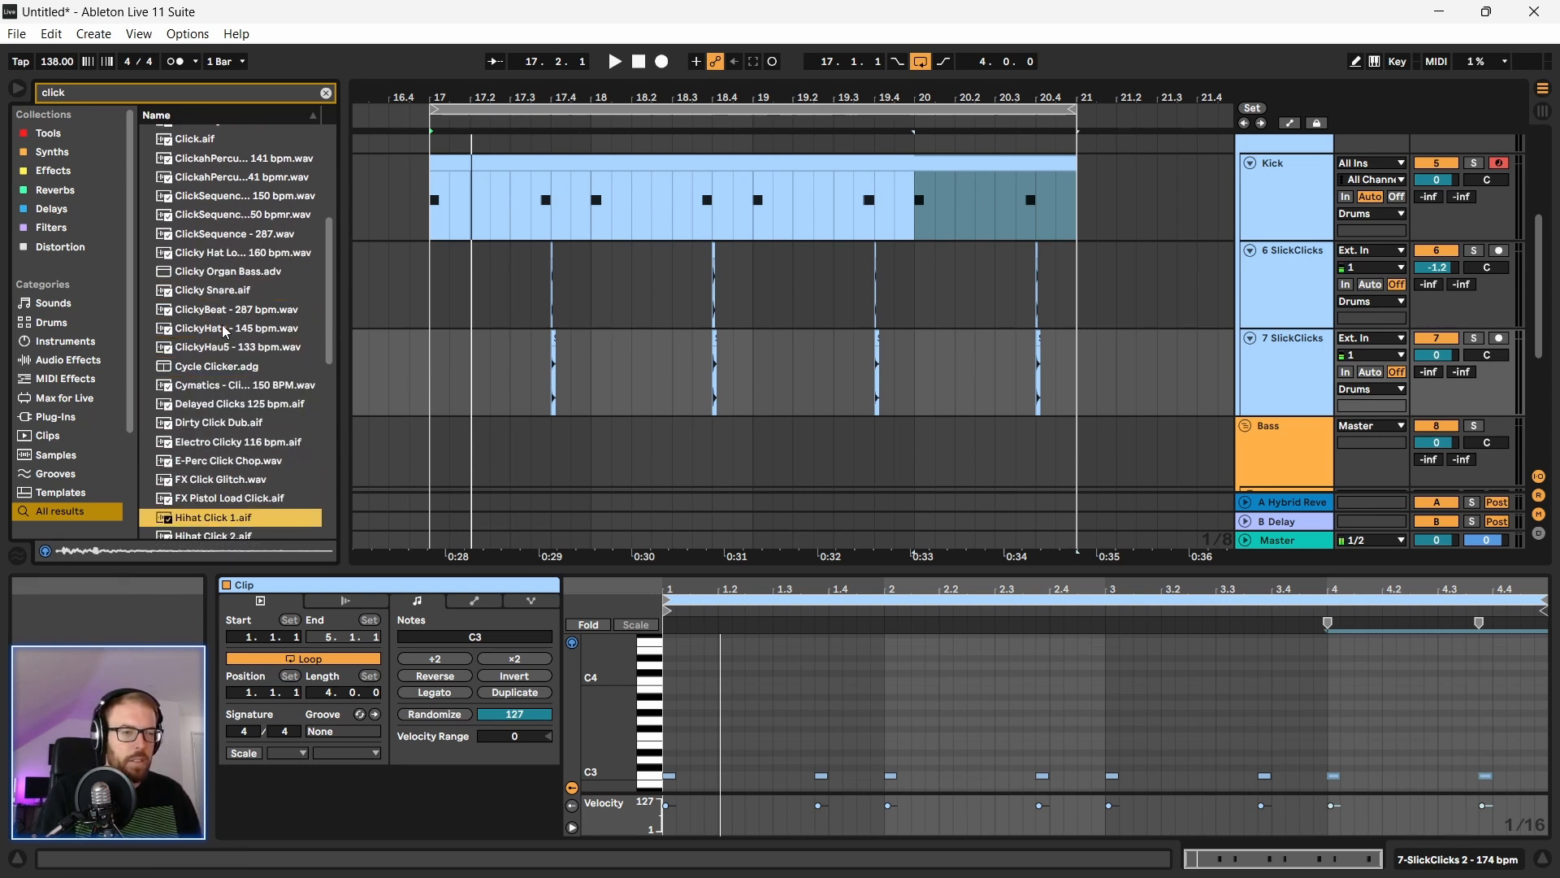
pyautogui.press('Up')
pyautogui.press('Up')
pyautogui.press('Up')
pyautogui.press('Up')
pyautogui.press('Down')
pyautogui.press('Down')
pyautogui.press('Down')
pyautogui.press('Down')
pyautogui.press('Down')
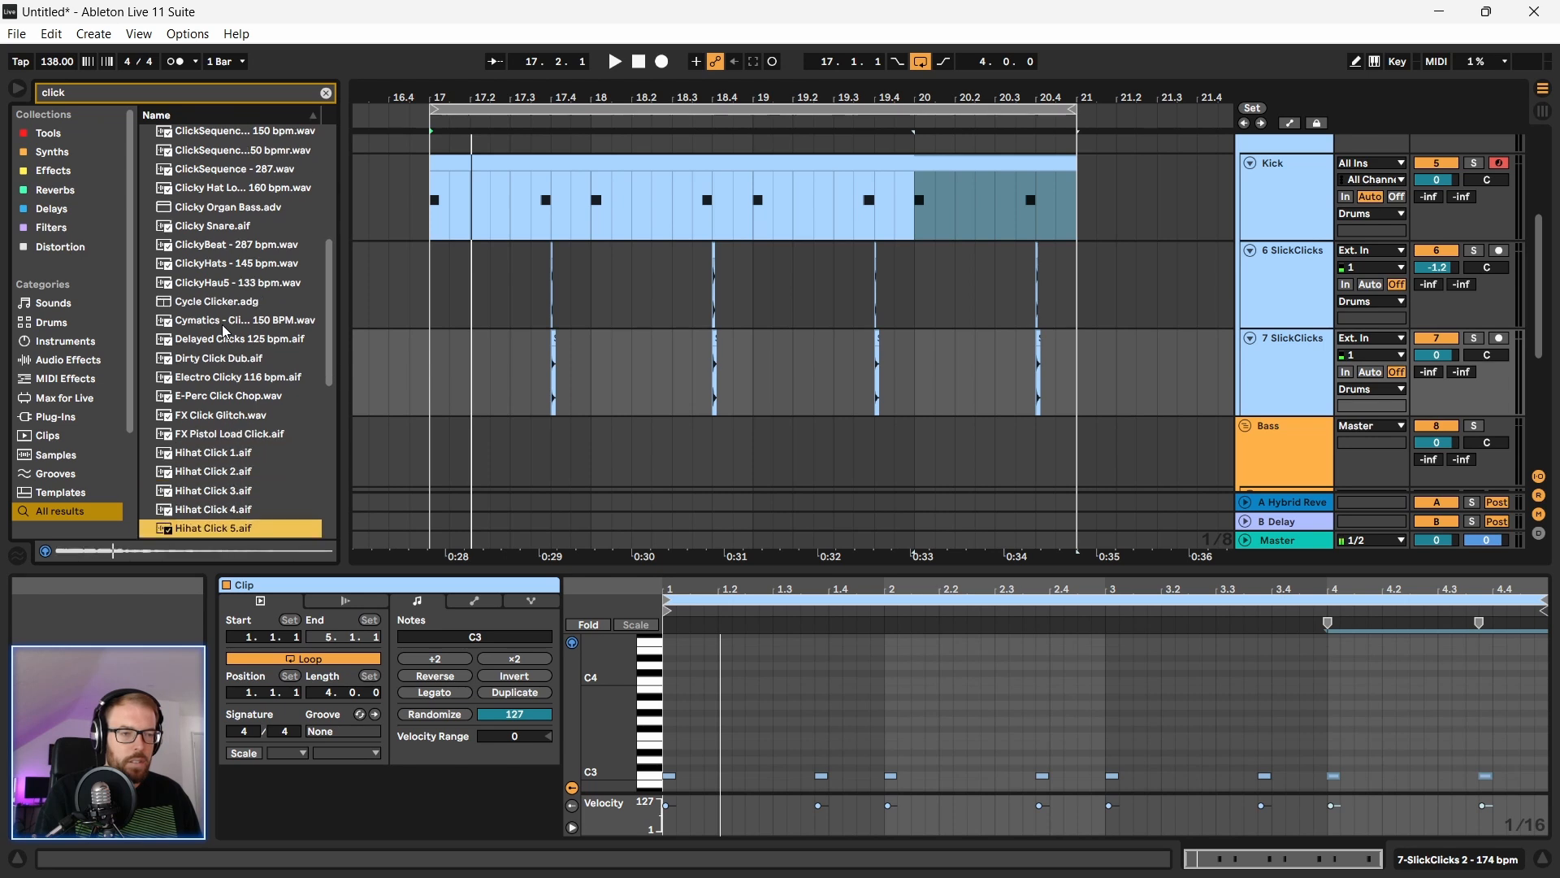
pyautogui.press('Up')
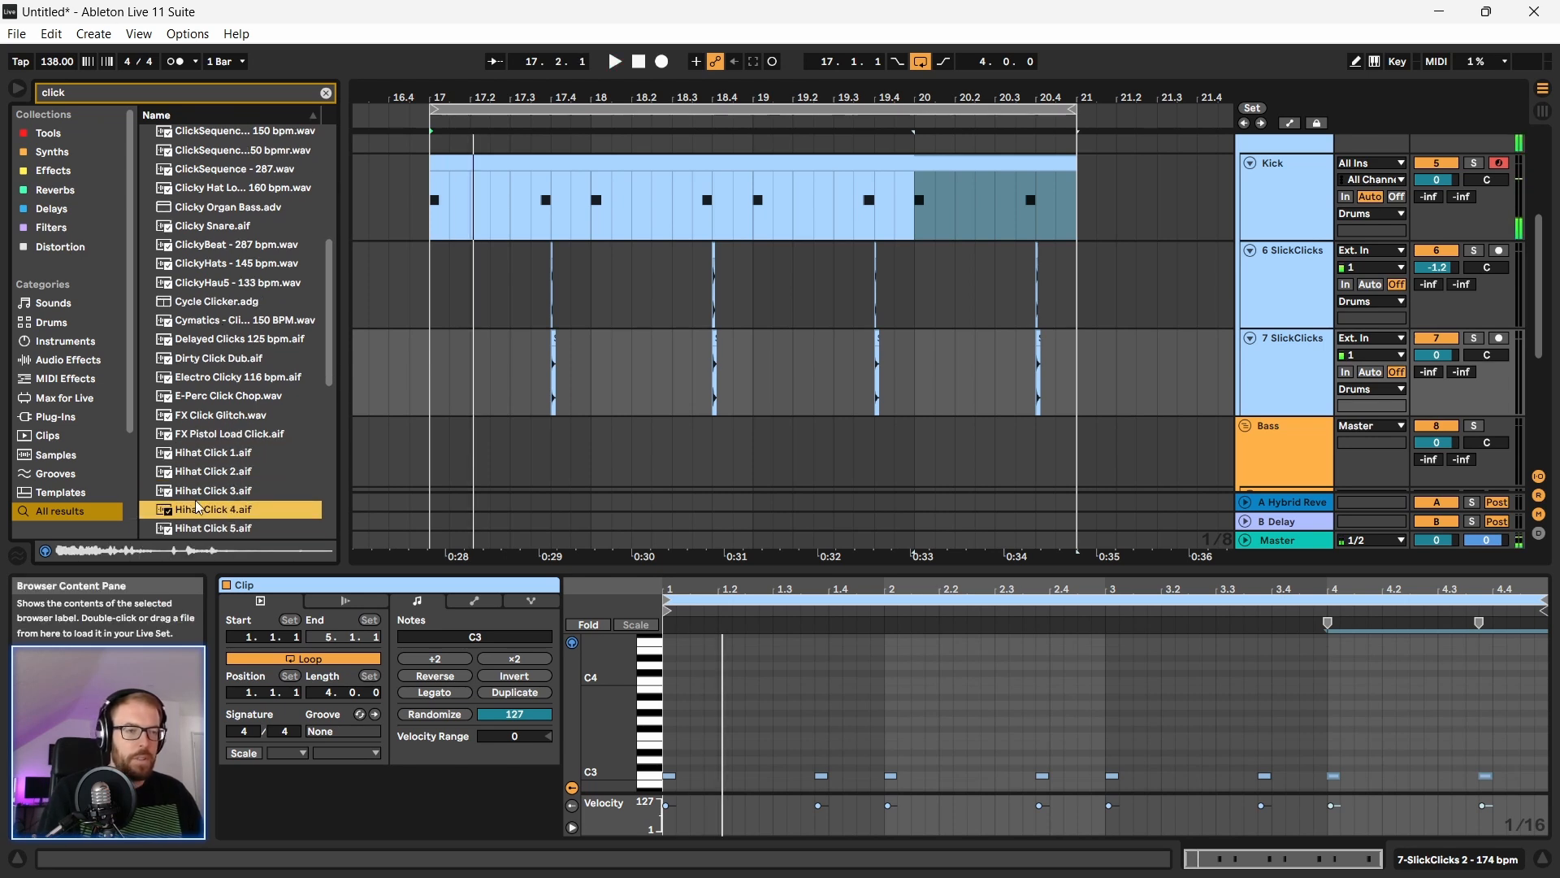
# Step: Insert an audio track below 7 SlickClicks, place Hihat Click 4.aif in line with the bar 17 click hits, and play it
pyautogui.click(1292, 358)
pyautogui.hotkey('ctrl', 't')
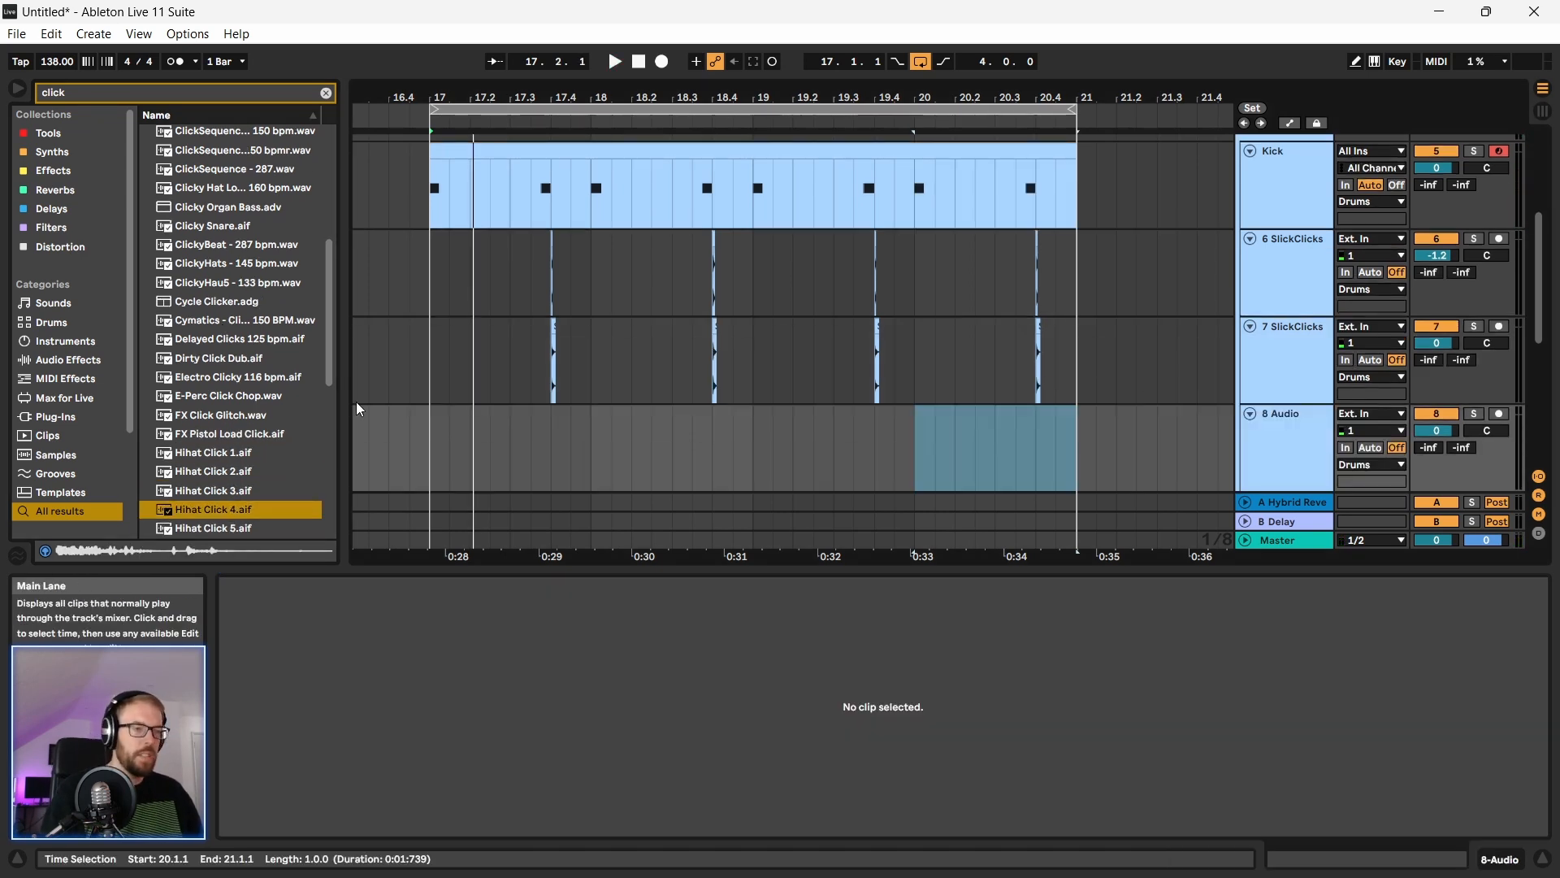
pyautogui.moveTo(188, 517); pyautogui.dragTo(553, 441)
pyautogui.click(520, 436)
pyautogui.press('space')
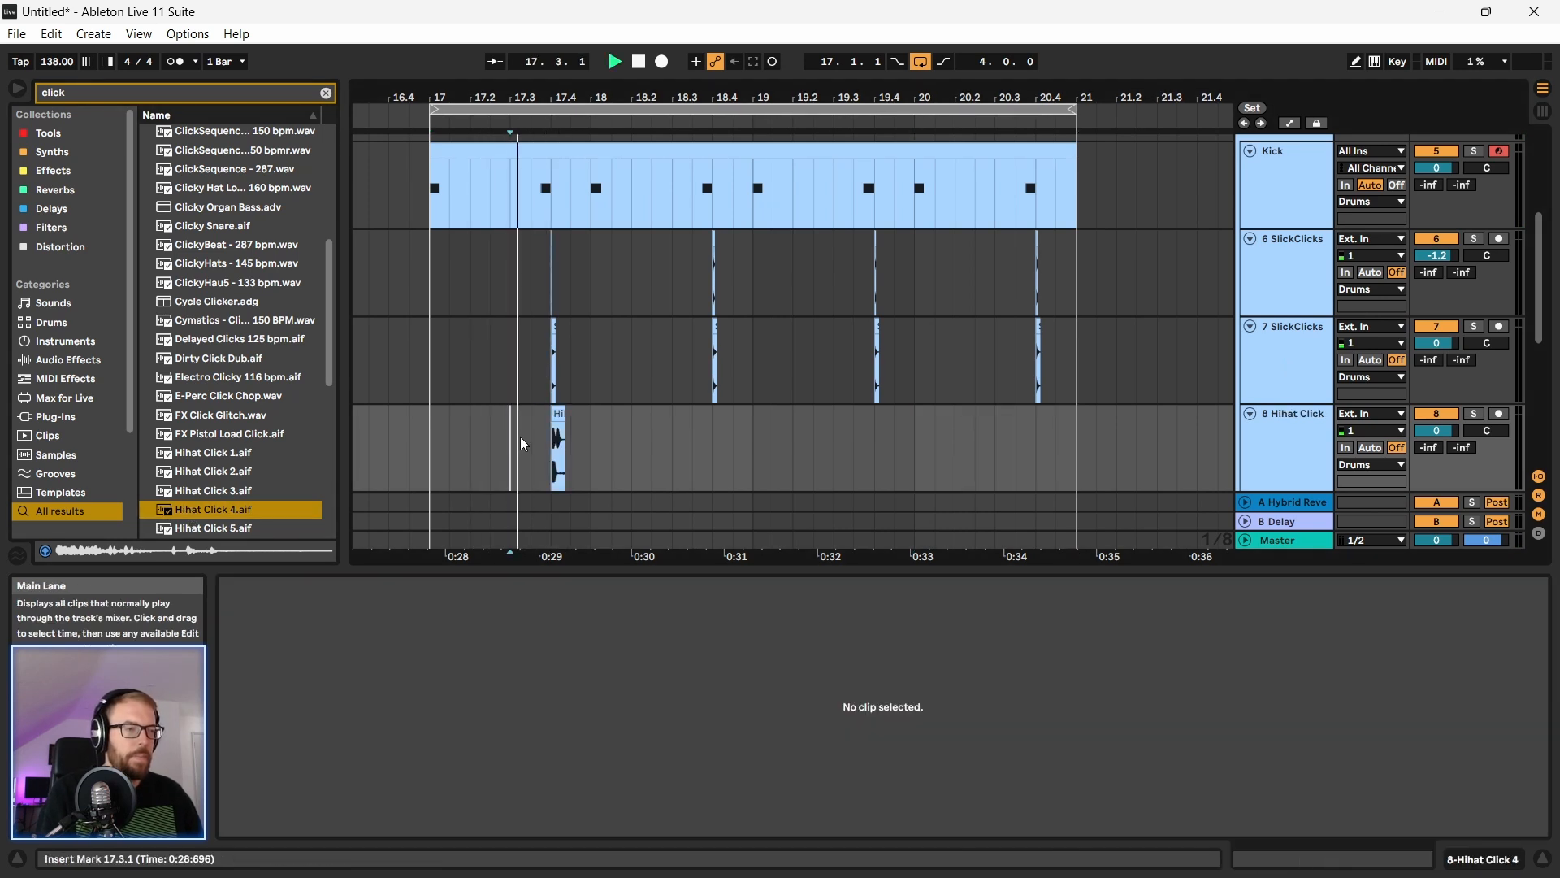
pyautogui.press('space')
# Step: Duplicate bar 17 of the Hihat Click 4 track three times, through bar 20
pyautogui.click(425, 446)
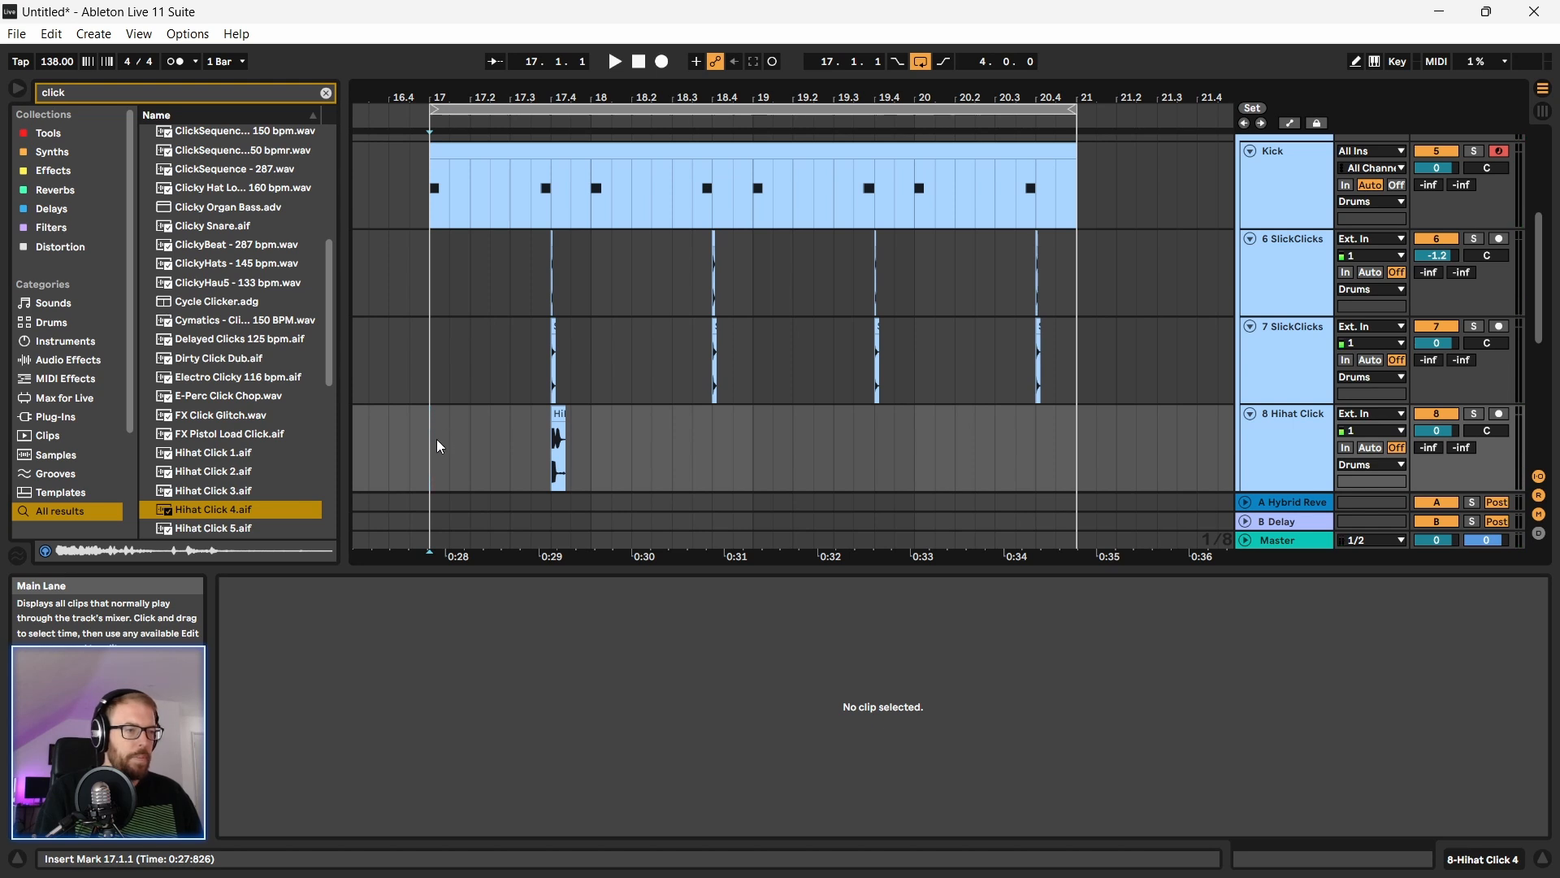
pyautogui.moveTo(437, 447); pyautogui.dragTo(594, 450)
pyautogui.hotkey('ctrl', 'd')
pyautogui.hotkey('ctrl', 'd')
pyautogui.hotkey('ctrl', 'd')
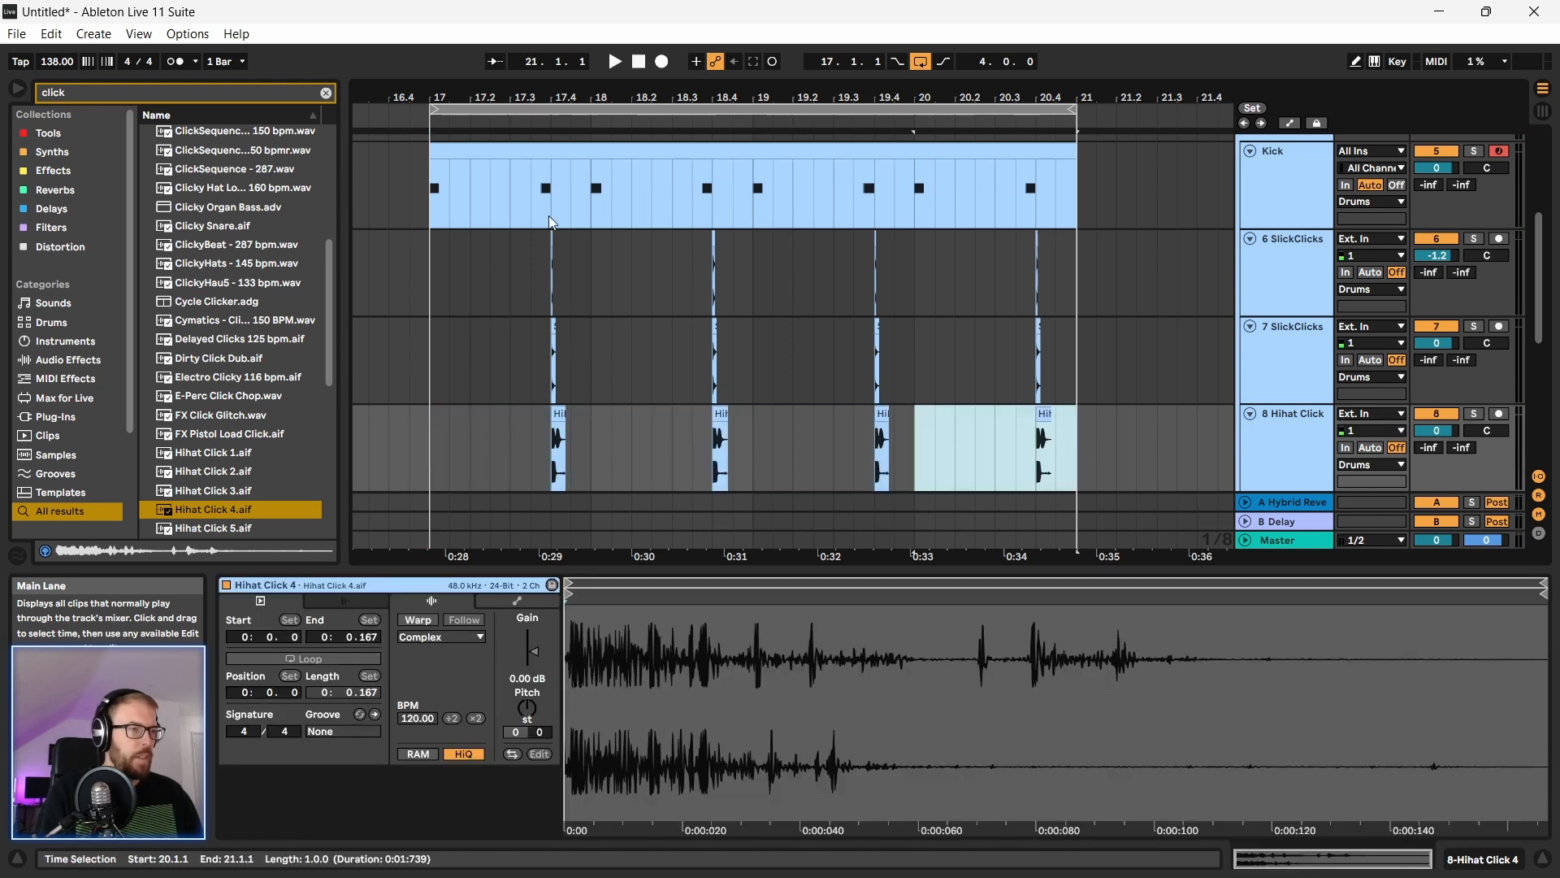
# Step: Move the second kick note in each of the Kick clip's four bars one sixteenth earlier, to beat 3.3, and hide the note editor
pyautogui.click(553, 229)
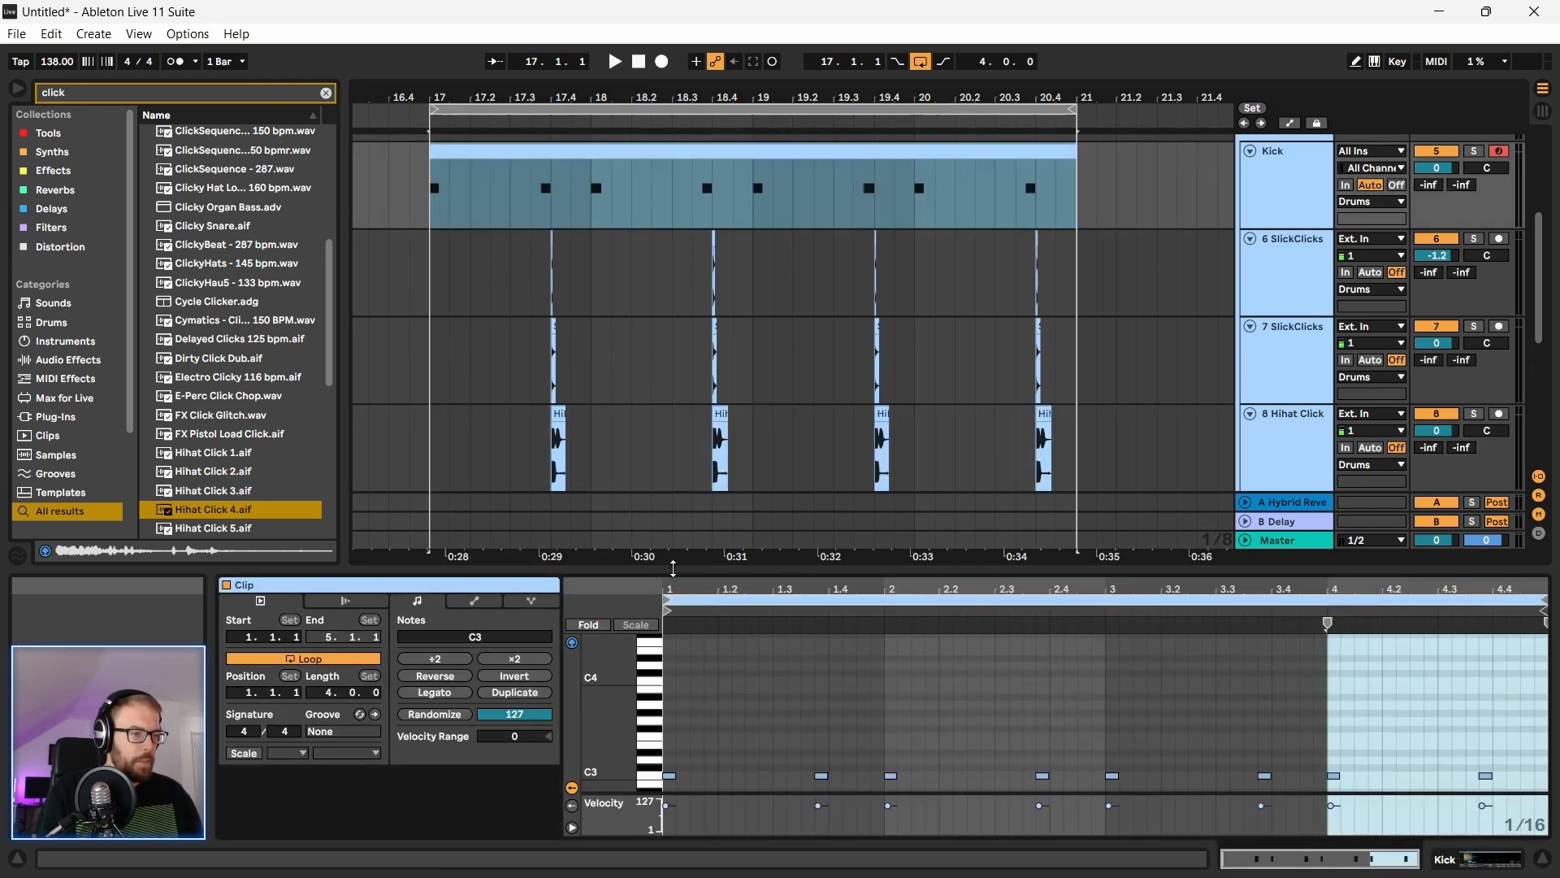
pyautogui.moveTo(673, 567); pyautogui.dragTo(672, 331)
pyautogui.click(821, 538)
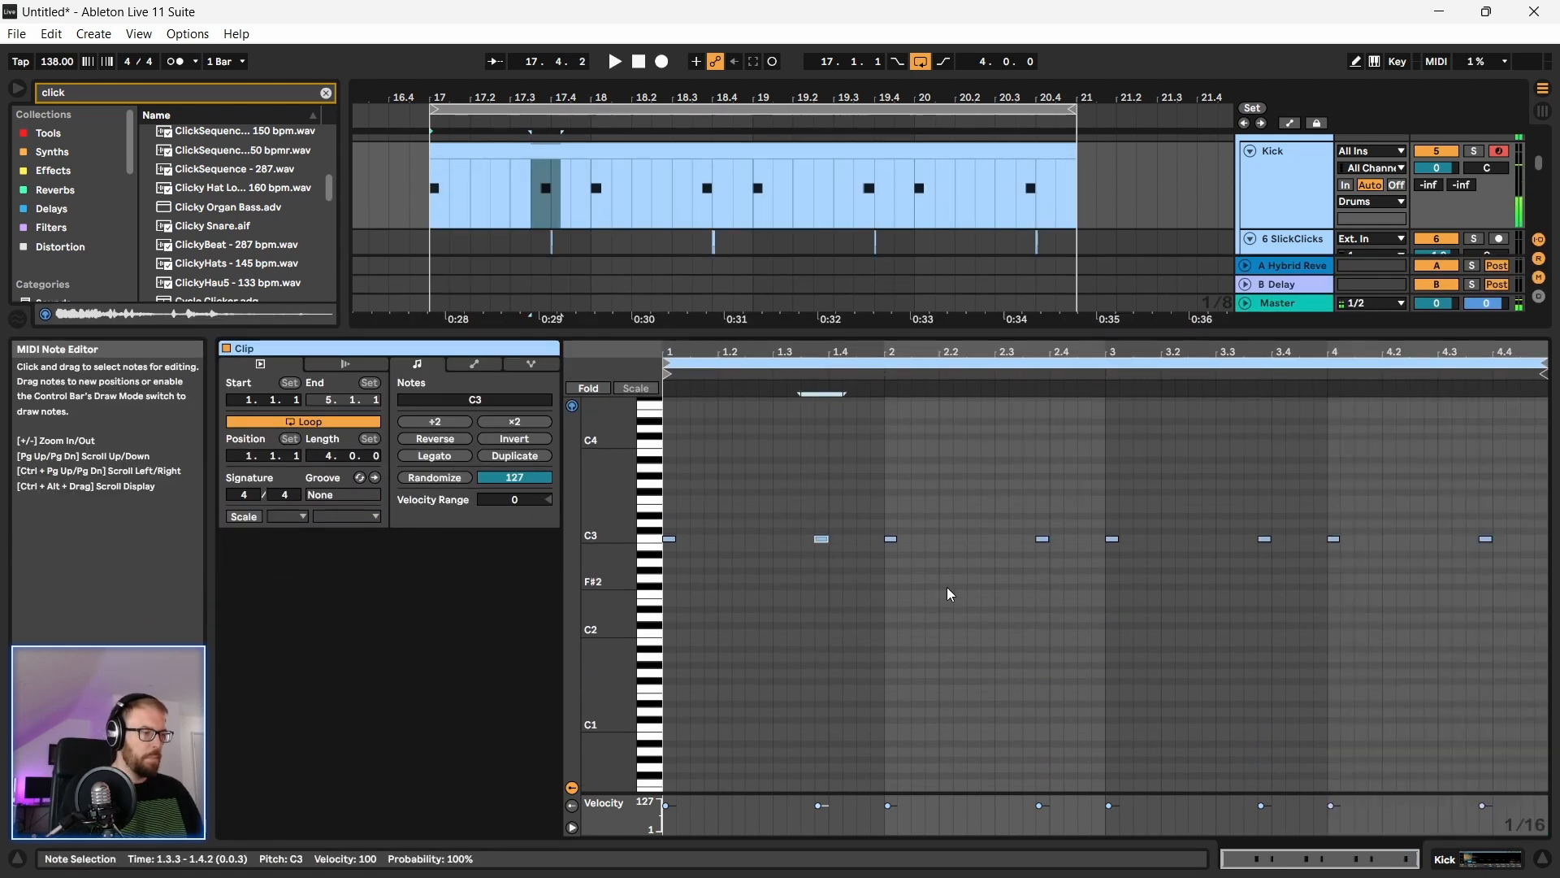
pyautogui.press('Left')
pyautogui.moveTo(1037, 476); pyautogui.dragTo(1055, 566)
pyautogui.press('Left')
pyautogui.moveTo(1222, 471); pyautogui.dragTo(1291, 564)
pyautogui.press('Left')
pyautogui.moveTo(1459, 494); pyautogui.dragTo(1515, 587)
pyautogui.press('Left')
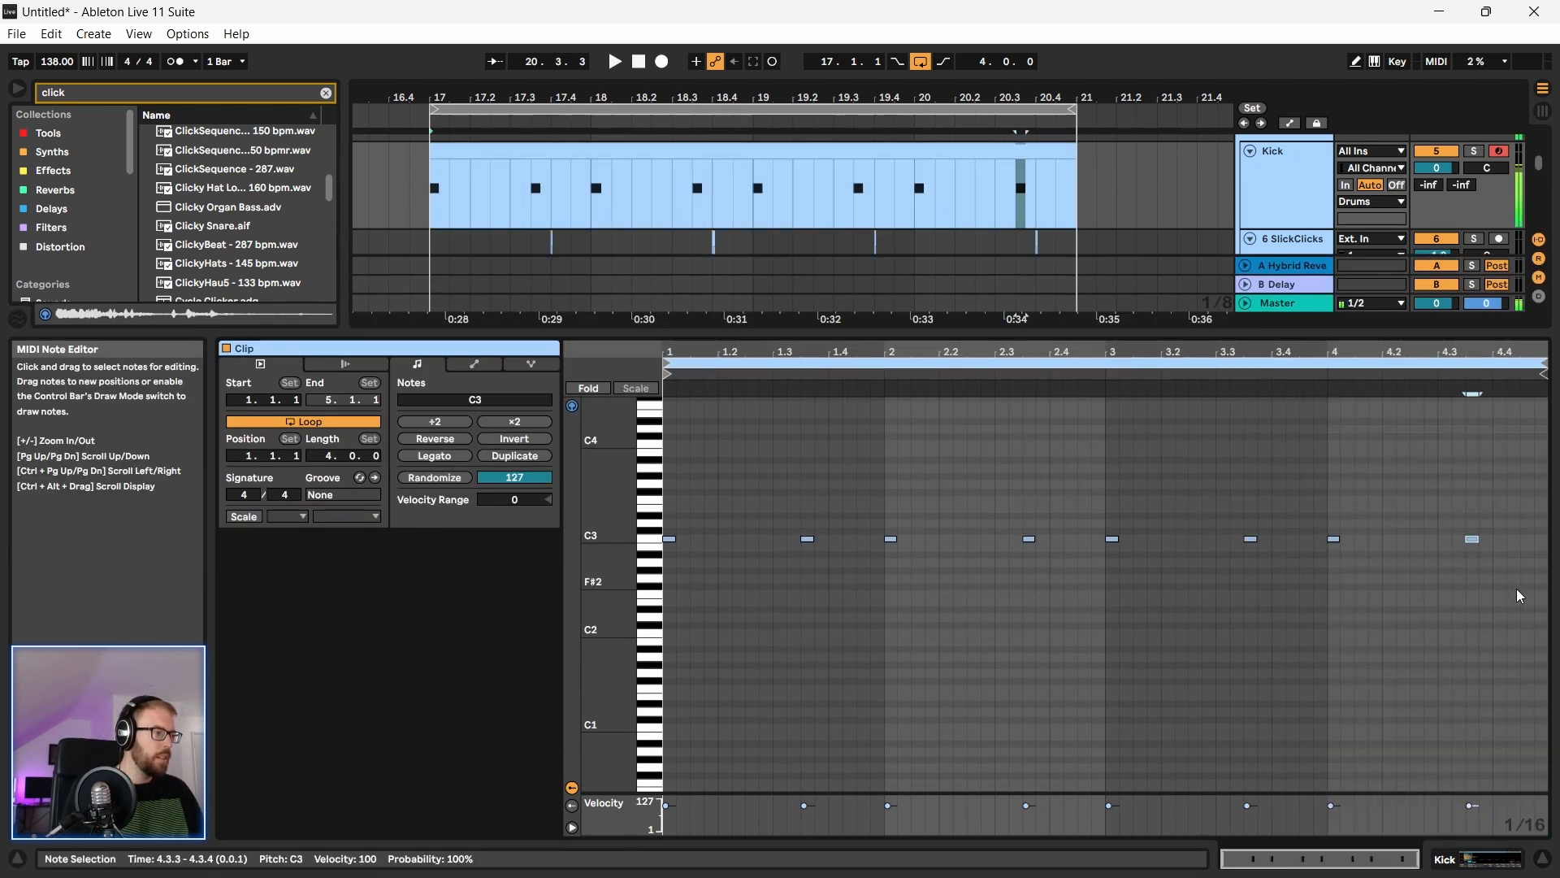
pyautogui.moveTo(705, 332); pyautogui.dragTo(785, 867)
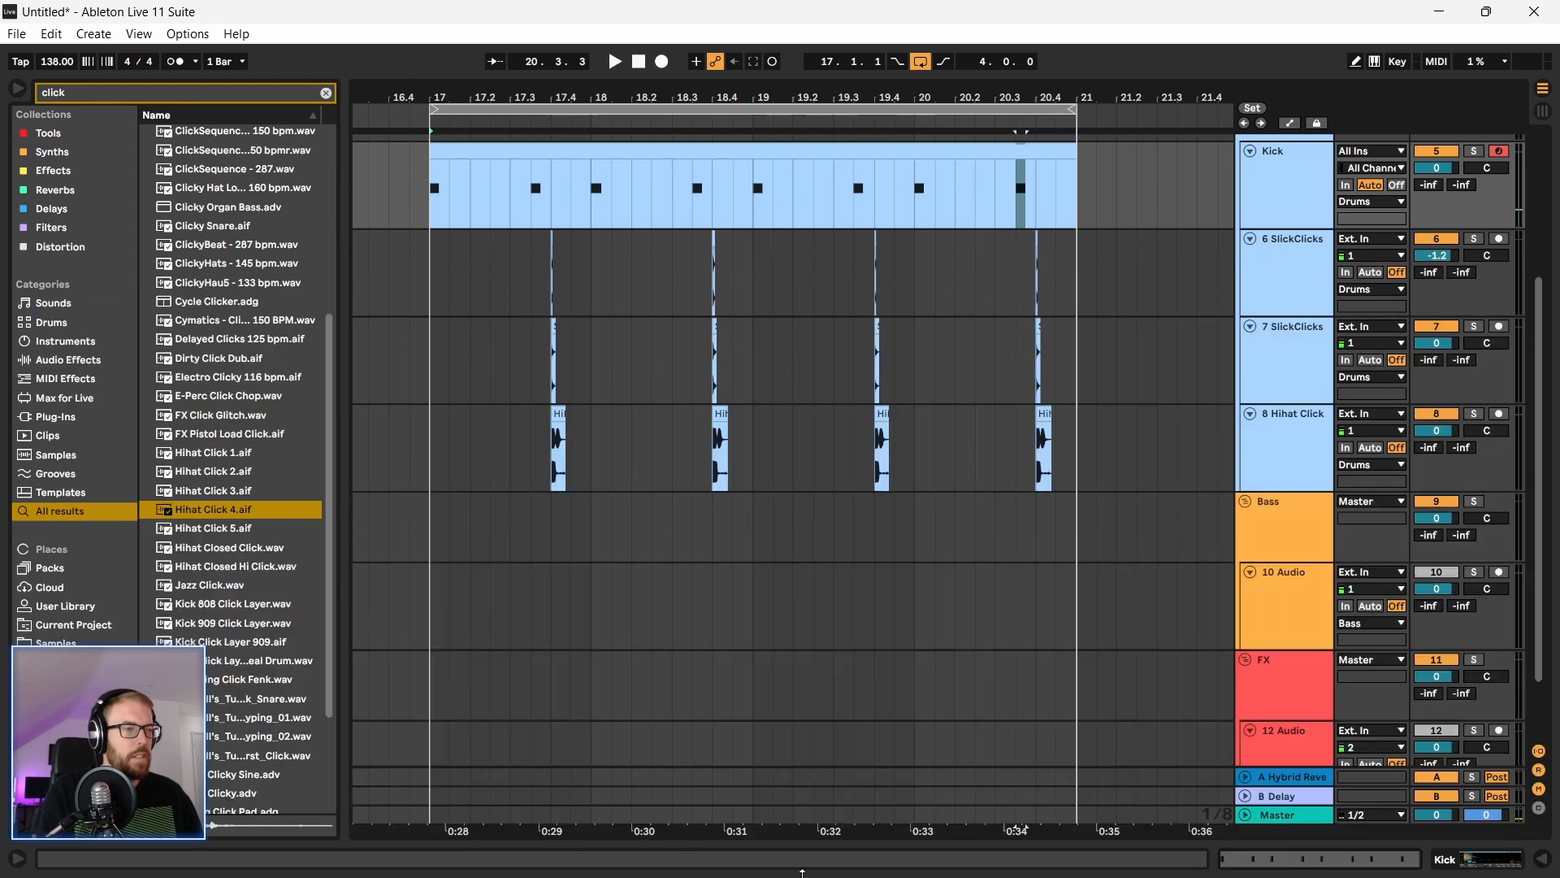
# Step: Play the layered drum loop from bar 17
pyautogui.click(447, 267)
pyautogui.press('space')
pyautogui.press('+')
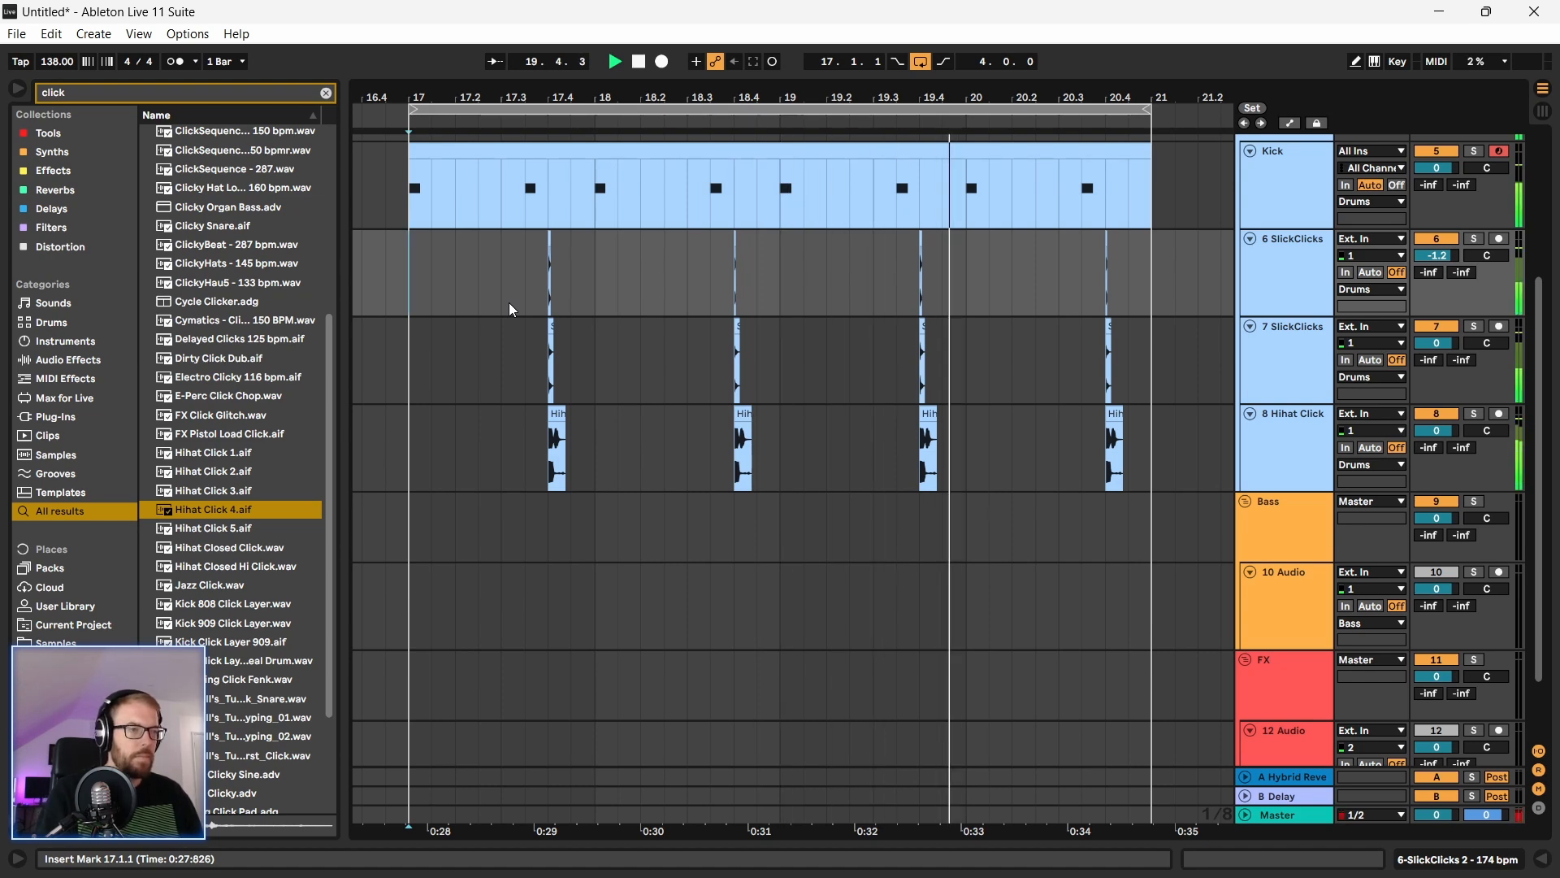
pyautogui.press('space')
# Step: Copy the long SlickClicks 2 - 174 bpm clip from bar 30 of 6 SlickClicks to bar 31 of 7 SlickClicks
pyautogui.press('-')
pyautogui.press('-')
pyautogui.press('-')
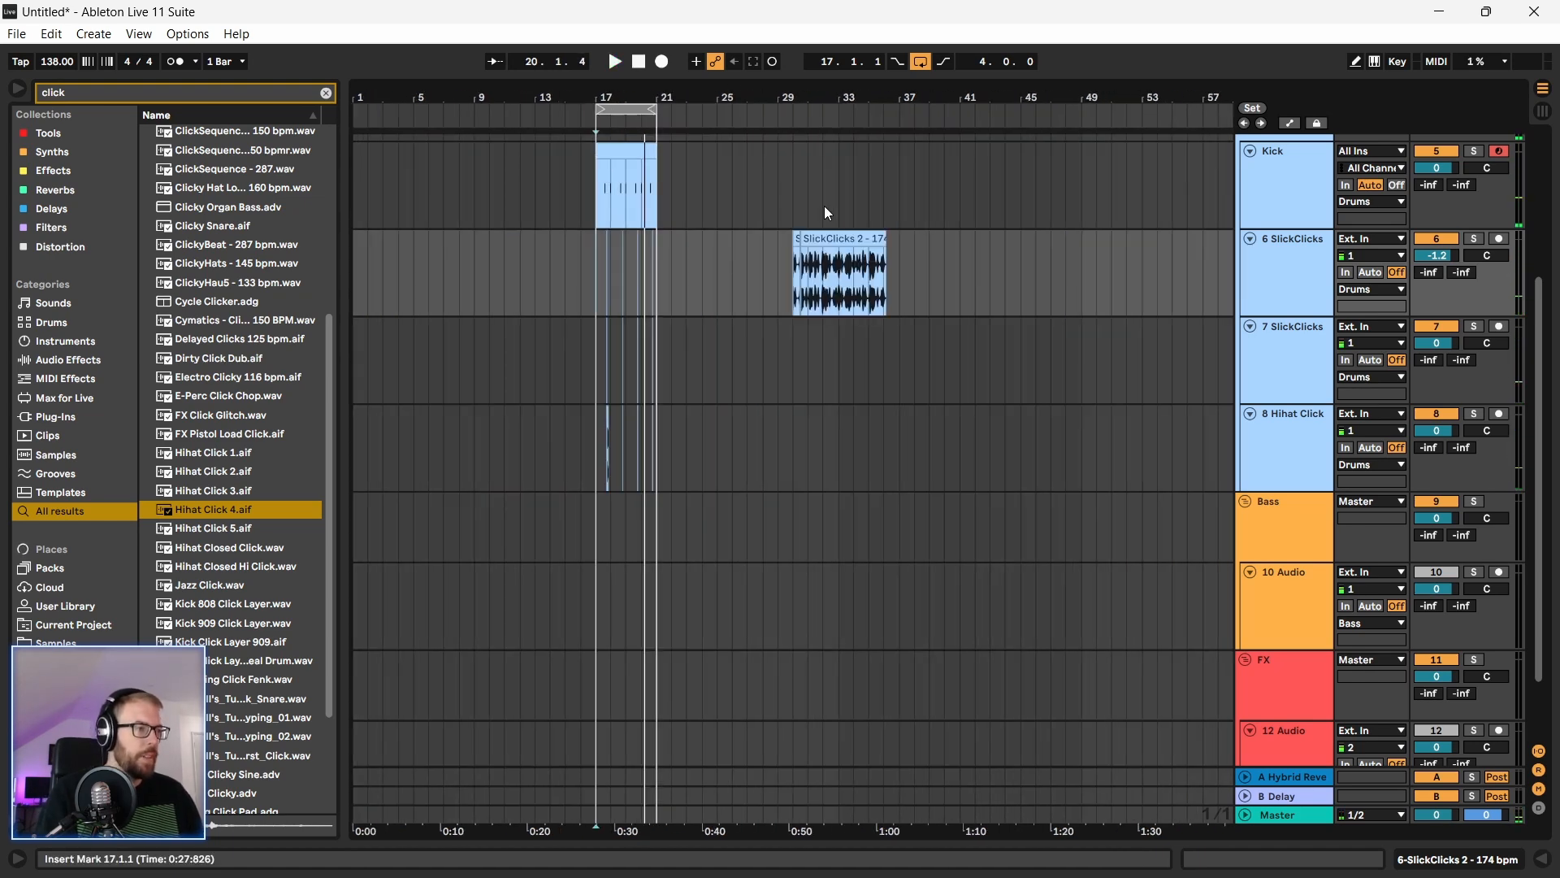
pyautogui.click(821, 238)
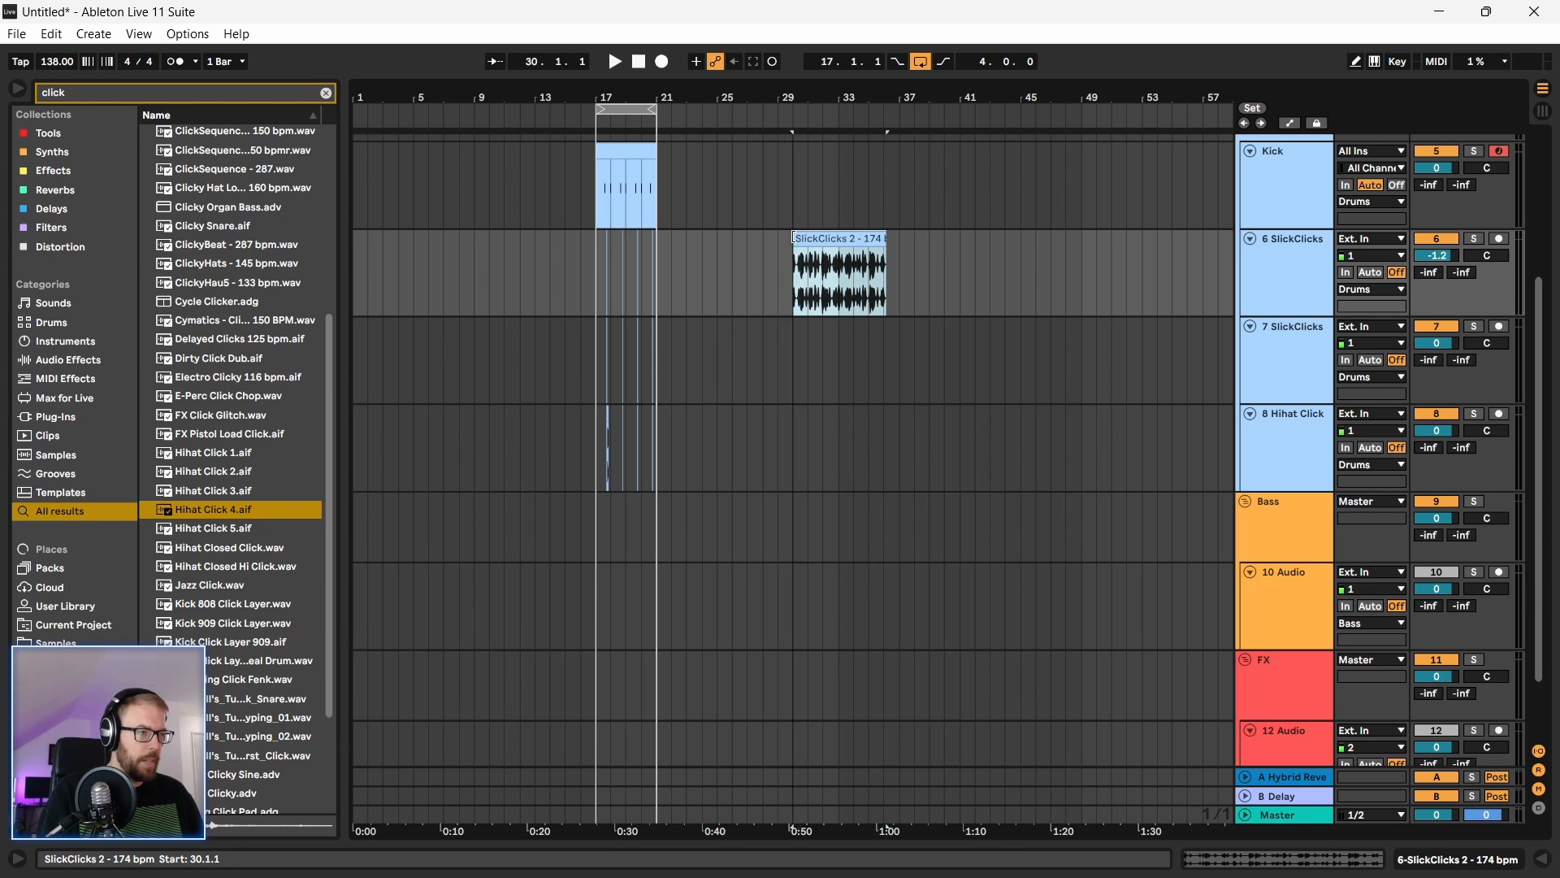
pyautogui.moveTo(821, 238); pyautogui.dragTo(842, 344)
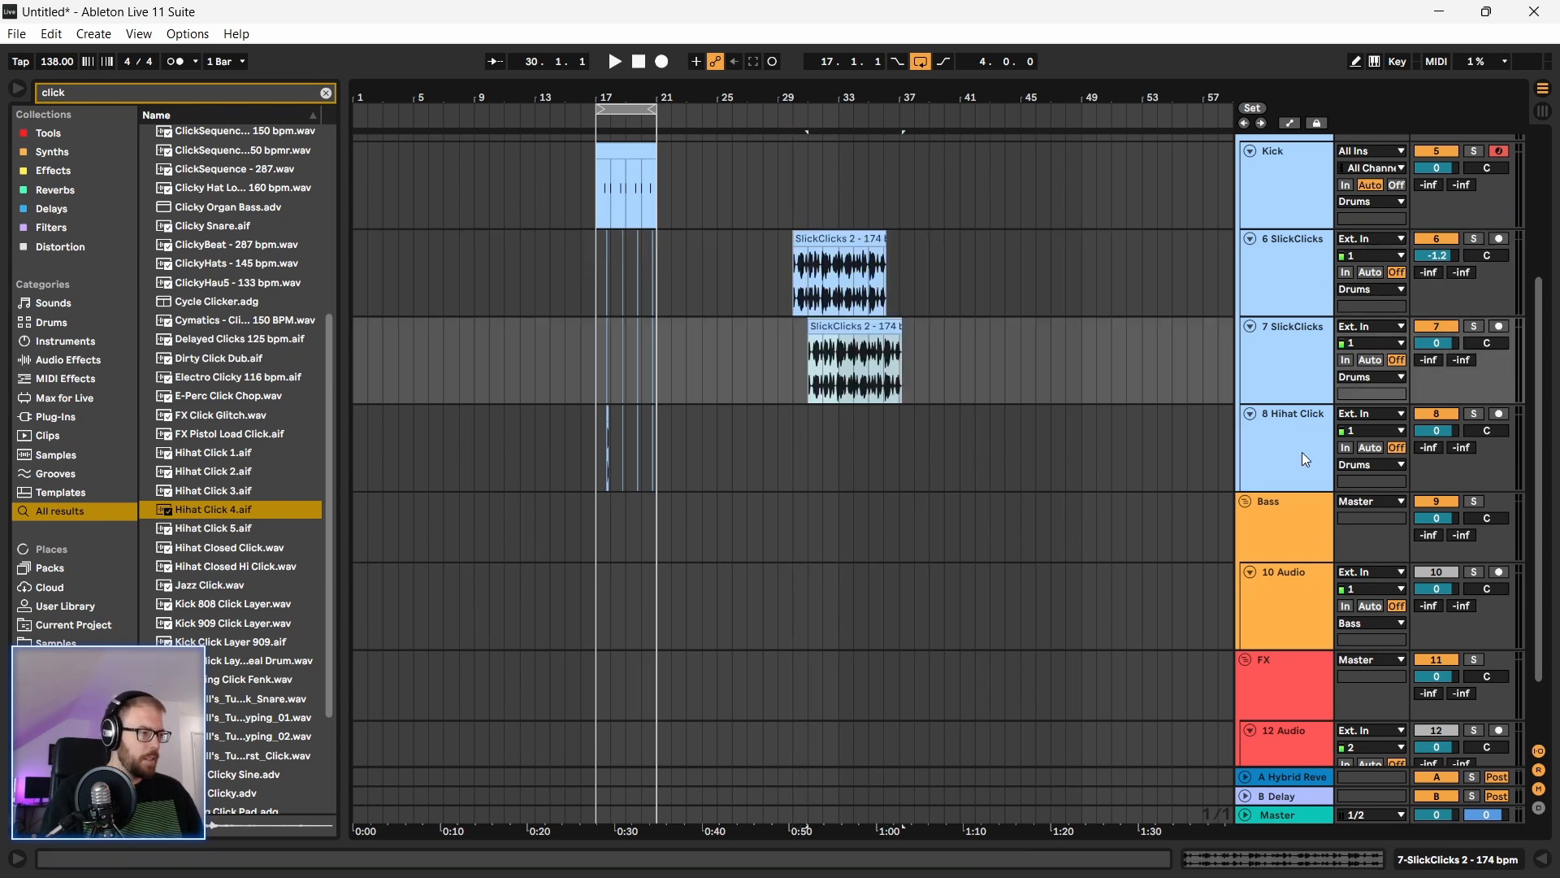
# Step: Insert an audio track below 8 Hihat Click and delete the long SlickClicks 2 clip at bar 30 of 6 SlickClicks
pyautogui.click(1303, 451)
pyautogui.hotkey('ctrl', 't')
pyautogui.moveTo(1004, 269); pyautogui.dragTo(787, 275)
pyautogui.press('Delete')
# Step: Move the SlickClicks 2 - 174 bpm clip from 7 SlickClicks to the new audio track at bar 17 and play it
pyautogui.doubleClick(845, 355)
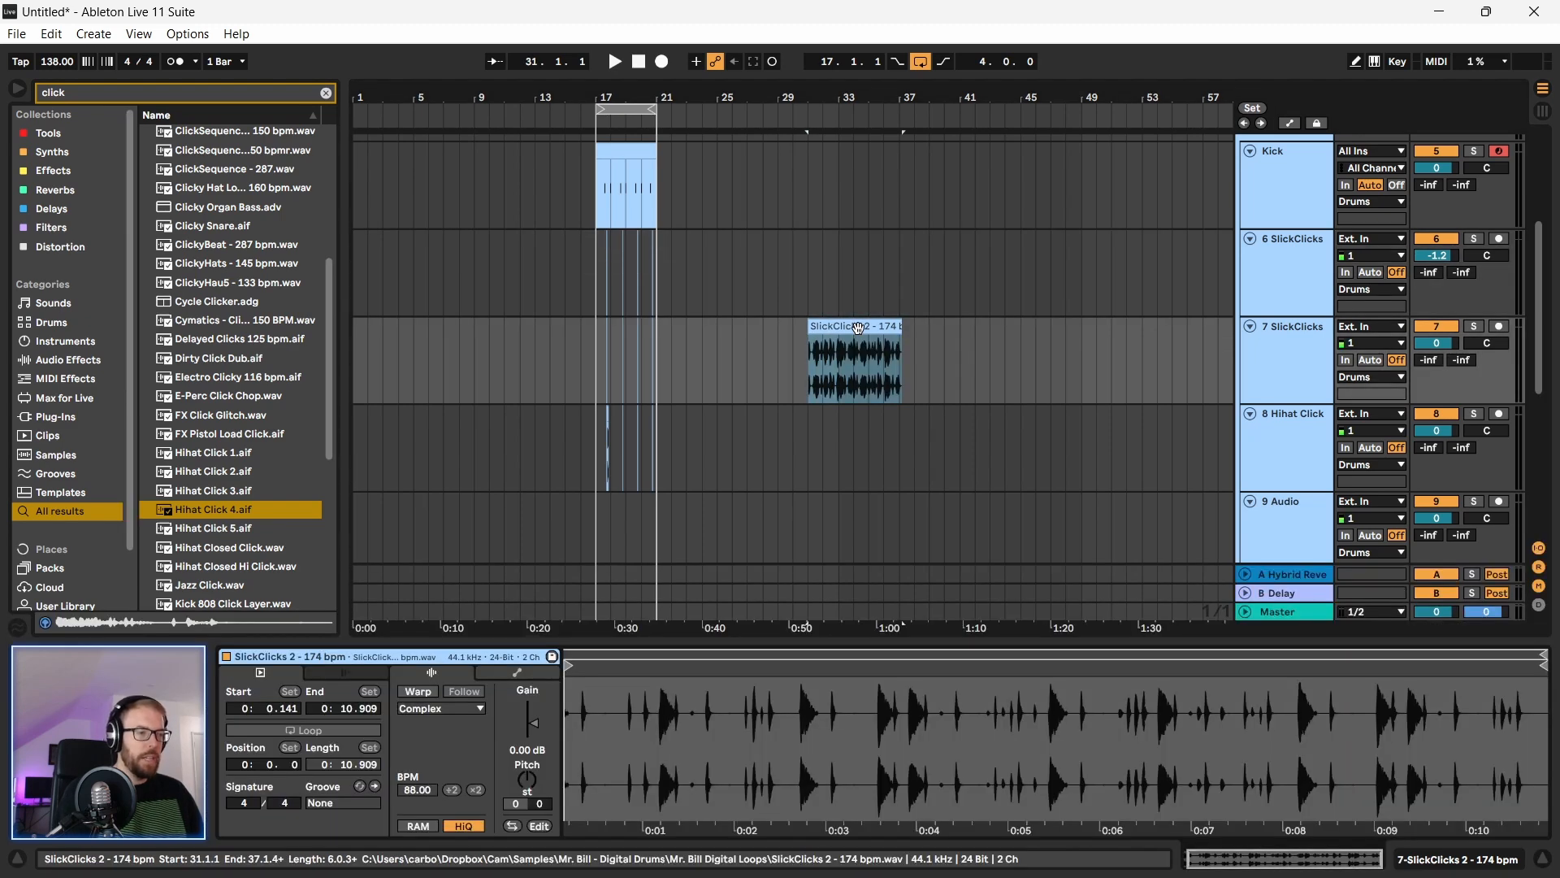
pyautogui.click(849, 325)
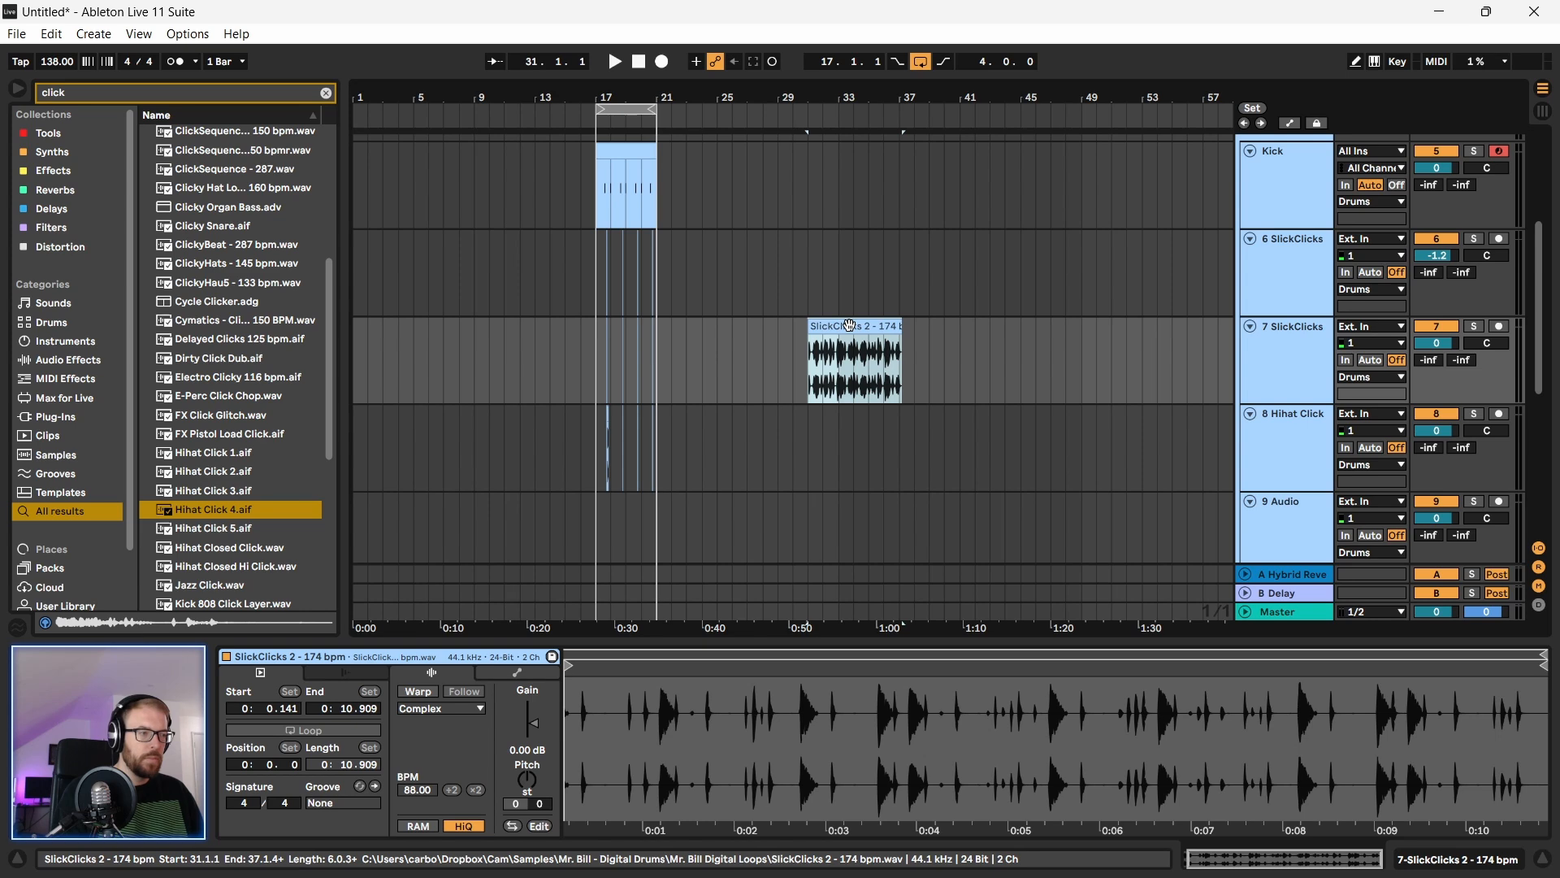
pyautogui.moveTo(849, 325); pyautogui.dragTo(639, 504)
pyautogui.press('space')
pyautogui.moveTo(603, 84); pyautogui.dragTo(638, 122)
pyautogui.scroll(-3, 645, 404)
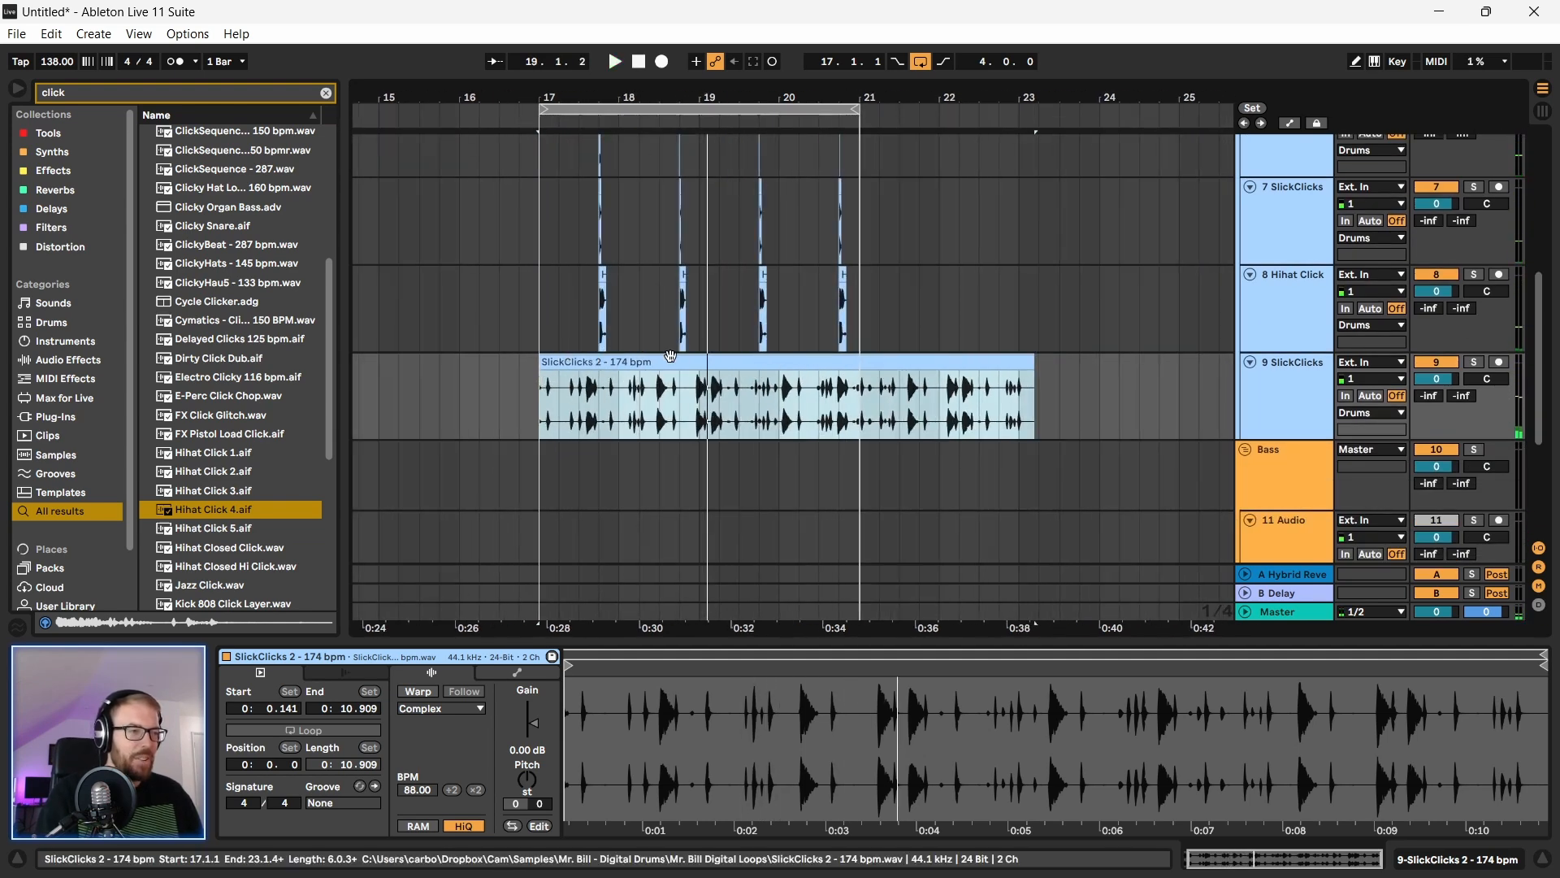
# Step: Delete the SlickClicks 2 clip at bar 17 of 9 SlickClicks and search the browser for "slick"
pyautogui.press('Delete')
pyautogui.click(66, 92)
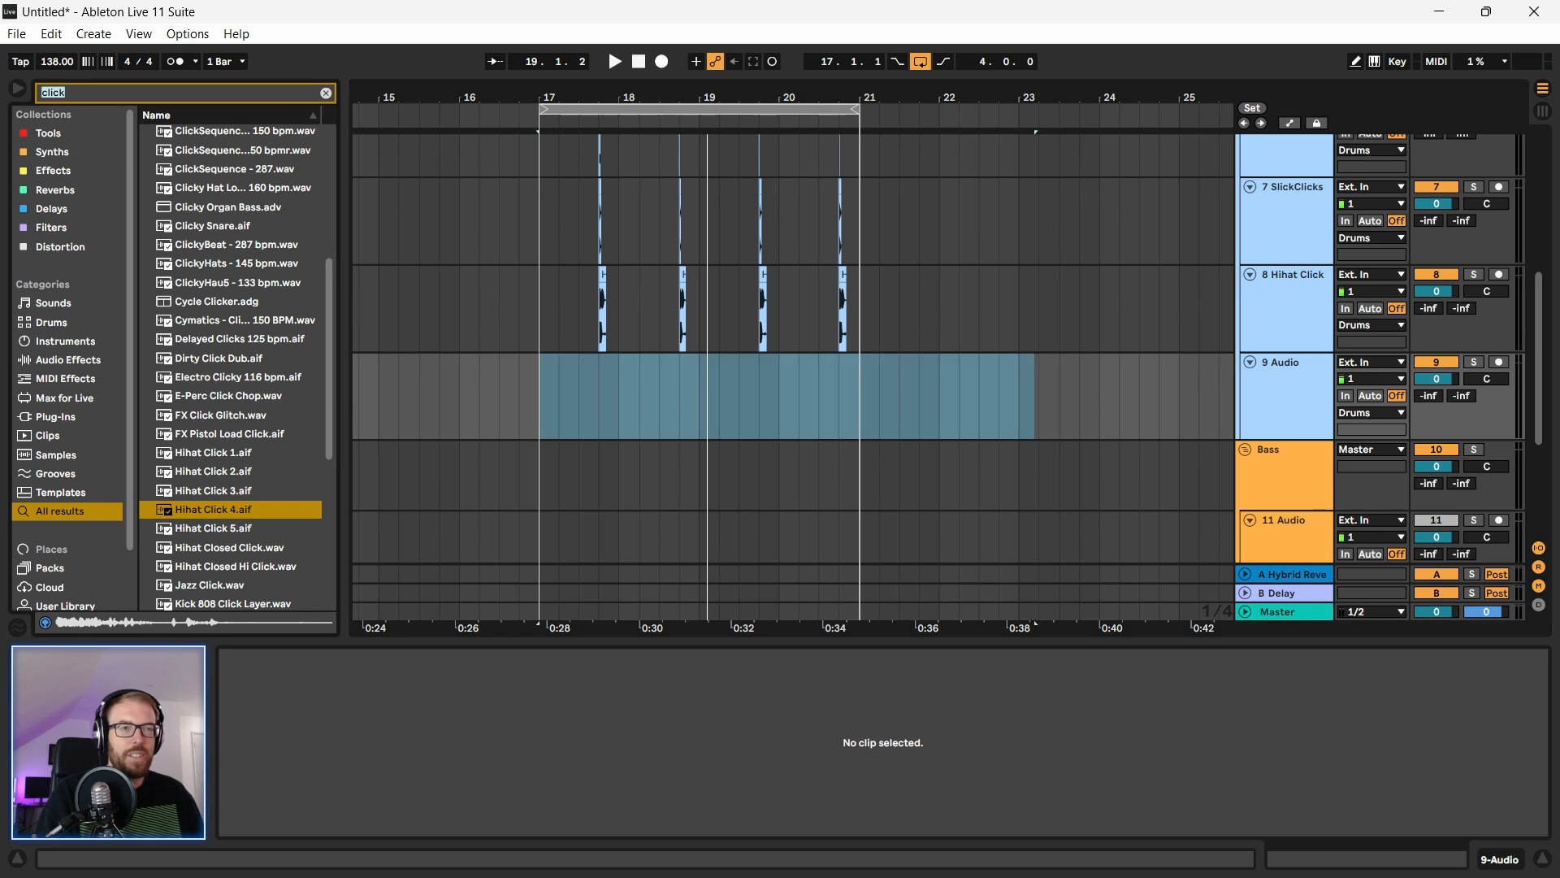
pyautogui.press('BackSpace')
pyautogui.write('slick')
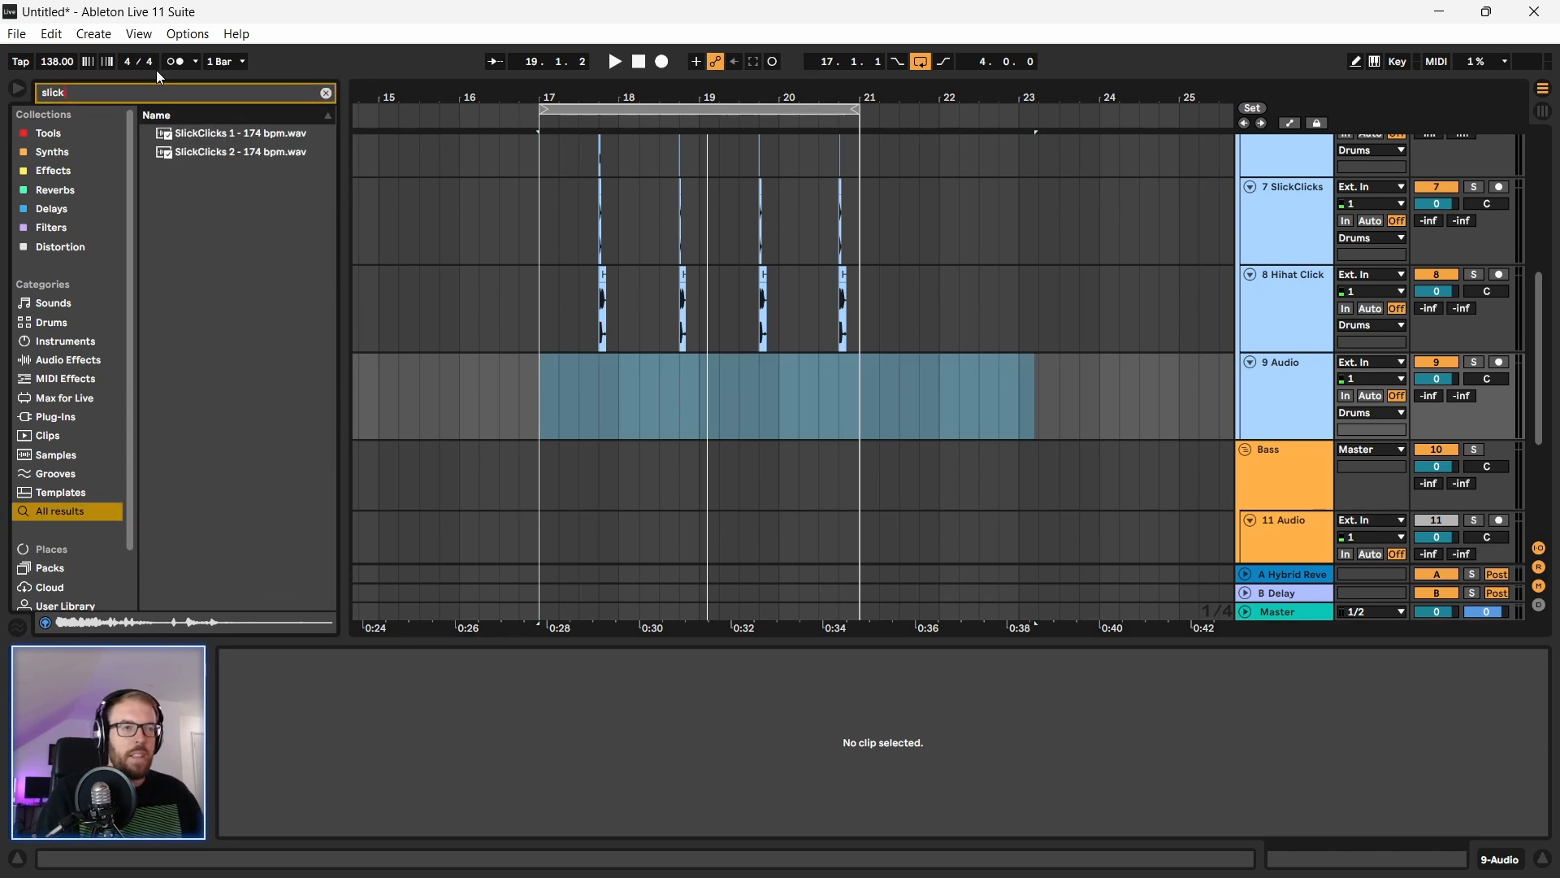
# Step: Preview both SlickClicks samples and place SlickClicks 2 - 174 bpm.wav at bar 17 on the track below 8 Hihat Click
pyautogui.click(228, 146)
pyautogui.click(225, 134)
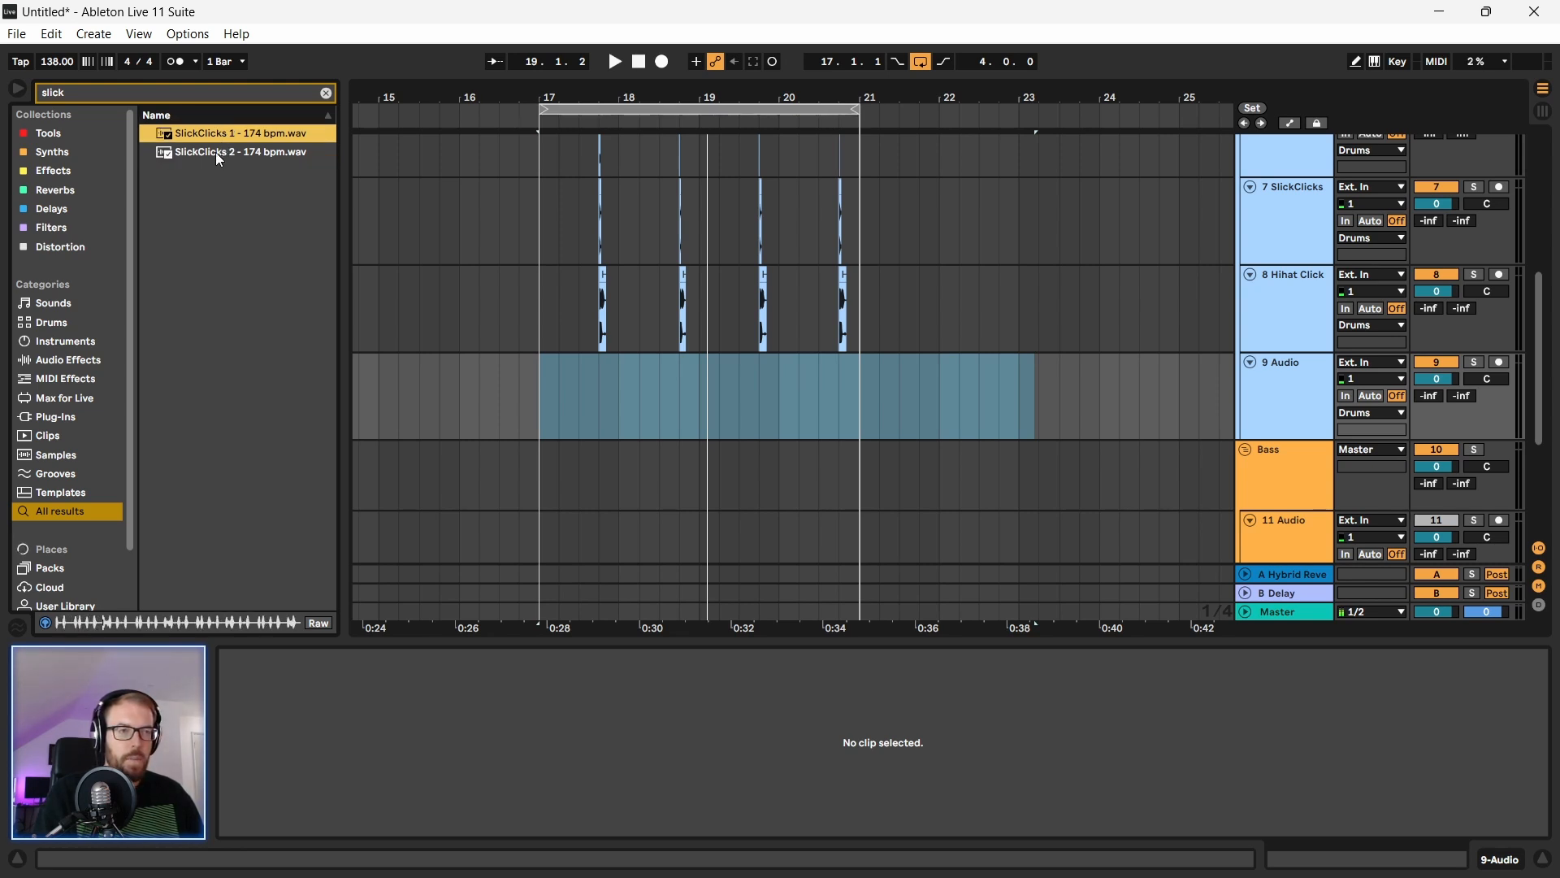
pyautogui.click(216, 153)
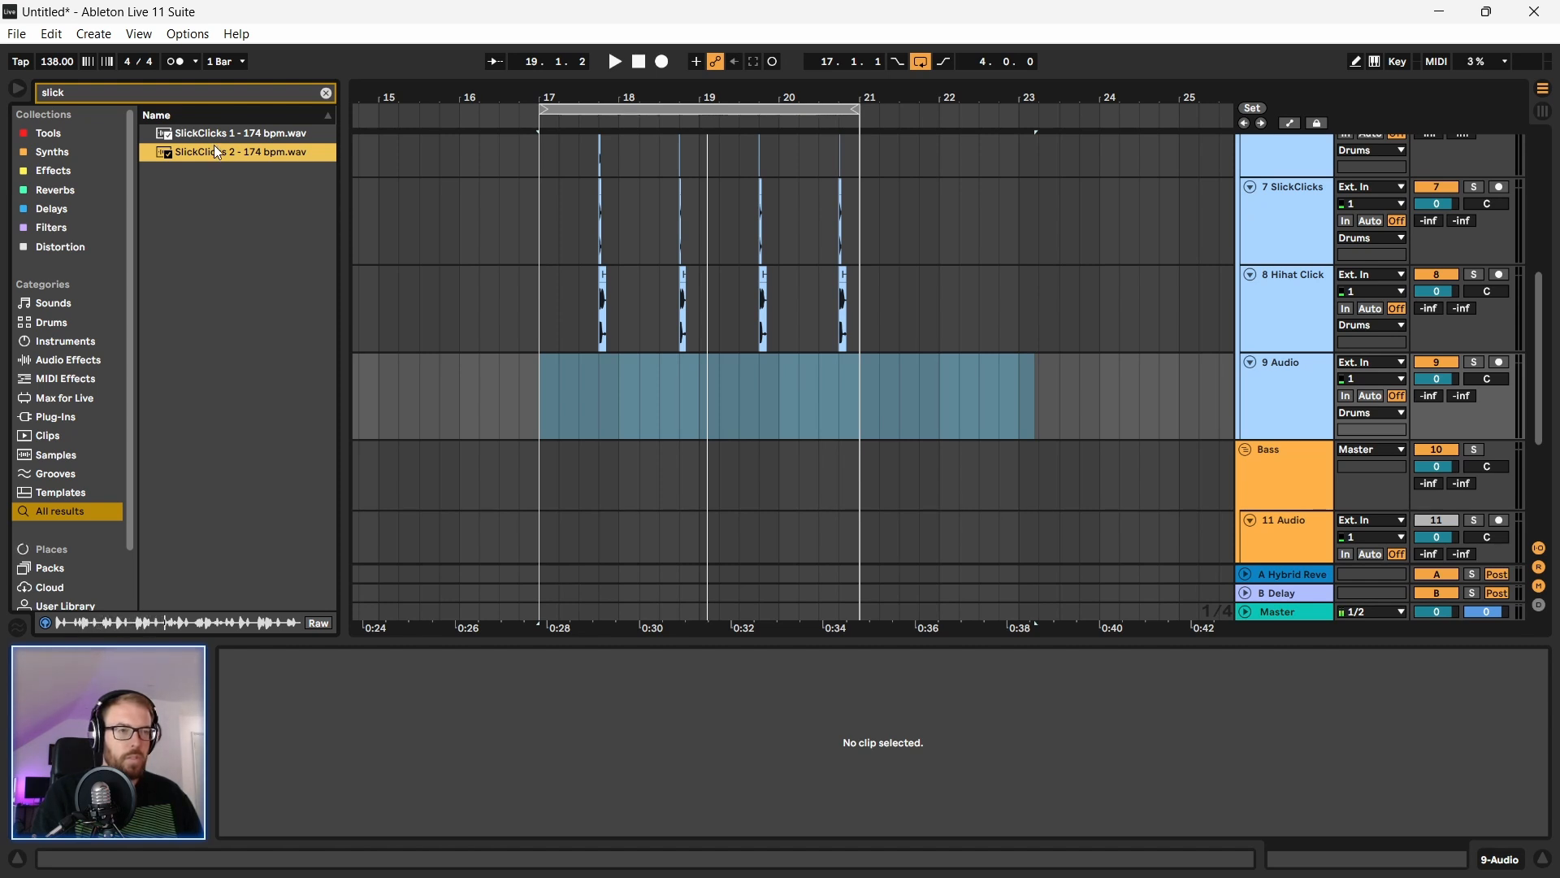
pyautogui.moveTo(208, 151); pyautogui.dragTo(547, 398)
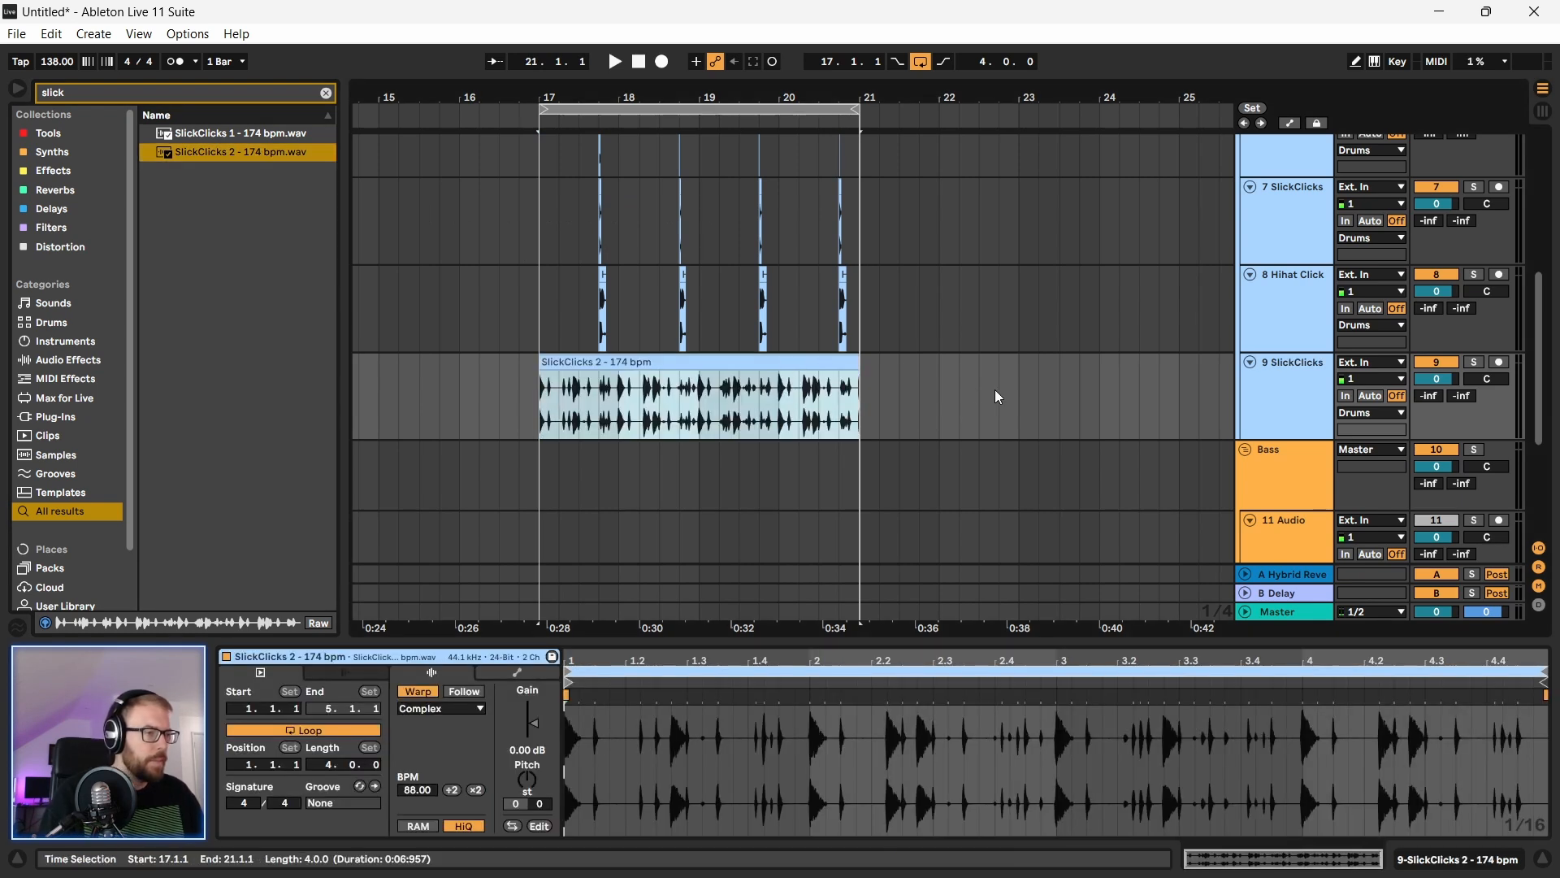
# Step: Add EQ Eight to 9 SlickClicks, set its low cut to about 367 Hz with Q 0.39, and play the loop
pyautogui.click(1286, 376)
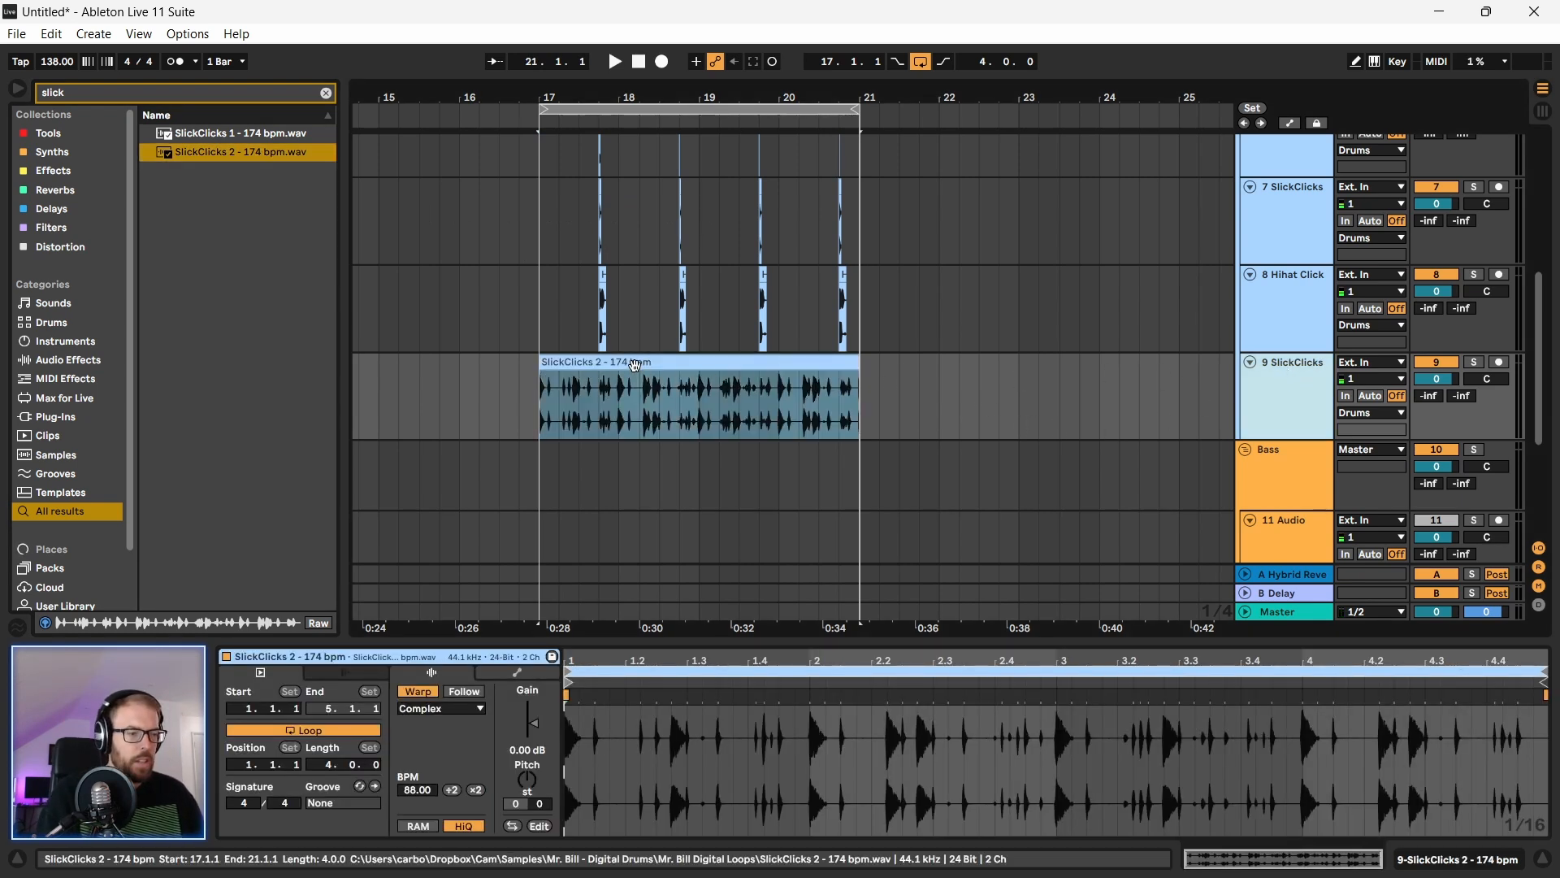
pyautogui.click(1319, 378)
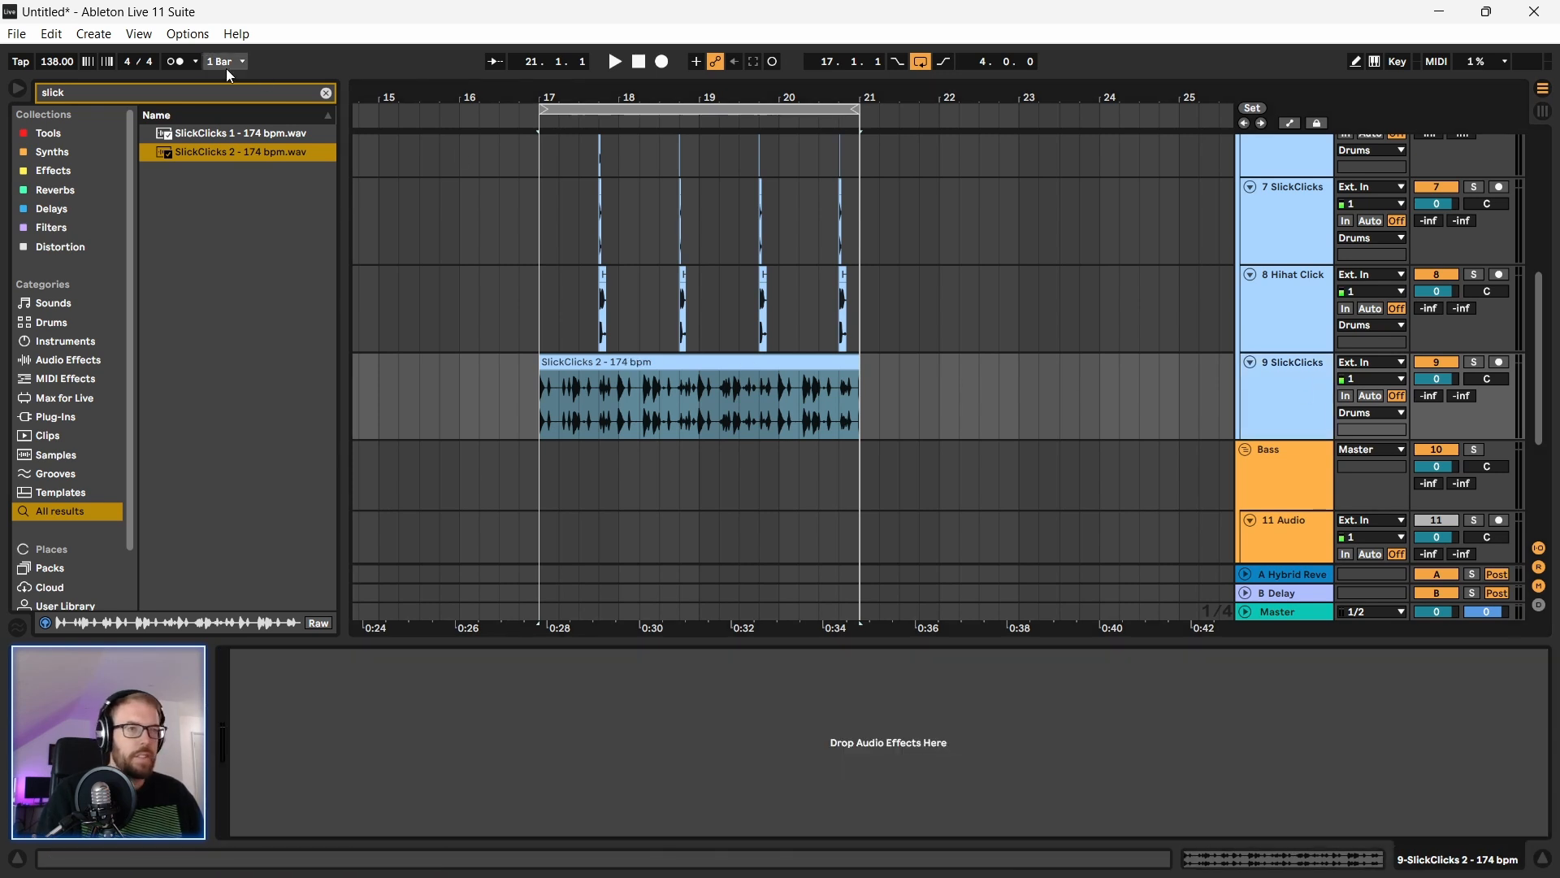
pyautogui.click(326, 93)
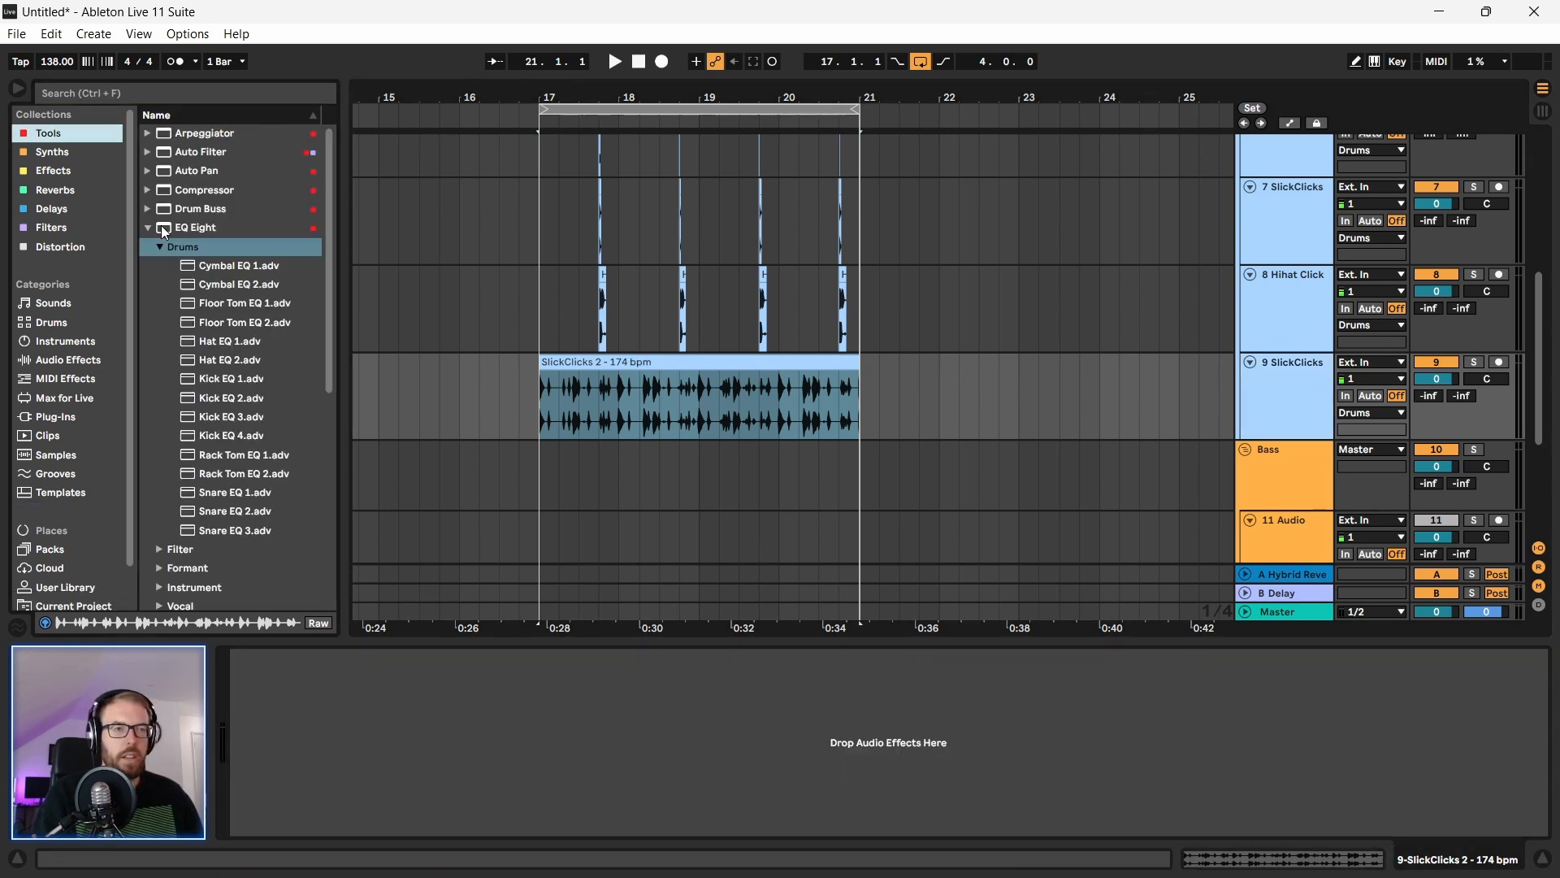
pyautogui.click(148, 229)
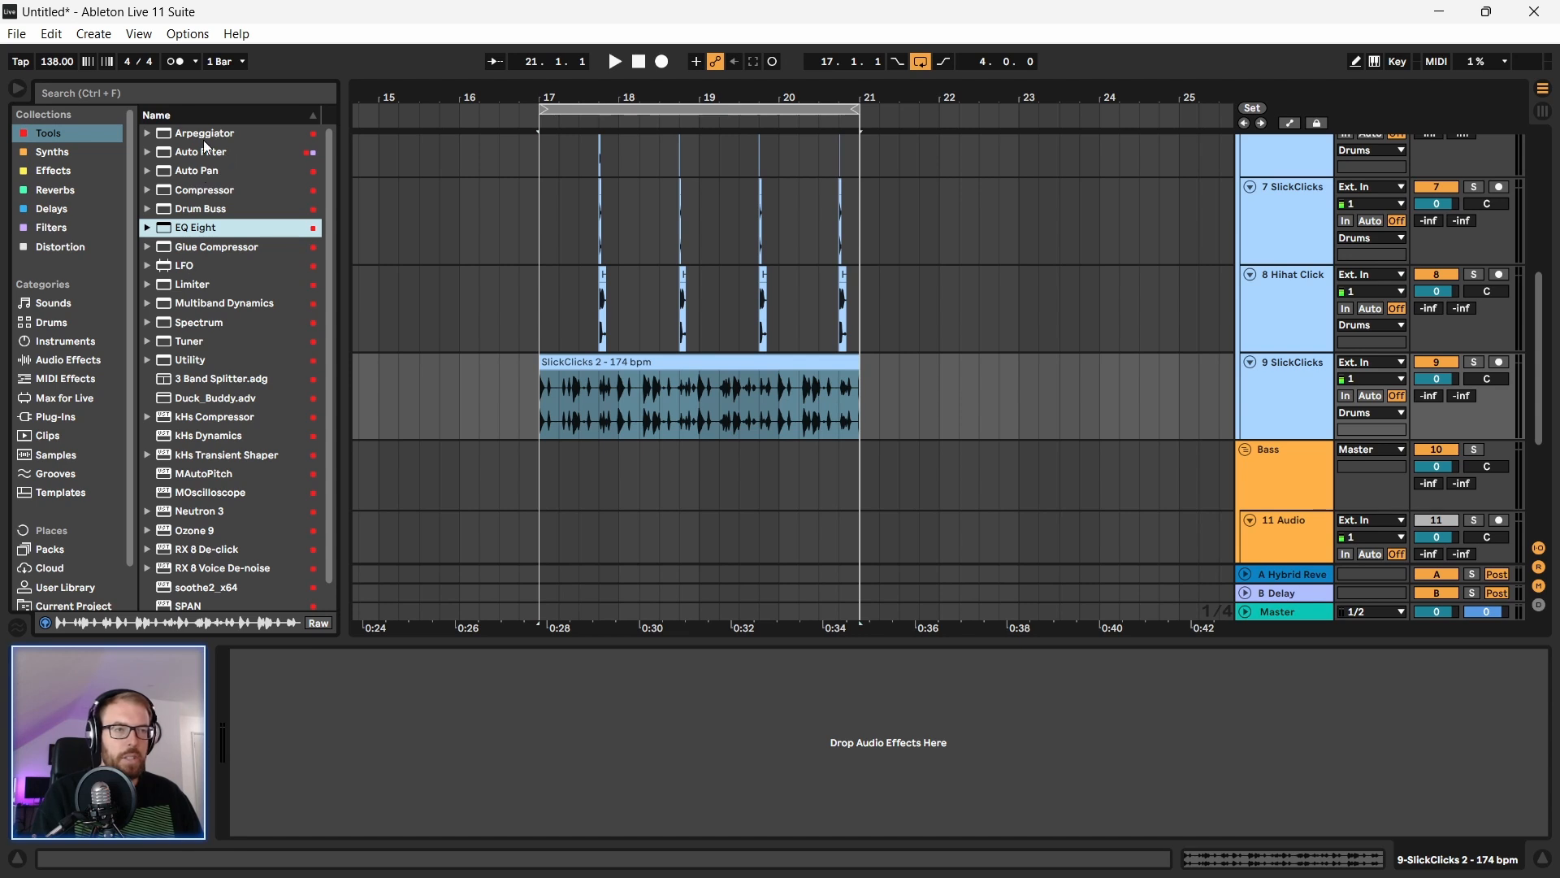
pyautogui.moveTo(195, 227); pyautogui.dragTo(618, 362)
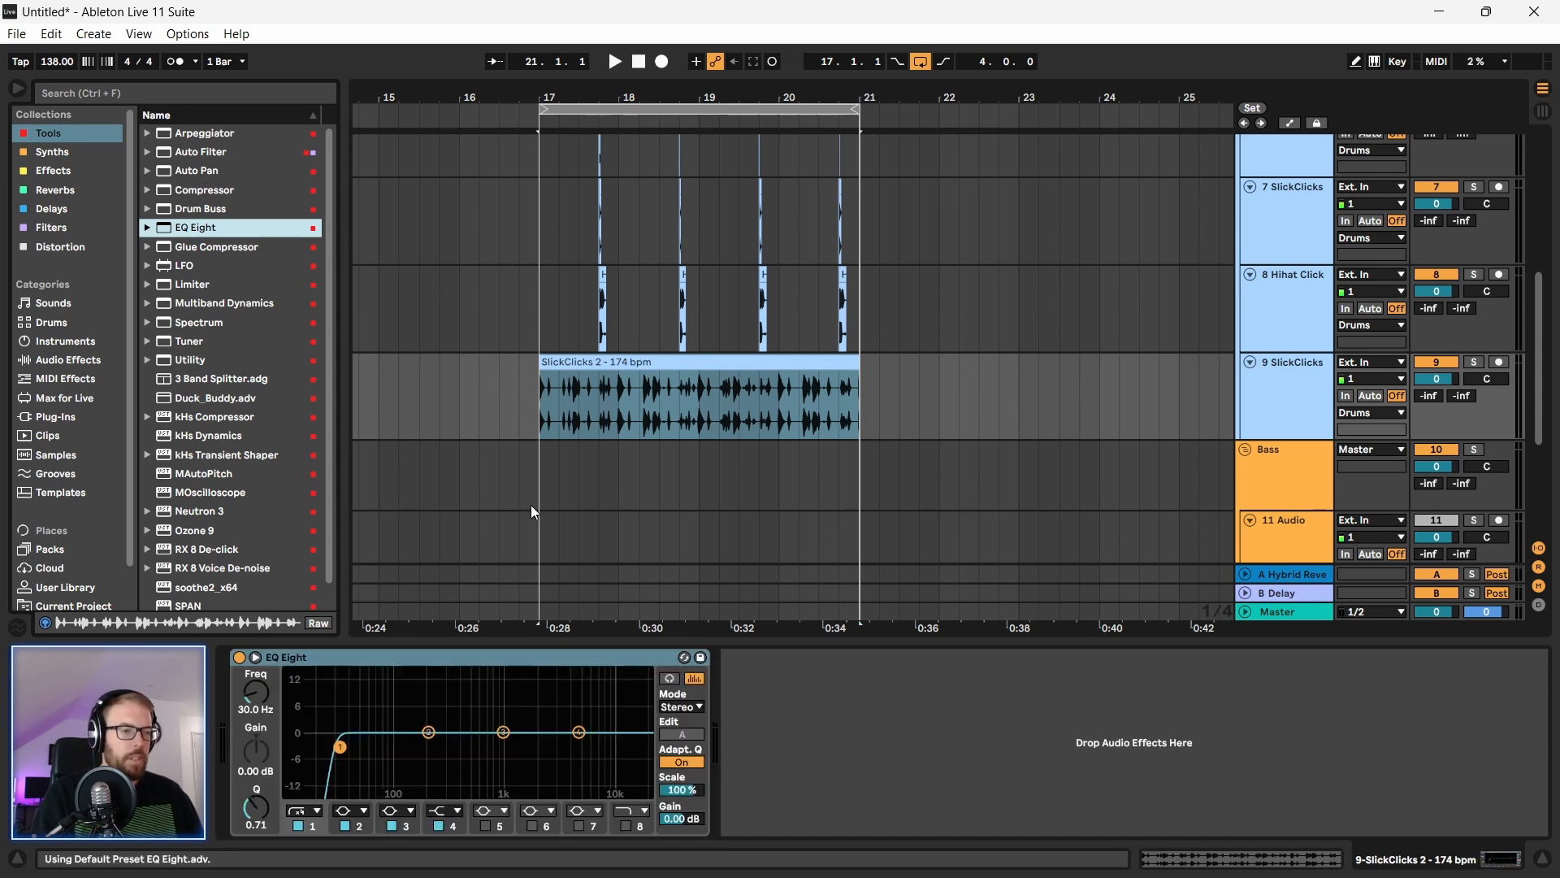
pyautogui.moveTo(342, 762); pyautogui.dragTo(457, 761)
pyautogui.press('space')
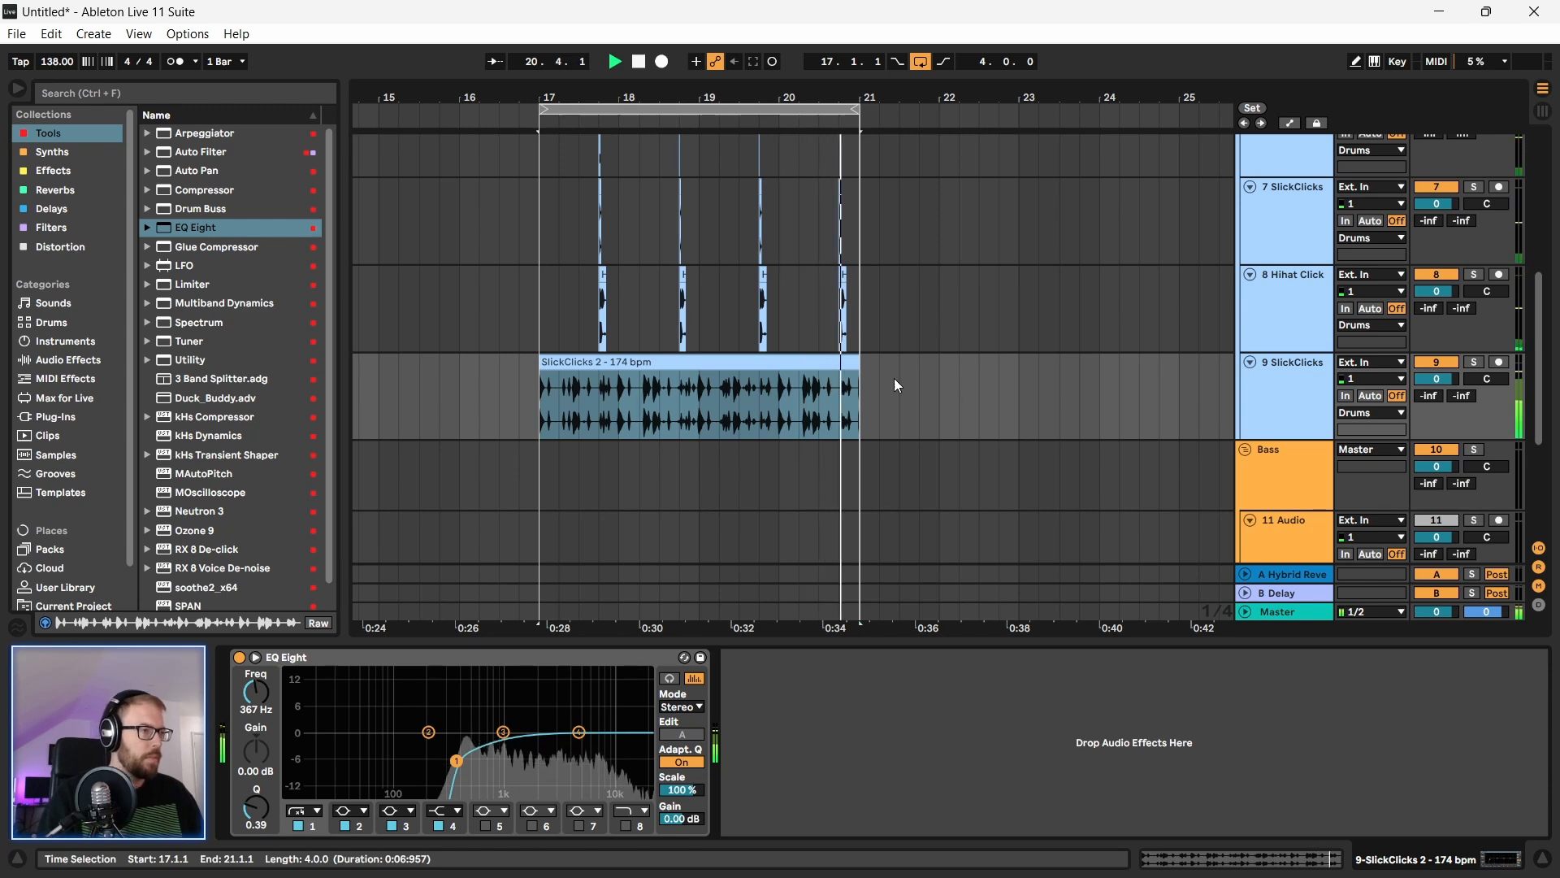
# Step: Double the SlickClicks 2 clip's BPM to 176.00 on 9 SlickClicks and play the loop
pyautogui.moveTo(666, 102); pyautogui.dragTo(666, 122)
pyautogui.press('space')
pyautogui.click(615, 359)
pyautogui.doubleClick(616, 359)
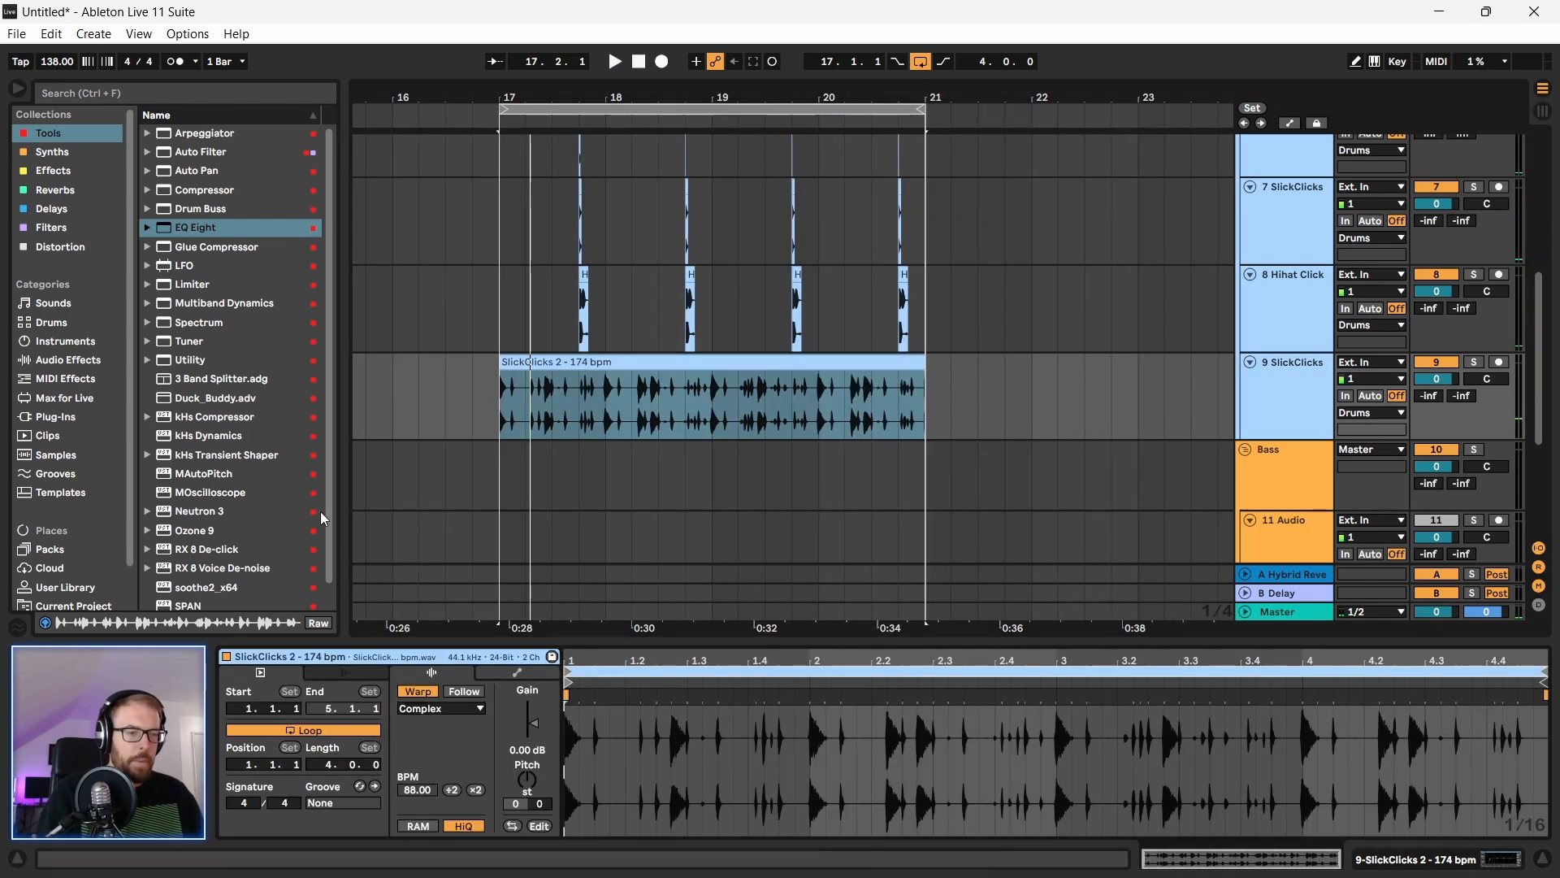
pyautogui.click(476, 790)
pyautogui.press('space')
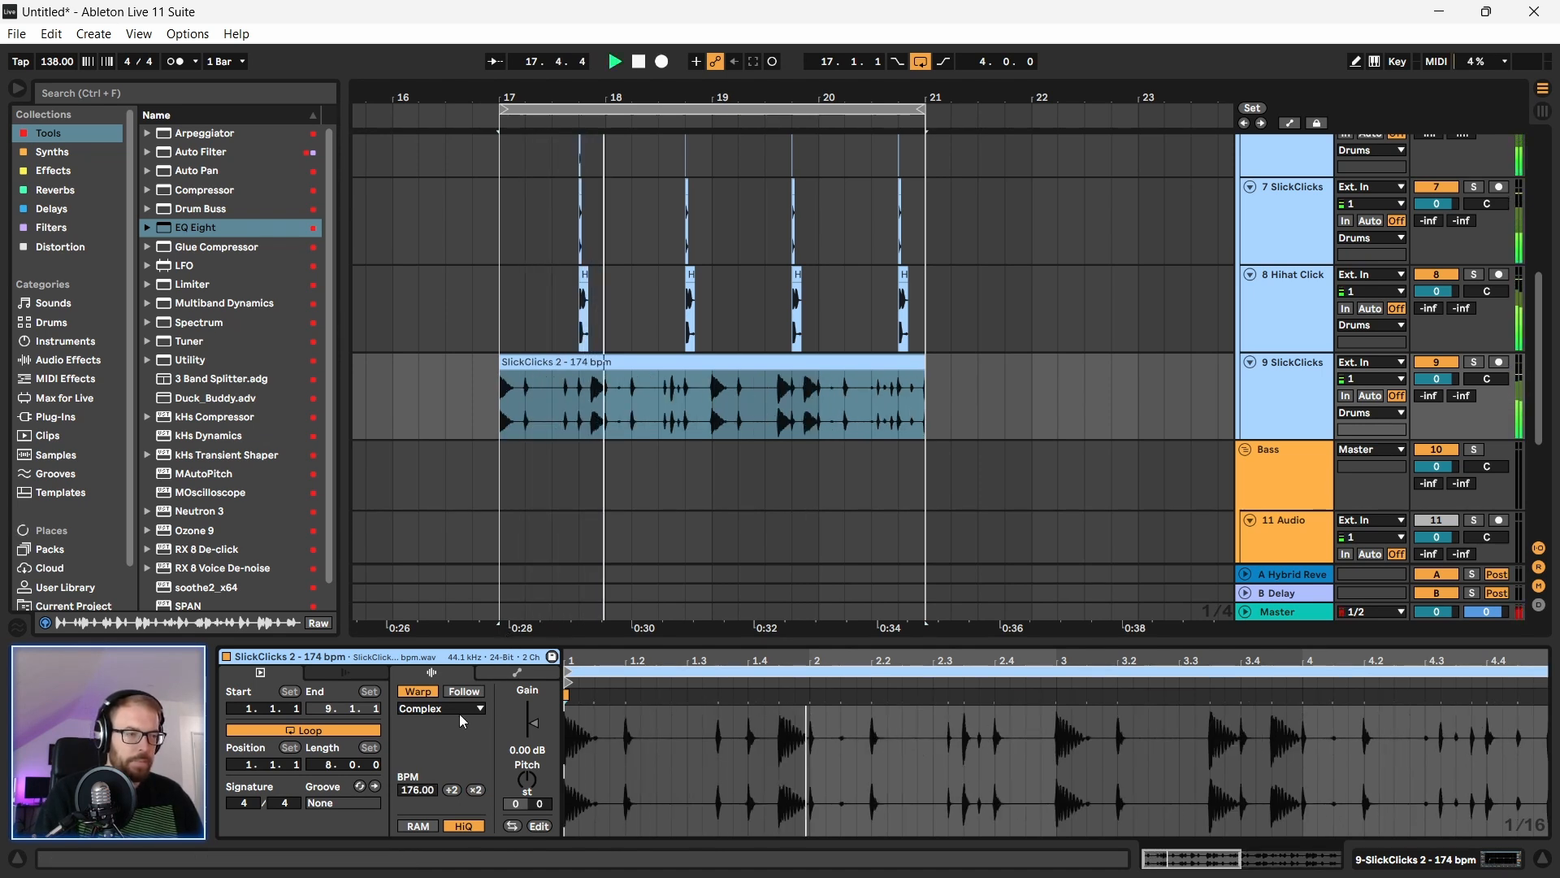
# Step: Set the SlickClicks 2 clip's warp mode to Beats, preserving transients without looping, with a transient envelope of 8
pyautogui.click(427, 705)
pyautogui.click(431, 709)
pyautogui.click(429, 768)
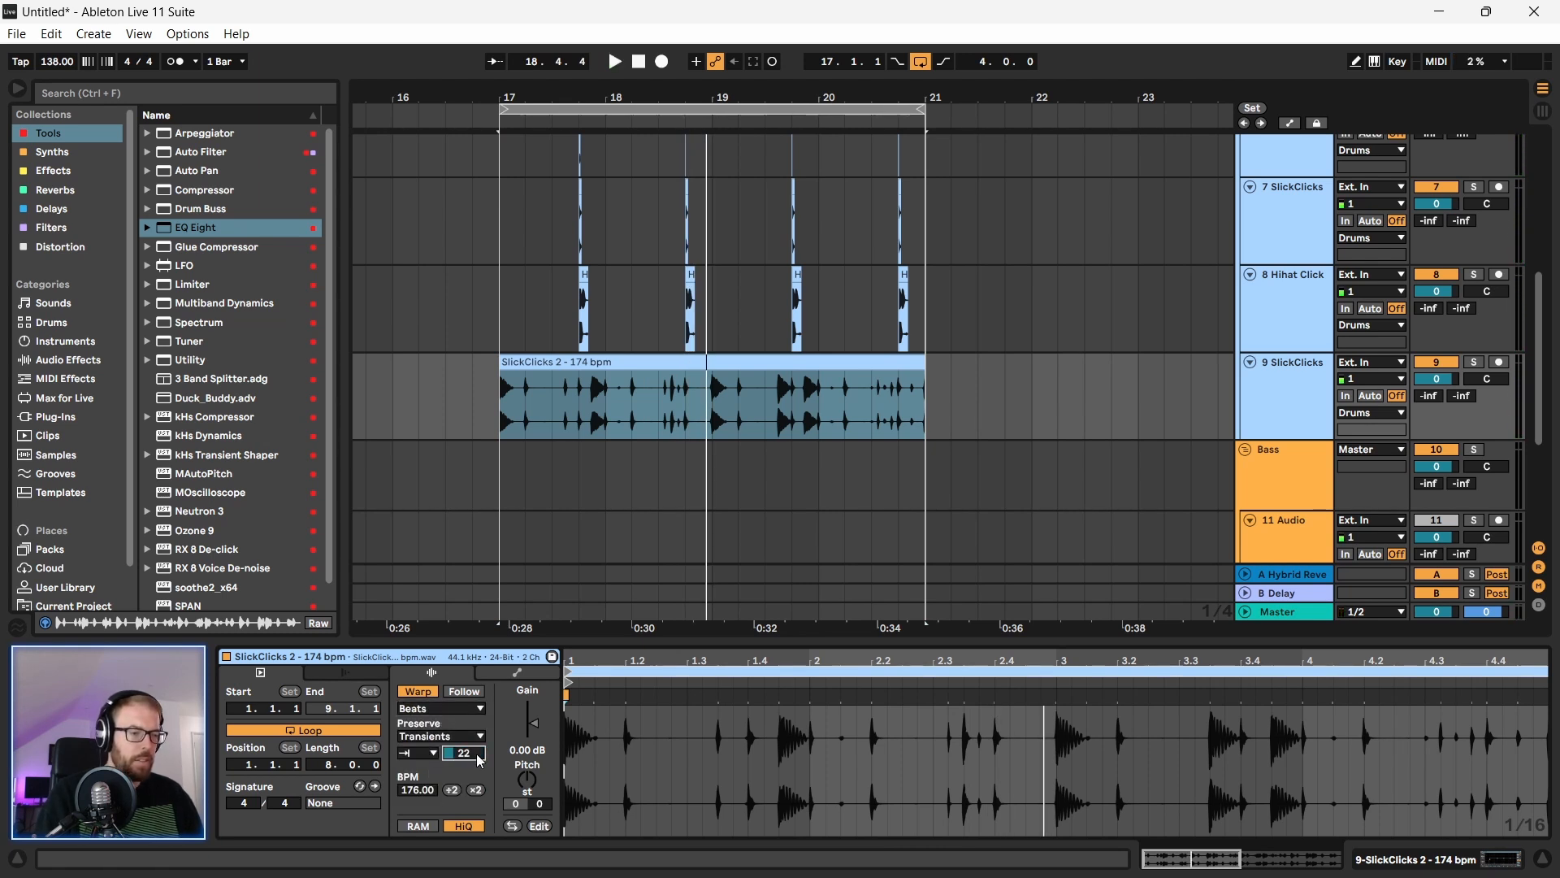
pyautogui.press('space')
pyautogui.moveTo(464, 753); pyautogui.dragTo(458, 756)
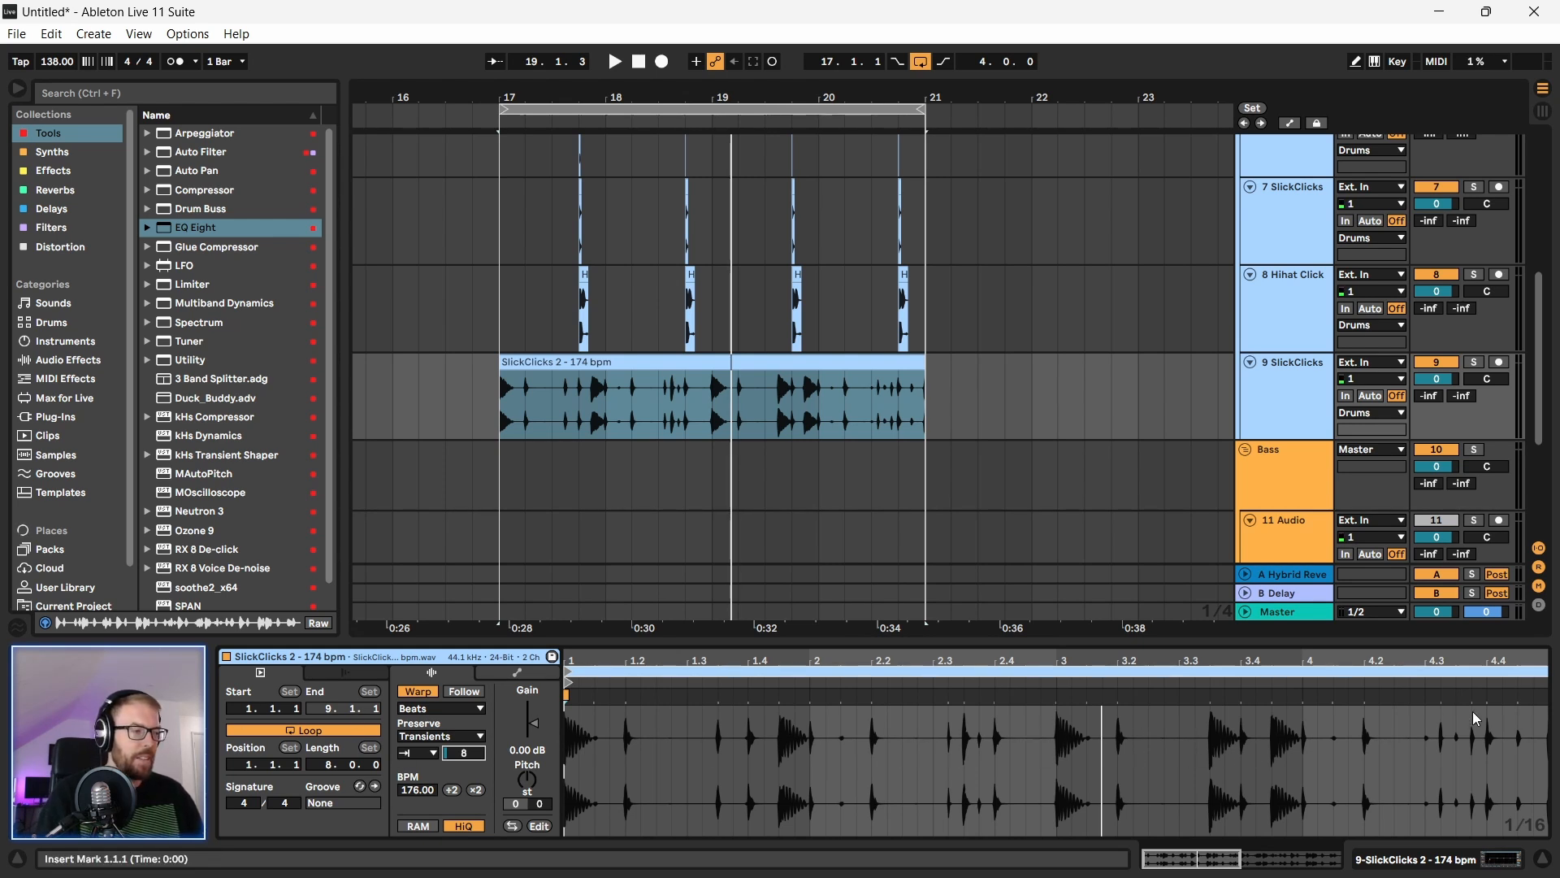
pyautogui.click(421, 751)
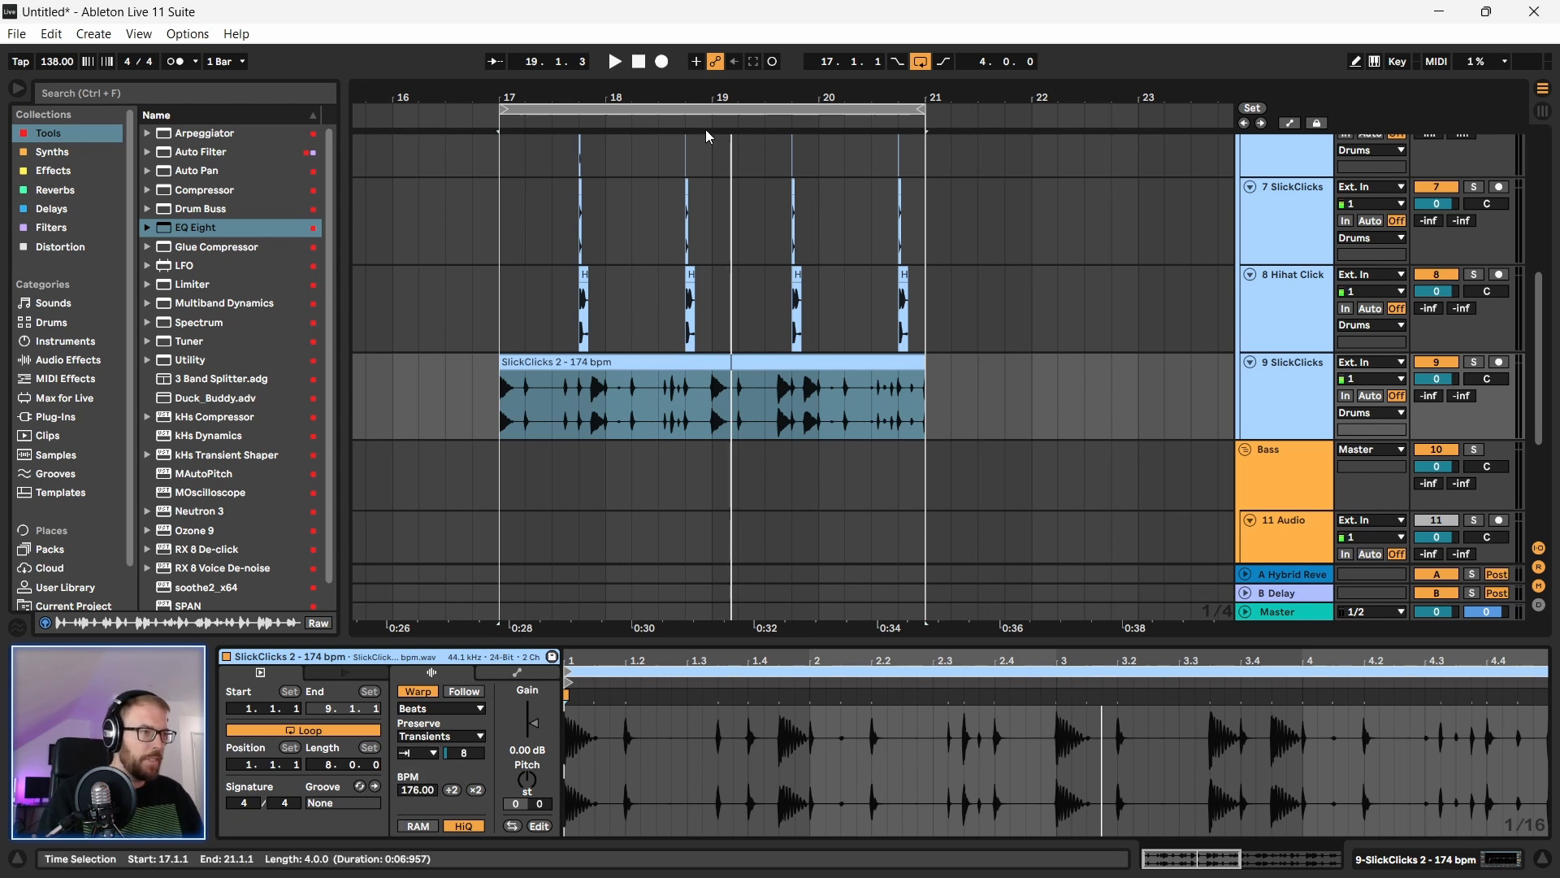
# Step: Play the drum loop from bar 17 and set the 8 Hihat Click track volume to -2.0 dB
pyautogui.moveTo(617, 102); pyautogui.dragTo(633, 97)
pyautogui.scroll(1, 504, 431)
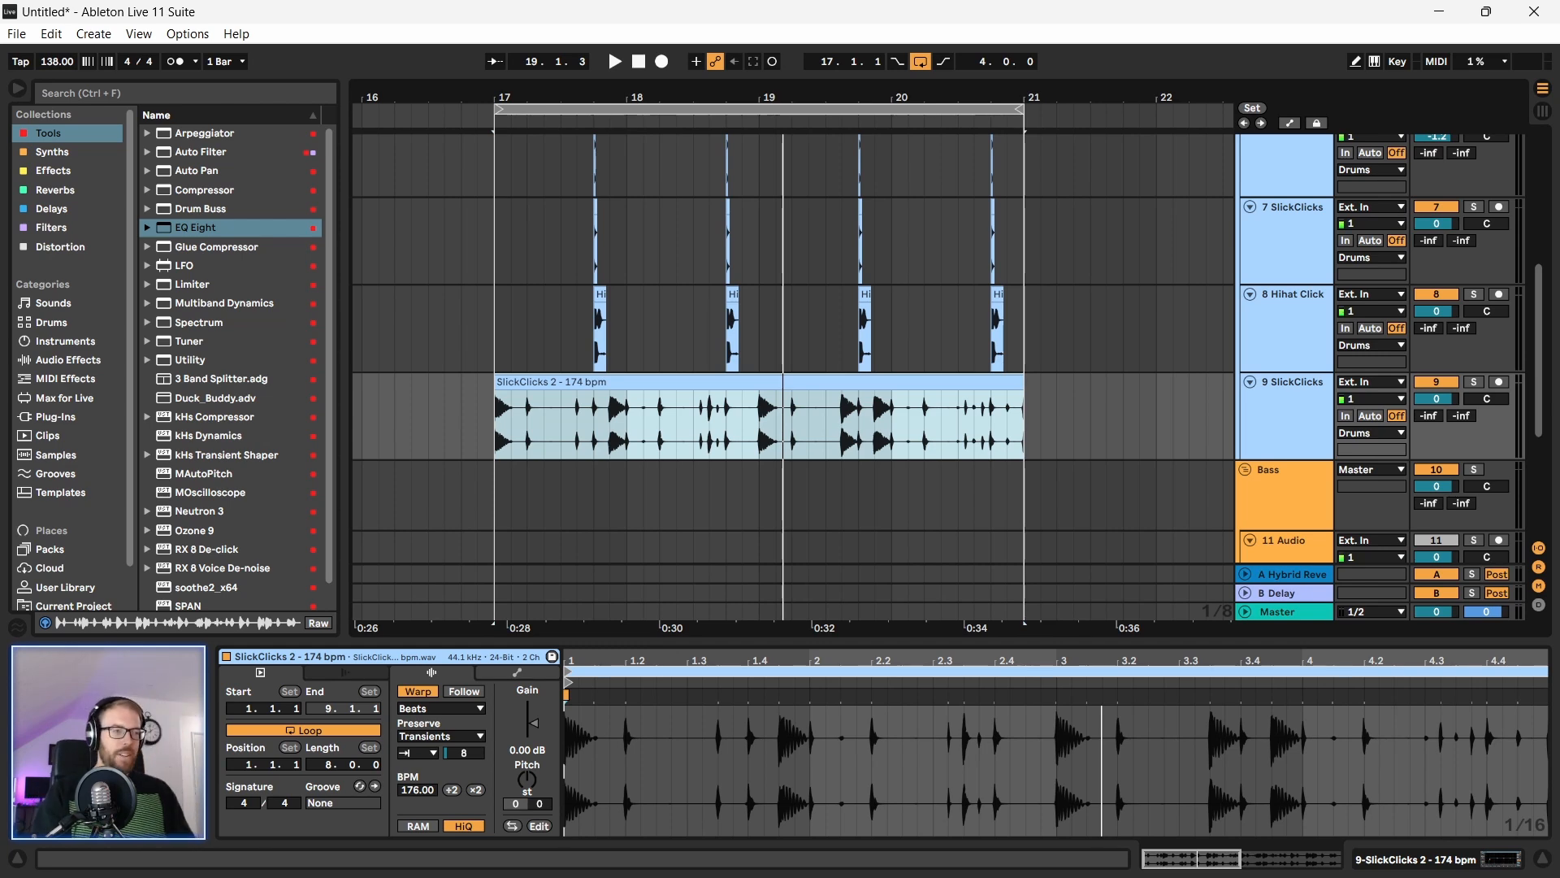
pyautogui.scroll(3, 486, 352)
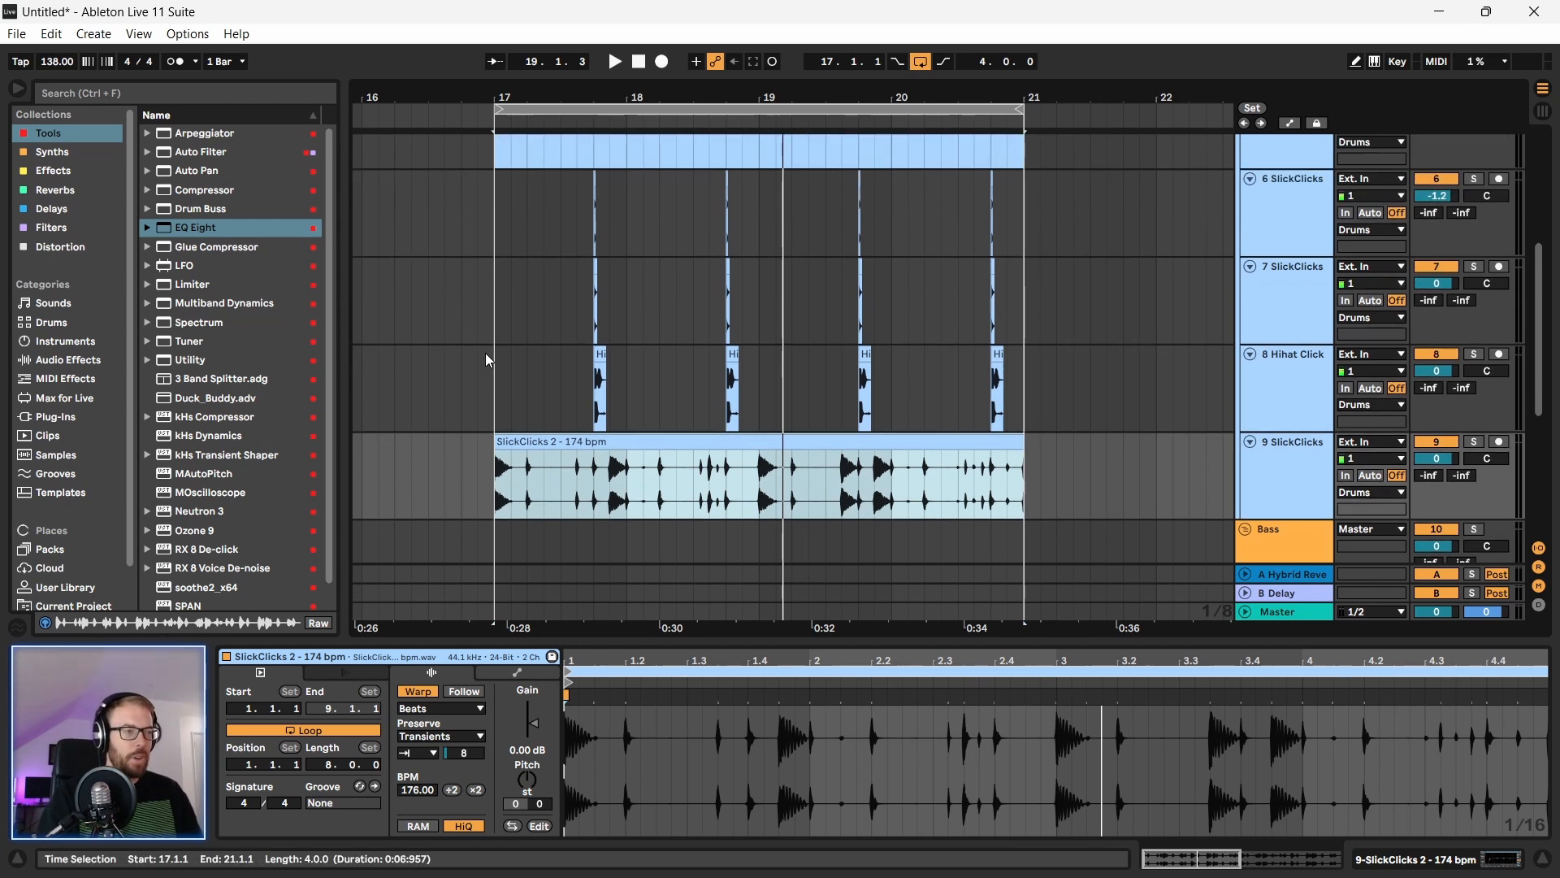
pyautogui.scroll(1, 499, 354)
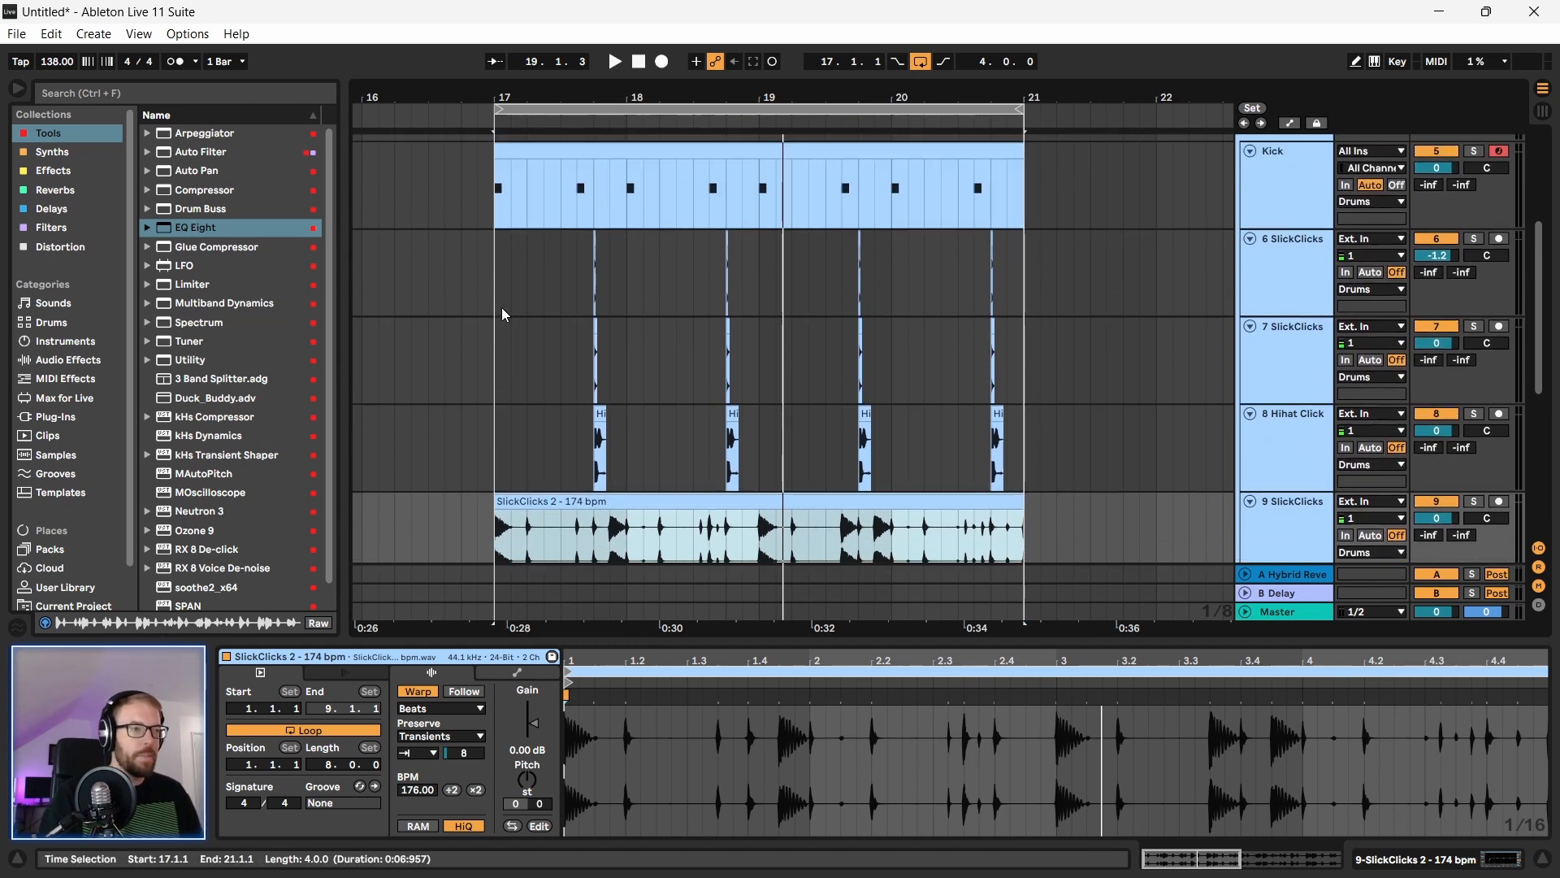
pyautogui.click(499, 284)
pyautogui.press('space')
pyautogui.scroll(3, 732, 365)
pyautogui.keyDown('ctrl'); pyautogui.scroll(2, 755, 142); pyautogui.keyUp('ctrl')
pyautogui.scroll(-3, 757, 325)
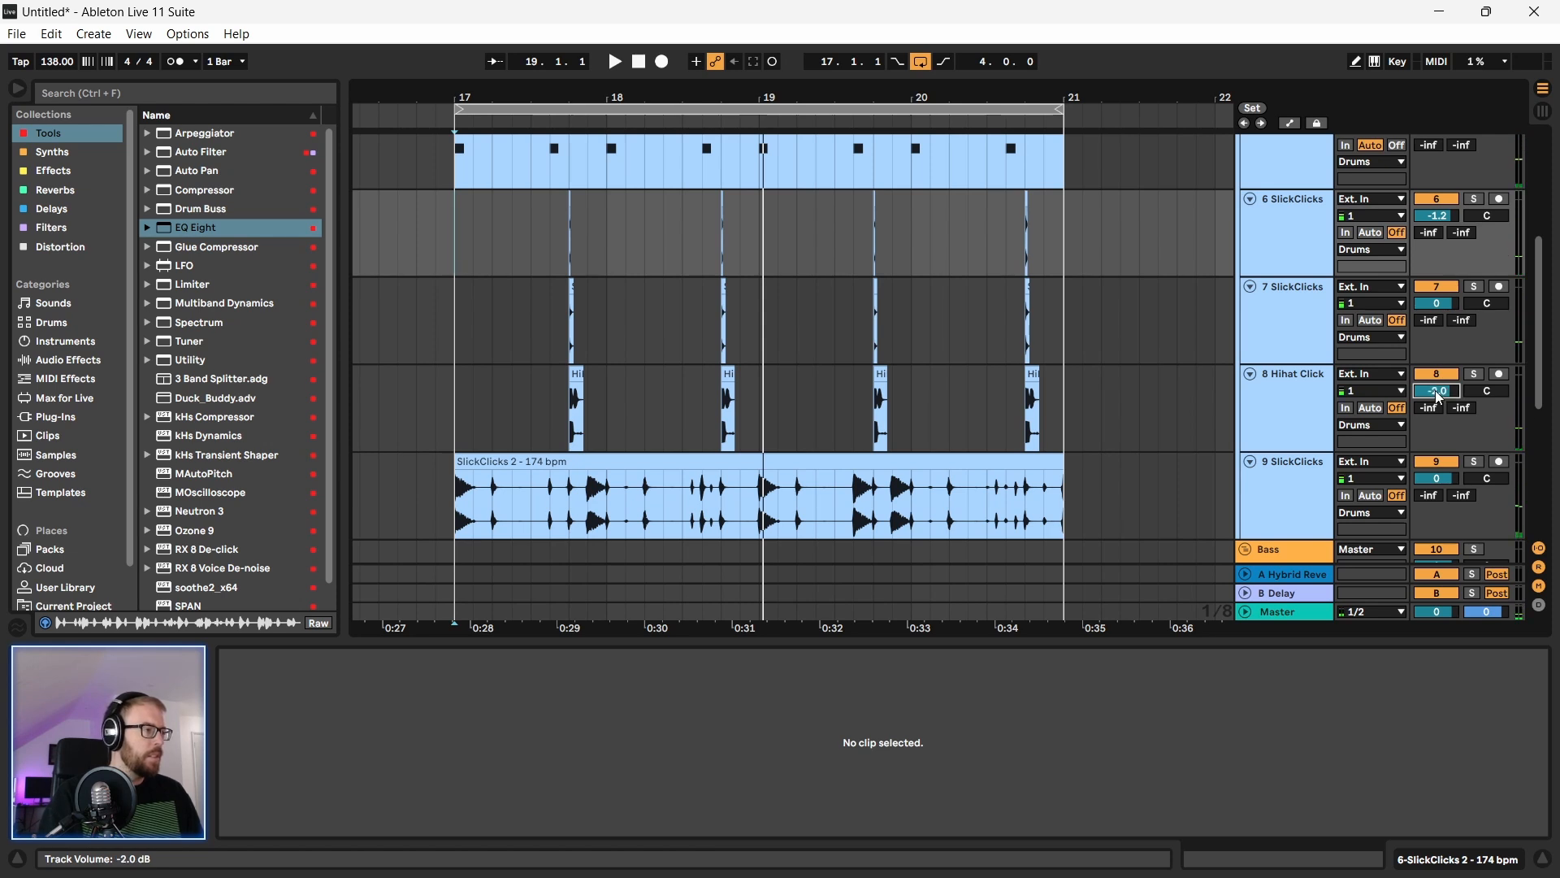
# Step: Add a Limiter with its default settings to the Master track and play the drum loop
pyautogui.scroll(-2, 1446, 391)
pyautogui.scroll(2, 1232, 416)
pyautogui.scroll(3, 1256, 390)
pyautogui.click(1289, 242)
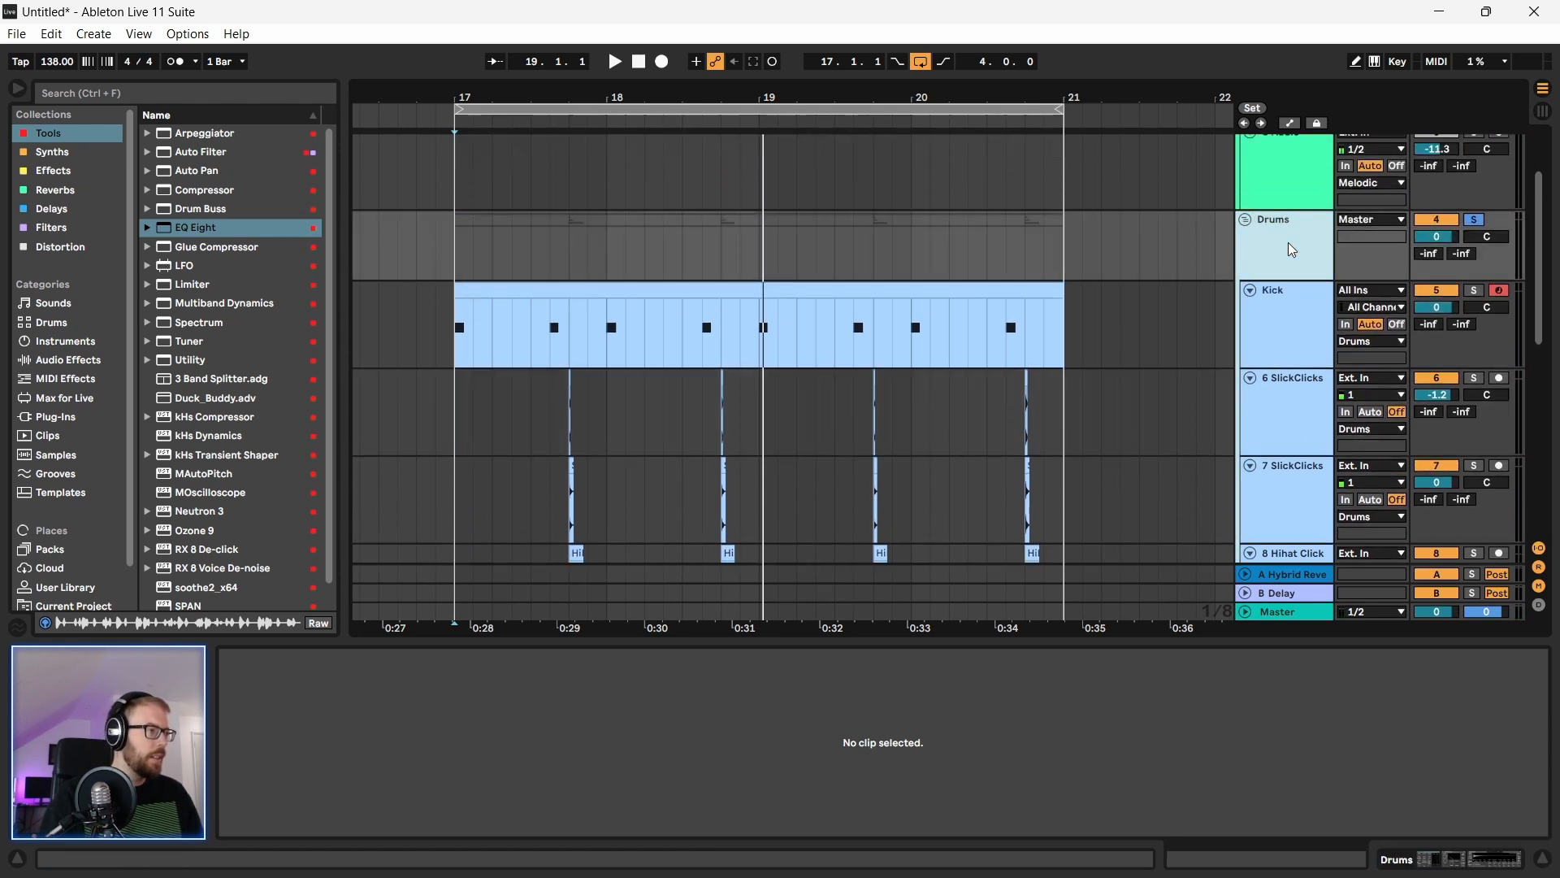
pyautogui.click(1292, 615)
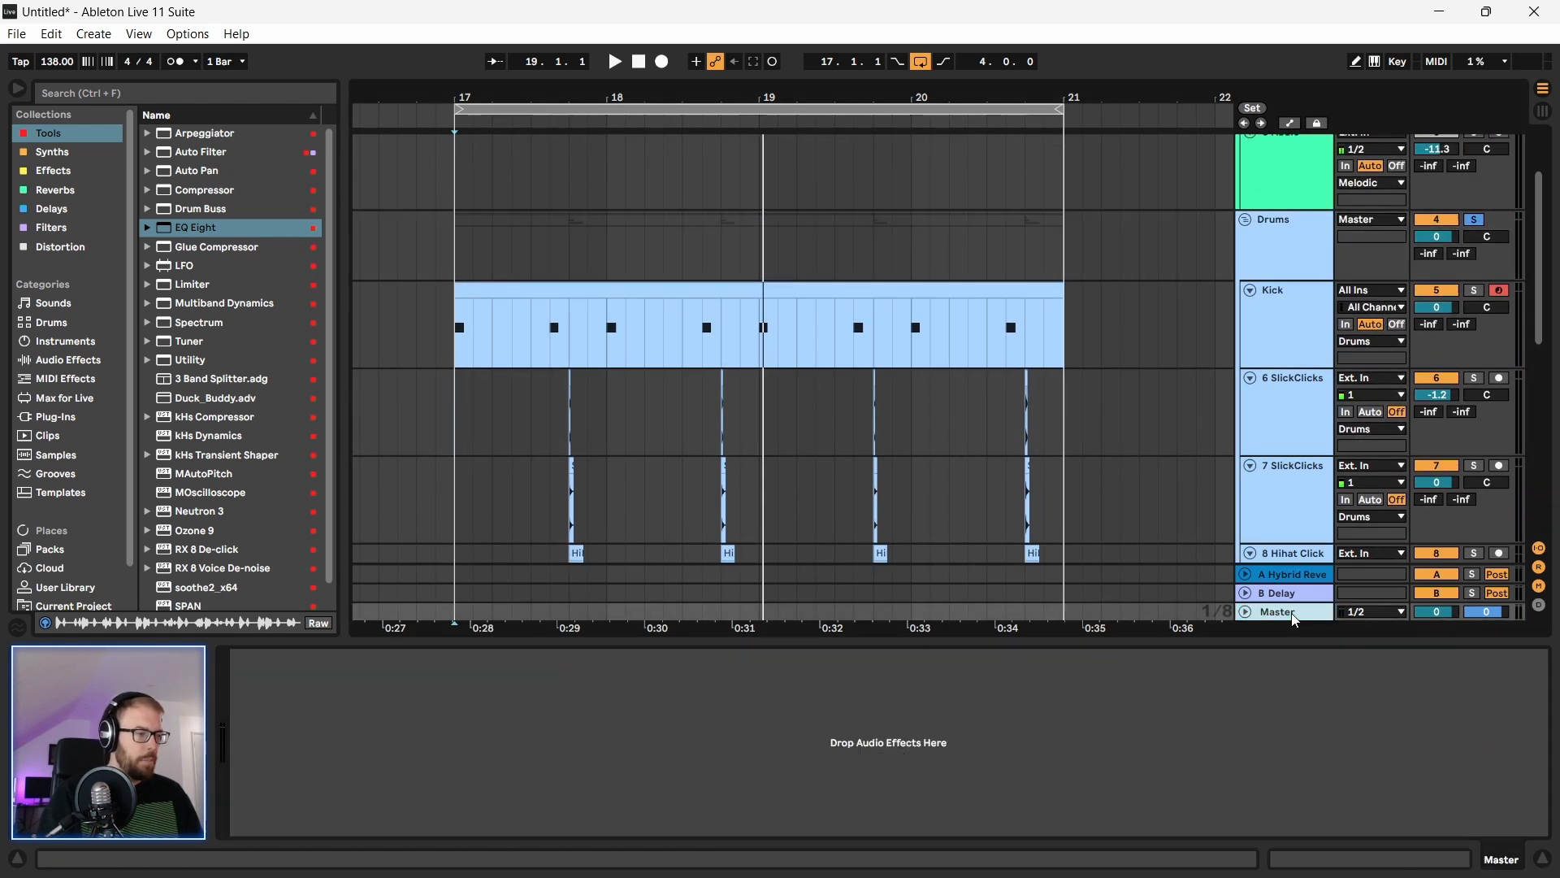
pyautogui.moveTo(193, 284); pyautogui.dragTo(1125, 689)
pyautogui.press('space')
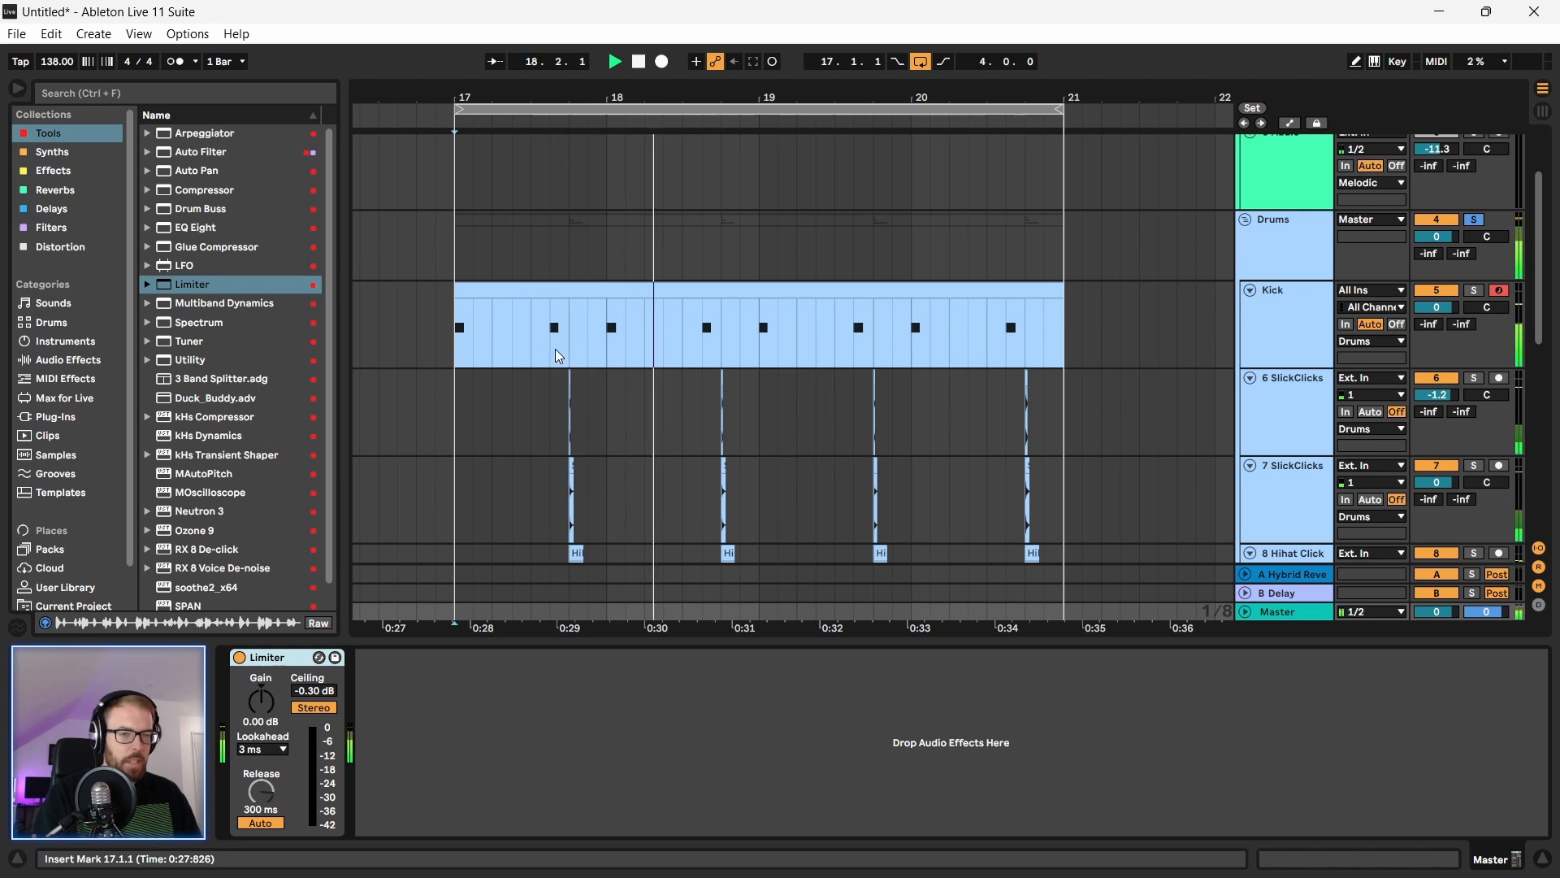
# Step: Stop playback and set the 8 Hihat Click track volume to -3.0 dB
pyautogui.scroll(-3, 1199, 445)
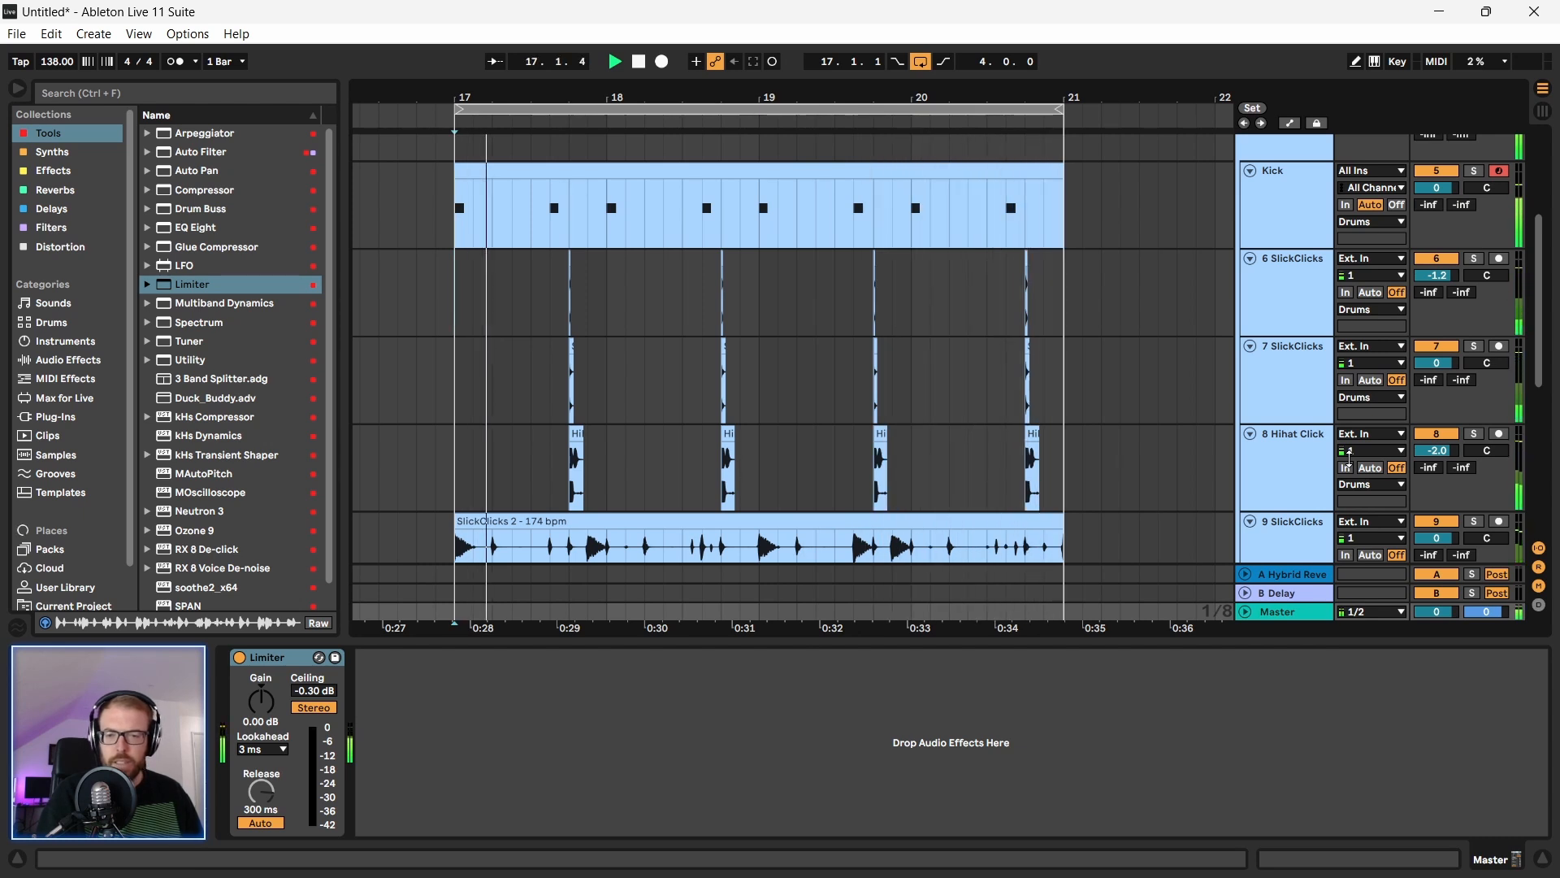
pyautogui.press('space')
pyautogui.scroll(-1, 1113, 452)
pyautogui.click(1283, 406)
pyautogui.click(1455, 414)
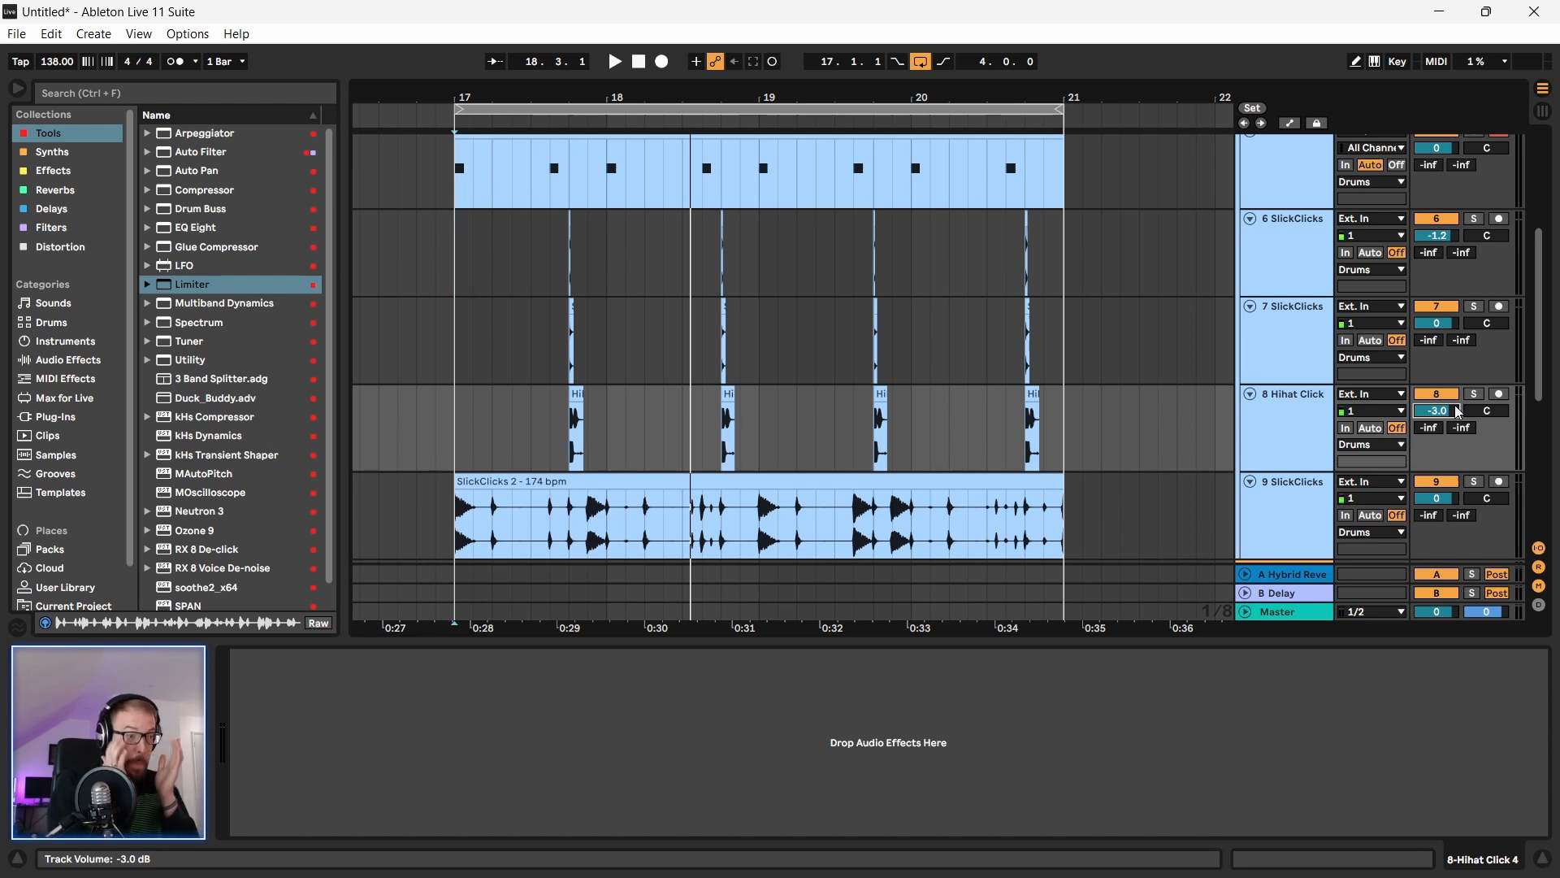
# Step: Play the drum loop from bar 17 and check the levels of the drum tracks
pyautogui.click(458, 404)
pyautogui.press('space')
pyautogui.scroll(5, 1174, 285)
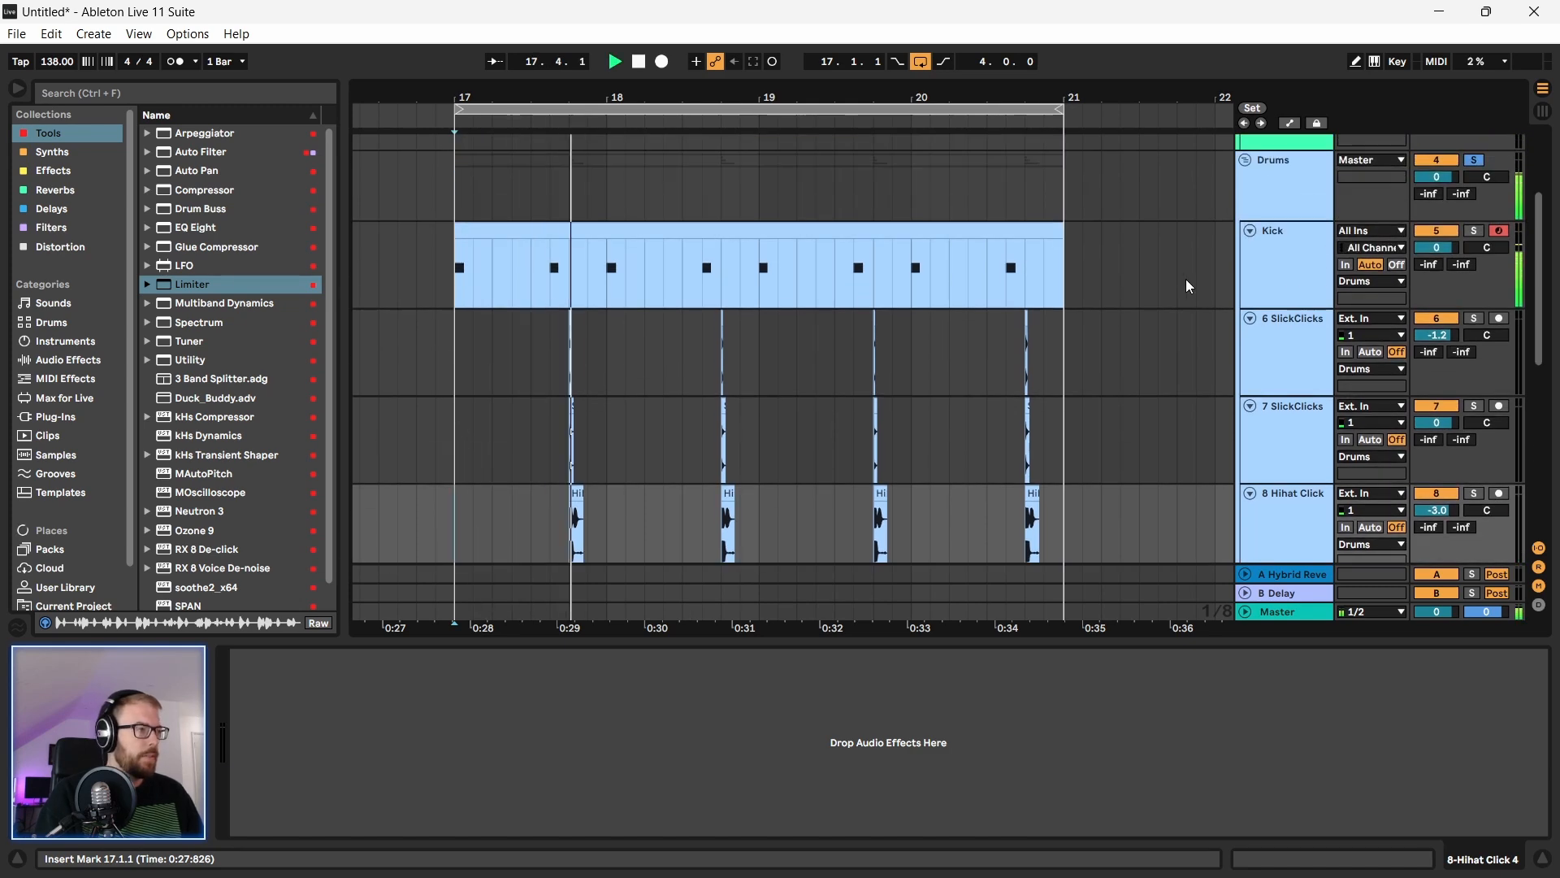
pyautogui.scroll(-3, 1137, 328)
pyautogui.scroll(-1, 1136, 335)
pyautogui.scroll(3, 1171, 400)
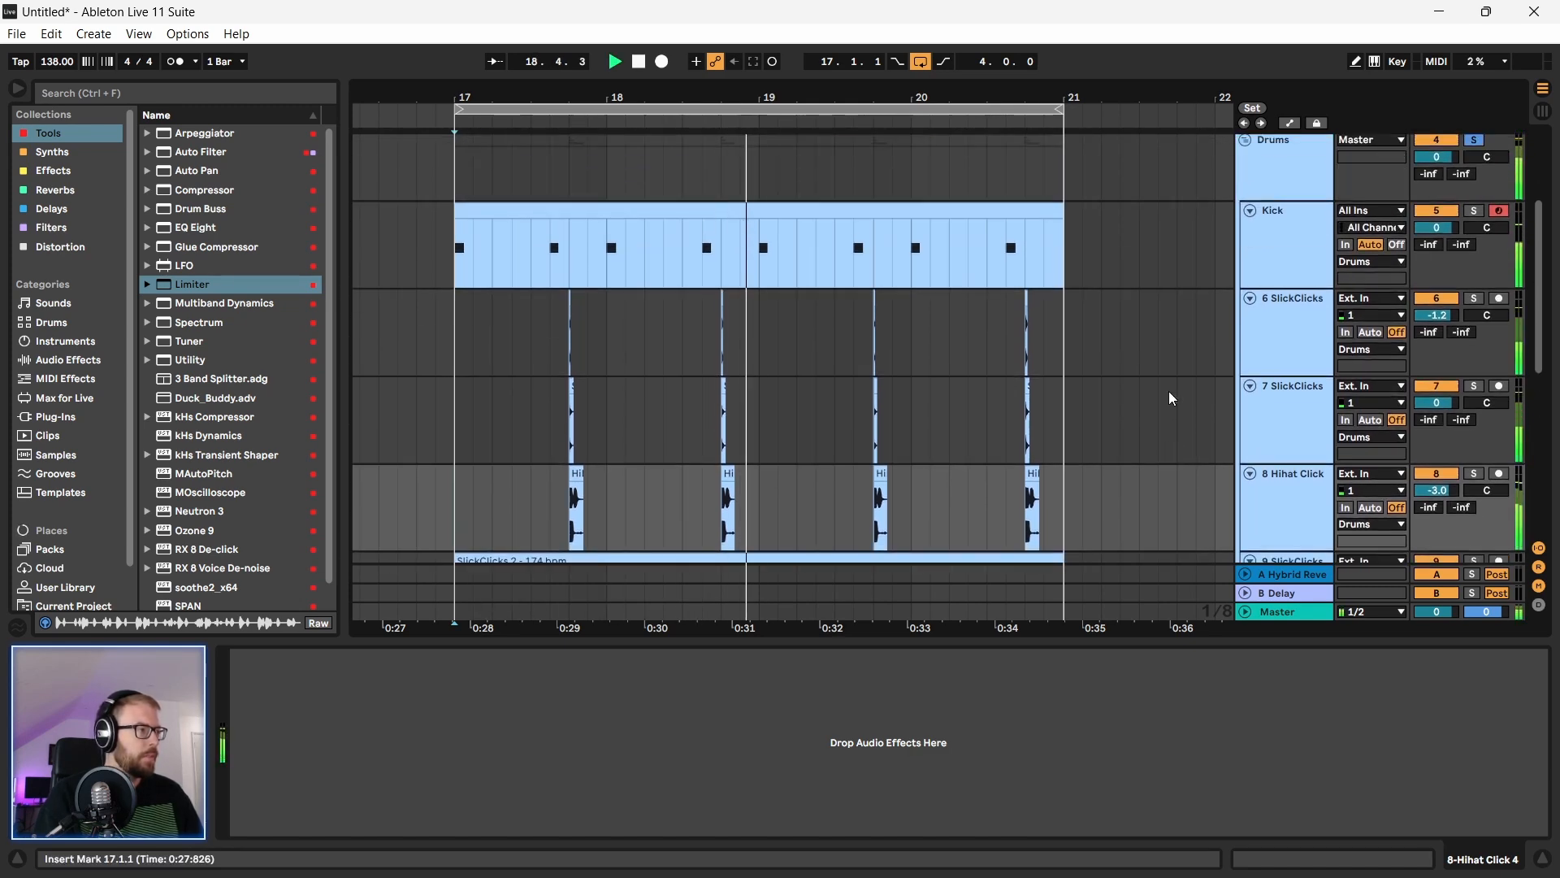
pyautogui.press('space')
# Step: Lower the volumes of all drum tracks from Kick through 9 SlickClicks together by 2 dB
pyautogui.click(1301, 260)
pyautogui.scroll(-3, 1305, 439)
pyautogui.click(1300, 465)
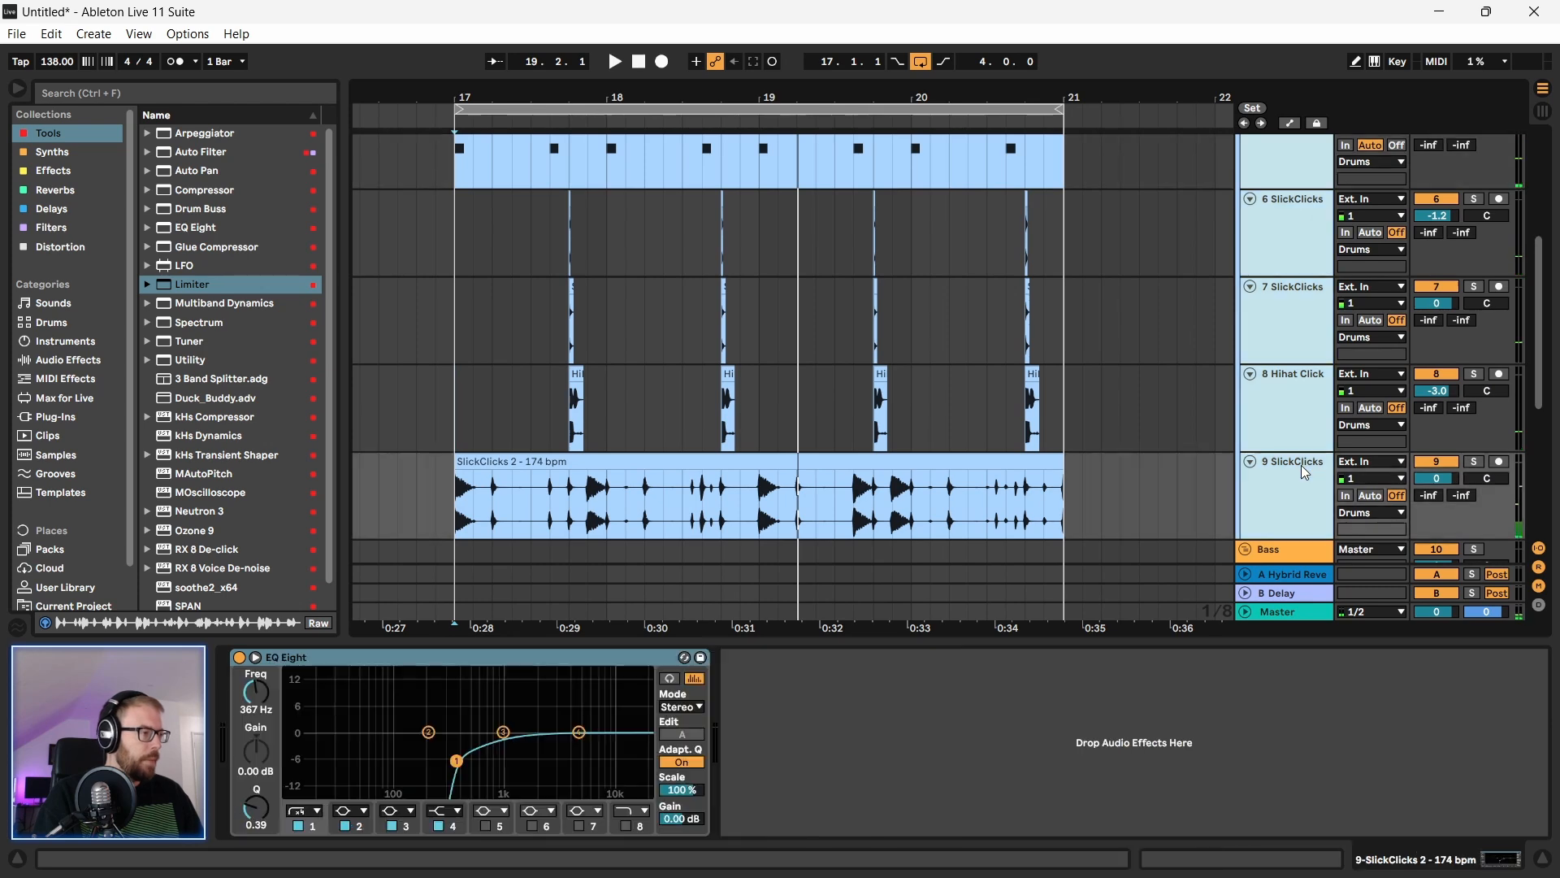
pyautogui.moveTo(1441, 486); pyautogui.dragTo(1440, 493)
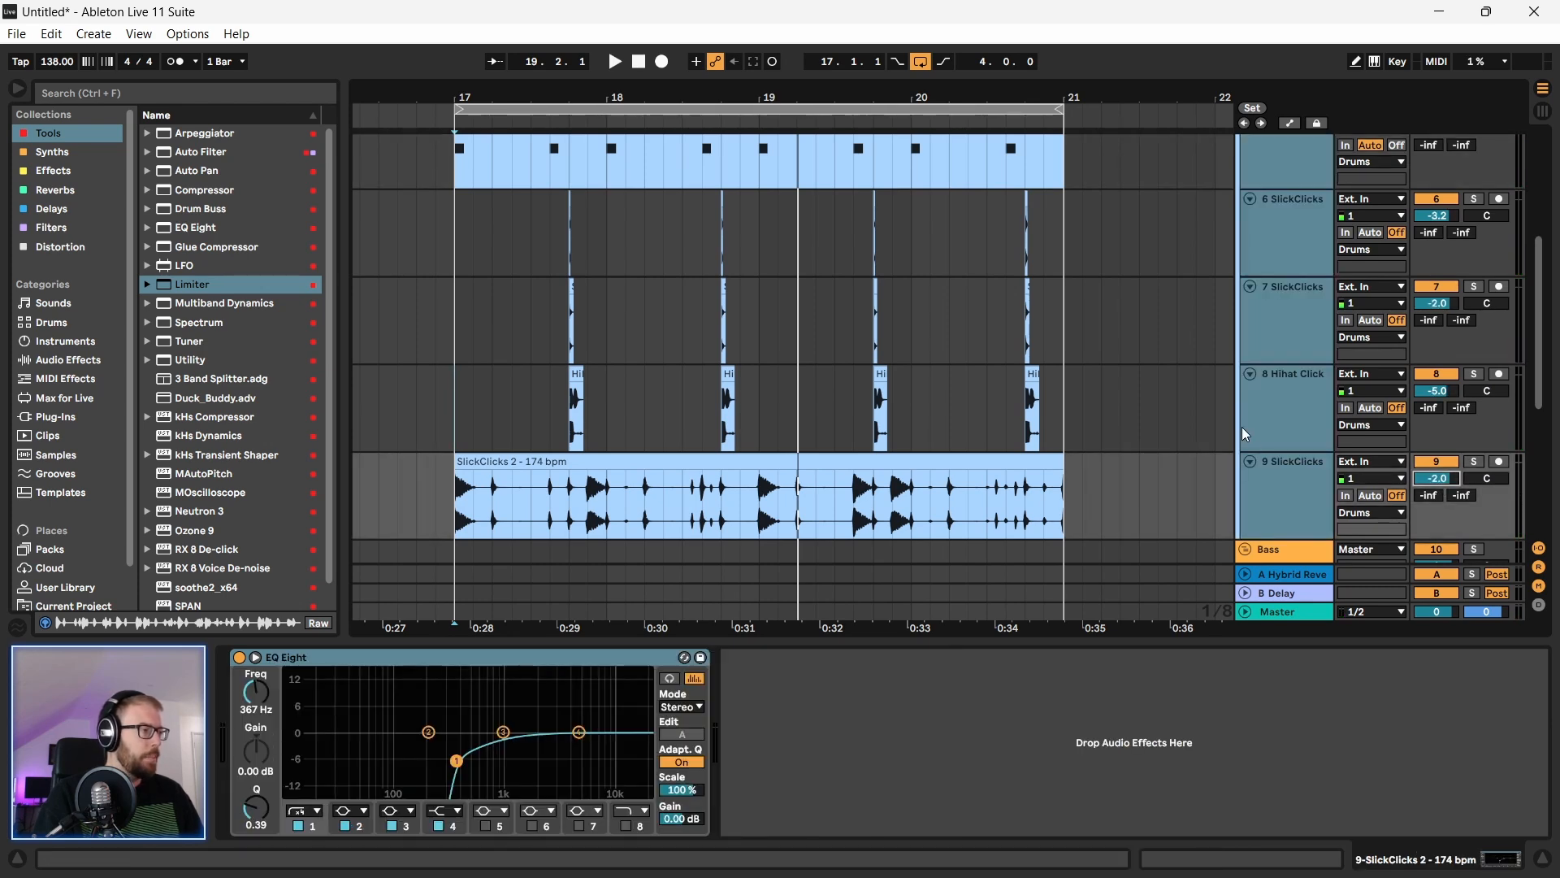
# Step: Show the Drums group's effect chain and play the drum loop from bar 17
pyautogui.scroll(2, 1313, 389)
pyautogui.click(1292, 302)
pyautogui.scroll(2, 1305, 269)
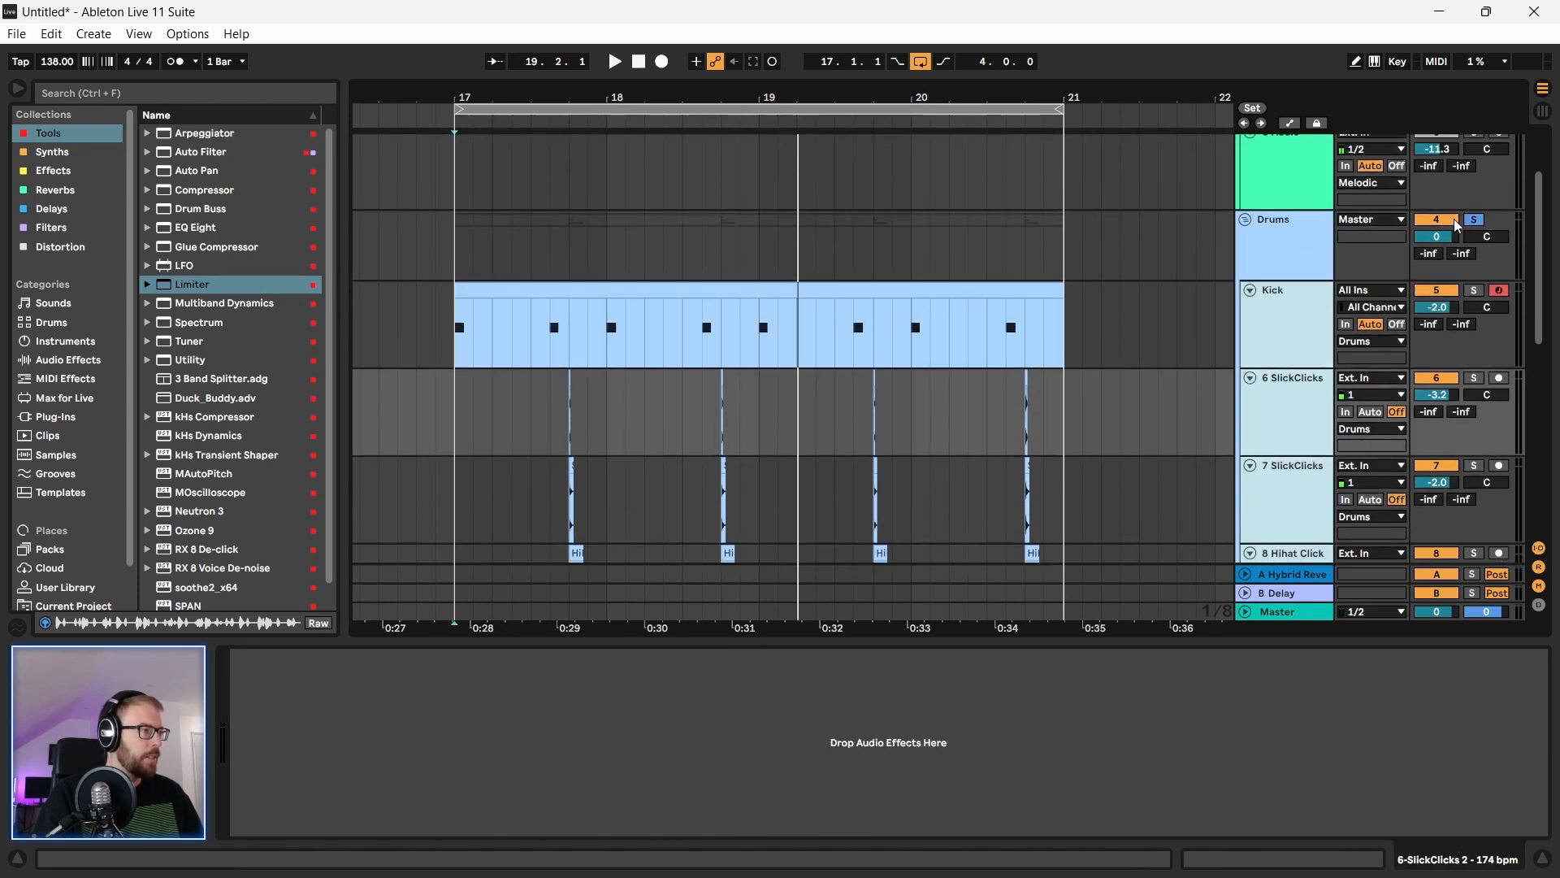
pyautogui.click(1281, 252)
pyautogui.press('space')
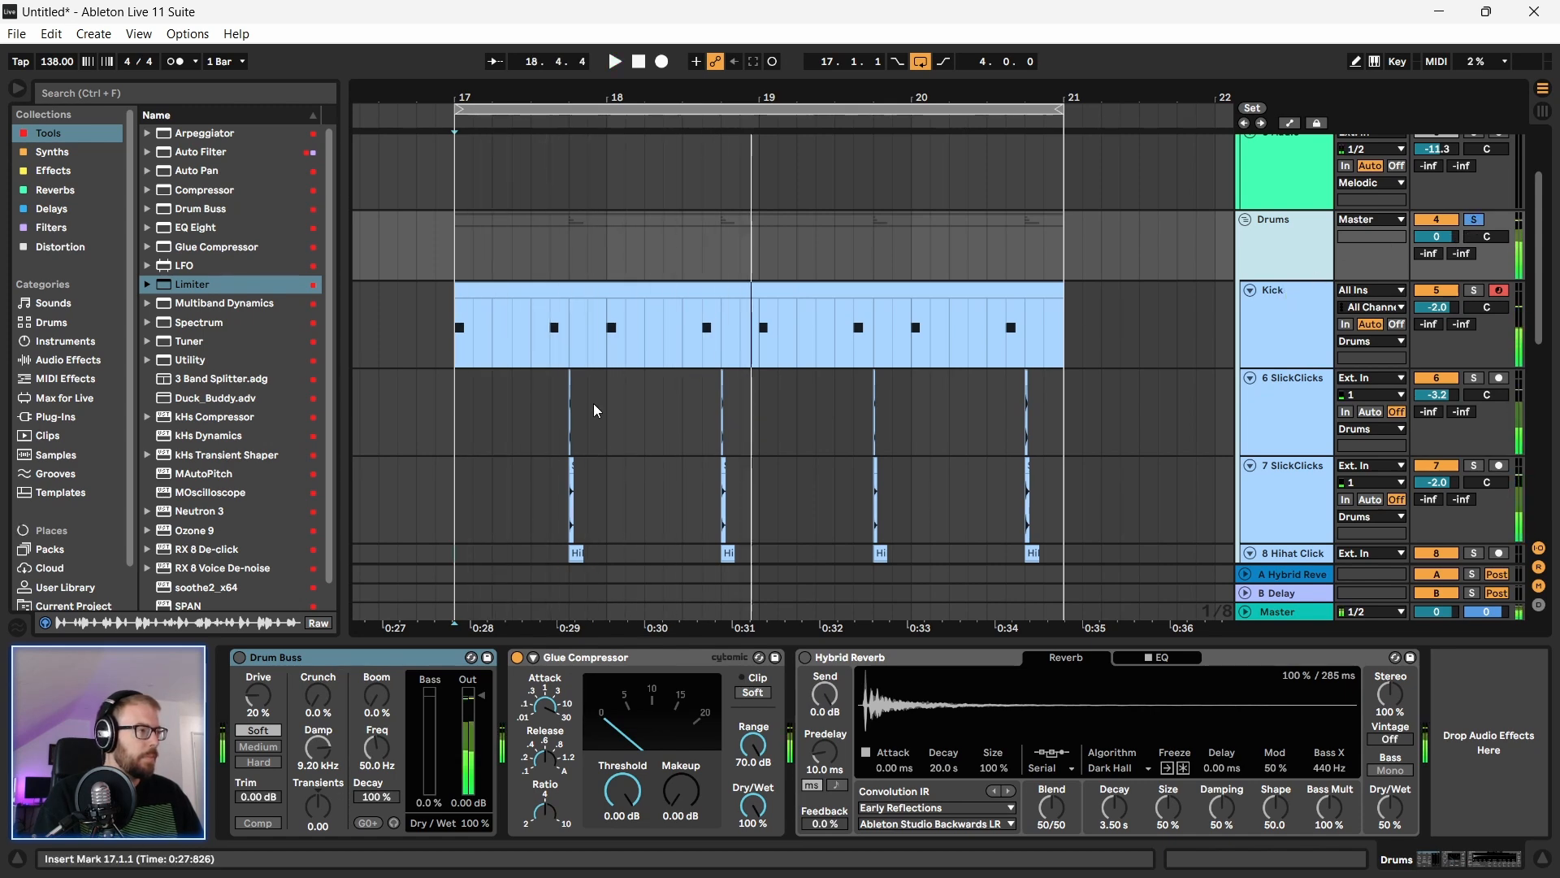
pyautogui.press('space')
# Step: Set the 8 Hihat Click track volume to -7.0 dB and play the loop to check the balance
pyautogui.scroll(-3, 593, 403)
pyautogui.click(1456, 357)
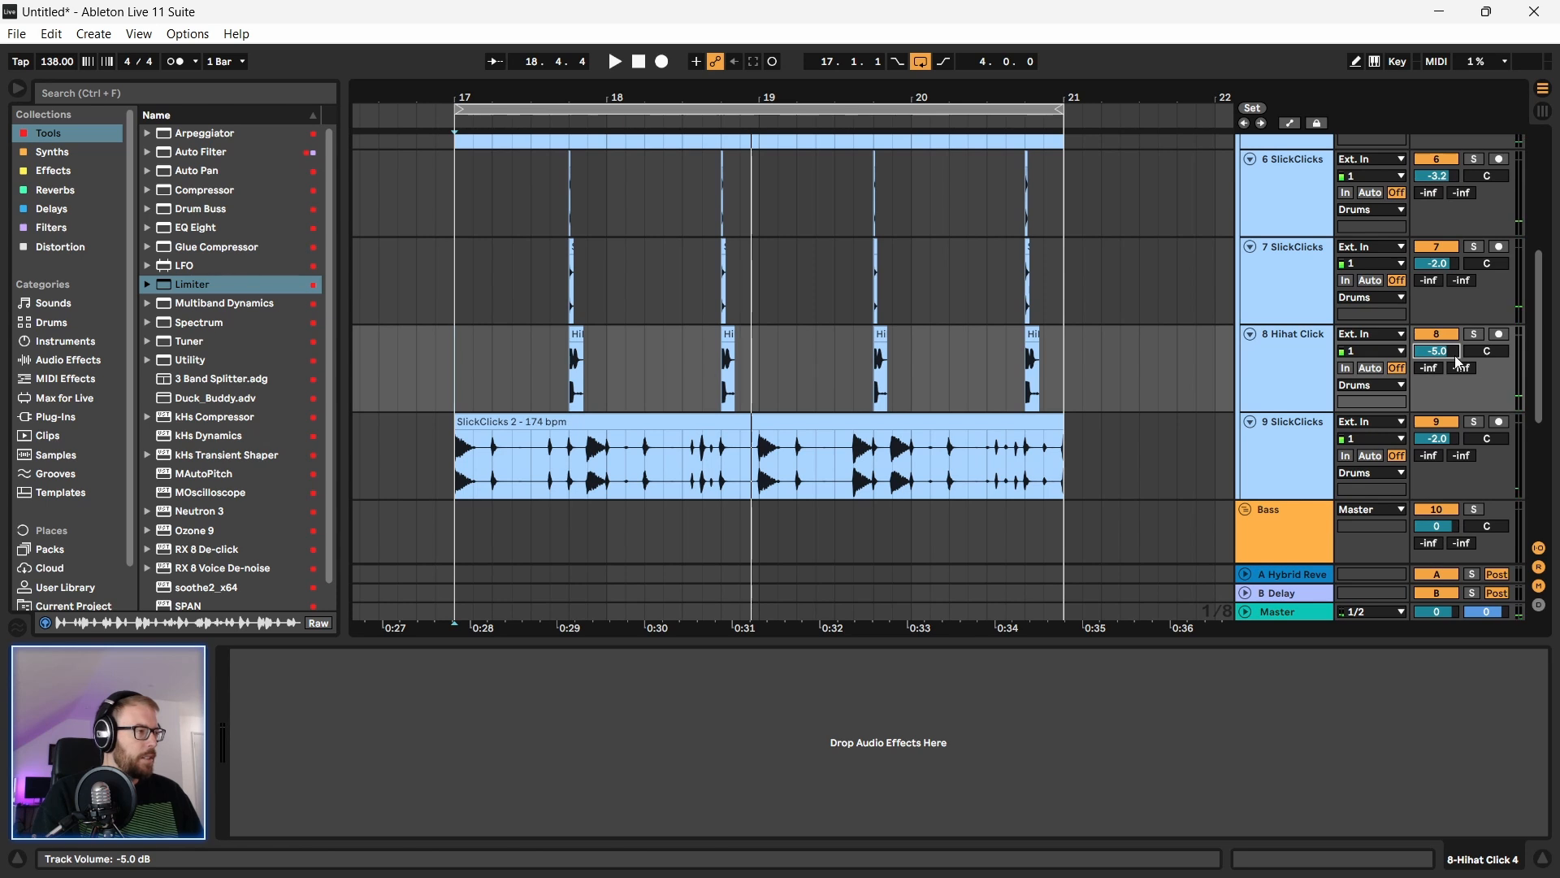
pyautogui.press('space')
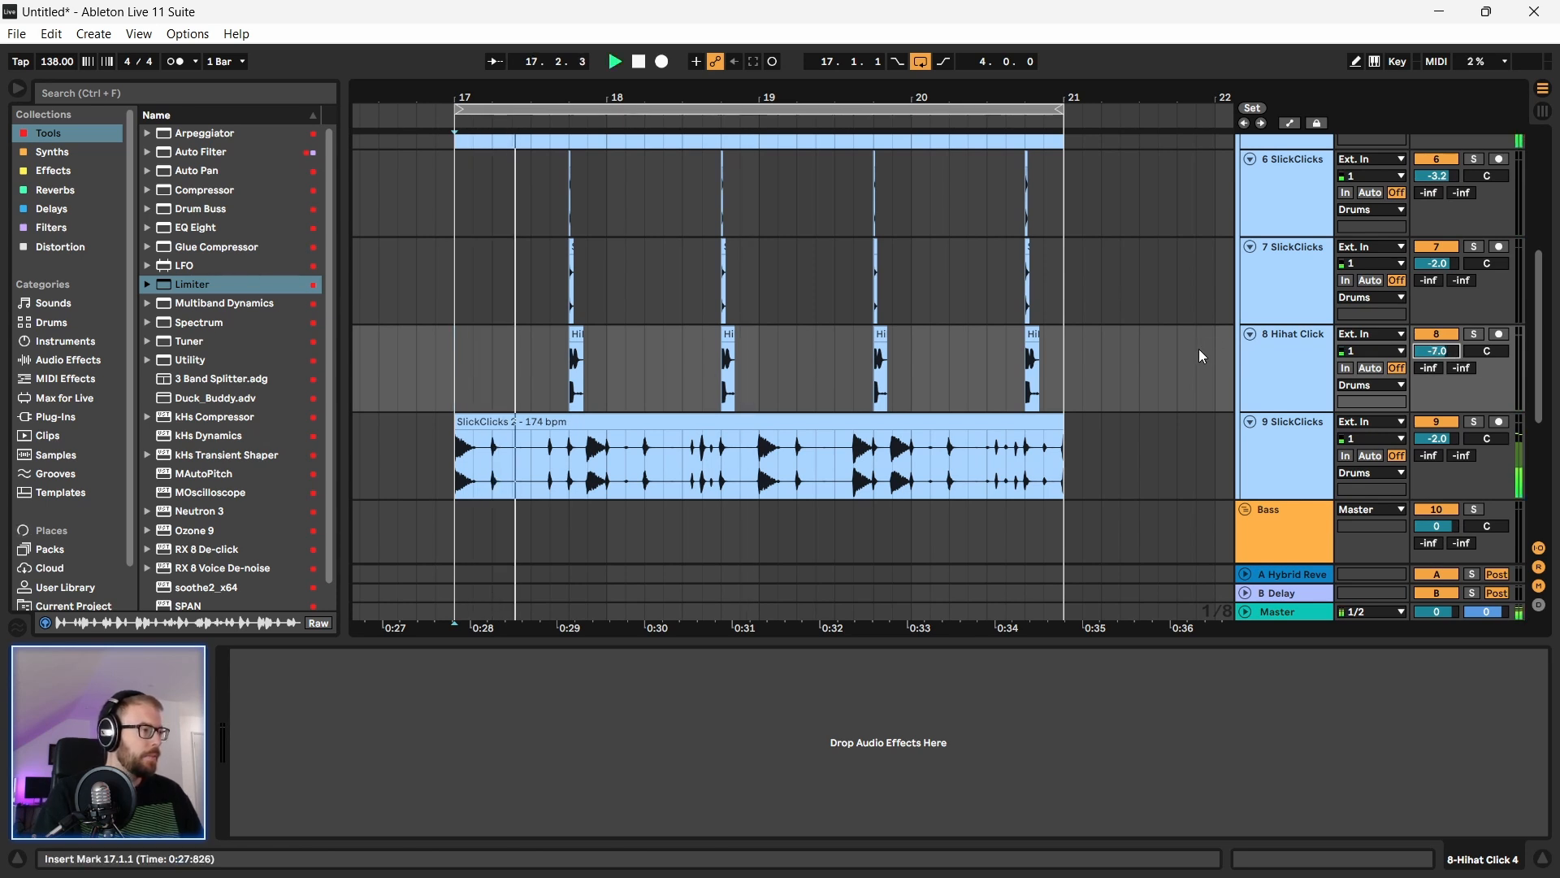
pyautogui.scroll(1, 460, 384)
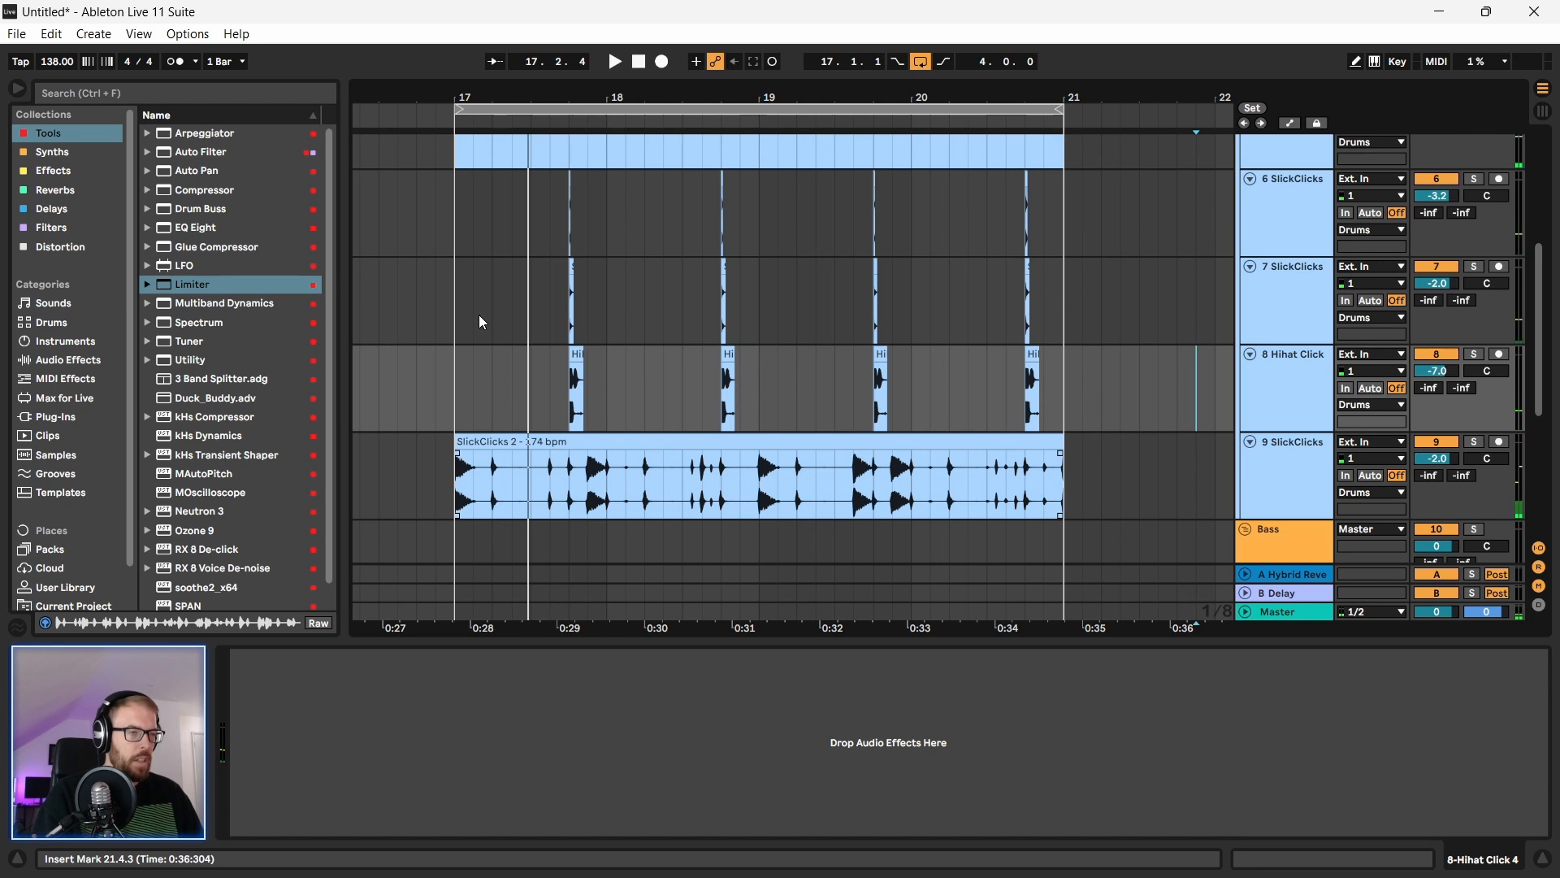
pyautogui.scroll(1, 1172, 346)
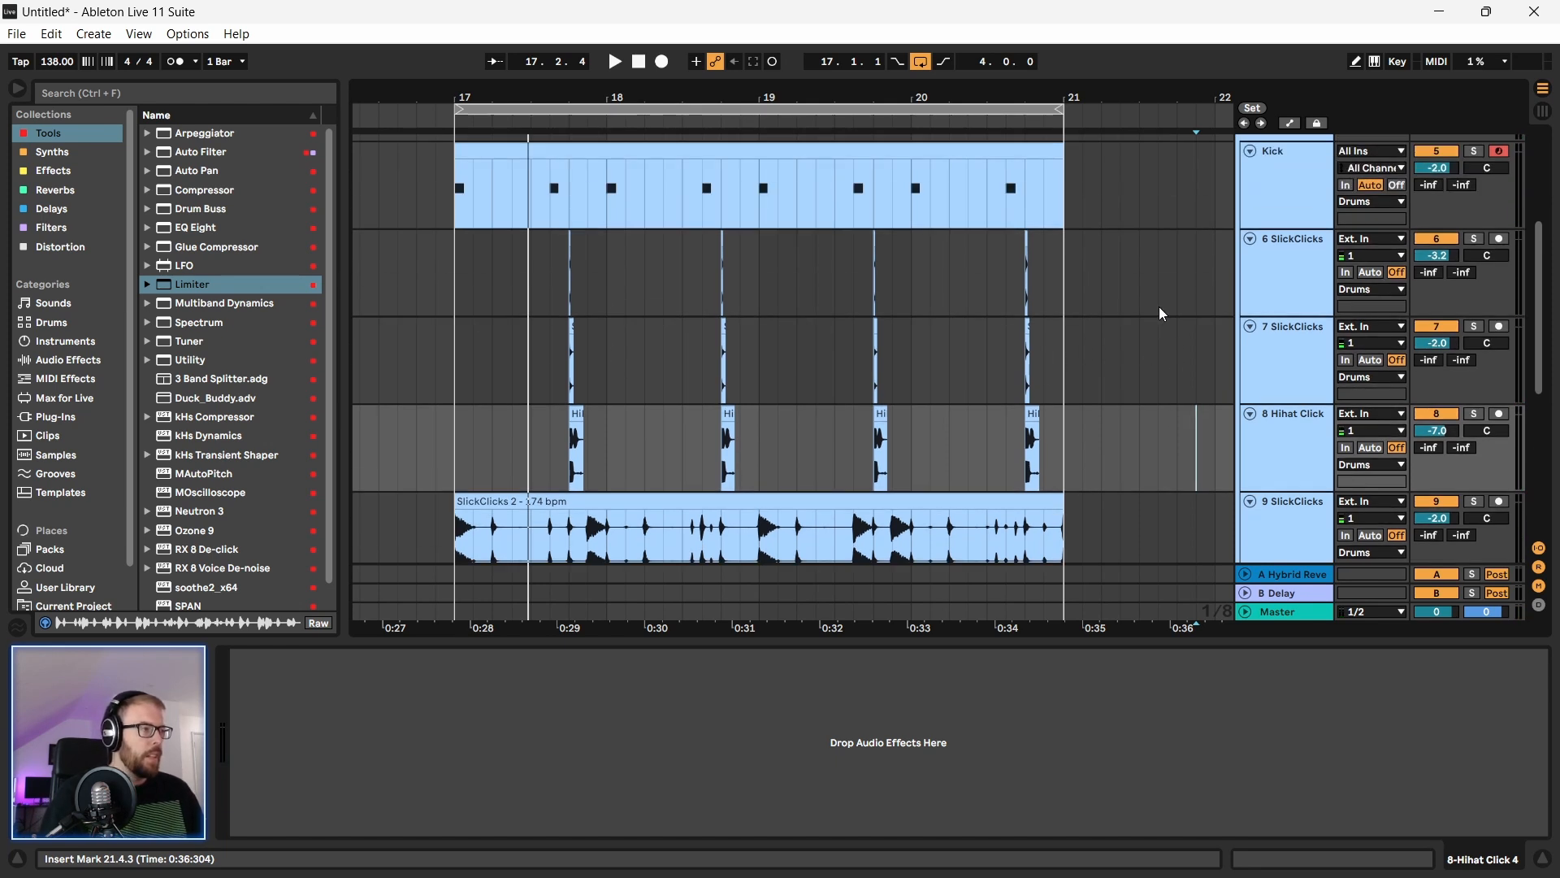
pyautogui.click(99, 92)
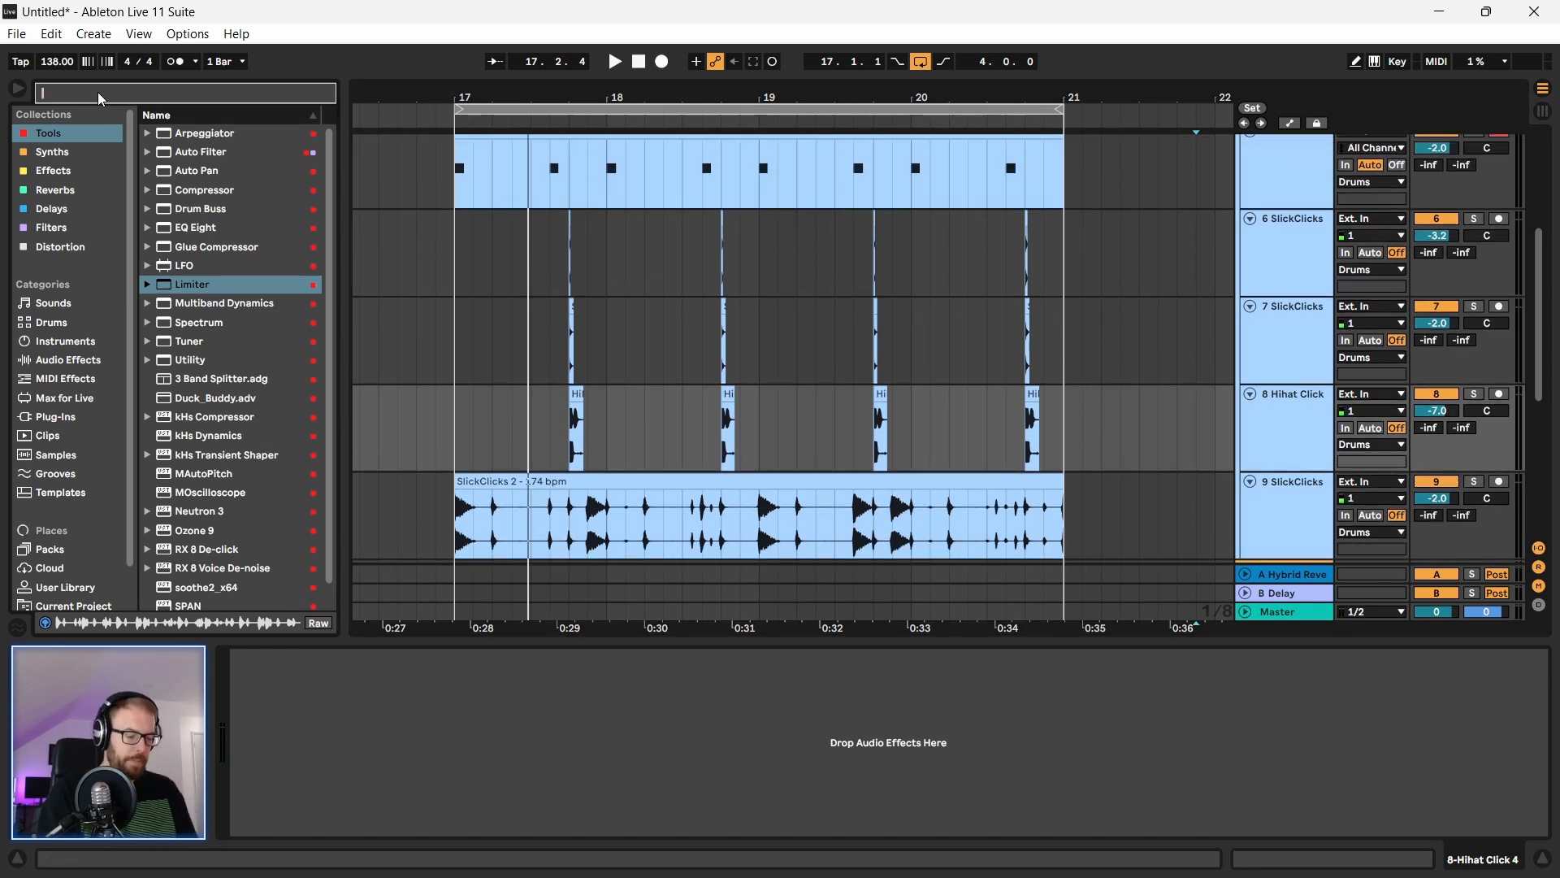
pyautogui.write(';laksdjf;lask')
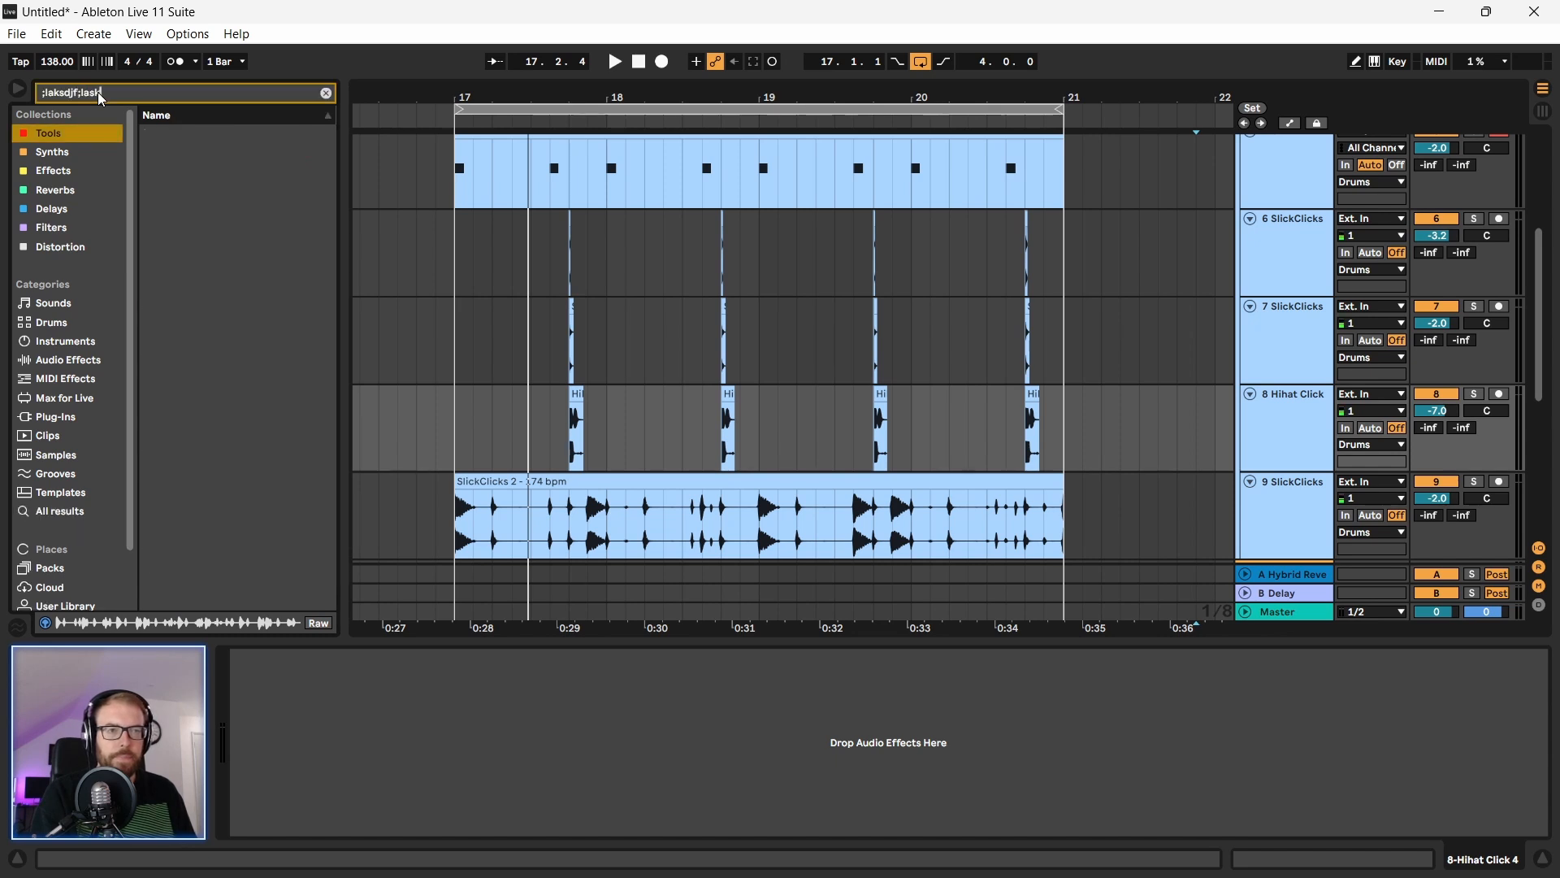
pyautogui.hotkey('ctrl', 'a')
pyautogui.press('BackSpace')
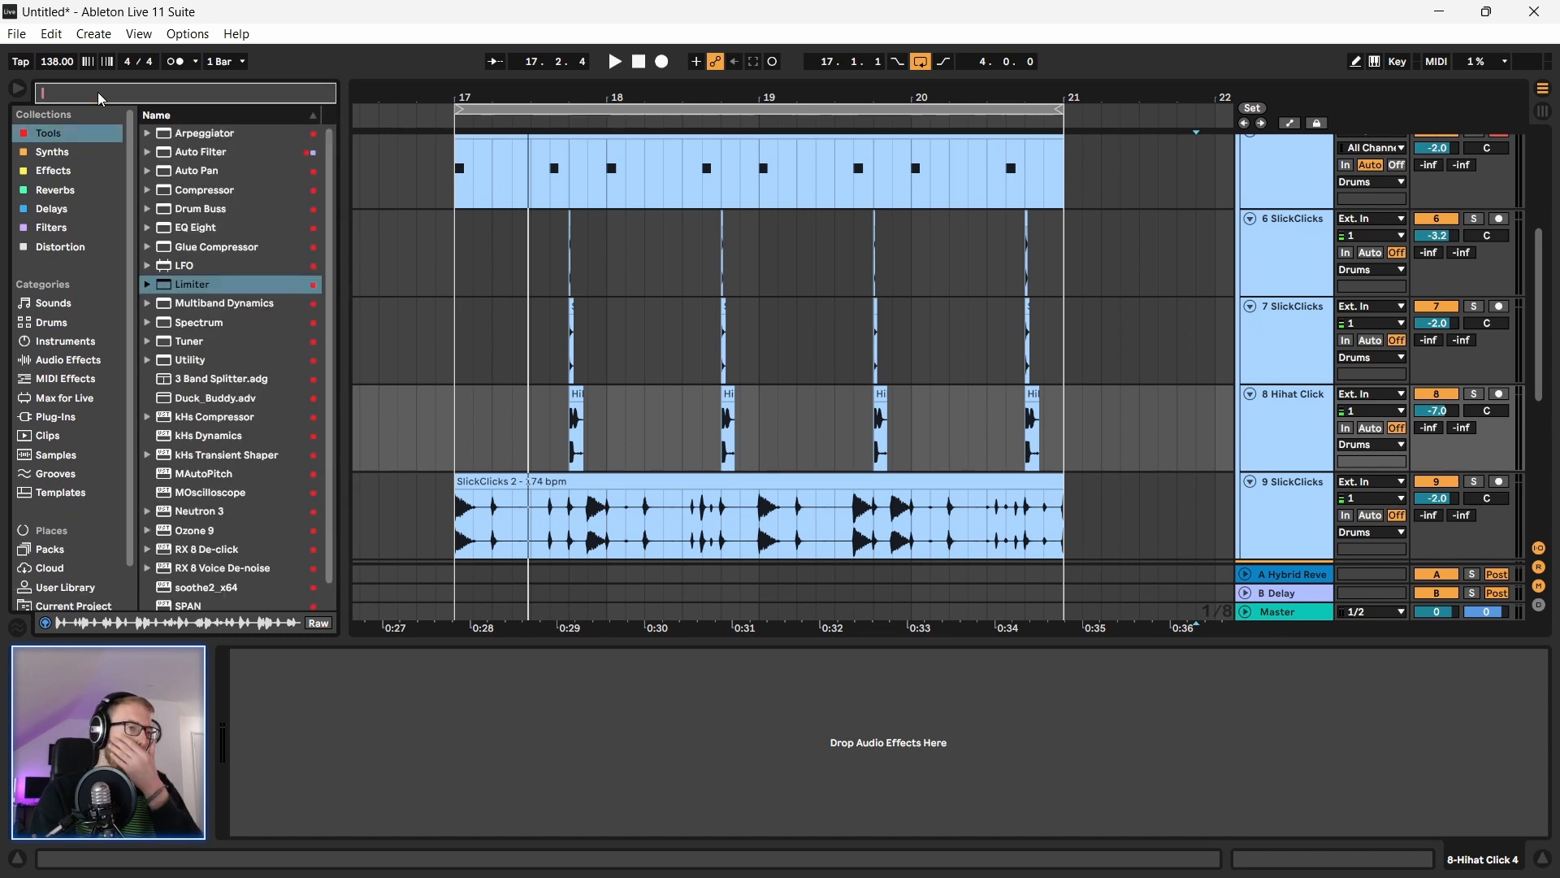
# Step: Search all browser results for "loop" and preview several of the 420 drum loop samples
pyautogui.write('loop')
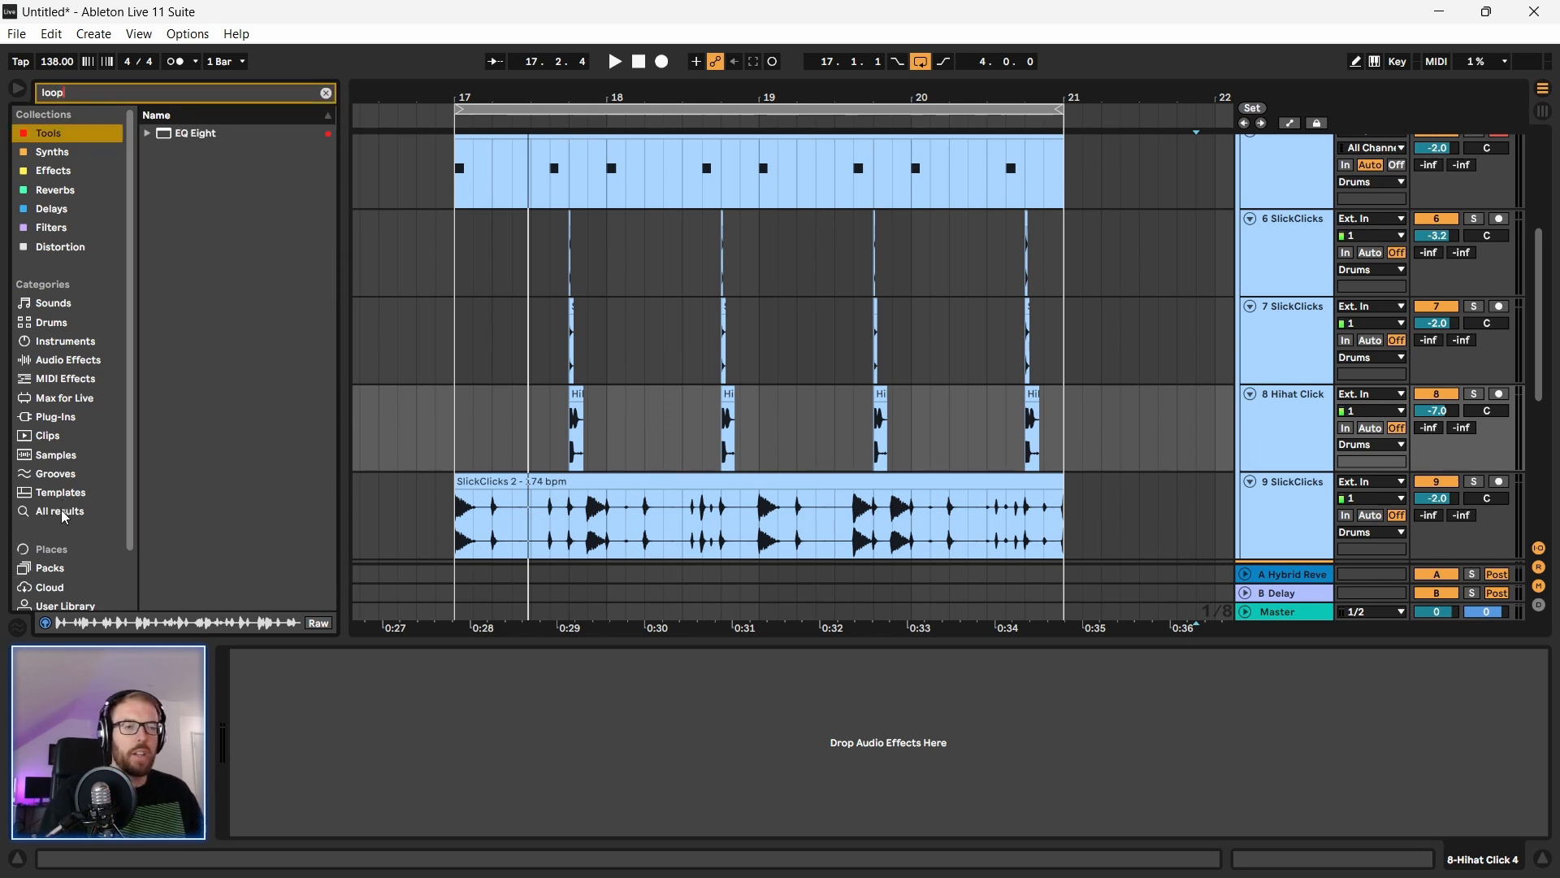
pyautogui.click(61, 508)
pyautogui.click(203, 248)
pyautogui.press('Down')
pyautogui.press('Down')
pyautogui.press('Down')
pyautogui.press('Down')
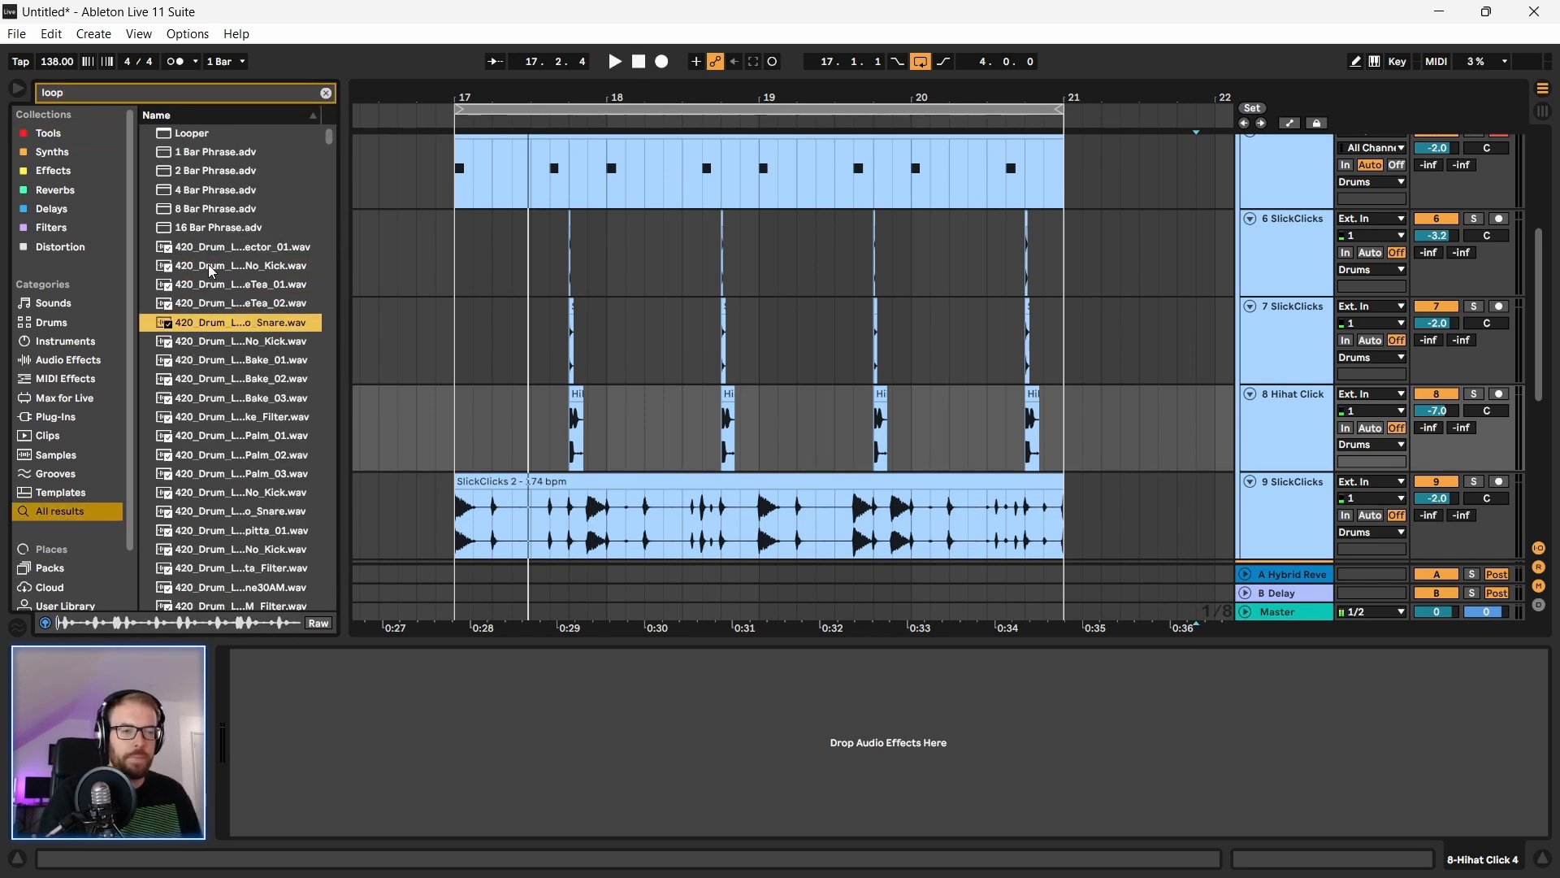
pyautogui.press('Down')
pyautogui.press('Down')
pyautogui.press('Down')
pyautogui.press('Down')
pyautogui.press('Down')
# Step: Browse further through the loop results, widen the browser and preview some of the Cymatics loops
pyautogui.scroll(-10, 277, 493)
pyautogui.scroll(-3, 276, 491)
pyautogui.moveTo(328, 146); pyautogui.dragTo(328, 186)
pyautogui.click(258, 308)
pyautogui.scroll(-2, 249, 400)
pyautogui.click(237, 357)
pyautogui.press('Down')
pyautogui.press('Down')
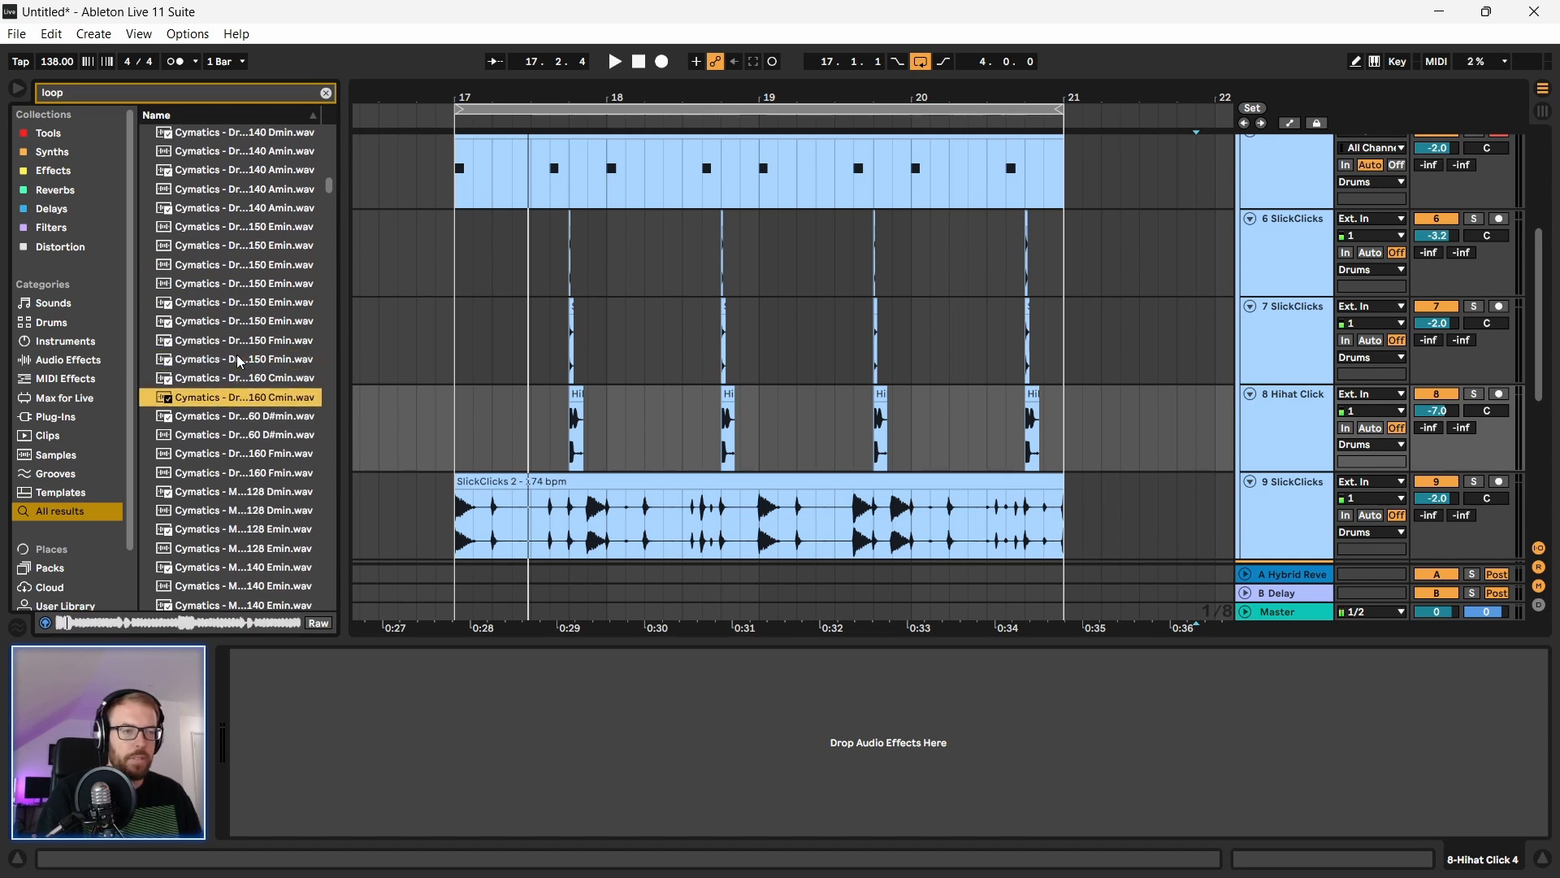
pyautogui.moveTo(346, 316); pyautogui.dragTo(359, 318)
pyautogui.scroll(-2, 236, 435)
pyautogui.moveTo(340, 187); pyautogui.dragTo(343, 221)
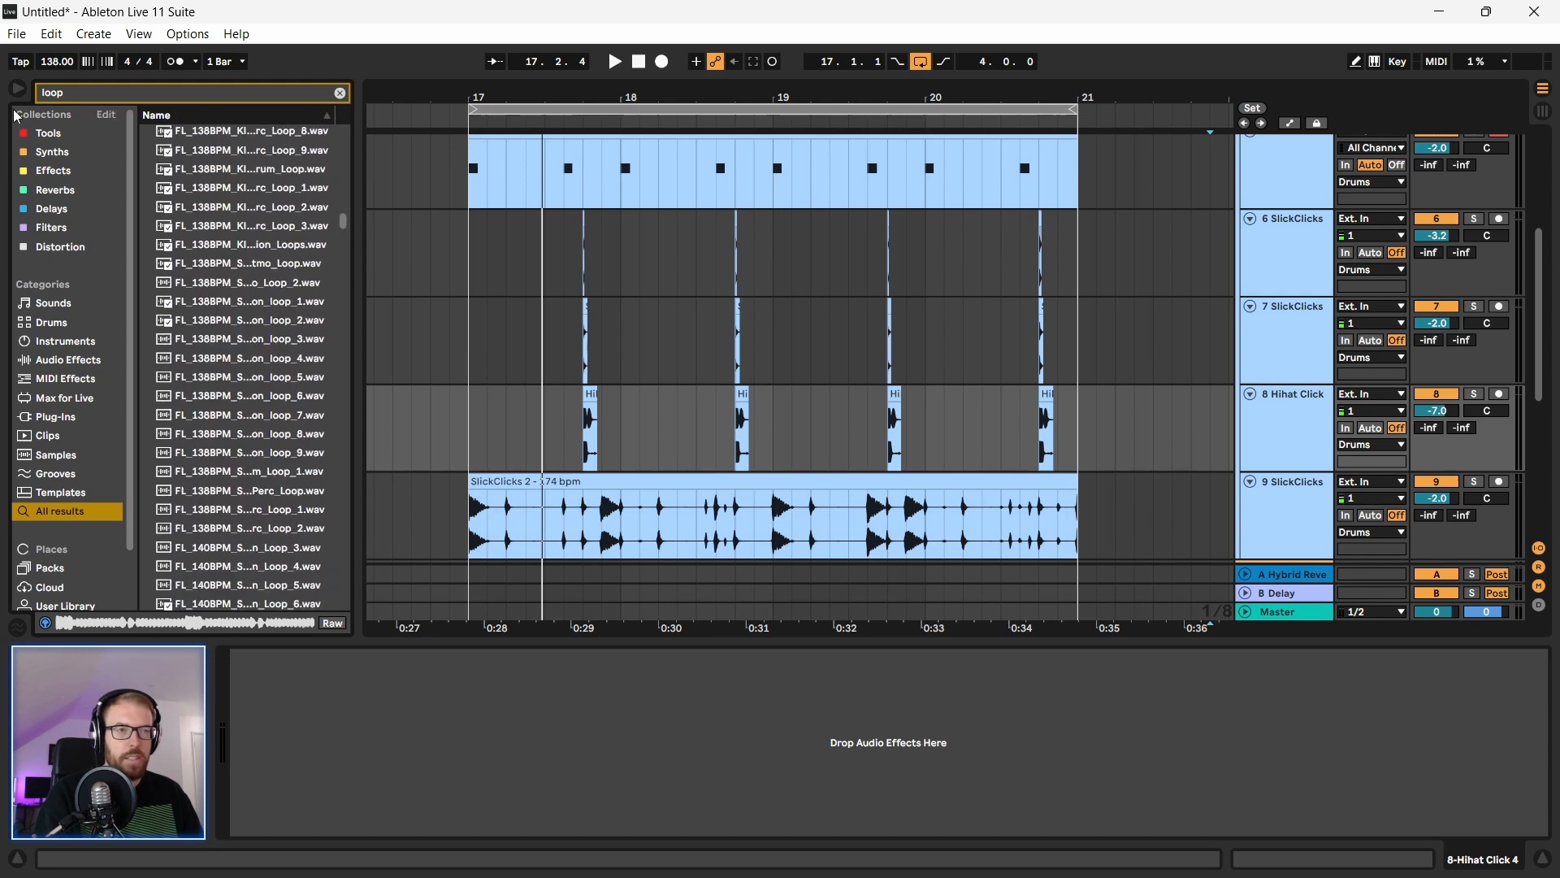
# Step: Search the samples for "hat loop" and preview the Rim, Trap, Clicky and Crispy hat loops
pyautogui.moveTo(74, 94); pyautogui.dragTo(0, 93)
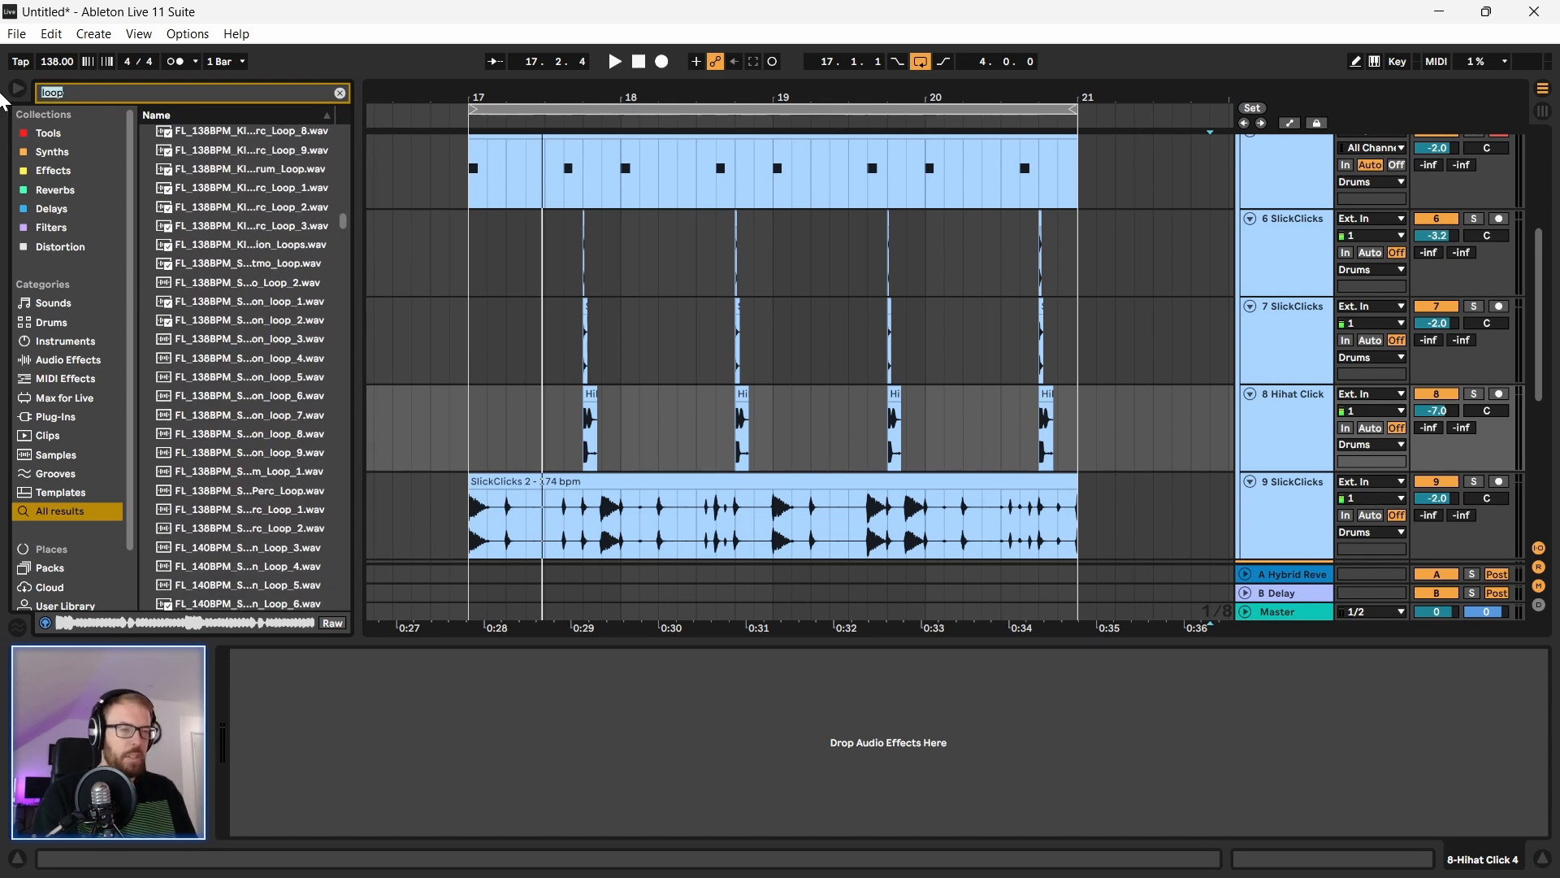
pyautogui.write('hats lo')
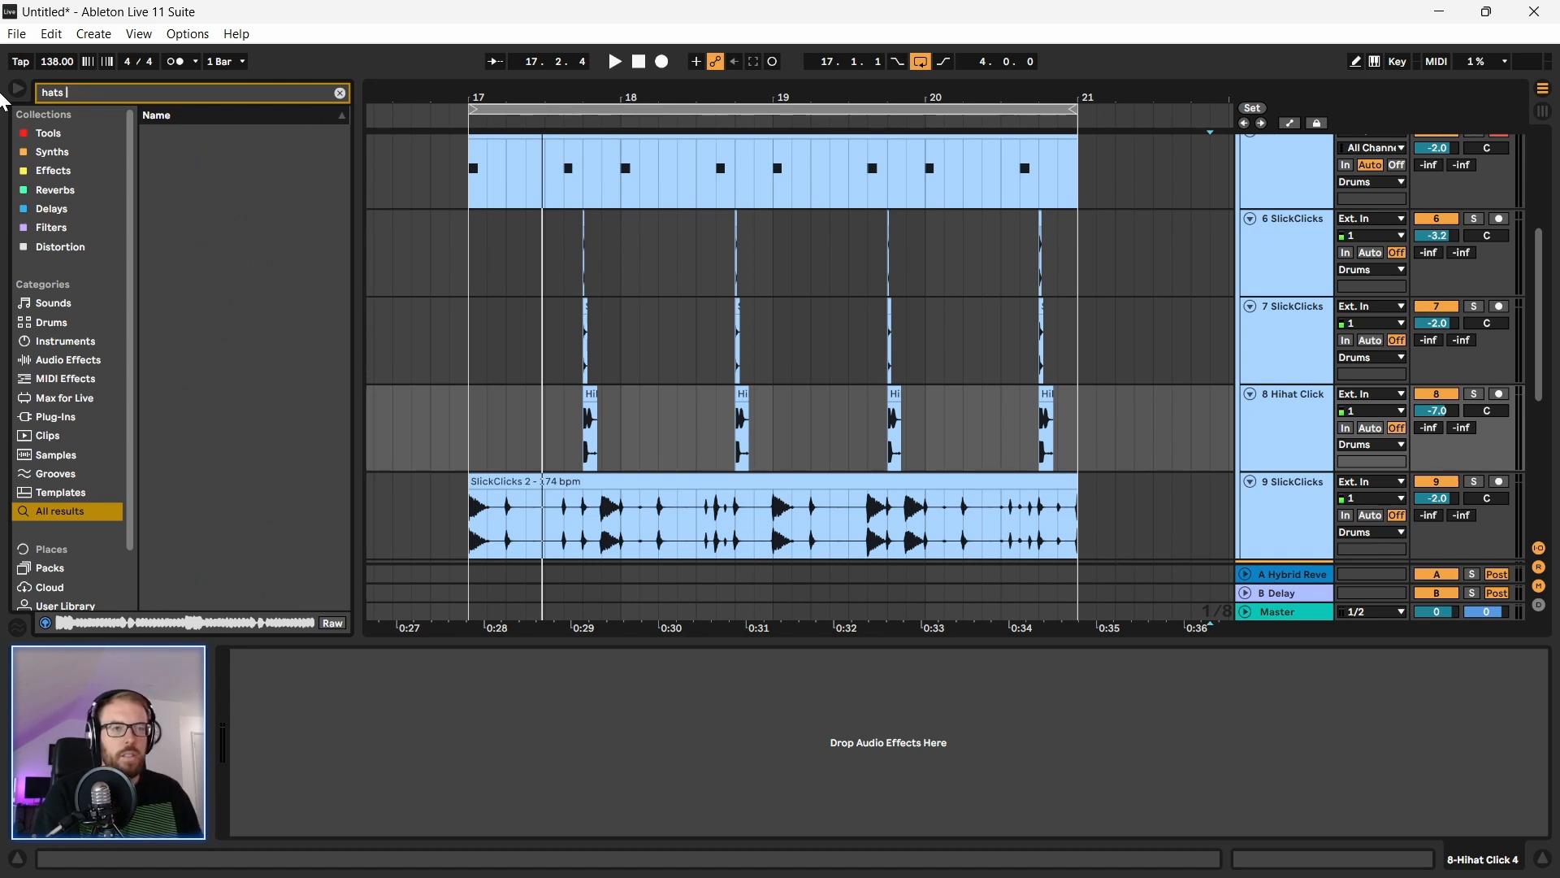
pyautogui.press('BackSpace')
pyautogui.press('BackSpace')
pyautogui.press('BackSpace')
pyautogui.write('loop')
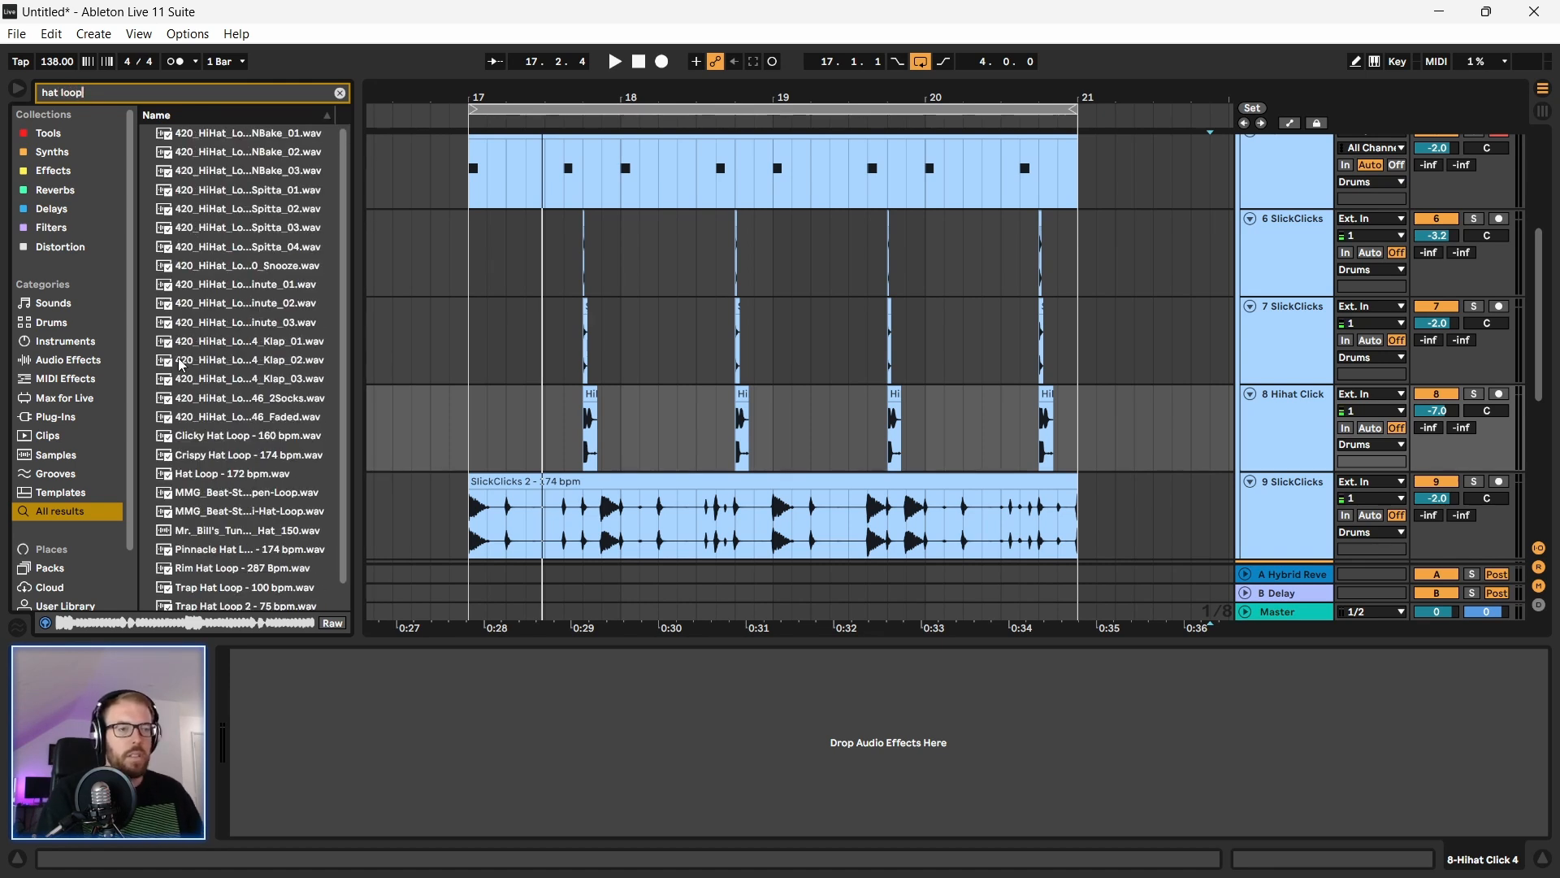
pyautogui.scroll(-1, 185, 361)
pyautogui.click(270, 488)
pyautogui.click(255, 549)
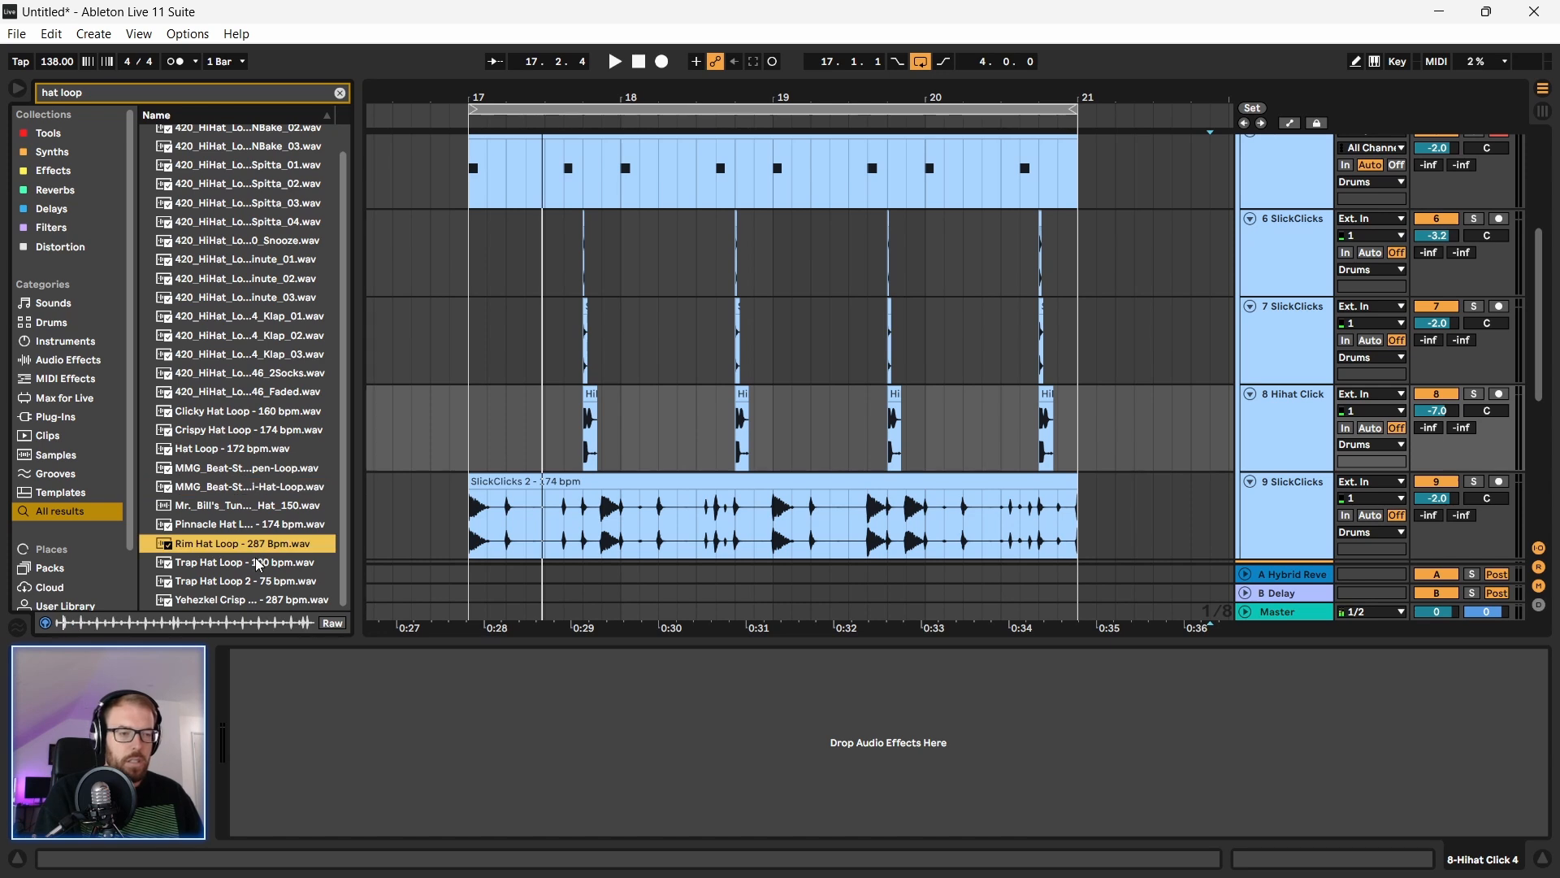
pyautogui.click(255, 559)
pyautogui.click(255, 582)
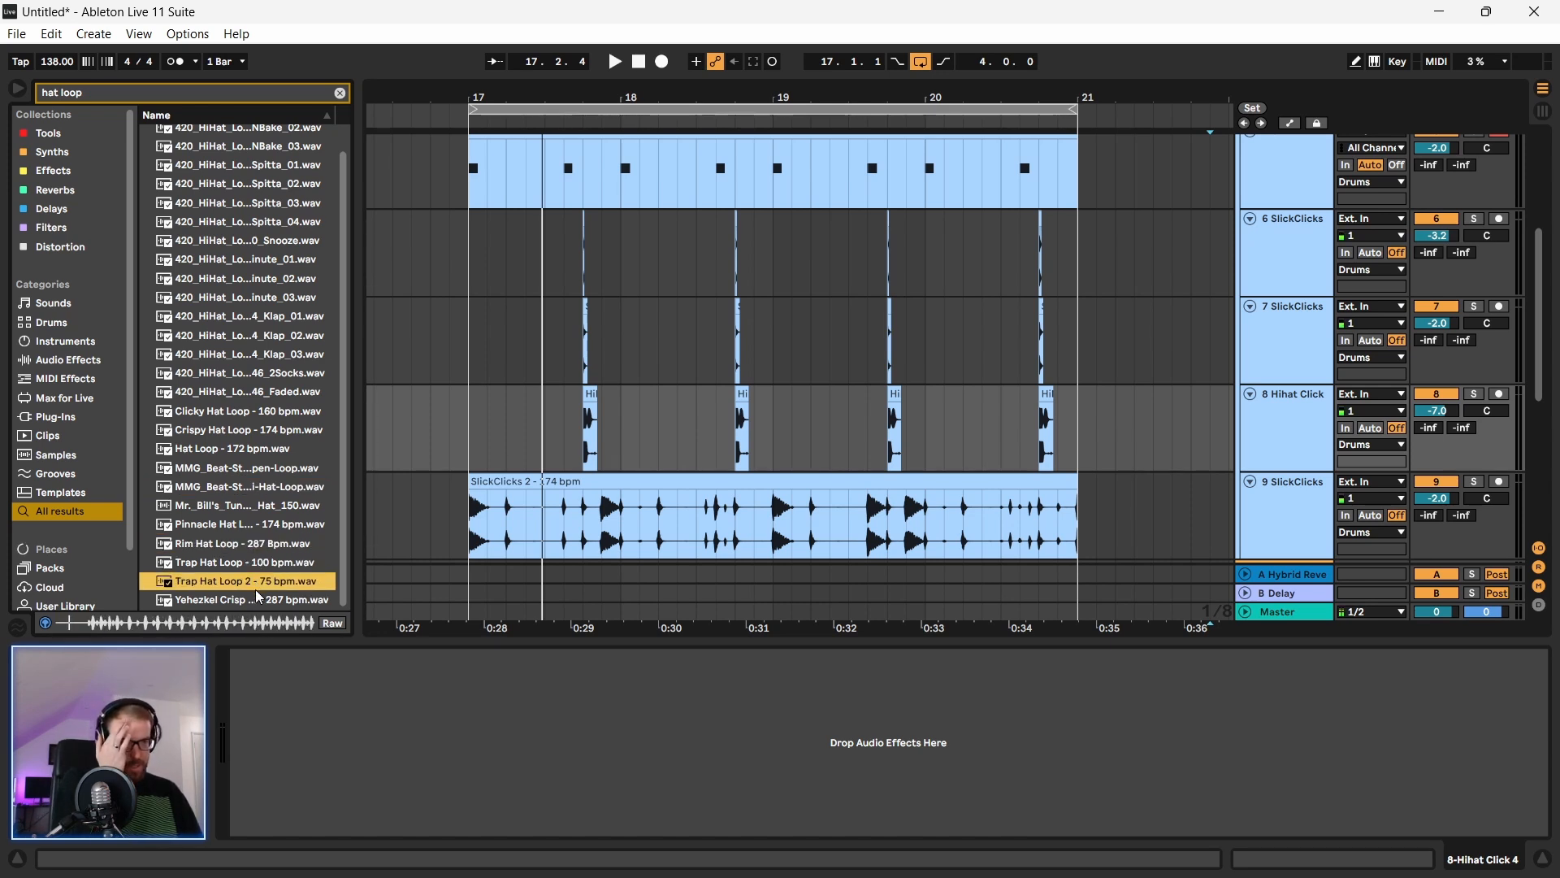
pyautogui.click(258, 412)
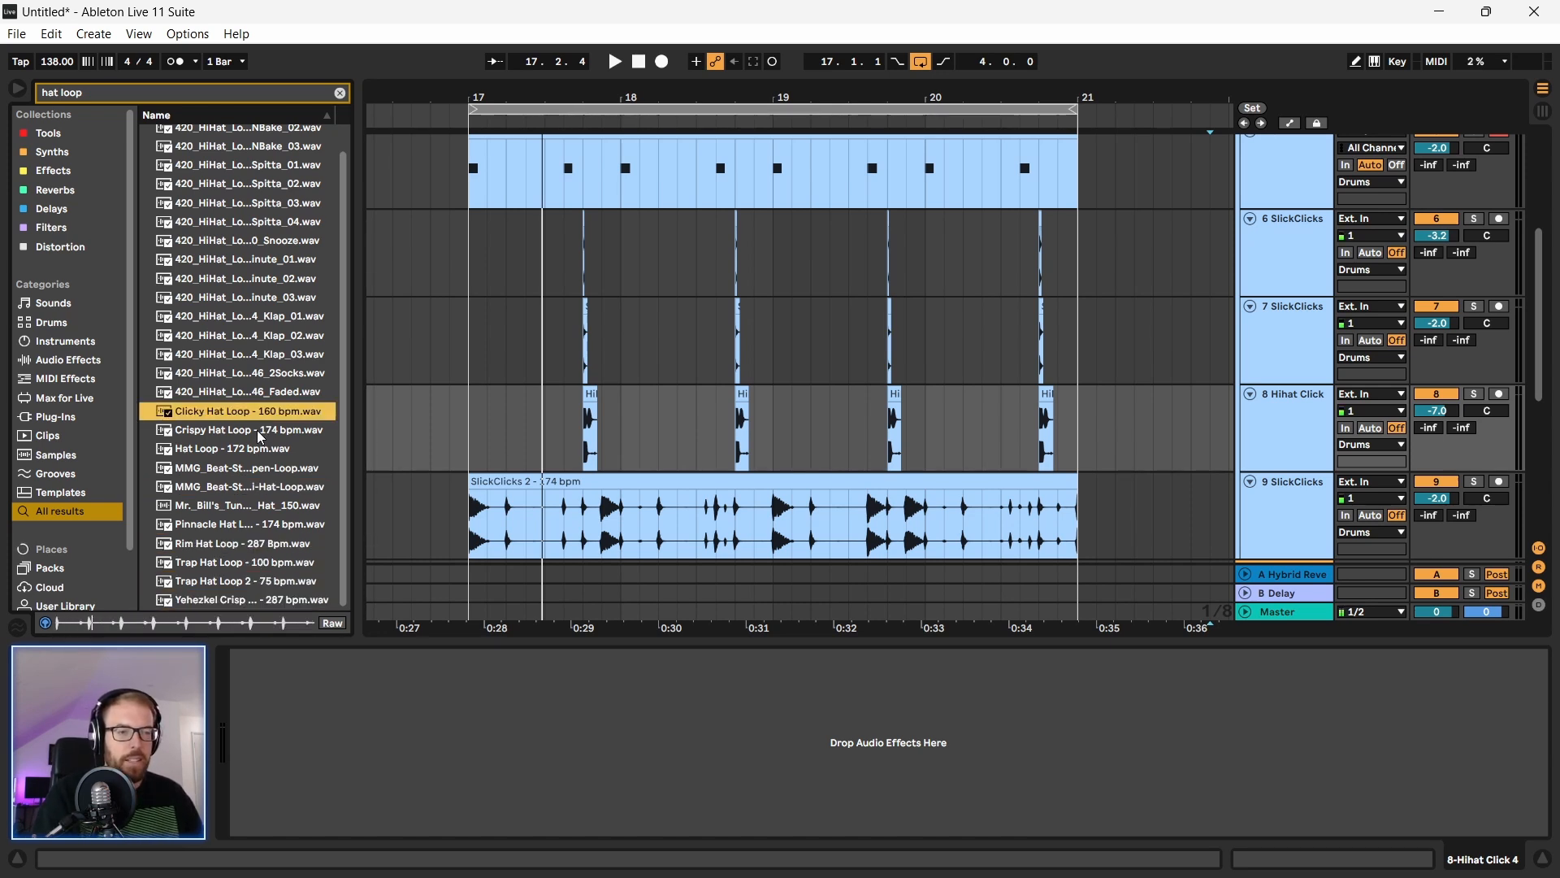
pyautogui.click(257, 431)
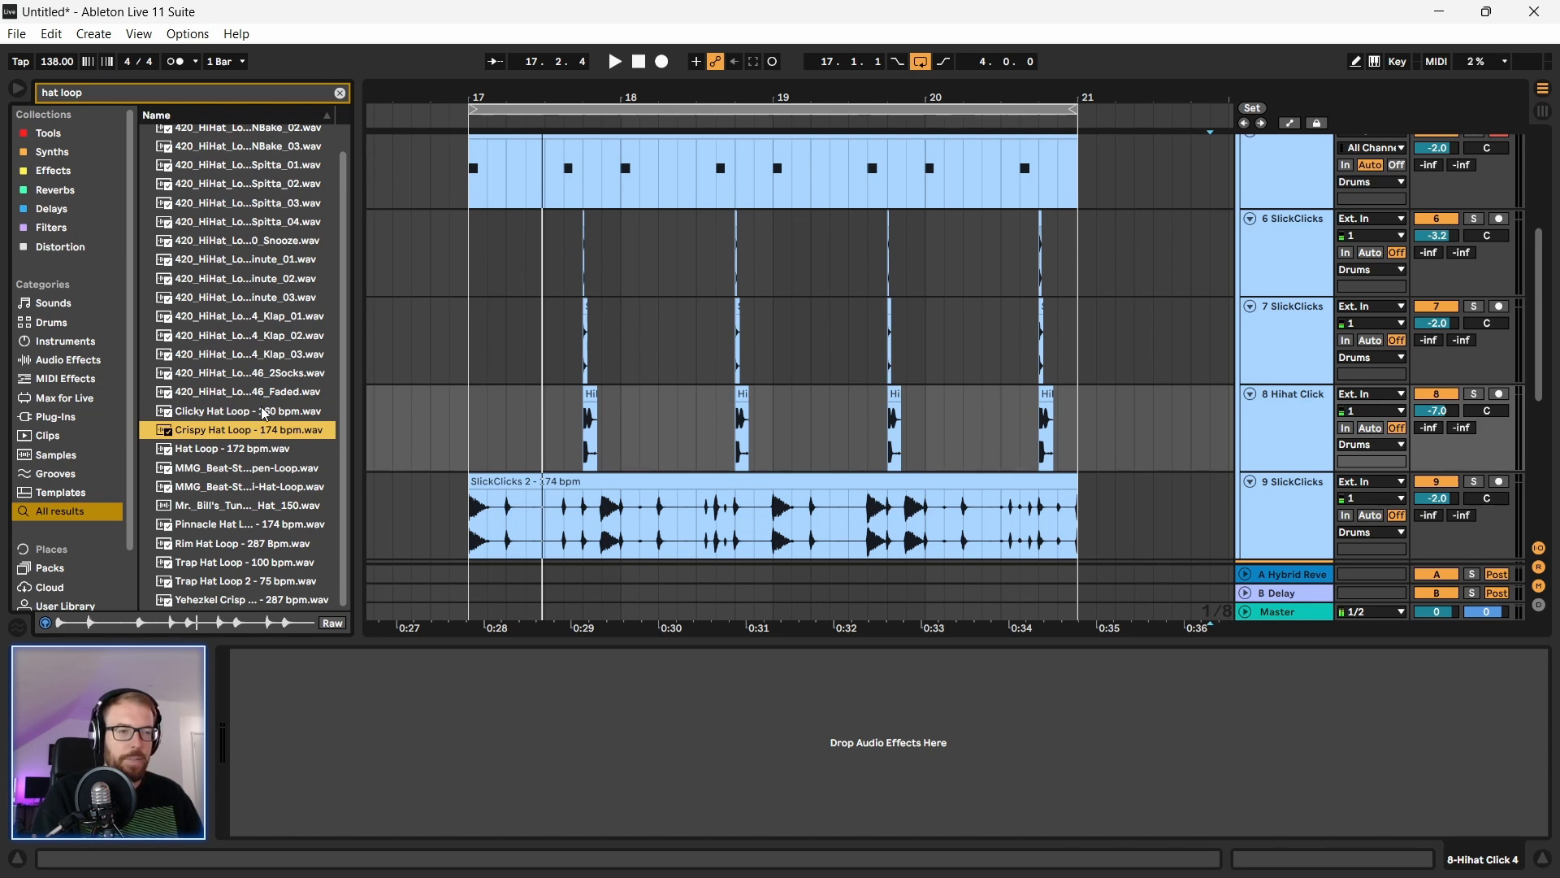
# Step: Search the samples for "idm" and preview IdmBeat 160 bpm.wav
pyautogui.click(340, 93)
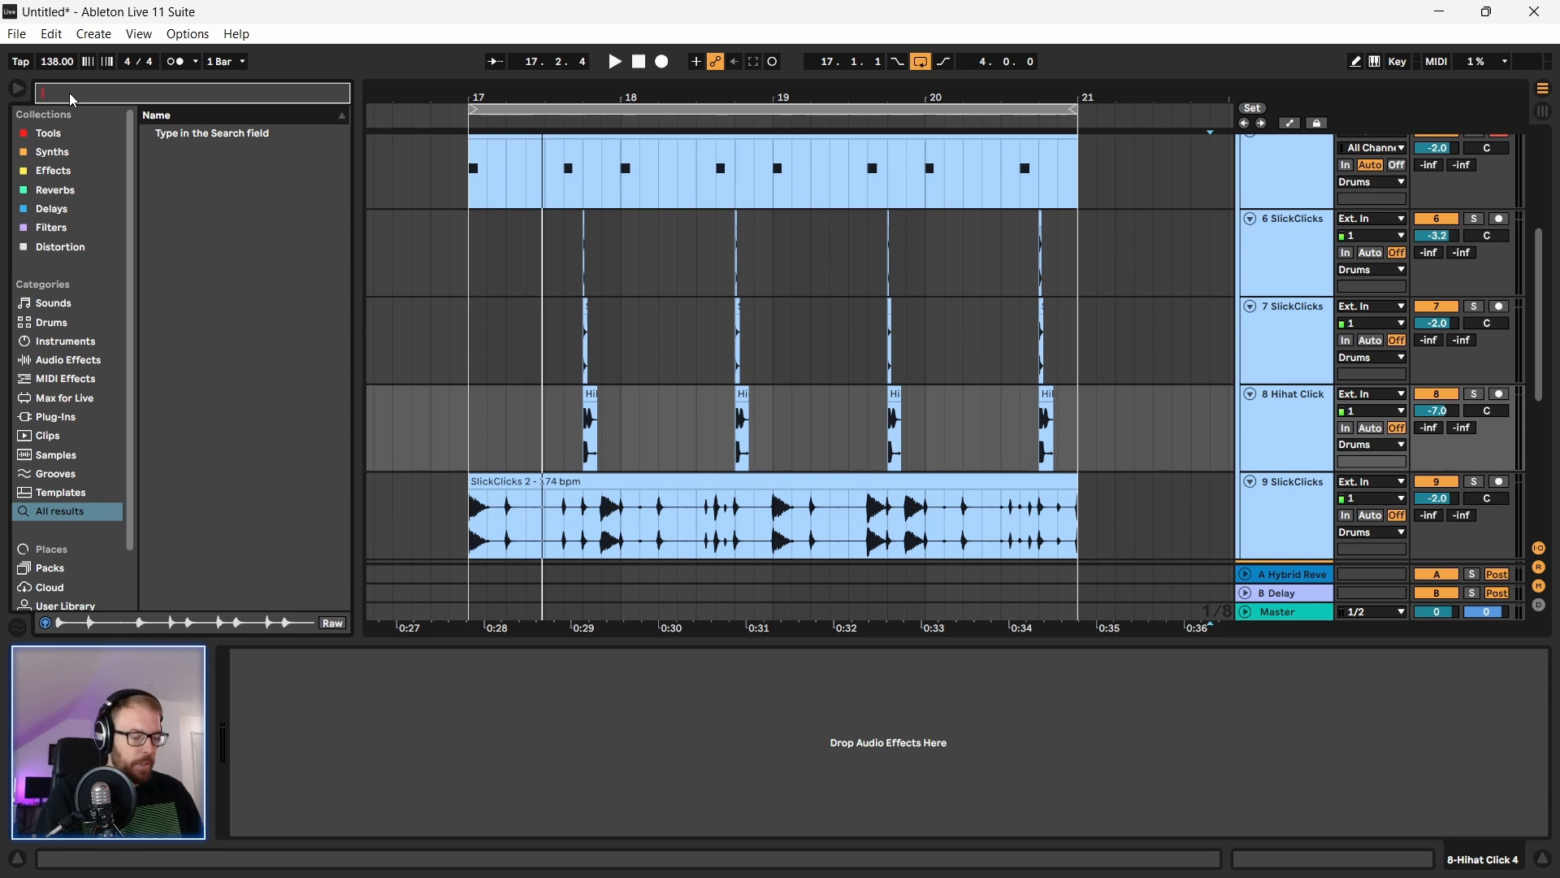
pyautogui.write('idm')
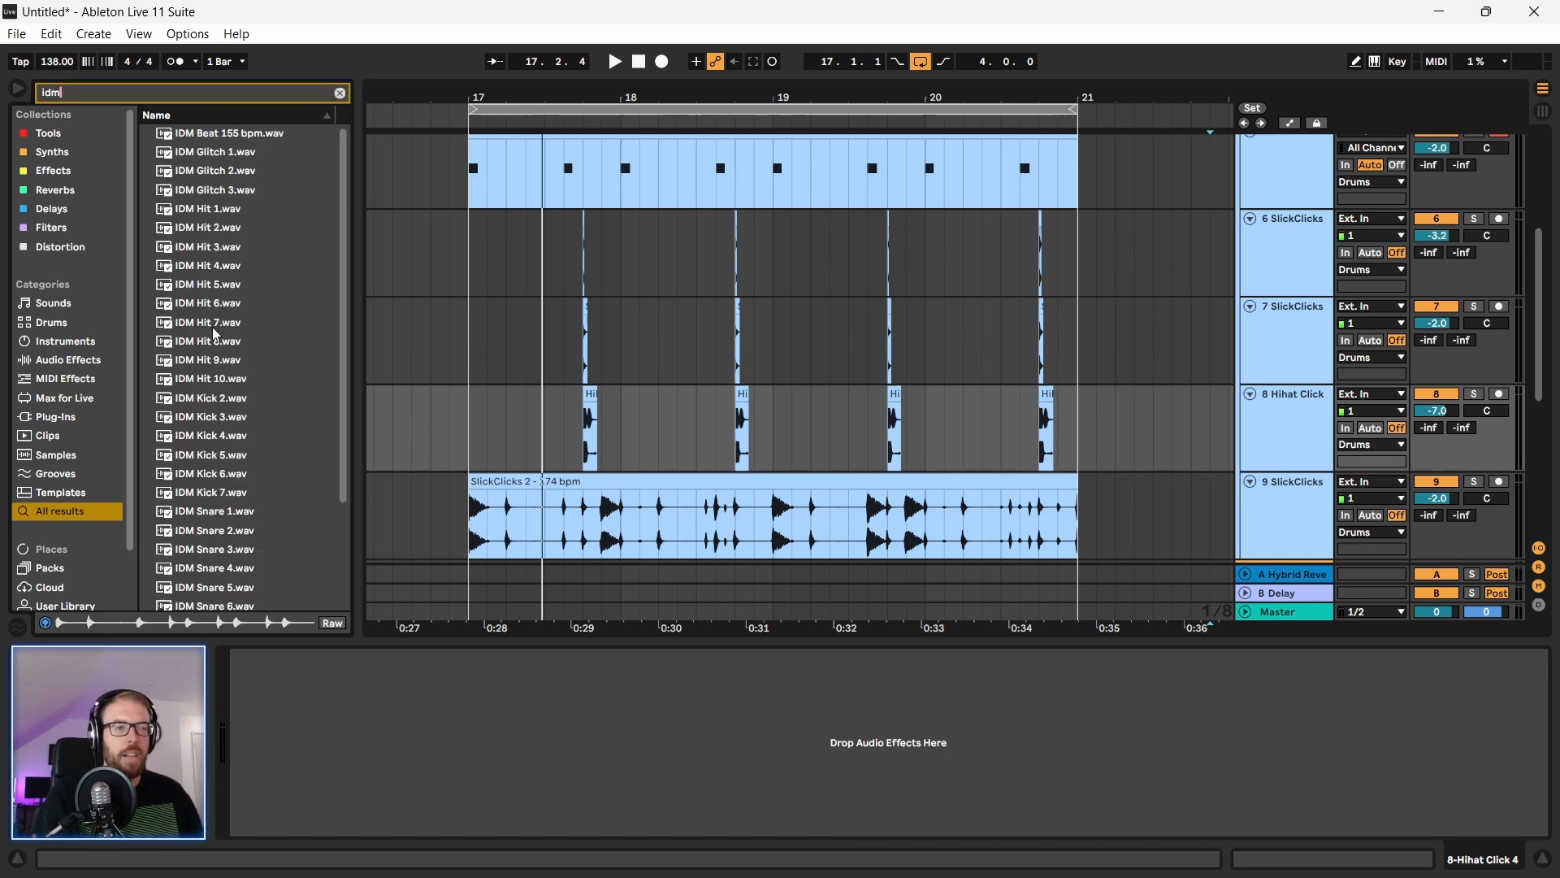
pyautogui.scroll(-3, 344, 231)
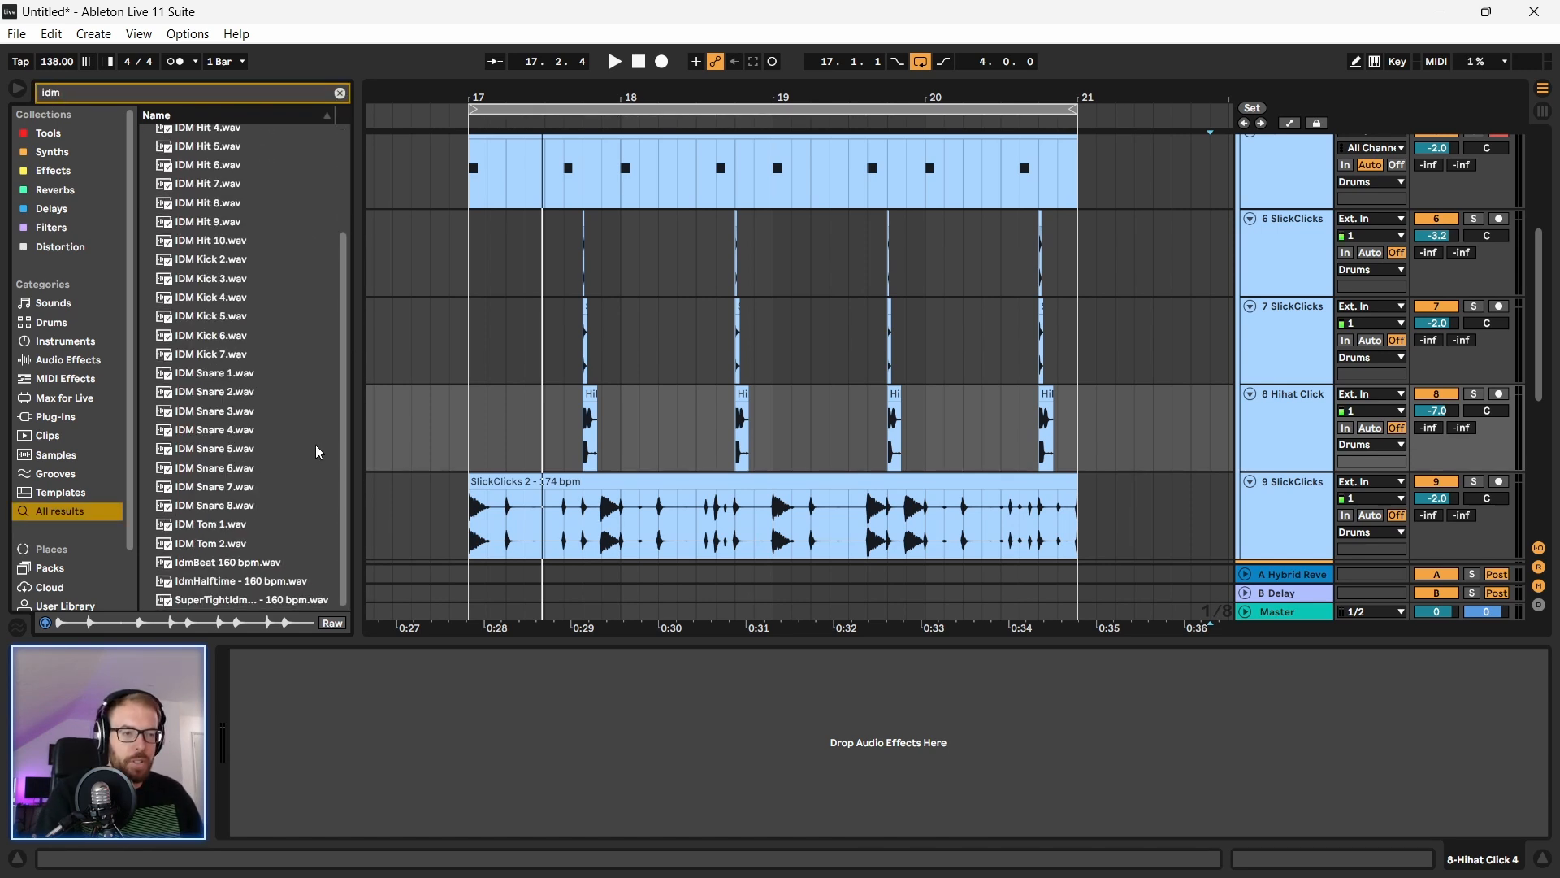
pyautogui.click(251, 562)
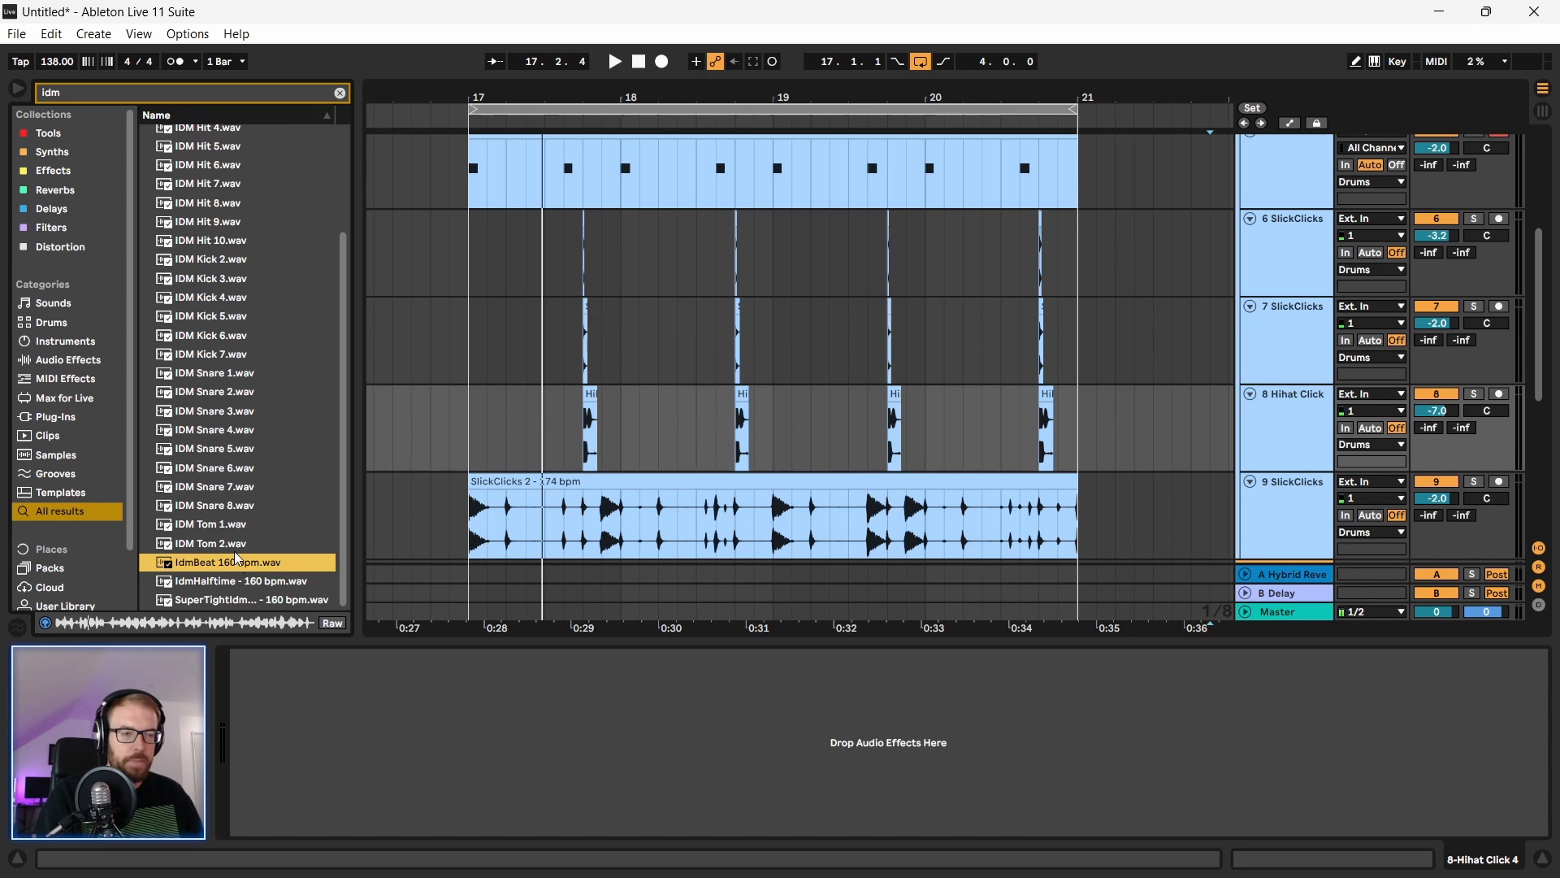
# Step: Add an audio track below 9 SlickClicks and place the IdmBeat 160 bpm loop on it, starting at bar 34
pyautogui.click(1279, 486)
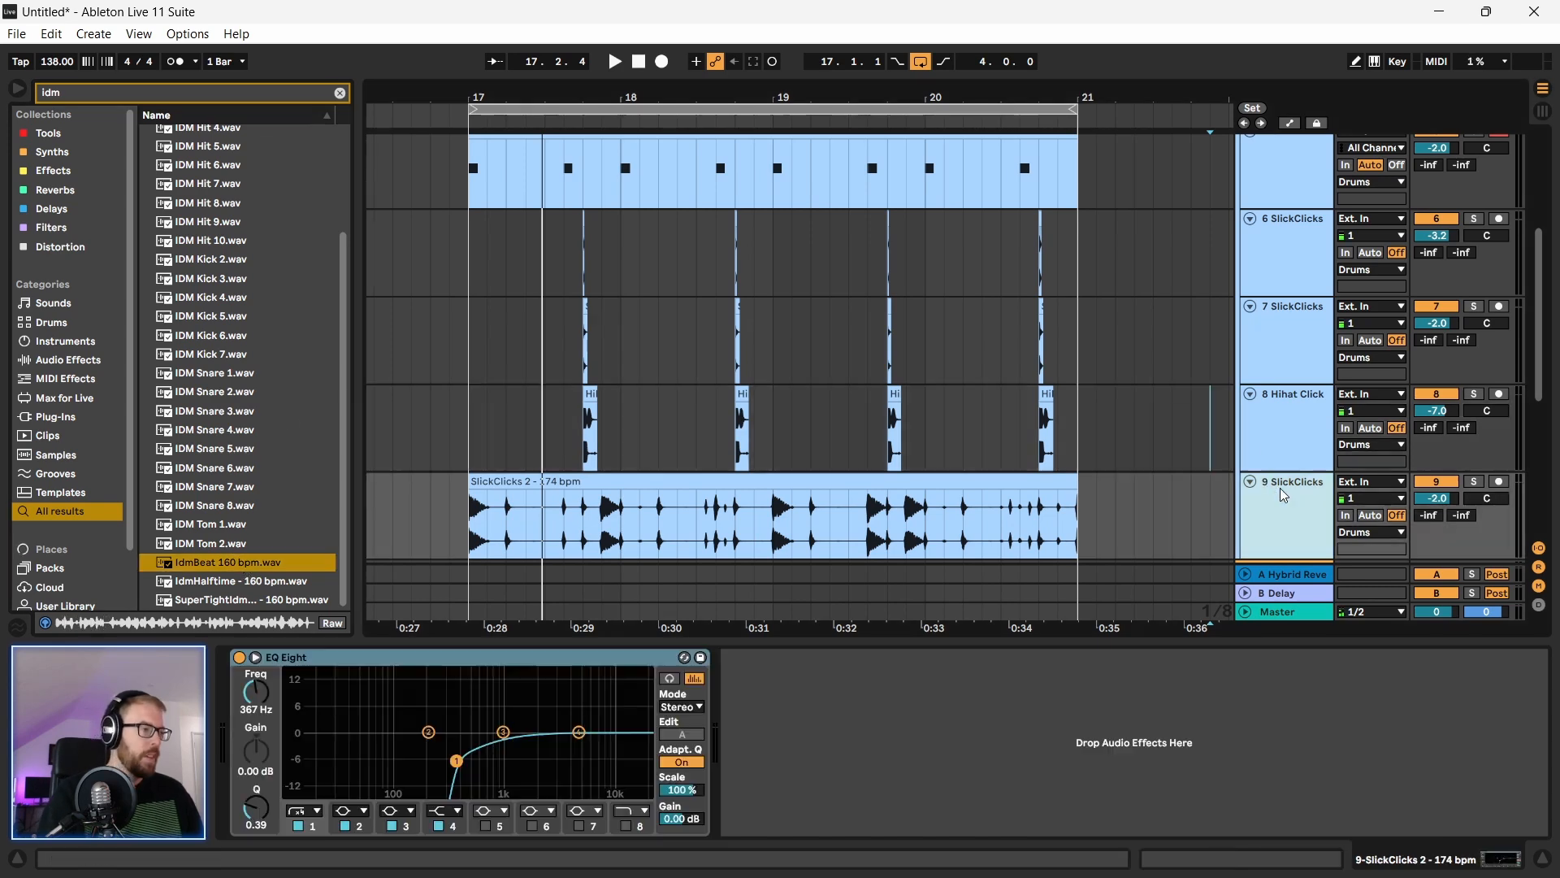
pyautogui.hotkey('ctrl', 't')
pyautogui.scroll(-3, 686, 490)
pyautogui.moveTo(213, 558); pyautogui.dragTo(526, 411)
pyautogui.moveTo(666, 87); pyautogui.dragTo(544, 92)
pyautogui.moveTo(559, 389); pyautogui.dragTo(946, 390)
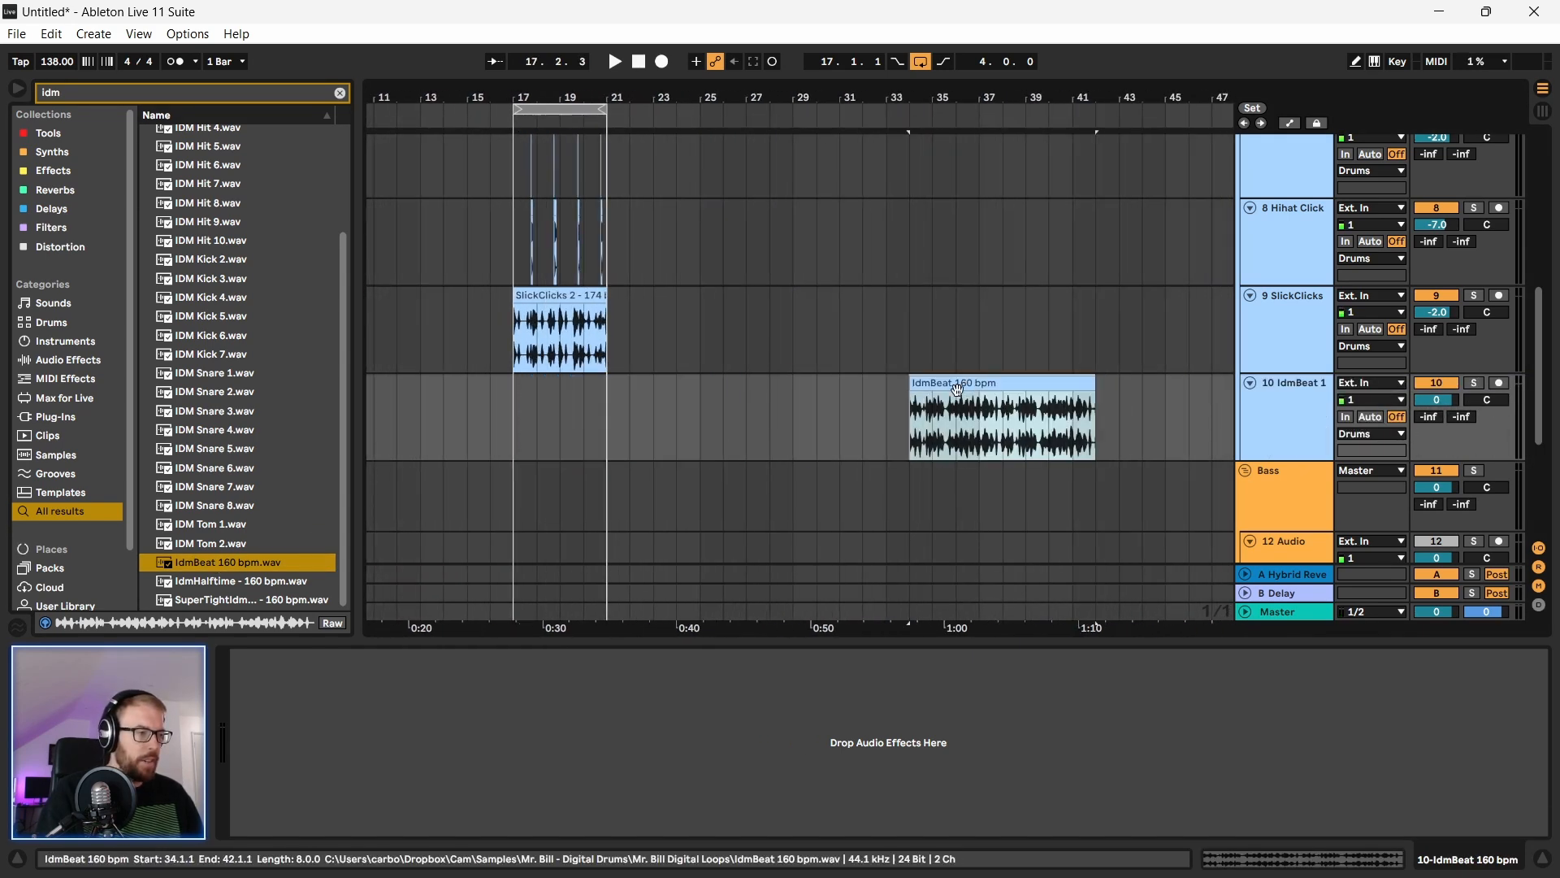
pyautogui.moveTo(966, 92); pyautogui.dragTo(680, 107)
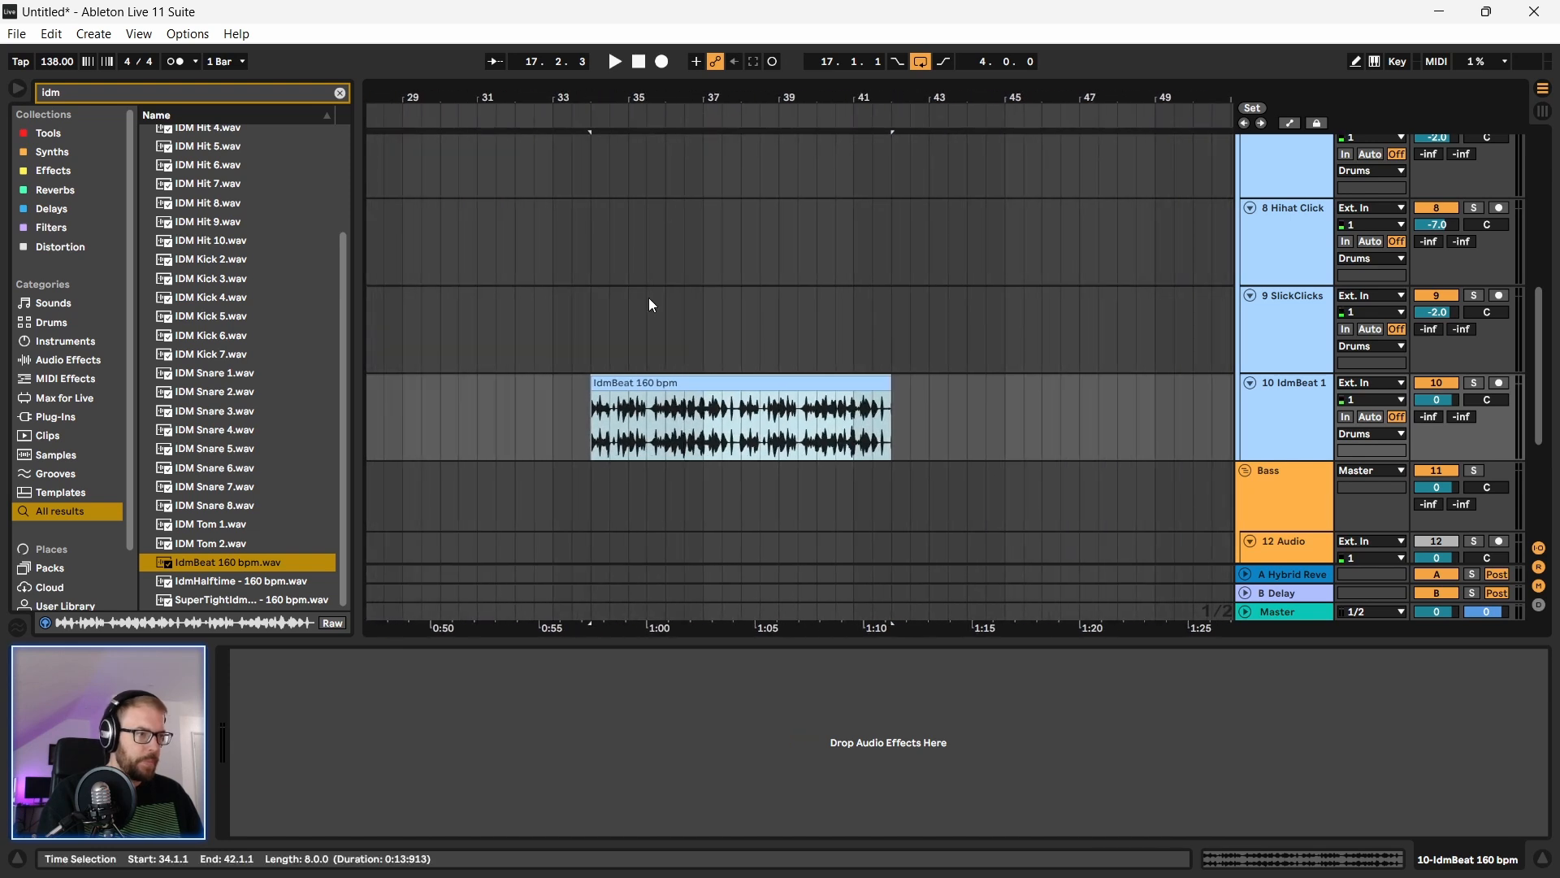
pyautogui.click(635, 374)
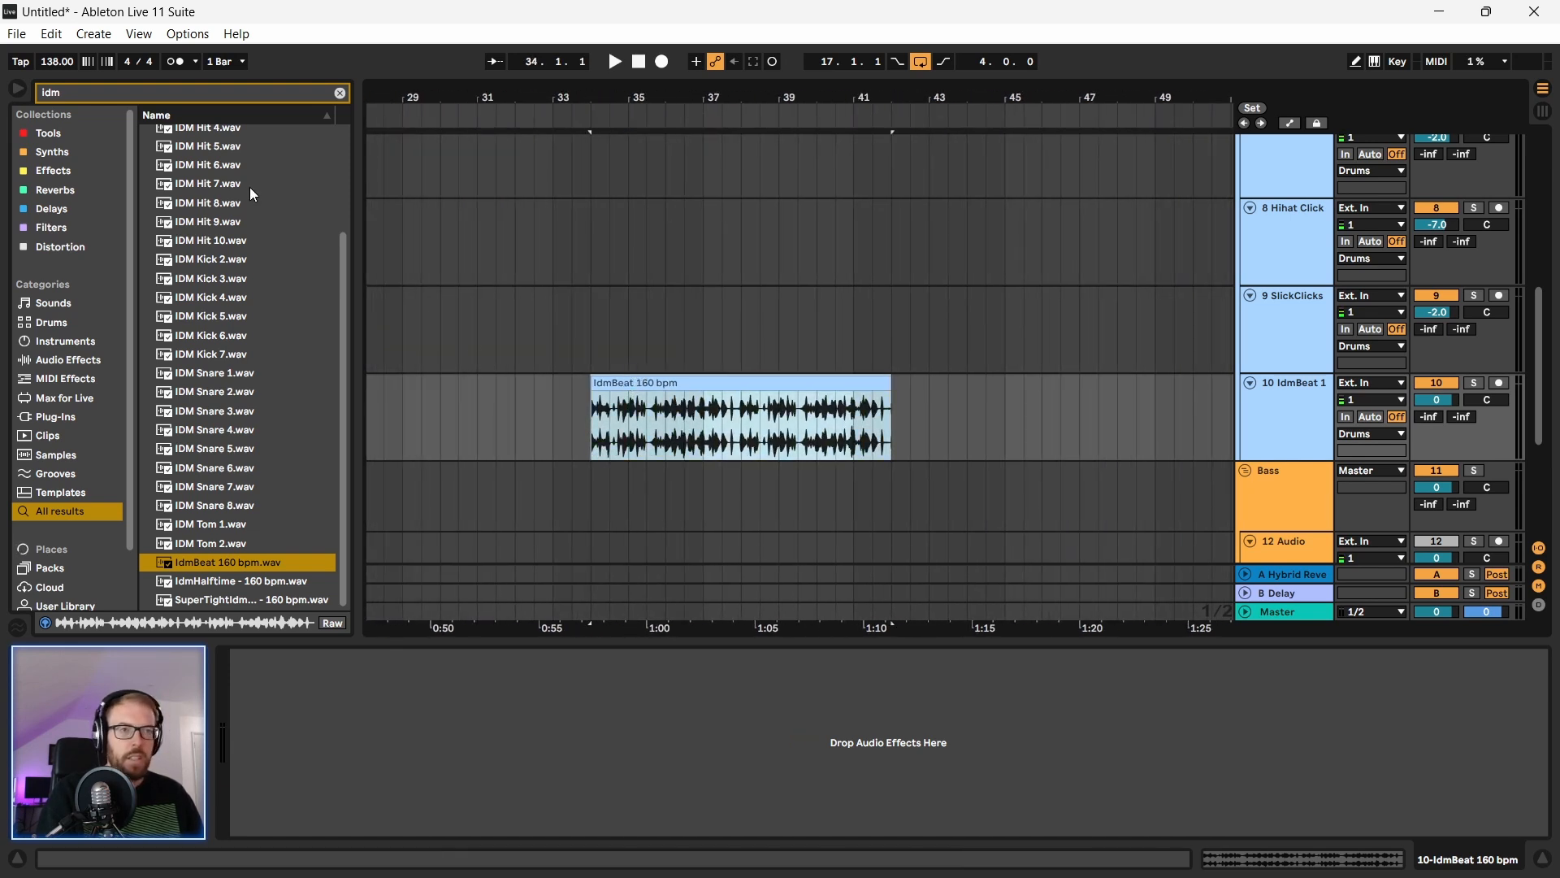
# Step: Add EQ Eight from the Tools collection to the IdmBeat track and set its band 1 low cut to about 86 Hz
pyautogui.click(98, 132)
pyautogui.click(340, 92)
pyautogui.moveTo(192, 227); pyautogui.dragTo(581, 437)
pyautogui.moveTo(342, 749); pyautogui.dragTo(388, 773)
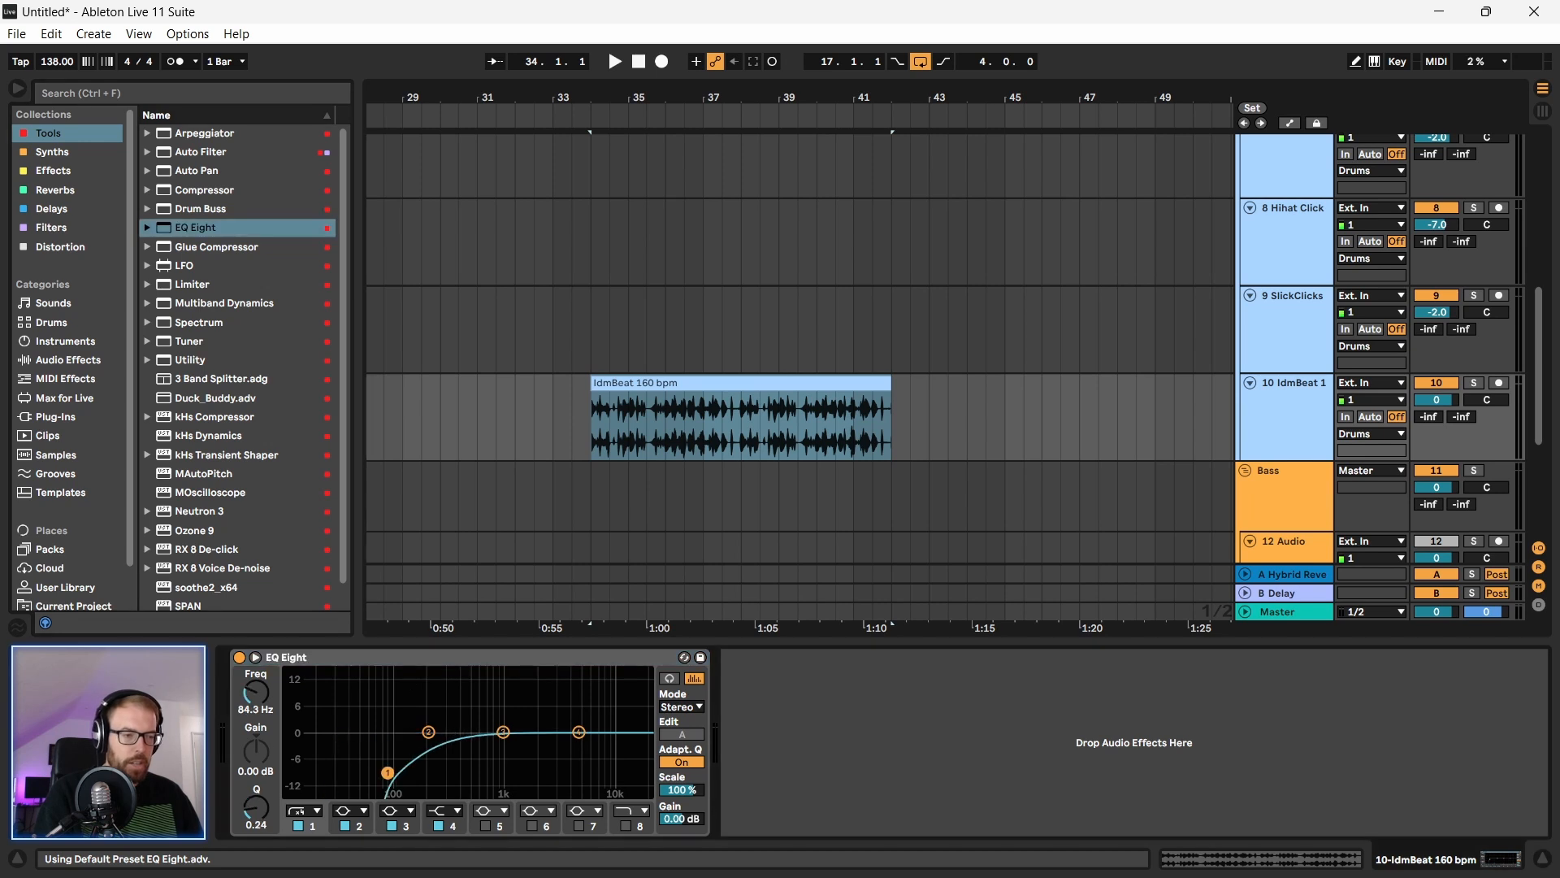
# Step: Set the loop region to the IdmBeat clip, bars 34 to 42, and play it through the EQ
pyautogui.click(599, 393)
pyautogui.press('space')
pyautogui.hotkey('ctrl', 'l')
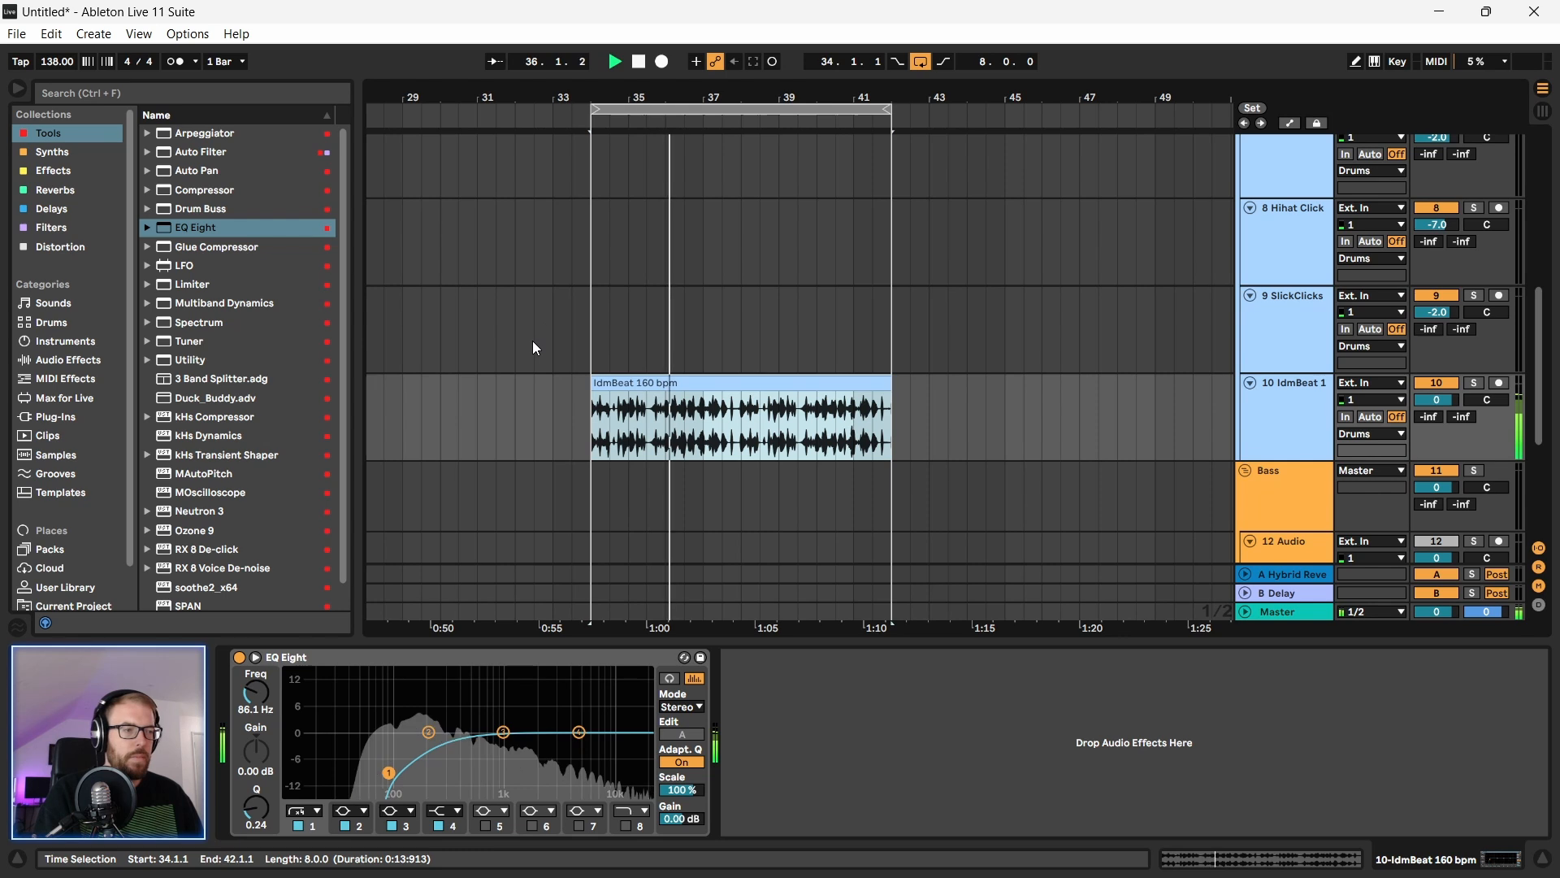
pyautogui.click(642, 388)
pyautogui.press('space')
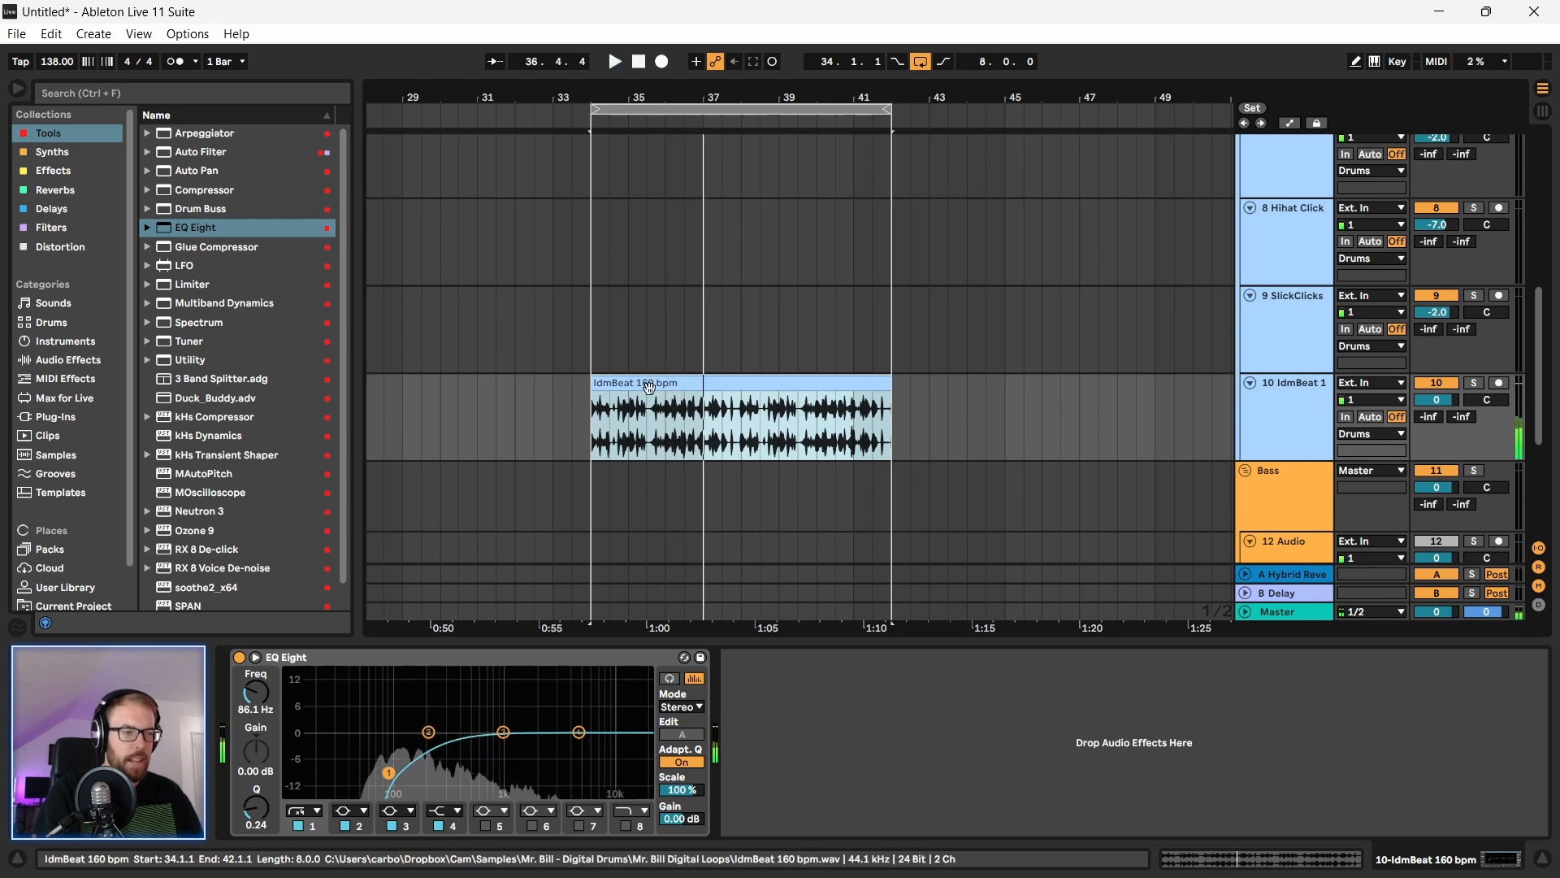
# Step: Add the Hysteresis plug-in from the Effects collection to the IdmBeat track after the EQ Eight
pyautogui.click(118, 95)
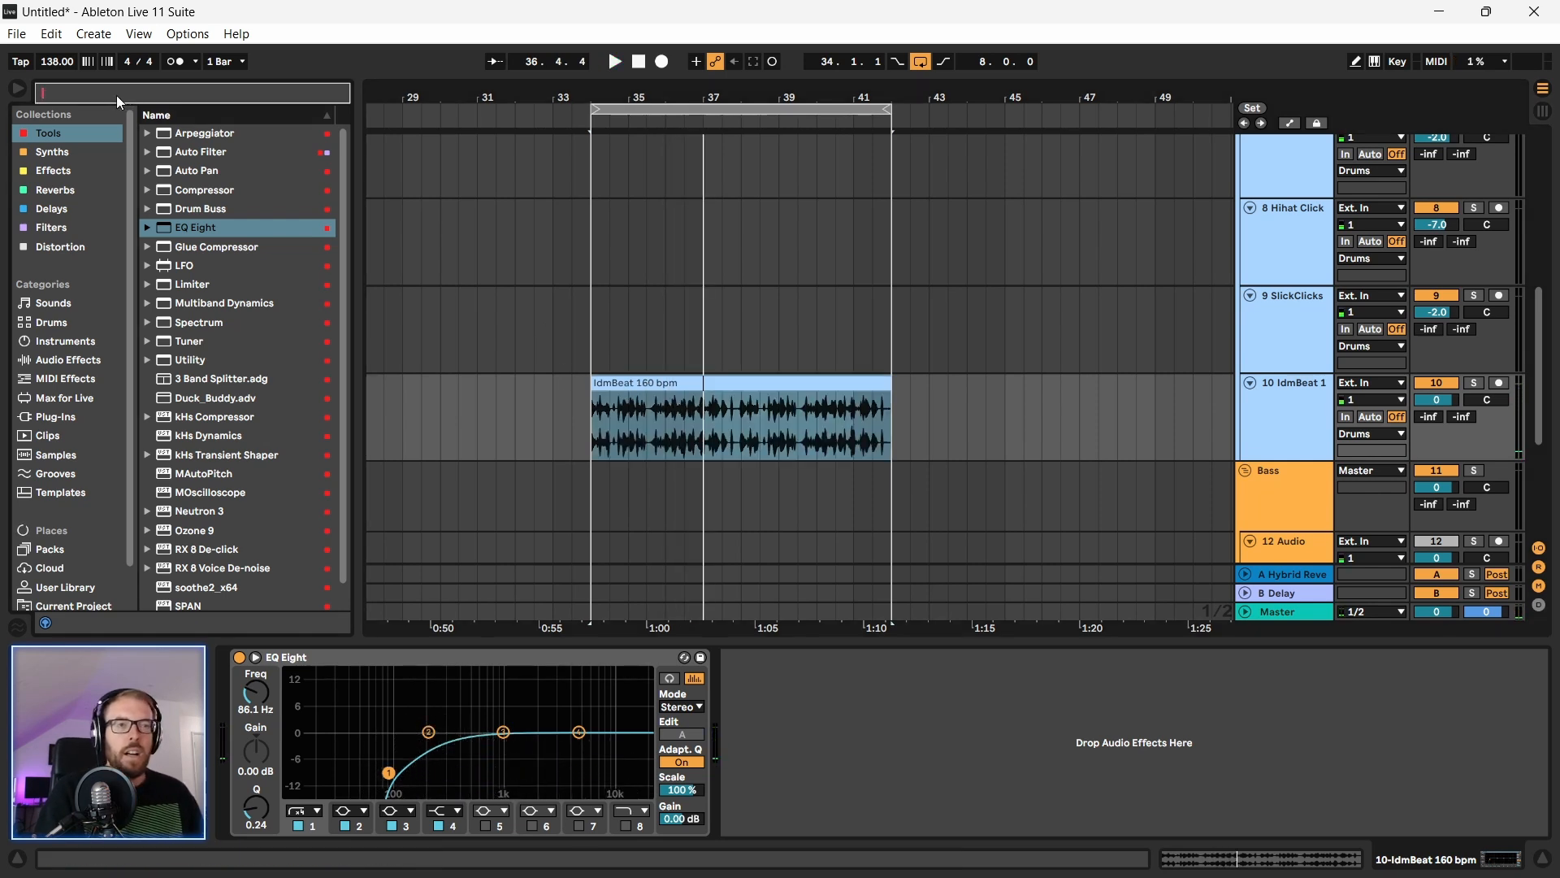
pyautogui.click(46, 174)
pyautogui.moveTo(212, 283); pyautogui.dragTo(241, 288)
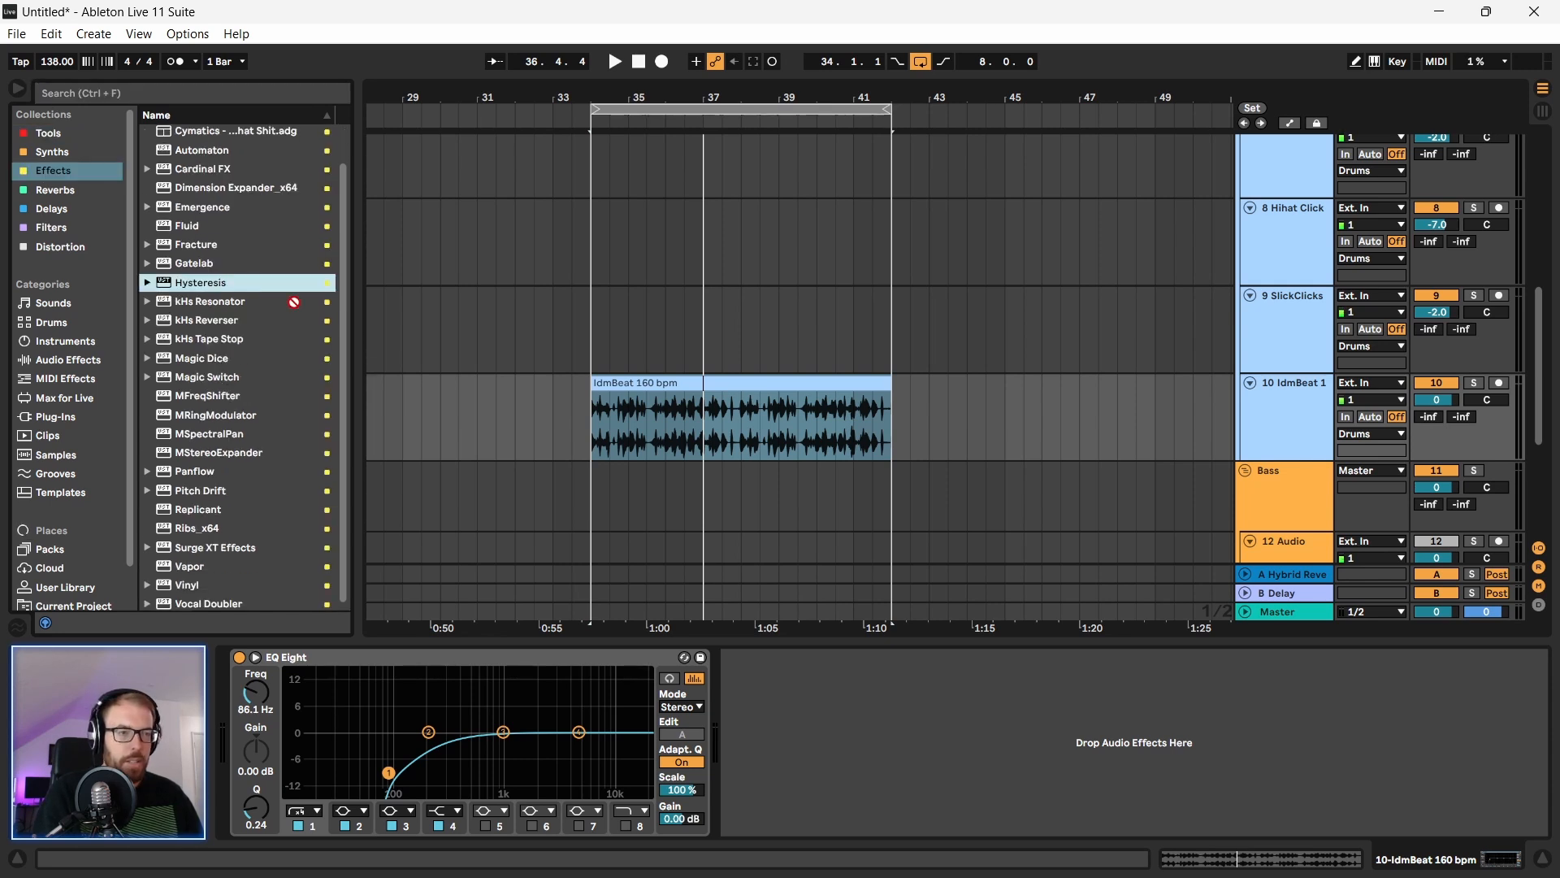
pyautogui.moveTo(746, 431); pyautogui.dragTo(748, 434)
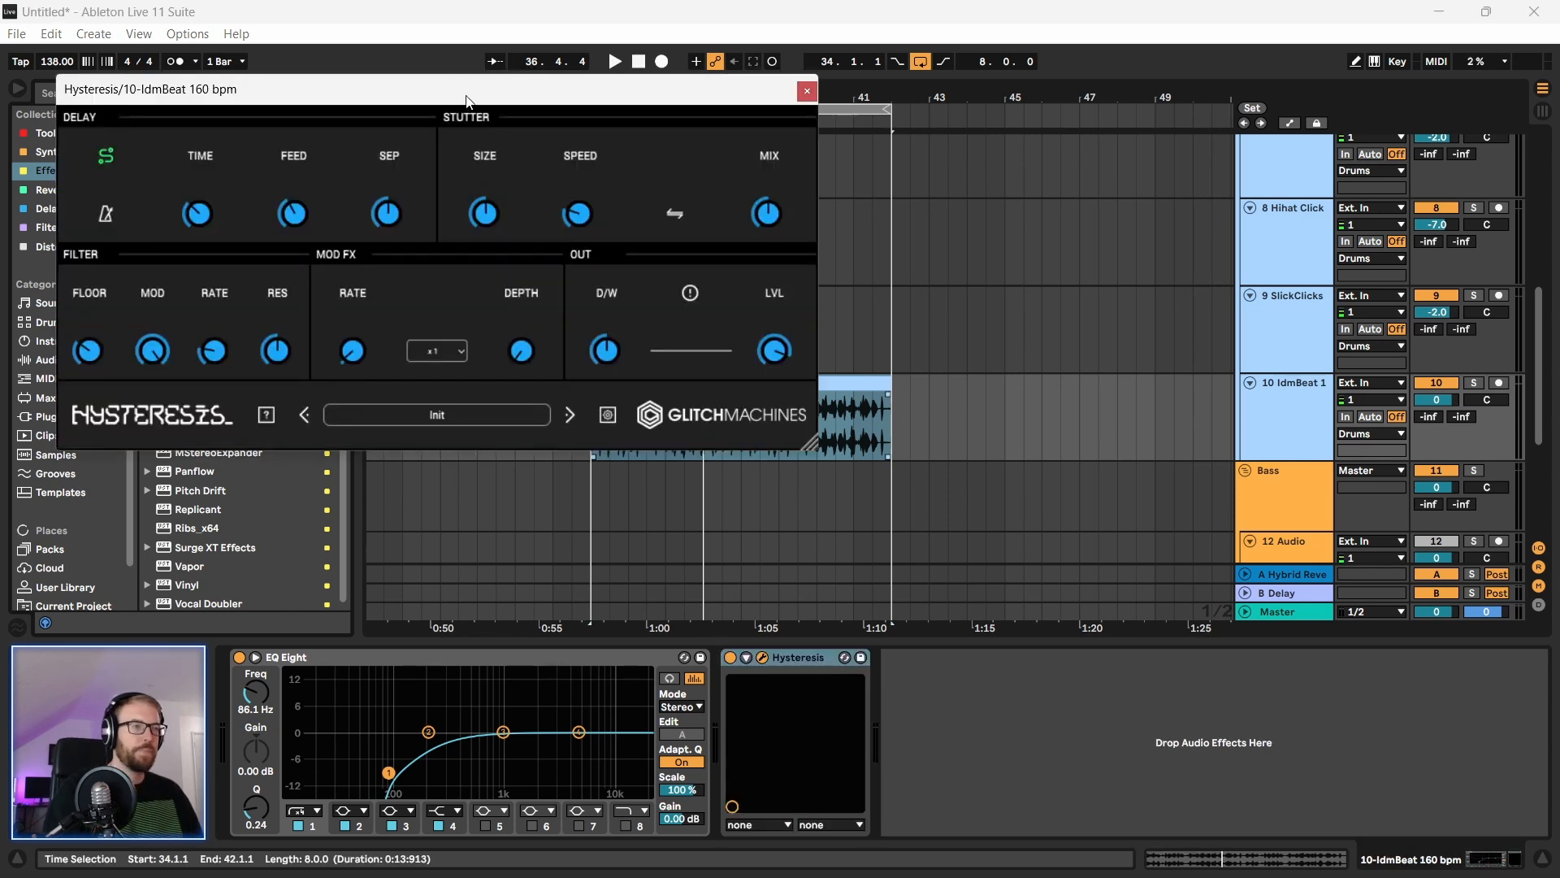
# Step: Audition Hysteresis presets over the looping beat, keep AdvectionAperatus and close the plug-in window
pyautogui.moveTo(466, 95)
pyautogui.mouseDown()
pyautogui.moveTo(563, 262)
pyautogui.moveTo(474, 223)
pyautogui.moveTo(451, 96)
pyautogui.moveTo(439, 107)
pyautogui.mouseUp()
pyautogui.press('space')
pyautogui.click(606, 416)
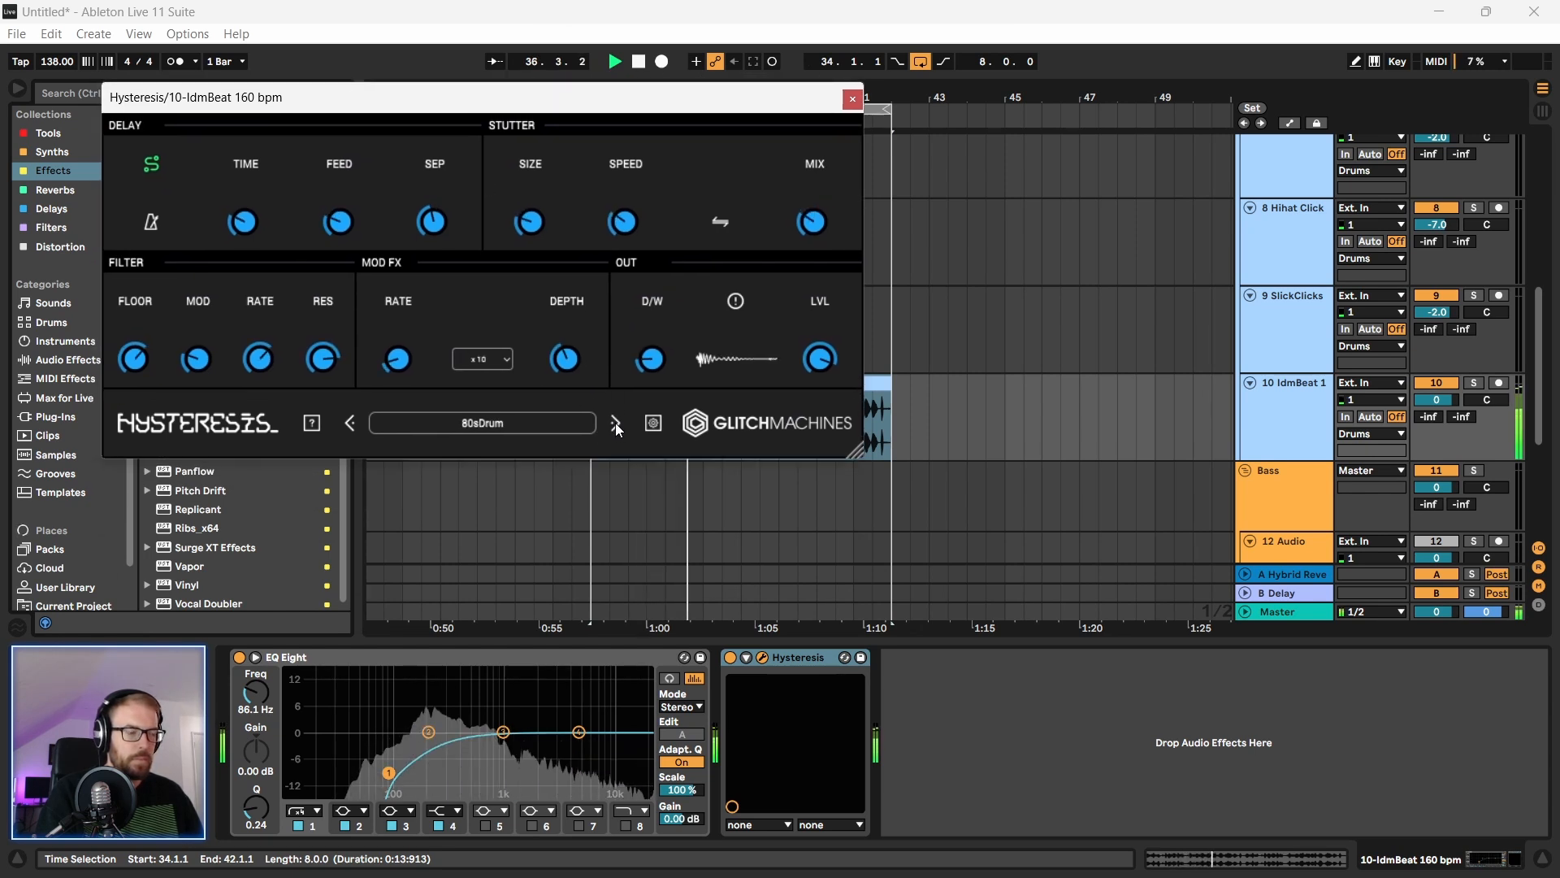
pyautogui.click(614, 422)
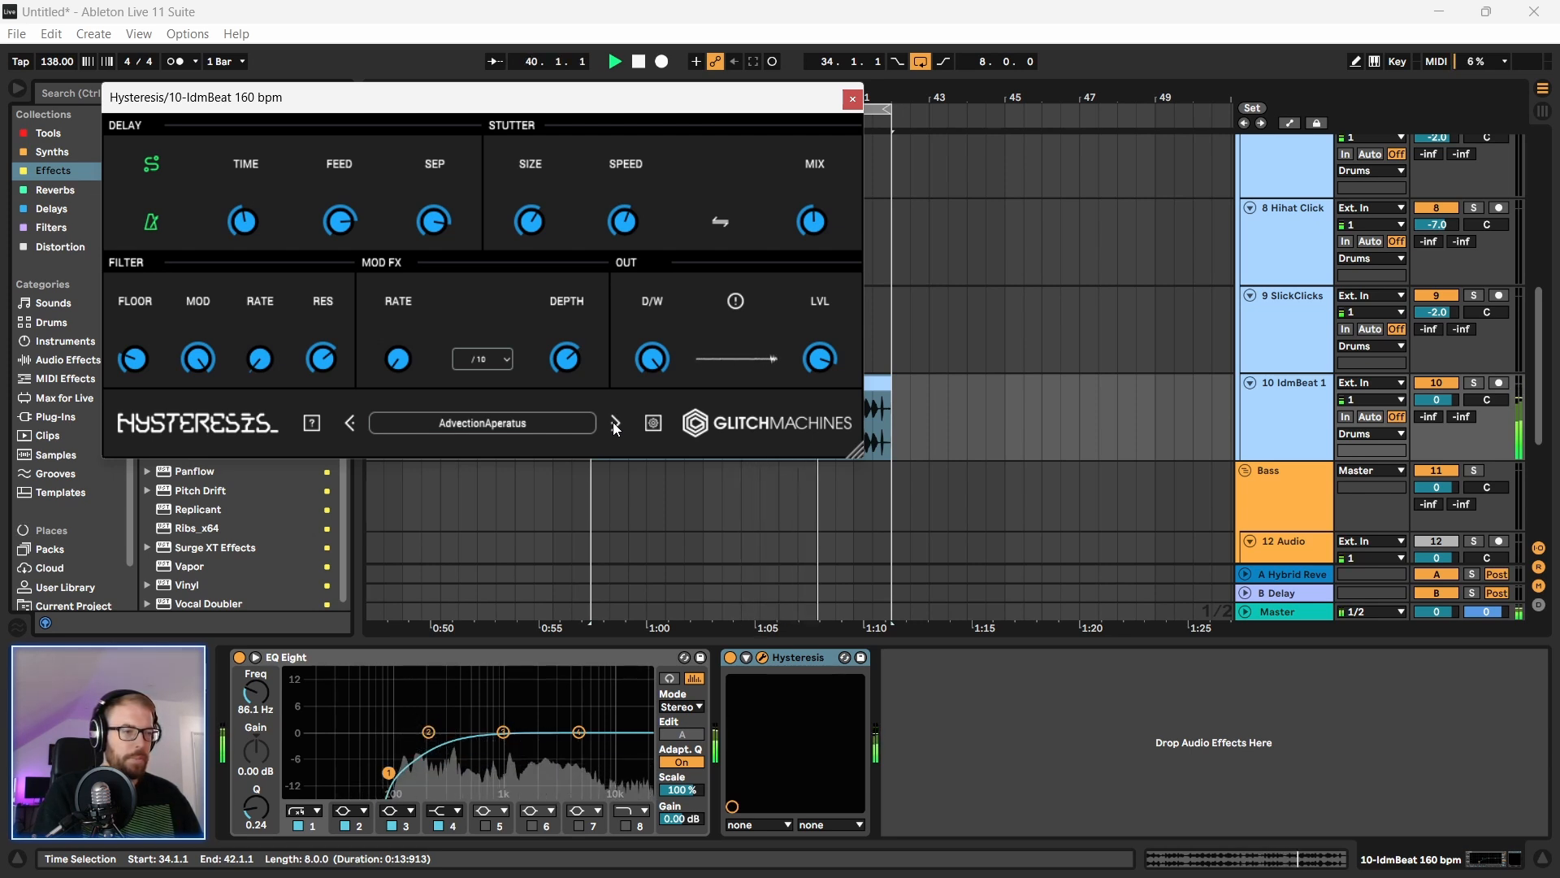
pyautogui.moveTo(407, 103); pyautogui.dragTo(429, 111)
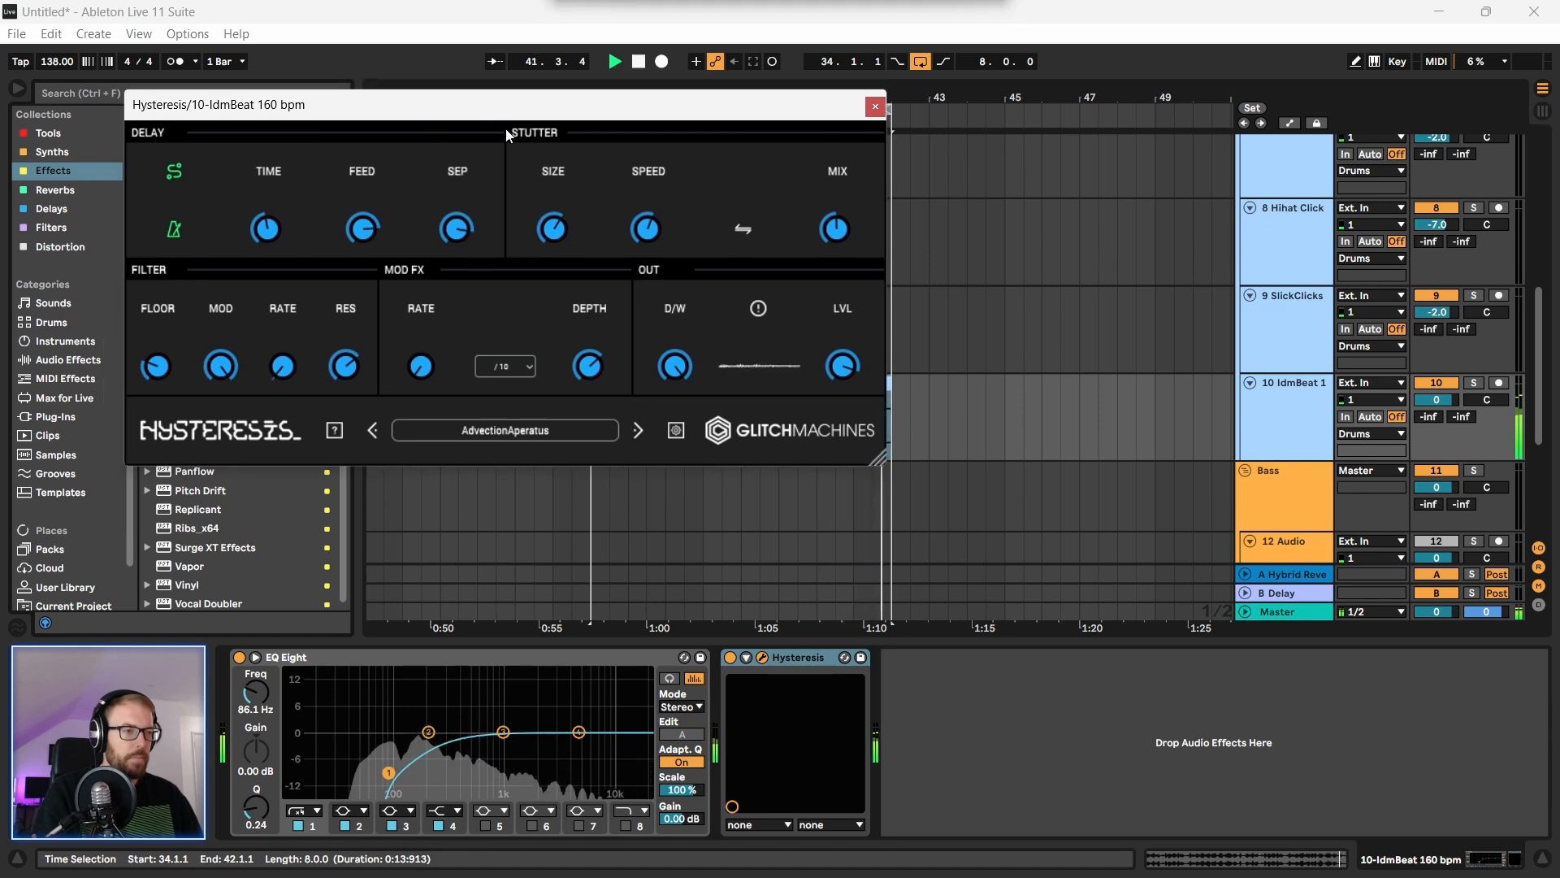
pyautogui.press('space')
pyautogui.click(876, 108)
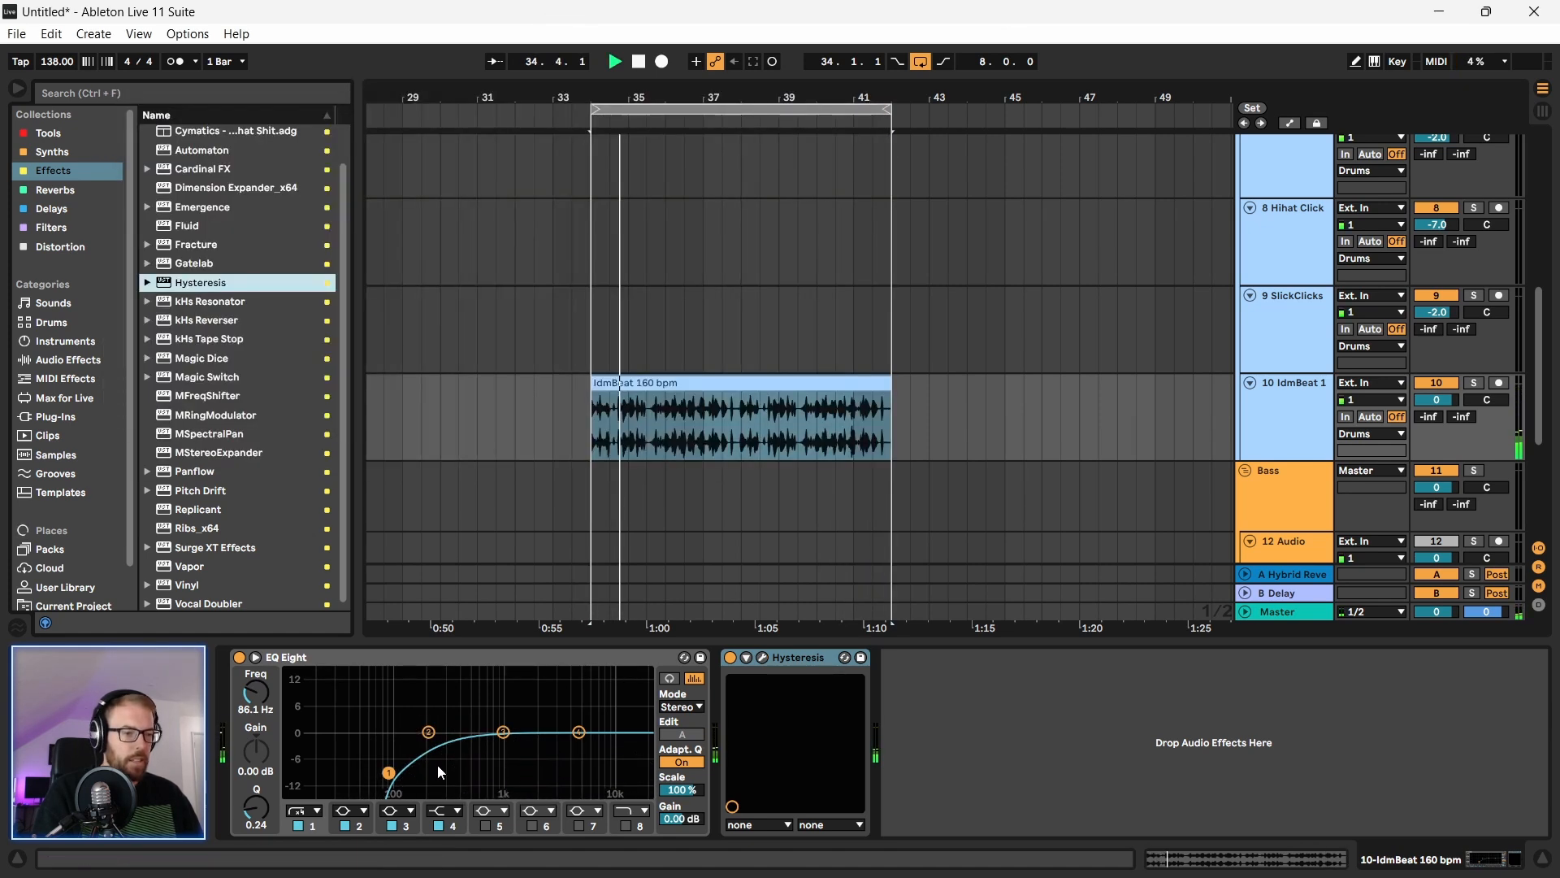
pyautogui.press('space')
# Step: Change EQ Eight band 1 on the IdmBeat track to the gentler low-cut type at about 190 Hz while listening
pyautogui.click(315, 811)
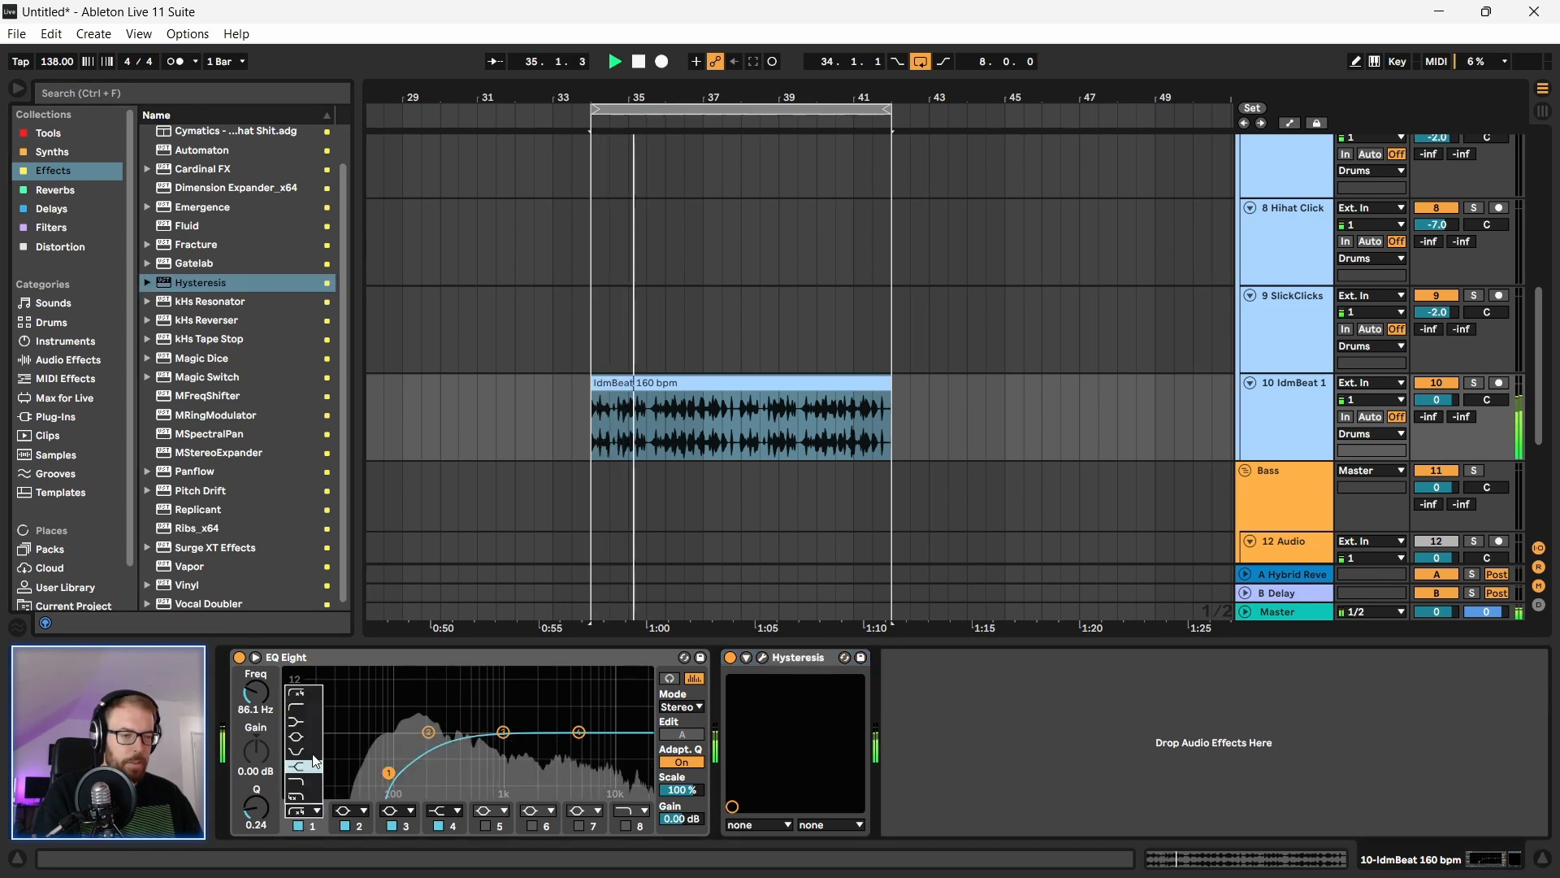
pyautogui.click(303, 708)
pyautogui.moveTo(390, 774); pyautogui.dragTo(426, 781)
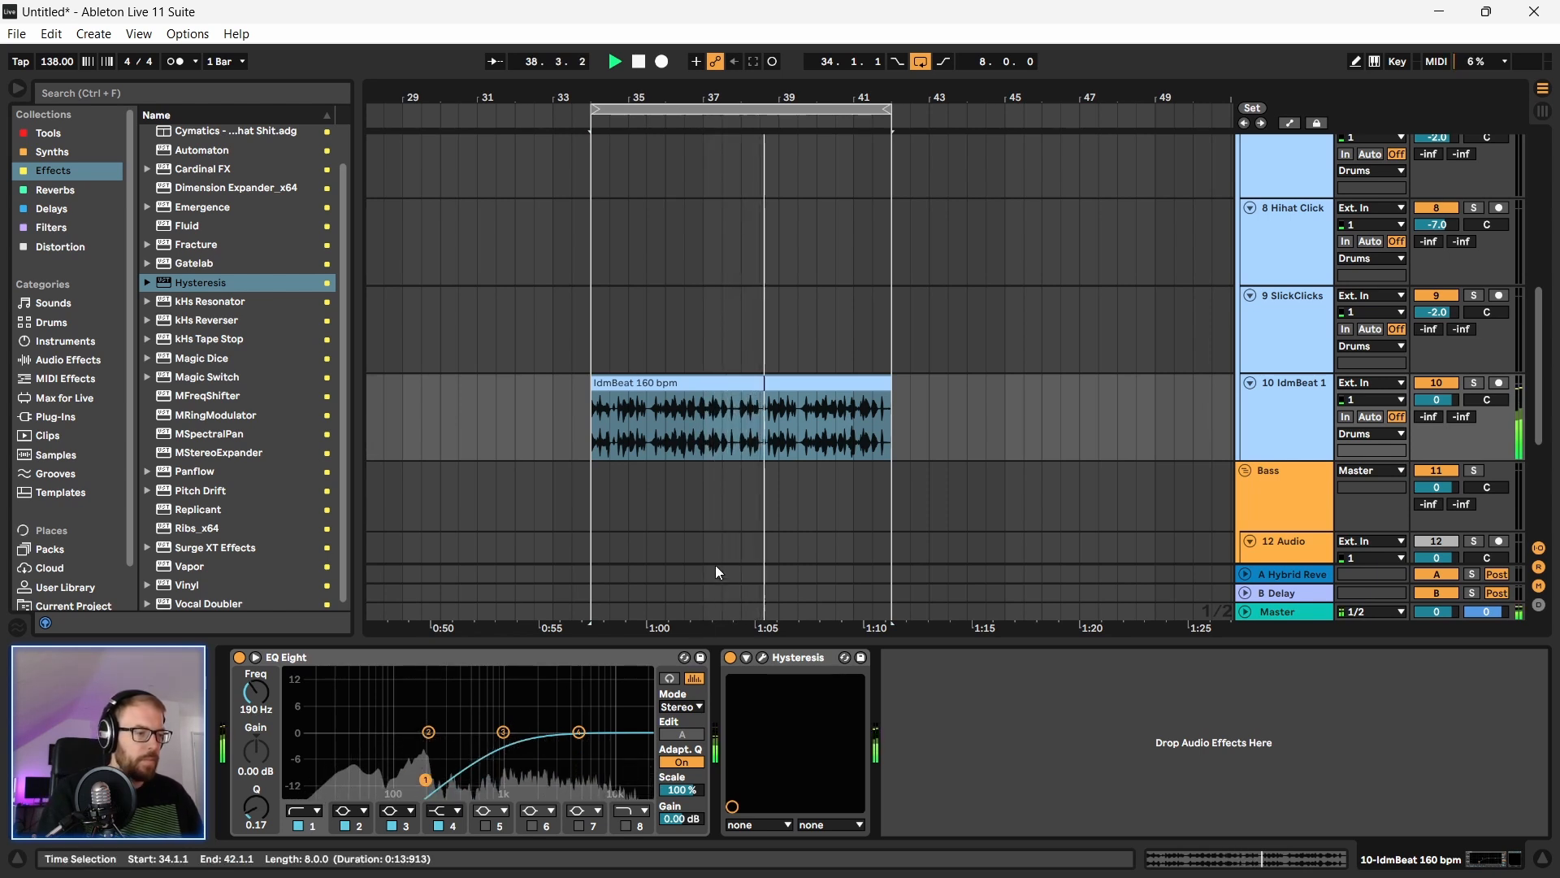
pyautogui.press('space')
pyautogui.click(711, 382)
pyautogui.scroll(-1, 1042, 406)
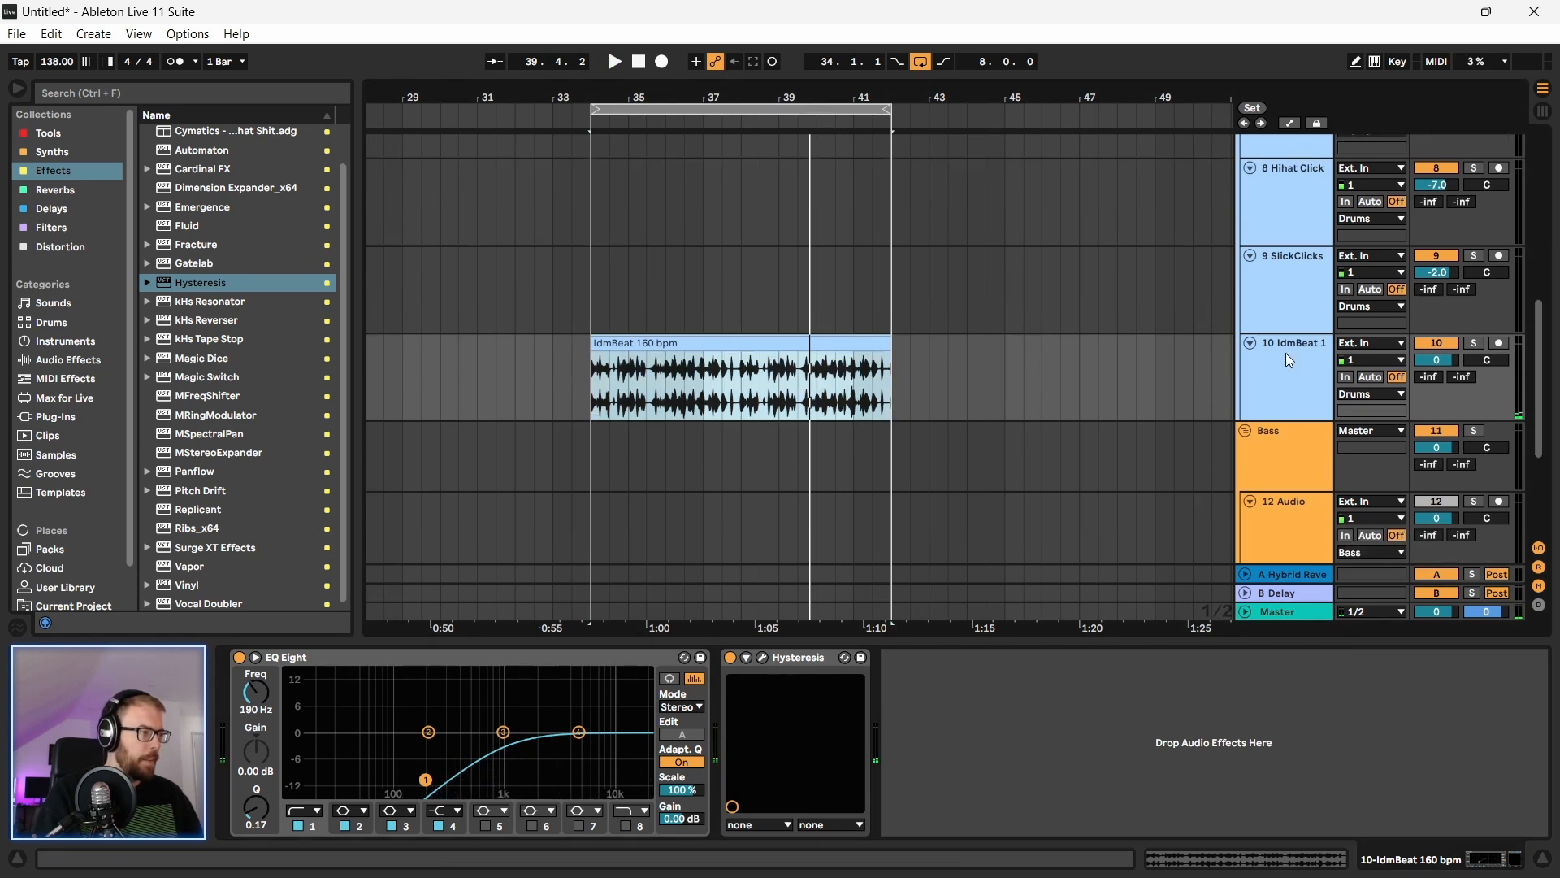
# Step: Create an audio track set to Resampling and record the soloed, processed IdmBeat loop across bars 34 to 42
pyautogui.hotkey('ctrl', 't')
pyautogui.click(1364, 433)
pyautogui.click(1380, 479)
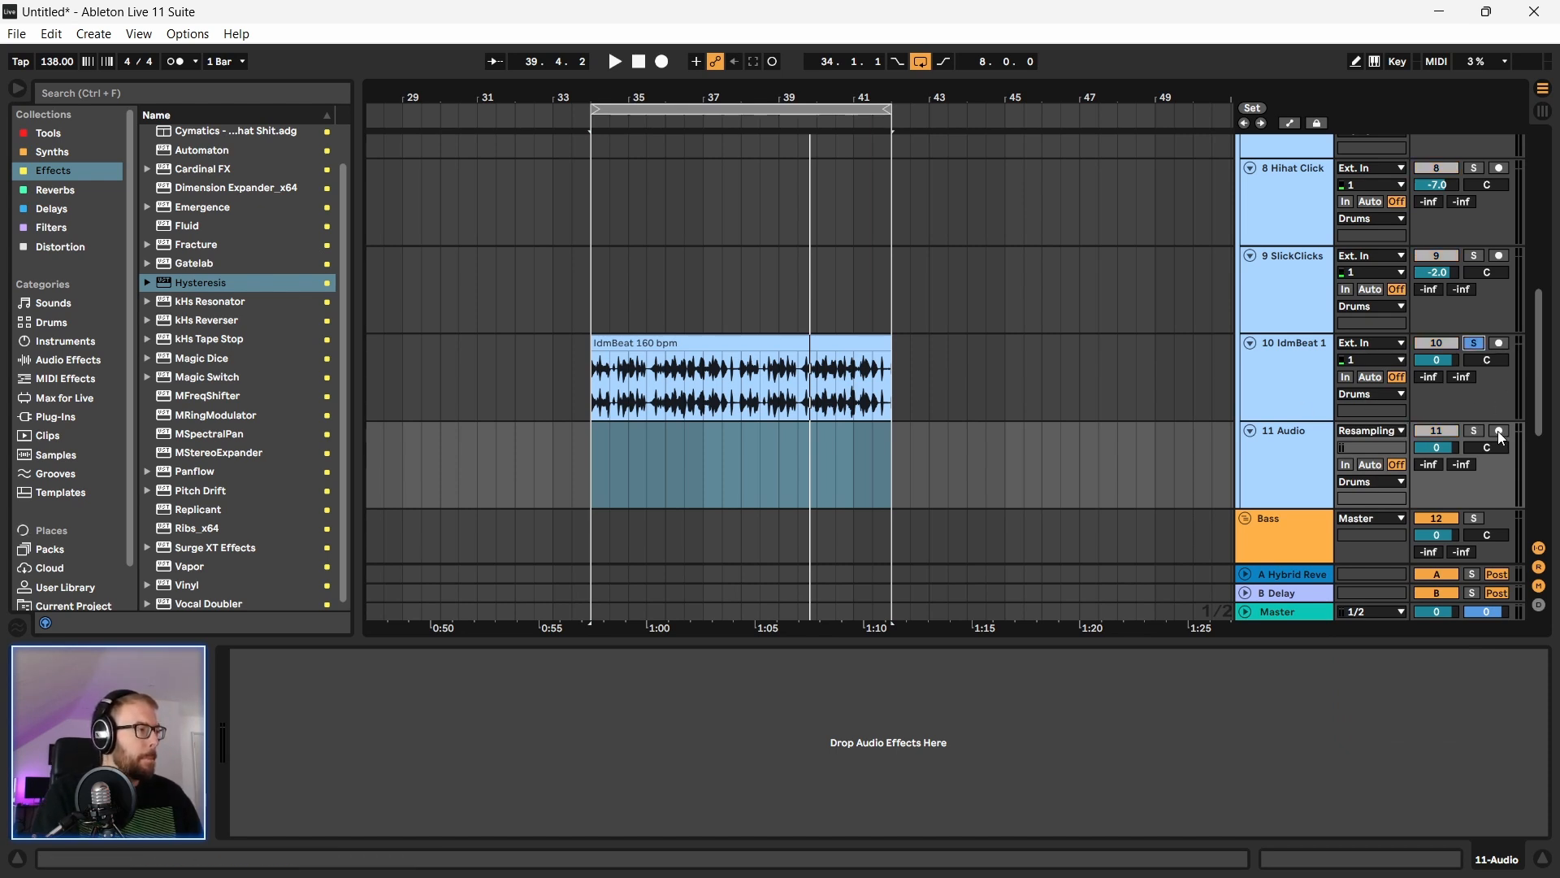
pyautogui.click(662, 62)
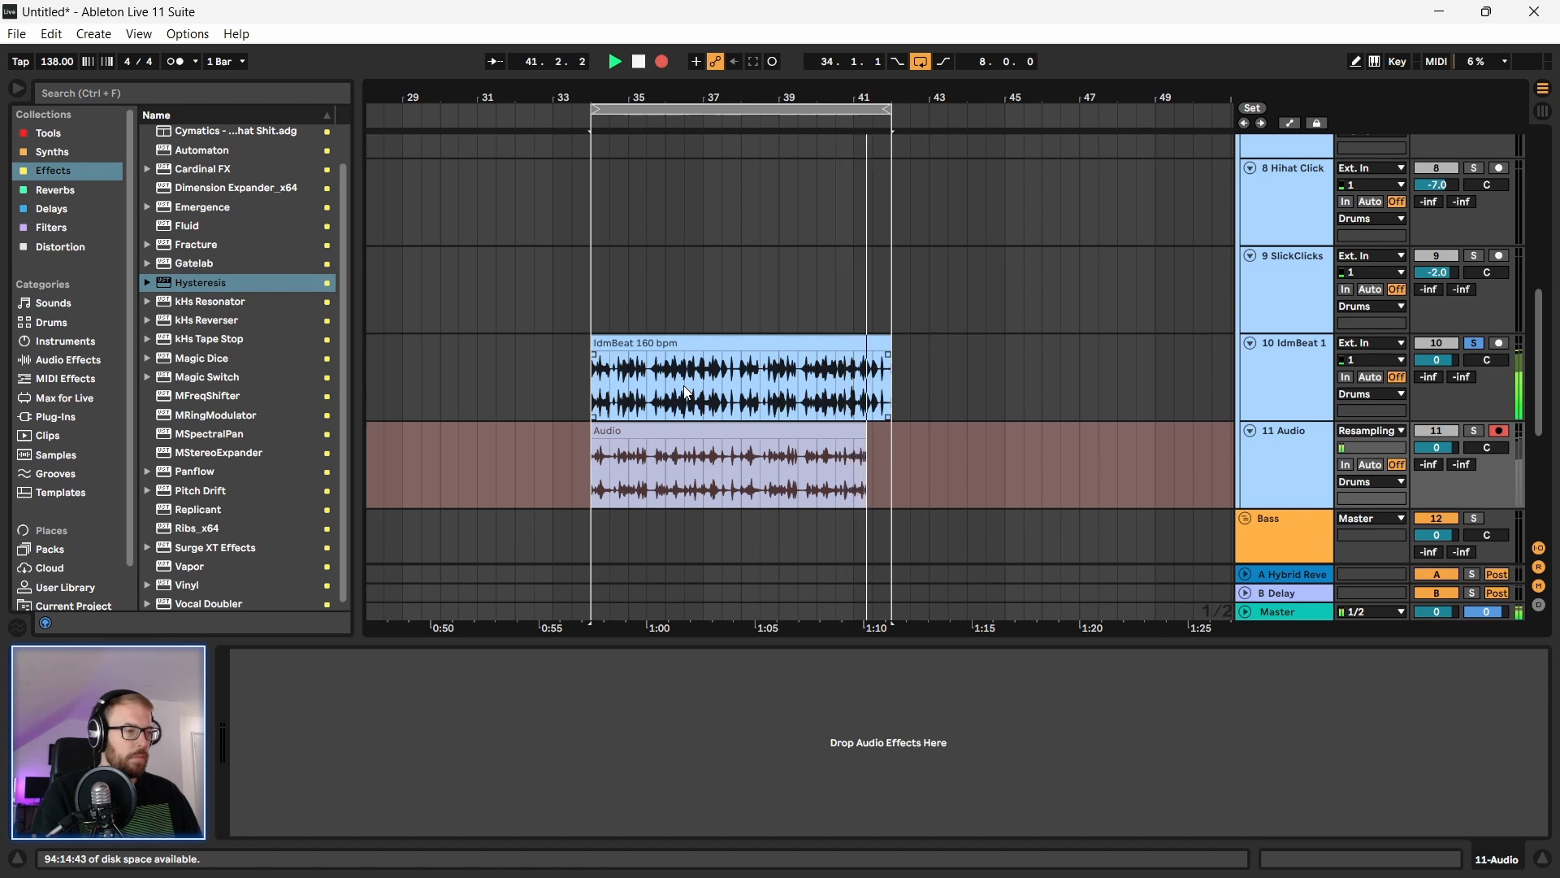
pyautogui.press('space')
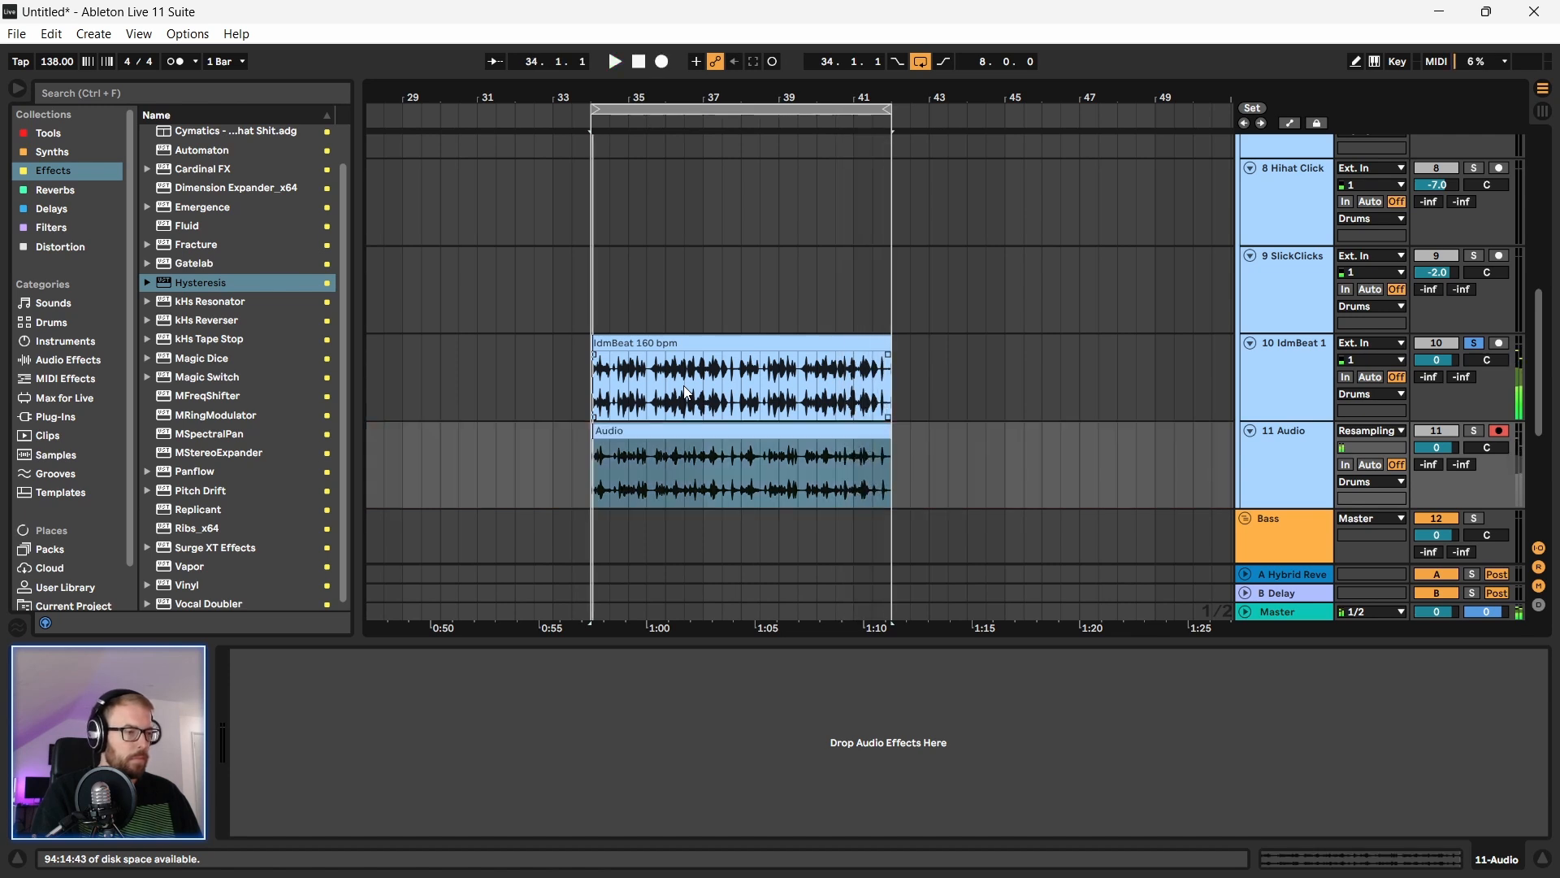
# Step: Delete the original IdmBeat track, keeping the resampled recording
pyautogui.click(737, 351)
pyautogui.click(1318, 344)
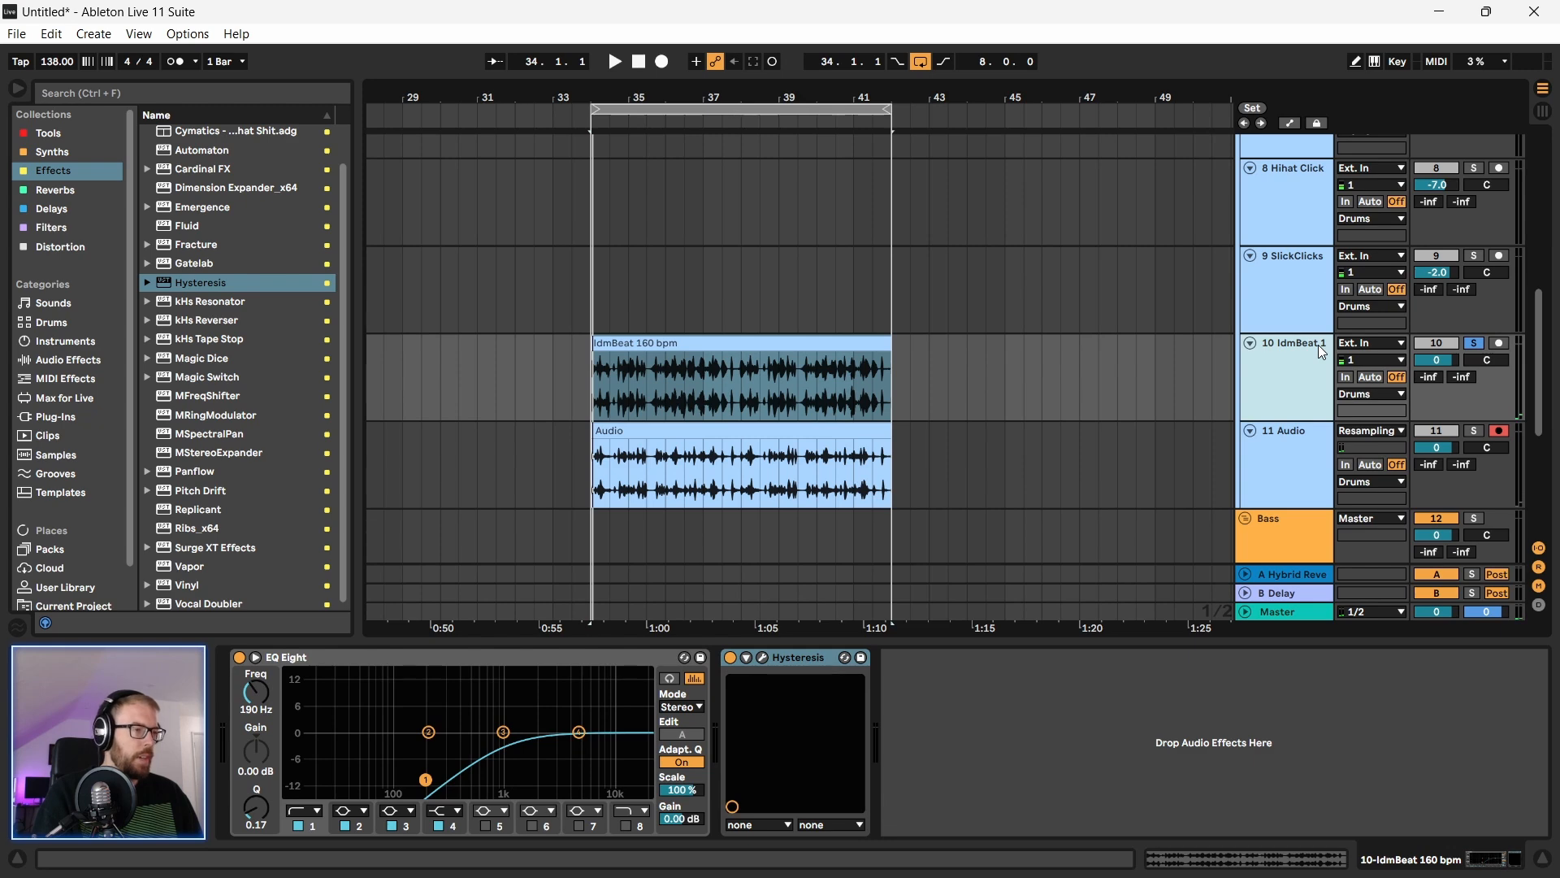
pyautogui.press('Delete')
# Step: Move the resampled clip back near the drum loop so it starts at 21.3.1
pyautogui.click(678, 342)
pyautogui.moveTo(657, 98); pyautogui.dragTo(881, 49)
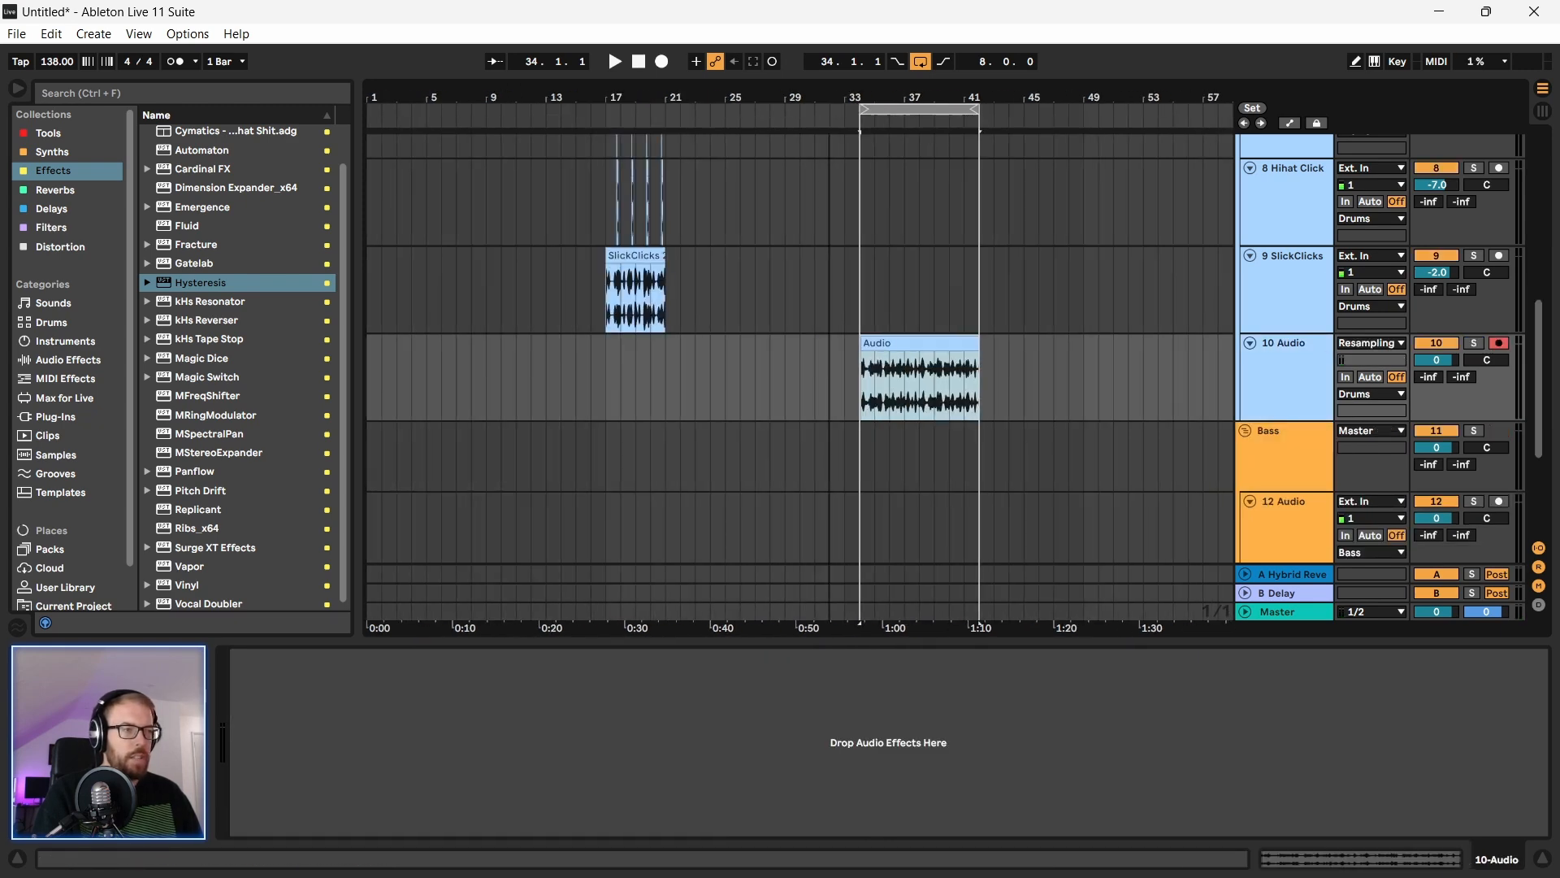
pyautogui.moveTo(894, 339); pyautogui.dragTo(633, 361)
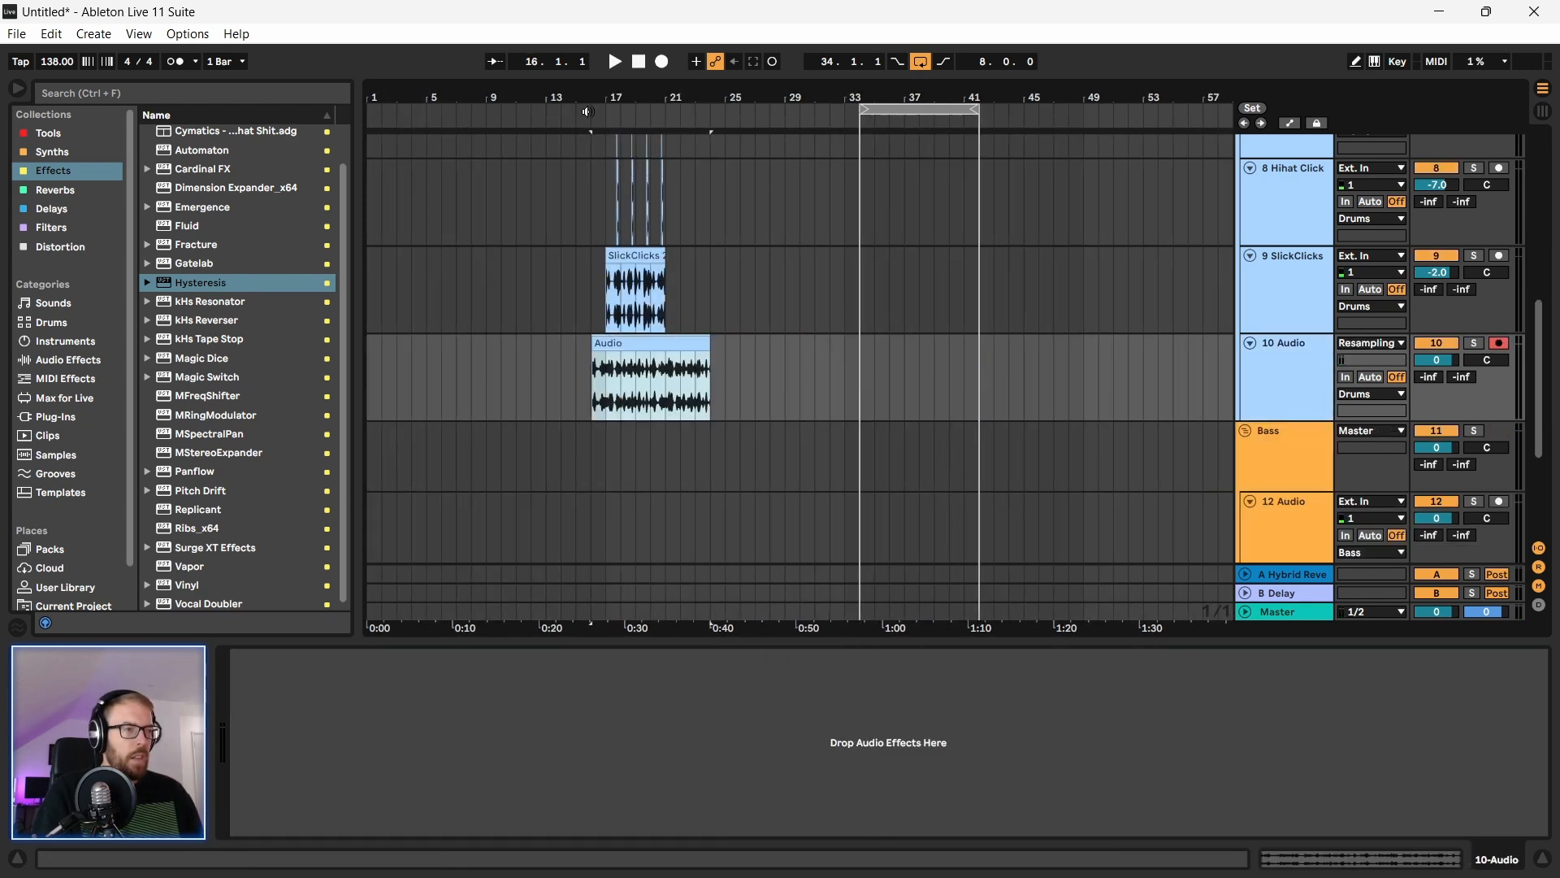
pyautogui.moveTo(630, 87); pyautogui.dragTo(617, 211)
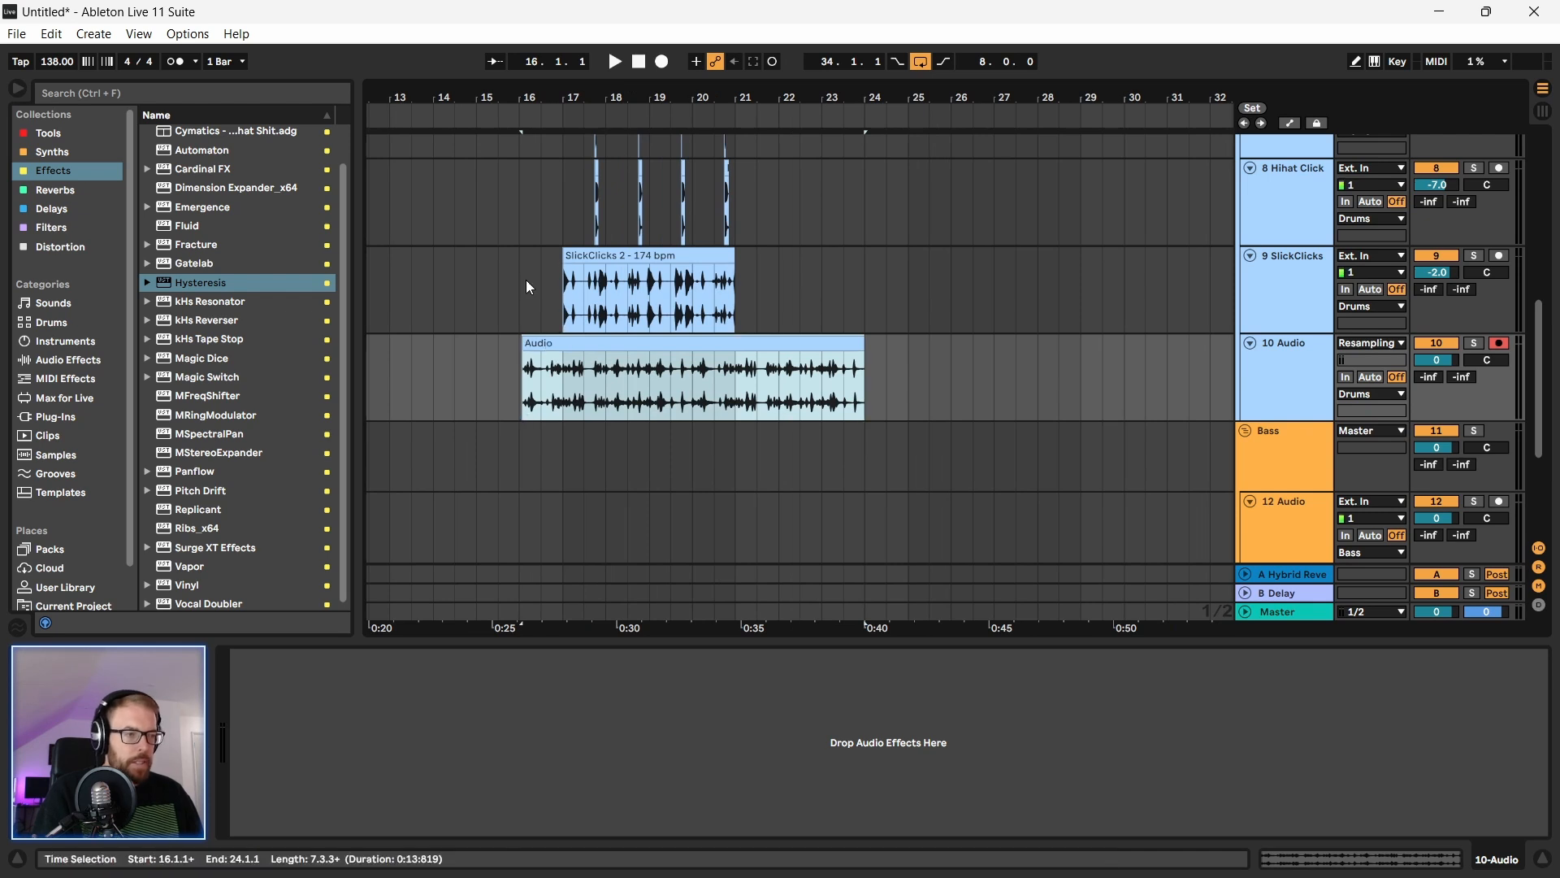
pyautogui.moveTo(557, 97); pyautogui.dragTo(558, 115)
pyautogui.moveTo(574, 343); pyautogui.dragTo(863, 367)
pyautogui.moveTo(830, 94); pyautogui.dragTo(685, 358)
pyautogui.click(827, 342)
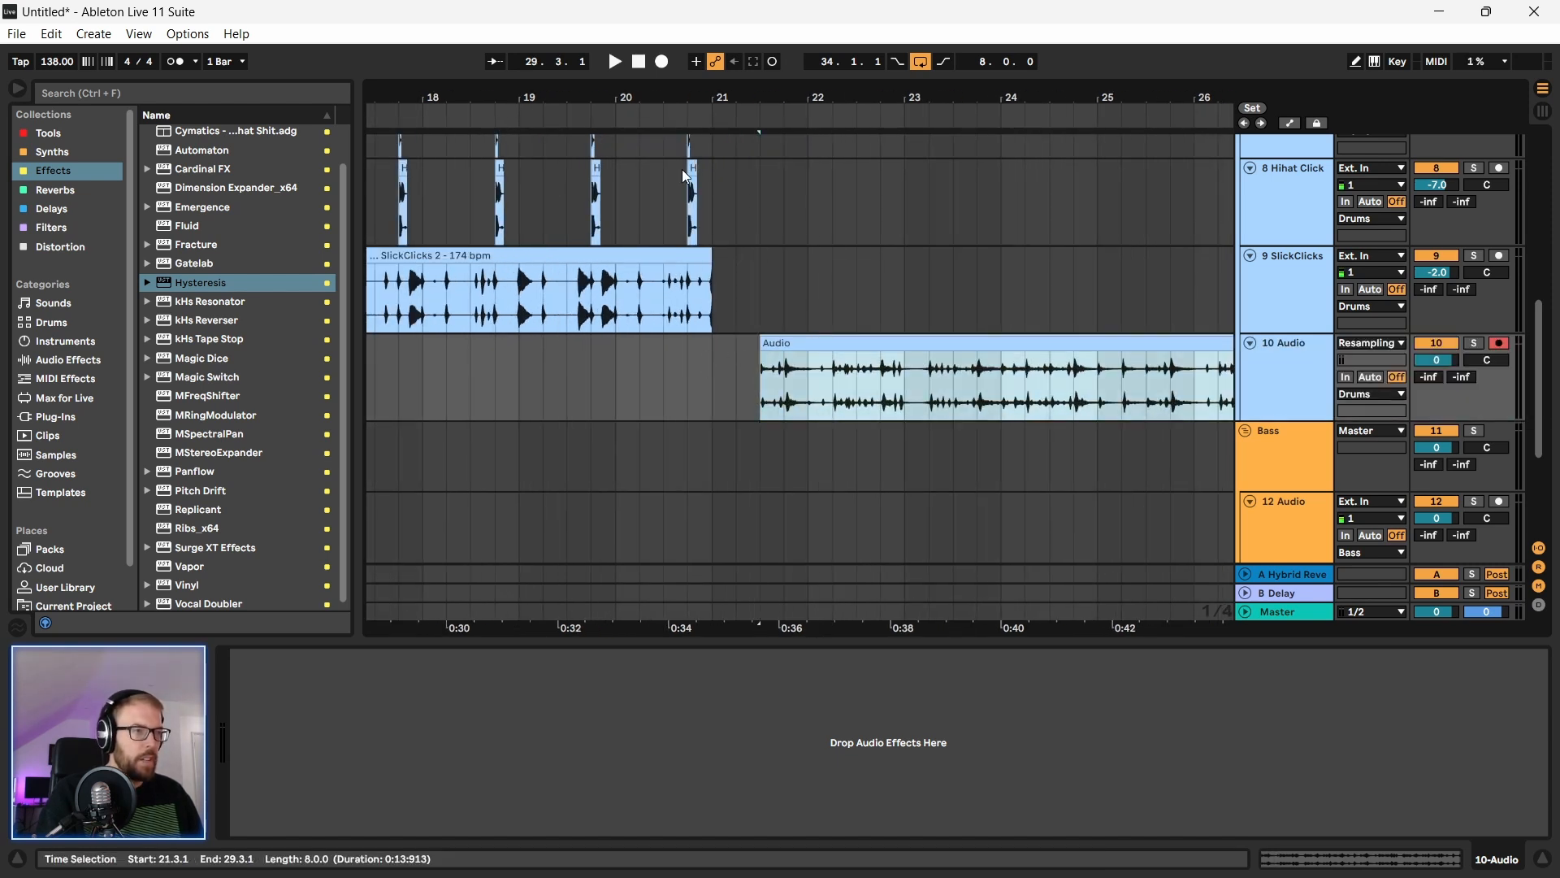
pyautogui.moveTo(565, 96); pyautogui.dragTo(689, 105)
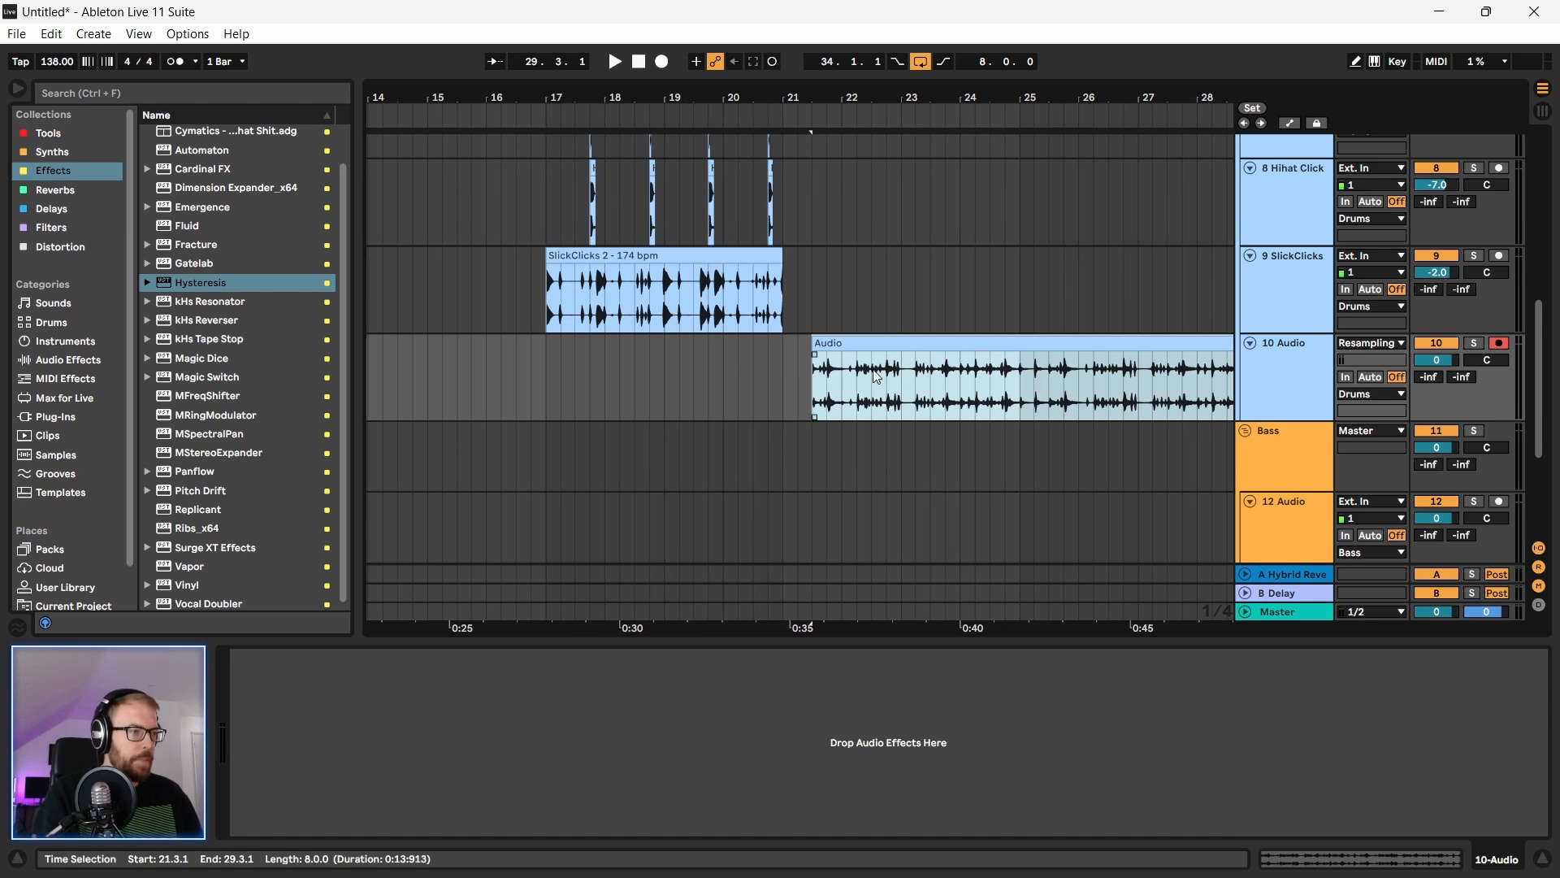
# Step: Review the drum tracks and inspect the sample loaded on the Kick track
pyautogui.click(814, 390)
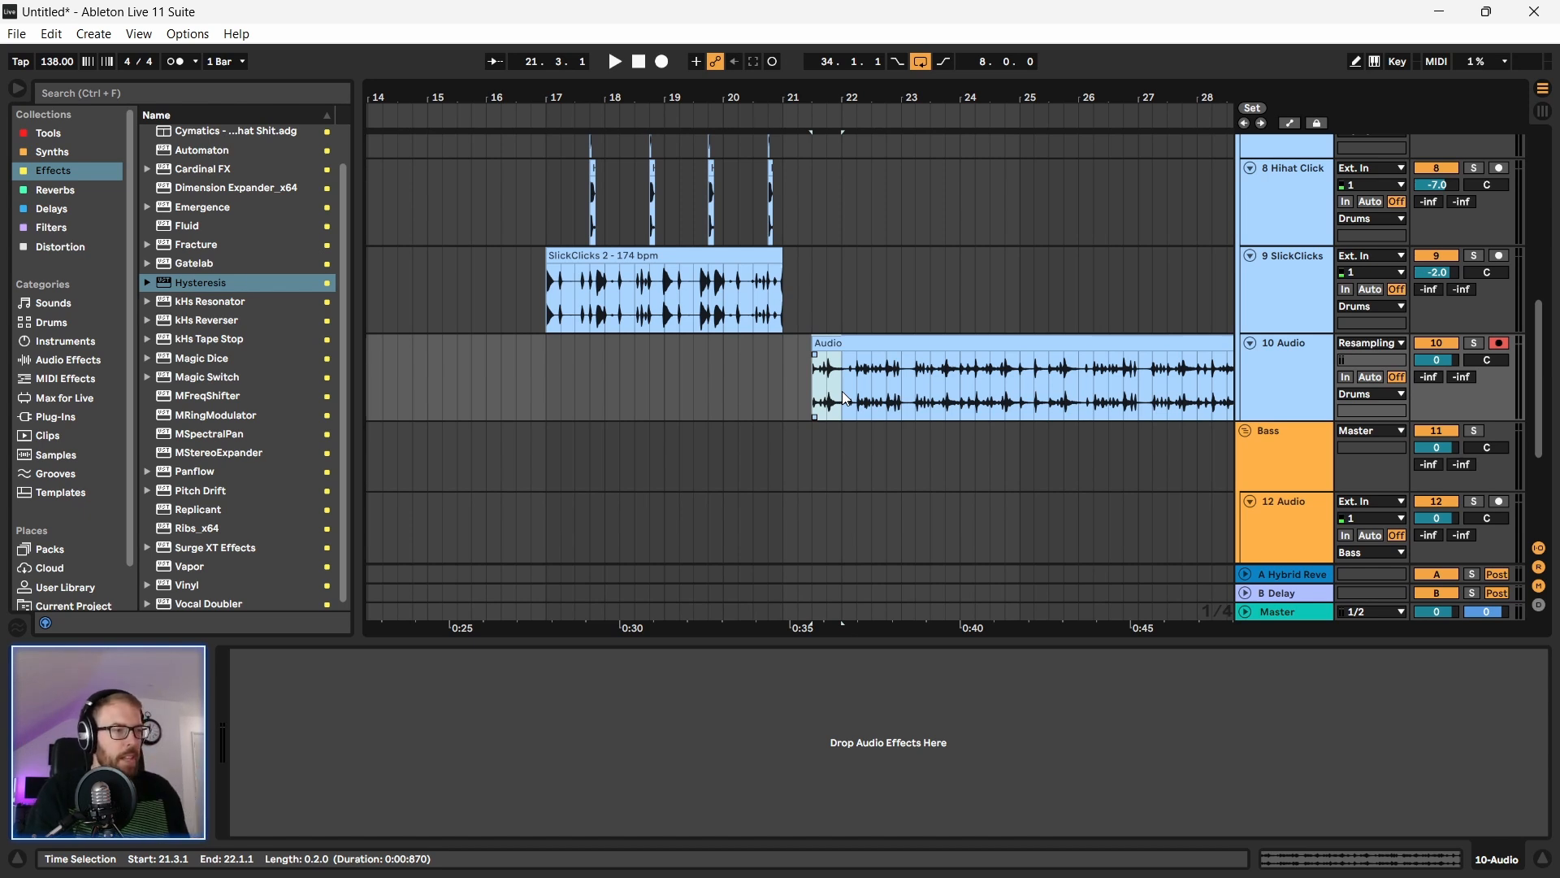
pyautogui.click(651, 321)
pyautogui.scroll(1, 642, 341)
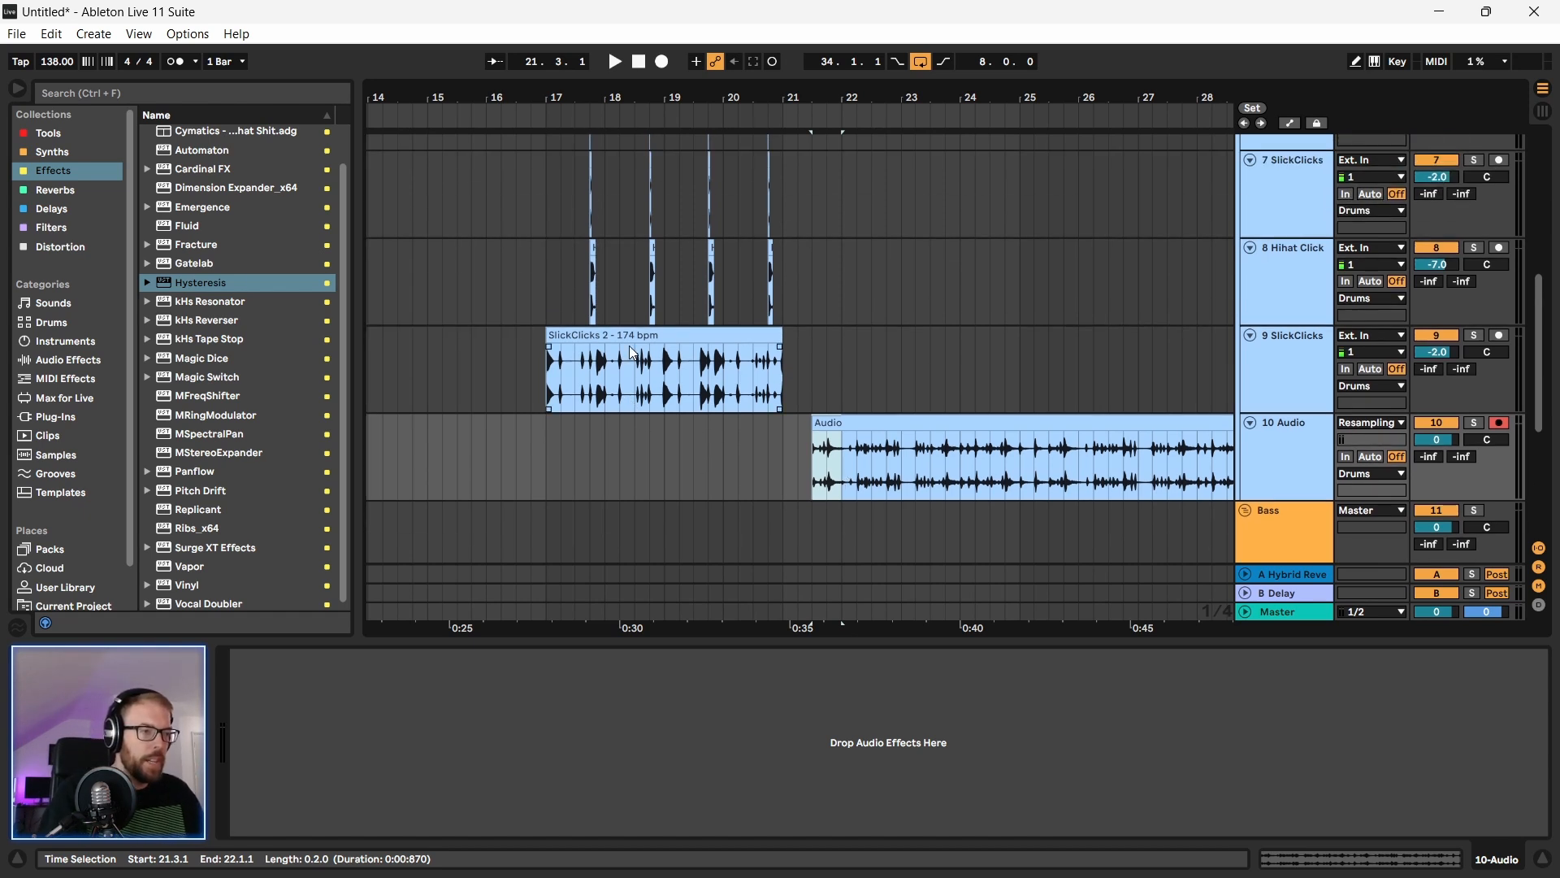
pyautogui.scroll(4, 592, 369)
pyautogui.scroll(-3, 563, 328)
pyautogui.click(956, 457)
pyautogui.moveTo(915, 97); pyautogui.dragTo(759, 97)
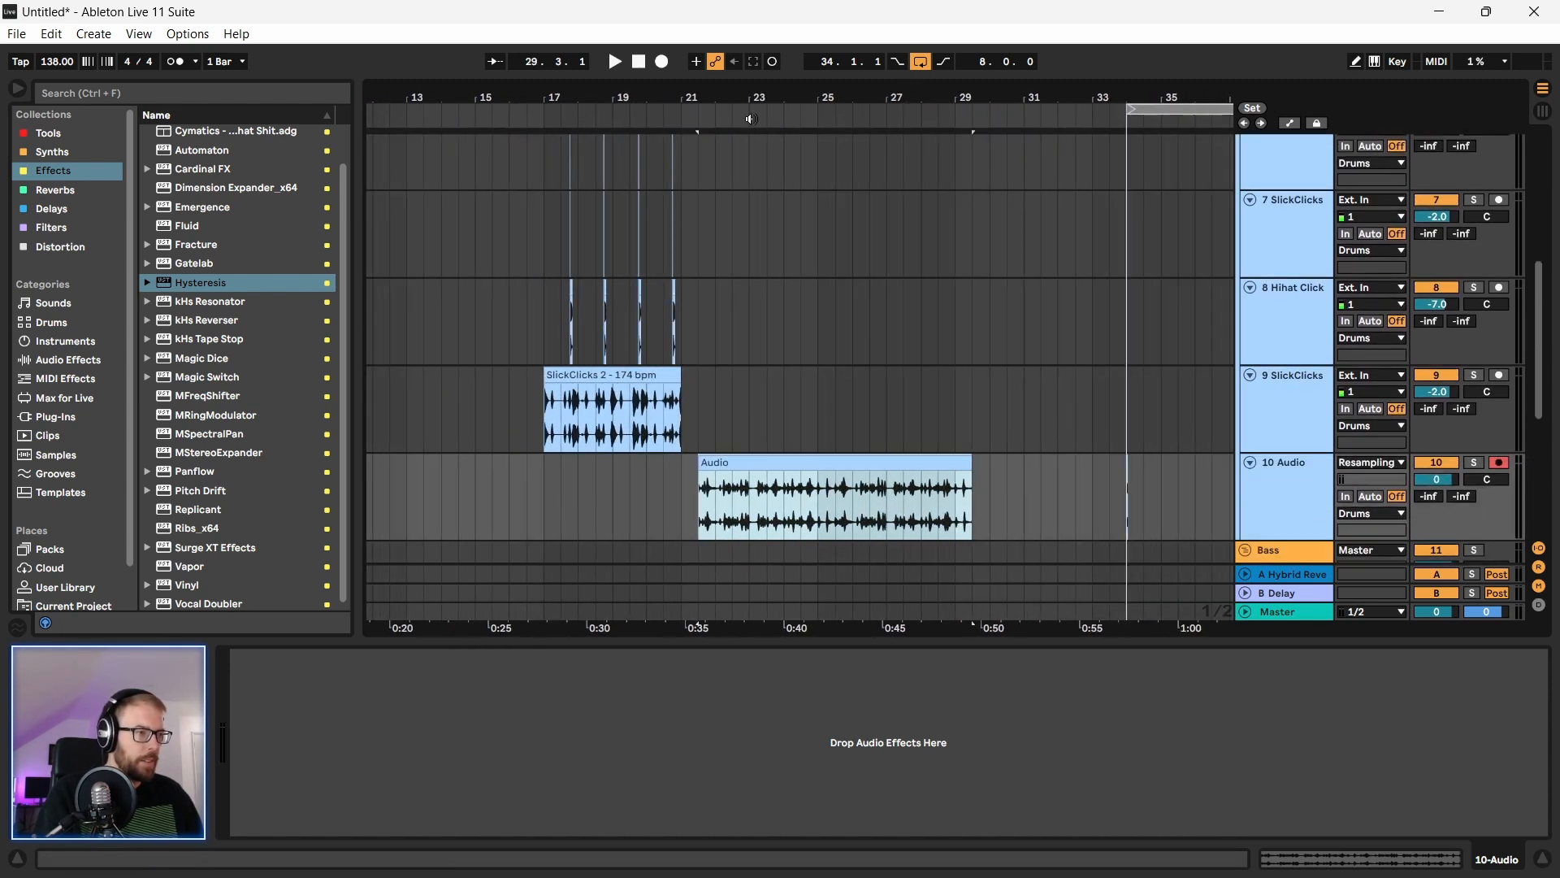
pyautogui.scroll(2, 544, 267)
pyautogui.click(1281, 210)
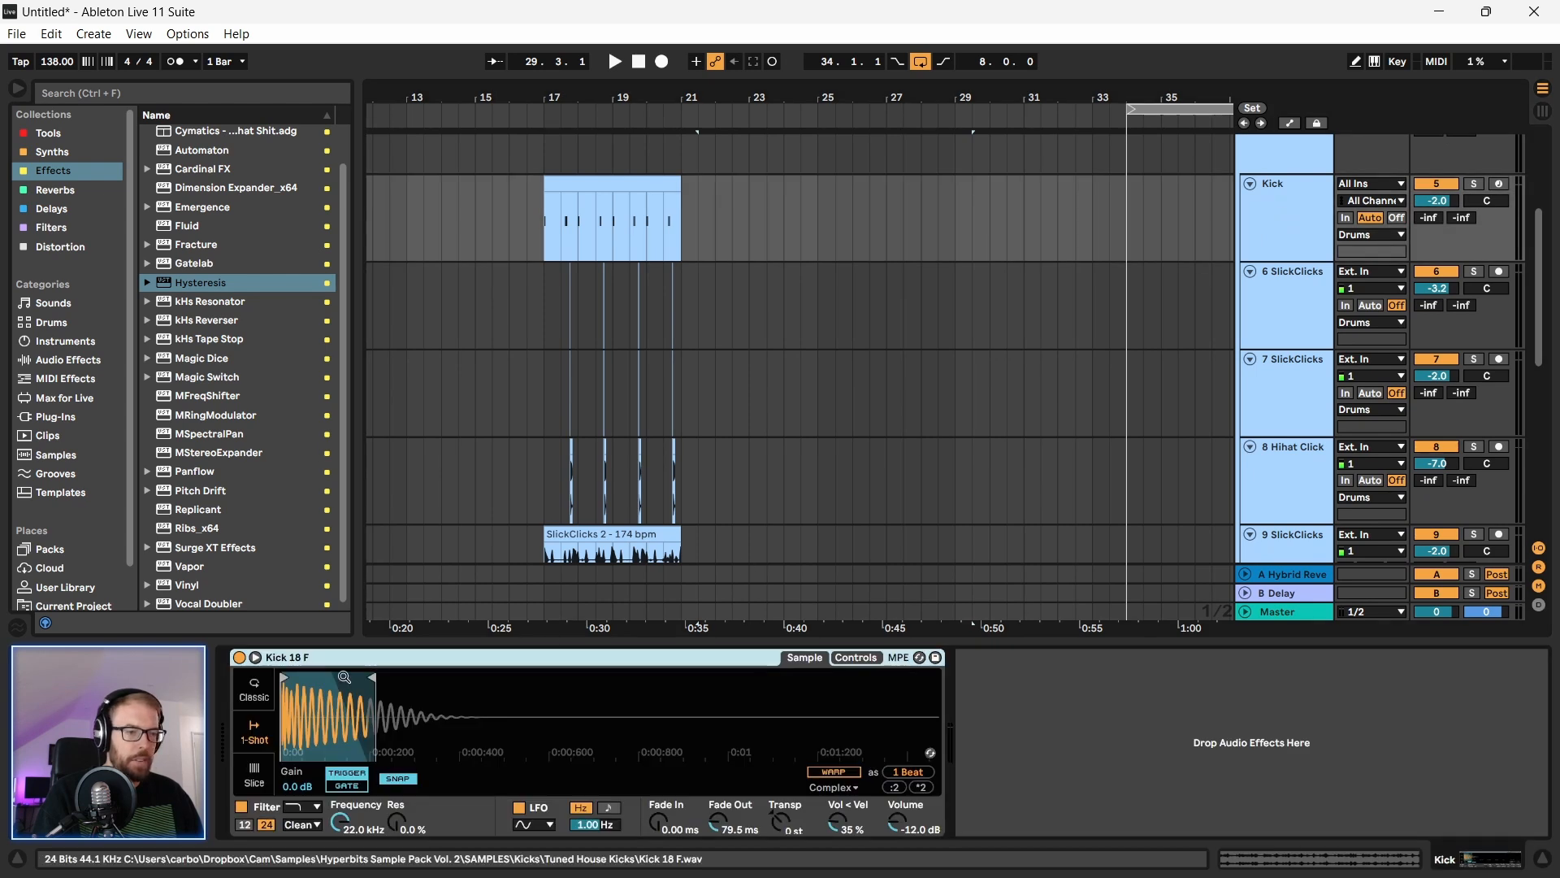
pyautogui.scroll(-3, 728, 452)
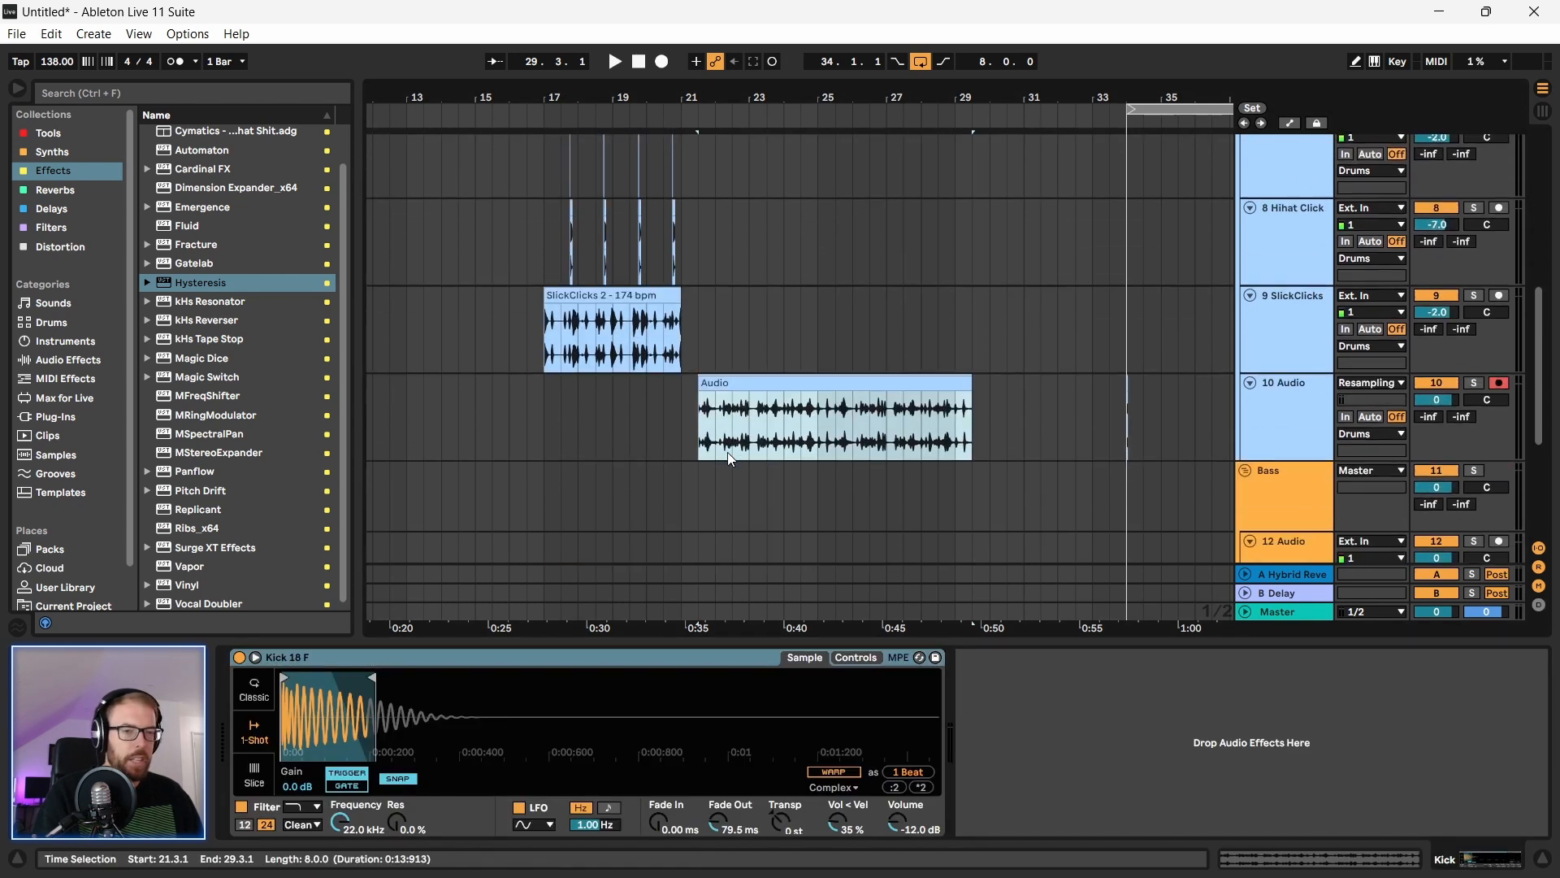
# Step: Add a Tuner to the resampled audio track and play the clip through it to check its pitch
pyautogui.click(746, 391)
pyautogui.click(742, 381)
pyautogui.press('space')
pyautogui.press('space')
pyautogui.click(1289, 389)
pyautogui.scroll(-2, 218, 505)
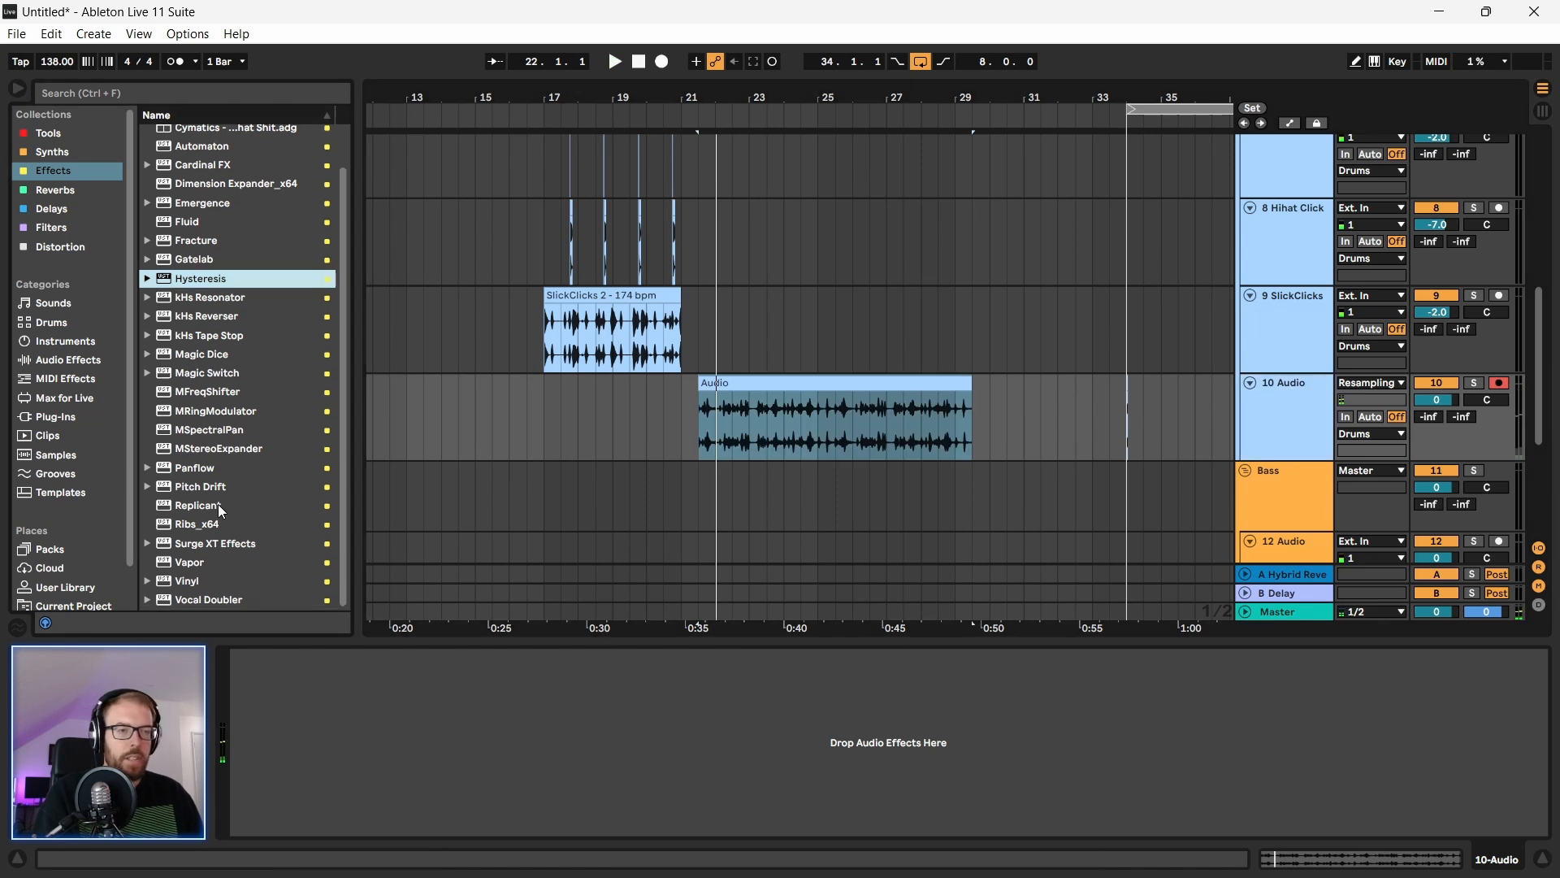
pyautogui.click(48, 133)
pyautogui.scroll(-1, 191, 317)
pyautogui.moveTo(191, 317); pyautogui.dragTo(802, 400)
pyautogui.press('space')
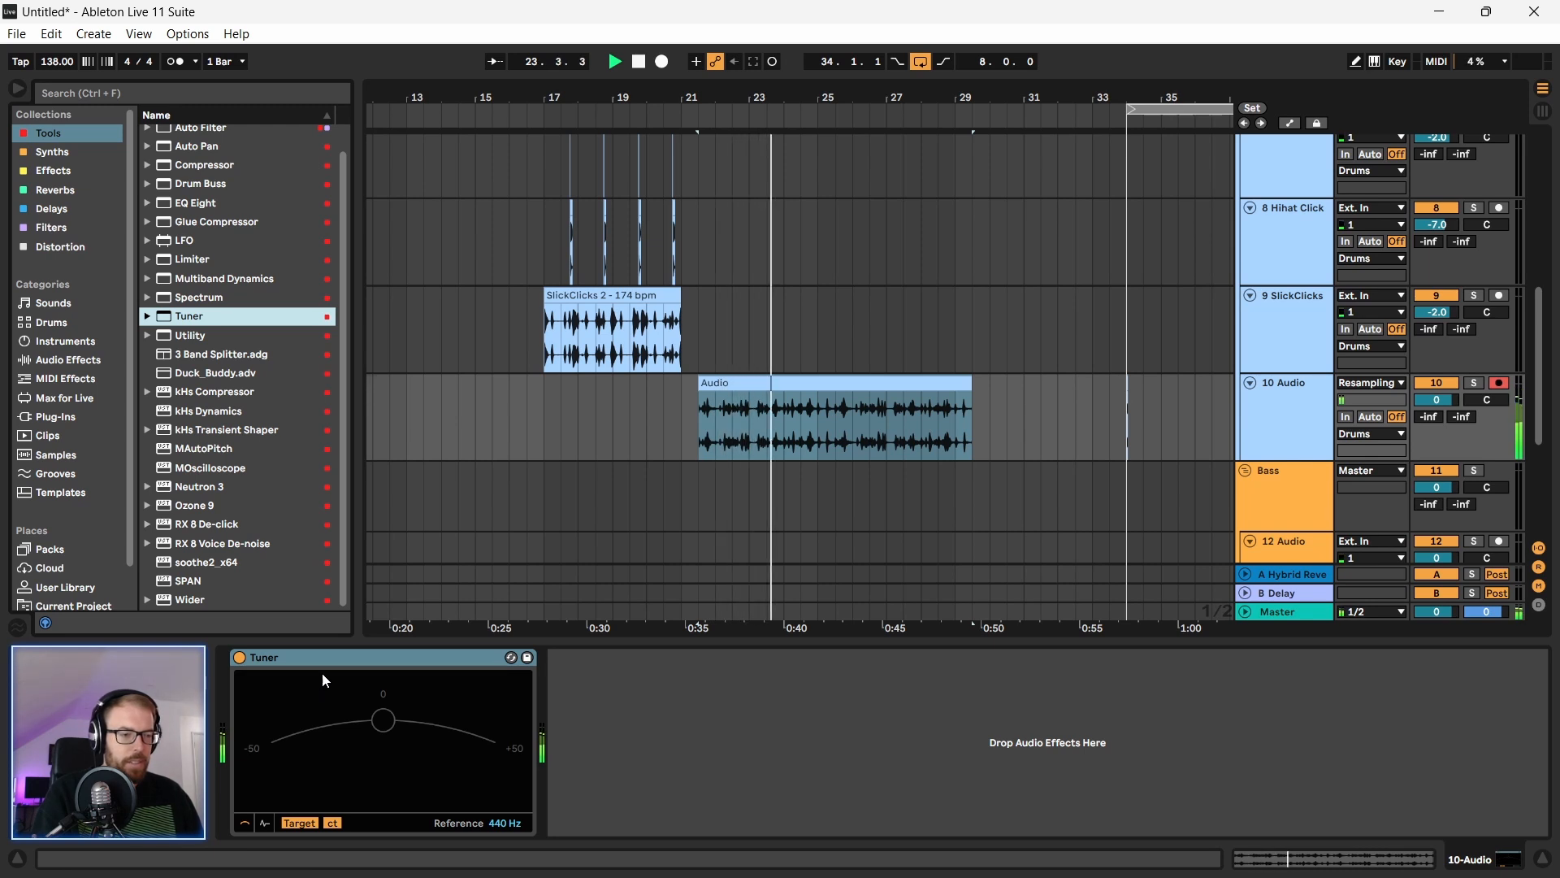
pyautogui.press('space')
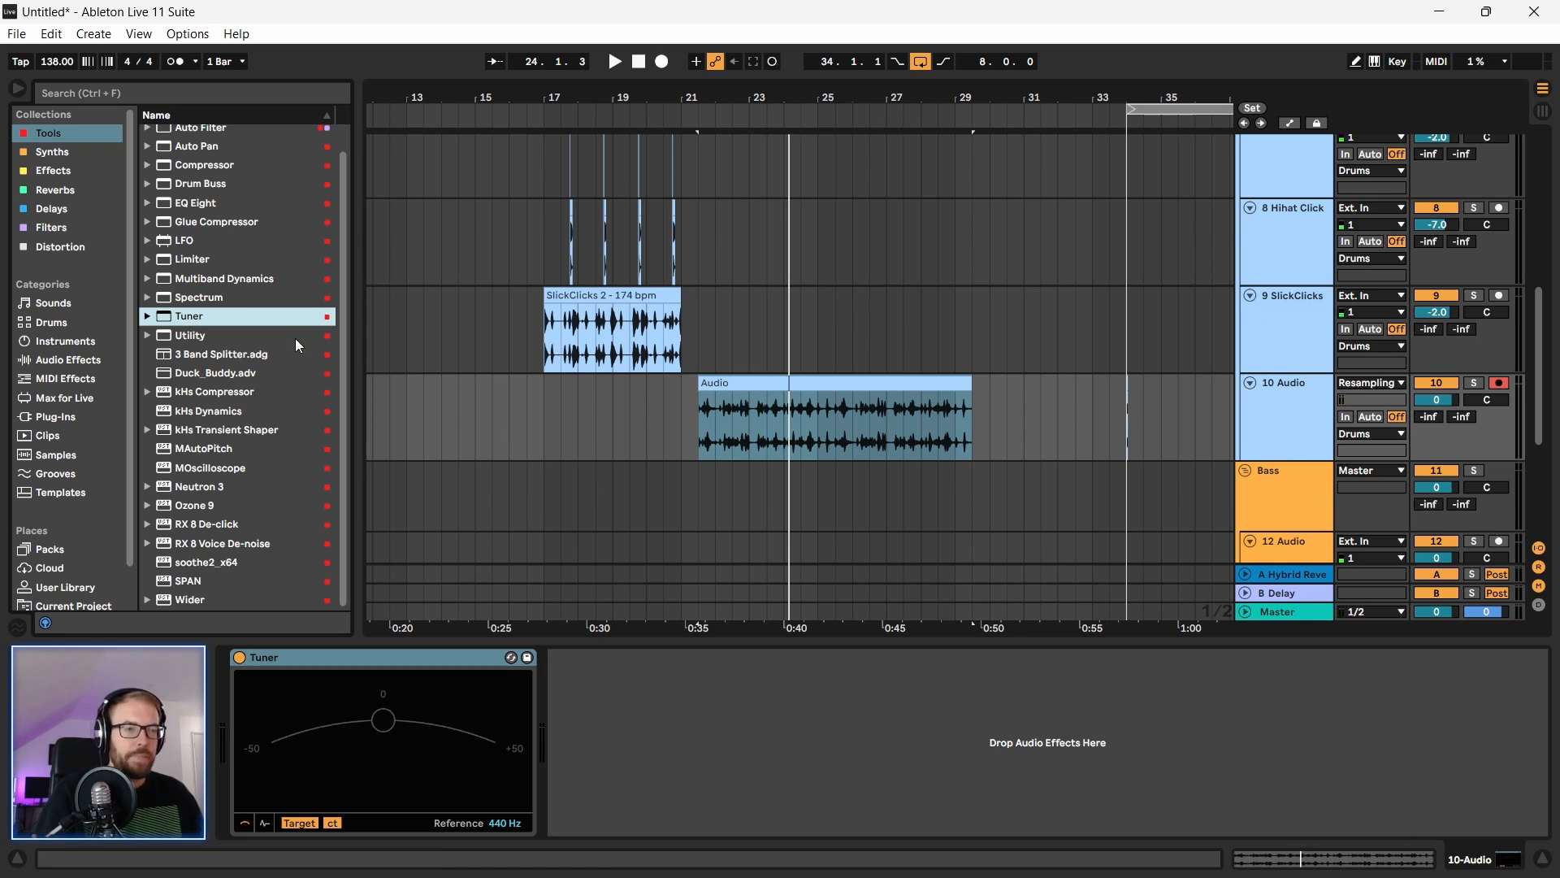
# Step: Insert an EQ Eight before the Tuner and boost band 2 by 15 dB at 156 Hz during playback
pyautogui.scroll(2, 195, 155)
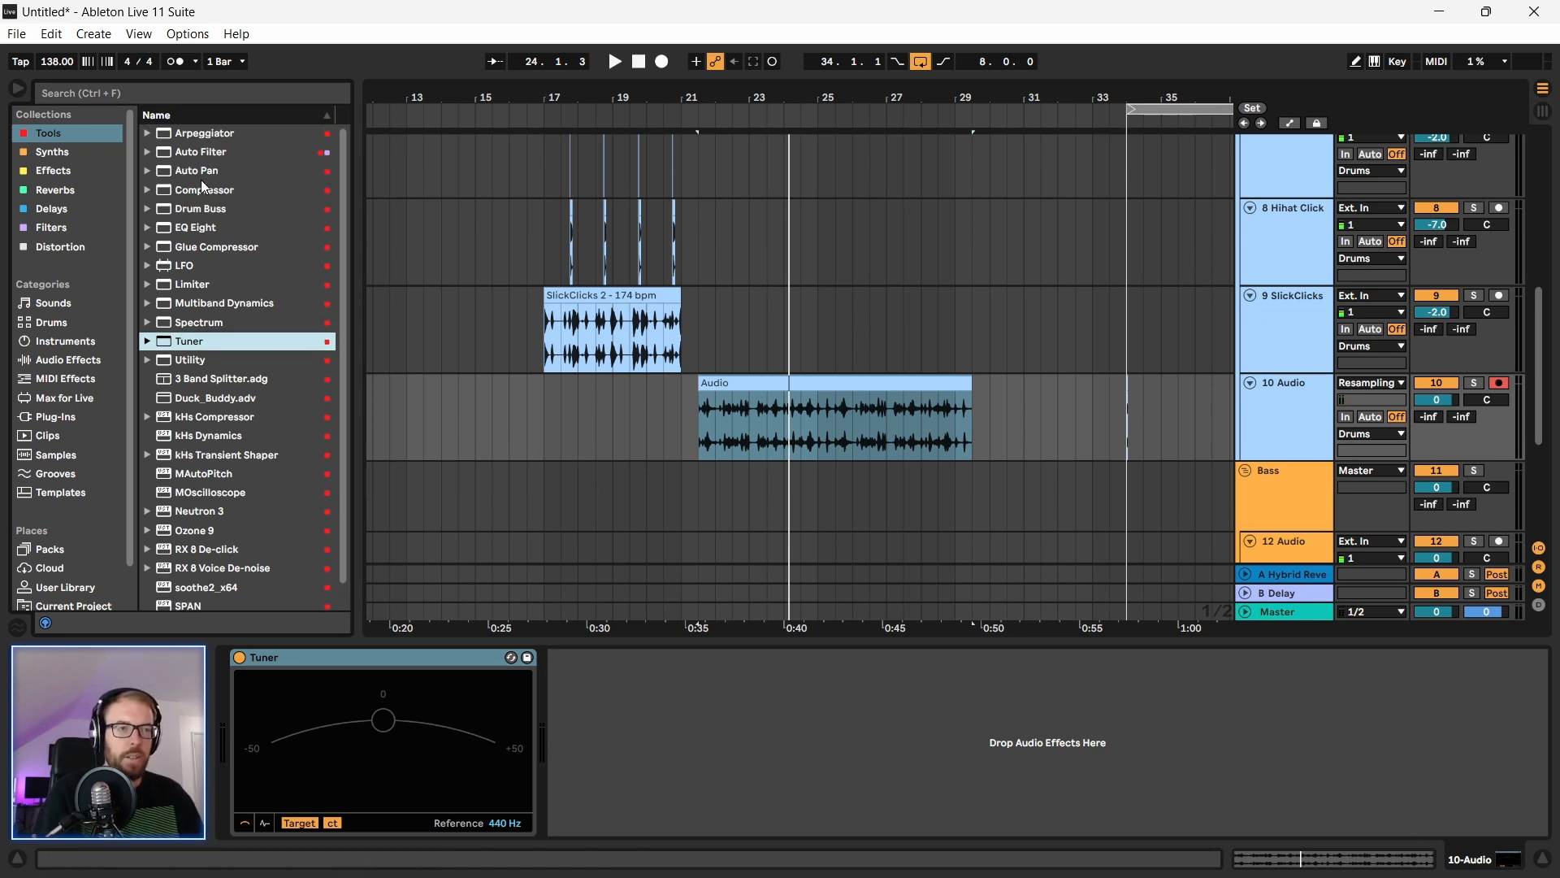
pyautogui.moveTo(193, 227); pyautogui.dragTo(255, 691)
pyautogui.press('space')
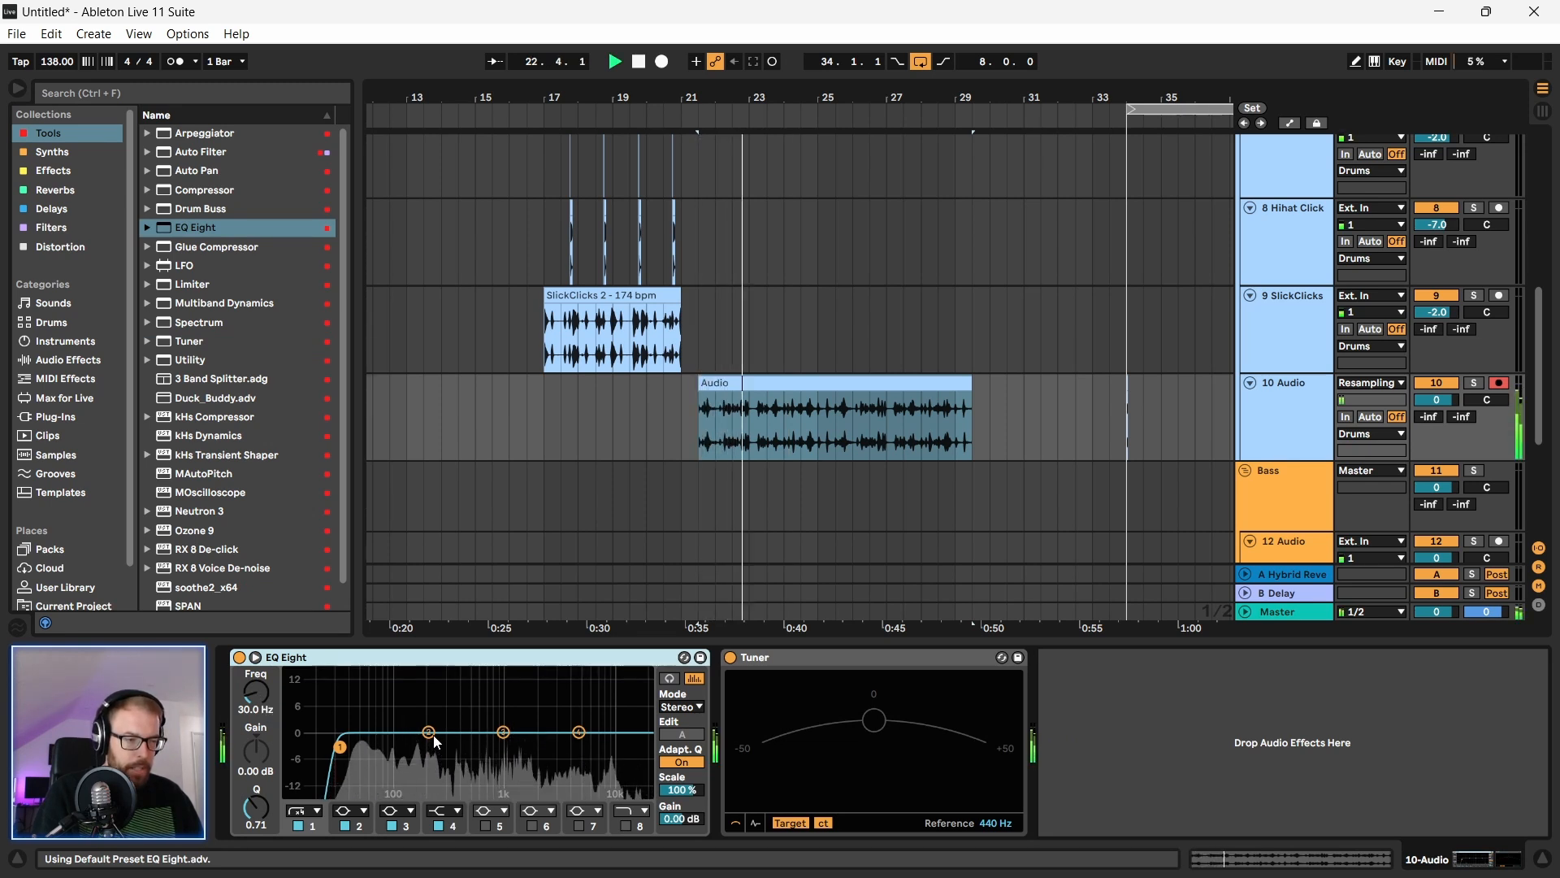
pyautogui.moveTo(428, 732); pyautogui.dragTo(416, 672)
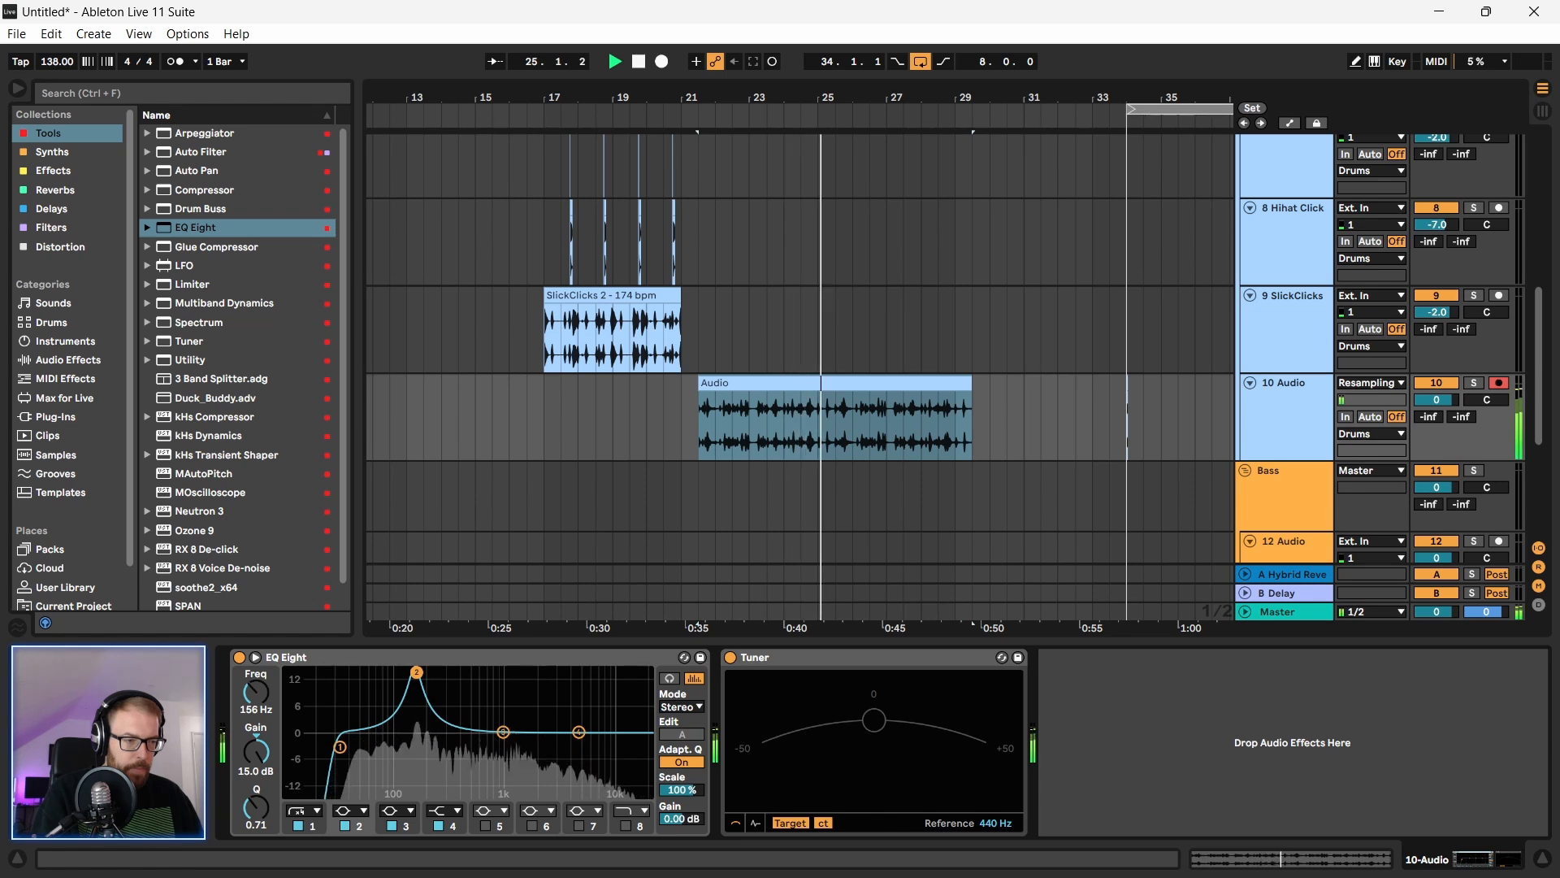
pyautogui.click(797, 656)
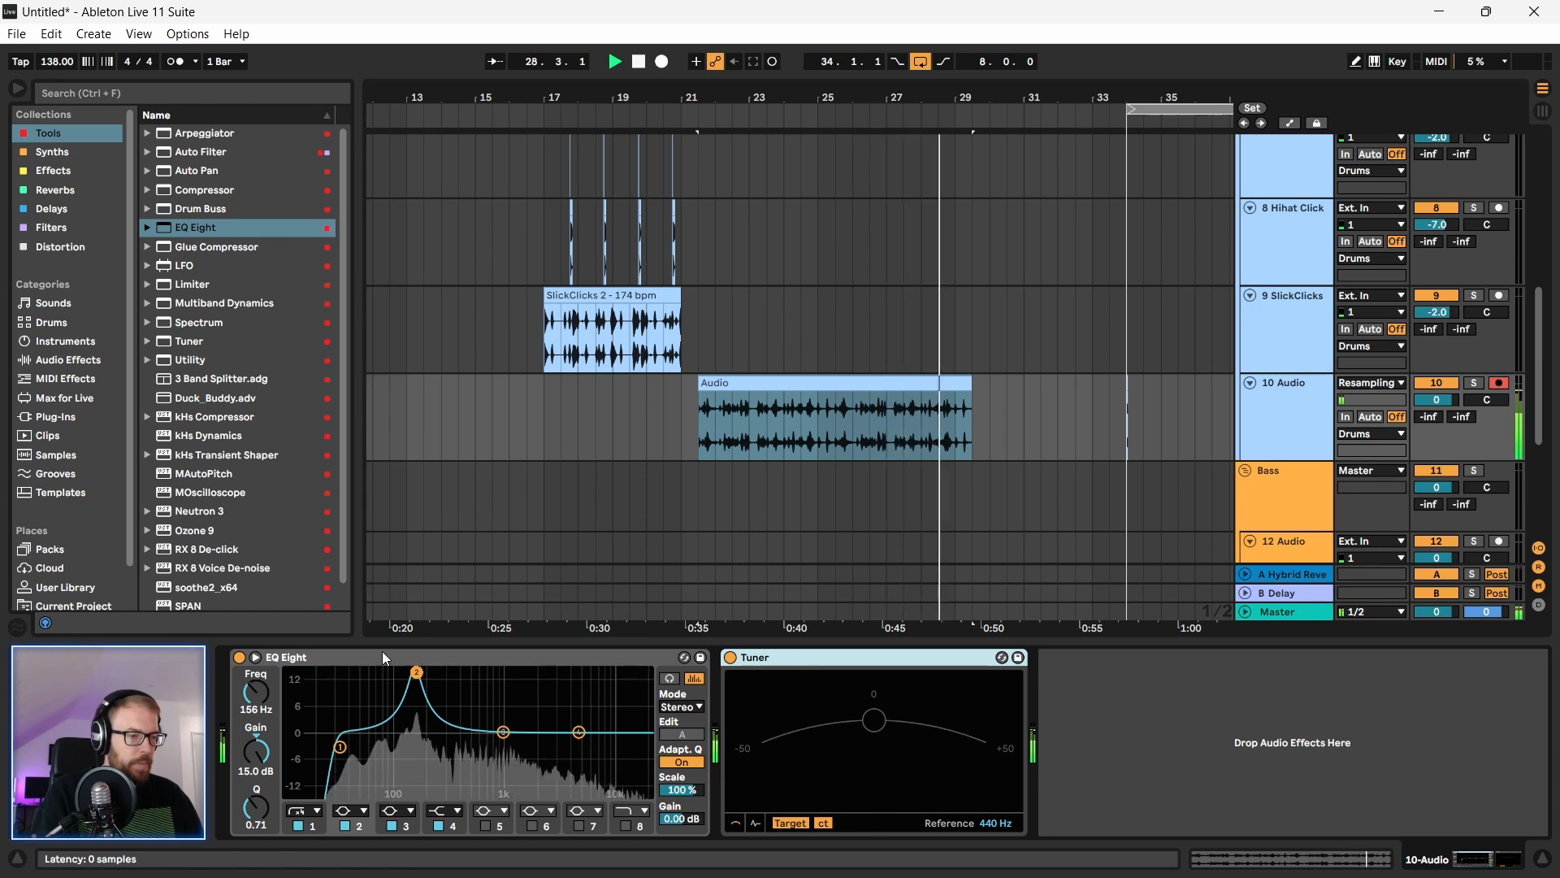
# Step: Stop playback and remove both the EQ Eight and the Tuner from the resampled track
pyautogui.click(351, 657)
pyautogui.press('space')
pyautogui.press('Delete')
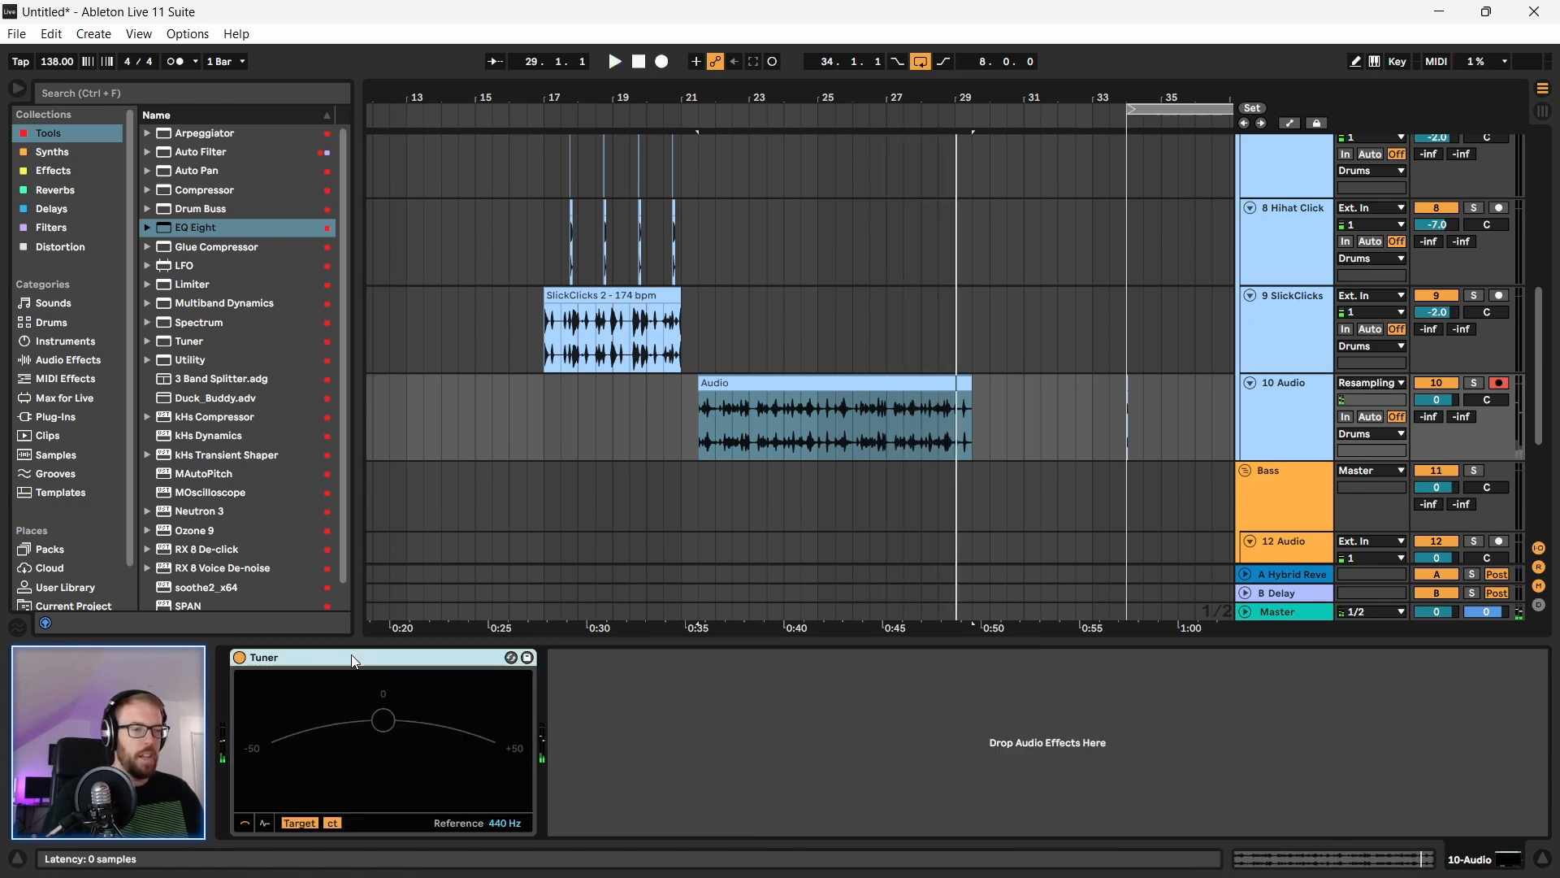
pyautogui.press('Delete')
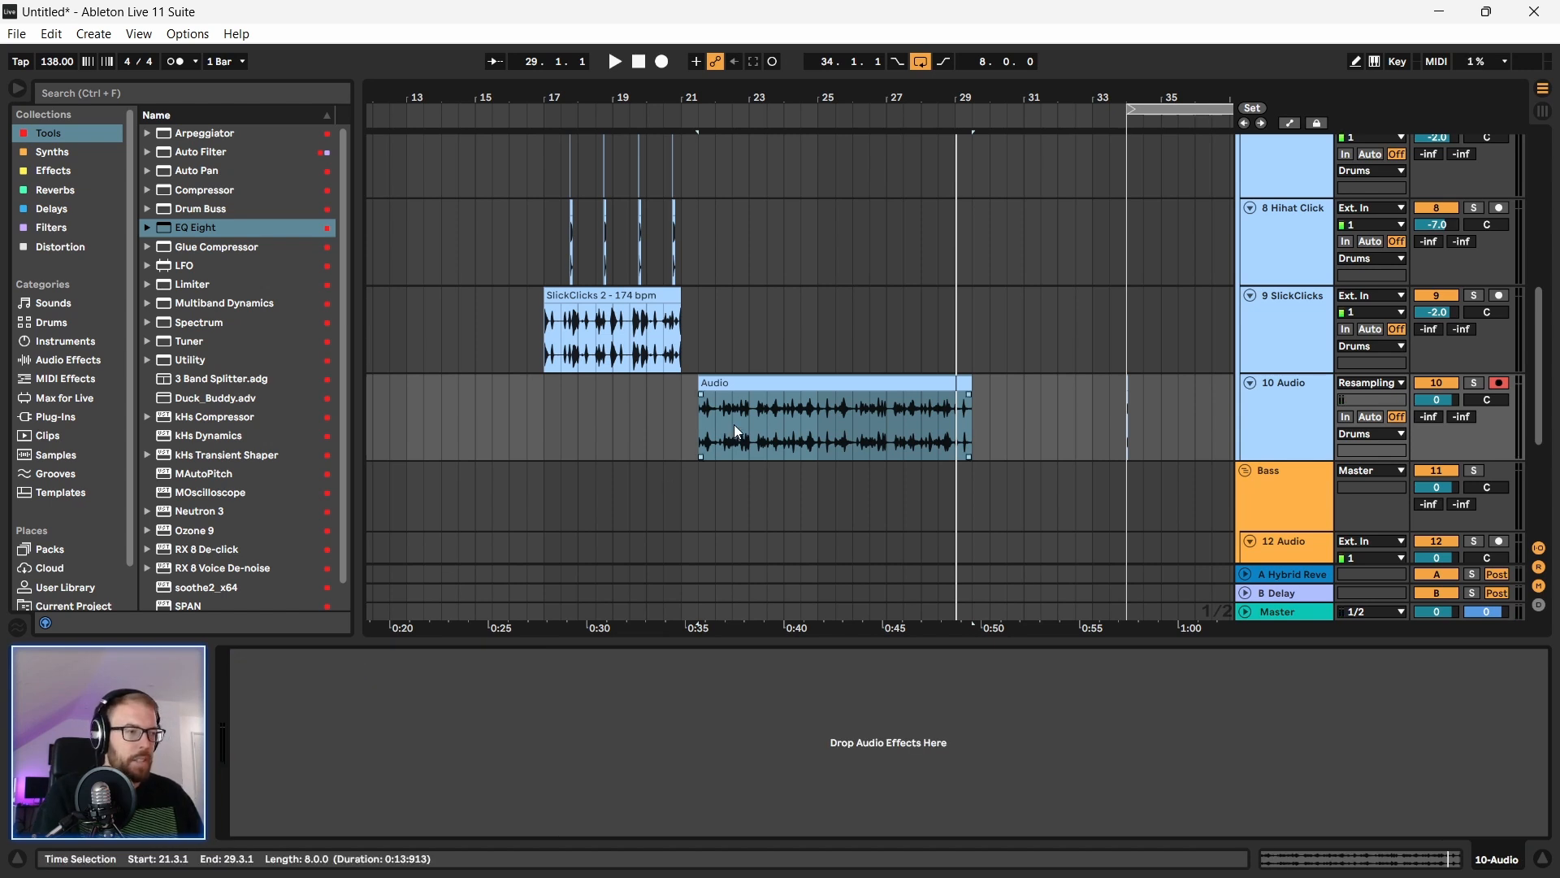
# Step: Set the loop region to the drum loop at bars 17 to 21 and play it
pyautogui.click(751, 384)
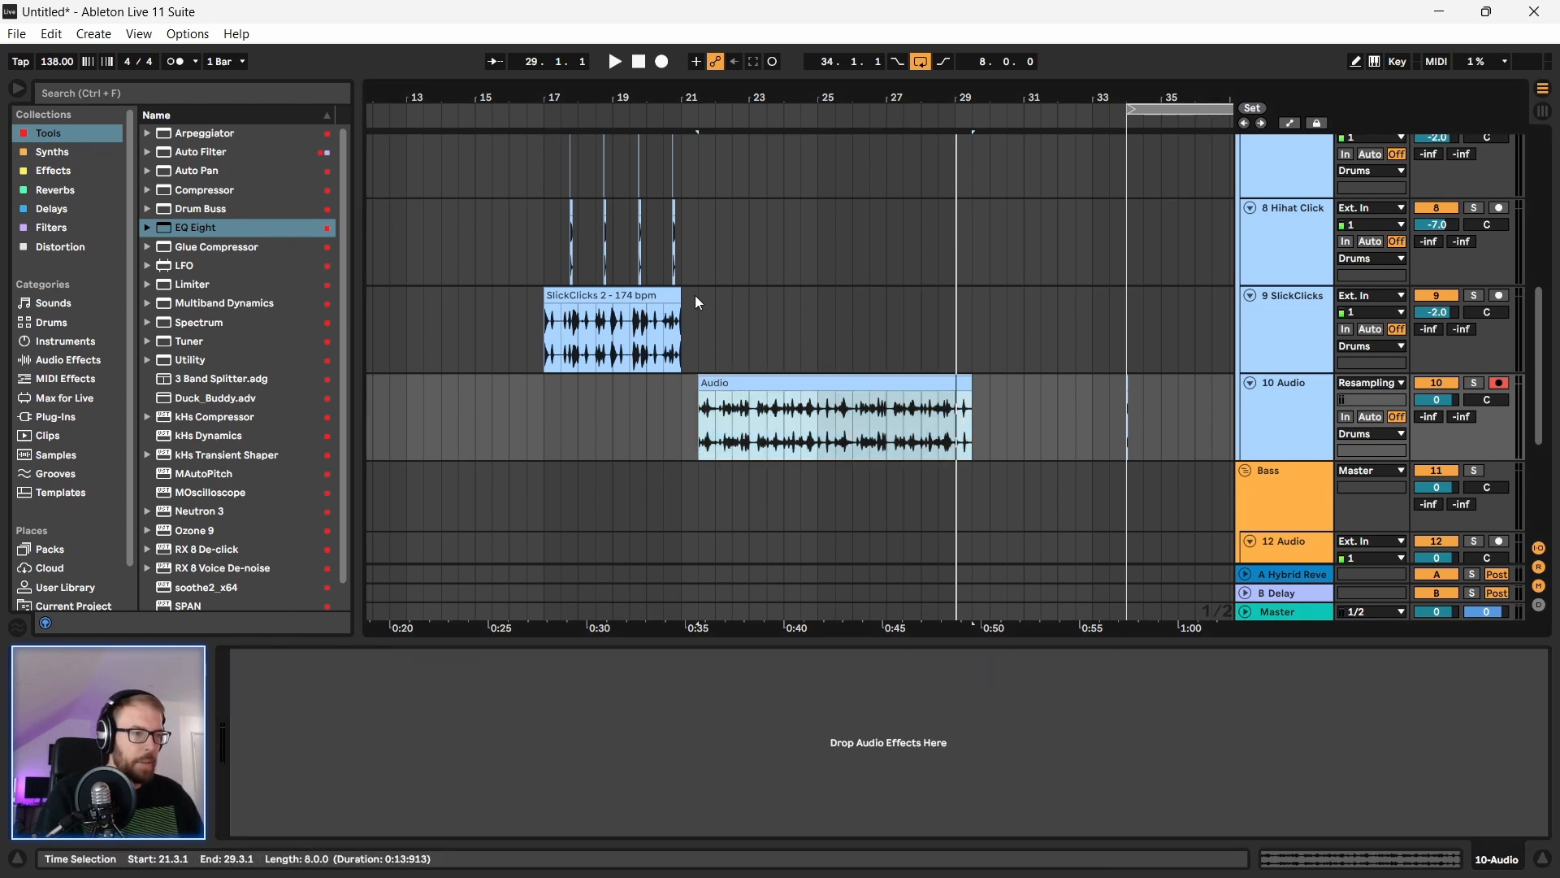
pyautogui.moveTo(545, 242); pyautogui.dragTo(679, 251)
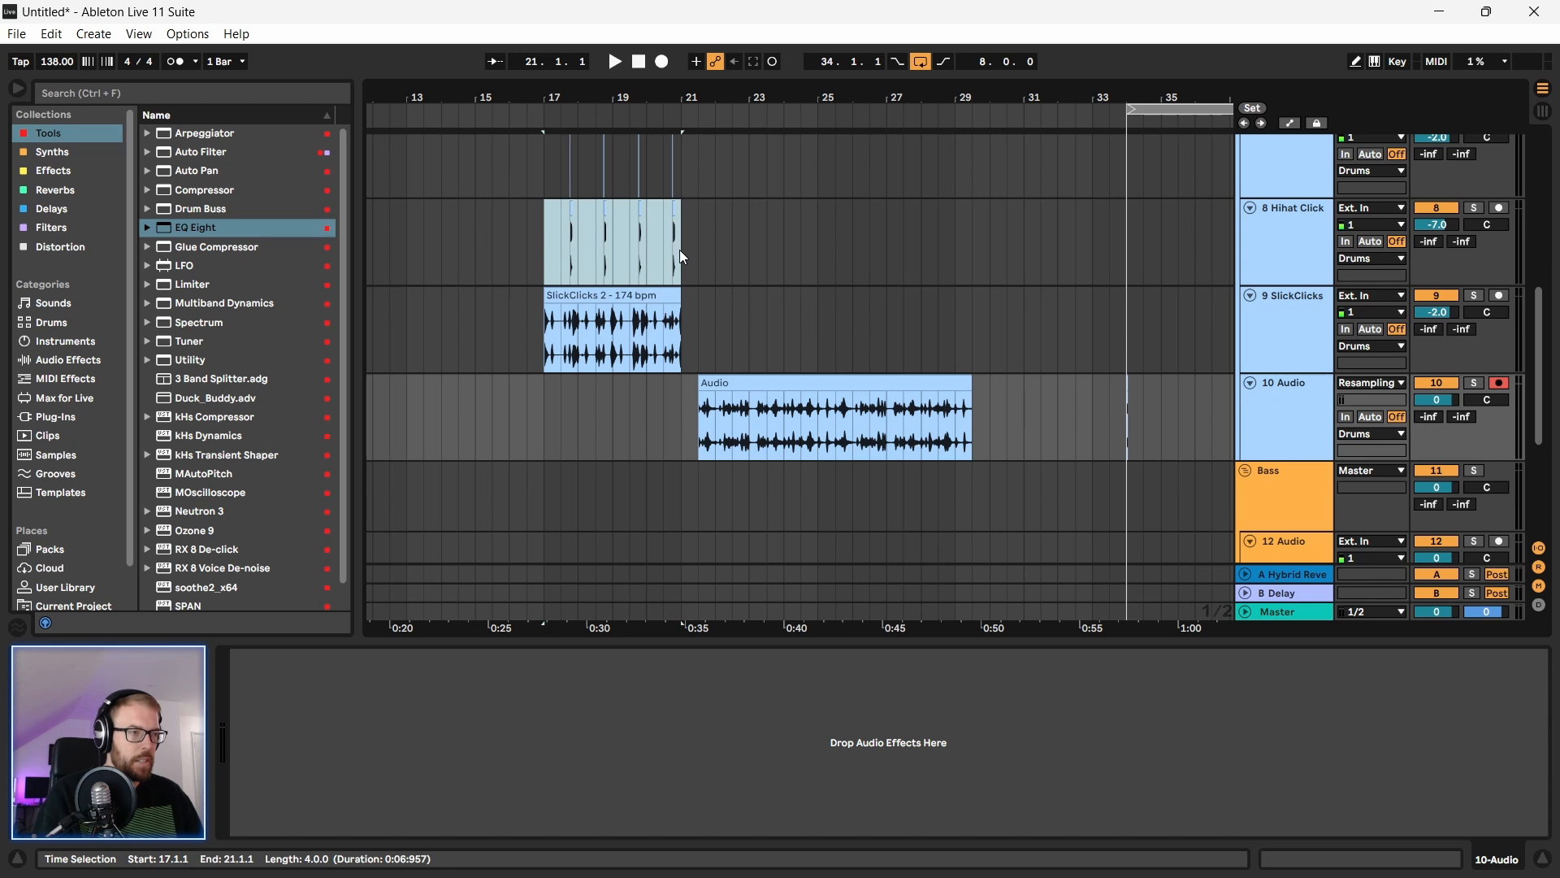
pyautogui.hotkey('ctrl', 'l')
pyautogui.press('space')
pyautogui.moveTo(568, 97); pyautogui.dragTo(568, 161)
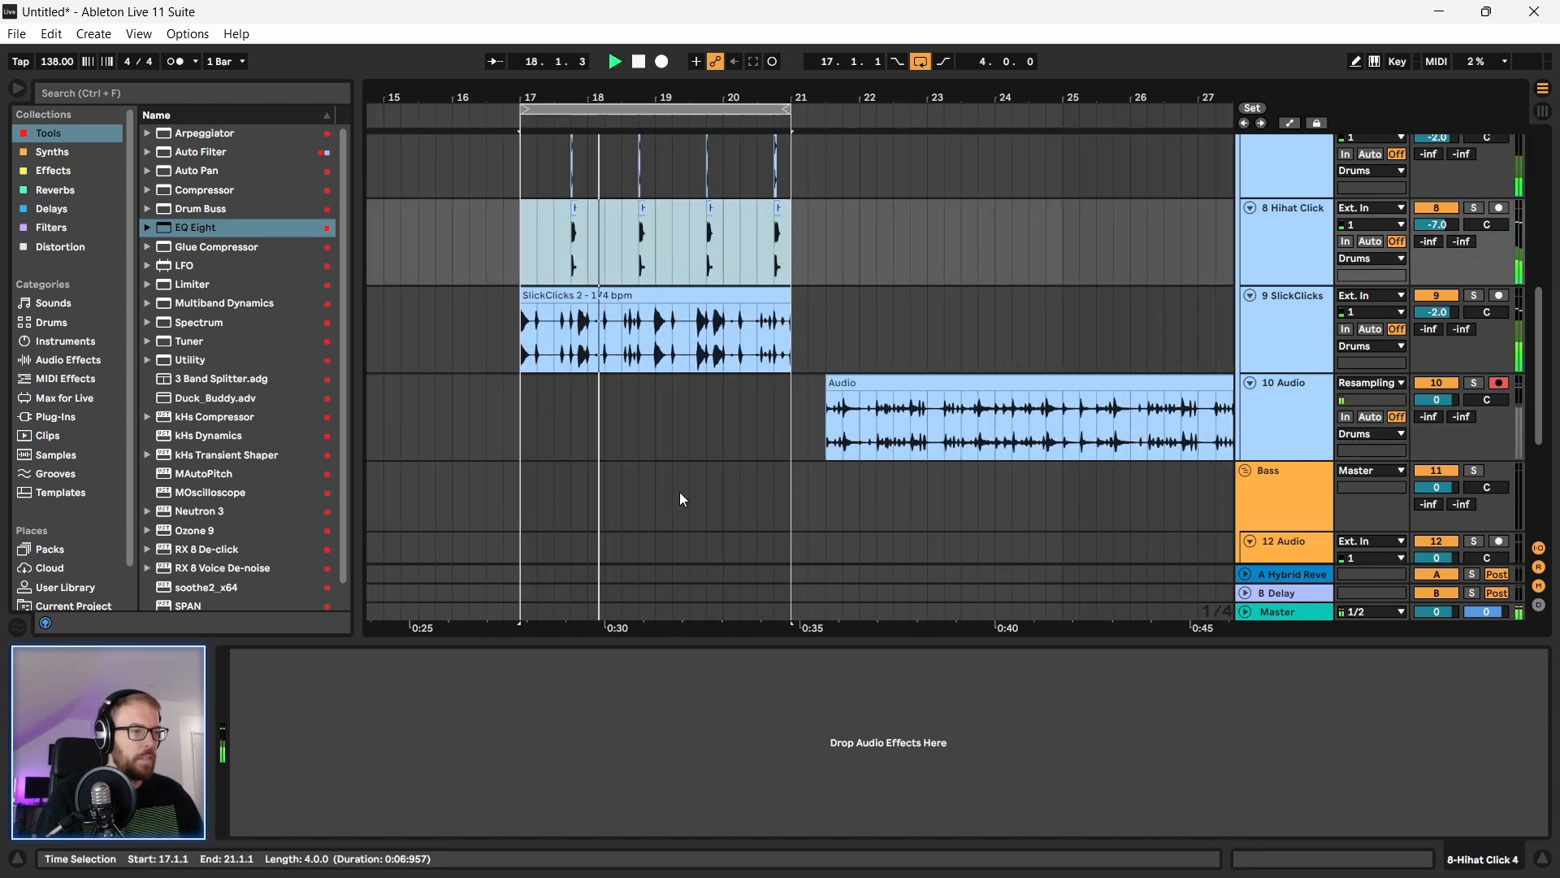
# Step: Audition the resampled clip from around bar 22 to look for a usable fragment
pyautogui.moveTo(899, 99); pyautogui.dragTo(696, 171)
pyautogui.click(608, 435)
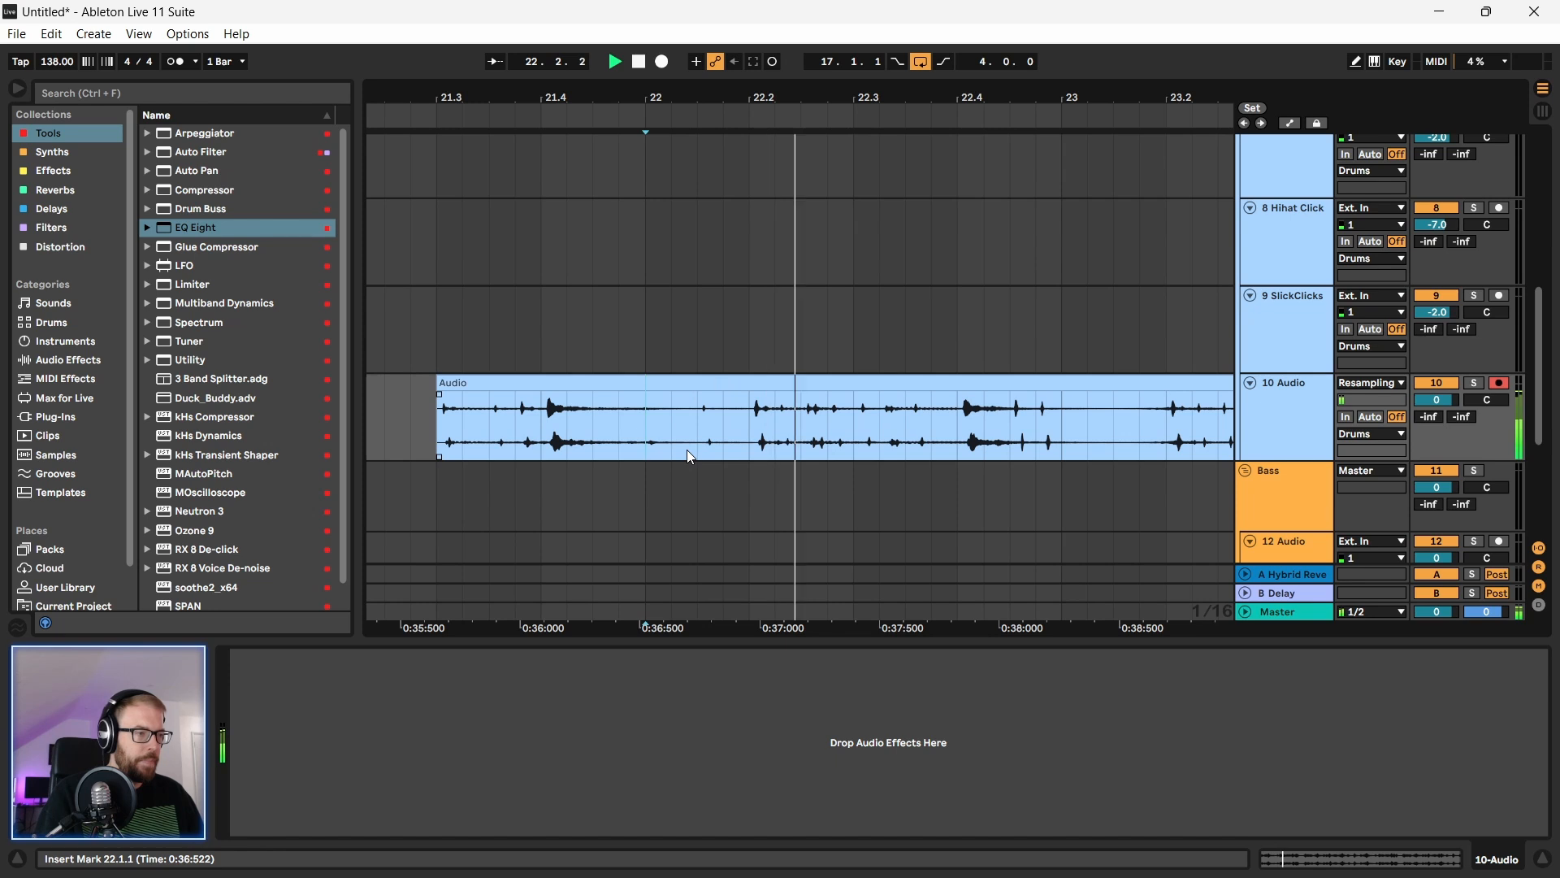
pyautogui.press('space')
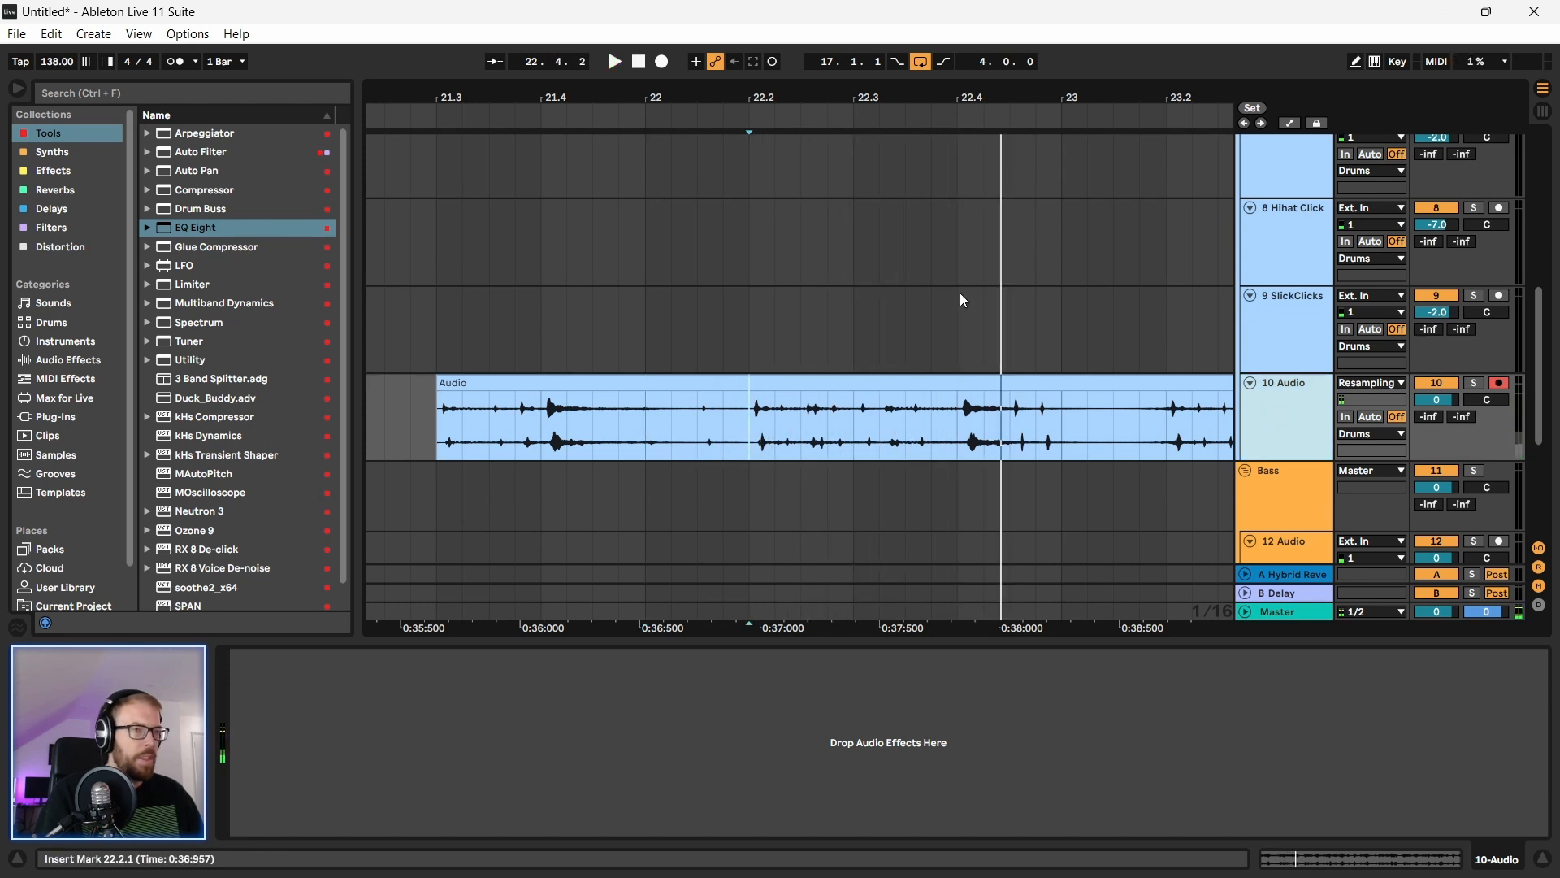
# Step: Add an EQ Eight to the resampled track and set band 1 to a low cut at about 383 Hz, checking it by ear
pyautogui.moveTo(193, 227); pyautogui.dragTo(665, 375)
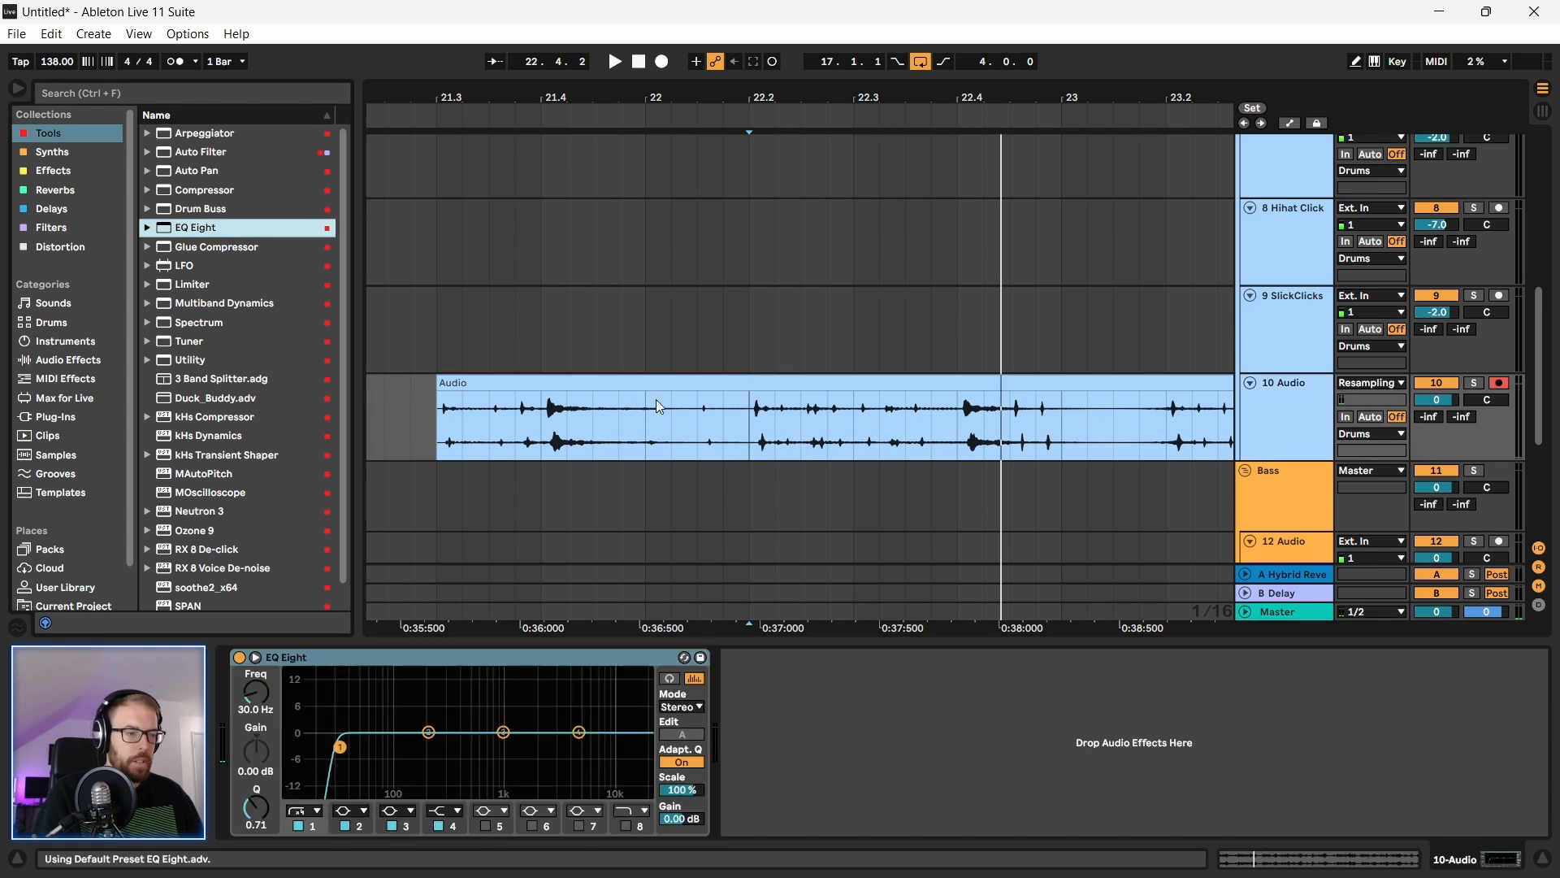
pyautogui.click(316, 811)
pyautogui.click(307, 724)
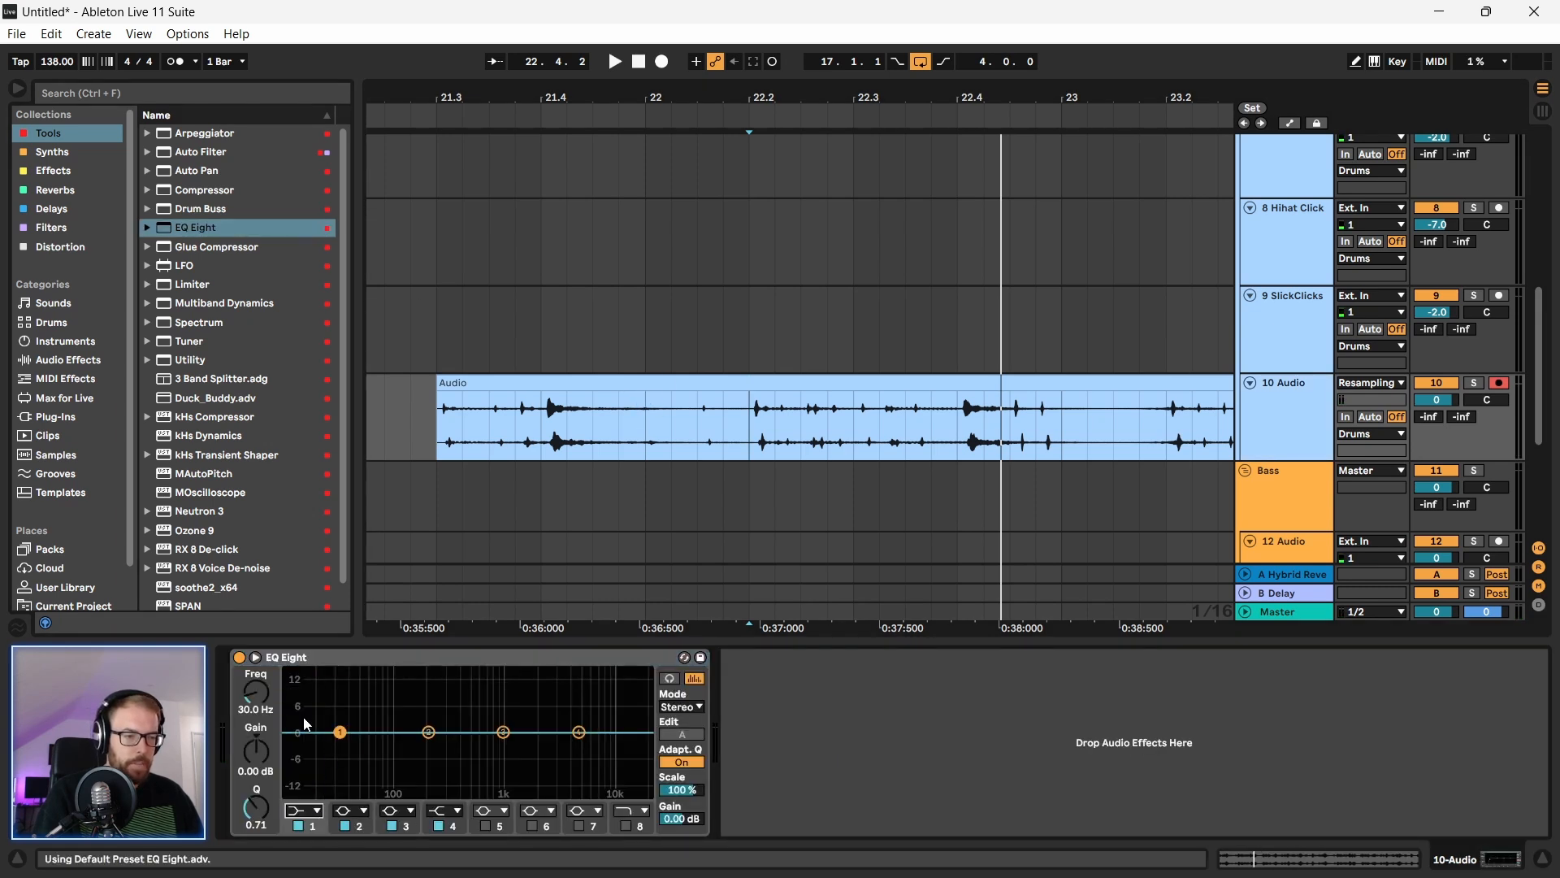
pyautogui.click(316, 811)
pyautogui.click(314, 694)
pyautogui.moveTo(340, 741); pyautogui.dragTo(458, 748)
pyautogui.press('space')
pyautogui.press('space')
# Step: Cut the section from 22.2.1 to 22.4.1 out of the resampled clip and paste it into the drum loop at 17.2.2
pyautogui.moveTo(540, 93); pyautogui.dragTo(642, 346)
pyautogui.moveTo(681, 433); pyautogui.dragTo(797, 449)
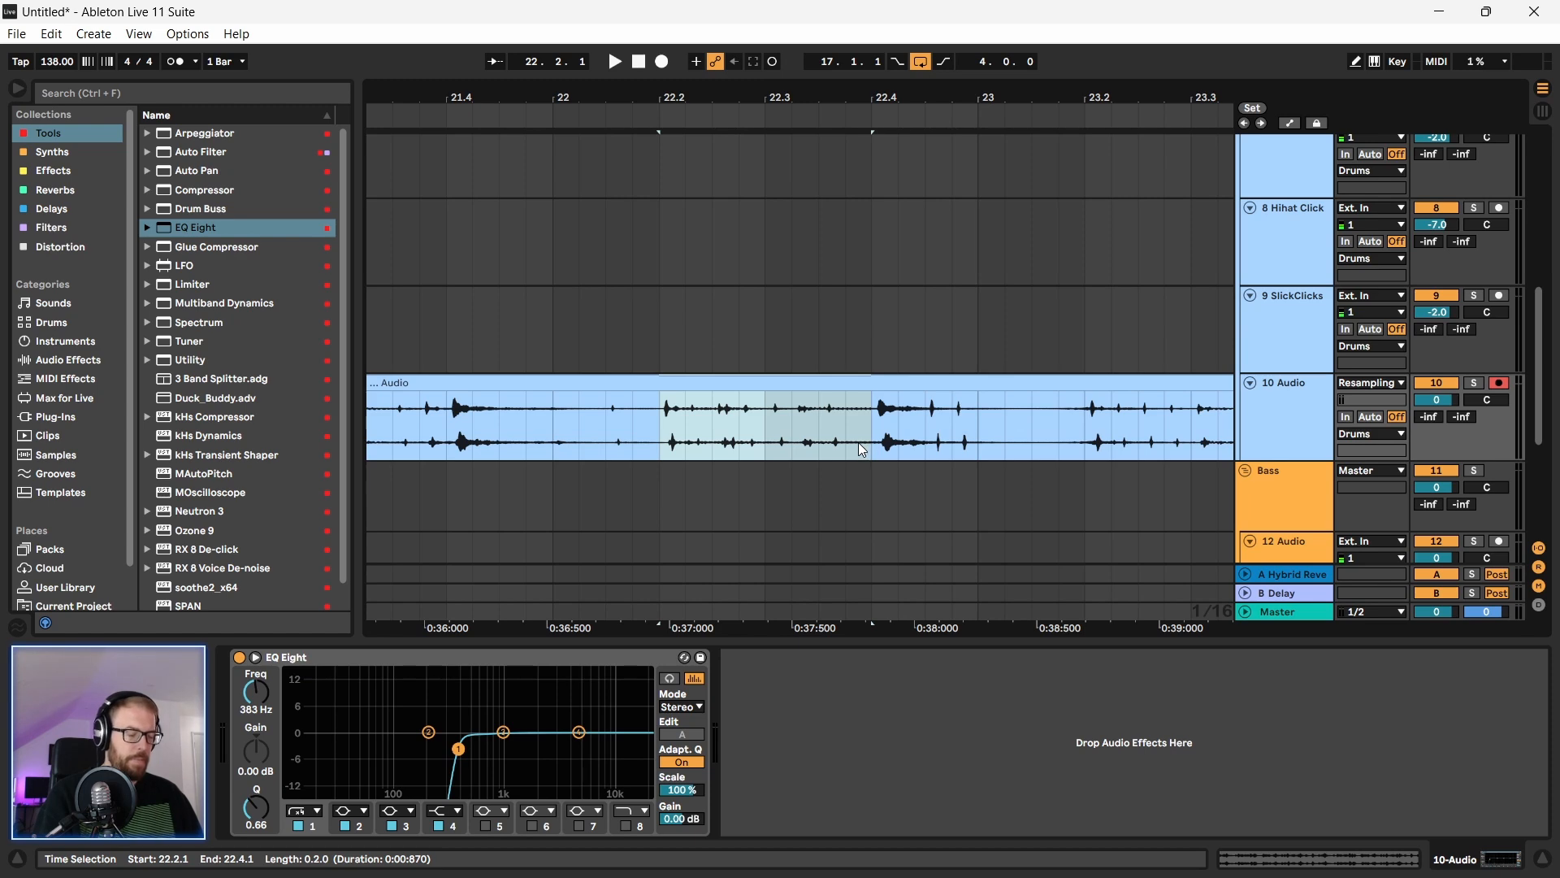
pyautogui.press('Delete')
pyautogui.moveTo(378, 90); pyautogui.dragTo(1143, 17)
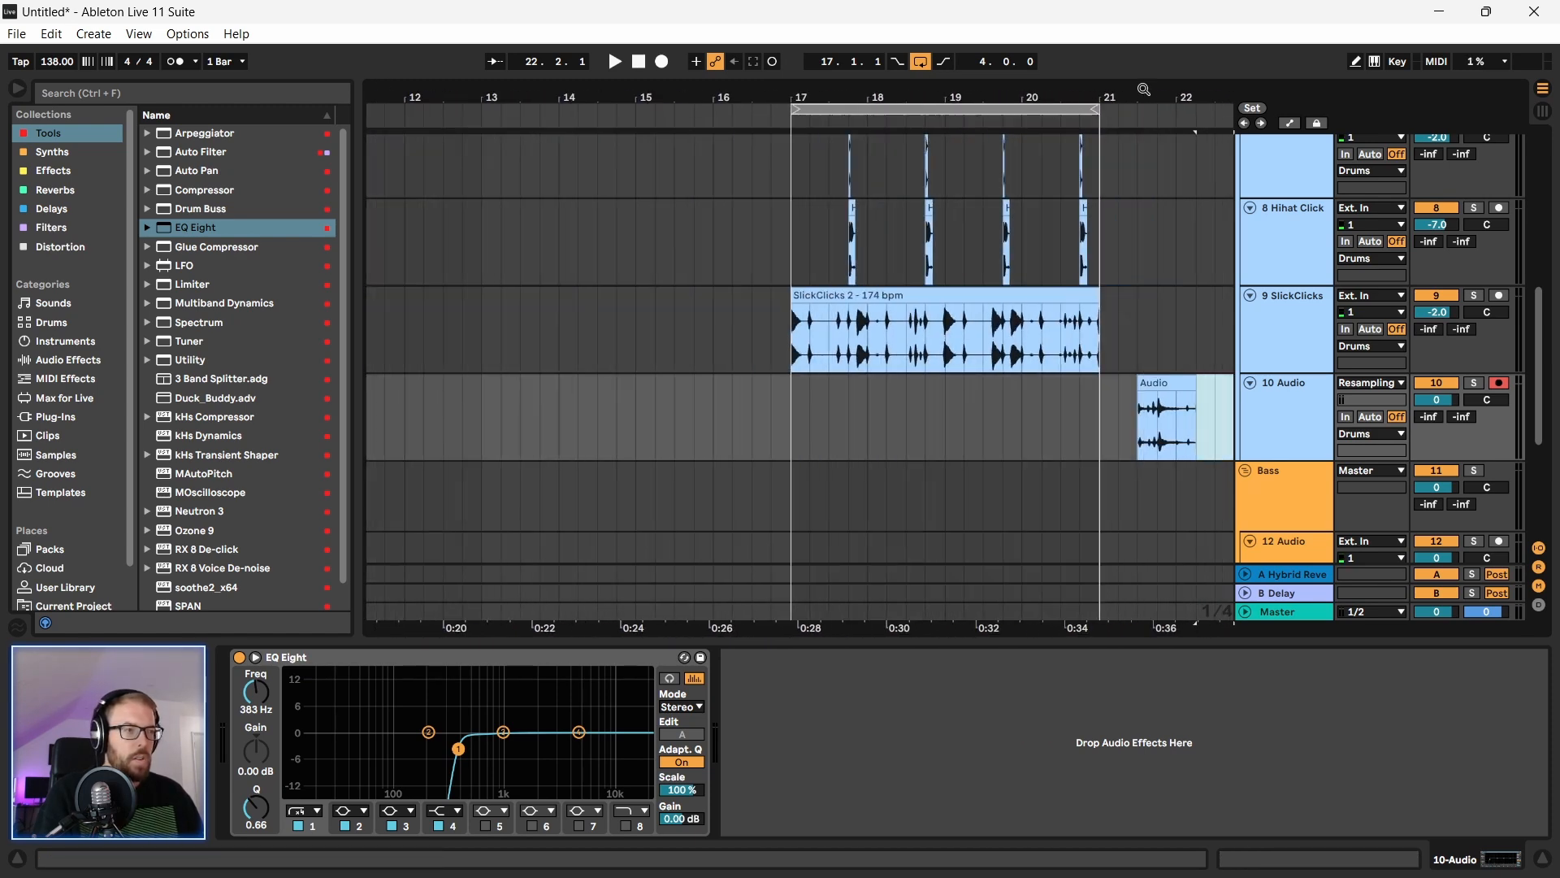
pyautogui.moveTo(849, 94); pyautogui.dragTo(849, 185)
pyautogui.click(748, 421)
pyautogui.hotkey('ctrl', 'v')
# Step: Trim the pasted fragment to end at 17.4.1, fade it in over its full length and listen to it
pyautogui.moveTo(795, 99); pyautogui.dragTo(795, 183)
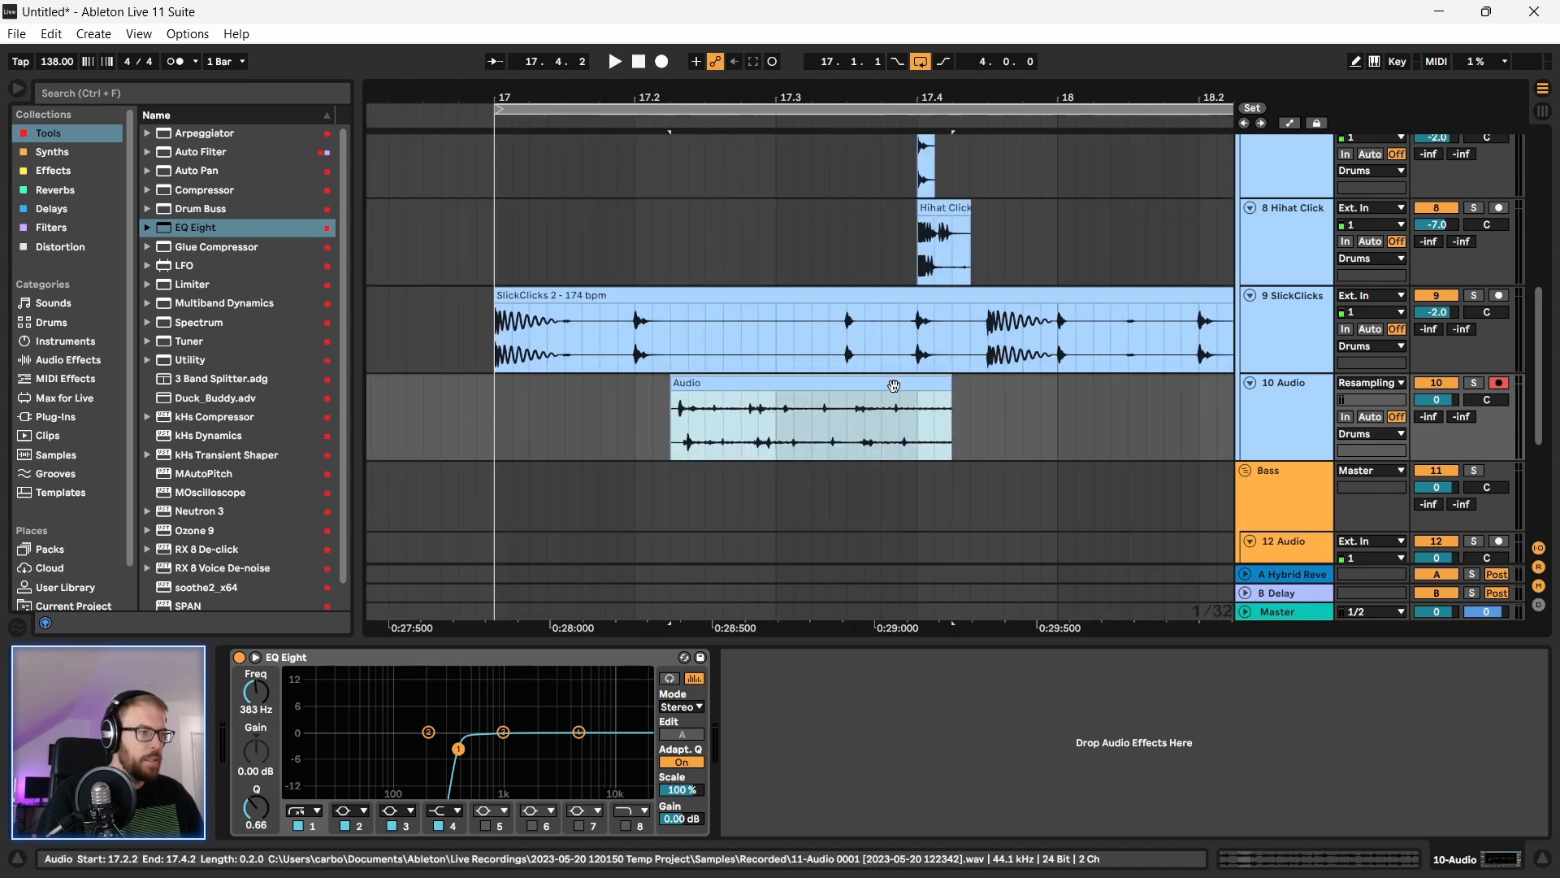
pyautogui.moveTo(932, 386); pyautogui.dragTo(915, 386)
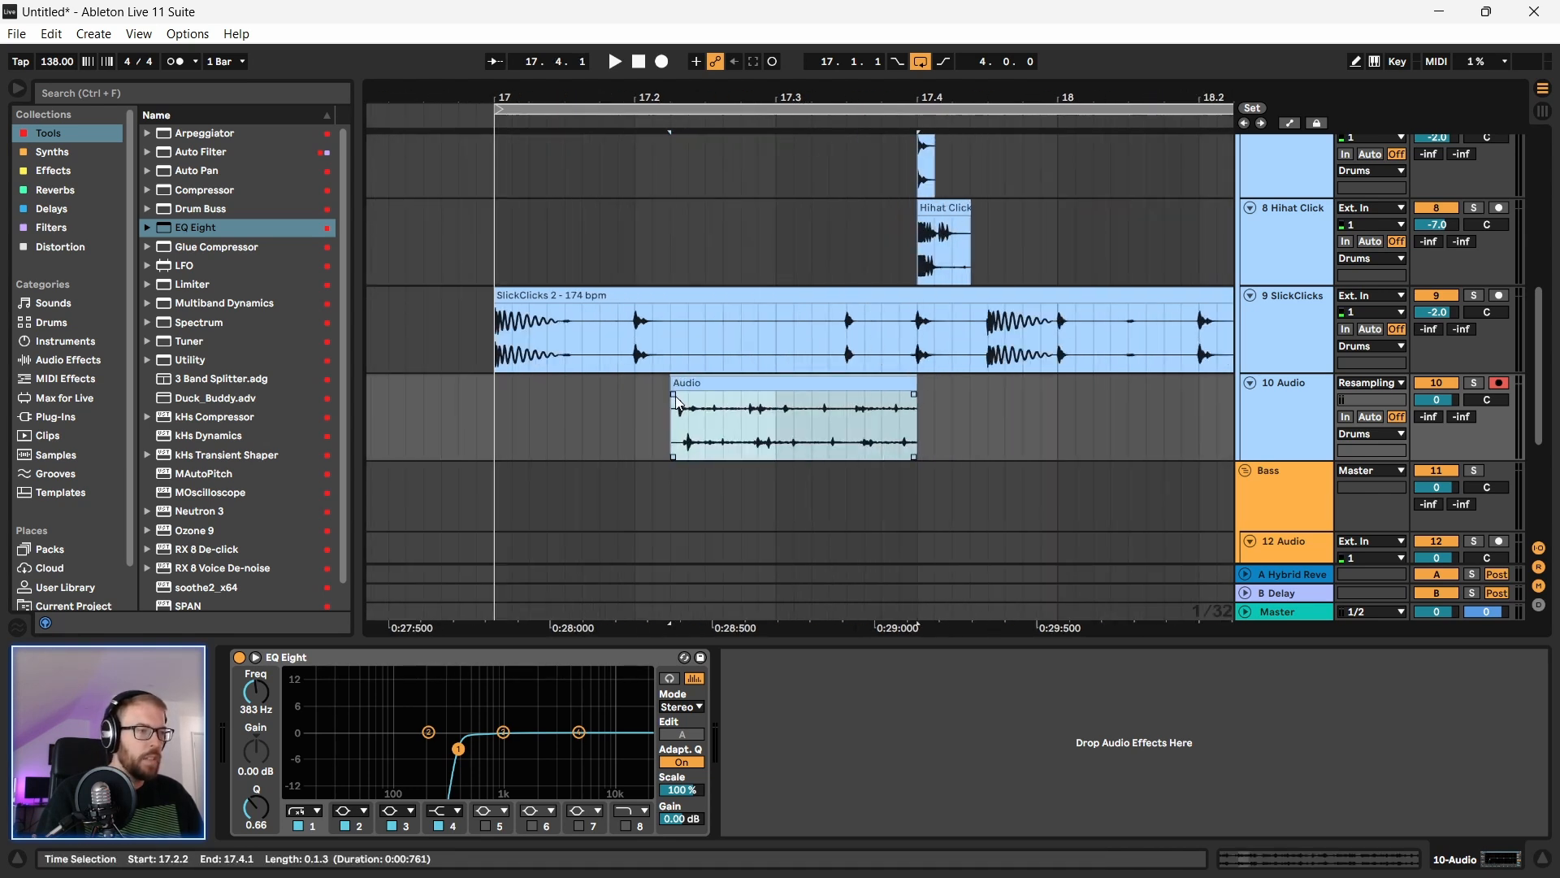
pyautogui.moveTo(673, 394); pyautogui.dragTo(949, 409)
pyautogui.press('space')
pyautogui.click(650, 432)
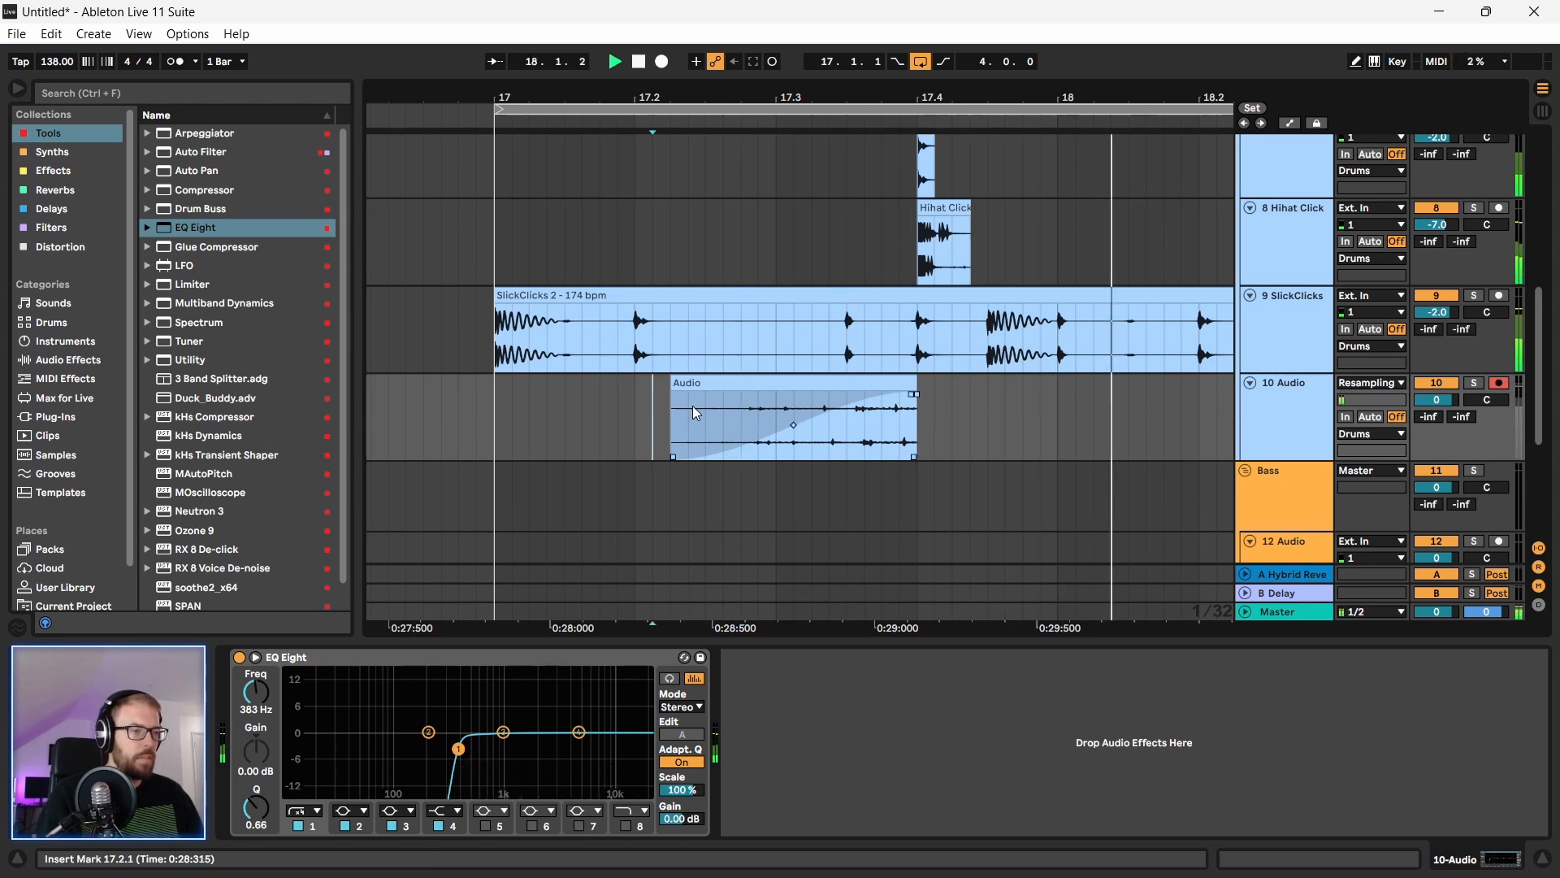
# Step: Try differently shaped fade-in curves on the pasted fragment at 17.2.2, listening against the drum loop
pyautogui.moveTo(793, 419); pyautogui.dragTo(826, 476)
pyautogui.press('space')
pyautogui.press('space')
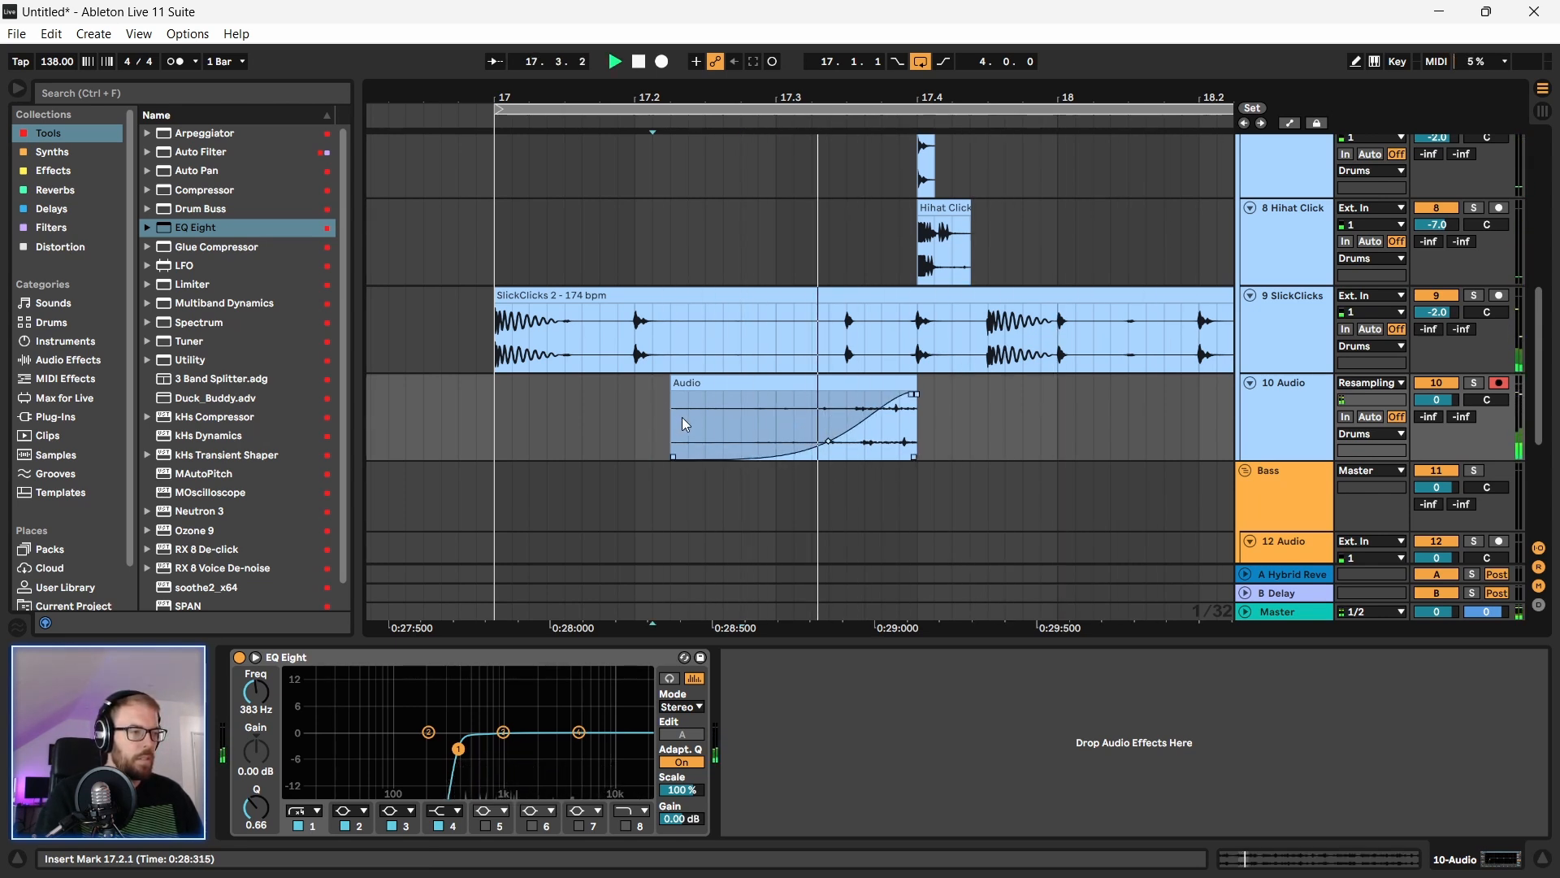
pyautogui.press('space')
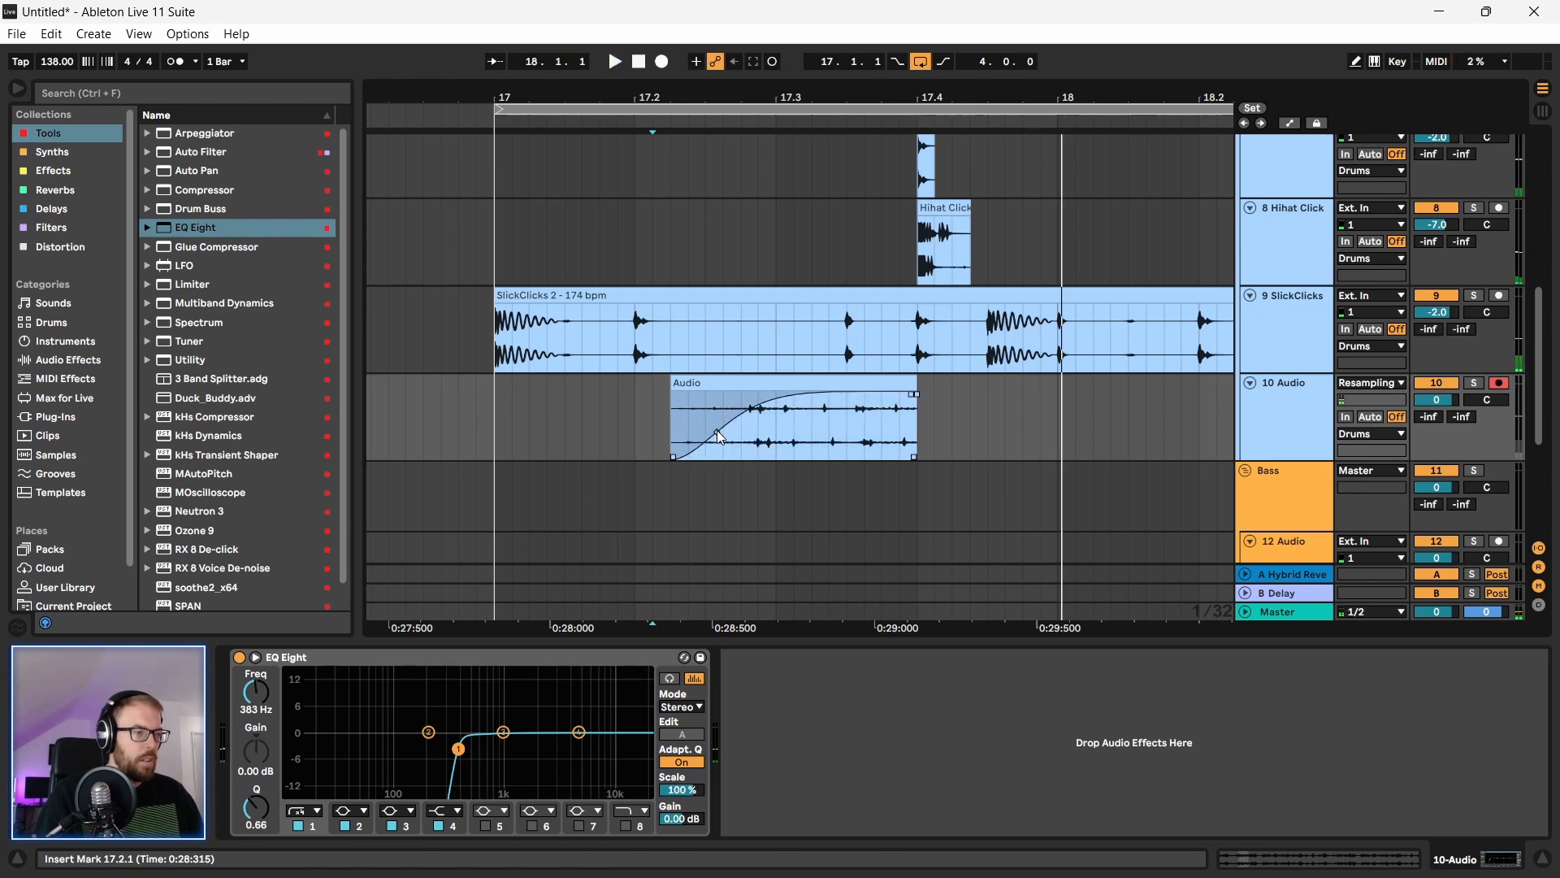
# Step: Open the pasted fragment in an enlarged clip view and pin warp markers on six transients between 1.4 and 2.1.3, checking by ear
pyautogui.click(832, 431)
pyautogui.moveTo(722, 639); pyautogui.dragTo(738, 488)
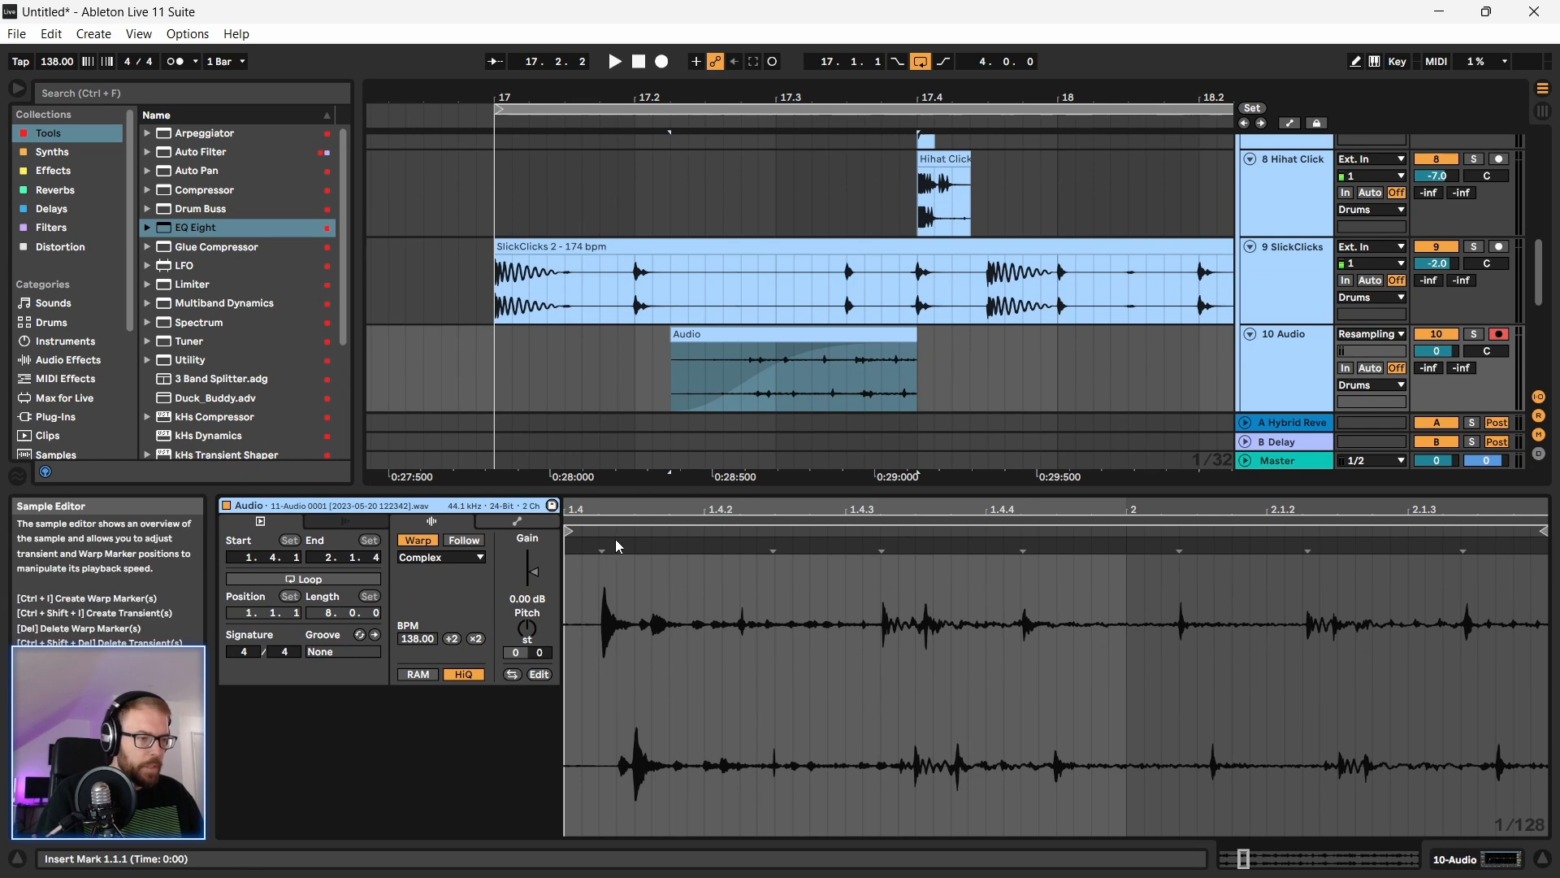
pyautogui.moveTo(601, 551); pyautogui.dragTo(598, 546)
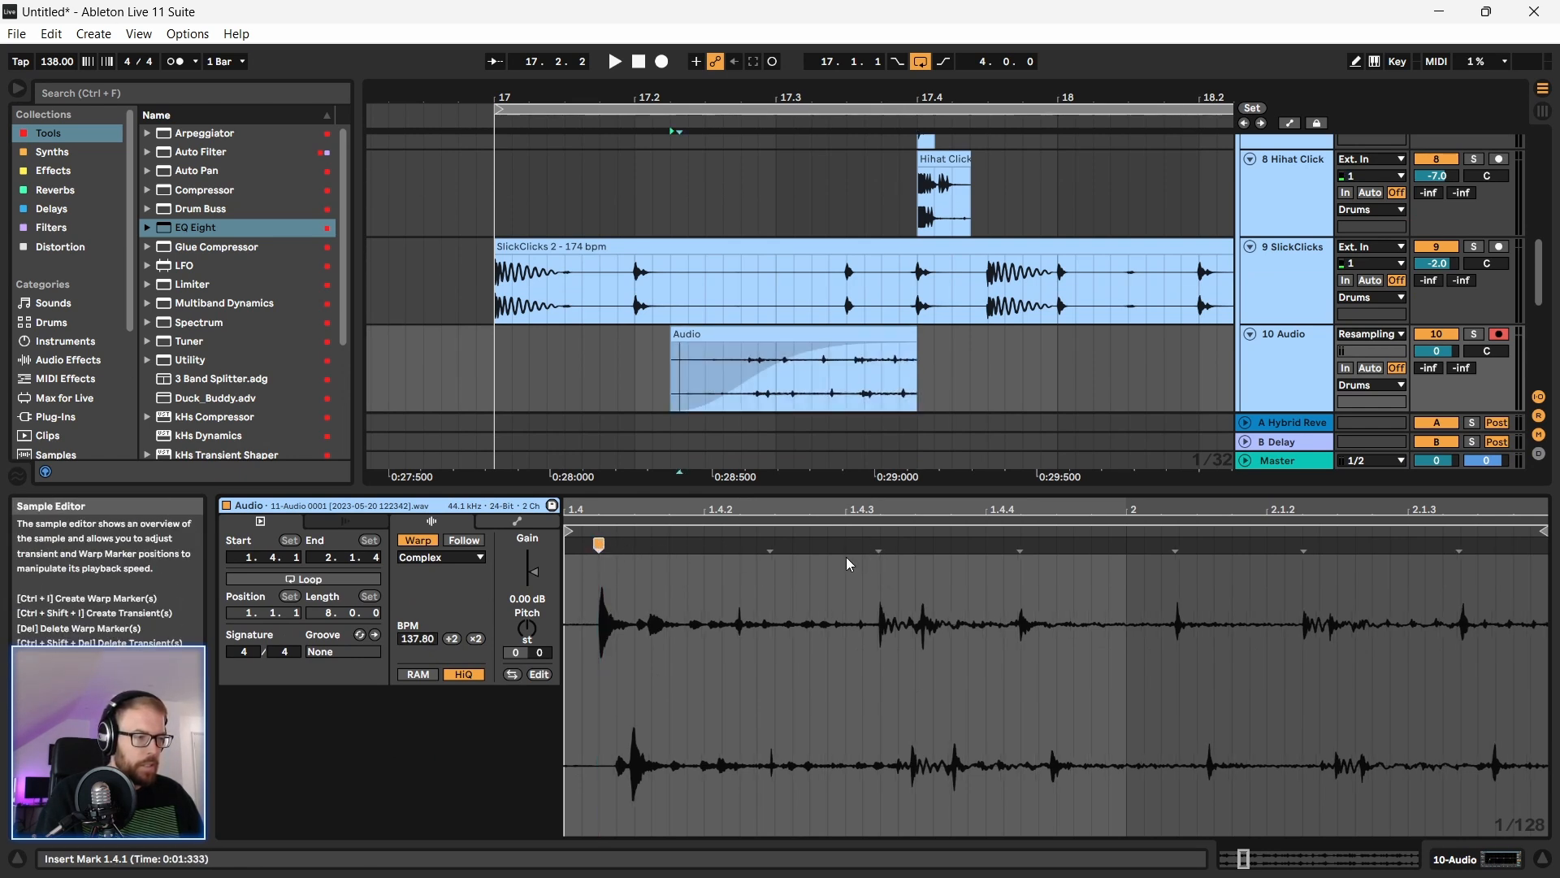
pyautogui.moveTo(881, 550); pyautogui.dragTo(881, 545)
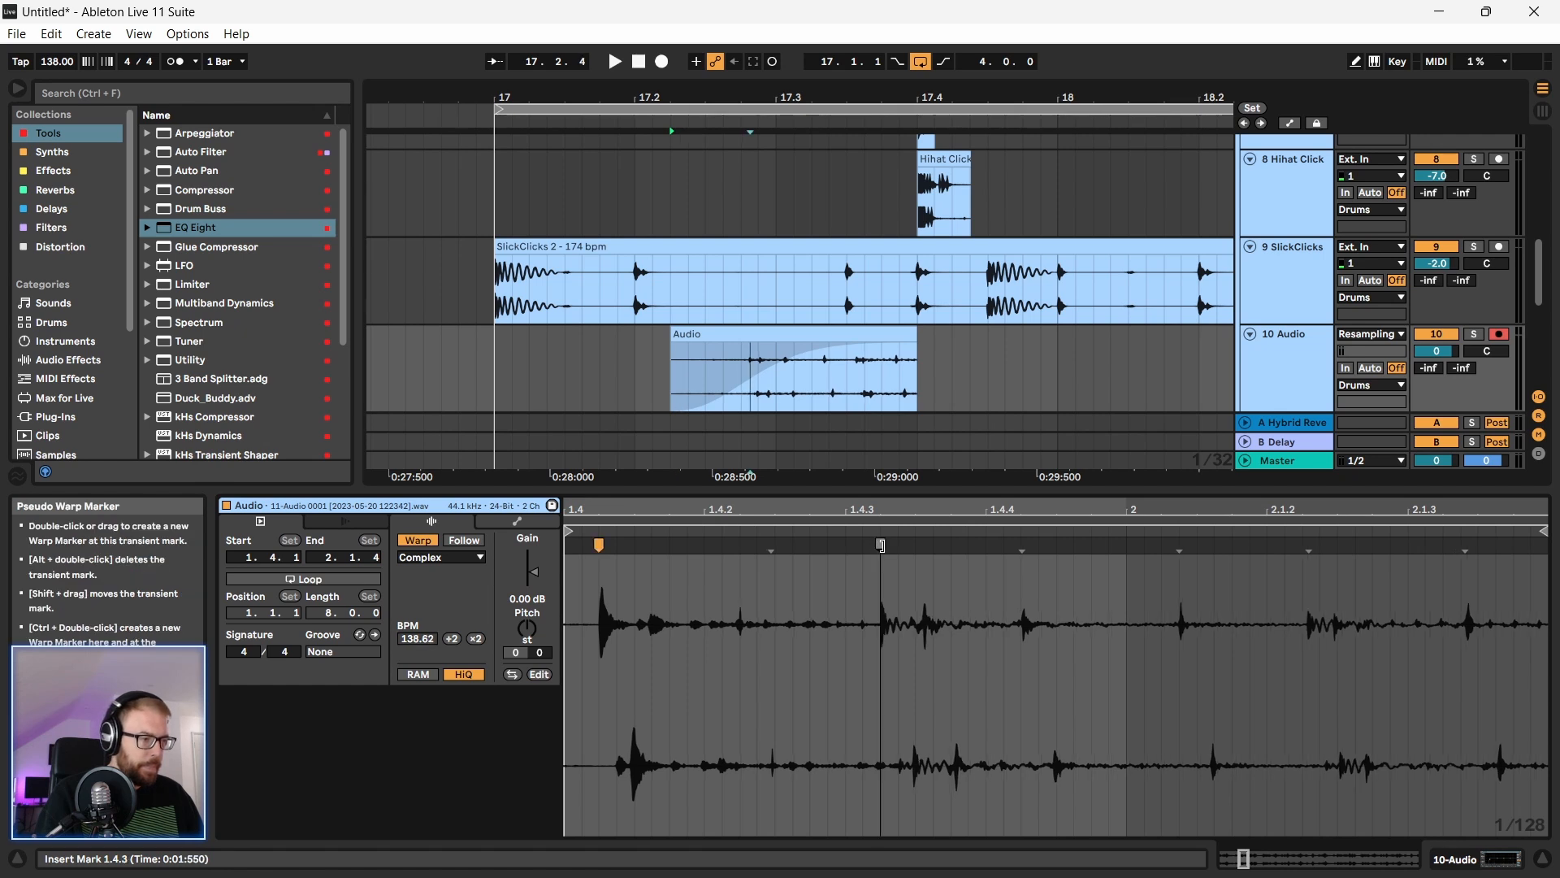
pyautogui.doubleClick(1021, 544)
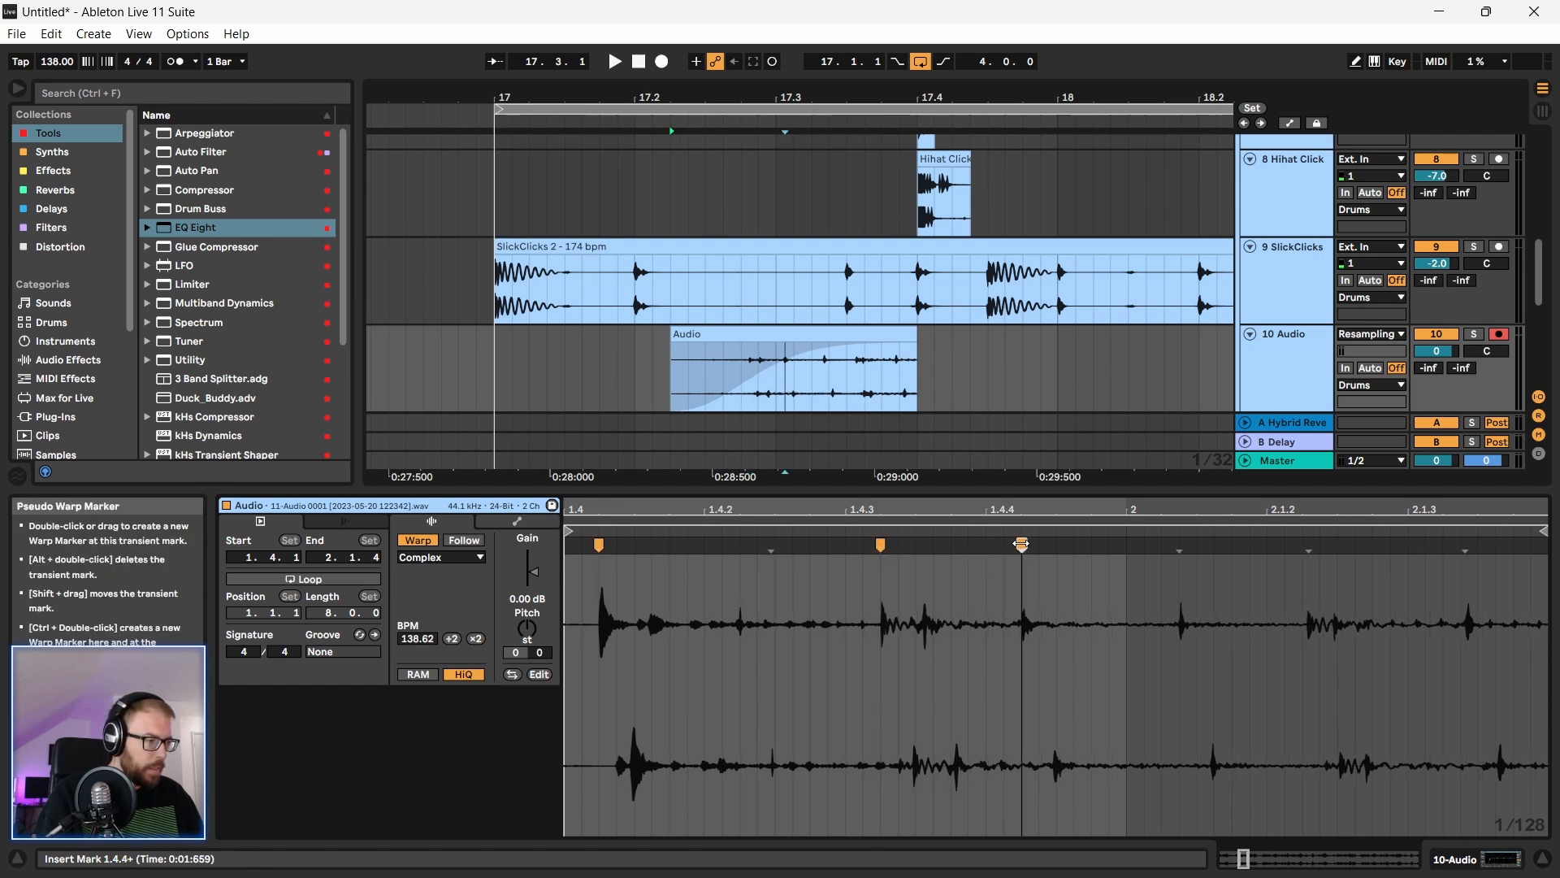
pyautogui.doubleClick(1179, 545)
pyautogui.moveTo(1308, 546); pyautogui.dragTo(1303, 545)
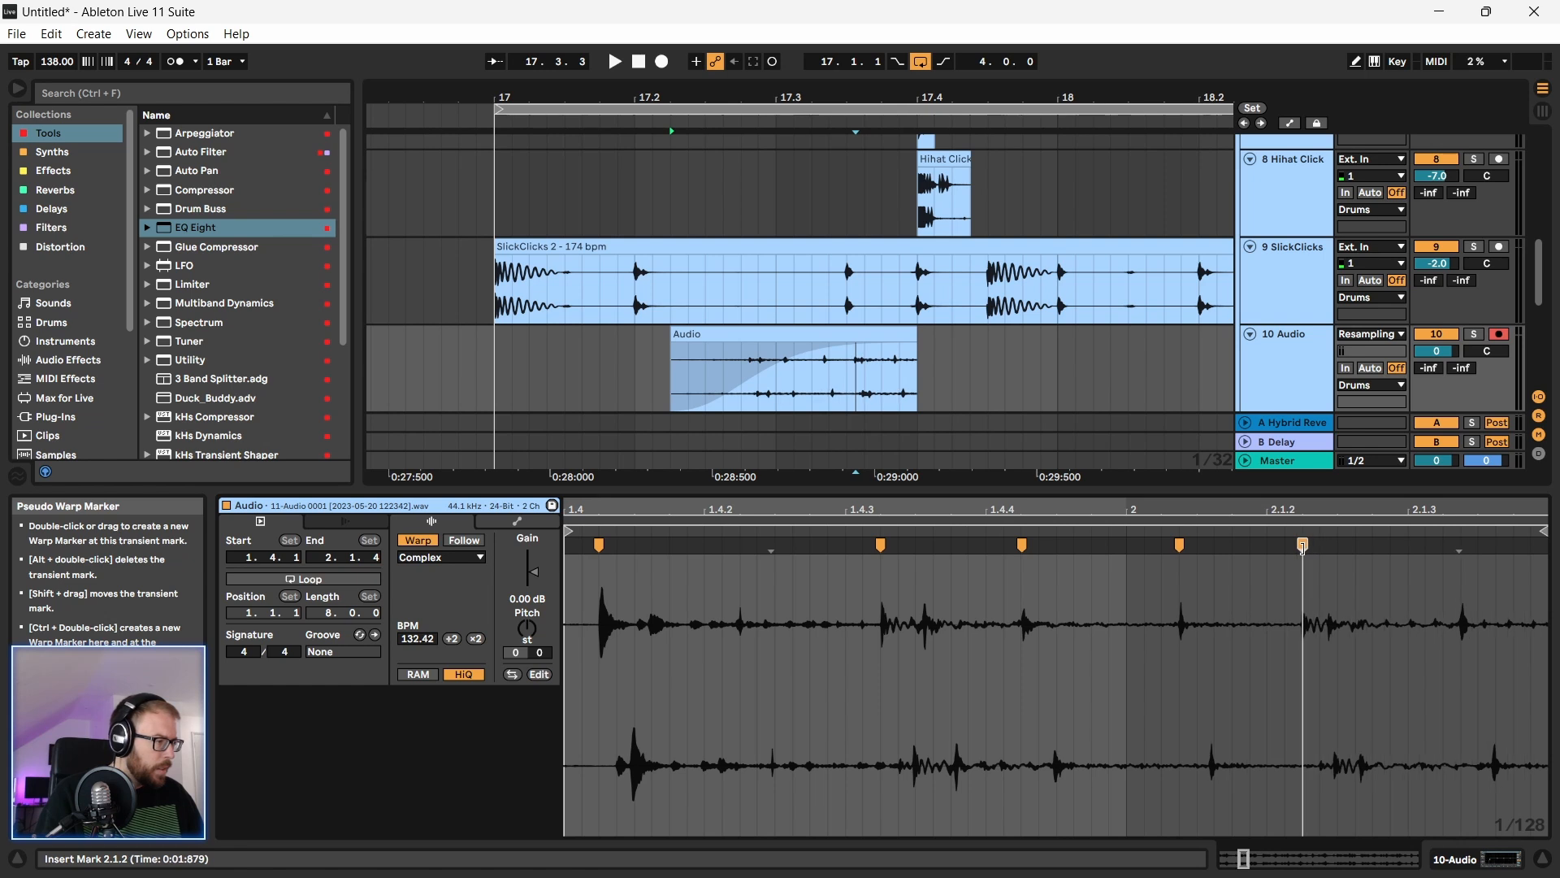
pyautogui.doubleClick(1456, 544)
pyautogui.press('space')
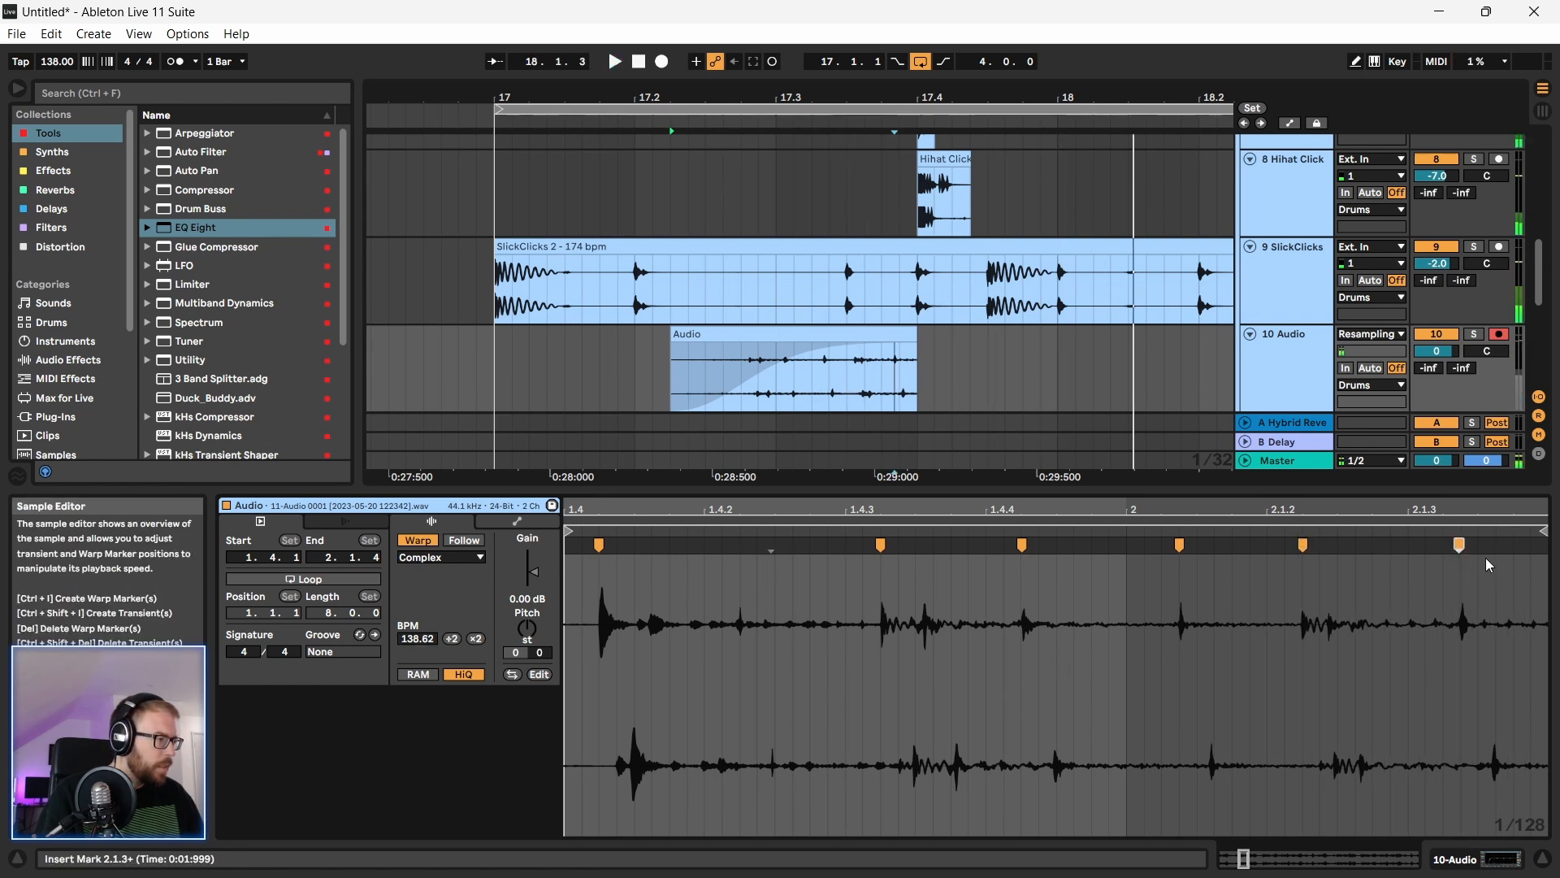
# Step: Shift the fragment's last three warp markers later, to about halfway past 2.1.3, 2.1.2 and 2.1.1, listening between moves
pyautogui.moveTo(1460, 544); pyautogui.dragTo(1479, 545)
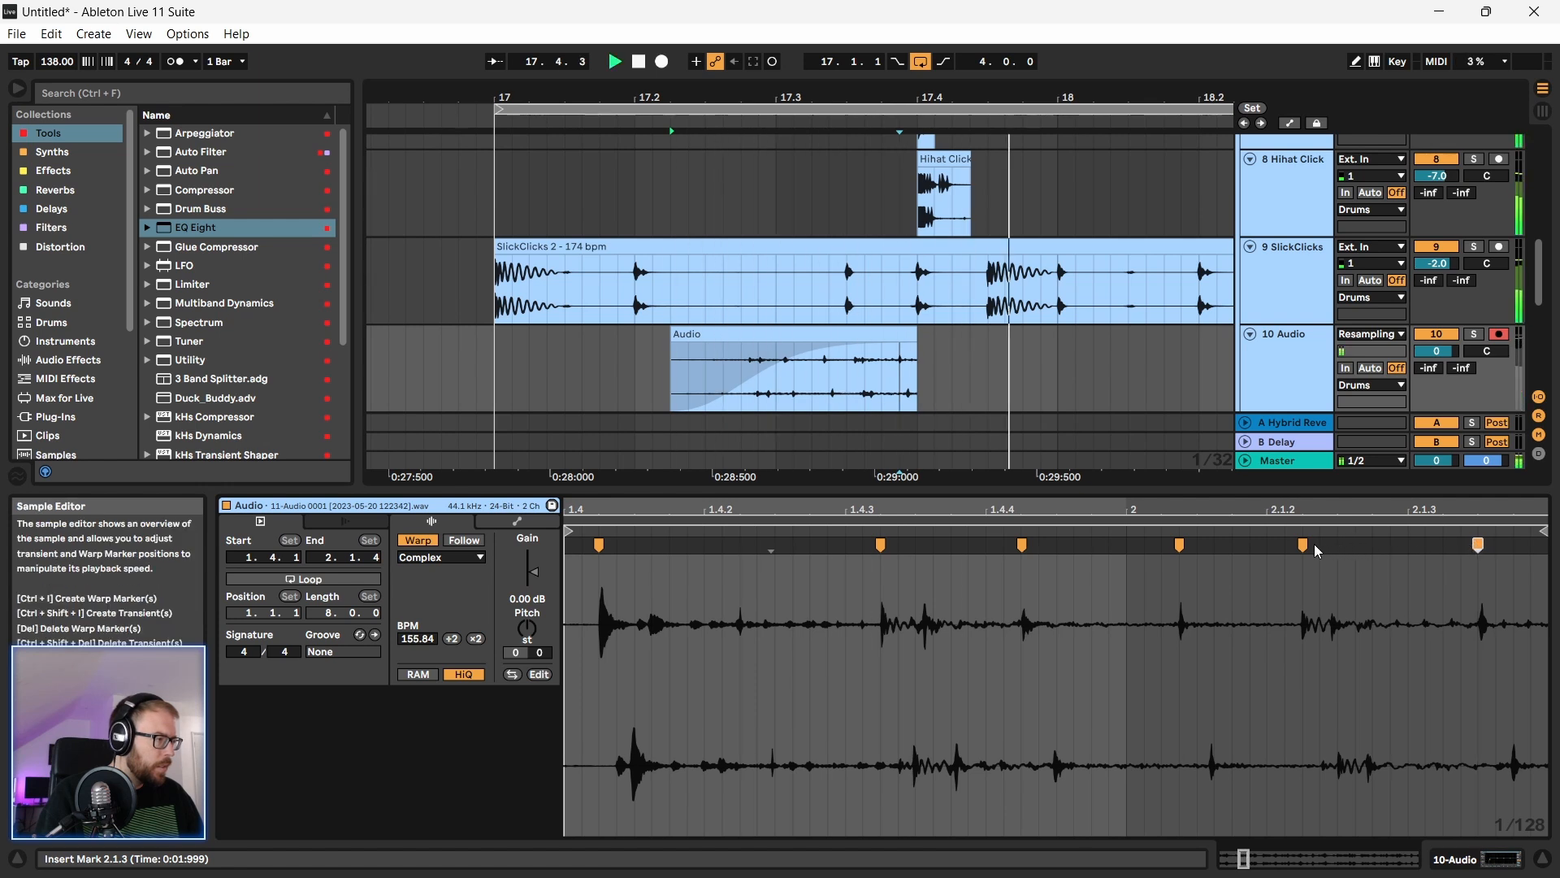
pyautogui.press('space')
pyautogui.moveTo(1303, 544); pyautogui.dragTo(1341, 545)
pyautogui.press('space')
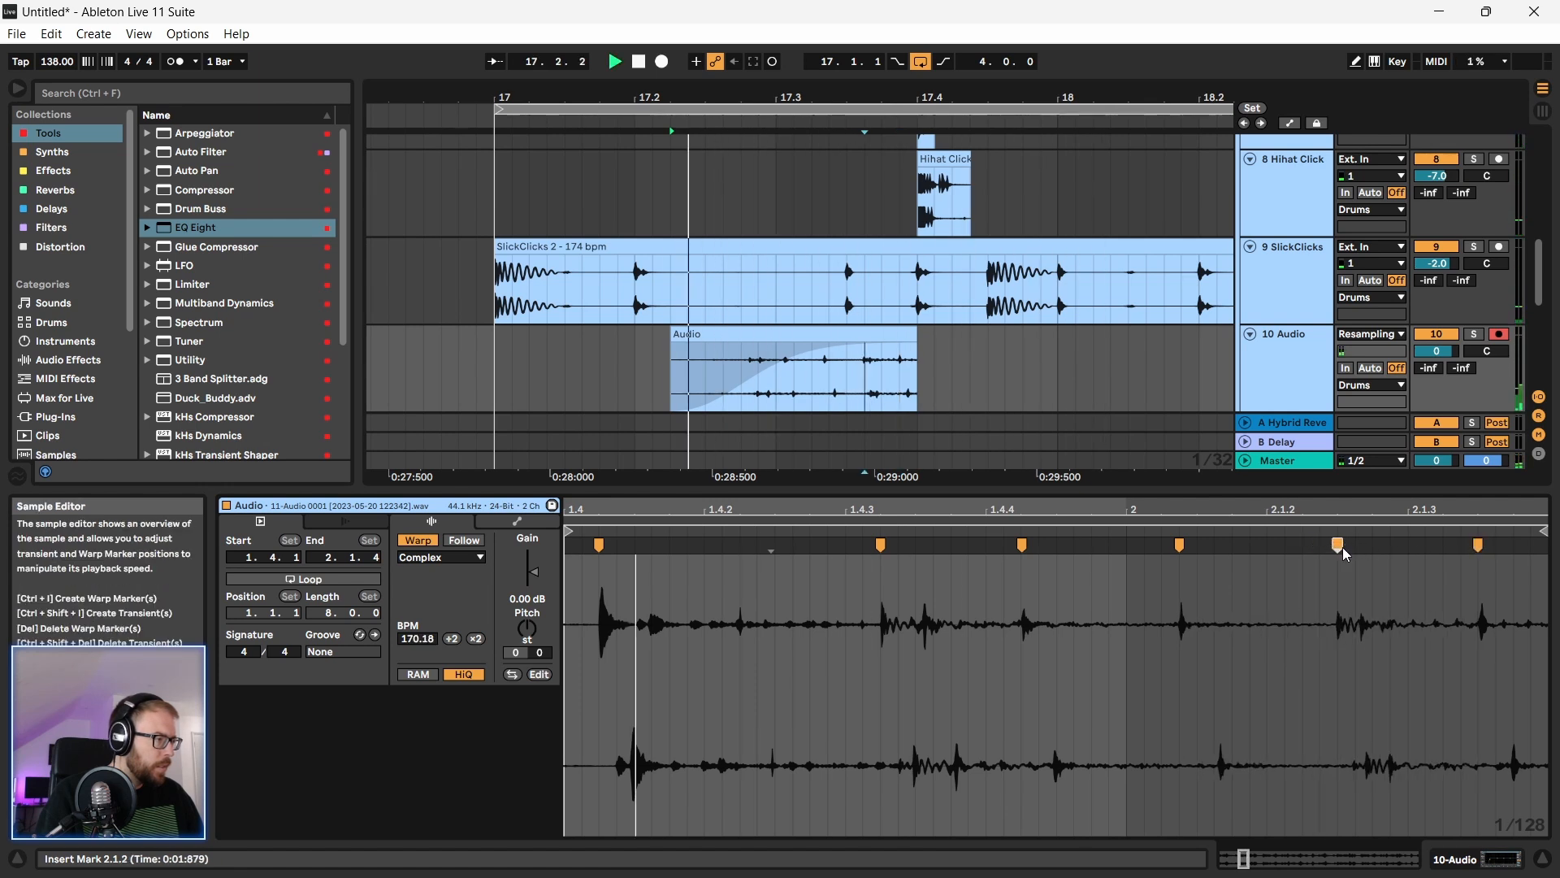
pyautogui.press('space')
pyautogui.moveTo(1179, 544); pyautogui.dragTo(1197, 545)
pyautogui.press('space')
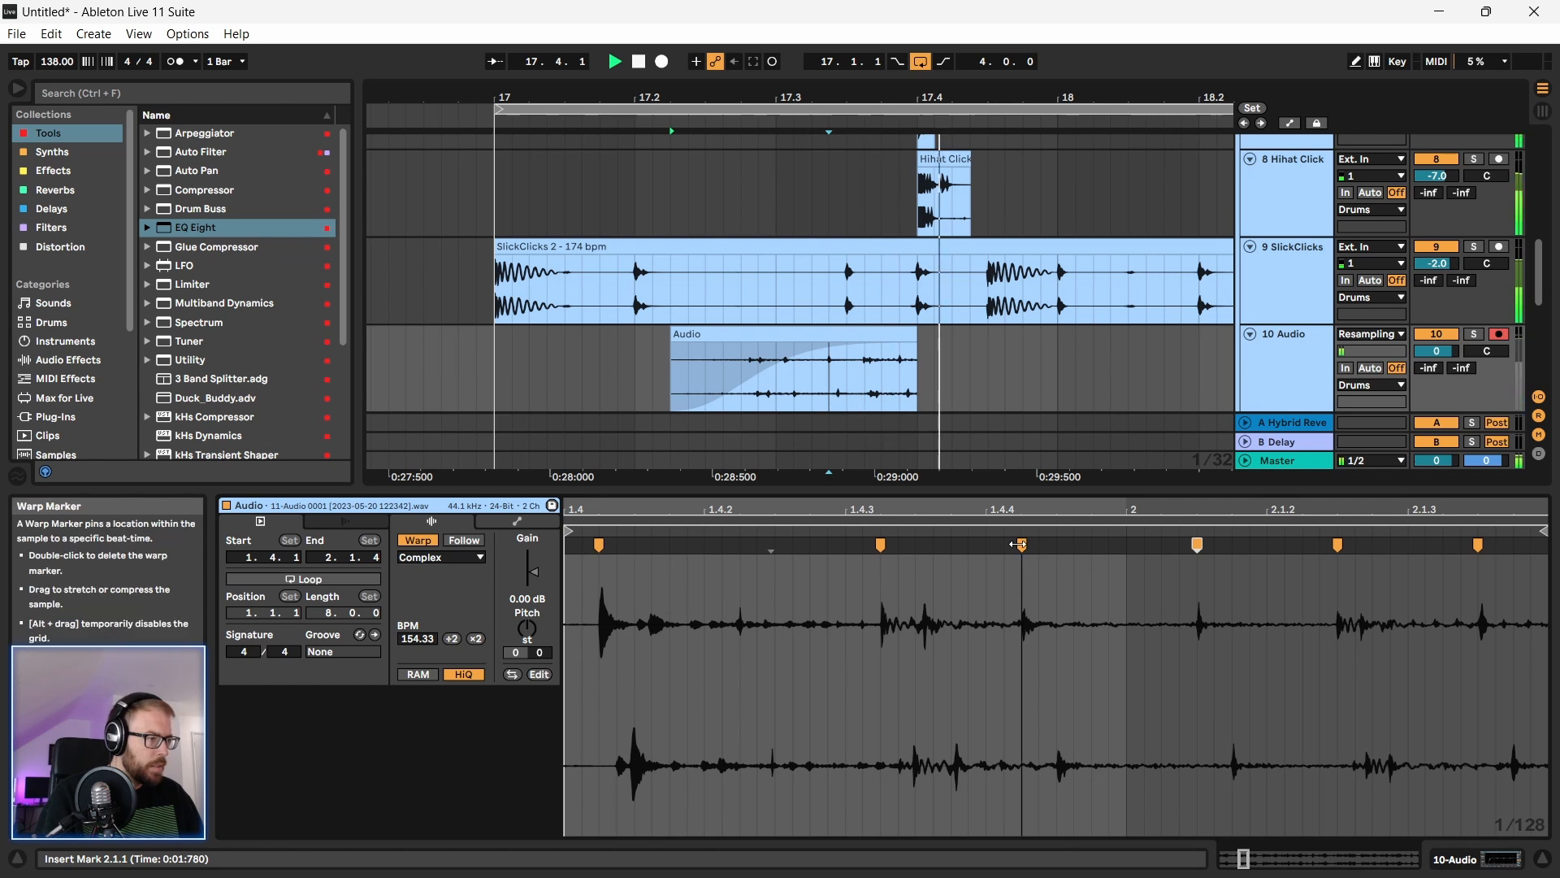
# Step: Move the warp markers near 1.4.4 and 1.4.3 later, add another marker at 1.4.4 and audition the new rhythm
pyautogui.moveTo(1021, 545); pyautogui.dragTo(1056, 545)
pyautogui.moveTo(879, 543); pyautogui.dragTo(934, 544)
pyautogui.press('space')
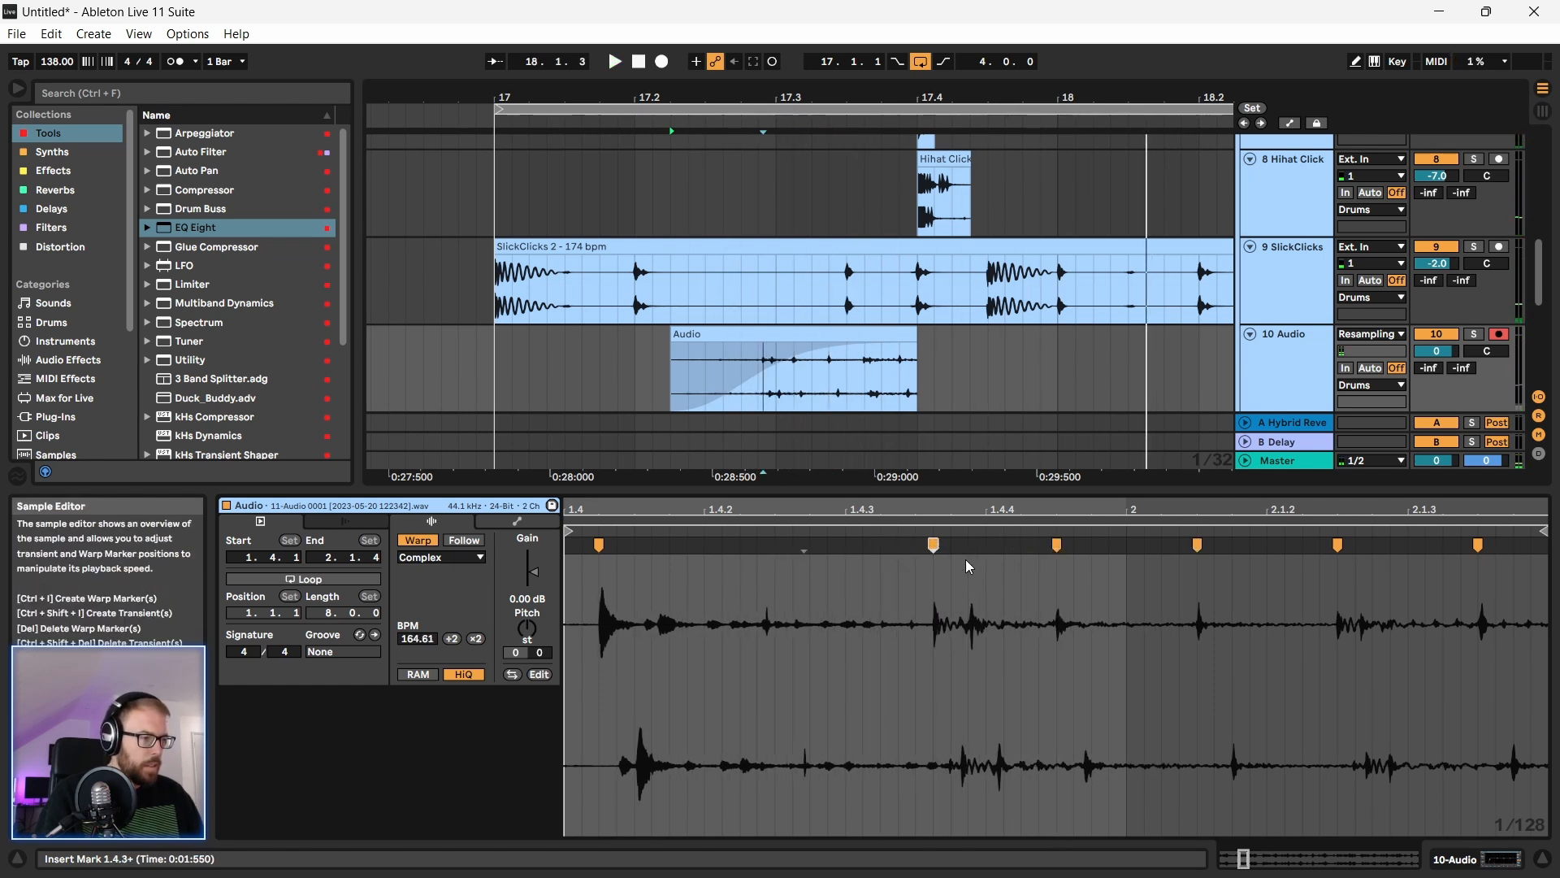
pyautogui.moveTo(971, 544); pyautogui.dragTo(985, 544)
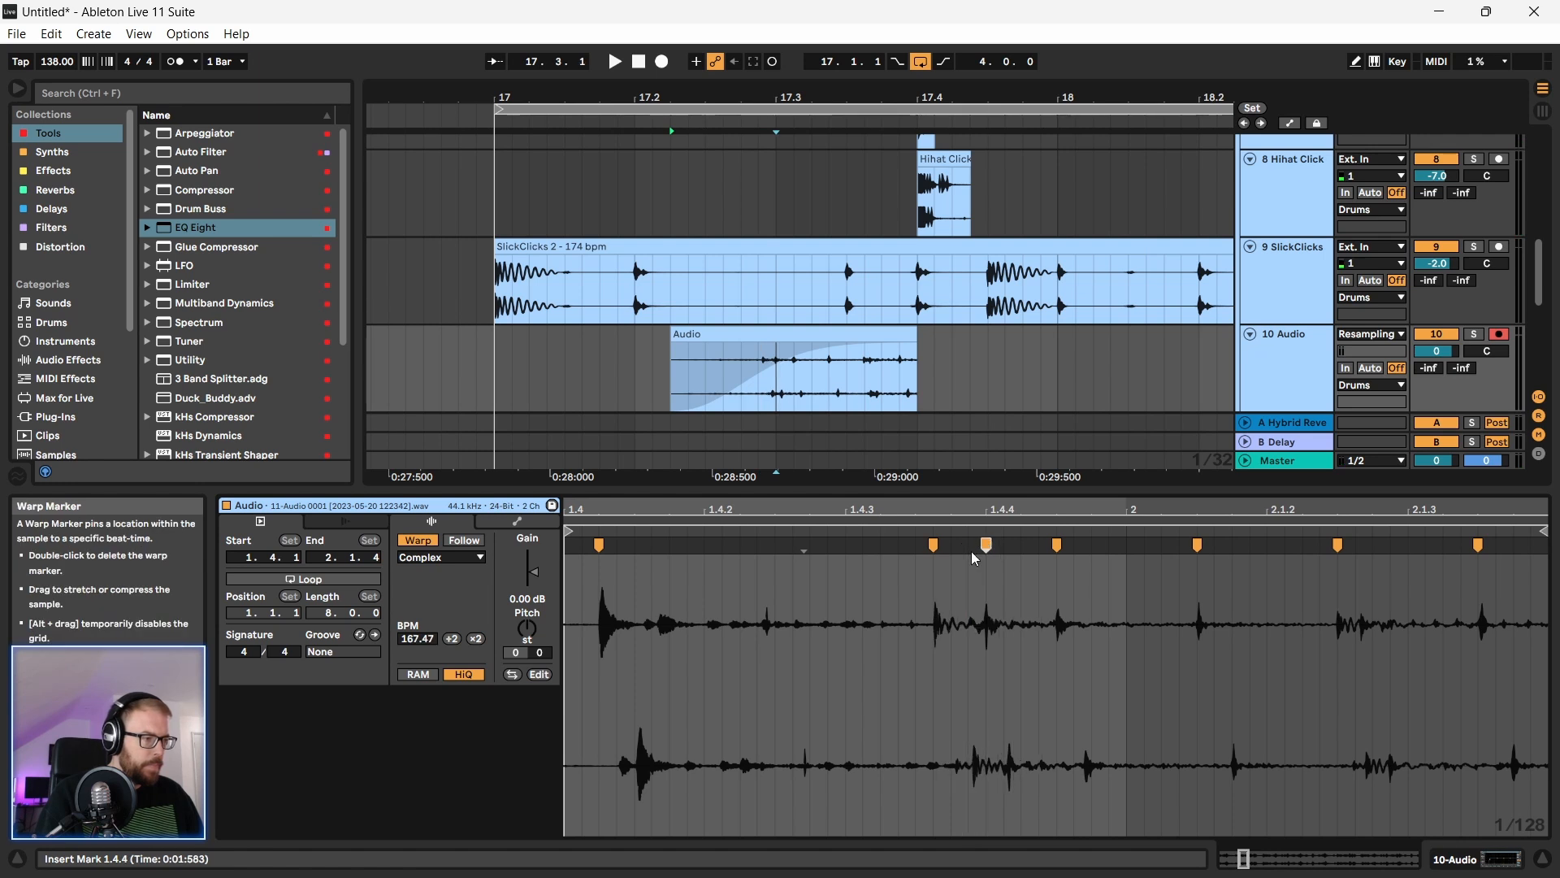
pyautogui.press('space')
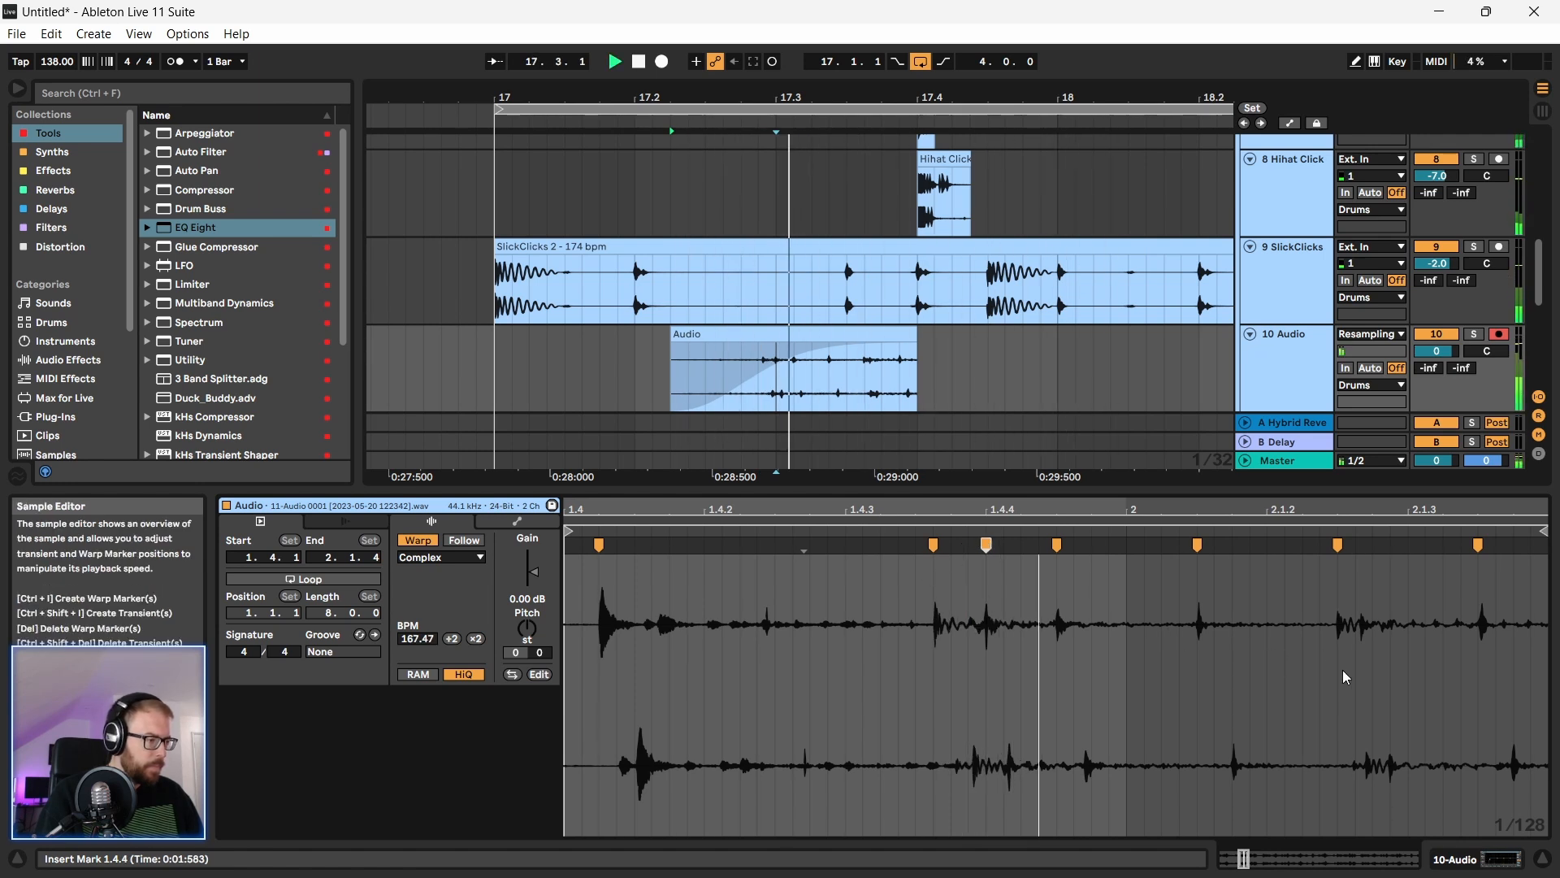
pyautogui.press('space')
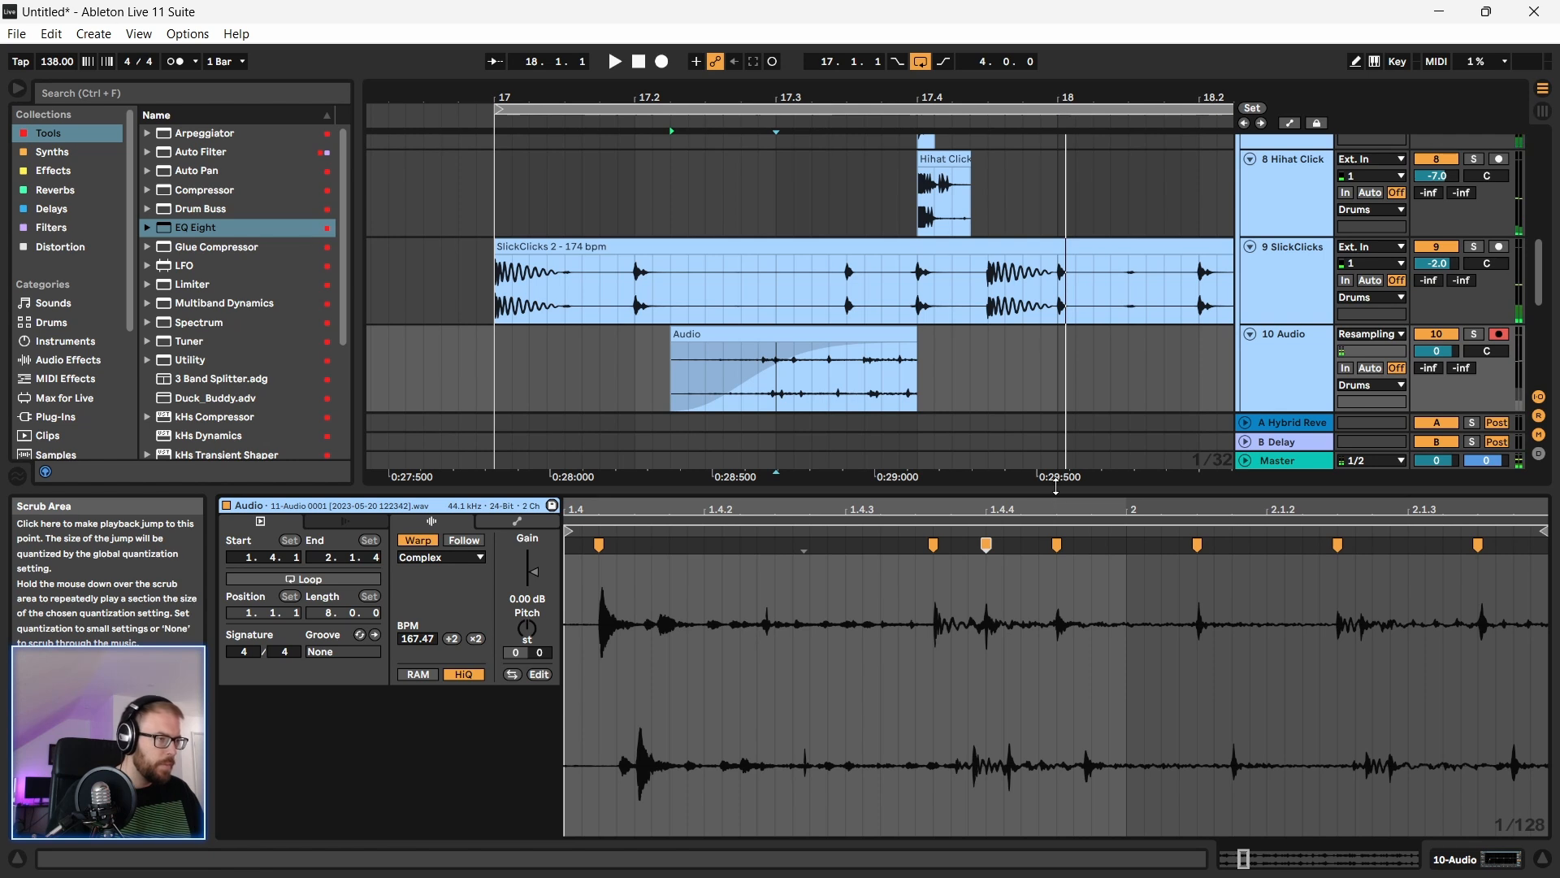
# Step: Inspect the warped fragment around 17.3 up close and listen to how it sits against the drum loop
pyautogui.click(778, 382)
pyautogui.press('space')
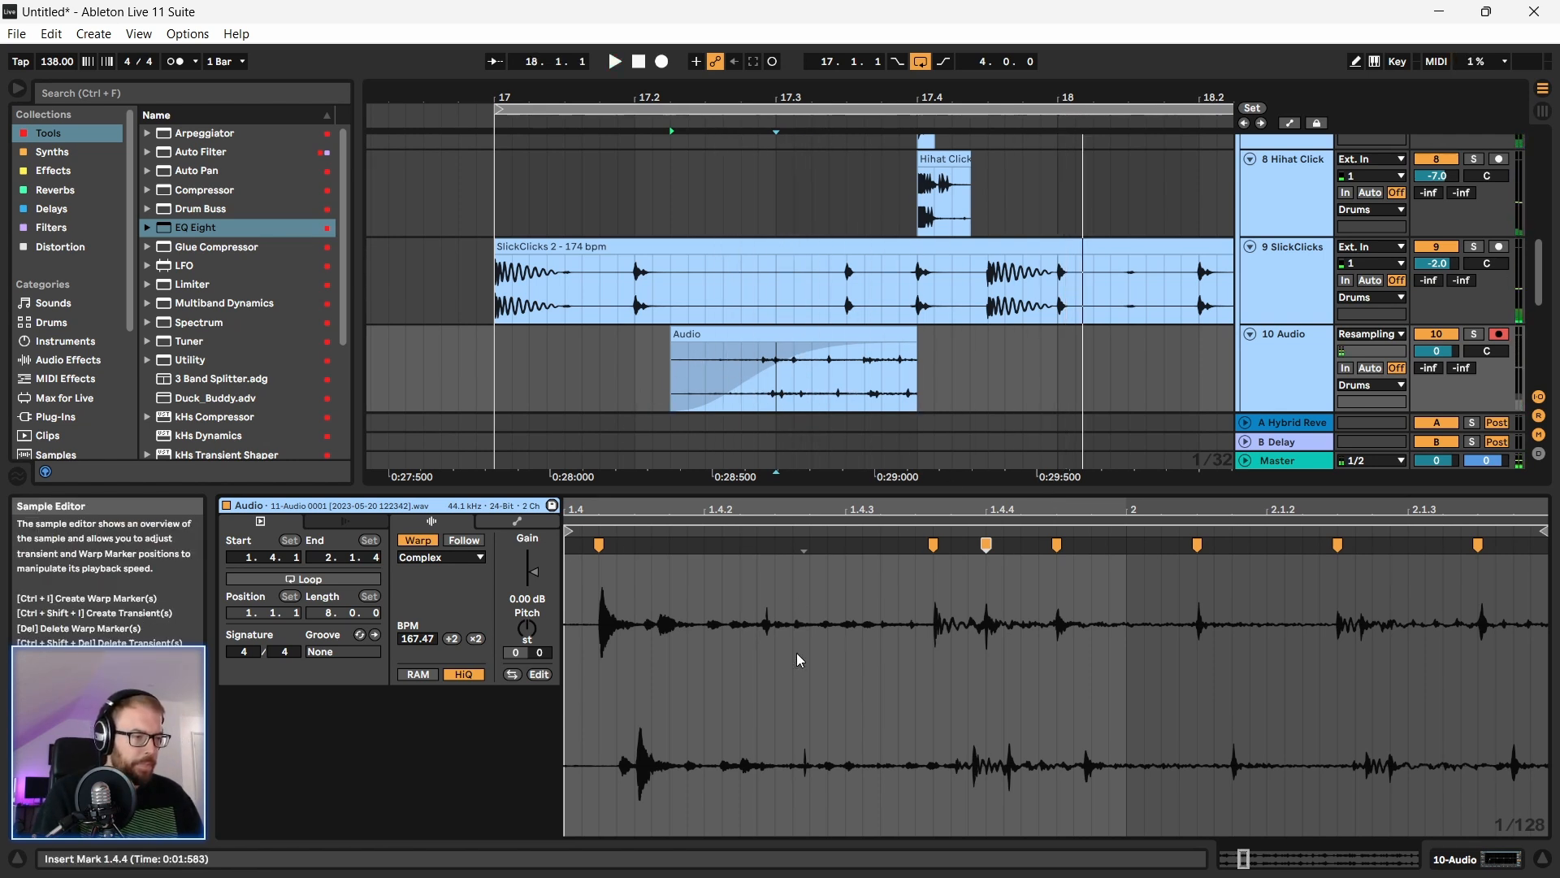
pyautogui.moveTo(888, 92); pyautogui.dragTo(879, 155)
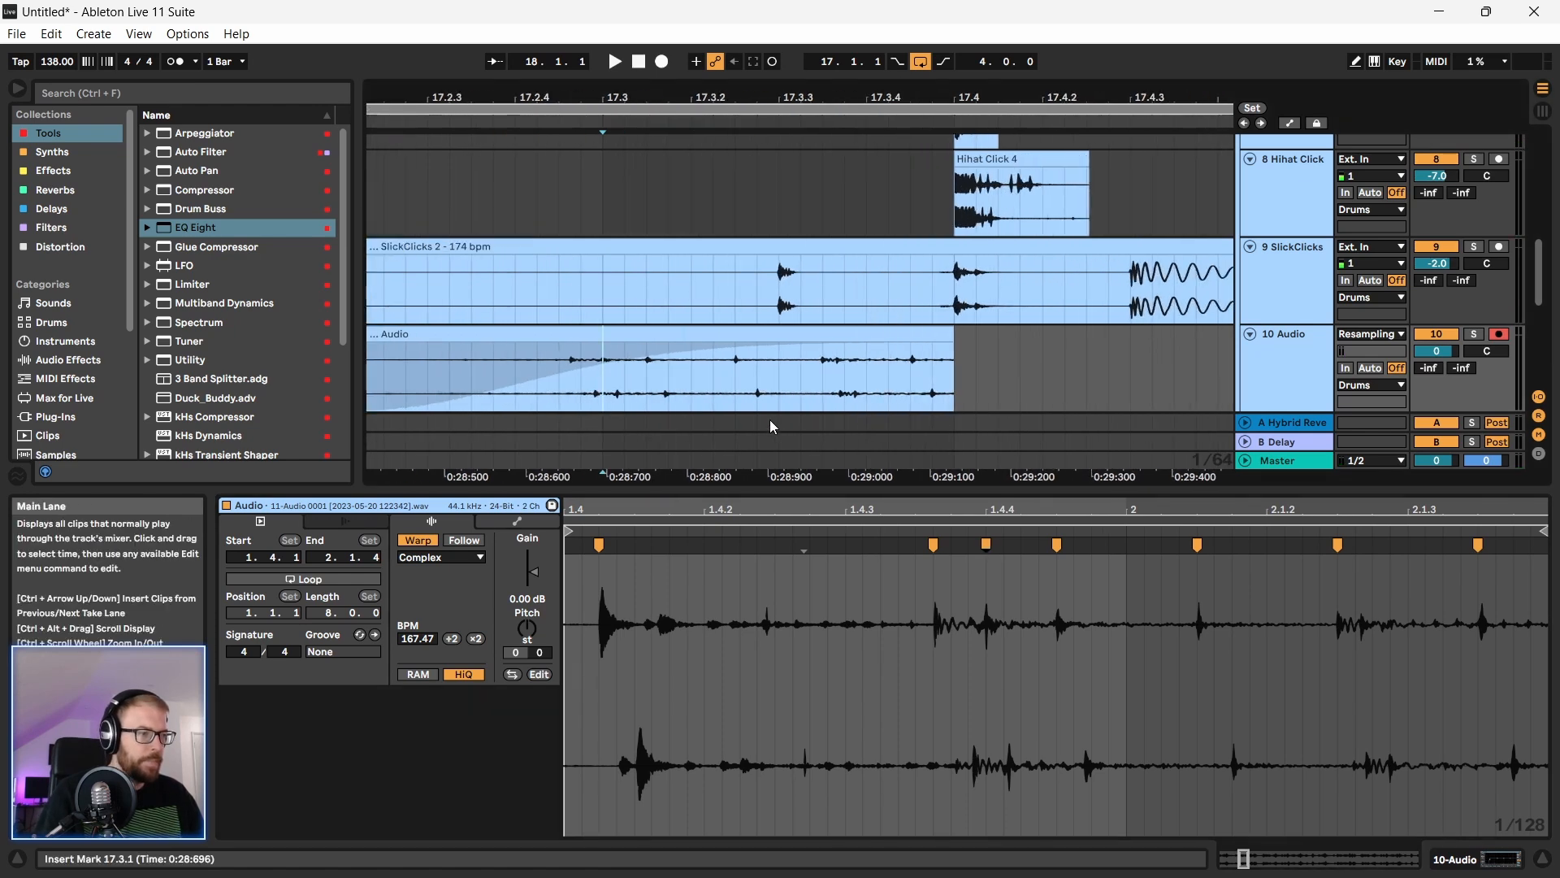
pyautogui.click(733, 382)
pyautogui.press('space')
pyautogui.click(612, 375)
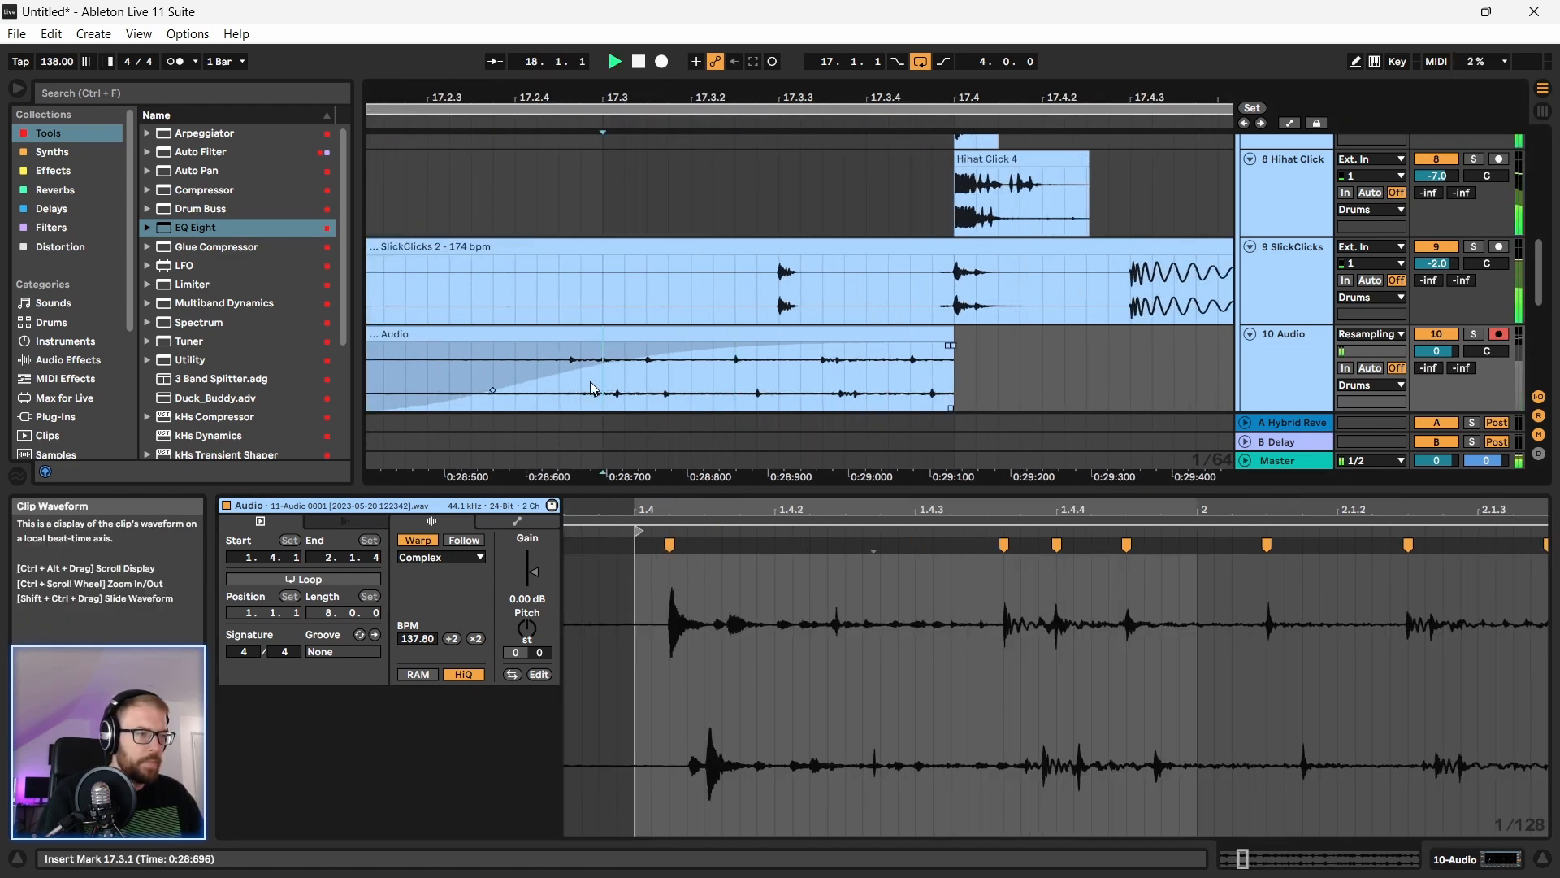
pyautogui.click(550, 369)
pyautogui.press('space')
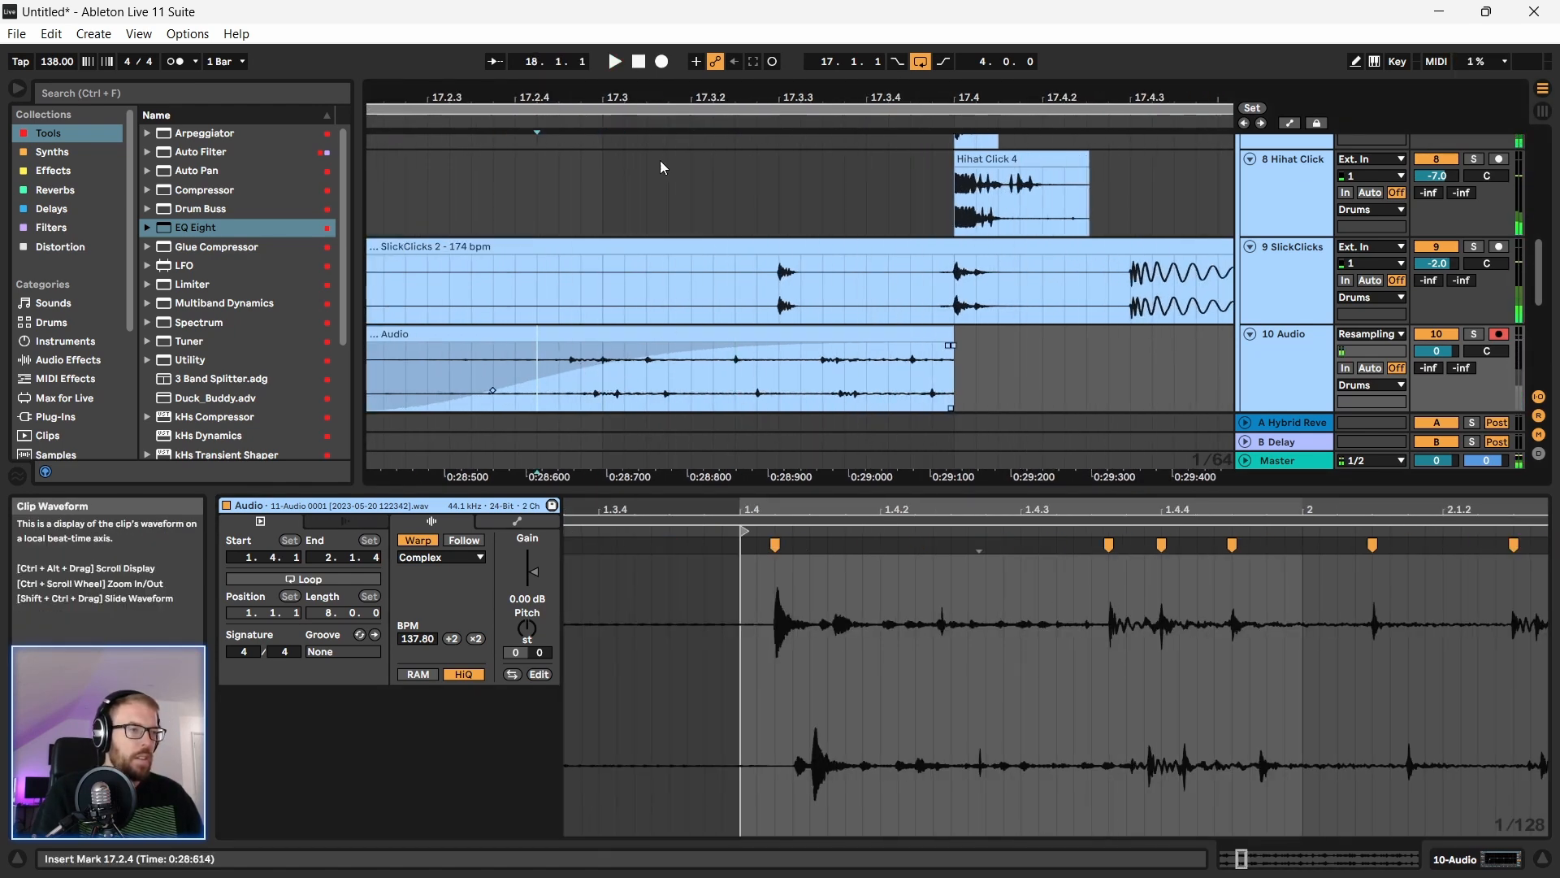
# Step: Reshape the fragment's fade-in curve so its volume stays low and rises steeply just before 17.4.1, checking it by ear
pyautogui.moveTo(590, 96); pyautogui.dragTo(591, 65)
pyautogui.click(548, 340)
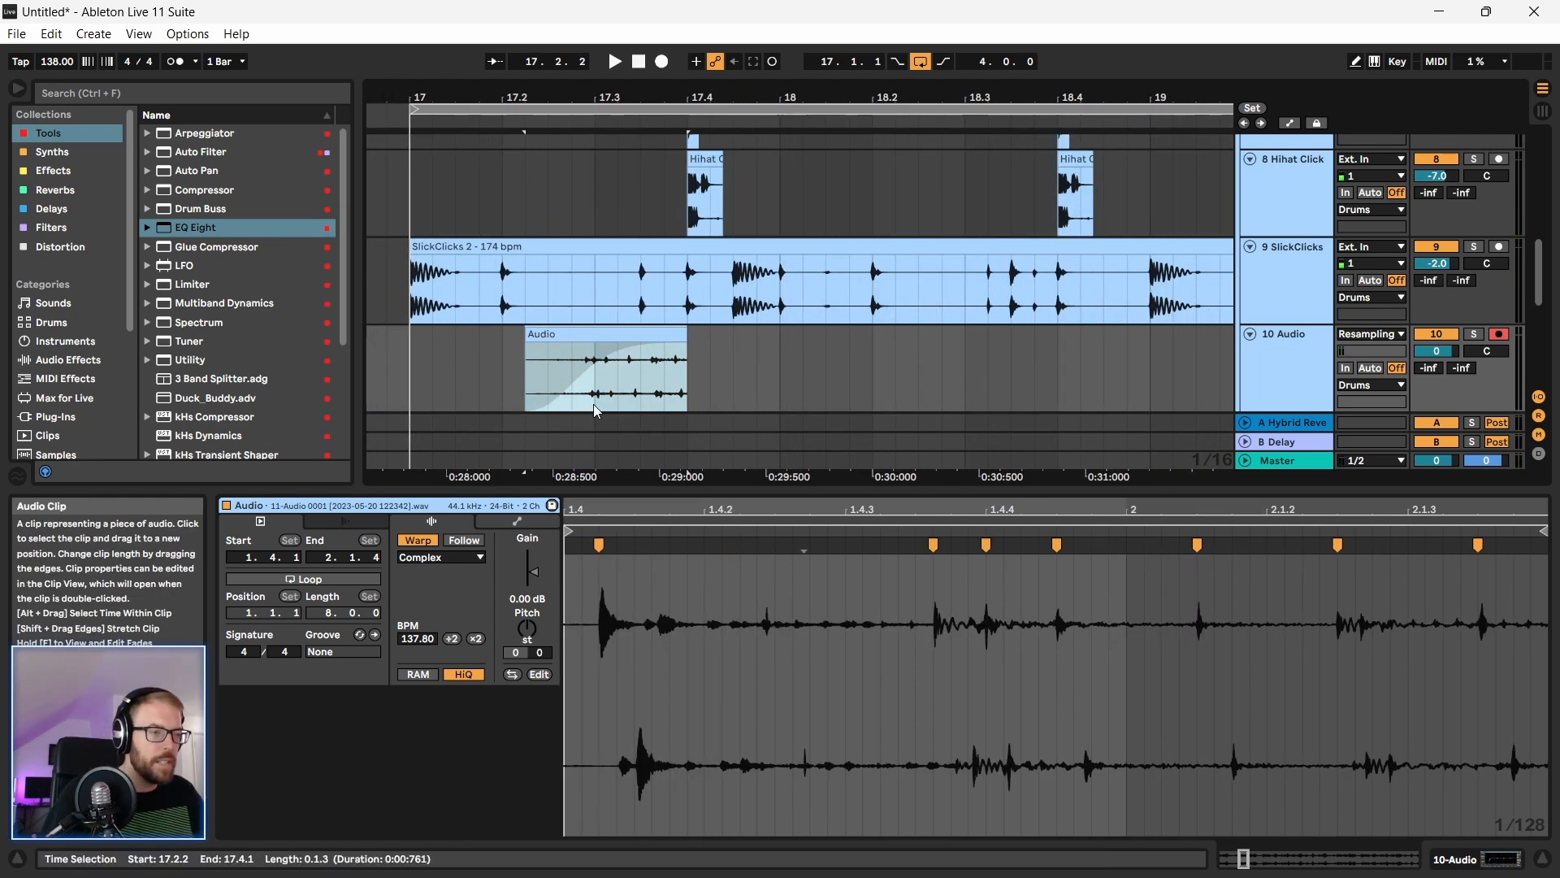
pyautogui.moveTo(567, 388); pyautogui.dragTo(649, 382)
pyautogui.press('space')
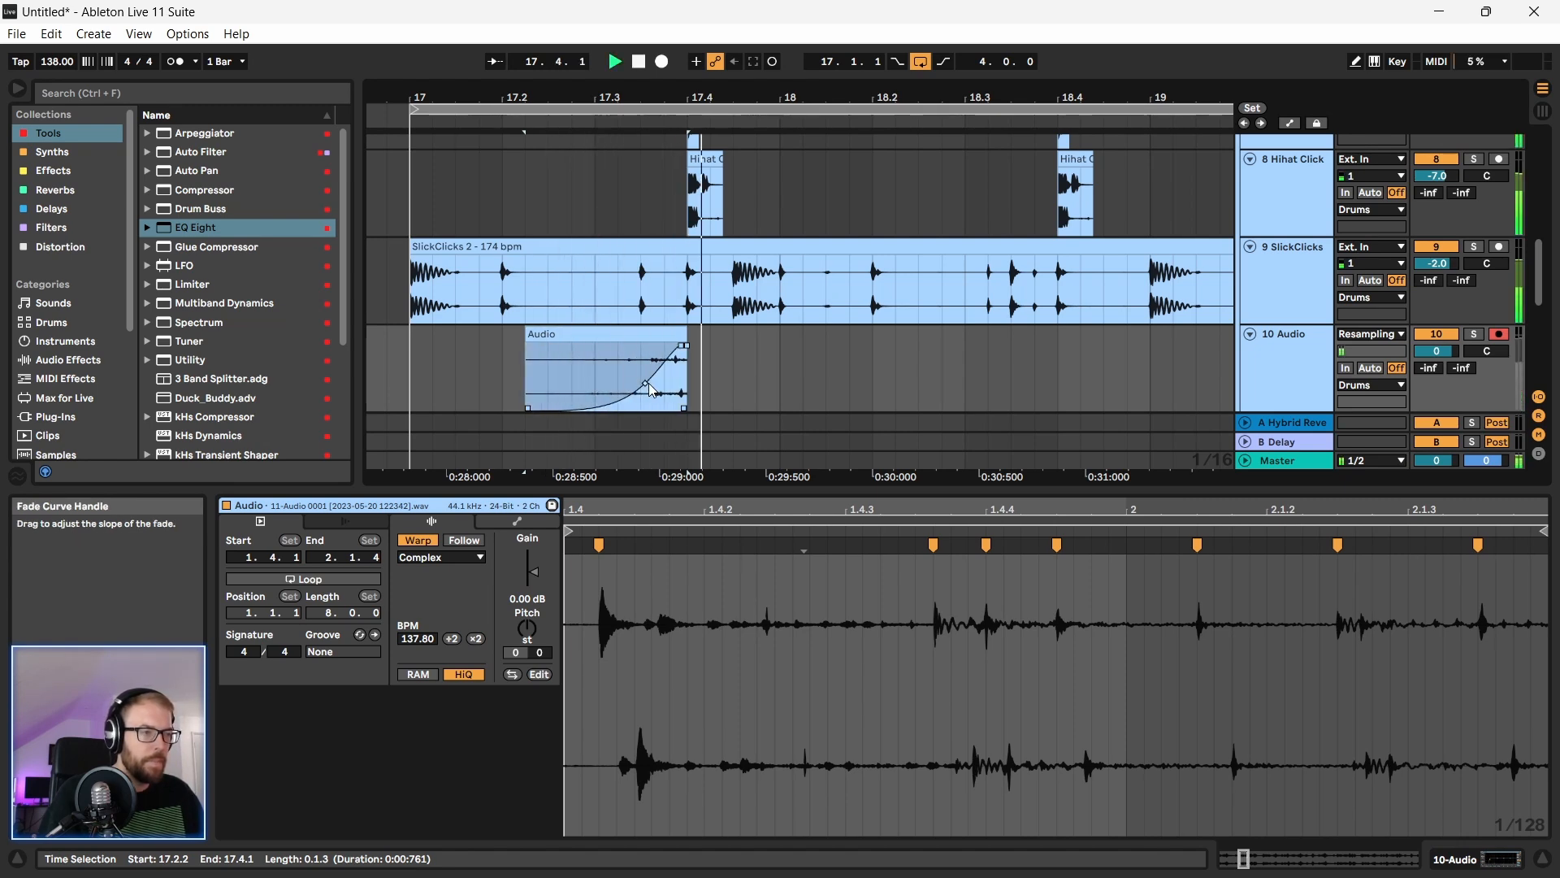
pyautogui.press('space')
# Step: Examine the remaining resampled clip around 23.2 for another usable fragment
pyautogui.moveTo(624, 99); pyautogui.dragTo(563, 33)
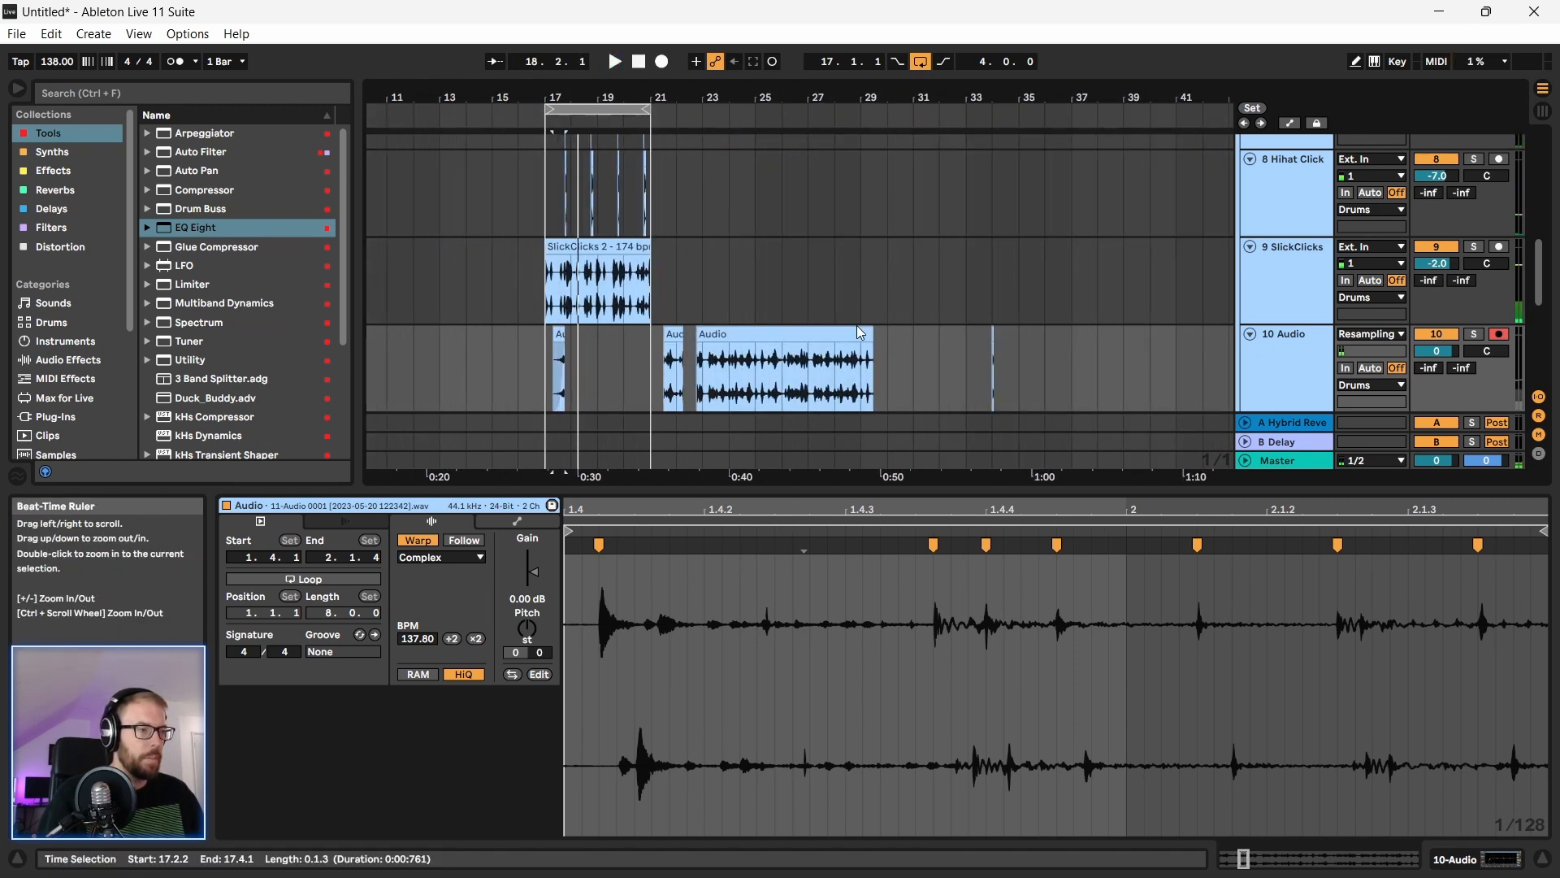
pyautogui.moveTo(704, 97); pyautogui.dragTo(466, 293)
pyautogui.moveTo(1210, 97); pyautogui.dragTo(930, 98)
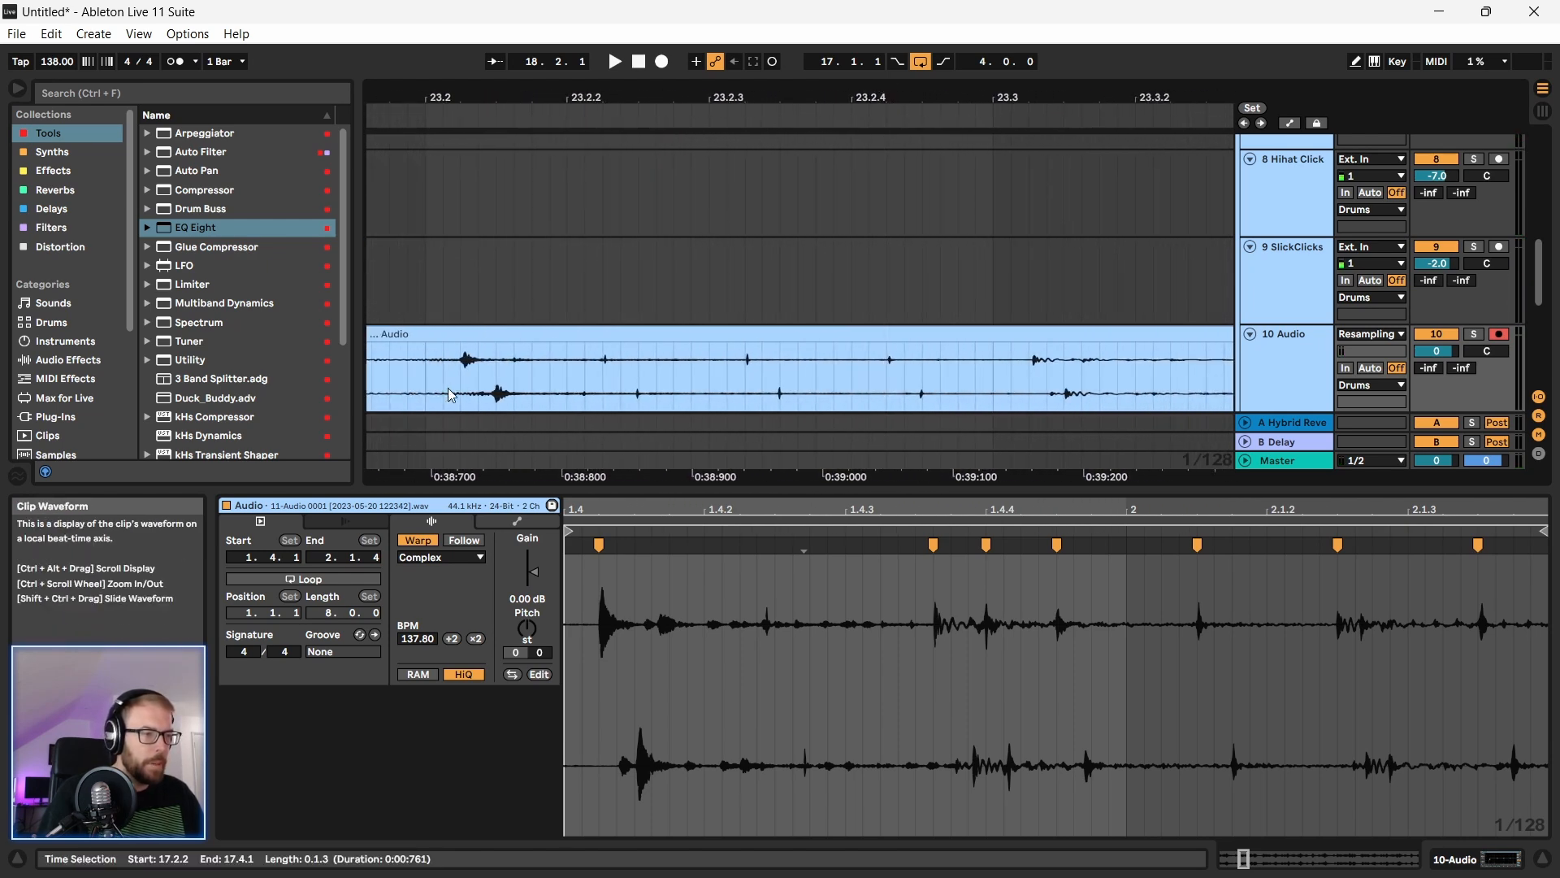
pyautogui.click(442, 380)
pyautogui.moveTo(498, 97); pyautogui.dragTo(572, 21)
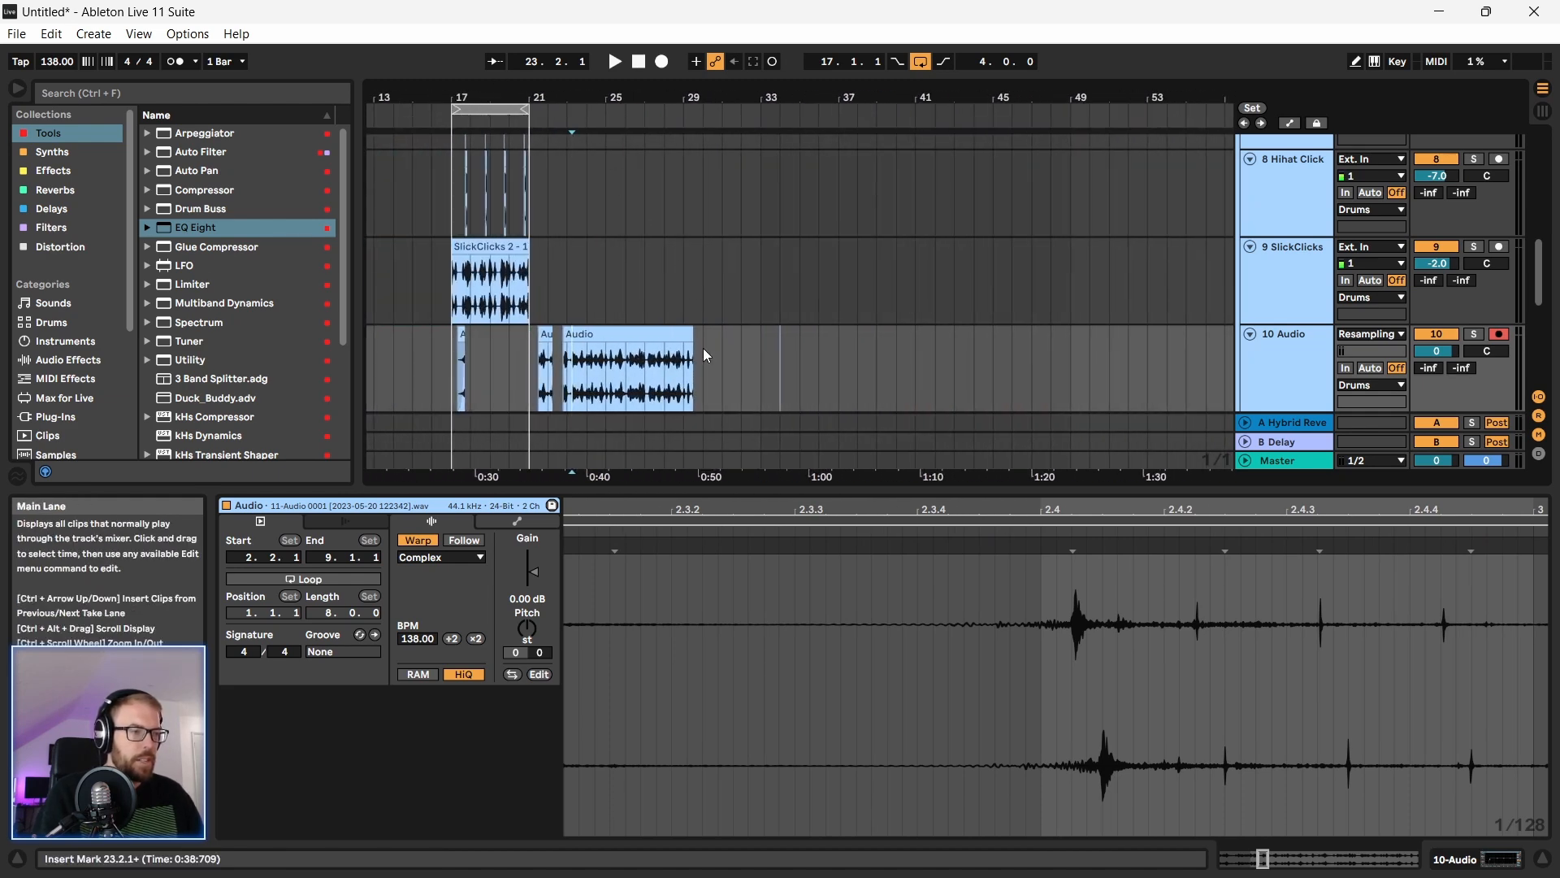
# Step: Search all browser results for "idm" and add the IdmBeat 160 bpm loop to empty space on the resampled track
pyautogui.click(163, 93)
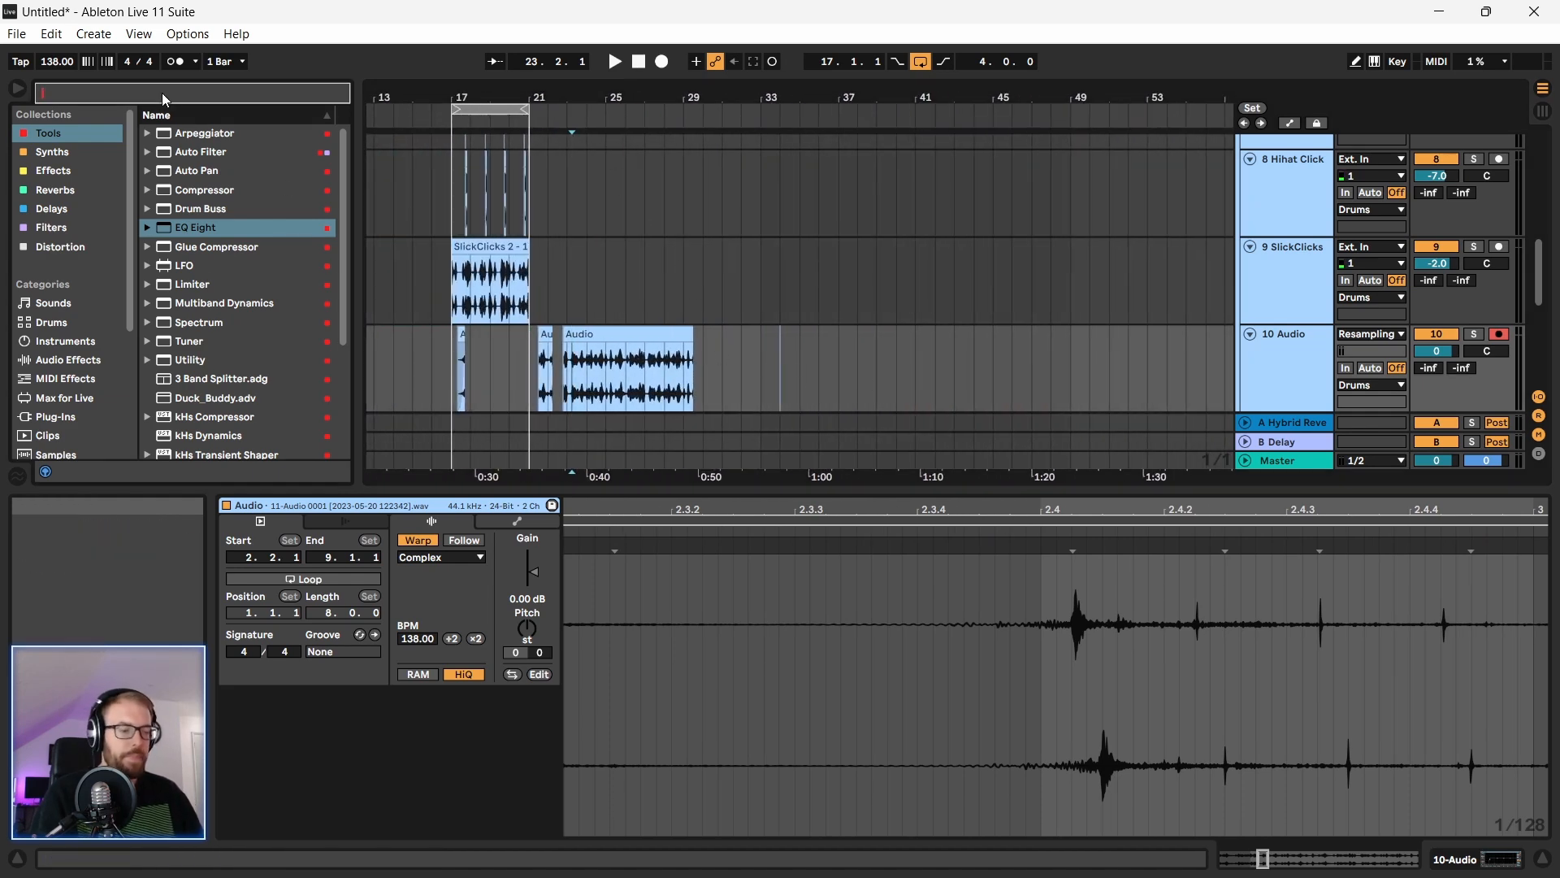
pyautogui.write('idm')
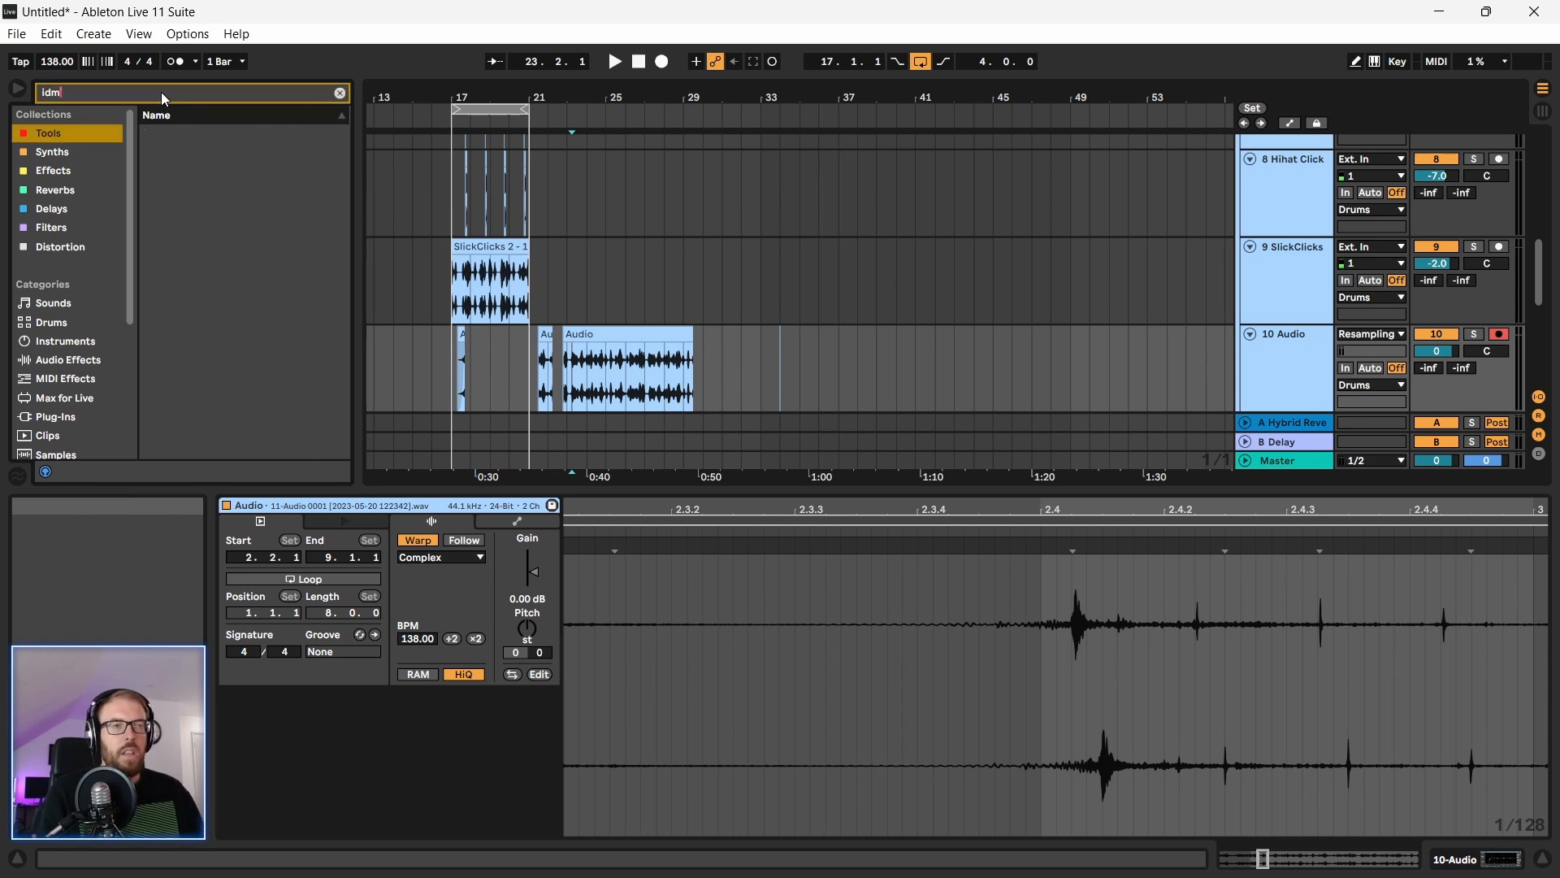
pyautogui.scroll(-3, 49, 390)
pyautogui.click(57, 411)
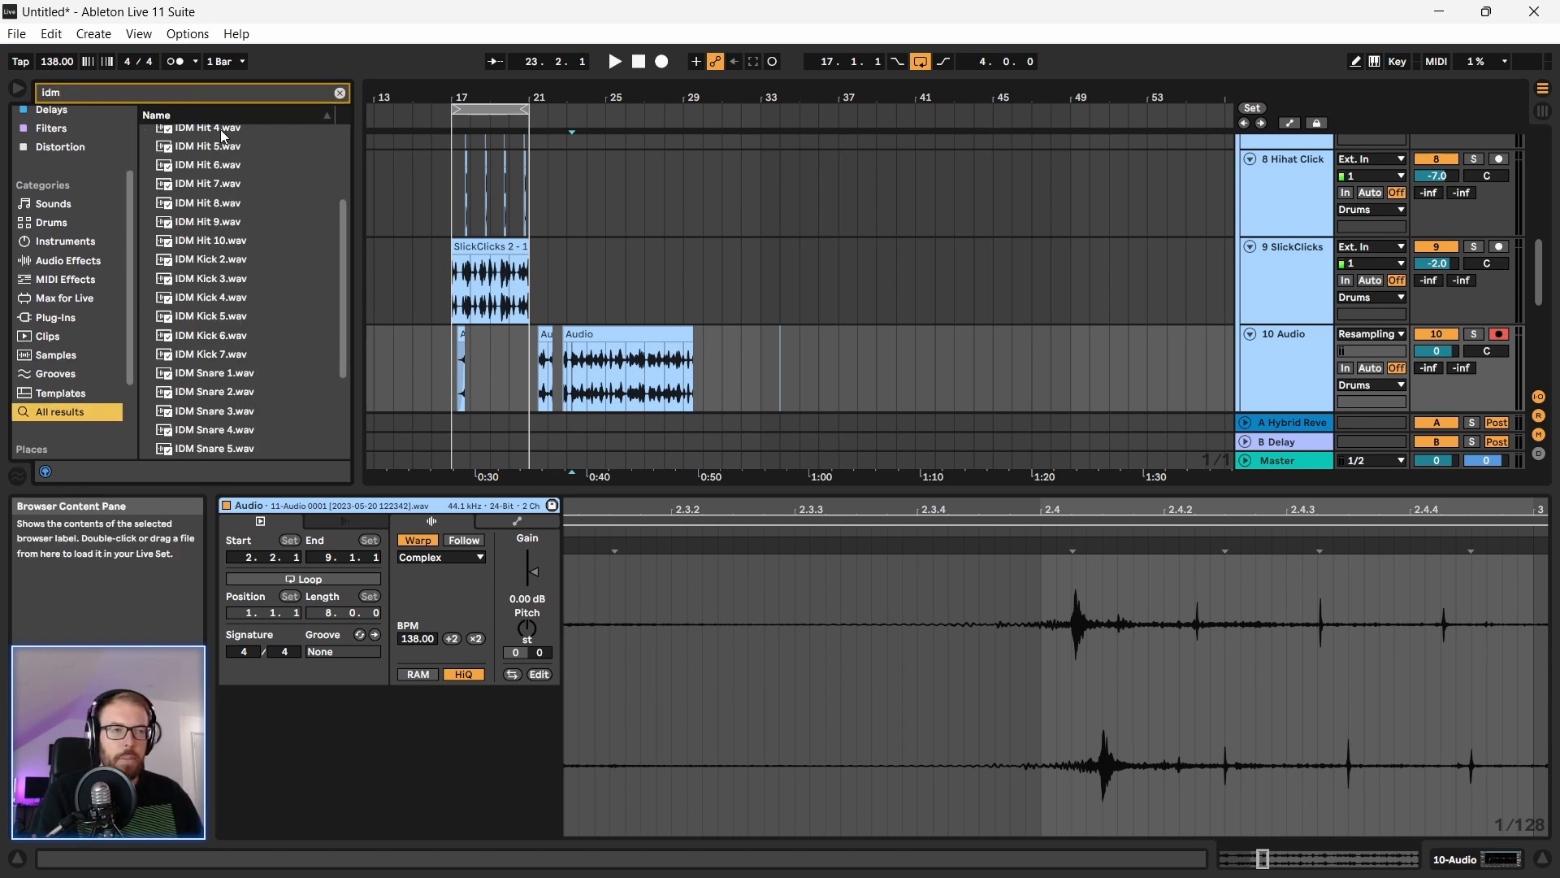
pyautogui.scroll(-2, 221, 406)
pyautogui.moveTo(208, 413); pyautogui.dragTo(1093, 370)
# Step: Insert a new audio track below track 10 and move the IdmBeat 160 bpm clip onto it, starting at bar 45
pyautogui.moveTo(904, 99); pyautogui.dragTo(904, 81)
pyautogui.click(1279, 361)
pyautogui.hotkey('ctrl', 't')
pyautogui.scroll(-1, 1162, 317)
pyautogui.moveTo(1094, 168); pyautogui.dragTo(1026, 255)
# Step: Clear the browser search and load Hysteresis from the Effects collection onto the IdmBeat track
pyautogui.scroll(3, 147, 235)
pyautogui.scroll(4, 73, 235)
pyautogui.click(59, 187)
pyautogui.scroll(1, 53, 195)
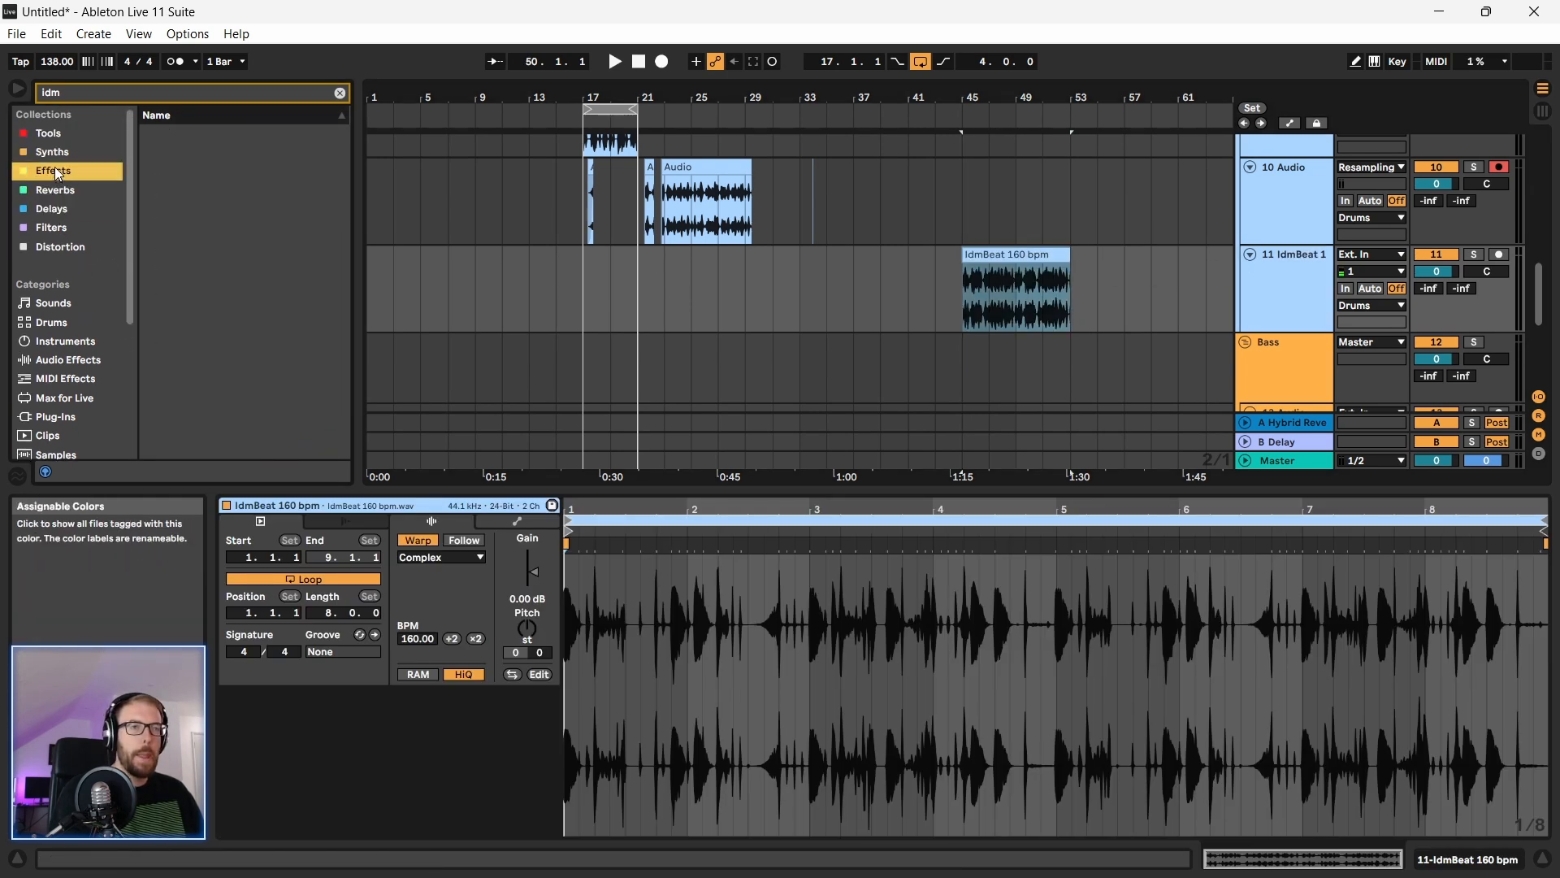
pyautogui.click(333, 95)
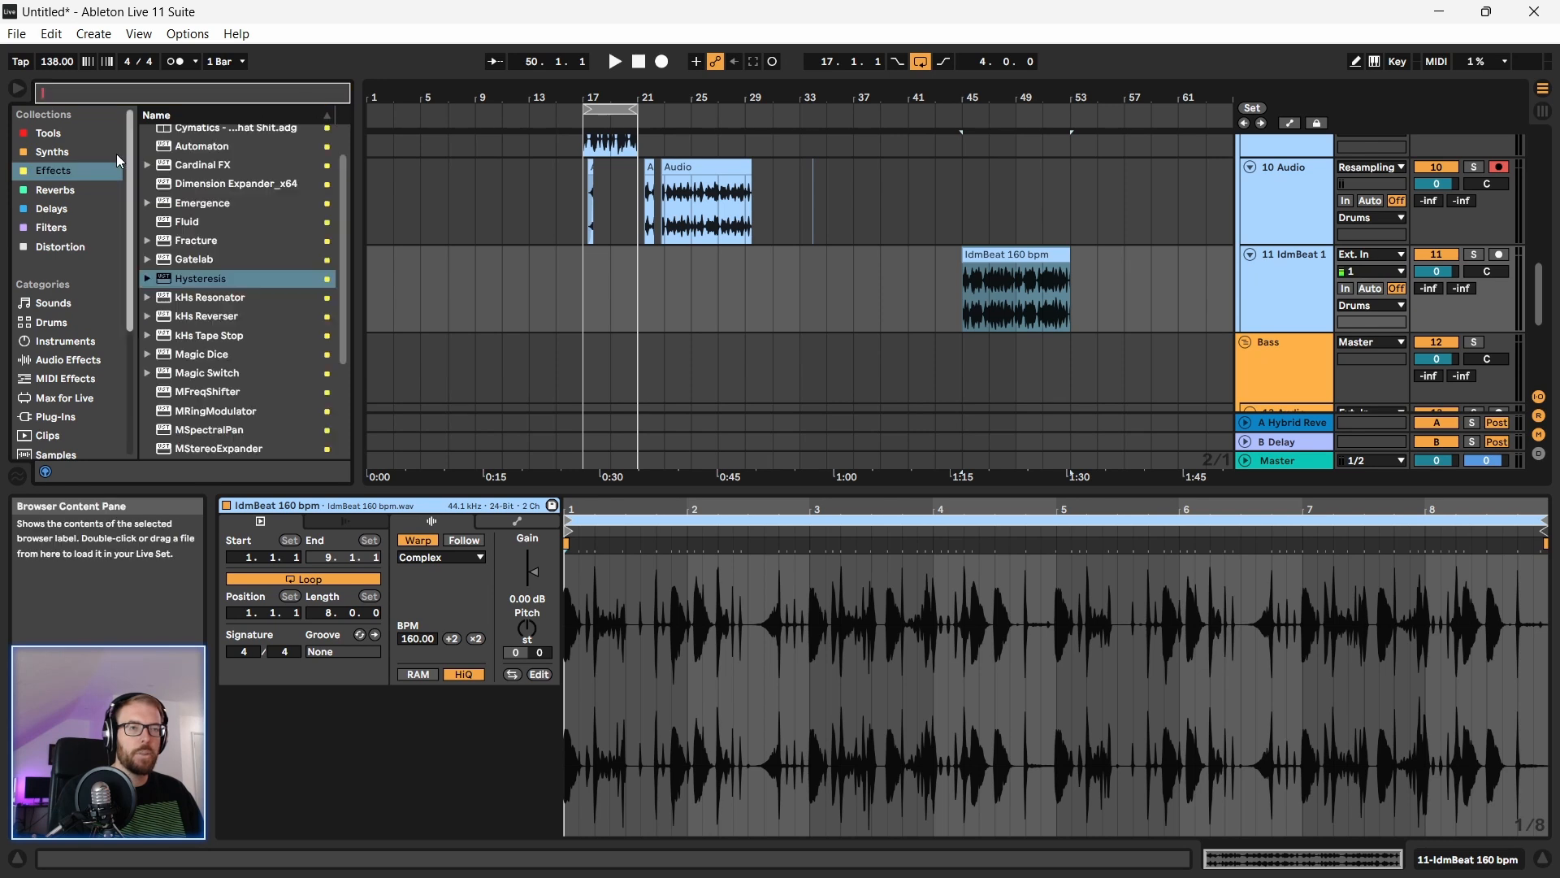
pyautogui.moveTo(254, 272); pyautogui.dragTo(294, 279)
pyautogui.moveTo(983, 282); pyautogui.dragTo(983, 282)
# Step: Play the IdmBeat clip and step through the Hysteresis presets to AmenBreaker
pyautogui.press('space')
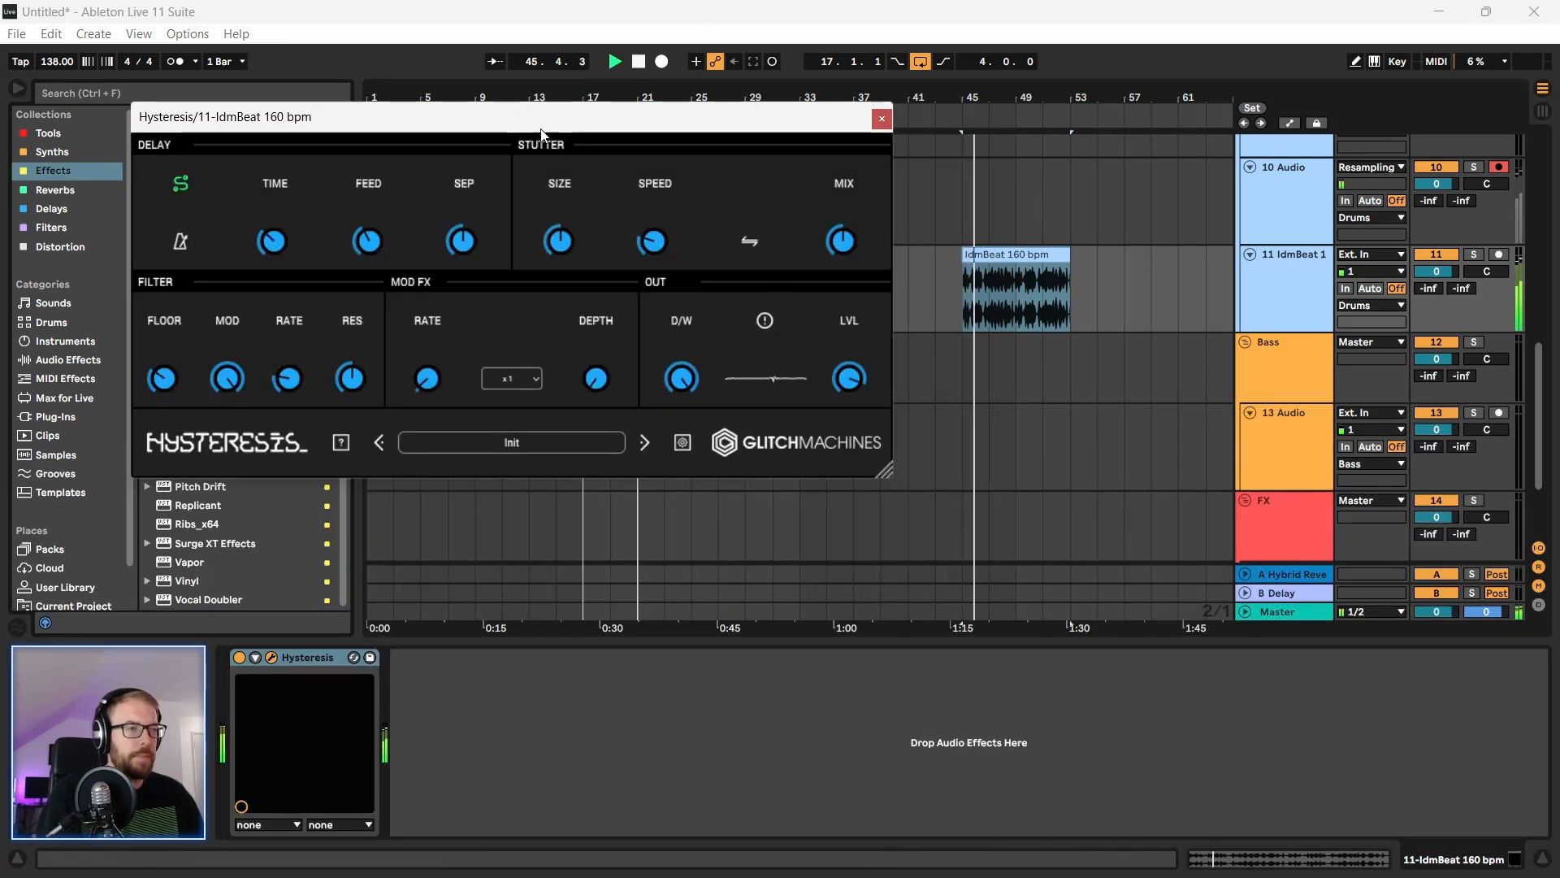
pyautogui.moveTo(650, 116); pyautogui.dragTo(668, 112)
pyautogui.click(663, 438)
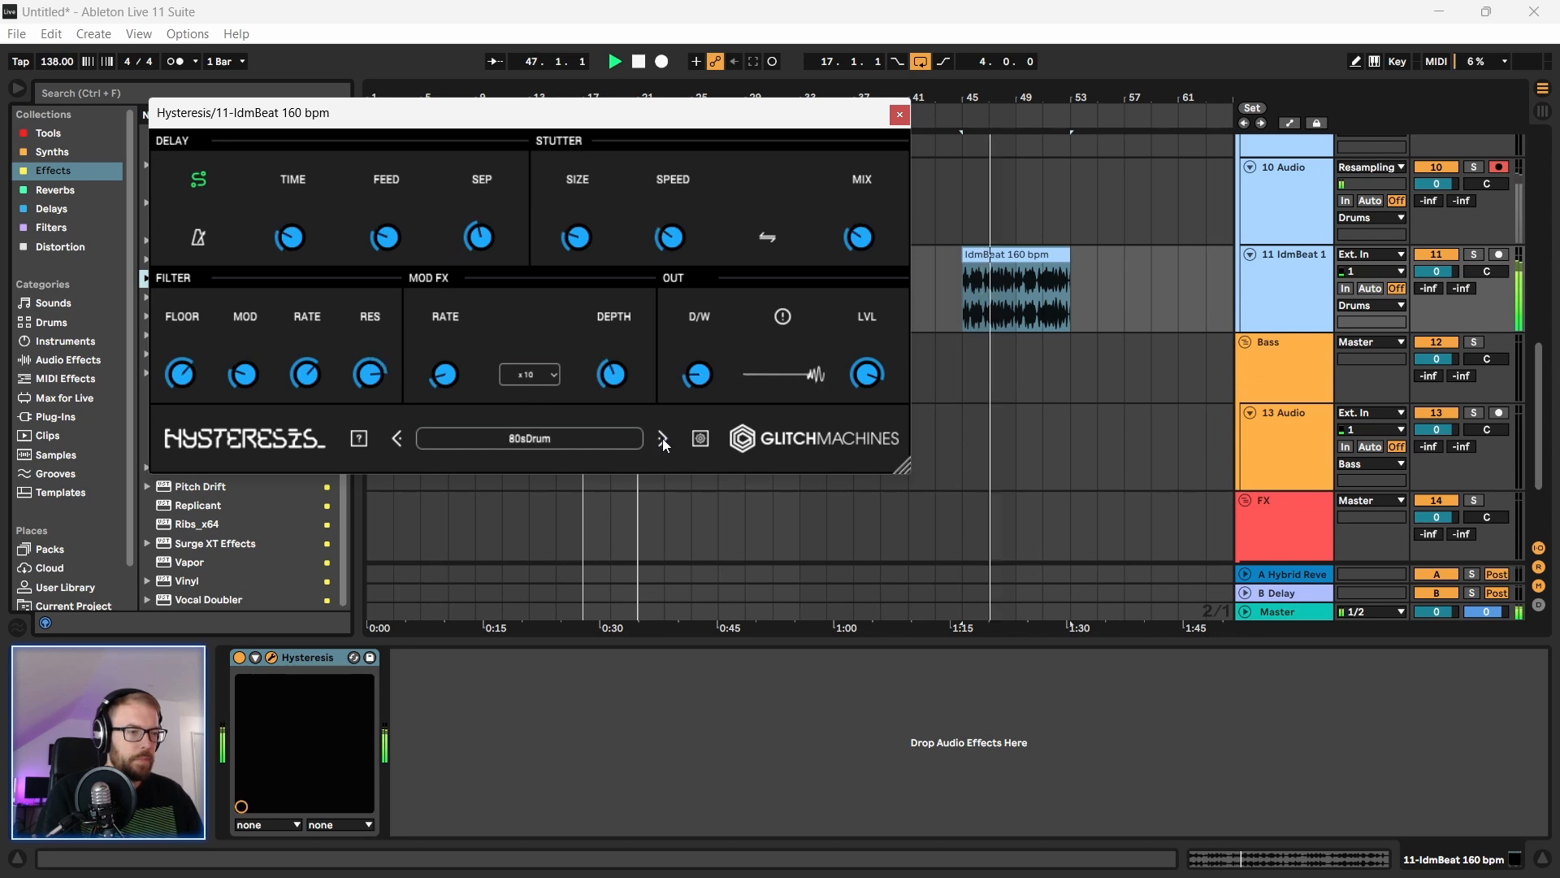
pyautogui.click(663, 439)
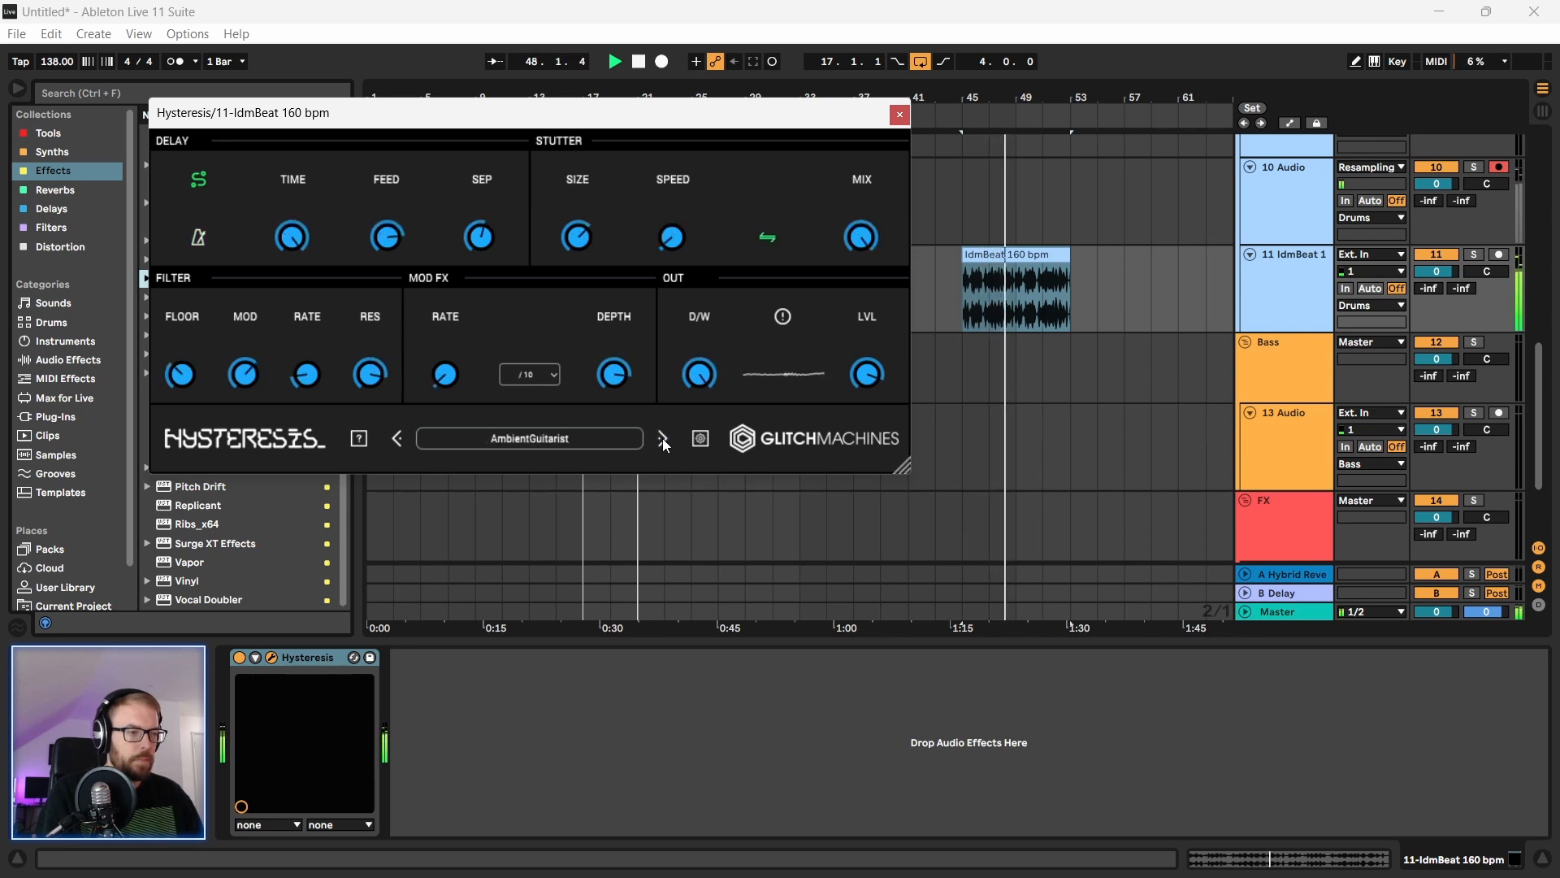
pyautogui.click(663, 439)
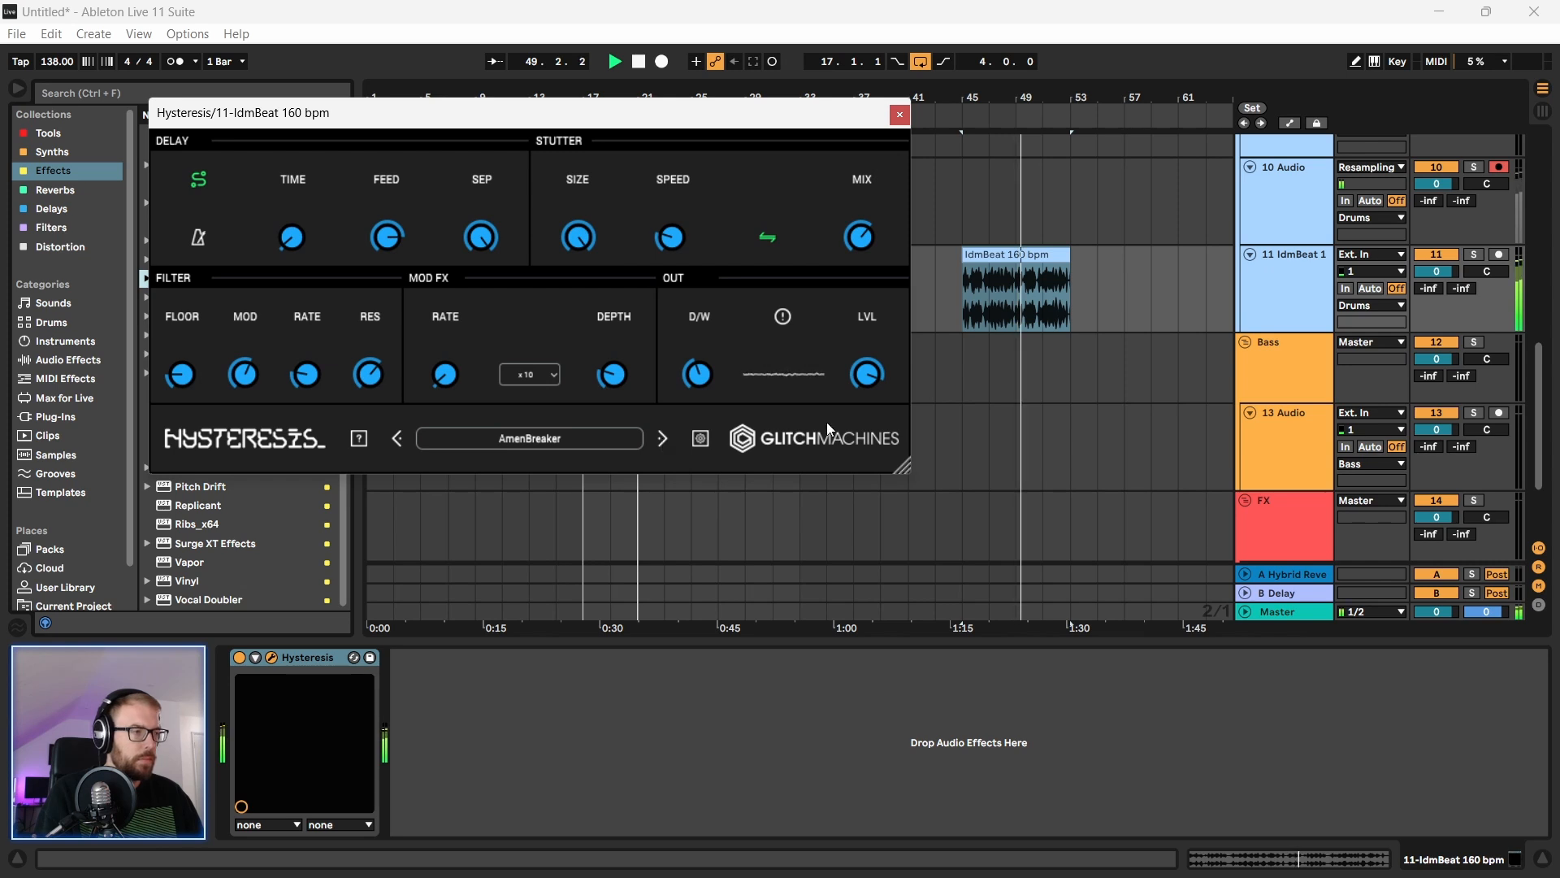
# Step: Loop the IdmBeat clip from 45.1.1 to 53.1.1 and compare the next Hysteresis preset before returning to AmenBreaker
pyautogui.click(1050, 255)
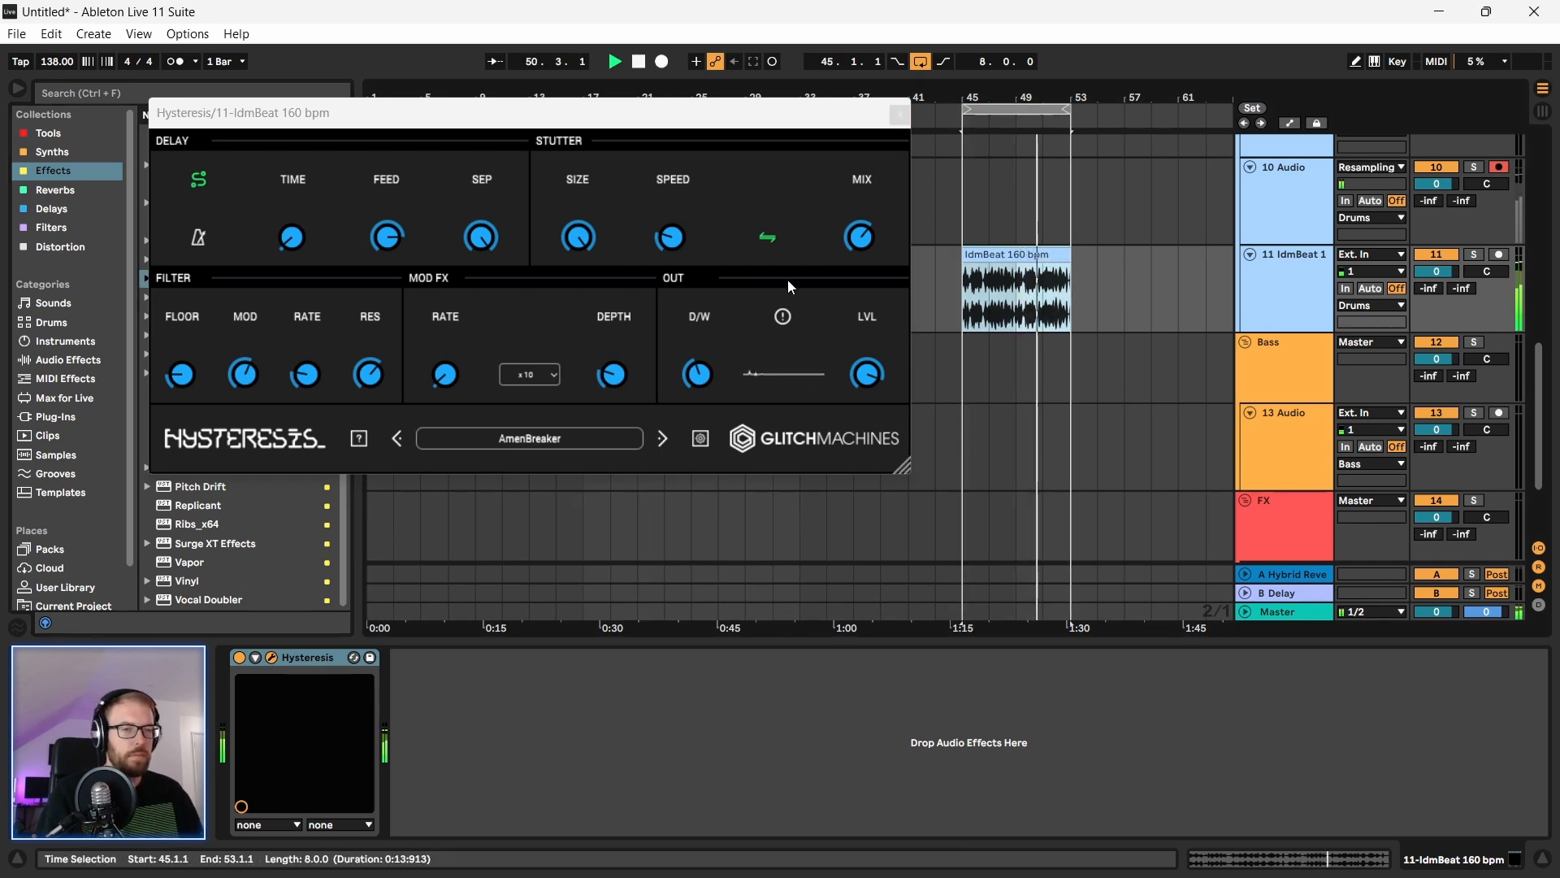
pyautogui.click(663, 439)
pyautogui.click(396, 439)
pyautogui.moveTo(563, 124); pyautogui.dragTo(550, 125)
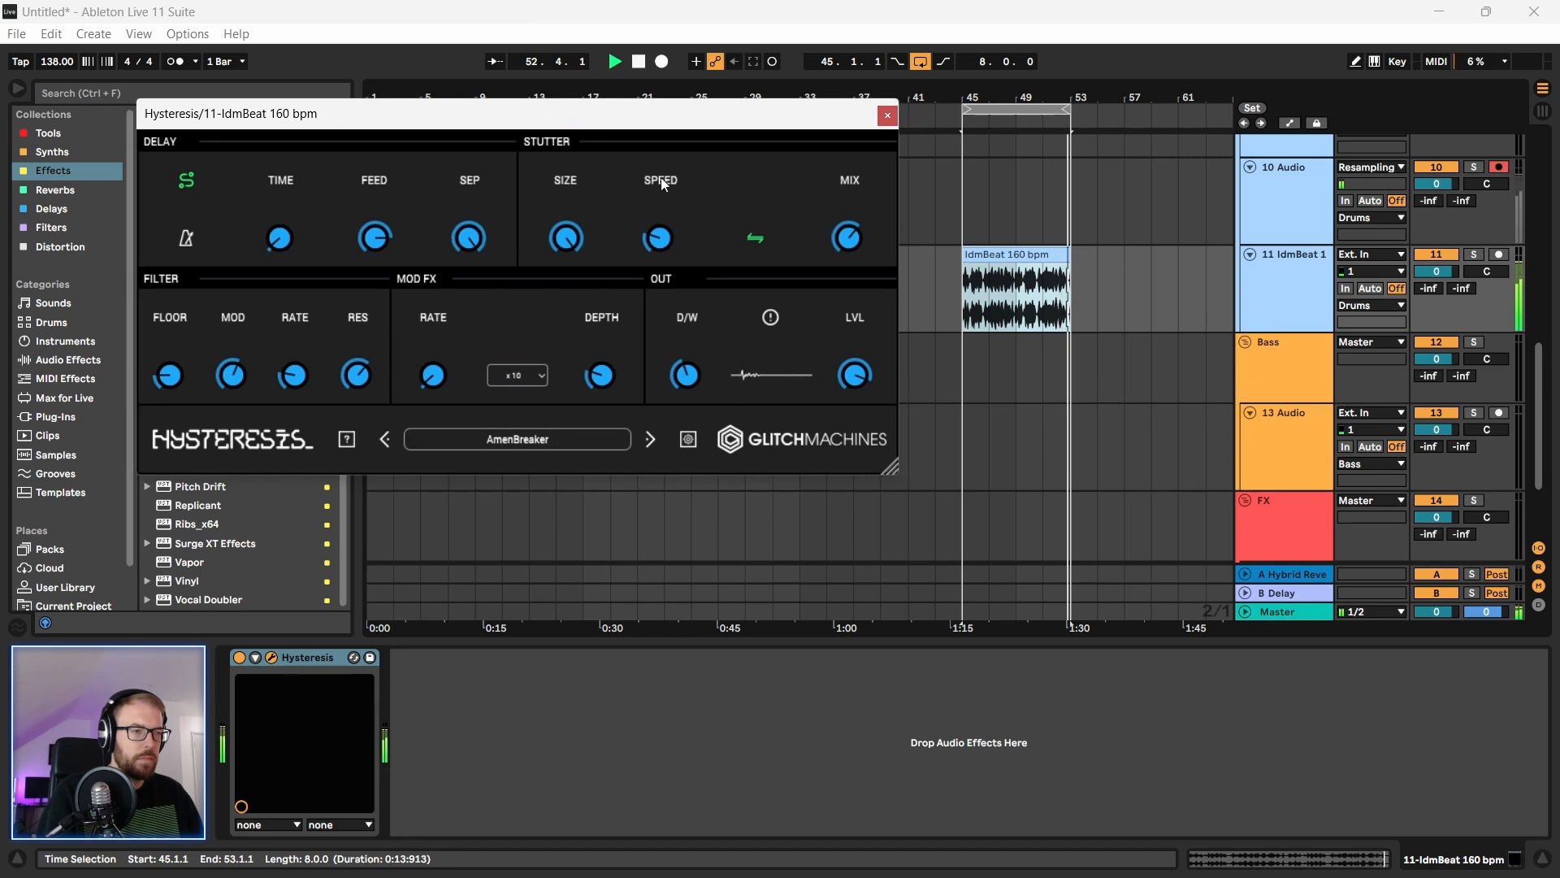
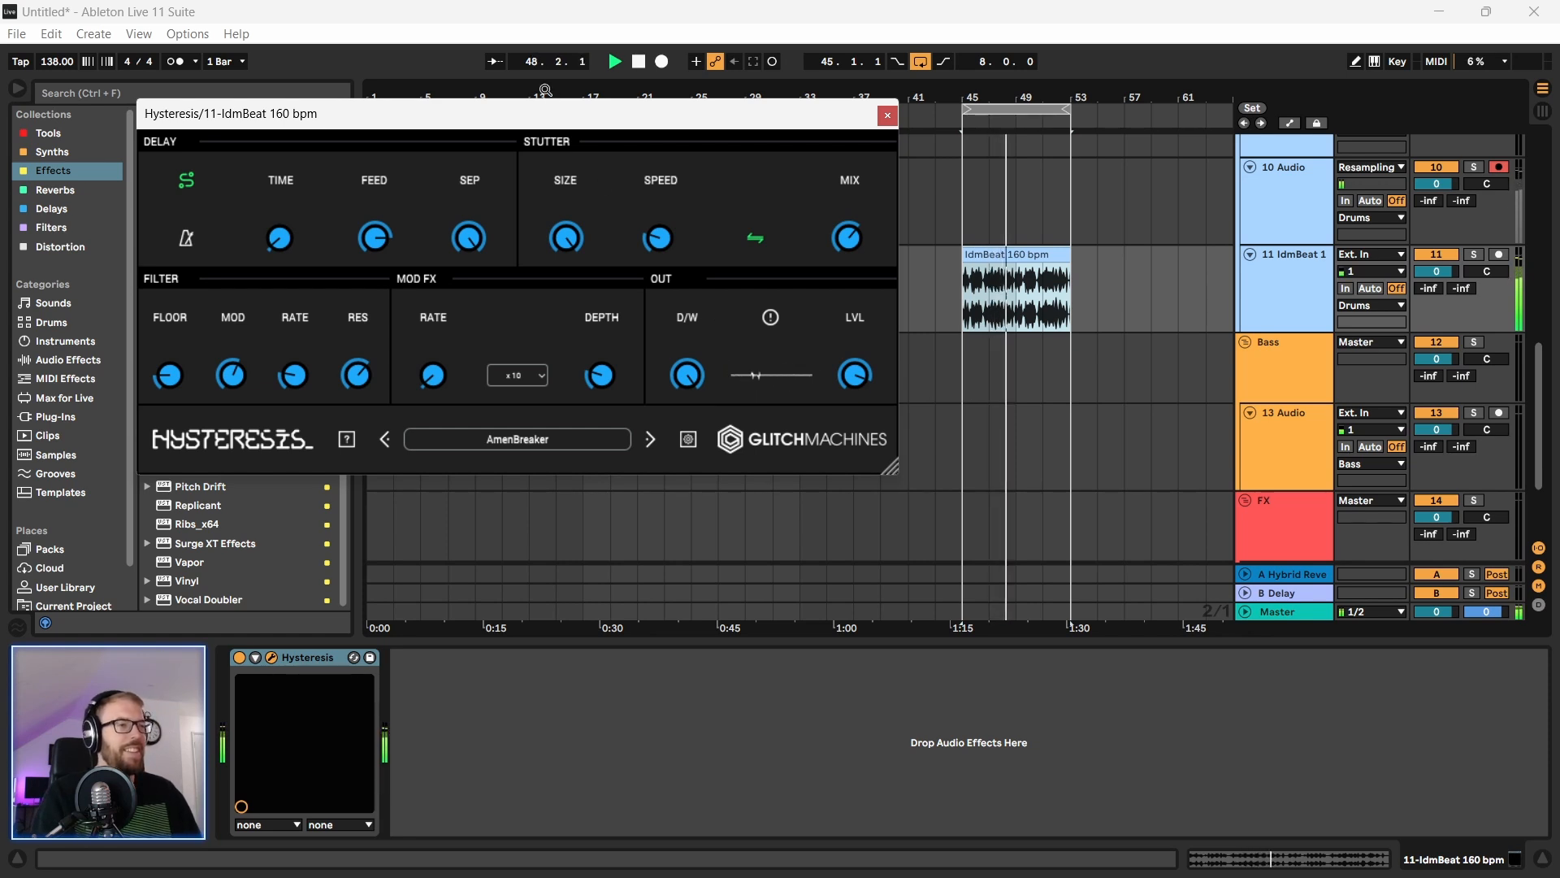
# Step: Close the Hysteresis window, and freeze and flatten the IdmBeat track to render its effect into audio
pyautogui.moveTo(523, 120); pyautogui.dragTo(542, 157)
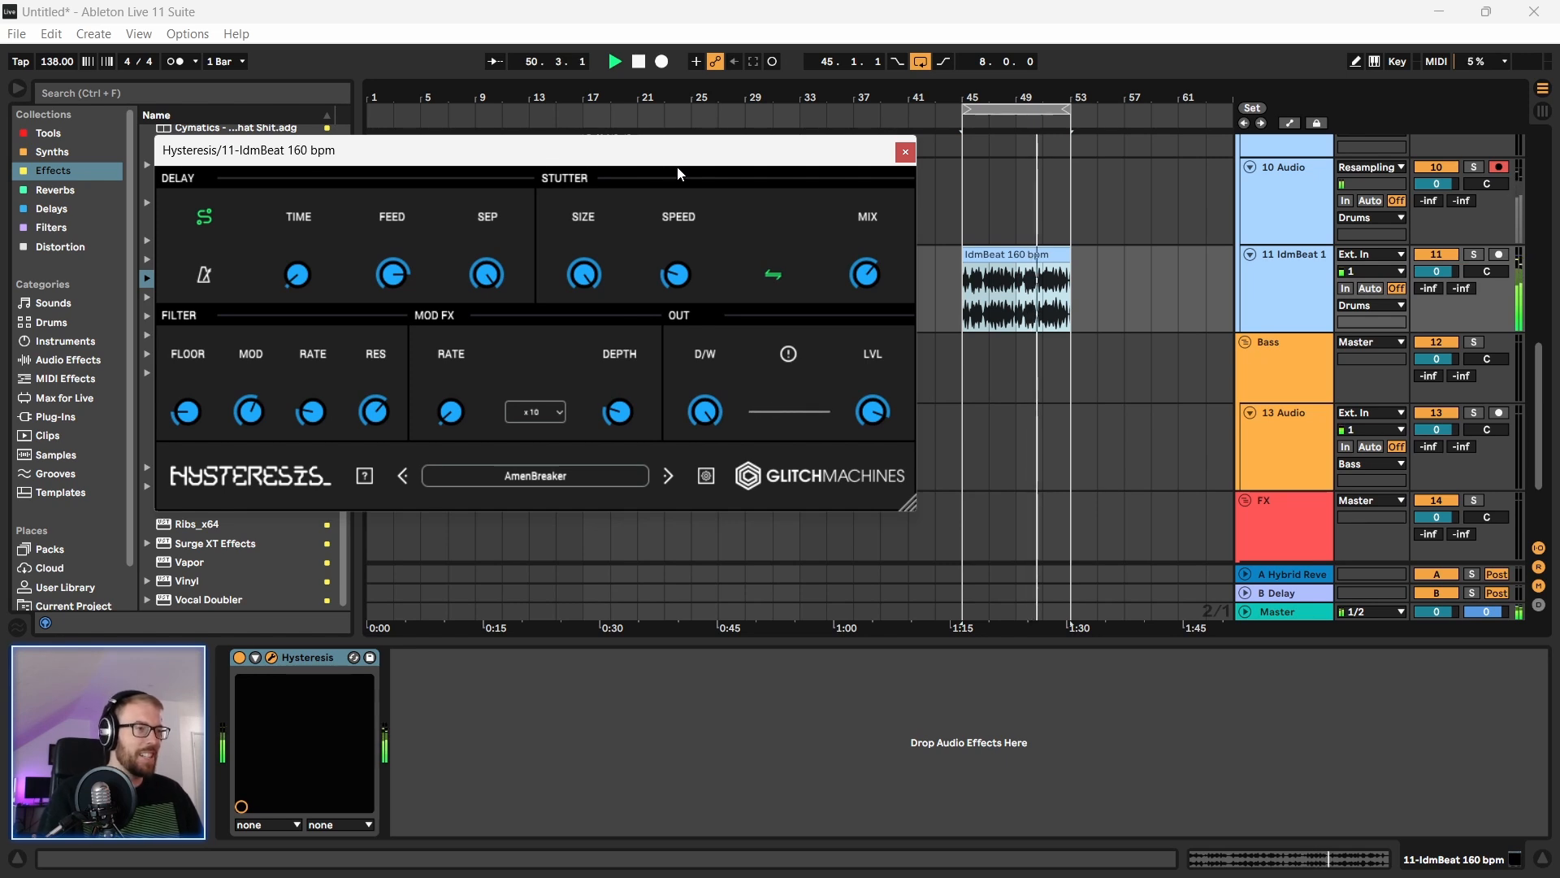
pyautogui.moveTo(678, 158); pyautogui.dragTo(685, 167)
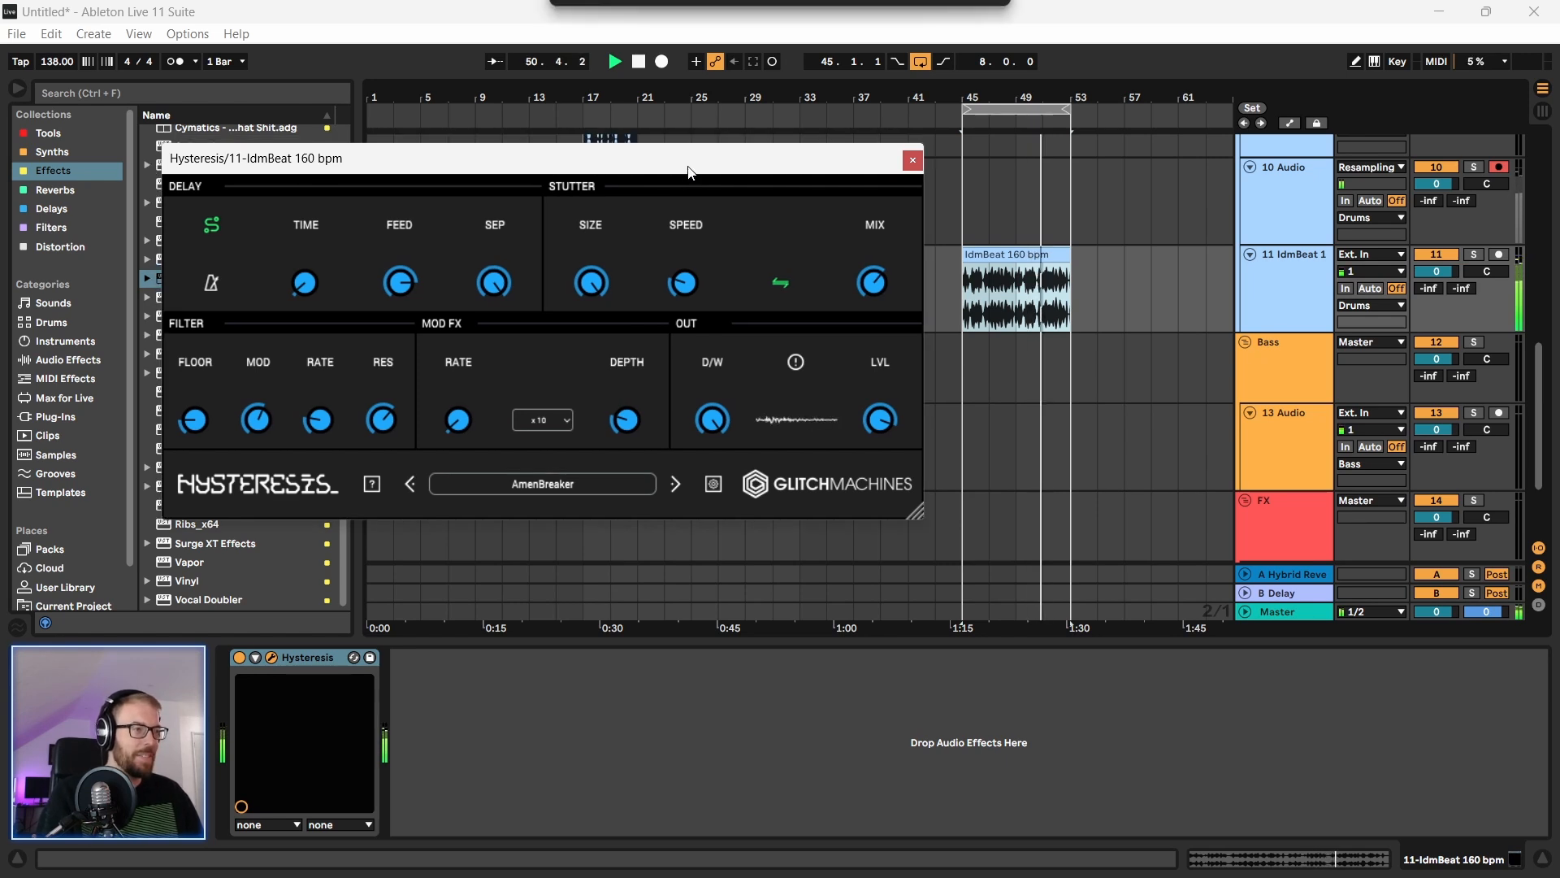
pyautogui.click(913, 163)
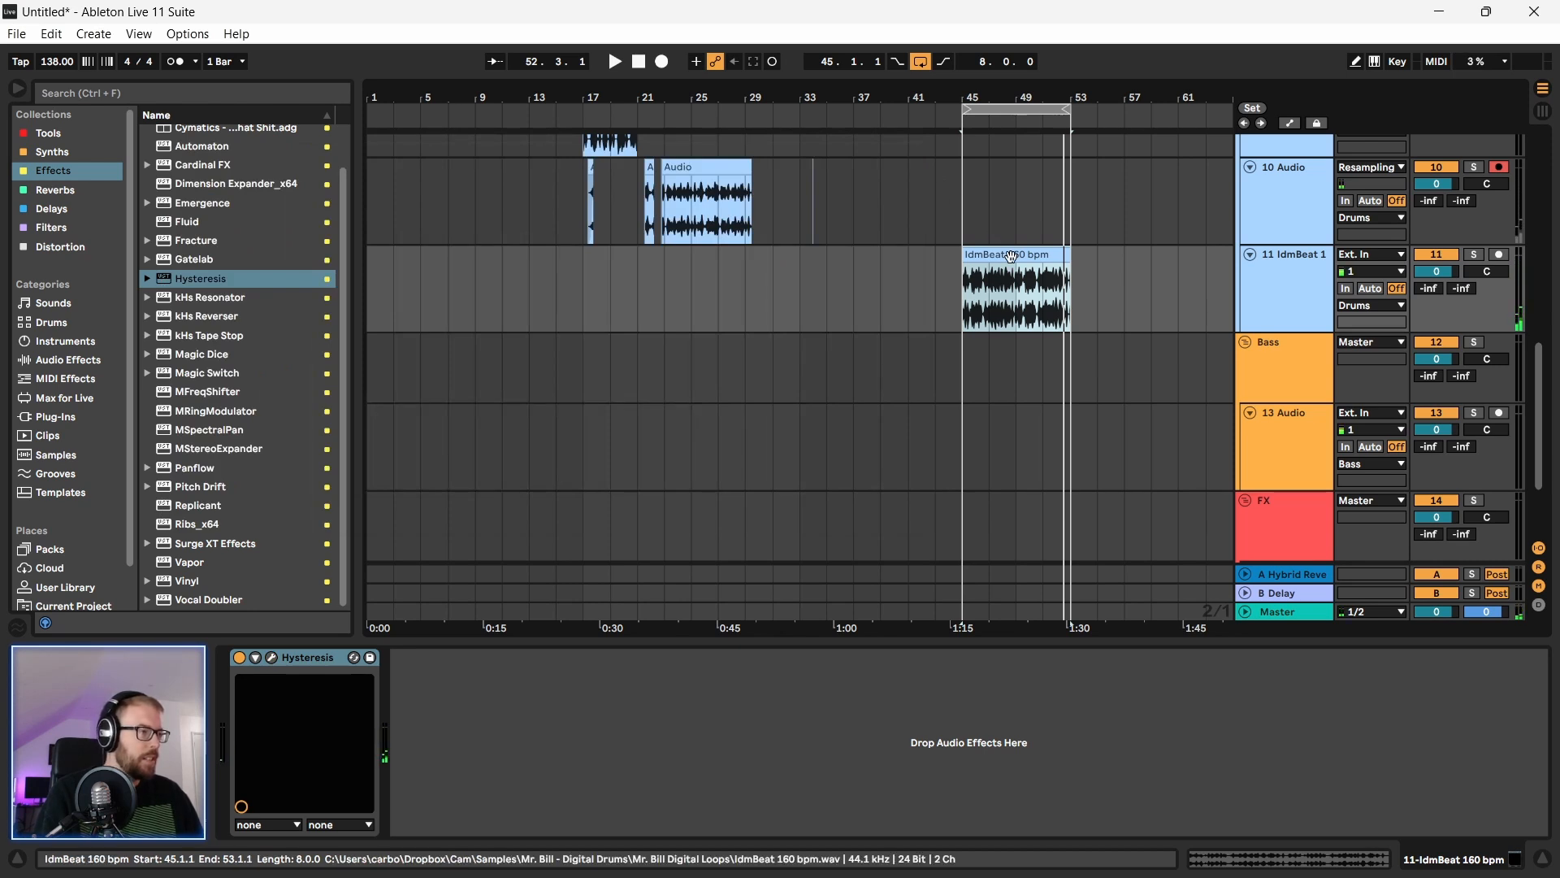
pyautogui.rightClick(1297, 268)
pyautogui.click(1340, 393)
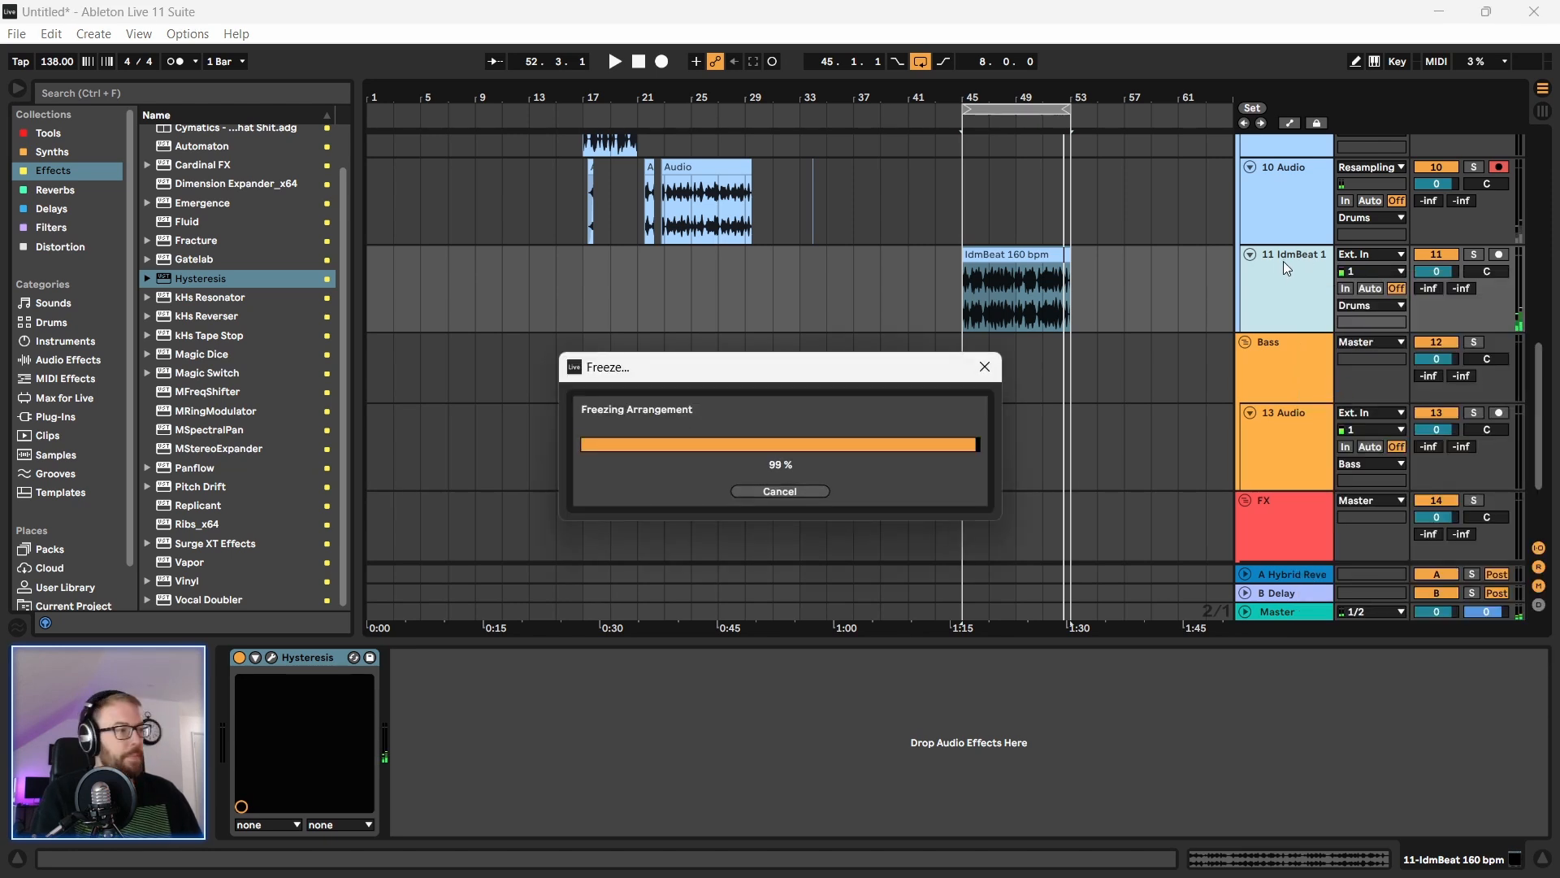
pyautogui.rightClick(1284, 260)
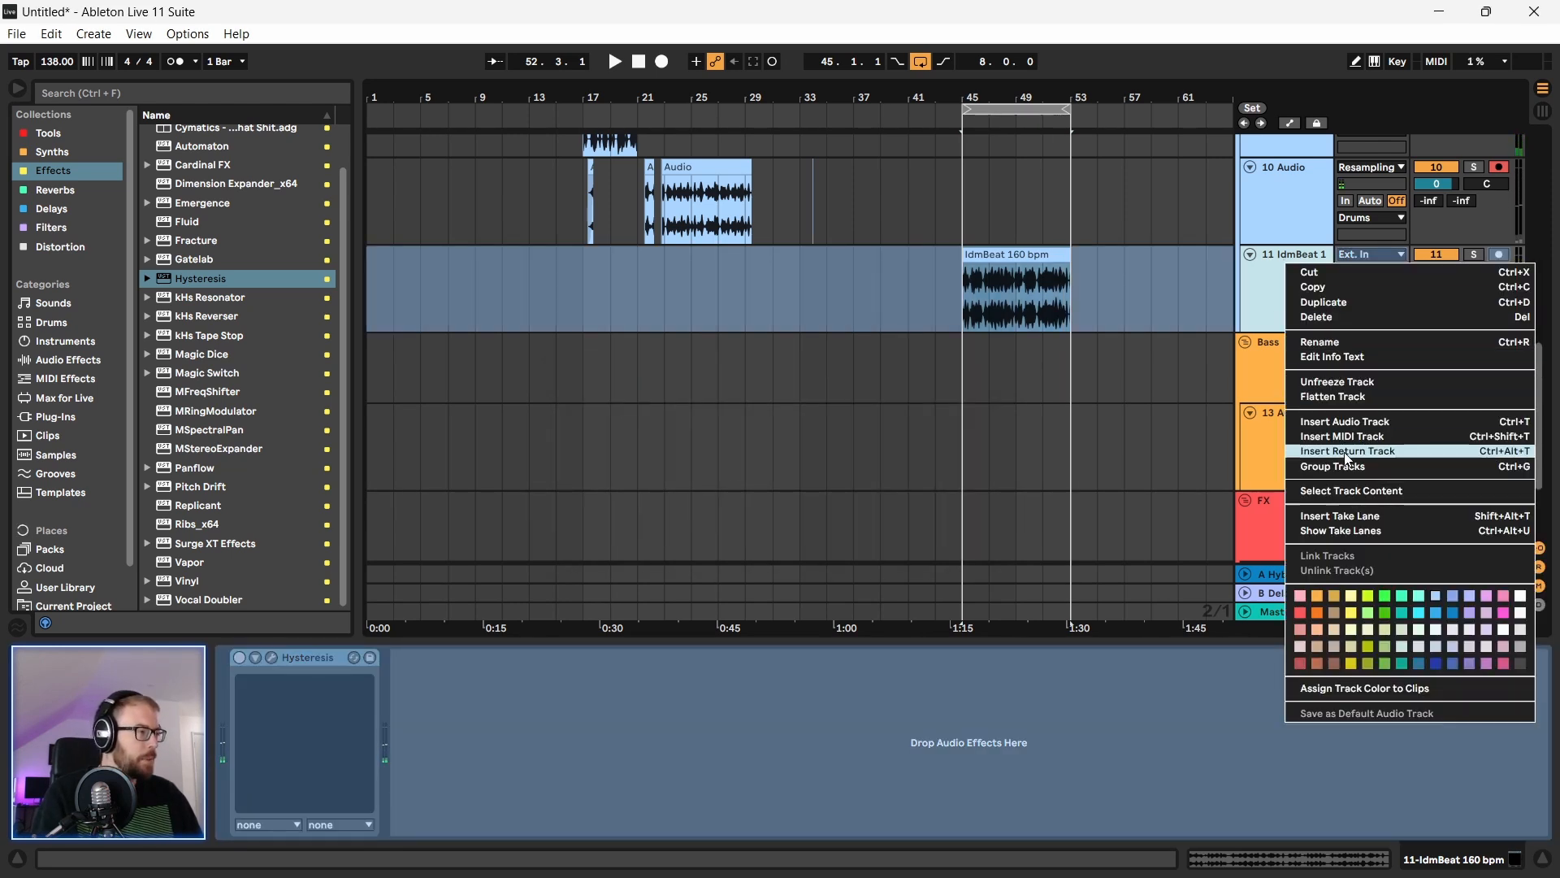
pyautogui.click(1343, 396)
# Step: Move the flattened IdmBeat clip to bar 23, add EQ Eight to its track and set the low cut to 297 Hz
pyautogui.moveTo(1017, 291); pyautogui.dragTo(725, 291)
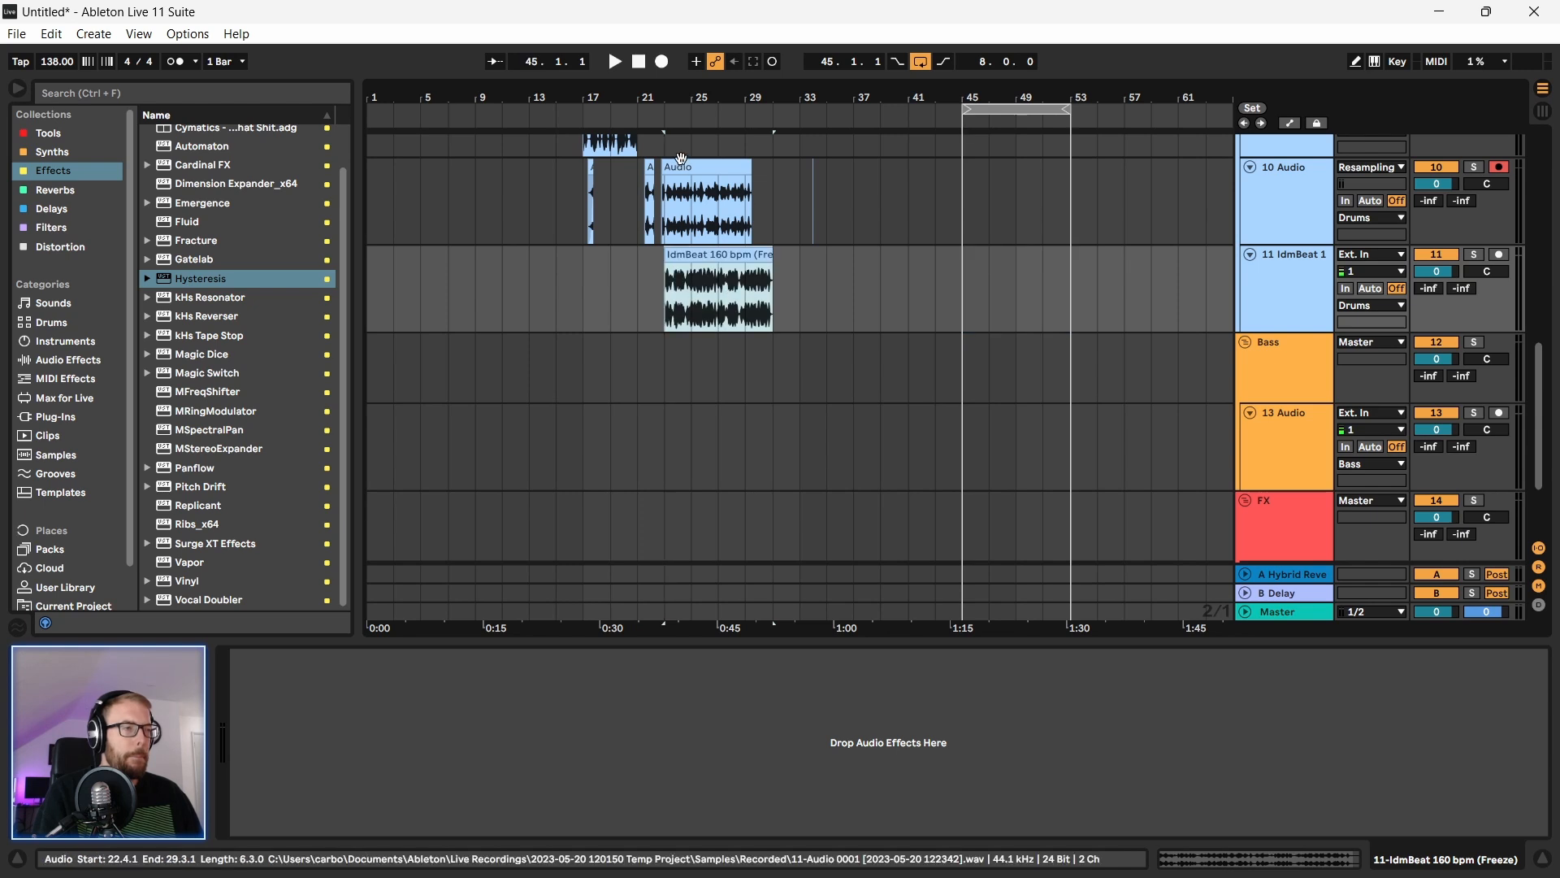
pyautogui.click(1328, 273)
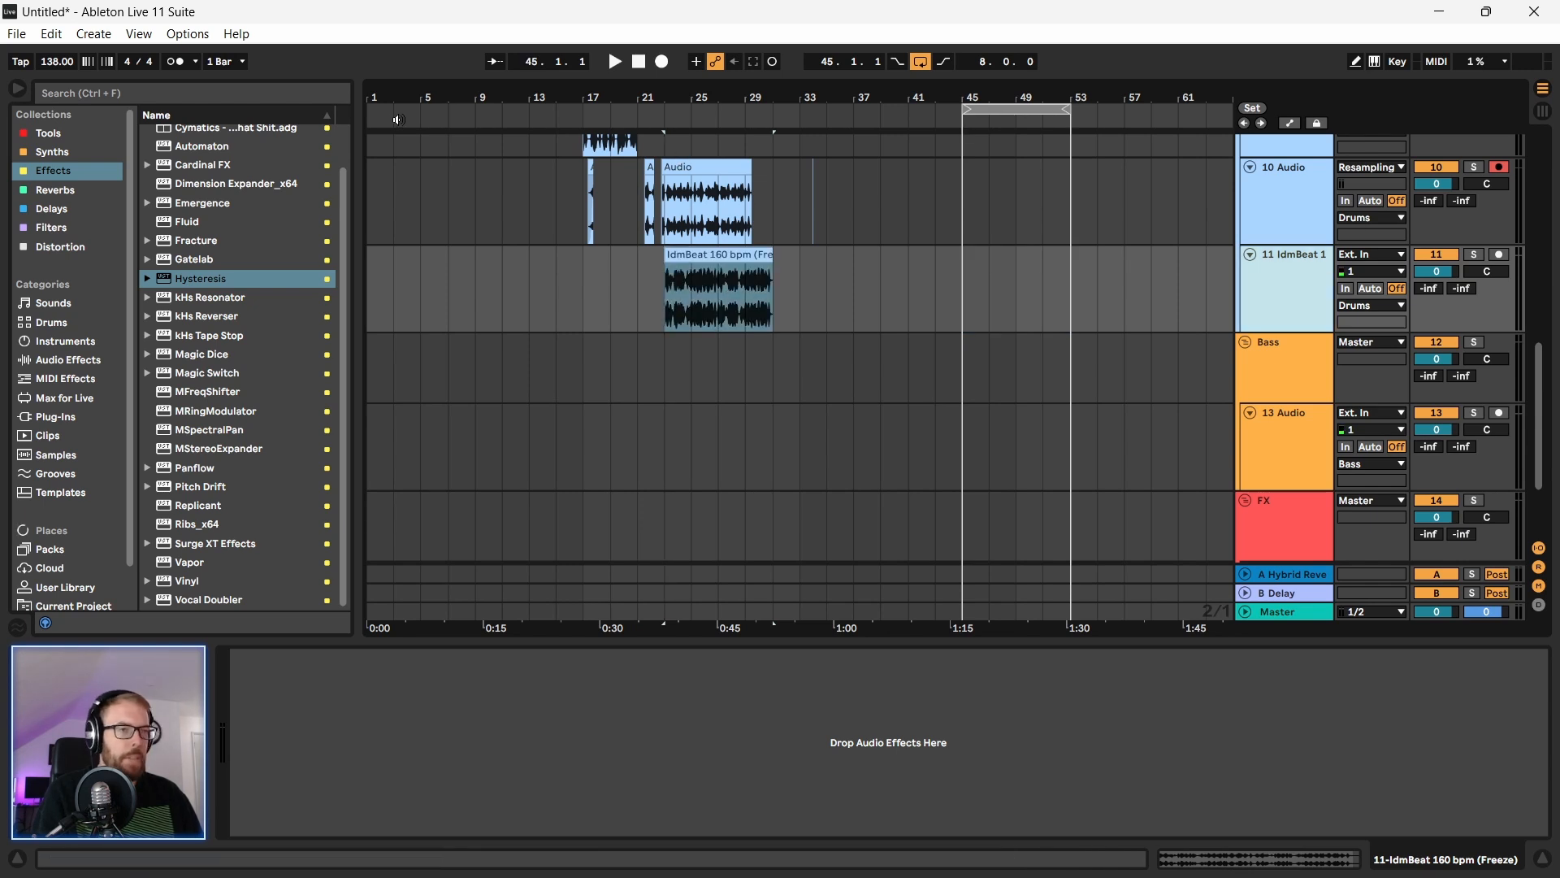
pyautogui.click(49, 132)
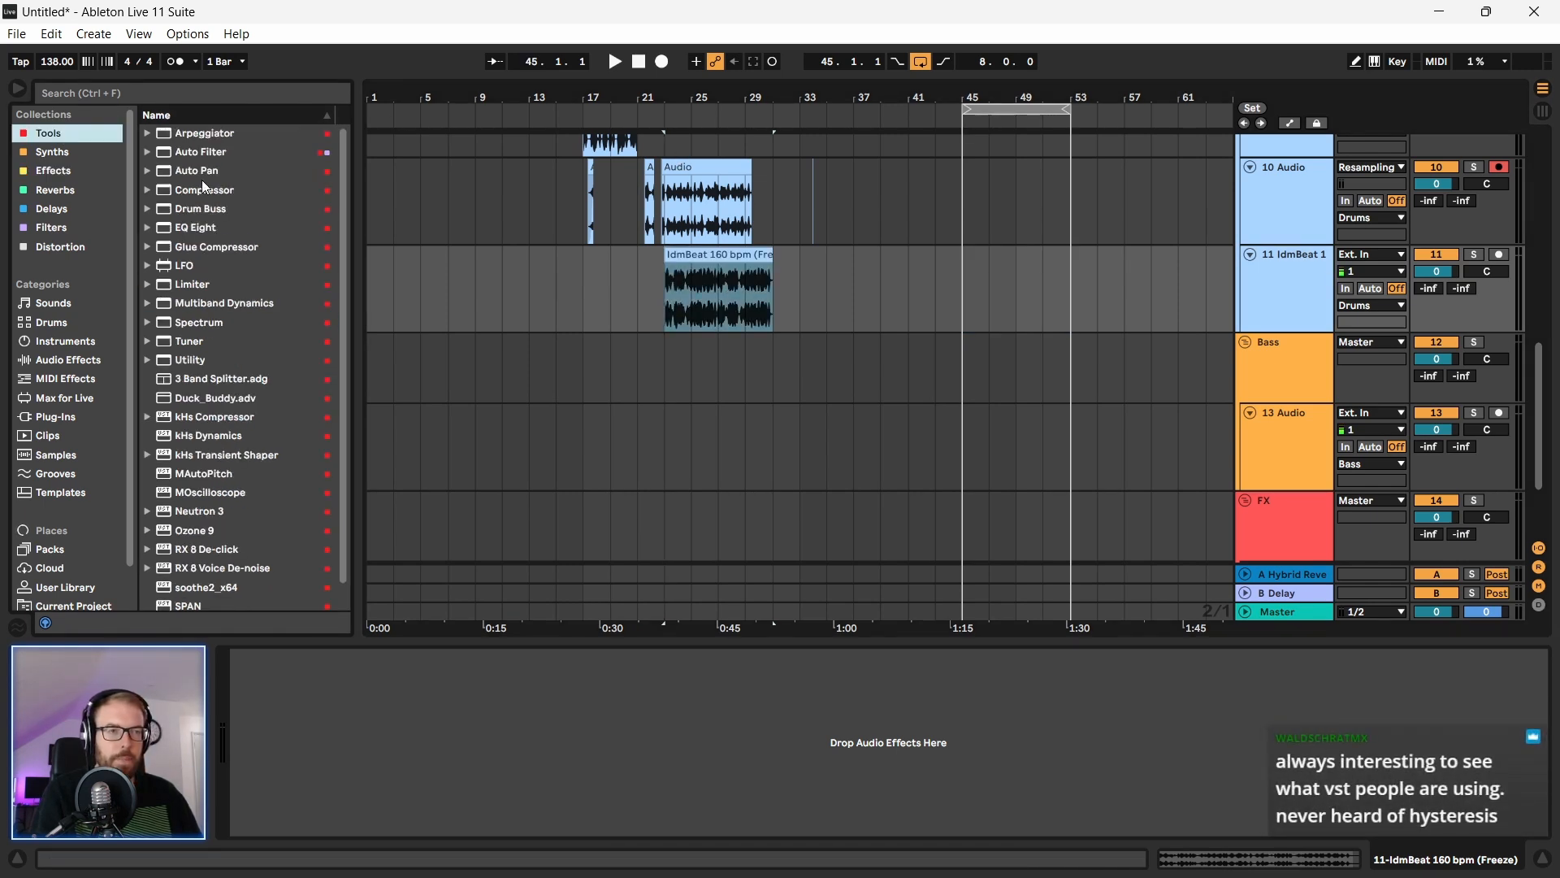
pyautogui.moveTo(203, 227); pyautogui.dragTo(756, 296)
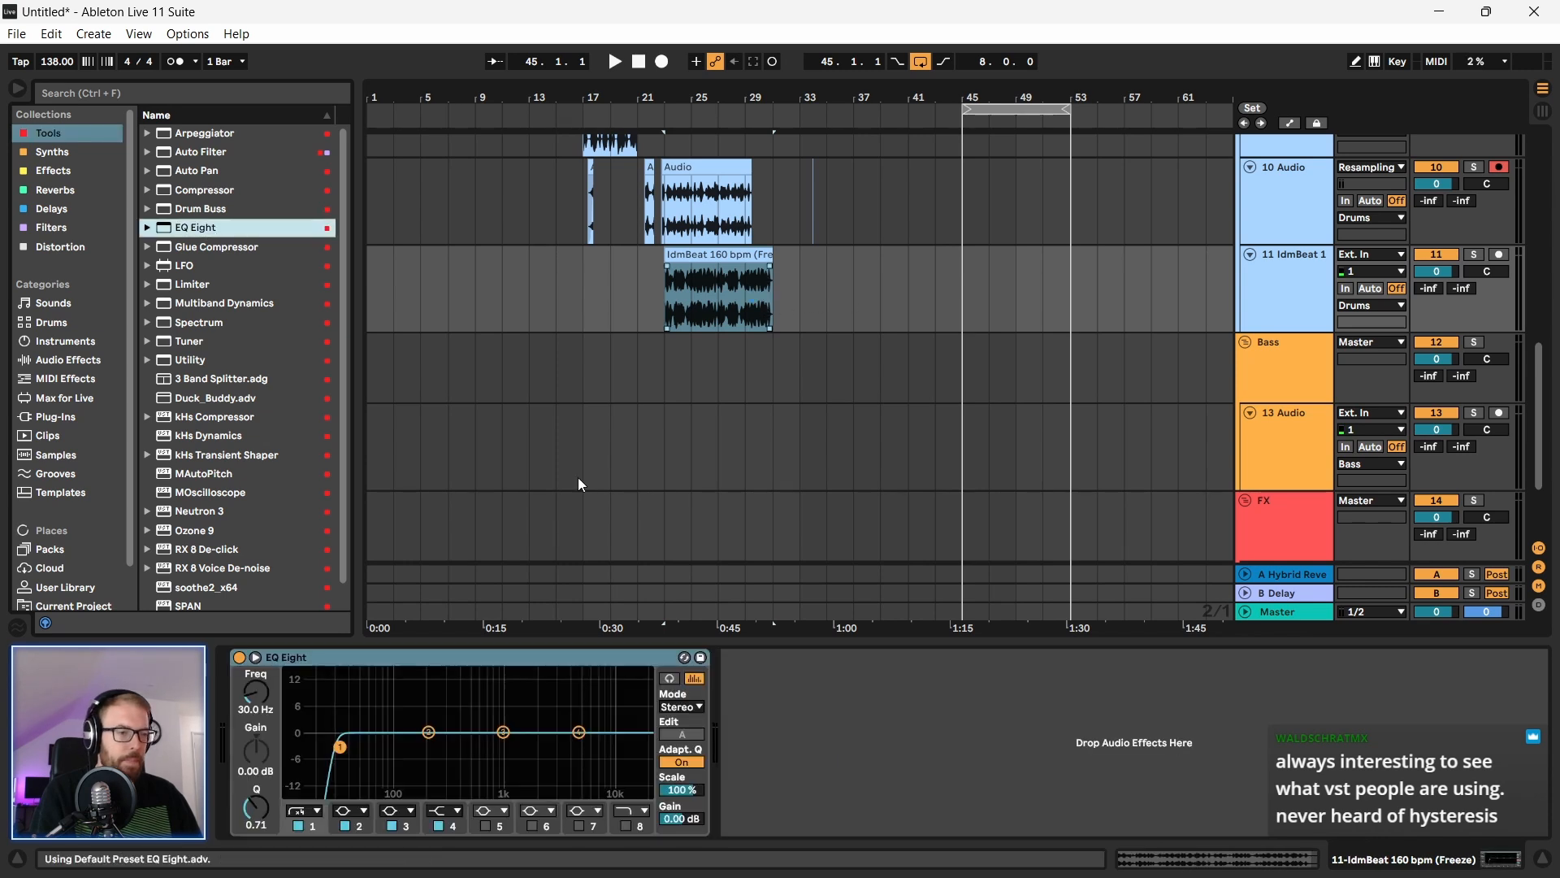
pyautogui.moveTo(338, 748); pyautogui.dragTo(447, 749)
pyautogui.press('space')
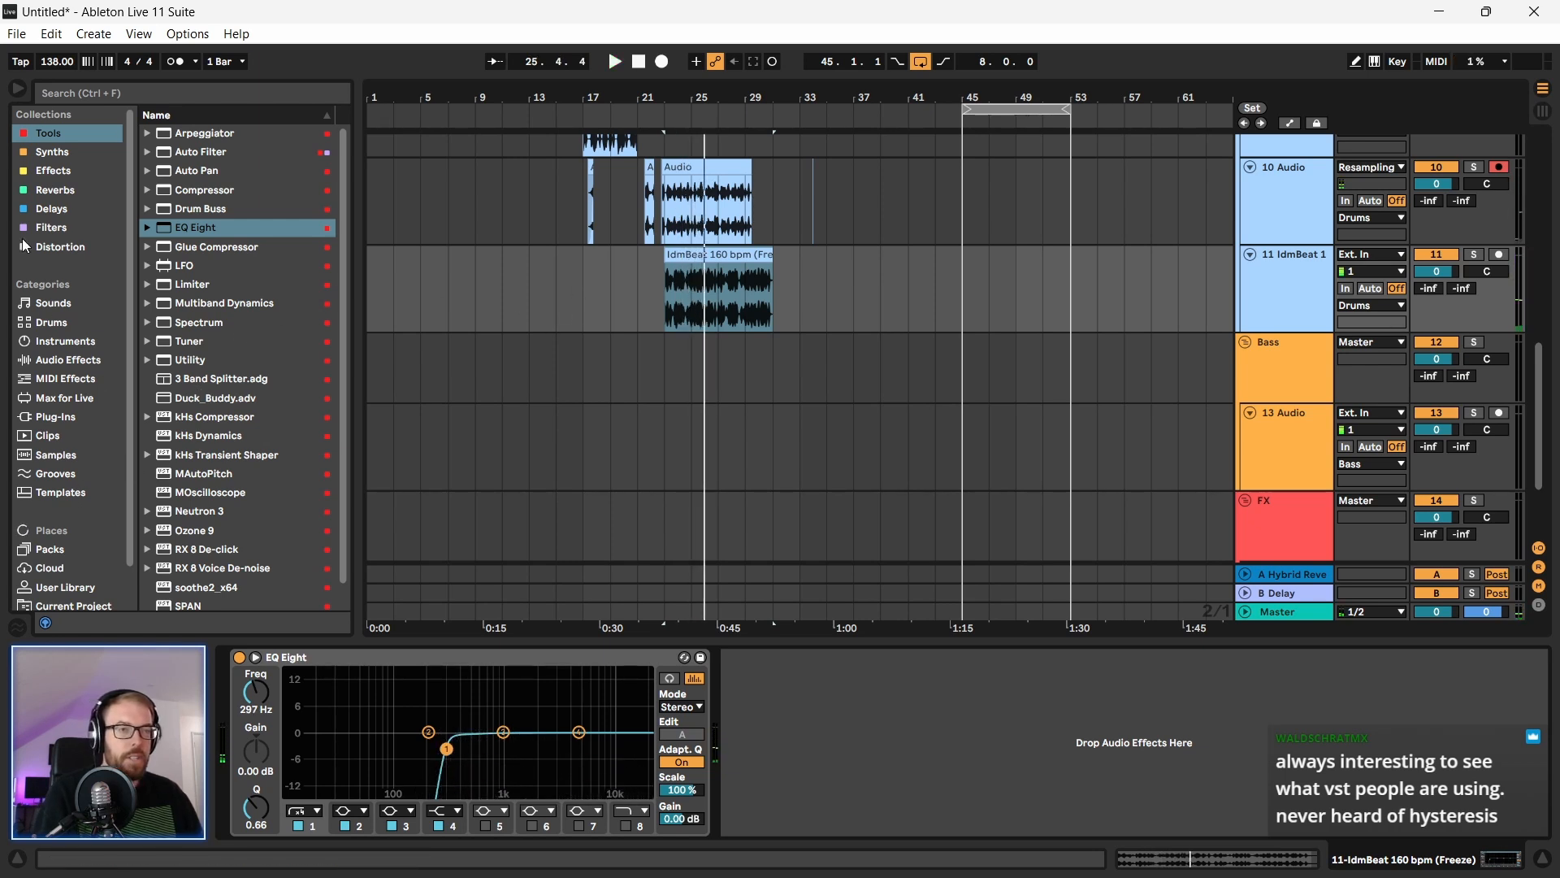
# Step: Add Hysteresis, Gatelab and Fracture from the Effects collection to the IdmBeat track and close each plug-in window
pyautogui.click(47, 171)
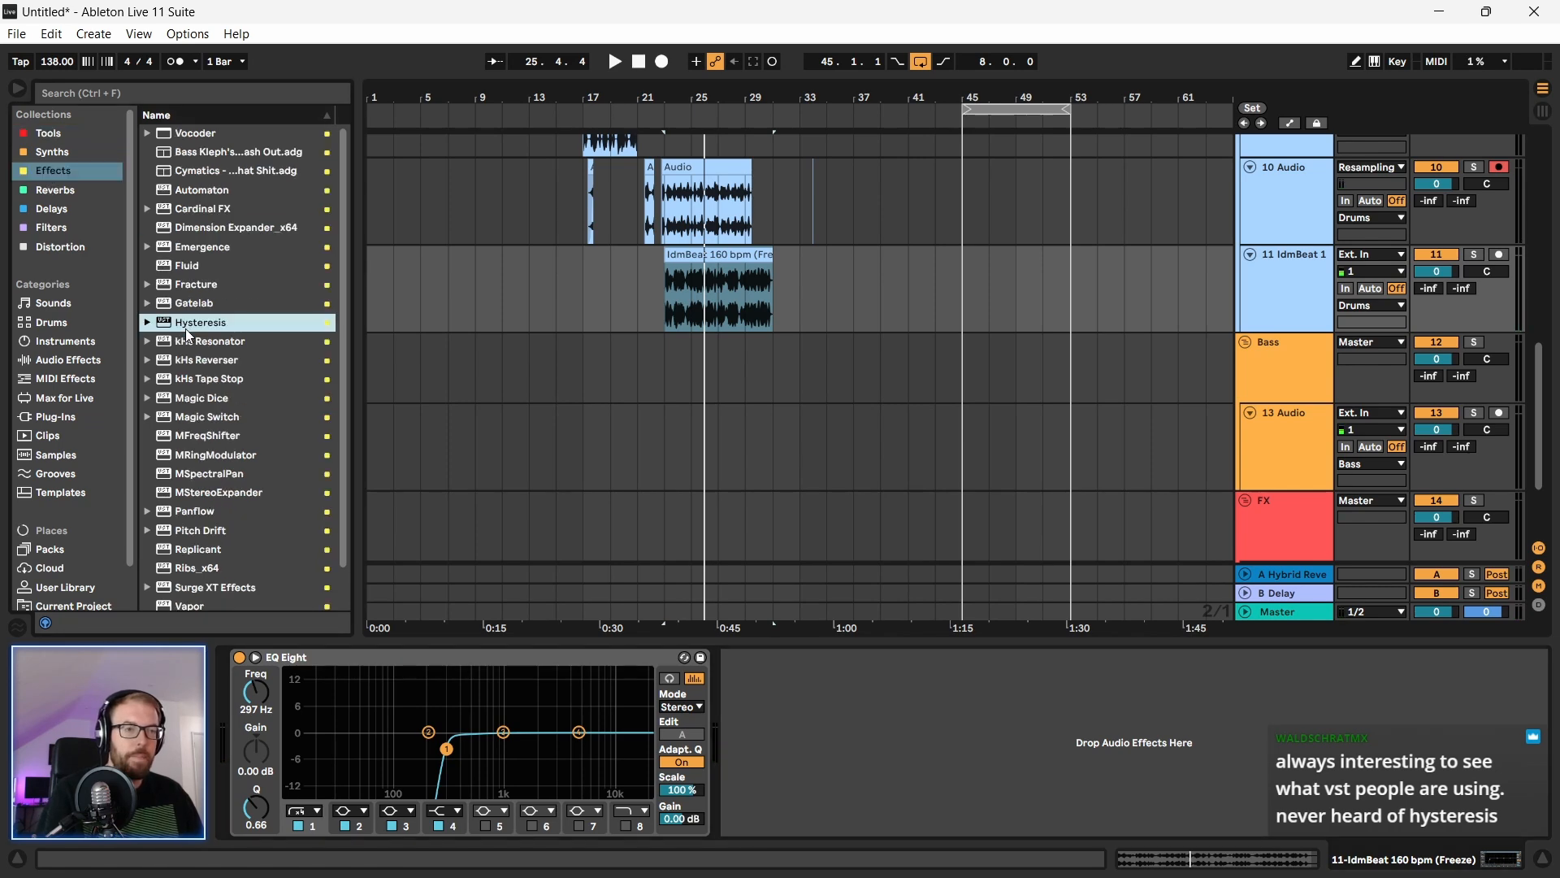
pyautogui.doubleClick(186, 324)
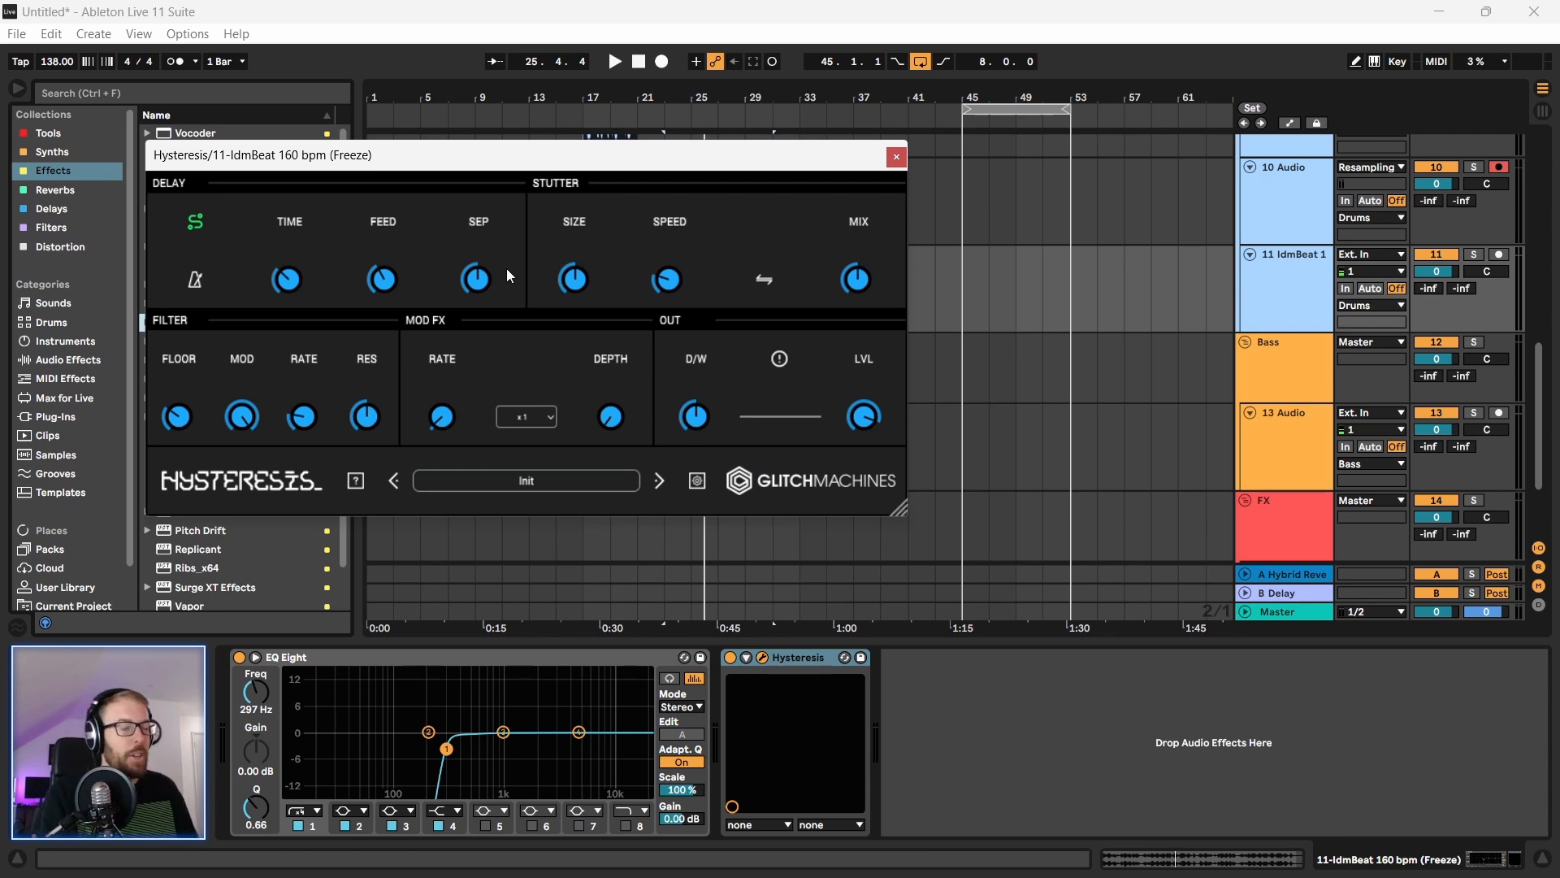
pyautogui.click(895, 158)
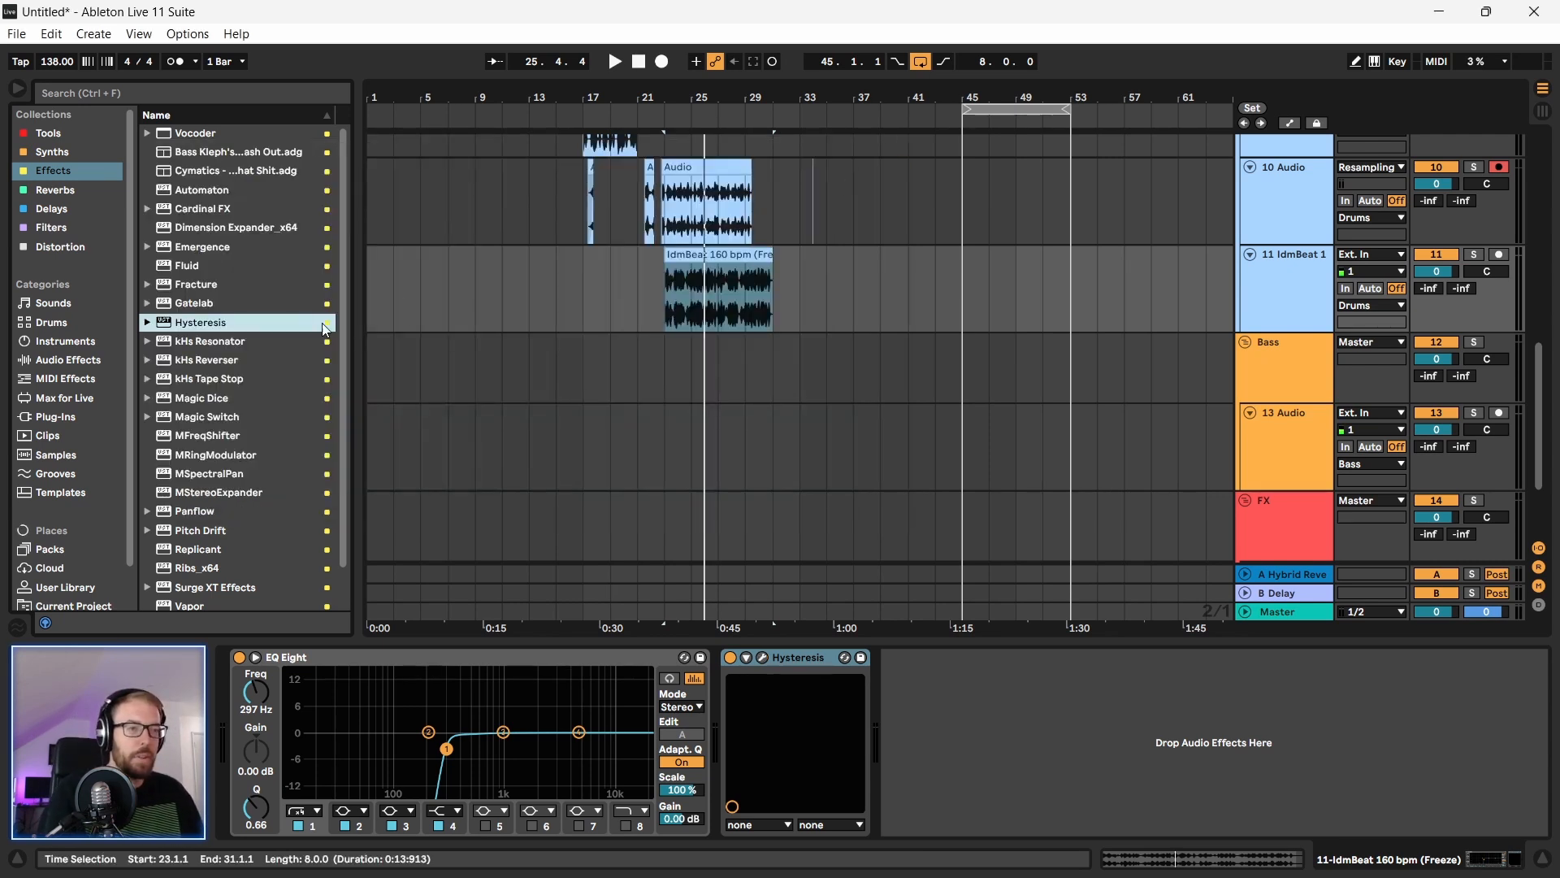
pyautogui.scroll(-2, 208, 359)
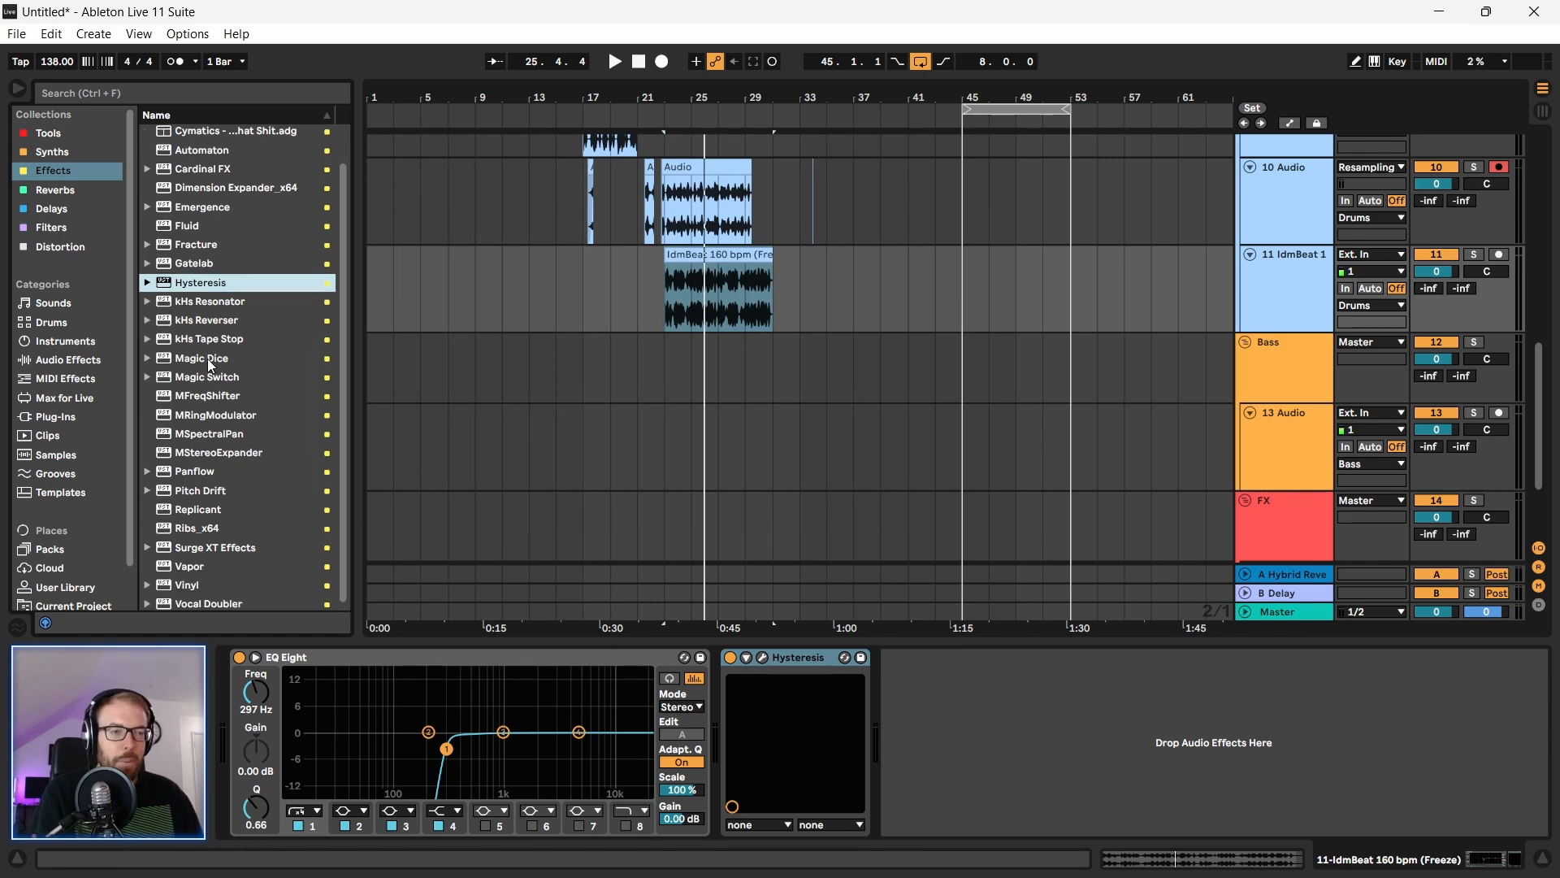
pyautogui.scroll(2, 207, 359)
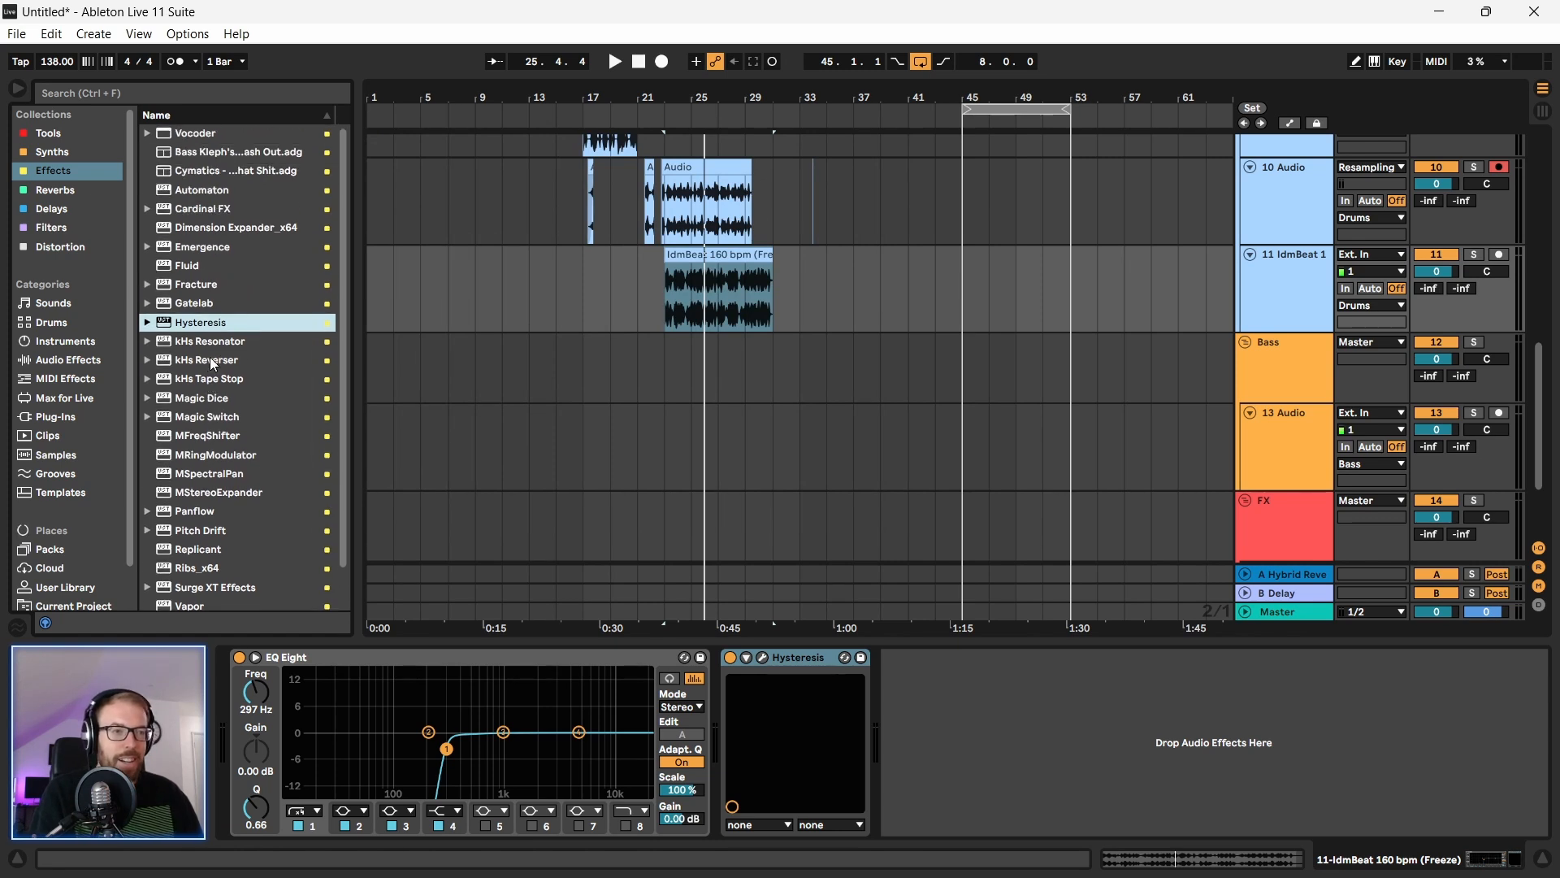
pyautogui.click(207, 303)
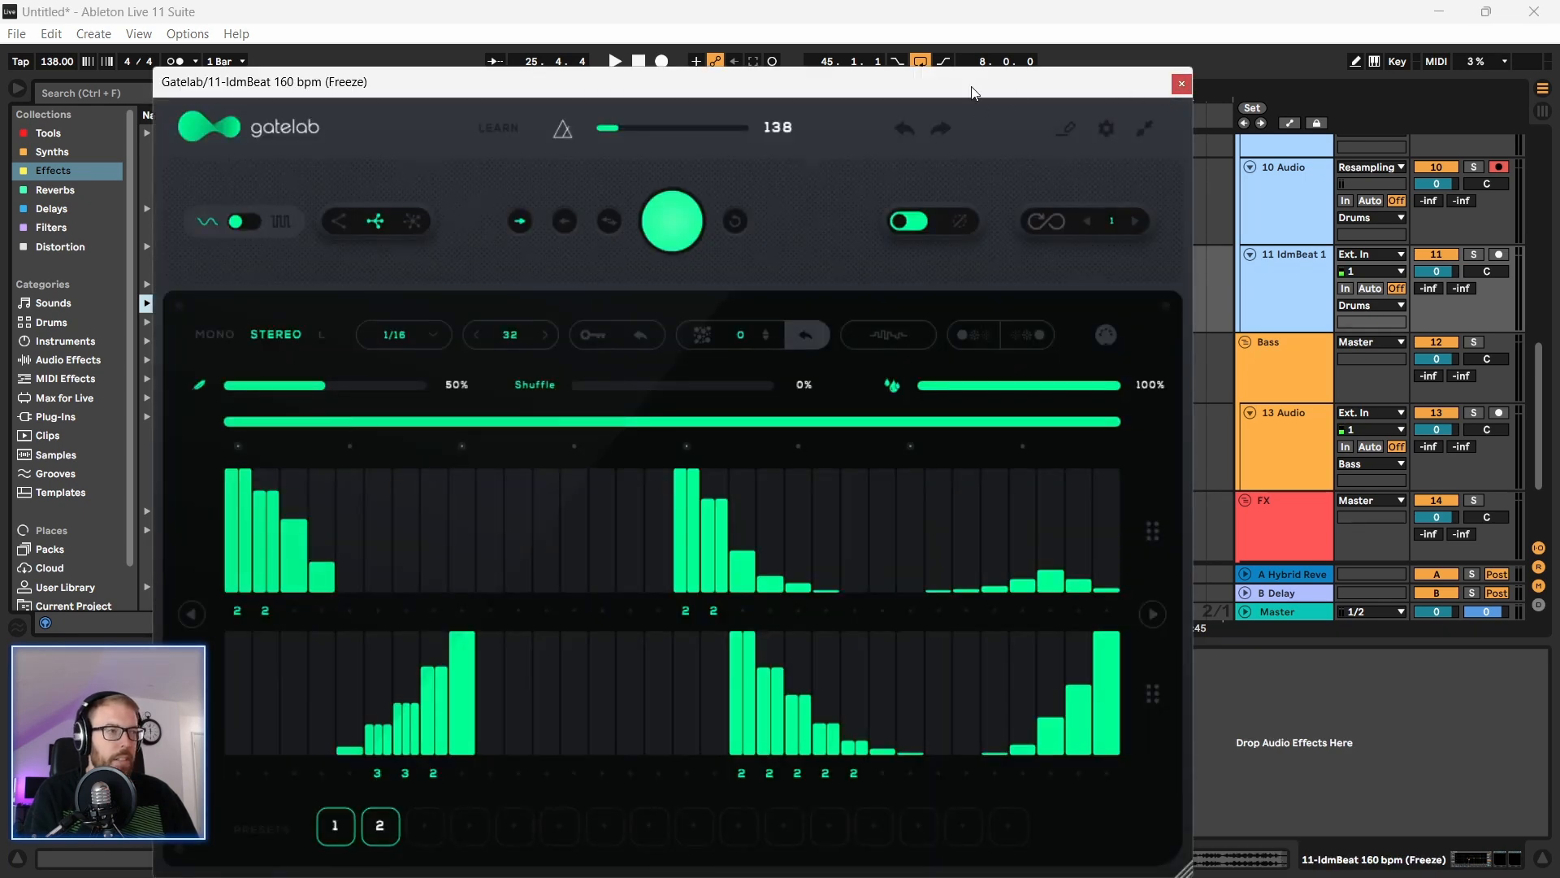
pyautogui.click(1163, 72)
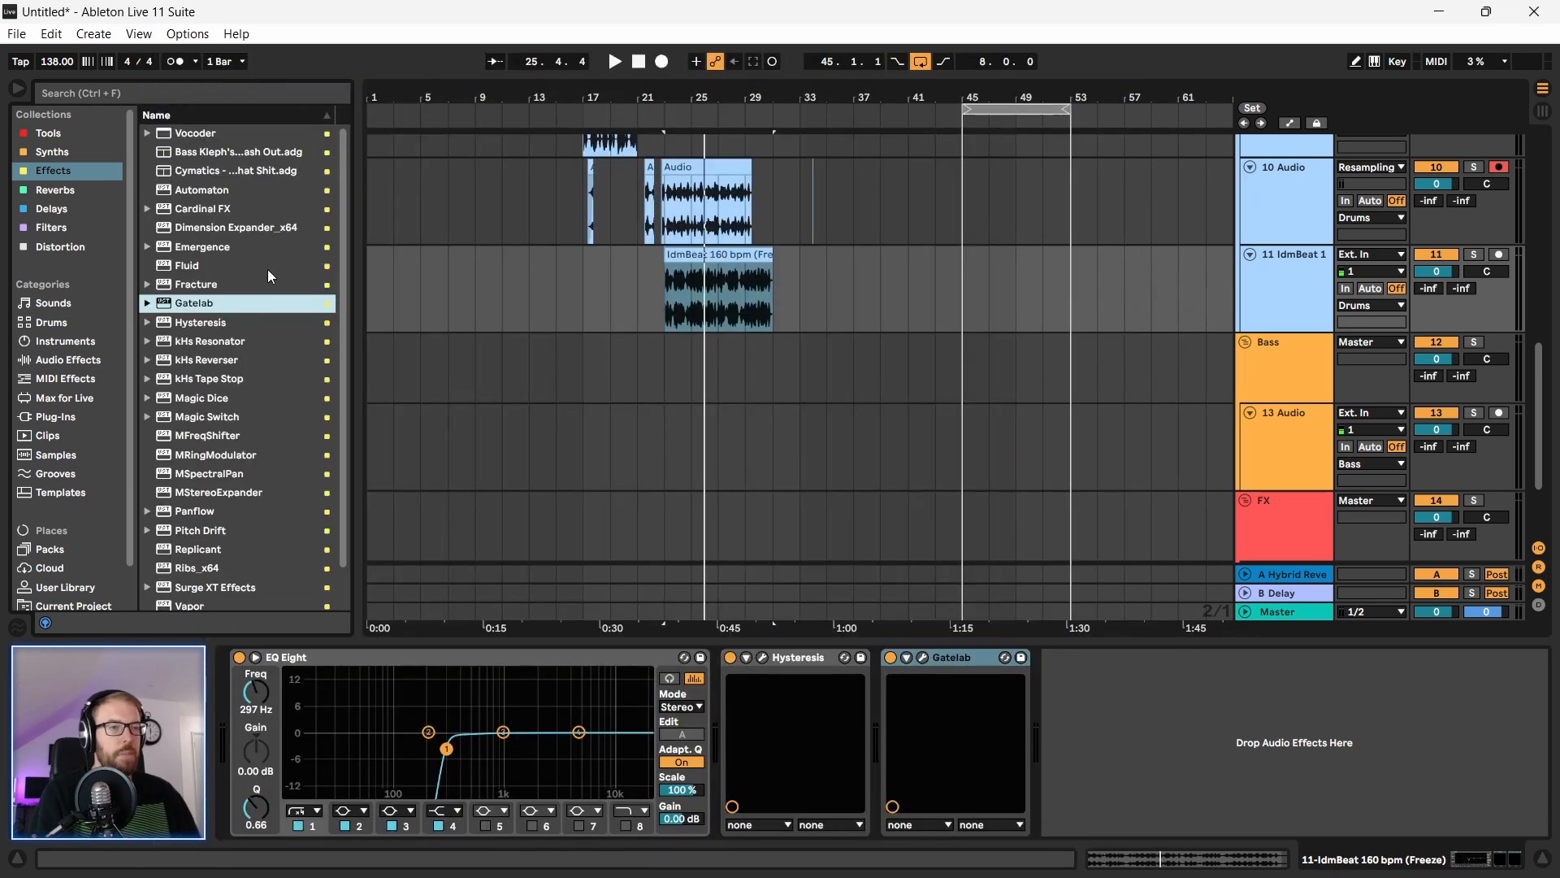
pyautogui.doubleClick(193, 293)
pyautogui.moveTo(419, 84); pyautogui.dragTo(396, 113)
pyautogui.click(973, 112)
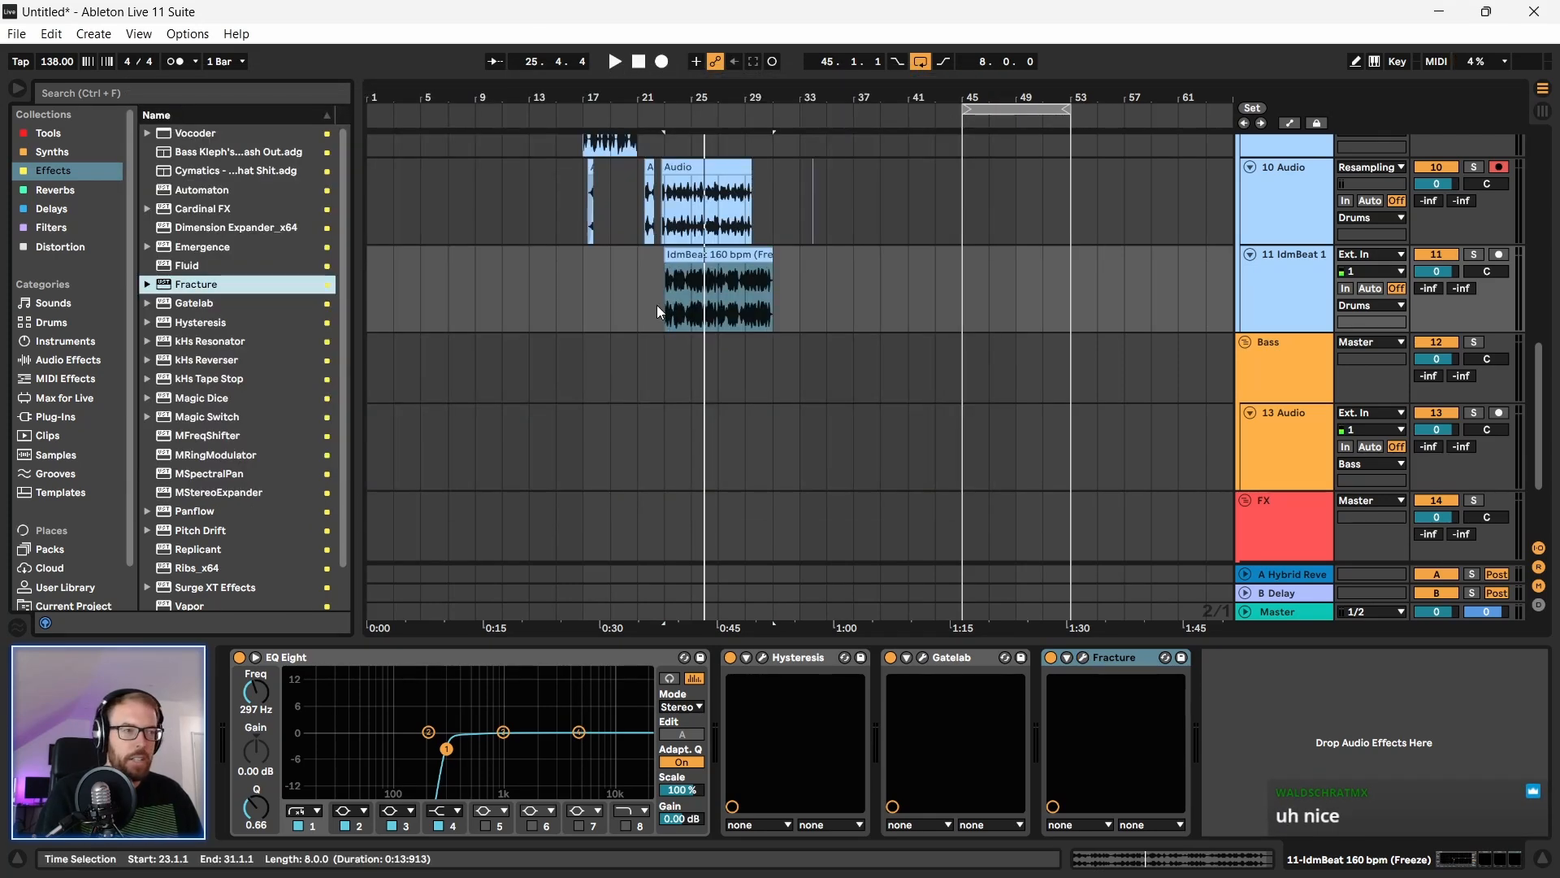
# Step: Audition the flattened IdmBeat clip and move it to start at bar 17
pyautogui.click(711, 254)
pyautogui.press('space')
pyautogui.moveTo(580, 98); pyautogui.dragTo(581, 175)
pyautogui.moveTo(903, 258); pyautogui.dragTo(650, 274)
pyautogui.press('space')
pyautogui.press('space')
pyautogui.moveTo(698, 97); pyautogui.dragTo(699, 115)
# Step: Delete Hysteresis, Gatelab and Fracture from the IdmBeat track, keeping only EQ Eight
pyautogui.click(1325, 712)
pyautogui.click(802, 660)
pyautogui.keyDown('shift'); pyautogui.click(1135, 655); pyautogui.keyUp('shift')
pyautogui.press('Delete')
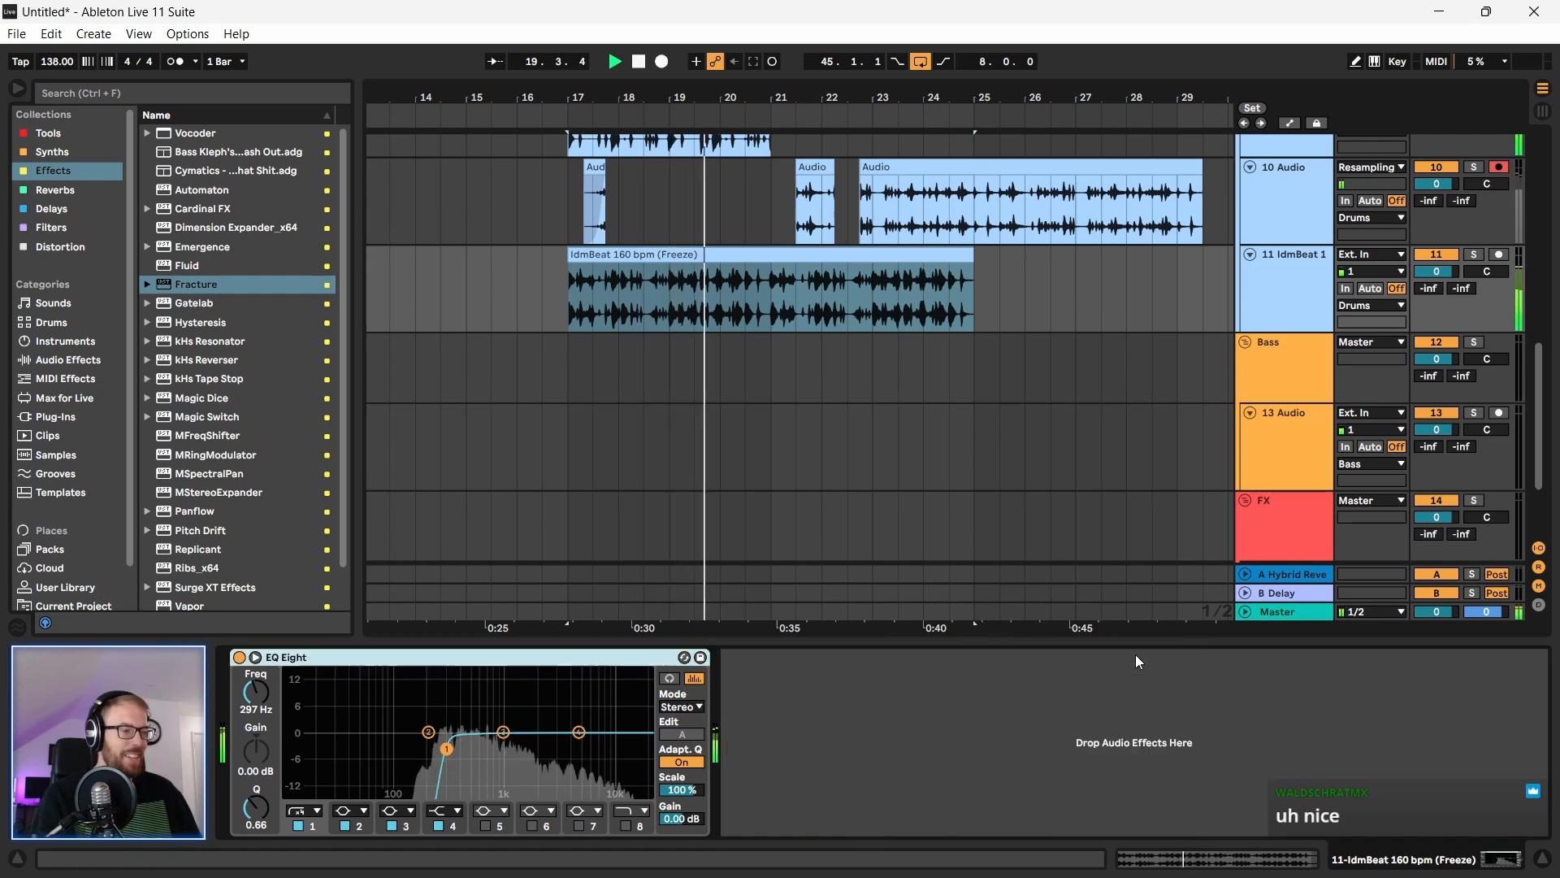
# Step: Trim the IdmBeat clip to isolate a one-beat fragment at 18.3.1, keep the remainder from bar 19, and play the result
pyautogui.moveTo(647, 97); pyautogui.dragTo(649, 143)
pyautogui.scroll(4, 495, 350)
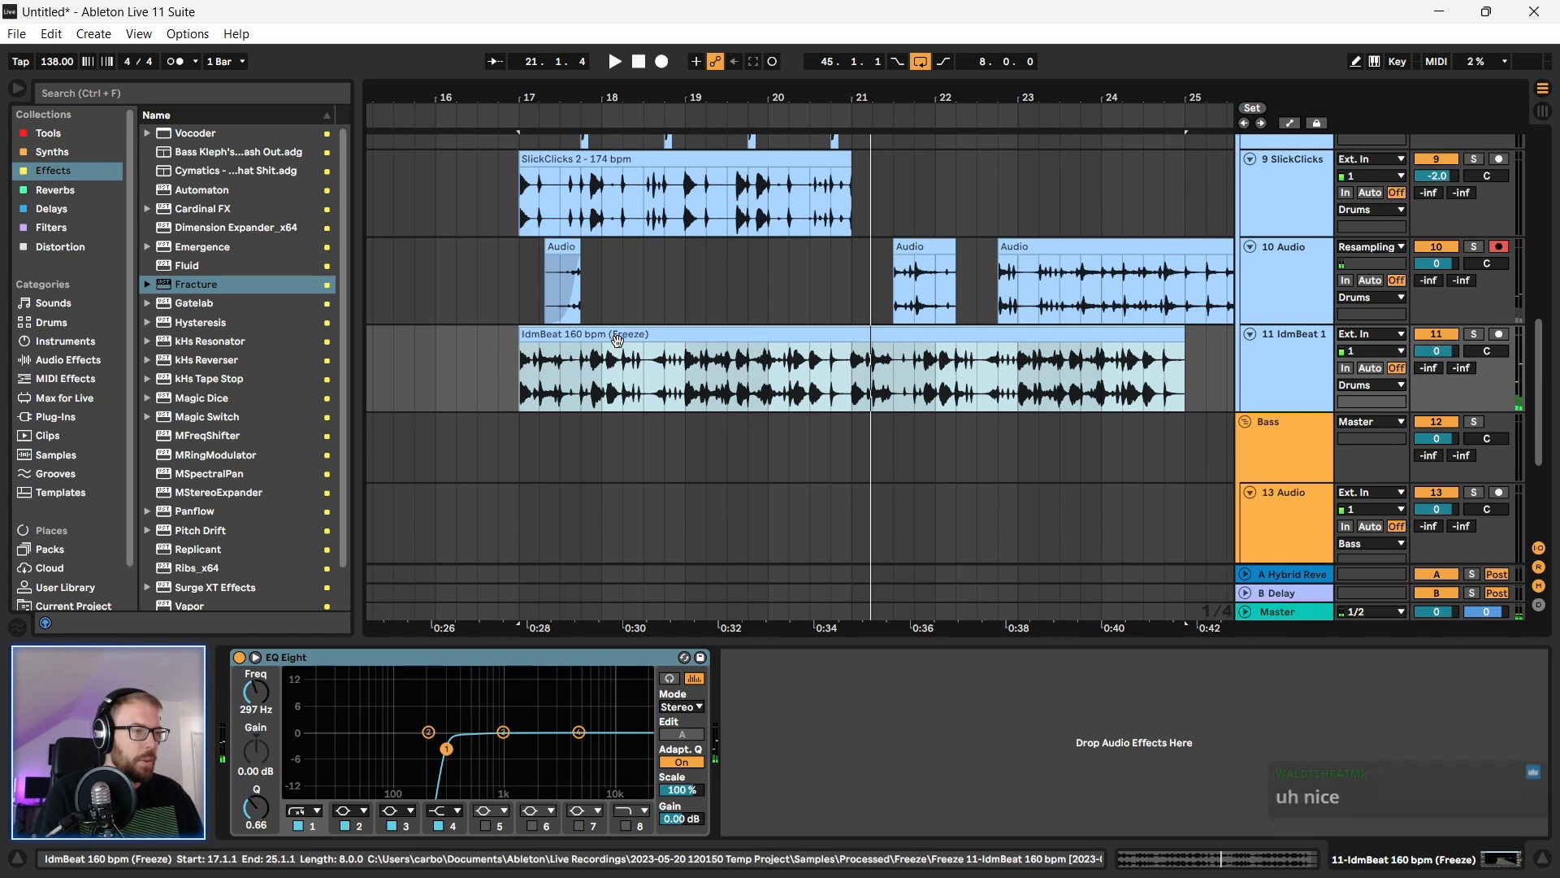
pyautogui.moveTo(520, 333); pyautogui.dragTo(660, 336)
pyautogui.click(682, 335)
pyautogui.click(642, 374)
pyautogui.press('space')
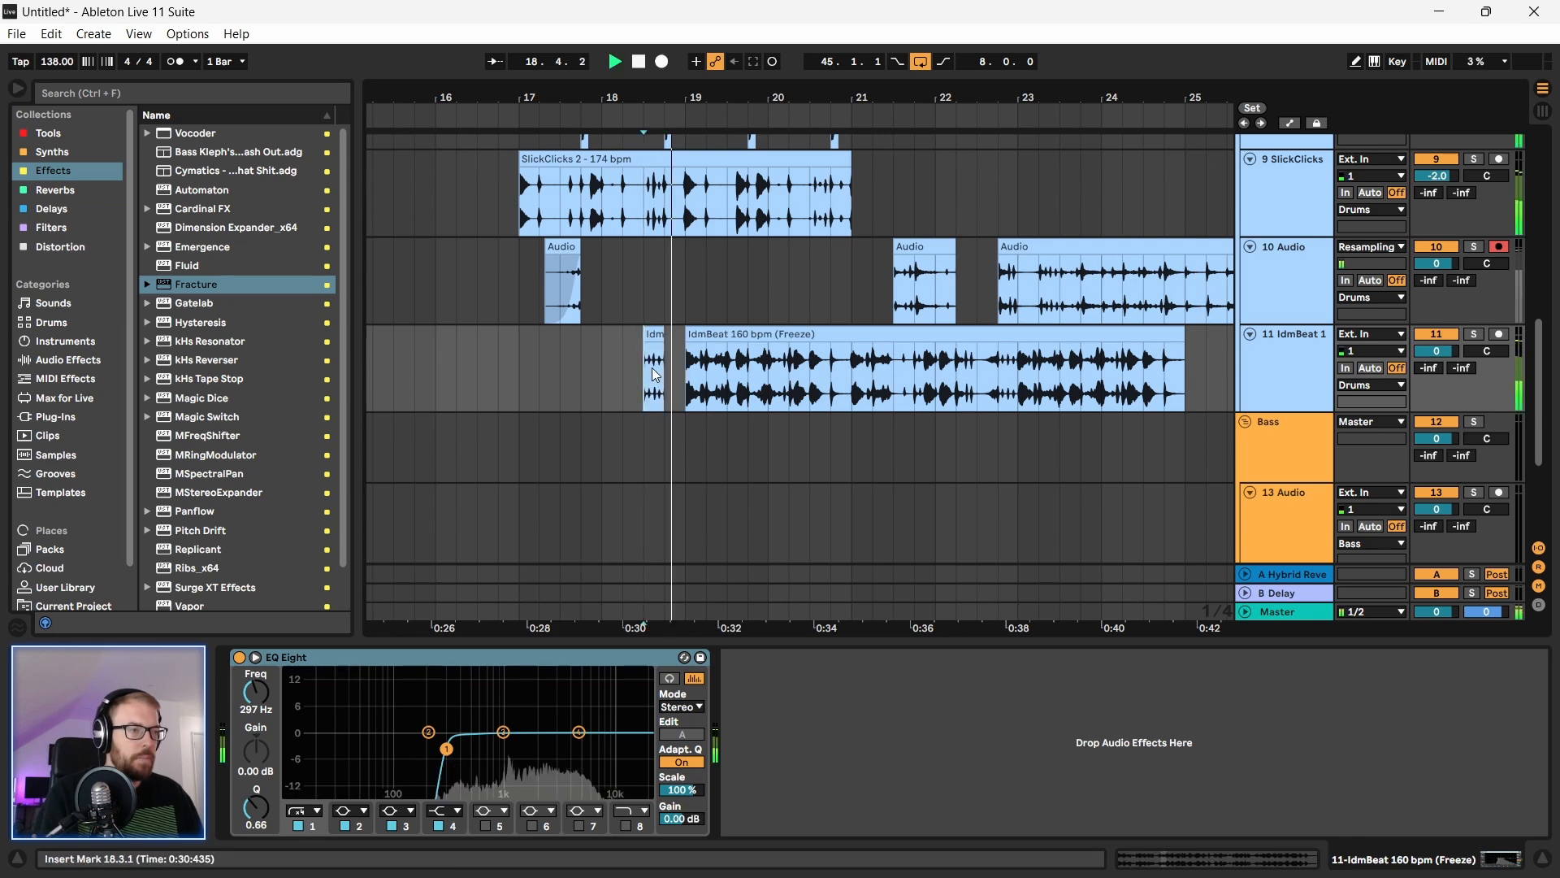
# Step: Move the remaining IdmBeat audio to 21.3.1, then loop and play the drums from 17.1.1 to 21.1.1
pyautogui.click(520, 388)
pyautogui.scroll(1, 846, 333)
pyautogui.moveTo(755, 376); pyautogui.dragTo(961, 376)
pyautogui.moveTo(518, 329); pyautogui.dragTo(860, 335)
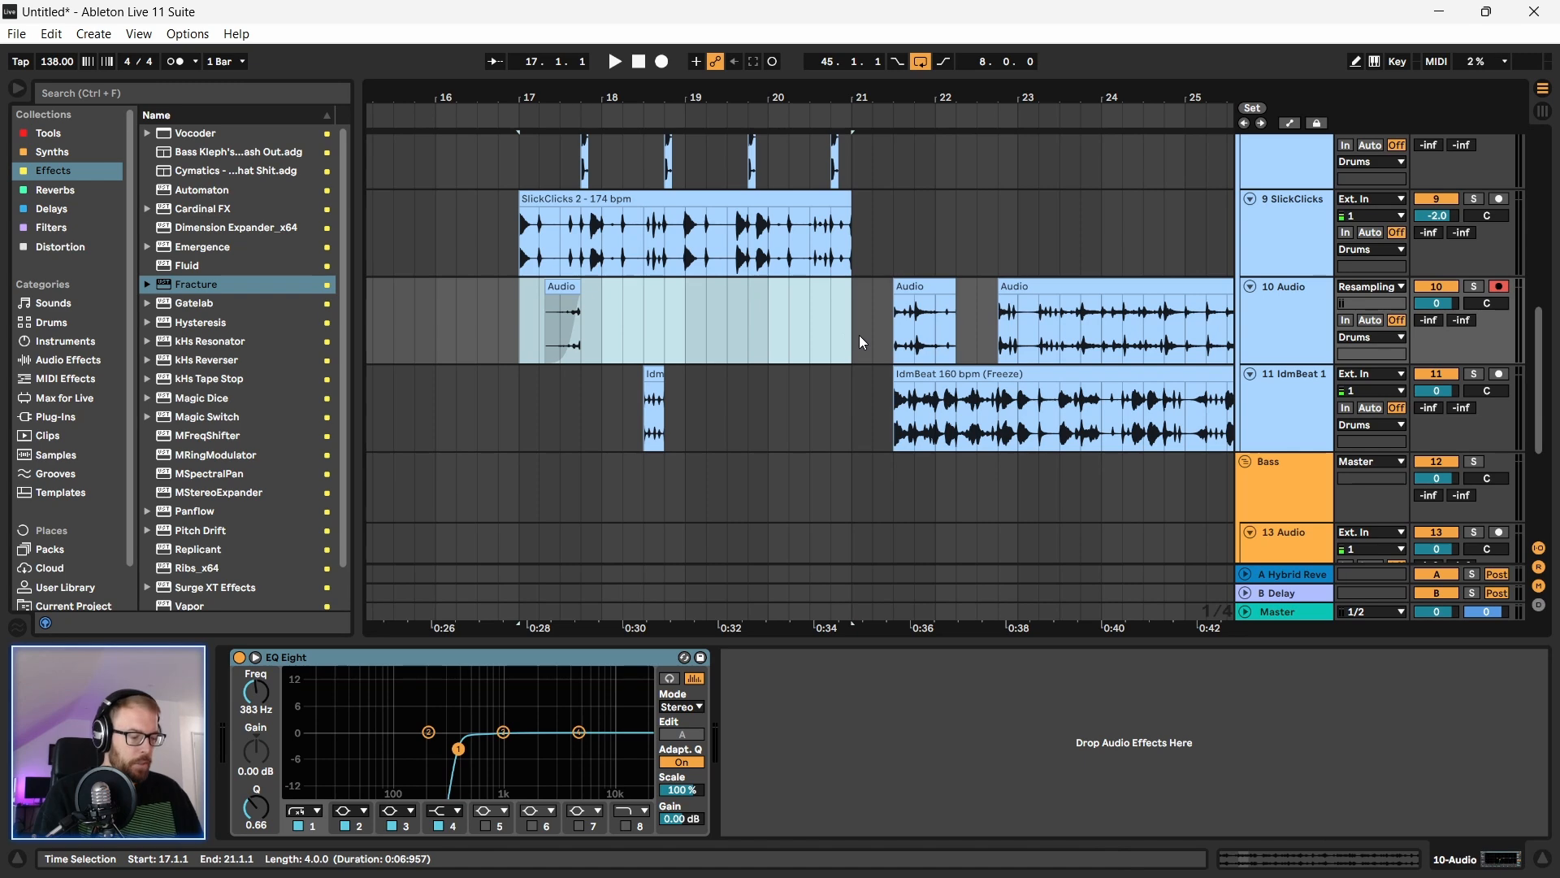
pyautogui.hotkey('ctrl', 'l')
pyautogui.scroll(1, 666, 351)
pyautogui.press('space')
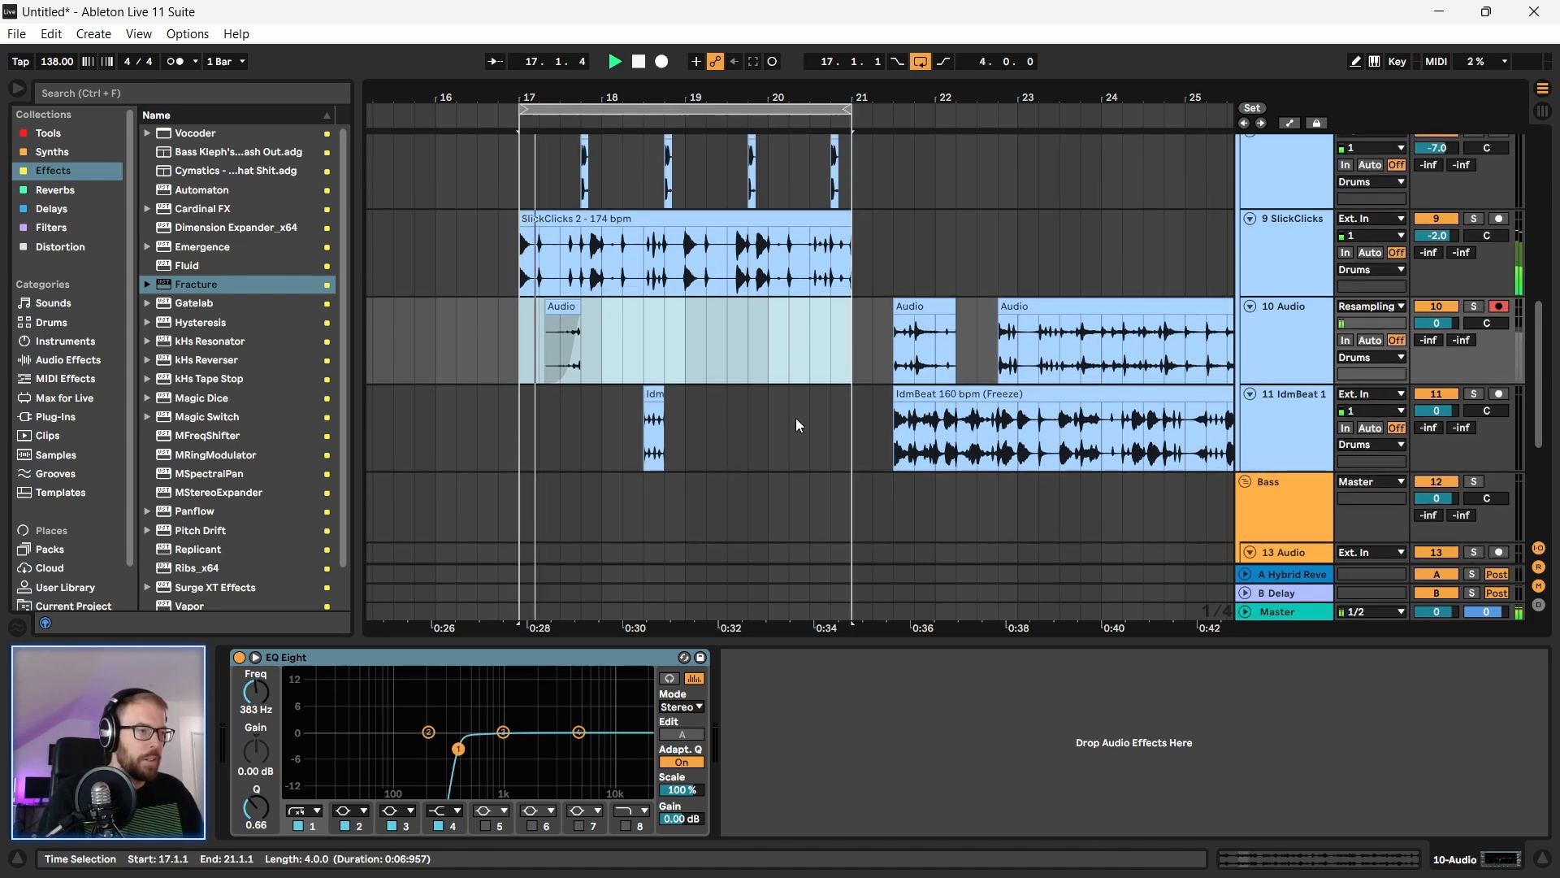
pyautogui.scroll(3, 583, 368)
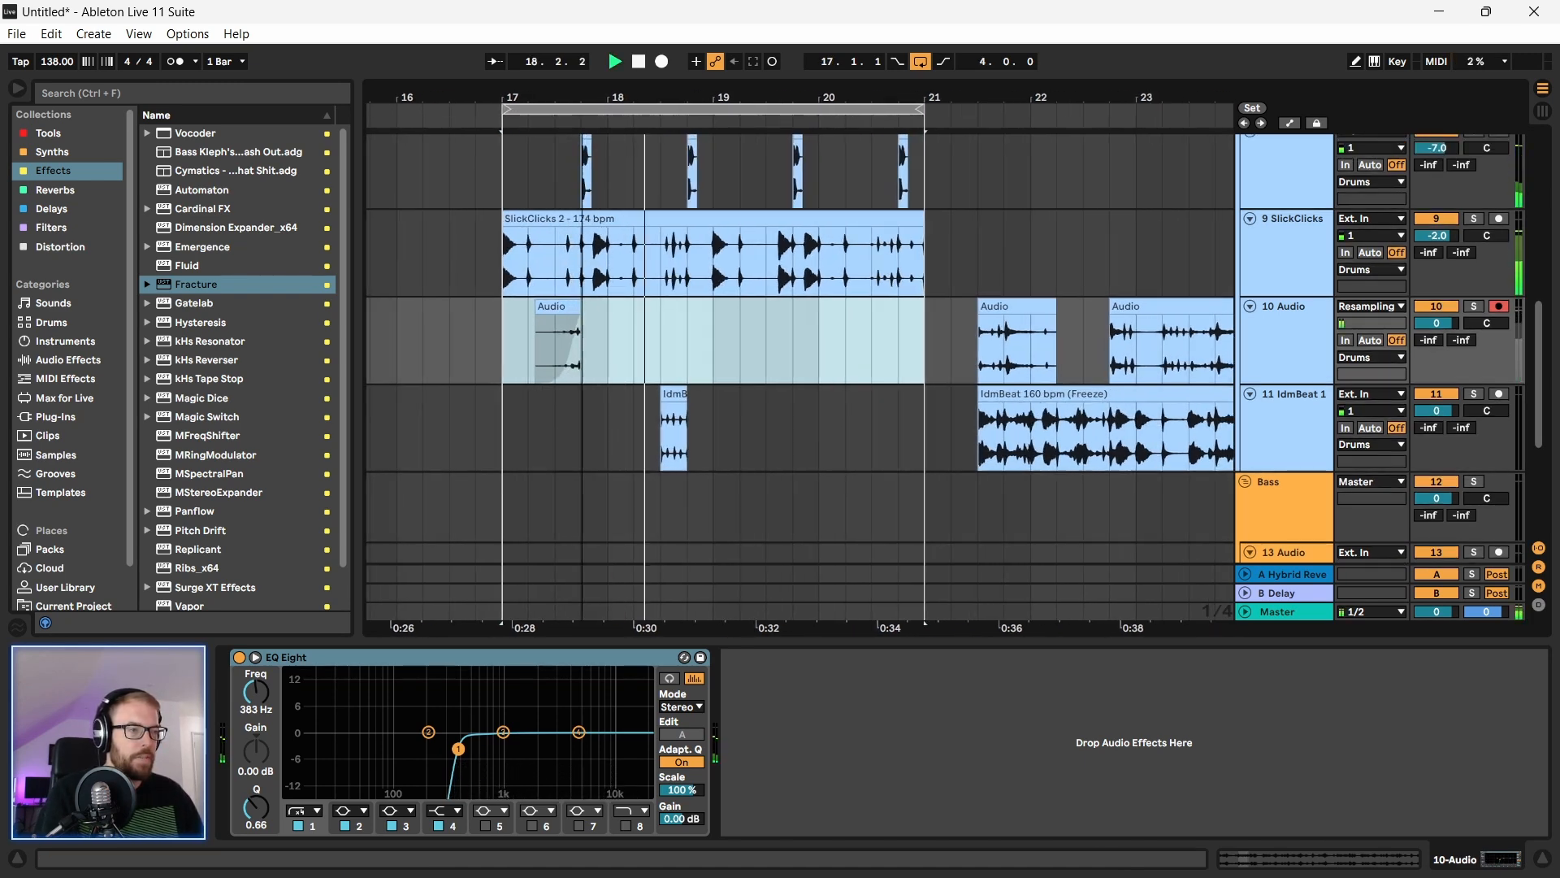
pyautogui.press('space')
# Step: Cut a one-beat fragment at 22.2.1 from the leftover IdmBeat audio, move it to 18.4.1 with a fade-in and play it
pyautogui.click(1069, 433)
pyautogui.click(1063, 452)
pyautogui.press('space')
pyautogui.press('space')
pyautogui.moveTo(1063, 452)
pyautogui.mouseDown()
pyautogui.moveTo(1083, 444)
pyautogui.moveTo(703, 418)
pyautogui.mouseUp()
pyautogui.press('space')
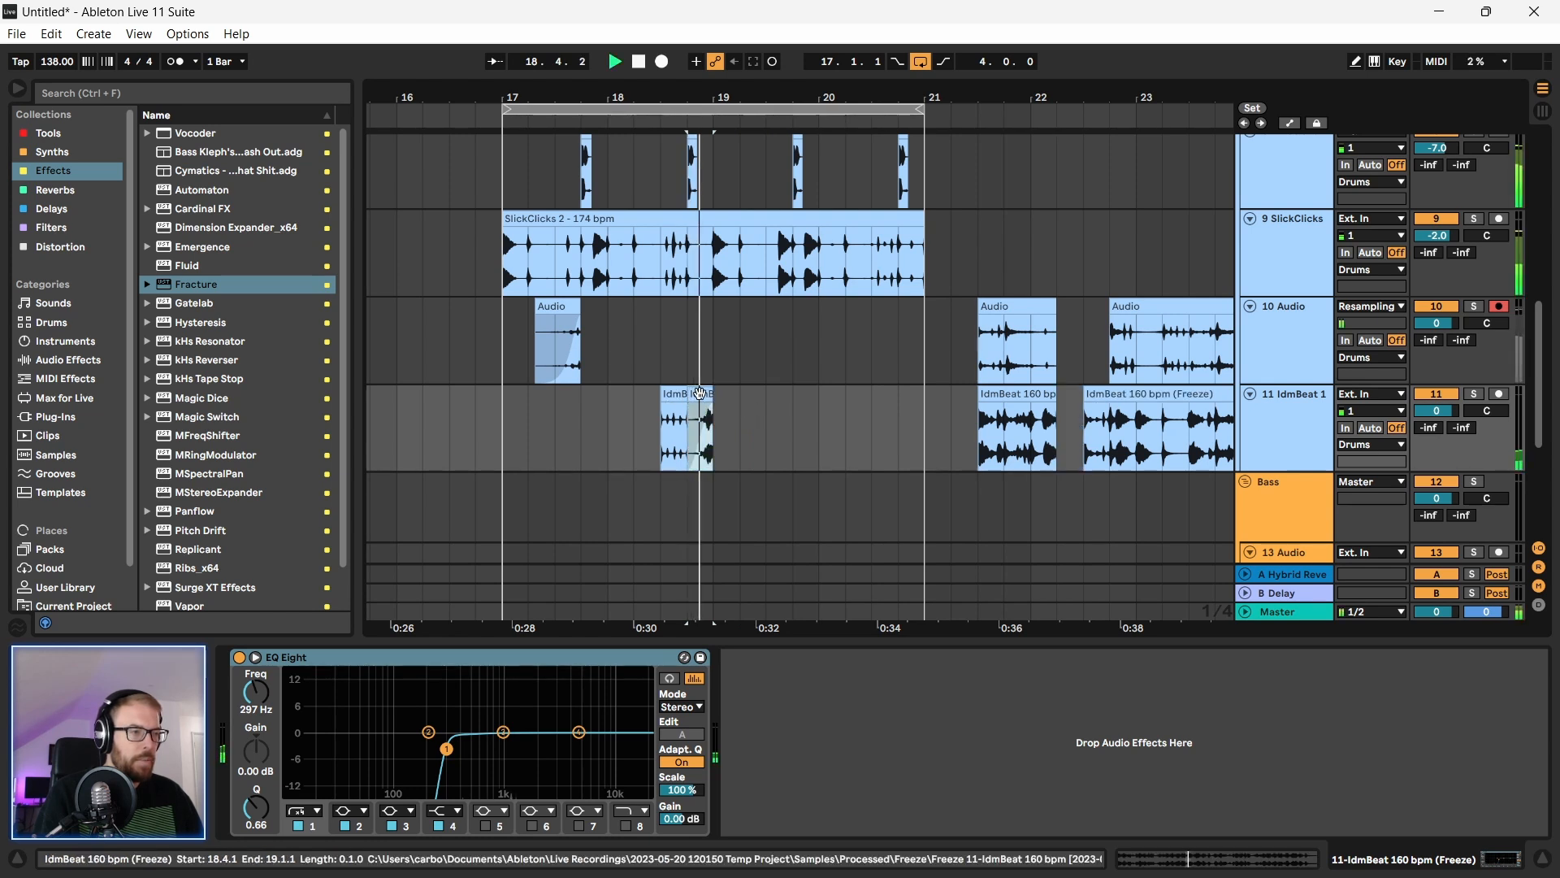
pyautogui.press('space')
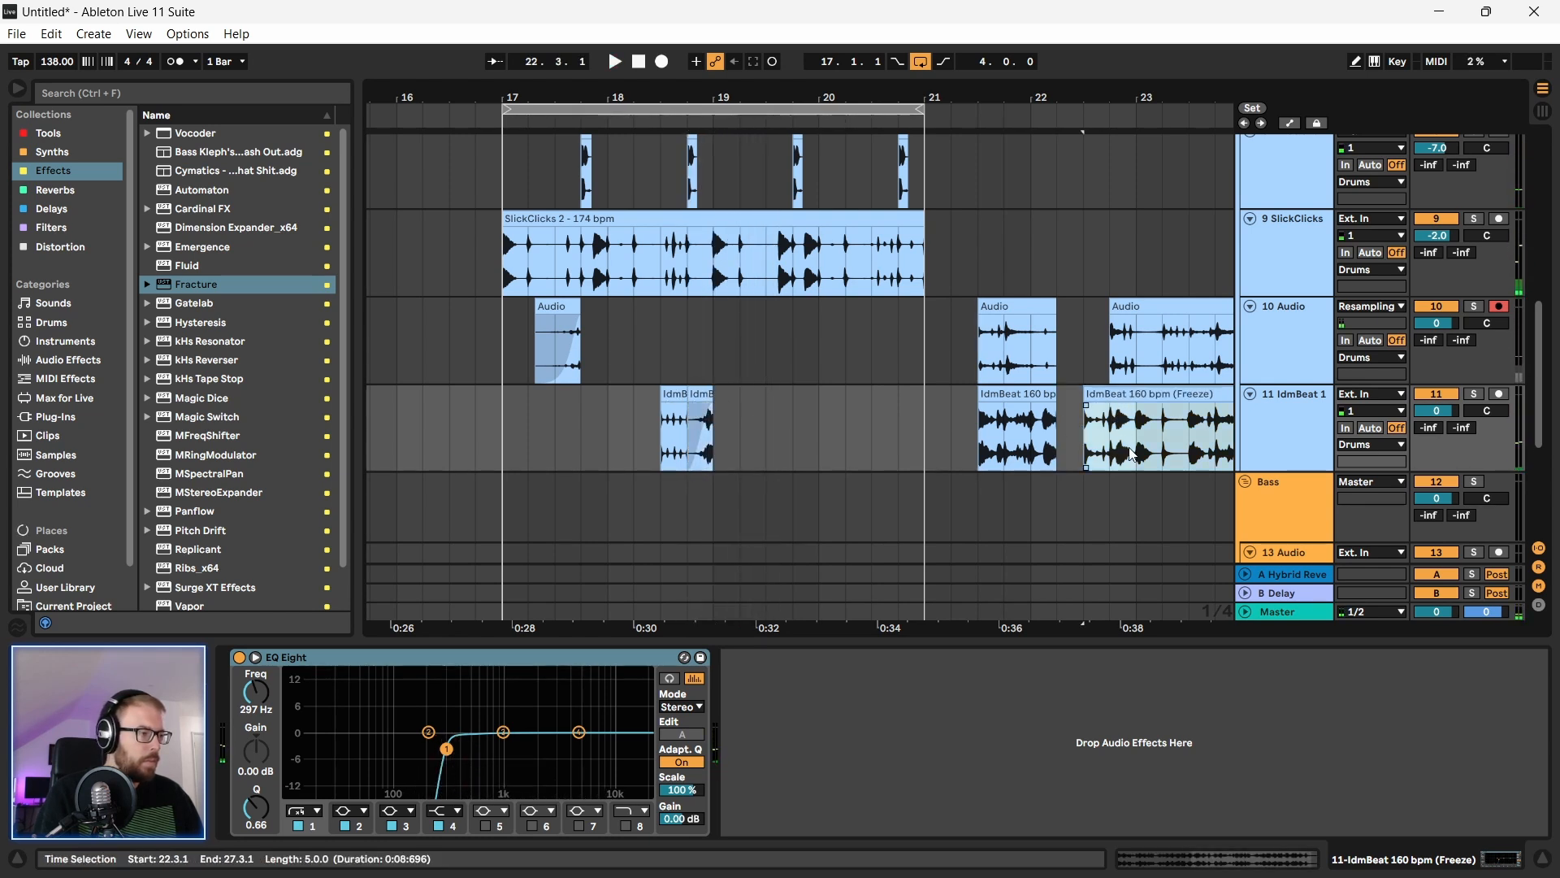
# Step: Audition the leftover IdmBeat audio, move the one-beat fragment at 23.1.1 to 19.4.1 and play it in the loop
pyautogui.click(1143, 435)
pyautogui.press('space')
pyautogui.press('space')
pyautogui.press('space')
pyautogui.moveTo(1143, 436); pyautogui.dragTo(799, 398)
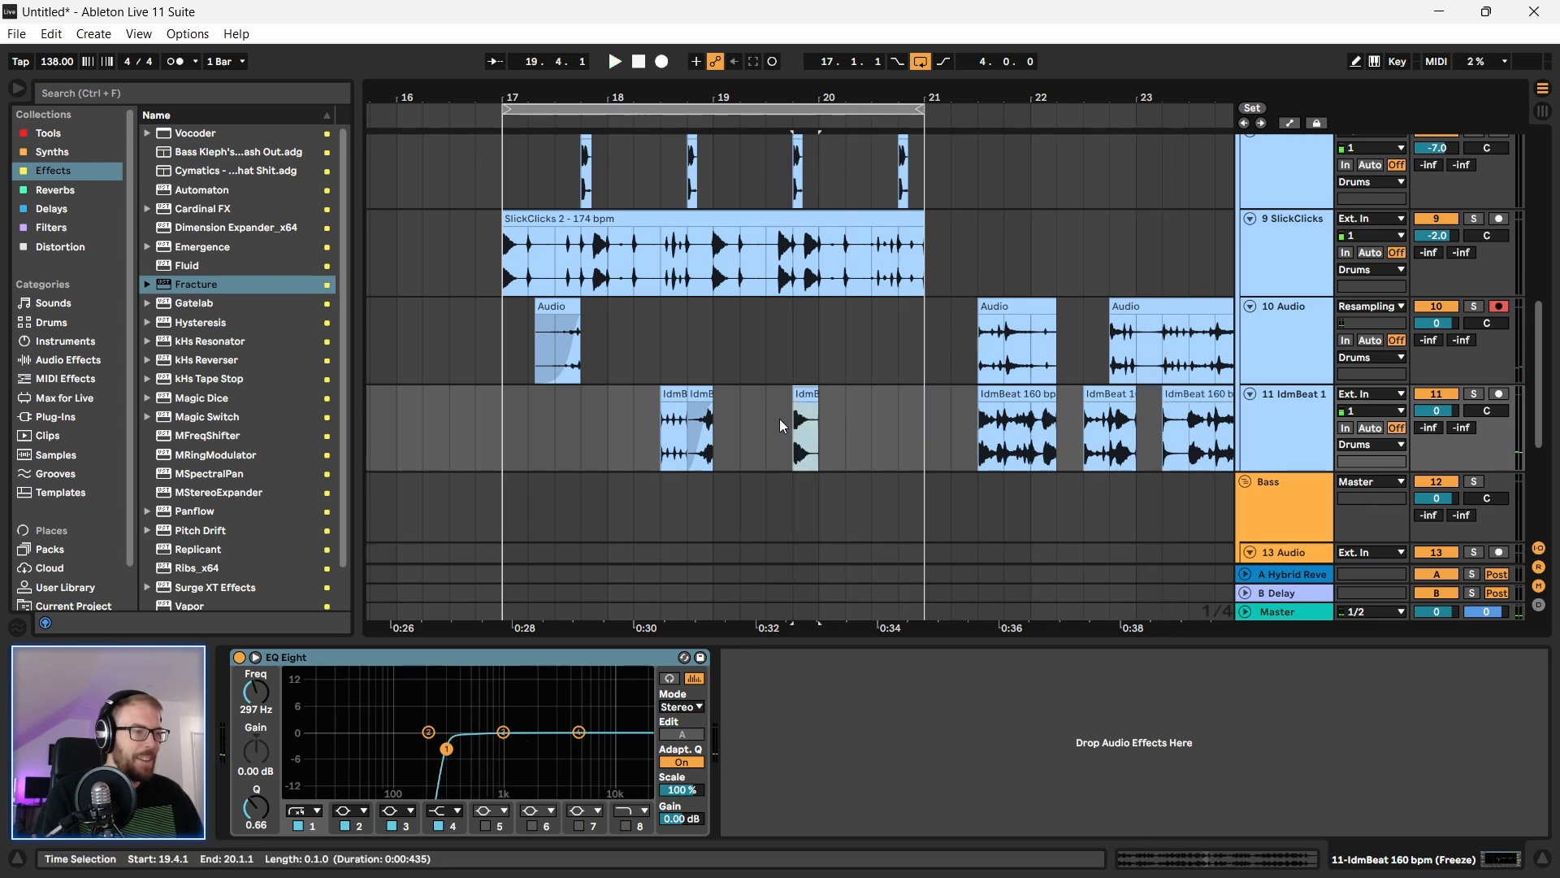
pyautogui.press('space')
pyautogui.press('space')
pyautogui.press('space')
pyautogui.press('space')
# Step: Move the one-beat IdmBeat fragment at 23.2.1 to 20.4.1, play it in the loop and copy it to 17.4.1
pyautogui.click(976, 455)
pyautogui.click(1168, 436)
pyautogui.press('space')
pyautogui.press('space')
pyautogui.moveTo(1169, 437); pyautogui.dragTo(1183, 436)
pyautogui.click(1176, 399)
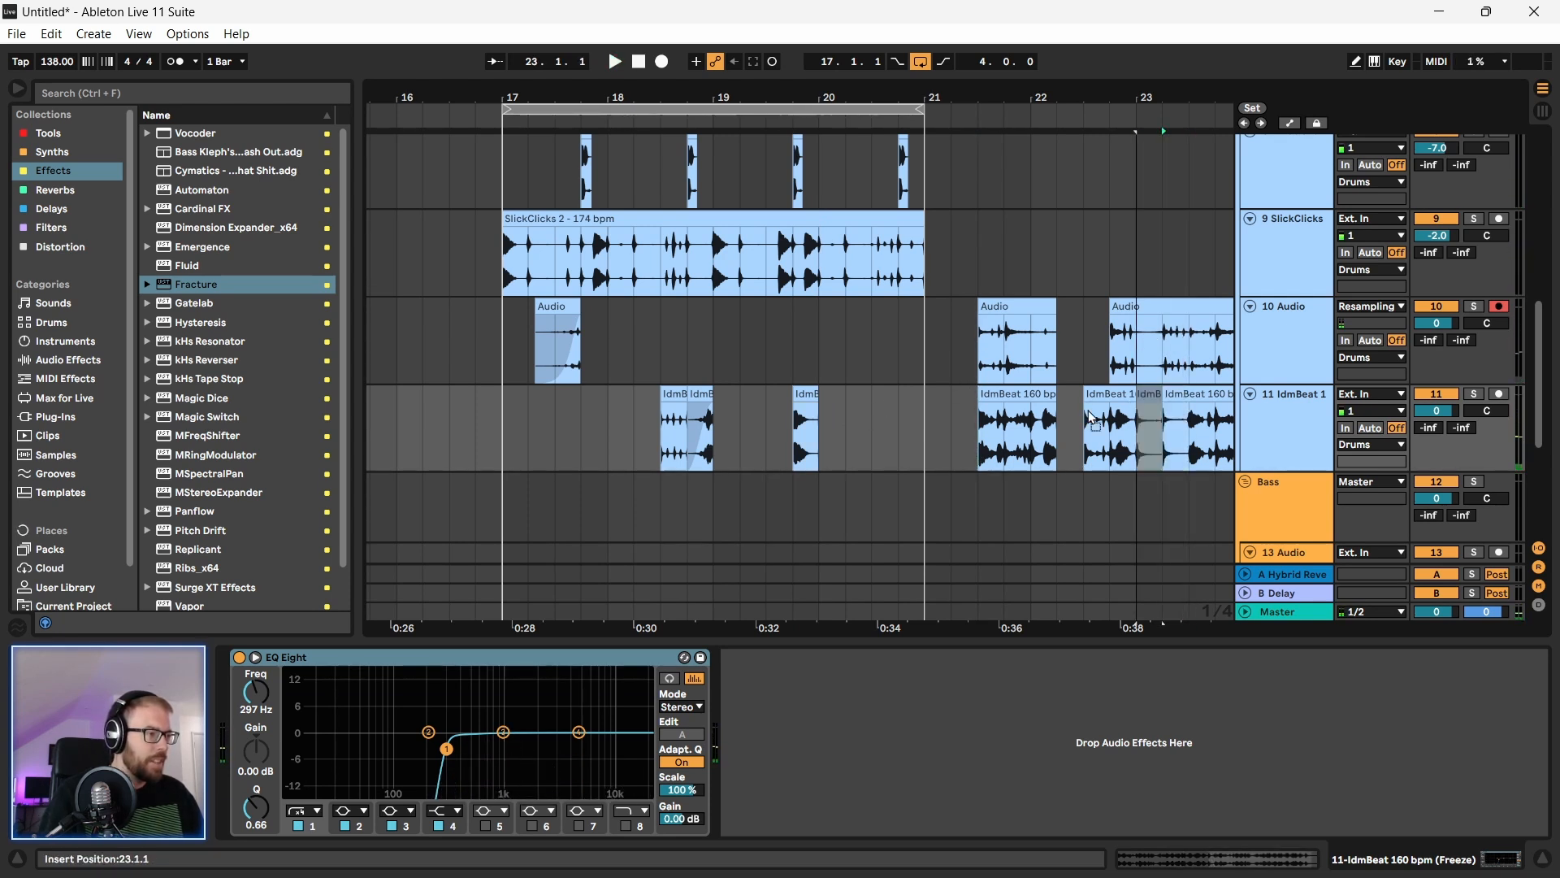
pyautogui.moveTo(919, 412); pyautogui.dragTo(920, 412)
pyautogui.click(902, 433)
pyautogui.press('space')
pyautogui.press('space')
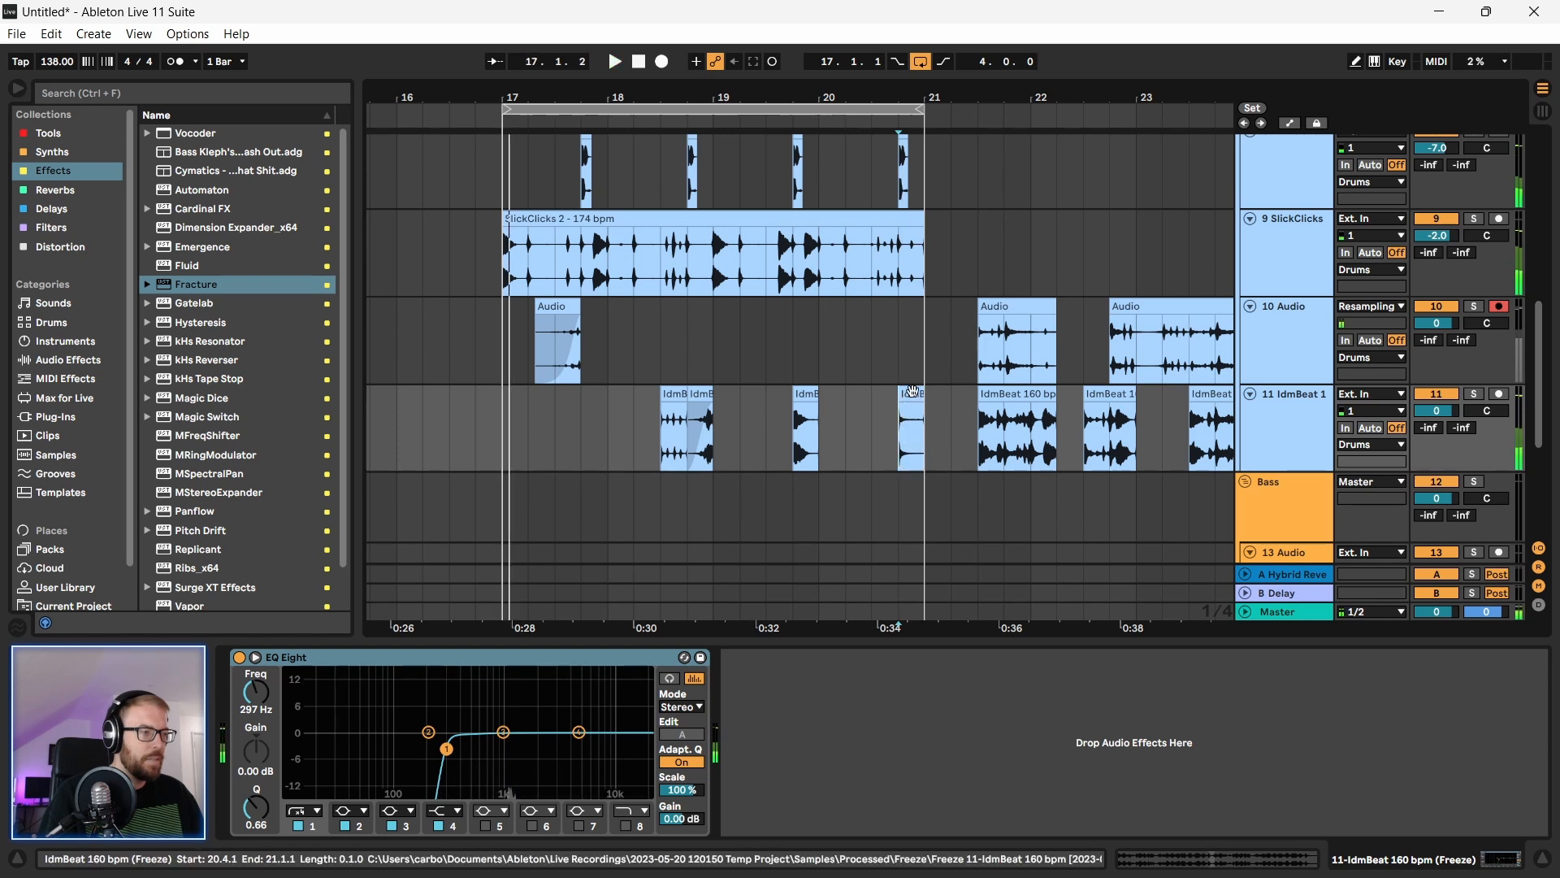
pyautogui.moveTo(895, 393); pyautogui.dragTo(602, 401)
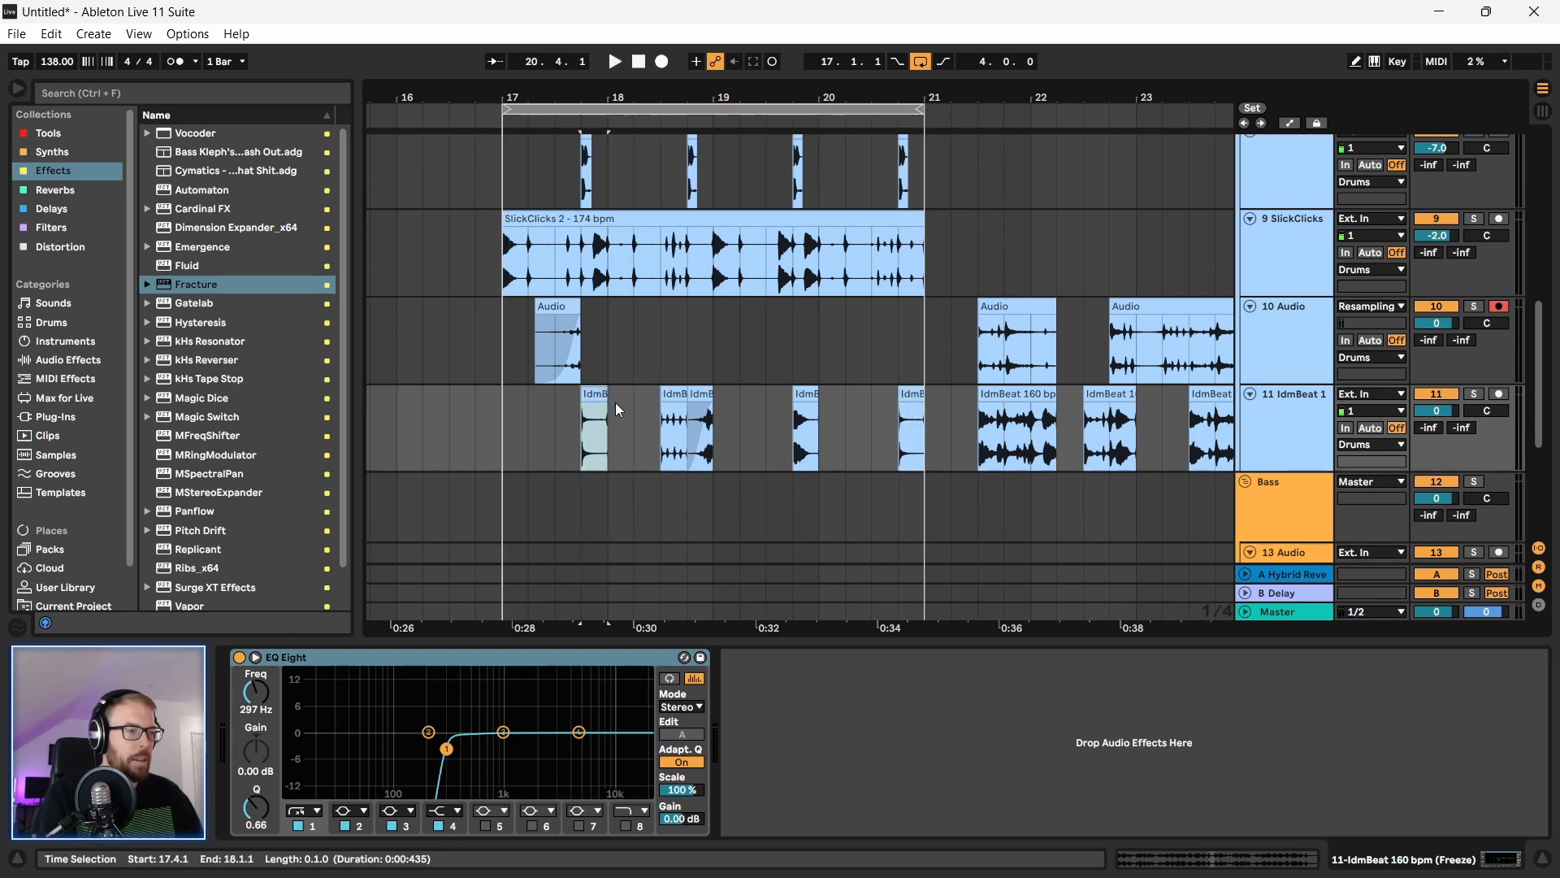
# Step: Insert an audio track below track 11, move the fragments at 17.4.1, 19.4.1 and 20.4.1 onto it, and duplicate the first to 18.4.1
pyautogui.click(1308, 405)
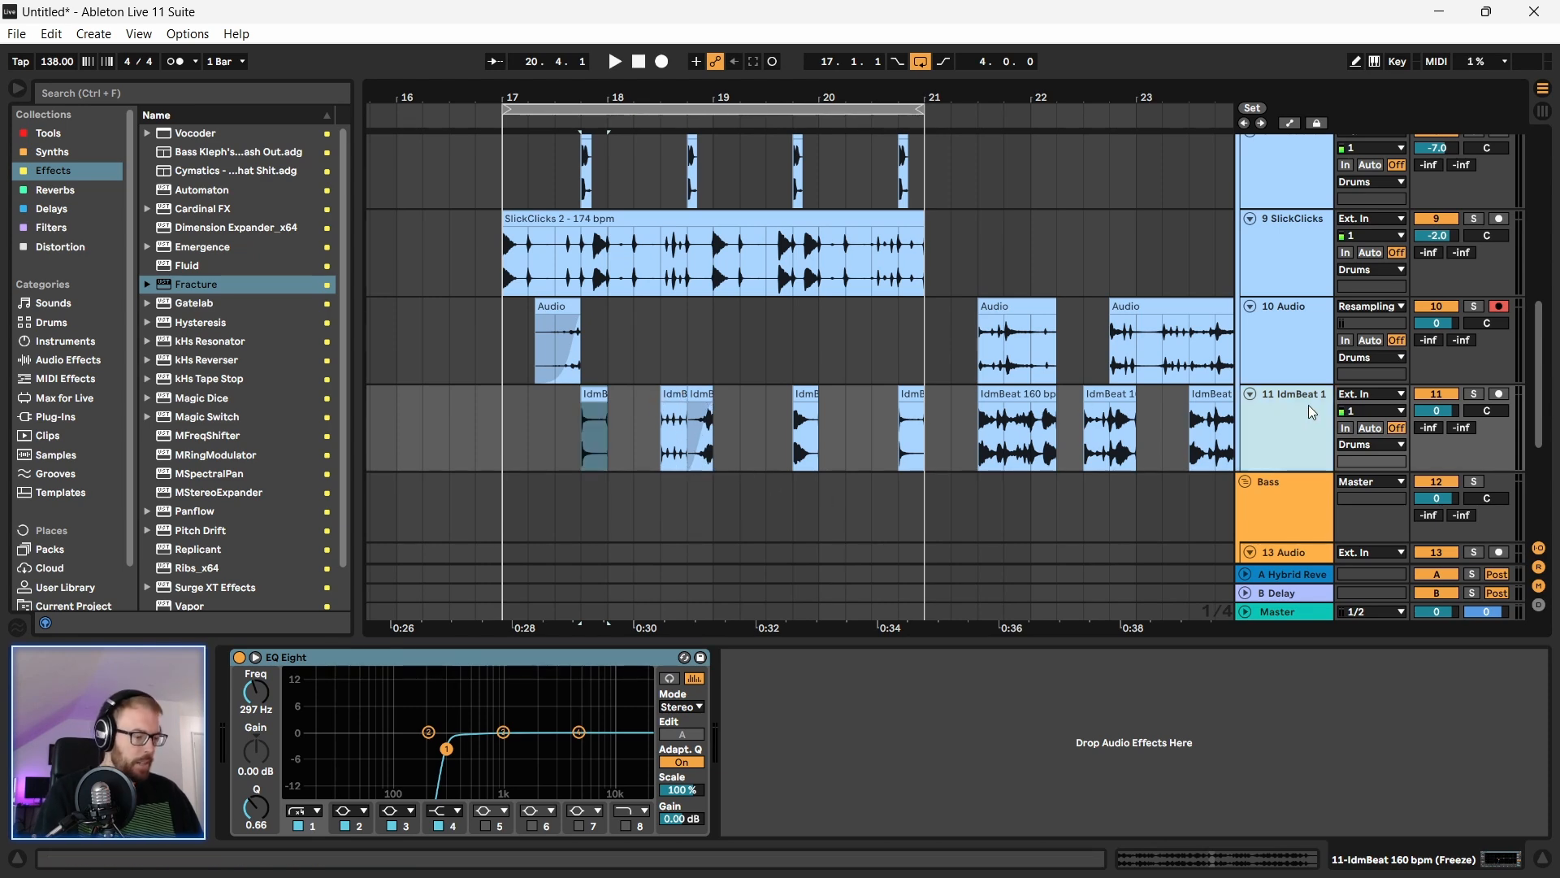
pyautogui.hotkey('ctrl', 't')
pyautogui.moveTo(583, 380); pyautogui.dragTo(584, 469)
pyautogui.moveTo(799, 362); pyautogui.dragTo(800, 448)
pyautogui.moveTo(907, 358); pyautogui.dragTo(907, 441)
pyautogui.moveTo(582, 472); pyautogui.dragTo(678, 485)
pyautogui.hotkey('ctrl', 'd')
# Step: Play the drum loop from 17.4.1 to check the fragments on track 12 against the other drums
pyautogui.click(646, 485)
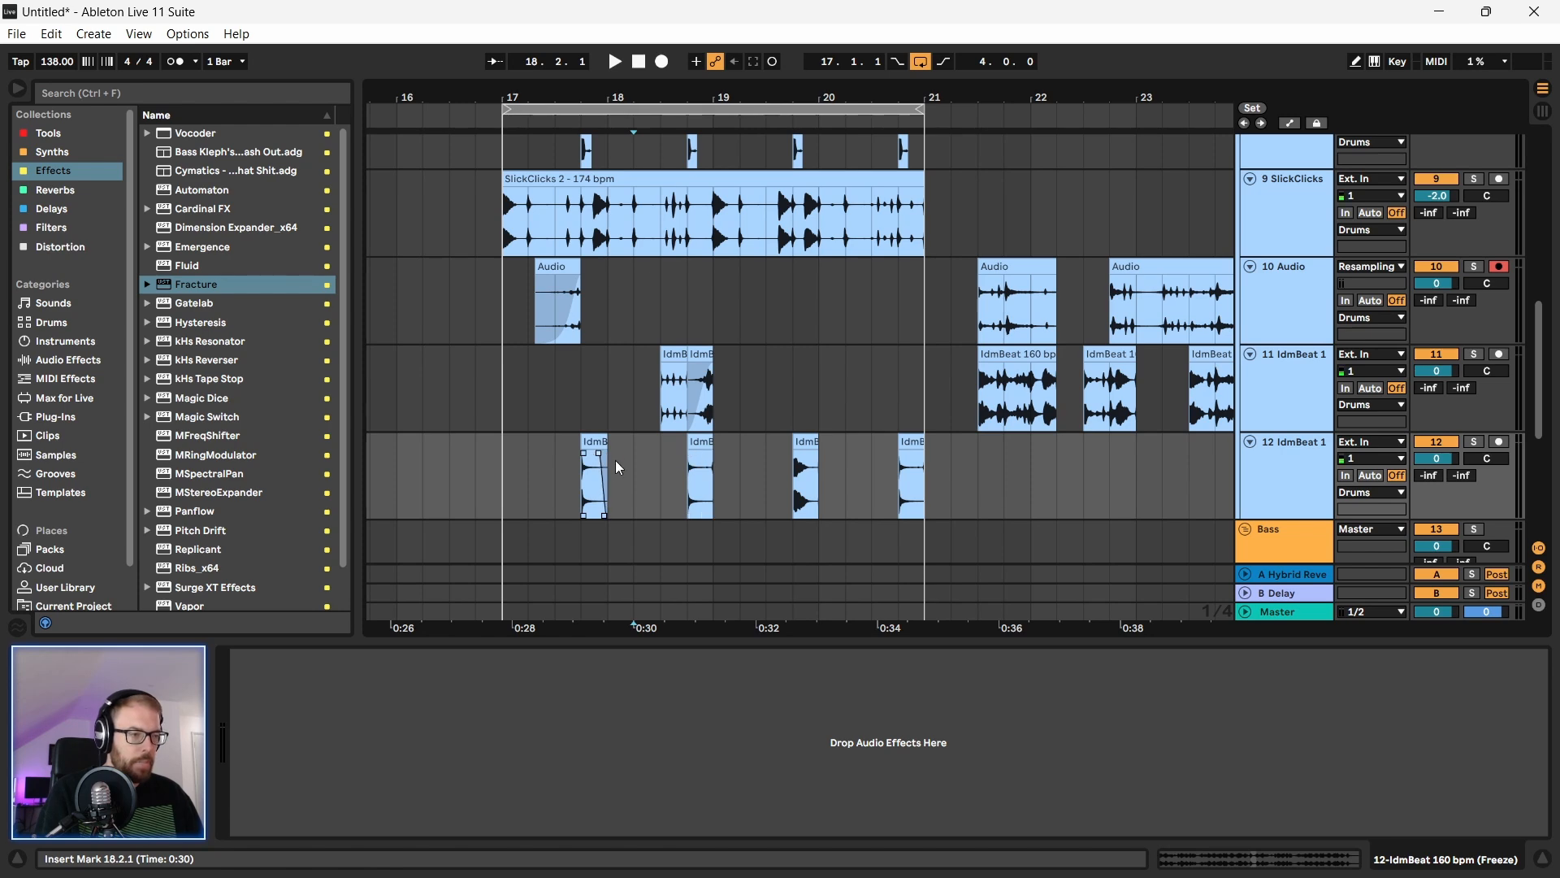
pyautogui.click(603, 439)
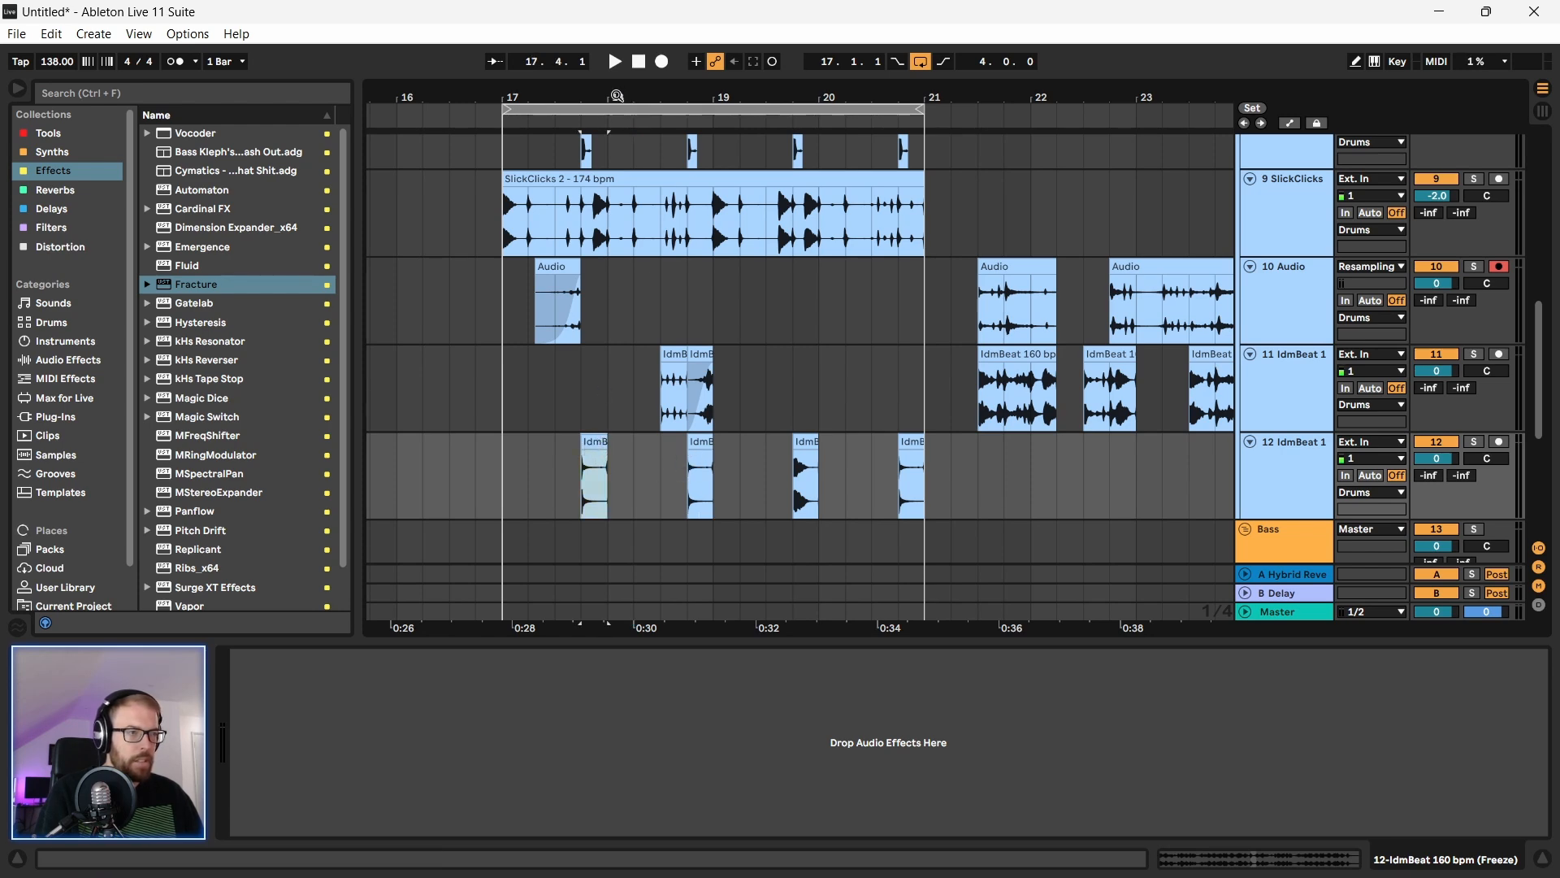
pyautogui.moveTo(622, 92); pyautogui.dragTo(609, 101)
pyautogui.press('space')
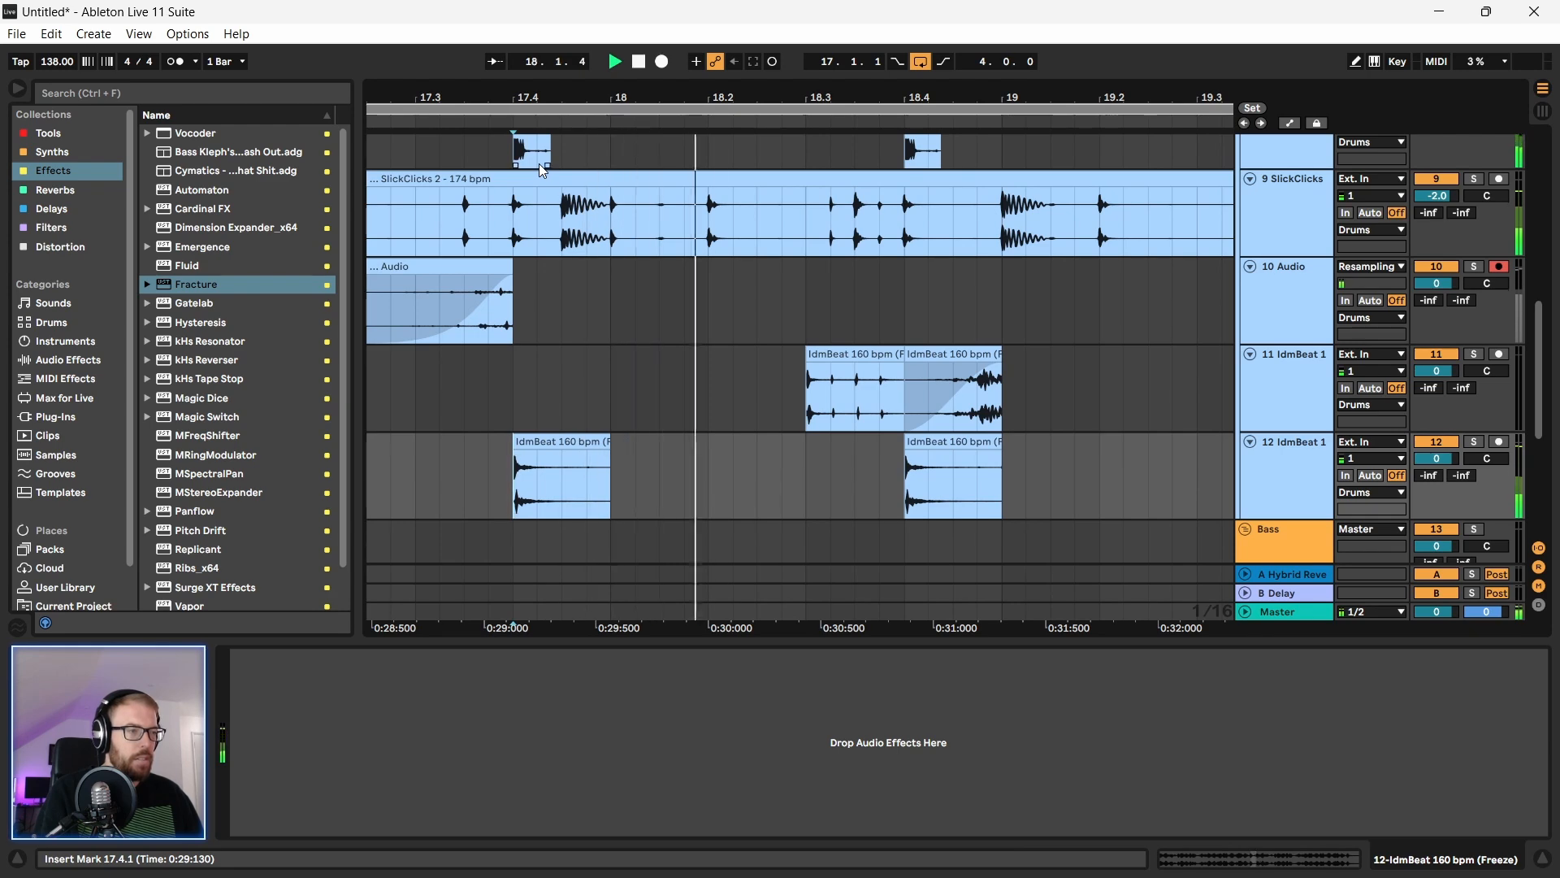
# Step: Audition the leftover IdmBeat audio, move the one-beat fragment at 24.4.1 to 17.2.1 on track 11 and play it from 17.1.1
pyautogui.press('-')
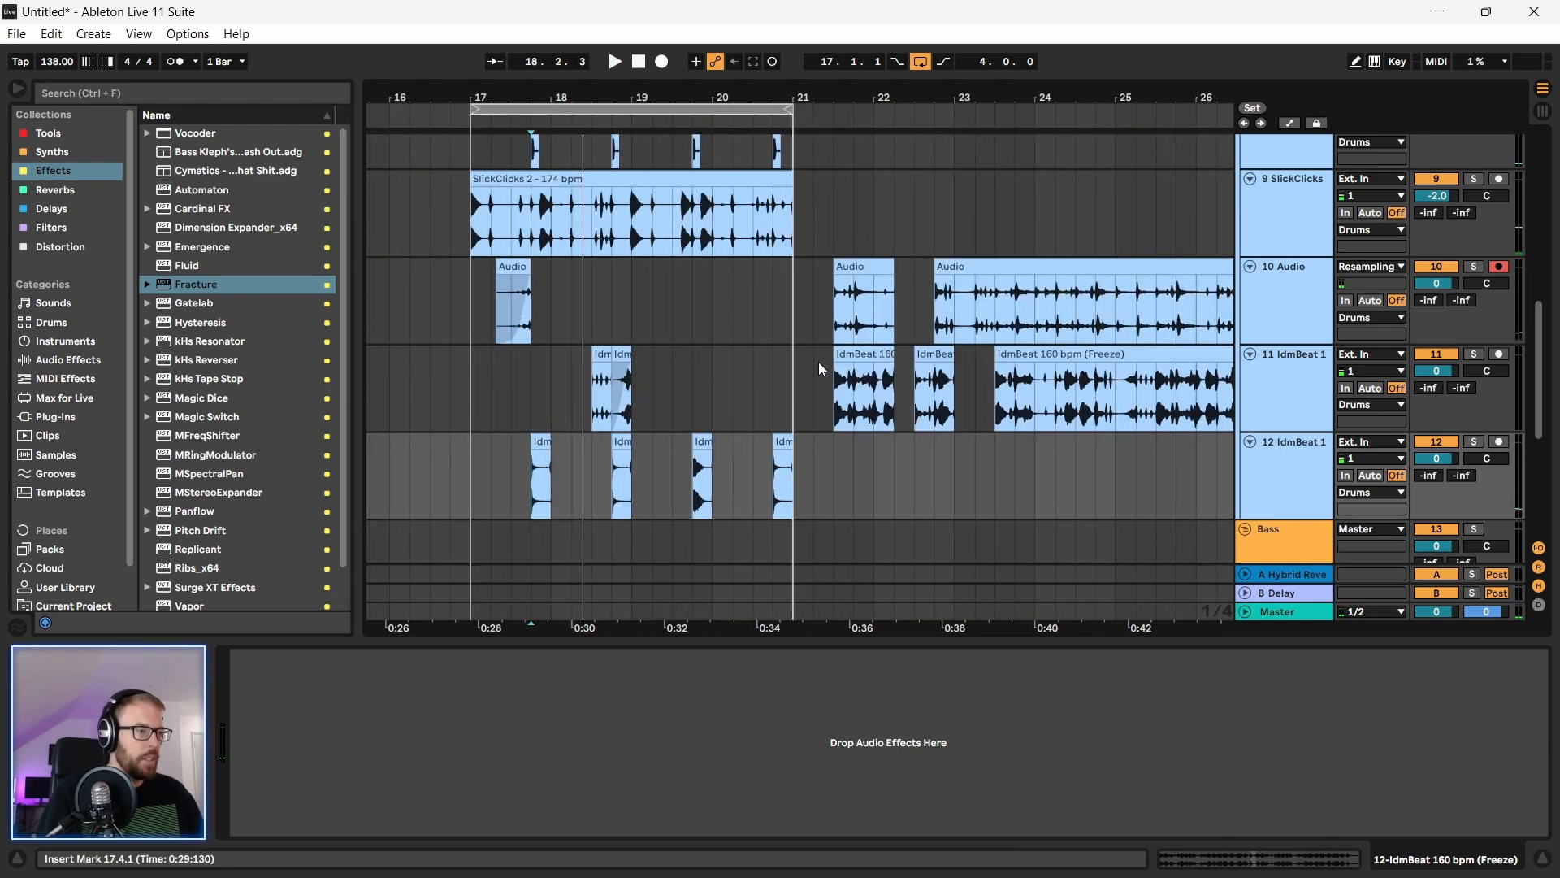
pyautogui.click(1098, 412)
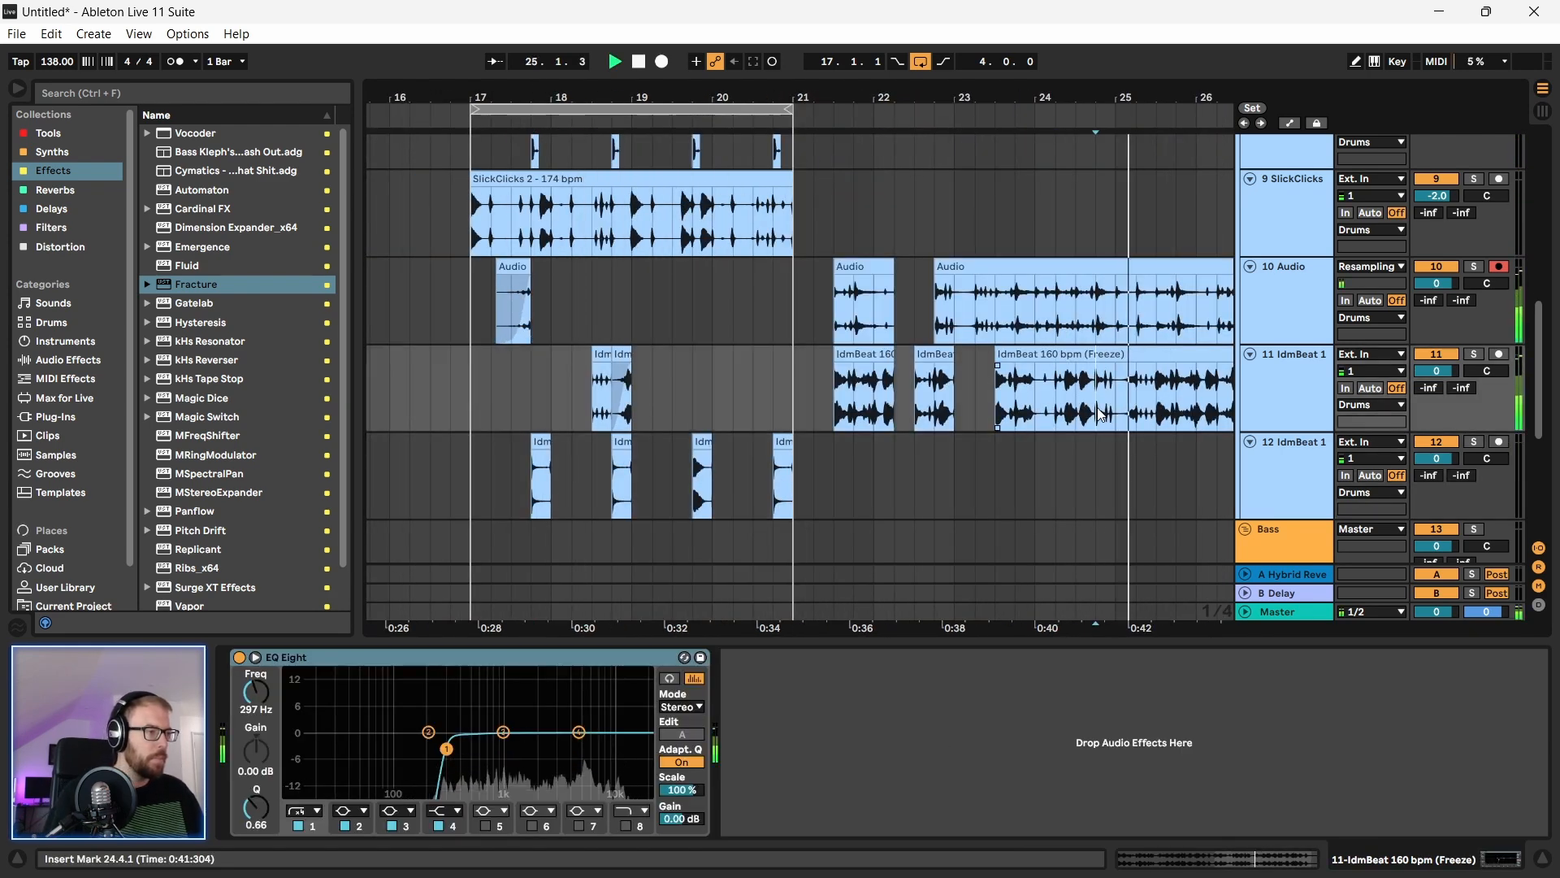
pyautogui.click(612, 364)
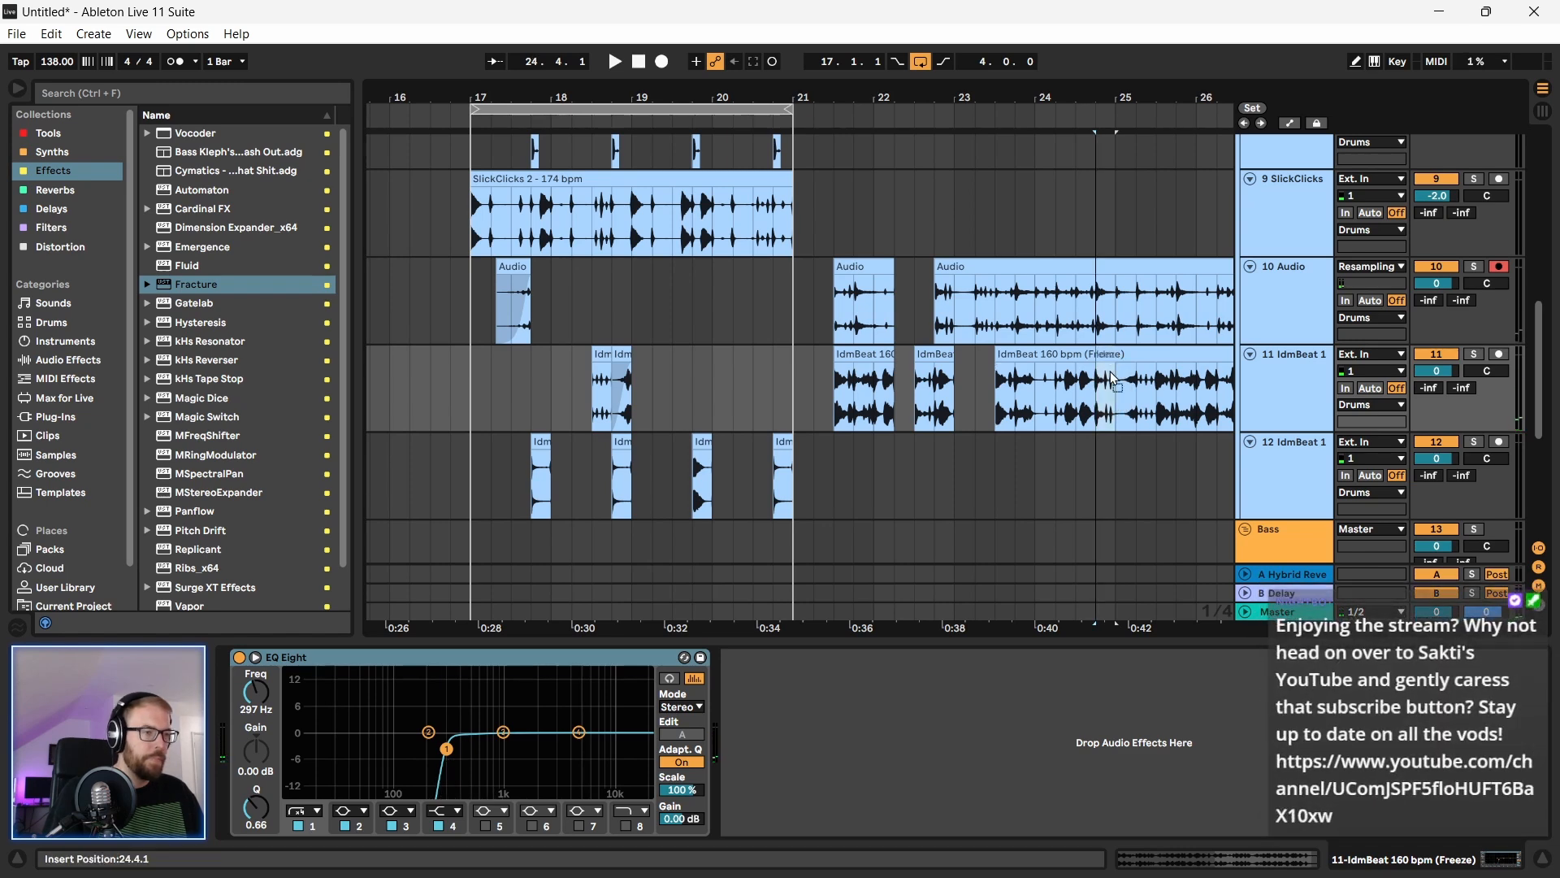
pyautogui.moveTo(608, 362); pyautogui.dragTo(495, 386)
pyautogui.click(475, 413)
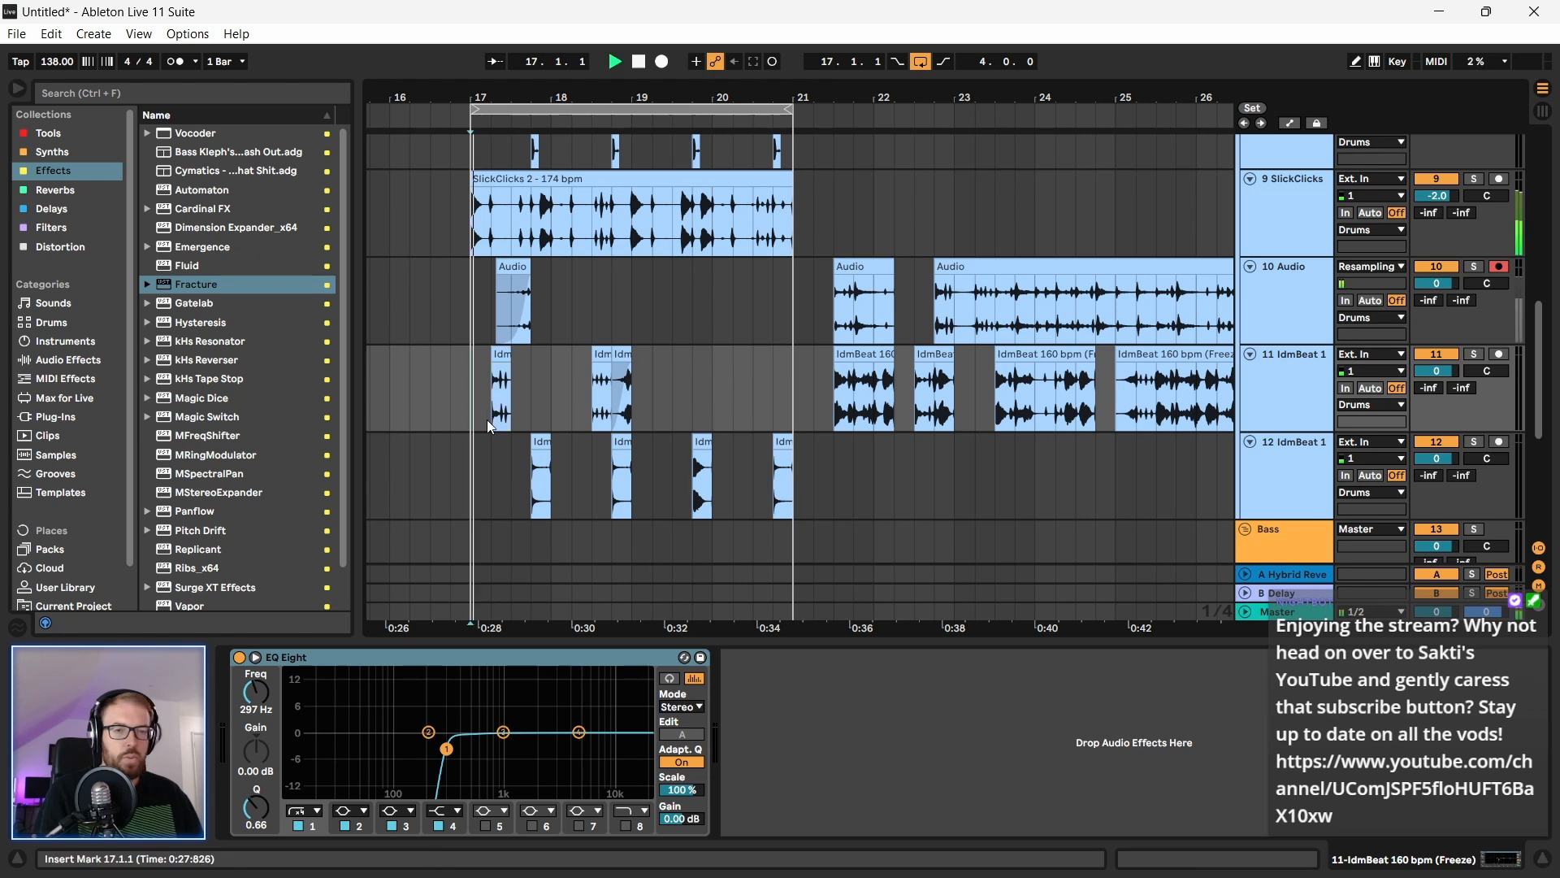
pyautogui.press('space')
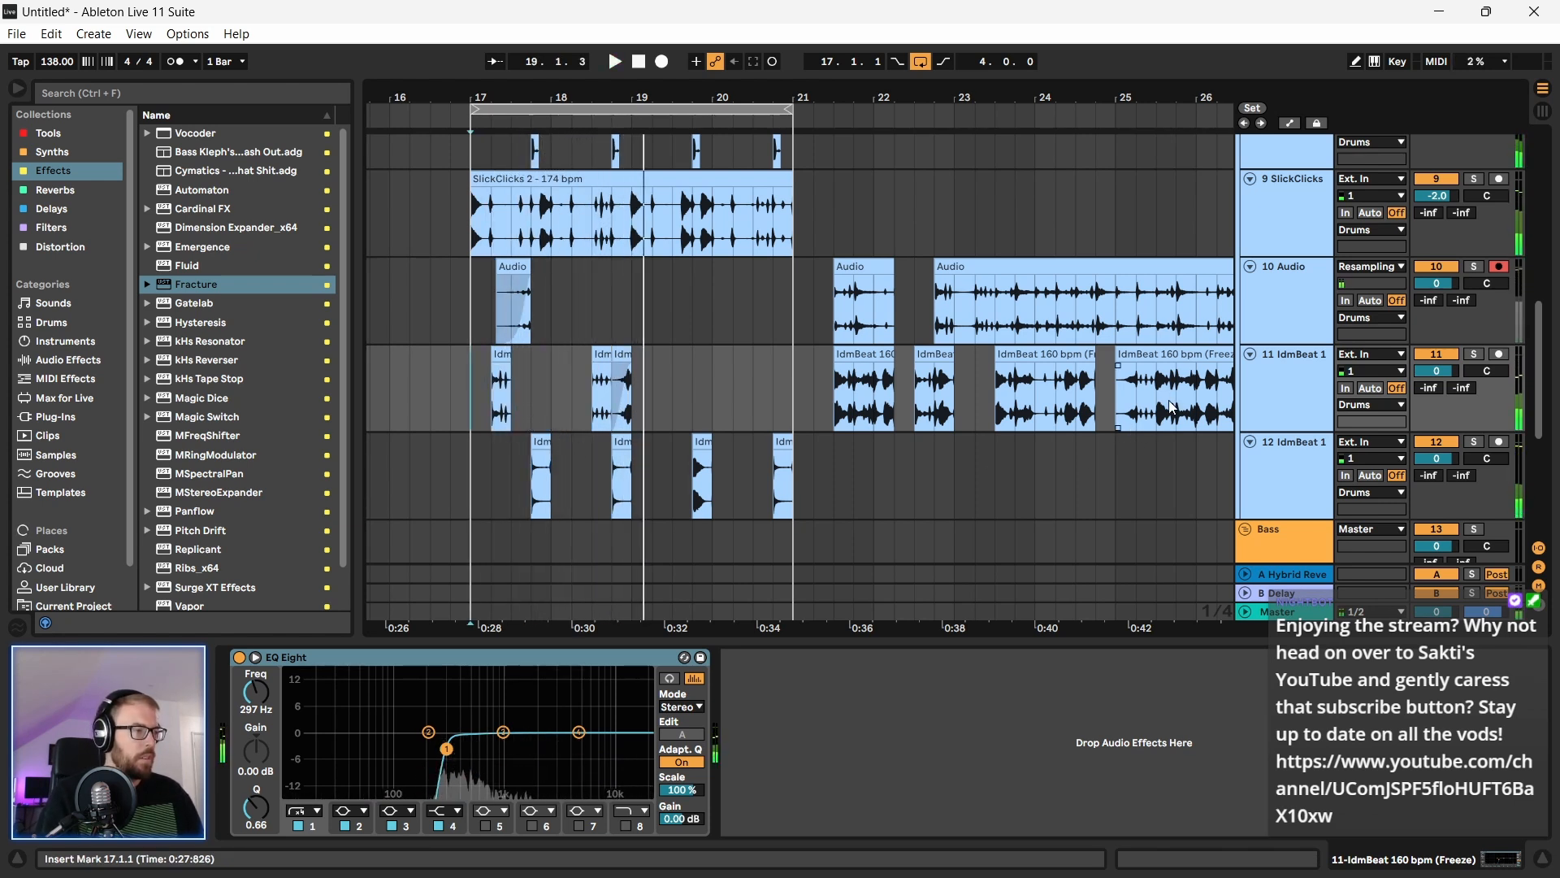
# Step: Move the one-beat IdmBeat fragment at 26.1.1 to 18.2.1 on track 12 and play it from 18.1.1
pyautogui.press('space')
pyautogui.moveTo(1196, 420); pyautogui.dragTo(1215, 425)
pyautogui.moveTo(1206, 355); pyautogui.dragTo(577, 470)
pyautogui.press('space')
pyautogui.click(555, 394)
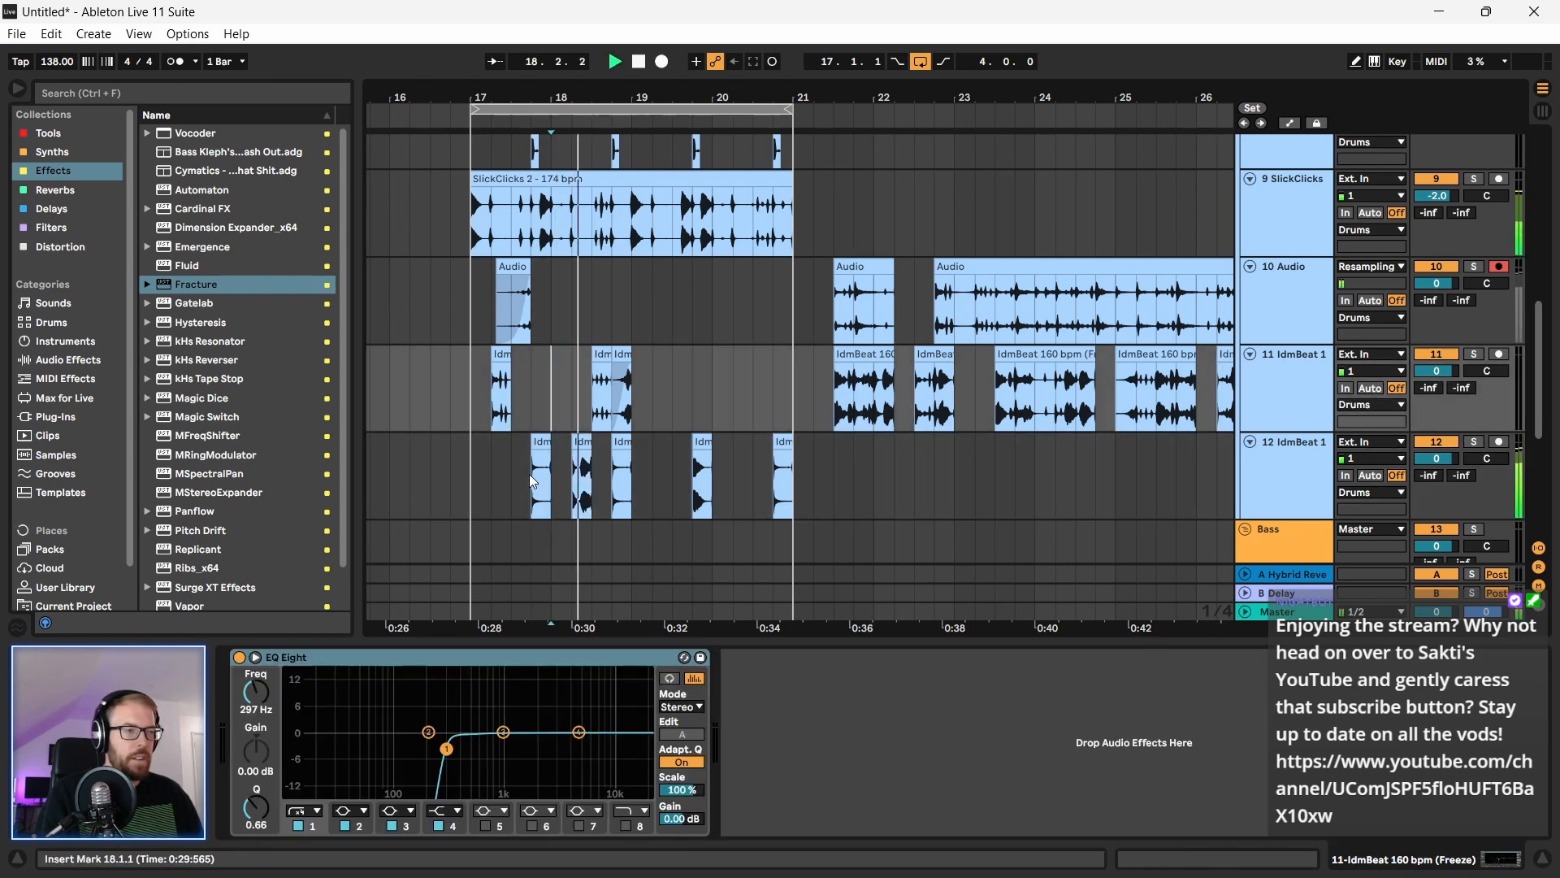
pyautogui.press('space')
# Step: Move the fragment at 18.2.1 from track 12 up to track 11 and play it from 18.1.3
pyautogui.scroll(-3, 528, 465)
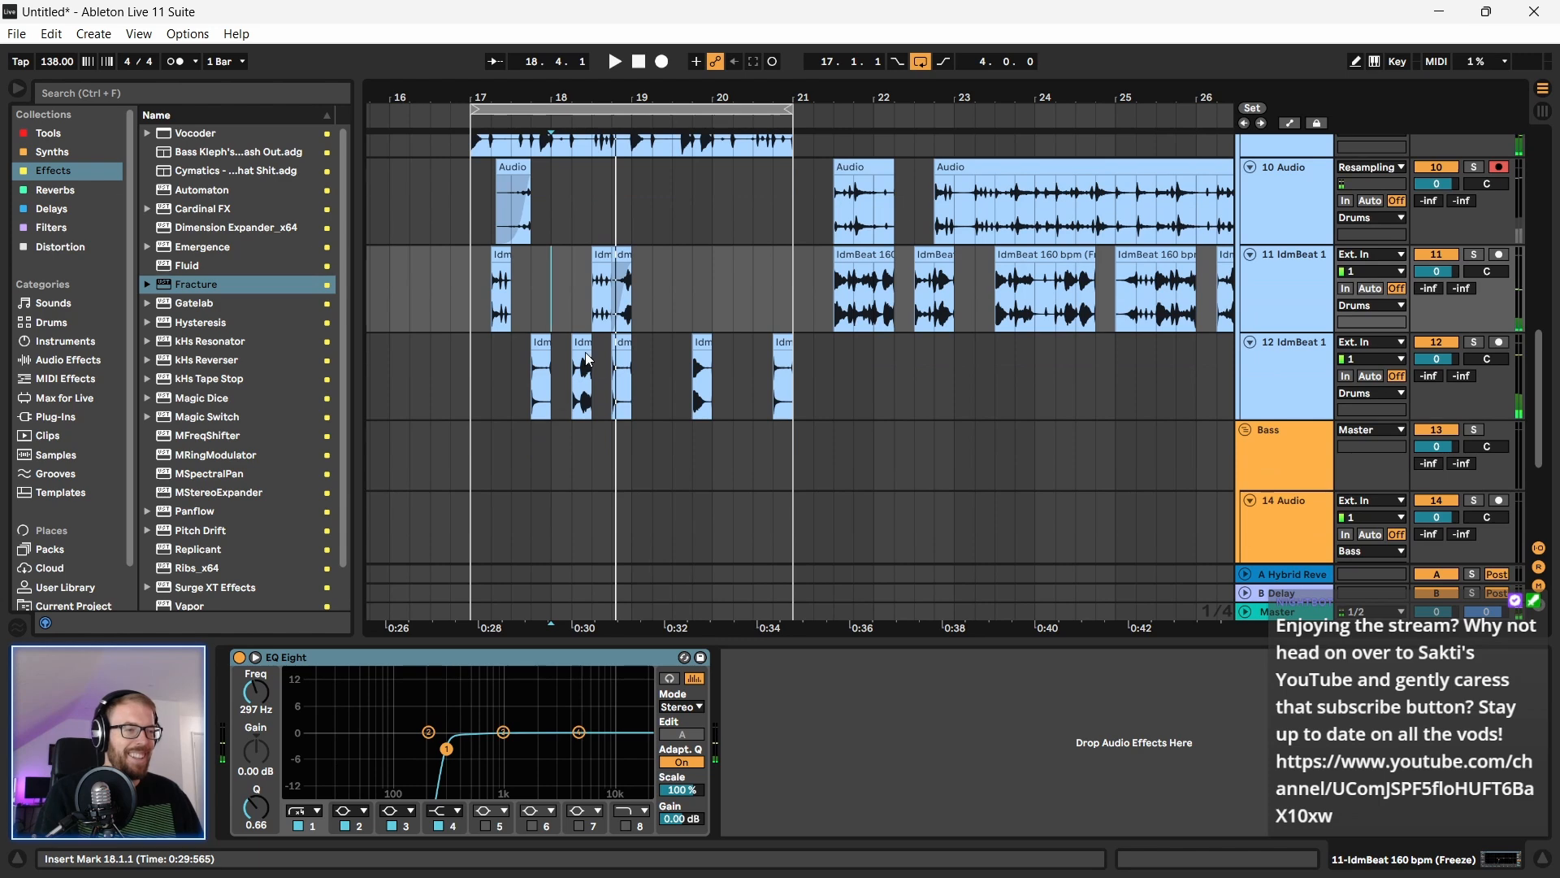
pyautogui.moveTo(585, 341); pyautogui.dragTo(574, 297)
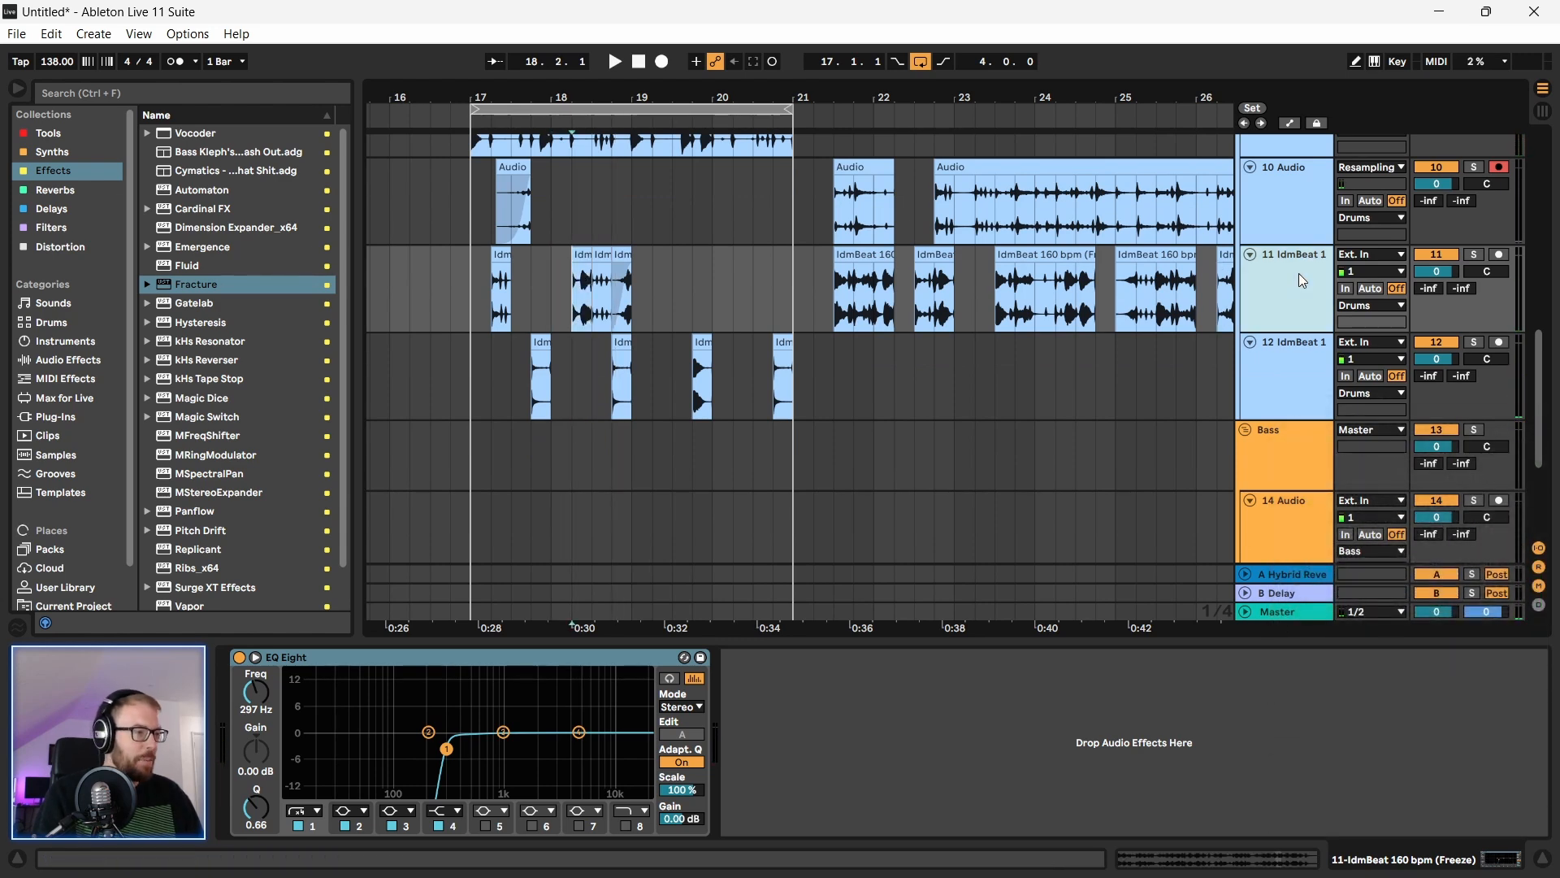
pyautogui.click(545, 295)
pyautogui.moveTo(539, 96); pyautogui.dragTo(546, 212)
pyautogui.click(550, 294)
pyautogui.press('space')
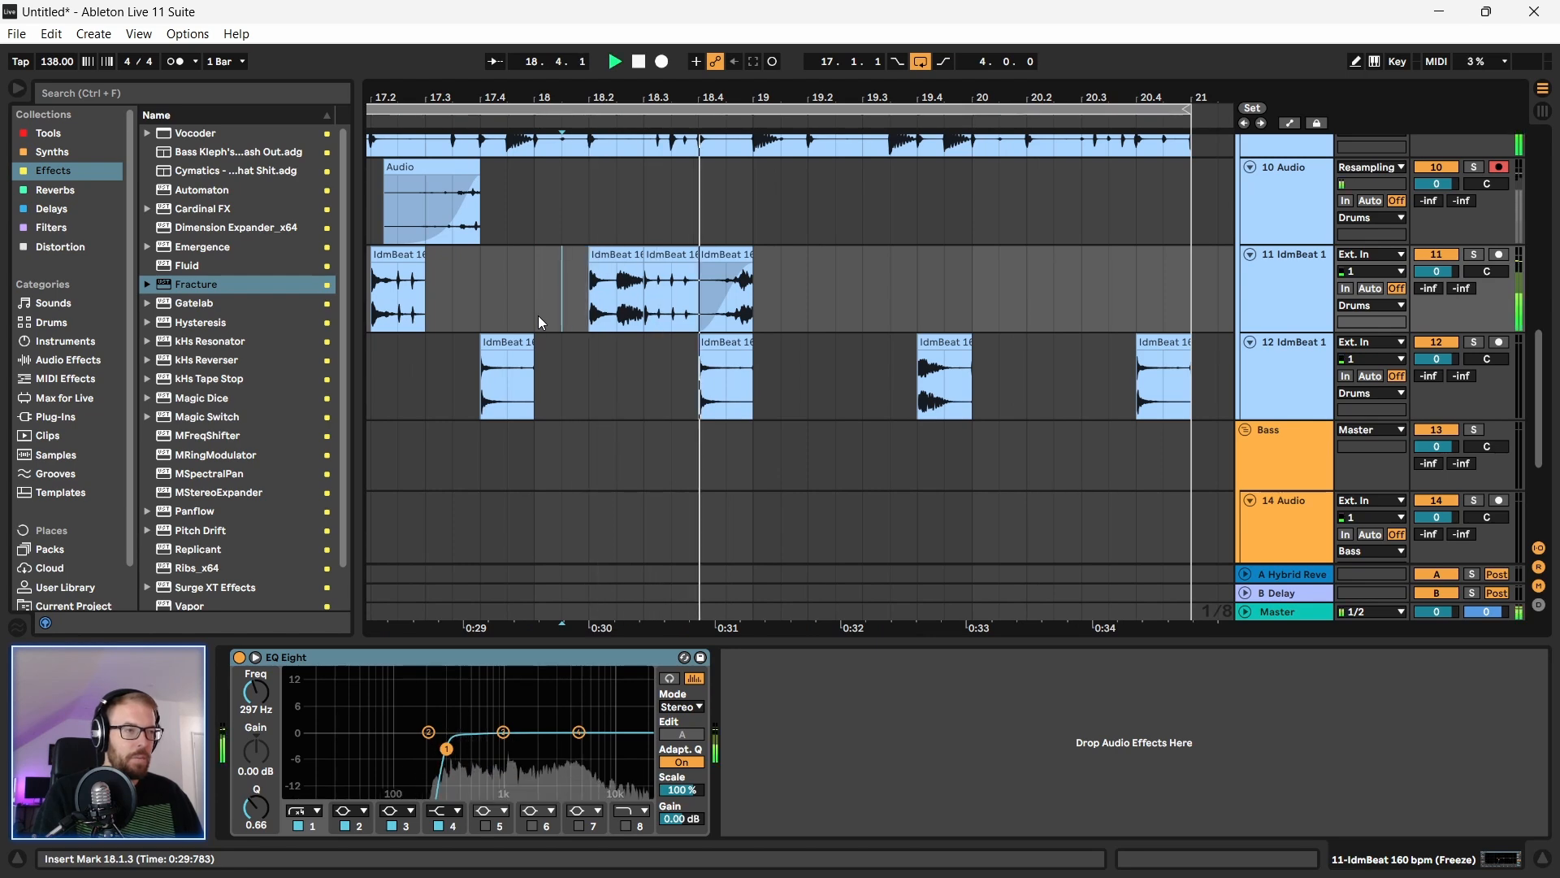
pyautogui.scroll(1, 539, 313)
pyautogui.press('space')
# Step: Audition the last leftover IdmBeat section, cut its one-beat fragment at 26.3.1, paste it at 20.2.1 on track 11 and play it
pyautogui.moveTo(550, 102); pyautogui.dragTo(551, 8)
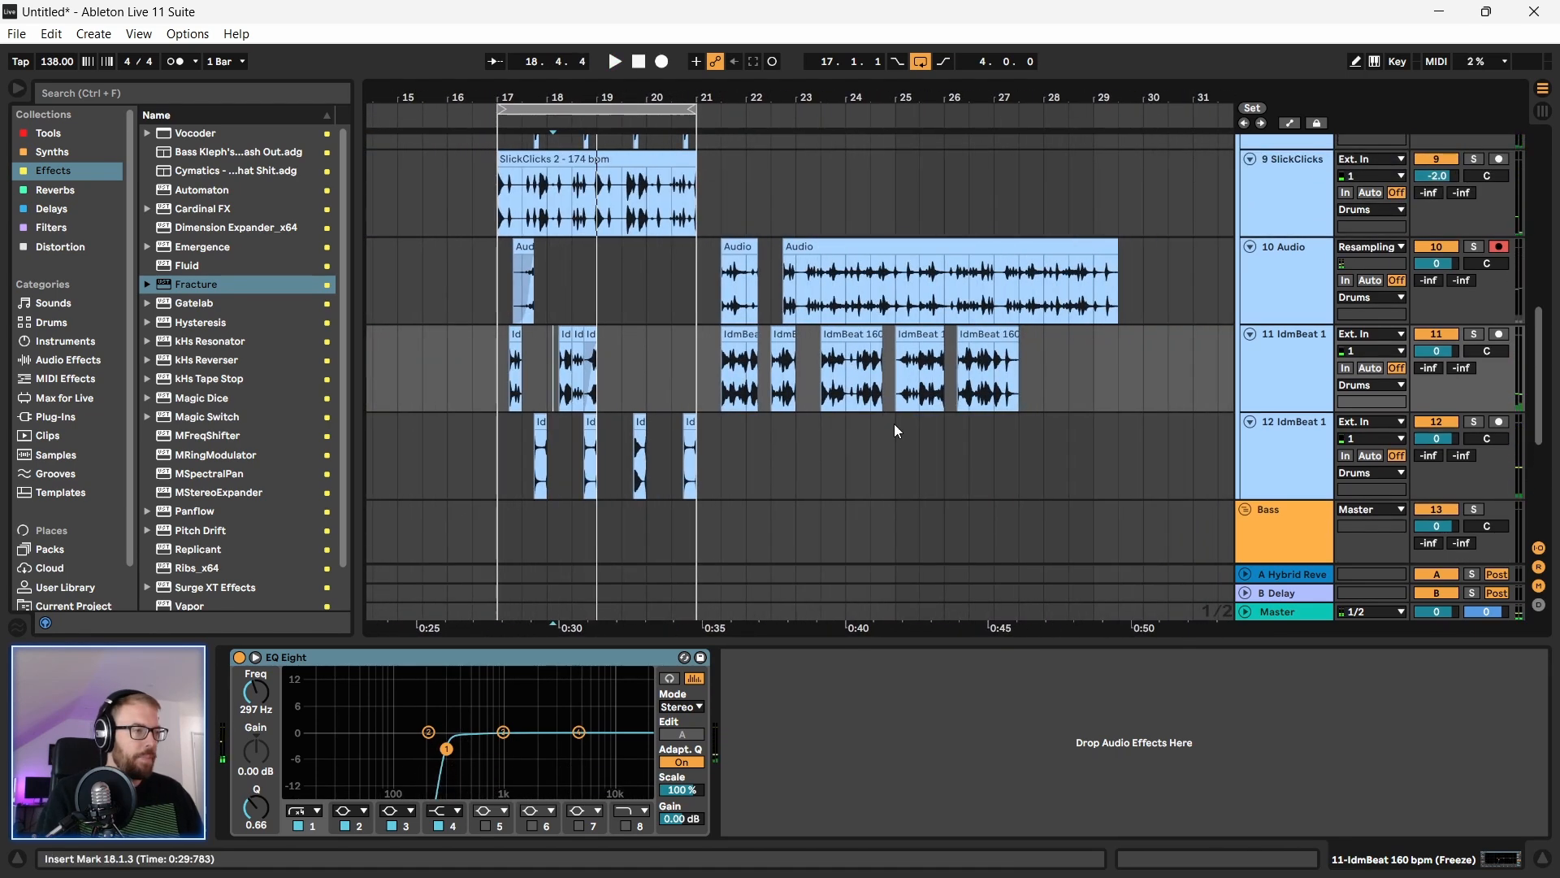
pyautogui.click(972, 354)
pyautogui.press('space')
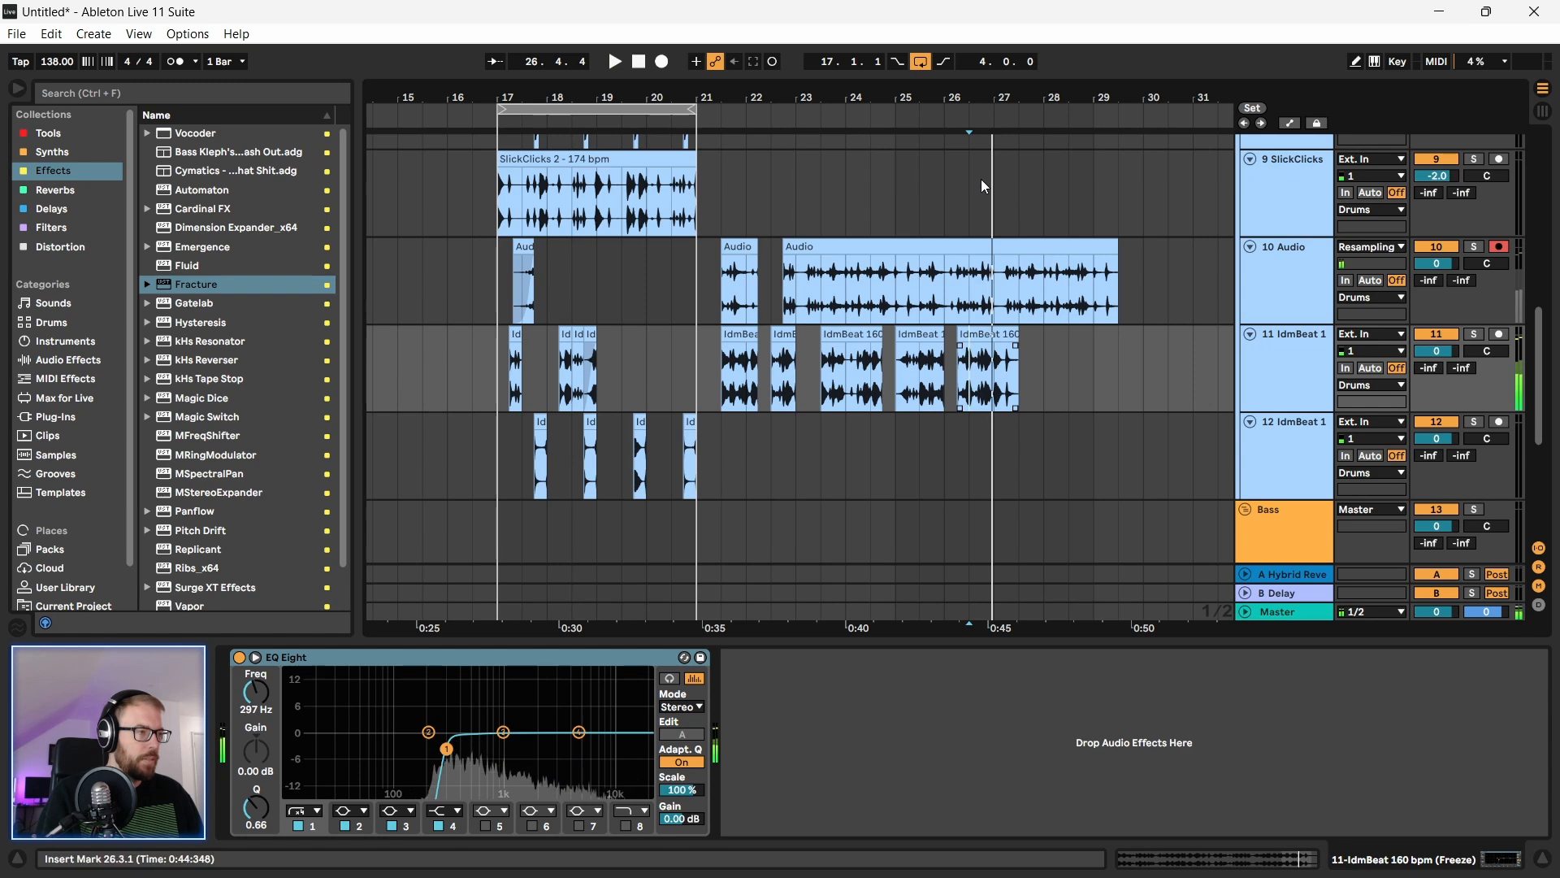
pyautogui.moveTo(983, 97); pyautogui.dragTo(971, 211)
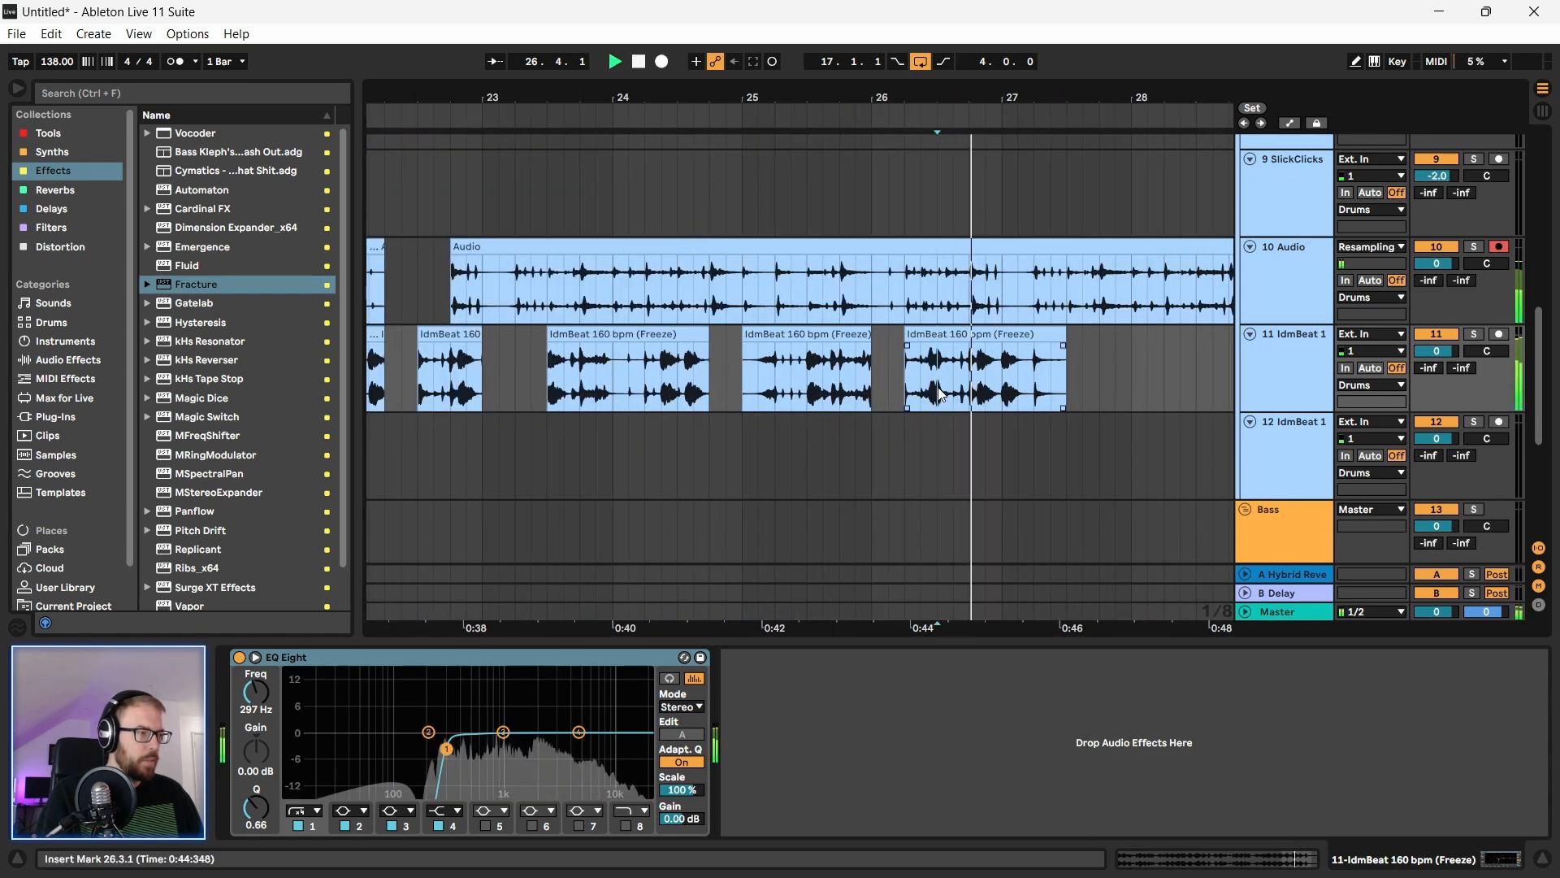
pyautogui.moveTo(939, 394); pyautogui.dragTo(971, 385)
pyautogui.press('Delete')
pyautogui.moveTo(529, 94); pyautogui.dragTo(945, 49)
pyautogui.click(690, 372)
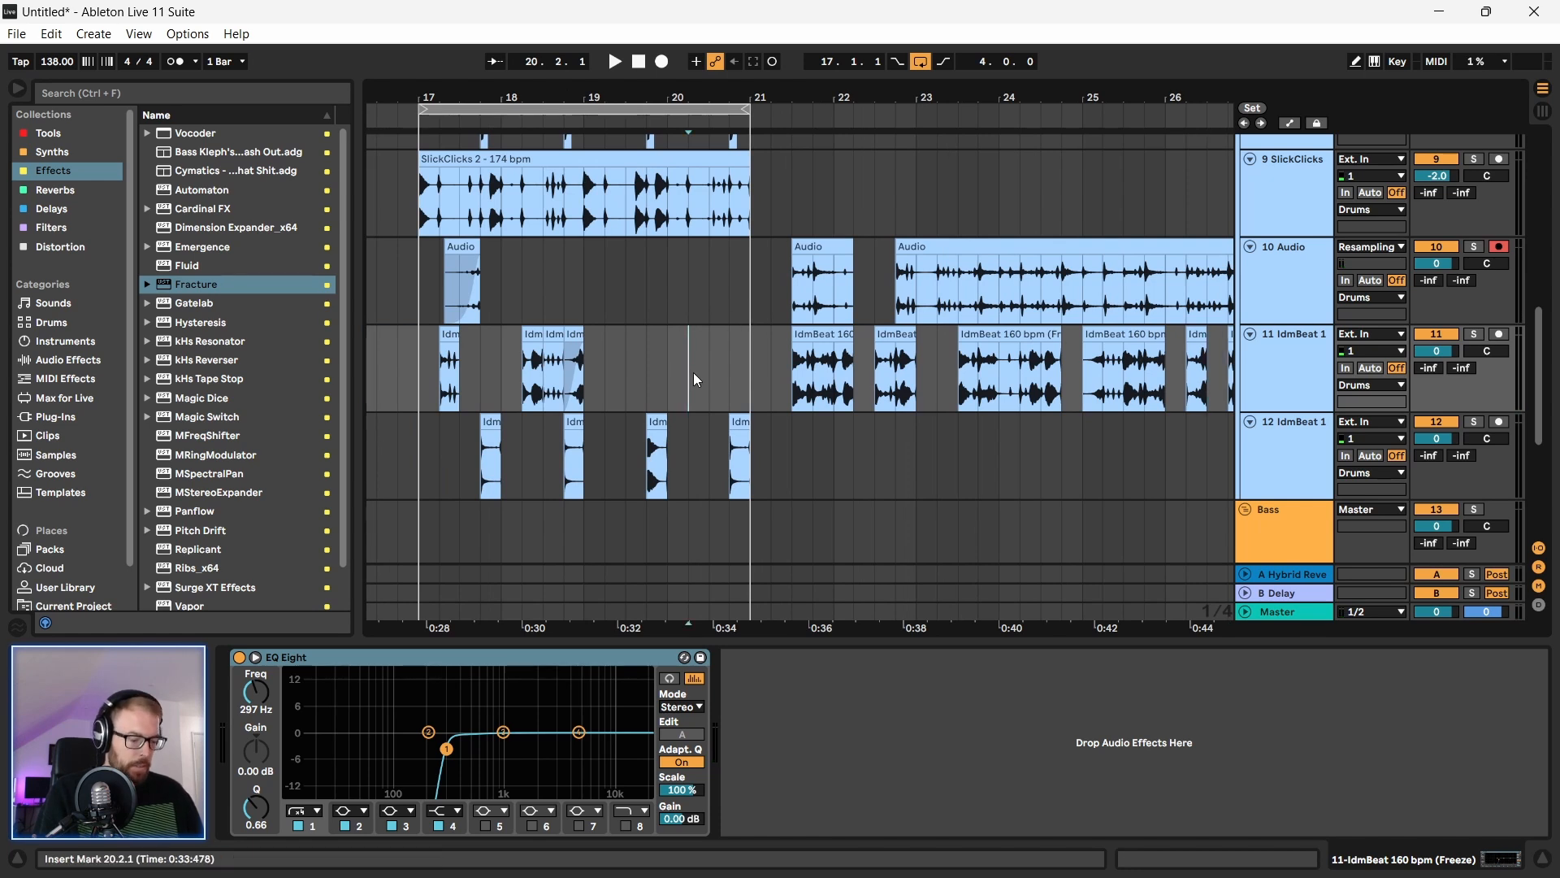
pyautogui.hotkey('ctrl', 'v')
pyautogui.press('space')
pyautogui.press('space')
# Step: Move the fragment at 20.2.1 to 20.3.1 and play it in the loop from bar 20
pyautogui.moveTo(699, 334); pyautogui.dragTo(722, 335)
pyautogui.click(707, 366)
pyautogui.press('space')
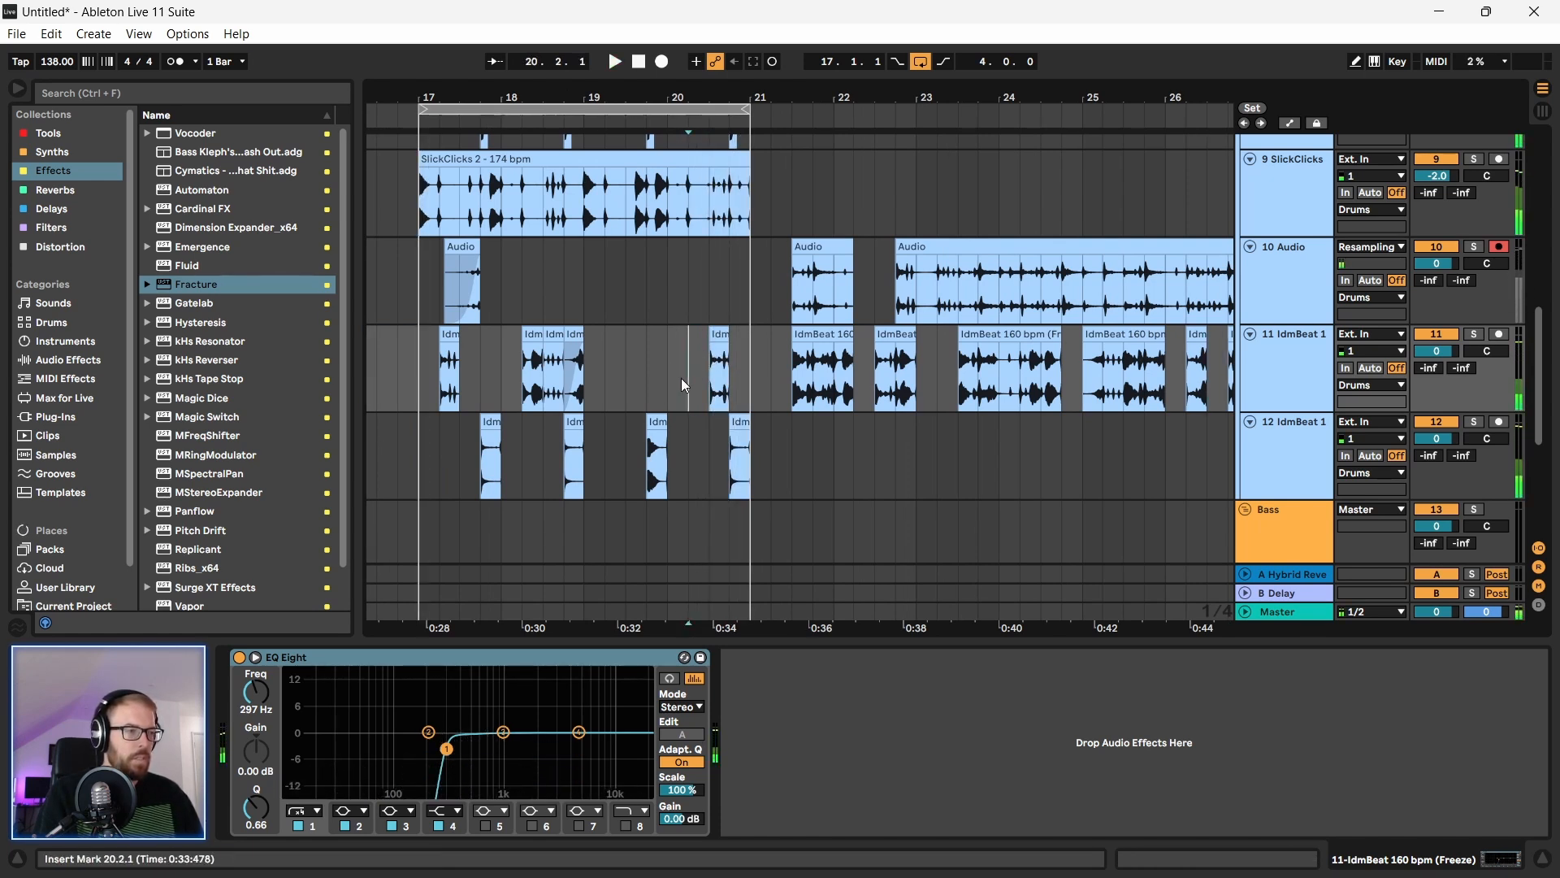
pyautogui.click(668, 378)
pyautogui.press('space')
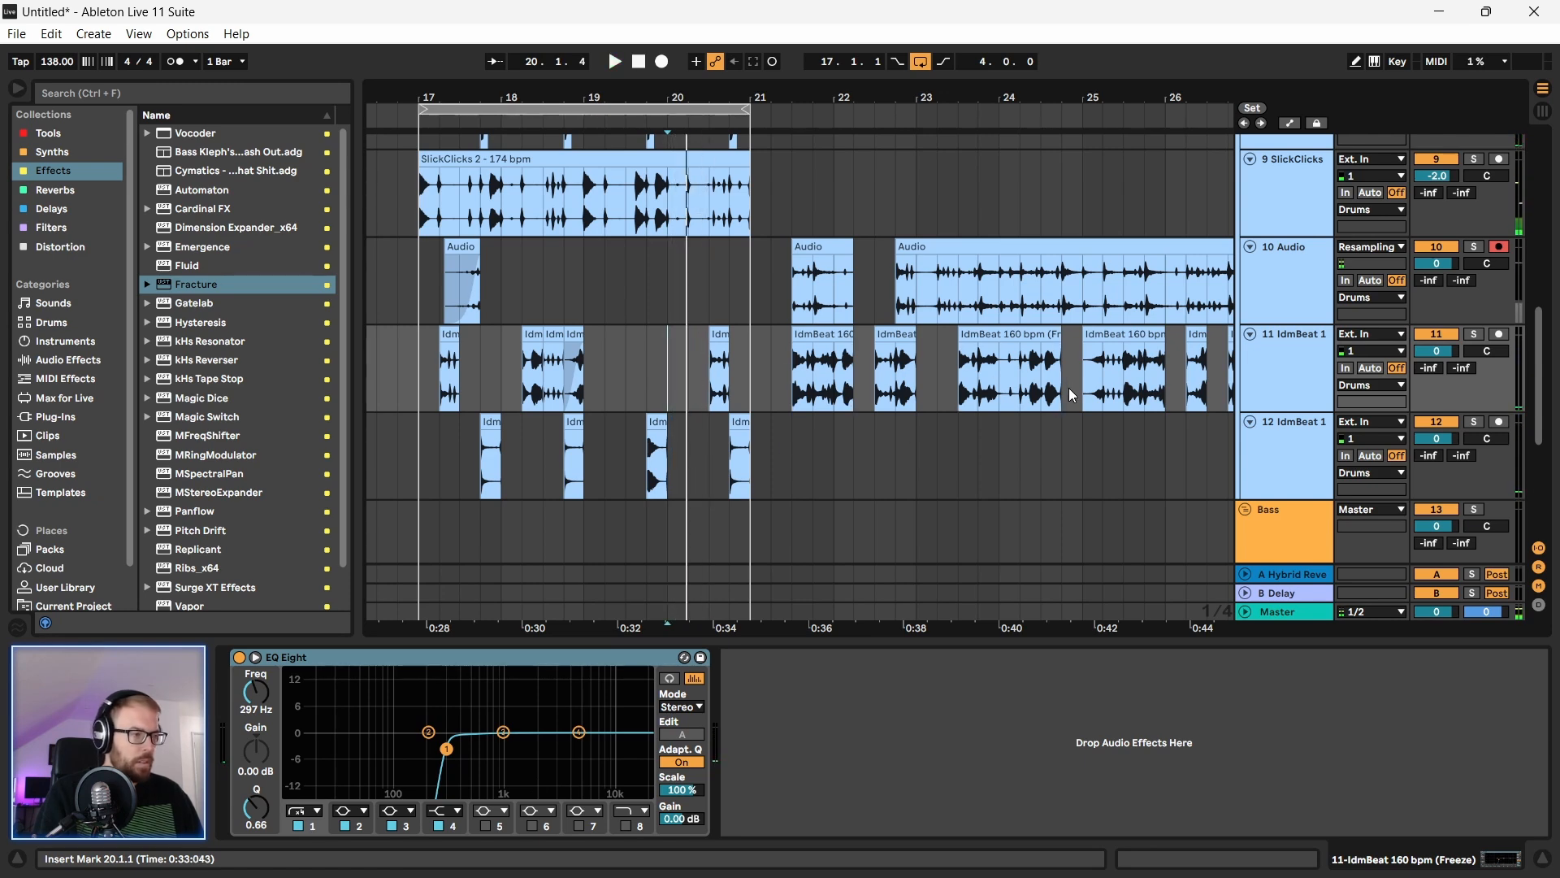
# Step: Audition the leftover IdmBeat audio on track 11 around bars 26 and 27 for another usable hit
pyautogui.click(999, 397)
pyautogui.moveTo(1076, 94); pyautogui.dragTo(788, 154)
pyautogui.click(670, 405)
pyautogui.press('space')
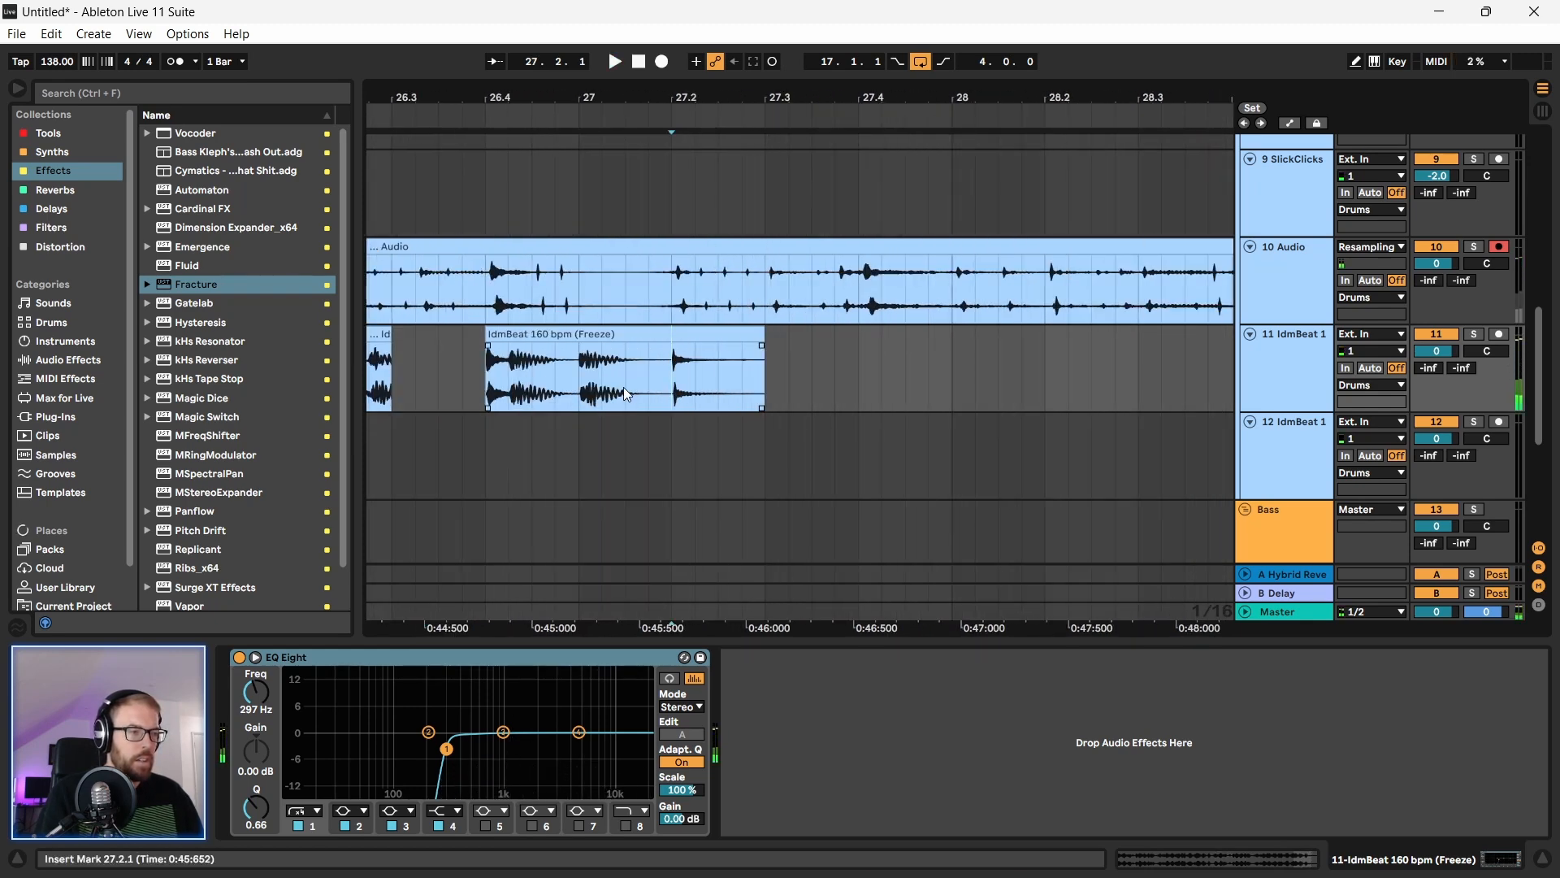
pyautogui.click(581, 388)
pyautogui.press('space')
pyautogui.press('space')
pyautogui.press('space')
pyautogui.press('space')
pyautogui.click(509, 382)
pyautogui.press('space')
pyautogui.press('space')
pyautogui.moveTo(447, 100); pyautogui.dragTo(837, 98)
pyautogui.click(700, 382)
pyautogui.press('space')
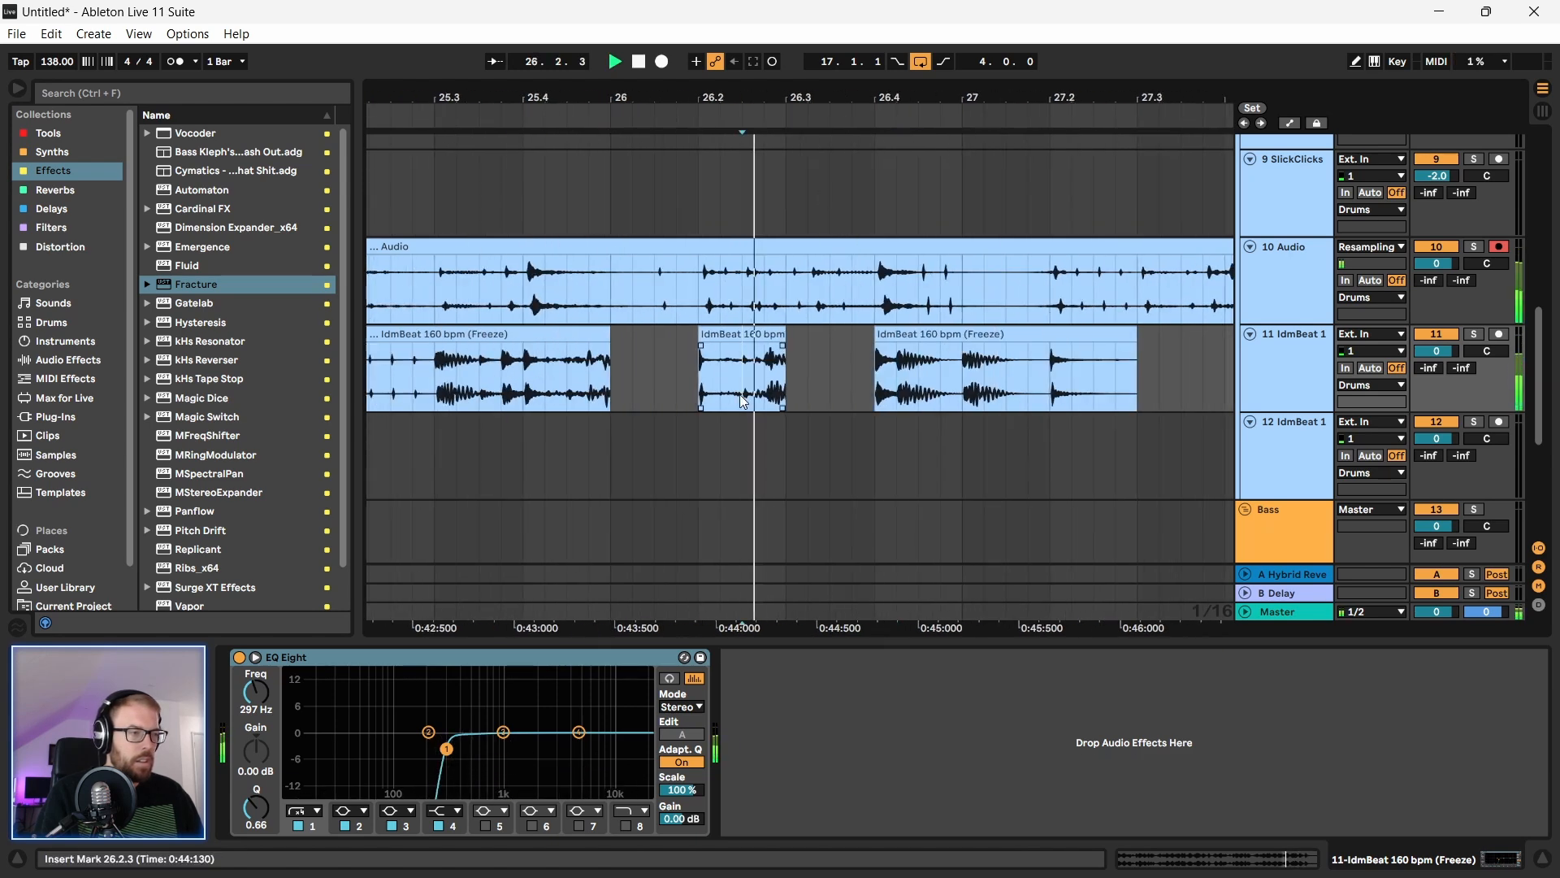
pyautogui.press('space')
pyautogui.press('space')
pyautogui.press('space')
# Step: Cut the three-sixteenth piece from 26.2.1 to 26.2.4, paste it at 20.2.1 on track 11 and play it
pyautogui.moveTo(699, 381); pyautogui.dragTo(758, 384)
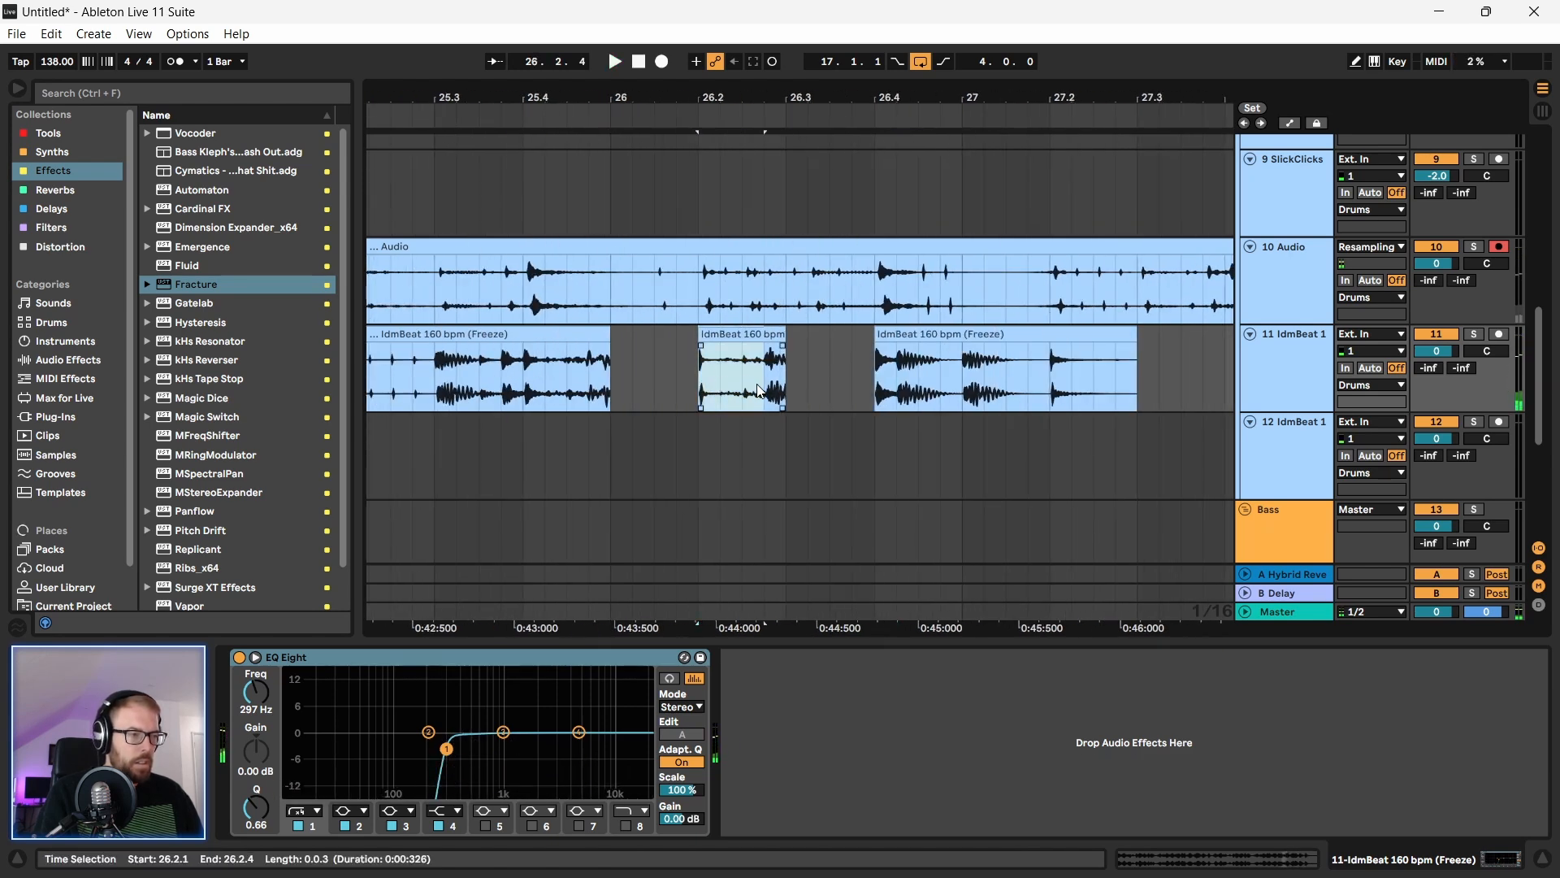
pyautogui.press('Delete')
pyautogui.moveTo(528, 100); pyautogui.dragTo(742, 118)
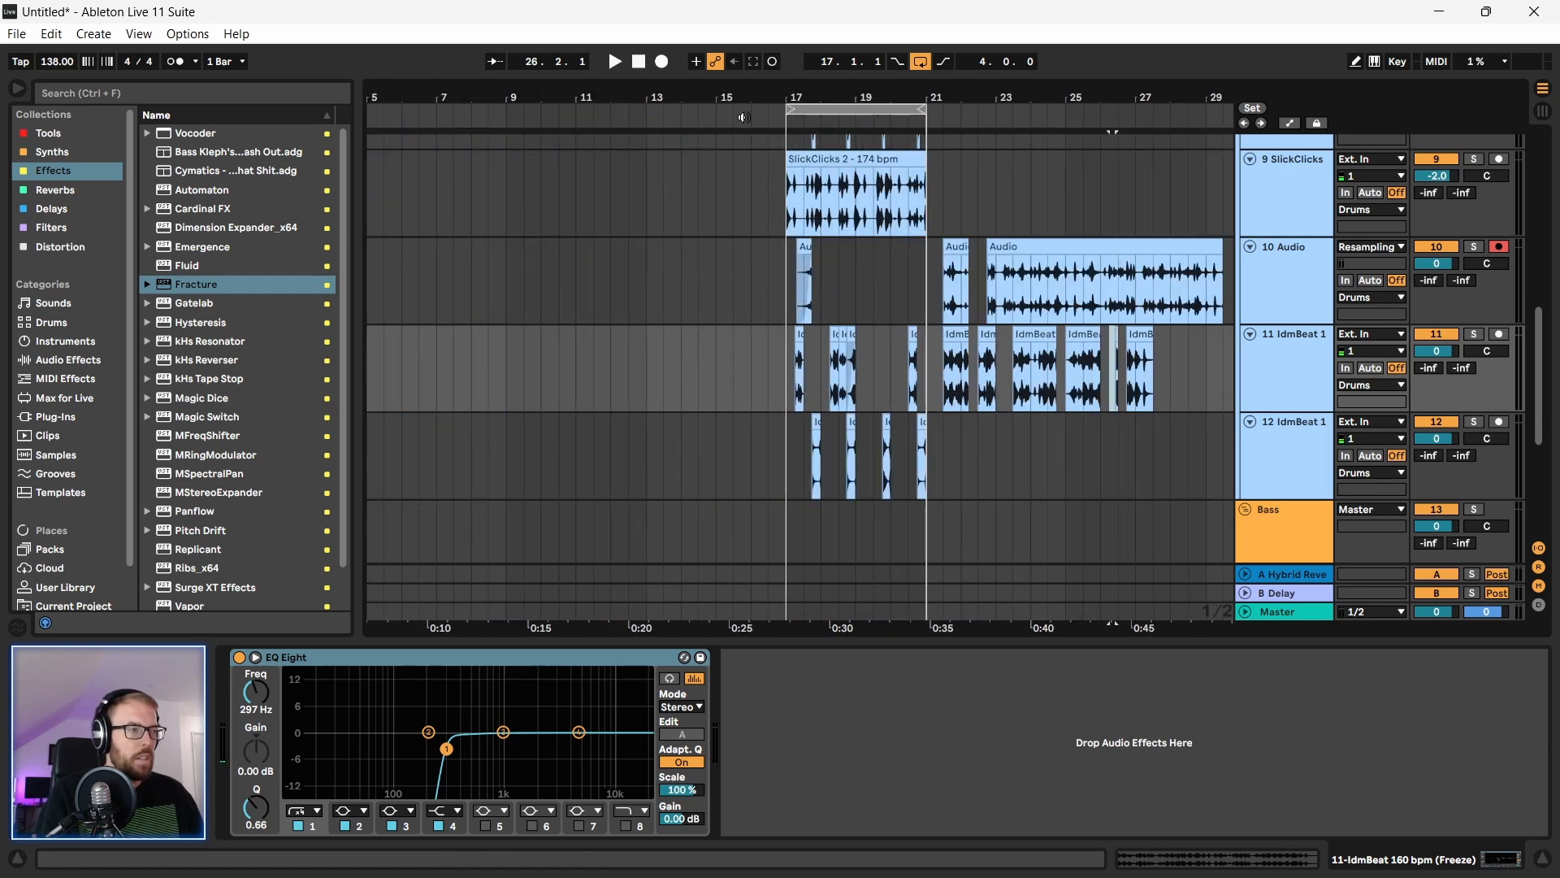
pyautogui.moveTo(907, 91); pyautogui.dragTo(904, 221)
pyautogui.click(855, 384)
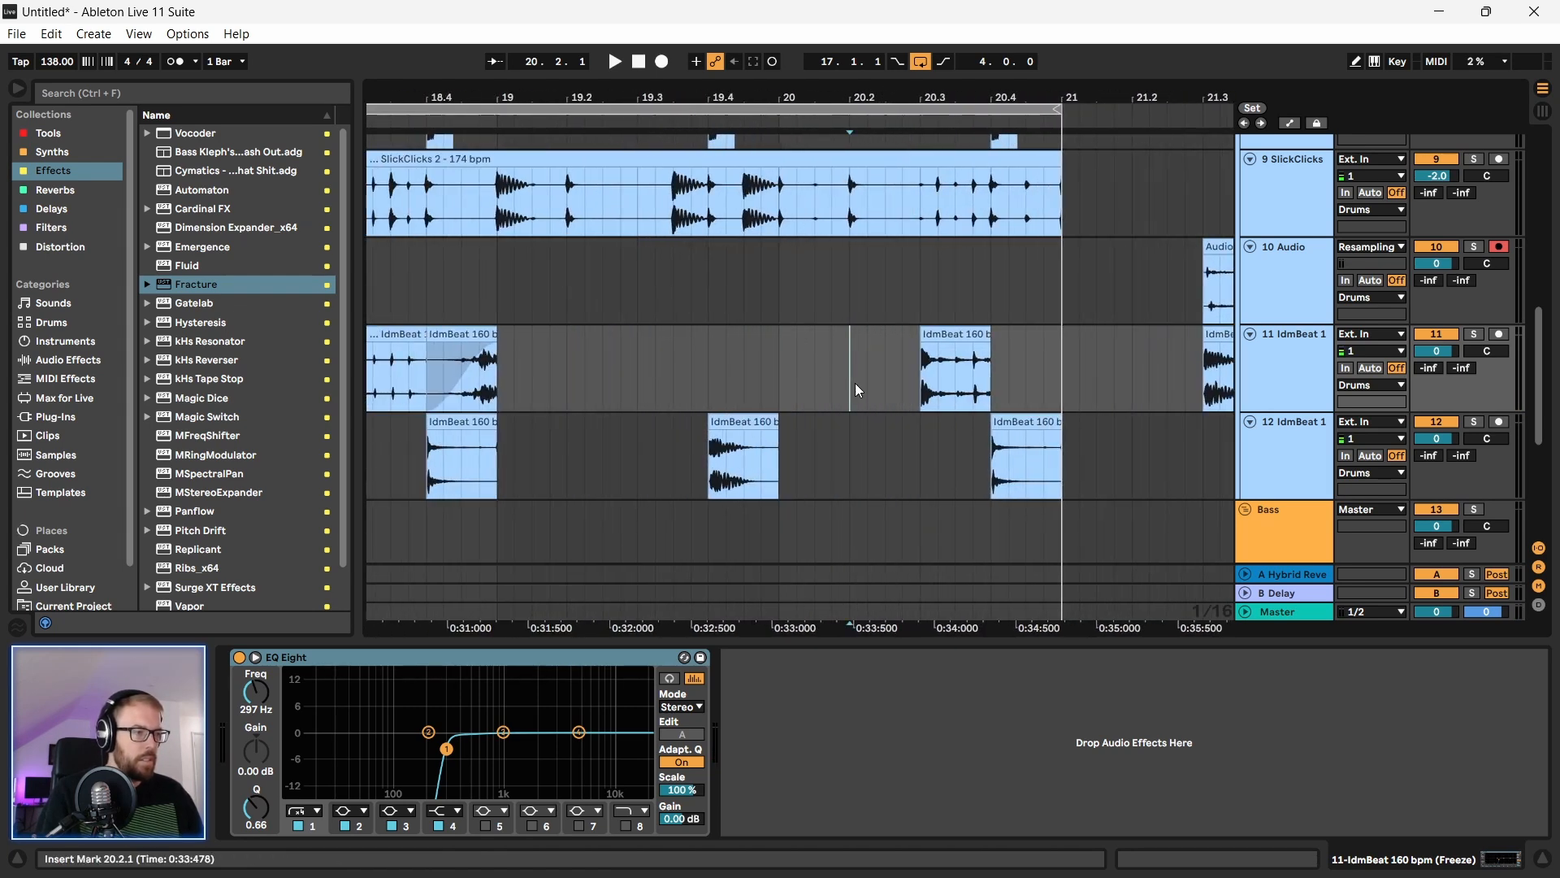
pyautogui.hotkey('ctrl', 'v')
pyautogui.click(862, 373)
pyautogui.press('space')
pyautogui.press('space')
pyautogui.press('space')
pyautogui.press('space')
# Step: Add a curved fade-out across the short fragment at 20.2.1 and play it from 20.1.1
pyautogui.moveTo(899, 346); pyautogui.dragTo(874, 397)
pyautogui.click(778, 380)
pyautogui.press('space')
pyautogui.press('space')
pyautogui.press('space')
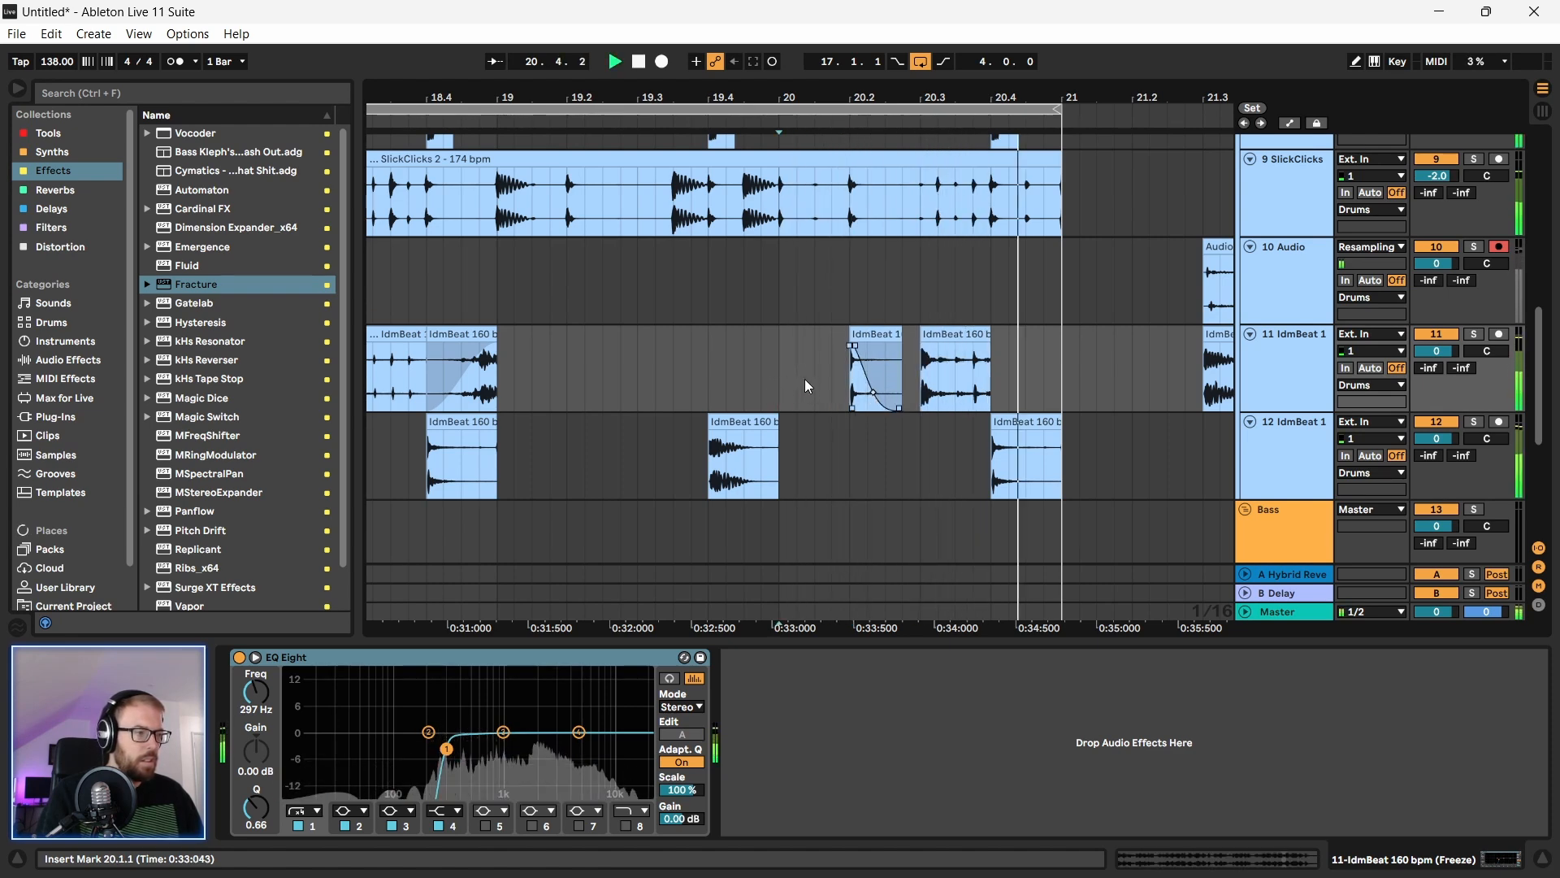
# Step: Play the four-bar drum loop from 17.1.1 to 21.1.1 and review the fragments across the drum tracks
pyautogui.moveTo(724, 95); pyautogui.dragTo(724, 94)
pyautogui.moveTo(488, 95); pyautogui.dragTo(610, 74)
pyautogui.moveTo(534, 284); pyautogui.dragTo(820, 300)
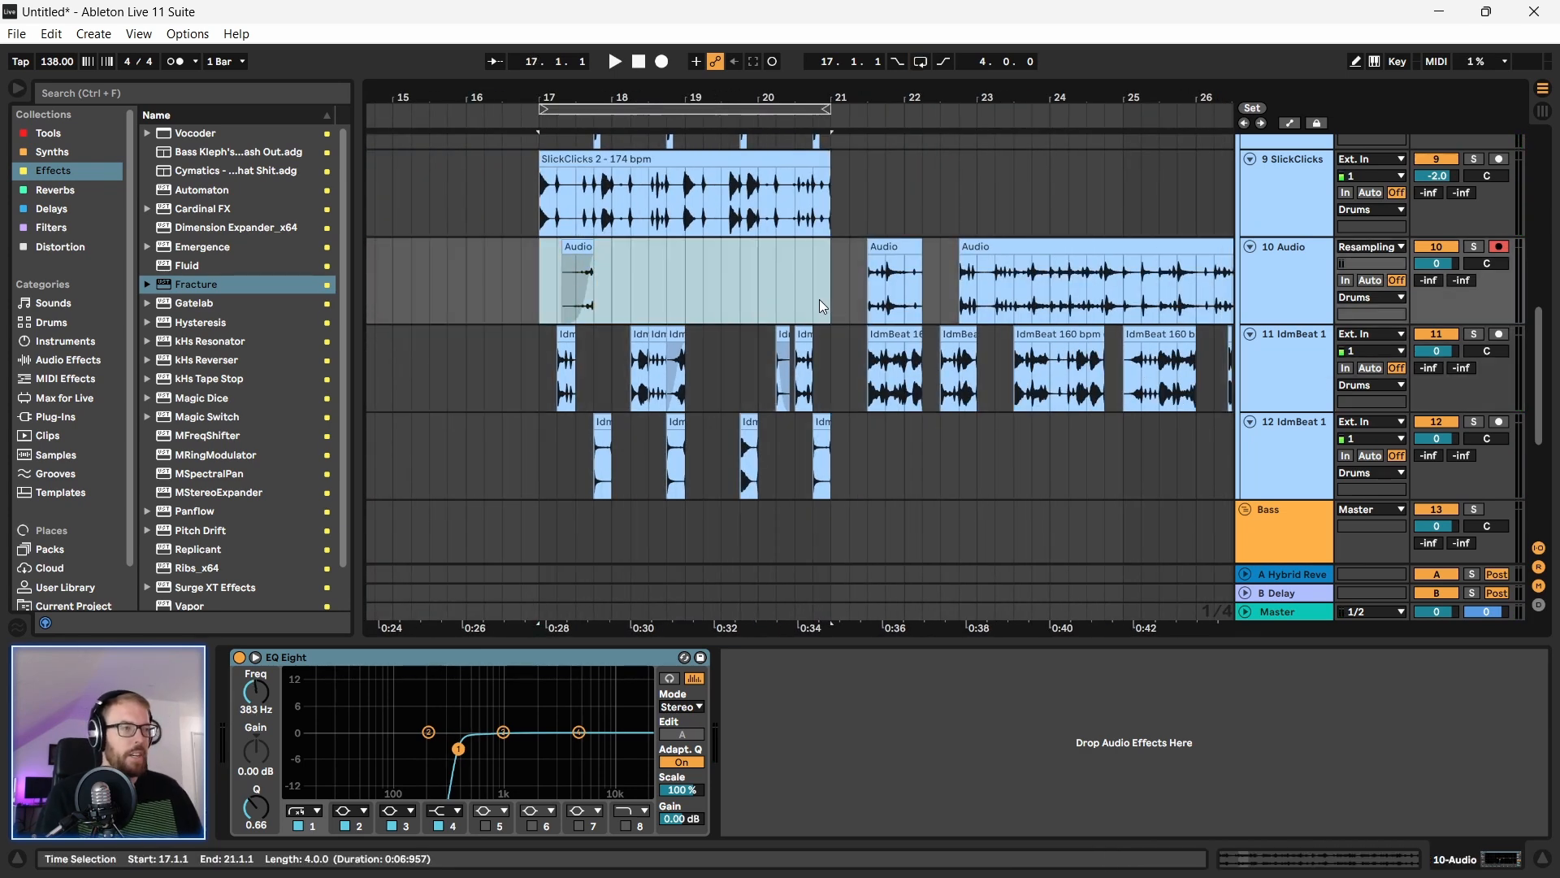
pyautogui.press('space')
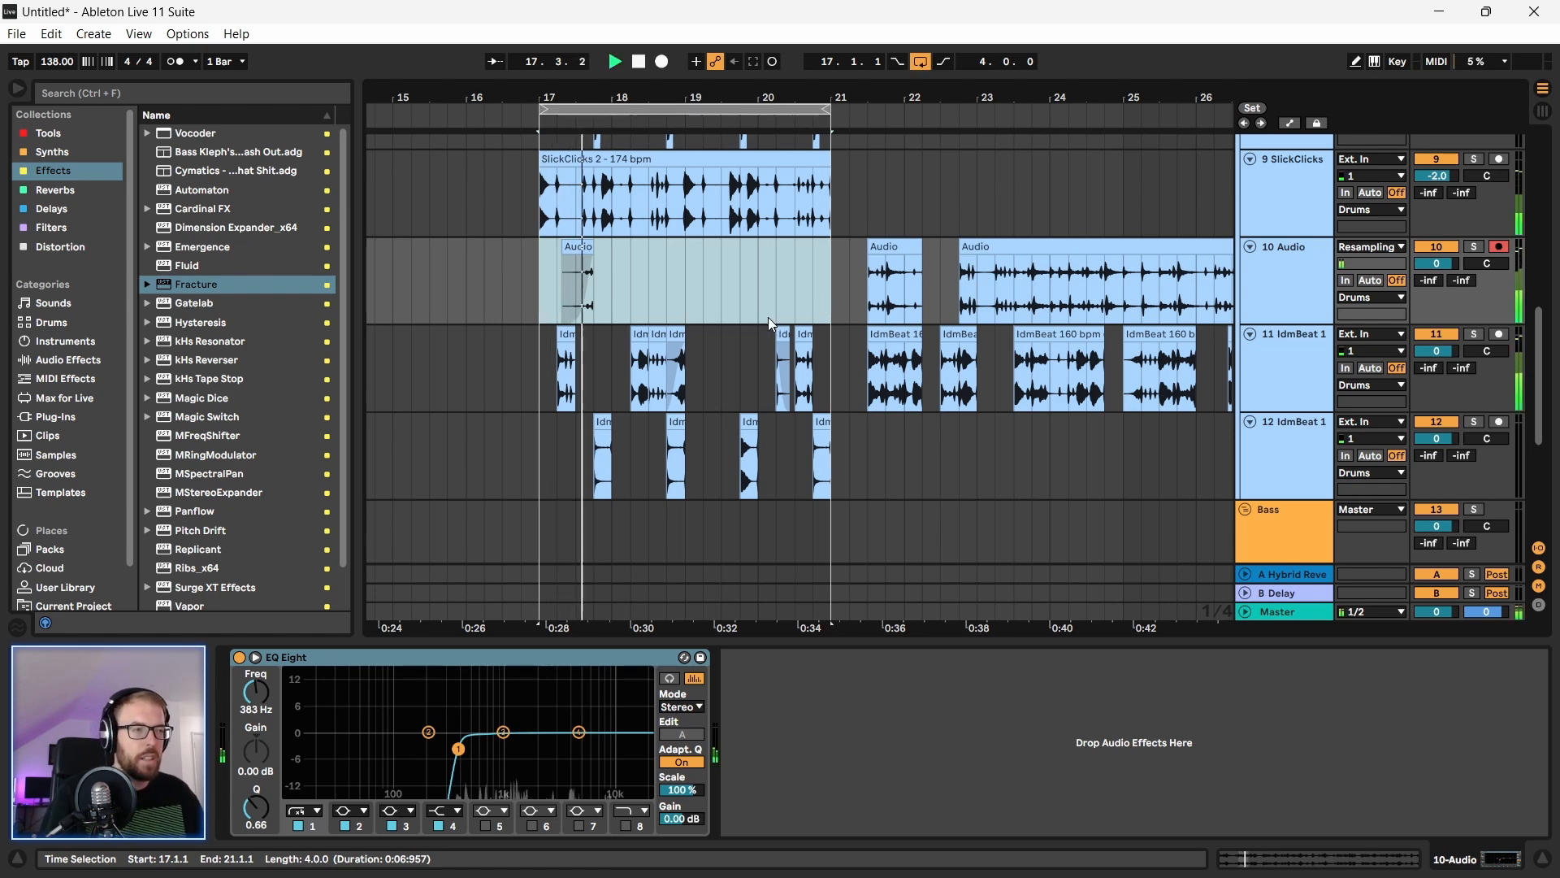
pyautogui.scroll(1, 732, 337)
pyautogui.scroll(-2, 695, 361)
pyautogui.scroll(1, 704, 372)
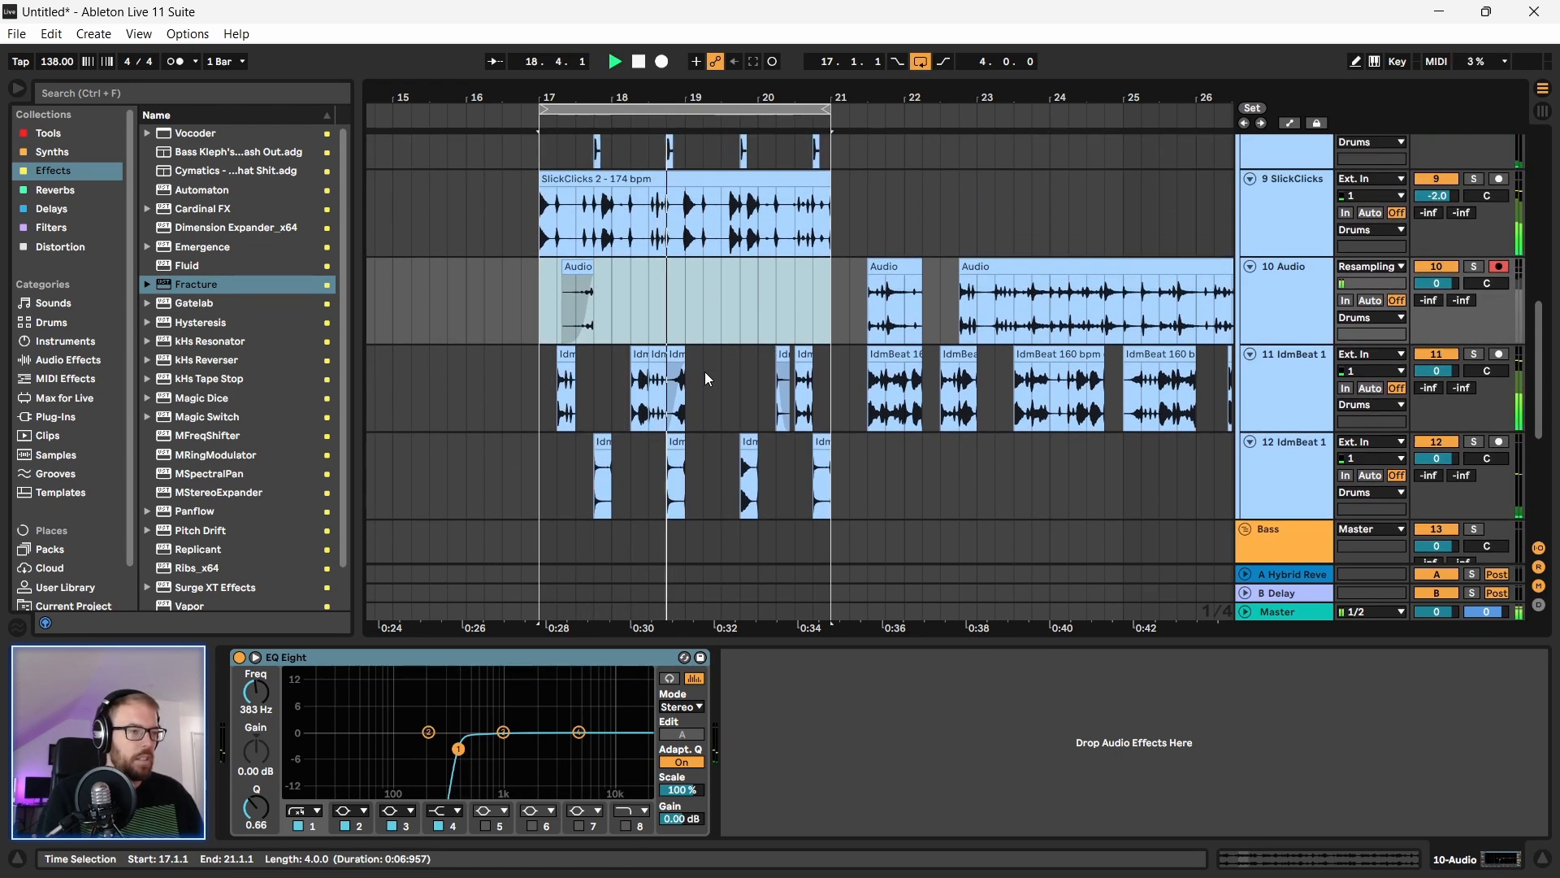
pyautogui.scroll(2, 701, 373)
pyautogui.scroll(-2, 613, 397)
pyautogui.scroll(3, 613, 396)
pyautogui.scroll(-3, 613, 397)
pyautogui.scroll(-2, 616, 396)
# Step: Move the fragment at 19.4.1 from track 12 to track 11, copy the track 12 fragment at 17.4.1 to 19.4.1, and play it
pyautogui.moveTo(751, 389); pyautogui.dragTo(742, 318)
pyautogui.press('space')
pyautogui.click(602, 384)
pyautogui.doubleClick(602, 383)
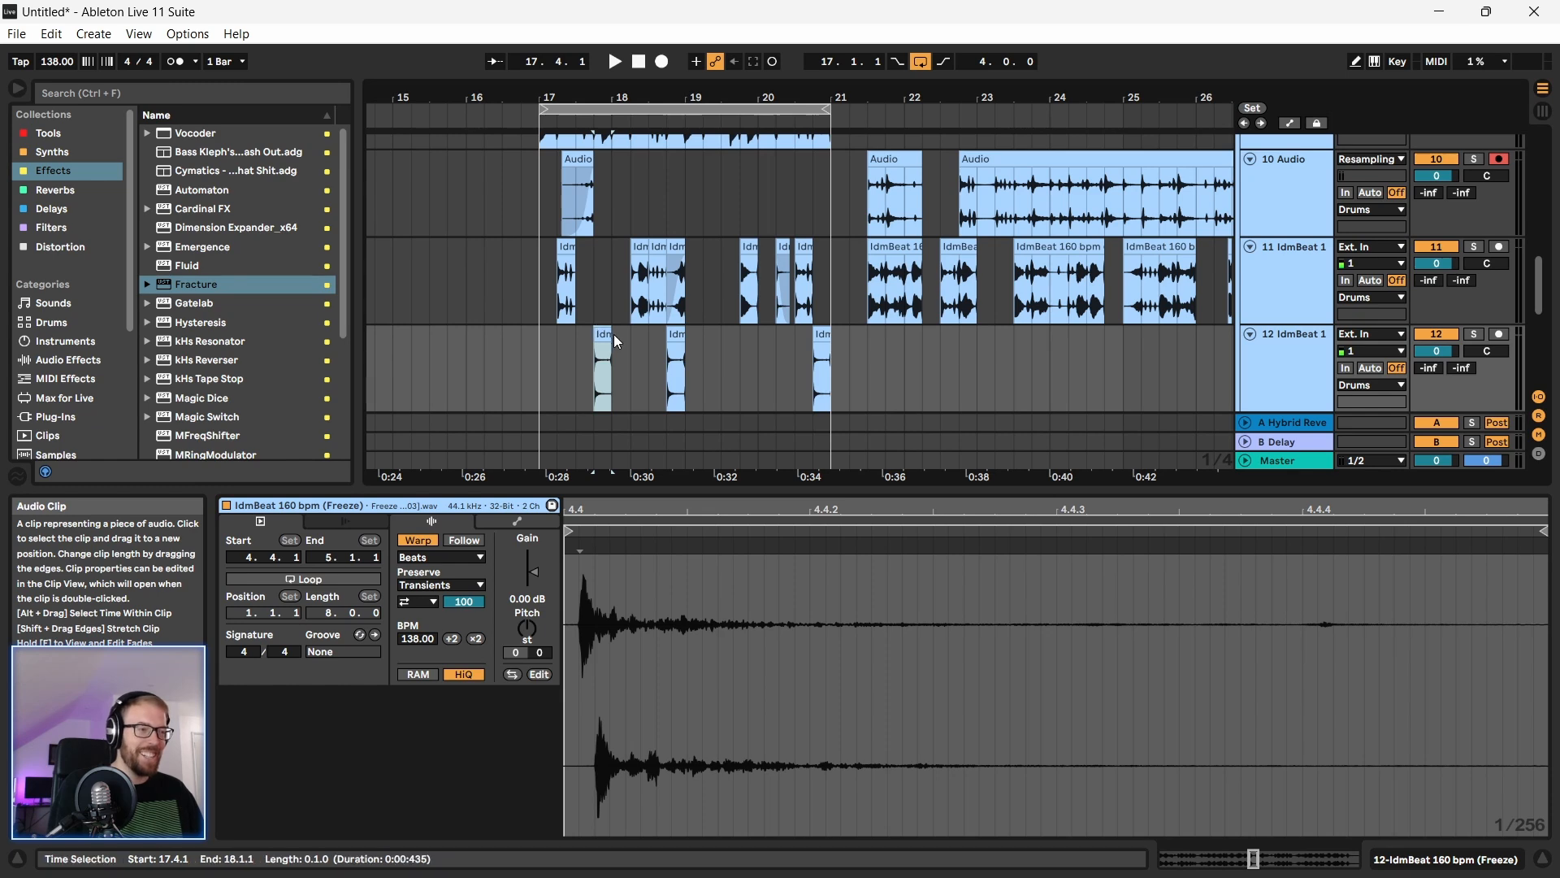
pyautogui.click(736, 364)
pyautogui.hotkey('ctrl', 'v')
pyautogui.press('space')
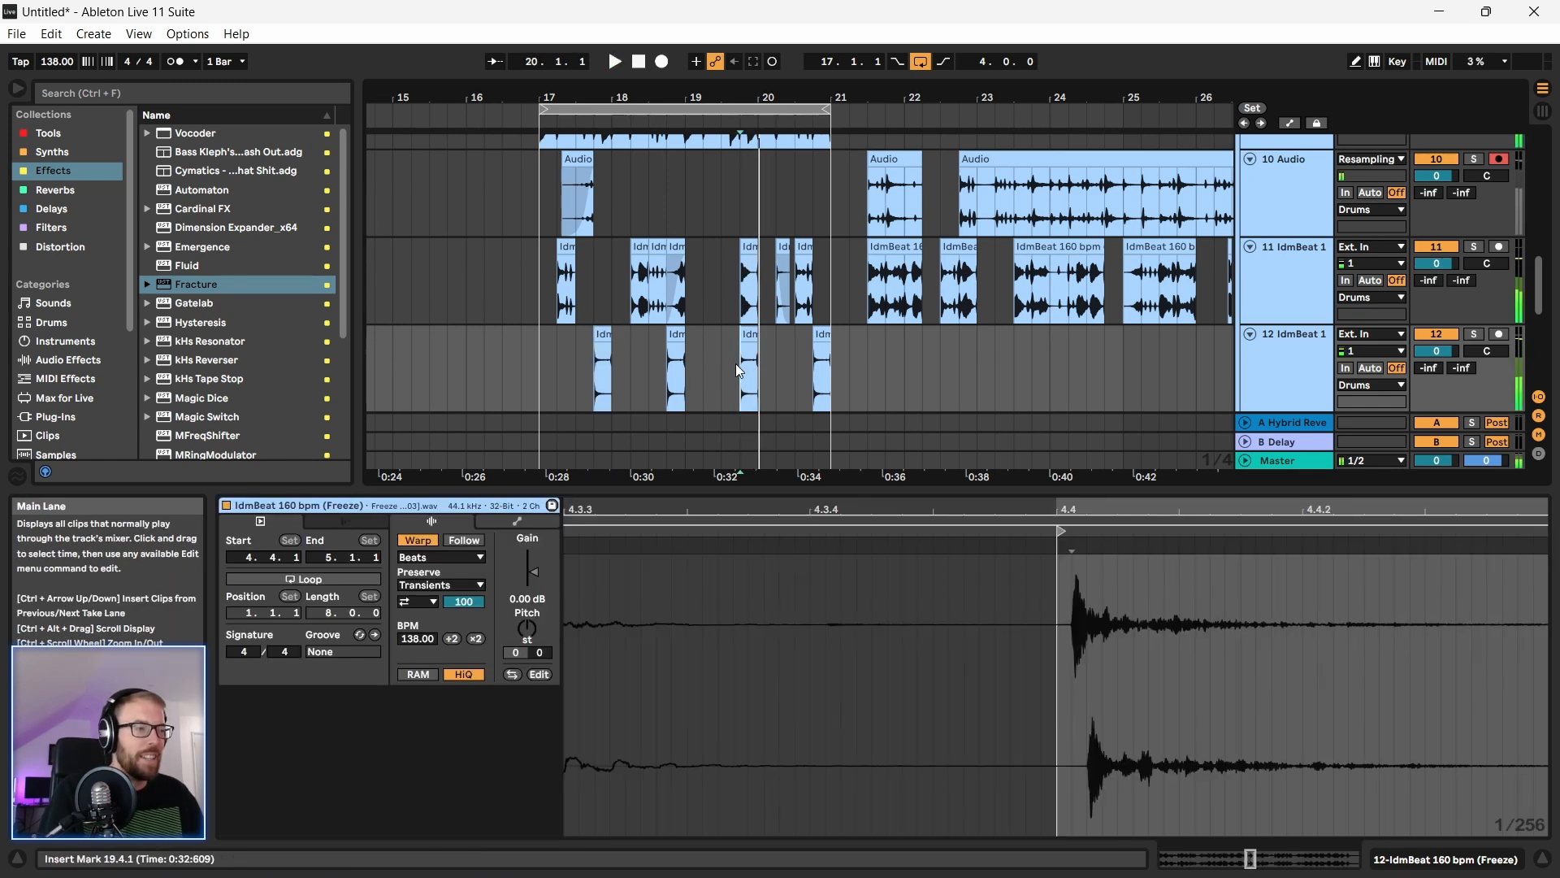
pyautogui.click(729, 358)
pyautogui.press('space')
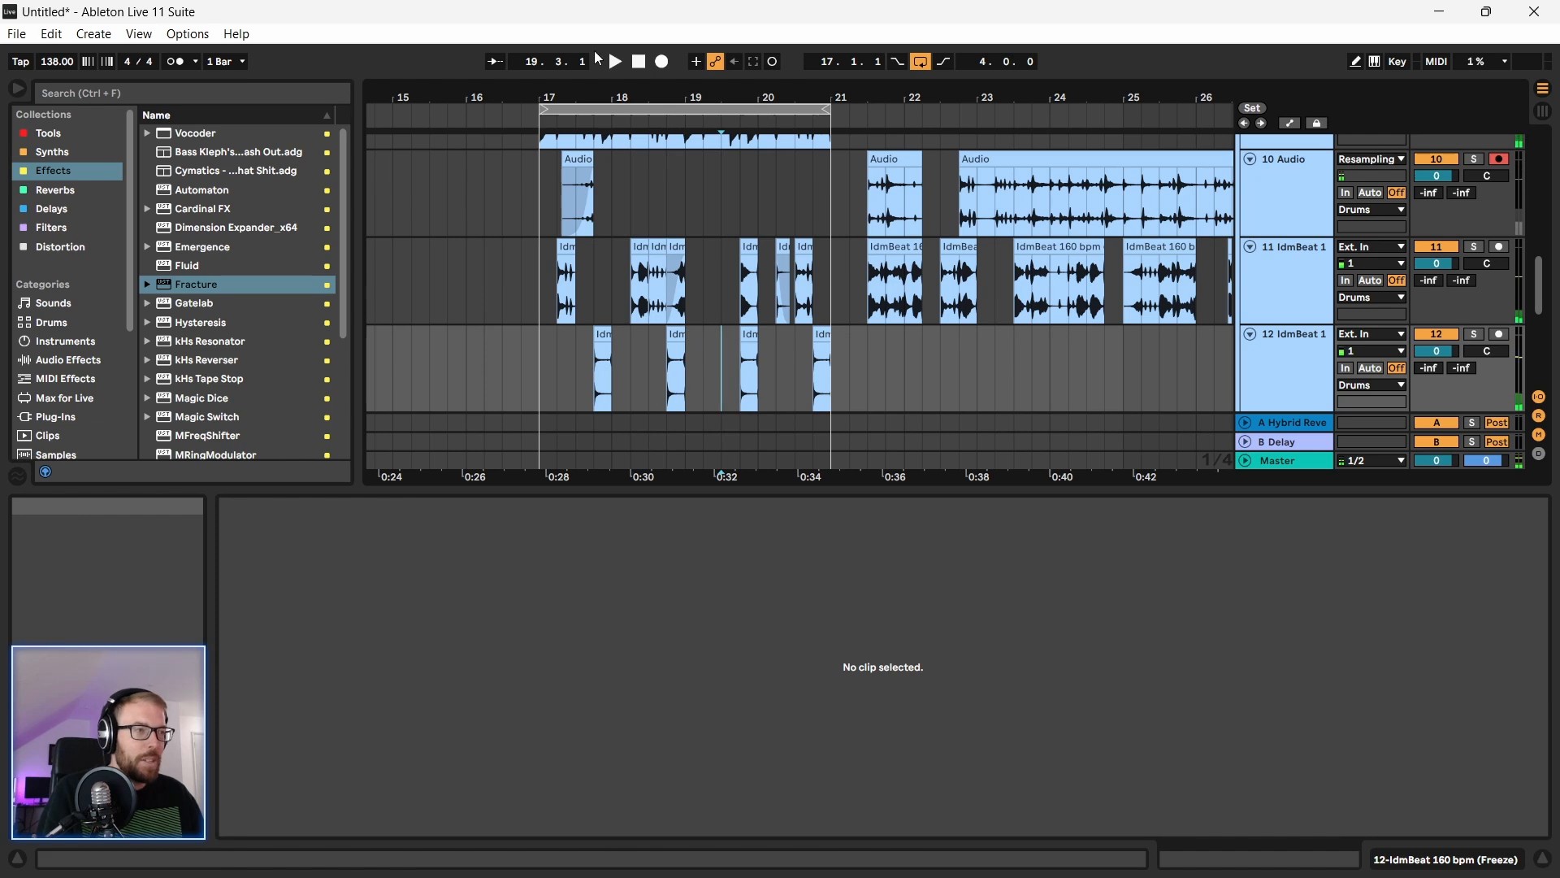
# Step: Select the track 11 fragments from 17.1.1 to 21.1.1 and play the loop from 17.1.1 to find remaining gaps
pyautogui.moveTo(715, 98); pyautogui.dragTo(701, 99)
pyautogui.moveTo(527, 279); pyautogui.dragTo(788, 288)
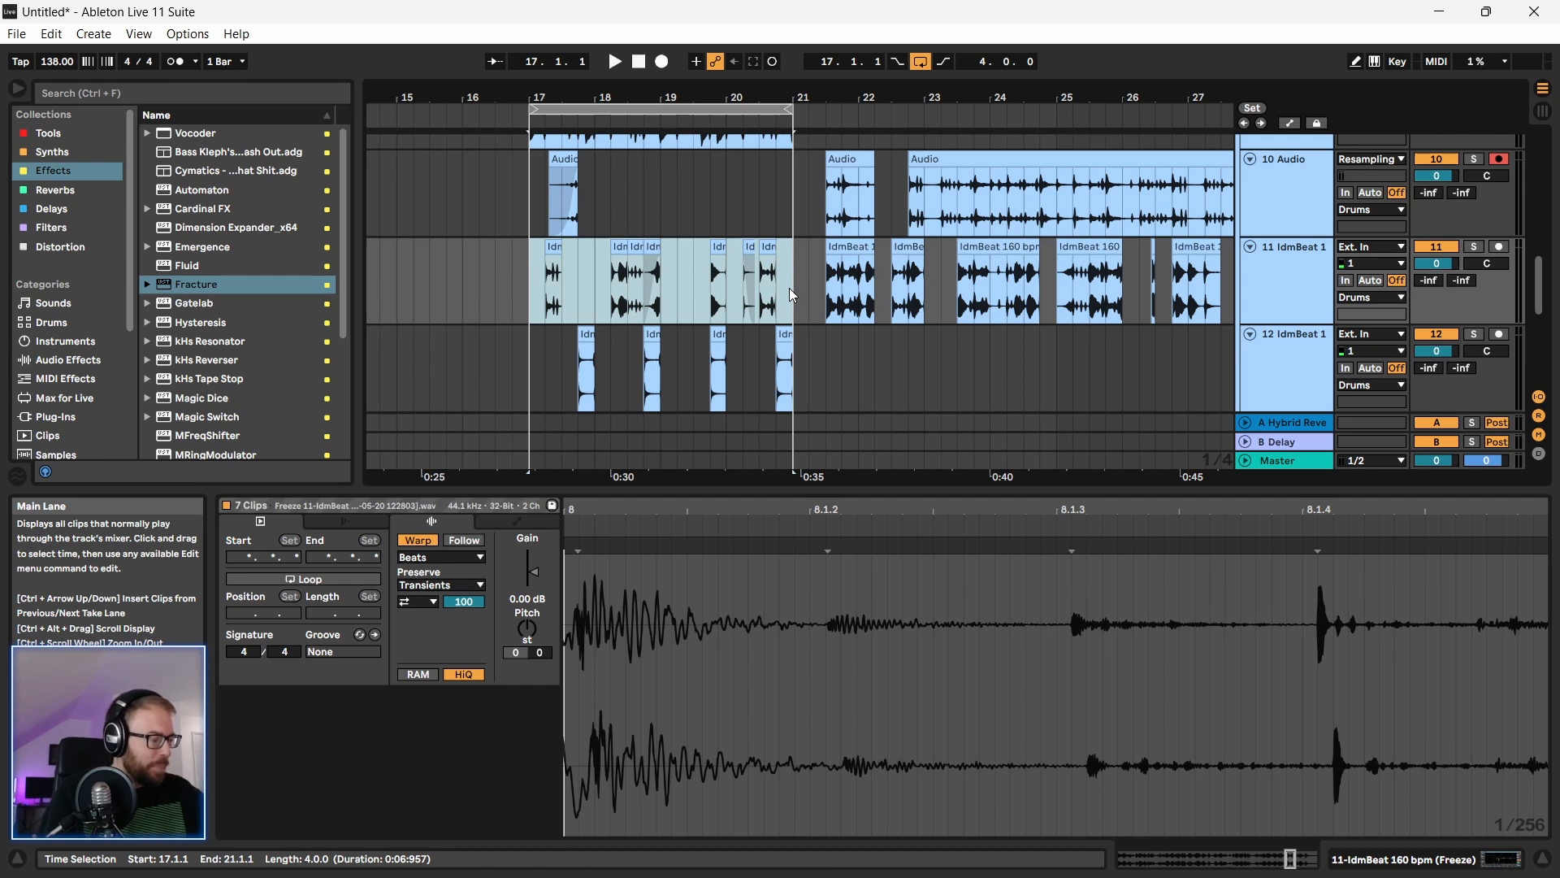
pyautogui.click(538, 353)
pyautogui.press('space')
pyautogui.moveTo(653, 95); pyautogui.dragTo(653, 132)
pyautogui.press('space')
pyautogui.scroll(4, 660, 282)
pyautogui.scroll(-3, 660, 282)
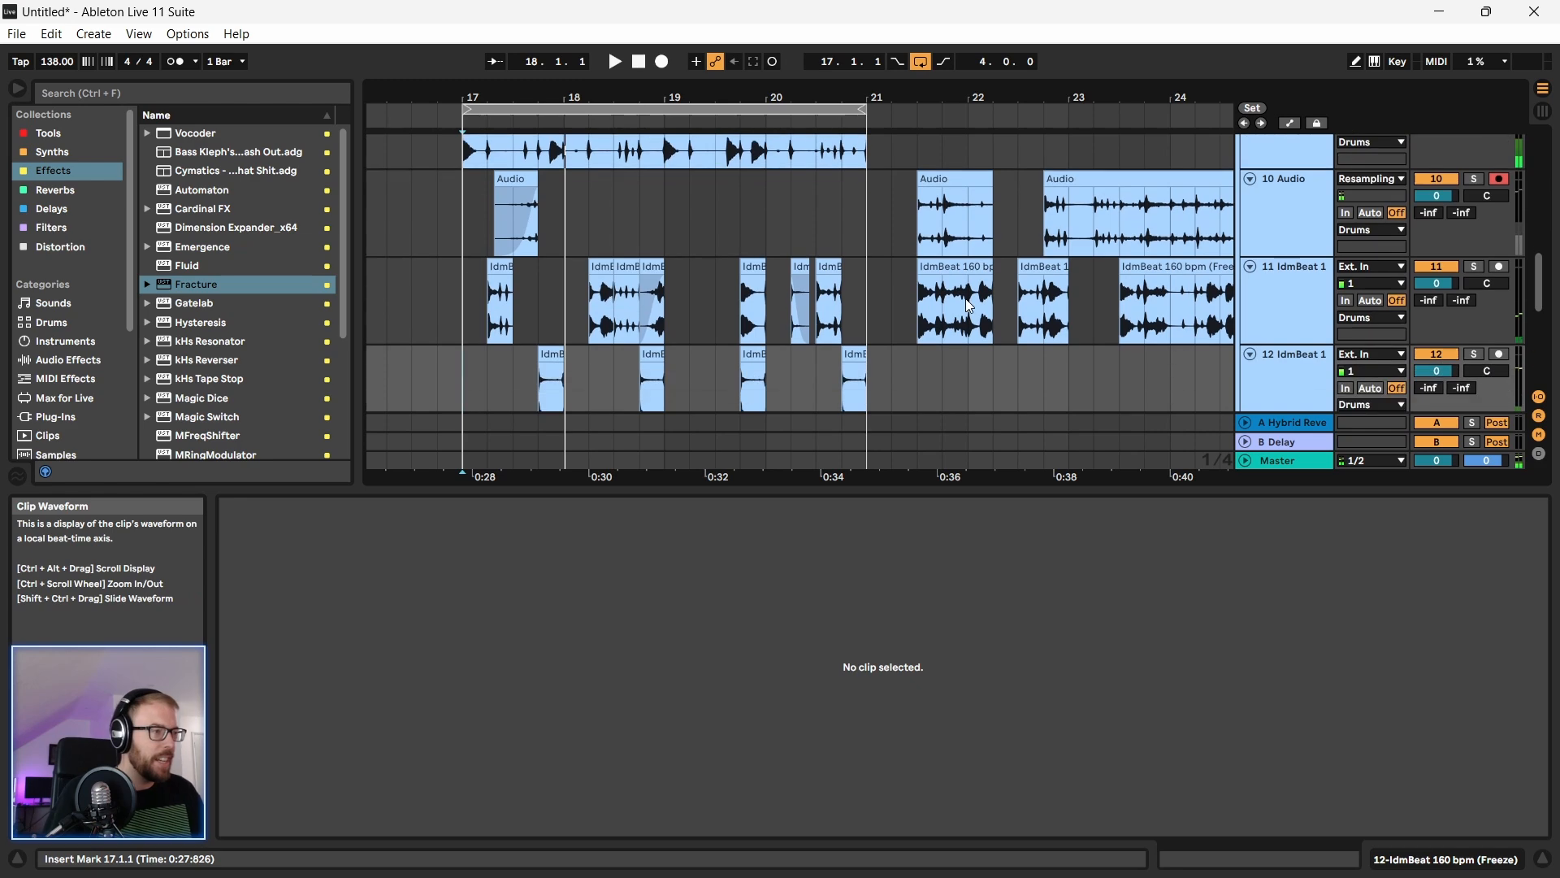
# Step: Try a copy of the one-beat IdmBeat fragment from 21.4.1 at 19.2.1 on track 11
pyautogui.click(948, 312)
pyautogui.moveTo(951, 317); pyautogui.dragTo(967, 329)
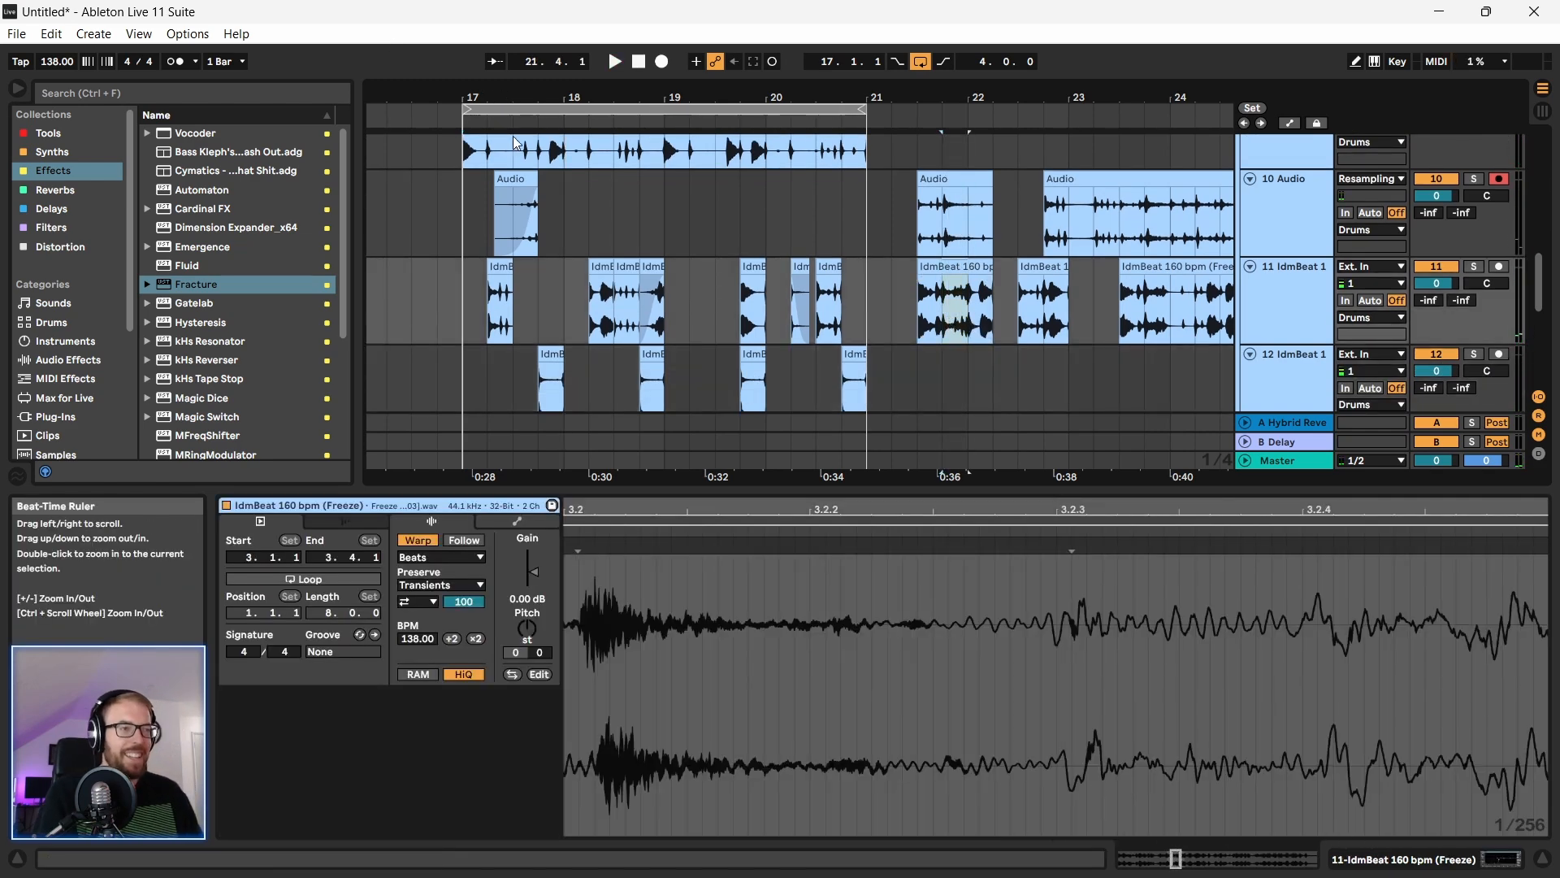
pyautogui.click(695, 321)
pyautogui.hotkey('ctrl', 'v')
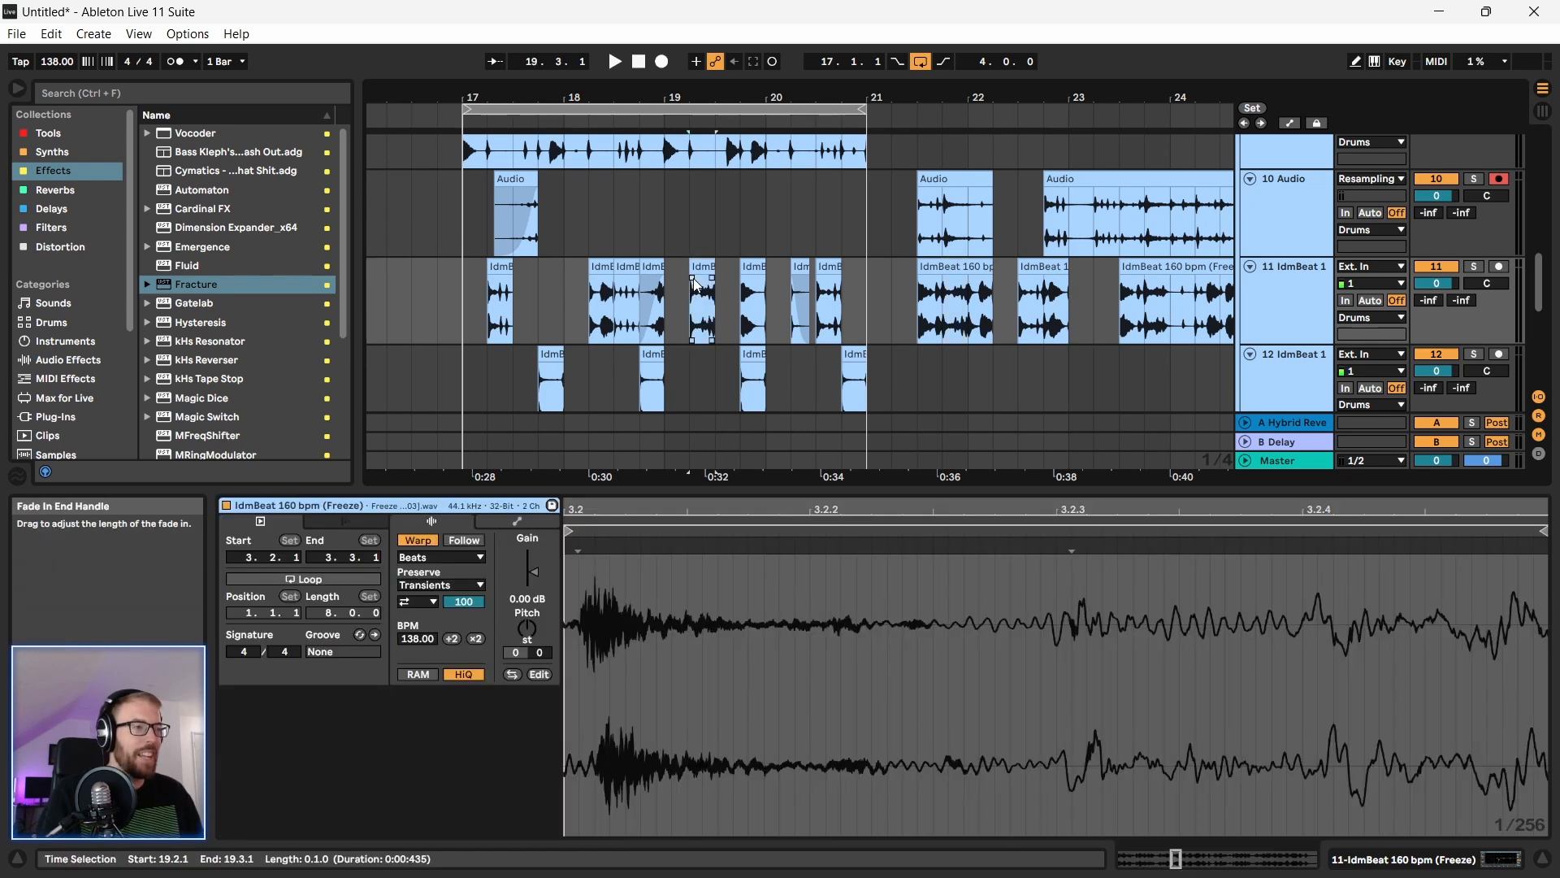
# Step: Replace the fragment at 19.2.1 with a copy of the faded-in fragment at 18.4.1 and play it from 19.1.1
pyautogui.moveTo(709, 96); pyautogui.dragTo(710, 140)
pyautogui.click(624, 325)
pyautogui.press('space')
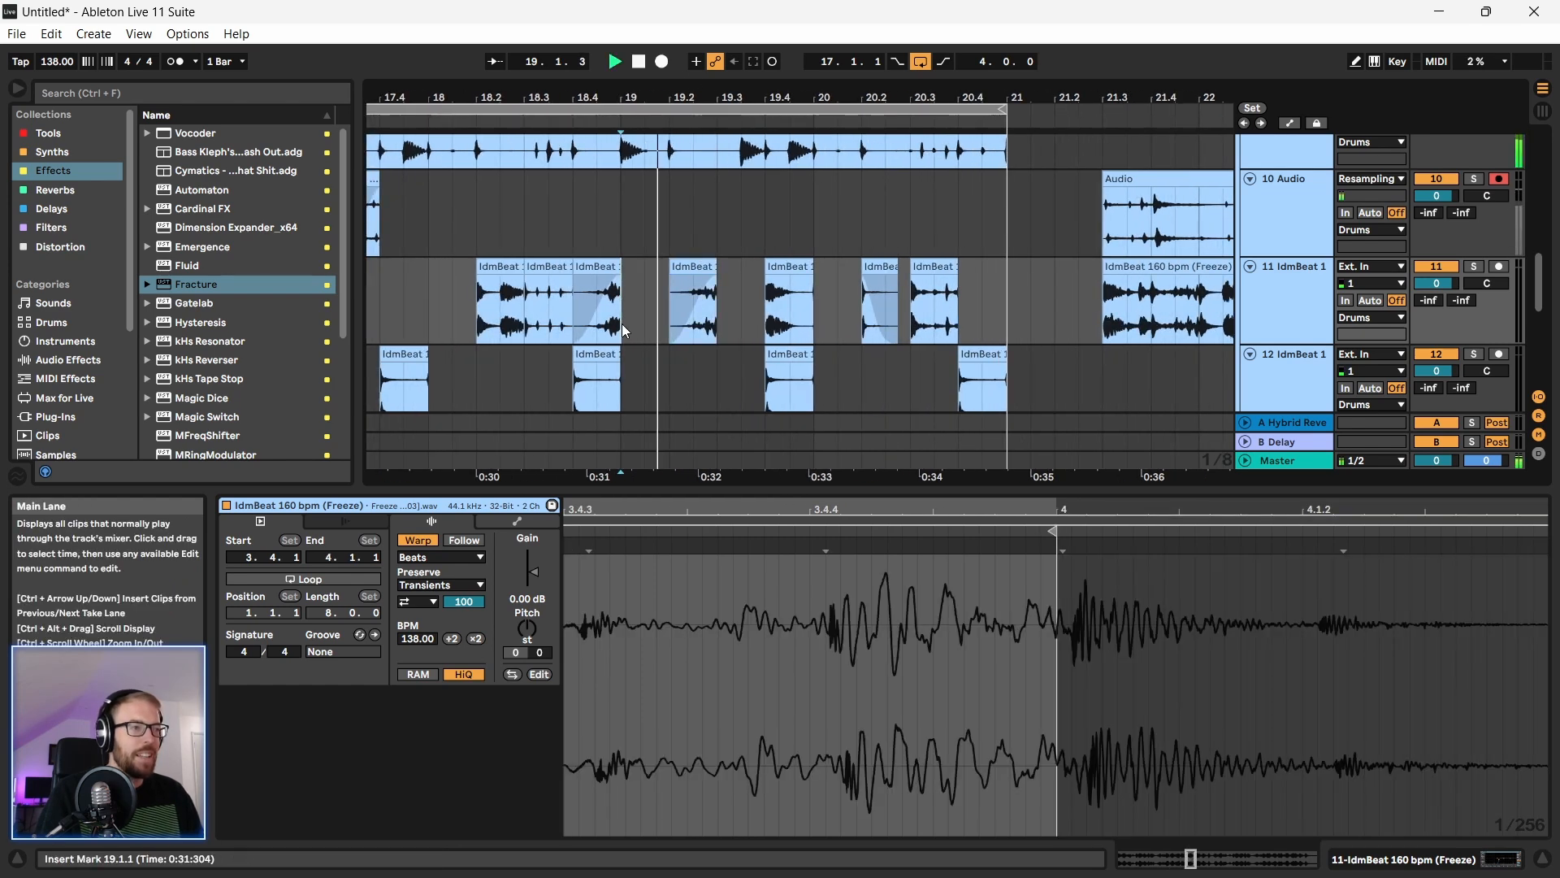
pyautogui.press('space')
pyautogui.moveTo(711, 96); pyautogui.dragTo(741, 118)
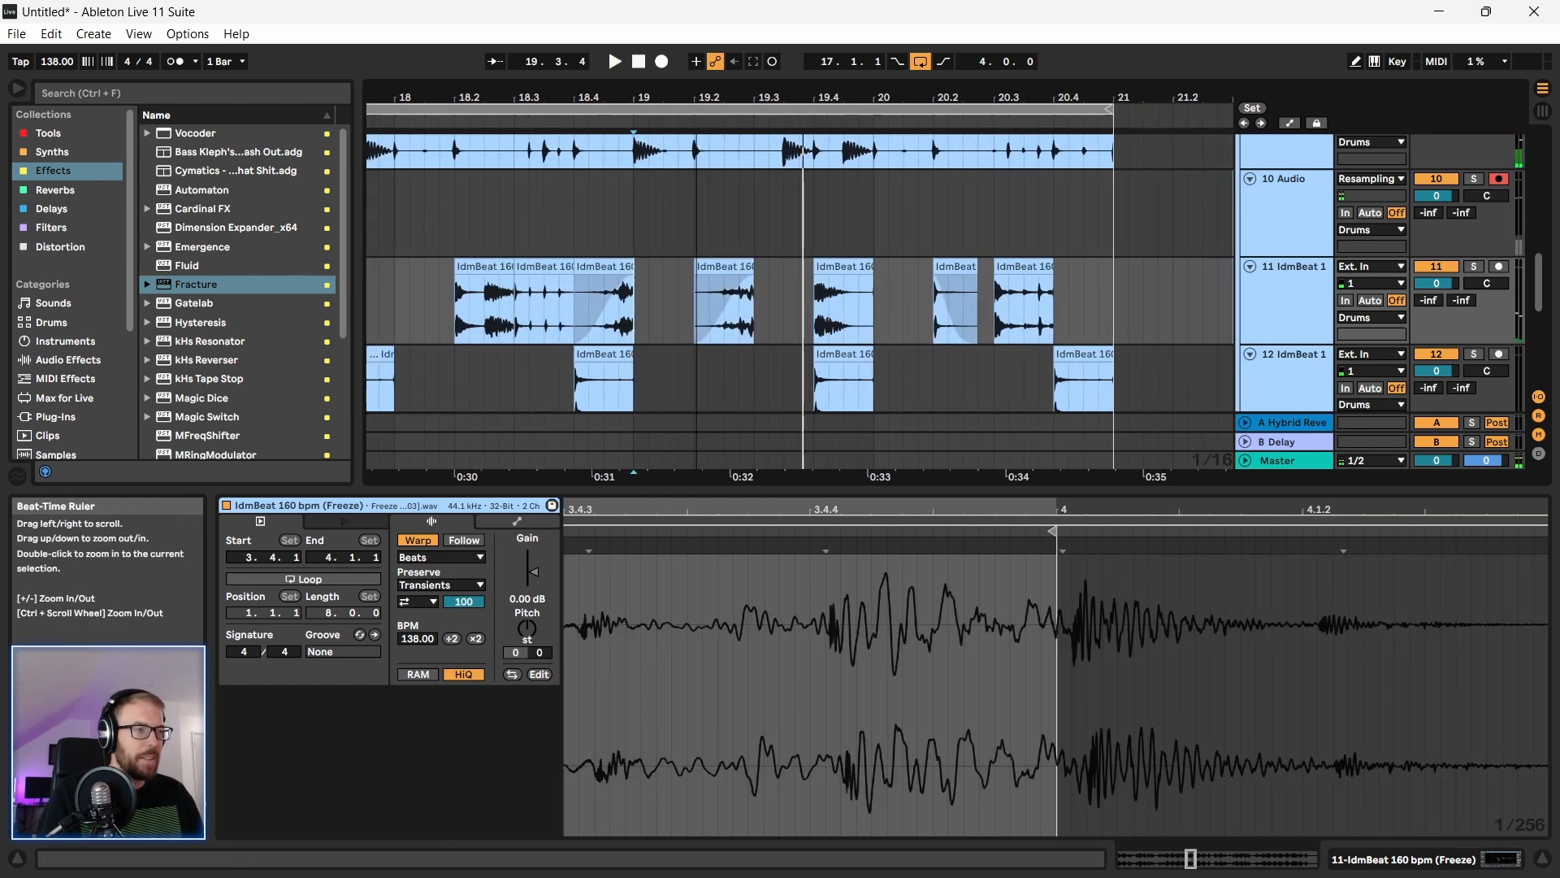
# Step: Move the faded-in fragment at 19.2.1 to 19.1.1 on track 11 and play it
pyautogui.moveTo(738, 270); pyautogui.dragTo(681, 276)
pyautogui.click(634, 212)
pyautogui.press('space')
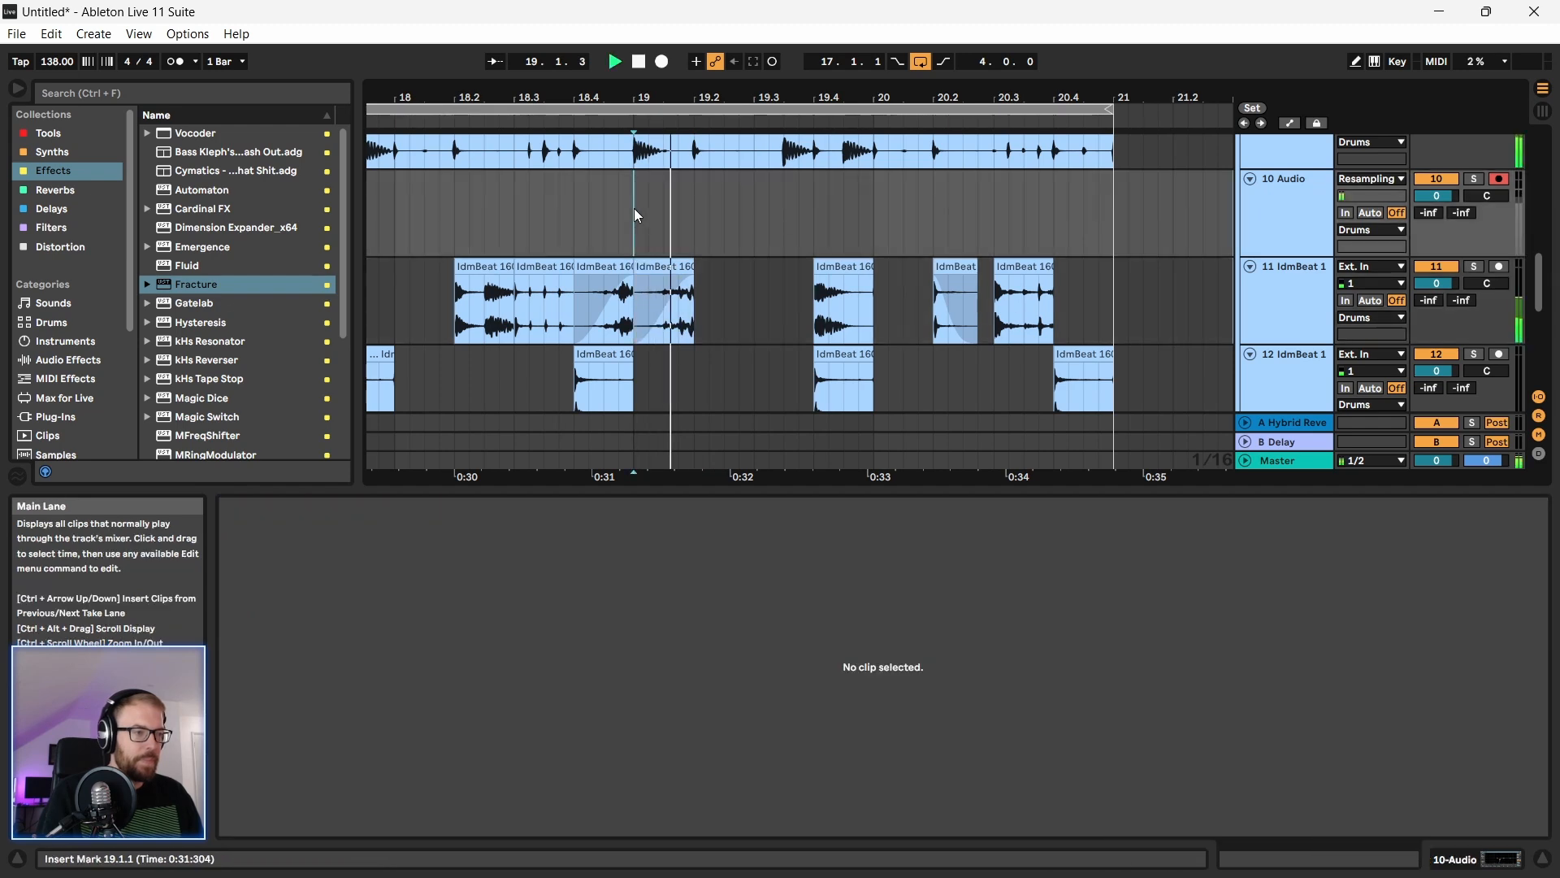
pyautogui.press('space')
pyautogui.click(653, 267)
pyautogui.press('space')
# Step: Play the loop from 18.4.1 and again from 17.1.1 to check the fragment at 19.1.1 against the drums
pyautogui.click(572, 218)
pyautogui.press('space')
pyautogui.press('space')
pyautogui.press('space')
pyautogui.moveTo(517, 95); pyautogui.dragTo(623, 75)
pyautogui.click(410, 219)
pyautogui.press('space')
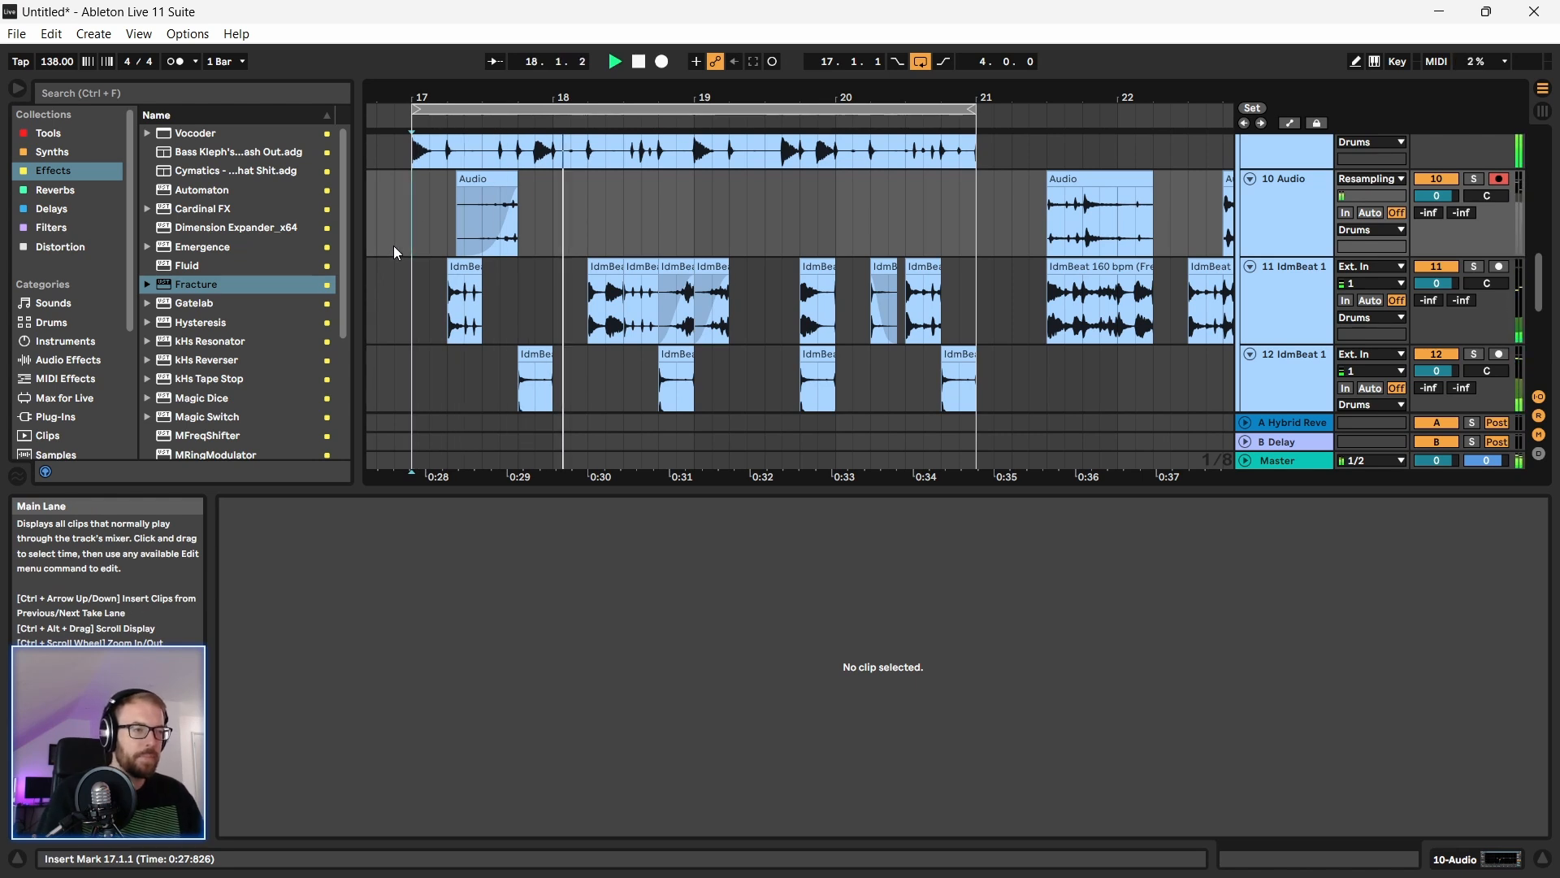
# Step: Move the faded-in fragment from 19.1.1 to 19.2.1 on track 11 and play it there
pyautogui.scroll(-2, 398, 268)
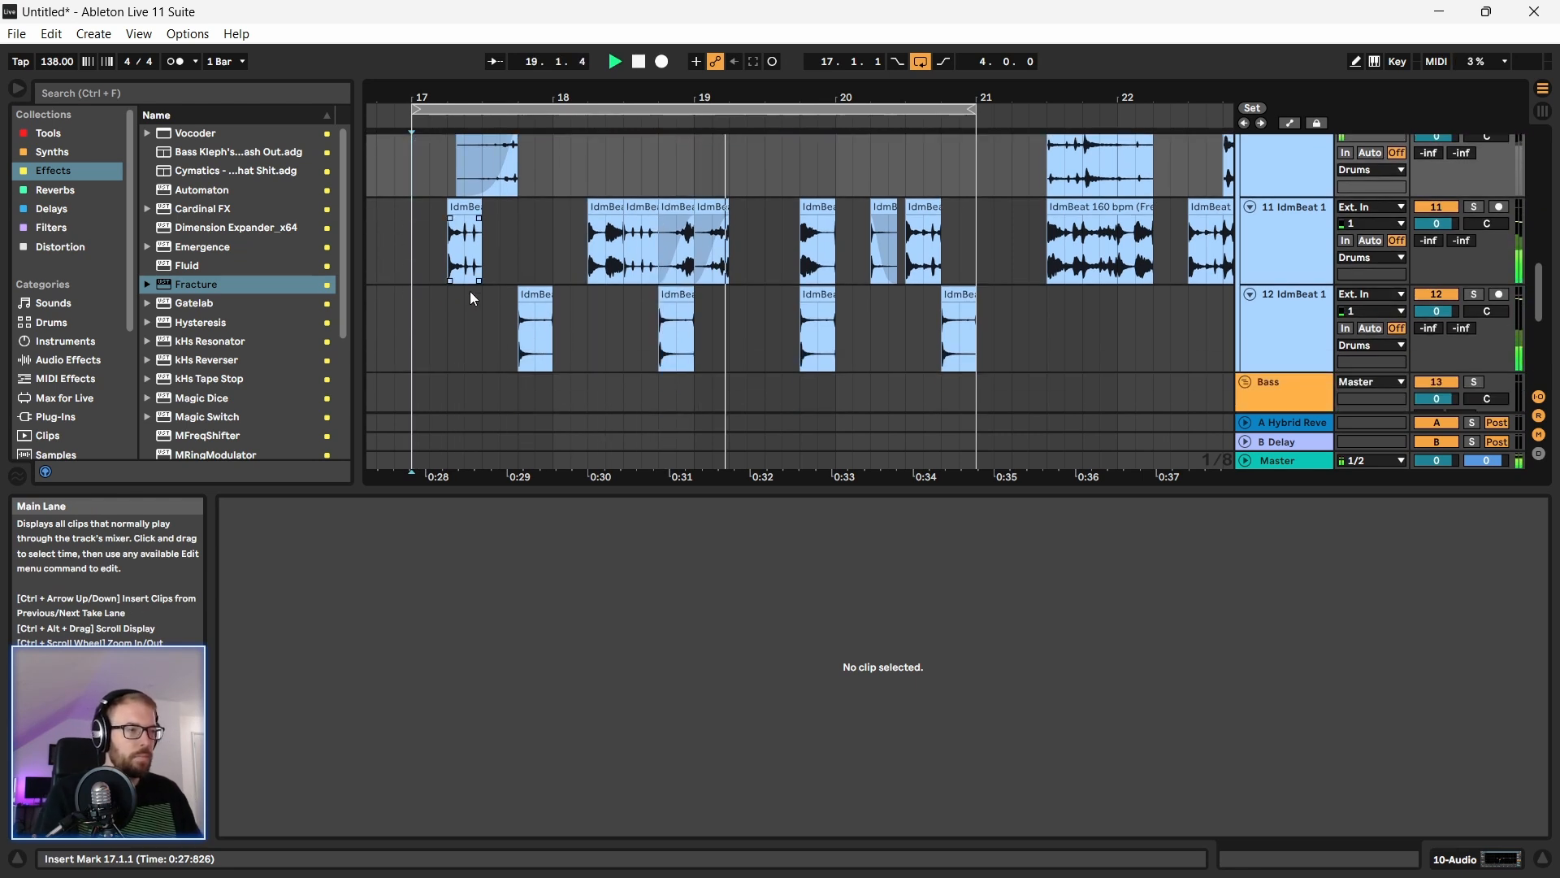
pyautogui.press('space')
pyautogui.moveTo(710, 209)
pyautogui.mouseDown()
pyautogui.moveTo(791, 216)
pyautogui.moveTo(740, 211)
pyautogui.mouseUp()
pyautogui.click(743, 241)
pyautogui.press('space')
pyautogui.press('space')
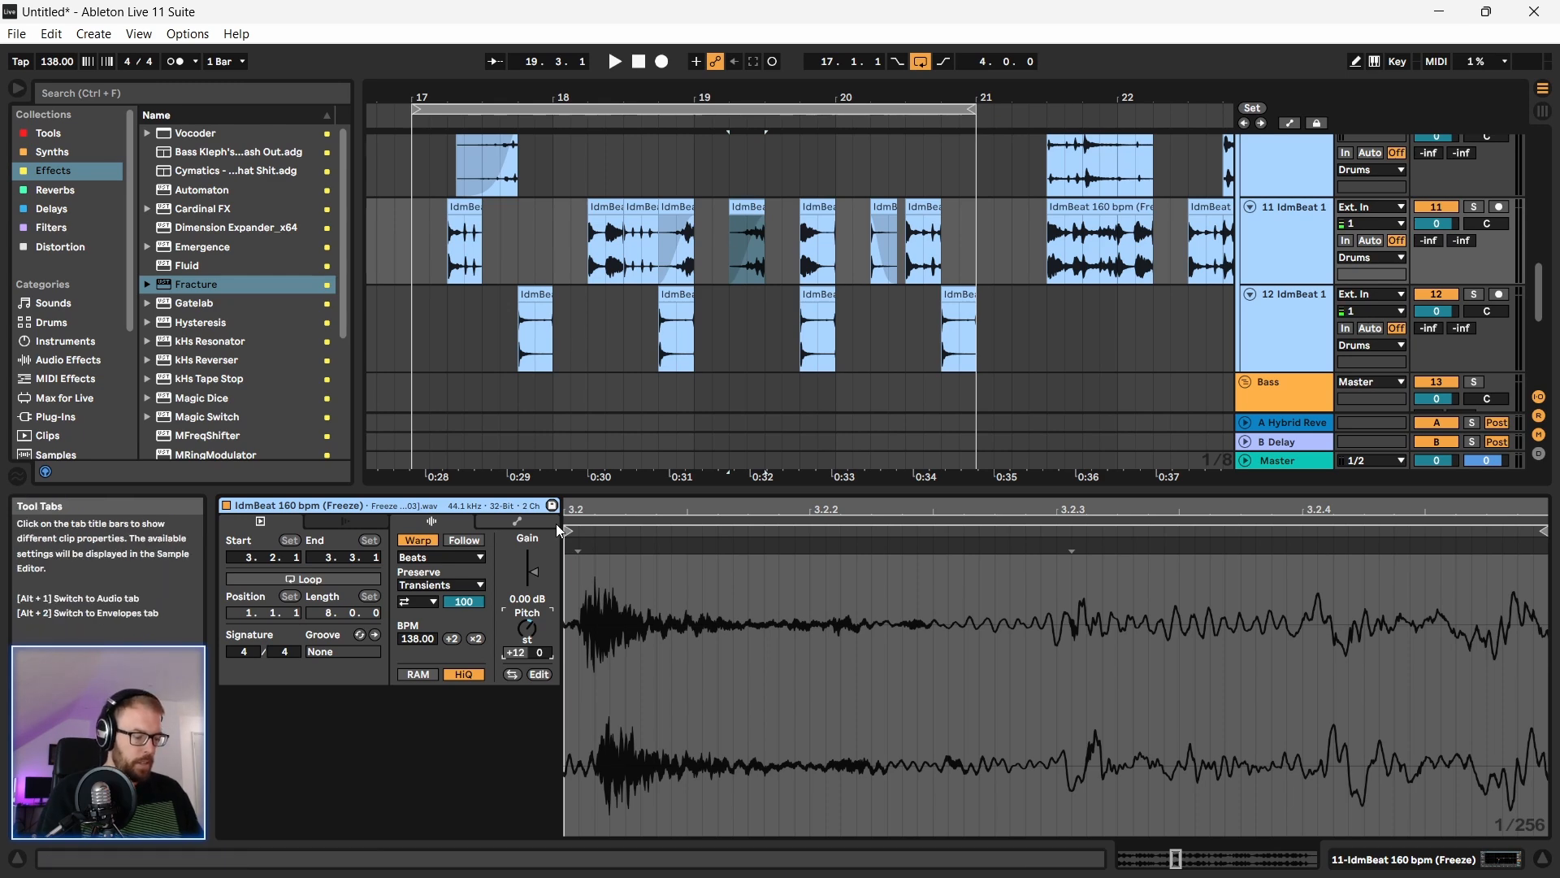
# Step: Consolidate the faded-in fragment at 19.2.1 on track 11, reverse it and play it
pyautogui.click(740, 208)
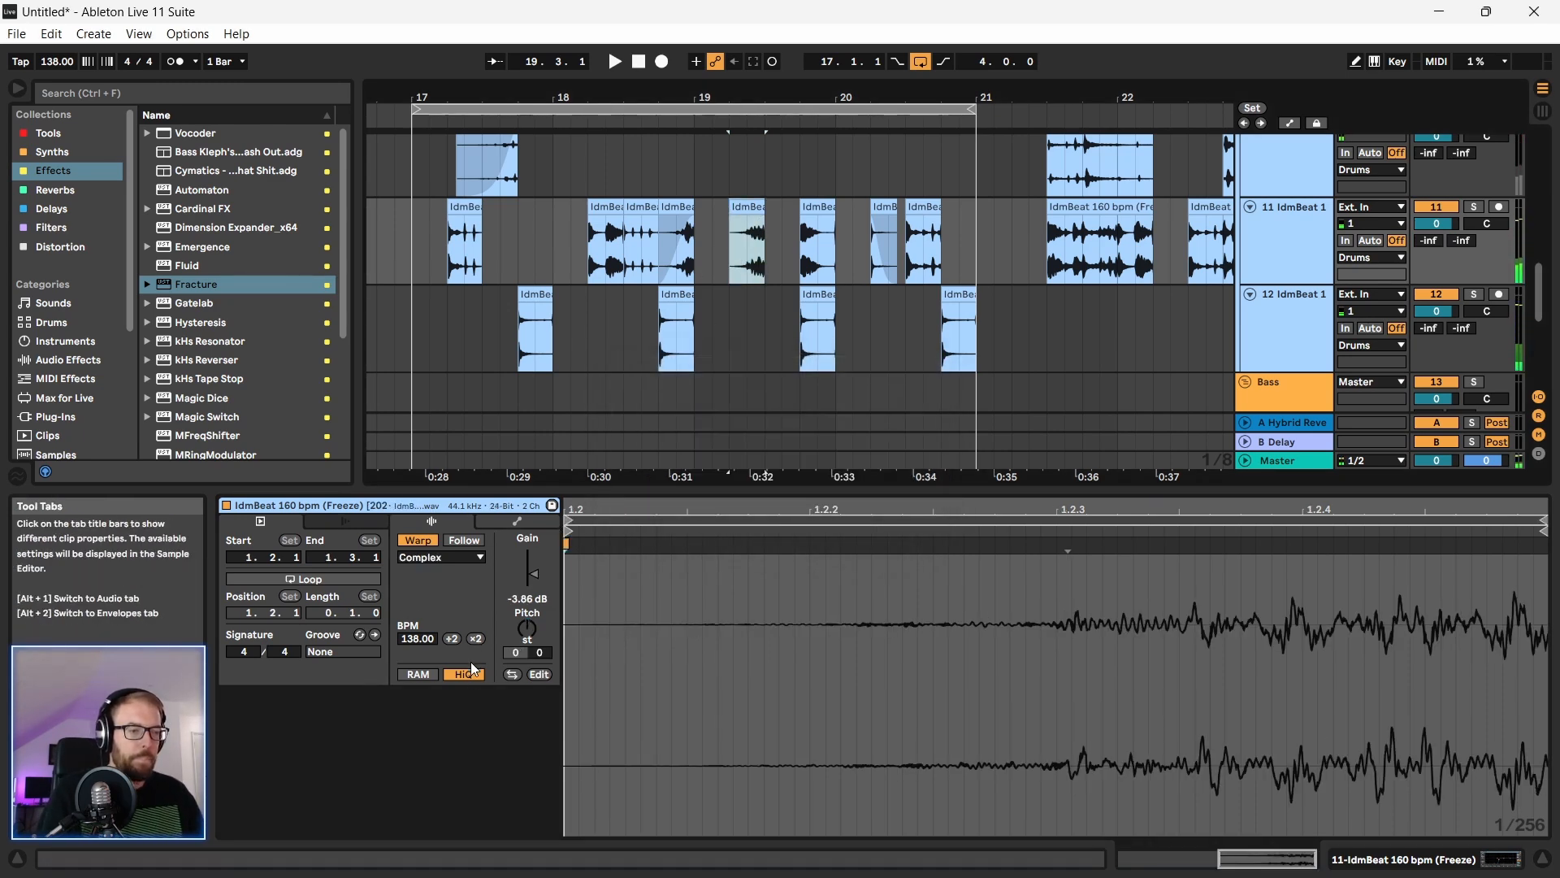
pyautogui.click(512, 675)
pyautogui.click(745, 209)
pyautogui.press('space')
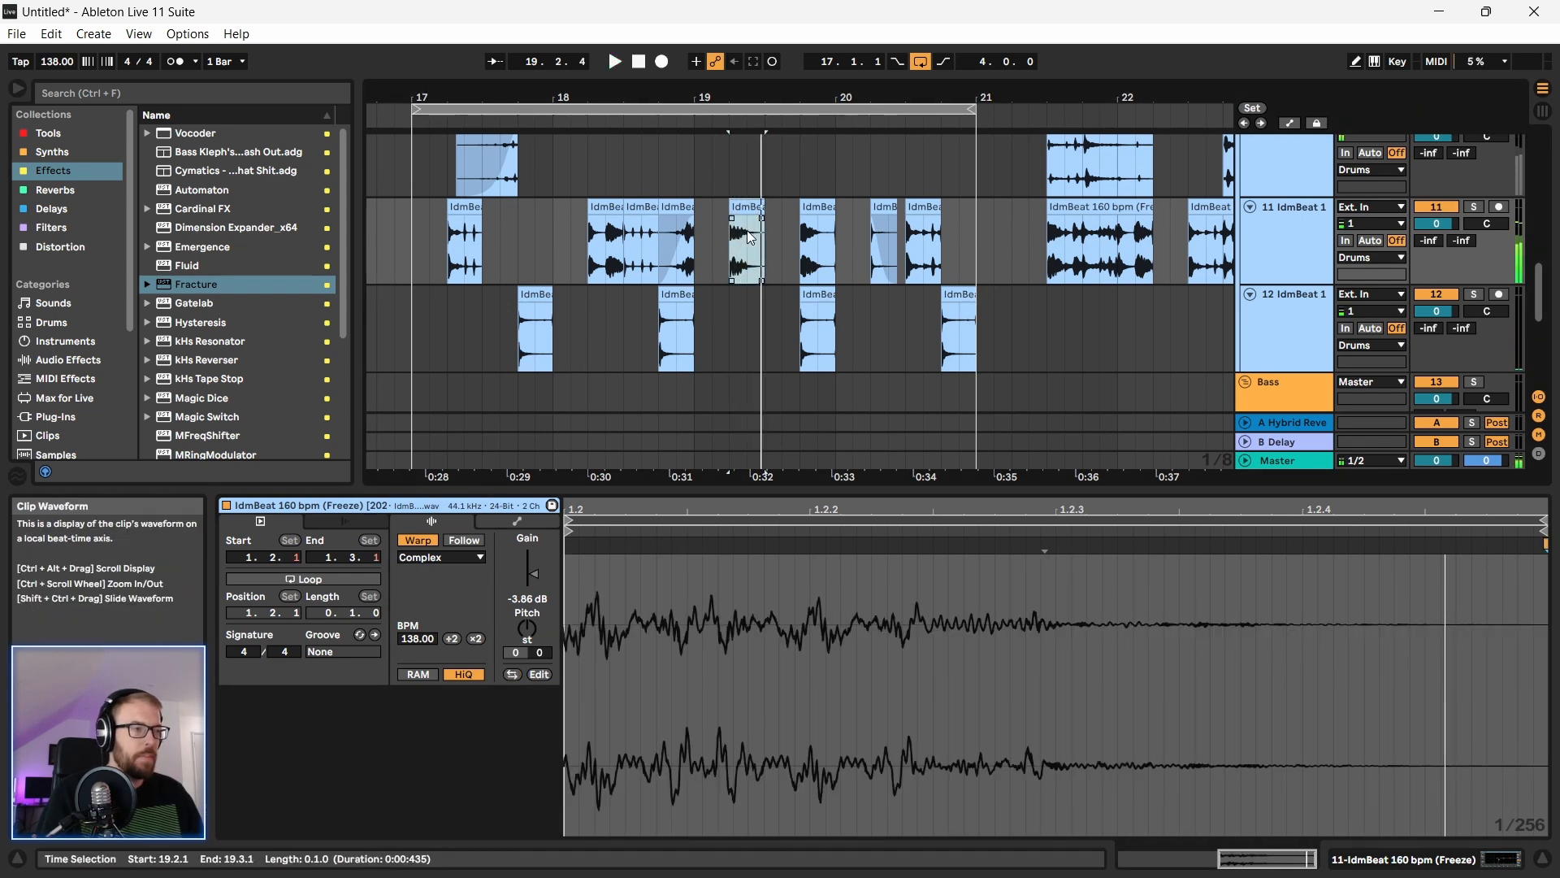
# Step: Shorten the reversed fragment at 19.2.1 with a quick fade-out after its opening hit, playing it to check
pyautogui.press('space')
pyautogui.press('space')
pyautogui.press('space')
pyautogui.moveTo(730, 99); pyautogui.dragTo(730, 163)
pyautogui.press('space')
pyautogui.click(757, 209)
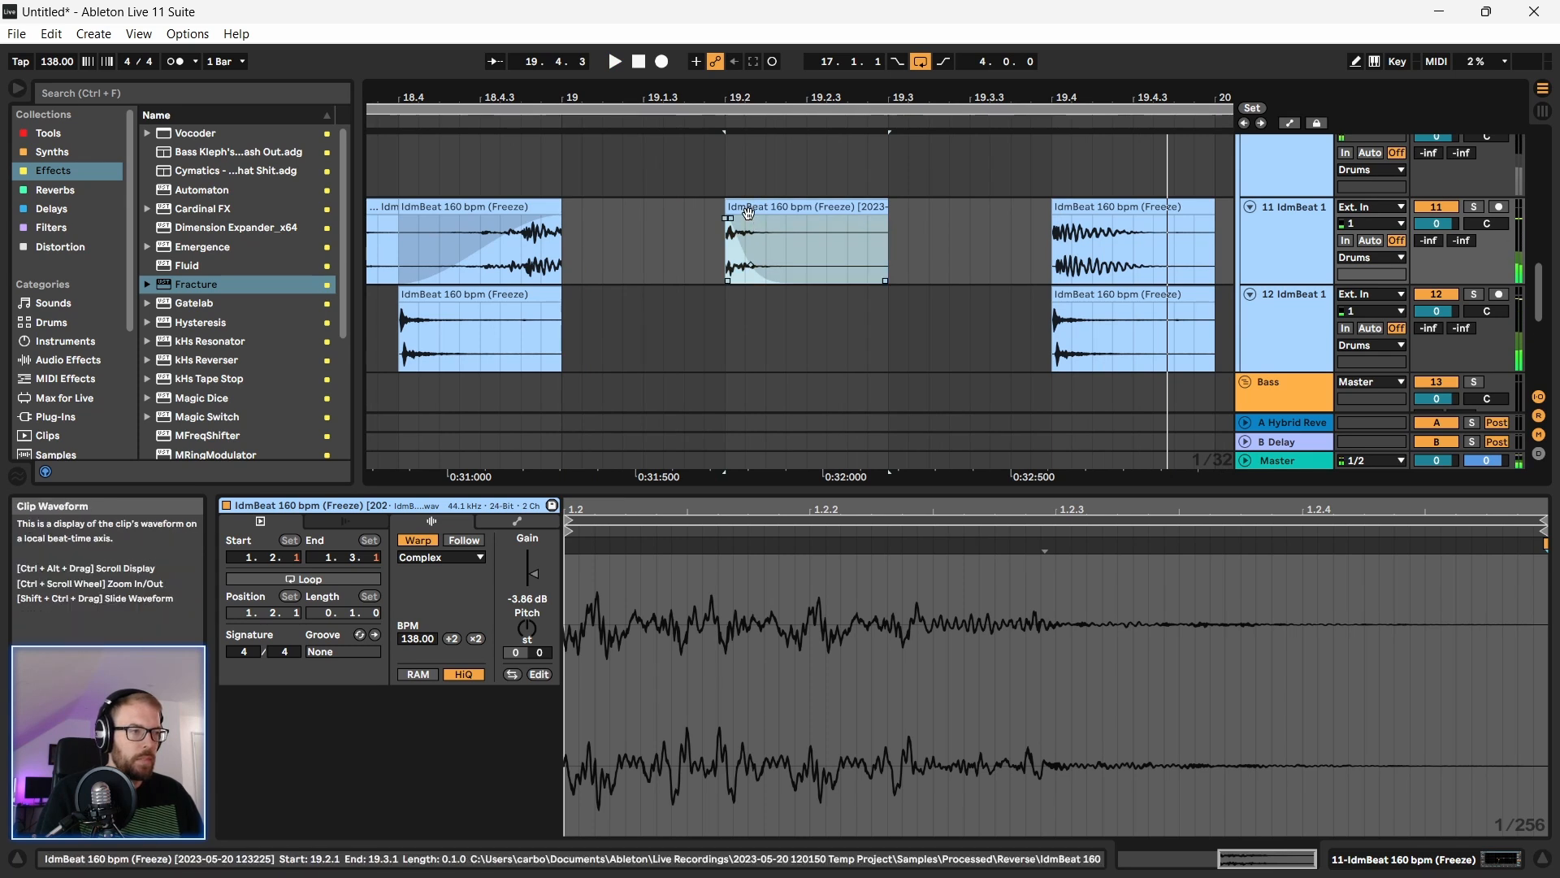
# Step: Transpose the reversed fragment at 19.2.1 up 12 semitones and play it repeatedly
pyautogui.doubleClick(758, 208)
pyautogui.click(505, 652)
pyautogui.write('12')
pyautogui.press('Return')
pyautogui.press('space')
pyautogui.press('space')
pyautogui.press('space')
pyautogui.press('space')
pyautogui.press('space')
pyautogui.press('space')
# Step: Set the reversed fragment's warp mode to Beats and play it several times
pyautogui.click(433, 559)
pyautogui.click(436, 562)
pyautogui.click(433, 570)
pyautogui.press('space')
pyautogui.press('space')
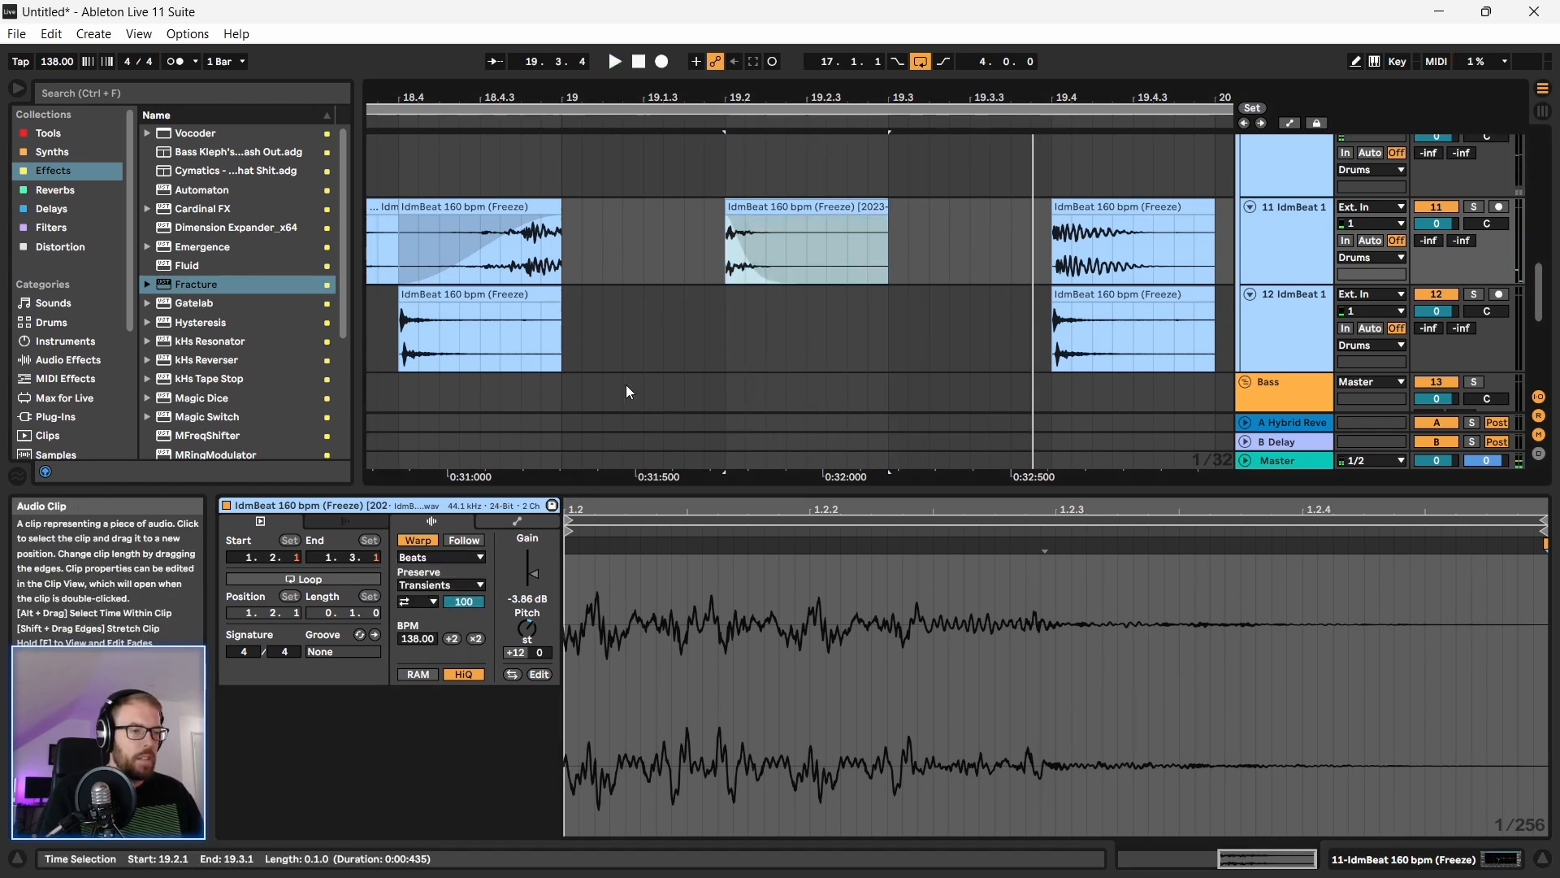
pyautogui.click(517, 652)
pyautogui.press('space')
pyautogui.press('space')
pyautogui.press('space')
pyautogui.press('space')
# Step: Play the loop from 18.4.4 to check the reversed fragment at 19.2.1 against the drums
pyautogui.moveTo(603, 96); pyautogui.dragTo(593, 80)
pyautogui.click(574, 237)
pyautogui.scroll(2, 569, 277)
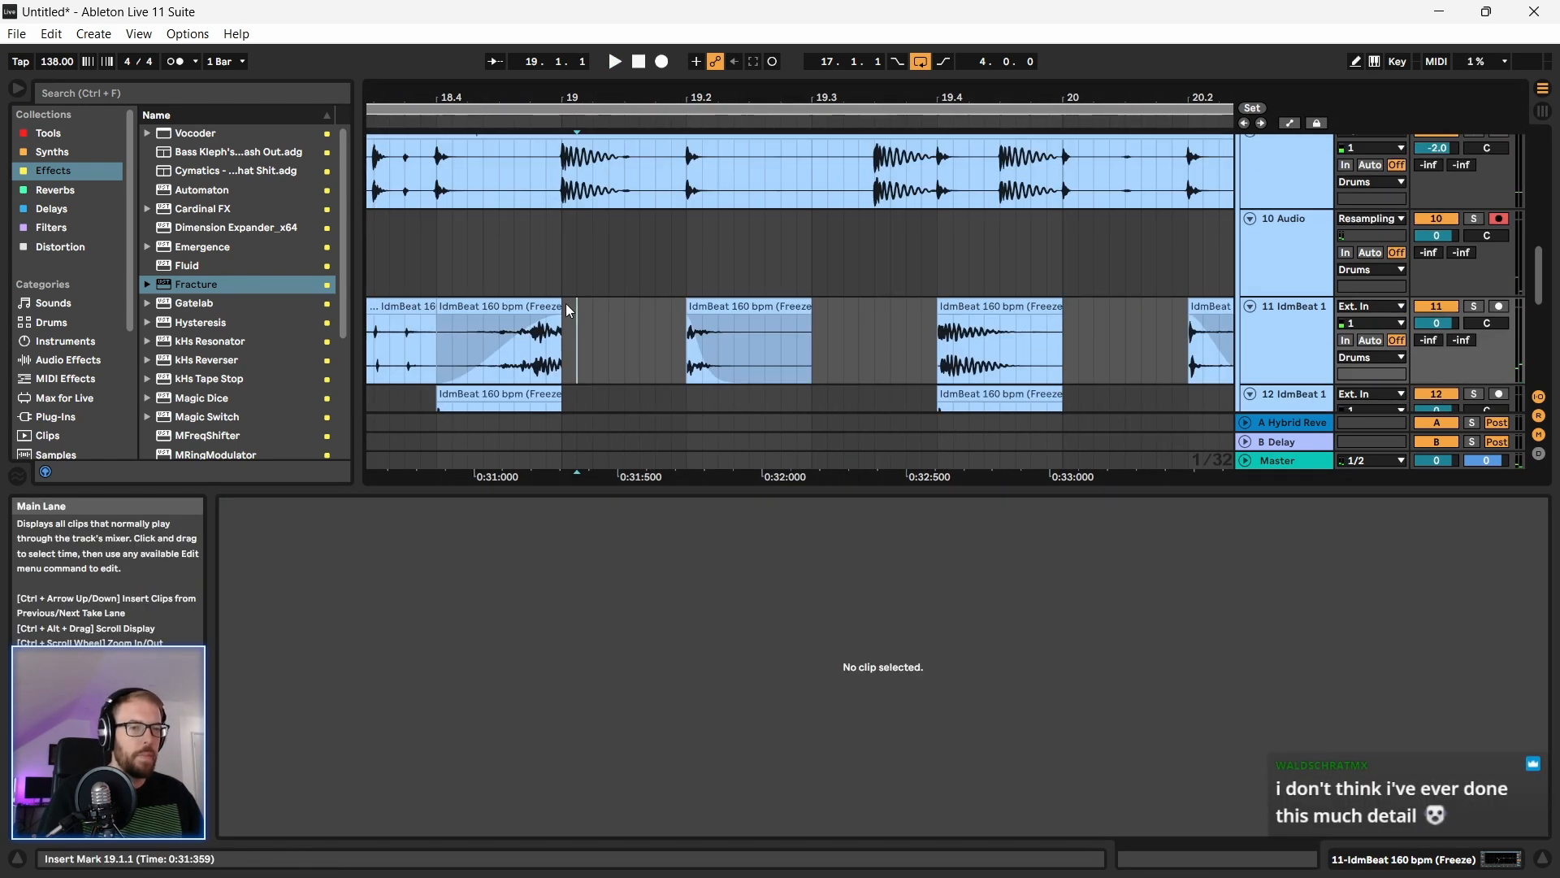
pyautogui.click(545, 244)
pyautogui.press('space')
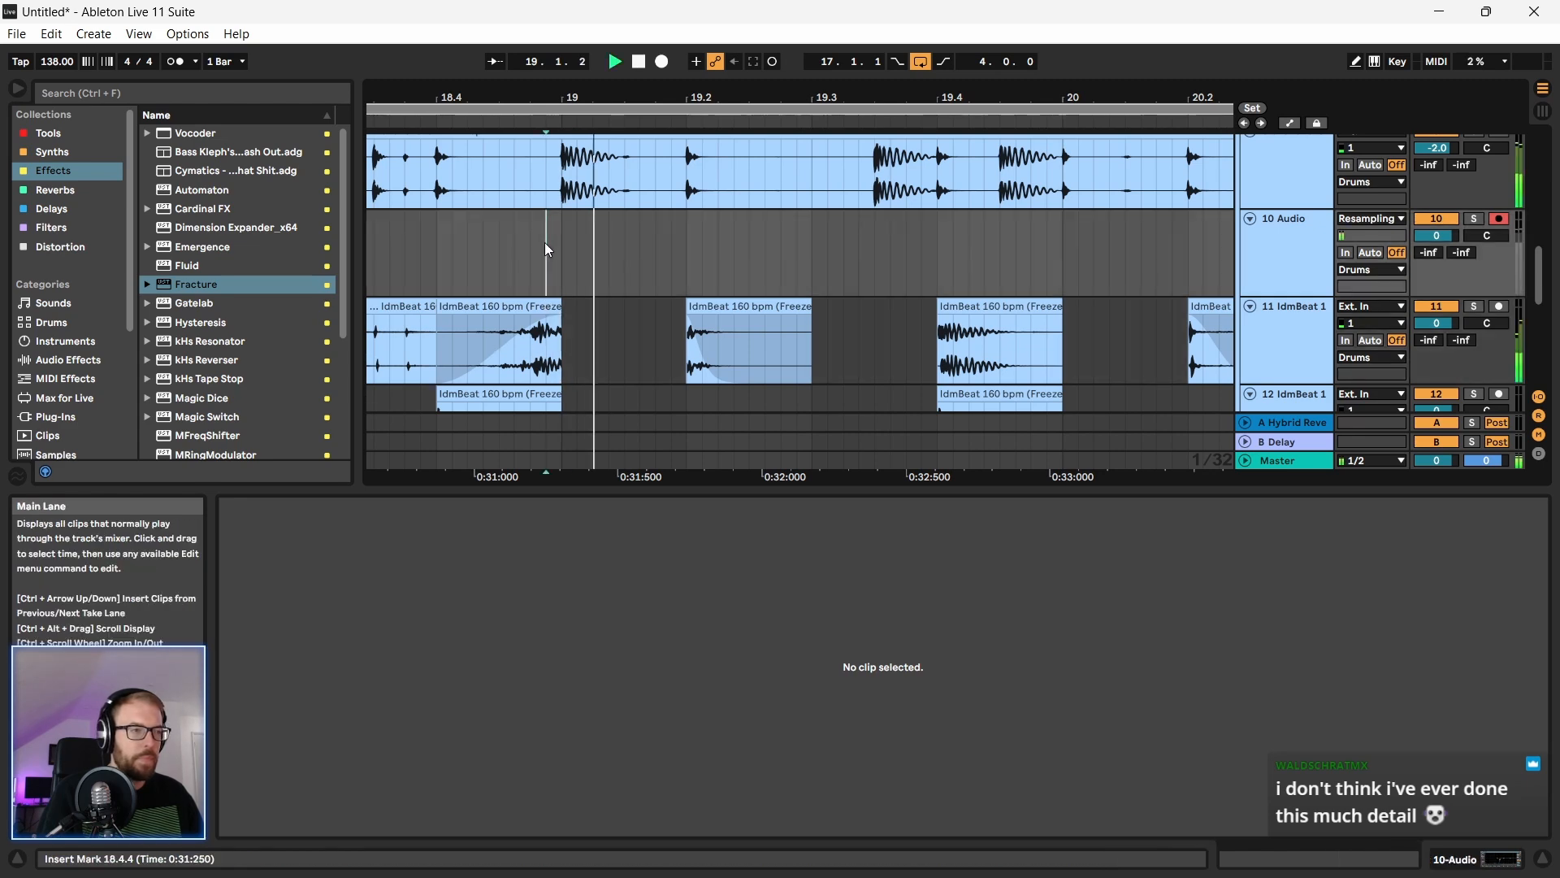
# Step: Move the short clip at 19.2 on track 11 so it starts at 19.2.3, and play back the passage
pyautogui.press('space')
pyautogui.moveTo(772, 317); pyautogui.dragTo(808, 312)
pyautogui.click(681, 321)
pyautogui.press('space')
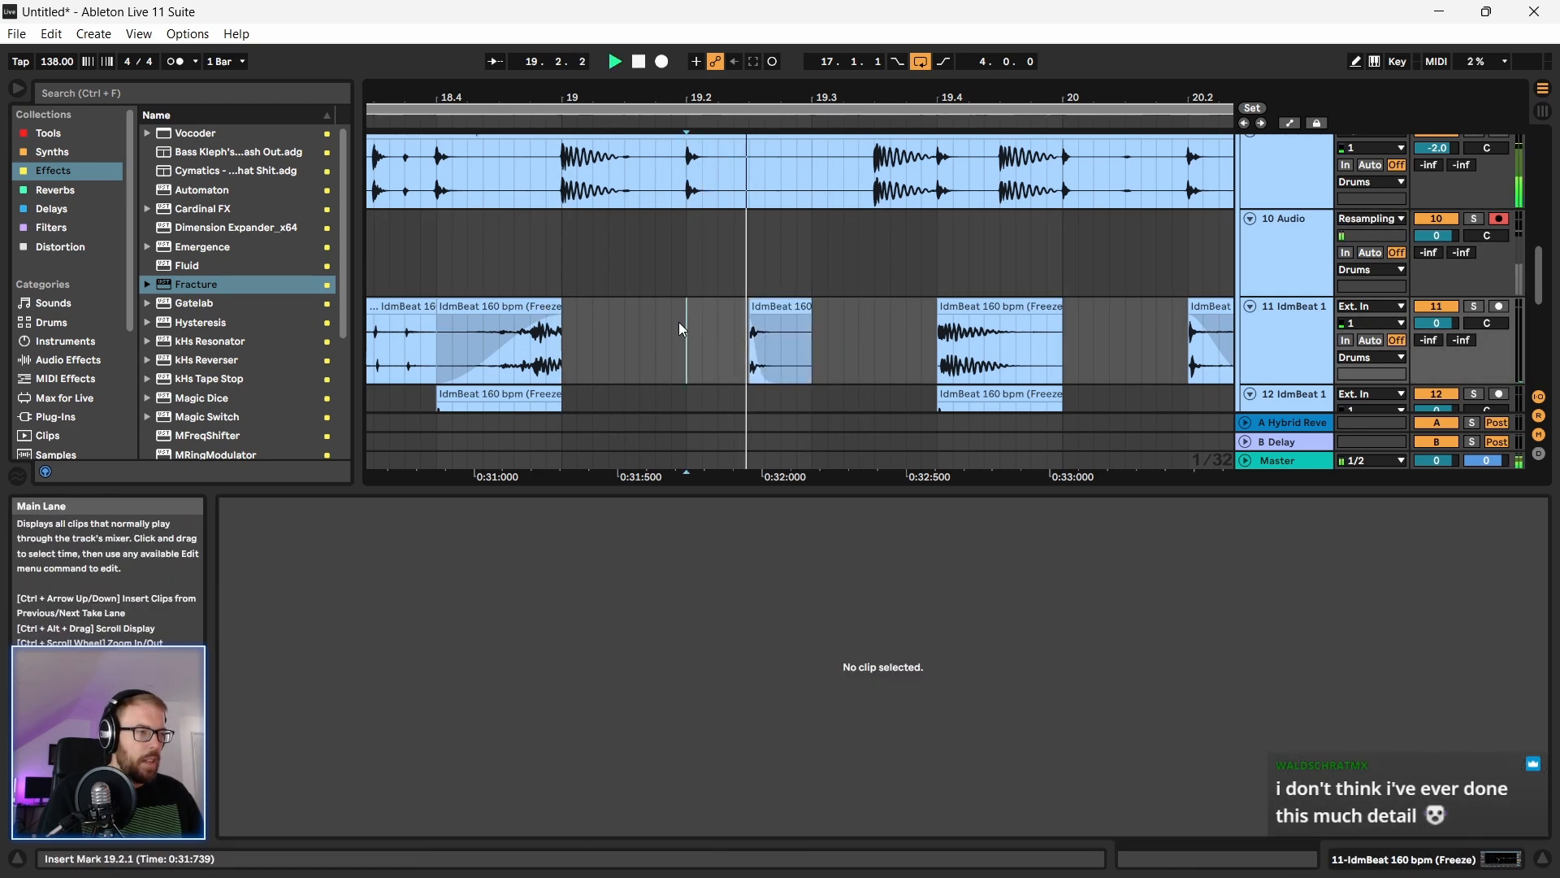
pyautogui.press('space')
pyautogui.click(556, 265)
pyautogui.moveTo(772, 310)
pyautogui.mouseDown()
pyautogui.moveTo(739, 319)
pyautogui.moveTo(775, 318)
pyautogui.mouseUp()
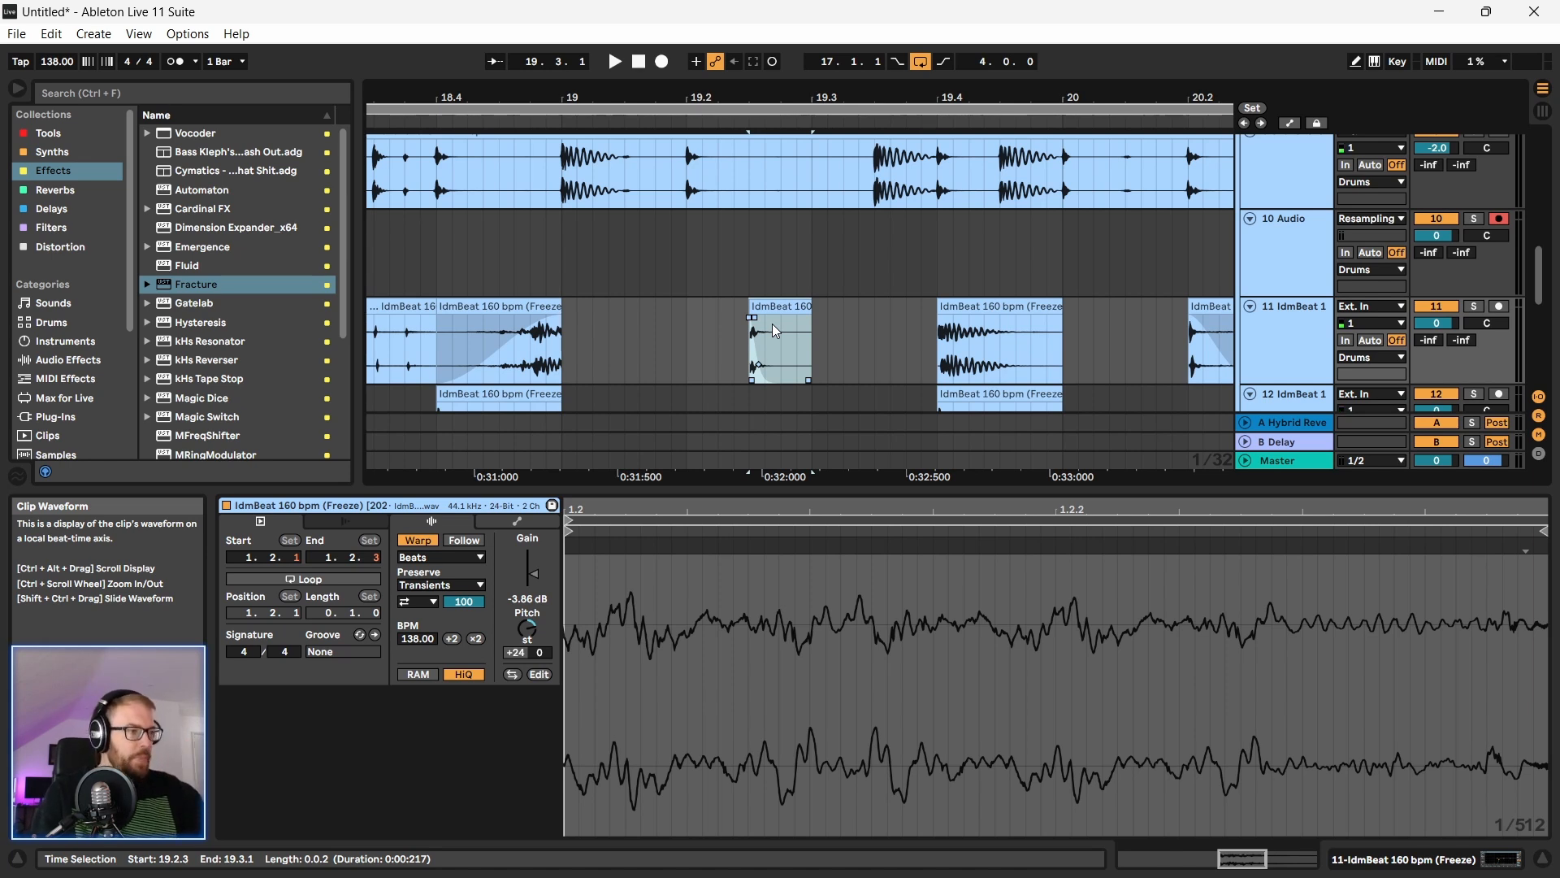
pyautogui.click(778, 307)
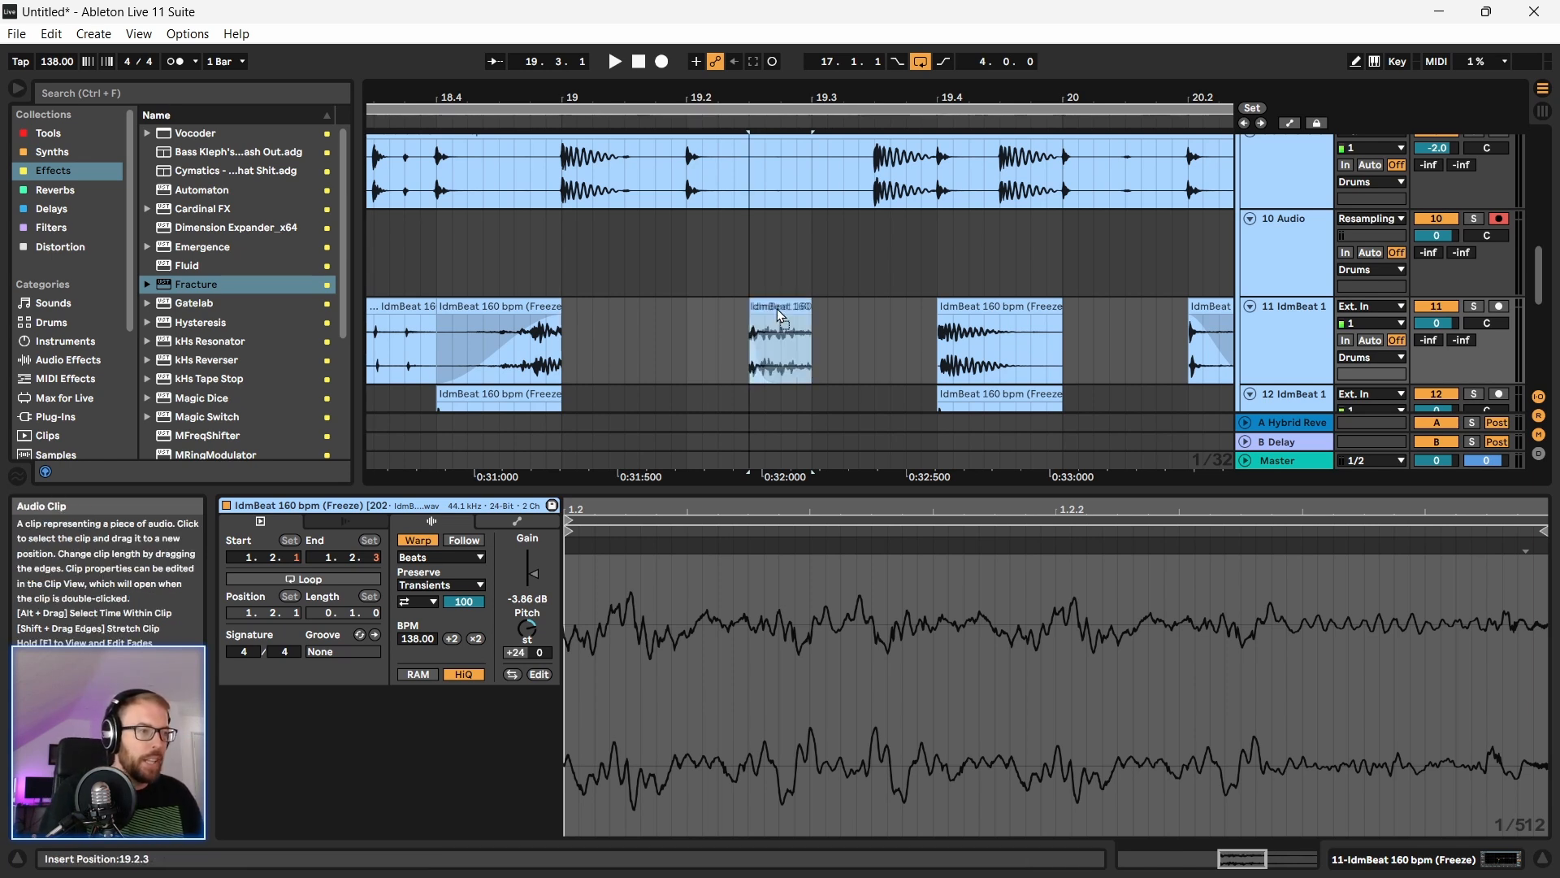
pyautogui.moveTo(589, 358); pyautogui.dragTo(712, 347)
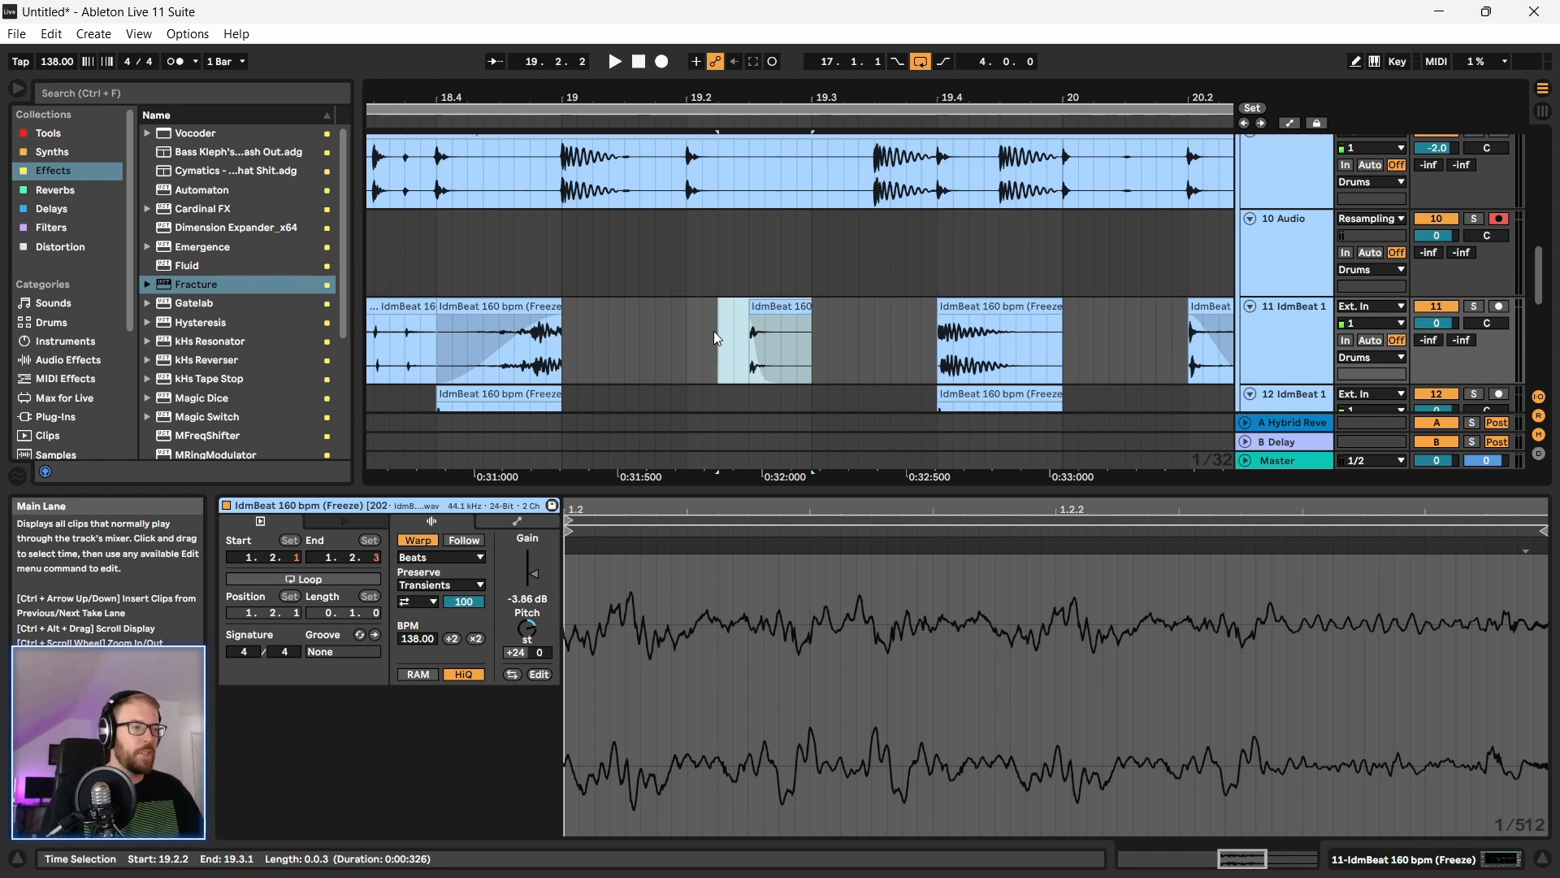
pyautogui.click(714, 330)
pyautogui.click(568, 268)
pyautogui.scroll(1, 599, 346)
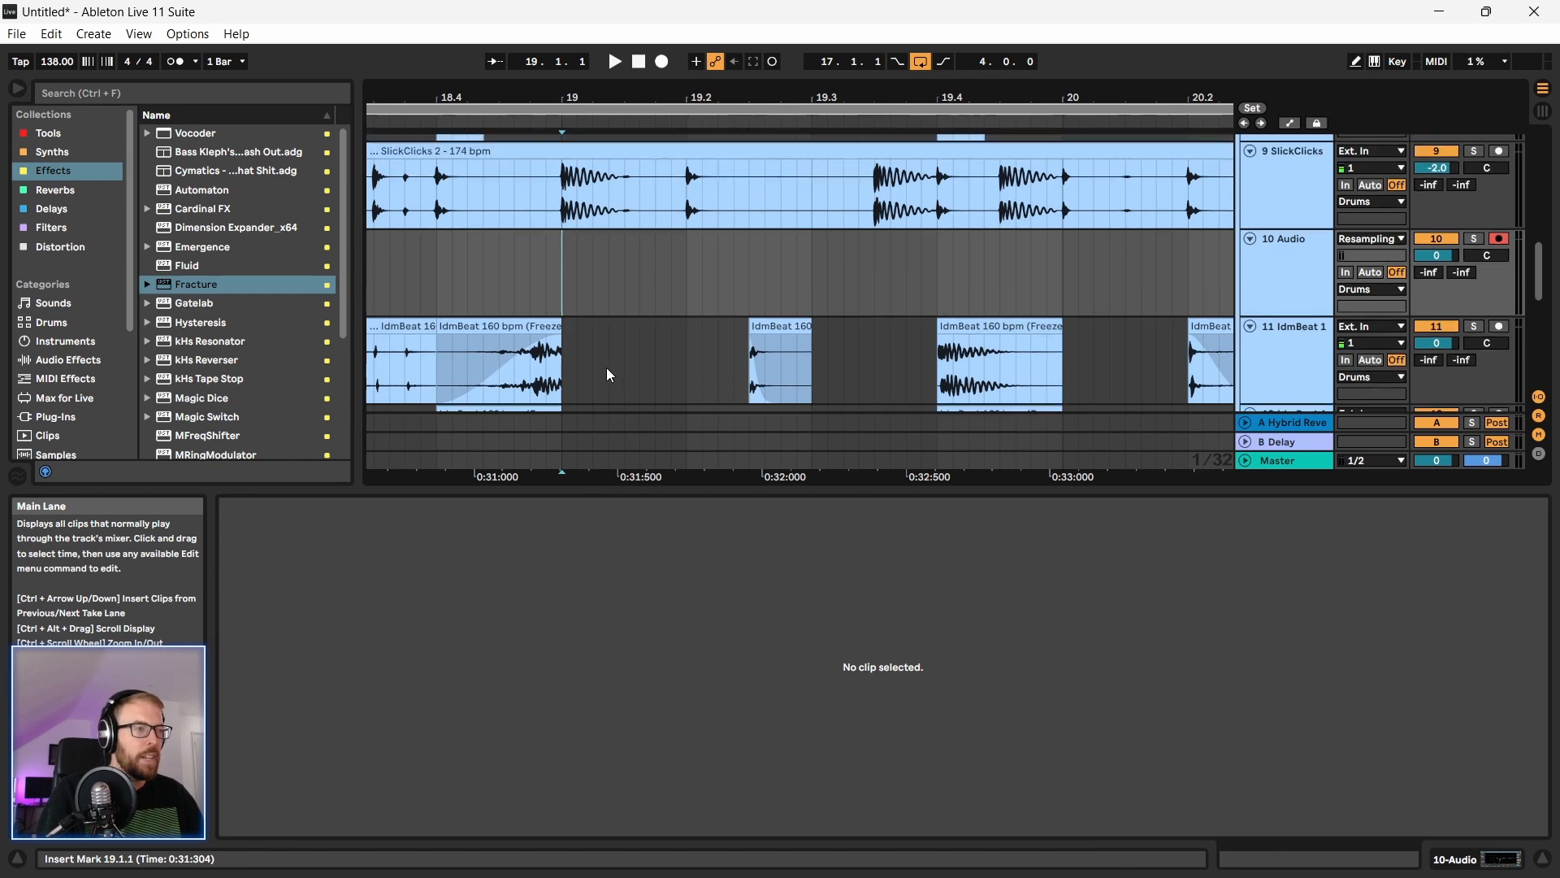
pyautogui.scroll(-2, 608, 349)
pyautogui.moveTo(562, 344); pyautogui.dragTo(578, 299)
pyautogui.scroll(-1, 814, 367)
pyautogui.click(815, 367)
pyautogui.scroll(1, 567, 285)
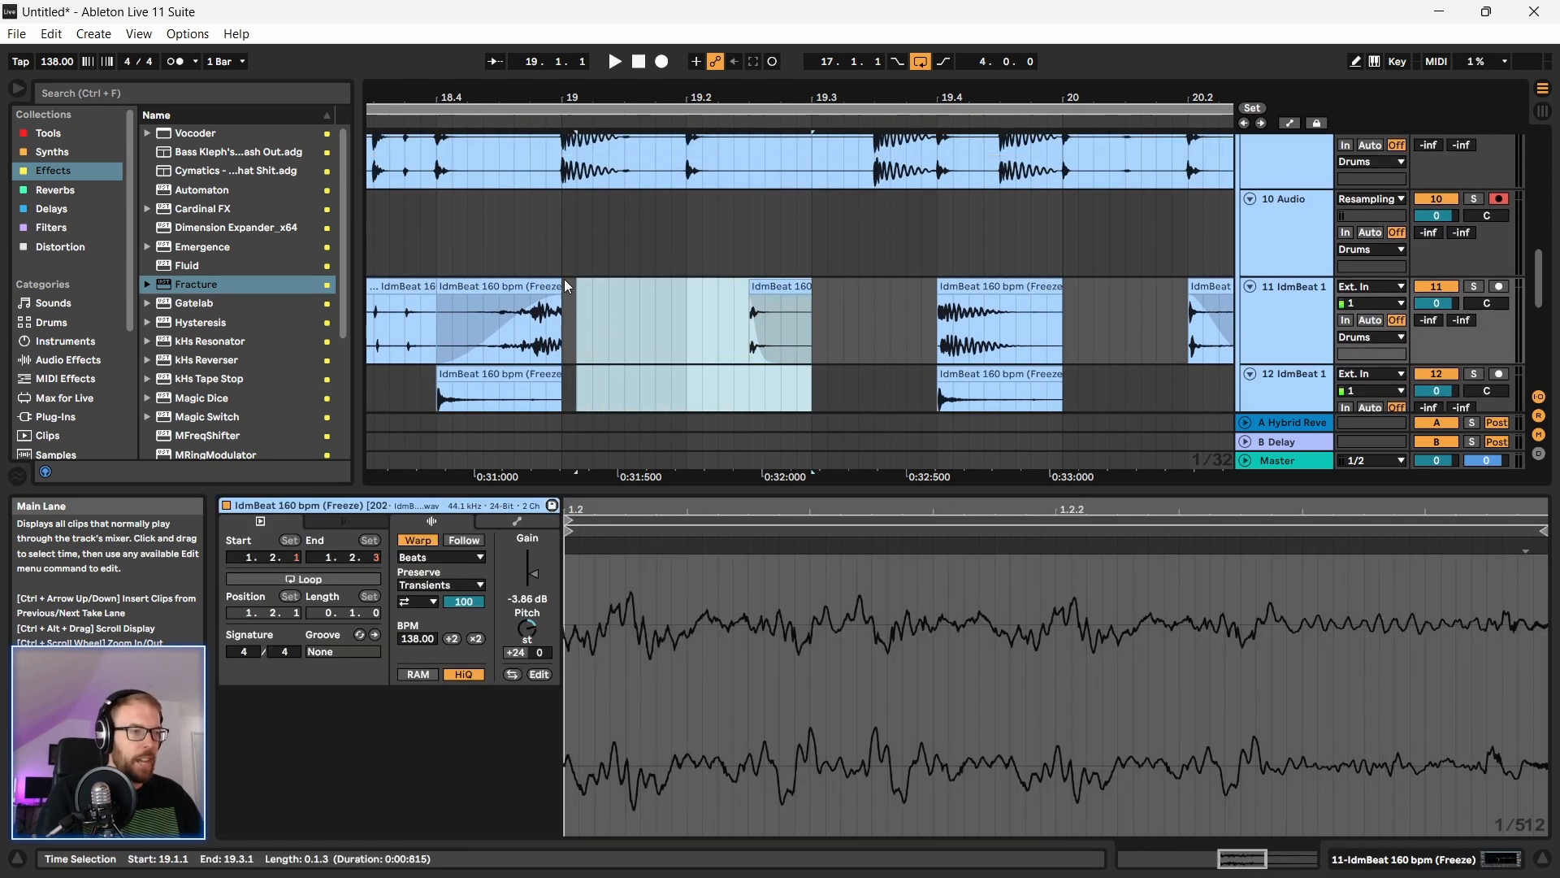
# Step: Play back the passage from bar 19 and raise the pitch of the short clip at 19.2.3 to +36 semitones
pyautogui.click(574, 301)
pyautogui.press('space')
pyautogui.scroll(2, 575, 314)
pyautogui.scroll(-2, 575, 313)
pyautogui.press('space')
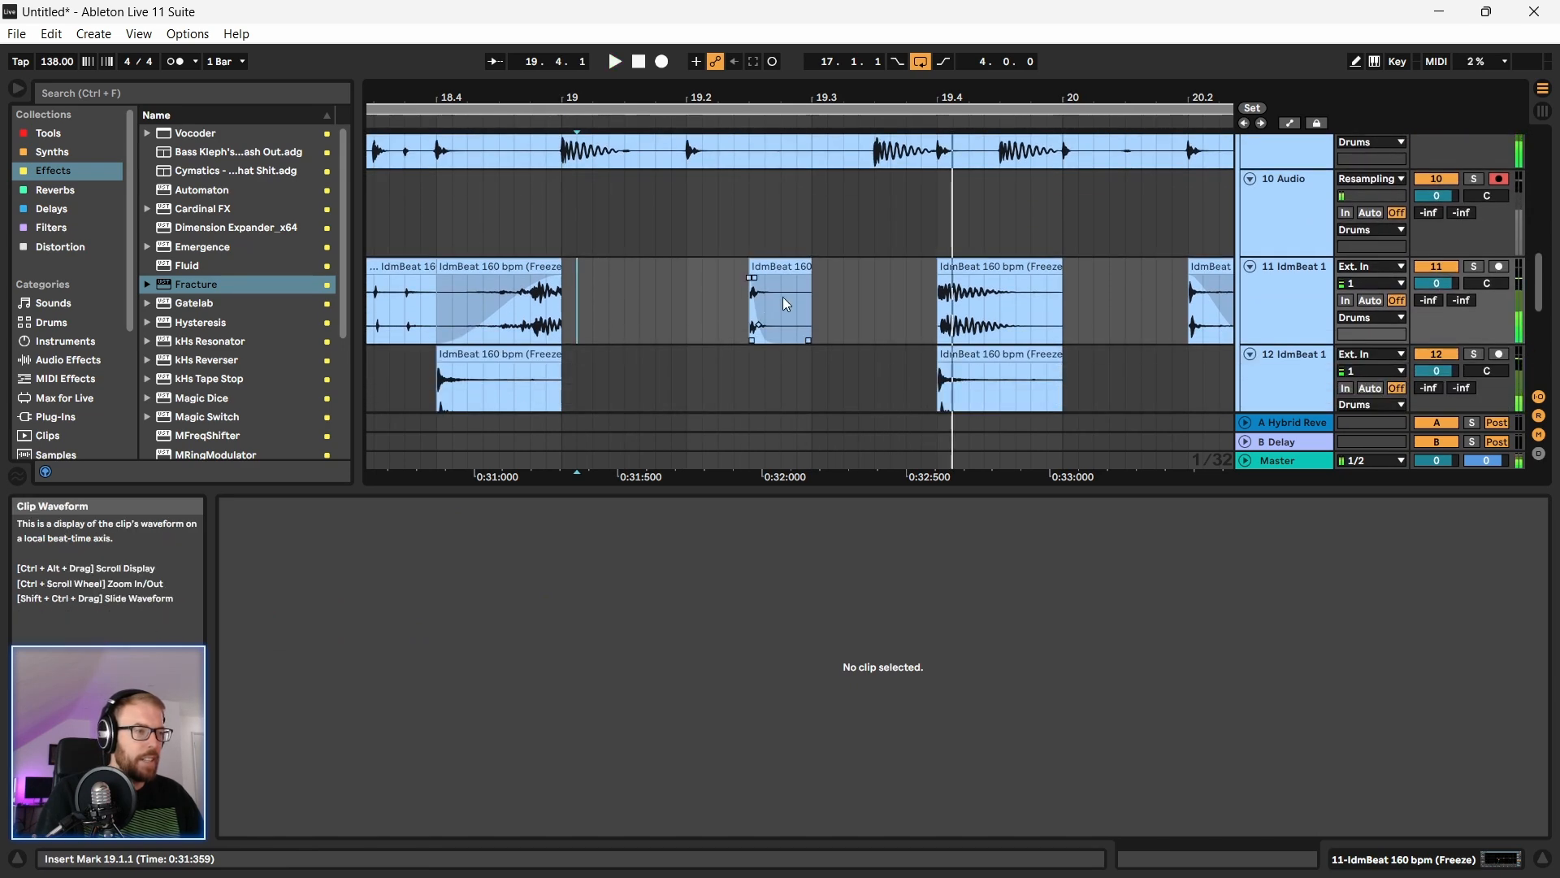
pyautogui.click(782, 299)
pyautogui.moveTo(524, 654); pyautogui.dragTo(524, 635)
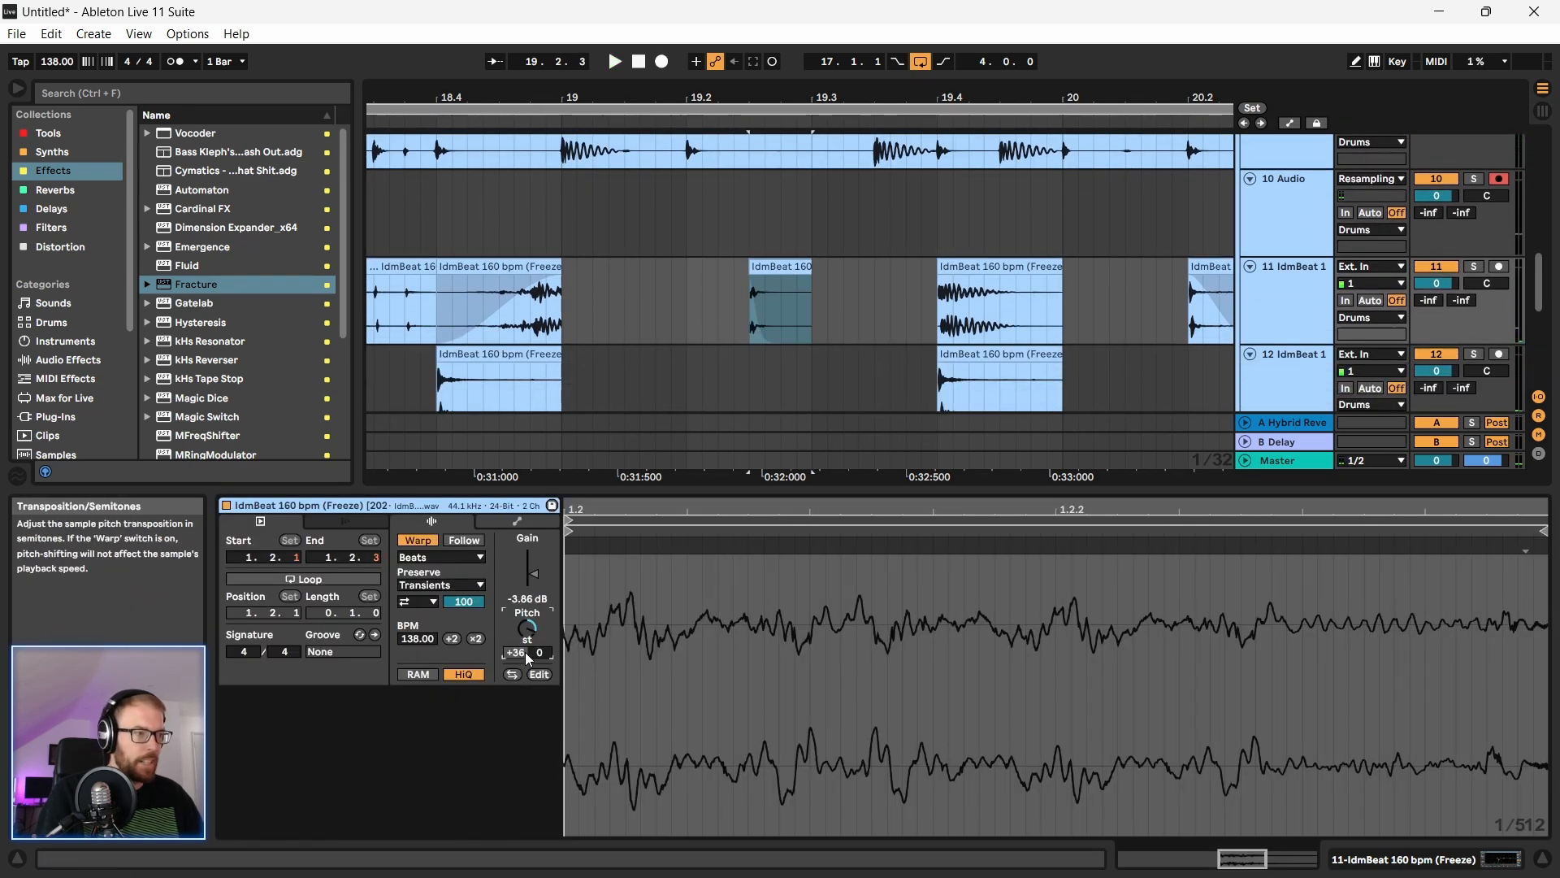
# Step: Play back the passage around bar 19 and delete the short clip at 19.2.3 on track 11
pyautogui.click(557, 301)
pyautogui.click(685, 116)
pyautogui.moveTo(685, 102); pyautogui.dragTo(680, 97)
pyautogui.press('space')
pyautogui.click(762, 268)
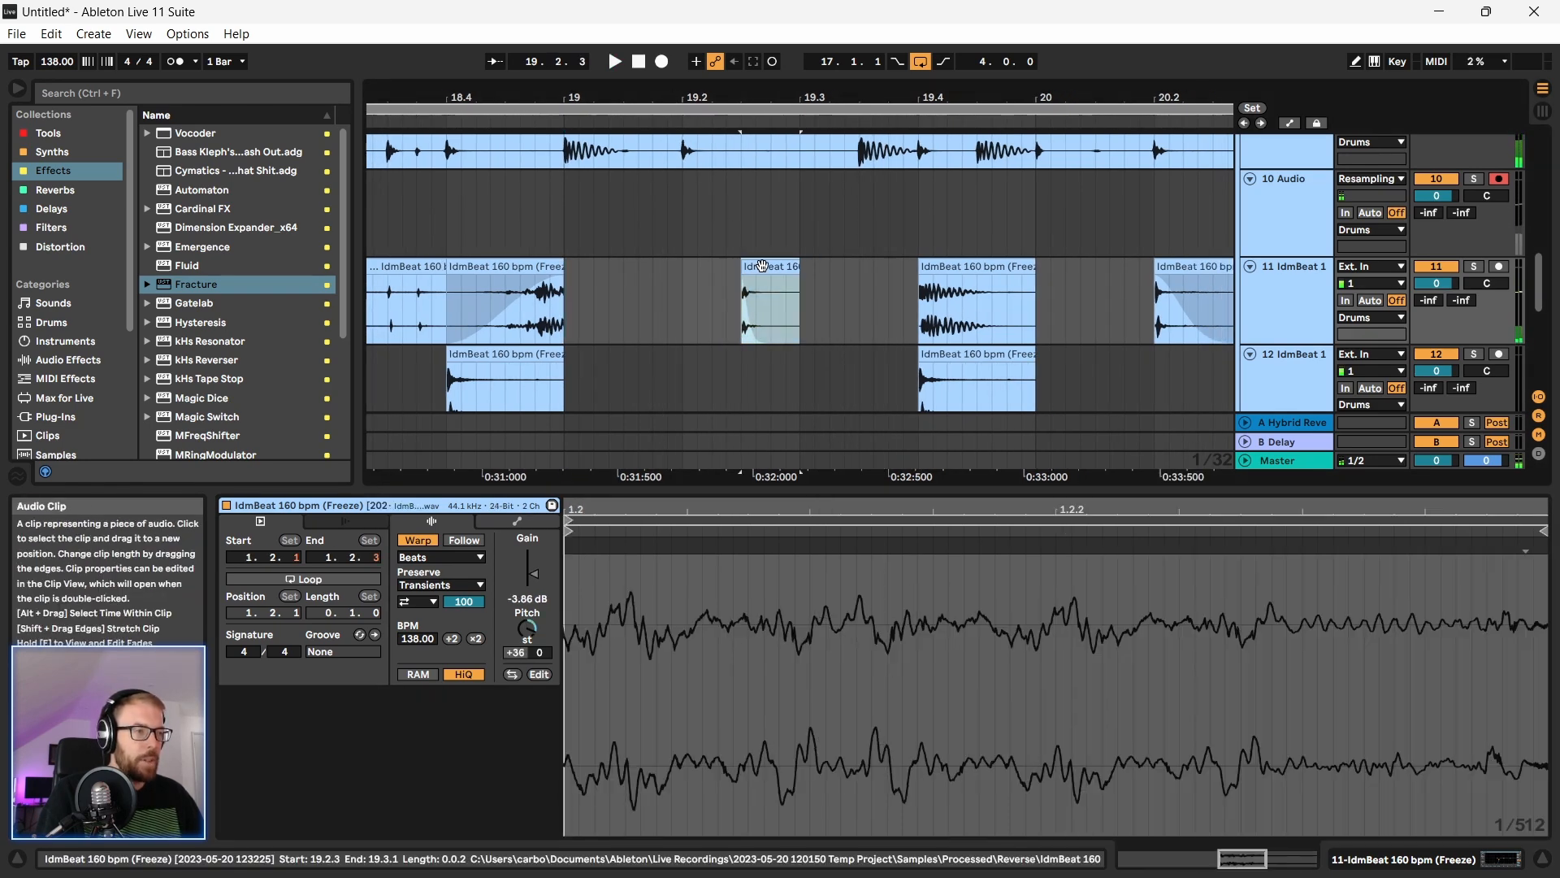
pyautogui.press('Delete')
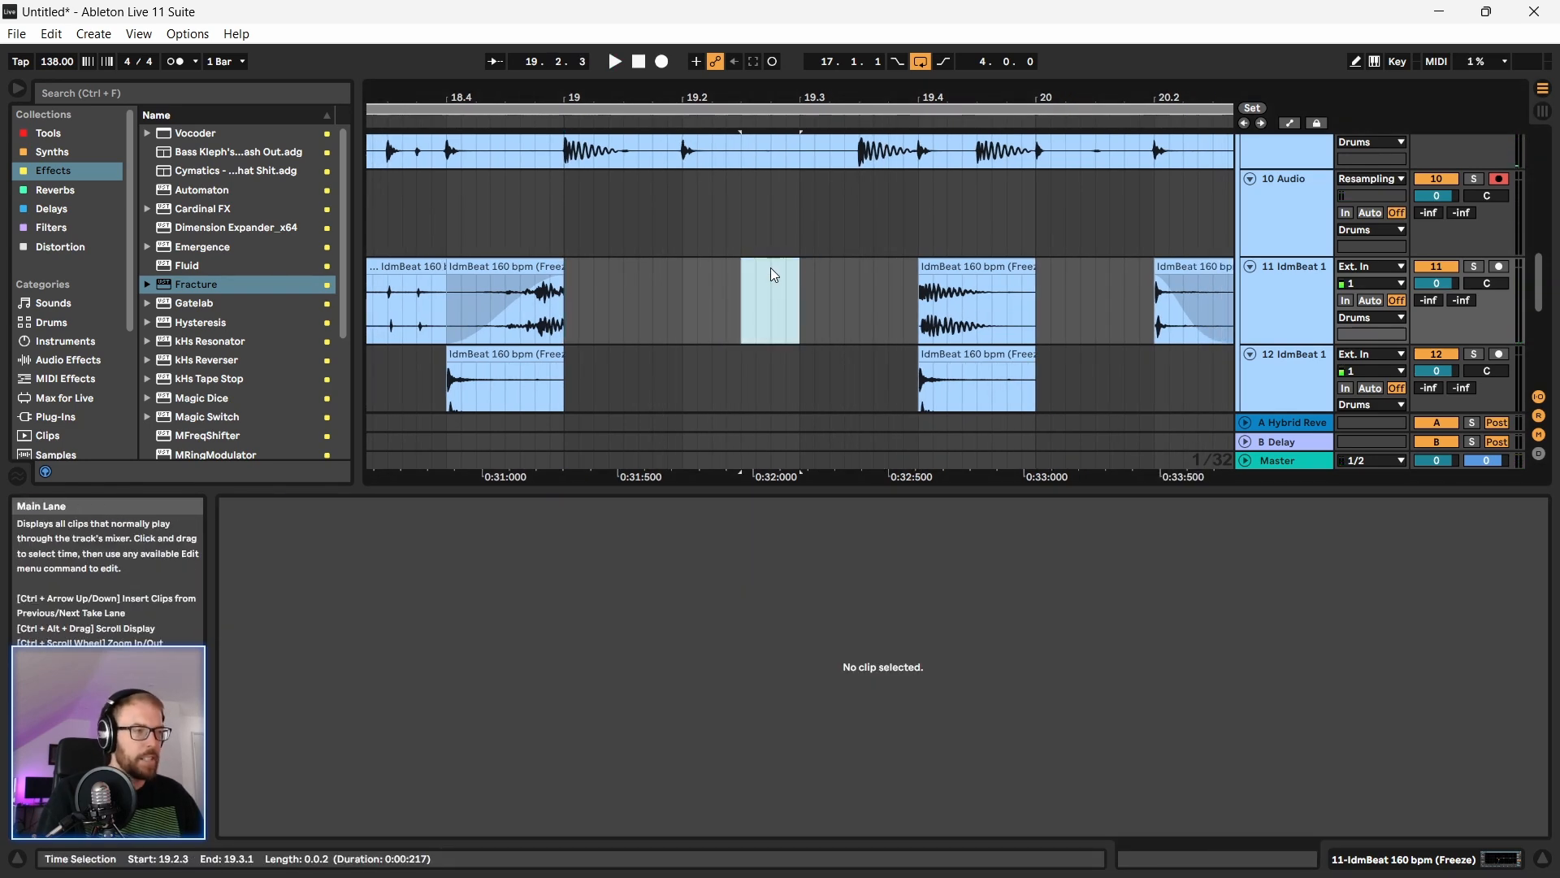
# Step: Audition the section from 25.3.1 to 25.4.1 in track 11's spare IdmBeat clip and cut it out
pyautogui.moveTo(804, 101); pyautogui.dragTo(634, 96)
pyautogui.moveTo(782, 98); pyautogui.dragTo(695, 94)
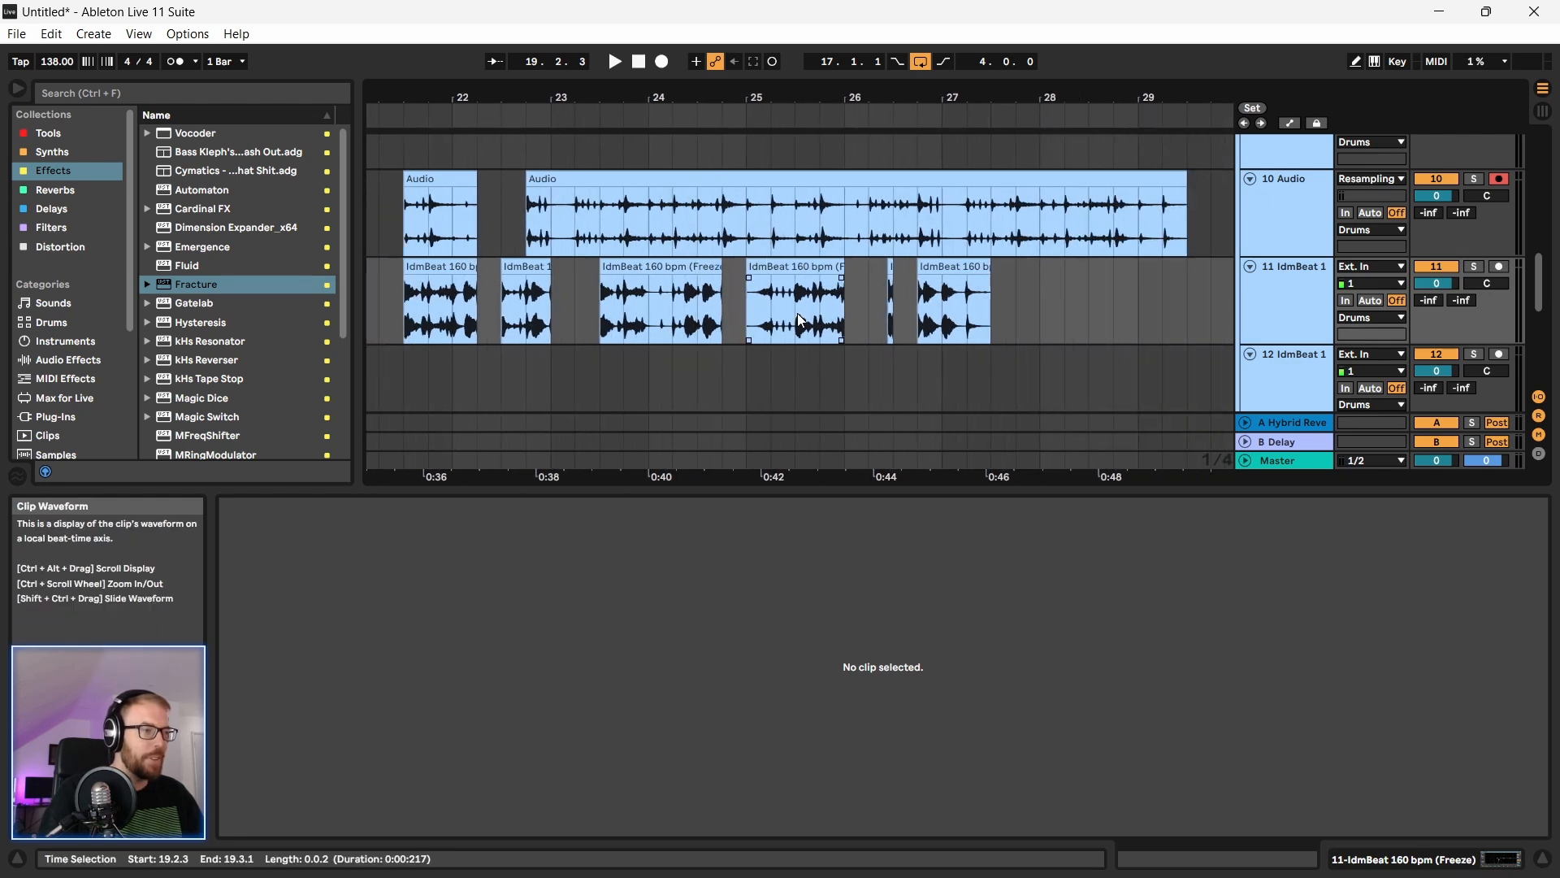
pyautogui.moveTo(806, 96); pyautogui.dragTo(802, 103)
pyautogui.moveTo(782, 331); pyautogui.dragTo(846, 324)
pyautogui.press('space')
pyautogui.press('space')
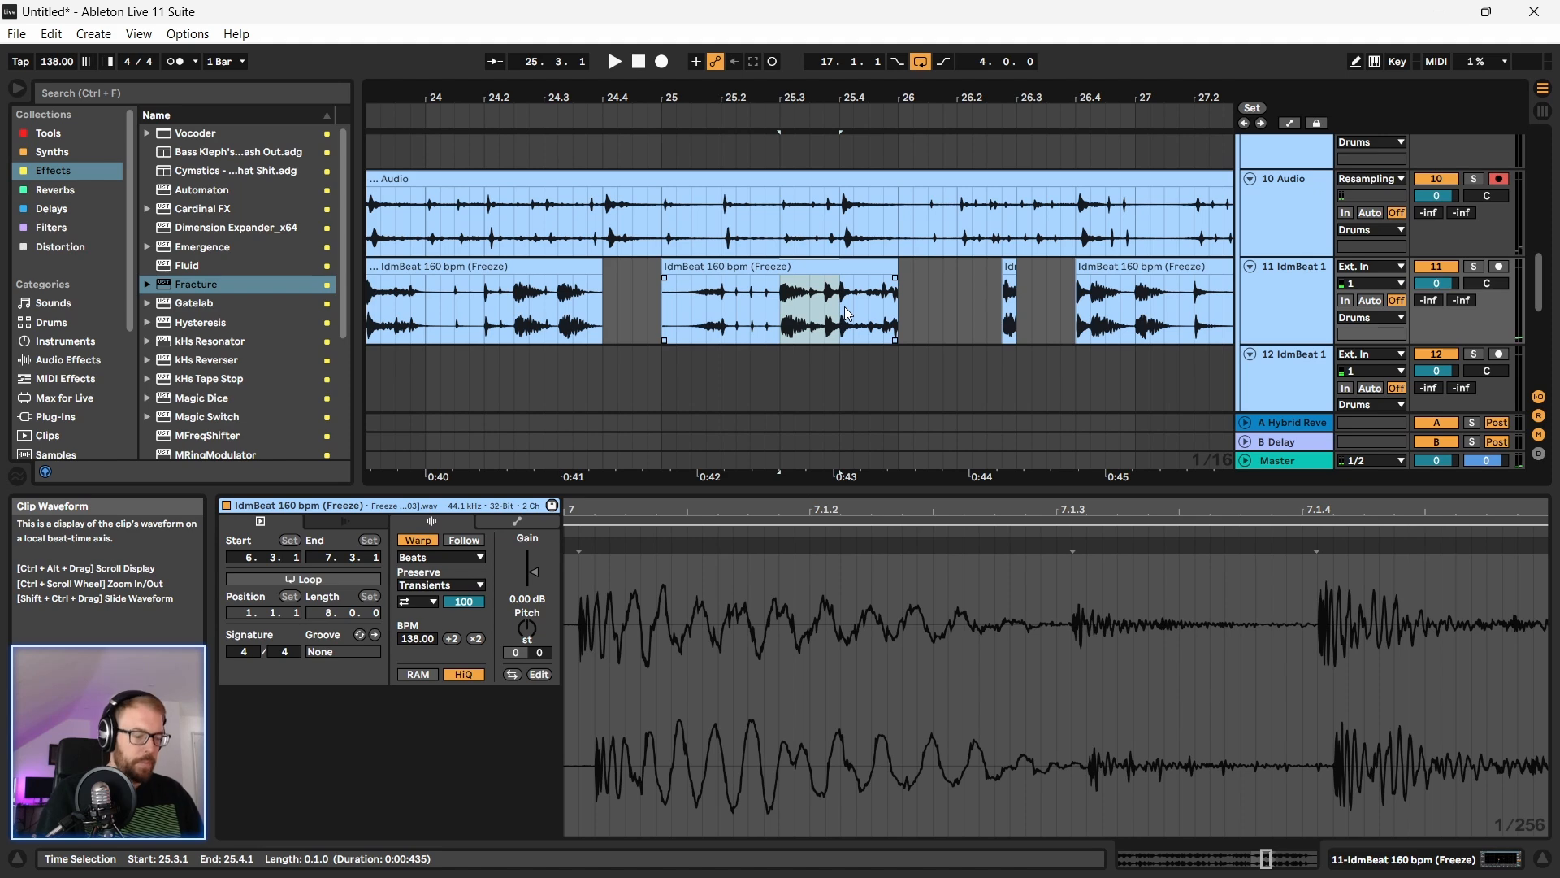
pyautogui.press('Delete')
# Step: Paste the cut IdmBeat slice at 19.2.1 on track 11 and play it back
pyautogui.moveTo(504, 97); pyautogui.dragTo(1037, 65)
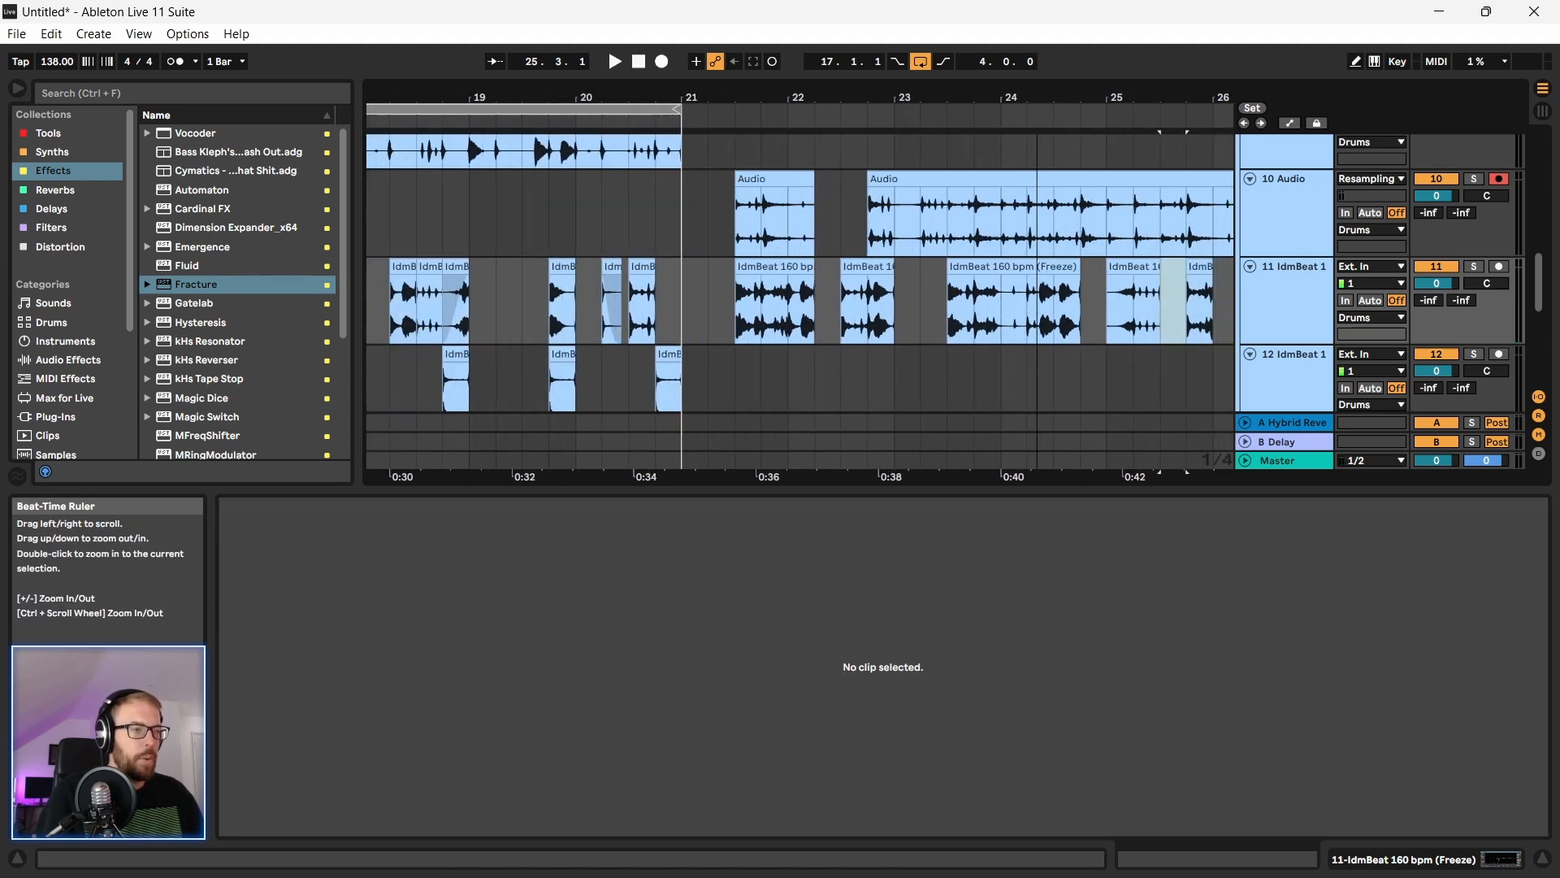
pyautogui.scroll(-1, 486, 358)
pyautogui.moveTo(523, 97); pyautogui.dragTo(709, 79)
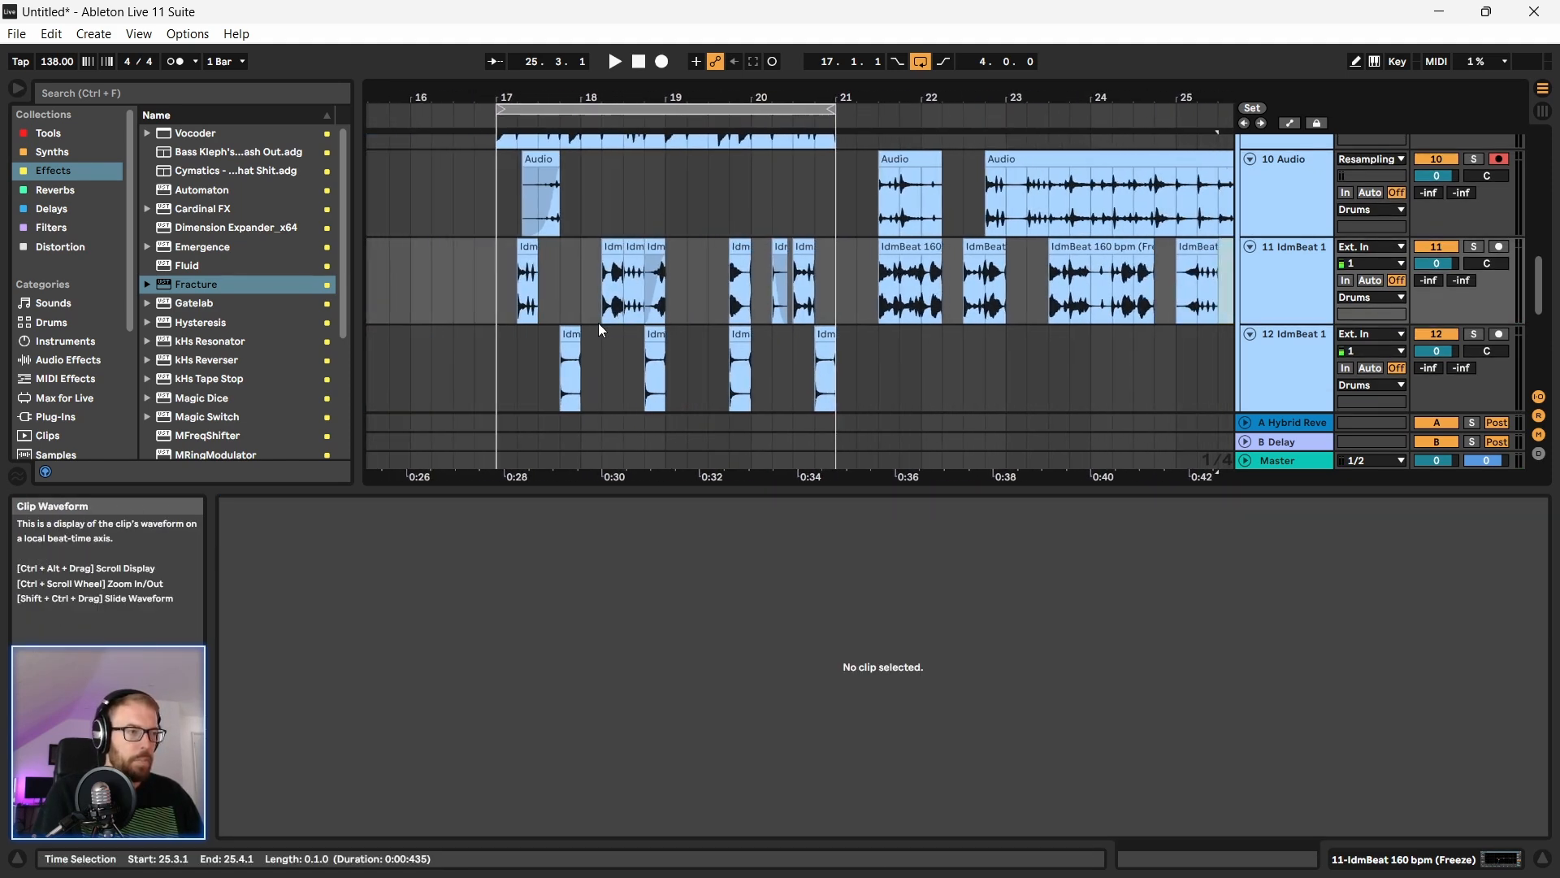
pyautogui.scroll(-1, 602, 330)
pyautogui.click(687, 267)
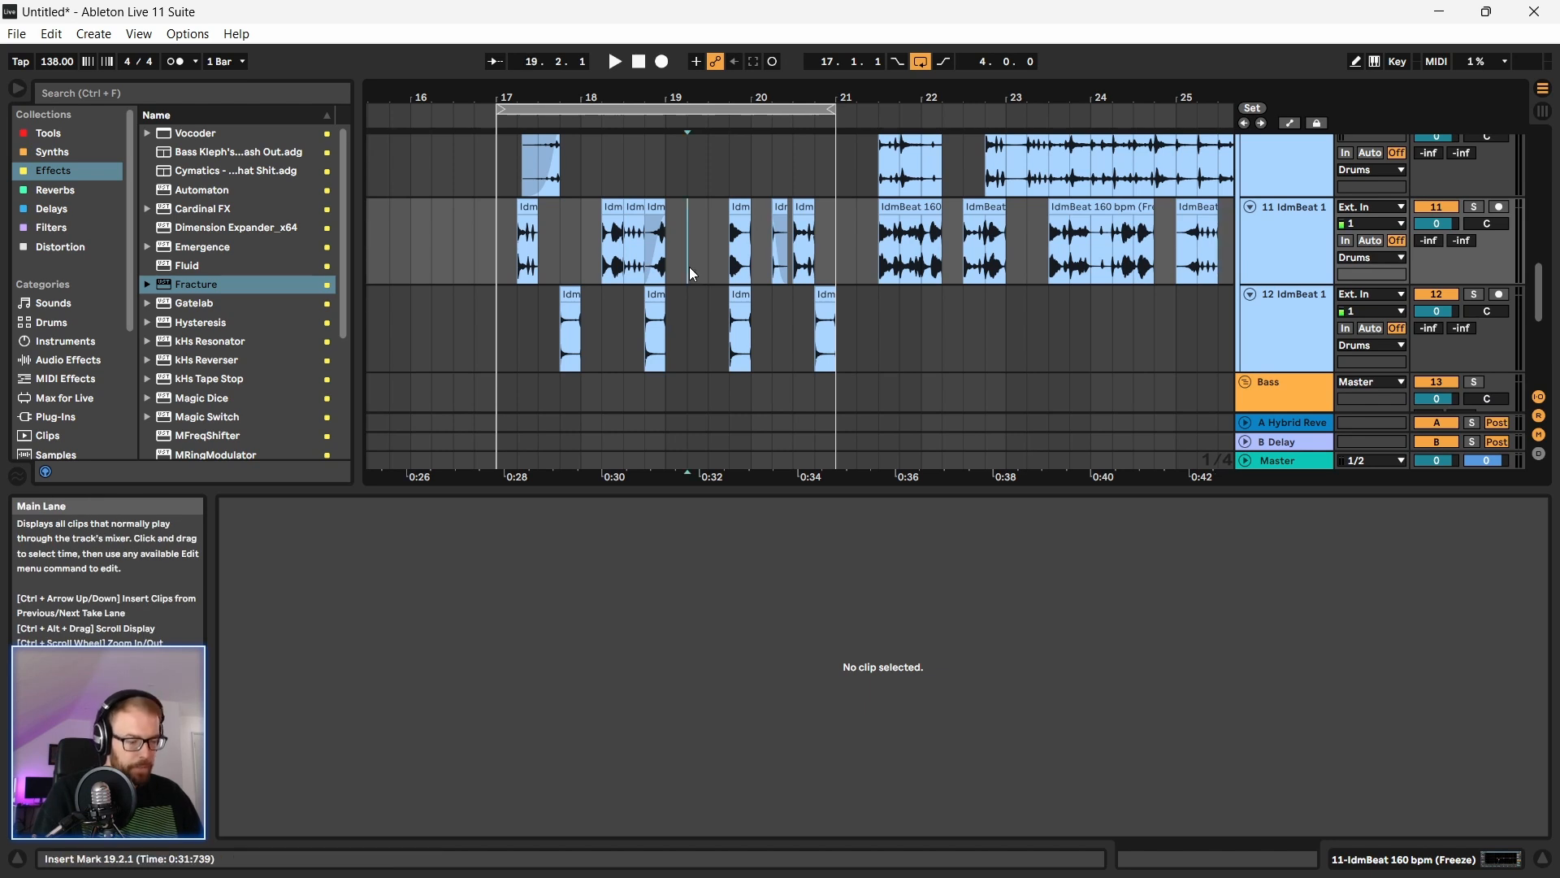
pyautogui.hotkey('ctrl', 'v')
pyautogui.press('space')
pyautogui.press('space')
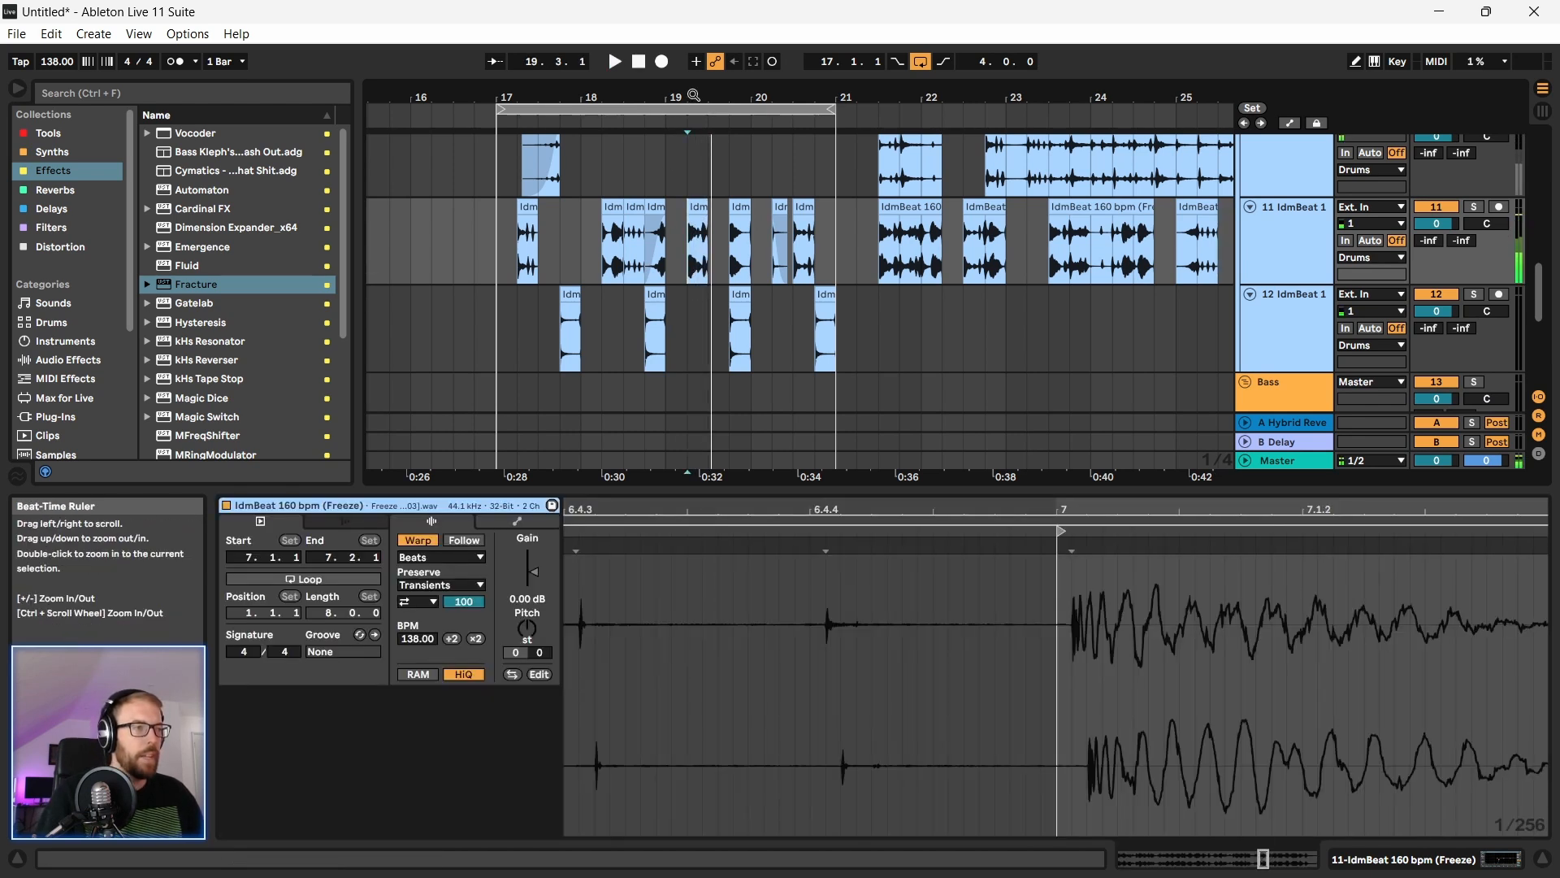
# Step: For the pasted clip at 19.2 on track 11, turn off transient looping and set the transient envelope to 8
pyautogui.moveTo(691, 94); pyautogui.dragTo(699, 95)
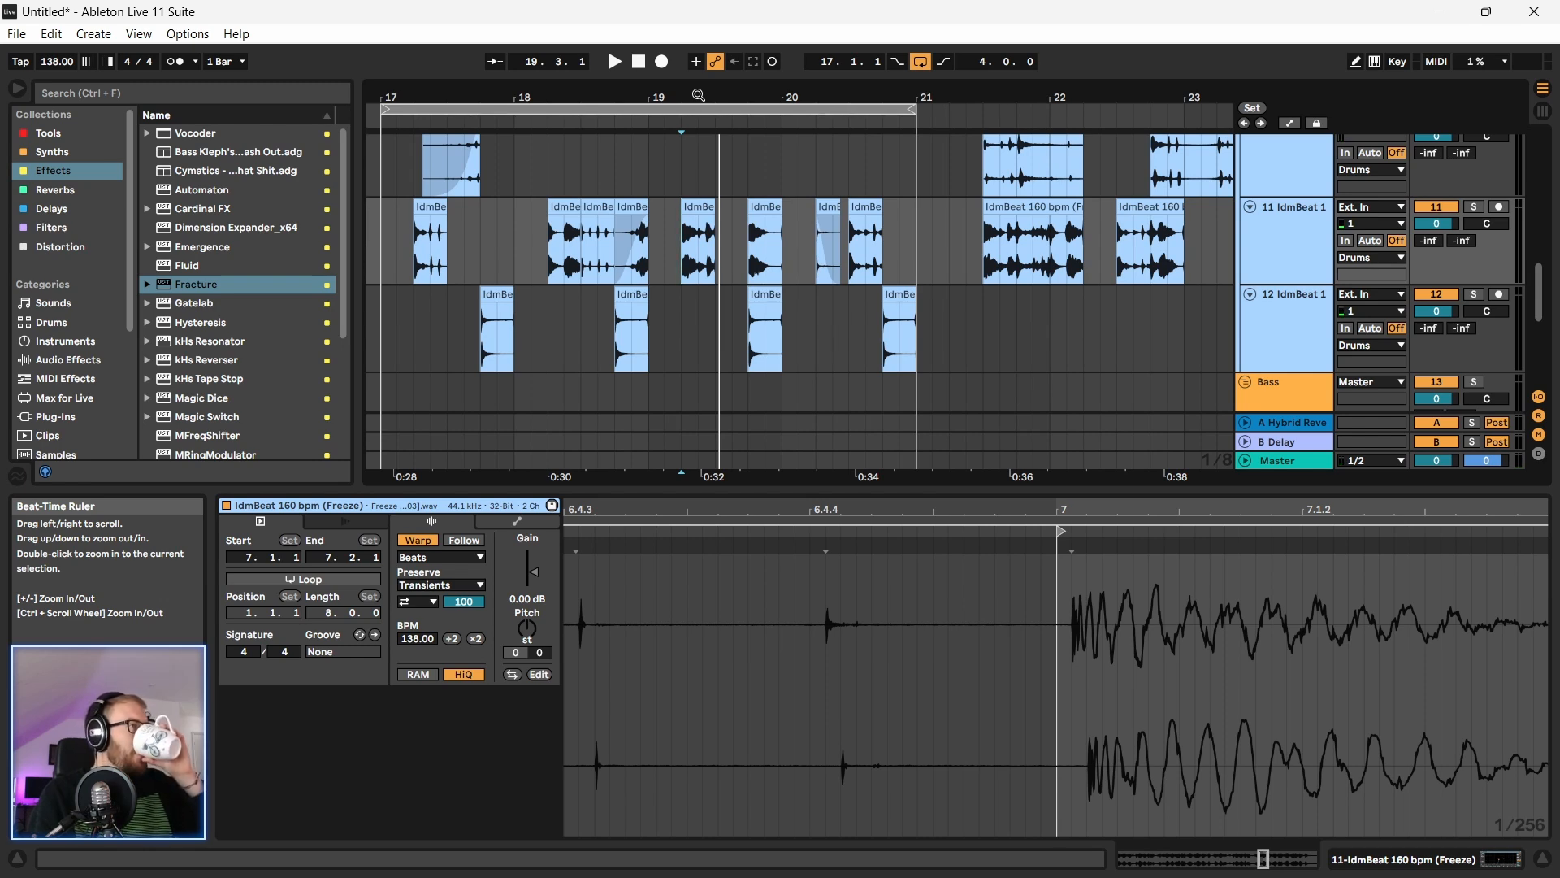
pyautogui.moveTo(698, 95); pyautogui.dragTo(694, 95)
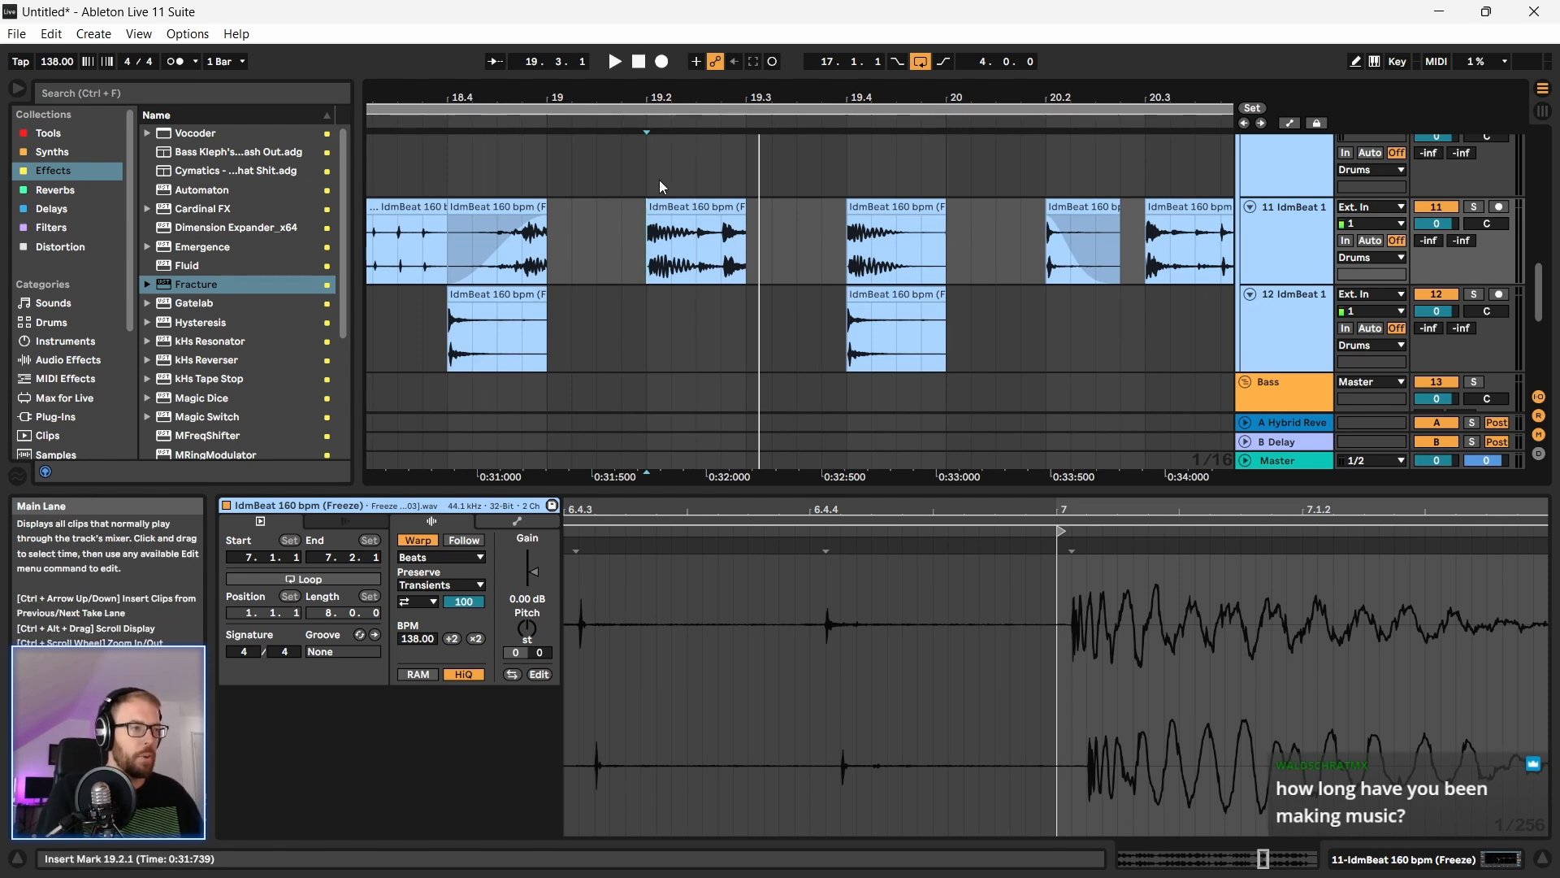
pyautogui.moveTo(650, 244); pyautogui.dragTo(747, 261)
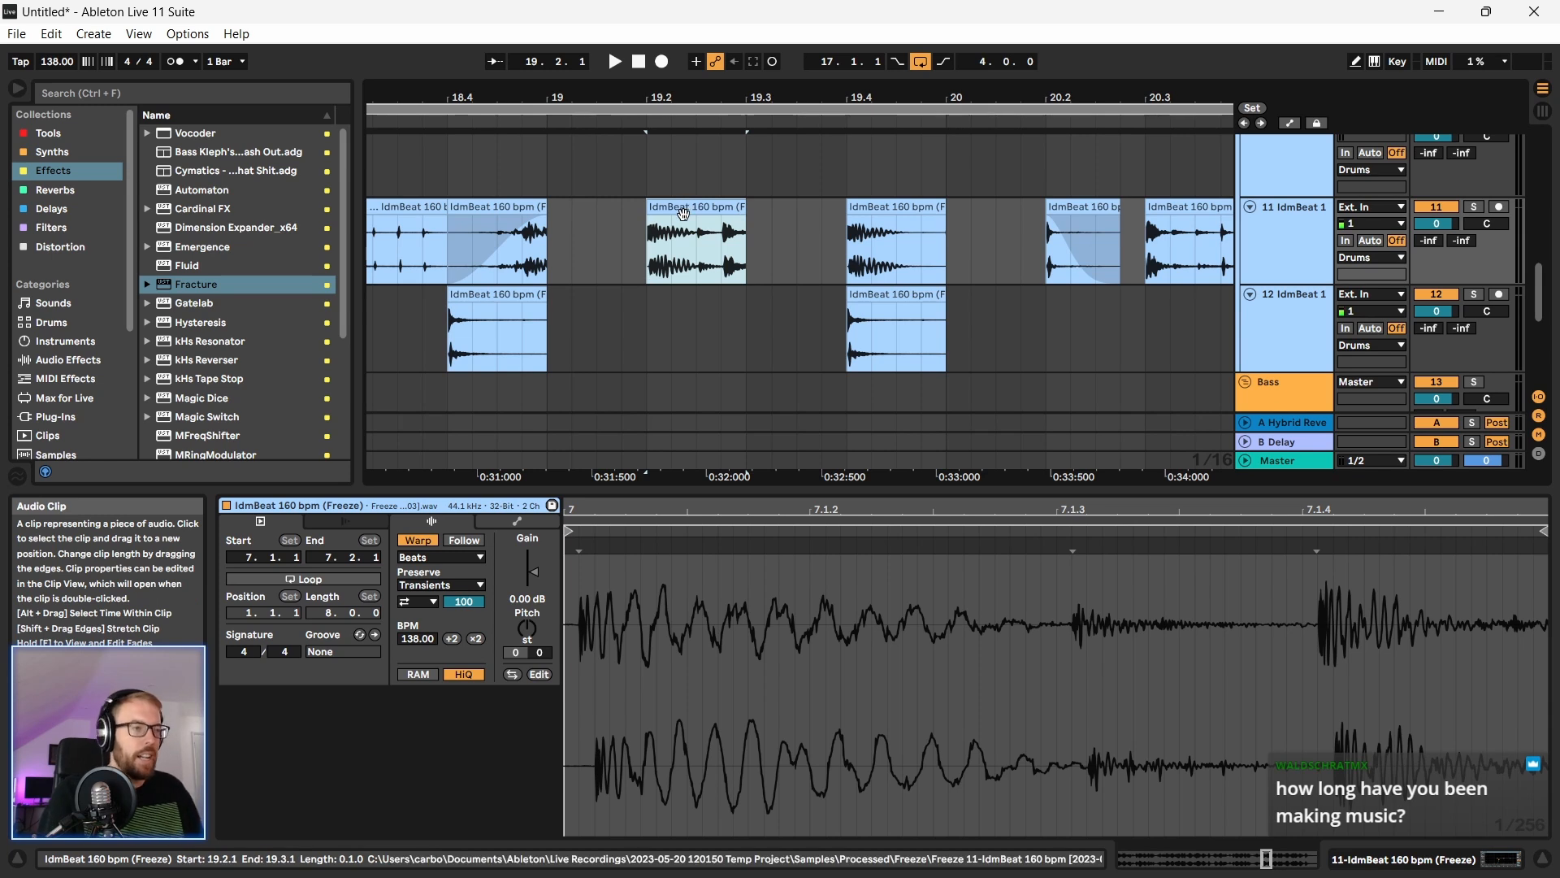
pyautogui.press('space')
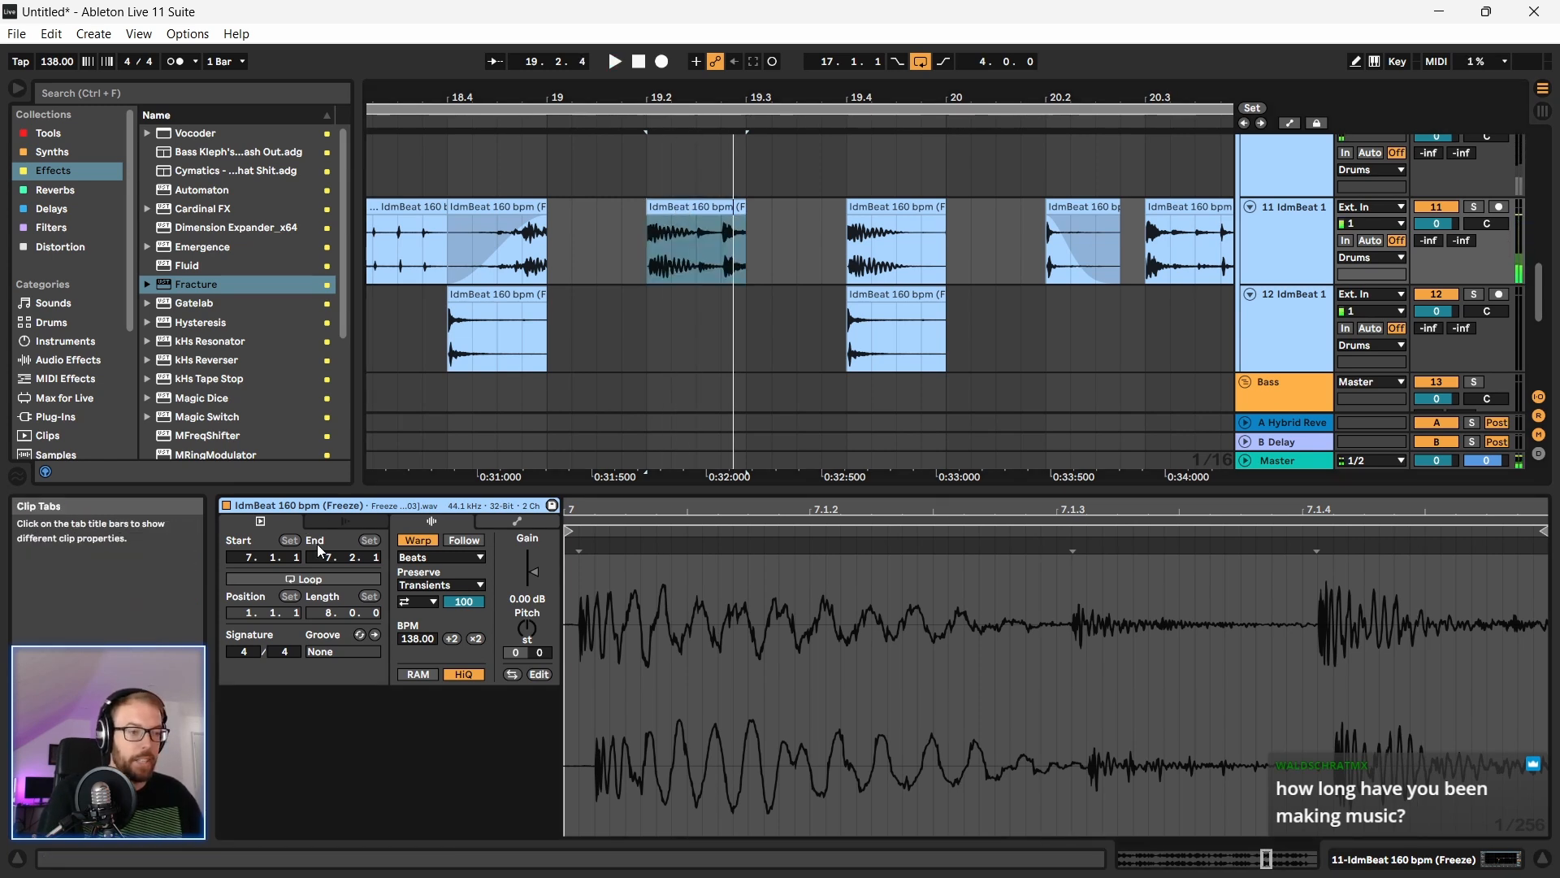
pyautogui.click(425, 602)
pyautogui.click(422, 618)
pyautogui.moveTo(460, 602); pyautogui.dragTo(460, 669)
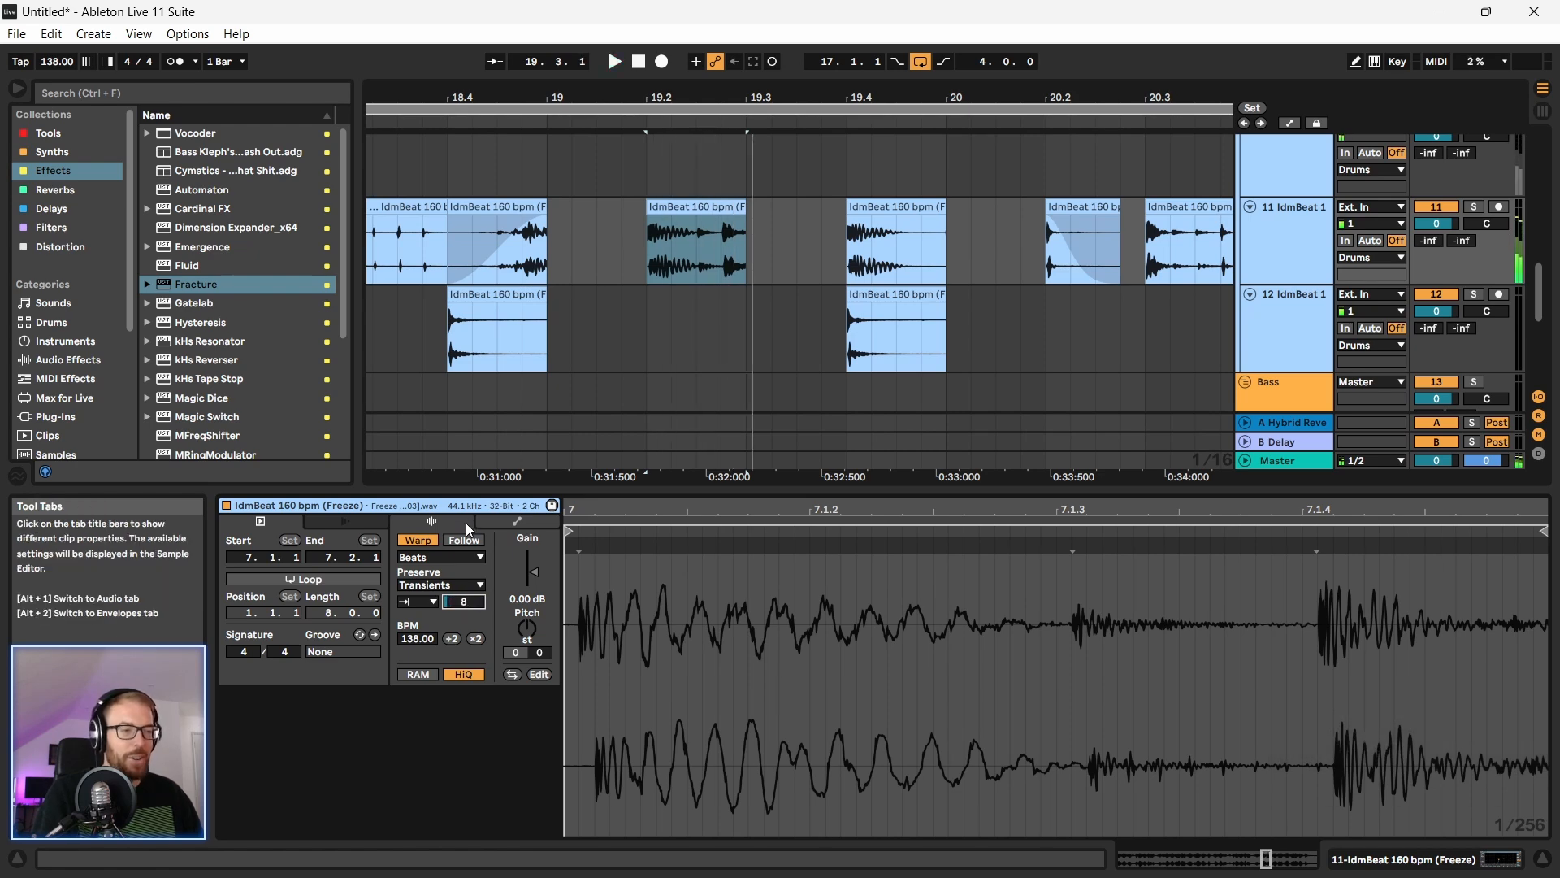
# Step: Play back the edited clip at 19.2, and the passage leading into it from 18.4.3
pyautogui.click(676, 207)
pyautogui.press('space')
pyautogui.press('space')
pyautogui.click(498, 250)
pyautogui.press('space')
pyautogui.moveTo(500, 98)
pyautogui.mouseDown()
pyautogui.moveTo(572, 94)
pyautogui.moveTo(573, 52)
pyautogui.mouseUp()
pyautogui.press('space')
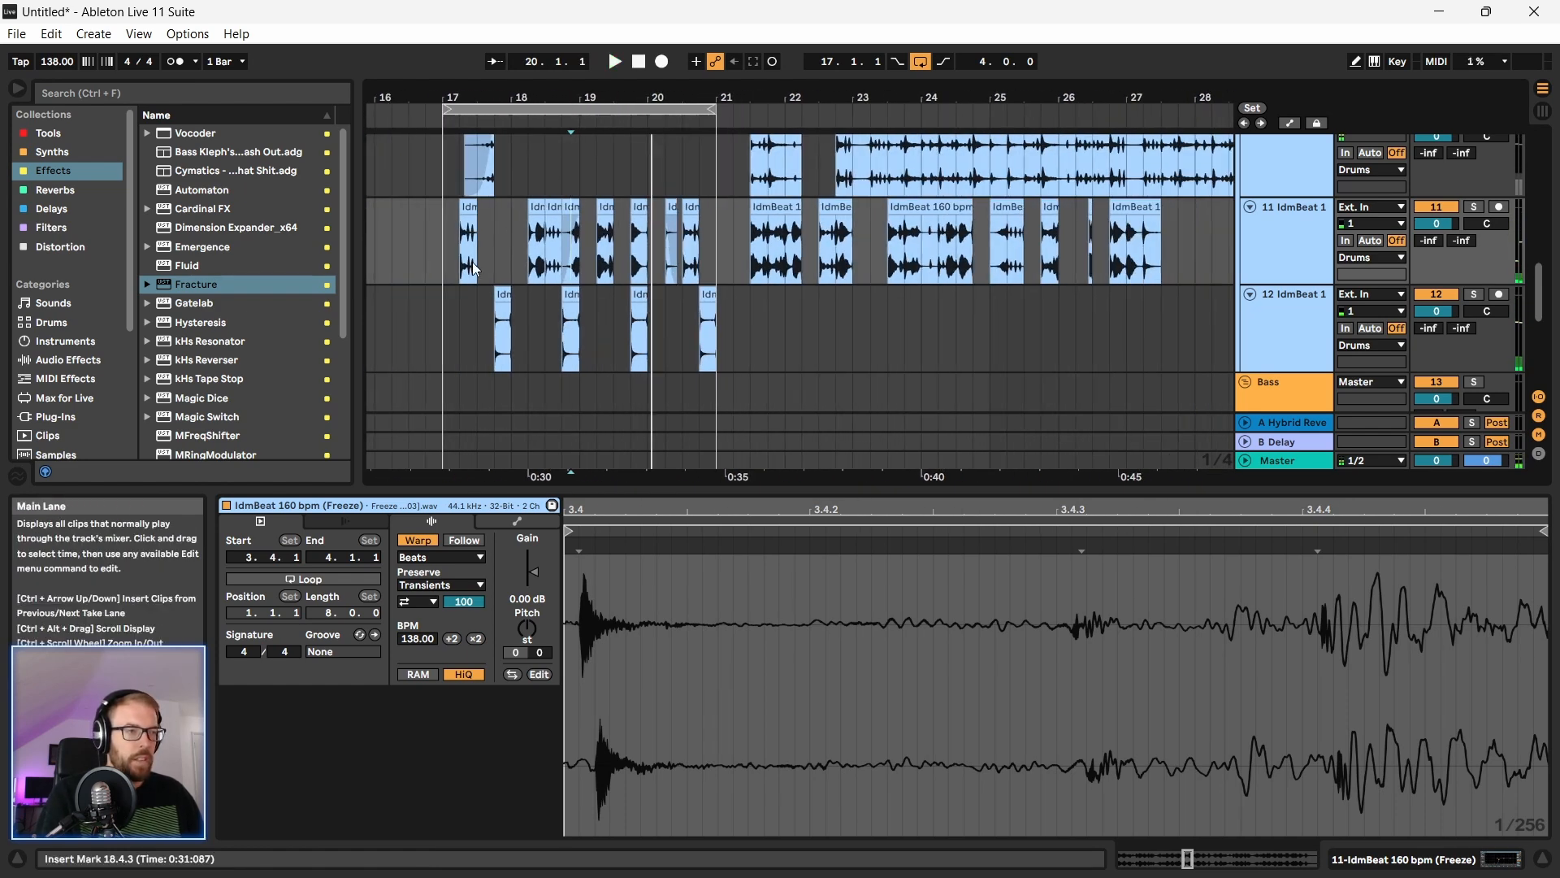
# Step: Play the loop from bar 17 and review the drum tracks while listening
pyautogui.click(445, 320)
pyautogui.press('space')
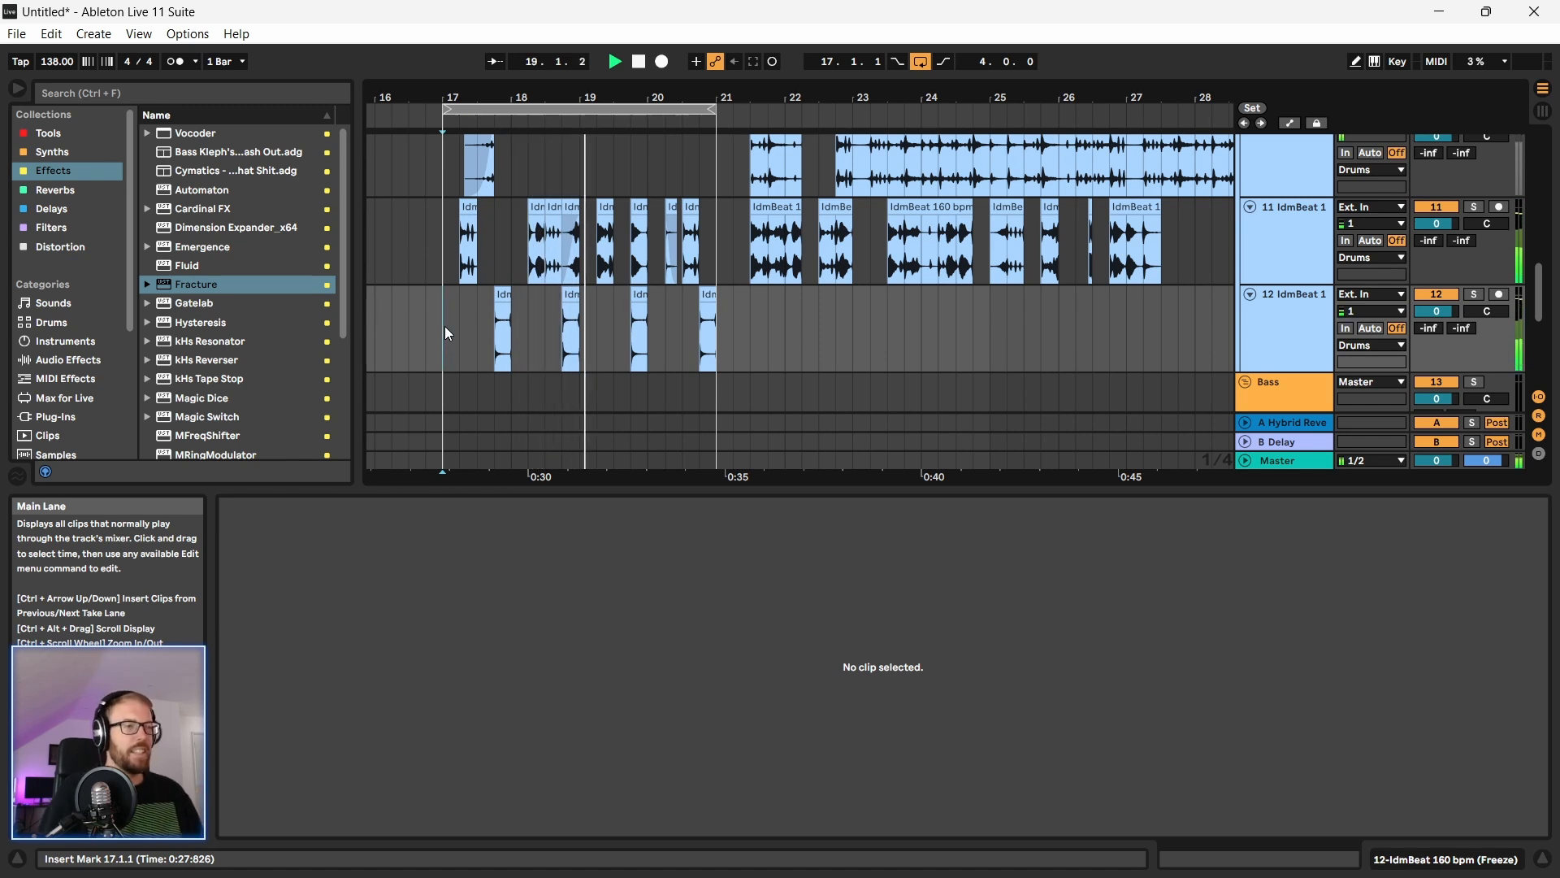
pyautogui.scroll(3, 445, 325)
pyautogui.scroll(-3, 469, 310)
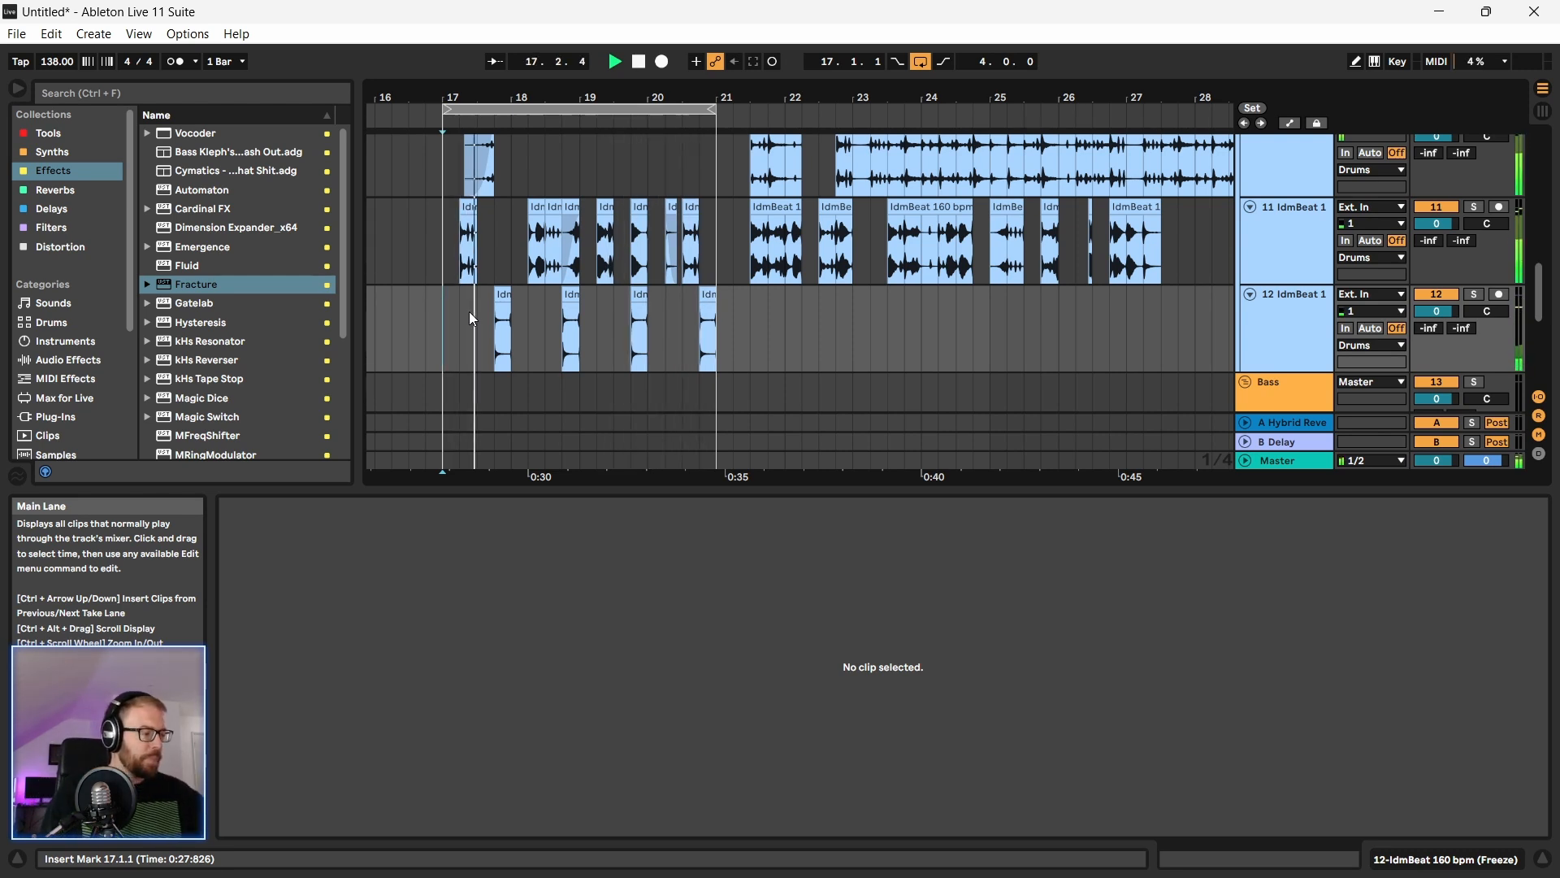
pyautogui.scroll(3, 470, 310)
pyautogui.press('space')
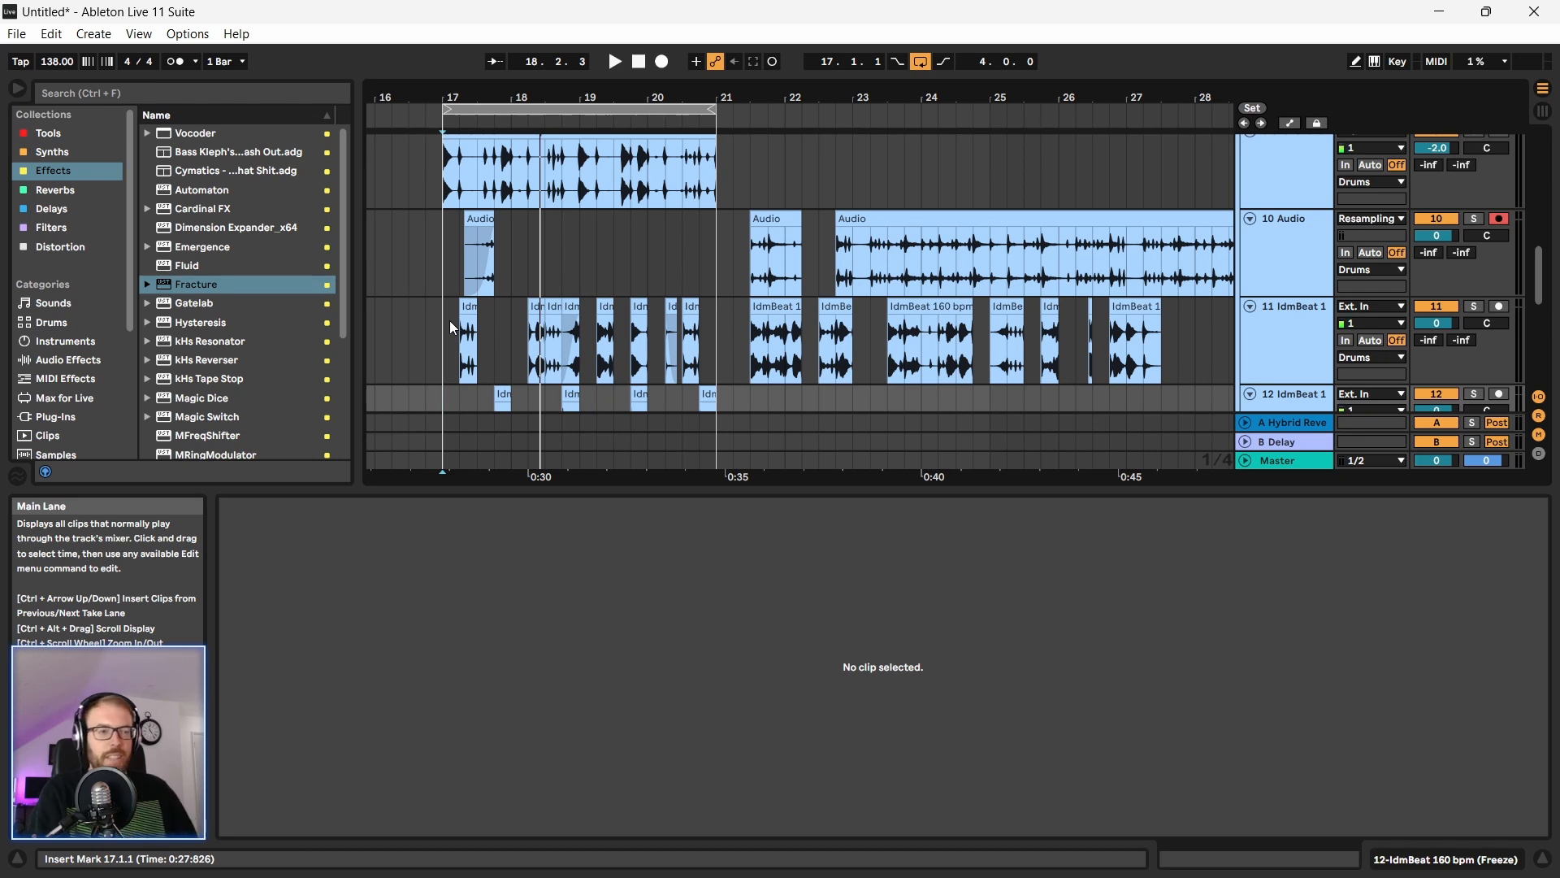
# Step: Enlarge the arrangement area and select bars 17 to 21 on tracks 12, 11 and 10 in turn
pyautogui.moveTo(440, 485); pyautogui.dragTo(432, 728)
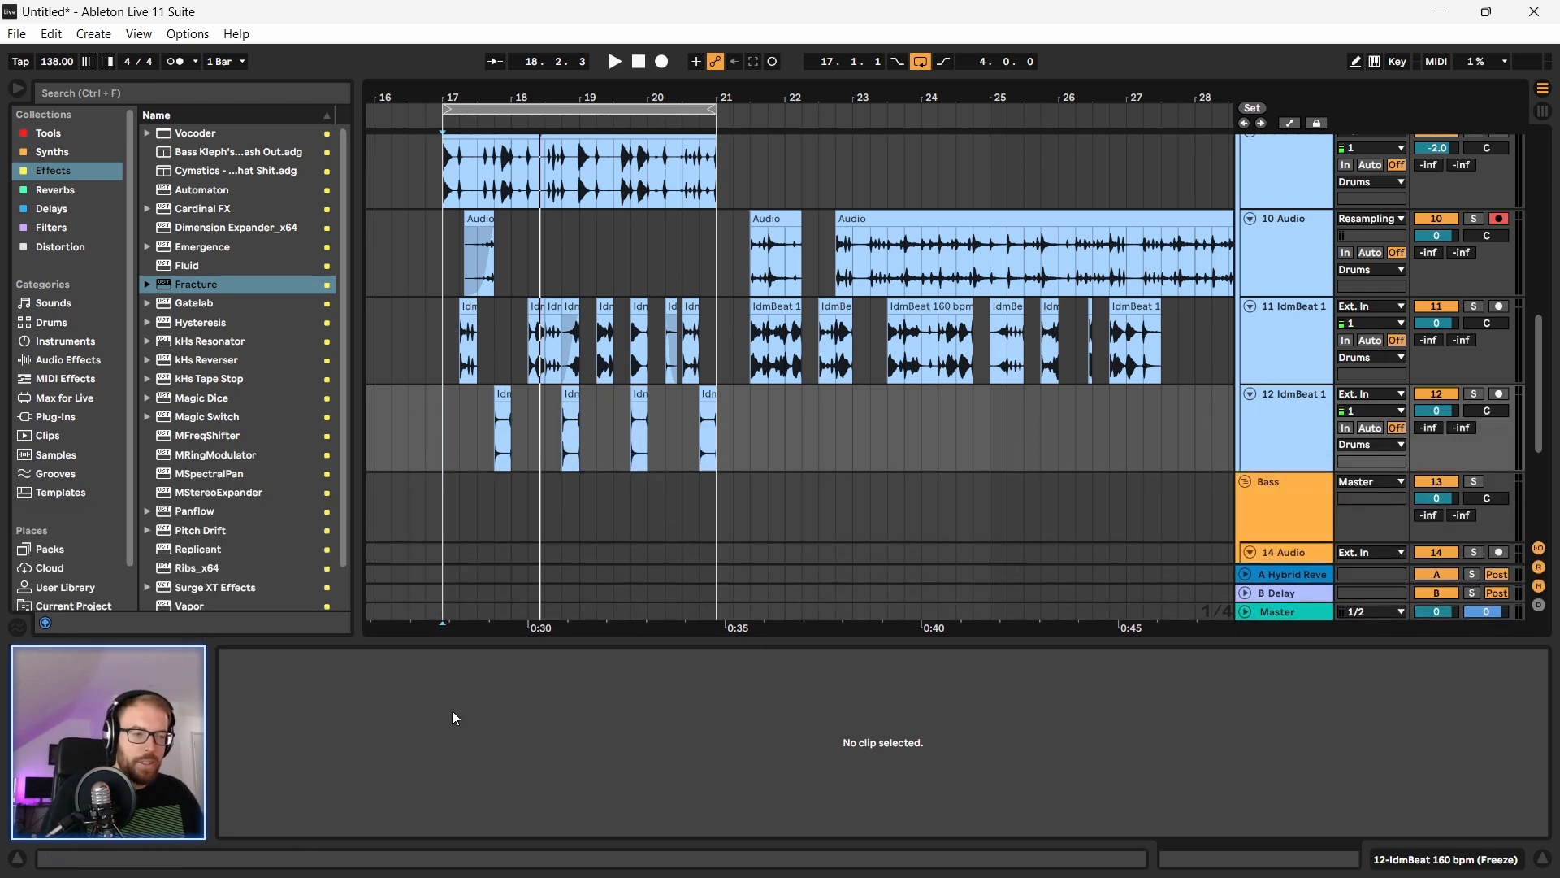
pyautogui.moveTo(445, 428); pyautogui.dragTo(715, 434)
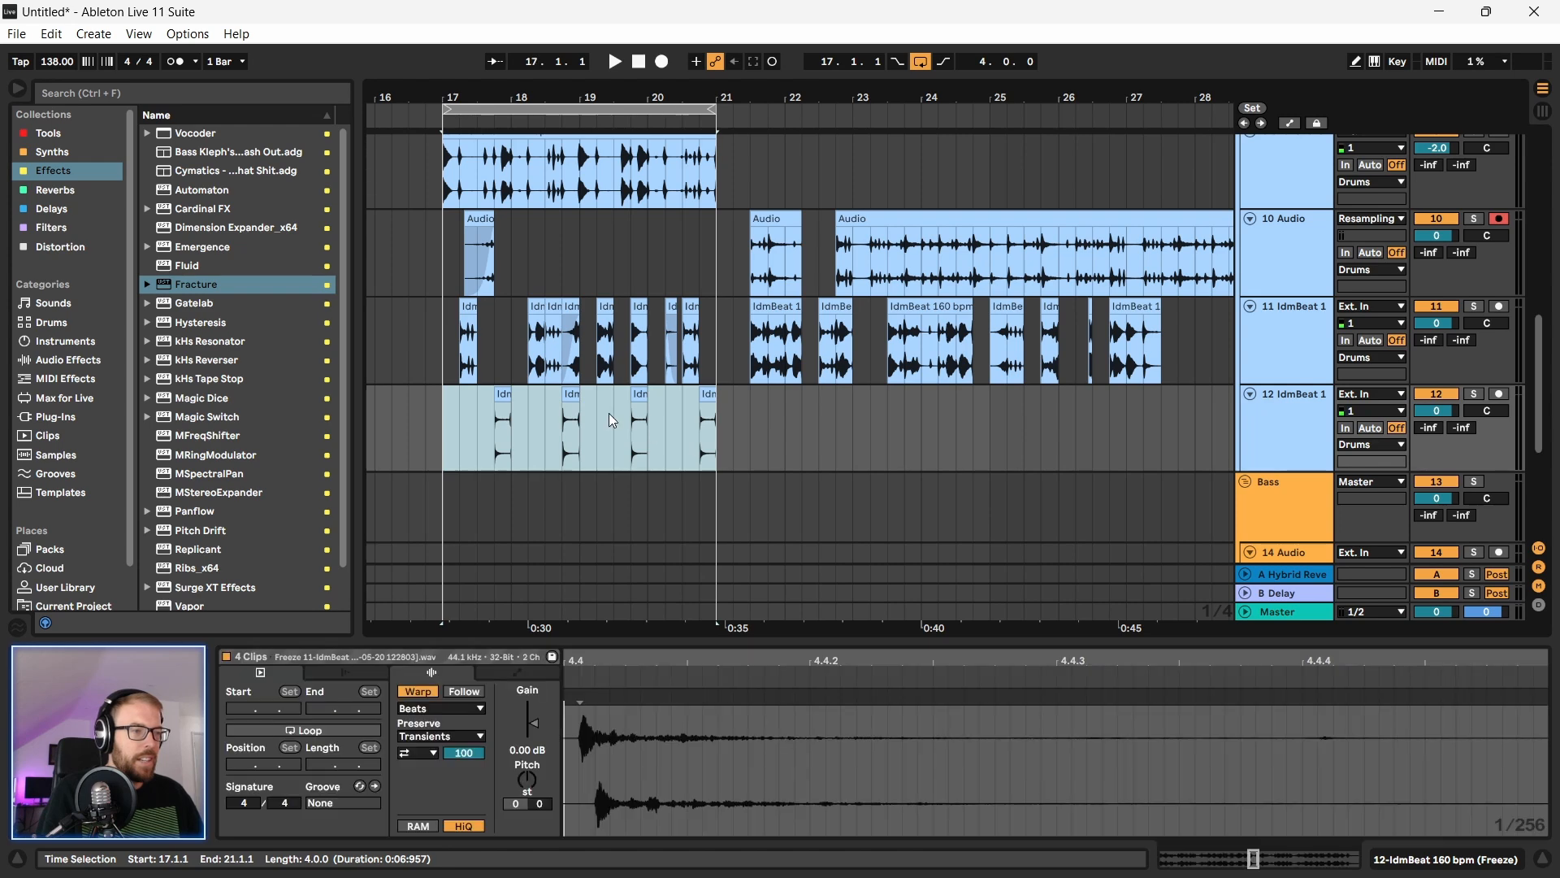
pyautogui.scroll(1, 569, 399)
pyautogui.click(446, 393)
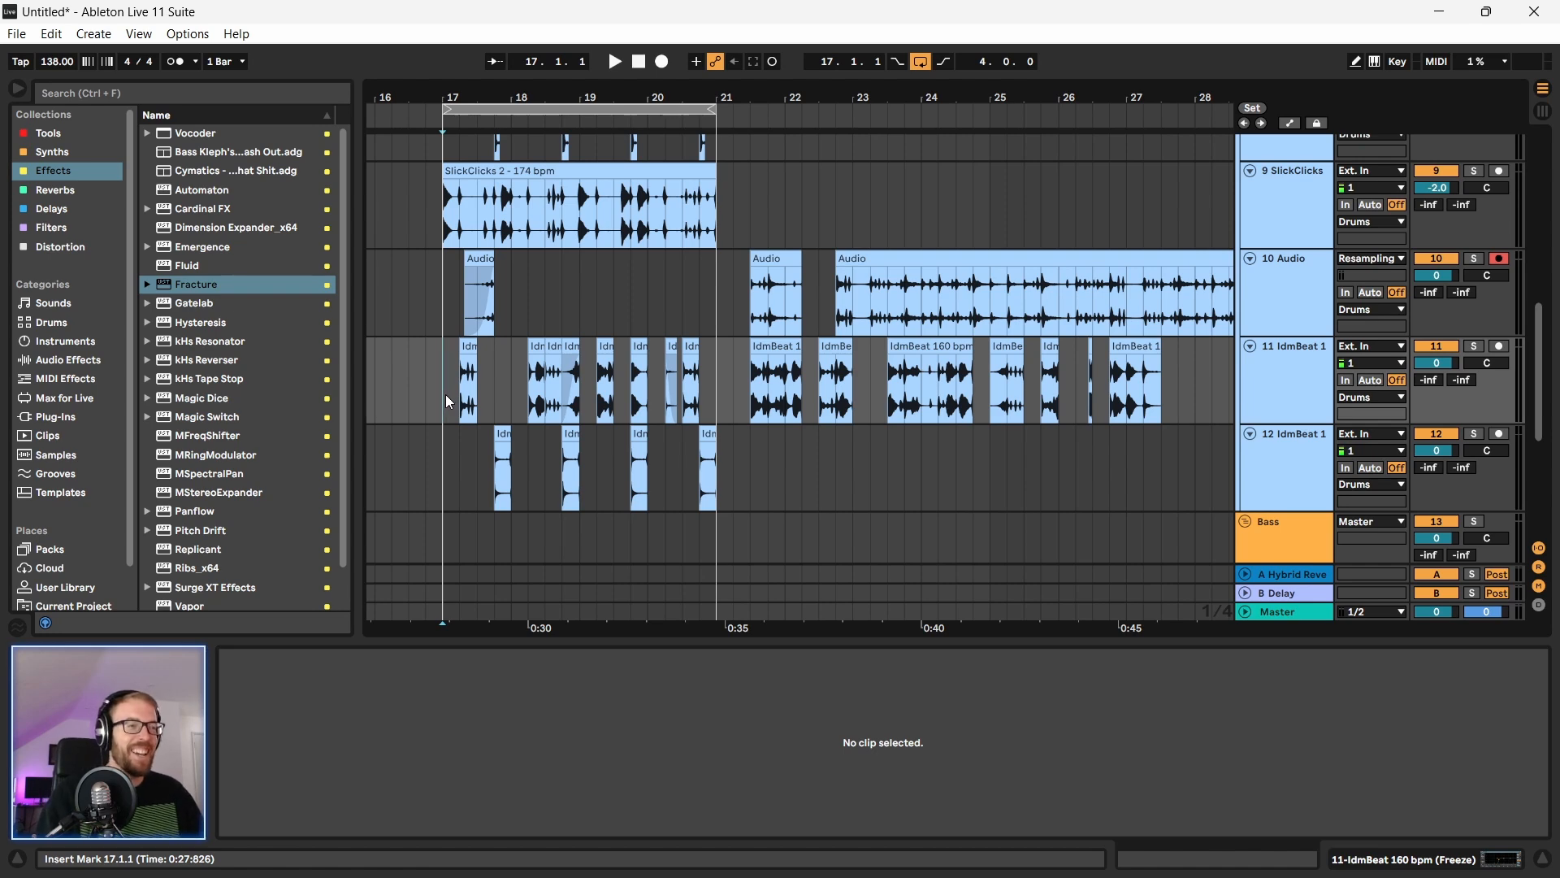
pyautogui.moveTo(445, 393); pyautogui.dragTo(709, 406)
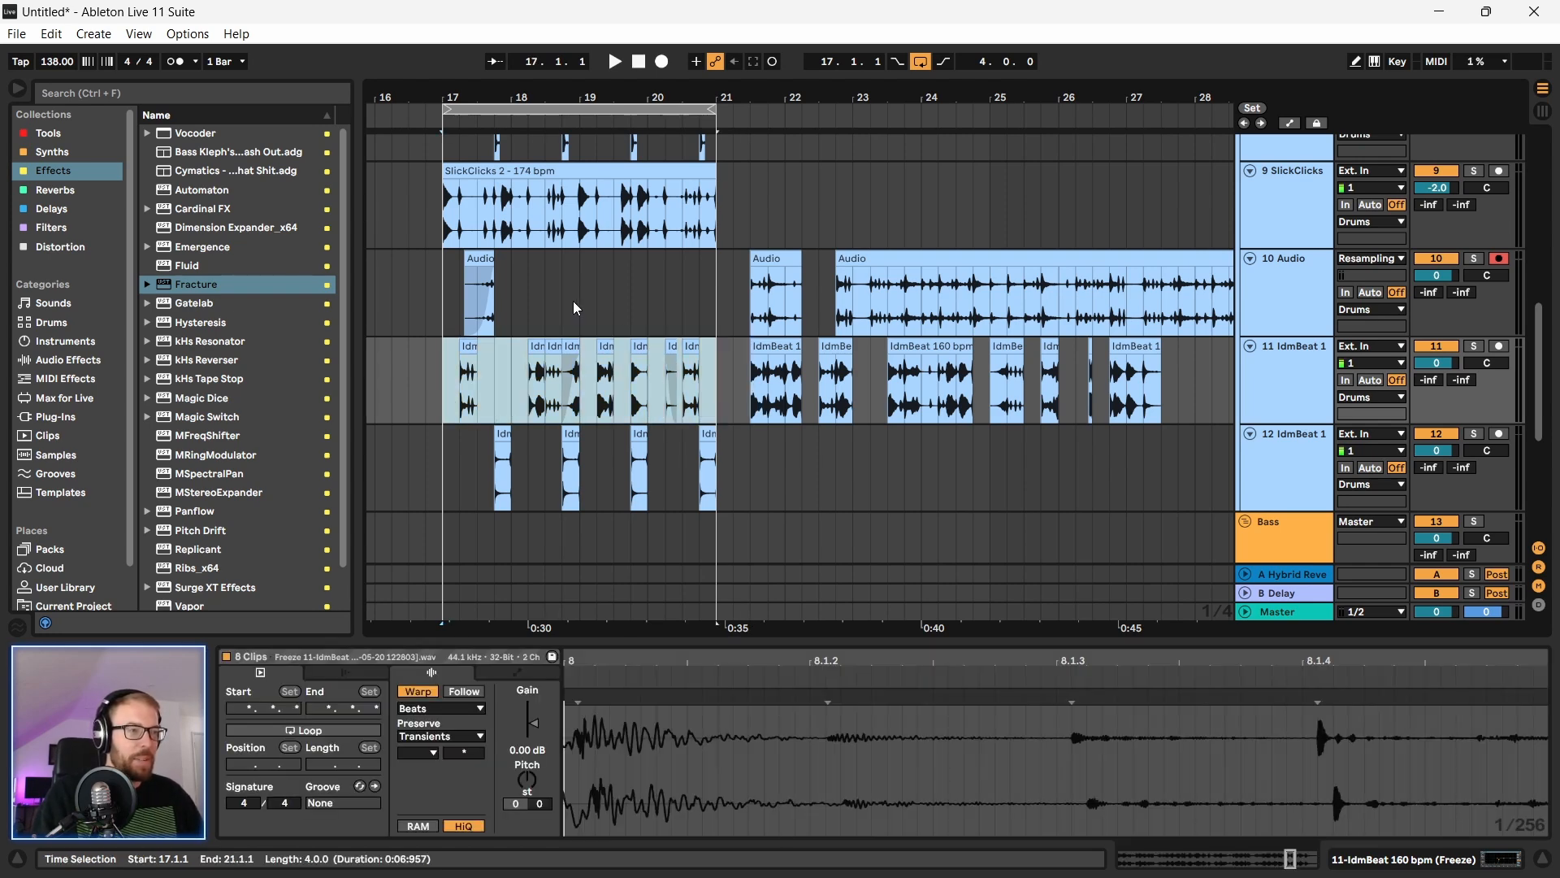
pyautogui.moveTo(440, 313); pyautogui.dragTo(716, 316)
pyautogui.scroll(1, 631, 358)
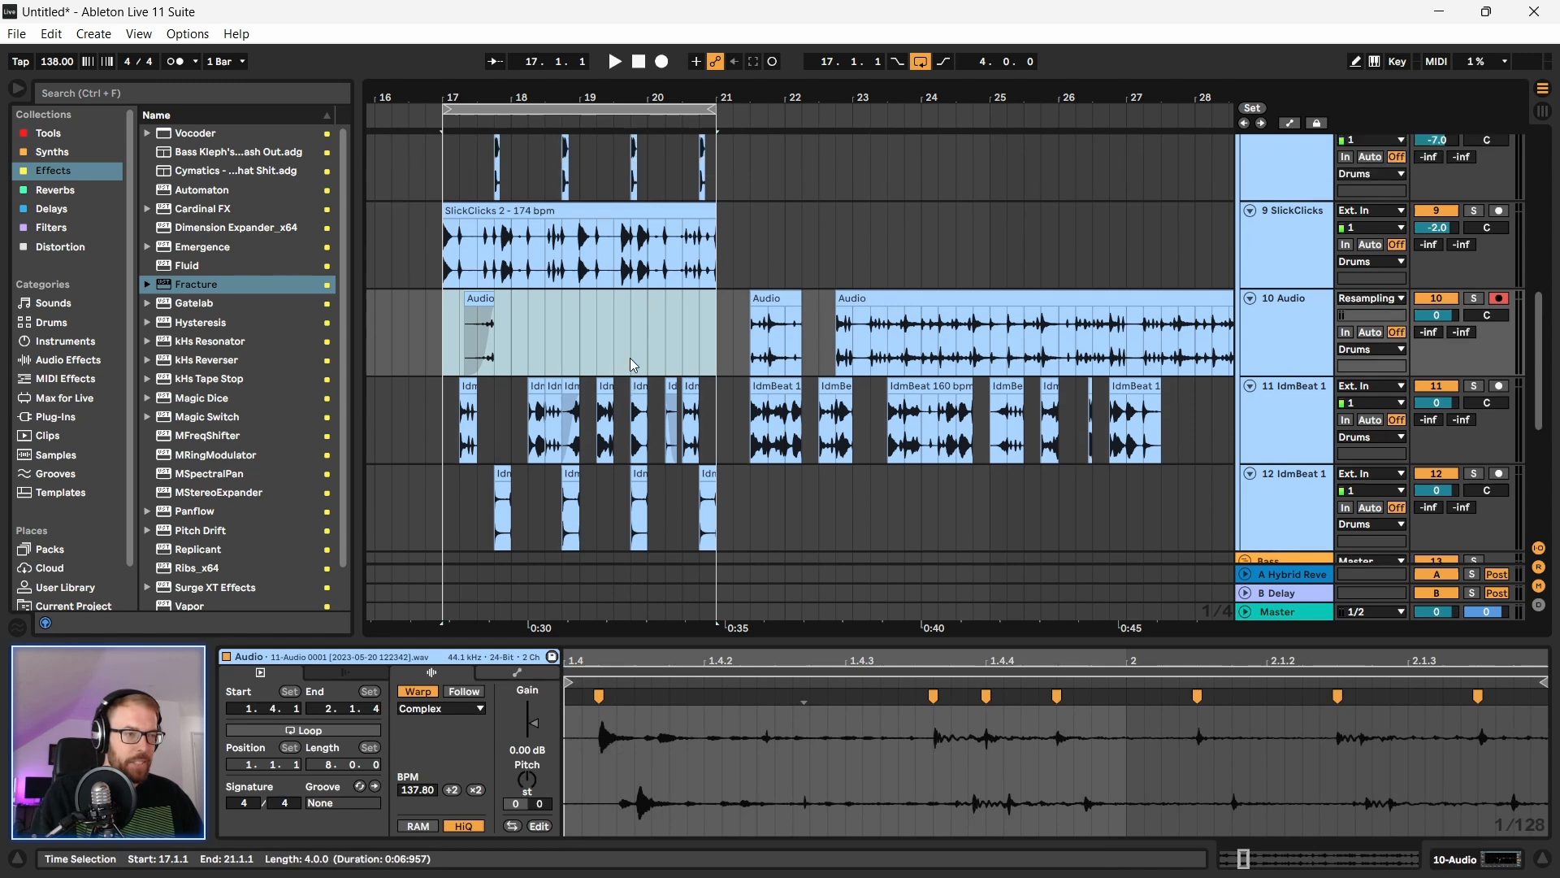
# Step: Select bars 17 to 21 across tracks 11 and 12 and play the loop from bar 17
pyautogui.click(437, 418)
pyautogui.scroll(-1, 441, 436)
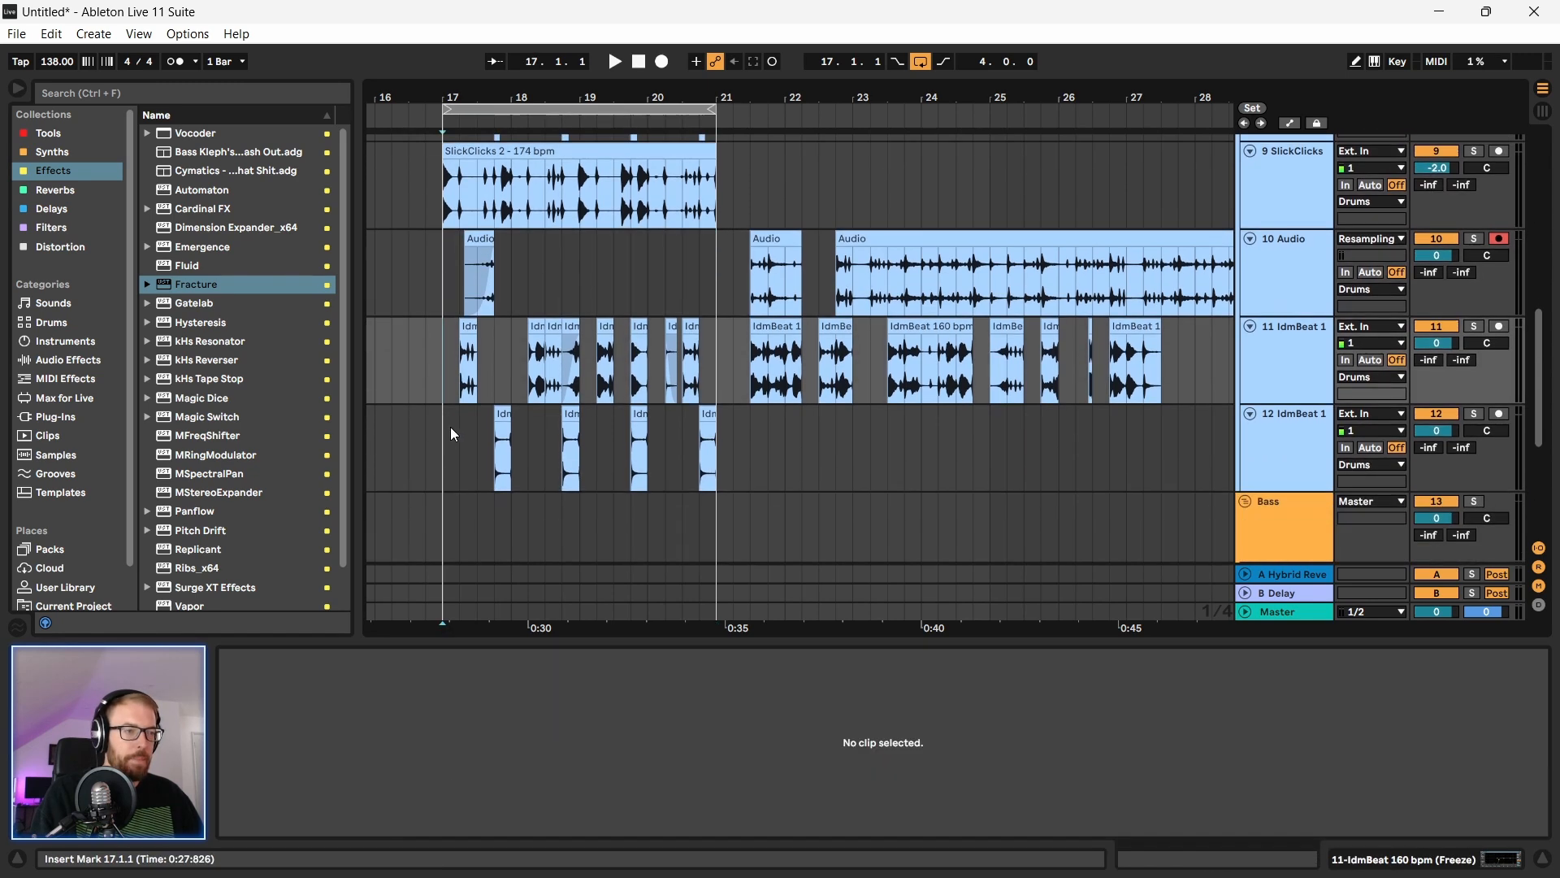
pyautogui.moveTo(437, 460); pyautogui.dragTo(717, 367)
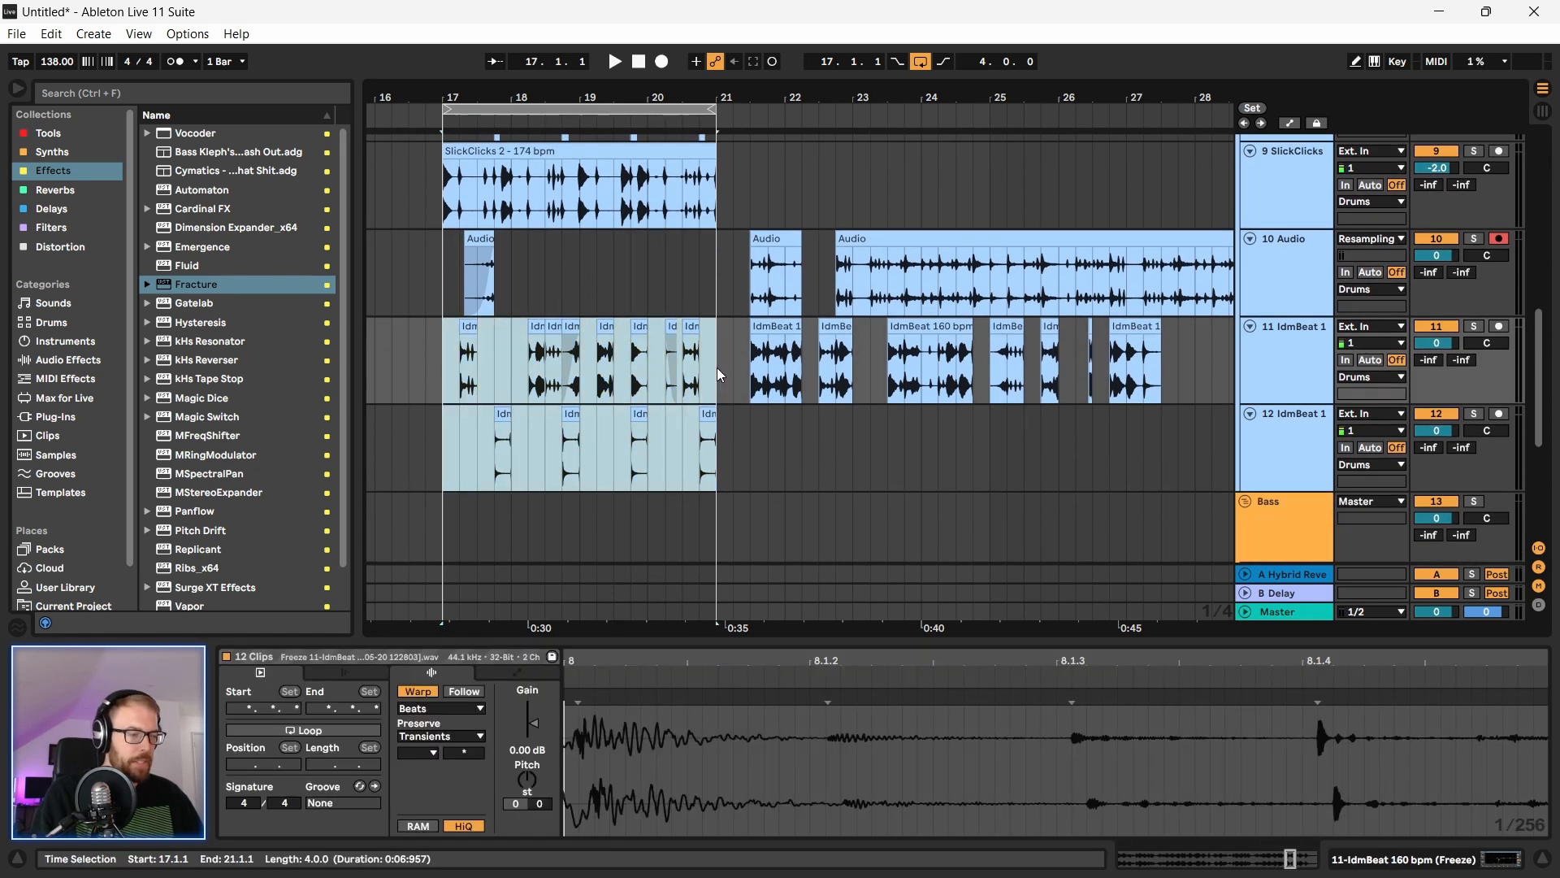
pyautogui.scroll(1, 517, 181)
pyautogui.moveTo(510, 100); pyautogui.dragTo(594, 195)
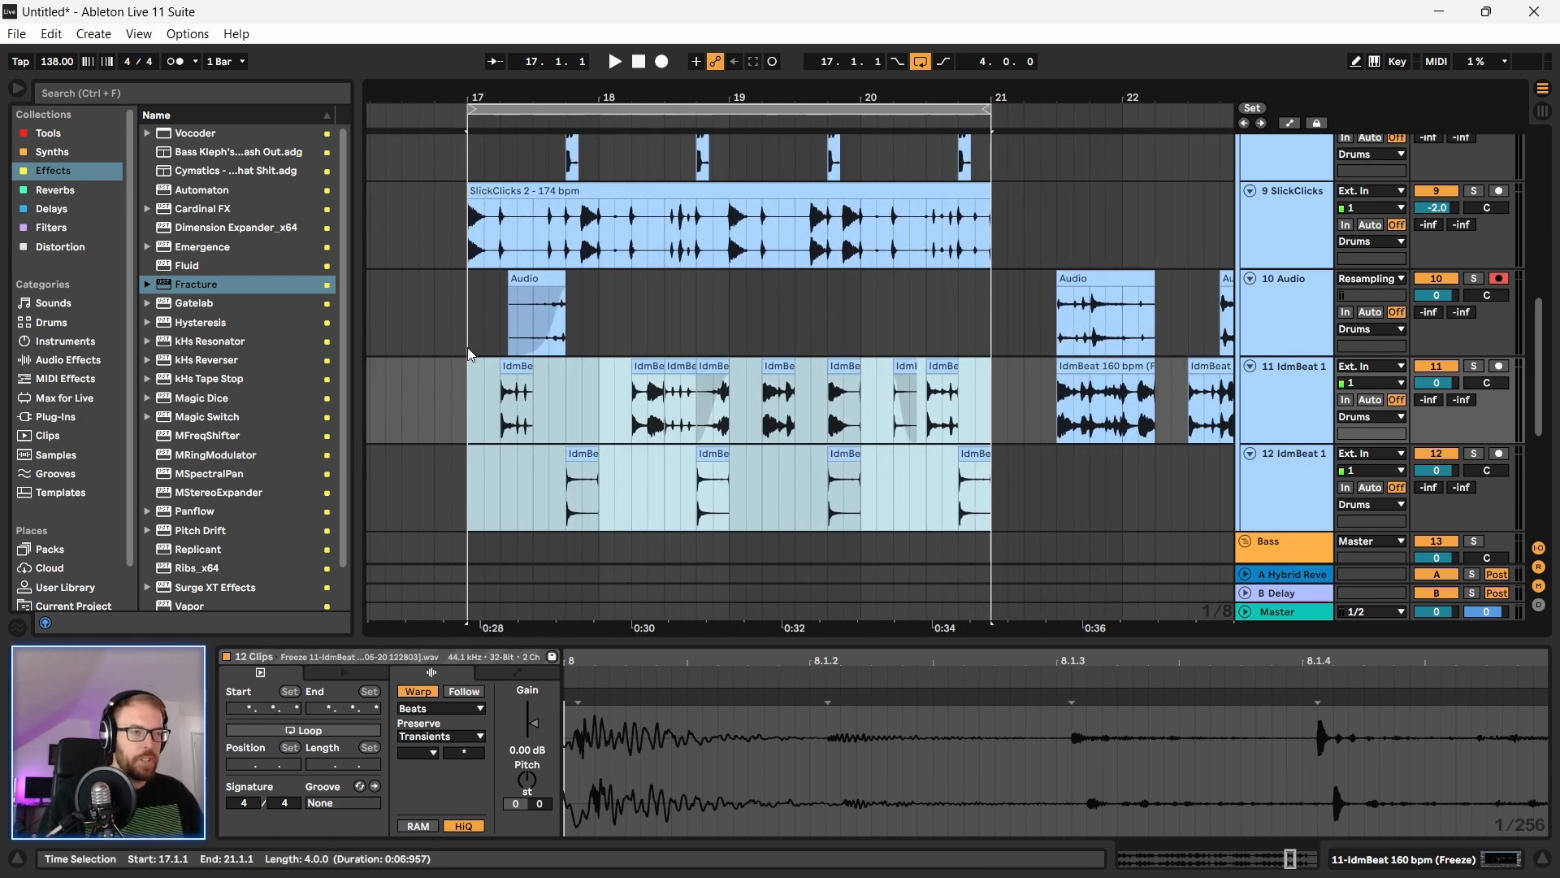
pyautogui.scroll(4, 467, 360)
pyautogui.scroll(-3, 466, 360)
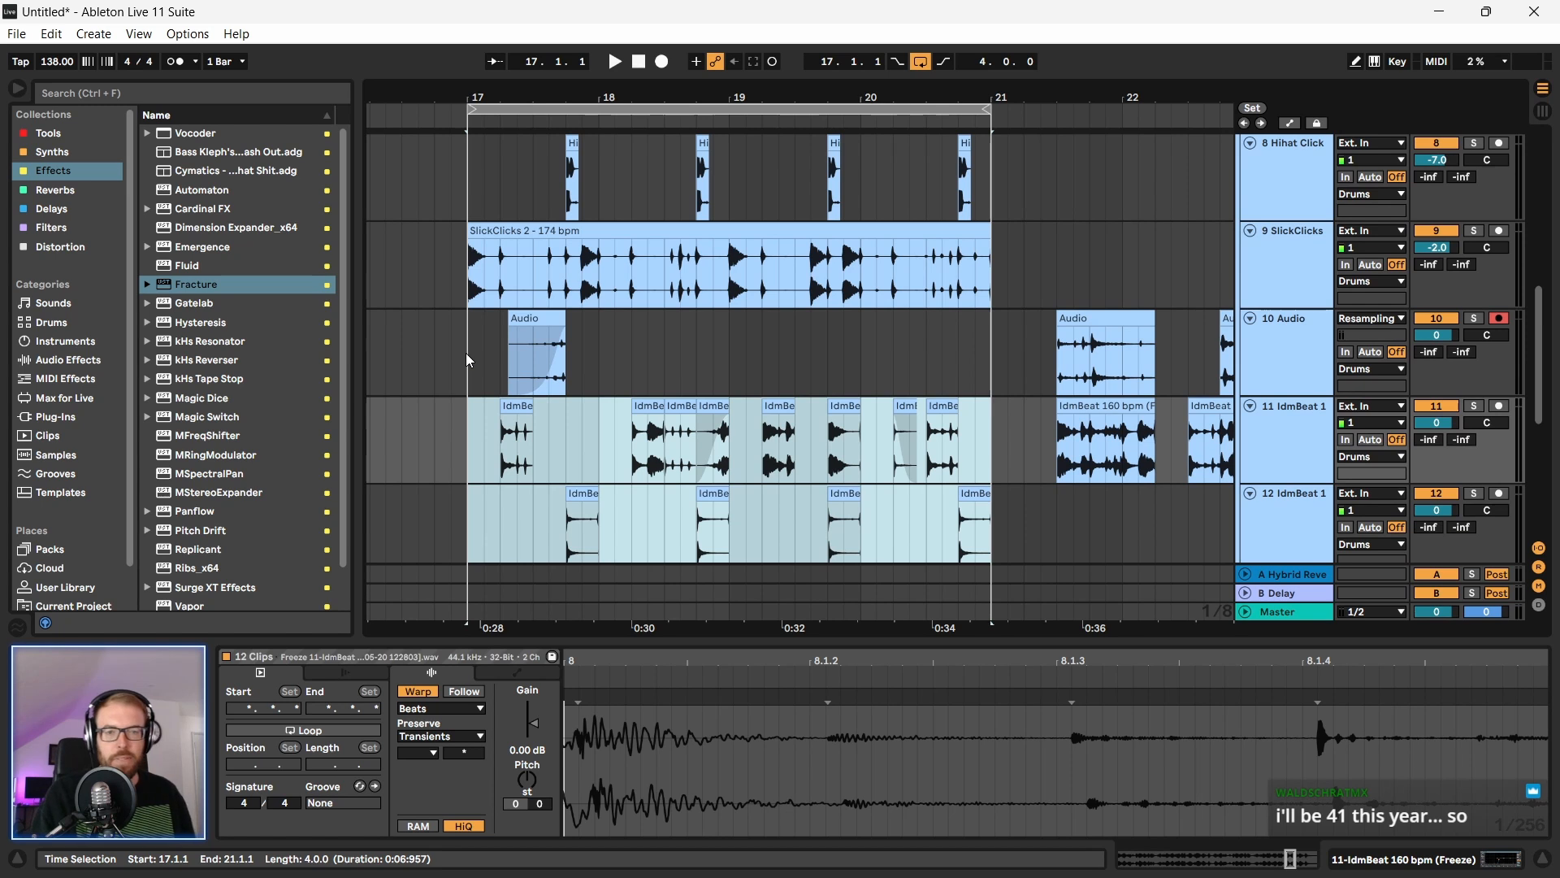
pyautogui.press('space')
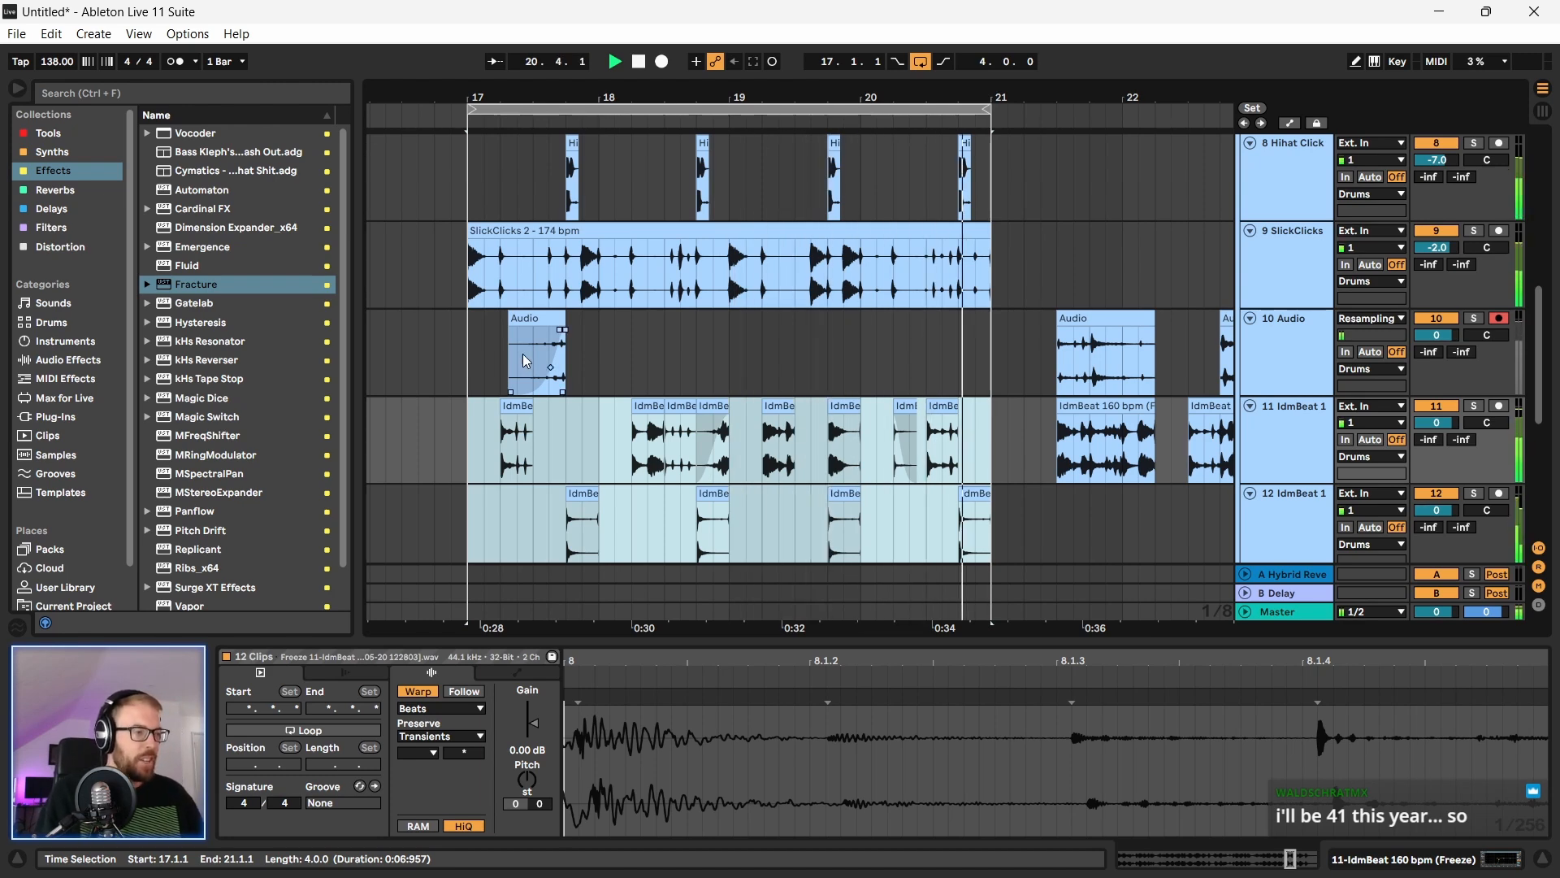
# Step: Audition the unused IdmBeat clip at 21.3 on track 11, beyond the loop's end
pyautogui.press('space')
pyautogui.scroll(2, 760, 473)
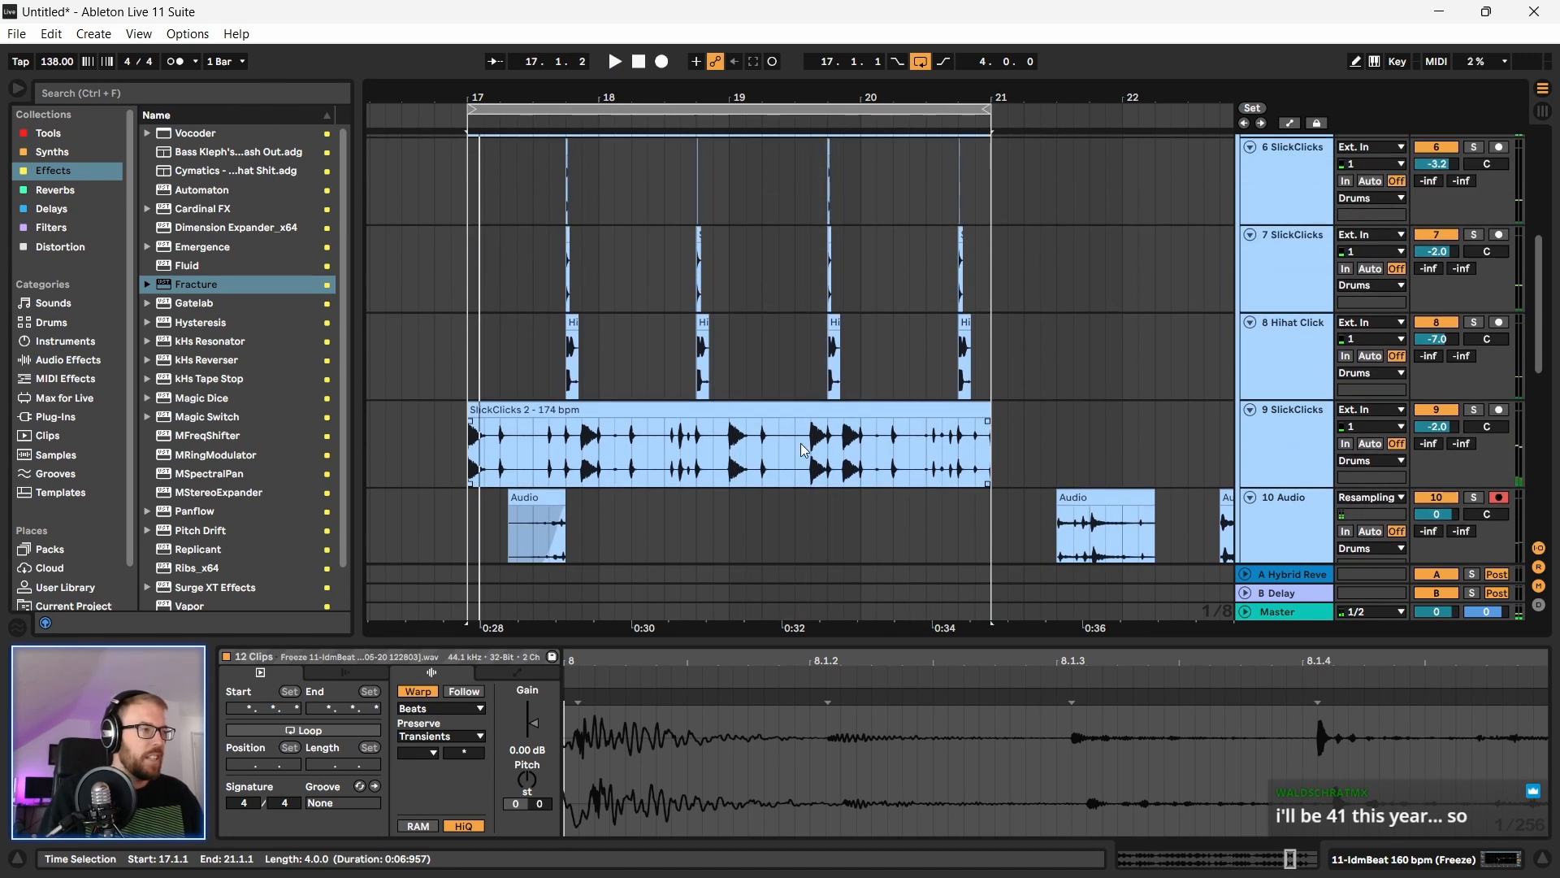
pyautogui.moveTo(787, 96); pyautogui.dragTo(704, 97)
pyautogui.scroll(-3, 887, 349)
pyautogui.moveTo(930, 97); pyautogui.dragTo(668, 73)
pyautogui.moveTo(679, 280); pyautogui.dragTo(1012, 401)
pyautogui.moveTo(742, 97); pyautogui.dragTo(742, 148)
pyautogui.click(603, 419)
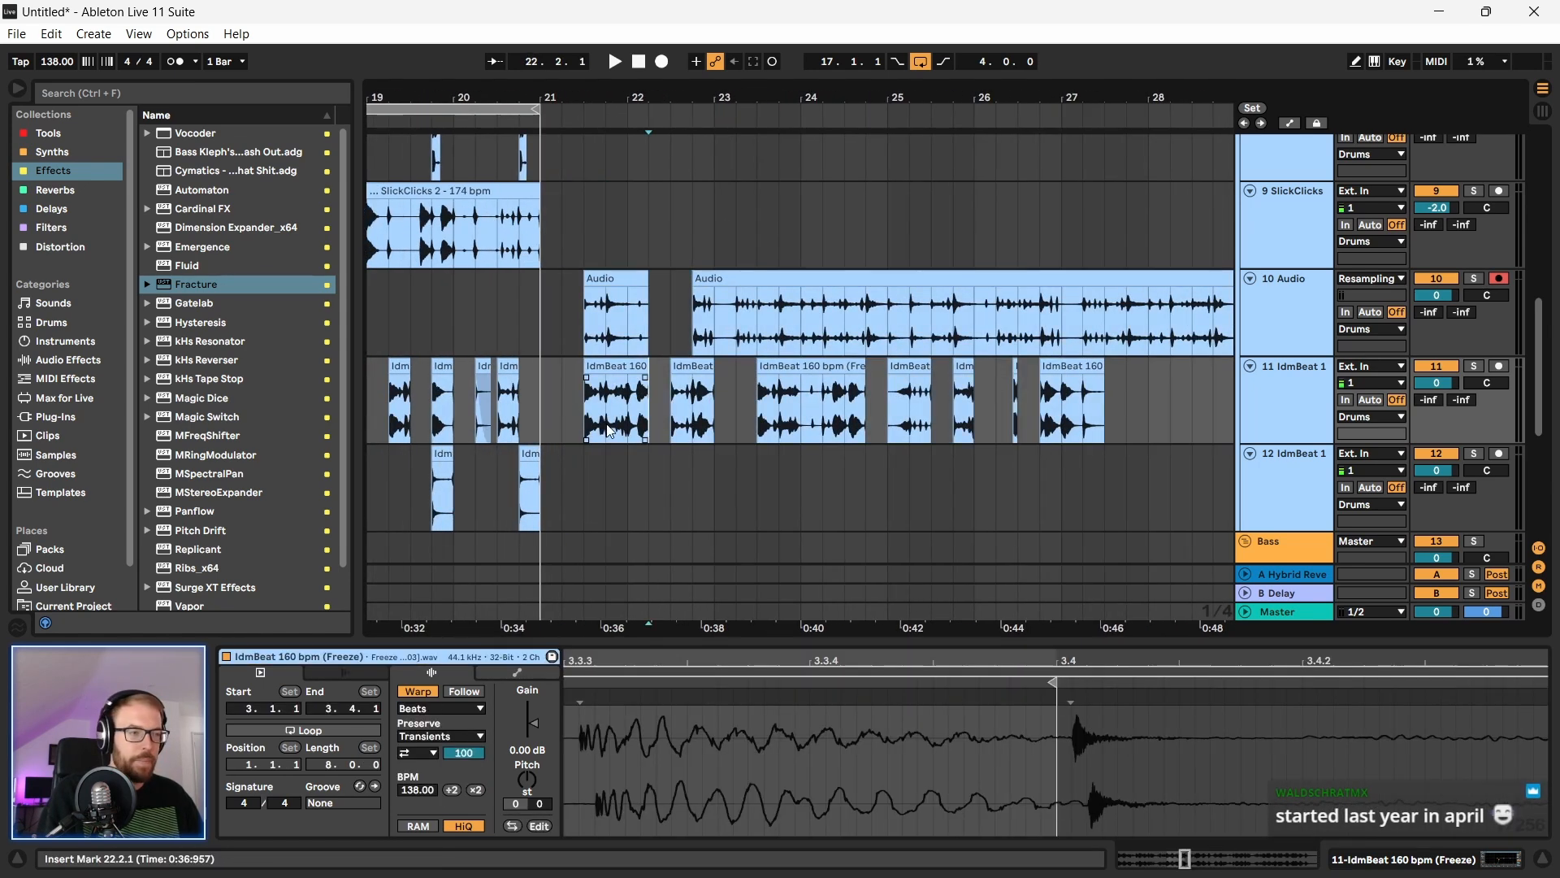
pyautogui.press('space')
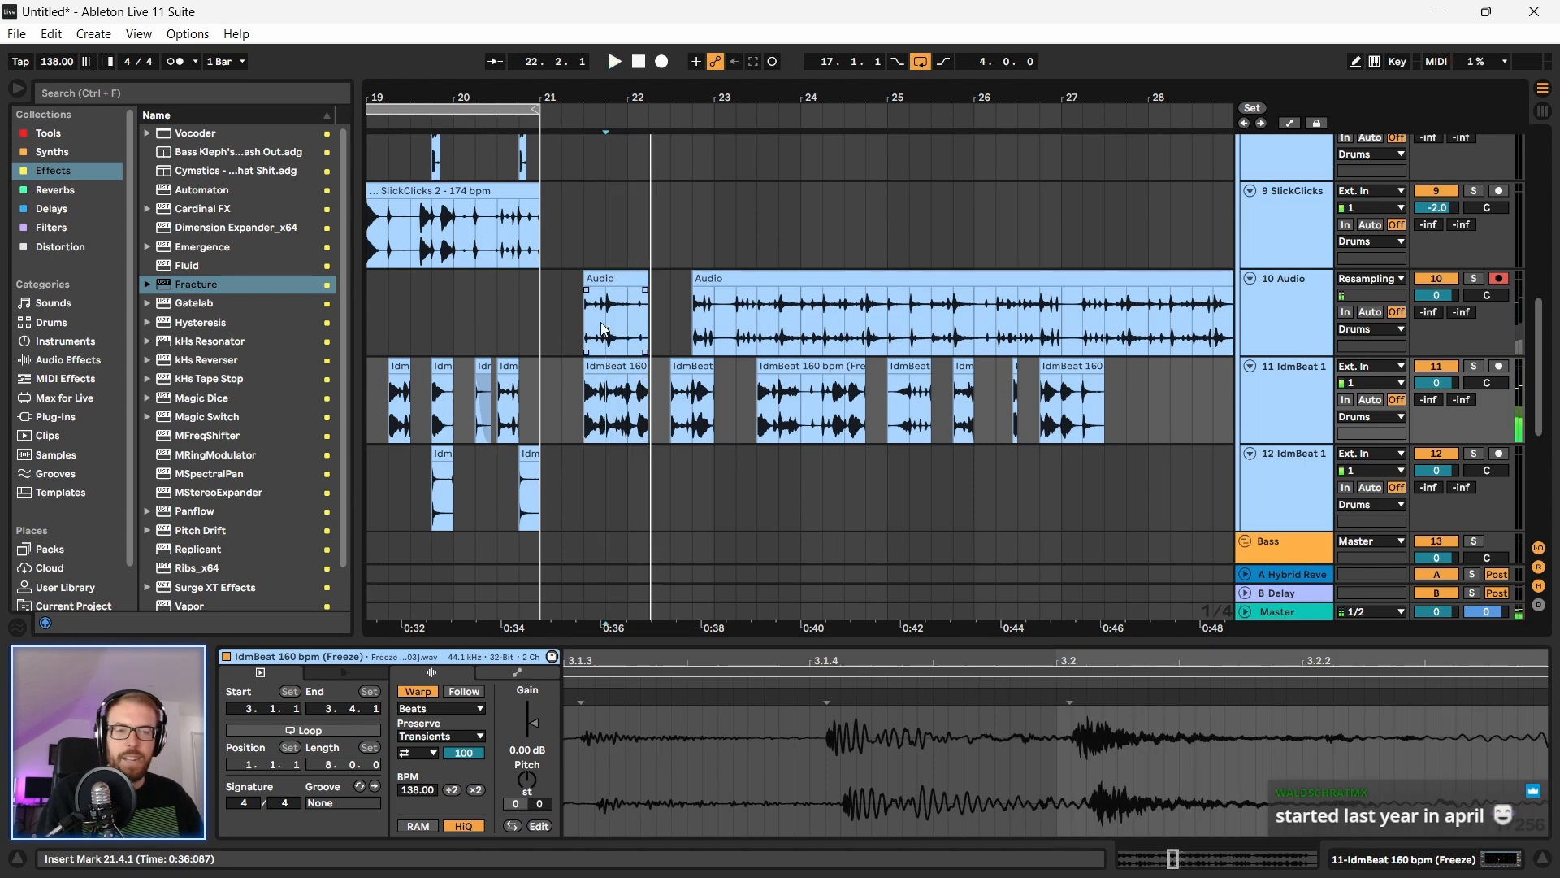
# Step: Copy the IdmBeat slice from 21.4.1 to 22.1.1 on track 11 and paste it at 18.1.1
pyautogui.moveTo(611, 416); pyautogui.dragTo(632, 430)
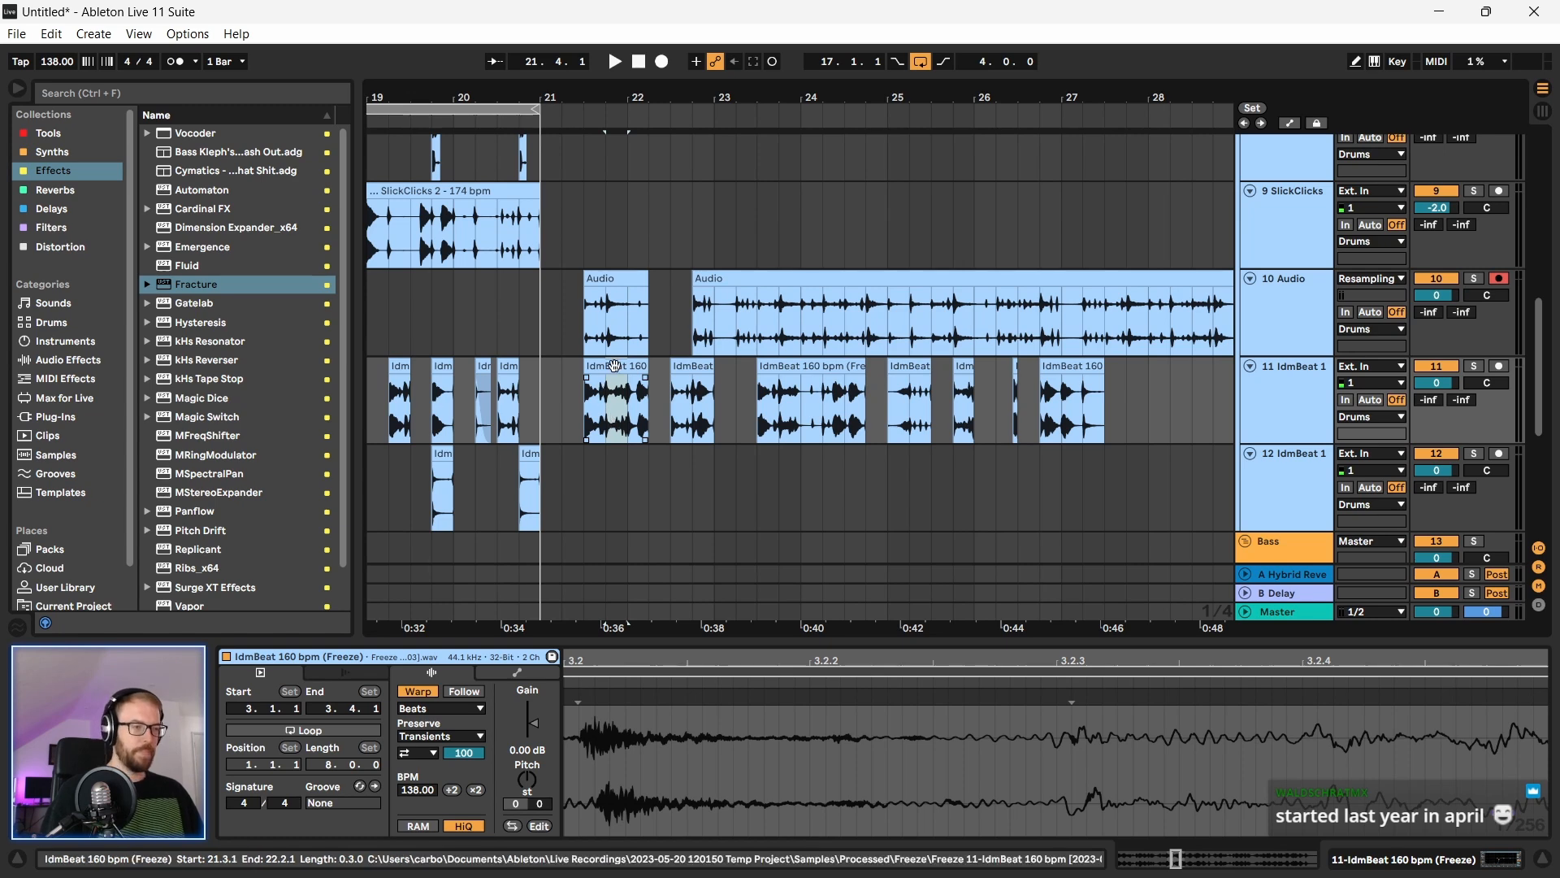
pyautogui.moveTo(490, 101); pyautogui.dragTo(816, 97)
pyautogui.scroll(-1, 646, 515)
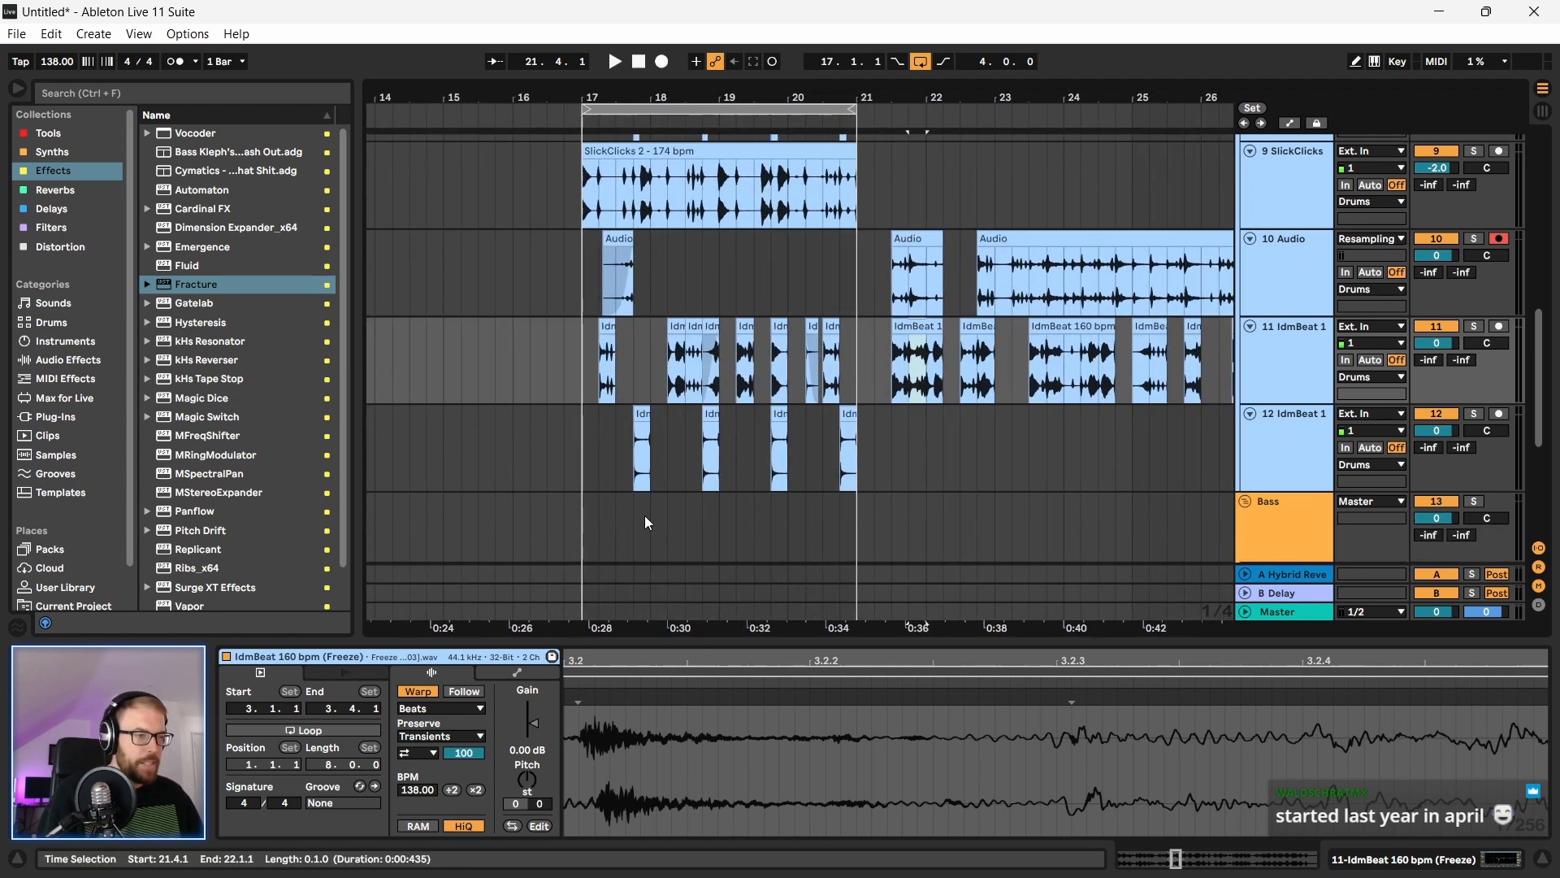
pyautogui.moveTo(627, 99); pyautogui.dragTo(647, 308)
pyautogui.click(687, 361)
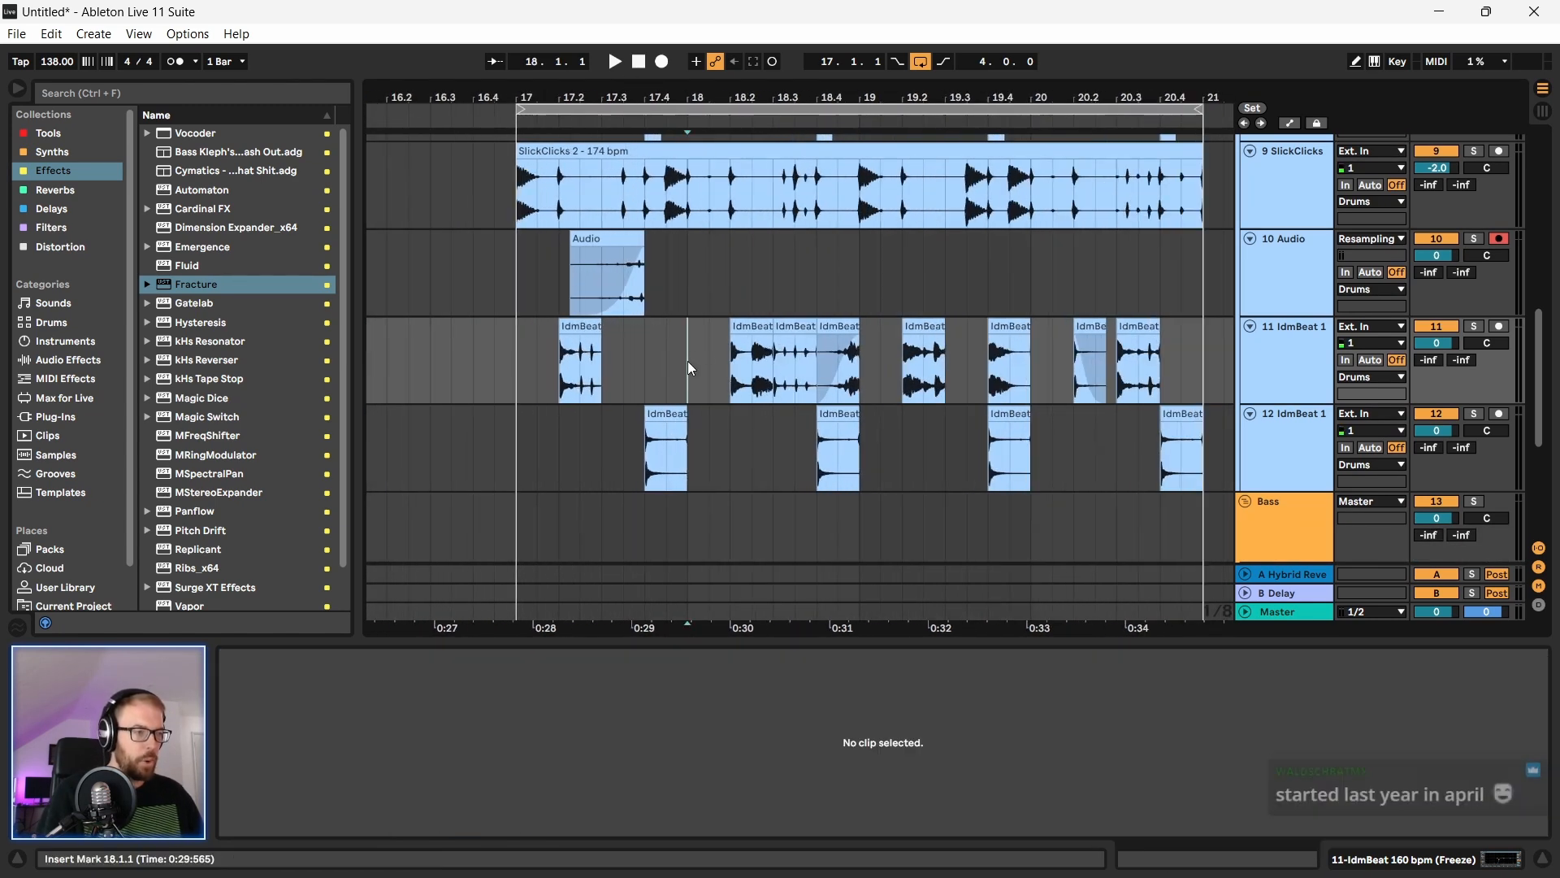
pyautogui.hotkey('ctrl', 'v')
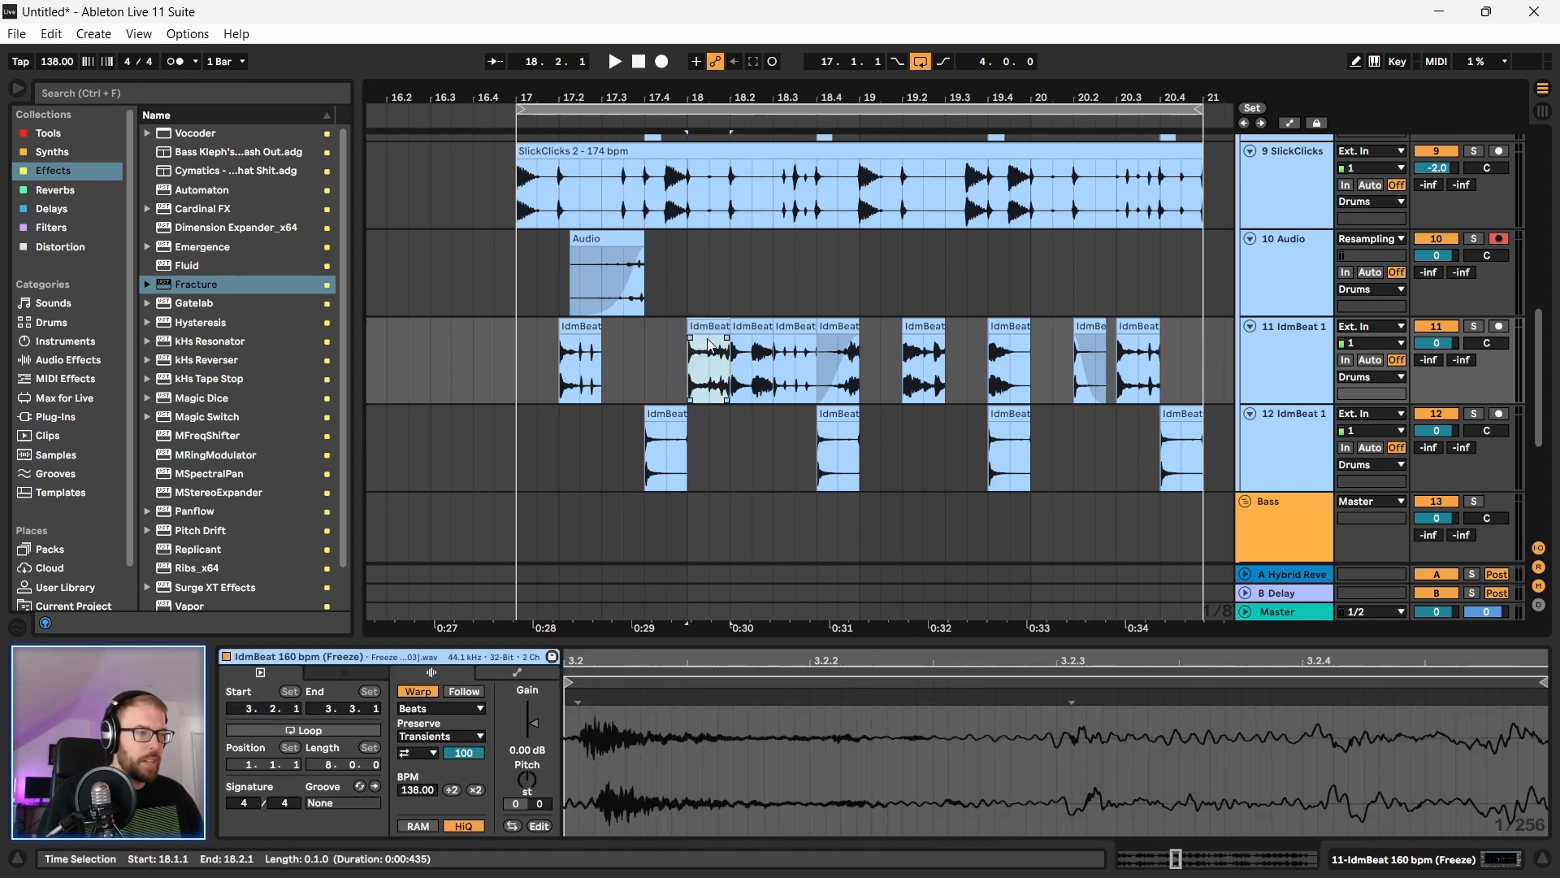
# Step: Shorten the pasted slice on track 11 to end at 18.1.3, add a fade-out and play it back
pyautogui.moveTo(727, 345); pyautogui.dragTo(709, 345)
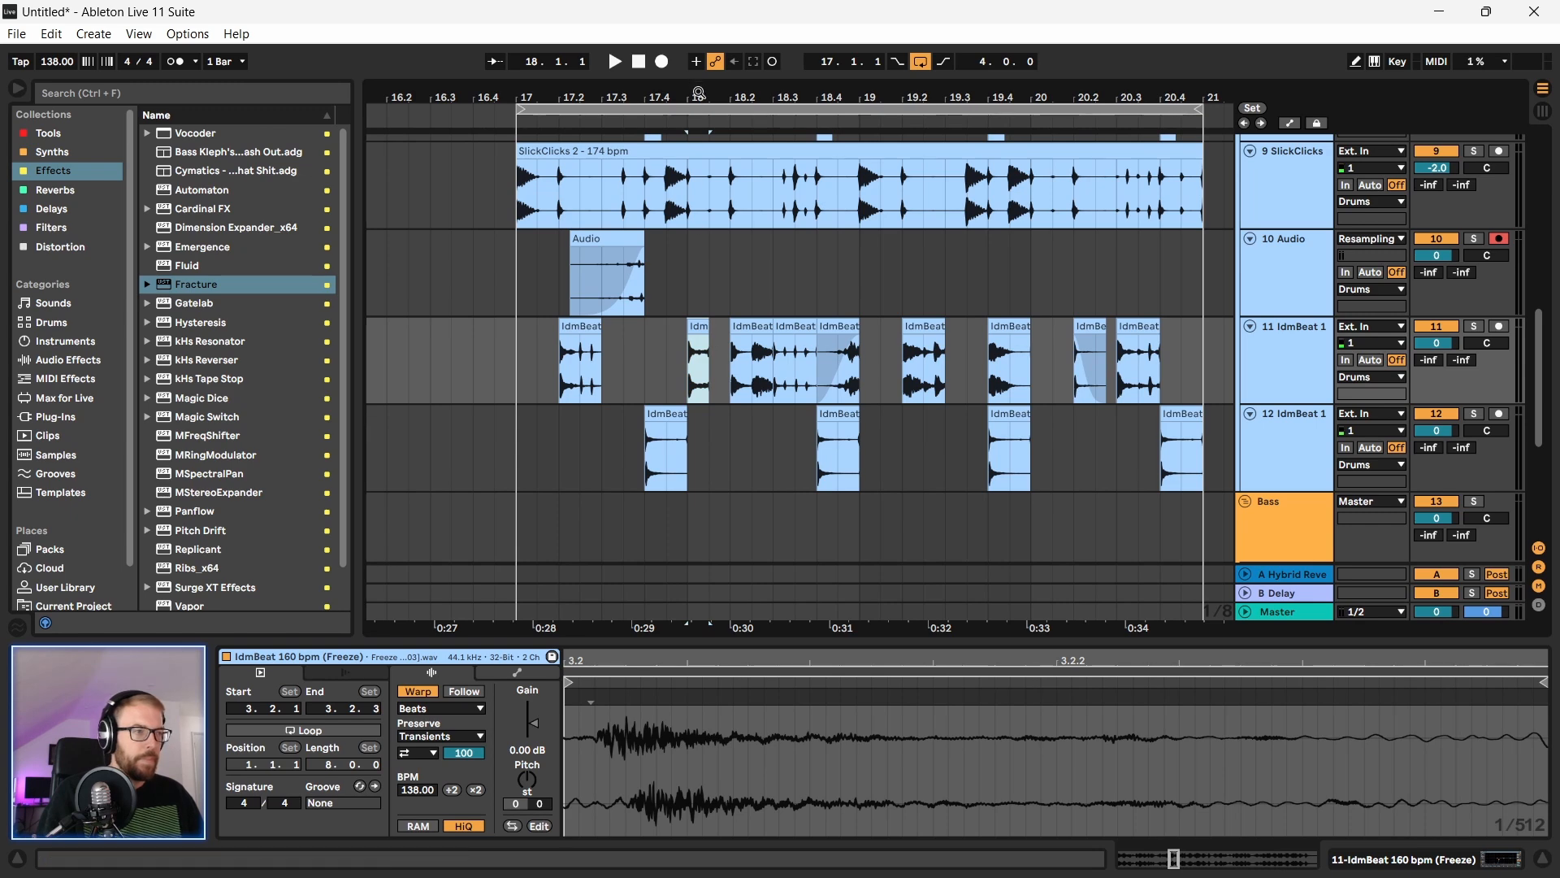
pyautogui.scroll(2, 707, 330)
pyautogui.press('space')
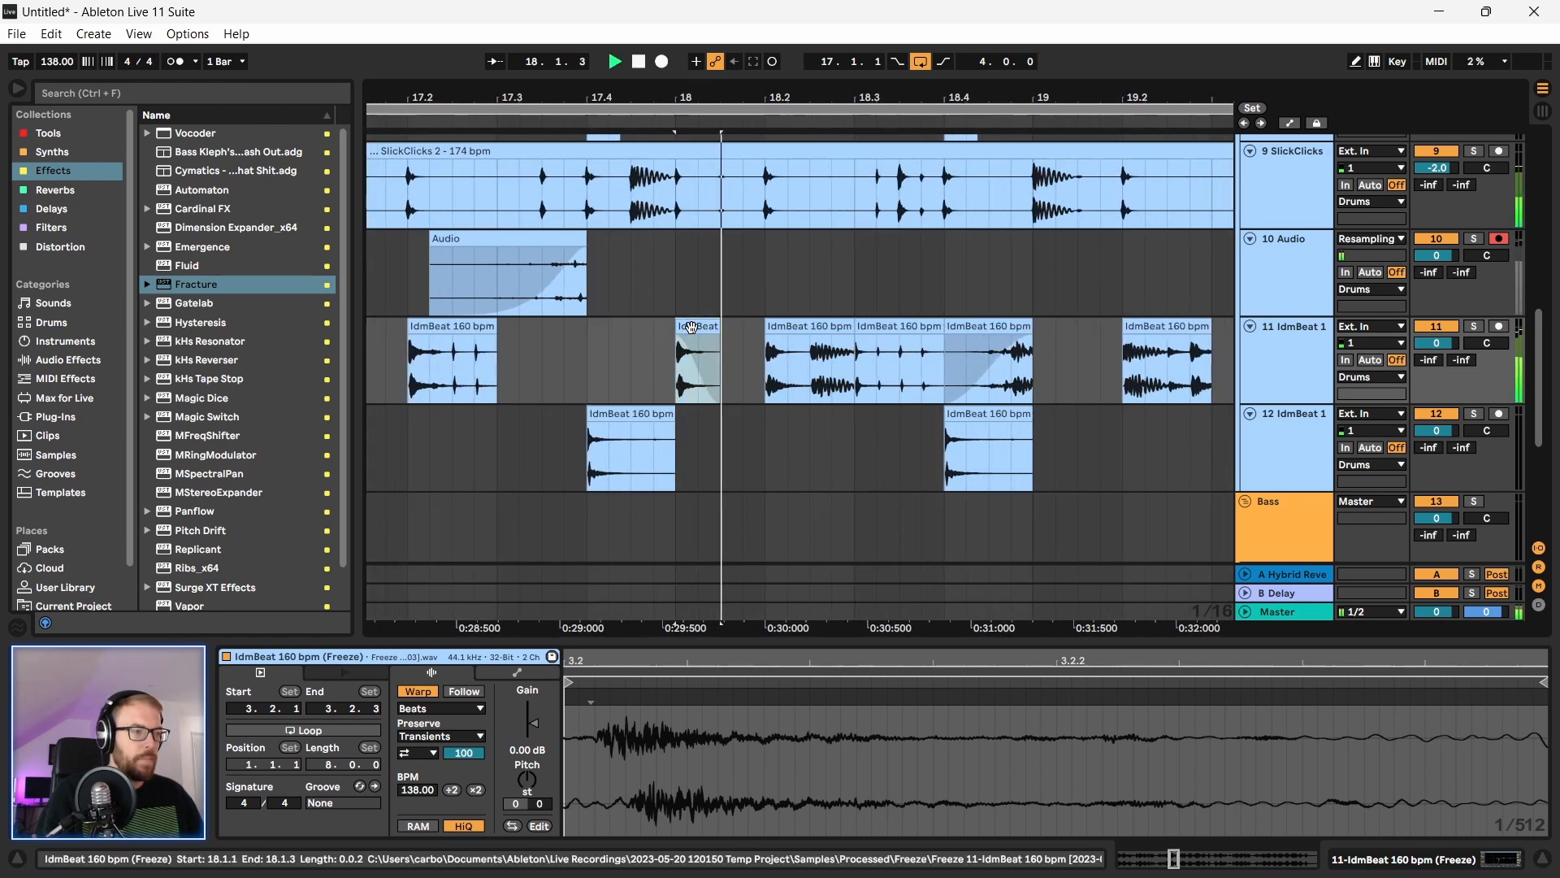
# Step: Play the slice in context, then move it to track 12 as a one-sixteenth clip from 18.1.3 to 18.1.4
pyautogui.click(489, 362)
pyautogui.press('space')
pyautogui.moveTo(481, 96)
pyautogui.mouseDown()
pyautogui.moveTo(508, 92)
pyautogui.moveTo(516, 65)
pyautogui.mouseUp()
pyautogui.press('space')
pyautogui.moveTo(659, 327); pyautogui.dragTo(693, 418)
pyautogui.press('space')
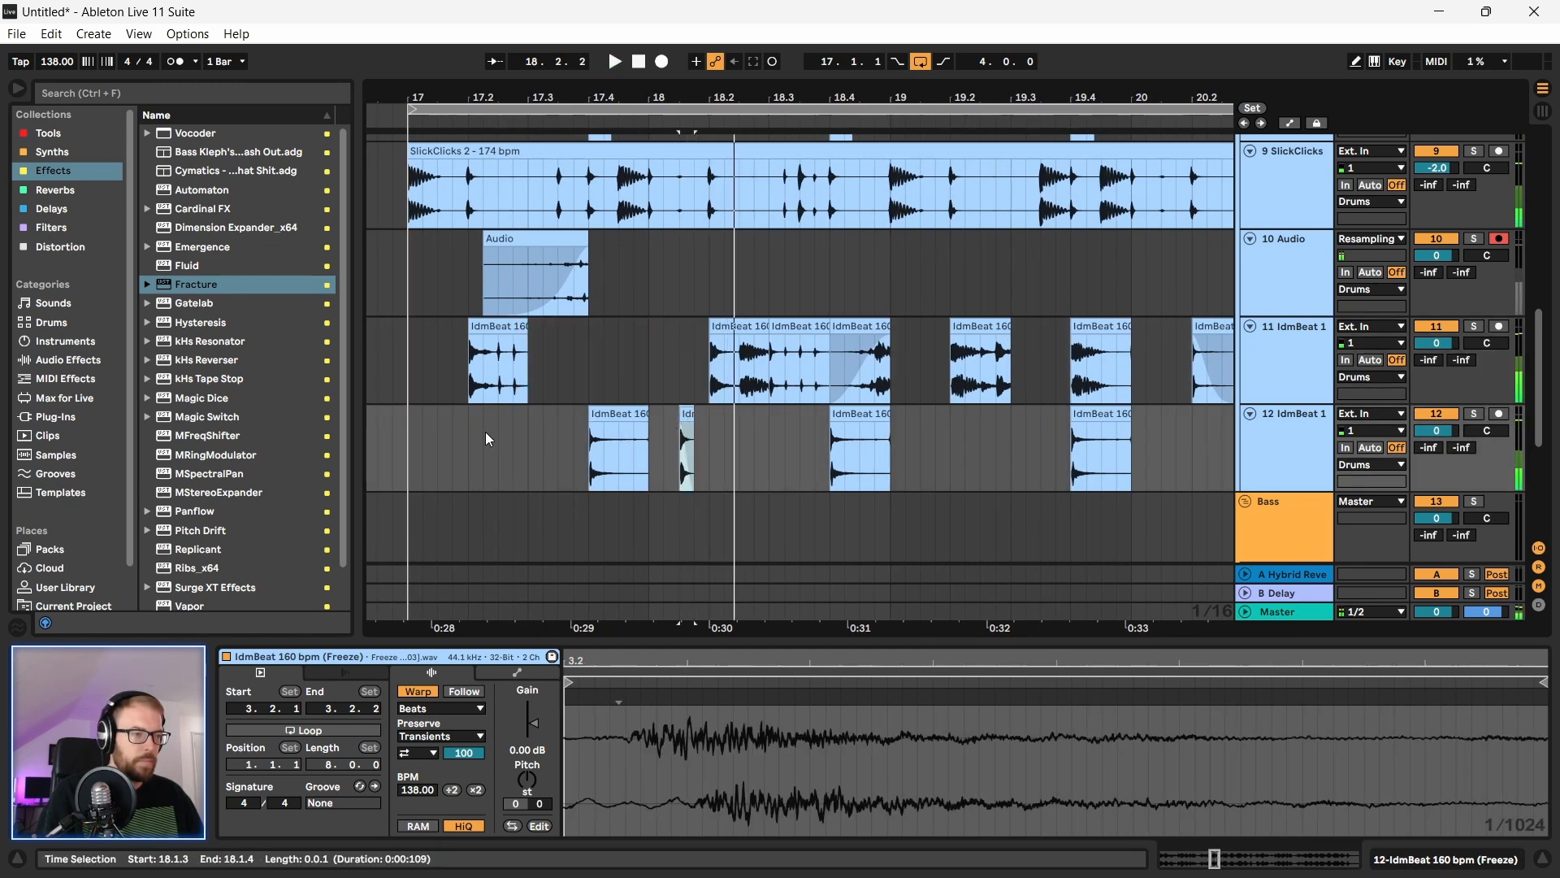
# Step: Listen from just before bar 17 and shift the short slice on track 12 to start at 18.1.4
pyautogui.click(398, 438)
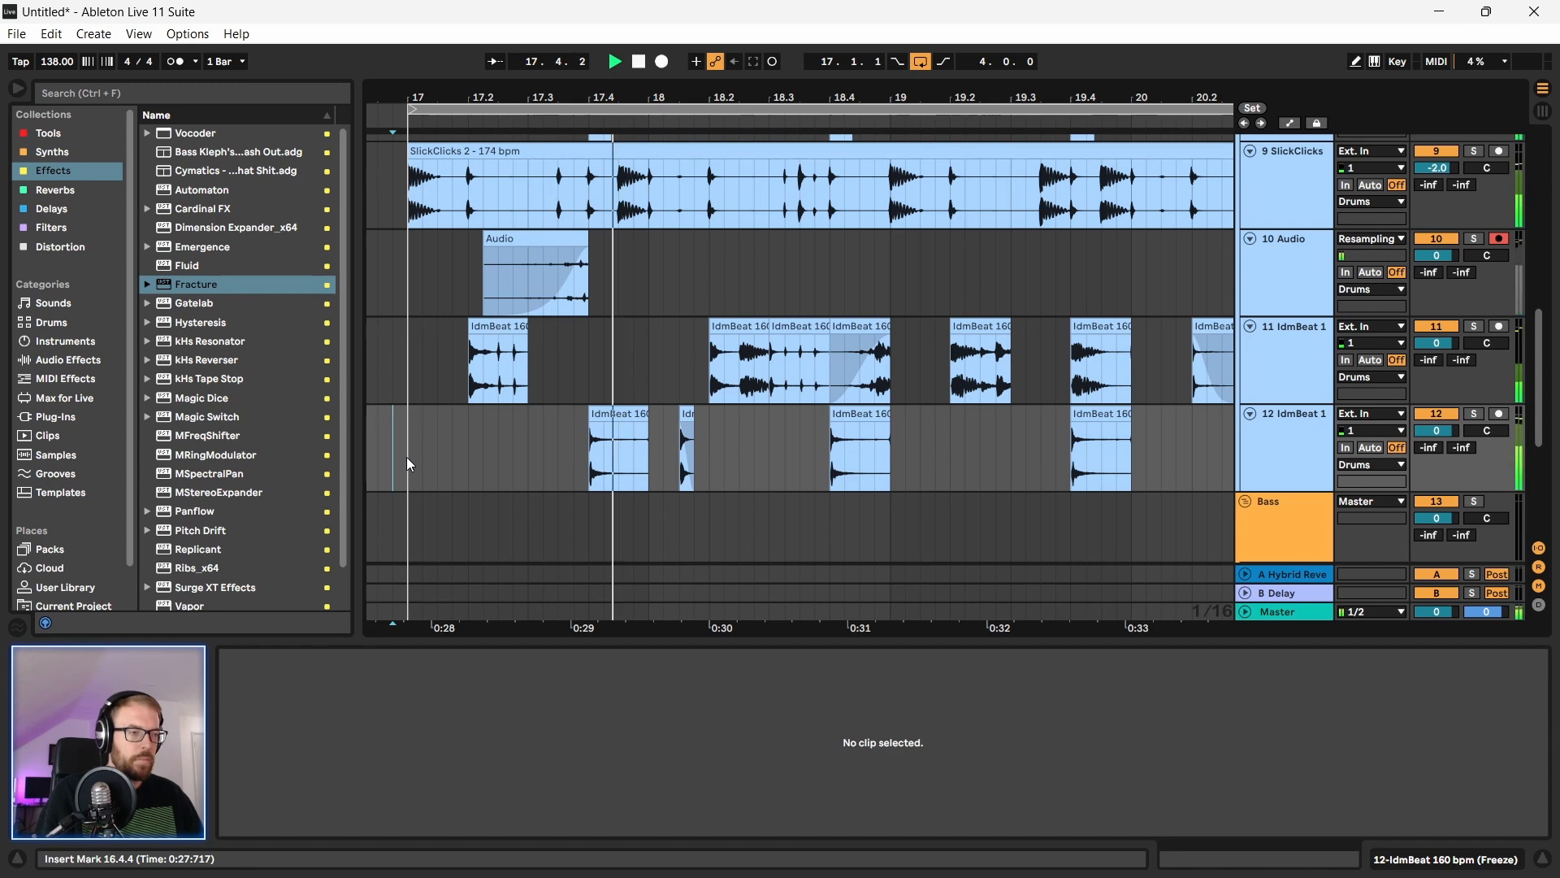
pyautogui.moveTo(689, 431); pyautogui.dragTo(705, 433)
pyautogui.press('space')
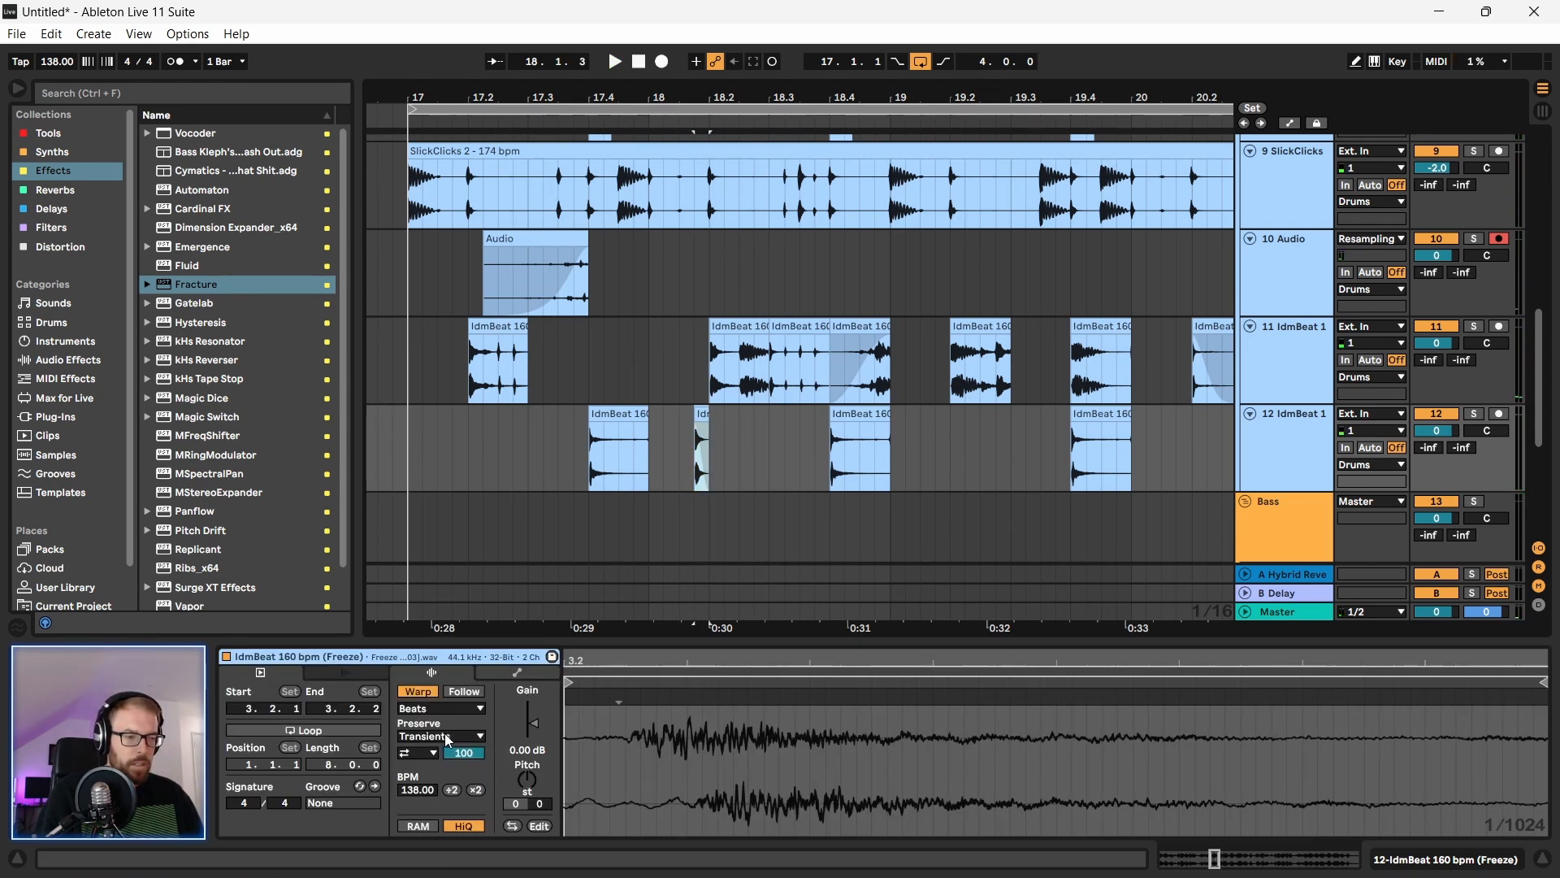
# Step: Consolidate the slice at 18.1.4 and set its warp mode to Beats, preserving transients without looping and with an envelope of 8
pyautogui.click(703, 411)
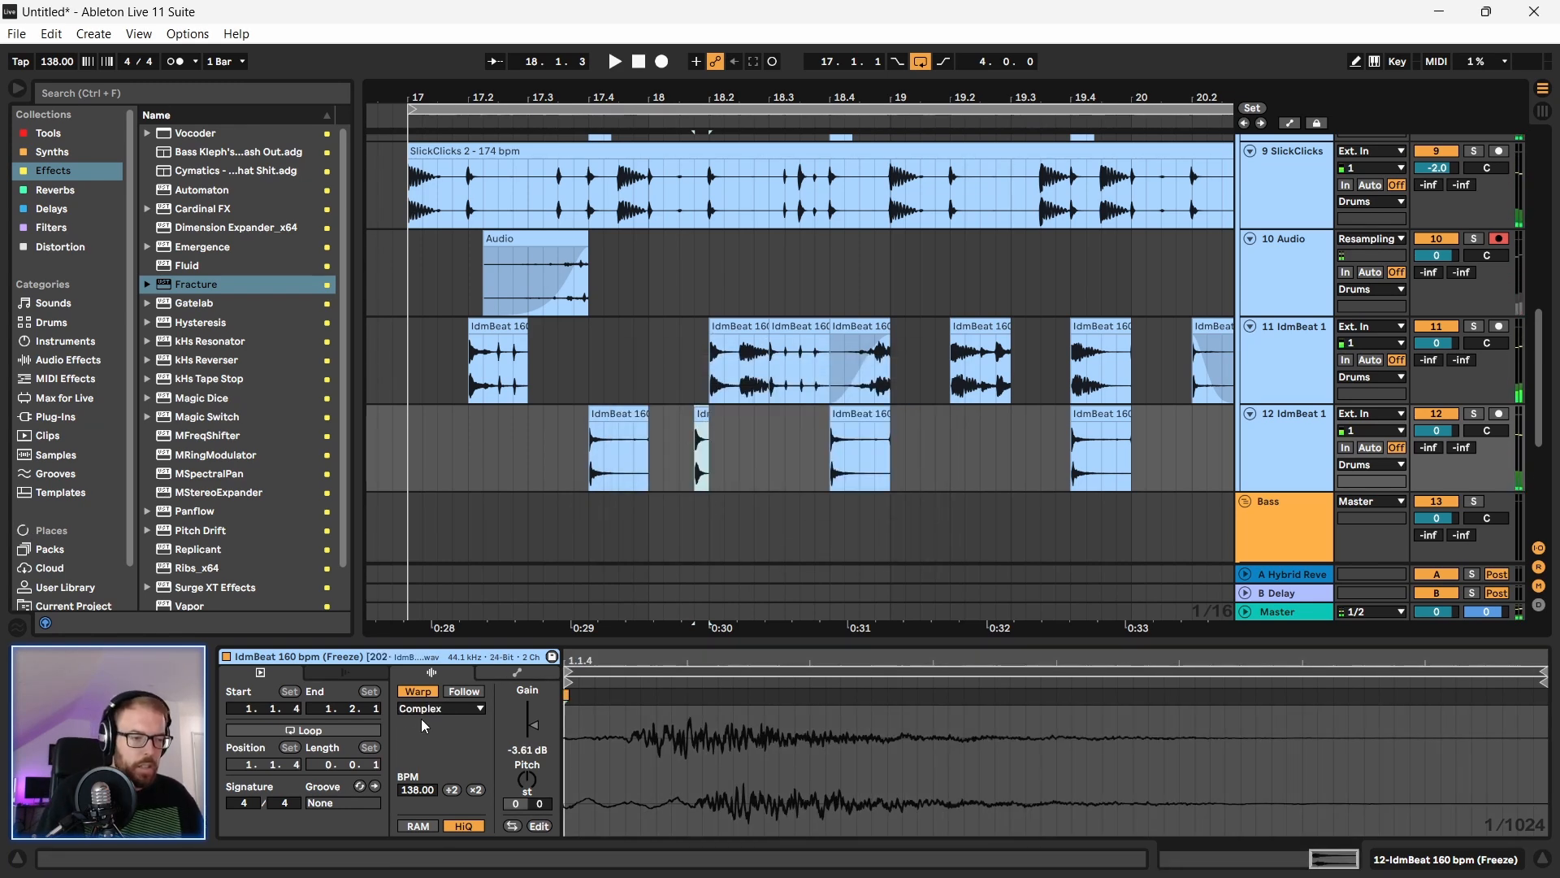
pyautogui.click(426, 708)
pyautogui.click(454, 705)
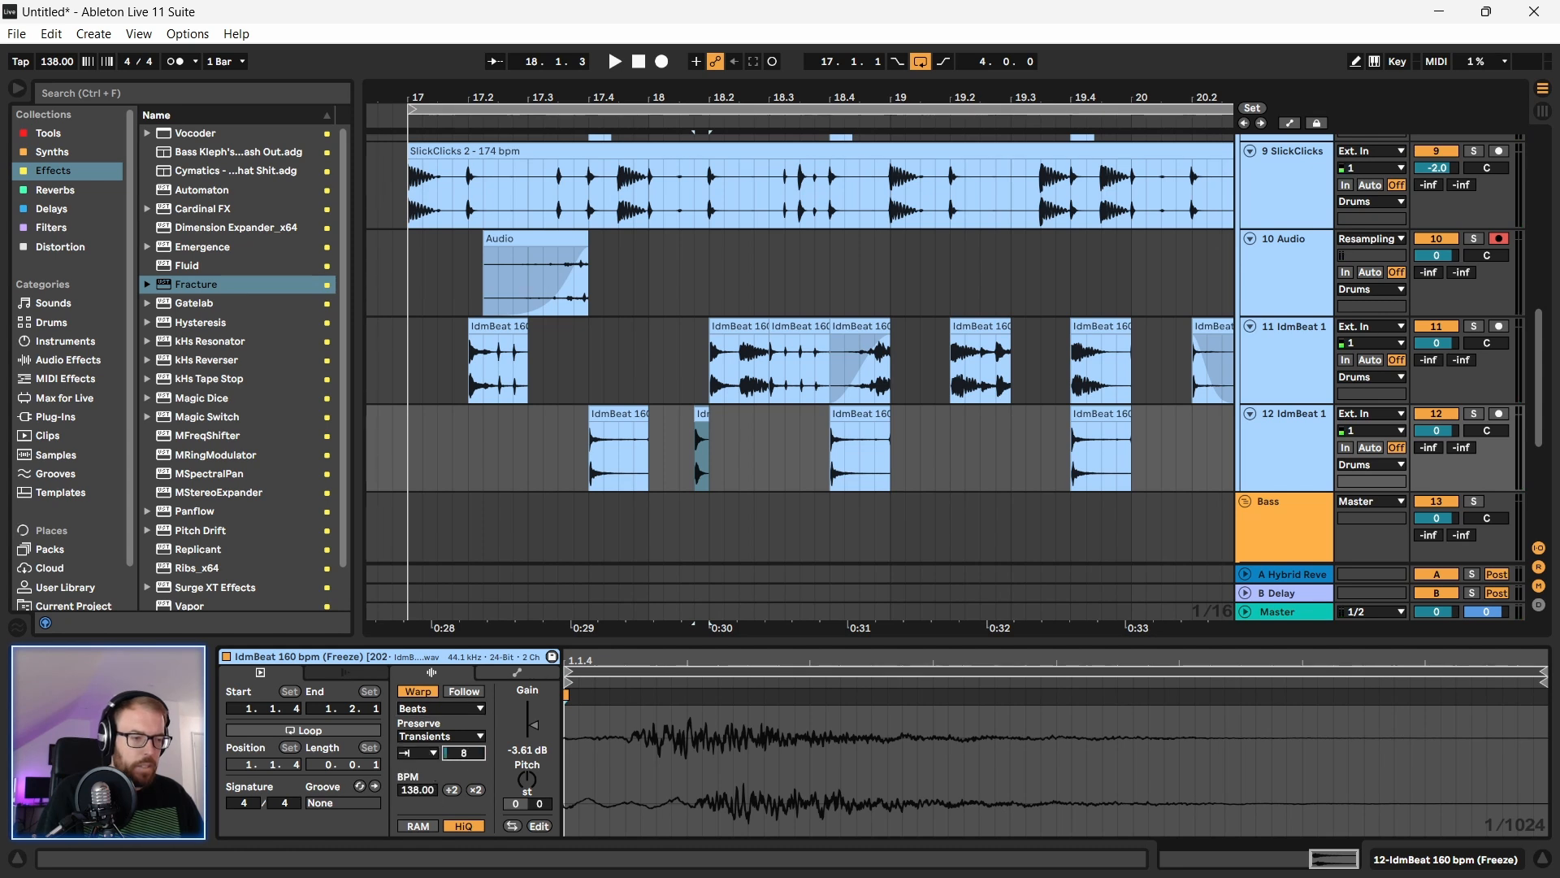
# Step: Play the loop from 17.1.1 and review the clips on the drum tracks while listening
pyautogui.click(399, 452)
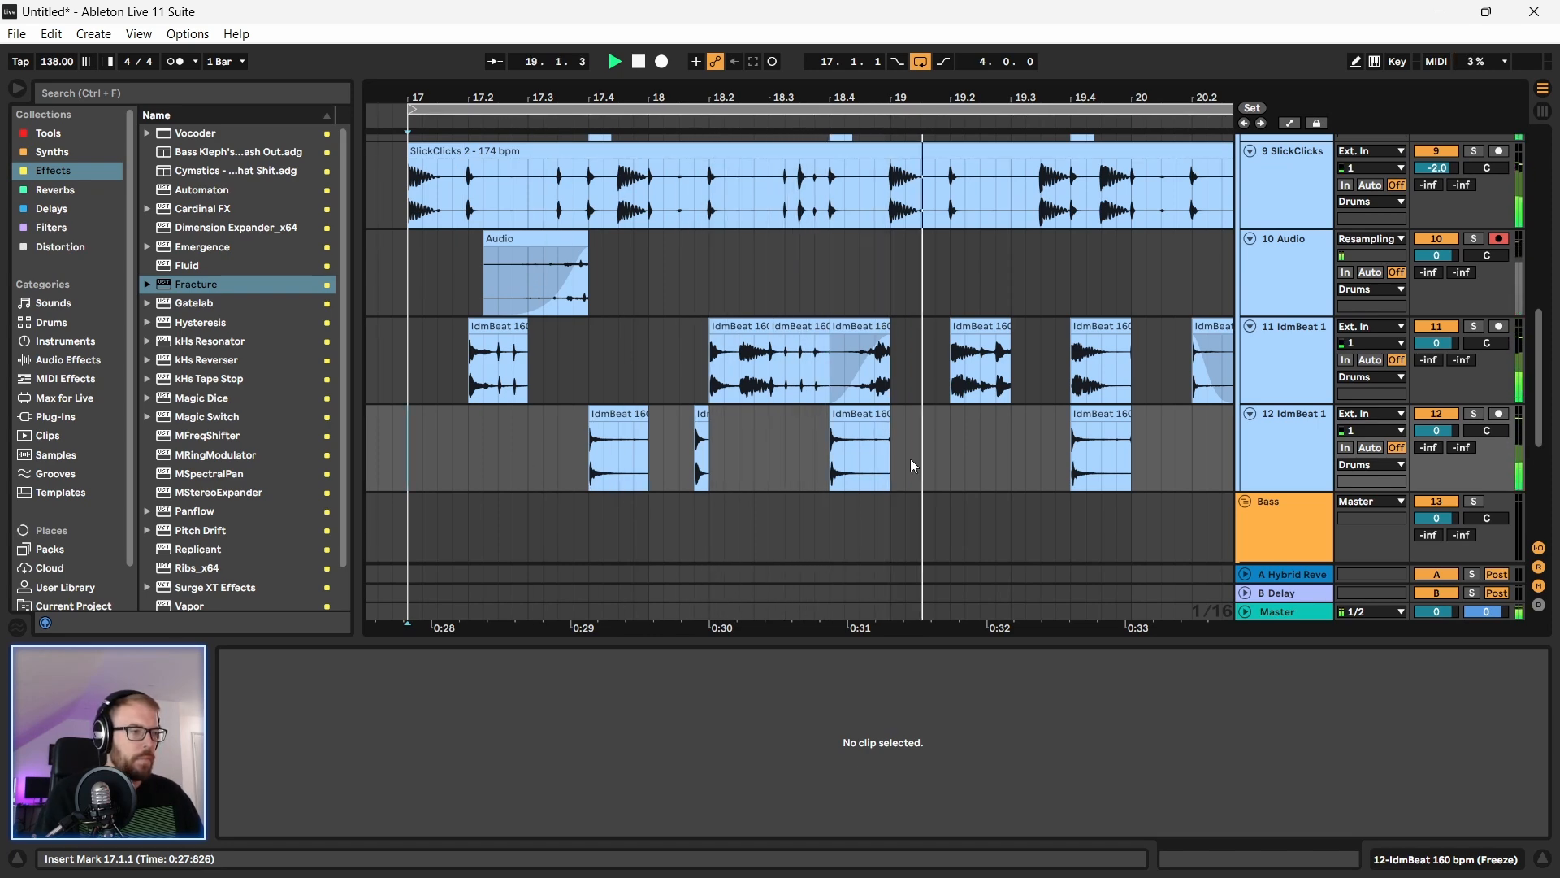
pyautogui.moveTo(773, 96); pyautogui.dragTo(620, 95)
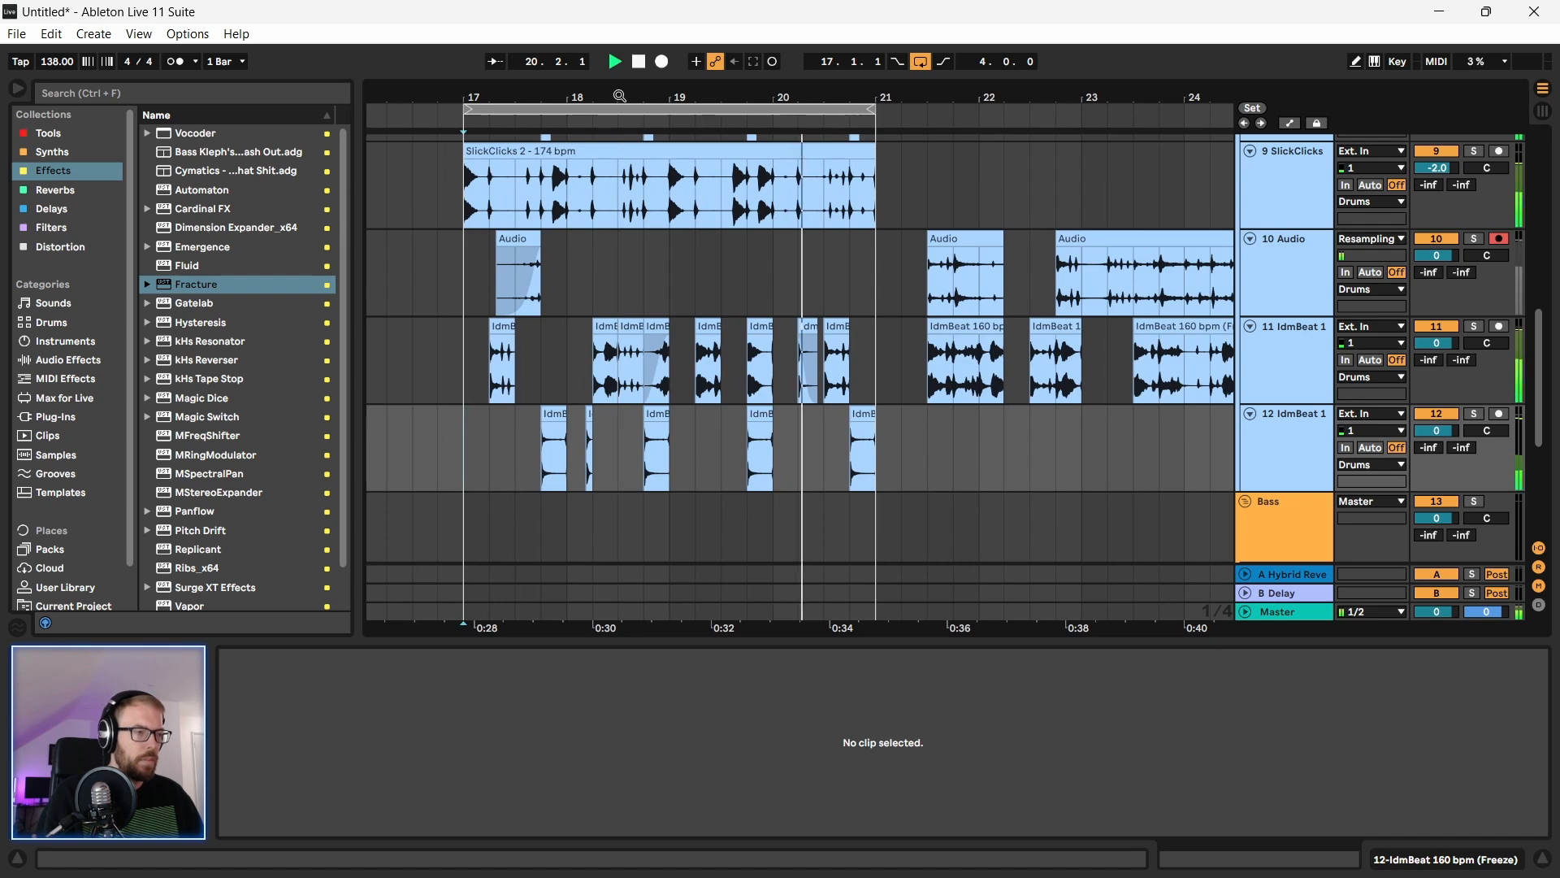
pyautogui.scroll(2, 570, 436)
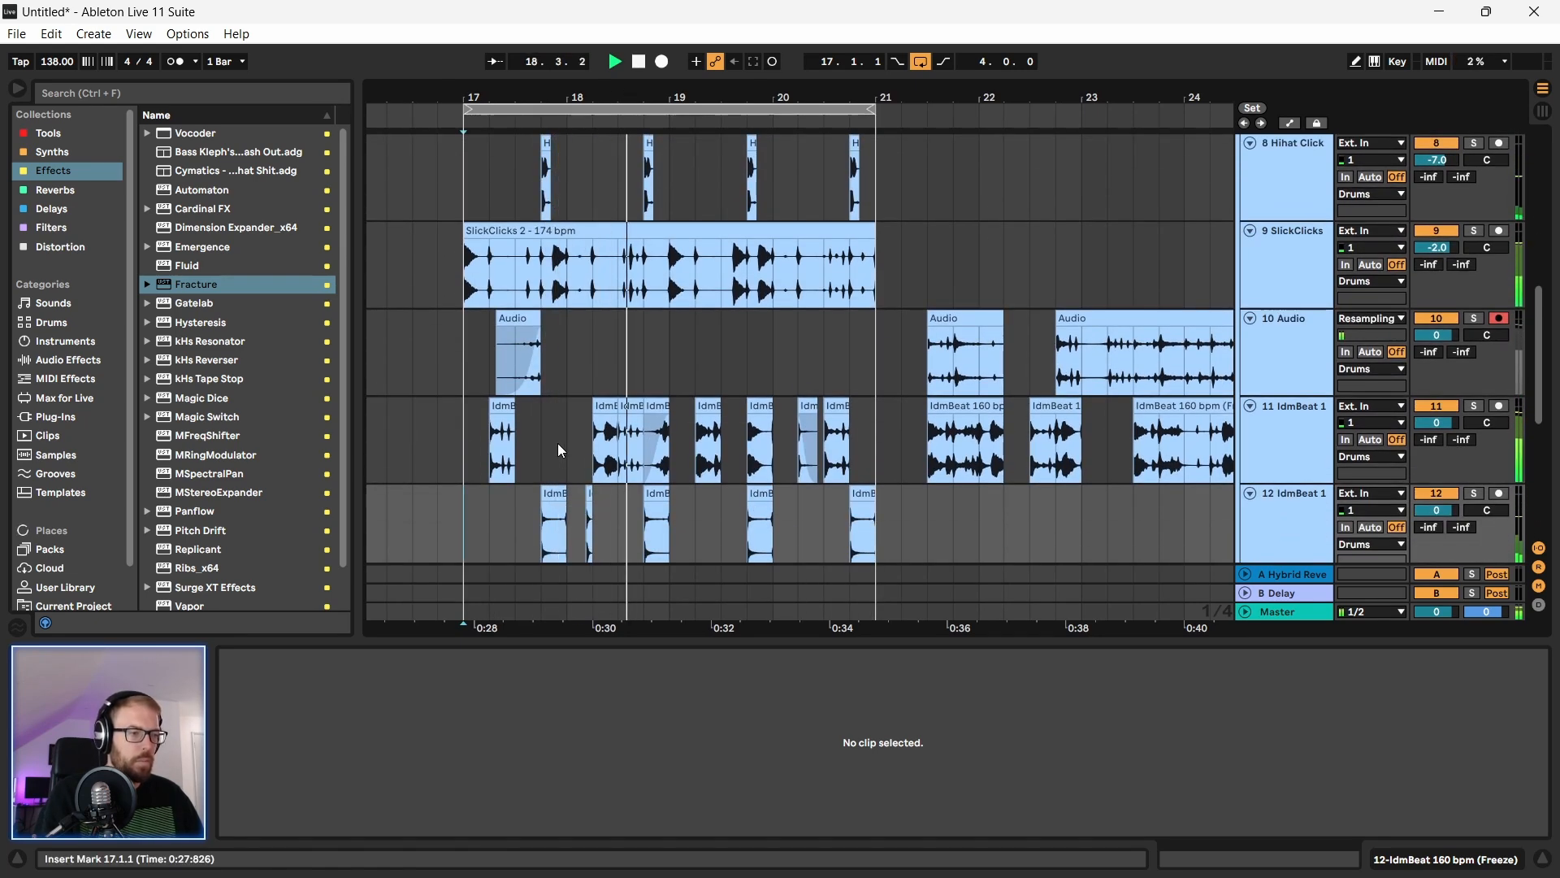
pyautogui.scroll(-2, 557, 442)
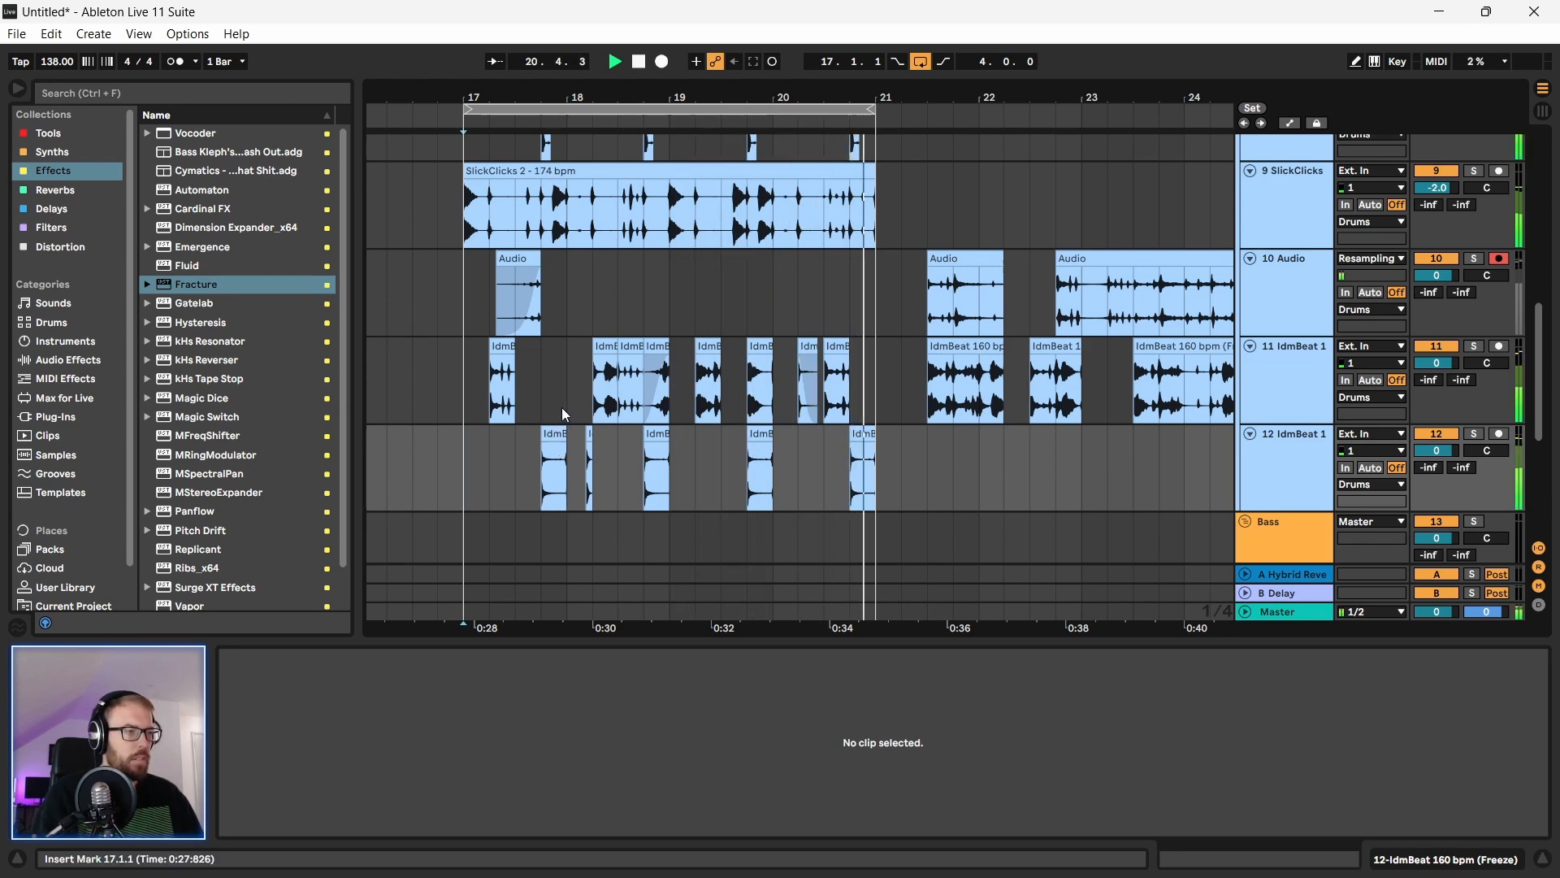
# Step: Enable Drum Buss on the Drums group, choose Hard distortion and set Drive to 43 %
pyautogui.scroll(8, 910, 295)
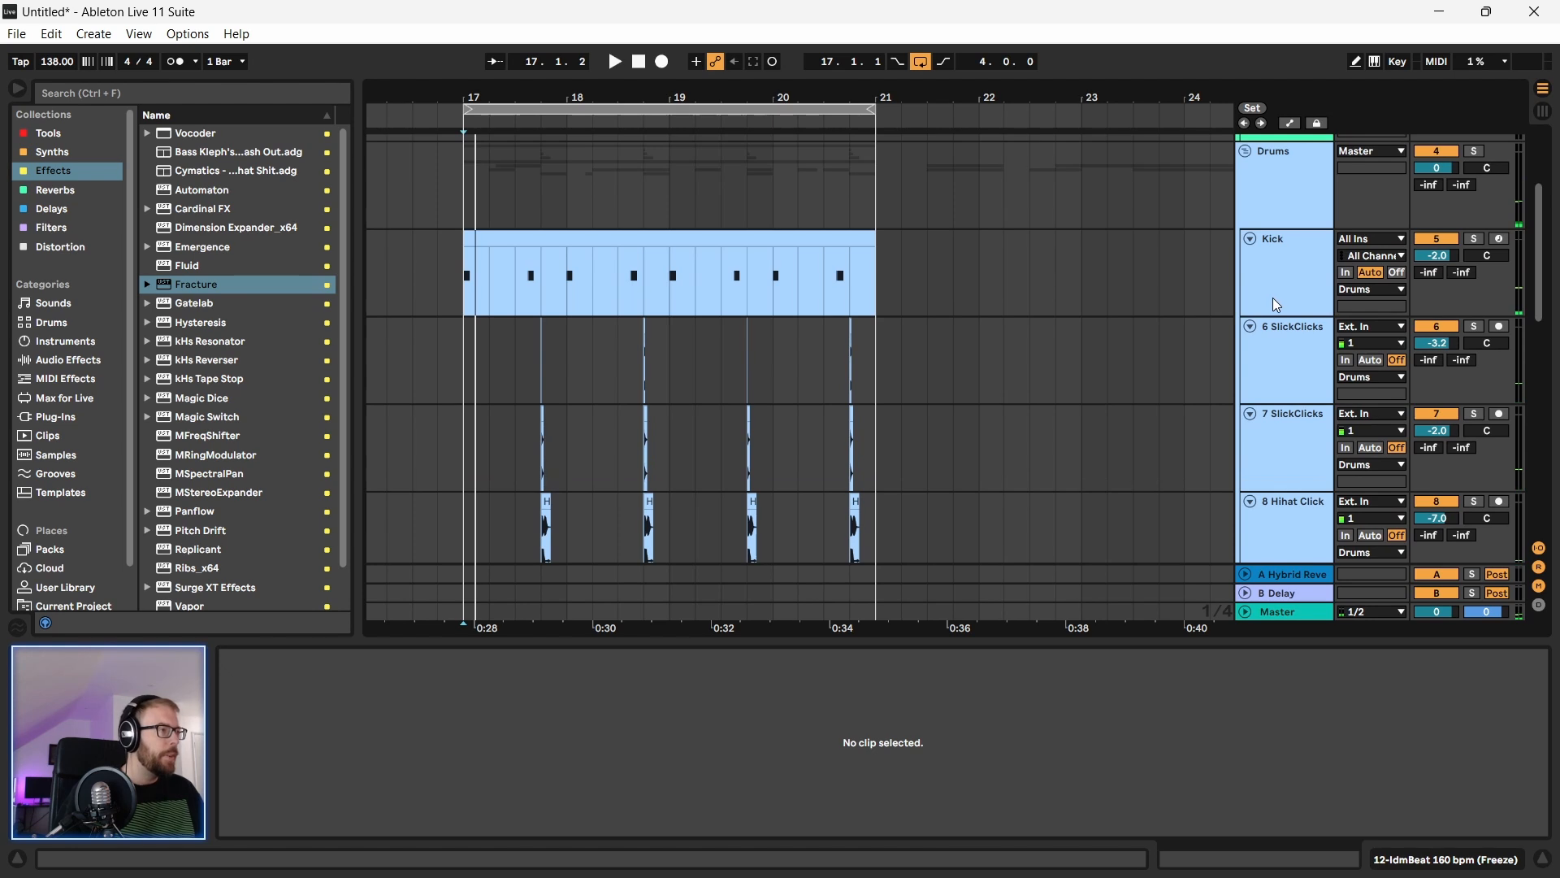
pyautogui.click(1299, 180)
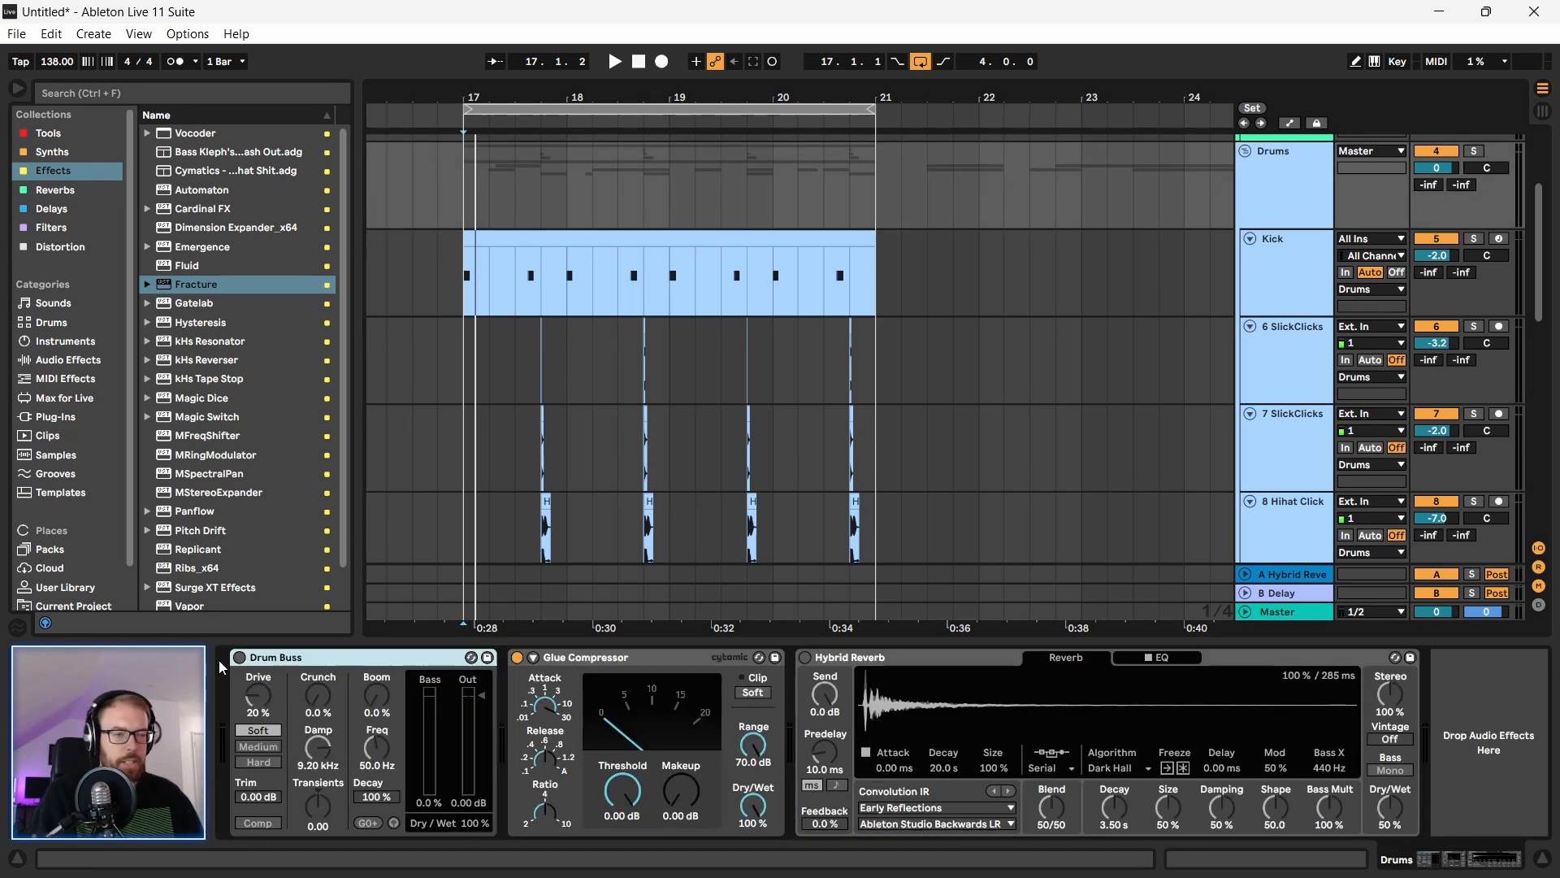
pyautogui.click(238, 657)
pyautogui.press('space')
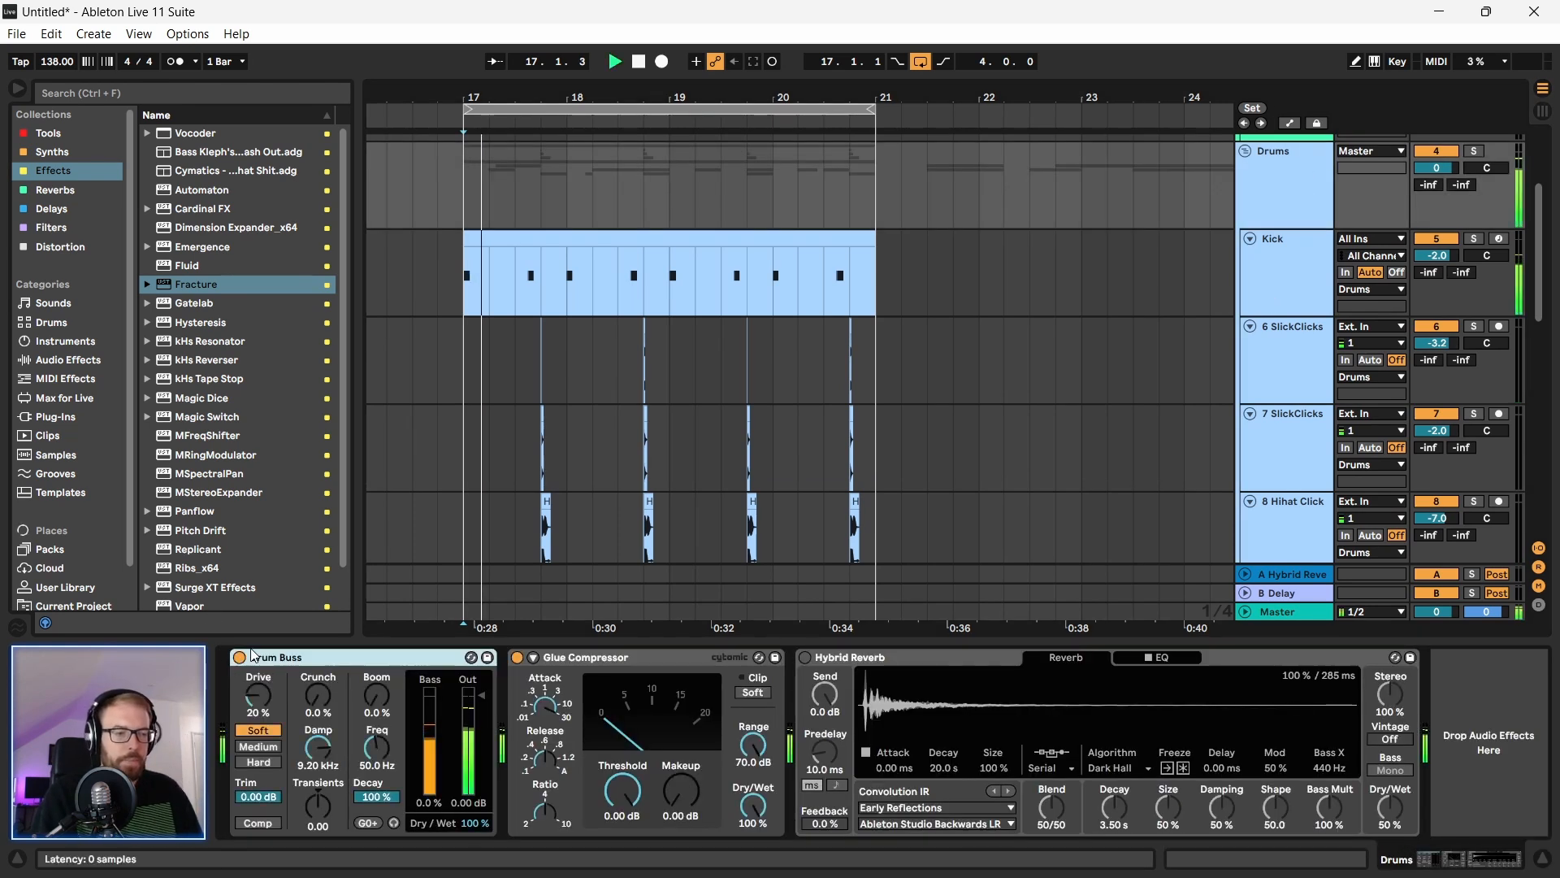
pyautogui.click(259, 762)
pyautogui.moveTo(258, 695)
pyautogui.mouseDown()
pyautogui.moveTo(258, 617)
pyautogui.moveTo(259, 665)
pyautogui.mouseUp()
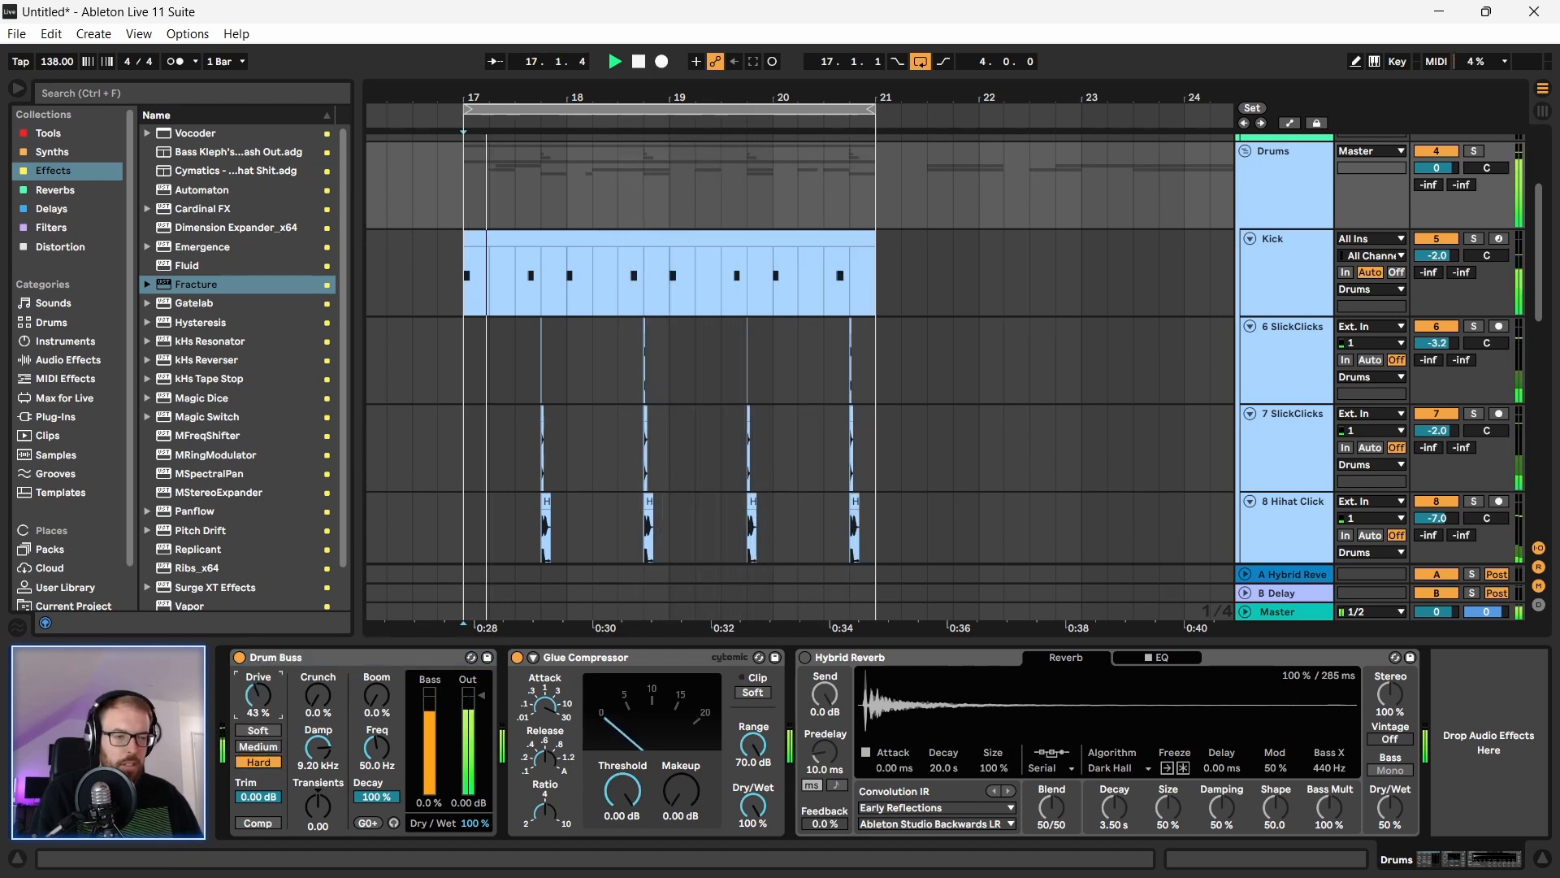
# Step: Set Drum Buss's boom Decay to 0 %, Damp to 20.0 kHz and Drive to 25 % while listening
pyautogui.press('space')
pyautogui.moveTo(377, 797); pyautogui.dragTo(377, 866)
pyautogui.press('space')
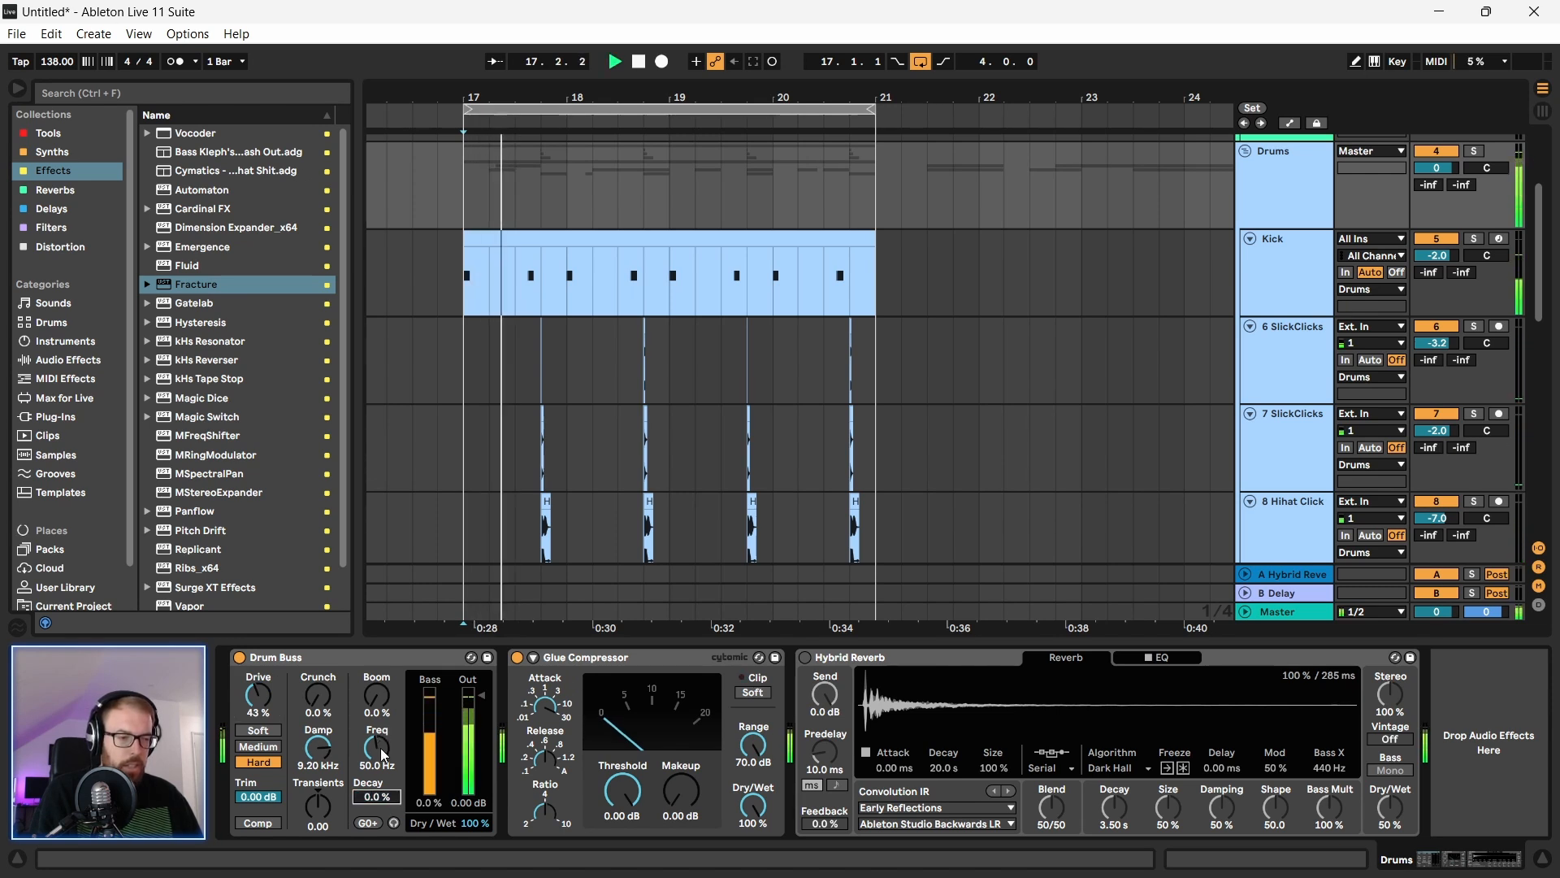
pyautogui.click(377, 695)
pyautogui.moveTo(318, 748); pyautogui.dragTo(258, 719)
pyautogui.click(325, 657)
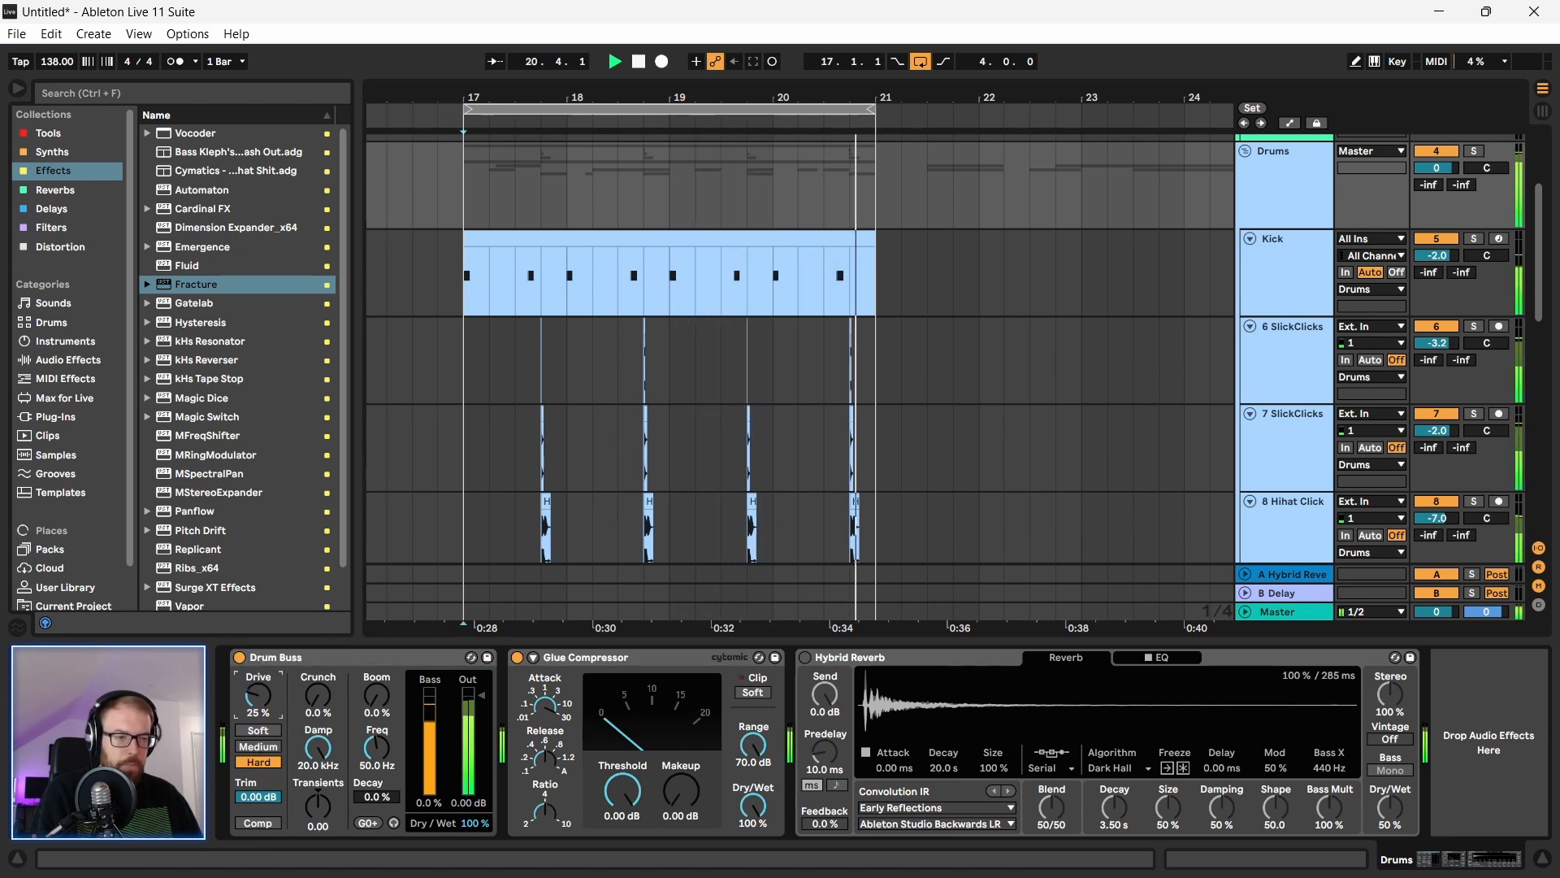
# Step: Compare the drums with Drum Buss bypassed and active during playback, leaving it enabled
pyautogui.click(246, 676)
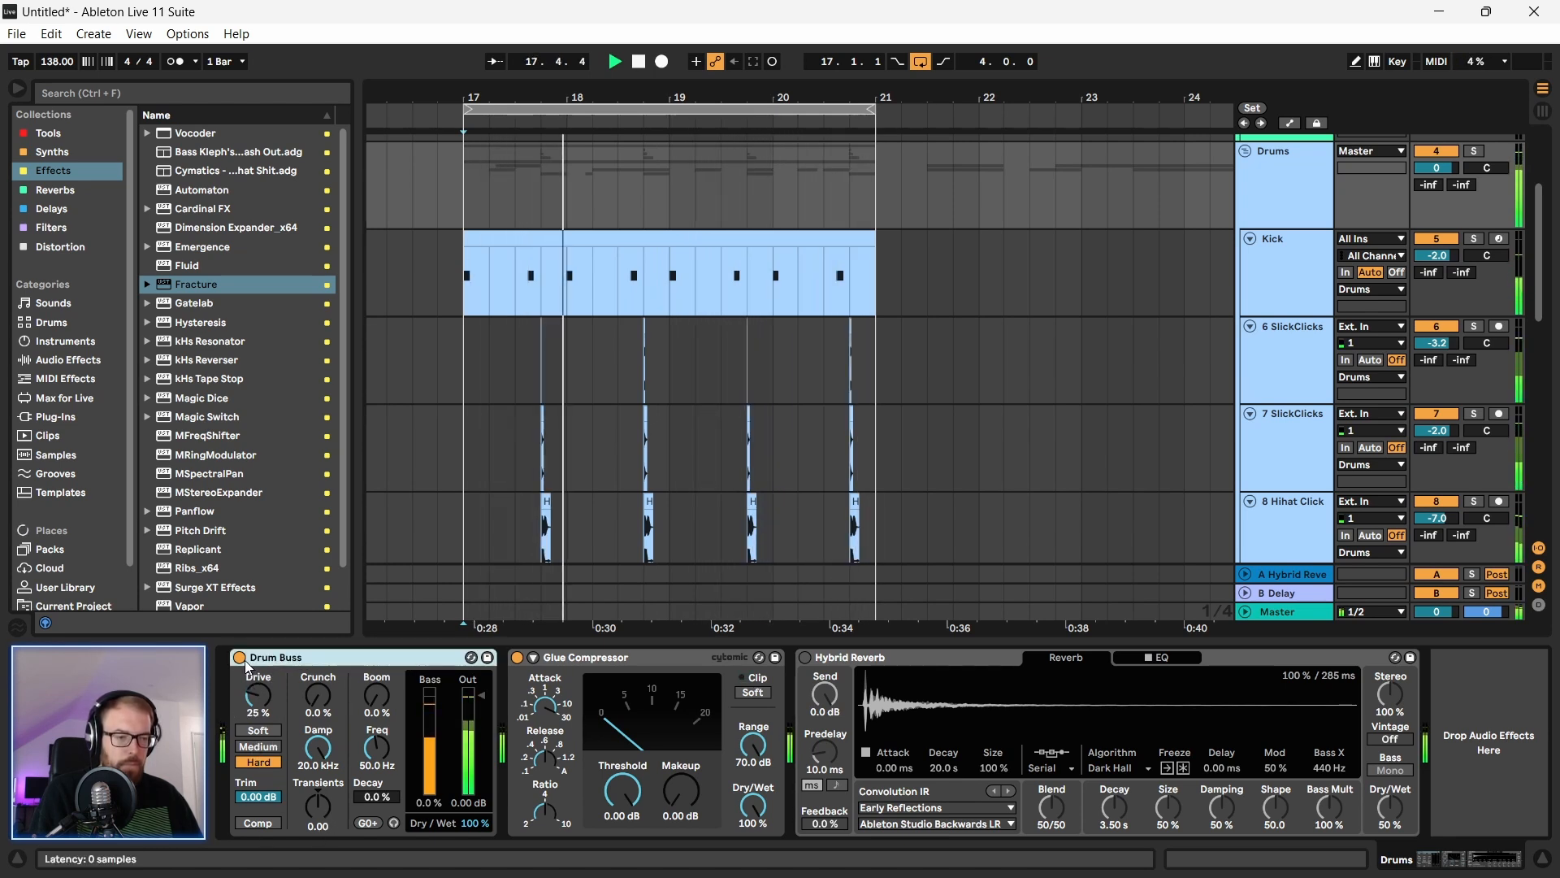
pyautogui.click(240, 657)
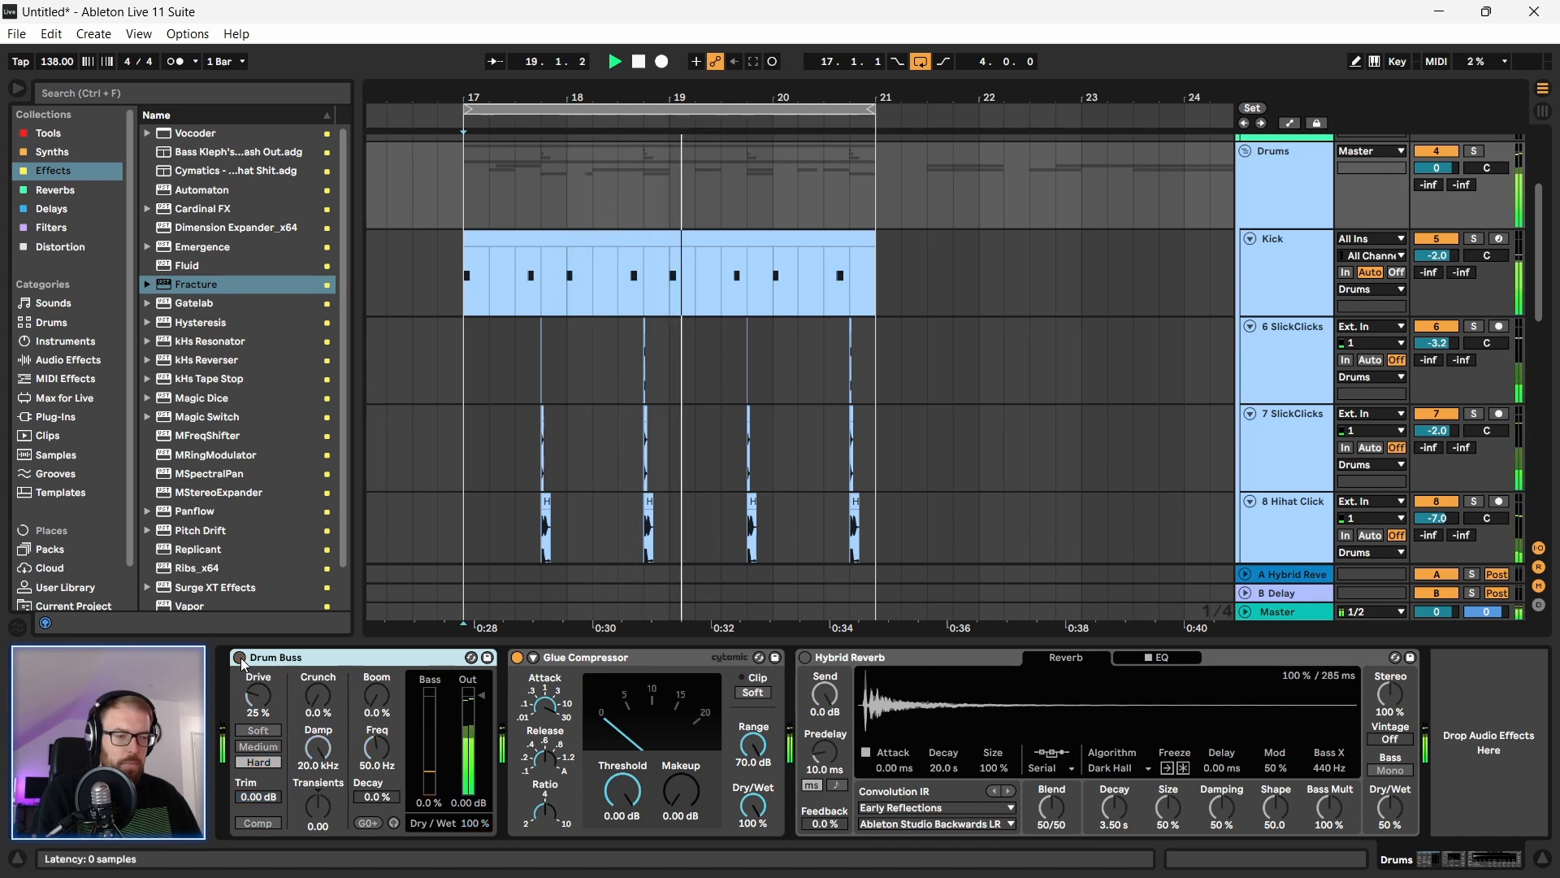
pyautogui.click(240, 657)
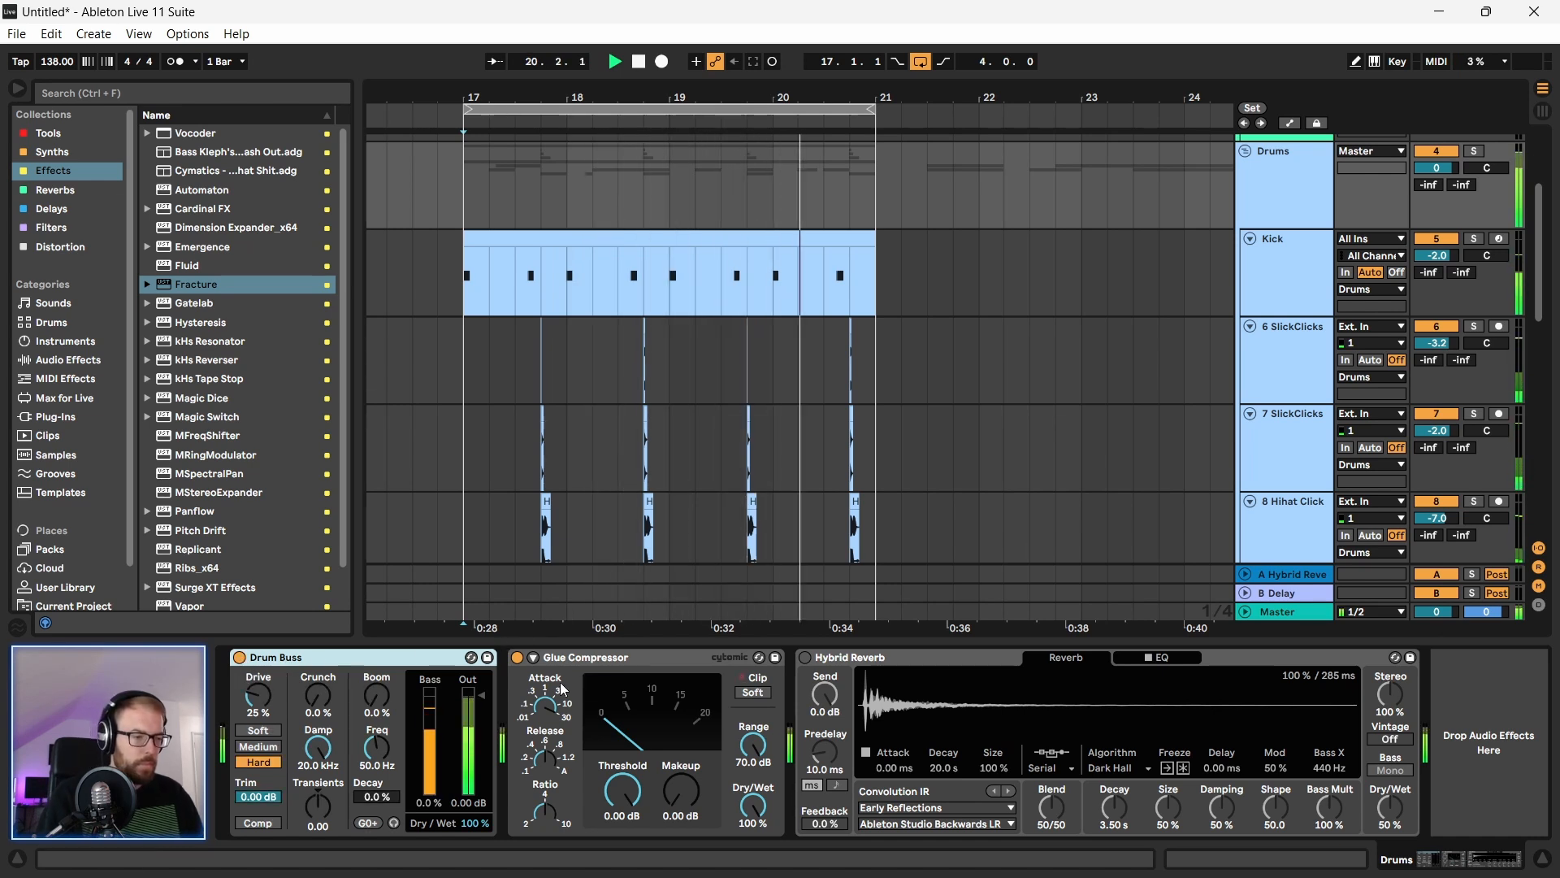
# Step: Turn on soft clipping in the Drums group's Glue Compressor and lower the threshold to -15.6 dB
pyautogui.click(742, 692)
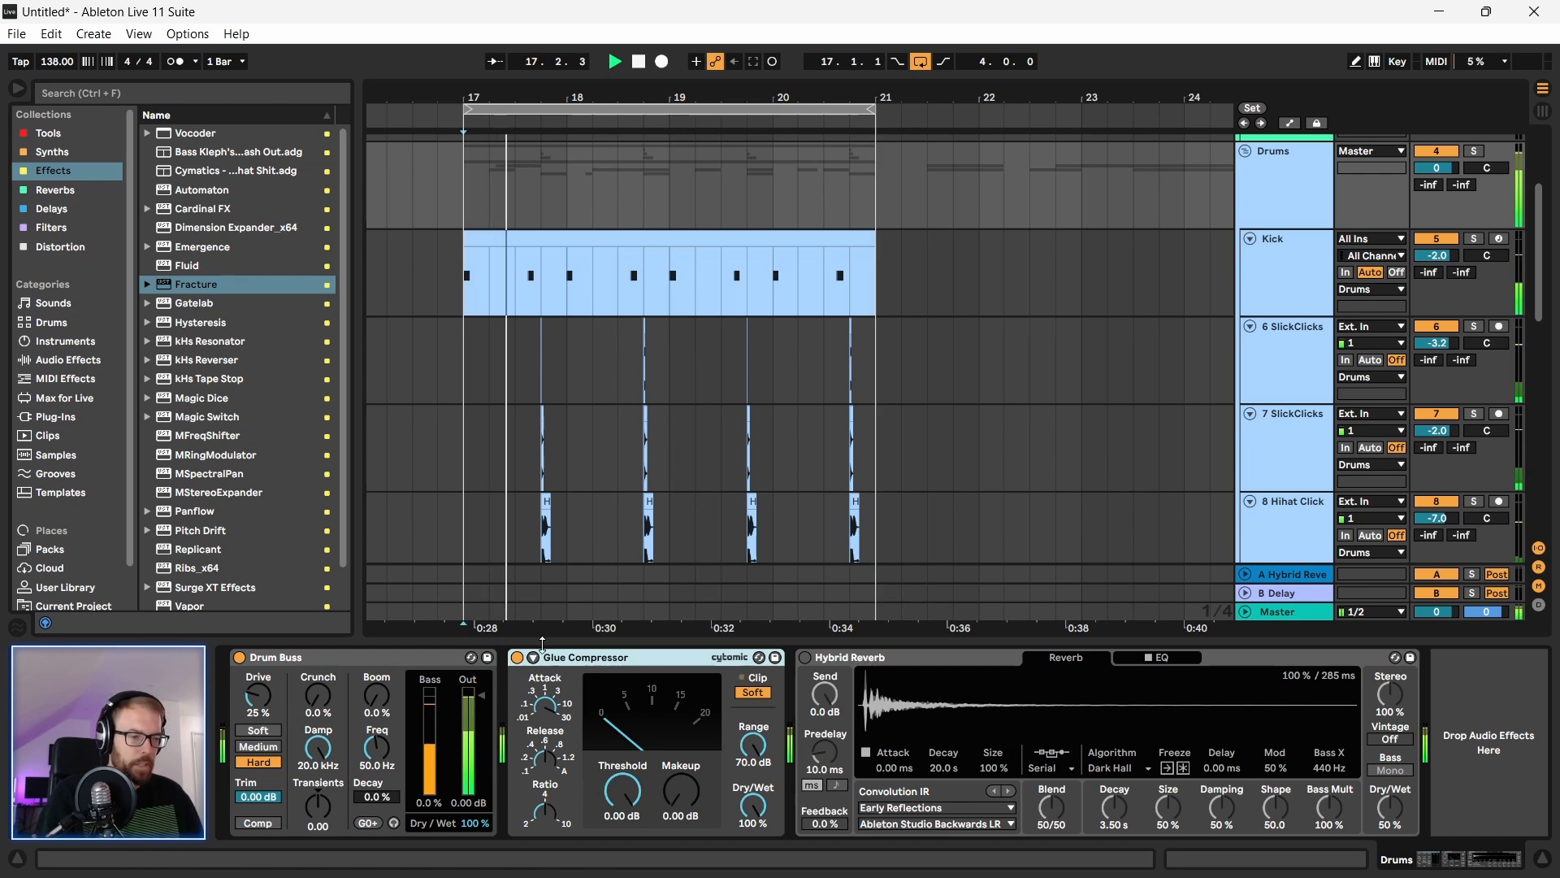
pyautogui.click(547, 707)
pyautogui.moveTo(623, 792); pyautogui.dragTo(612, 801)
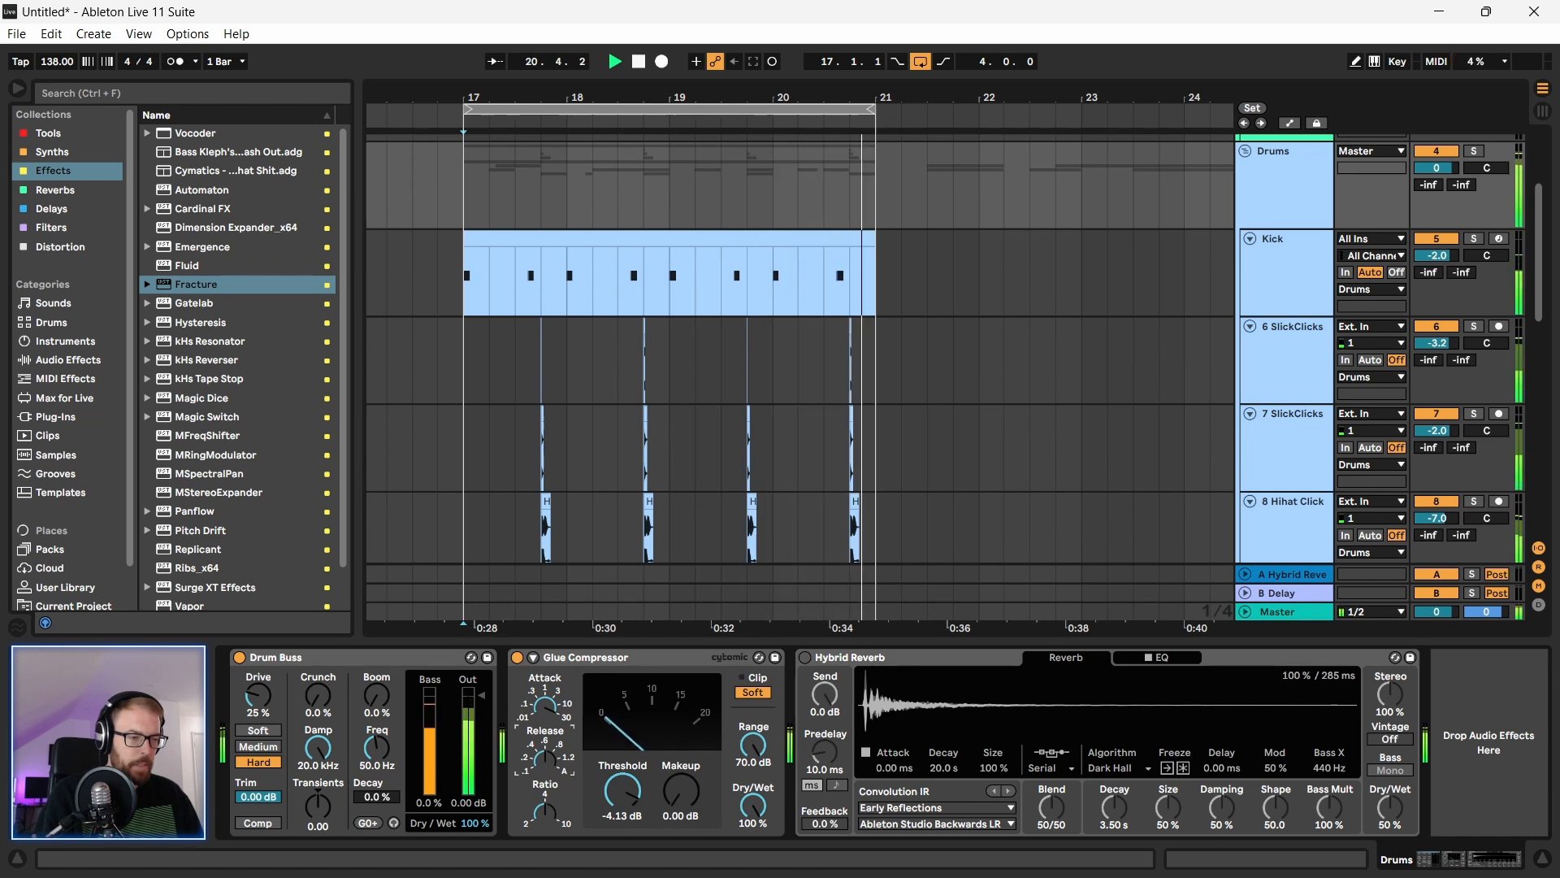
pyautogui.moveTo(622, 790); pyautogui.dragTo(623, 821)
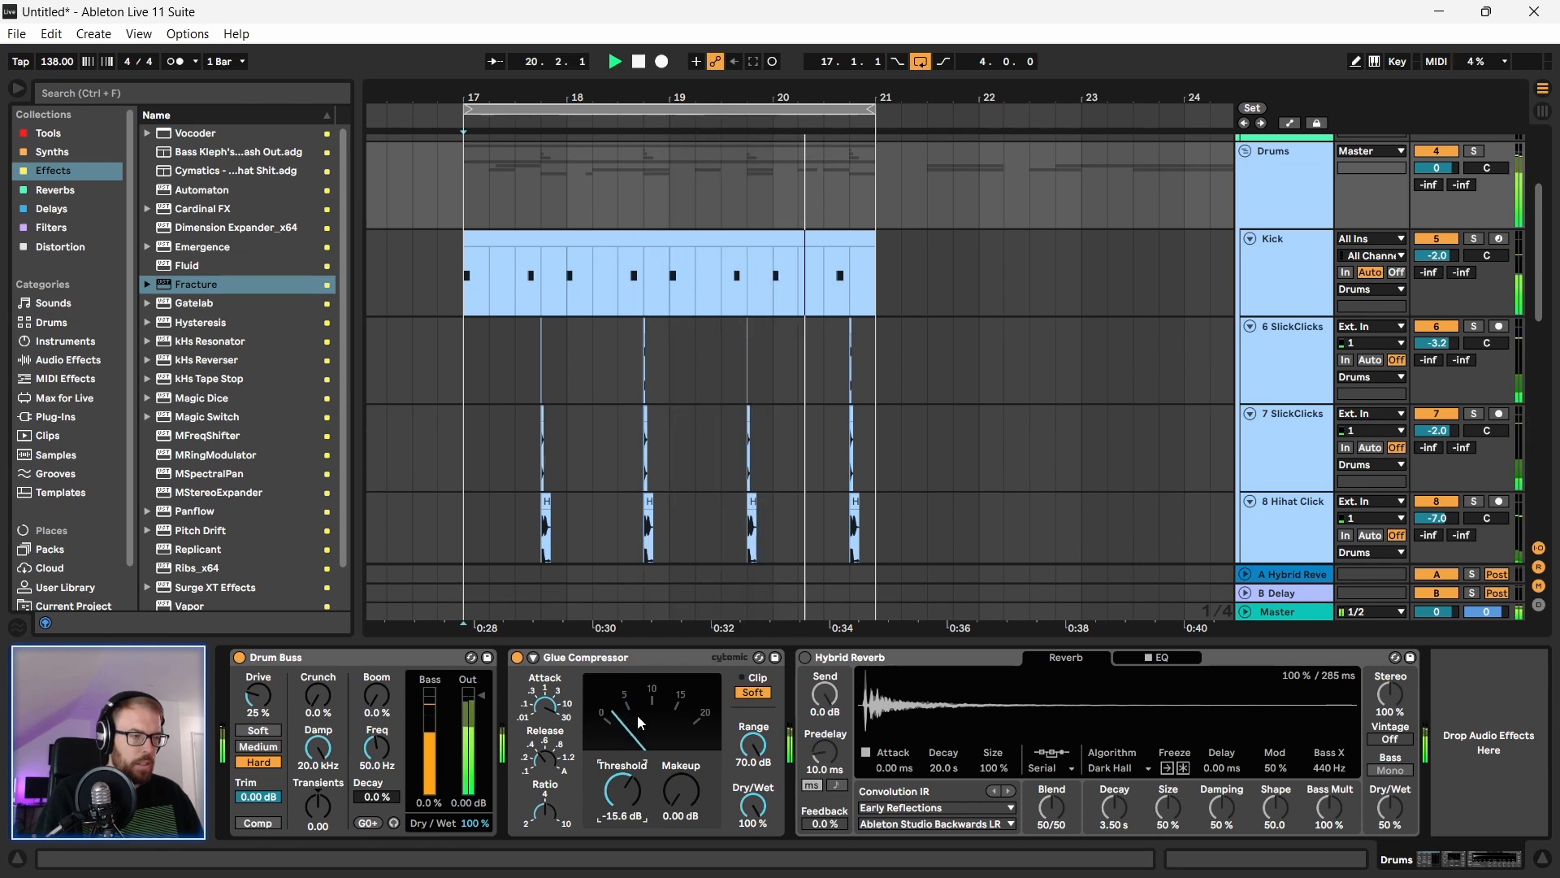
# Step: Add EQ Eight to the Kick track, disable band 1 and cut band 2 by 5.08 dB at 190 Hz
pyautogui.click(1284, 278)
pyautogui.press('space')
pyautogui.click(116, 135)
pyautogui.moveTo(194, 226); pyautogui.dragTo(1252, 743)
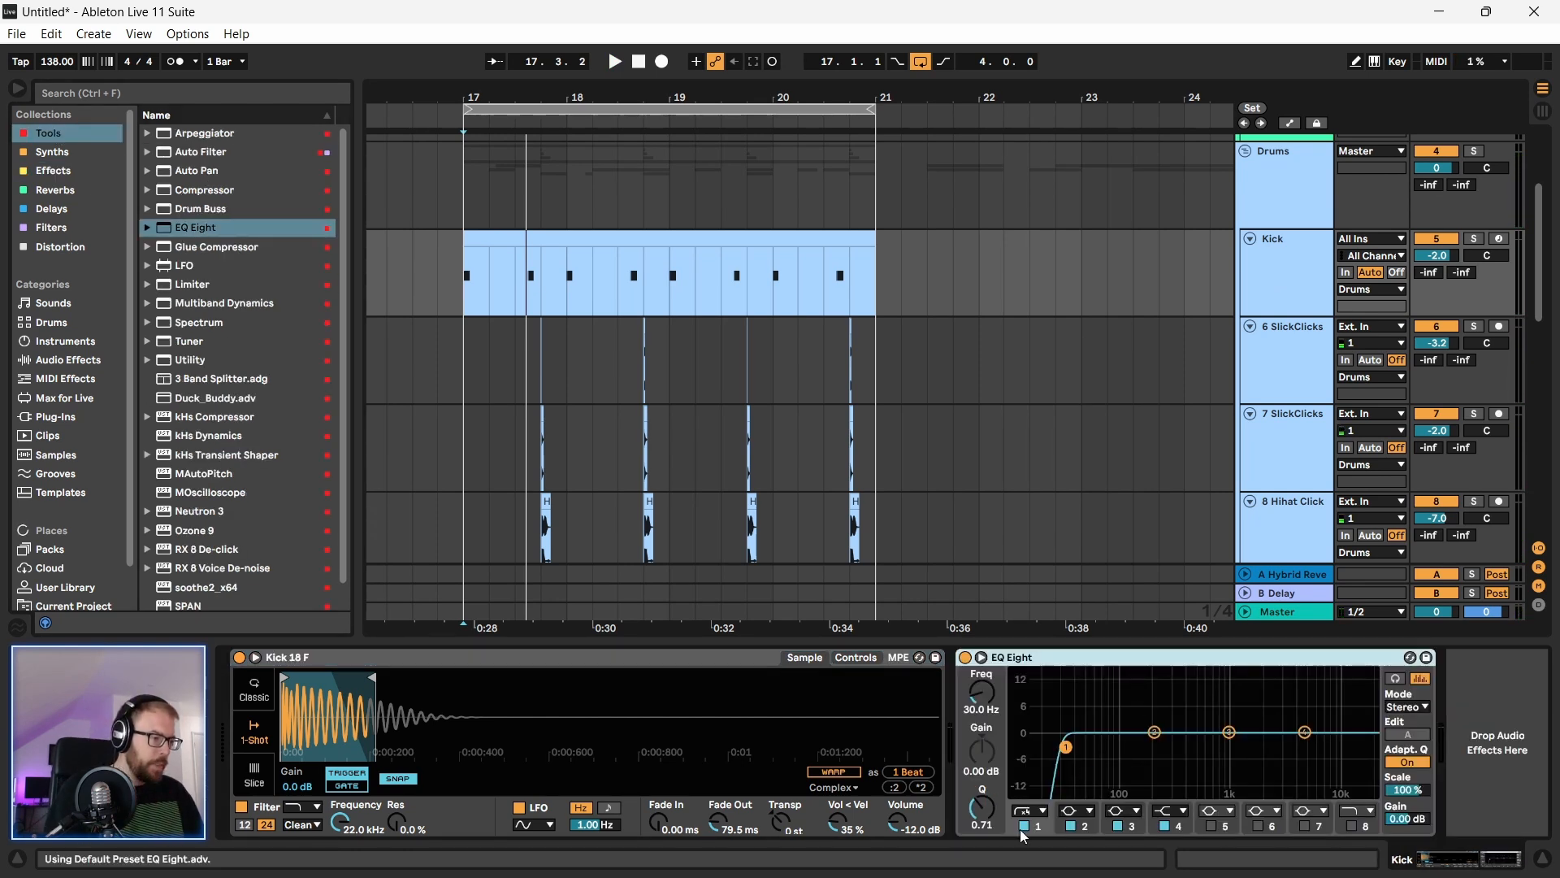
pyautogui.moveTo(1154, 733)
pyautogui.mouseDown()
pyautogui.moveTo(1136, 741)
pyautogui.moveTo(1140, 780)
pyautogui.moveTo(1151, 752)
pyautogui.mouseUp()
pyautogui.press('space')
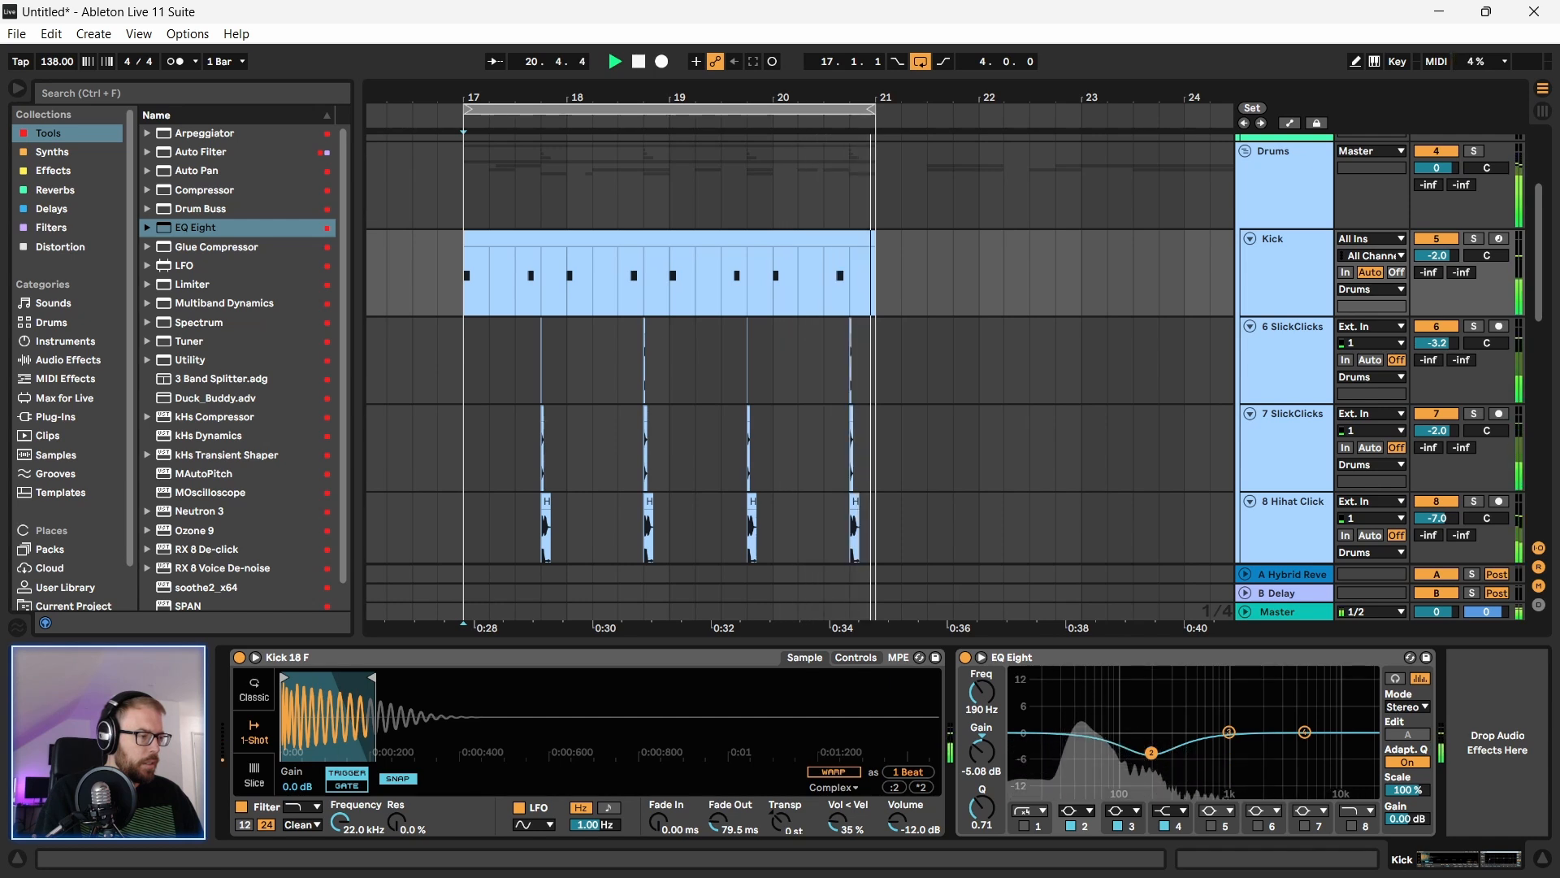
# Step: Compare the kick with EQ band 2 off and on, then move the band to 43.5 Hz at -2.36 dB
pyautogui.click(1072, 826)
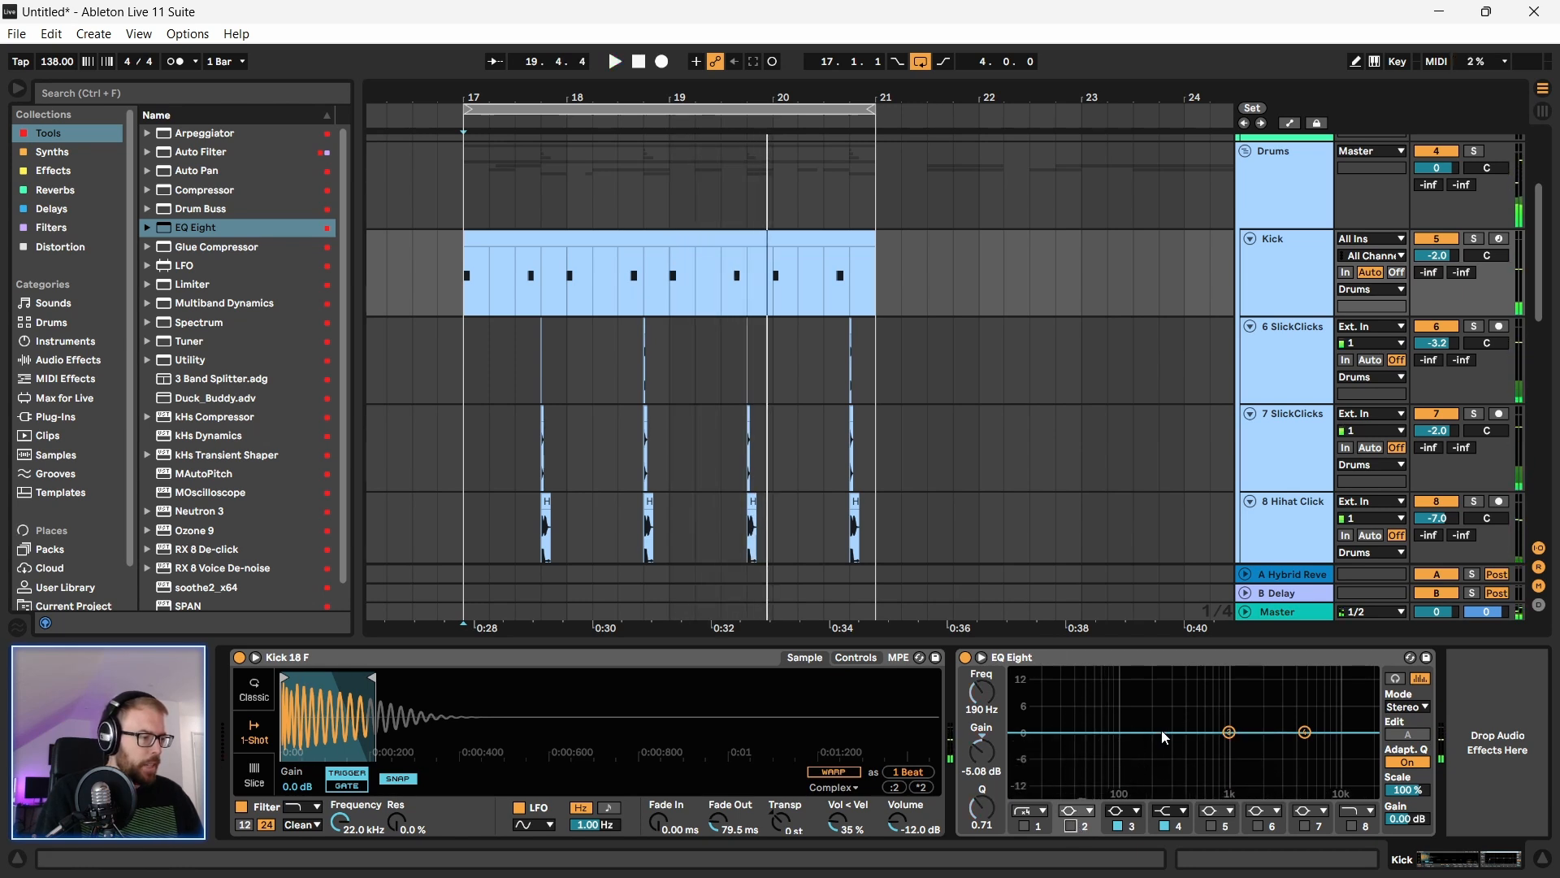
pyautogui.press('space')
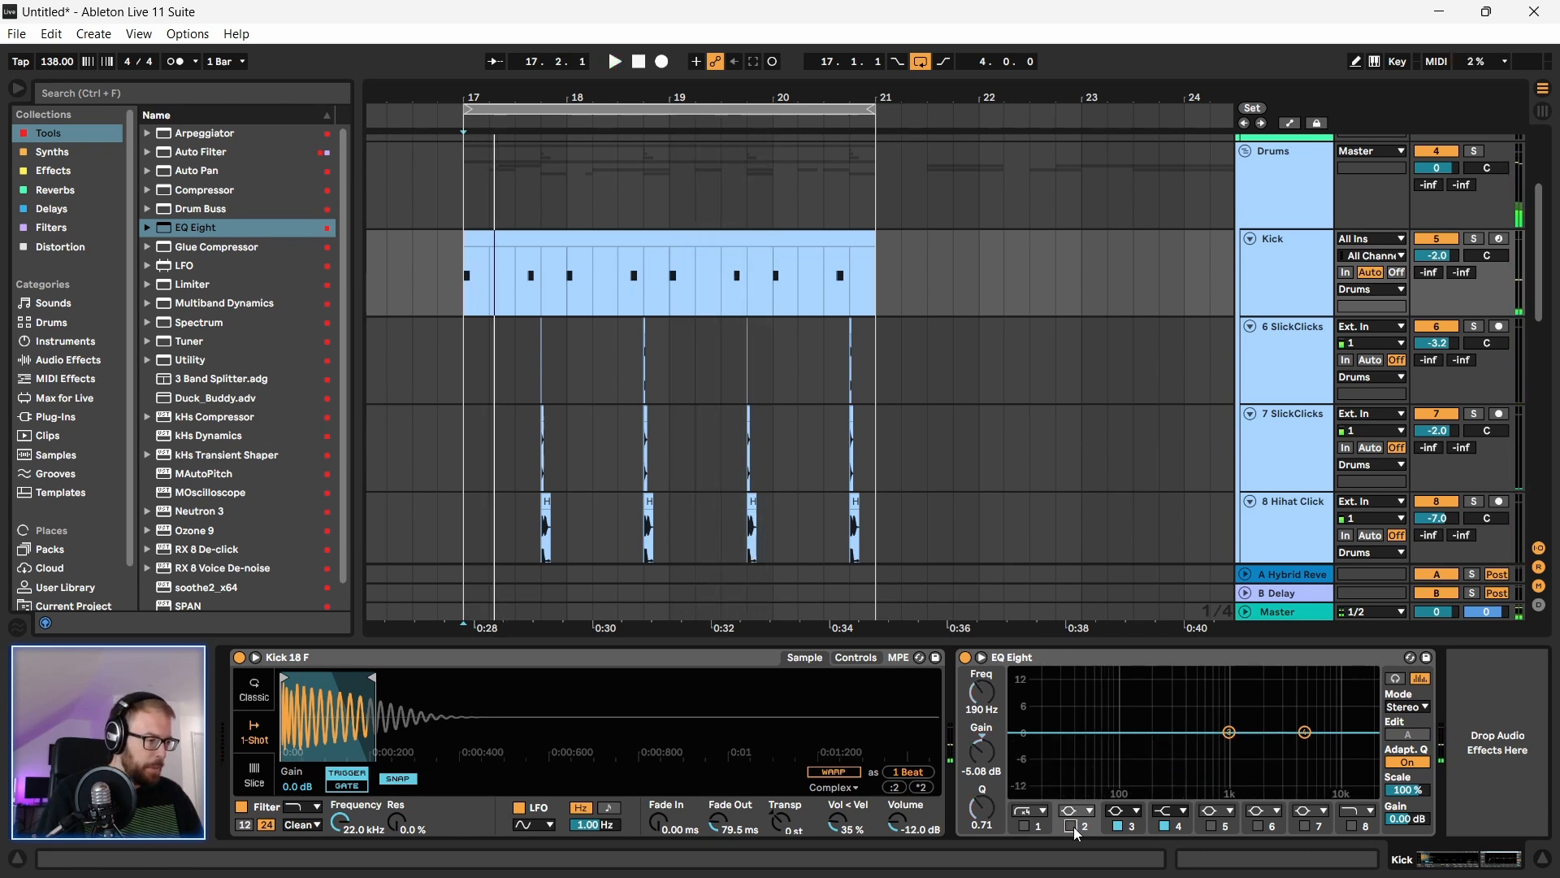
pyautogui.press('space')
pyautogui.moveTo(1150, 753); pyautogui.dragTo(1082, 741)
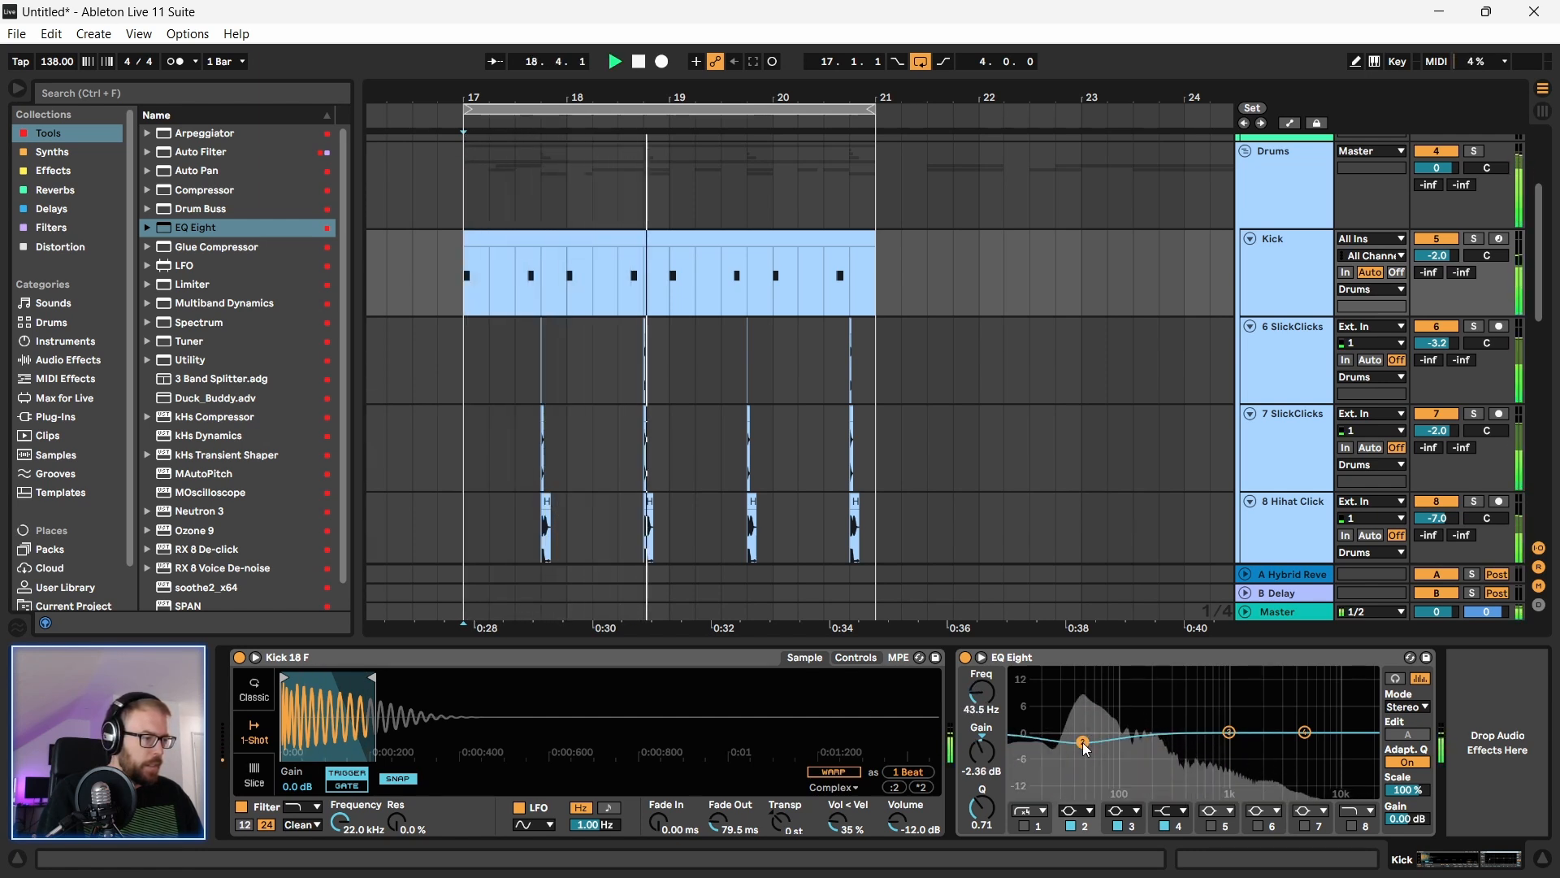
# Step: Turn on Hybrid Reverb on the Drums group and set its blend to 100/0
pyautogui.click(1035, 655)
pyautogui.click(1056, 363)
pyautogui.click(1291, 252)
pyautogui.click(1284, 174)
pyautogui.press('space')
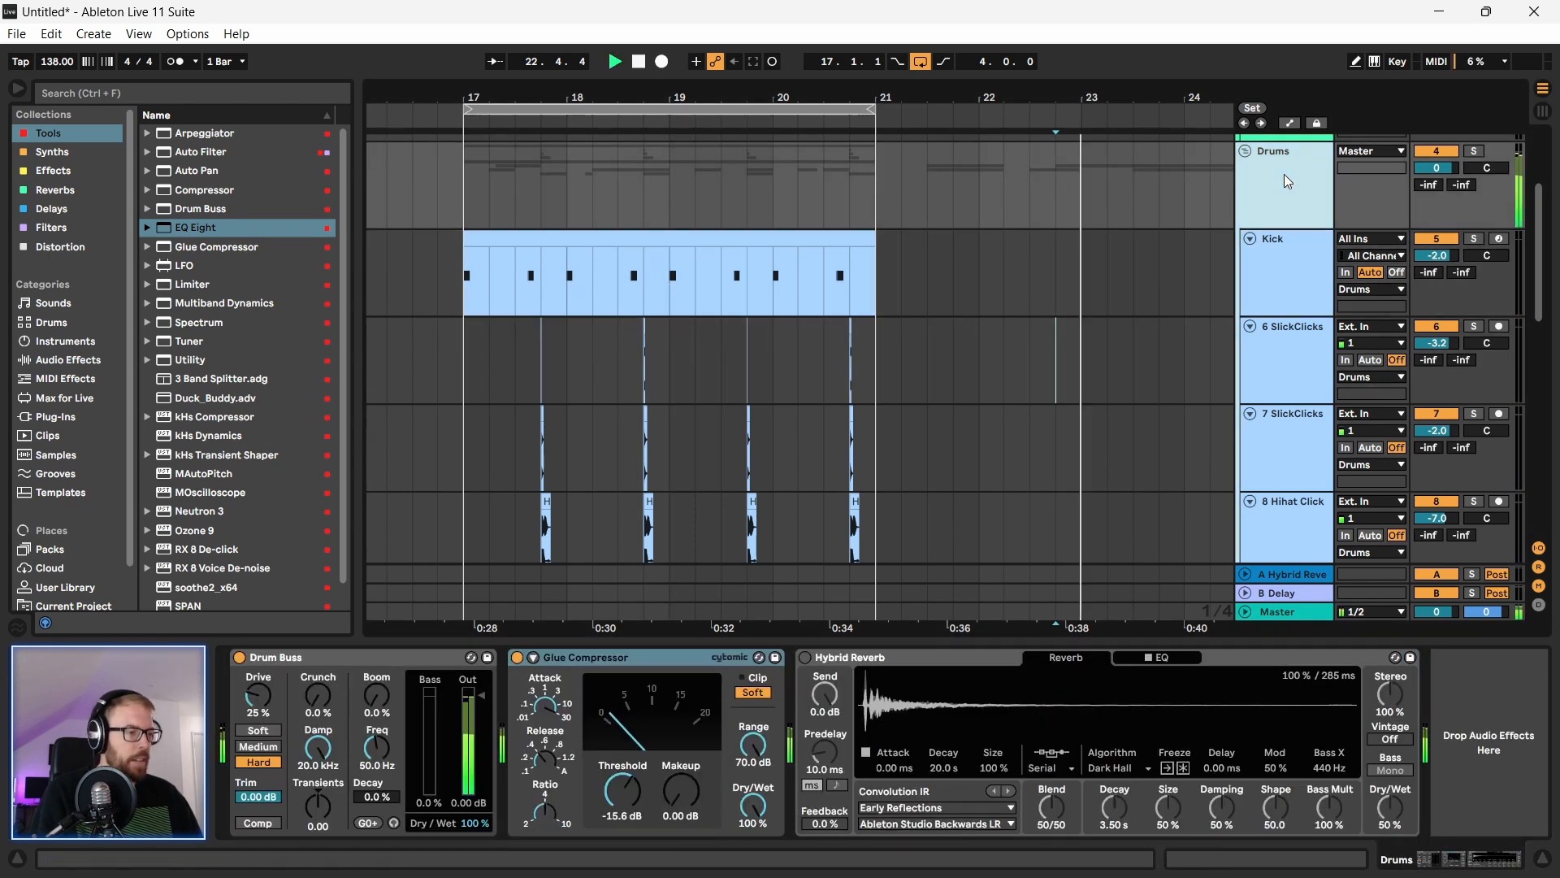
pyautogui.press('space')
pyautogui.click(956, 807)
pyautogui.click(1055, 785)
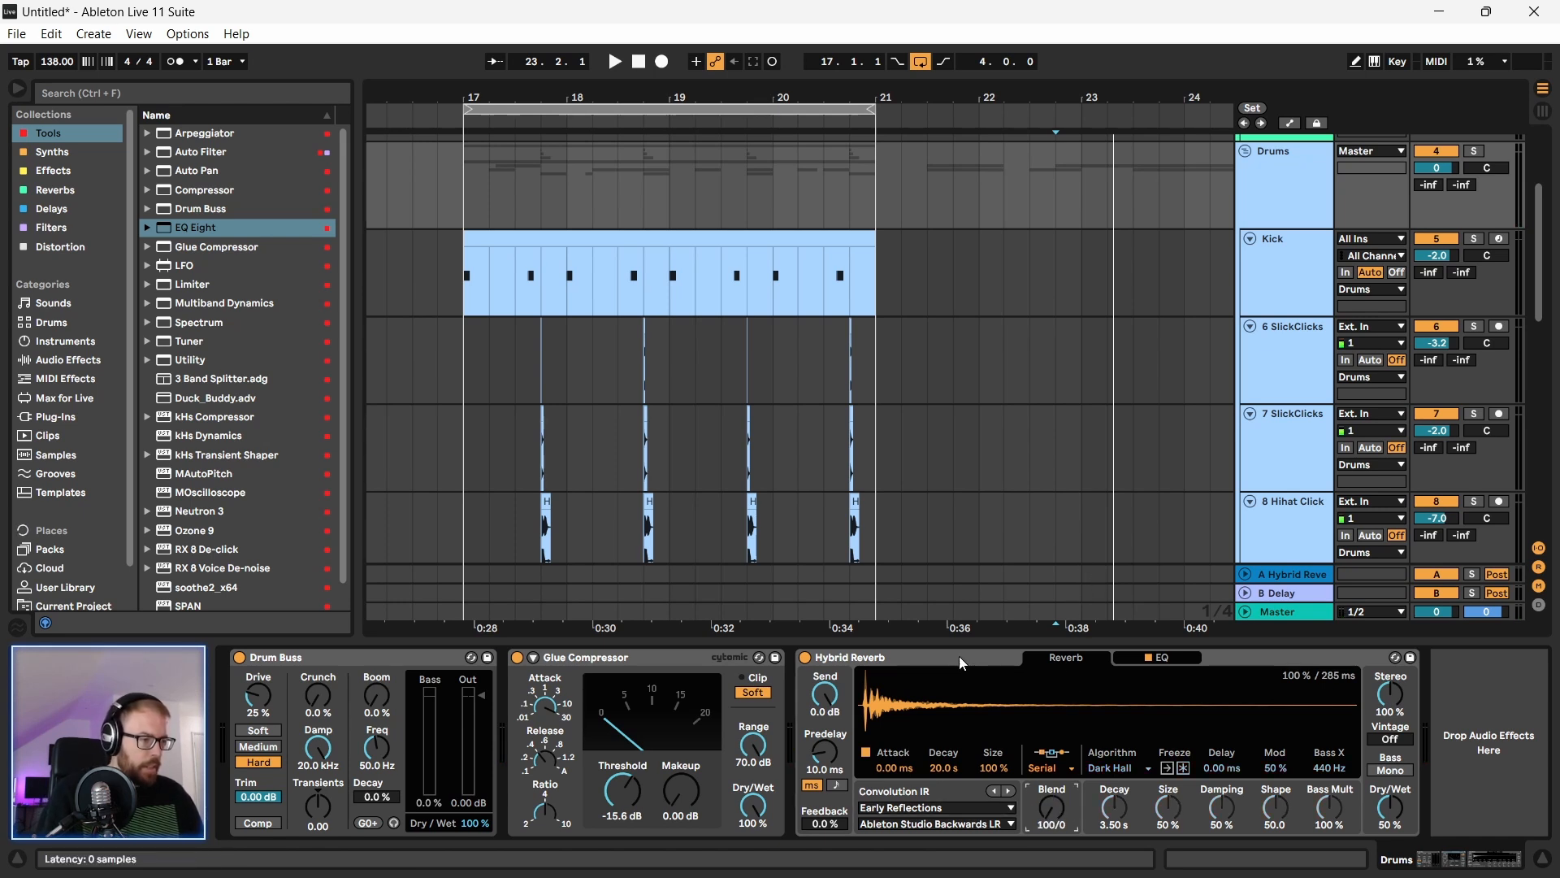
# Step: Load the Bubbles LR impulse response from the Textures category into Hybrid Reverb's convolution section
pyautogui.click(904, 809)
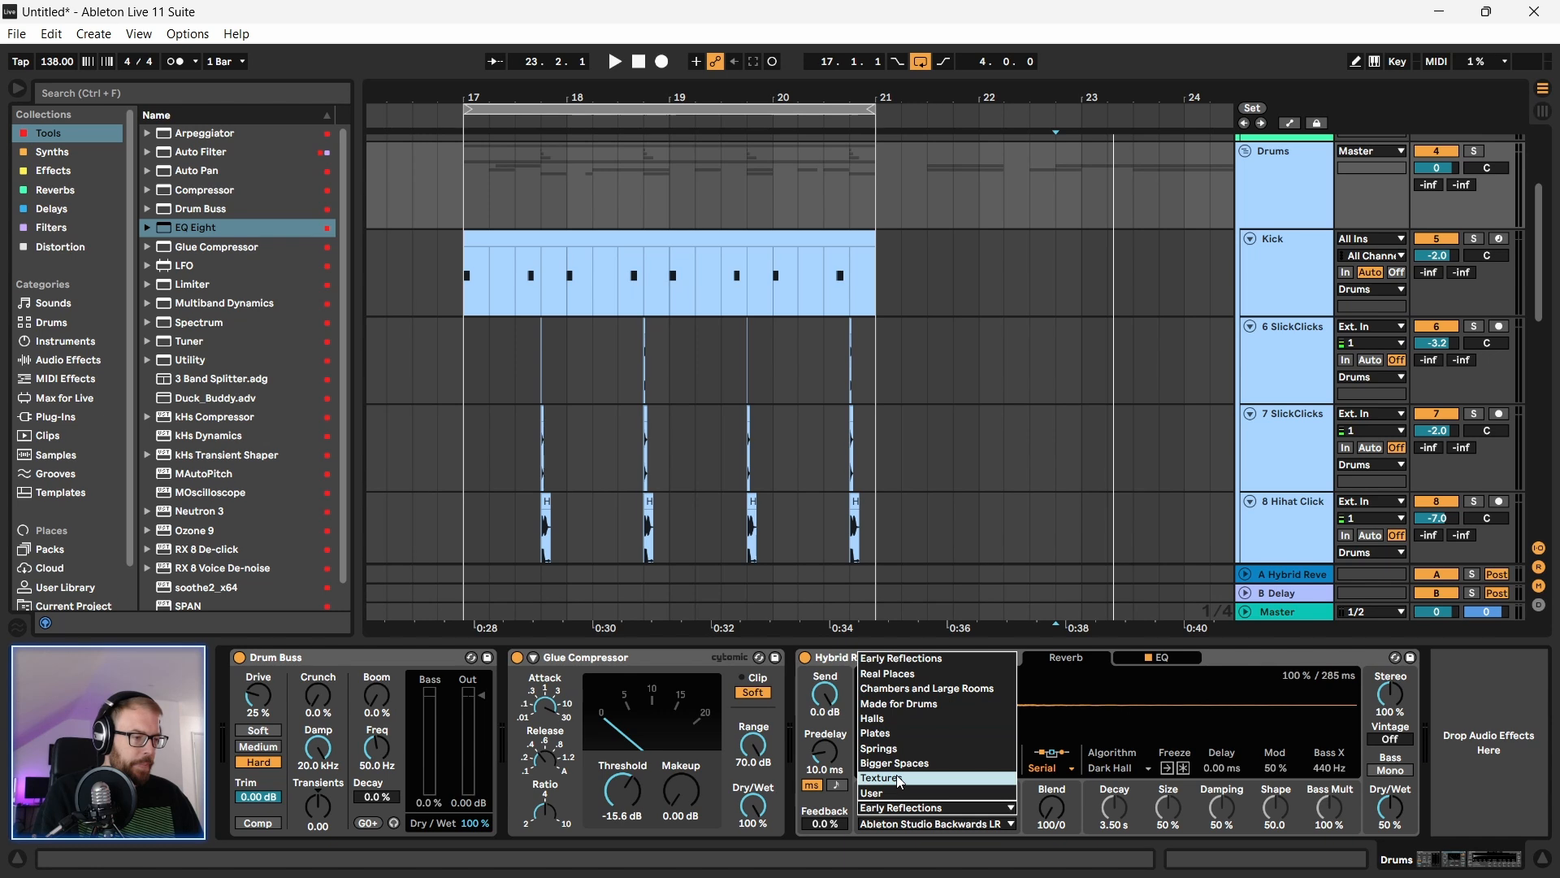
pyautogui.click(900, 780)
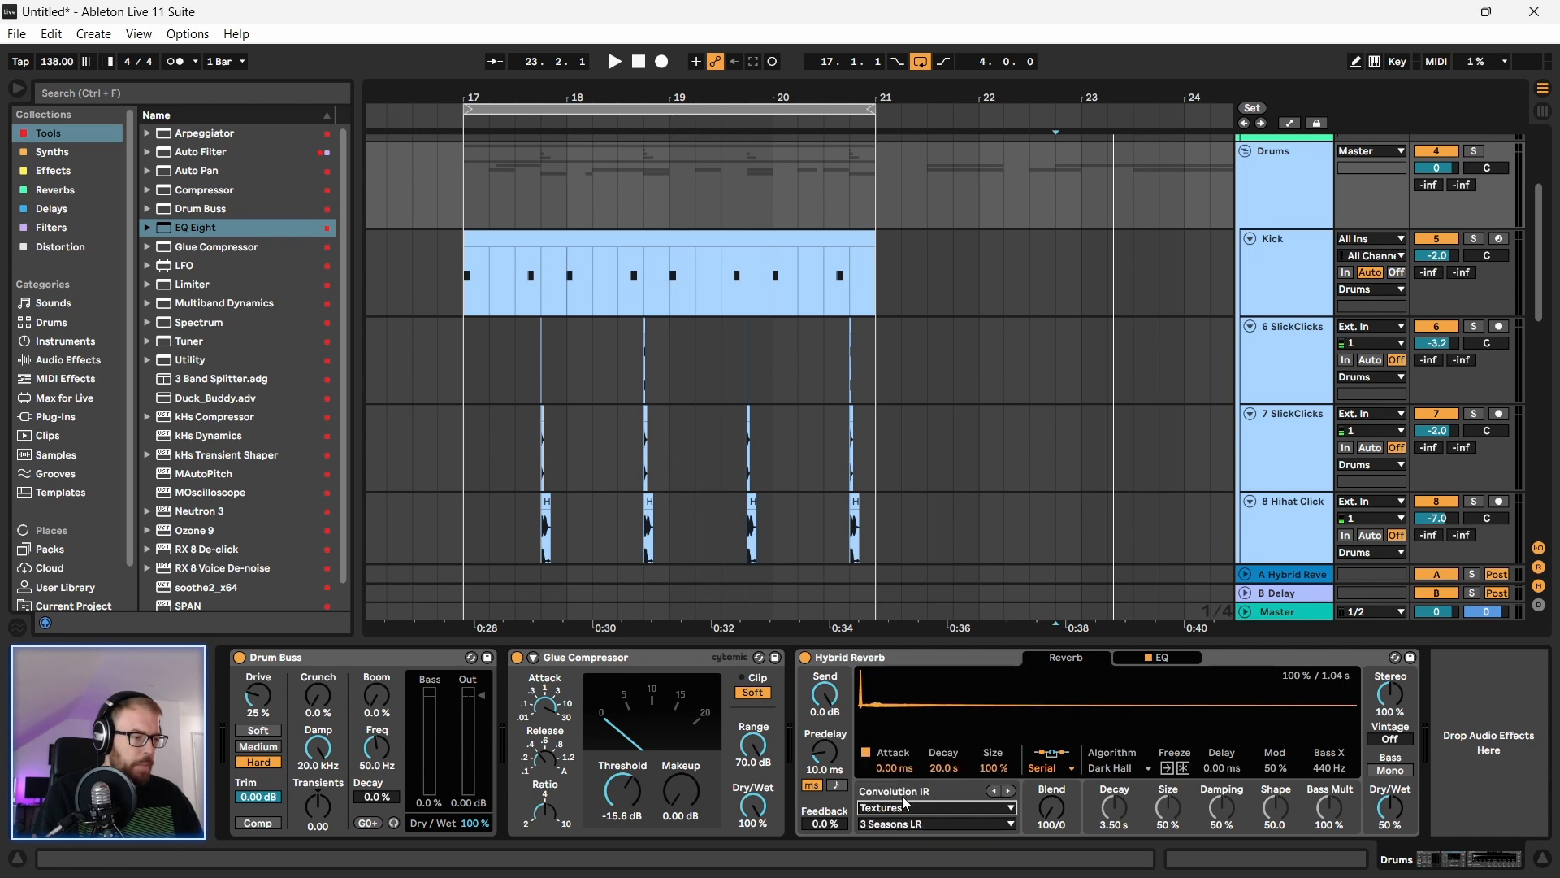
pyautogui.click(910, 823)
pyautogui.click(903, 542)
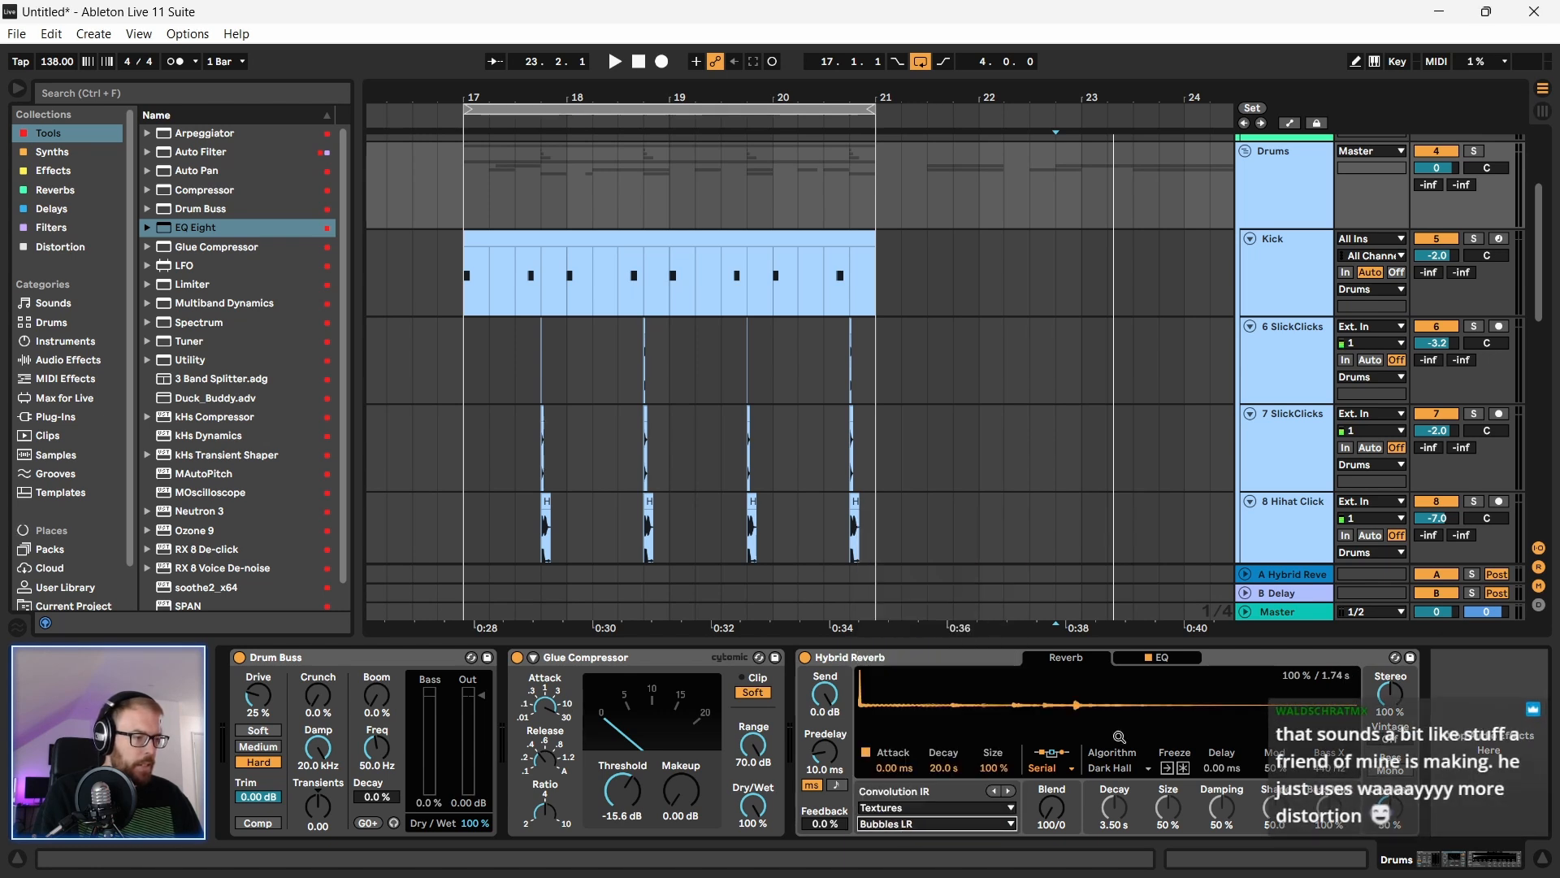
# Step: Lower the Hybrid Reverb's Dry/Wet on the Drums group to 8.7% while auditioning the drums
pyautogui.press('space')
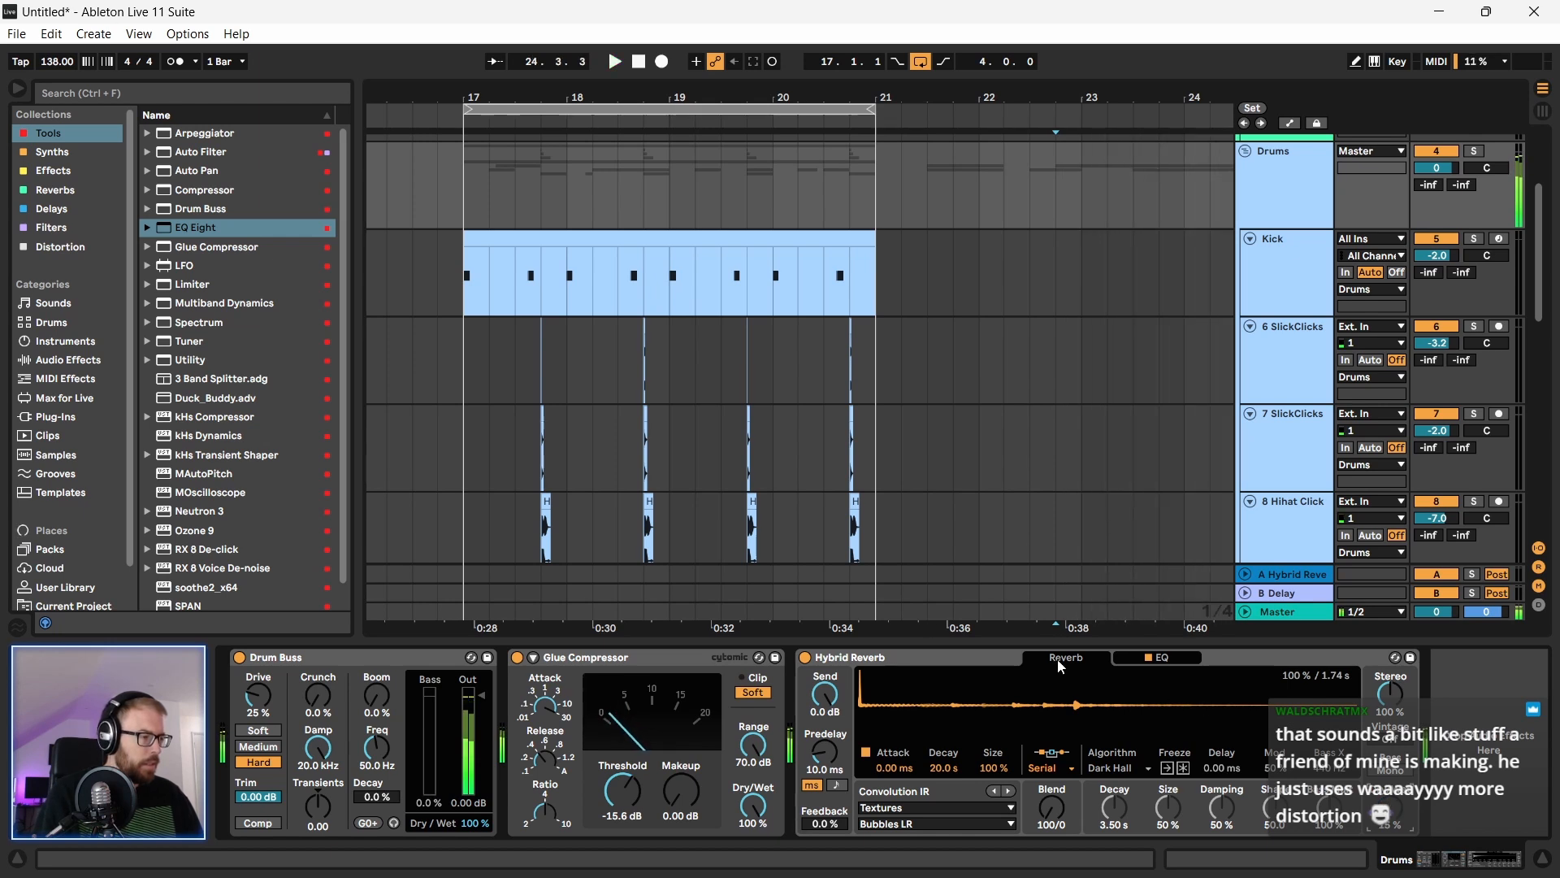
pyautogui.click(898, 655)
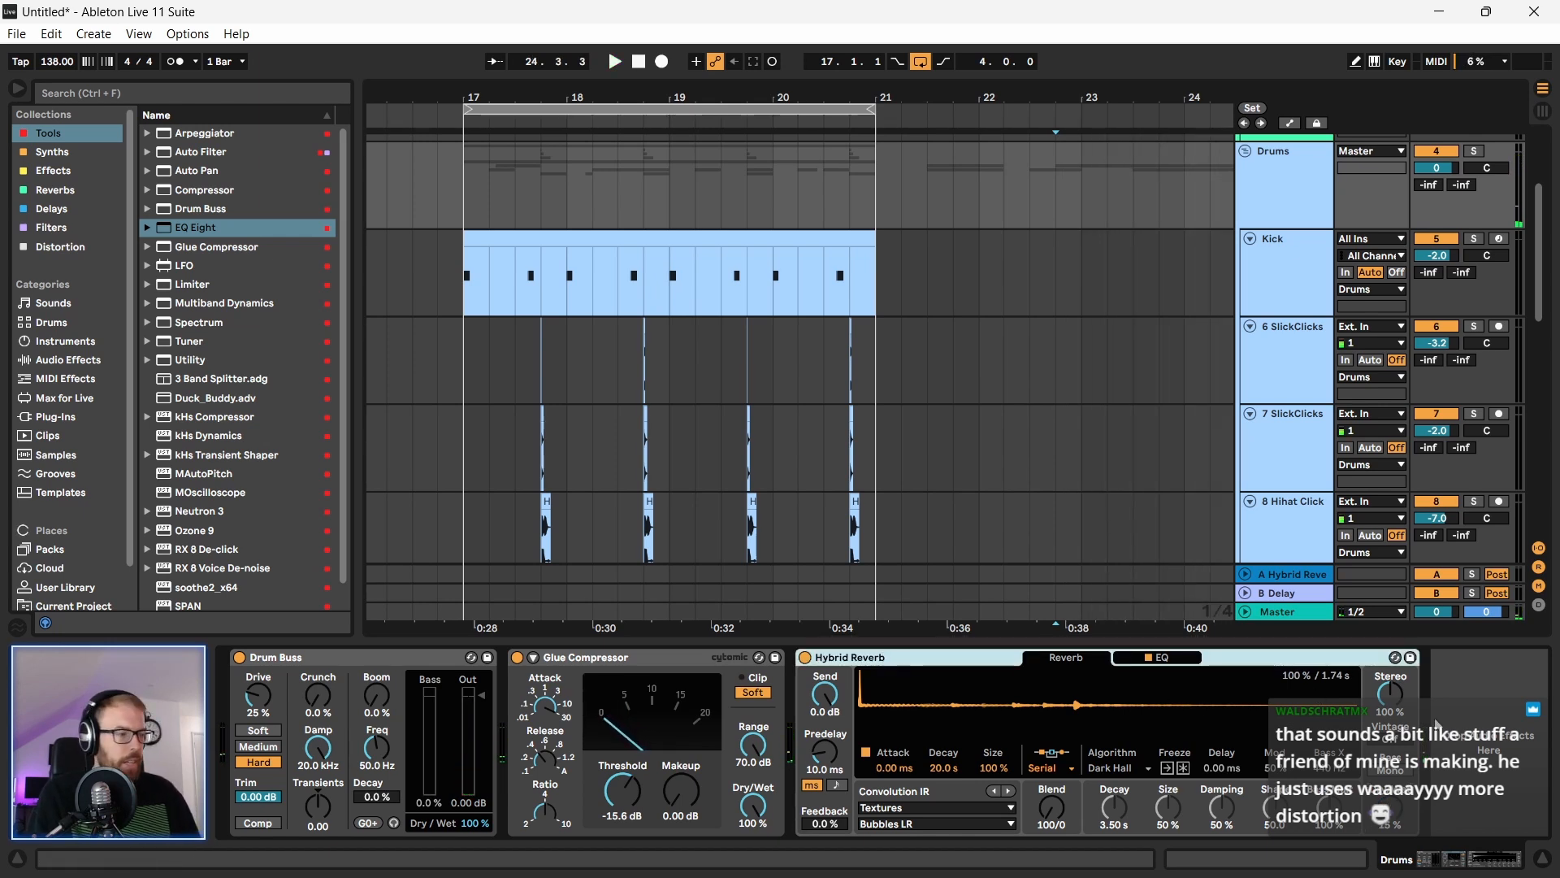
pyautogui.press('space')
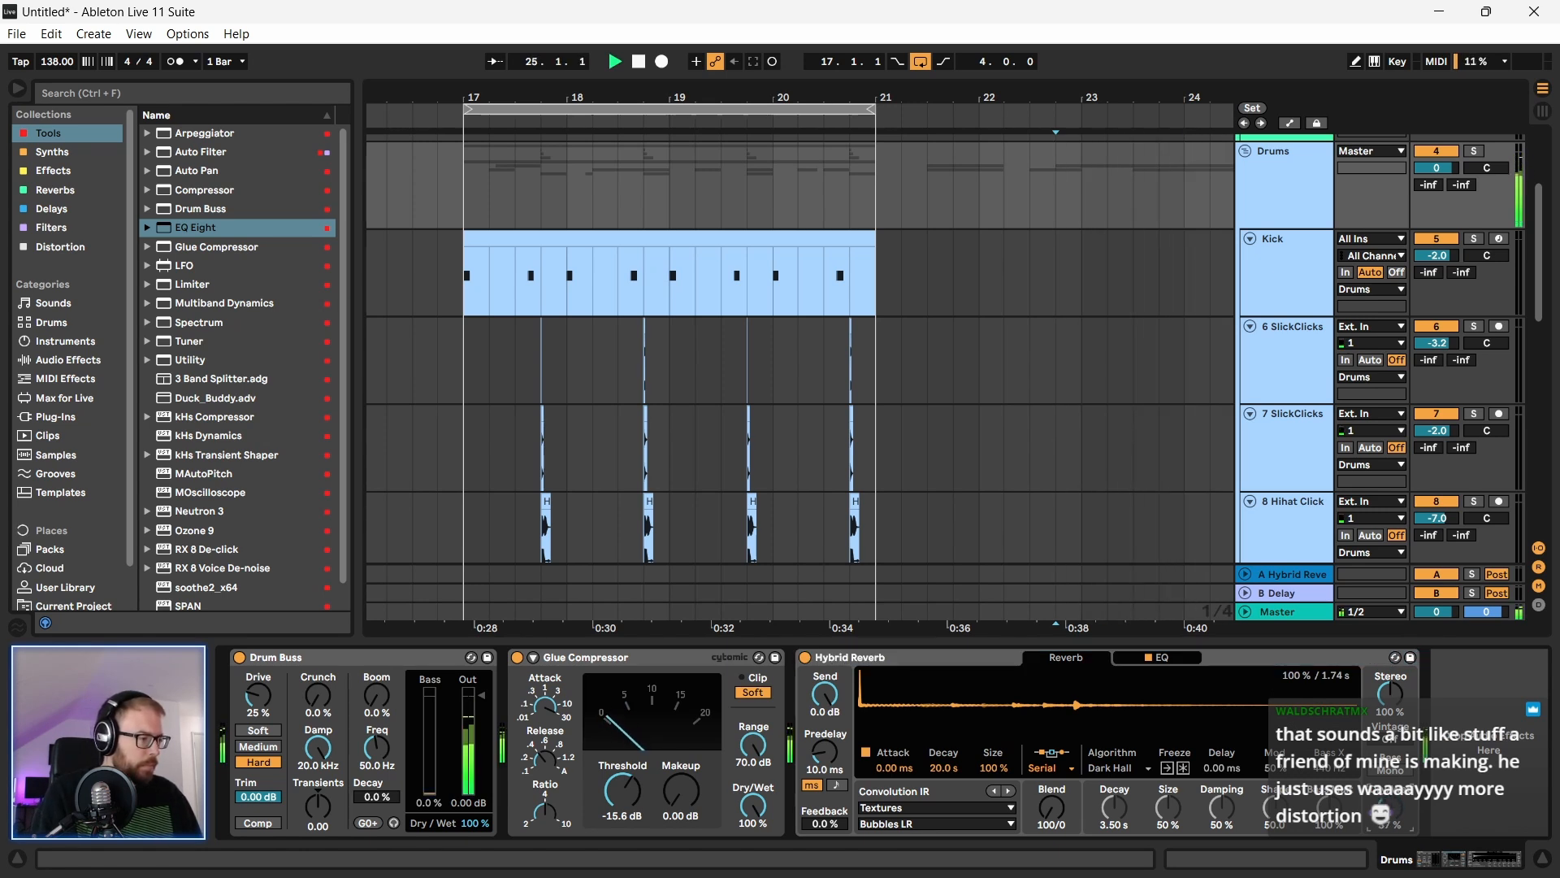
pyautogui.click(950, 661)
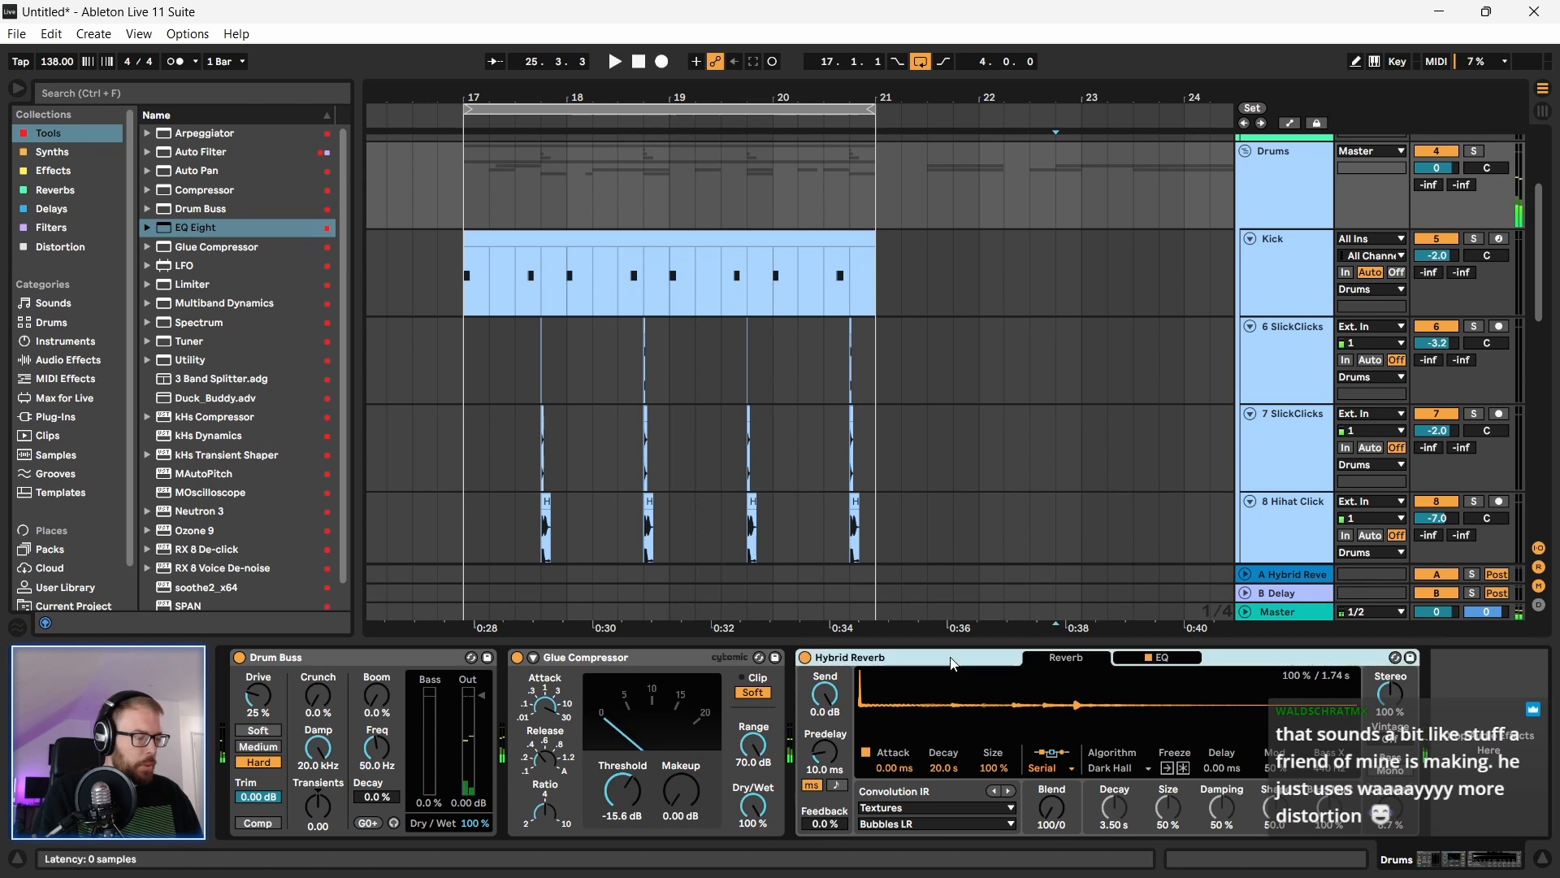
pyautogui.click(1058, 357)
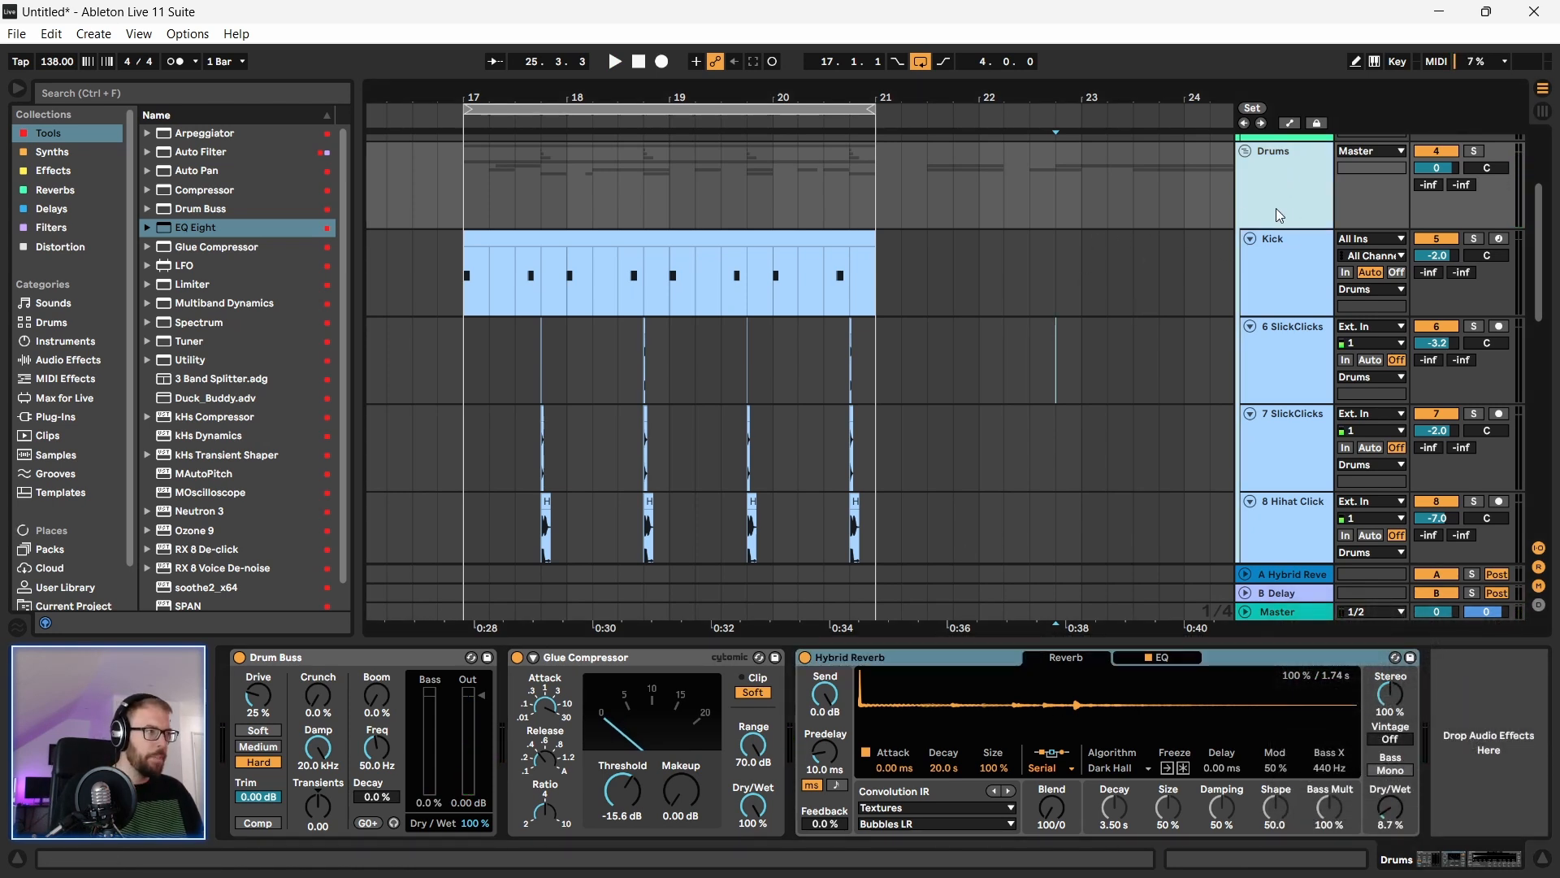
# Step: Add an audio track at the end of the Drums group and name it Glitch Layer
pyautogui.click(1247, 153)
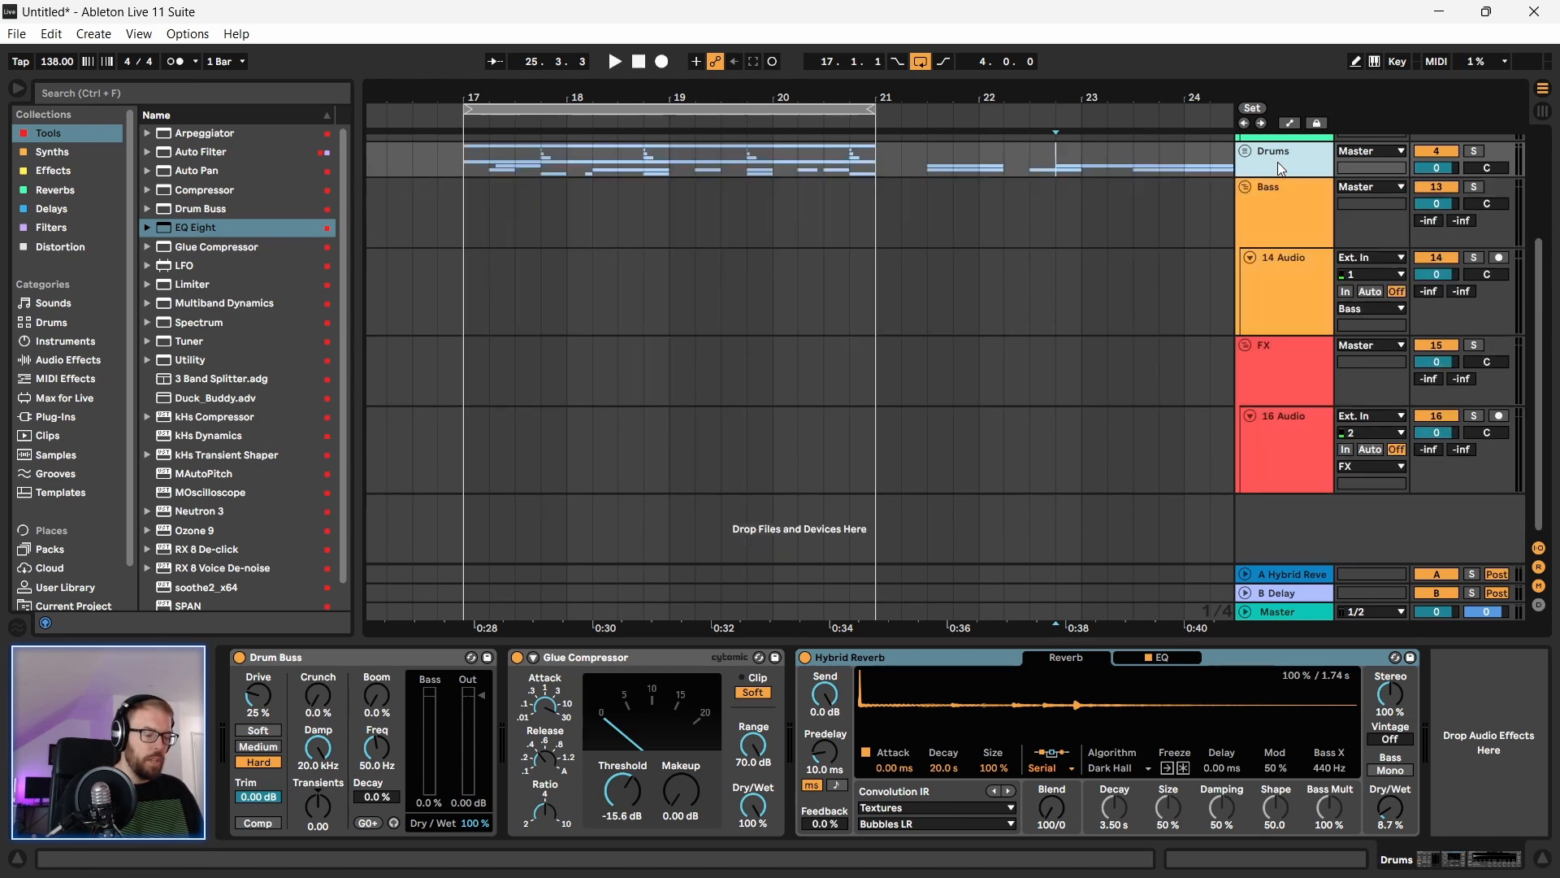
pyautogui.hotkey('ctrl', 't')
pyautogui.click(1262, 174)
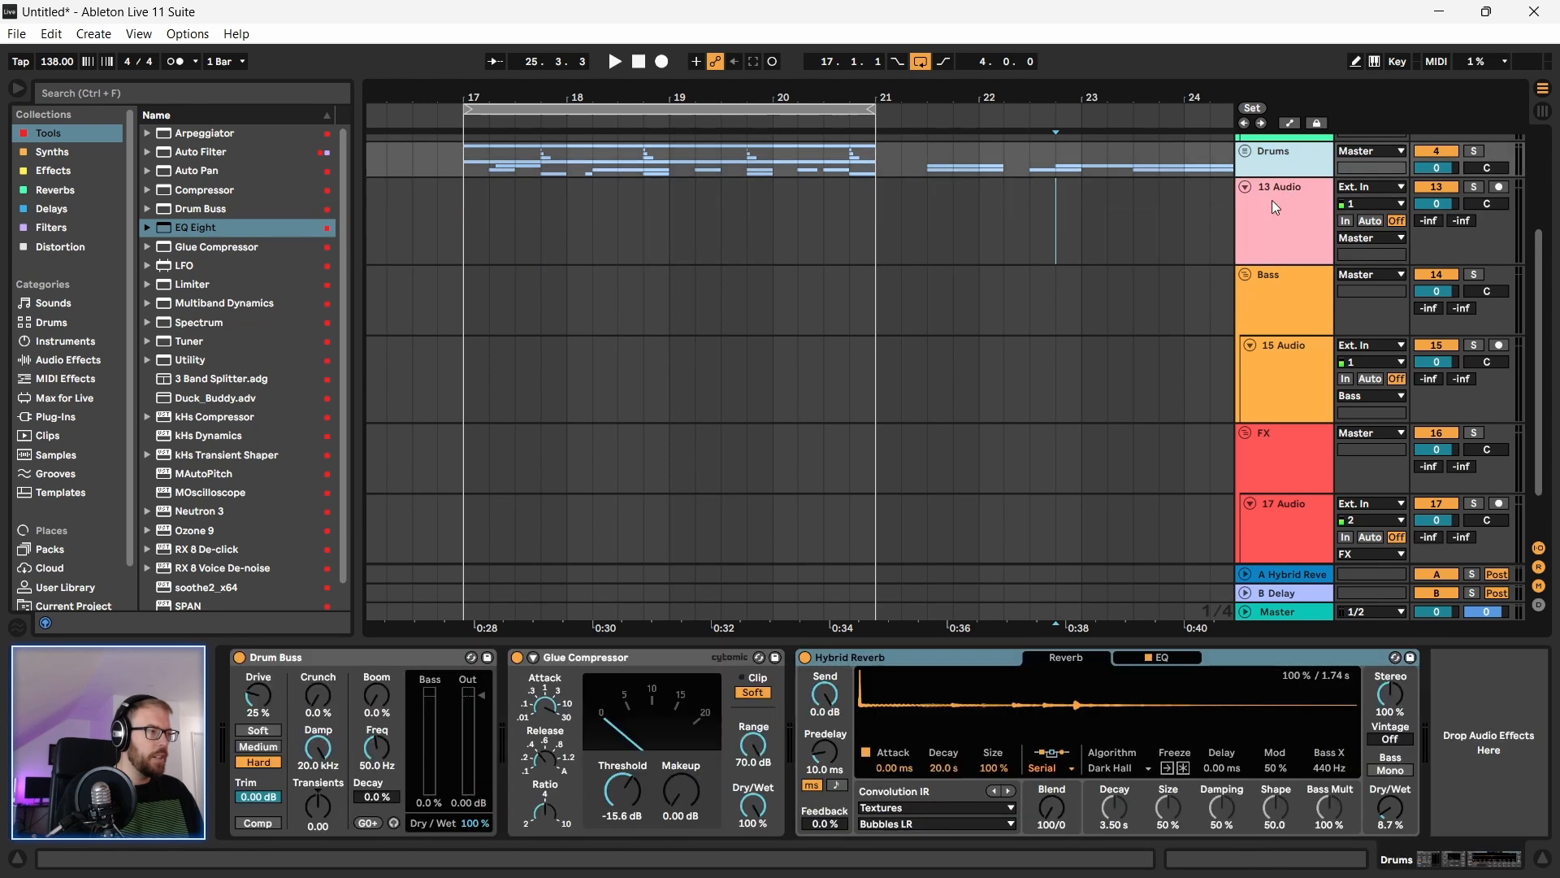
pyautogui.click(1246, 153)
pyautogui.scroll(-5, 1294, 262)
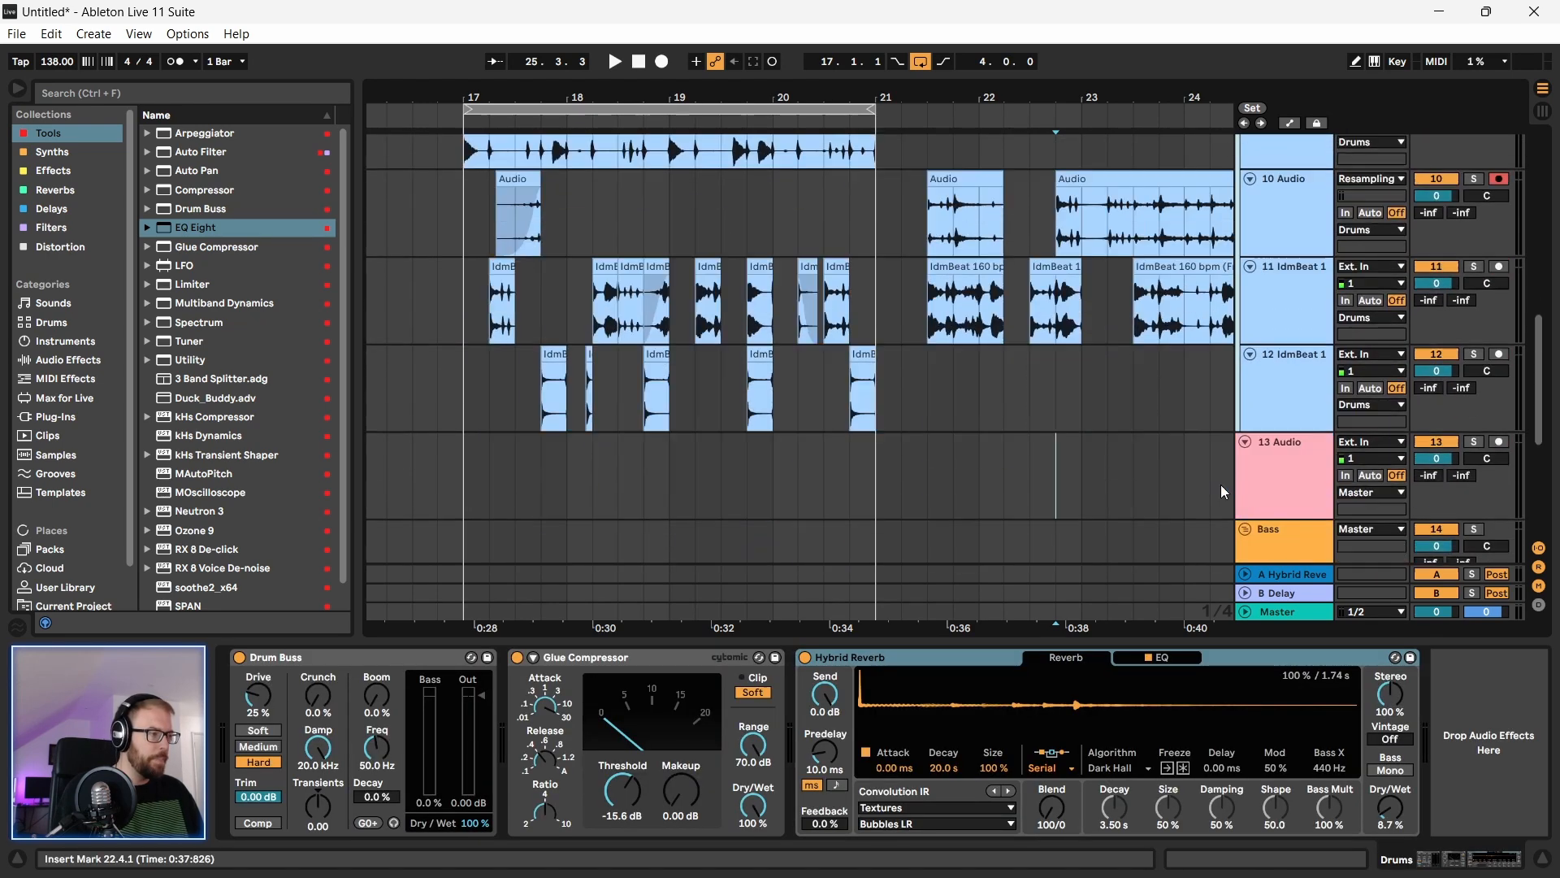
pyautogui.moveTo(1273, 434)
pyautogui.mouseDown()
pyautogui.moveTo(1284, 397)
pyautogui.moveTo(1287, 408)
pyautogui.mouseUp()
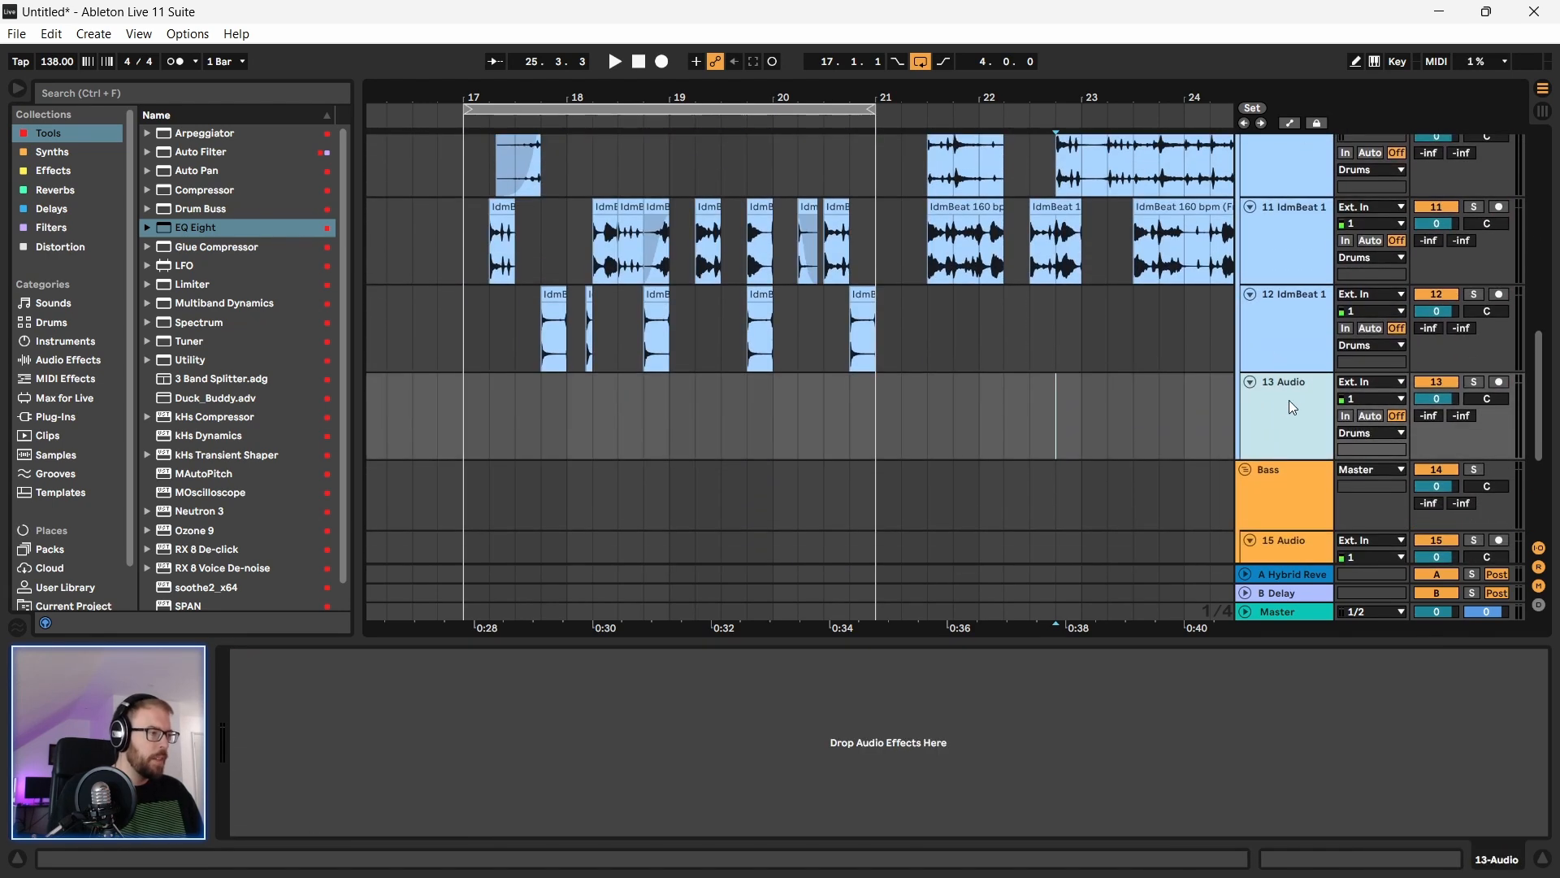
pyautogui.hotkey('ctrl', 'r')
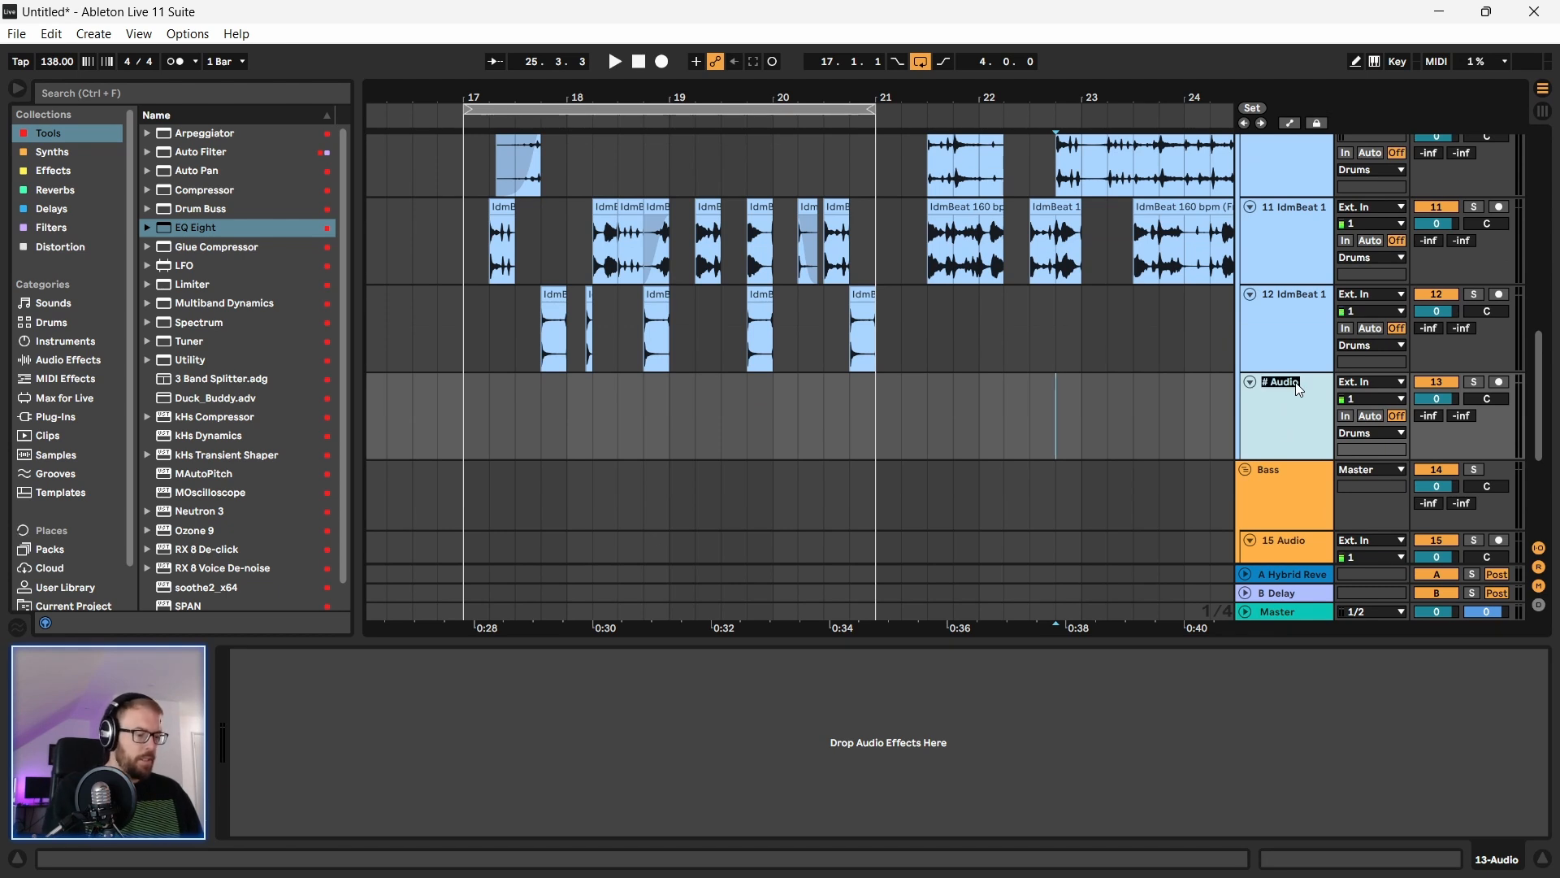
pyautogui.write('Glitch Layer')
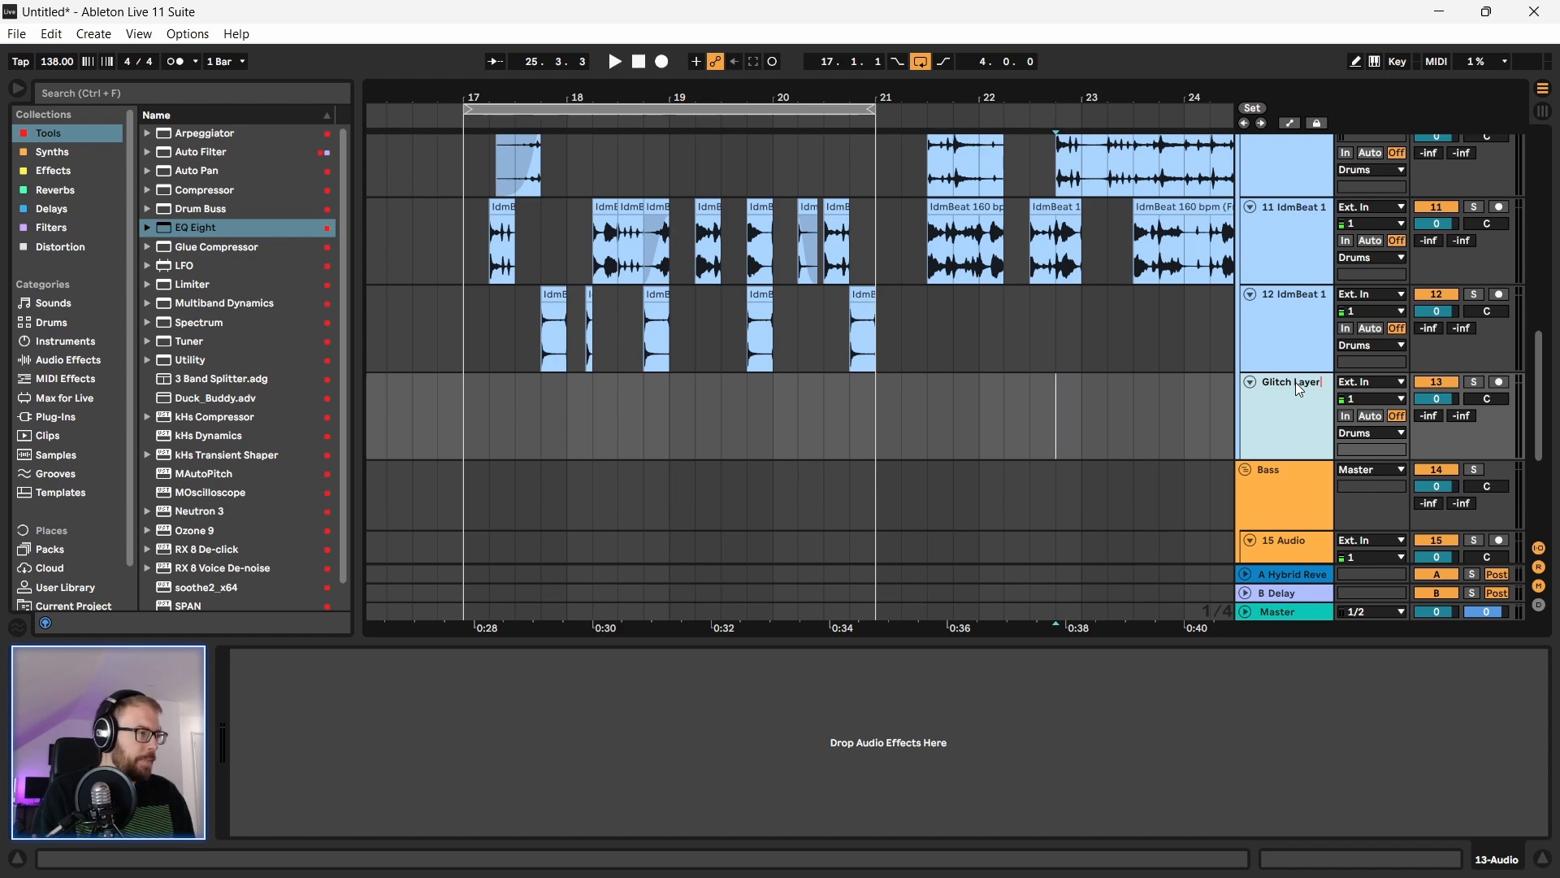
pyautogui.press('Return')
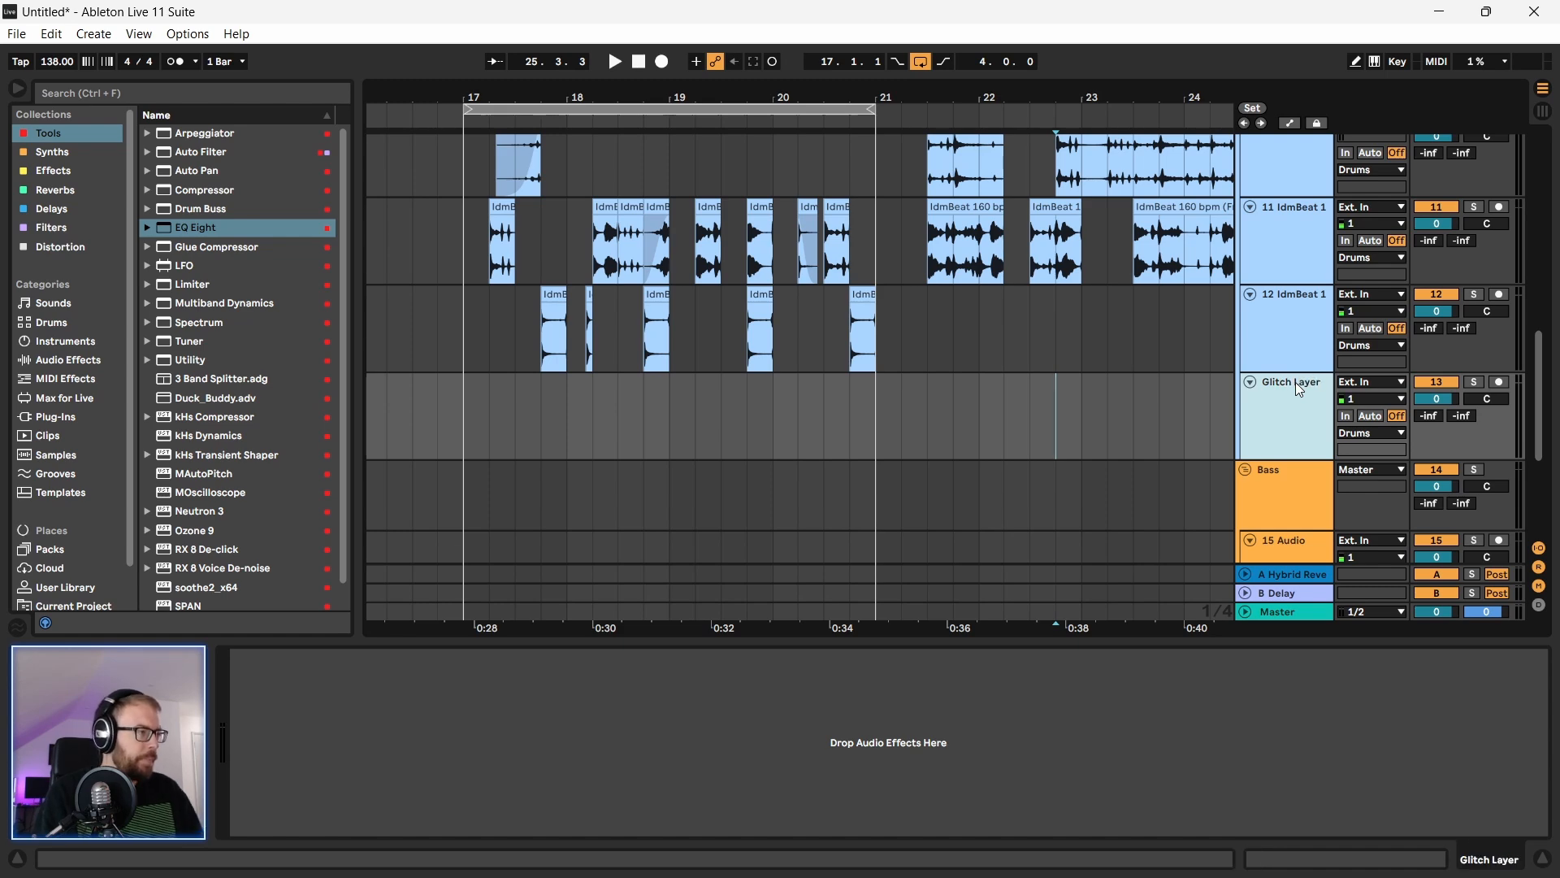
# Step: Arm the Glitch Layer track, solo the other drum tracks and try recording them from bar 17
pyautogui.click(1500, 382)
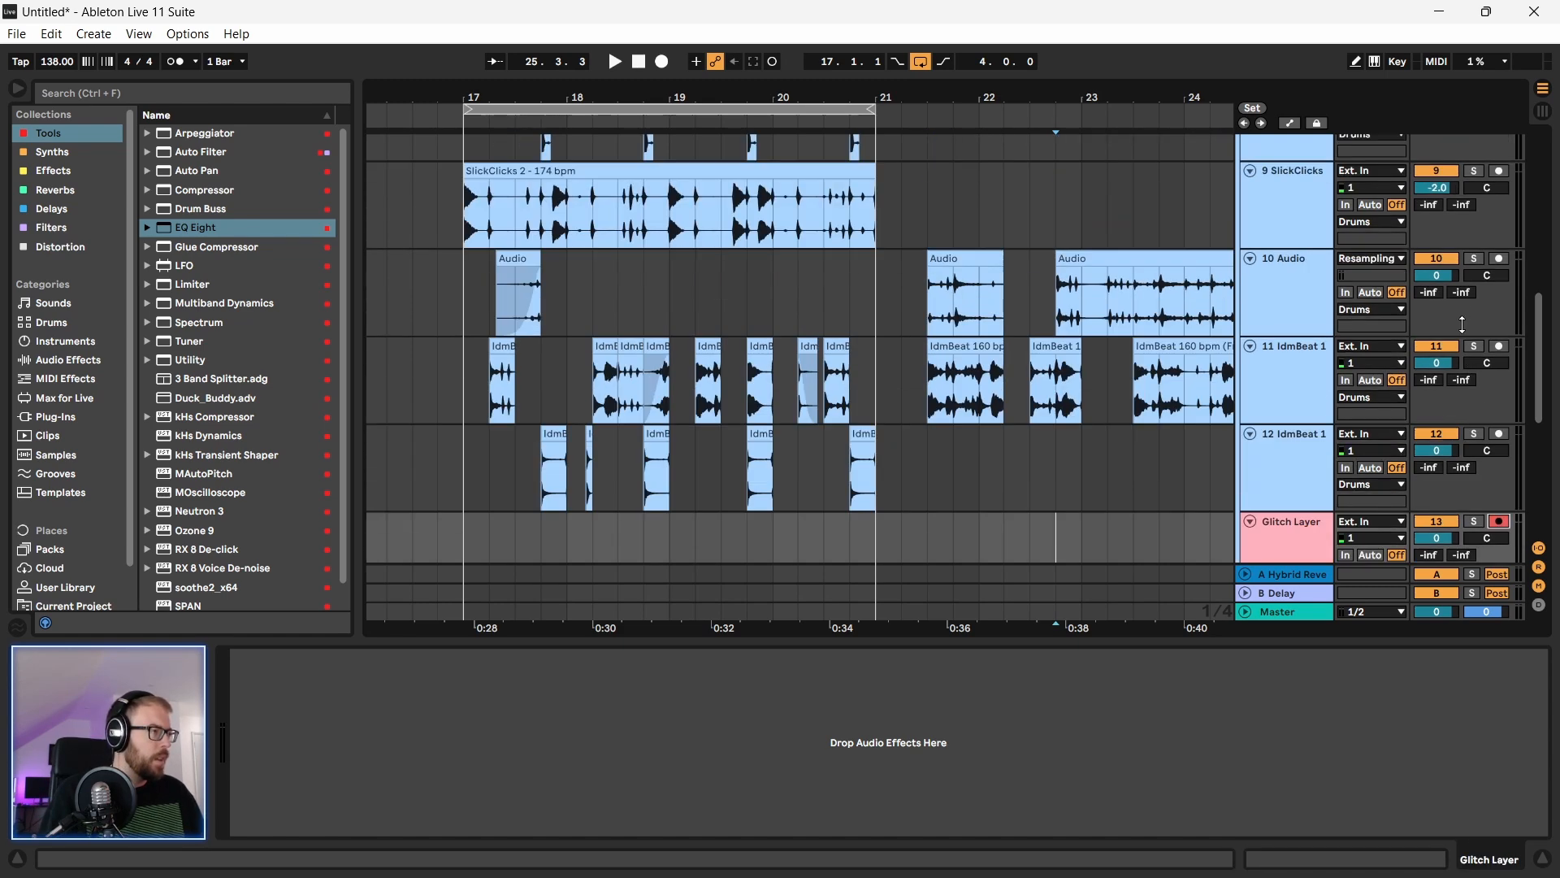
pyautogui.scroll(10, 1287, 315)
pyautogui.click(1292, 319)
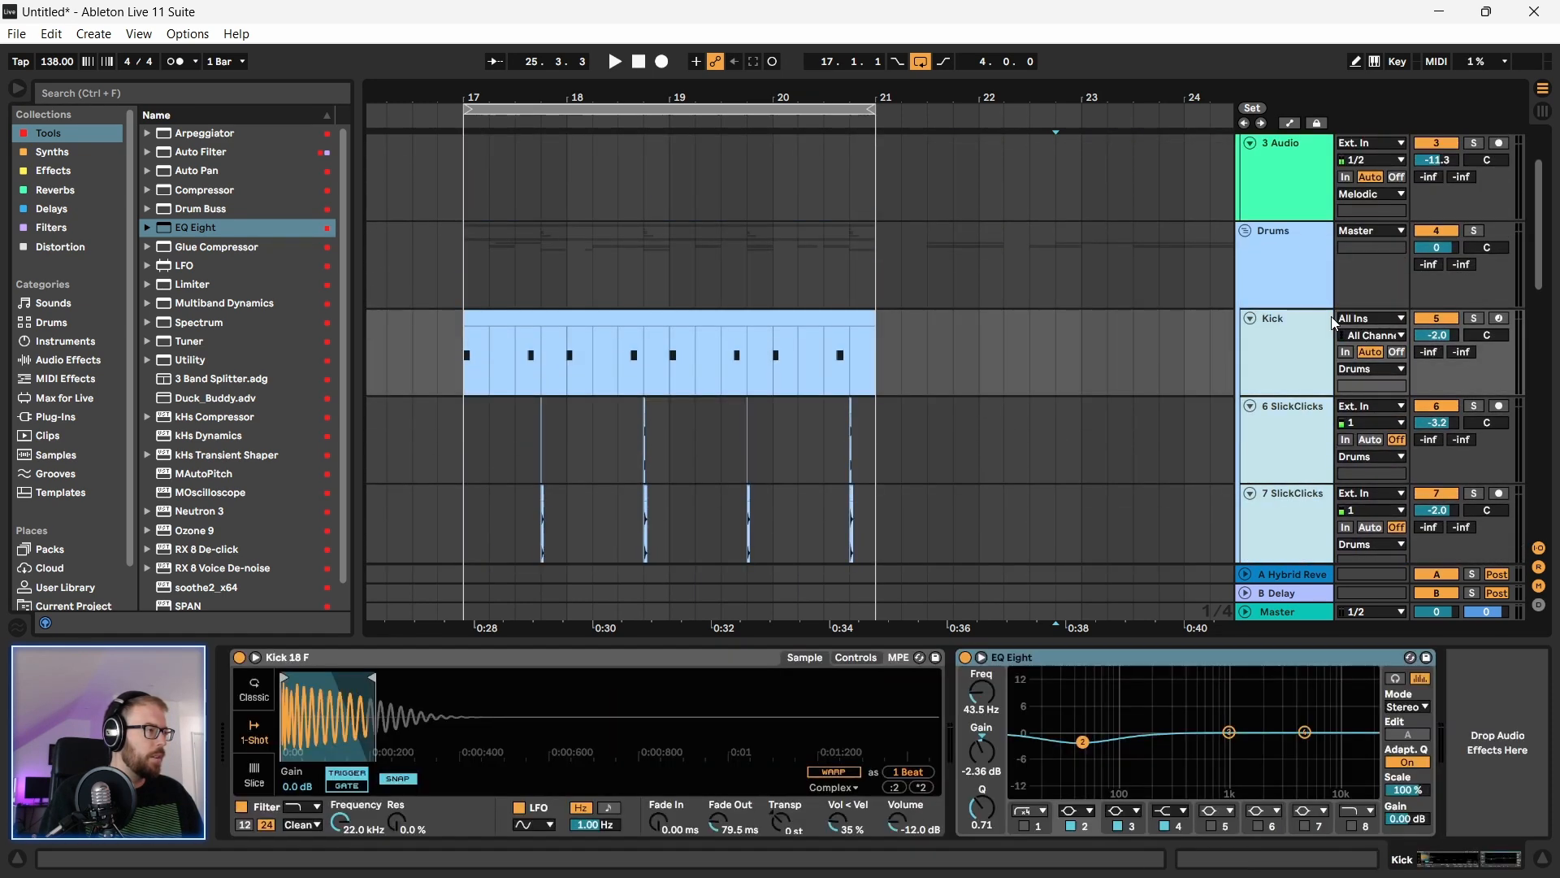
pyautogui.scroll(-10, 1267, 352)
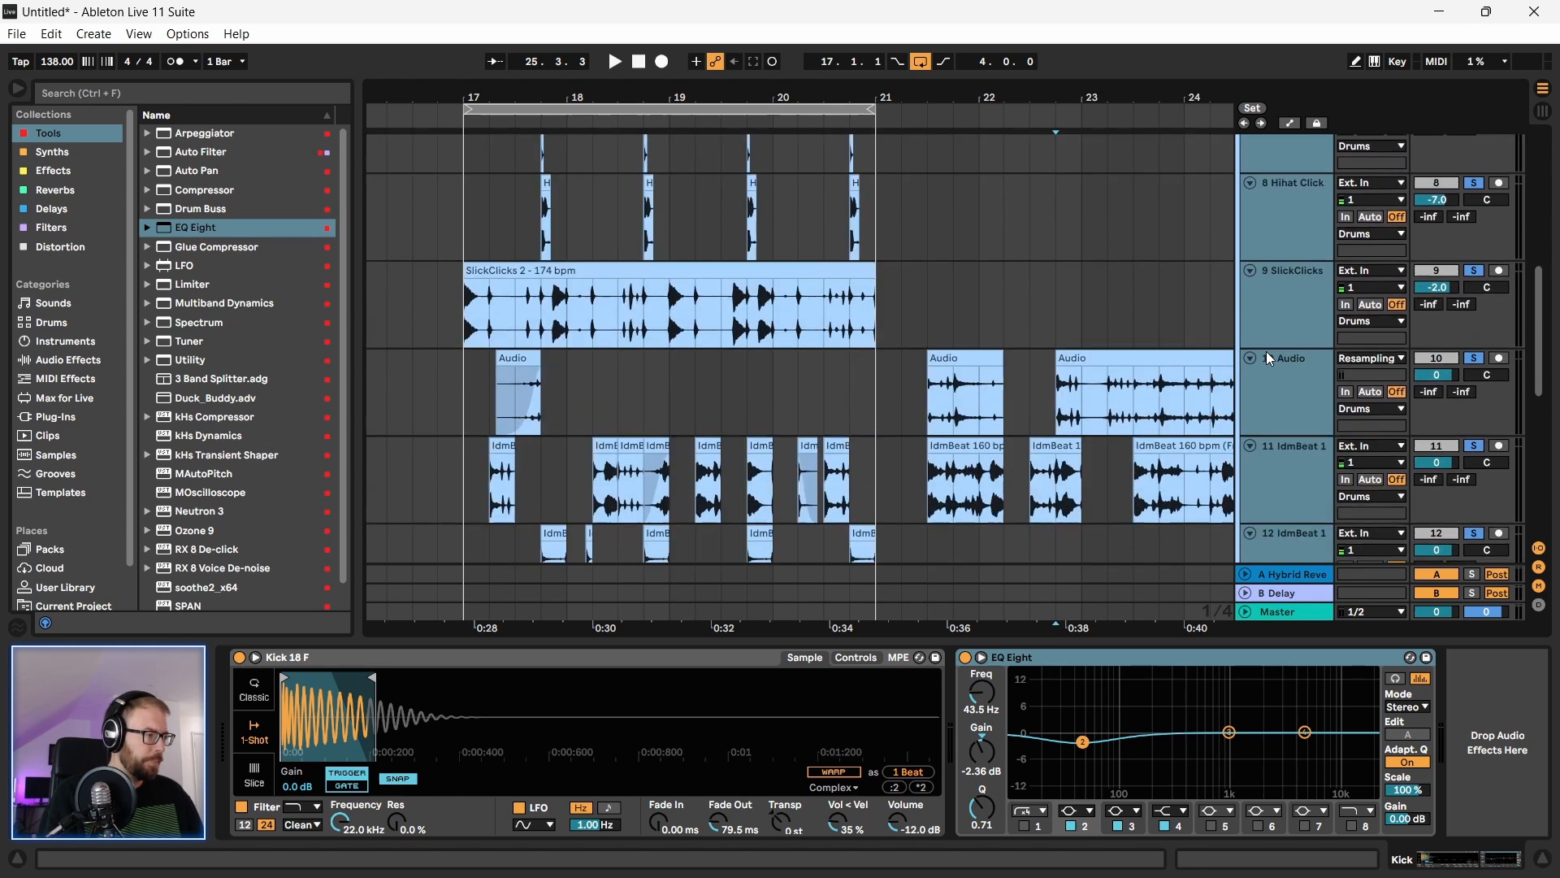
pyautogui.scroll(-1, 1266, 351)
pyautogui.click(465, 406)
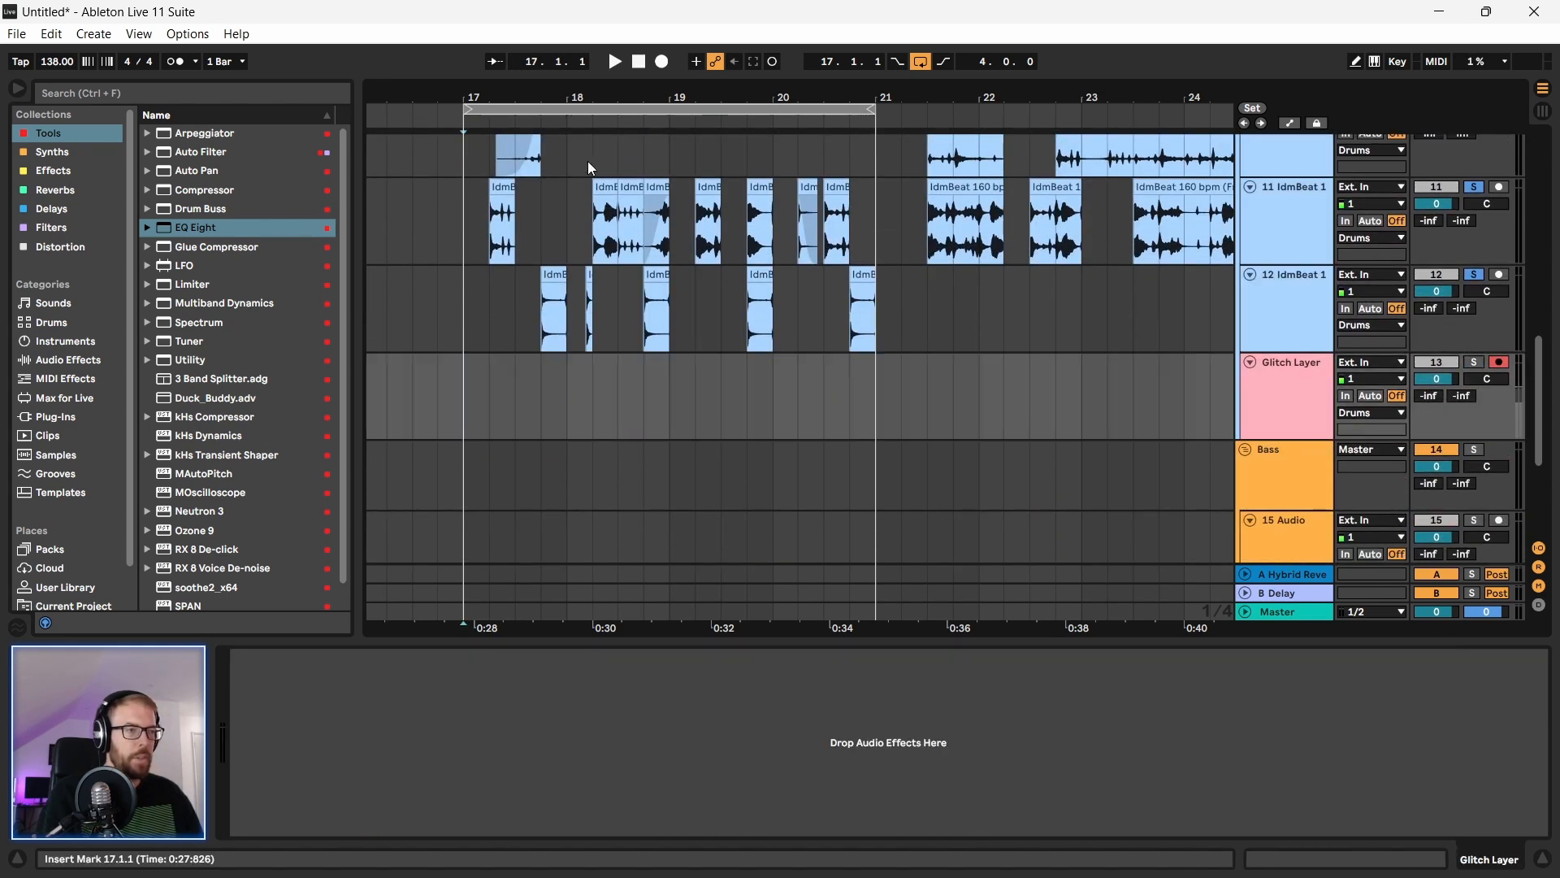
pyautogui.click(661, 62)
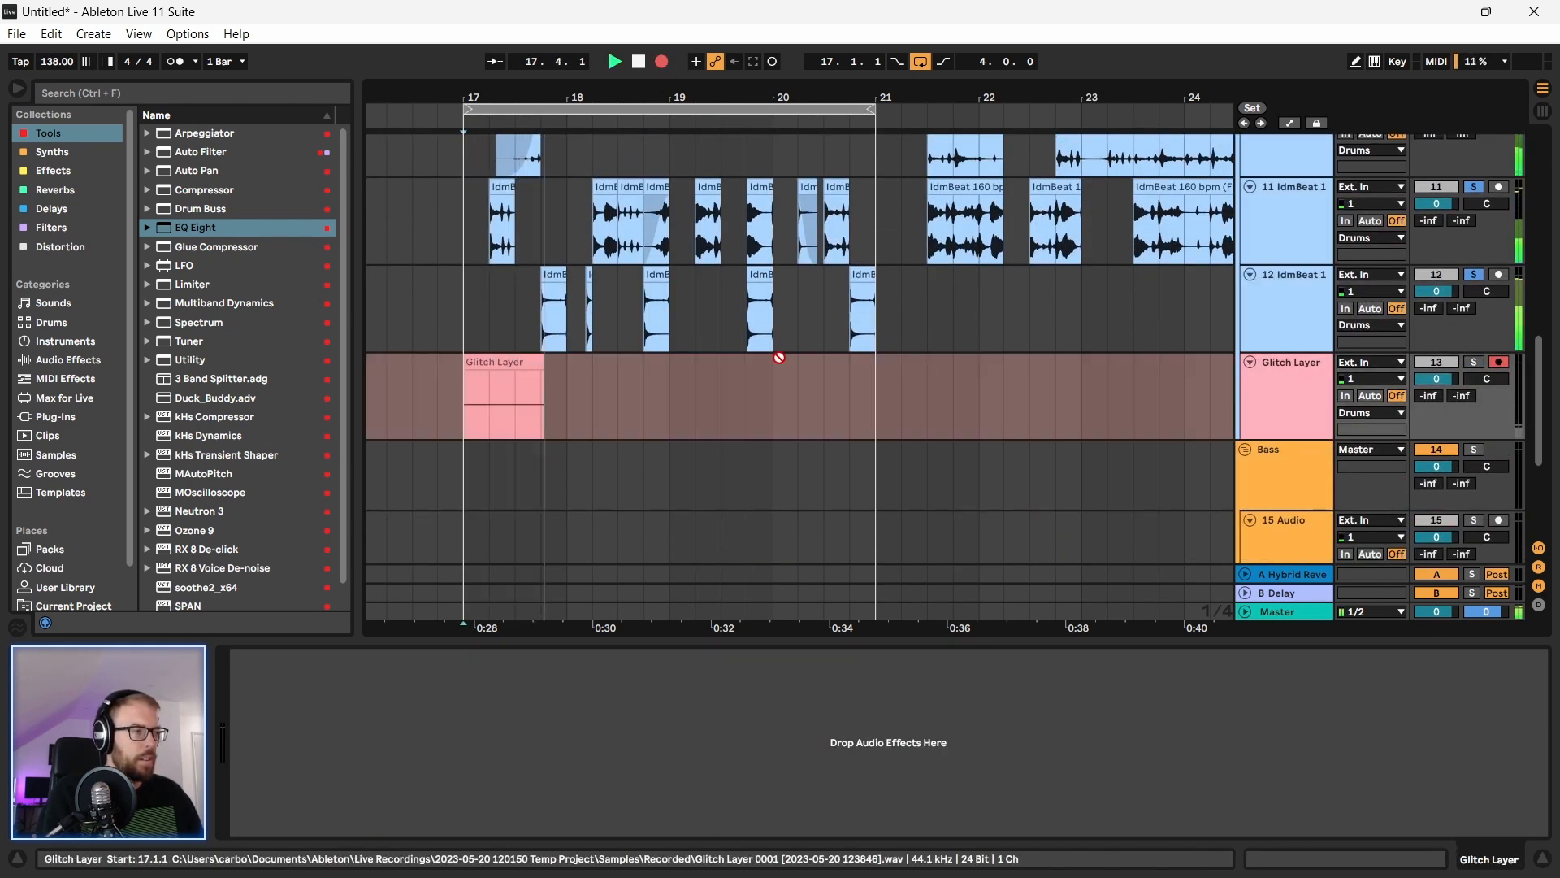
pyautogui.press('space')
# Step: Set the Glitch Layer track's input to Resampling and record the drums again from bar 17
pyautogui.click(1371, 362)
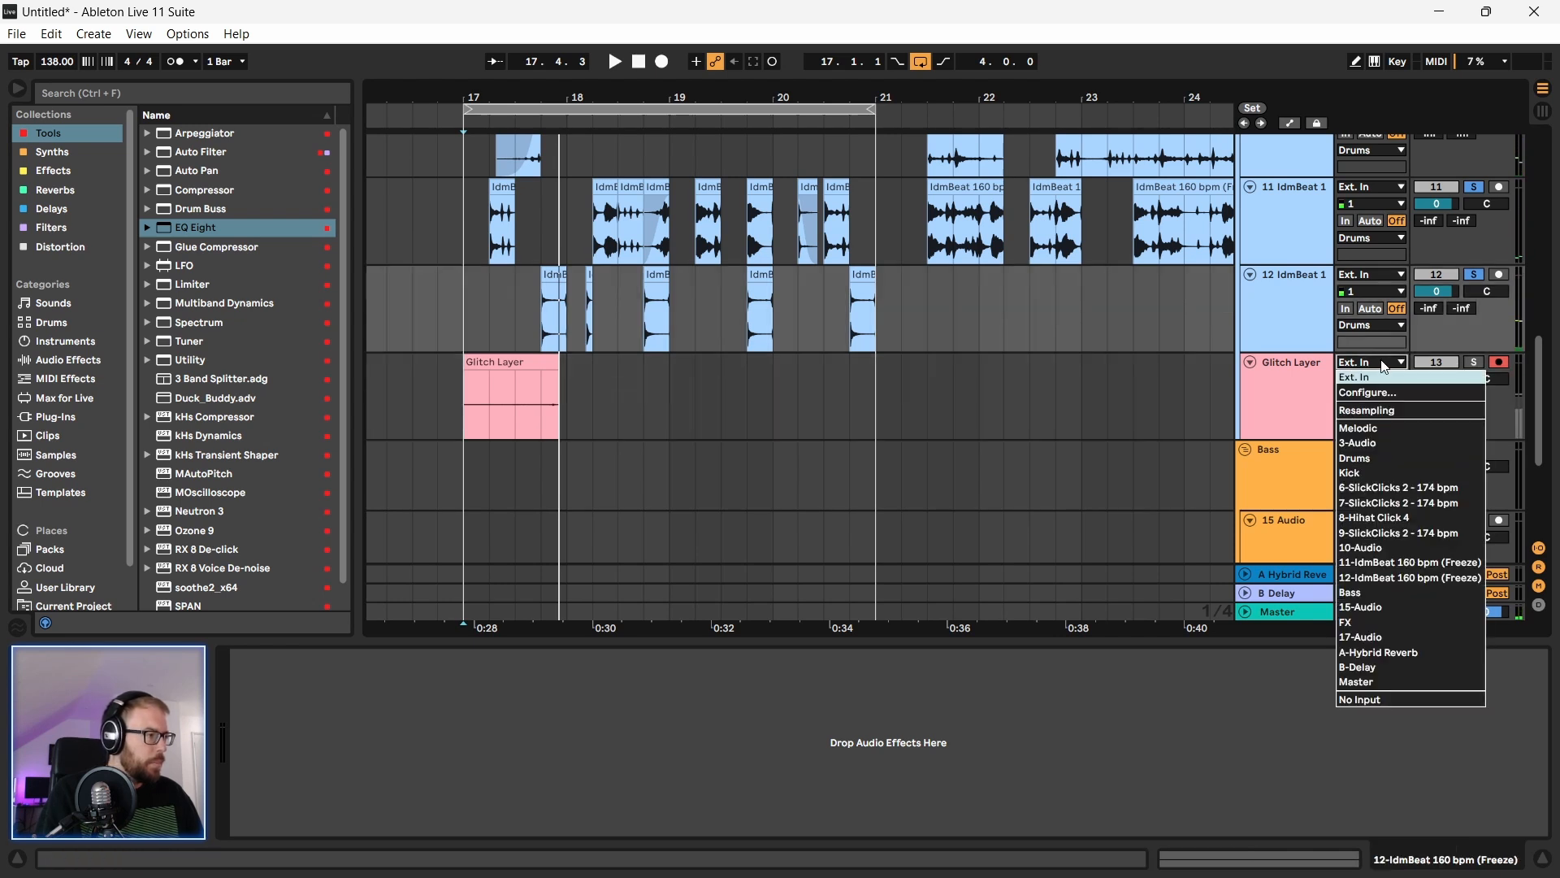
pyautogui.click(1375, 410)
pyautogui.click(662, 62)
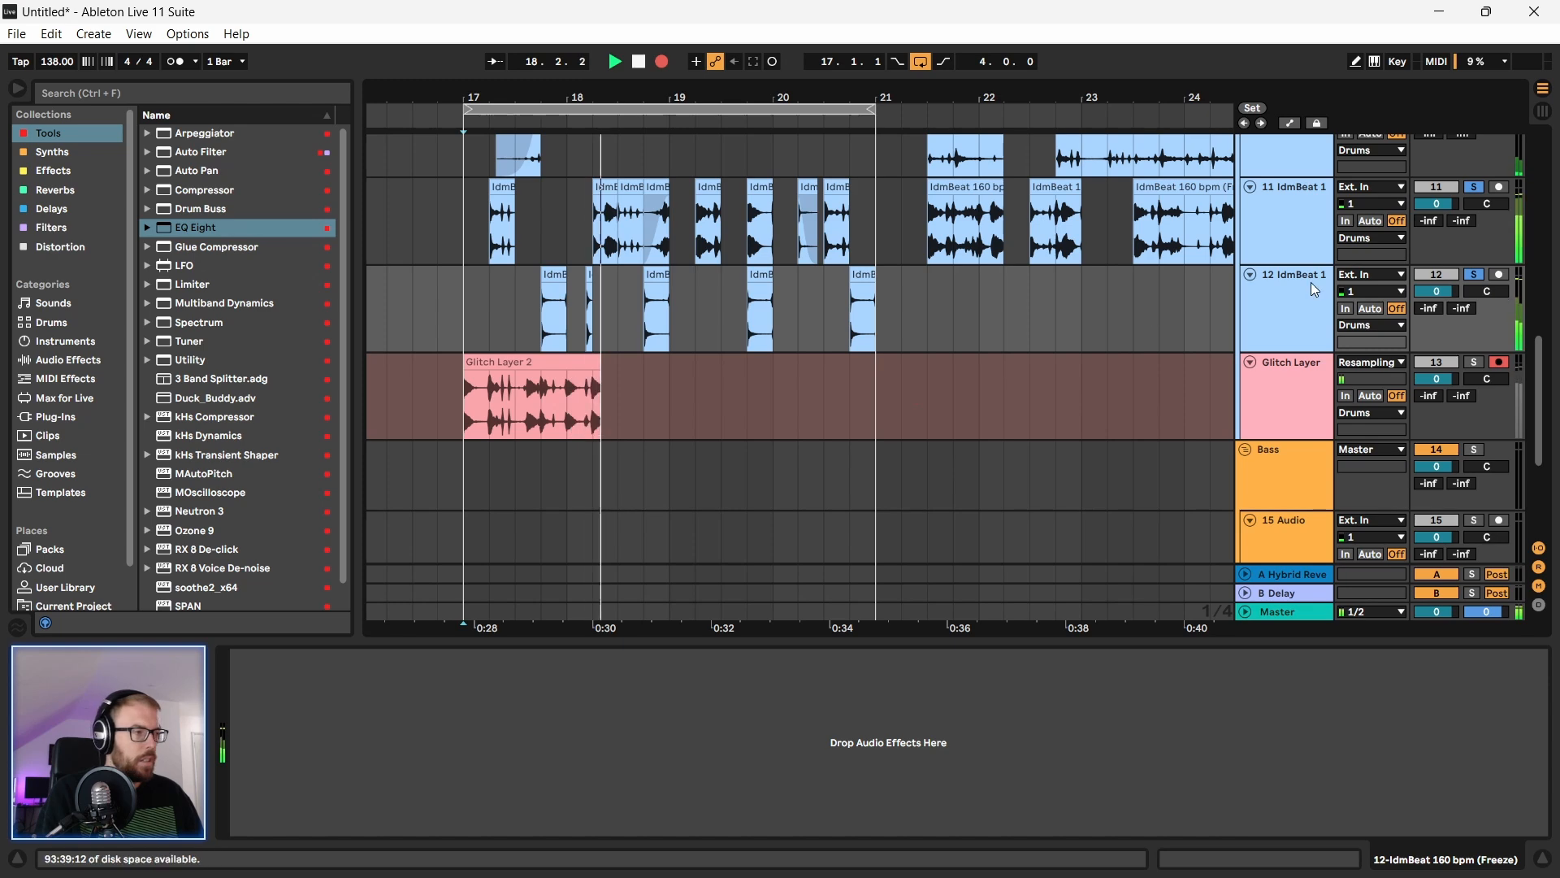
pyautogui.scroll(6, 1304, 301)
pyautogui.scroll(-9, 1296, 325)
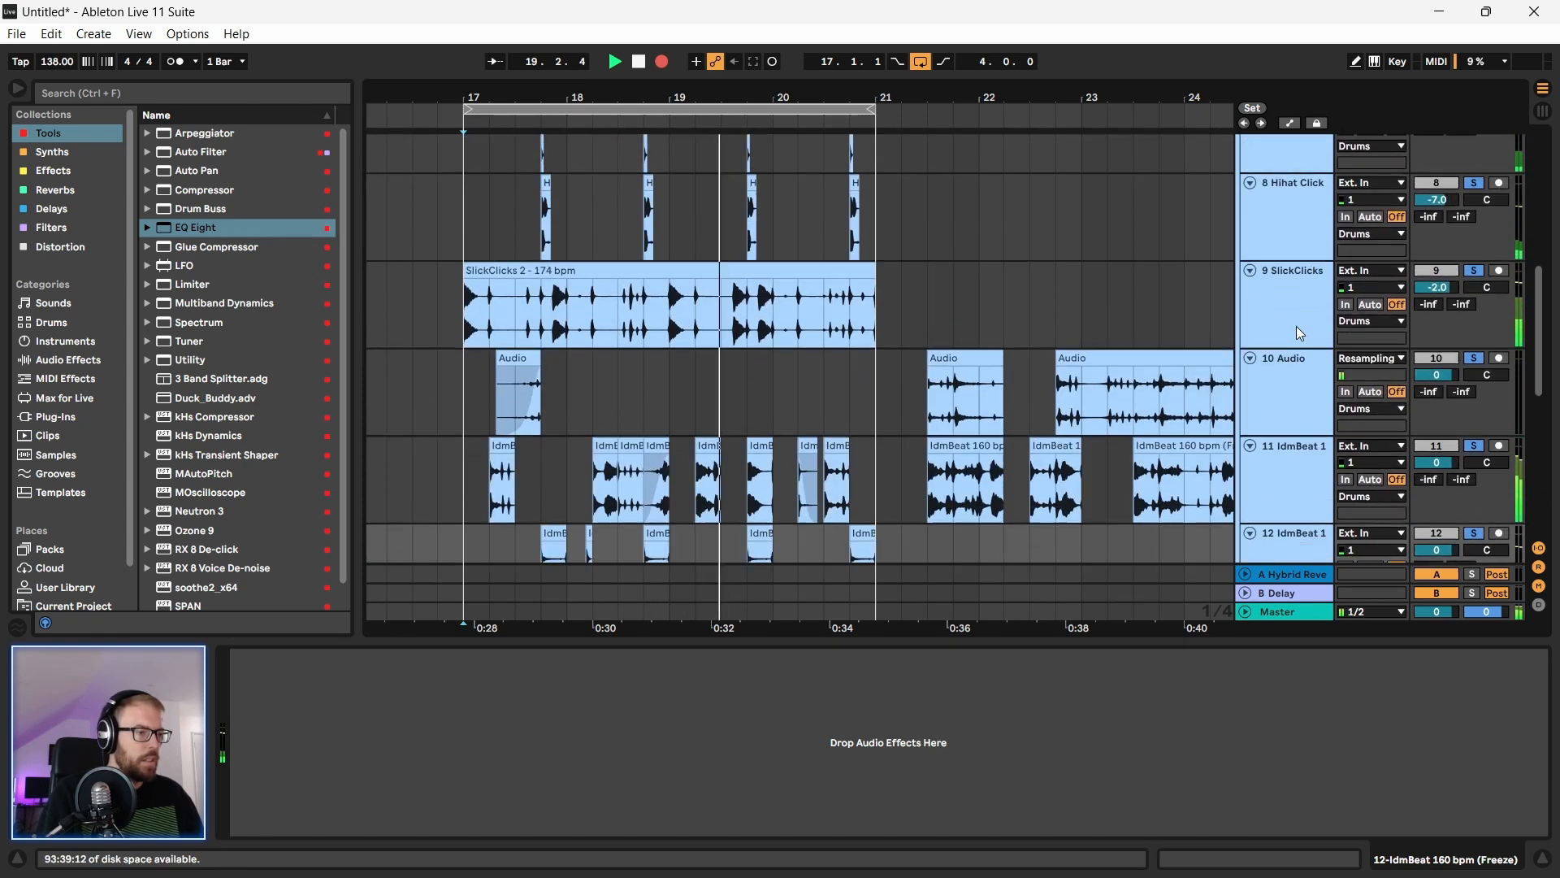
pyautogui.scroll(6, 1297, 342)
pyautogui.press('space')
# Step: Play back the Glitch Layer recording in solo and delete that track
pyautogui.scroll(-1, 1295, 421)
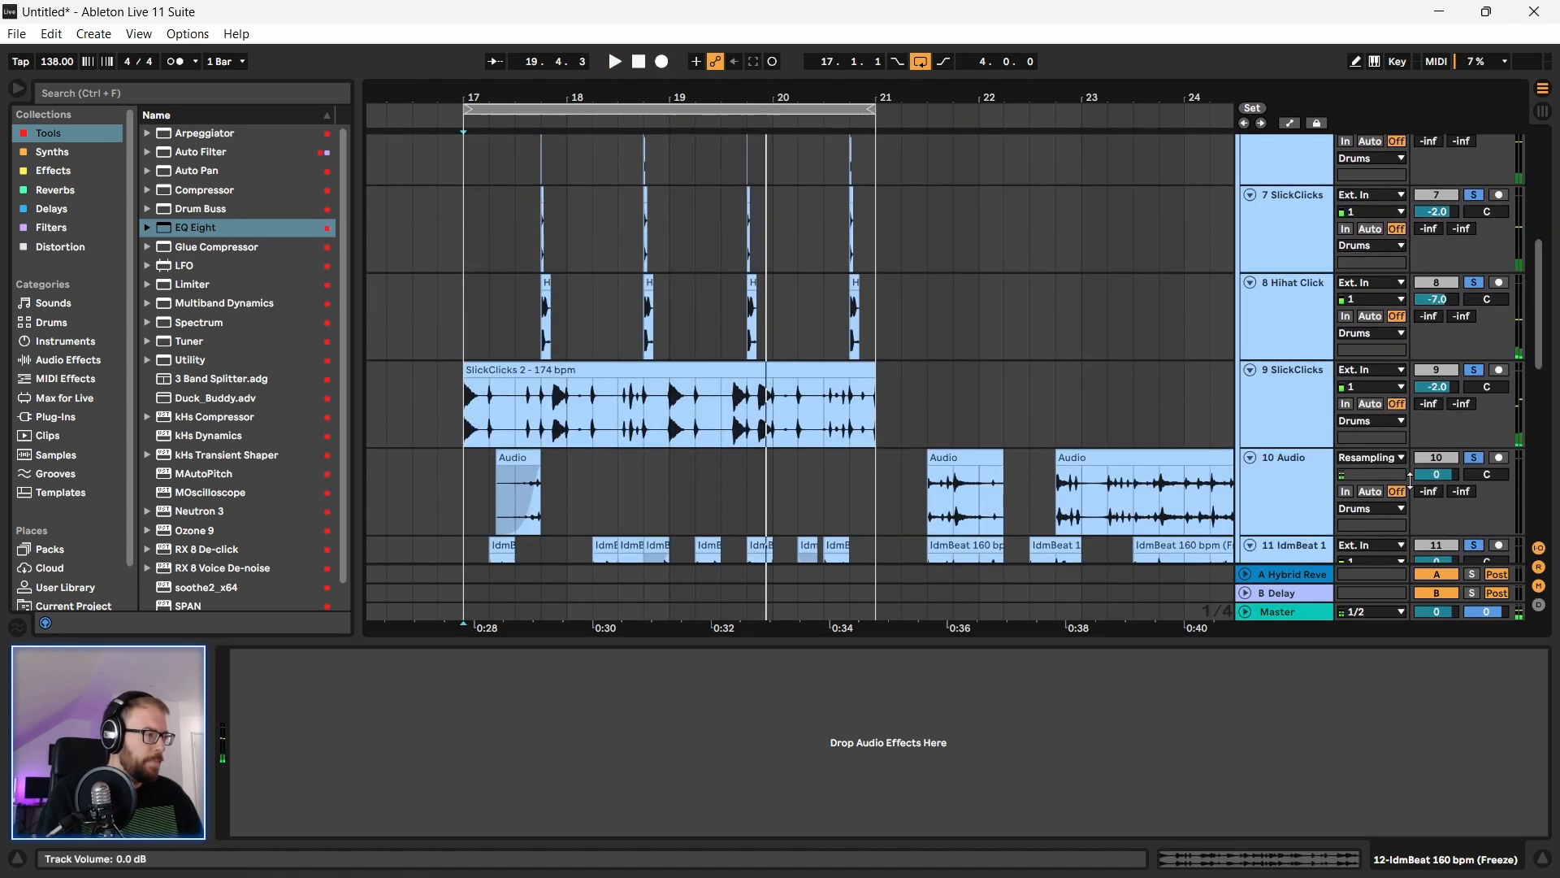
pyautogui.scroll(-5, 1159, 457)
pyautogui.click(1282, 378)
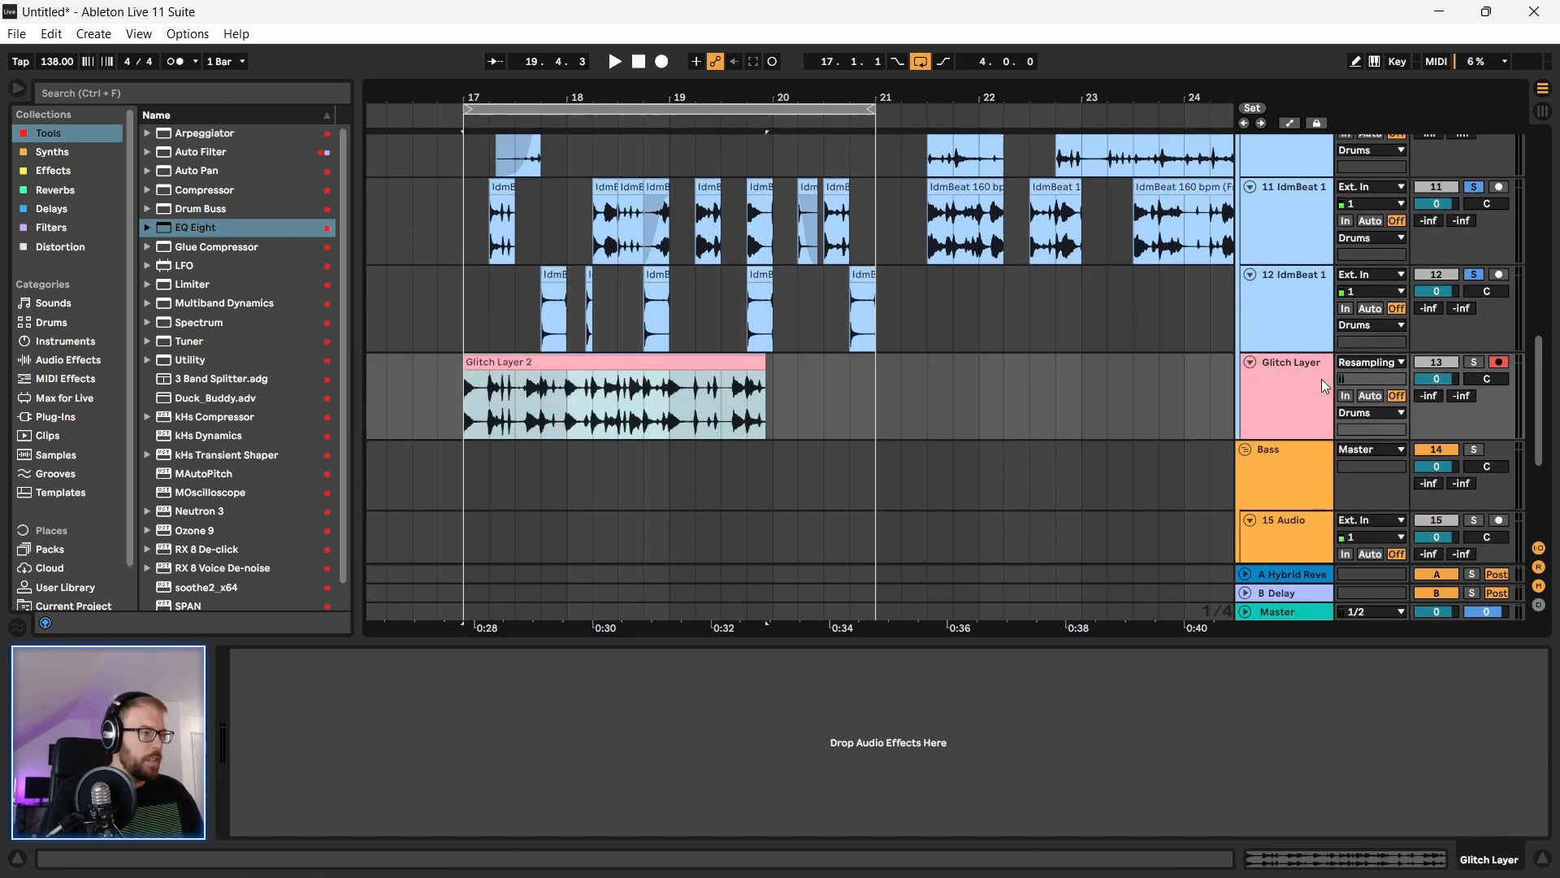
pyautogui.click(1475, 362)
pyautogui.press('space')
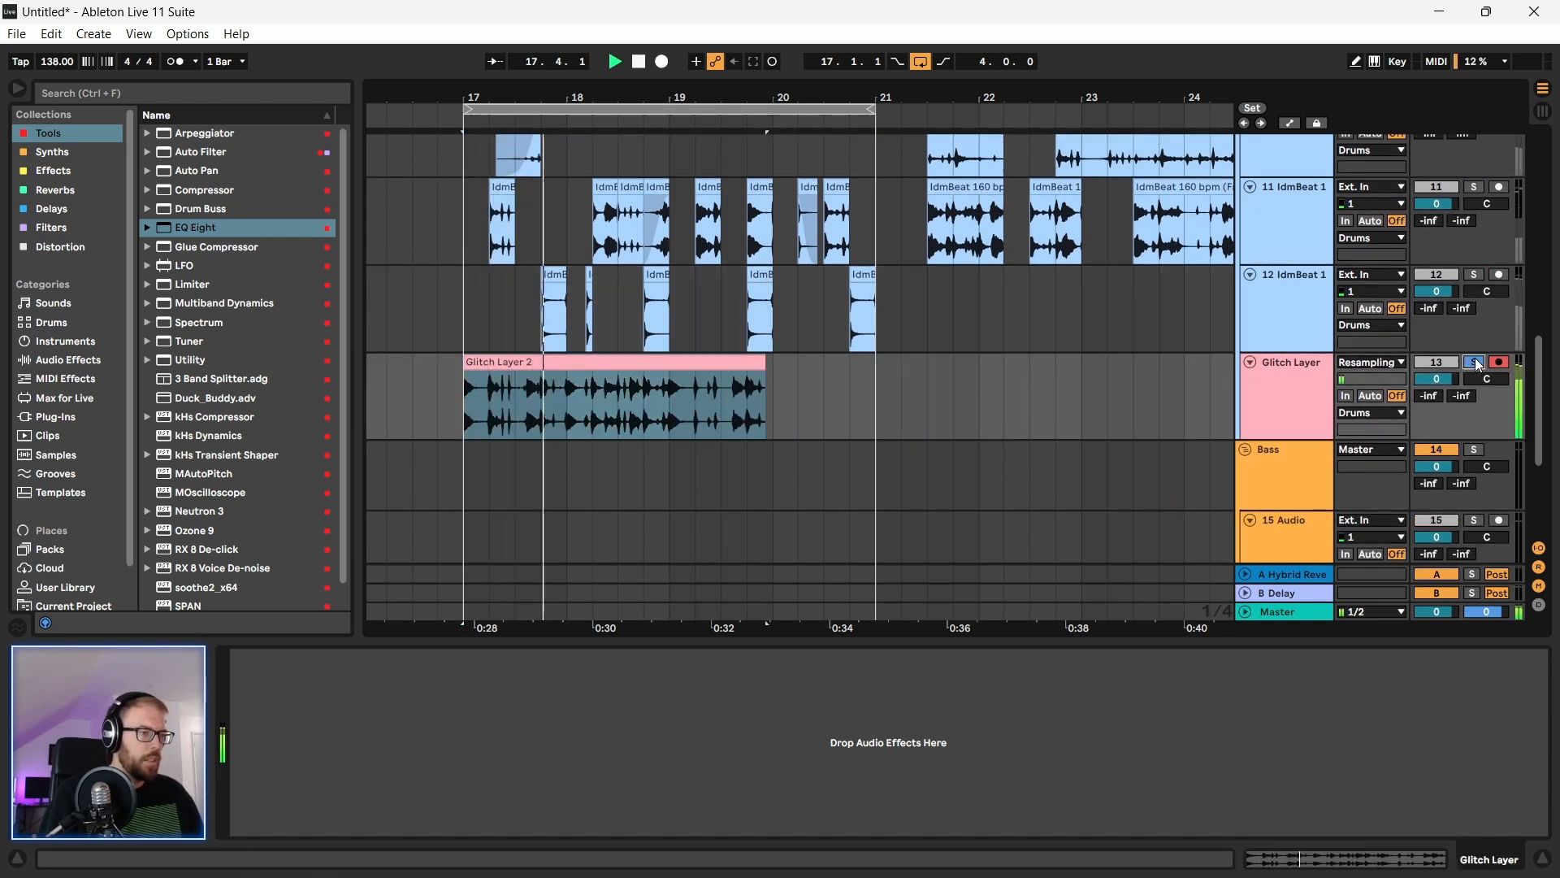
pyautogui.press('Delete')
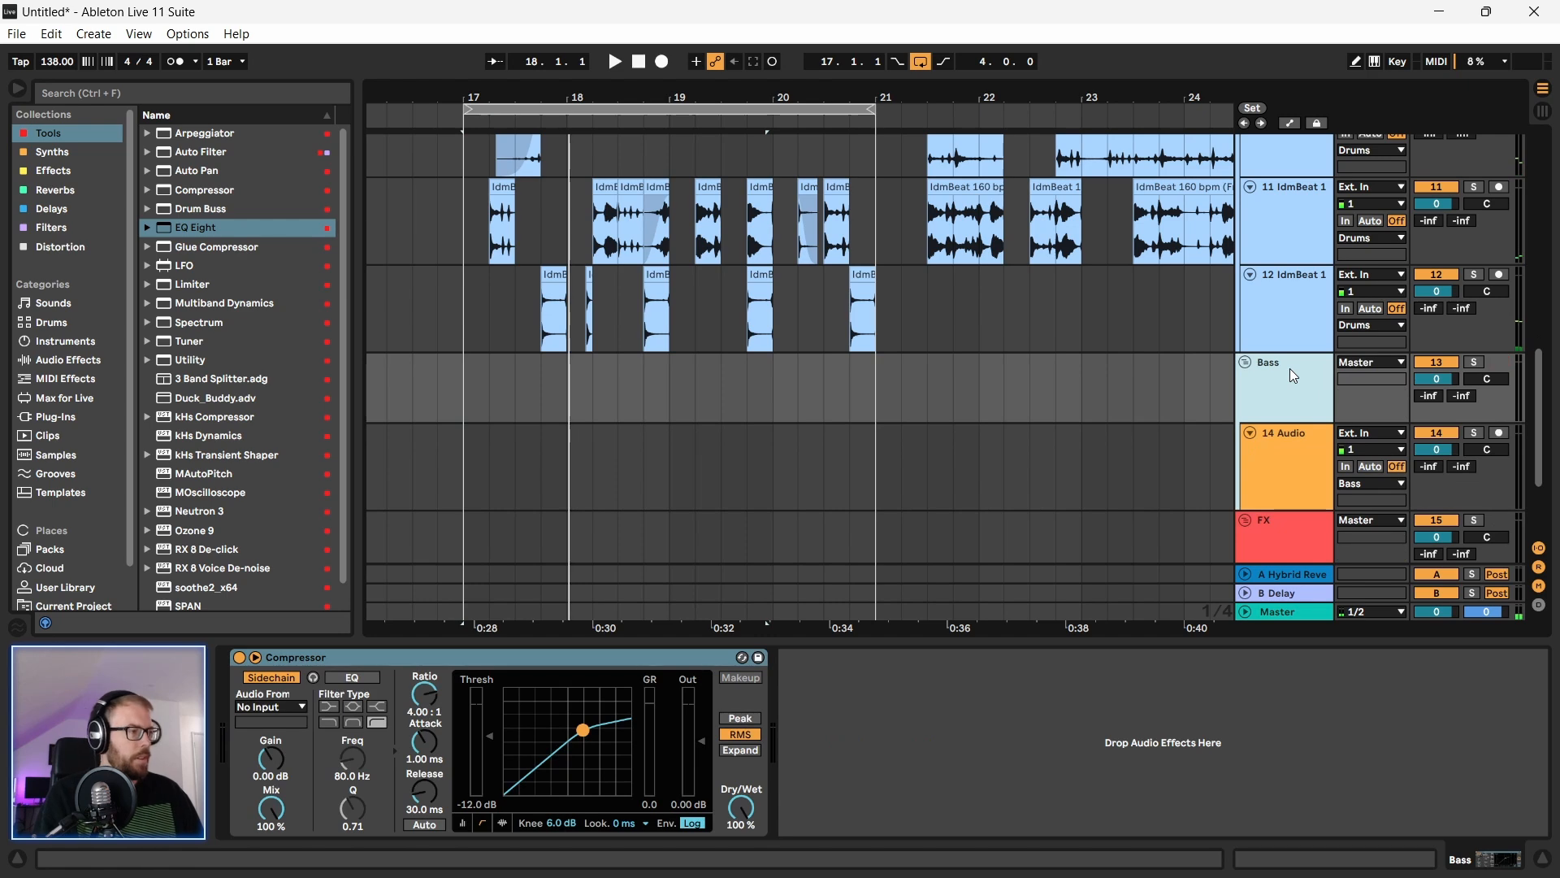
# Step: Add an audio track outside the Drums group, directly below it, and set its input to Resampling
pyautogui.click(1310, 309)
pyautogui.scroll(10, 1310, 309)
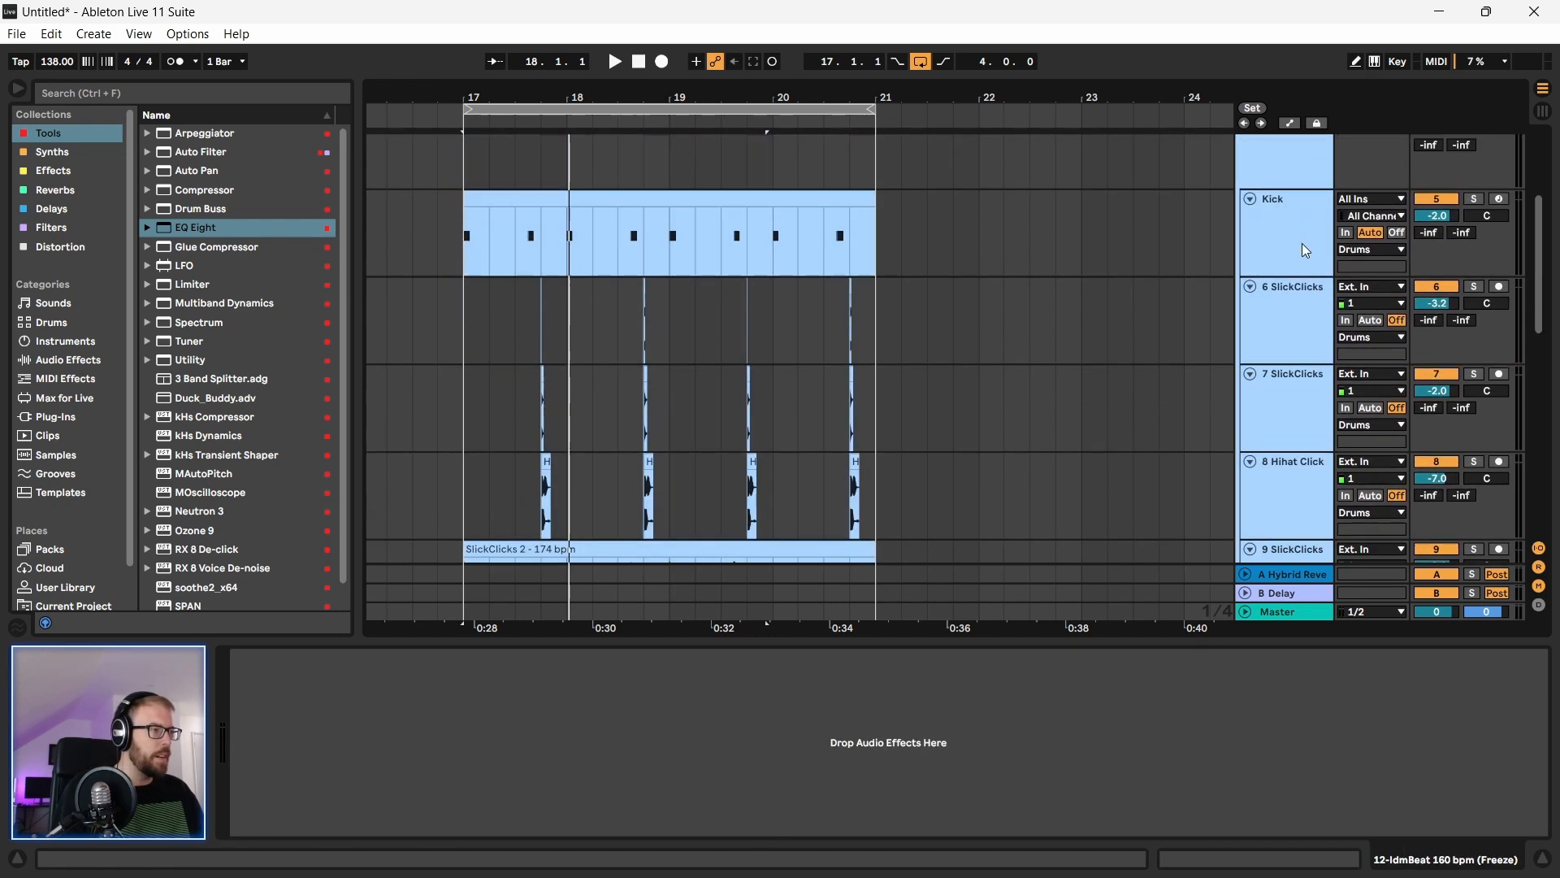
pyautogui.click(1262, 240)
pyautogui.hotkey('ctrl', 't')
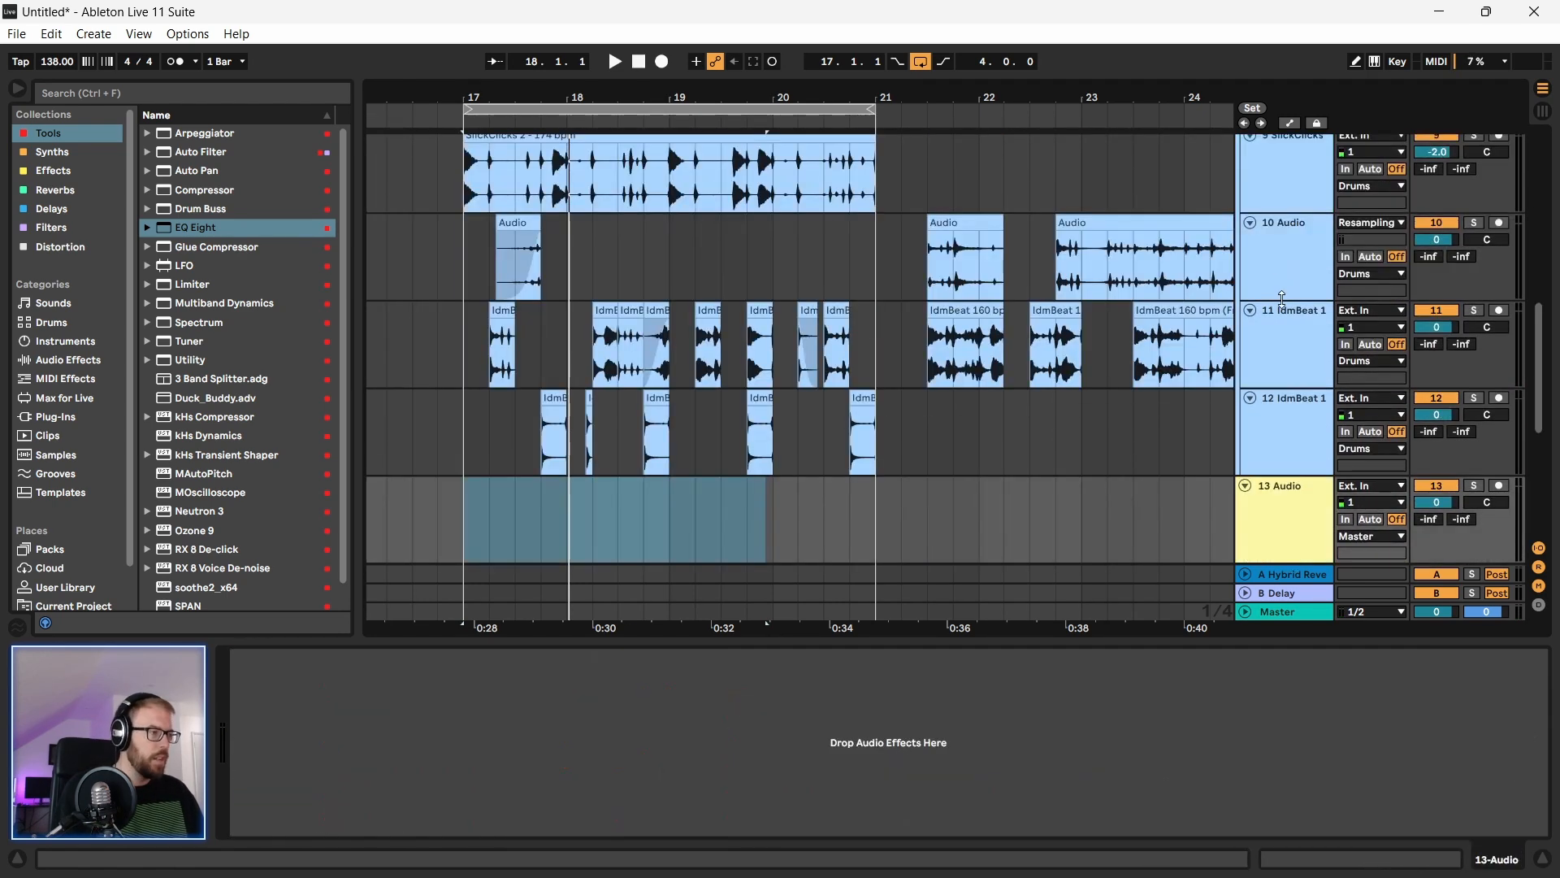
pyautogui.click(1369, 405)
pyautogui.click(1369, 447)
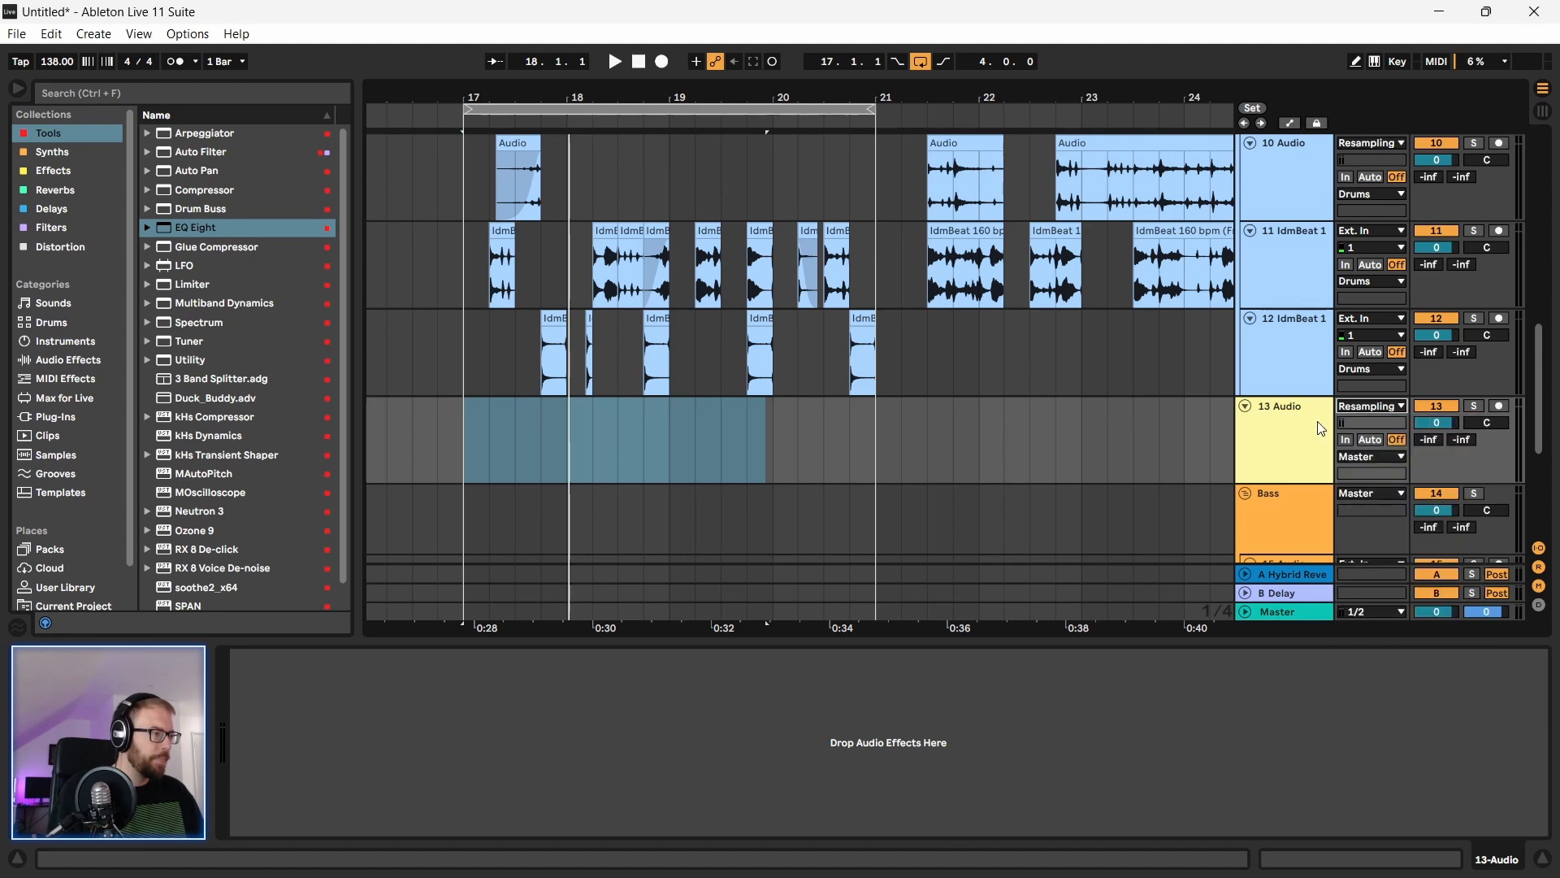
# Step: Select the Drums group and collapse it to hide its tracks
pyautogui.moveTo(1540, 348); pyautogui.dragTo(1534, 221)
pyautogui.click(1295, 197)
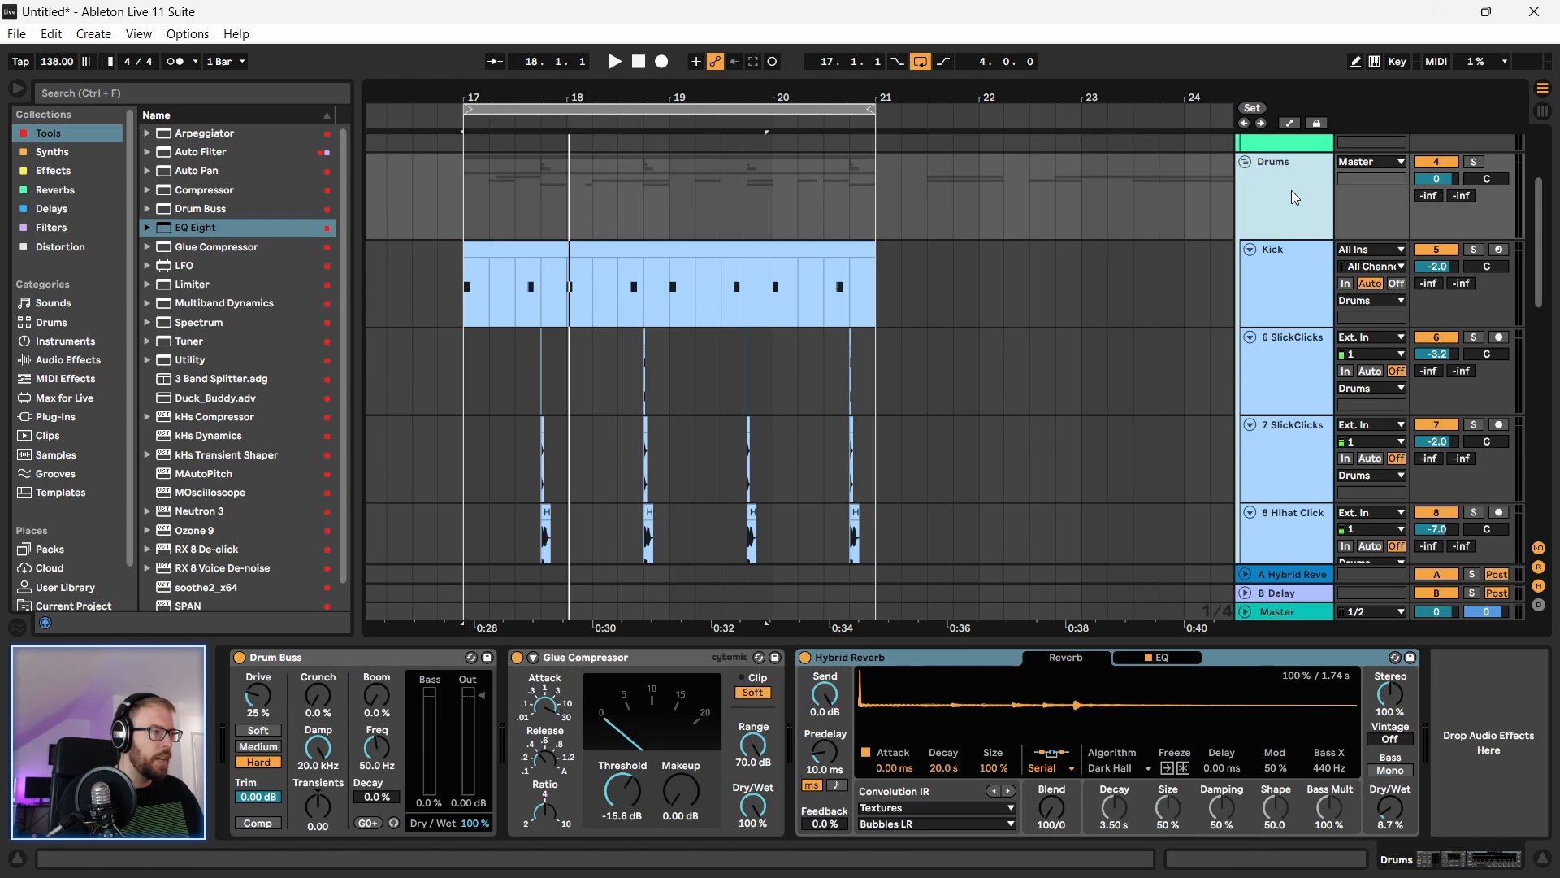
pyautogui.click(1292, 281)
pyautogui.click(1300, 223)
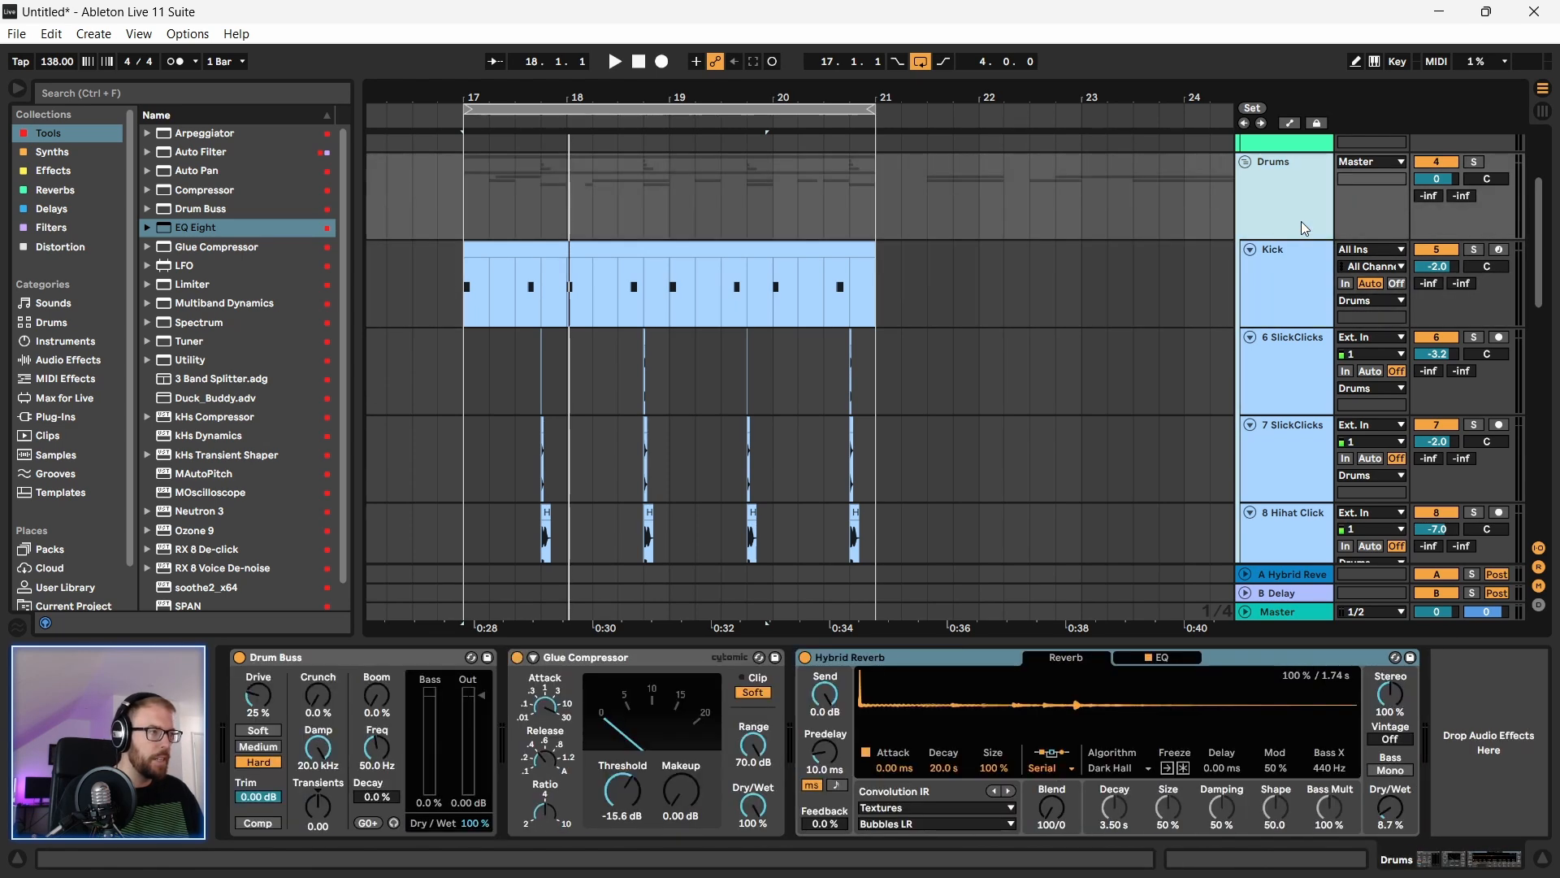
pyautogui.click(1245, 161)
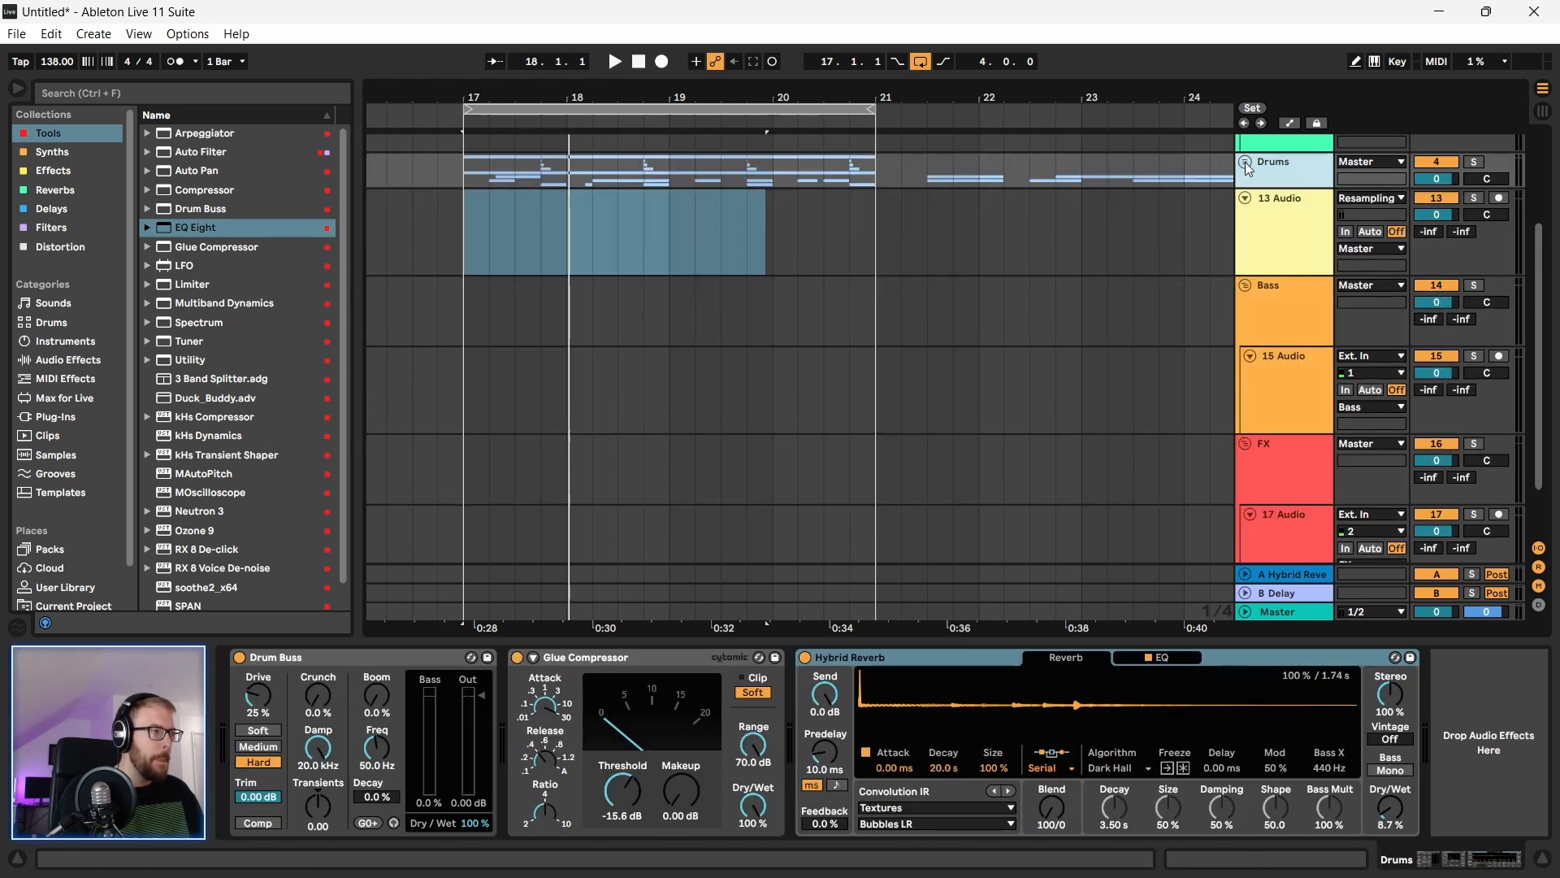
# Step: Solo the Drums group, arm the 13 Audio track and start resampling the loop from bar 17
pyautogui.click(1475, 163)
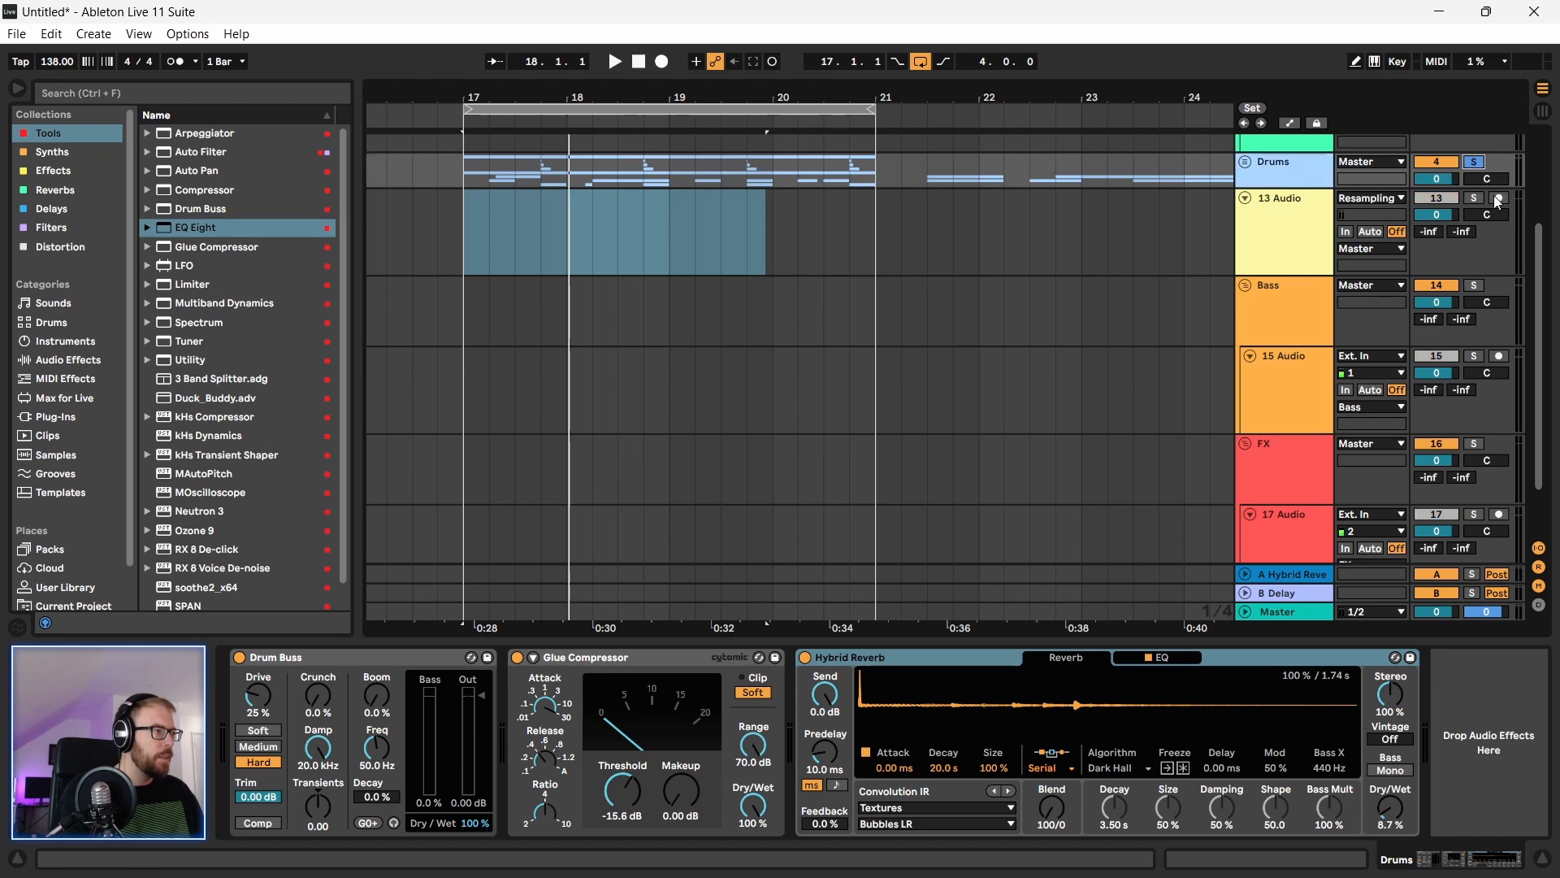
pyautogui.click(1499, 198)
pyautogui.click(665, 63)
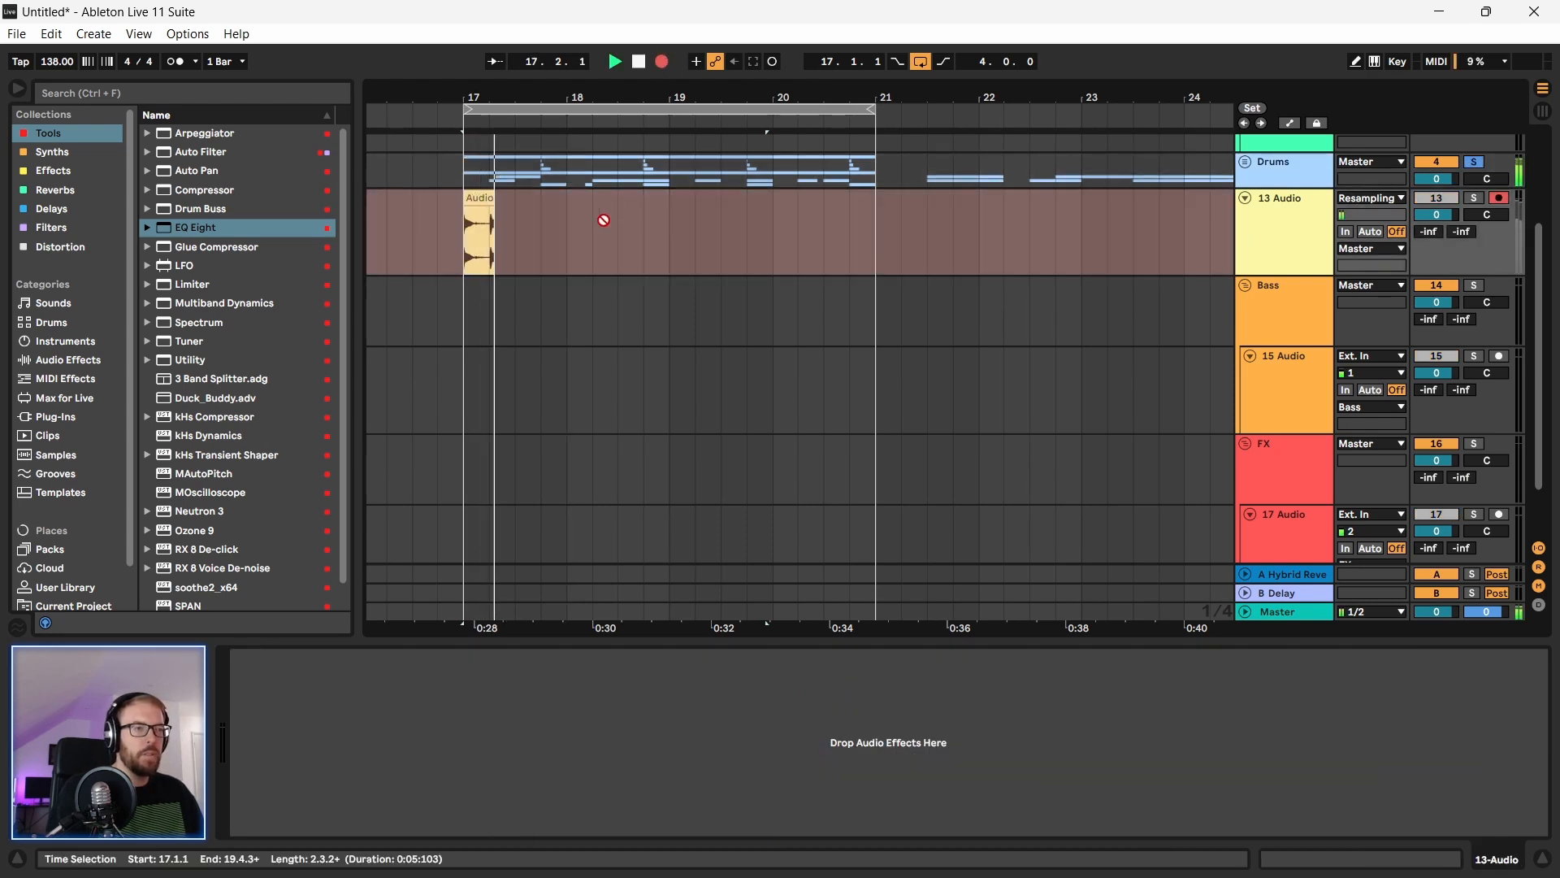
# Step: Raise the Dry/Wet of the Drums group's Hybrid Reverb to 92% while the recording runs
pyautogui.scroll(4, 1282, 194)
pyautogui.click(1309, 330)
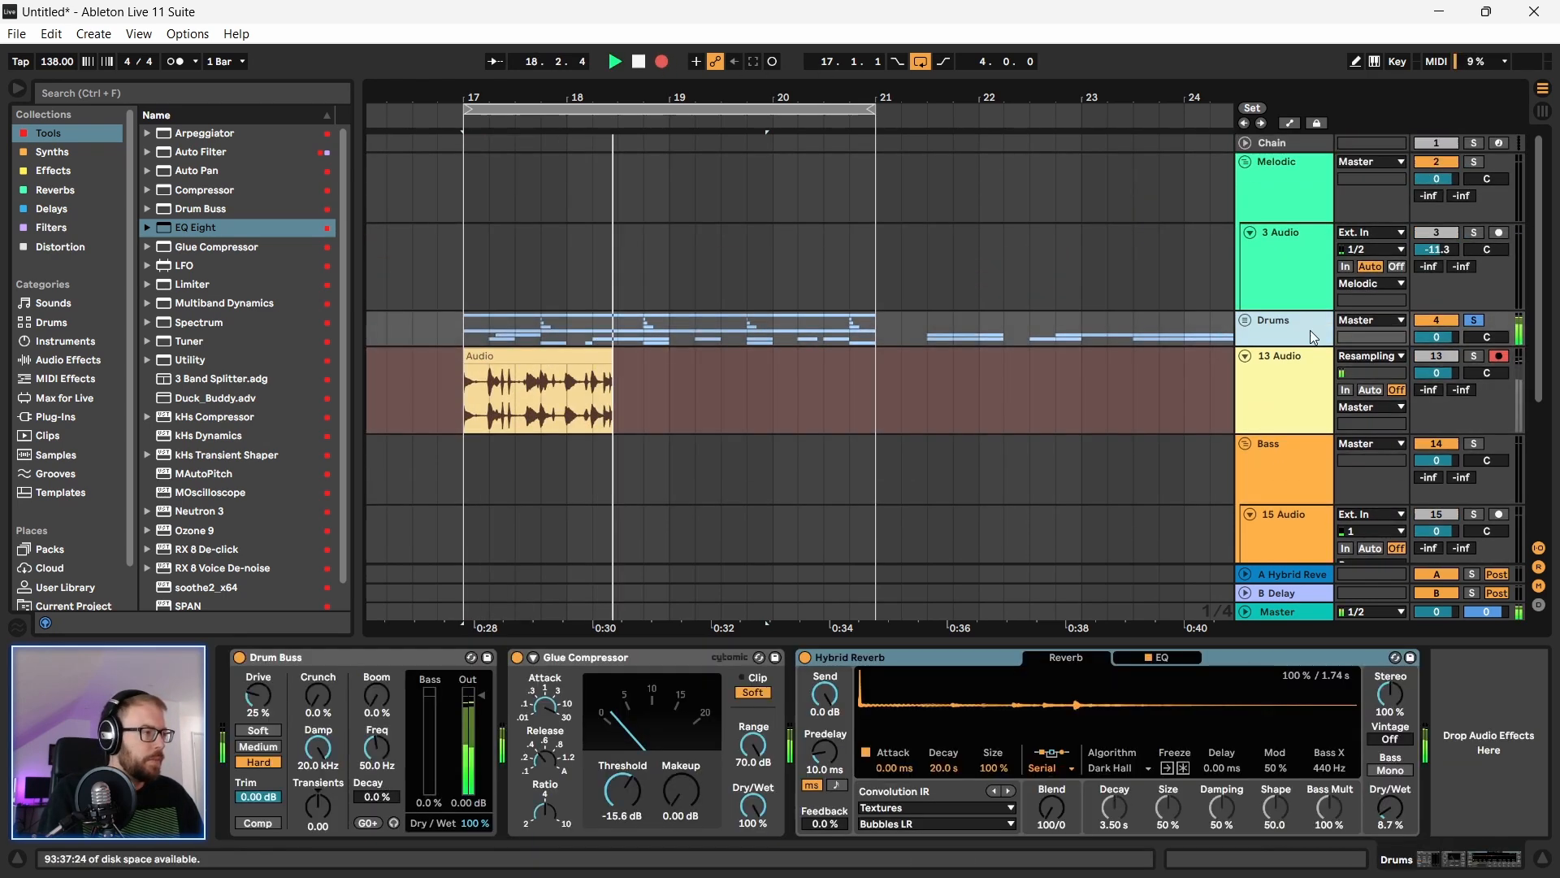
pyautogui.moveTo(1397, 817); pyautogui.dragTo(1396, 736)
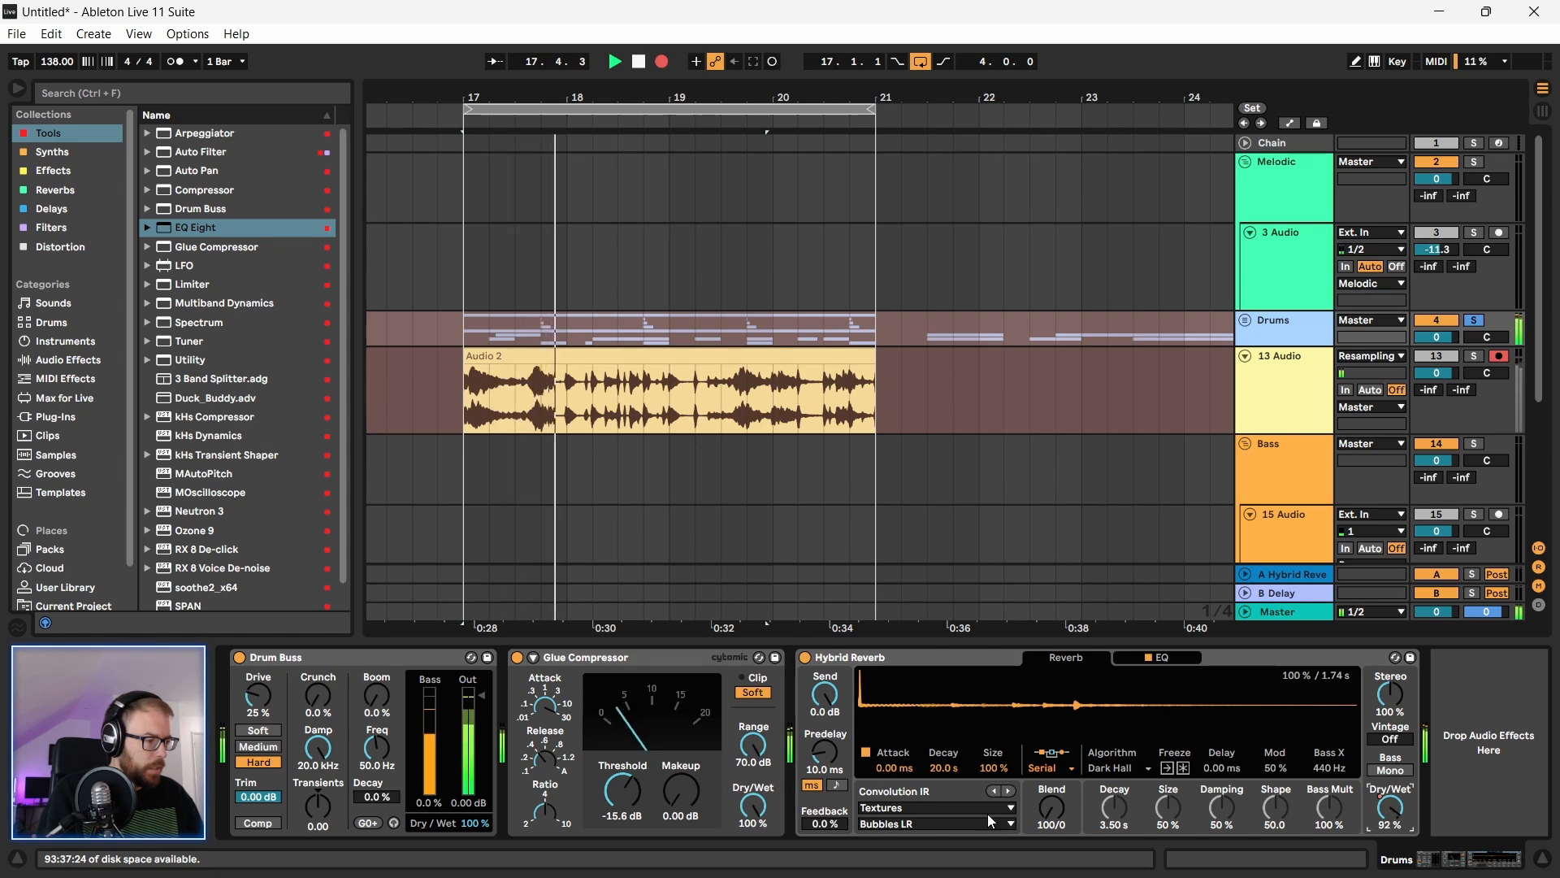
# Step: Switch the Hybrid Reverb's convolution IR to 3 Seasons LR, Chains and Cloud during the recording, and stop it
pyautogui.click(927, 823)
pyautogui.click(921, 528)
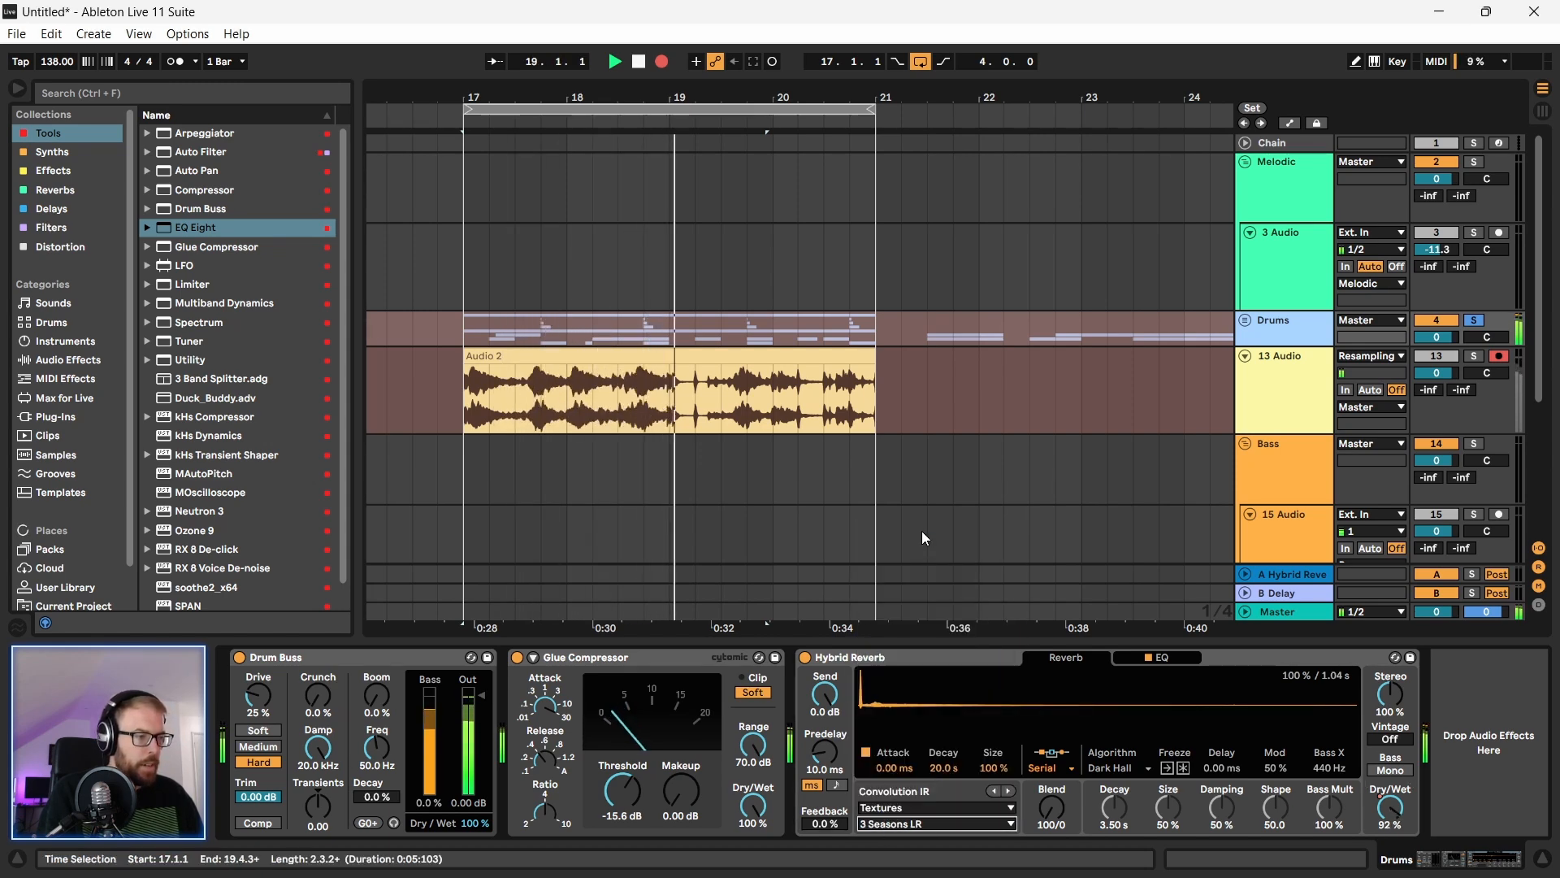
pyautogui.click(915, 822)
pyautogui.click(879, 556)
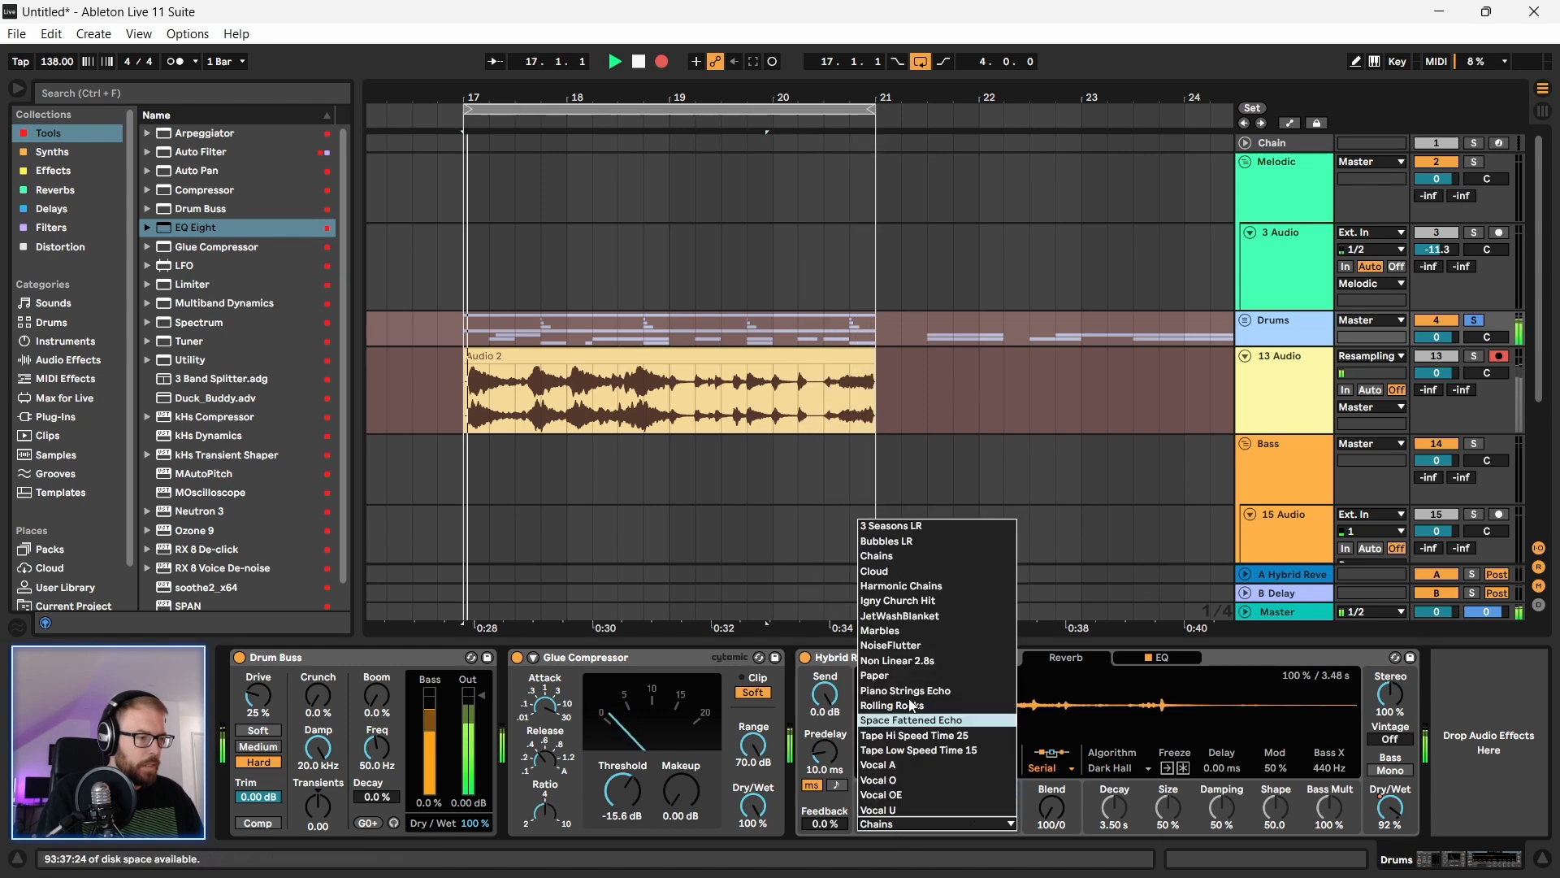
pyautogui.click(915, 573)
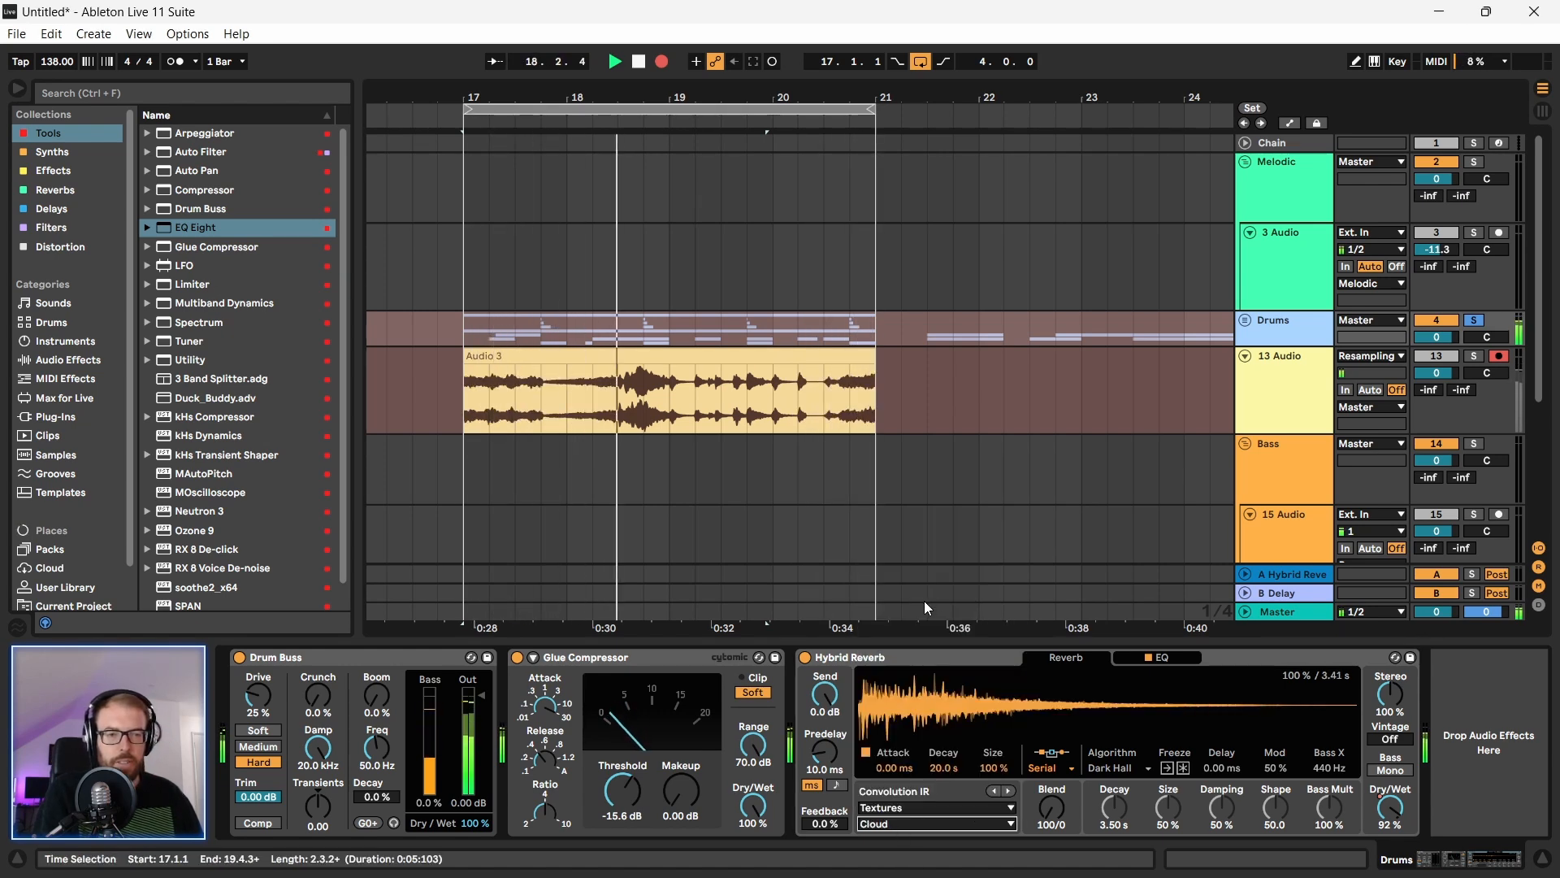
pyautogui.press('space')
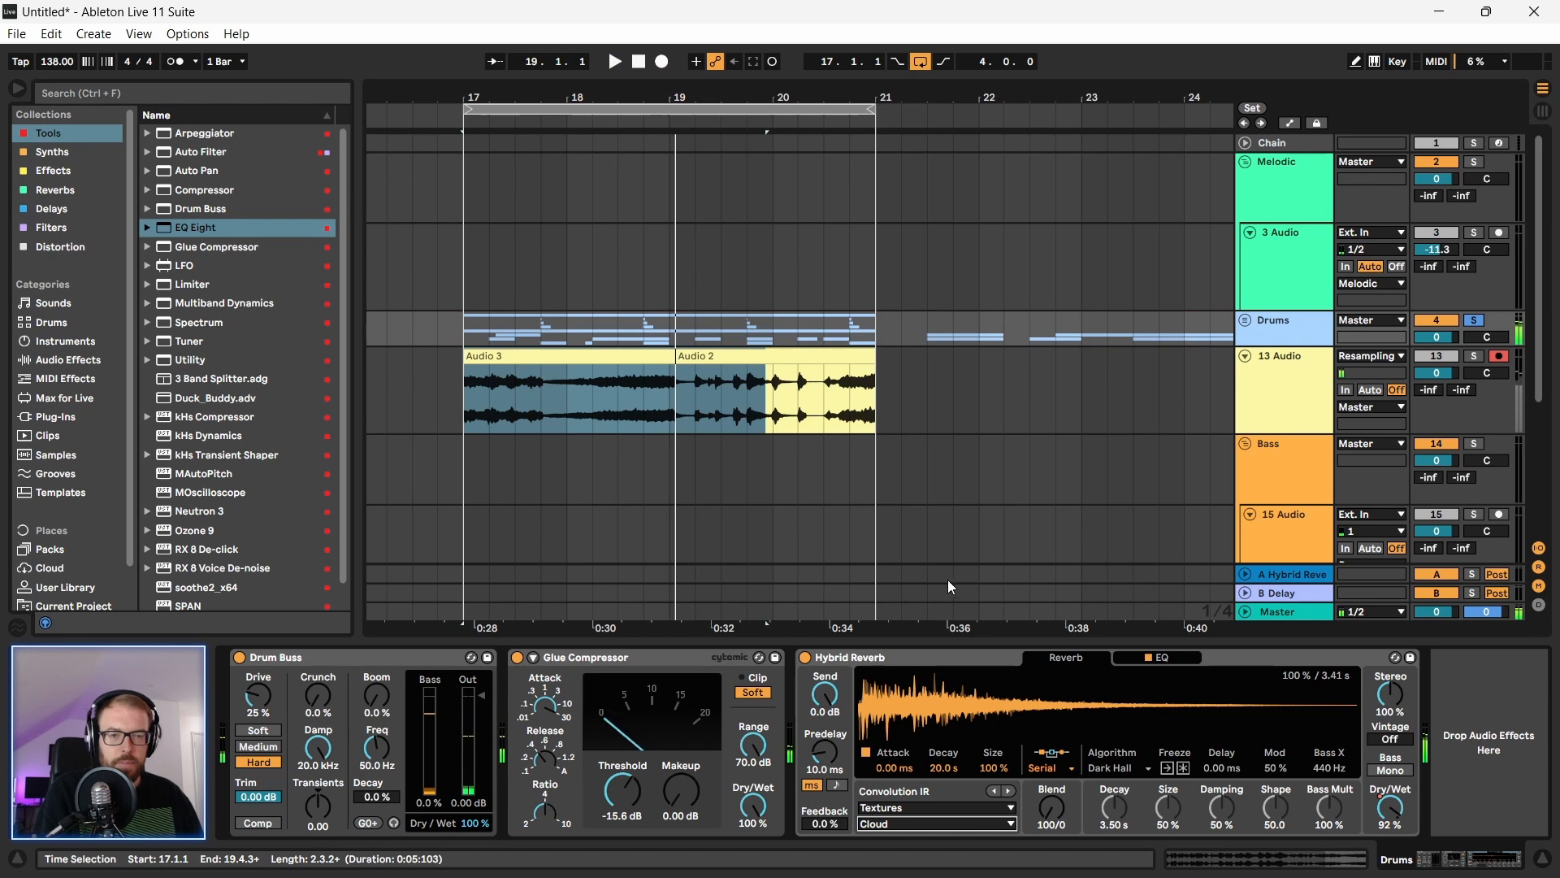
# Step: Set the convolution IR to JetWashBlanket and play the soloed drums through it
pyautogui.click(932, 822)
pyautogui.click(917, 629)
pyautogui.press('space')
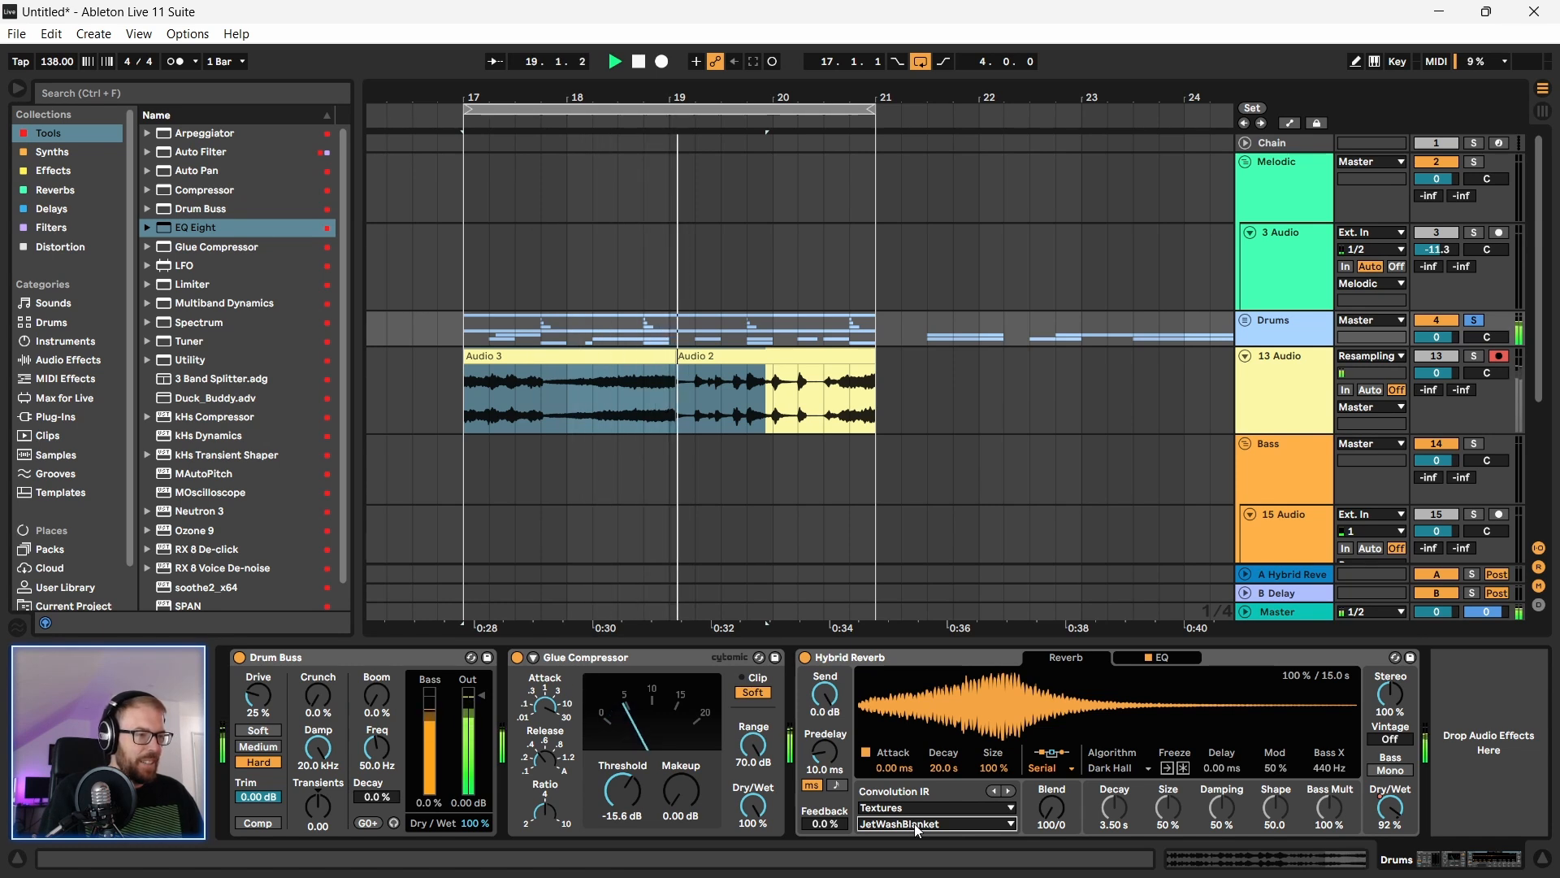
pyautogui.press('space')
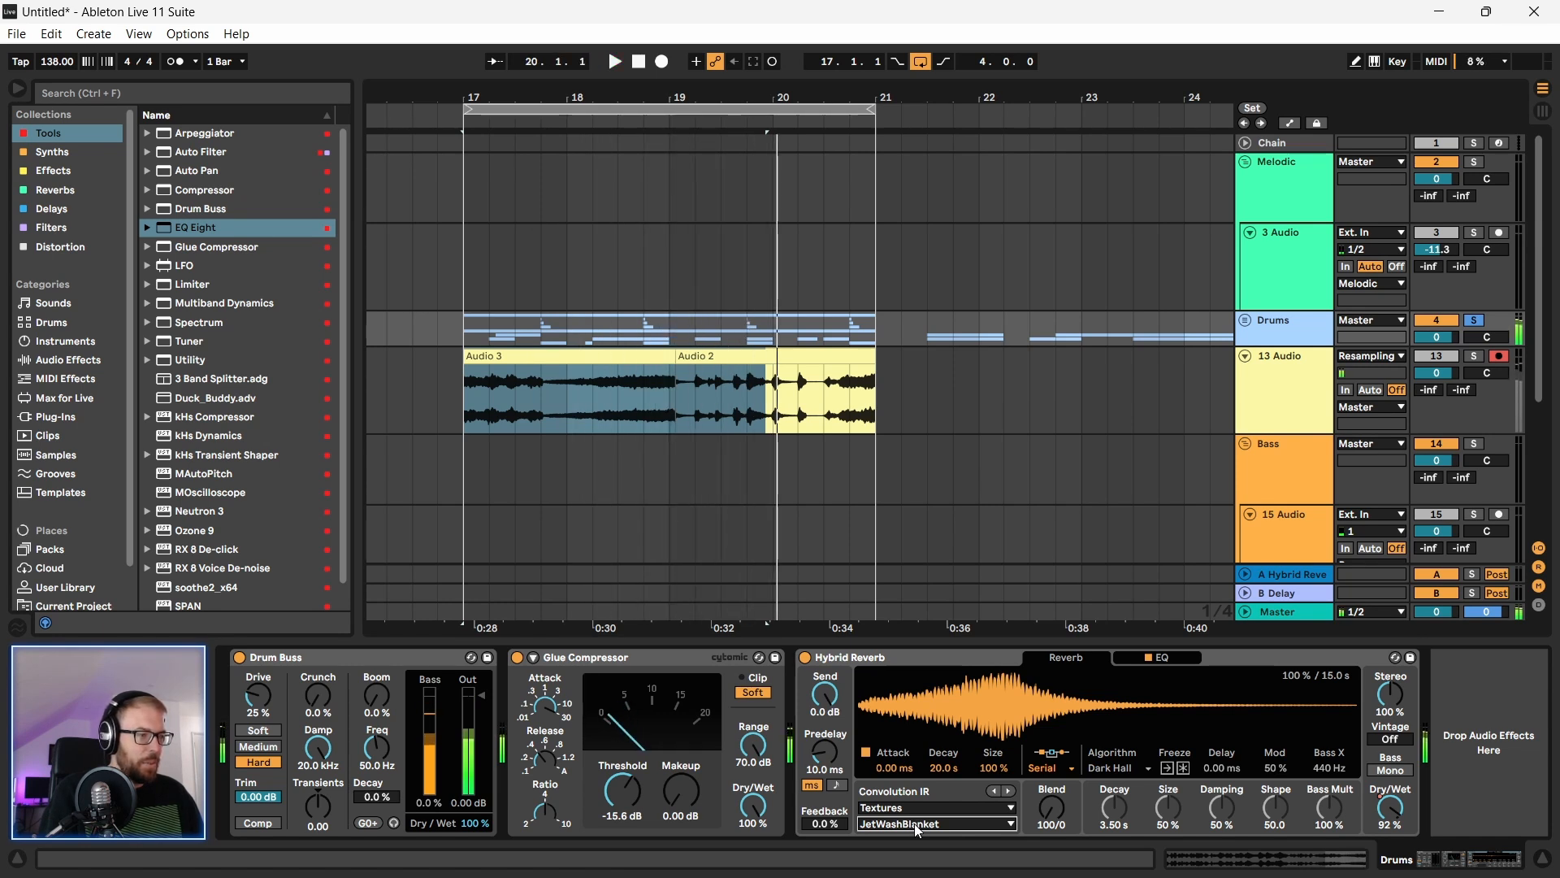
# Step: Set the Hybrid Reverb's convolution IR to Marbles and play the drums through it
pyautogui.click(914, 822)
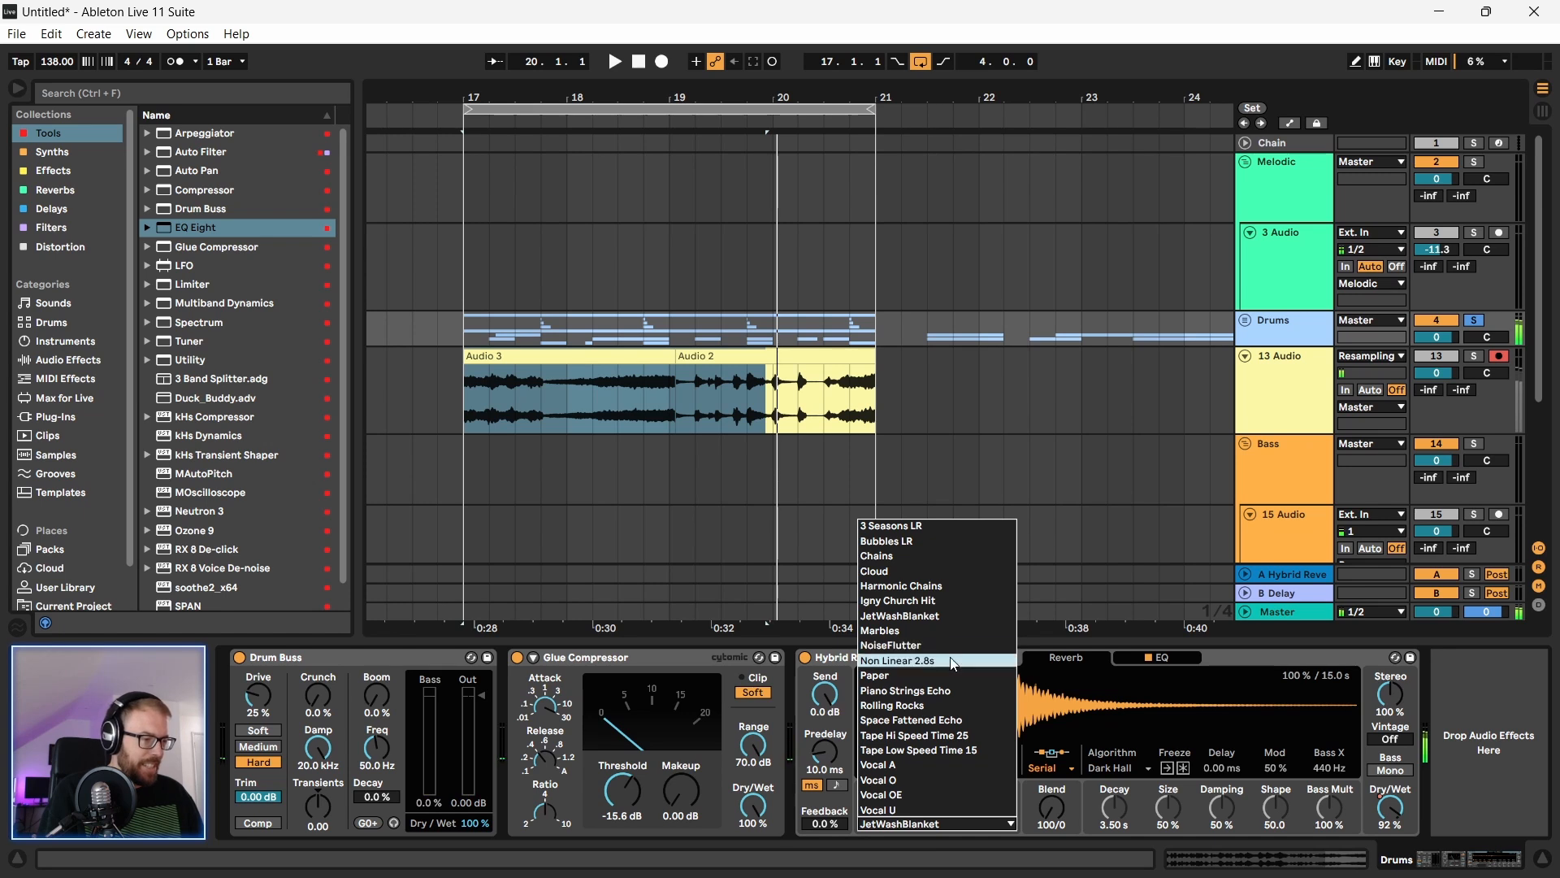
pyautogui.click(930, 639)
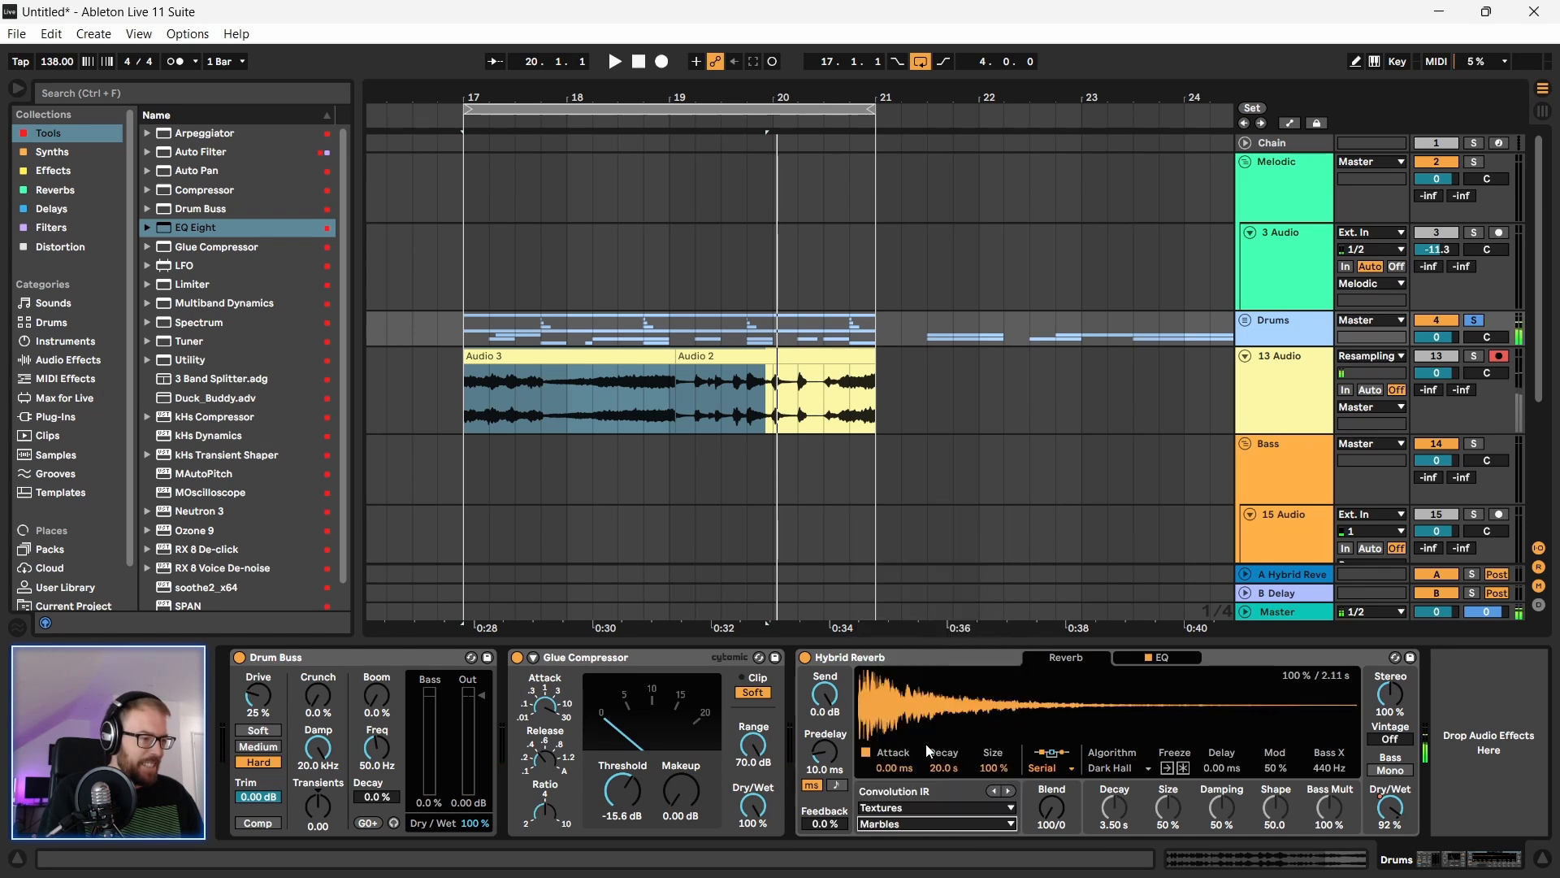
pyautogui.press('space')
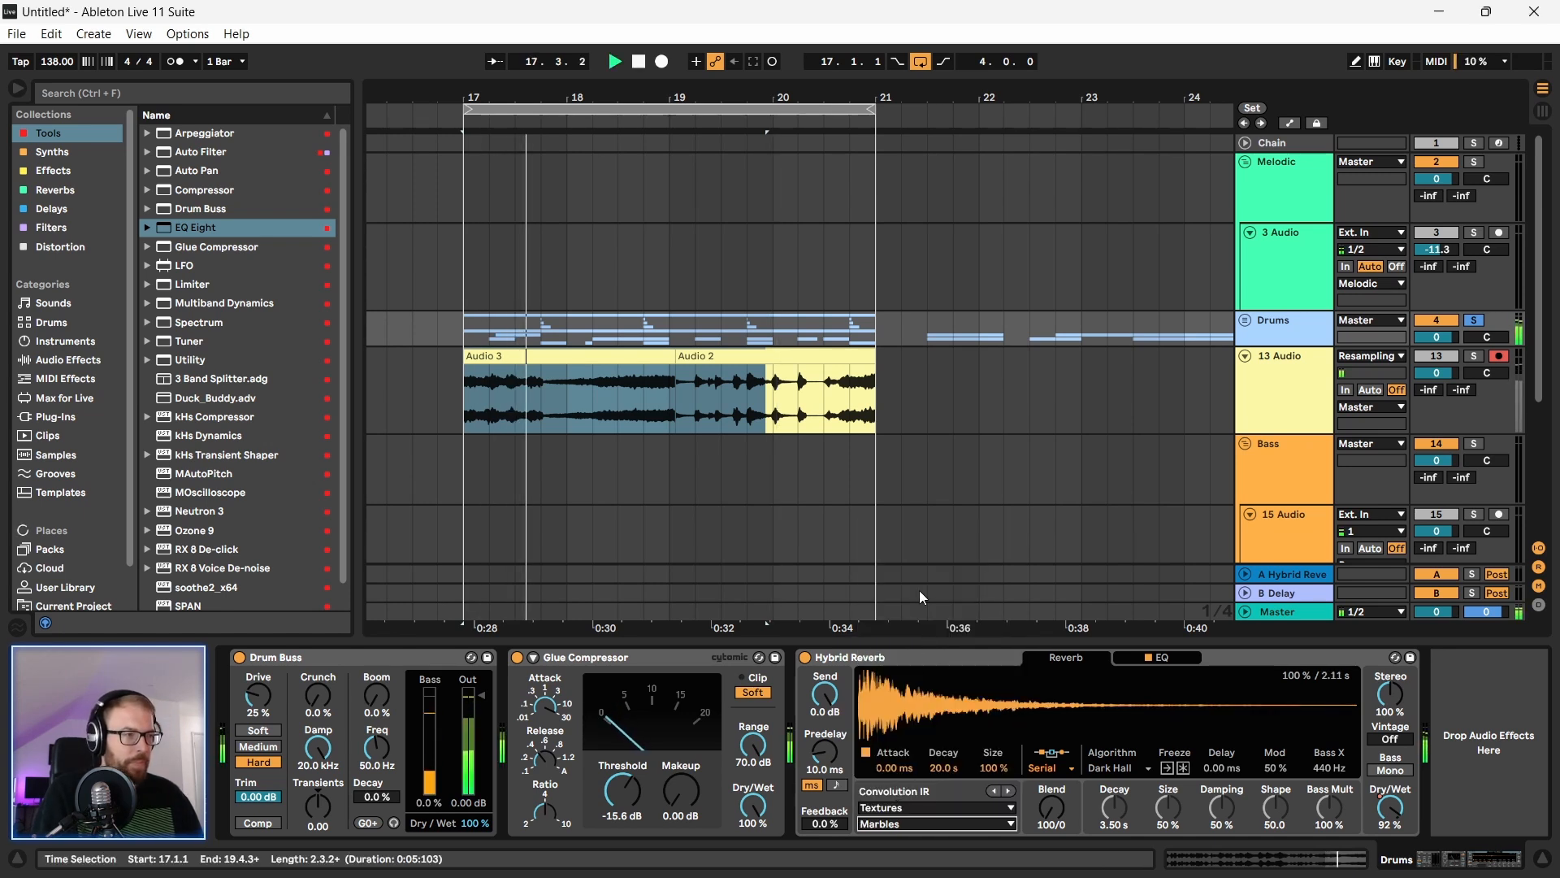
# Step: Restart the resampling recording on 13 Audio from the start of bar 17
pyautogui.click(661, 63)
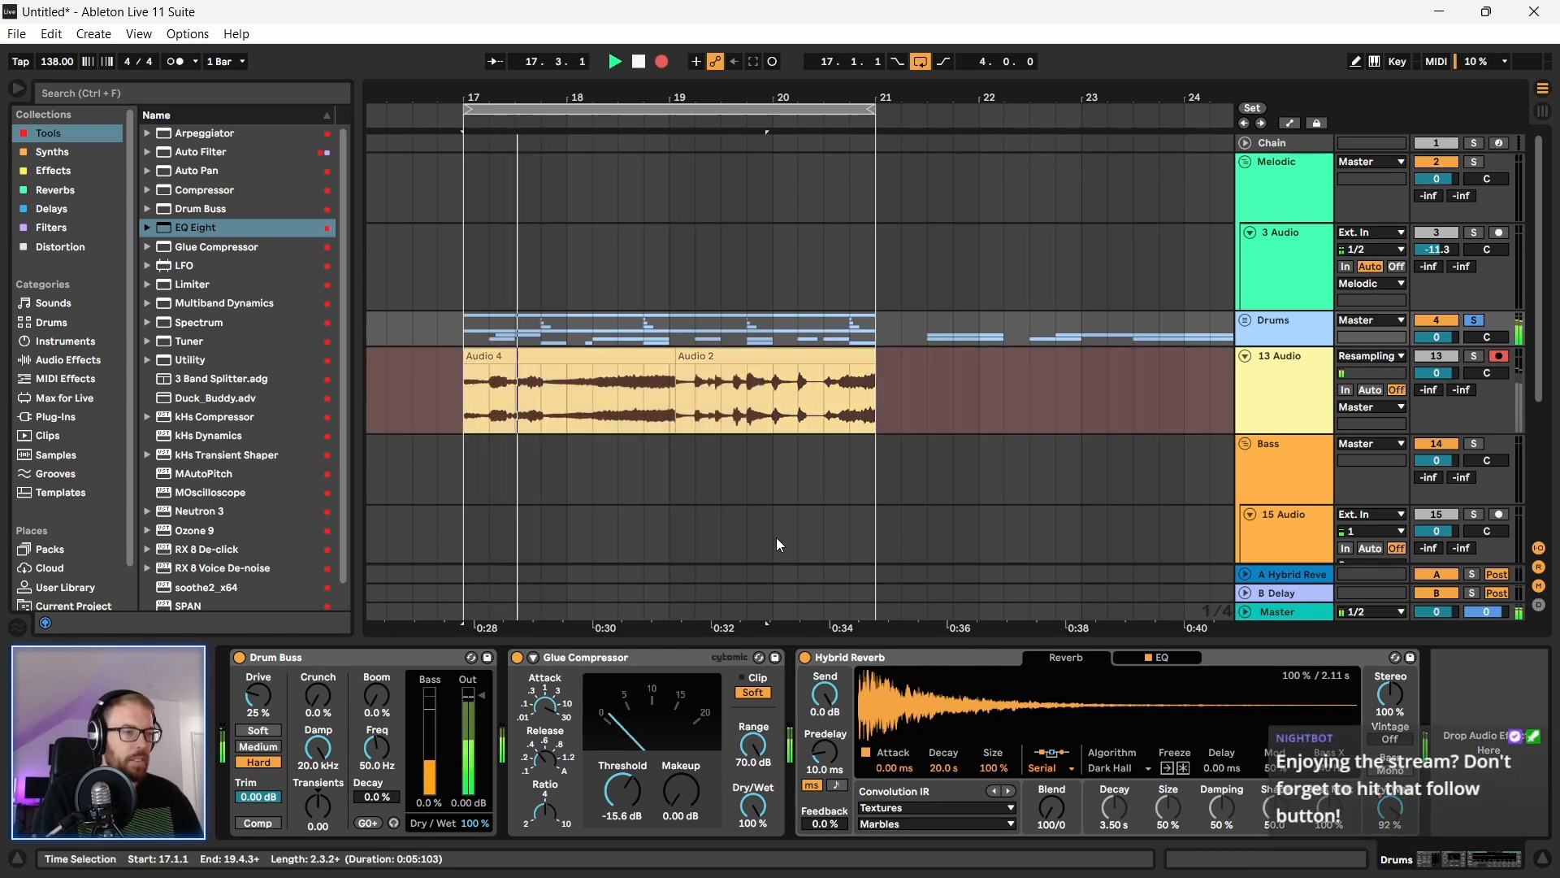
pyautogui.press('space')
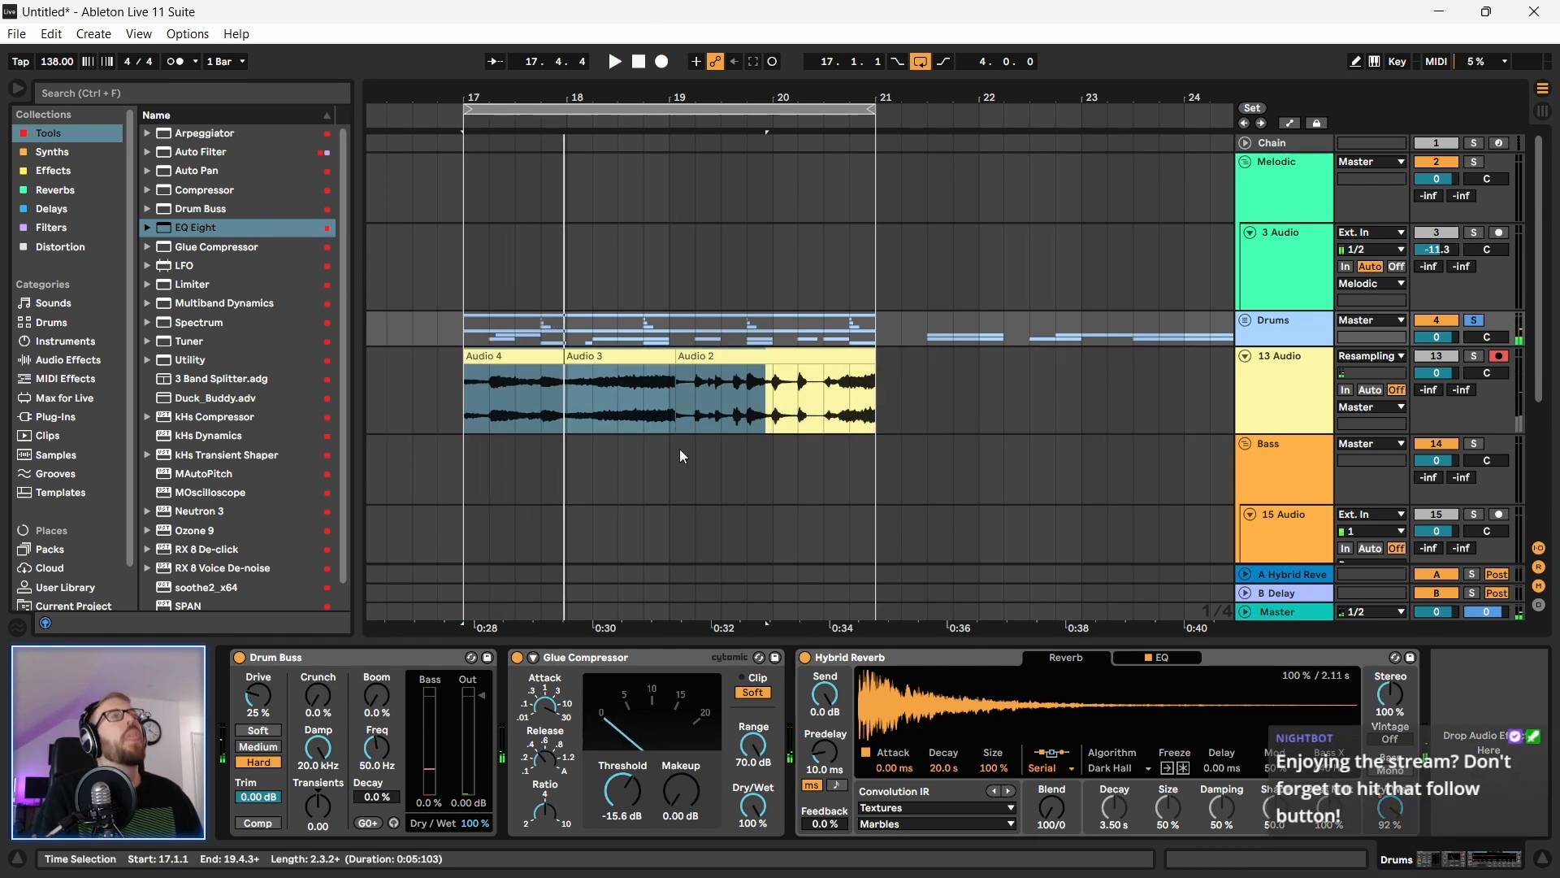
pyautogui.click(463, 414)
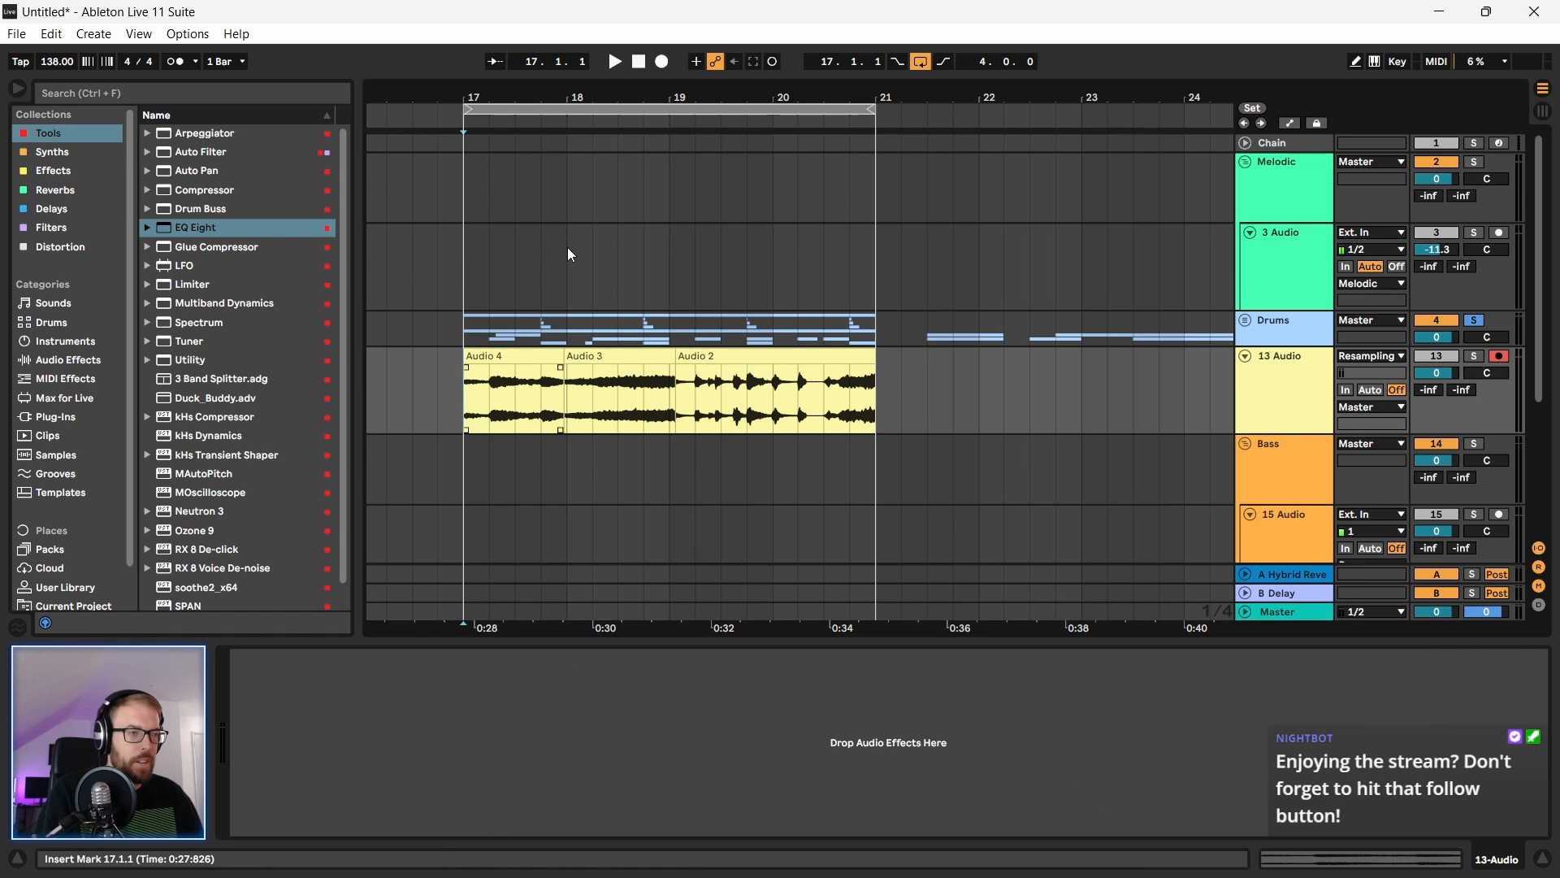
pyautogui.click(664, 62)
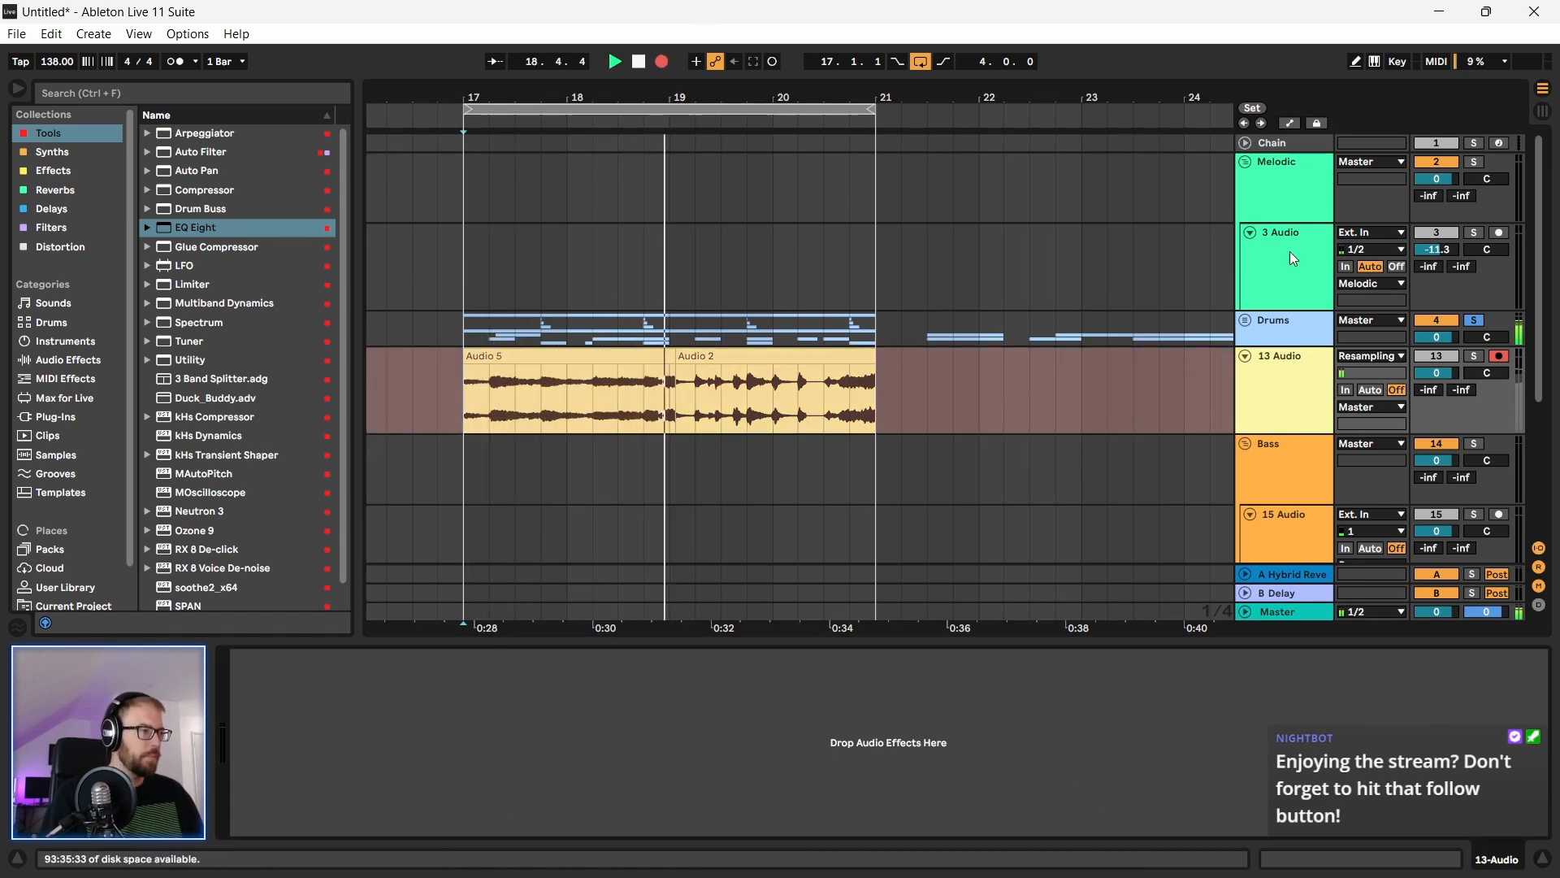
# Step: Change the Drums group's convolution IR to JetWashBlanket while the loop is being recorded
pyautogui.click(1280, 329)
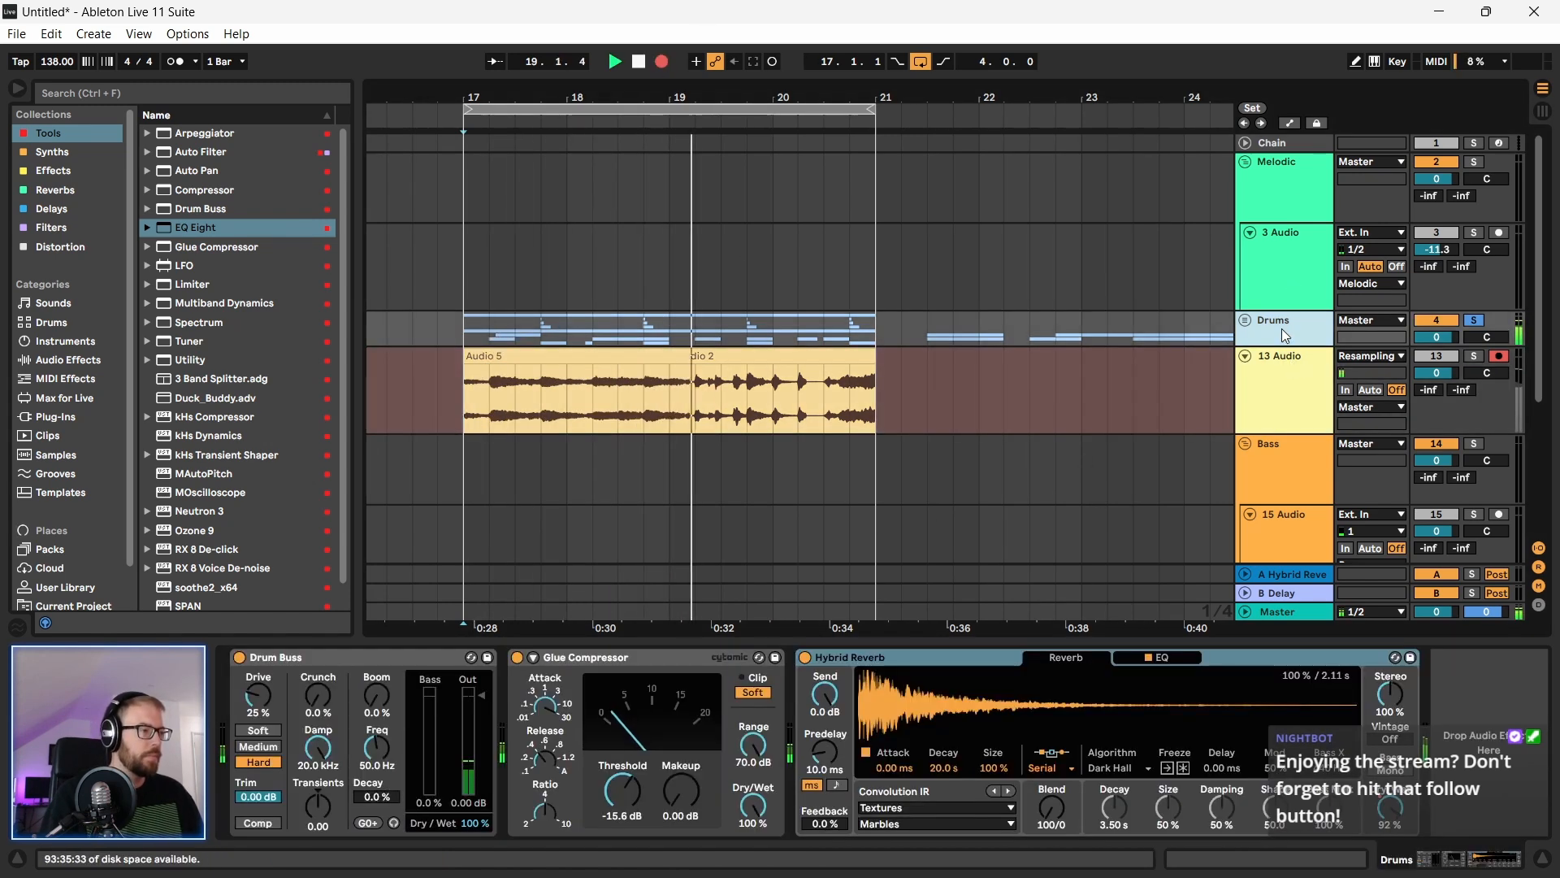
pyautogui.click(891, 811)
pyautogui.click(890, 823)
pyautogui.click(890, 823)
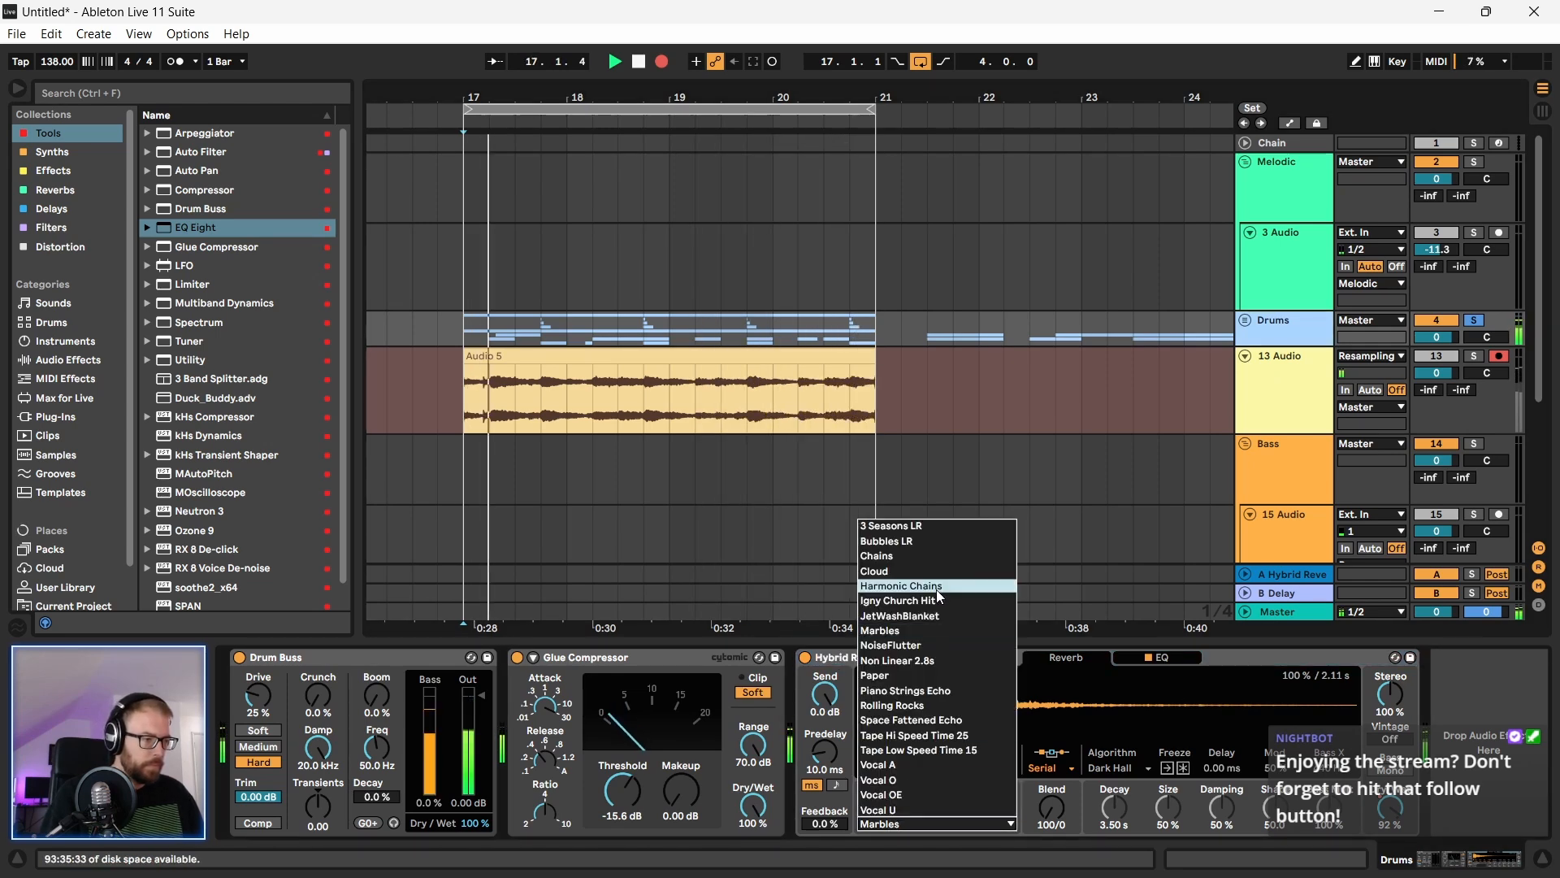
pyautogui.click(928, 615)
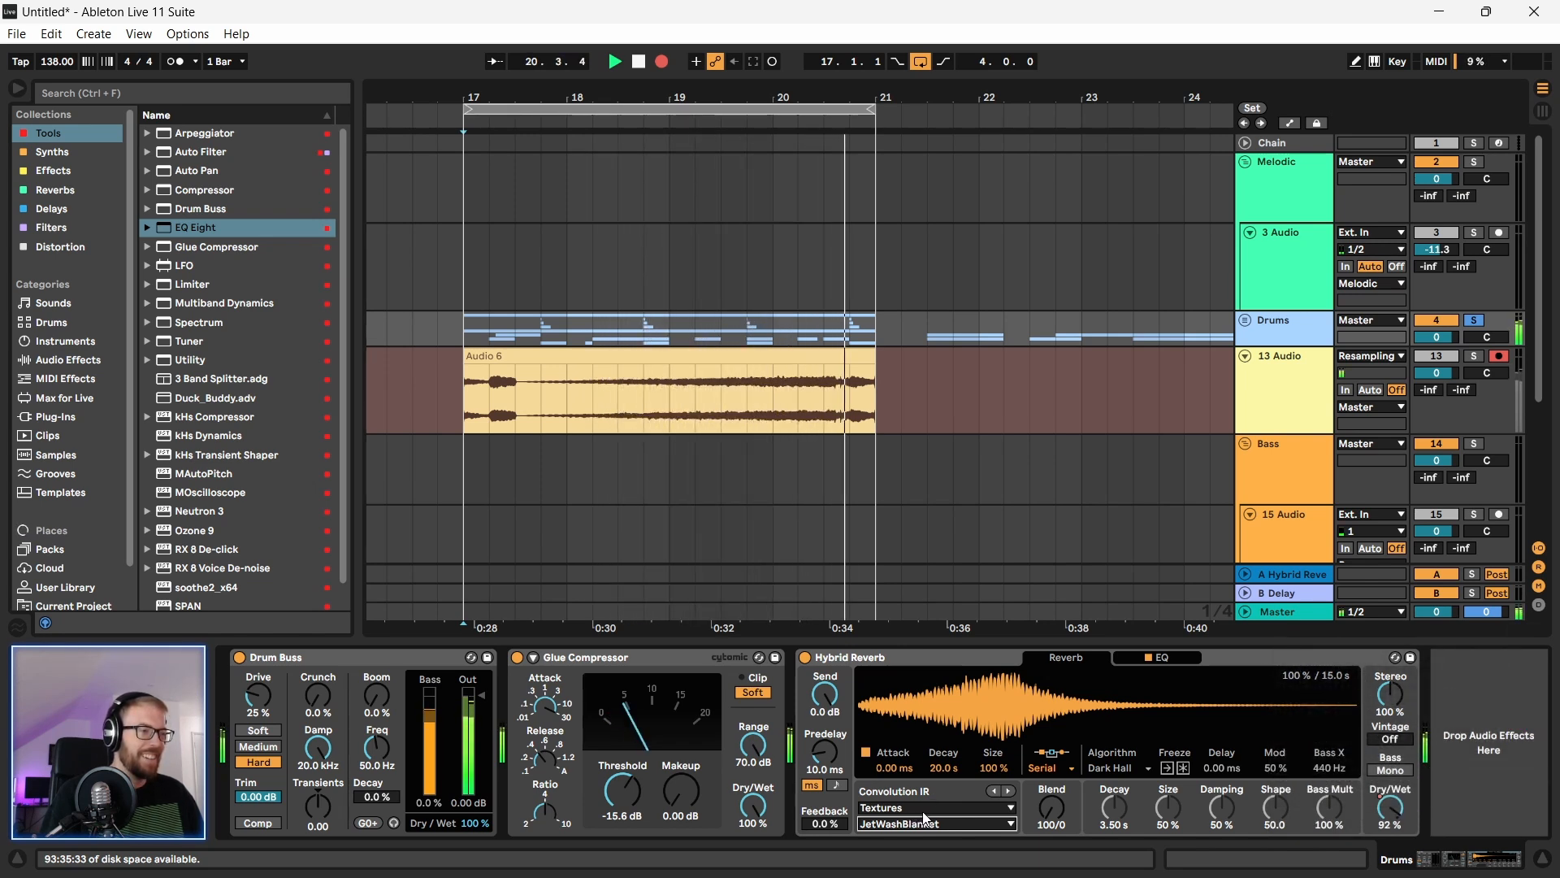
# Step: Switch the convolution IR to Piano Strings Echo and Rolling Rocks during the ongoing recording
pyautogui.click(940, 823)
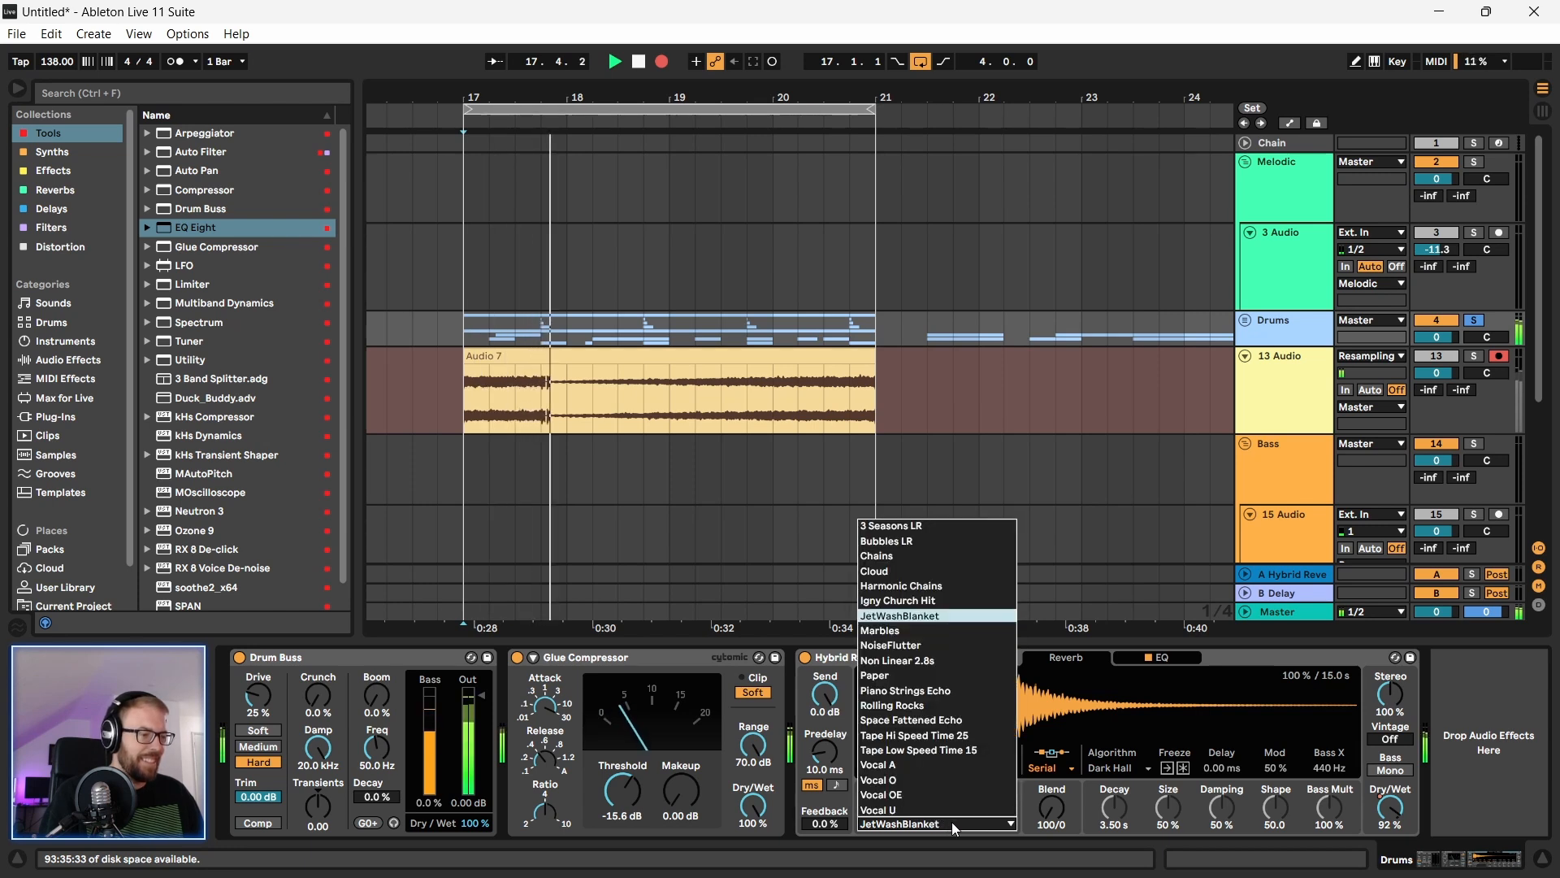
pyautogui.click(944, 693)
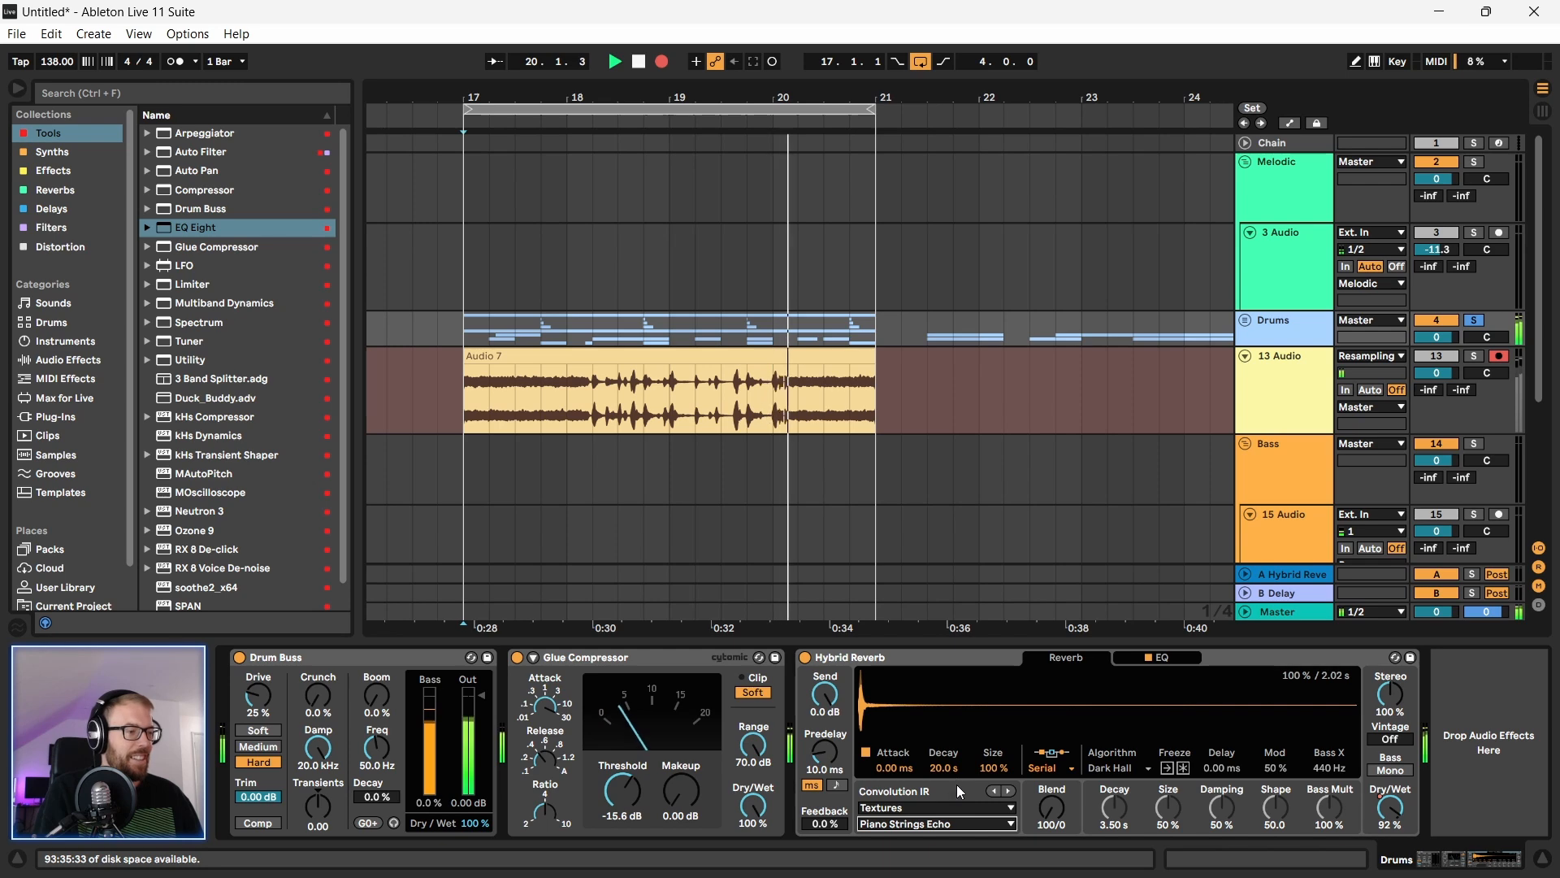
pyautogui.click(933, 823)
pyautogui.click(933, 705)
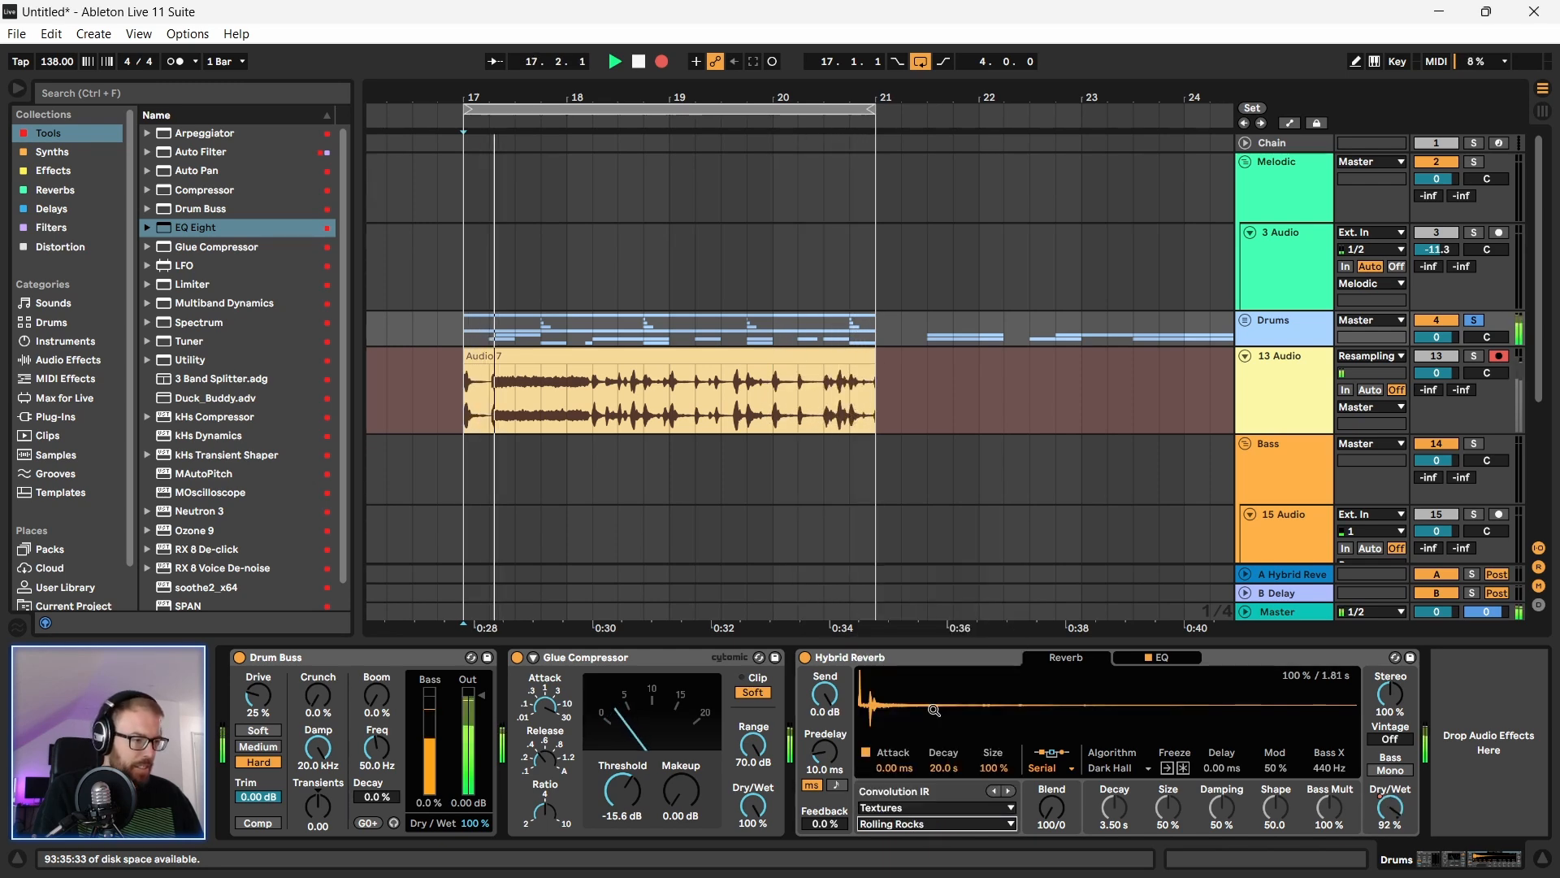
# Step: Record the loop through the Space Fattened Echo, Tape Hi Speed Time 25 and Tape Low Speed Time 15 impulse responses in turn
pyautogui.click(933, 823)
pyautogui.click(911, 720)
pyautogui.click(905, 824)
pyautogui.click(915, 736)
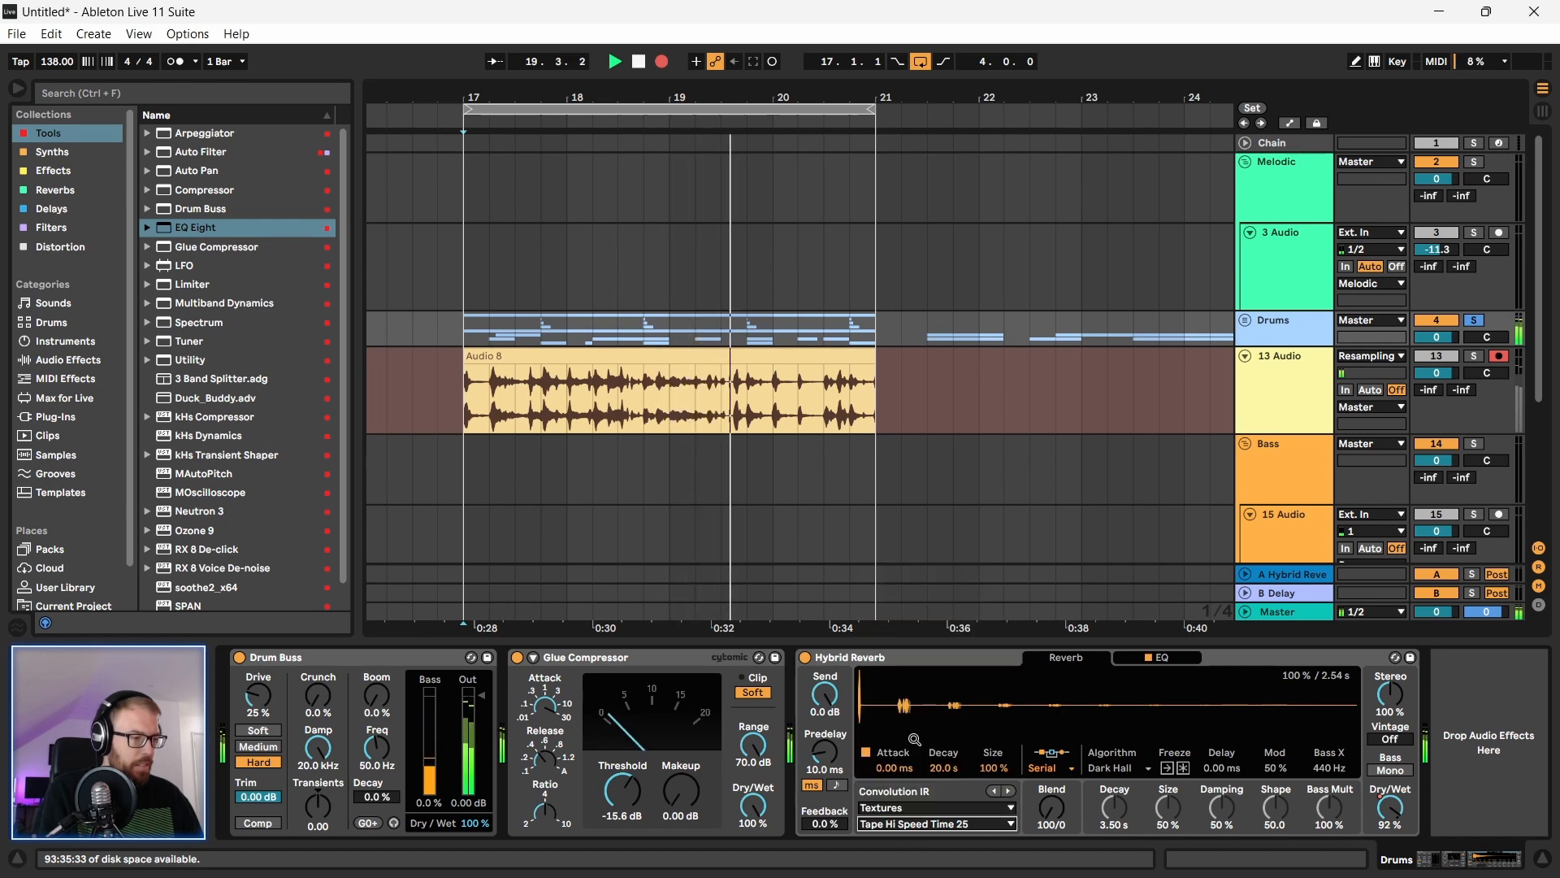
pyautogui.click(918, 822)
pyautogui.click(927, 780)
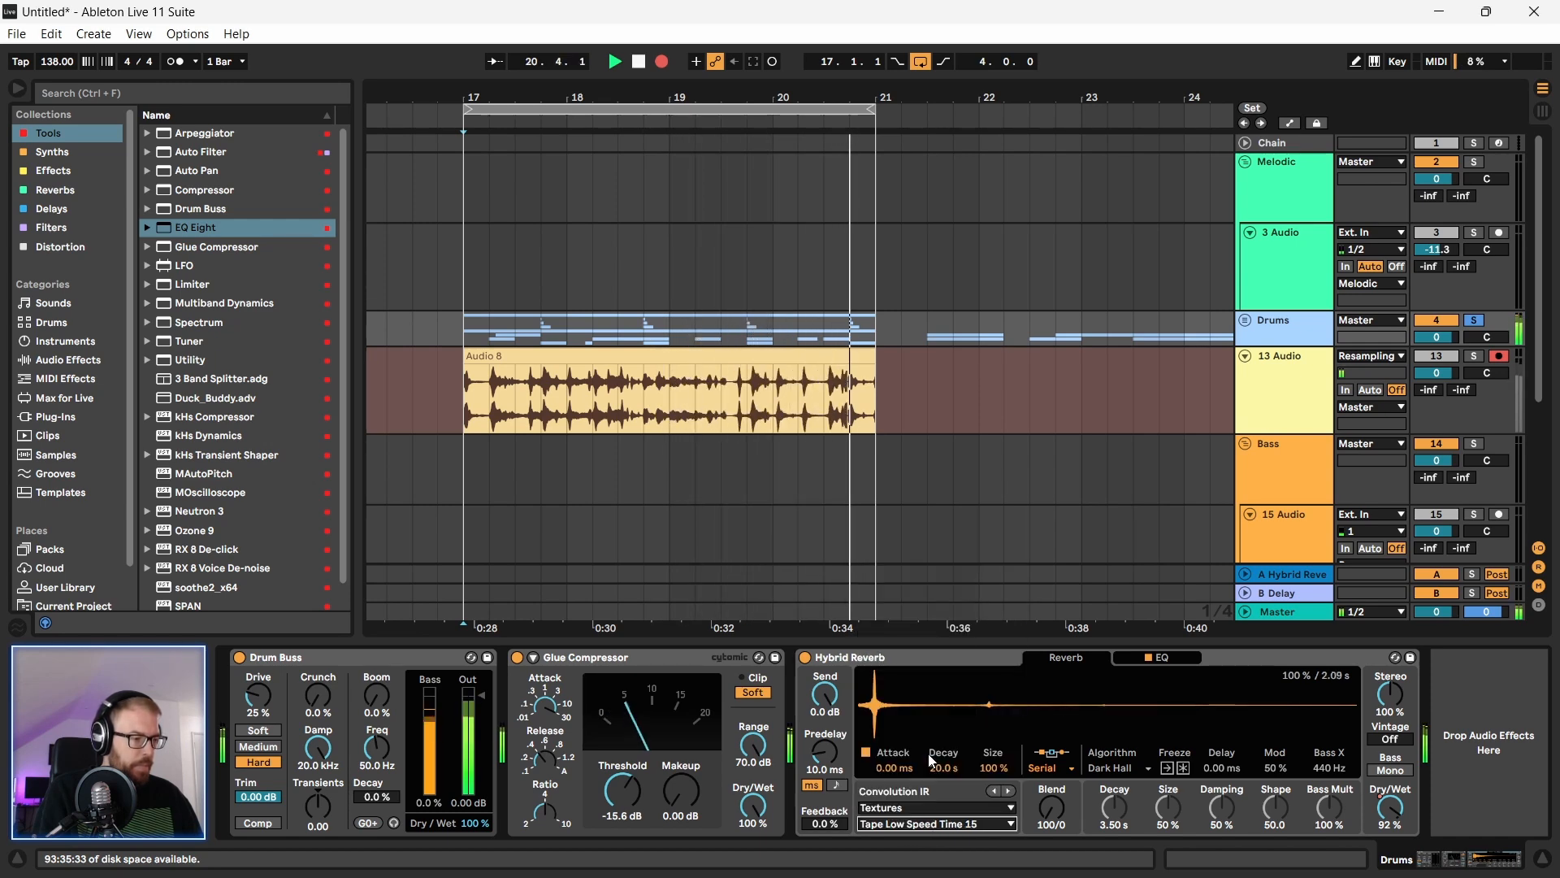
# Step: Switch the convolution IR to Vocal A and Igny Church Hit while still recording
pyautogui.click(921, 822)
pyautogui.click(921, 764)
pyautogui.click(922, 819)
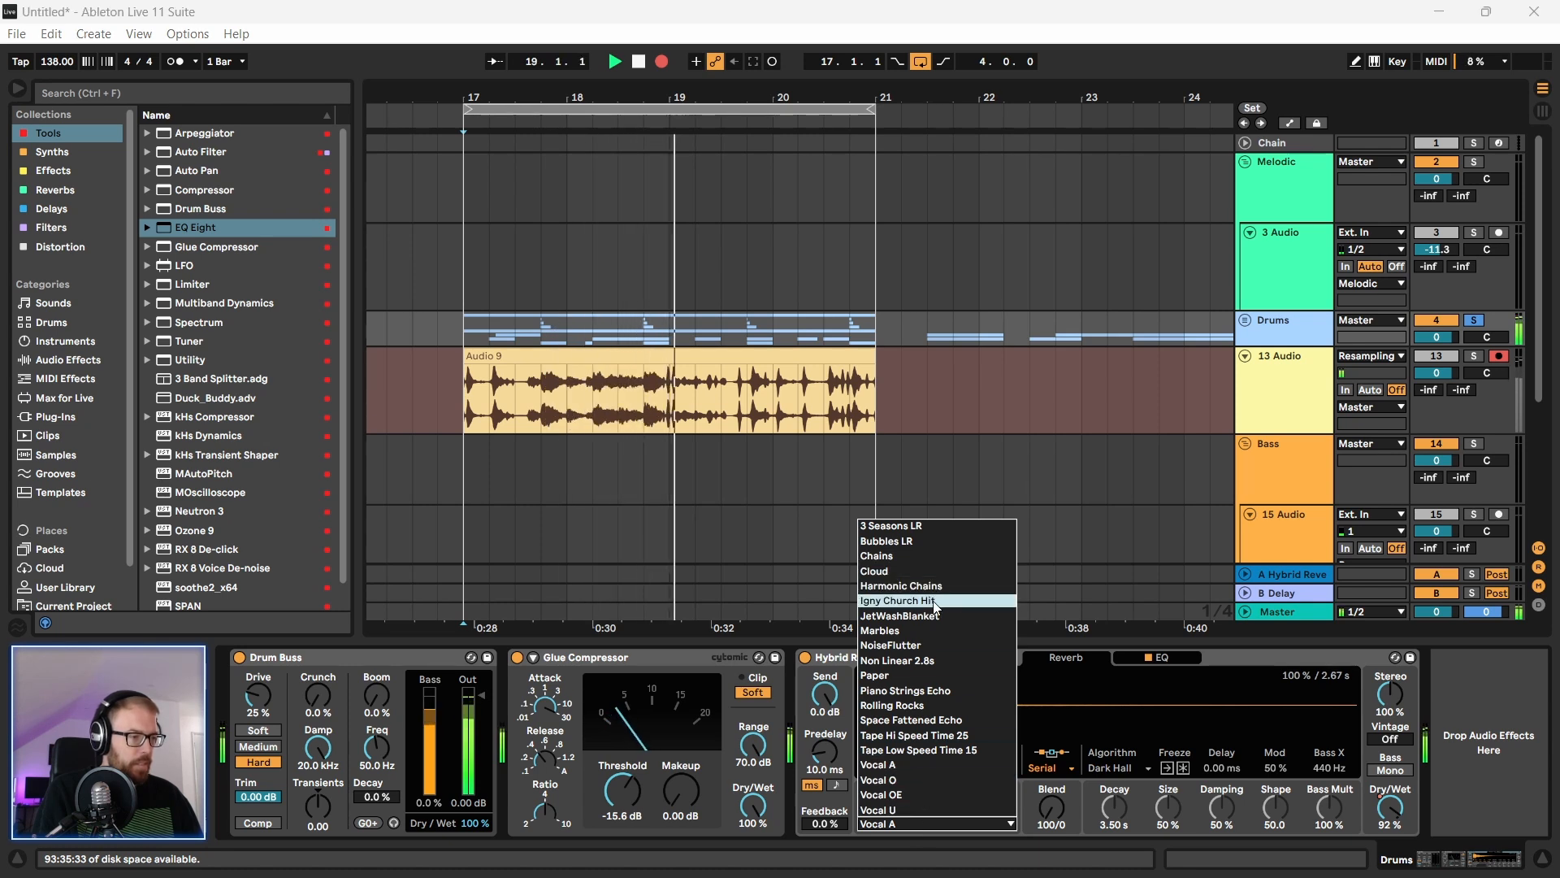
pyautogui.click(935, 600)
# Step: Sweep the Hybrid Reverb's Dry/Wet between 17% and 56% while recording, and stop the recording
pyautogui.click(900, 825)
pyautogui.click(902, 823)
pyautogui.moveTo(1390, 807); pyautogui.dragTo(1390, 870)
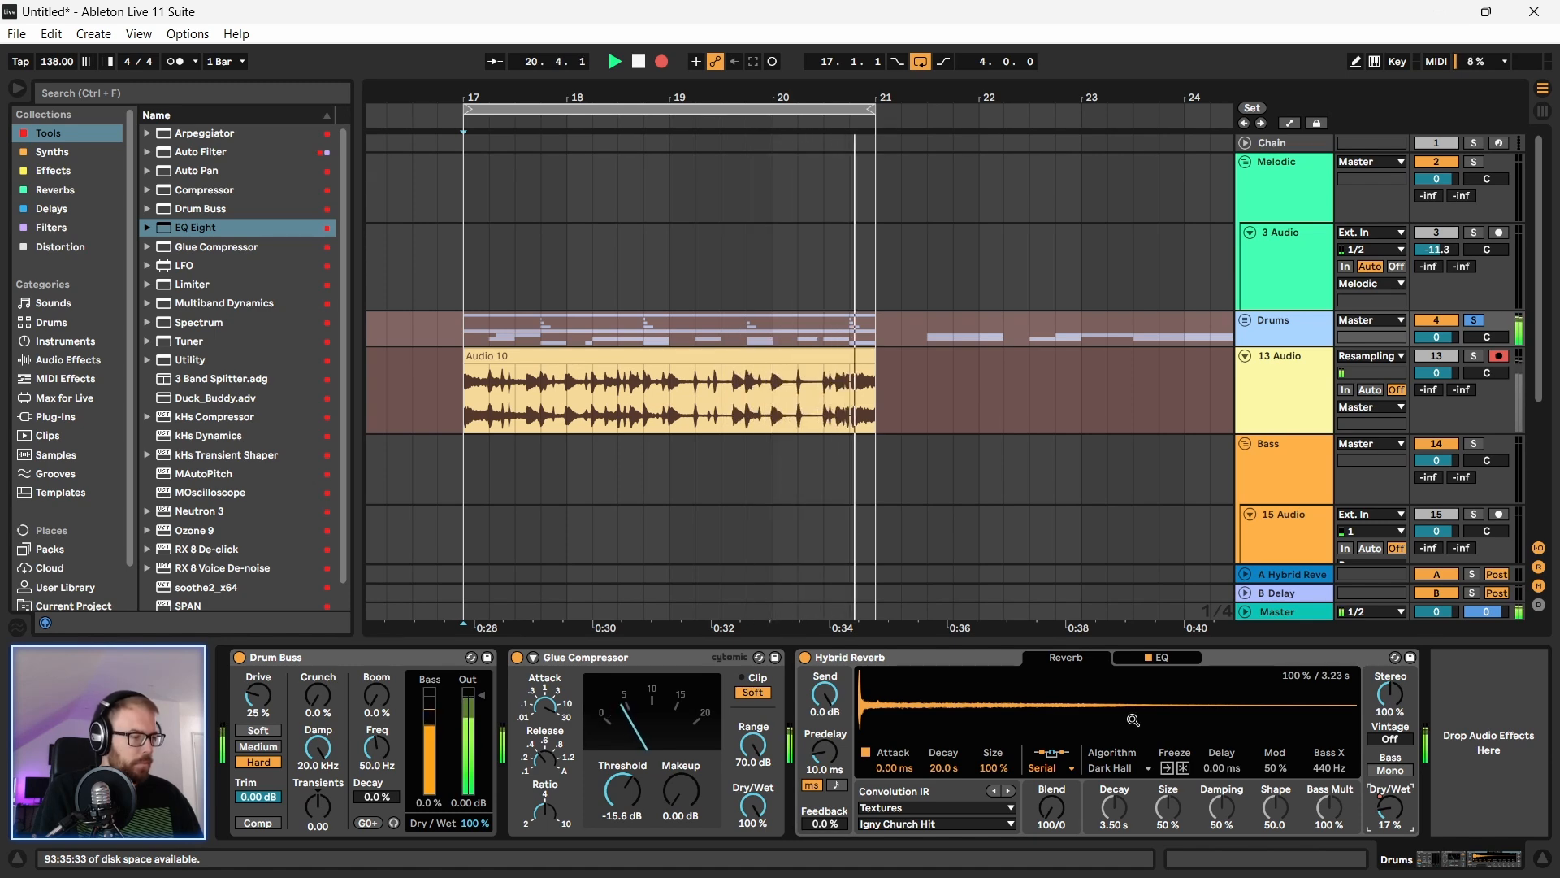
pyautogui.press('space')
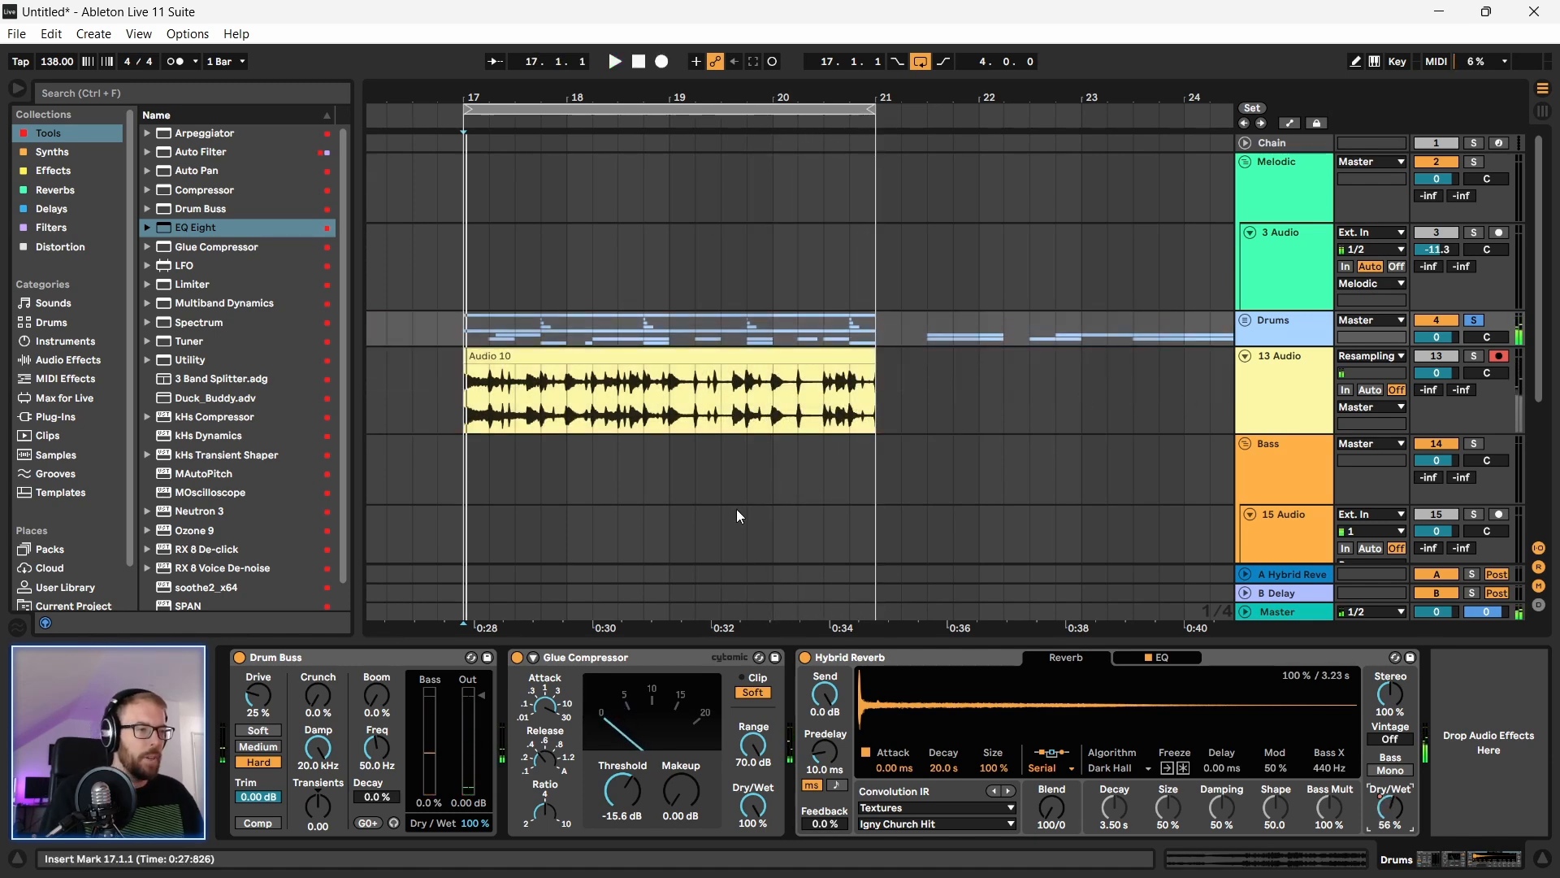
# Step: Move the Audio 10 clip to bar 39 and extend it to 24 bars to expose the full recording
pyautogui.moveTo(569, 96); pyautogui.dragTo(599, 36)
pyautogui.moveTo(601, 352); pyautogui.dragTo(637, 379)
pyautogui.moveTo(945, 399); pyautogui.dragTo(1031, 412)
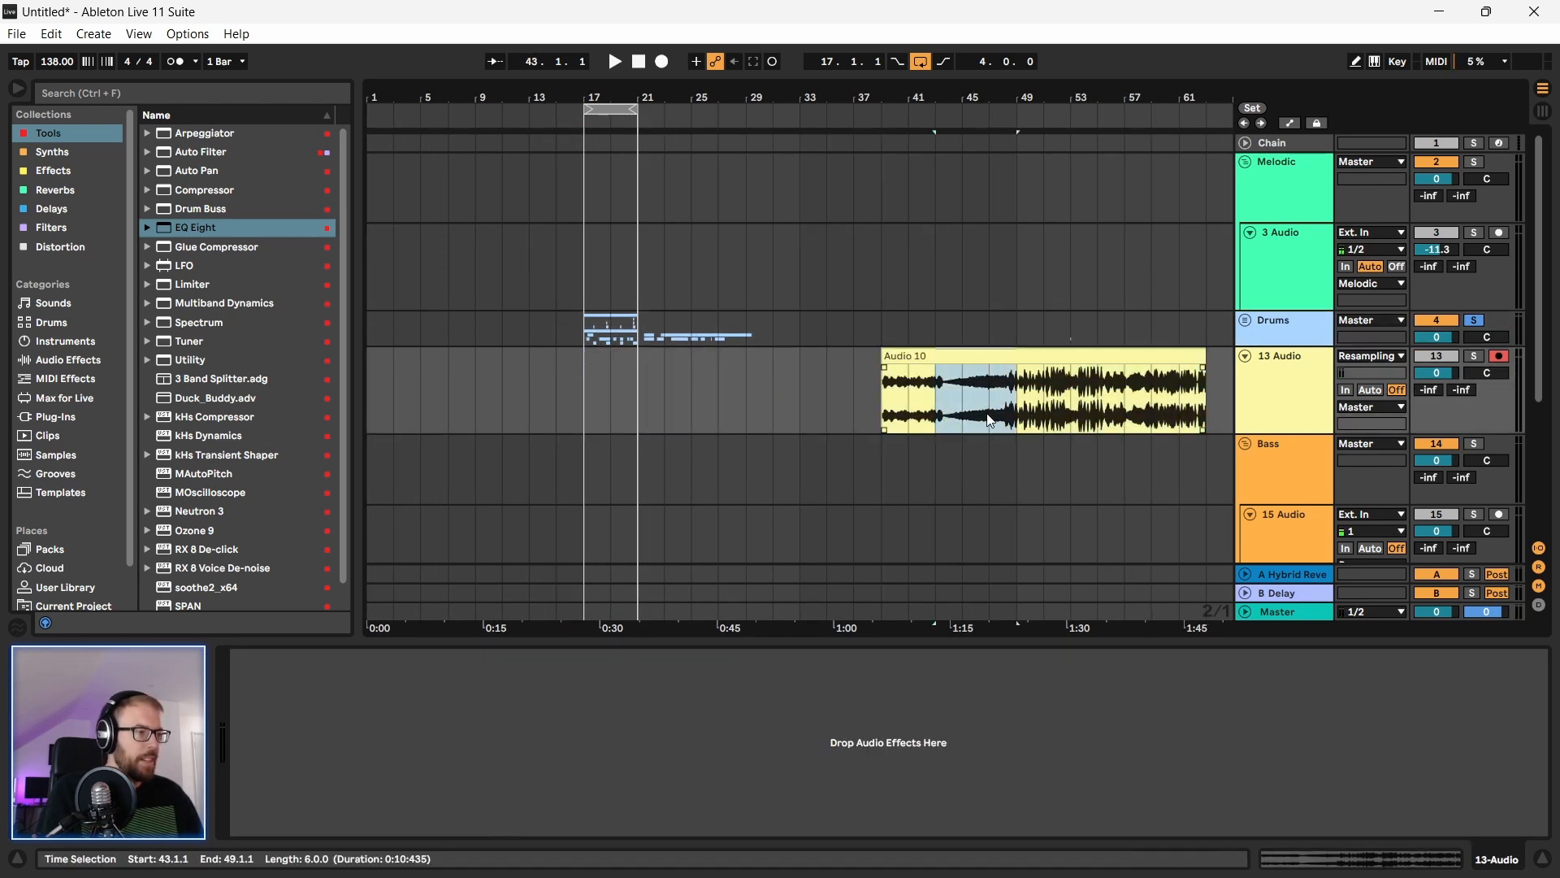
# Step: Play back the Audio 10 recording from bar 45 and the selected section from bar 49
pyautogui.click(967, 420)
pyautogui.press('space')
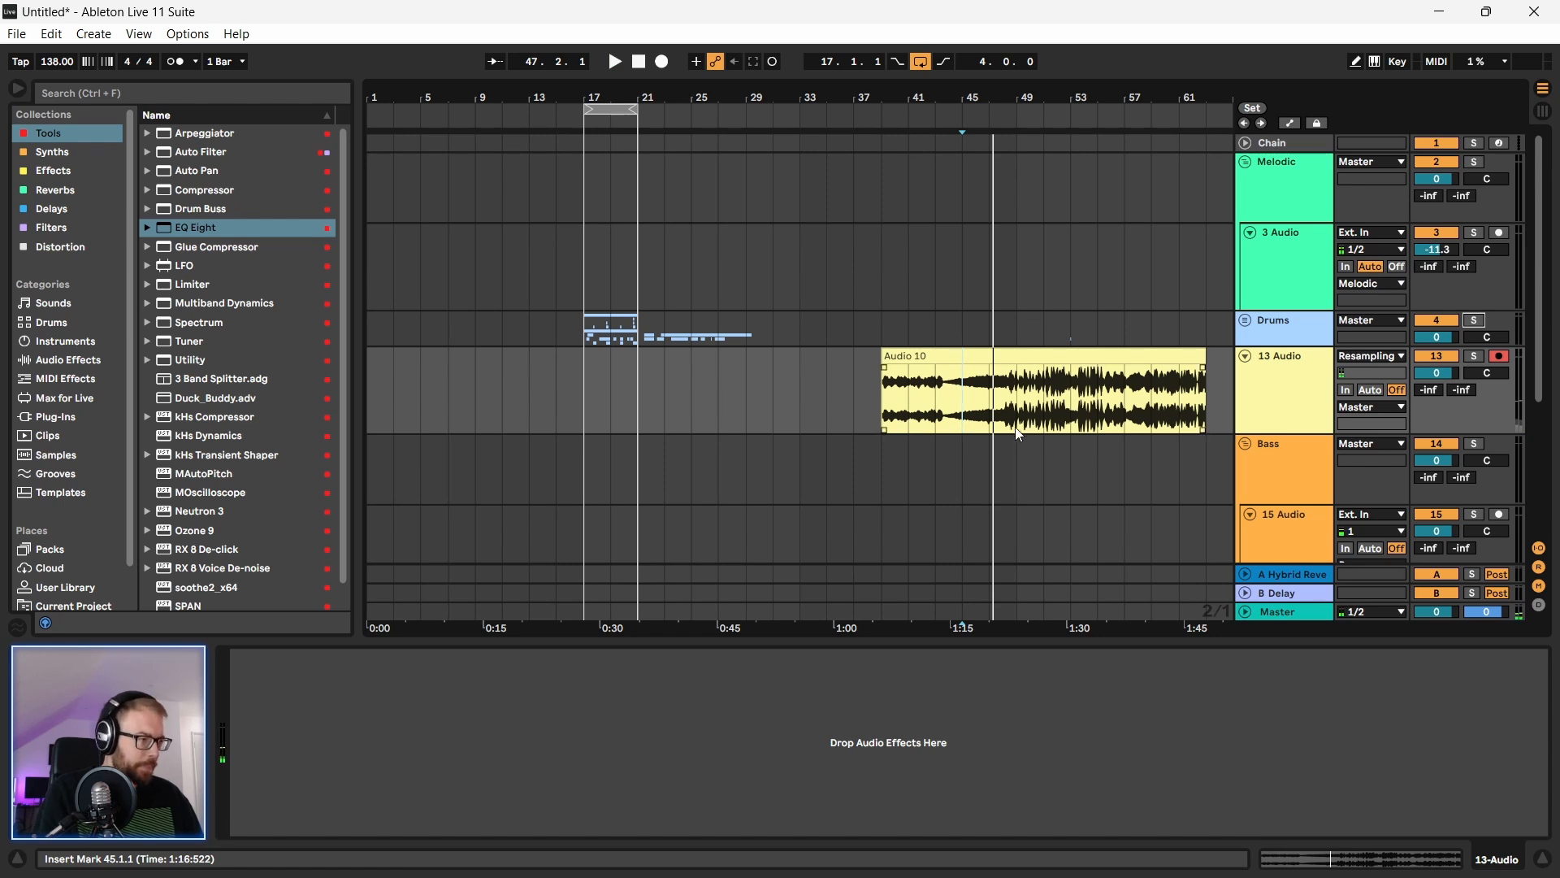
pyautogui.moveTo(1023, 416); pyautogui.dragTo(1061, 421)
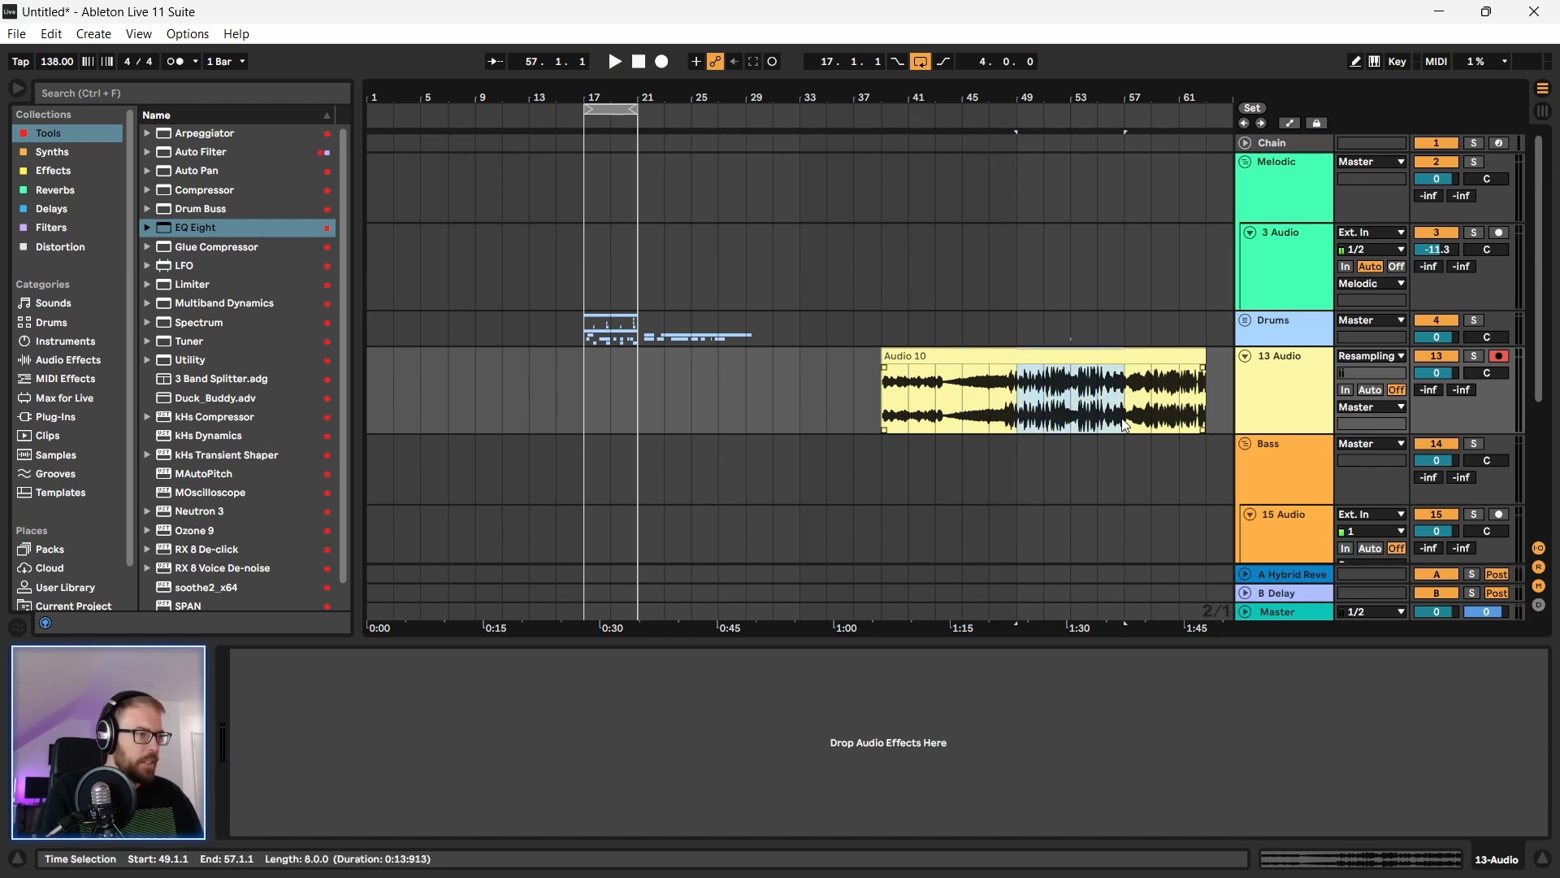
pyautogui.press('space')
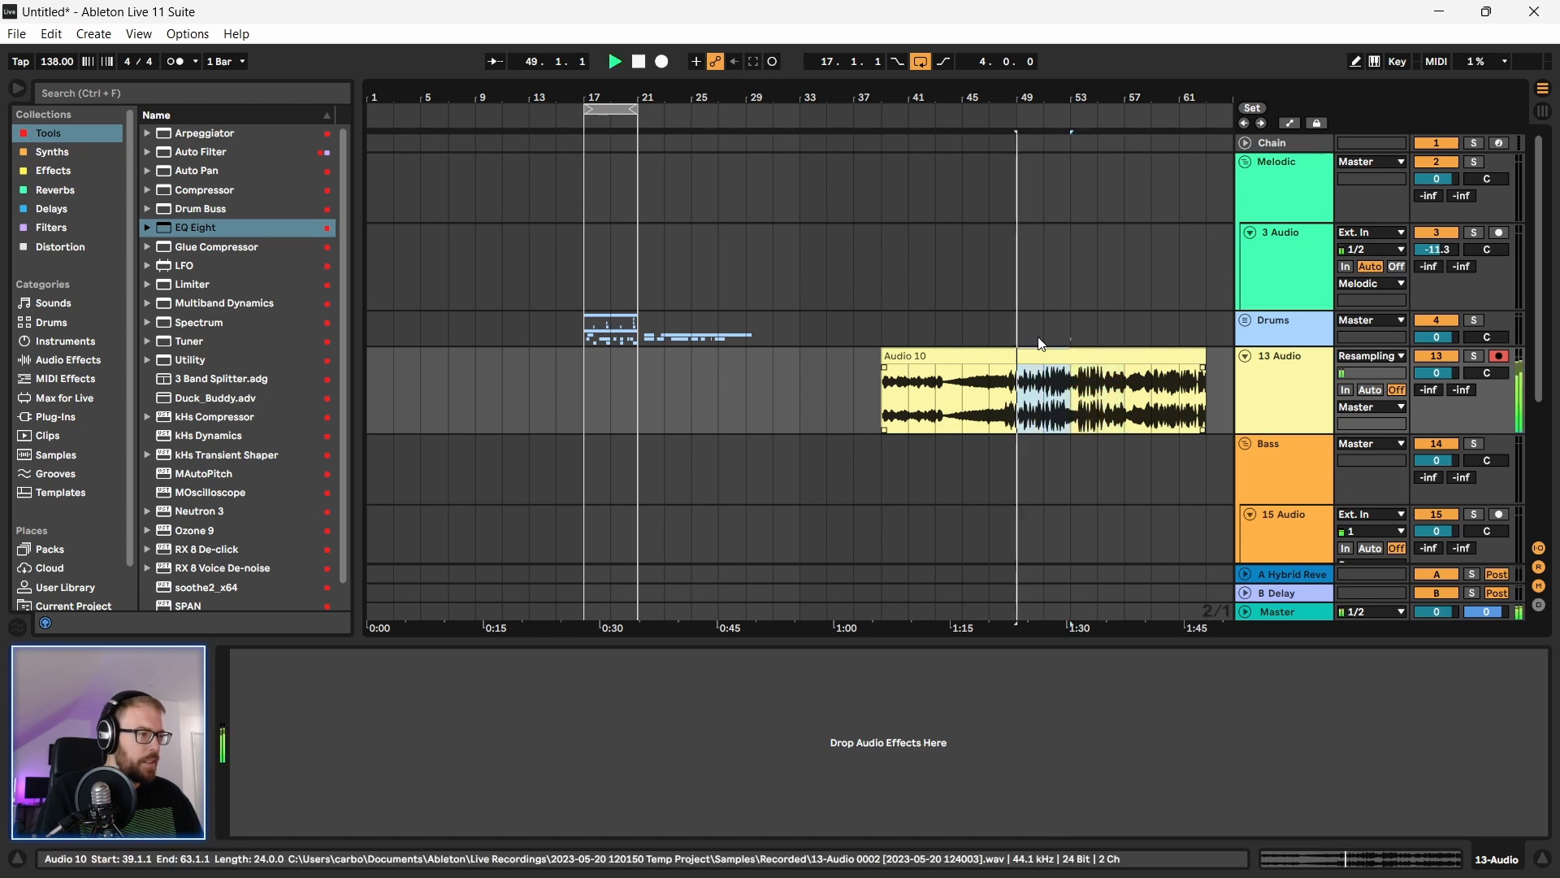
pyautogui.moveTo(1077, 93); pyautogui.dragTo(1068, 154)
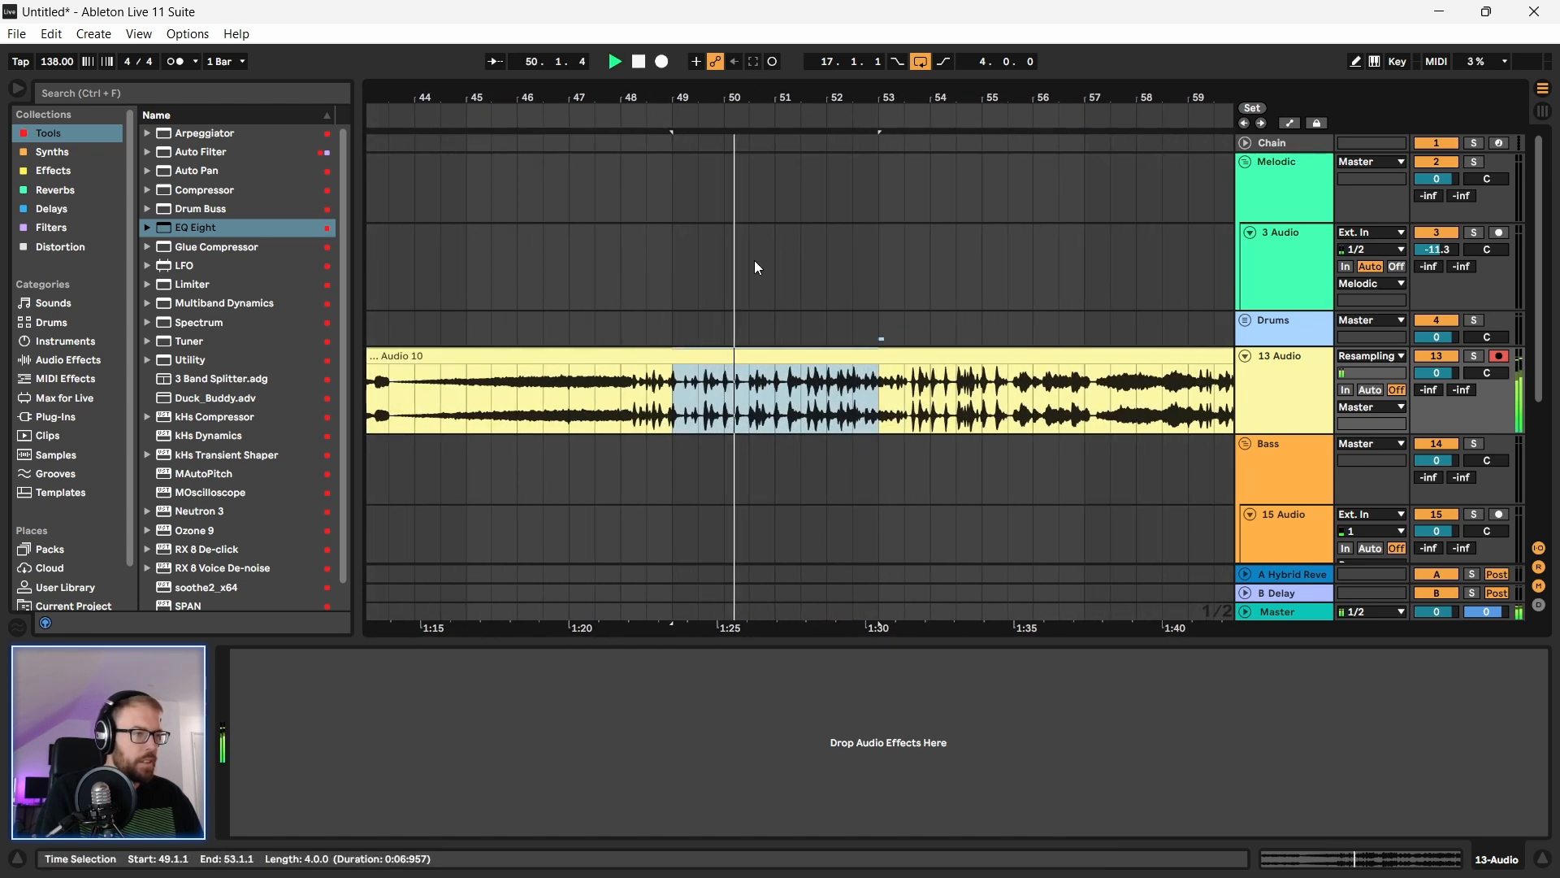
pyautogui.moveTo(774, 96); pyautogui.dragTo(700, 61)
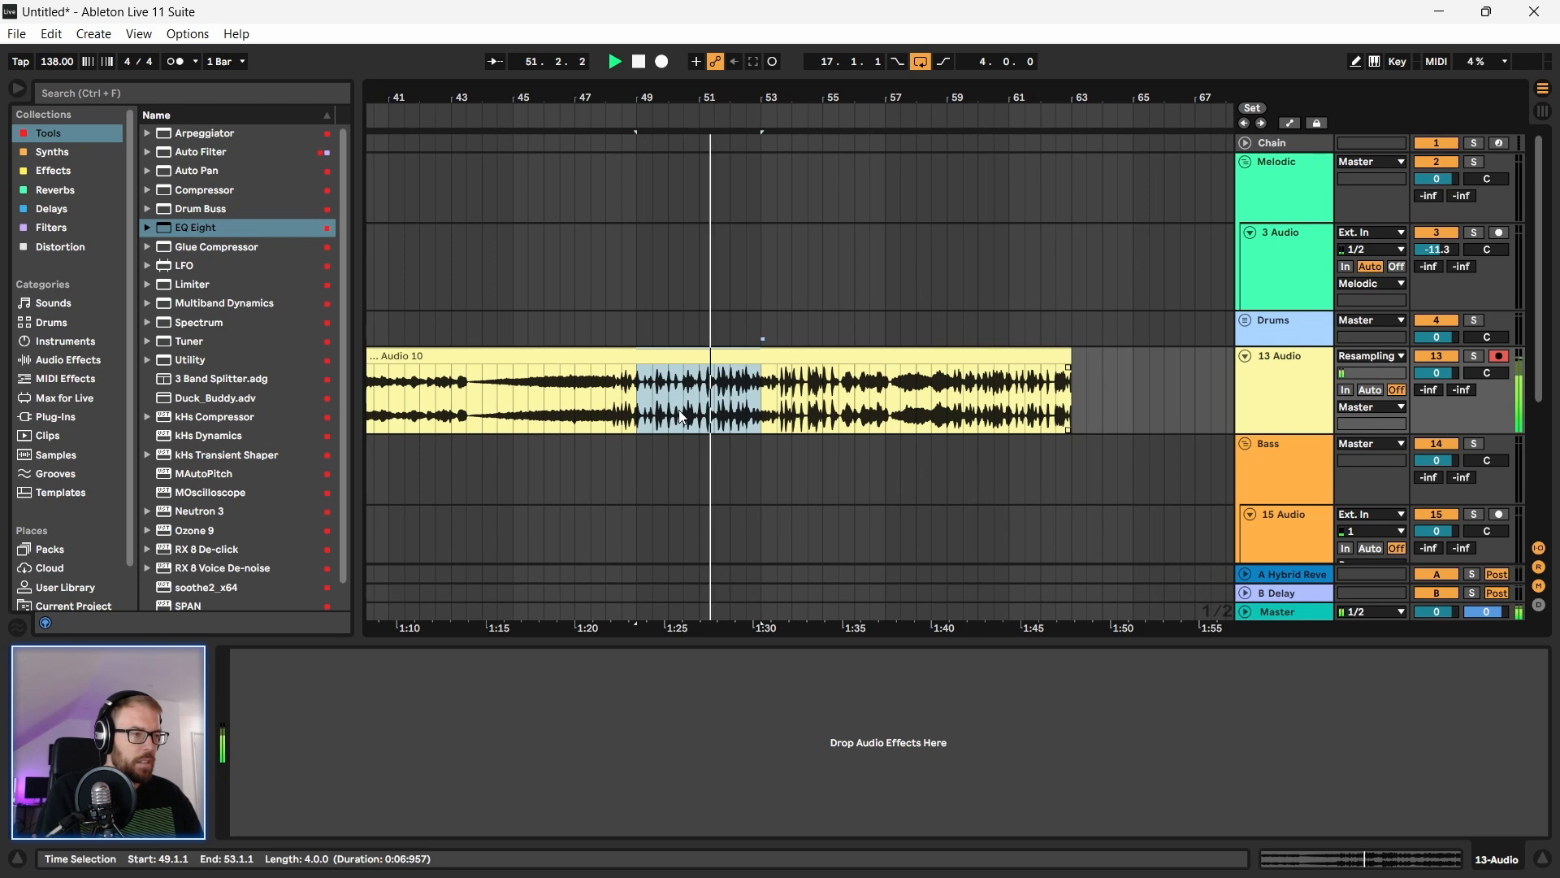
# Step: Listen to the later parts of the Audio 10 recording from 53.3.1 and bar 59, and stop playback
pyautogui.click(781, 427)
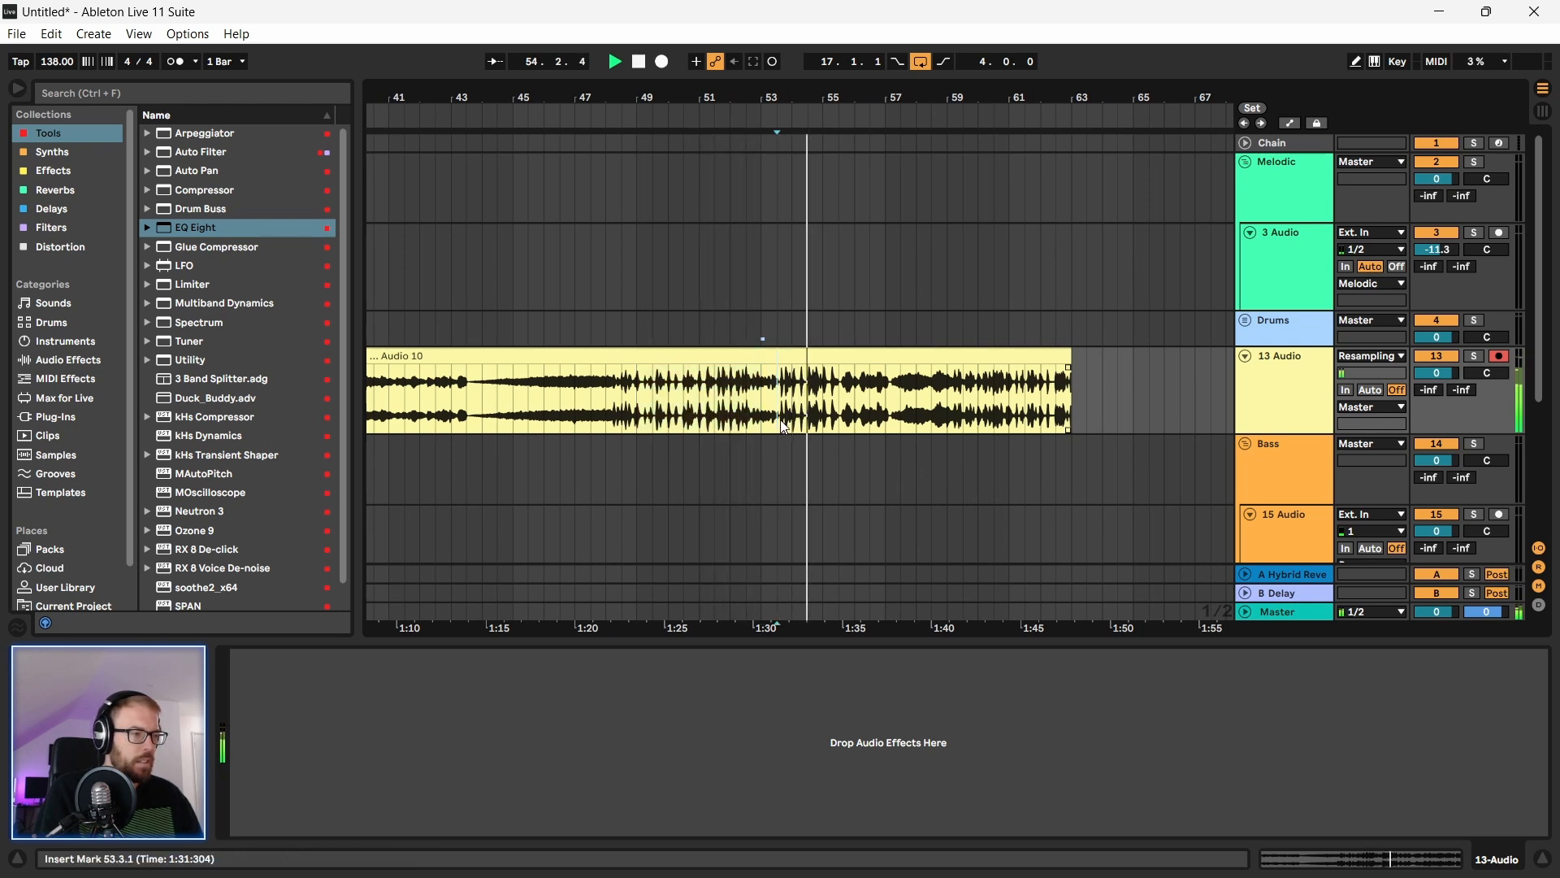
pyautogui.click(949, 411)
pyautogui.press('space')
pyautogui.press('space')
pyautogui.moveTo(1007, 92); pyautogui.dragTo(814, 91)
pyautogui.moveTo(596, 95); pyautogui.dragTo(1066, 53)
pyautogui.press('space')
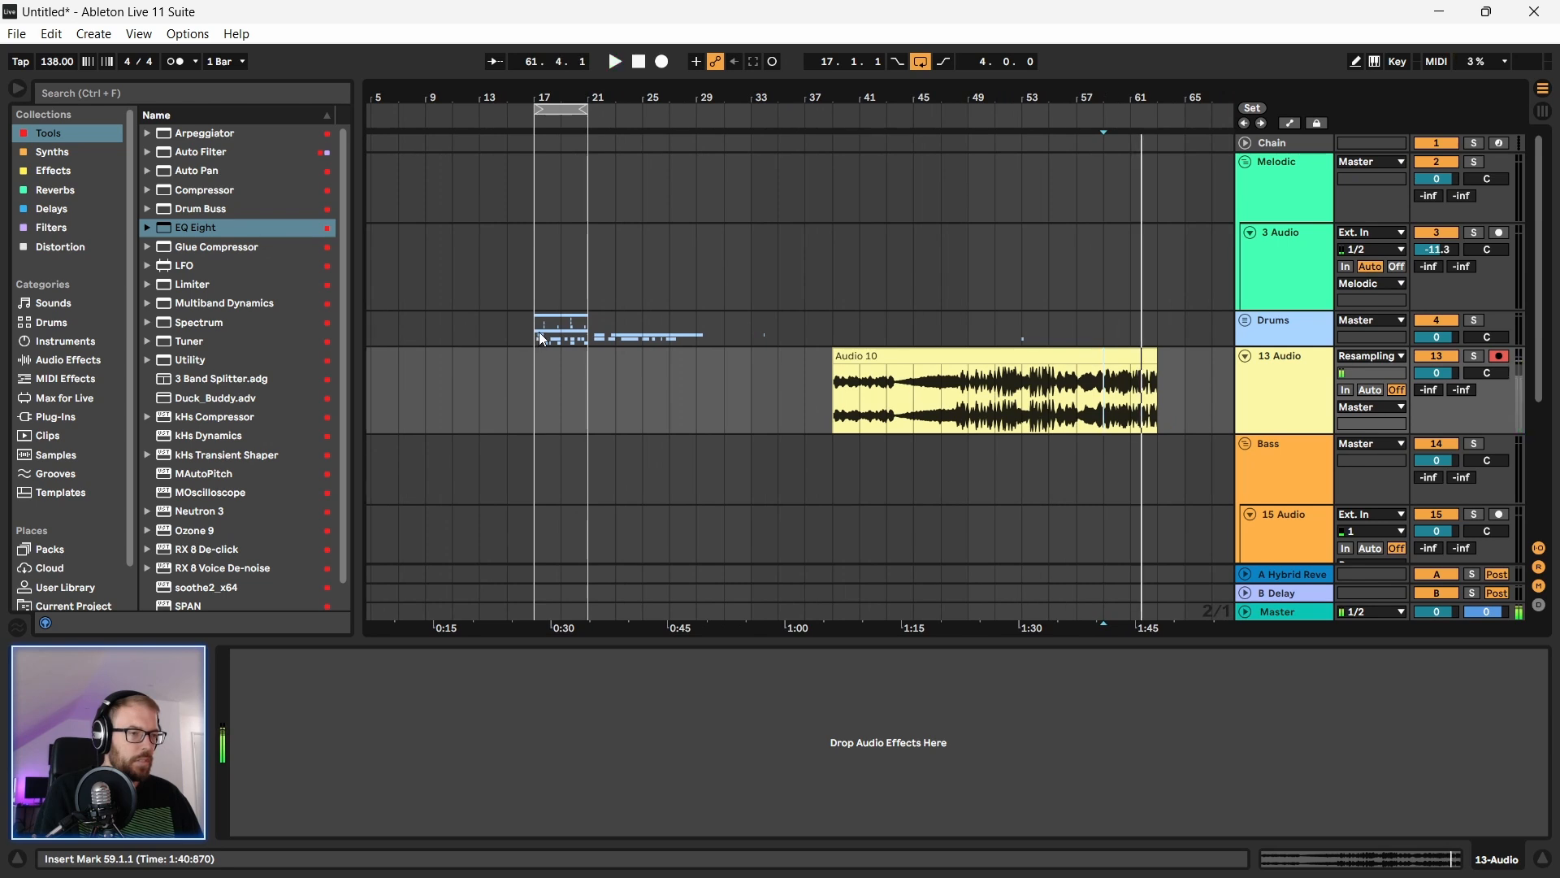
# Step: Remove the Dry/Wet automation from the Drums group's Hybrid Reverb, set Dry/Wet to 15%, and check the loop from bar 17
pyautogui.click(534, 339)
pyautogui.press('space')
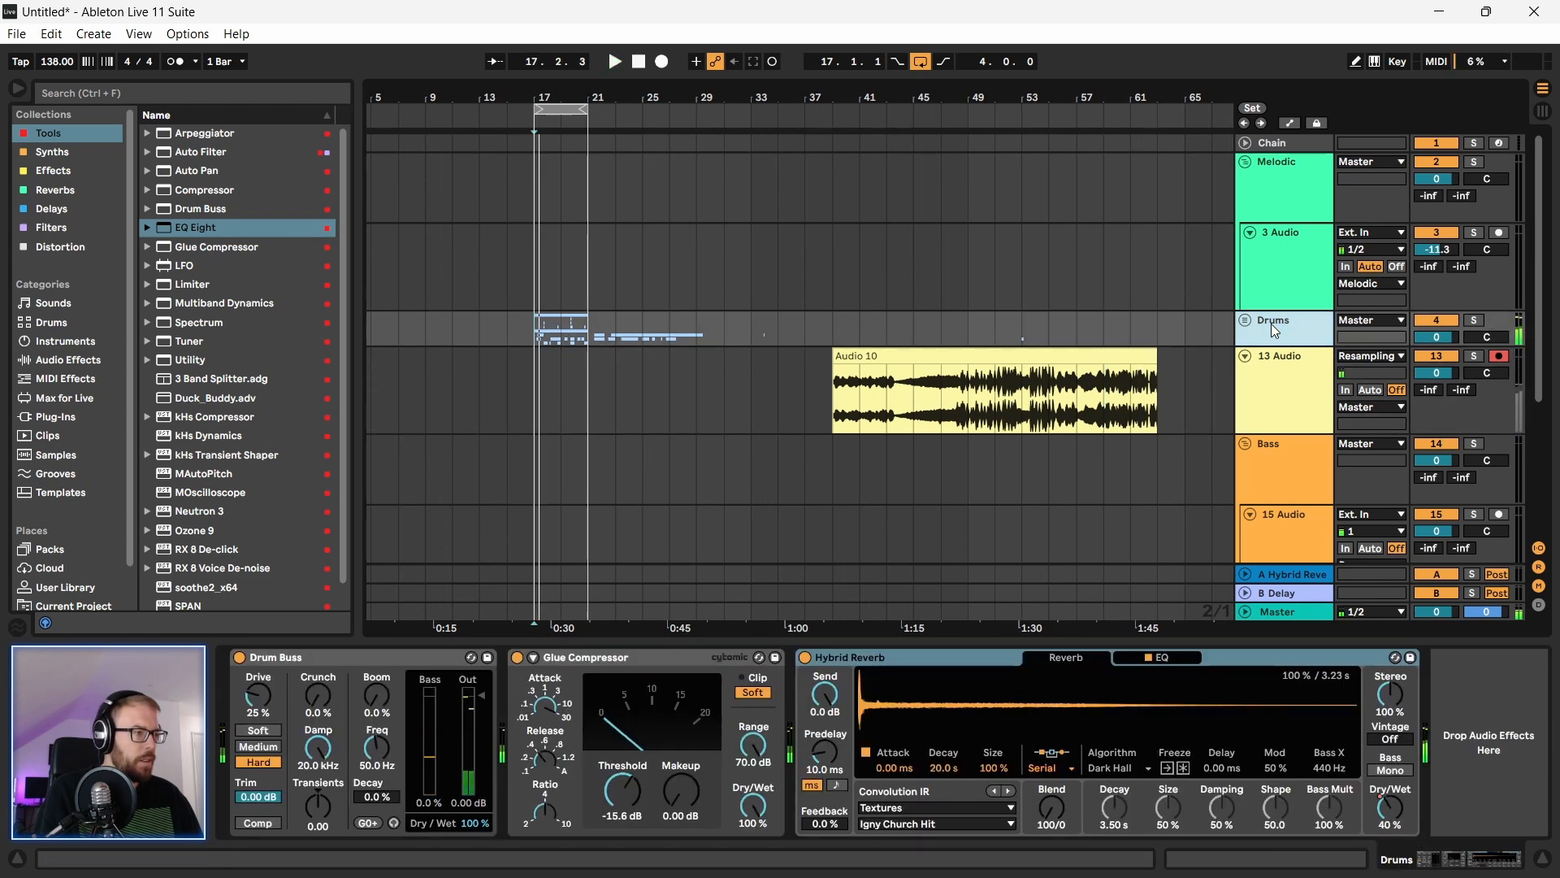
pyautogui.click(807, 657)
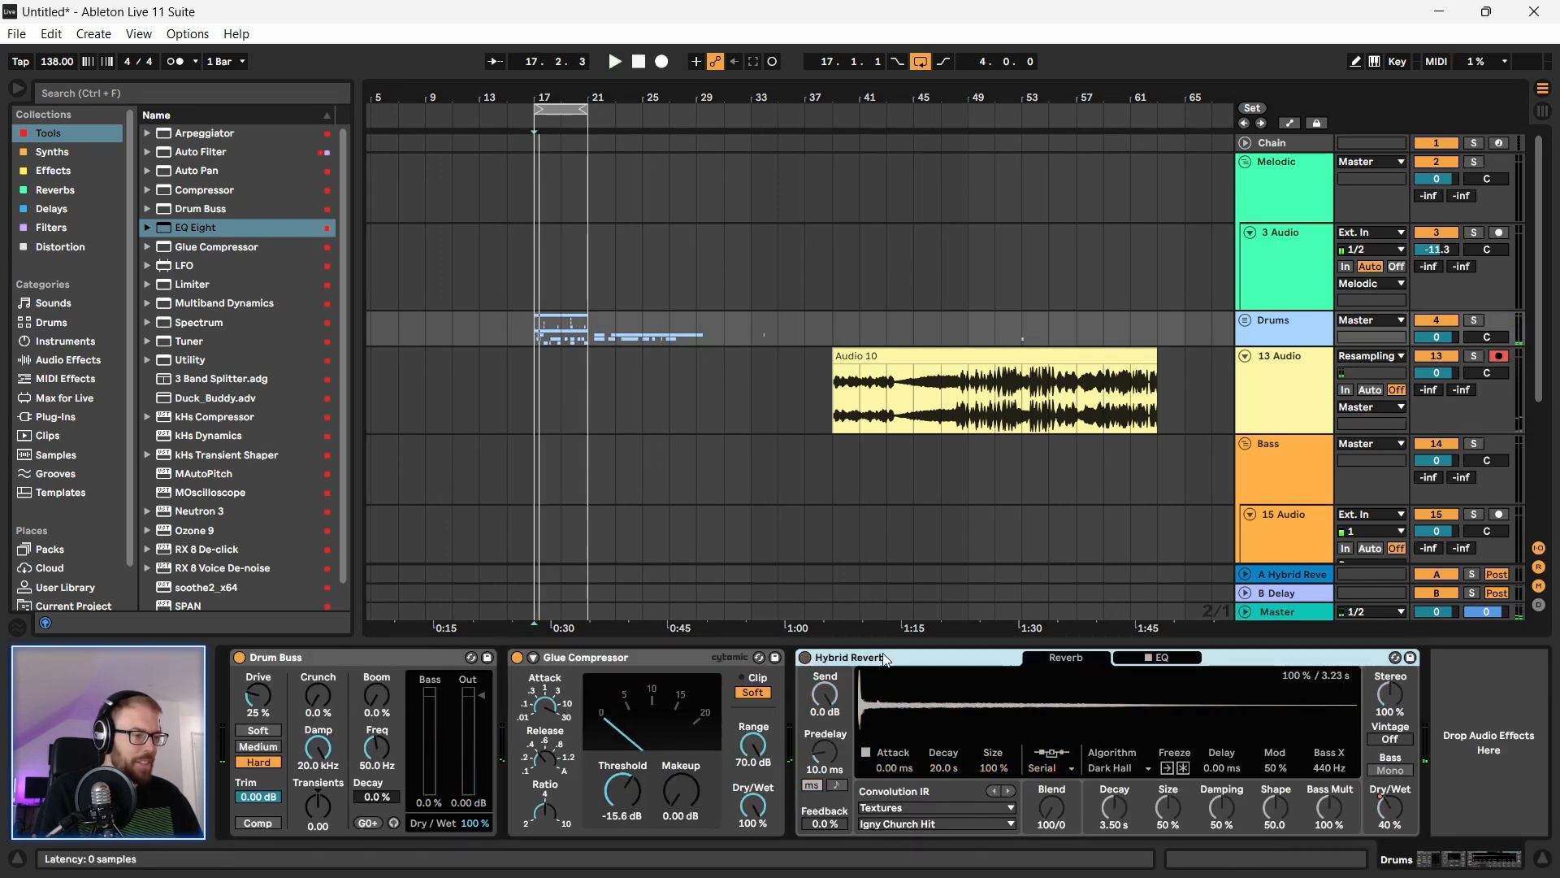
pyautogui.click(806, 658)
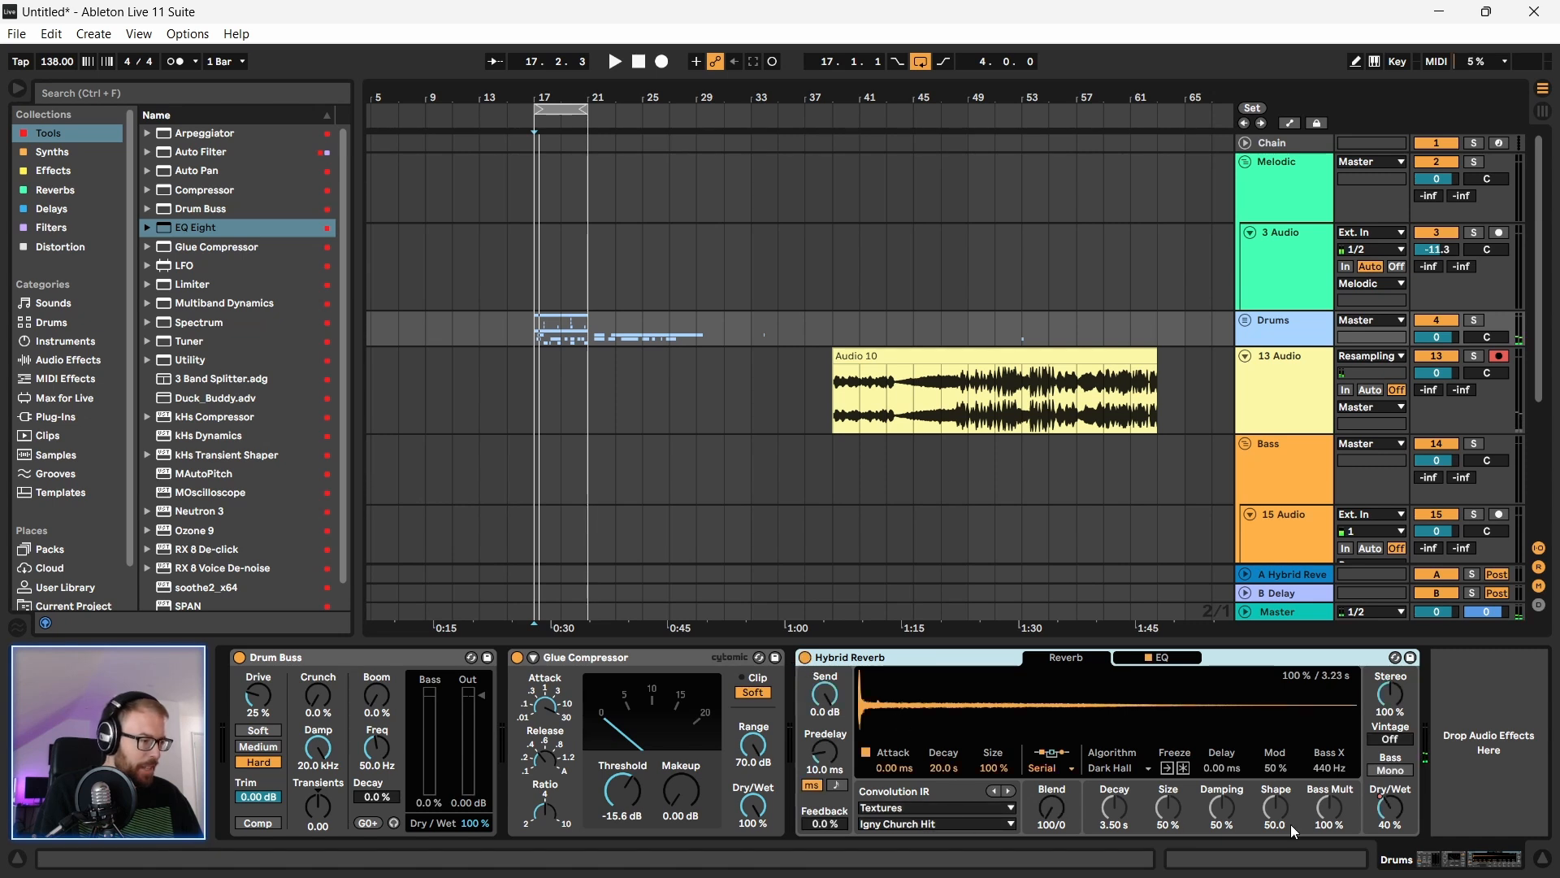
pyautogui.moveTo(1379, 813); pyautogui.dragTo(1379, 823)
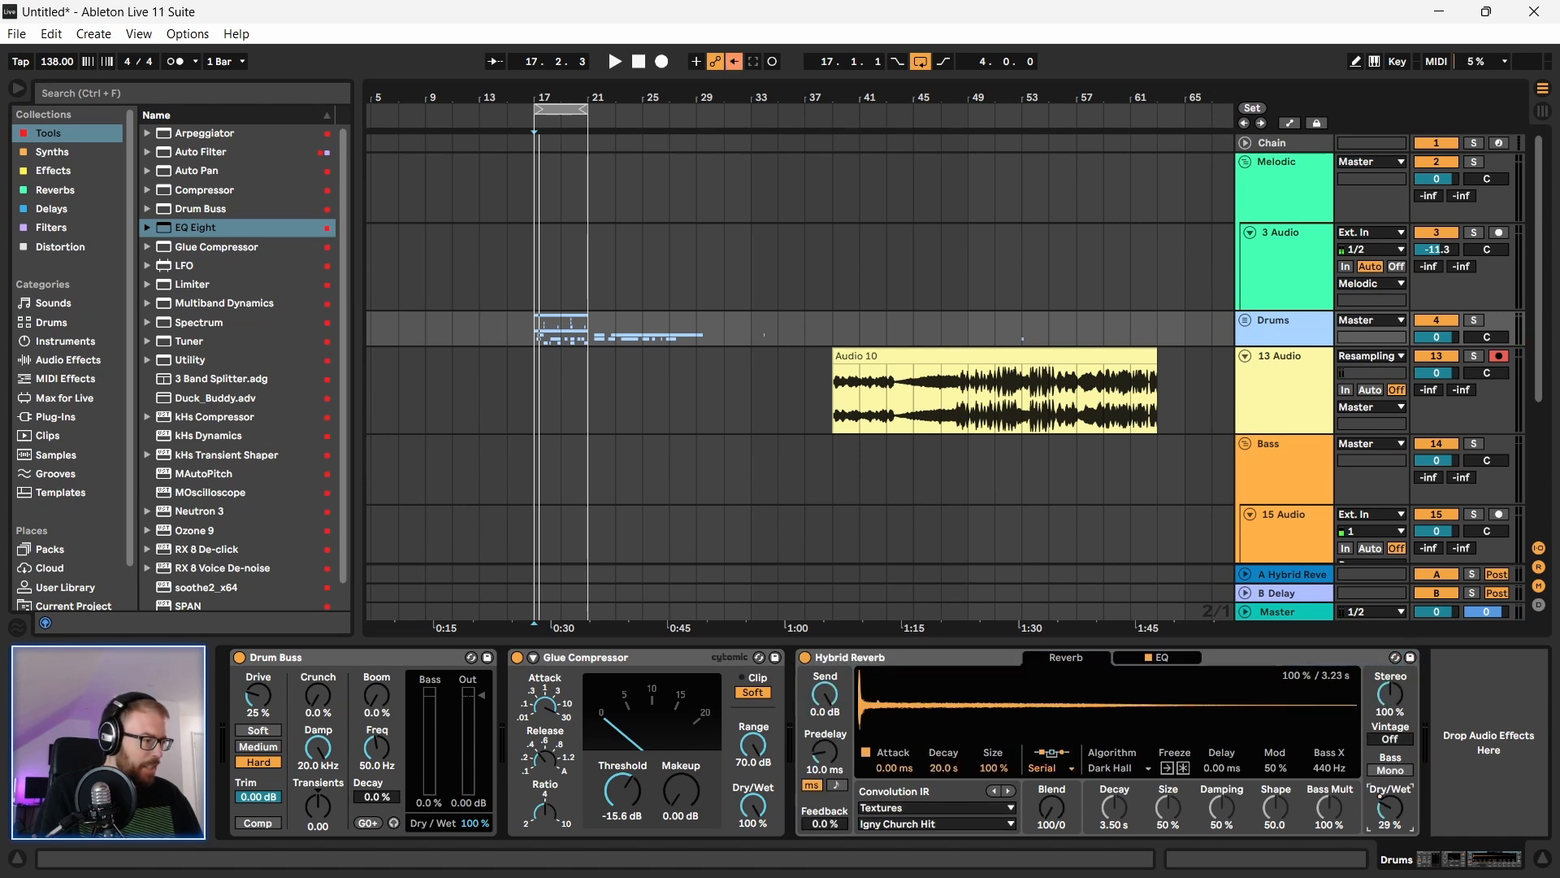
pyautogui.rightClick(1387, 801)
pyautogui.click(1447, 754)
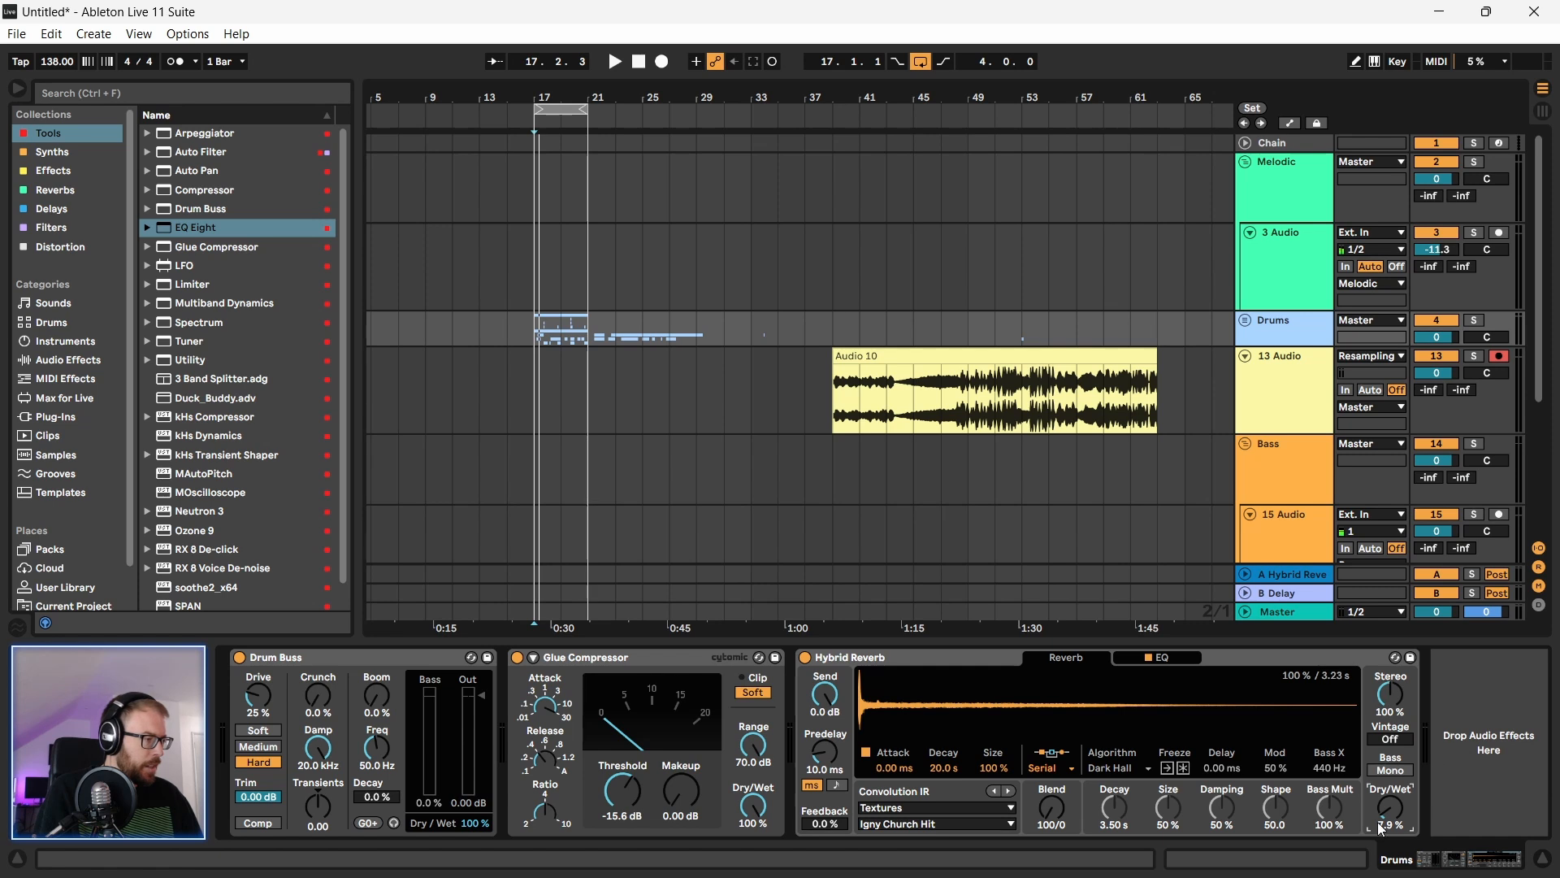
pyautogui.press('space')
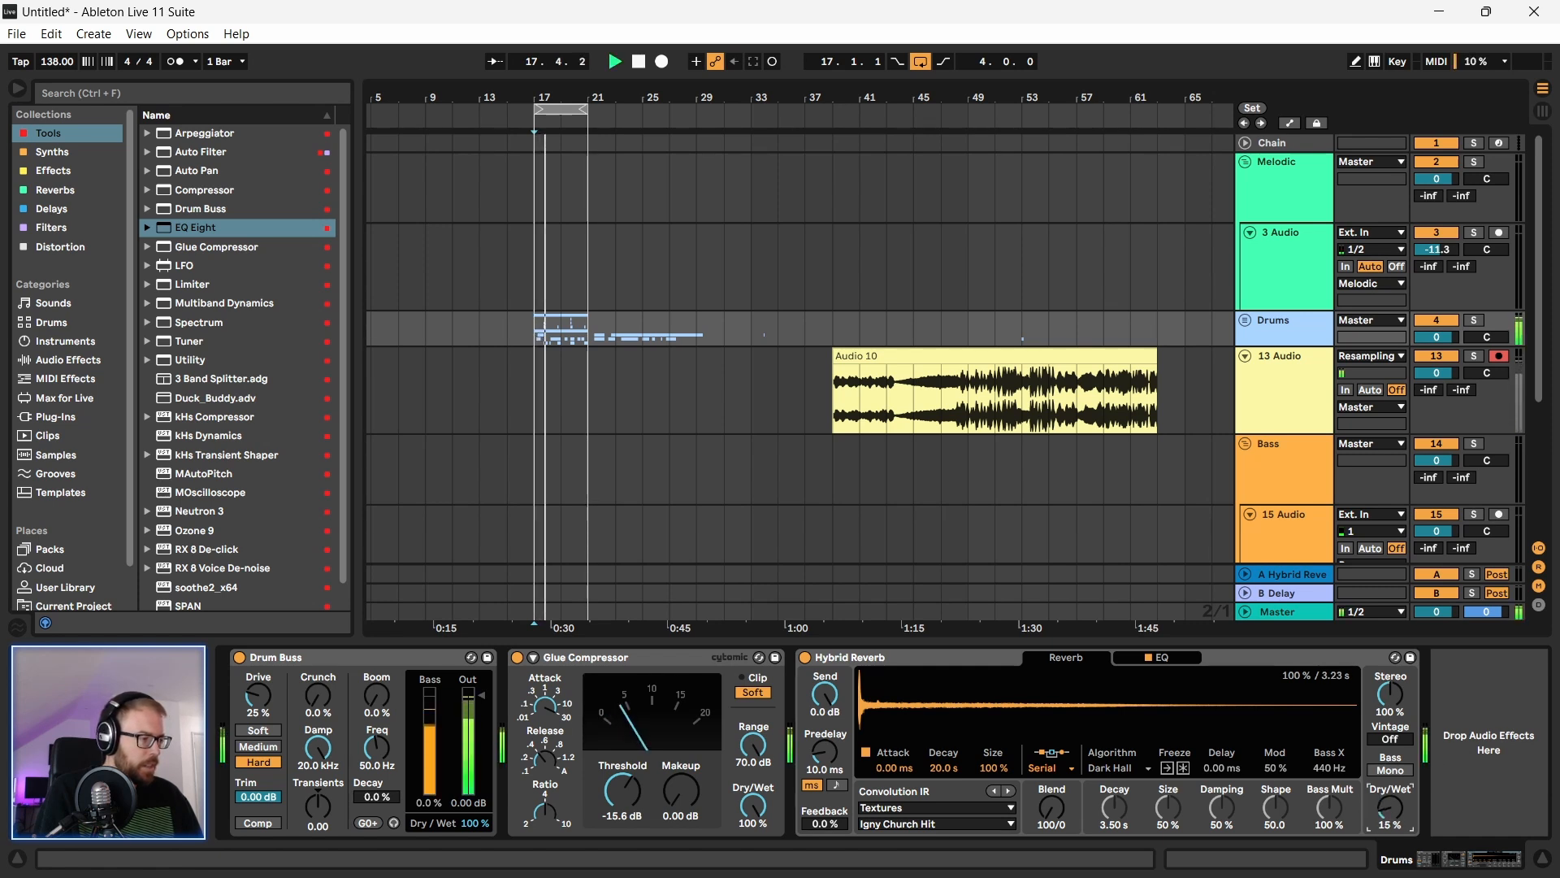
pyautogui.press('space')
# Step: Switch the convolution IR category to Made for Drums and audition City Stone Hall BA LR and Kick Verb LR on the loop
pyautogui.click(890, 807)
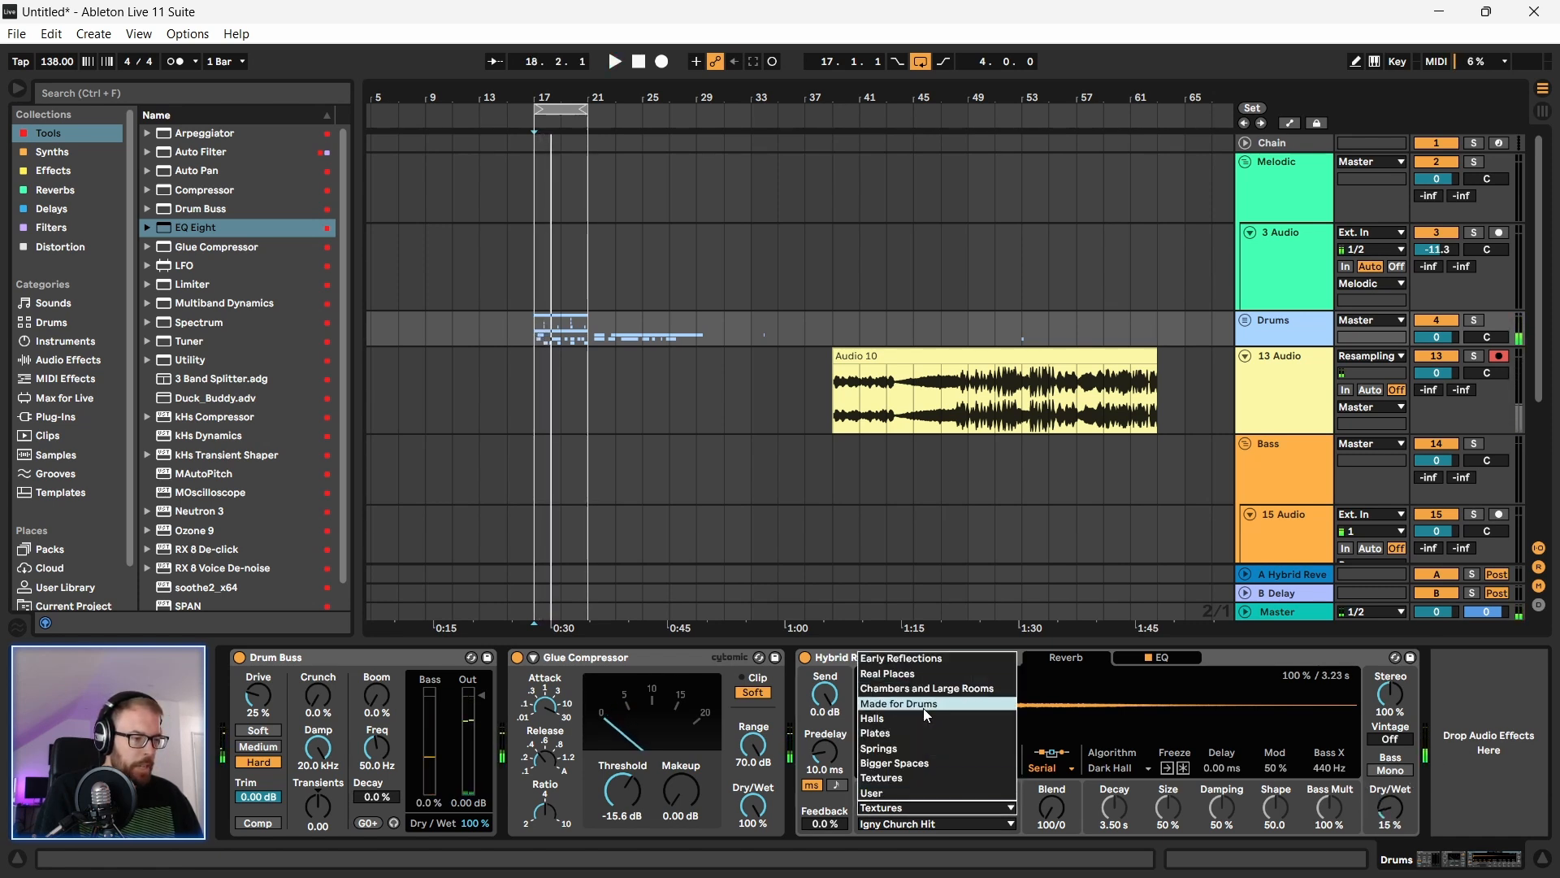
pyautogui.click(898, 703)
pyautogui.click(905, 824)
pyautogui.click(975, 689)
pyautogui.press('space')
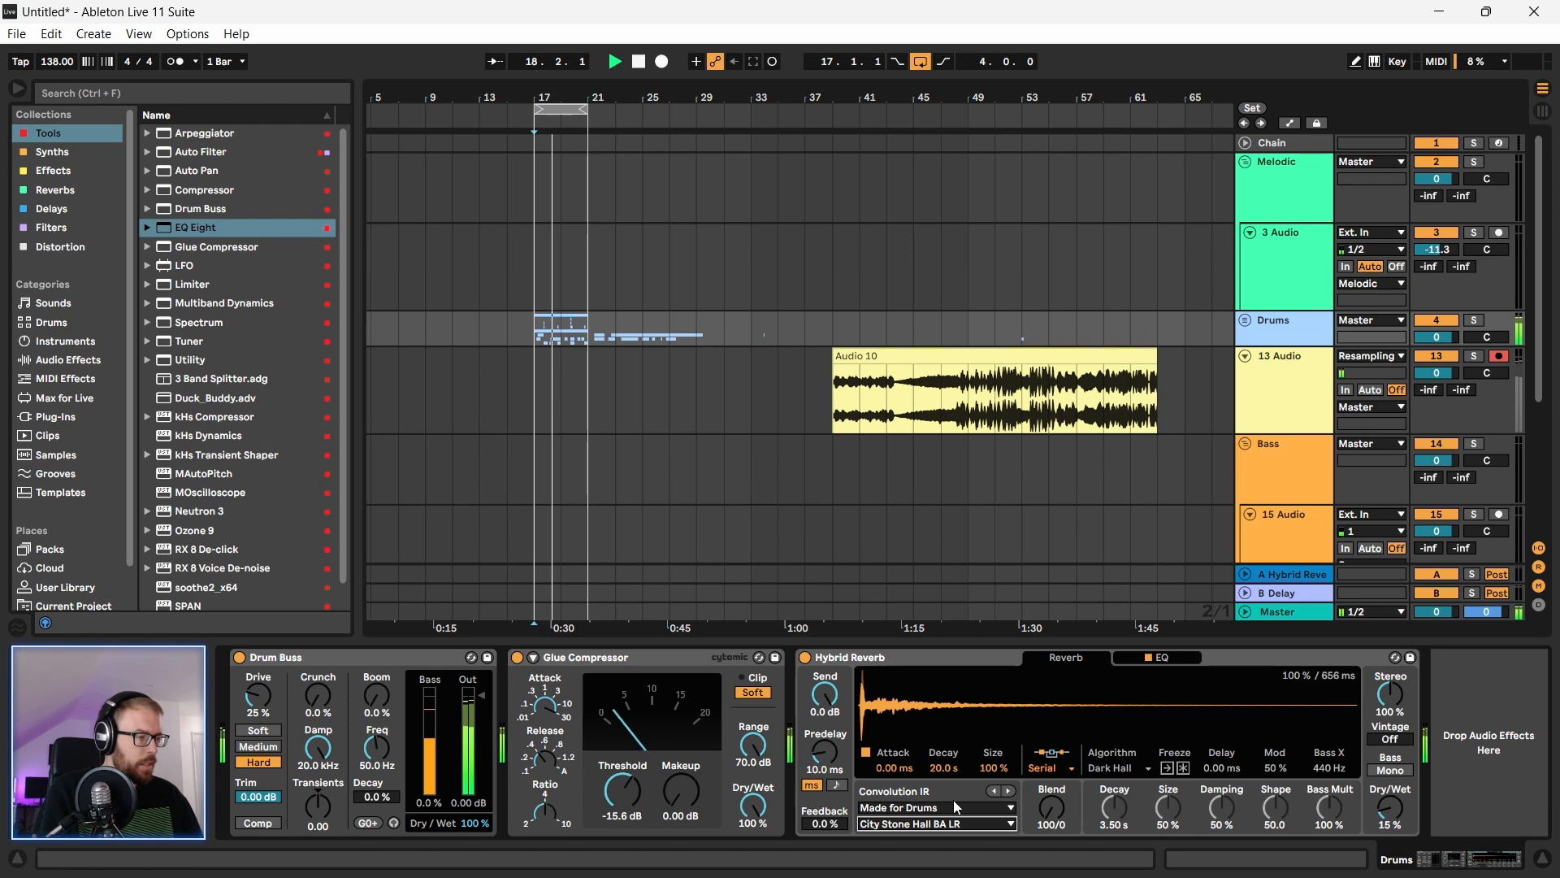
pyautogui.click(894, 824)
pyautogui.click(904, 733)
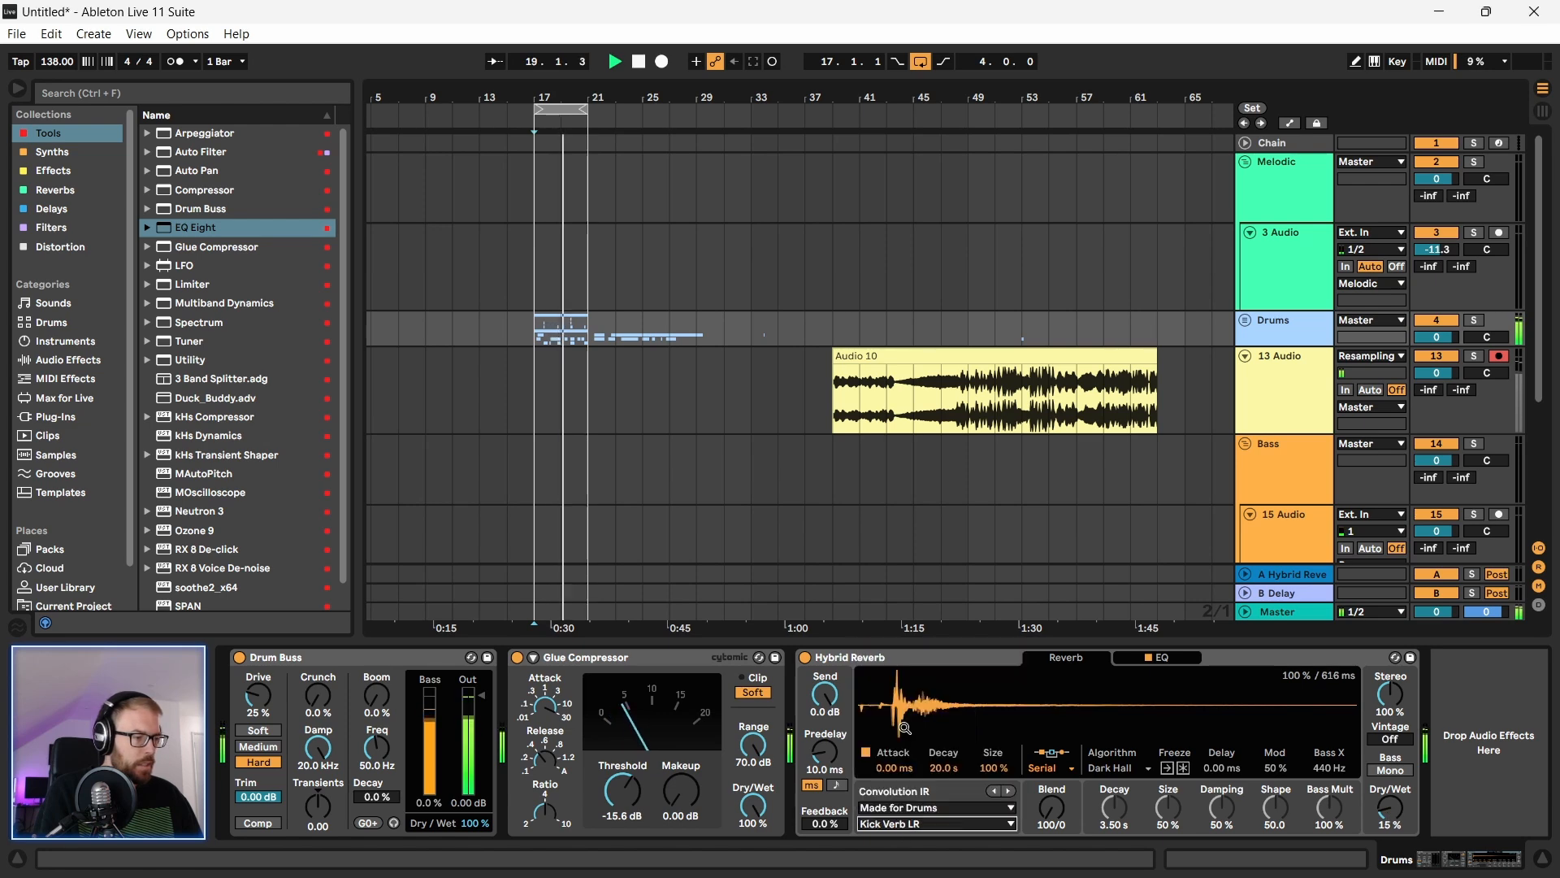
# Step: Audition the Club Toilet, Large Gated Snare and Percussions LR impulse responses on the playing loop
pyautogui.click(908, 826)
pyautogui.click(910, 692)
pyautogui.click(912, 823)
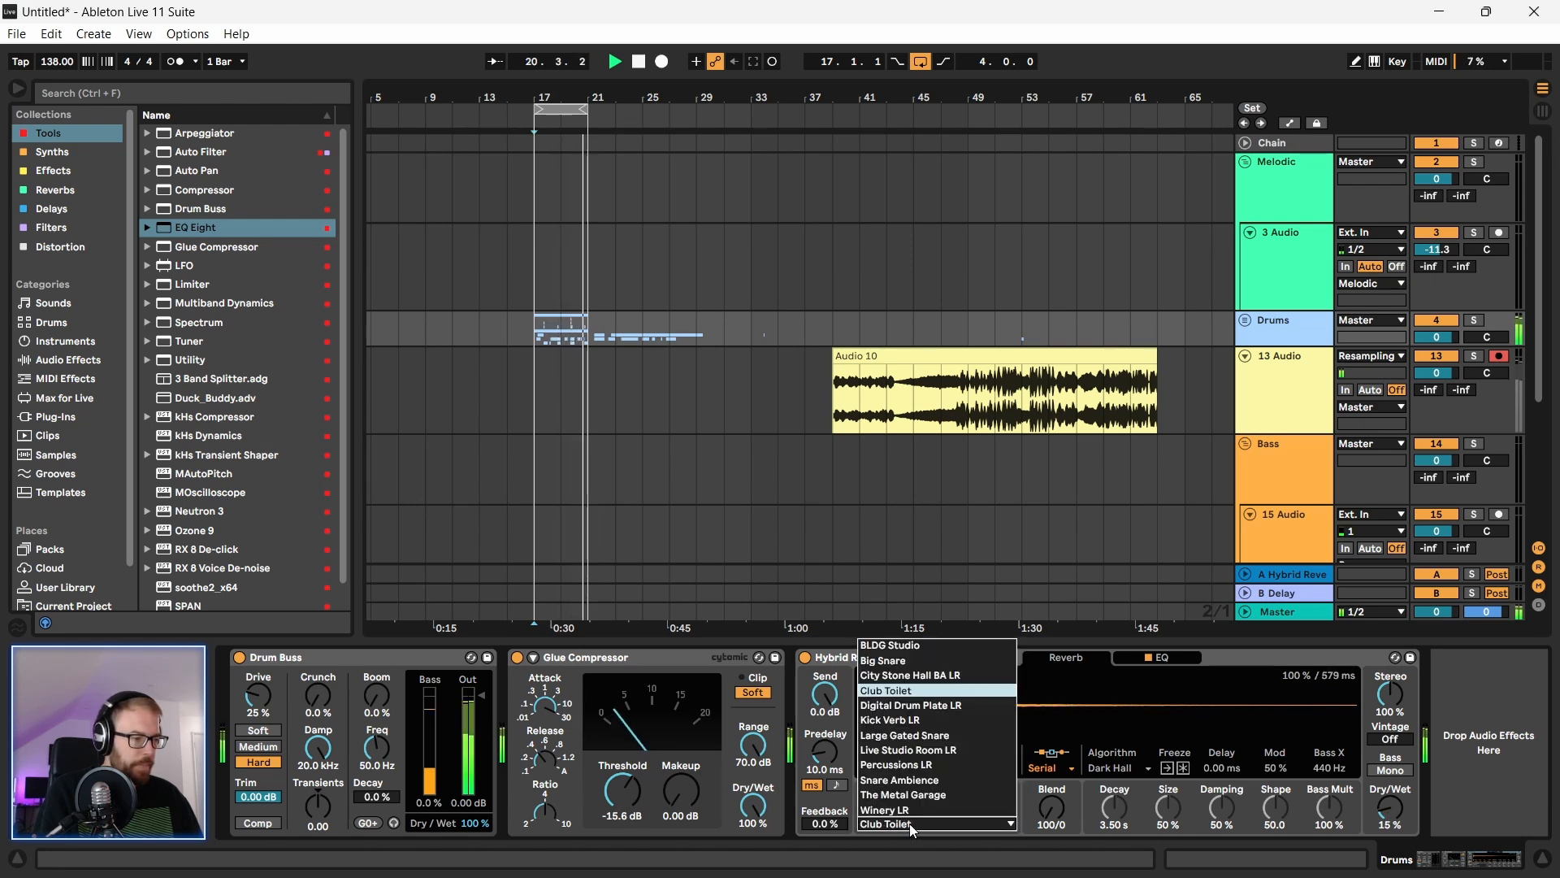
pyautogui.click(915, 735)
pyautogui.click(907, 824)
pyautogui.click(910, 765)
# Step: Try the Snare Ambience, Winery LR and The Metal Garage impulse responses on the drums
pyautogui.click(895, 825)
pyautogui.click(902, 780)
pyautogui.click(897, 827)
pyautogui.click(902, 810)
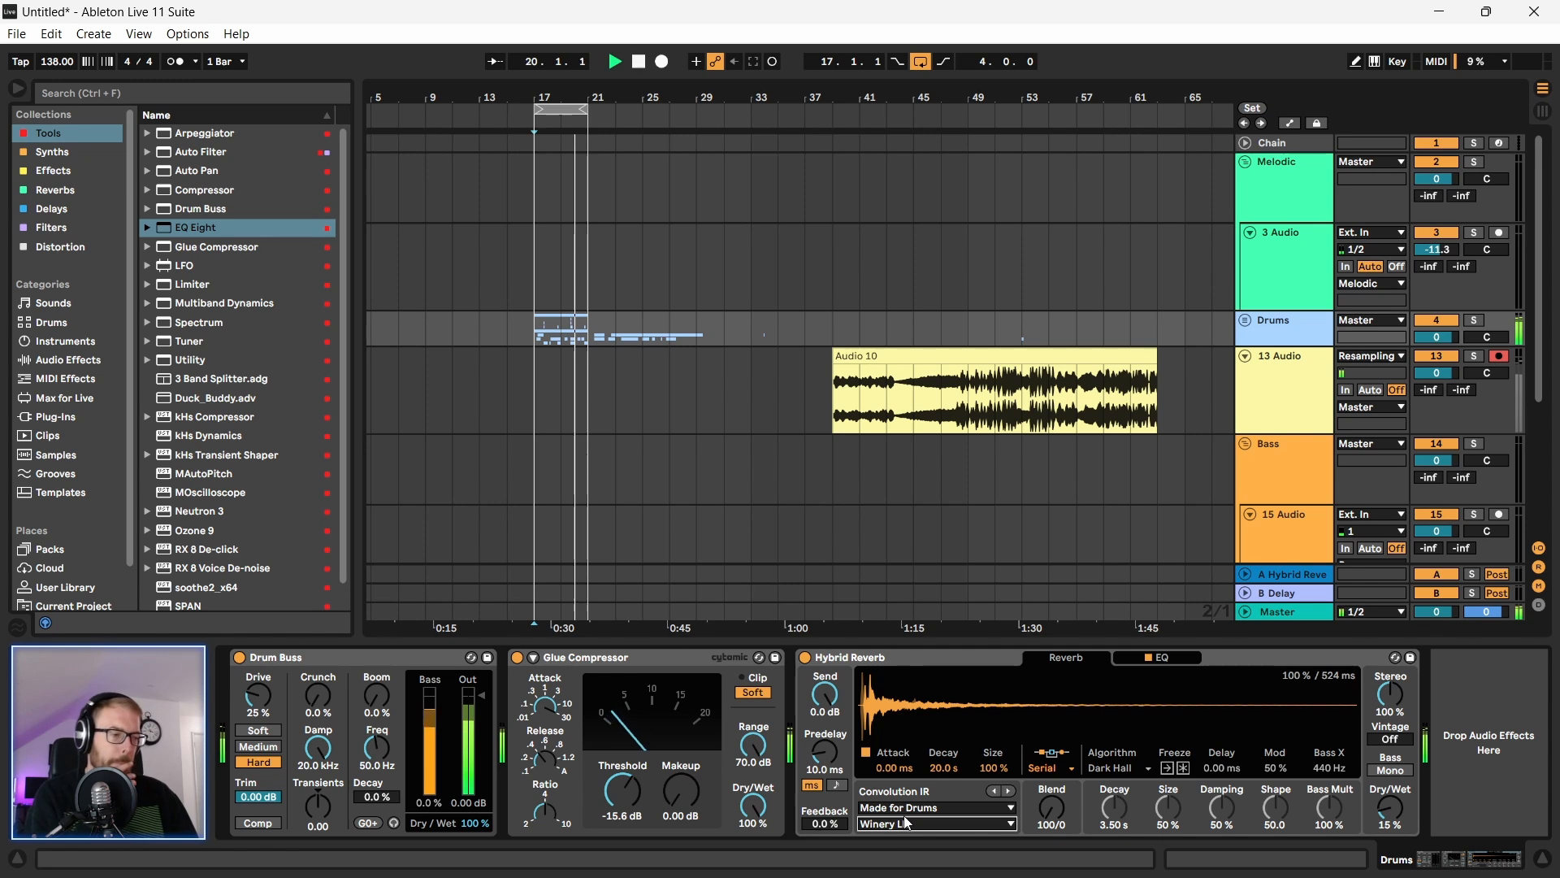
pyautogui.click(905, 826)
pyautogui.click(902, 819)
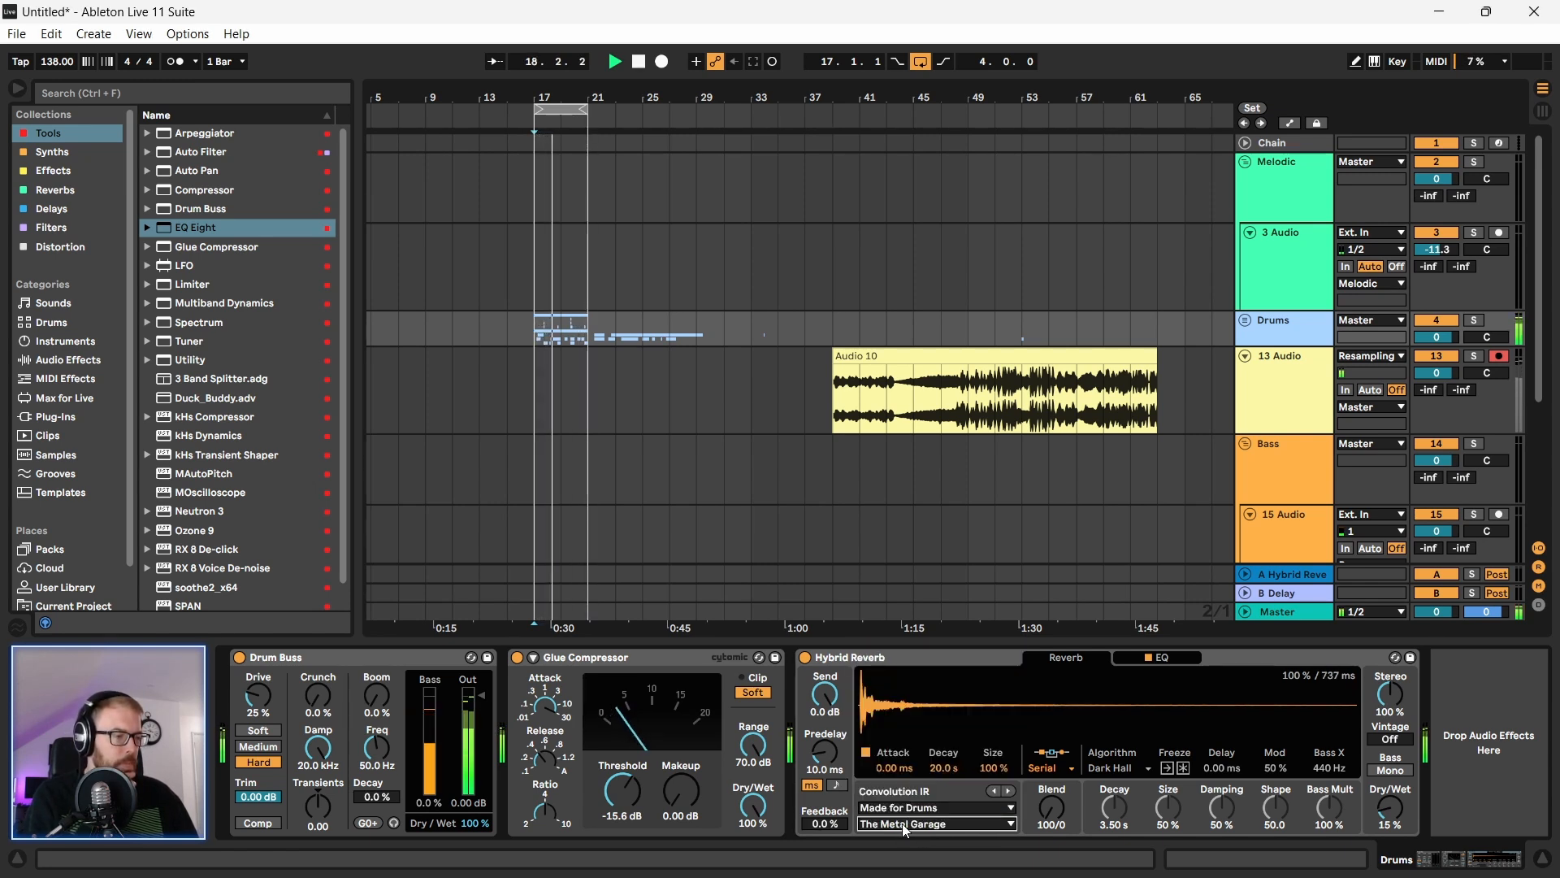
# Step: Compare the City Stone Hall BA LR, Big Snare and BLDG Studio impulse responses on the drum loop
pyautogui.click(902, 823)
pyautogui.click(904, 675)
pyautogui.click(888, 824)
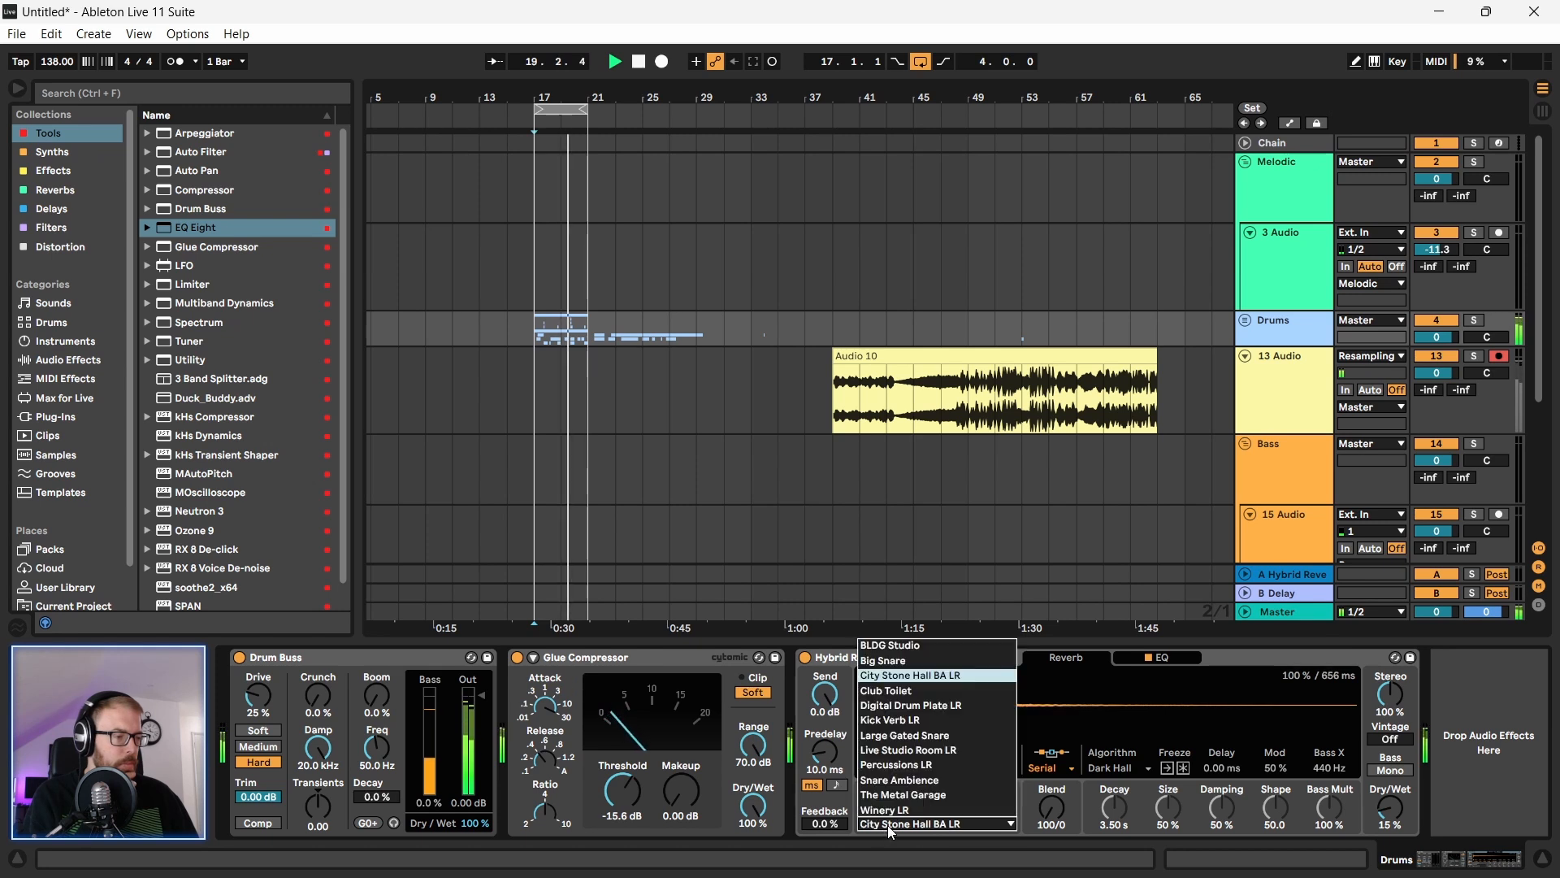
pyautogui.click(894, 660)
pyautogui.click(905, 826)
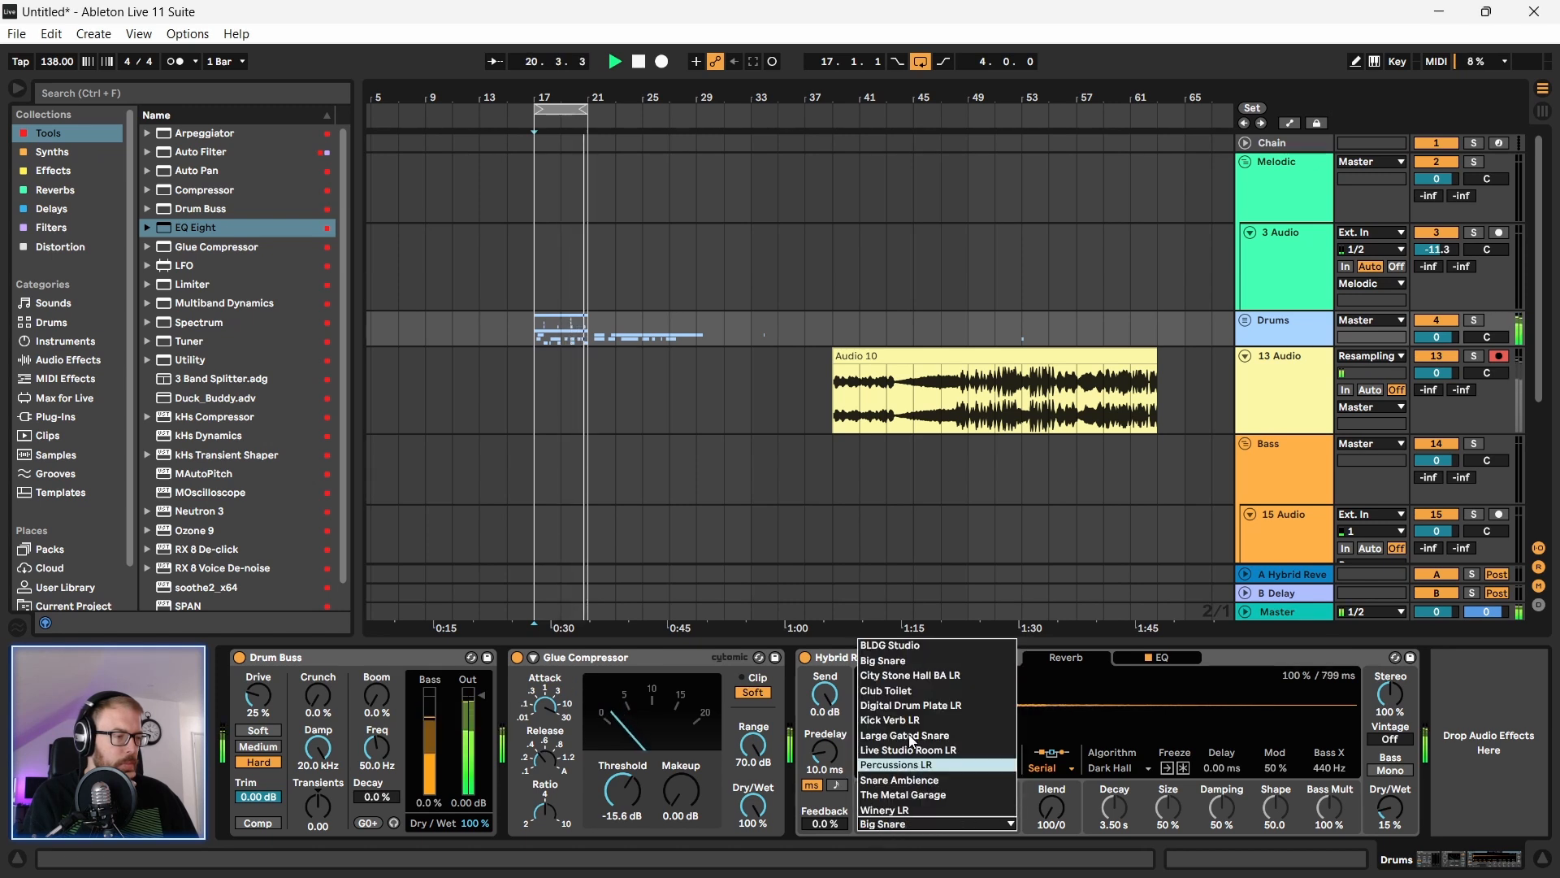
pyautogui.click(916, 647)
pyautogui.click(894, 823)
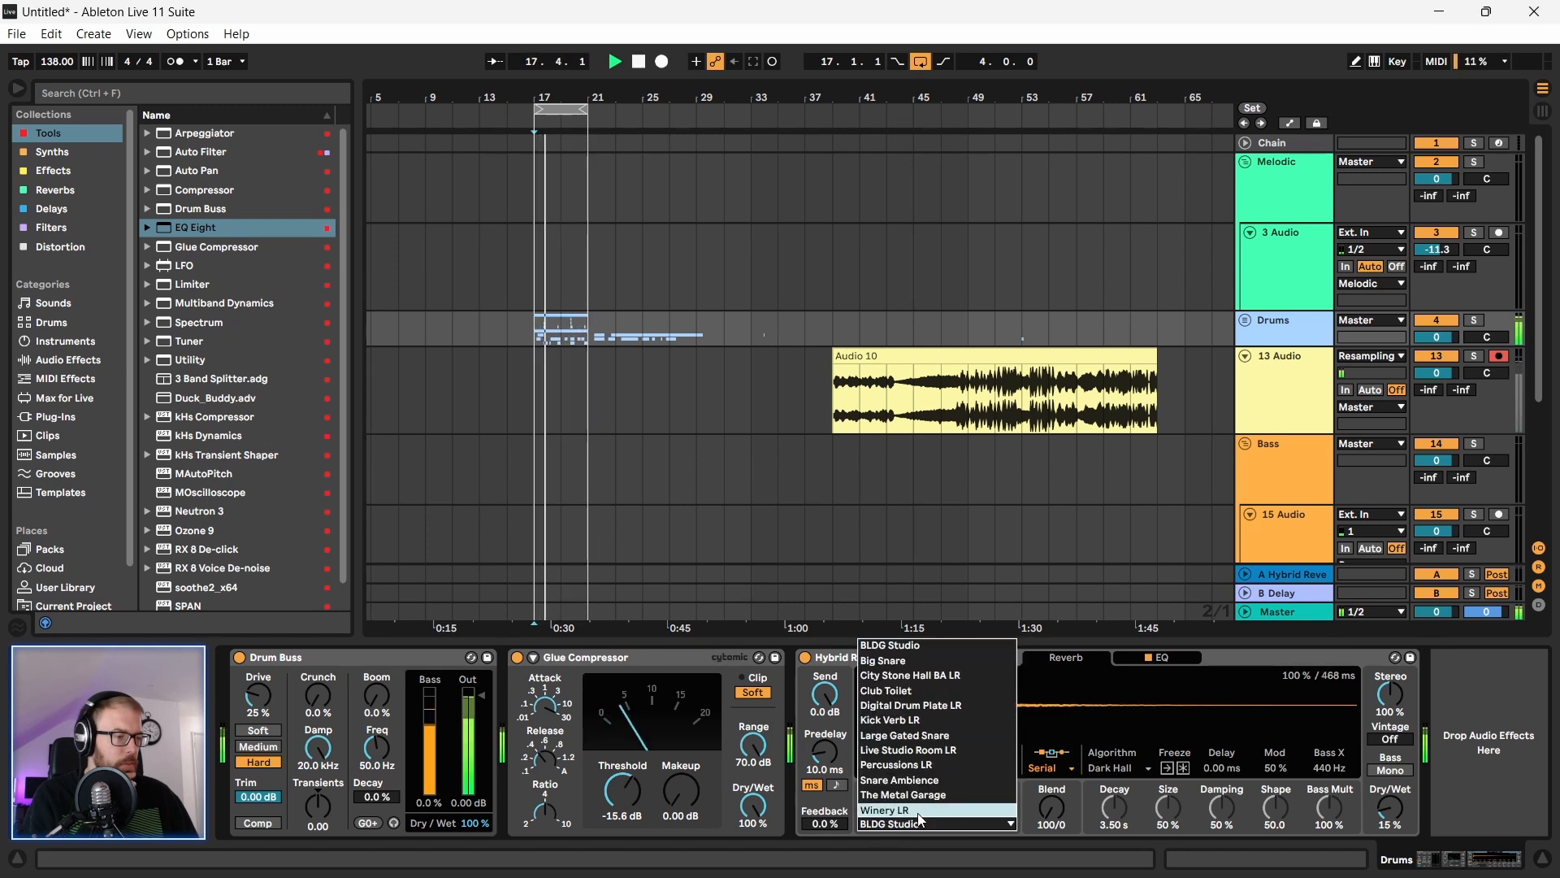
pyautogui.click(910, 823)
# Step: Change the convolution IR category to Real Places and on to Early Reflections
pyautogui.click(915, 807)
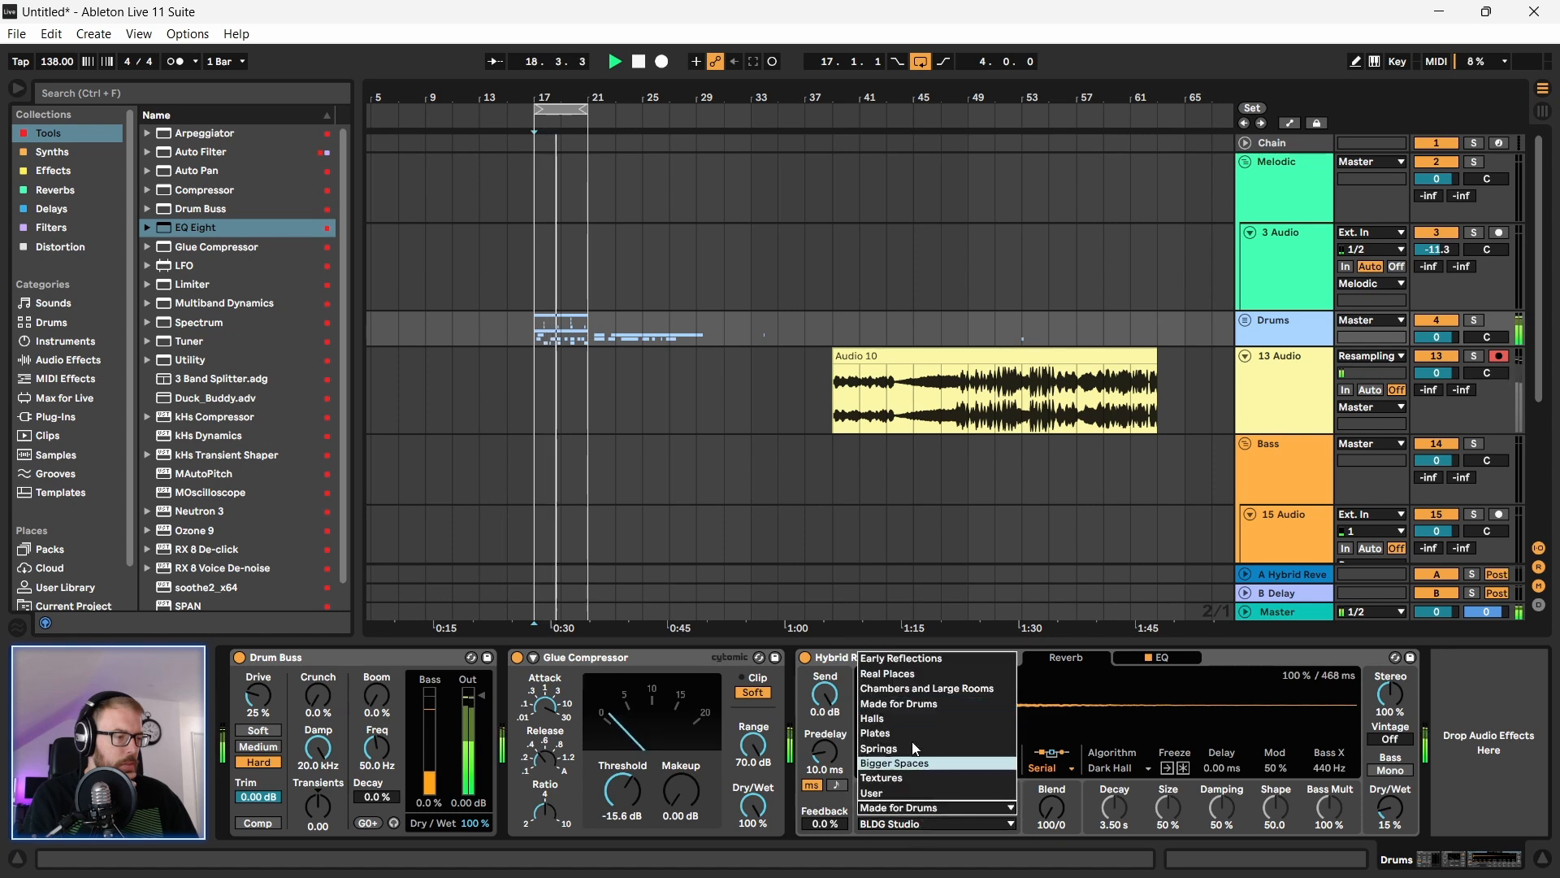
pyautogui.click(923, 674)
pyautogui.click(914, 810)
pyautogui.click(919, 660)
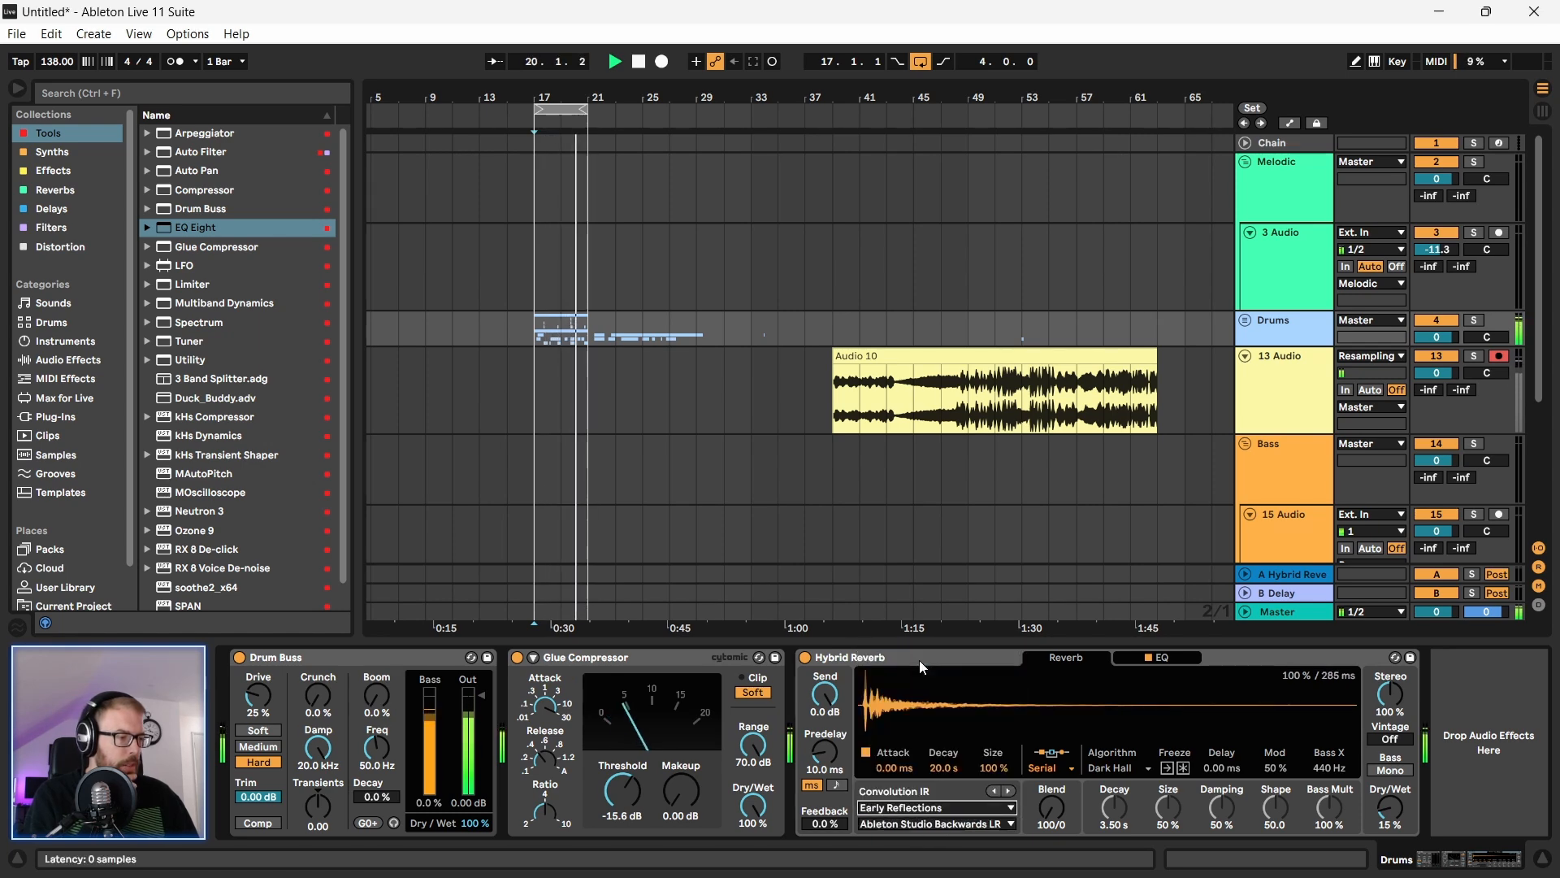
# Step: Load the Blue Room LR impulse response and shorten its Decay to 3.54 s
pyautogui.click(904, 822)
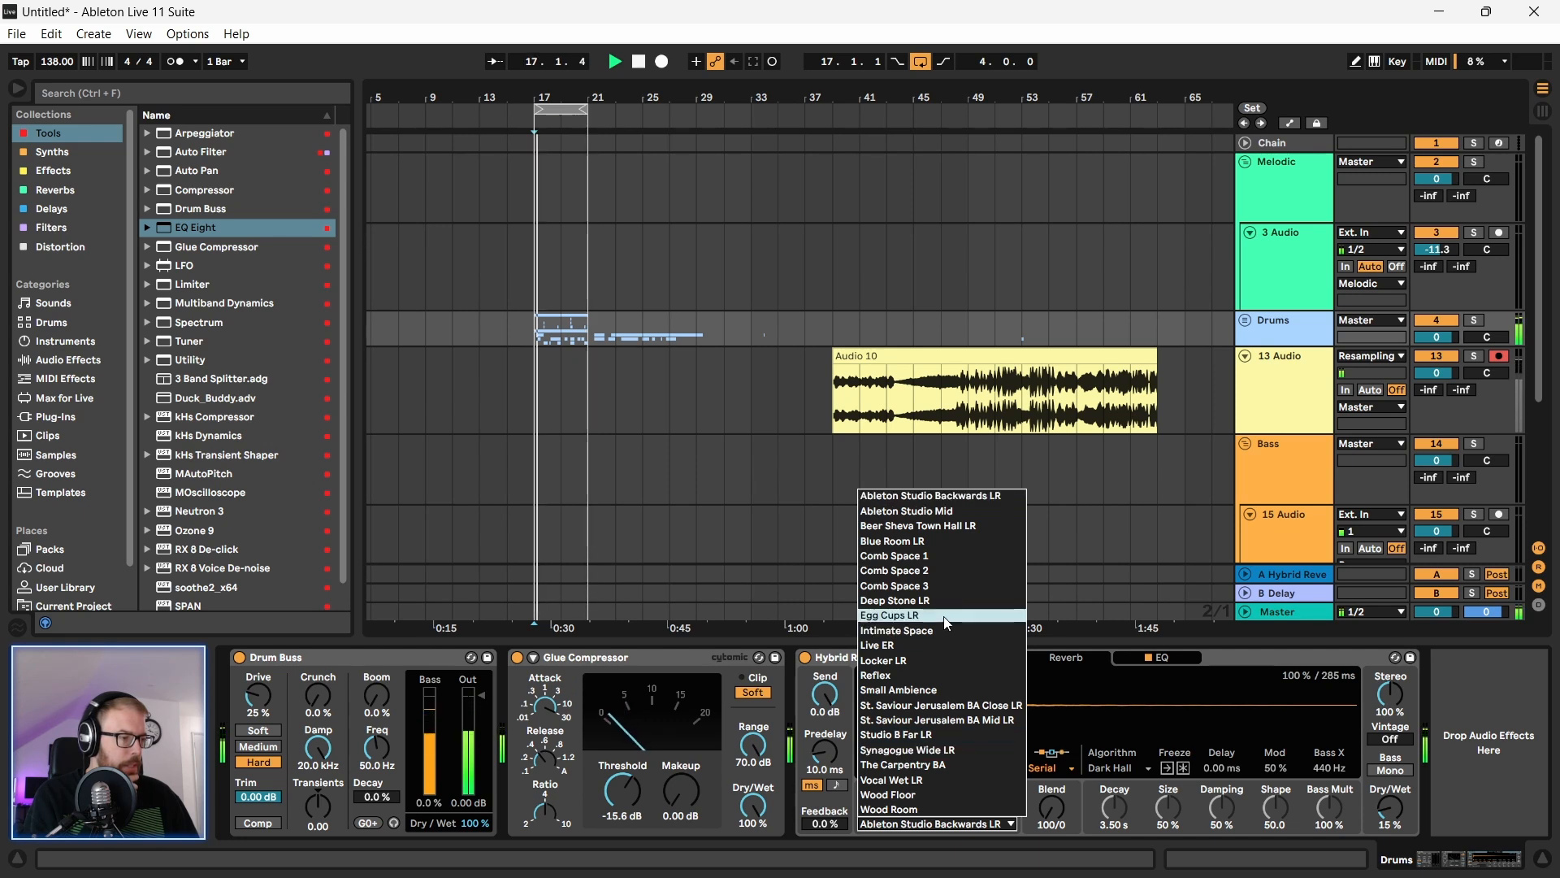
pyautogui.click(922, 541)
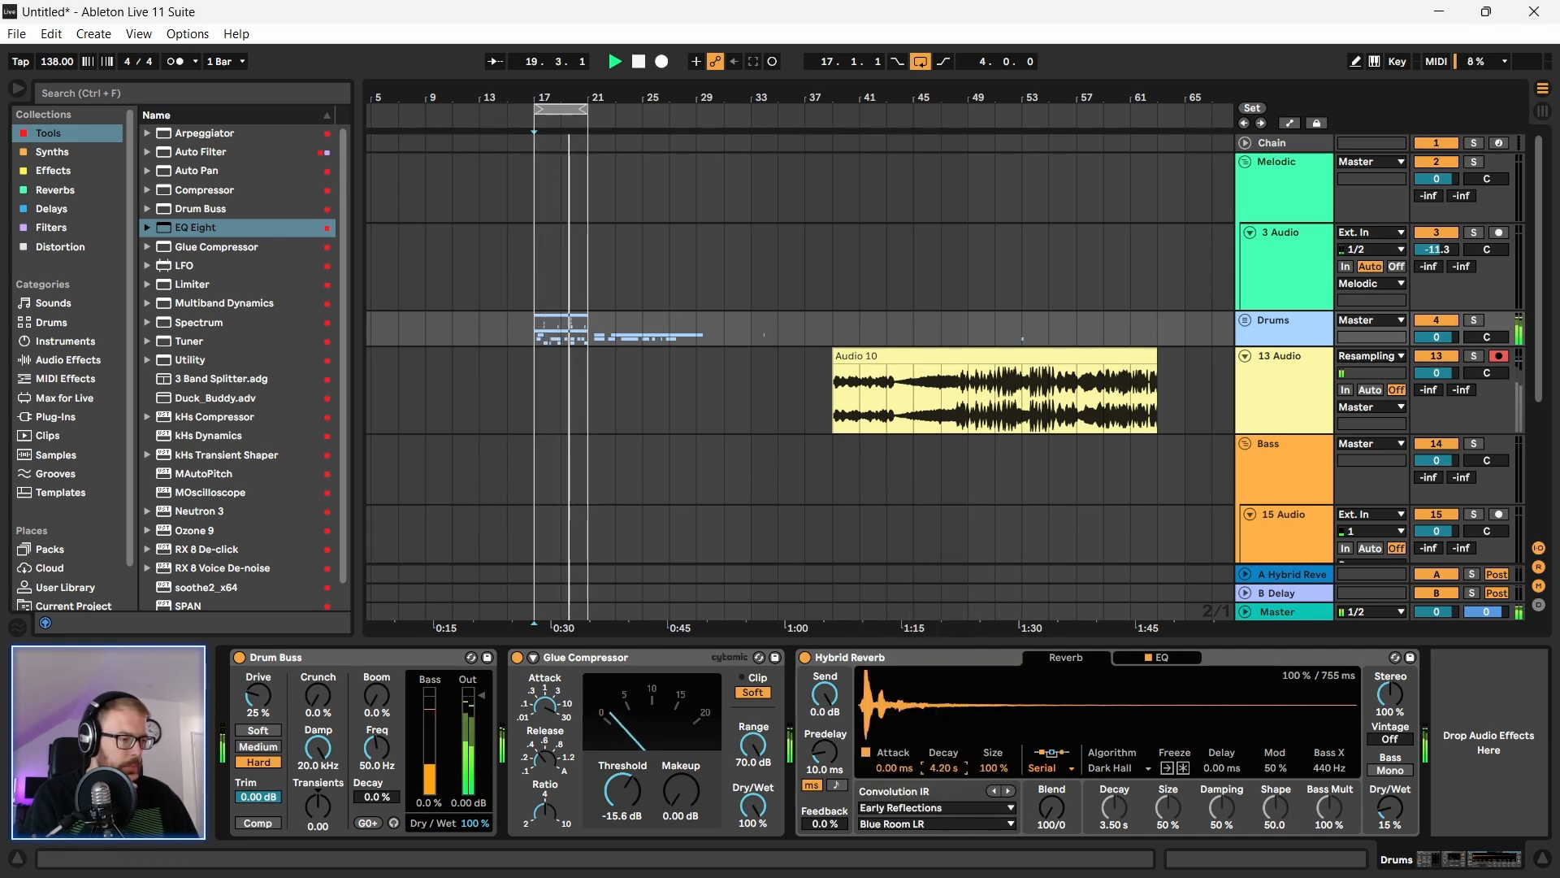
pyautogui.moveTo(945, 766); pyautogui.dragTo(945, 779)
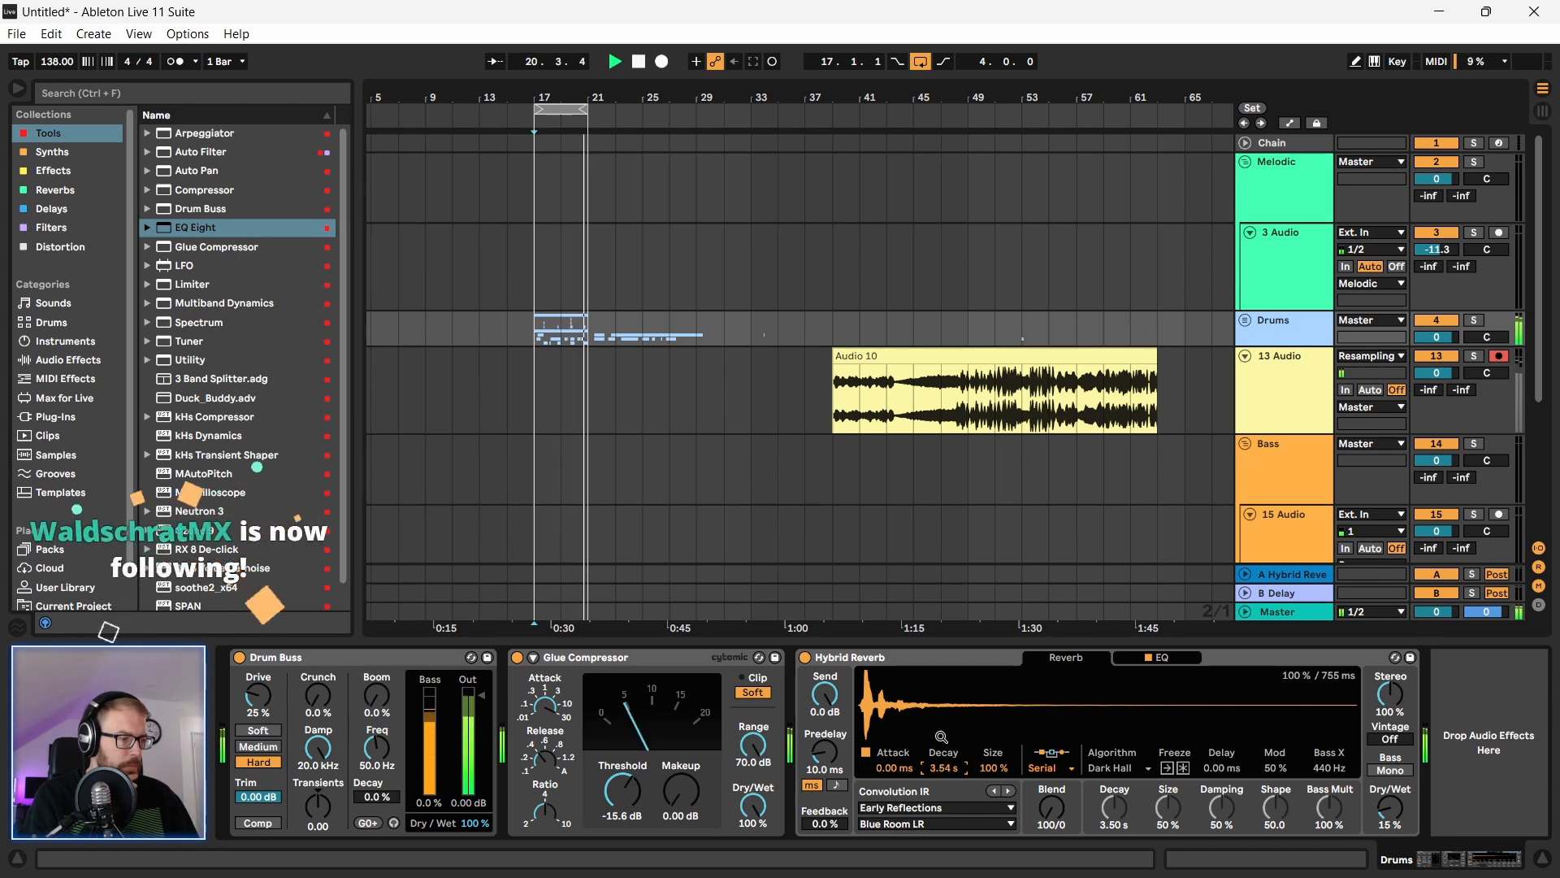
pyautogui.click(915, 657)
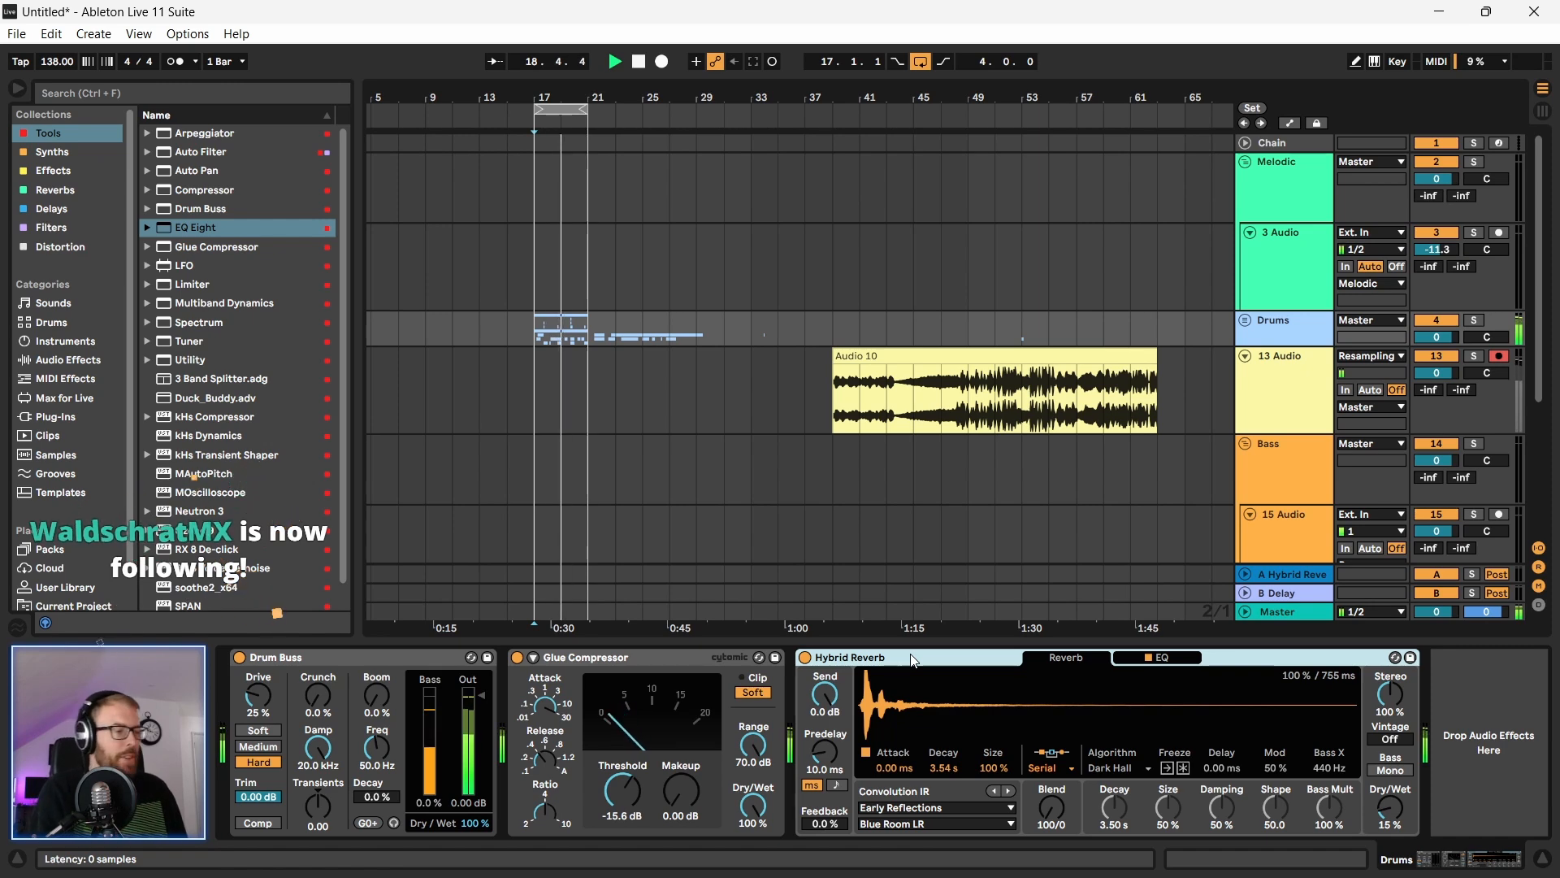
# Step: Audition the St. Saviour Jerusalem BA Mid LR, Studio B Far LR, Vocal Wet LR and Wood Room impulse responses
pyautogui.click(890, 824)
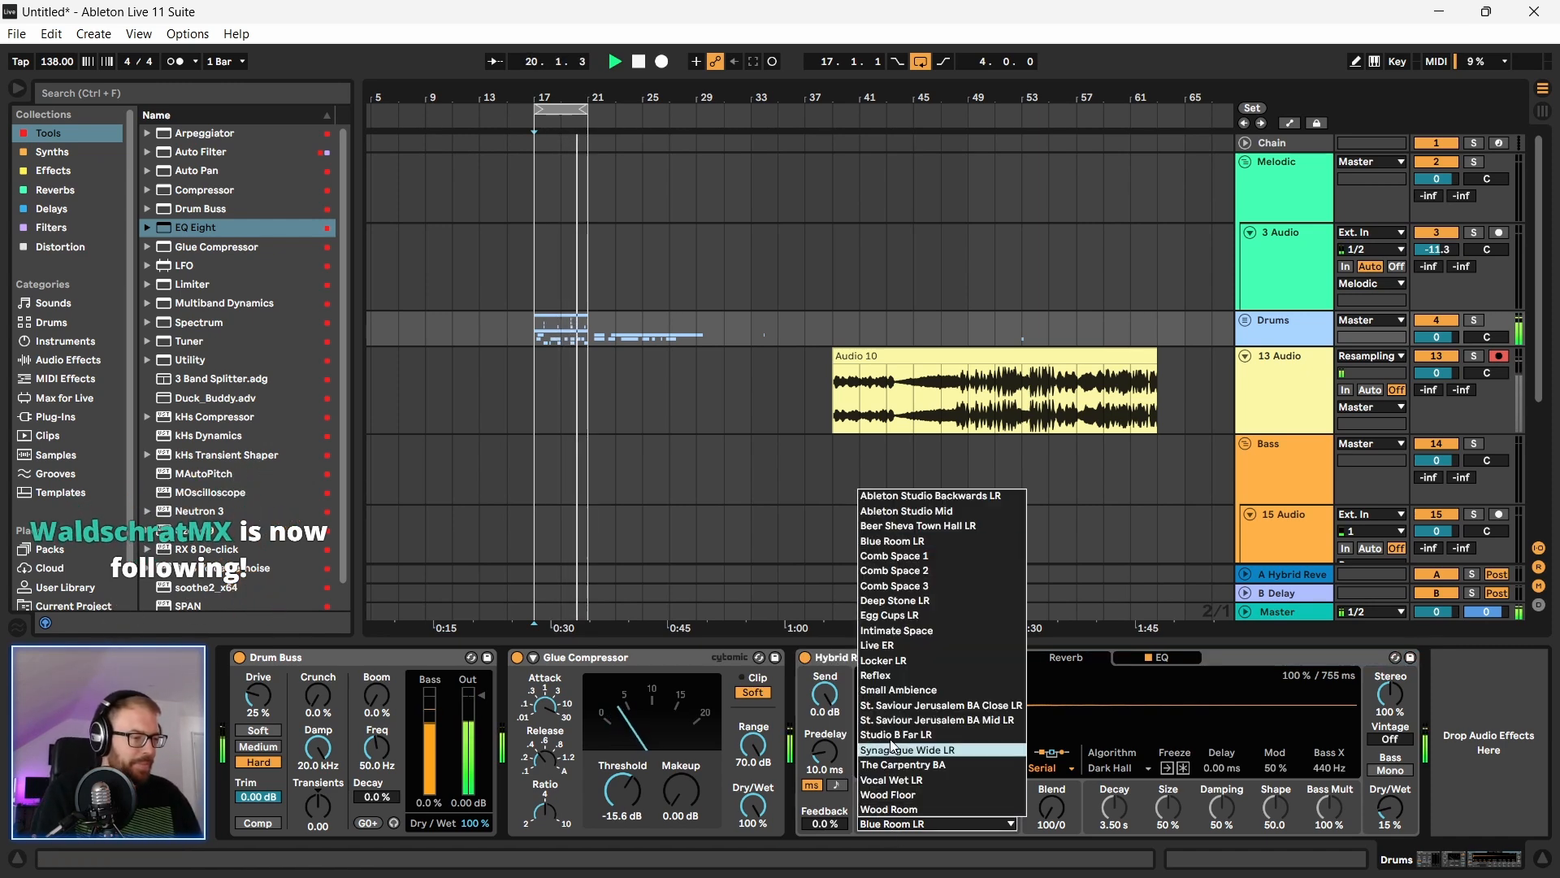
pyautogui.click(903, 725)
pyautogui.click(894, 824)
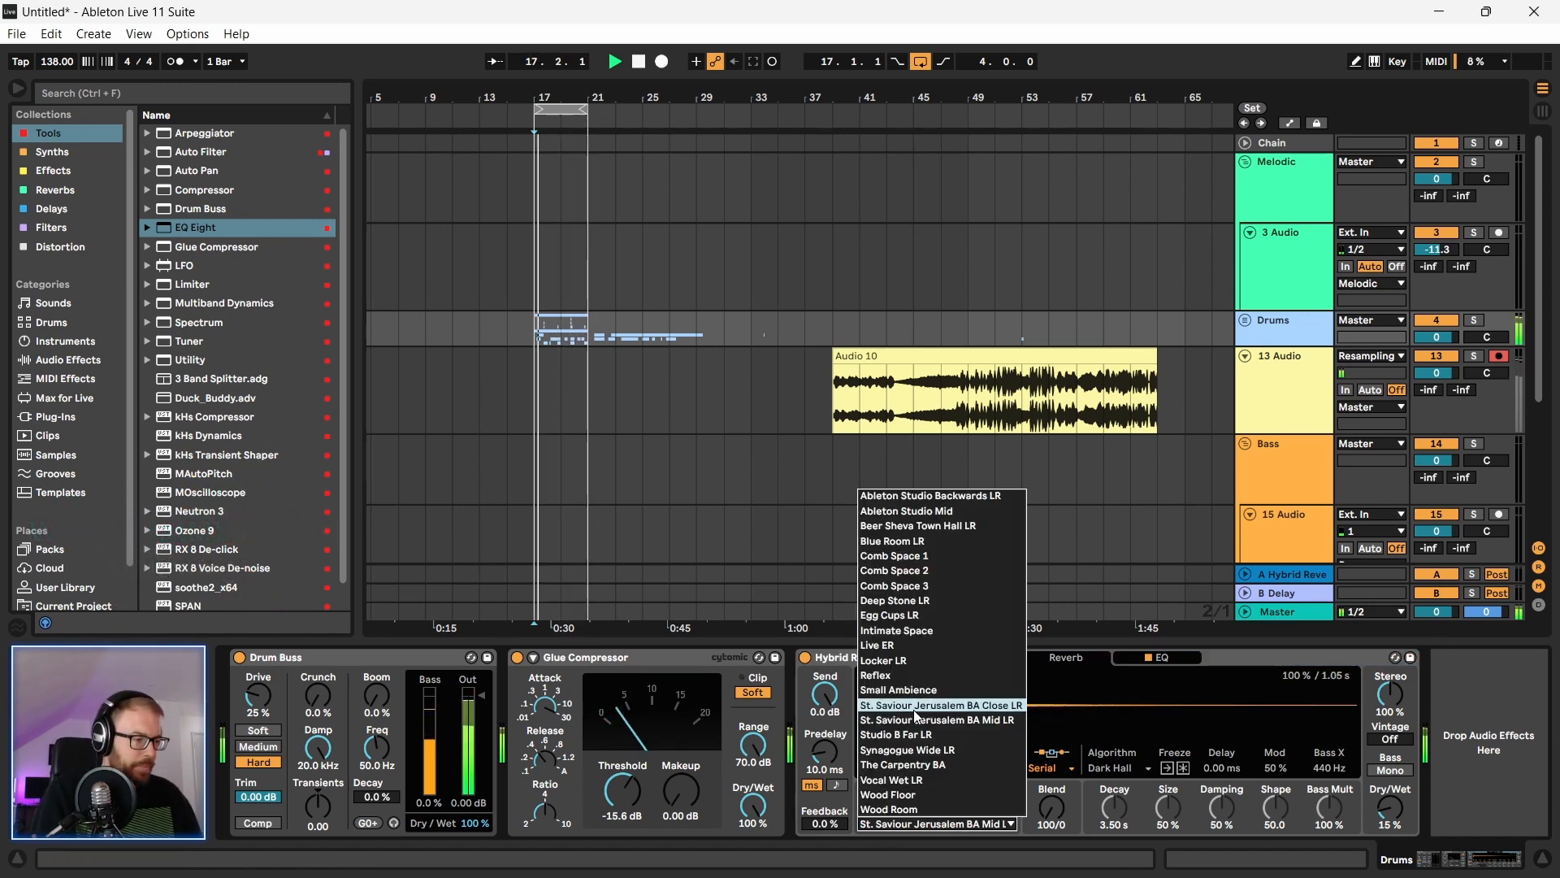
pyautogui.click(900, 735)
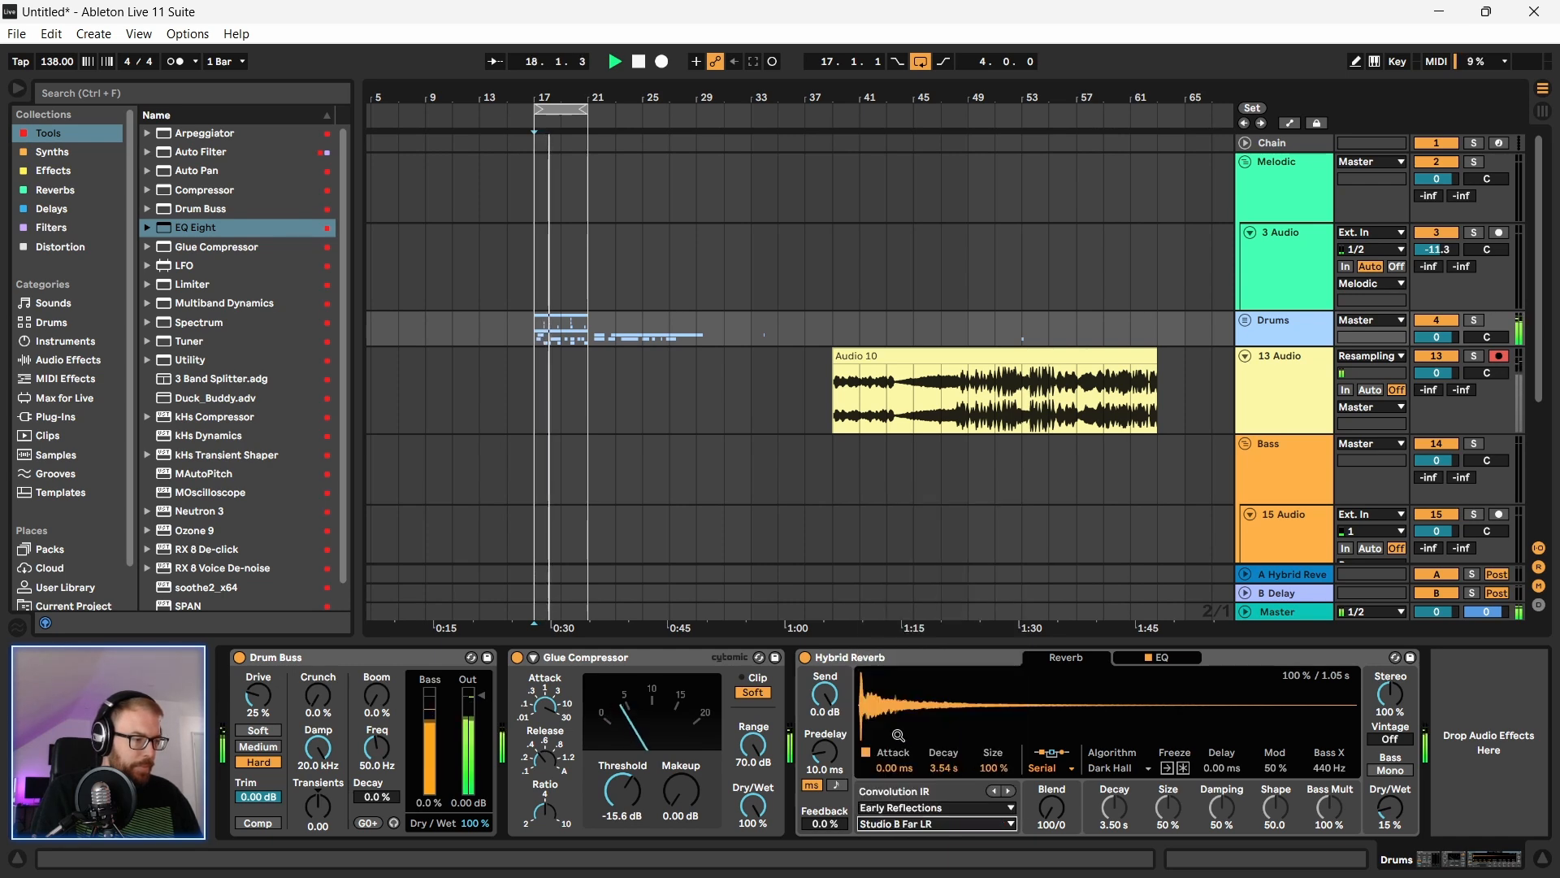
pyautogui.click(885, 823)
pyautogui.click(910, 785)
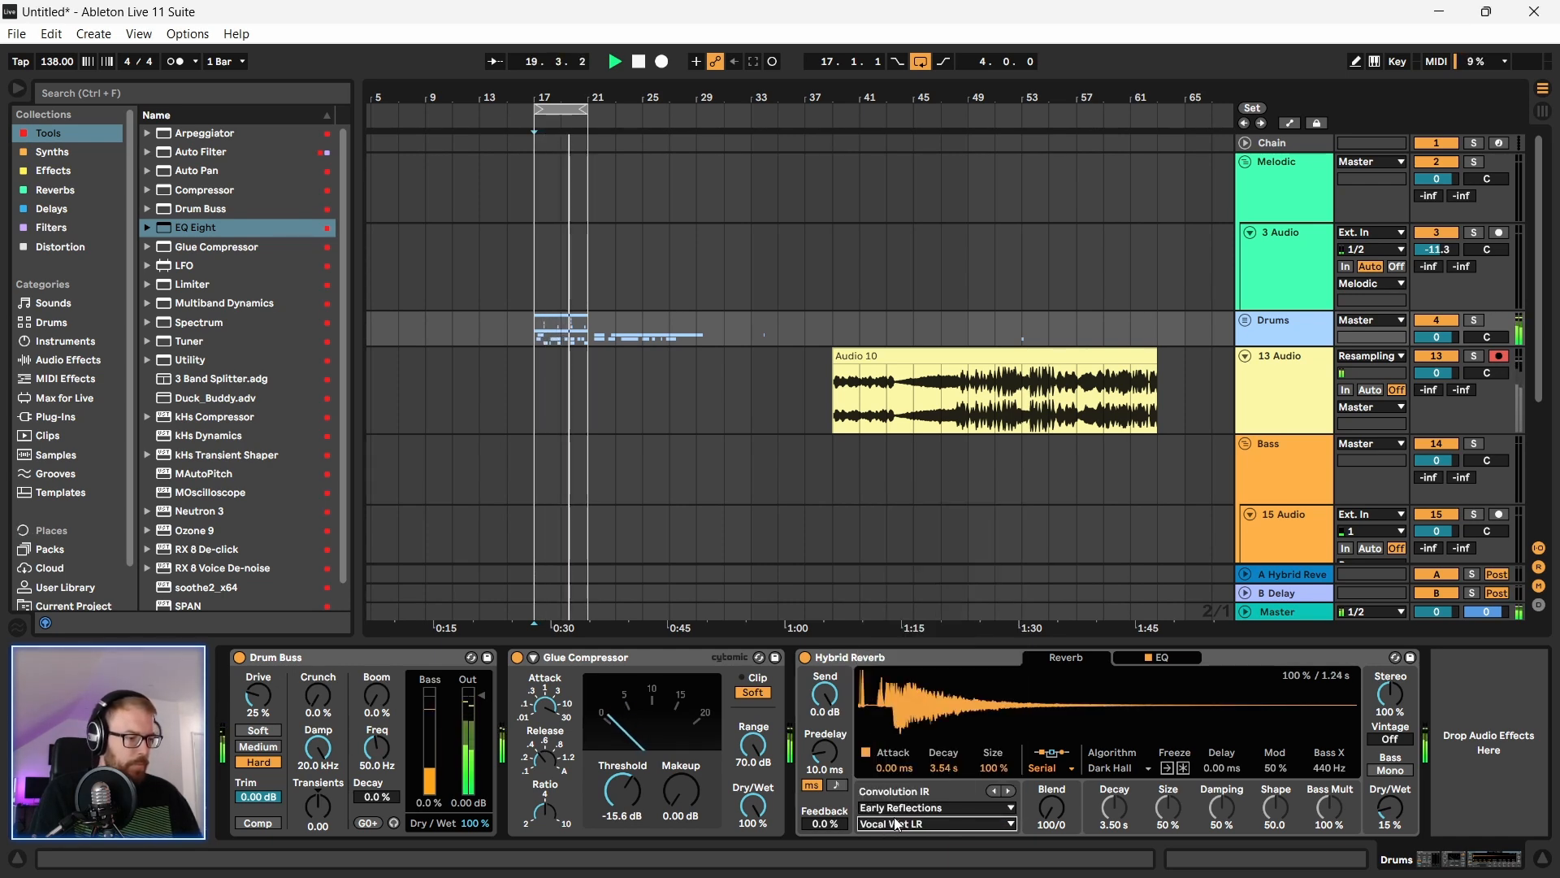
pyautogui.click(889, 824)
pyautogui.click(894, 810)
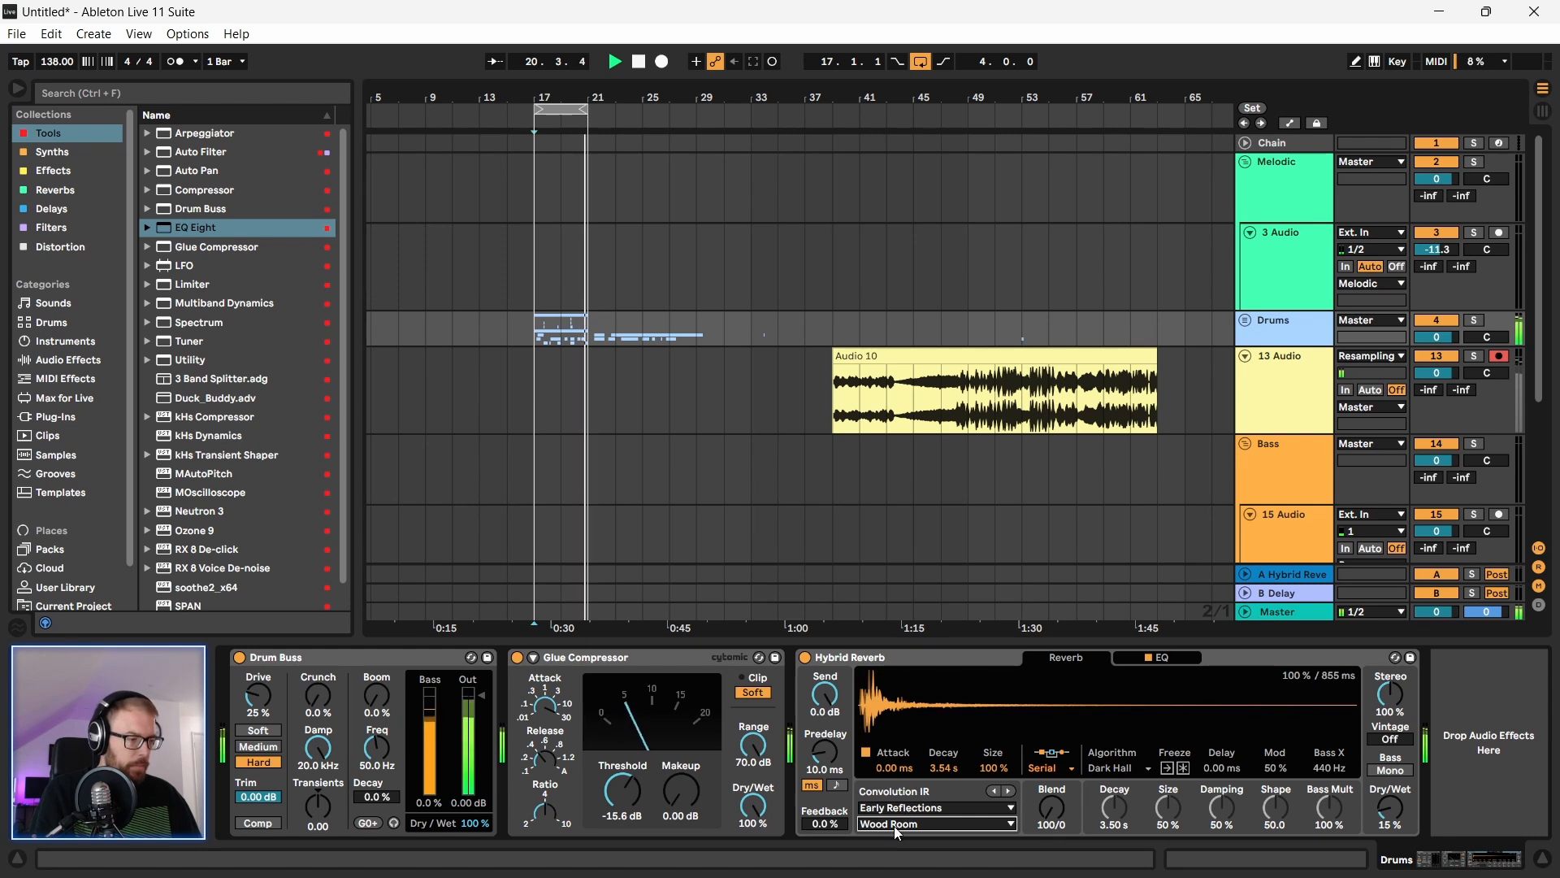
# Step: Load the Comb Space 2 impulse response and set its Decay to 1.91 s
pyautogui.click(894, 824)
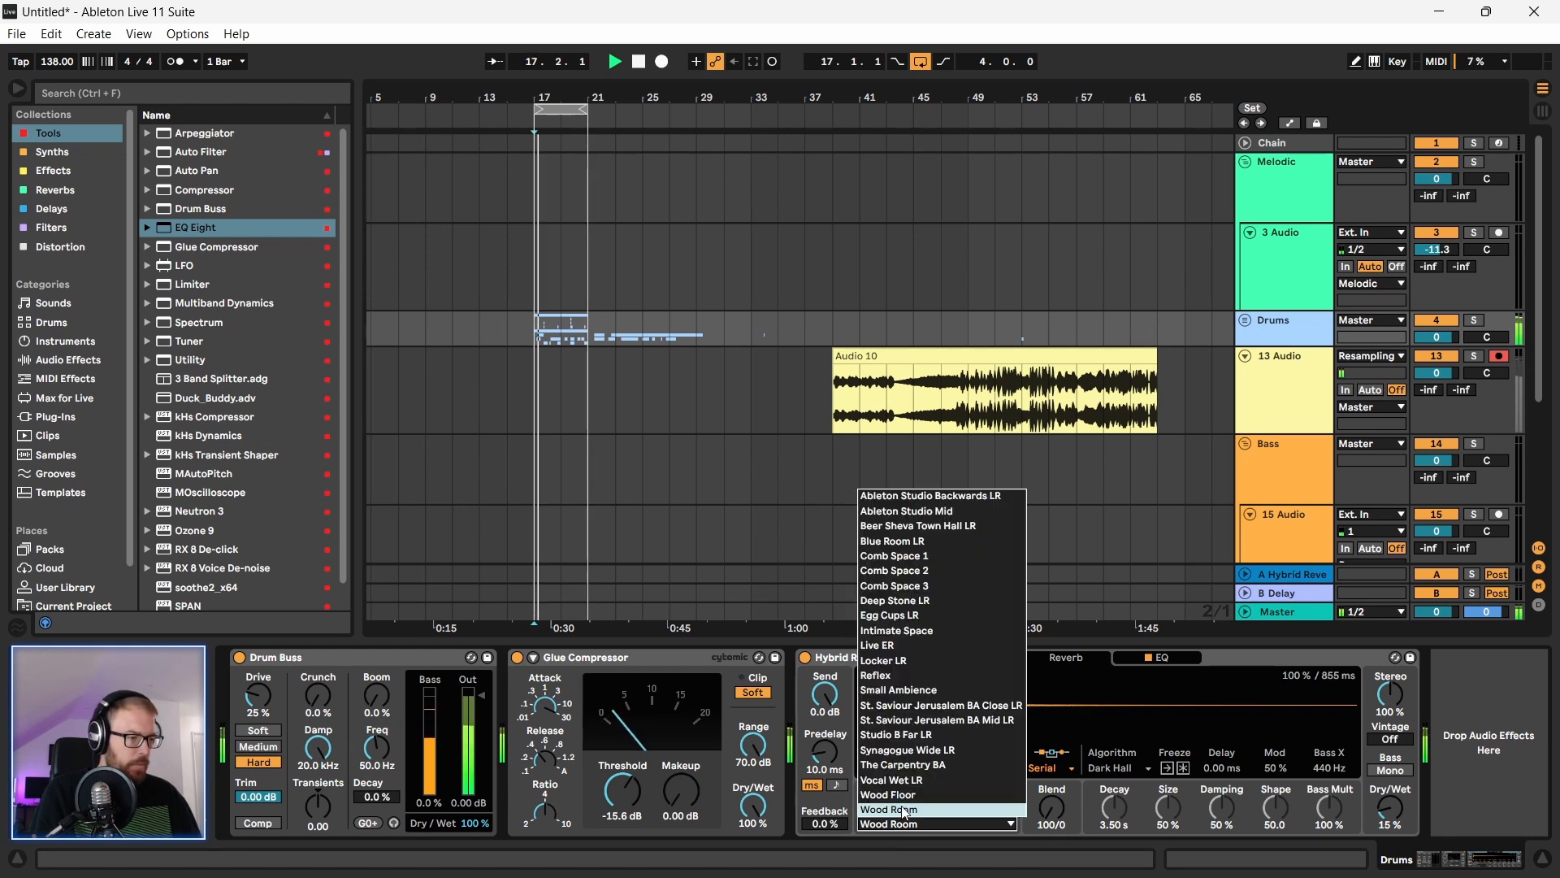
pyautogui.click(902, 572)
pyautogui.moveTo(943, 769); pyautogui.dragTo(943, 813)
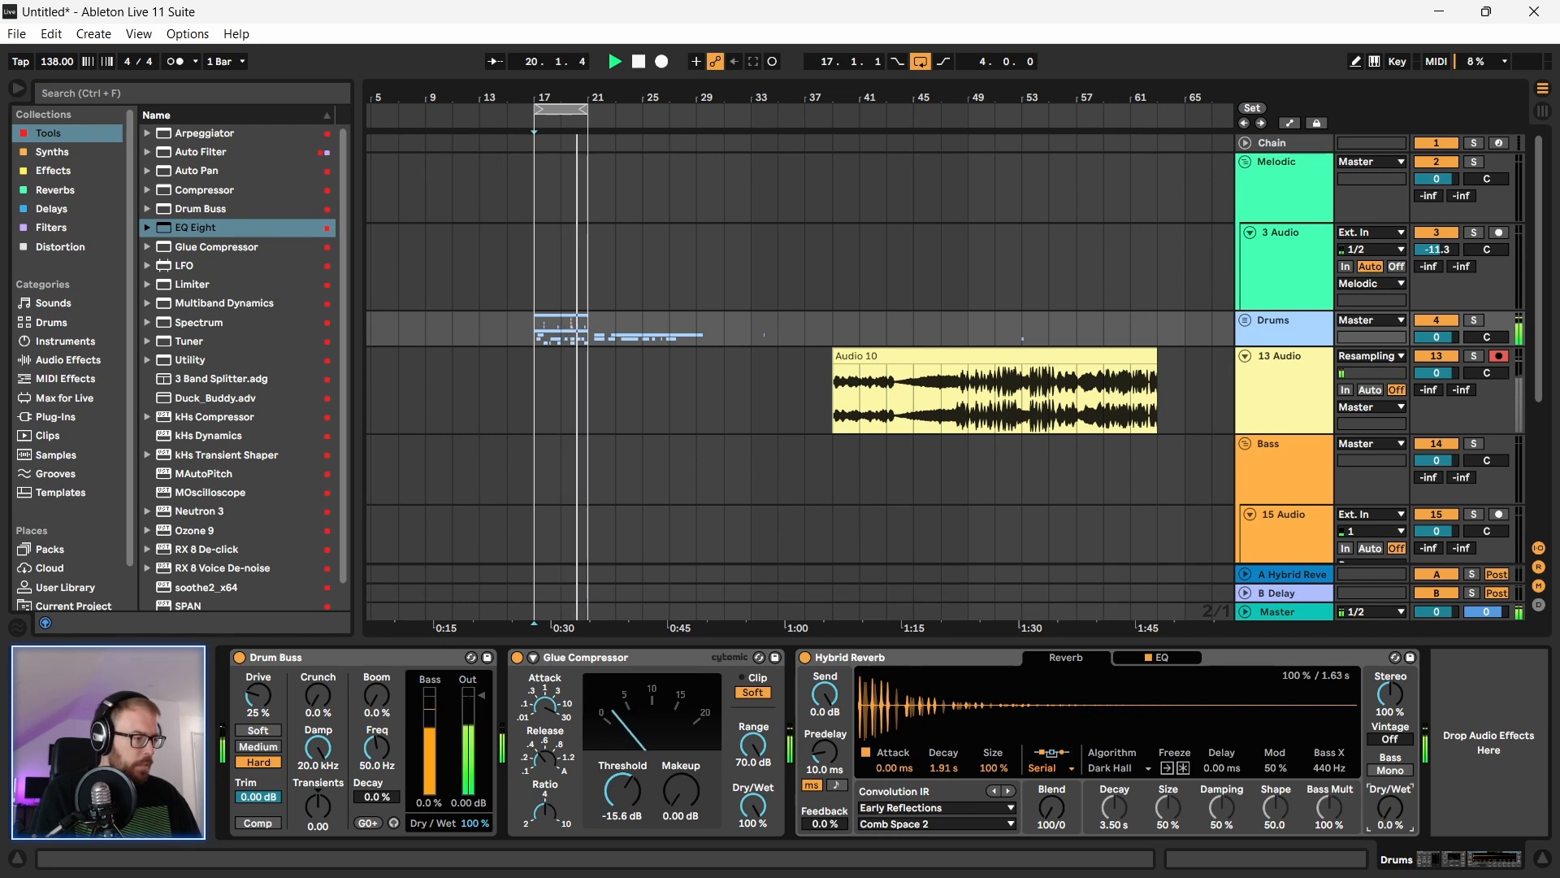
# Step: Audition the Ableton Studio Backwards LR impulse response and load Ableton Studio Mid in the Hybrid Reverb
pyautogui.click(900, 822)
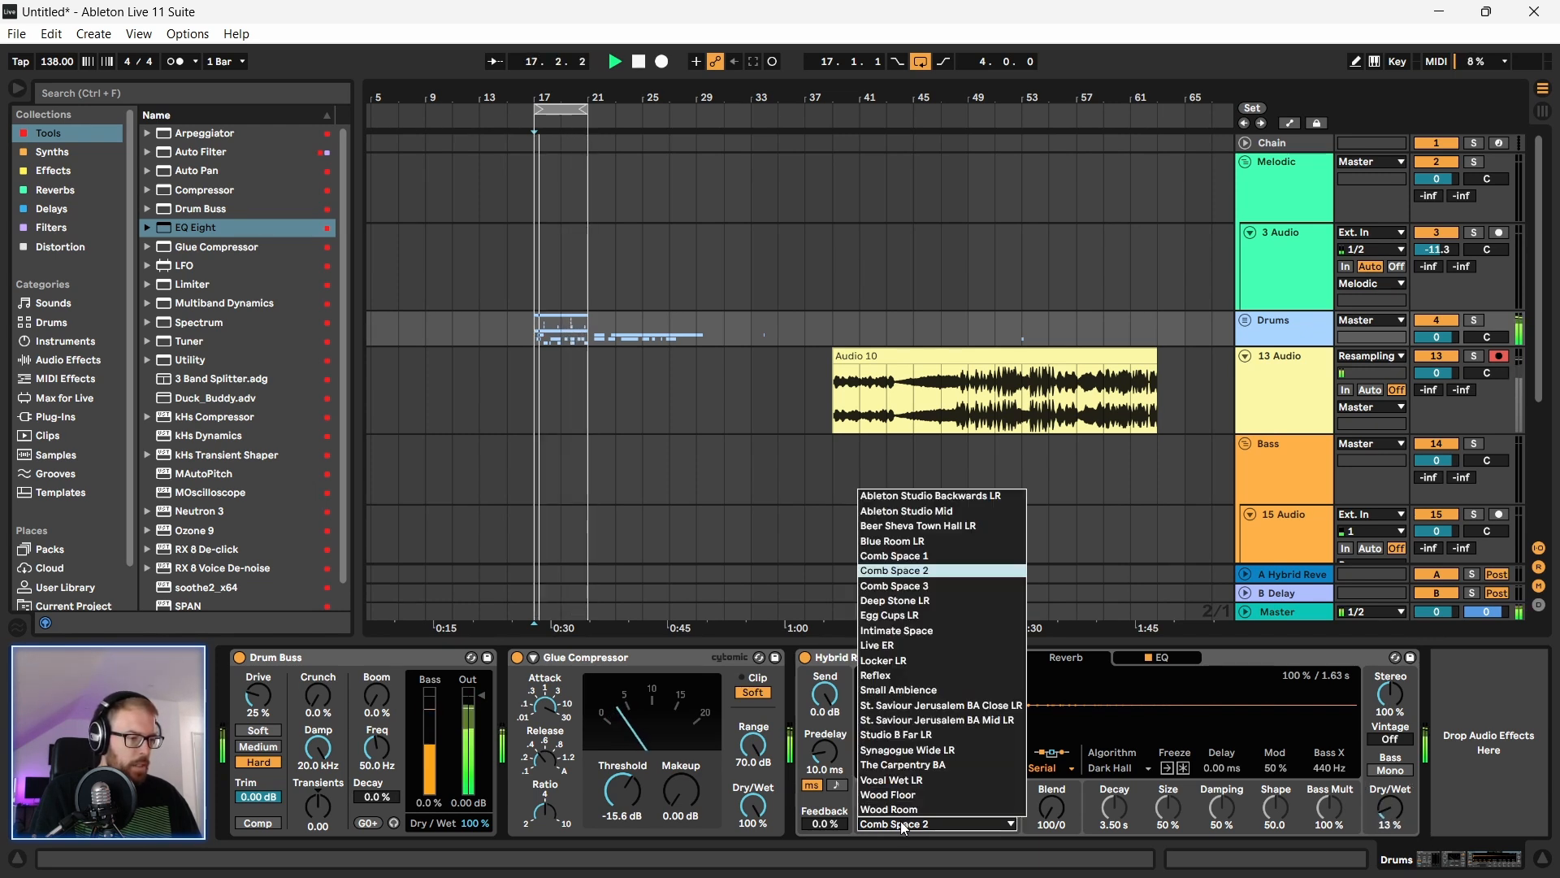
pyautogui.click(936, 497)
pyautogui.click(908, 826)
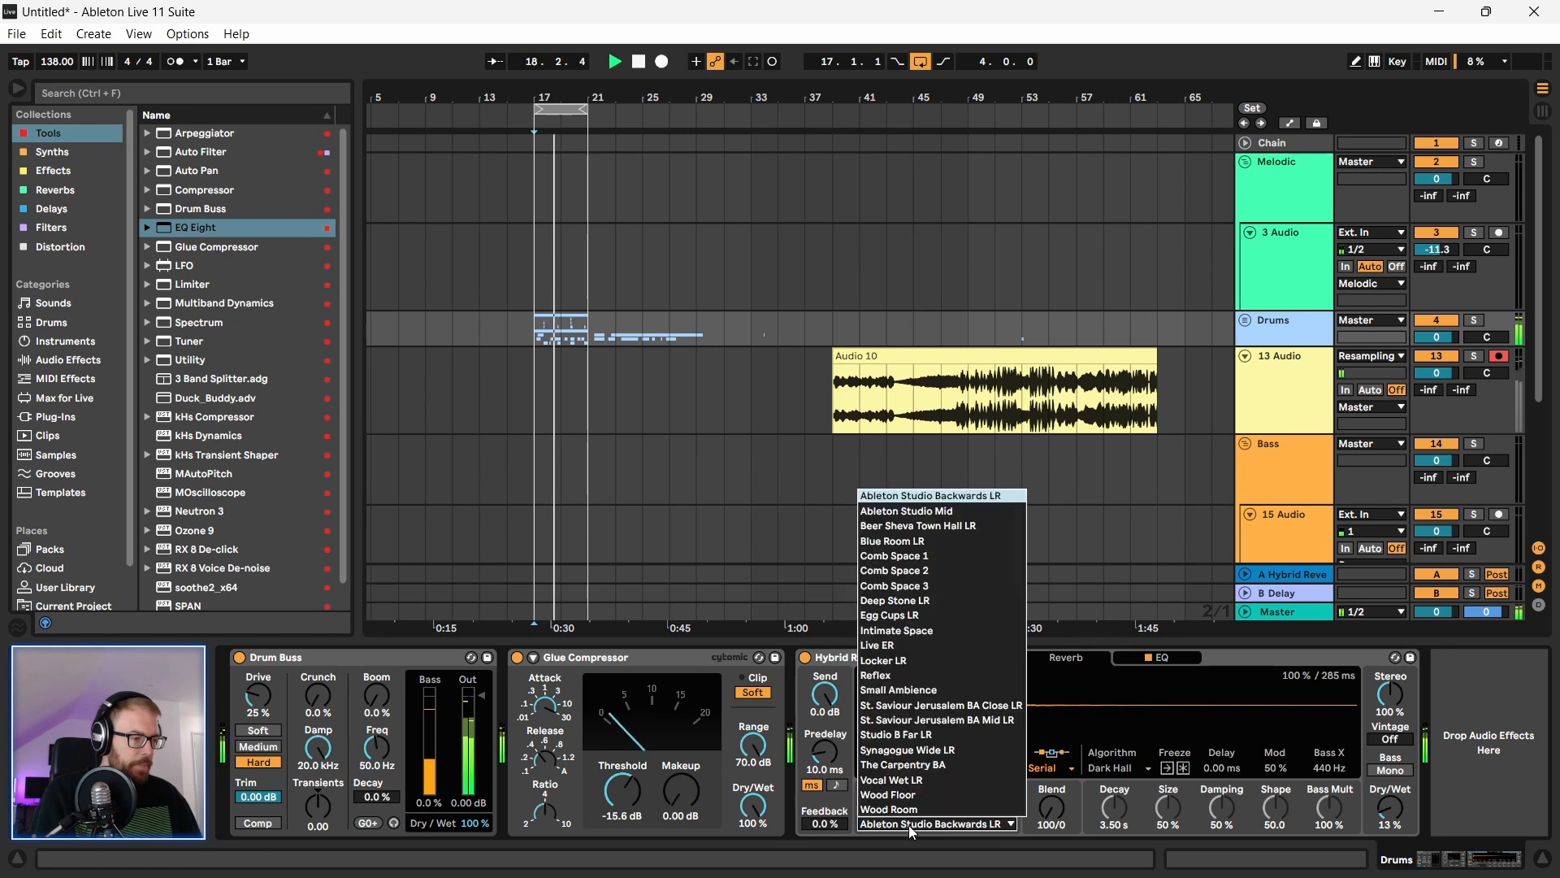
pyautogui.click(907, 511)
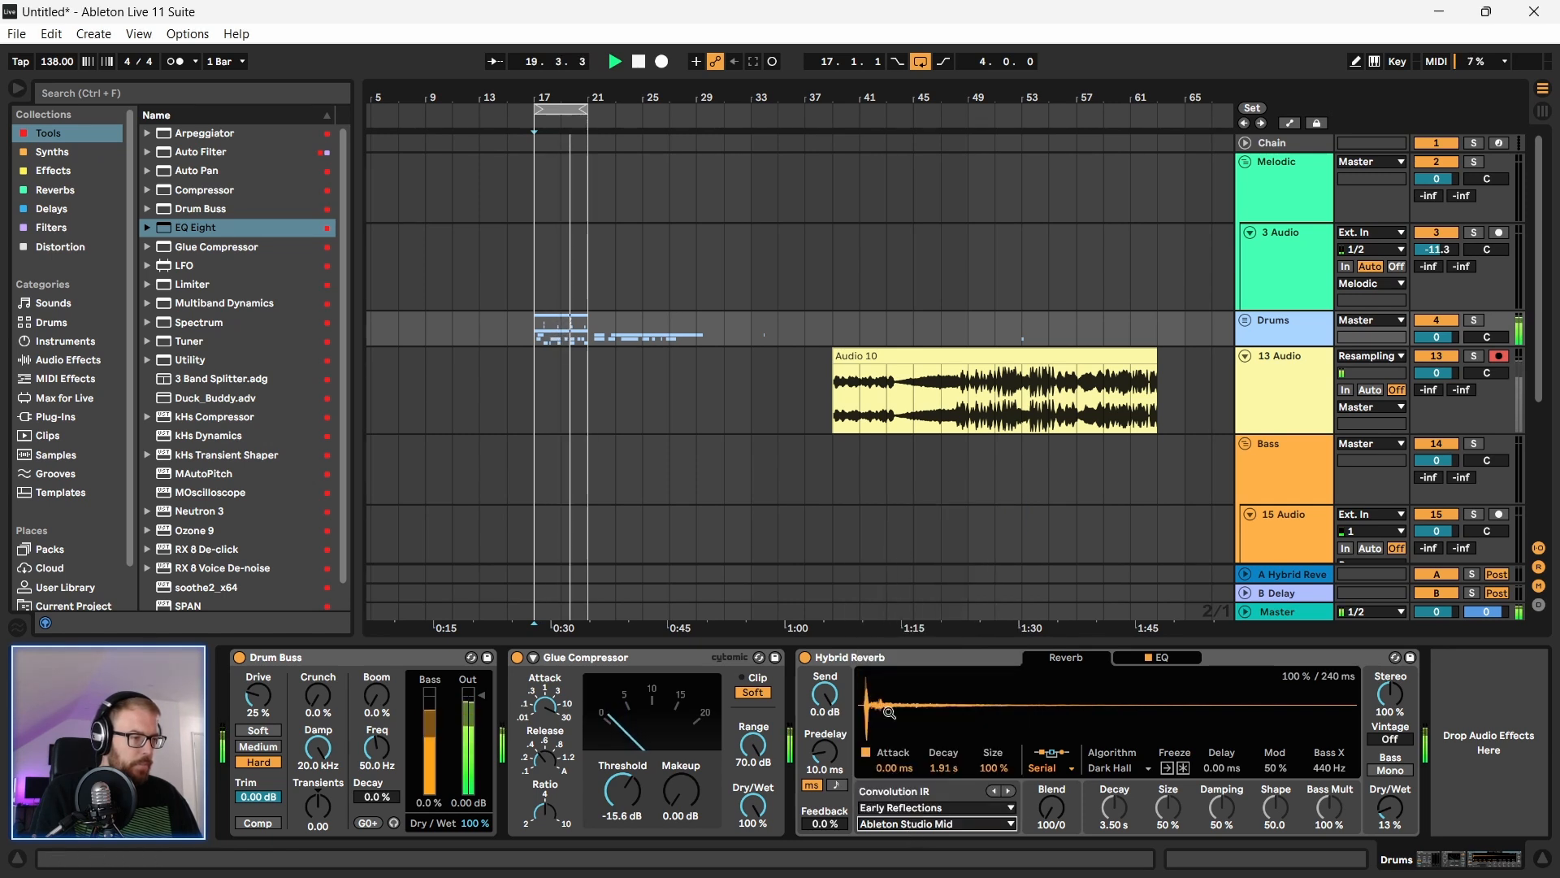
# Step: Bypass the Hybrid Reverb and re-enable it to compare the drums without and with the effect
pyautogui.click(942, 654)
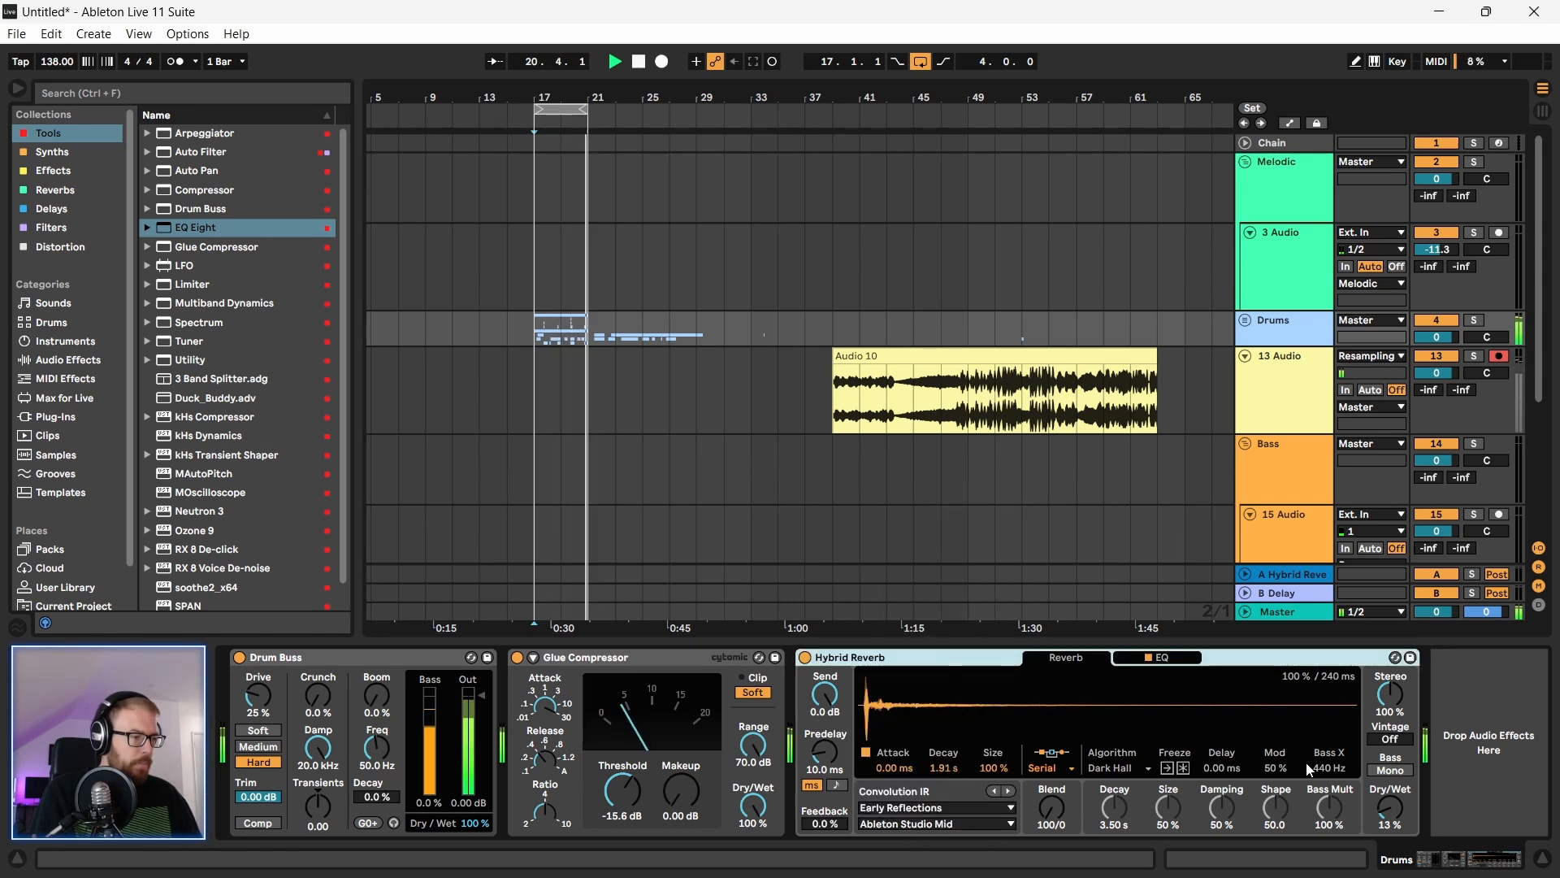
pyautogui.click(805, 658)
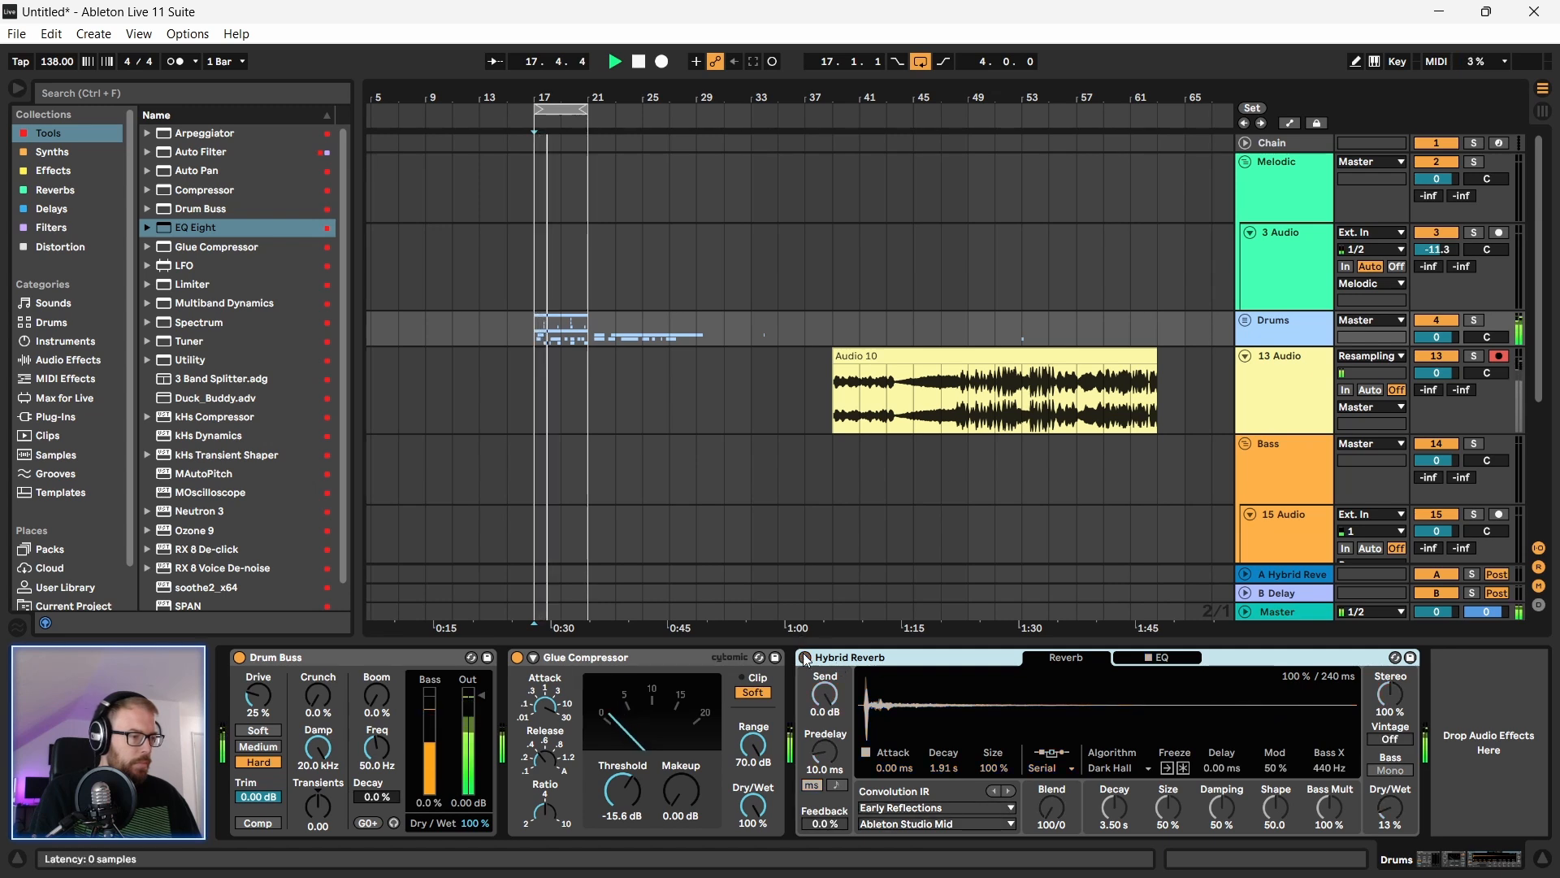
pyautogui.click(805, 657)
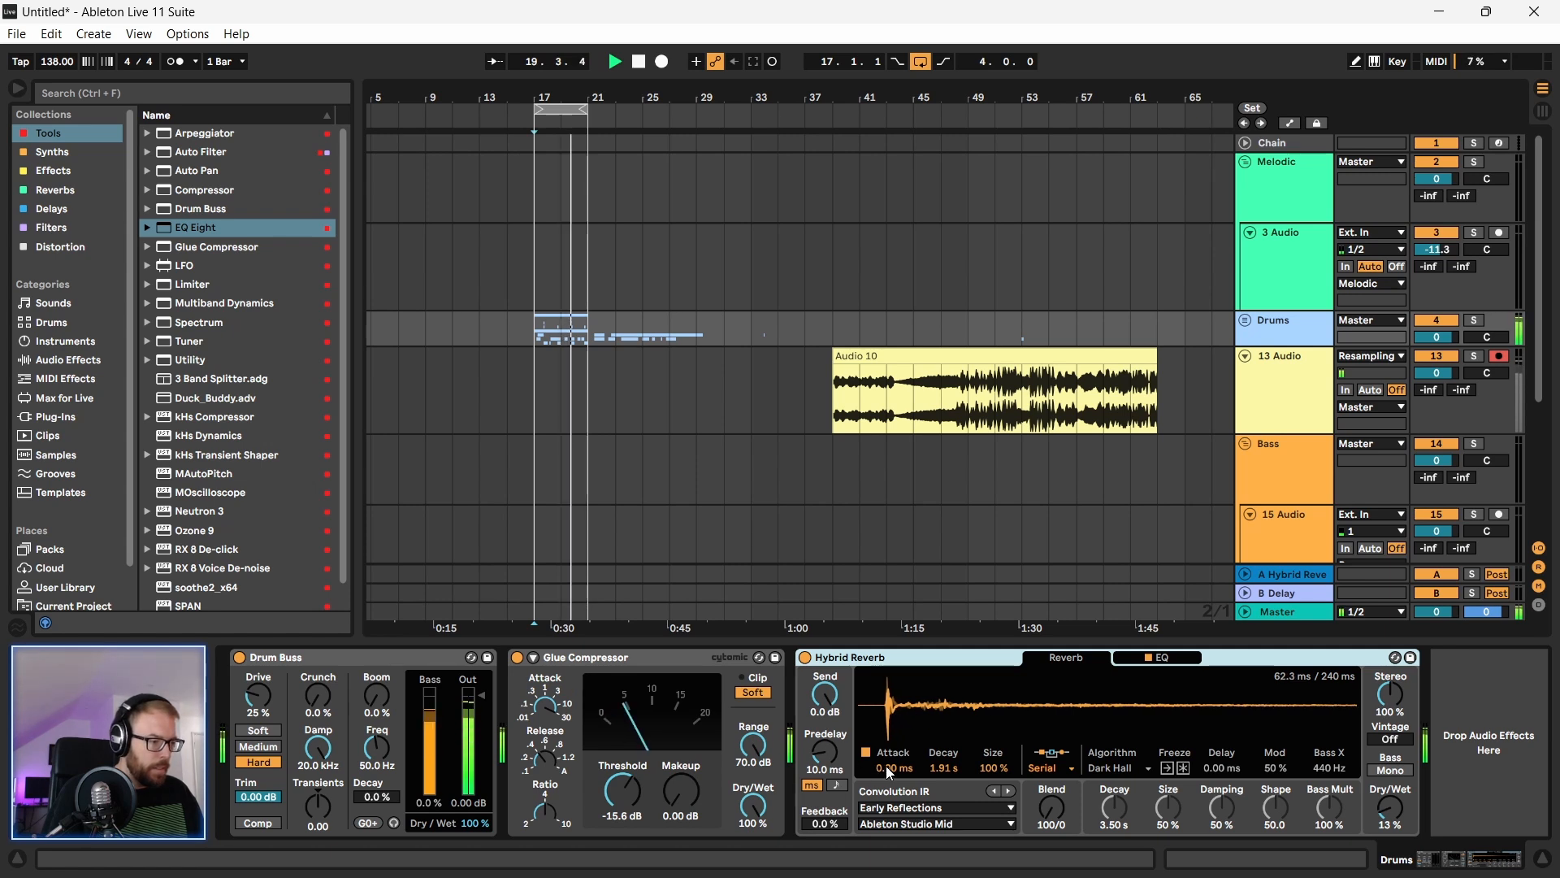
# Step: Reset the Hybrid Reverb's Attack to 0 ms and set its Predelay to 0 ms
pyautogui.moveTo(886, 772); pyautogui.dragTo(886, 744)
pyautogui.press('Delete')
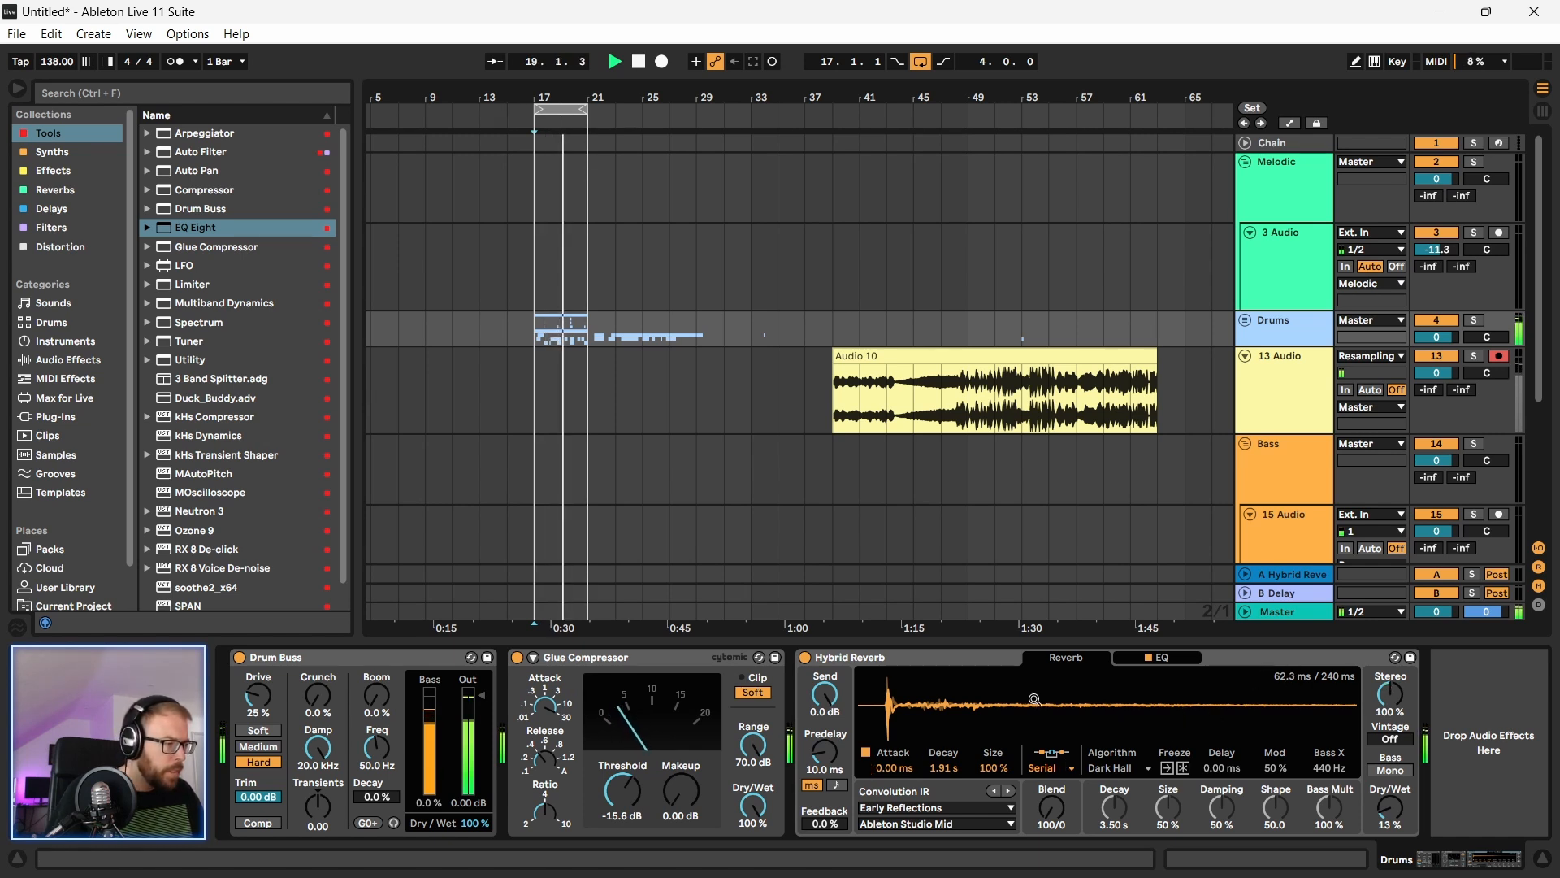
pyautogui.moveTo(847, 751); pyautogui.dragTo(825, 784)
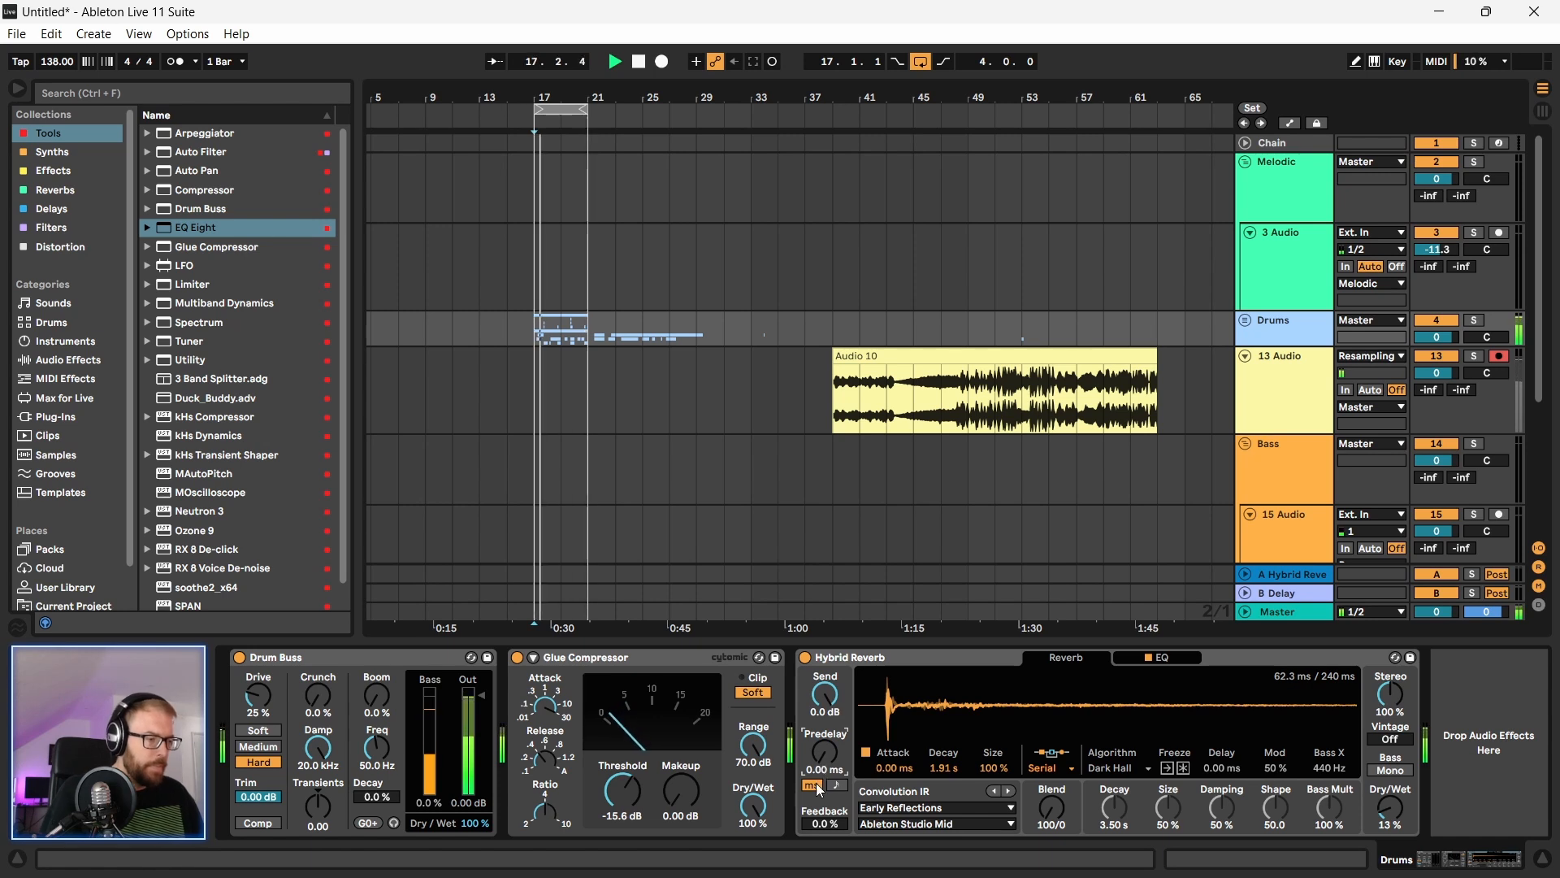
# Step: Inspect the impulse response waveform and listen to the drum loop with the reverb, stopping playback when done
pyautogui.click(927, 657)
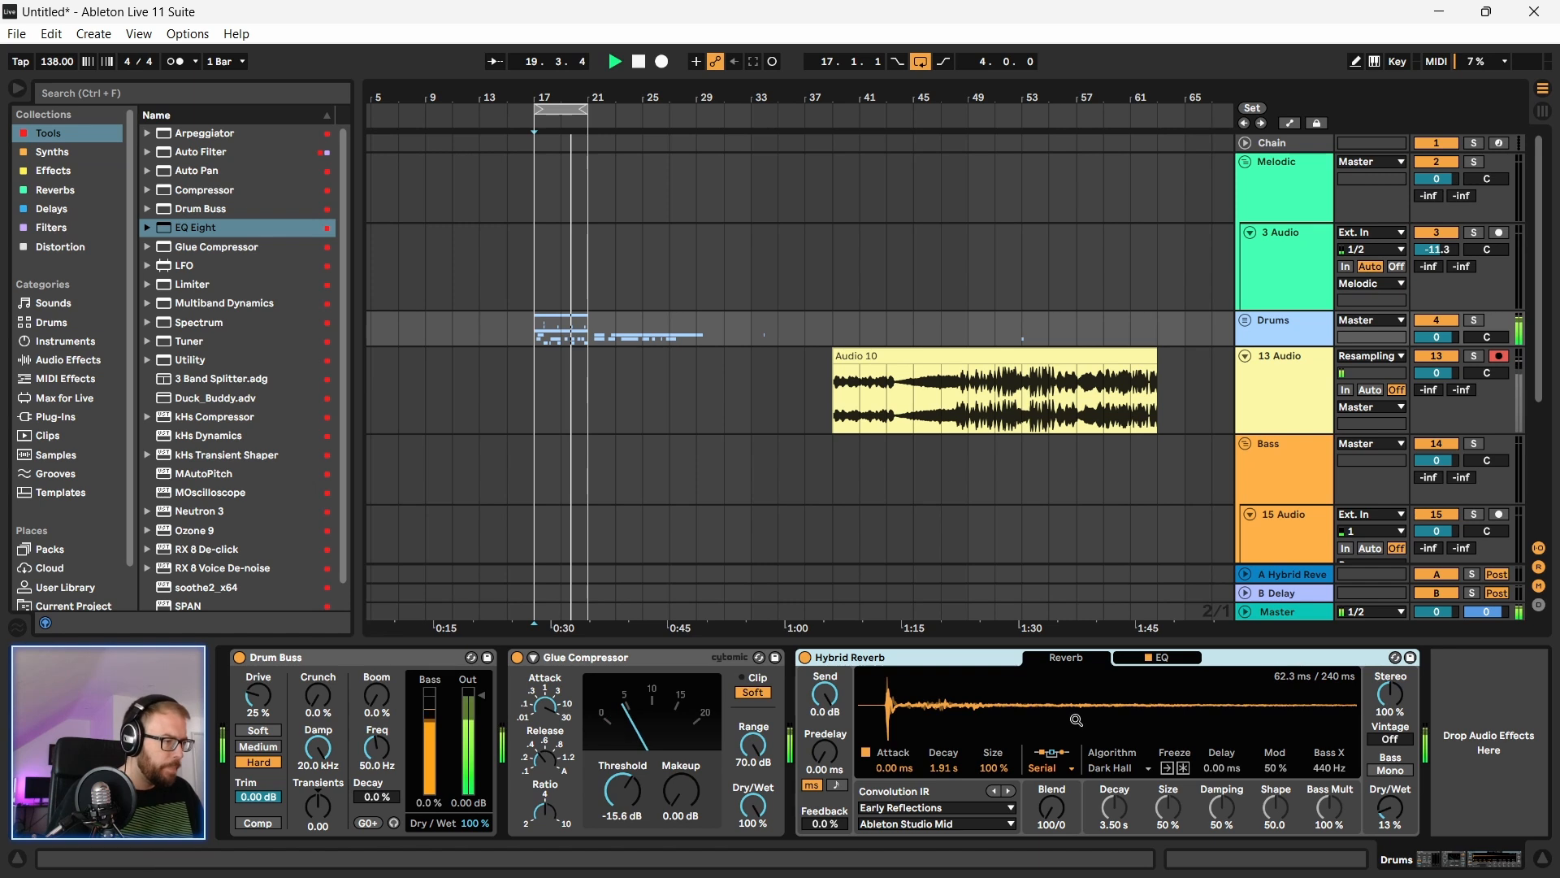
pyautogui.moveTo(917, 702)
pyautogui.mouseDown()
pyautogui.moveTo(917, 735)
pyautogui.moveTo(917, 658)
pyautogui.moveTo(917, 719)
pyautogui.moveTo(917, 670)
pyautogui.moveTo(917, 694)
pyautogui.mouseUp()
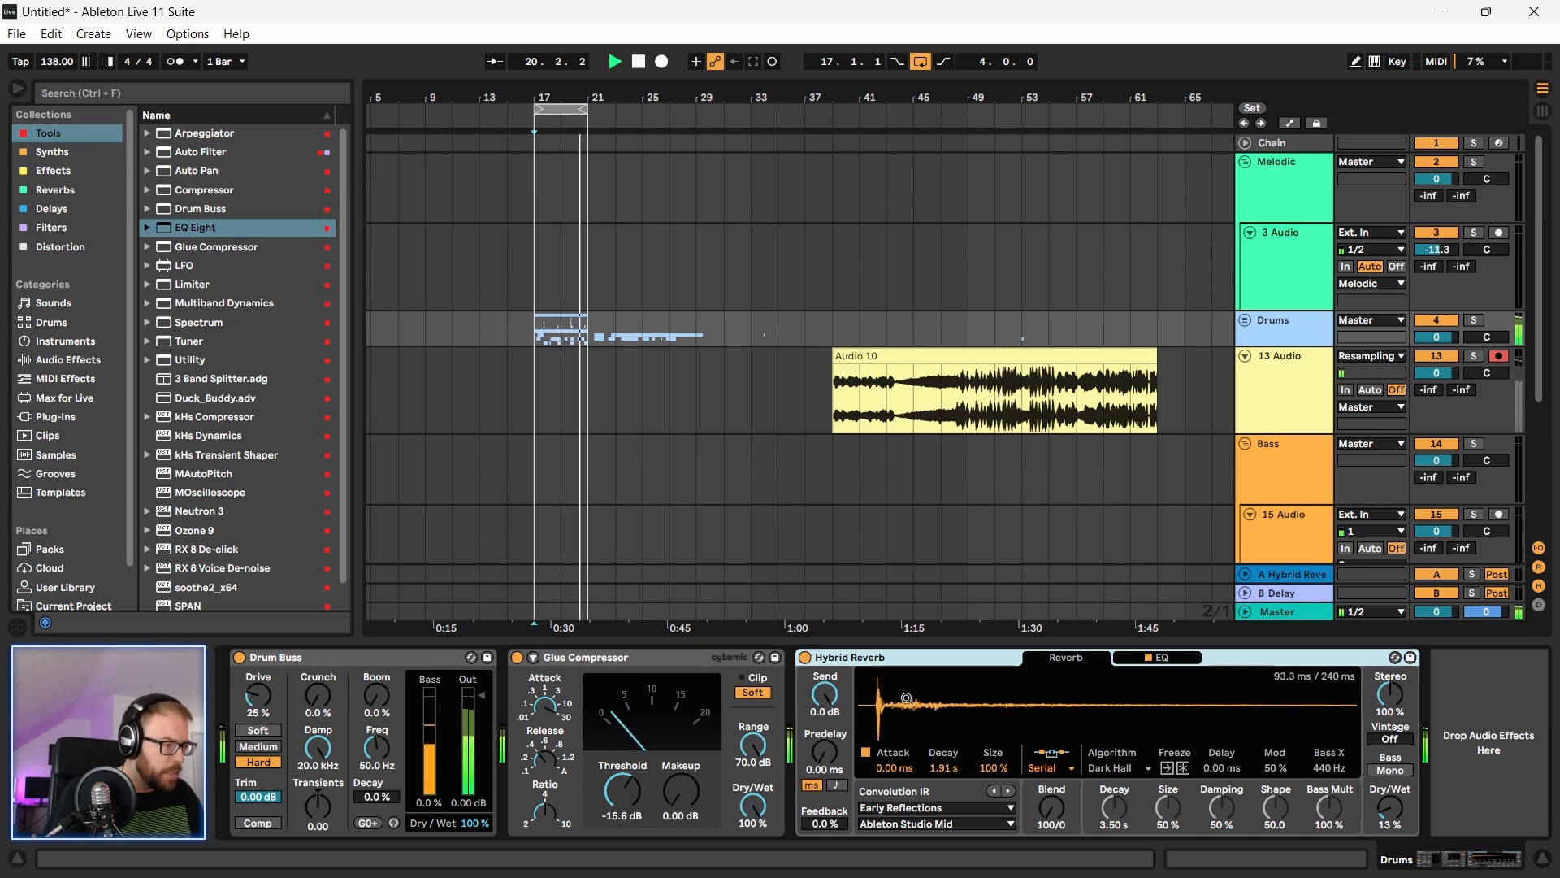
pyautogui.press('space')
pyautogui.rightClick(915, 655)
pyautogui.click(882, 661)
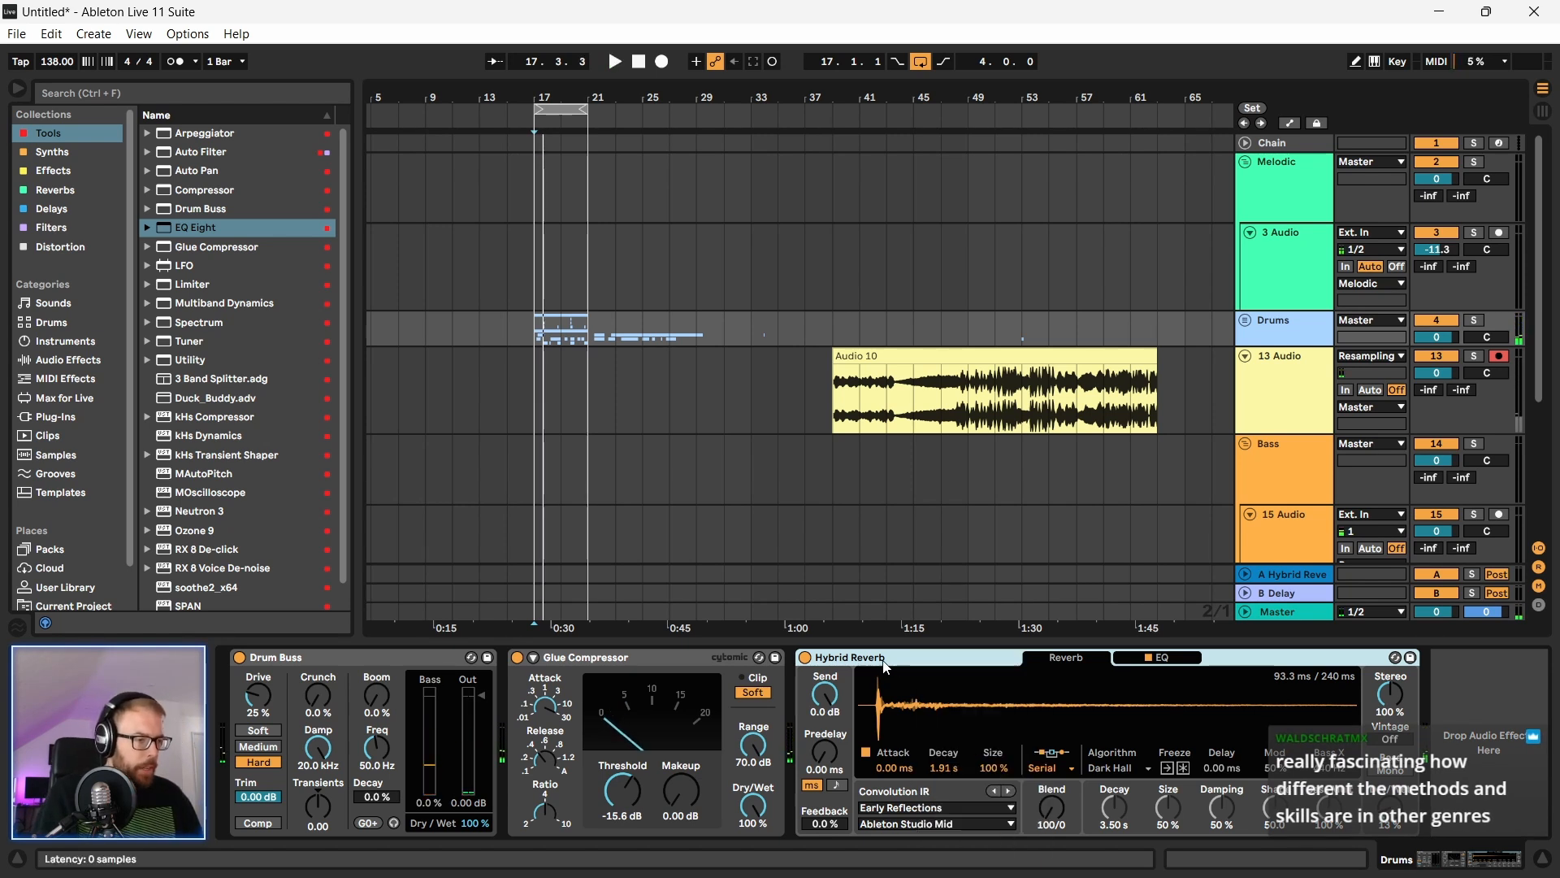
pyautogui.press('space')
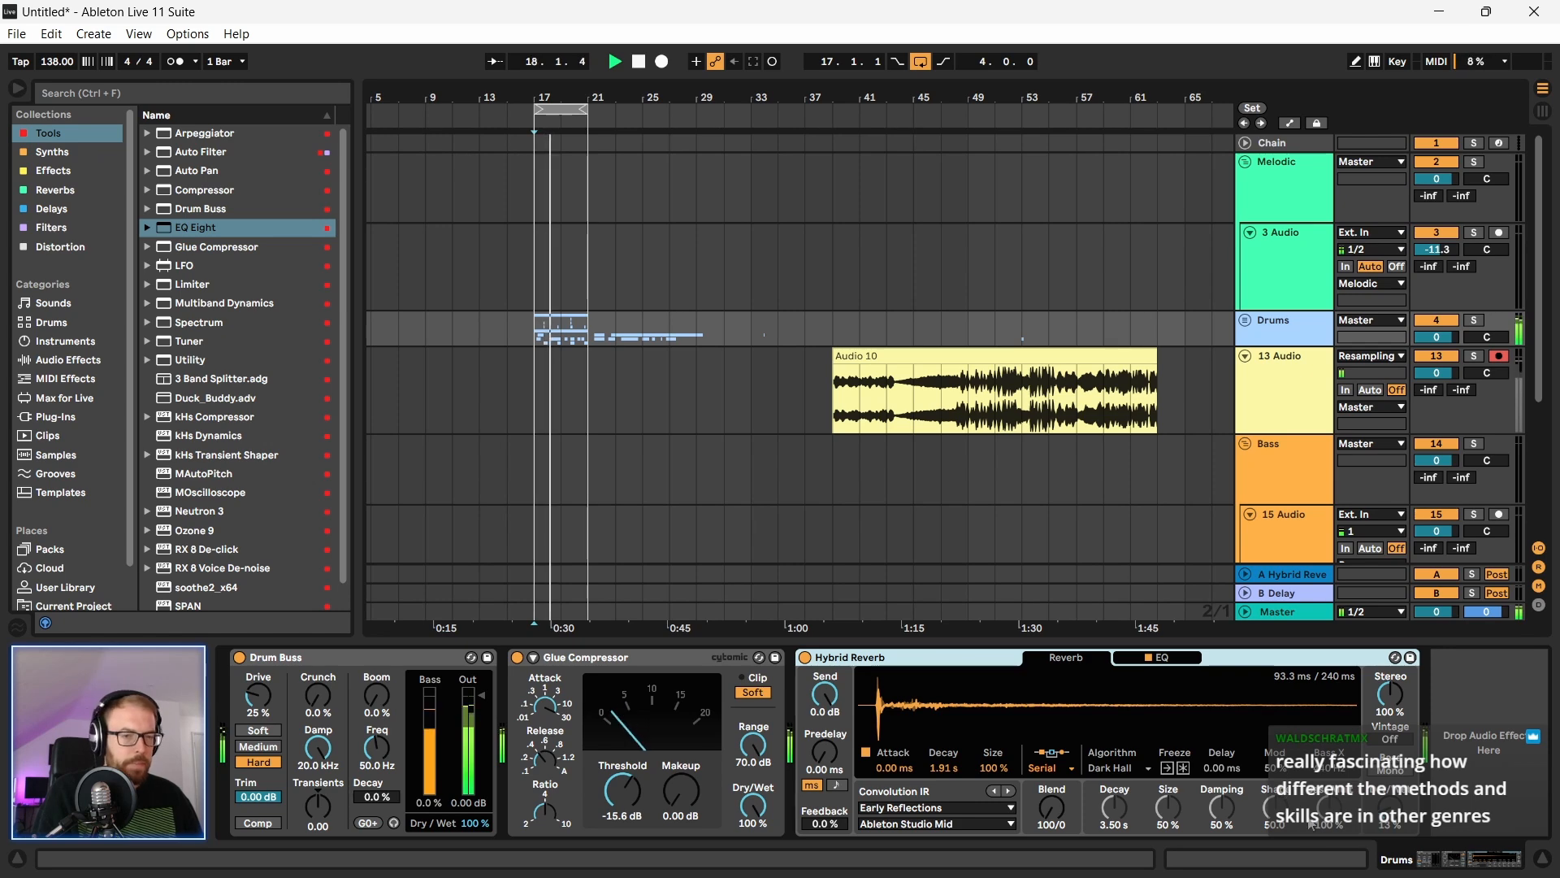
pyautogui.press('space')
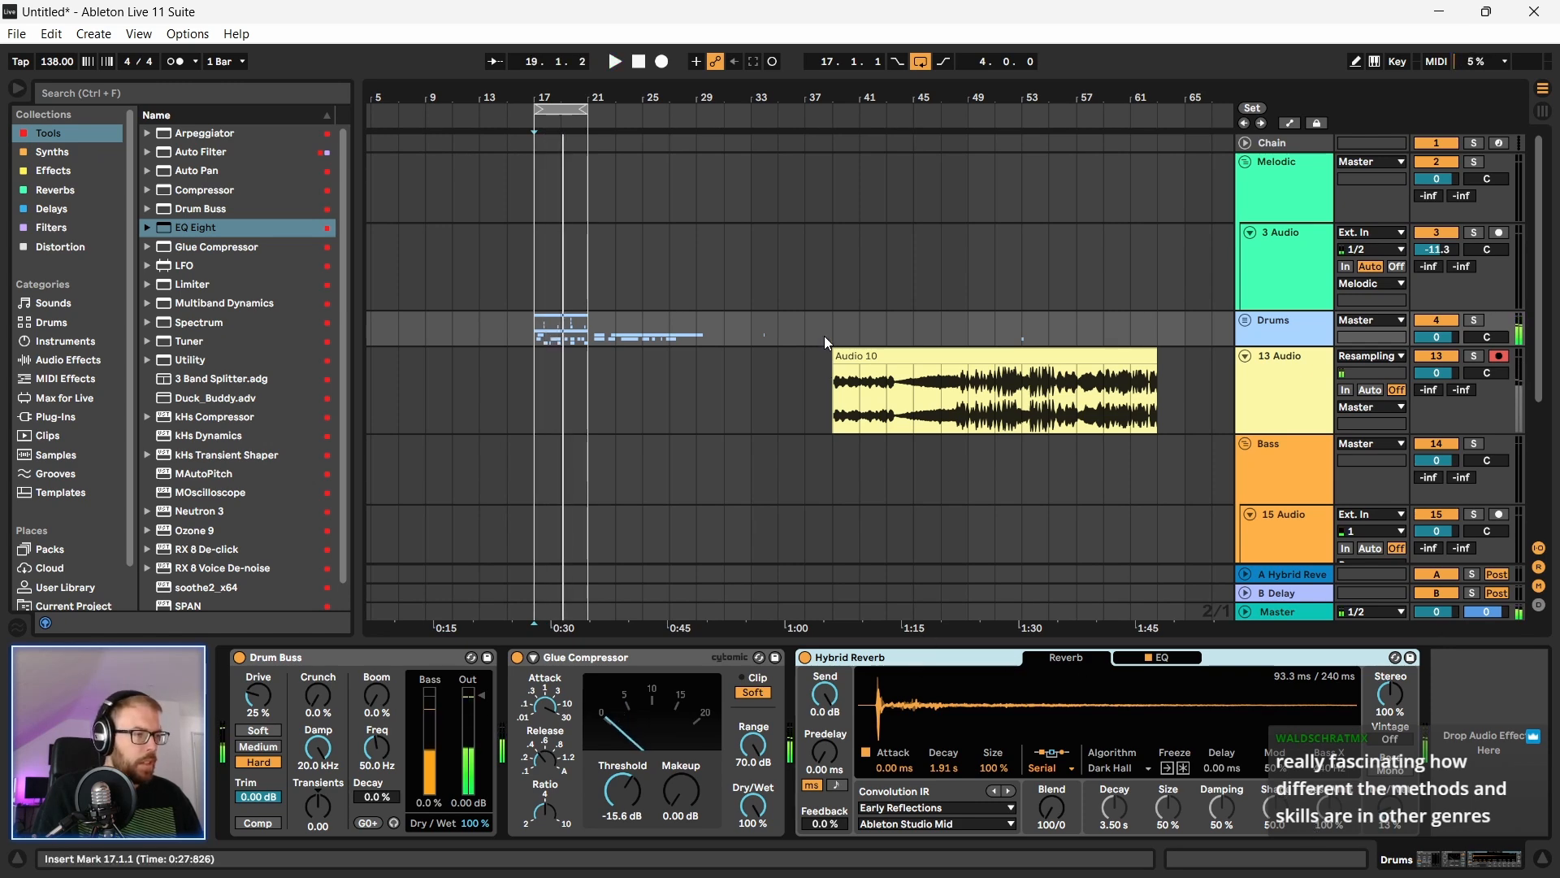
# Step: Cut the leftover clips in the Drums group between bars 21 and 35
pyautogui.moveTo(541, 90); pyautogui.dragTo(540, 95)
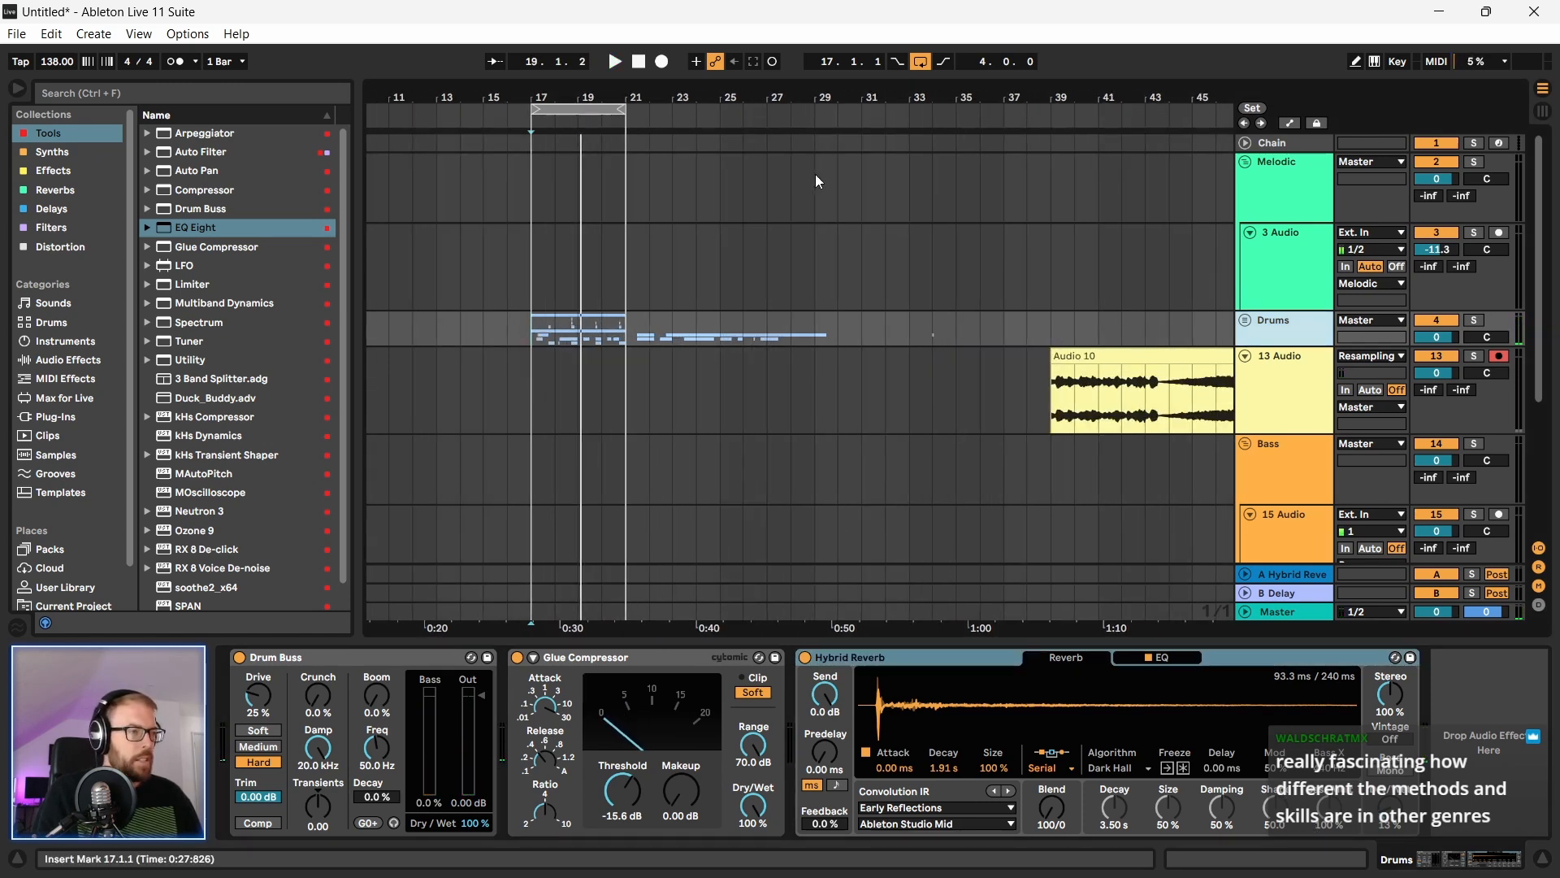
pyautogui.moveTo(723, 102); pyautogui.dragTo(722, 88)
pyautogui.click(661, 332)
pyautogui.moveTo(662, 337); pyautogui.dragTo(861, 348)
pyautogui.click(737, 333)
pyautogui.moveTo(658, 323); pyautogui.dragTo(838, 351)
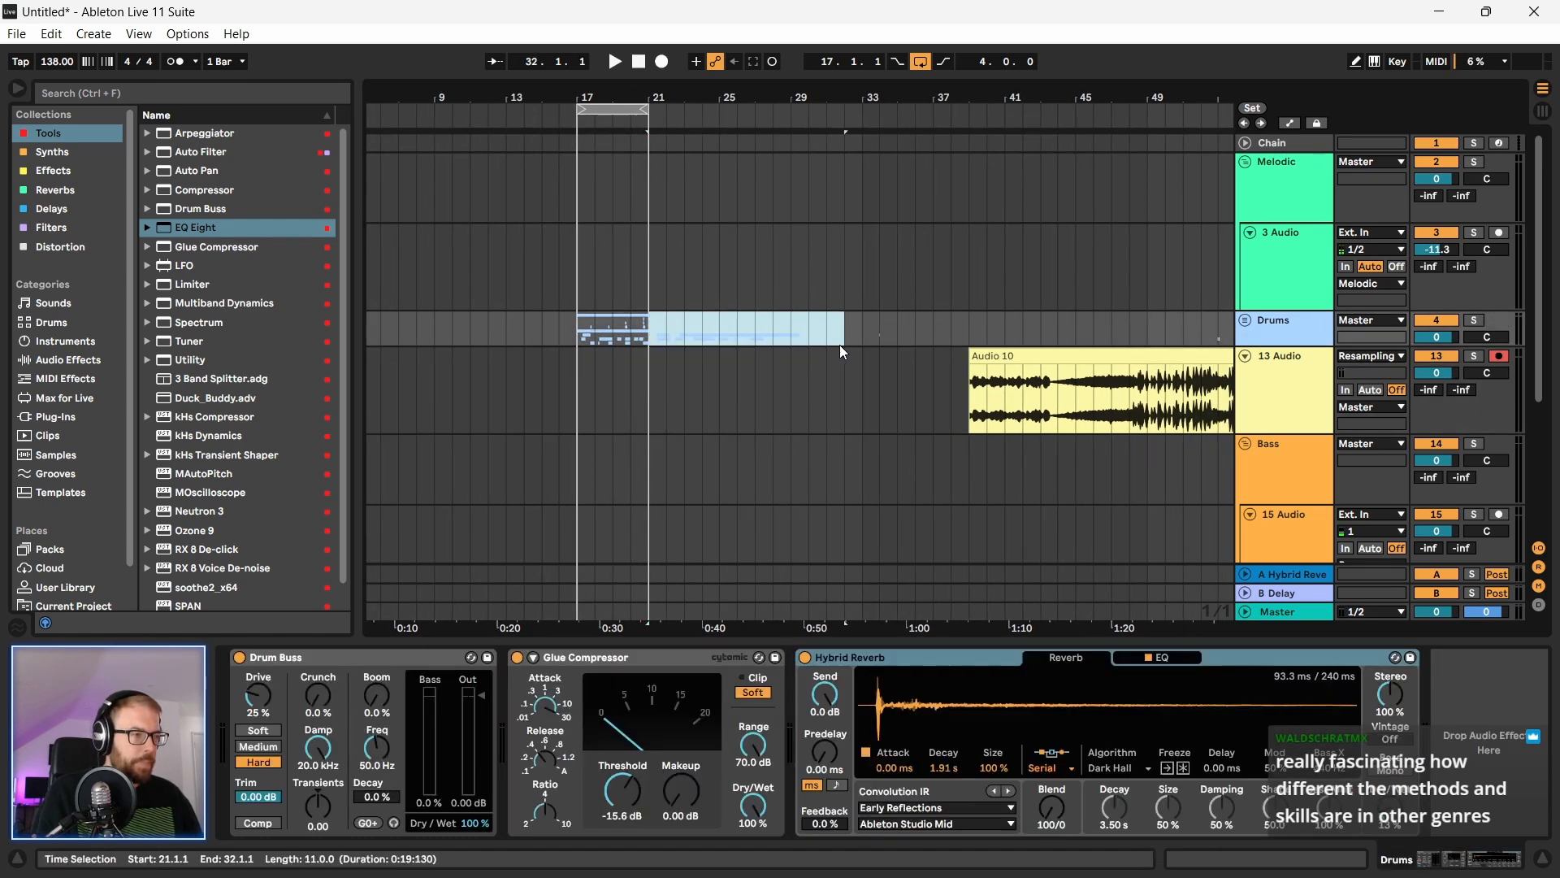
pyautogui.press('Delete')
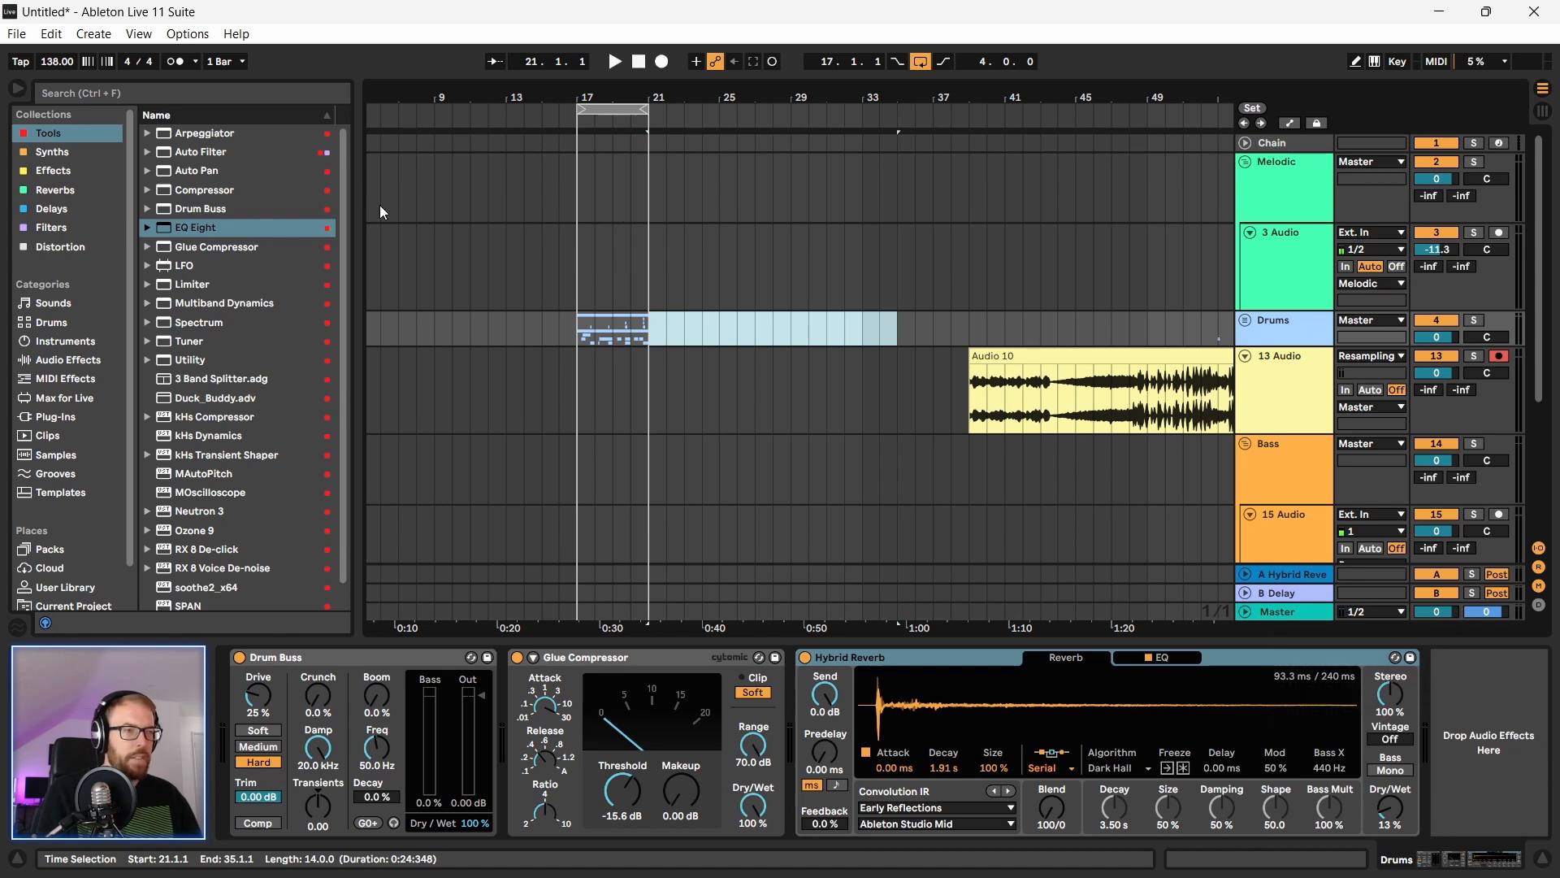
# Step: Paste the cut drum clips at bar 1 of the Drums group
pyautogui.click(368, 323)
pyautogui.moveTo(400, 100); pyautogui.dragTo(511, 238)
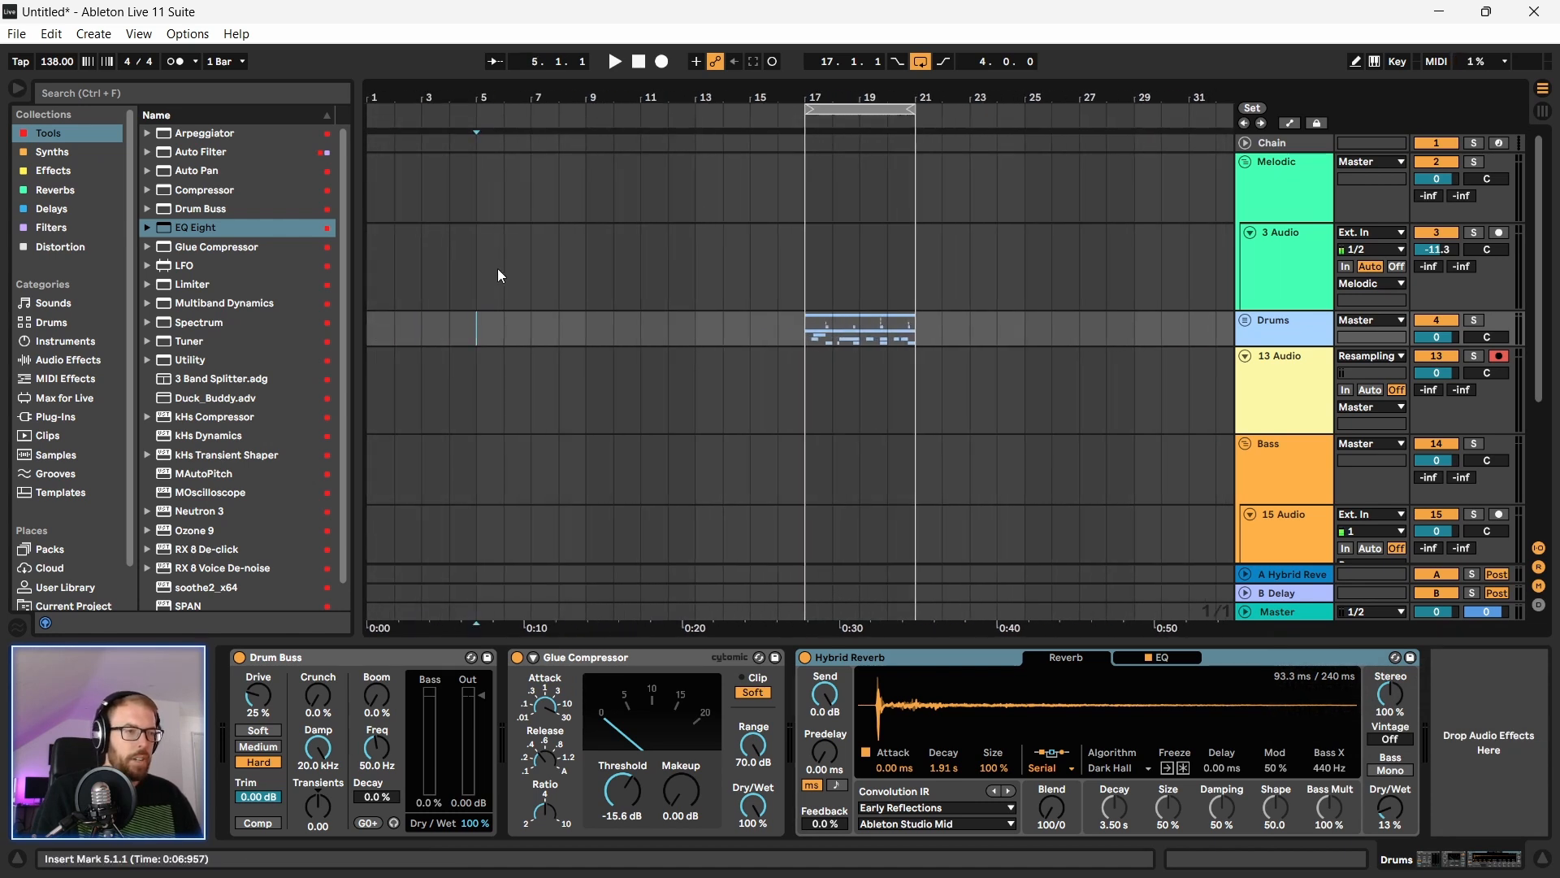
pyautogui.click(375, 337)
pyautogui.hotkey('shift', 'End')
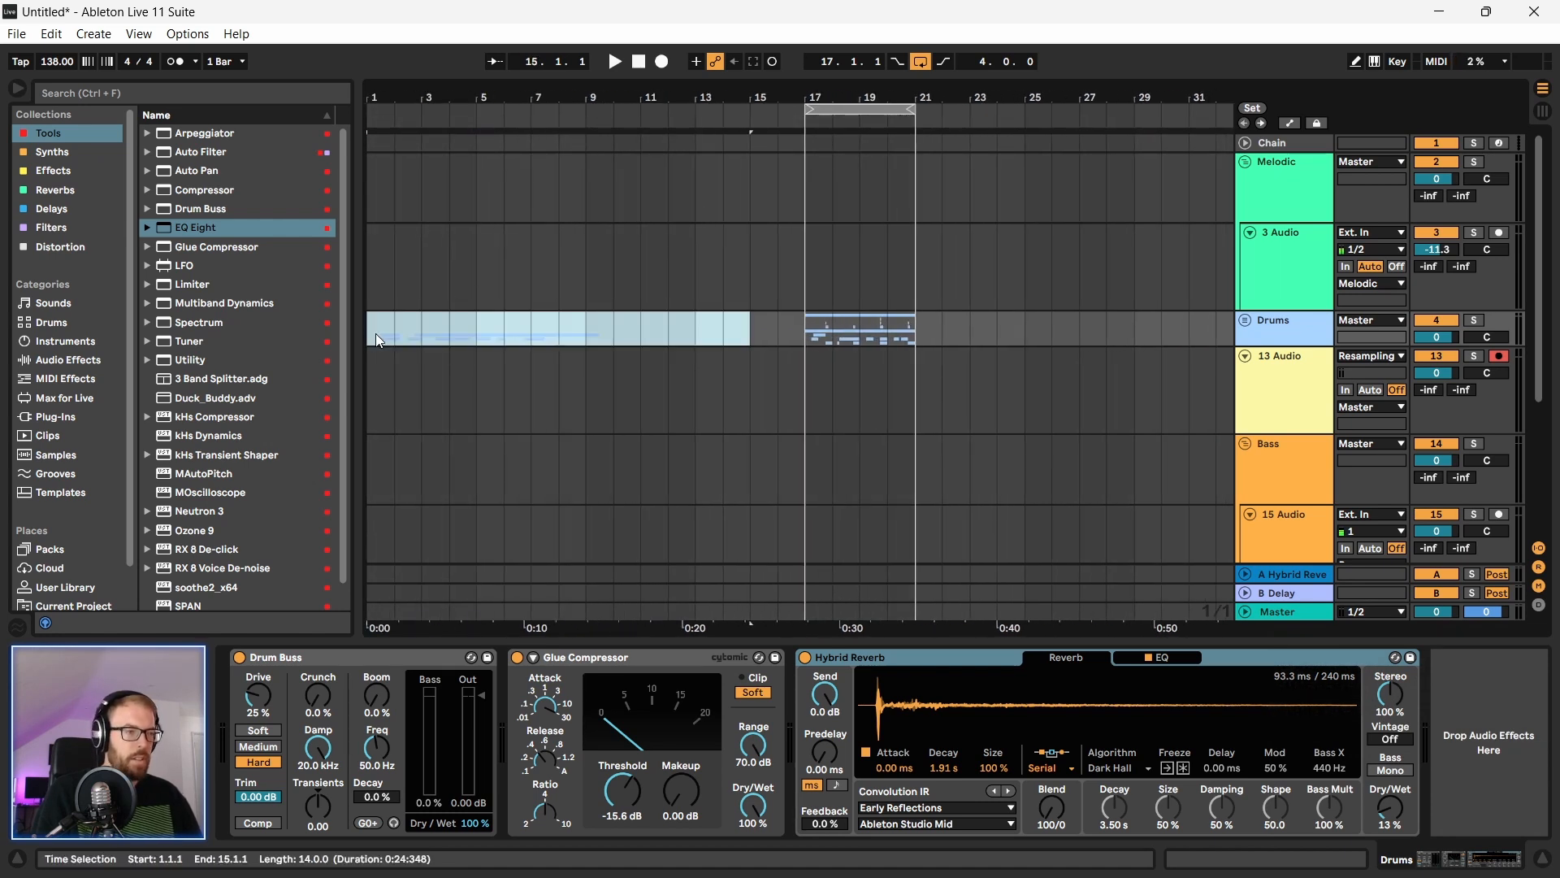
pyautogui.rightClick(379, 334)
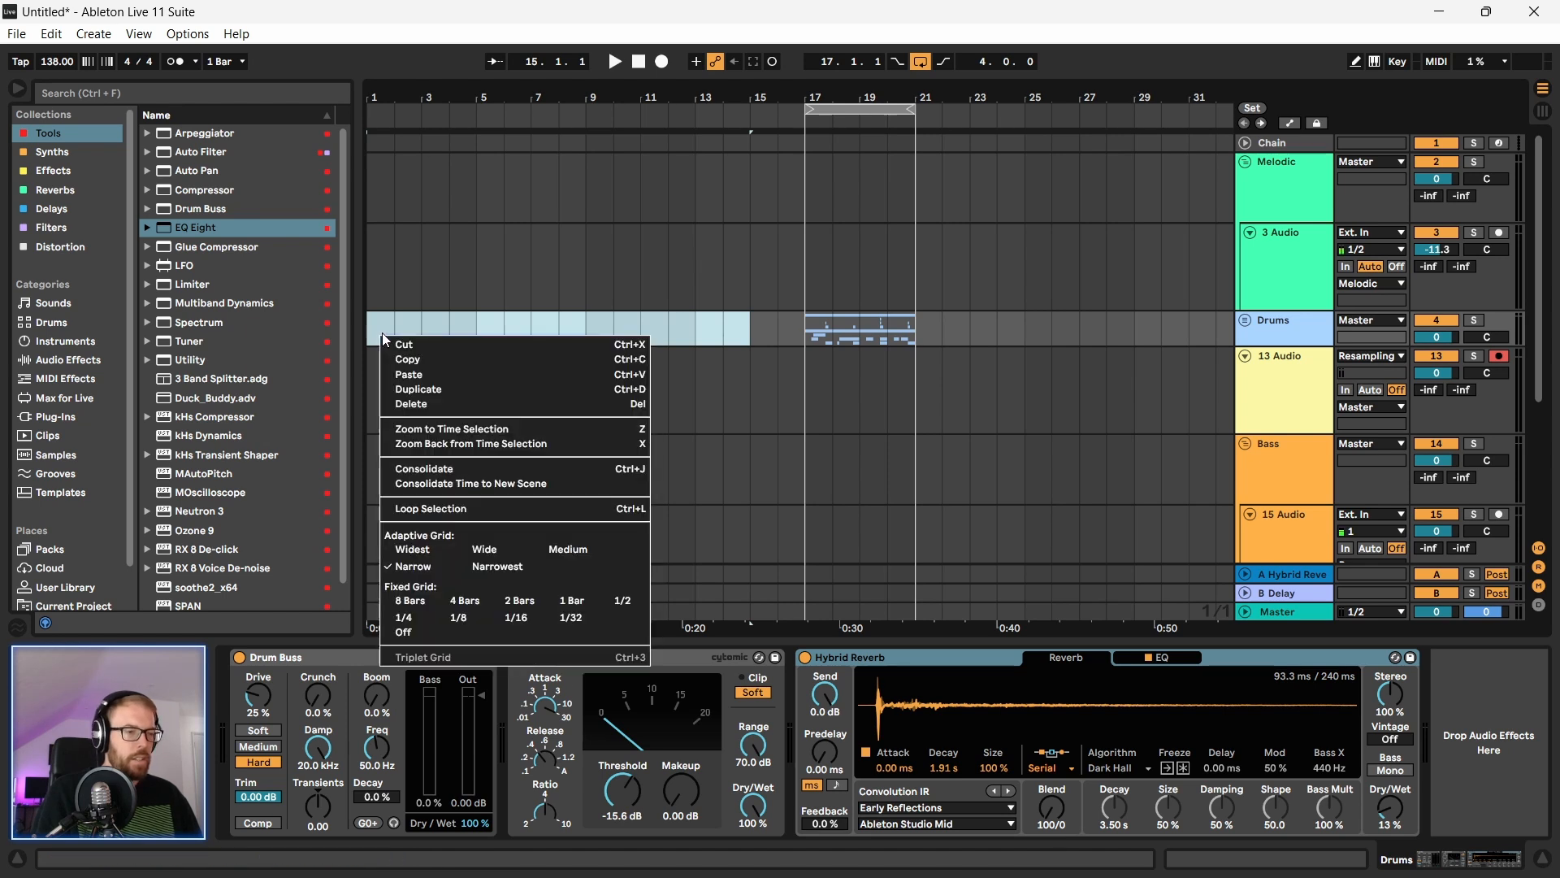
pyautogui.press('Escape')
# Step: Unfold the Drums group and deactivate the pasted clips on tracks 10 to 12 before the bar 17 loop
pyautogui.click(1245, 321)
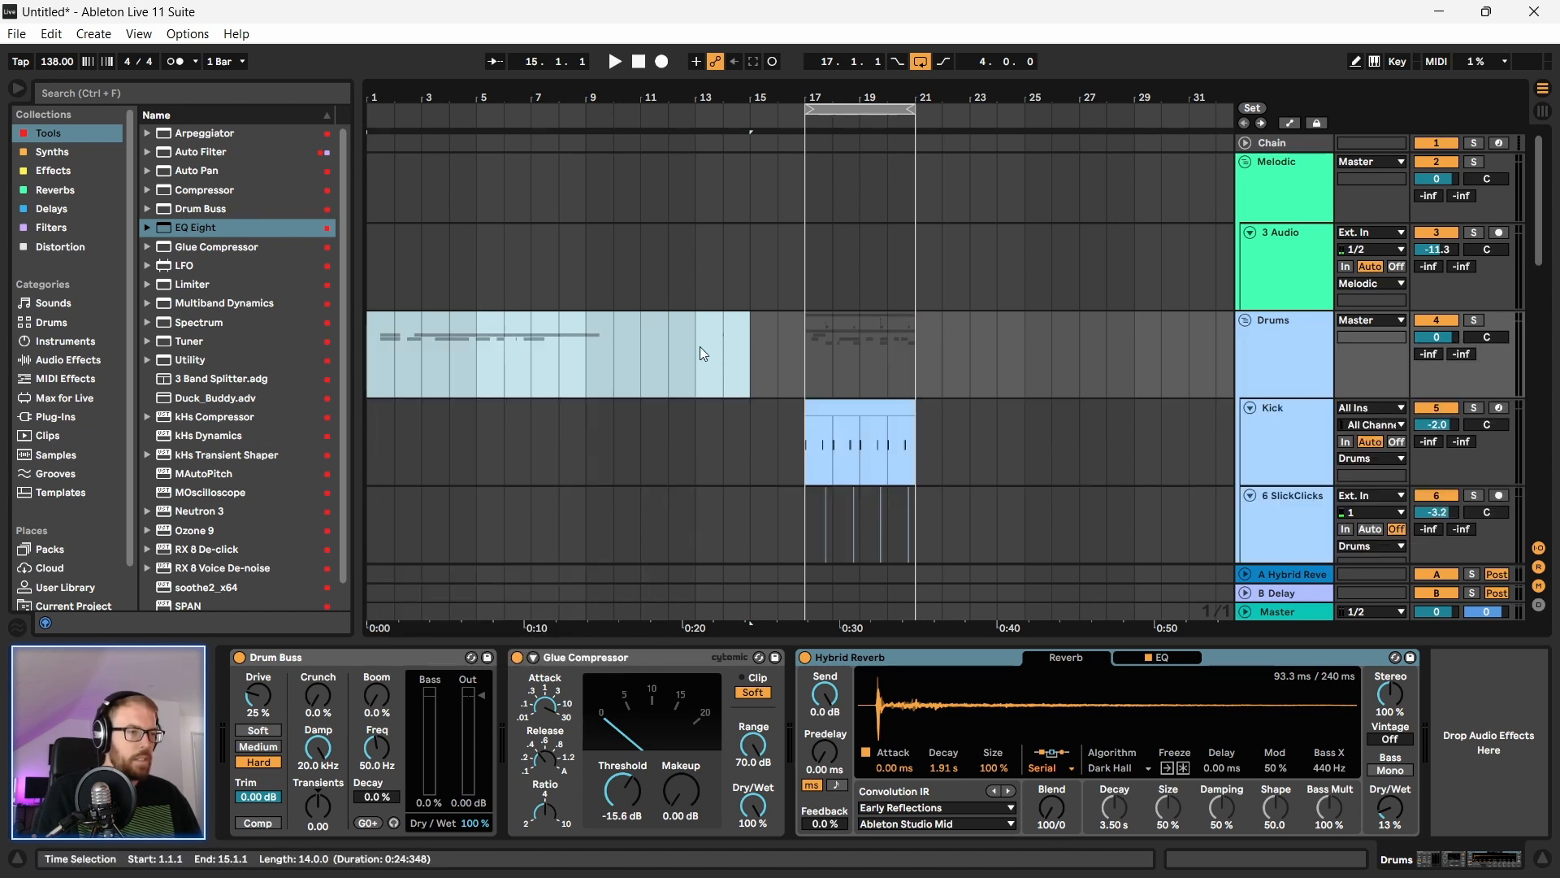
pyautogui.click(593, 363)
pyautogui.scroll(-5, 671, 381)
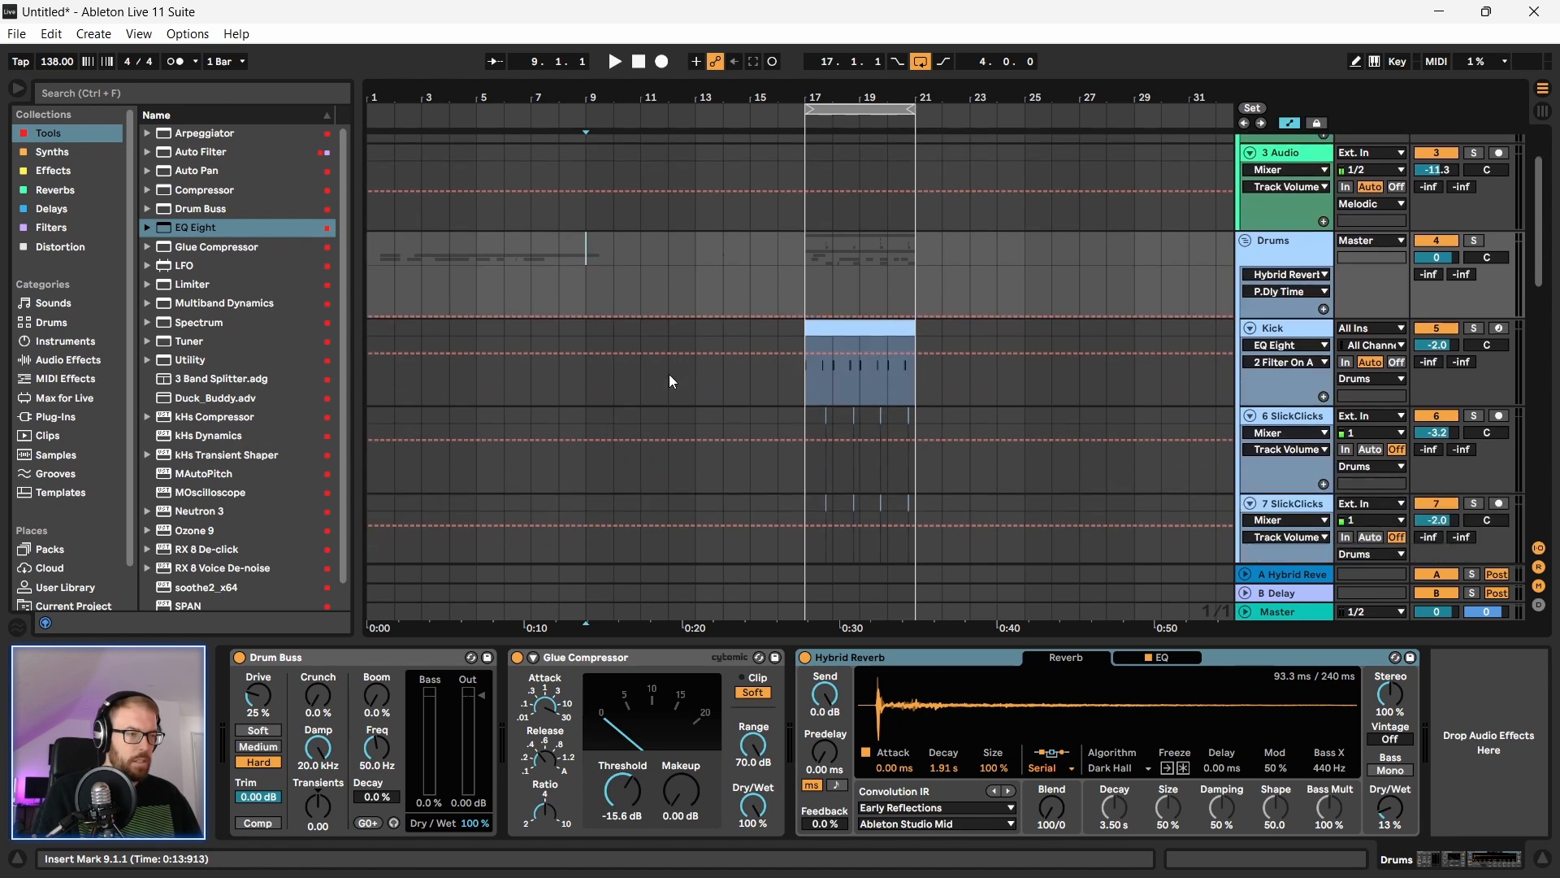
pyautogui.scroll(-10, 670, 374)
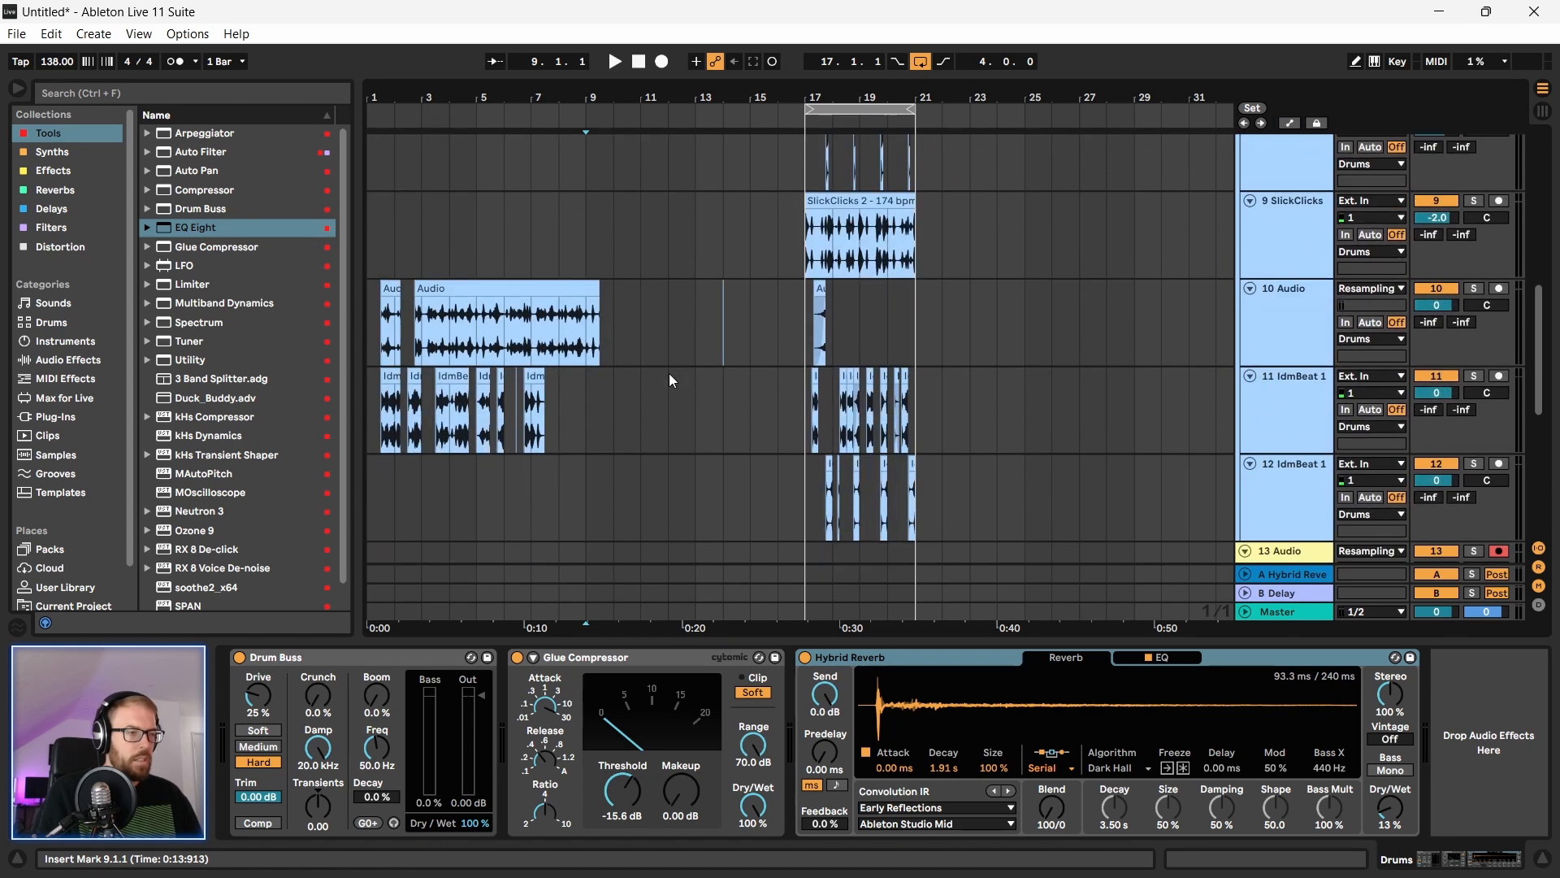
pyautogui.moveTo(772, 248); pyautogui.dragTo(275, 401)
pyautogui.press('0')
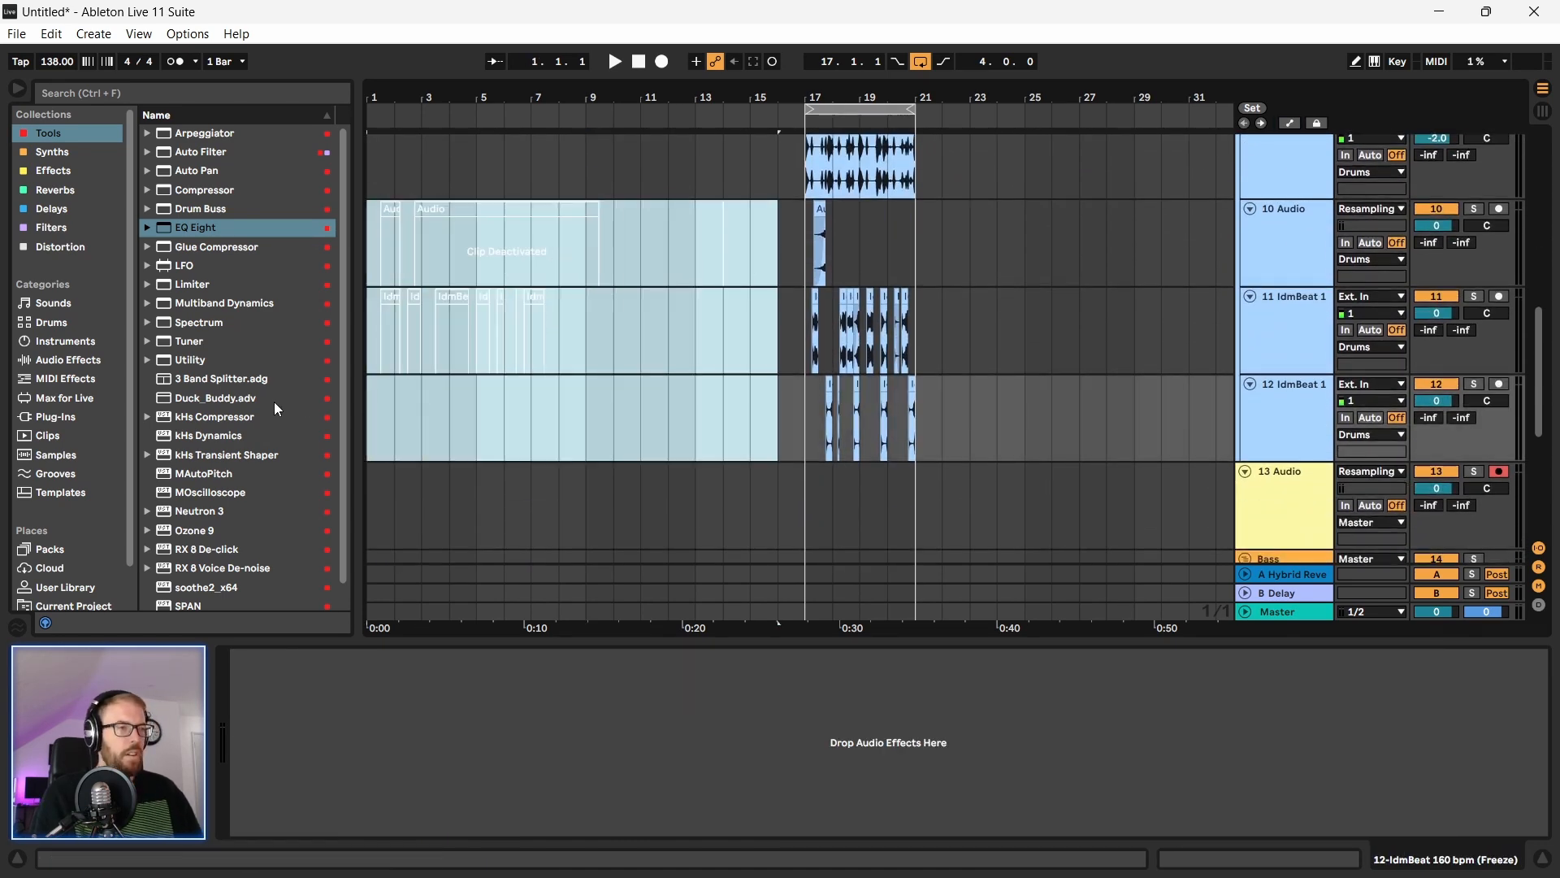
# Step: Delete the tiny audio clip at bar 17 on the 13 Audio track
pyautogui.click(666, 336)
pyautogui.moveTo(815, 96); pyautogui.dragTo(553, 154)
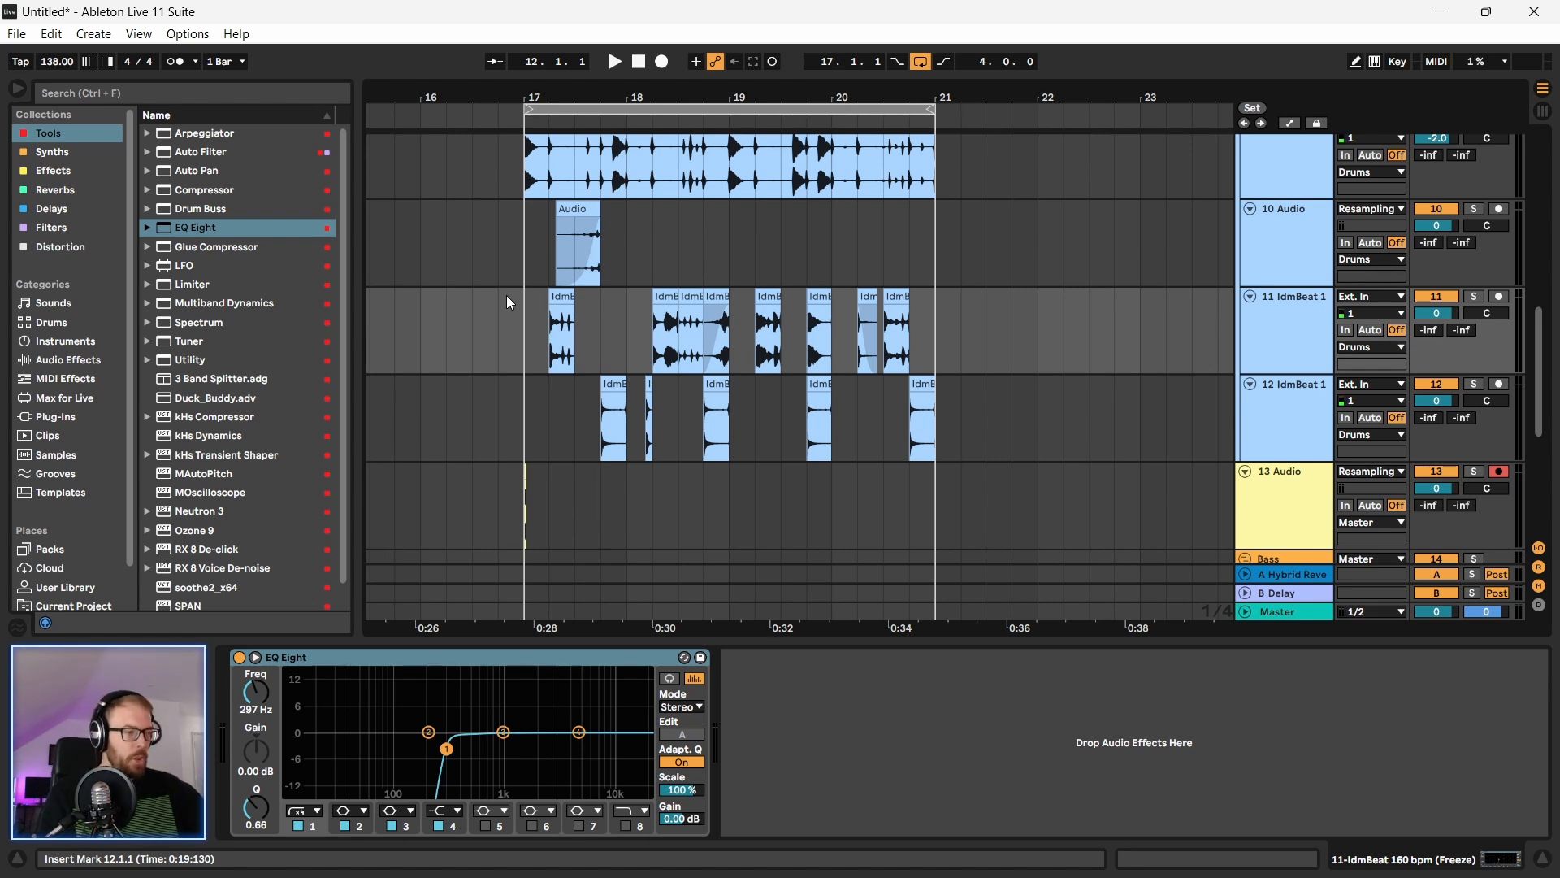
pyautogui.moveTo(581, 95); pyautogui.dragTo(563, 92)
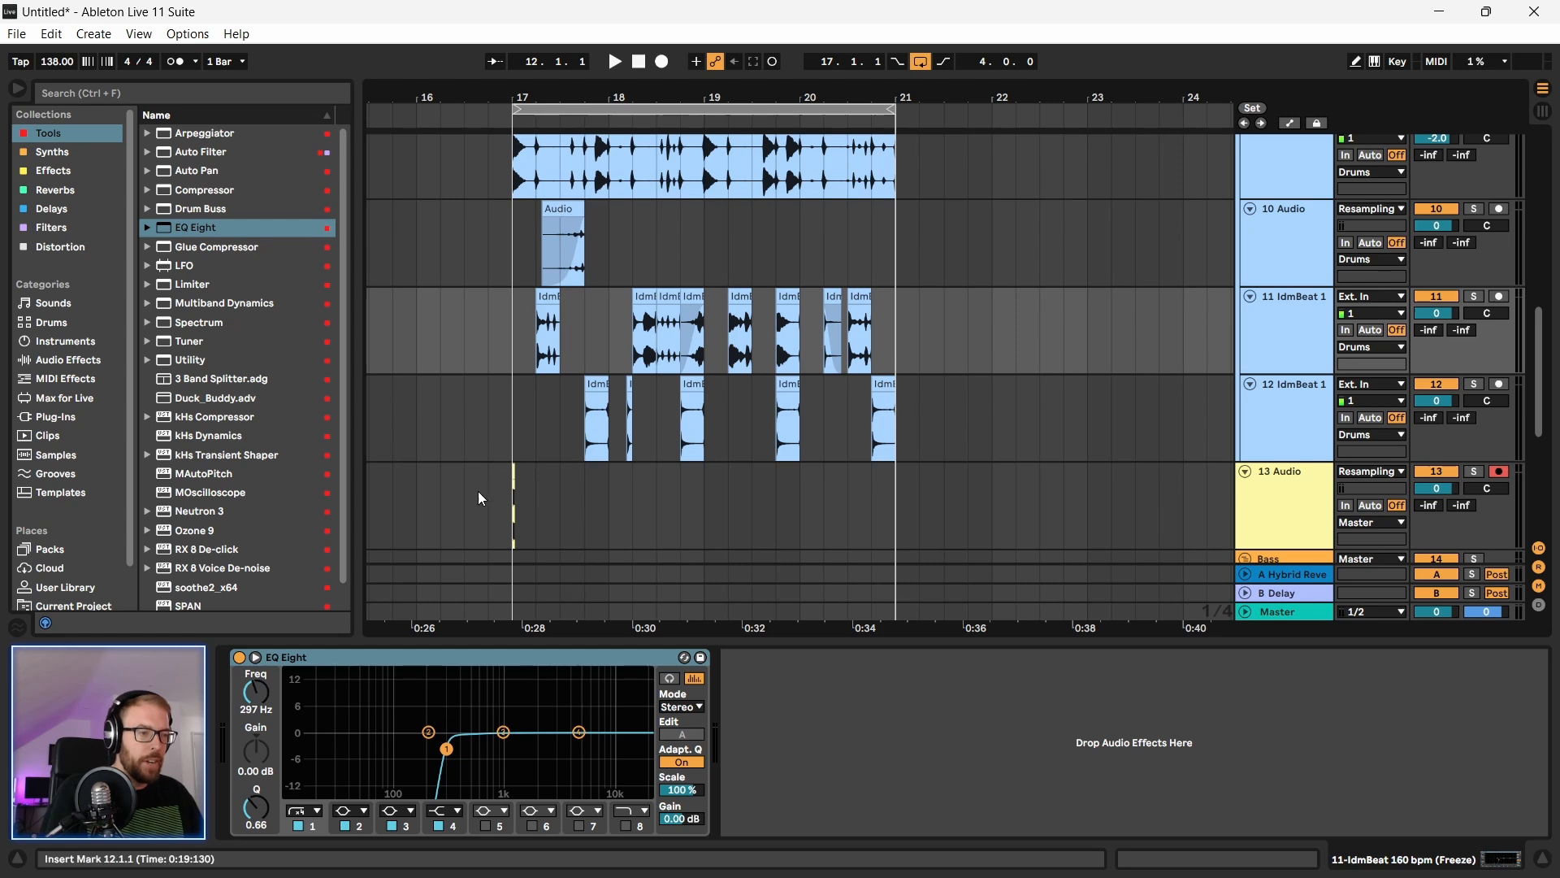
pyautogui.scroll(-3, 477, 491)
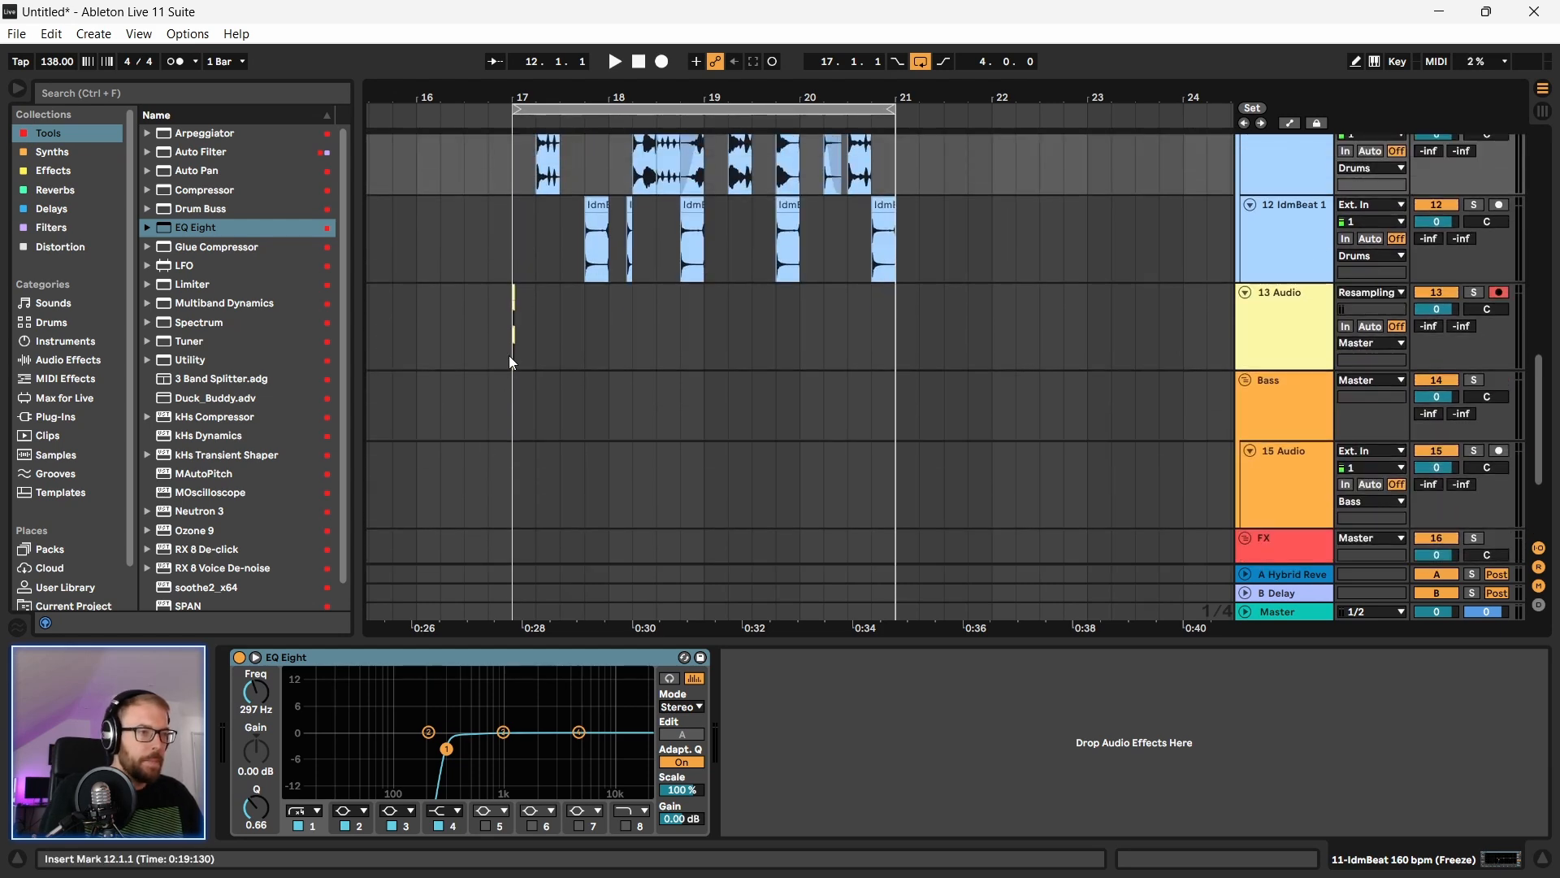
pyautogui.click(508, 358)
pyautogui.moveTo(504, 98); pyautogui.dragTo(501, 179)
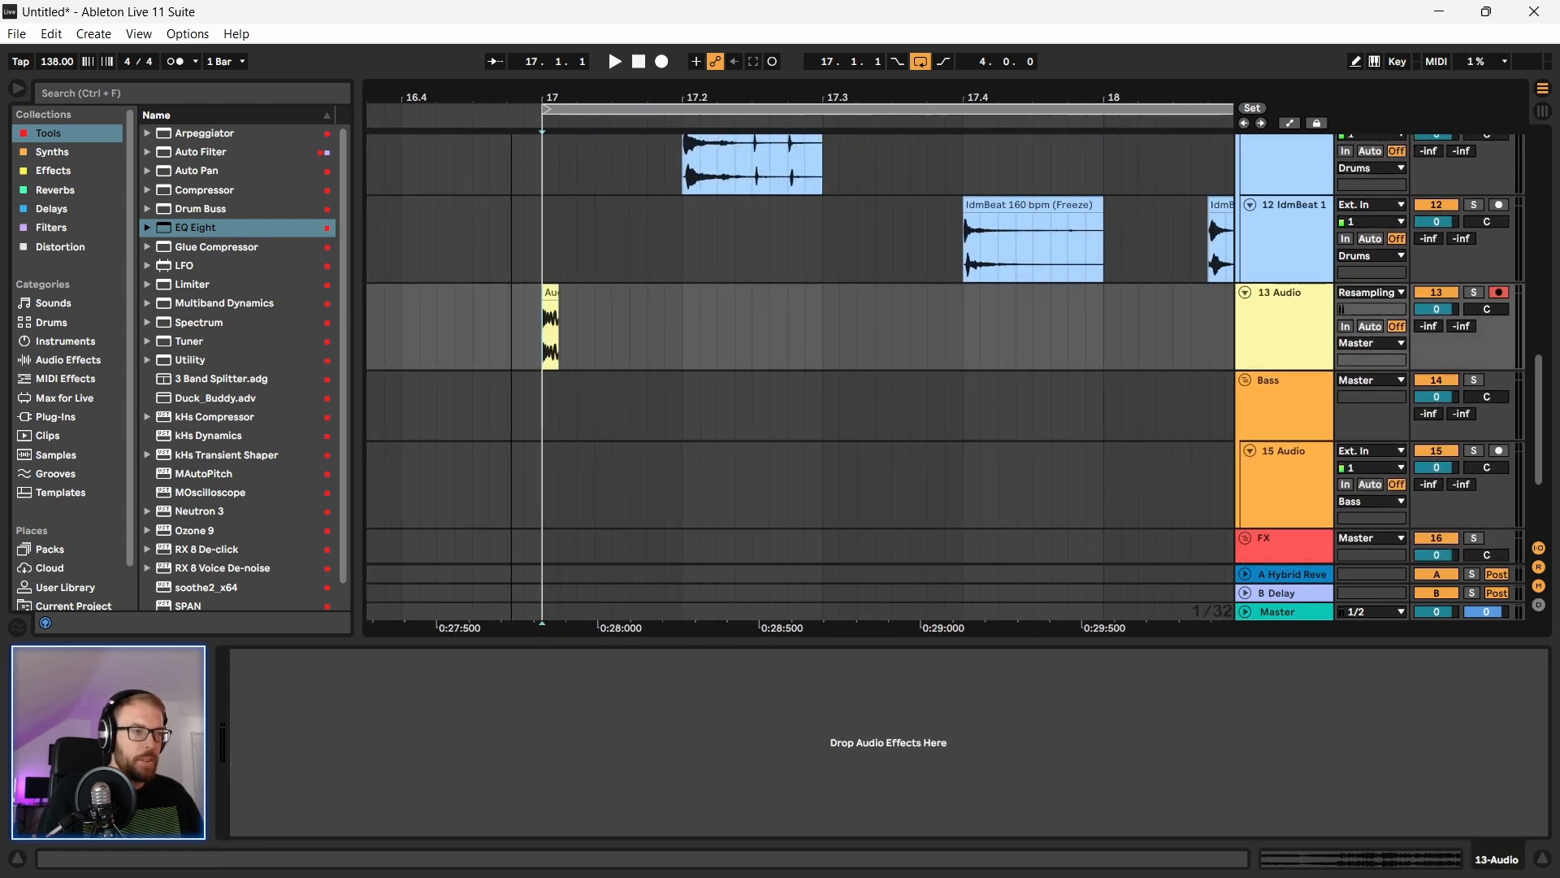
pyautogui.click(546, 326)
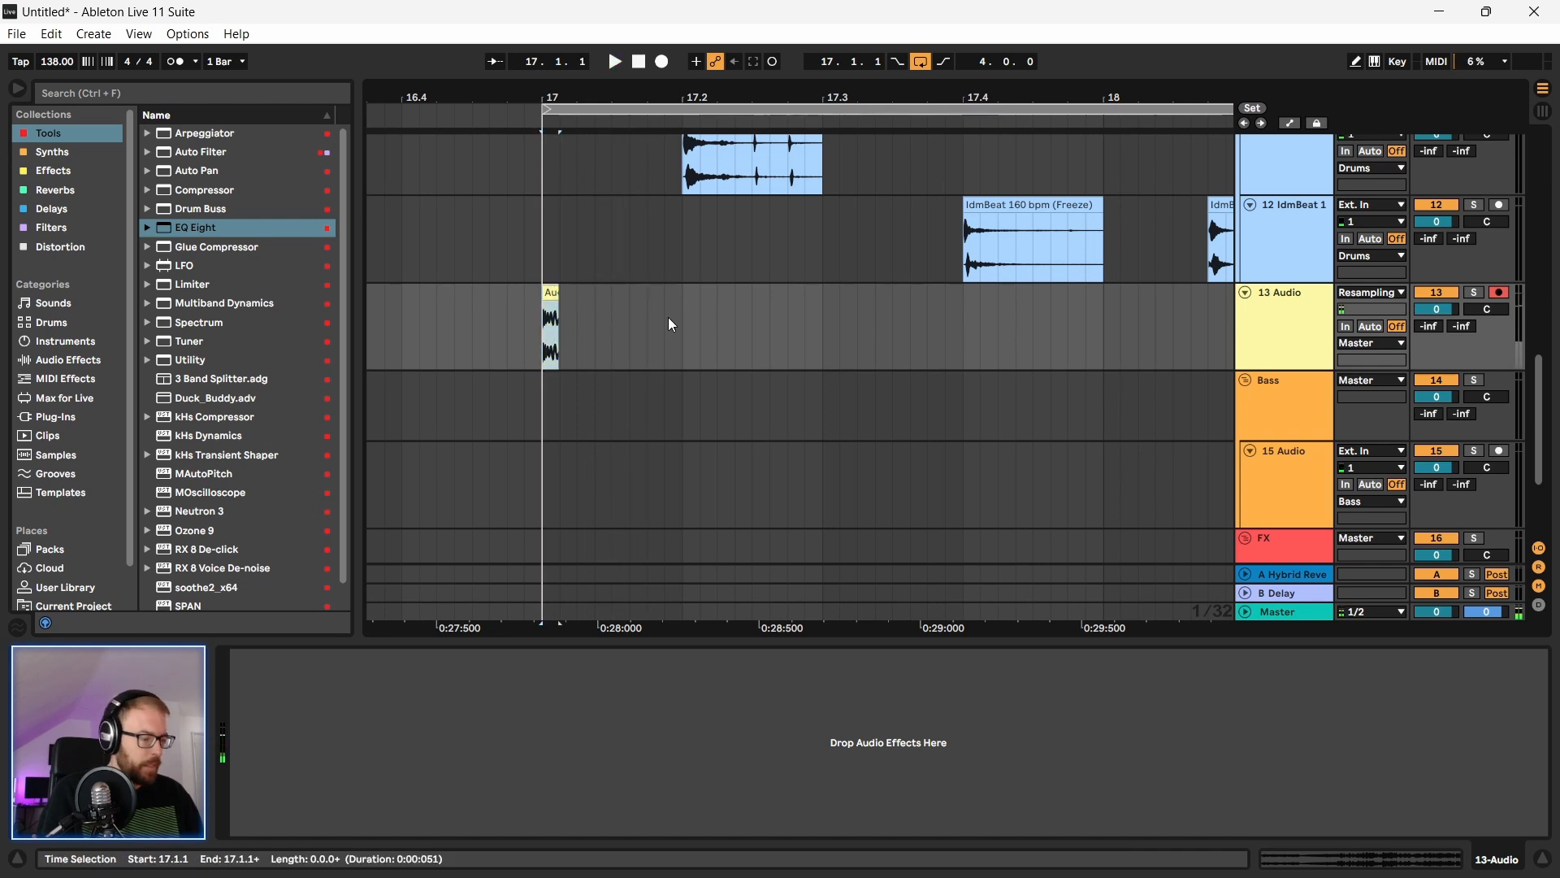
pyautogui.press('Delete')
# Step: Look over the clips on the Drums group's tracks and the resampling track across the arrangement
pyautogui.moveTo(570, 94); pyautogui.dragTo(412, 16)
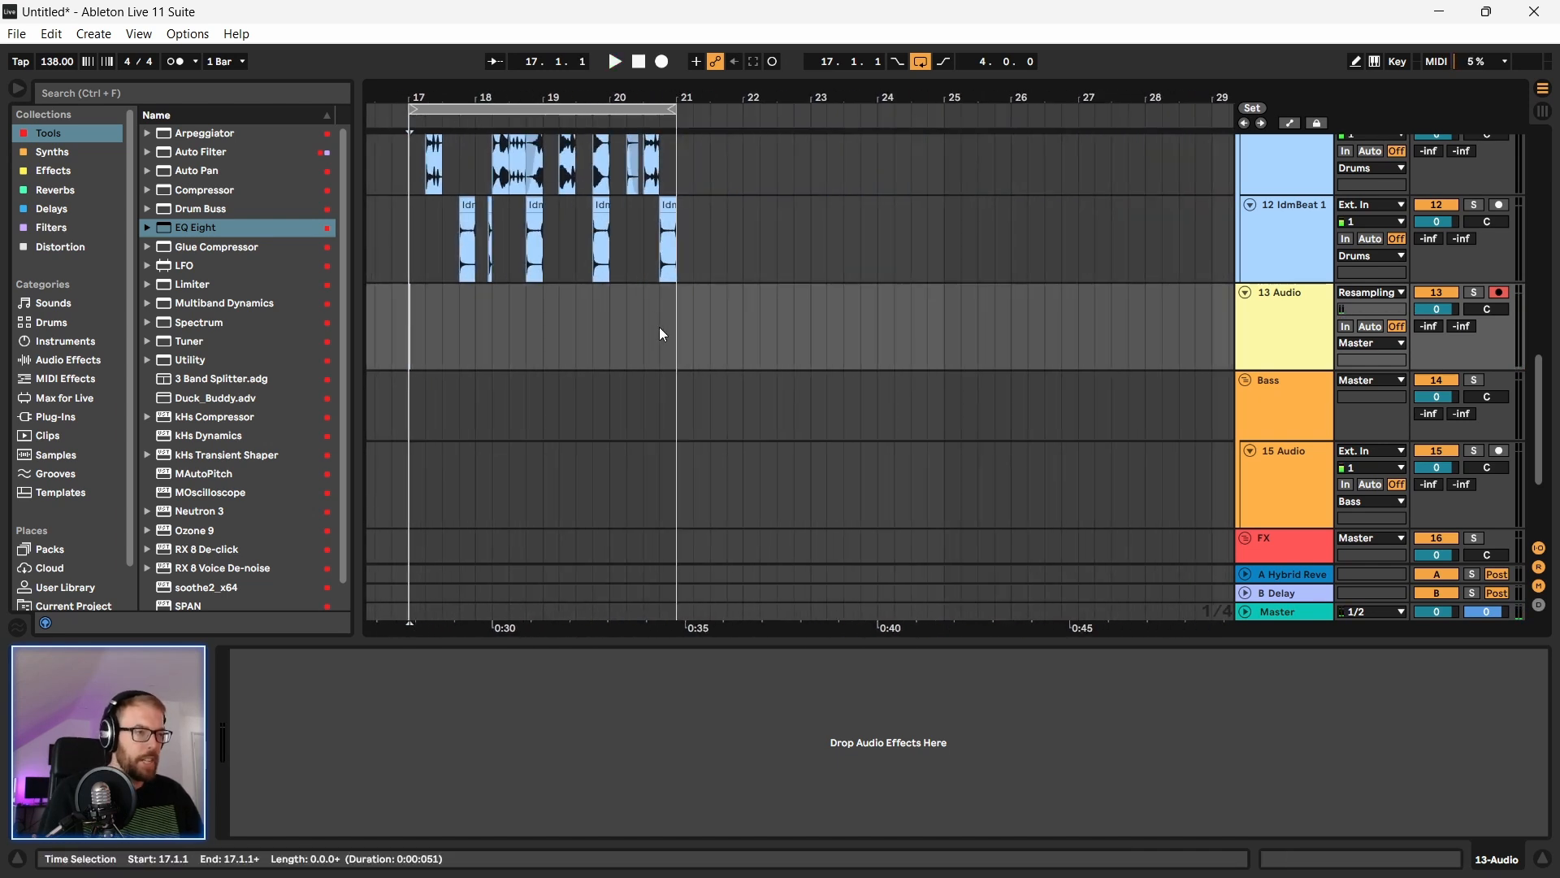
pyautogui.scroll(-3, 663, 312)
pyautogui.moveTo(614, 104); pyautogui.dragTo(564, 113)
pyautogui.scroll(3, 565, 233)
pyautogui.scroll(5, 564, 260)
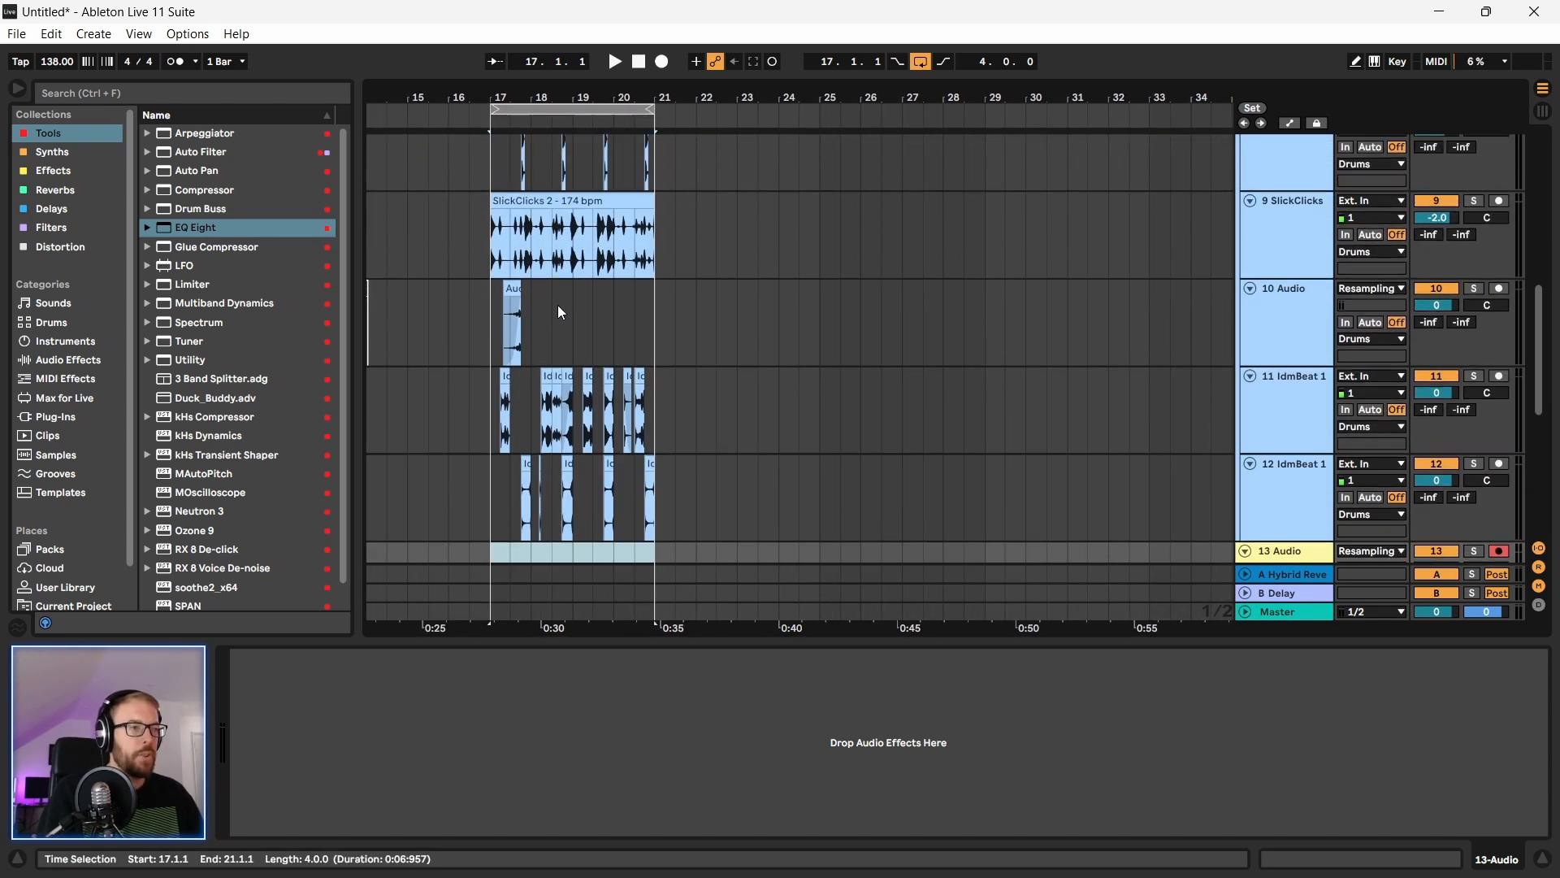
pyautogui.scroll(-4, 547, 386)
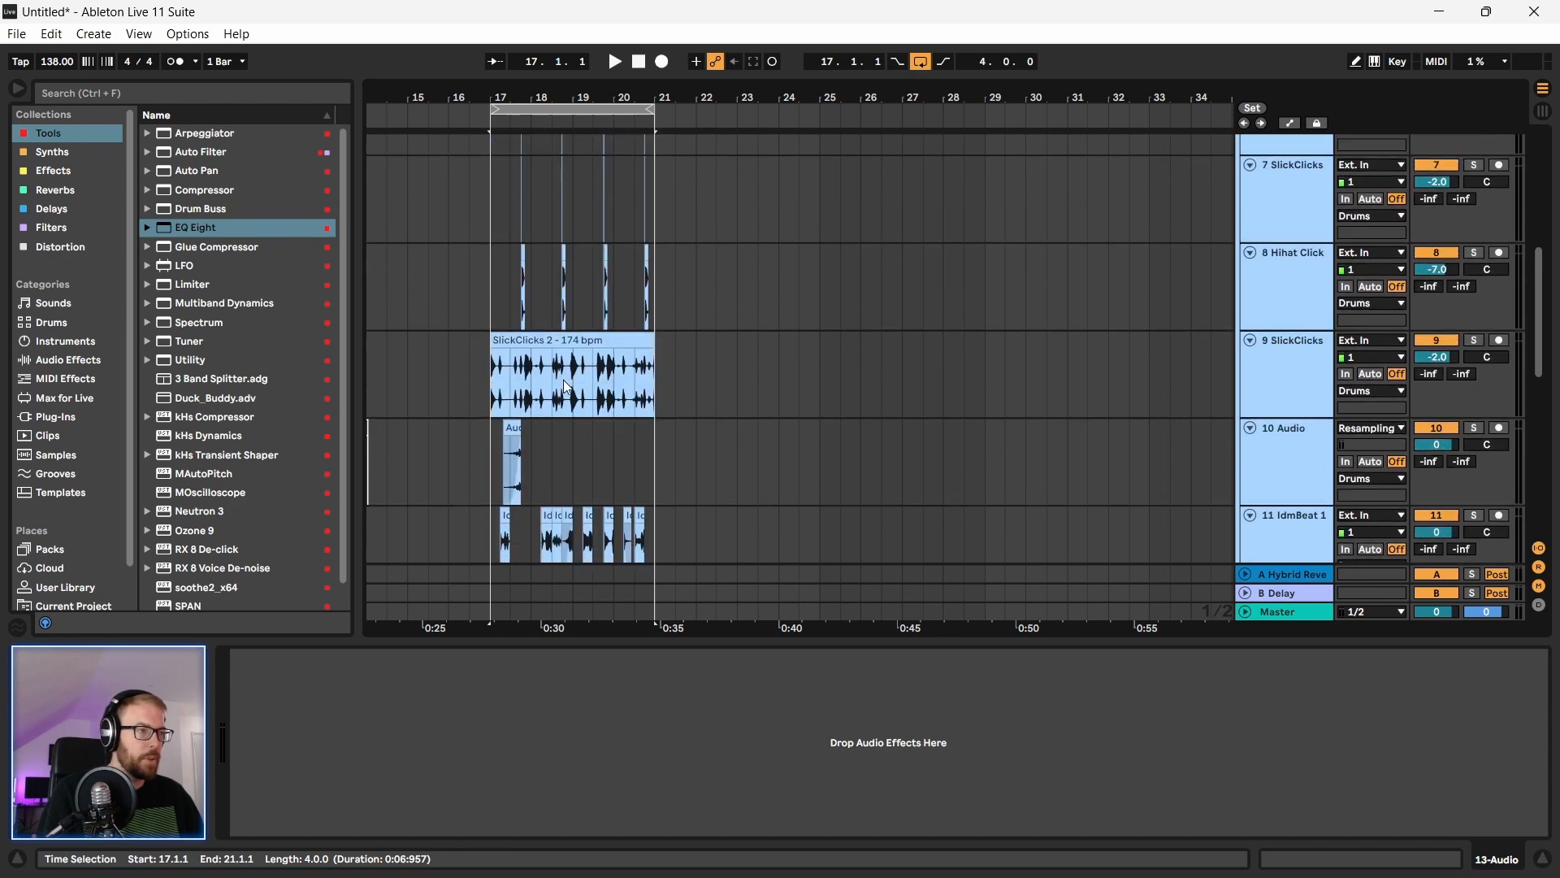
pyautogui.moveTo(568, 87); pyautogui.dragTo(573, 51)
pyautogui.scroll(-2, 661, 505)
pyautogui.scroll(-3, 661, 505)
# Step: Trim the Audio 10 clip on the 13 Audio track to two bars, from 38.1.1 to 40.1.1, and play it
pyautogui.click(837, 343)
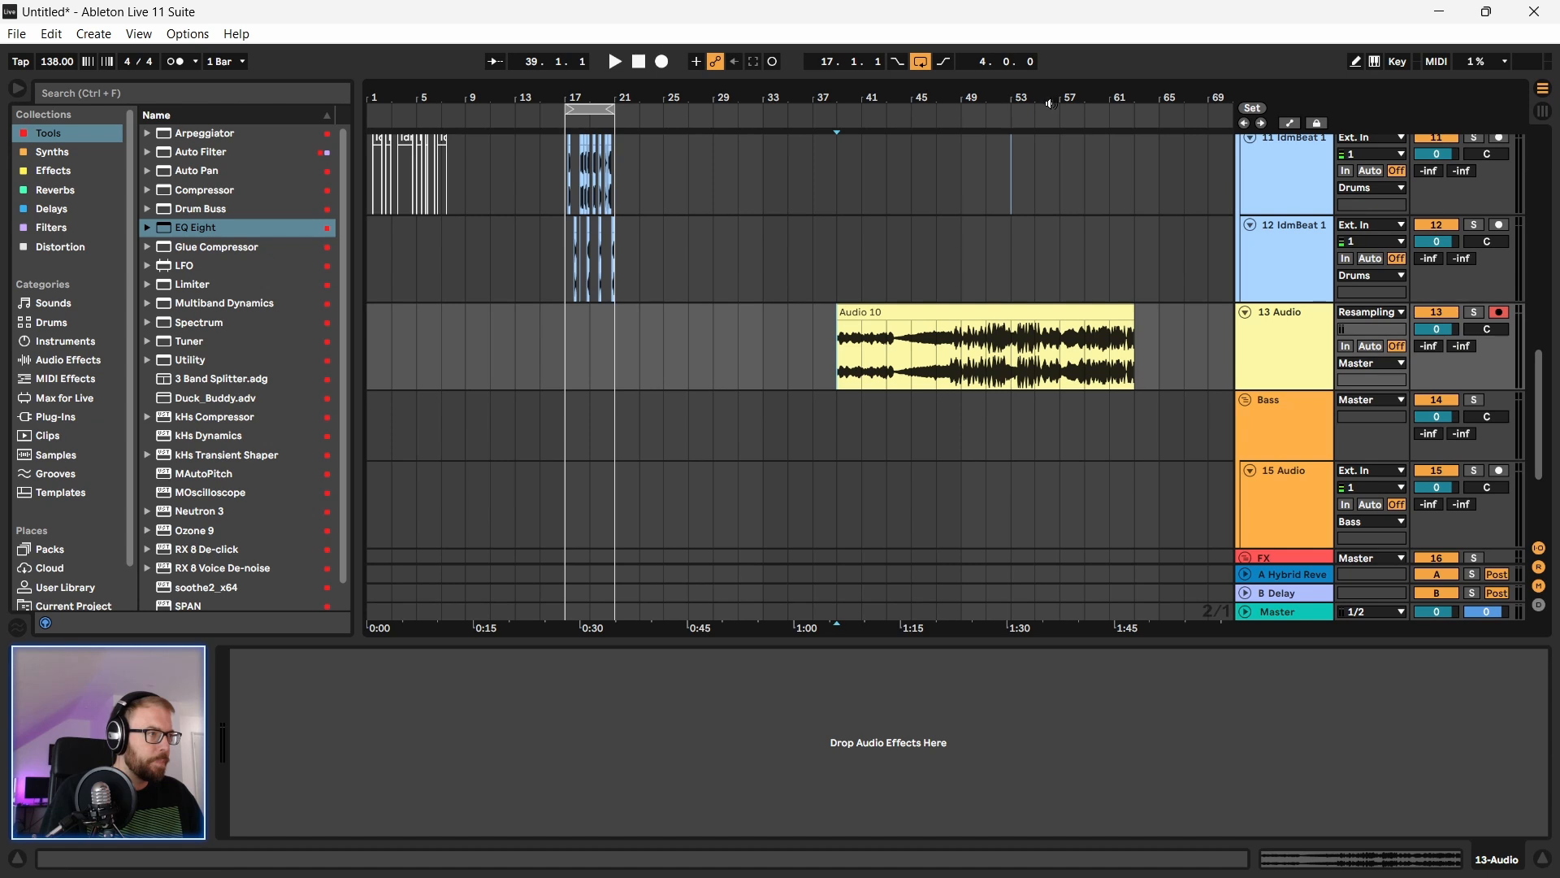
pyautogui.moveTo(1050, 101); pyautogui.dragTo(1044, 130)
pyautogui.moveTo(633, 313)
pyautogui.mouseDown()
pyautogui.moveTo(1179, 315)
pyautogui.moveTo(626, 316)
pyautogui.mouseUp()
pyautogui.press('space')
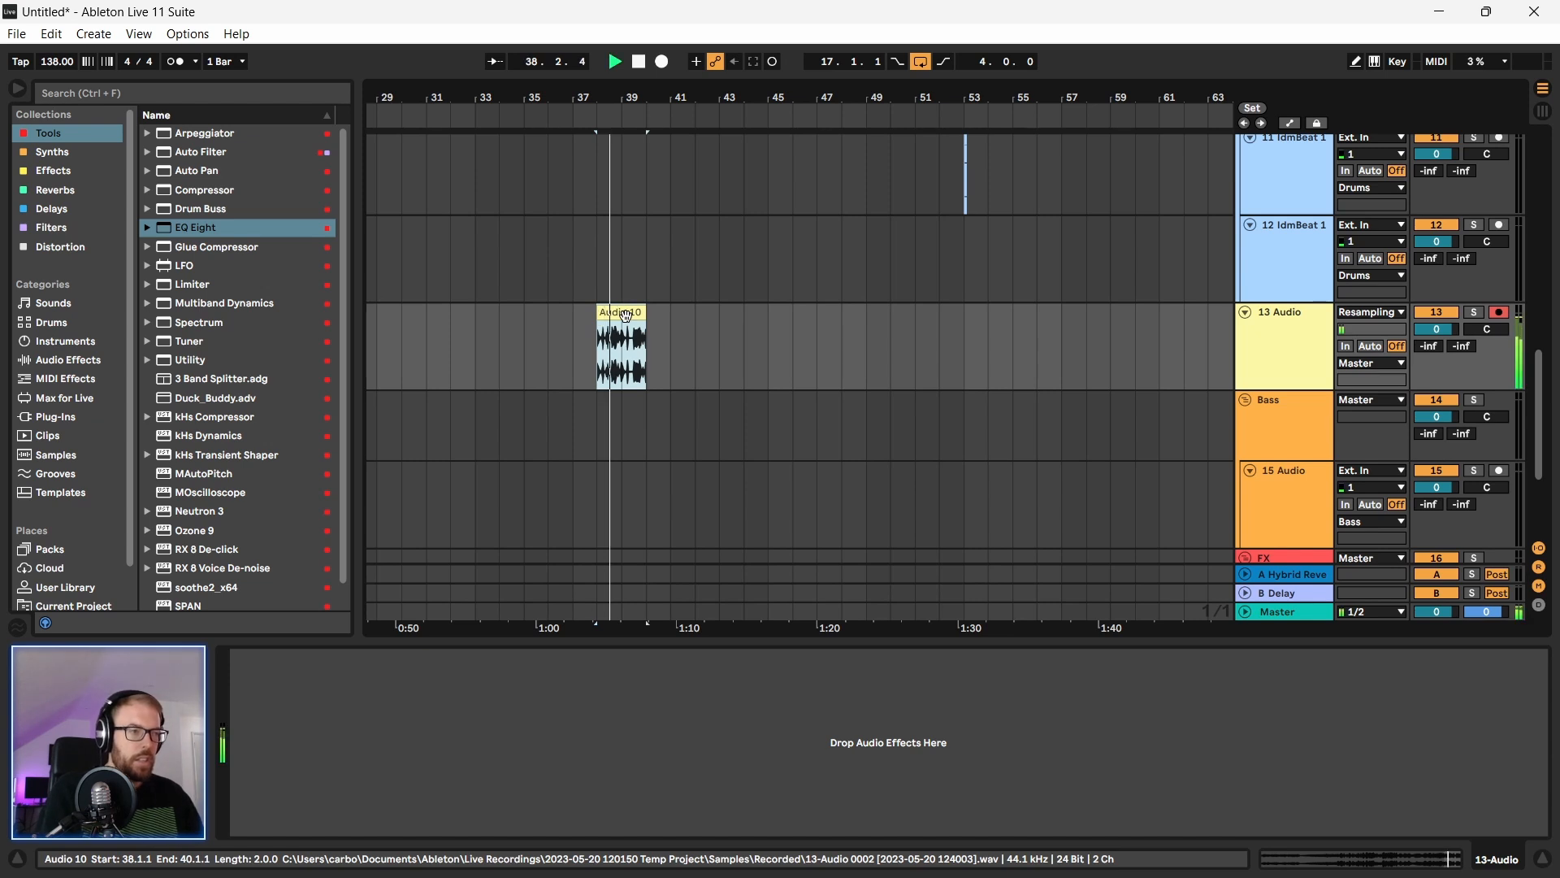
pyautogui.press('space')
# Step: Extend the start of the Audio 10 clip back to 33.3.1
pyautogui.moveTo(583, 97); pyautogui.dragTo(711, 97)
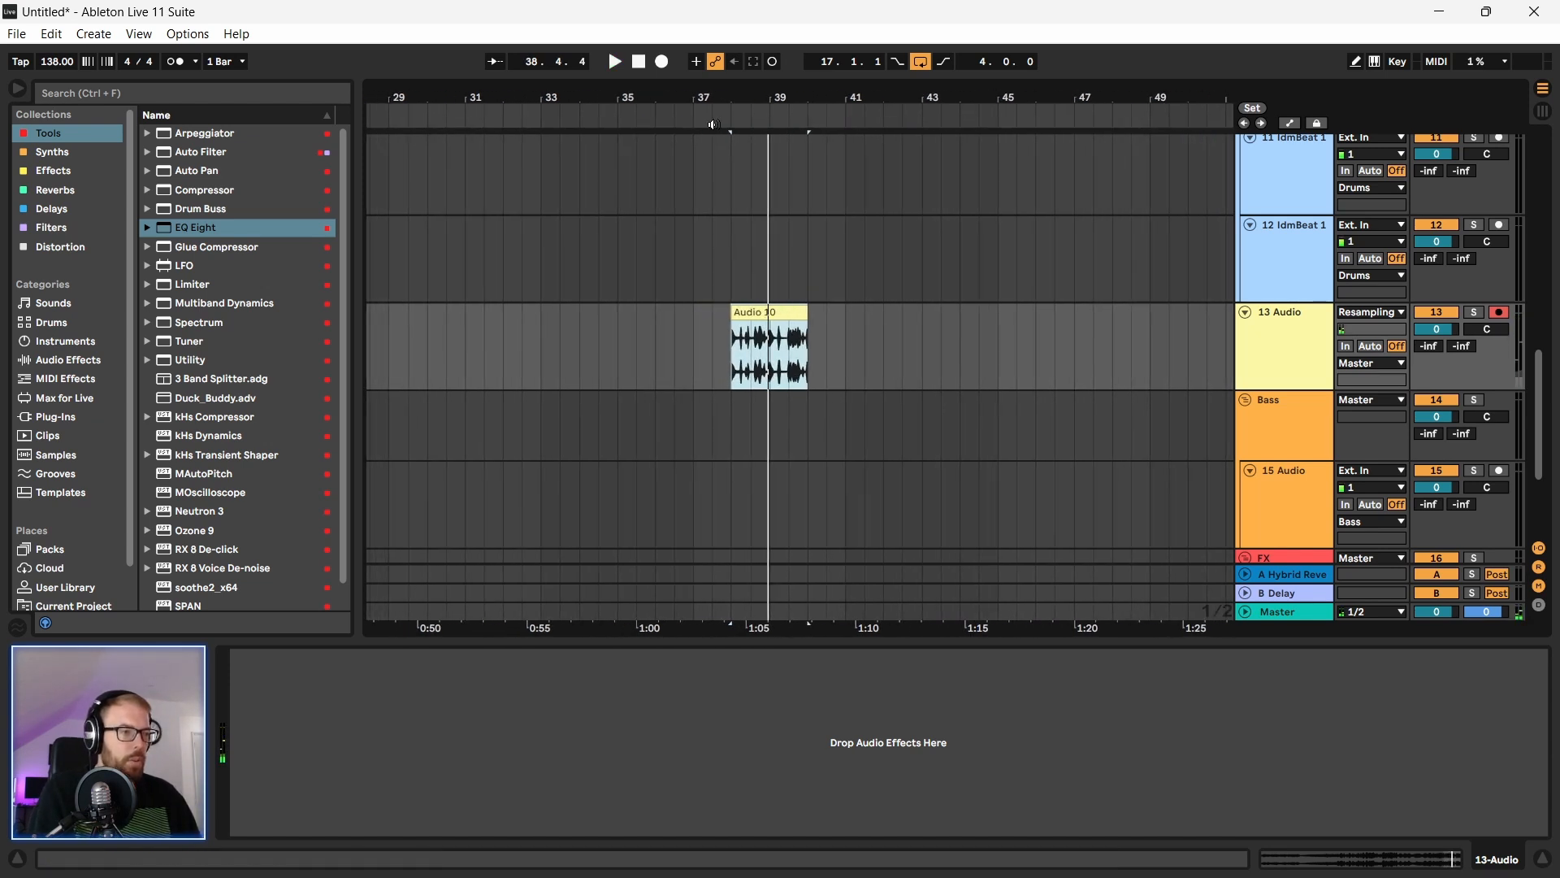
pyautogui.moveTo(736, 315); pyautogui.dragTo(567, 317)
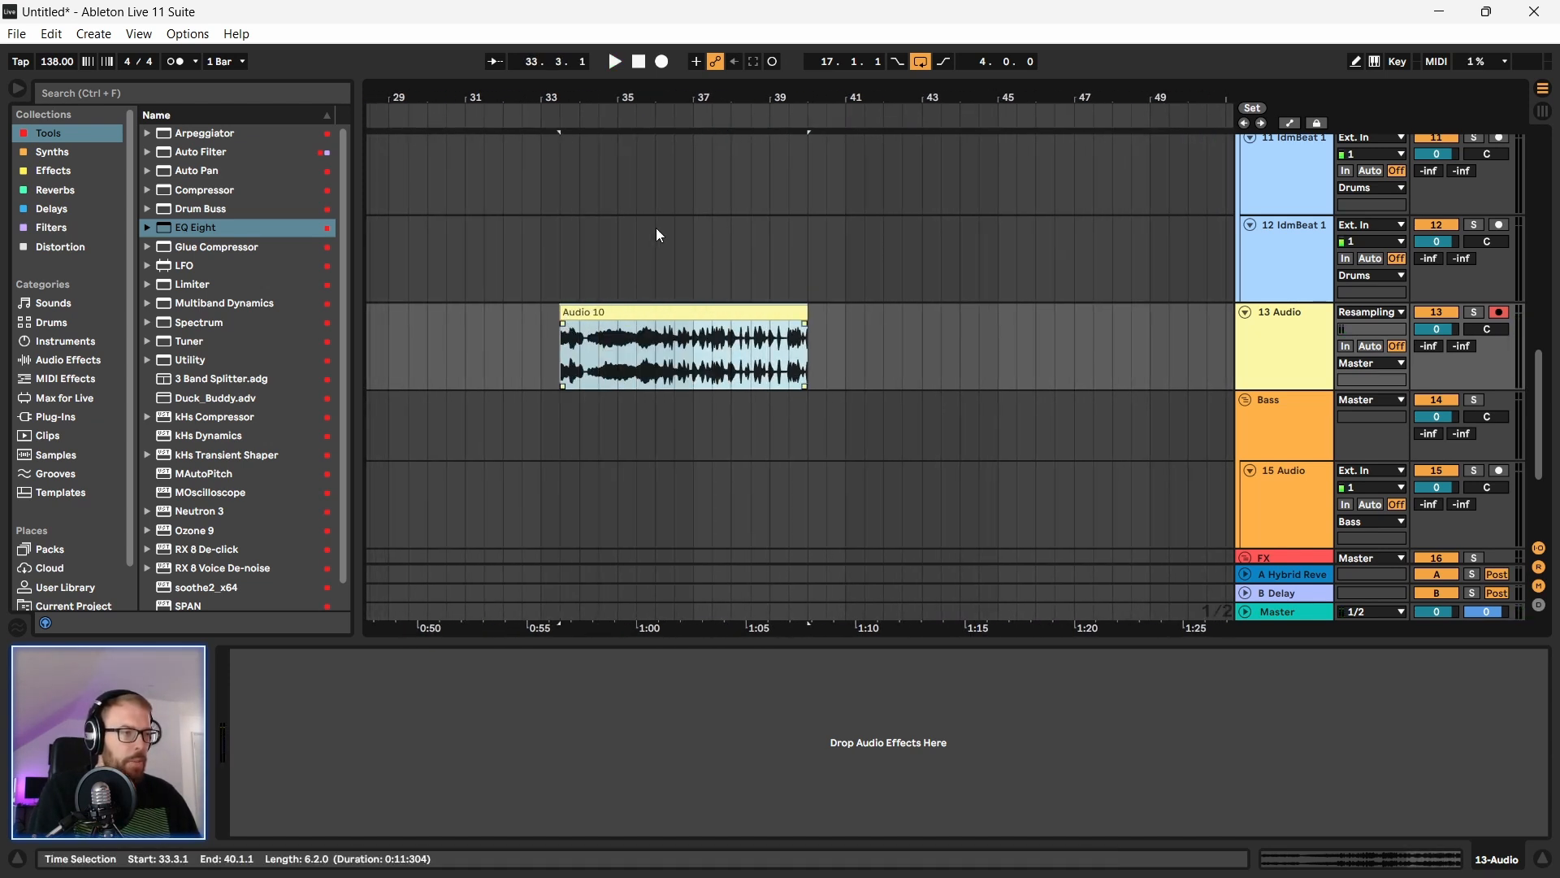
# Step: Play the Audio 10 clip on the 13 Audio track and select its section from 36.2.1 to 38.1.1
pyautogui.moveTo(671, 96); pyautogui.dragTo(571, 96)
pyautogui.click(555, 369)
pyautogui.press('space')
pyautogui.moveTo(578, 376); pyautogui.dragTo(699, 384)
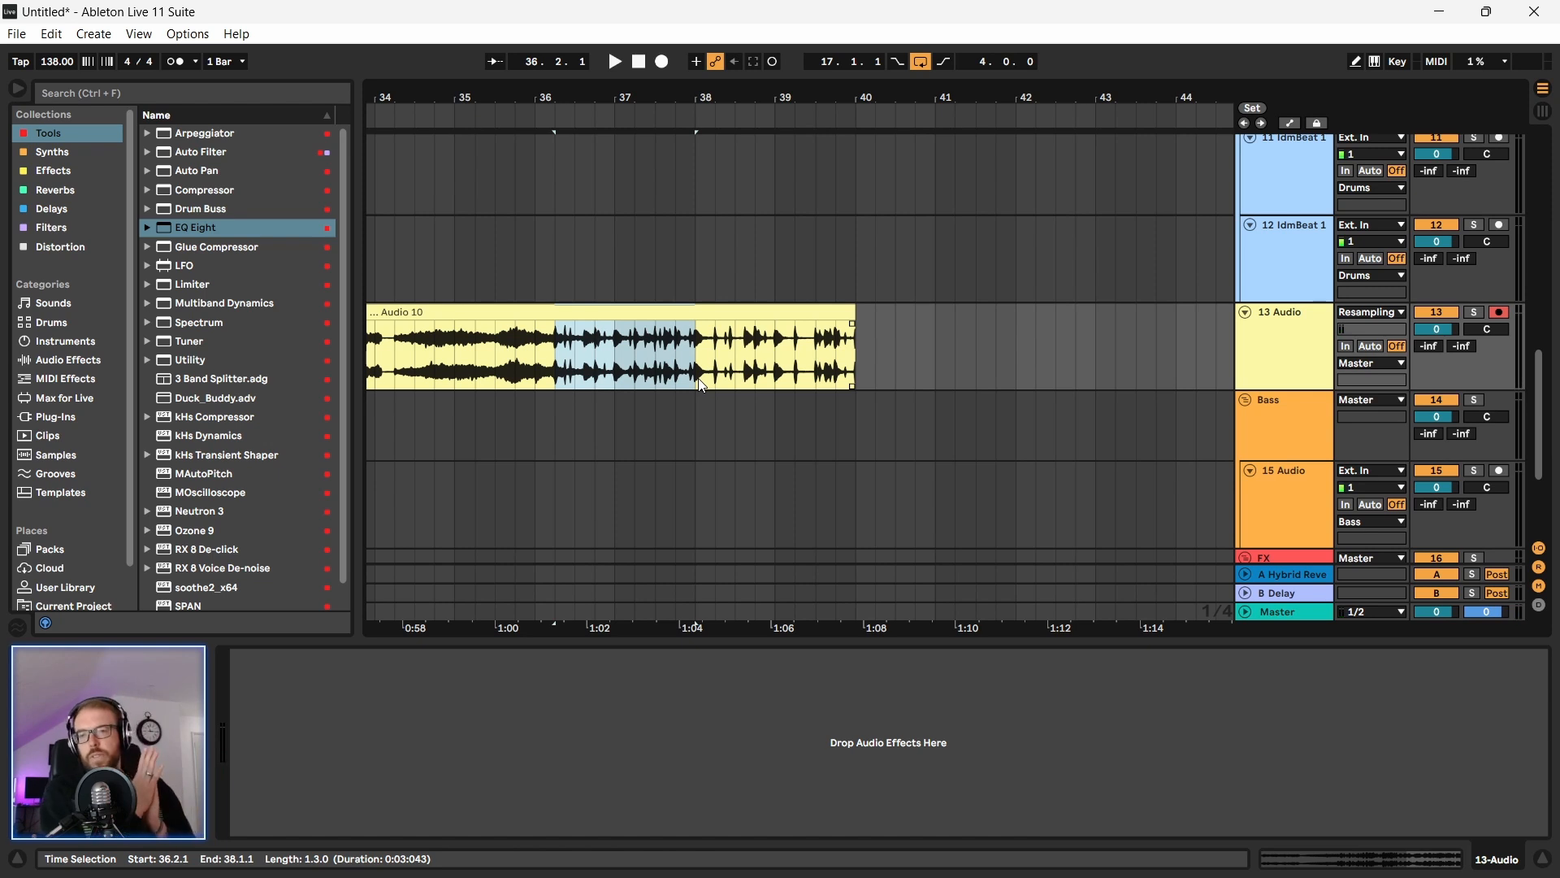
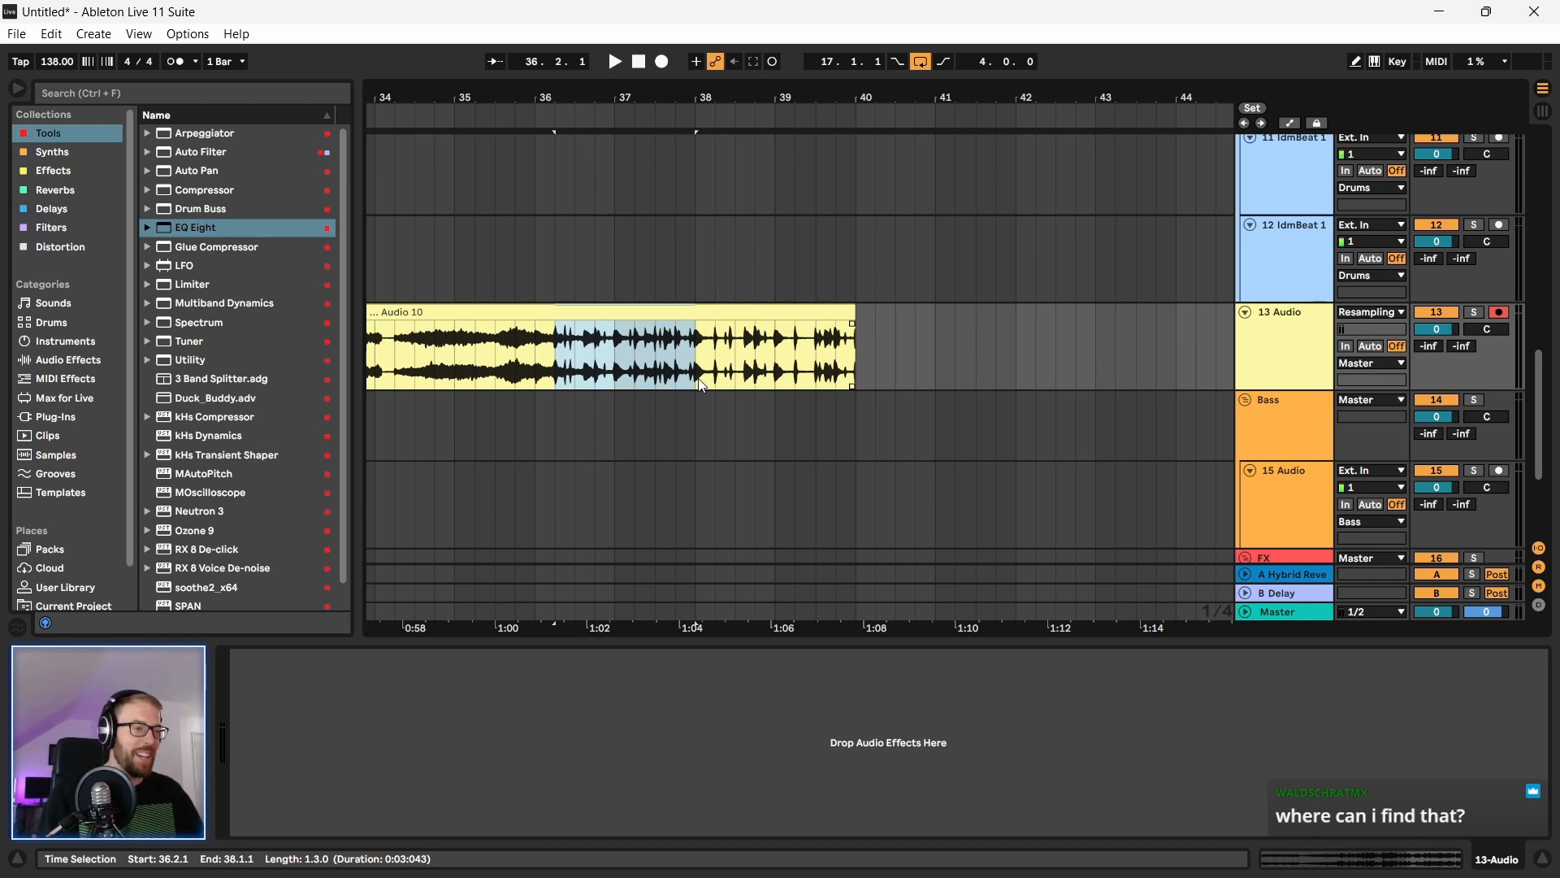
pyautogui.moveTo(558, 366); pyautogui.dragTo(689, 363)
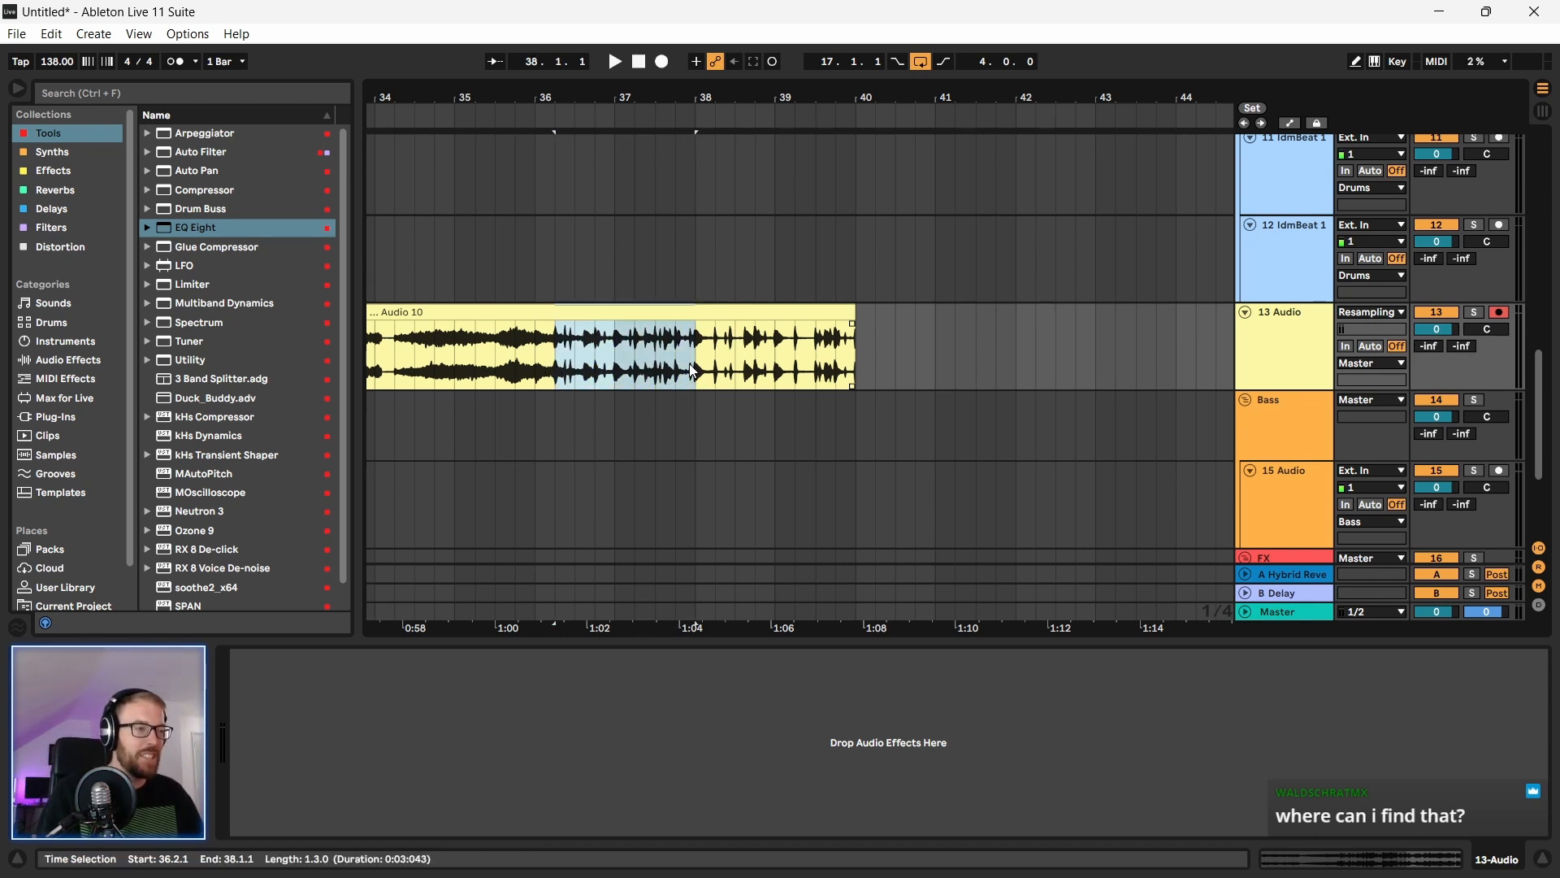
pyautogui.moveTo(581, 98); pyautogui.dragTo(642, 68)
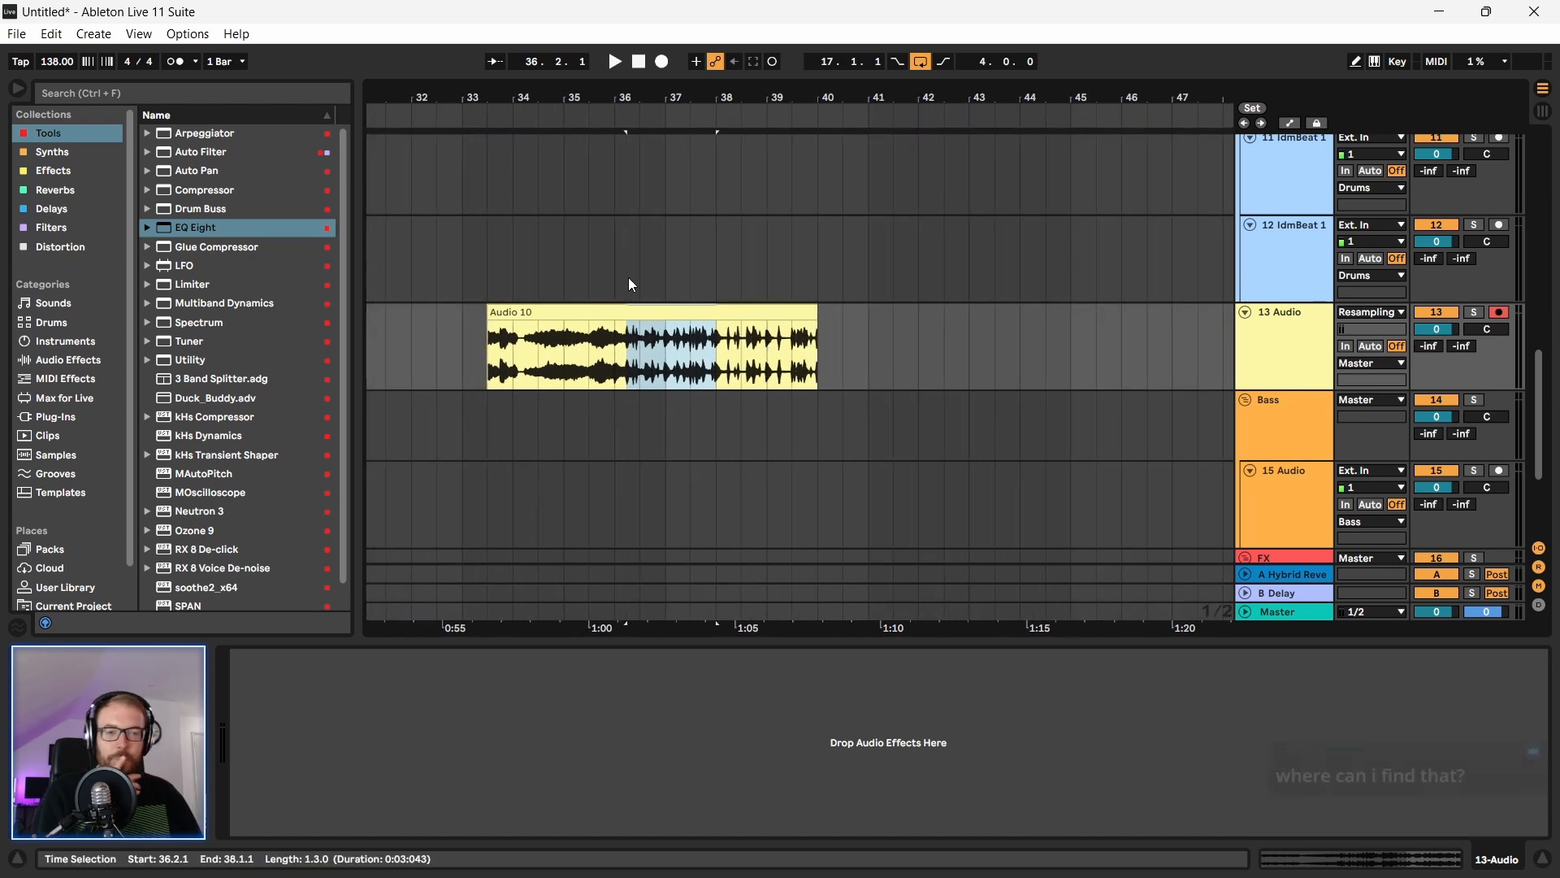
# Step: Select the one-bar section from 37.1.1 to 38.1.1 of the Audio 10 clip and play it
pyautogui.scroll(2, 662, 352)
pyautogui.click(653, 363)
pyautogui.moveTo(725, 98); pyautogui.dragTo(724, 134)
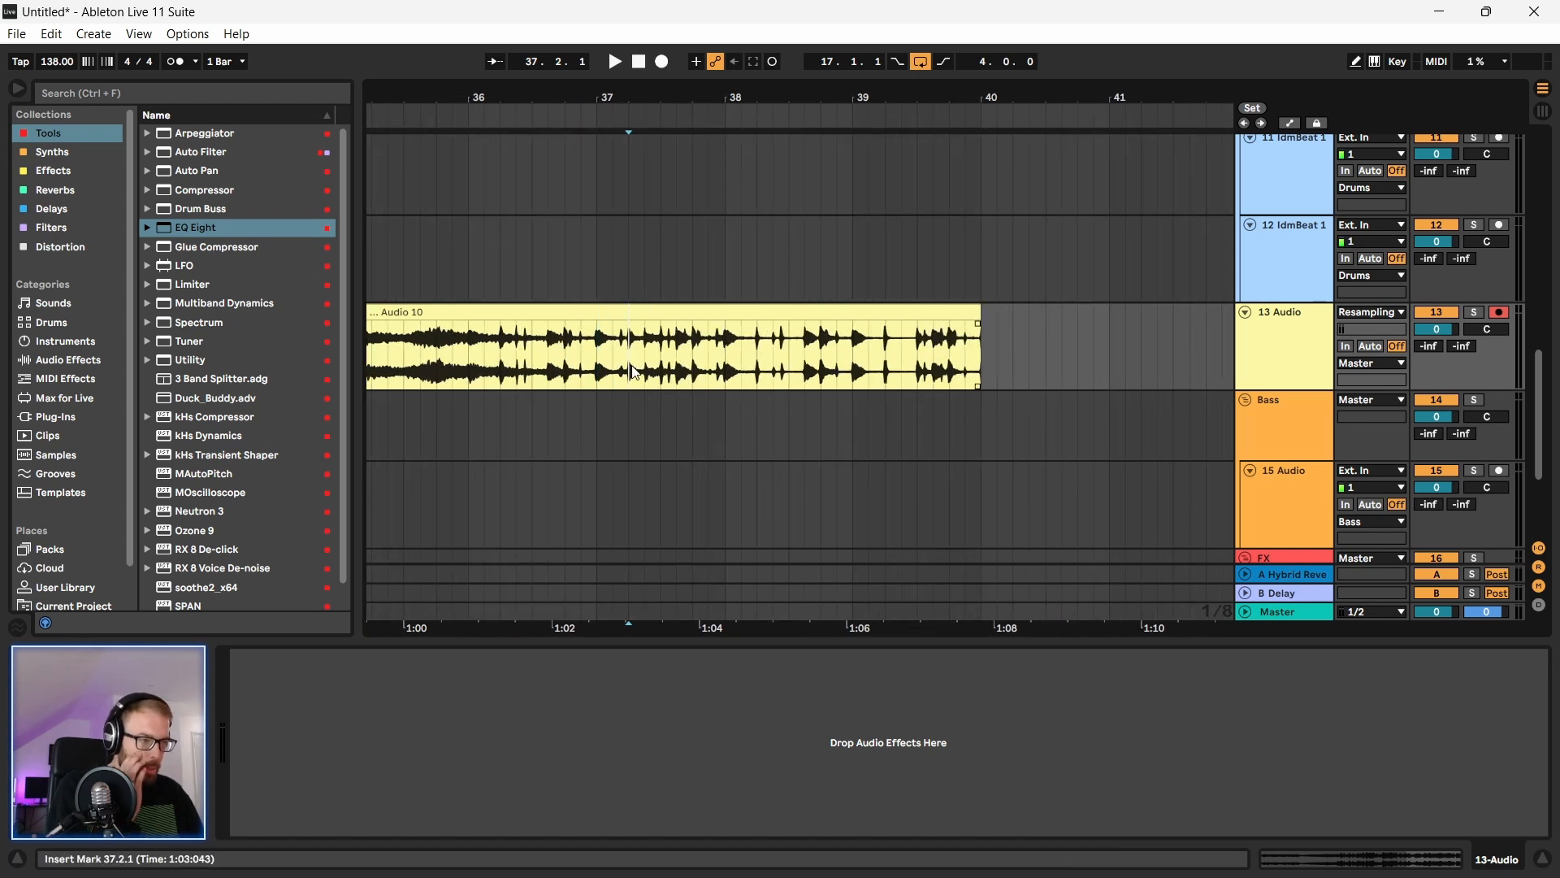
pyautogui.moveTo(635, 372); pyautogui.dragTo(705, 372)
pyautogui.moveTo(593, 368); pyautogui.dragTo(730, 379)
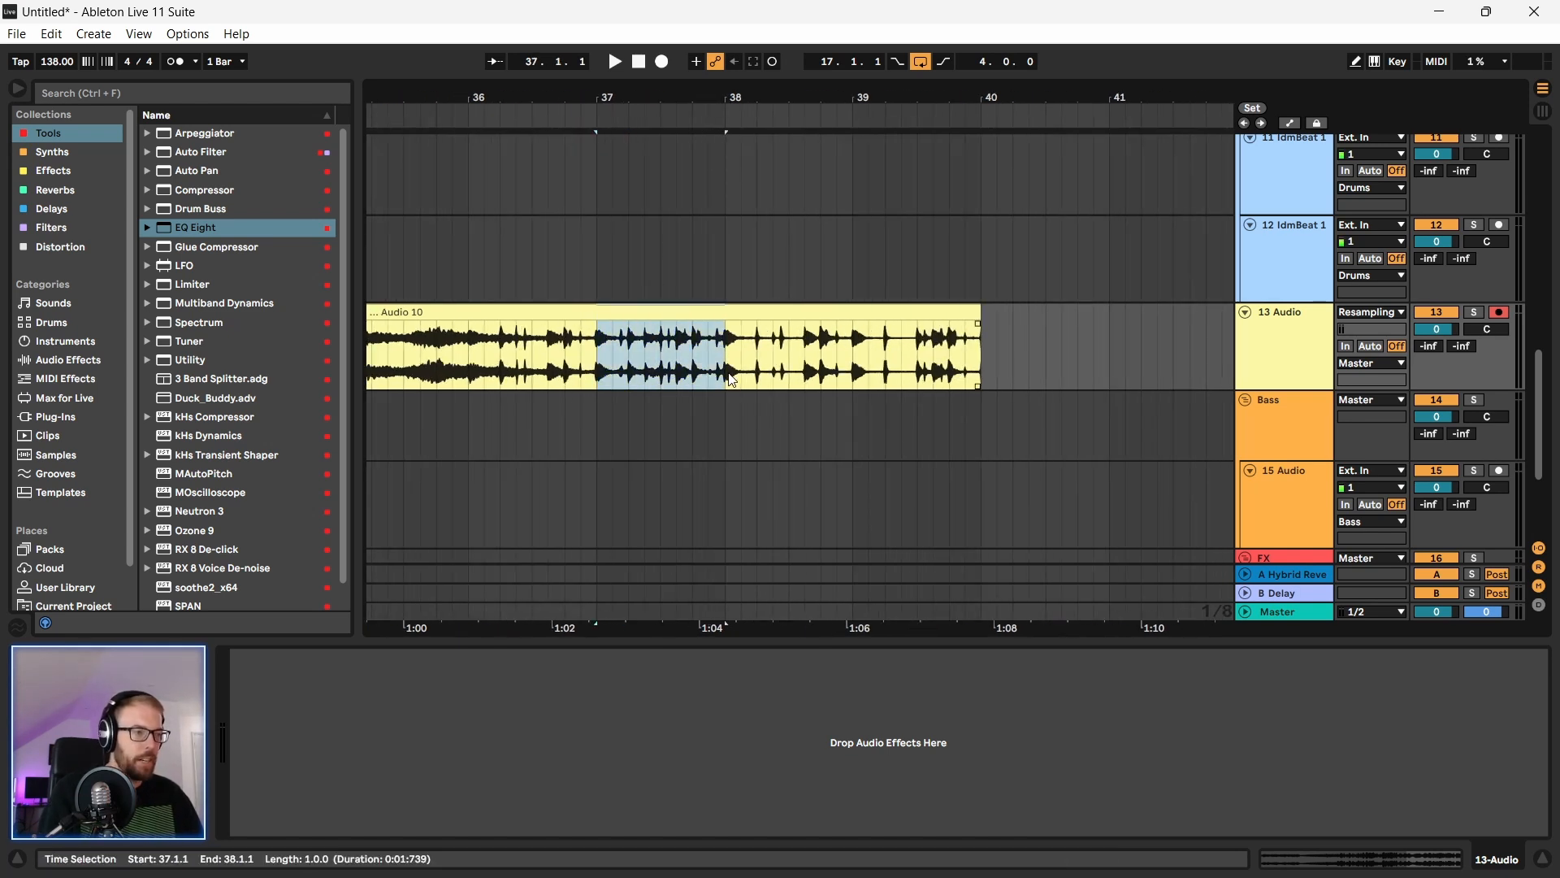
pyautogui.press('space')
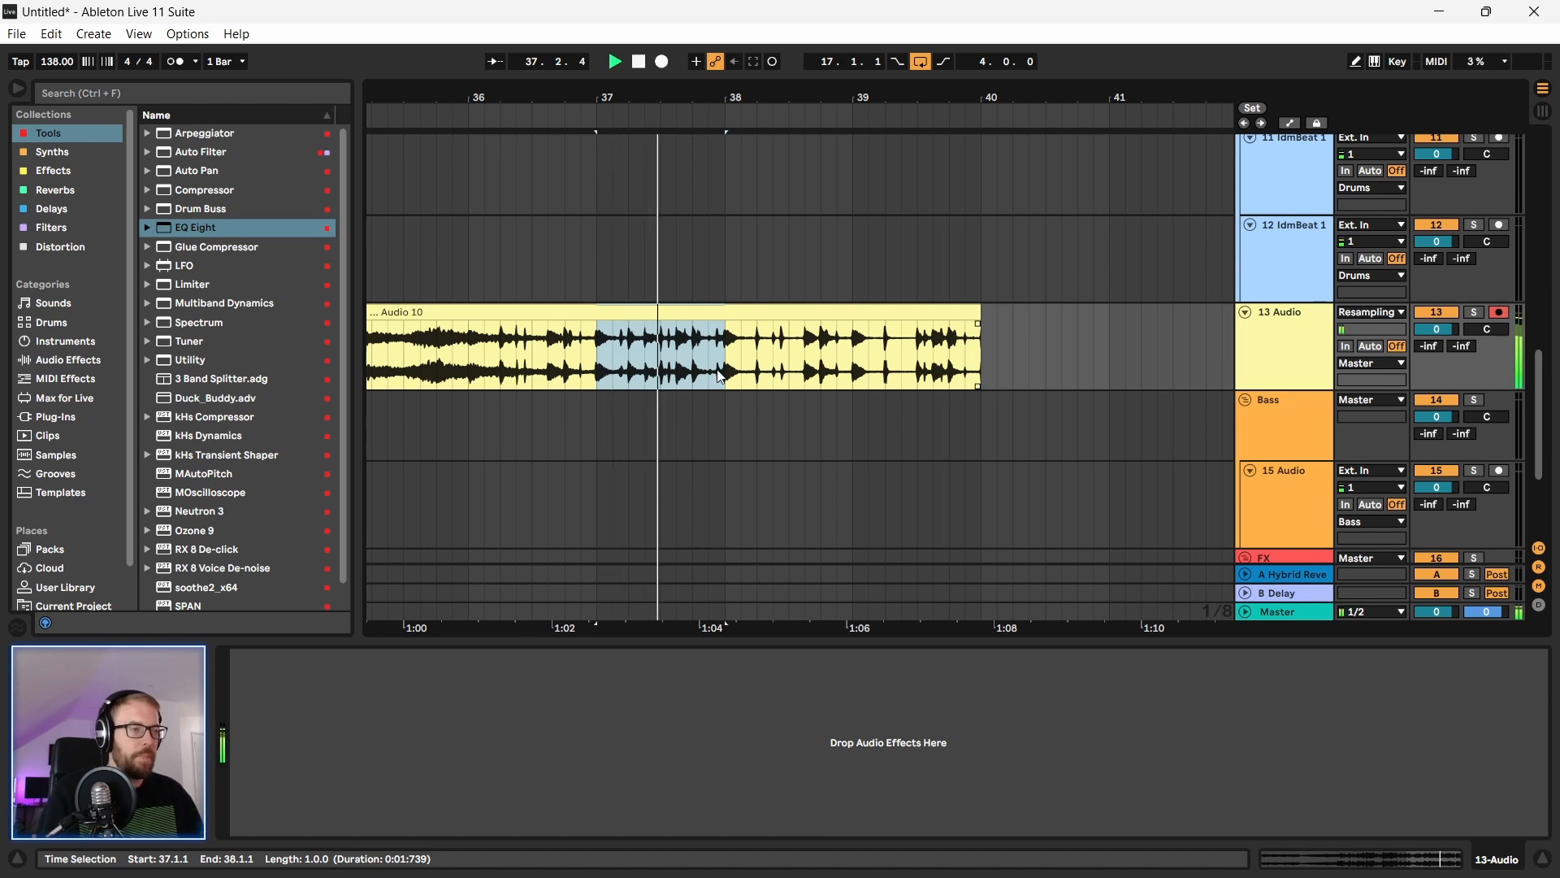
# Step: Audition the Audio 10 clip from several points, including 37.2.1, and mark the bar from 38.1.1 to 39.1.1
pyautogui.moveTo(552, 96); pyautogui.dragTo(554, 73)
pyautogui.click(496, 366)
pyautogui.press('space')
pyautogui.press('space')
pyautogui.moveTo(598, 98); pyautogui.dragTo(813, 122)
pyautogui.click(689, 374)
pyautogui.press('space')
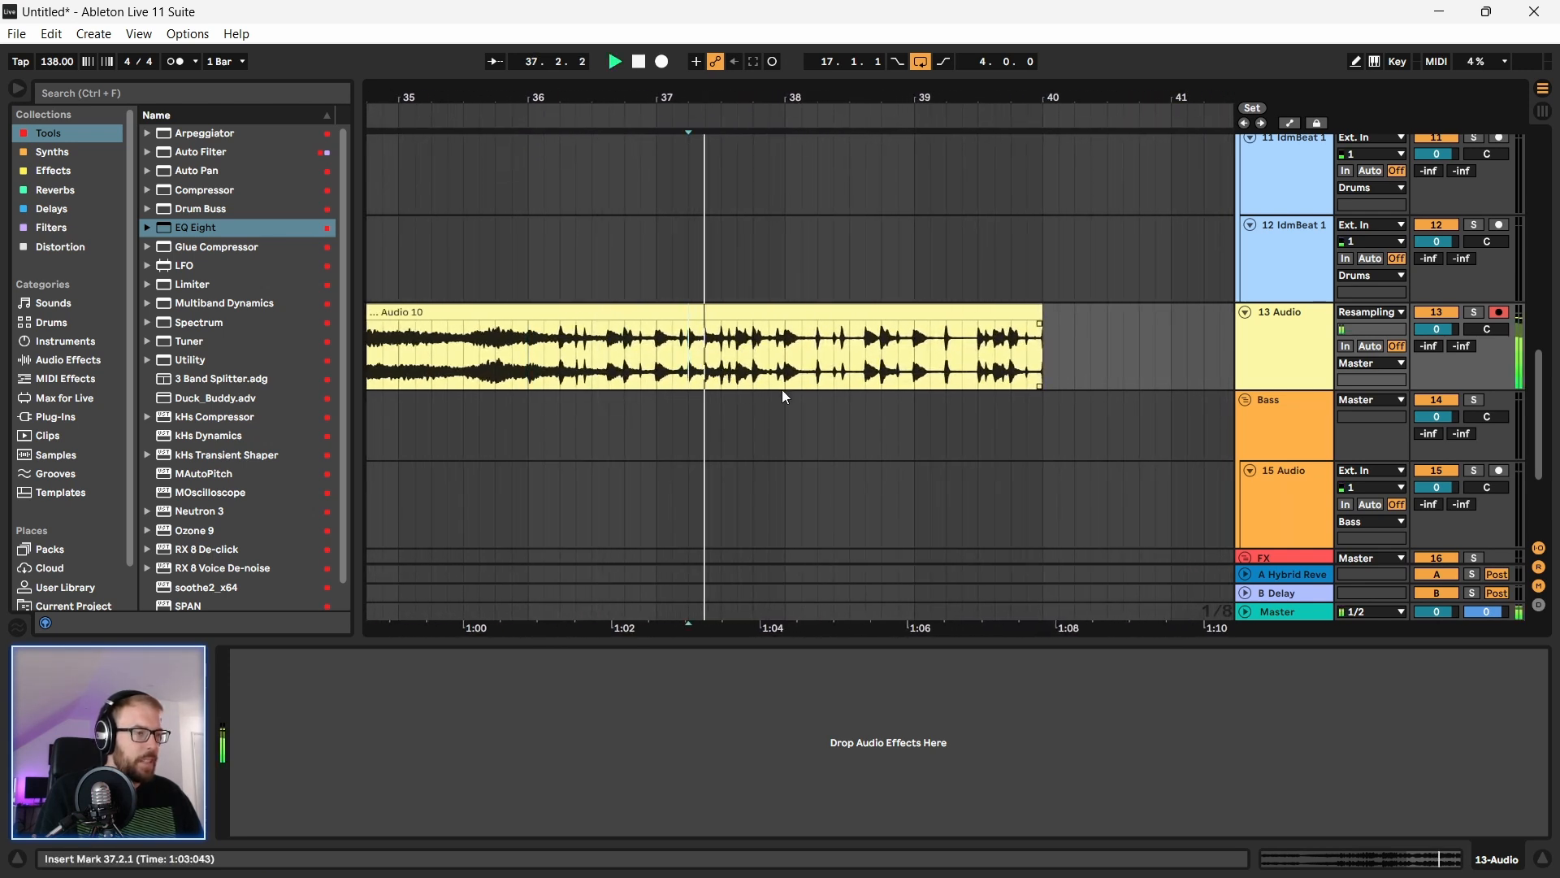
pyautogui.moveTo(797, 380); pyautogui.dragTo(908, 385)
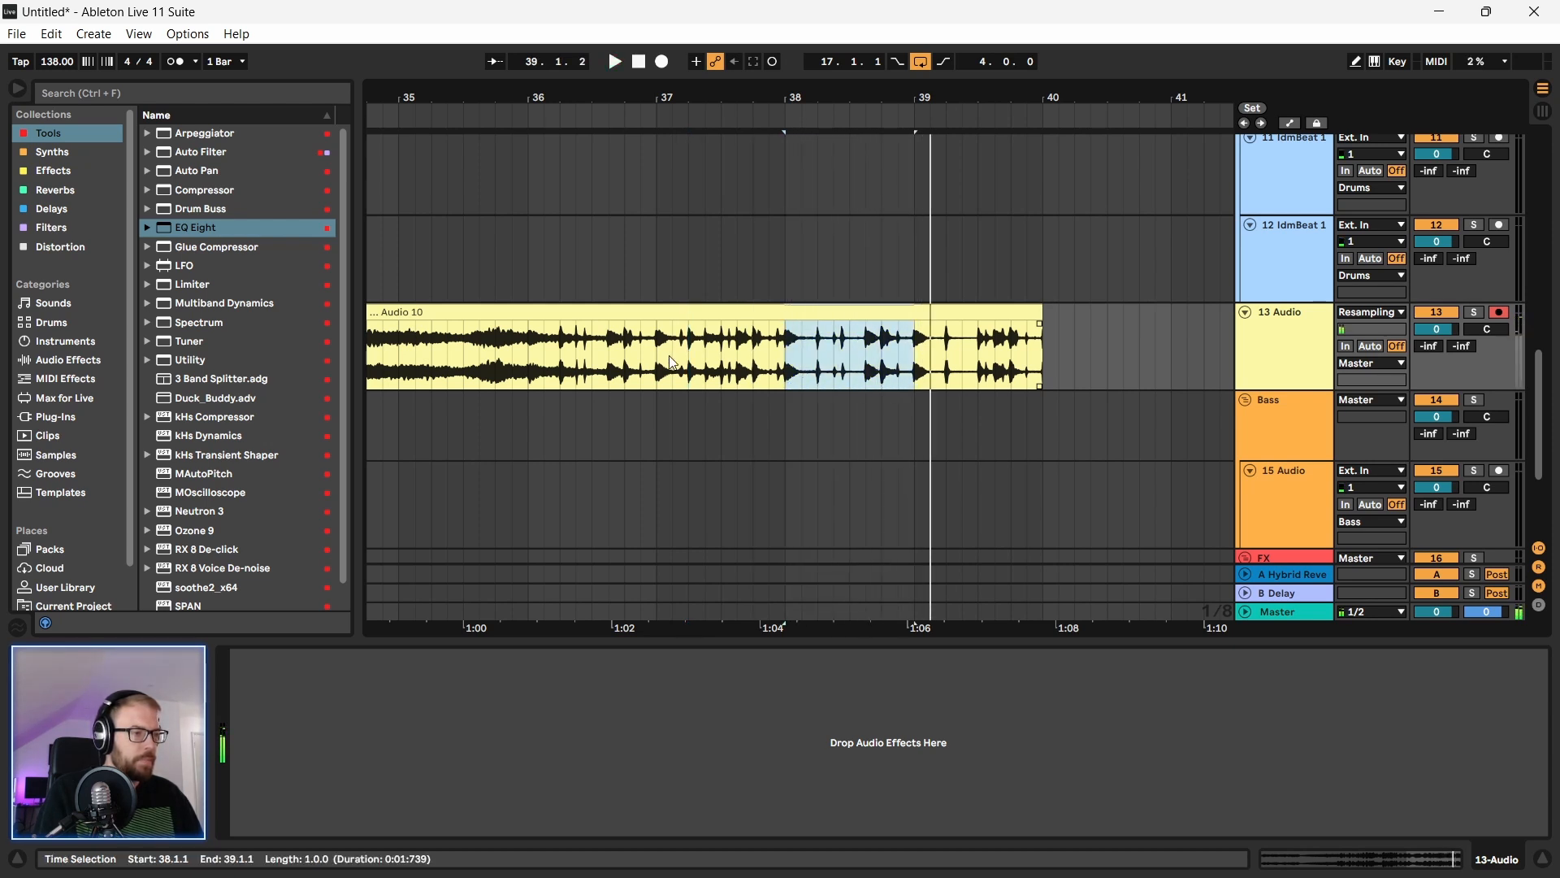
pyautogui.press('space')
# Step: Loop the section from 37.1.1 to 38.1.1 of the Audio 10 clip and play it
pyautogui.moveTo(657, 376); pyautogui.dragTo(780, 375)
pyautogui.hotkey('ctrl', 'l')
pyautogui.press('space')
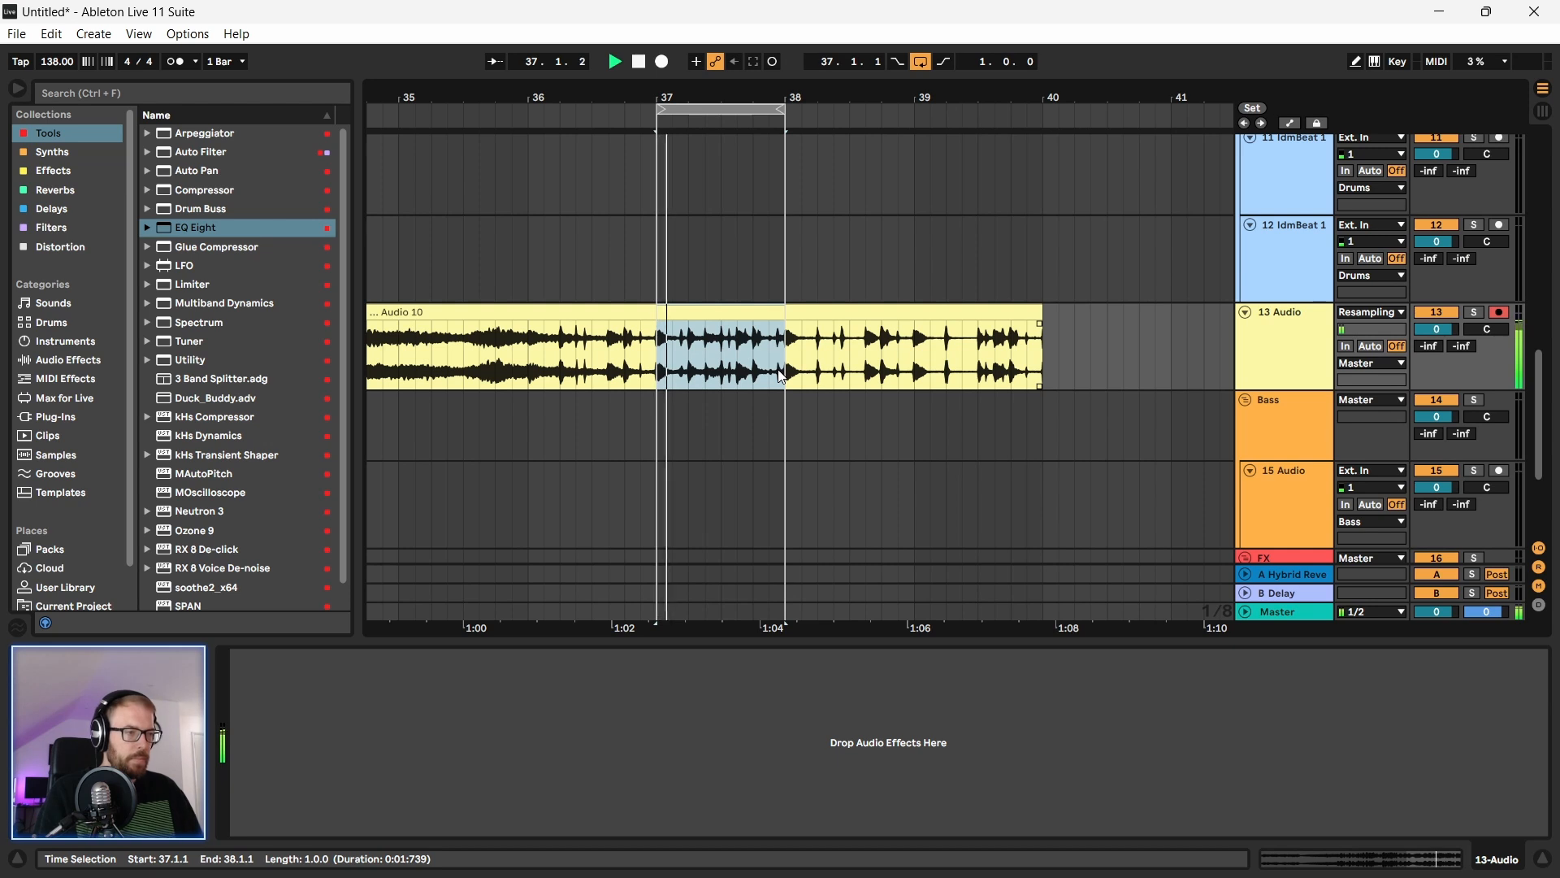
pyautogui.press('space')
# Step: Cut the selected bar from 37.1.1 to 38.1.1 out of Audio 10 and paste it at 17.1.1 on the same track
pyautogui.moveTo(641, 102); pyautogui.dragTo(715, 50)
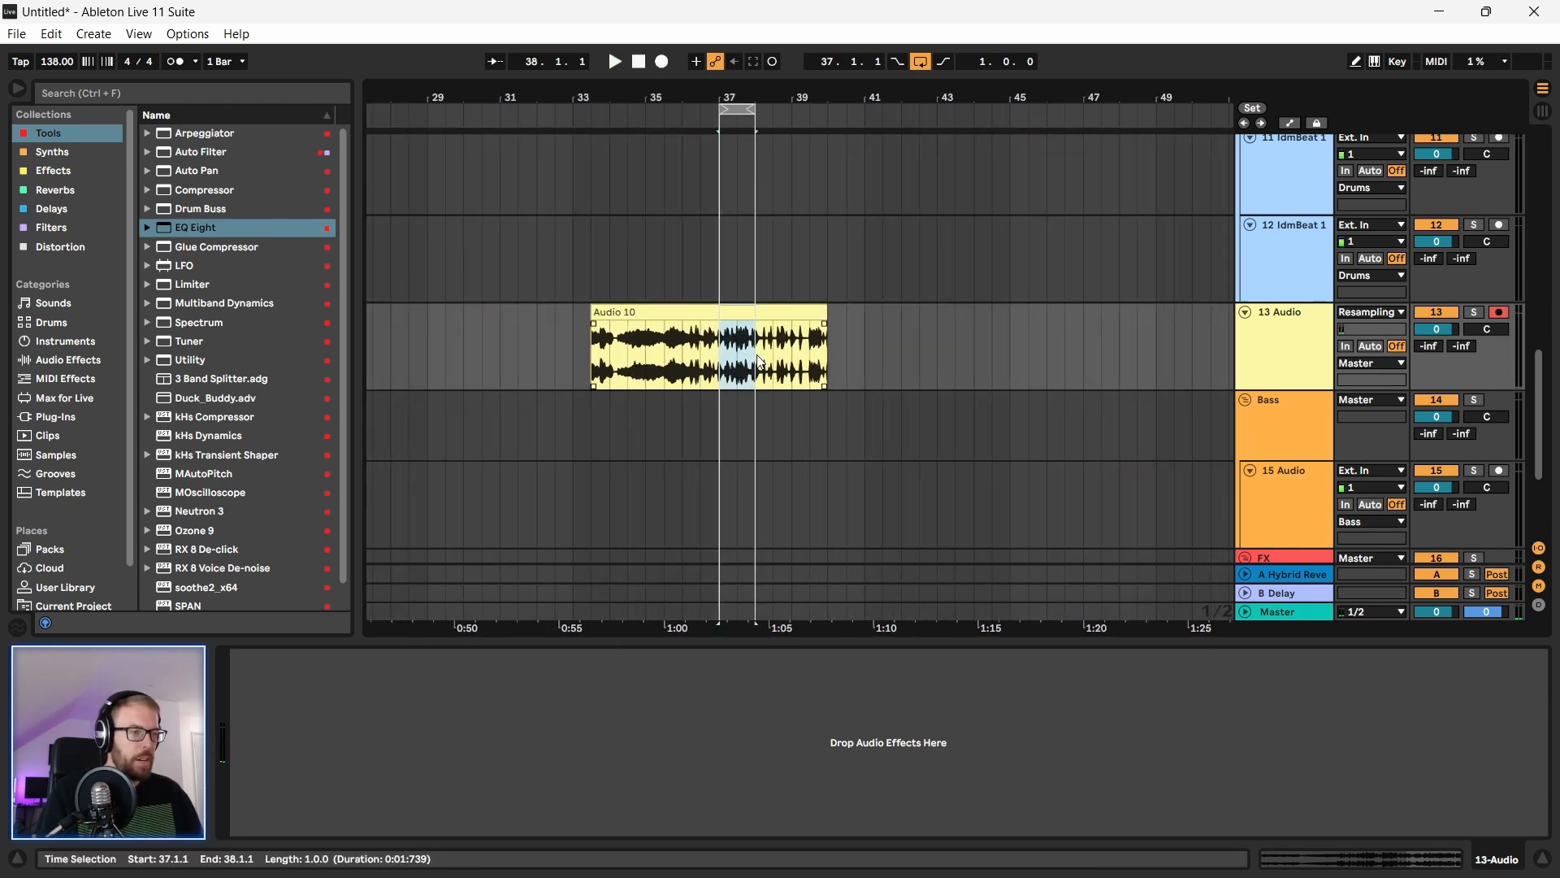
pyautogui.hotkey('ctrl', 'x')
pyautogui.moveTo(466, 100); pyautogui.dragTo(536, 69)
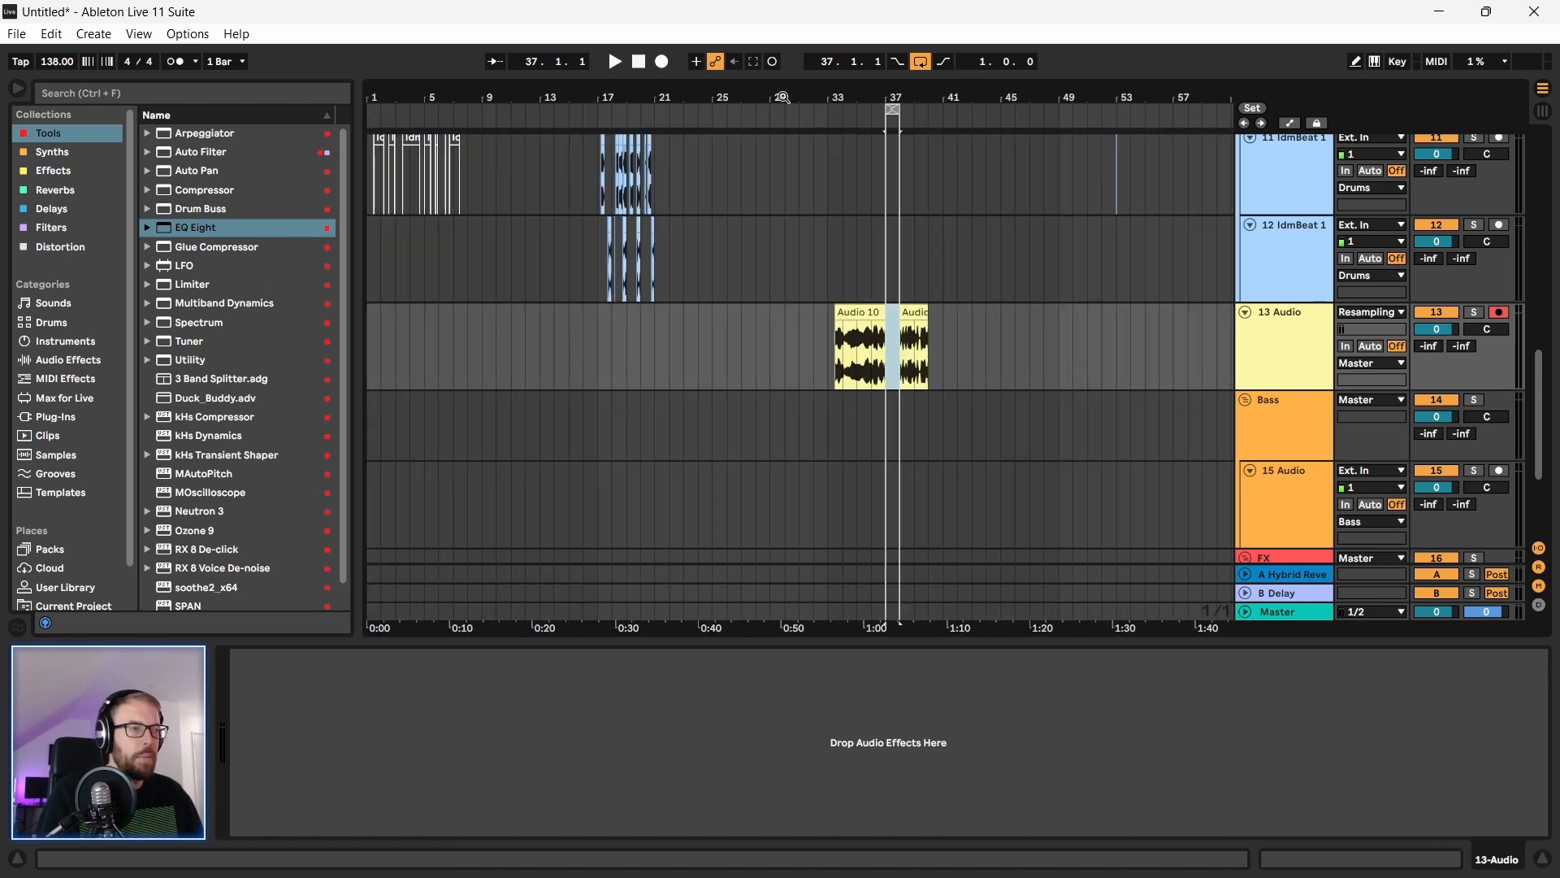
pyautogui.moveTo(618, 99); pyautogui.dragTo(646, 195)
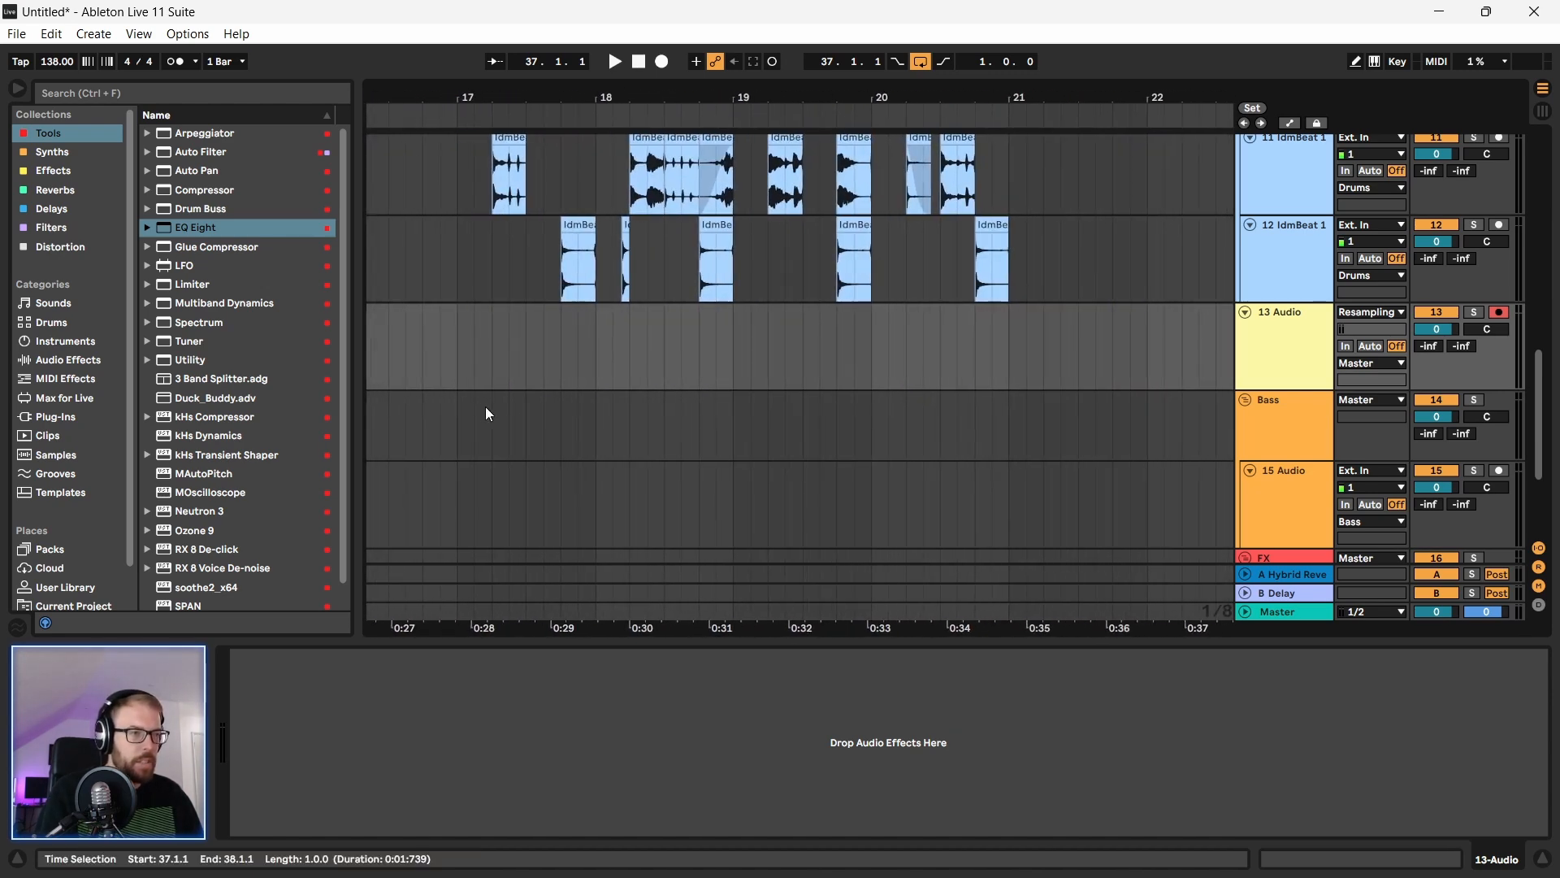
pyautogui.scroll(2, 471, 393)
pyautogui.scroll(2, 473, 411)
pyautogui.scroll(-4, 476, 431)
pyautogui.click(463, 384)
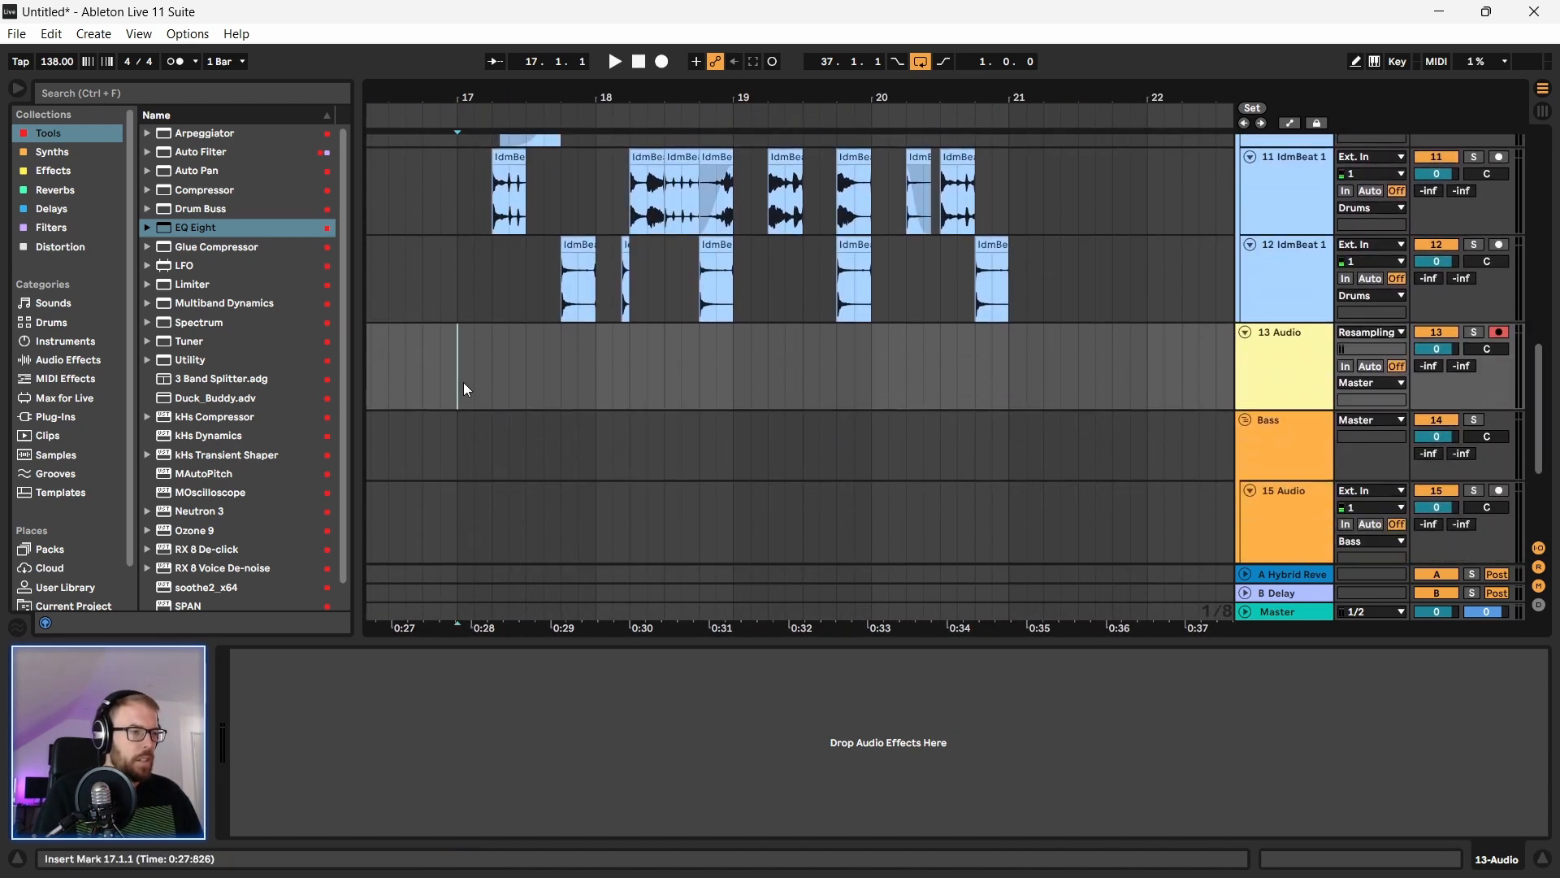
pyautogui.hotkey('ctrl', 'v')
pyautogui.click(648, 380)
pyautogui.click(496, 333)
pyautogui.moveTo(481, 96); pyautogui.dragTo(483, 116)
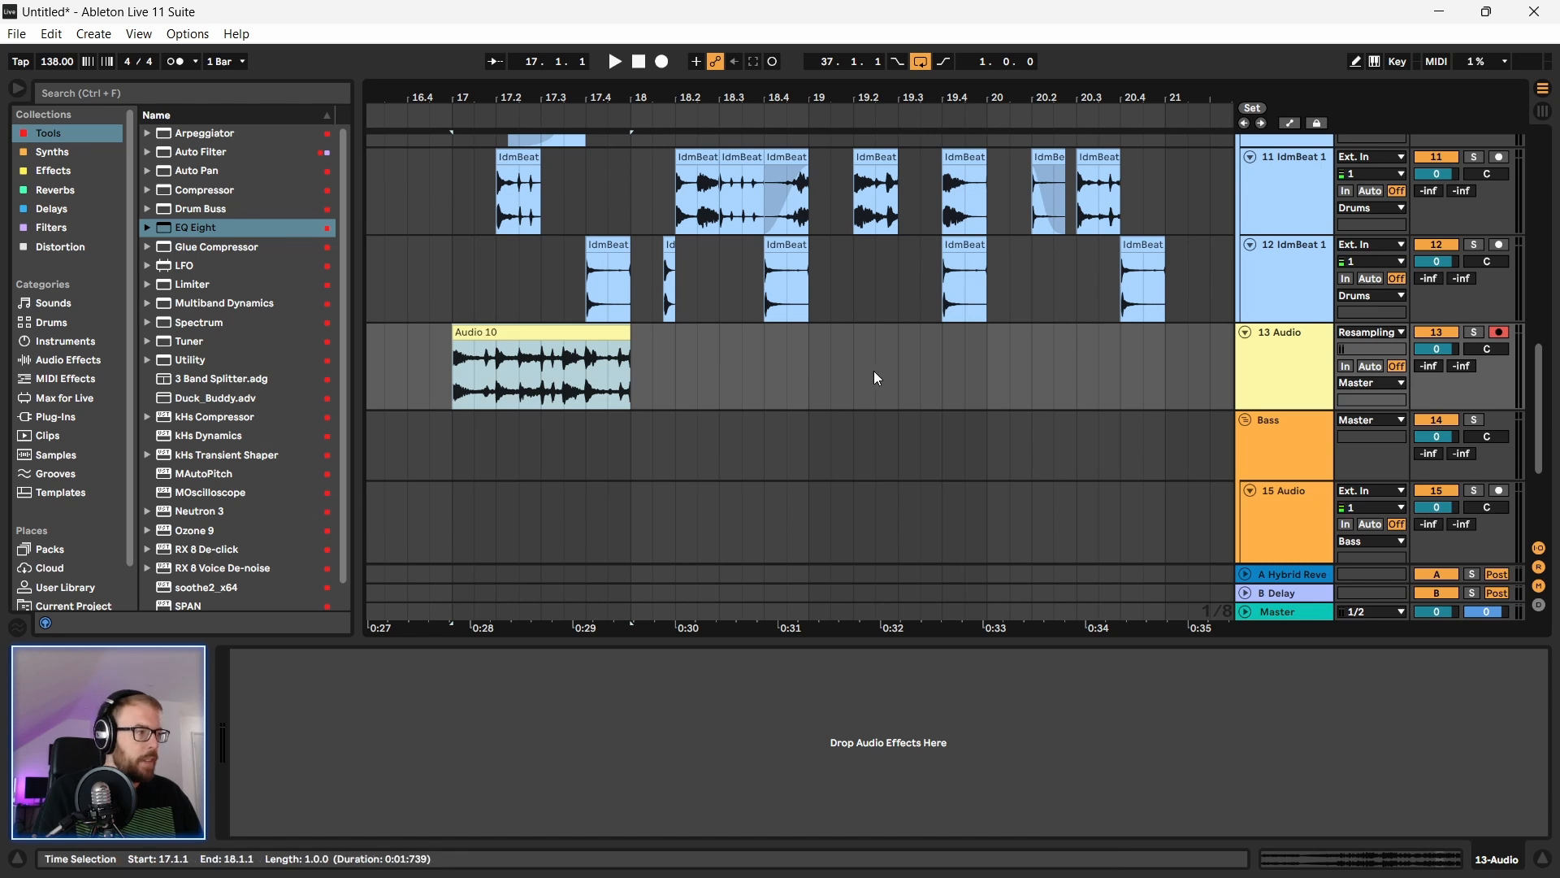
# Step: Move the 13 Audio track into the Drums group, solo it and play the pasted clip from bar 17
pyautogui.scroll(2, 832, 372)
pyautogui.click(1299, 411)
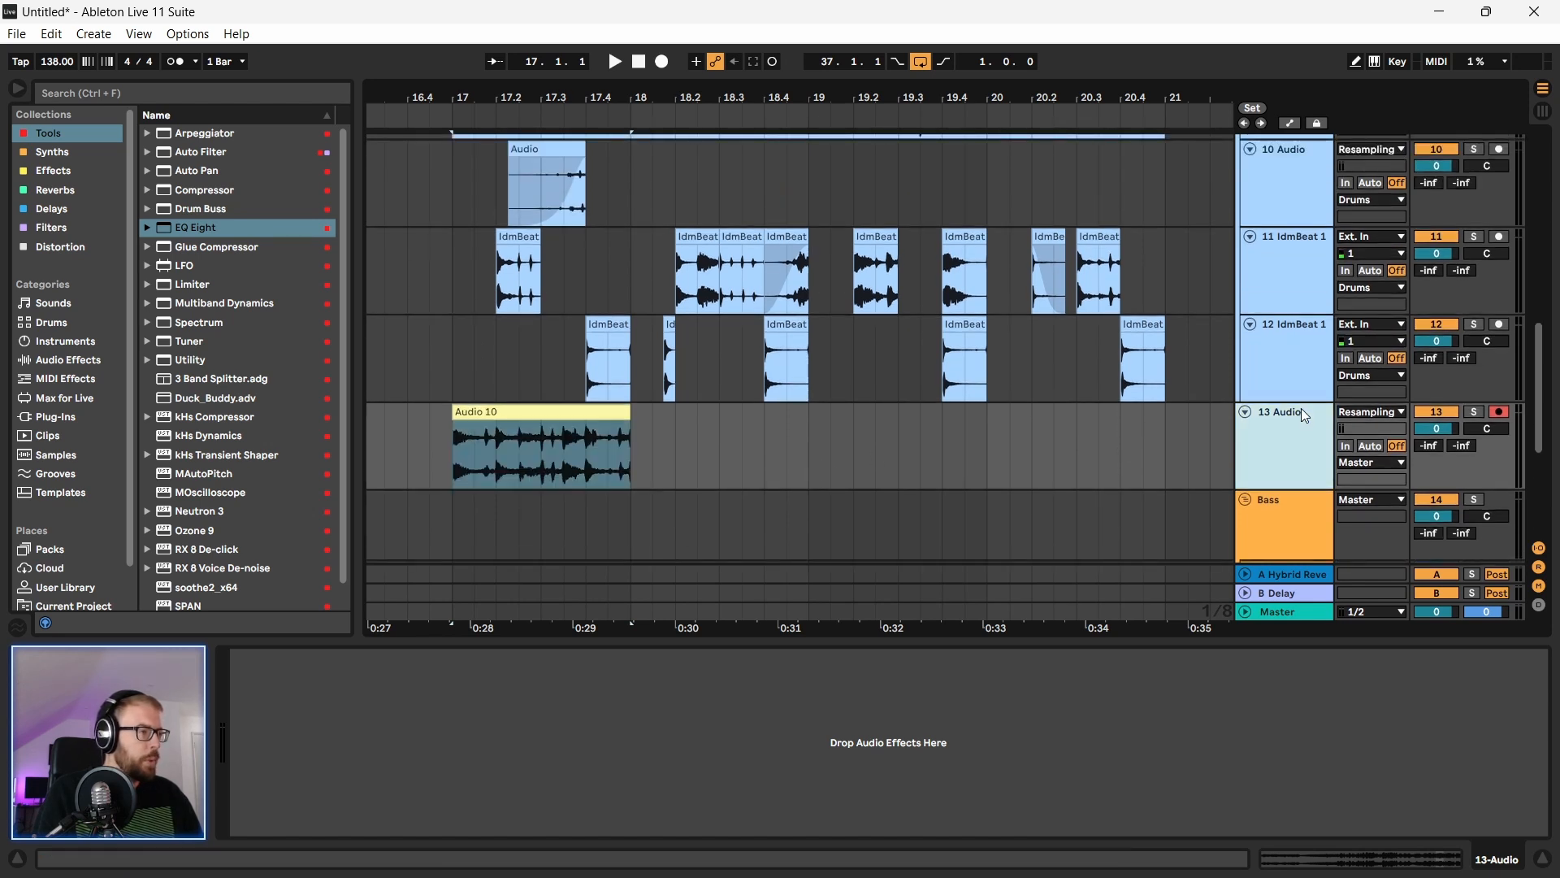
pyautogui.moveTo(1300, 408); pyautogui.dragTo(1300, 402)
pyautogui.scroll(-1, 1257, 402)
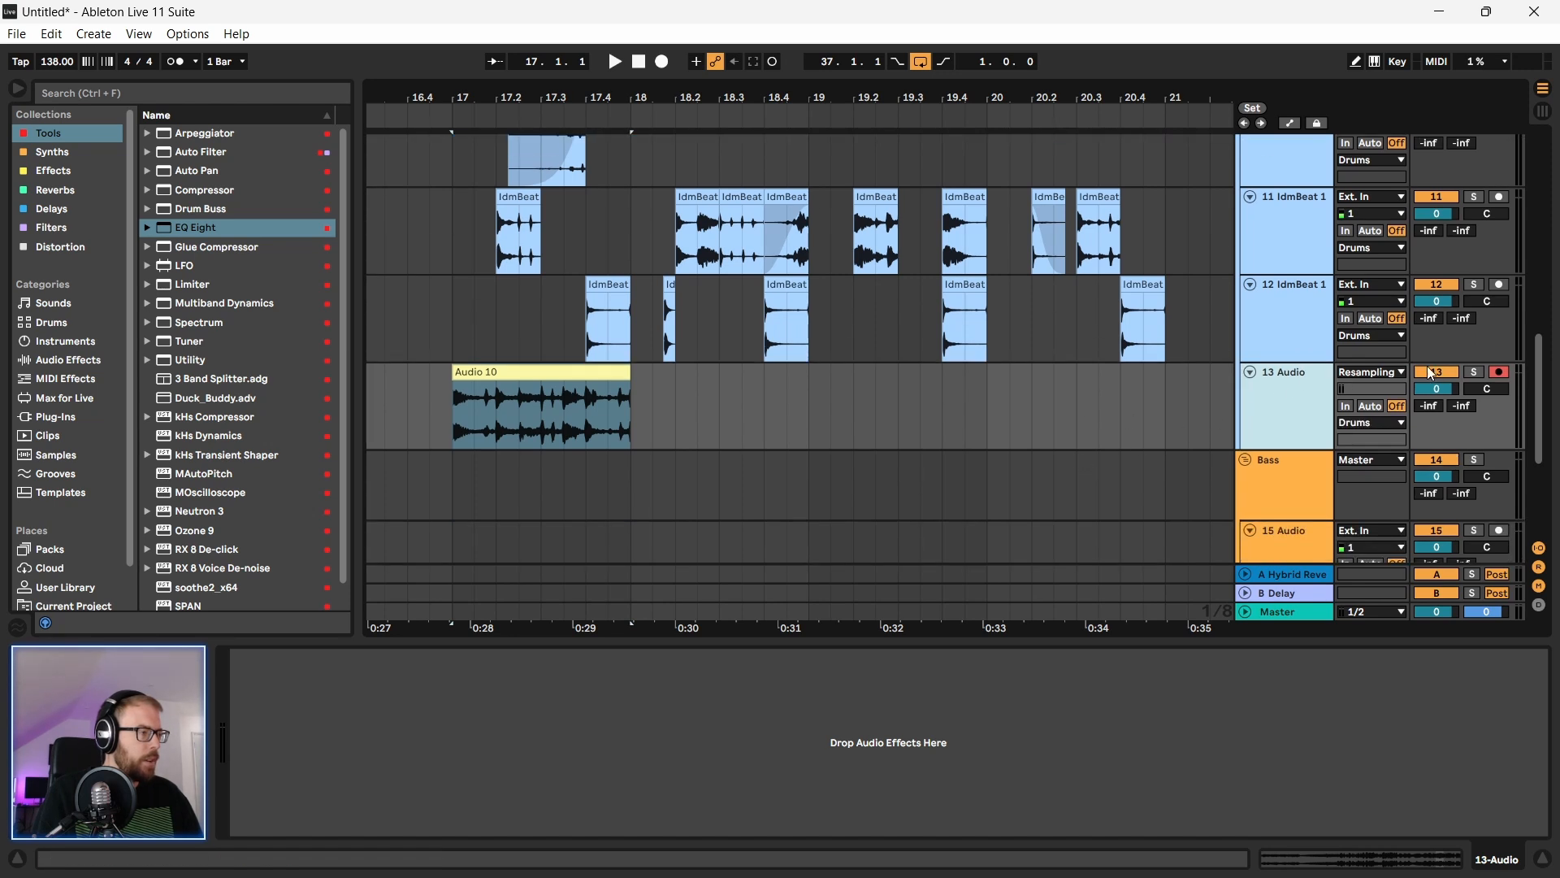
pyautogui.click(1475, 374)
pyautogui.click(457, 369)
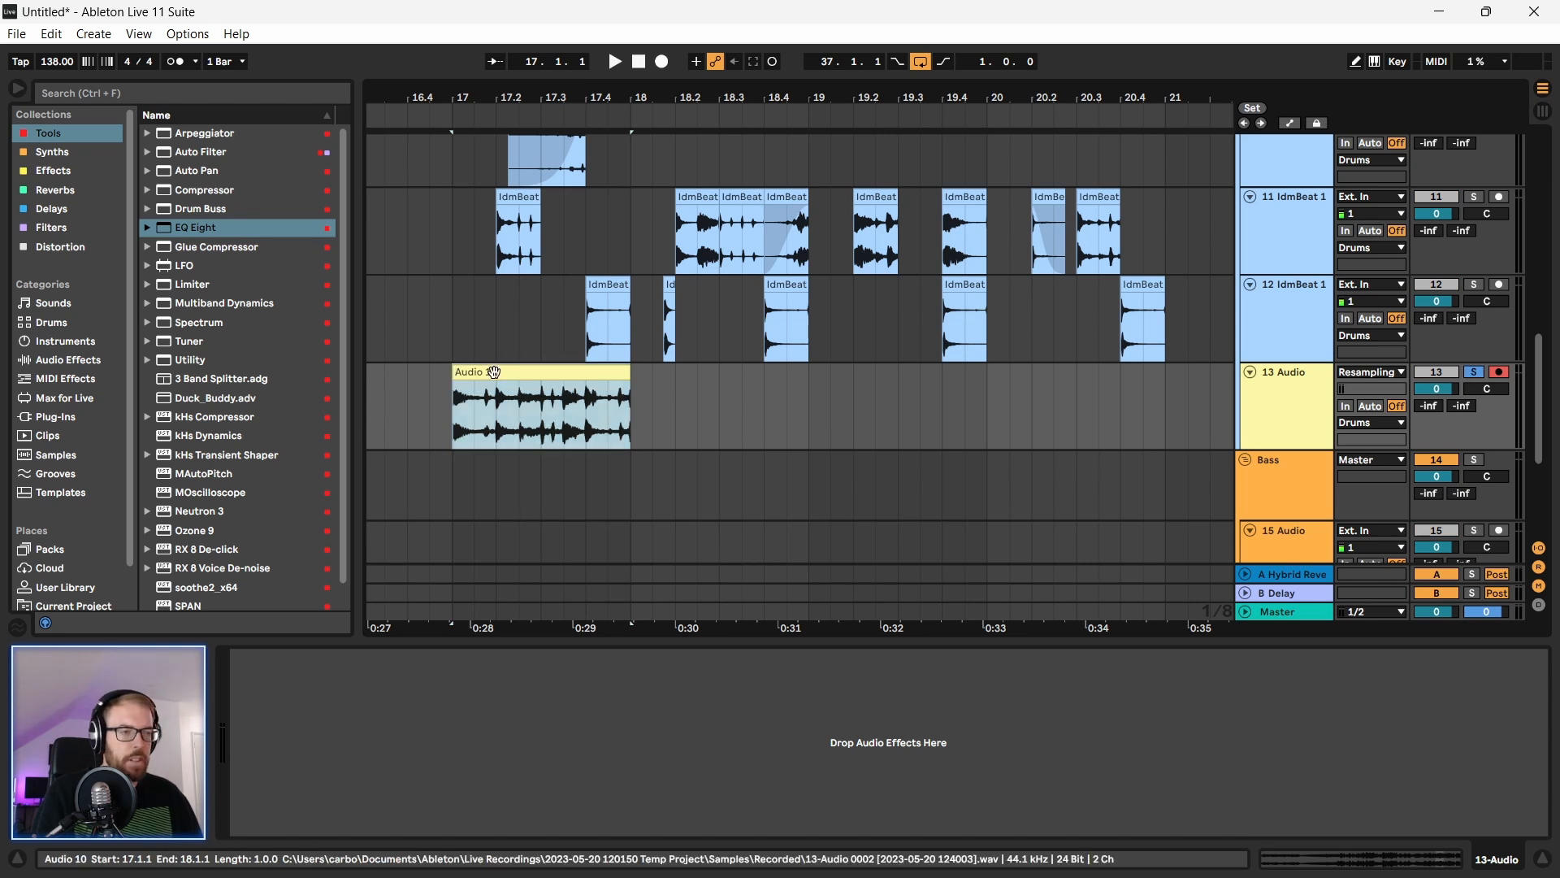
pyautogui.press('space')
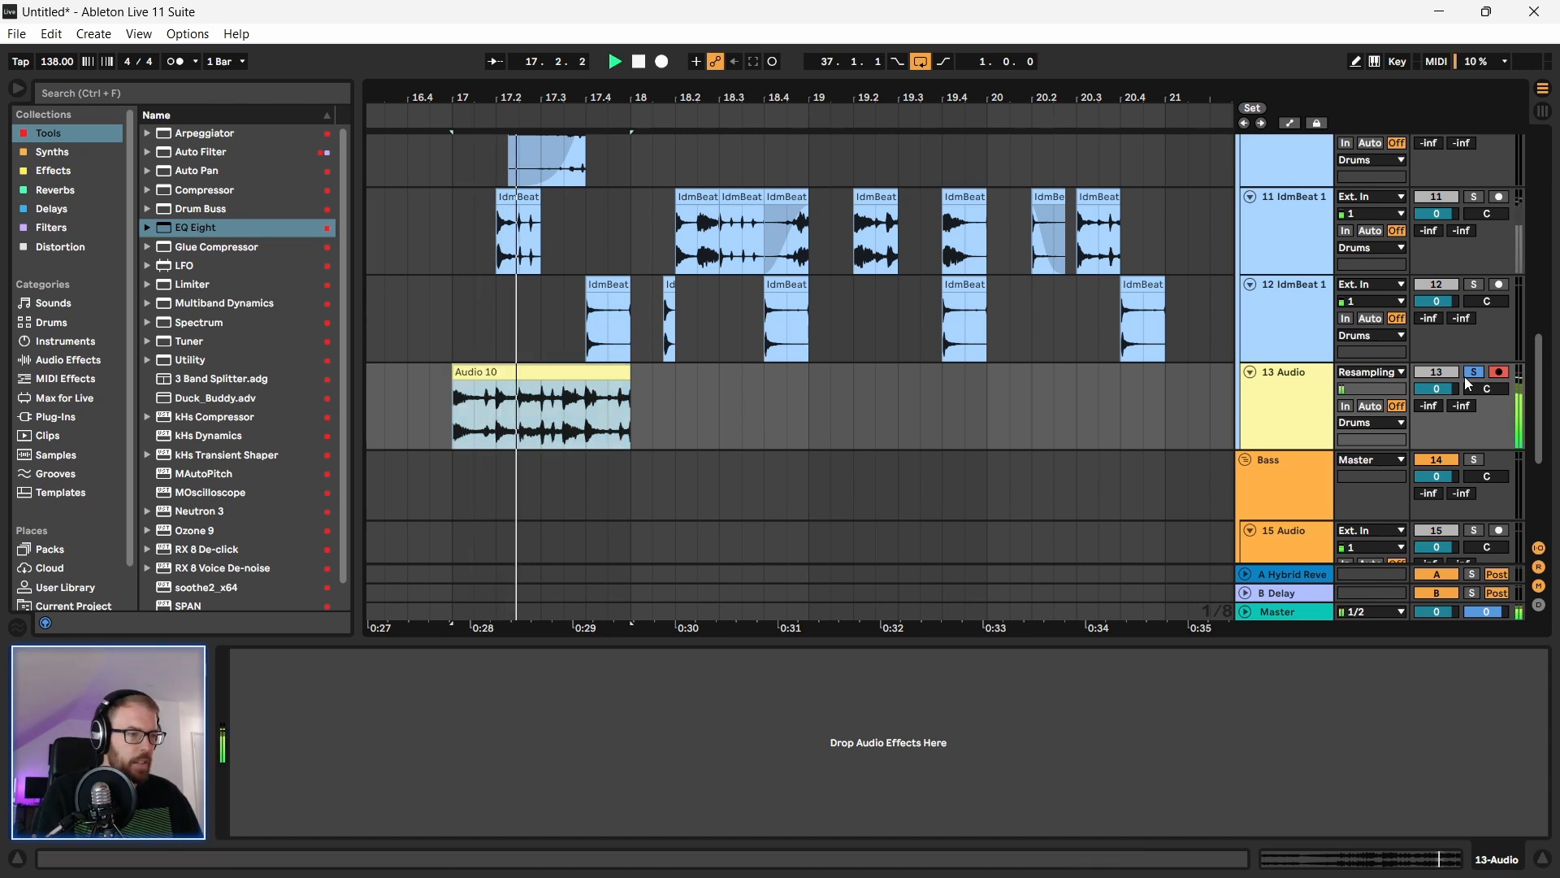
pyautogui.scroll(-2, 1243, 382)
pyautogui.press('space')
# Step: Move the 13 Audio track back out of the Drums group, play its clip soloed and turn the solo off
pyautogui.moveTo(1308, 318); pyautogui.dragTo(1308, 405)
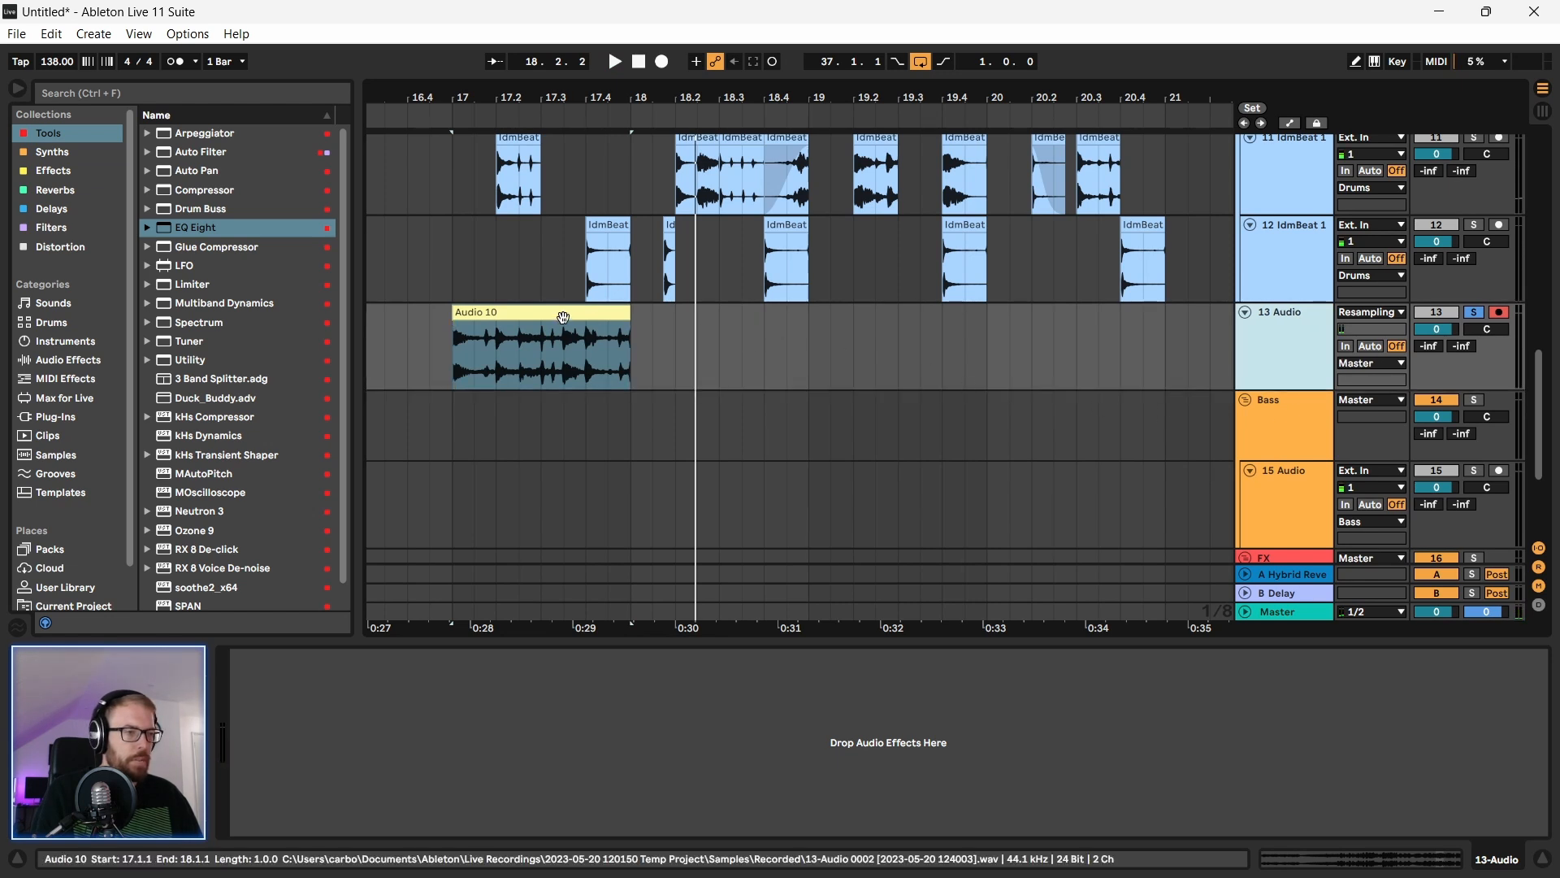
pyautogui.press('space')
pyautogui.press('space')
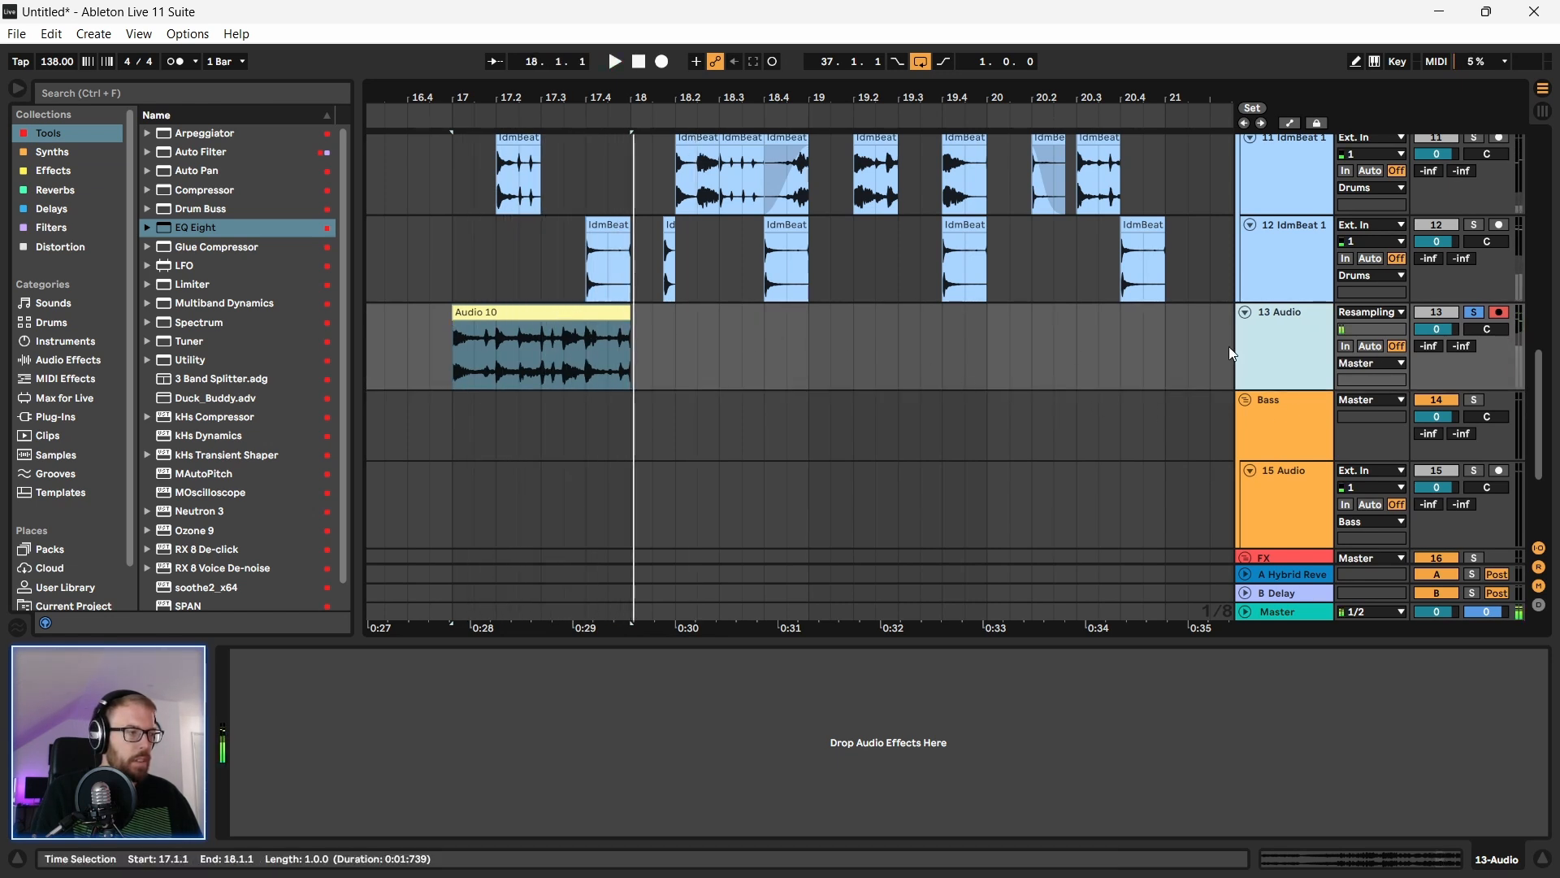
pyautogui.click(457, 349)
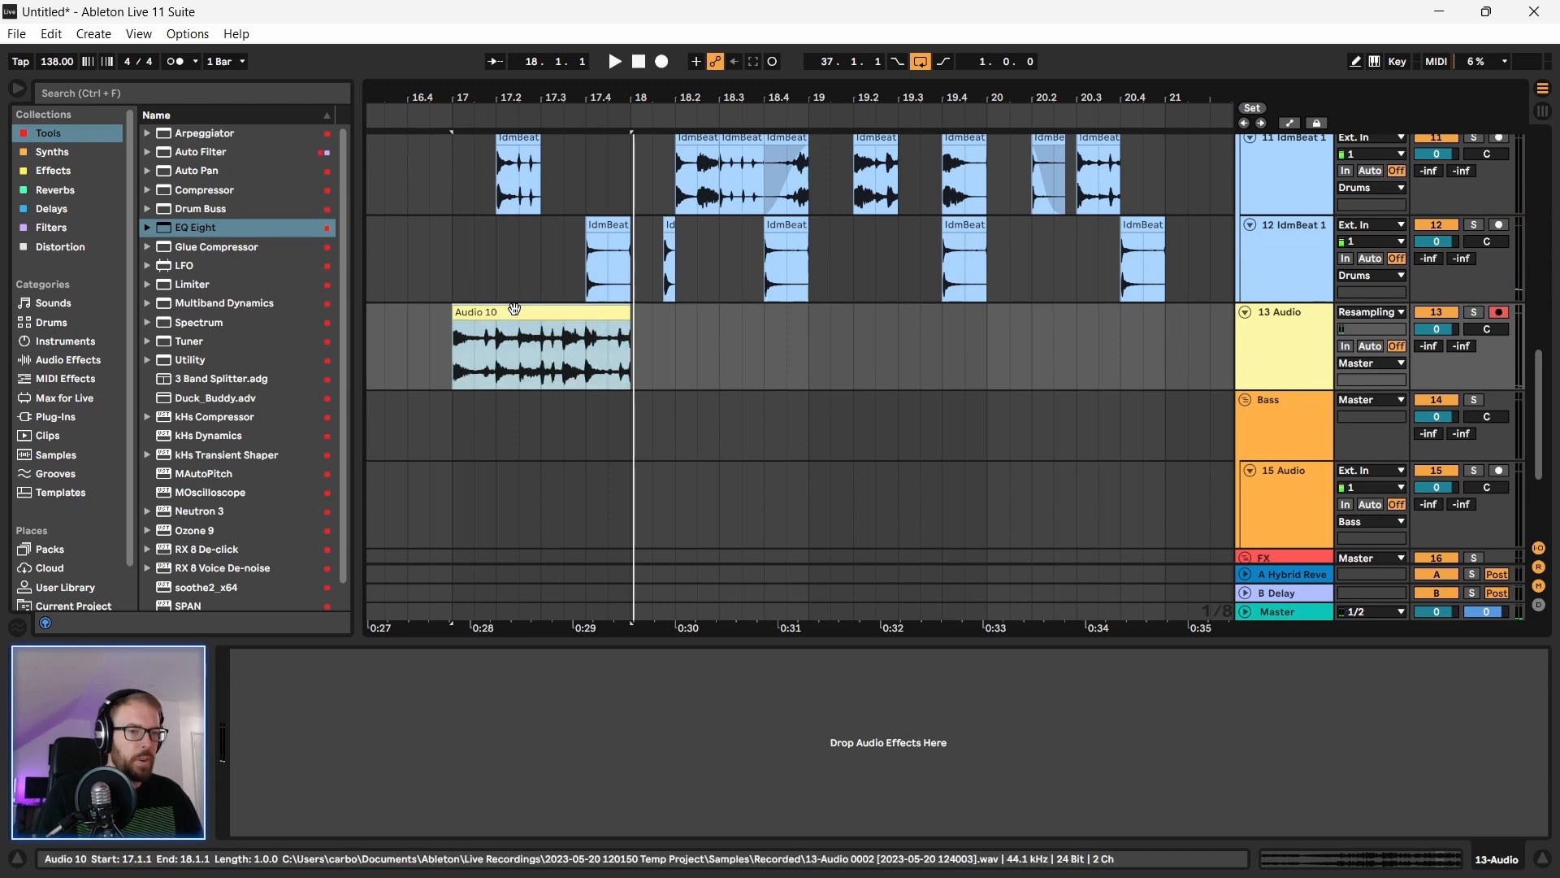
# Step: Set the arrangement loop to the four bars from 17.1.1 to 21.1.1
pyautogui.scroll(3, 460, 345)
pyautogui.moveTo(457, 349); pyautogui.dragTo(1167, 401)
pyautogui.hotkey('ctrl', 'l')
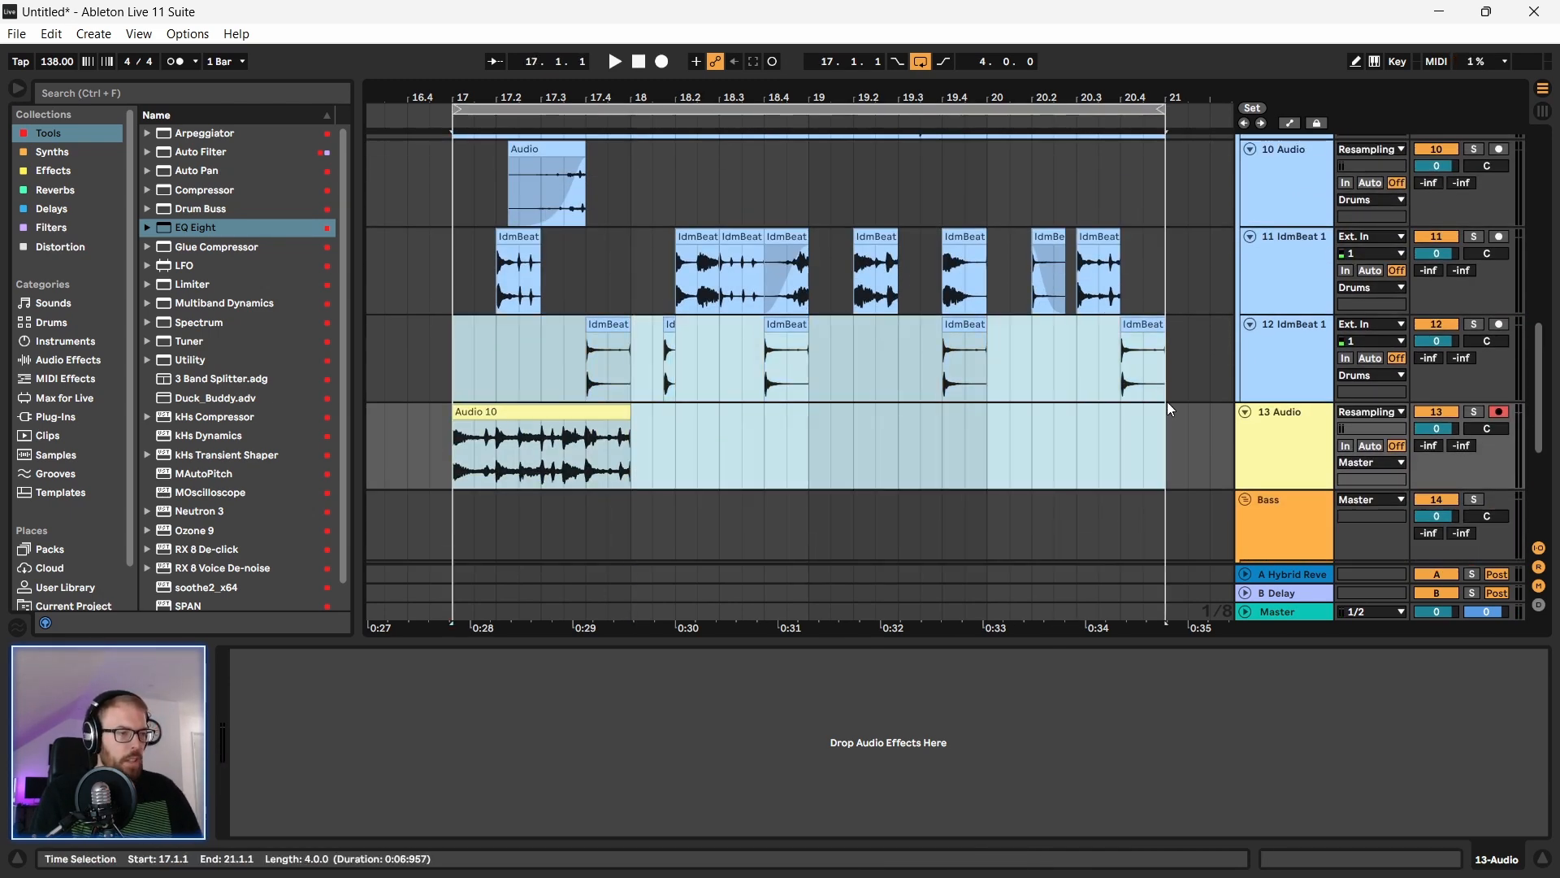
# Step: Extend the end of the pasted Audio 10 clip to about 20.1.1 on the 13 Audio track only
pyautogui.moveTo(622, 417); pyautogui.dragTo(1067, 421)
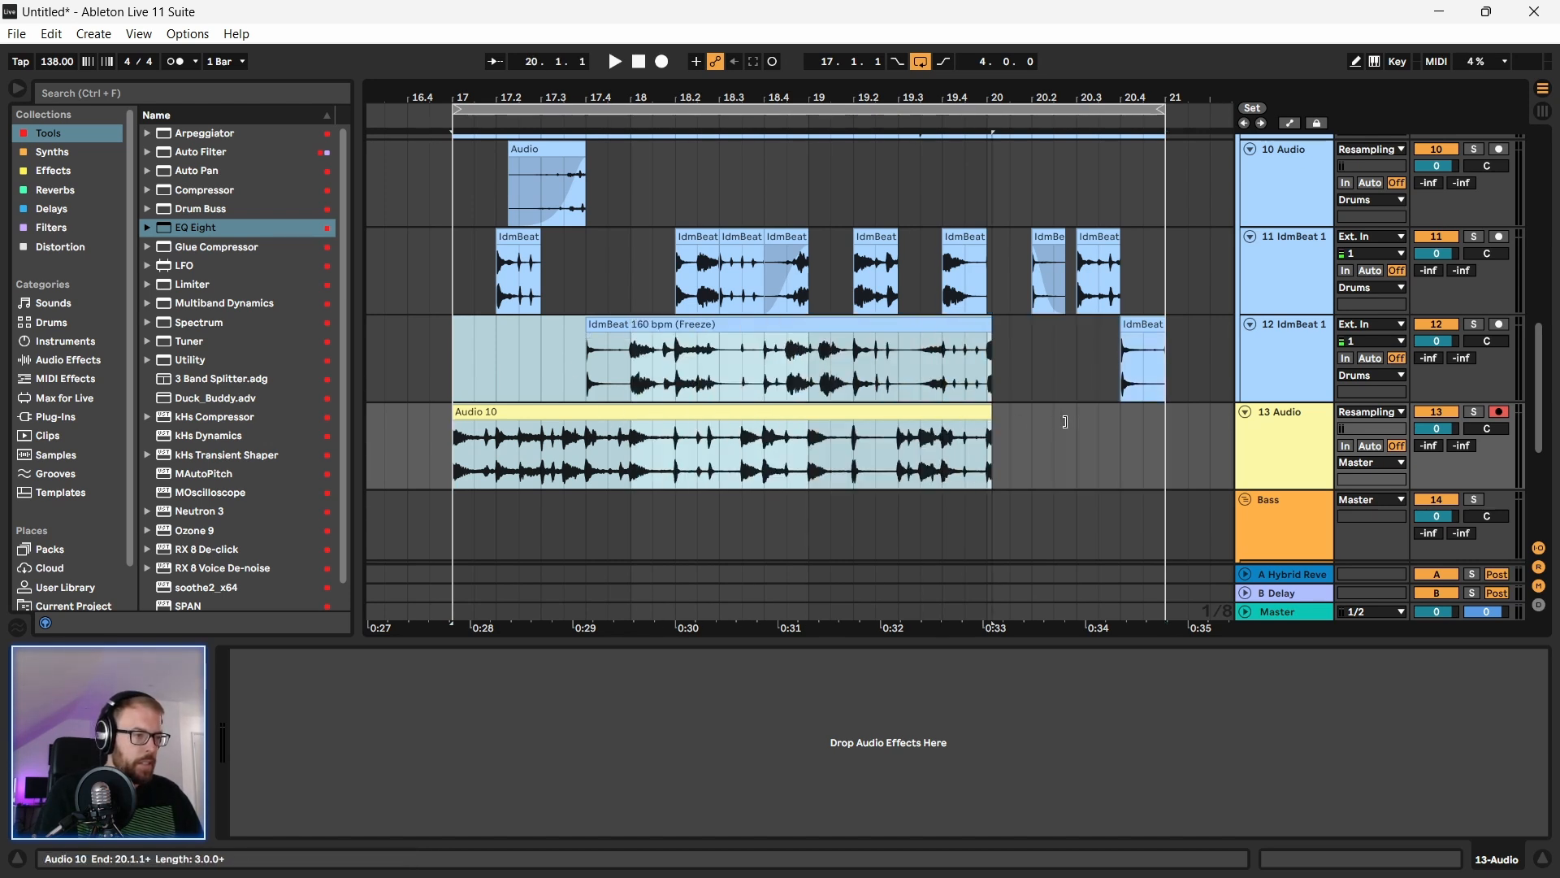
pyautogui.hotkey('ctrl', 'z')
pyautogui.click(855, 437)
pyautogui.moveTo(624, 417); pyautogui.dragTo(1182, 437)
pyautogui.click(841, 429)
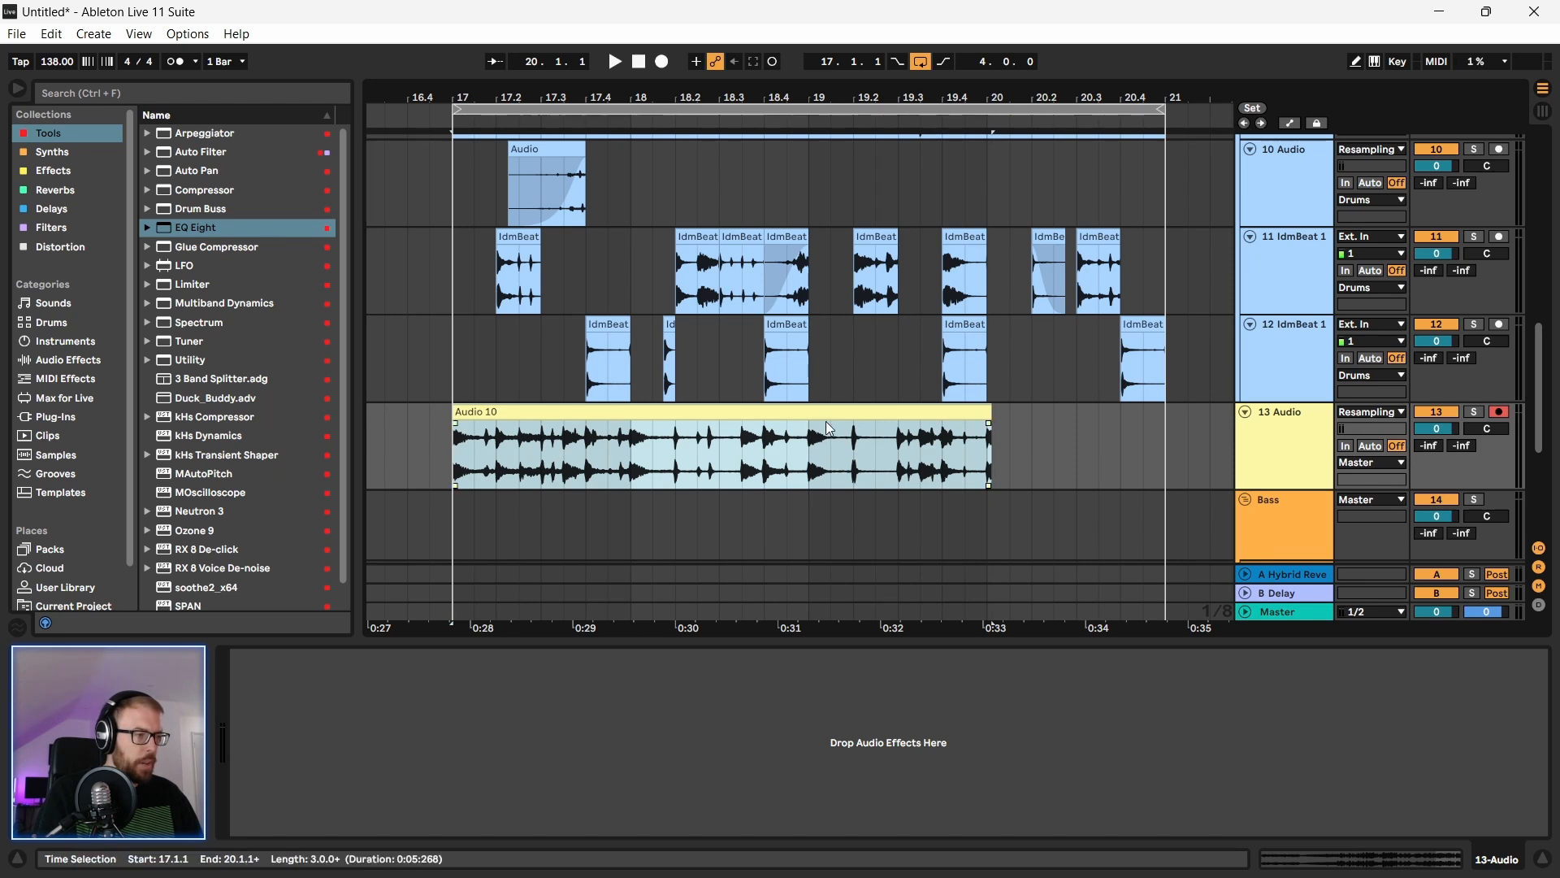
pyautogui.moveTo(817, 468); pyautogui.dragTo(550, 469)
pyautogui.click(898, 465)
pyautogui.click(545, 372)
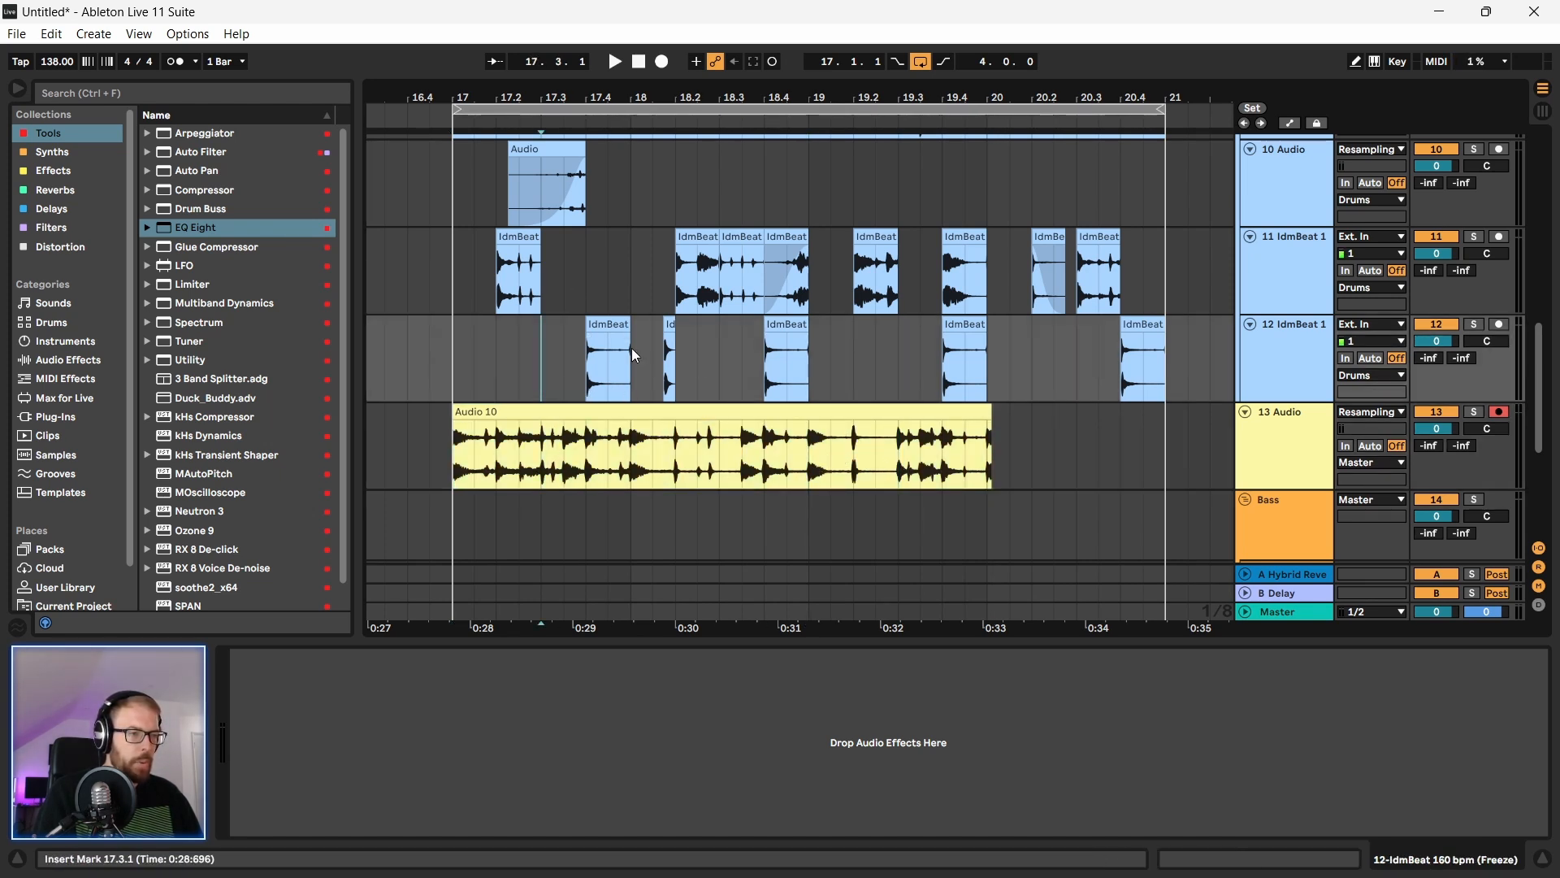
pyautogui.moveTo(855, 465); pyautogui.dragTo(496, 468)
pyautogui.click(547, 355)
pyautogui.moveTo(837, 464); pyautogui.dragTo(530, 465)
pyautogui.click(460, 345)
pyautogui.moveTo(478, 358); pyautogui.dragTo(736, 365)
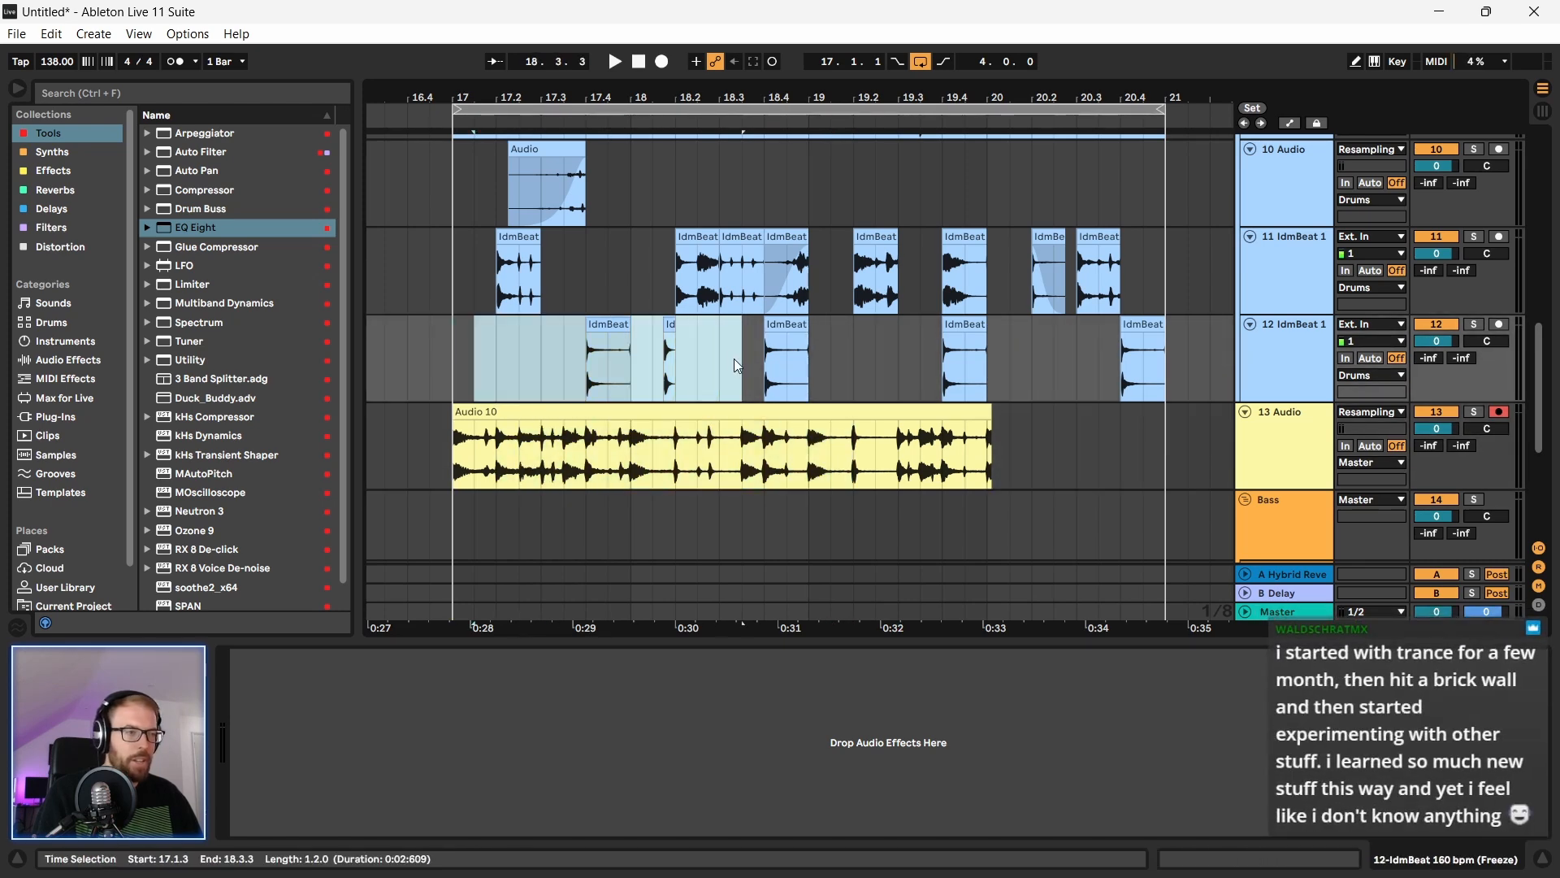
pyautogui.click(480, 234)
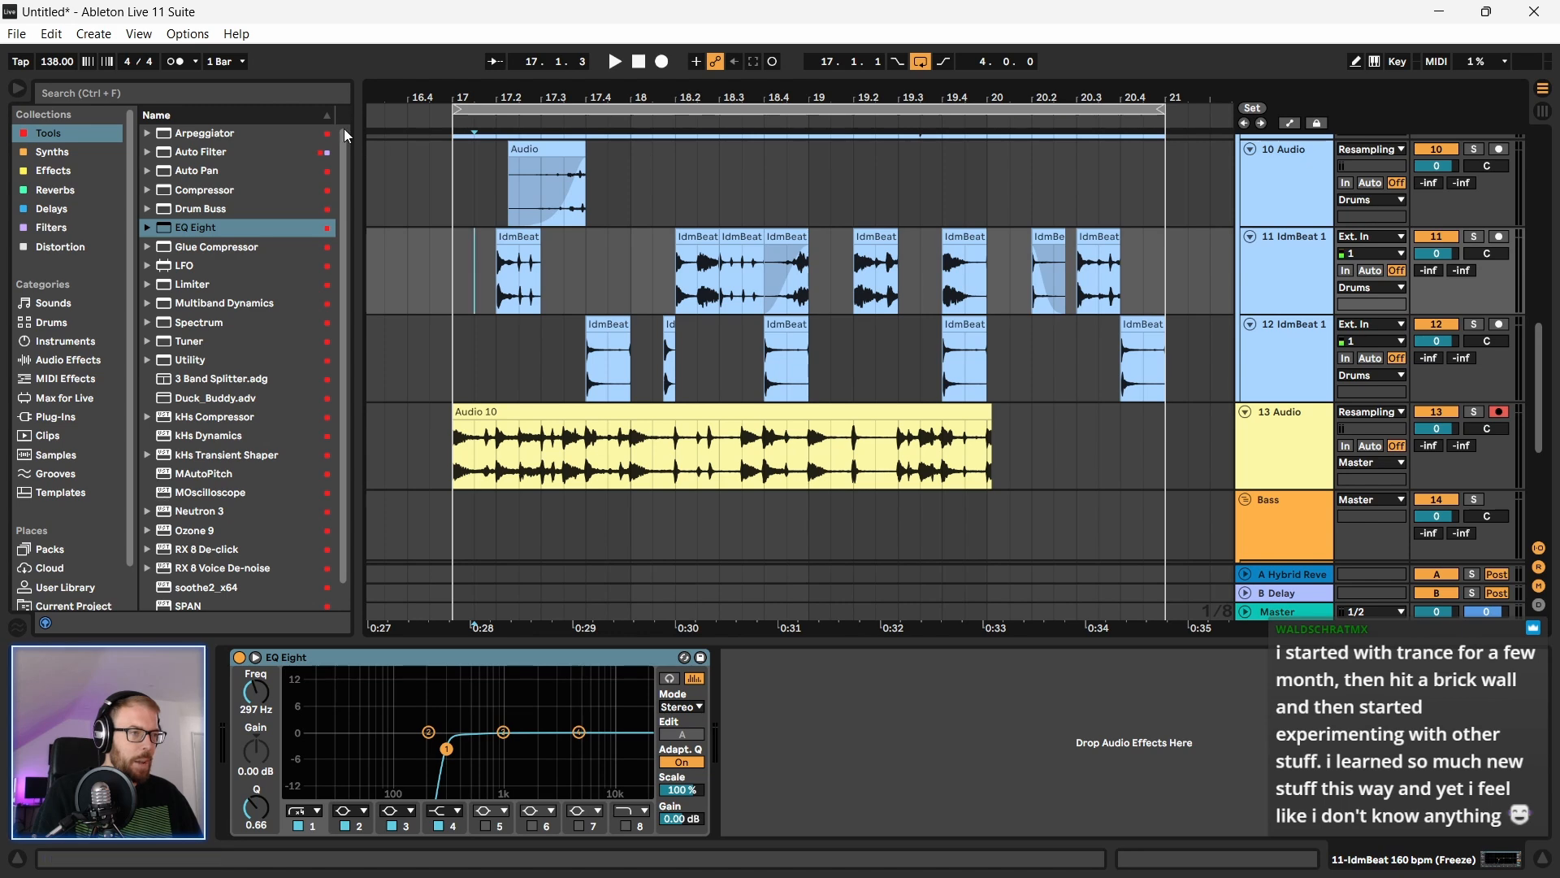
# Step: Trim the end of the Audio 10 clip at bar 17 to 18.1.1 and play it together with the drums
pyautogui.moveTo(990, 443); pyautogui.dragTo(636, 440)
pyautogui.click(764, 452)
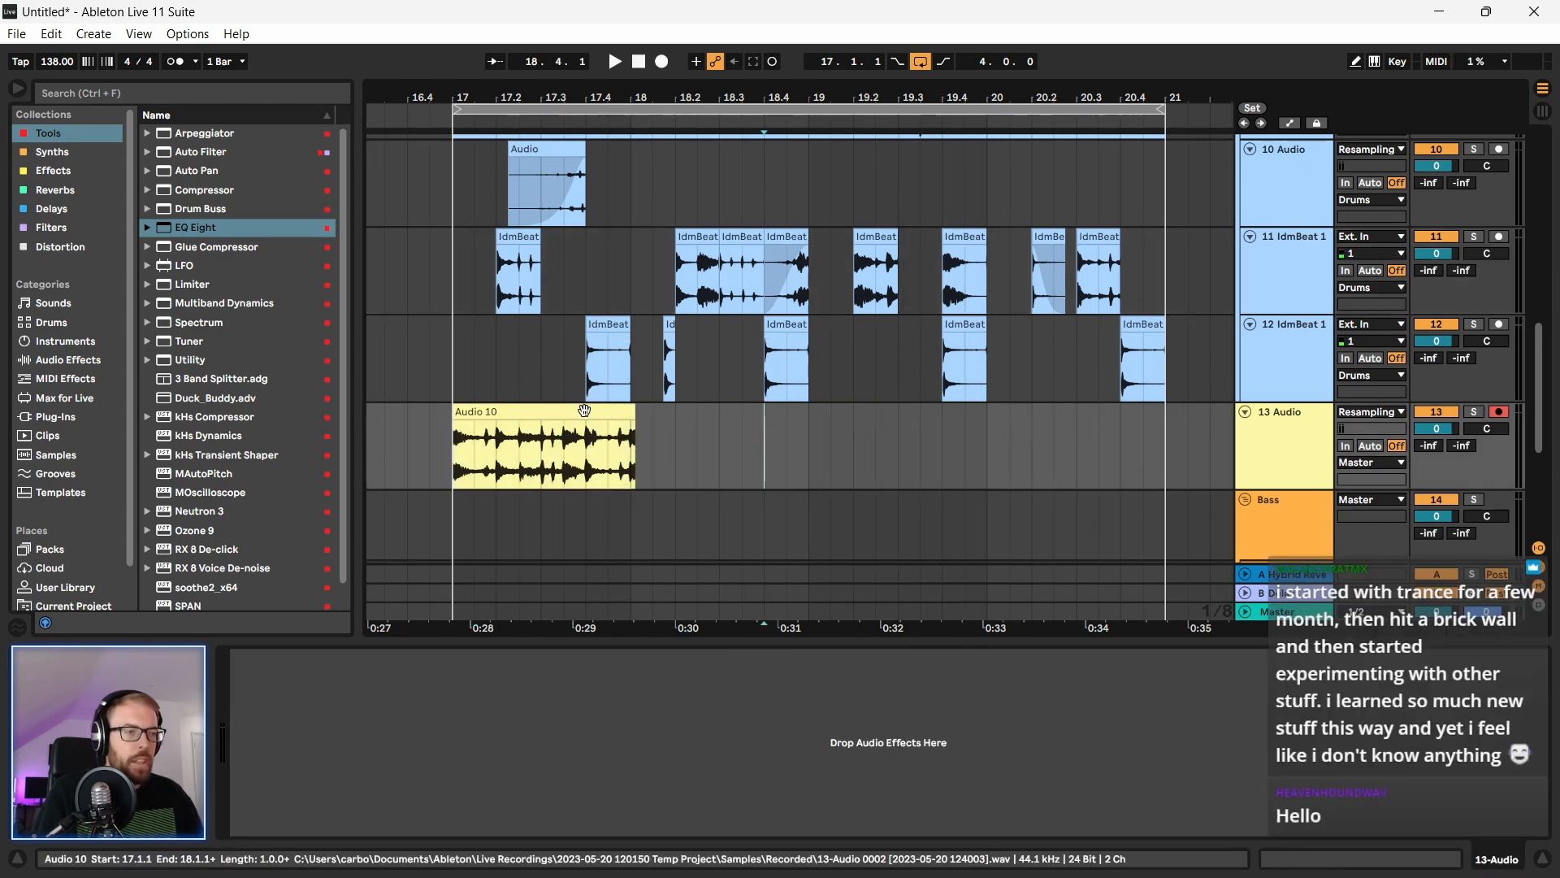
pyautogui.click(584, 411)
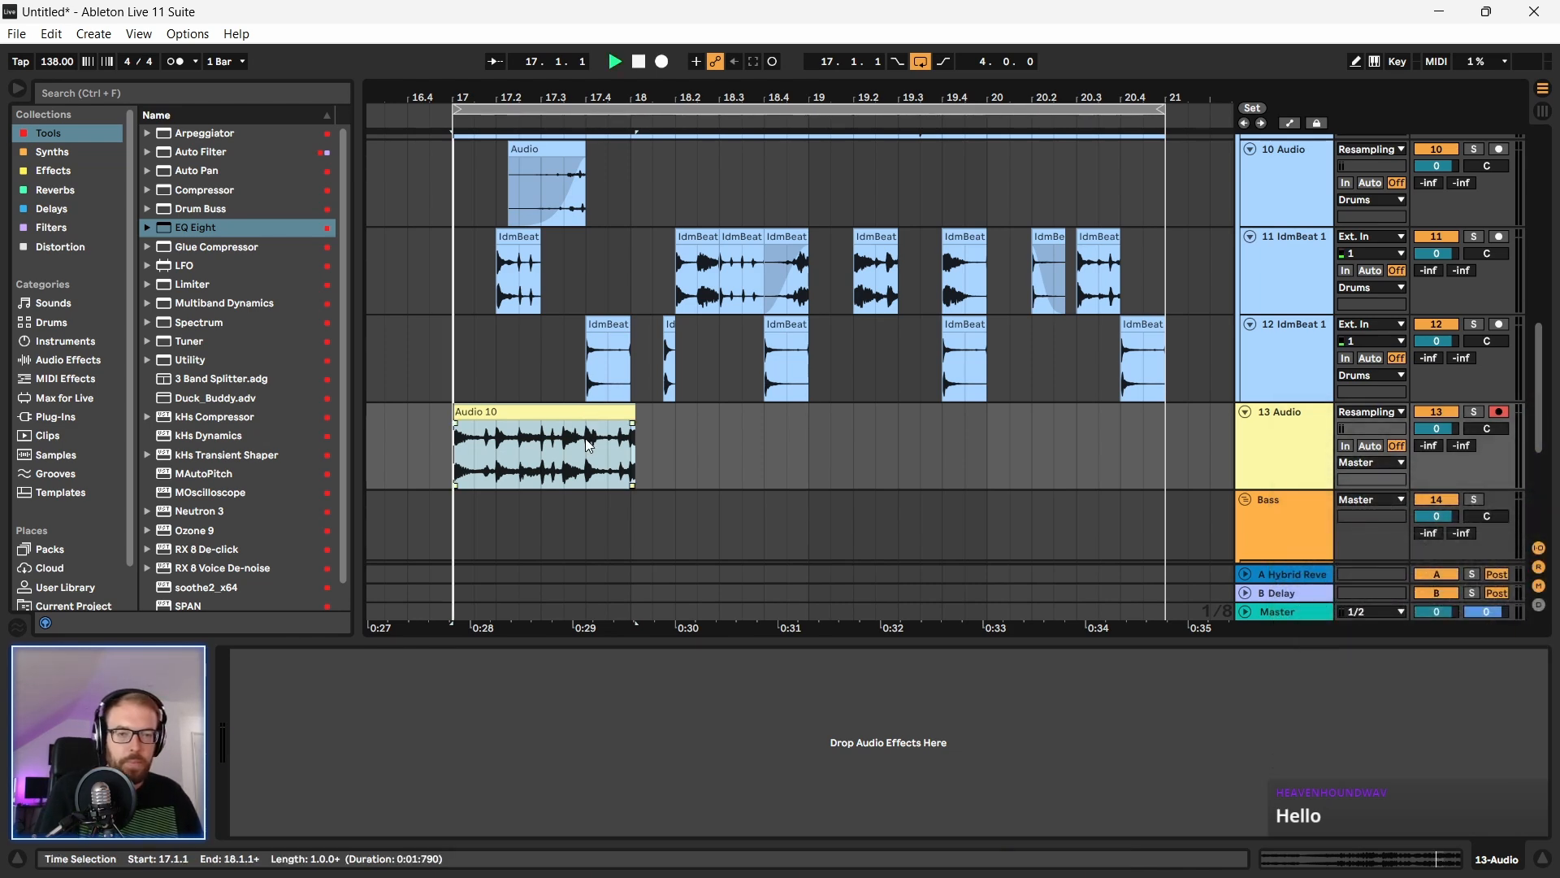
pyautogui.press('space')
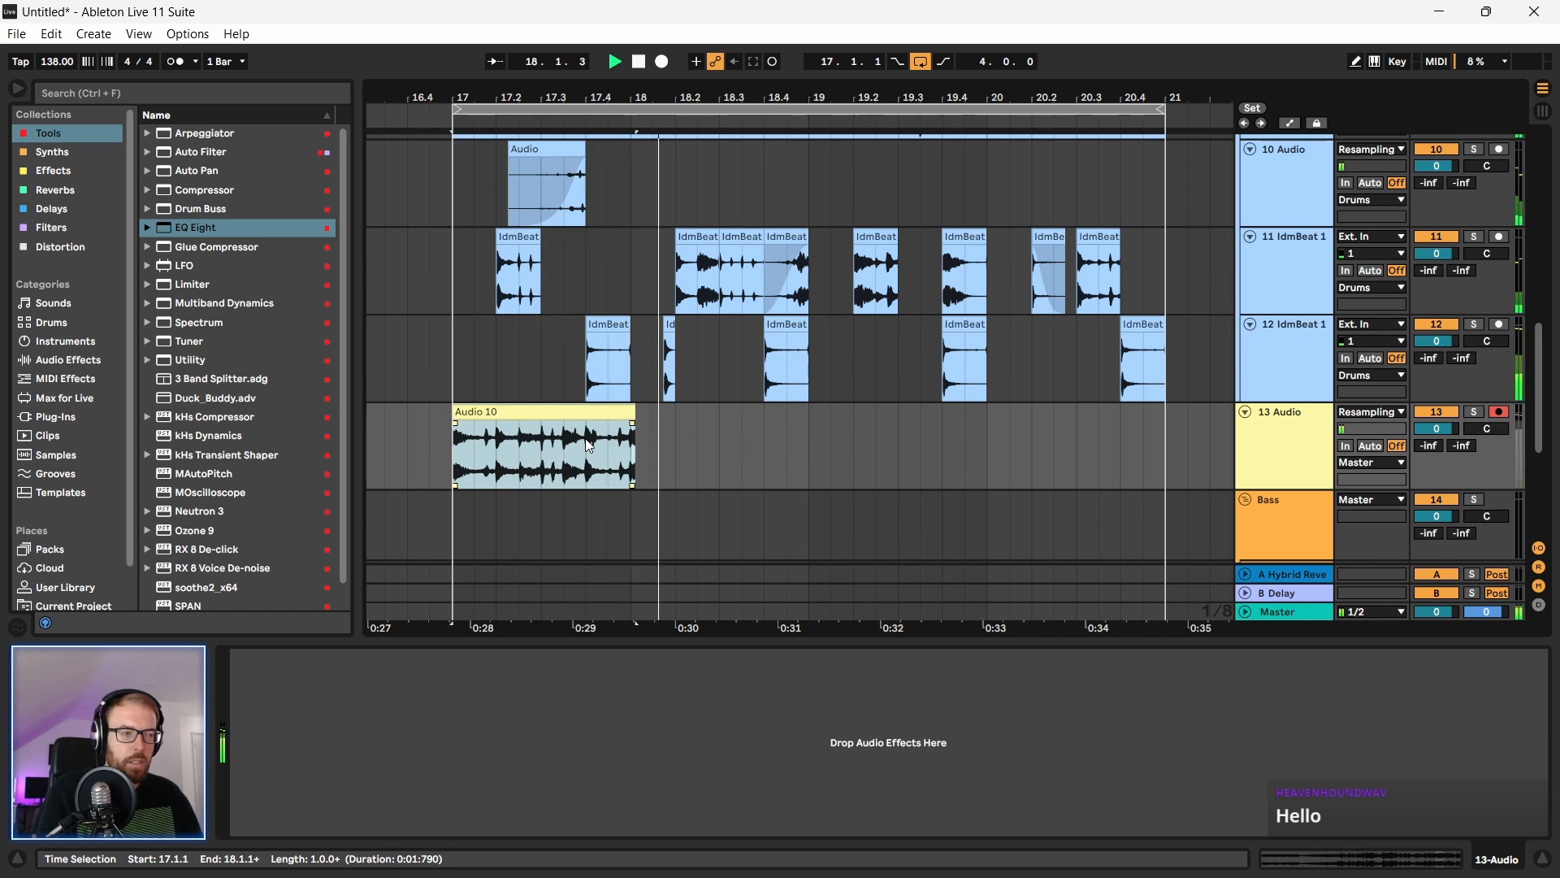
pyautogui.press('space')
pyautogui.moveTo(635, 415); pyautogui.dragTo(624, 416)
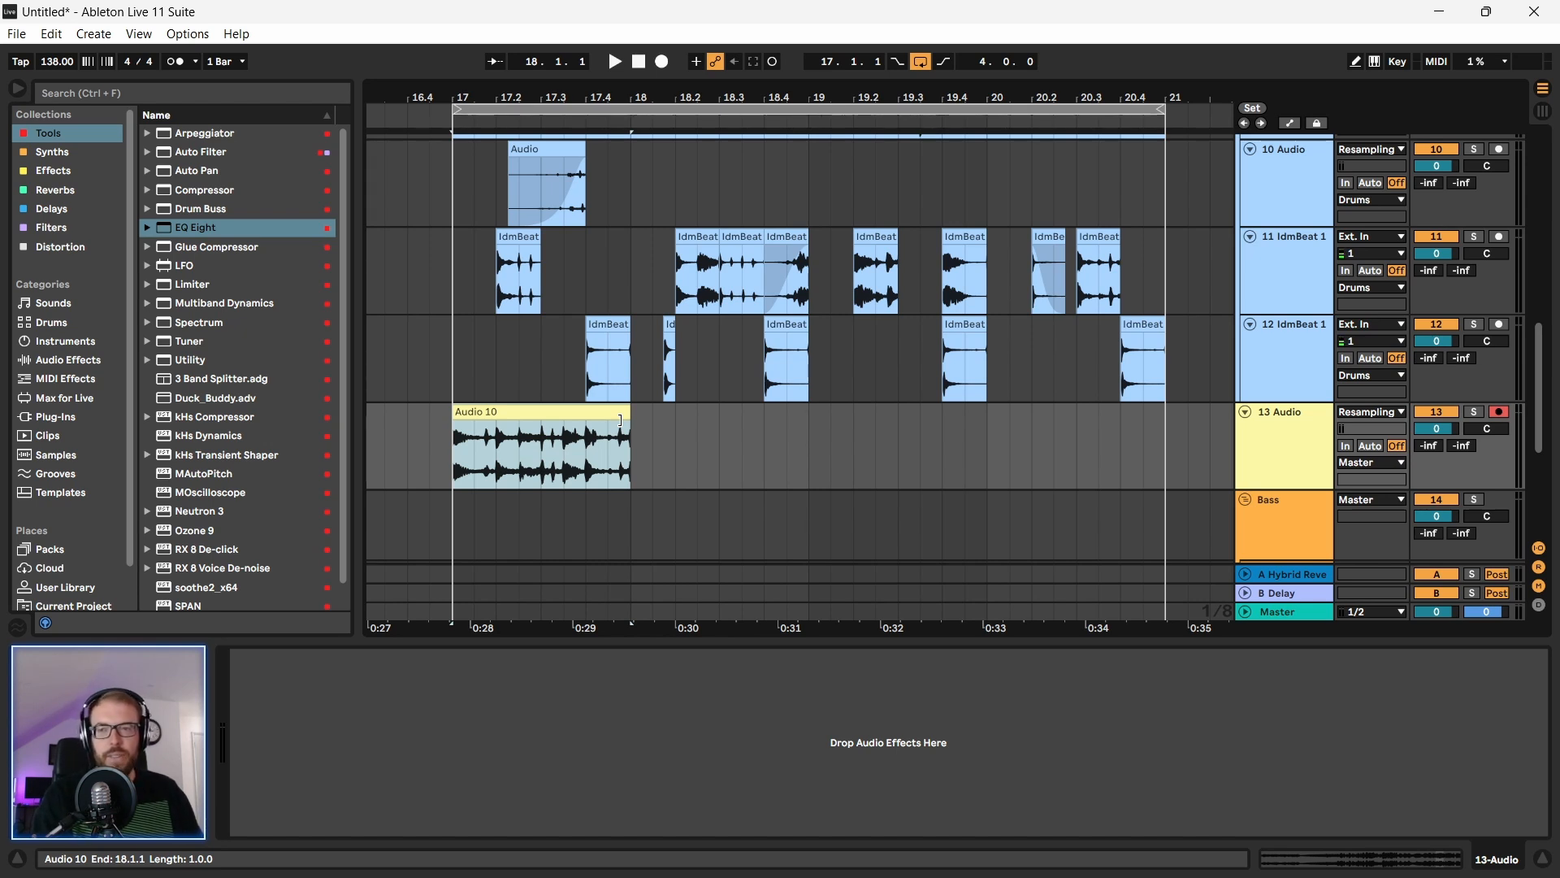
# Step: Try duplicating the one-bar Audio 10 clip across bars 18 and 19, and undo both copies
pyautogui.hotkey('ctrl', 'd')
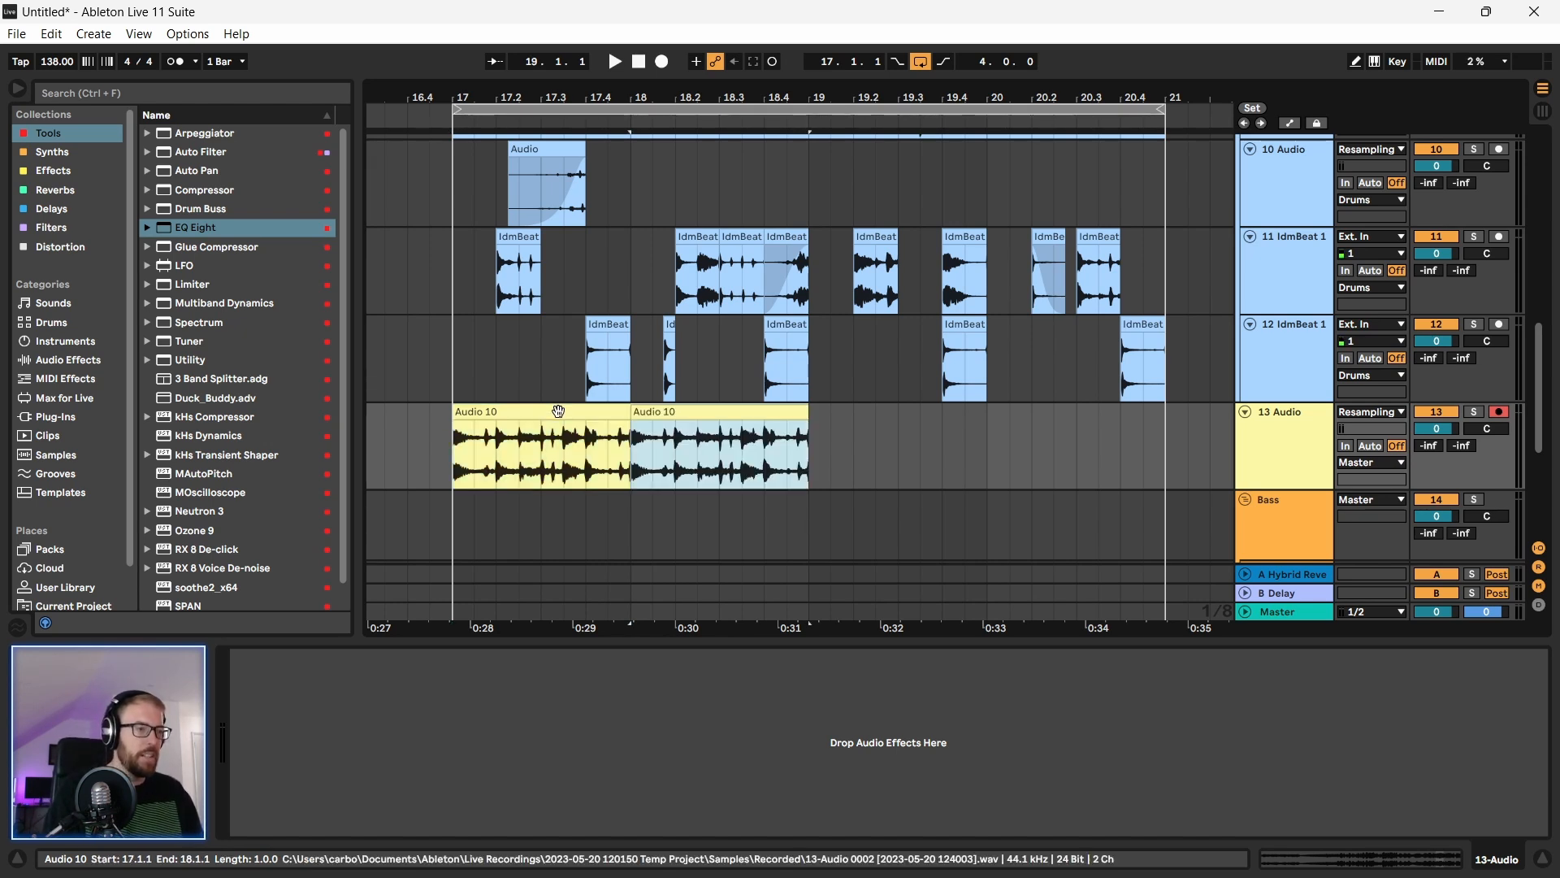
pyautogui.hotkey('ctrl', 'd')
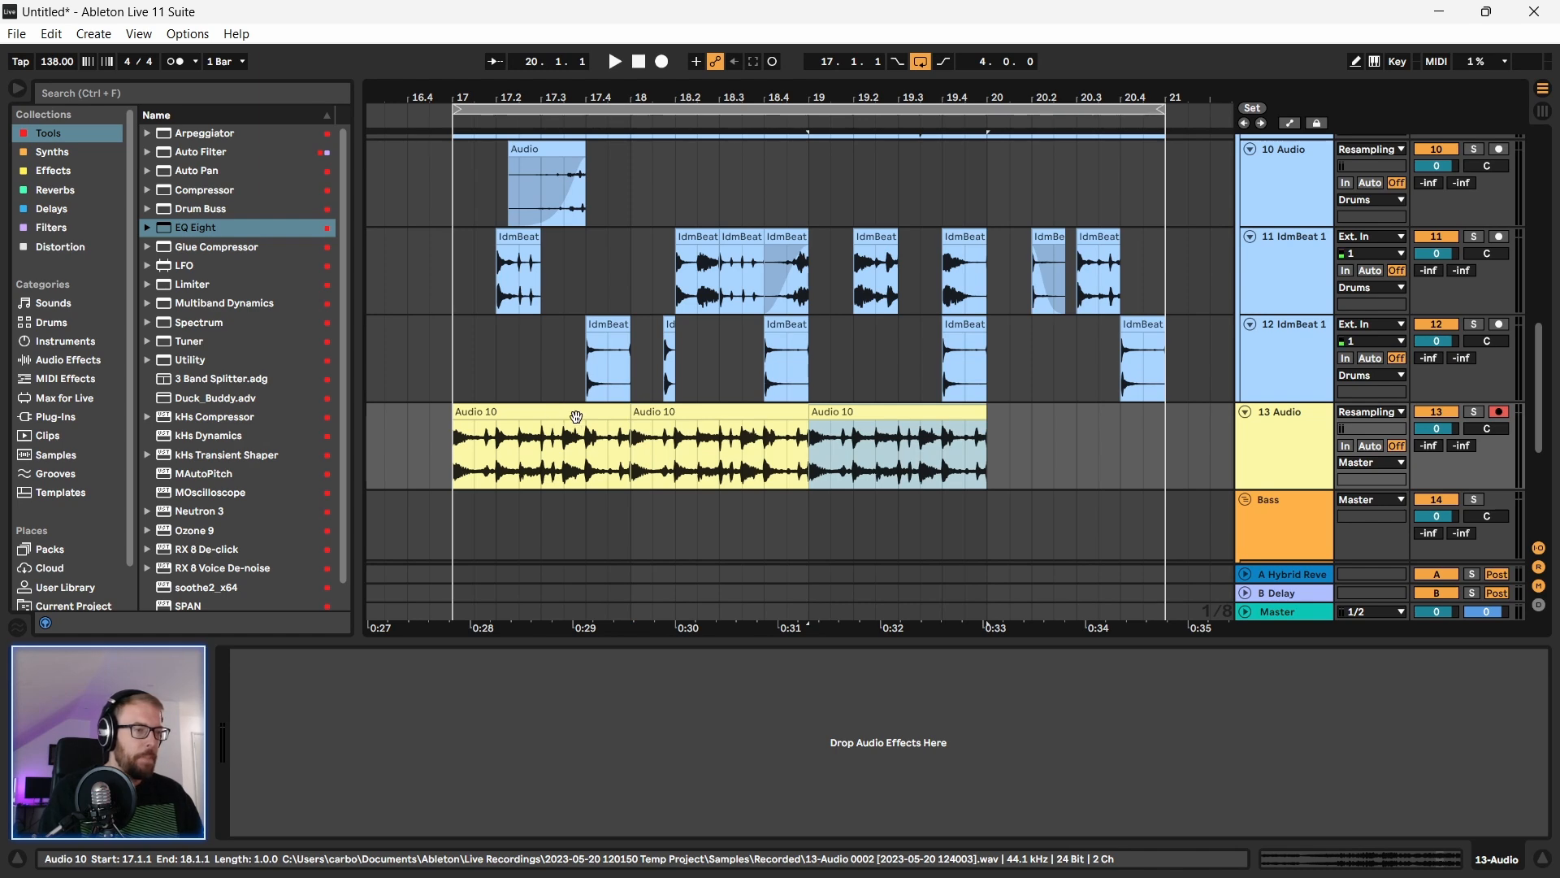
pyautogui.hotkey('ctrl', 'z')
pyautogui.hotkey('ctrl', 'z')
# Step: Audition the long resampled Audio 10 clip on the 13 Audio track from 33.3.1 and from 36.1.1
pyautogui.moveTo(517, 87); pyautogui.dragTo(440, 96)
pyautogui.moveTo(885, 90); pyautogui.dragTo(885, 92)
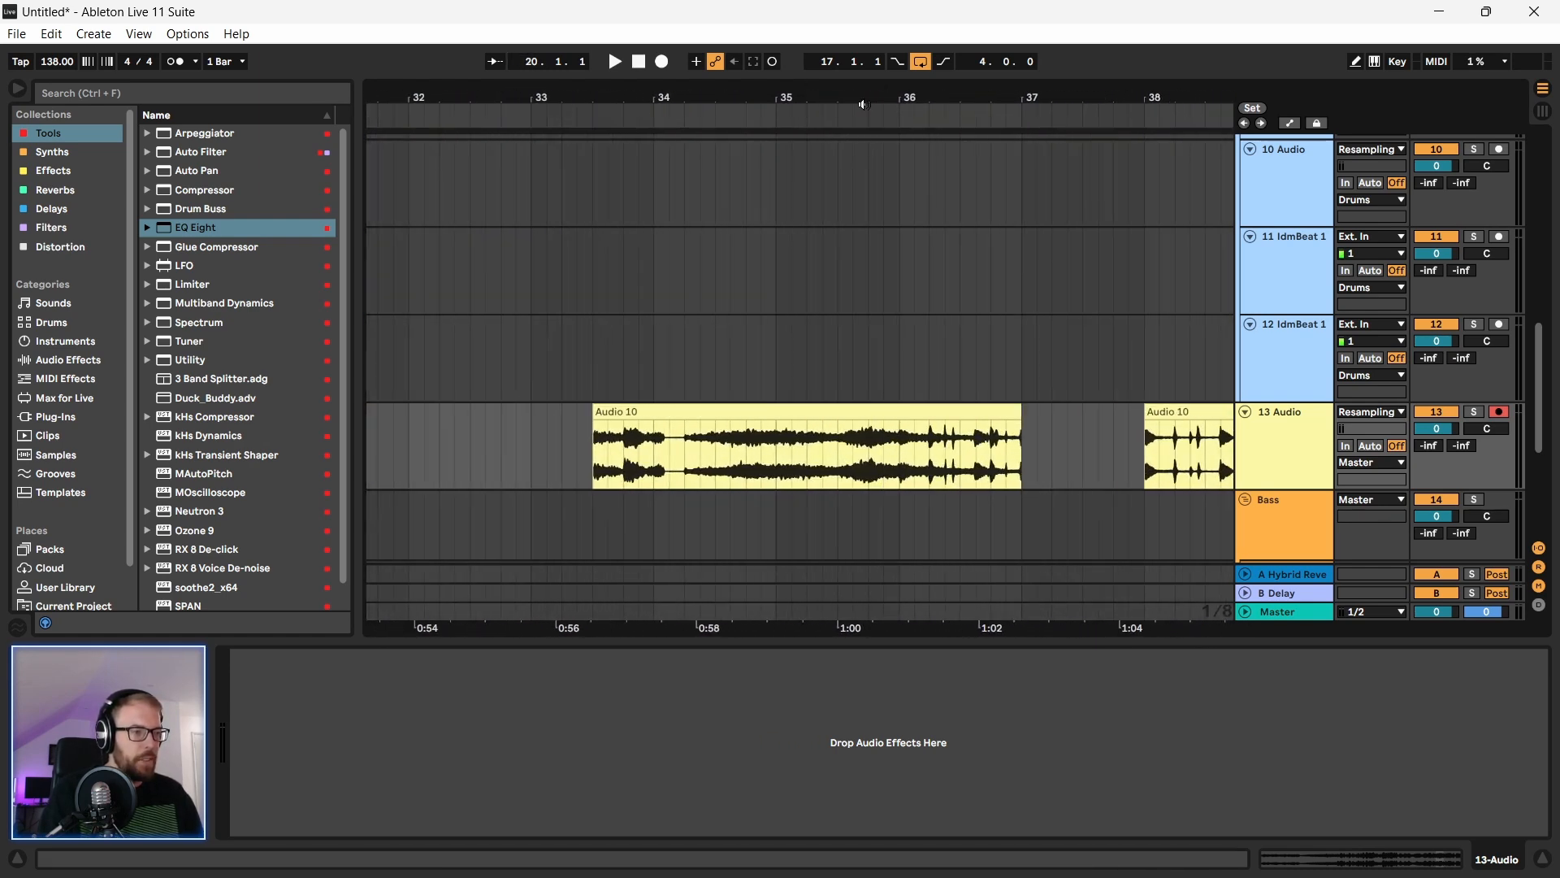
pyautogui.click(591, 485)
pyautogui.press('space')
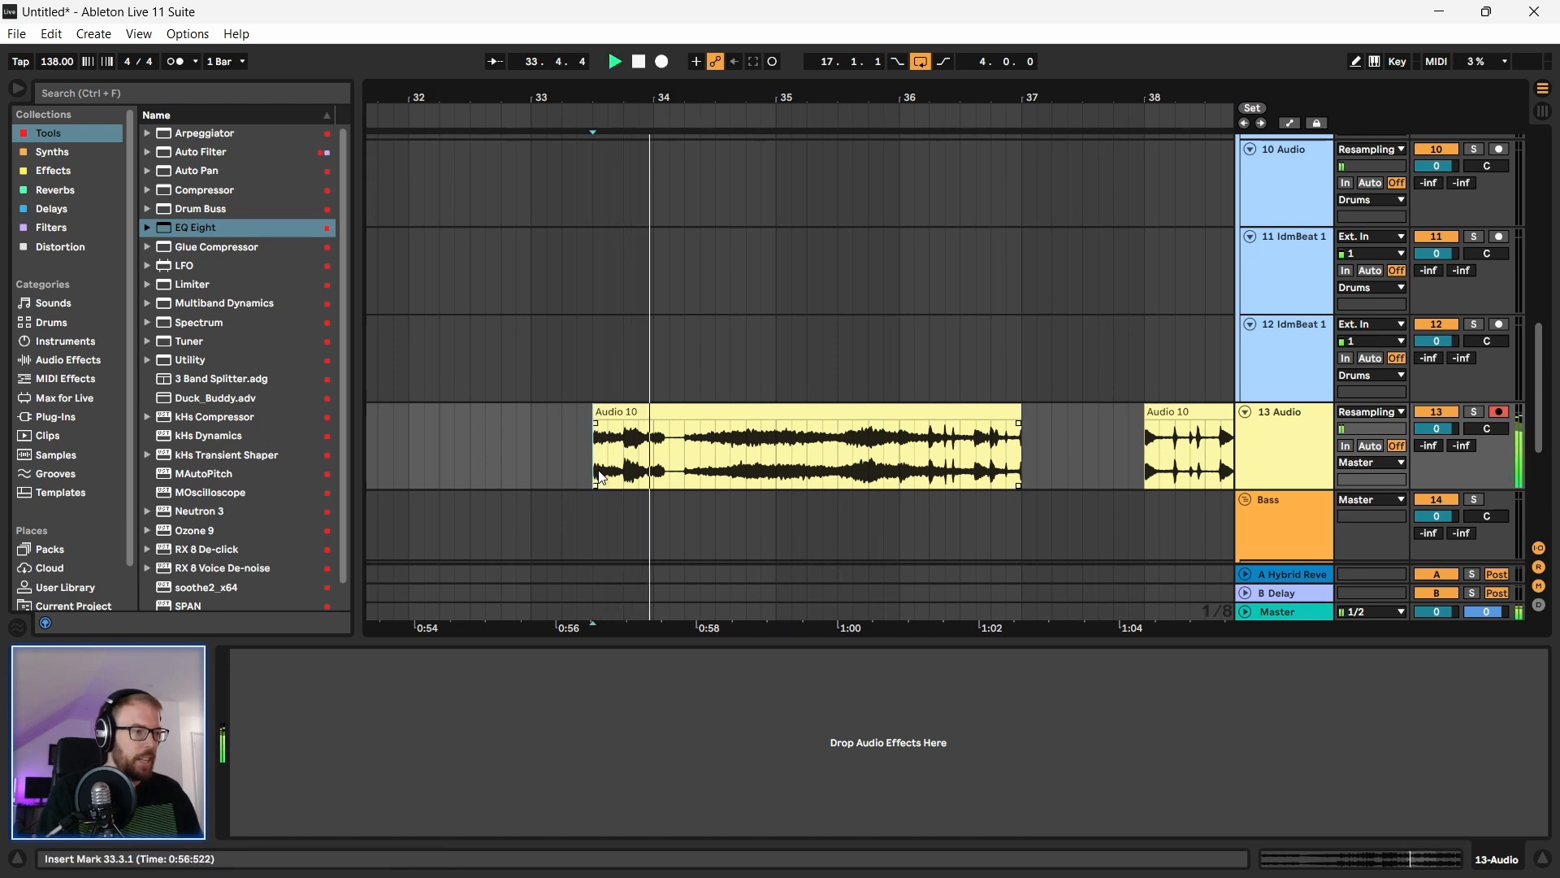
pyautogui.click(916, 473)
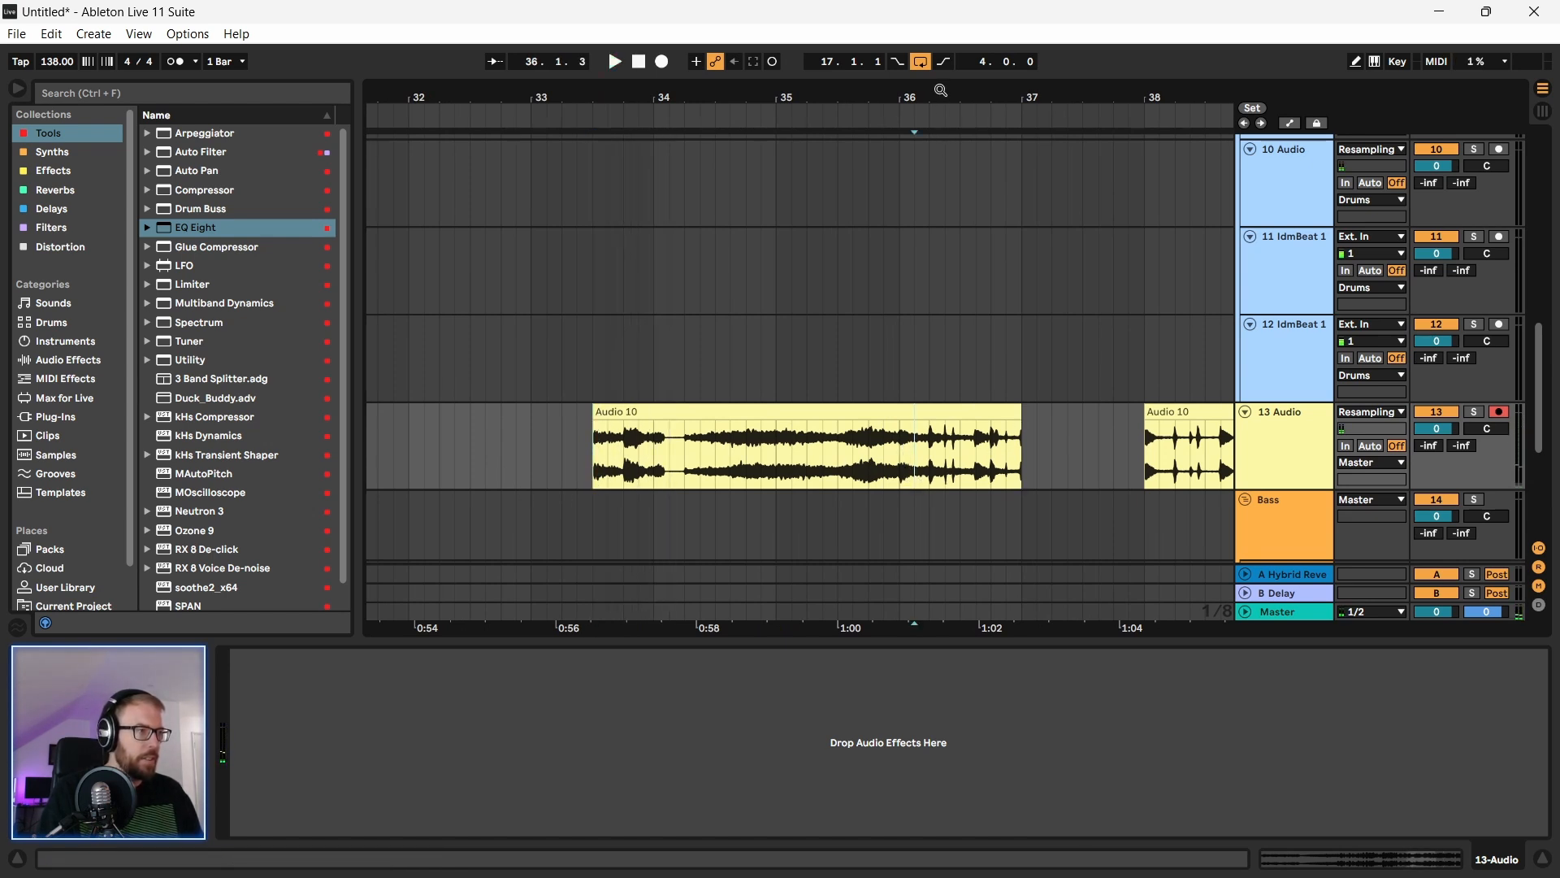
pyautogui.moveTo(941, 90); pyautogui.dragTo(738, 95)
pyautogui.click(710, 472)
pyautogui.press('space')
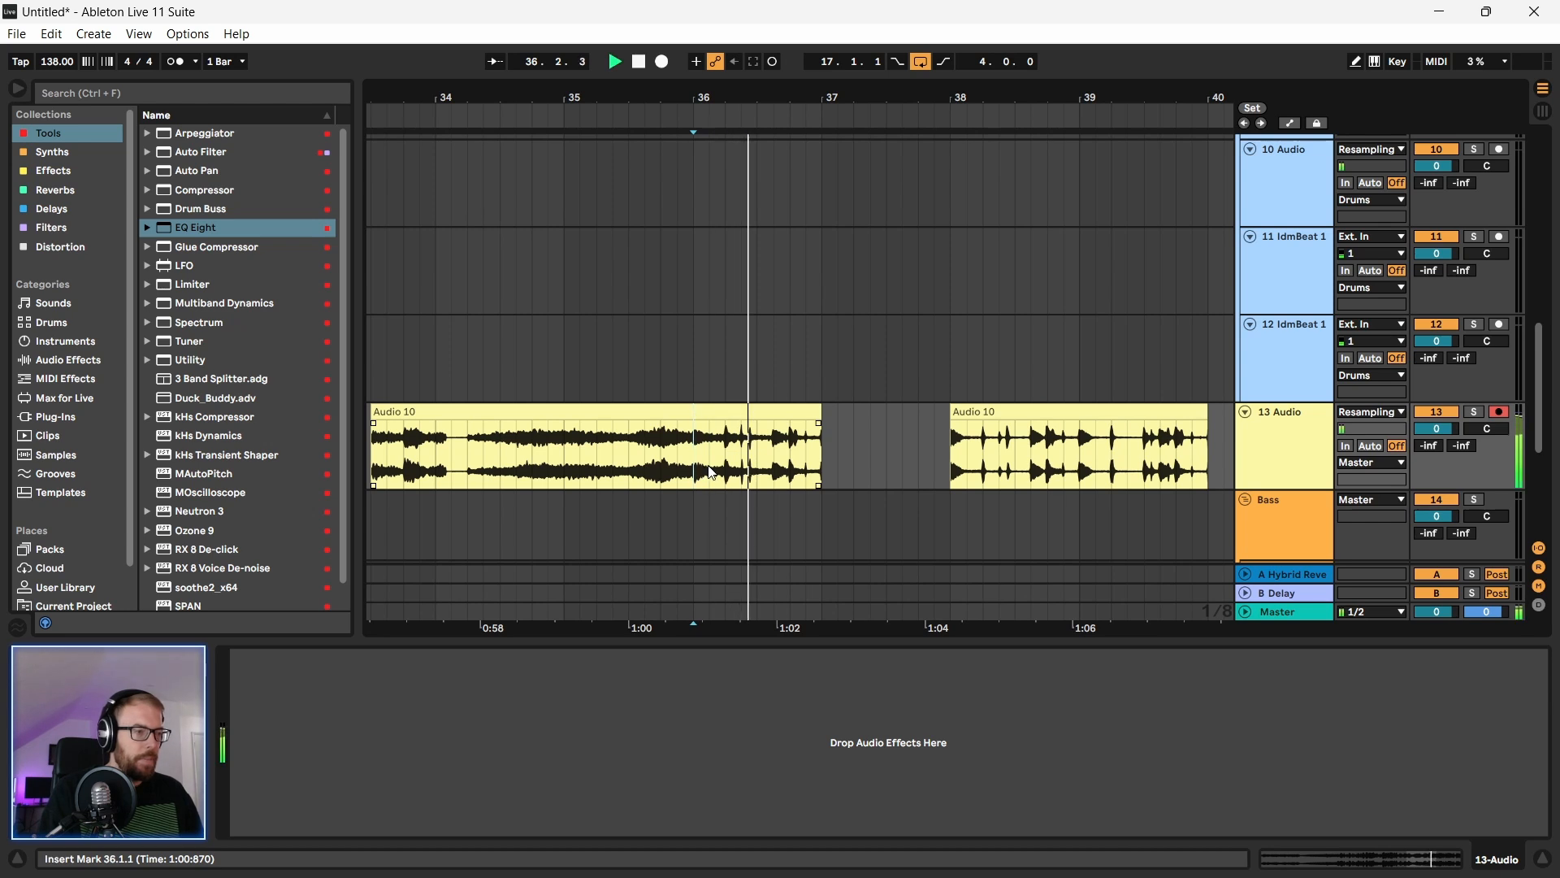
pyautogui.press('space')
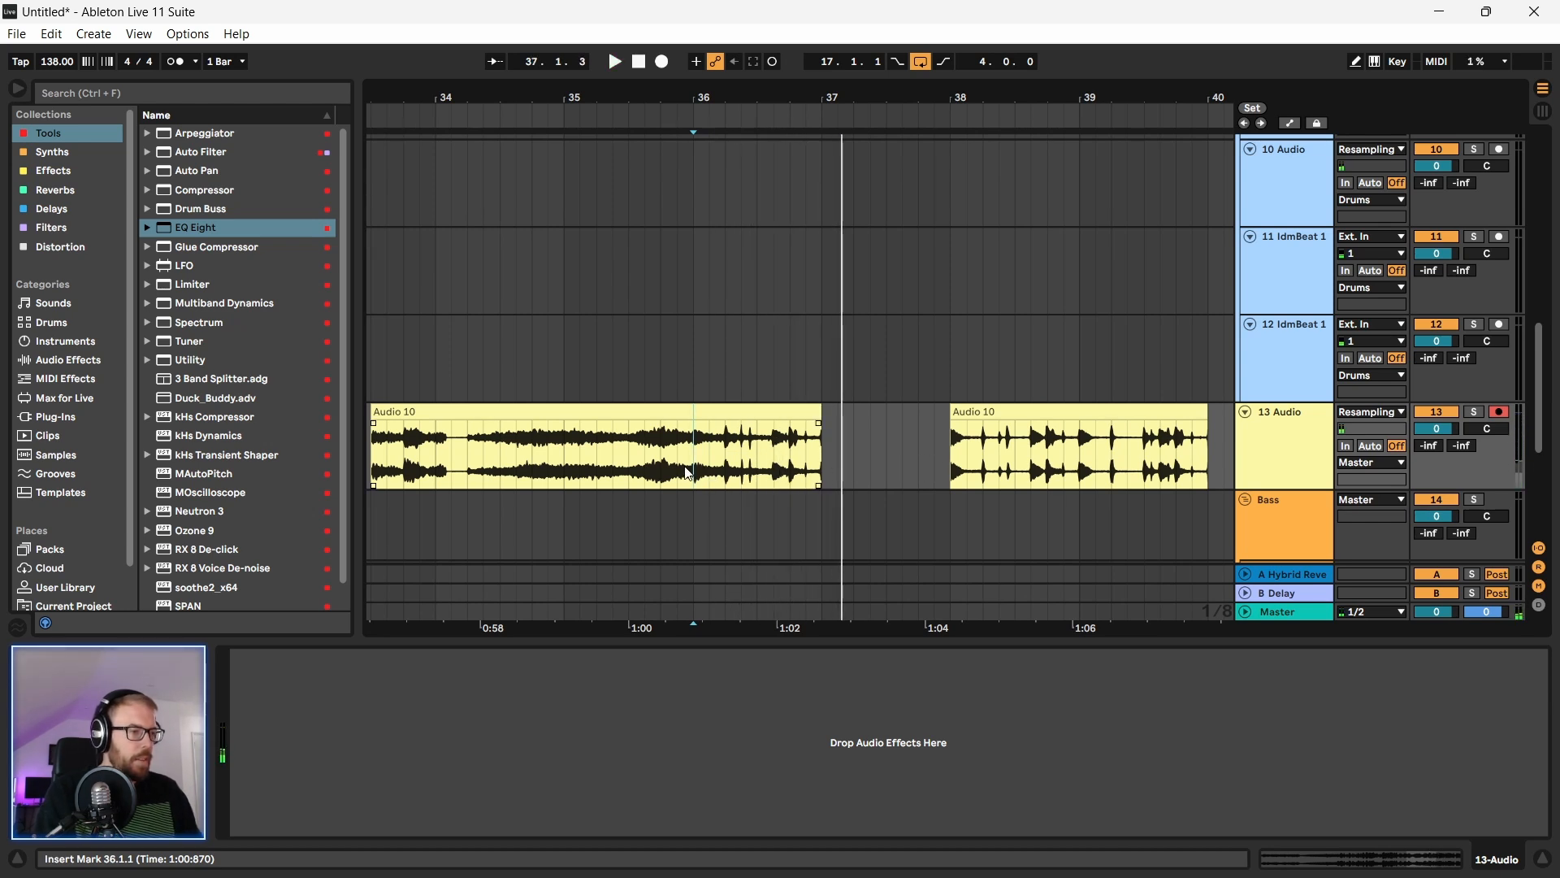
# Step: Cut the section from 36.1.1 to 37.1.1 out of the resampled clip and place it at 18.1.1 on the 13 Audio track
pyautogui.moveTo(696, 466); pyautogui.dragTo(822, 464)
pyautogui.press('Delete')
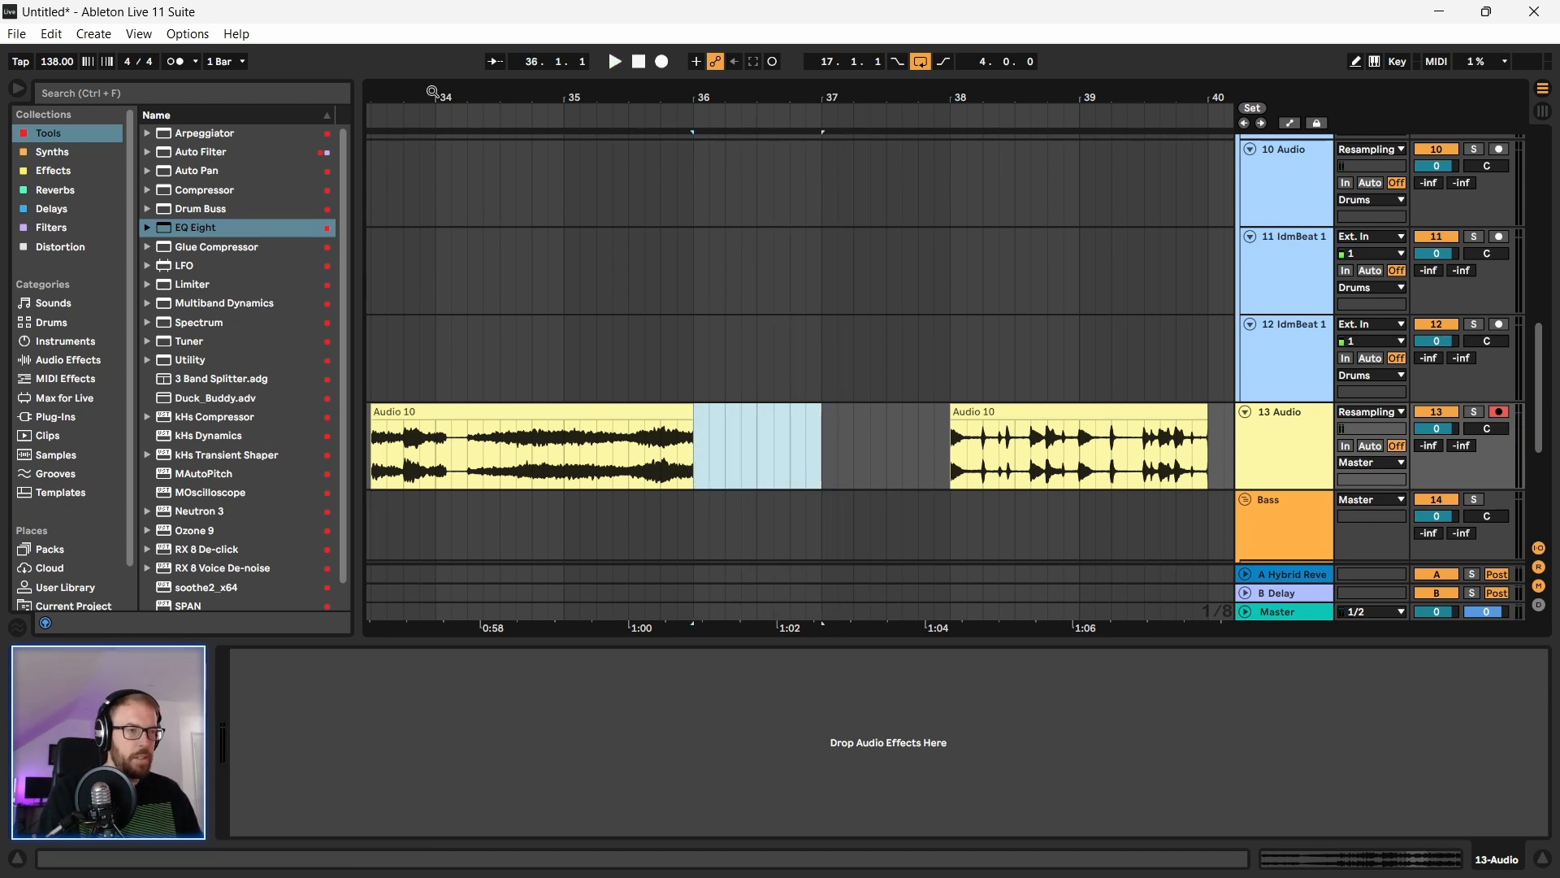
pyautogui.moveTo(405, 87); pyautogui.dragTo(760, 91)
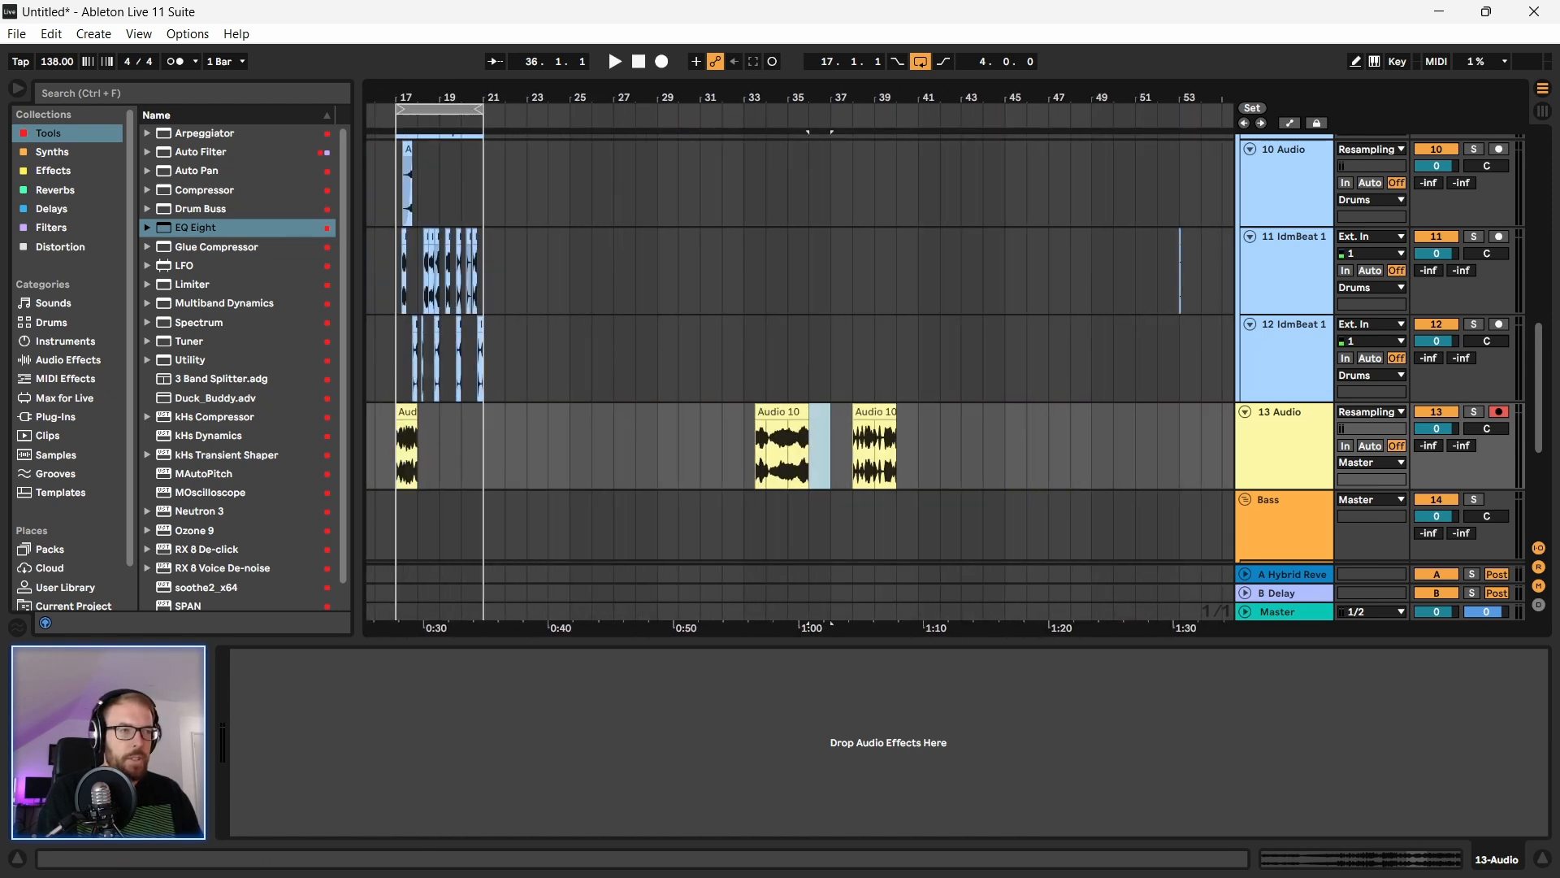
pyautogui.moveTo(396, 93); pyautogui.dragTo(399, 93)
pyautogui.hotkey('ctrl', 'd')
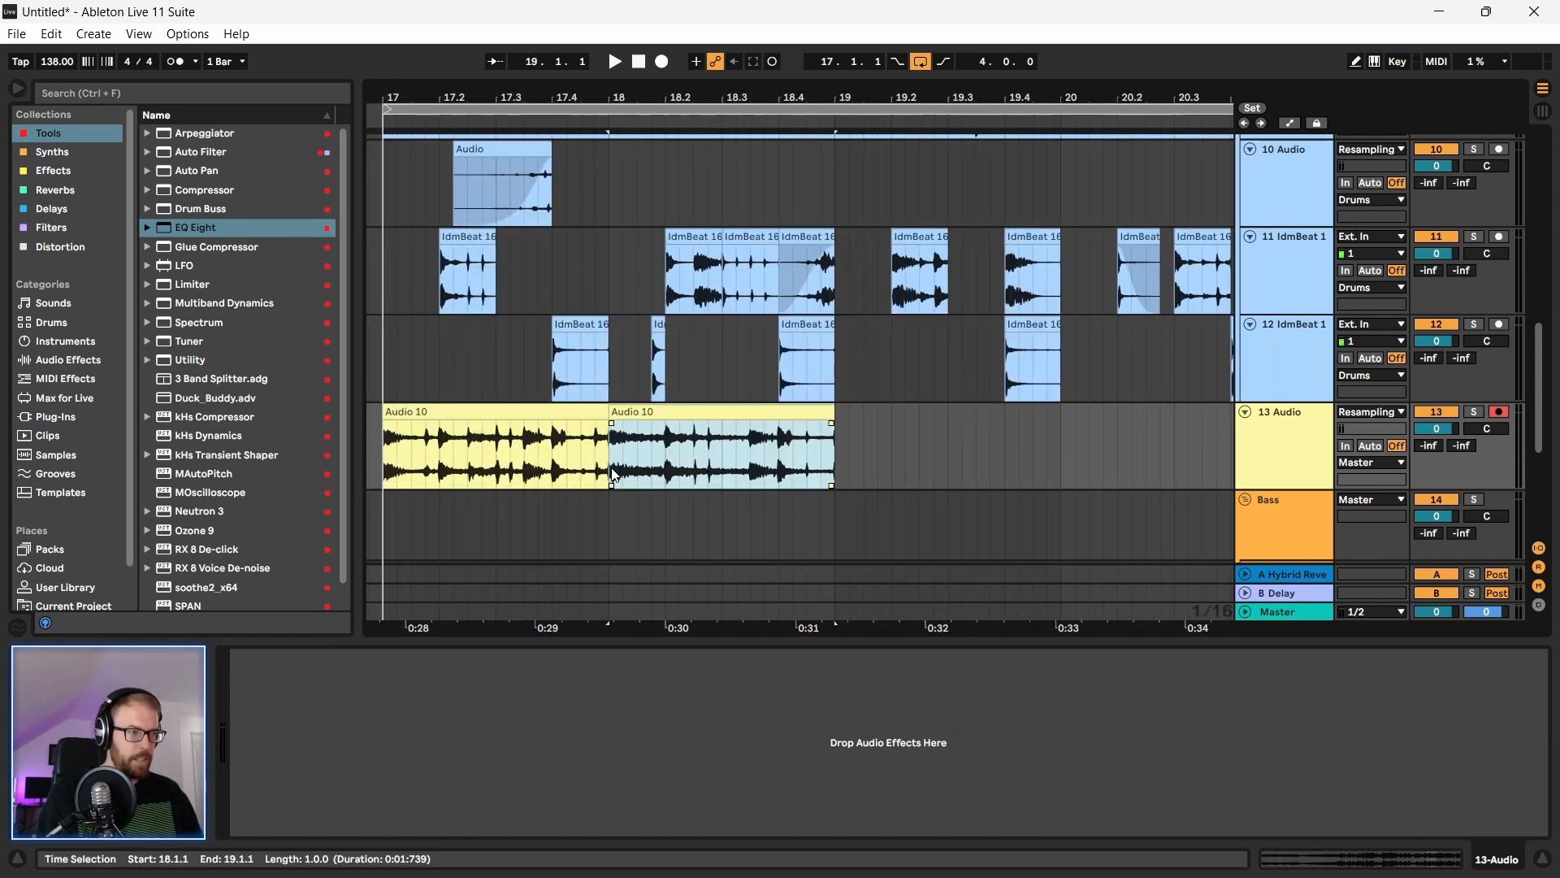
# Step: Audition the two-bar Audio 10 clip at bar 38 and move it to 19.1.1 on the 13 Audio track
pyautogui.moveTo(671, 95); pyautogui.dragTo(671, 33)
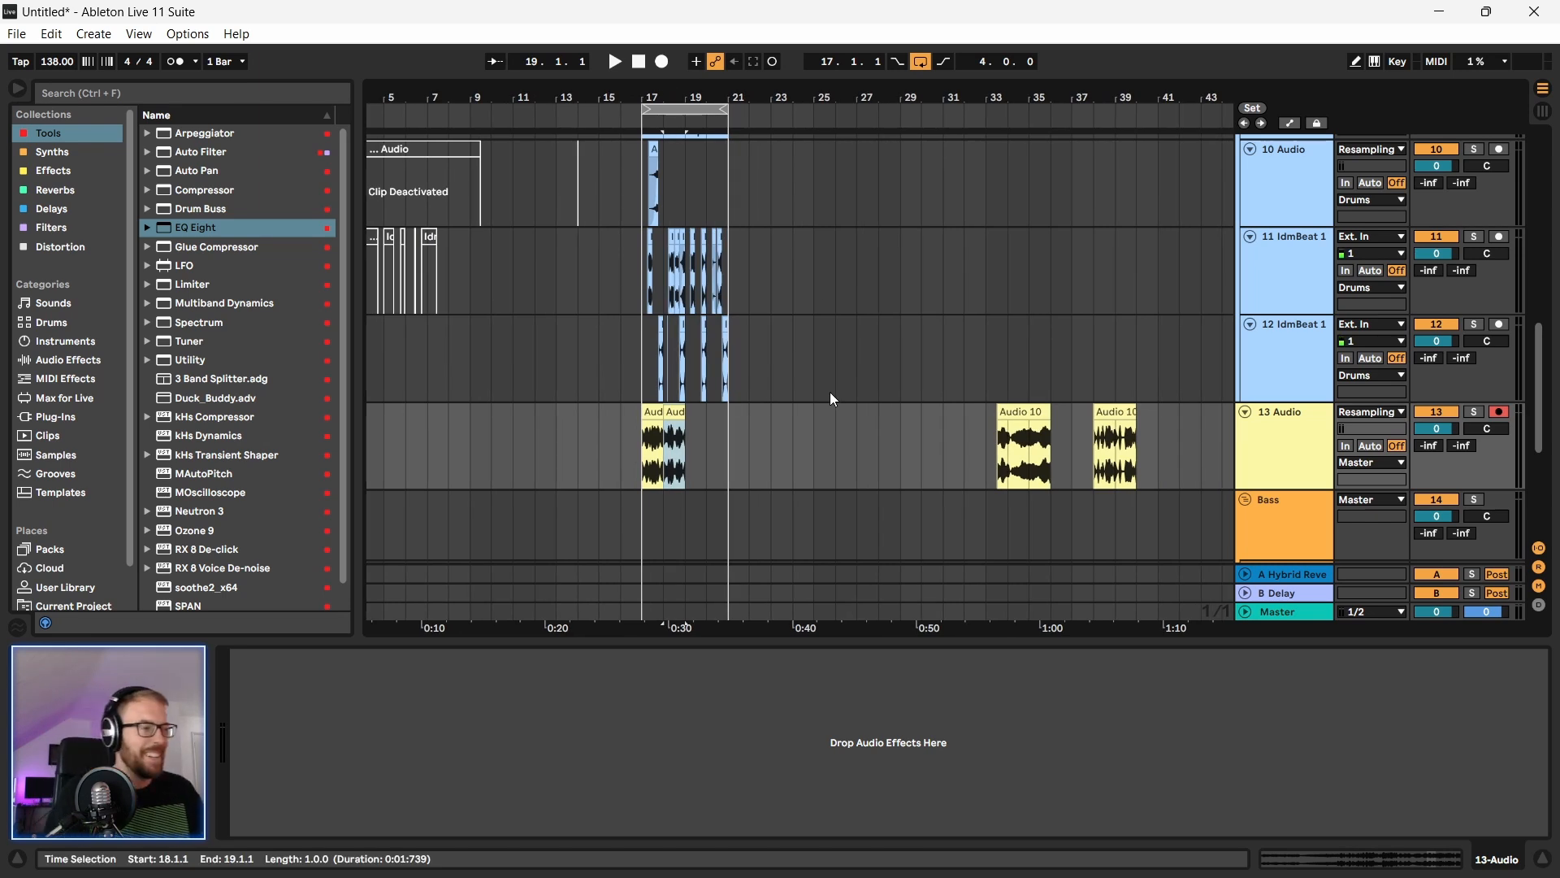
pyautogui.click(1115, 413)
pyautogui.press('space')
pyautogui.press('space')
pyautogui.moveTo(1114, 413)
pyautogui.mouseDown()
pyautogui.moveTo(647, 427)
pyautogui.moveTo(706, 428)
pyautogui.mouseUp()
# Step: Play the Audio 10 clips together with the drums over the loop from 17.1.1 to 21.1.1
pyautogui.click(646, 463)
pyautogui.press('space')
pyautogui.press('space')
pyautogui.moveTo(664, 97); pyautogui.dragTo(665, 154)
pyautogui.moveTo(581, 460); pyautogui.dragTo(875, 468)
pyautogui.hotkey('ctrl', 'l')
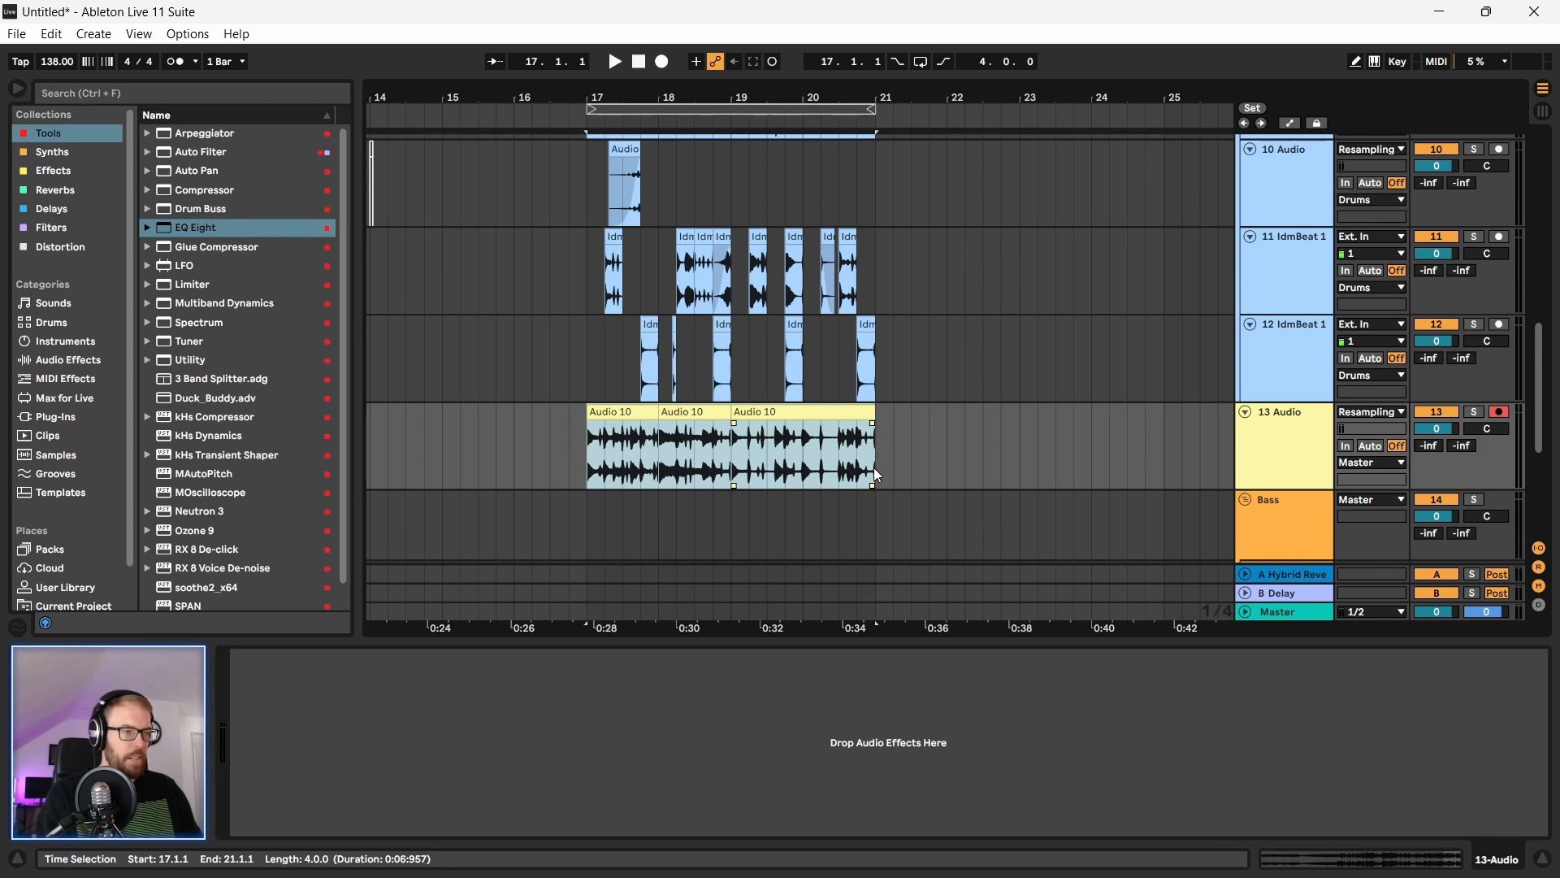
pyautogui.hotkey('ctrl', 'l')
pyautogui.press('space')
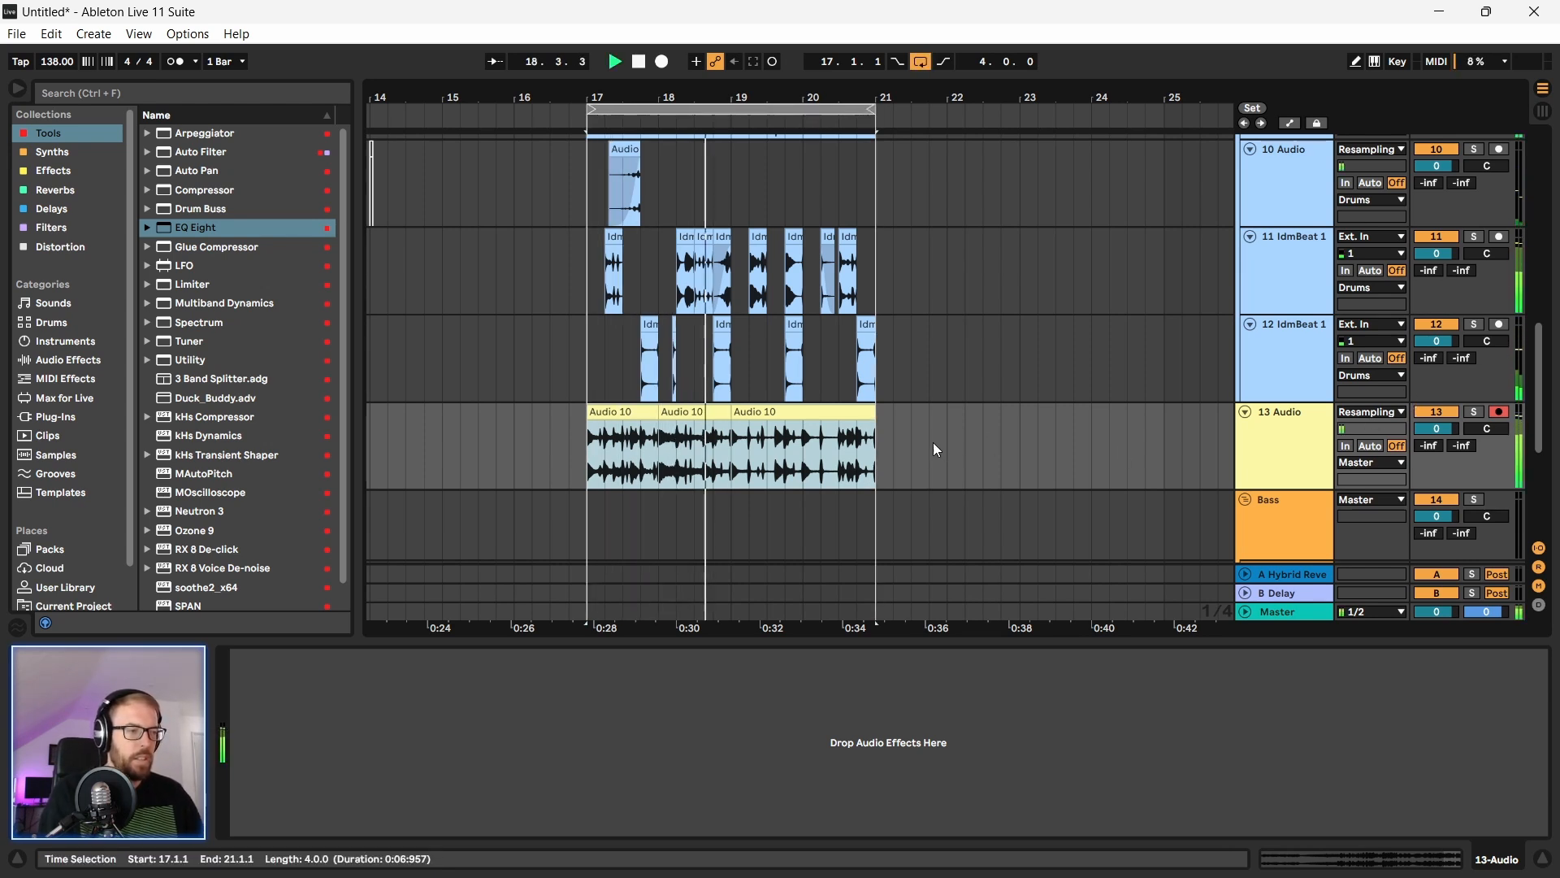
pyautogui.press('space')
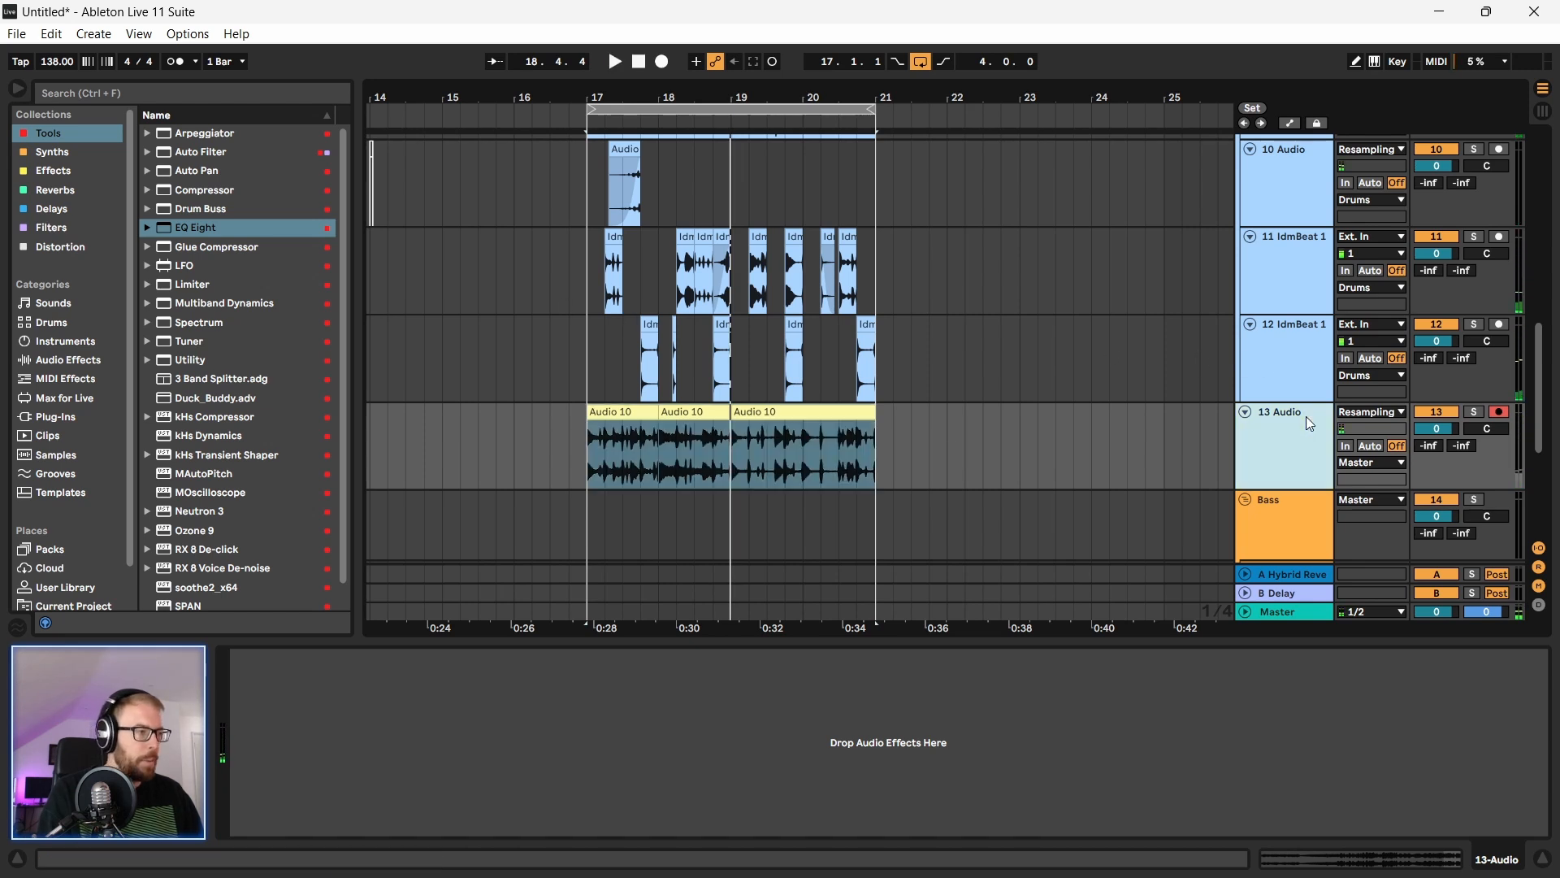
# Step: Add EQ Eight to the 13 Audio track and set its low-cut band to 75.8 Hz with a Q of 0.43
pyautogui.moveTo(195, 228); pyautogui.dragTo(707, 443)
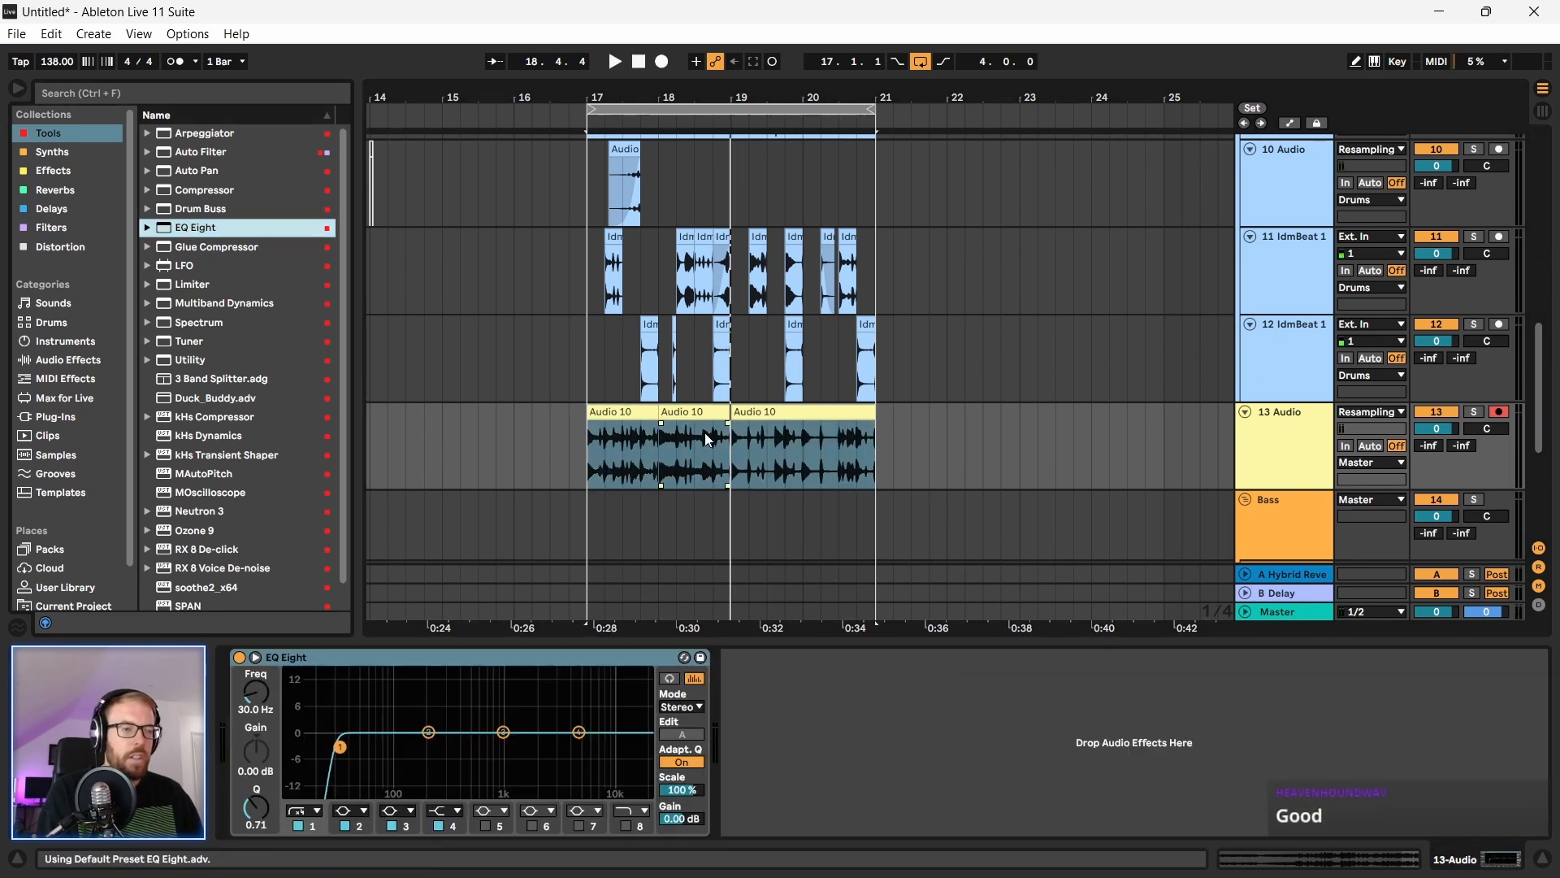
pyautogui.moveTo(339, 746); pyautogui.dragTo(382, 758)
pyautogui.press('space')
pyautogui.press('space')
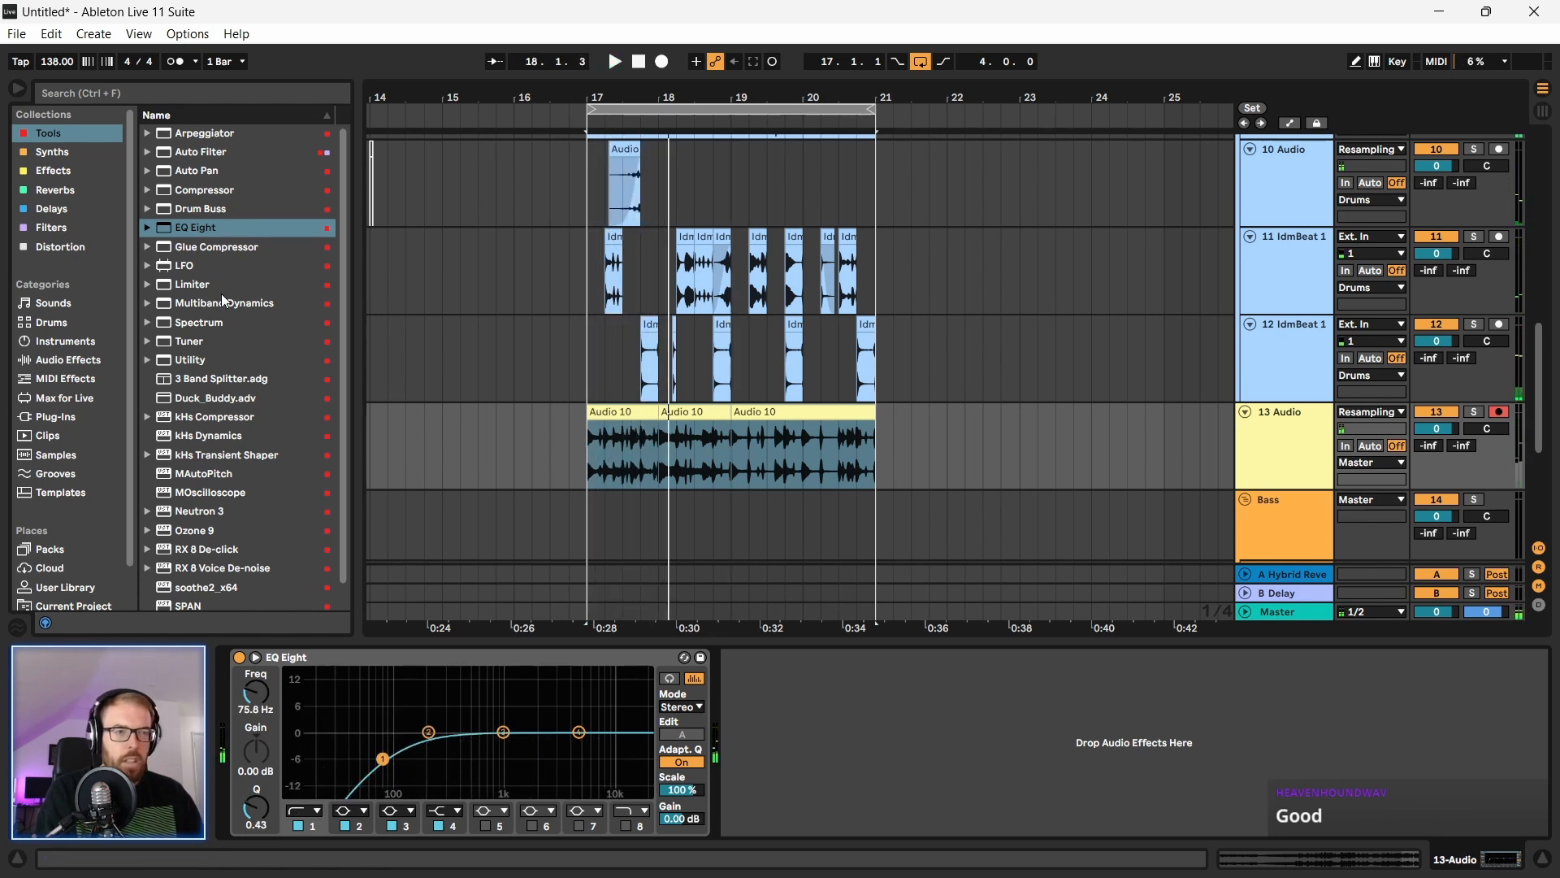
# Step: Add the Gatelab effect after EQ Eight on the 13 Audio track and shrink its window to fit the screen
pyautogui.scroll(-1, 226, 307)
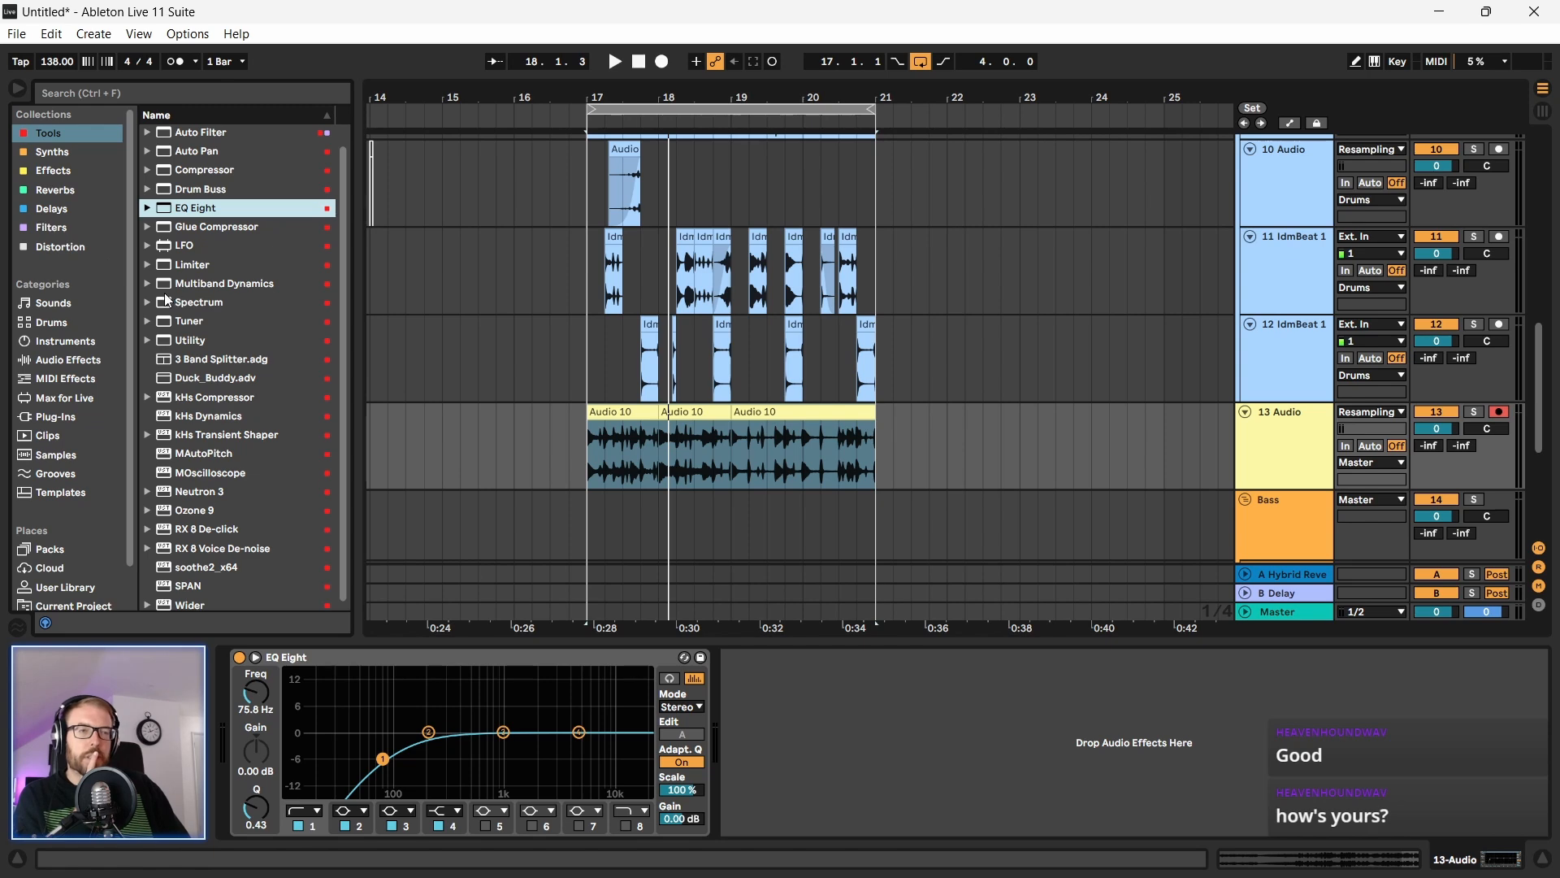
pyautogui.scroll(1, 252, 355)
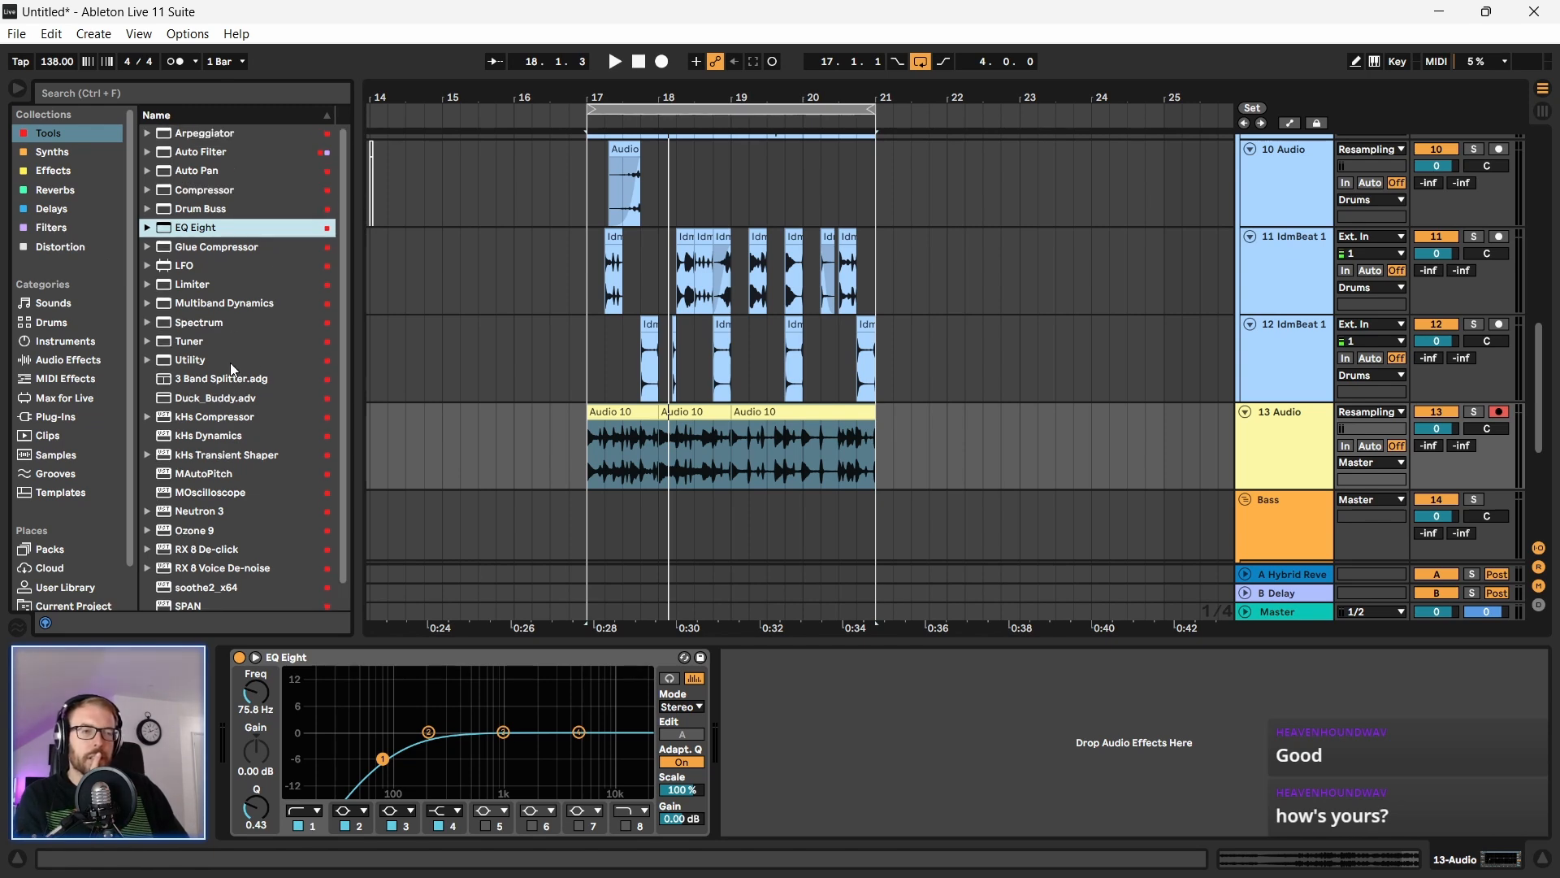
pyautogui.click(52, 173)
pyautogui.moveTo(204, 304); pyautogui.dragTo(859, 712)
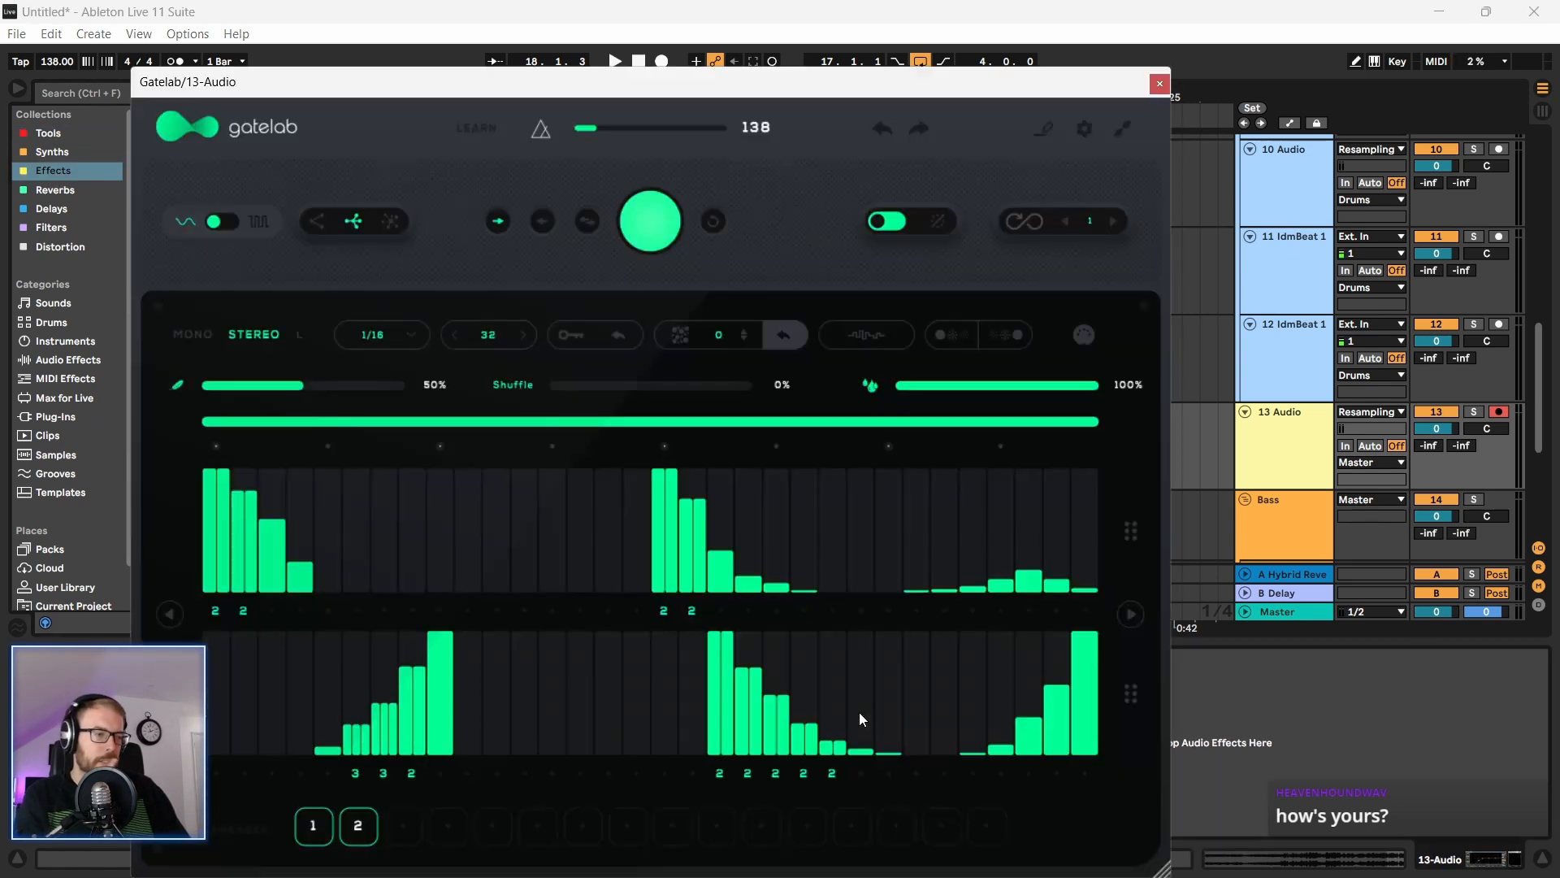
pyautogui.moveTo(543, 77); pyautogui.dragTo(576, 49)
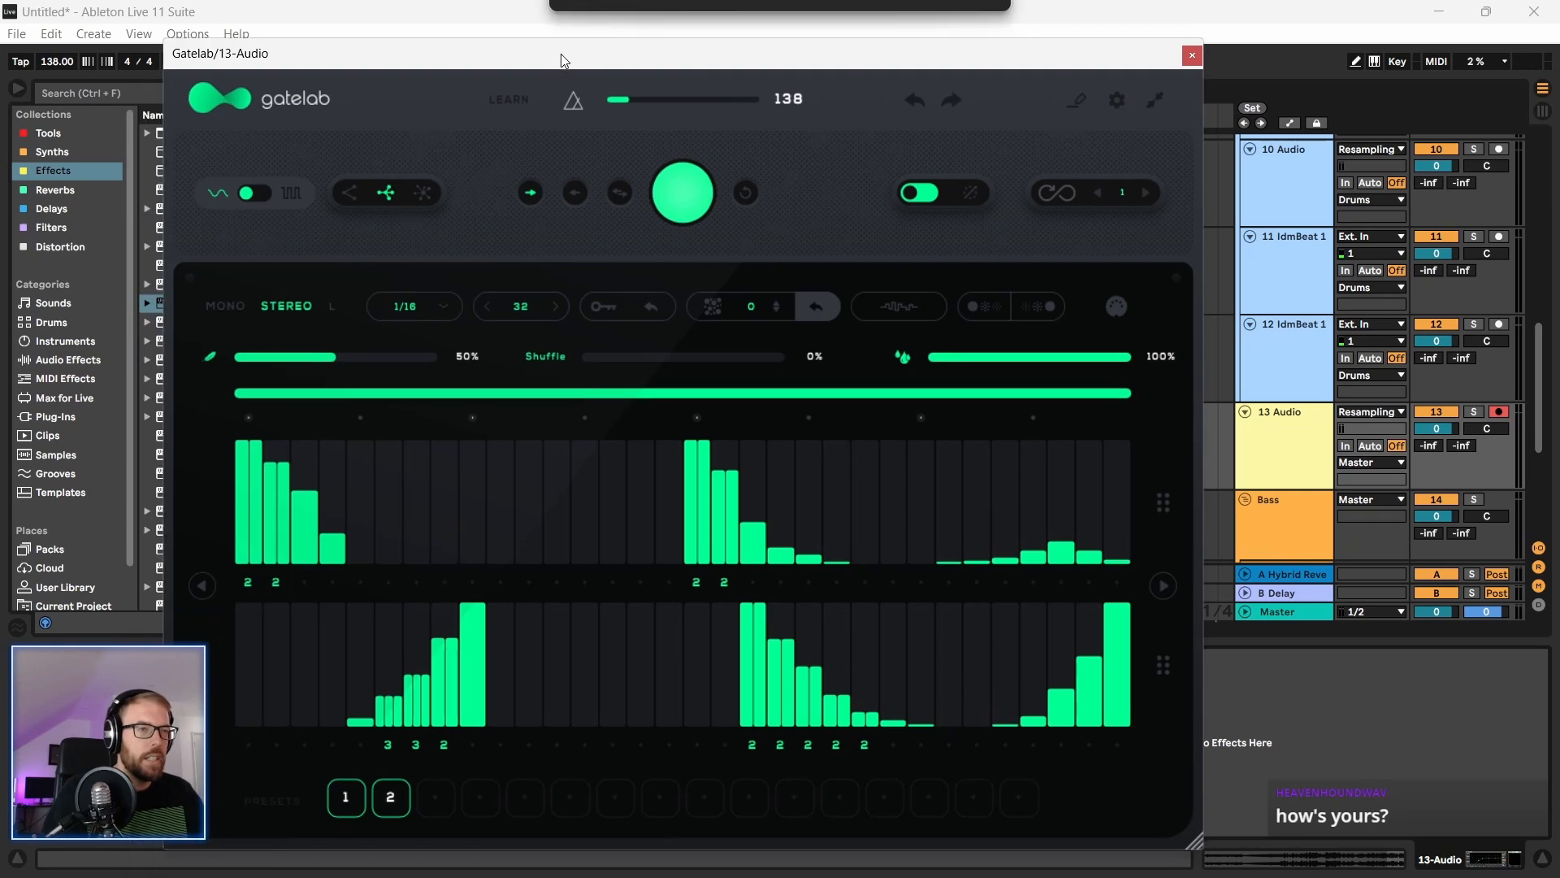
pyautogui.moveTo(1199, 848); pyautogui.dragTo(1154, 744)
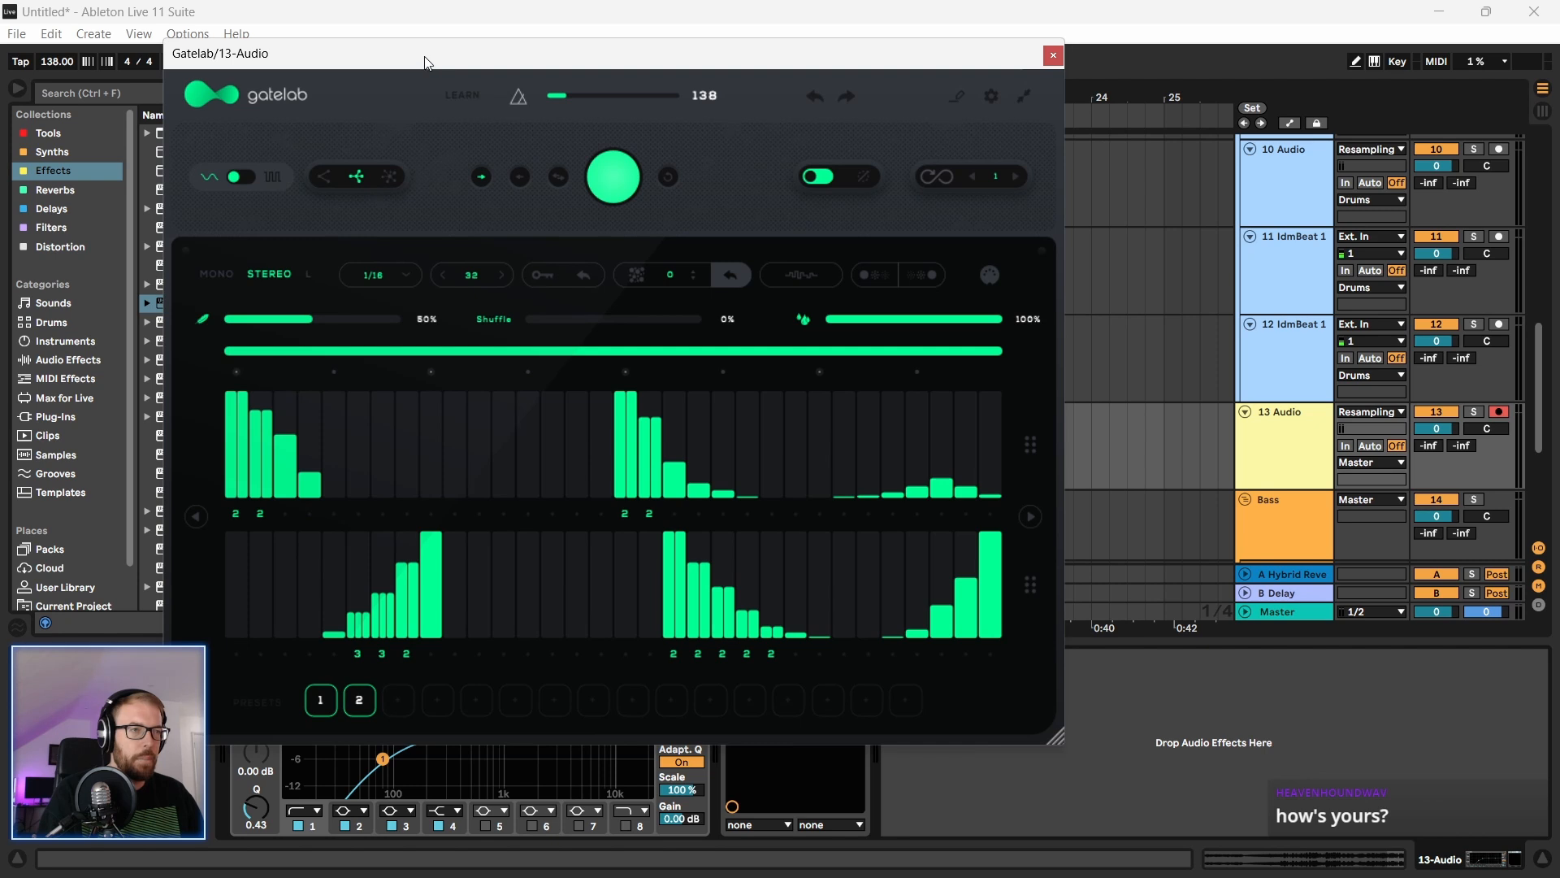
pyautogui.moveTo(428, 63); pyautogui.dragTo(551, 104)
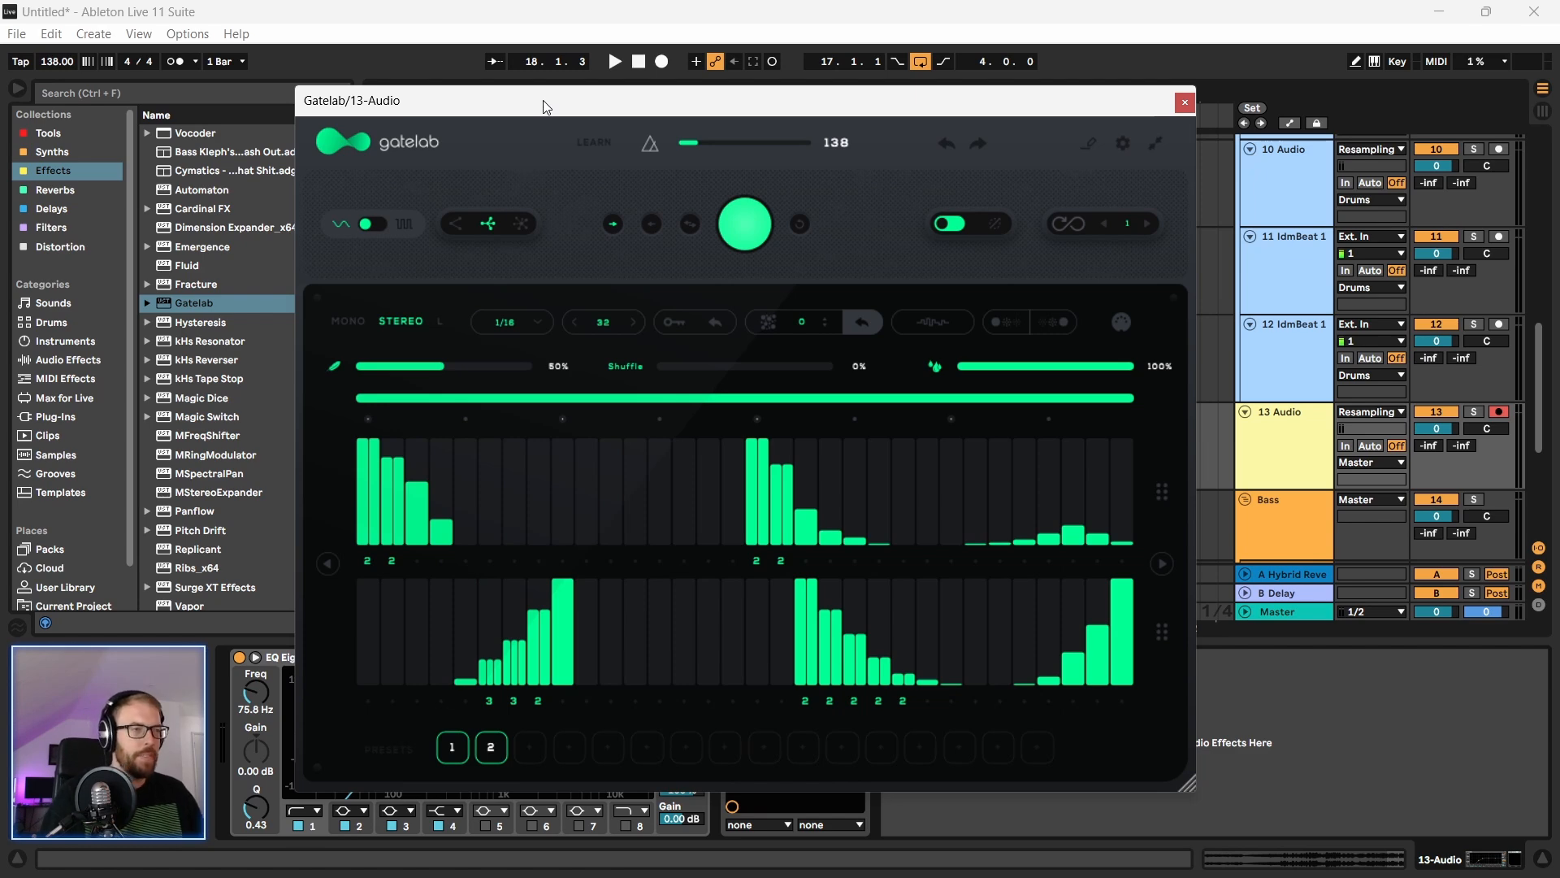
pyautogui.moveTo(547, 107); pyautogui.dragTo(520, 103)
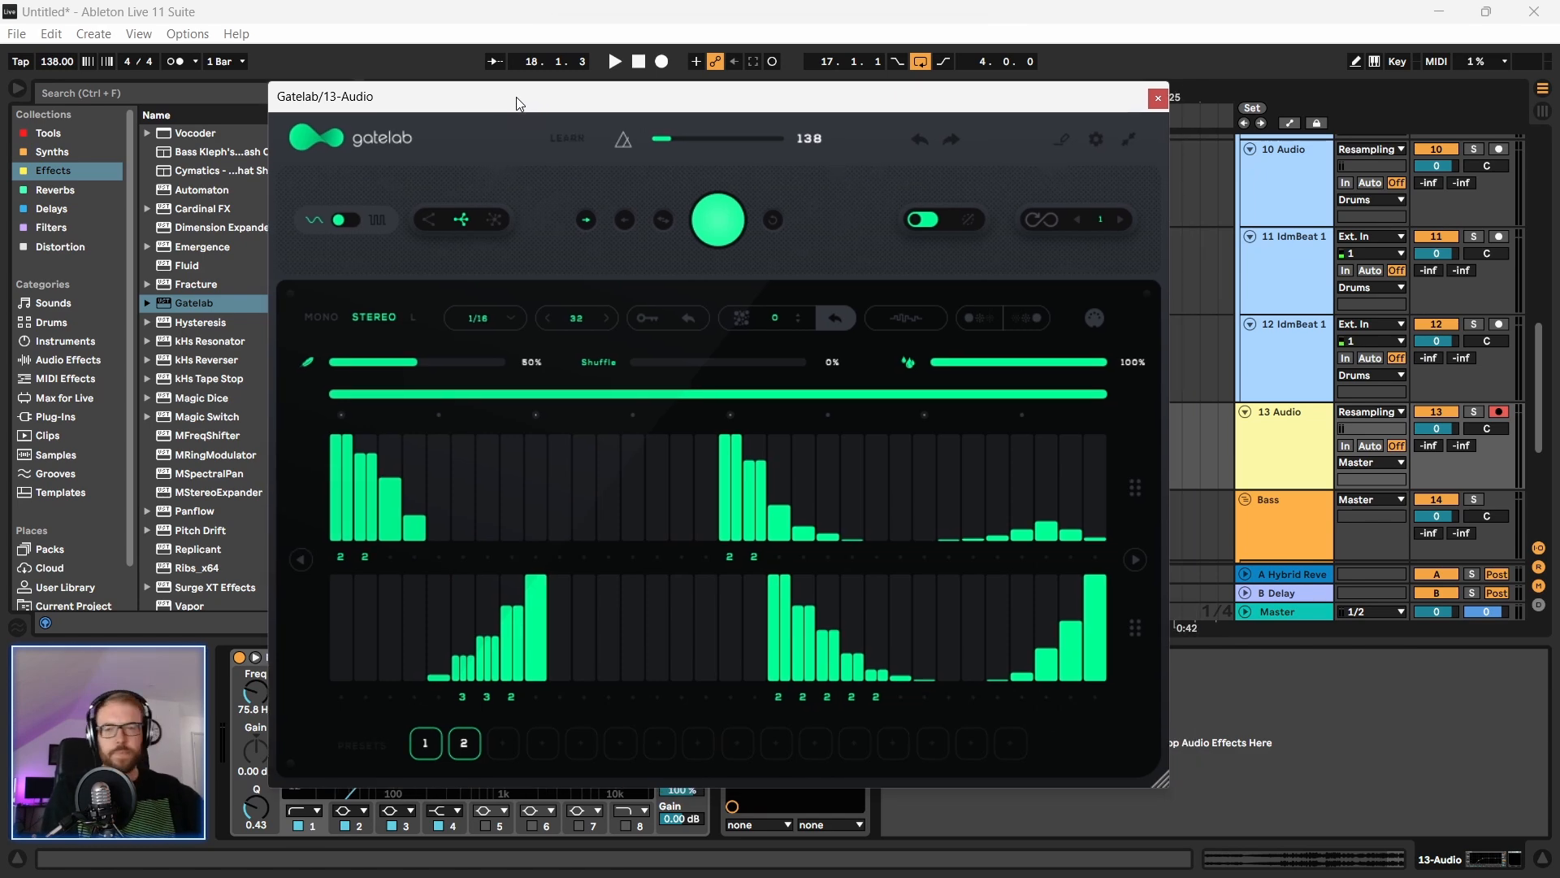
pyautogui.press('super')
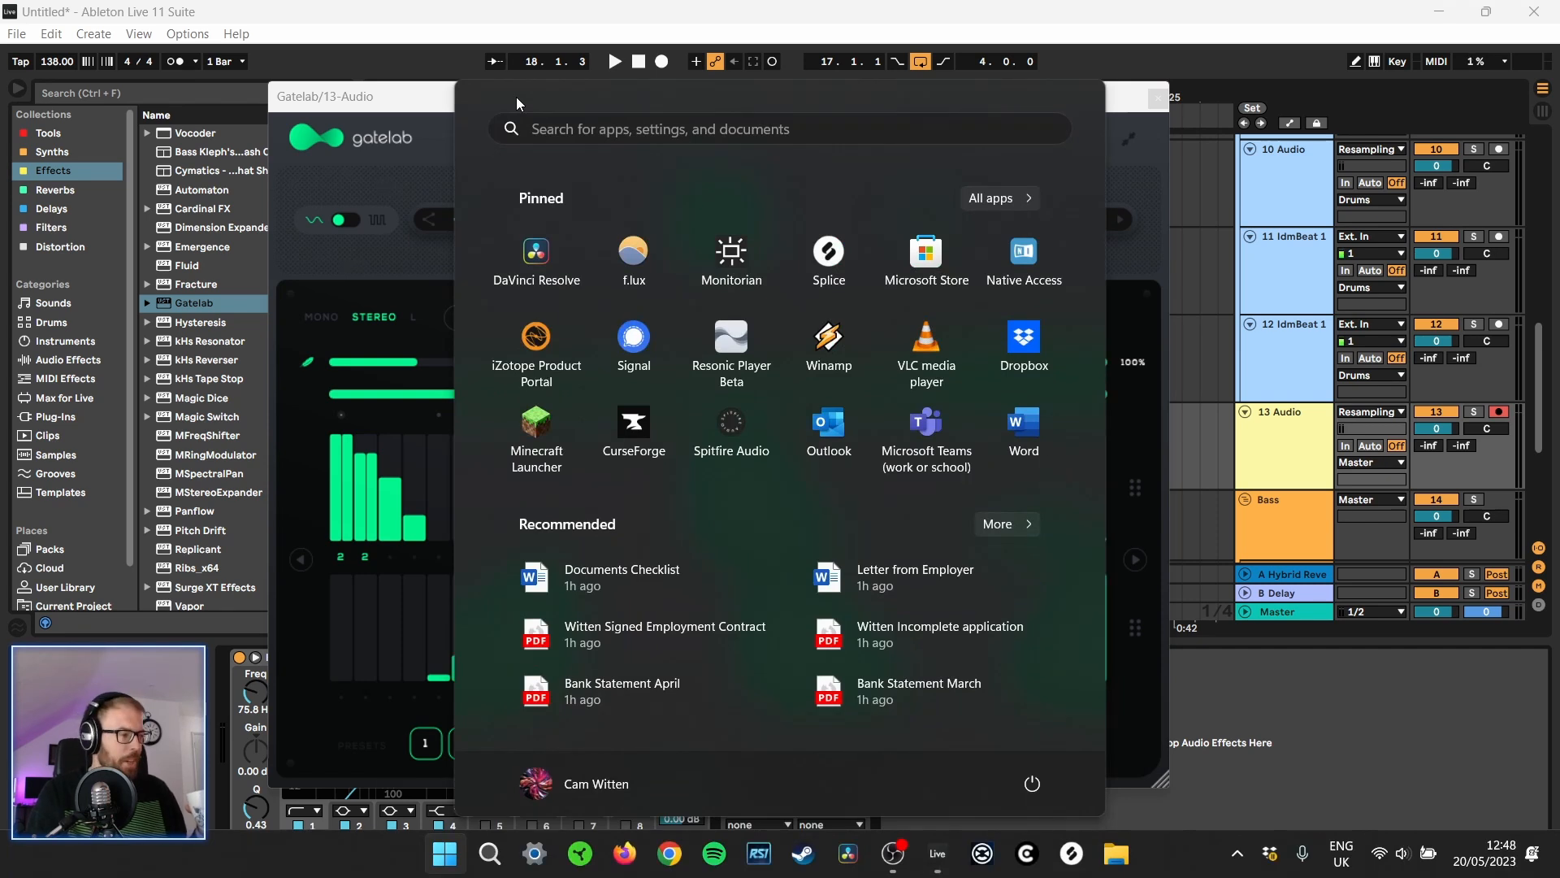
pyautogui.press('super')
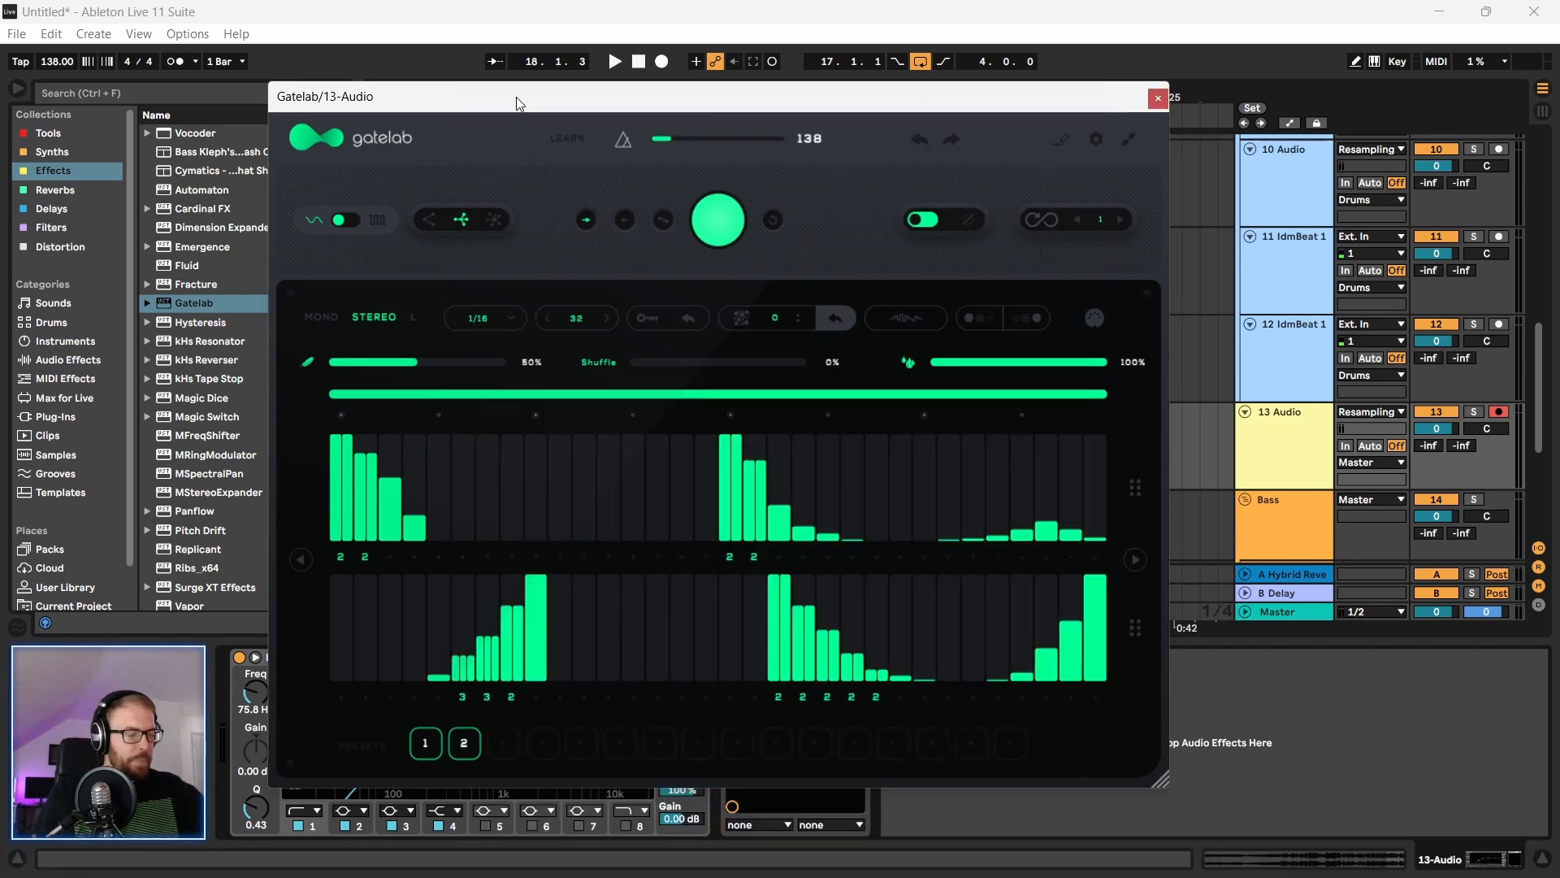
pyautogui.moveTo(577, 96); pyautogui.dragTo(588, 91)
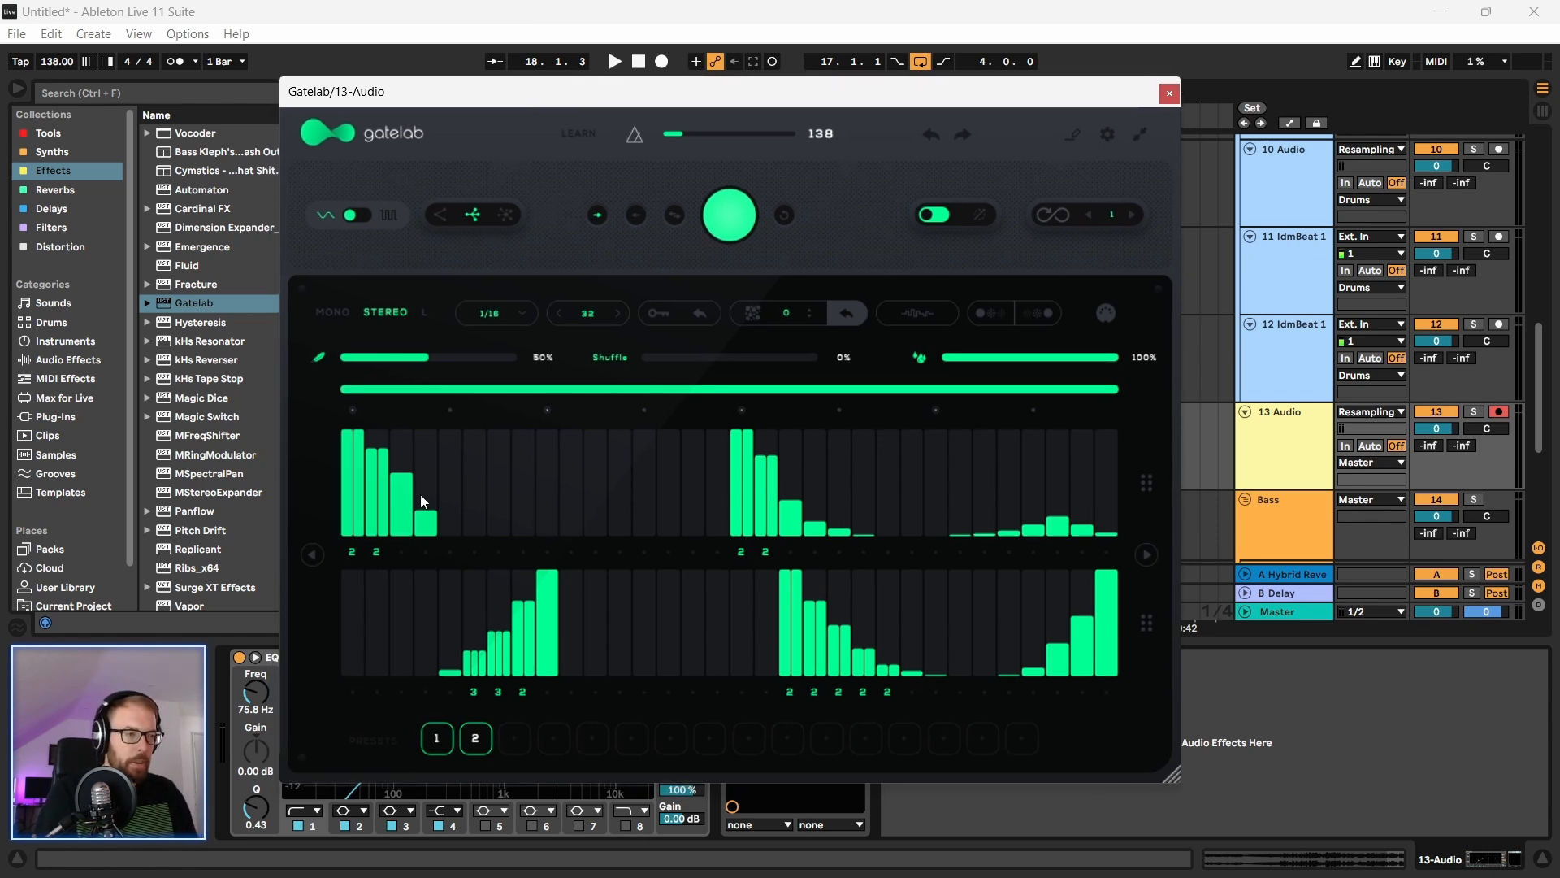
# Step: Lower the gate levels to zero across all steps in both Gatelab stereo lanes
pyautogui.moveTo(434, 500)
pyautogui.mouseDown()
pyautogui.moveTo(278, 557)
pyautogui.moveTo(709, 631)
pyautogui.moveTo(1310, 683)
pyautogui.mouseUp()
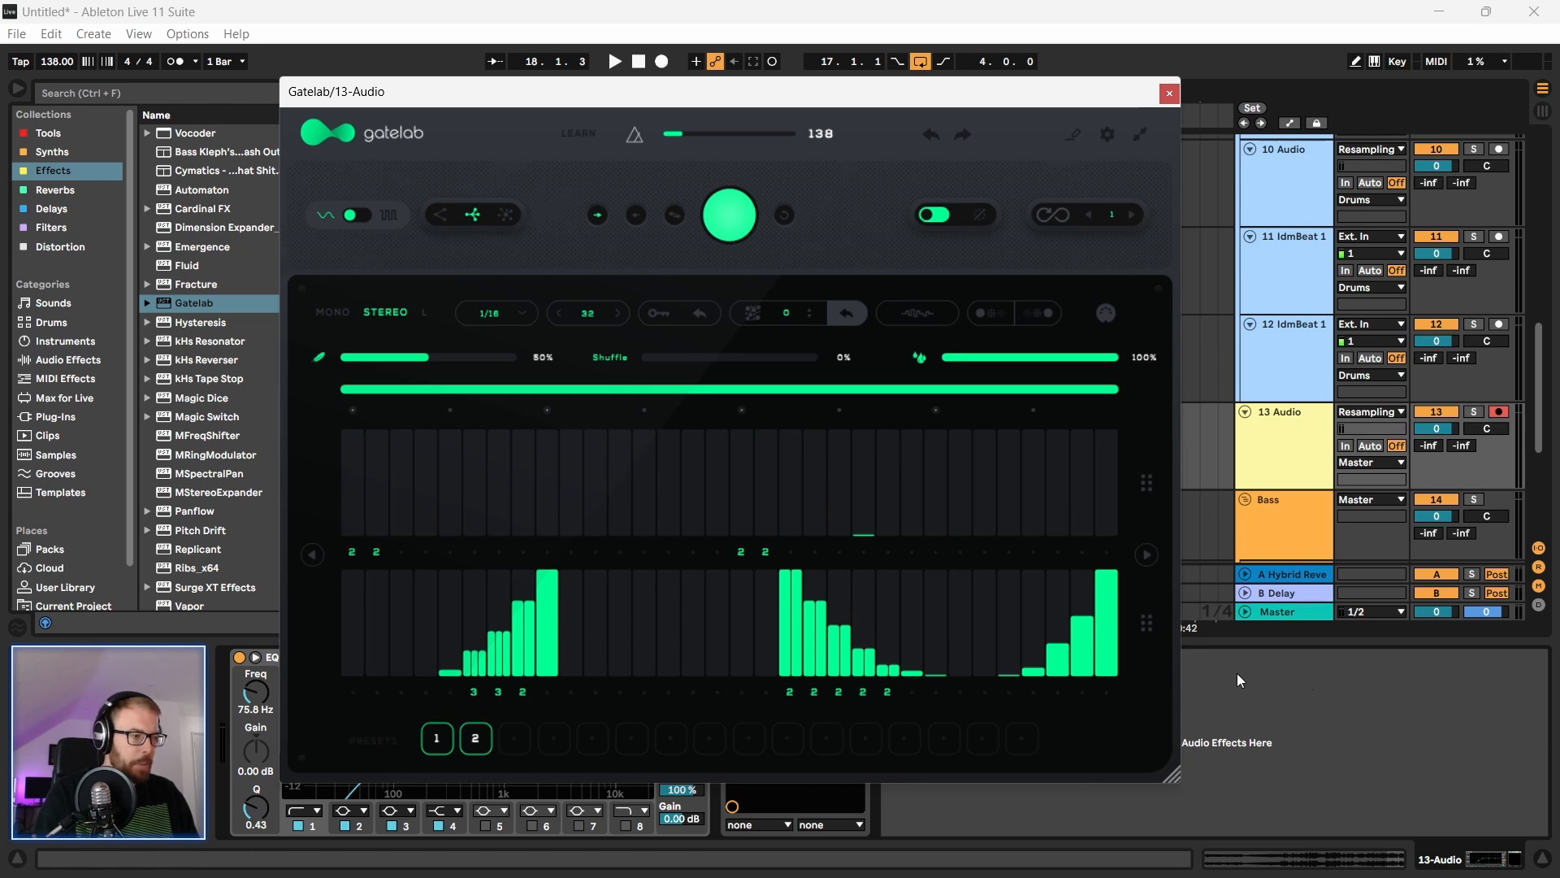
pyautogui.moveTo(449, 666); pyautogui.dragTo(1301, 763)
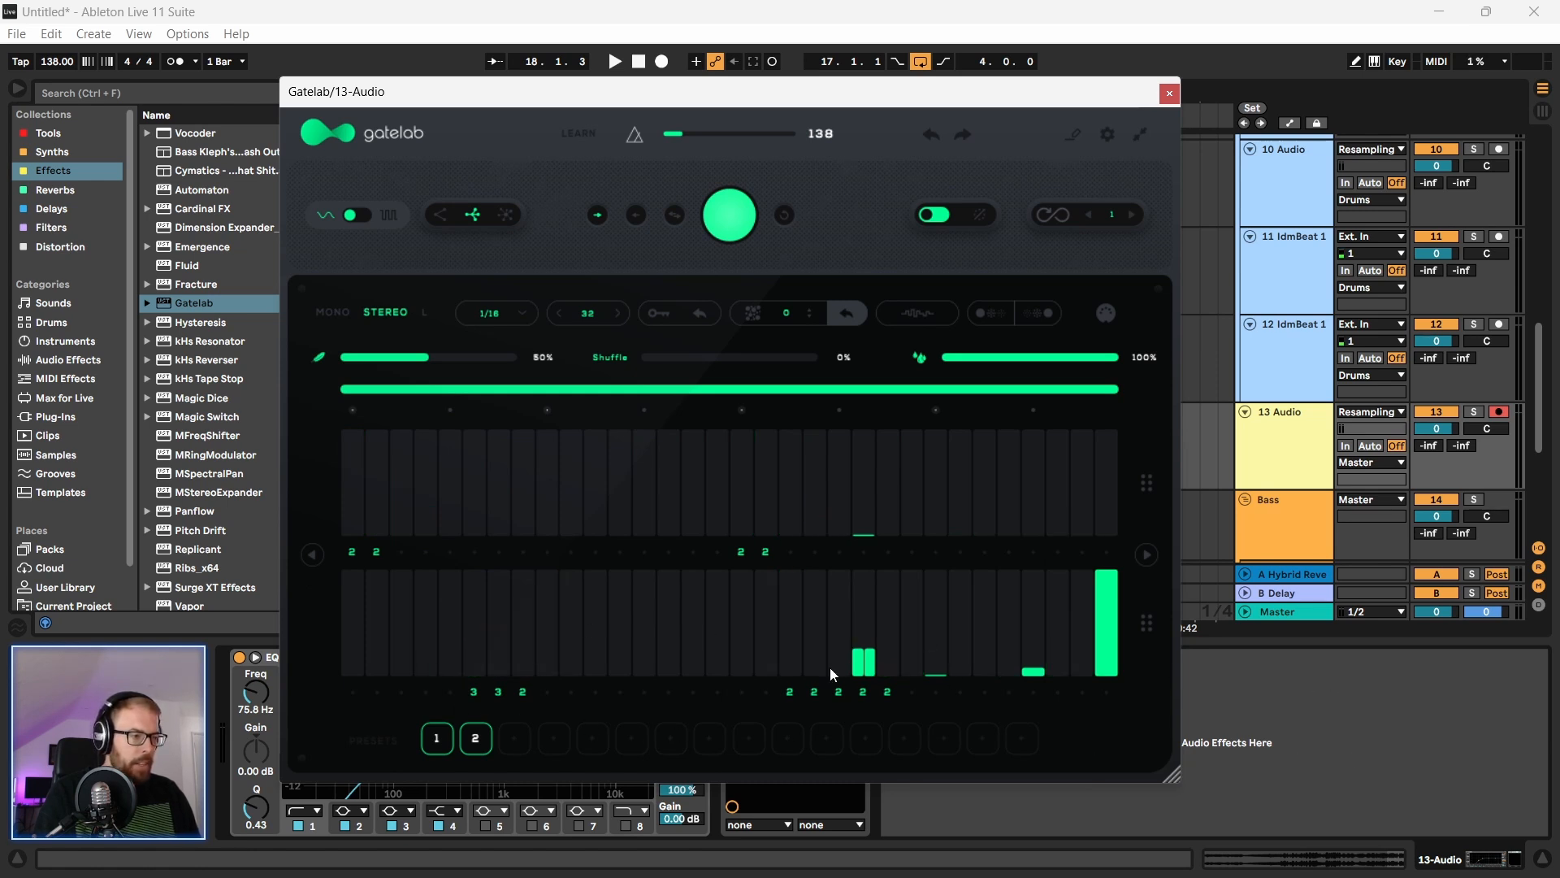
pyautogui.moveTo(819, 693)
pyautogui.mouseDown()
pyautogui.moveTo(1083, 719)
pyautogui.moveTo(1109, 707)
pyautogui.mouseUp()
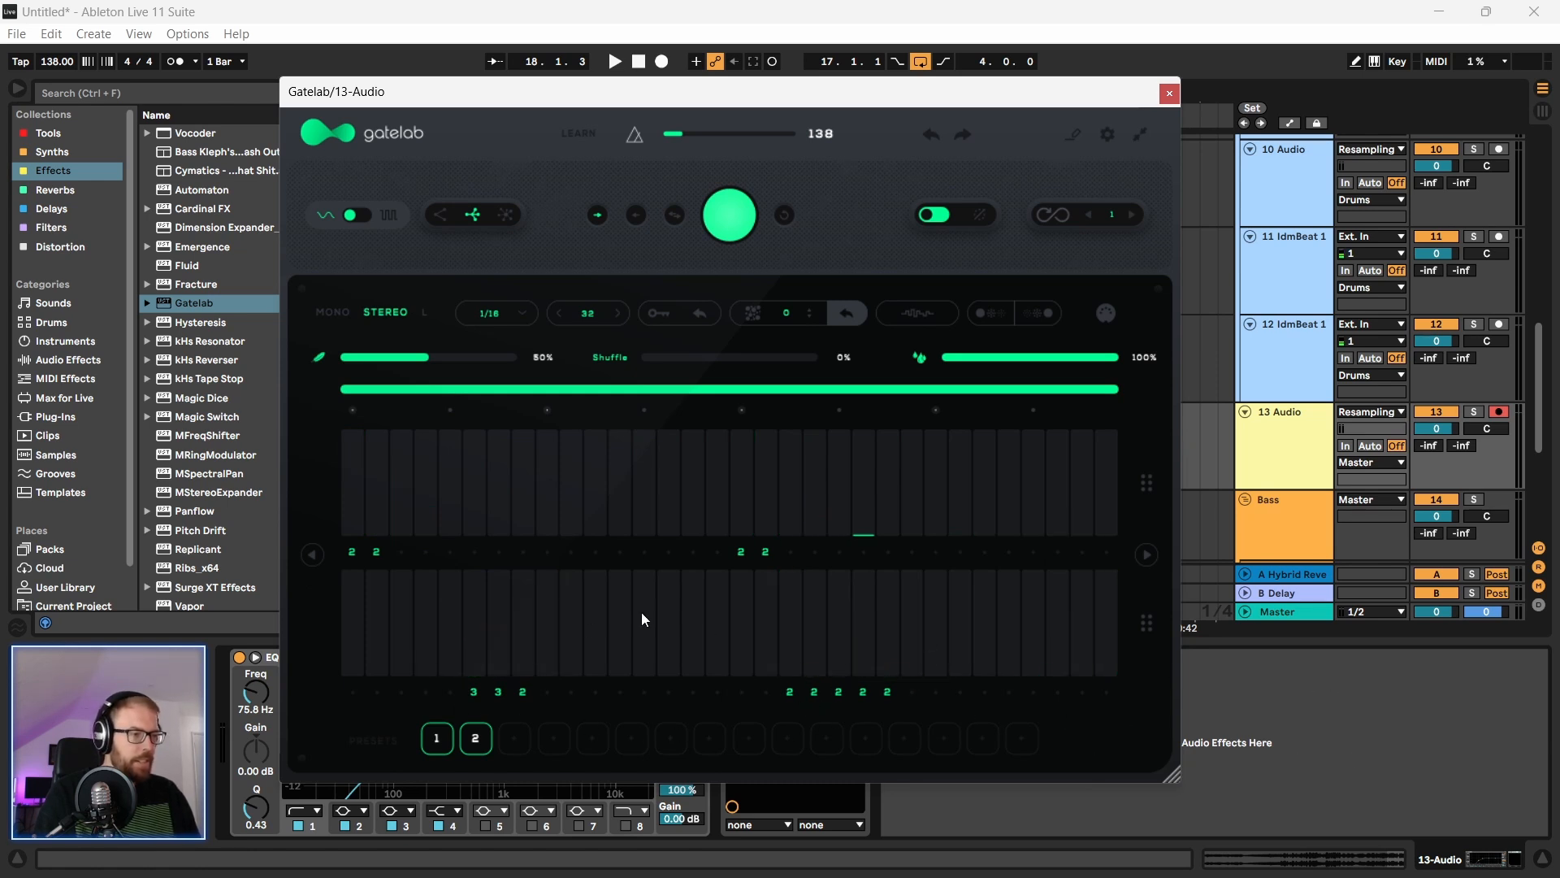
pyautogui.moveTo(443, 99); pyautogui.dragTo(394, 79)
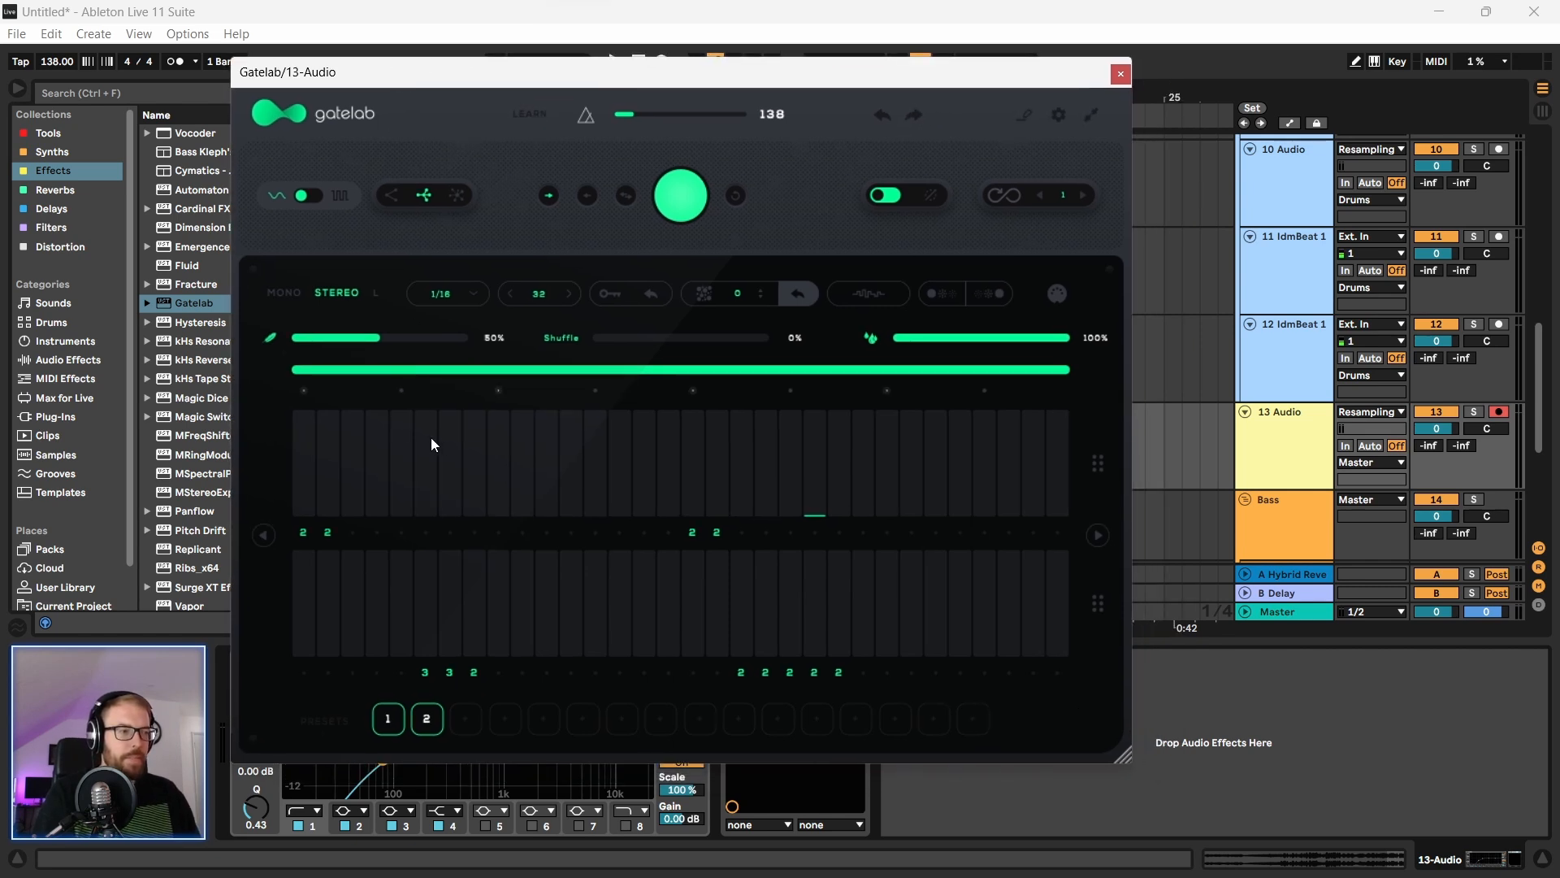
# Step: Play the loop to check the emptied Gatelab pattern, and close the plug-in window
pyautogui.press('space')
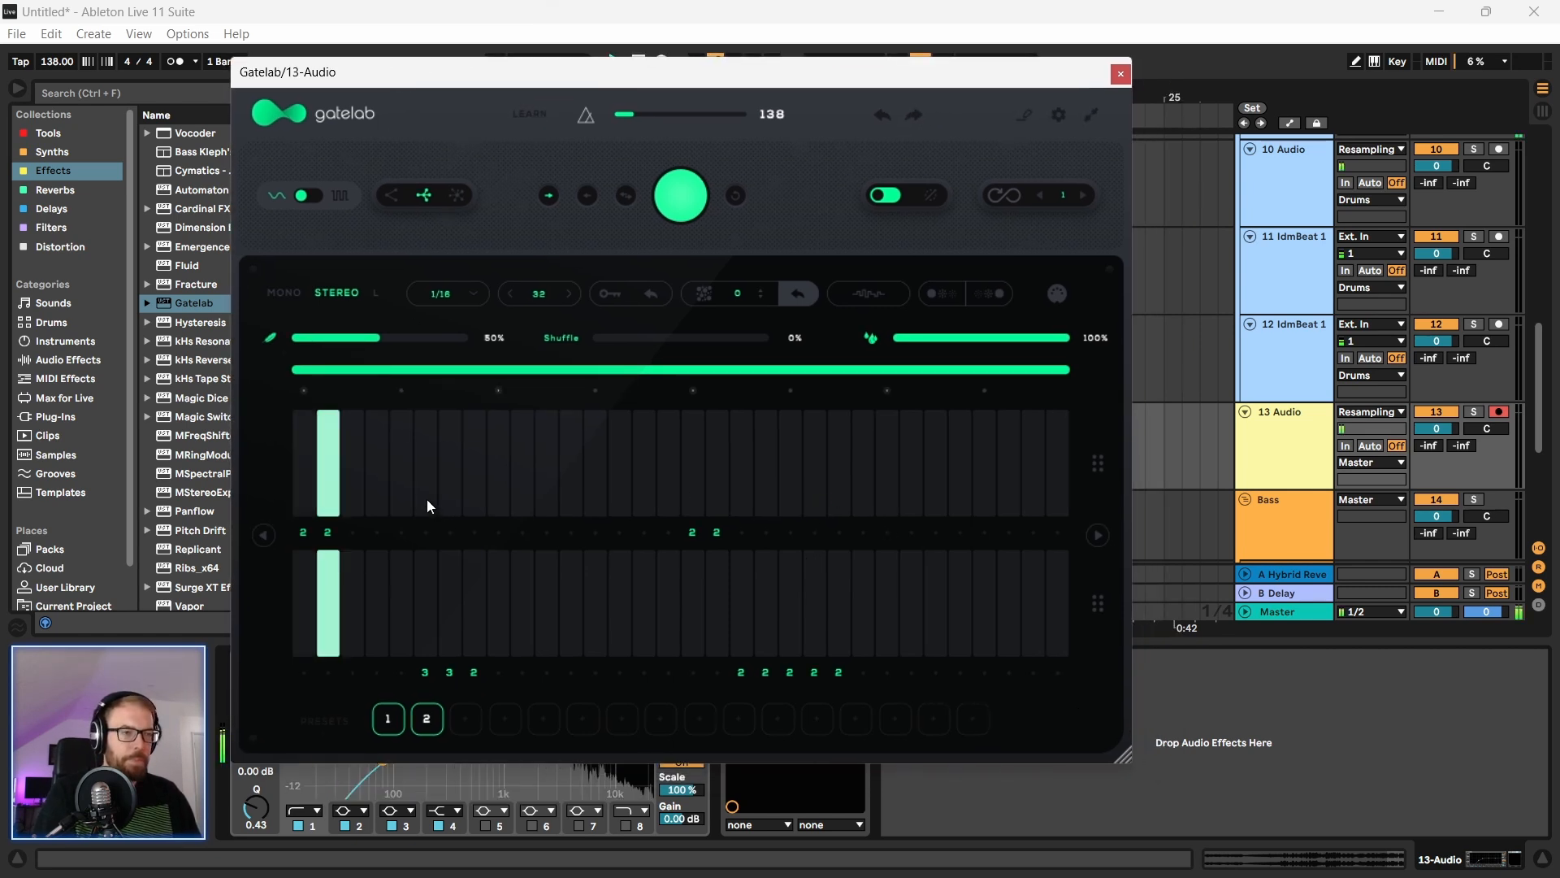
pyautogui.press('space')
pyautogui.moveTo(406, 75); pyautogui.dragTo(427, 89)
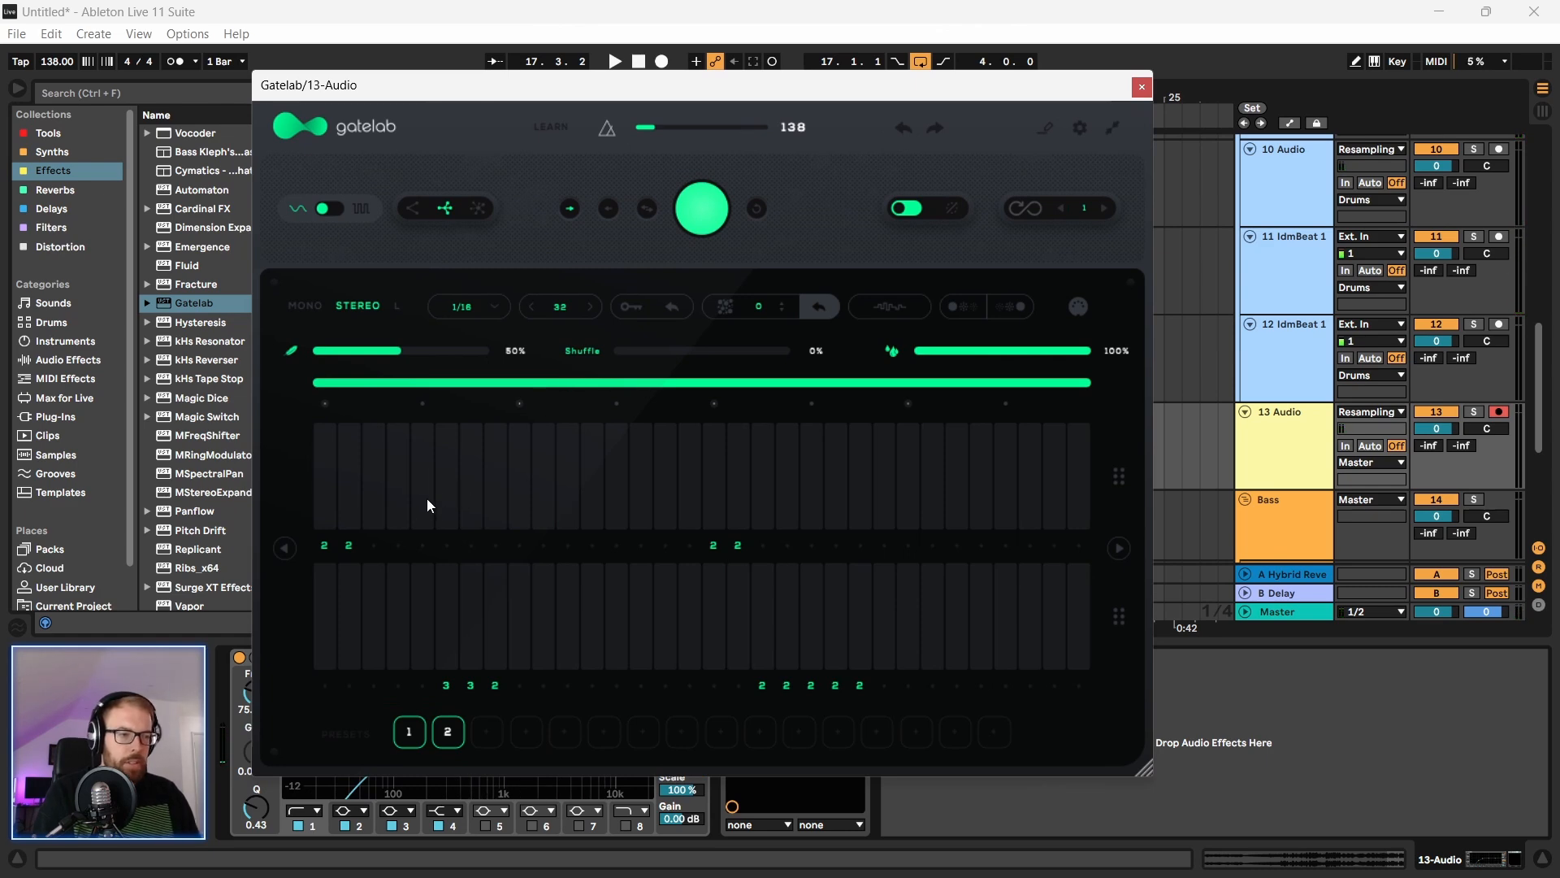
pyautogui.press('space')
pyautogui.moveTo(470, 96)
pyautogui.mouseDown()
pyautogui.moveTo(475, 481)
pyautogui.moveTo(481, 124)
pyautogui.mouseUp()
pyautogui.press('space')
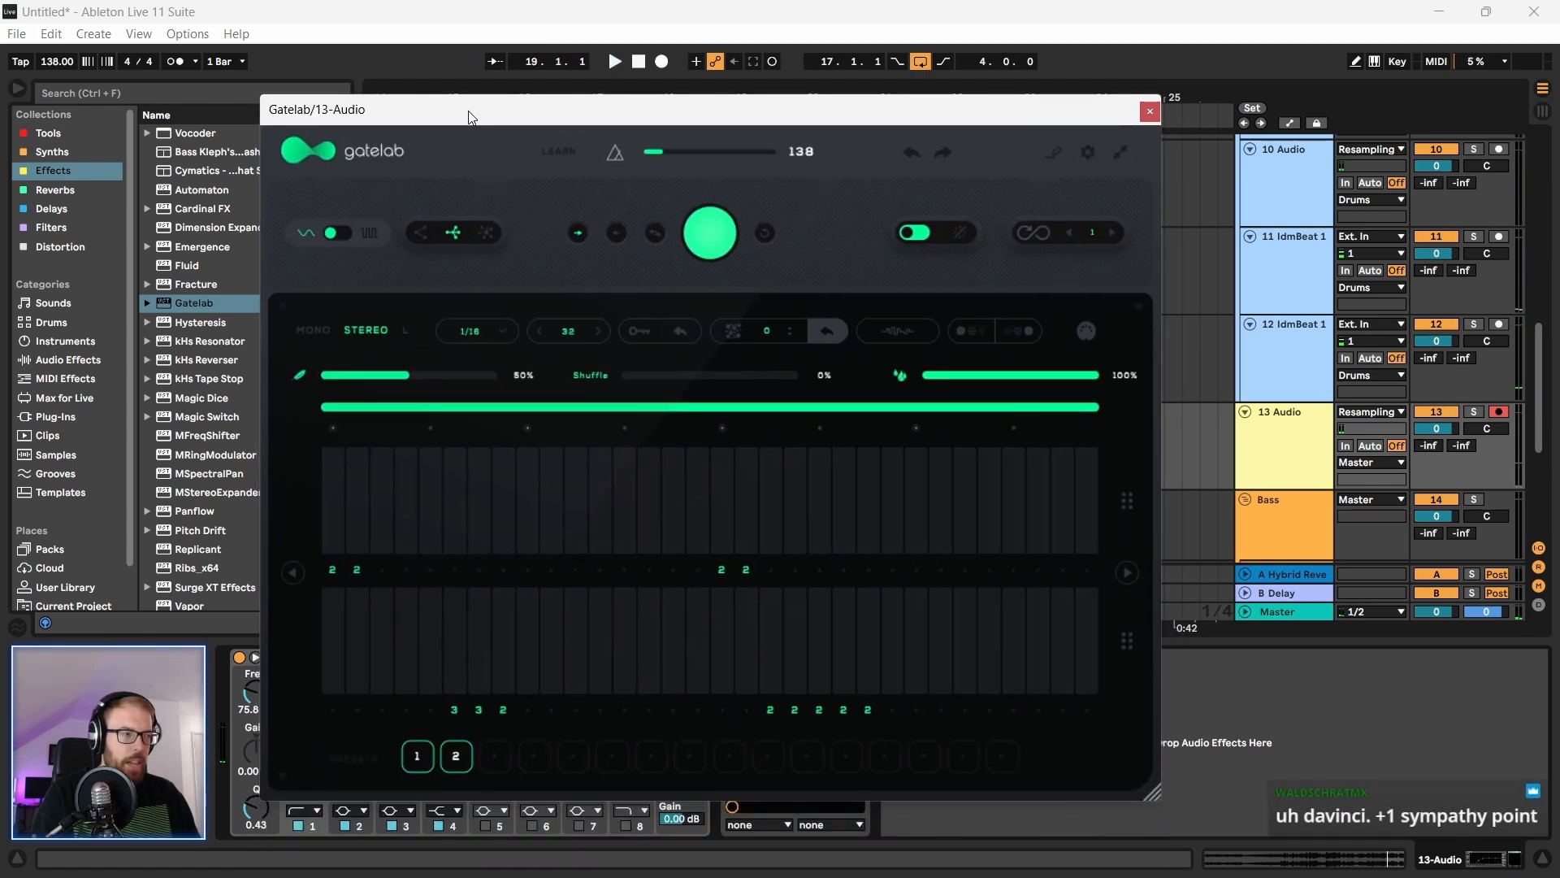
pyautogui.click(1149, 113)
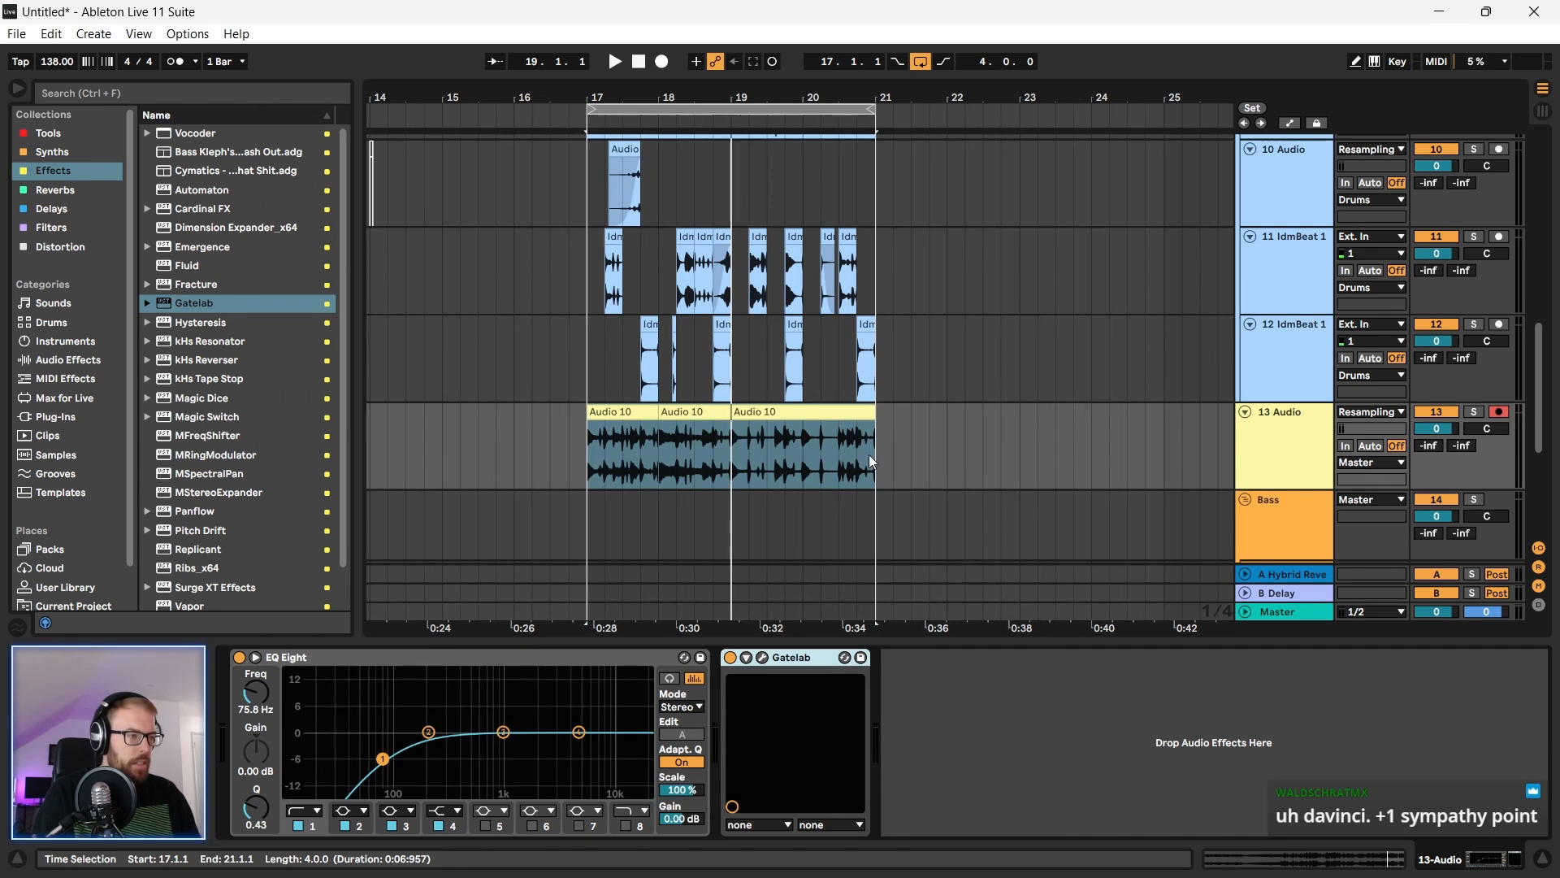
# Step: Solo the 13 Audio track and play its section from 17.1.1 to 21.1.1 with the Gatelab window open
pyautogui.click(1472, 412)
pyautogui.moveTo(589, 465); pyautogui.dragTo(787, 472)
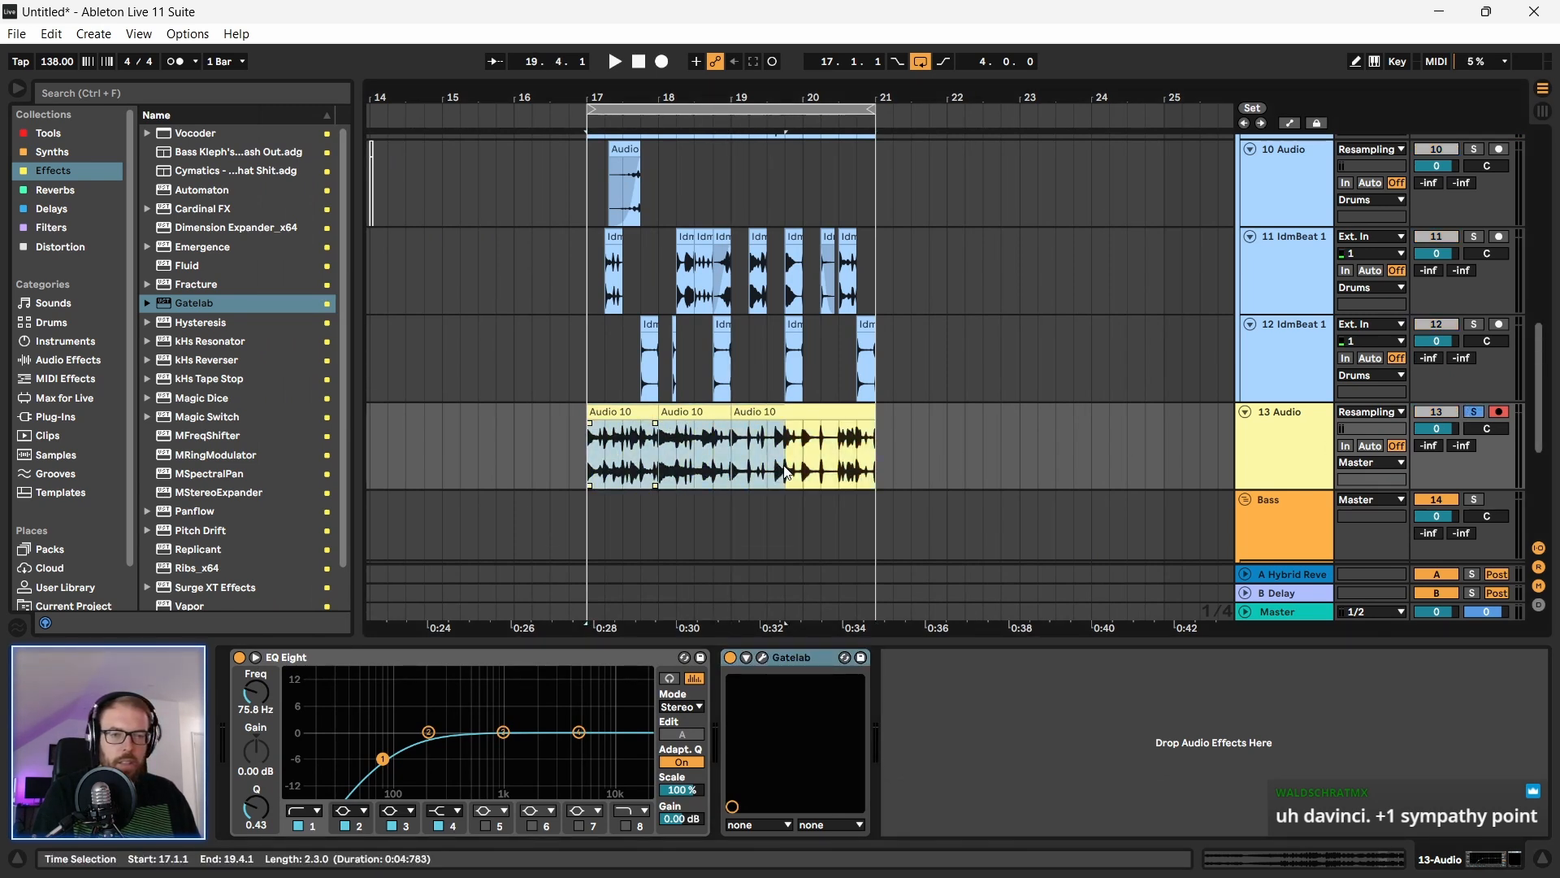
pyautogui.moveTo(786, 471); pyautogui.dragTo(871, 461)
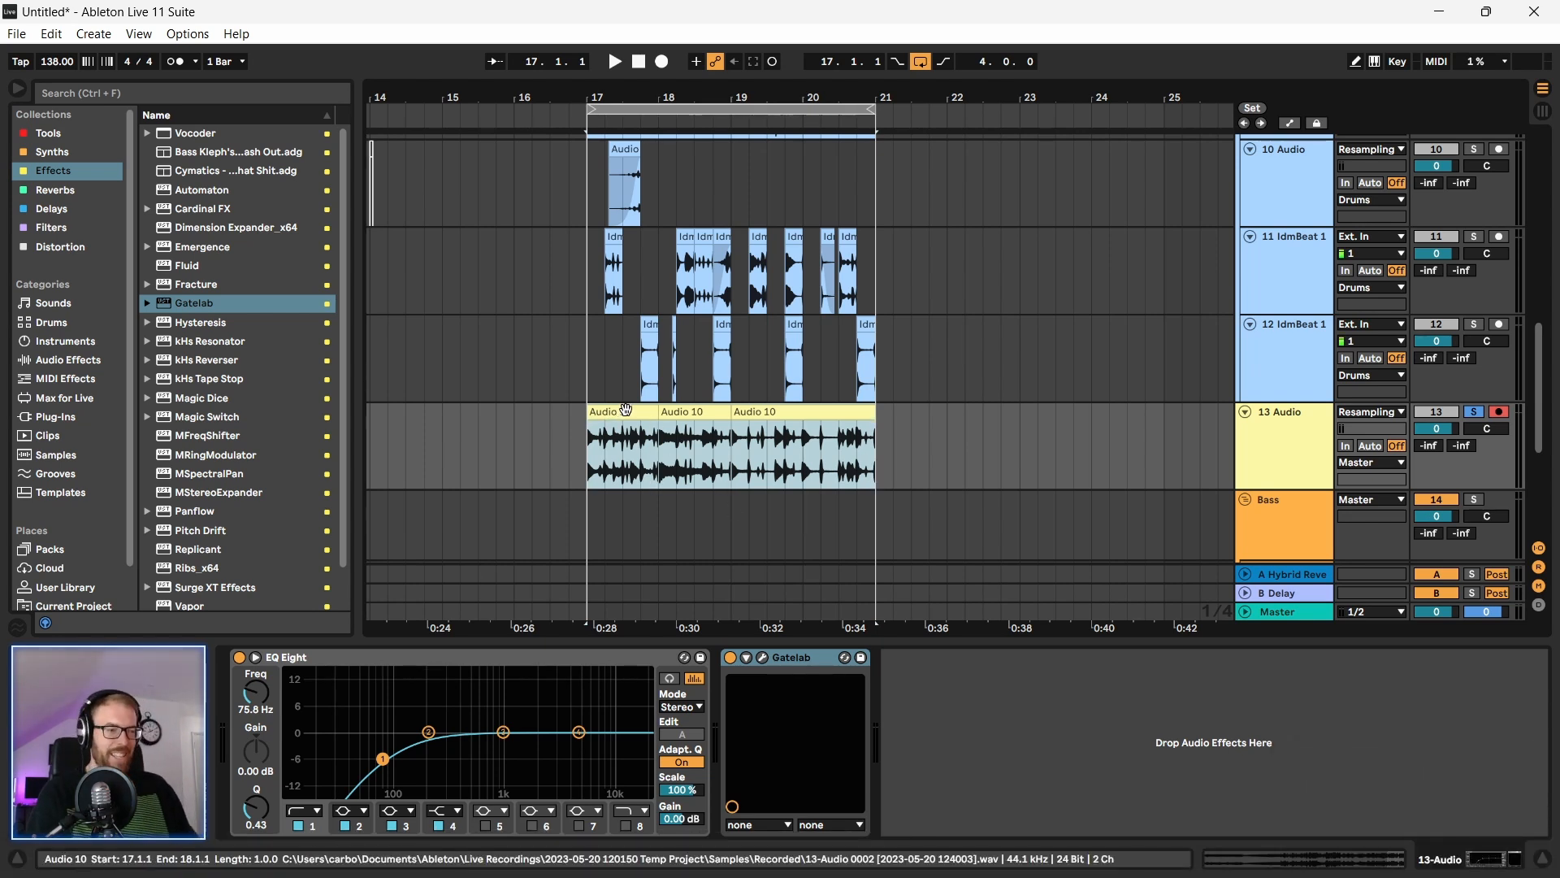
pyautogui.click(762, 657)
pyautogui.moveTo(529, 111); pyautogui.dragTo(517, 97)
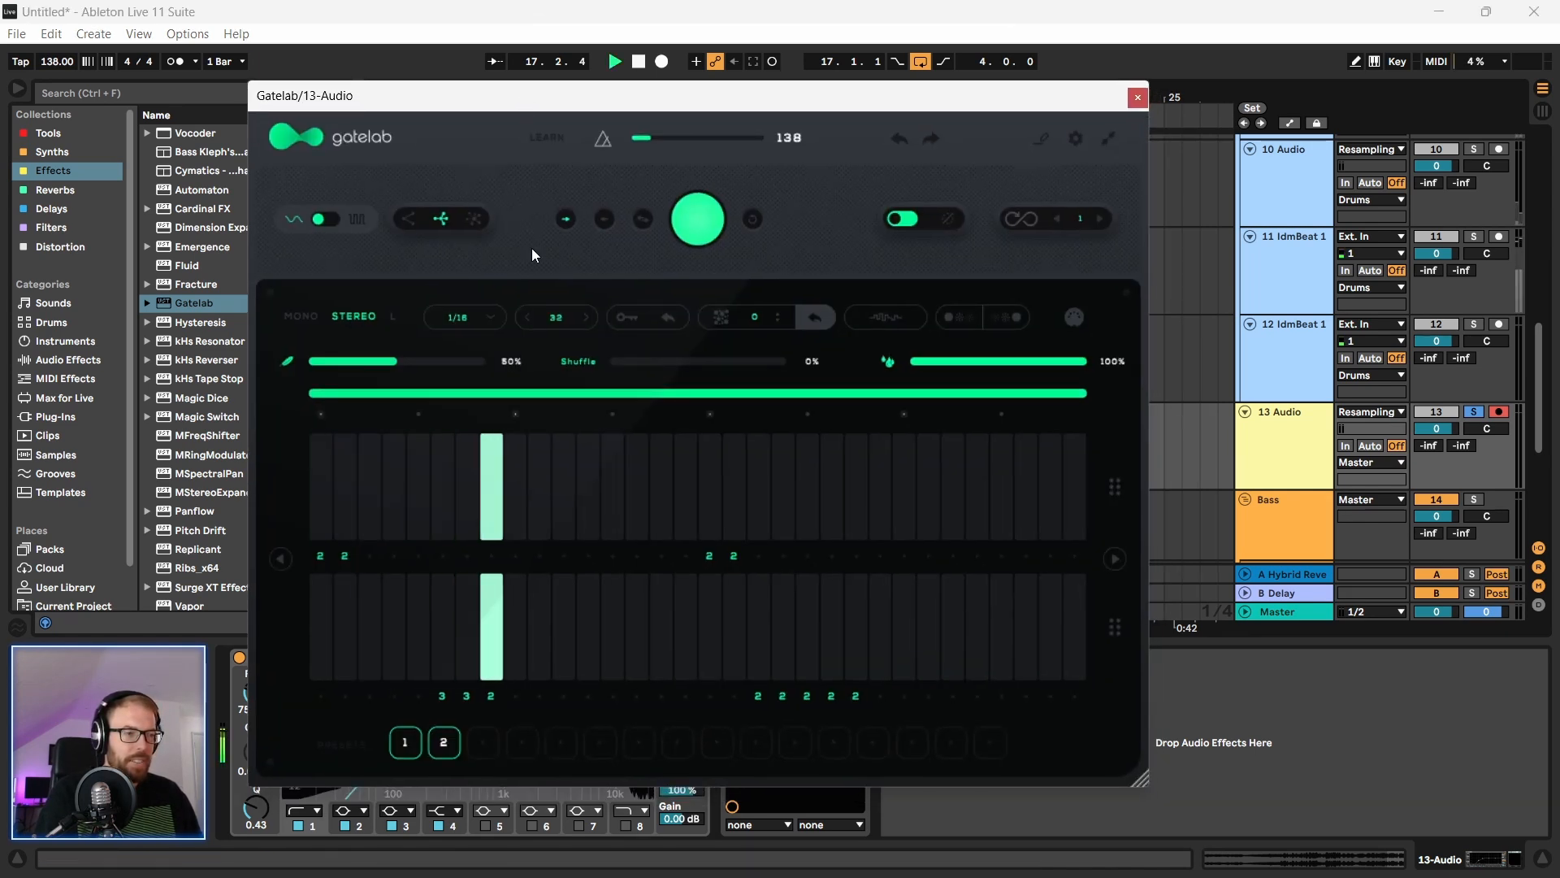
# Step: Raise gate step 7 to full level in both Gatelab stereo lanes, keep step 8 empty, and reset step 7's subdivision to a single hit
pyautogui.moveTo(473, 494); pyautogui.dragTo(487, 378)
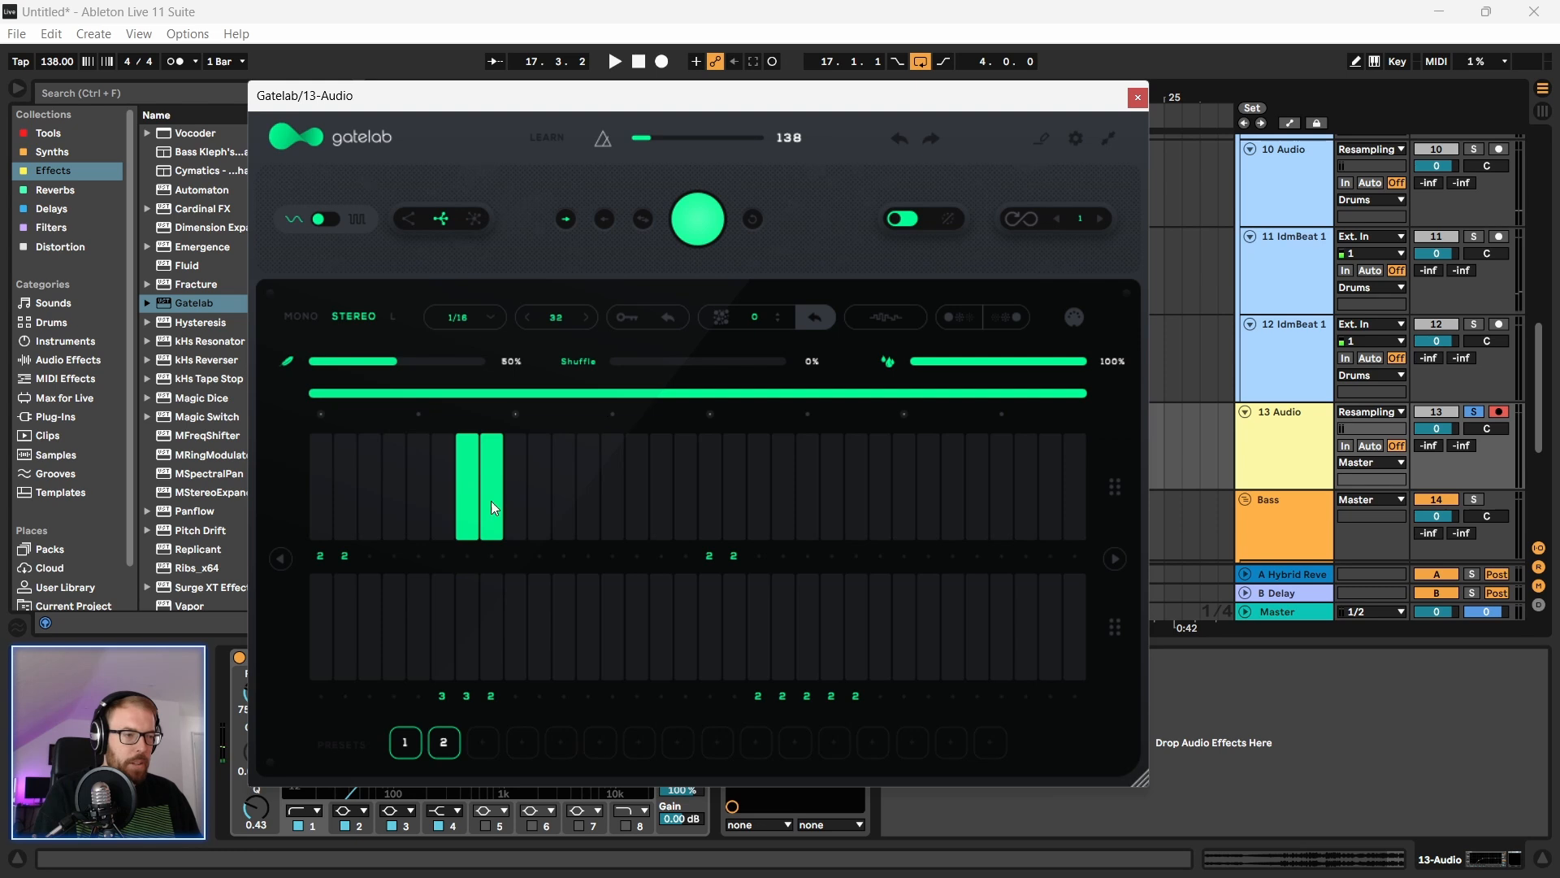
pyautogui.moveTo(491, 500); pyautogui.dragTo(520, 575)
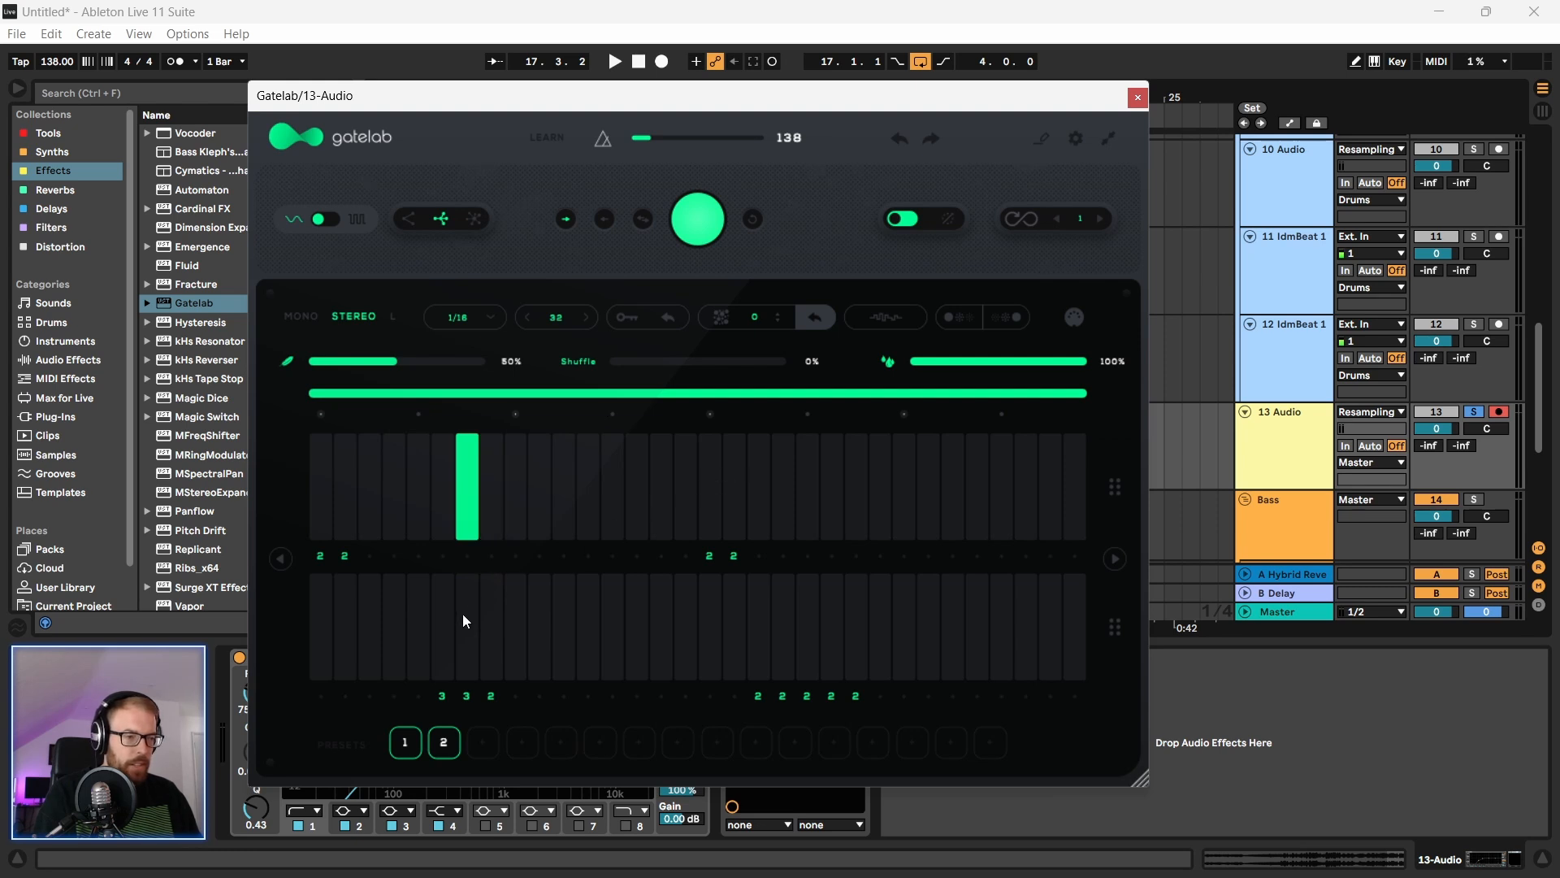
pyautogui.moveTo(463, 620); pyautogui.dragTo(471, 557)
pyautogui.moveTo(459, 690); pyautogui.dragTo(467, 693)
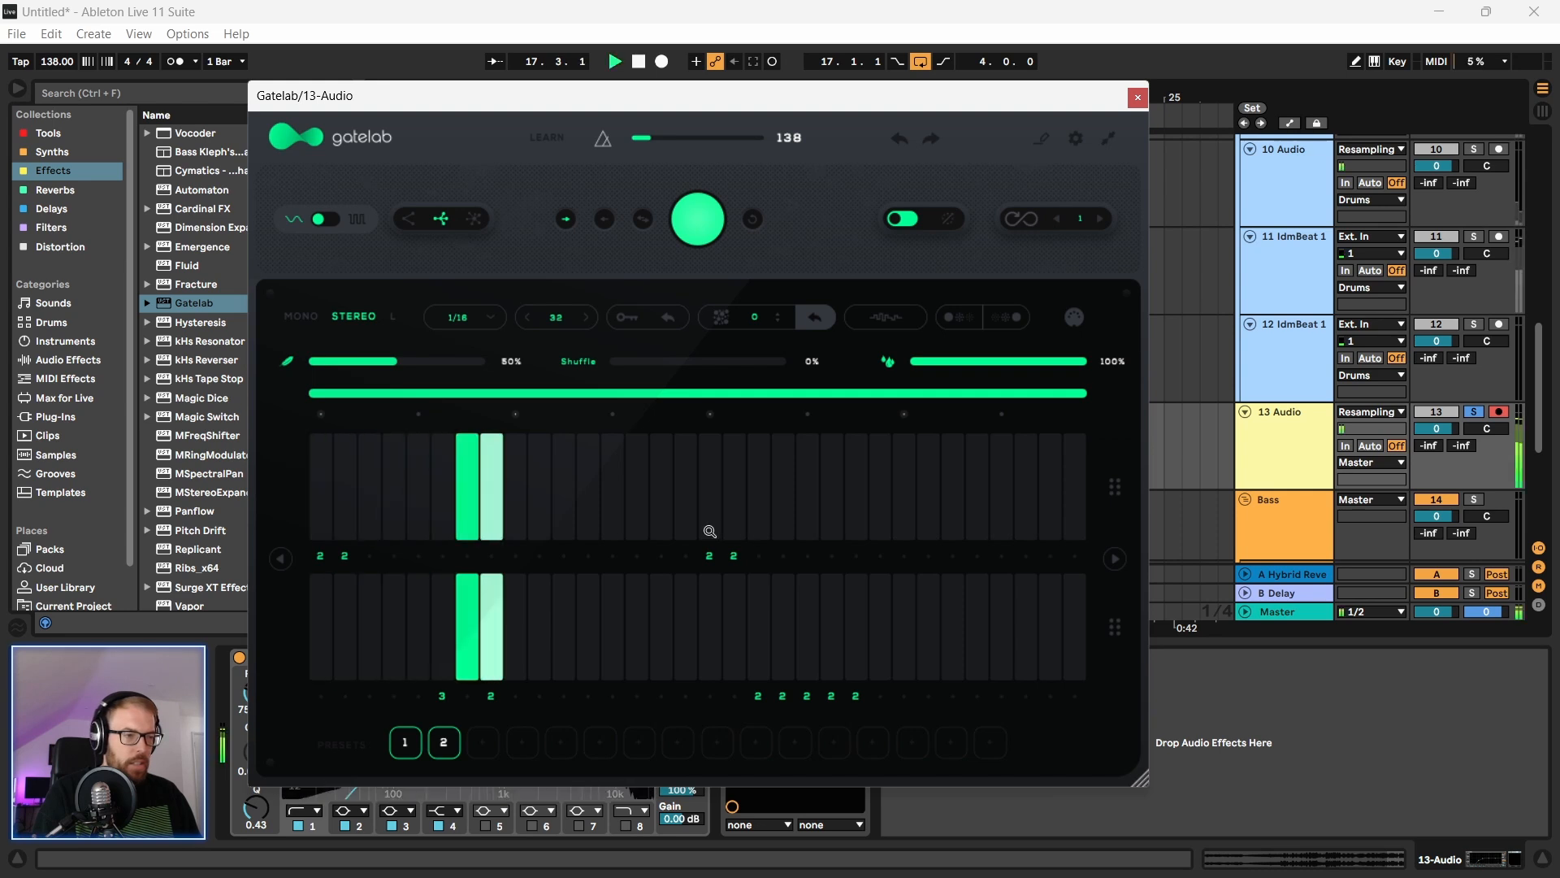
# Step: Raise gate steps 15, 23 and 30 to full level in both lanes, with a single undivided hit on step 23
pyautogui.moveTo(682, 517)
pyautogui.mouseDown()
pyautogui.moveTo(707, 362)
pyautogui.moveTo(719, 528)
pyautogui.moveTo(697, 582)
pyautogui.moveTo(714, 544)
pyautogui.mouseUp()
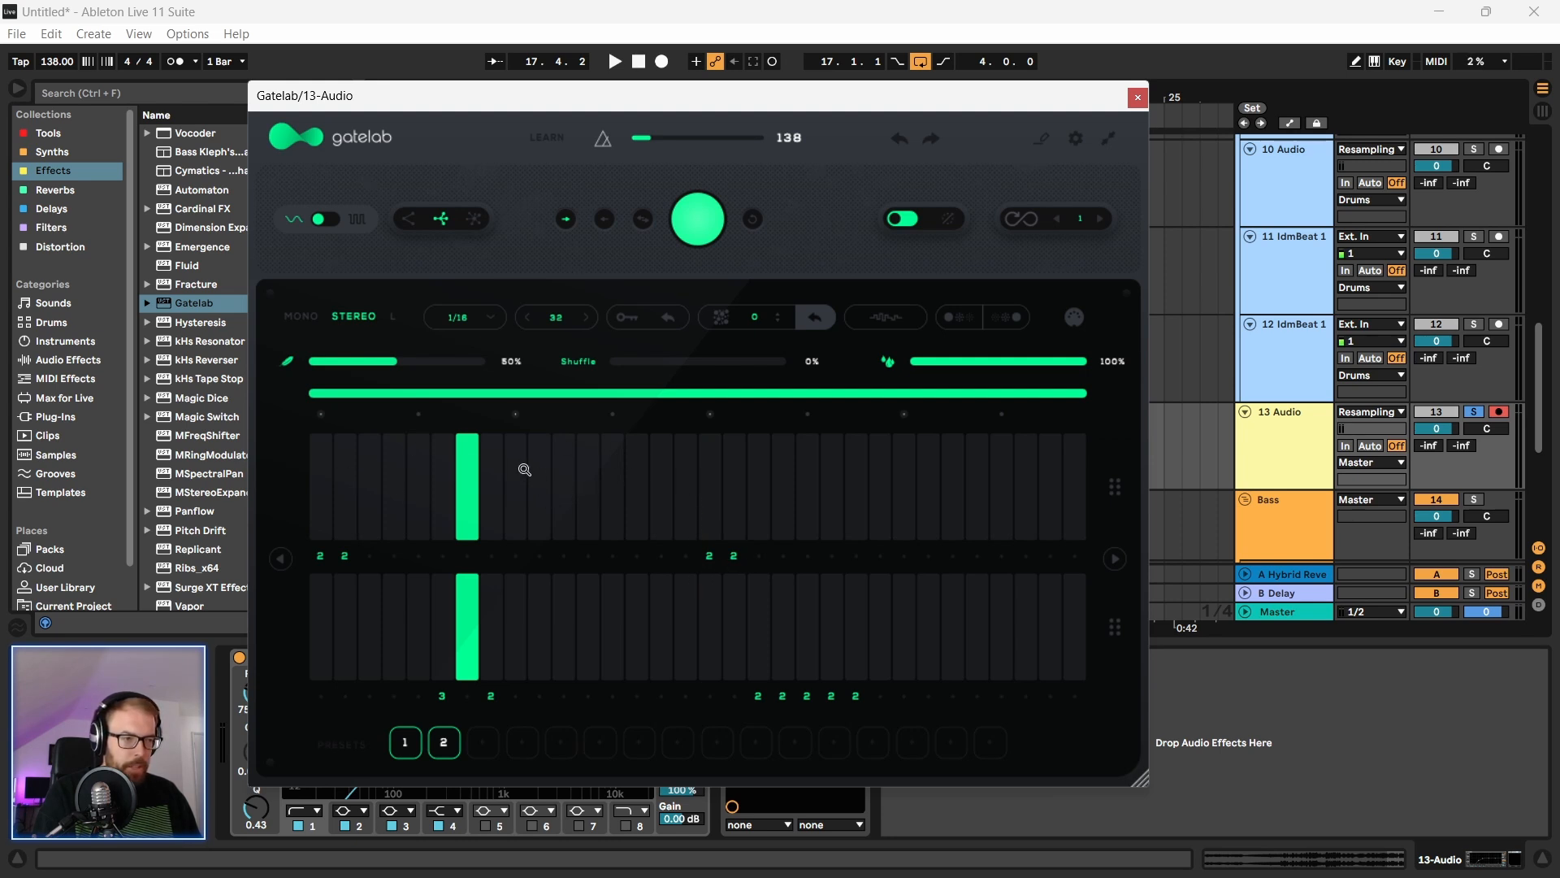
pyautogui.moveTo(653, 456)
pyautogui.mouseDown()
pyautogui.moveTo(672, 393)
pyautogui.moveTo(657, 410)
pyautogui.moveTo(696, 558)
pyautogui.moveTo(661, 557)
pyautogui.mouseUp()
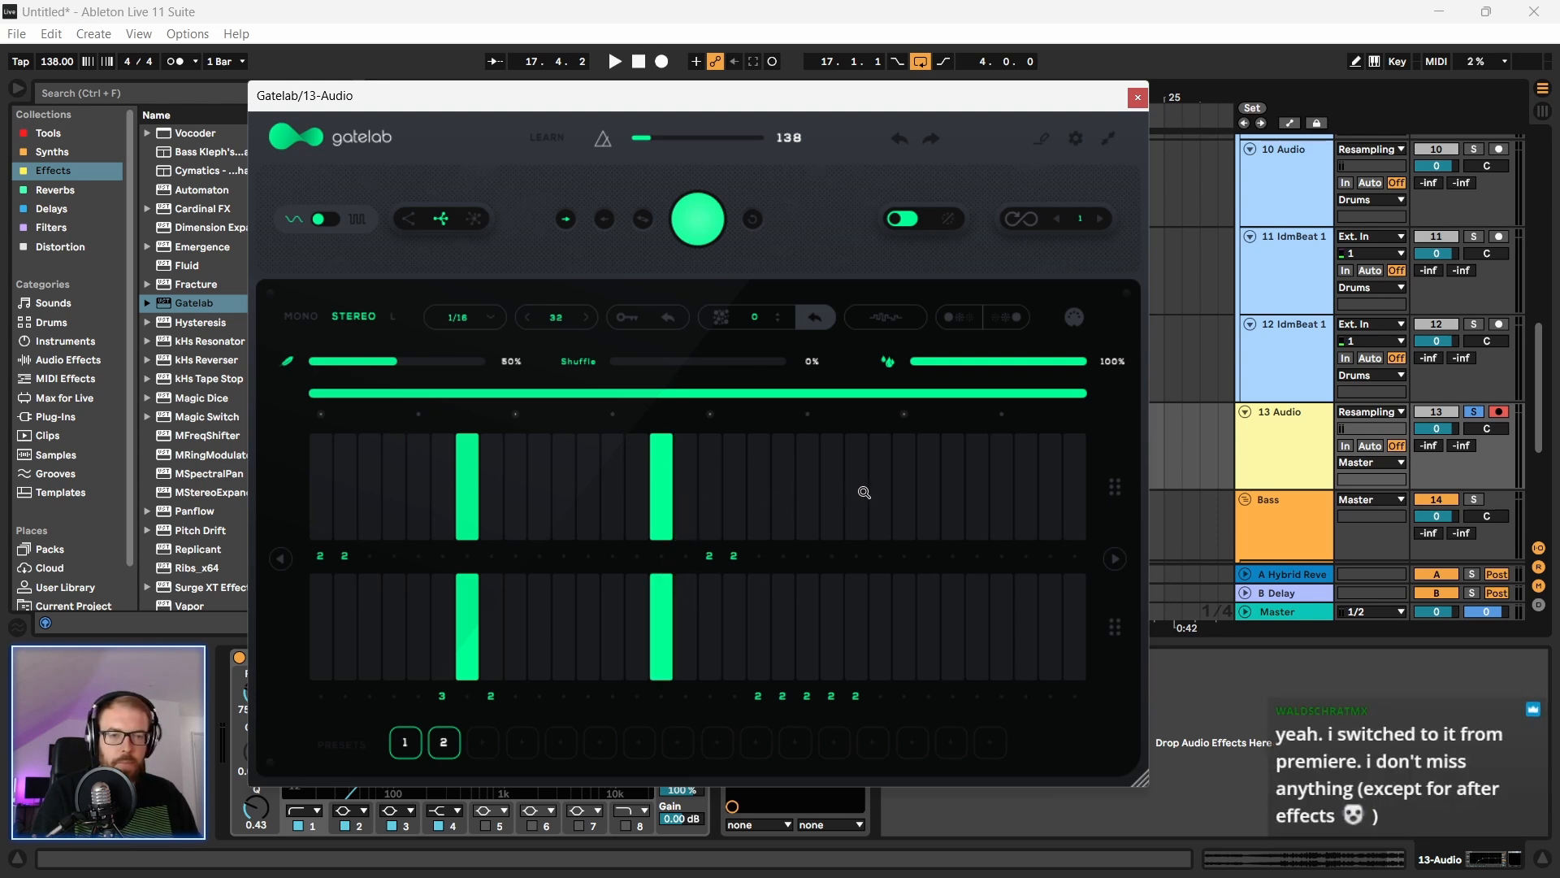
pyautogui.moveTo(848, 481); pyautogui.dragTo(861, 416)
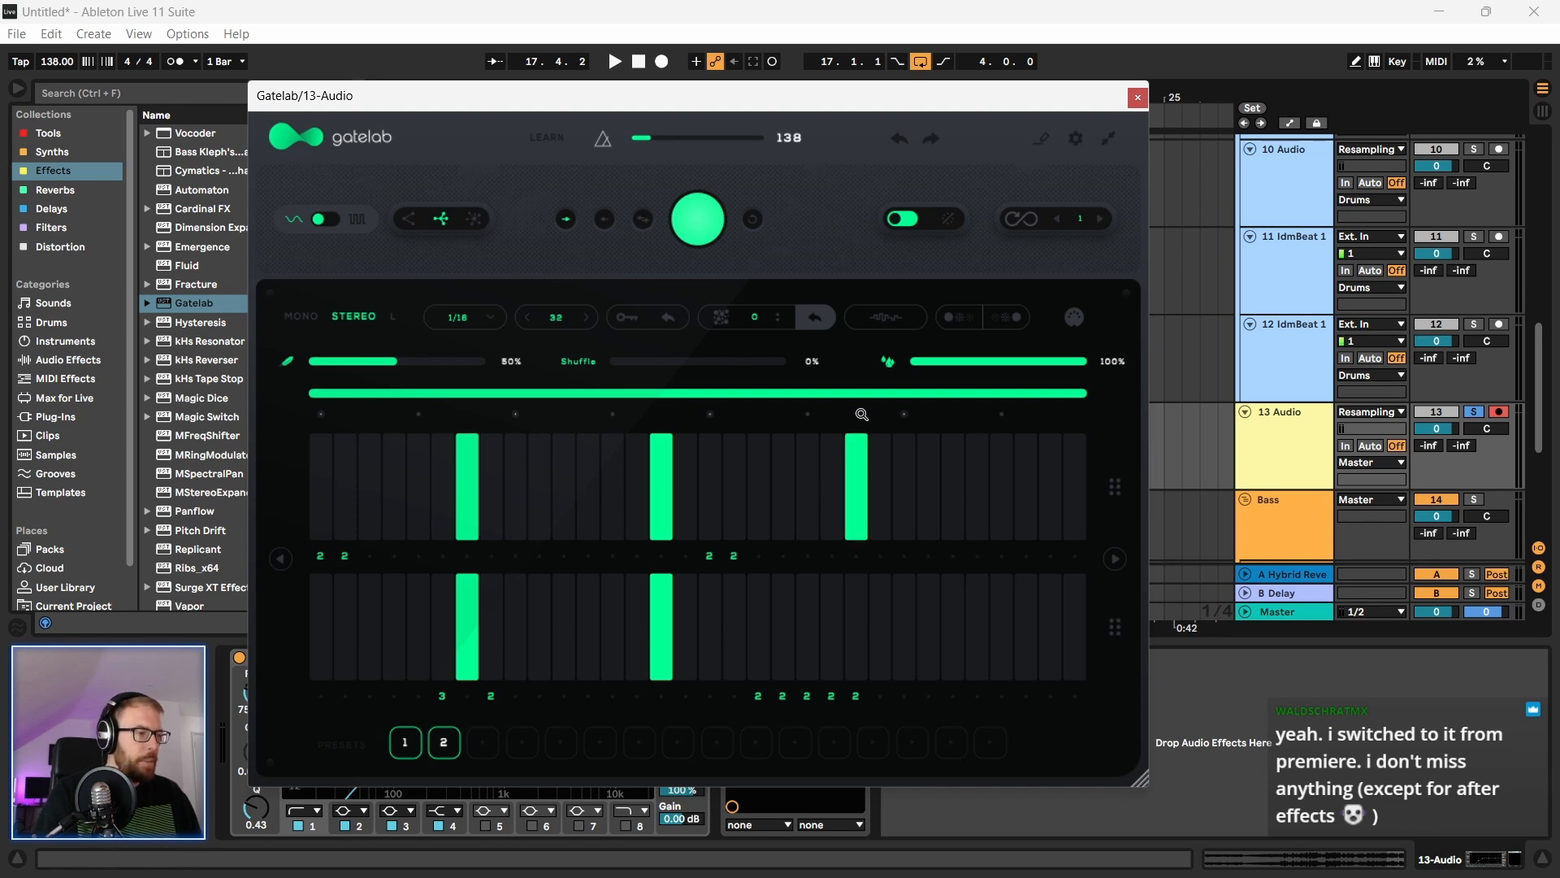
pyautogui.moveTo(847, 655); pyautogui.dragTo(856, 556)
pyautogui.click(858, 701)
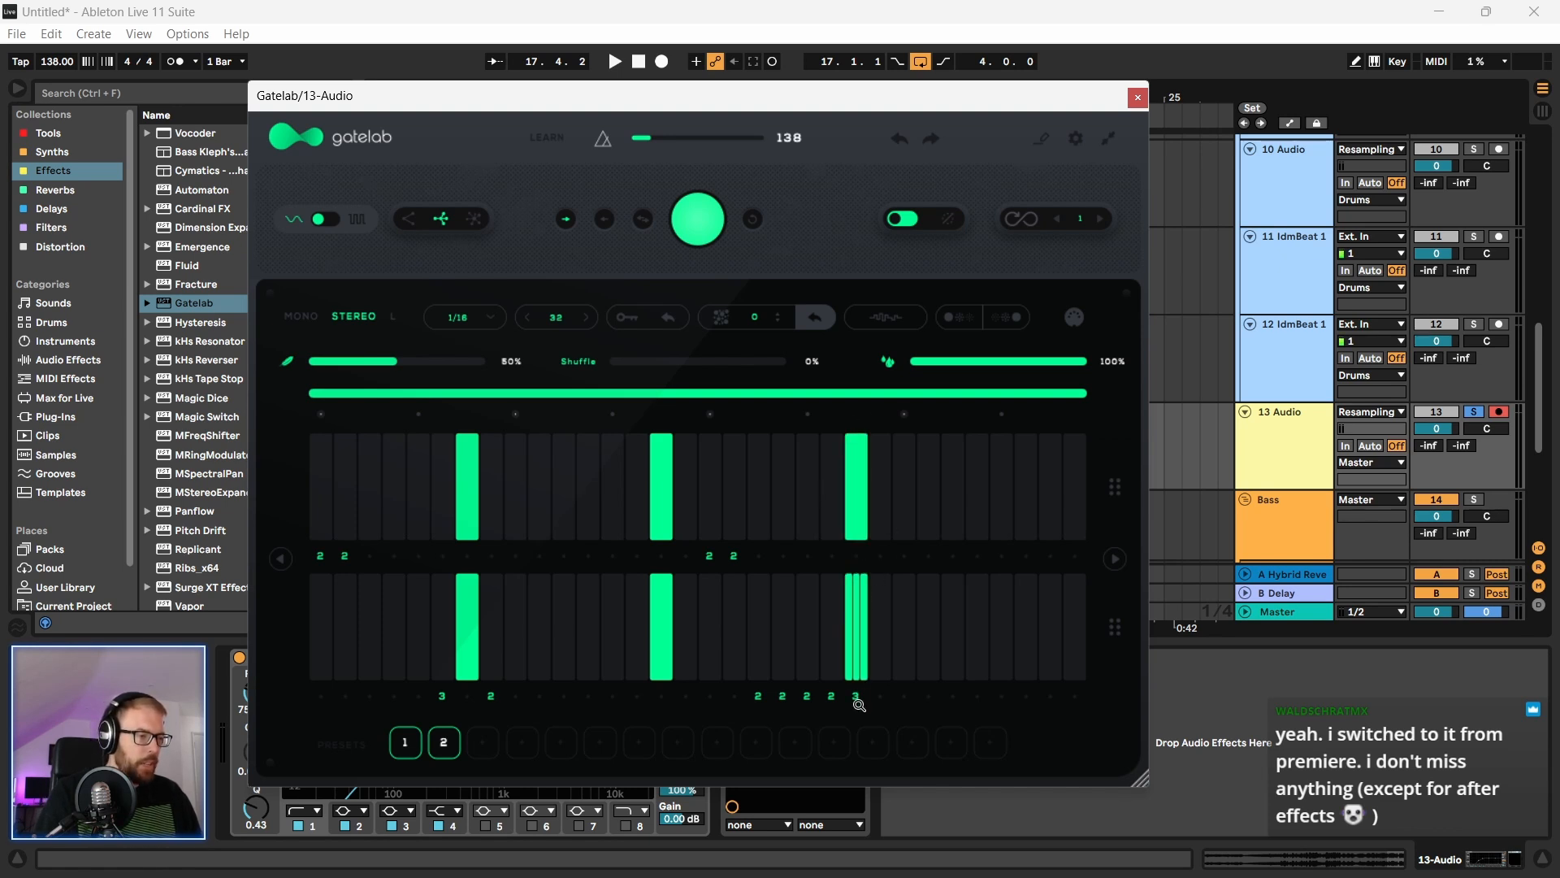
pyautogui.click(1028, 485)
pyautogui.click(1027, 620)
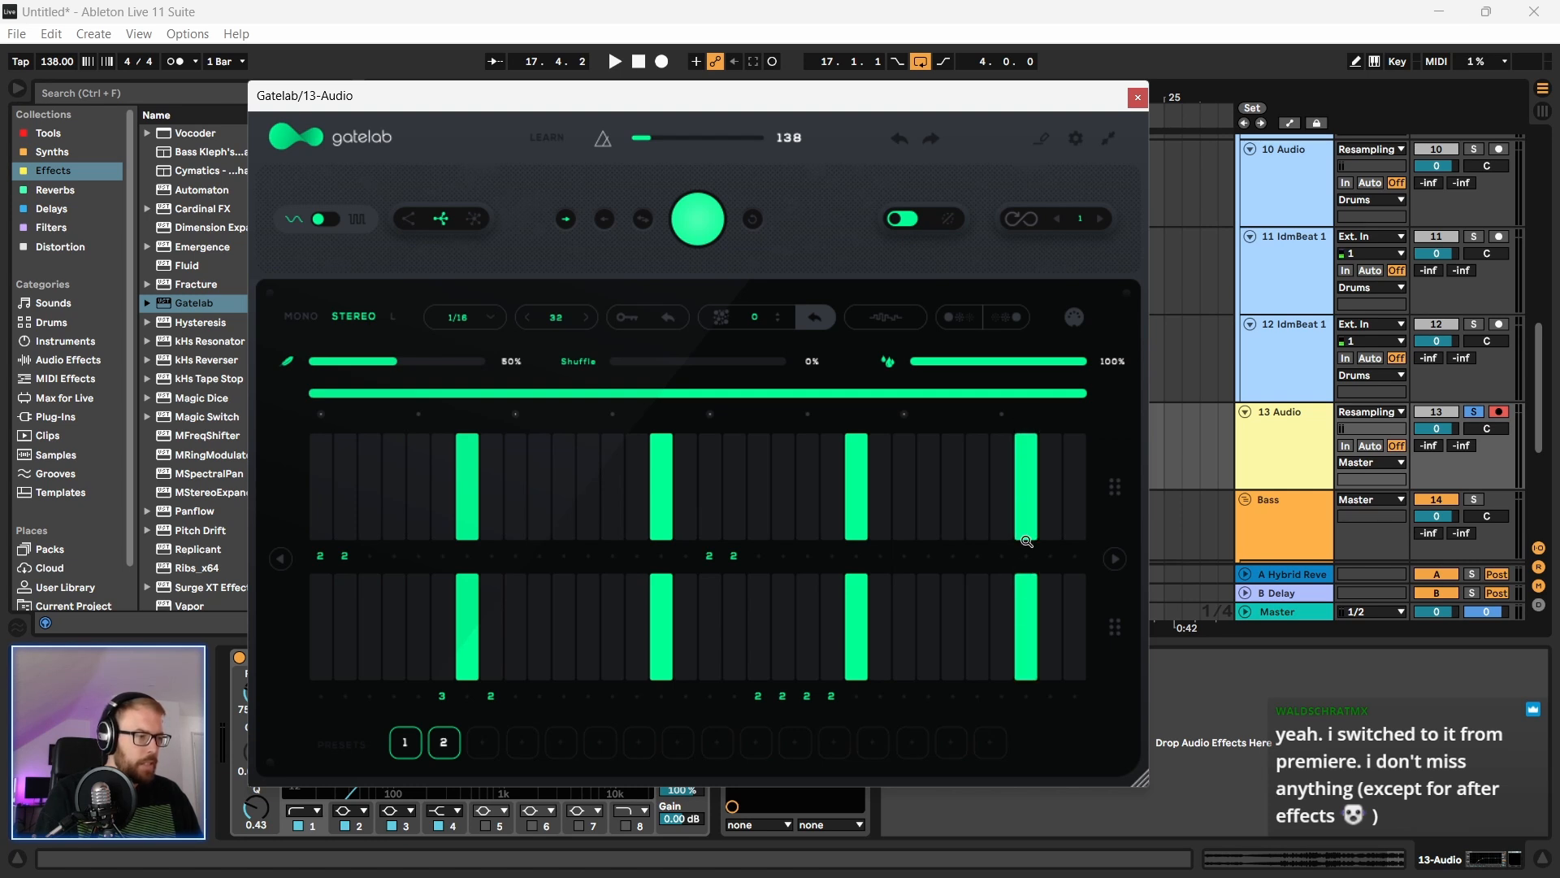
pyautogui.click(805, 698)
pyautogui.click(828, 699)
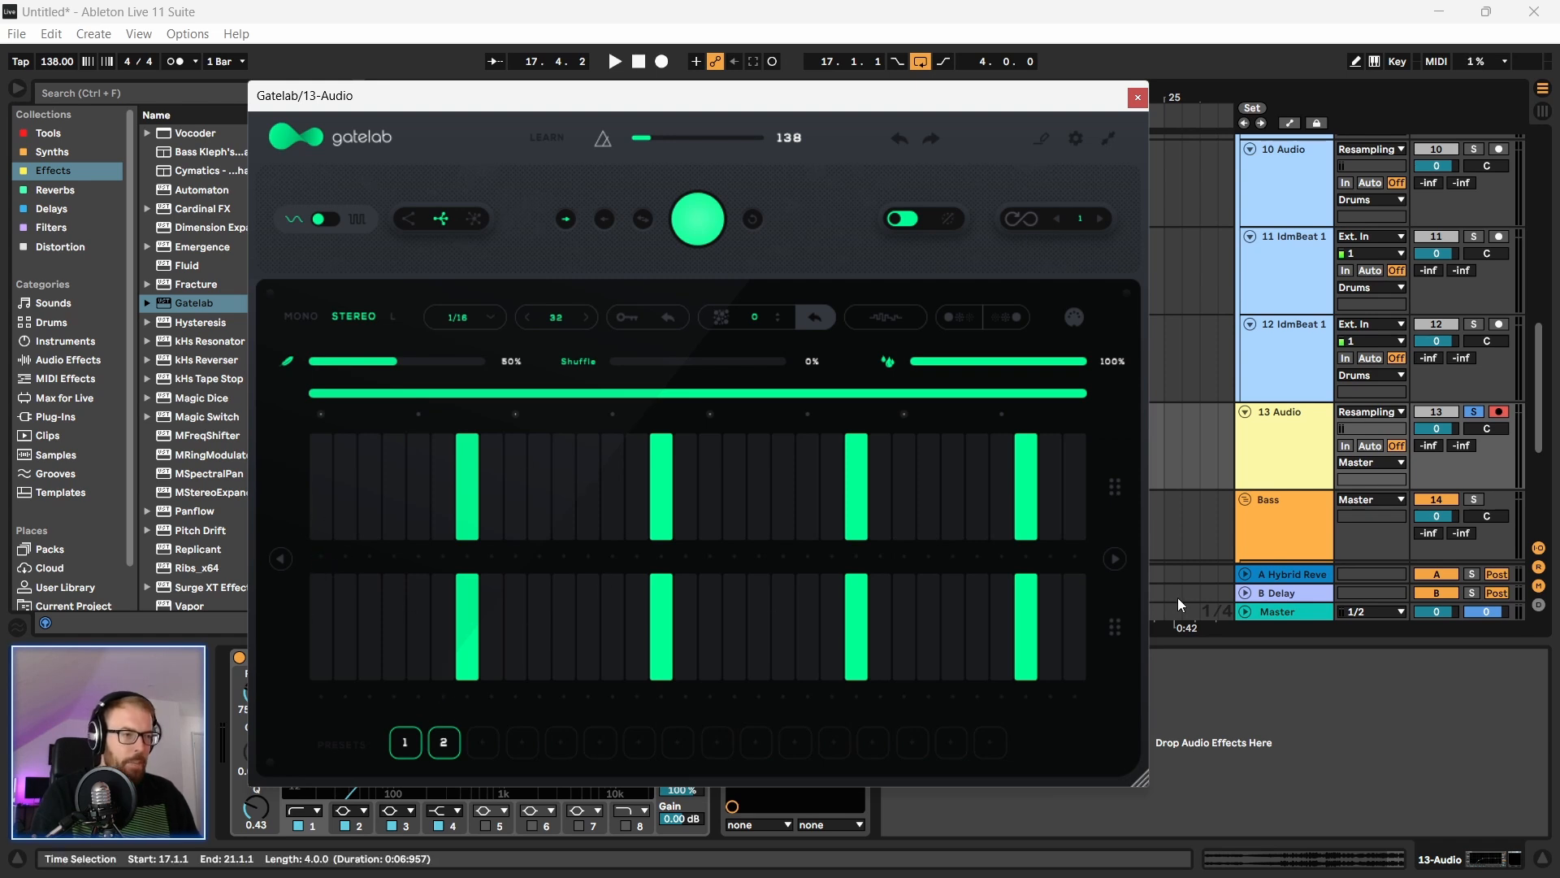
# Step: Close the Gatelab window and play the soloed 13 Audio track to hear the new gate pattern
pyautogui.moveTo(598, 112); pyautogui.dragTo(563, 107)
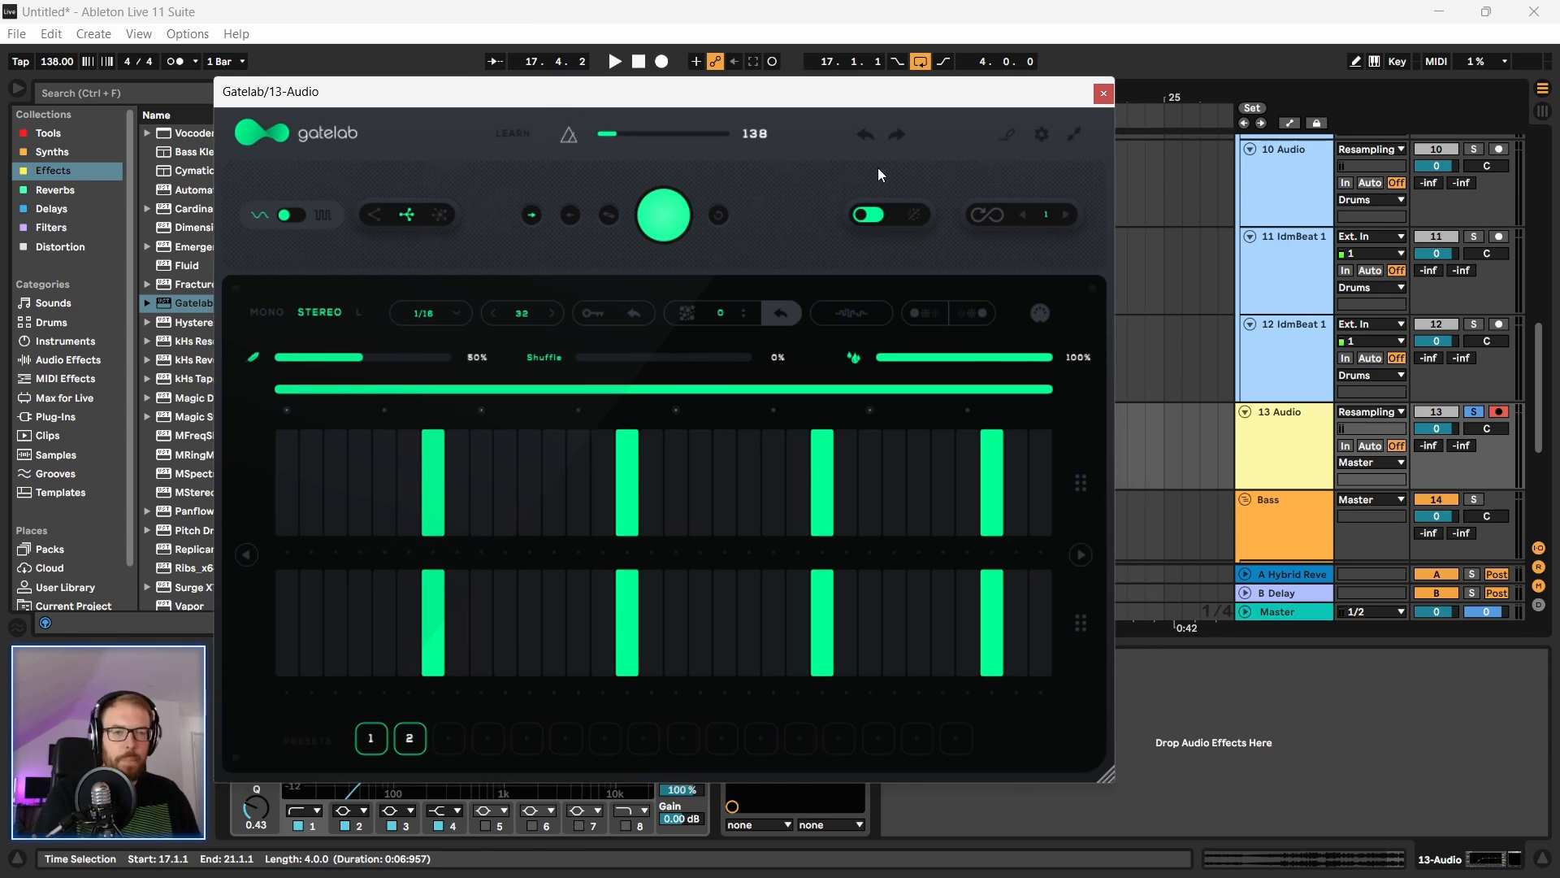
pyautogui.moveTo(1082, 109); pyautogui.dragTo(1050, 103)
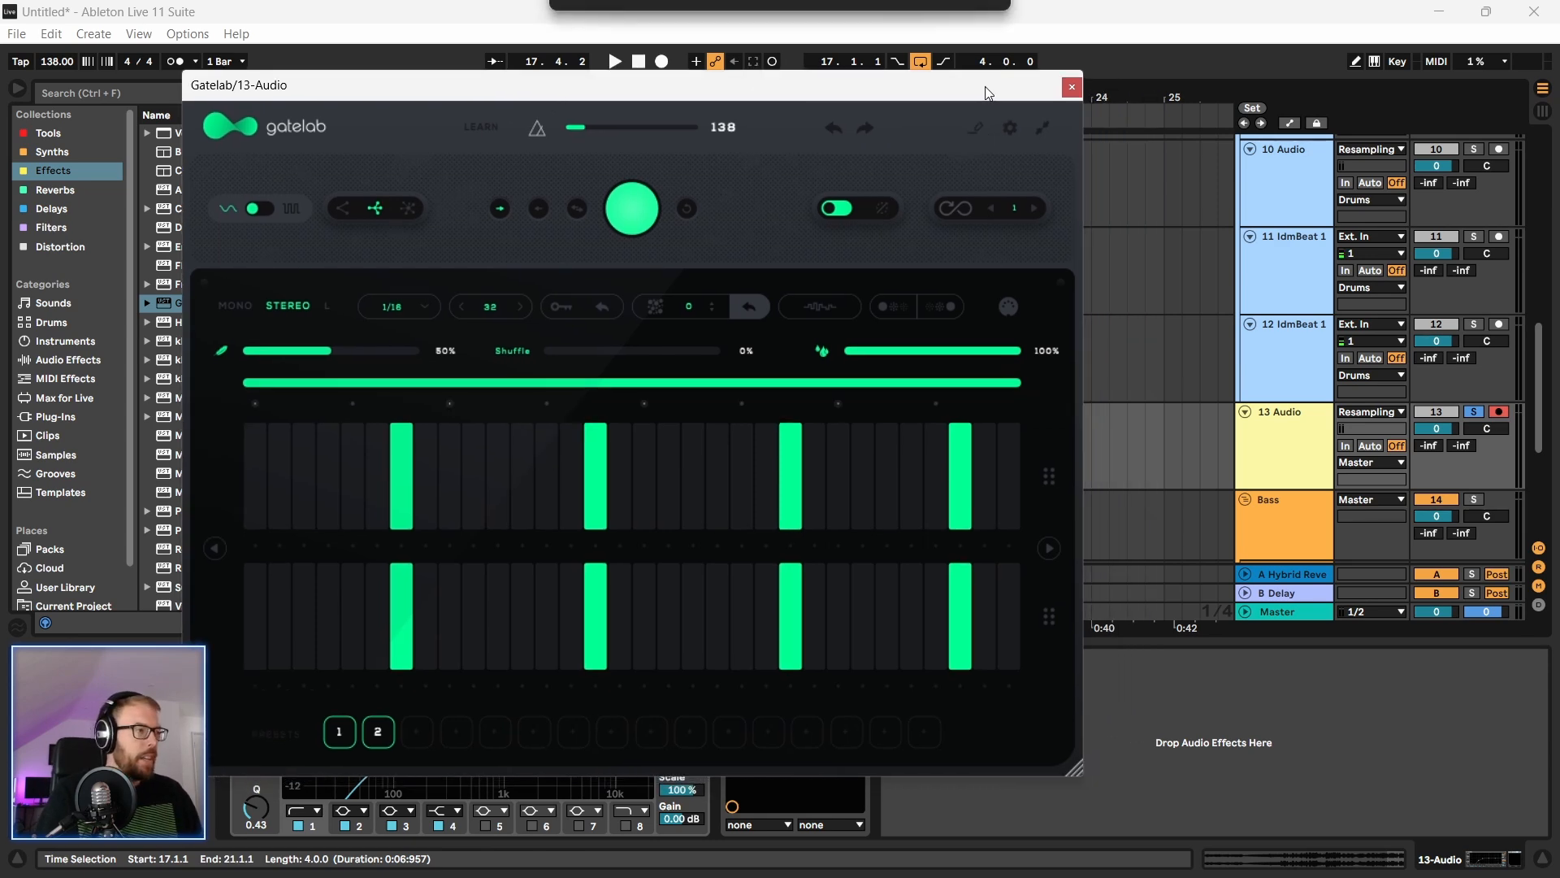
pyautogui.click(1073, 87)
pyautogui.scroll(1, 1232, 339)
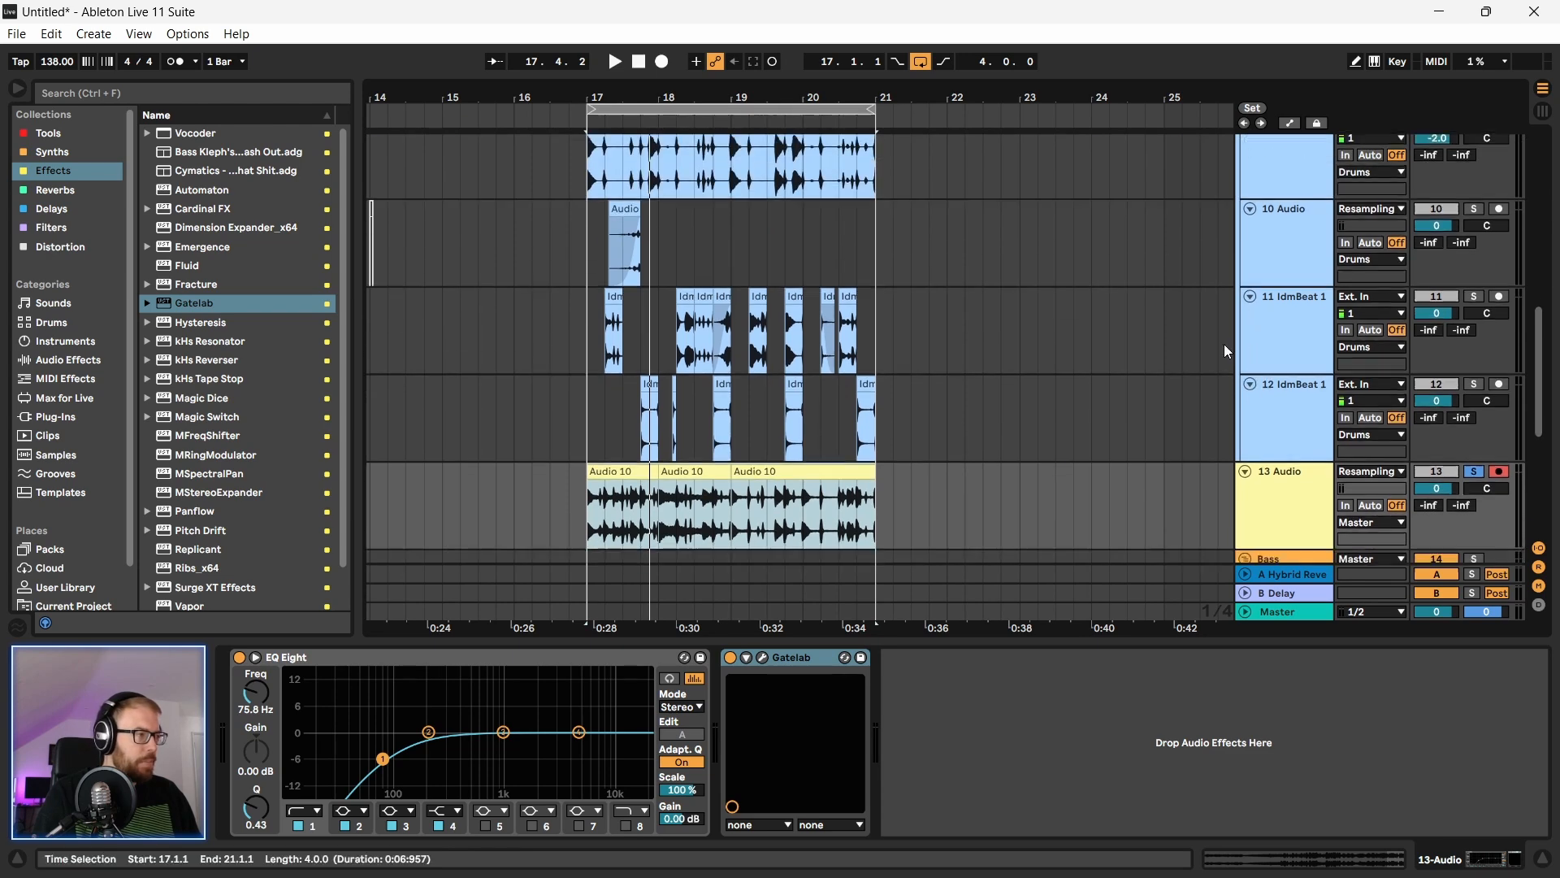
pyautogui.press('space')
pyautogui.click(1290, 444)
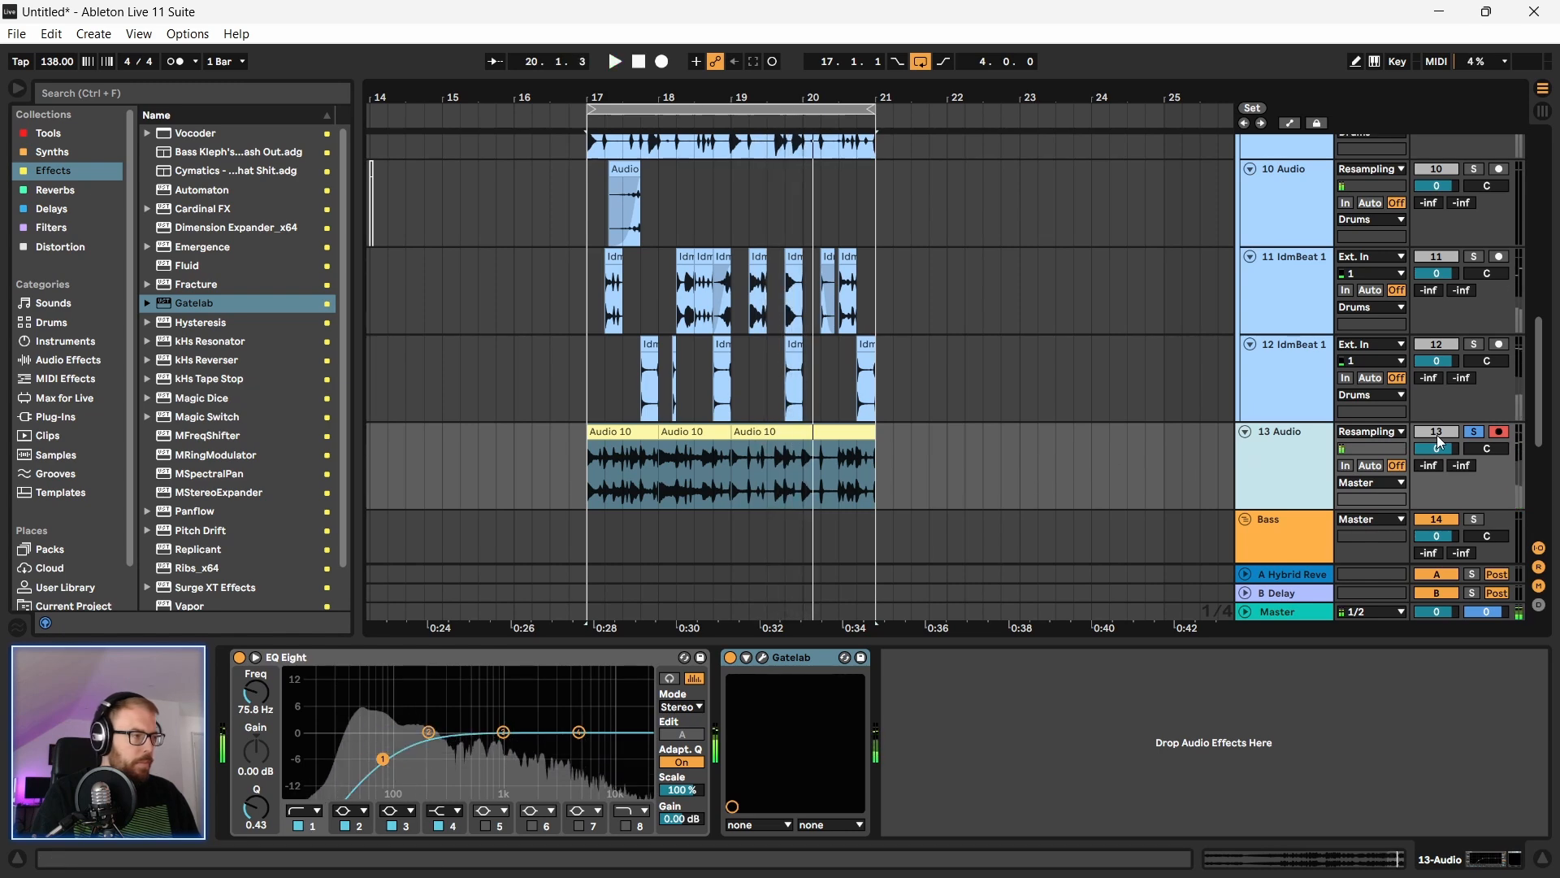
pyautogui.press('space')
# Step: Unsolo the 13 Audio track and play its gated glitch layer together with the full drum loop
pyautogui.scroll(10, 1437, 436)
pyautogui.scroll(-2, 1455, 224)
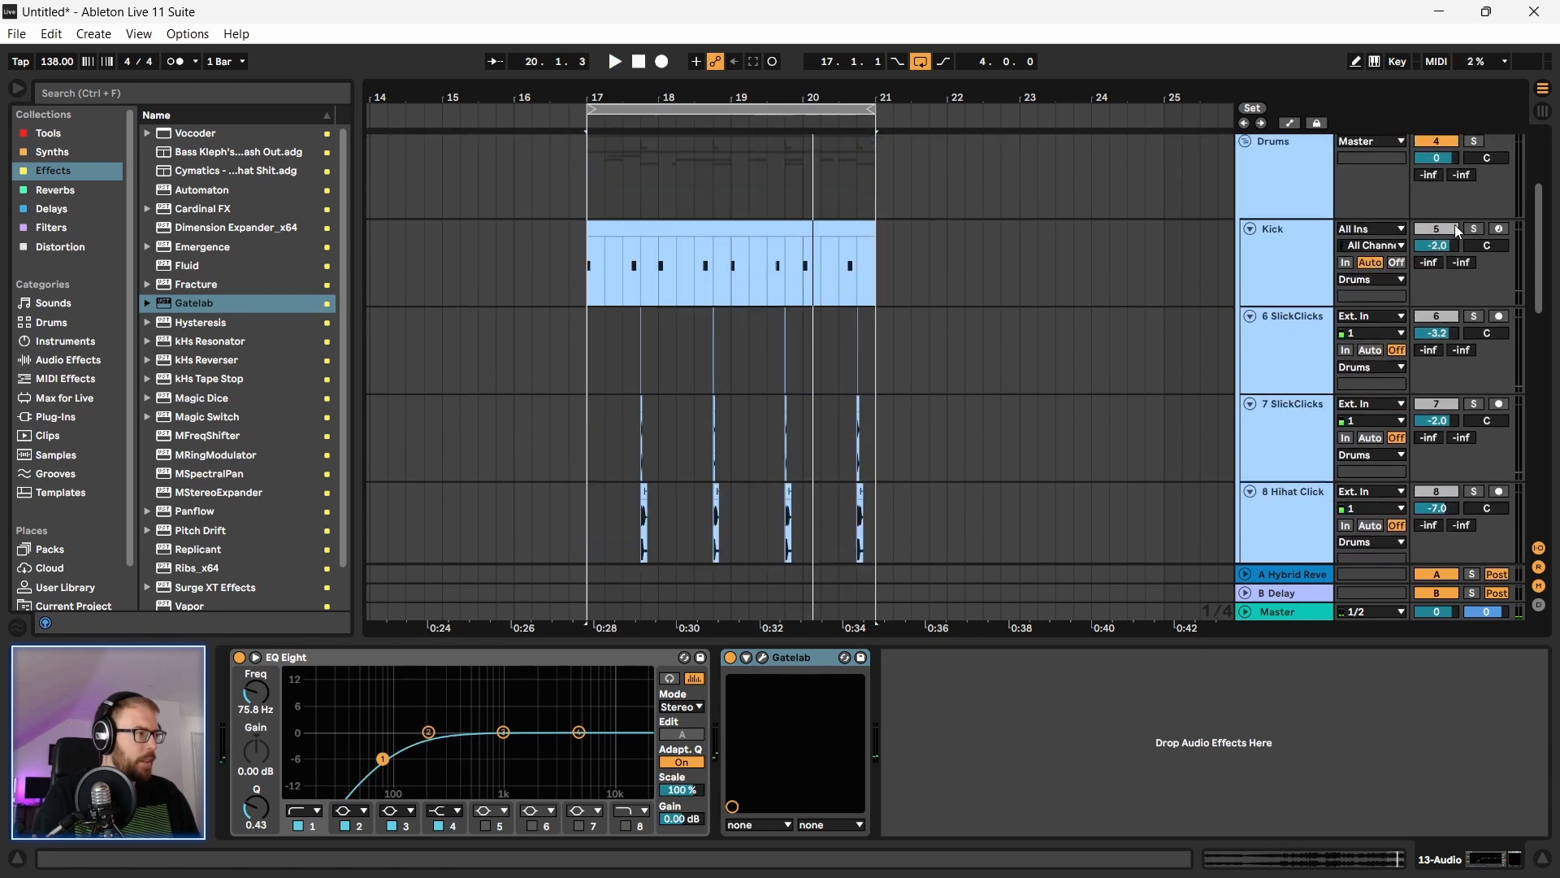
pyautogui.press('space')
pyautogui.scroll(-6, 1404, 271)
pyautogui.click(1472, 511)
pyautogui.press('space')
pyautogui.scroll(-3, 1056, 496)
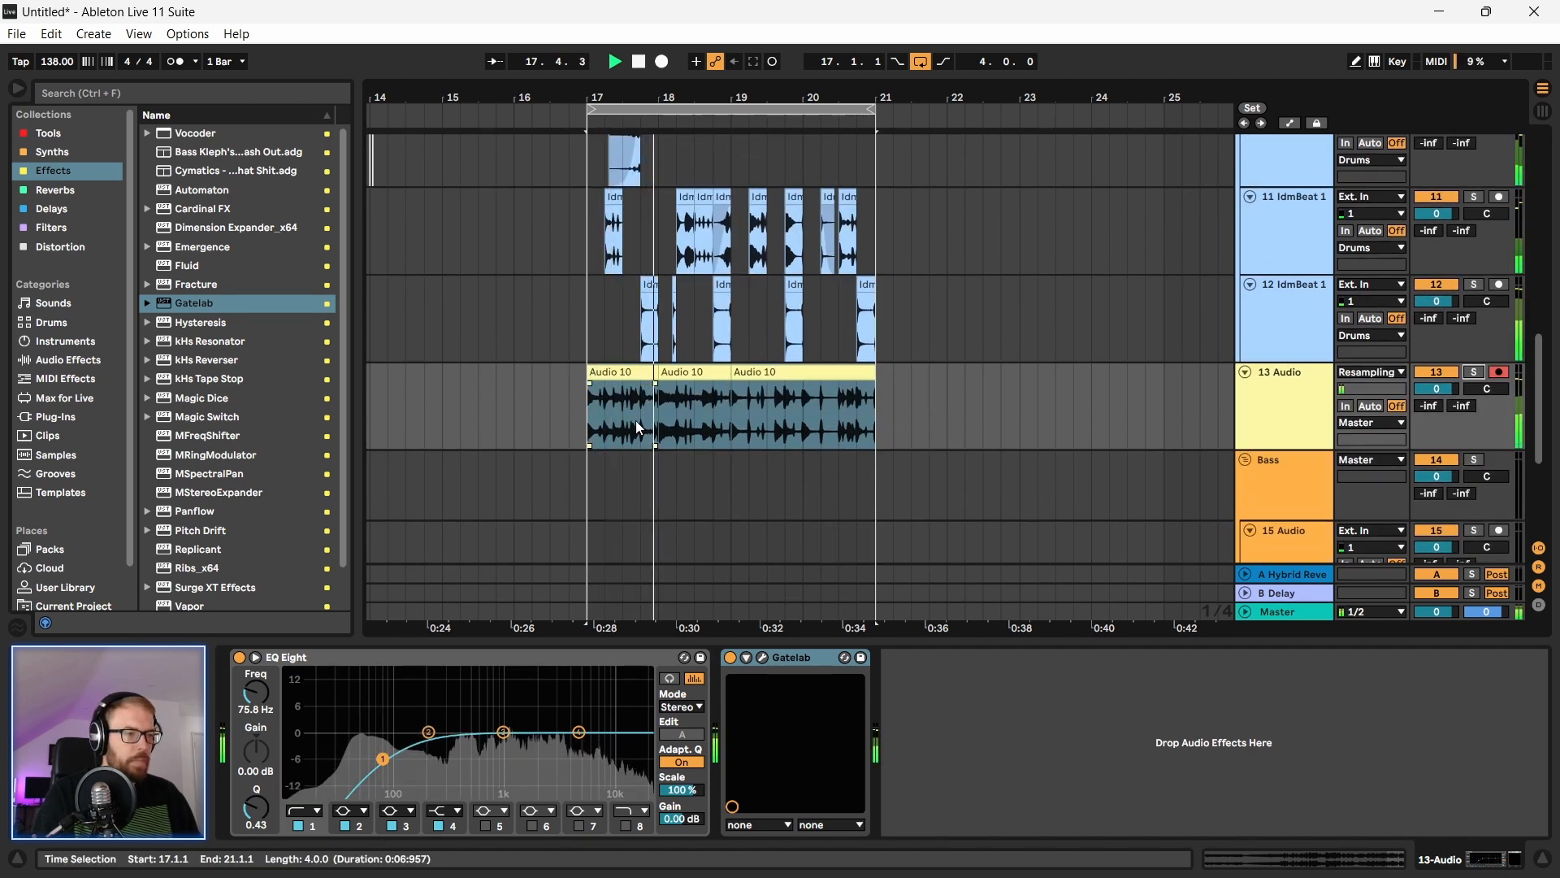
pyautogui.click(615, 439)
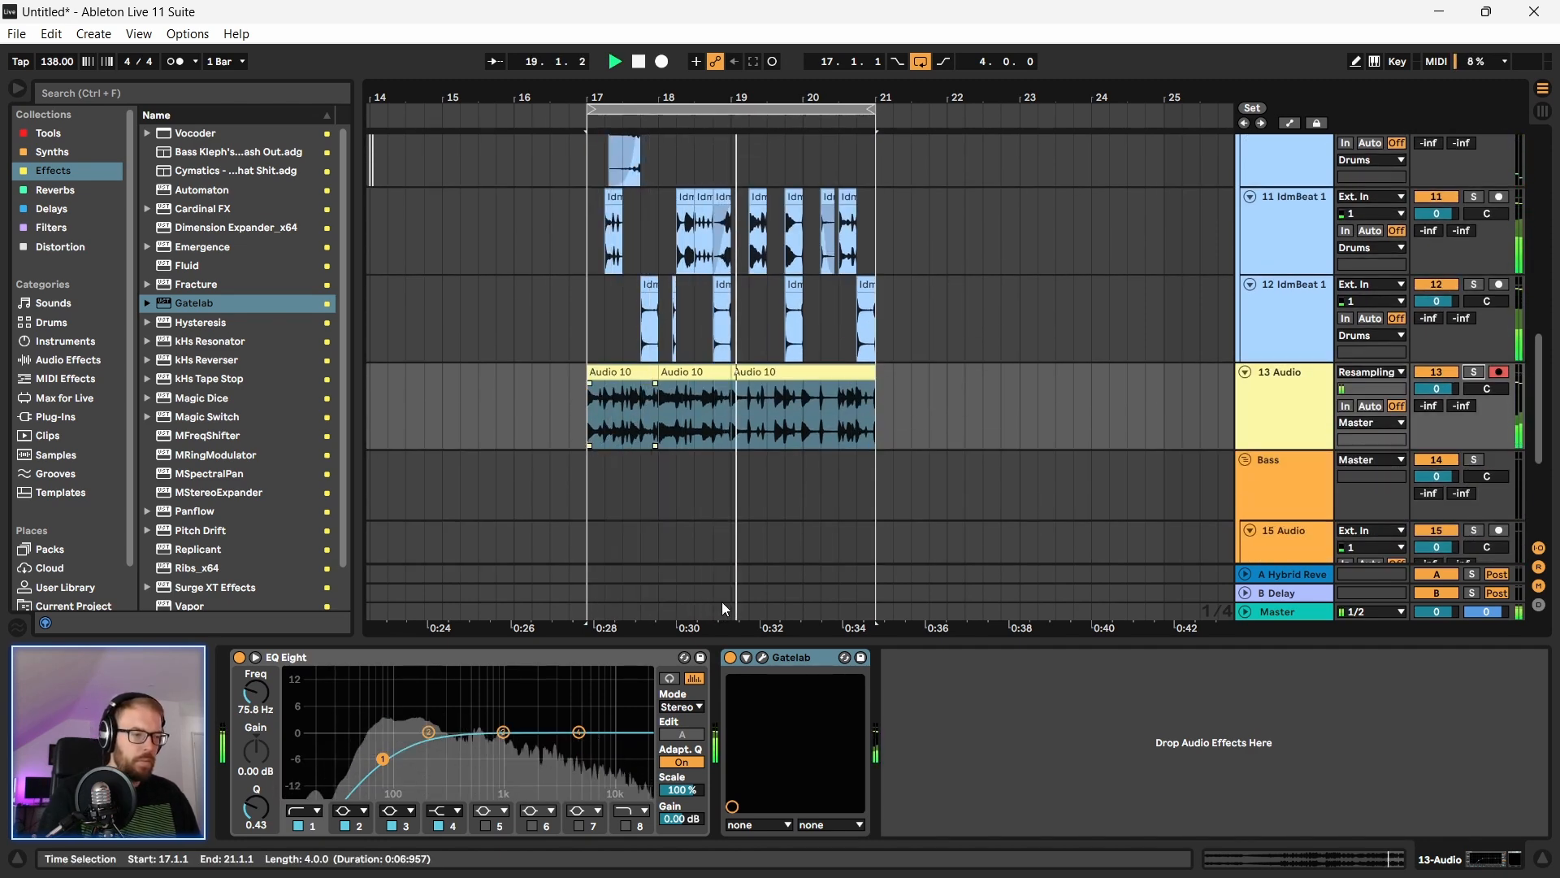
# Step: Reopen Gatelab on 13 Audio and add partial-level gates on step 3 of the upper lane and step 4 of the lower lane
pyautogui.click(763, 656)
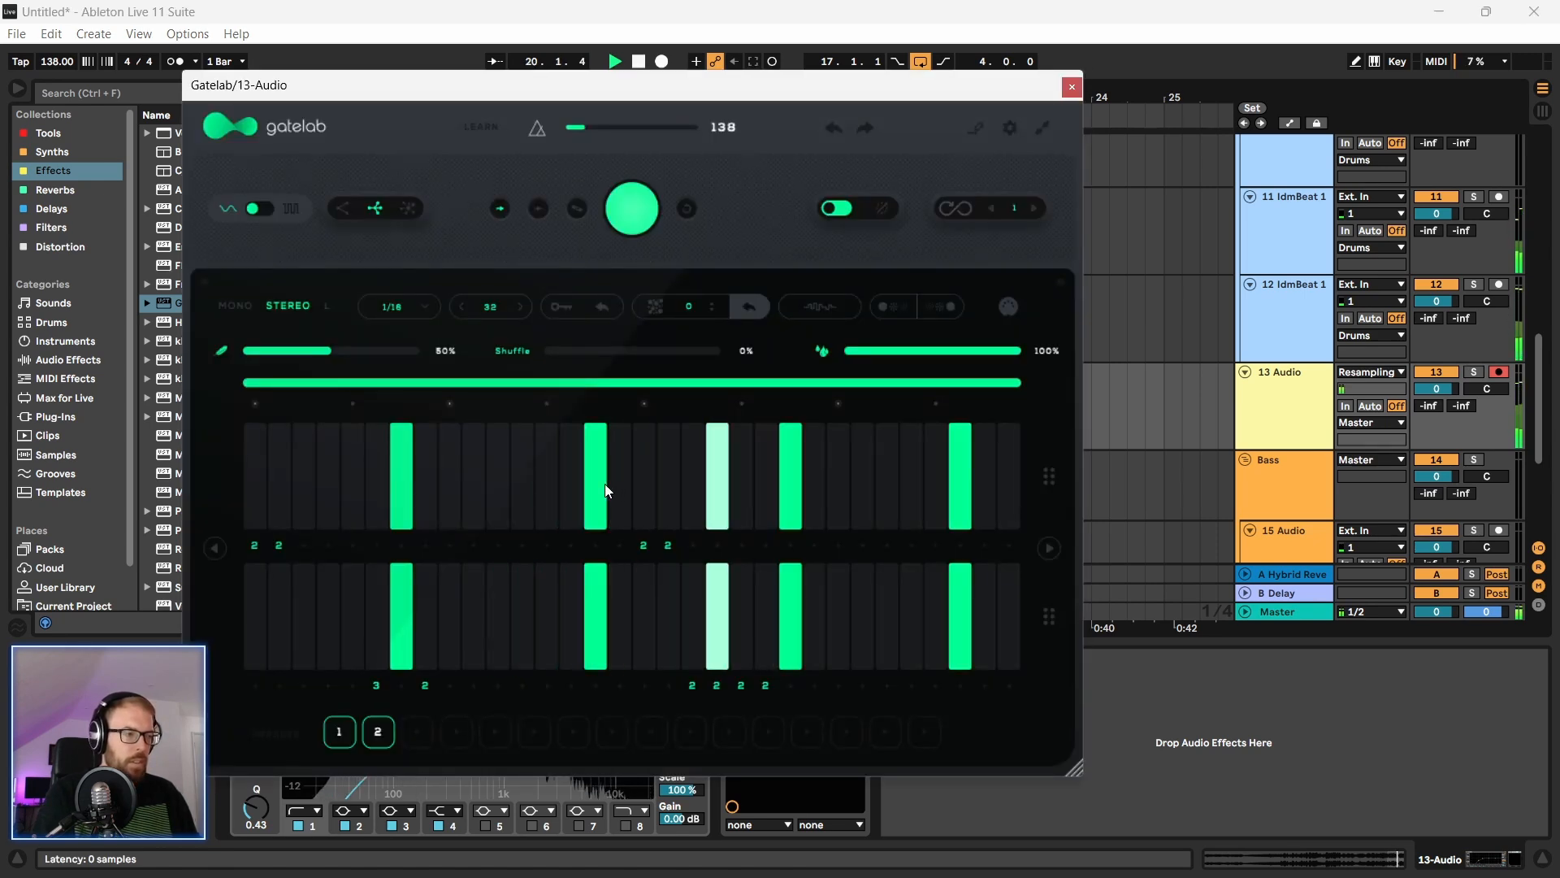
pyautogui.moveTo(445, 95); pyautogui.dragTo(460, 87)
pyautogui.press('space')
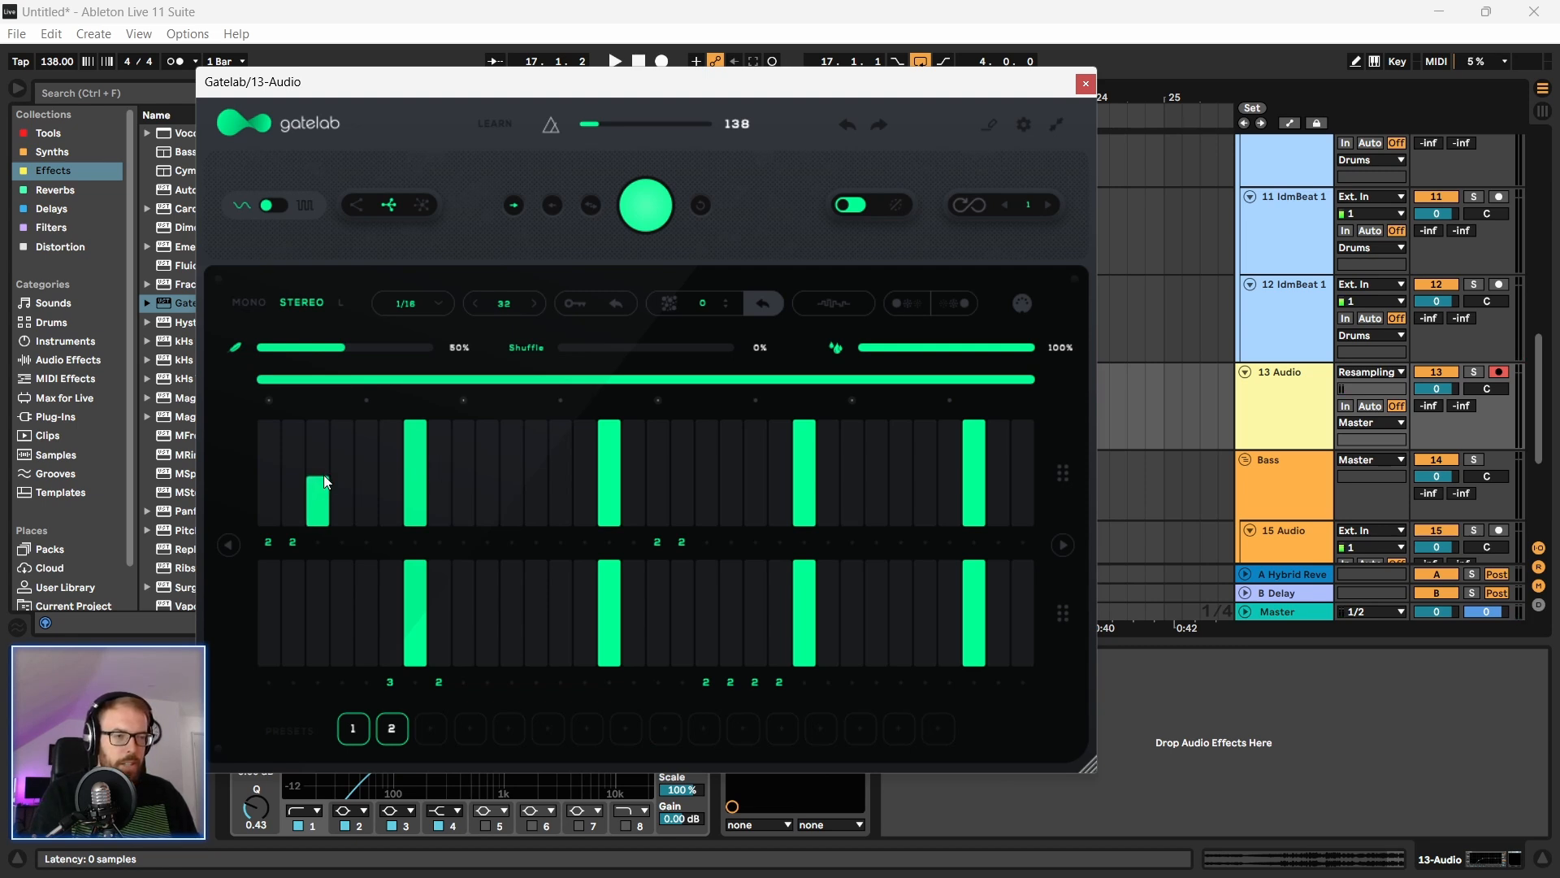
pyautogui.press('space')
pyautogui.moveTo(323, 475); pyautogui.dragTo(319, 452)
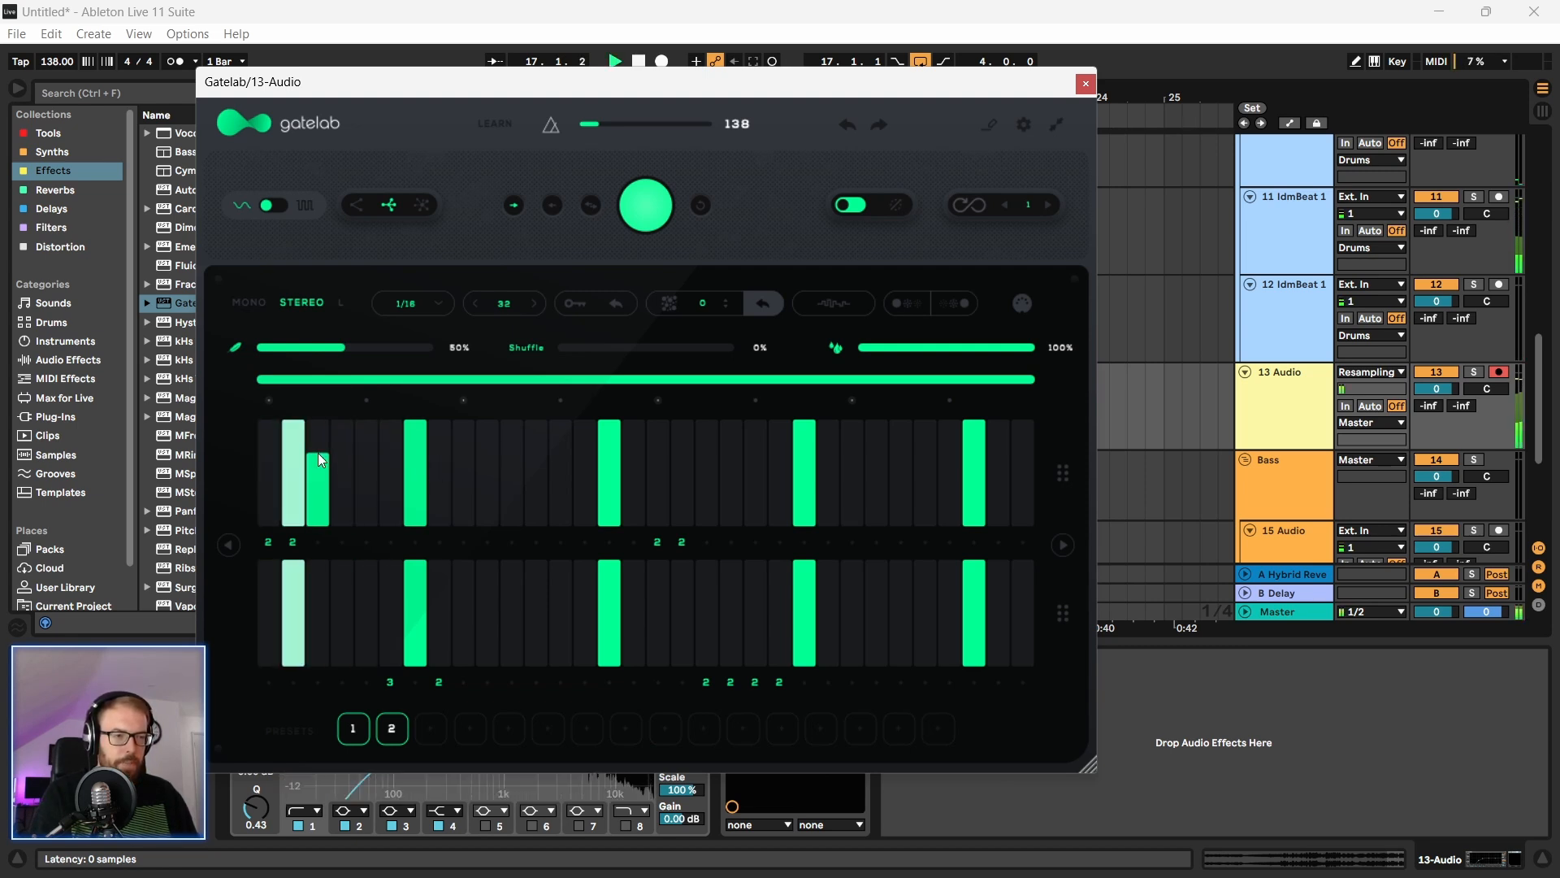
pyautogui.press('space')
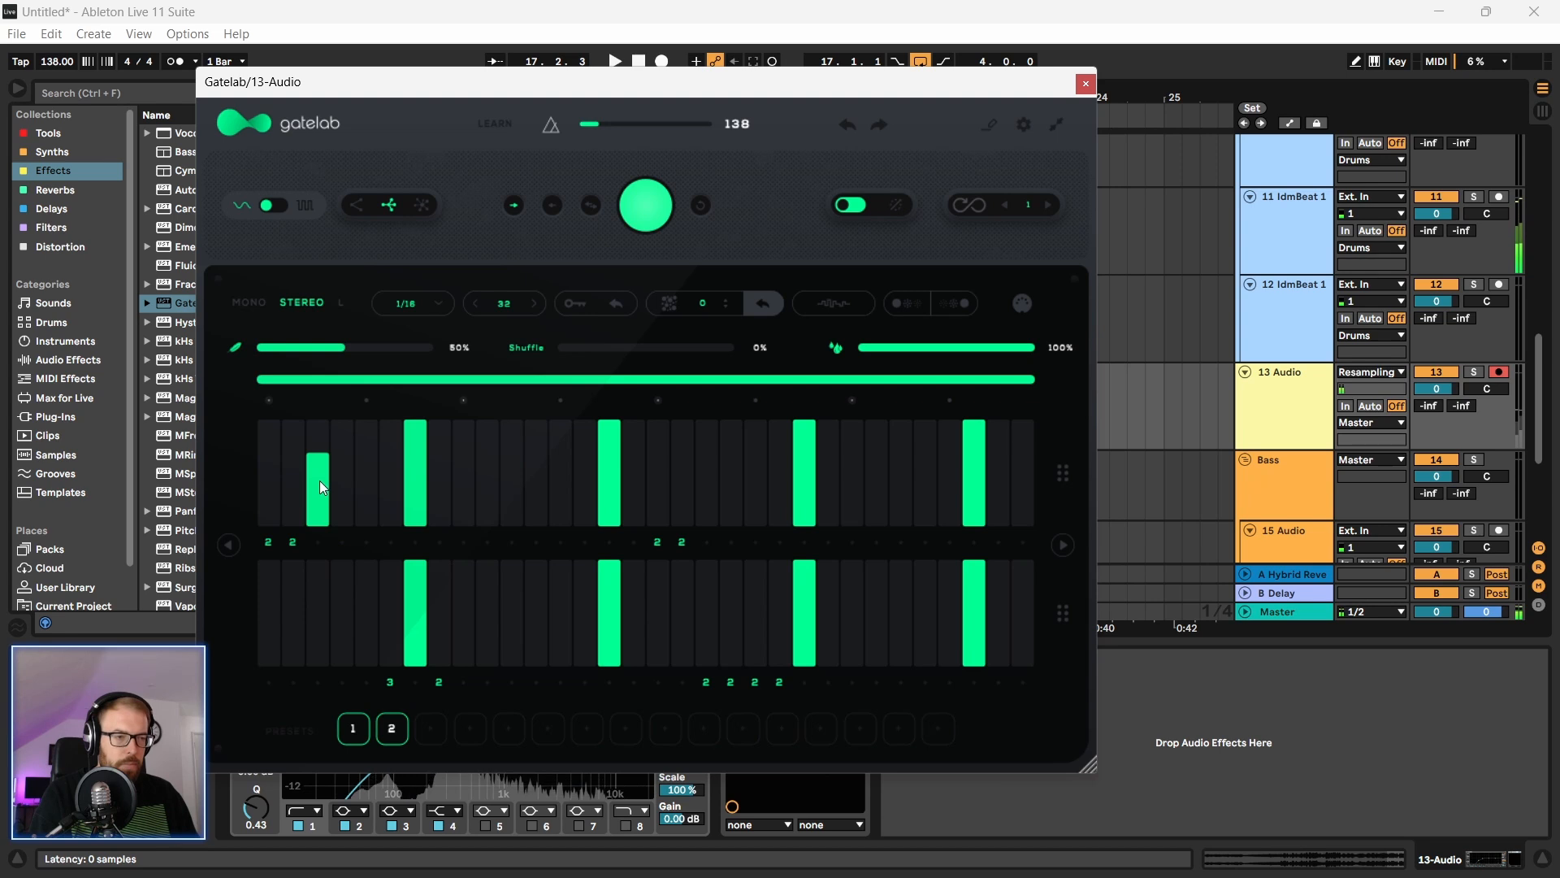
pyautogui.press('space')
pyautogui.click(341, 609)
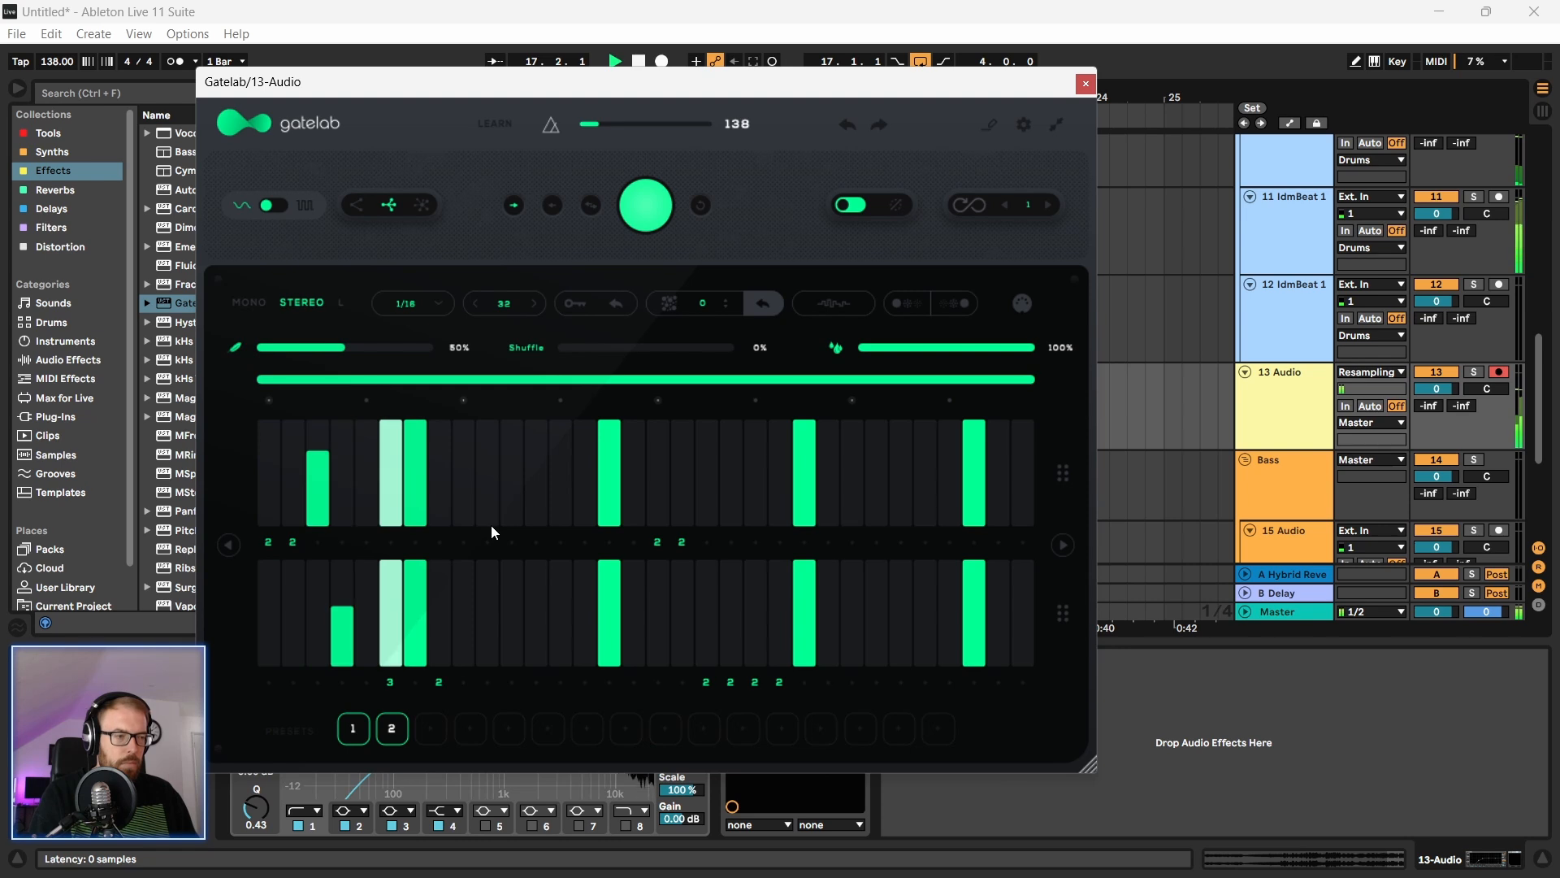
# Step: Add a gate on step 11 in both stereo lanes and raise it to full level
pyautogui.click(511, 463)
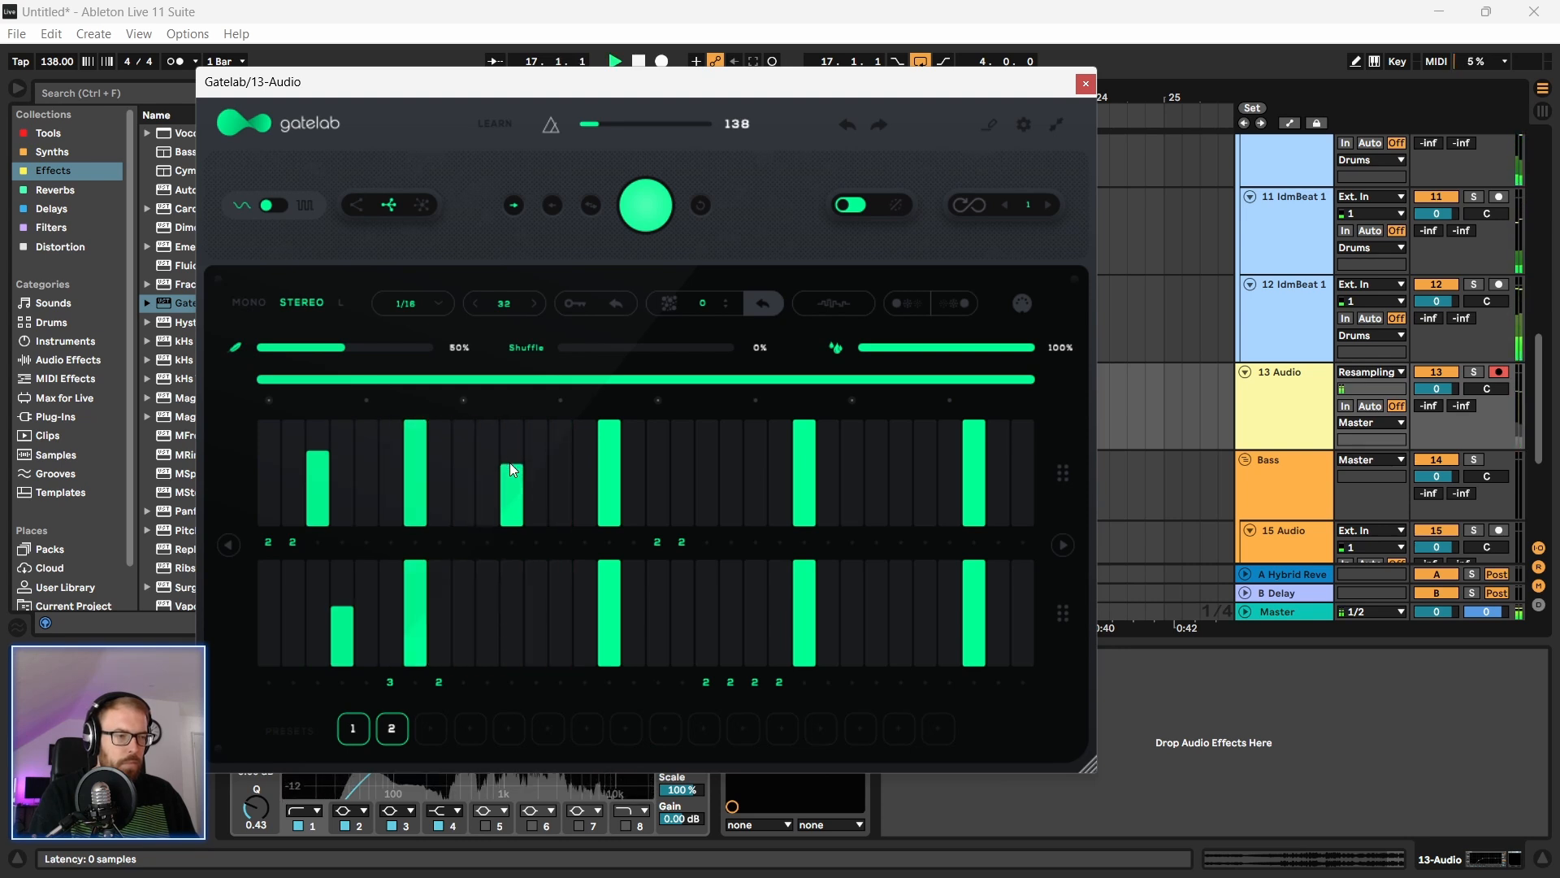
pyautogui.click(513, 587)
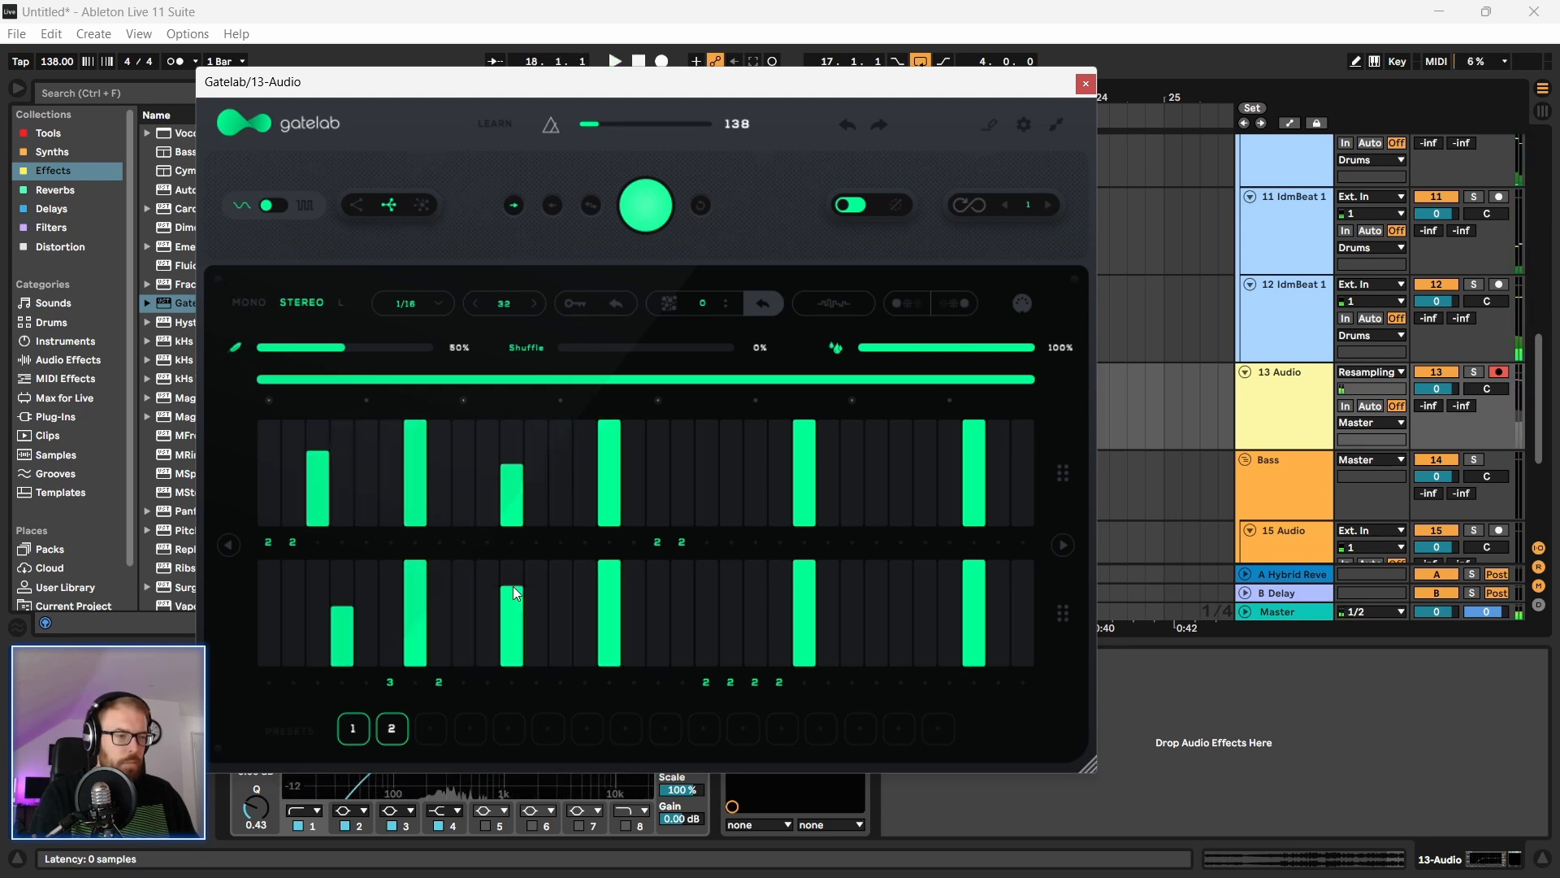
pyautogui.moveTo(514, 587); pyautogui.dragTo(514, 550)
pyautogui.moveTo(514, 433); pyautogui.dragTo(513, 415)
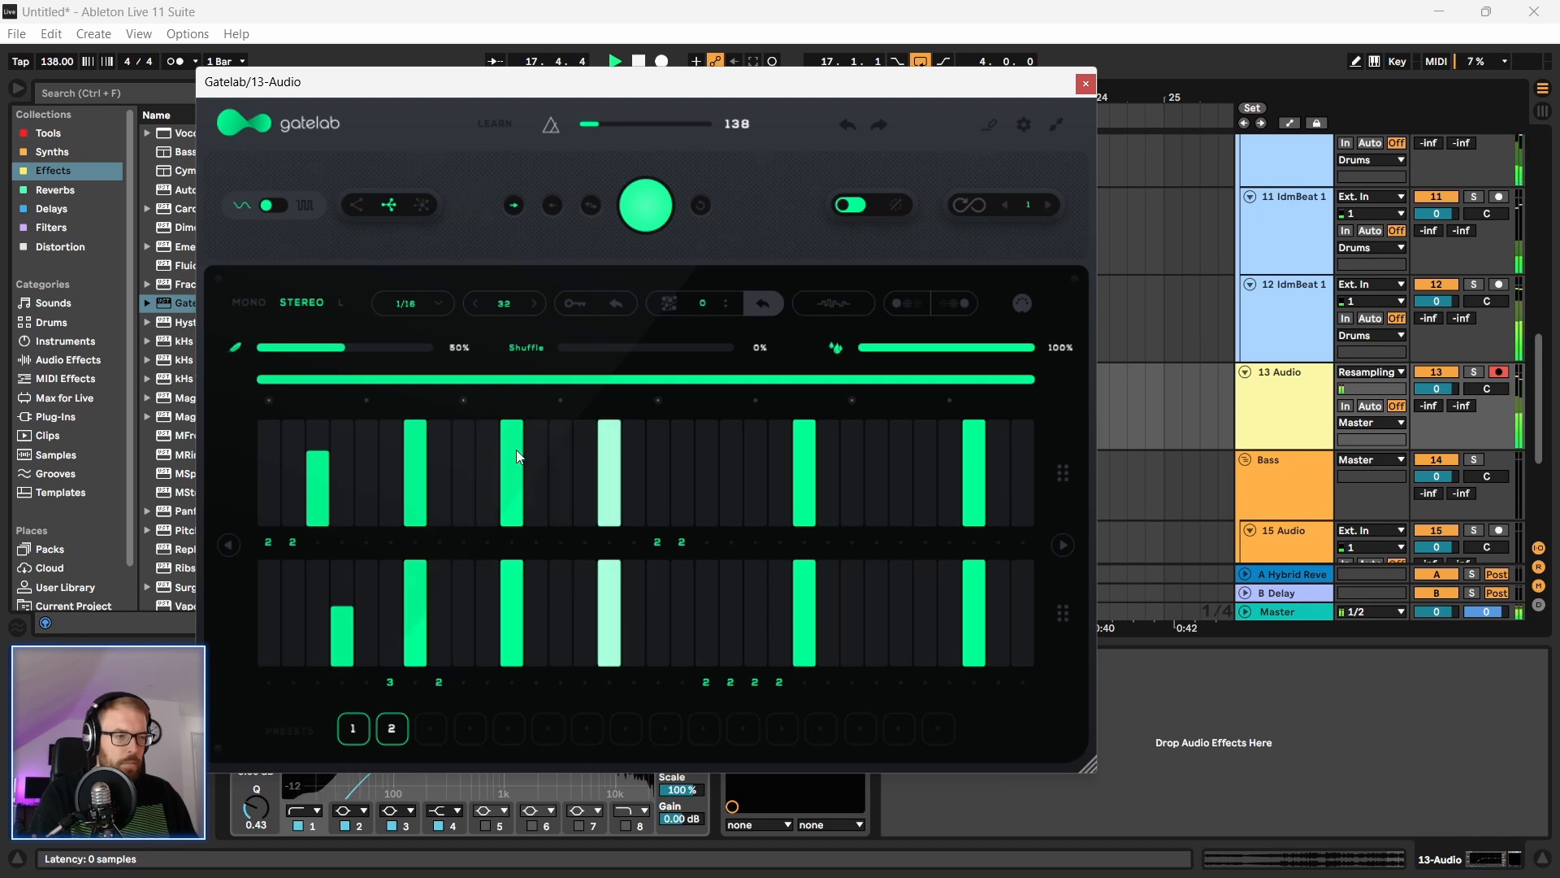
# Step: Give steps 3 and 4 partial gate levels in both lanes, set all four subdivisions to H, and restart playback
pyautogui.click(317, 608)
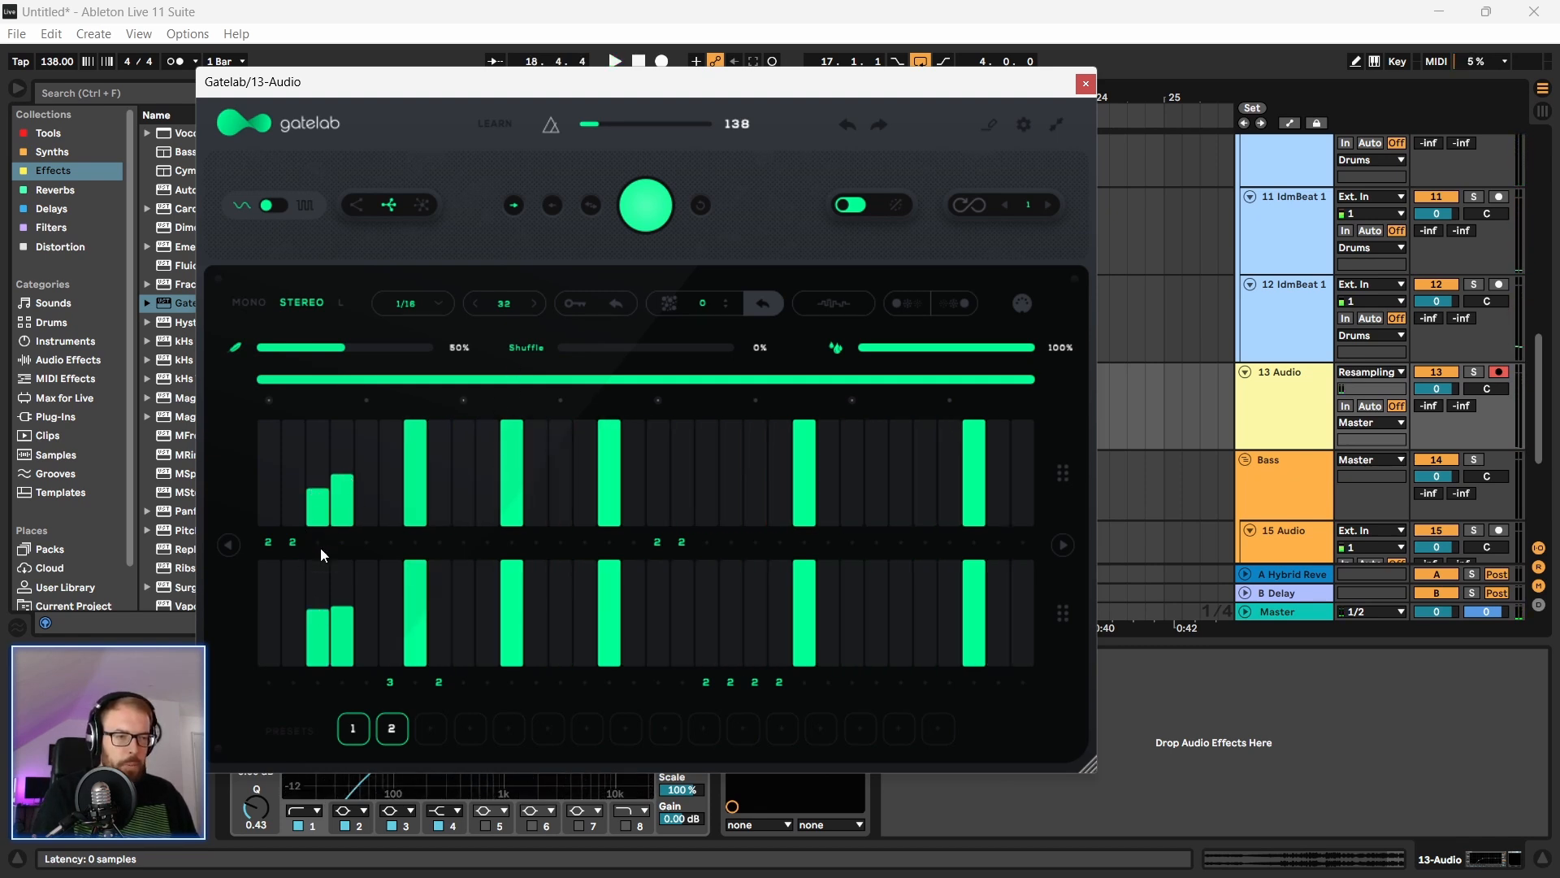
pyautogui.click(340, 684)
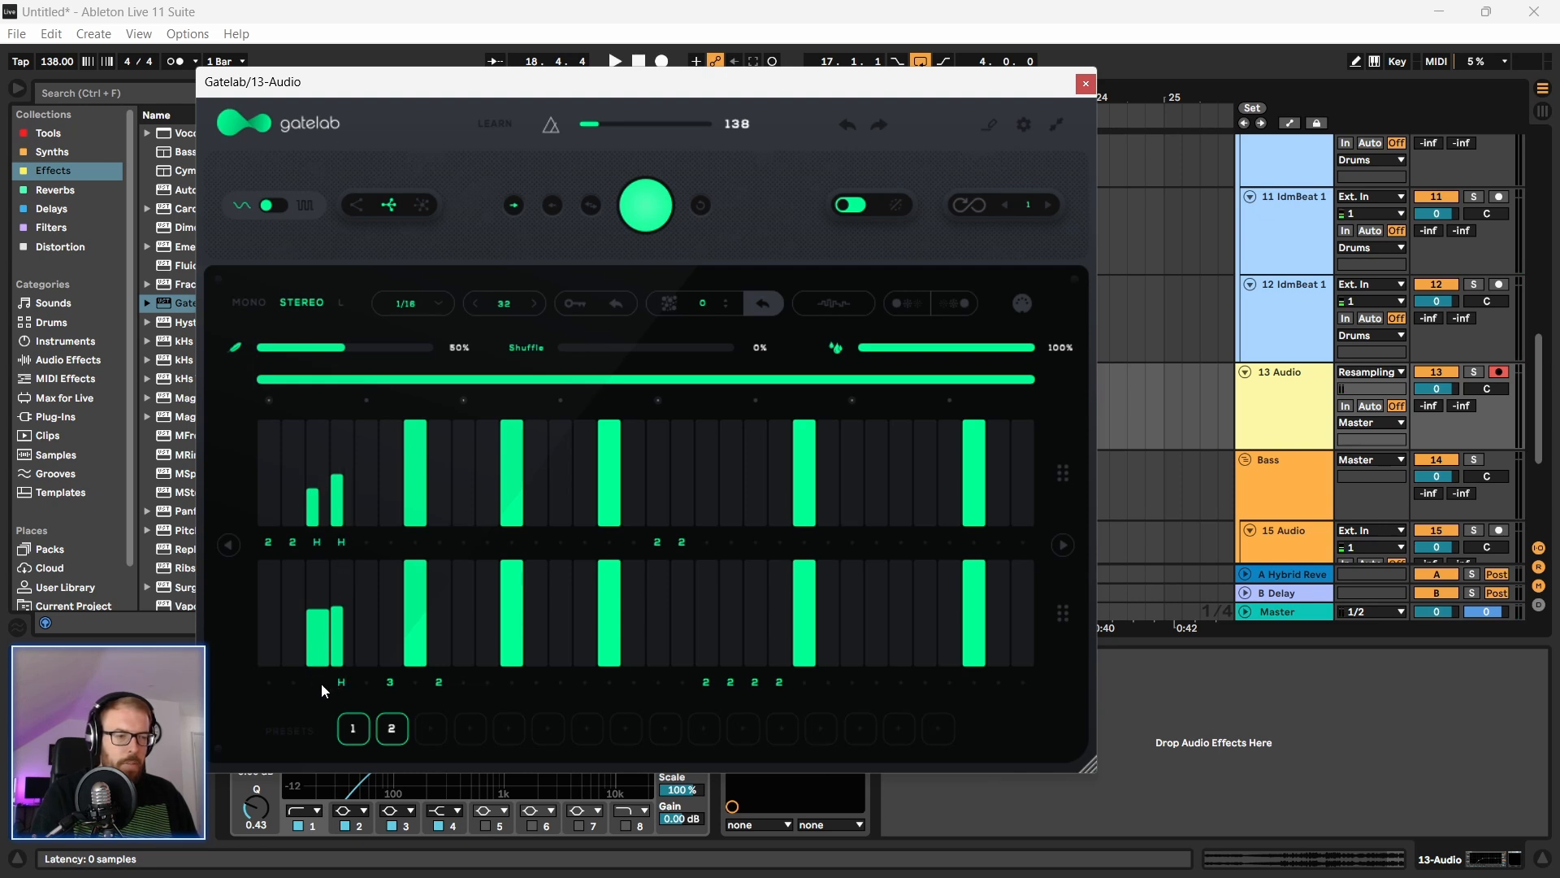
pyautogui.click(320, 683)
pyautogui.press('space')
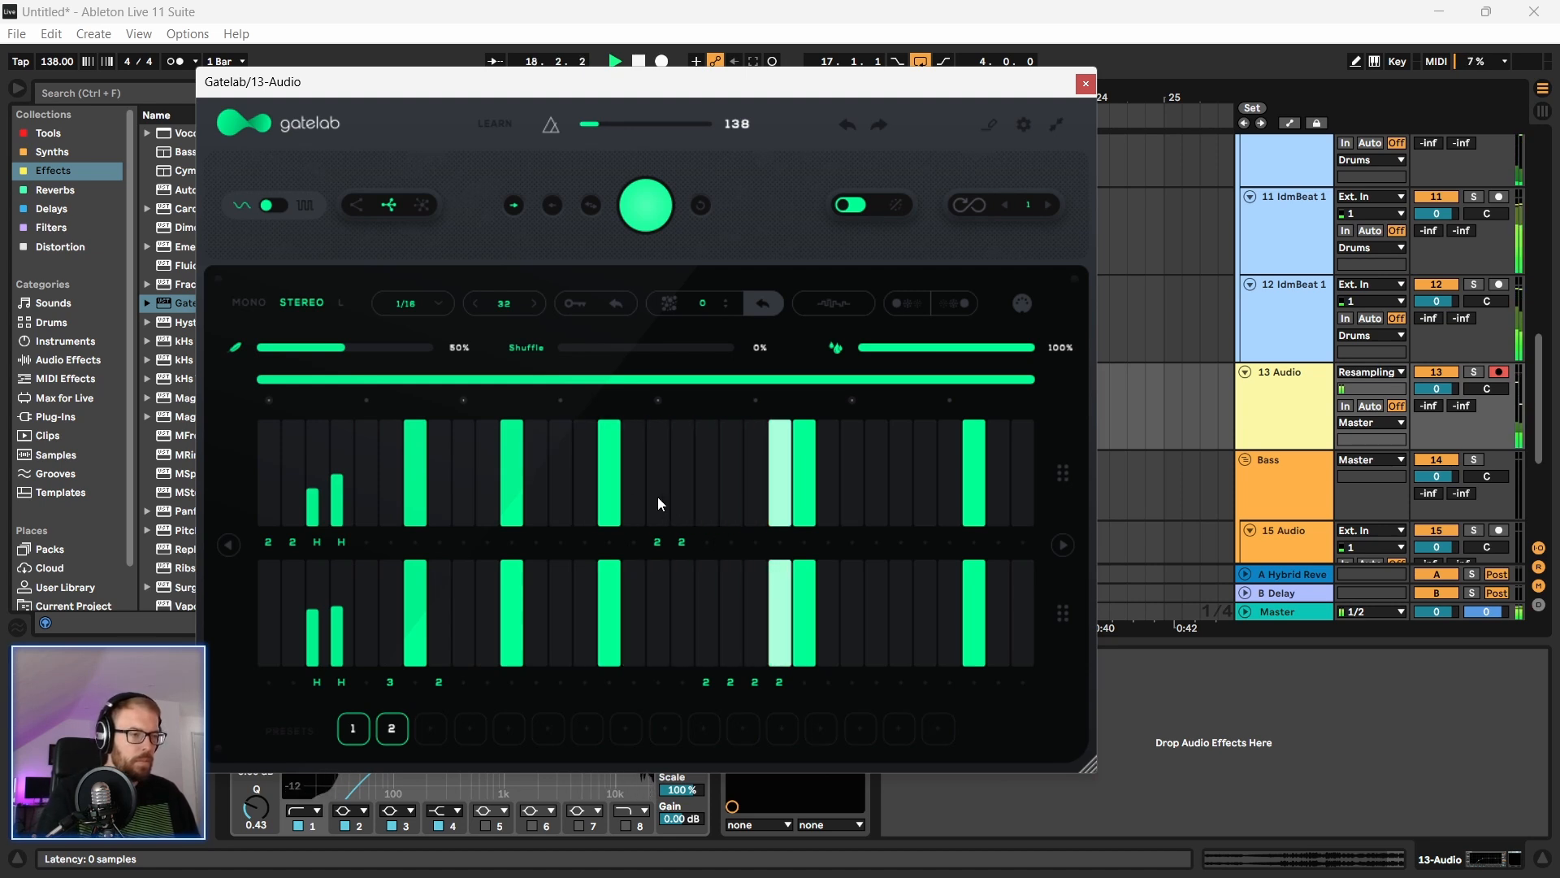
# Step: Clear gate step 15 in both lanes, and add full gates on step 17 in both lanes and step 18 in the lower lane
pyautogui.click(605, 443)
pyautogui.click(605, 606)
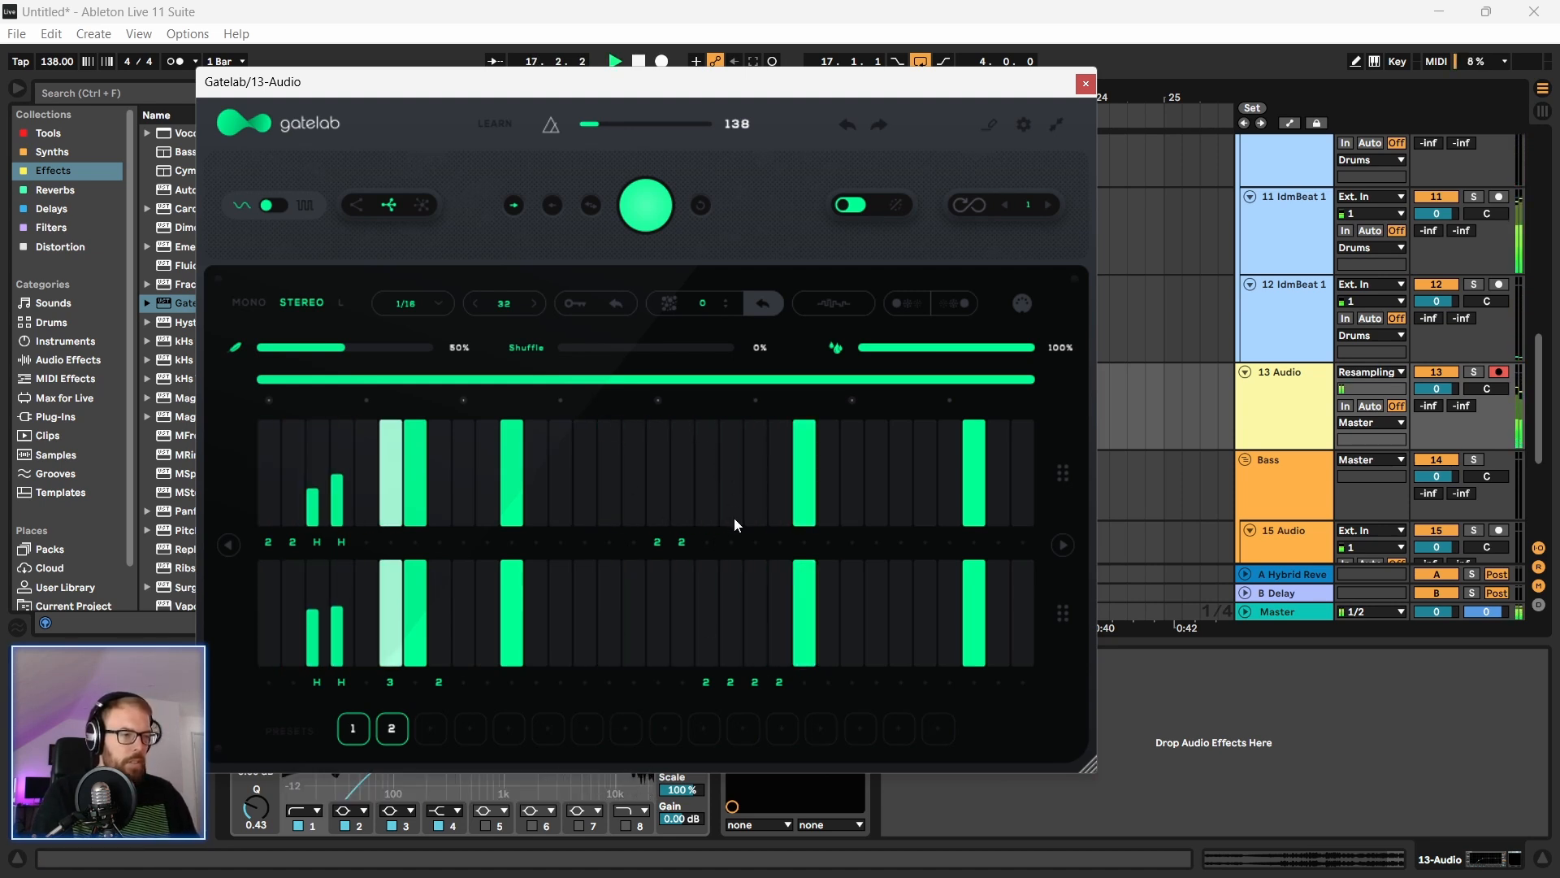
pyautogui.click(668, 478)
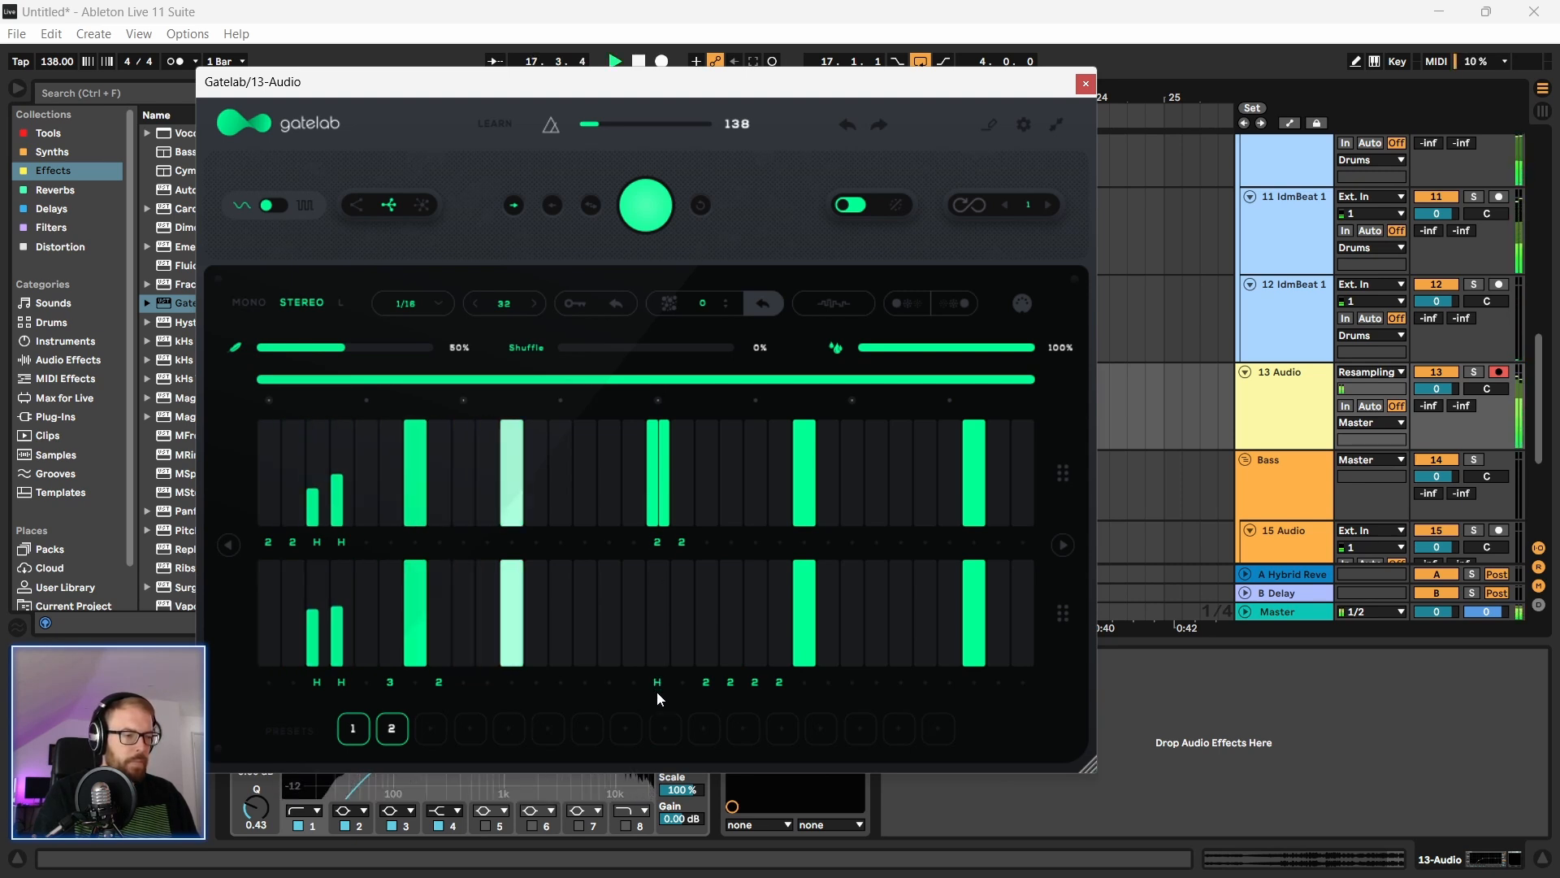
pyautogui.click(655, 636)
pyautogui.click(679, 589)
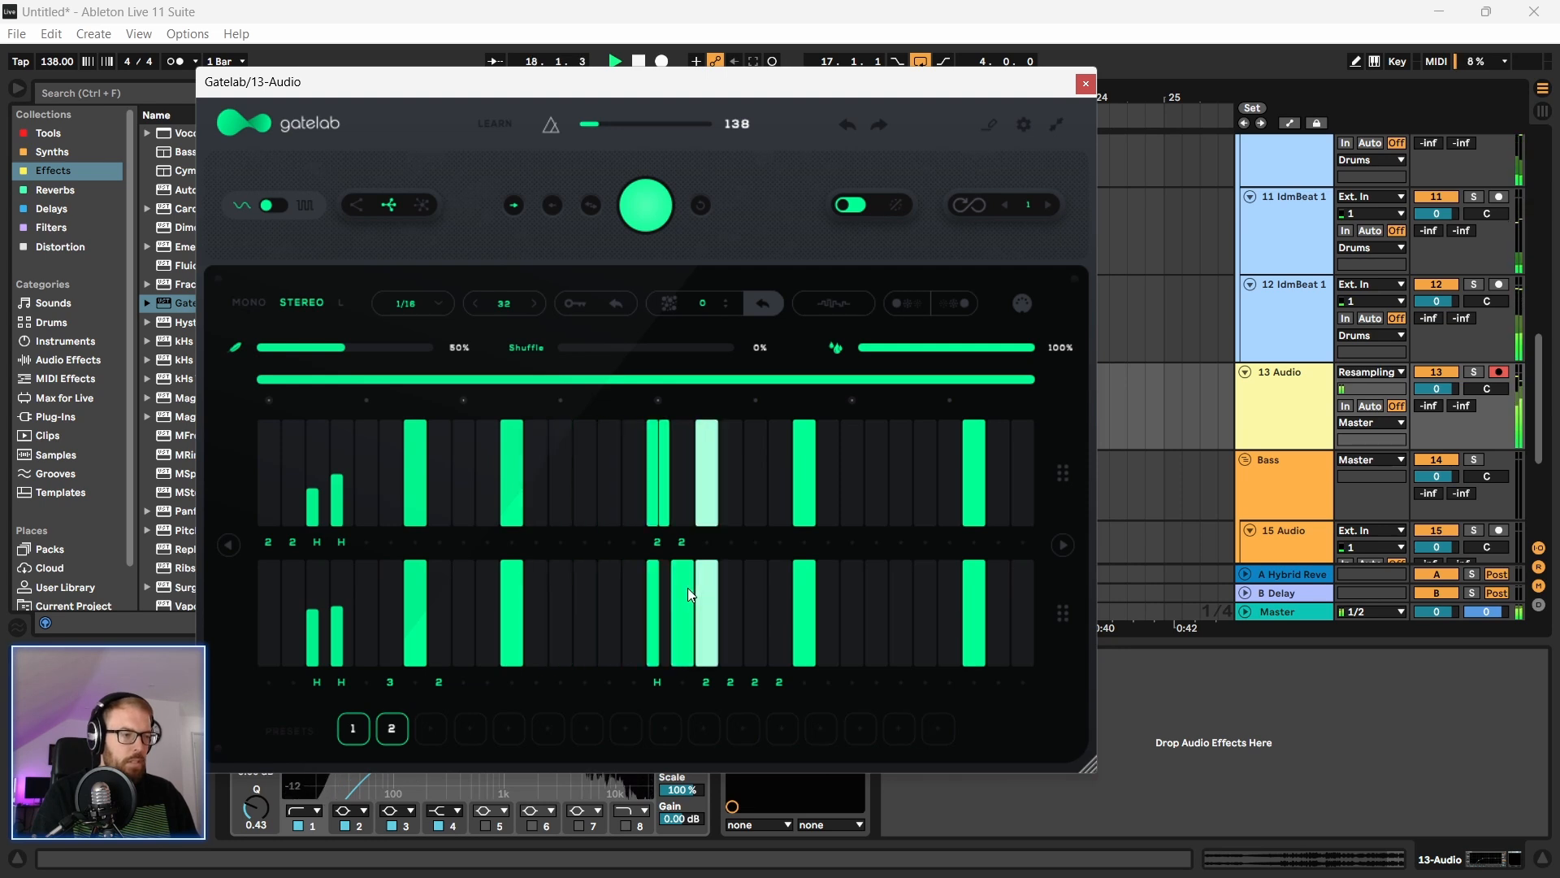
pyautogui.press('space')
pyautogui.press('space')
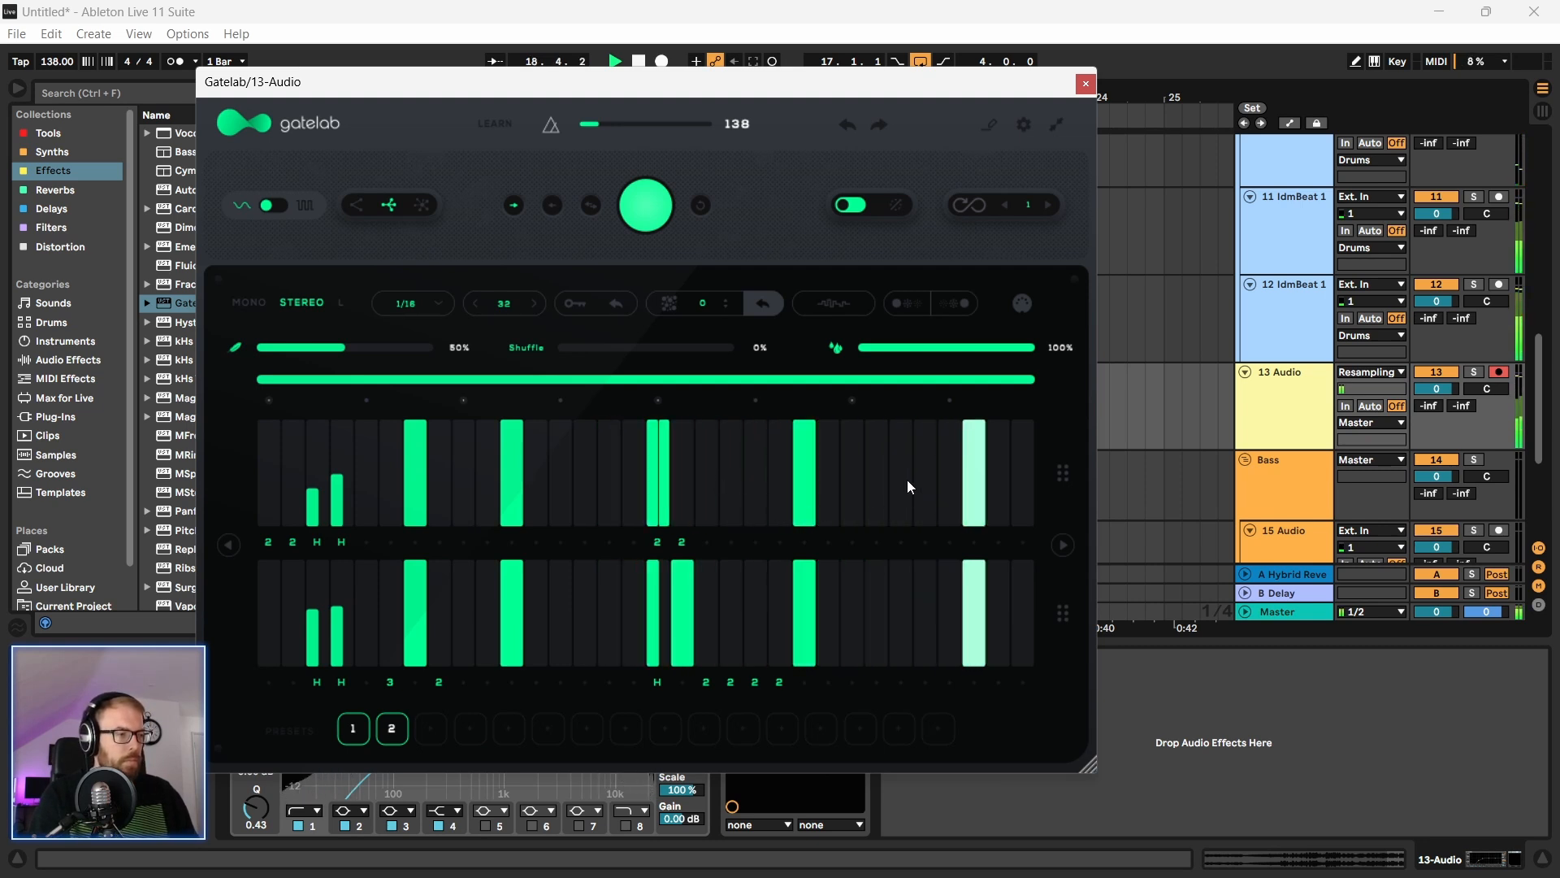
# Step: Move the full gate from step 30 to step 29 in both lanes and resume playback
pyautogui.press('space')
pyautogui.moveTo(972, 465); pyautogui.dragTo(977, 783)
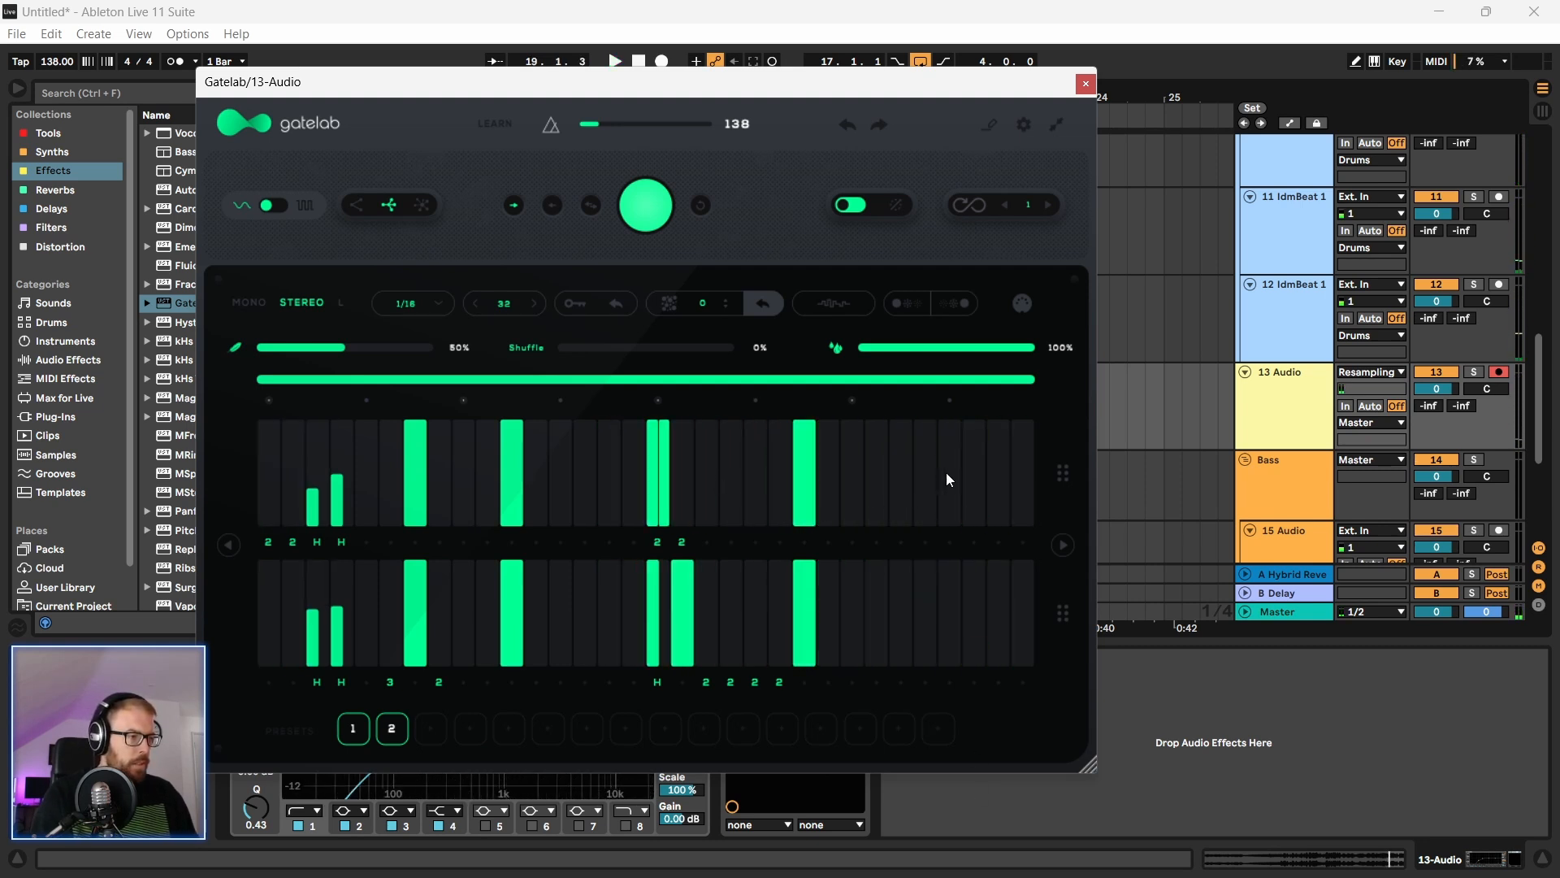
pyautogui.moveTo(946, 510); pyautogui.dragTo(957, 426)
pyautogui.press('space')
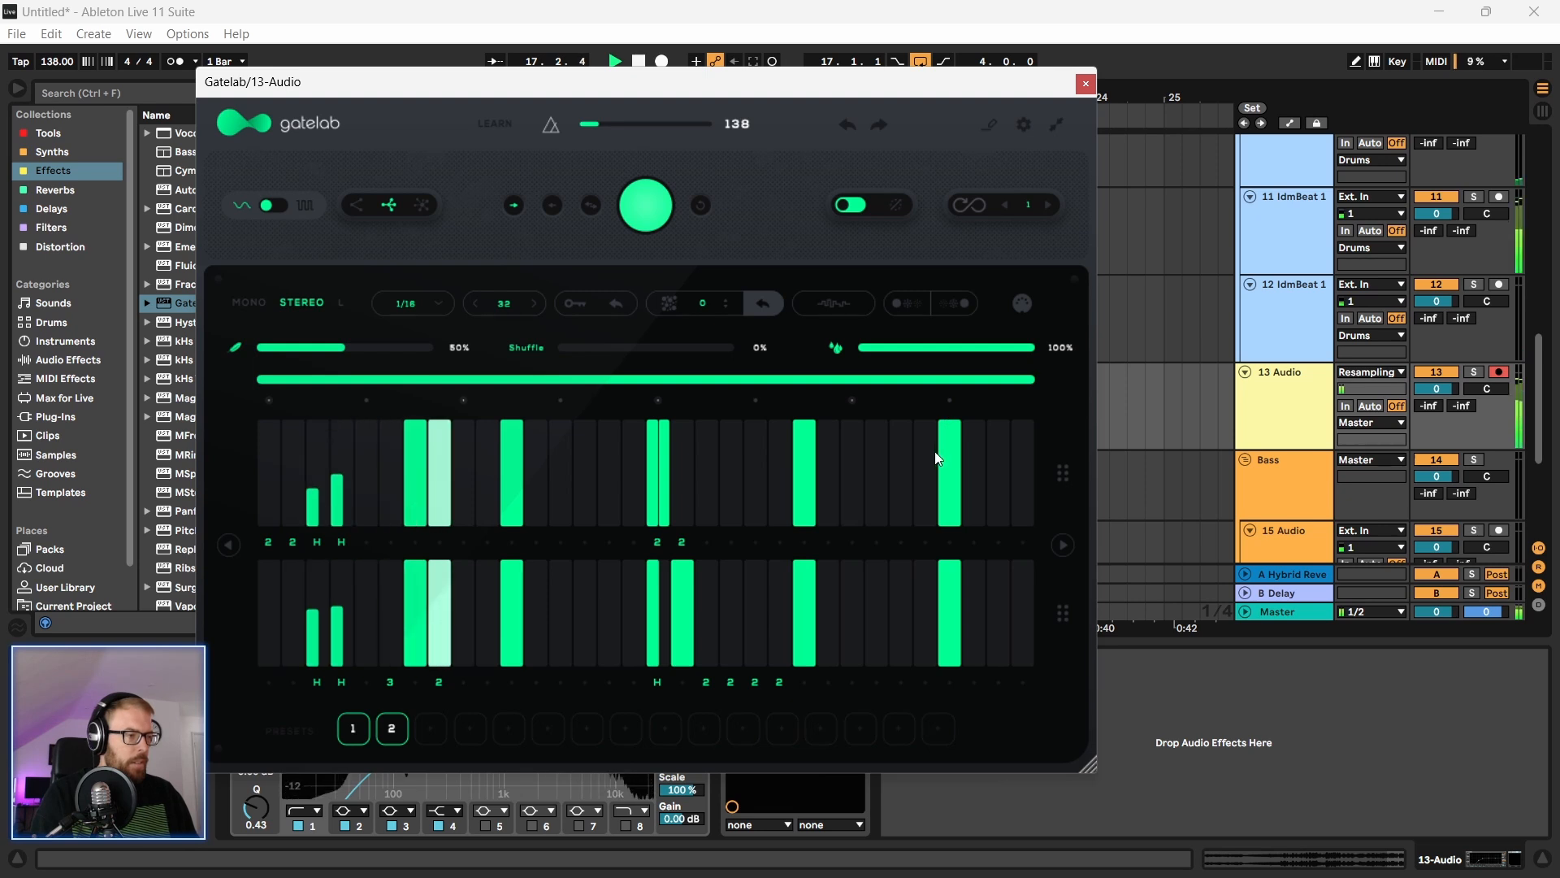
# Step: Add full-level gates on step 32 in both stereo lanes and set their subdivisions to 2
pyautogui.click(1022, 445)
pyautogui.click(1022, 543)
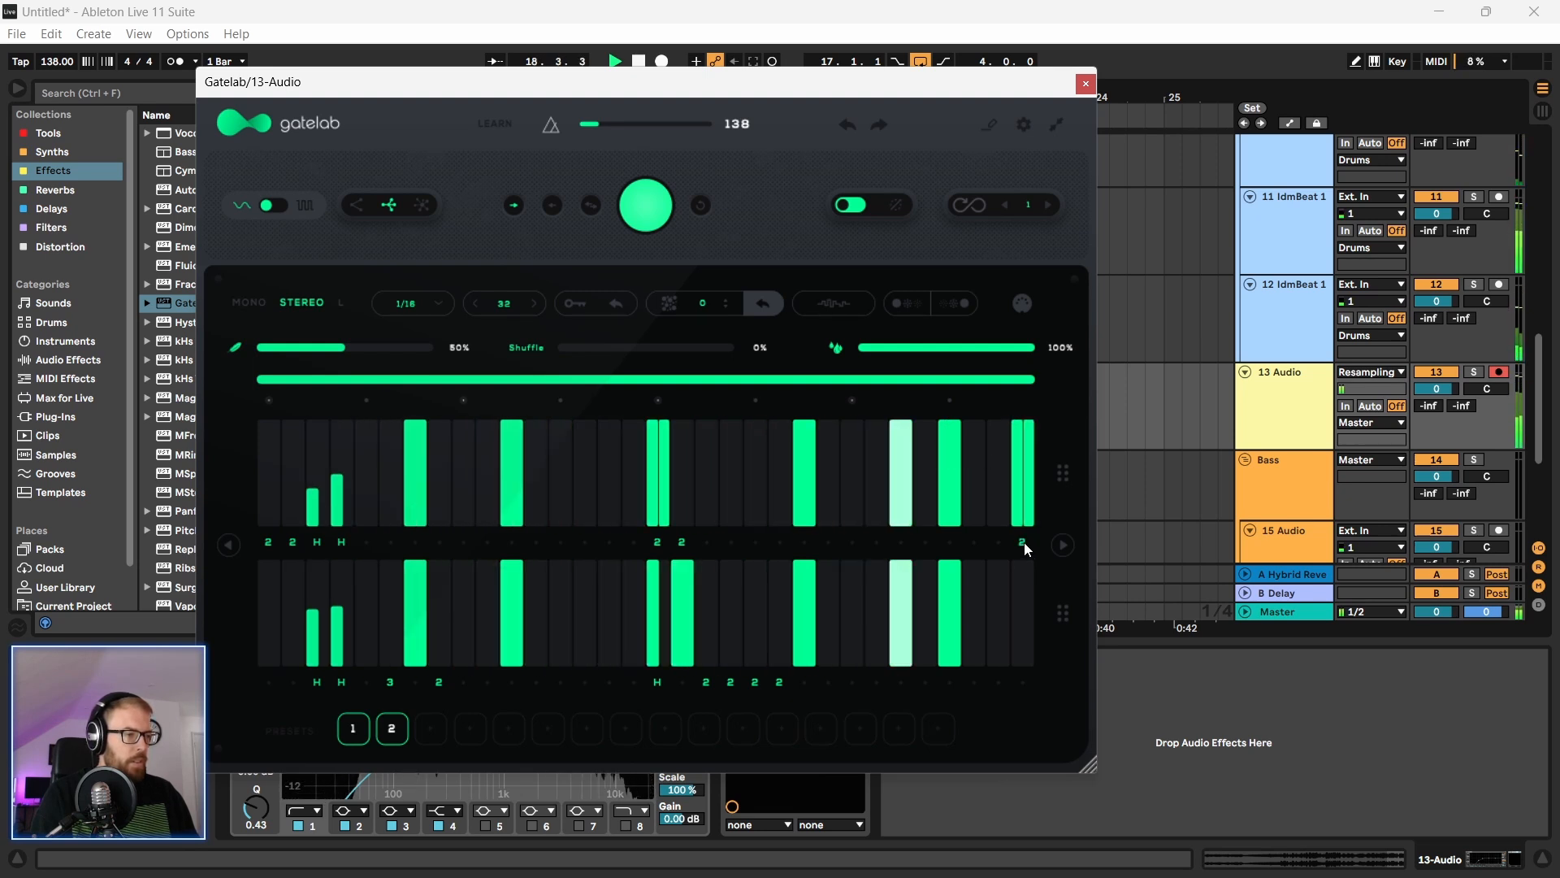
pyautogui.click(1024, 681)
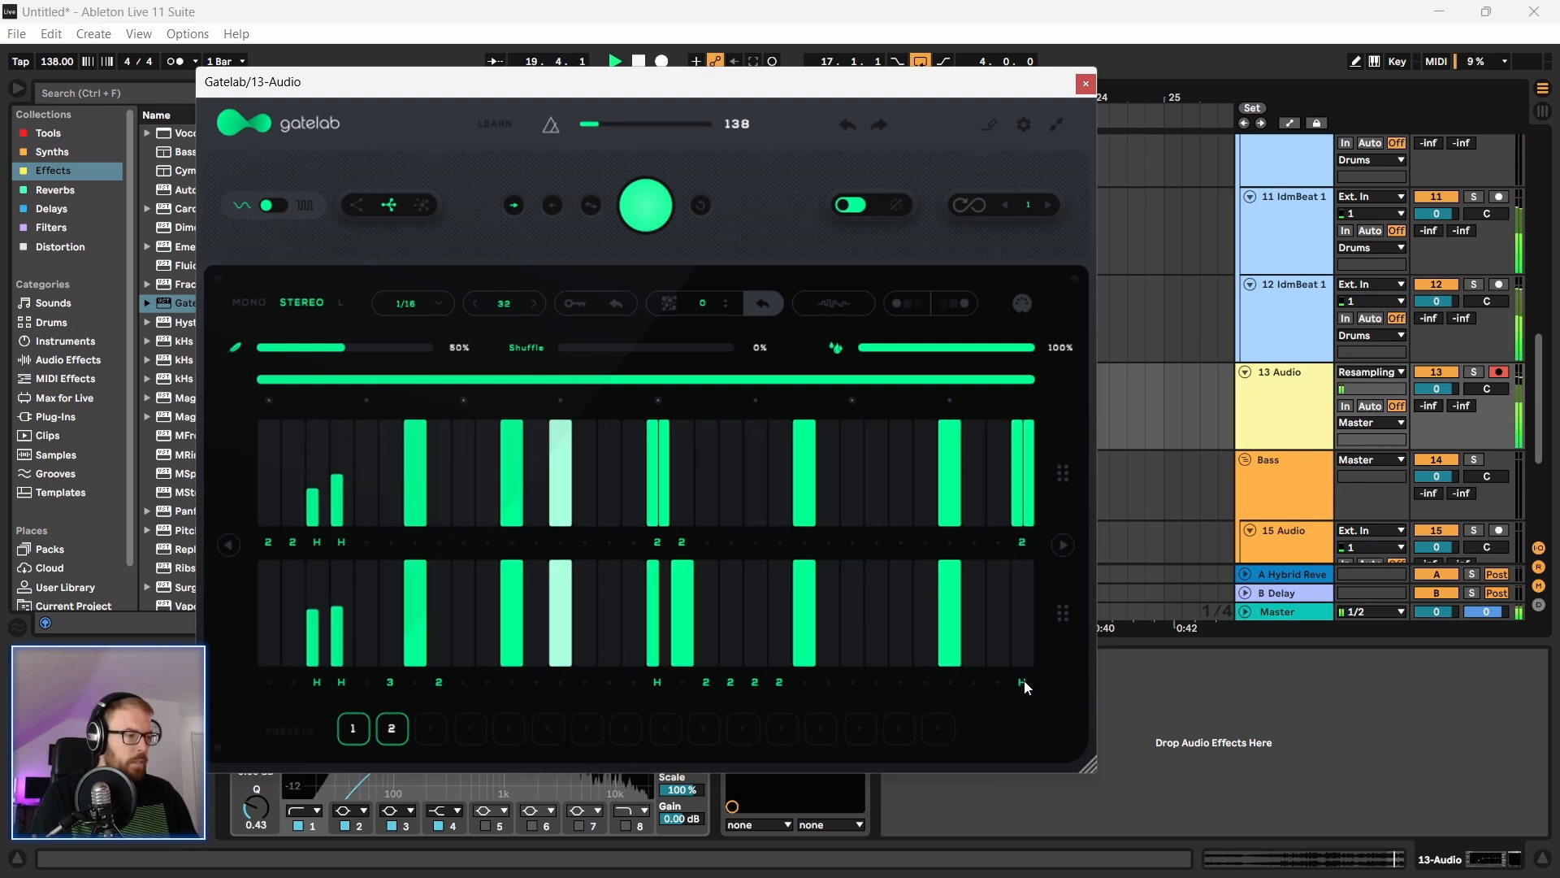
pyautogui.click(1023, 585)
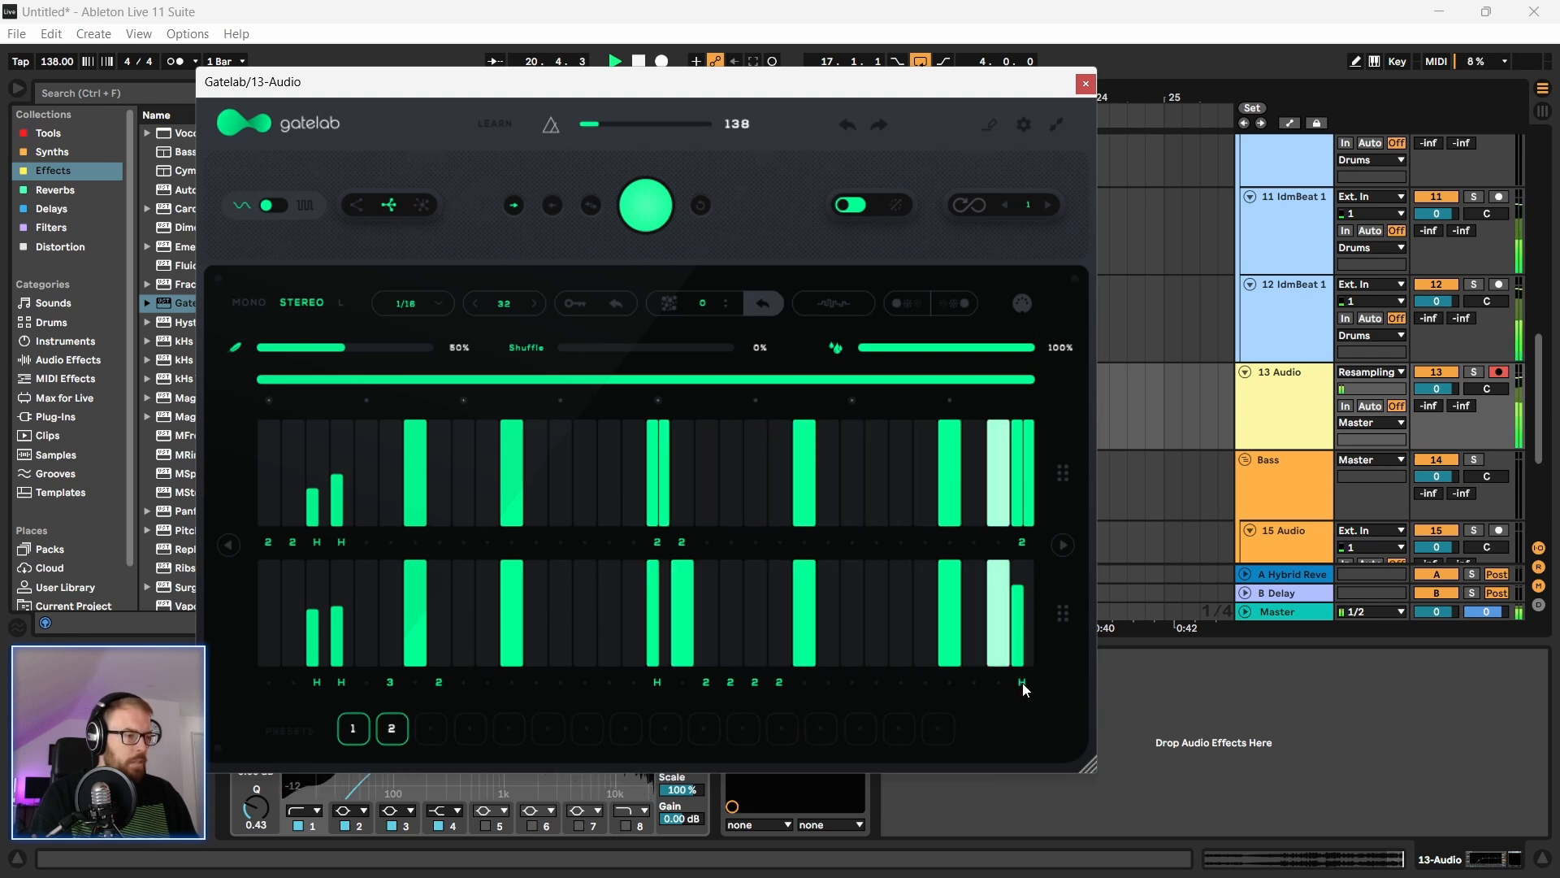
pyautogui.click(1022, 682)
pyautogui.click(1024, 562)
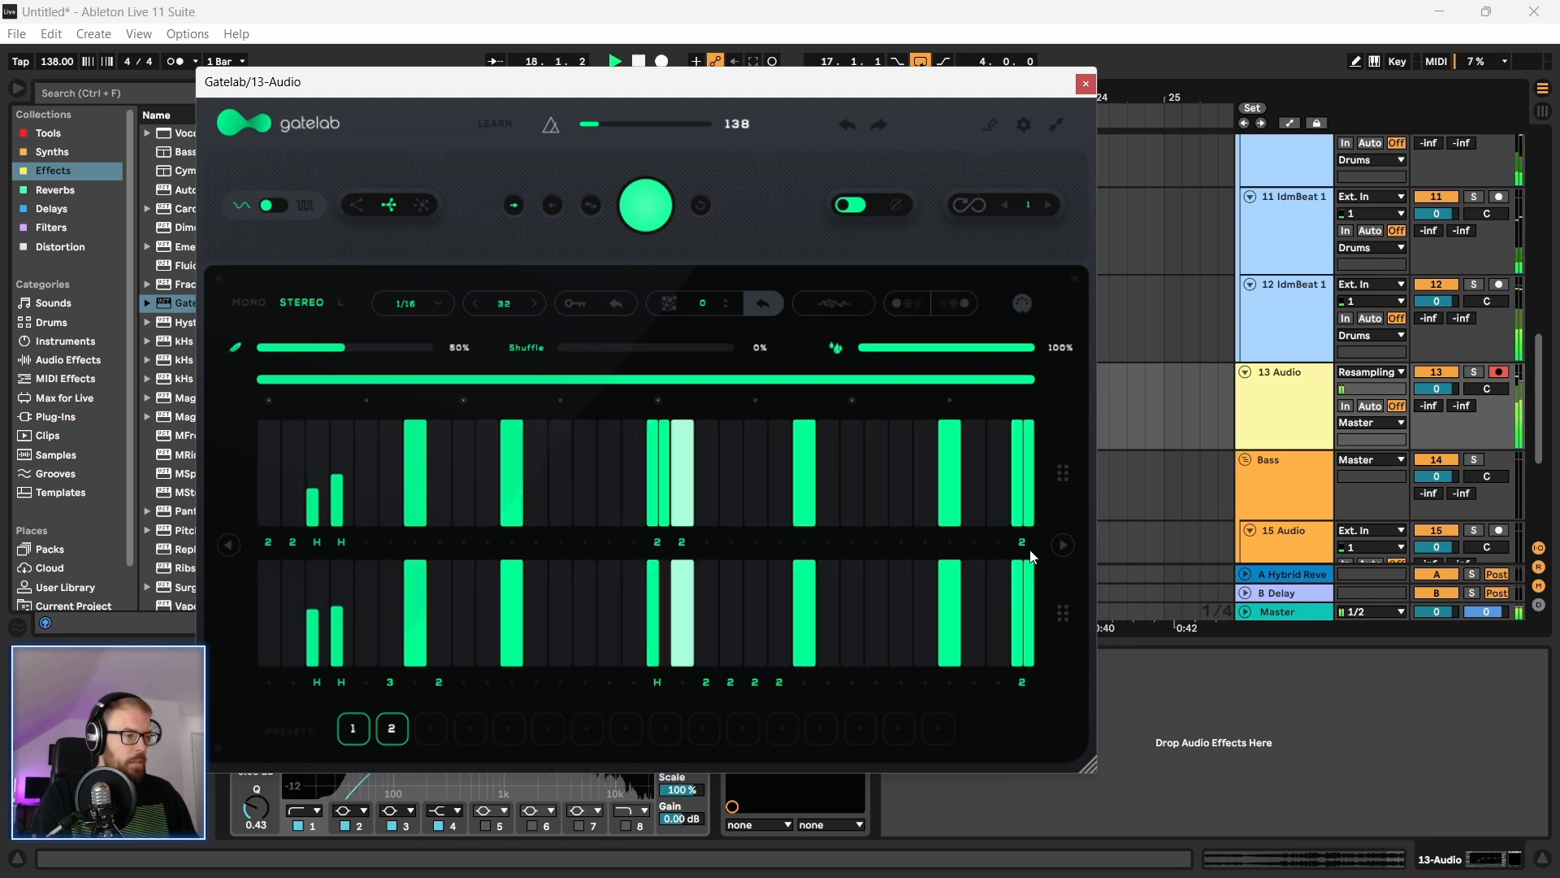
# Step: Give steps 17 and 18 partial gate levels in both lanes and set all four subdivisions to H
pyautogui.click(682, 592)
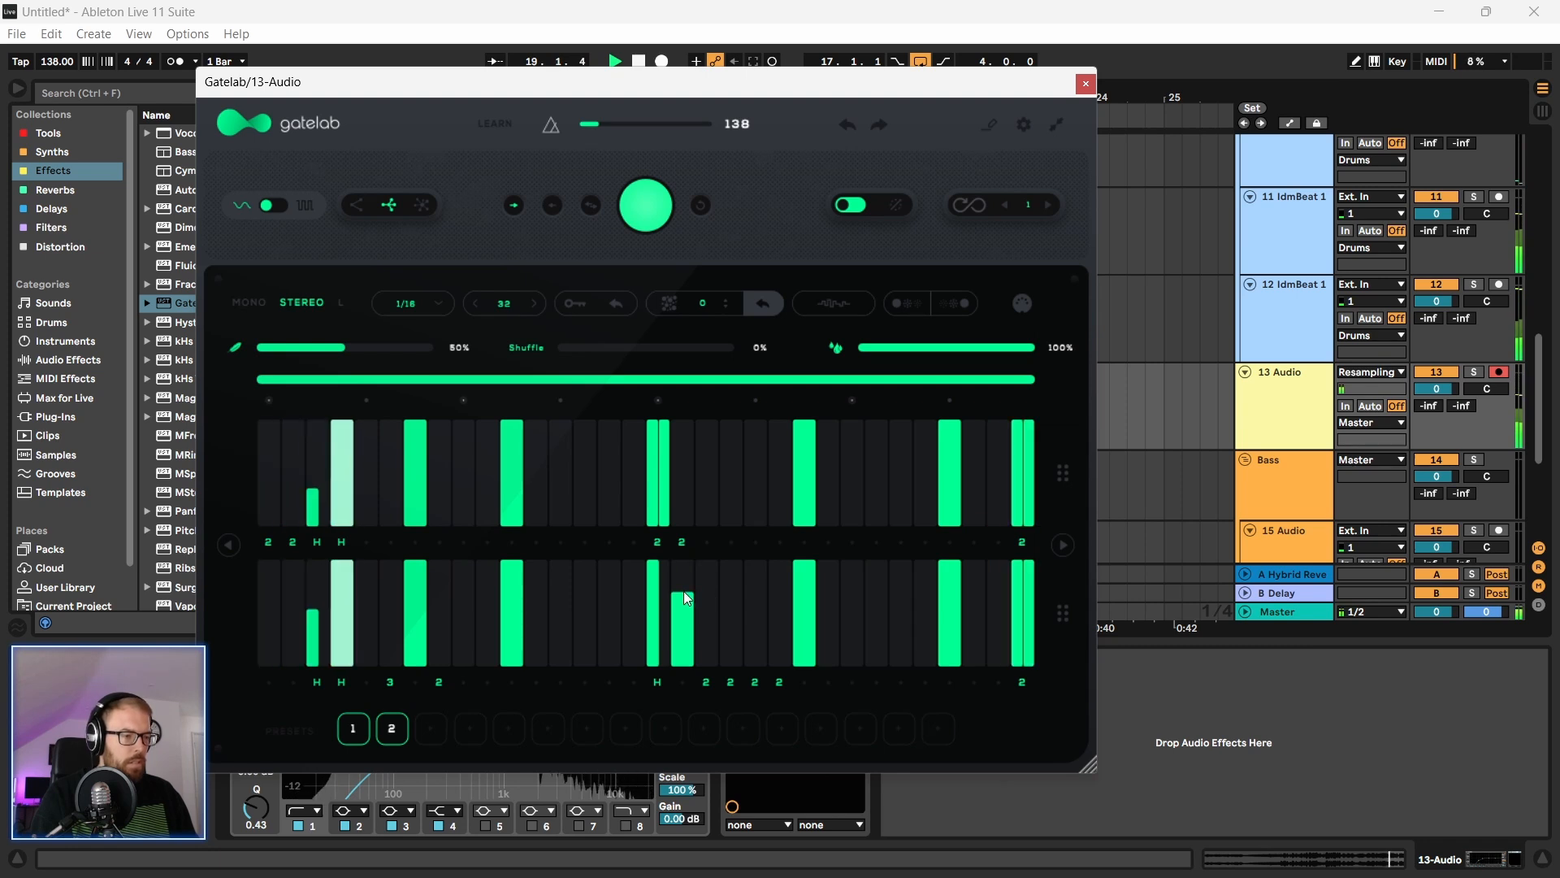
pyautogui.click(653, 579)
pyautogui.click(655, 442)
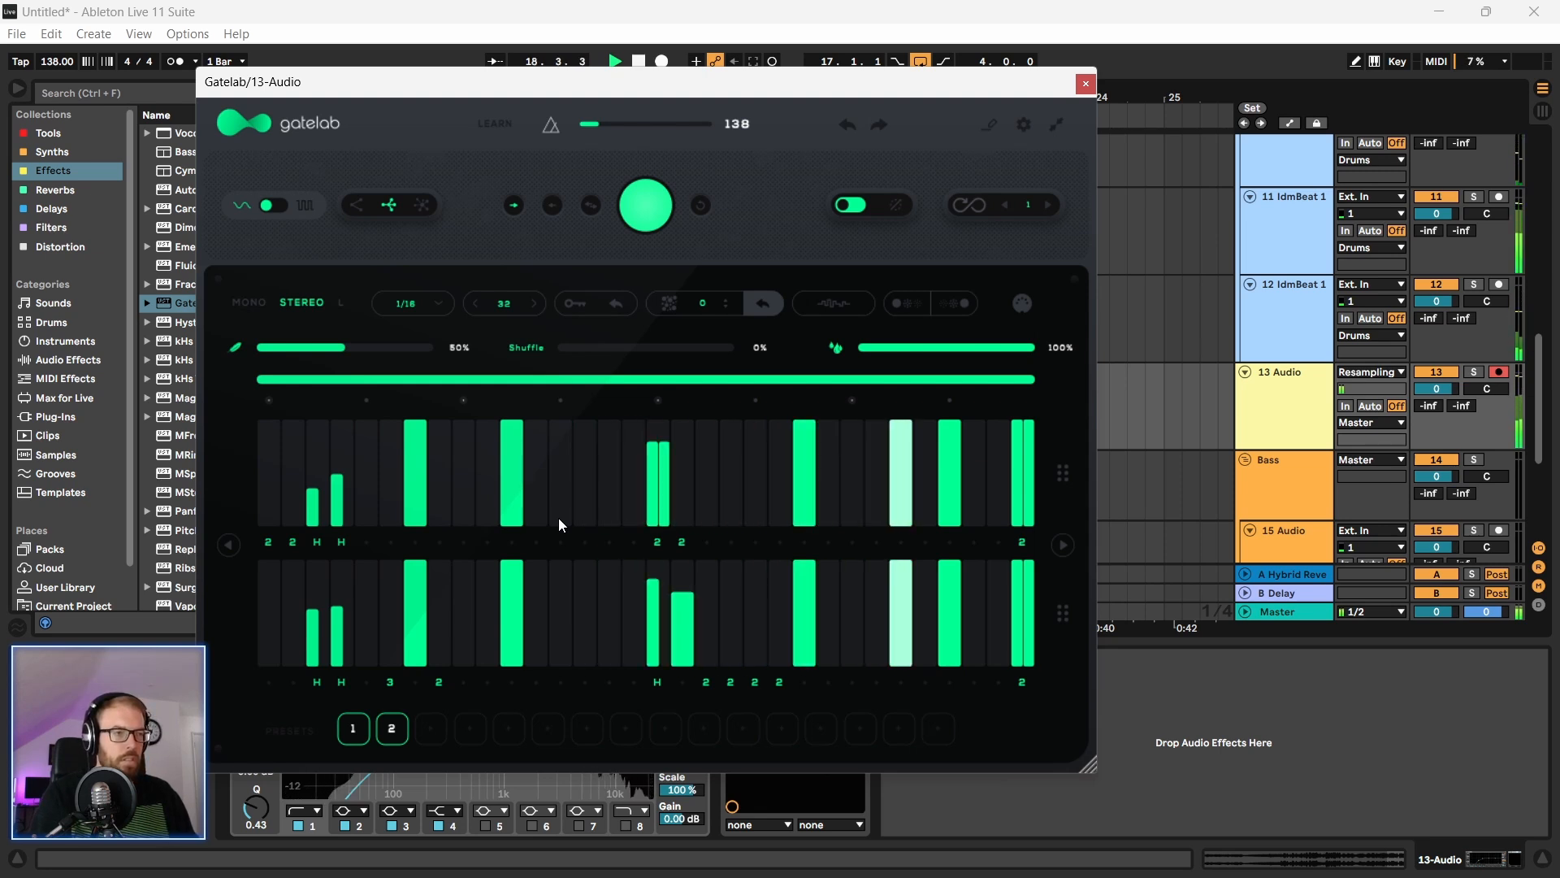
pyautogui.moveTo(455, 88); pyautogui.dragTo(446, 79)
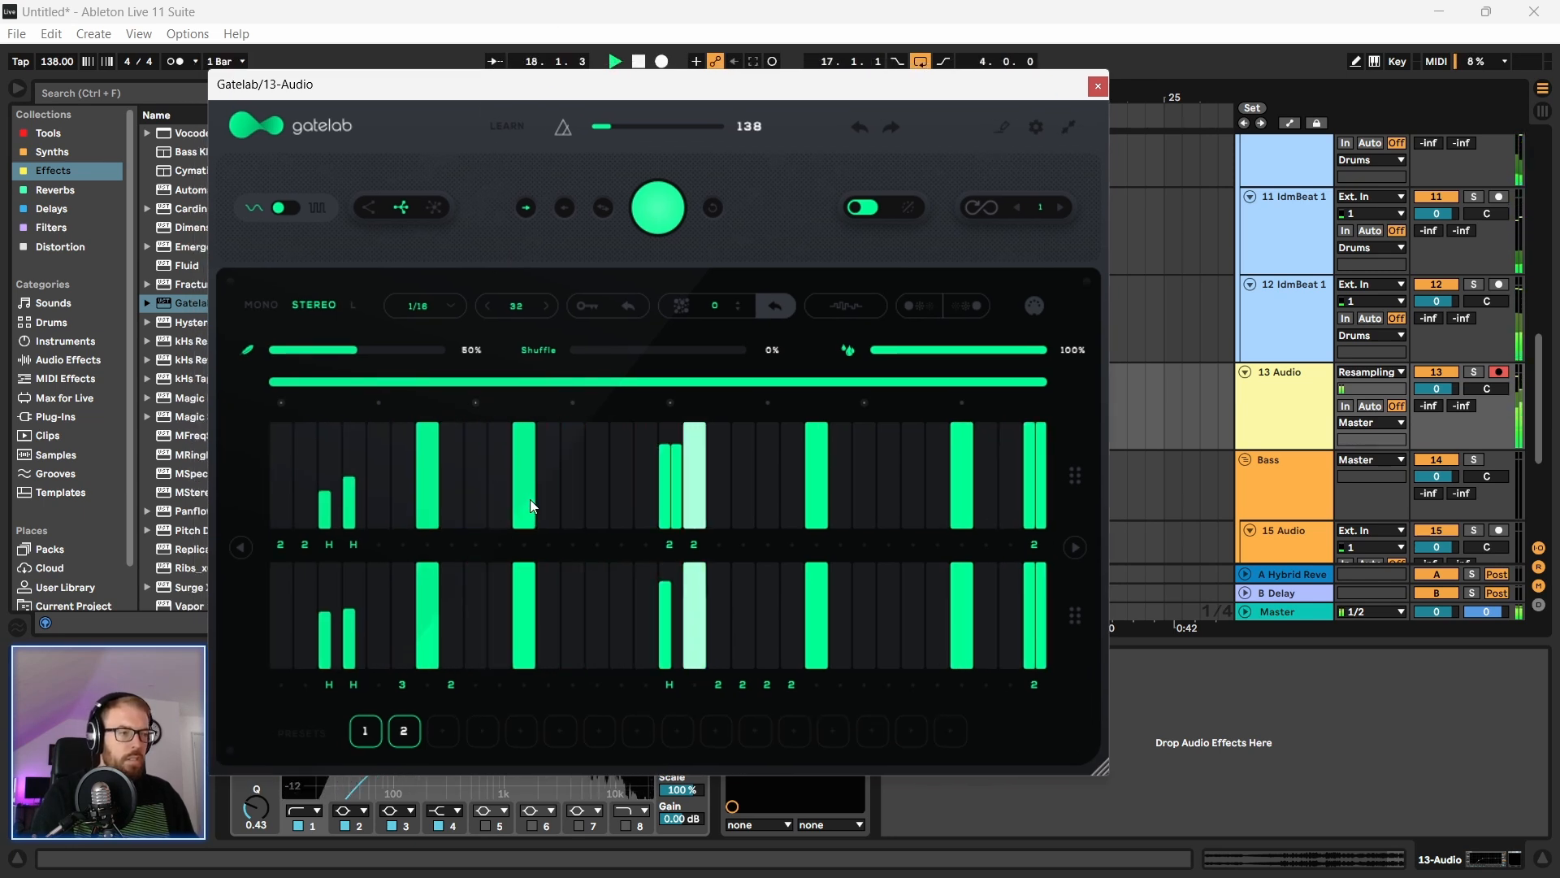
pyautogui.moveTo(684, 602); pyautogui.dragTo(690, 621)
pyautogui.click(698, 684)
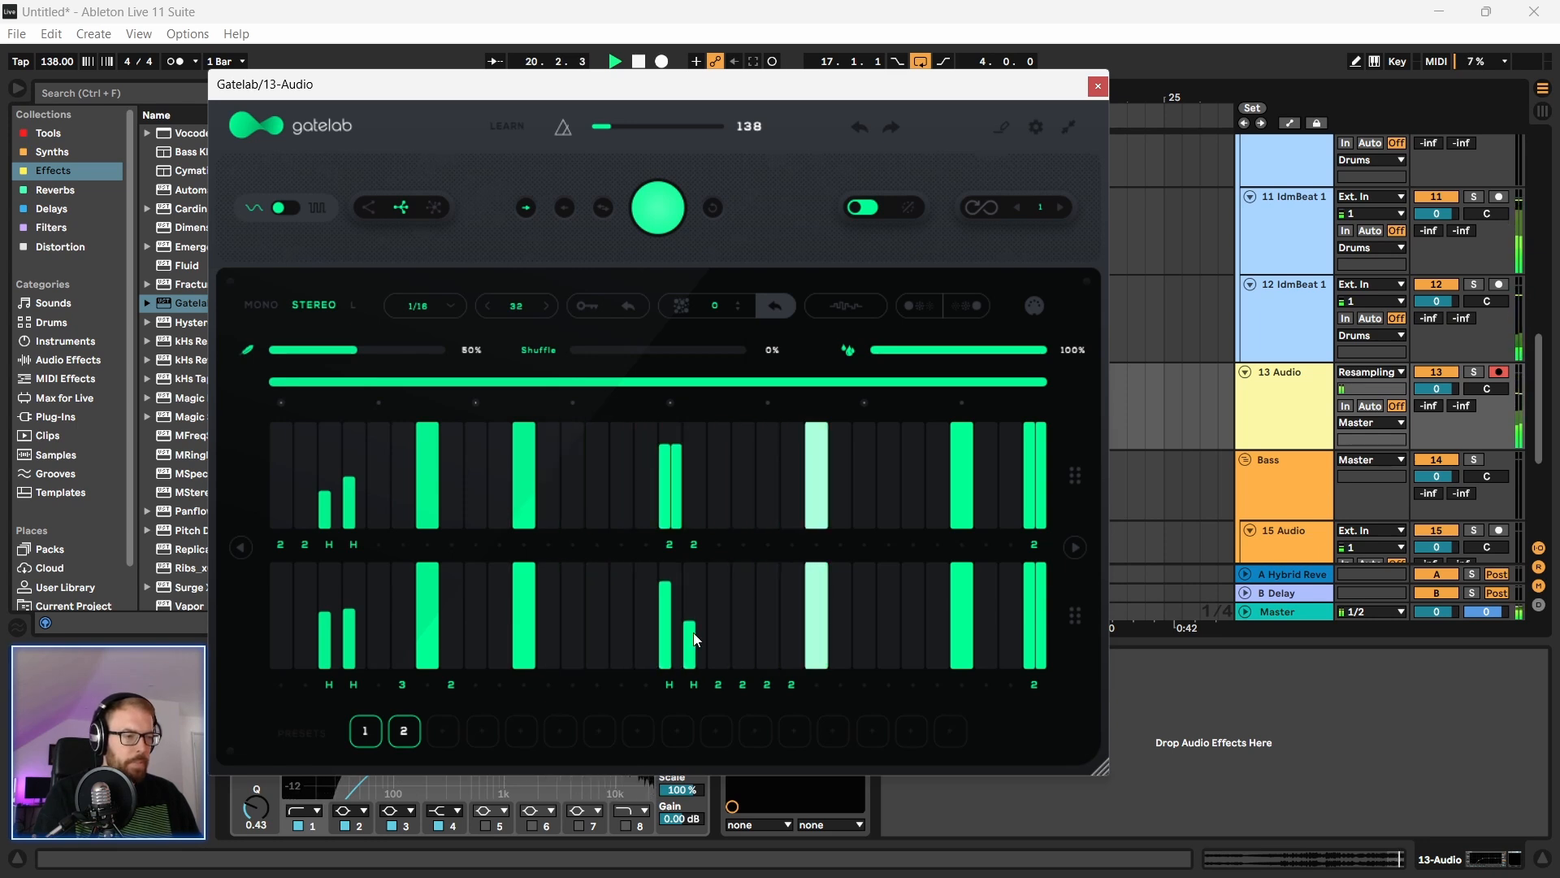
pyautogui.click(671, 545)
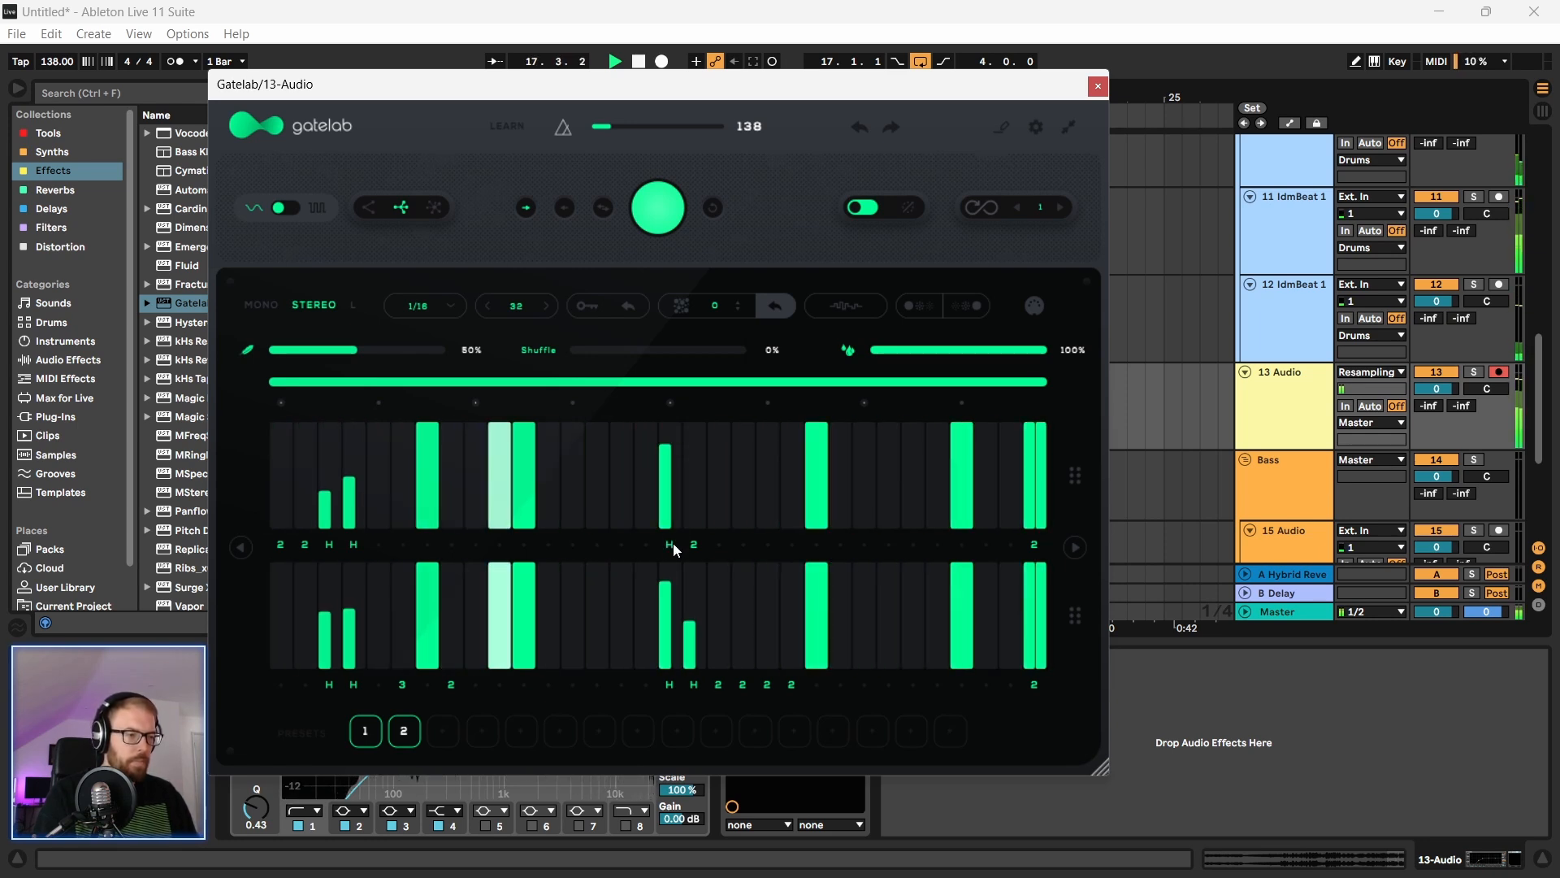
pyautogui.click(696, 499)
pyautogui.click(695, 545)
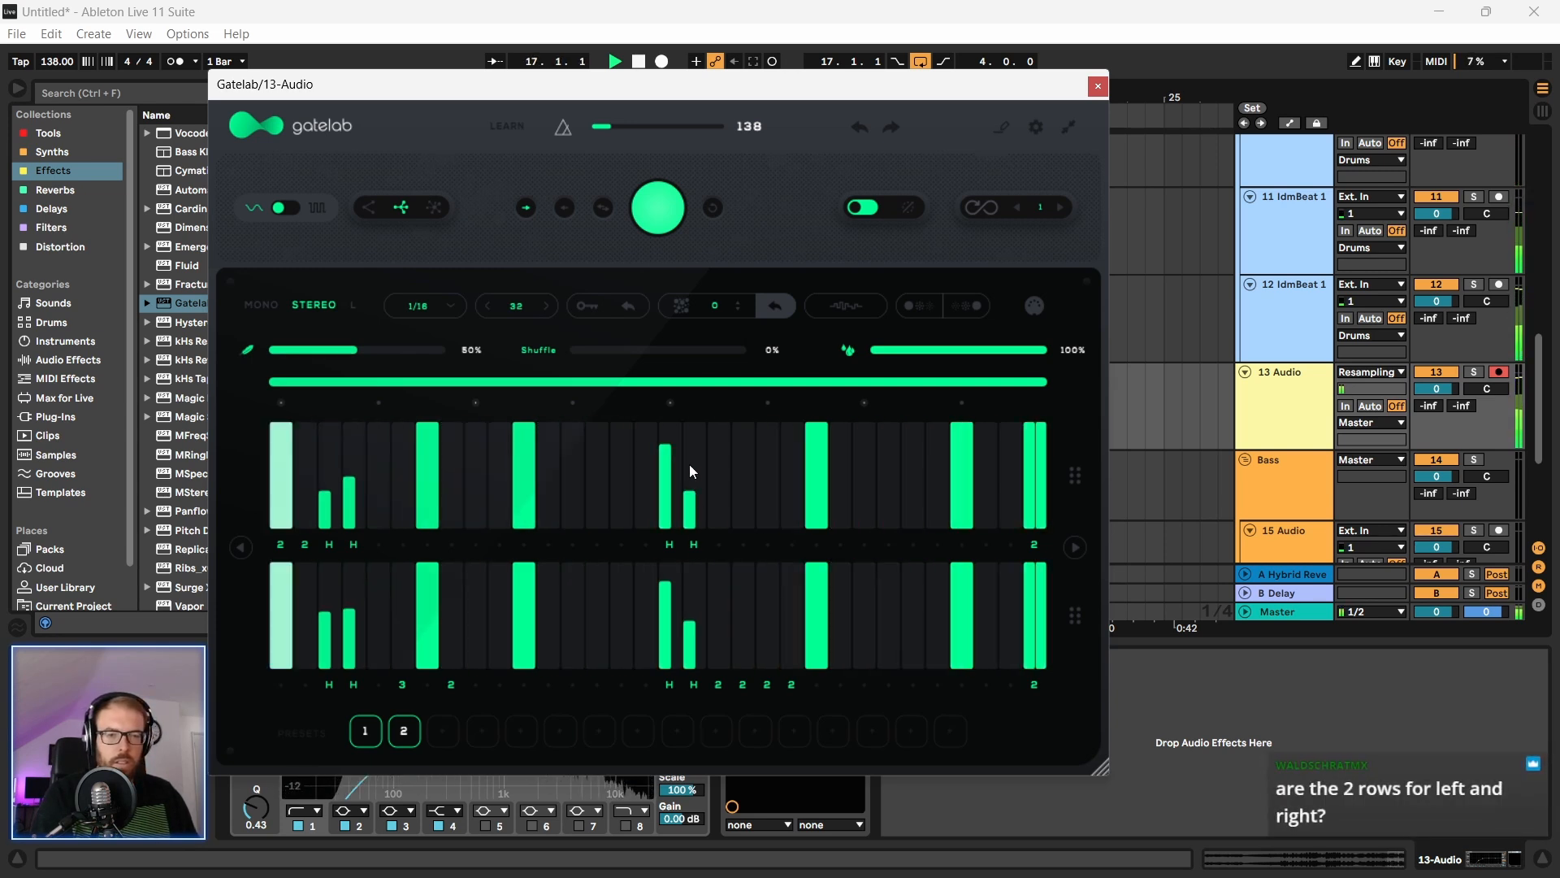
# Step: Add low gates with H subdivisions on steps 13 and 15 in the upper lane and step 14 in the lower lane
pyautogui.moveTo(508, 93); pyautogui.dragTo(519, 88)
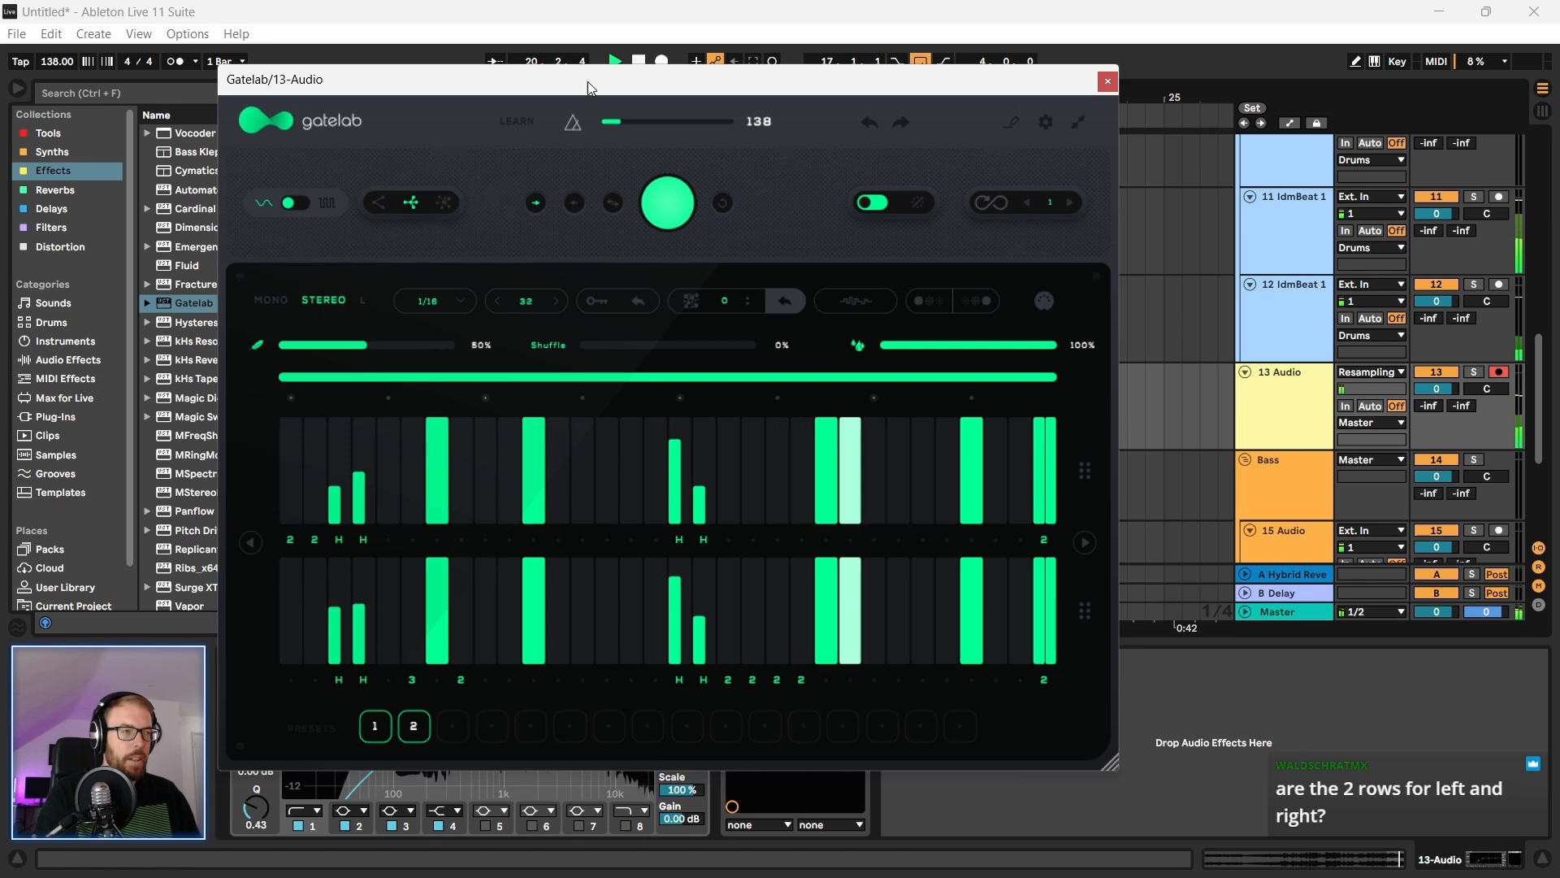
pyautogui.moveTo(527, 89); pyautogui.dragTo(523, 83)
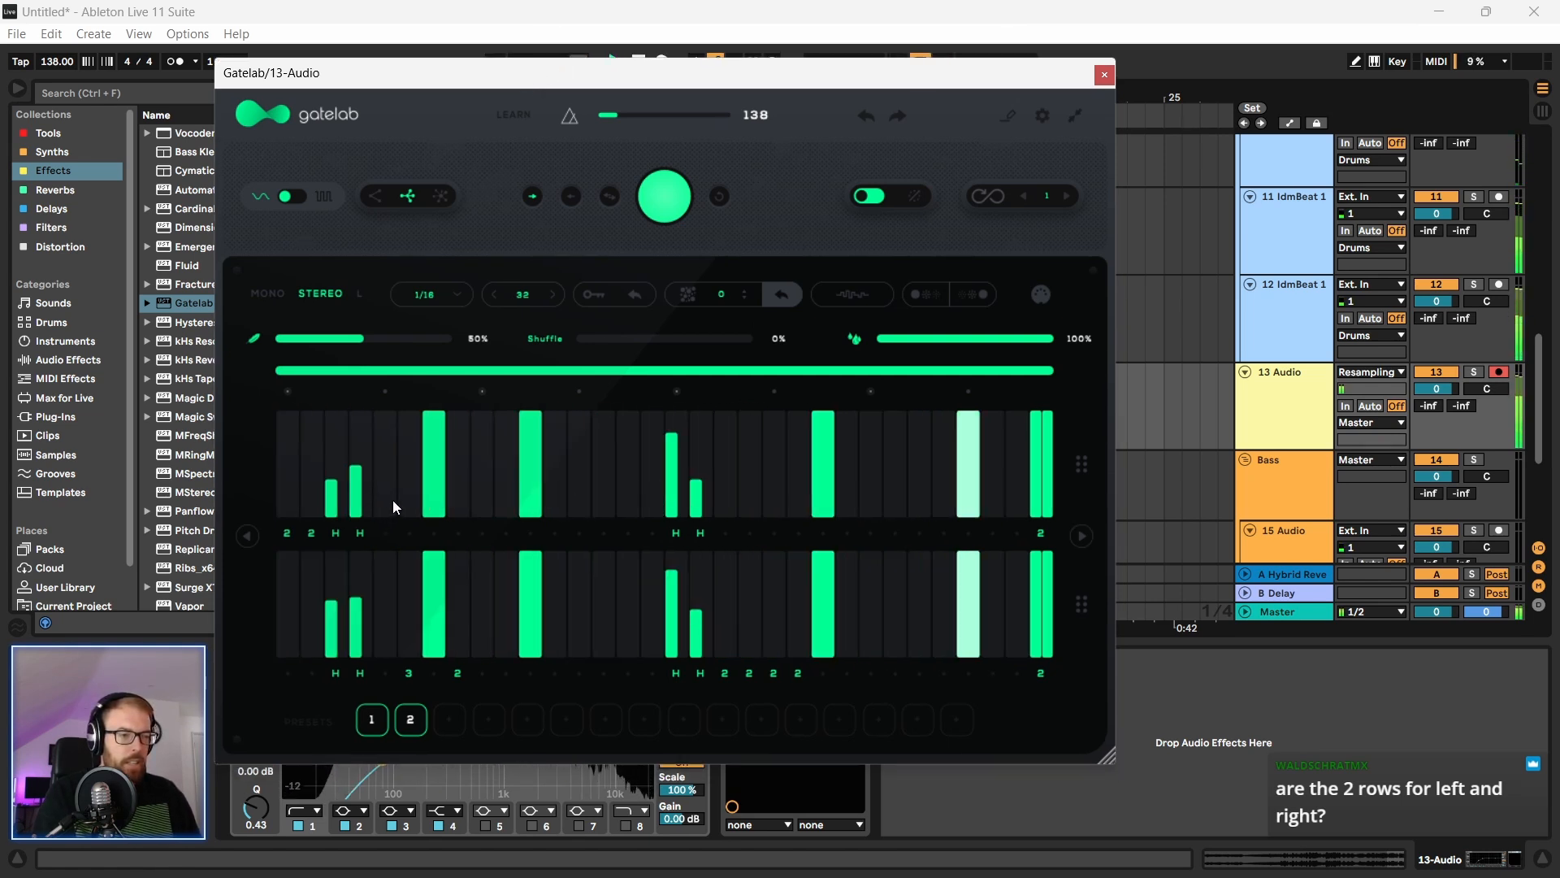
pyautogui.click(580, 497)
pyautogui.click(611, 600)
pyautogui.click(621, 492)
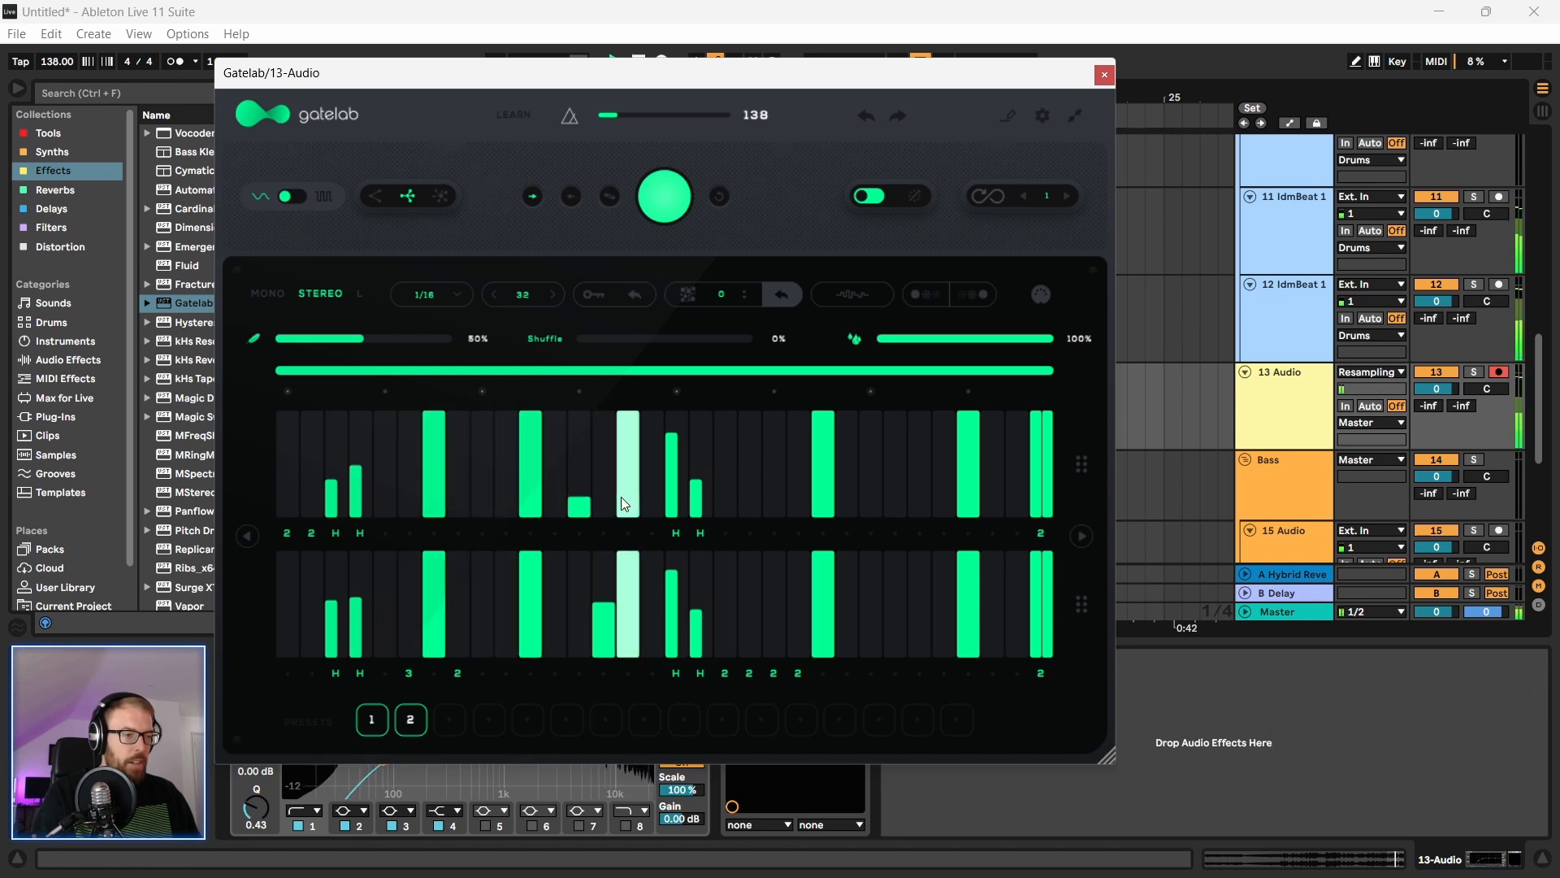
pyautogui.click(578, 532)
pyautogui.click(629, 533)
pyautogui.click(607, 669)
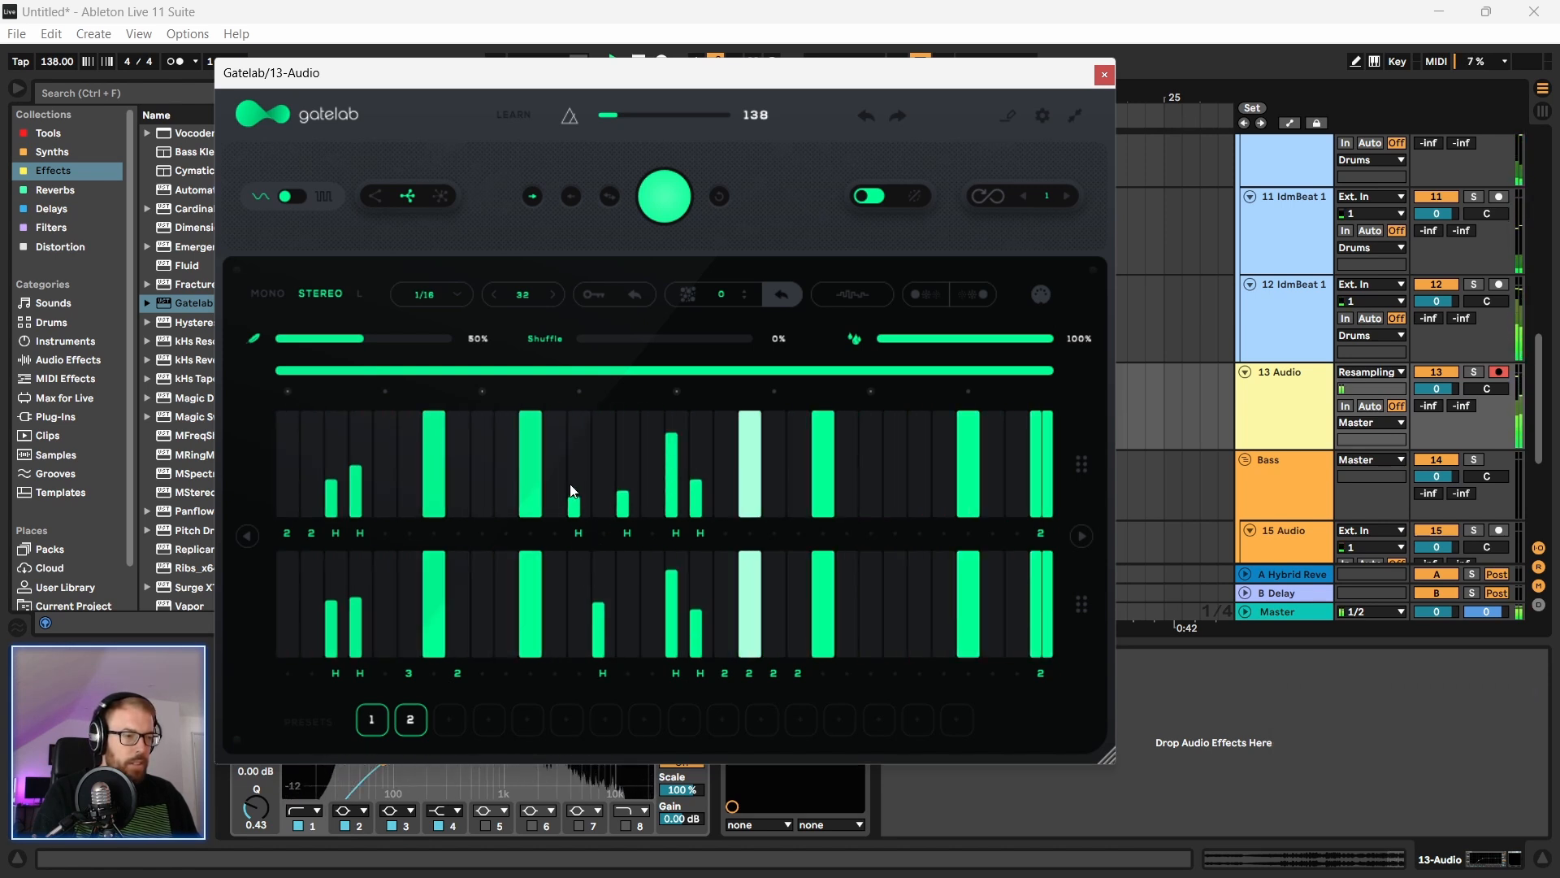
# Step: Add low gates with H subdivisions on steps 25 and 27 in the upper lane and step 26 in the lower lane
pyautogui.click(872, 494)
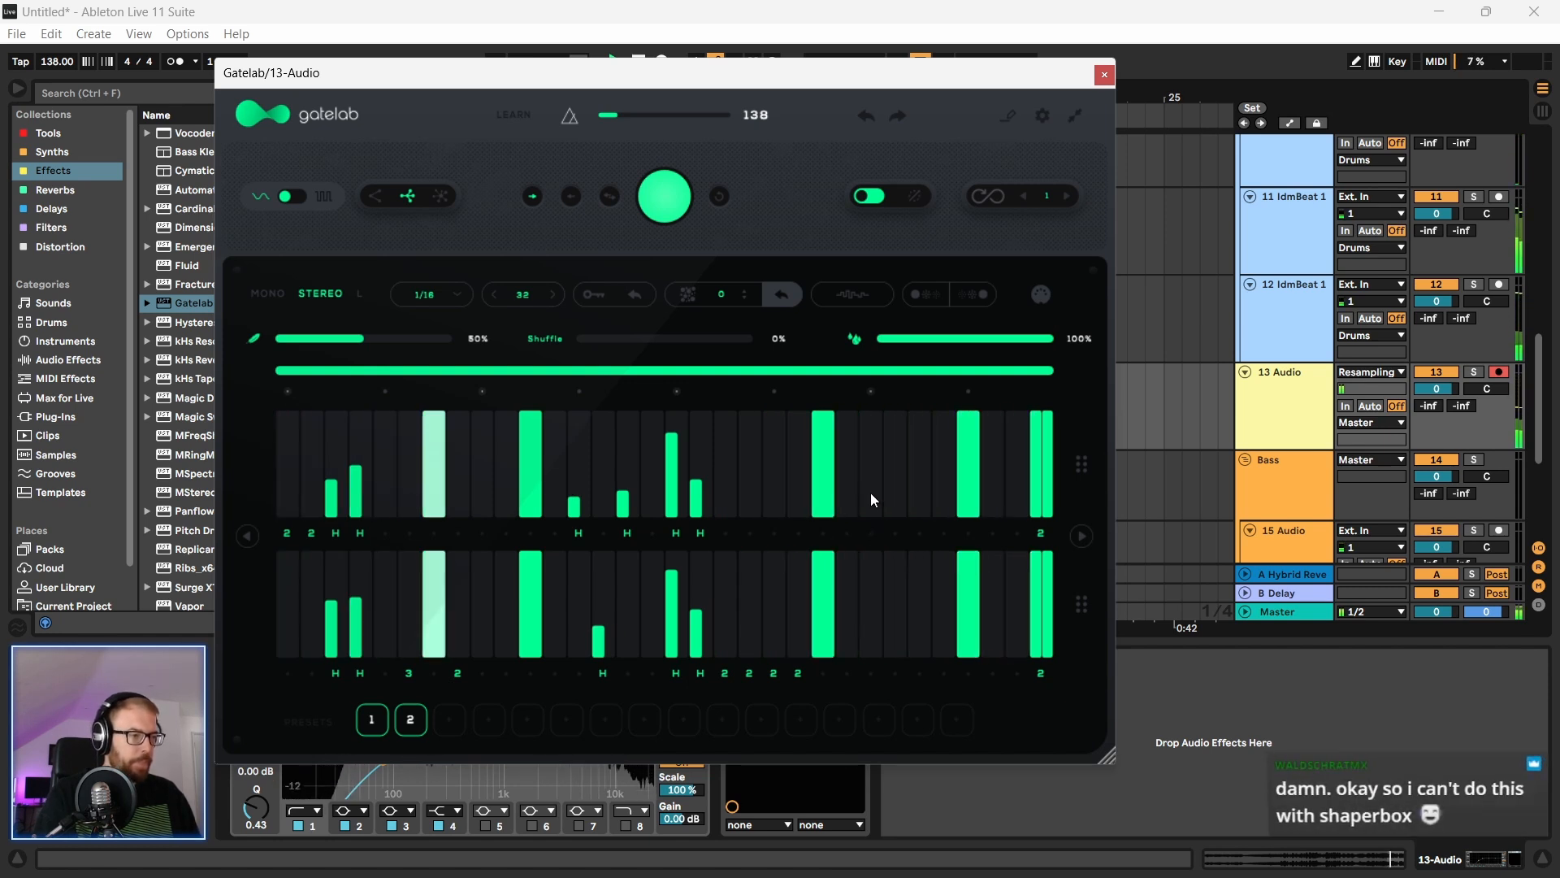
pyautogui.click(883, 530)
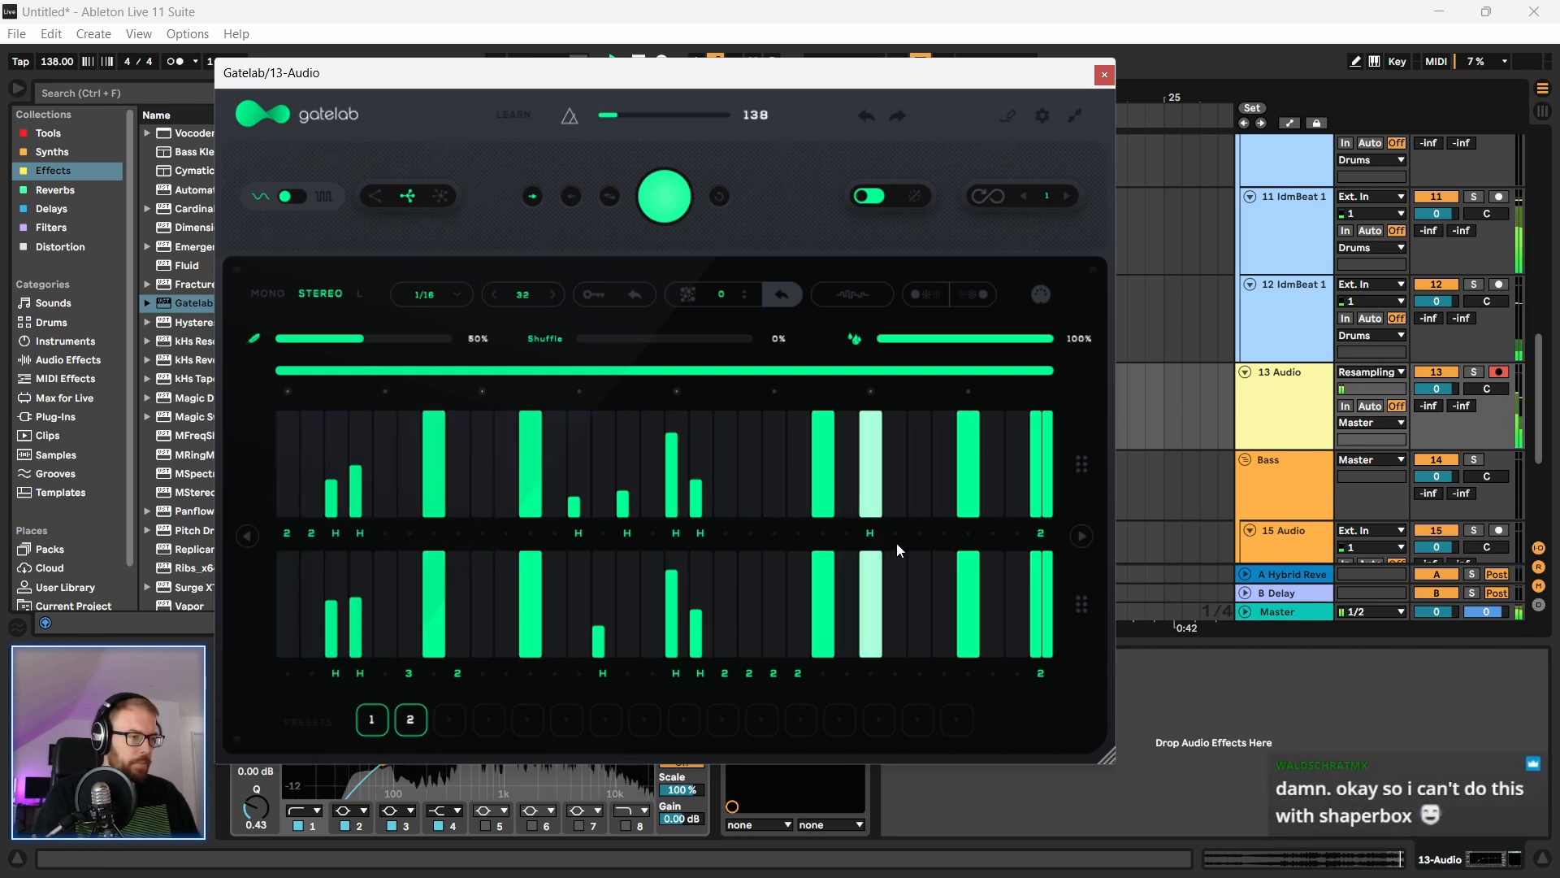
pyautogui.click(920, 491)
pyautogui.click(918, 533)
pyautogui.click(896, 642)
pyautogui.click(891, 672)
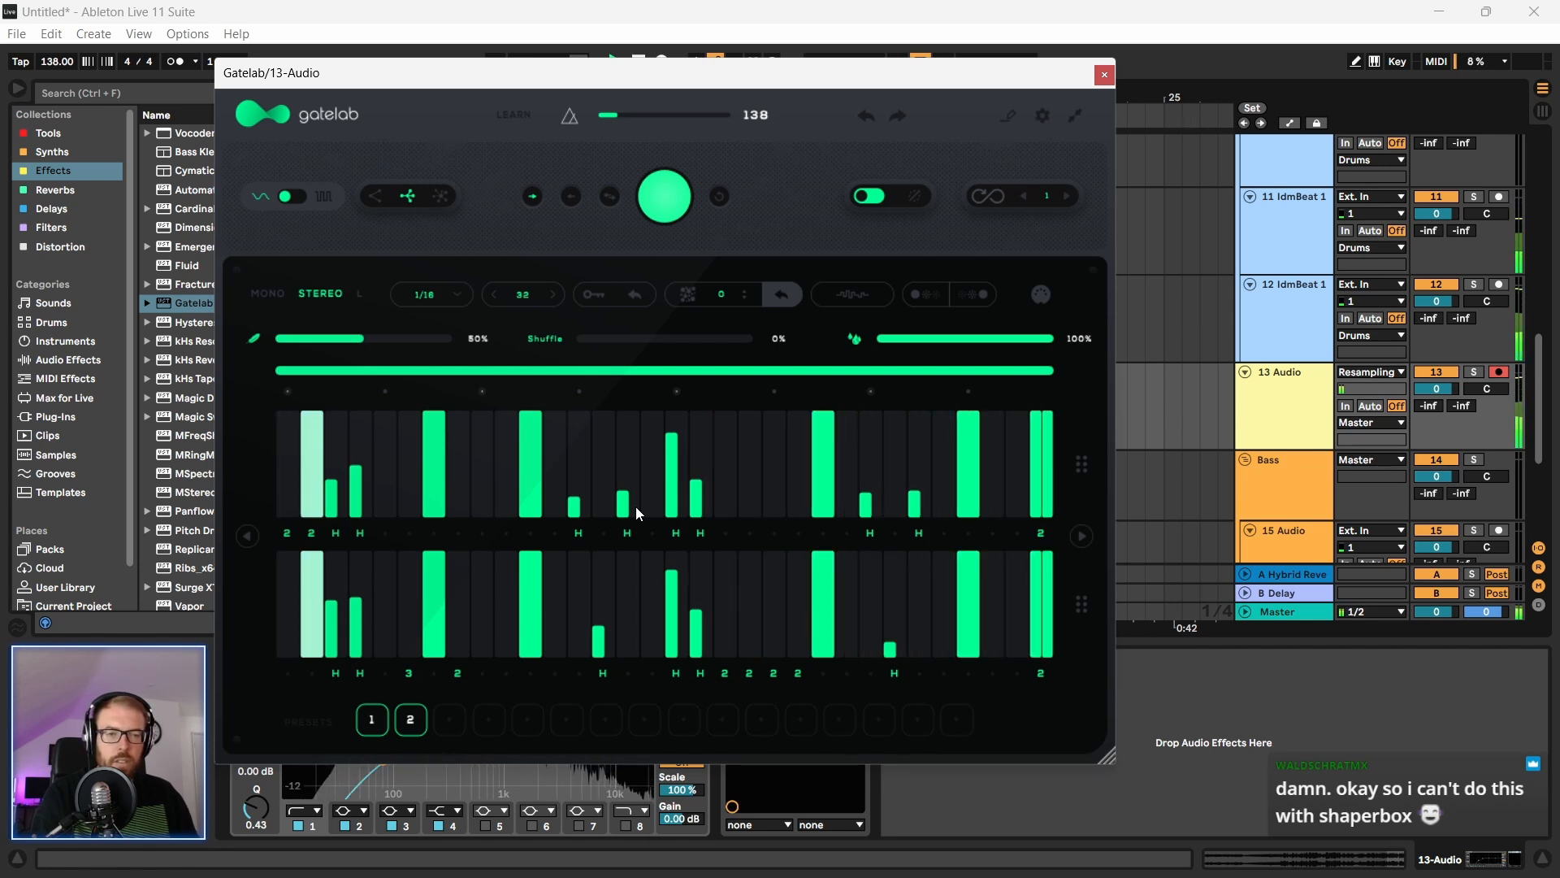
# Step: Look through Gatelab's MIDI CC settings and its version credits, and close the plugin window
pyautogui.moveTo(484, 84); pyautogui.dragTo(500, 80)
pyautogui.moveTo(783, 72); pyautogui.dragTo(795, 73)
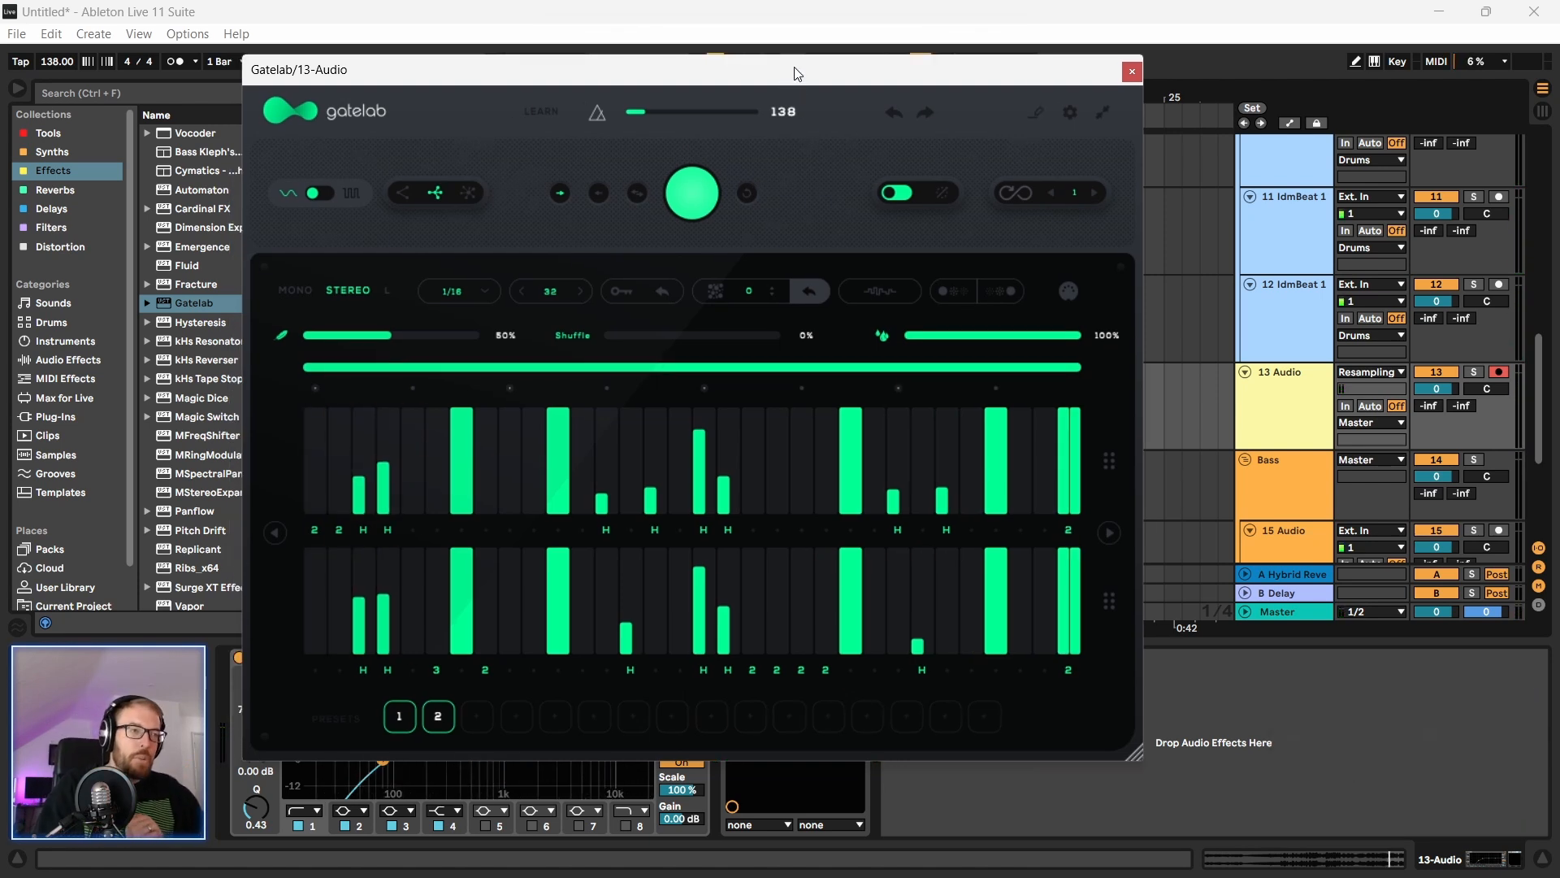
pyautogui.click(1071, 113)
pyautogui.scroll(-5, 972, 377)
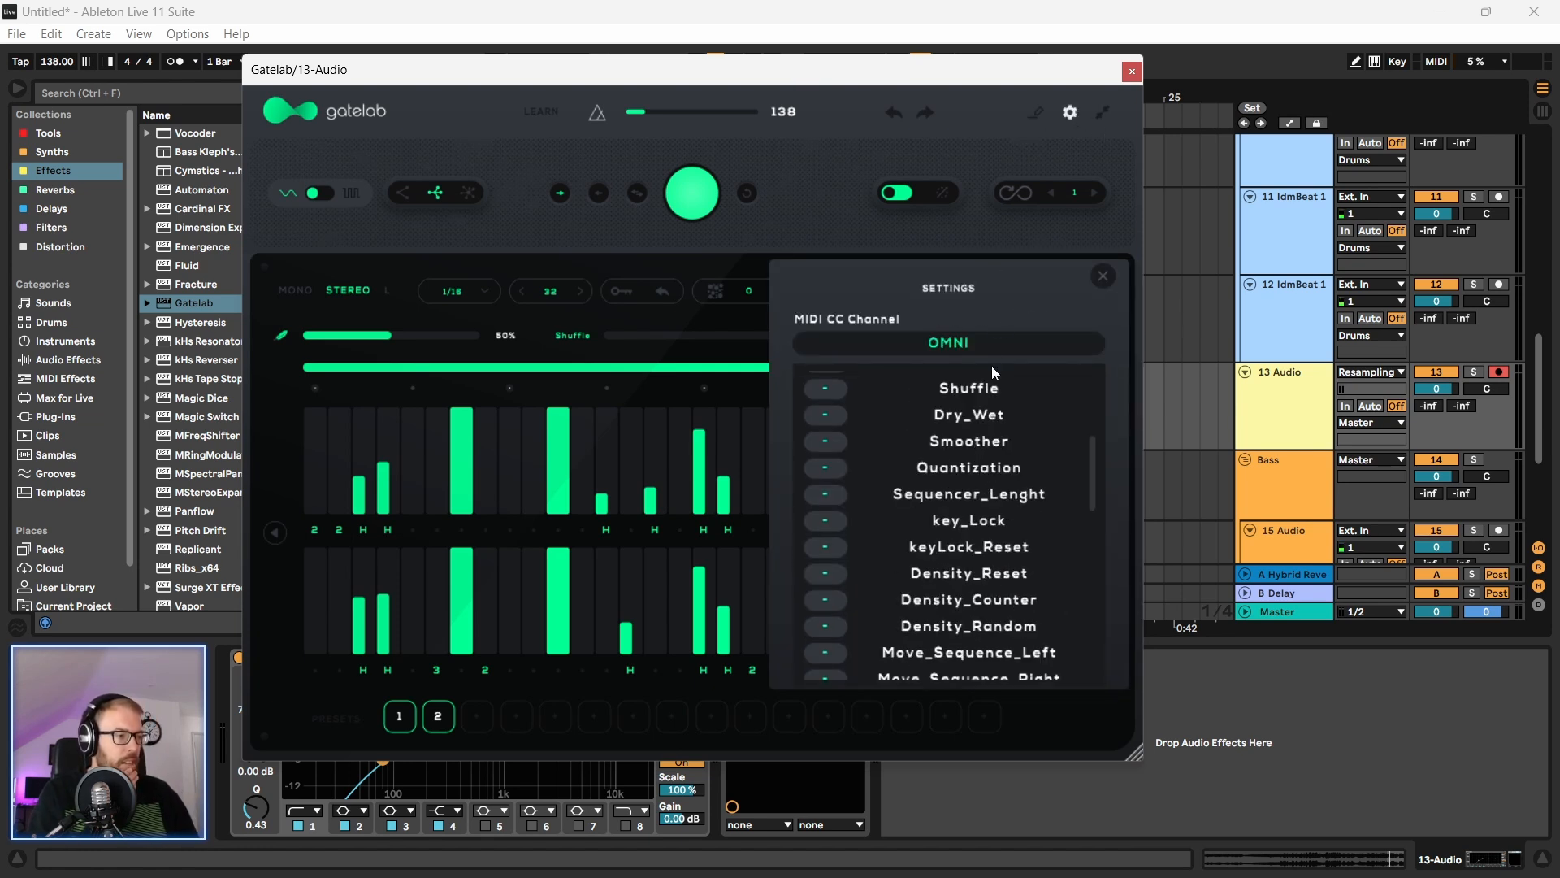
pyautogui.click(1098, 277)
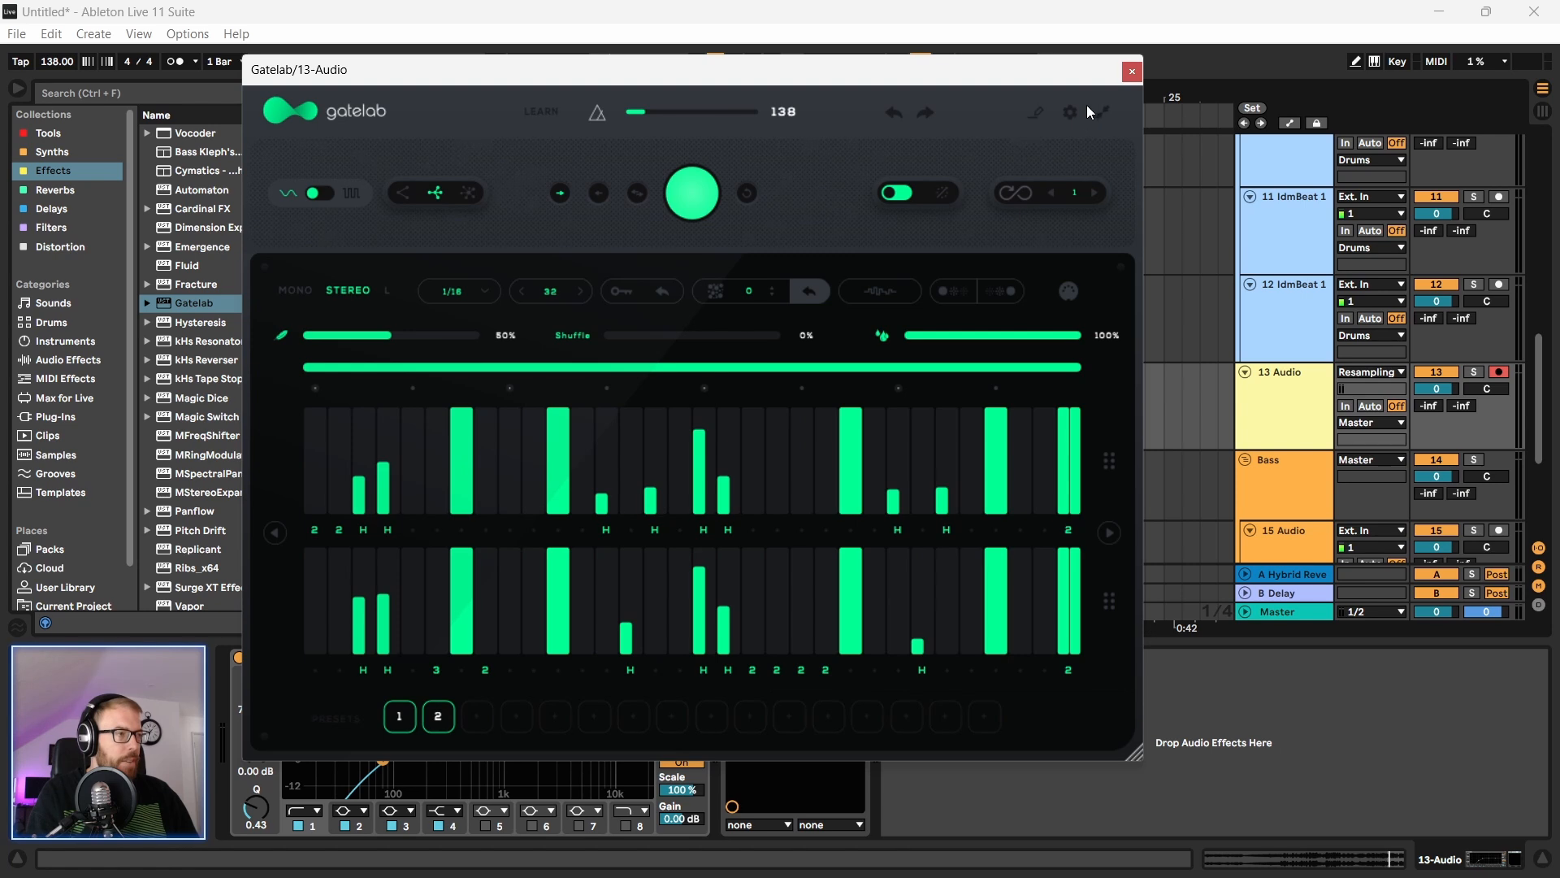
pyautogui.click(1034, 116)
pyautogui.click(1104, 276)
pyautogui.moveTo(753, 75); pyautogui.dragTo(718, 77)
pyautogui.click(269, 119)
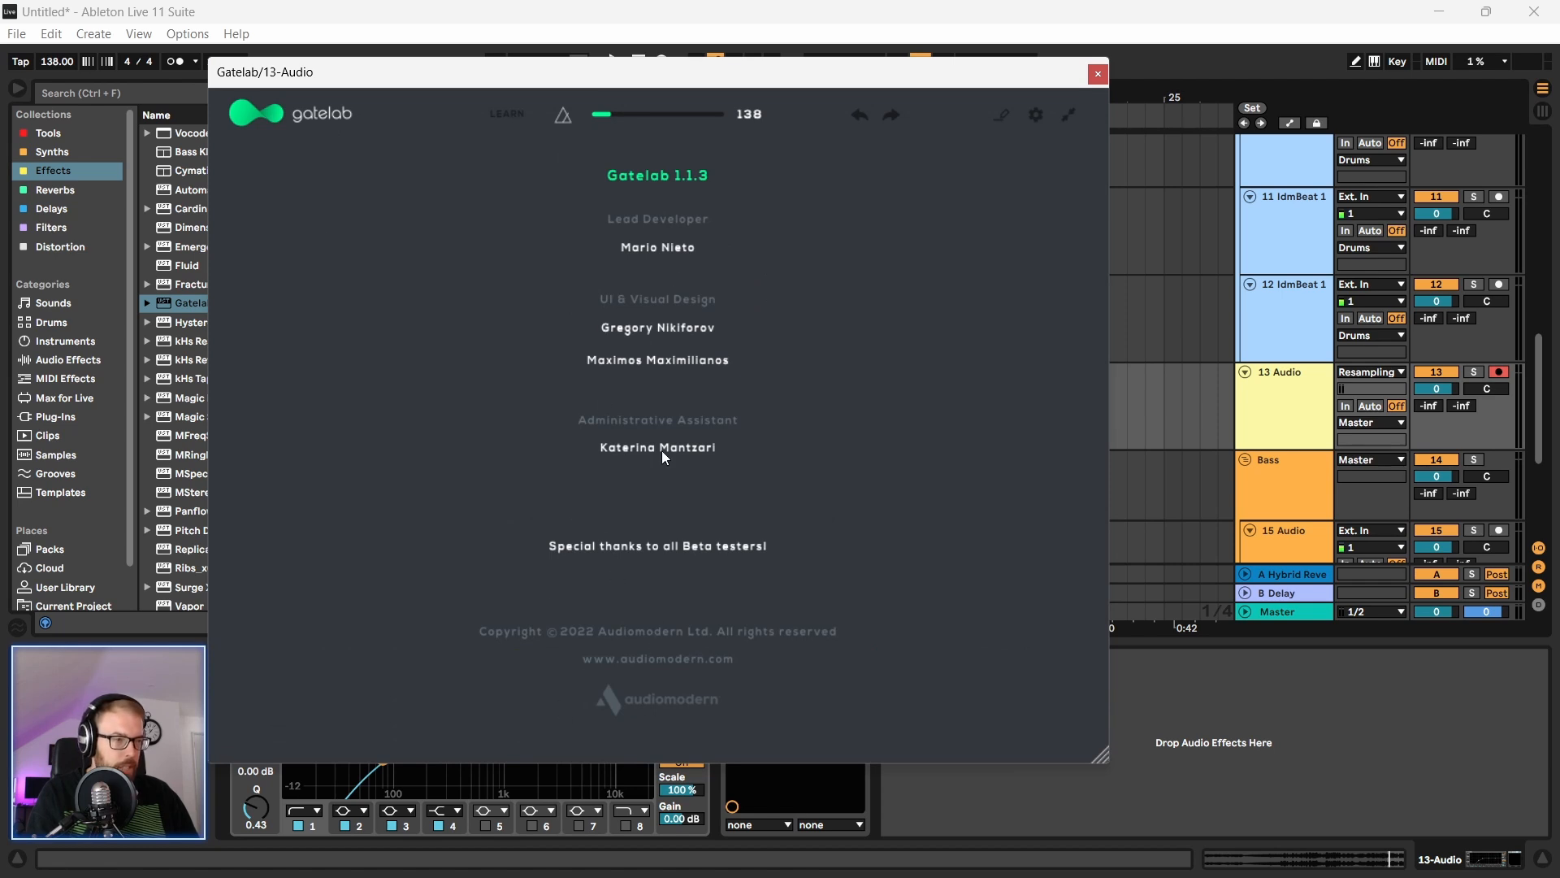
pyautogui.click(316, 164)
pyautogui.moveTo(557, 70); pyautogui.dragTo(591, 70)
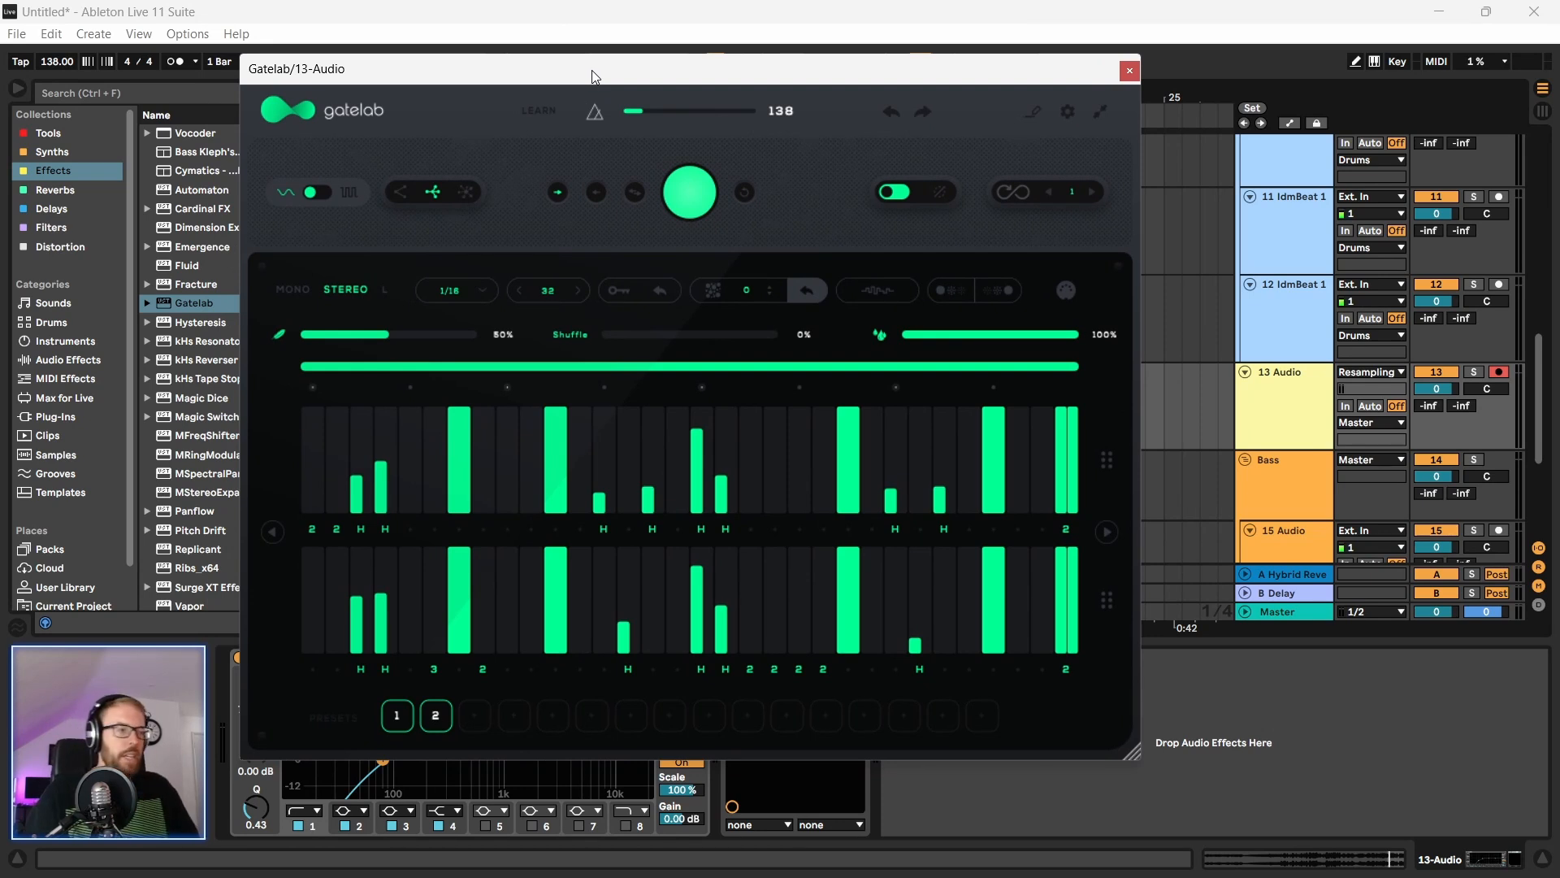
pyautogui.moveTo(572, 65); pyautogui.dragTo(588, 65)
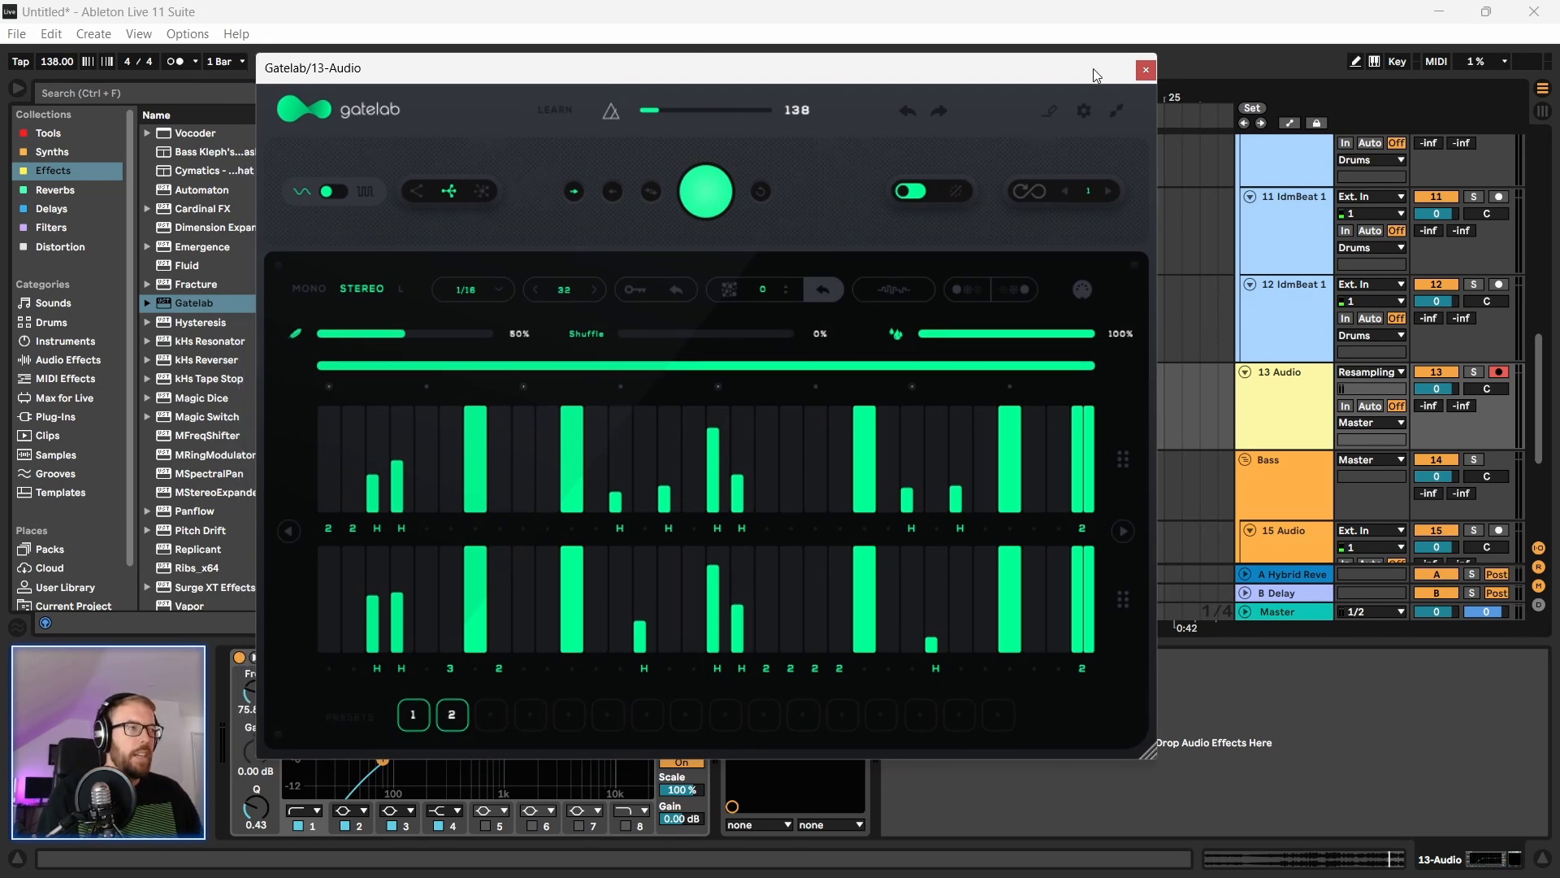
pyautogui.click(1146, 70)
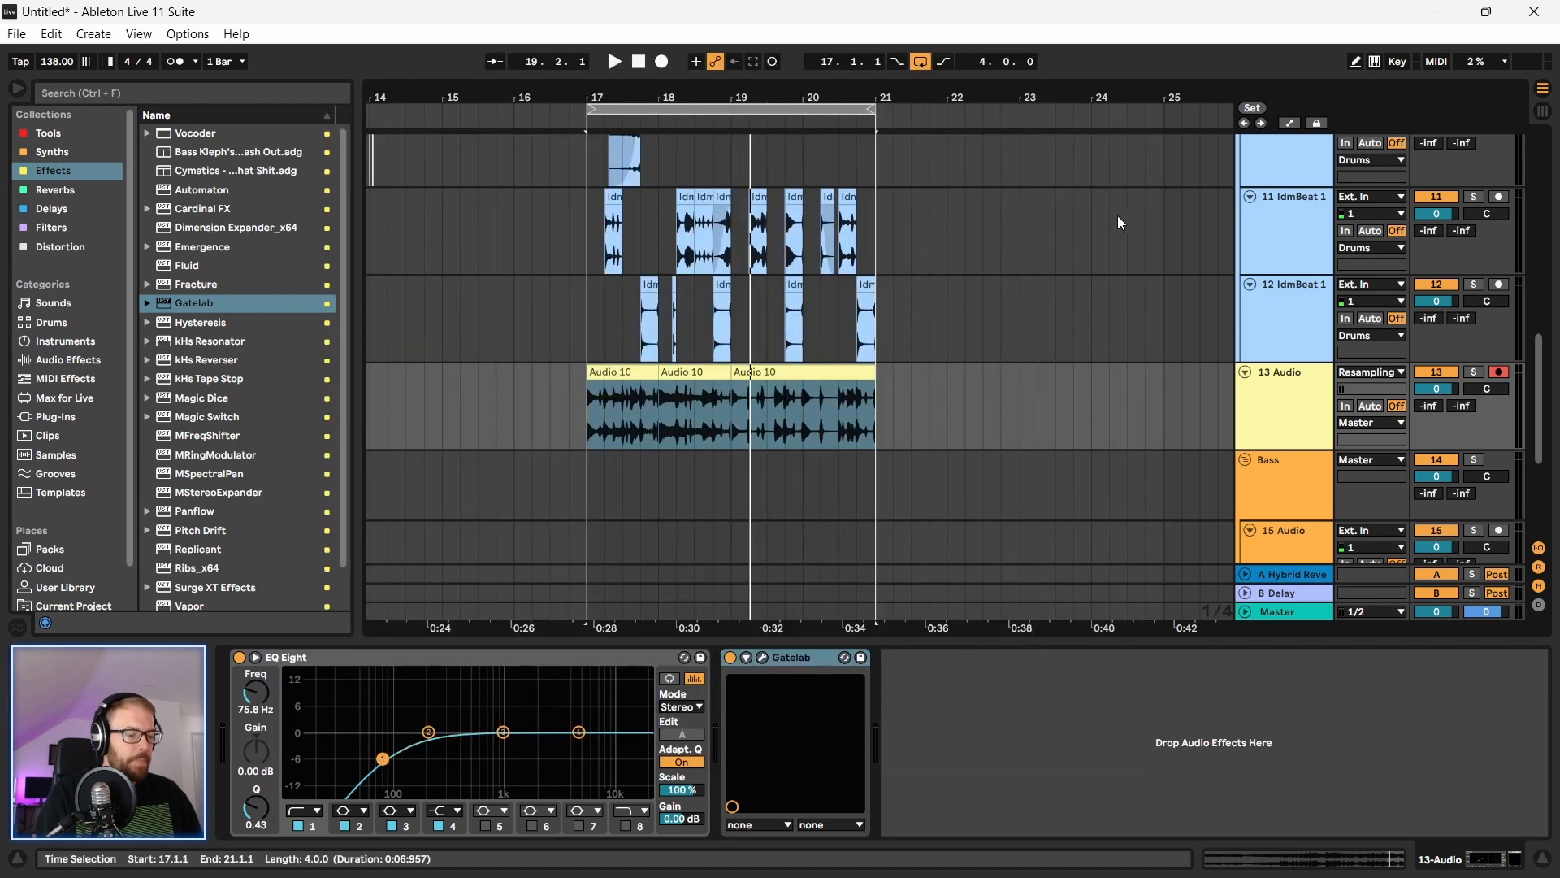
# Step: Save the Live Set as "Fedivision Submission" in the Ableton folder and delete the temporary project files
pyautogui.hotkey('ctrl', 's')
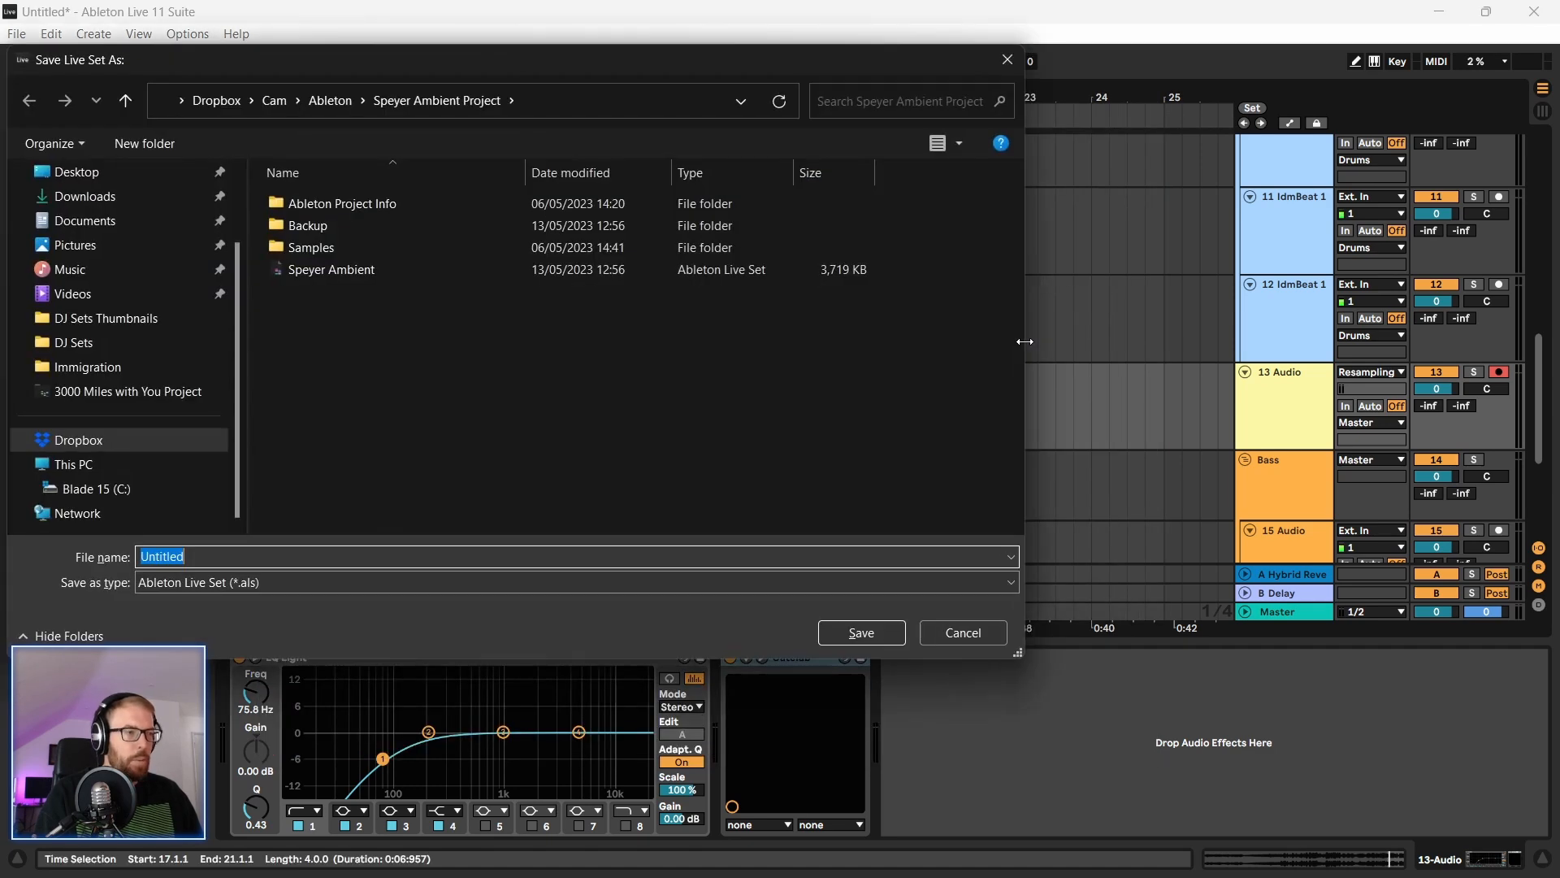
pyautogui.click(330, 115)
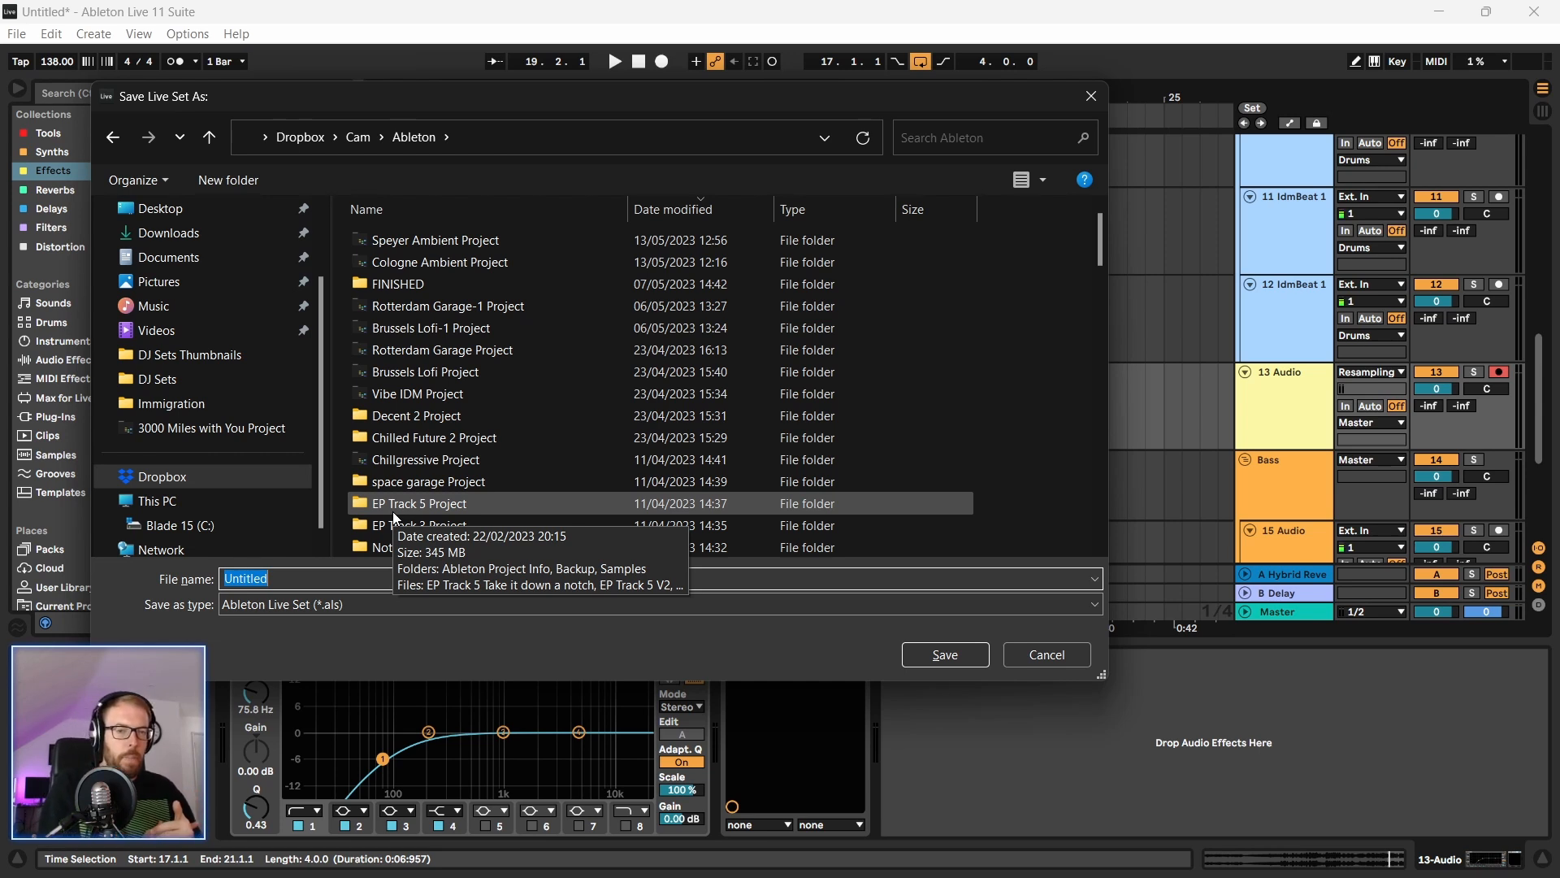
pyautogui.moveTo(404, 109); pyautogui.dragTo(478, 96)
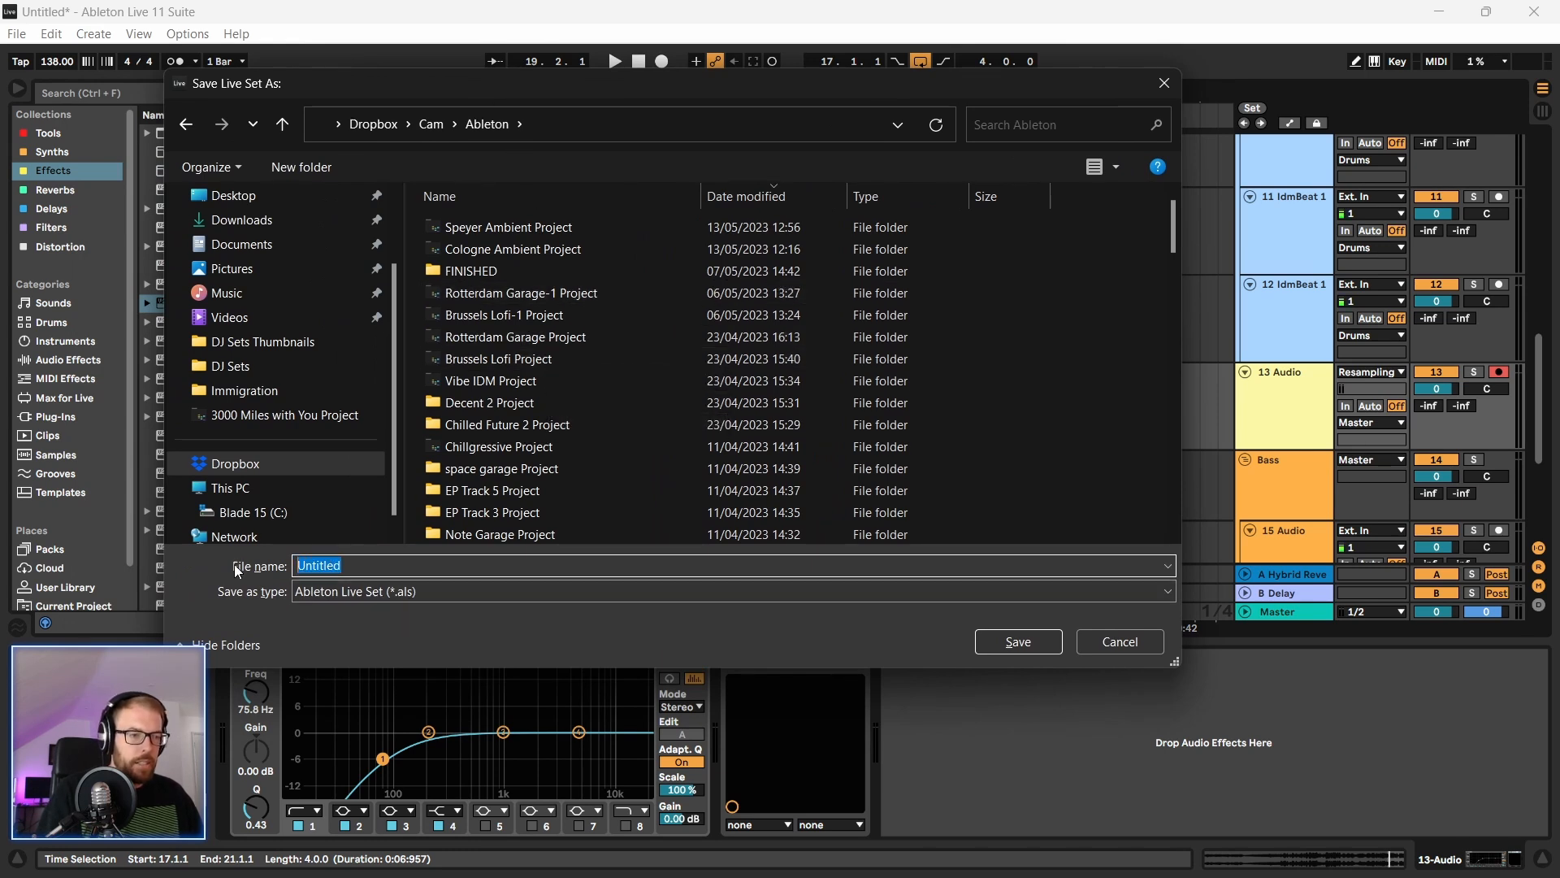
pyautogui.write('Fediverse')
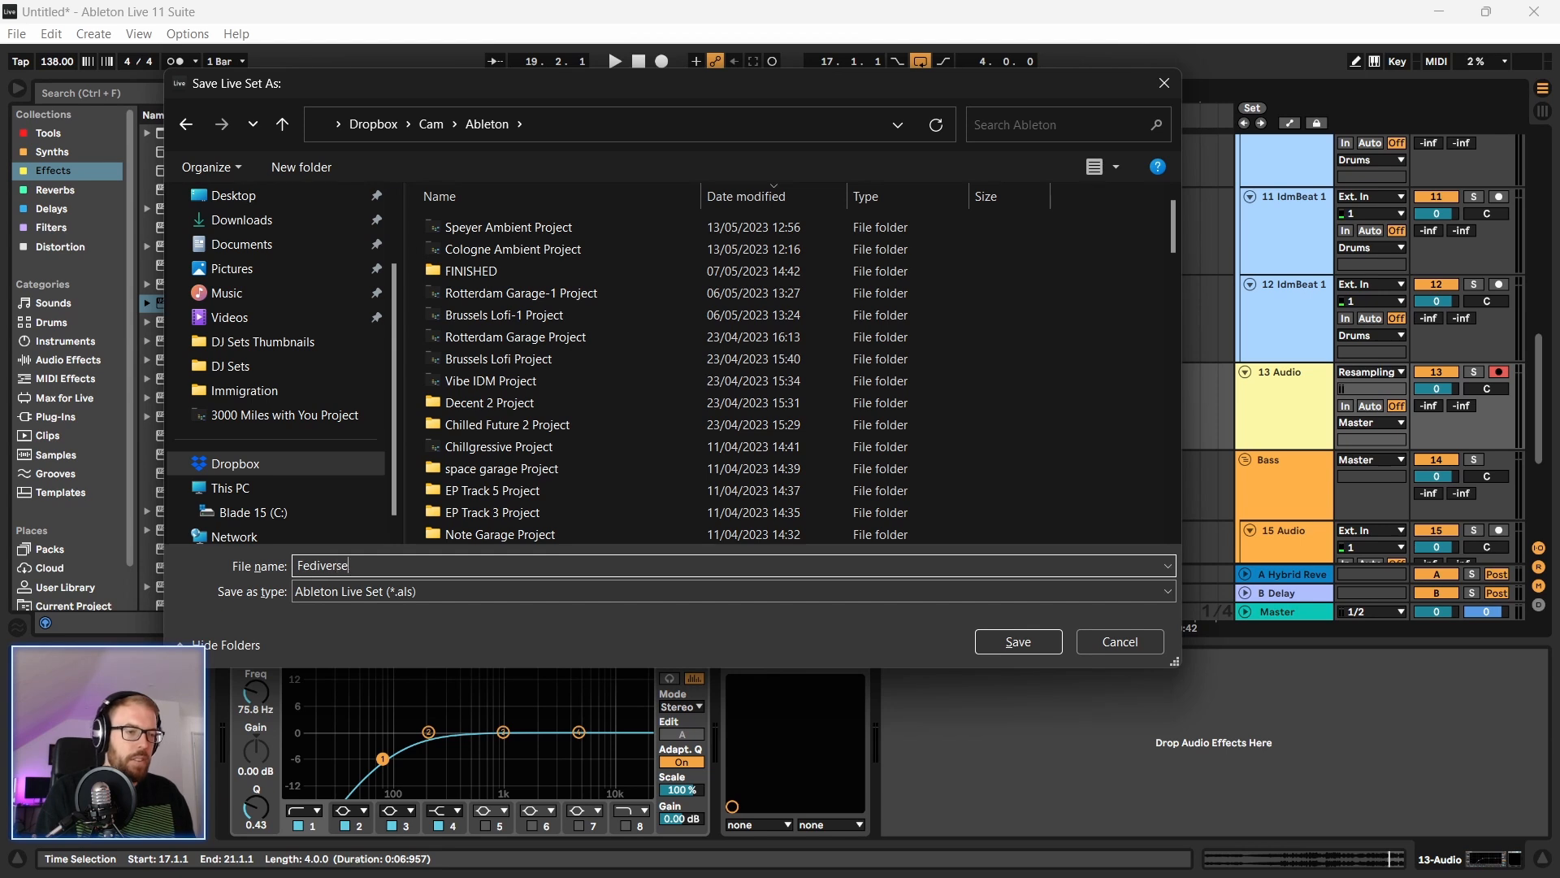
pyautogui.press('BackSpace')
pyautogui.press('BackSpace')
pyautogui.press('BackSpace')
pyautogui.write('ision Subm')
pyautogui.press('BackSpace')
pyautogui.write('bmission')
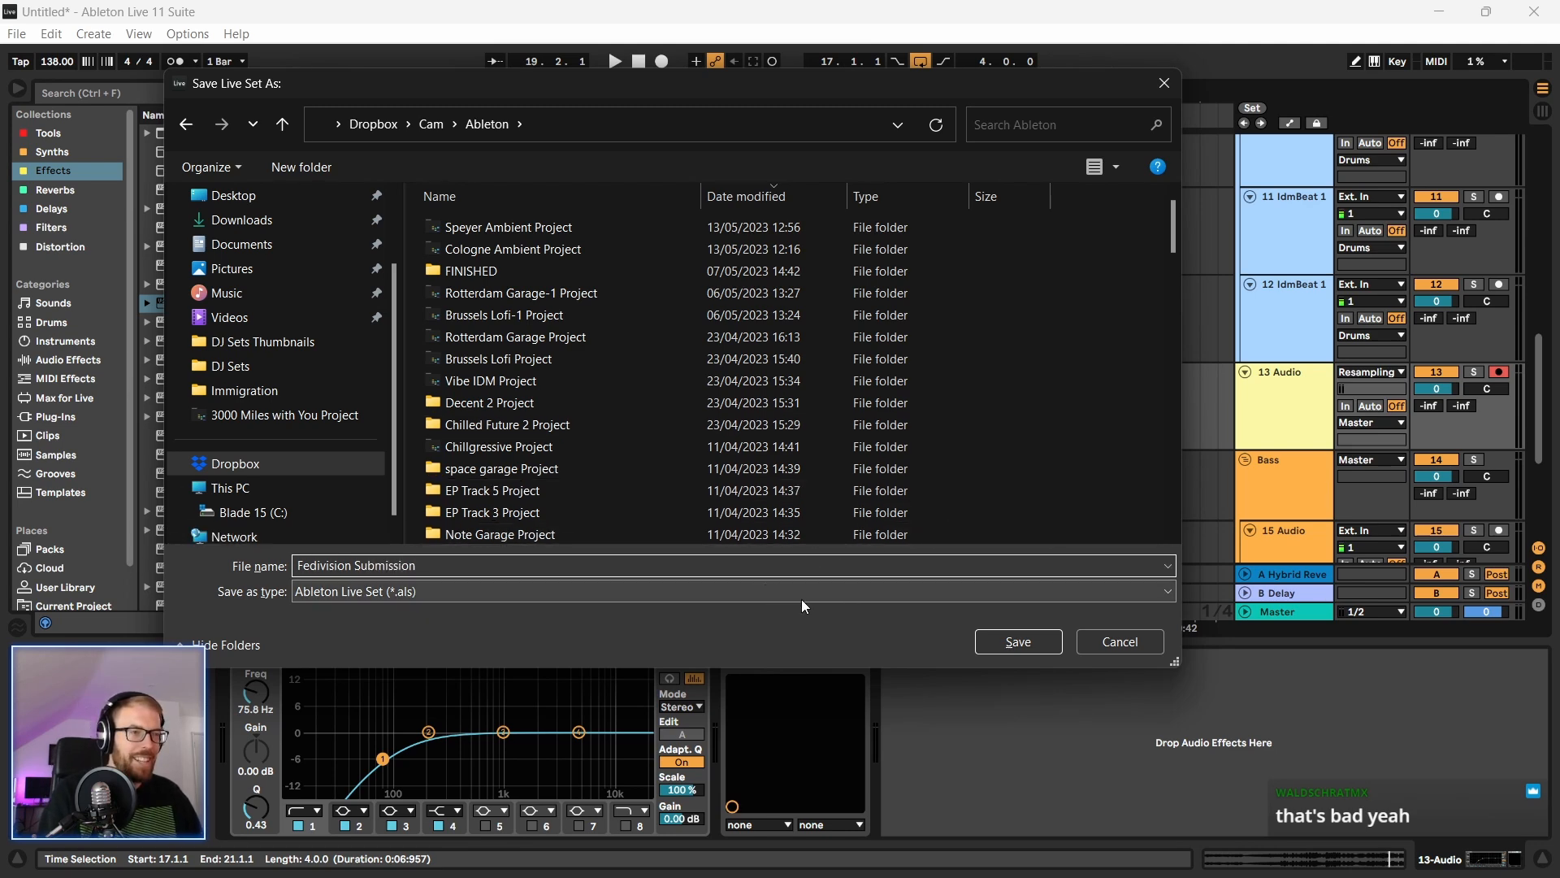
pyautogui.click(1032, 644)
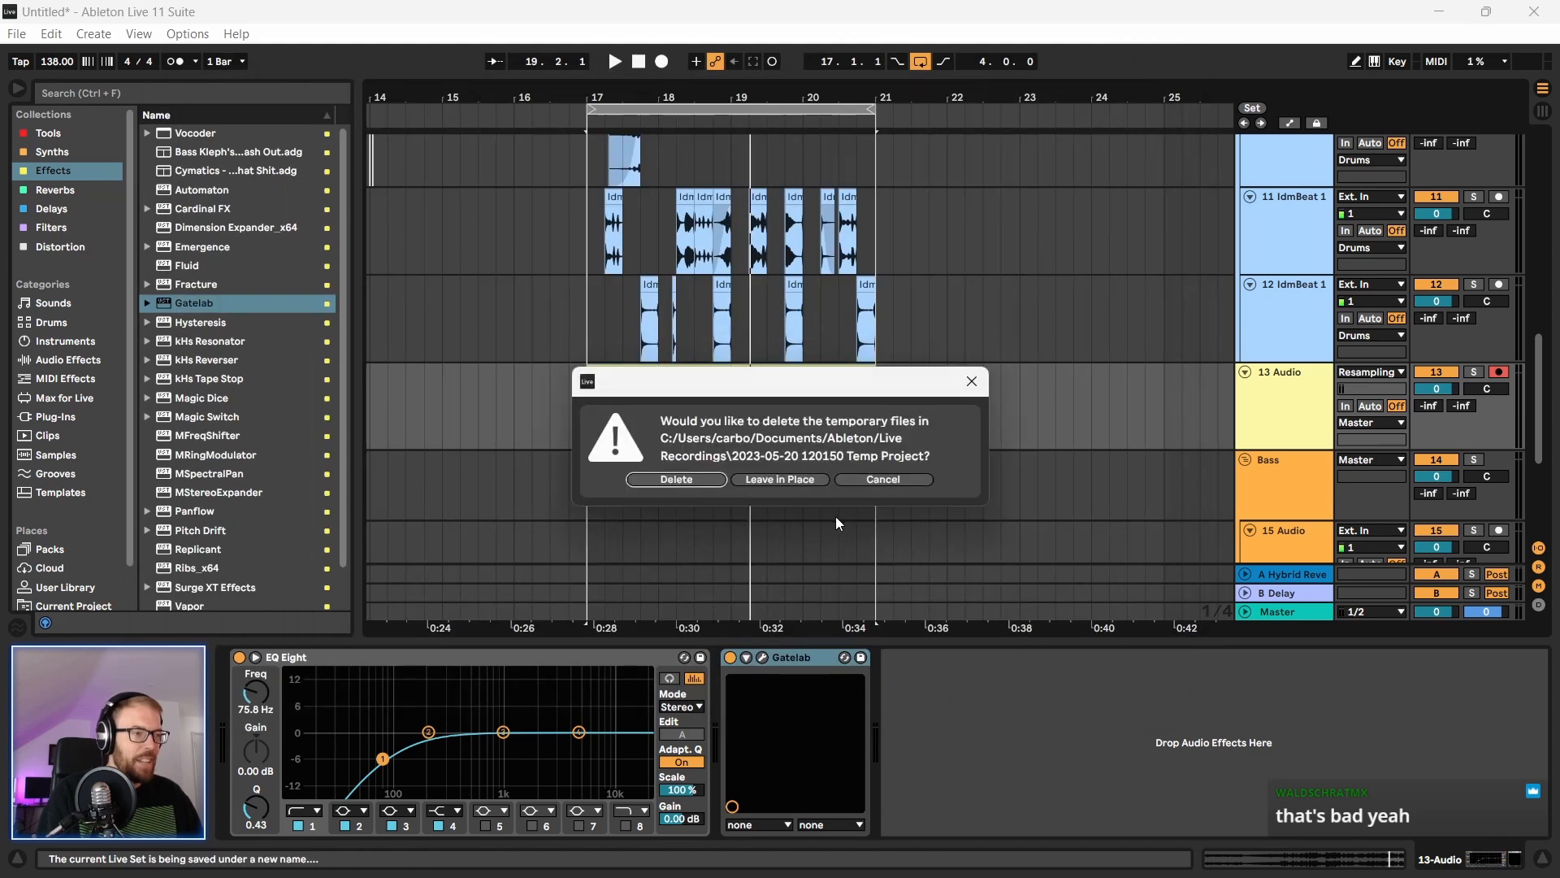
pyautogui.click(661, 480)
# Step: Select bars 17 to 21 on the 13 Audio track and listen to the loop alongside the drum tracks
pyautogui.click(603, 463)
pyautogui.moveTo(582, 426); pyautogui.dragTo(876, 393)
pyautogui.press('space')
pyautogui.scroll(2, 958, 432)
pyautogui.scroll(-1, 963, 457)
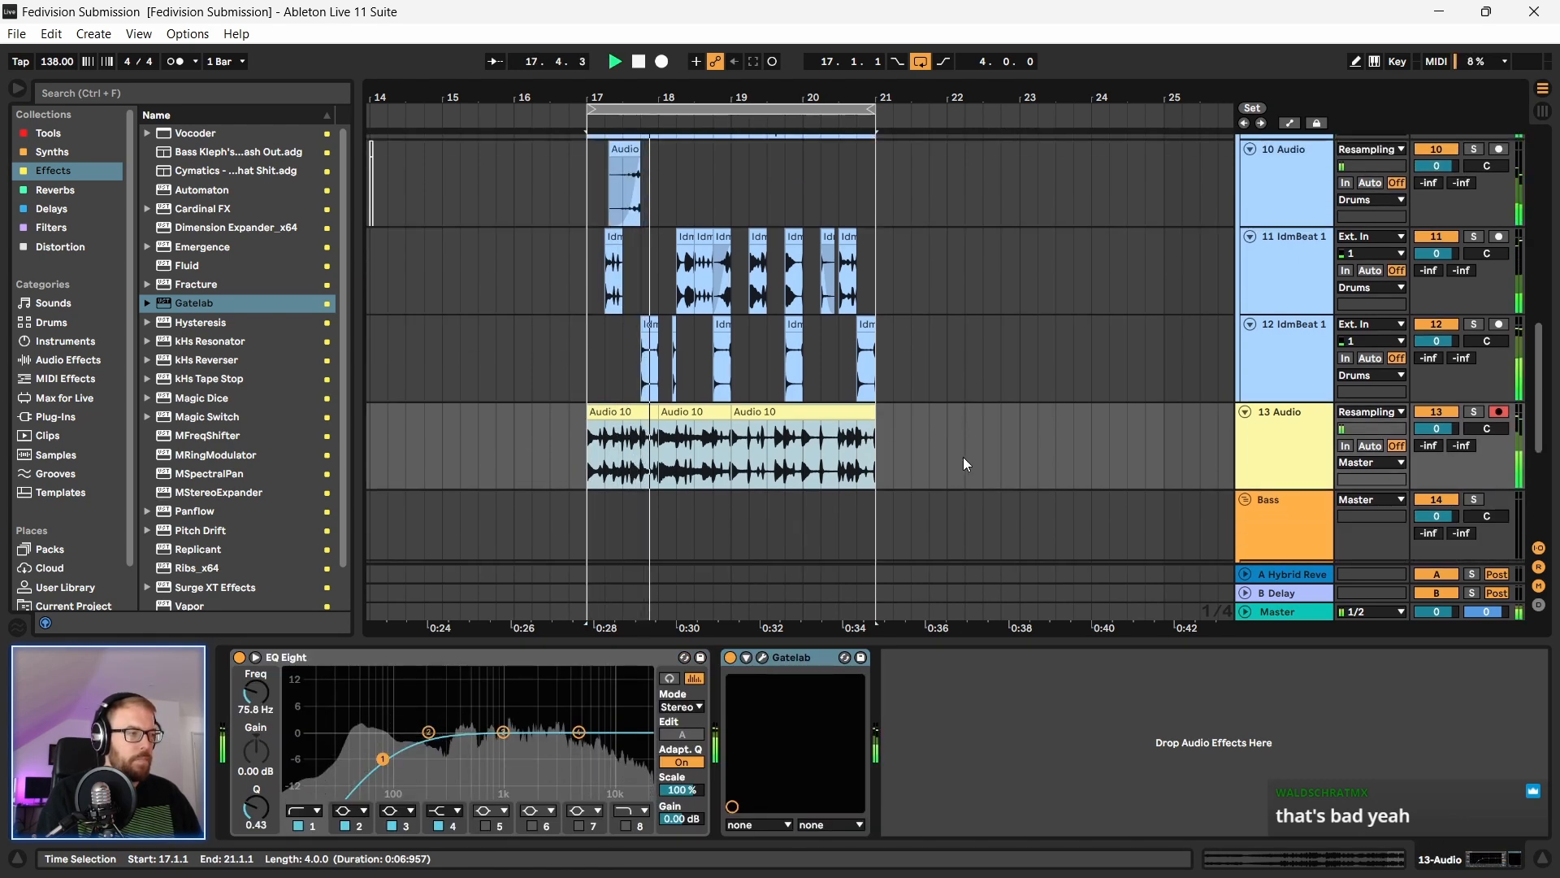
pyautogui.scroll(2, 963, 457)
pyautogui.scroll(1, 962, 457)
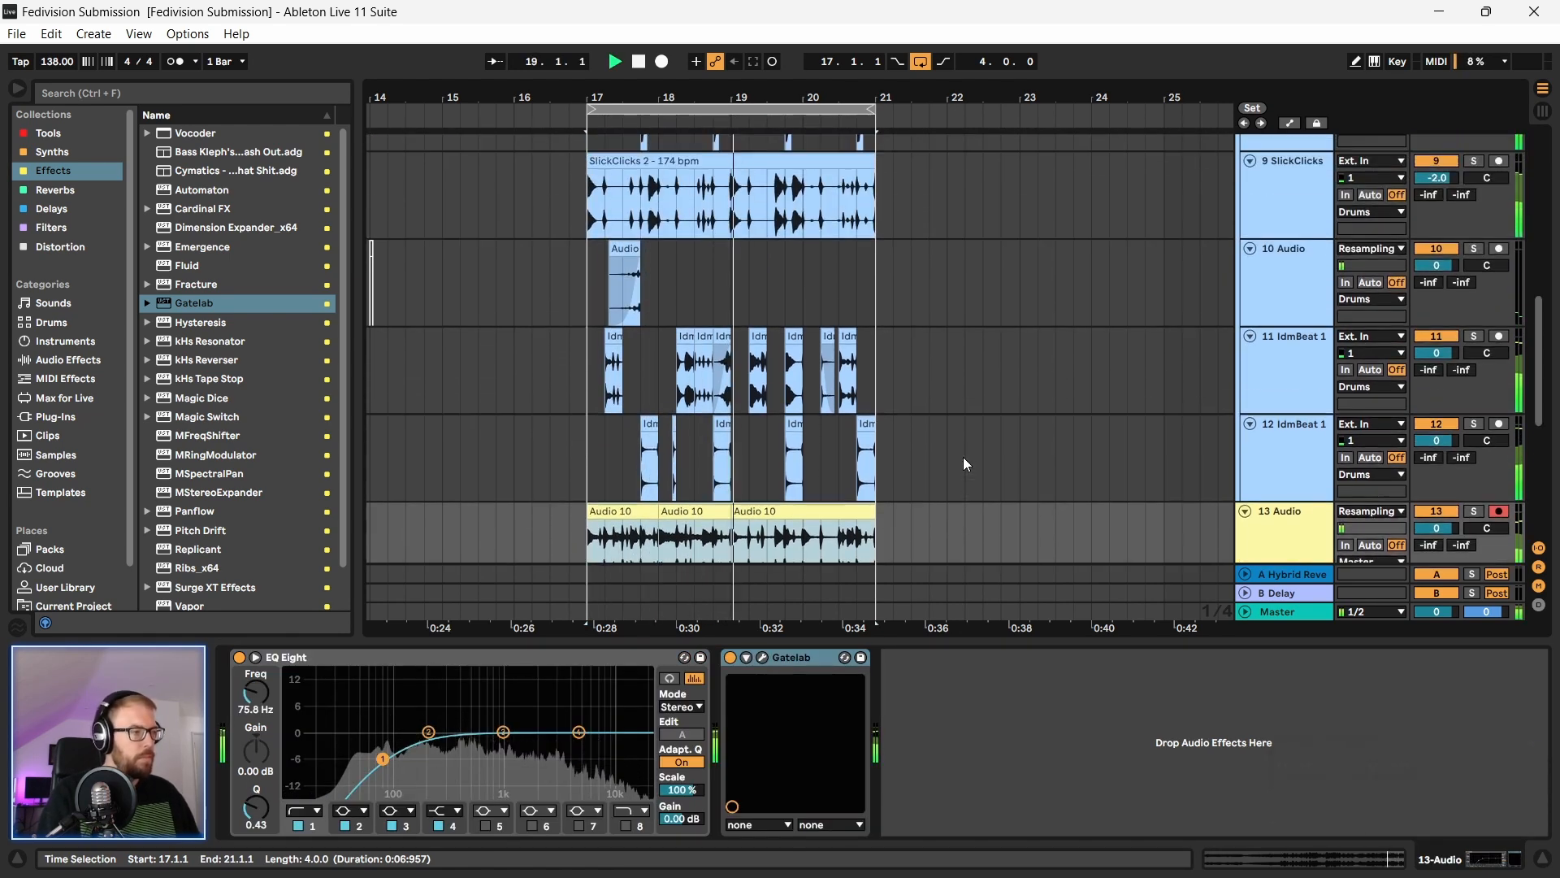
pyautogui.scroll(-2, 965, 460)
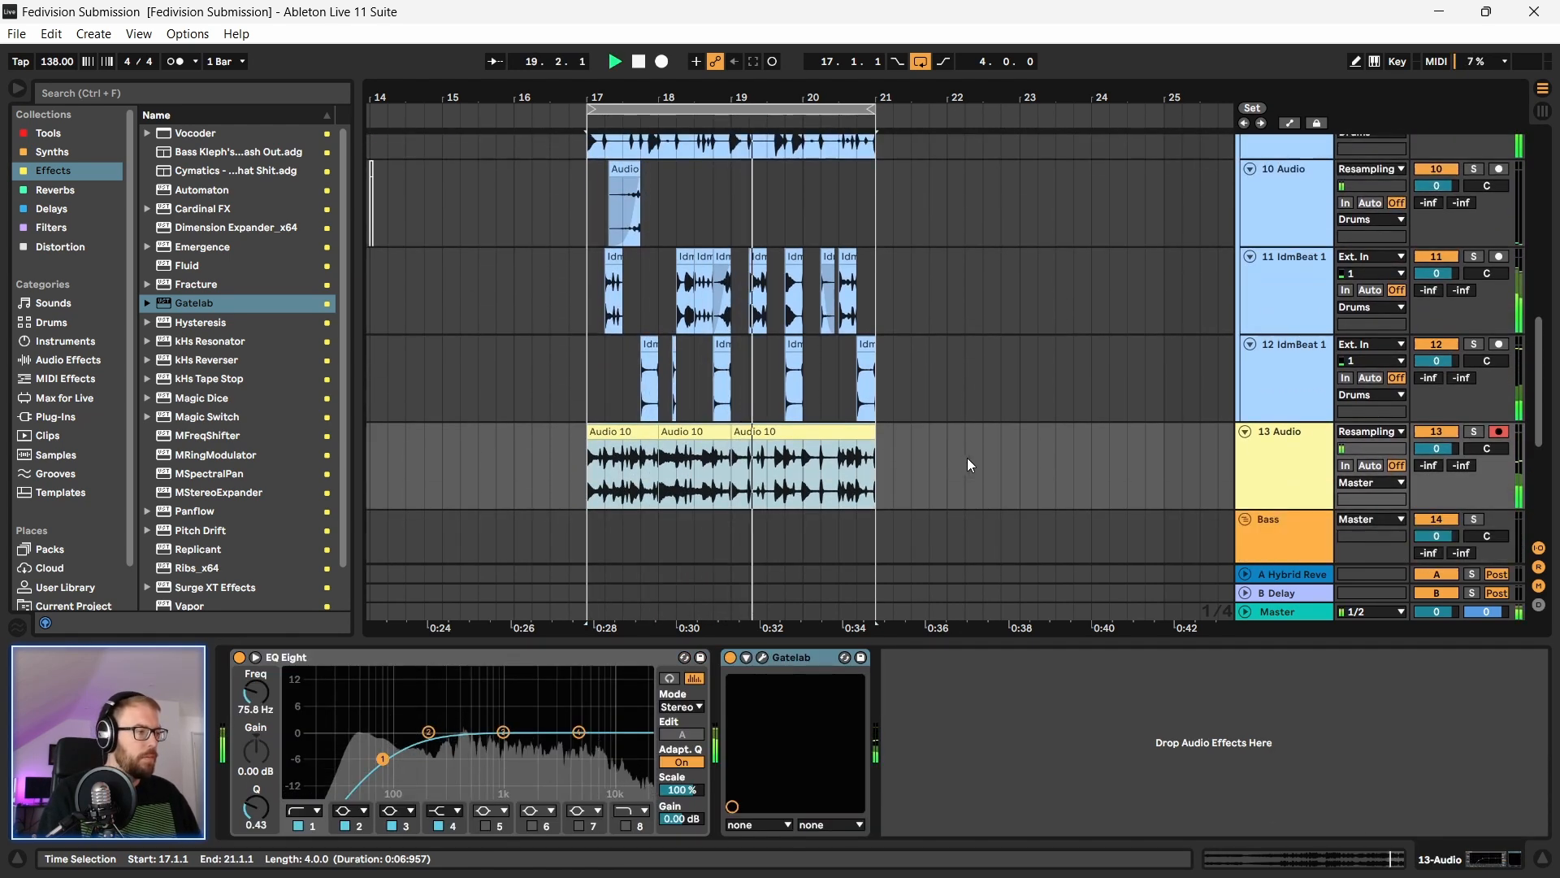
pyautogui.press('space')
# Step: Rename the 13 Audio track to "Gate Layer"
pyautogui.click(1290, 442)
pyautogui.hotkey('ctrl', 'r')
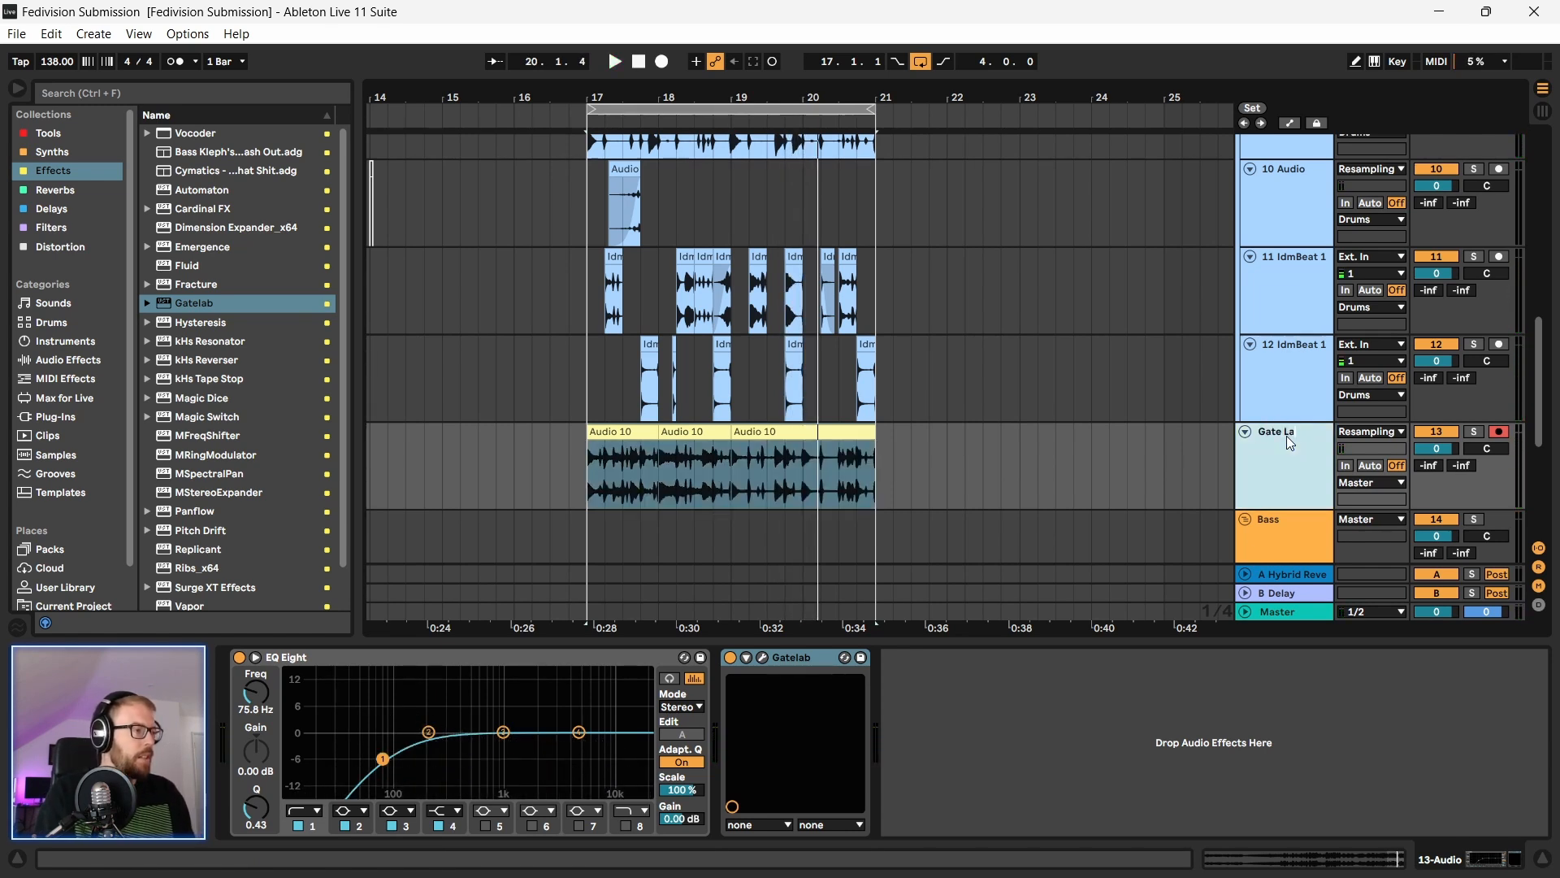
pyautogui.press('Return')
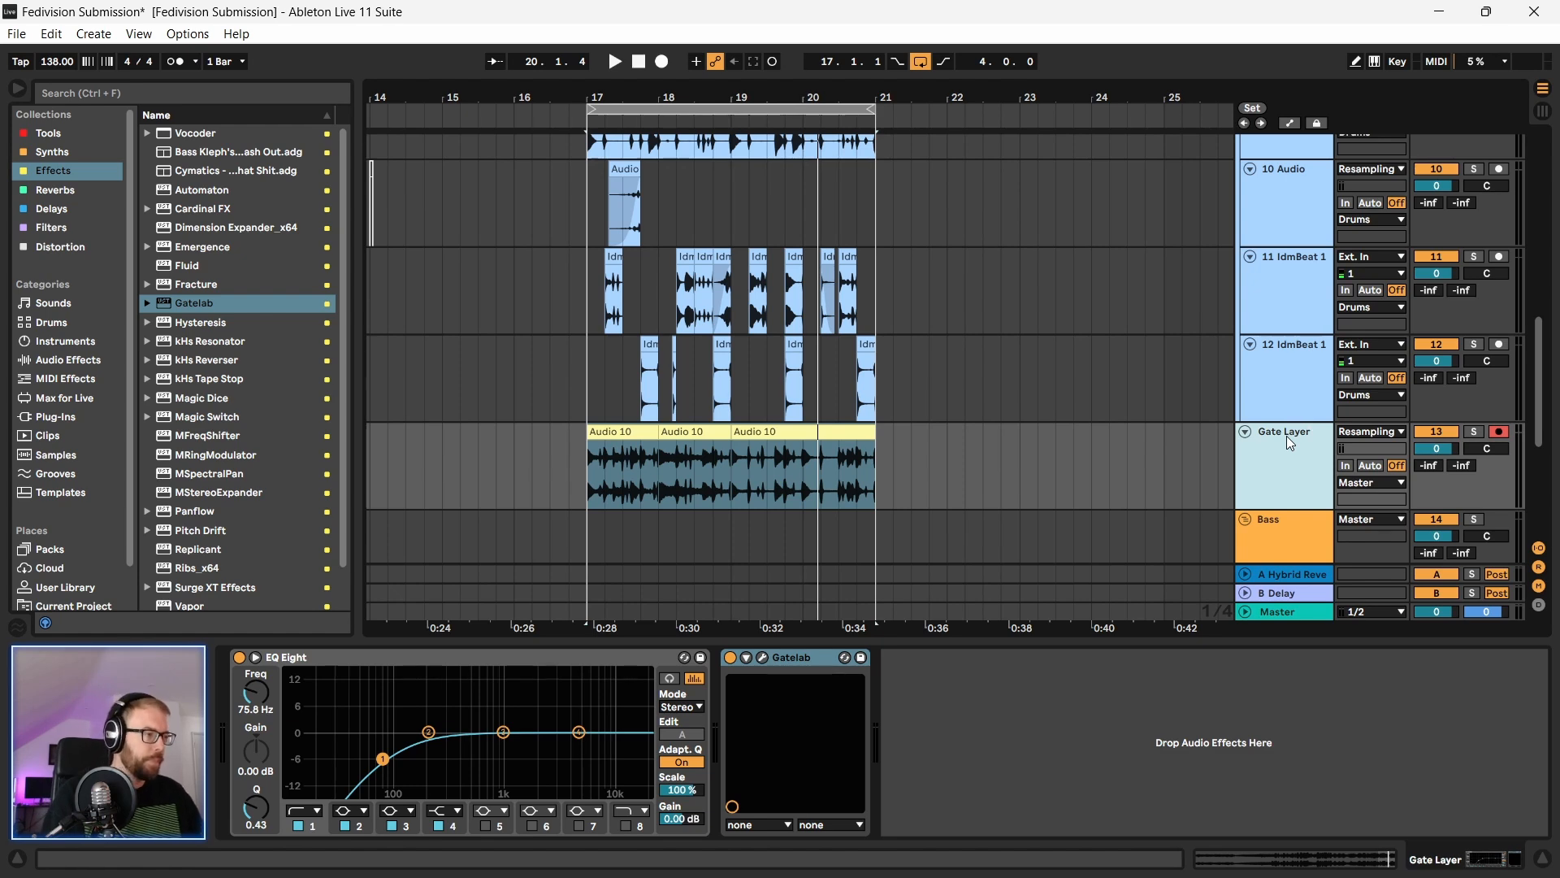
# Step: Wrap the Drums group in a new outer group named "Drums Group"
pyautogui.scroll(1, 1172, 365)
pyautogui.scroll(-1, 1170, 367)
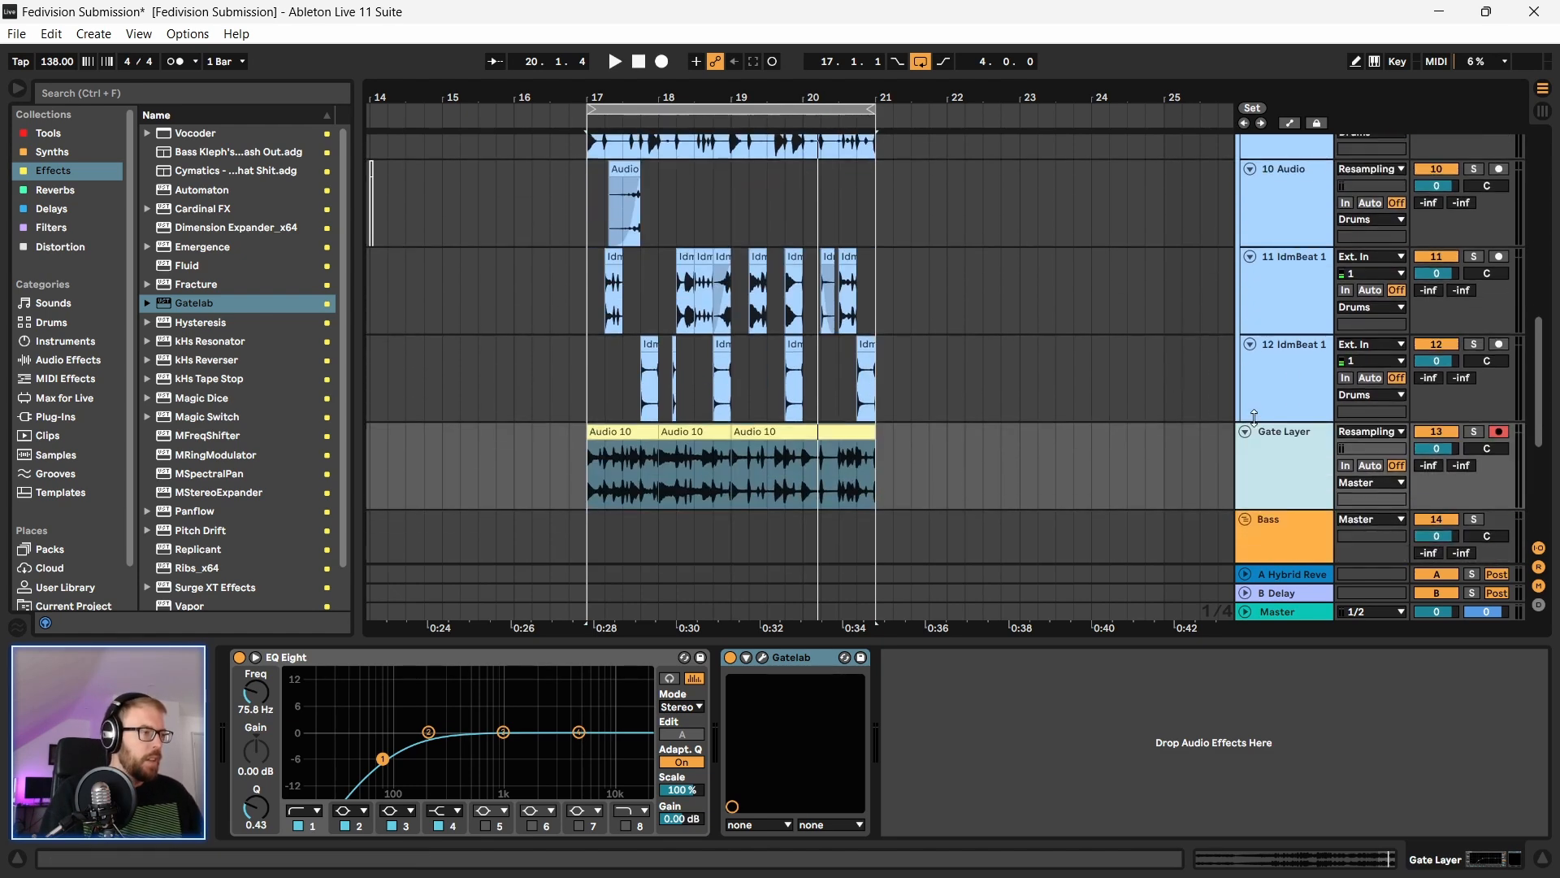
pyautogui.scroll(5, 1283, 415)
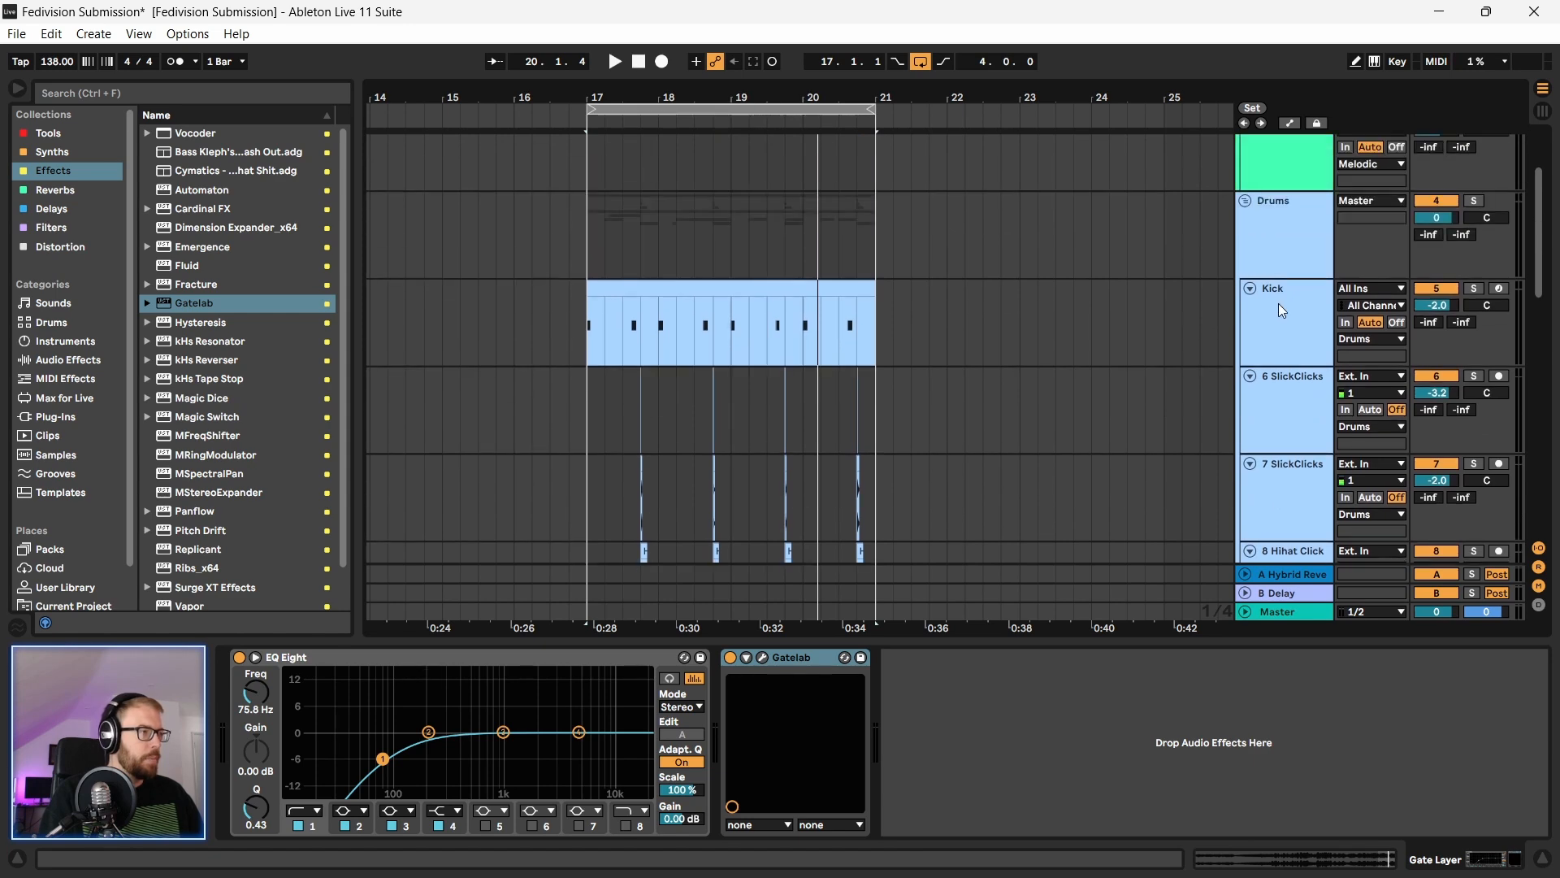
pyautogui.click(1287, 222)
pyautogui.hotkey('ctrl', 'g')
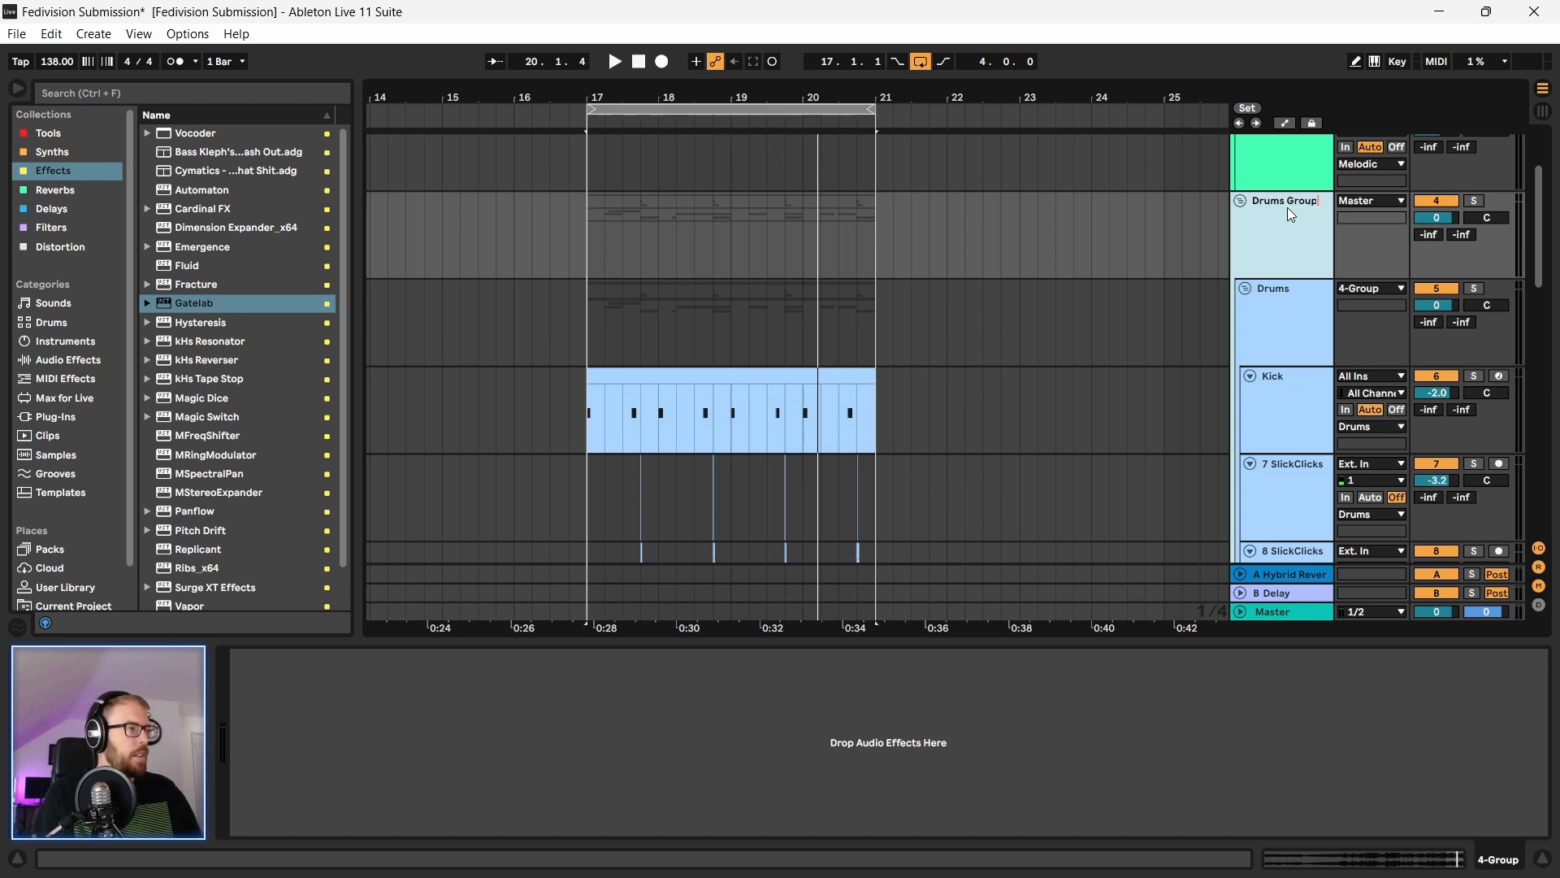
# Step: Rename the inner Drums group to "Main Drums"
pyautogui.click(1272, 296)
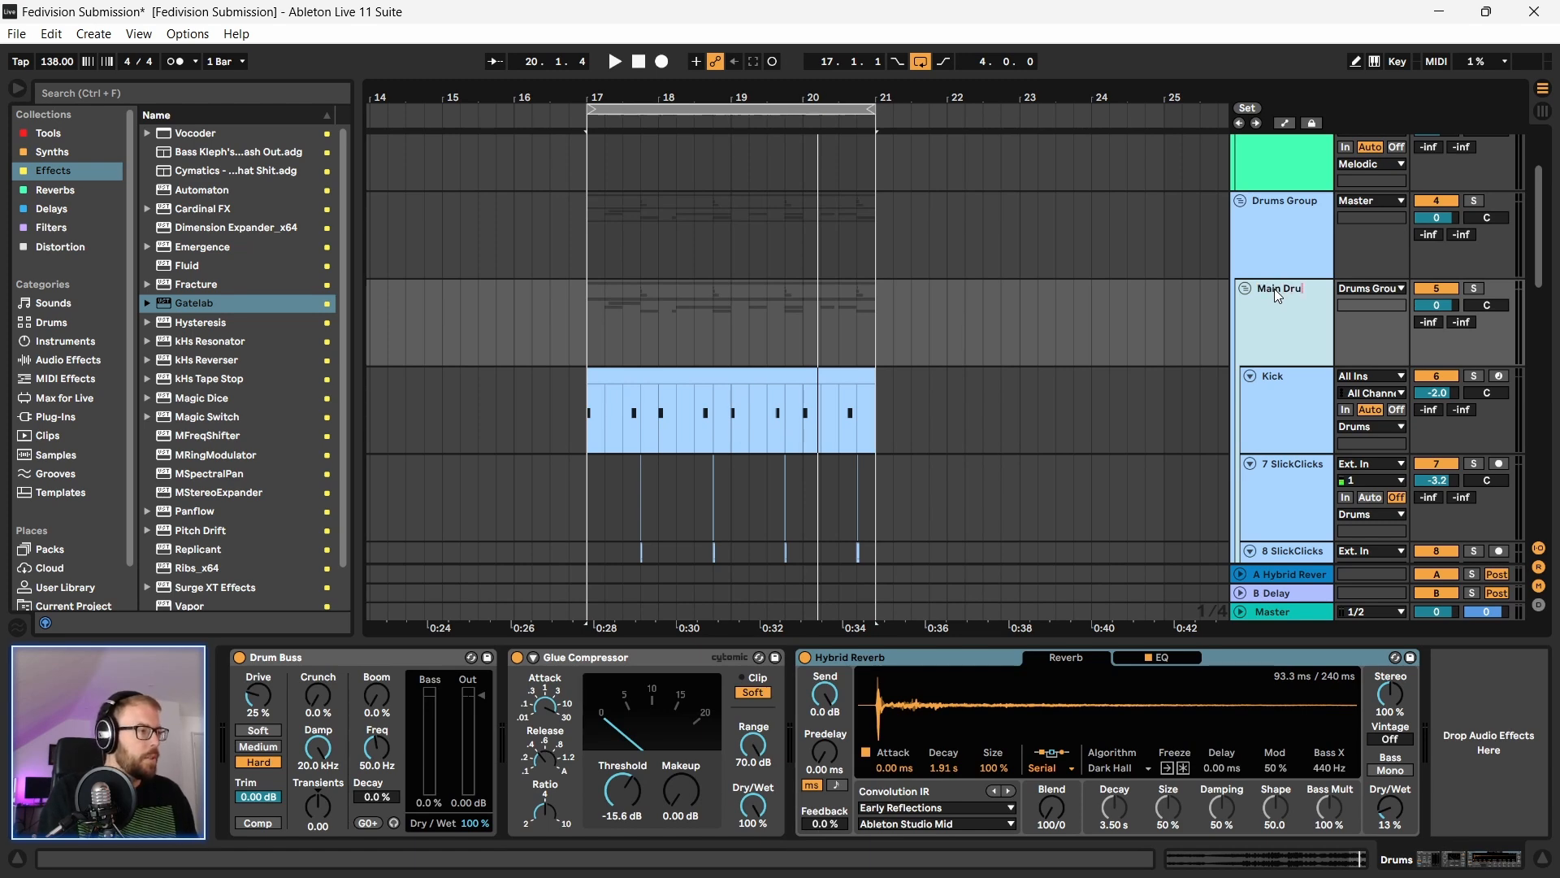
pyautogui.write('ms')
pyautogui.press('Return')
# Step: Examine the short click clips at beat 17.4 and solo the SlickClicks tracks below the Kick in turn to hear them
pyautogui.scroll(-2, 1226, 494)
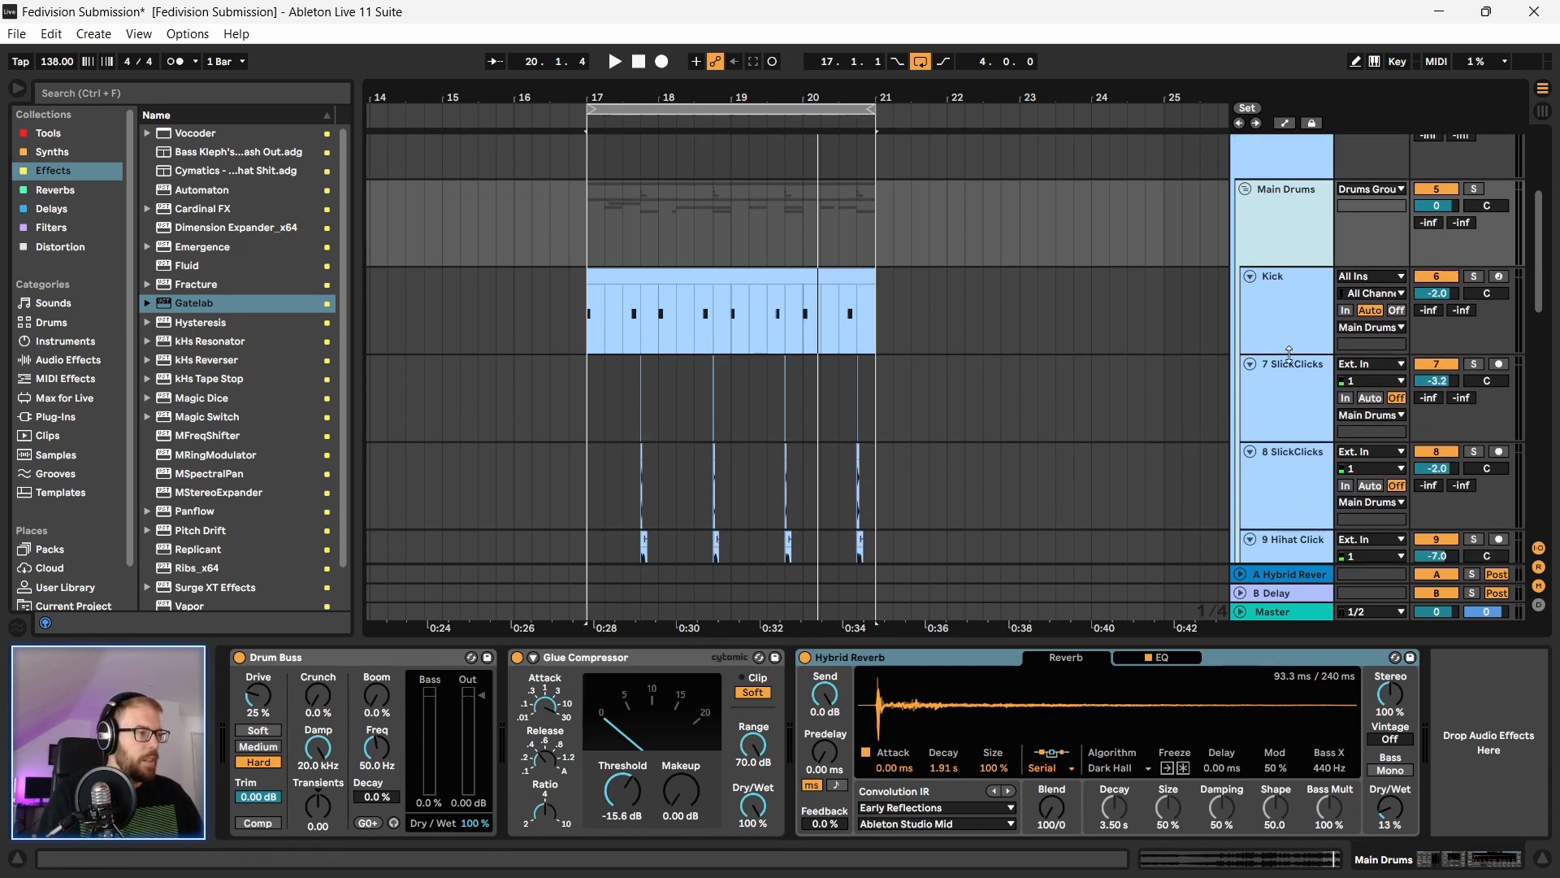
pyautogui.click(1296, 373)
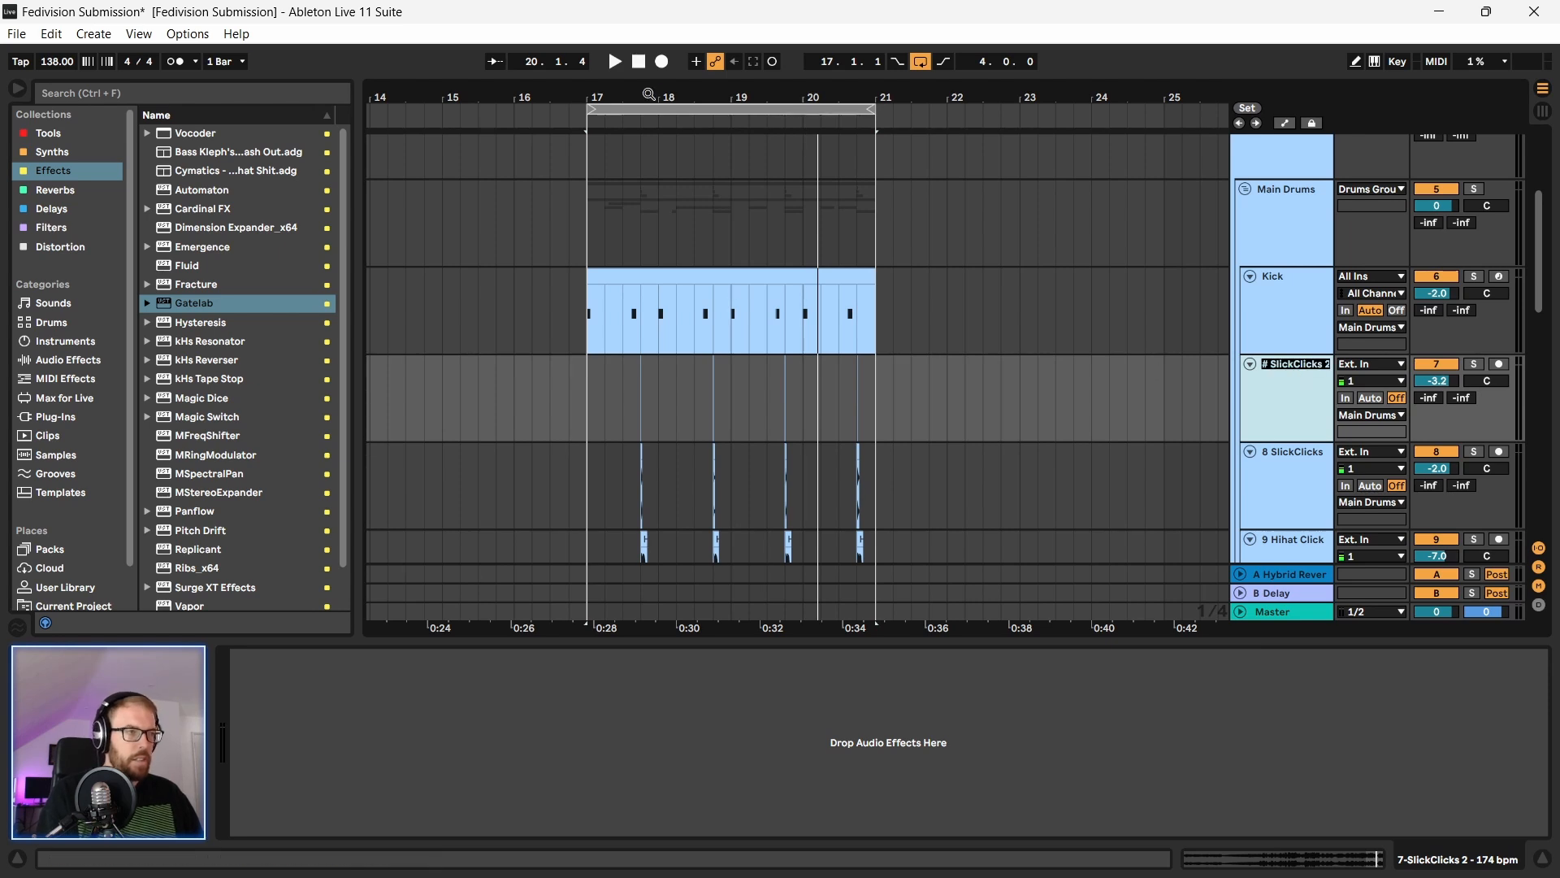
pyautogui.moveTo(649, 96); pyautogui.dragTo(649, 211)
pyautogui.click(564, 415)
pyautogui.moveTo(574, 101); pyautogui.dragTo(579, 299)
pyautogui.scroll(-2, 1219, 398)
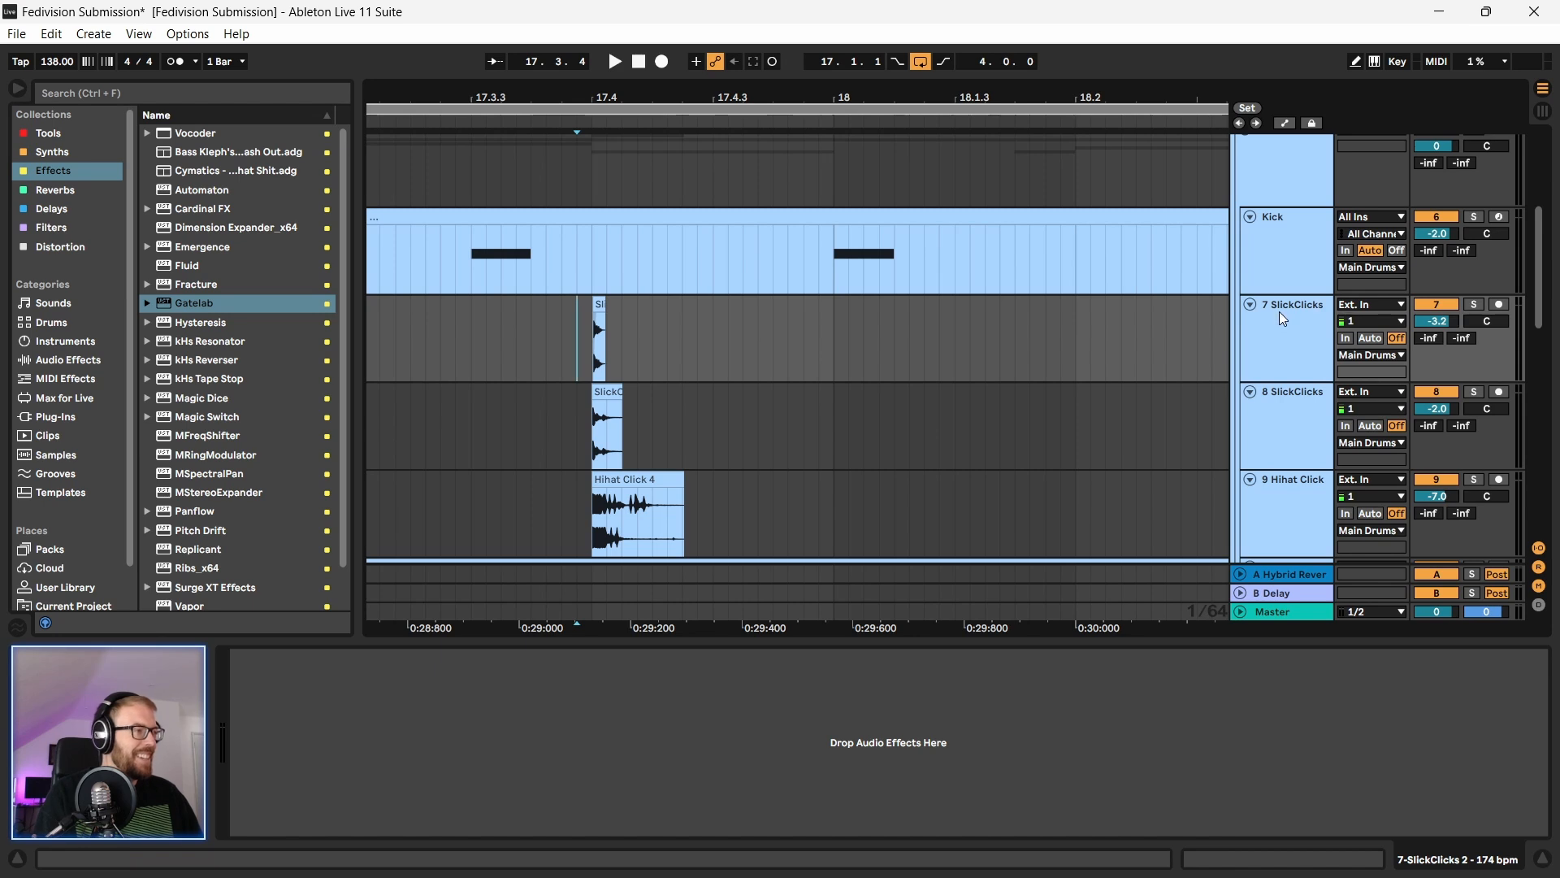
pyautogui.scroll(-1, 975, 333)
pyautogui.click(1475, 266)
pyautogui.press('space')
pyautogui.click(1474, 352)
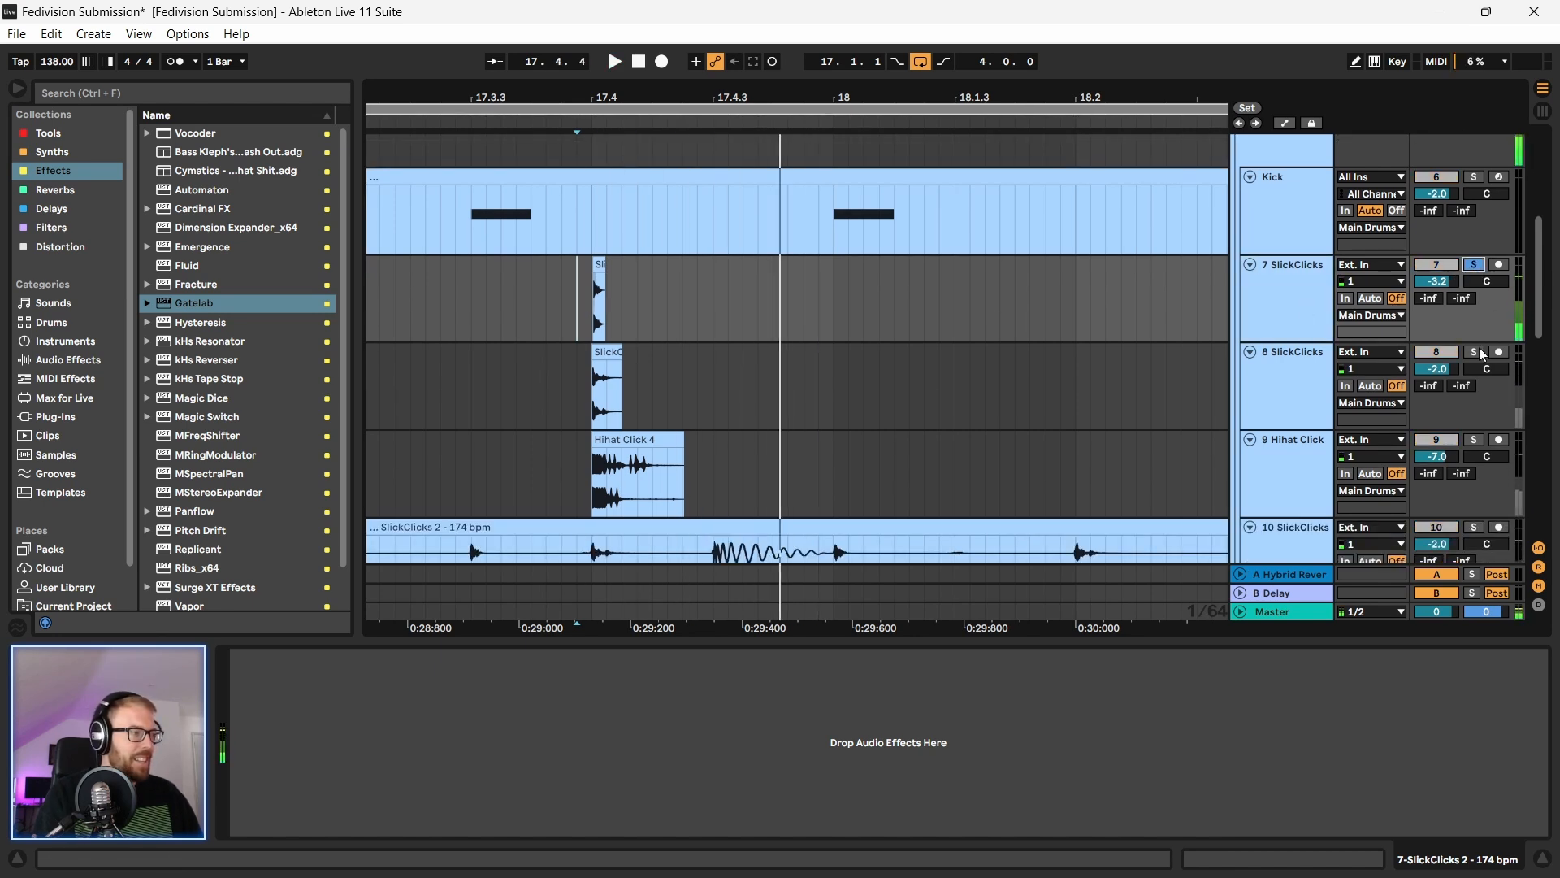
pyautogui.click(1474, 351)
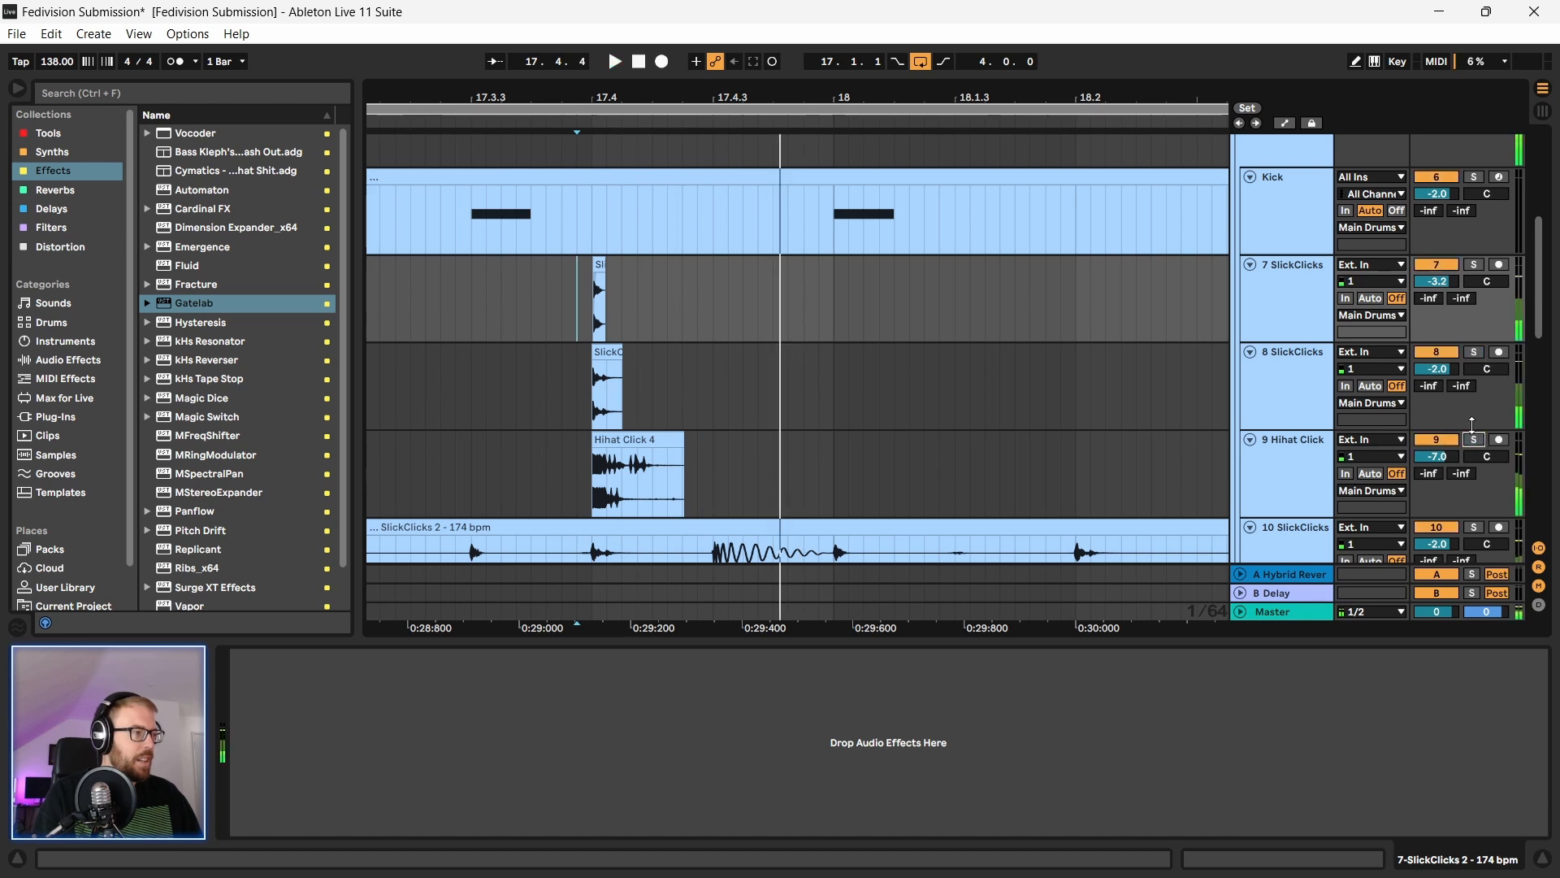
# Step: Rename the 7 SlickClicks track to "Low Click" and the 8 SlickClicks track to "Hi Click"
pyautogui.click(1314, 267)
pyautogui.hotkey('ctrl', 'r')
pyautogui.write('Low Click')
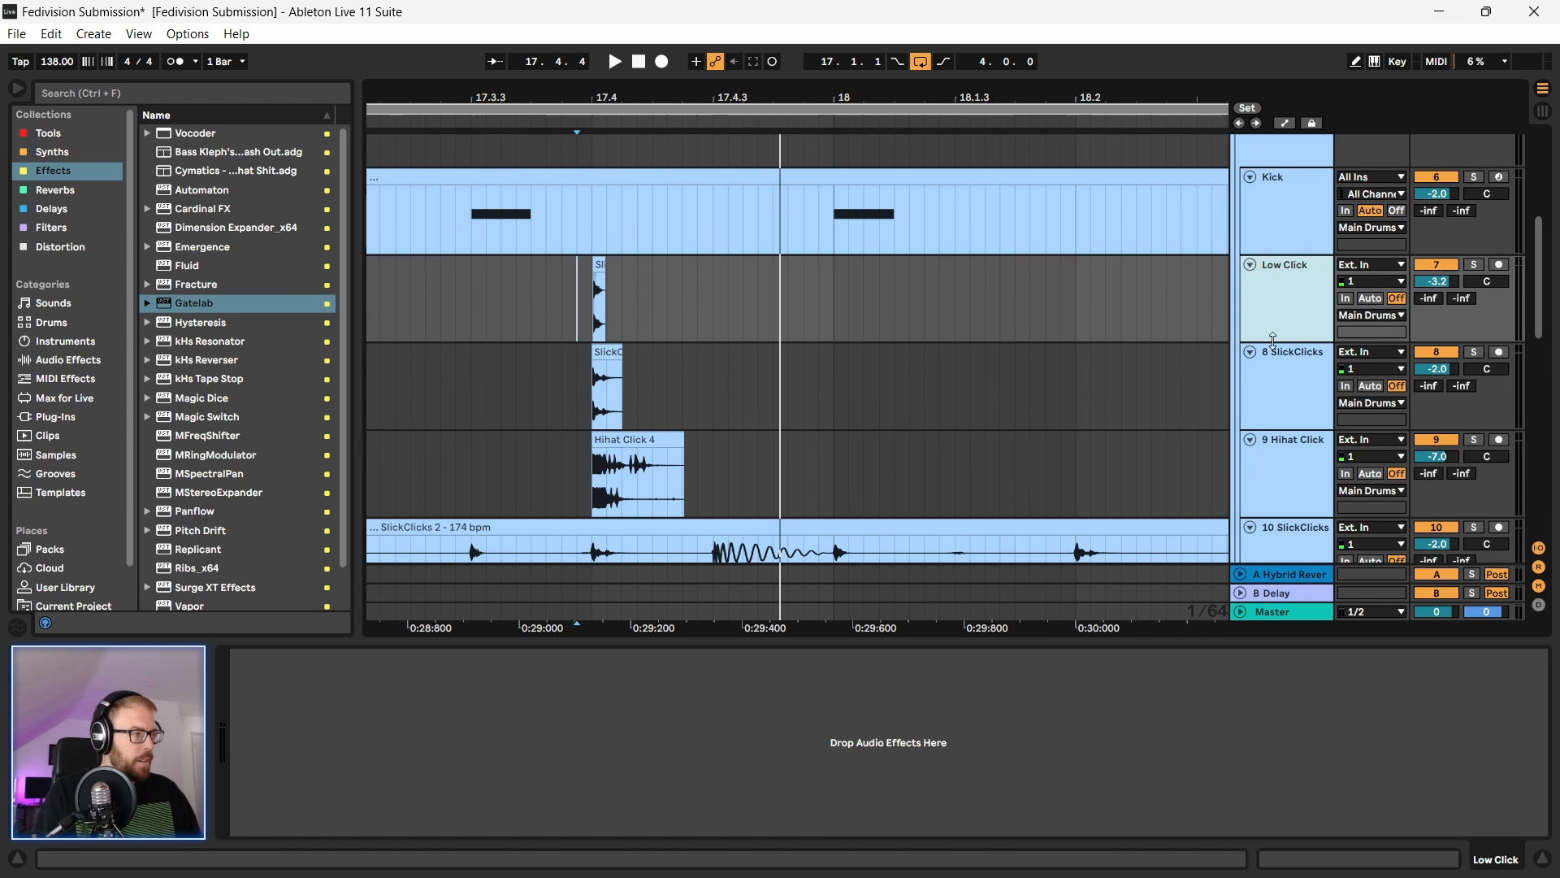
pyautogui.click(1281, 352)
pyautogui.hotkey('ctrl', 'r')
pyautogui.write('Hi')
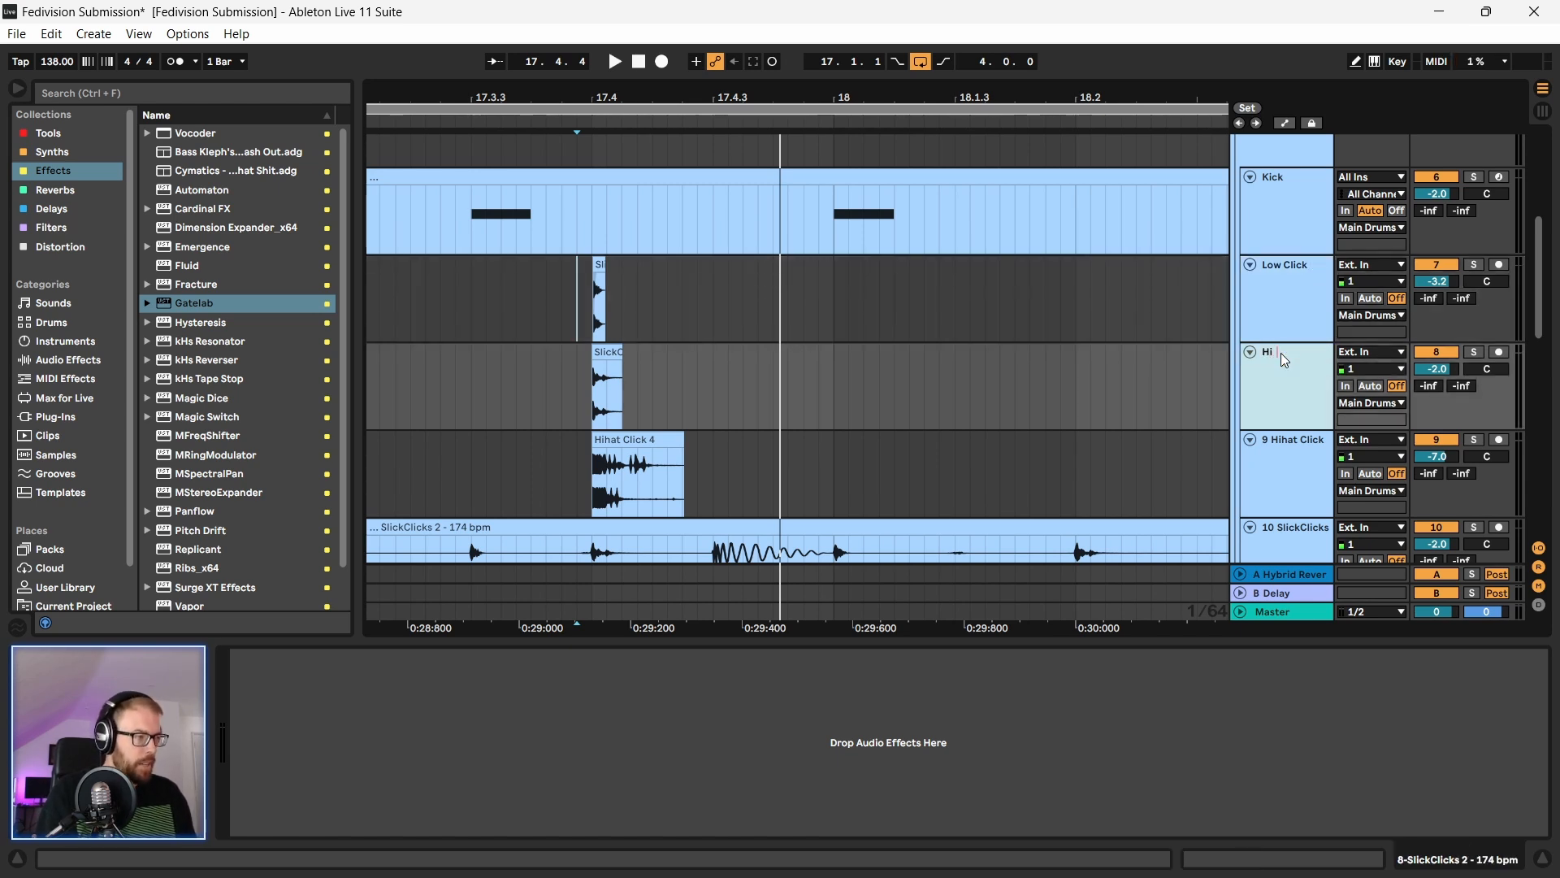
# Step: Rename the 9 Hihat Click track to "Cruchy Share"
pyautogui.click(1282, 443)
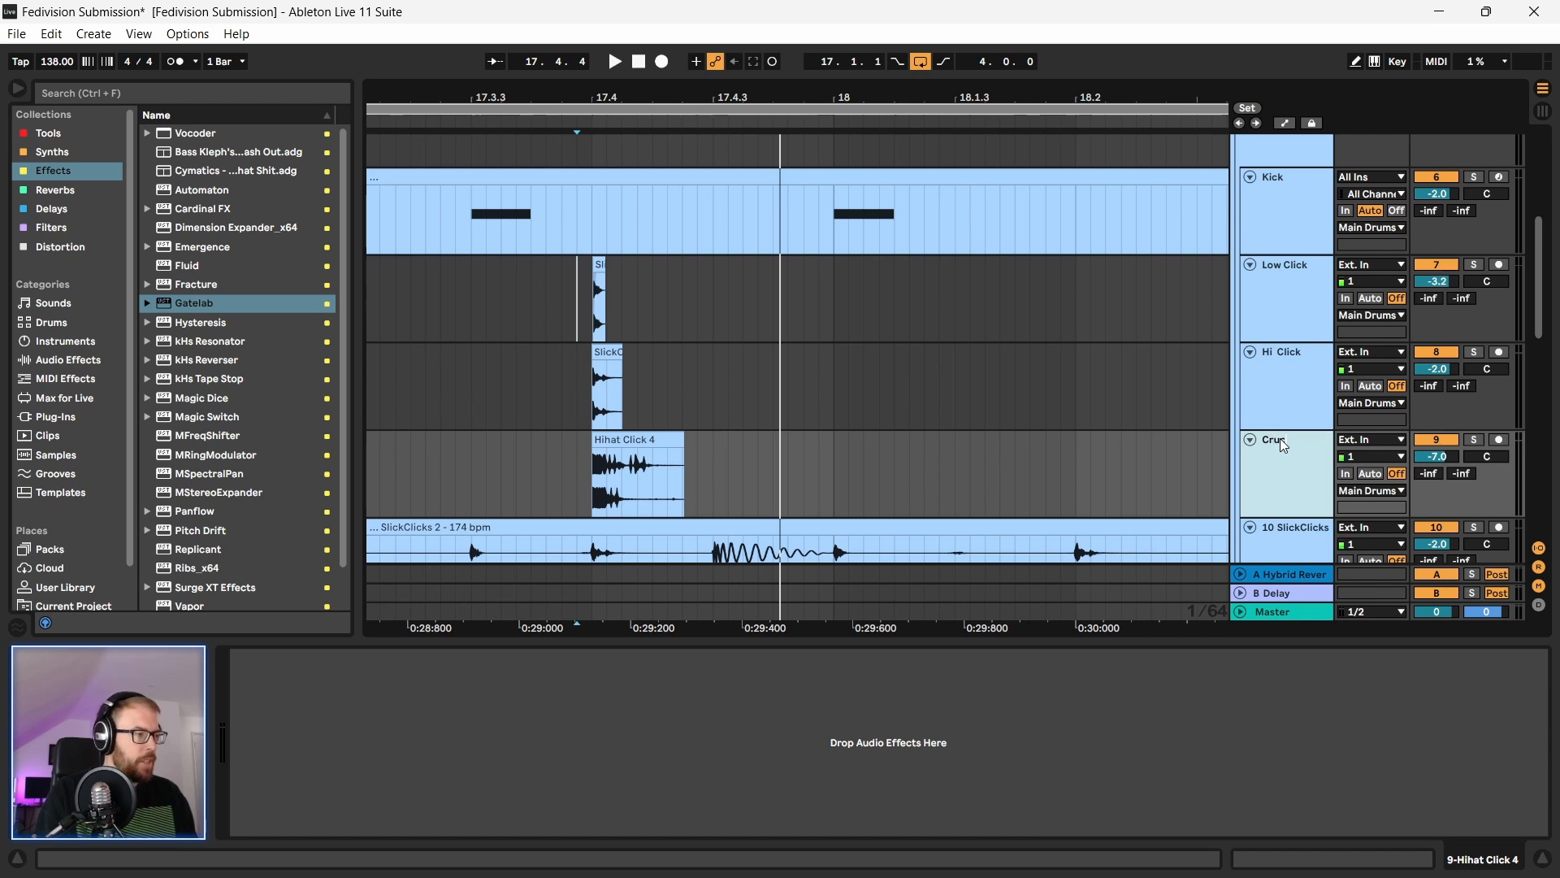
pyautogui.write('Crunchy Share')
pyautogui.press('Return')
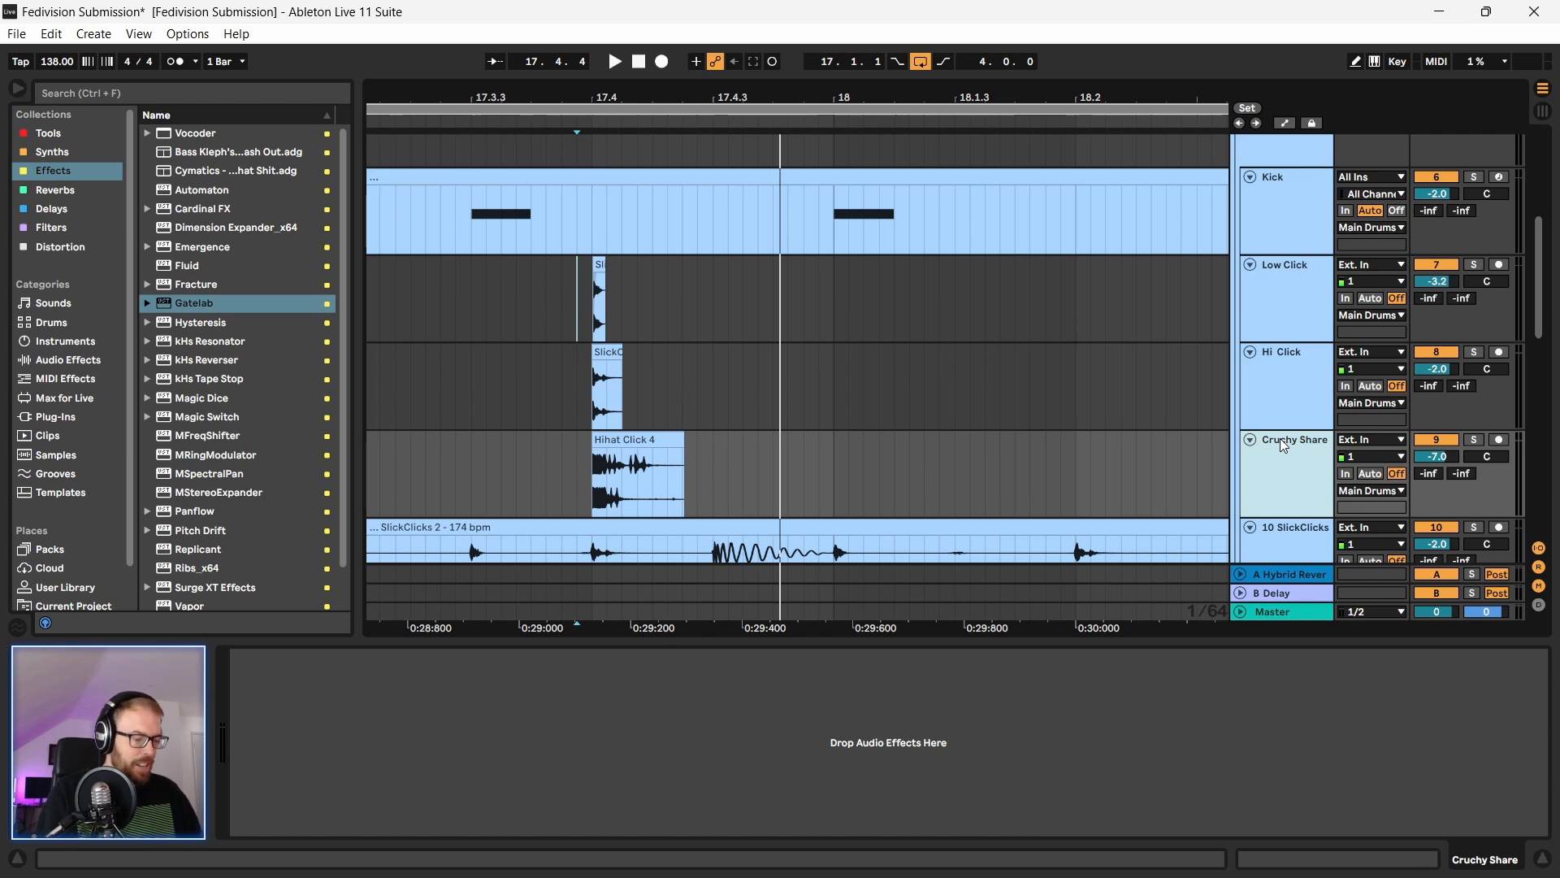
# Step: Rename track 9 as "Cruchy Snare"
pyautogui.doubleClick(1314, 445)
pyautogui.write('Snare')
pyautogui.press('Return')
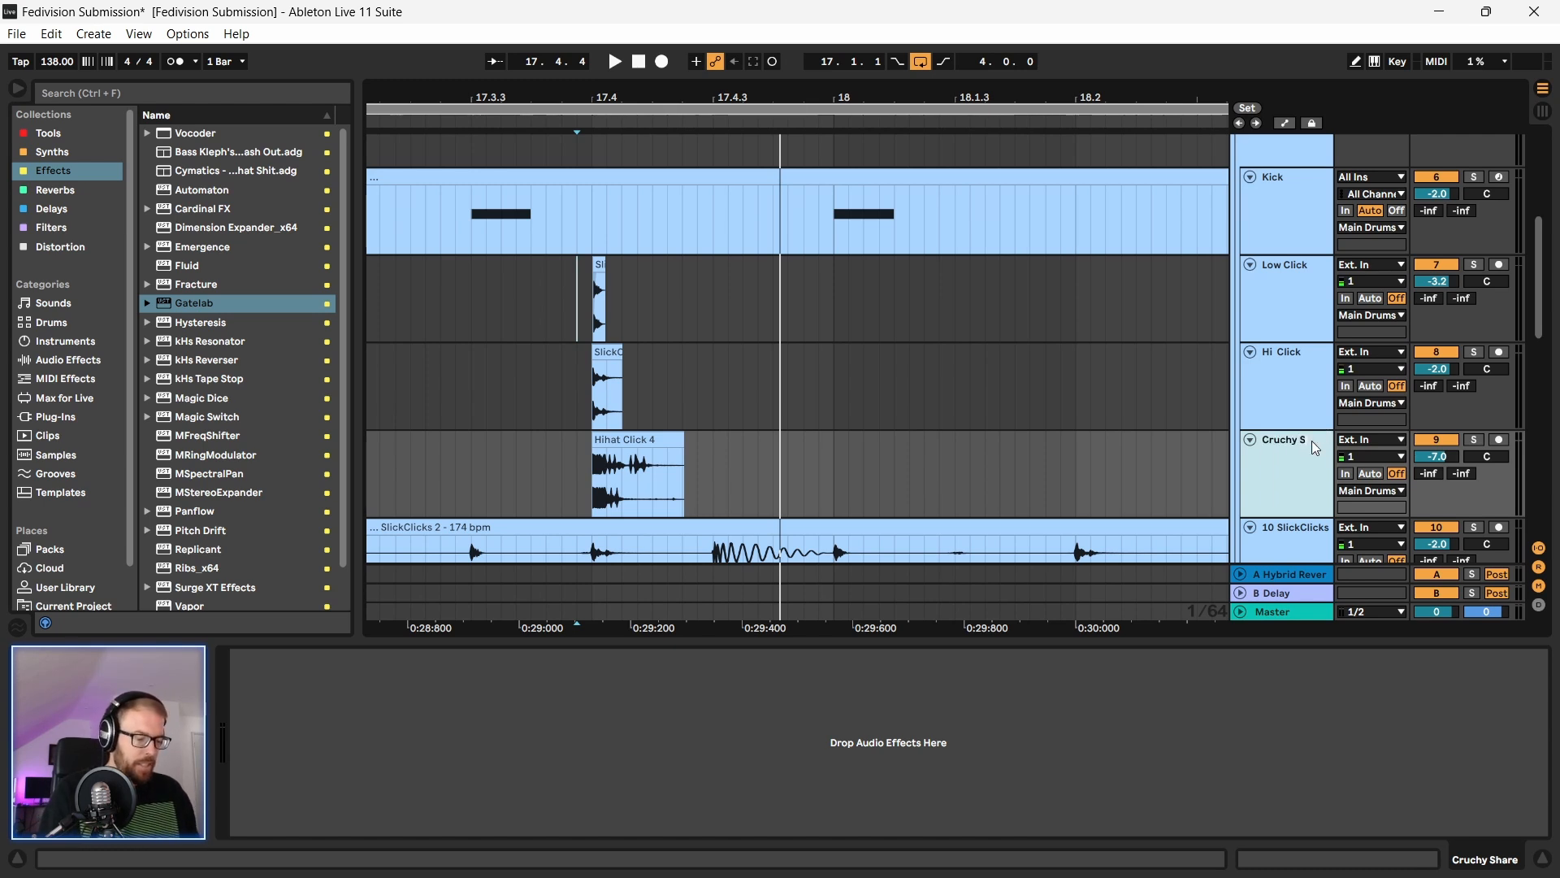
# Step: Rename the SlickClicks track below the snare as "Click Hats"
pyautogui.scroll(-2, 1312, 440)
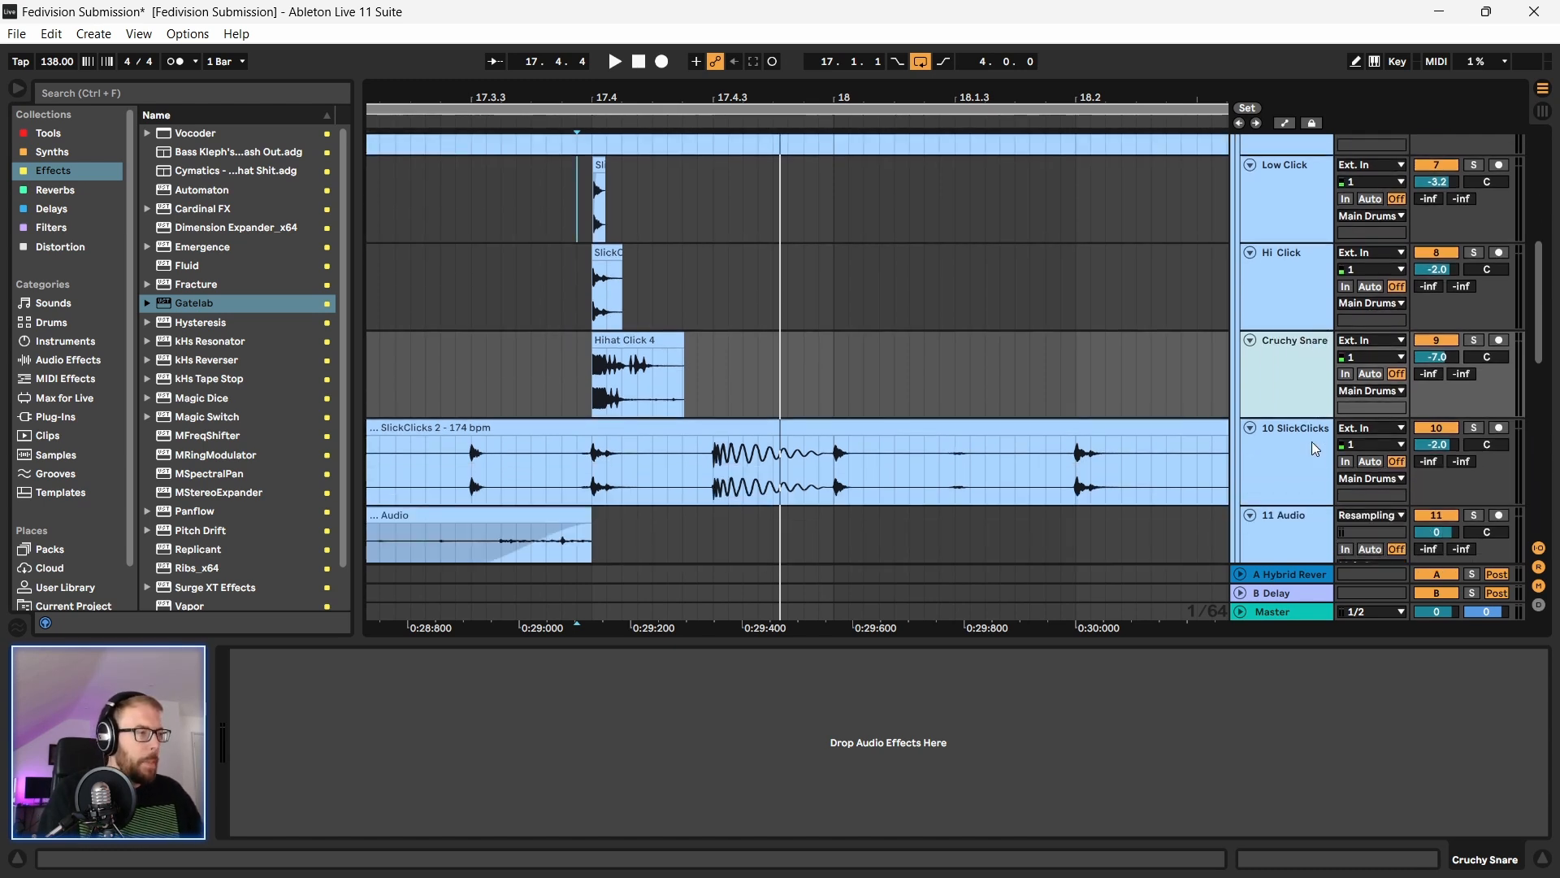
pyautogui.click(1312, 441)
pyautogui.doubleClick(1307, 427)
pyautogui.moveTo(630, 94); pyautogui.dragTo(569, 10)
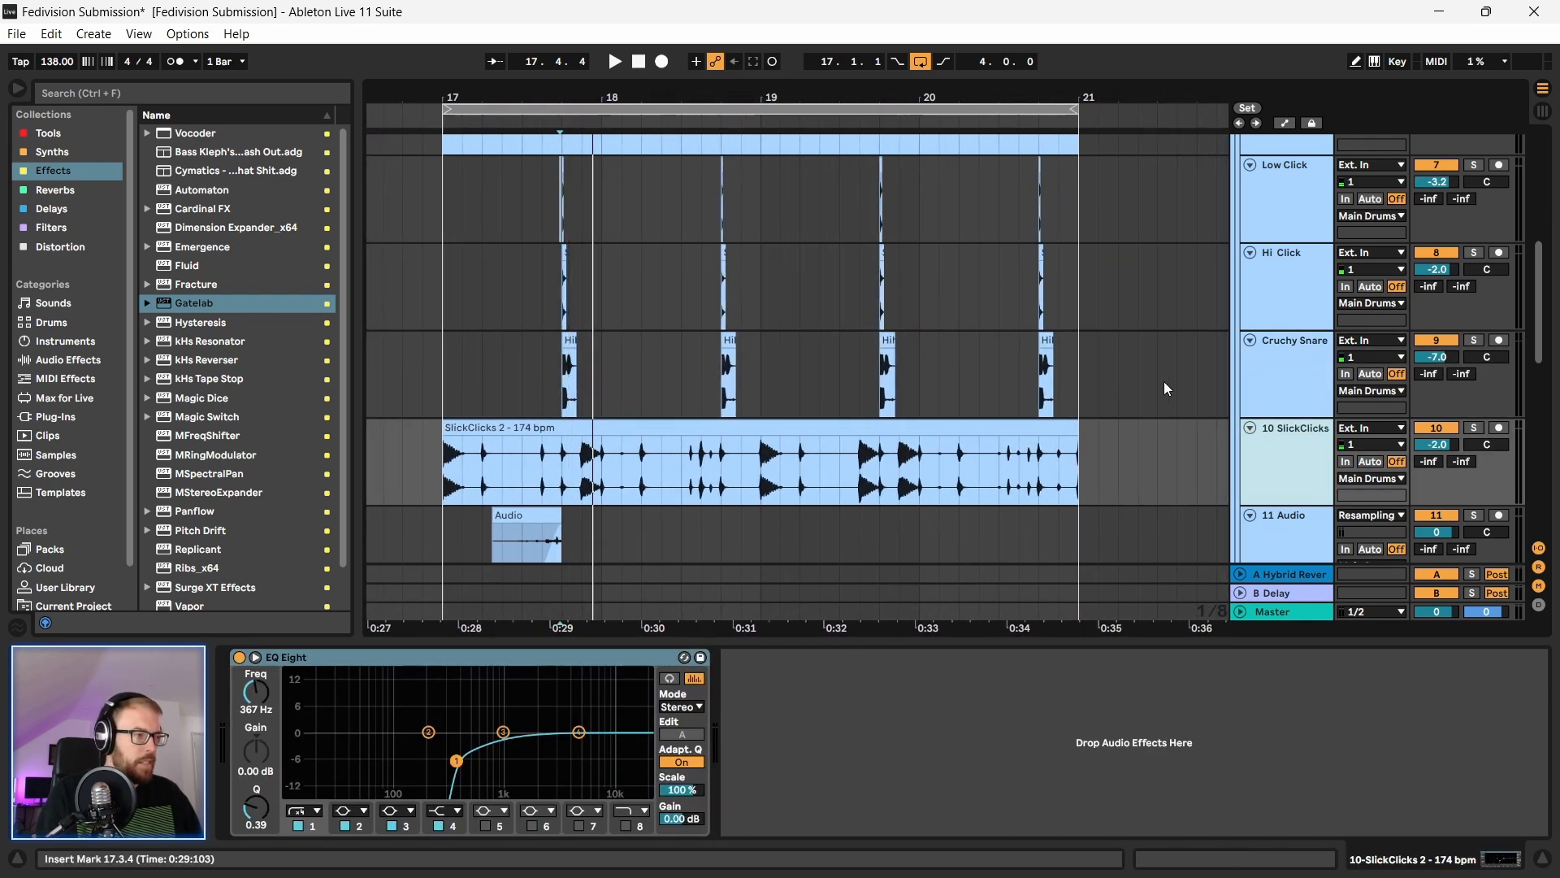
pyautogui.hotkey('ctrl', 'r')
pyautogui.write('C')
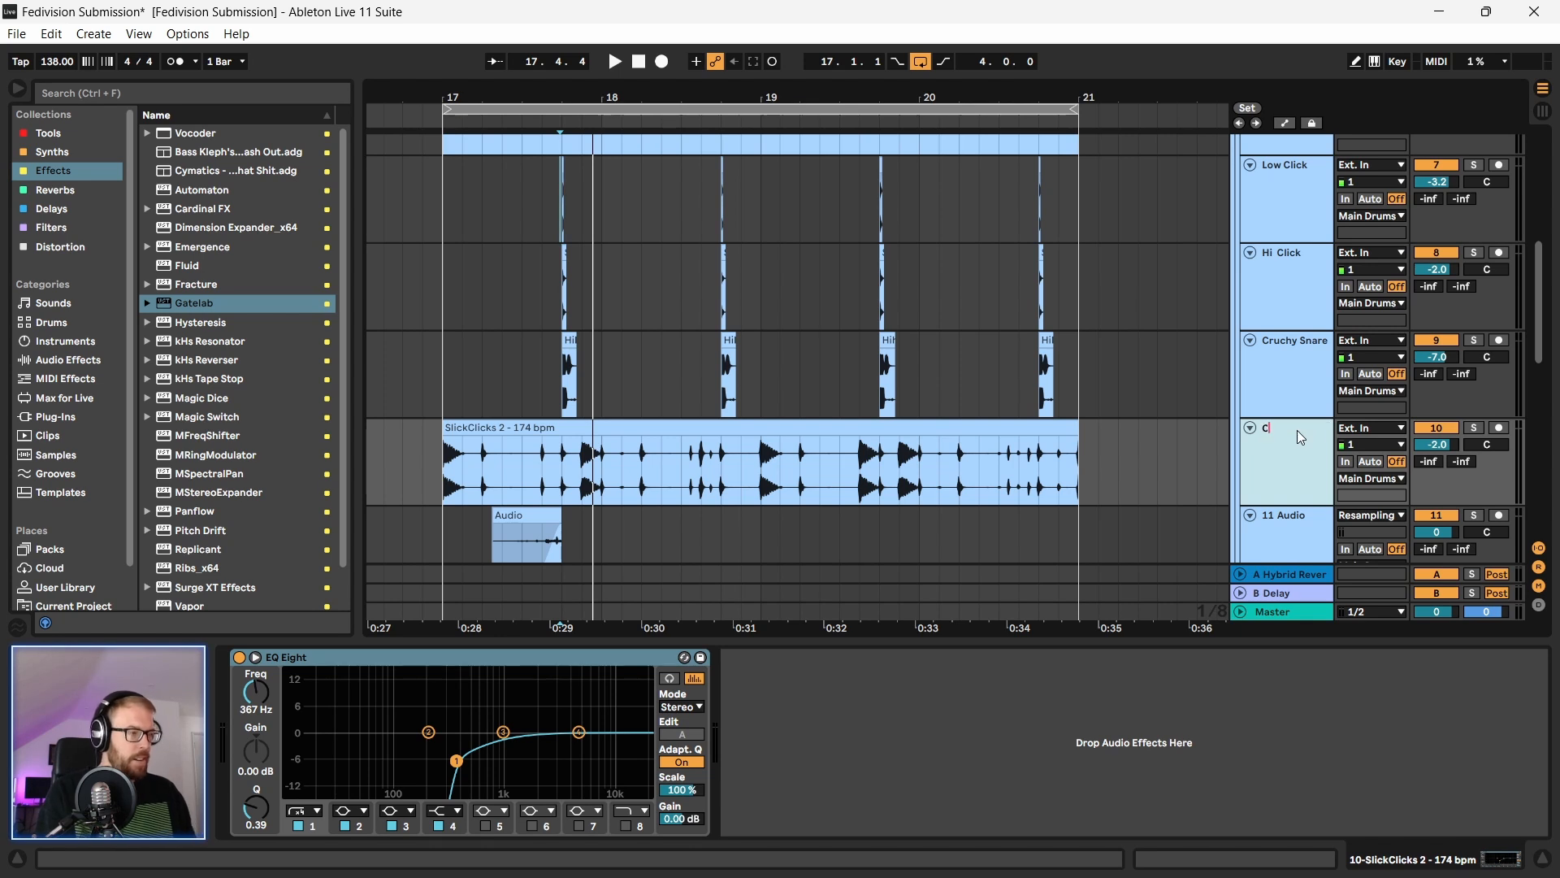
pyautogui.write('li')
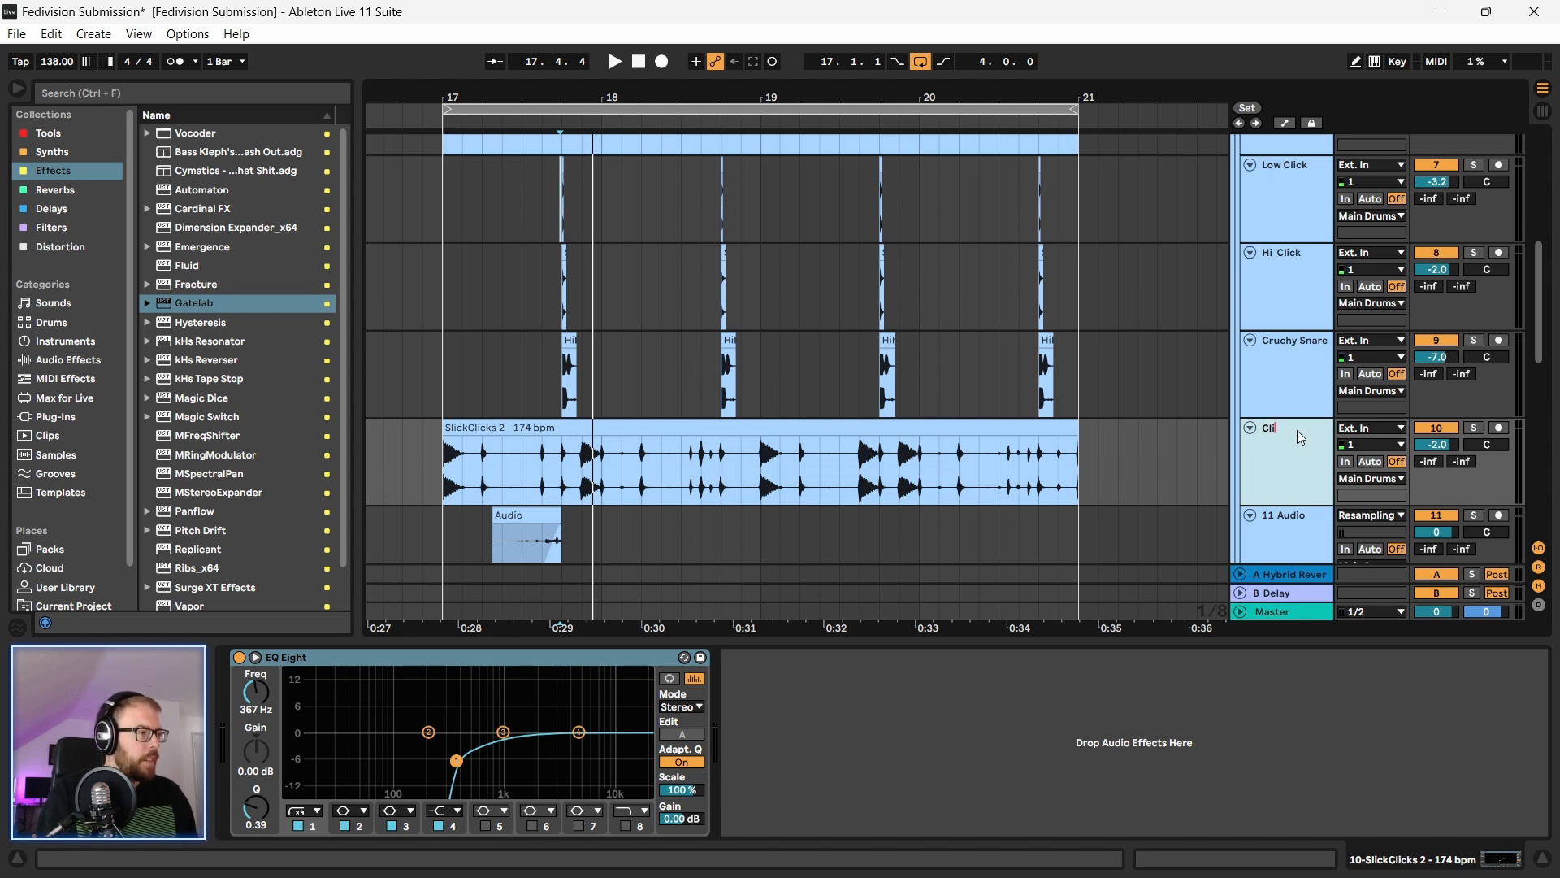
pyautogui.write('ck Hats')
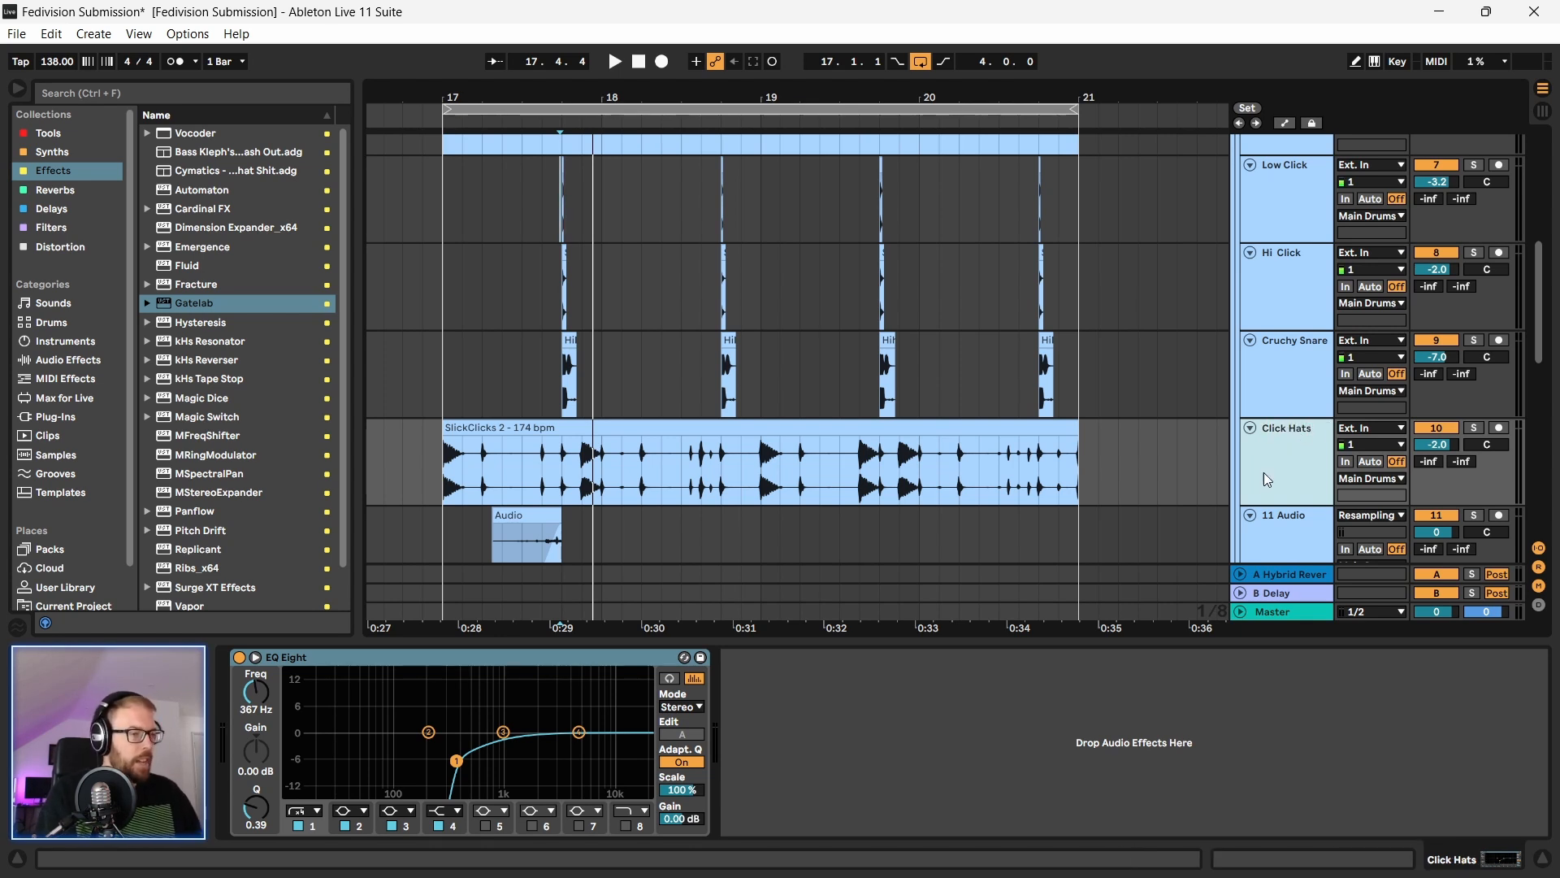
# Step: Rename the resampling audio track 11 as "Glitches 1" and the IdmBeat track 12 as "Glitches 2"
pyautogui.click(1305, 518)
pyautogui.hotkey('ctrl', 'r')
pyautogui.write('Glitches')
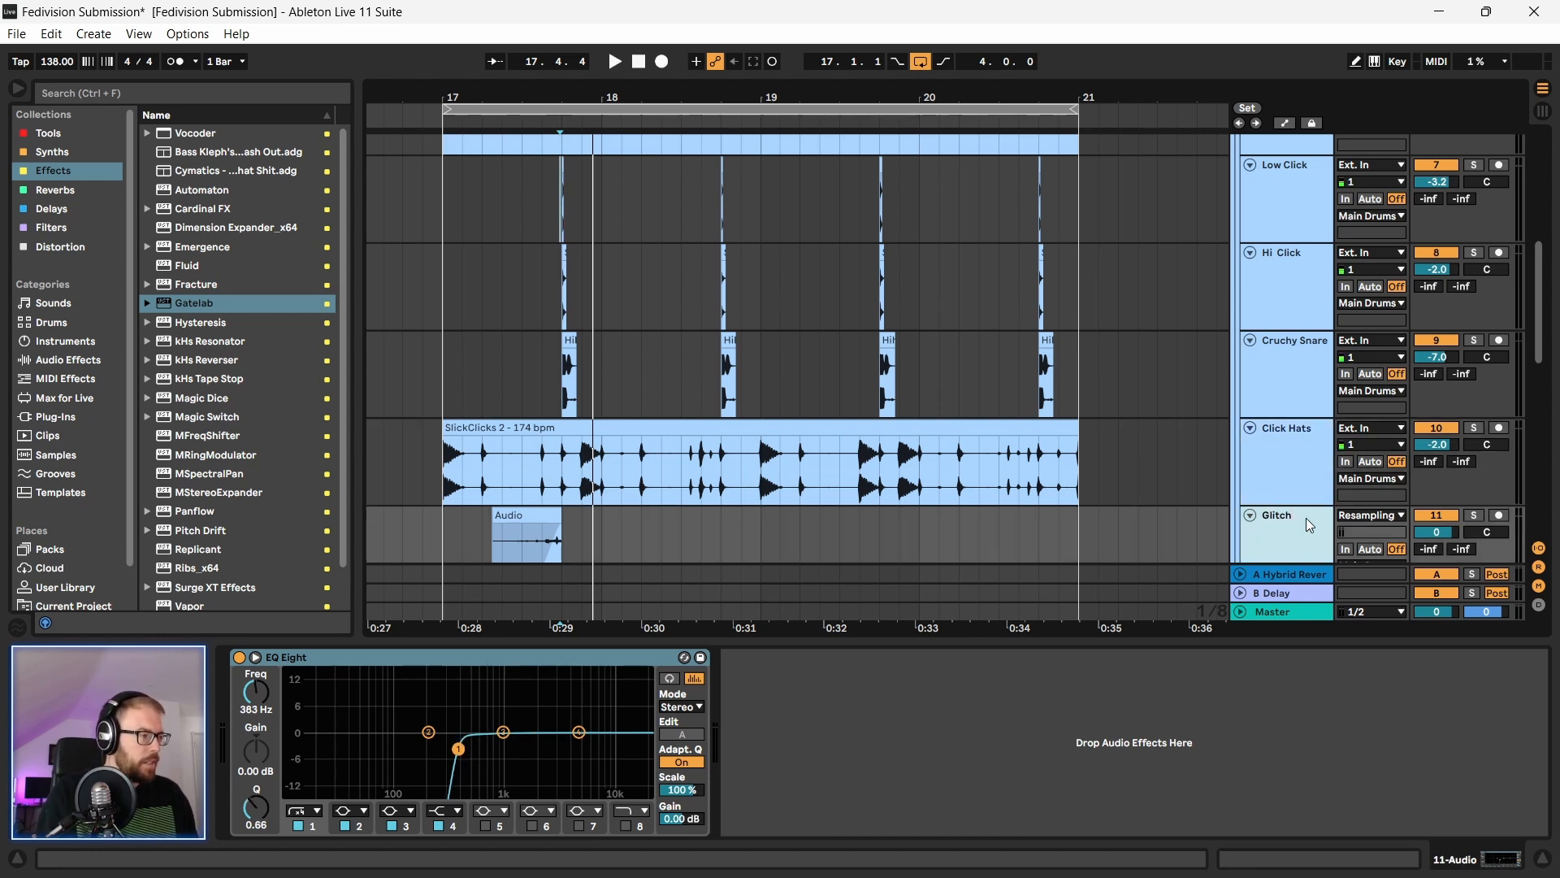
pyautogui.press('Return')
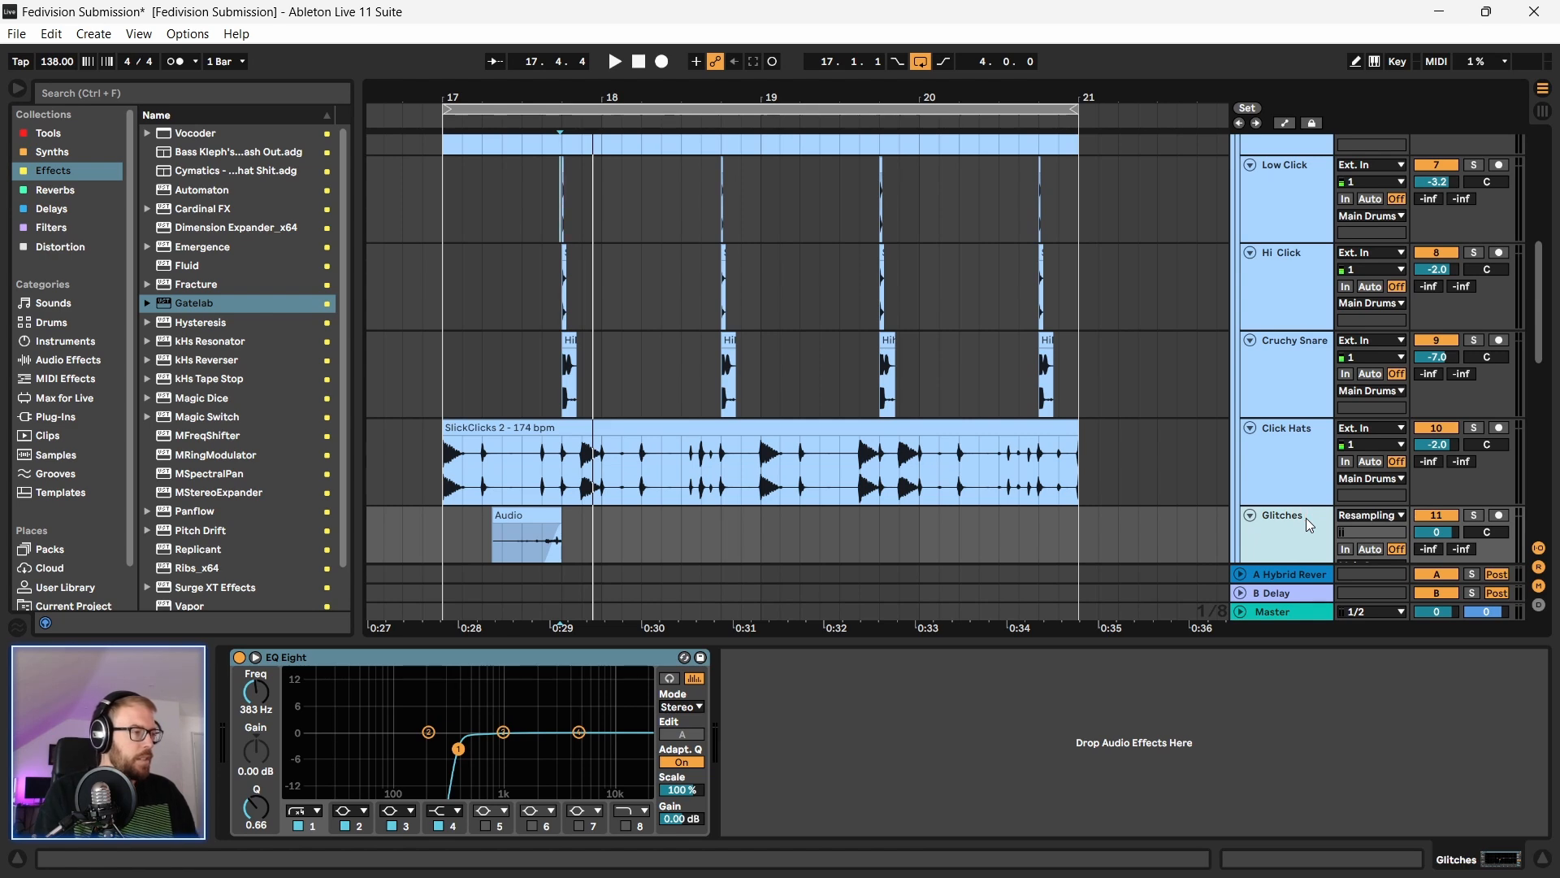
pyautogui.scroll(-3, 1306, 518)
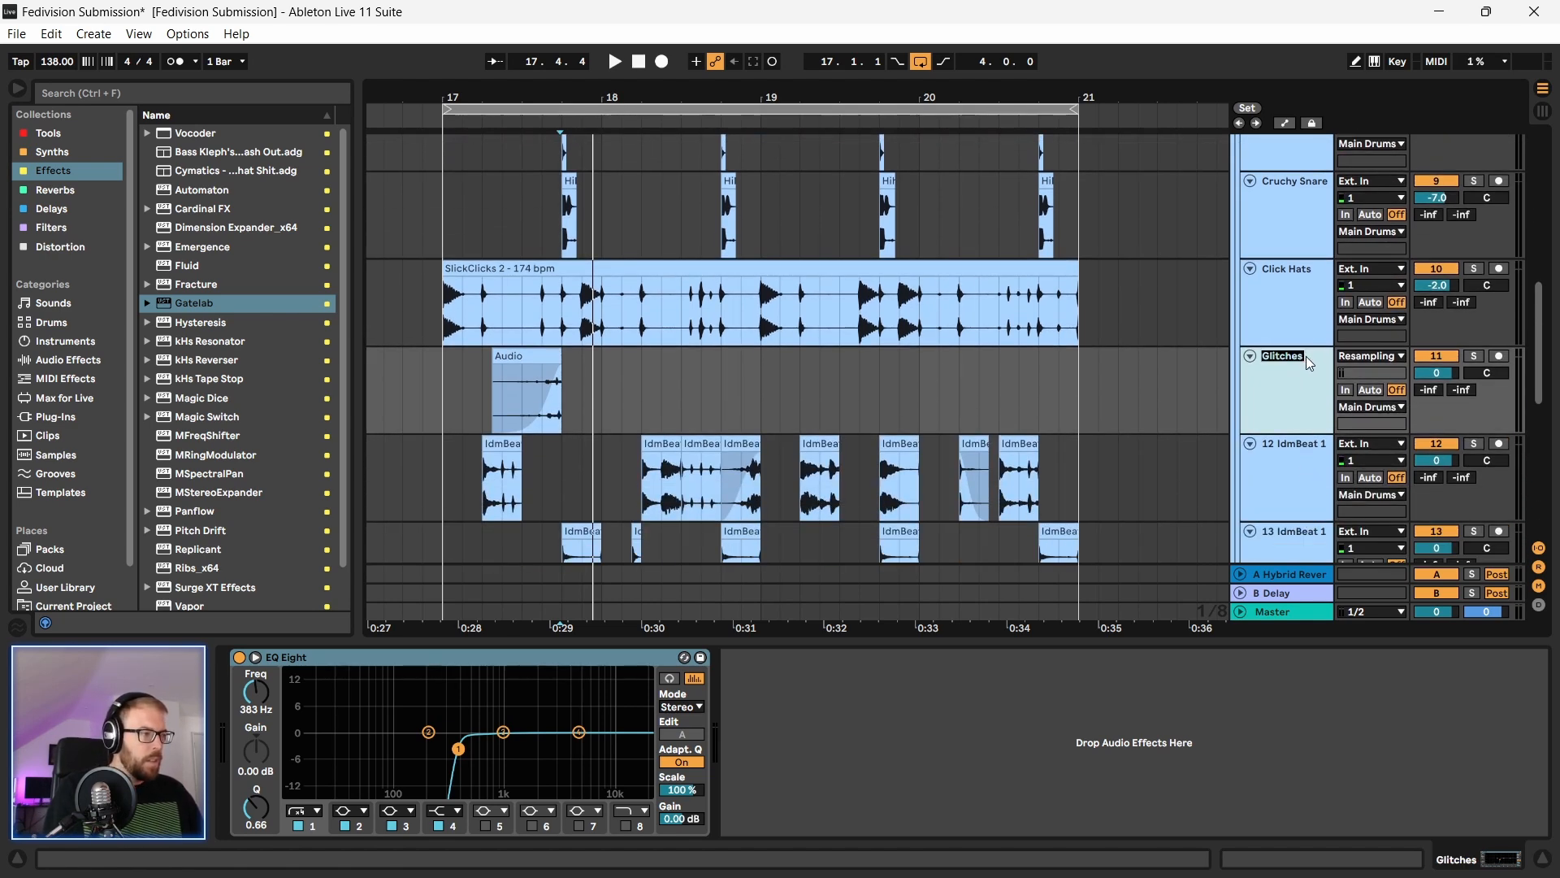
pyautogui.write('1')
pyautogui.click(1300, 446)
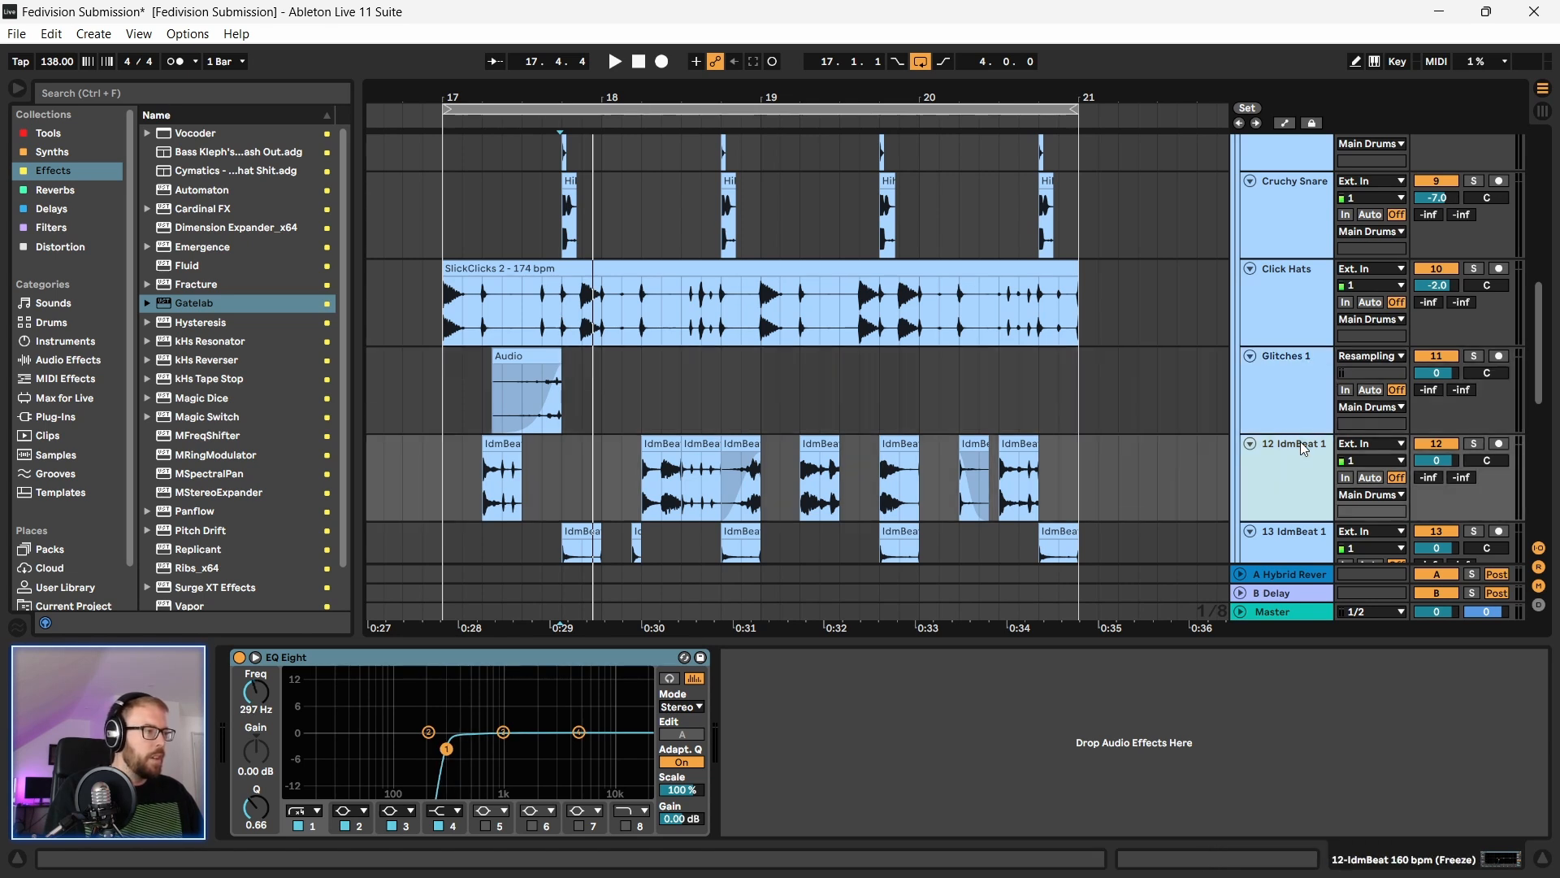
pyautogui.write('Glitches 2')
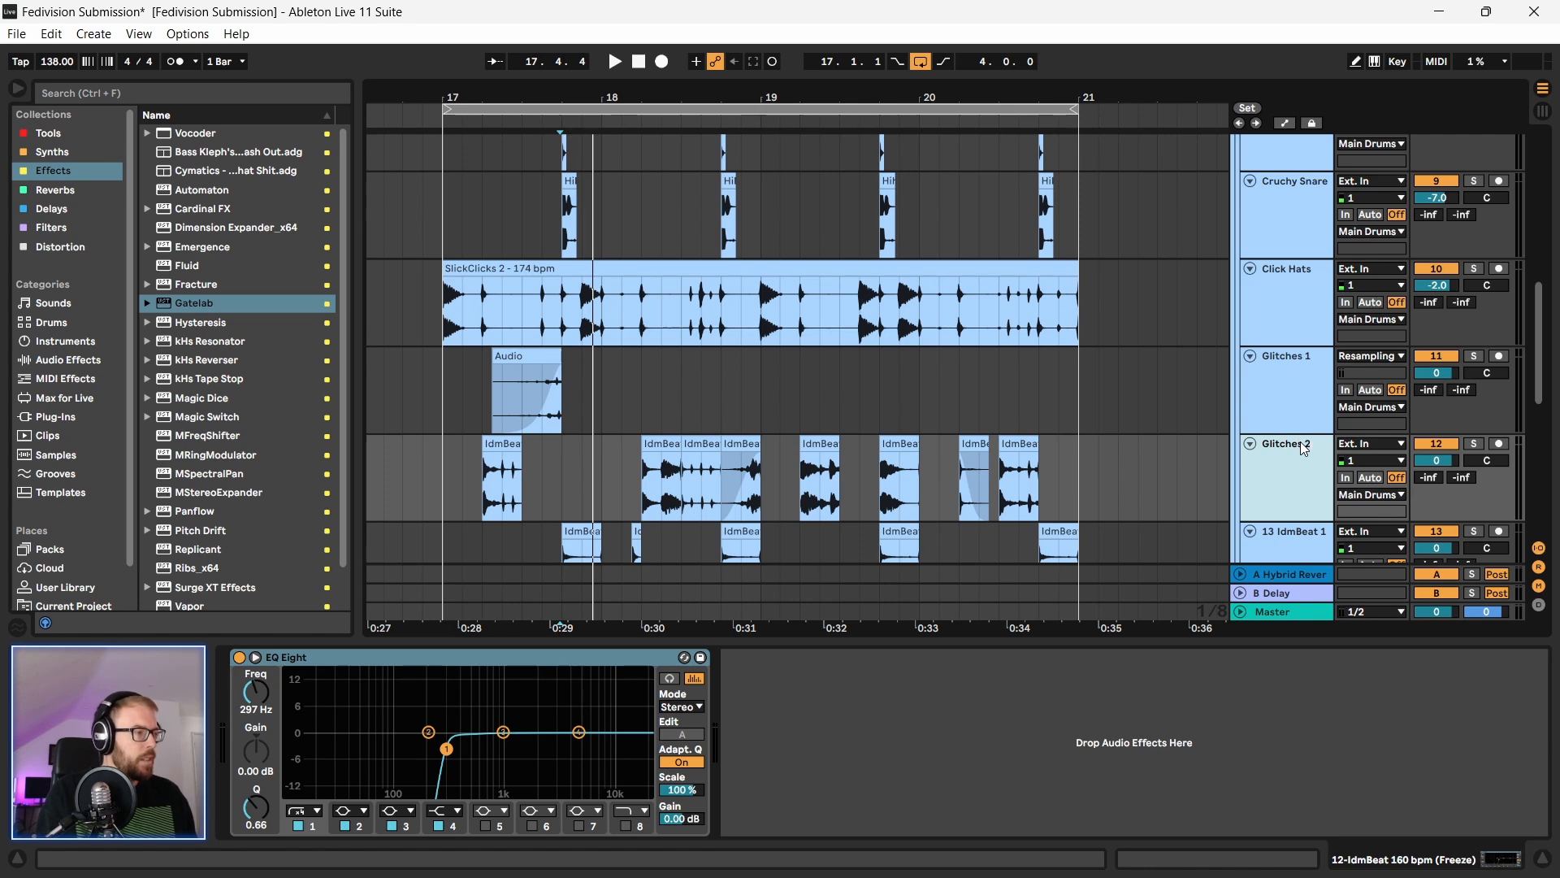
# Step: Rename the second IdmBeat track, number 13, as "Glitches 3"
pyautogui.scroll(-2, 1301, 442)
pyautogui.click(1305, 443)
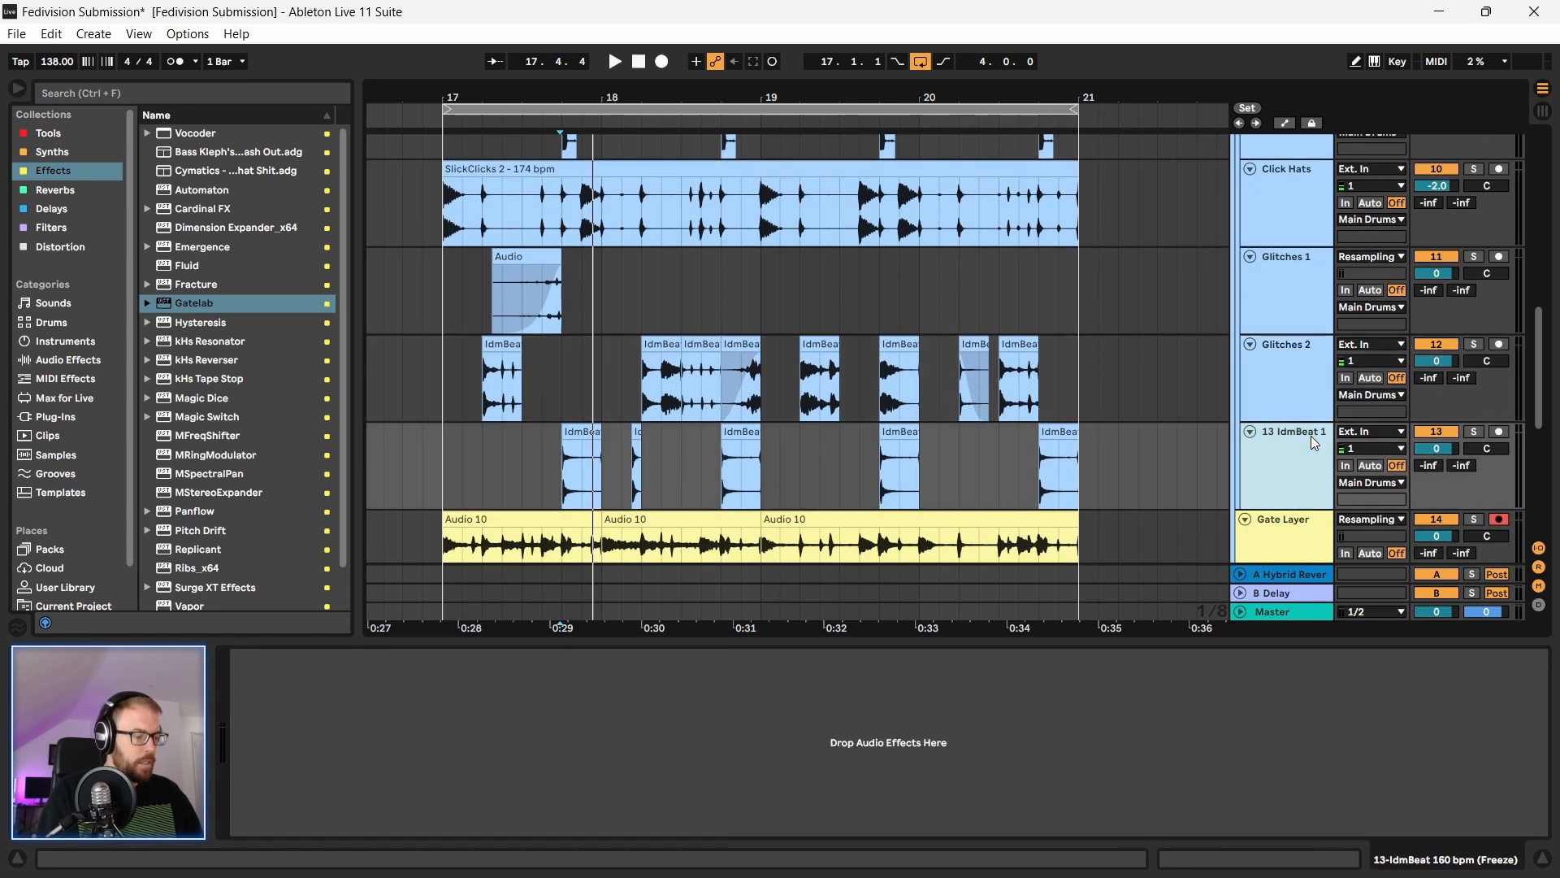
pyautogui.press('BackSpace')
pyautogui.press('BackSpace')
pyautogui.press('BackSpace')
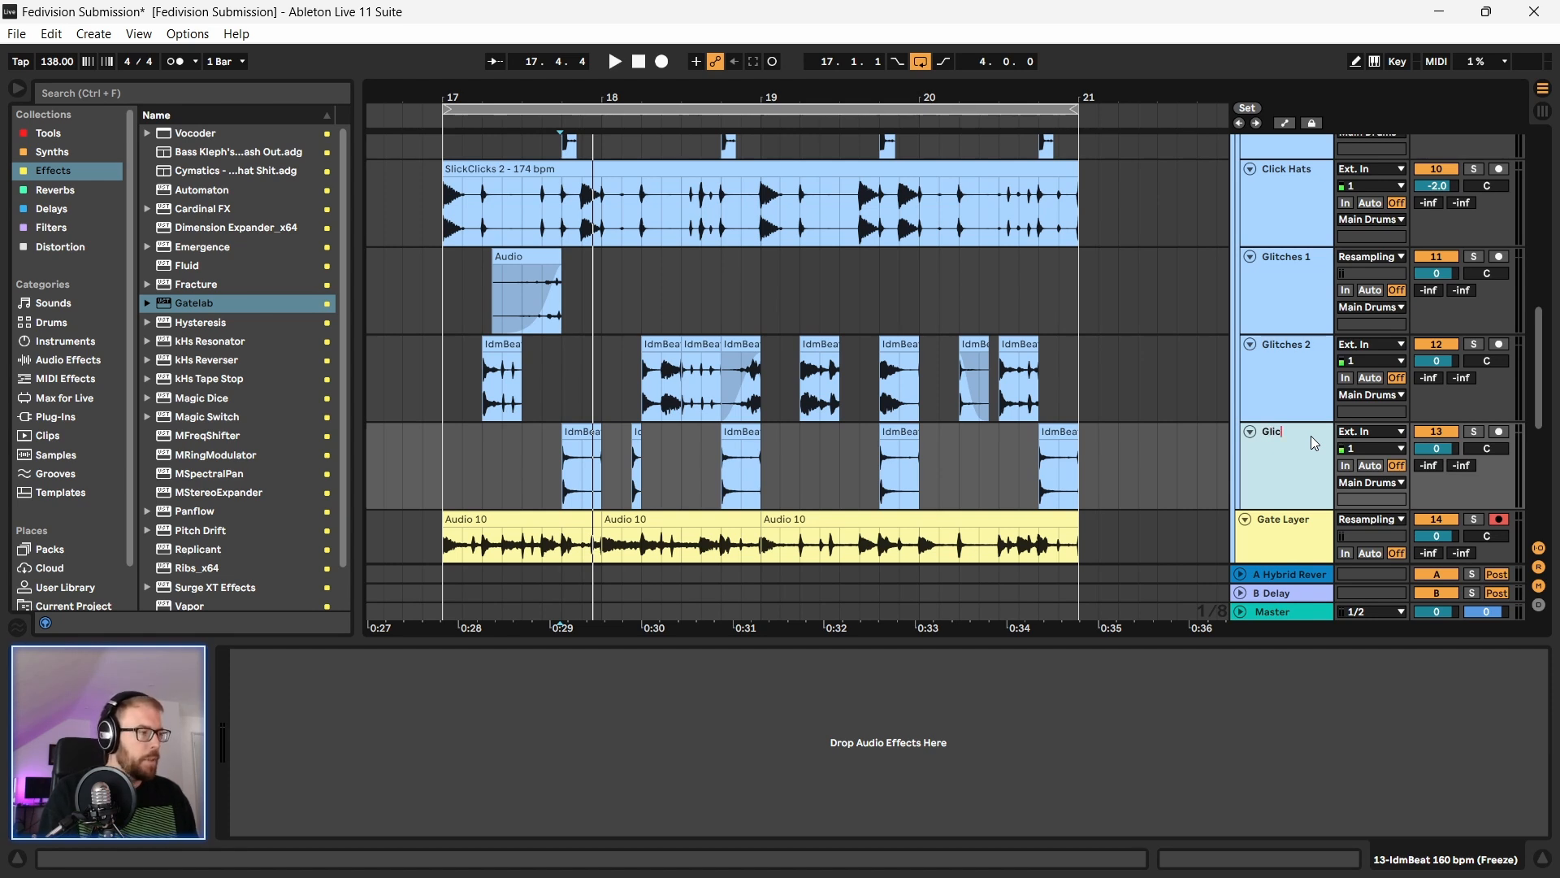
pyautogui.write('Glitches 2')
pyautogui.press('BackSpace')
pyautogui.write('3')
pyautogui.press('Return')
# Step: Fold the Glitches 1, Glitches 2, Glitches 3, Gate Layer and Click Hats tracks to their minimum height
pyautogui.scroll(-2, 1310, 435)
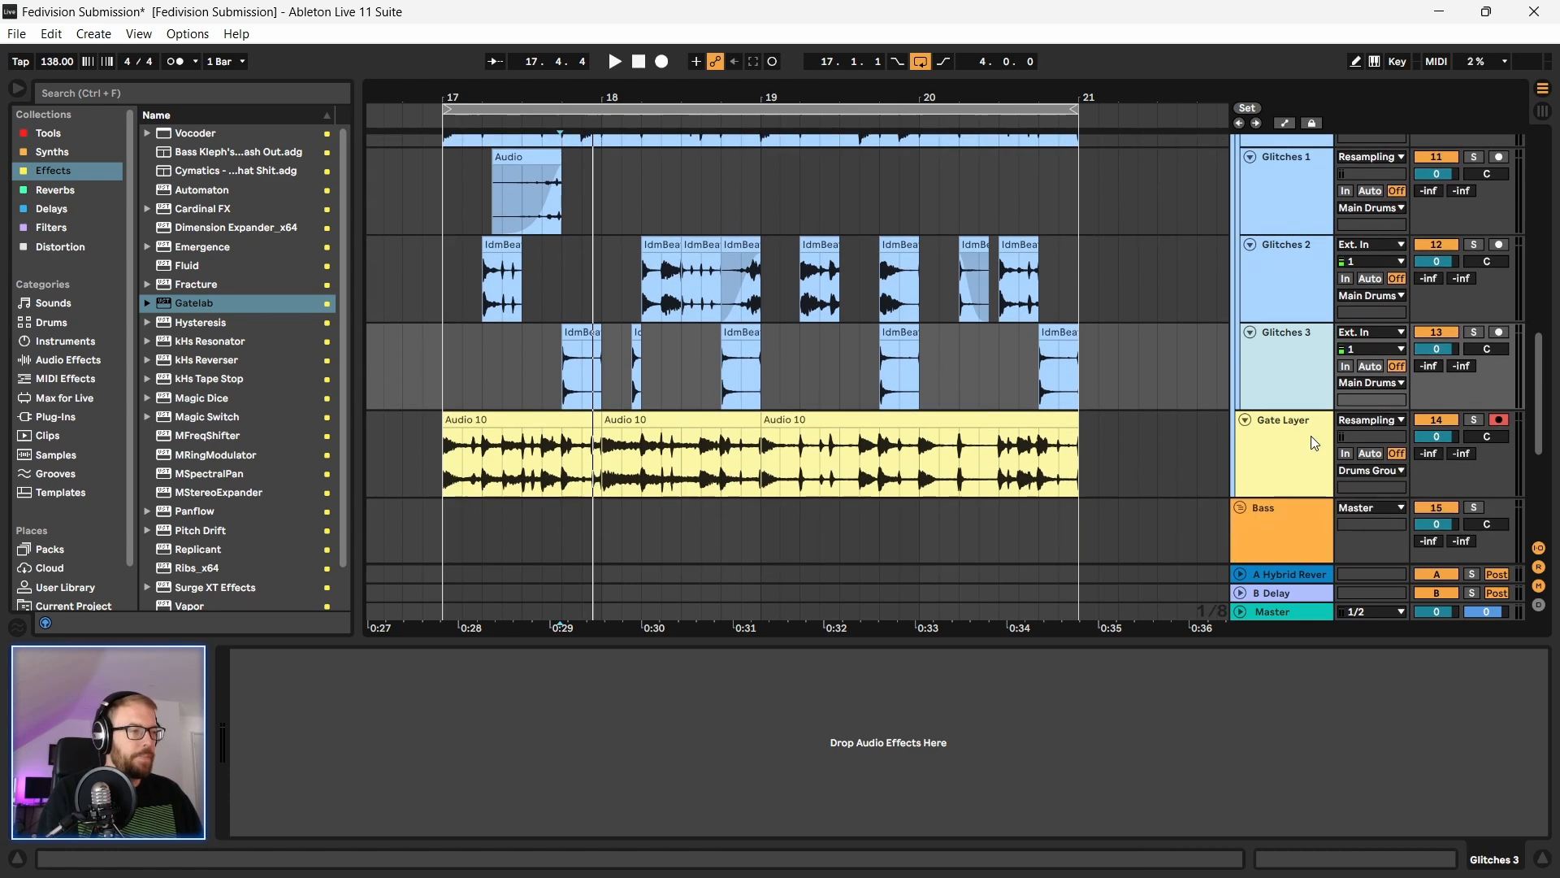
pyautogui.scroll(2, 1255, 422)
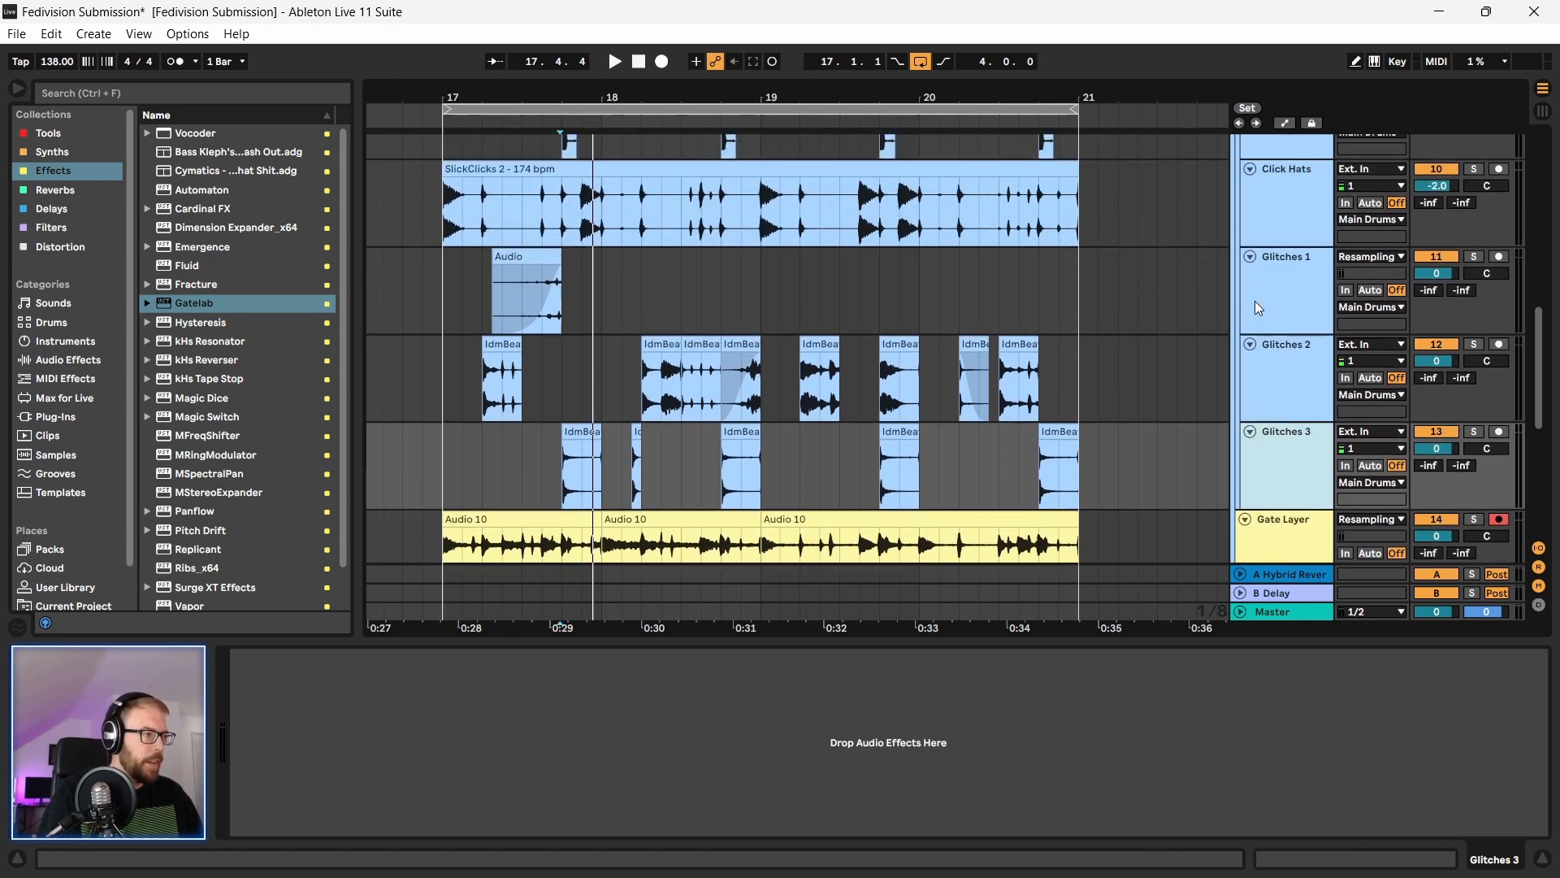
pyautogui.click(1249, 258)
pyautogui.click(1251, 276)
pyautogui.click(1250, 293)
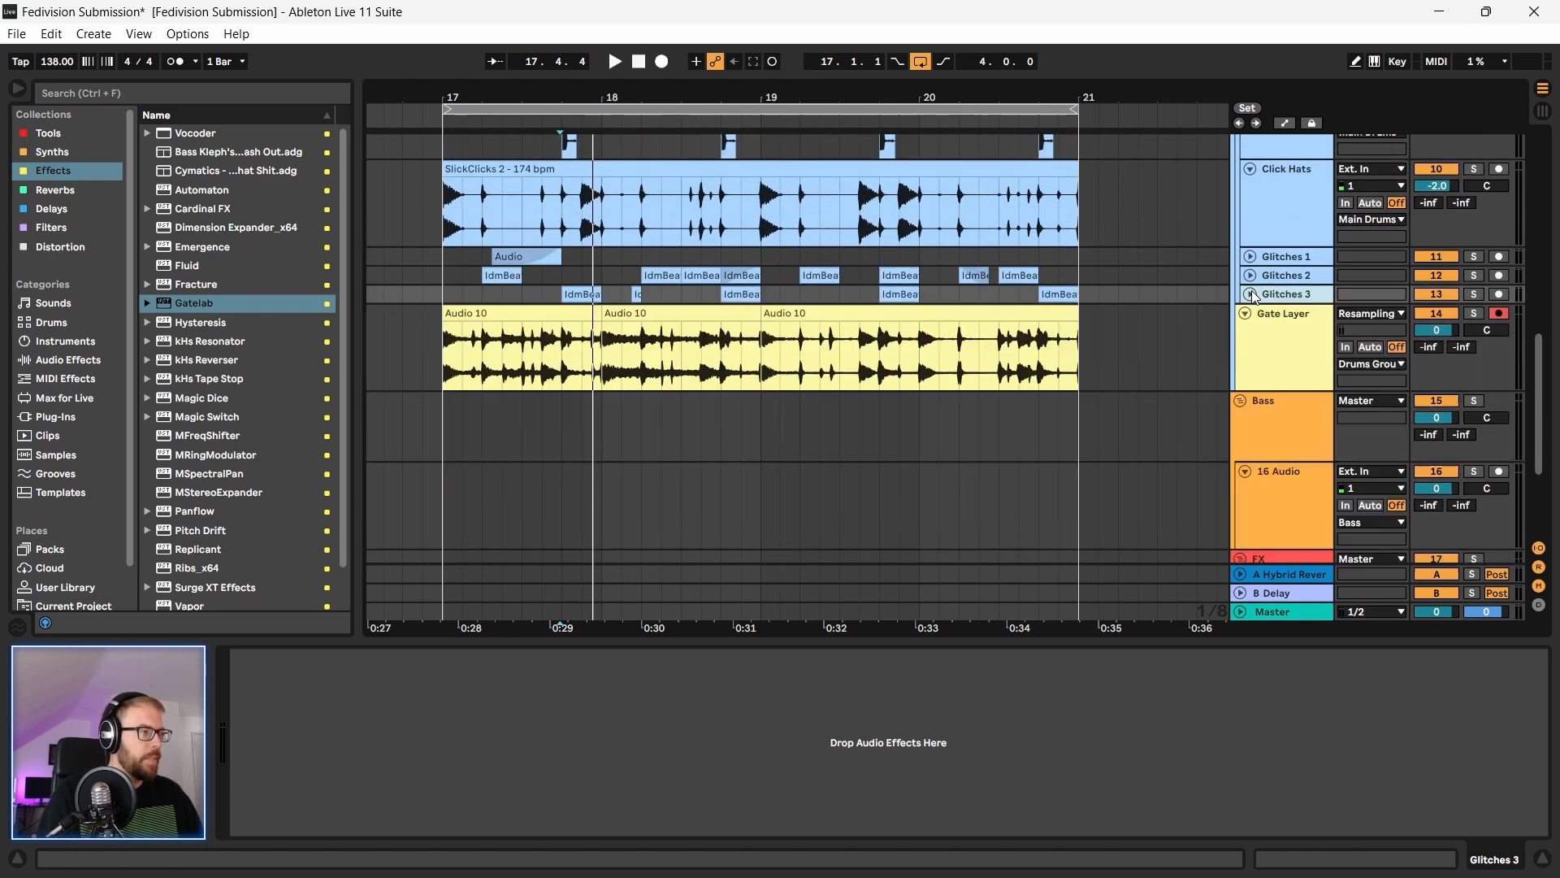
pyautogui.click(1247, 313)
pyautogui.scroll(2, 1249, 298)
pyautogui.click(1251, 268)
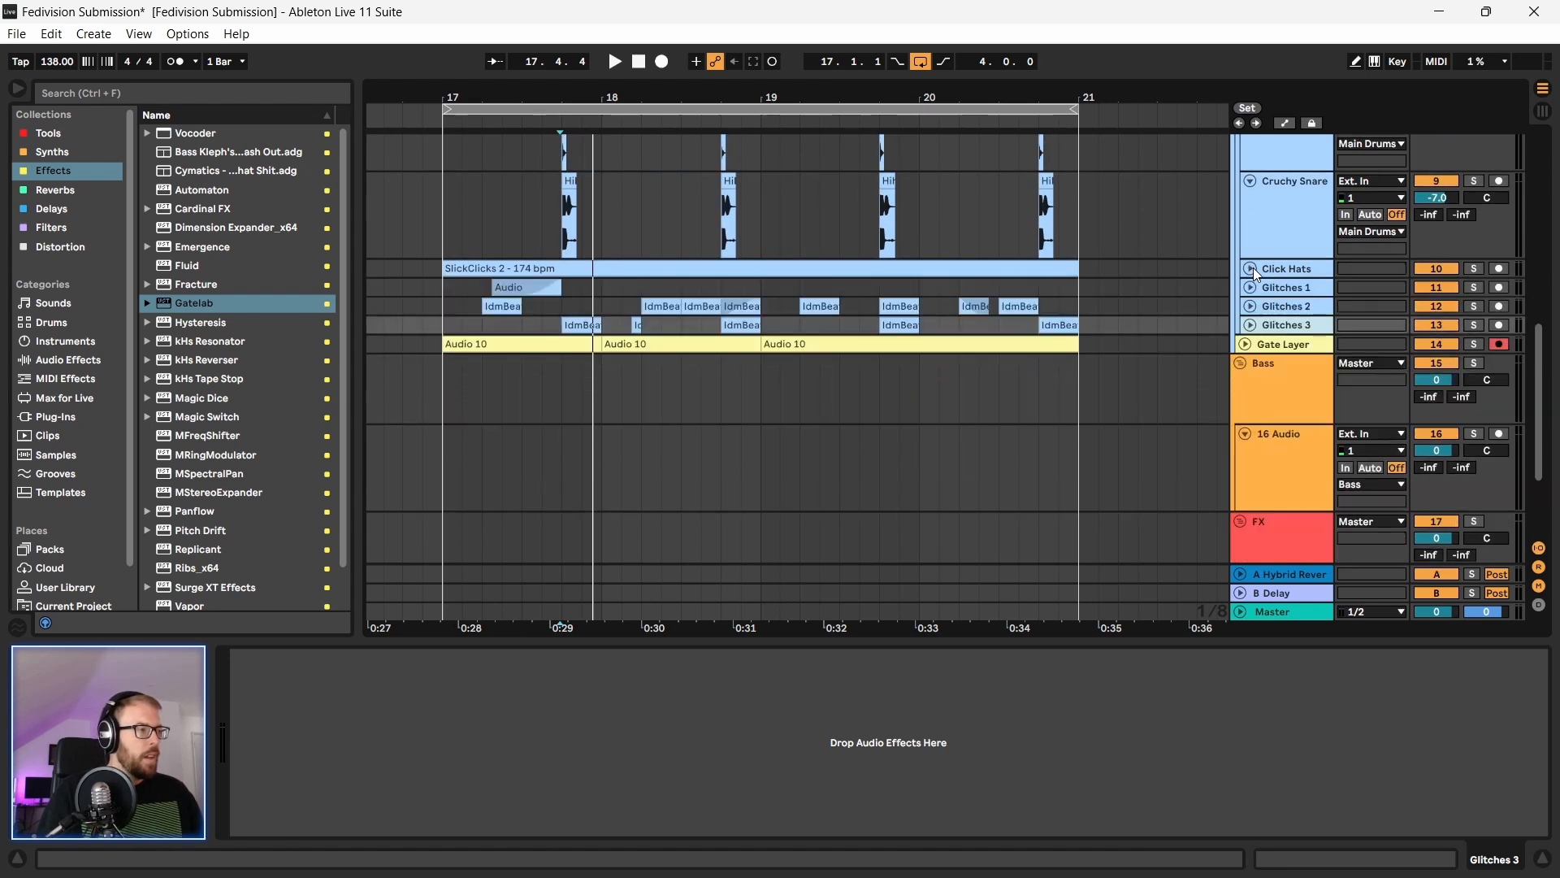
# Step: Fold the Cruchy Snare, Hi Click, Low Click and Kick tracks in the Main Drums group
pyautogui.scroll(2, 1251, 265)
pyautogui.click(1249, 280)
pyautogui.scroll(2, 1249, 272)
pyautogui.click(1249, 291)
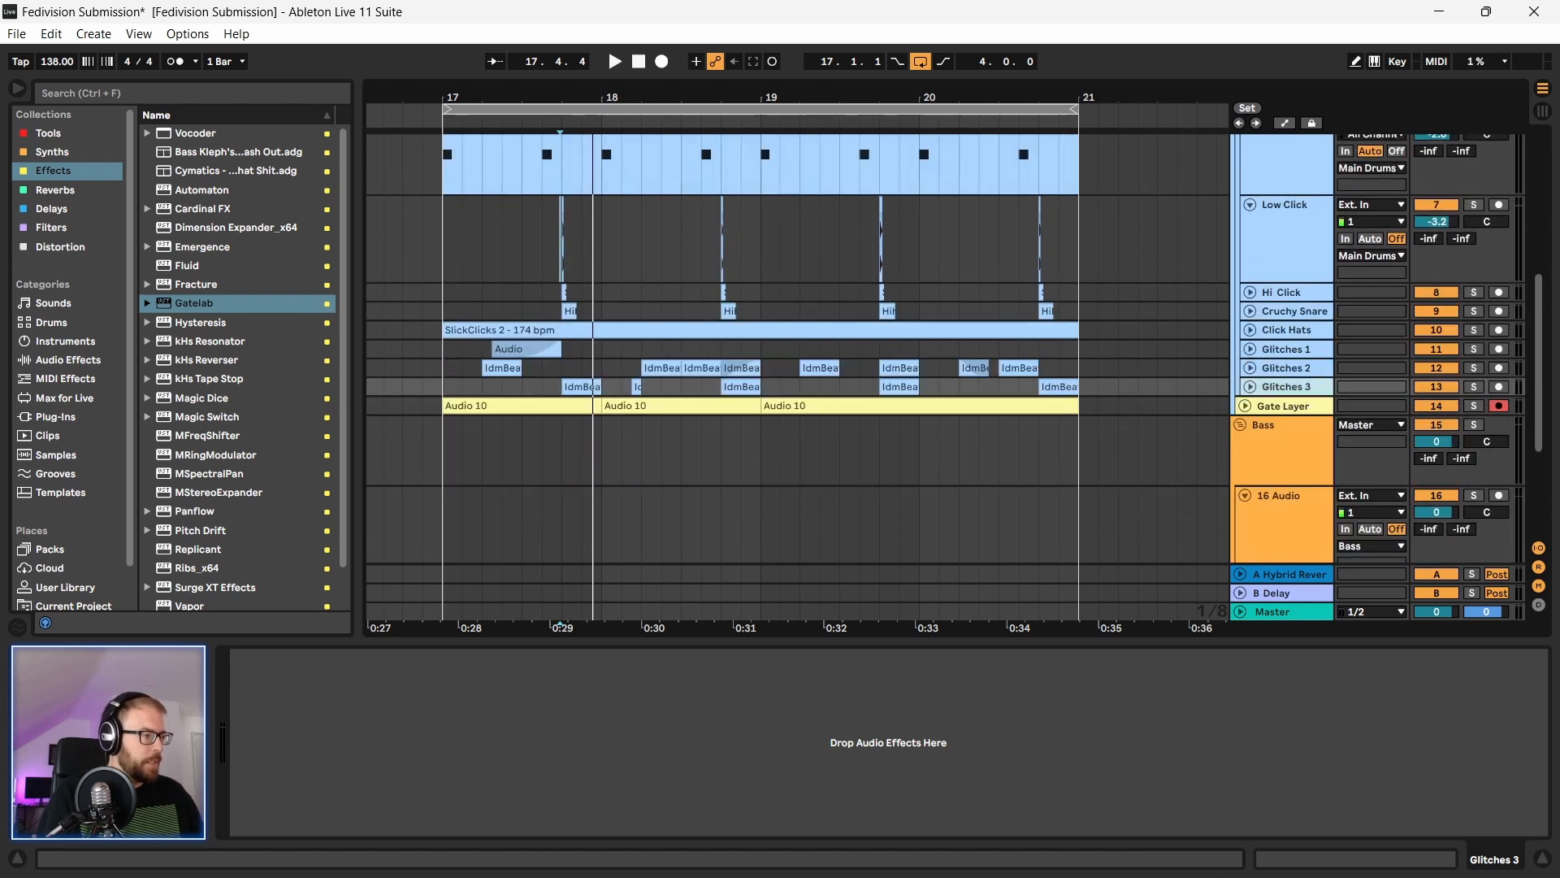
pyautogui.scroll(2, 1256, 325)
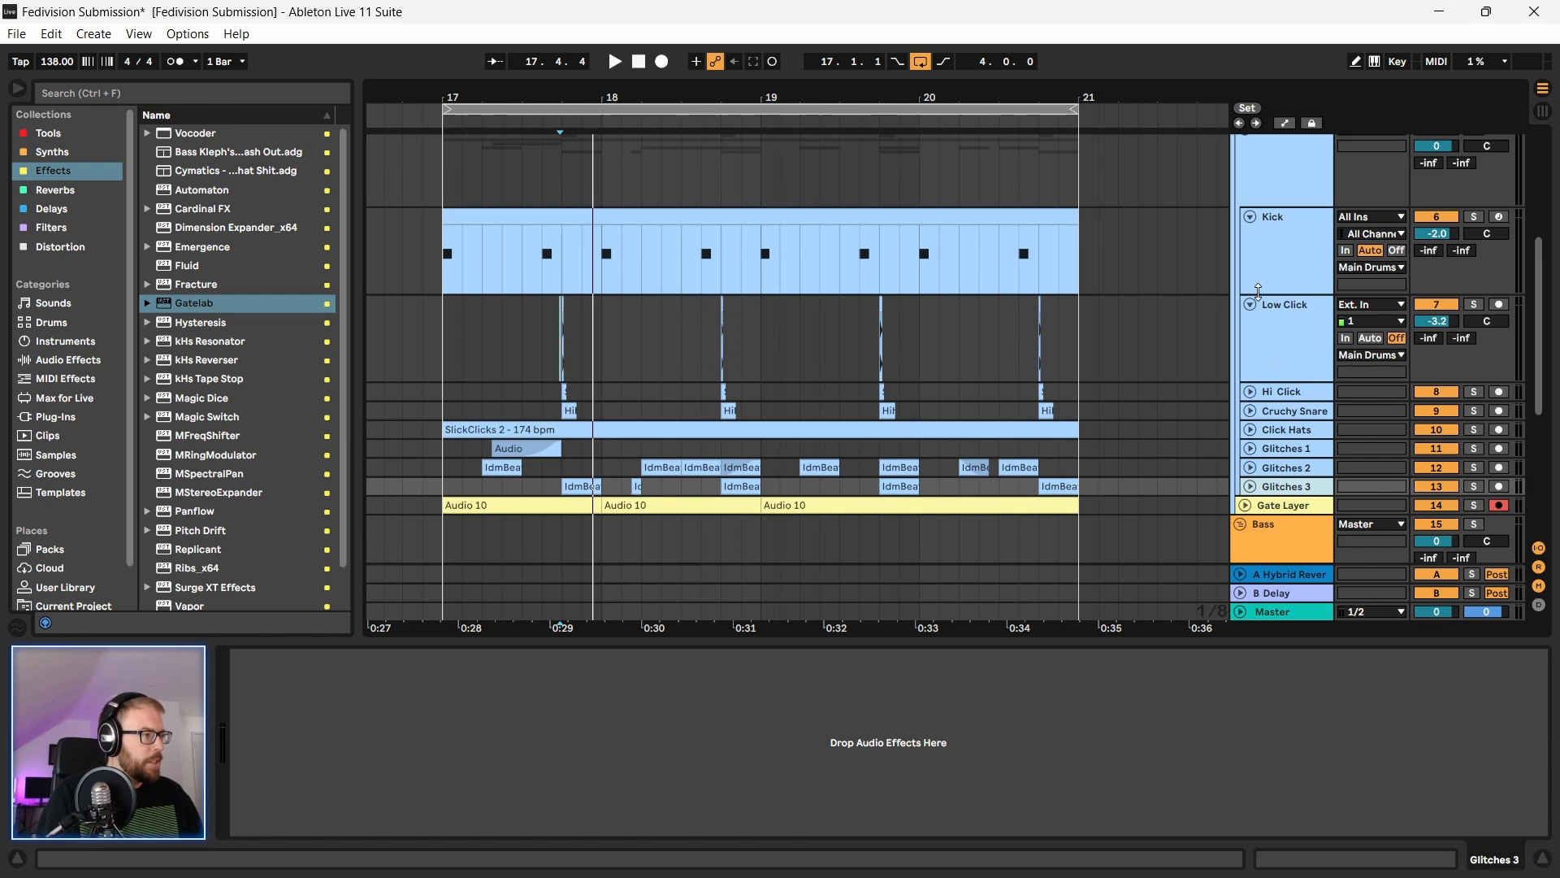
pyautogui.click(1250, 304)
pyautogui.click(1249, 216)
# Step: Play back the four-bar drum loop from bar 17
pyautogui.scroll(2, 1243, 280)
pyautogui.click(1266, 246)
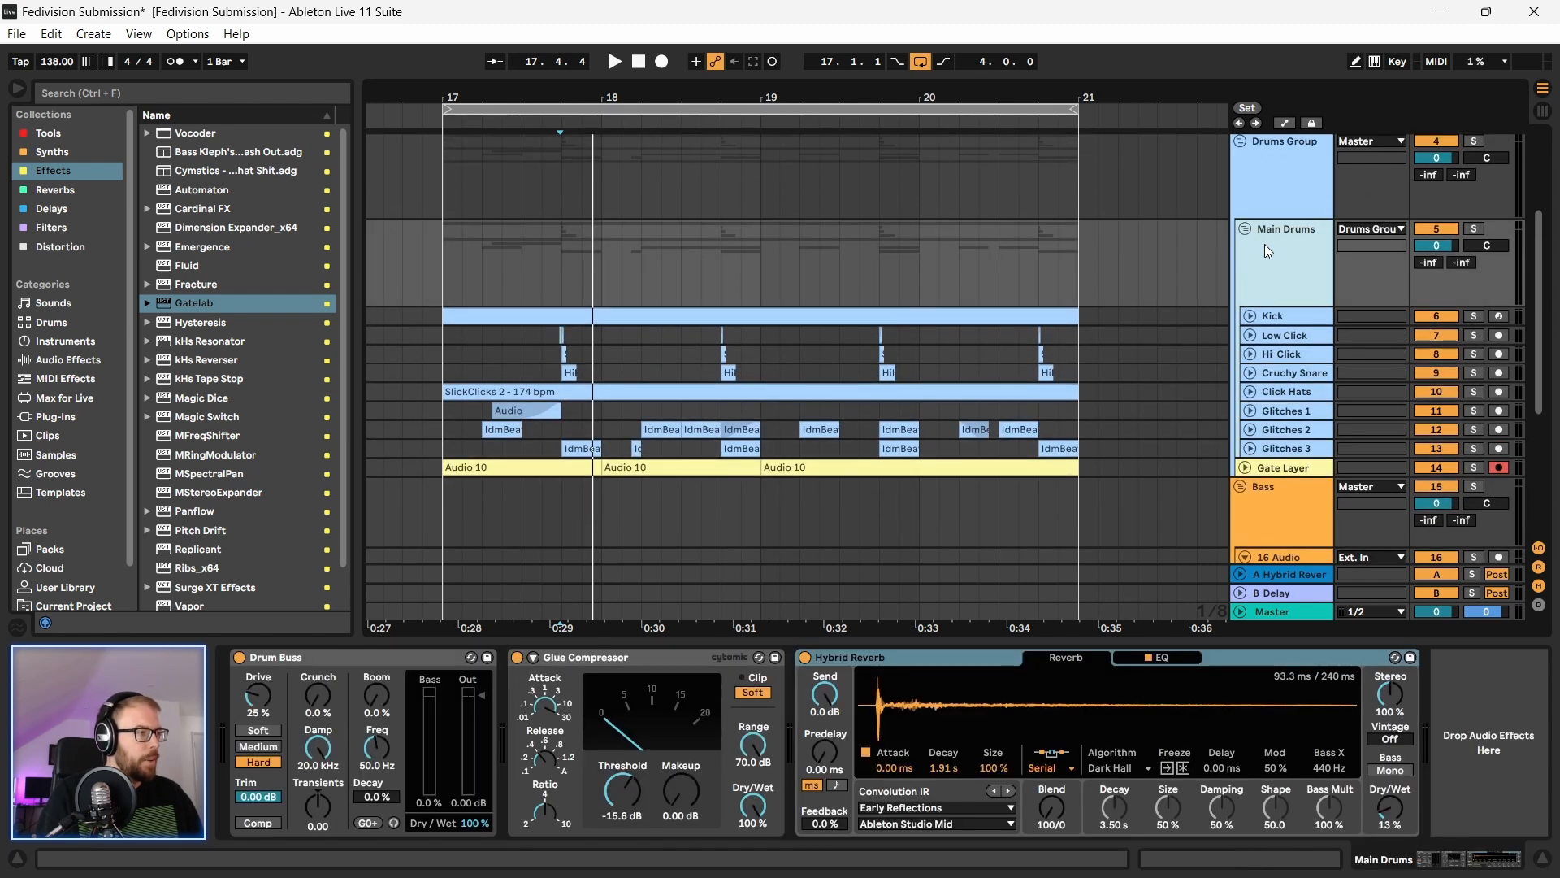
pyautogui.click(442, 286)
pyautogui.press('space')
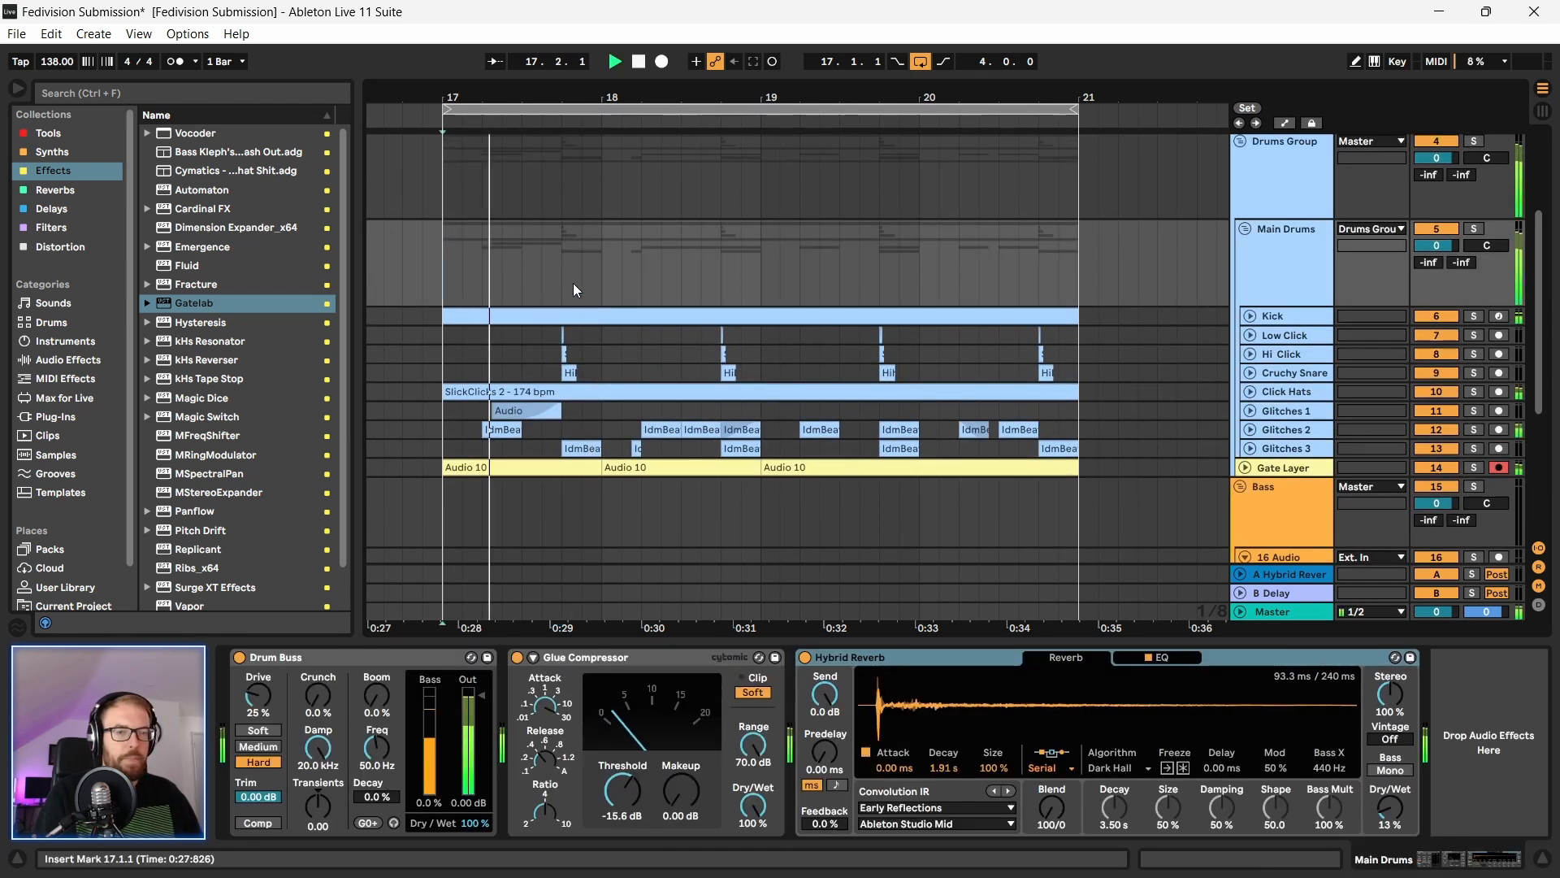
pyautogui.moveTo(546, 85); pyautogui.dragTo(491, 44)
pyautogui.moveTo(568, 88); pyautogui.dragTo(611, 91)
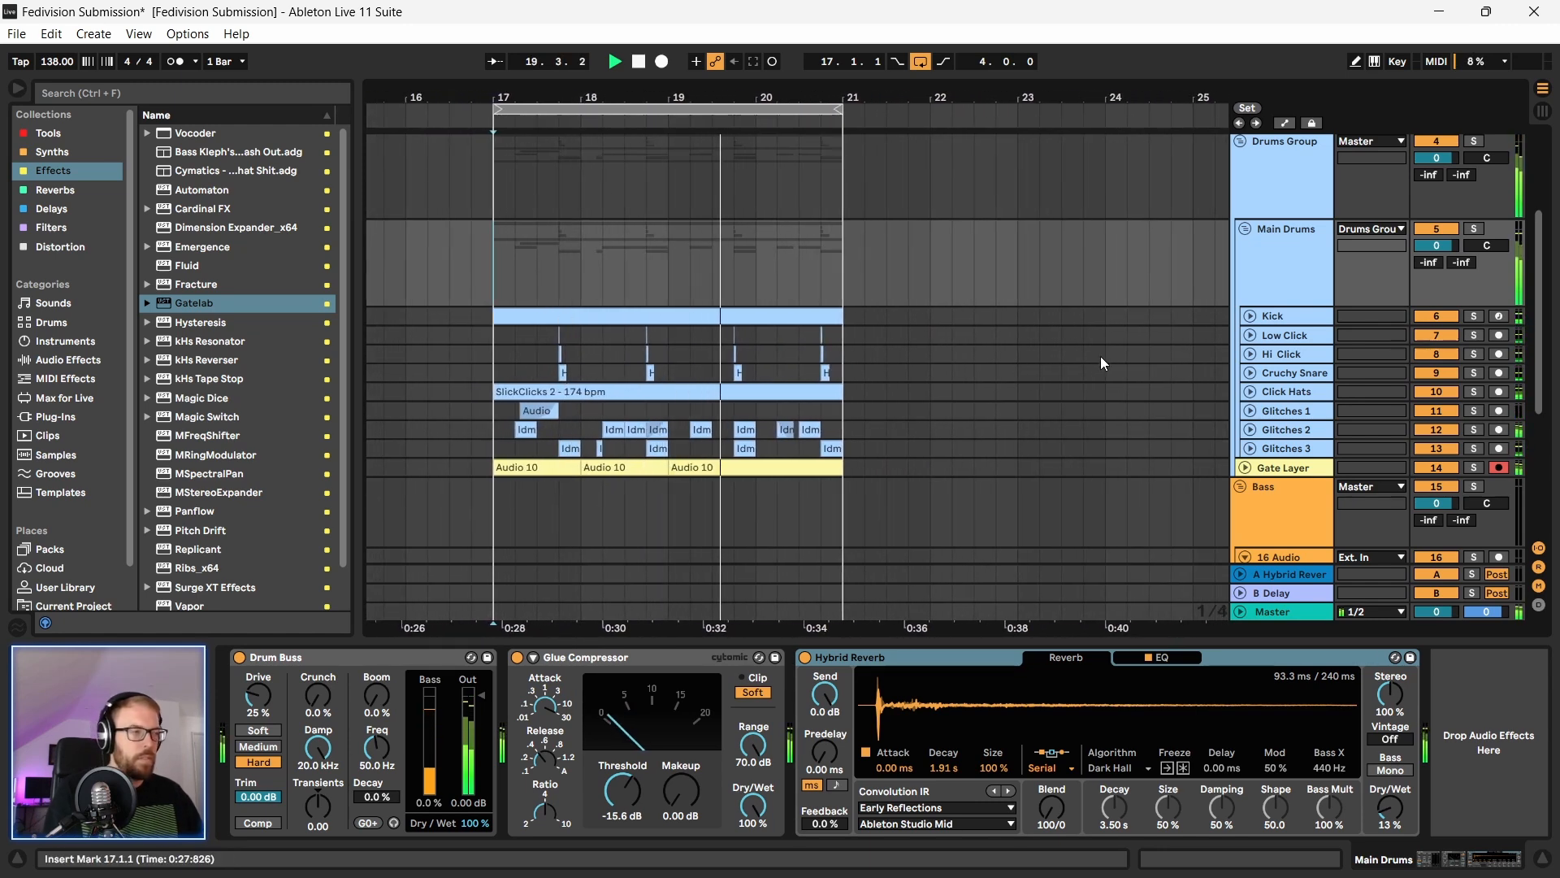
pyautogui.scroll(2, 1142, 346)
pyautogui.scroll(-2, 1142, 352)
# Step: Stop playback and review the device chains of the Drums Group, Main Drums and Gate Layer tracks
pyautogui.click(1267, 217)
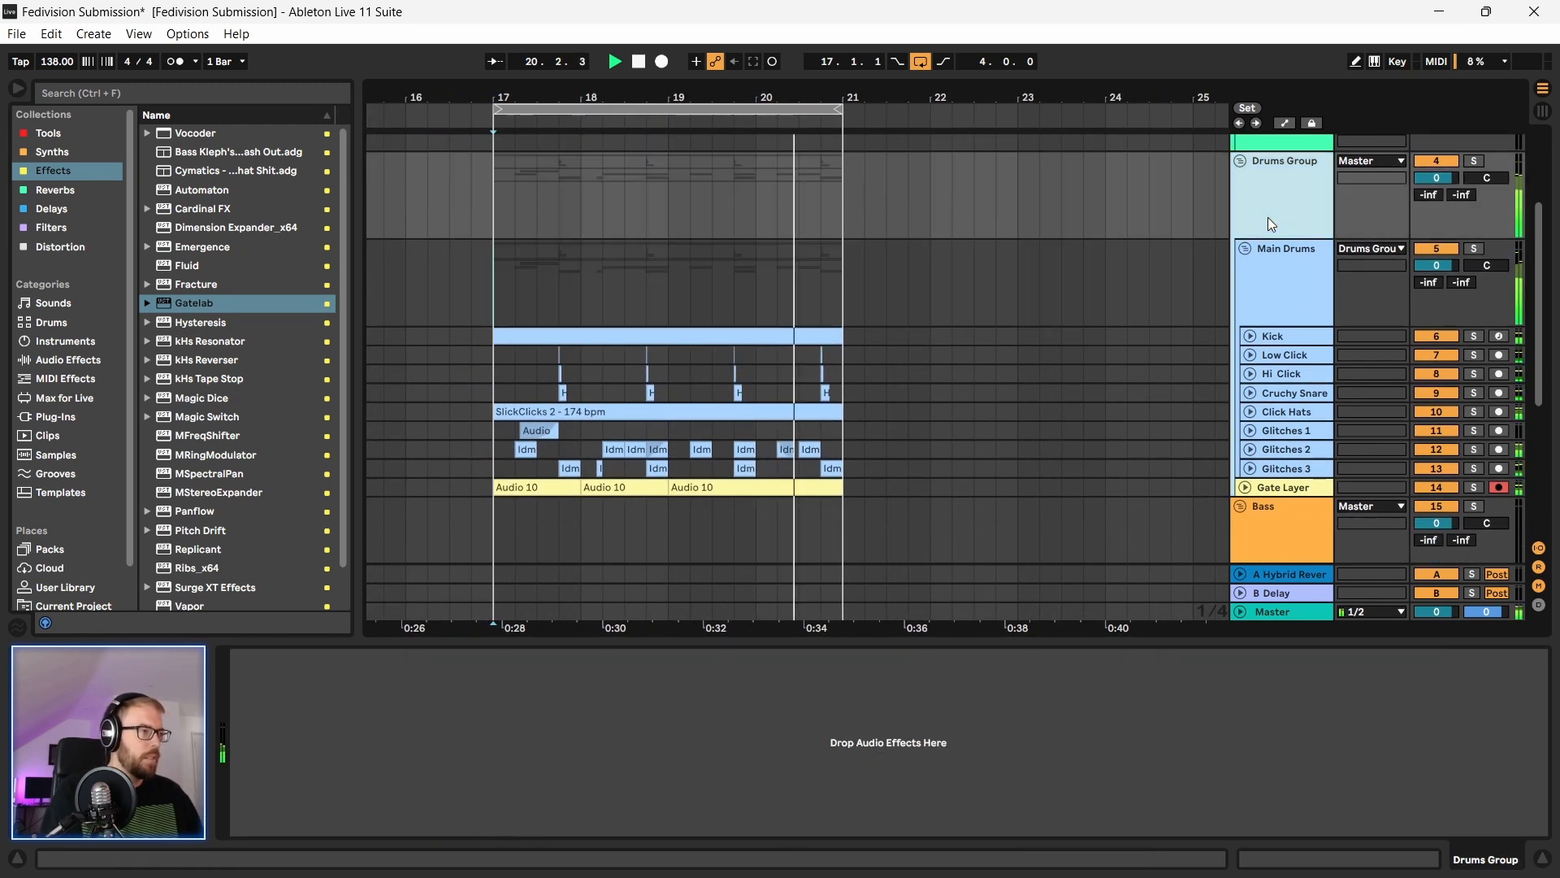
pyautogui.click(1288, 268)
pyautogui.press('space')
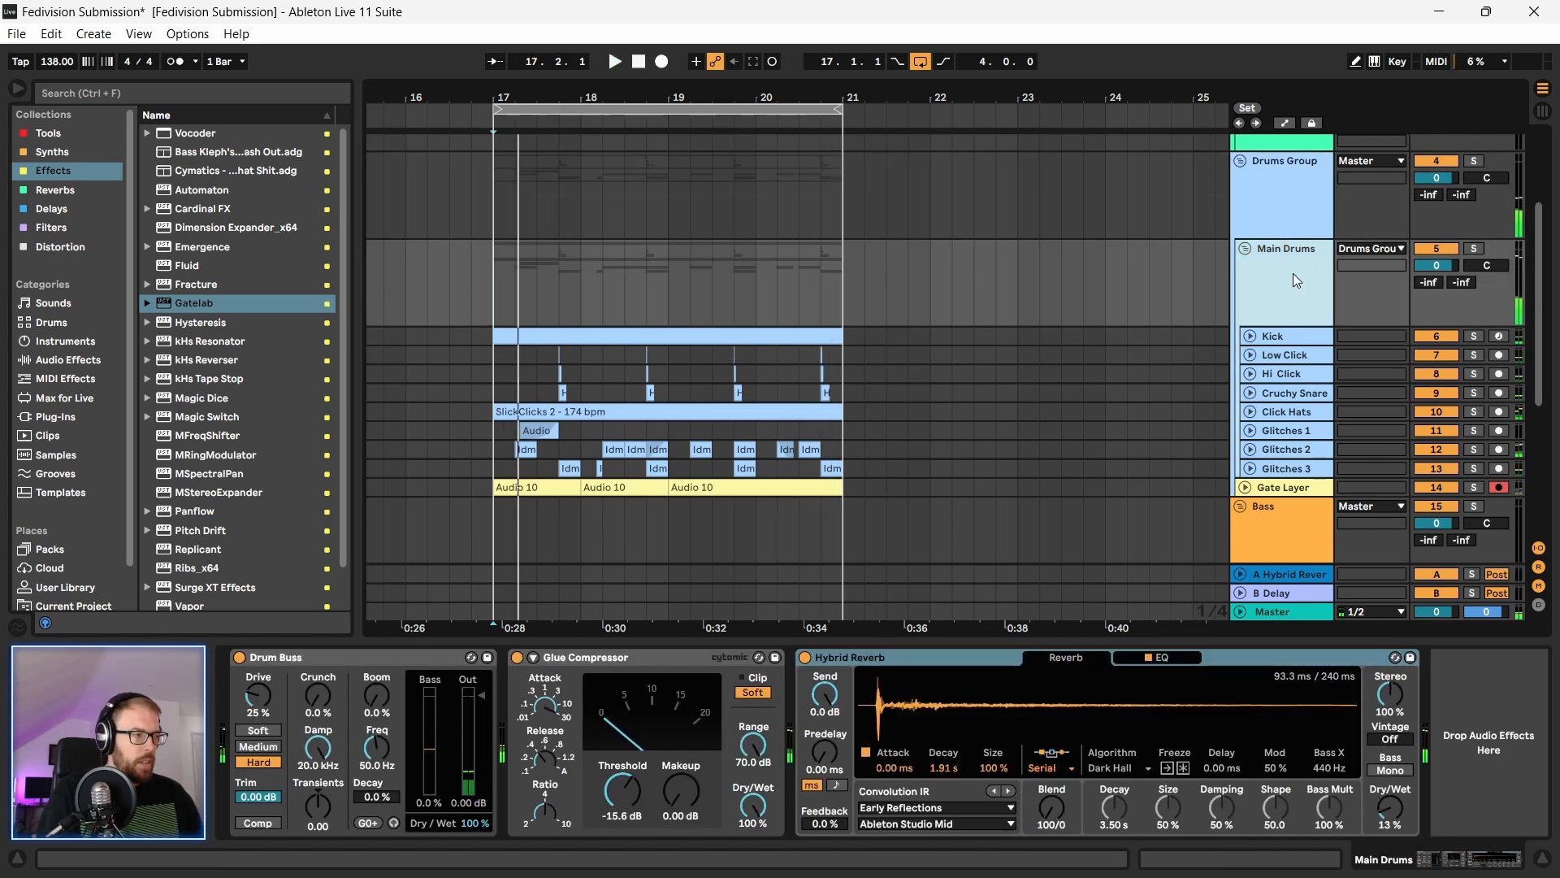
pyautogui.hotkey('ctrl', 't')
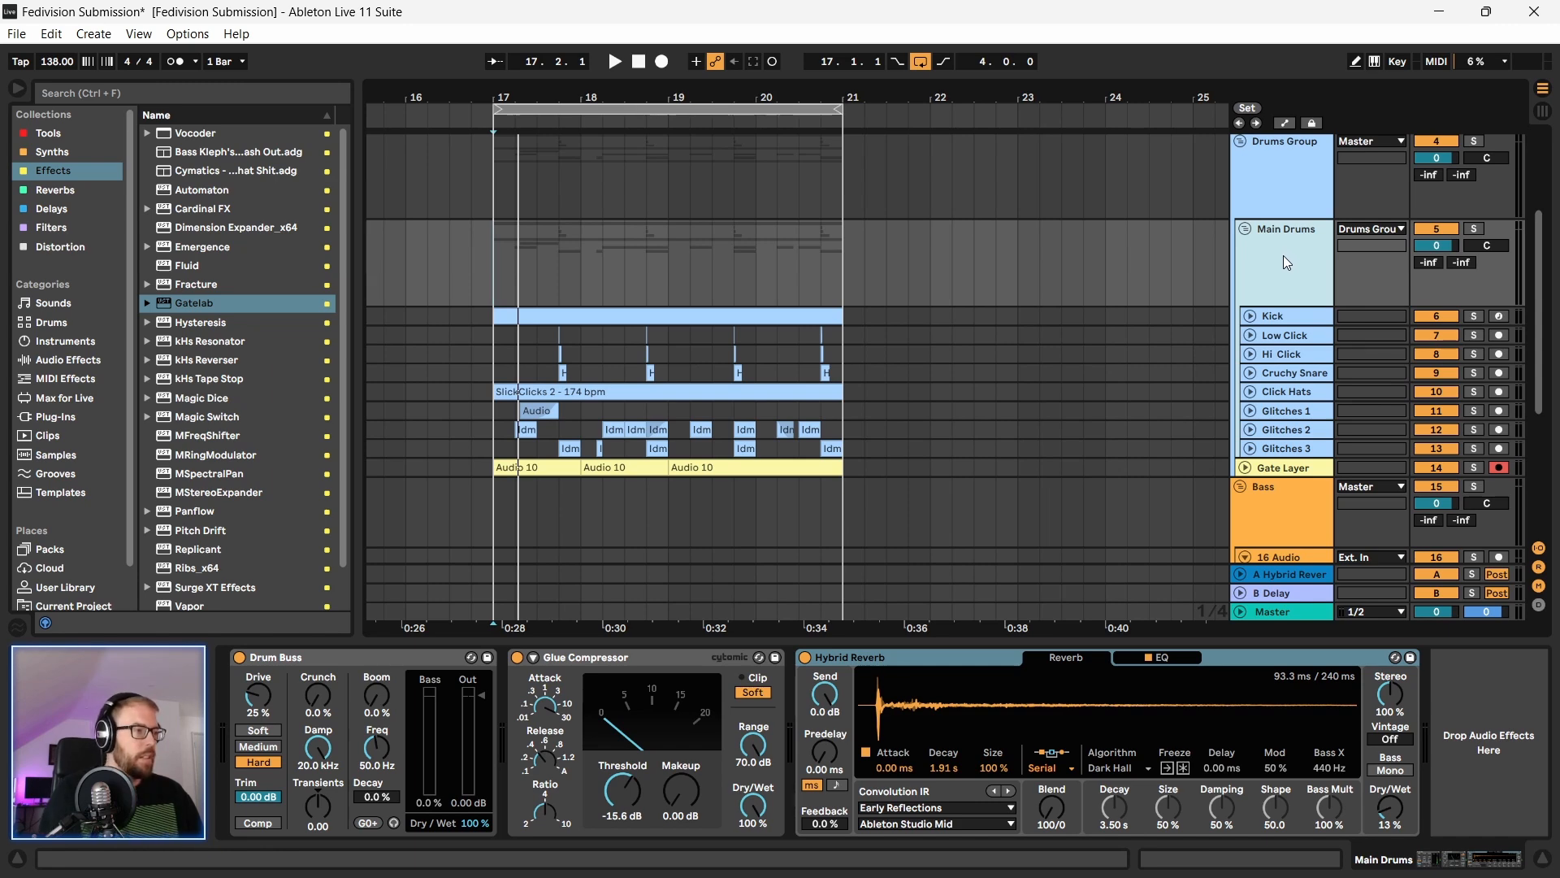
pyautogui.click(1281, 469)
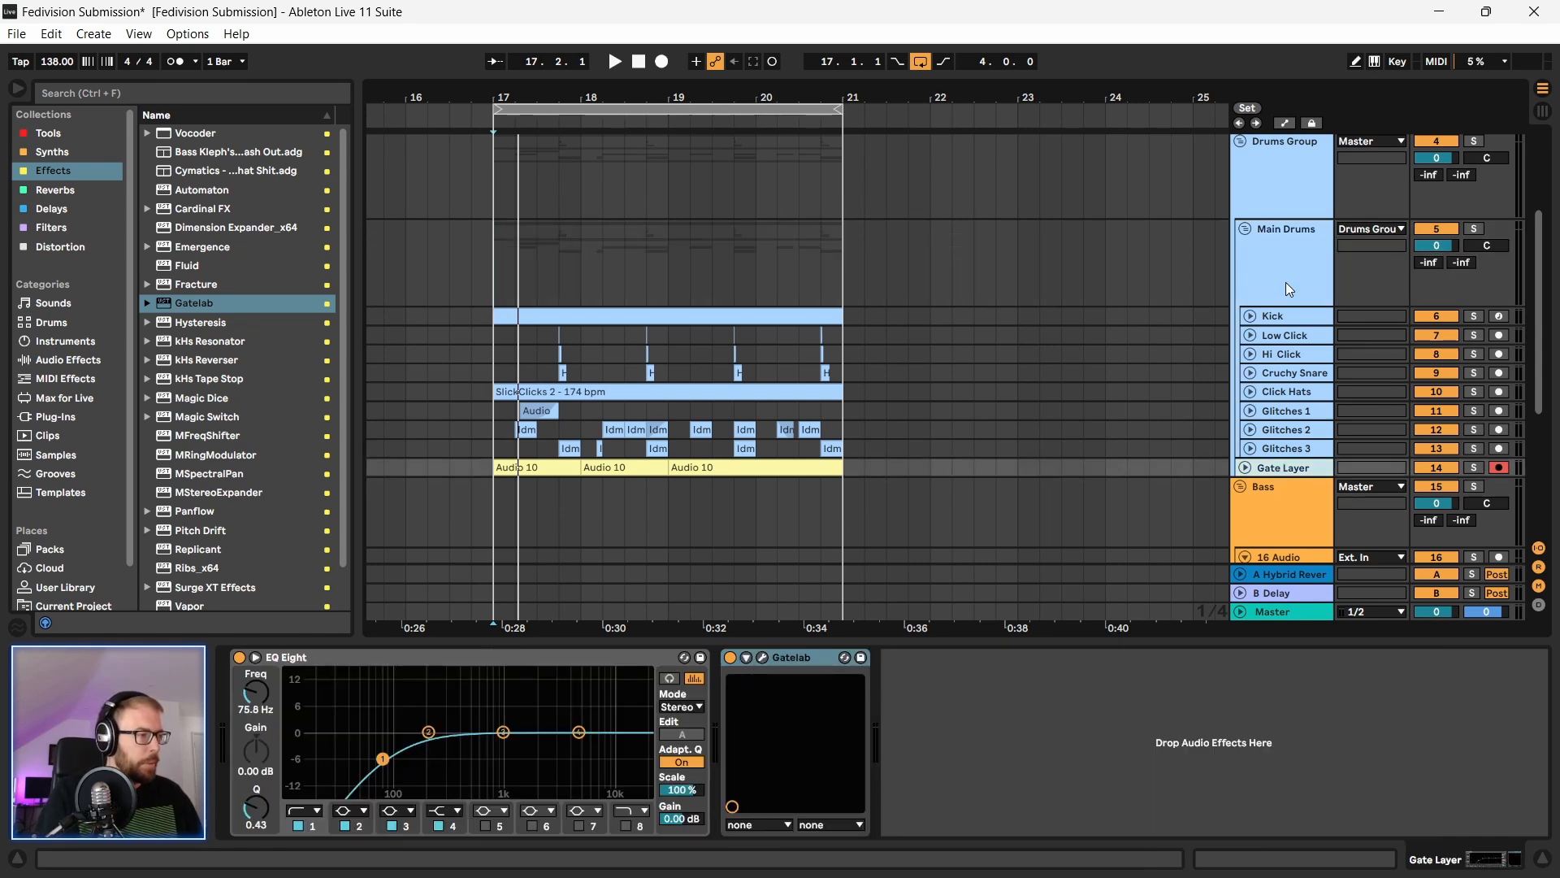
pyautogui.click(1266, 231)
pyautogui.click(870, 658)
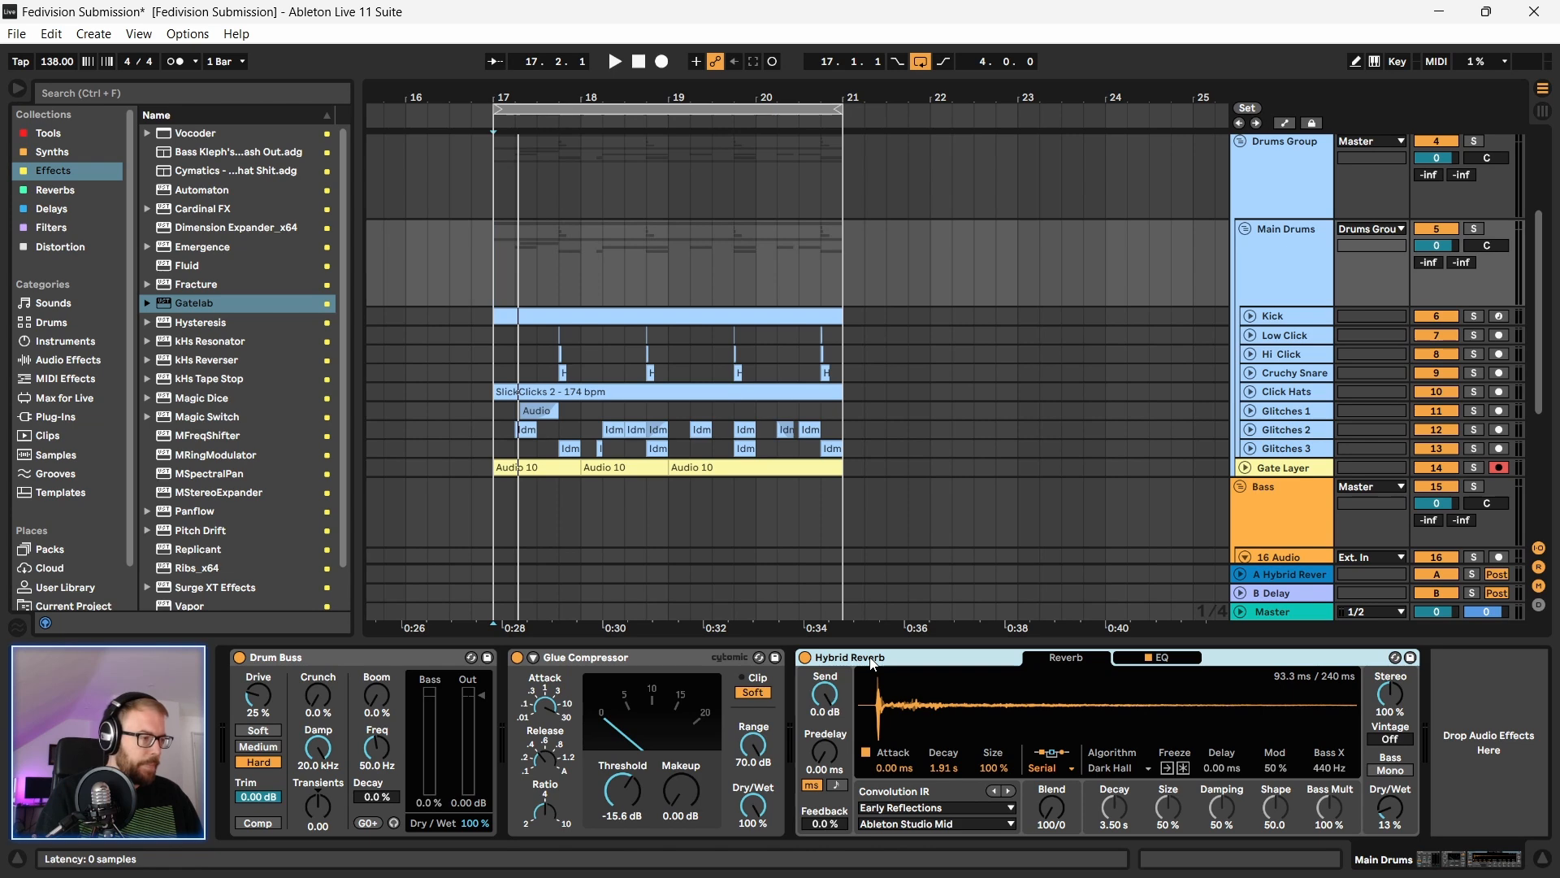
# Step: Duplicate the four-bar drum section from bars 17 to 21, including all Main Drums tracks and the Gate Layer, into bars 21 to 25
pyautogui.click(693, 512)
pyautogui.moveTo(484, 95); pyautogui.dragTo(548, 77)
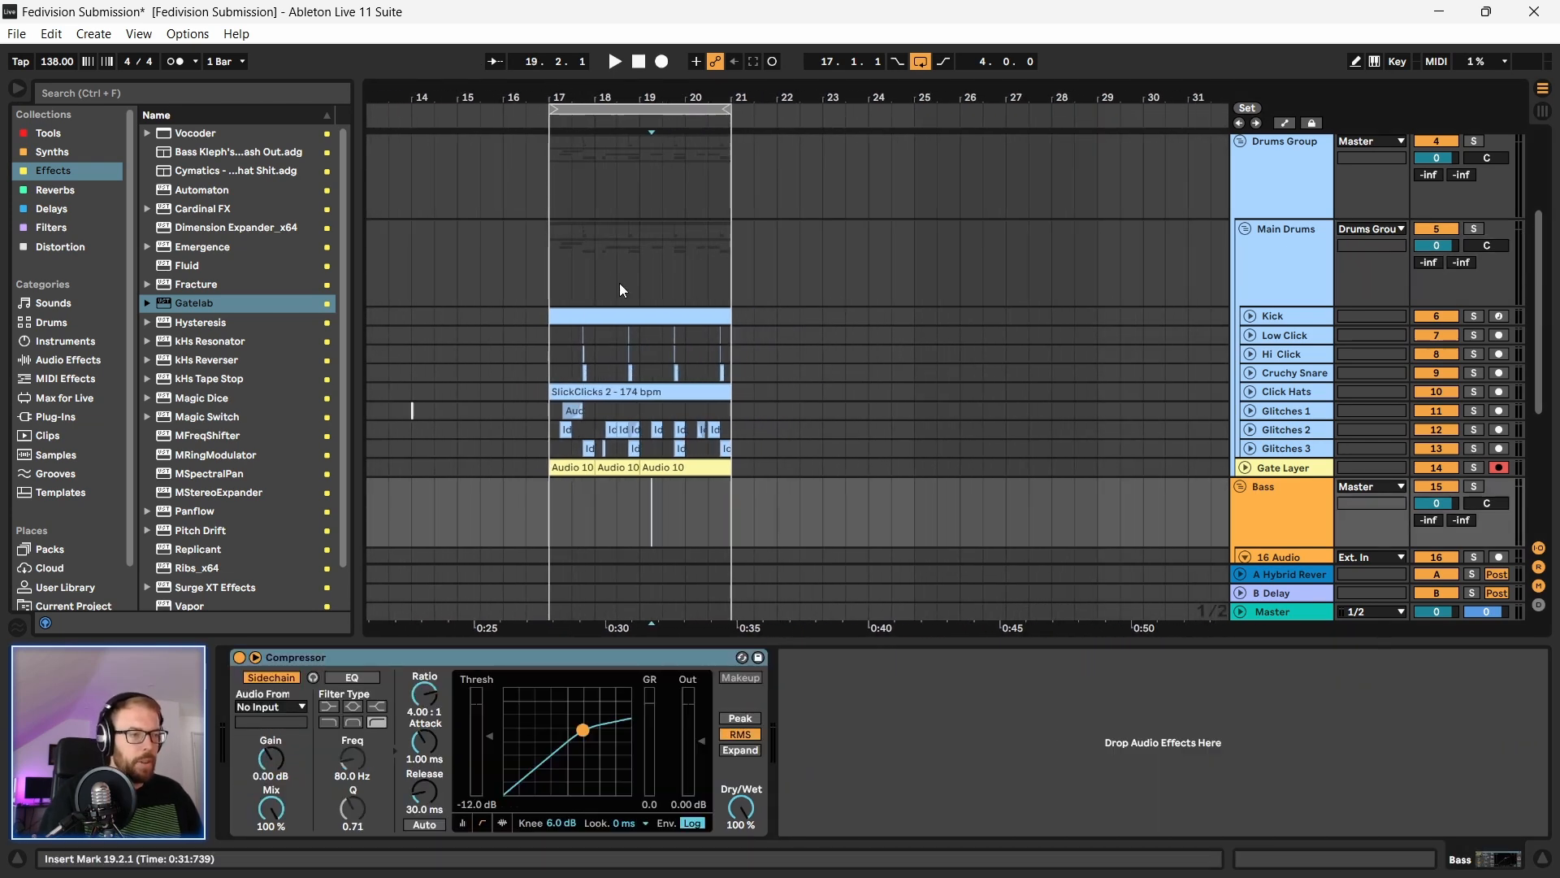
pyautogui.click(475, 355)
pyautogui.moveTo(559, 300); pyautogui.dragTo(729, 512)
pyautogui.hotkey('ctrl', 'd')
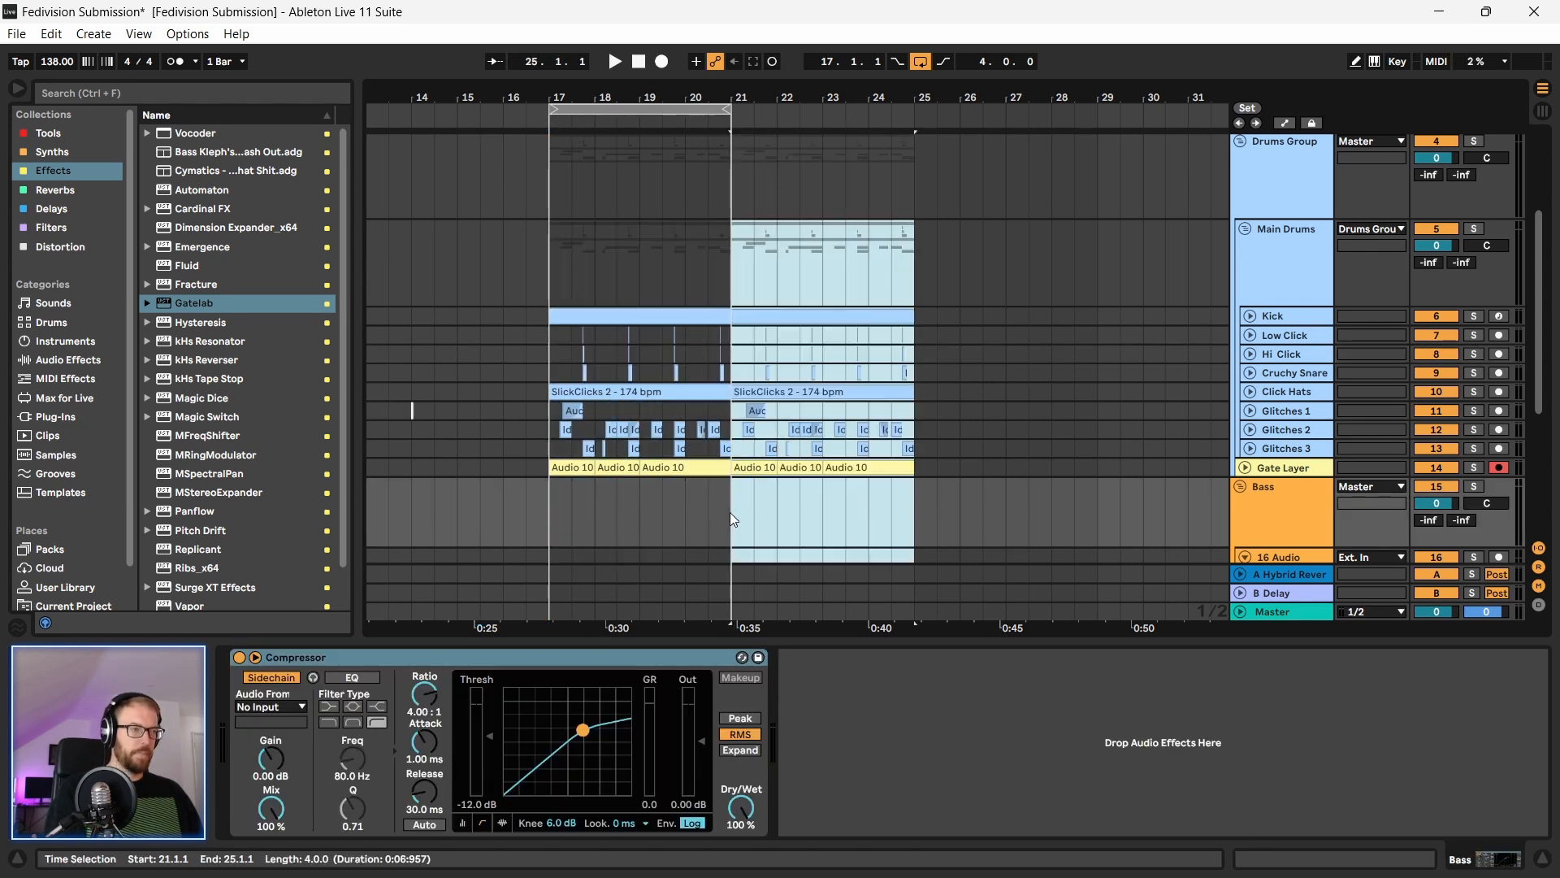
# Step: Extend the arrangement loop to eight bars, covering bars 17 to 25
pyautogui.click(663, 253)
pyautogui.moveTo(728, 109); pyautogui.dragTo(912, 112)
pyautogui.moveTo(707, 96); pyautogui.dragTo(783, 73)
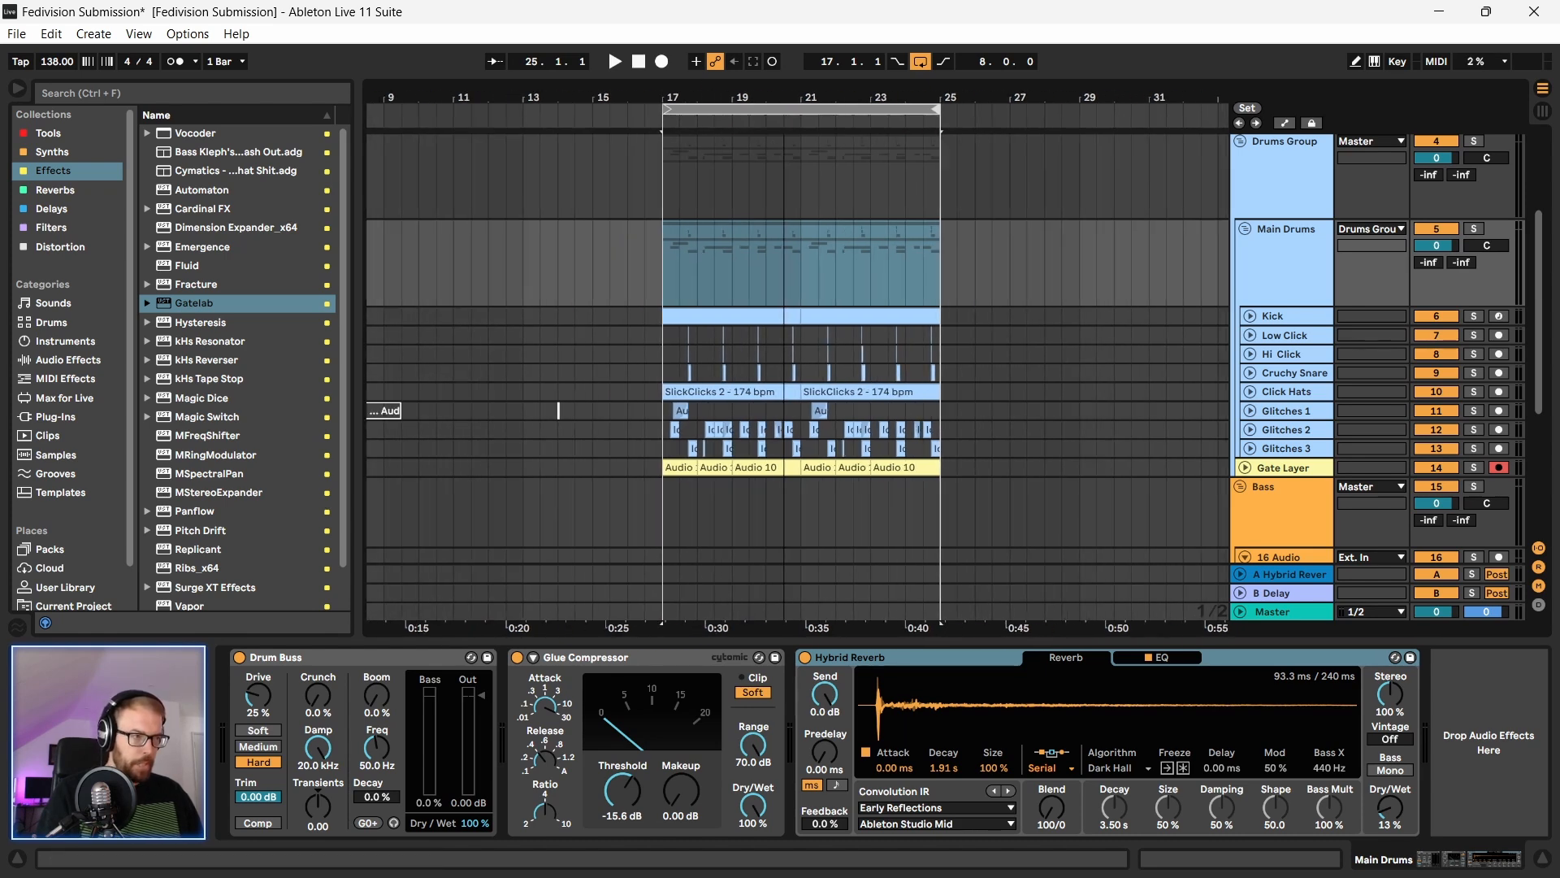
# Step: Play back the extended drum section and check the surrounding arrangement for leftover clips
pyautogui.click(688, 262)
pyautogui.scroll(-1, 688, 263)
pyautogui.moveTo(687, 262); pyautogui.dragTo(940, 504)
pyautogui.scroll(1, 841, 450)
pyautogui.press('space')
pyautogui.moveTo(748, 96); pyautogui.dragTo(605, 77)
pyautogui.scroll(-1, 935, 321)
pyautogui.moveTo(975, 94); pyautogui.dragTo(807, 74)
# Step: Unfold the Gate Layer track and extend its leftover Audio 10 clip at both ends to span bars 33 to 57
pyautogui.moveTo(785, 312); pyautogui.dragTo(966, 463)
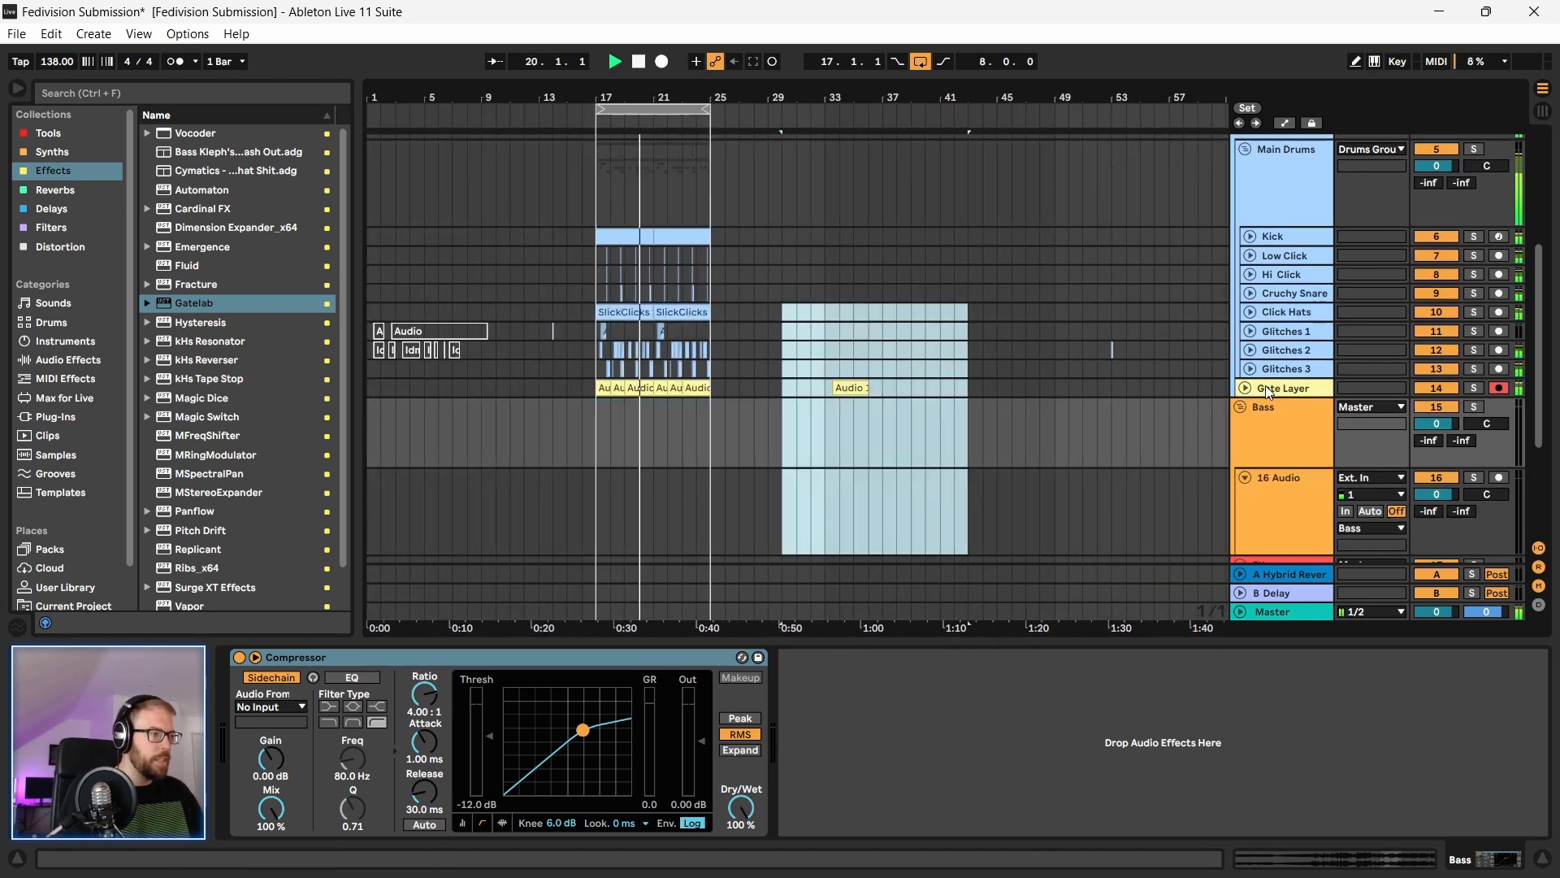
pyautogui.click(1245, 389)
pyautogui.click(911, 500)
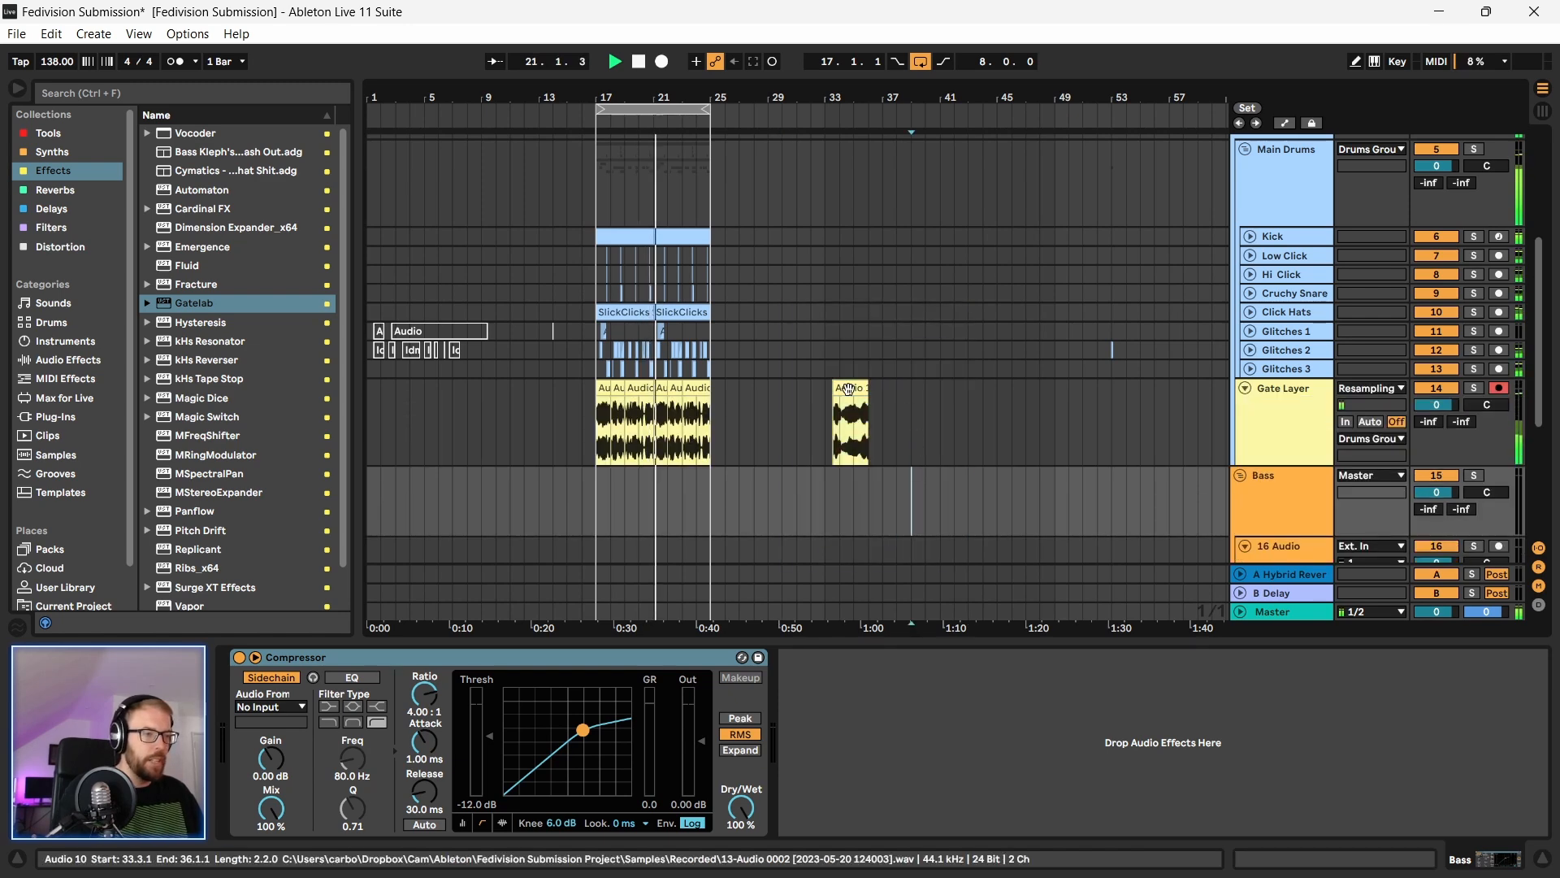
pyautogui.moveTo(868, 399); pyautogui.dragTo(1271, 412)
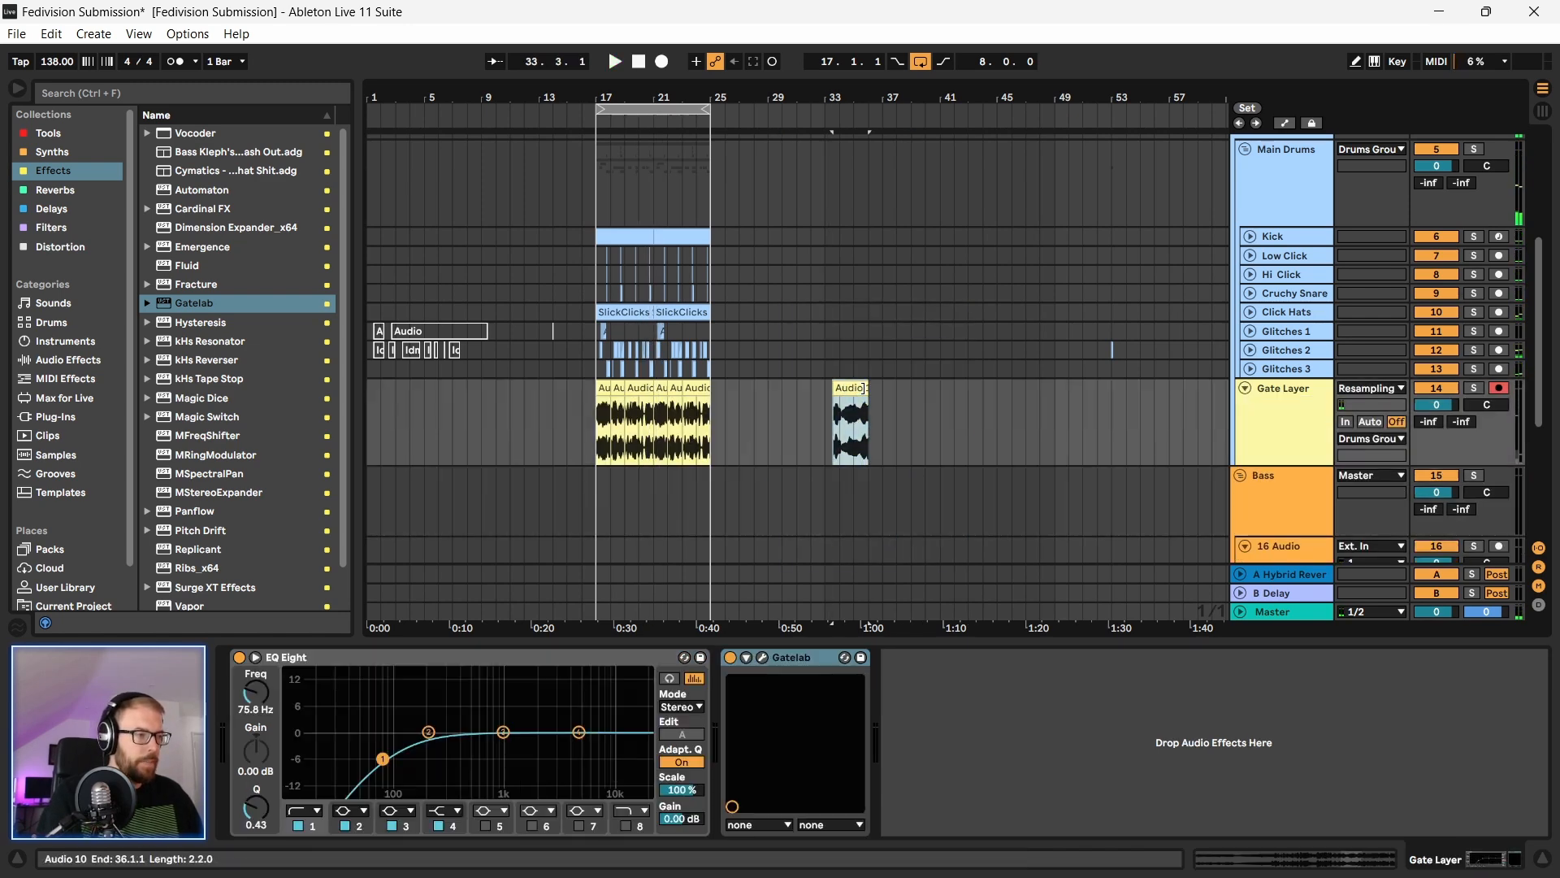
pyautogui.moveTo(853, 387)
pyautogui.mouseDown()
pyautogui.moveTo(1097, 388)
pyautogui.moveTo(823, 388)
pyautogui.mouseUp()
pyautogui.click(899, 435)
pyautogui.moveTo(881, 98); pyautogui.dragTo(882, 95)
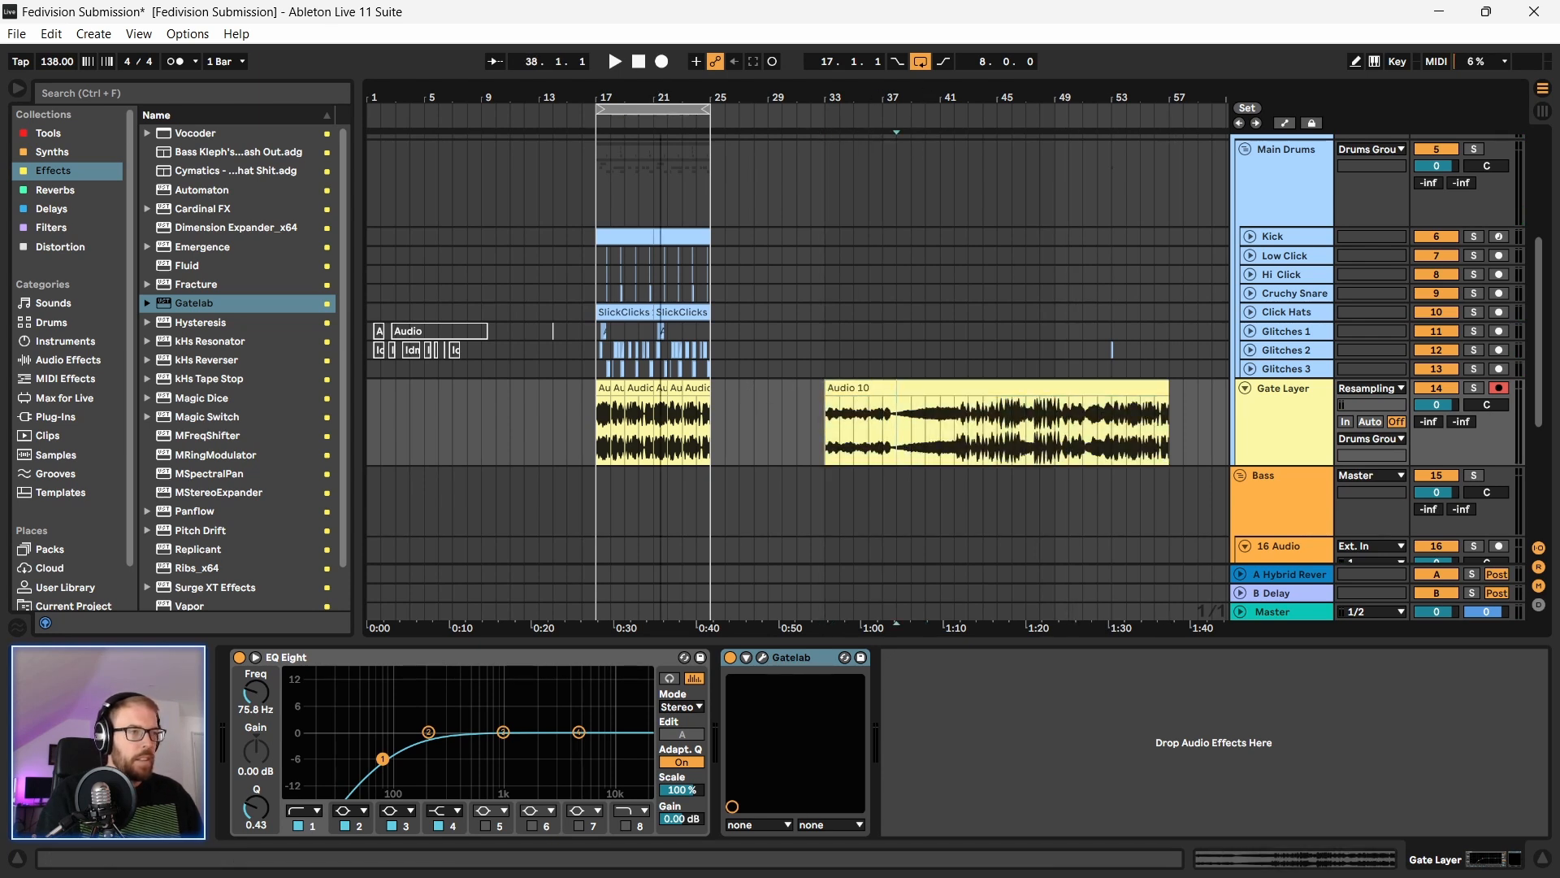
pyautogui.moveTo(660, 93); pyautogui.dragTo(710, 109)
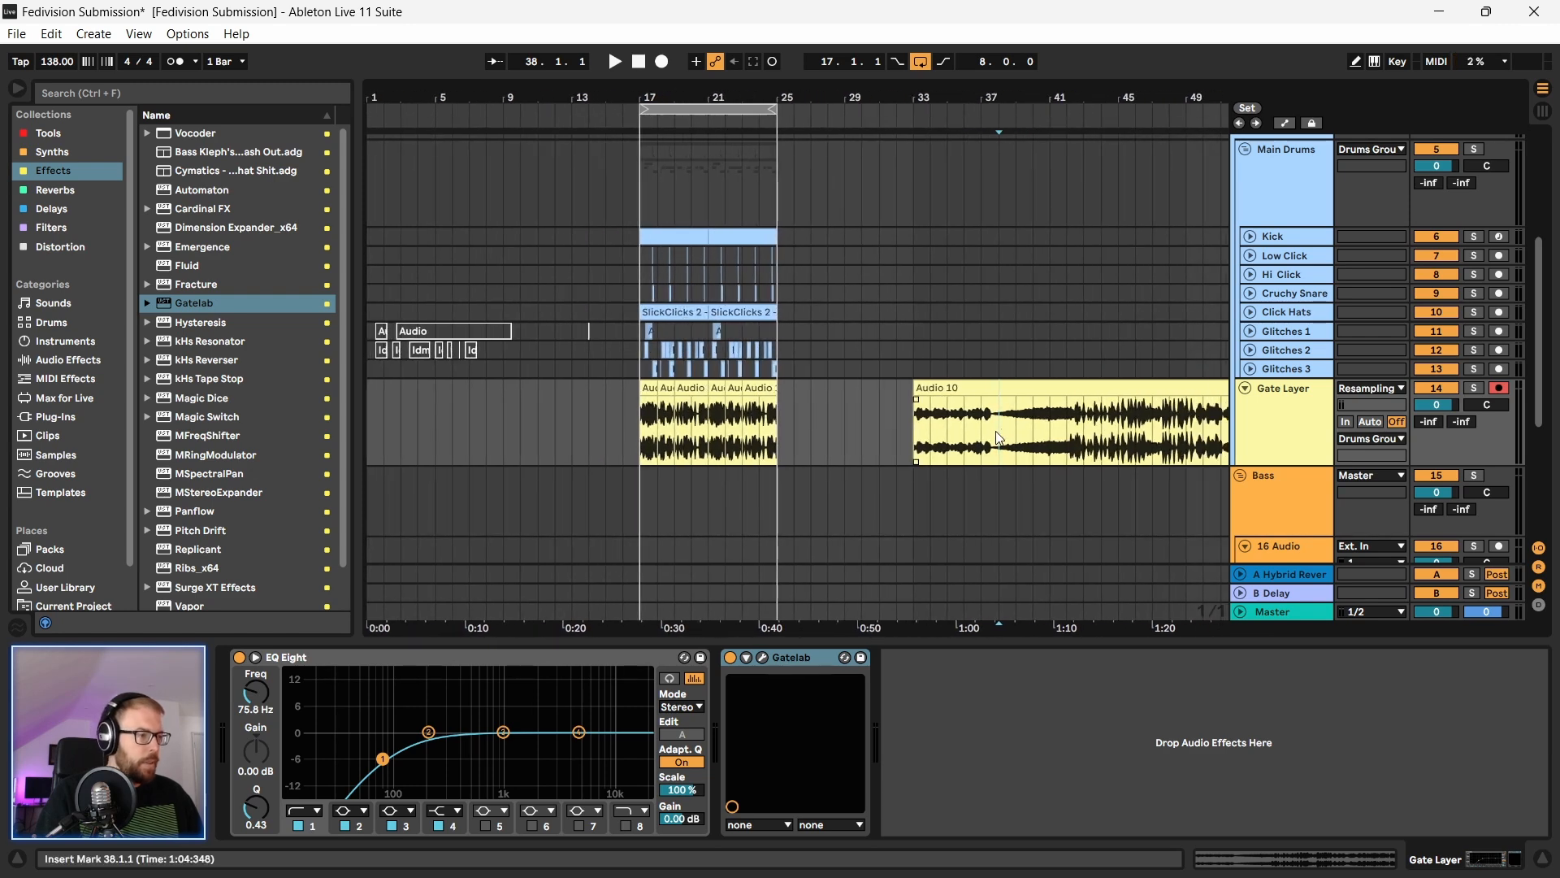
# Step: Cut bars 37 to 43 of the Gate Layer's Audio 10 clip and place them on the 18 Audio track, ending at bar 17
pyautogui.moveTo(984, 444); pyautogui.dragTo(1096, 457)
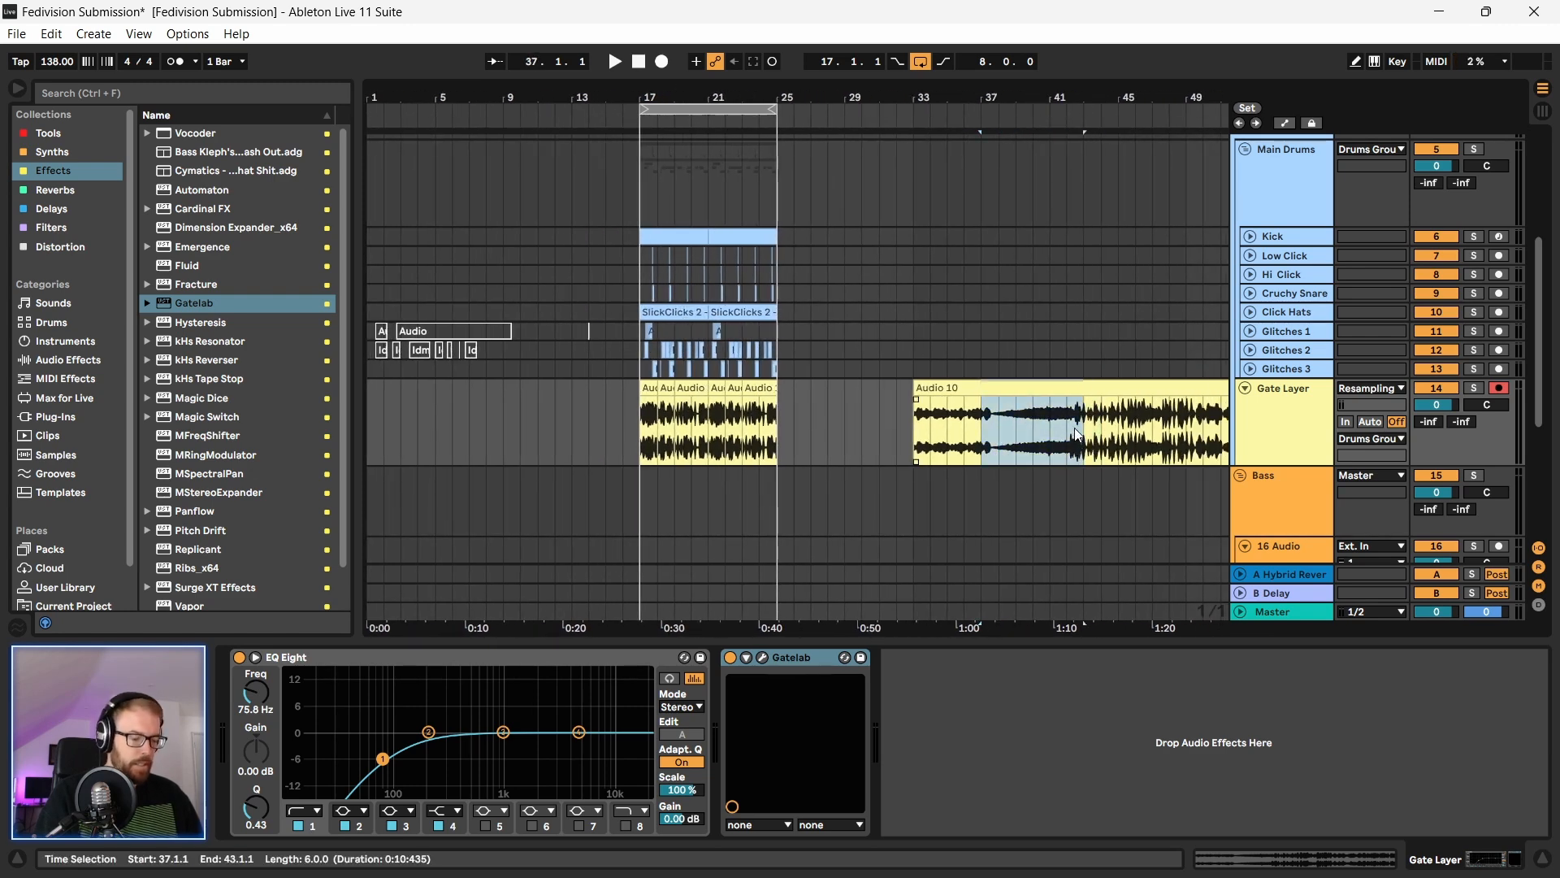
pyautogui.press('Delete')
pyautogui.scroll(-4, 1261, 465)
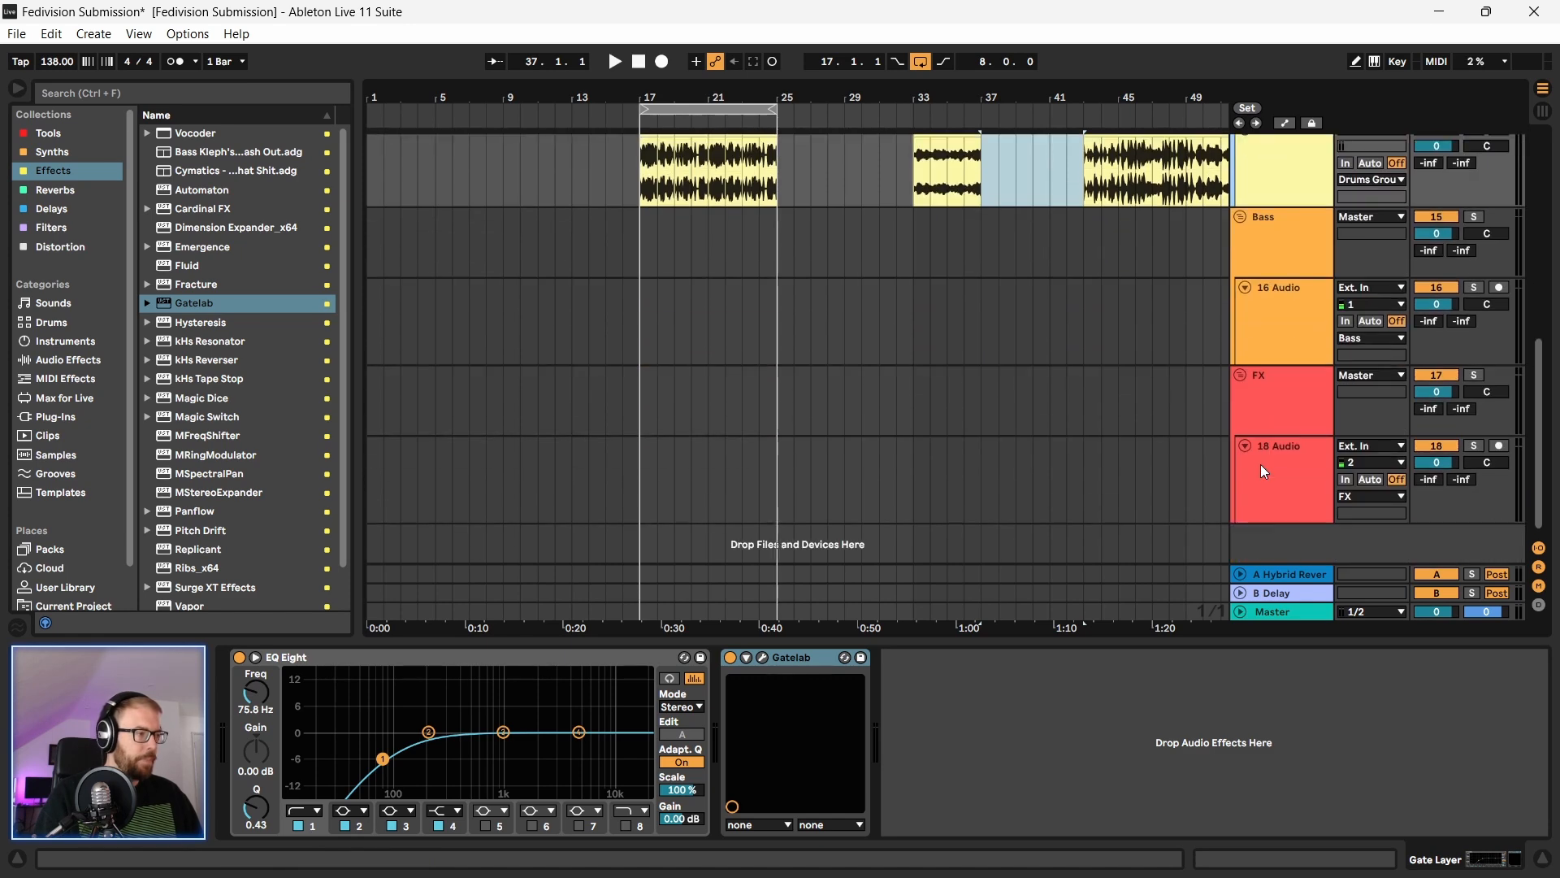
pyautogui.click(1261, 468)
pyautogui.click(488, 469)
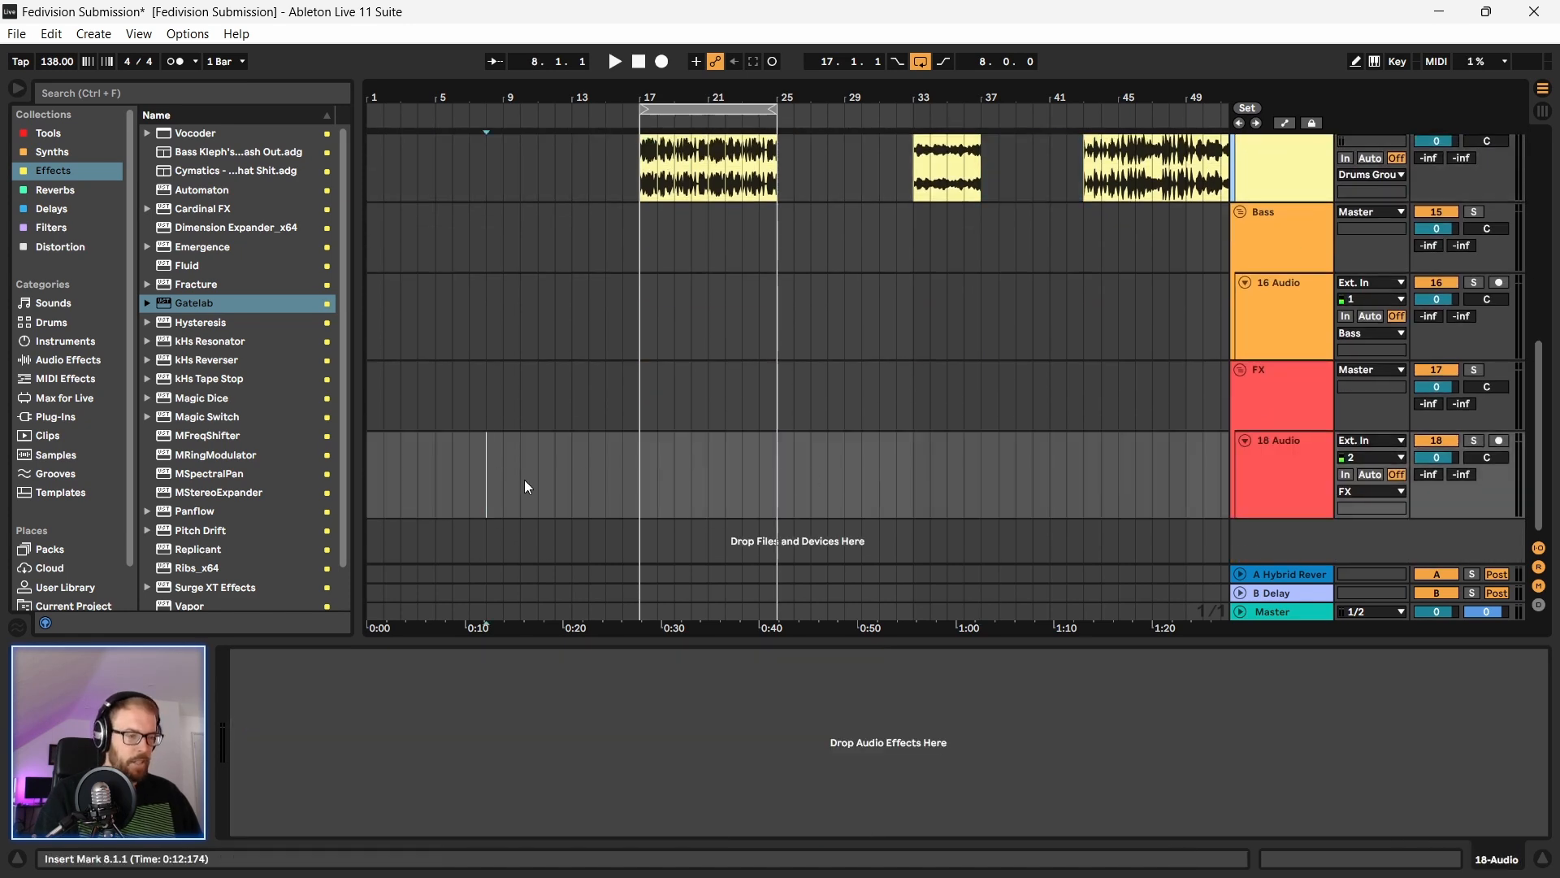
pyautogui.hotkey('ctrl', 'v')
pyautogui.moveTo(517, 446); pyautogui.dragTo(570, 446)
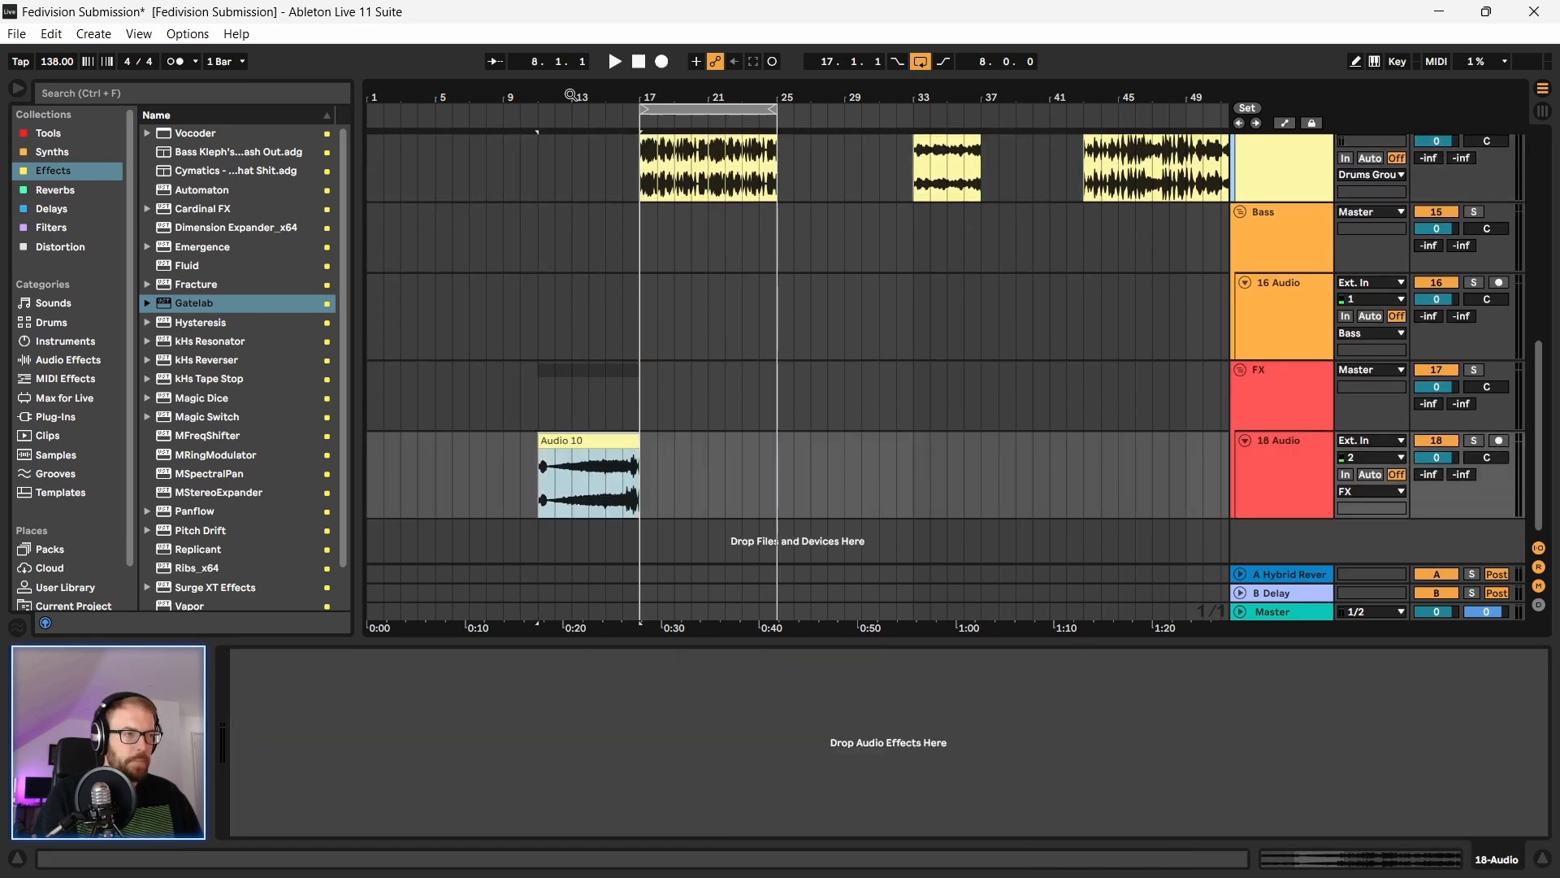
# Step: Trim the start of the 18 Audio riser clip to 12.3, give it a long fade-in, and audition the transition into the drums
pyautogui.moveTo(569, 97); pyautogui.dragTo(523, 398)
pyautogui.moveTo(489, 453); pyautogui.dragTo(723, 448)
pyautogui.click(707, 480)
pyautogui.press('space')
pyautogui.moveTo(746, 97); pyautogui.dragTo(613, 37)
pyautogui.scroll(2, 670, 423)
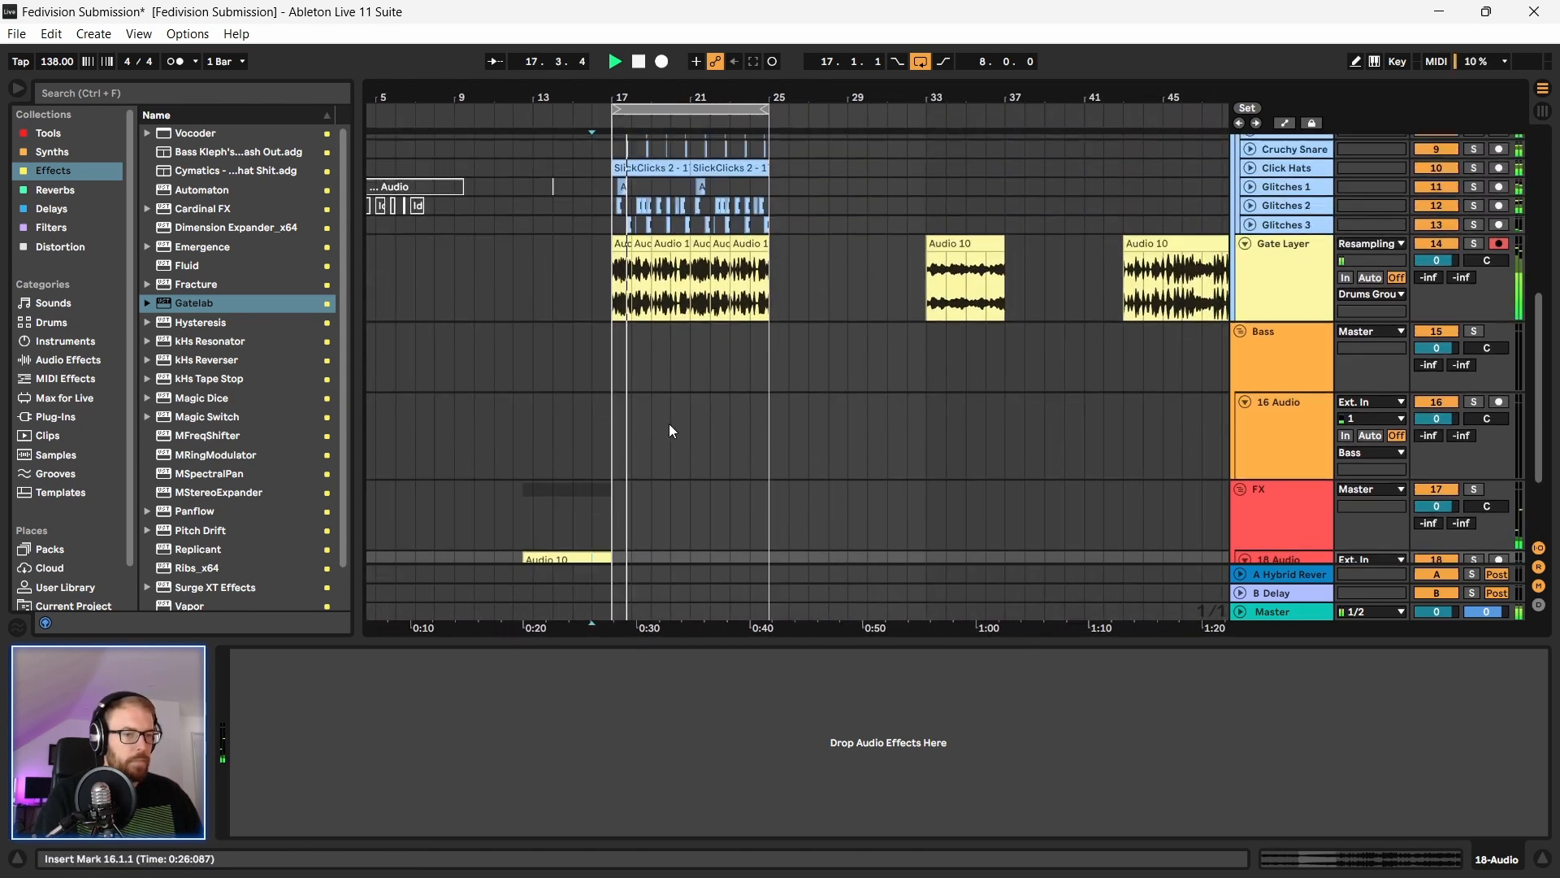
pyautogui.scroll(5, 670, 423)
pyautogui.moveTo(888, 97); pyautogui.dragTo(799, 69)
pyautogui.scroll(-1, 811, 472)
pyautogui.scroll(-1, 805, 439)
pyautogui.press('space')
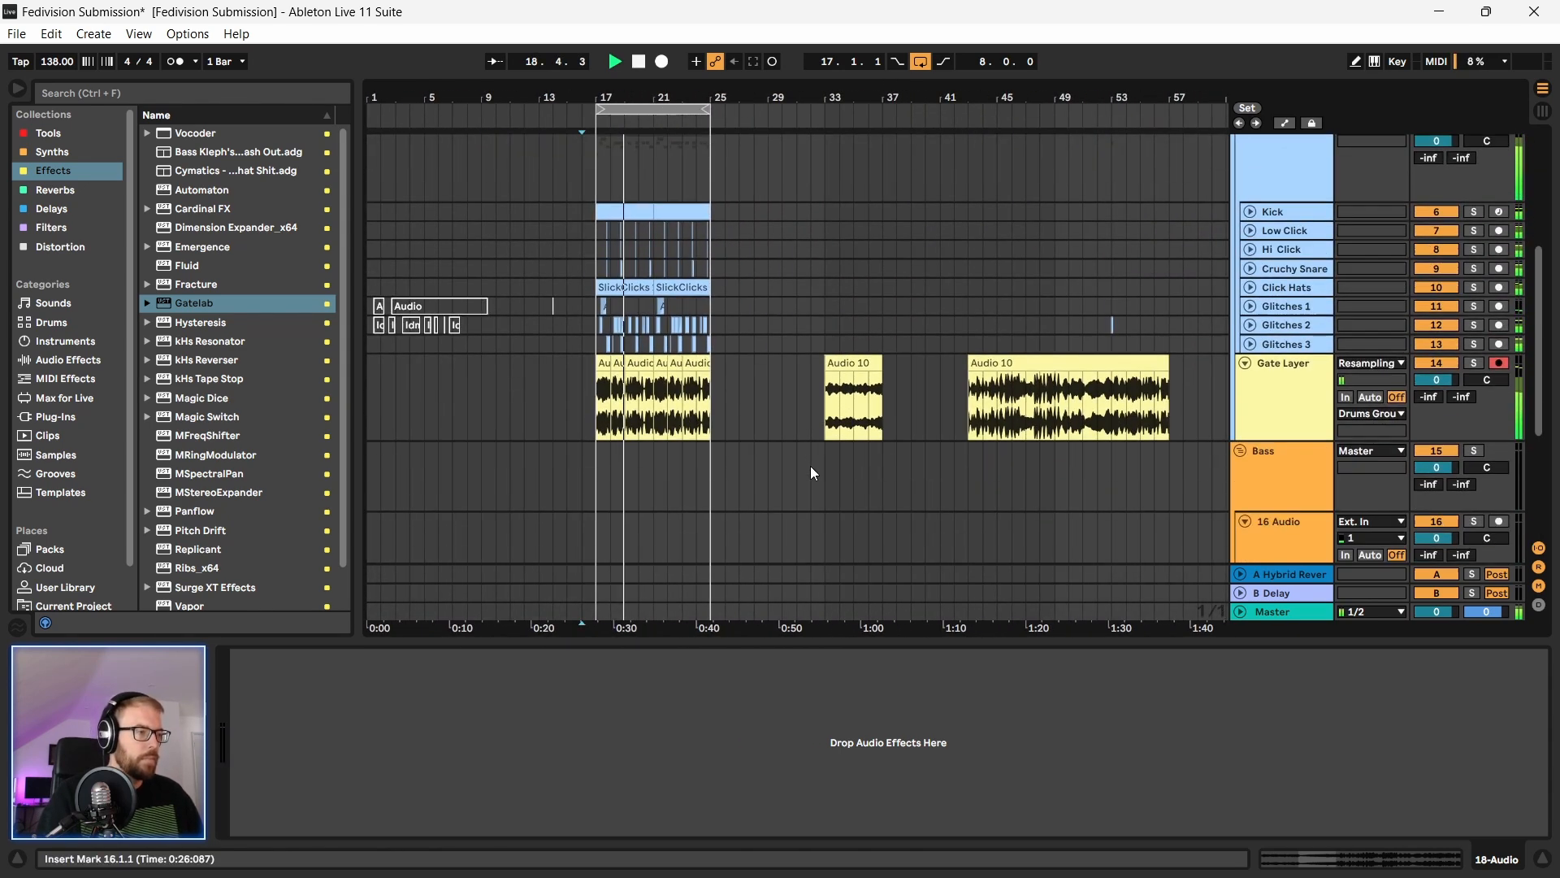
# Step: Deactivate the leftover Audio 10 clips between bars 31 and 60 on the Gate Layer track
pyautogui.moveTo(798, 368); pyautogui.dragTo(1211, 422)
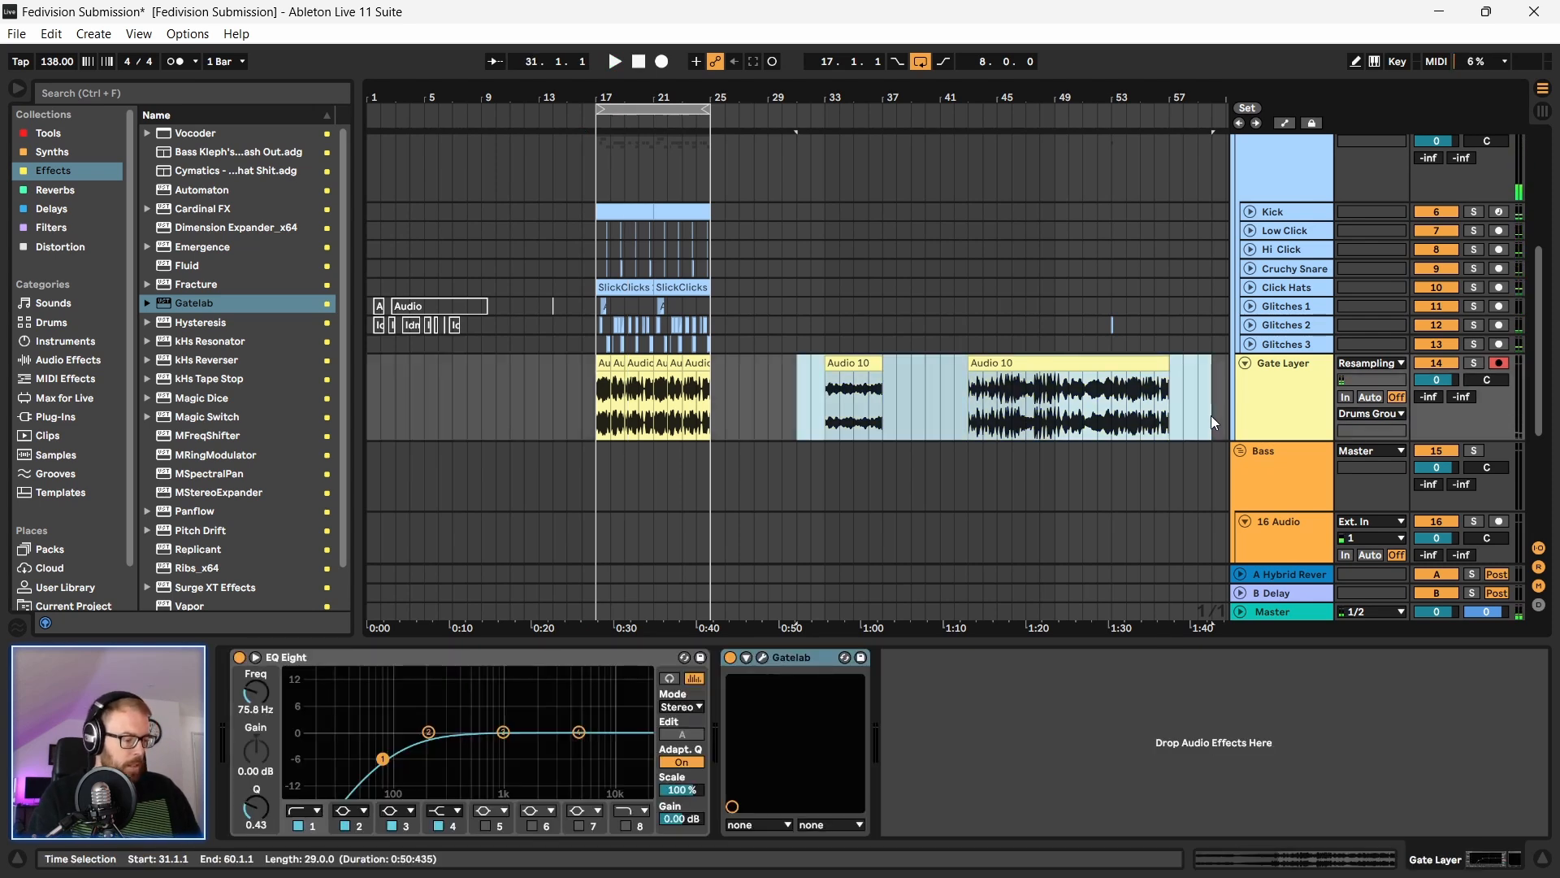
pyautogui.press('0')
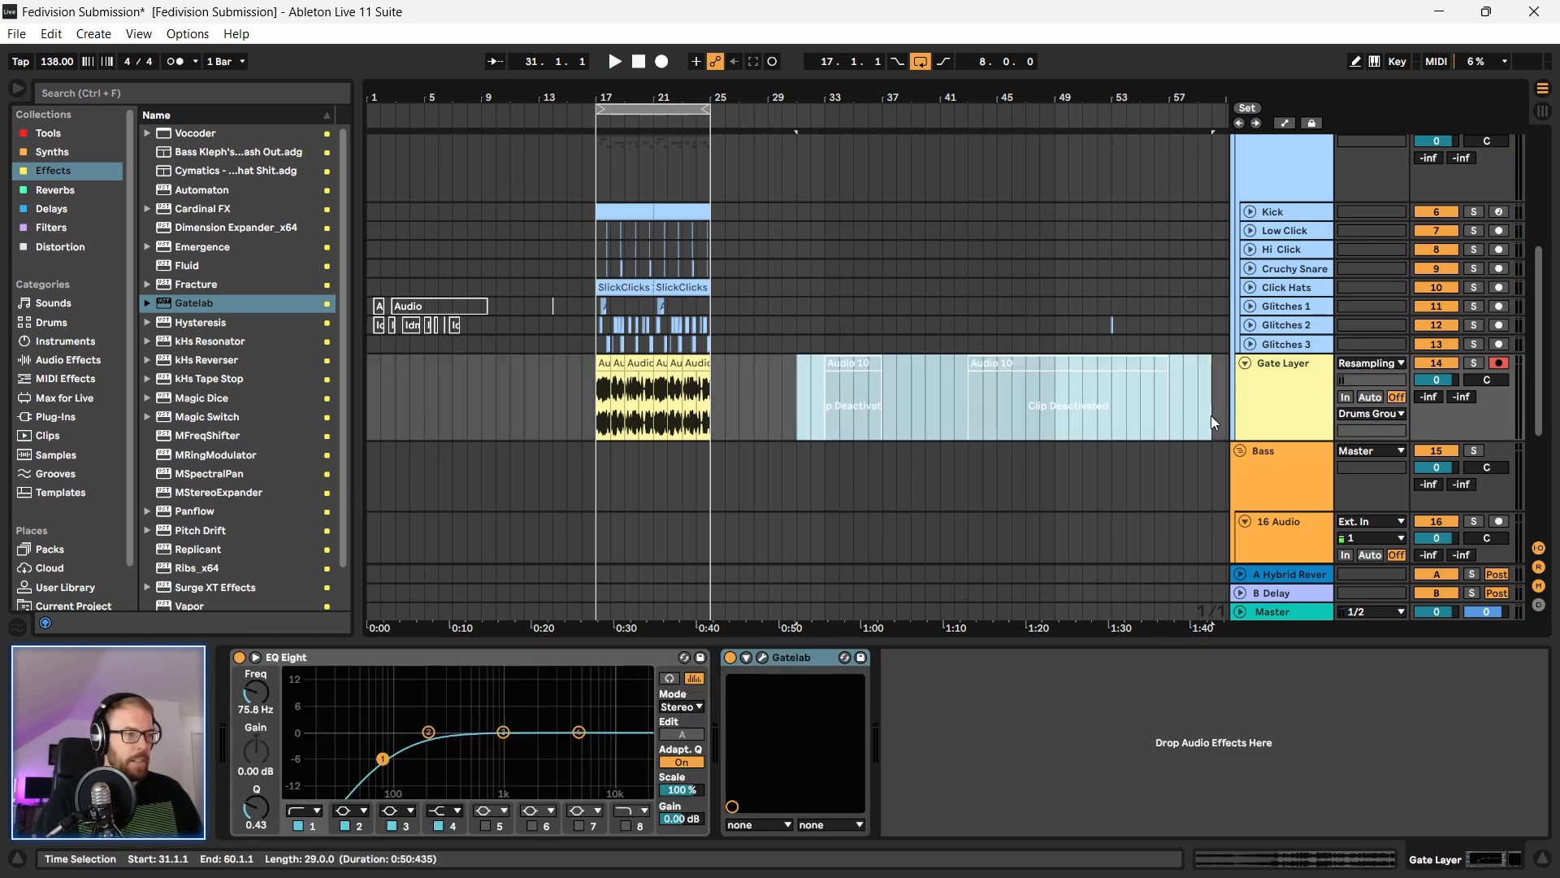
pyautogui.scroll(-1, 674, 459)
pyautogui.moveTo(631, 96); pyautogui.dragTo(631, 90)
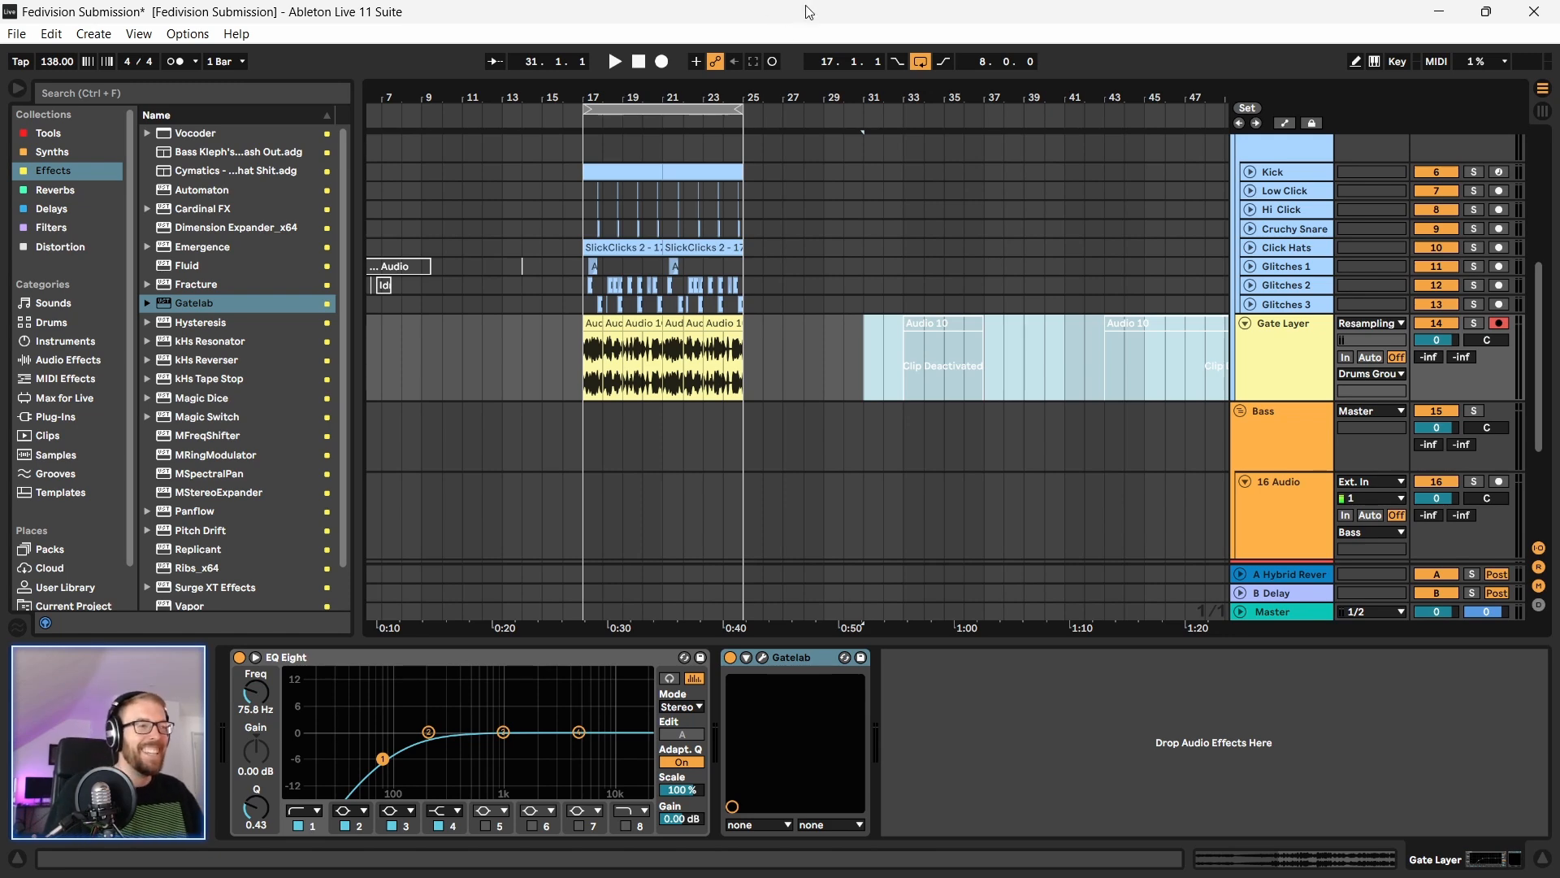
# Step: Play back the drum section from bar 17
pyautogui.moveTo(669, 93); pyautogui.dragTo(686, 130)
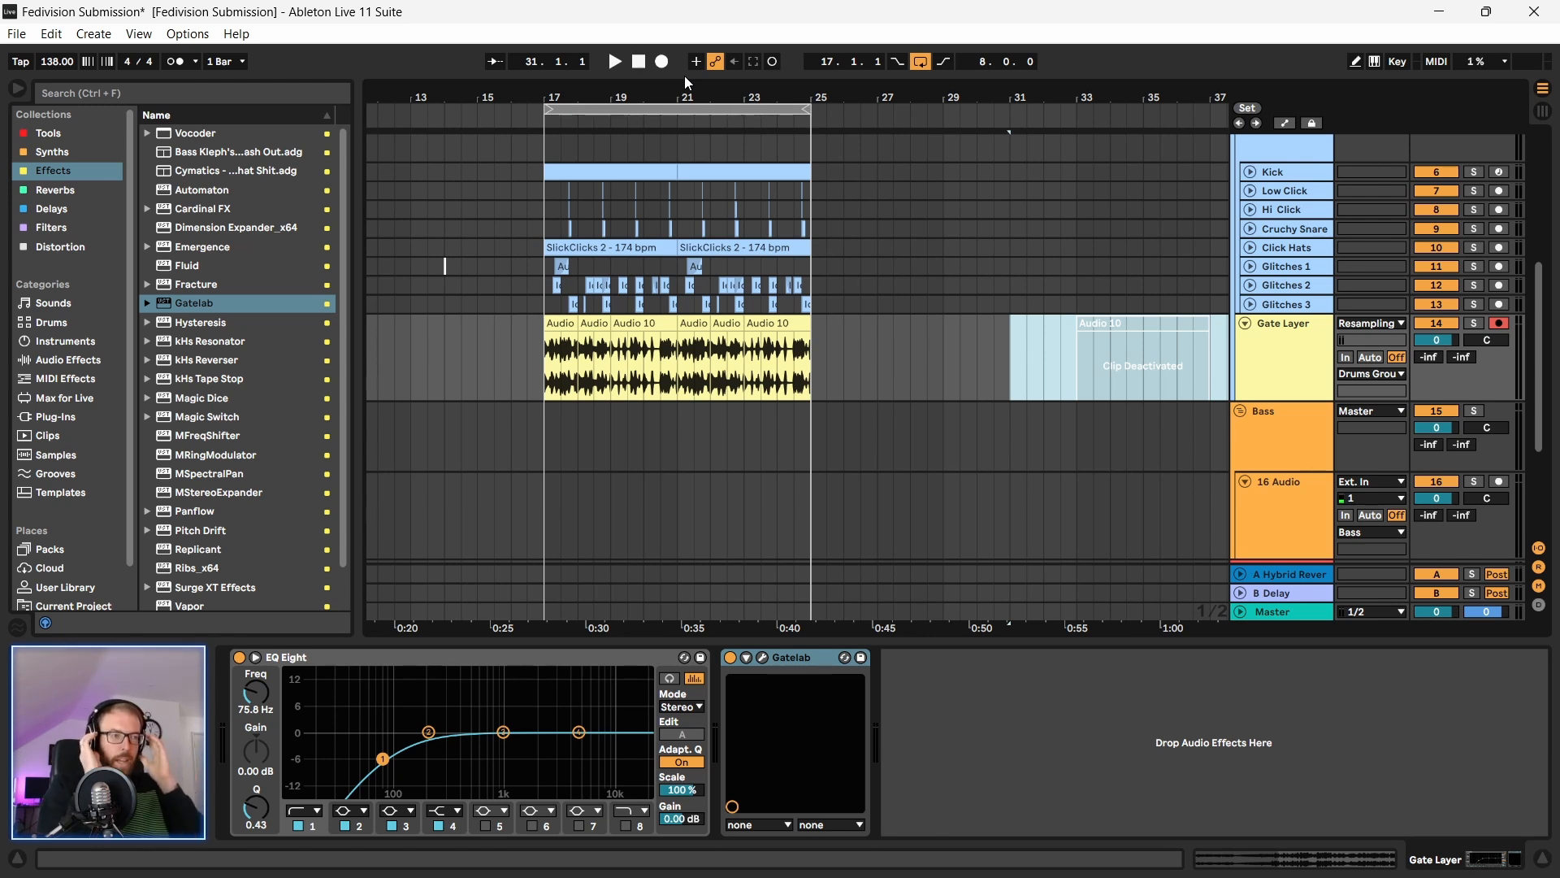
pyautogui.moveTo(639, 97); pyautogui.dragTo(671, 143)
pyautogui.click(476, 433)
pyautogui.press('space')
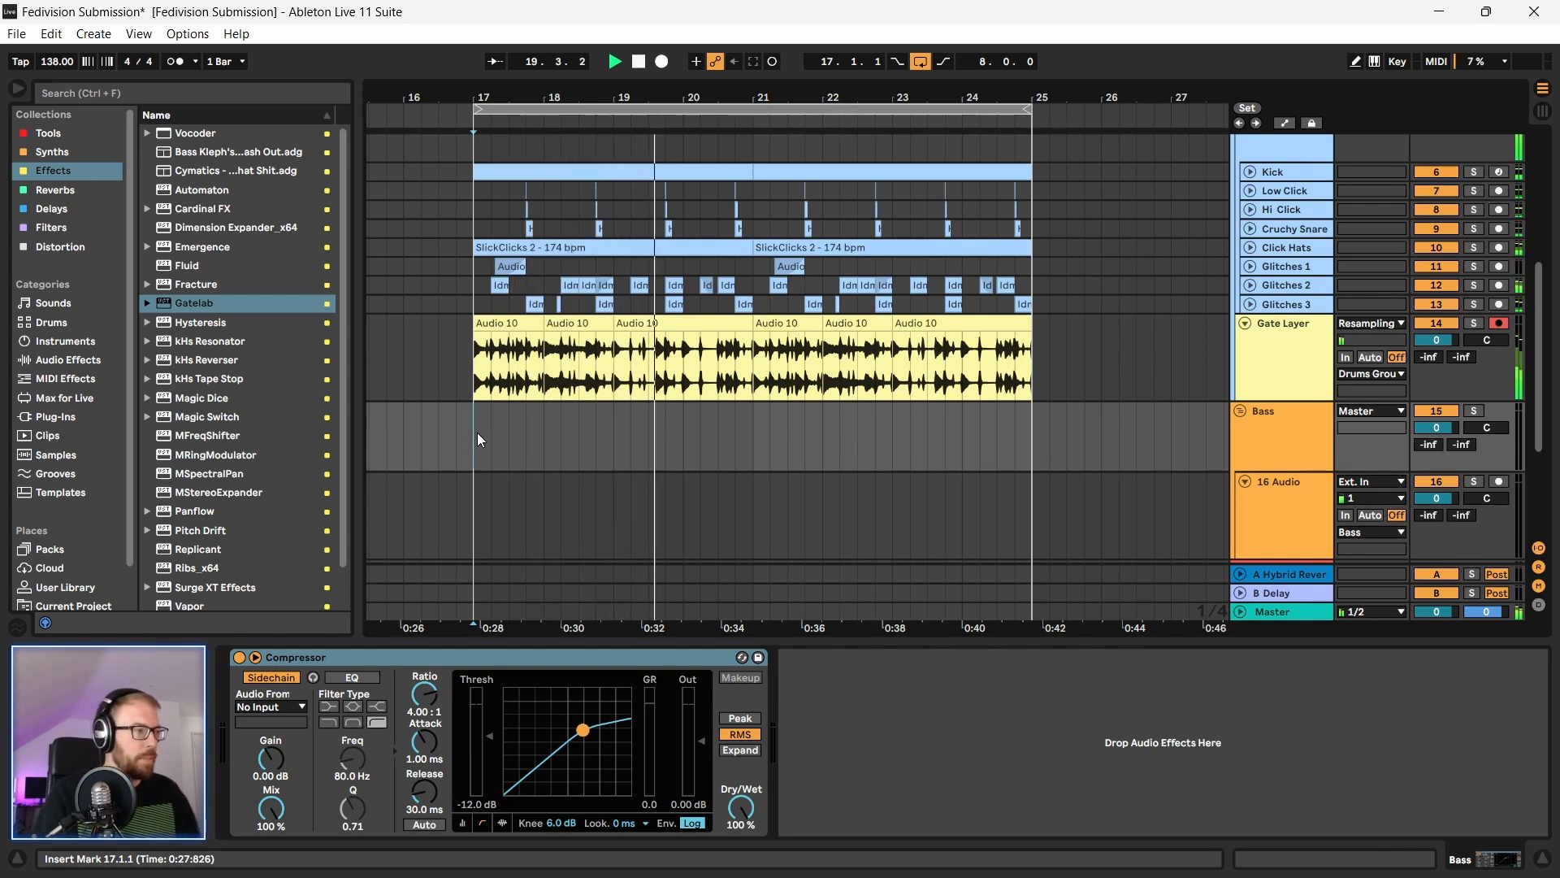
pyautogui.scroll(-4, 569, 413)
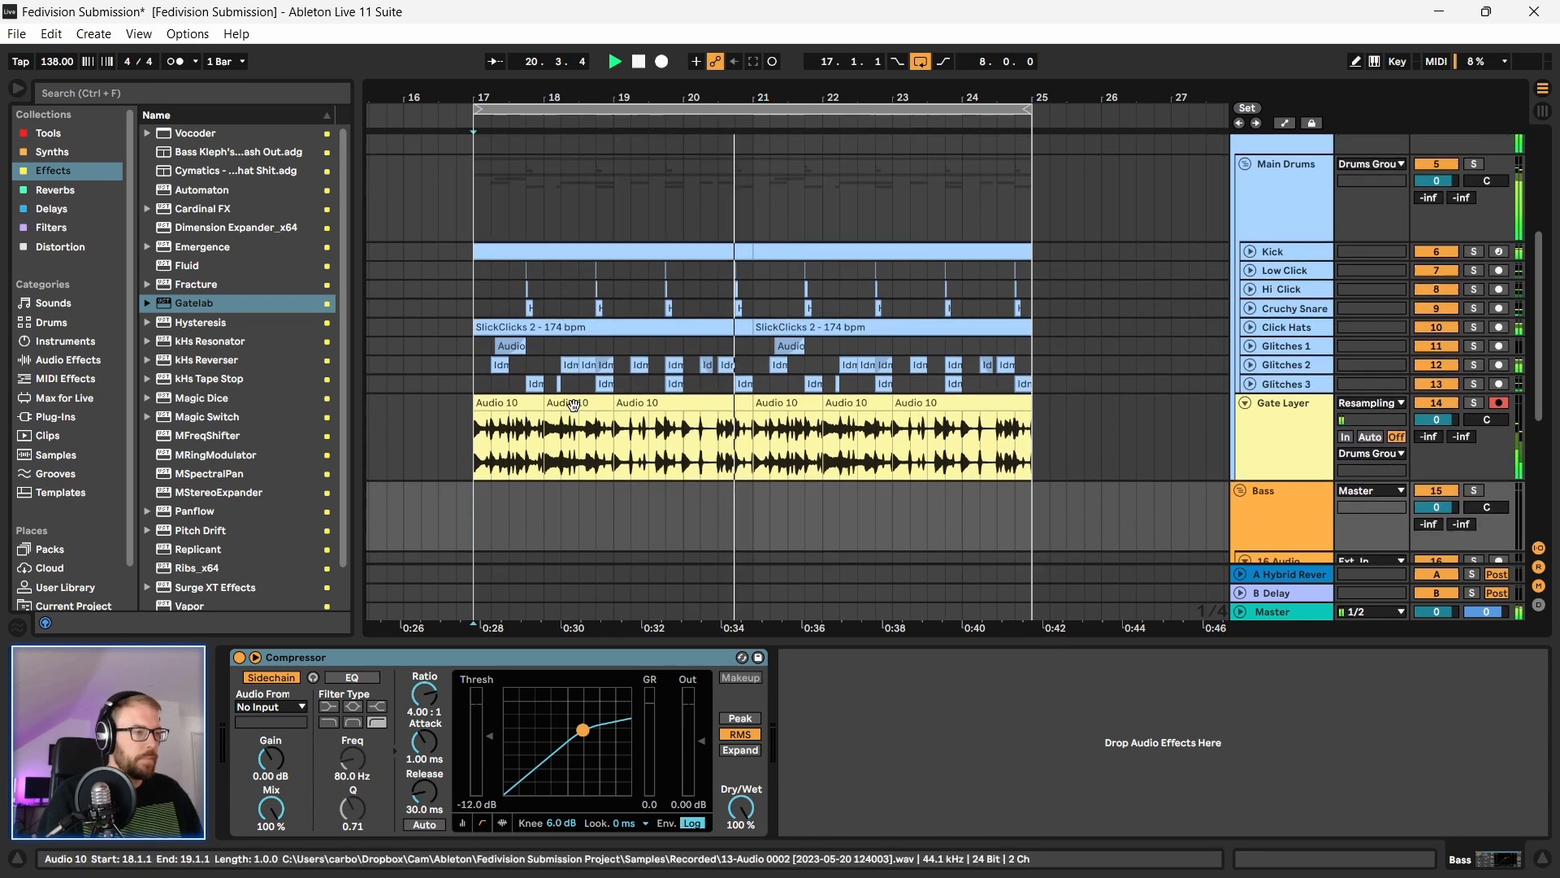
pyautogui.press('space')
# Step: Listen to the 18 Audio riser clip from its start at 12.3 into the drum section
pyautogui.scroll(-2, 561, 401)
pyautogui.scroll(-3, 553, 398)
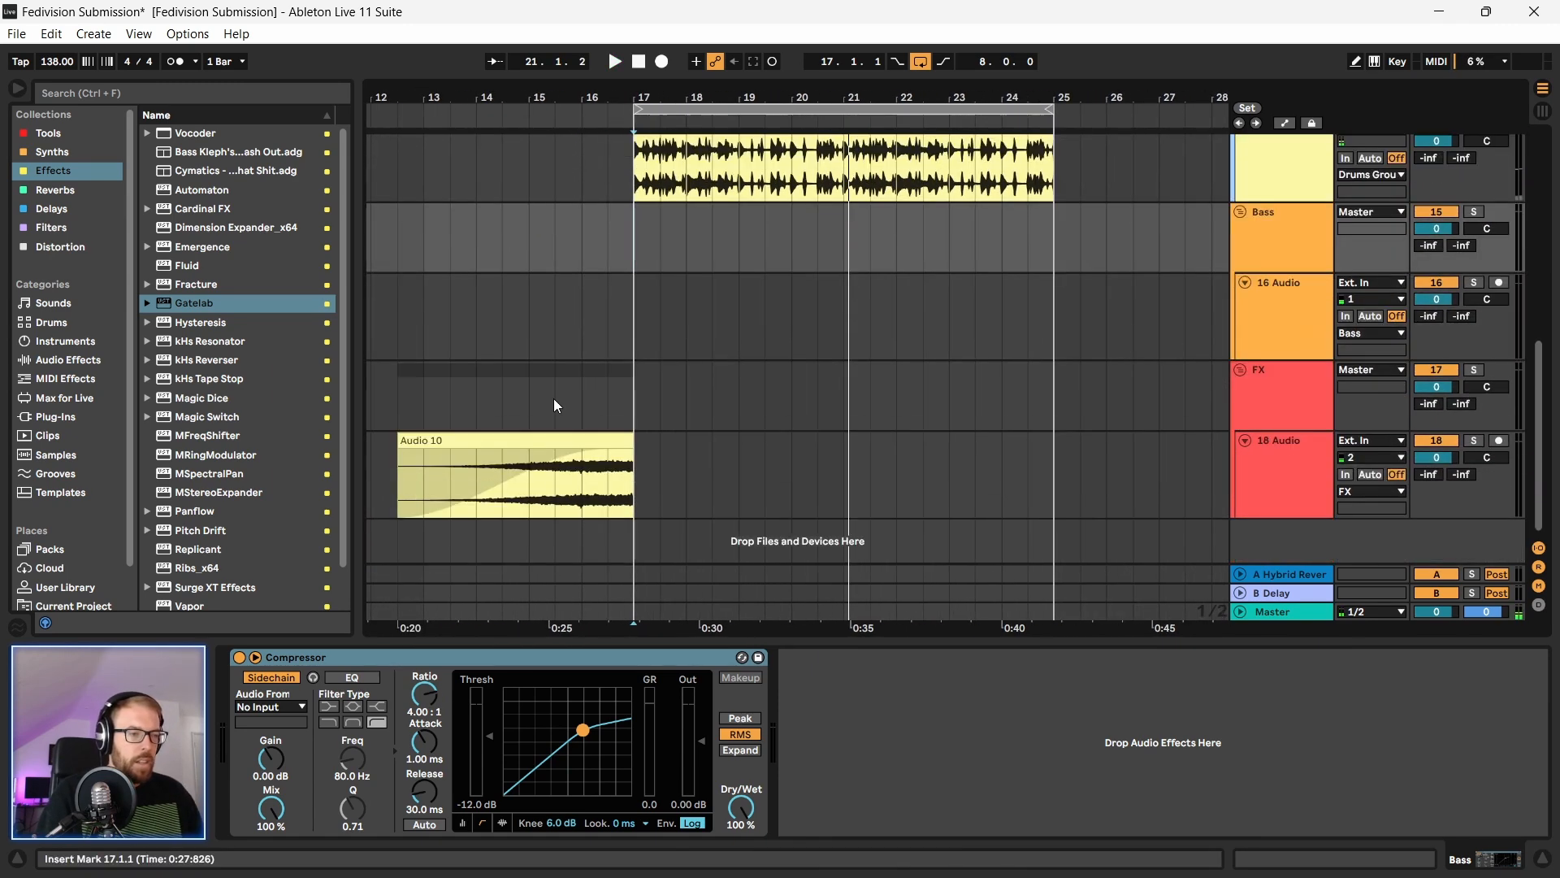
pyautogui.click(561, 483)
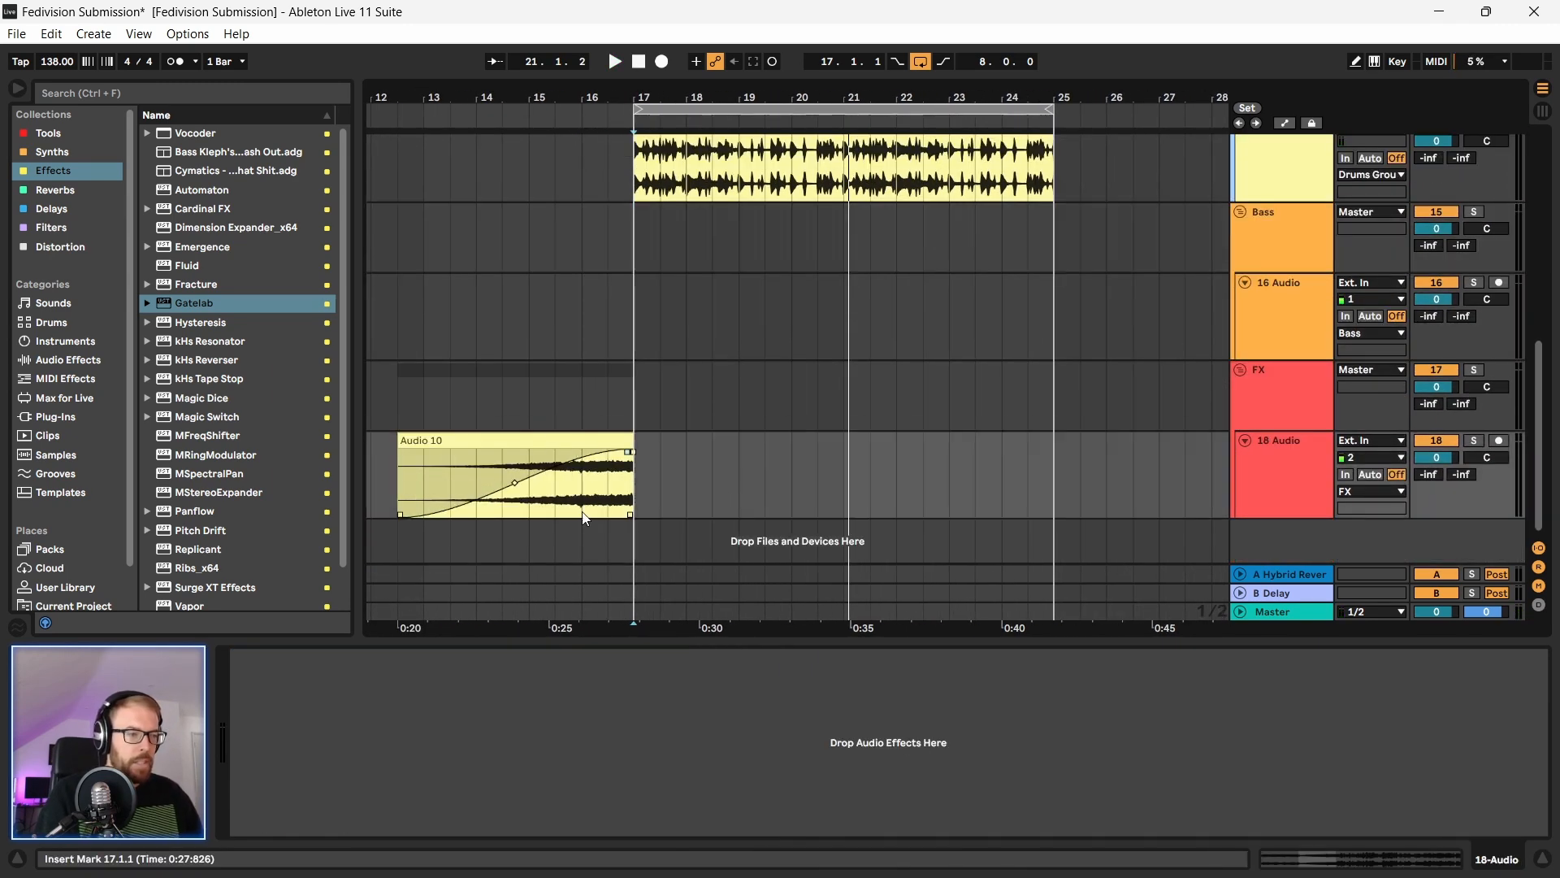
pyautogui.press('space')
pyautogui.press('space')
pyautogui.click(419, 473)
pyautogui.click(404, 473)
pyautogui.press('space')
pyautogui.moveTo(461, 98); pyautogui.dragTo(598, 86)
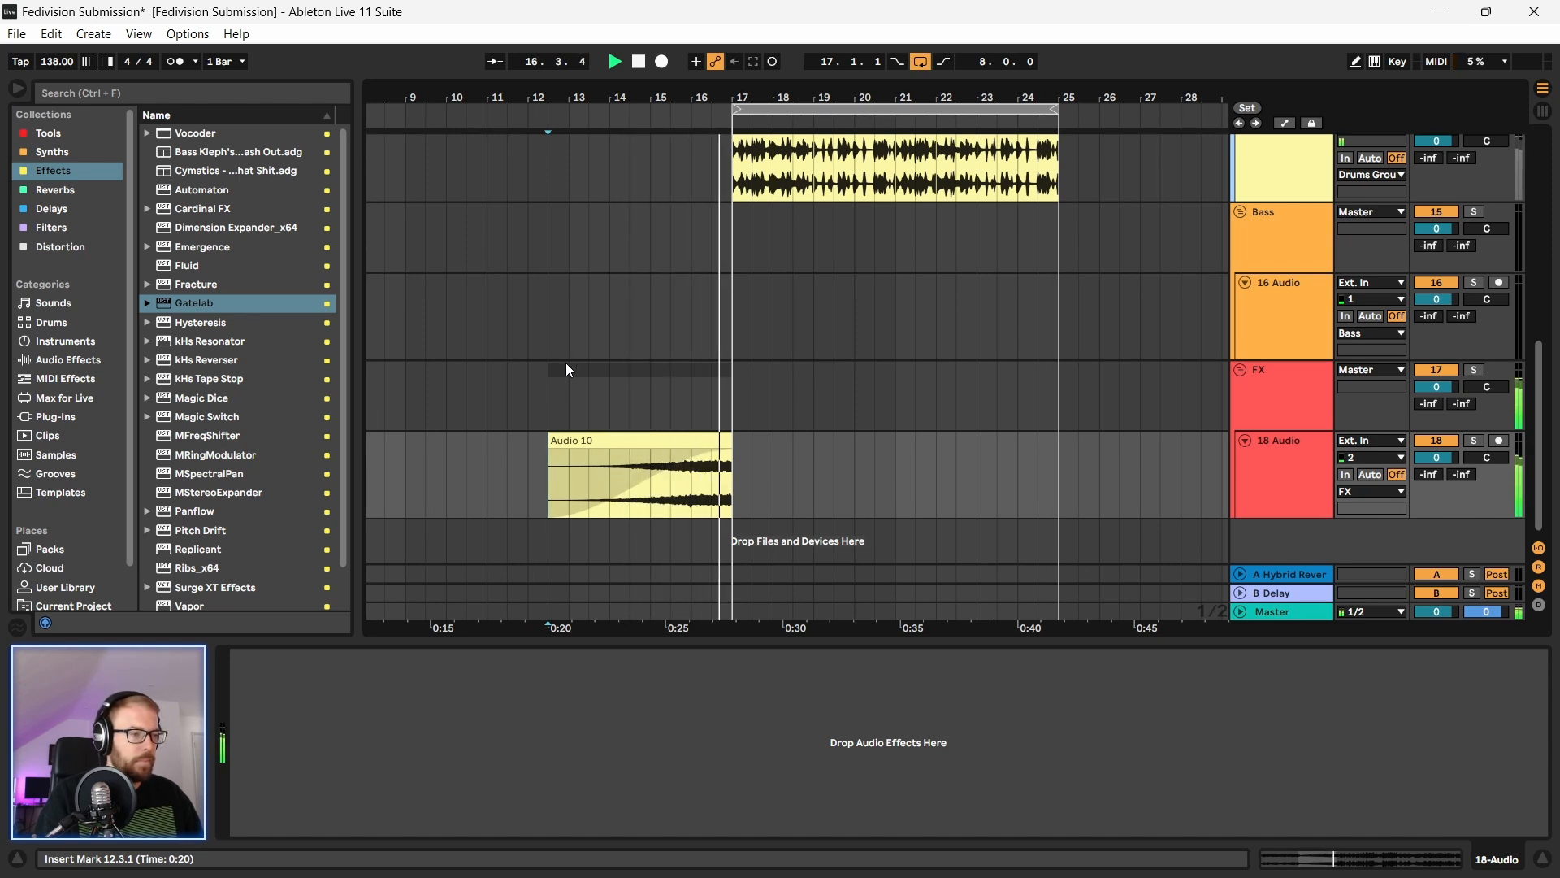
pyautogui.scroll(5, 699, 354)
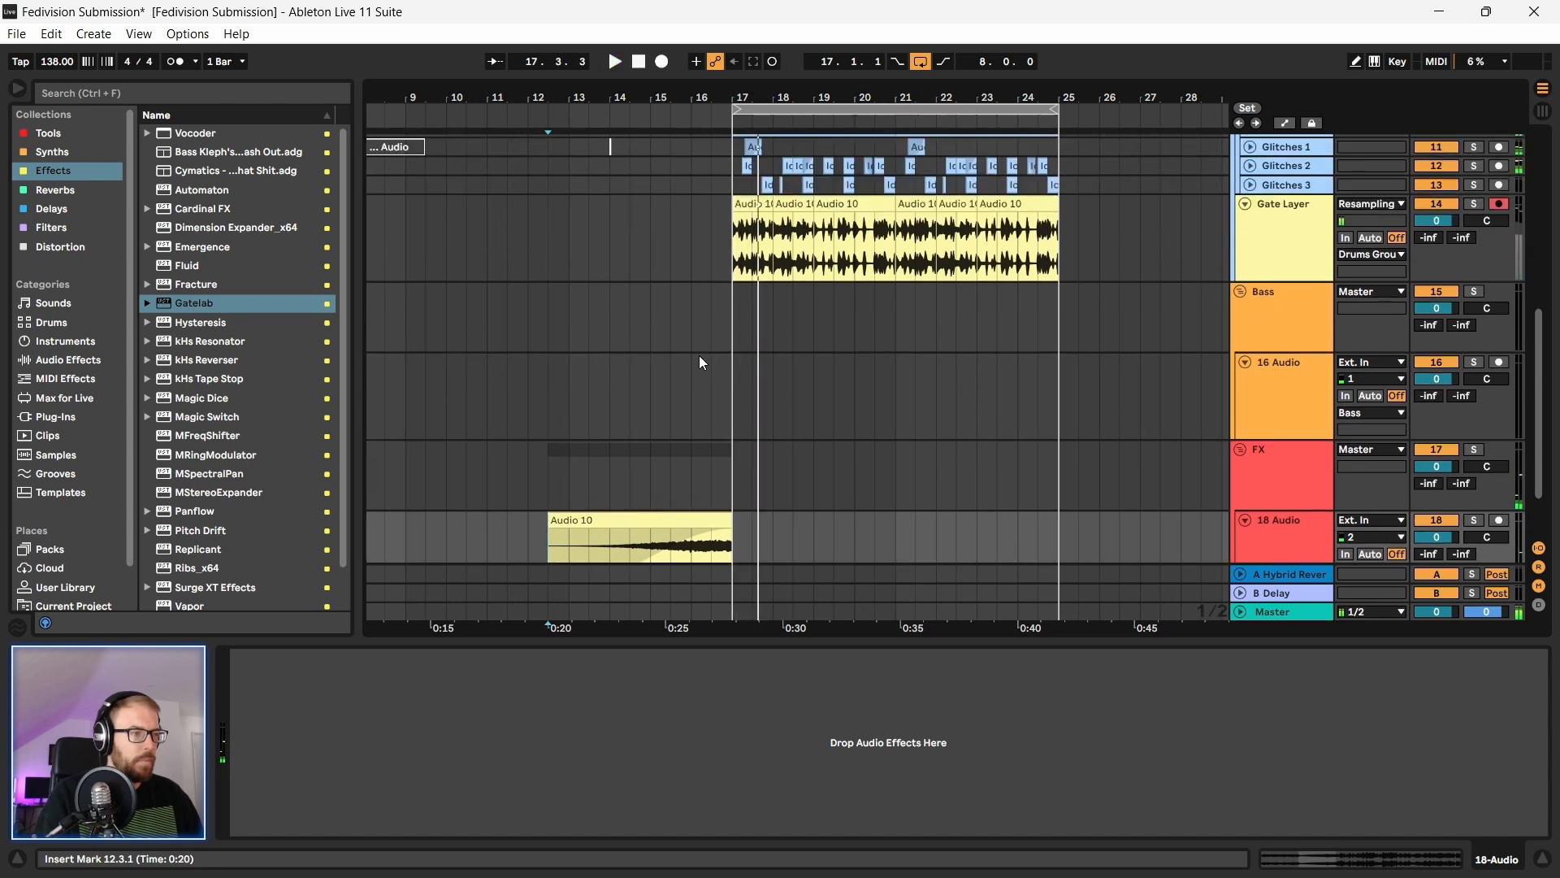
# Step: Replay the transition into the drums from bar 15.2
pyautogui.scroll(2, 699, 357)
pyautogui.moveTo(621, 97); pyautogui.dragTo(595, 123)
pyautogui.click(646, 432)
pyautogui.press('space')
pyautogui.scroll(-5, 661, 480)
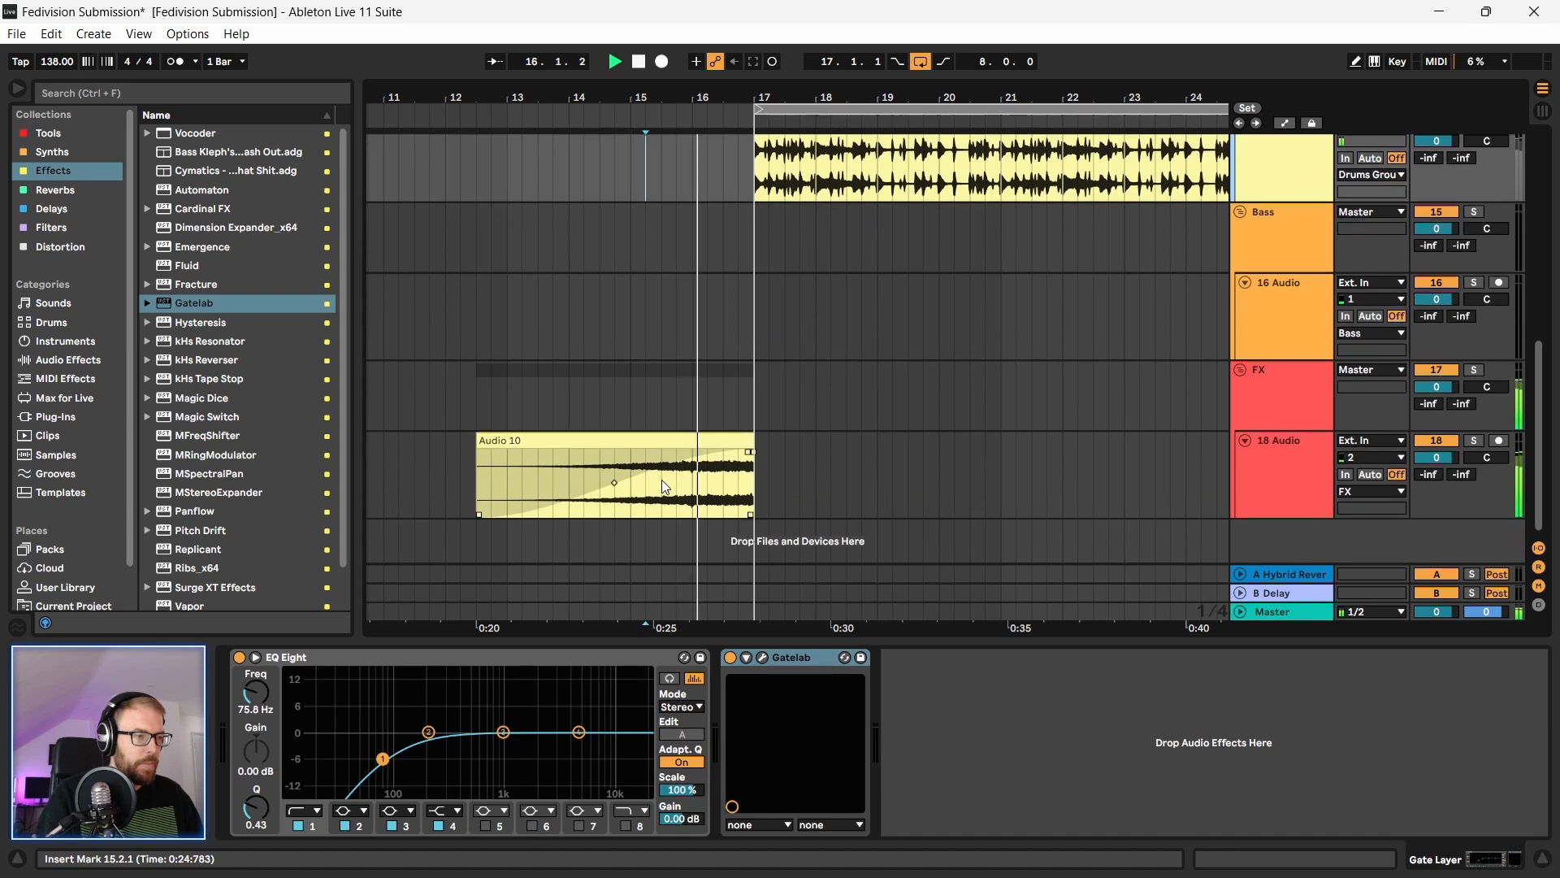
pyautogui.press('space')
# Step: Examine the riser's waveform around bar 16 and listen closely for its best cut point
pyautogui.click(677, 483)
pyautogui.moveTo(682, 97); pyautogui.dragTo(681, 267)
pyautogui.click(713, 489)
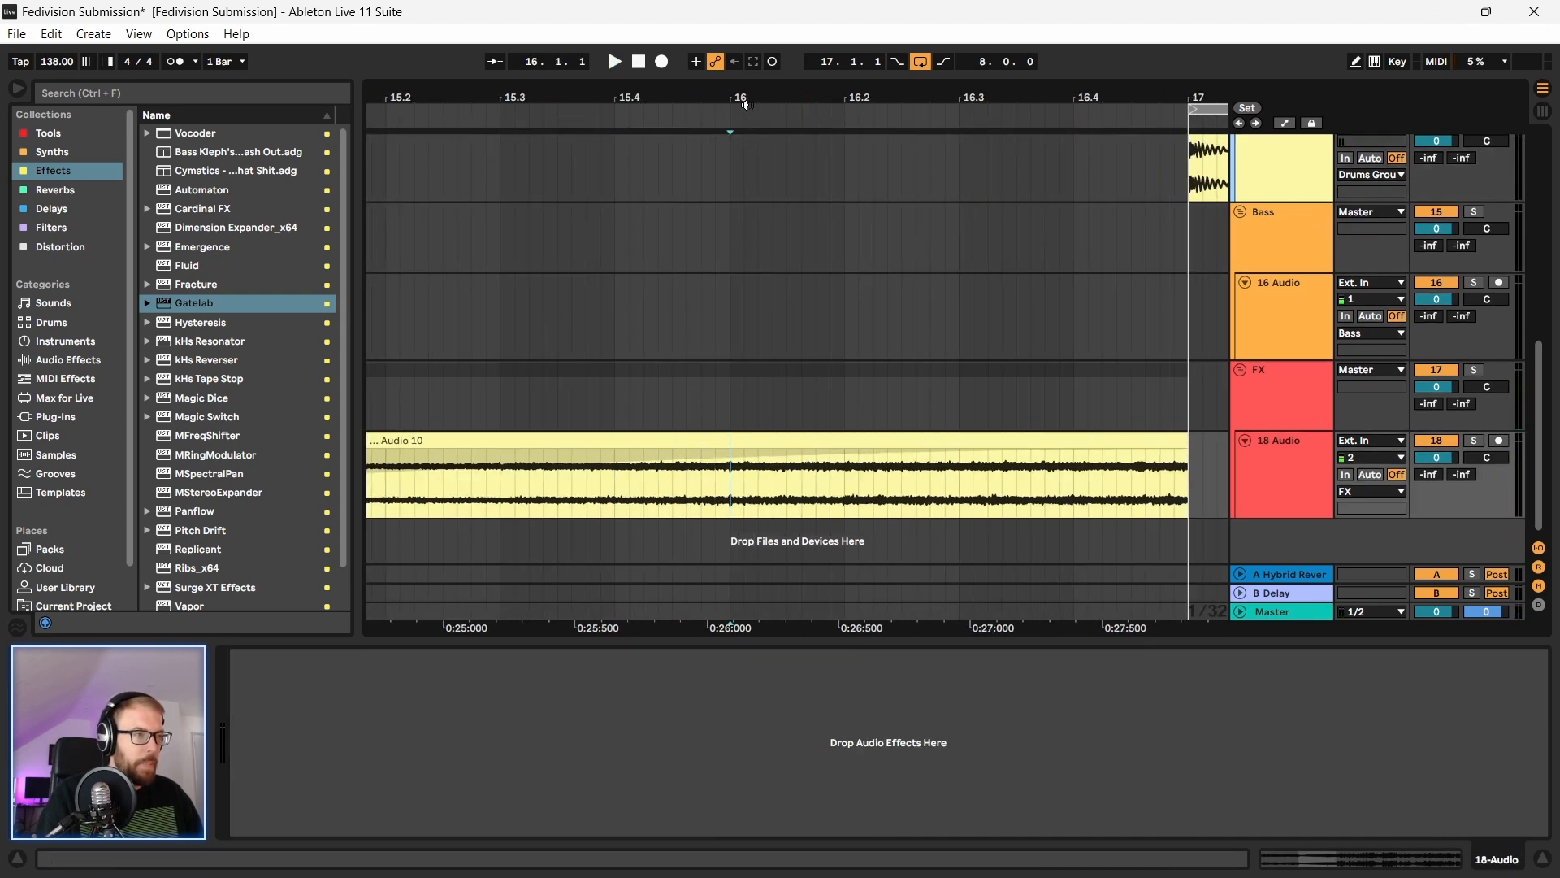
pyautogui.moveTo(746, 98); pyautogui.dragTo(745, 187)
pyautogui.click(677, 492)
pyautogui.press('space')
pyautogui.press('space')
pyautogui.press('space')
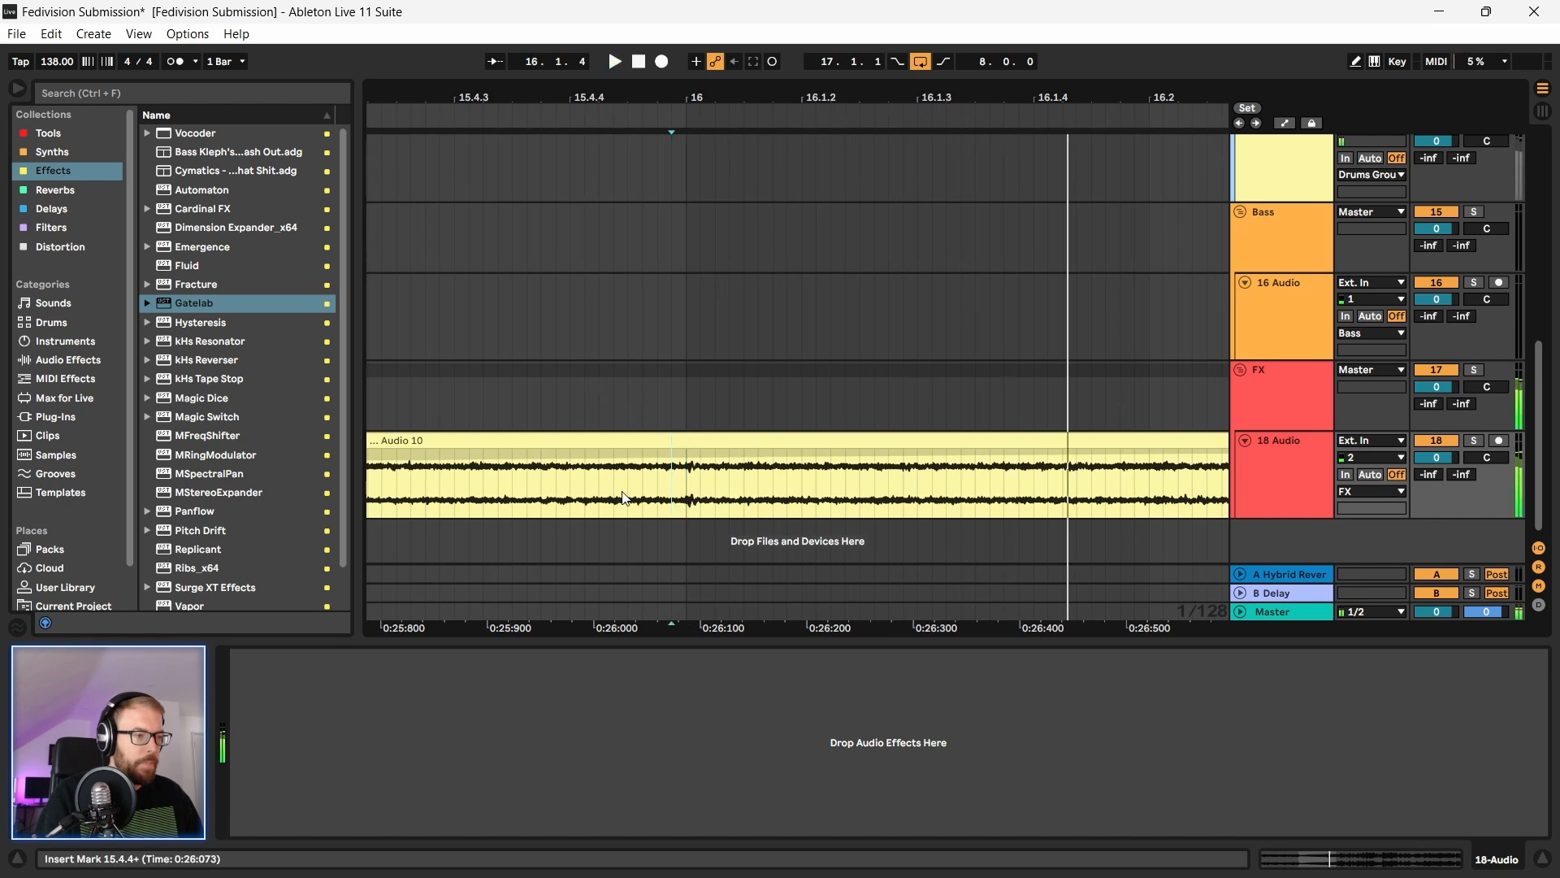
pyautogui.moveTo(609, 97)
pyautogui.mouseDown()
pyautogui.moveTo(608, 46)
pyautogui.moveTo(611, 122)
pyautogui.mouseUp()
pyautogui.press('space')
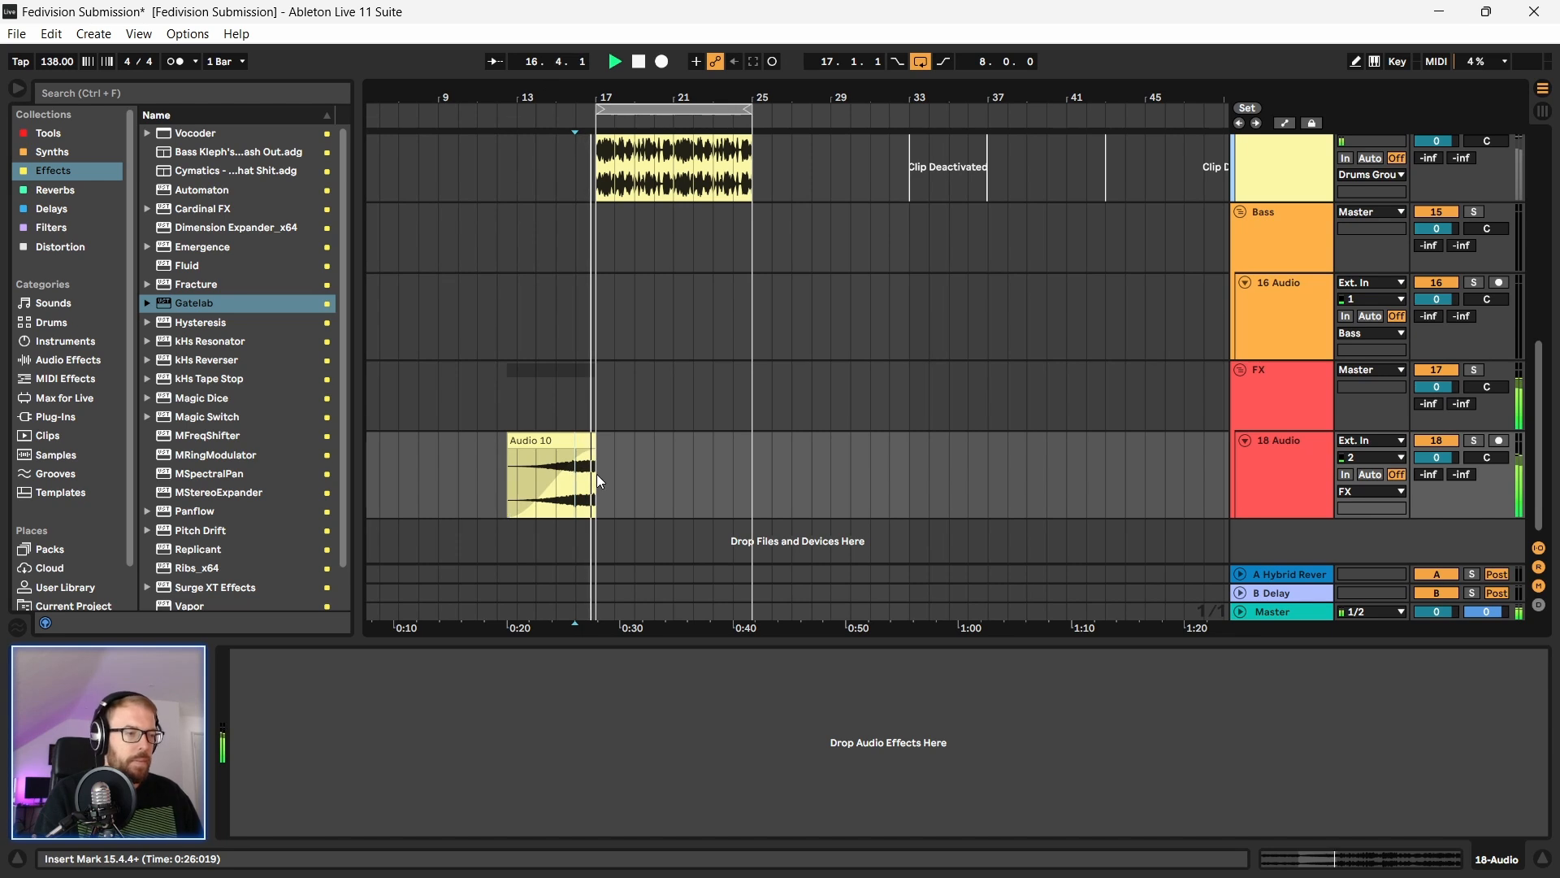
pyautogui.press('space')
# Step: Trim the end of the 18 Audio riser clip to bar 16 and move the shortened clip so it ends at bar 17
pyautogui.moveTo(550, 442); pyautogui.dragTo(562, 446)
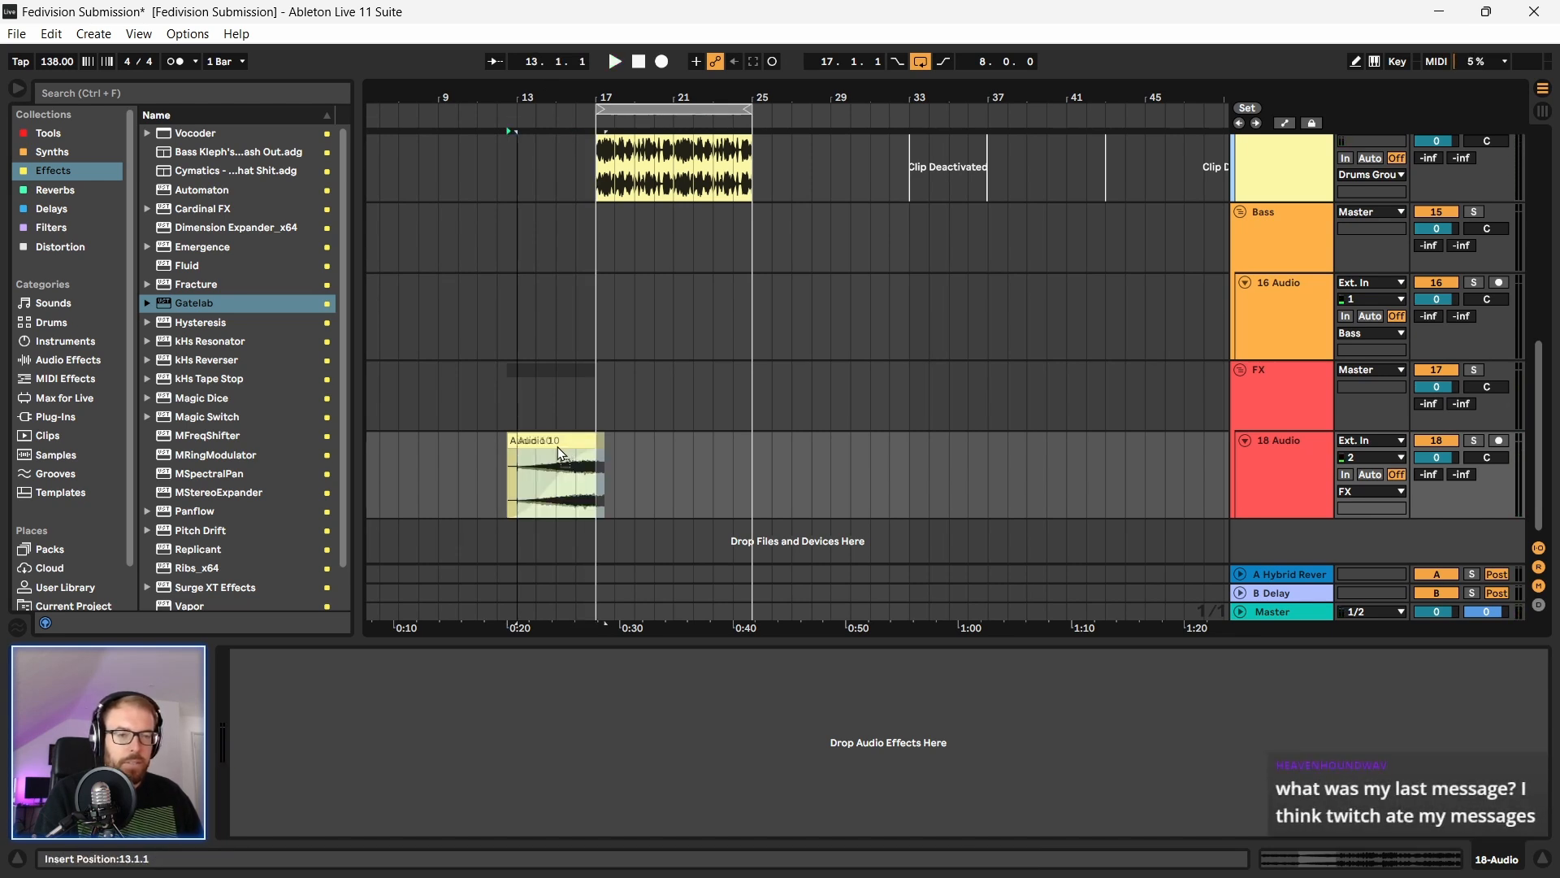
pyautogui.moveTo(558, 447); pyautogui.dragTo(554, 451)
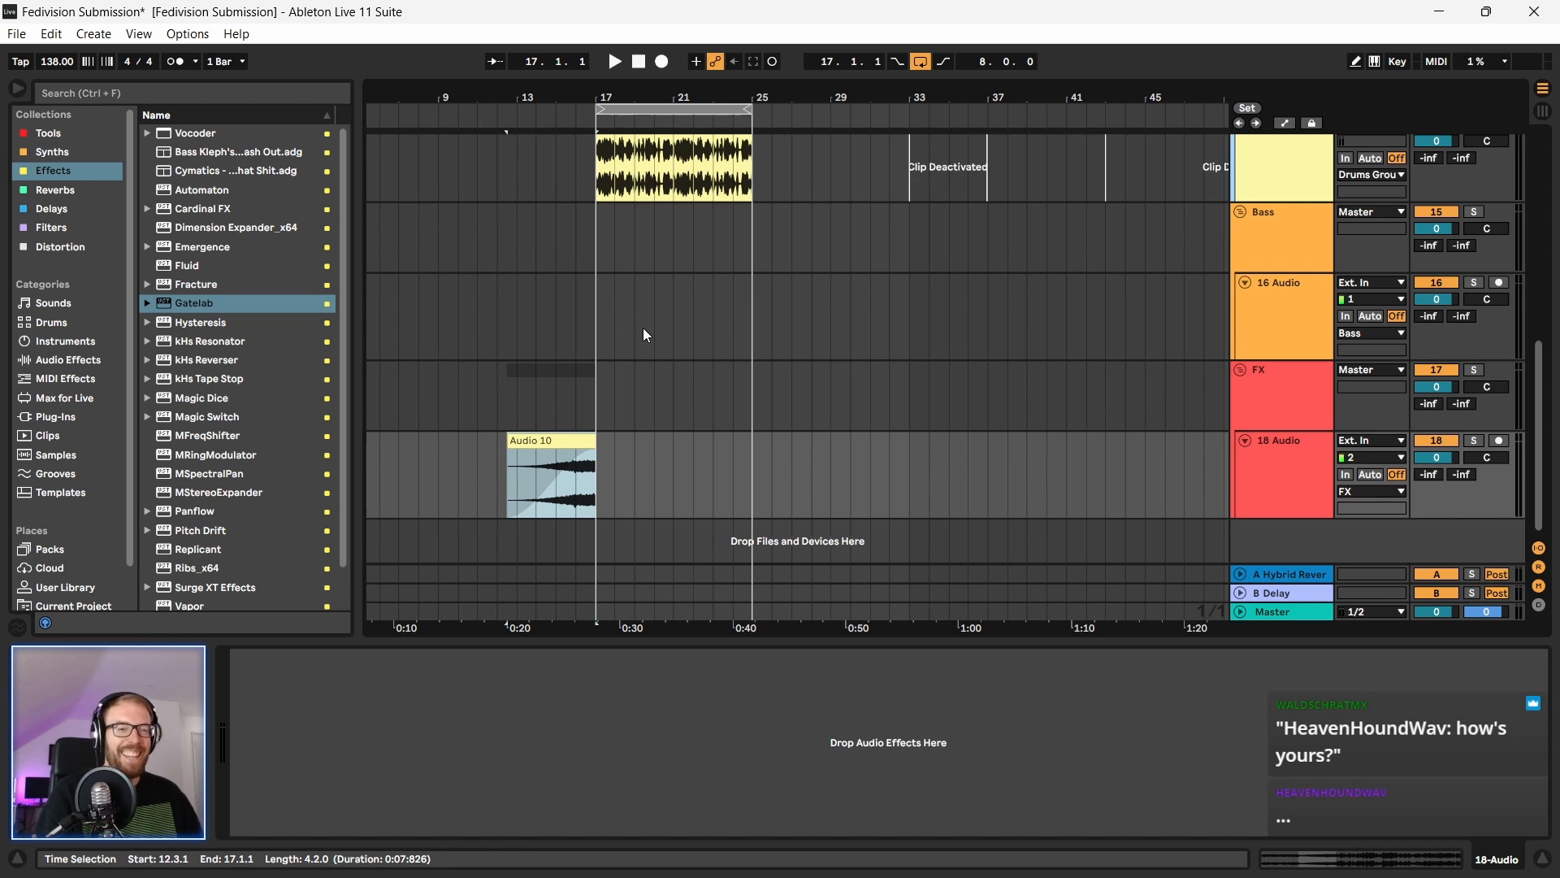
pyautogui.moveTo(595, 446); pyautogui.dragTo(586, 519)
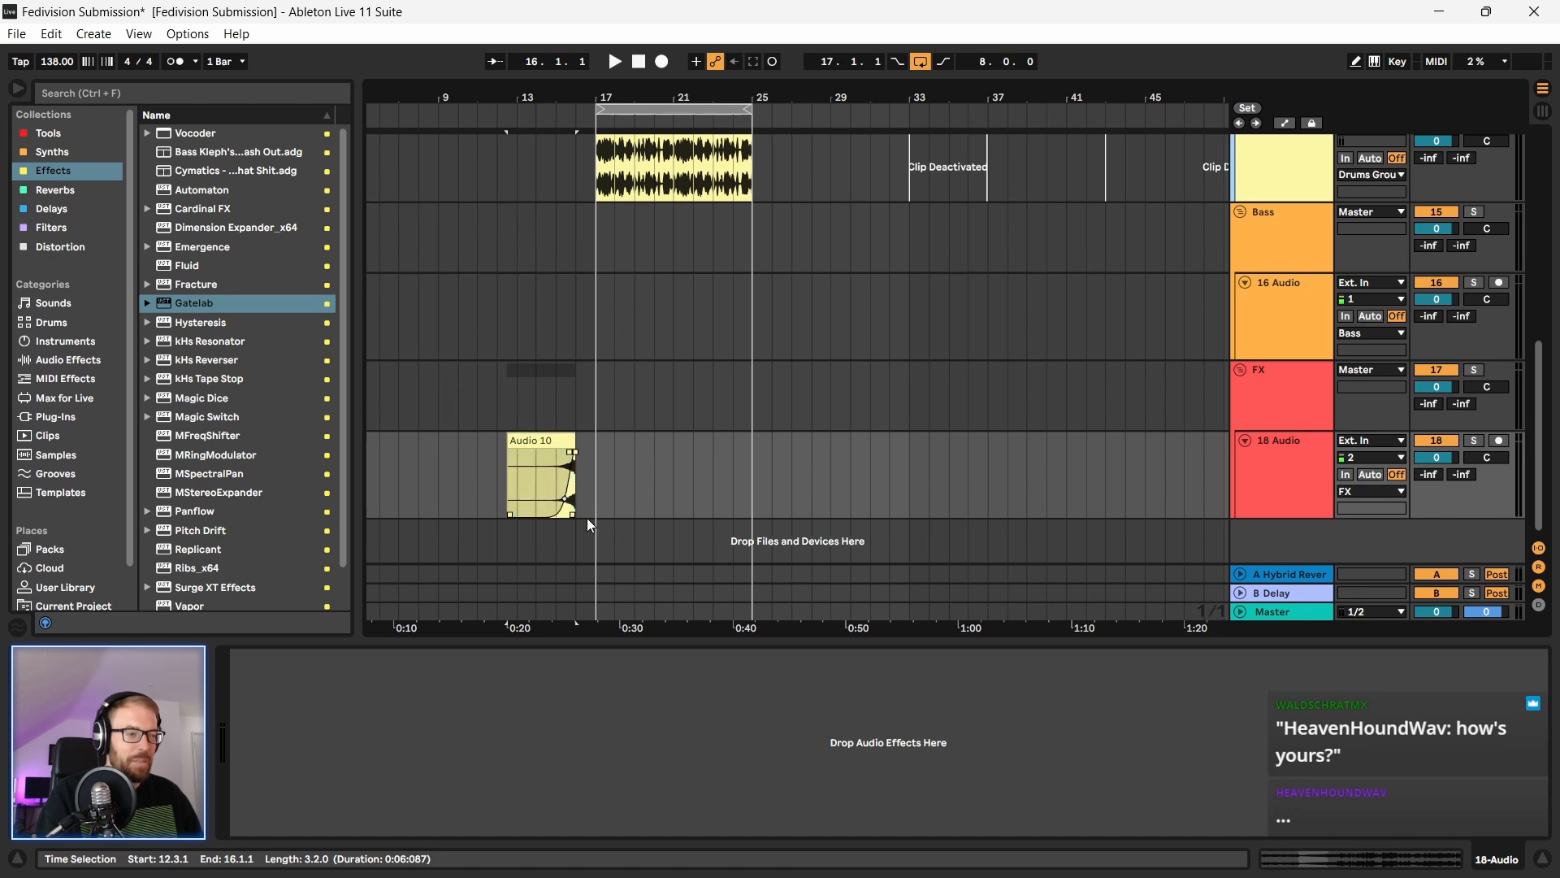
pyautogui.click(541, 442)
pyautogui.moveTo(541, 442)
pyautogui.mouseDown()
pyautogui.moveTo(573, 442)
pyautogui.moveTo(561, 460)
pyautogui.mouseUp()
# Step: Play back the shortened riser from bar 15 into the drums
pyautogui.click(559, 489)
pyautogui.press('space')
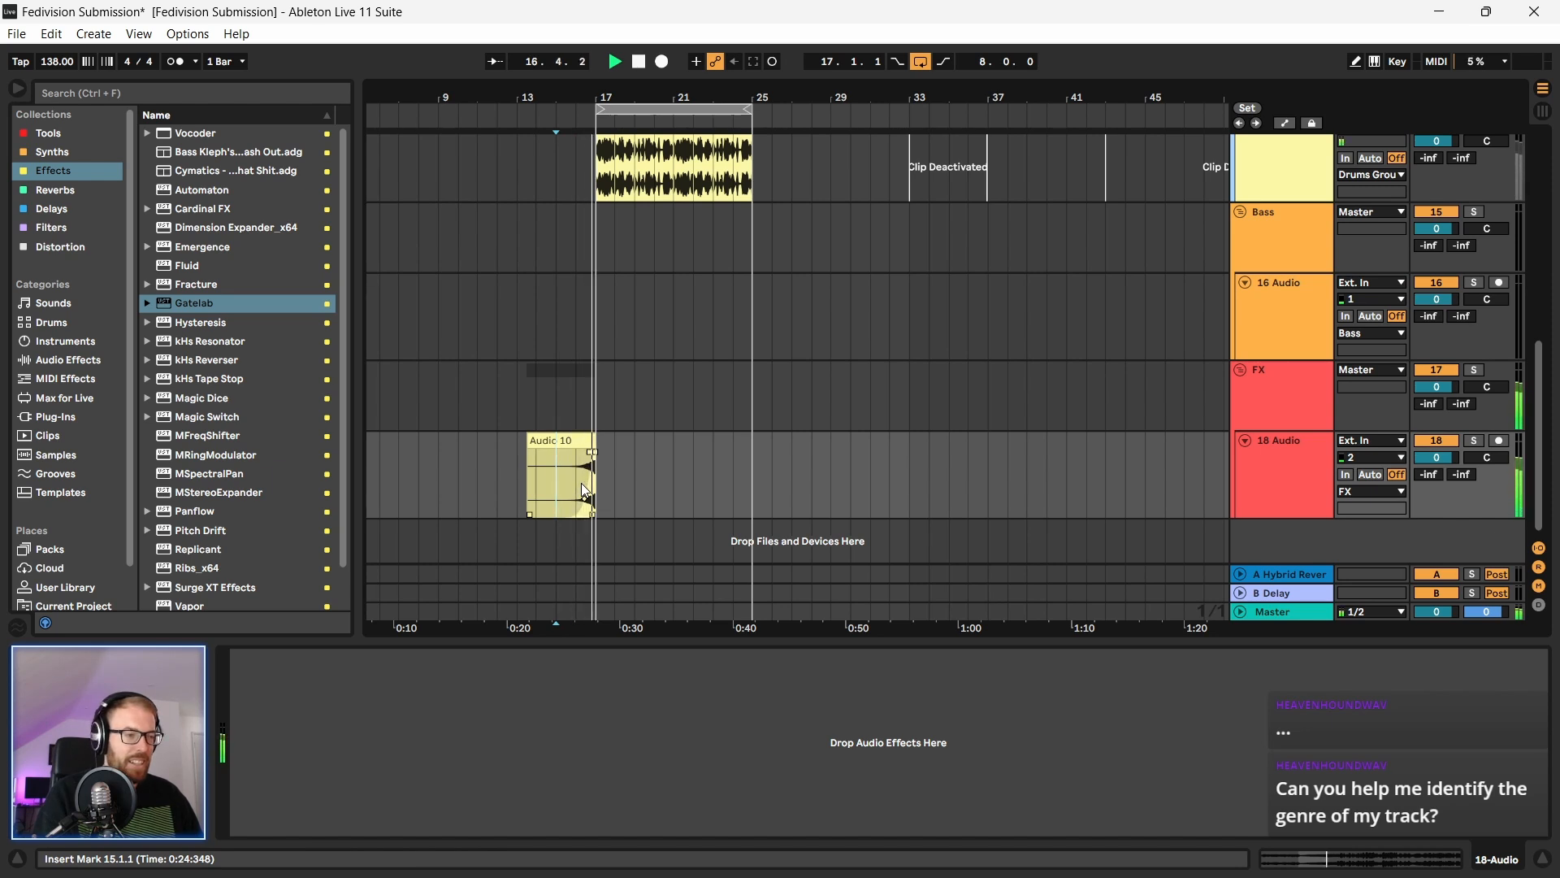
pyautogui.press('space')
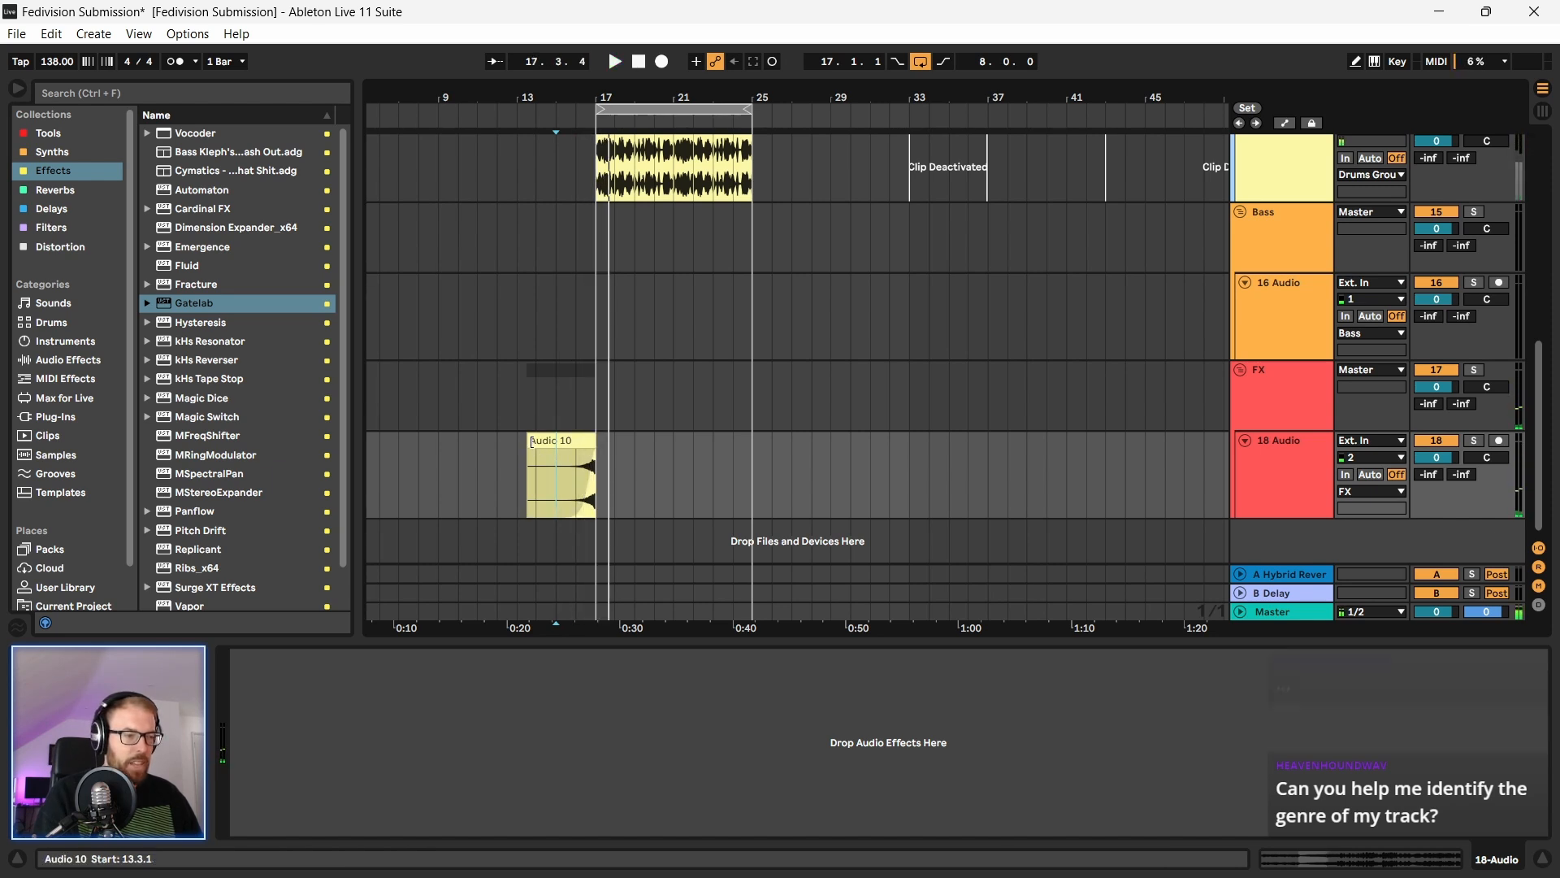
# Step: Trim the riser clip's start to bar 16 and reshape its fade-in to a slower-rising curve
pyautogui.moveTo(530, 443); pyautogui.dragTo(578, 445)
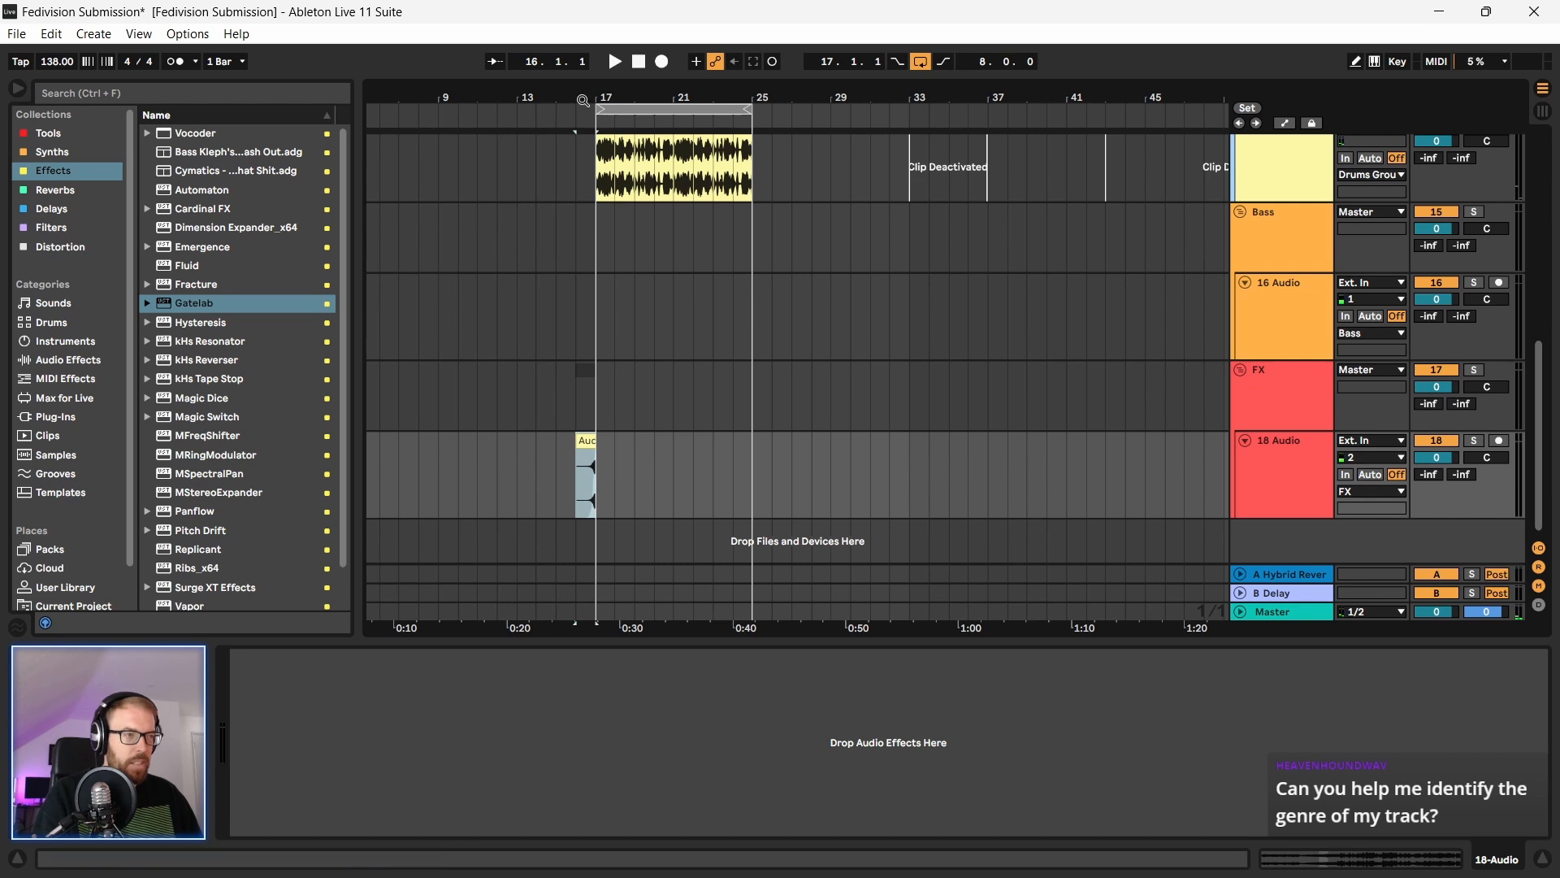
pyautogui.scroll(5, 590, 407)
pyautogui.moveTo(685, 485); pyautogui.dragTo(630, 530)
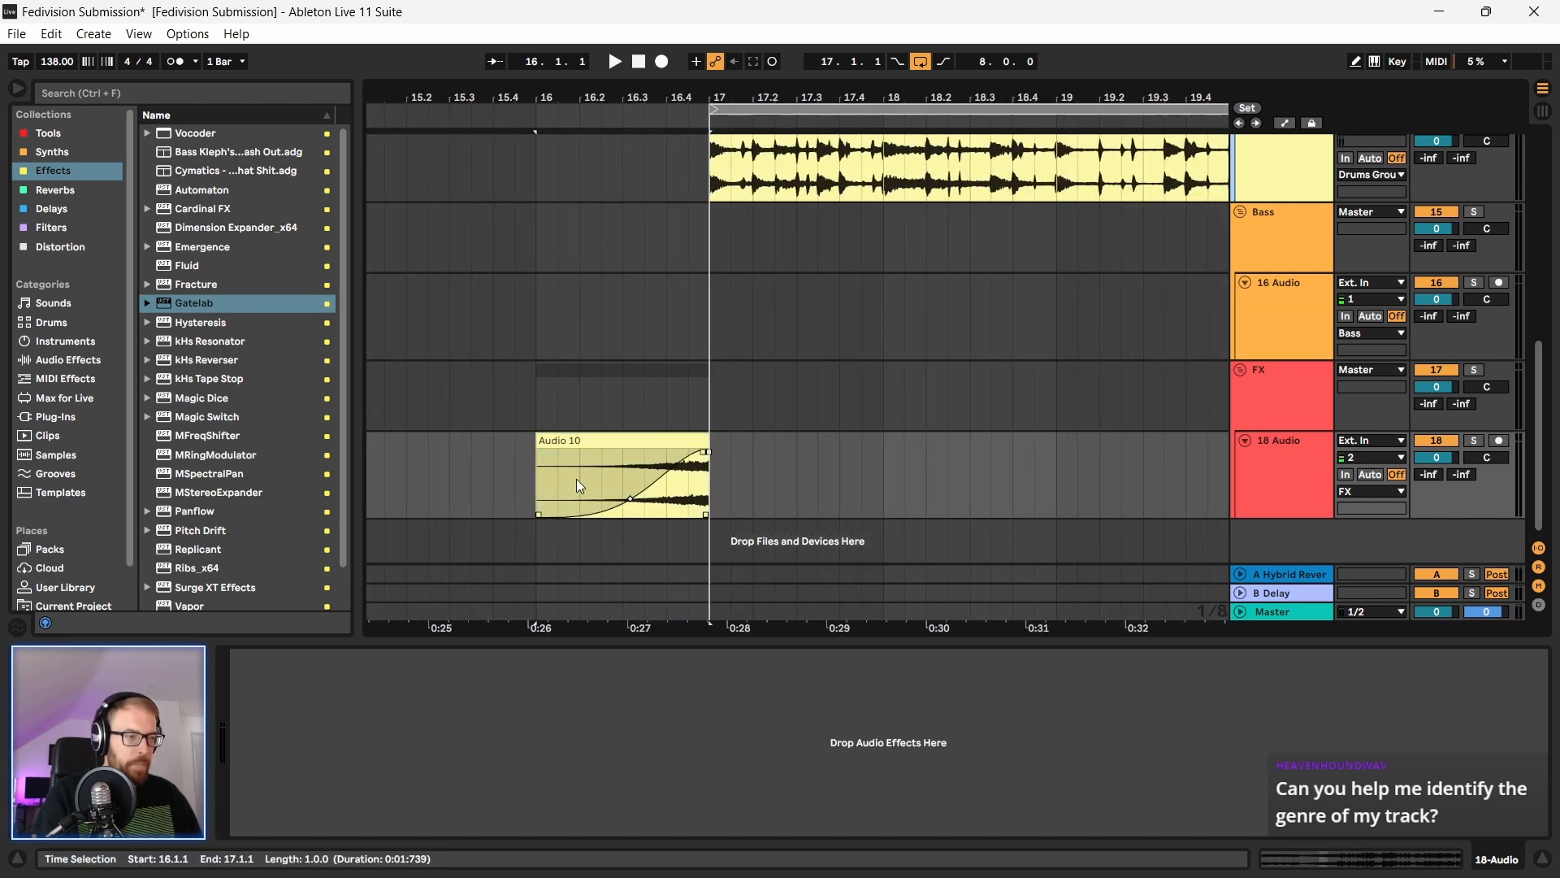
# Step: Audition the one-bar riser from bar 16 into the drum section
pyautogui.click(559, 439)
pyautogui.press('space')
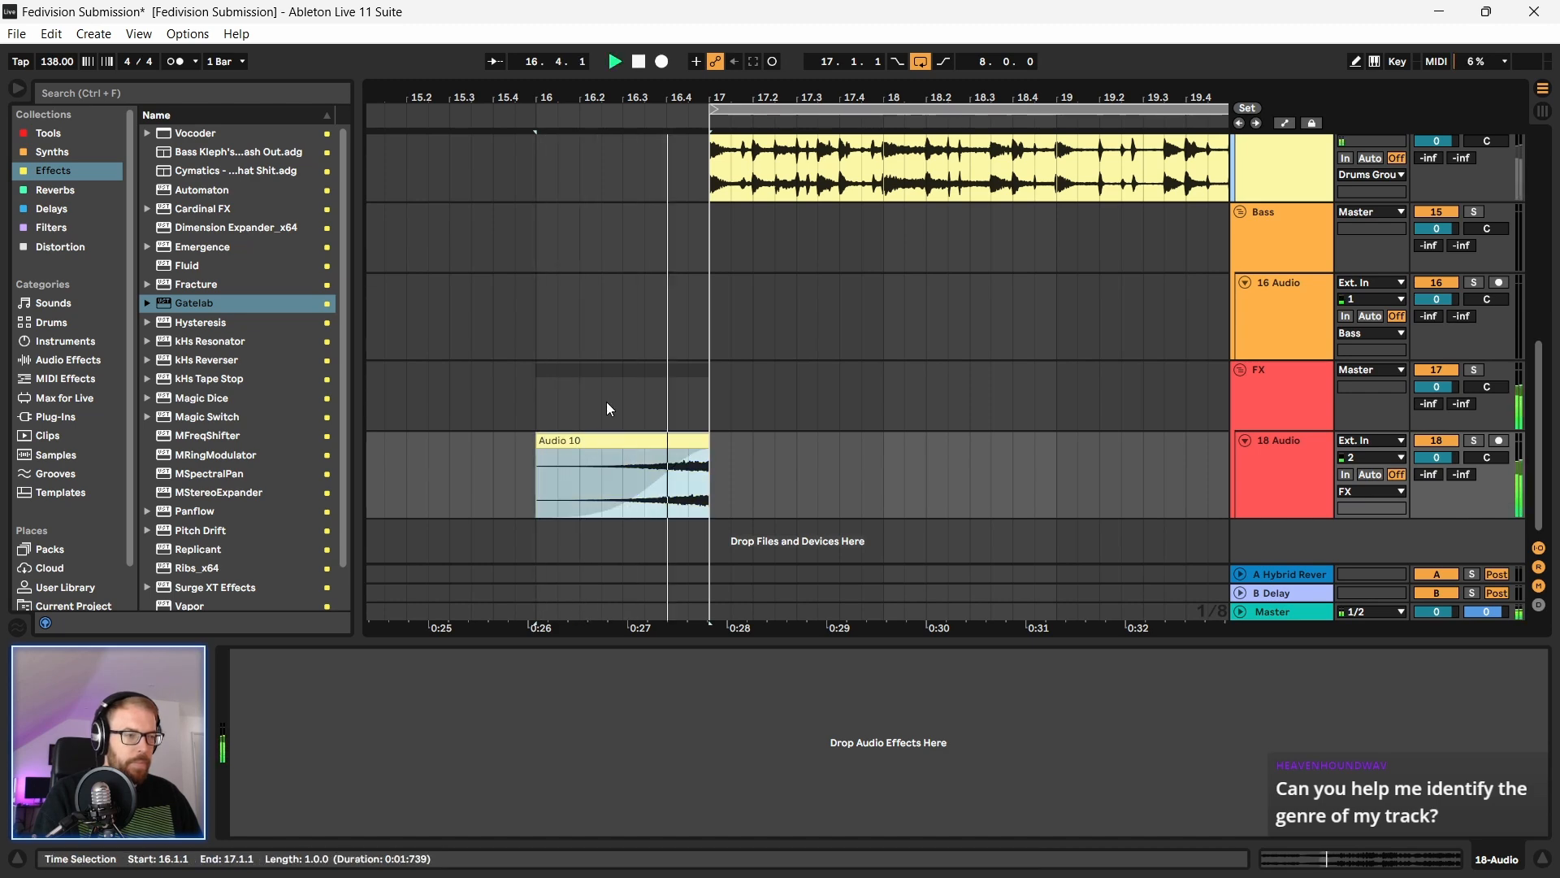
pyautogui.moveTo(619, 96); pyautogui.dragTo(551, 95)
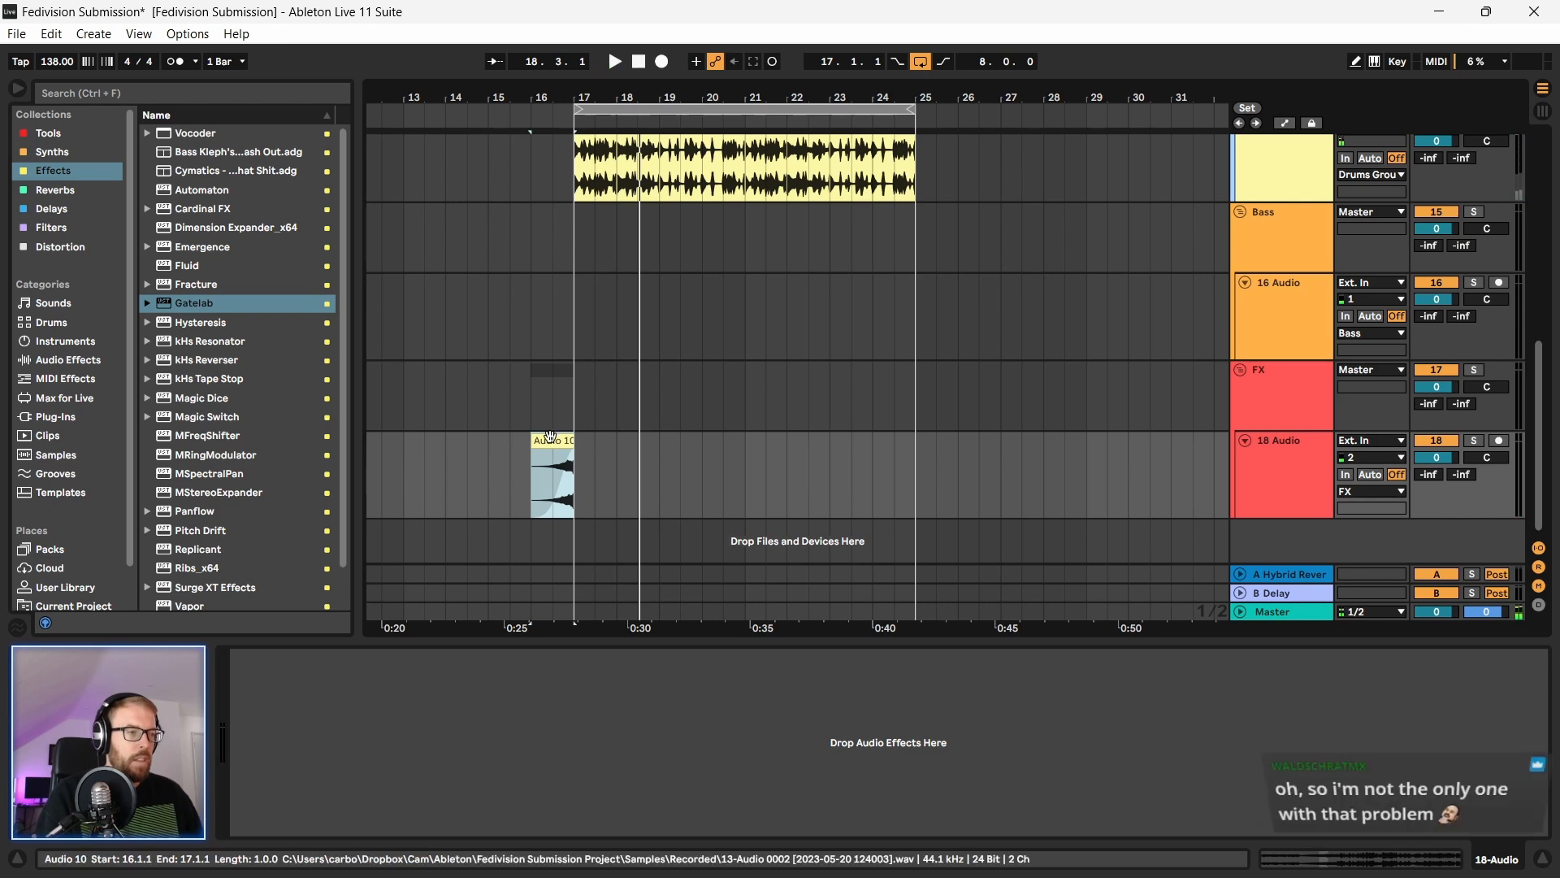
# Step: Duplicate the eight-bar drum section from bars 17 to 25, including the Gate Layer, into bars 25 to 33
pyautogui.scroll(5, 530, 369)
pyautogui.moveTo(714, 92); pyautogui.dragTo(630, 65)
pyautogui.scroll(3, 674, 382)
pyautogui.scroll(-2, 656, 237)
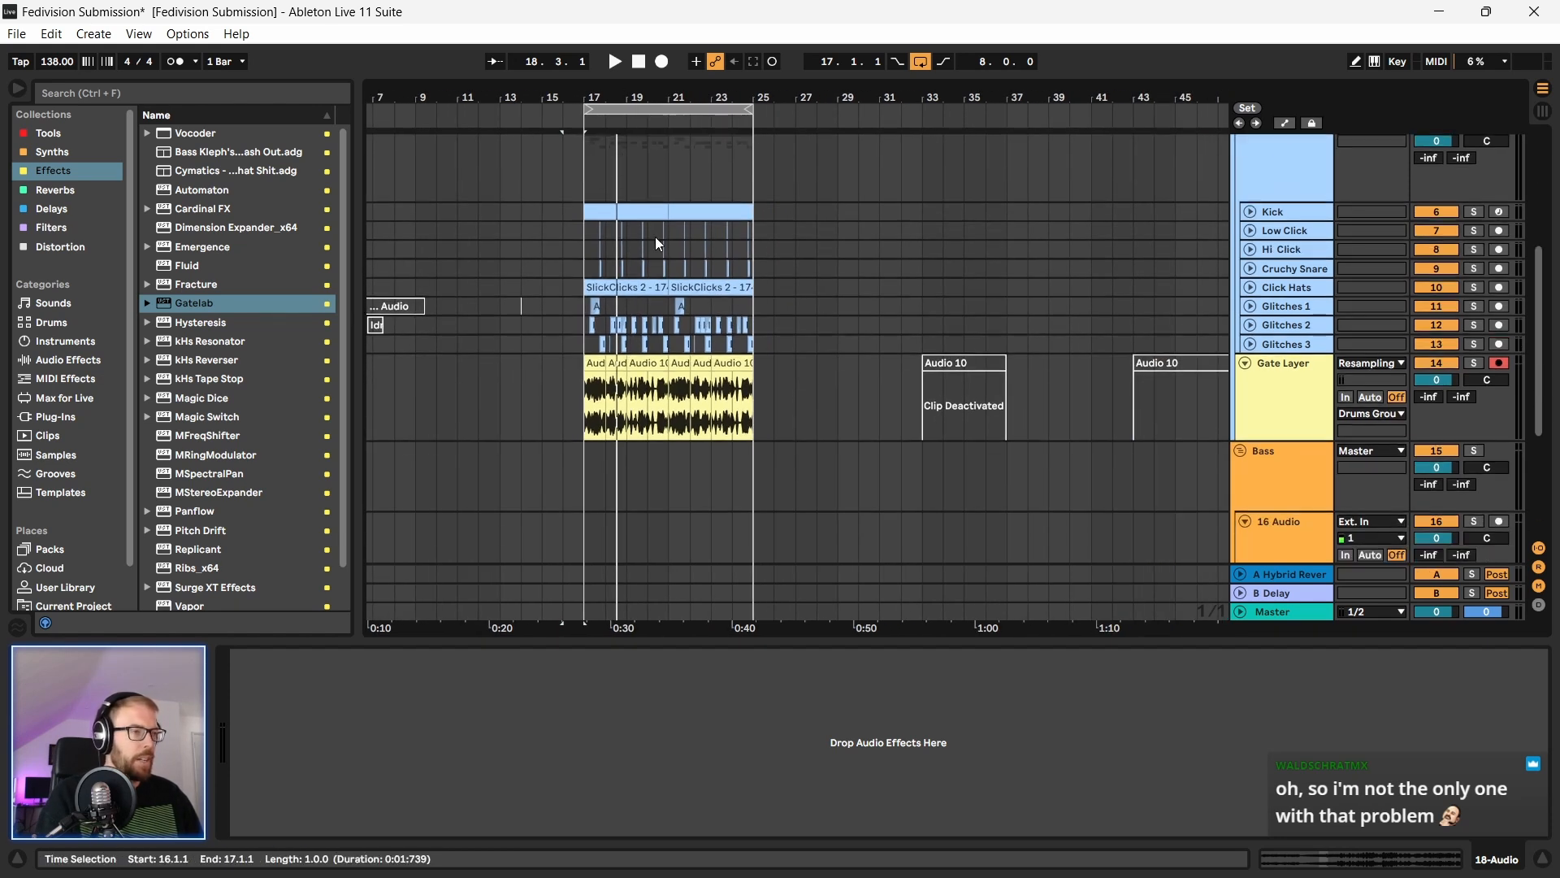
pyautogui.moveTo(585, 180); pyautogui.dragTo(753, 440)
pyautogui.hotkey('ctrl', 'd')
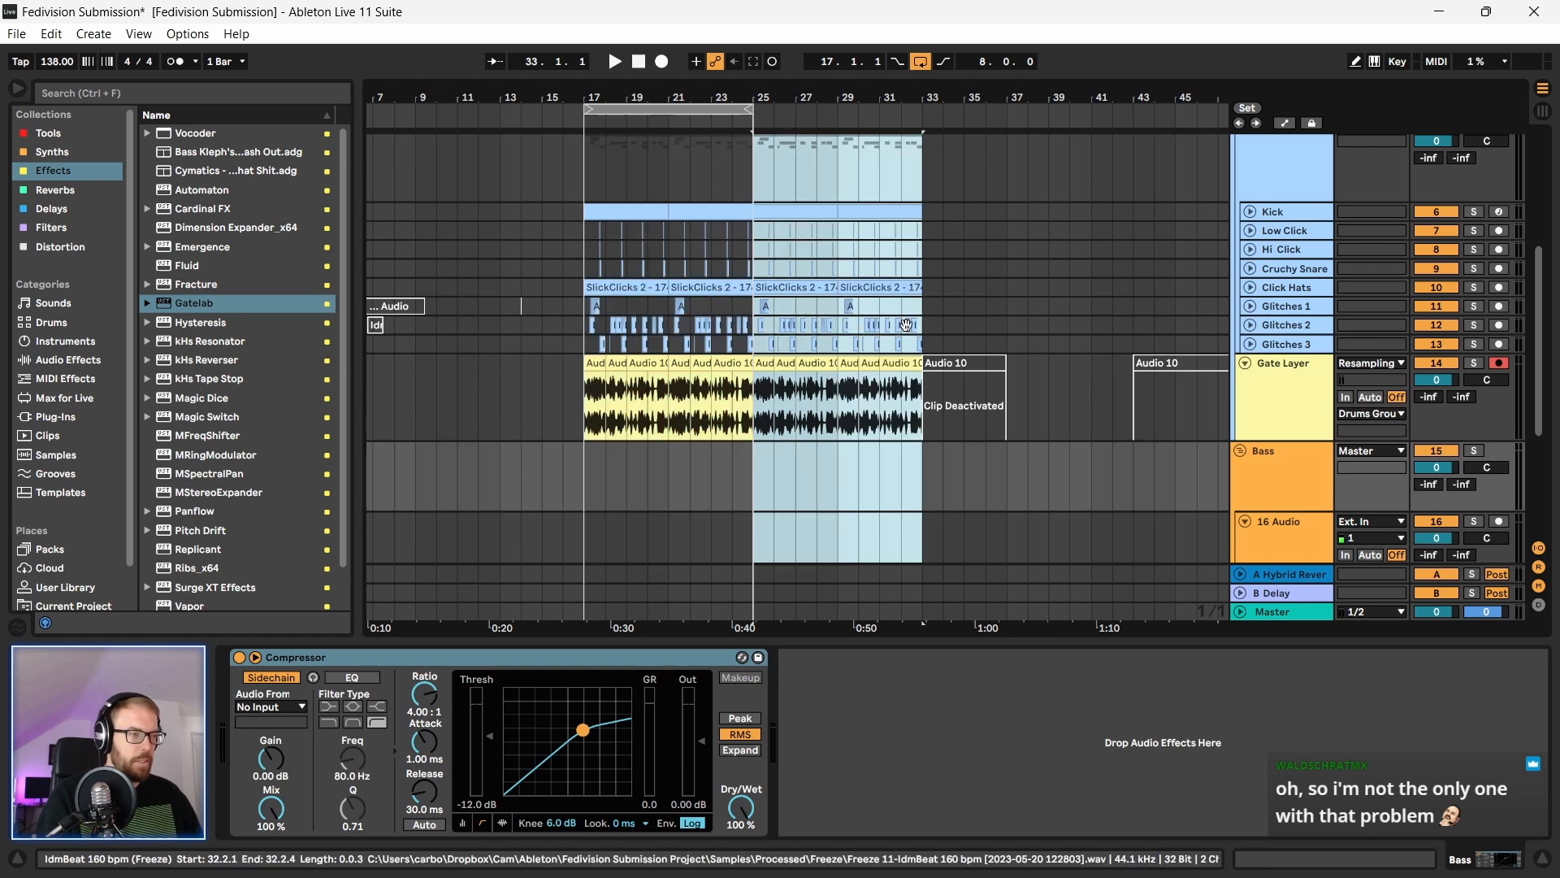
# Step: Move the deactivated Audio 10 material on the Gate Layer ahead of the drums, starting at bar 1
pyautogui.moveTo(881, 90); pyautogui.dragTo(881, 64)
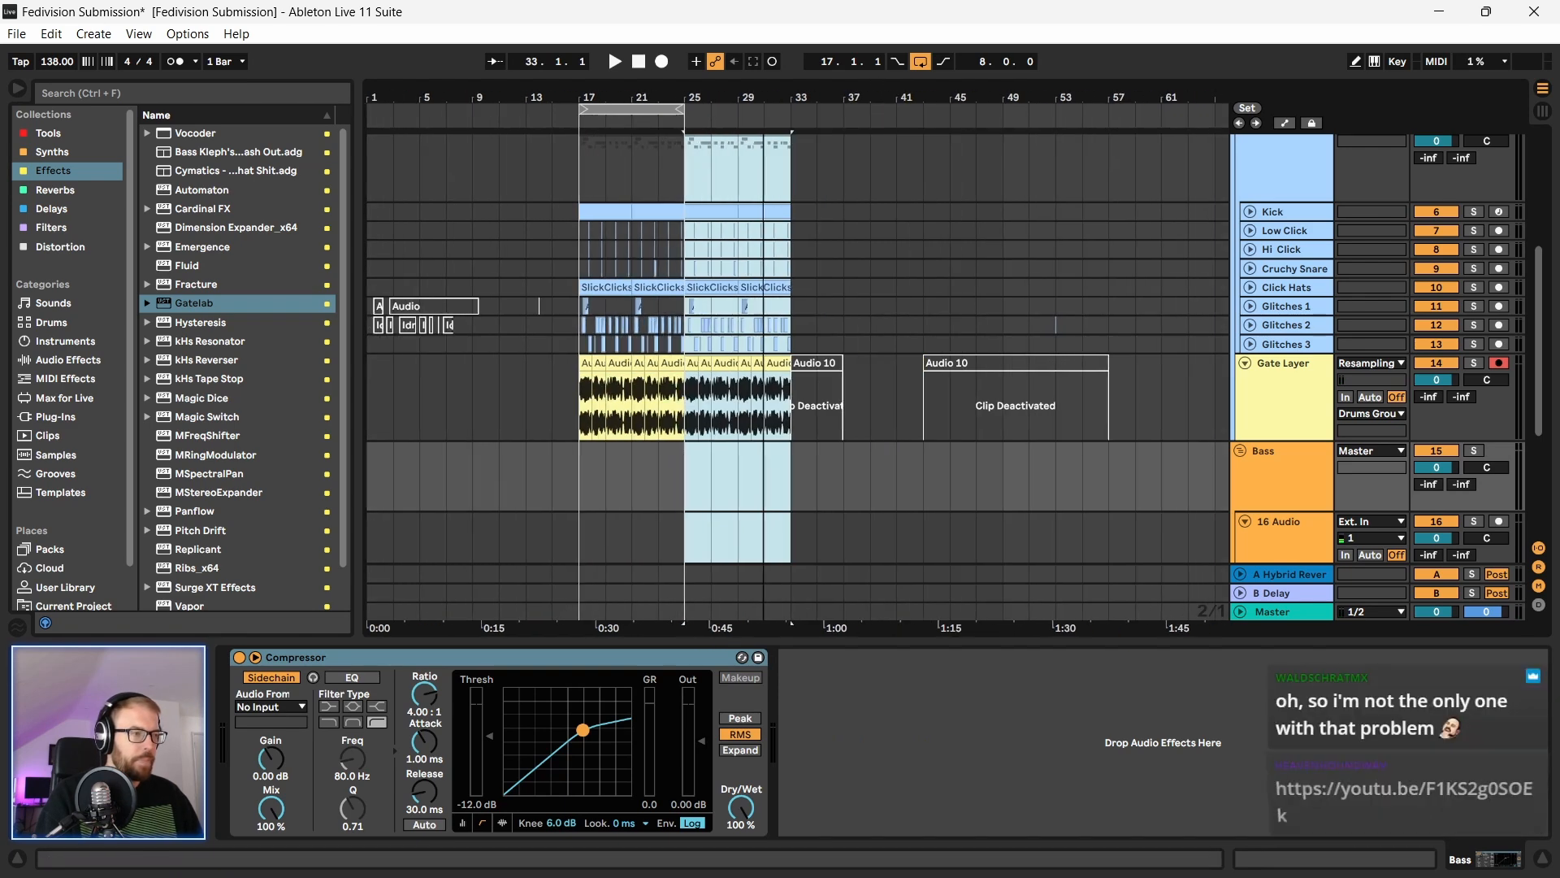
pyautogui.click(826, 368)
pyautogui.moveTo(826, 368); pyautogui.dragTo(861, 364)
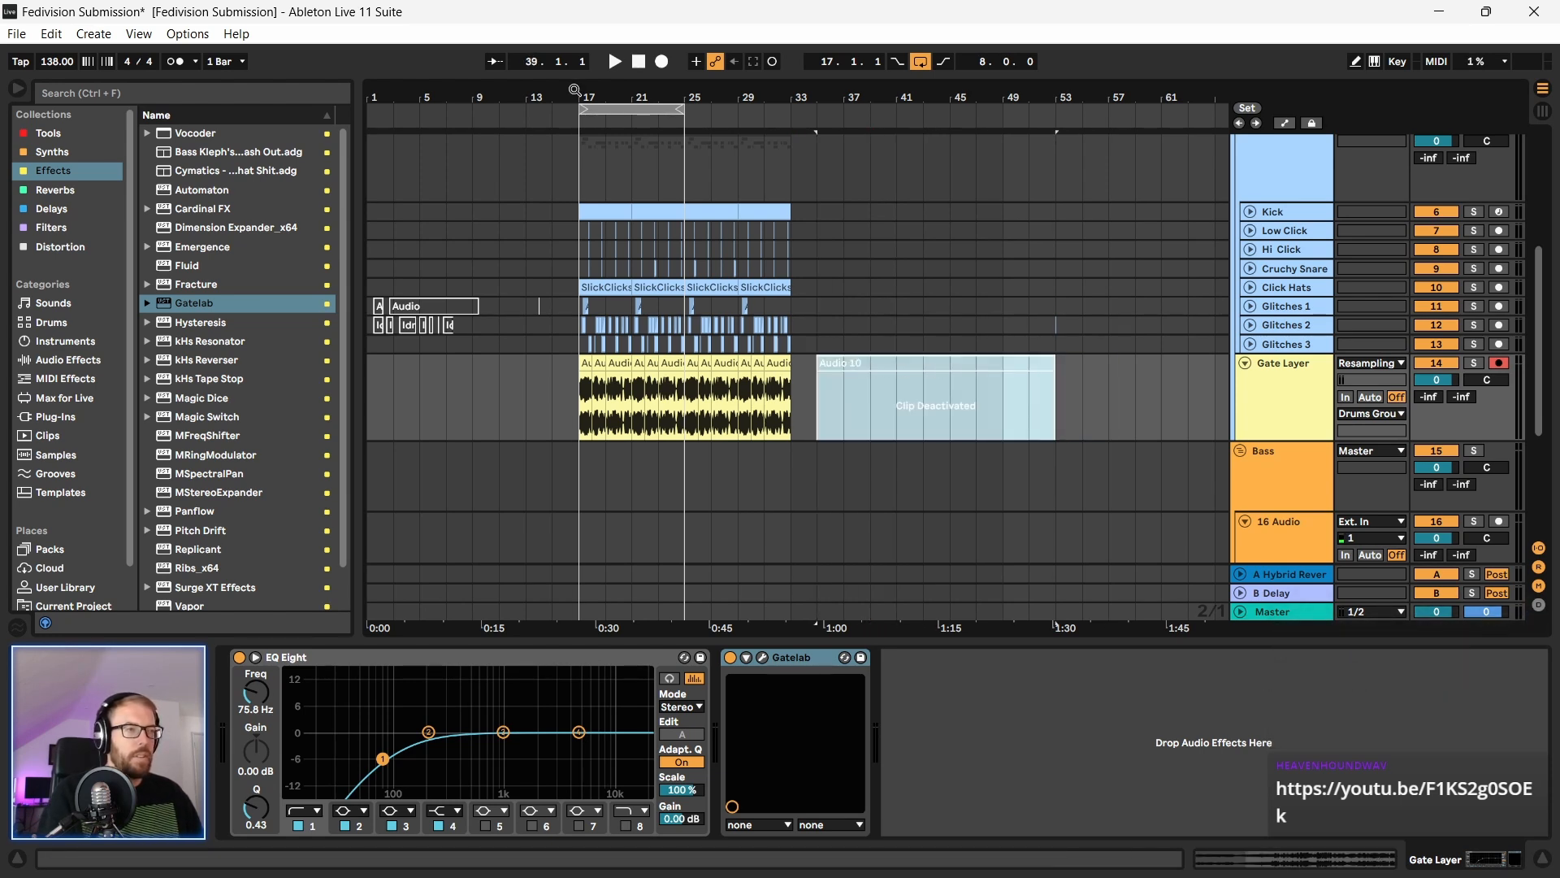
pyautogui.moveTo(966, 365); pyautogui.dragTo(952, 407)
pyautogui.moveTo(843, 377); pyautogui.dragTo(402, 382)
pyautogui.click(562, 388)
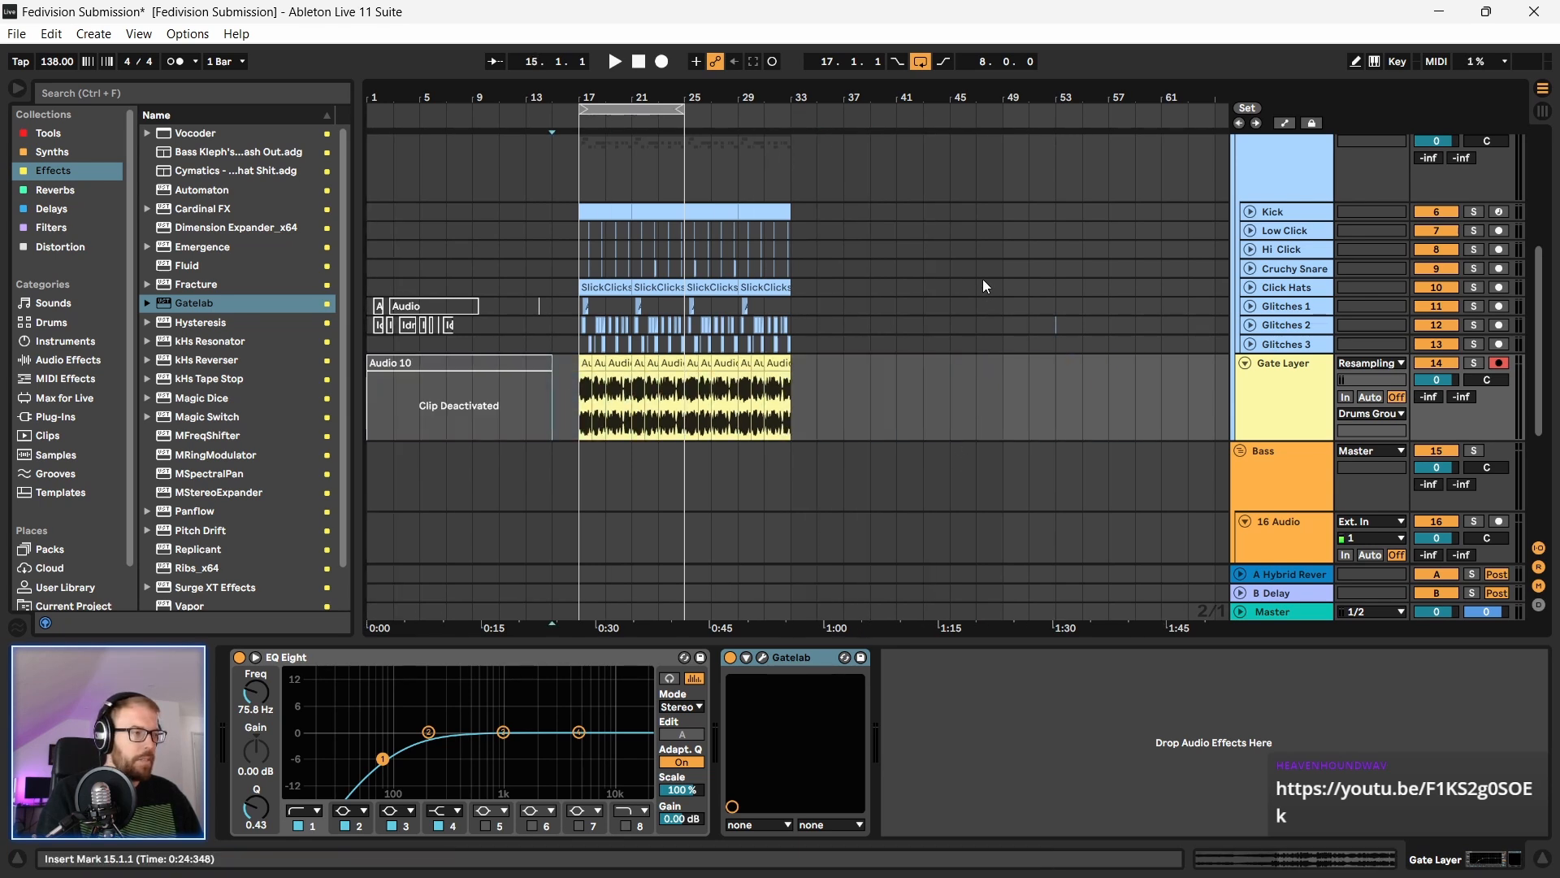
# Step: Remove the leftover clip sliver near bar 53 on the Glitches 2 track
pyautogui.moveTo(1006, 268); pyautogui.dragTo(1093, 379)
pyautogui.scroll(1, 979, 398)
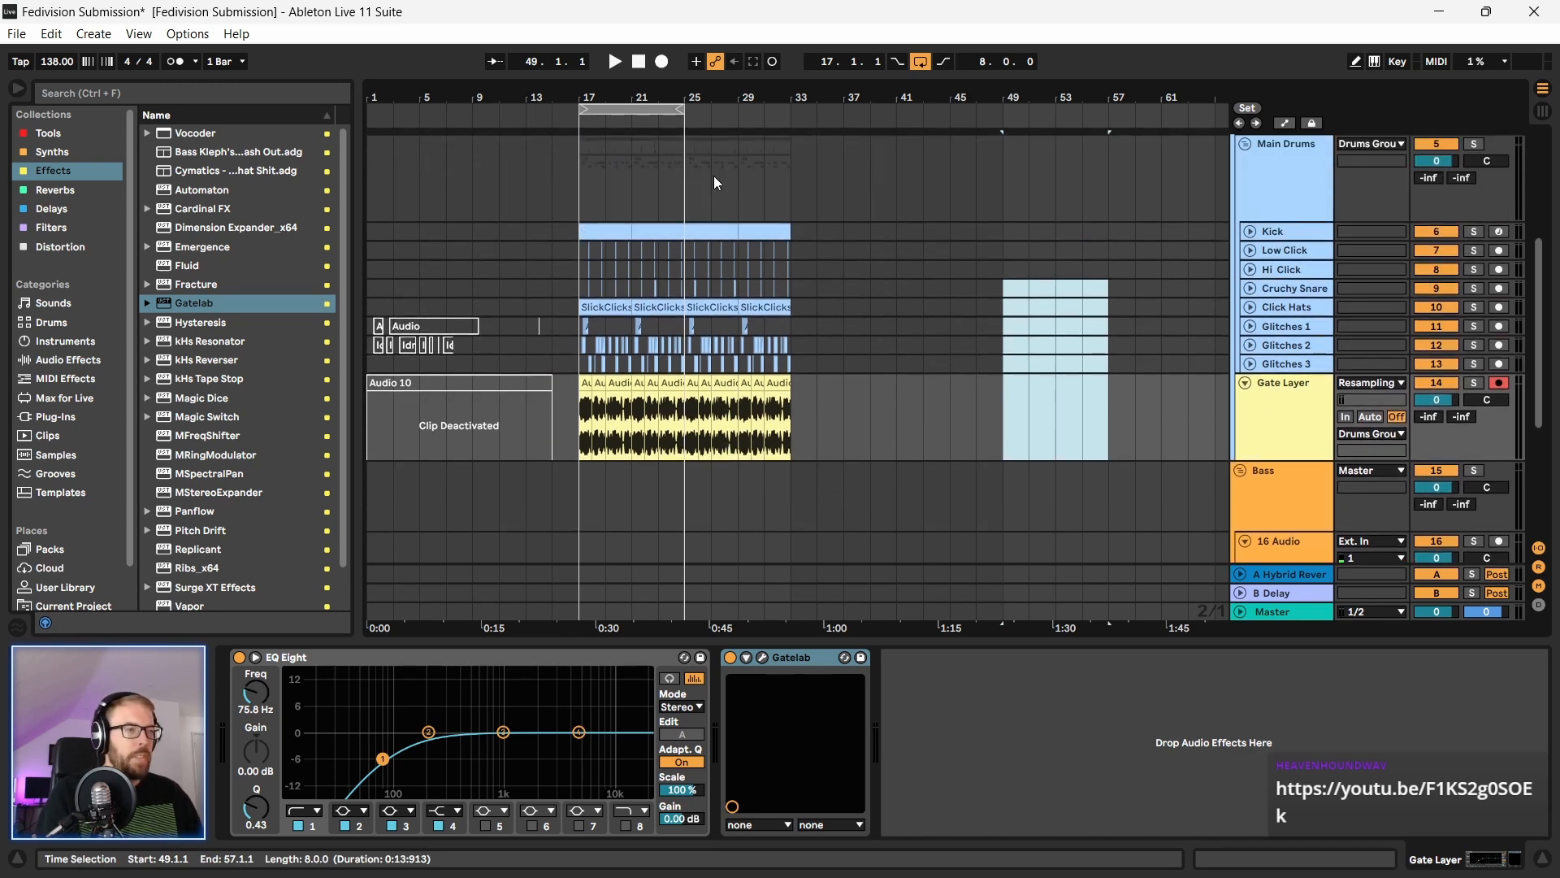
# Step: Delete the Kick, Low Click, Hi Click, Cruchy Snare and Click Hats clips from bars 17 to 25 and play from bar 17
pyautogui.moveTo(581, 215); pyautogui.dragTo(689, 304)
pyautogui.click(588, 301)
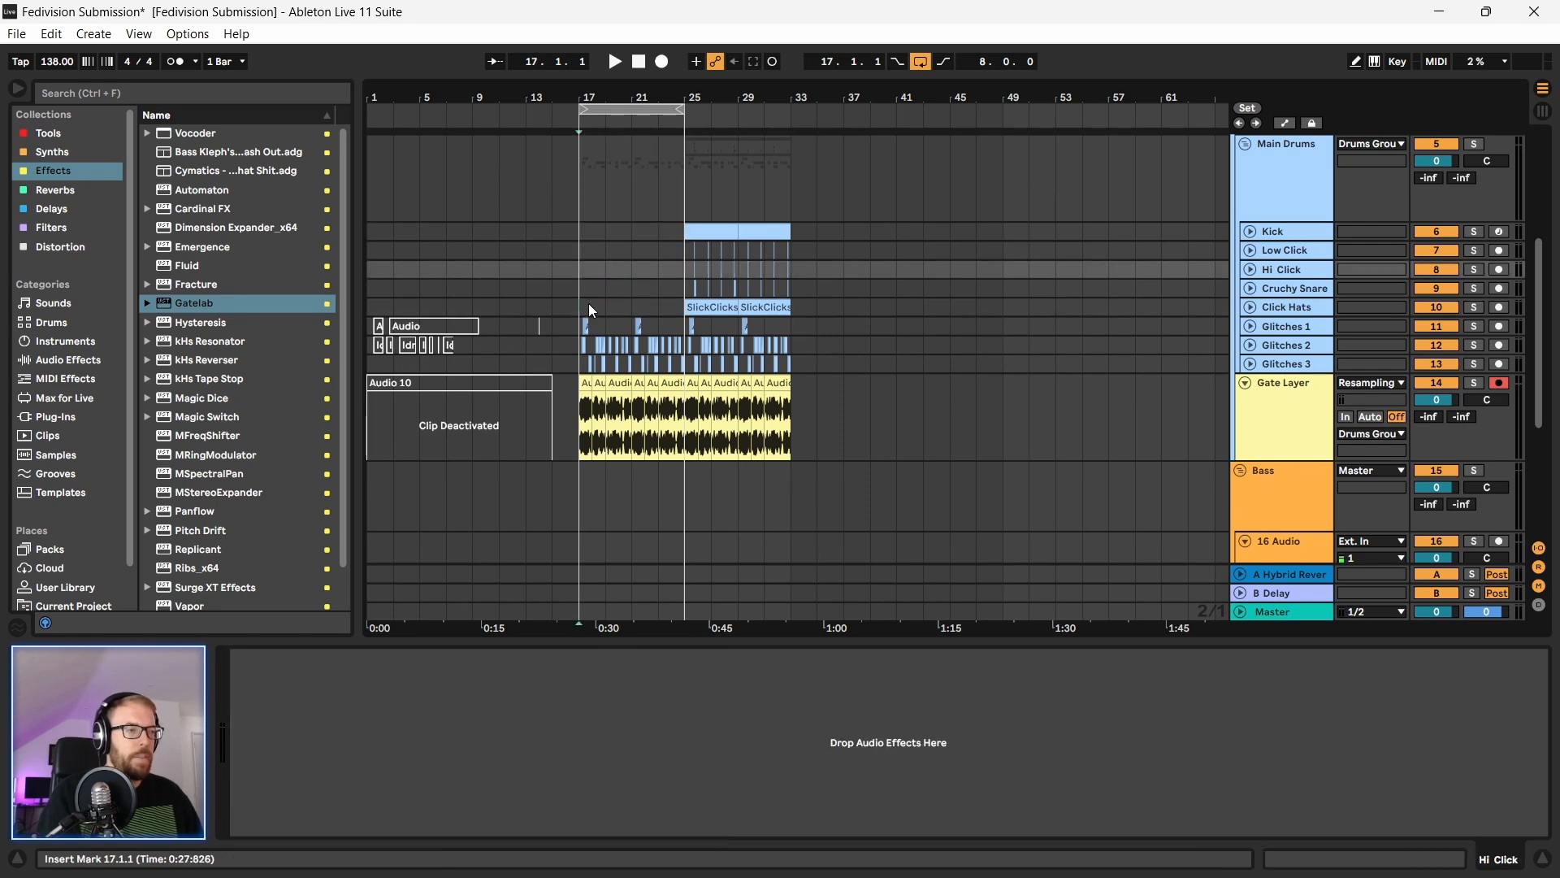
pyautogui.press('space')
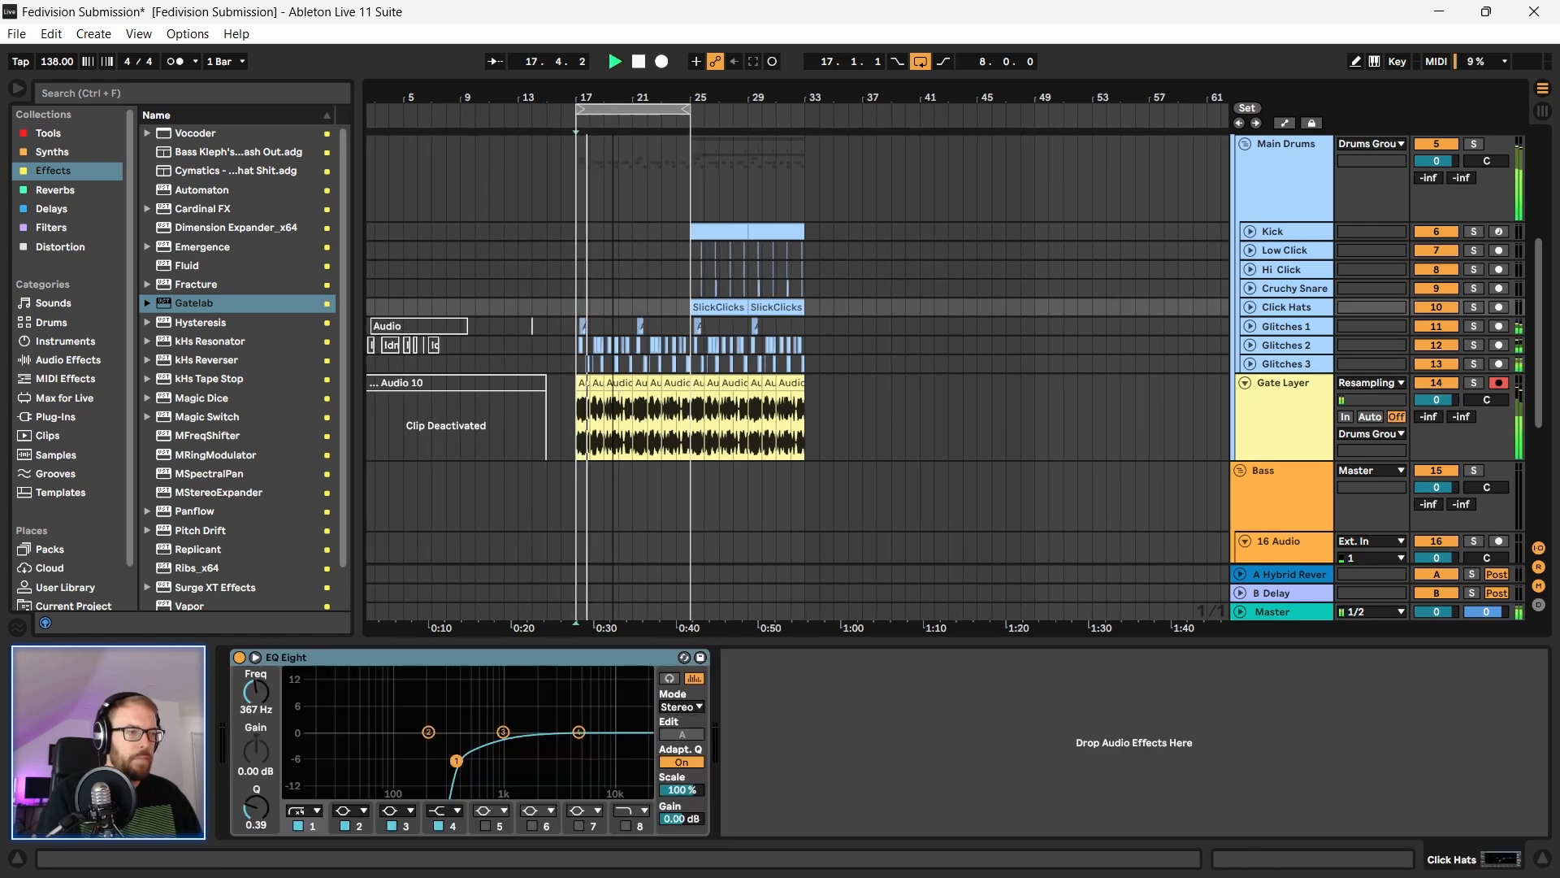
pyautogui.scroll(3, 608, 203)
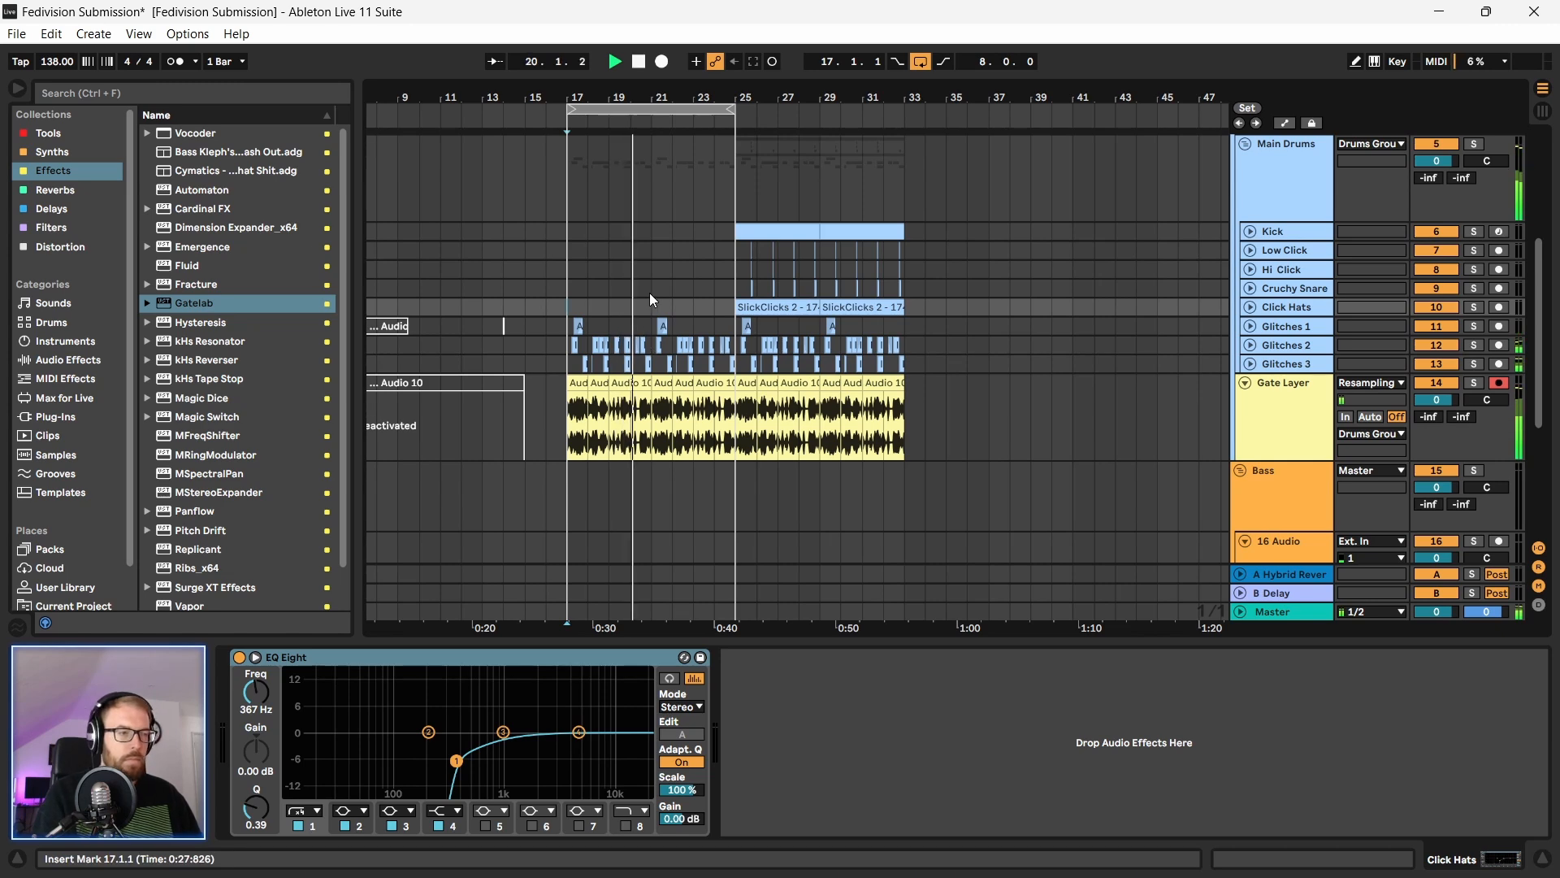
# Step: Audition the full drums from bar 25 and the stripped-back section from bar 17, and save the set
pyautogui.click(761, 232)
pyautogui.press('space')
pyautogui.press('space')
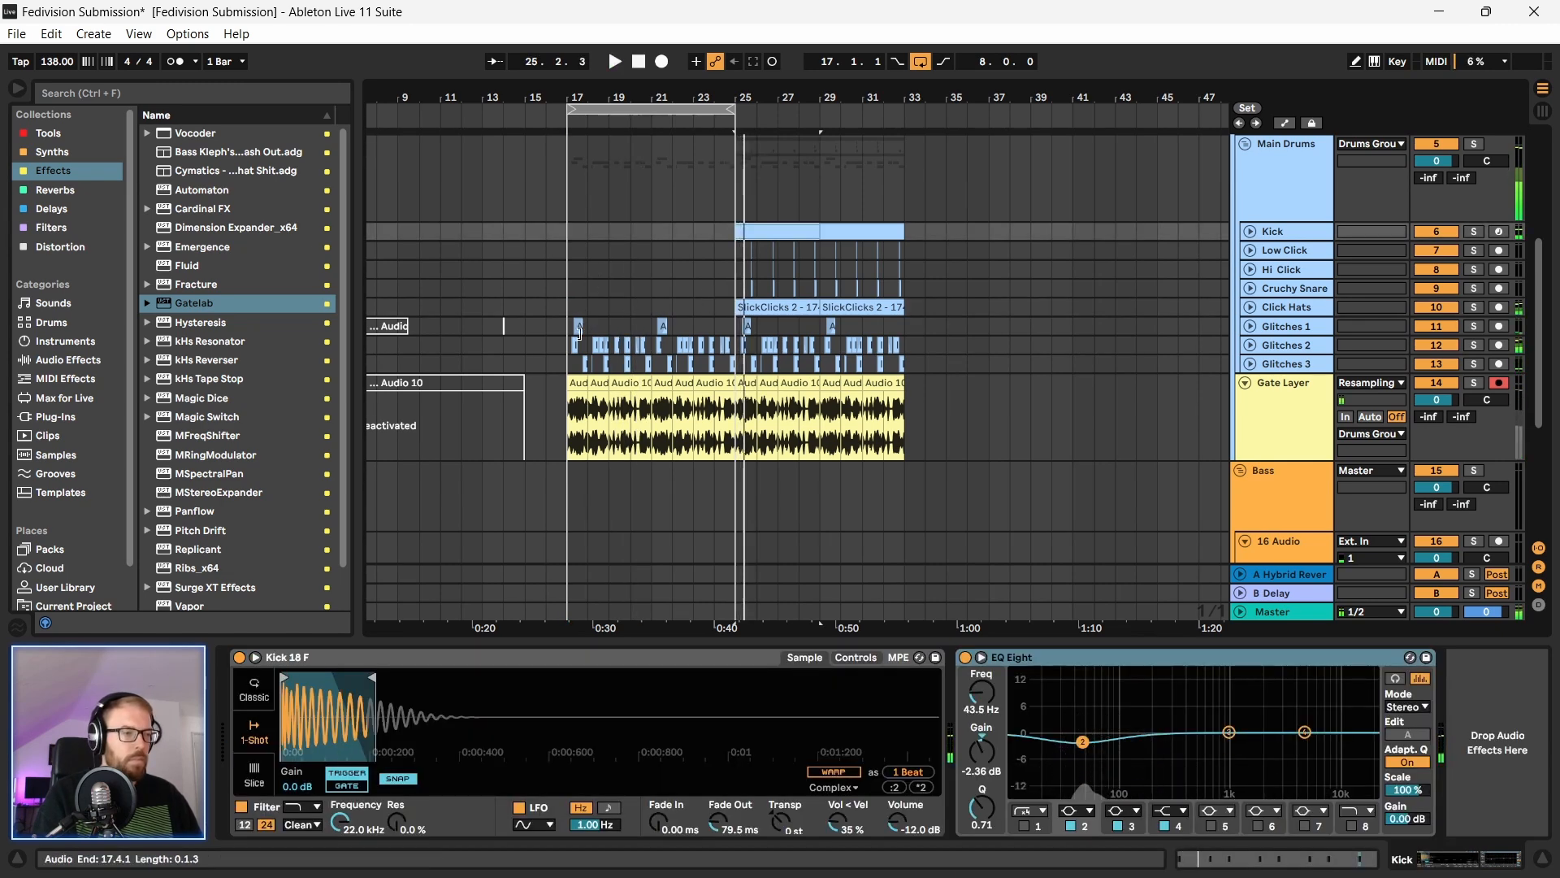
pyautogui.click(569, 284)
pyautogui.press('space')
pyautogui.press('space')
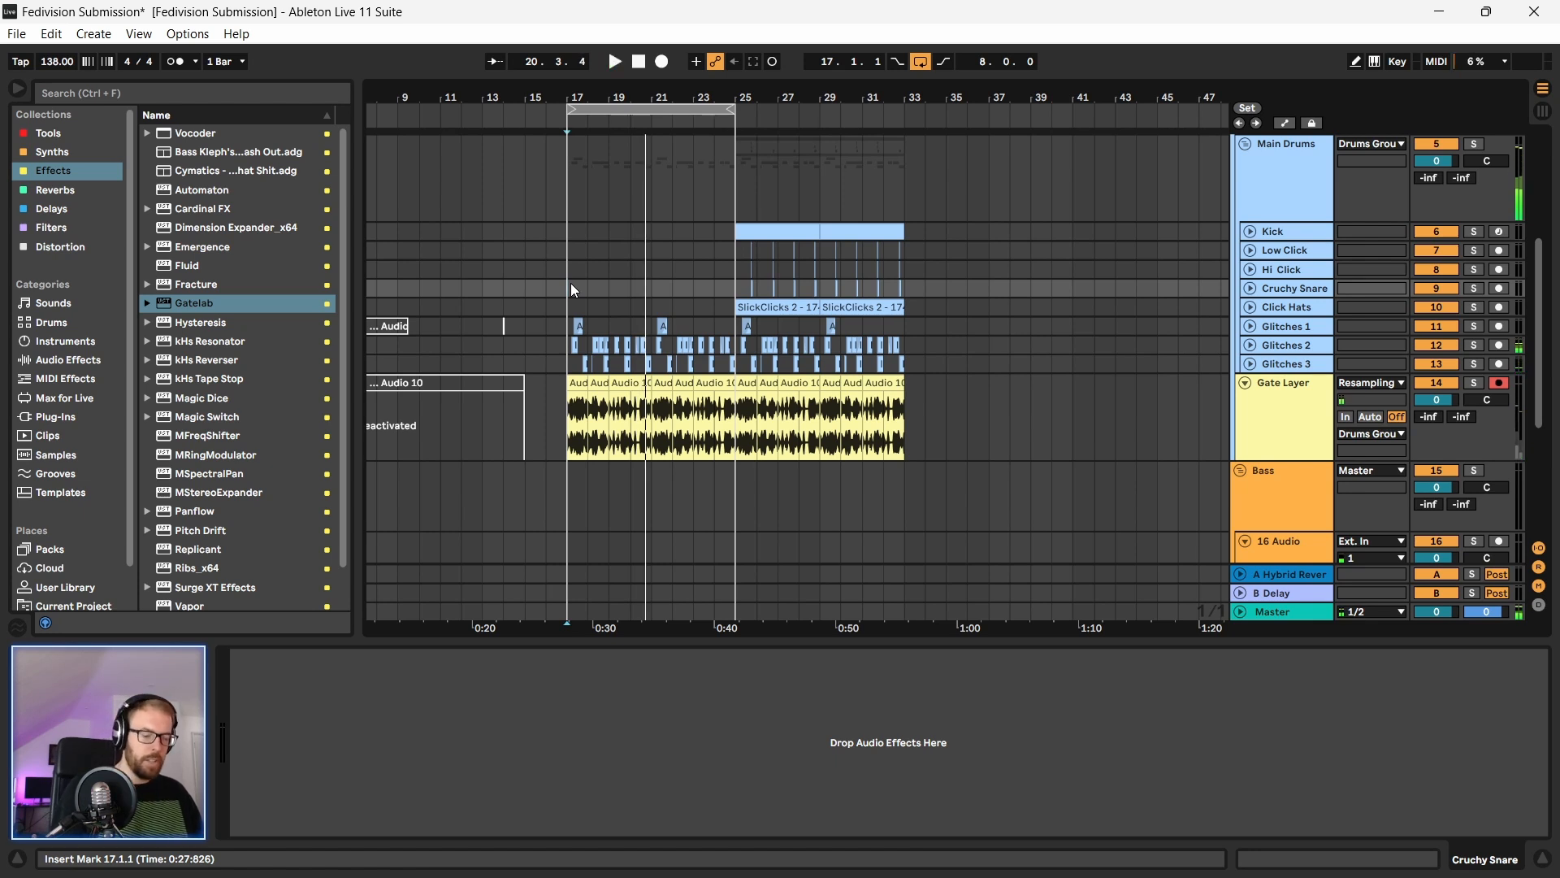
pyautogui.hotkey('ctrl', 's')
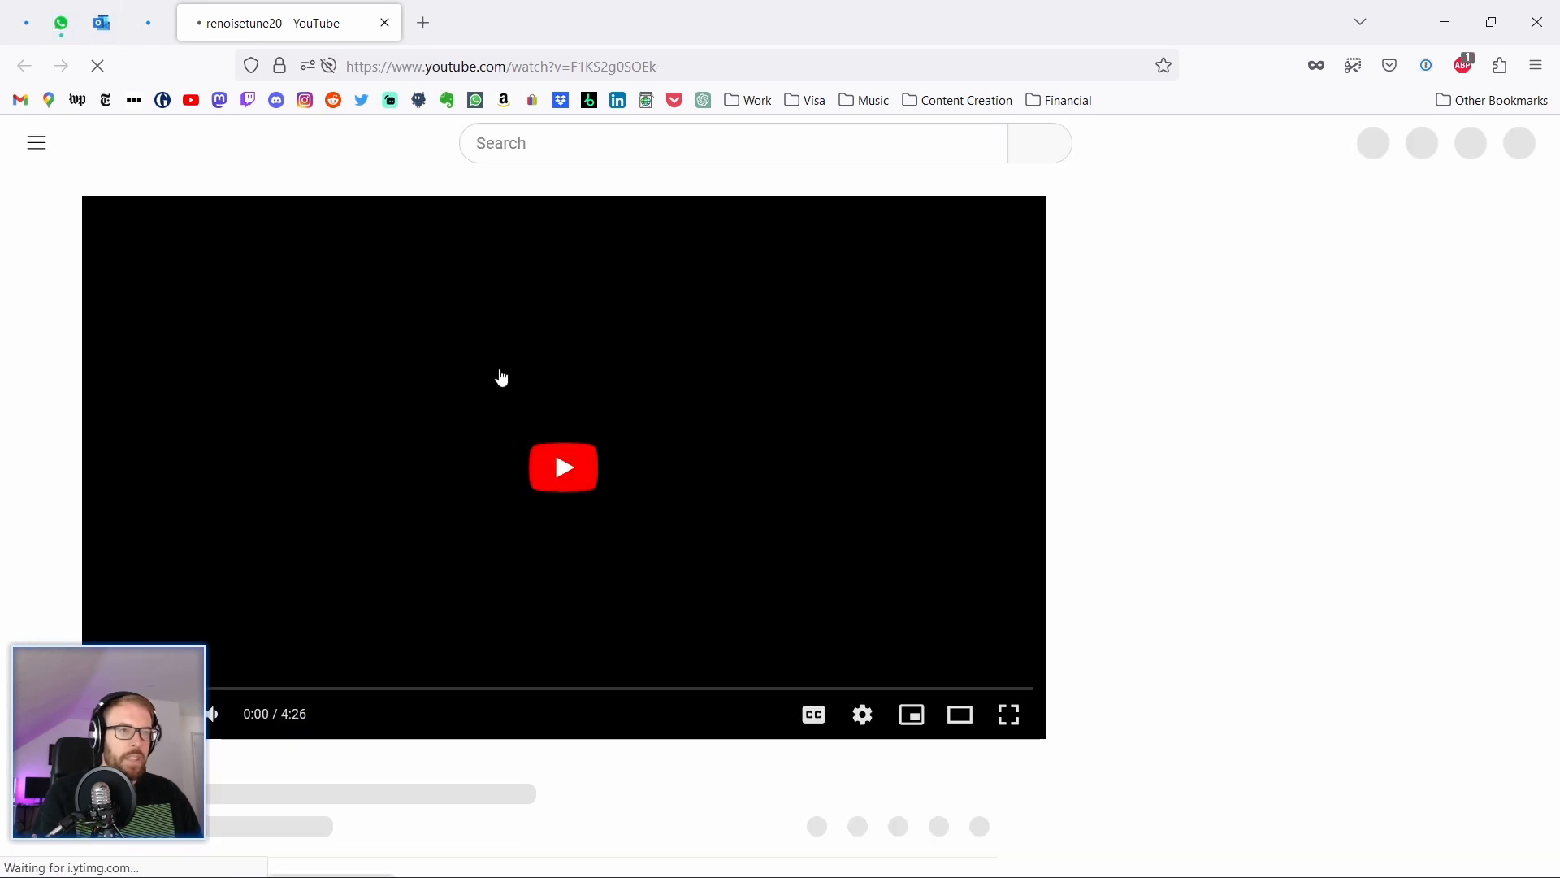
# Step: Switch to the browser and watch the renoisetune20 video on YouTube
pyautogui.scroll(-1, 581, 506)
pyautogui.scroll(1, 581, 513)
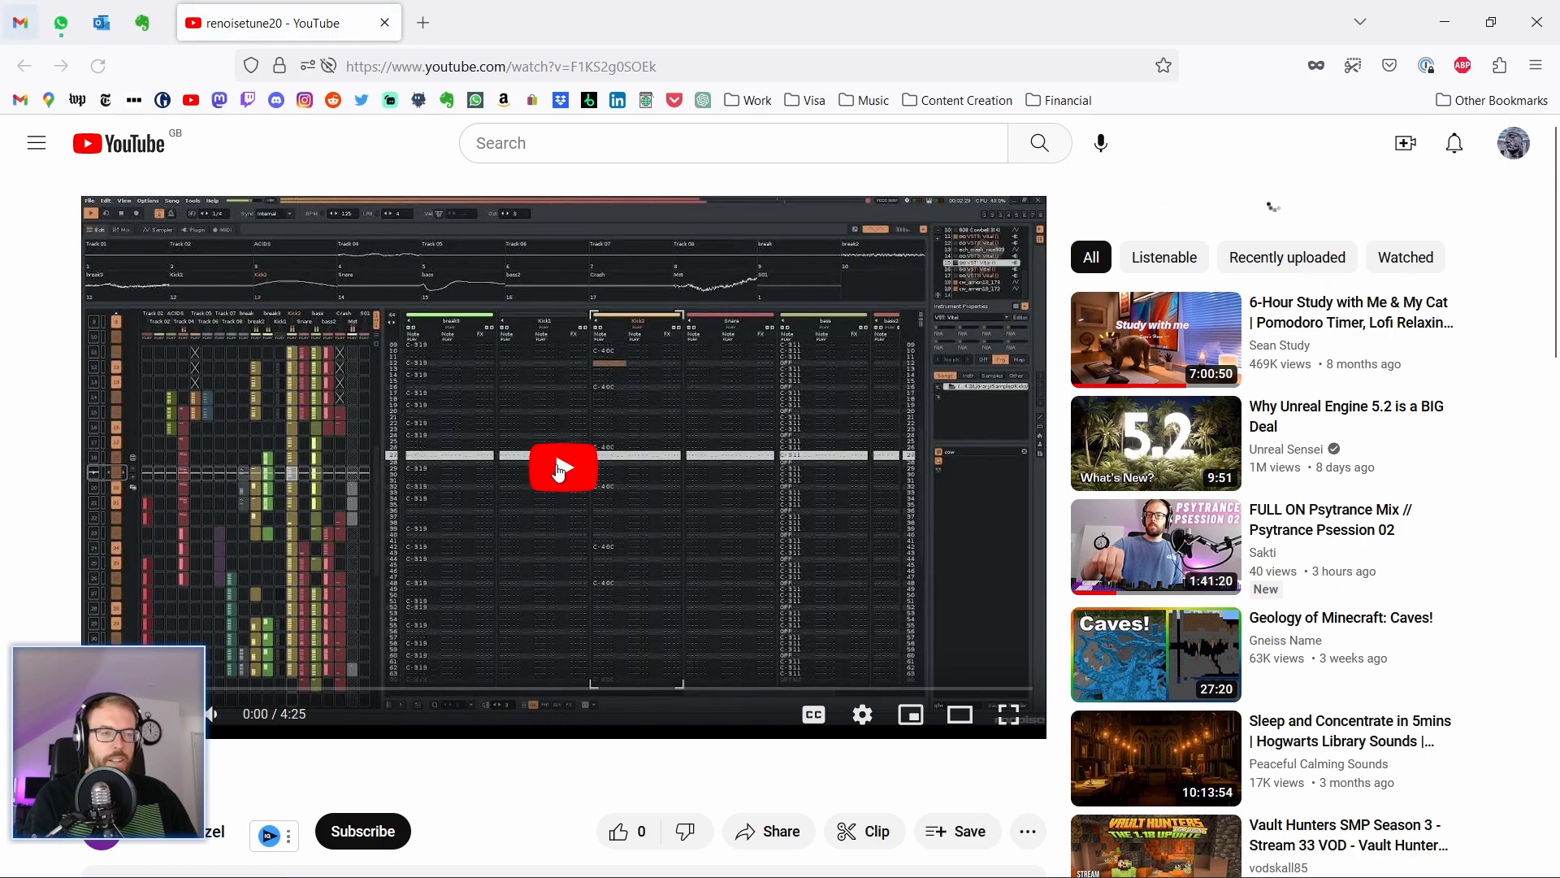
pyautogui.click(572, 468)
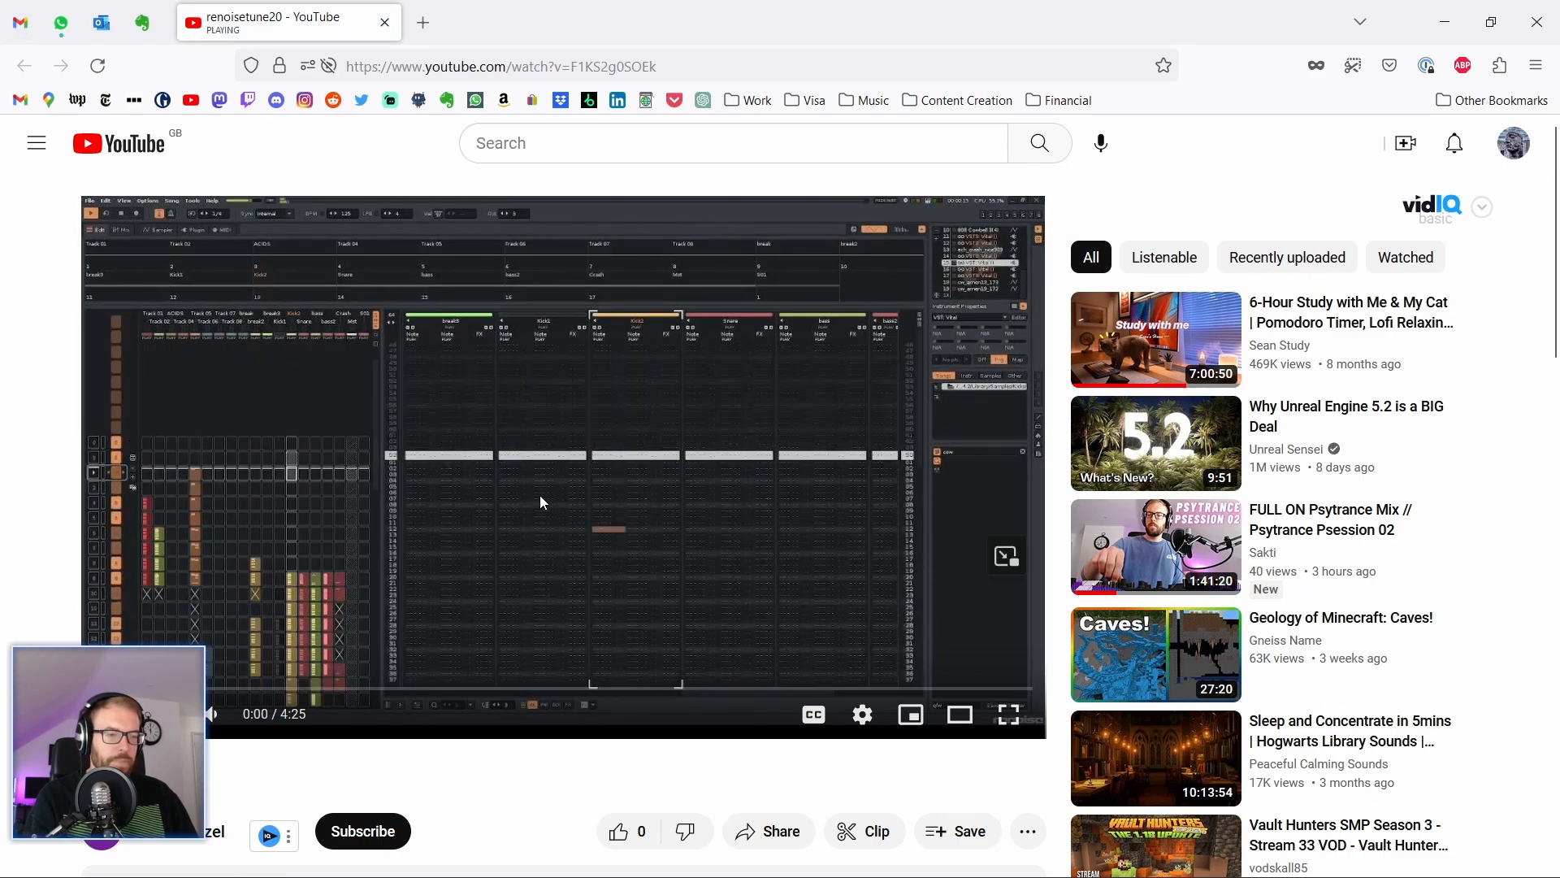
pyautogui.moveTo(254, 716); pyautogui.dragTo(275, 718)
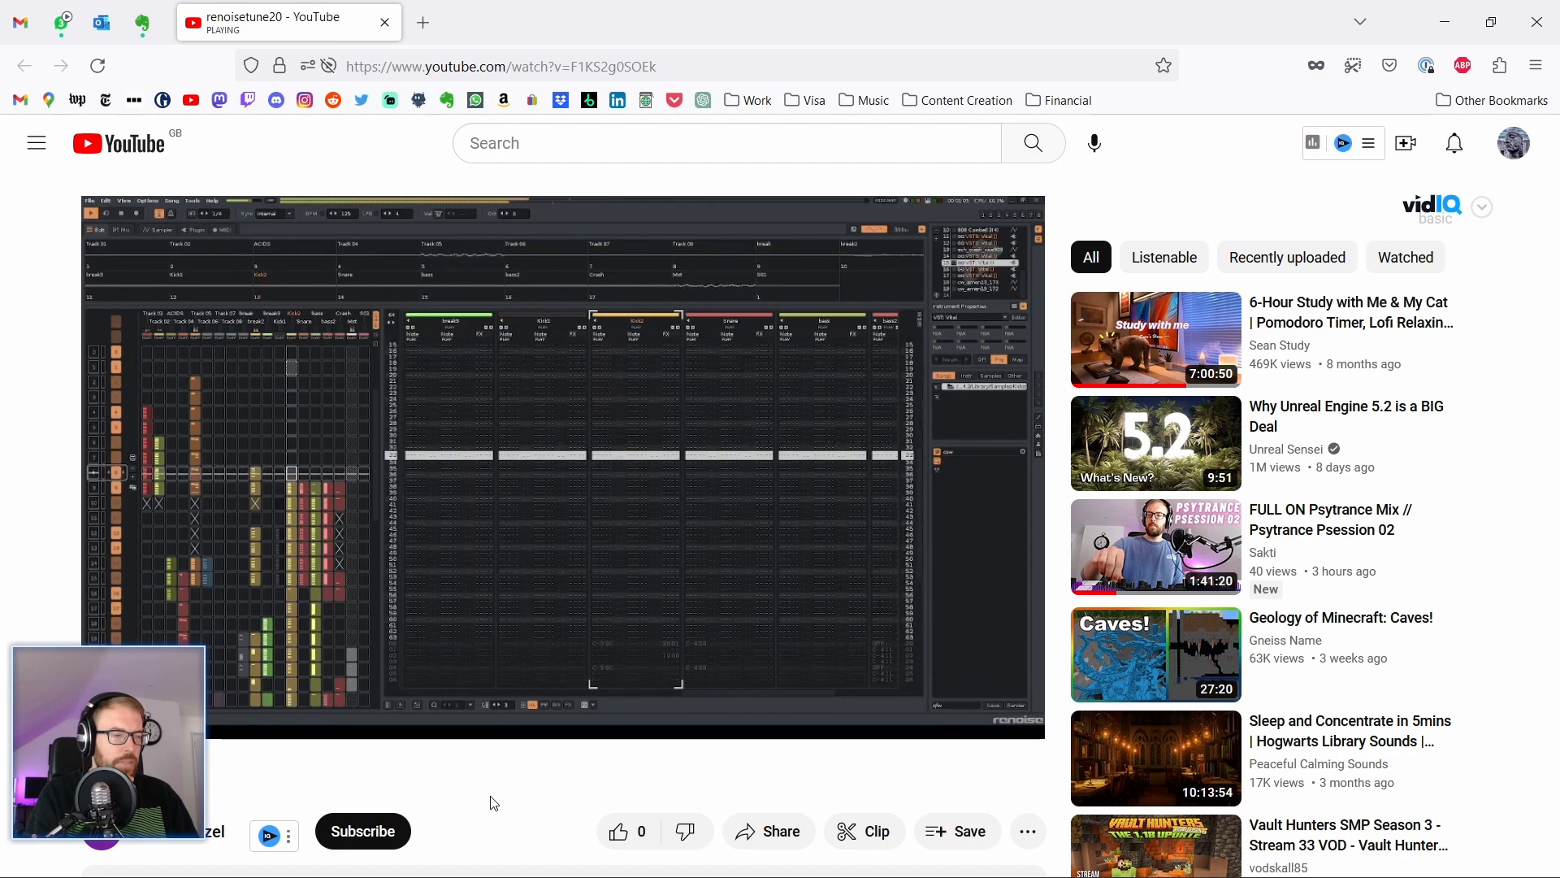
pyautogui.moveTo(455, 577)
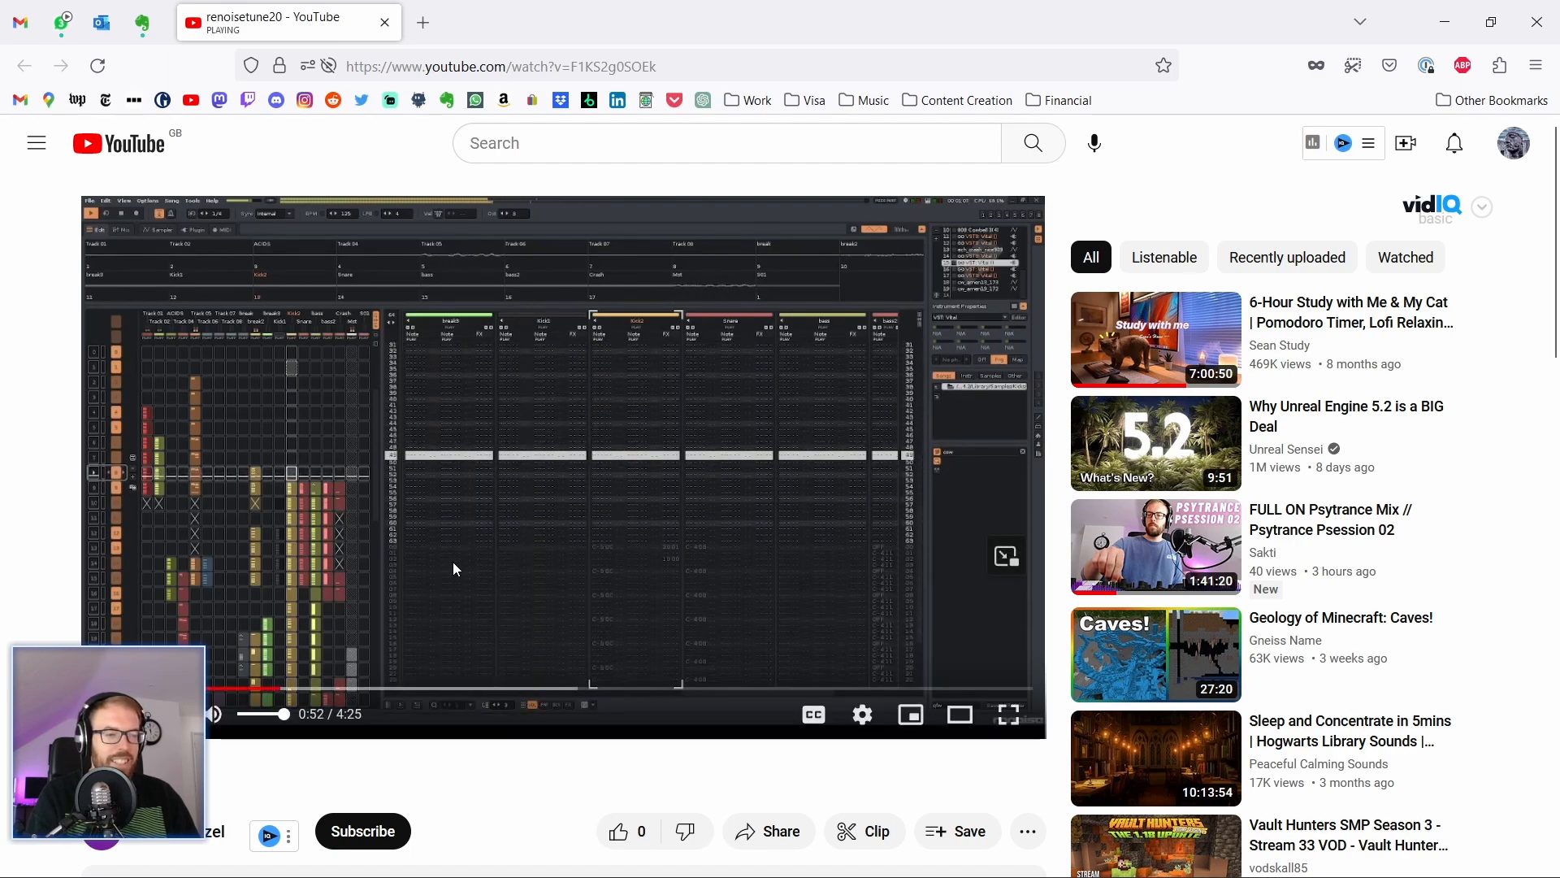
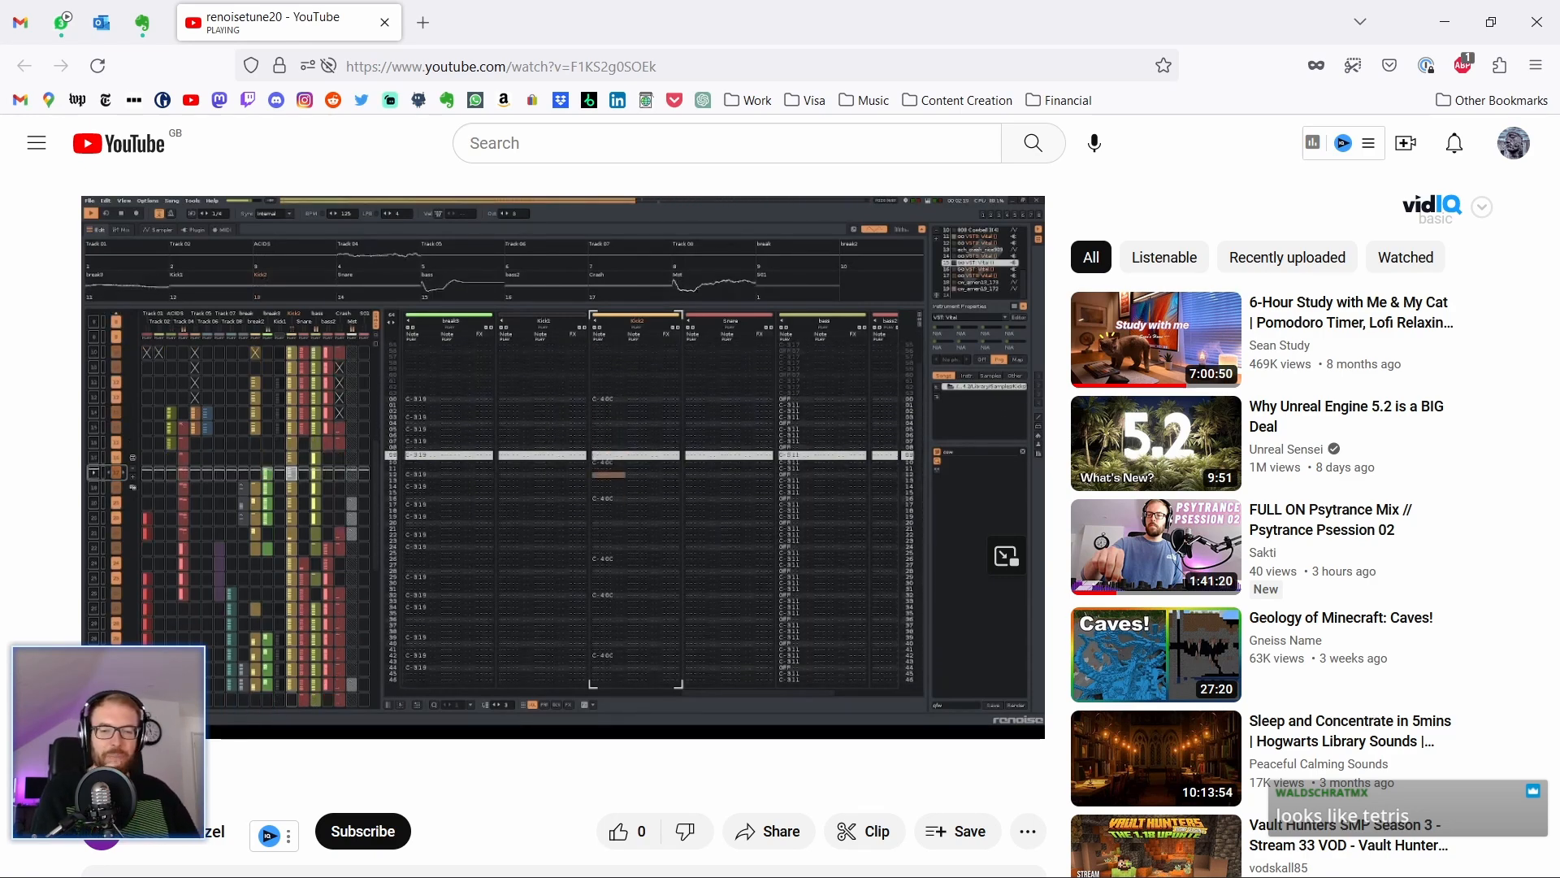
pyautogui.moveTo(560, 554)
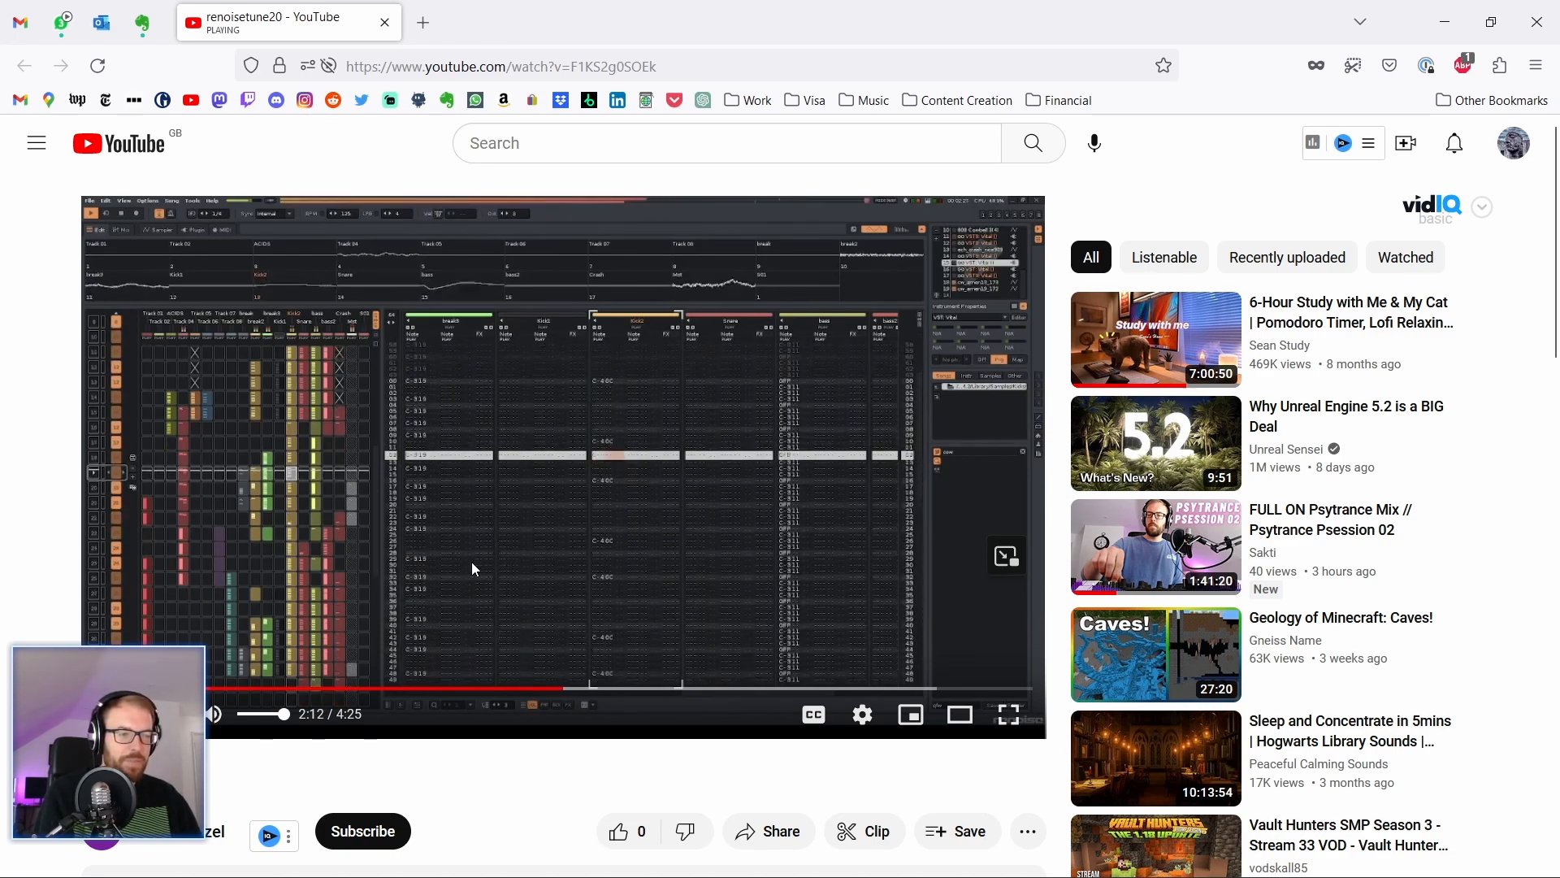
pyautogui.scroll(-2, 470, 588)
pyautogui.scroll(2, 469, 588)
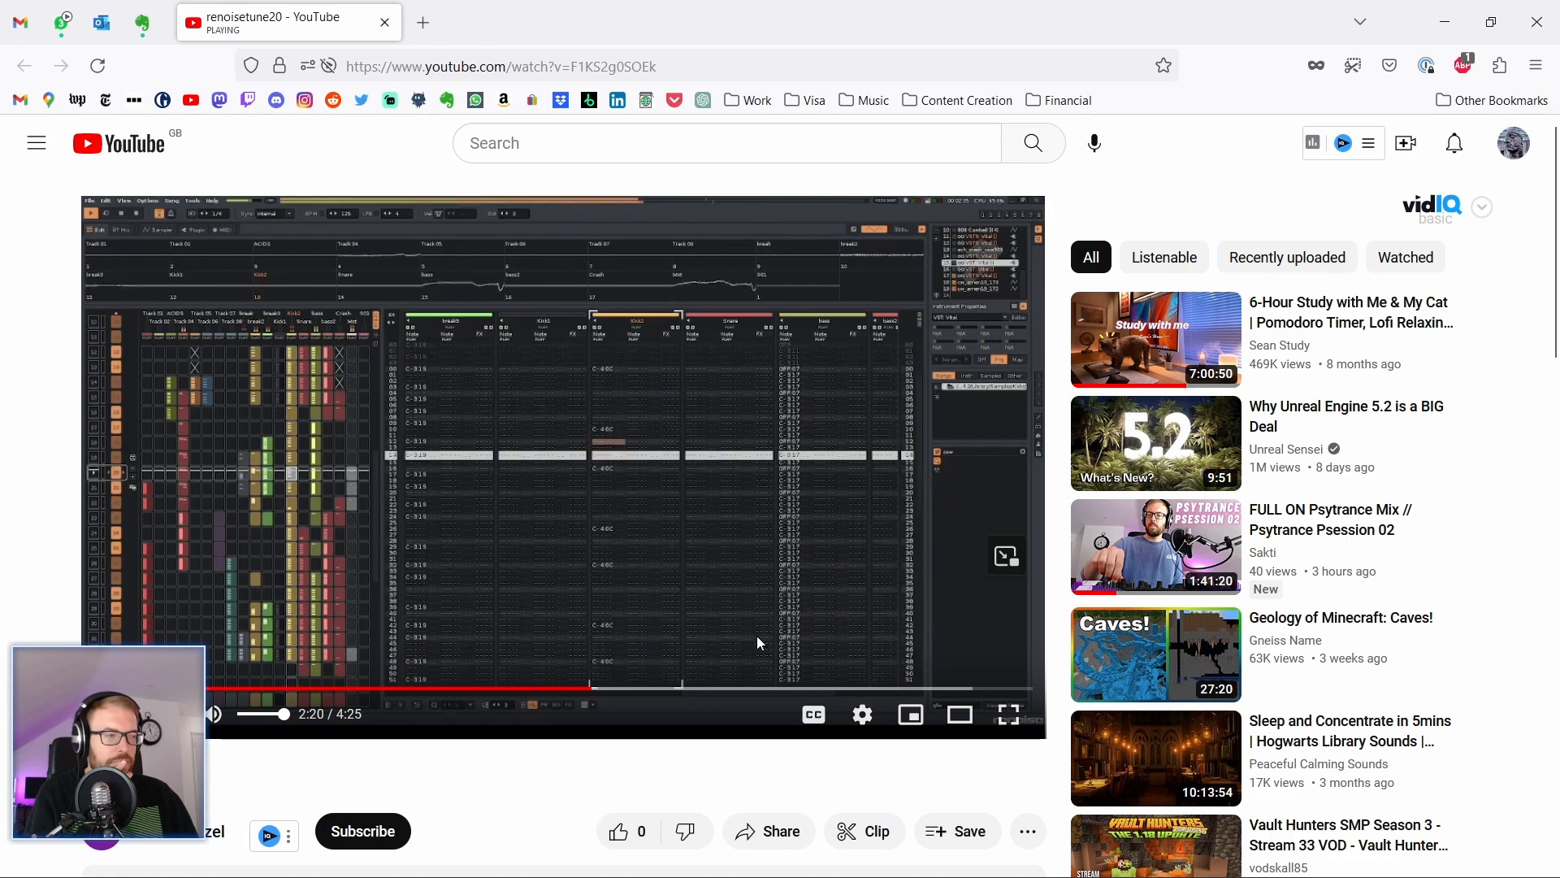
pyautogui.moveTo(1128, 555)
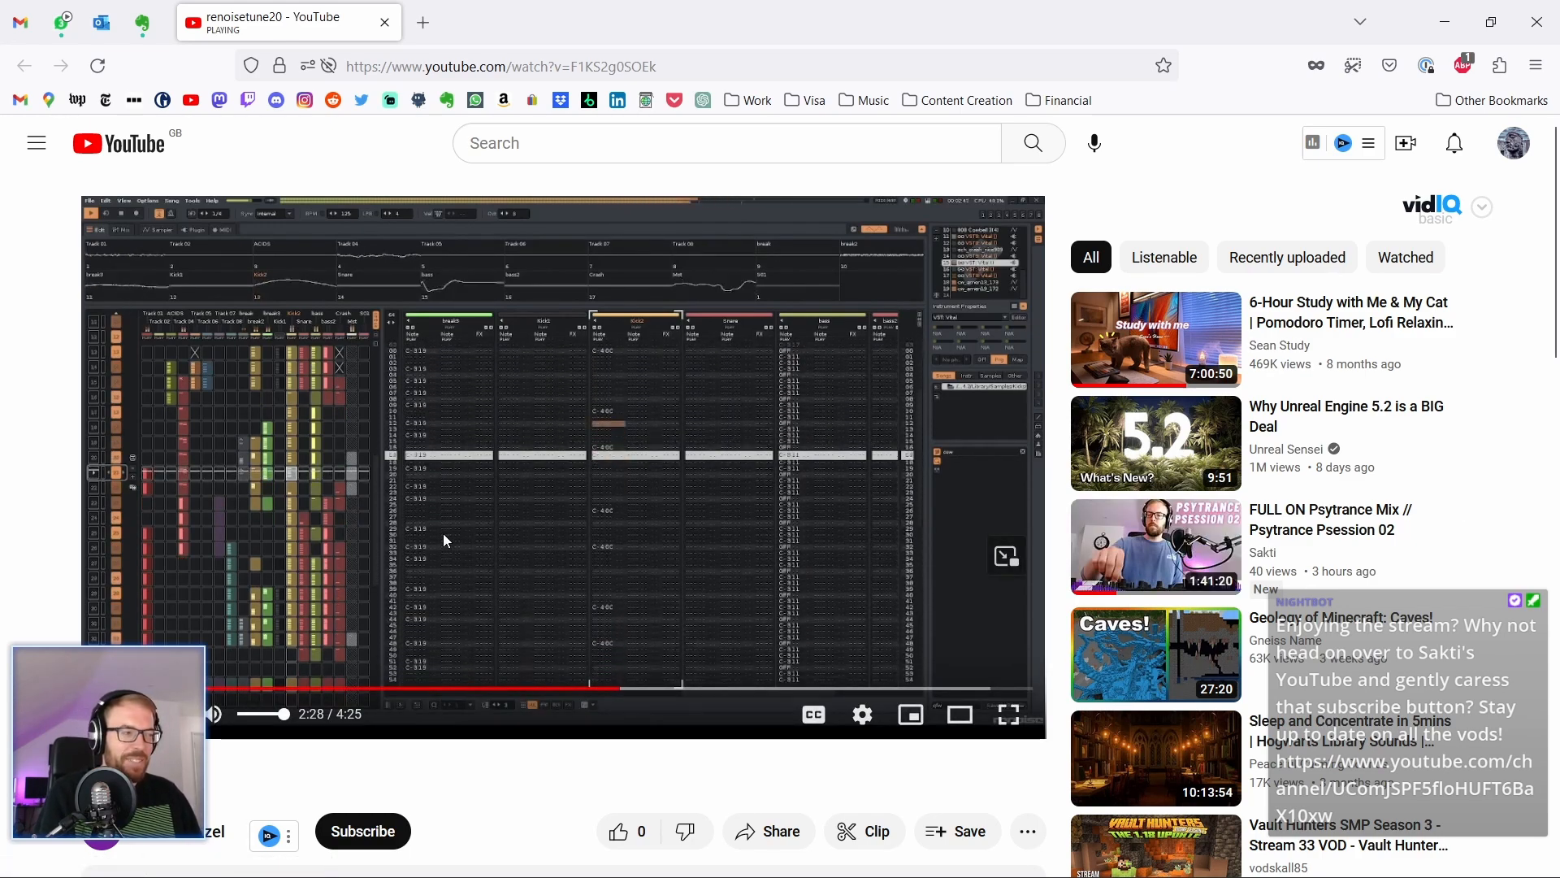
# Step: Subscribe to the channel that published the renoisetune20 video
pyautogui.scroll(-2, 442, 533)
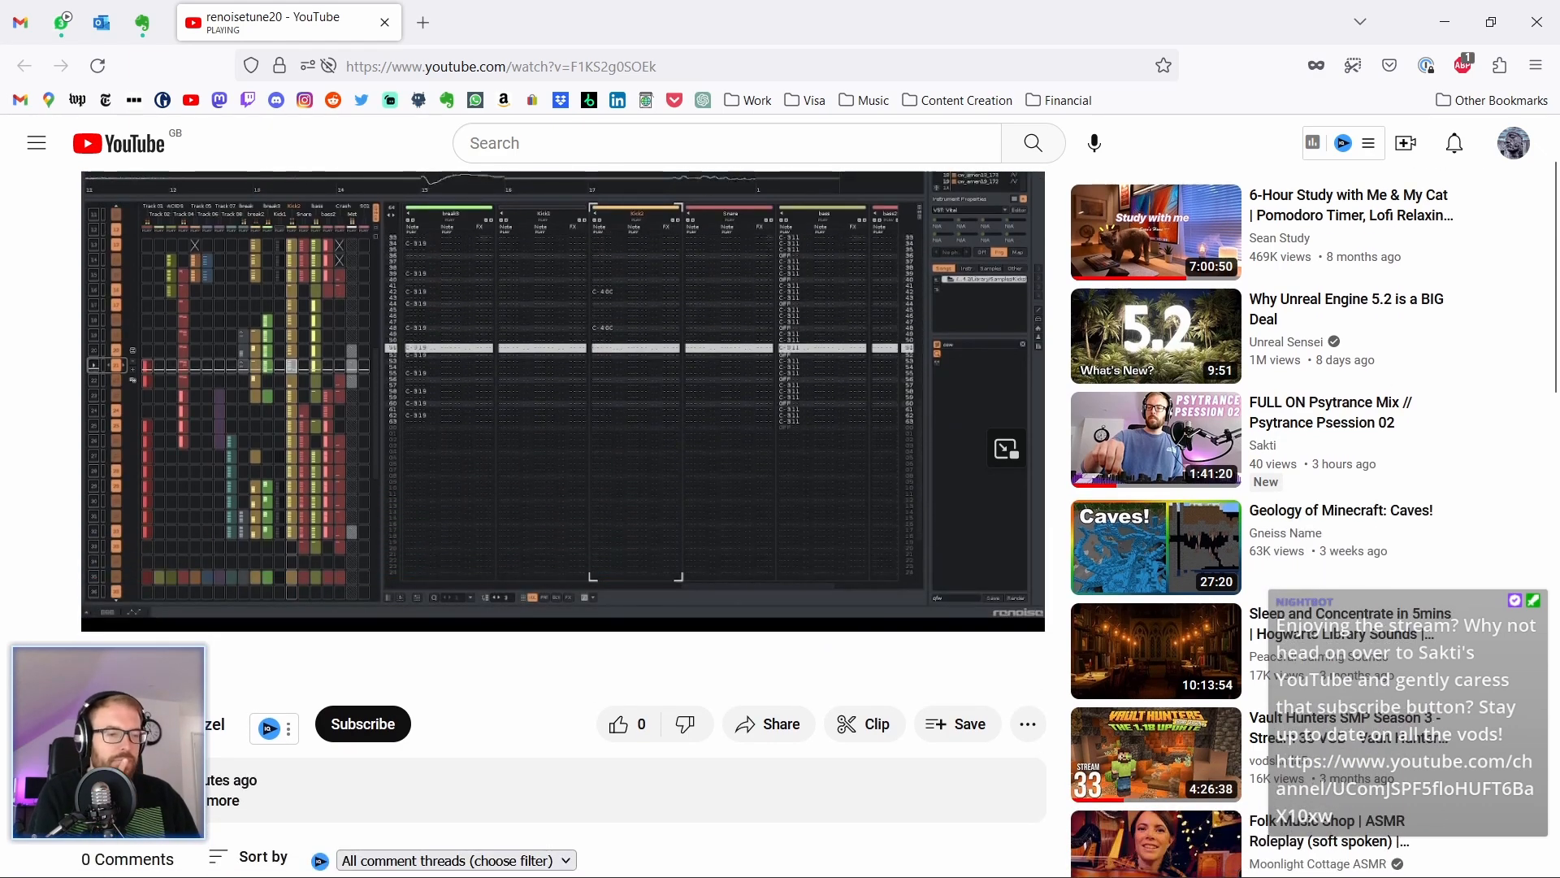
pyautogui.click(348, 726)
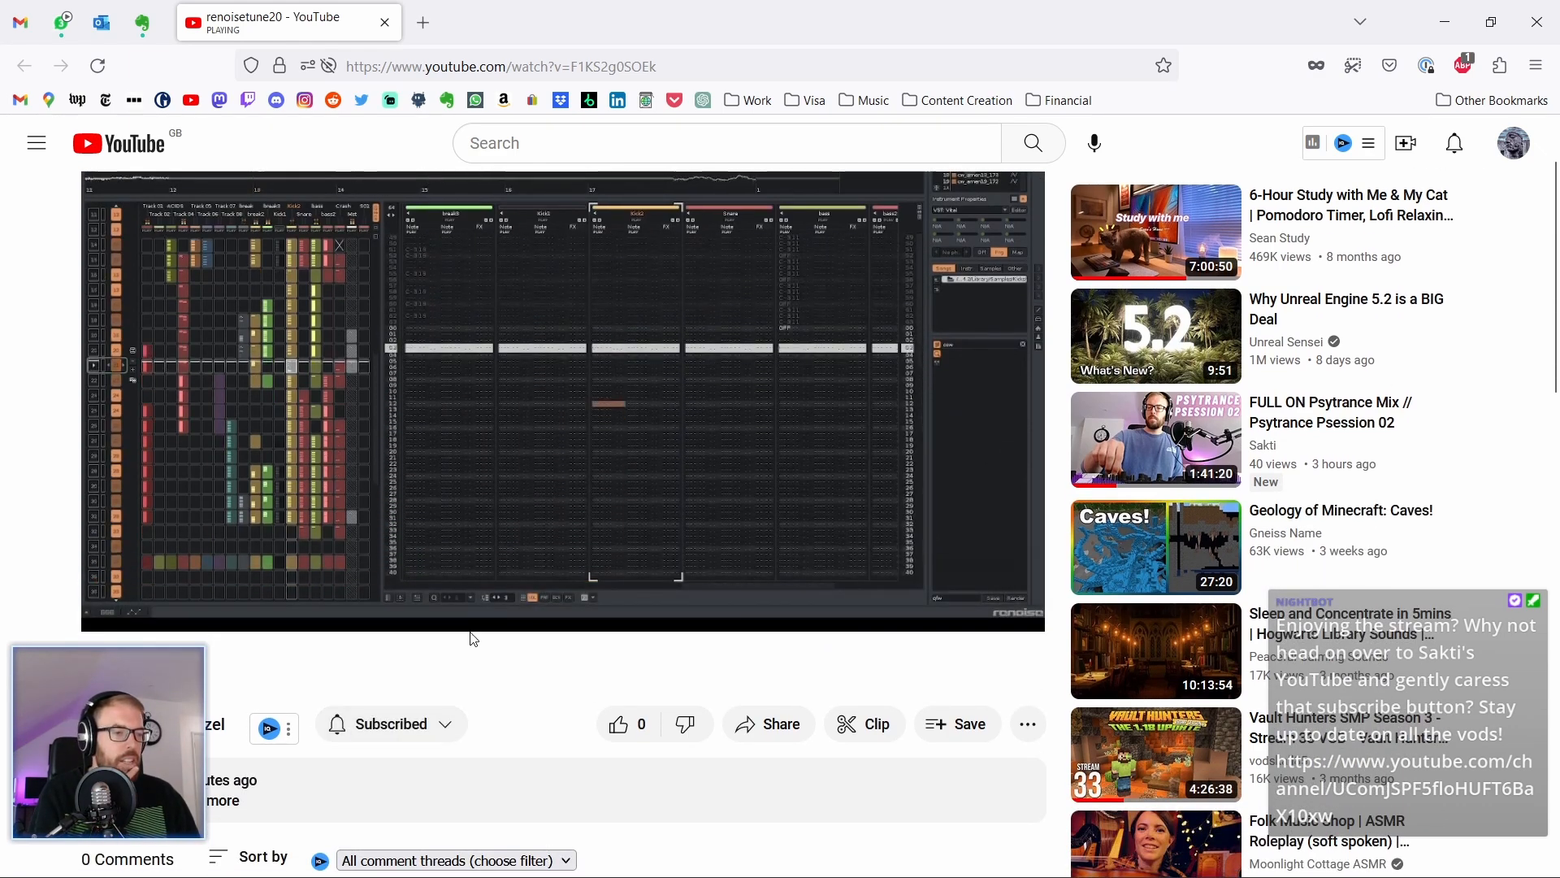
pyautogui.scroll(2, 579, 512)
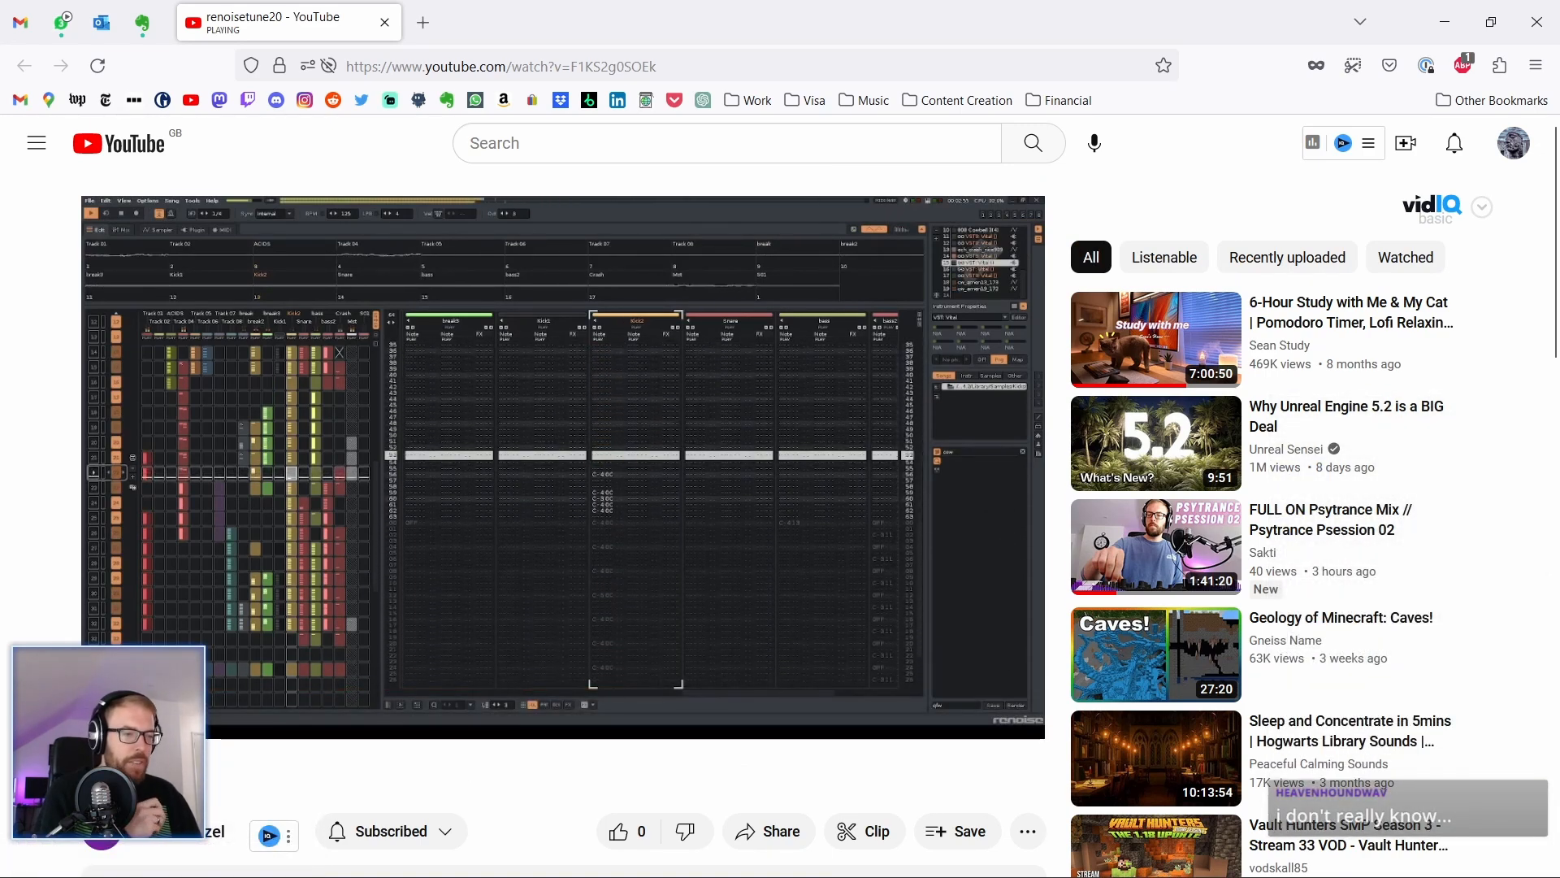
# Step: Watch the rest of the renoisetune20 video, close the browser and return to Ableton Live
pyautogui.moveTo(636, 590)
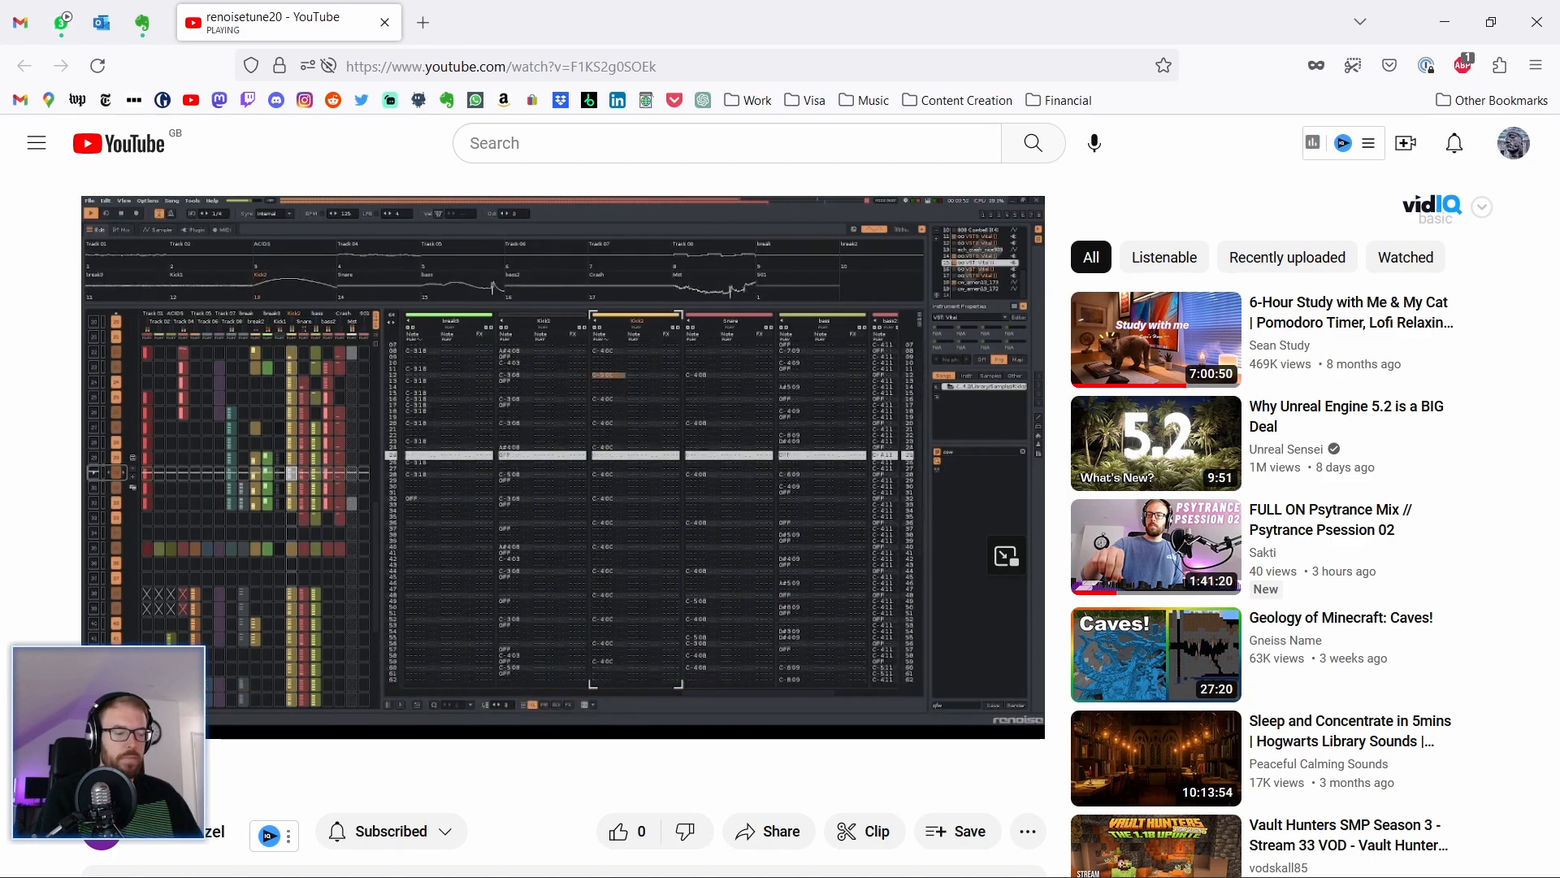
pyautogui.scroll(-1, 327, 575)
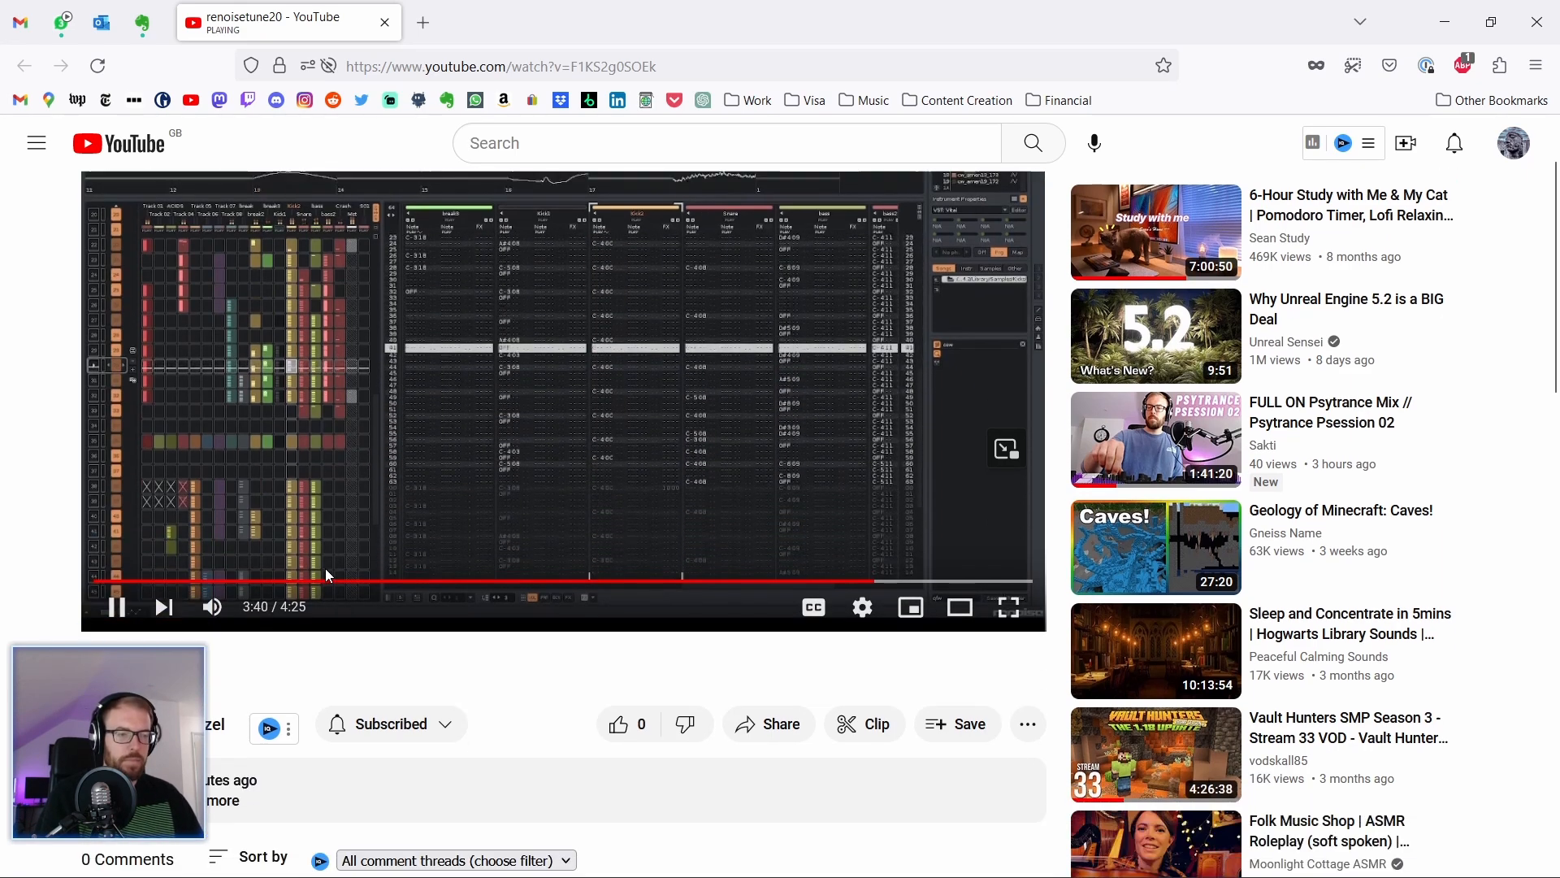
pyautogui.scroll(1, 327, 576)
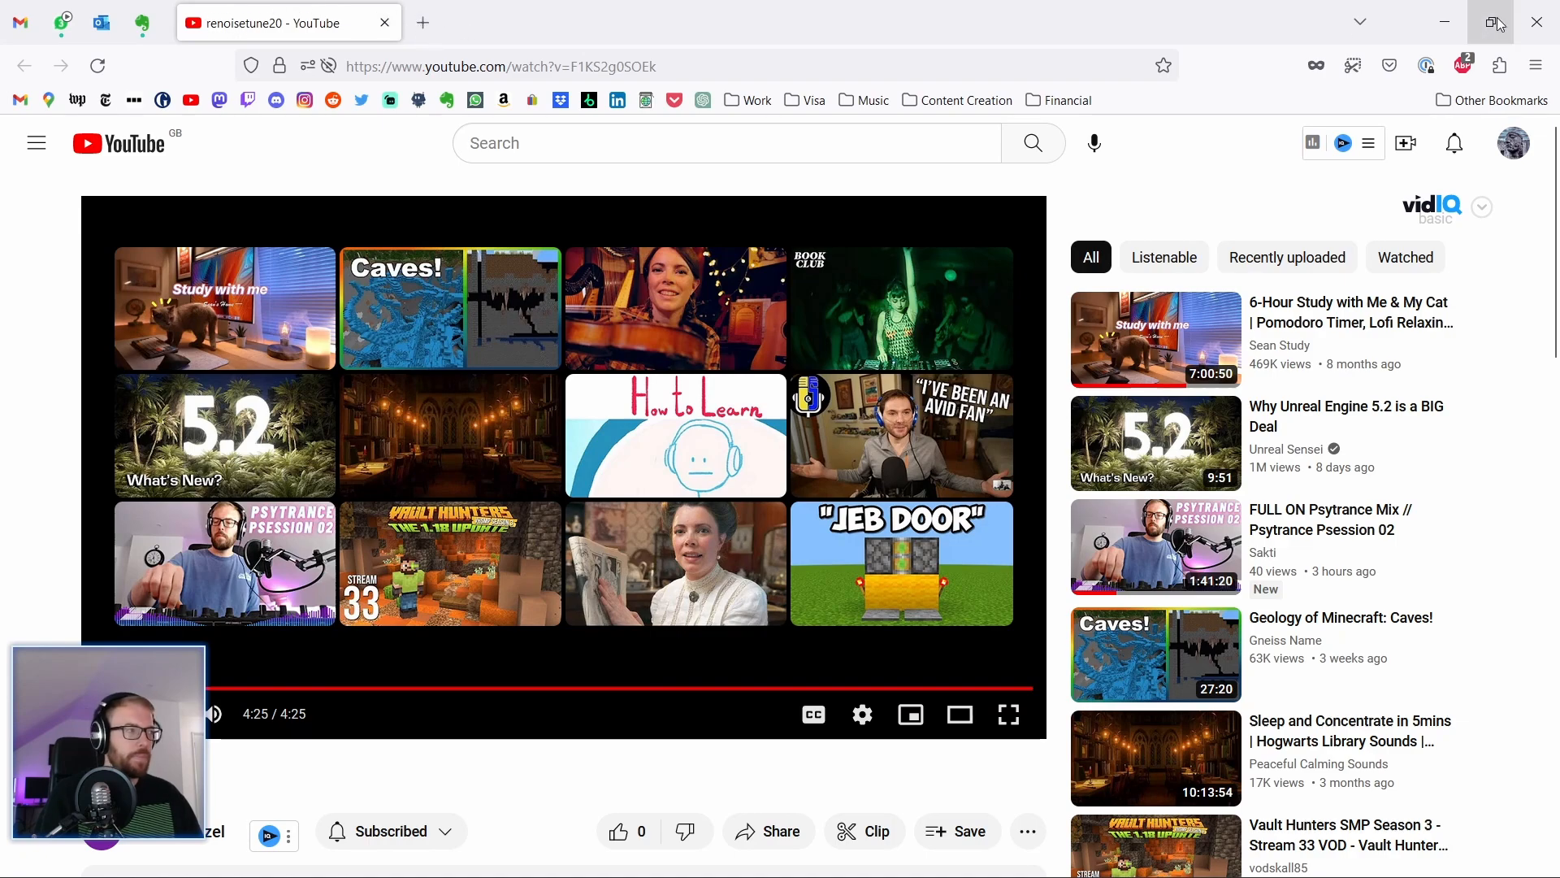
pyautogui.click(1537, 22)
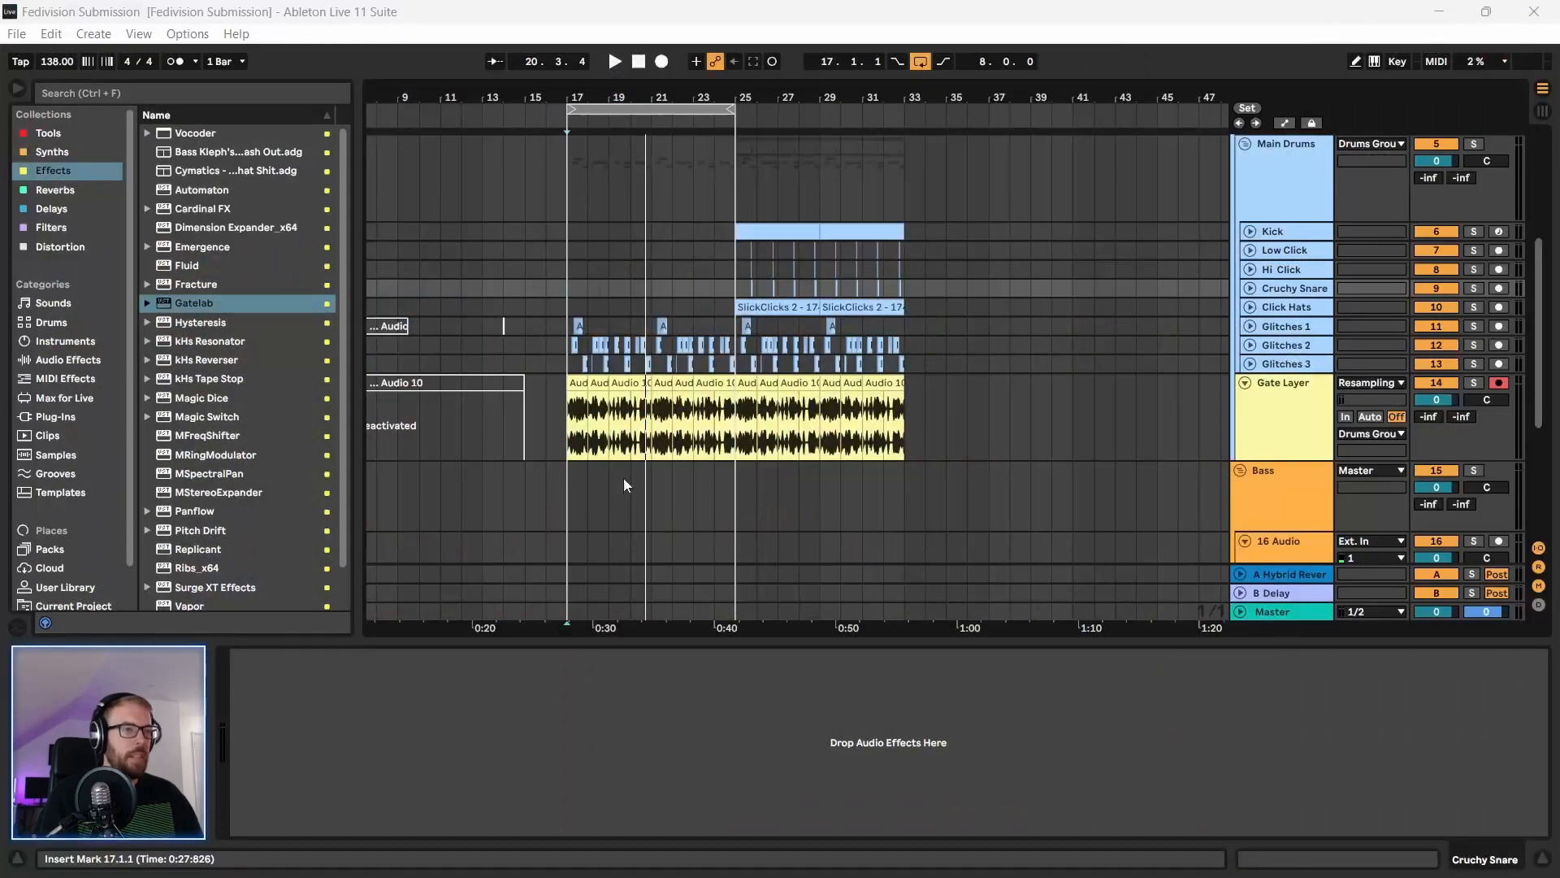
# Step: Select bars 17 to 33 across the drum, Gate Layer and Bass tracks and audition the start of the section
pyautogui.click(568, 485)
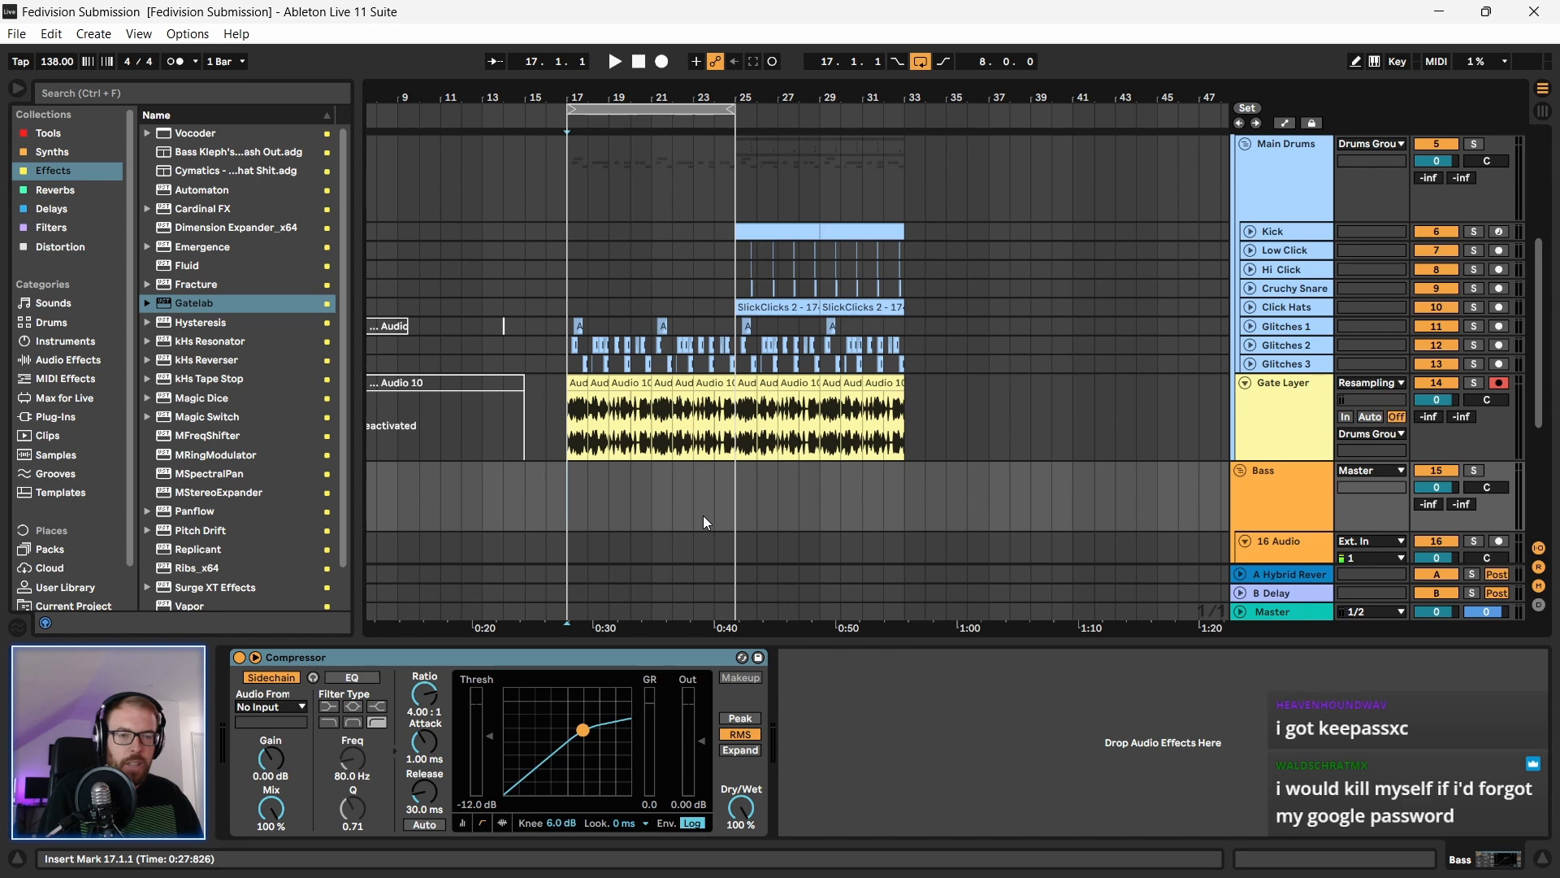
pyautogui.moveTo(567, 497); pyautogui.dragTo(735, 500)
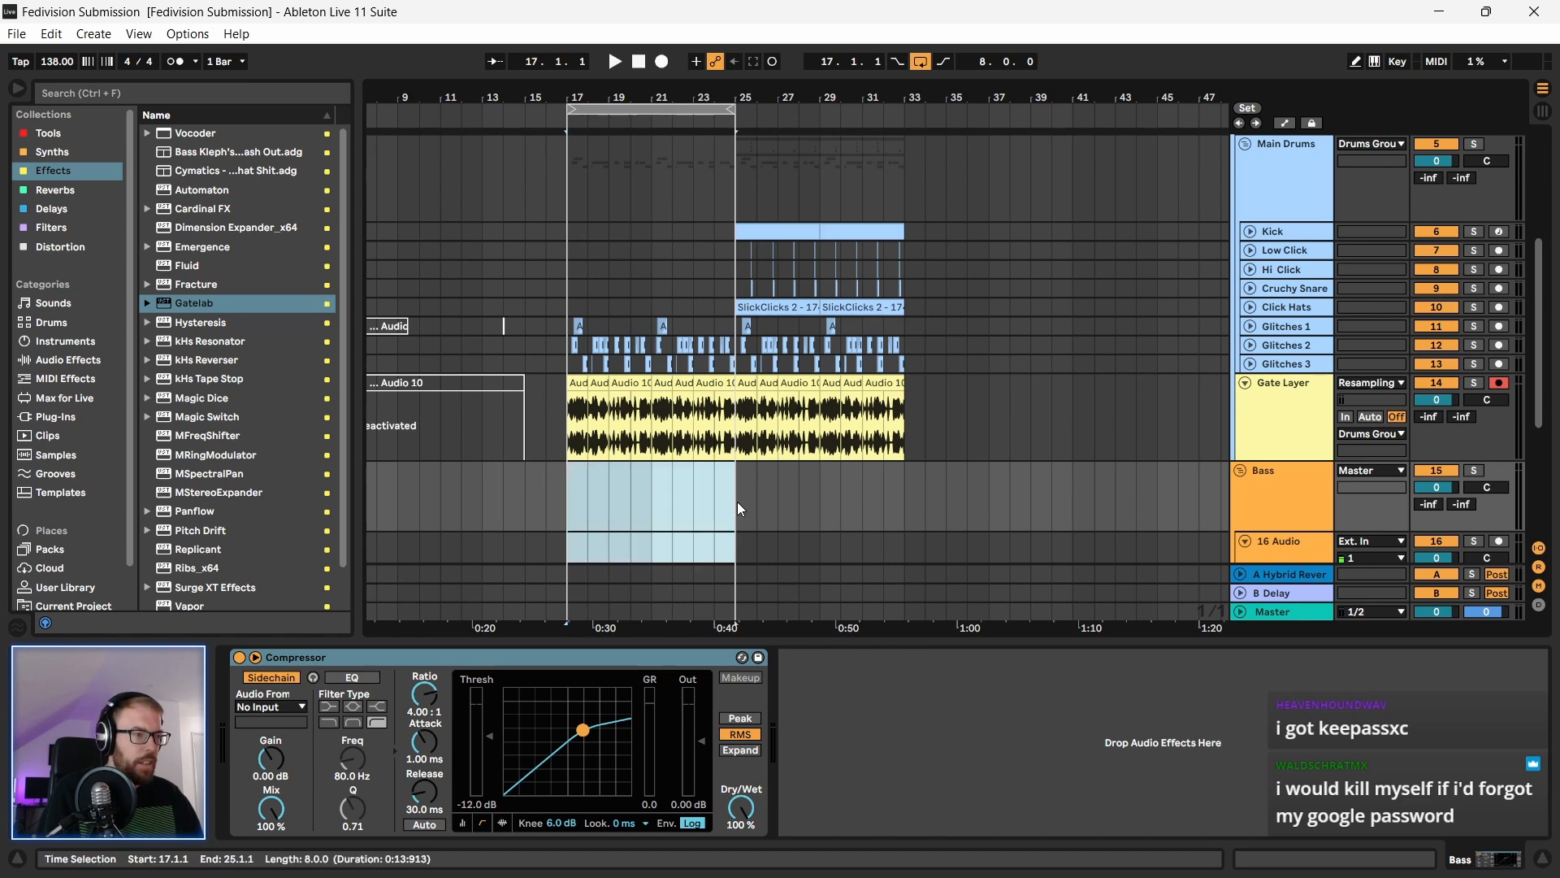
pyautogui.moveTo(639, 104); pyautogui.dragTo(634, 93)
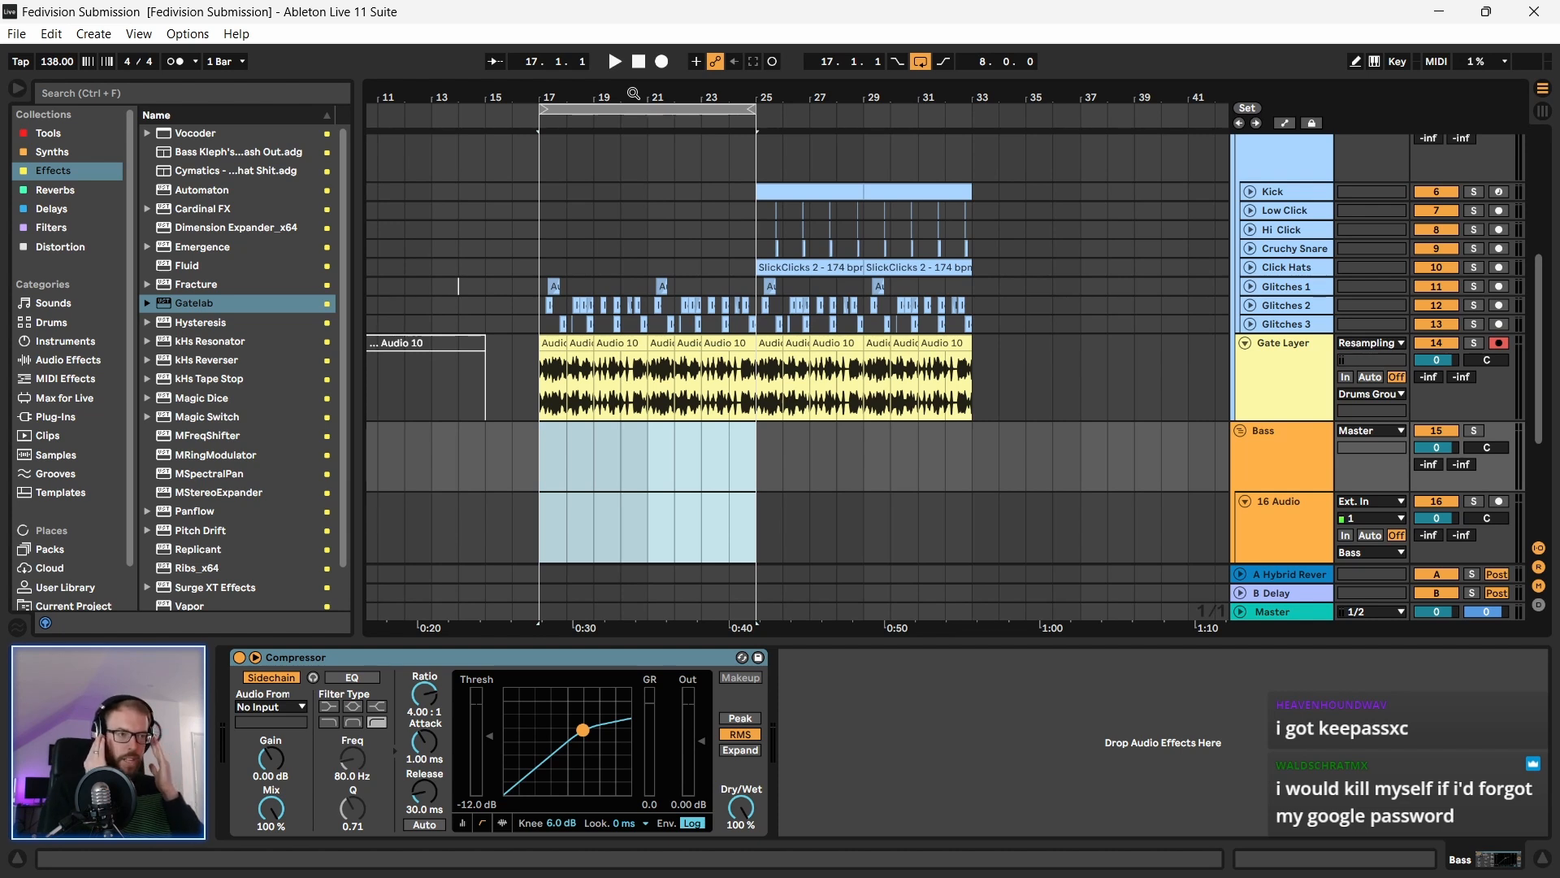
pyautogui.moveTo(539, 176); pyautogui.dragTo(969, 457)
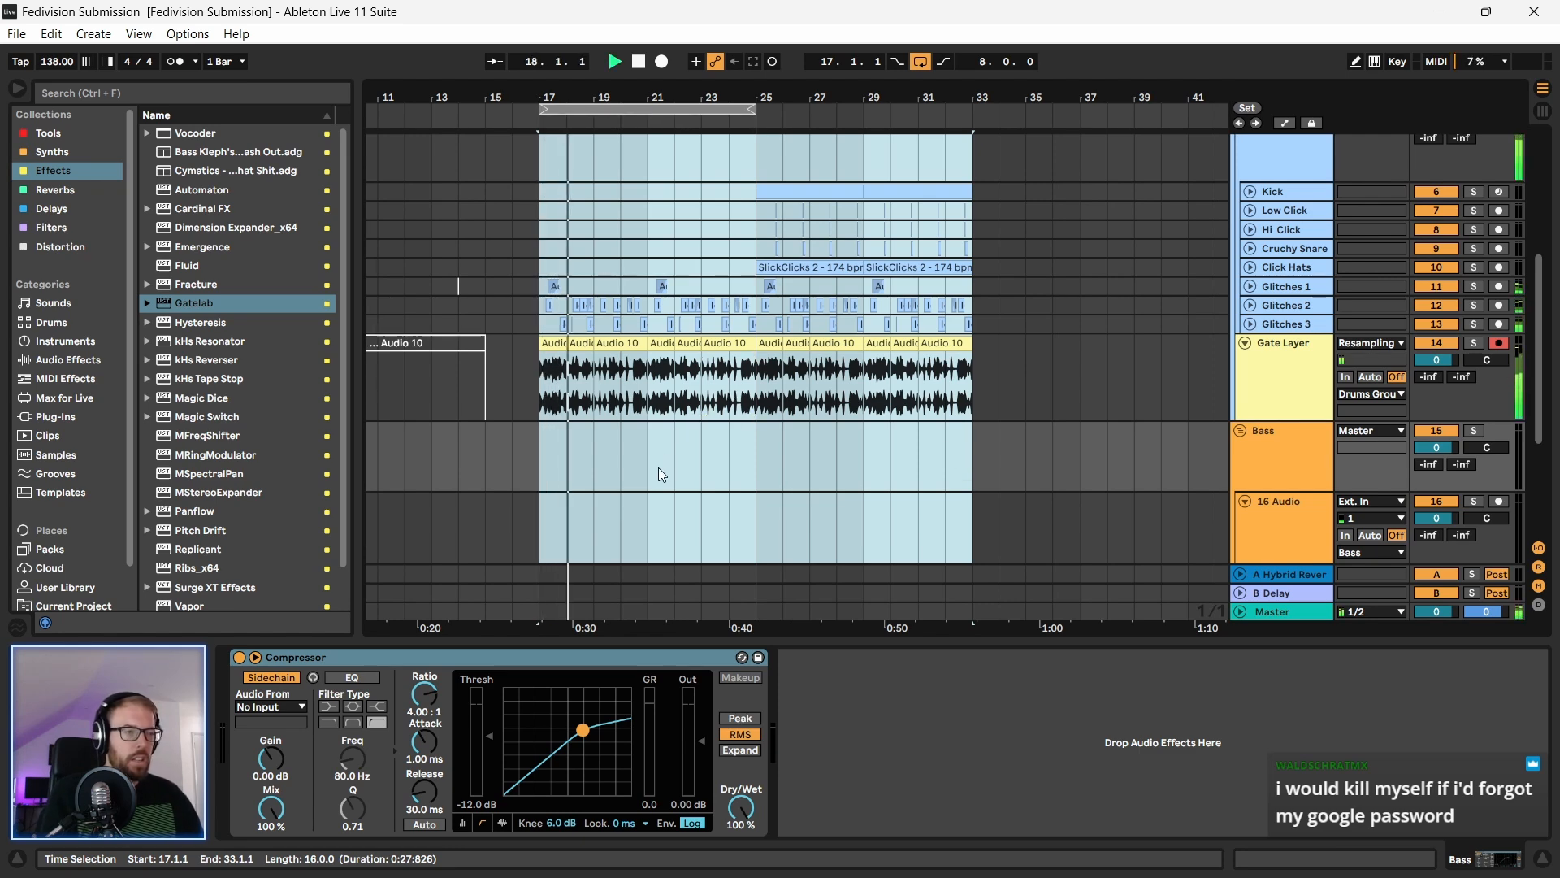
pyautogui.moveTo(602, 102); pyautogui.dragTo(575, 122)
pyautogui.press('space')
pyautogui.scroll(3, 1091, 354)
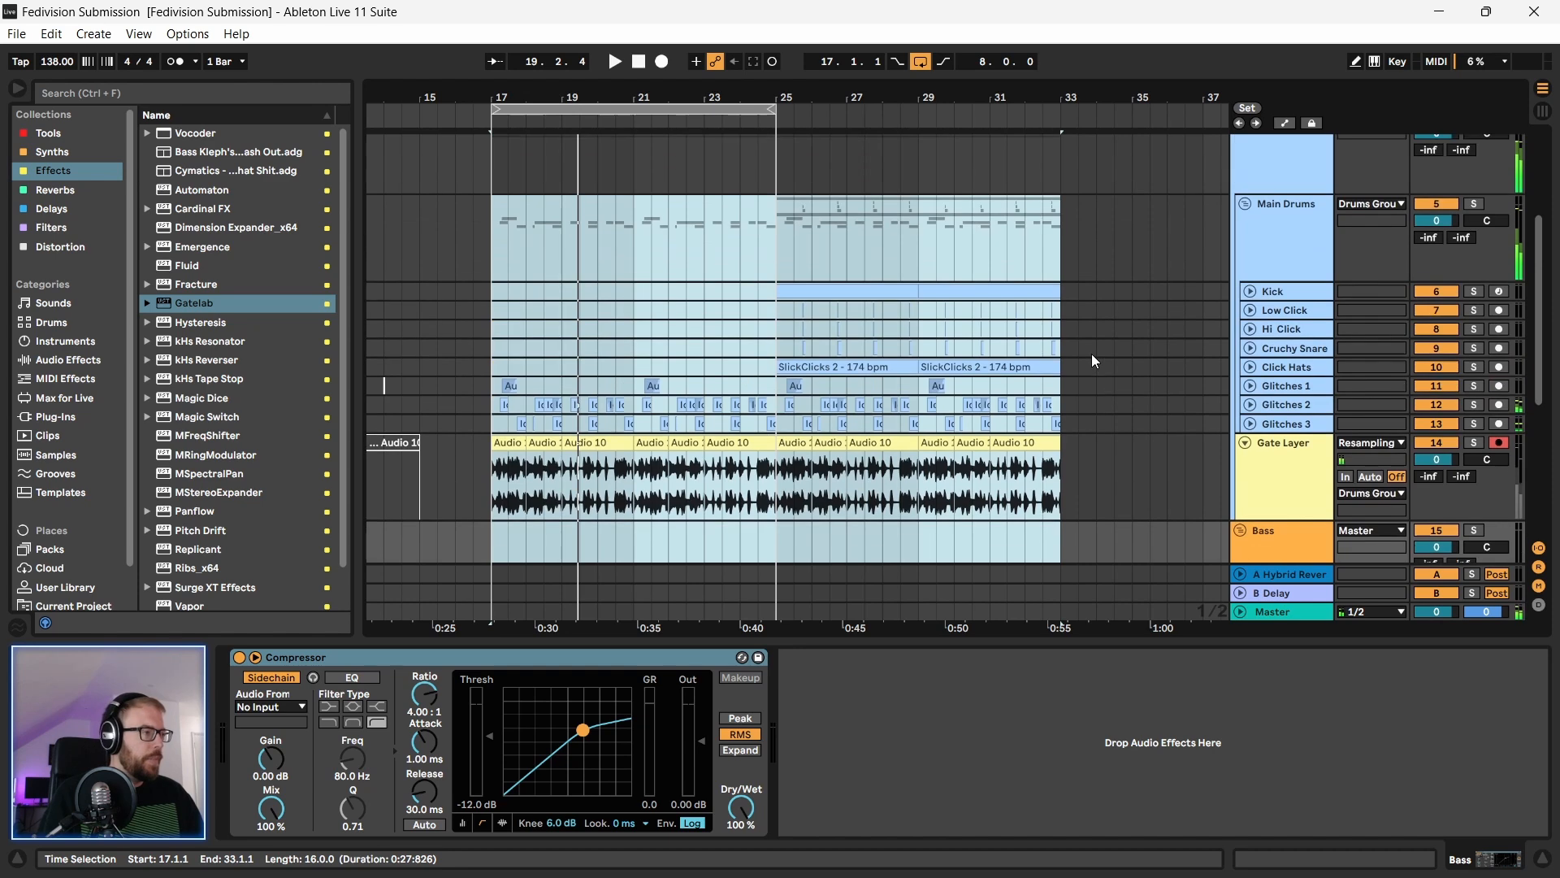
# Step: Review the 16-bar section from bar 17 and its first eight bars, from Main Drums down to the Bass track
pyautogui.click(1298, 243)
pyautogui.scroll(-2, 1085, 418)
pyautogui.click(1086, 413)
pyautogui.moveTo(1059, 499); pyautogui.dragTo(490, 232)
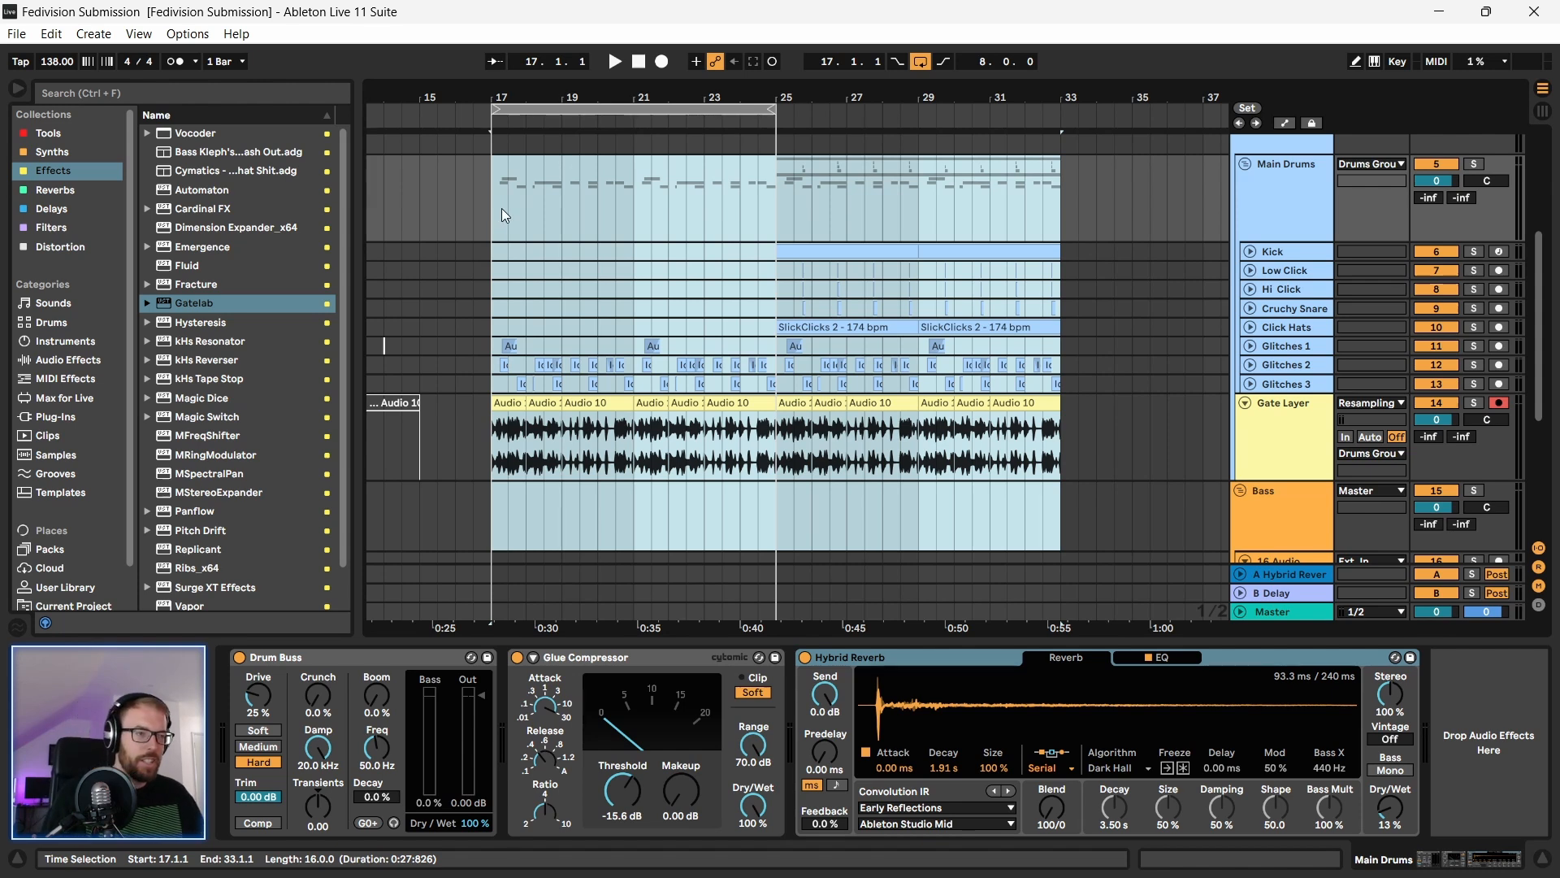
pyautogui.click(508, 269)
pyautogui.click(495, 282)
pyautogui.moveTo(494, 235); pyautogui.dragTo(757, 500)
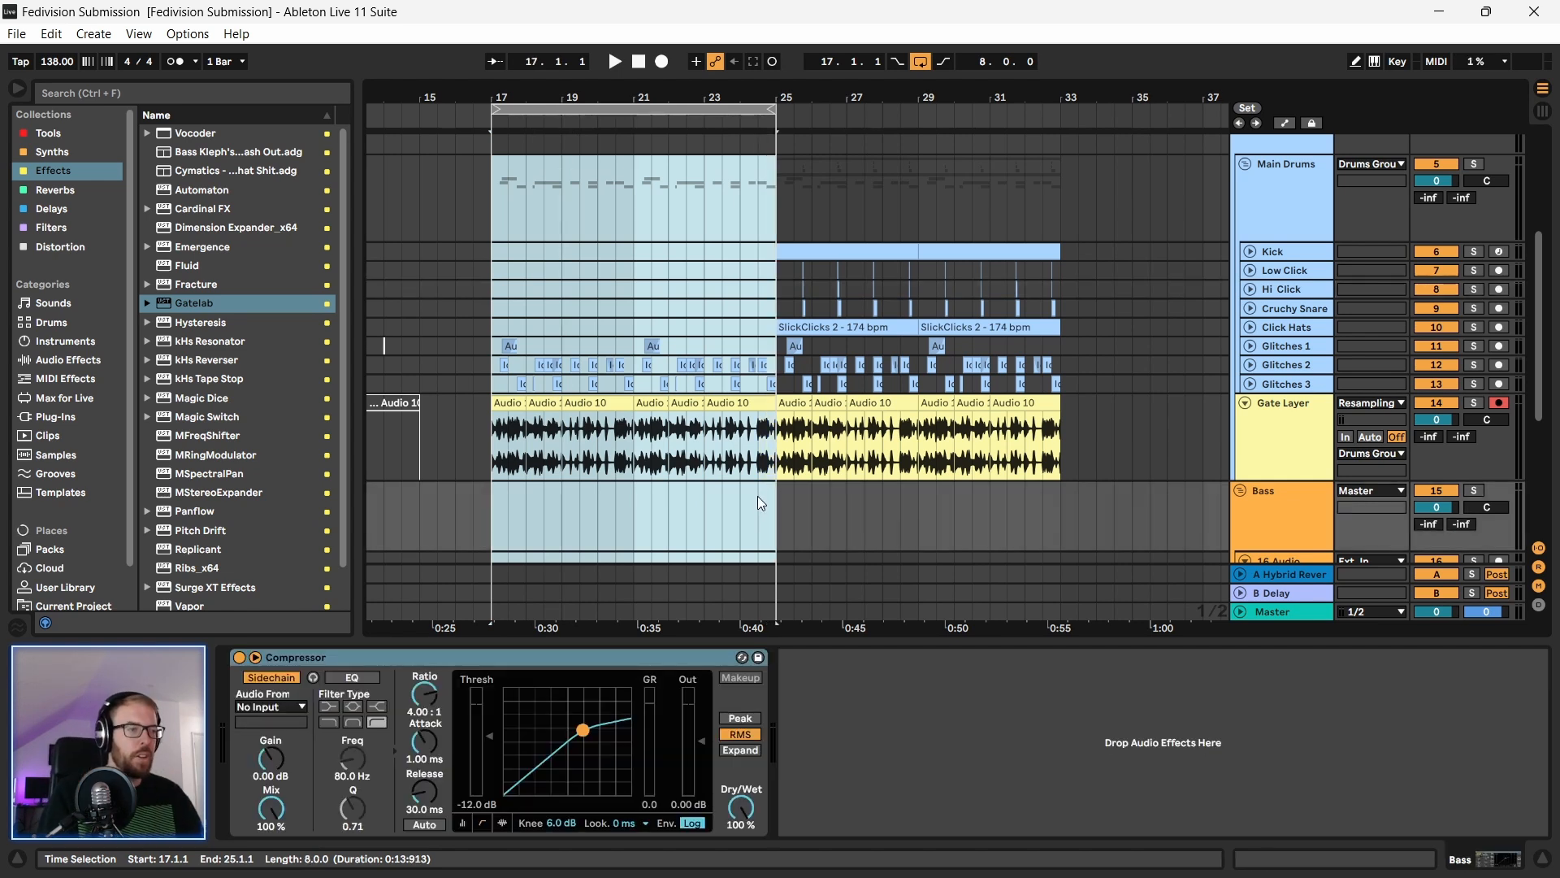
# Step: Extend the loop to 16 bars, from bar 17 to bar 33, and play the whole section from bar 17
pyautogui.click(574, 509)
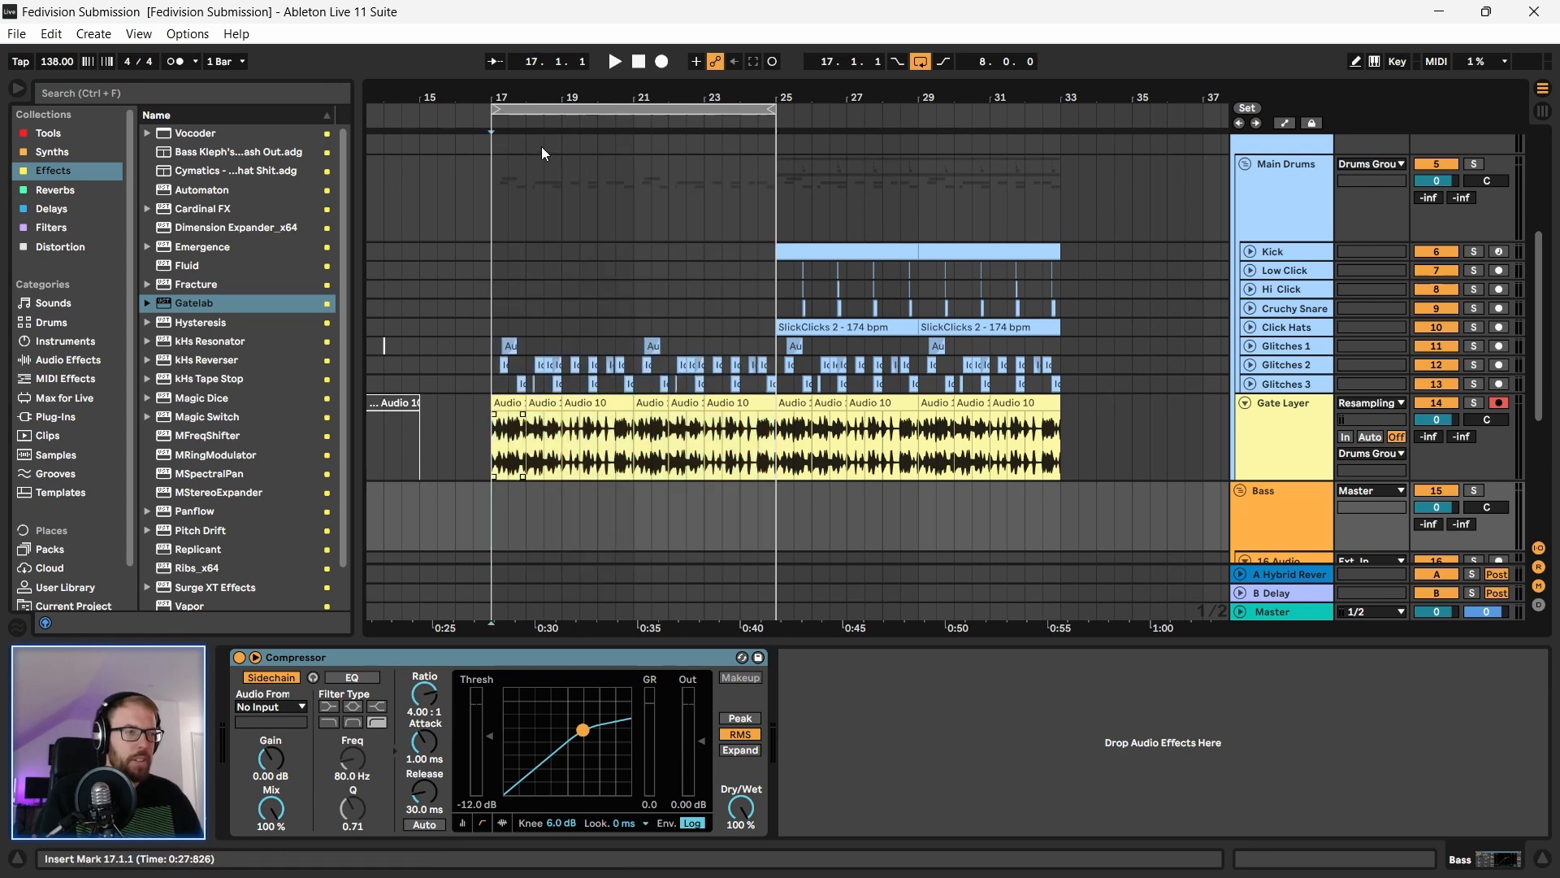
pyautogui.moveTo(536, 98); pyautogui.dragTo(590, 49)
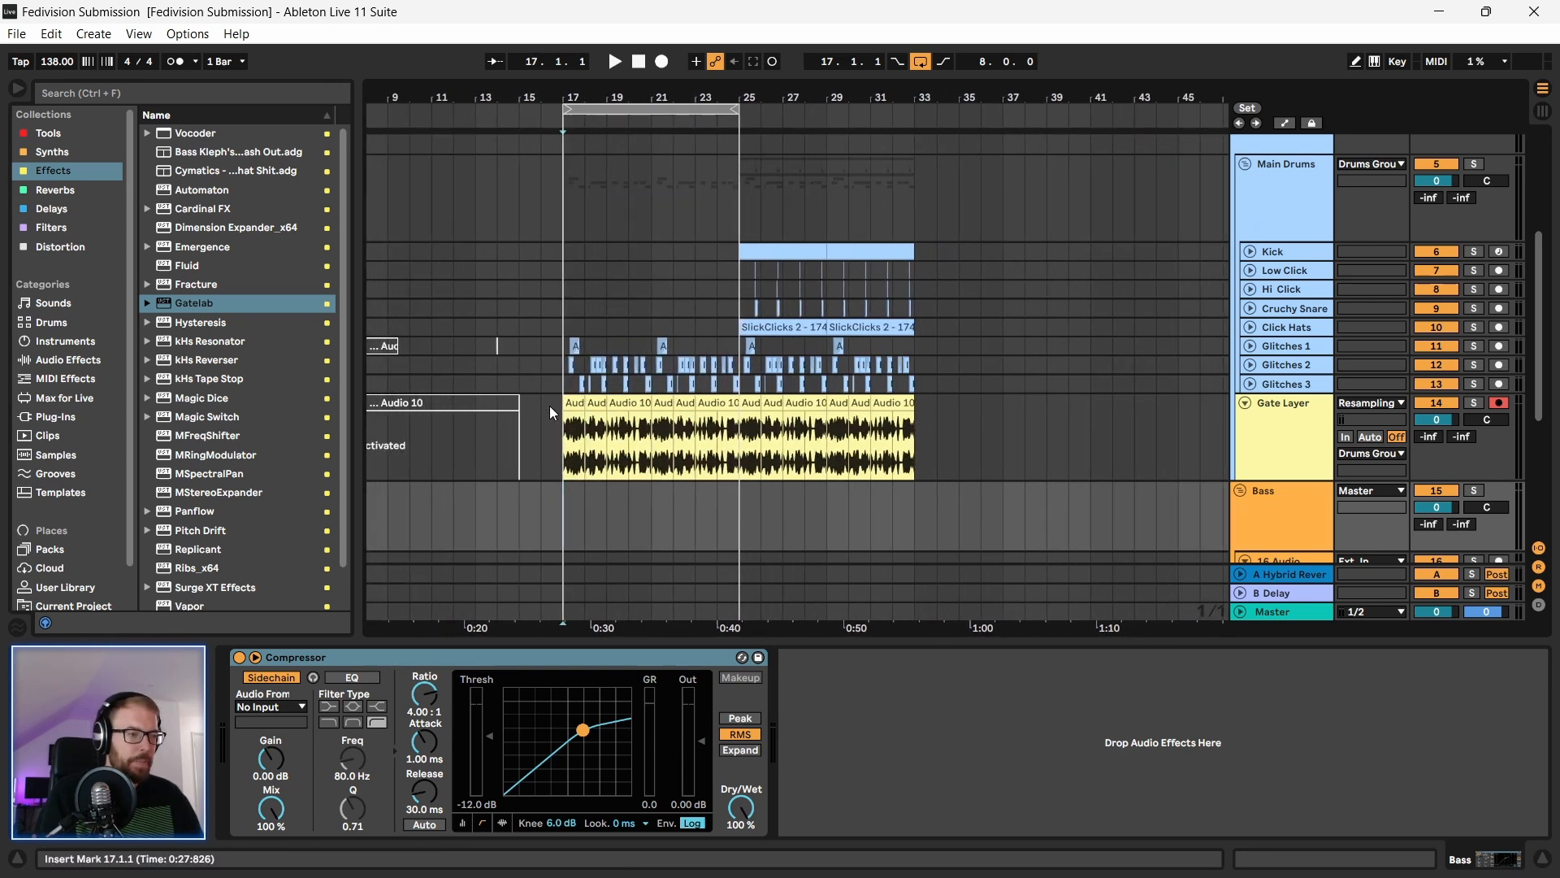
pyautogui.press('space')
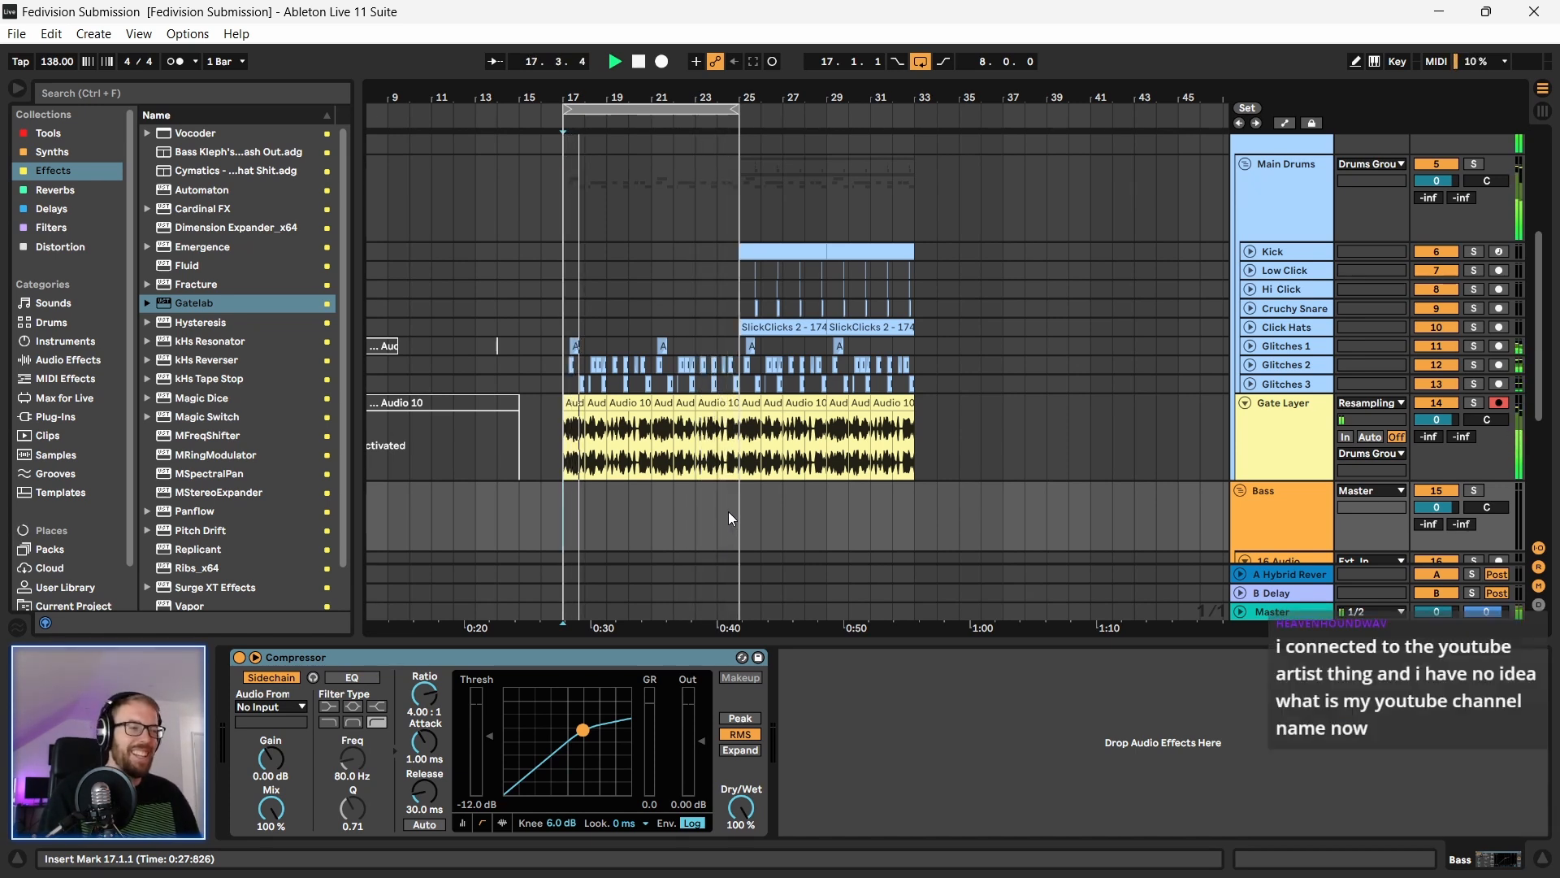
pyautogui.press('space')
pyautogui.moveTo(736, 109); pyautogui.dragTo(912, 111)
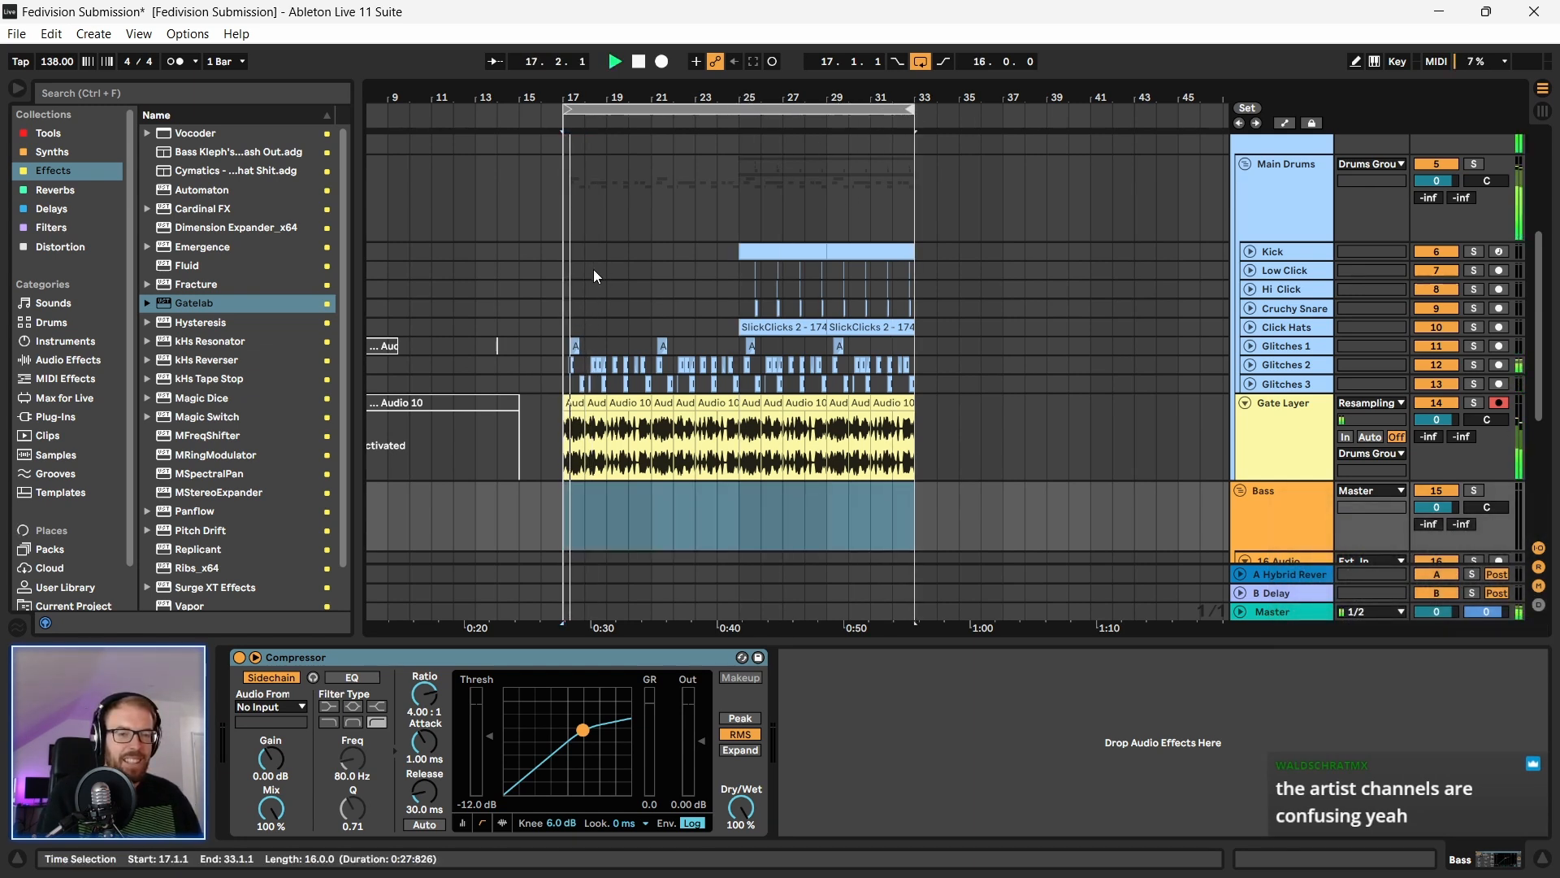
pyautogui.moveTo(594, 88); pyautogui.dragTo(597, 486)
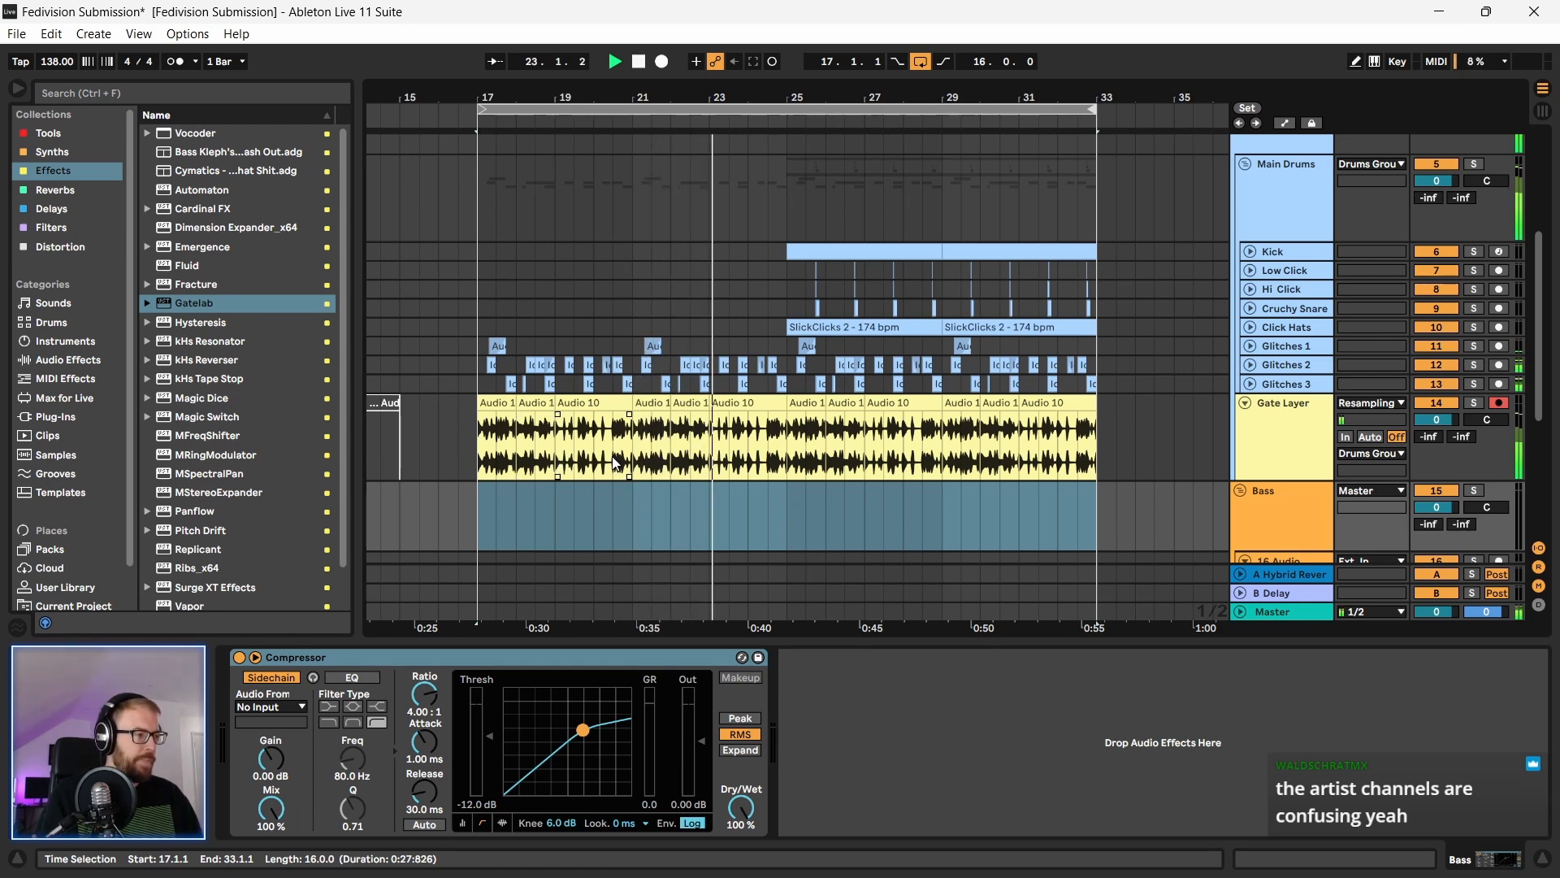
pyautogui.scroll(-1, 614, 462)
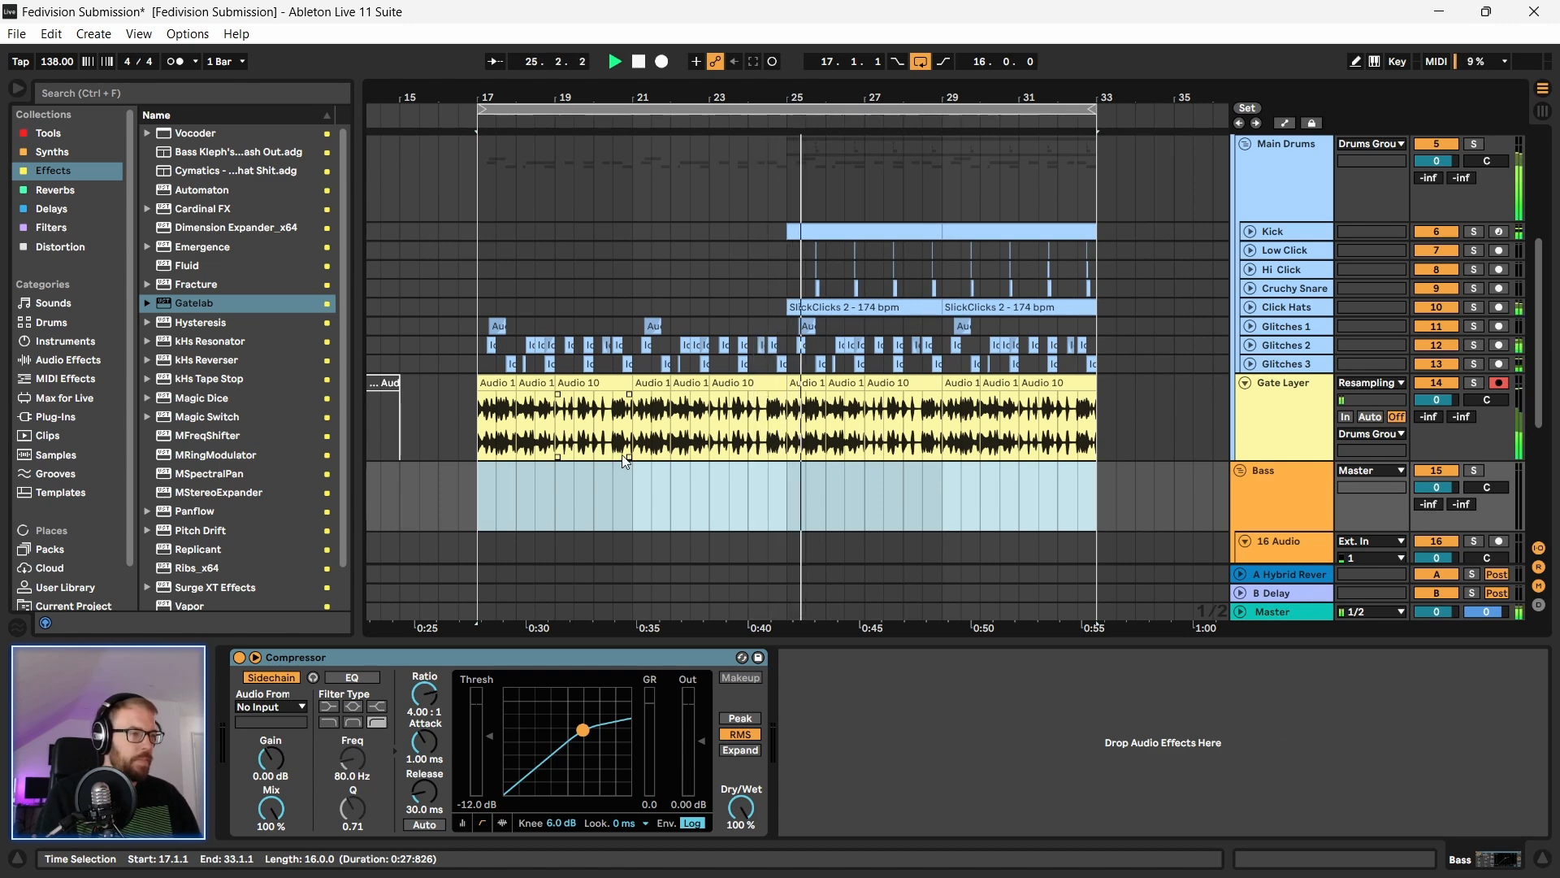
pyautogui.moveTo(598, 95); pyautogui.dragTo(634, 95)
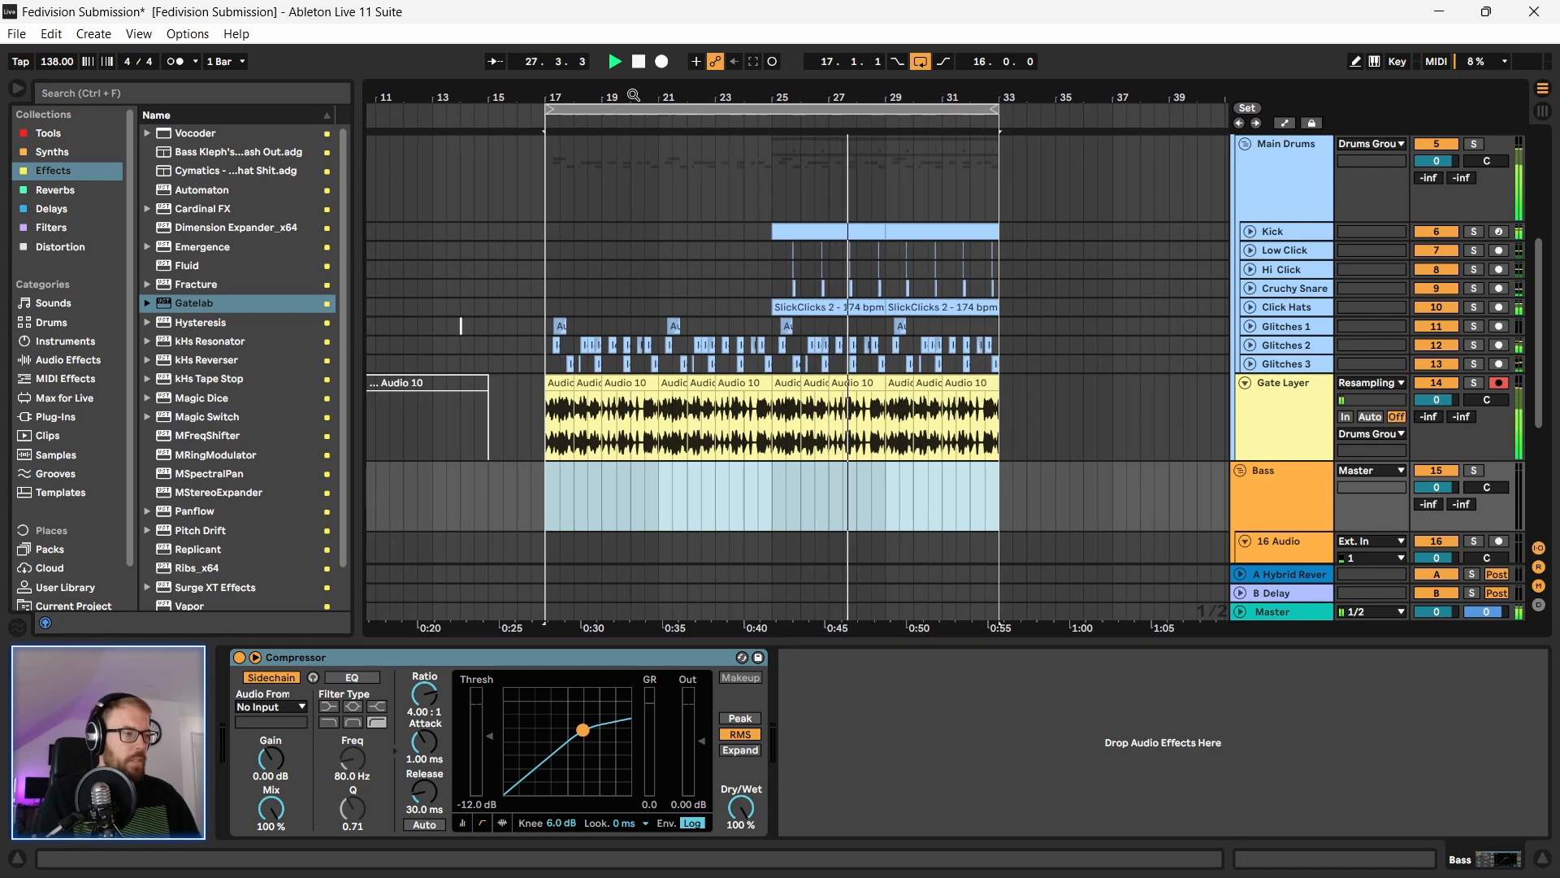
# Step: Extend the one-bar clip on the 18 Audio track in the FX group back to bar 17 and out to about bar 32
pyautogui.scroll(-3, 690, 247)
pyautogui.scroll(-3, 678, 273)
pyautogui.press('space')
pyautogui.moveTo(532, 481); pyautogui.dragTo(752, 481)
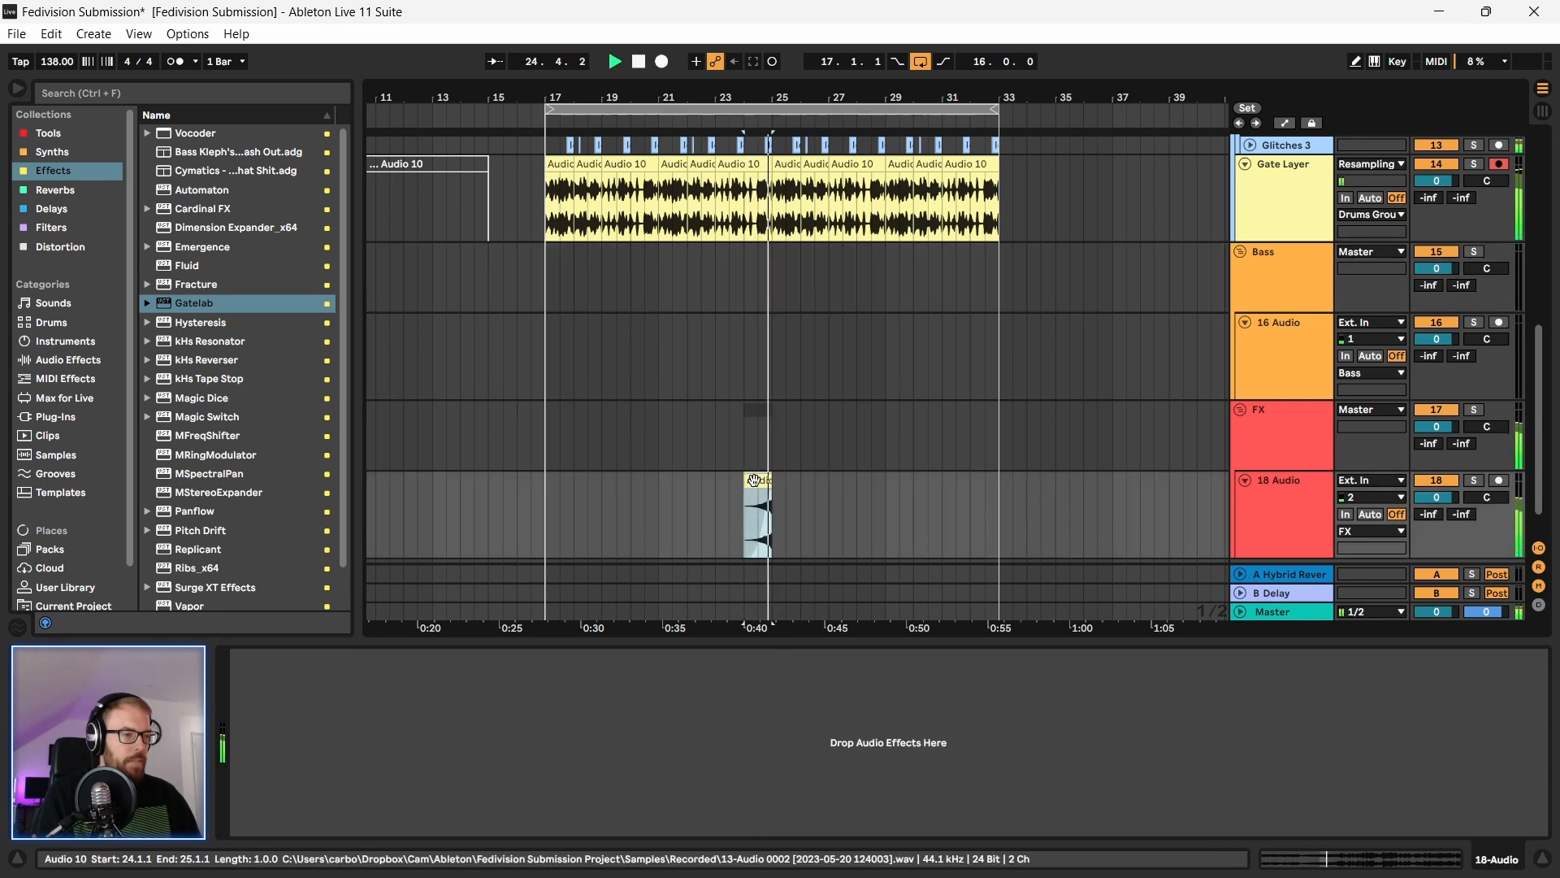
pyautogui.press('space')
pyautogui.moveTo(745, 486); pyautogui.dragTo(541, 486)
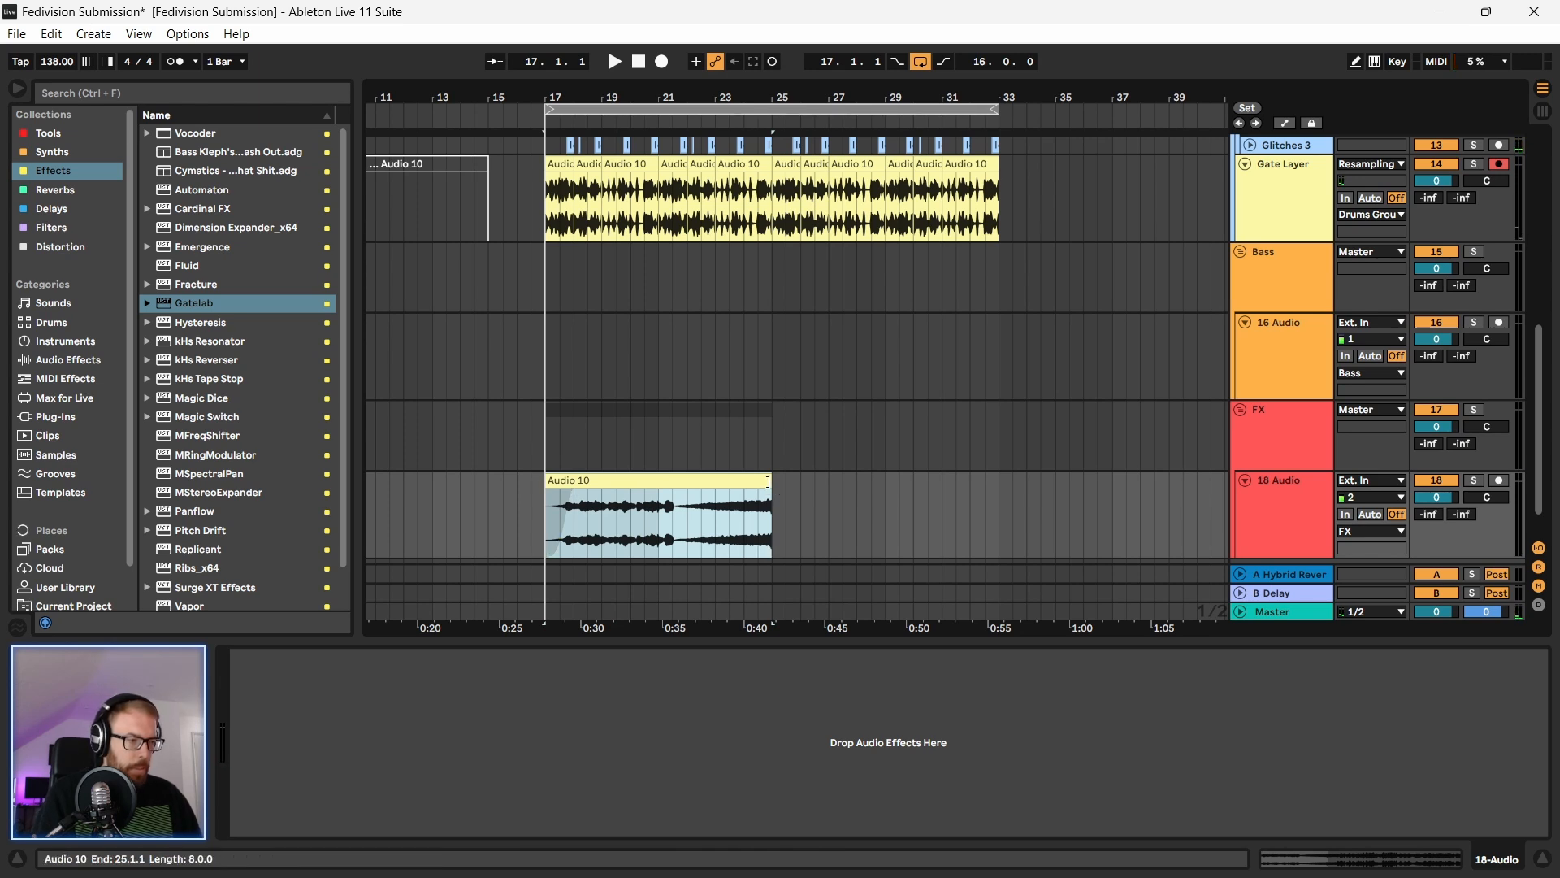
pyautogui.moveTo(768, 482); pyautogui.dragTo(969, 481)
# Step: Audition the extended FX clip from bar 25, from bar 23 and from just before bar 23
pyautogui.click(773, 540)
pyautogui.press('space')
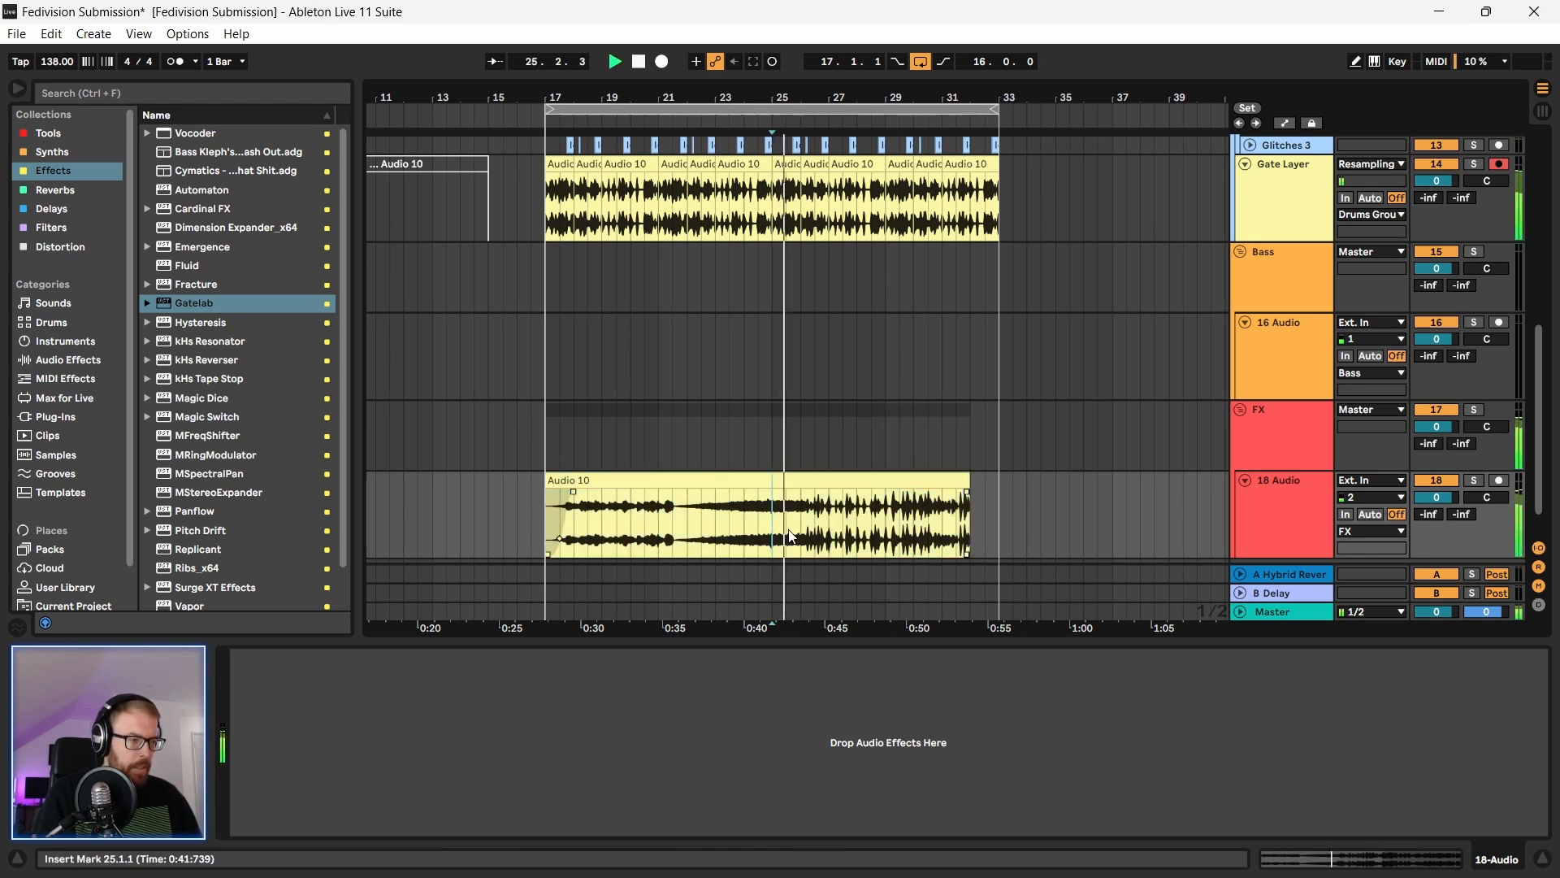
pyautogui.click(716, 534)
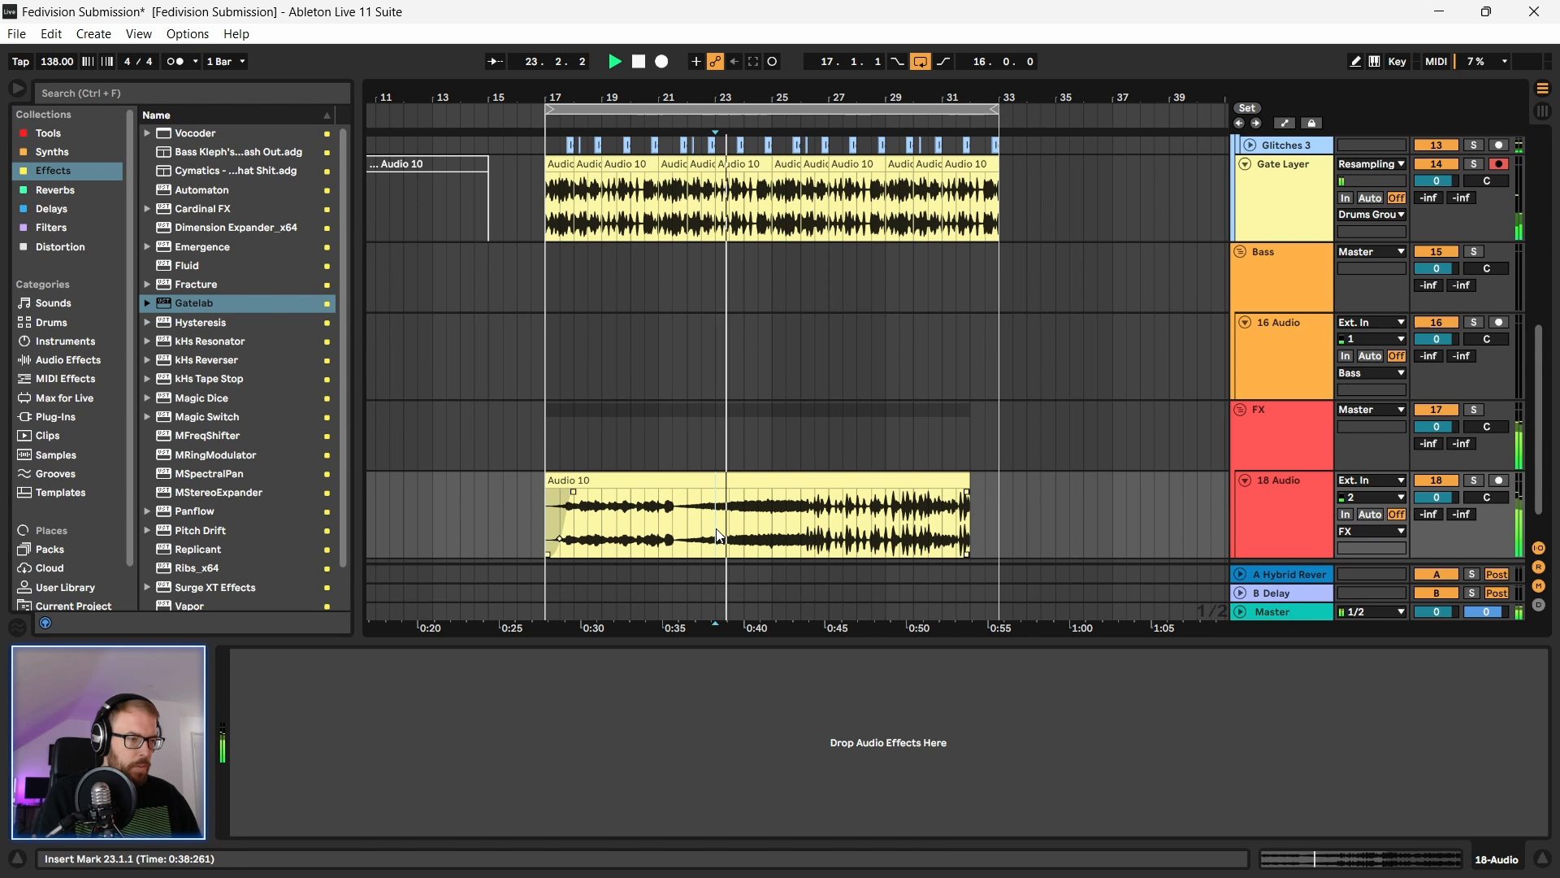
pyautogui.click(703, 530)
pyautogui.press('space')
pyautogui.click(717, 532)
pyautogui.press('space')
pyautogui.press('space')
pyautogui.press('space')
# Step: Move the half-bar slice at bar 23 of the FX clip so it ends at bar 25, and delete the remaining pieces
pyautogui.moveTo(718, 534); pyautogui.dragTo(729, 535)
pyautogui.moveTo(727, 481); pyautogui.dragTo(773, 485)
pyautogui.click(741, 482)
pyautogui.press('Delete')
pyautogui.click(666, 480)
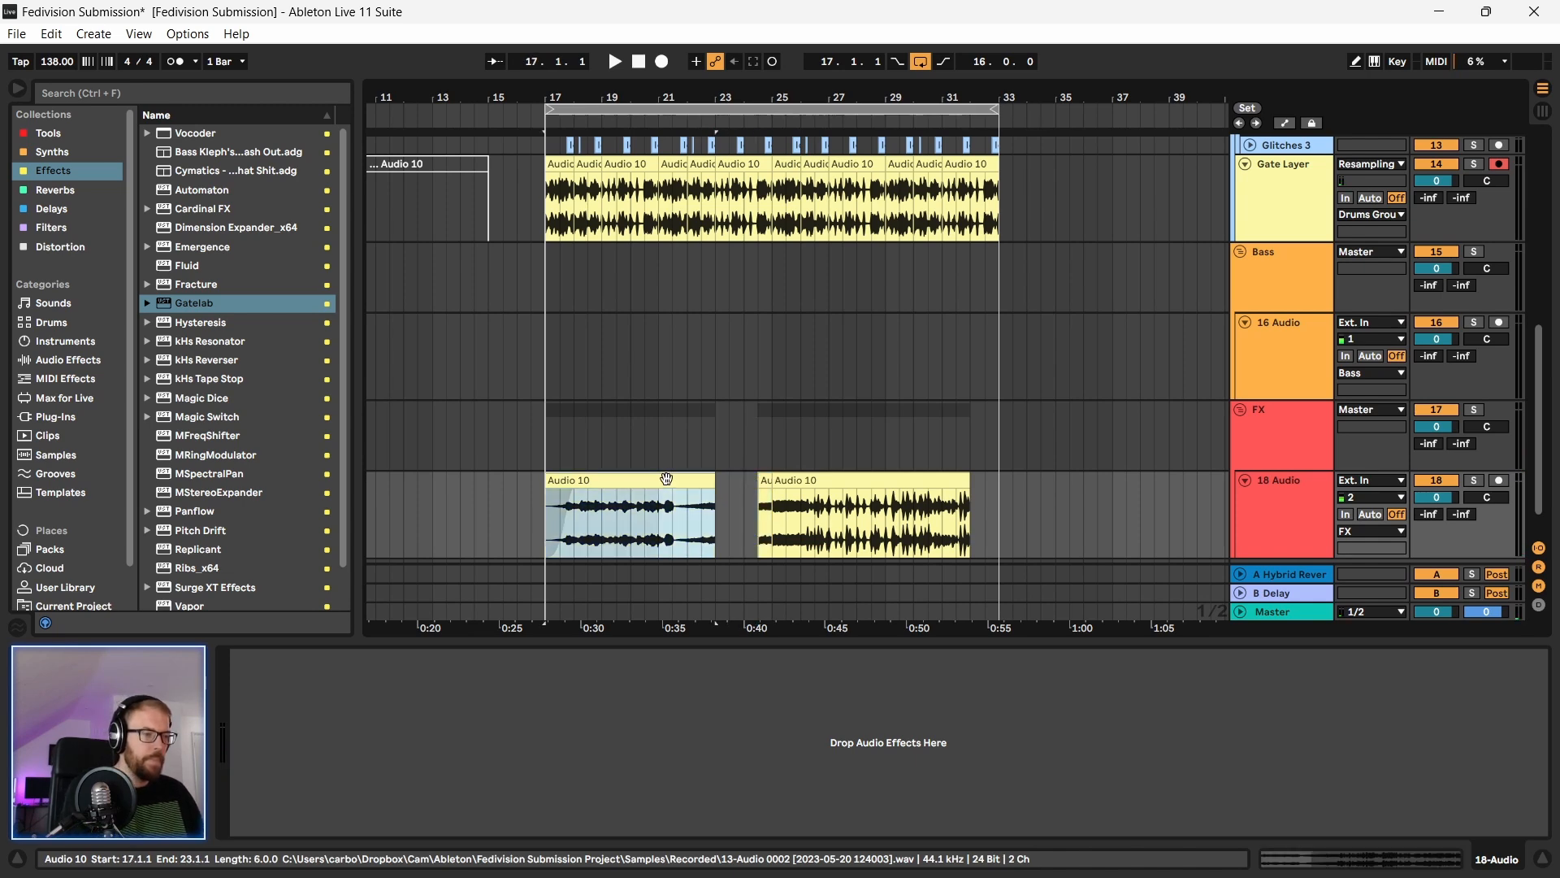
pyautogui.press('Delete')
pyautogui.click(852, 482)
pyautogui.press('Delete')
pyautogui.click(765, 508)
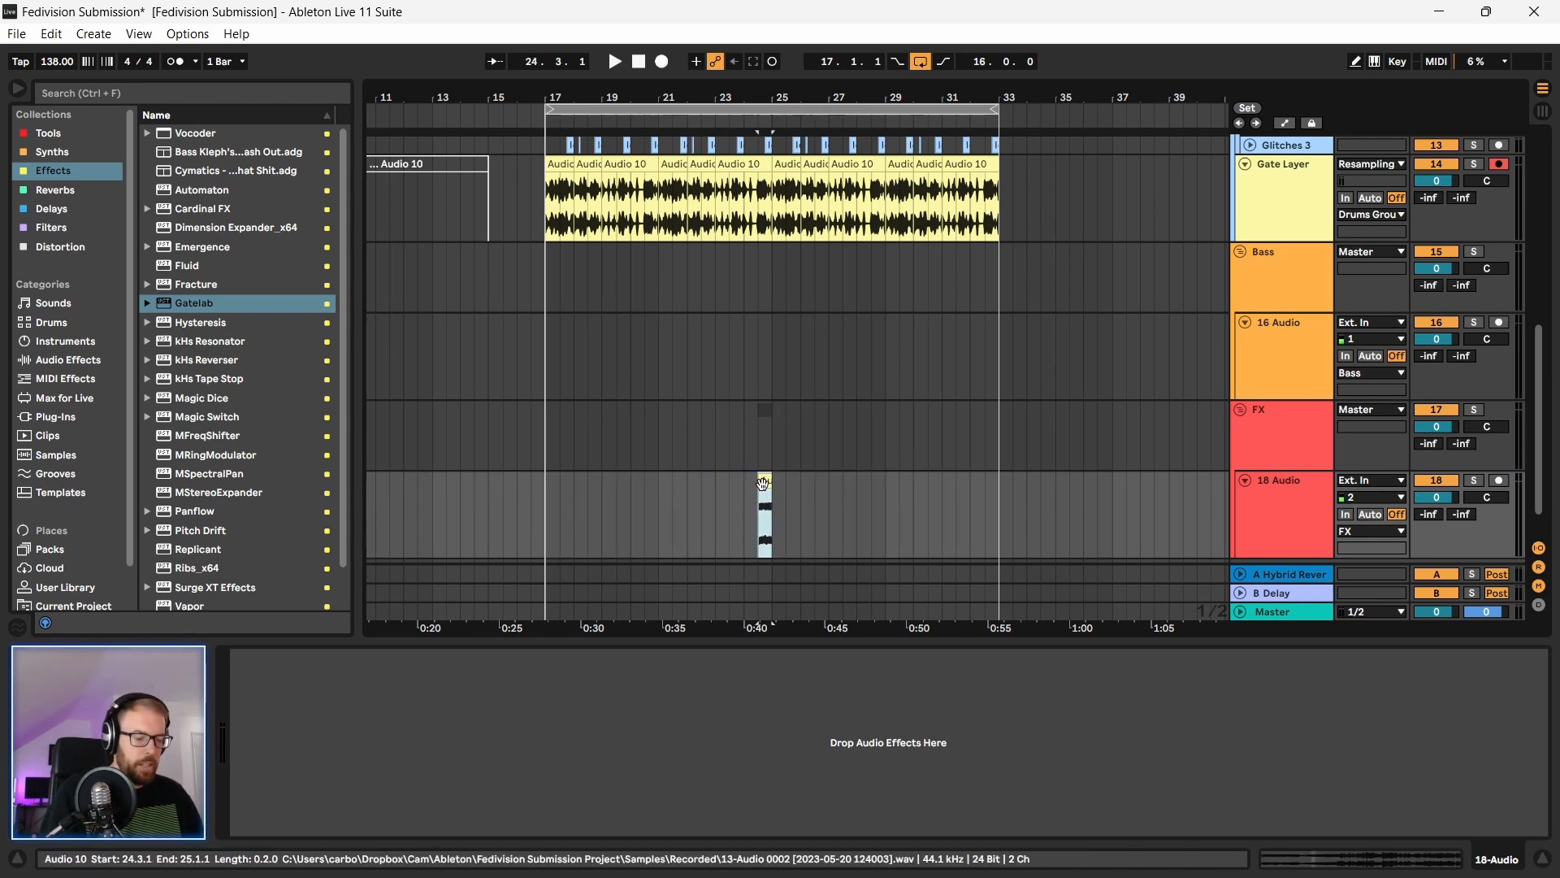
# Step: Add a full-length fade-in to the half-bar FX clip before bar 25, curve it steeply towards the end and audition it
pyautogui.moveTo(755, 104); pyautogui.dragTo(763, 299)
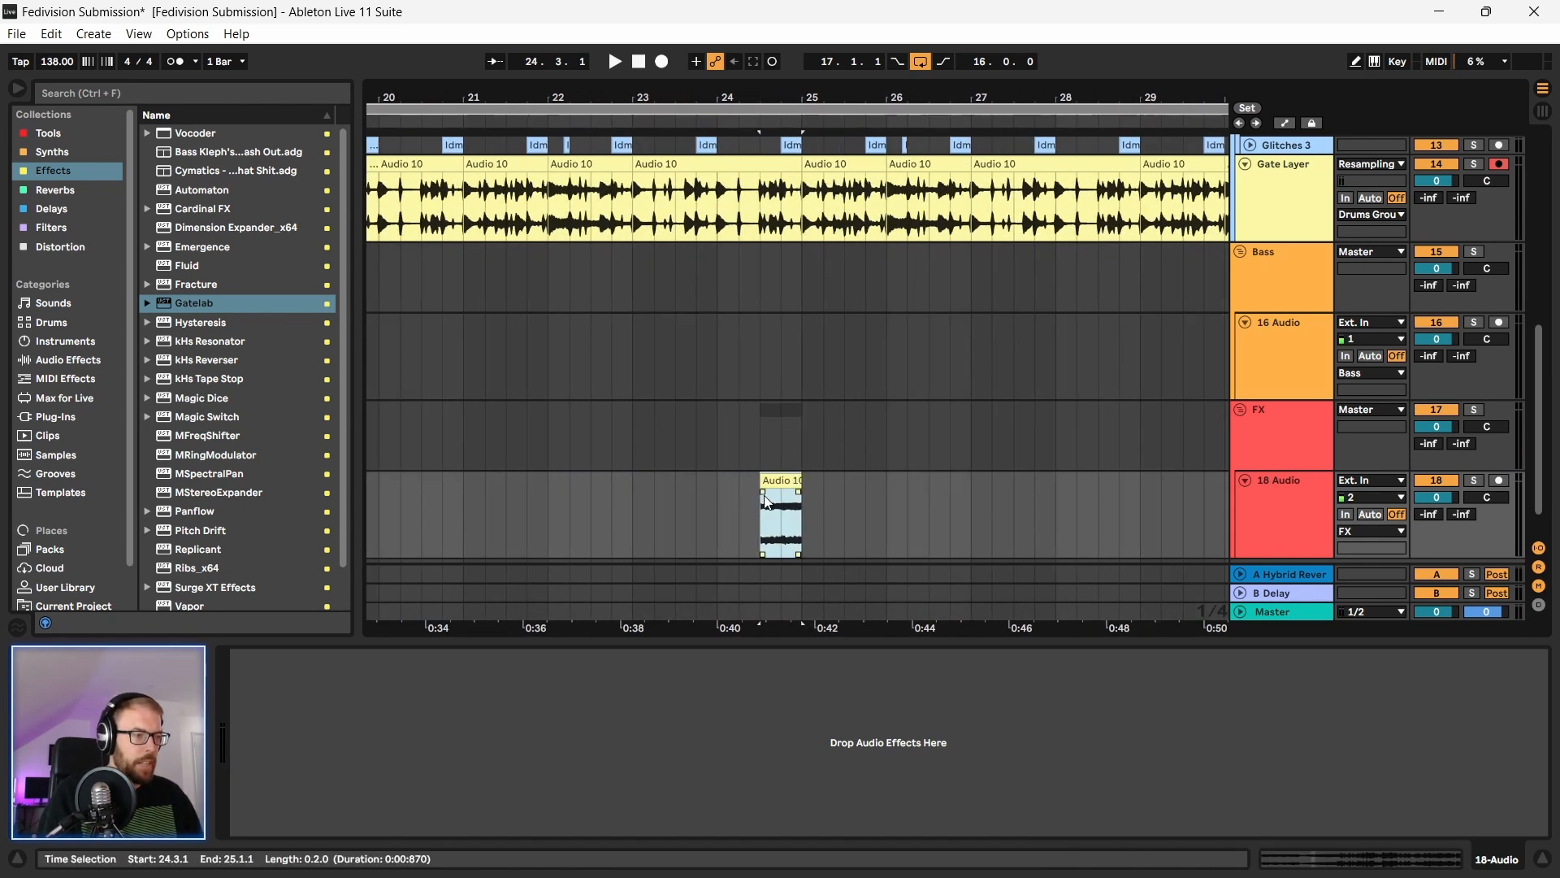
pyautogui.click(782, 517)
pyautogui.press('space')
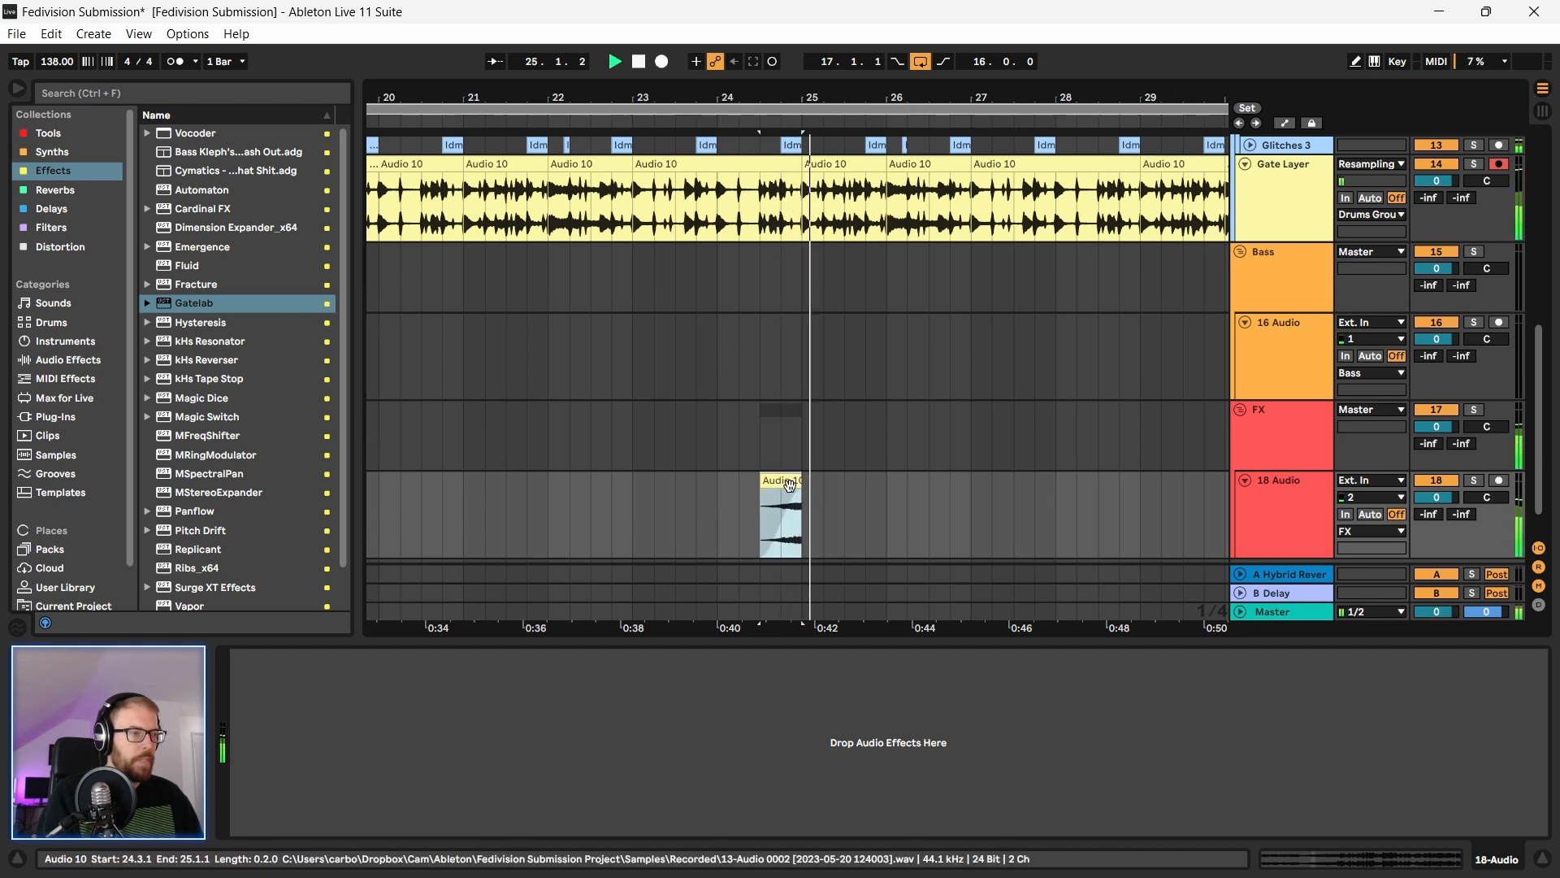
pyautogui.moveTo(781, 521); pyautogui.dragTo(811, 540)
pyautogui.press('space')
pyautogui.press('space')
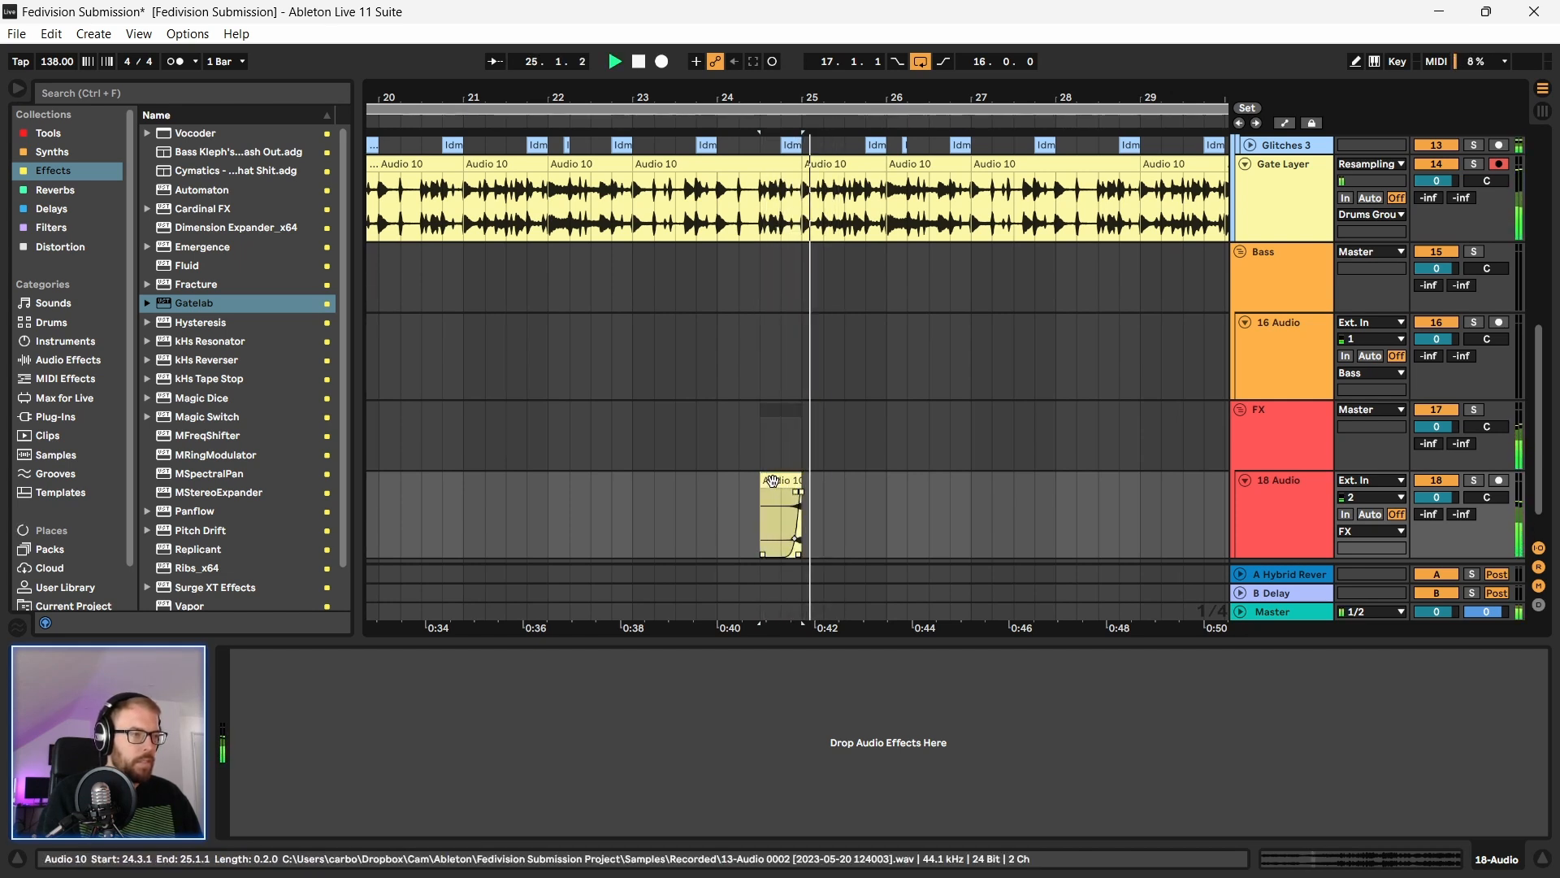
pyautogui.press('space')
# Step: Rename the 18 Audio track in the FX group to "Tiny Riser"
pyautogui.moveTo(753, 100); pyautogui.dragTo(681, 10)
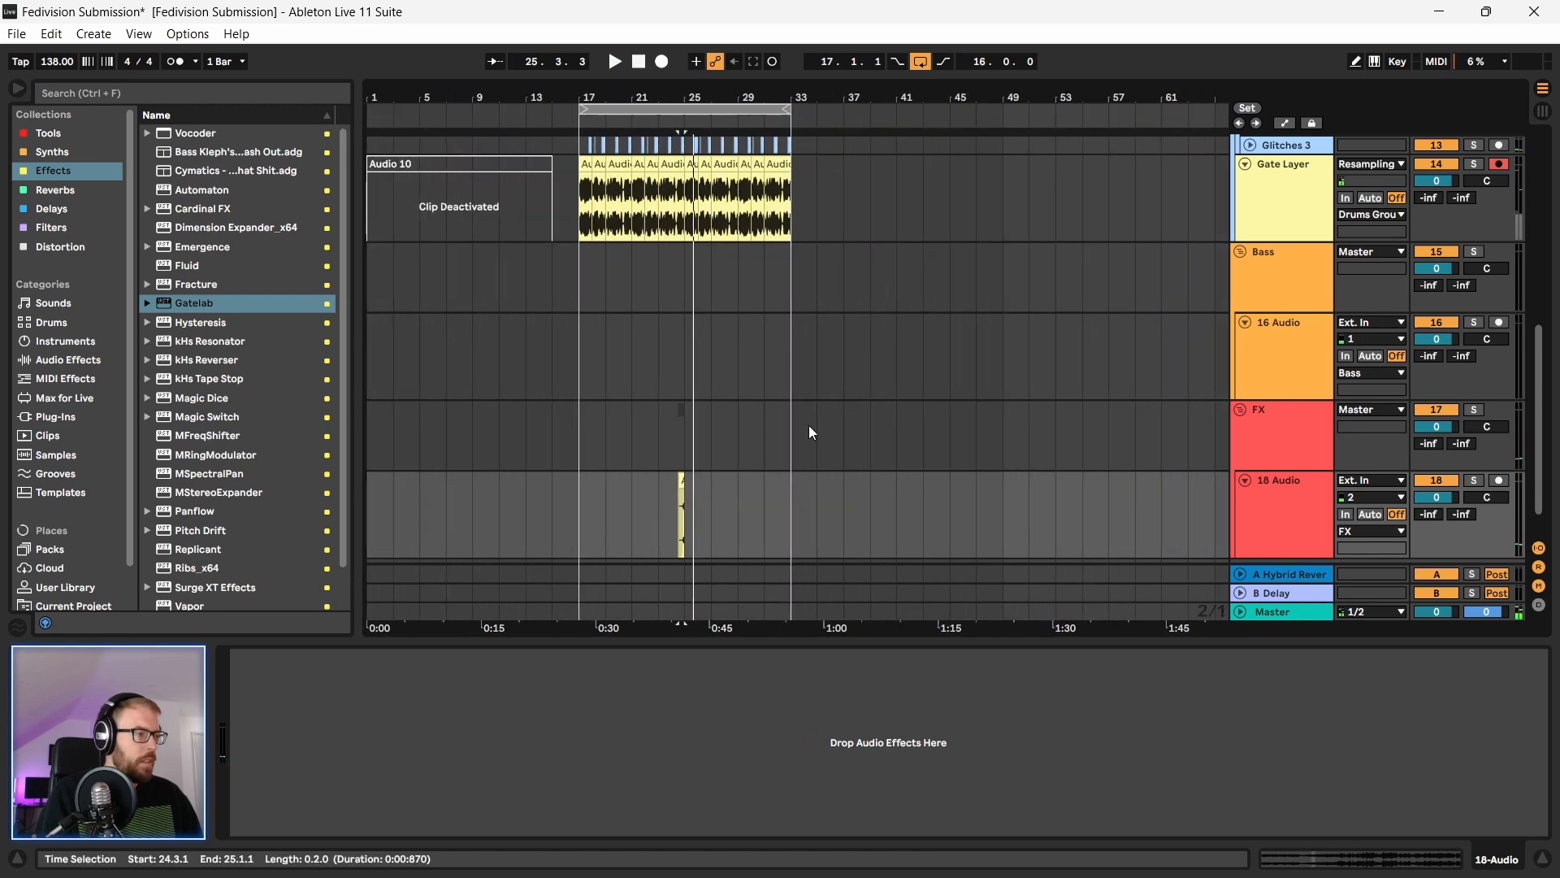
pyautogui.click(1298, 480)
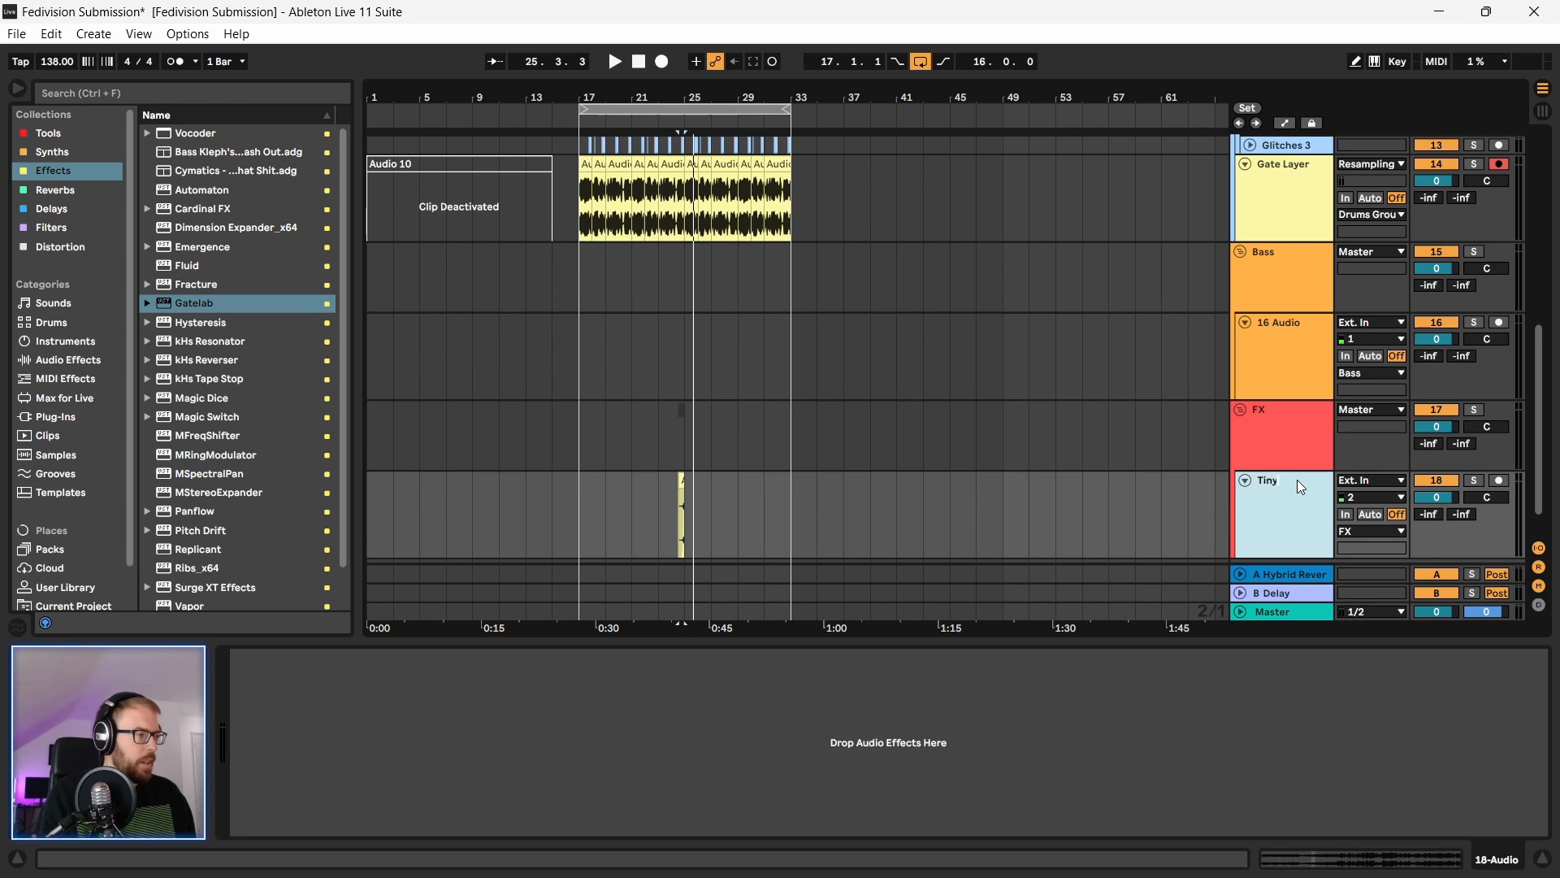
pyautogui.write('r')
pyautogui.press('Return')
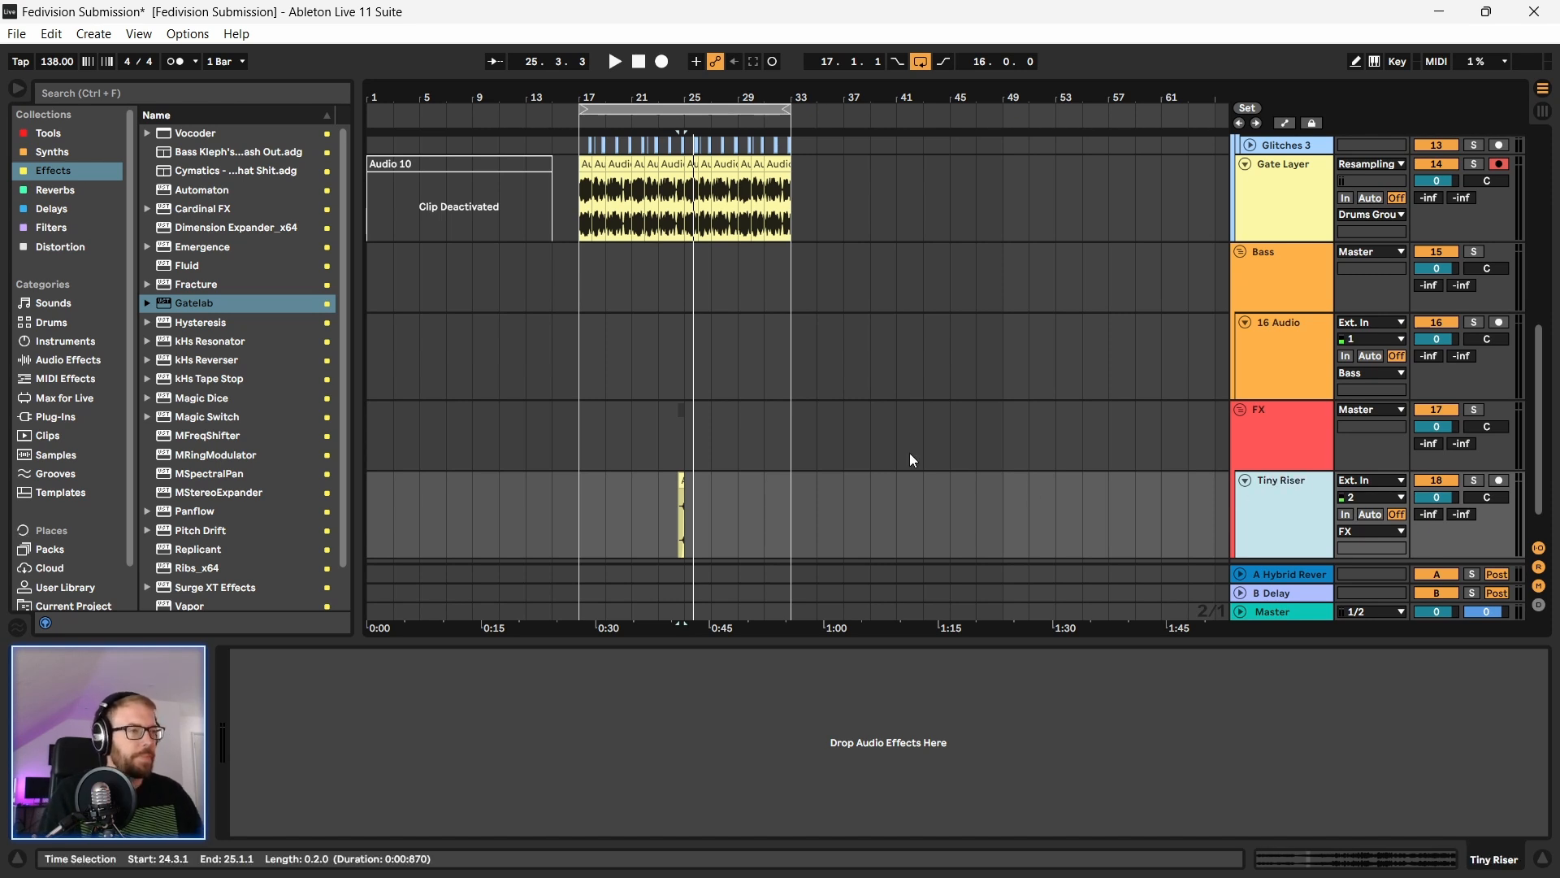
# Step: Review the arrangement from the Main Drums group to the empty Bass tracks, including the Main Drums effect chain
pyautogui.scroll(1, 1027, 485)
pyautogui.keyDown('ctrl'); pyautogui.scroll(3, 603, 393); pyautogui.keyUp('ctrl')
pyautogui.scroll(3, 603, 393)
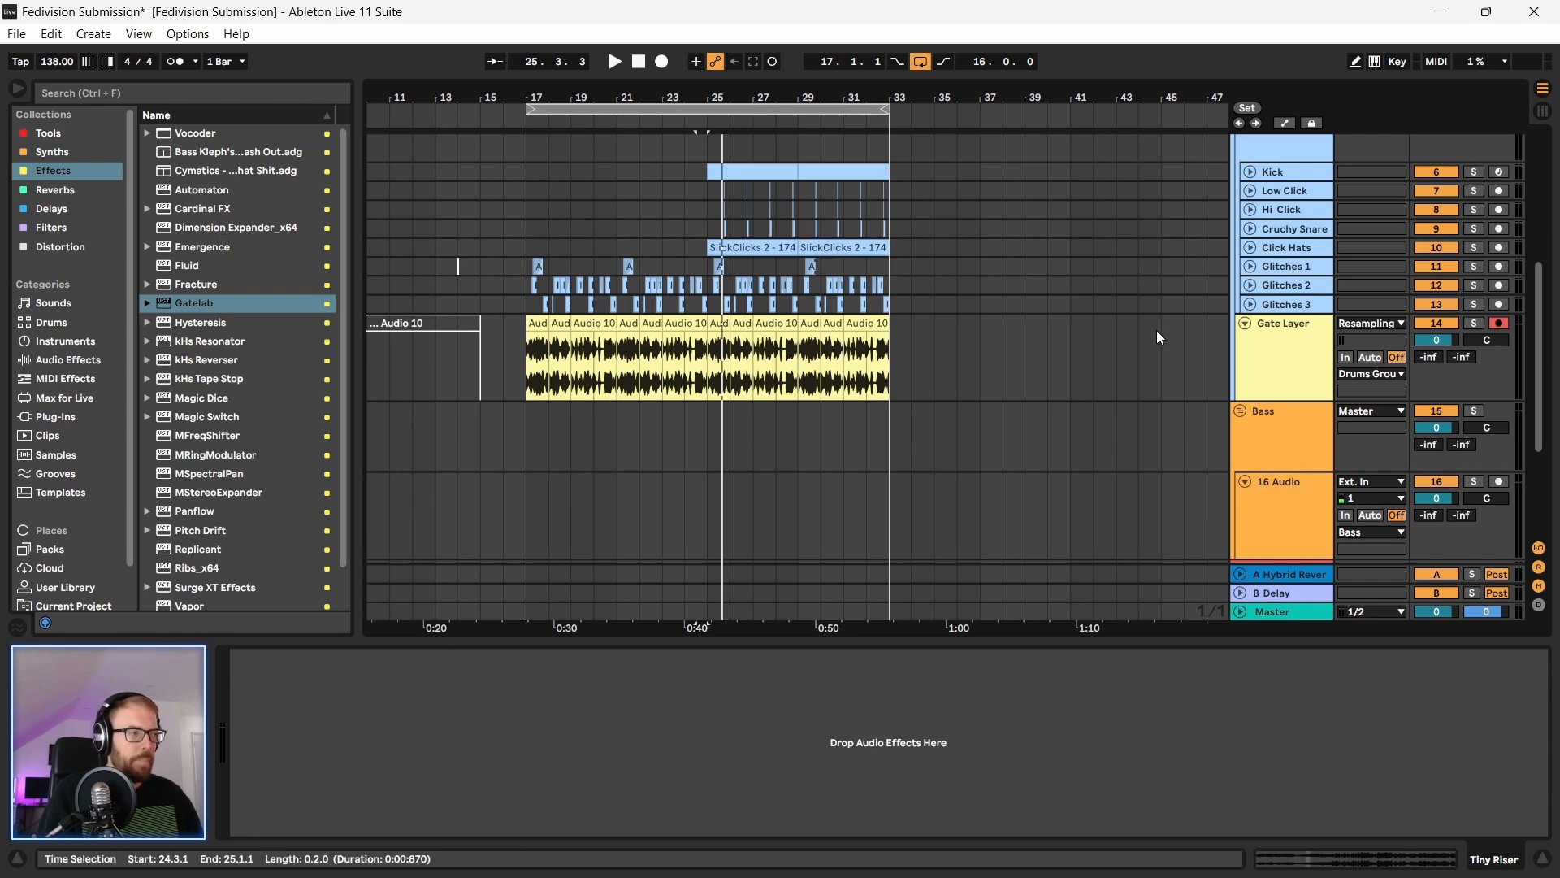
pyautogui.scroll(2, 1186, 313)
pyautogui.click(1290, 214)
pyautogui.moveTo(700, 79); pyautogui.dragTo(608, 46)
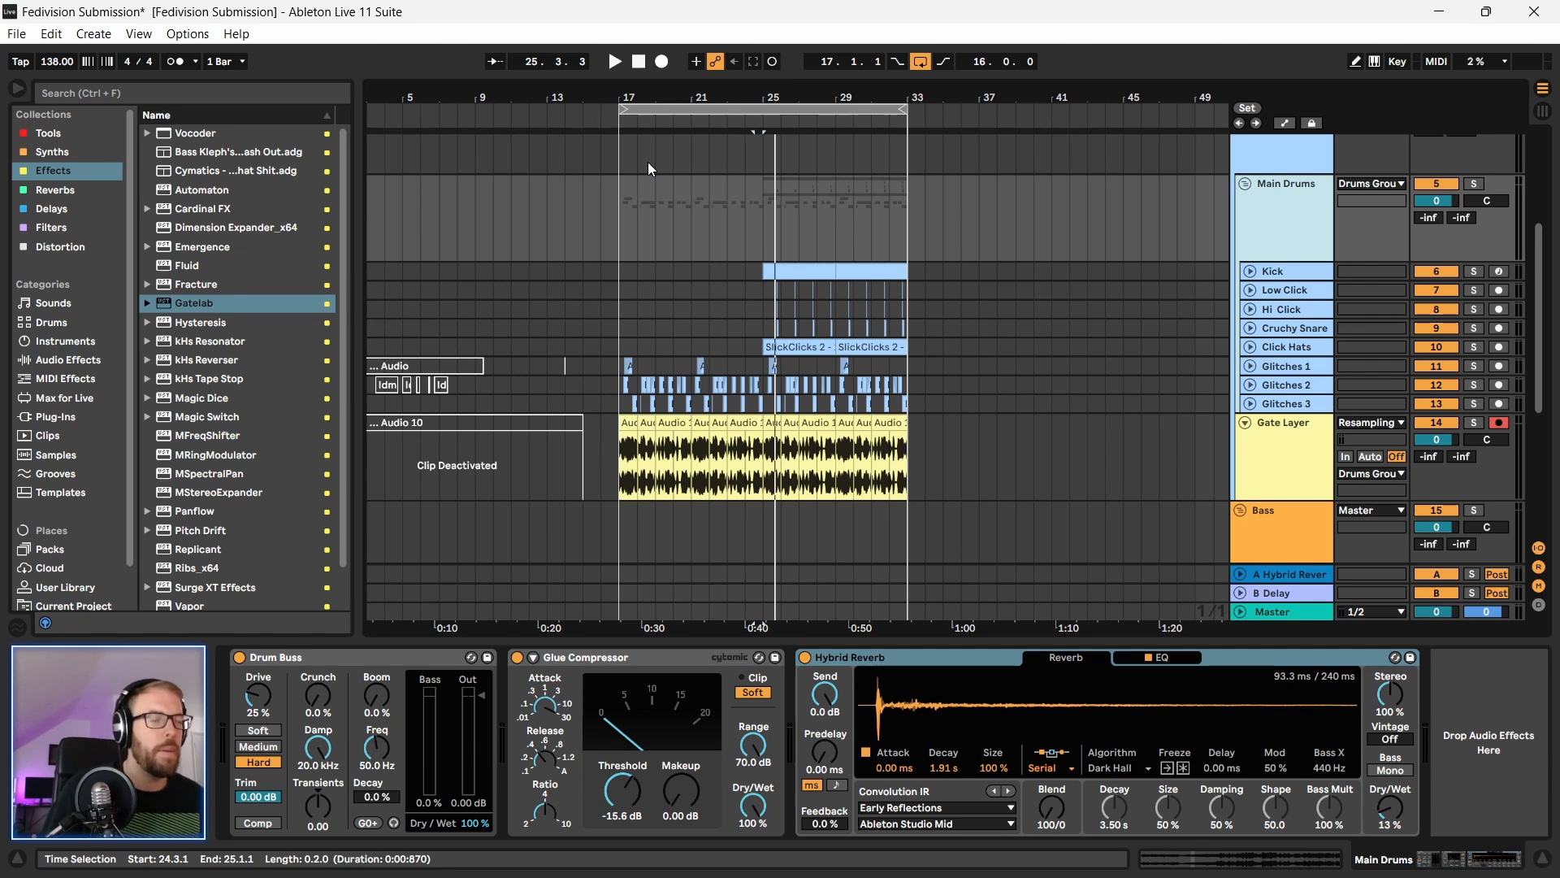
pyautogui.click(153, 100)
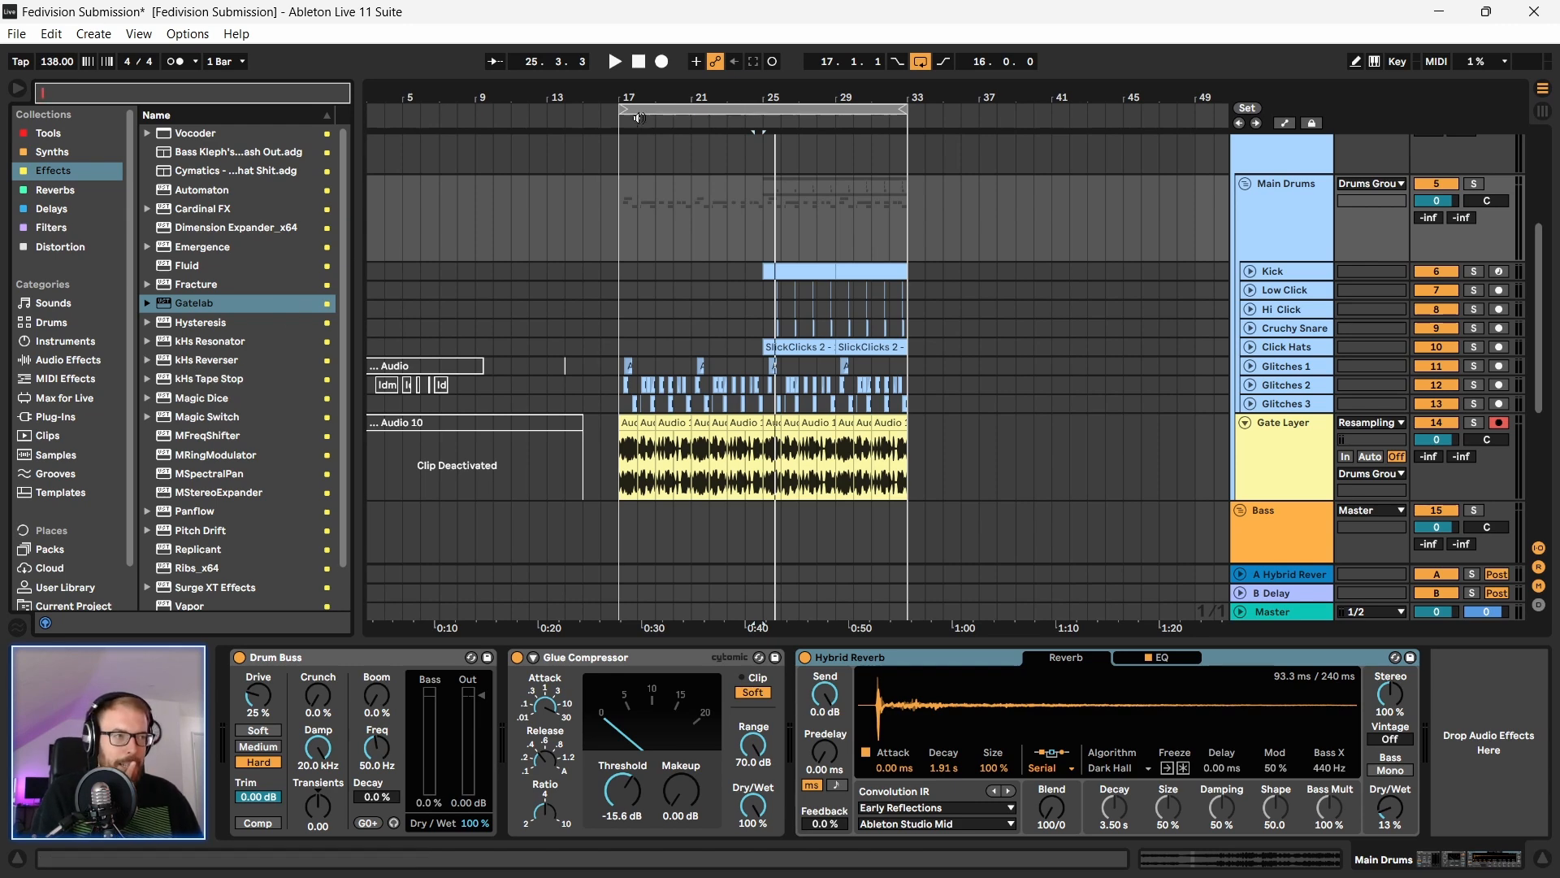
pyautogui.click(601, 218)
pyautogui.press('-')
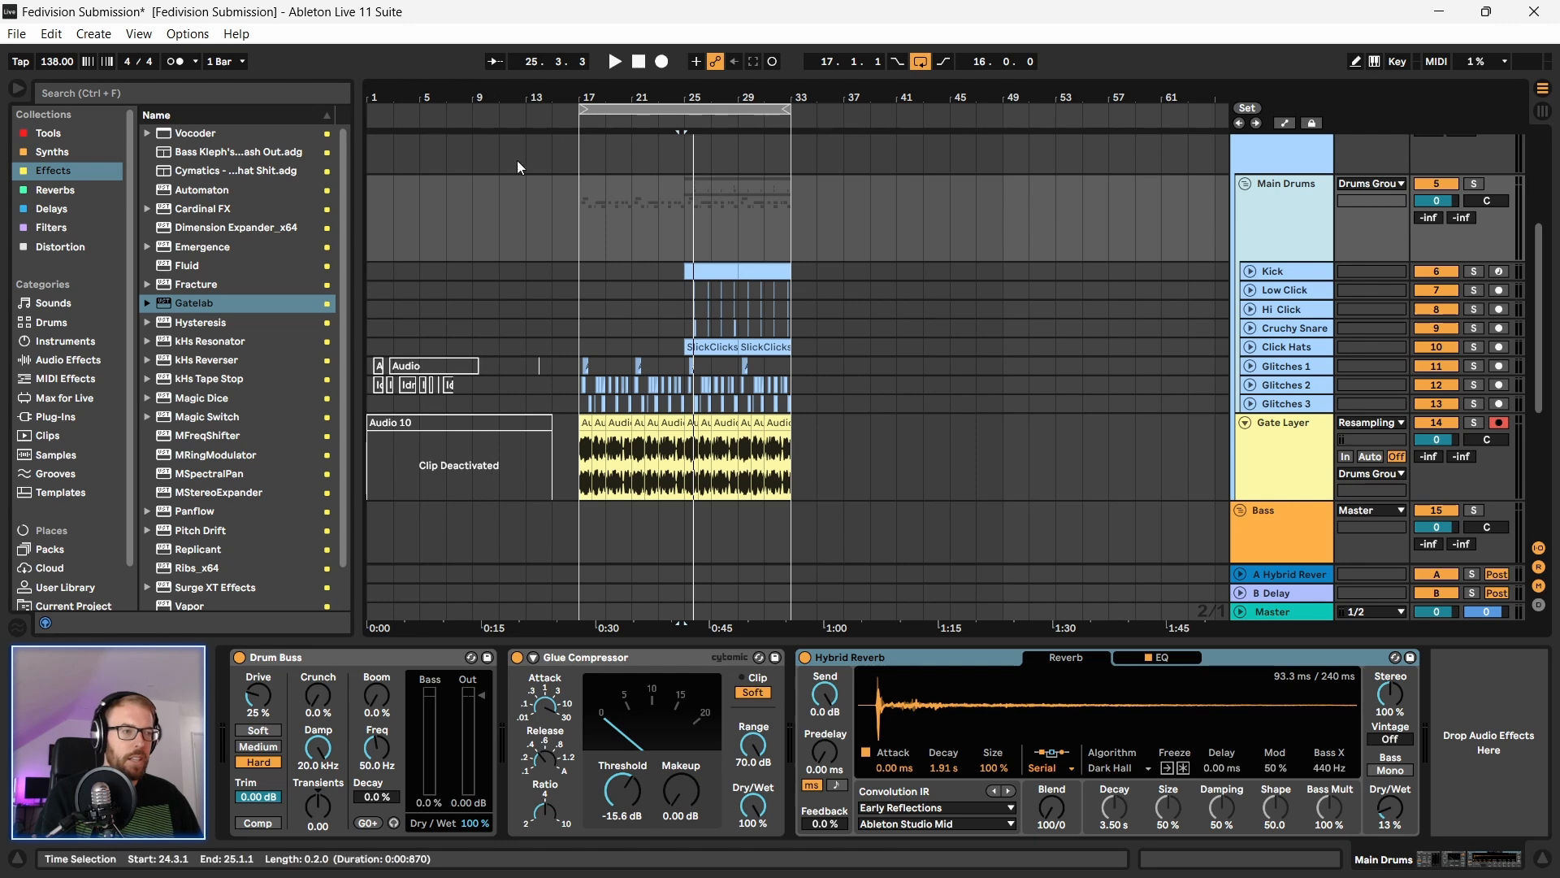
pyautogui.scroll(-3, 544, 323)
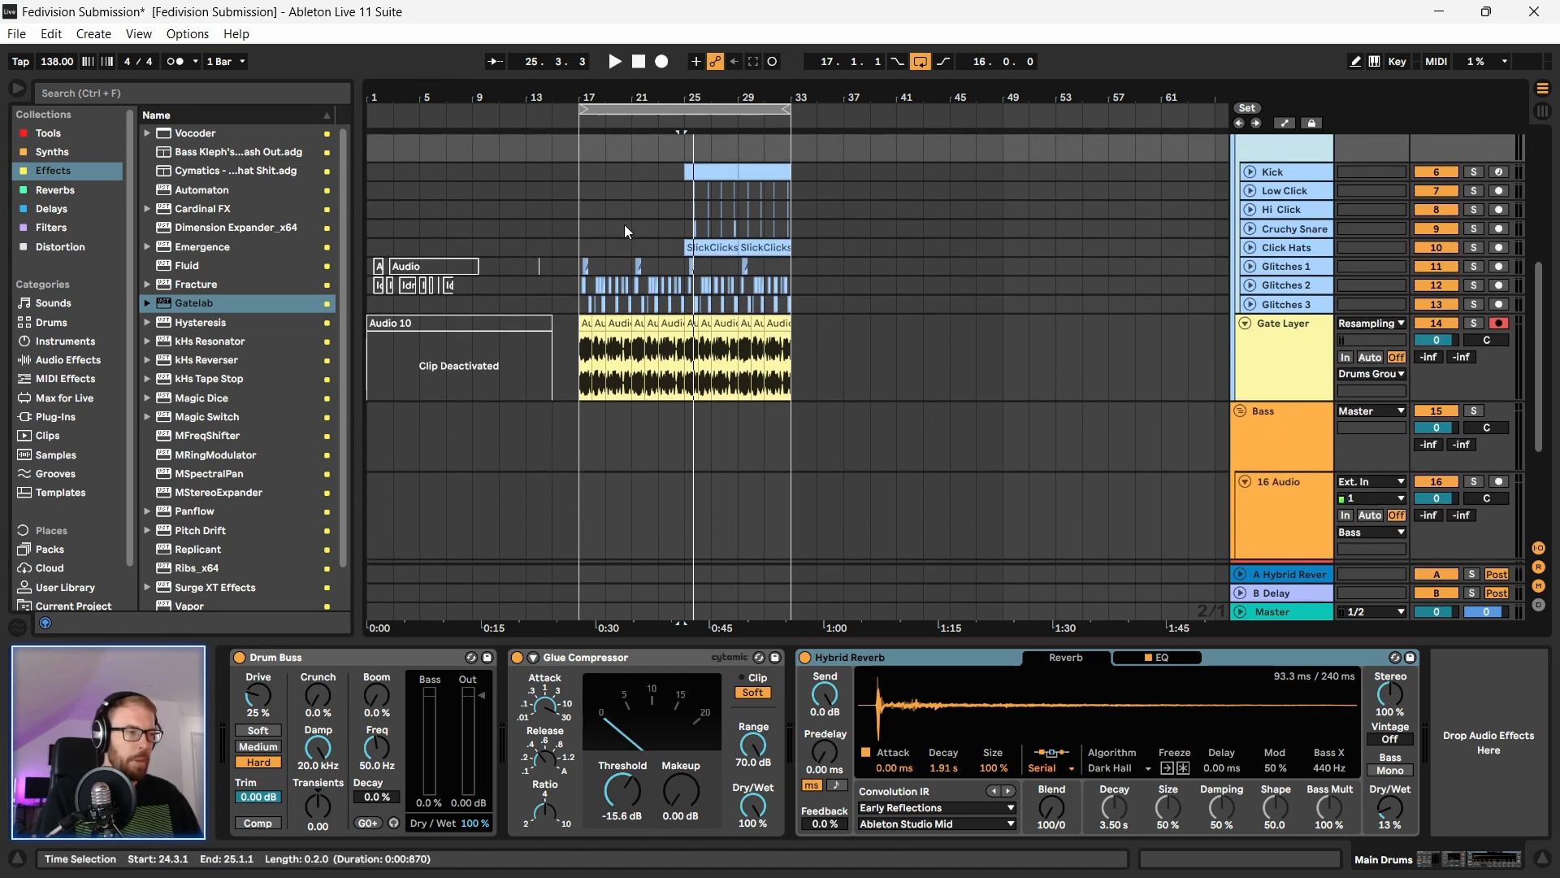
pyautogui.scroll(2, 624, 224)
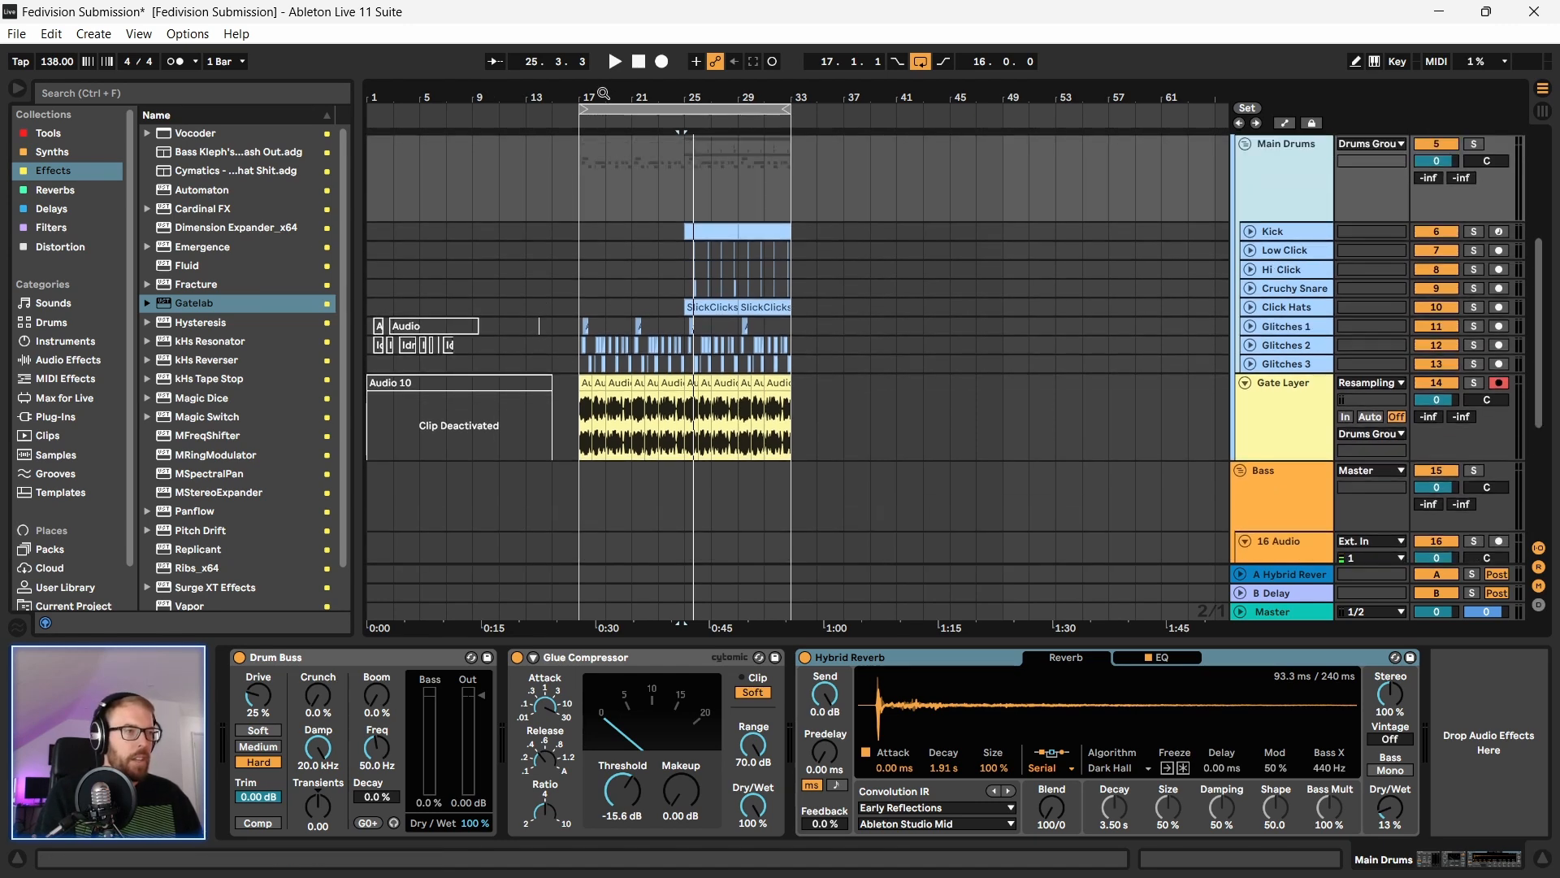
pyautogui.click(602, 95)
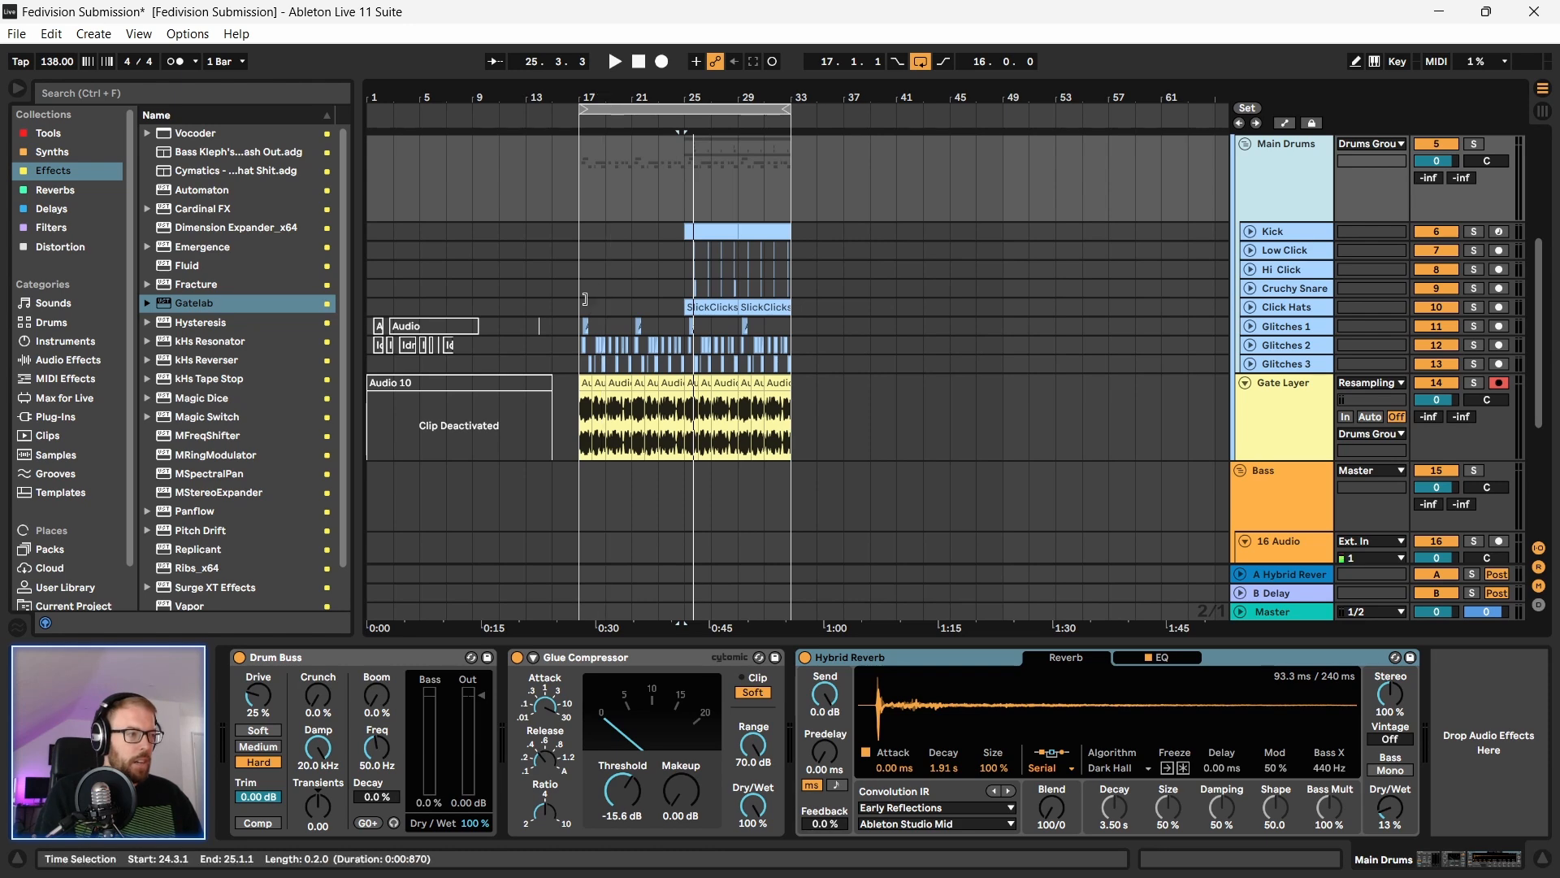
pyautogui.scroll(-8, 585, 296)
pyautogui.scroll(5, 599, 262)
pyautogui.scroll(3, 600, 277)
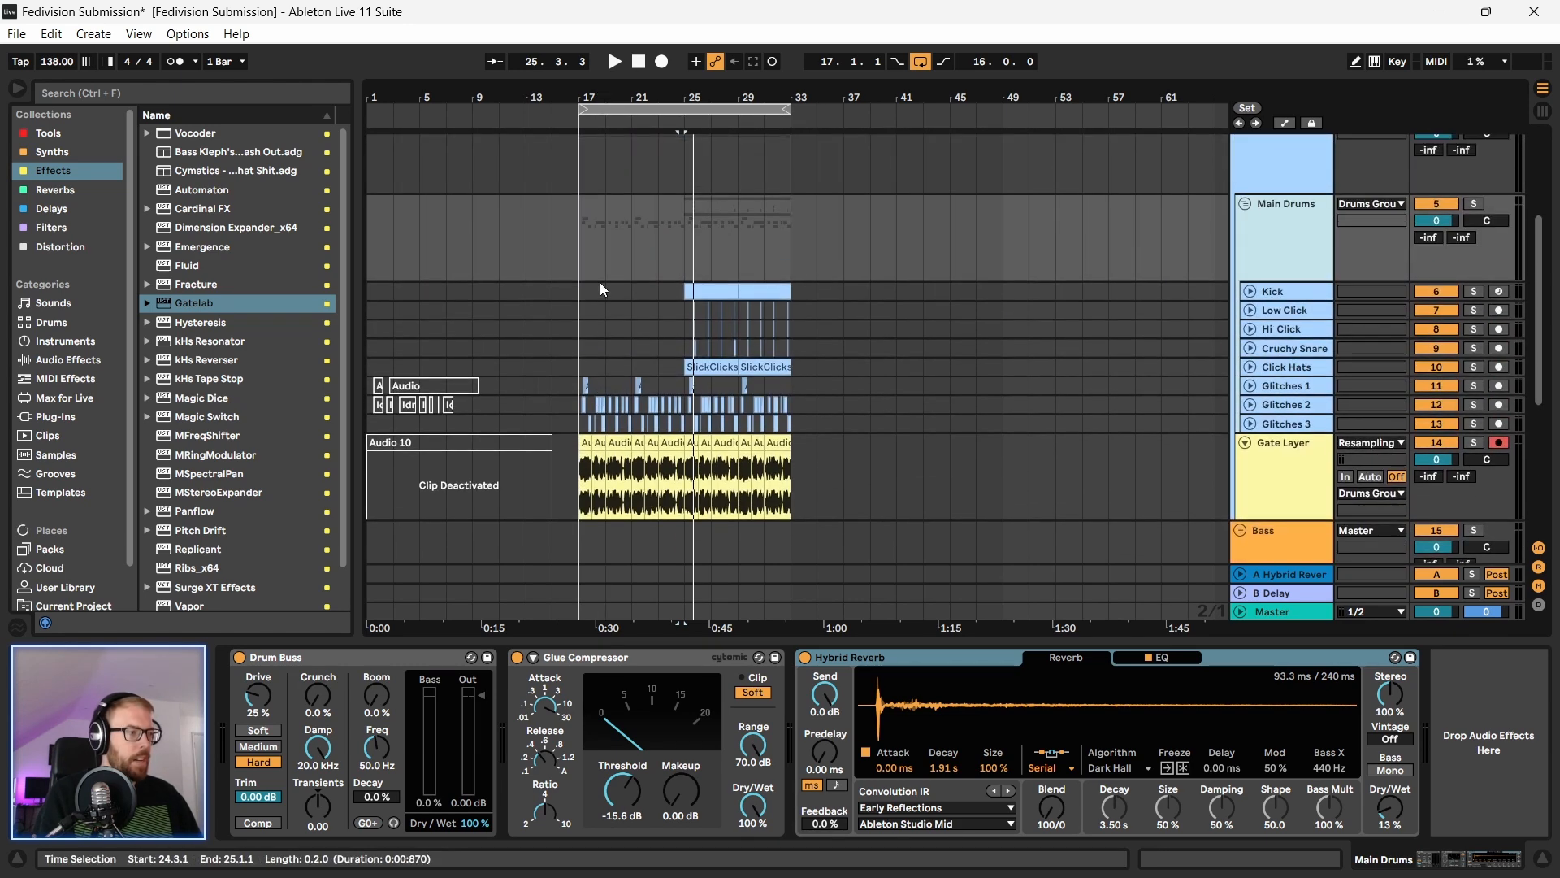
pyautogui.scroll(-1, 798, 315)
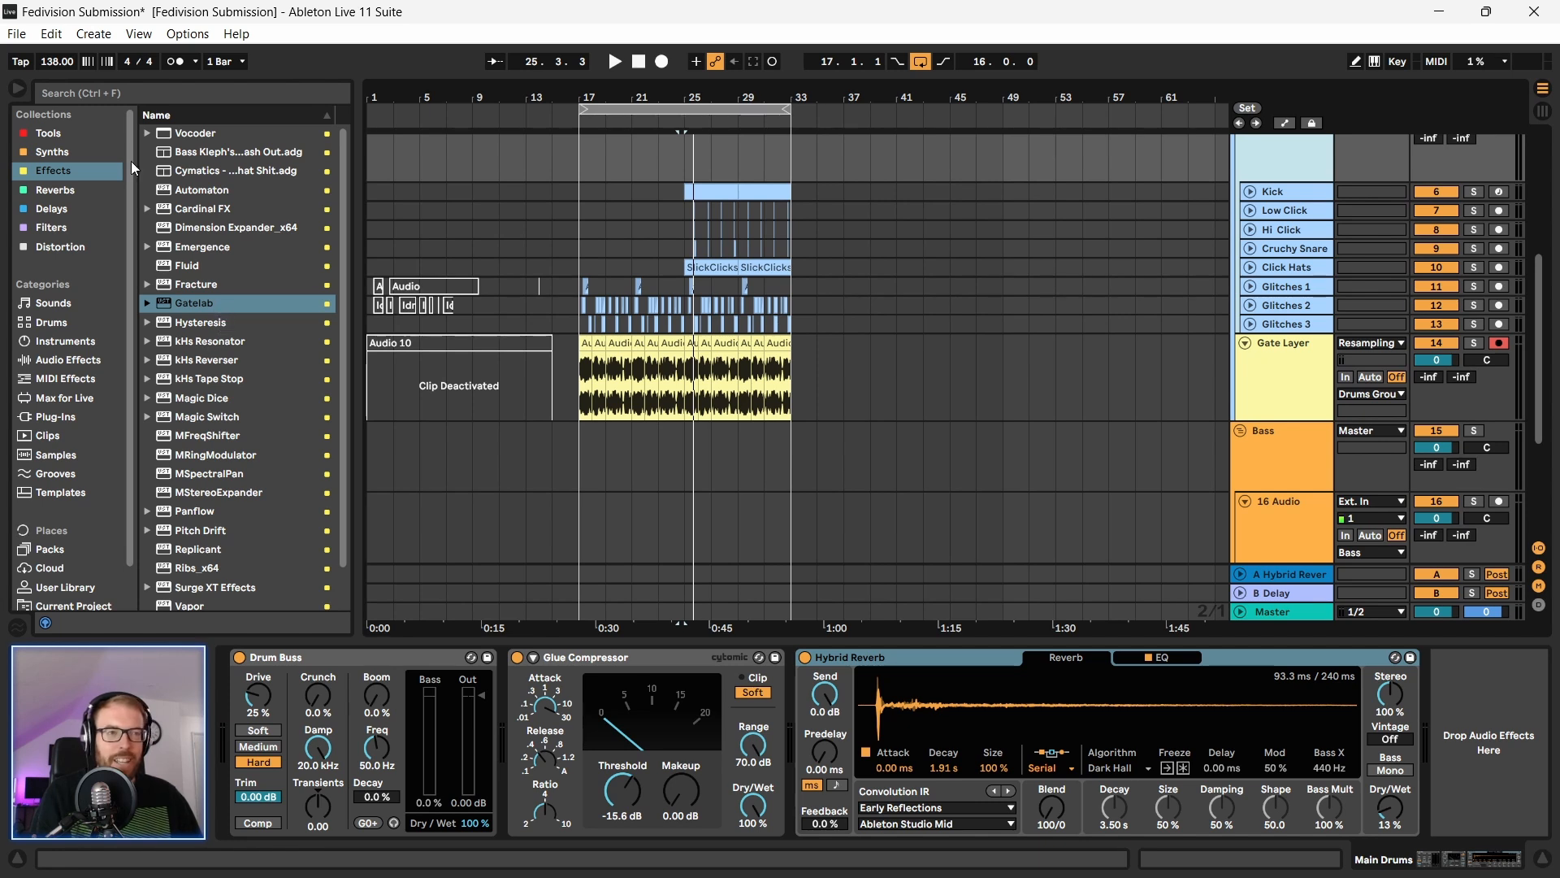
# Step: Search the whole browser library for "tal" and select the TAL-BassLine instrument
pyautogui.click(80, 93)
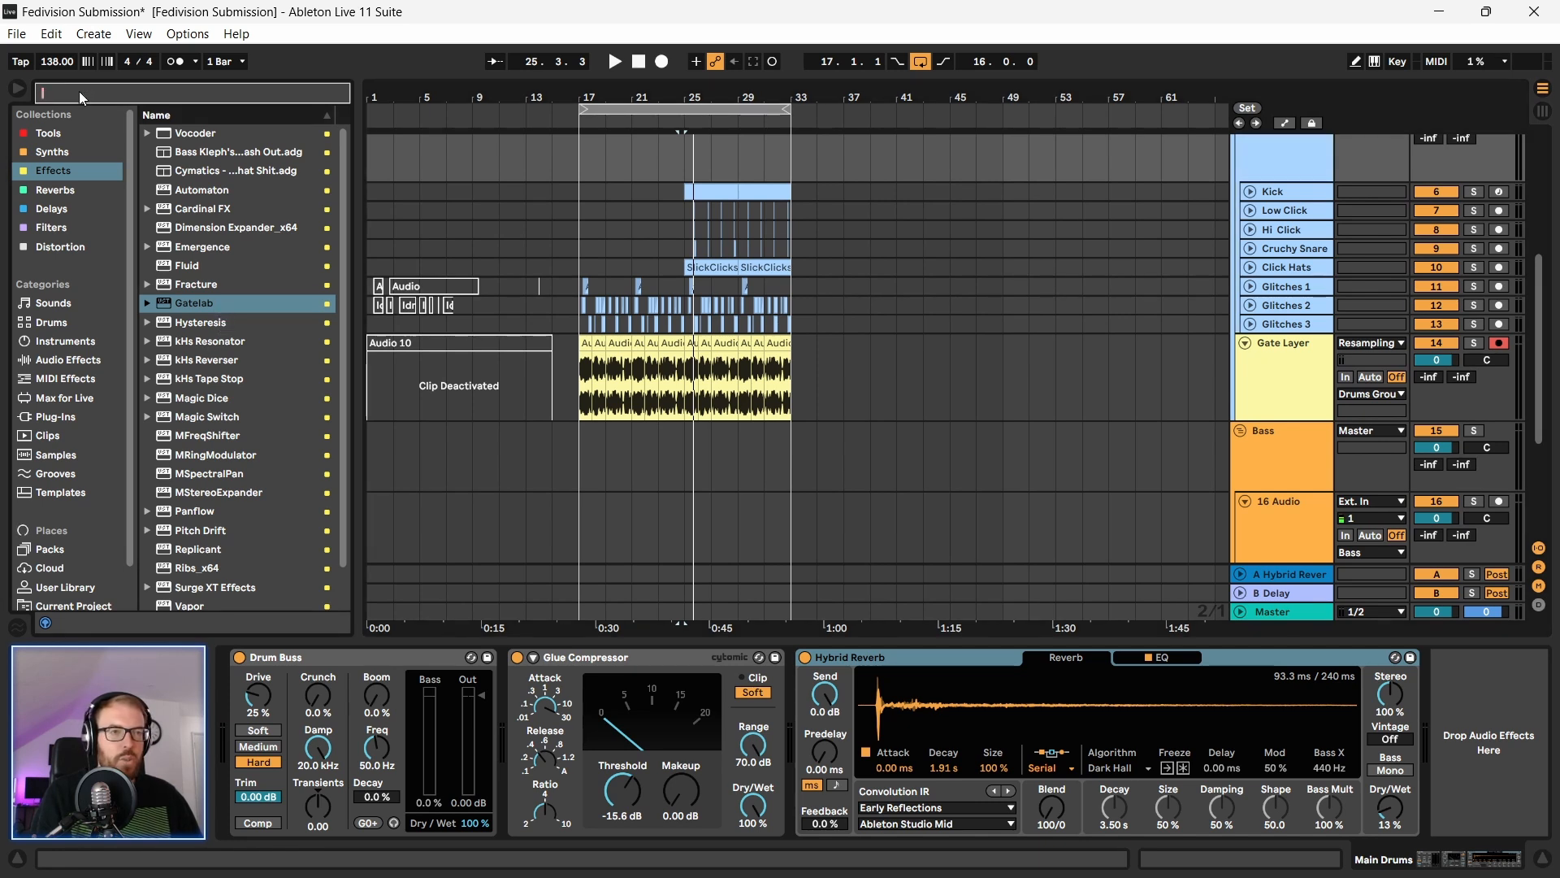
pyautogui.write('tal')
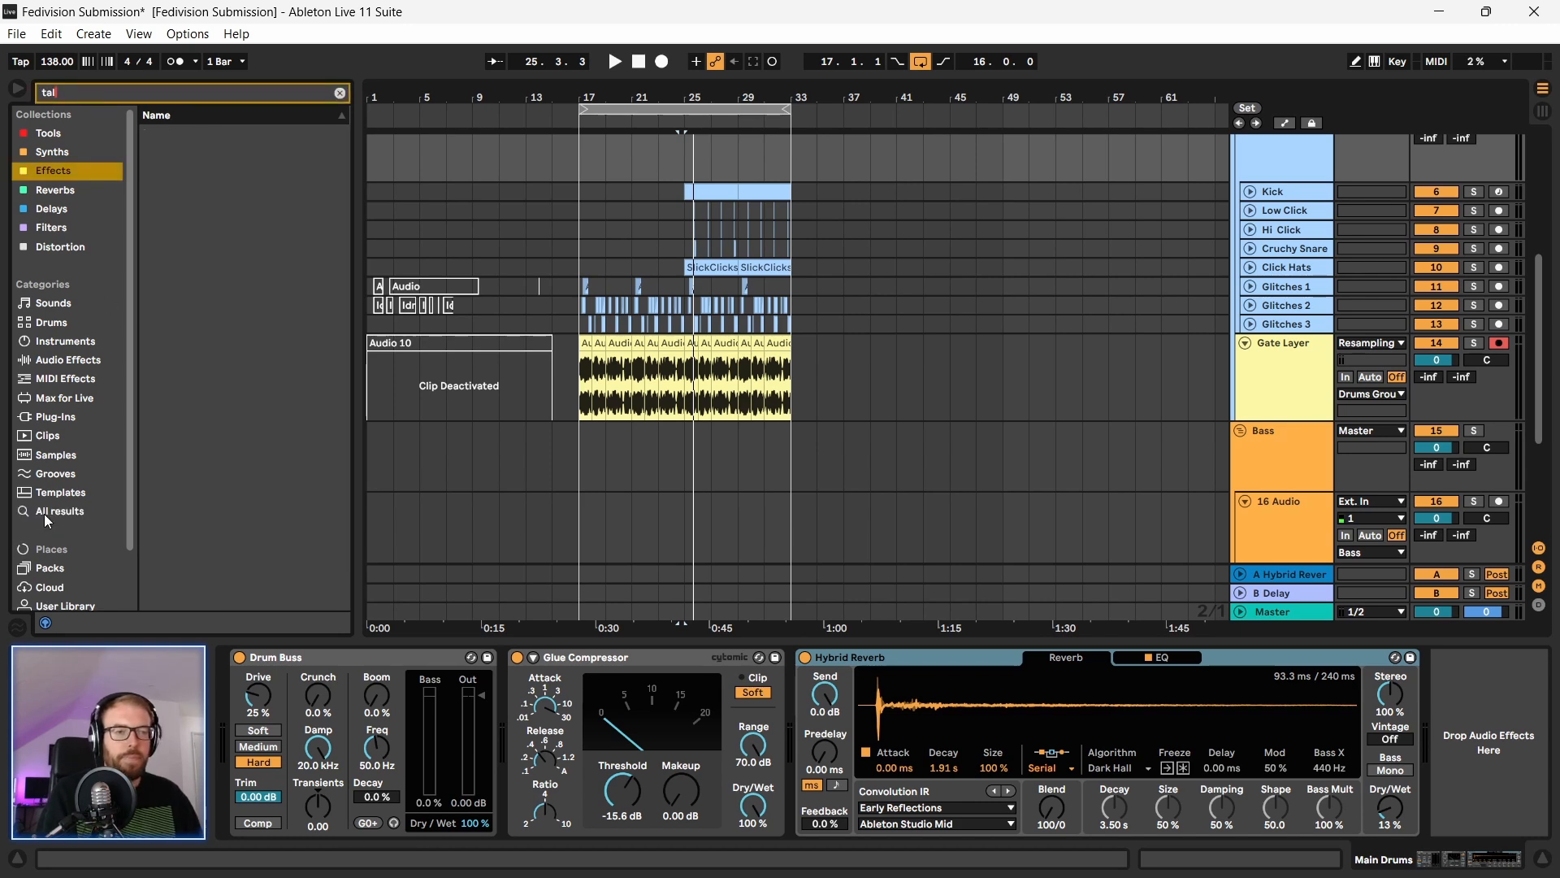
pyautogui.click(44, 514)
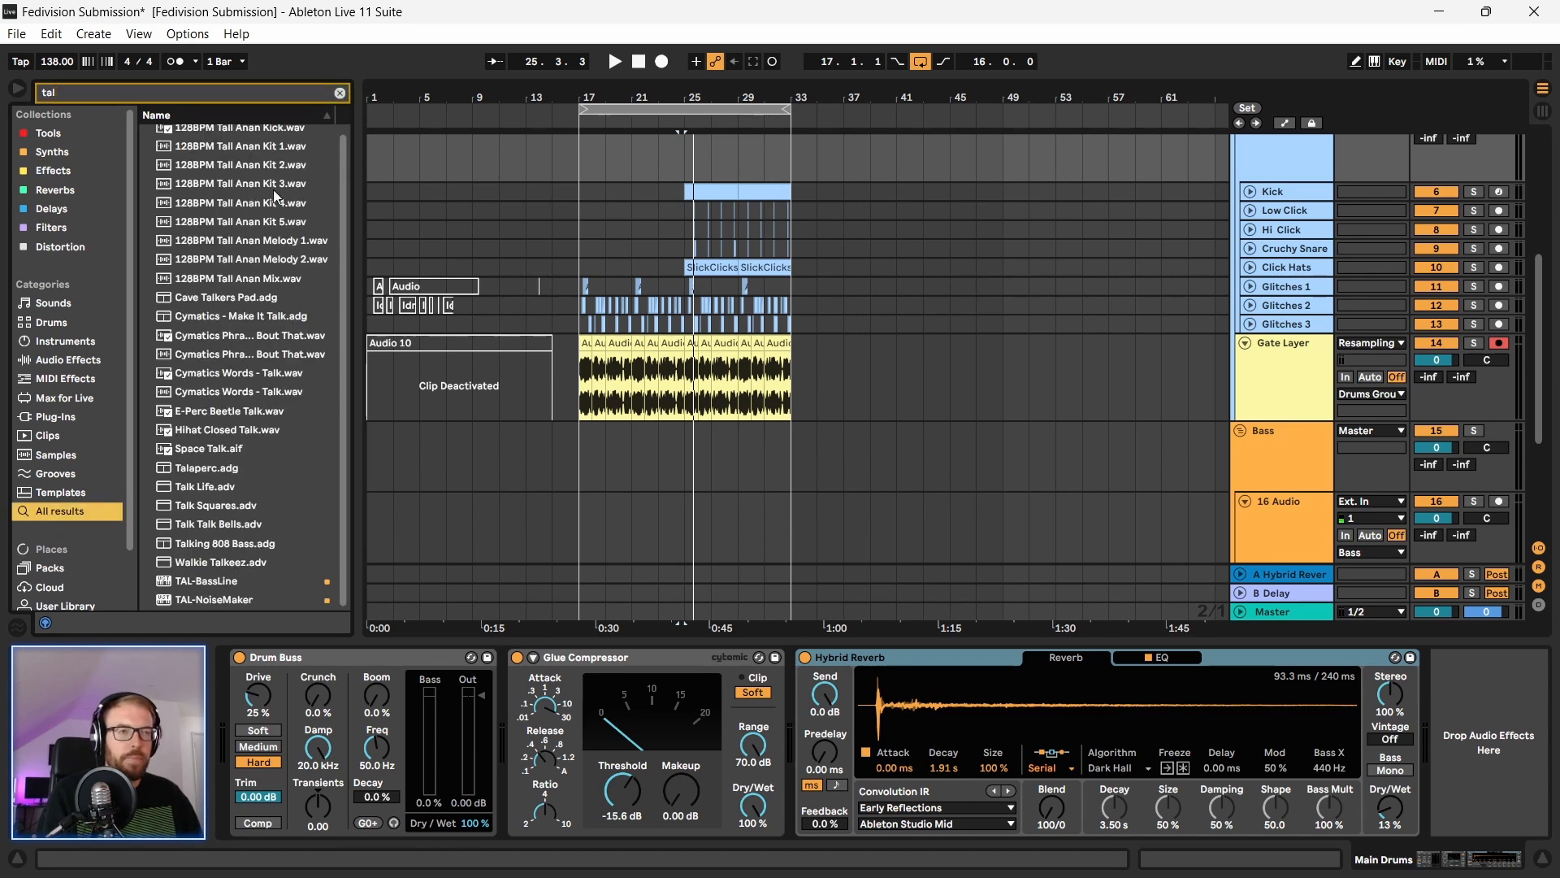
pyautogui.scroll(-1, 269, 497)
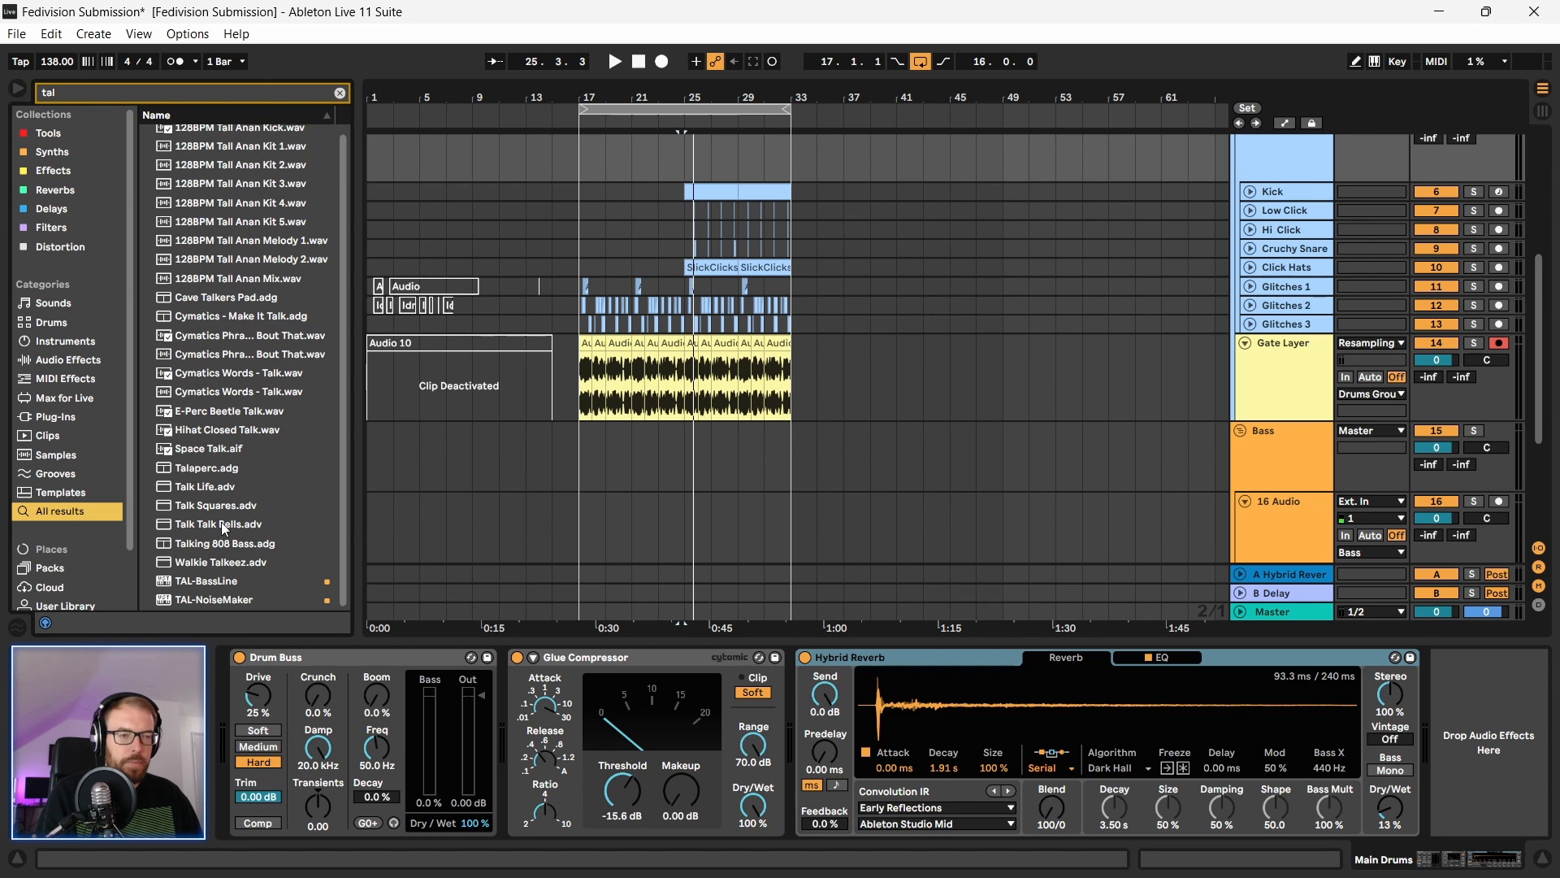
pyautogui.click(212, 539)
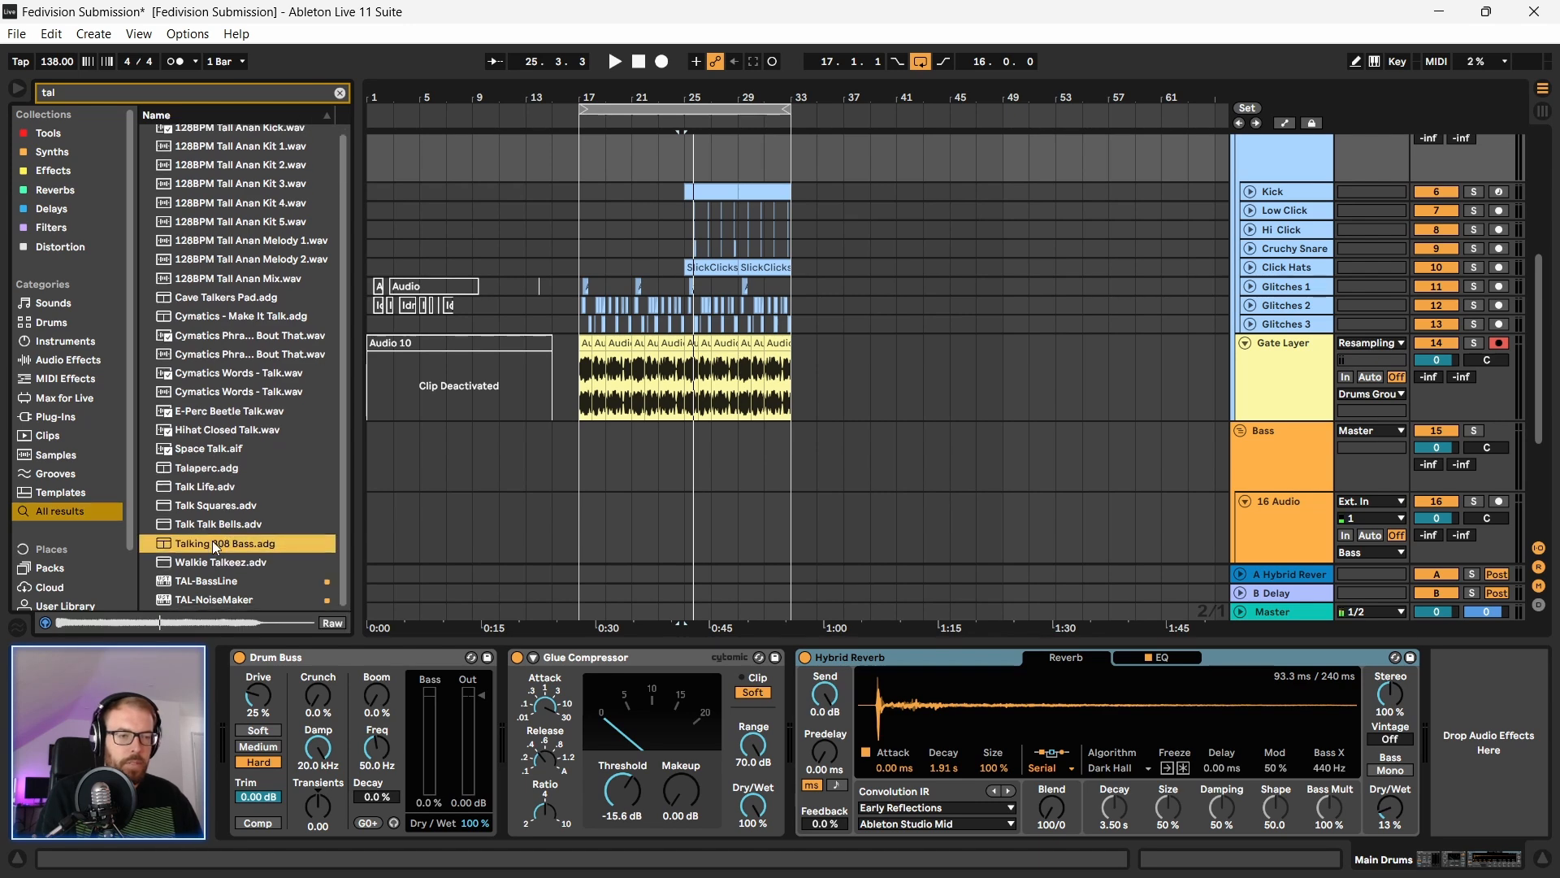
pyautogui.click(210, 584)
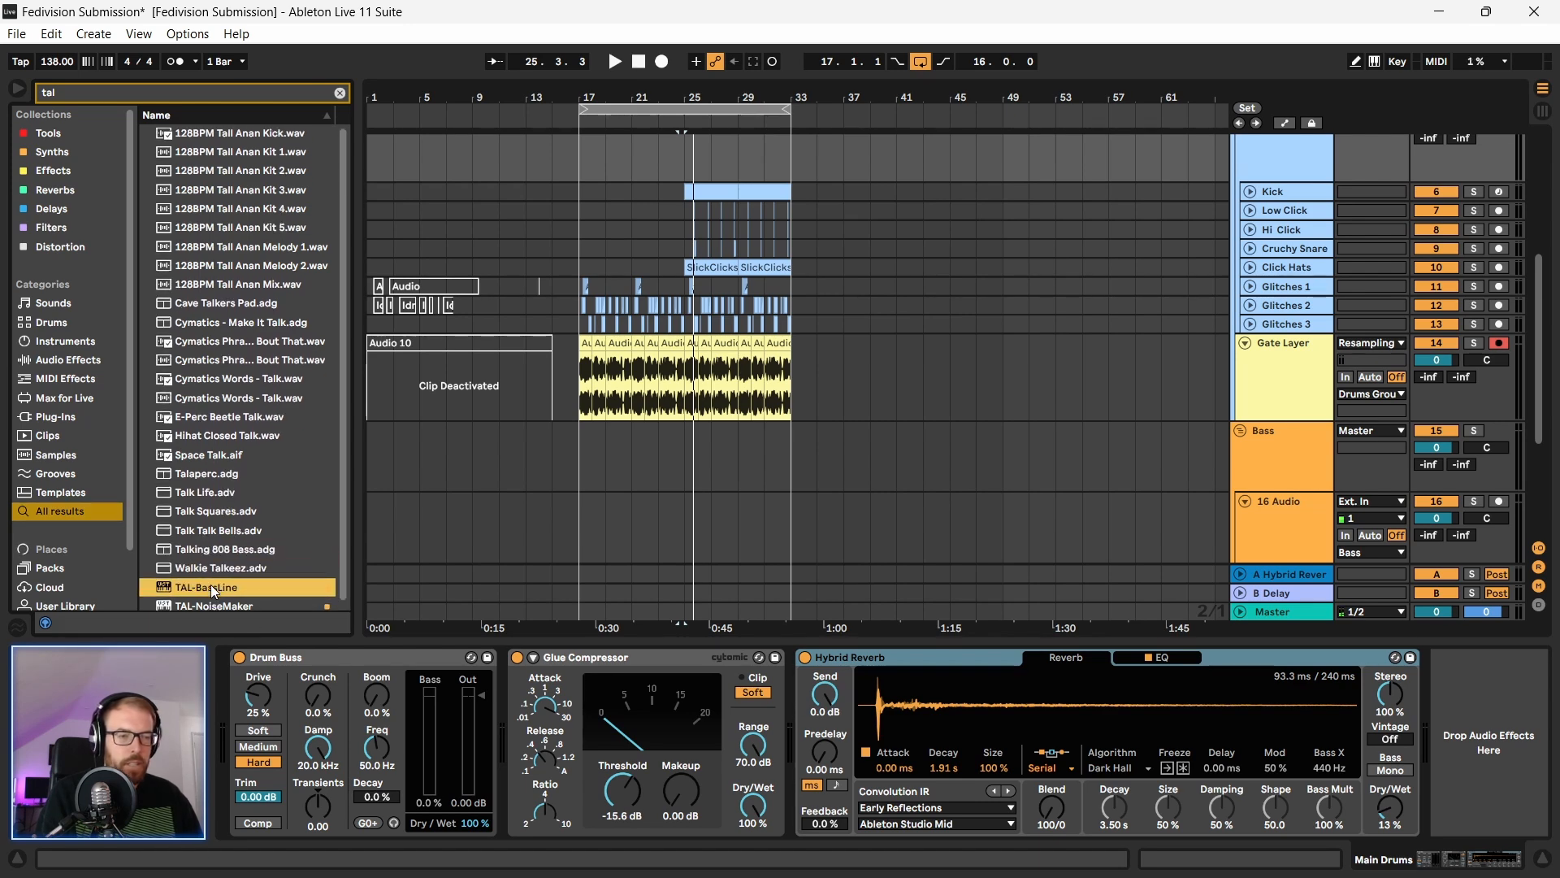
# Step: Create a MIDI track in the Bass group with TAL-BassLine loaded and try out the synth's sound
pyautogui.scroll(-3, 1287, 481)
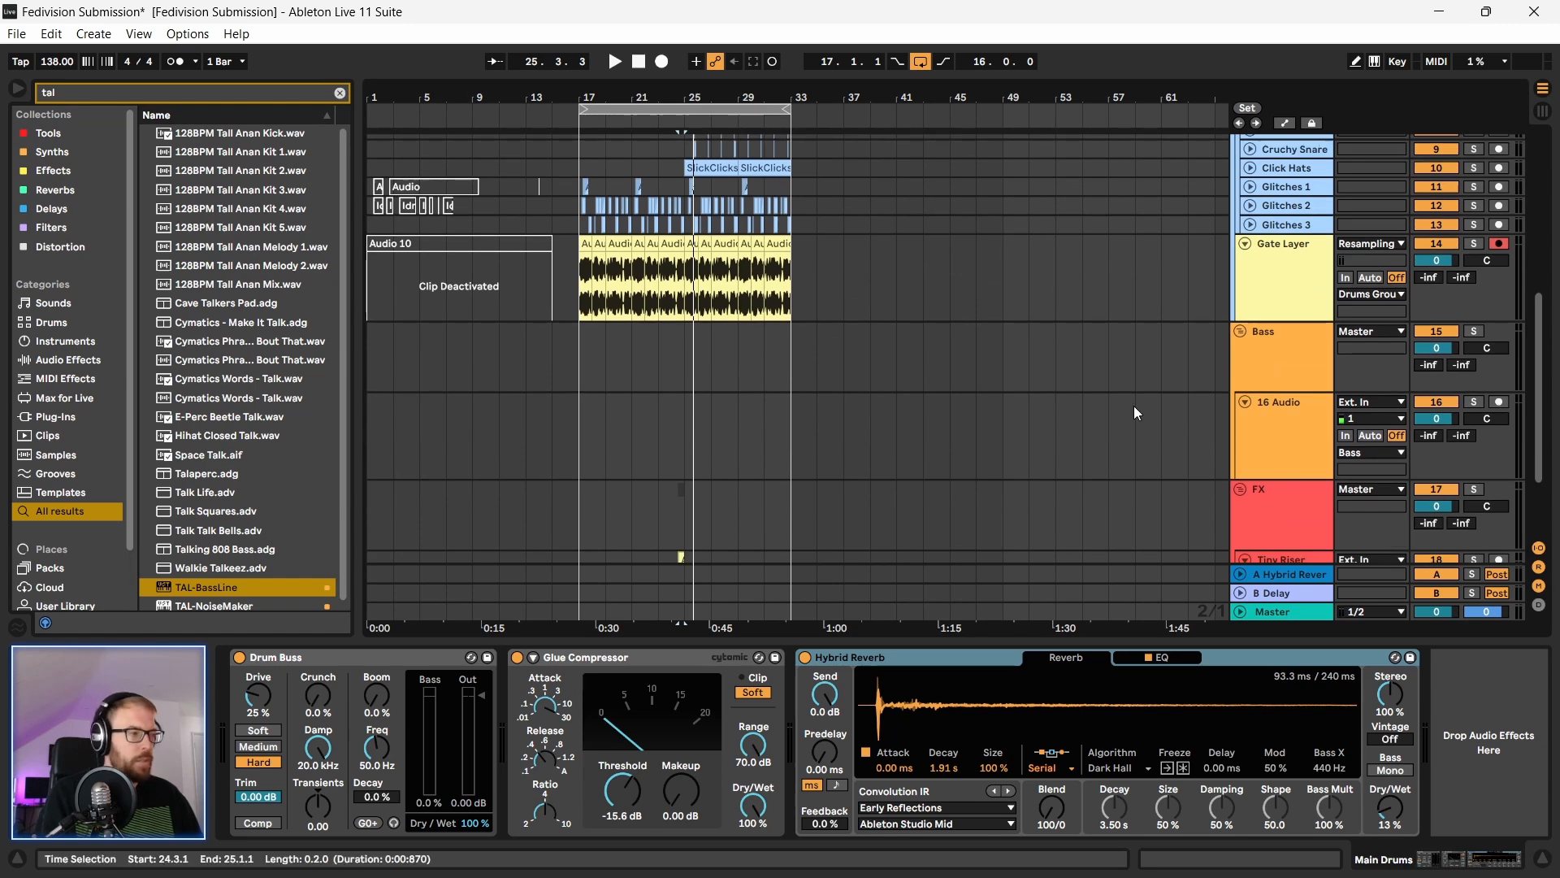
pyautogui.click(1275, 429)
pyautogui.hotkey('ctrl', 'shift', 't')
pyautogui.moveTo(190, 585); pyautogui.dragTo(616, 500)
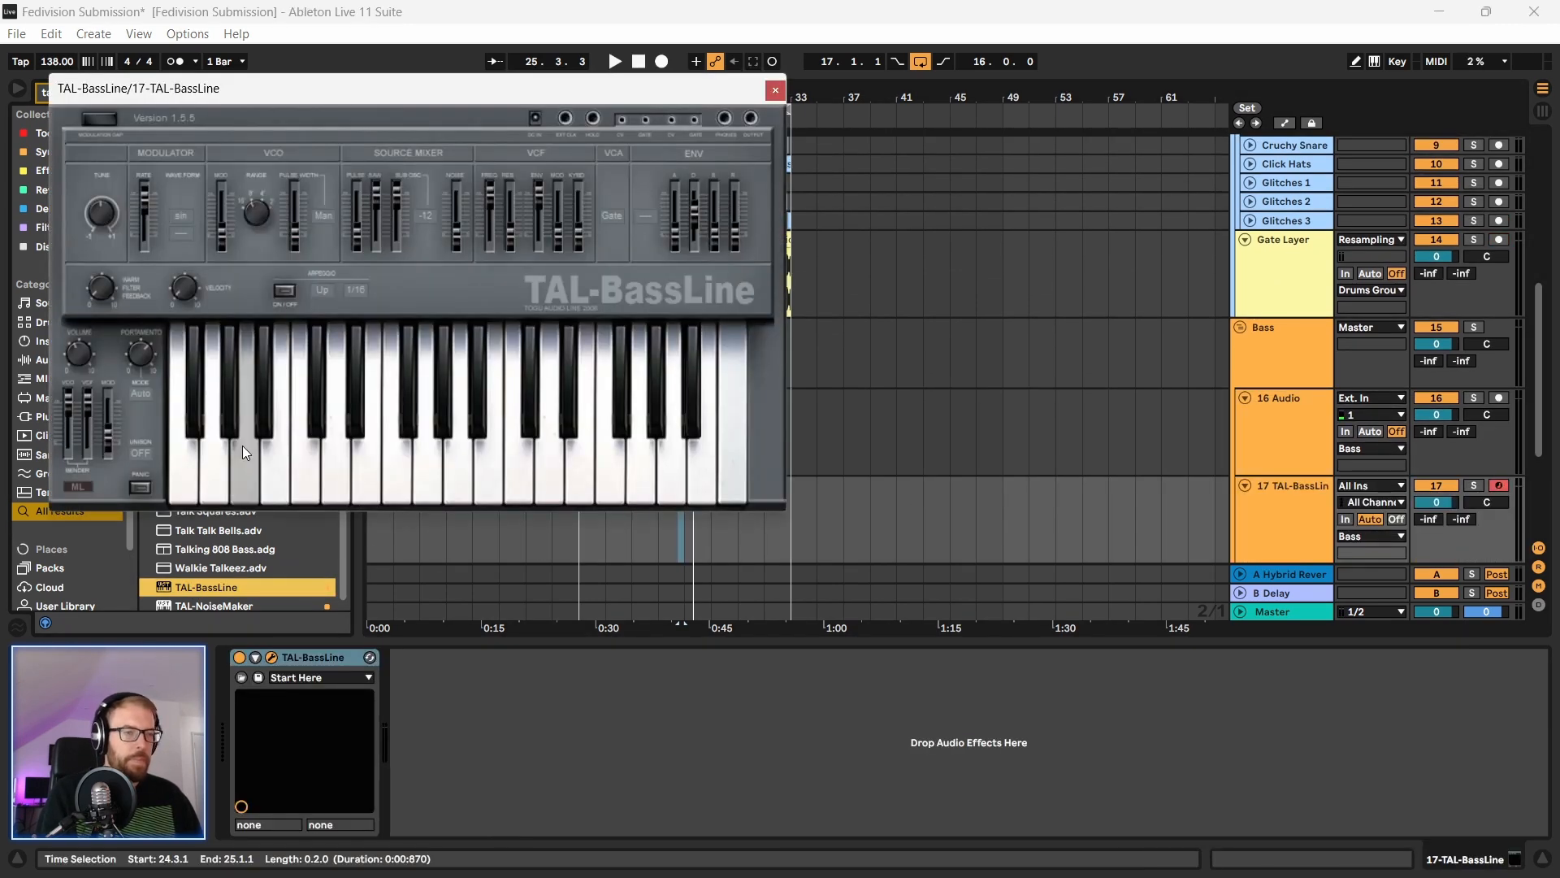
pyautogui.click(513, 369)
pyautogui.moveTo(527, 96); pyautogui.dragTo(586, 100)
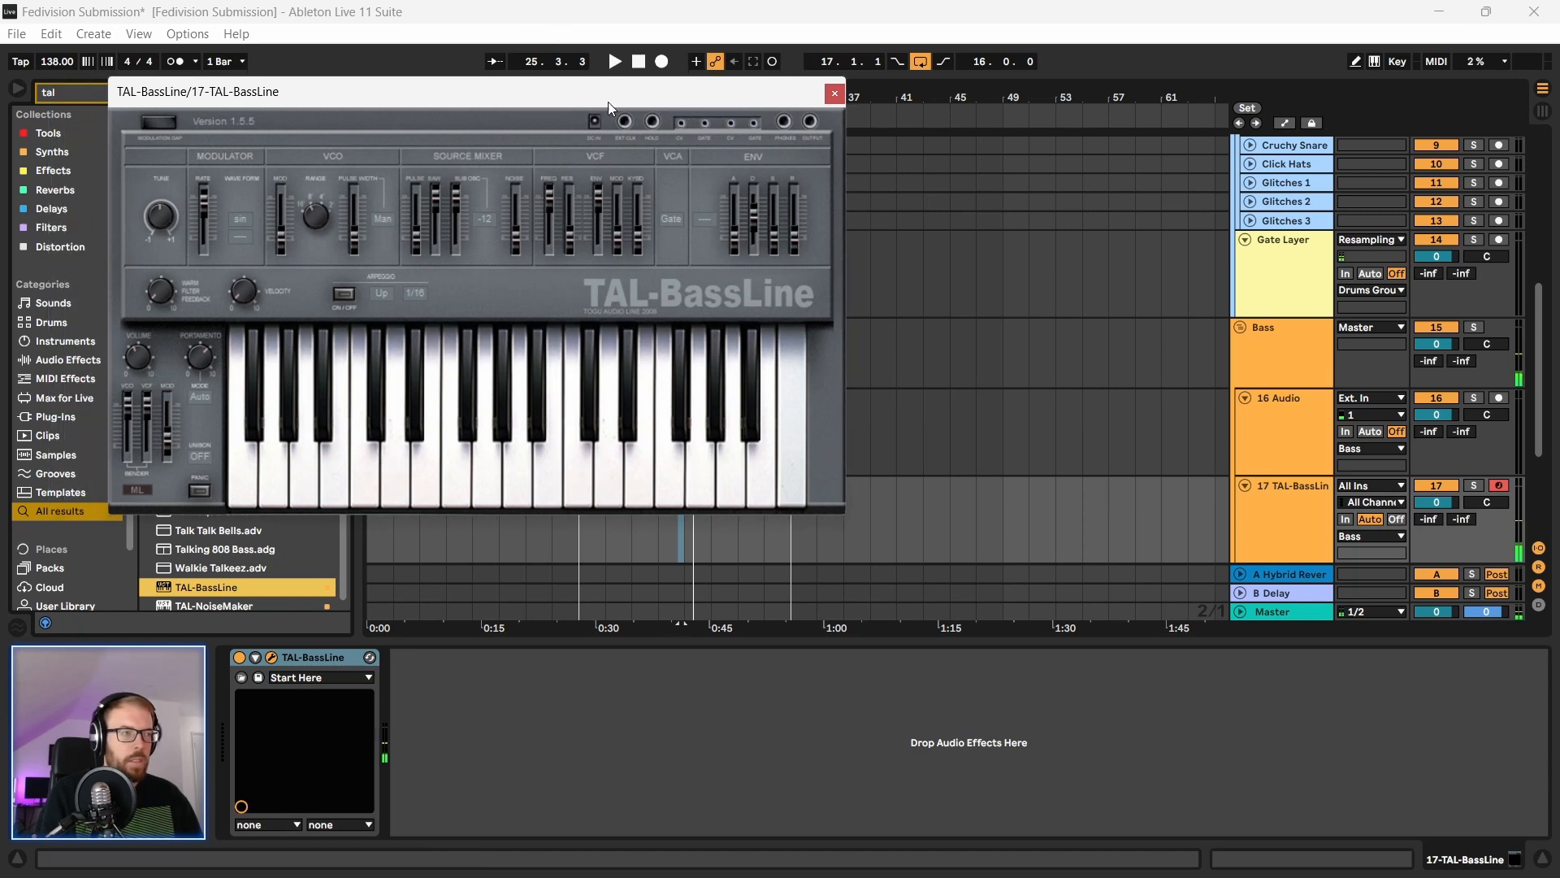
pyautogui.moveTo(322, 95); pyautogui.dragTo(343, 107)
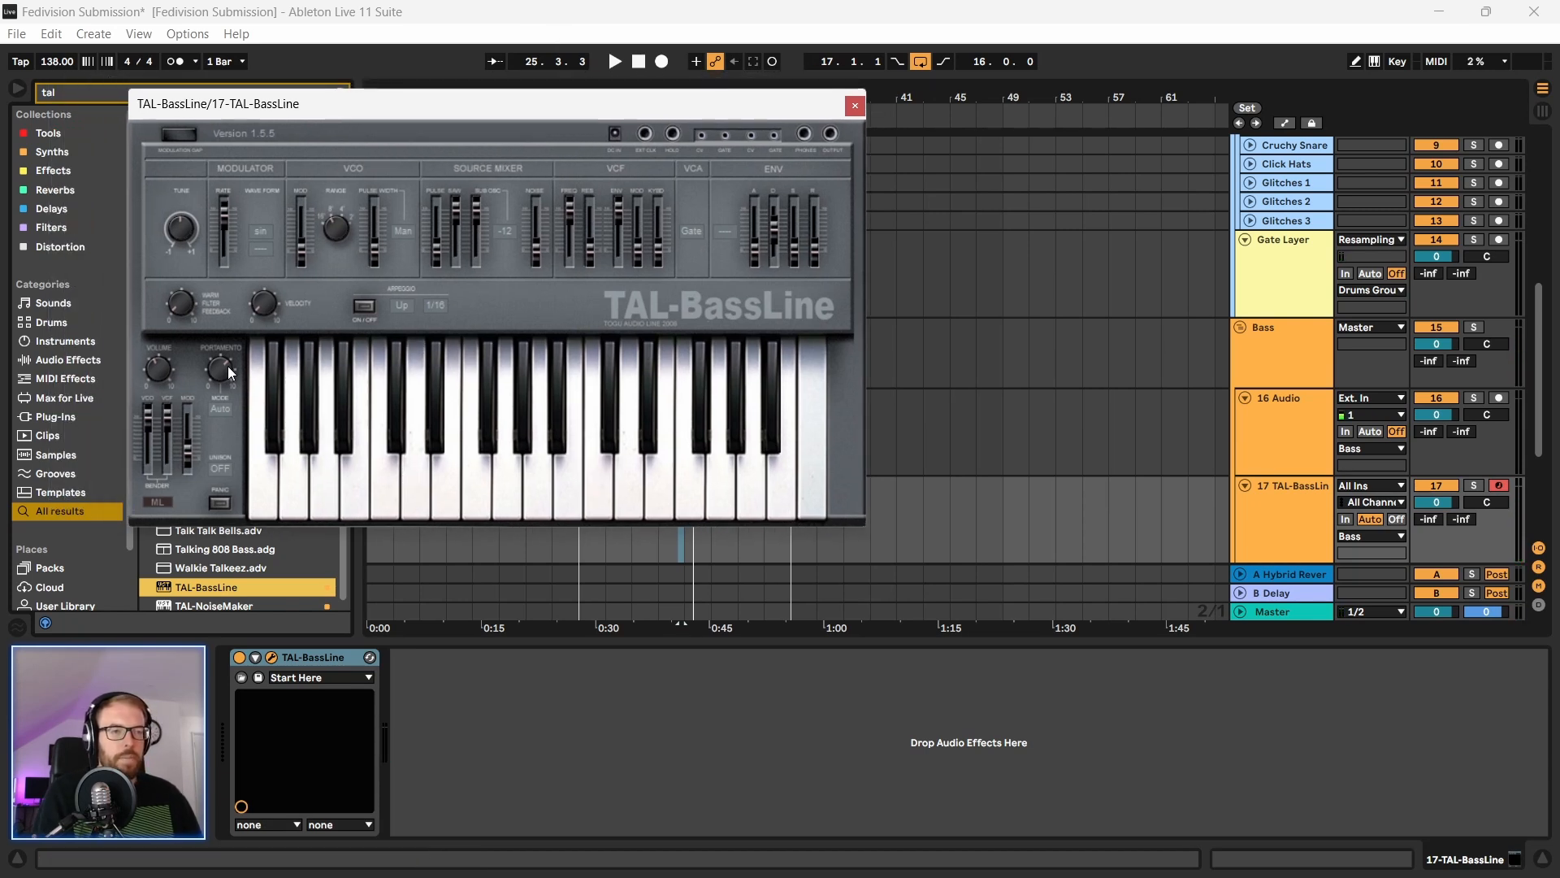
# Step: Load the Flat Lead preset in TAL-BassLine, try it with the computer MIDI keyboard enabled and close the plug-in window
pyautogui.click(302, 679)
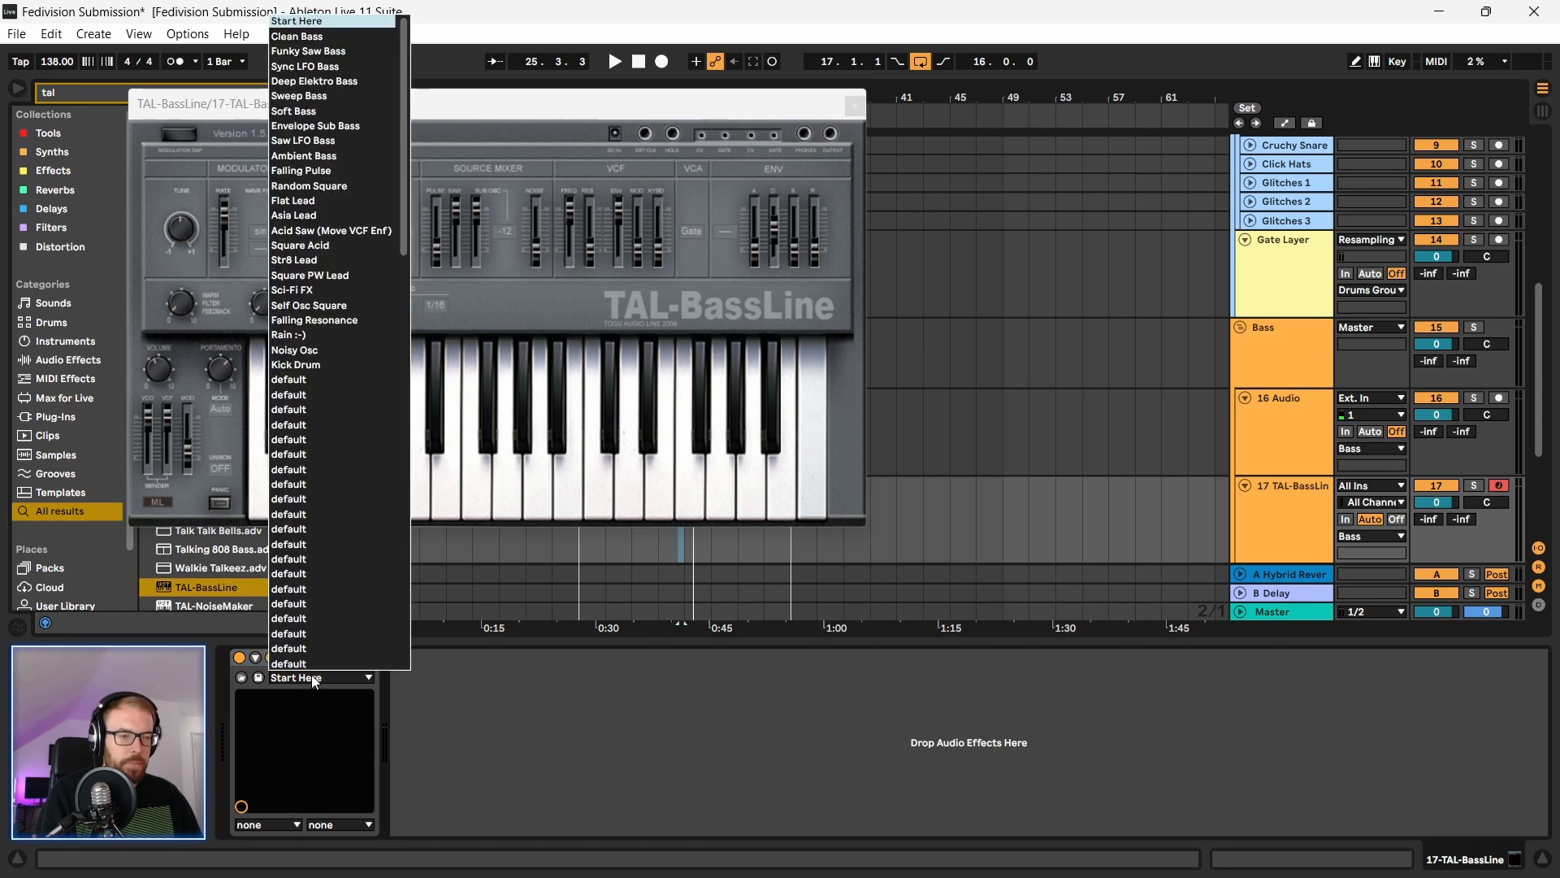
pyautogui.click(333, 202)
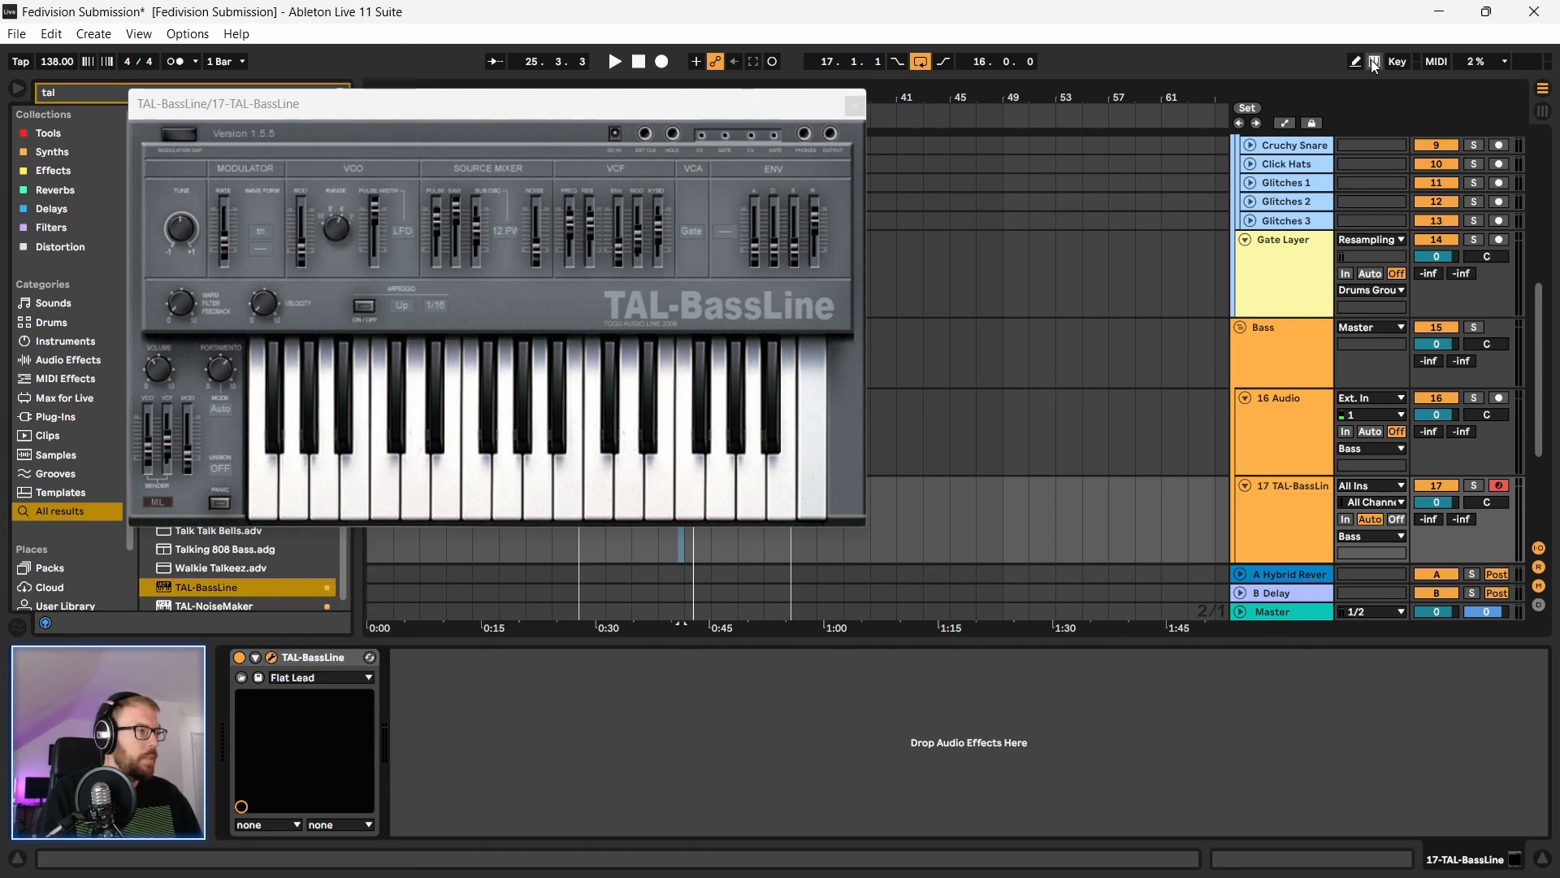
pyautogui.moveTo(502, 111); pyautogui.dragTo(568, 139)
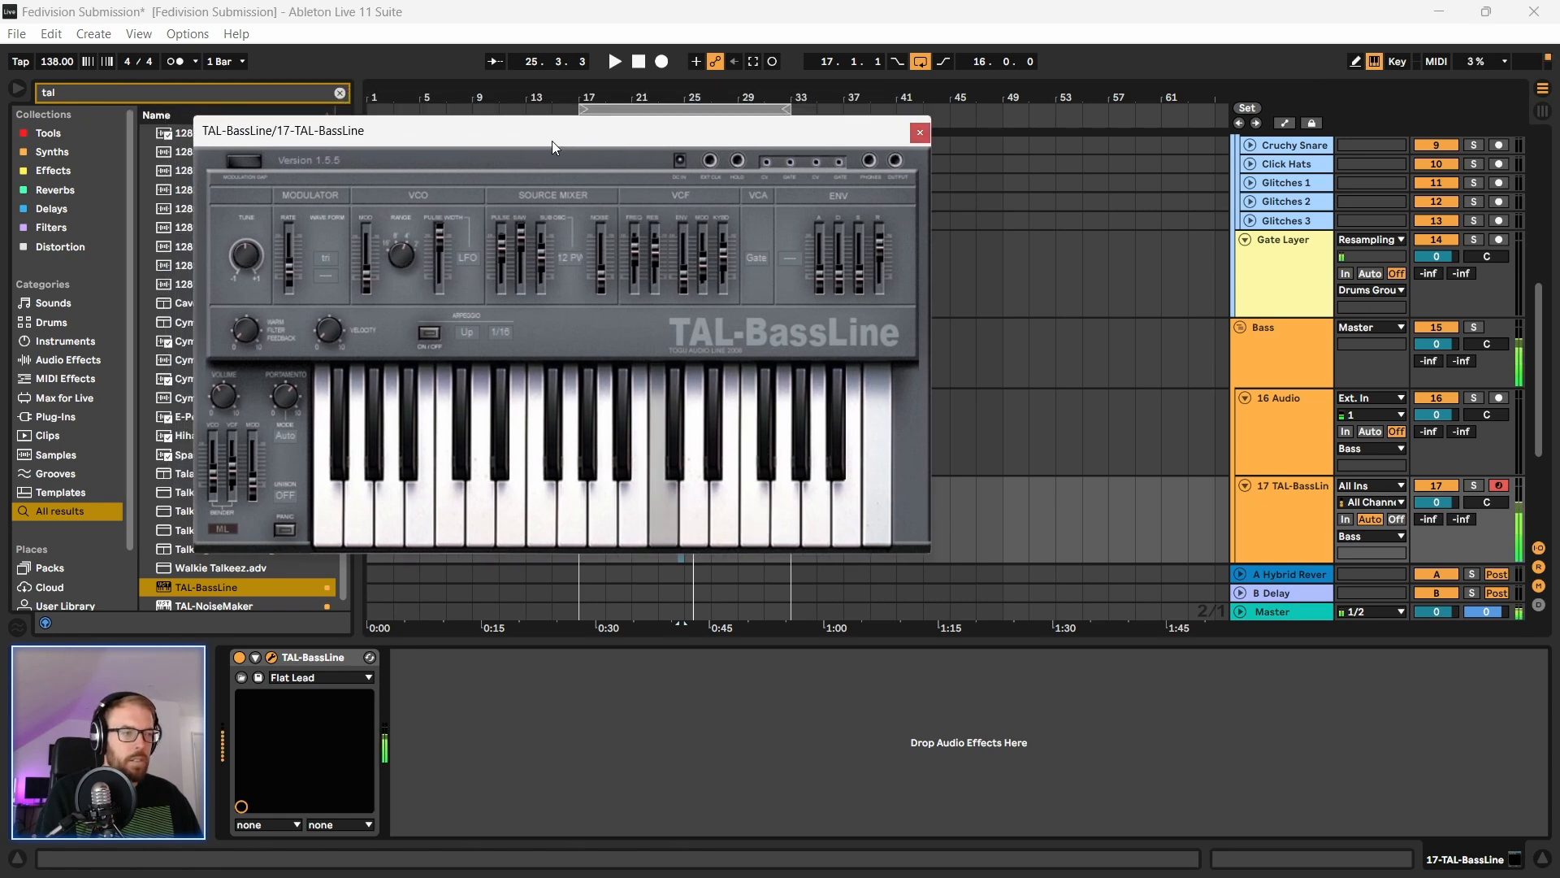
pyautogui.click(920, 131)
pyautogui.scroll(-1, 646, 397)
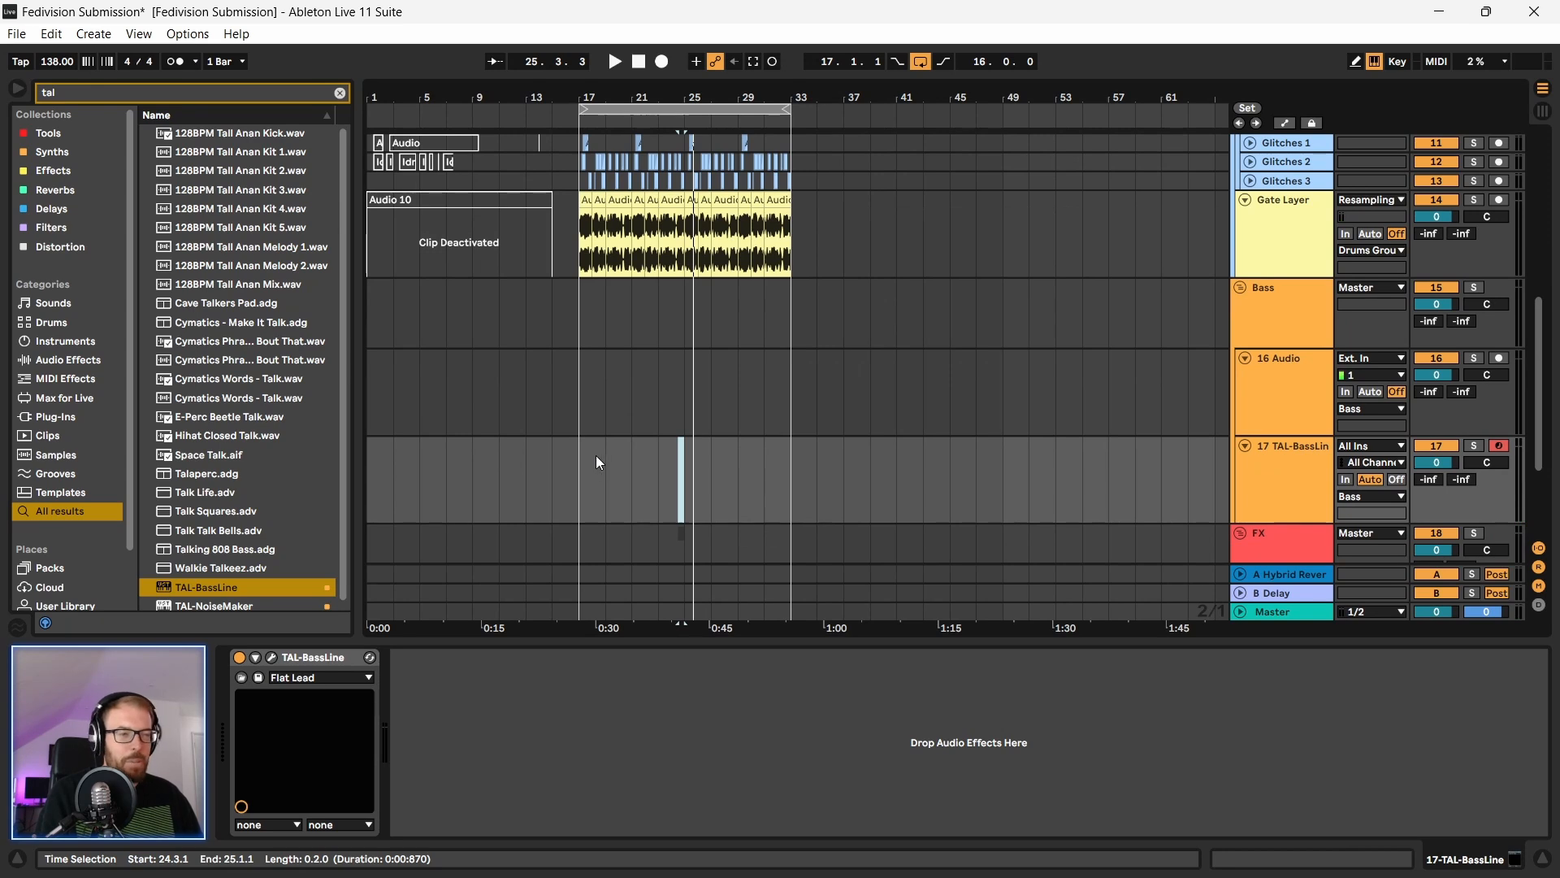
# Step: Try the Soft Bass and Deep Elektro Bass presets in TAL-BassLine and load the Saw LFO Bass preset
pyautogui.press('space')
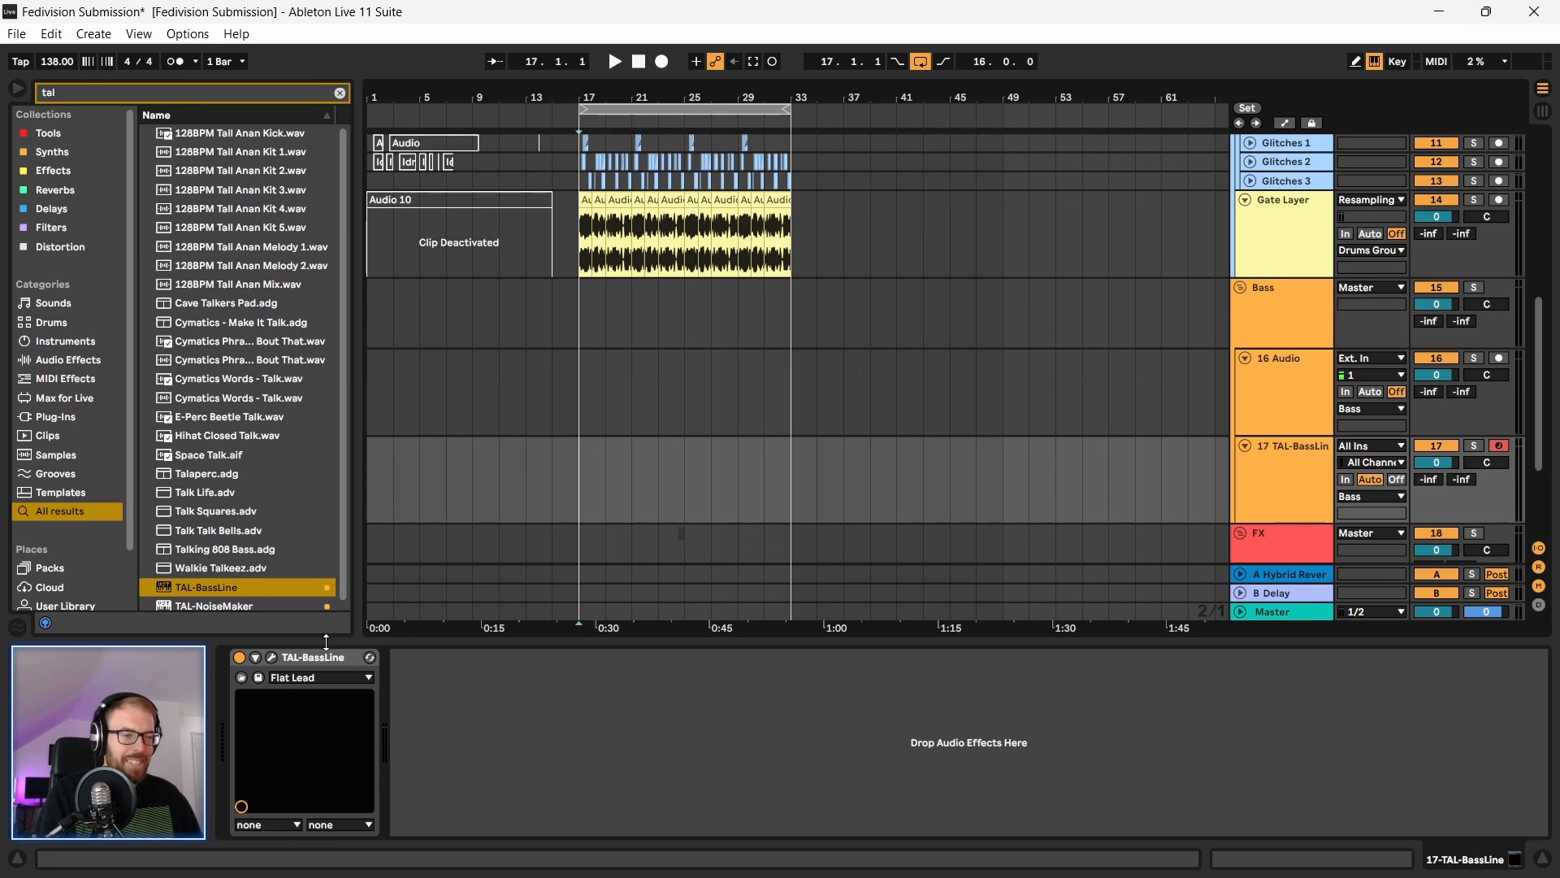
pyautogui.click(280, 676)
pyautogui.click(338, 115)
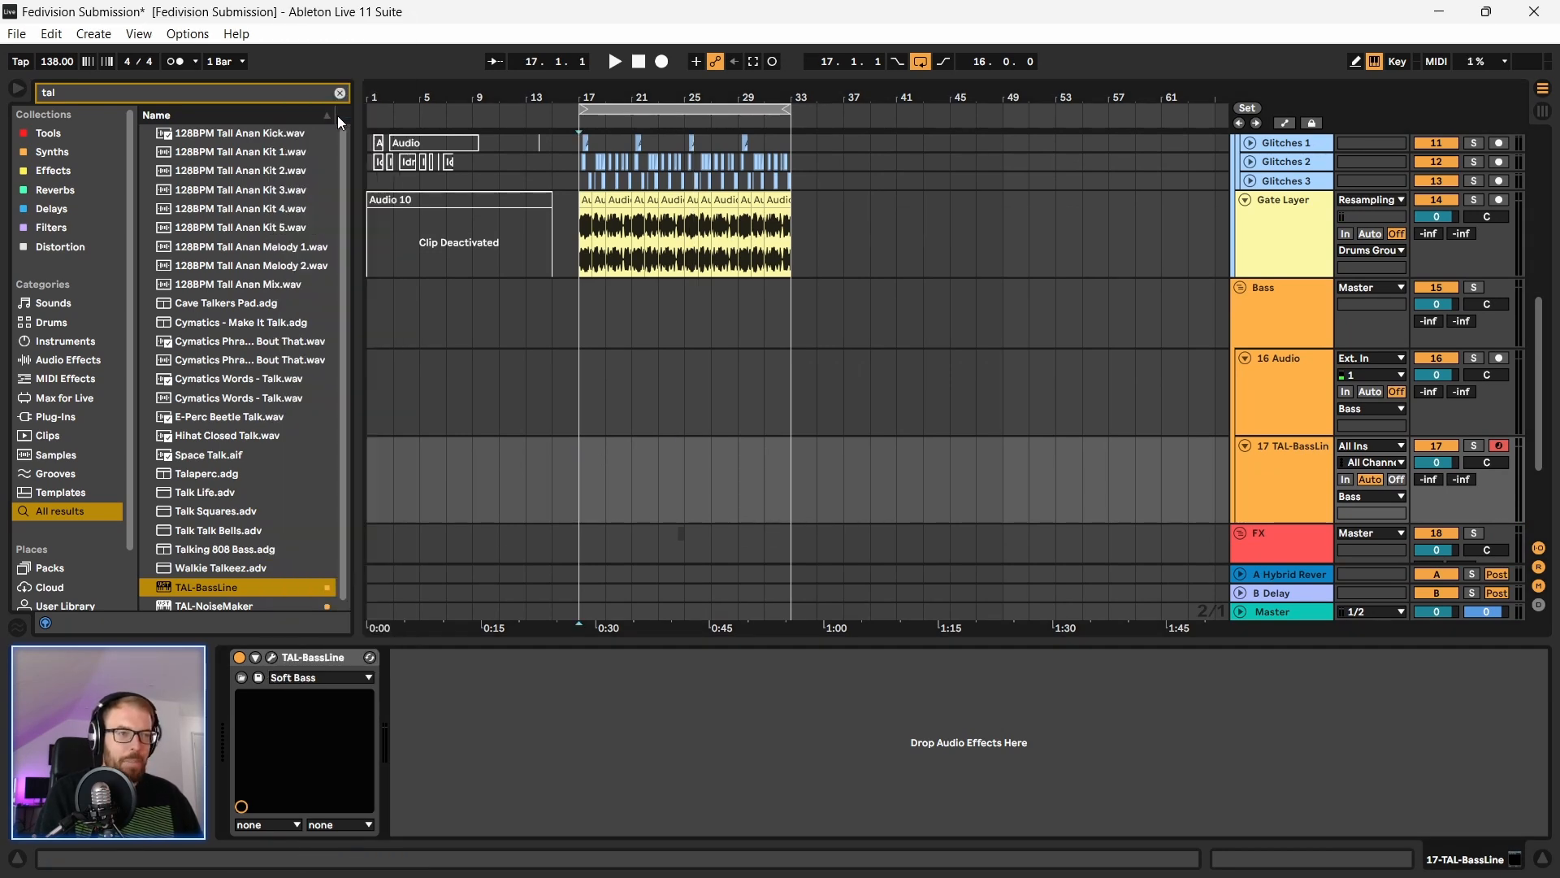
pyautogui.click(303, 687)
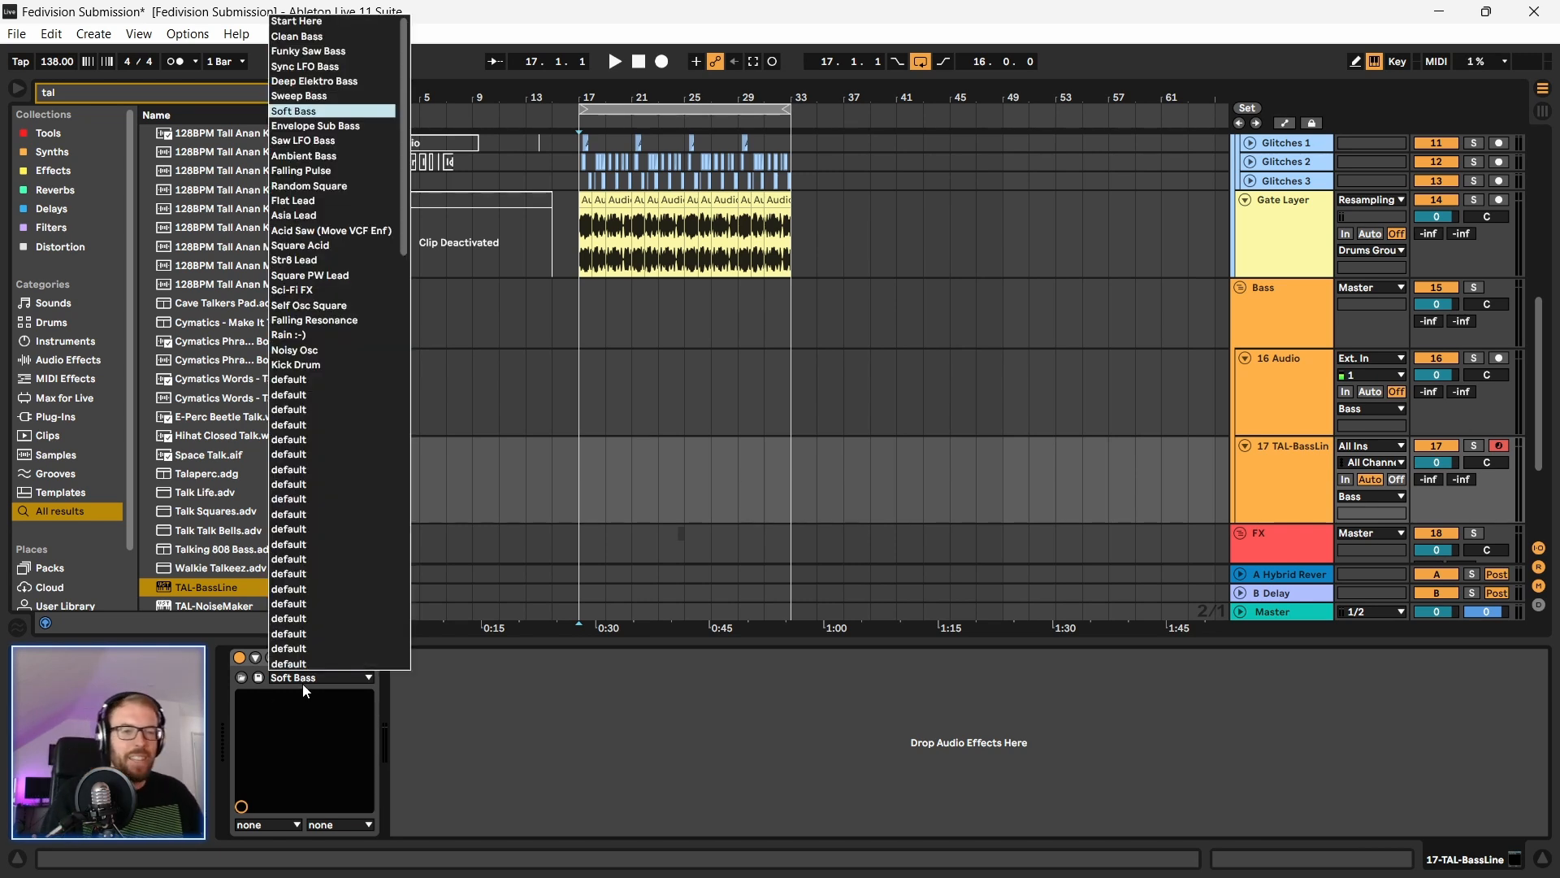
pyautogui.click(315, 81)
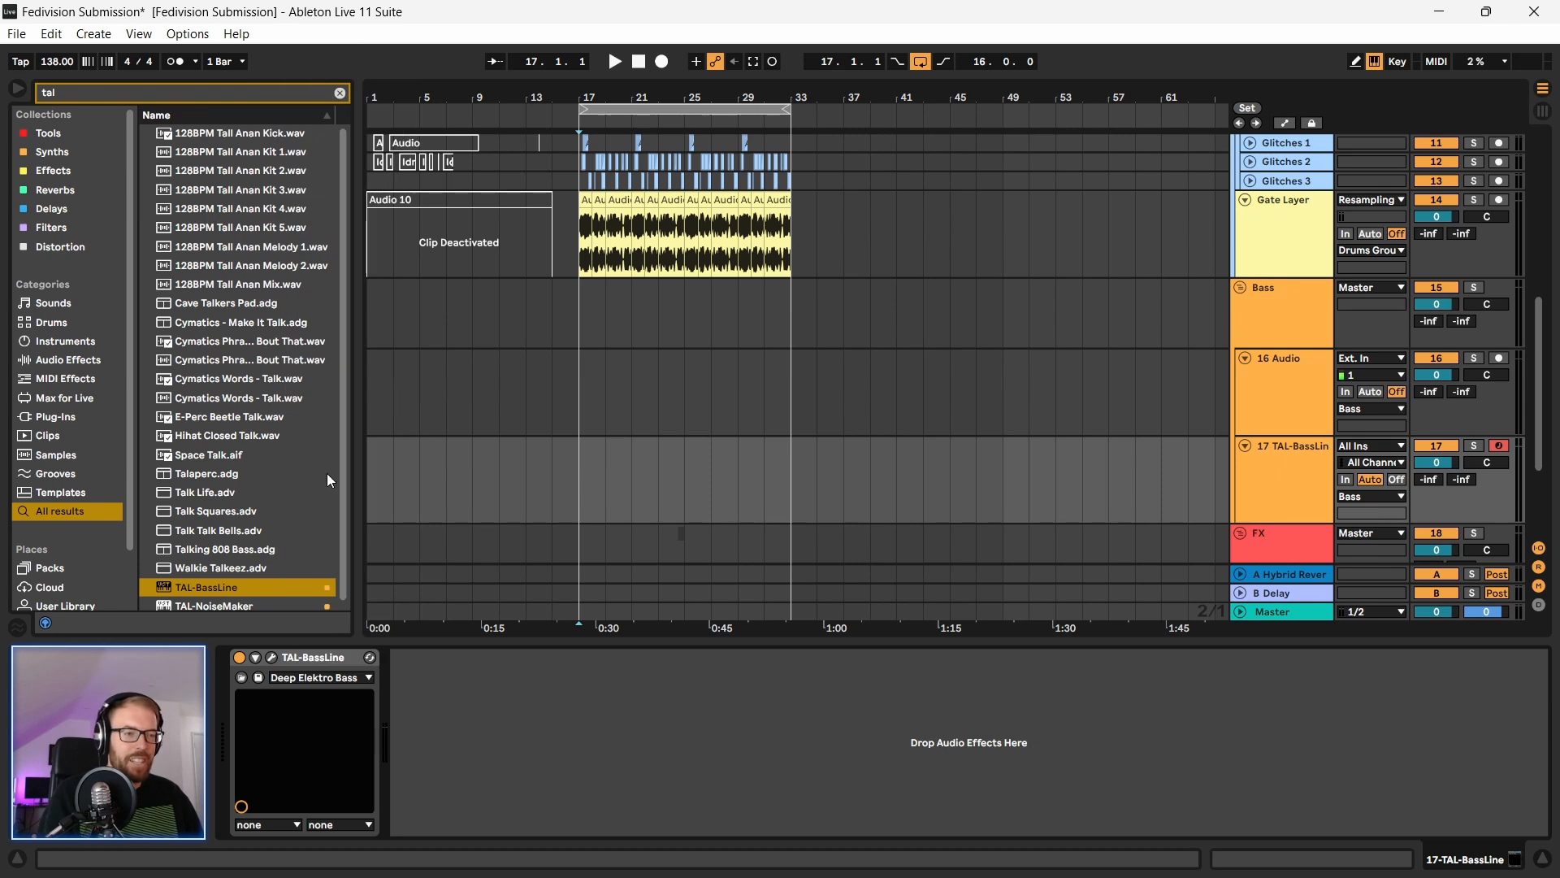
pyautogui.click(291, 677)
pyautogui.click(348, 140)
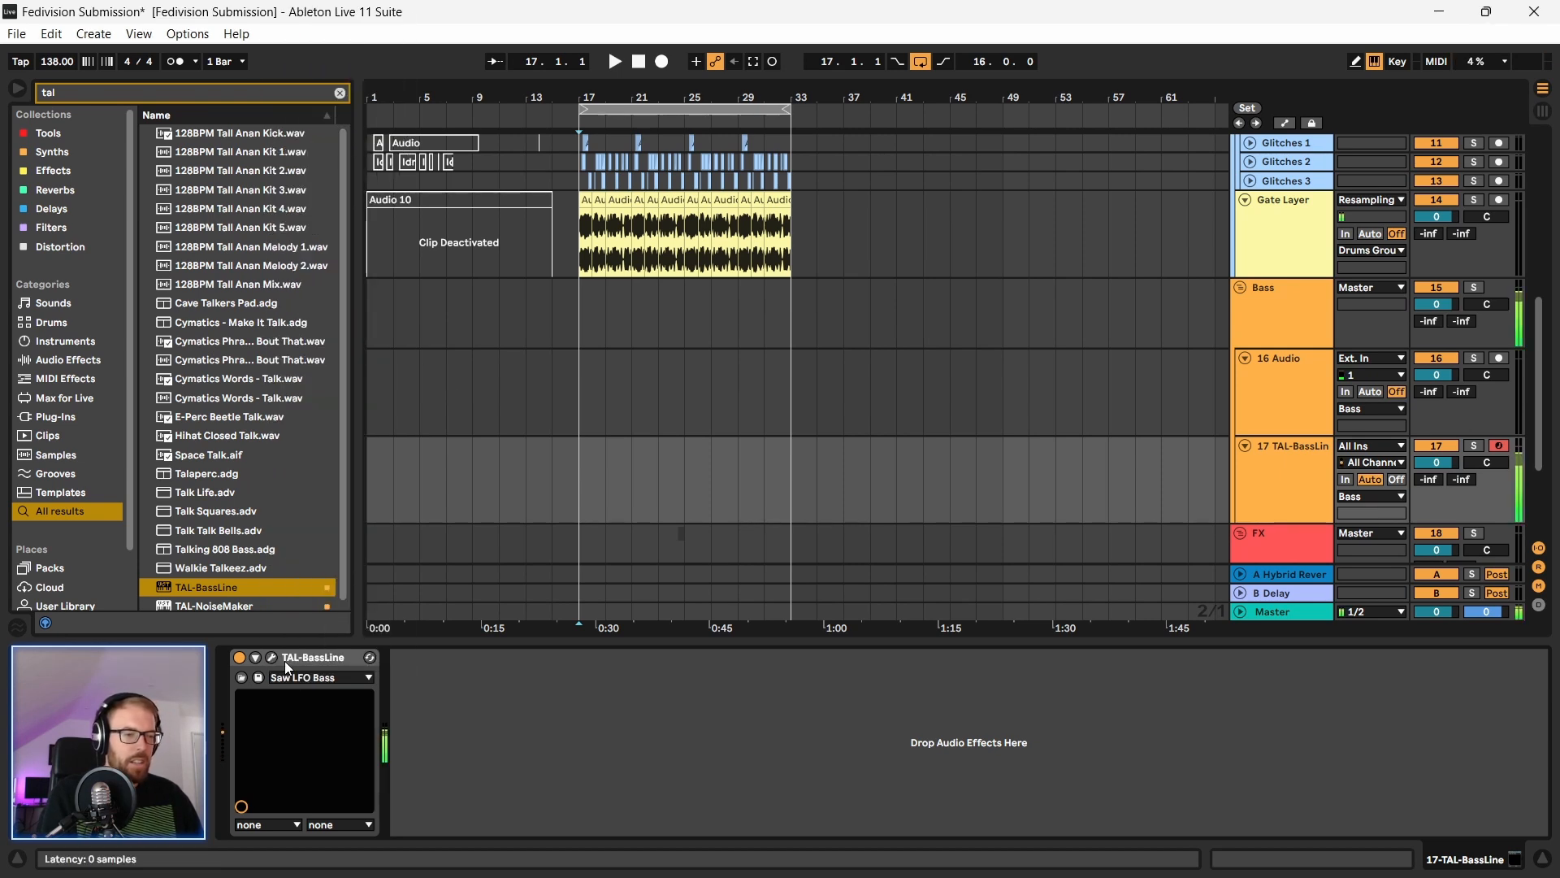
# Step: Create an empty 16-bar MIDI clip on the TAL-BassLine track from bar 17 to bar 33
pyautogui.scroll(-2, 951, 430)
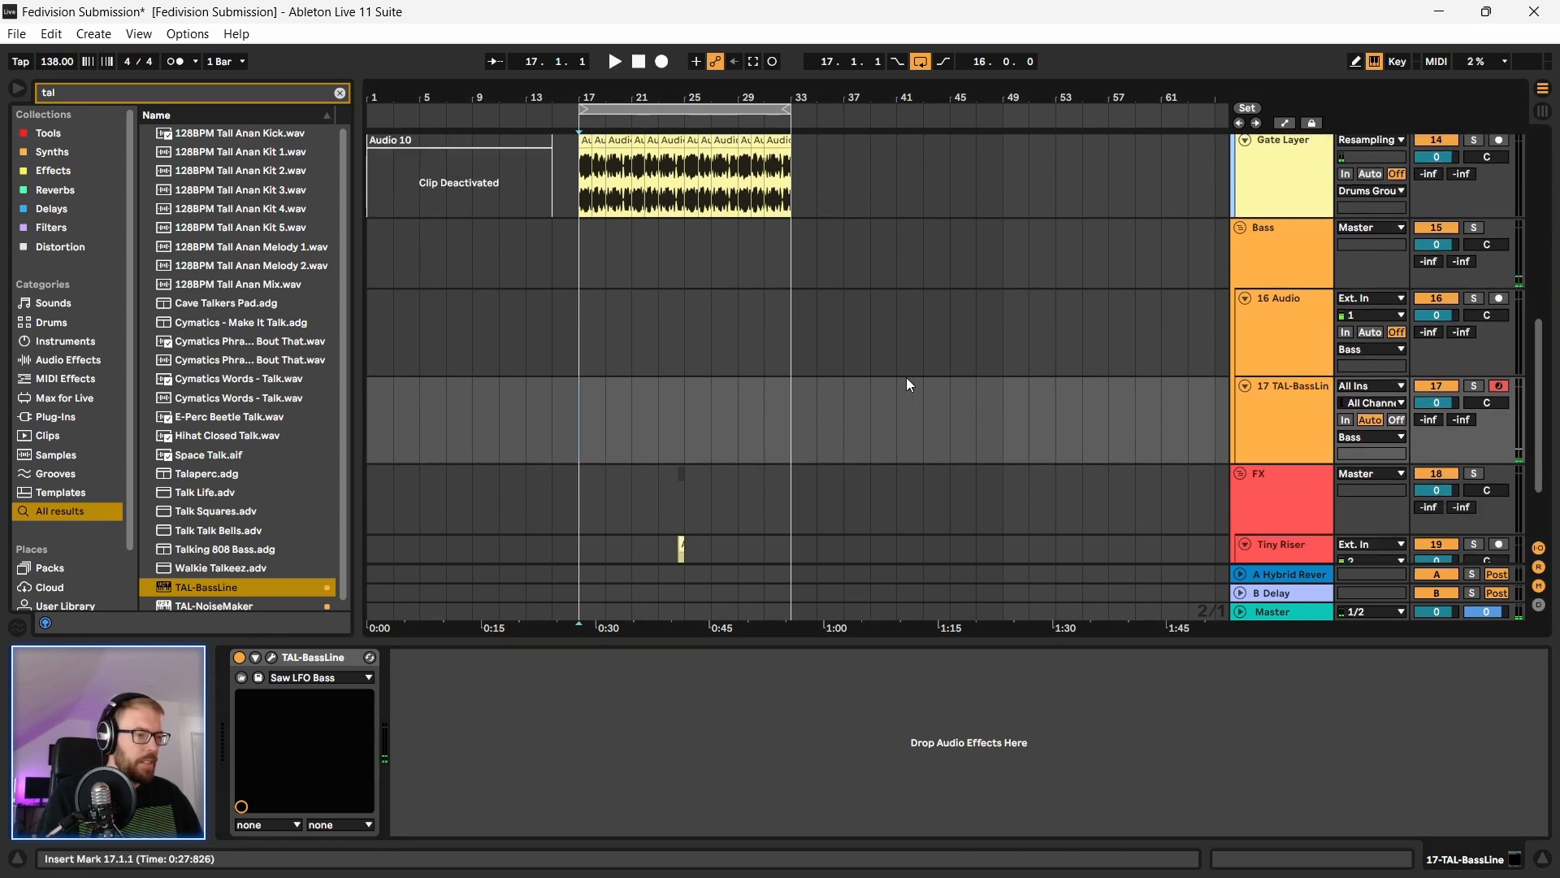
pyautogui.click(631, 419)
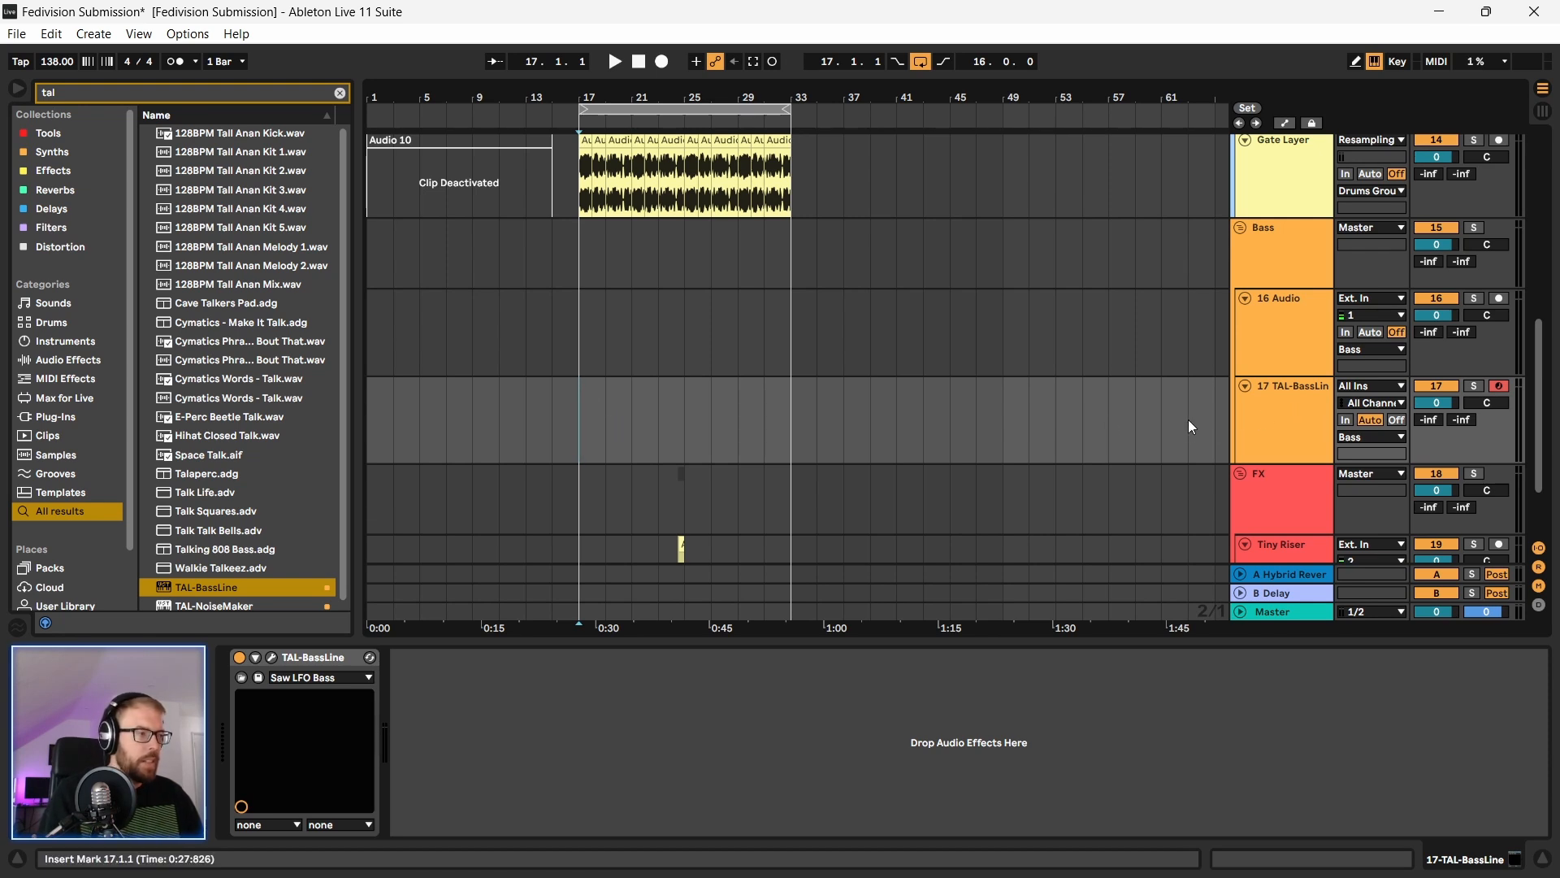
pyautogui.moveTo(593, 426); pyautogui.dragTo(792, 450)
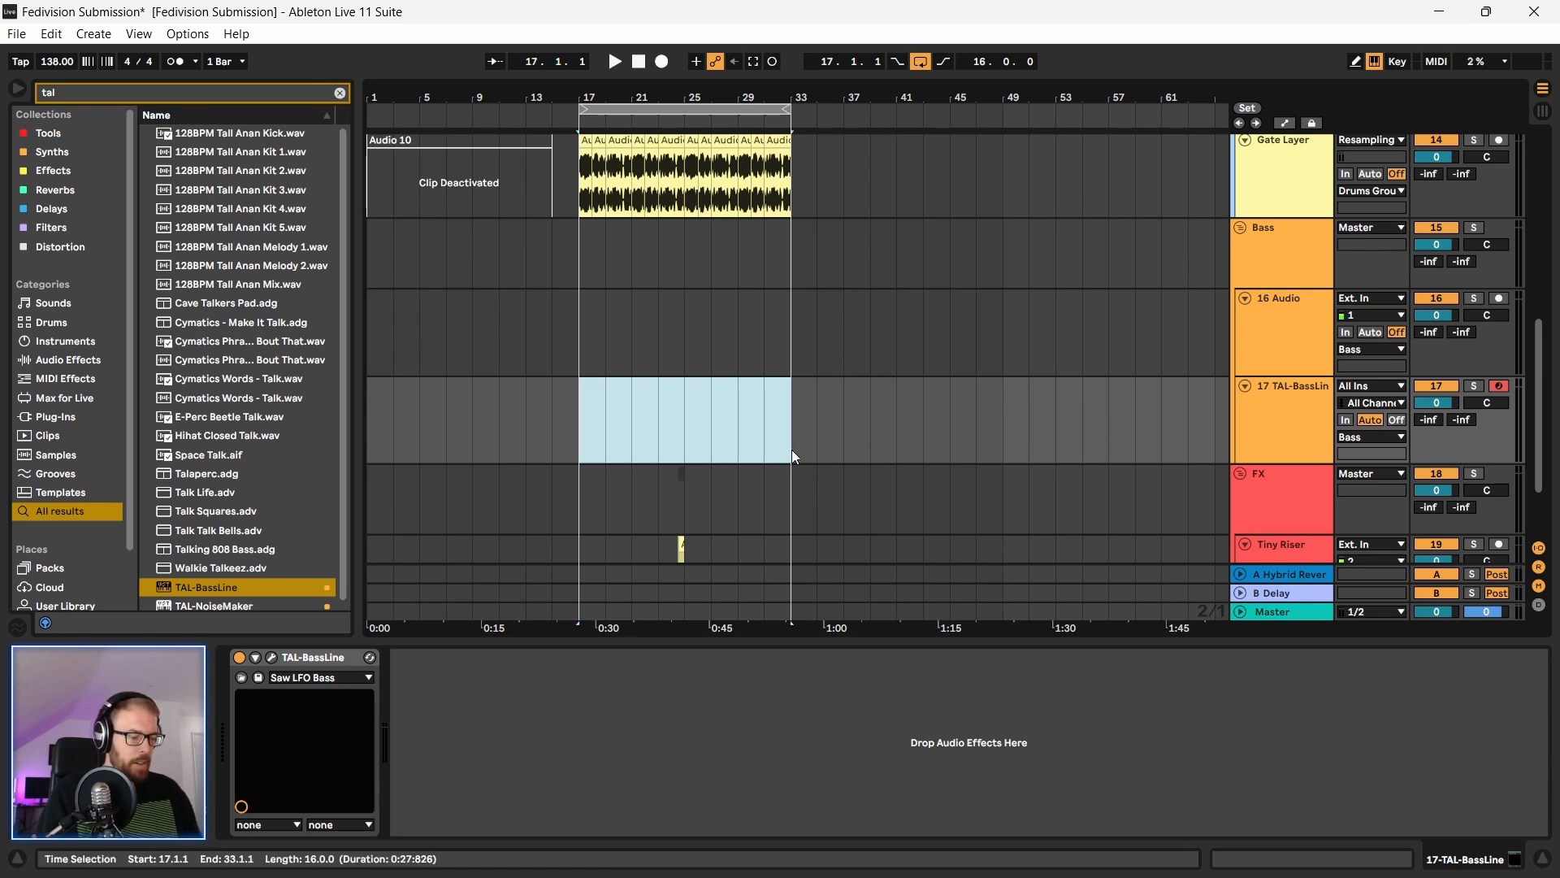
pyautogui.hotkey('ctrl', 'shift', 'm')
# Step: Enlarge the clip editor and draw a single F1 note spanning all 16 bars of the bass clip
pyautogui.moveTo(728, 640); pyautogui.dragTo(728, 299)
pyautogui.moveTo(610, 526); pyautogui.dragTo(1492, 532)
pyautogui.click(654, 512)
pyautogui.doubleClick(666, 515)
pyautogui.moveTo(882, 316); pyautogui.dragTo(938, 316)
# Step: Play back the bass note, raise it an octave to F2 and listen to it again
pyautogui.press('space')
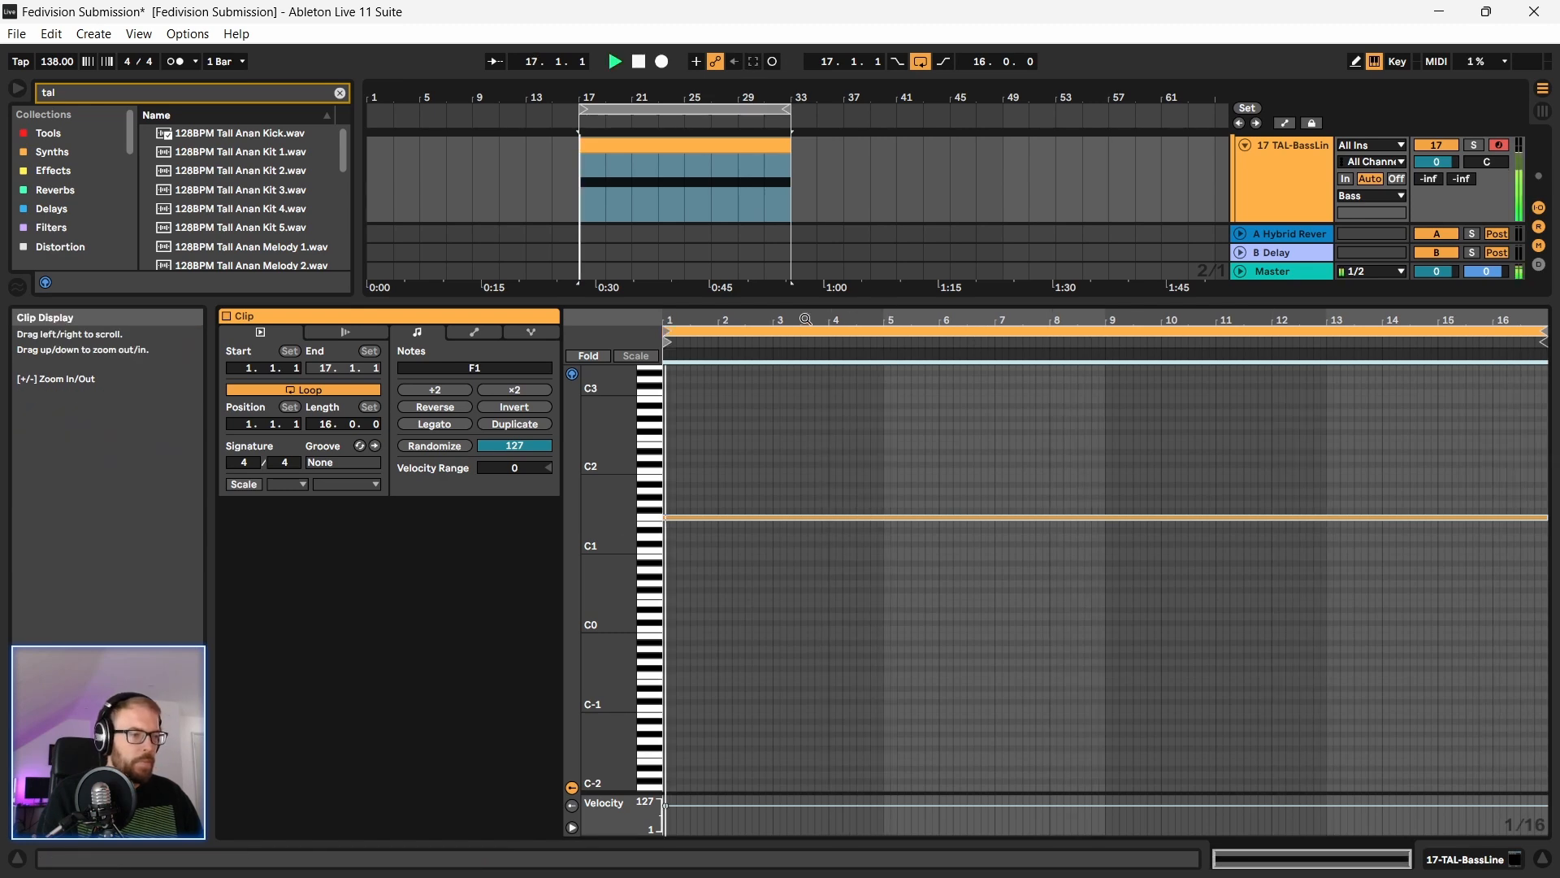
pyautogui.moveTo(734, 315)
pyautogui.mouseDown()
pyautogui.moveTo(736, 648)
pyautogui.moveTo(783, 599)
pyautogui.moveTo(752, 294)
pyautogui.mouseUp()
pyautogui.press('space')
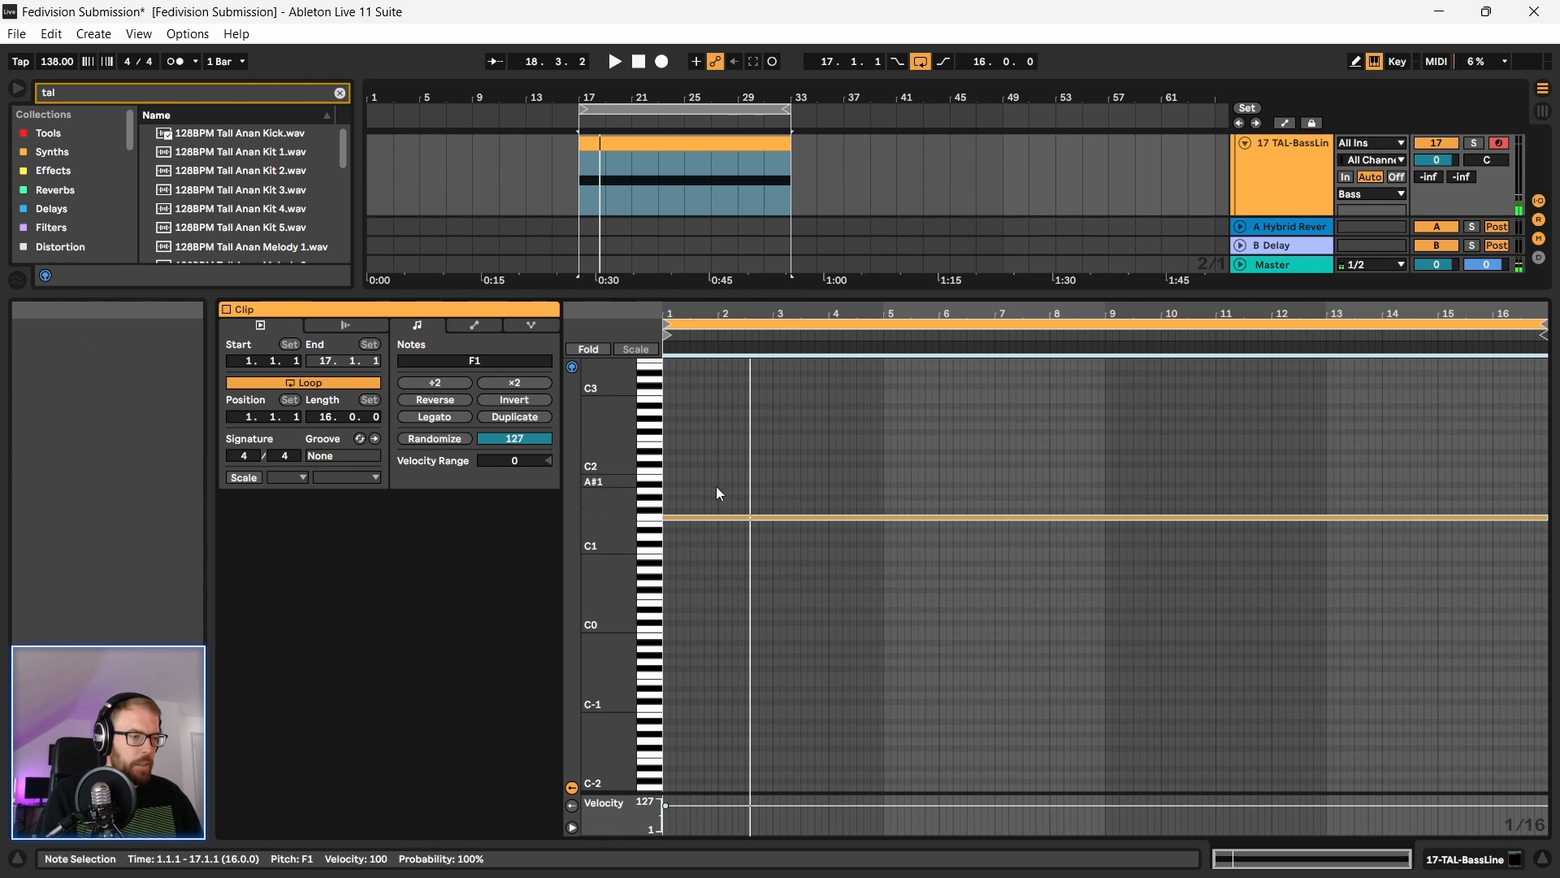
pyautogui.hotkey('shift', 'Up')
pyautogui.press('space')
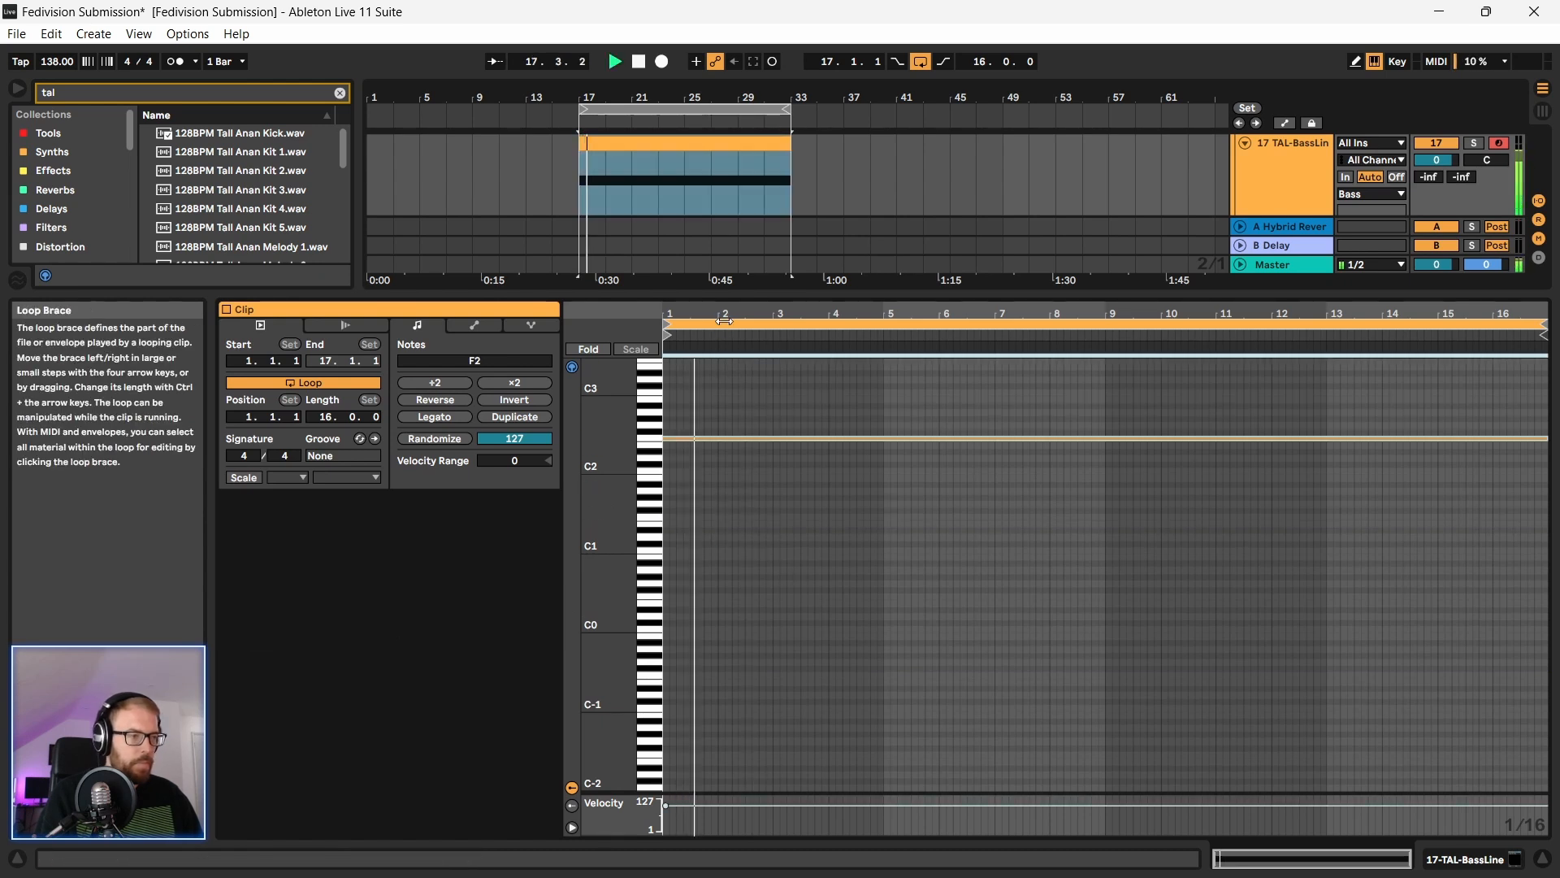
pyautogui.moveTo(728, 297); pyautogui.dragTo(734, 542)
pyautogui.scroll(1, 636, 280)
pyautogui.click(635, 279)
pyautogui.press('space')
# Step: Freeze the TAL-BassLine track and flatten it to audio
pyautogui.scroll(1, 967, 360)
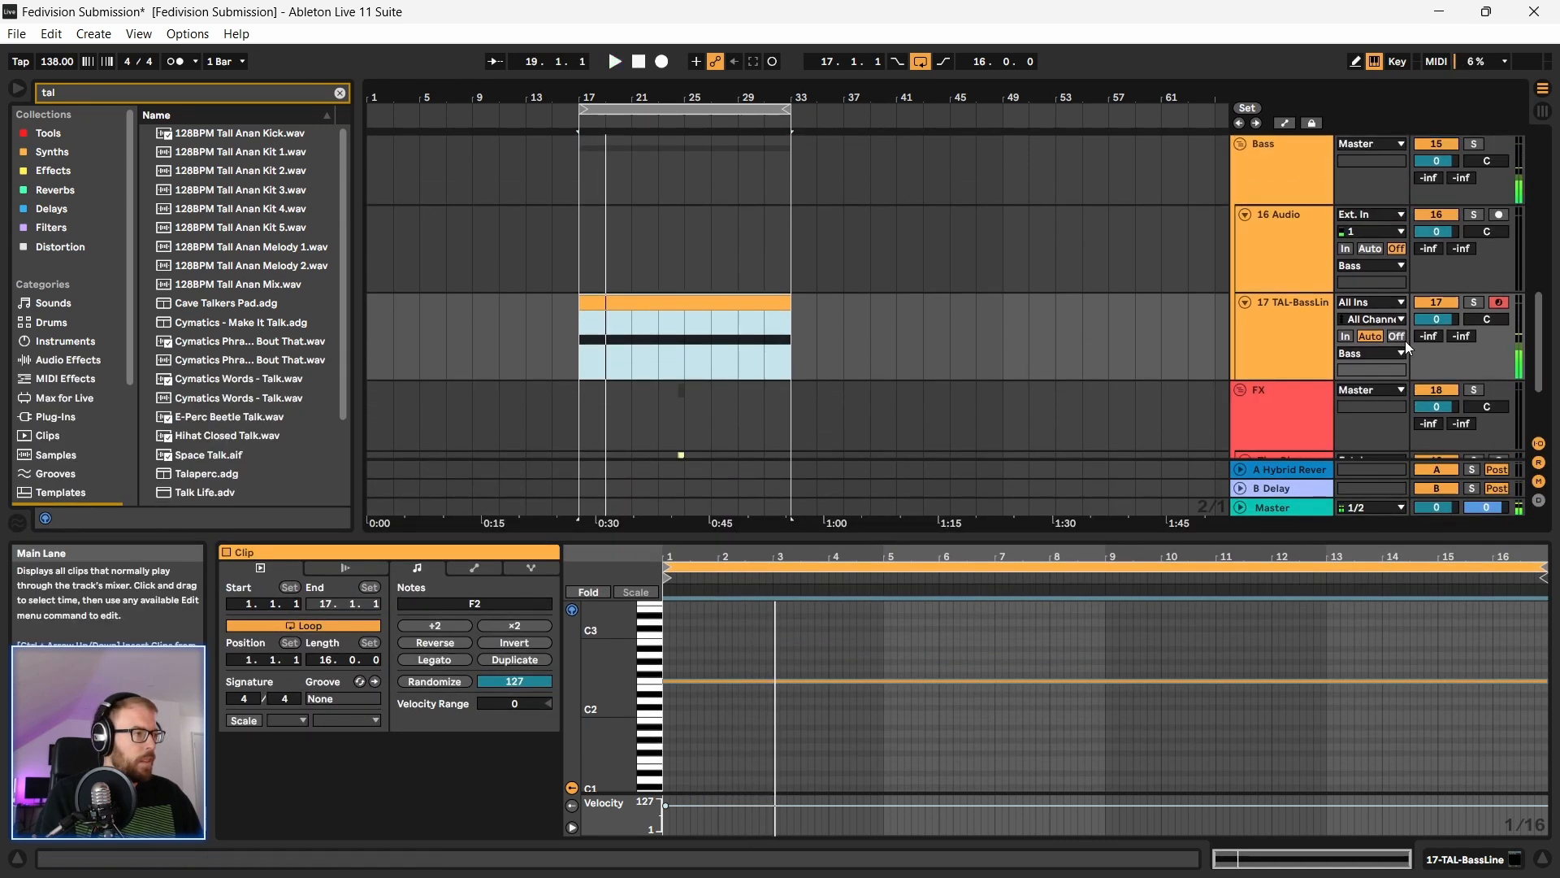
pyautogui.click(1290, 308)
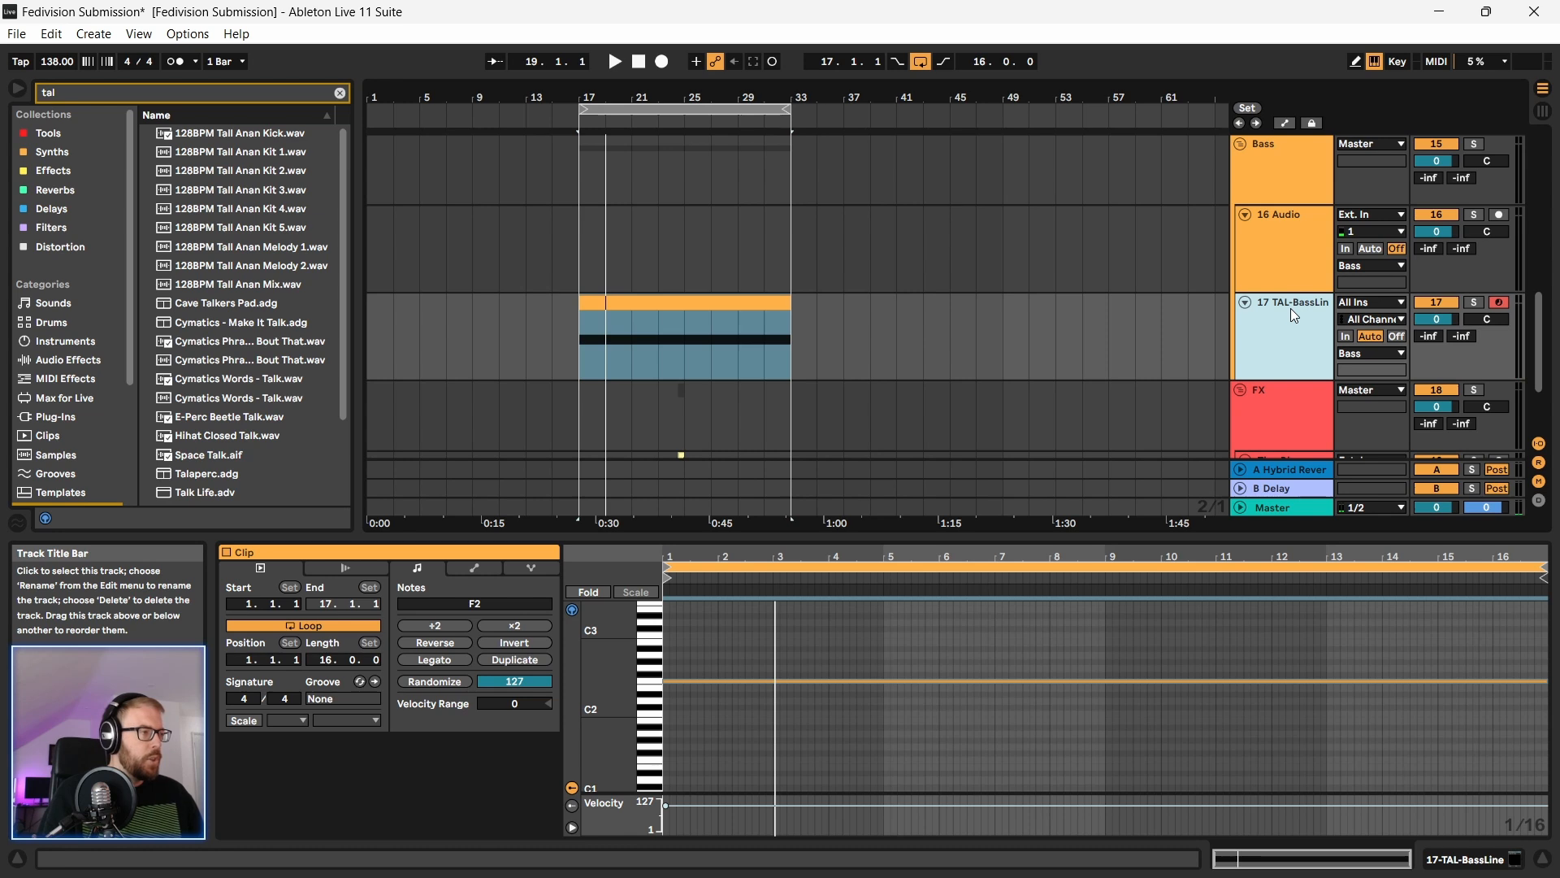
pyautogui.rightClick(1290, 309)
pyautogui.click(1332, 428)
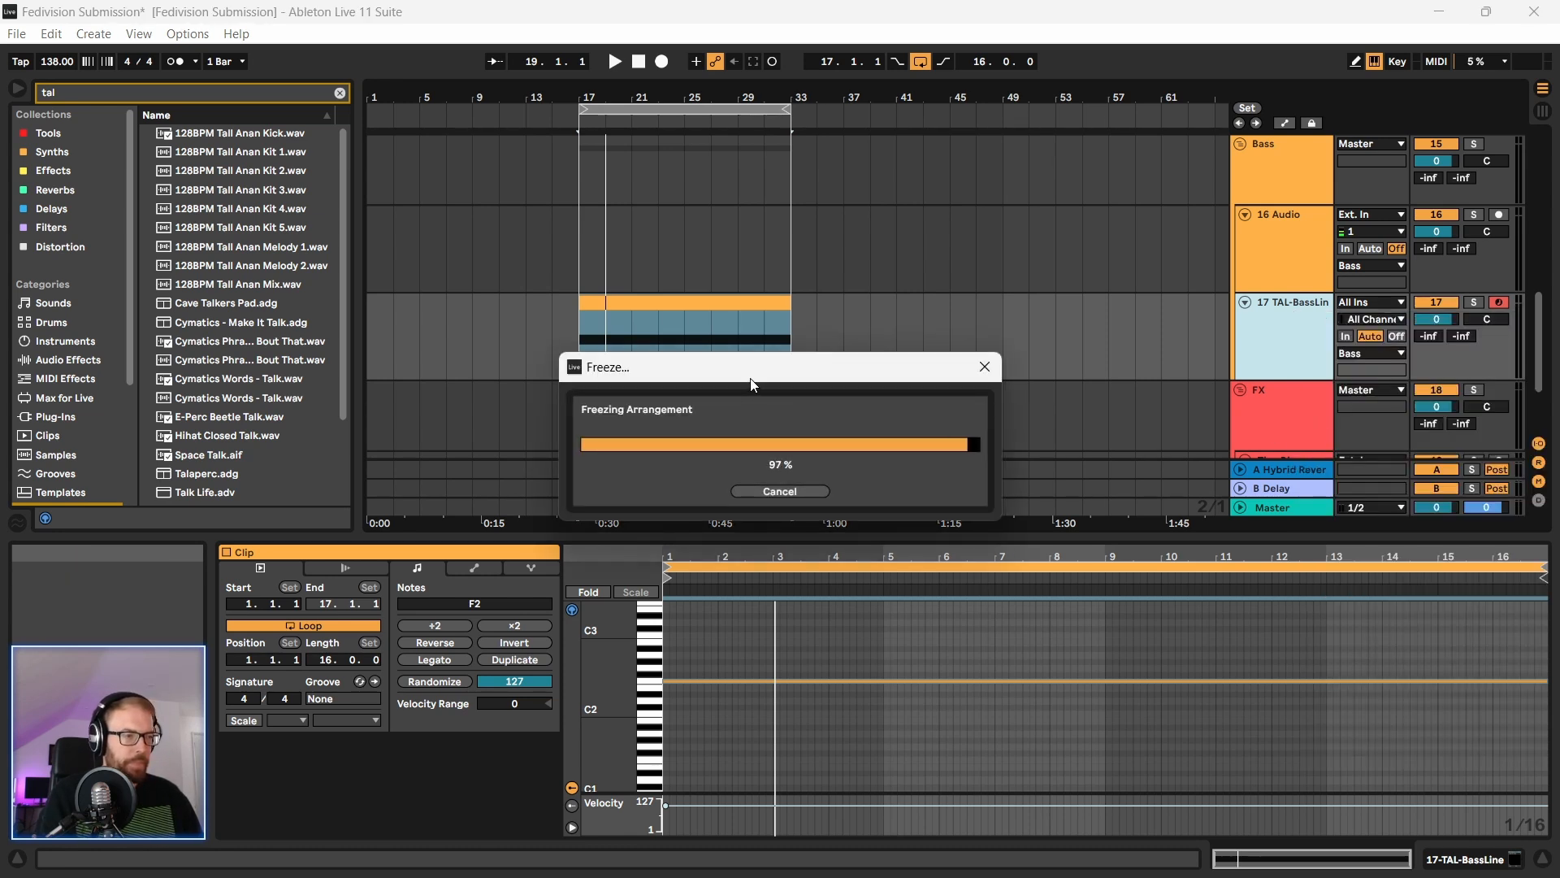
pyautogui.rightClick(1320, 319)
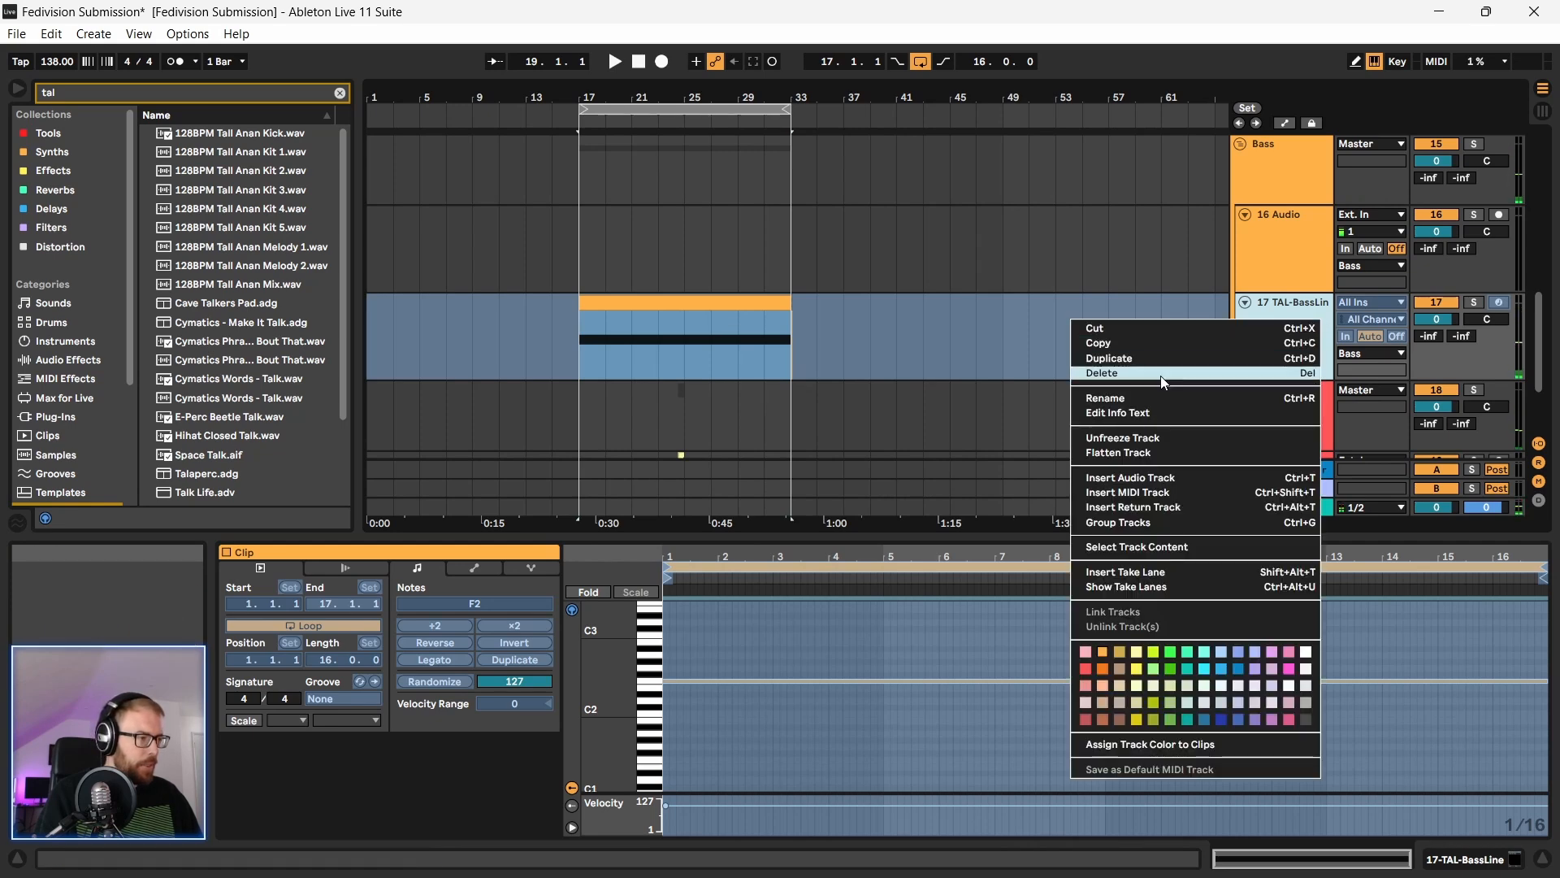
pyautogui.click(1138, 452)
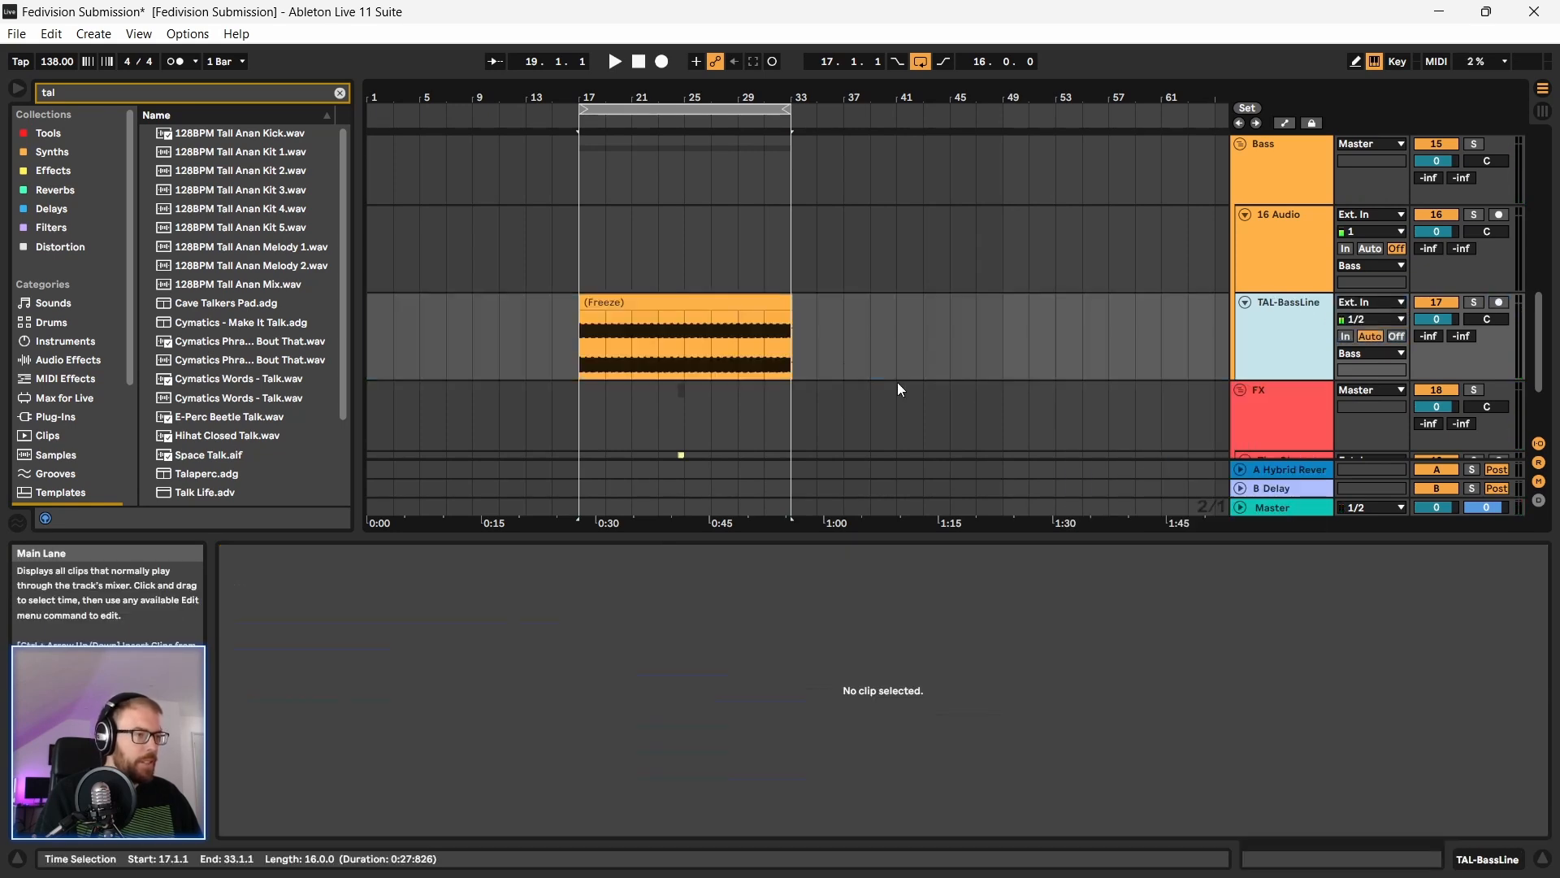
# Step: Split the frozen bass clip at 17.3 and trim the remaining part so it starts at bar 29
pyautogui.moveTo(592, 97)
pyautogui.mouseDown()
pyautogui.moveTo(592, 212)
pyautogui.moveTo(593, 97)
pyautogui.mouseUp()
pyautogui.click(1279, 308)
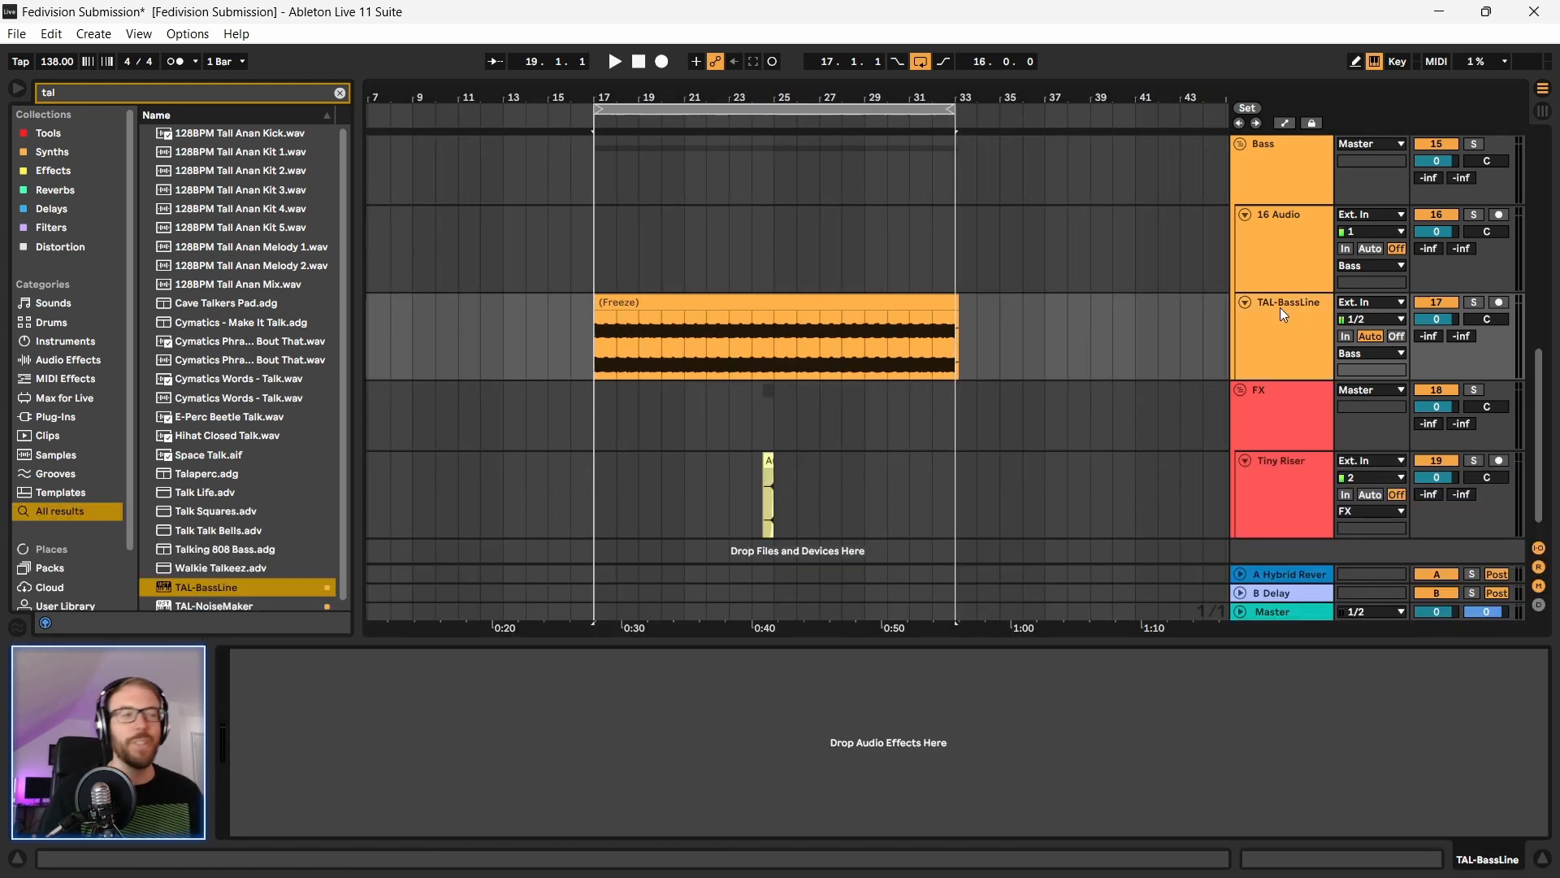
pyautogui.scroll(2, 608, 342)
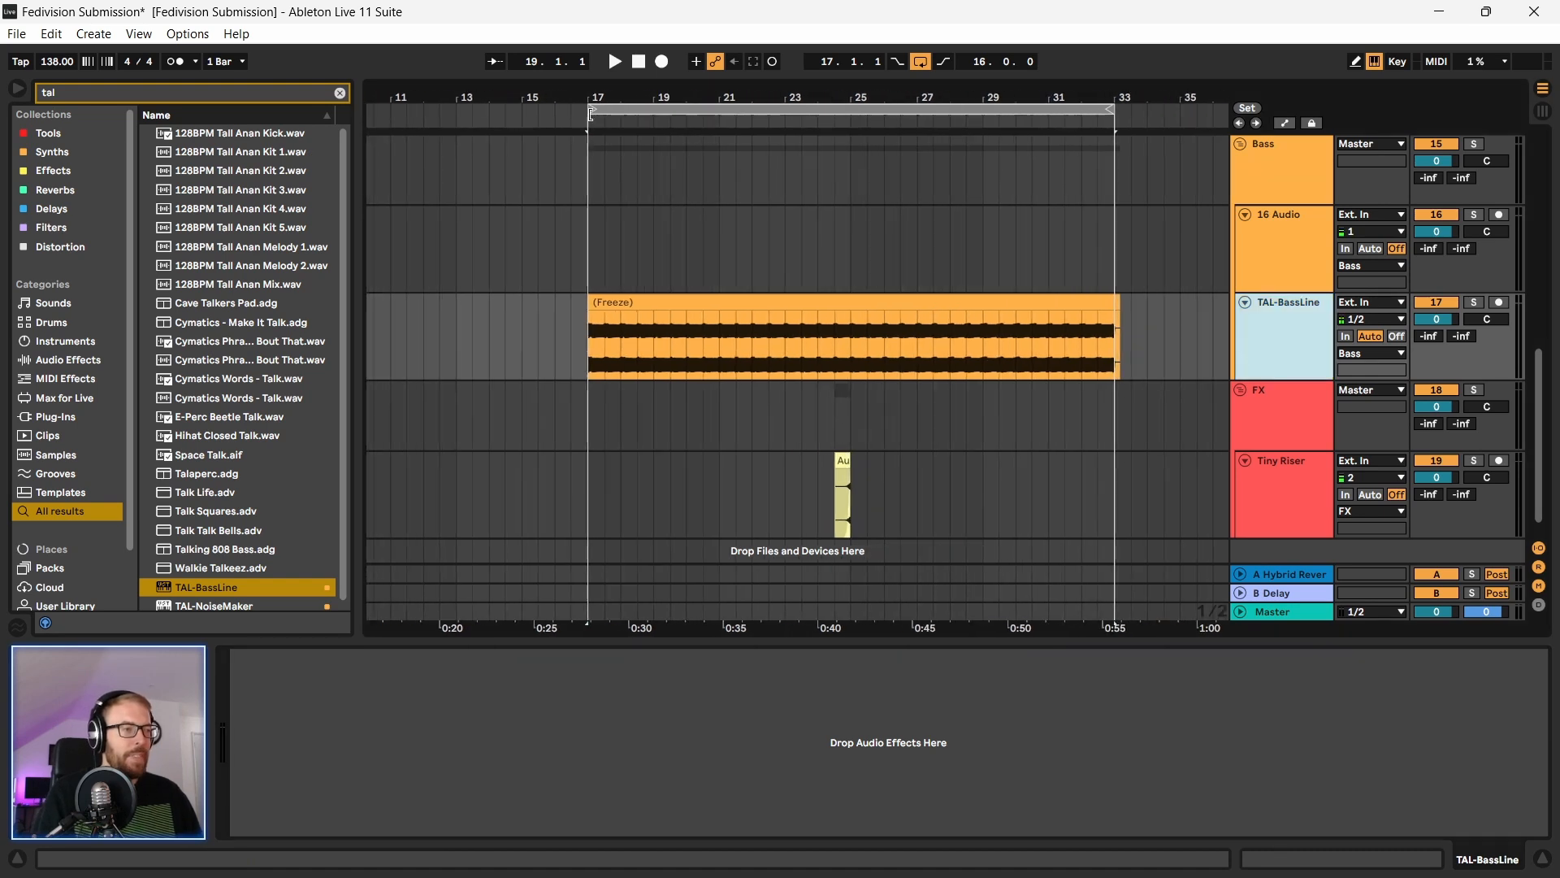
pyautogui.click(605, 352)
pyautogui.hotkey('ctrl', 'e')
pyautogui.moveTo(608, 304); pyautogui.dragTo(633, 317)
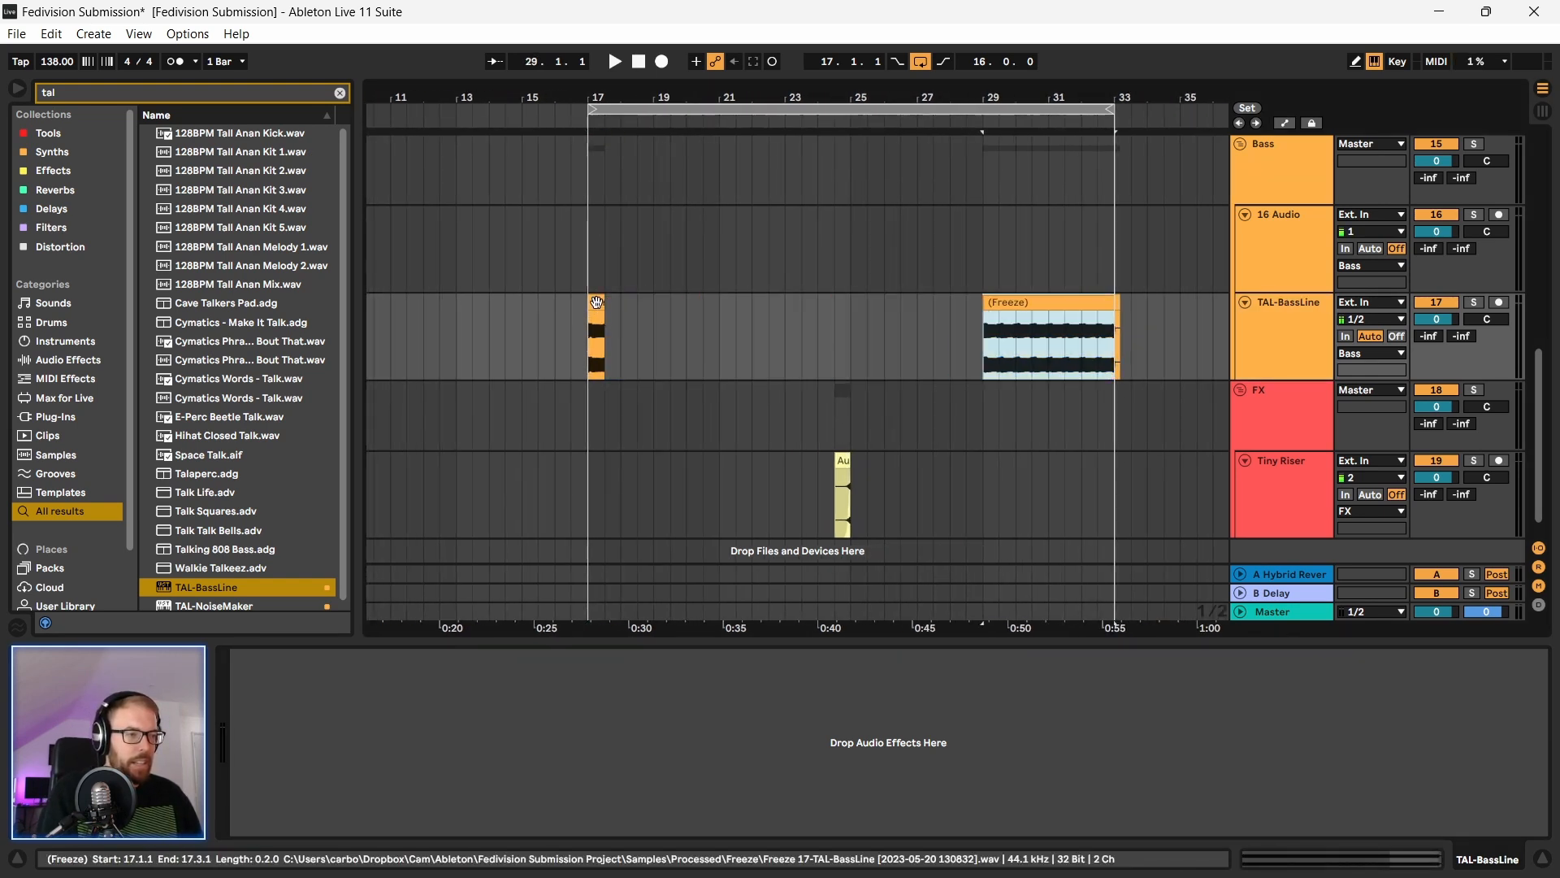
# Step: Add a long fade-out to the half-bar bass slice at bar 17 and shorten it to end at 17.1.3
pyautogui.click(604, 318)
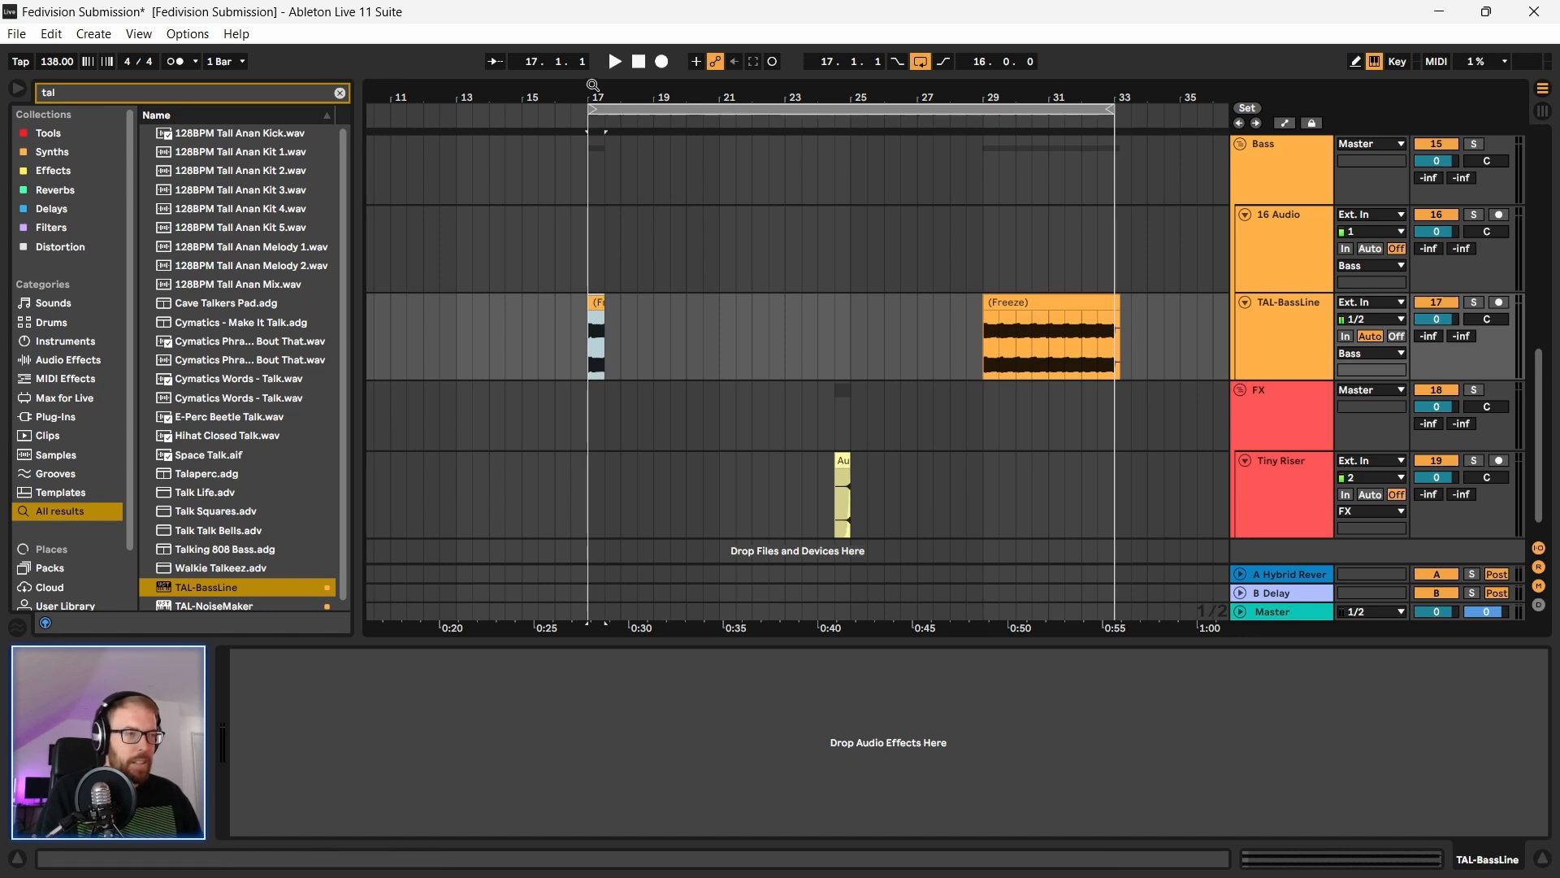
pyautogui.scroll(2, 610, 292)
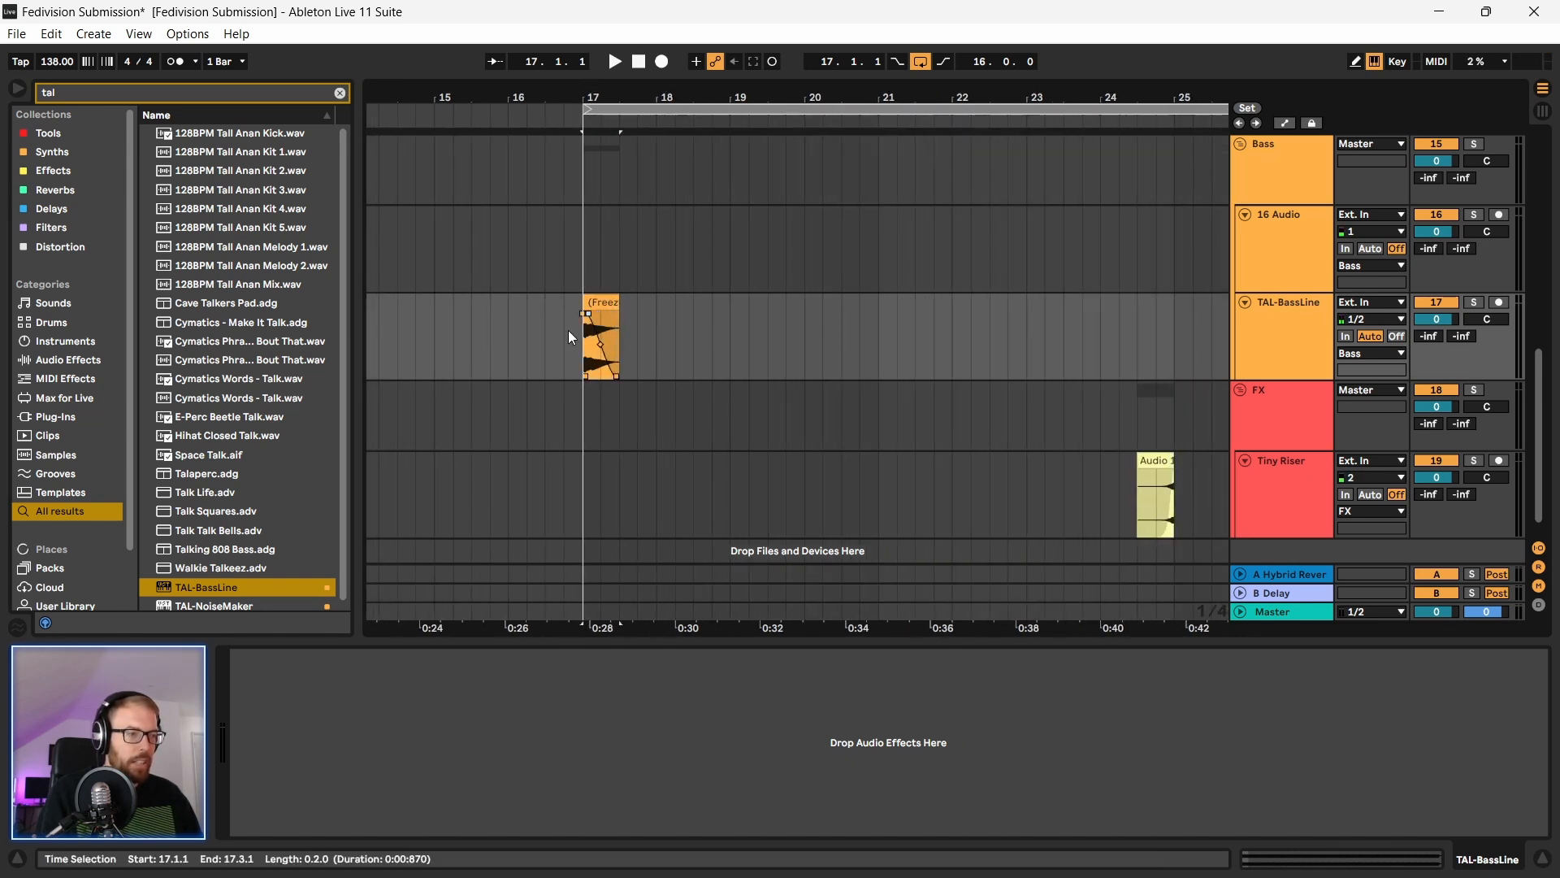
pyautogui.press('space')
pyautogui.press('space')
pyautogui.scroll(5, 594, 108)
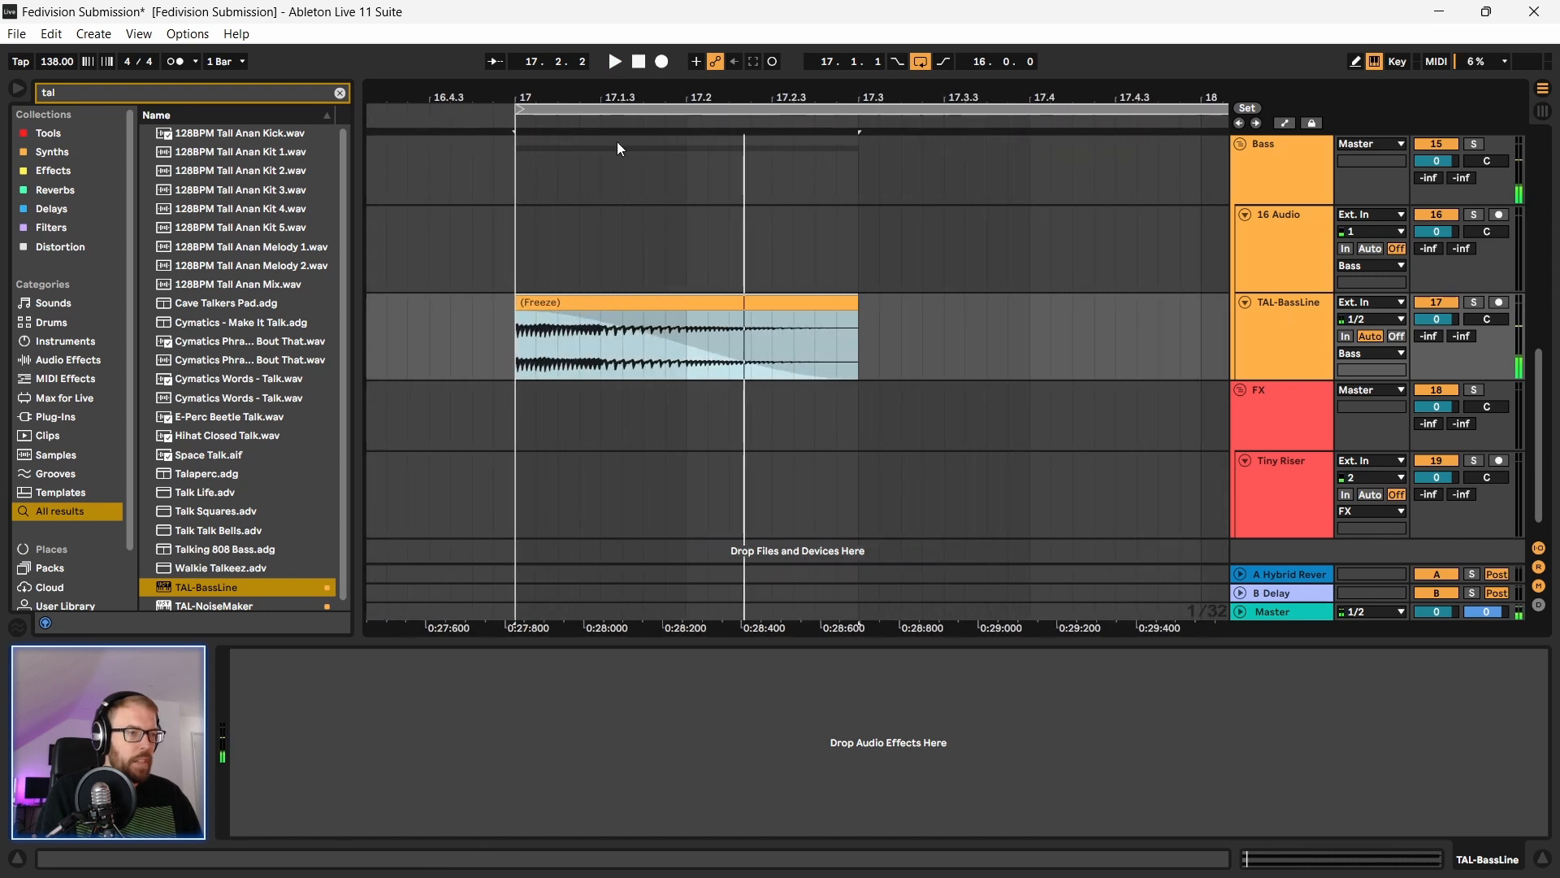
pyautogui.moveTo(518, 314); pyautogui.dragTo(751, 325)
pyautogui.moveTo(853, 319); pyautogui.dragTo(599, 318)
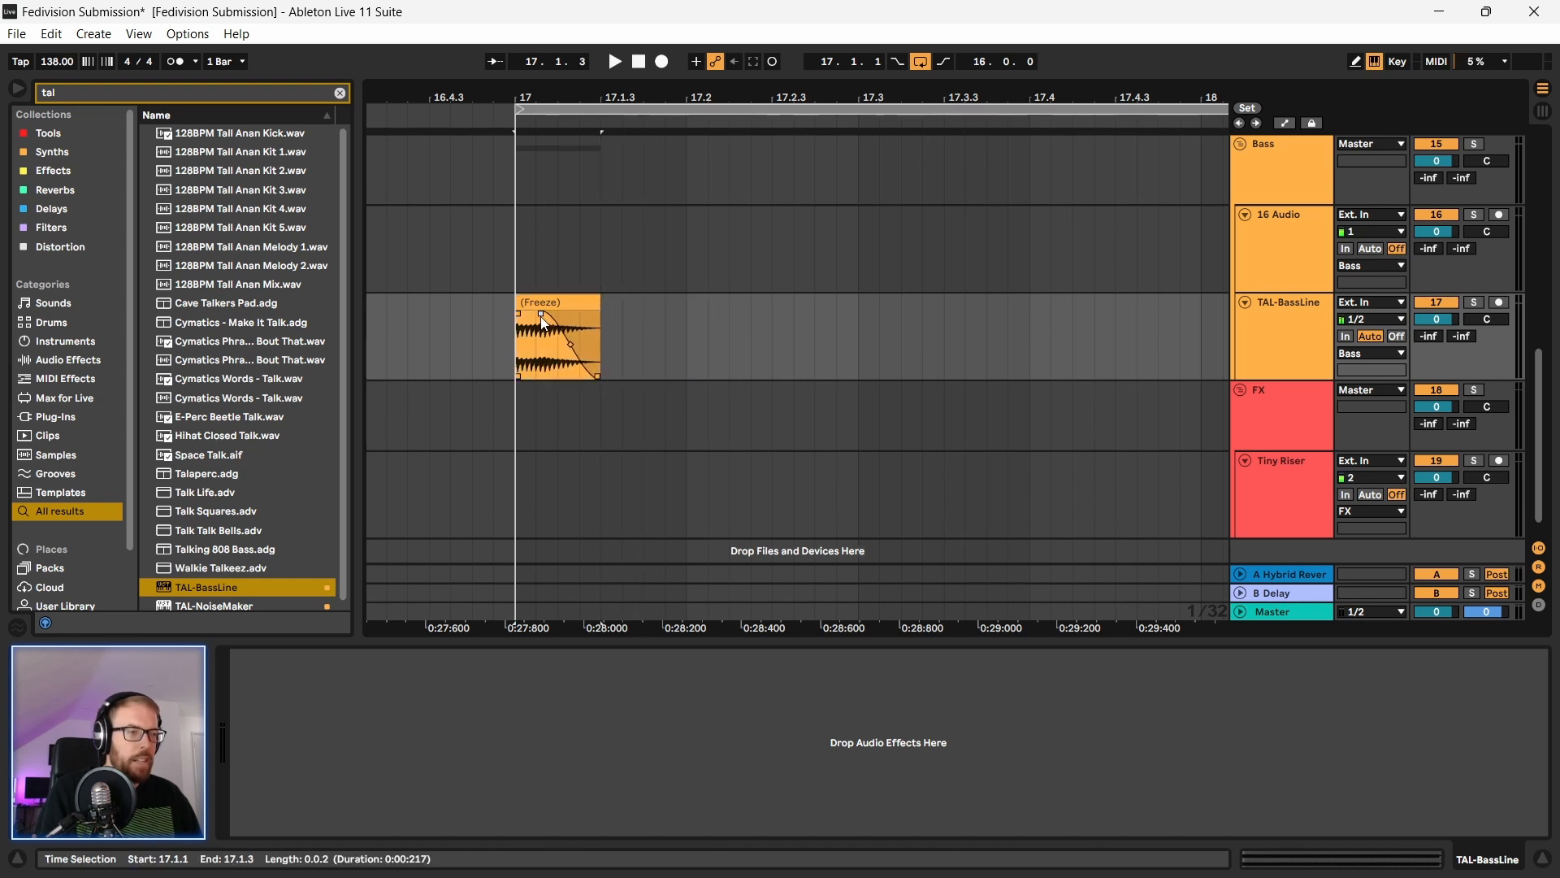
pyautogui.press('space')
pyautogui.press('space')
# Step: Delete the leftover frozen bass clip near the end of the loop
pyautogui.moveTo(542, 98); pyautogui.dragTo(479, 8)
pyautogui.moveTo(802, 367); pyautogui.dragTo(993, 341)
pyautogui.press('Delete')
pyautogui.moveTo(480, 97); pyautogui.dragTo(511, 228)
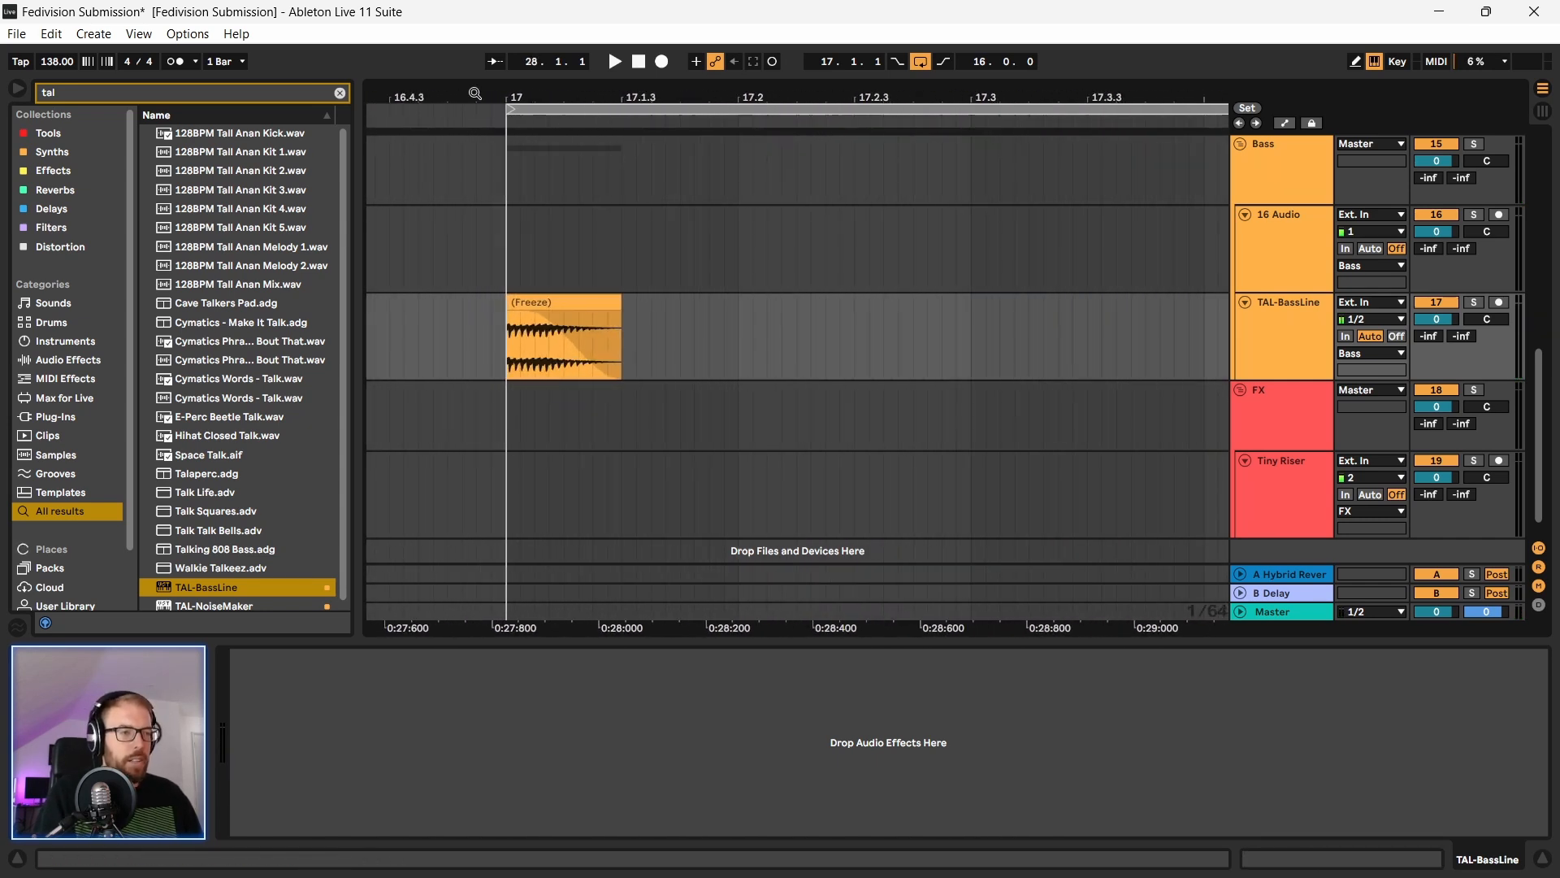
# Step: Extend the bass slice's fade-out over nearly its full length and consolidate it into a new audio clip
pyautogui.click(562, 304)
pyautogui.moveTo(525, 313); pyautogui.dragTo(517, 312)
pyautogui.click(533, 301)
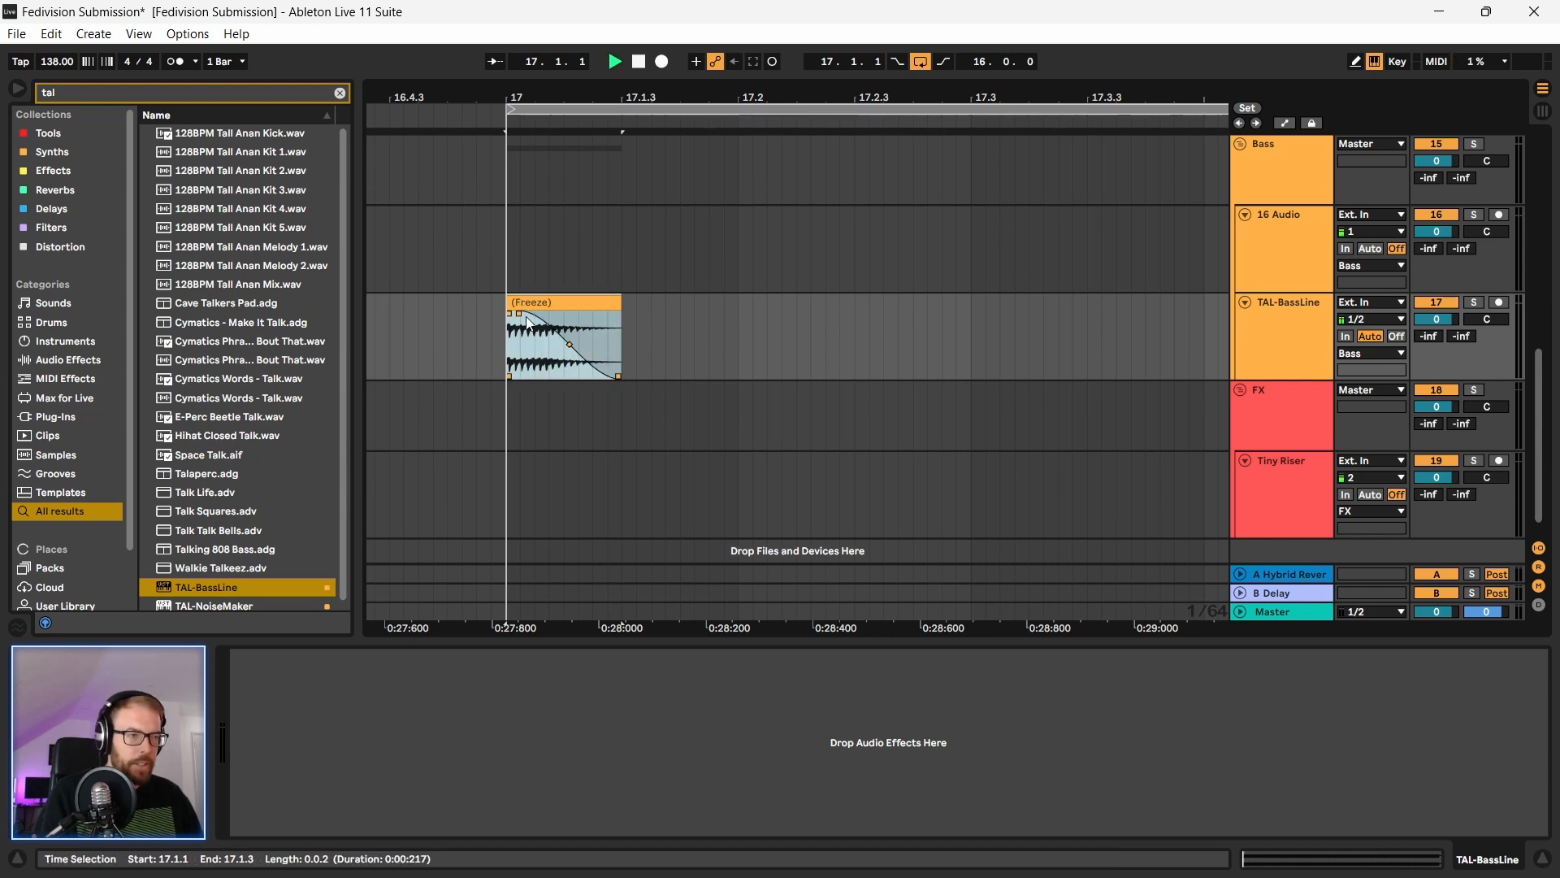
pyautogui.doubleClick(549, 316)
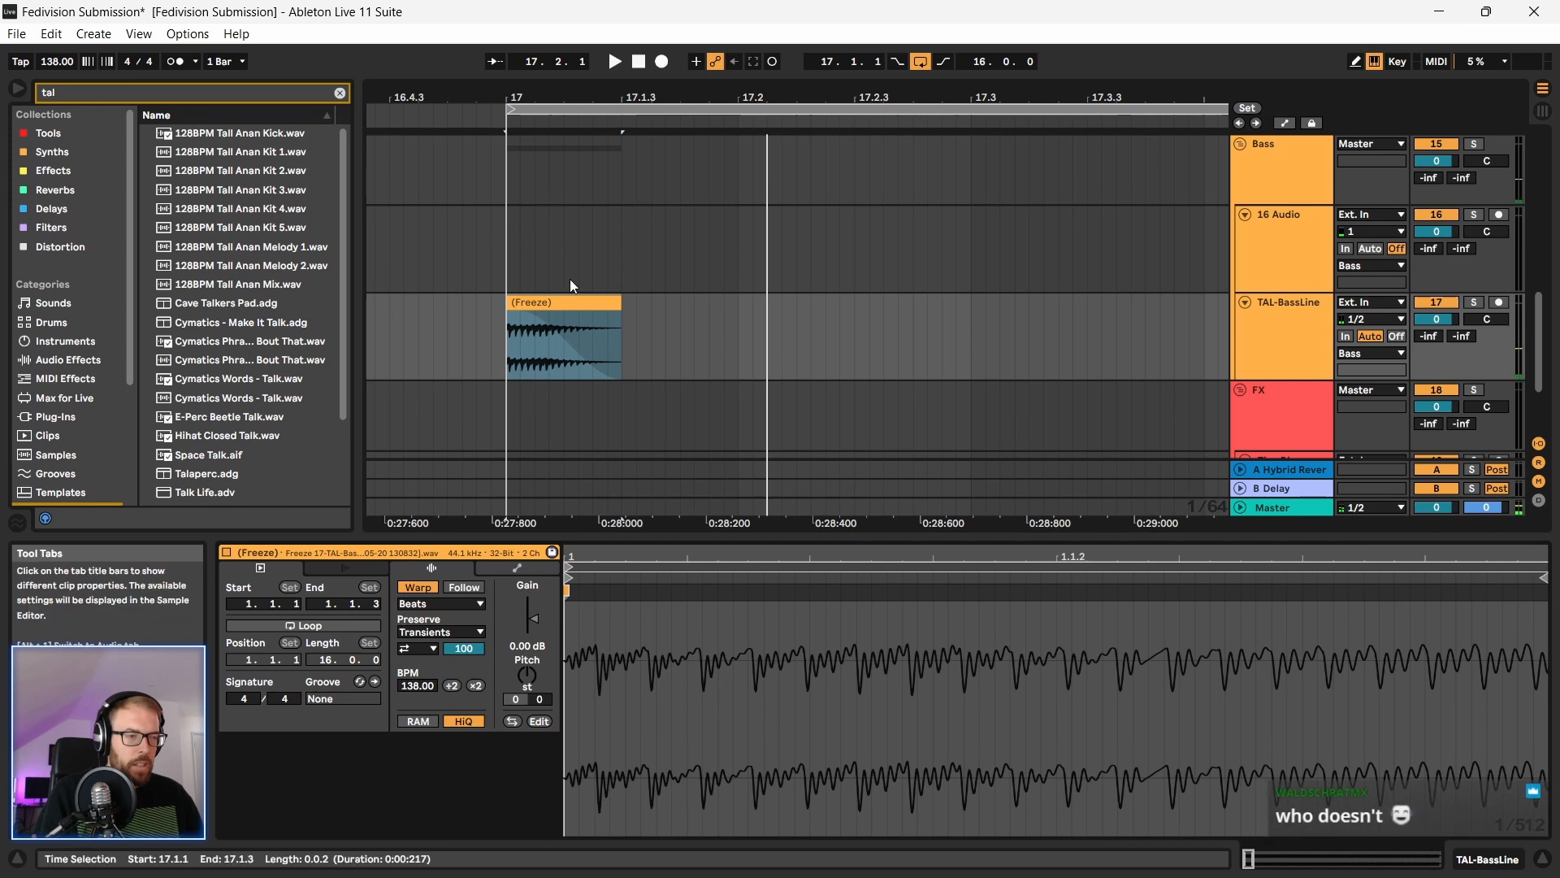
pyautogui.click(575, 300)
pyautogui.hotkey('ctrl', 'j')
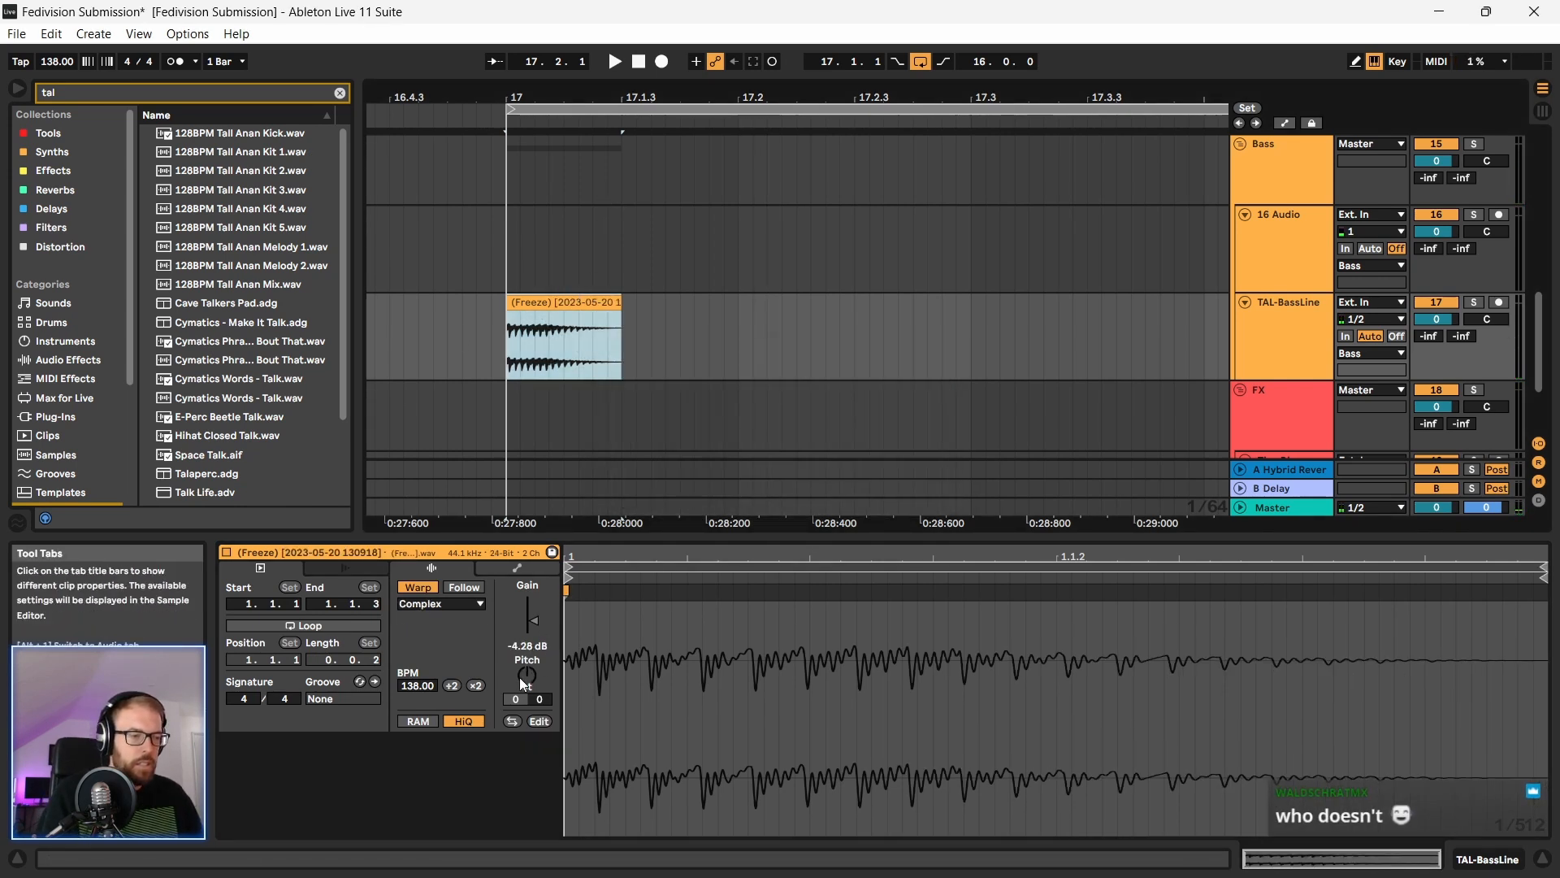
# Step: Transpose the consolidated bass clip by -12 semitones with Warp off, and trim its end to just before 17.1.3
pyautogui.click(516, 700)
pyautogui.write('-12')
pyautogui.press('Return')
pyautogui.press('space')
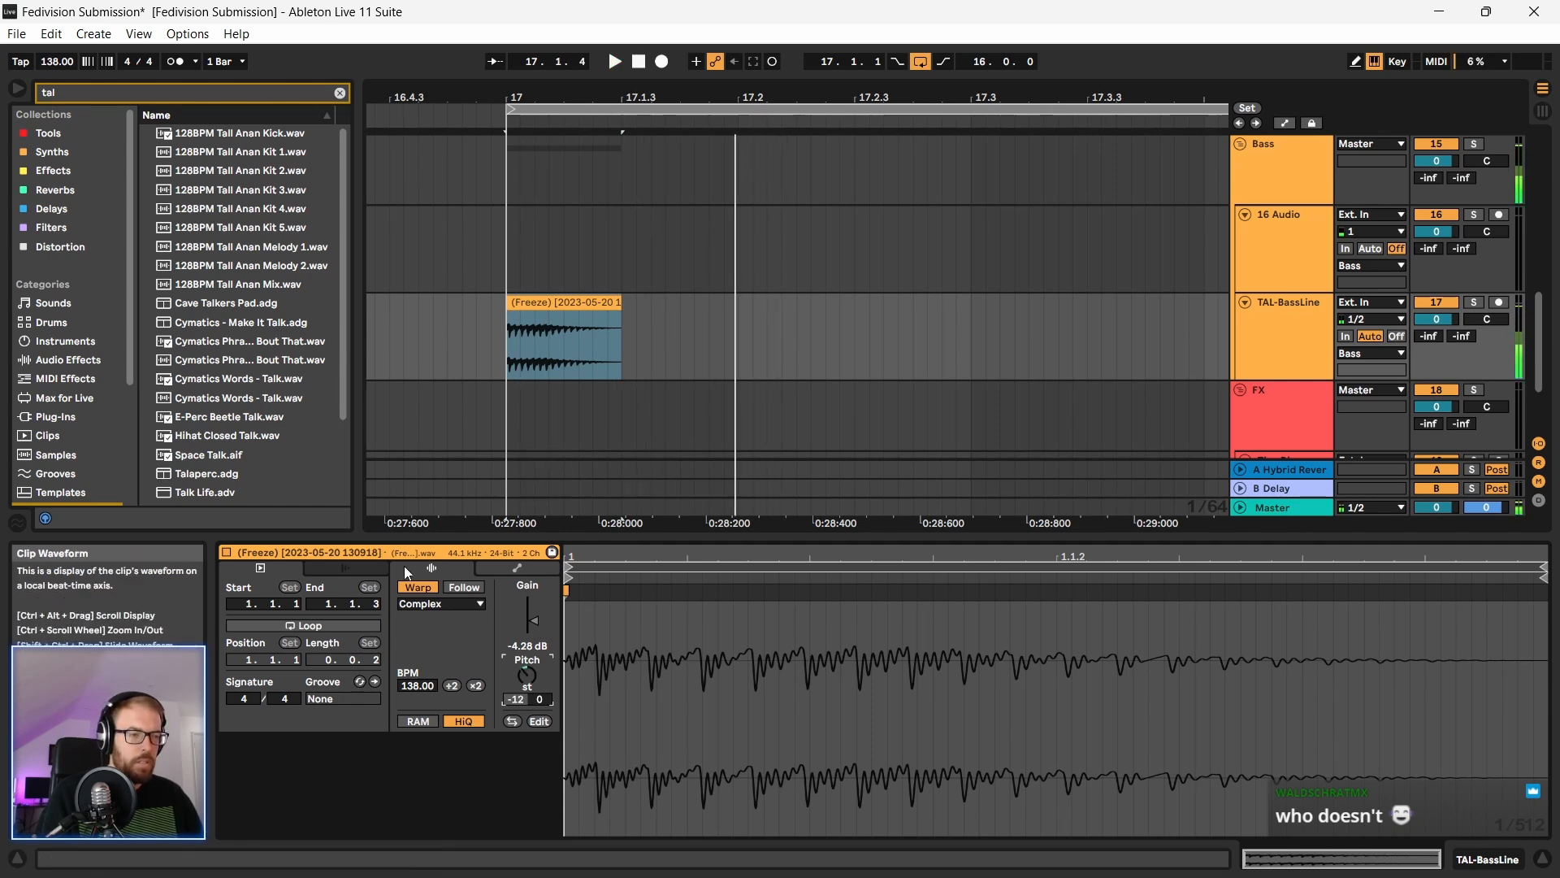
pyautogui.click(418, 587)
pyautogui.moveTo(737, 310); pyautogui.dragTo(571, 314)
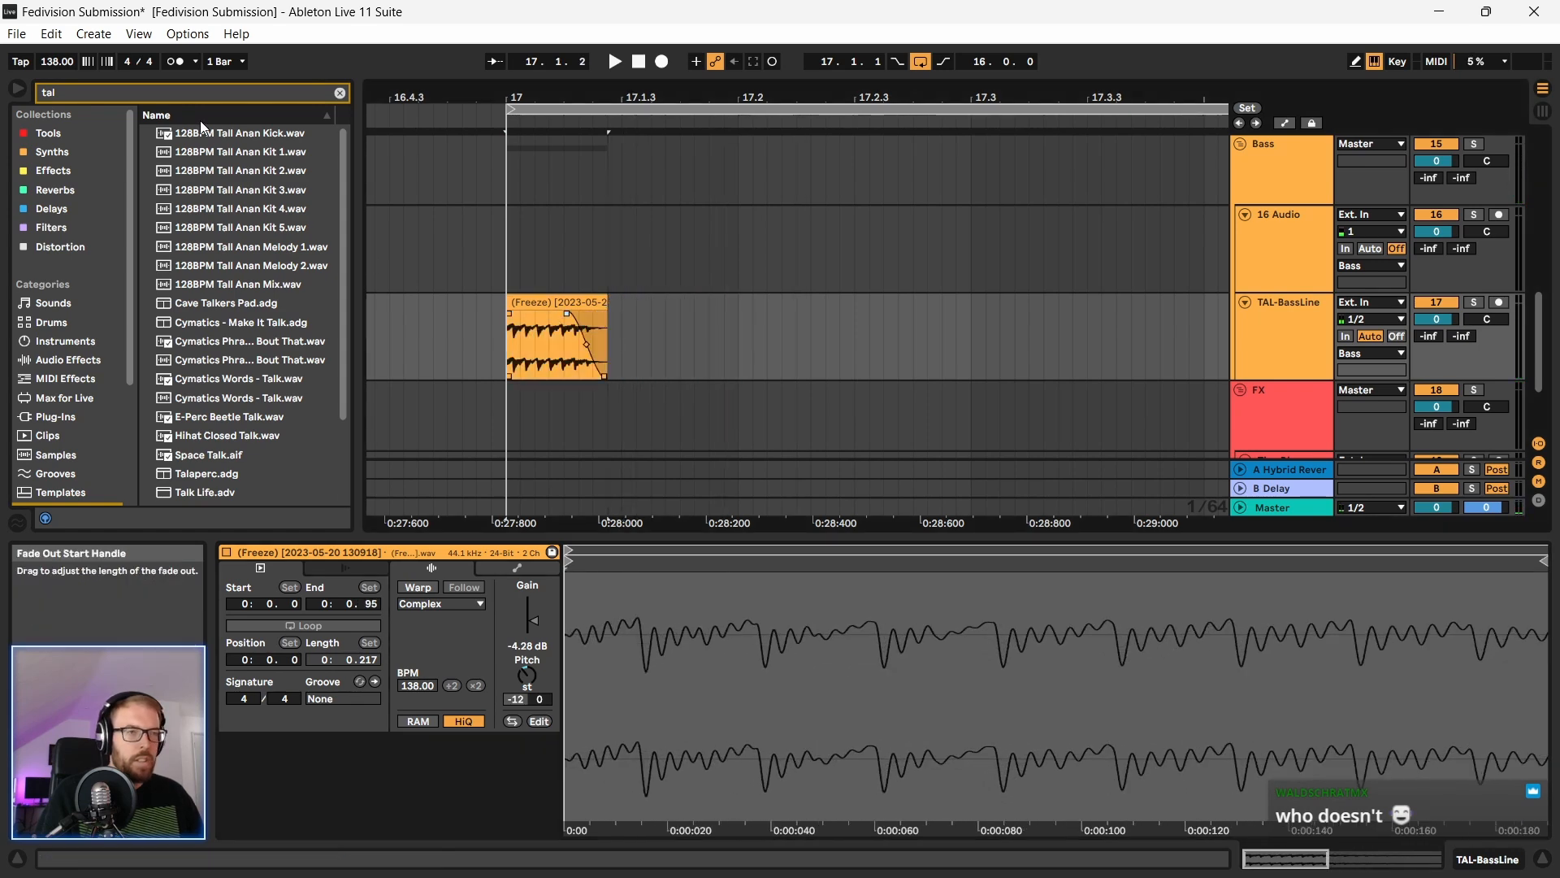
# Step: Clear the browser search and look through the Synths collection
pyautogui.click(340, 92)
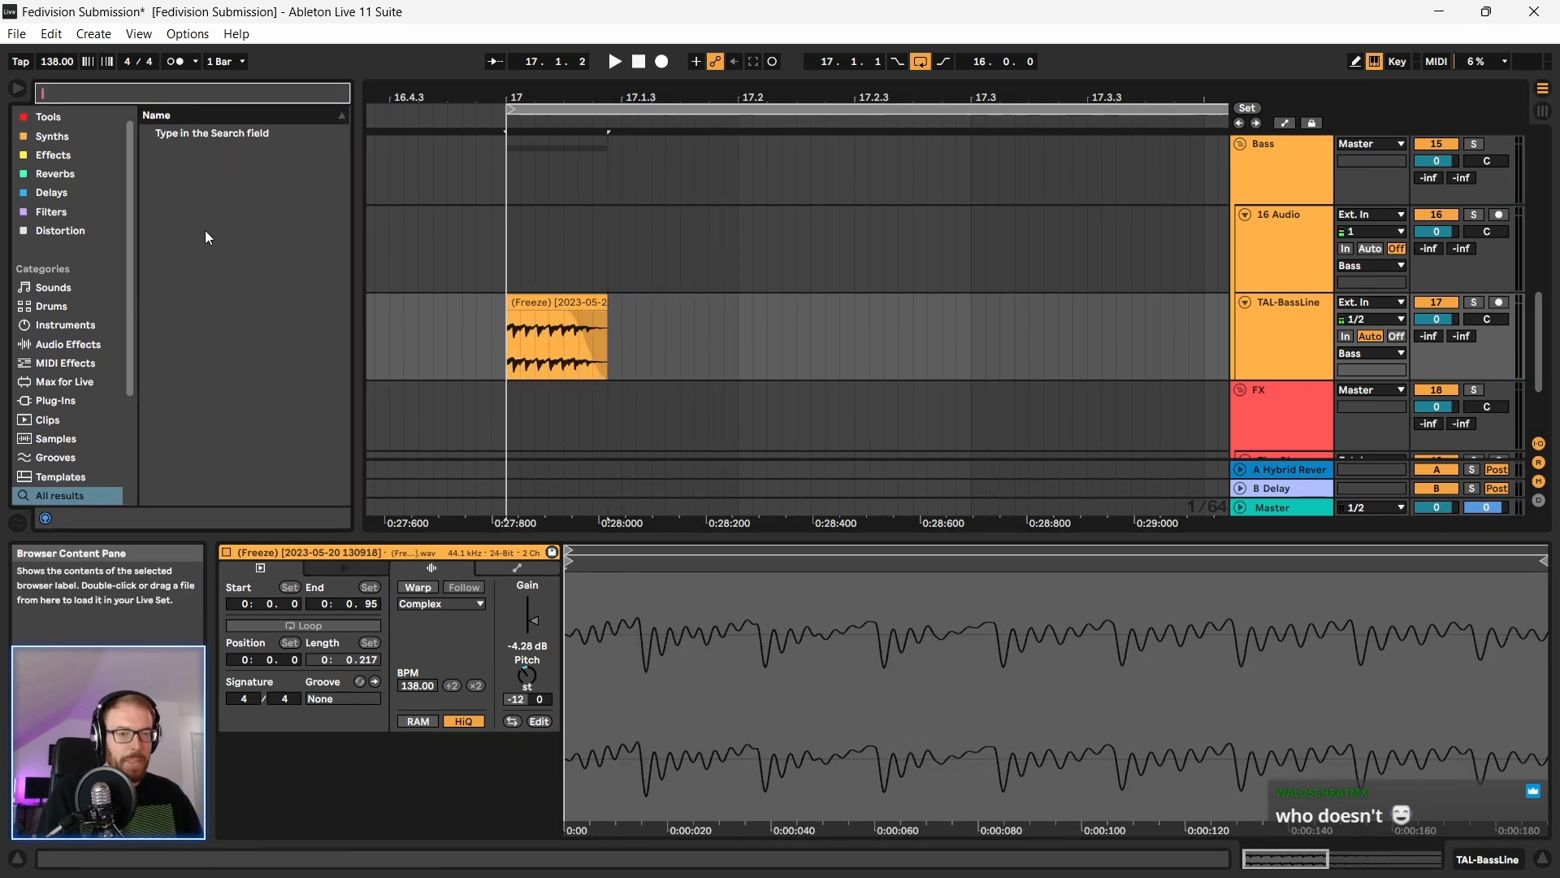
pyautogui.scroll(1, 50, 271)
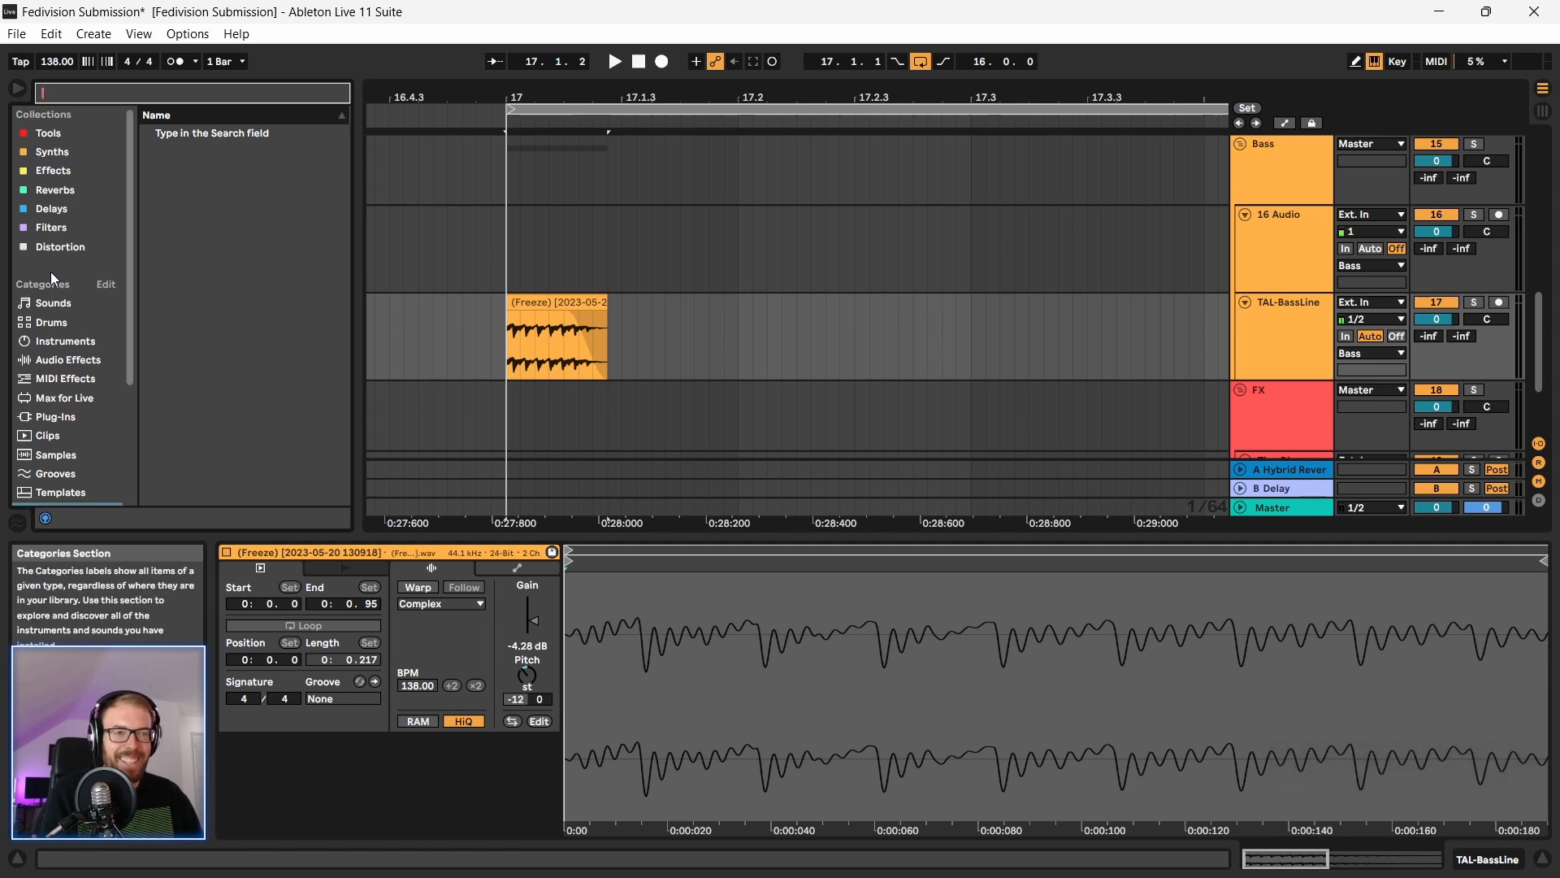
pyautogui.click(44, 156)
pyautogui.scroll(-3, 220, 349)
pyautogui.scroll(3, 220, 350)
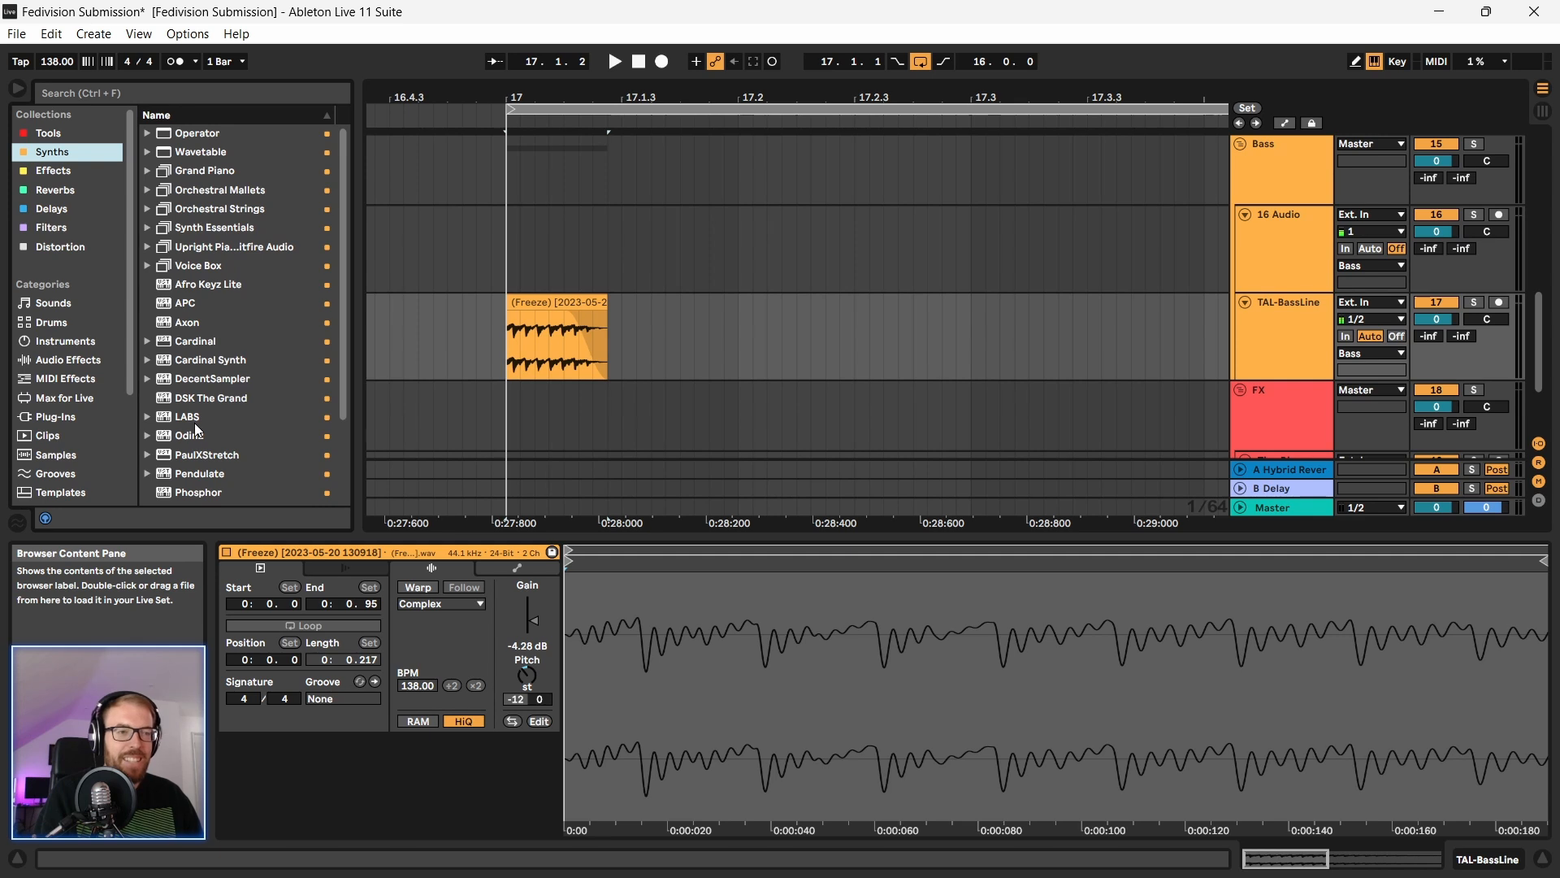
# Step: Lengthen the fade-out on the trimmed bass clip and play it back
pyautogui.click(562, 314)
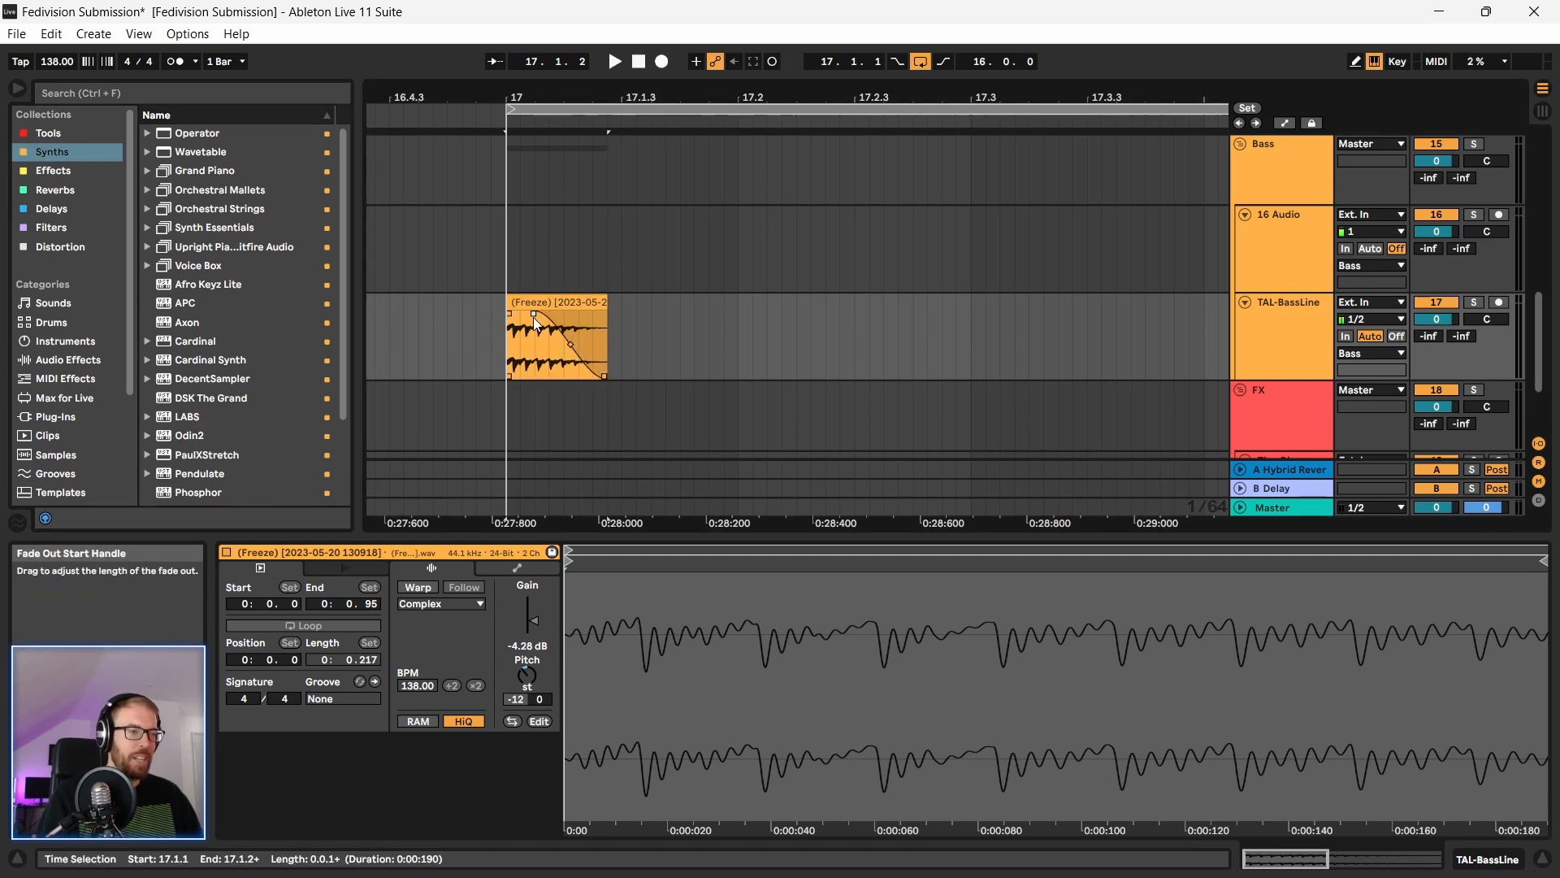
pyautogui.press('space')
pyautogui.press('space')
# Step: Find Amp in the Distortion collection, add it to the TAL-BassLine track and play the bass hit through it
pyautogui.scroll(-3, 213, 344)
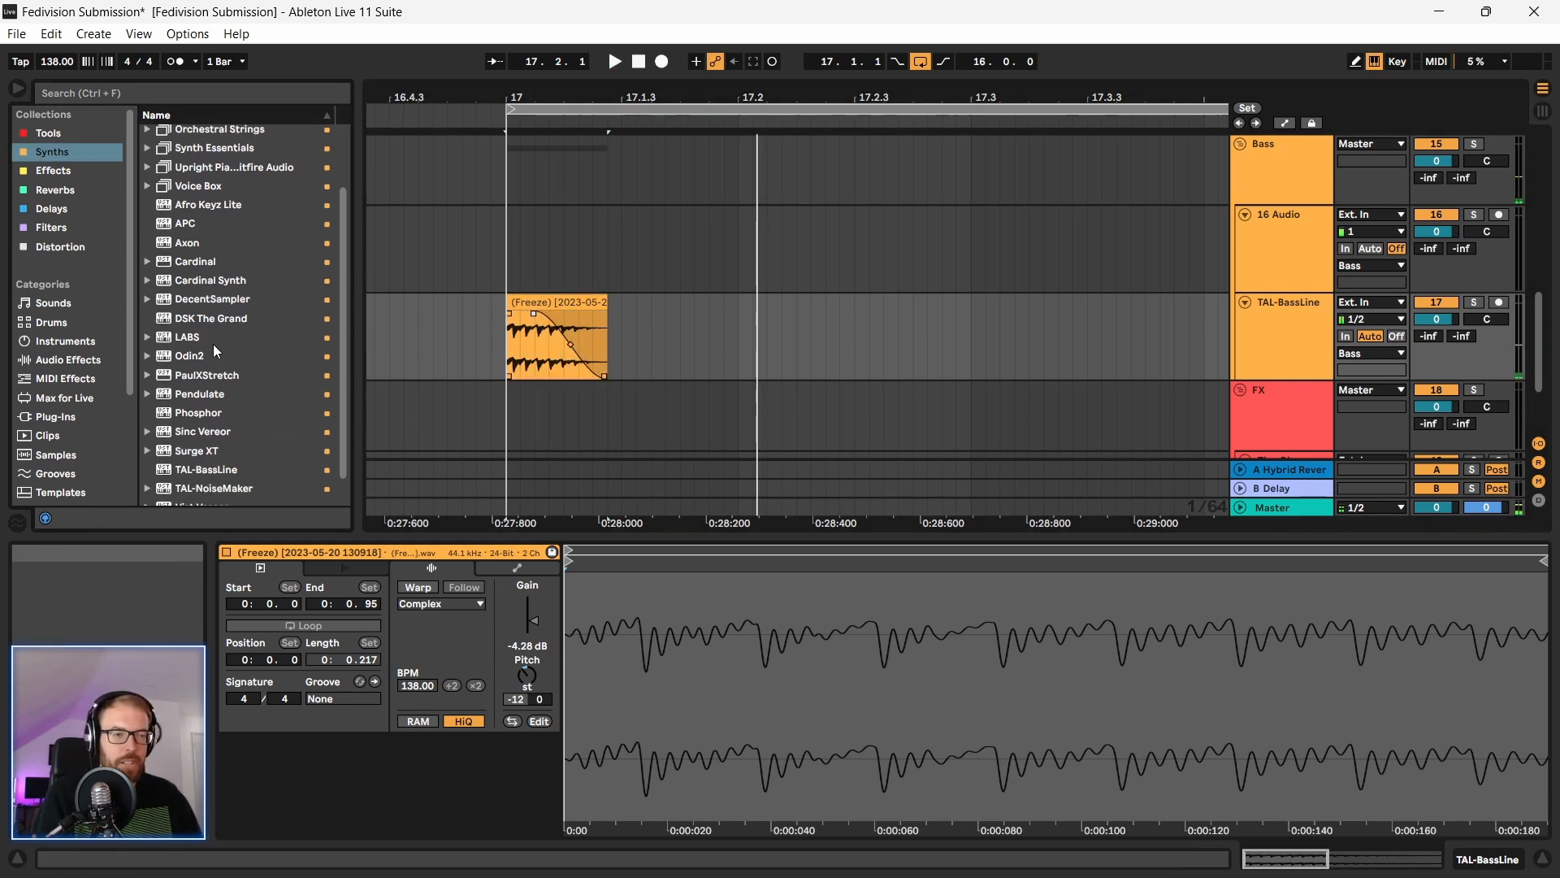
pyautogui.click(42, 191)
pyautogui.click(57, 170)
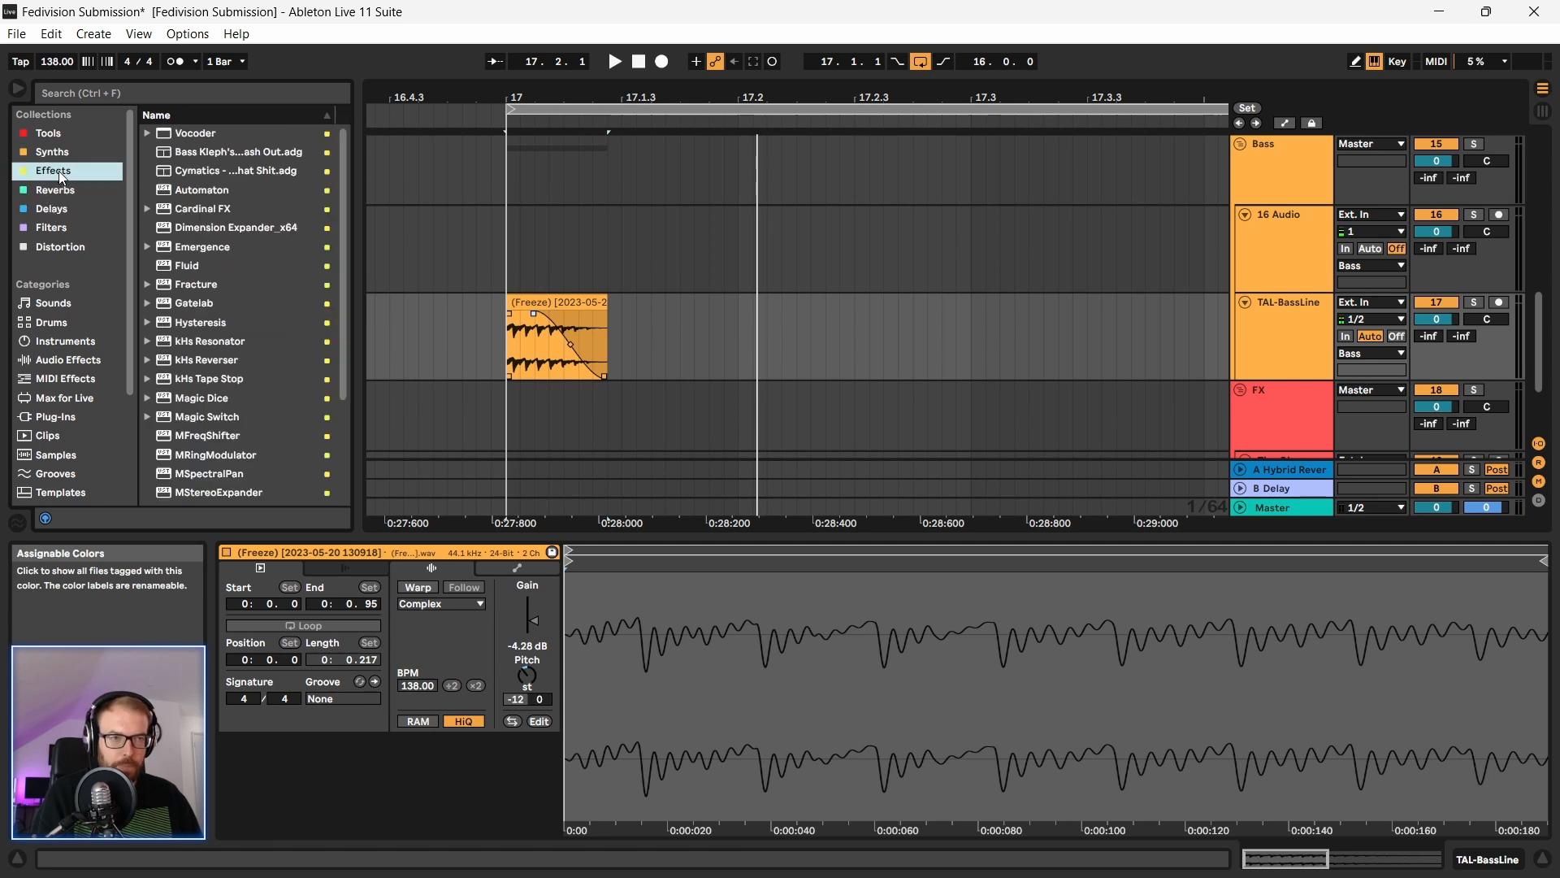
pyautogui.click(60, 247)
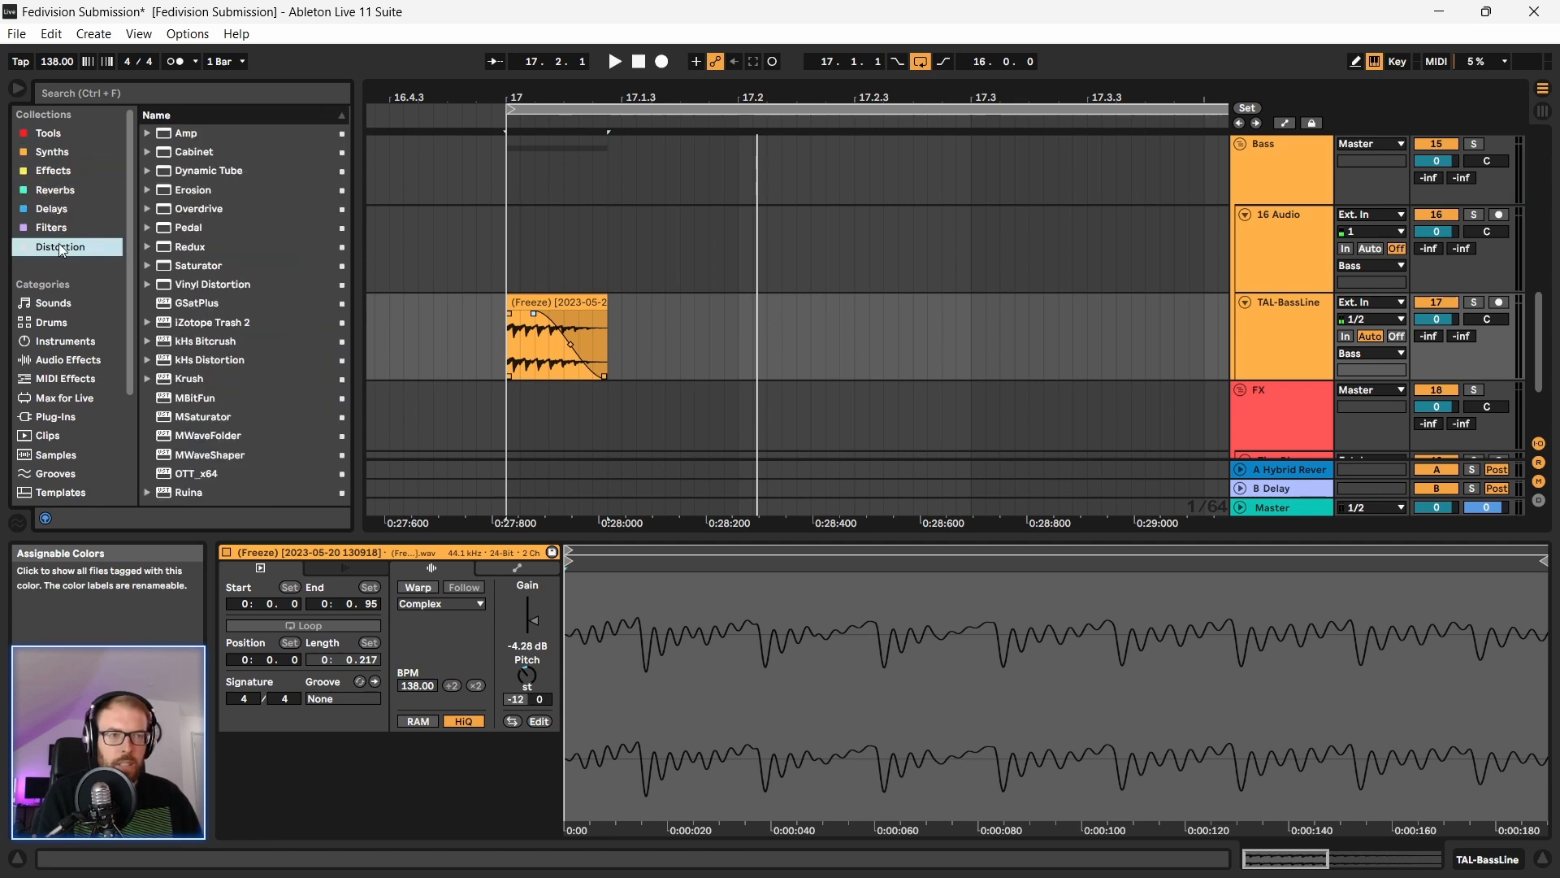
pyautogui.click(191, 151)
pyautogui.moveTo(192, 135); pyautogui.dragTo(579, 313)
pyautogui.press('space')
pyautogui.press('space')
pyautogui.press('space')
pyautogui.press('space')
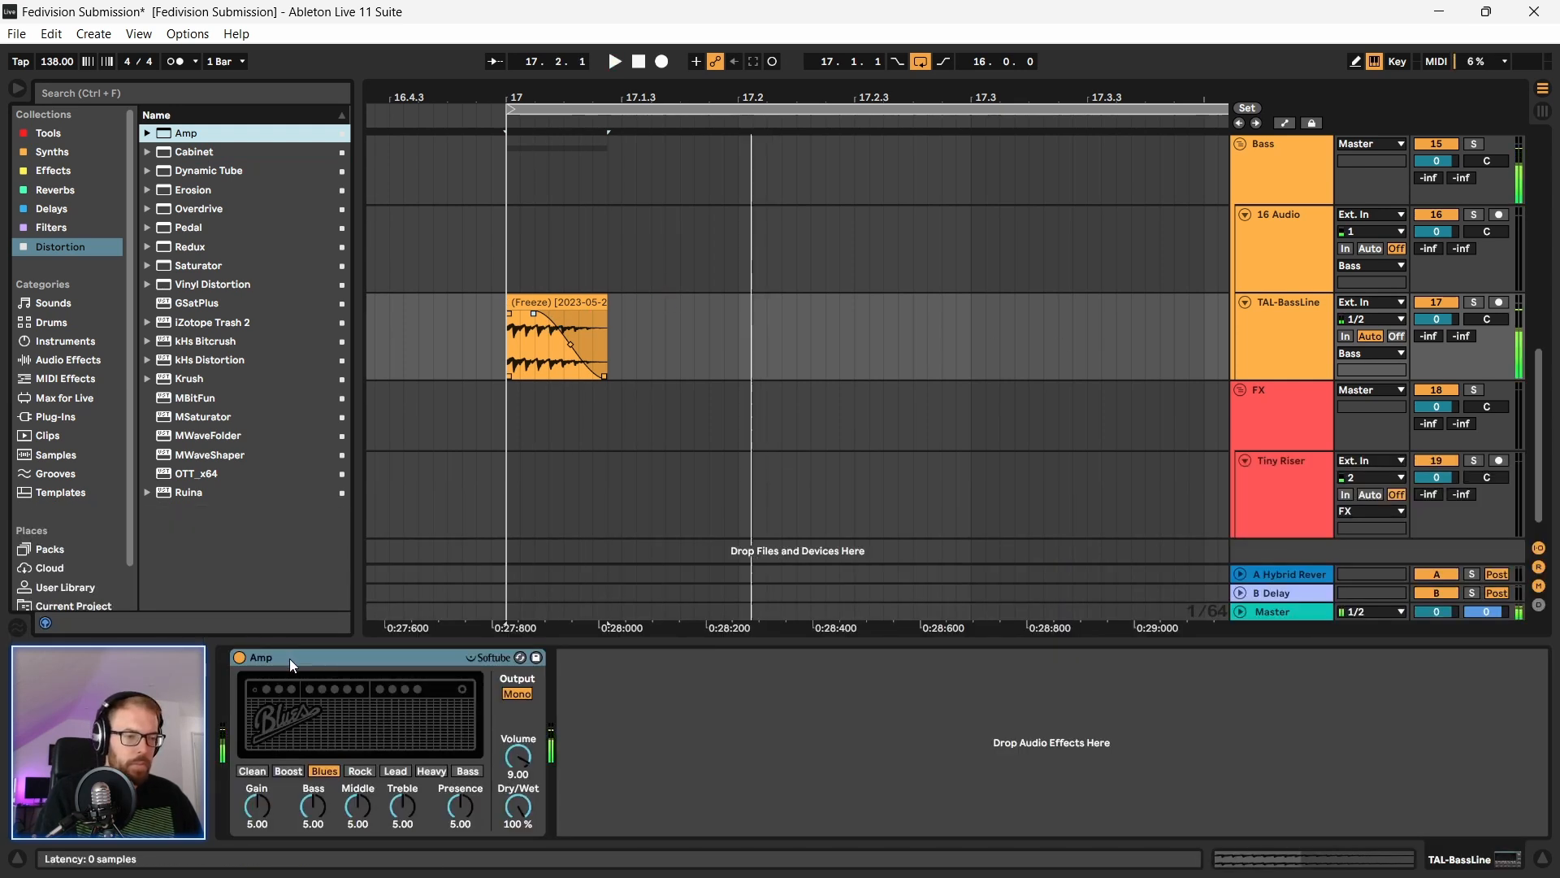
# Step: Set the Amp's Gain, Bass, Middle and Treble to 10 and its Dry/Wet to 14.3 %
pyautogui.click(290, 658)
pyautogui.click(519, 813)
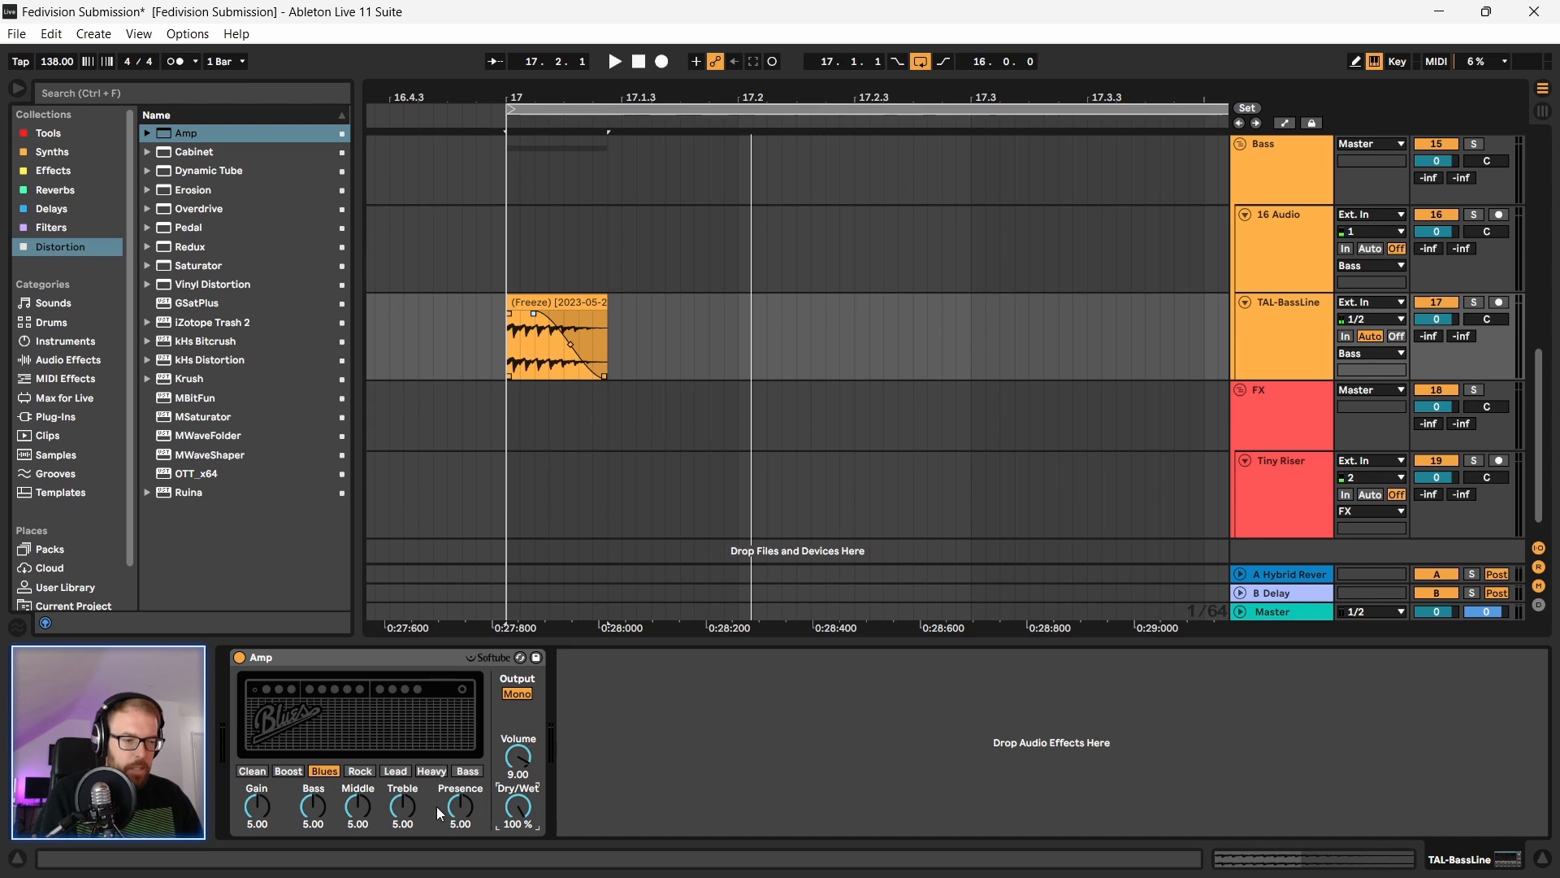
pyautogui.moveTo(516, 808); pyautogui.dragTo(516, 875)
pyautogui.moveTo(313, 806); pyautogui.dragTo(402, 764)
pyautogui.moveTo(255, 812); pyautogui.dragTo(255, 764)
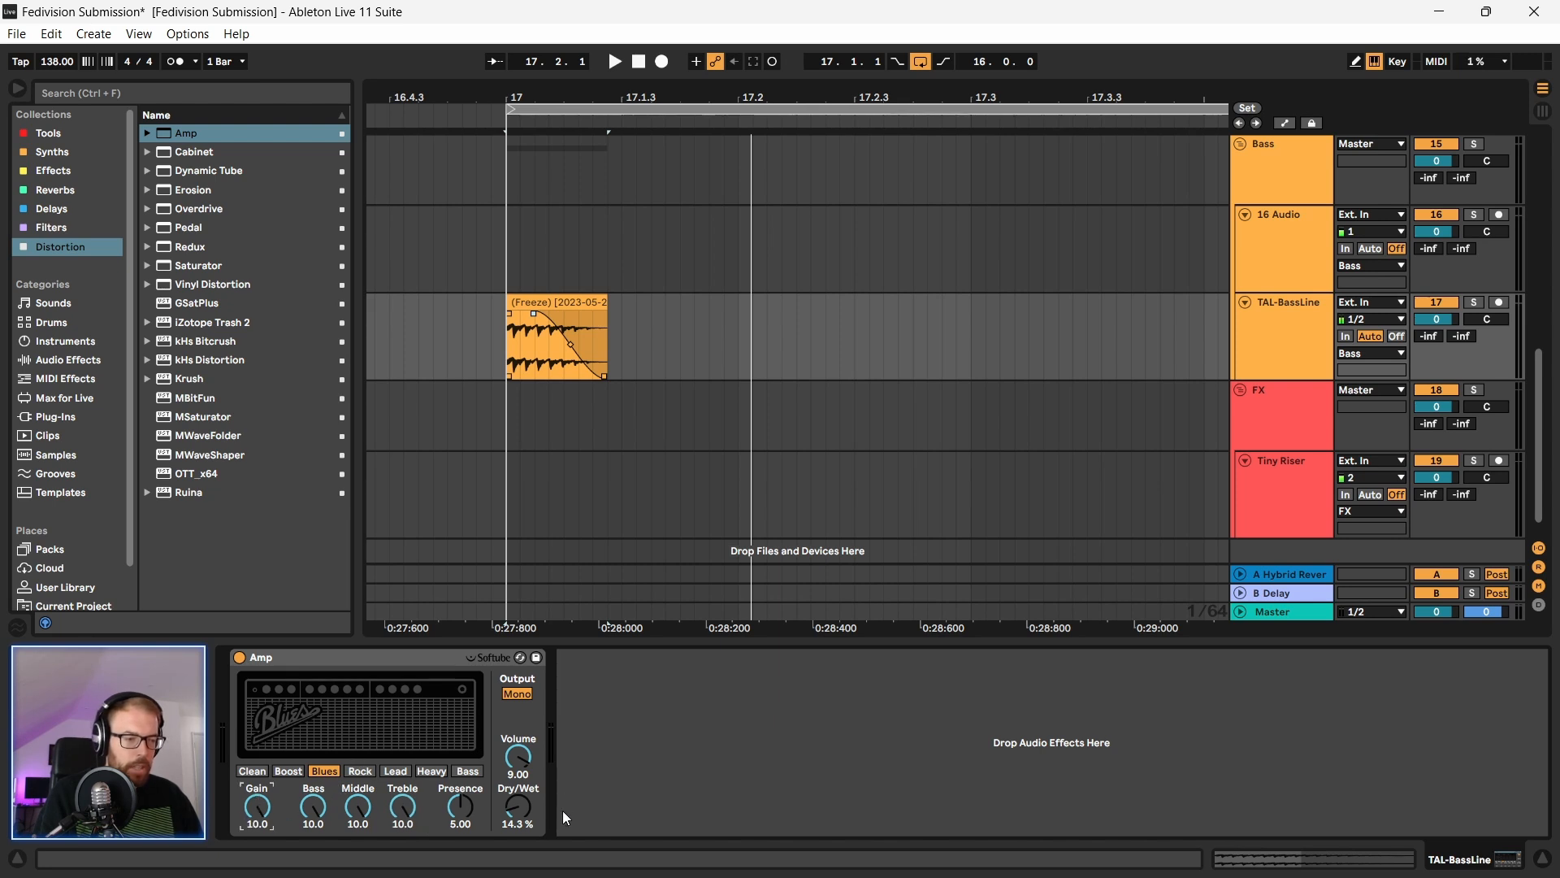
# Step: Audition the Amp while setting Dry/Wet to 35.7 %, Presence to 7.94 and Treble to 6.41
pyautogui.moveTo(517, 806)
pyautogui.mouseDown()
pyautogui.moveTo(518, 823)
pyautogui.moveTo(525, 792)
pyautogui.moveTo(477, 806)
pyautogui.moveTo(518, 790)
pyautogui.mouseUp()
pyautogui.press('space')
pyautogui.press('space')
pyautogui.press('space')
pyautogui.press('space')
pyautogui.press('space')
pyautogui.press('space')
pyautogui.press('space')
pyautogui.press('space')
pyautogui.press('space')
pyautogui.moveTo(401, 822); pyautogui.dragTo(402, 869)
# Step: Compare the Amp's Rock, Lead, Clean, Boost, Heavy and Bass models during playback
pyautogui.click(359, 771)
pyautogui.click(393, 772)
pyautogui.click(349, 769)
pyautogui.click(267, 770)
pyautogui.click(288, 771)
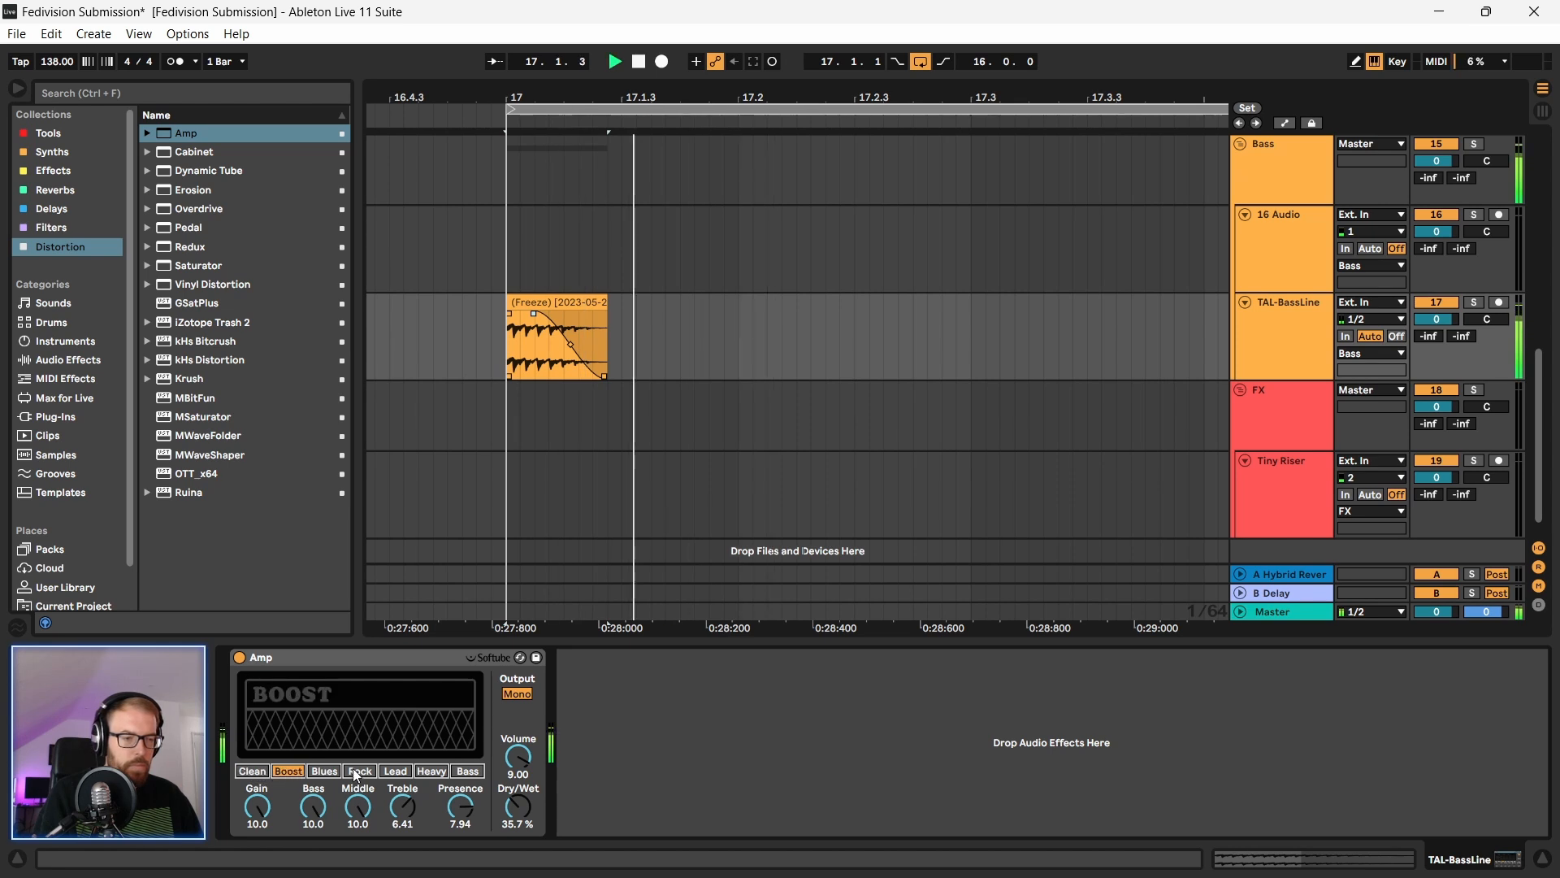
pyautogui.click(395, 770)
pyautogui.click(430, 770)
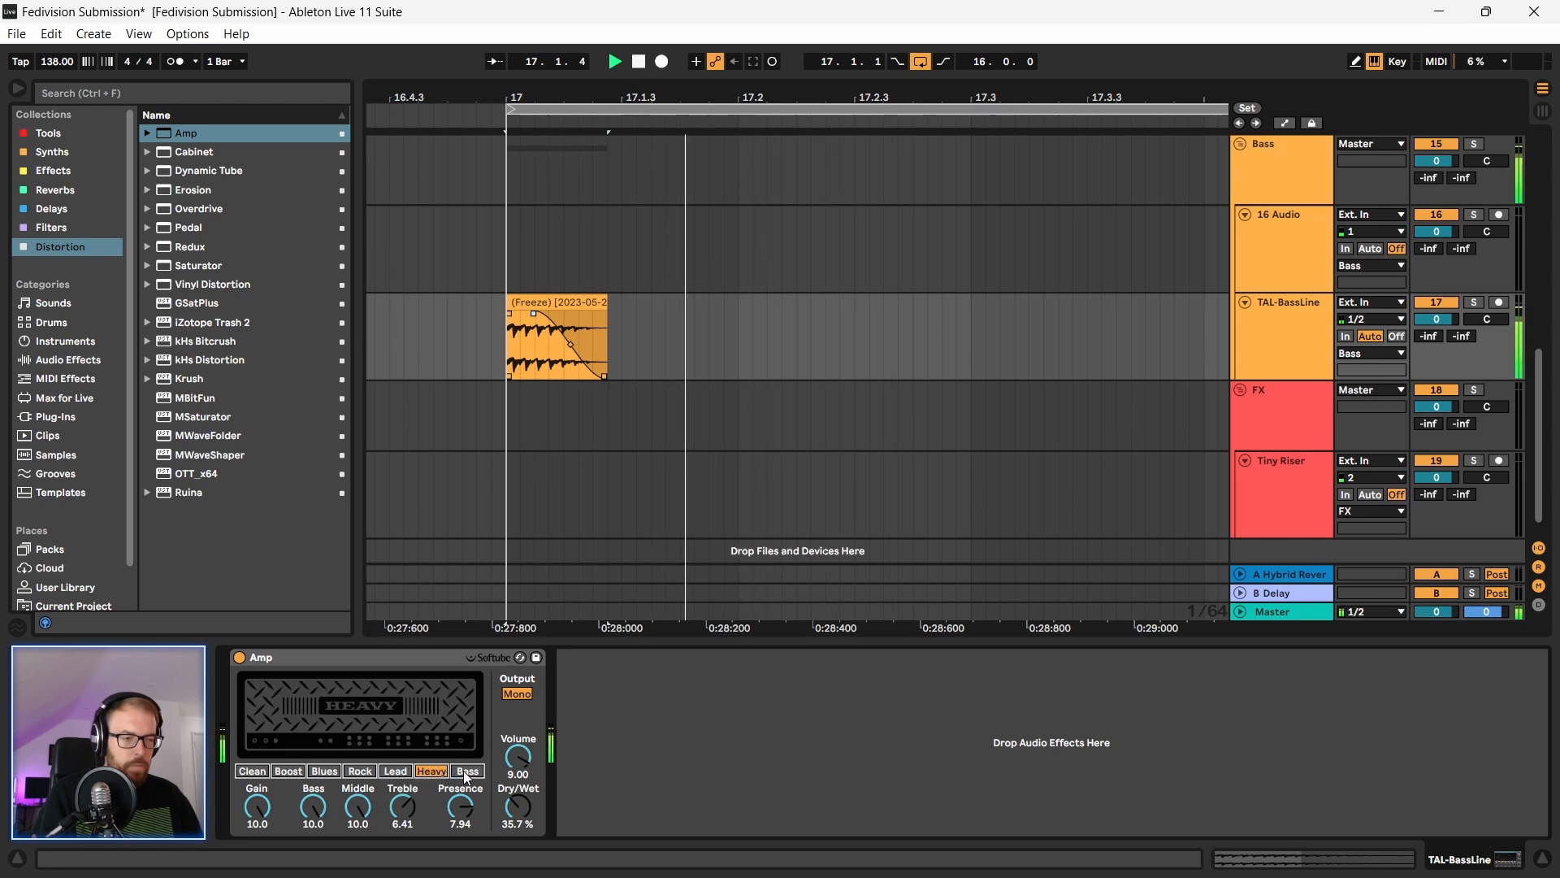
pyautogui.click(468, 771)
# Step: Try more Amp models at 26.2 % Dry/Wet, settling on Clean with Dry/Wet at 19.0 %
pyautogui.moveTo(506, 792); pyautogui.dragTo(506, 806)
pyautogui.click(395, 771)
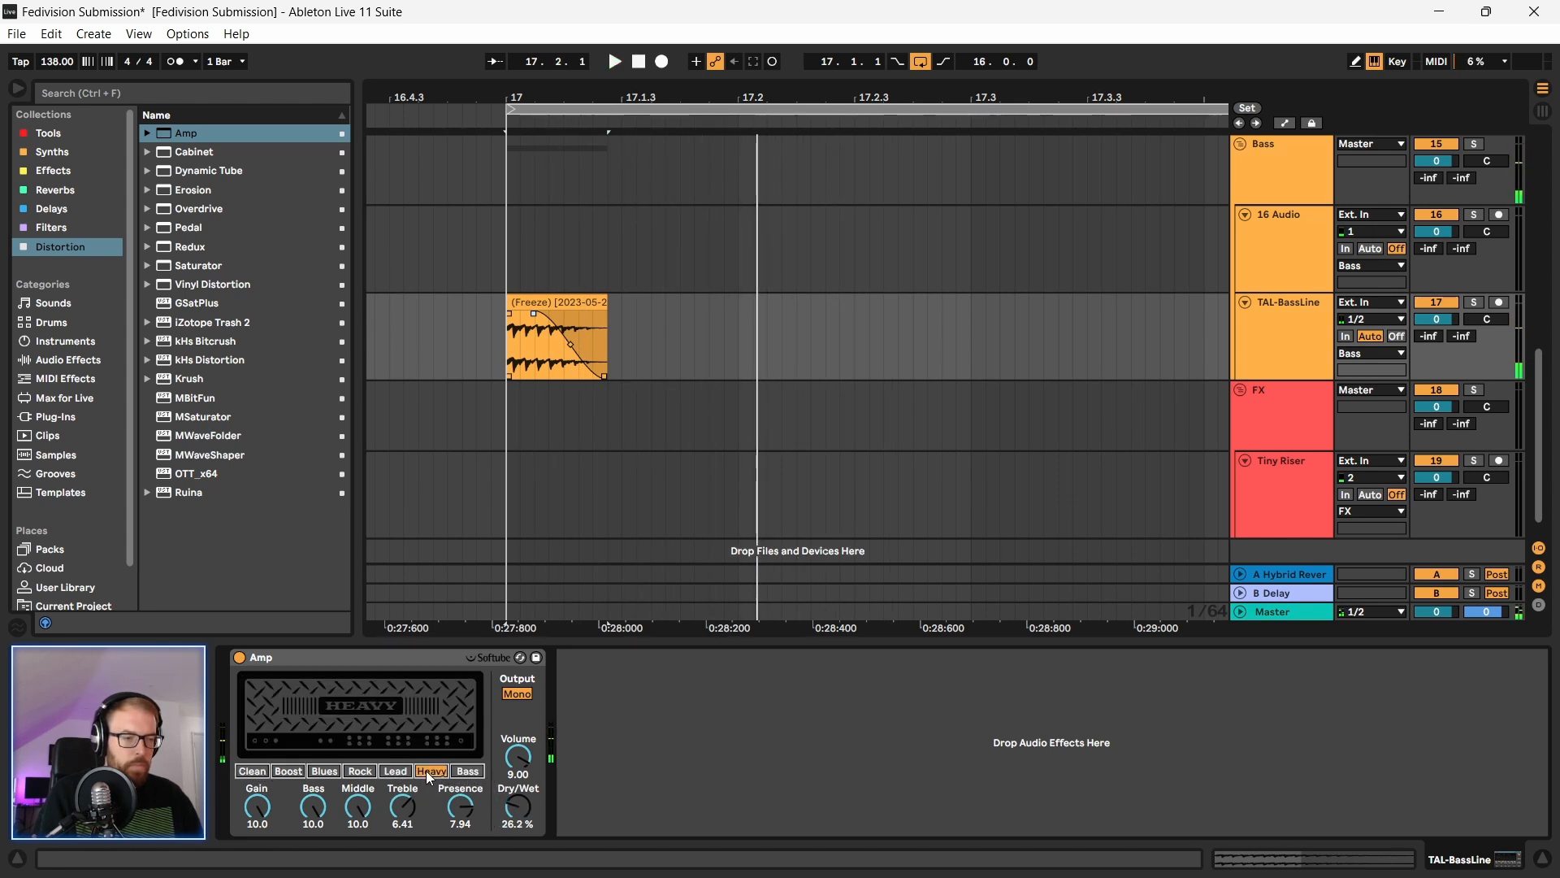
pyautogui.click(359, 770)
pyautogui.click(330, 772)
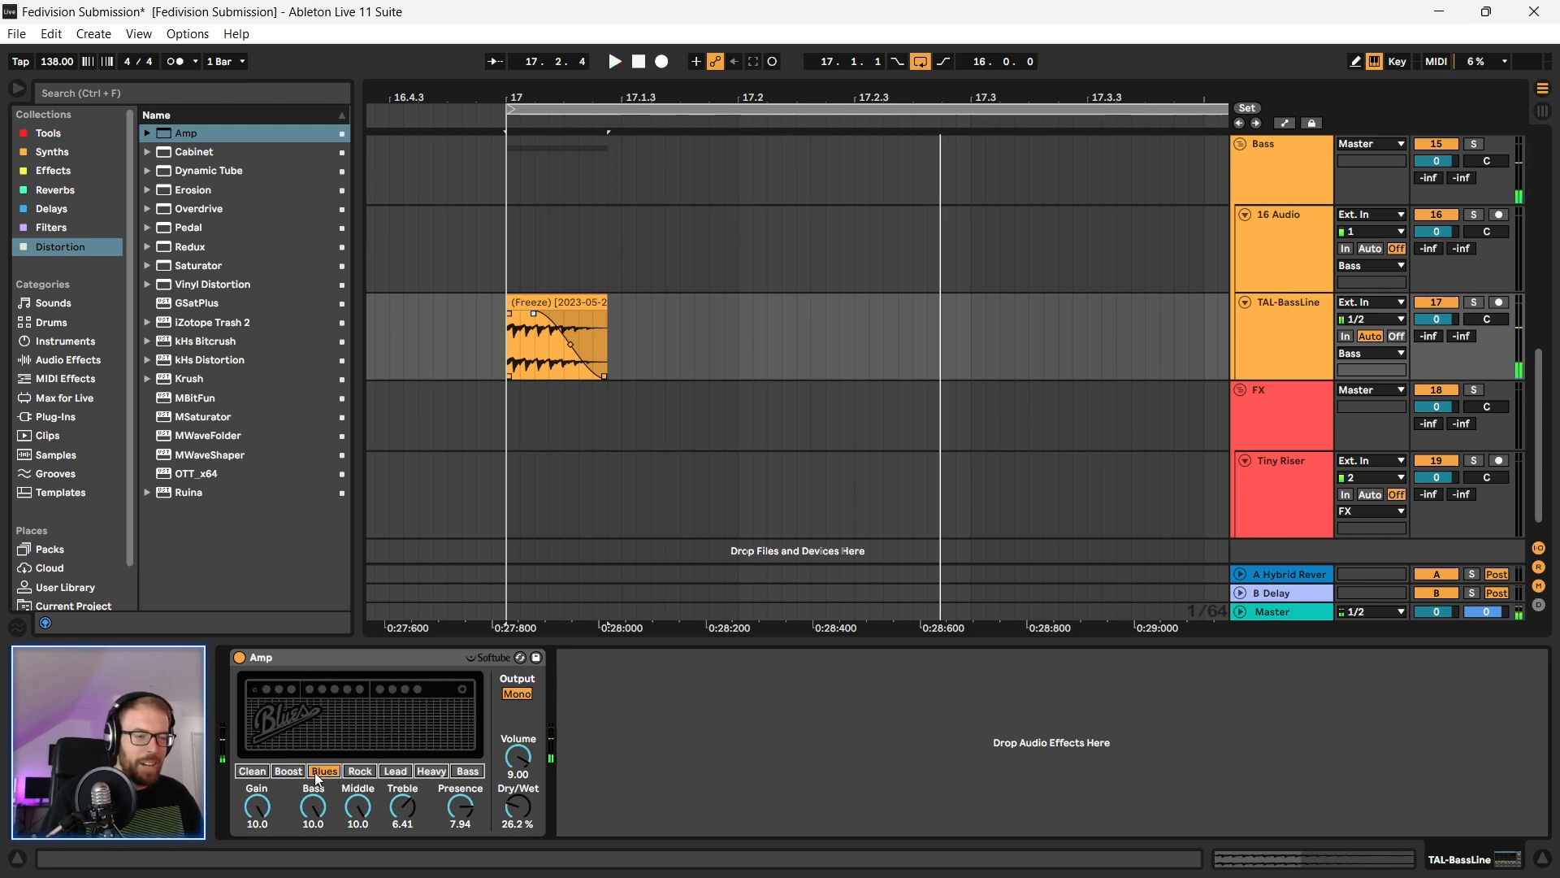
pyautogui.click(288, 773)
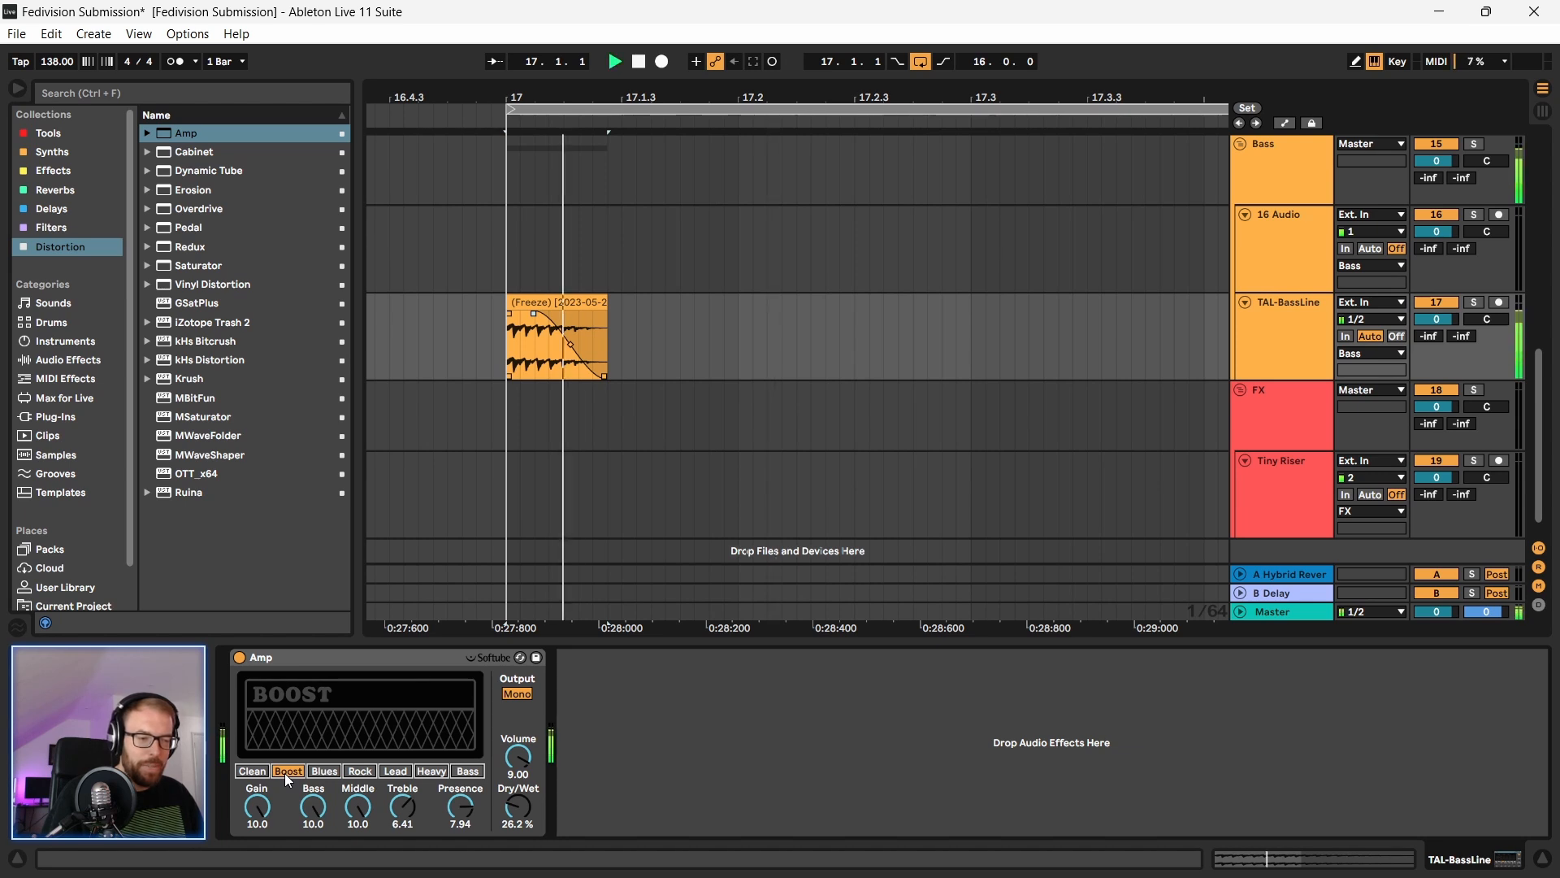
pyautogui.click(249, 772)
pyautogui.press('space')
pyautogui.moveTo(533, 783); pyautogui.dragTo(533, 804)
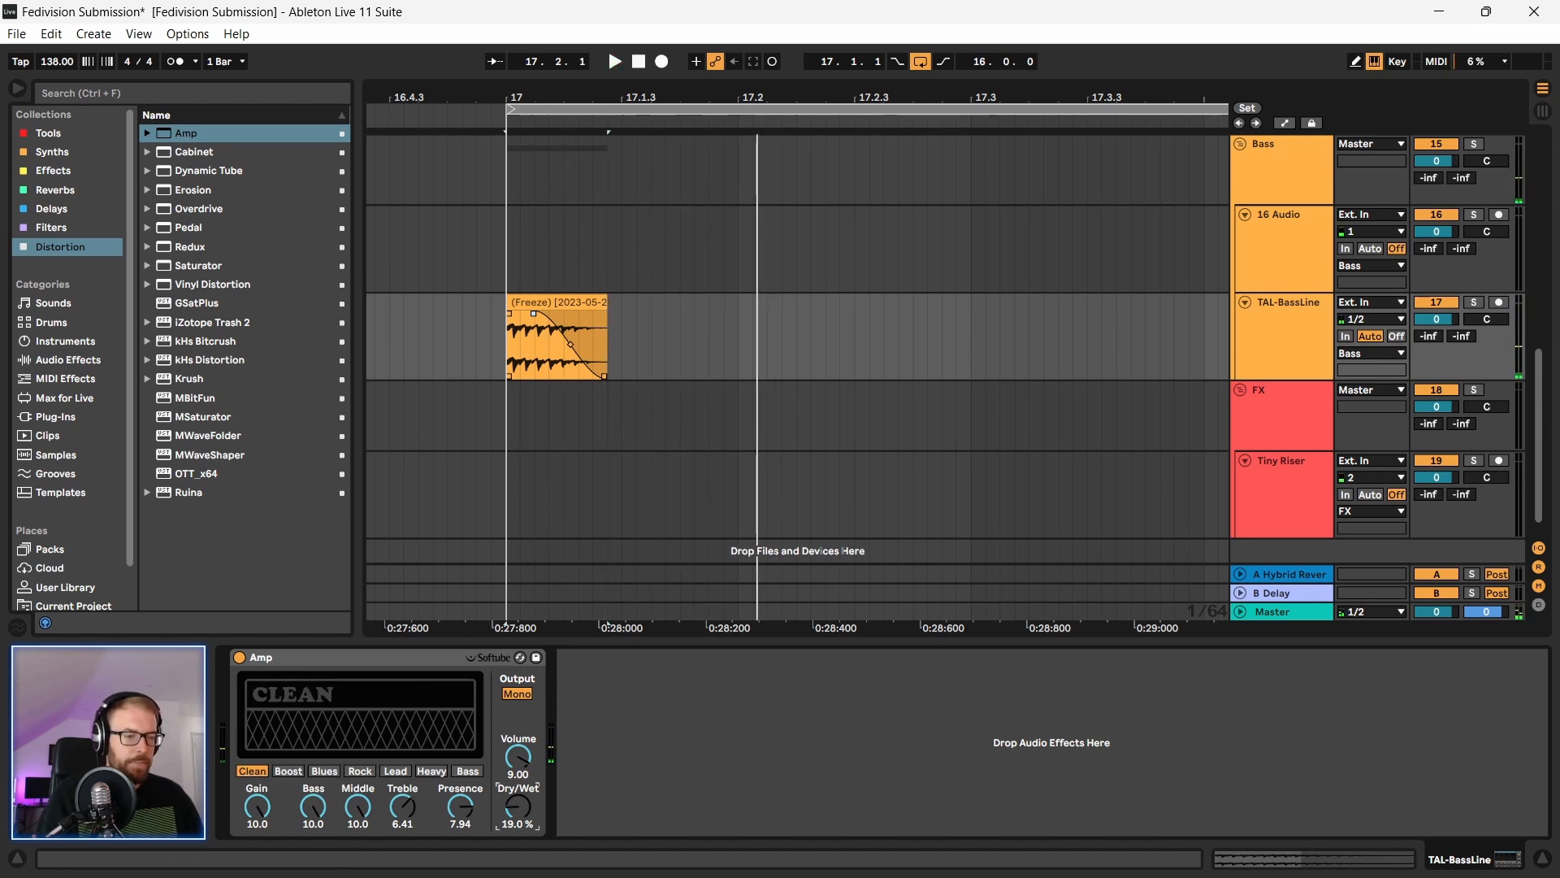
# Step: Shift the bass hit on the TAL-BassLine track to 17.1.3 and play it against the drums
pyautogui.scroll(2, 597, 369)
pyautogui.click(541, 348)
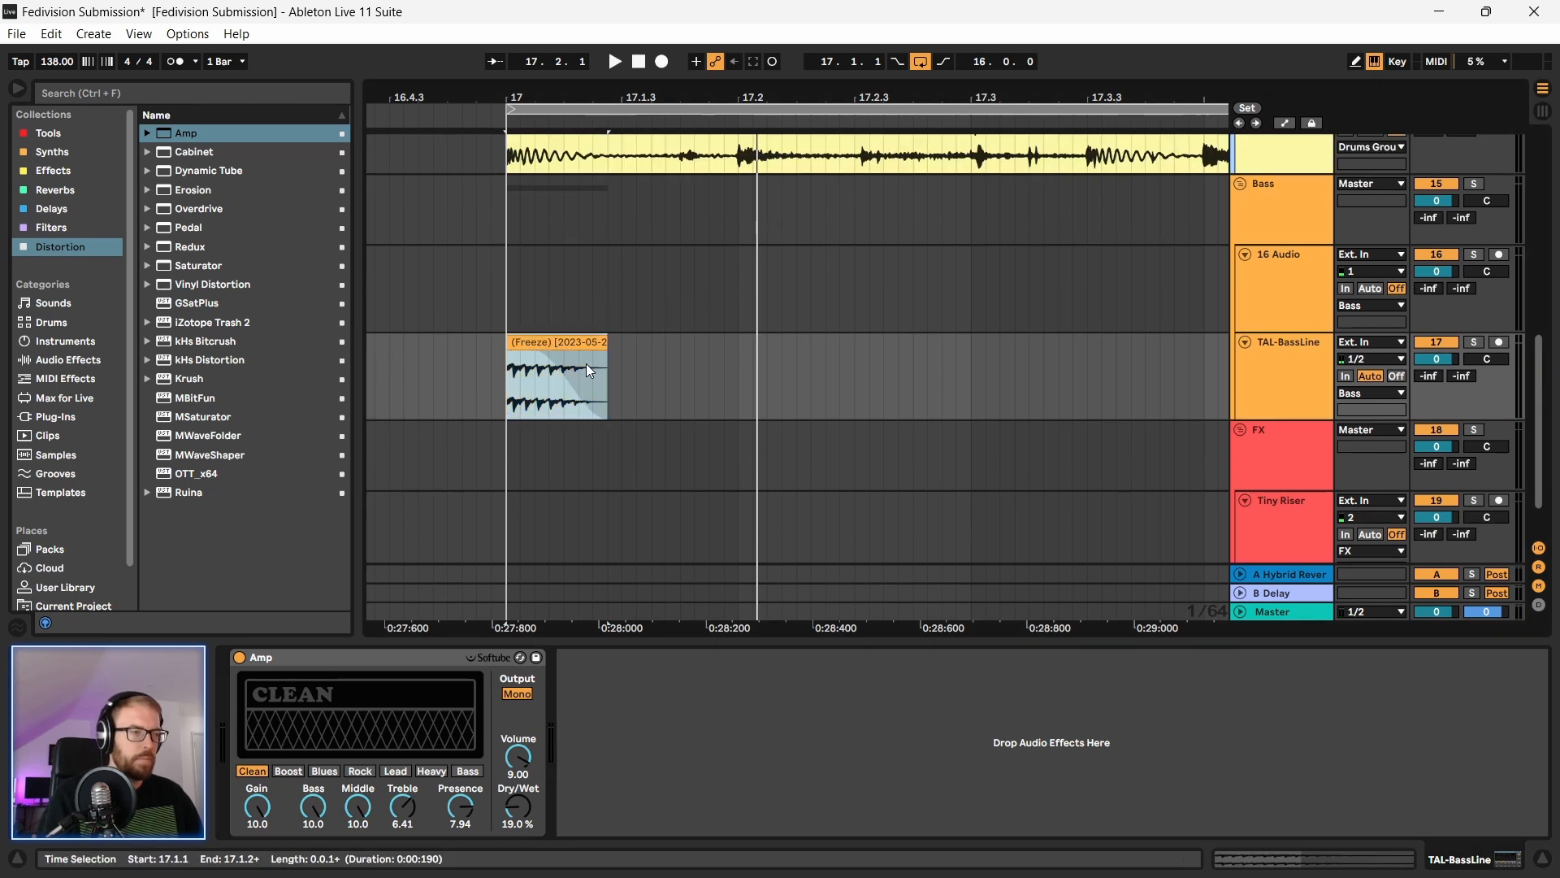
pyautogui.hotkey('ctrl', 'd')
pyautogui.moveTo(662, 353); pyautogui.dragTo(662, 353)
pyautogui.click(511, 390)
pyautogui.press('space')
pyautogui.moveTo(544, 96); pyautogui.dragTo(572, 53)
pyautogui.press('space')
pyautogui.press('space')
# Step: Move the bass hit to 25.3, set the loop to eight bars from 25.1.1 and play the section
pyautogui.scroll(10, 573, 242)
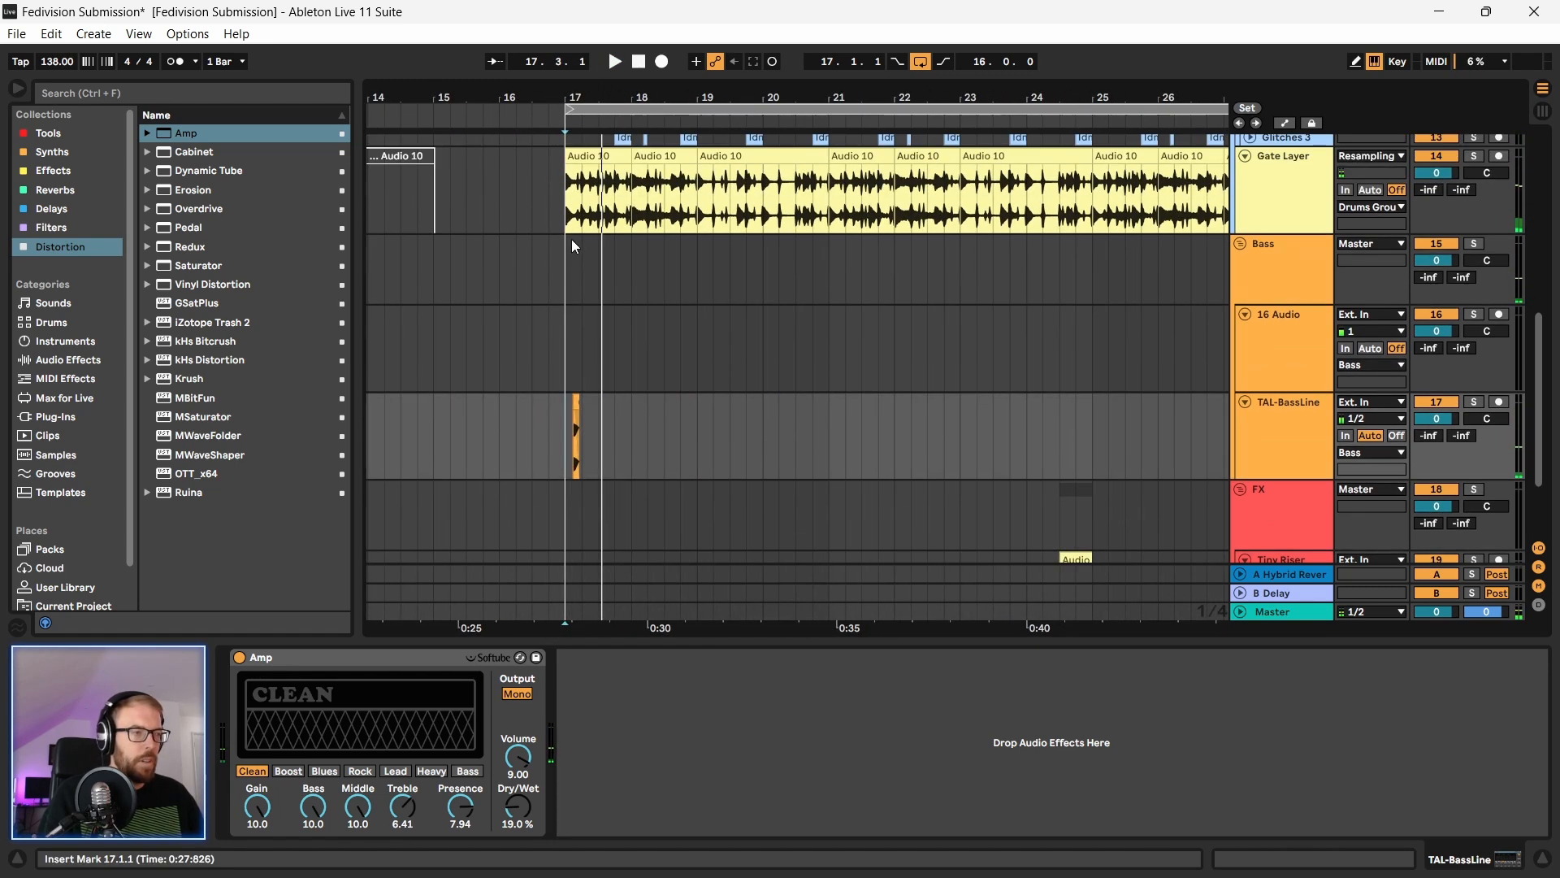
pyautogui.scroll(-6, 569, 446)
pyautogui.moveTo(576, 452); pyautogui.dragTo(1129, 459)
pyautogui.moveTo(570, 109); pyautogui.dragTo(545, 312)
pyautogui.press('space')
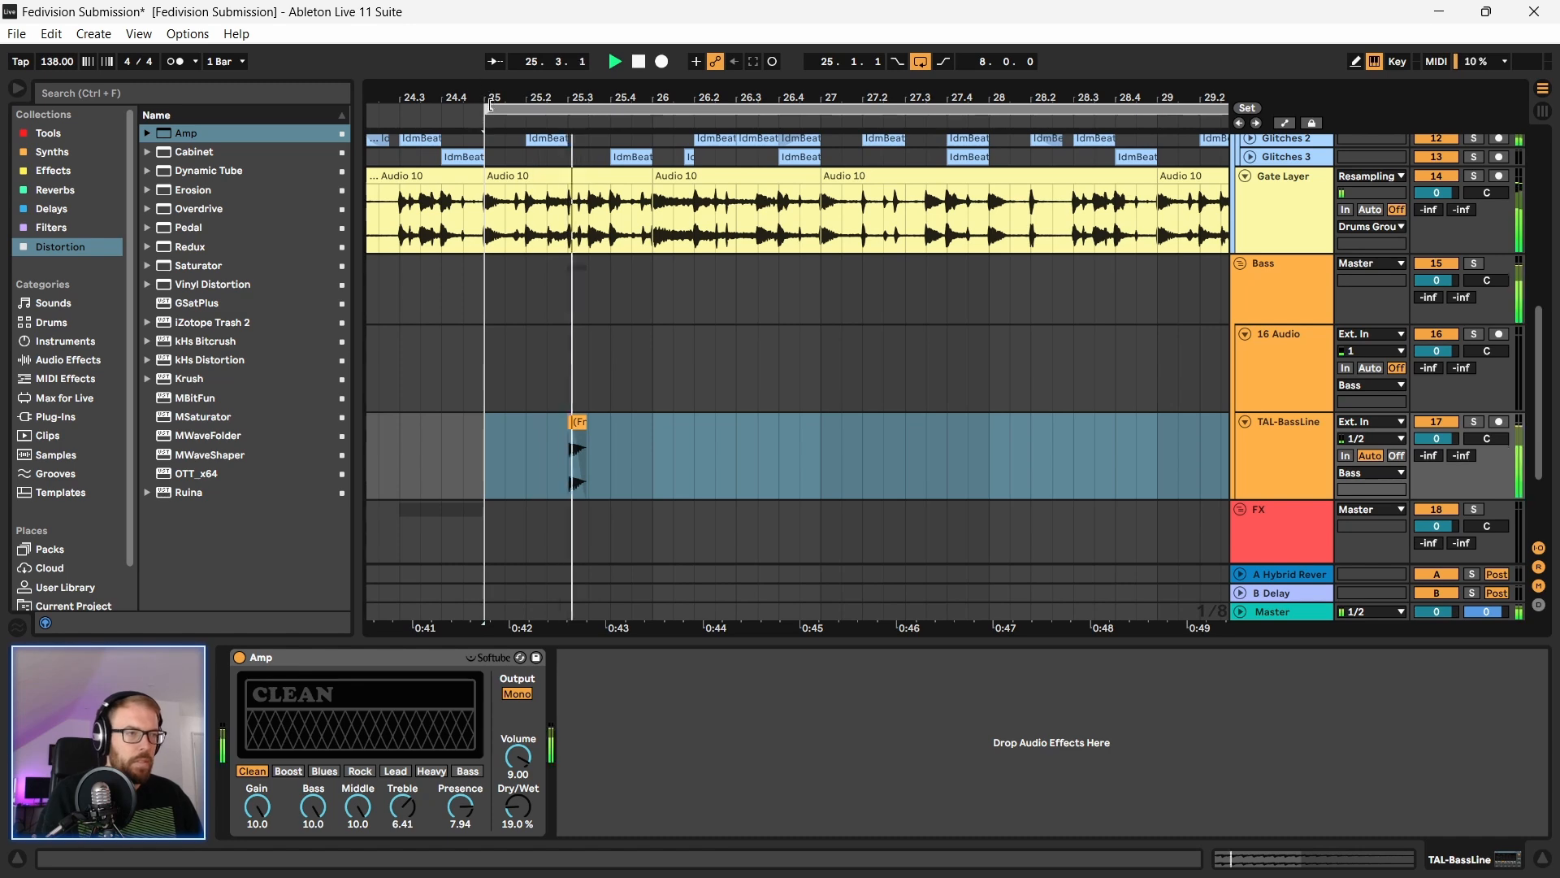
pyautogui.moveTo(498, 96); pyautogui.dragTo(499, 191)
pyautogui.moveTo(705, 425); pyautogui.dragTo(539, 447)
pyautogui.click(488, 454)
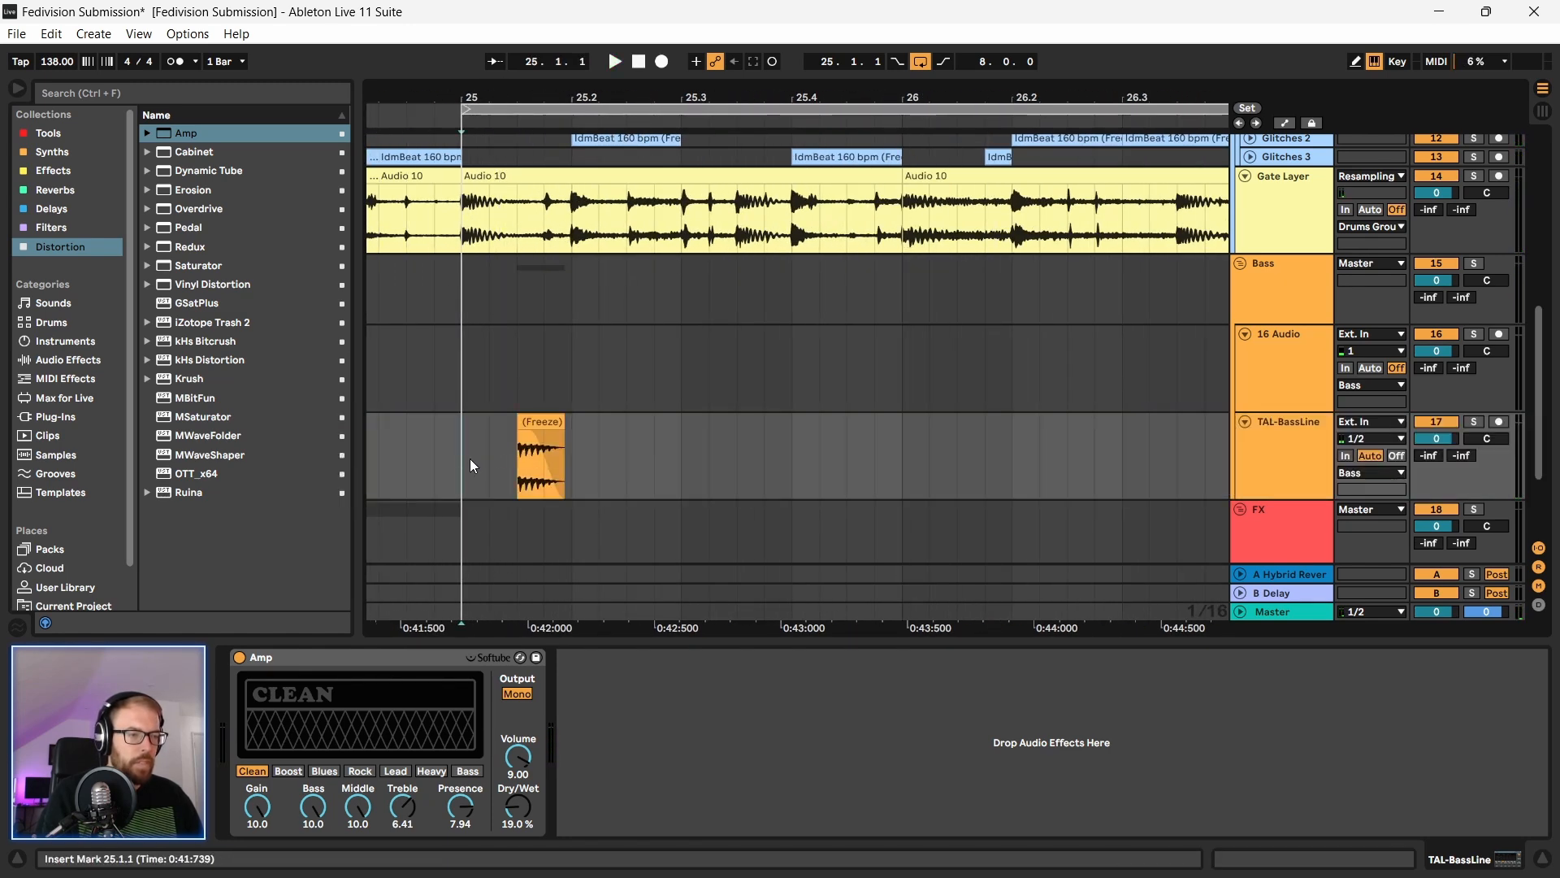
pyautogui.hotkey('ctrl', 'z')
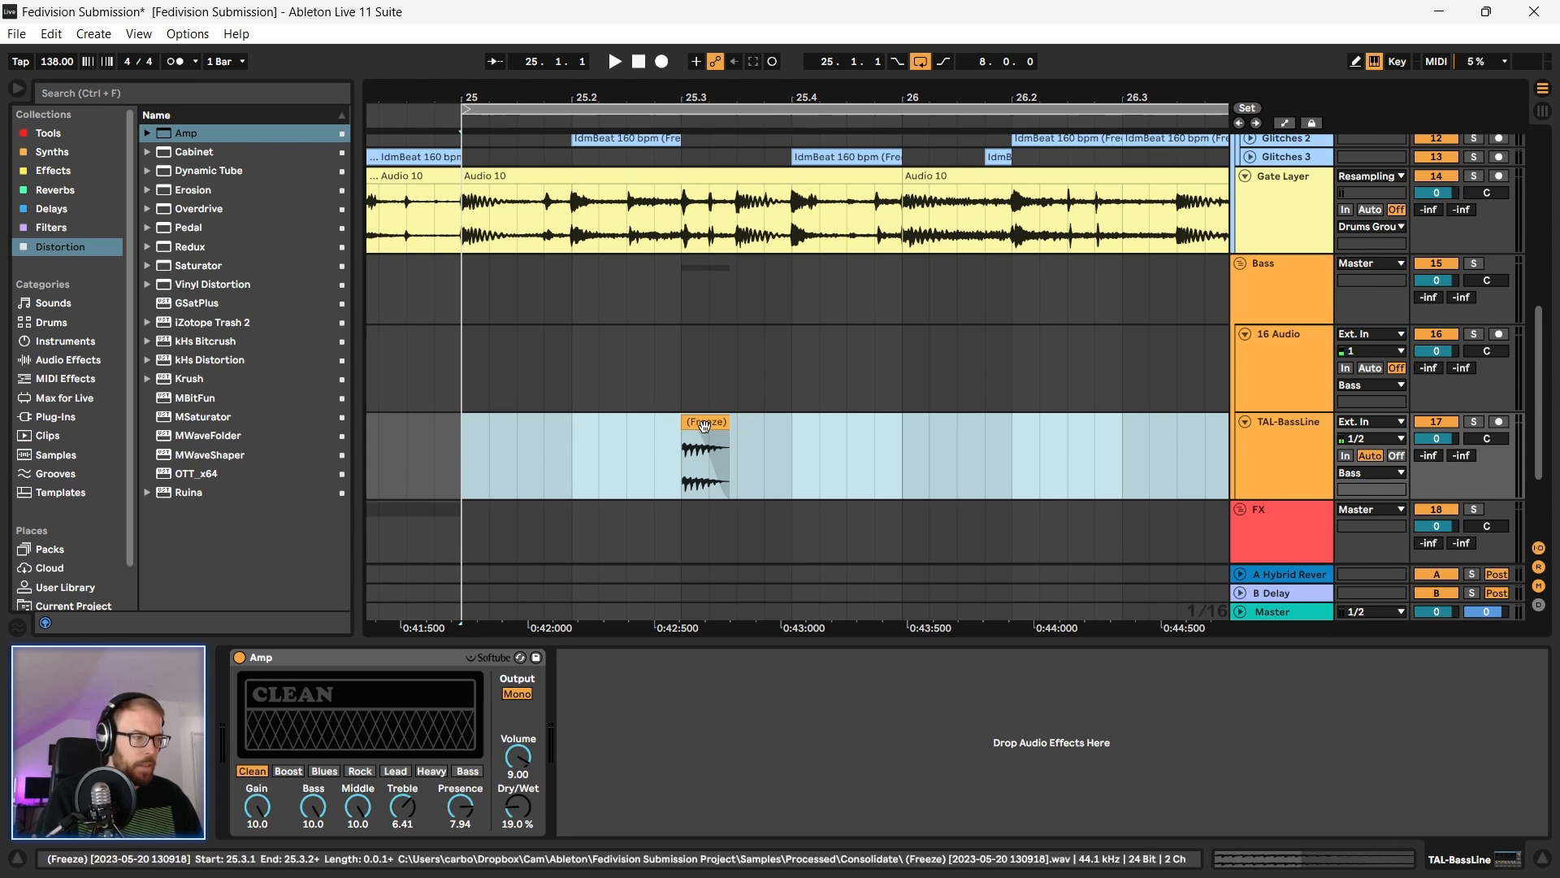
# Step: Move the bass hit from 25.3 to 25.1.3 and play from the start of bar 25
pyautogui.moveTo(703, 424); pyautogui.dragTo(700, 485)
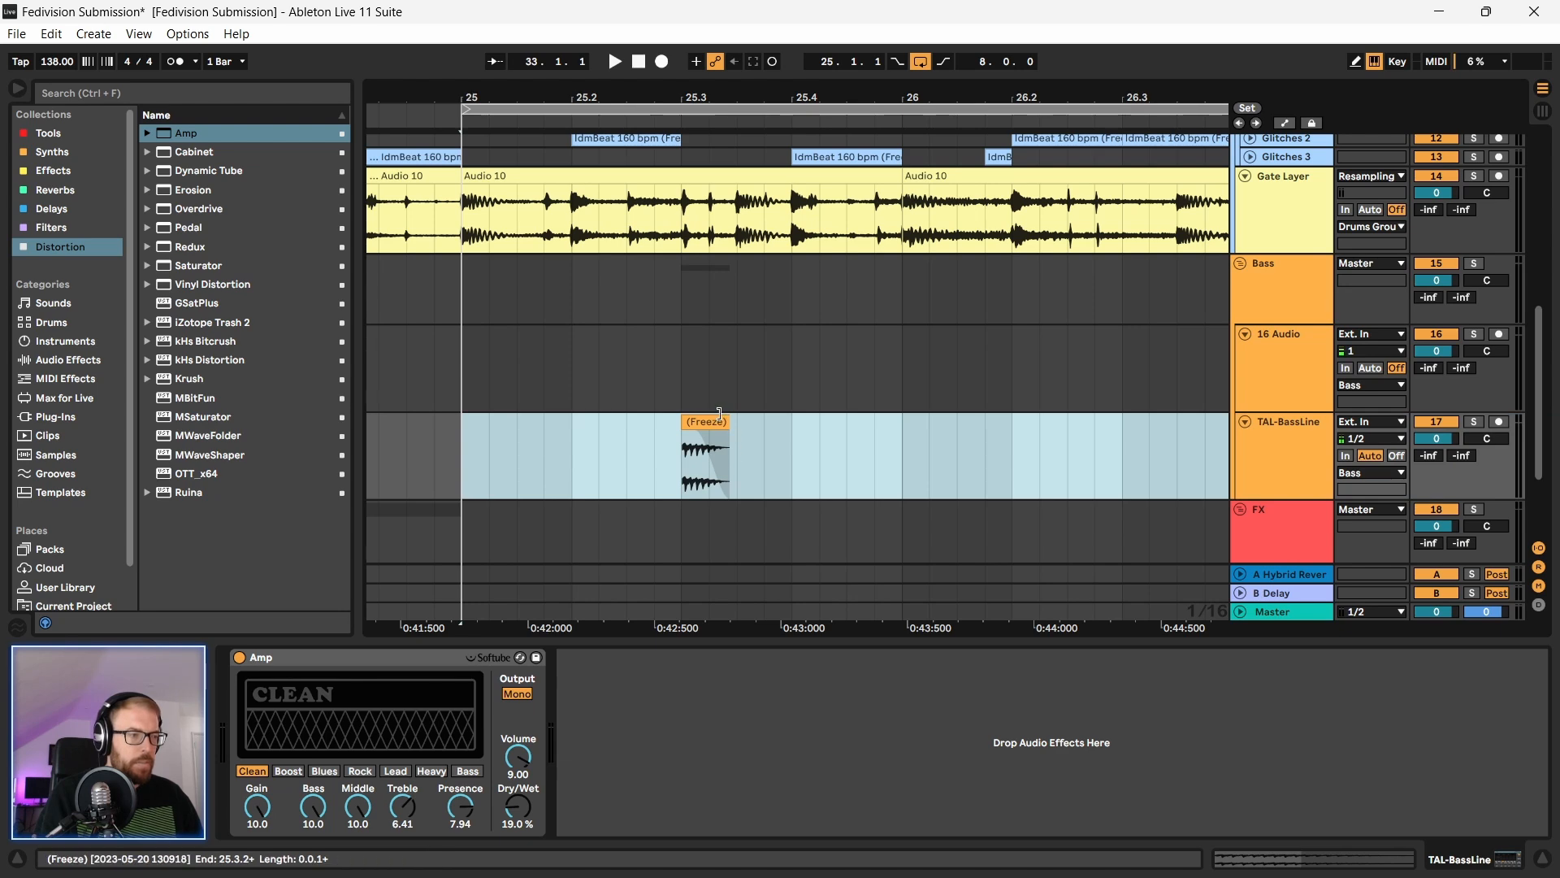
pyautogui.moveTo(702, 431)
pyautogui.mouseDown()
pyautogui.moveTo(509, 430)
pyautogui.moveTo(537, 435)
pyautogui.mouseUp()
pyautogui.click(455, 449)
pyautogui.press('space')
# Step: Reshape the fade-out curve on the bass hit at 25.1.3 and listen to it
pyautogui.moveTo(501, 97); pyautogui.dragTo(521, 96)
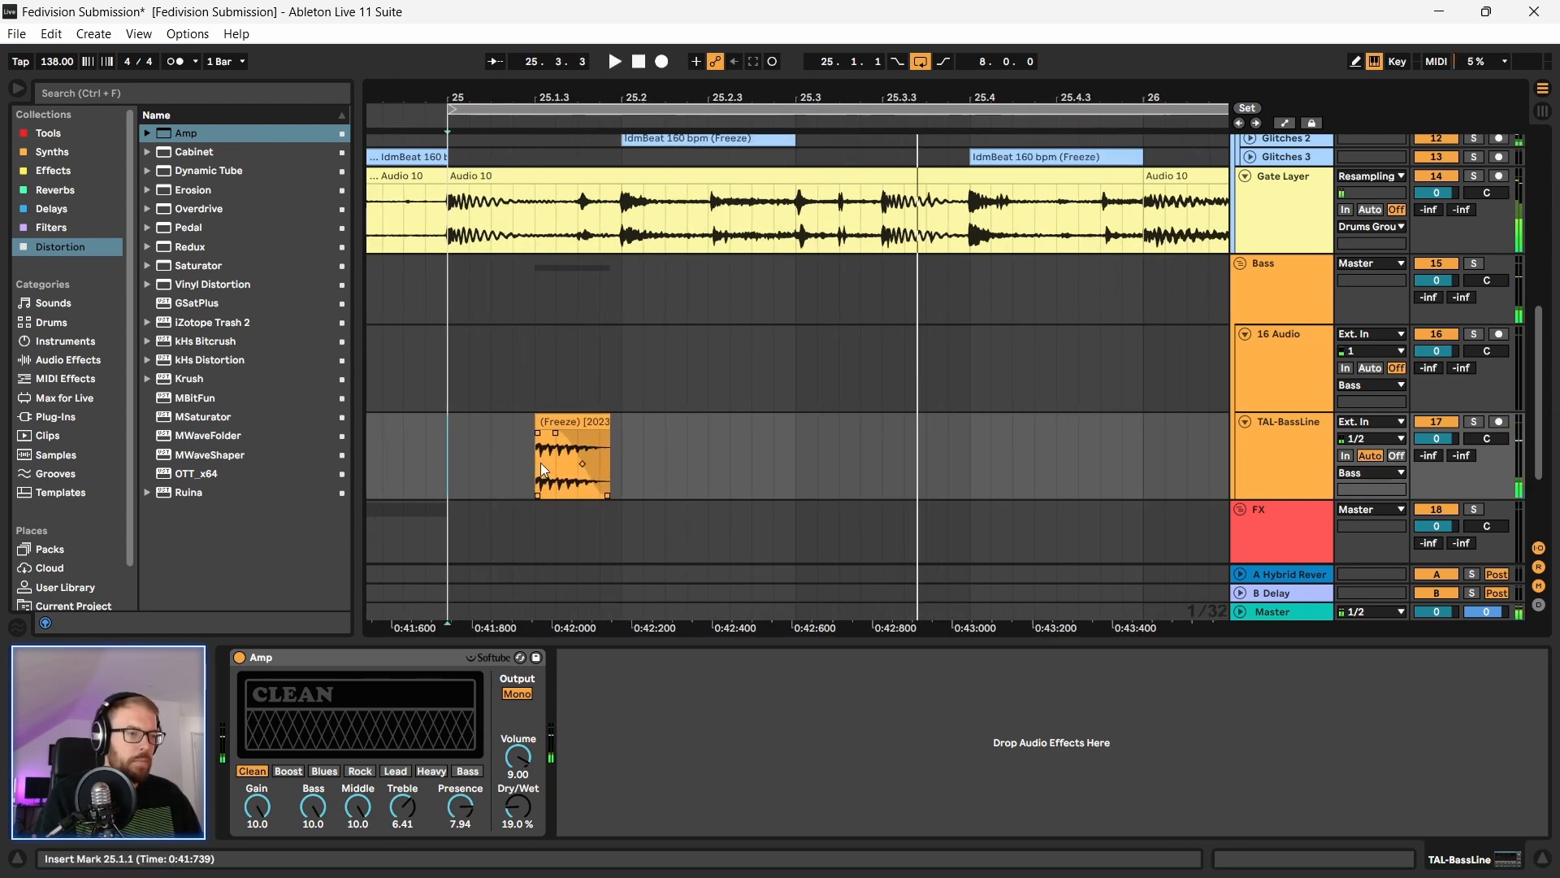
pyautogui.moveTo(567, 479); pyautogui.dragTo(587, 474)
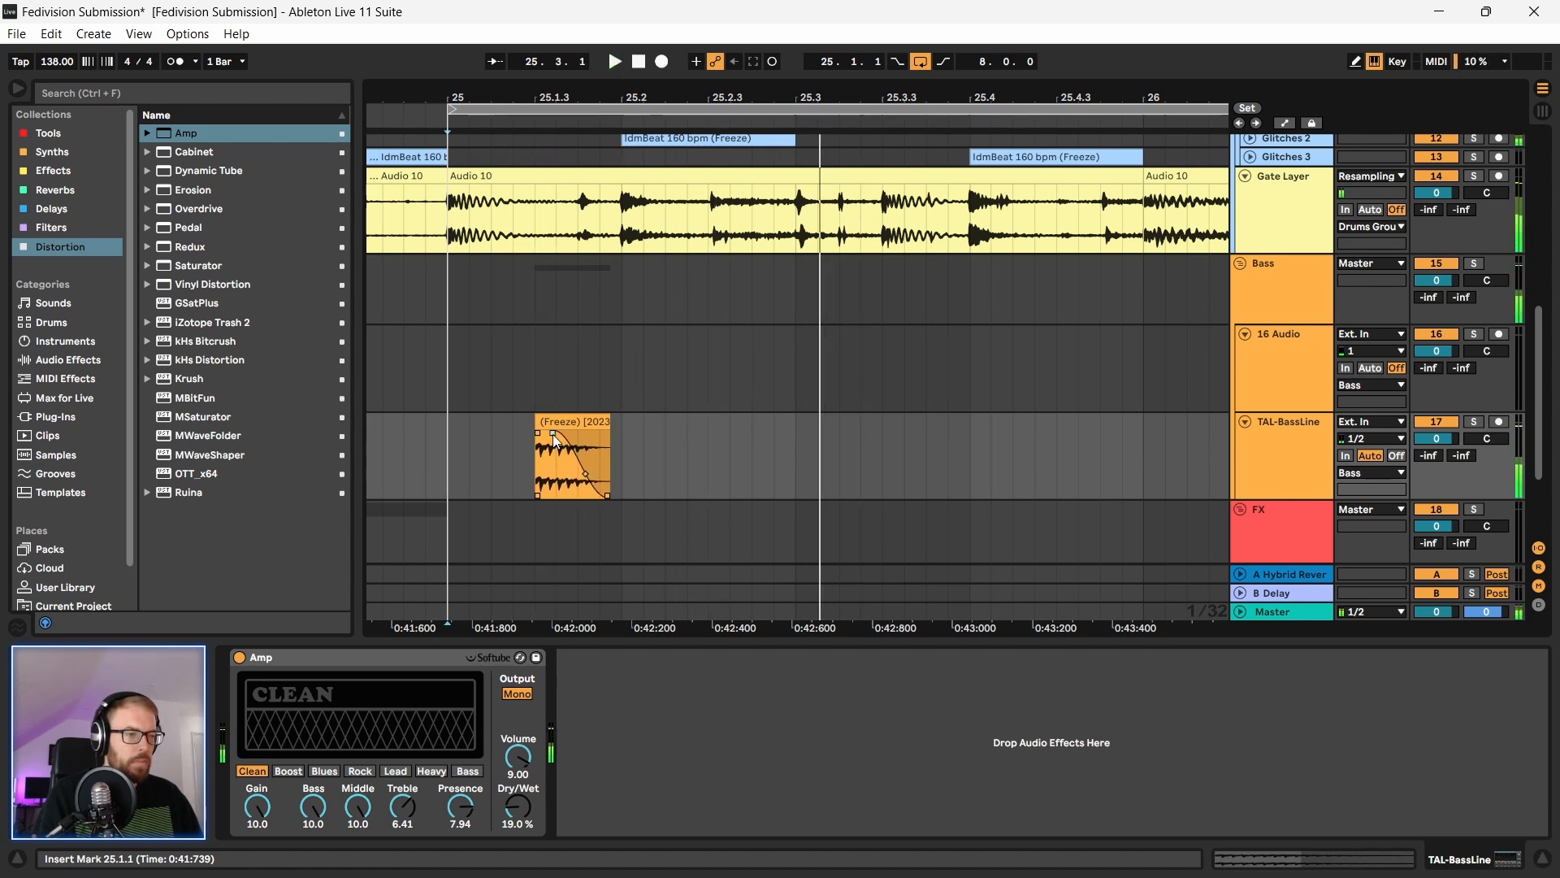
pyautogui.press('space')
# Step: Place a copy of the bass hit at 25.3.3 and play bar 25 with both hits
pyautogui.moveTo(557, 442); pyautogui.dragTo(915, 442)
pyautogui.click(447, 470)
pyautogui.press('space')
pyautogui.click(453, 465)
pyautogui.press('space')
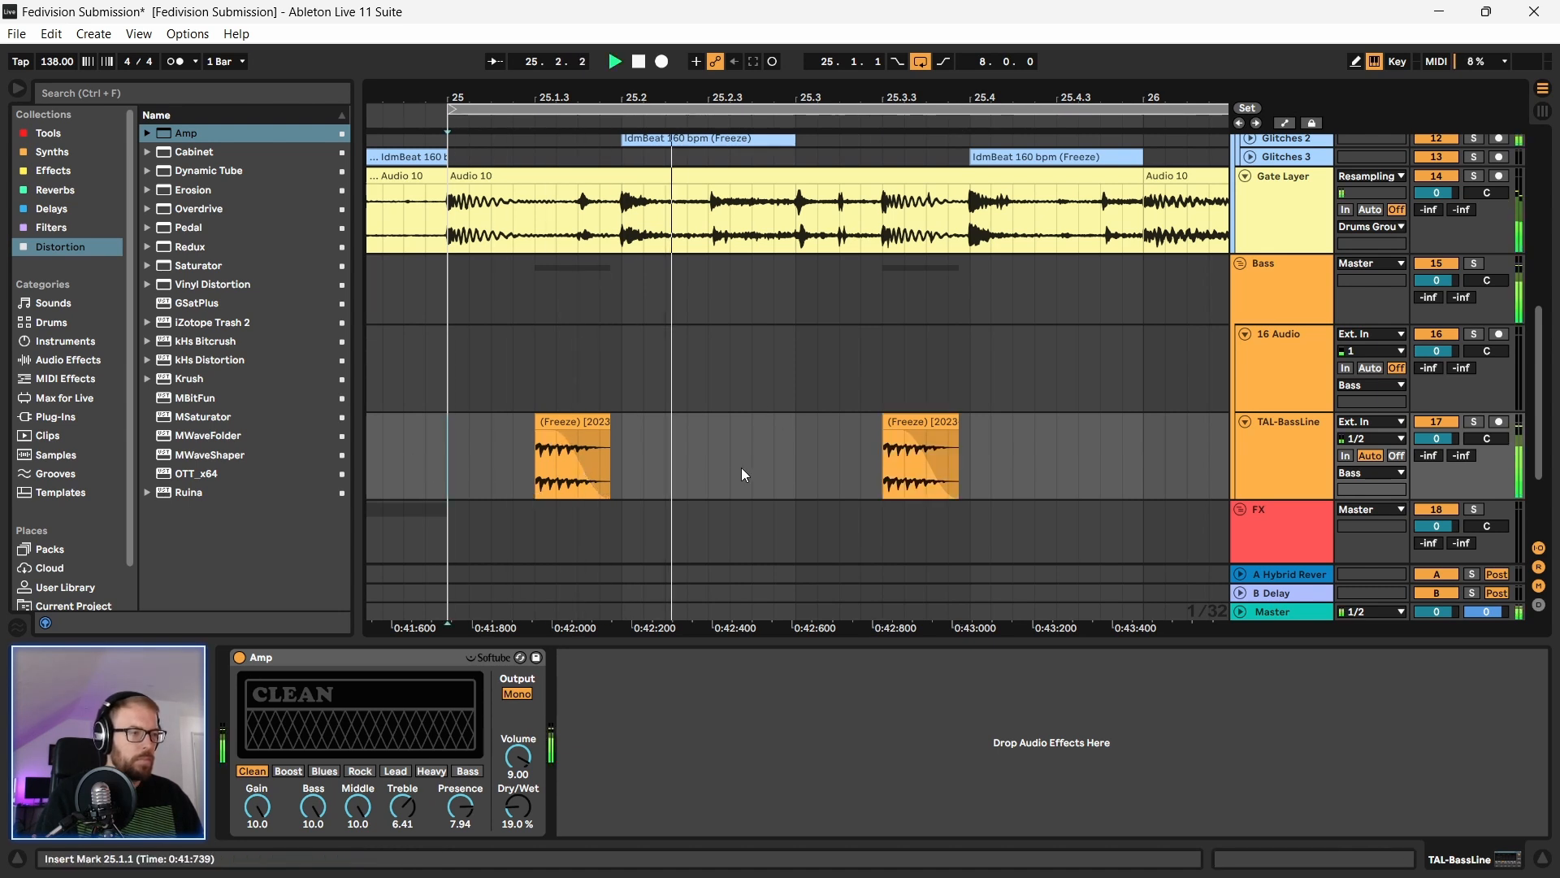
pyautogui.press('space')
# Step: Move the copied bass hit to 25.2.4 and repeatedly play bar 25 to judge its timing
pyautogui.moveTo(912, 425); pyautogui.dragTo(769, 439)
pyautogui.click(754, 446)
pyautogui.press('space')
pyautogui.press('space')
pyautogui.click(494, 451)
pyautogui.press('space')
pyautogui.click(460, 457)
pyautogui.press('space')
pyautogui.press('space')
pyautogui.click(446, 466)
pyautogui.press('space')
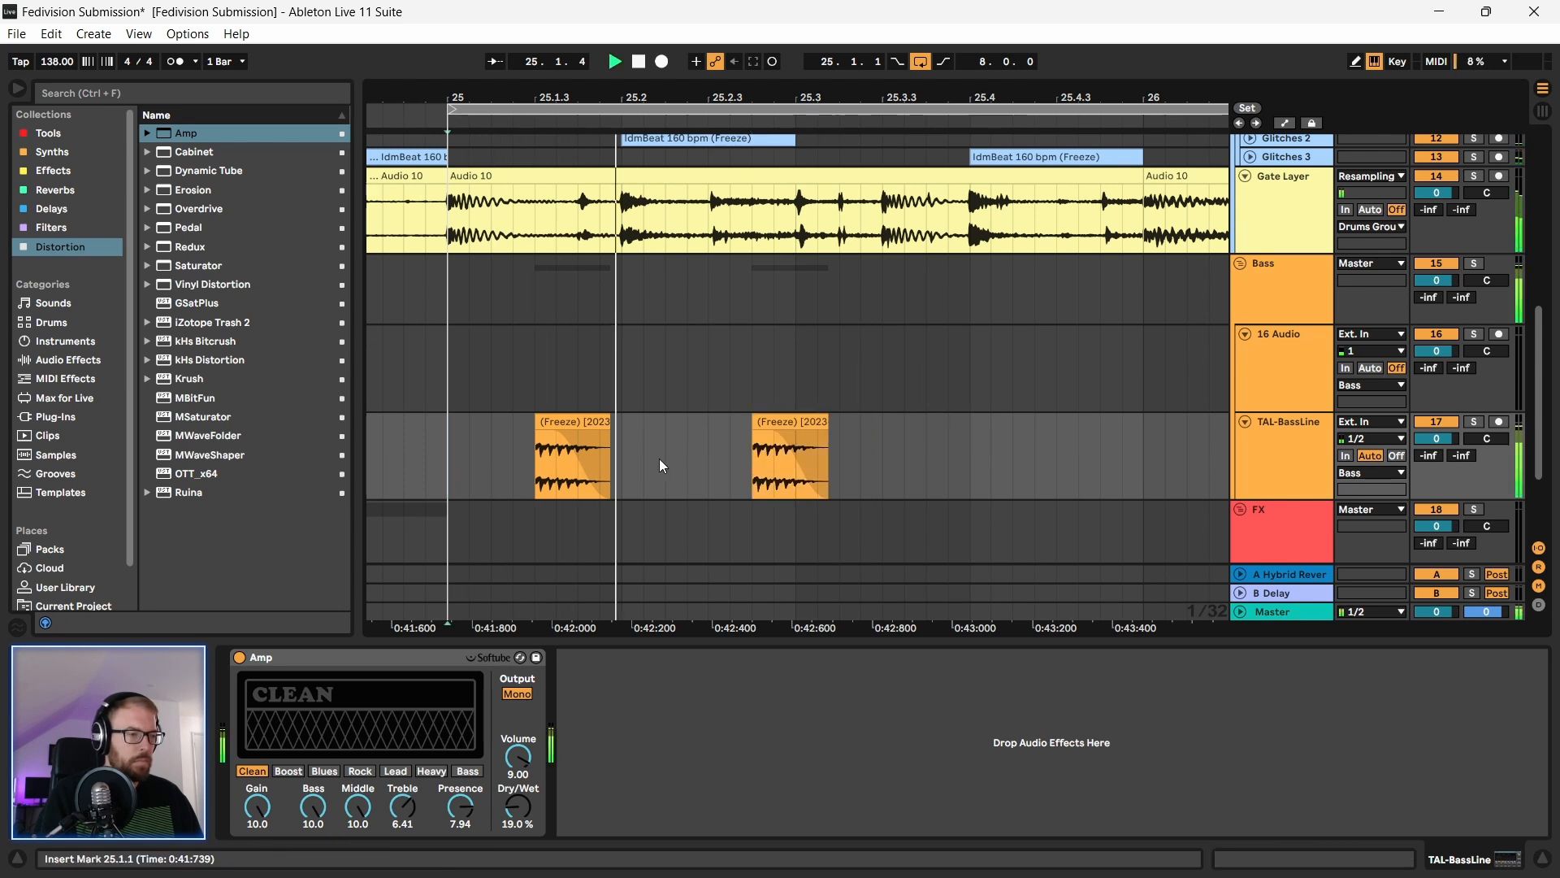
pyautogui.press('space')
# Step: Copy the second bass hit to midway between 25.3.2 and 25.3.3 and play the bar
pyautogui.click(782, 421)
pyautogui.moveTo(781, 421); pyautogui.dragTo(902, 429)
pyautogui.click(458, 467)
pyautogui.press('space')
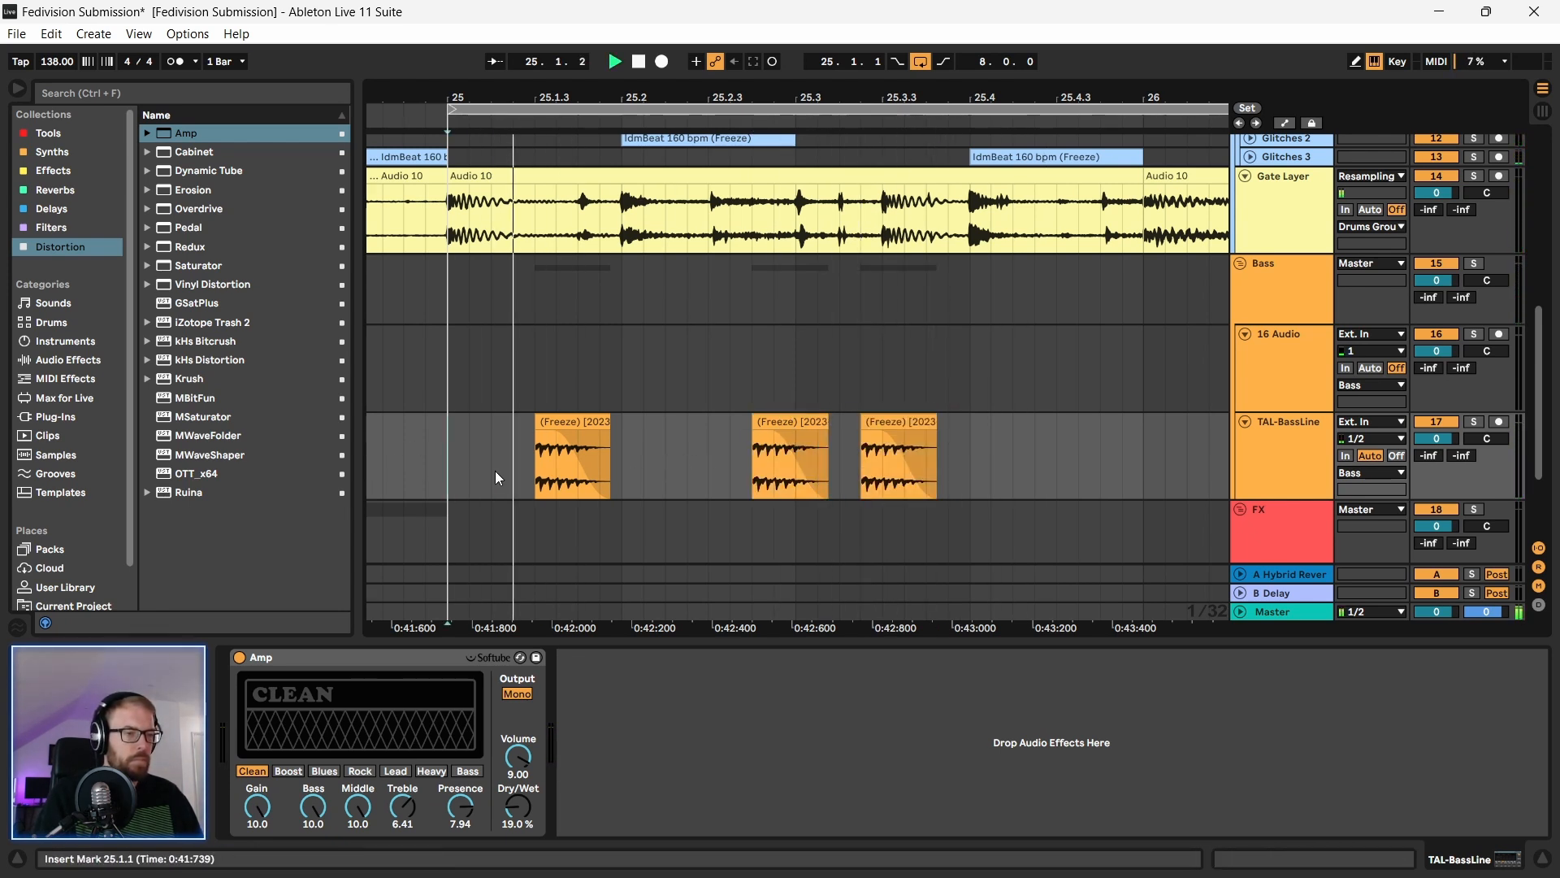
pyautogui.press('space')
# Step: Nudge the third bass hit to 25.3.3 and check the pattern by playing it several times
pyautogui.moveTo(899, 423); pyautogui.dragTo(924, 427)
pyautogui.click(732, 391)
pyautogui.press('space')
pyautogui.press('space')
pyautogui.click(439, 380)
pyautogui.press('space')
pyautogui.press('space')
pyautogui.click(452, 436)
pyautogui.press('space')
pyautogui.moveTo(672, 104); pyautogui.dragTo(672, 80)
pyautogui.press('space')
pyautogui.click(810, 456)
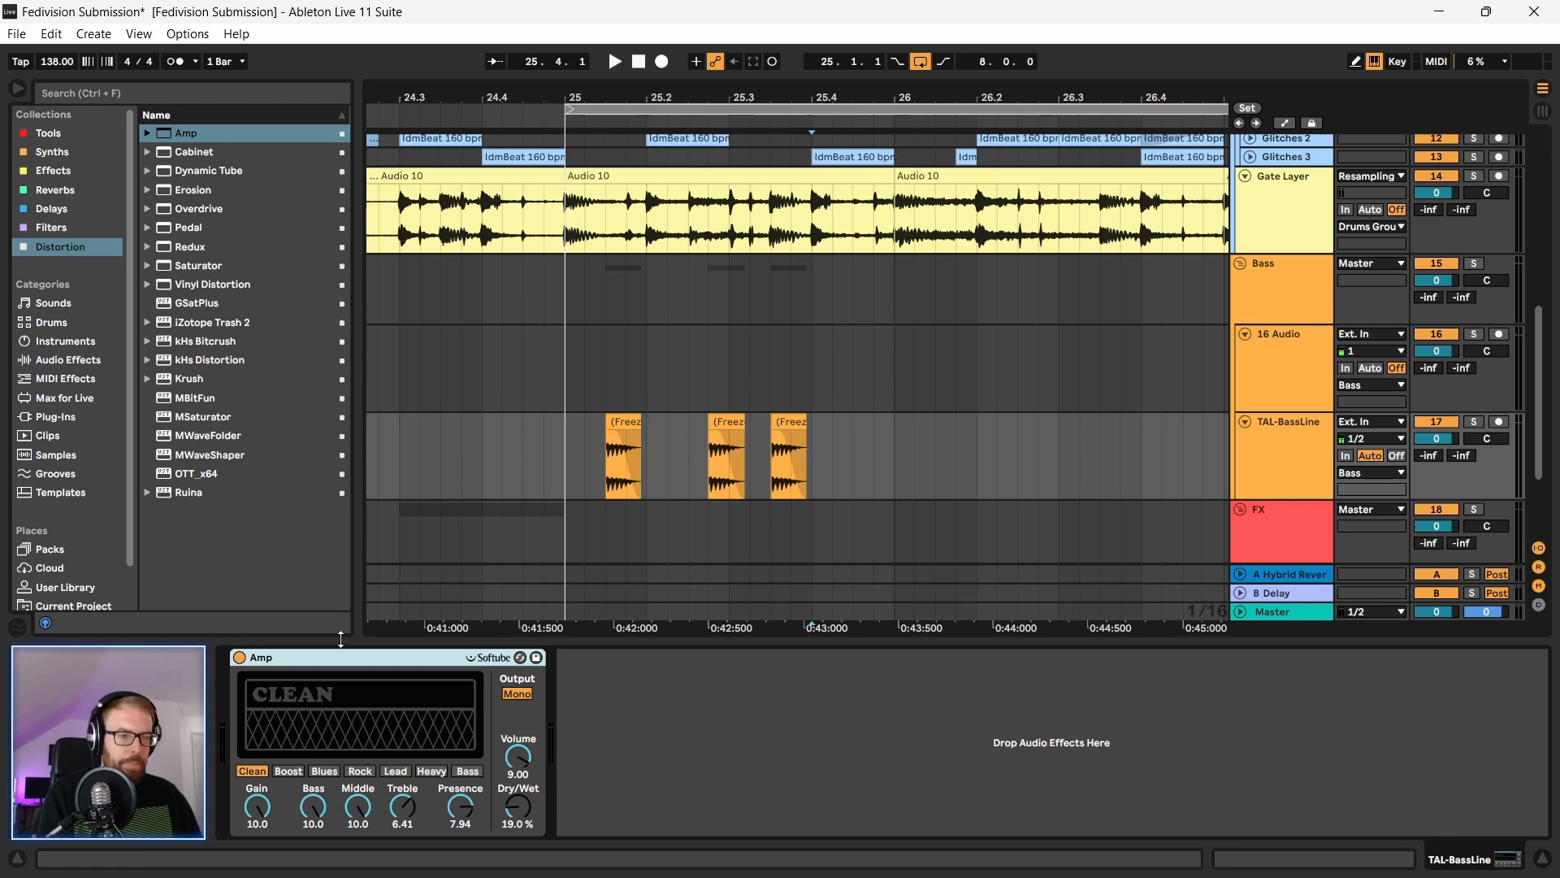
# Step: Bypass the Amp briefly during playback to compare the bass hits with and without it
pyautogui.click(239, 658)
pyautogui.click(618, 430)
pyautogui.press('space')
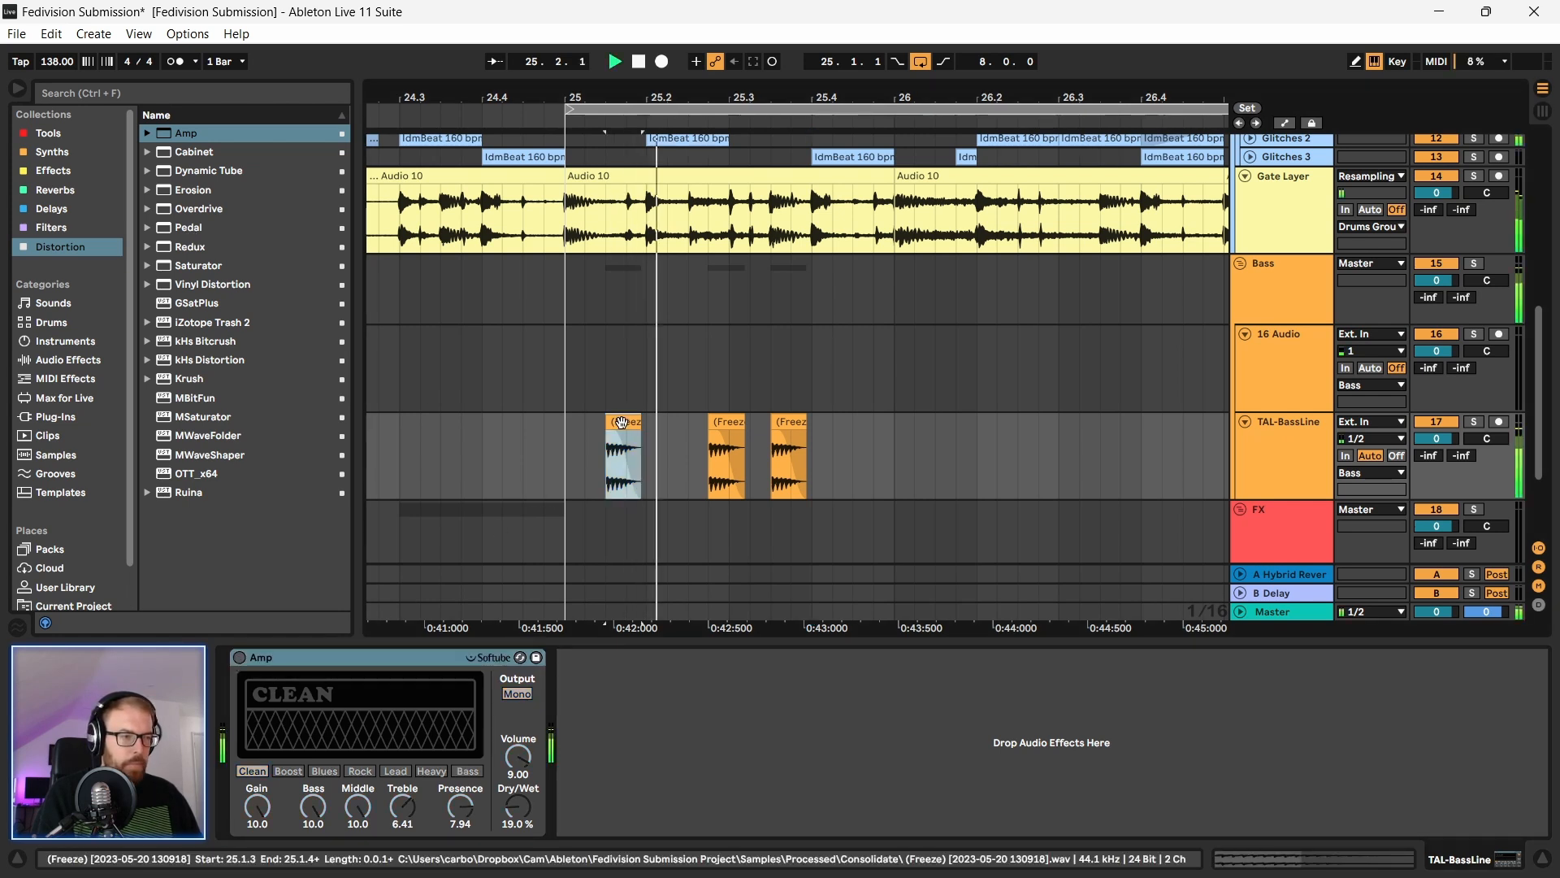
pyautogui.click(239, 658)
pyautogui.press('space')
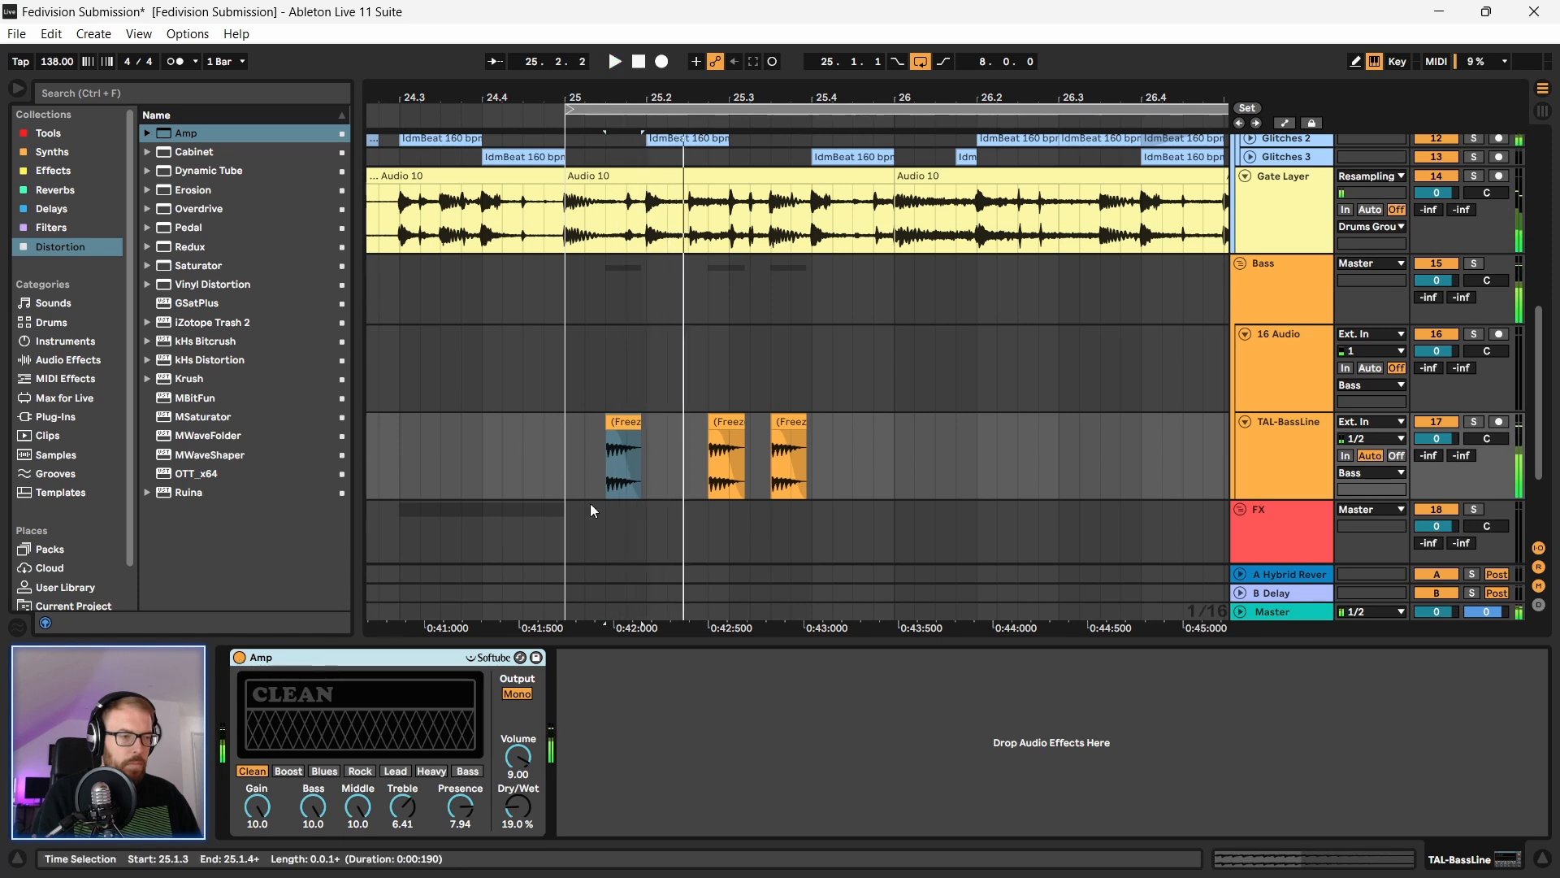
# Step: Add EQ Eight after the Amp in M/S mode, turn off band 1 and switch editing to the Side channel
pyautogui.click(57, 135)
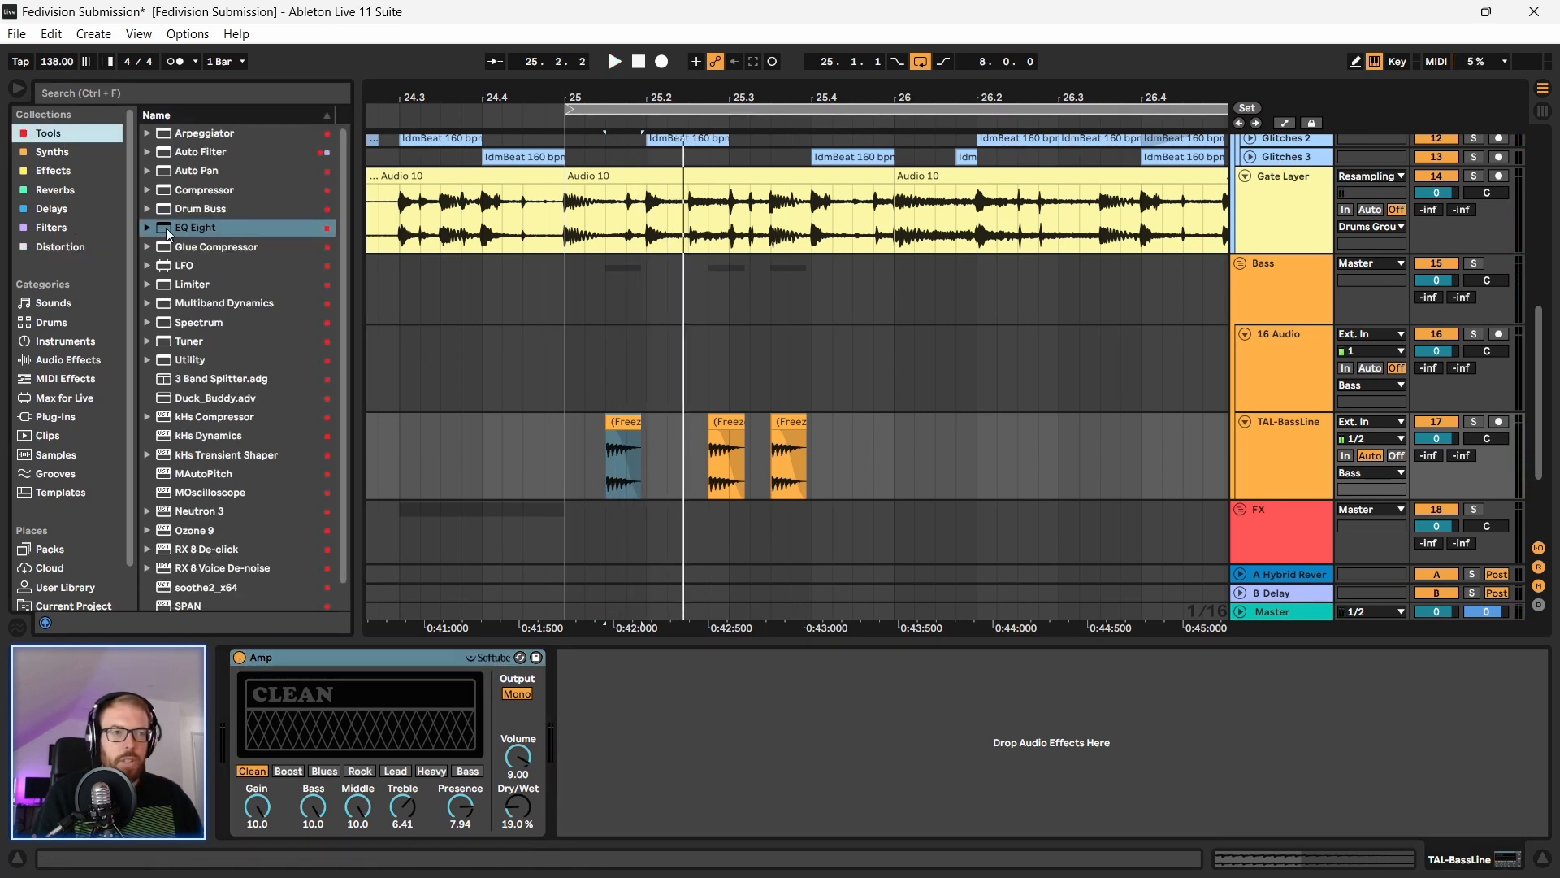
pyautogui.moveTo(195, 228); pyautogui.dragTo(703, 443)
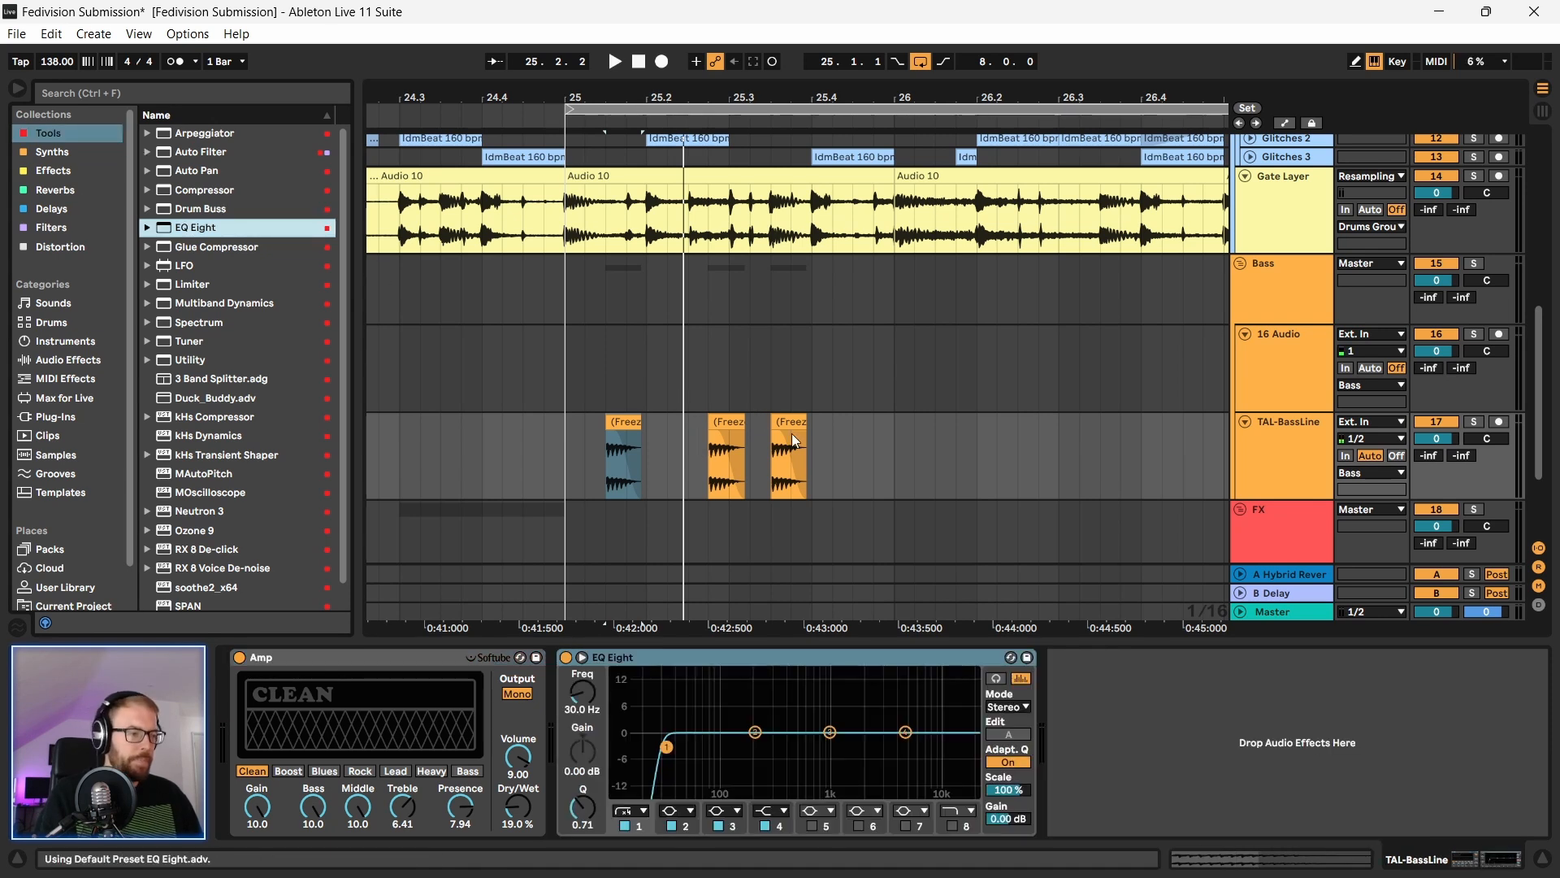
pyautogui.click(1008, 706)
pyautogui.click(1007, 729)
pyautogui.click(624, 826)
pyautogui.click(1008, 735)
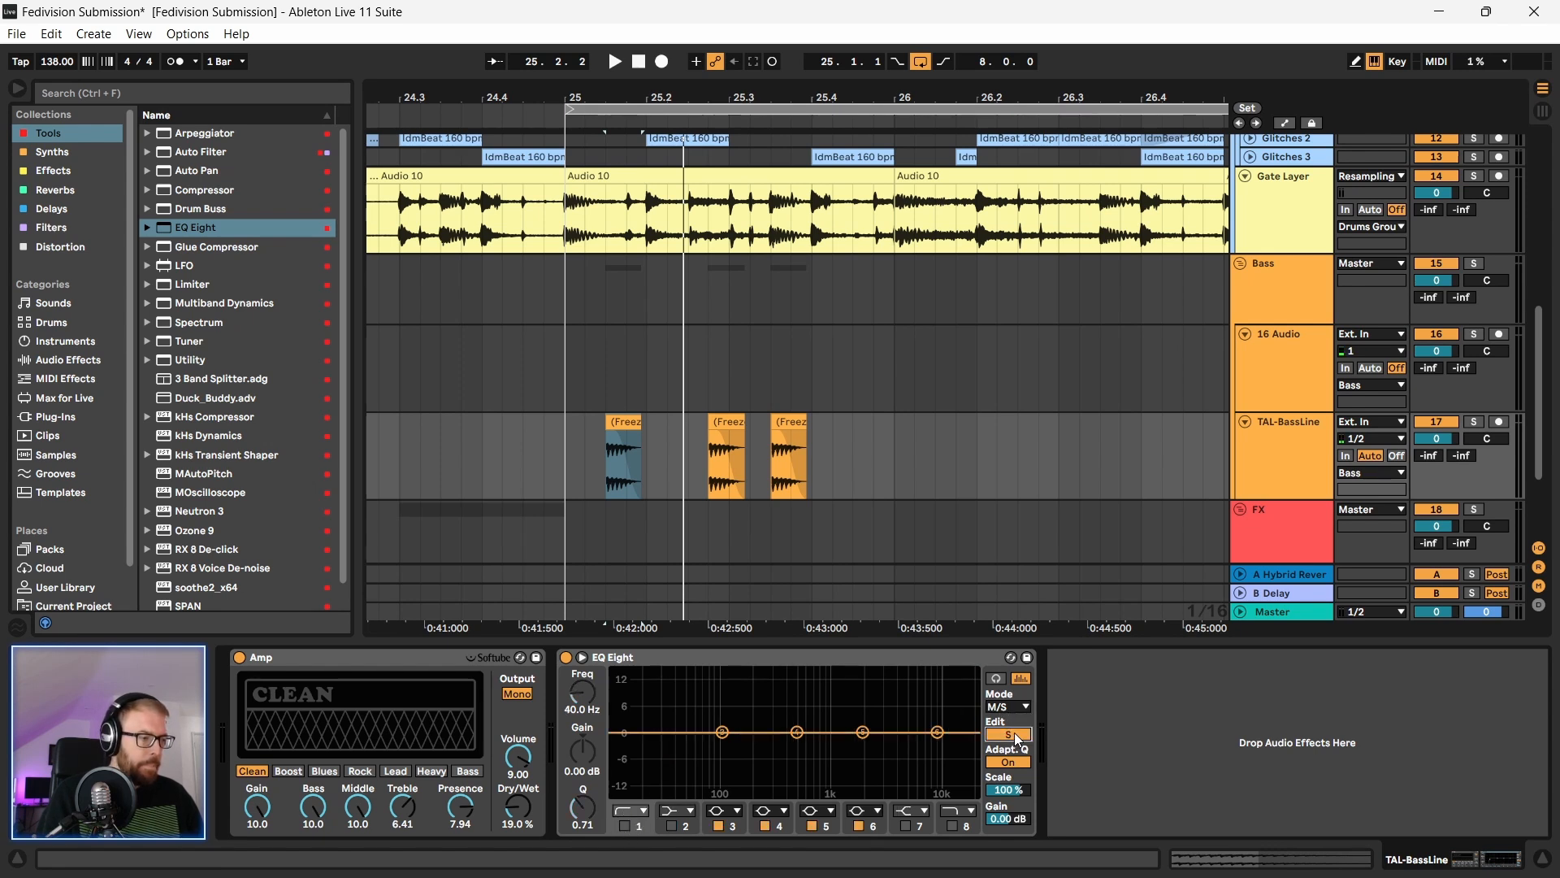
# Step: Enable band 2 as a low shelf on the EQ's Side channel, boost it and listen
pyautogui.click(671, 827)
pyautogui.moveTo(720, 735); pyautogui.dragTo(724, 693)
pyautogui.press('space')
pyautogui.press('space')
pyautogui.press('space')
# Step: Solo the TAL-BassLine track and play the bass hits repeatedly with the Side low boost
pyautogui.click(1474, 422)
pyautogui.press('space')
pyautogui.press('space')
pyautogui.press('space')
pyautogui.press('space')
pyautogui.press('space')
pyautogui.press('space')
pyautogui.press('space')
pyautogui.press('space')
# Step: Set the Side low-shelf band to 141 Hz with 2.85 dB gain and audition the soloed bass
pyautogui.moveTo(723, 693); pyautogui.dragTo(738, 721)
pyautogui.press('space')
pyautogui.press('space')
pyautogui.press('space')
pyautogui.press('space')
pyautogui.press('space')
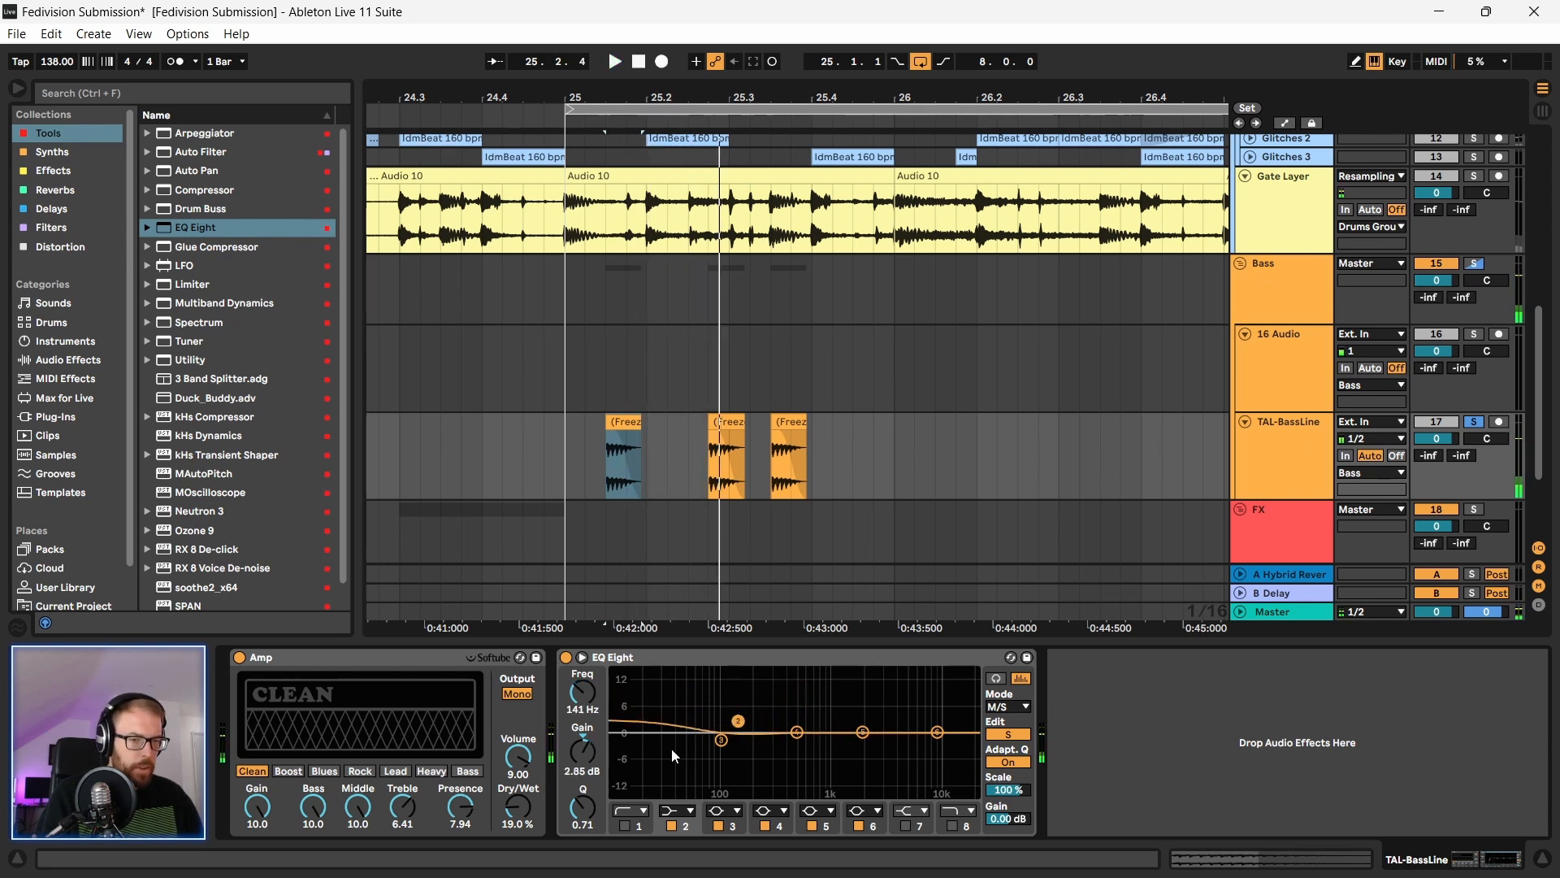
# Step: Turn off Side bands 3 to 6 and set the low shelf to 129 Hz with 7.56 dB gain
pyautogui.click(720, 825)
pyautogui.click(765, 826)
pyautogui.click(812, 826)
pyautogui.click(858, 825)
pyautogui.press('space')
pyautogui.moveTo(736, 720); pyautogui.dragTo(734, 701)
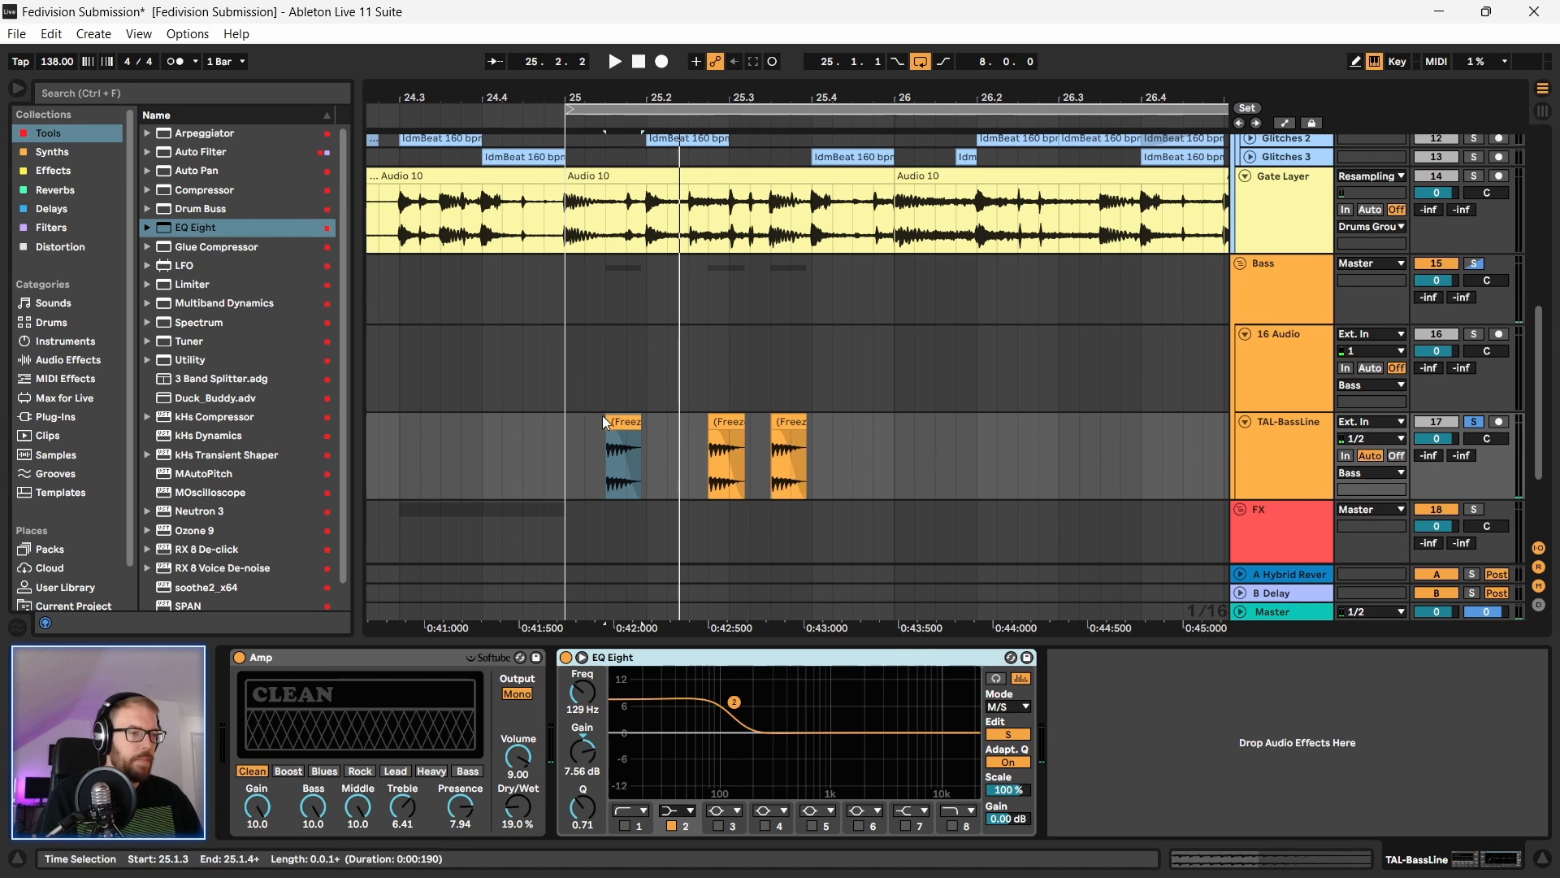
# Step: Select bar 25 on the TAL-BassLine track and play the three soloed bass hits
pyautogui.moveTo(593, 463); pyautogui.dragTo(987, 488)
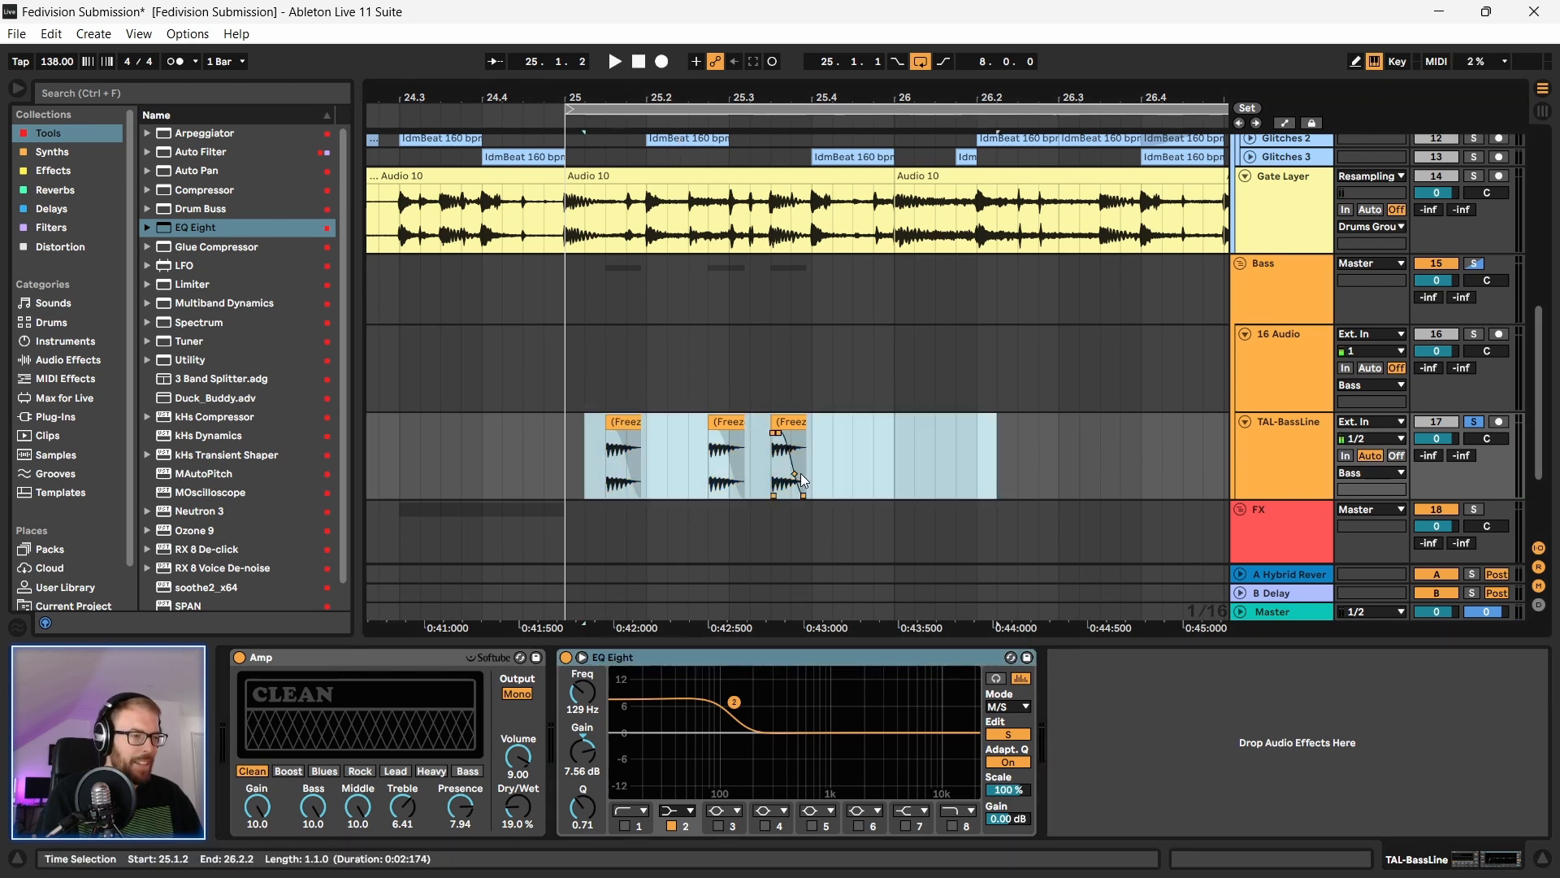
pyautogui.moveTo(570, 456); pyautogui.dragTo(889, 466)
pyautogui.press('space')
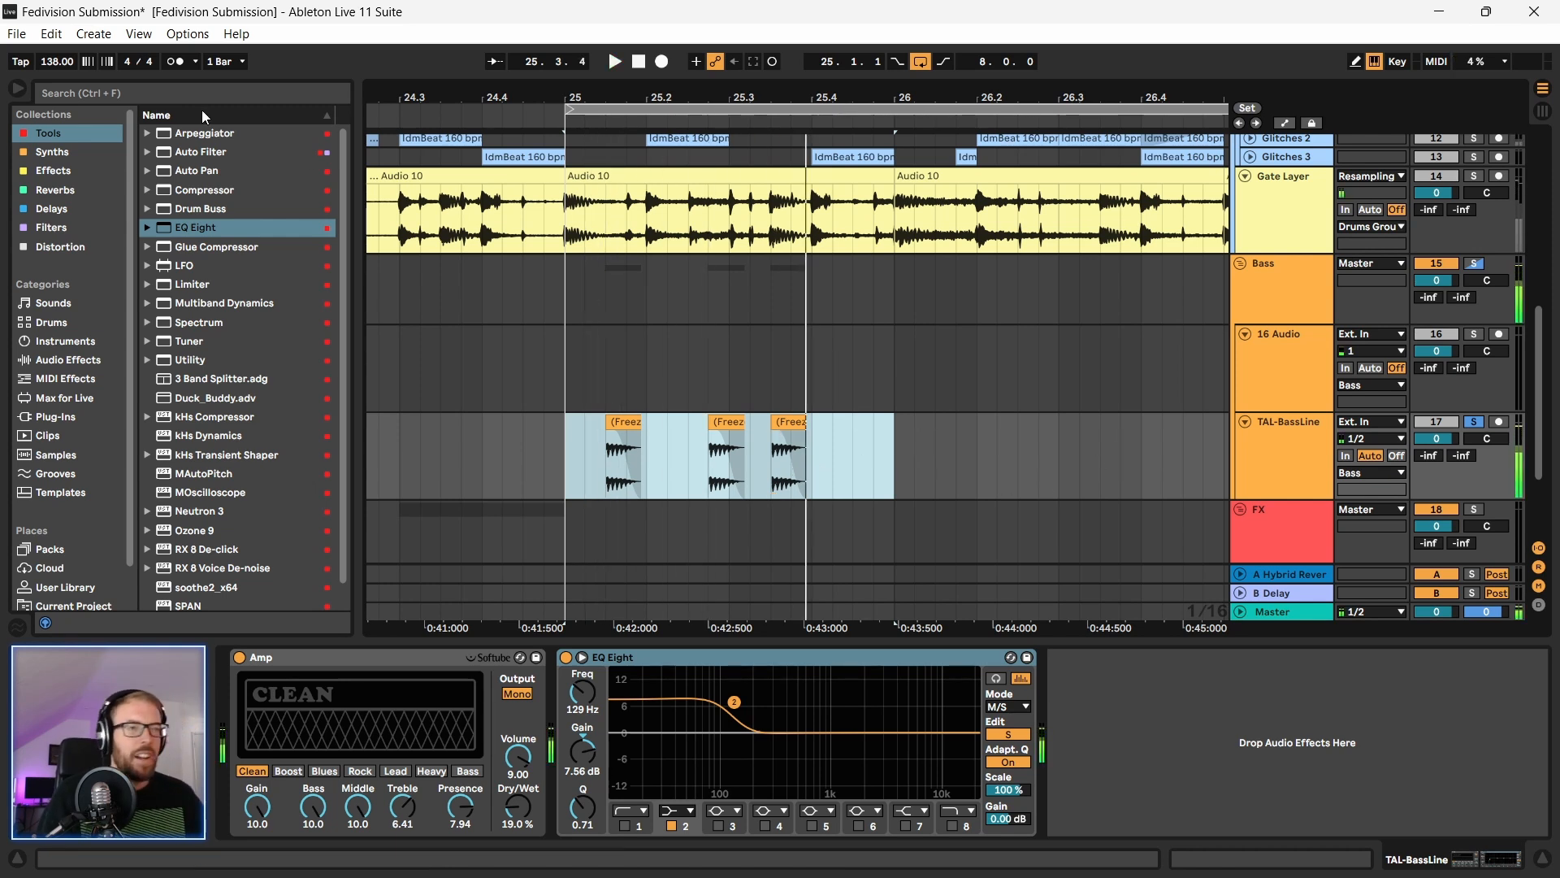
# Step: Search the browser for "wider", add the Wider effect after EQ Eight on TAL-BassLine and set its width to 109%
pyautogui.click(106, 95)
pyautogui.write('w')
pyautogui.press('BackSpace')
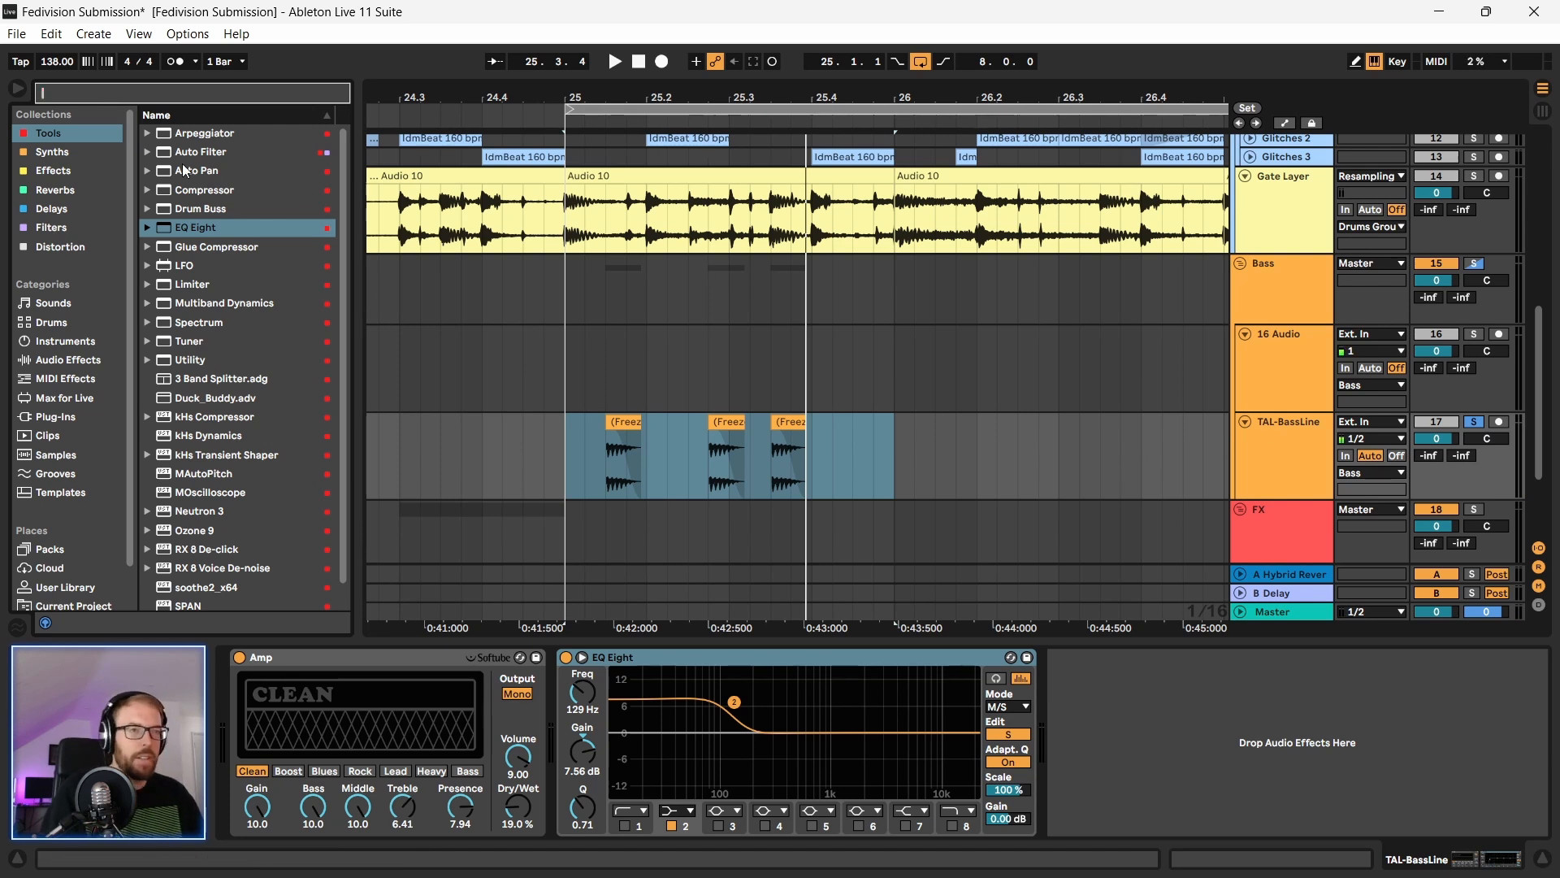
pyautogui.write('wider')
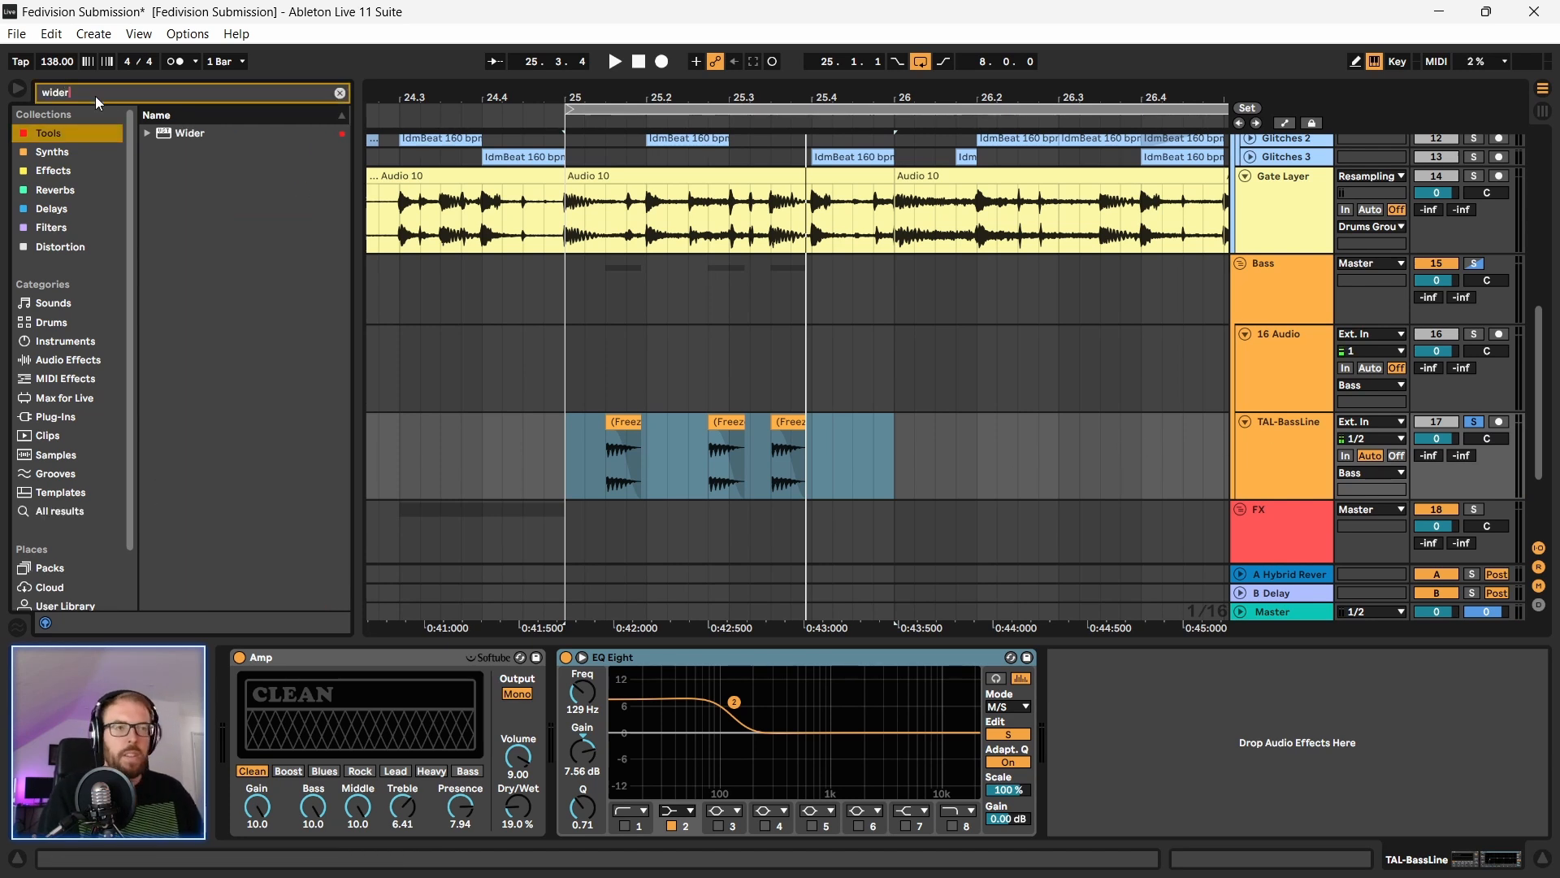
pyautogui.doubleClick(200, 132)
pyautogui.press('space')
pyautogui.moveTo(592, 252); pyautogui.dragTo(566, 25)
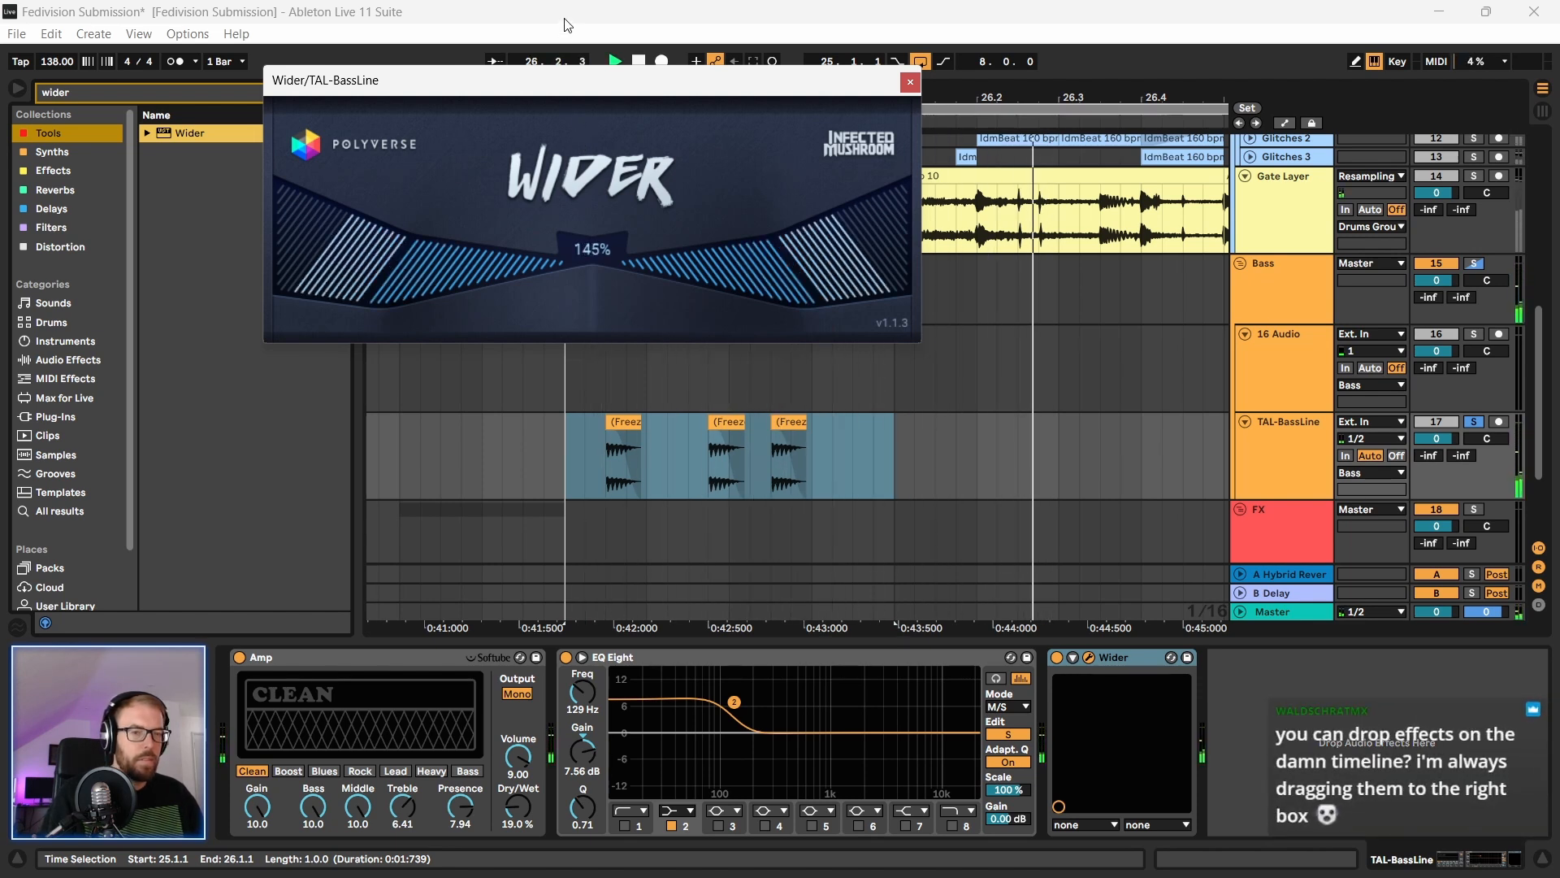
pyautogui.moveTo(566, 26); pyautogui.dragTo(558, 80)
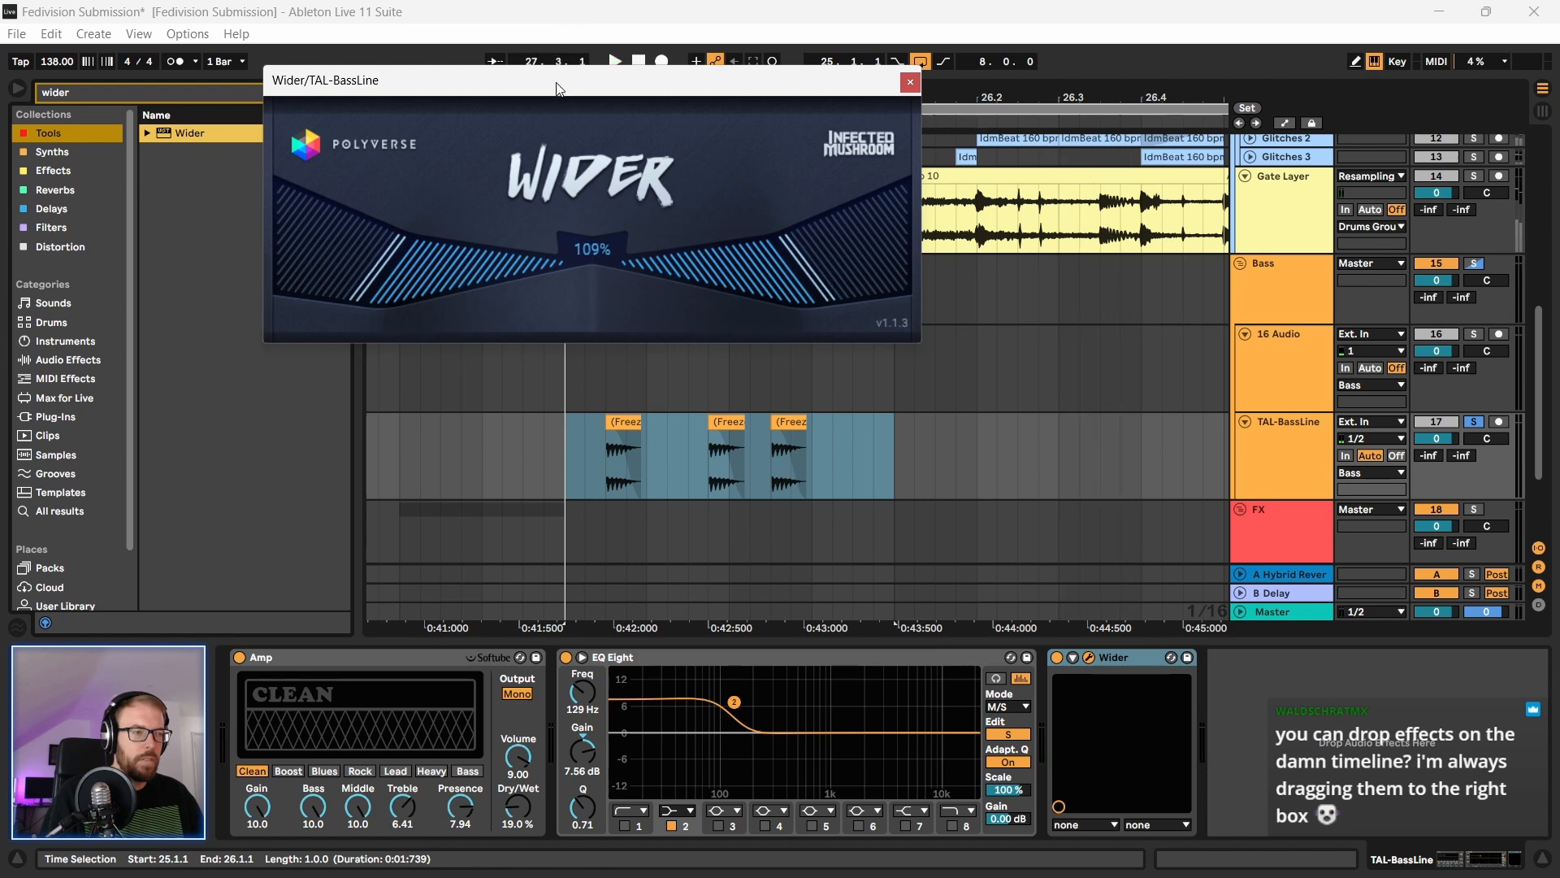
pyautogui.press('space')
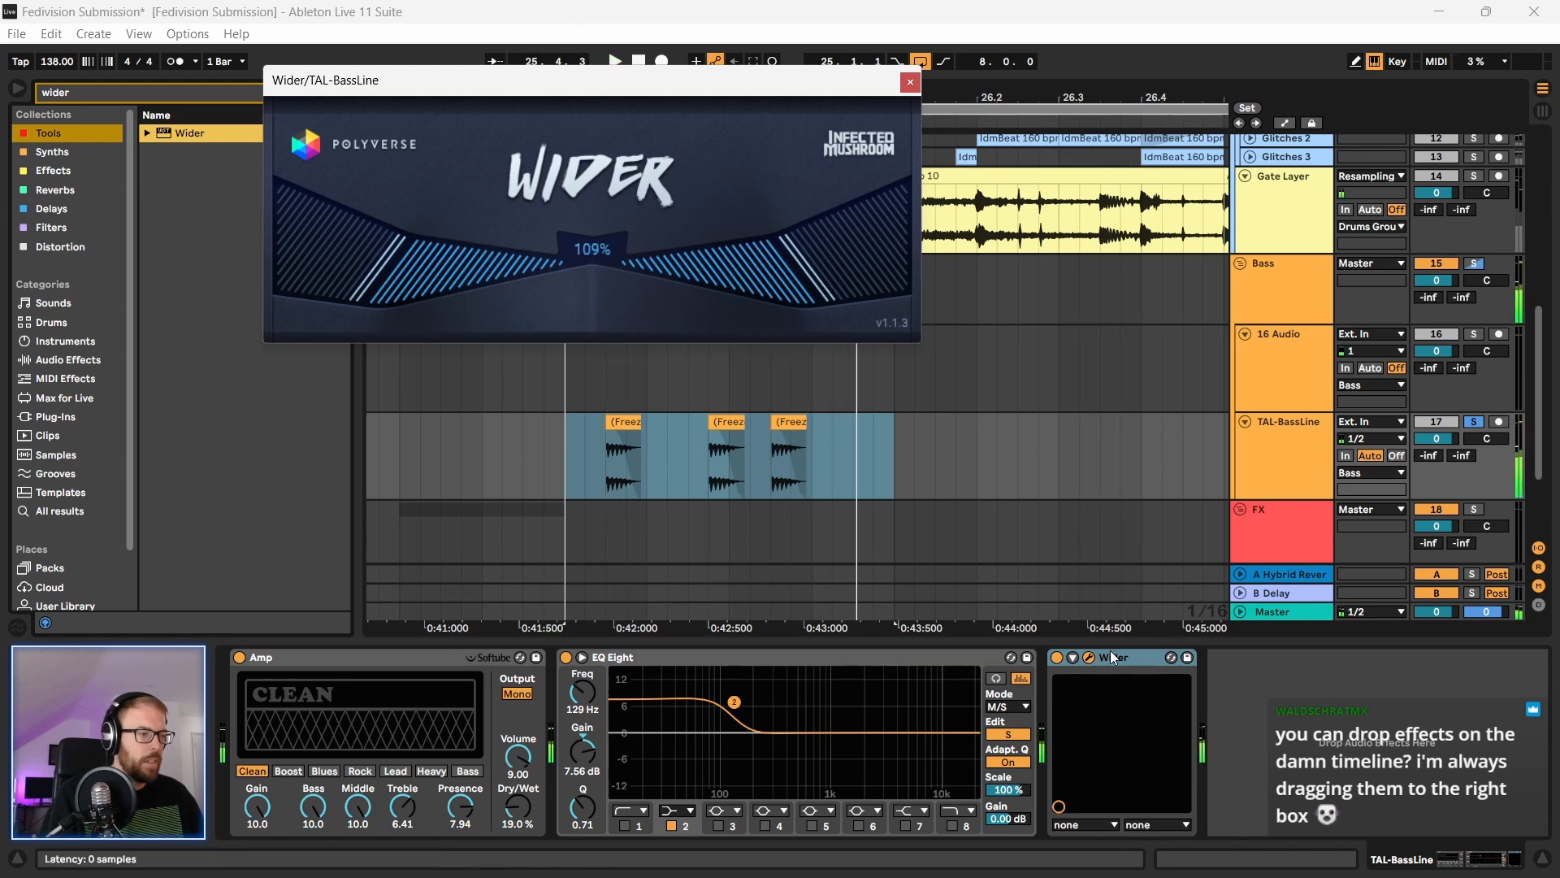
pyautogui.click(910, 82)
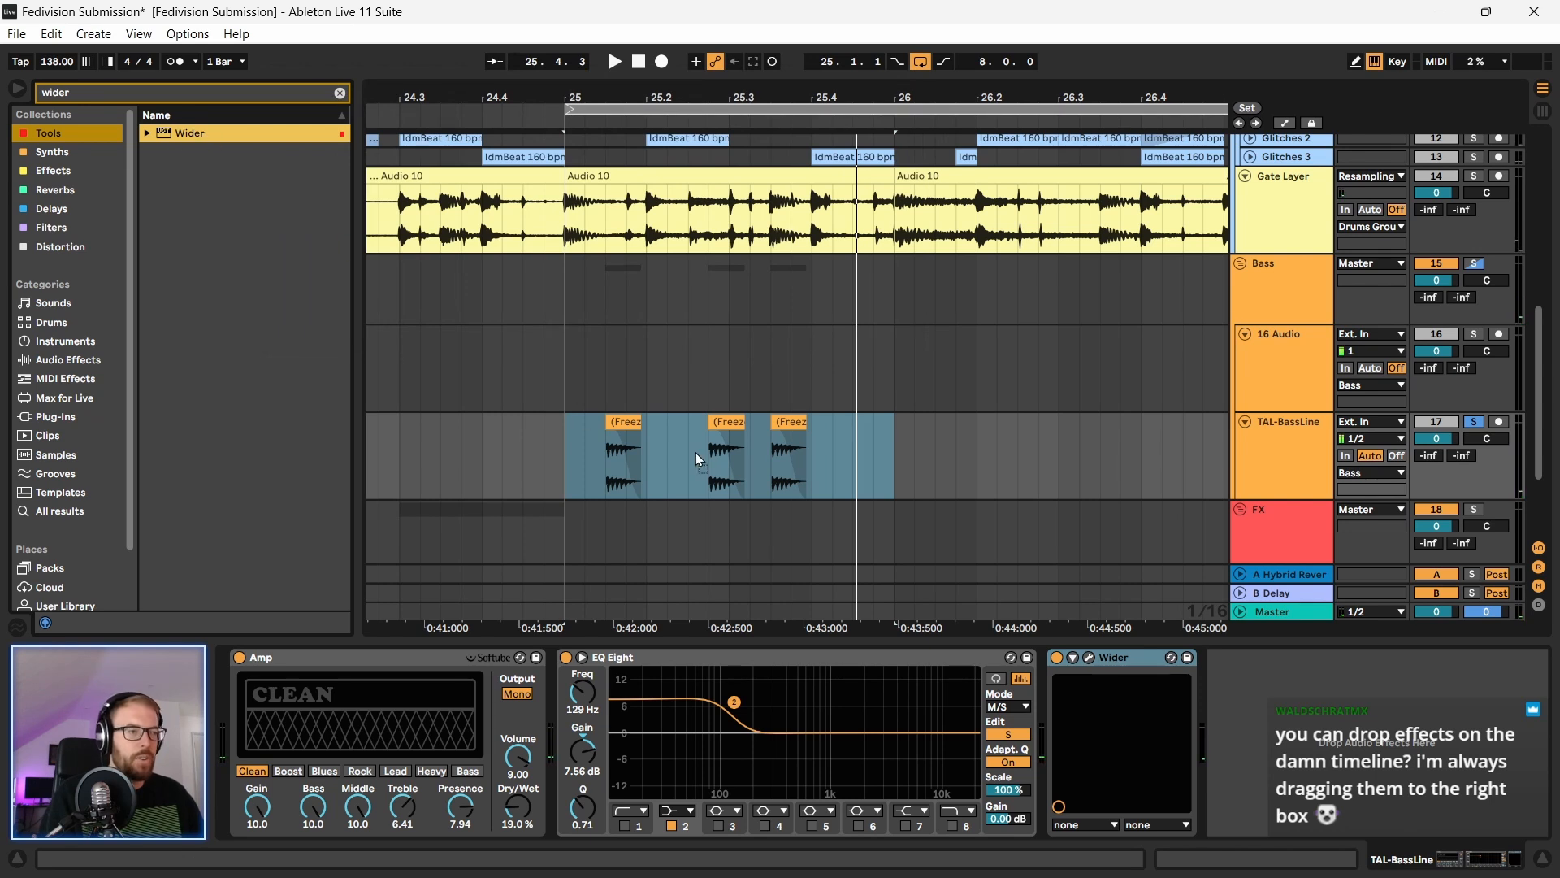
# Step: Play the soloed bass hits with Wider active on the TAL-BassLine track
pyautogui.moveTo(855, 338); pyautogui.dragTo(178, 138)
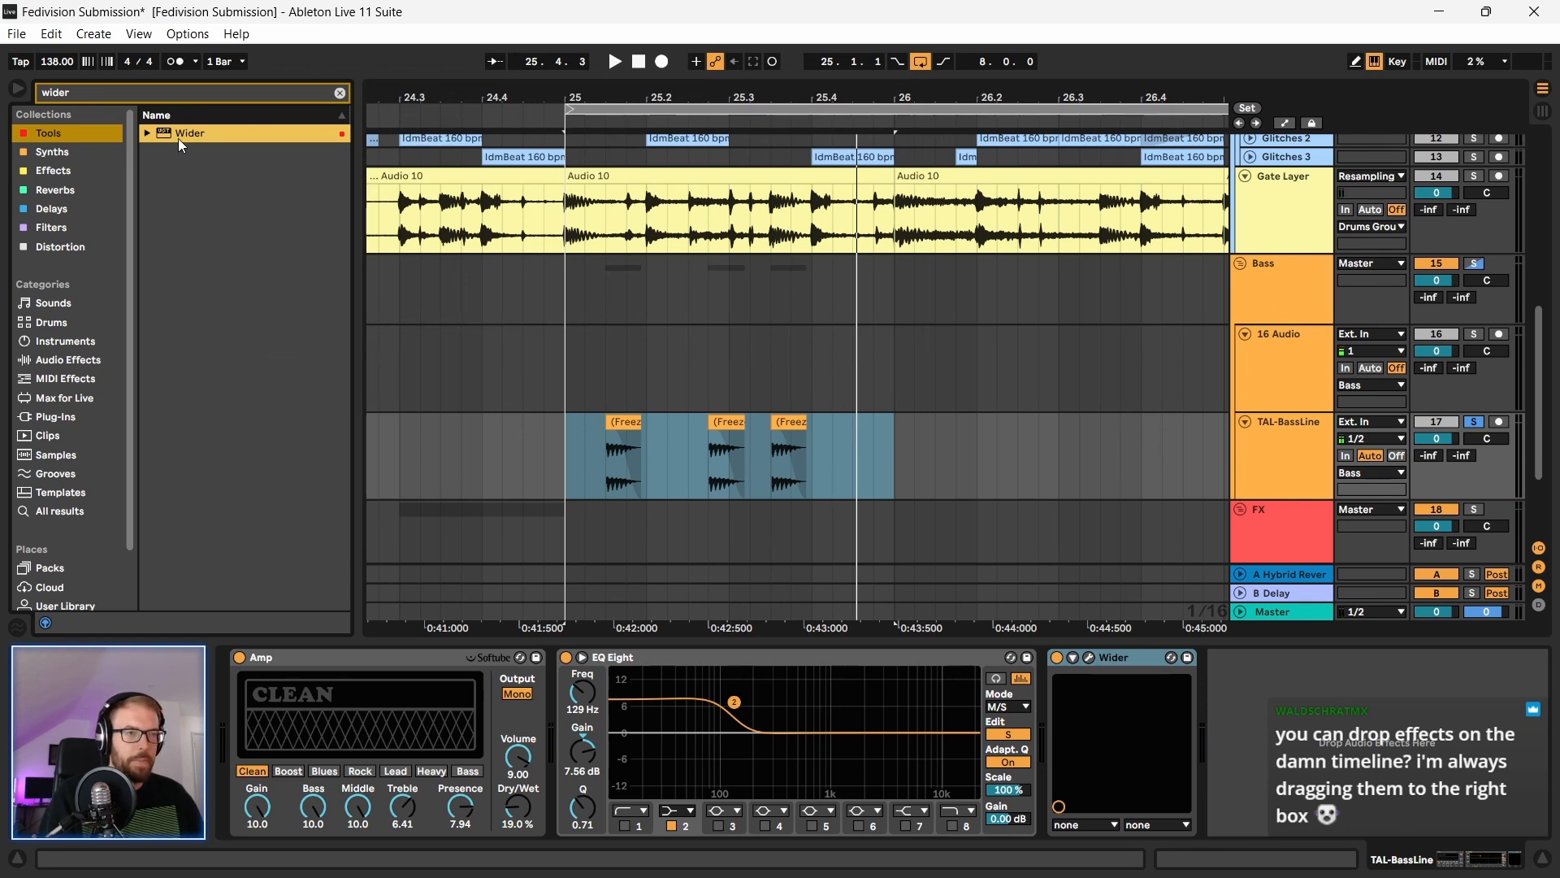
pyautogui.click(1115, 653)
pyautogui.press('space')
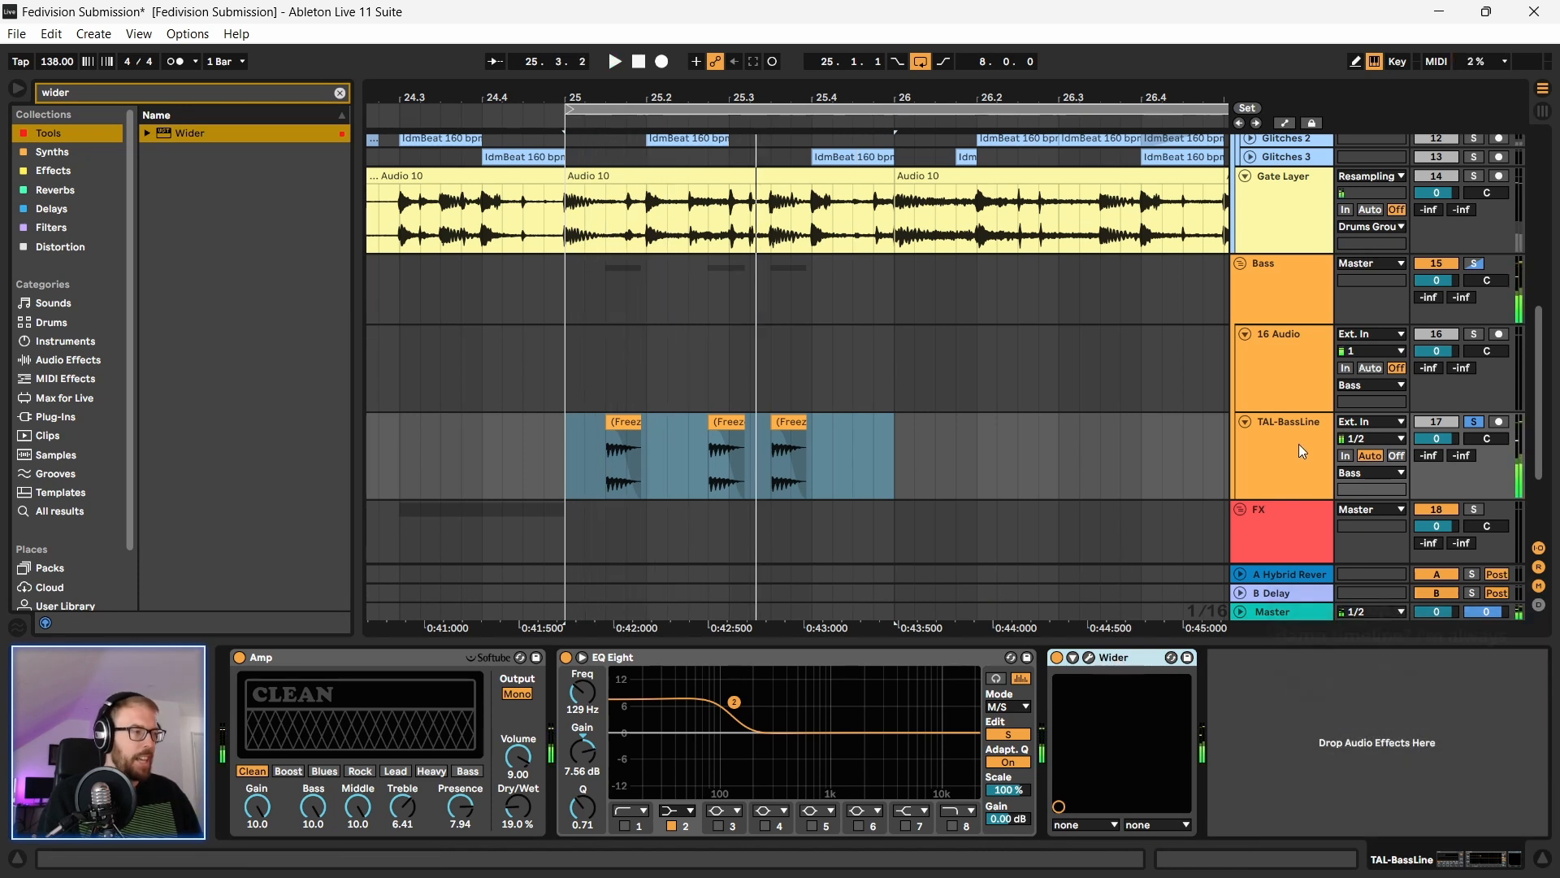
# Step: Search all library results for "kick" and try to load 7 Mr. Bill Kick.wav onto the 16 Audio track
pyautogui.click(1298, 442)
pyautogui.click(1299, 380)
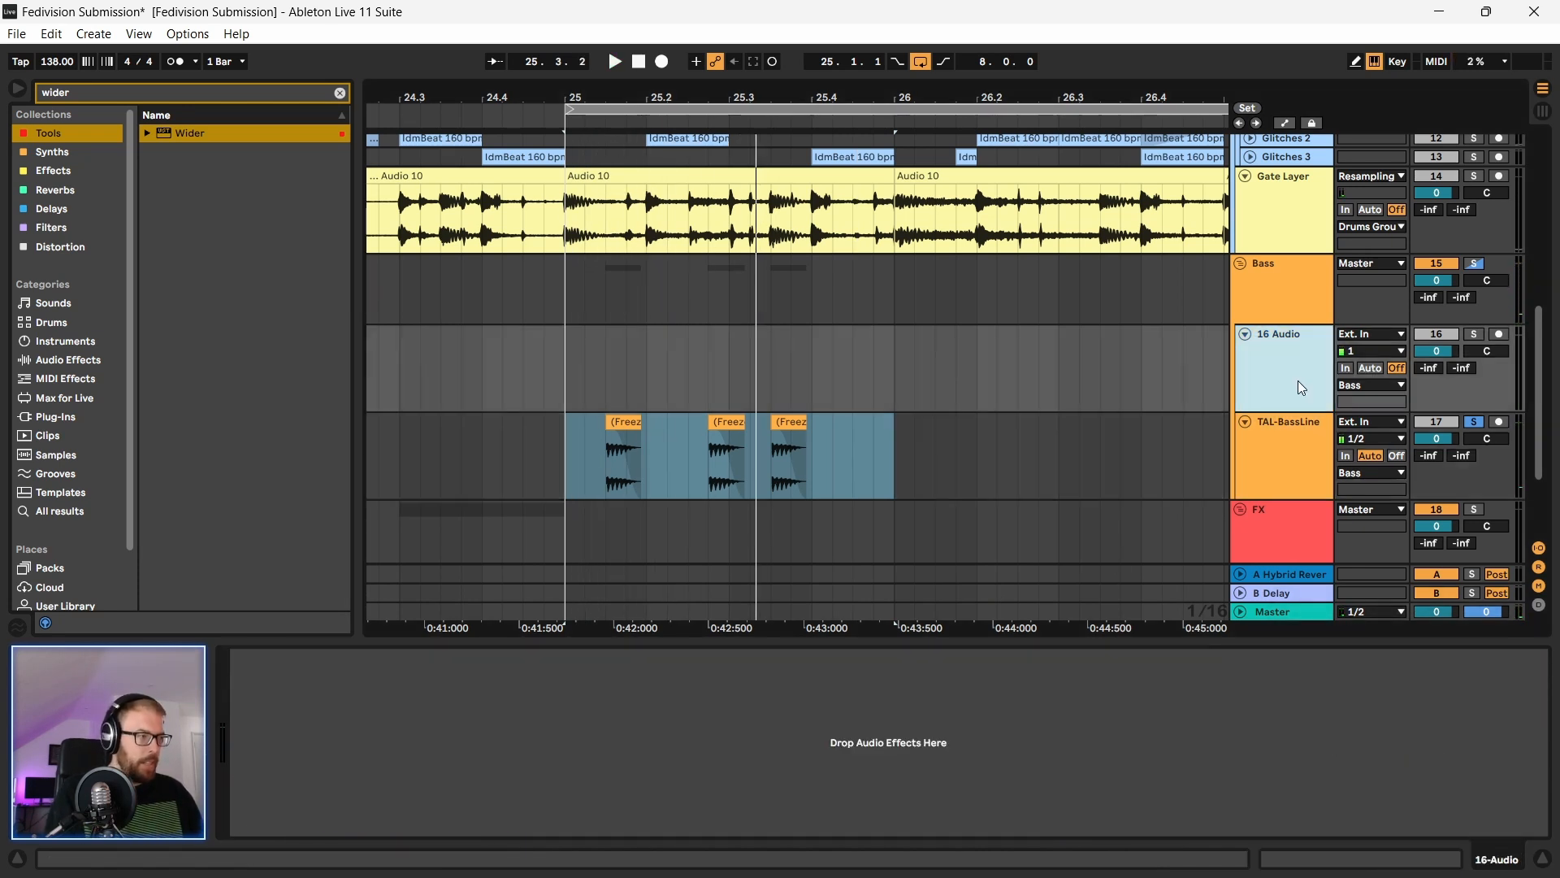
pyautogui.click(339, 92)
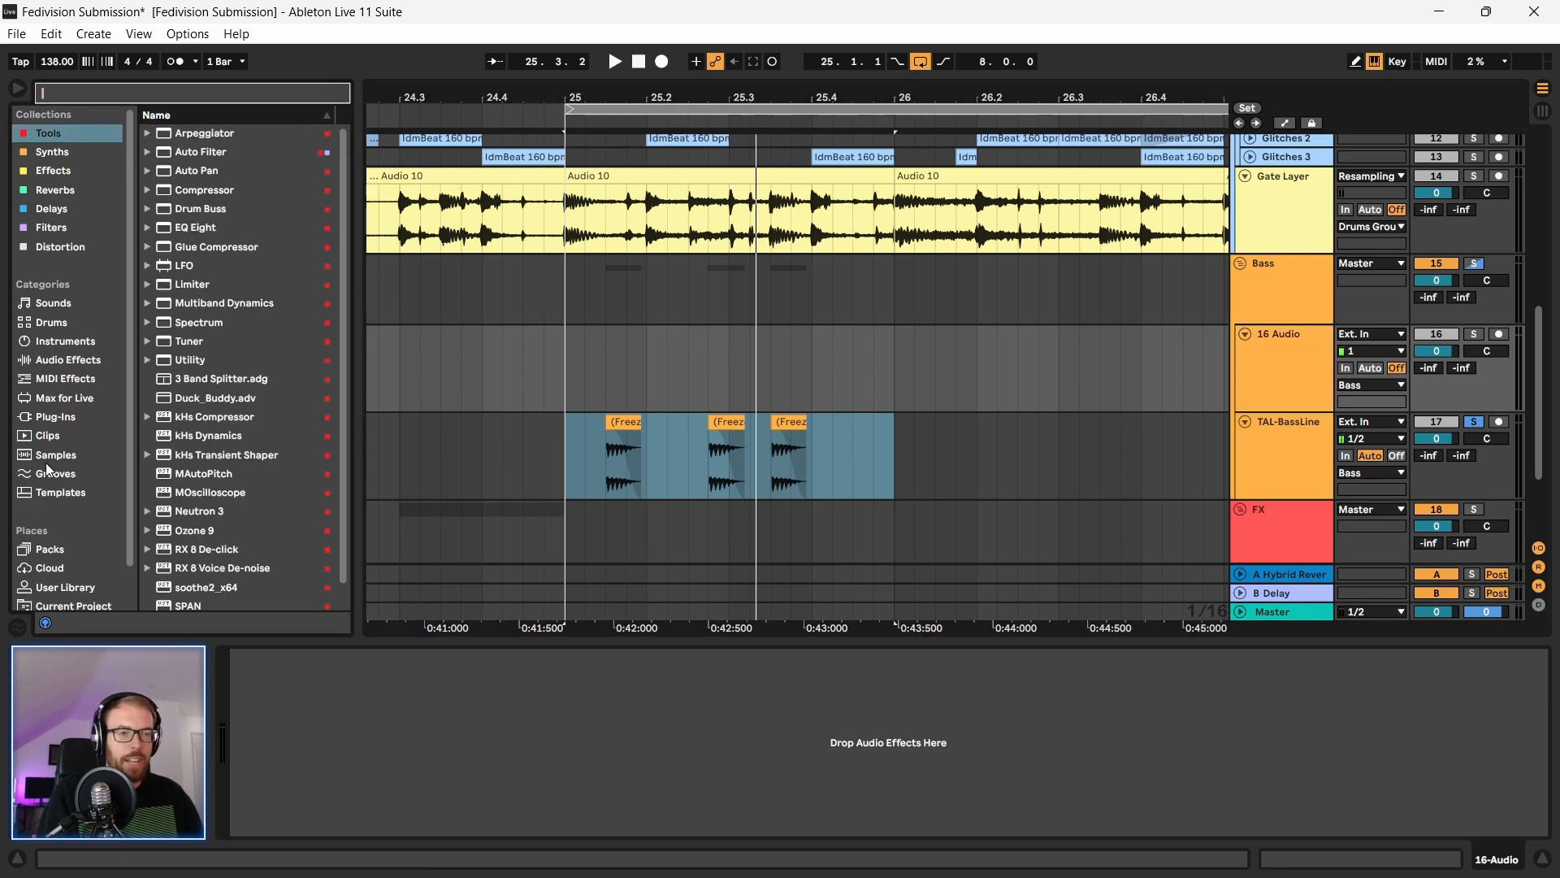
pyautogui.write('kick')
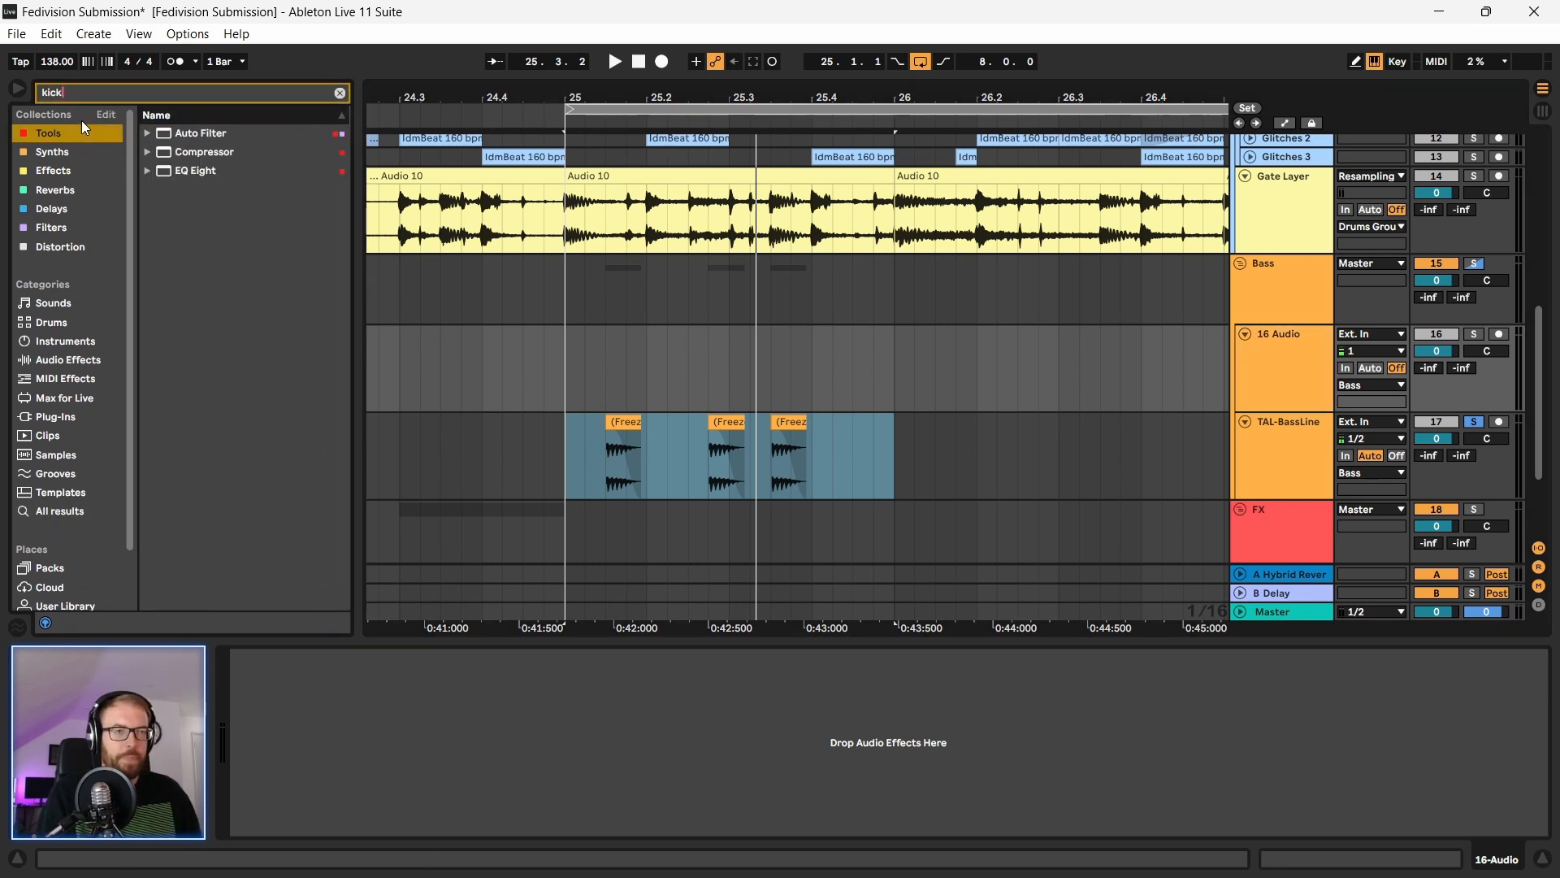
pyautogui.click(78, 511)
pyautogui.moveTo(205, 279); pyautogui.dragTo(453, 729)
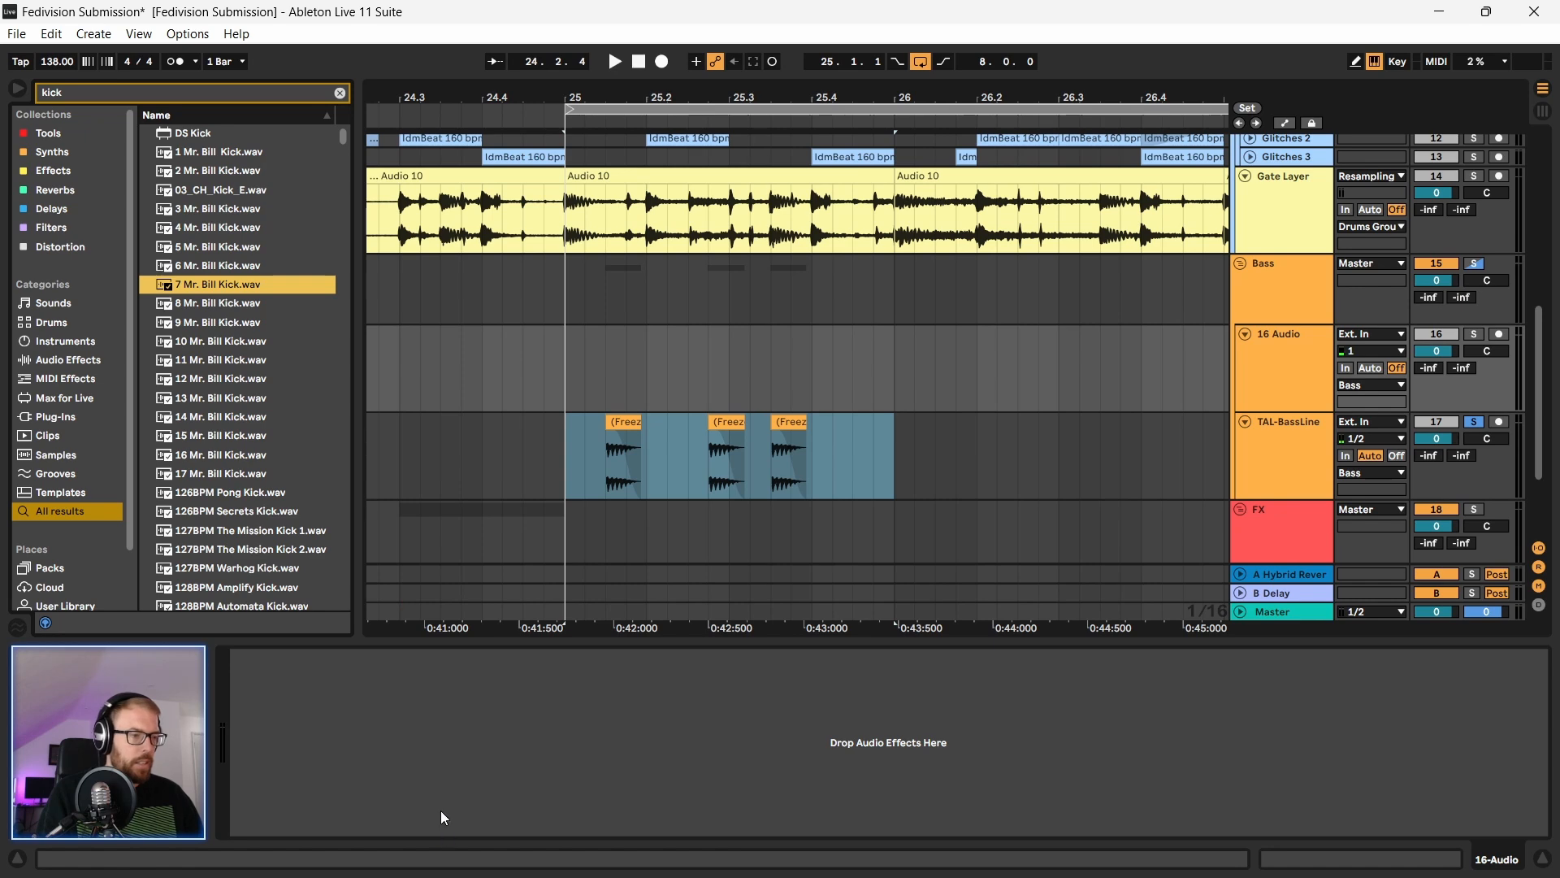
# Step: Try 7 Mr. Bill Kick.wav in Simpler on a new MIDI track, and undo both the sample and the track
pyautogui.click(1289, 367)
pyautogui.hotkey('ctrl', 'shift', 't')
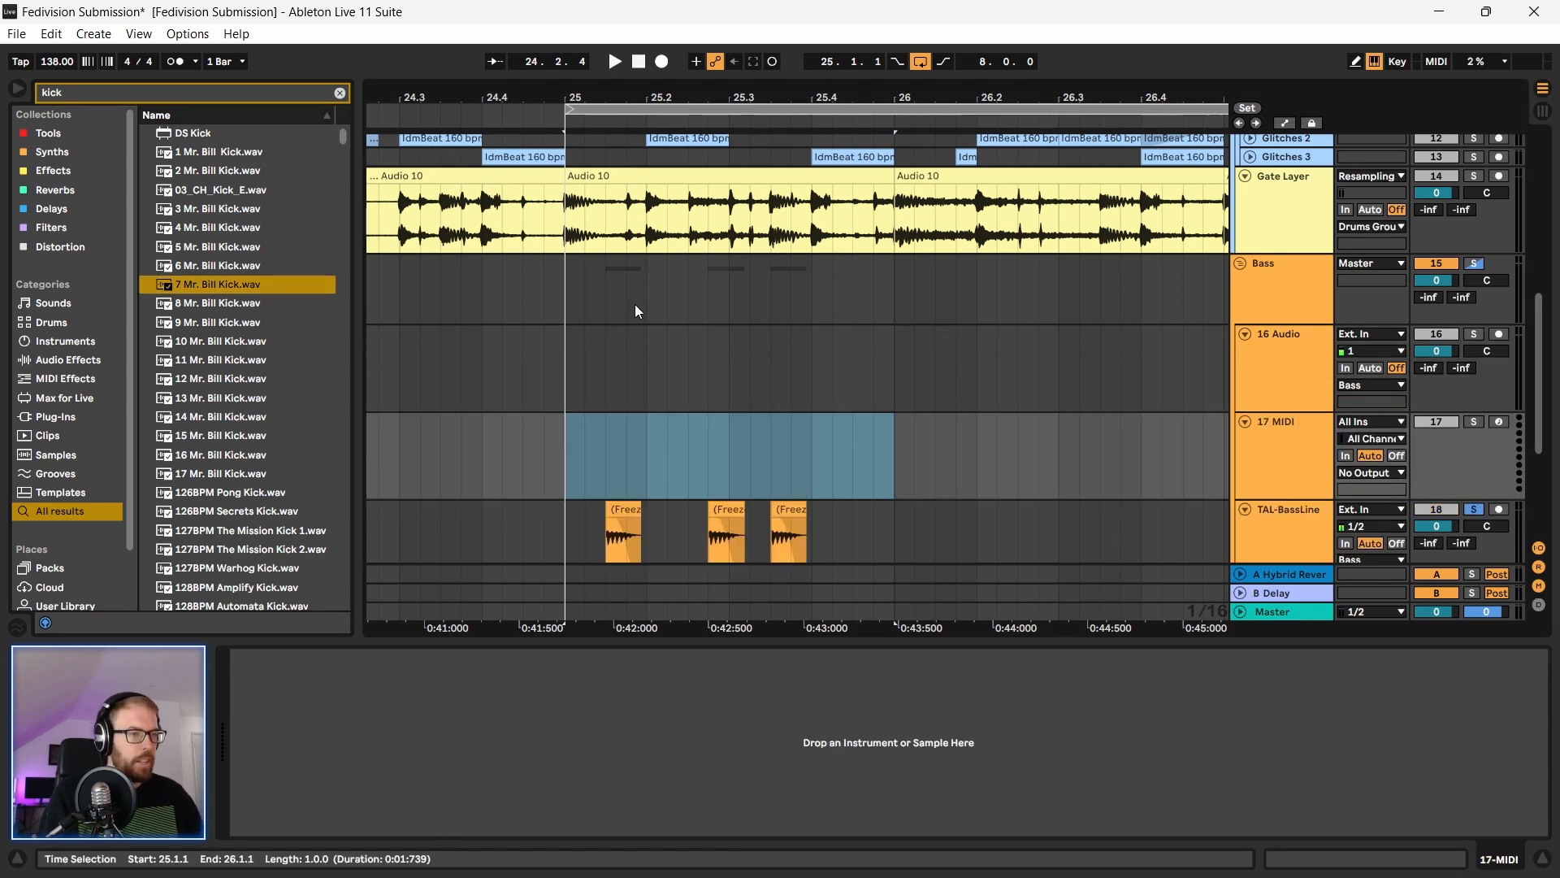
pyautogui.click(1290, 434)
pyautogui.moveTo(232, 288); pyautogui.dragTo(359, 735)
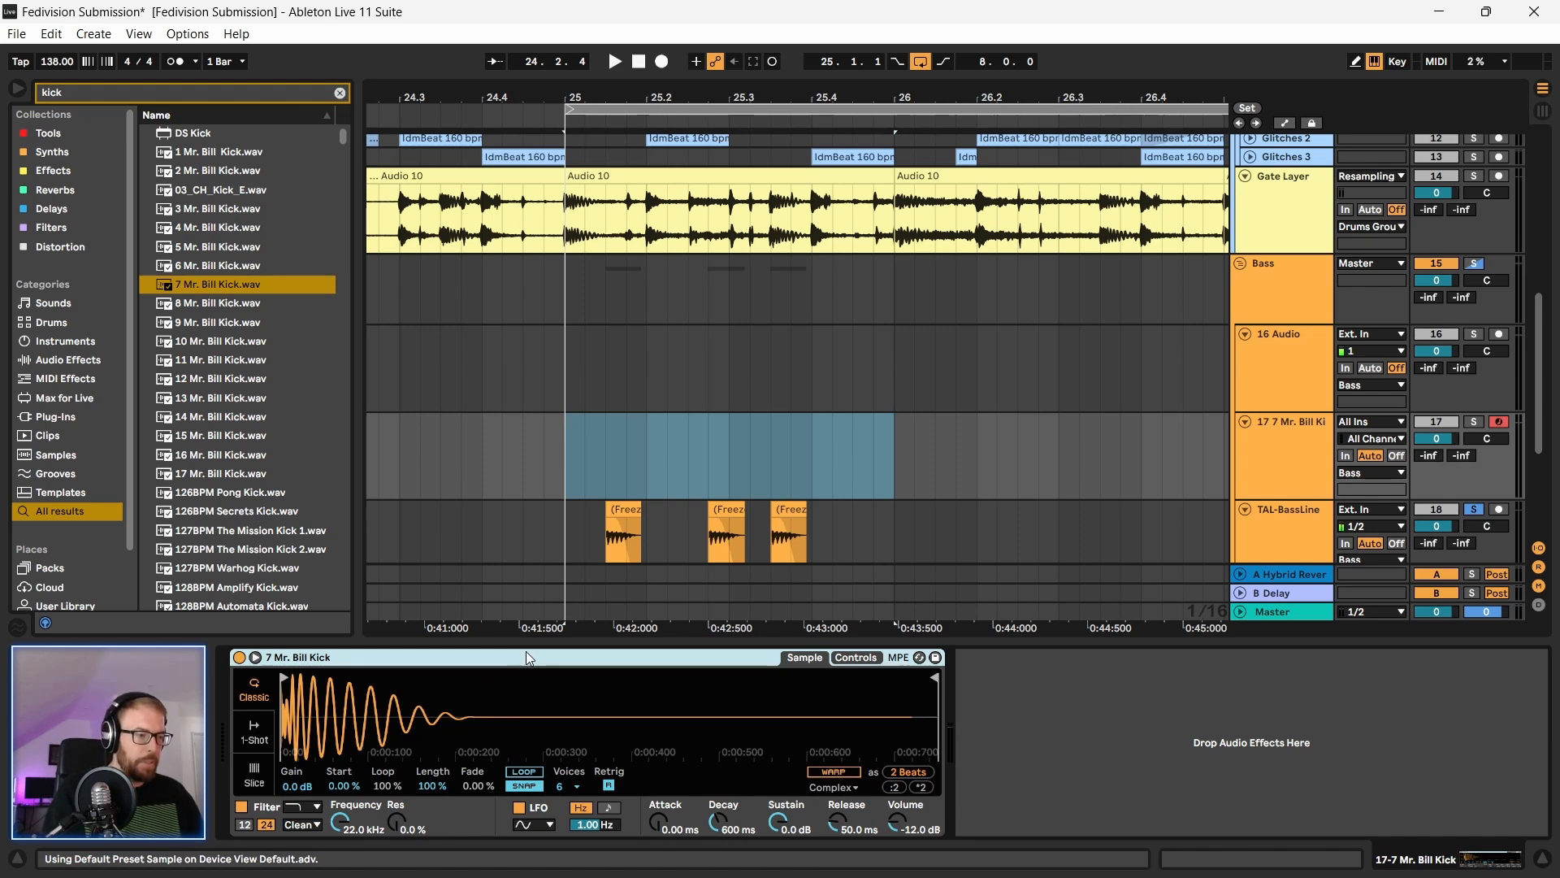
pyautogui.hotkey('ctrl', 'z')
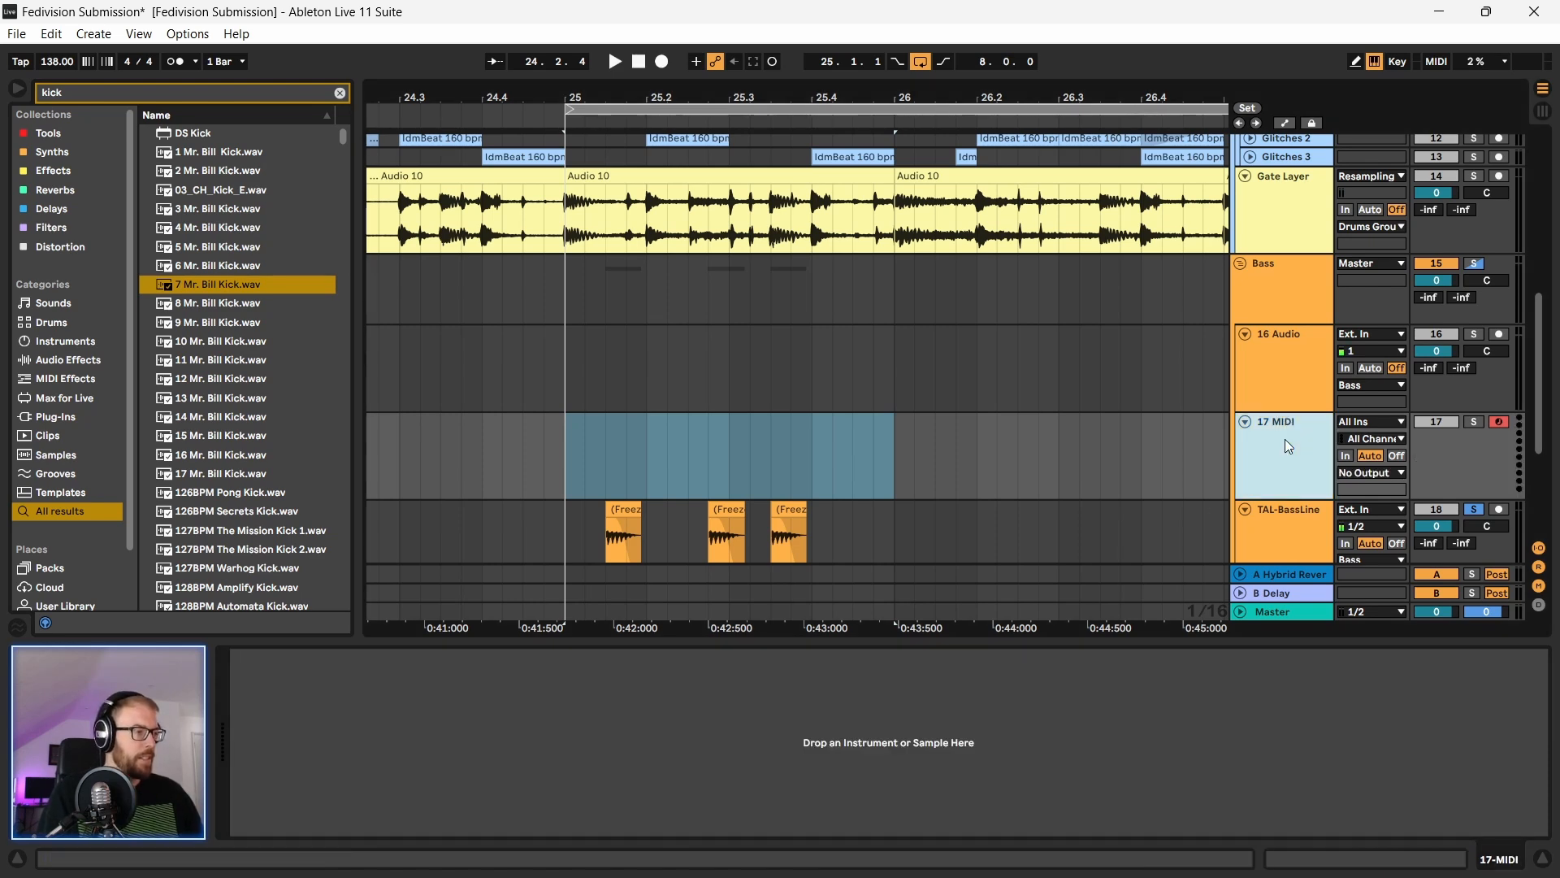
pyautogui.hotkey('ctrl', 'z')
# Step: Delete the empty 16 Audio track from the Bass group and play the bass hits from bar 25
pyautogui.click(1284, 363)
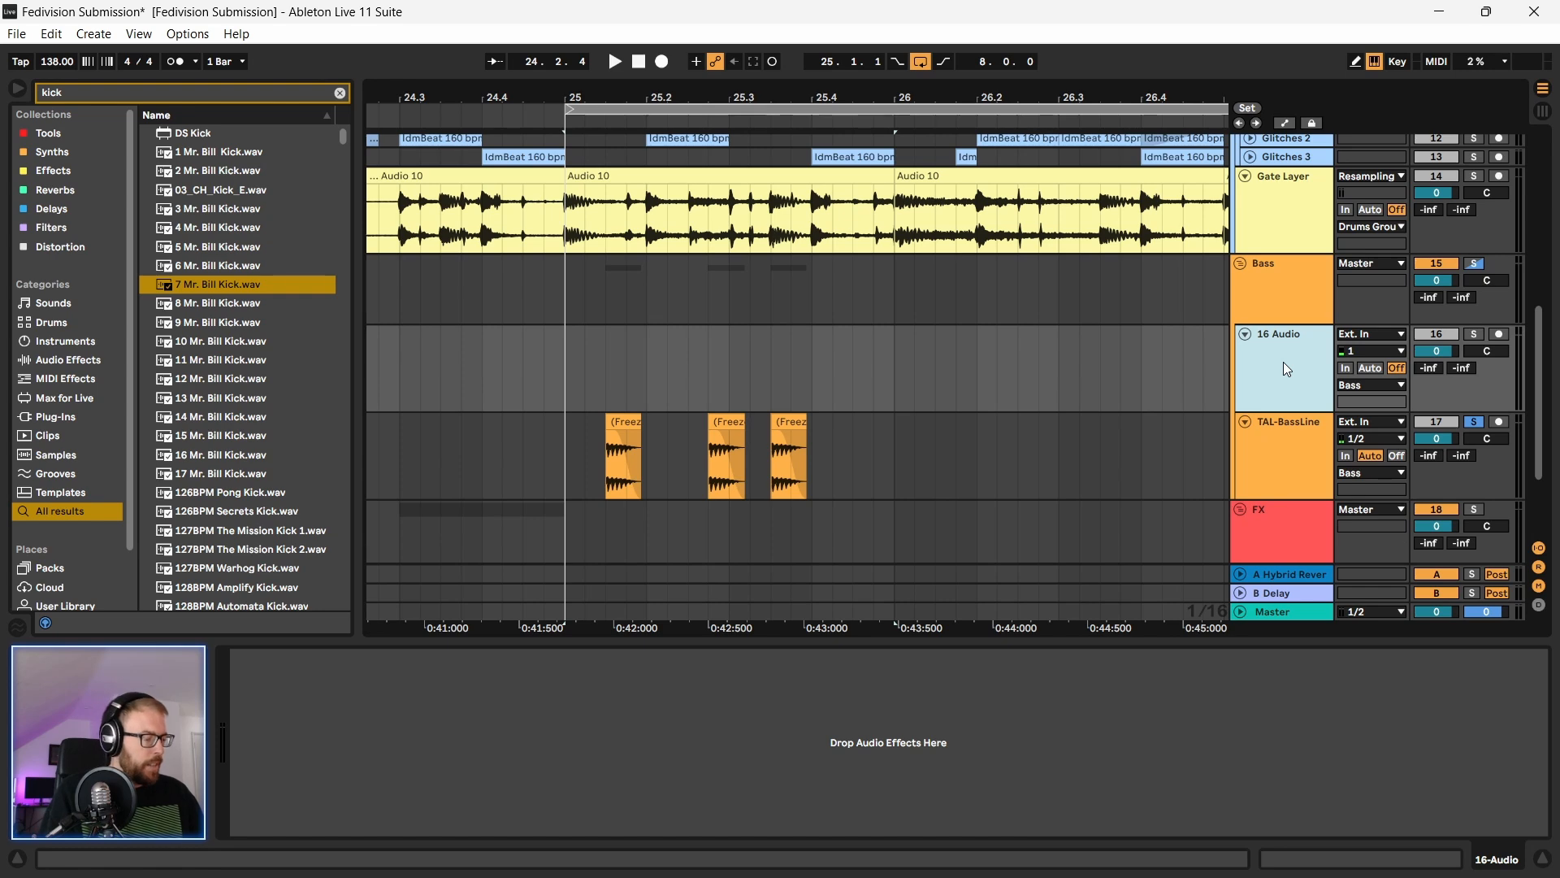
pyautogui.press('Delete')
pyautogui.press('space')
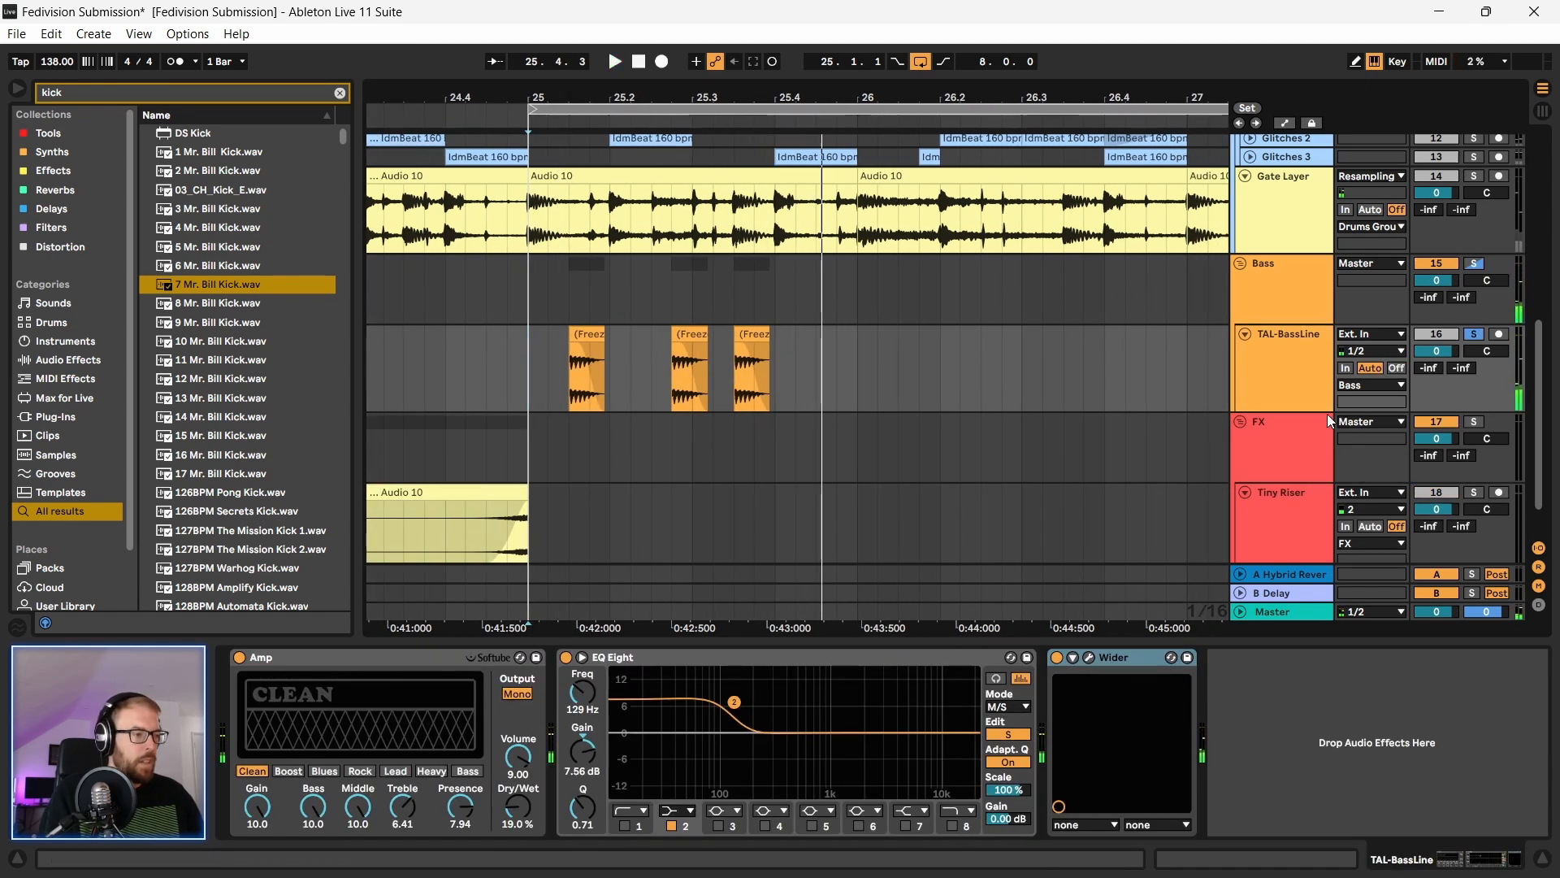
# Step: Compare the bass with Wider switched off, and remove Wider and EQ Eight from the TAL-BassLine chain
pyautogui.press('space')
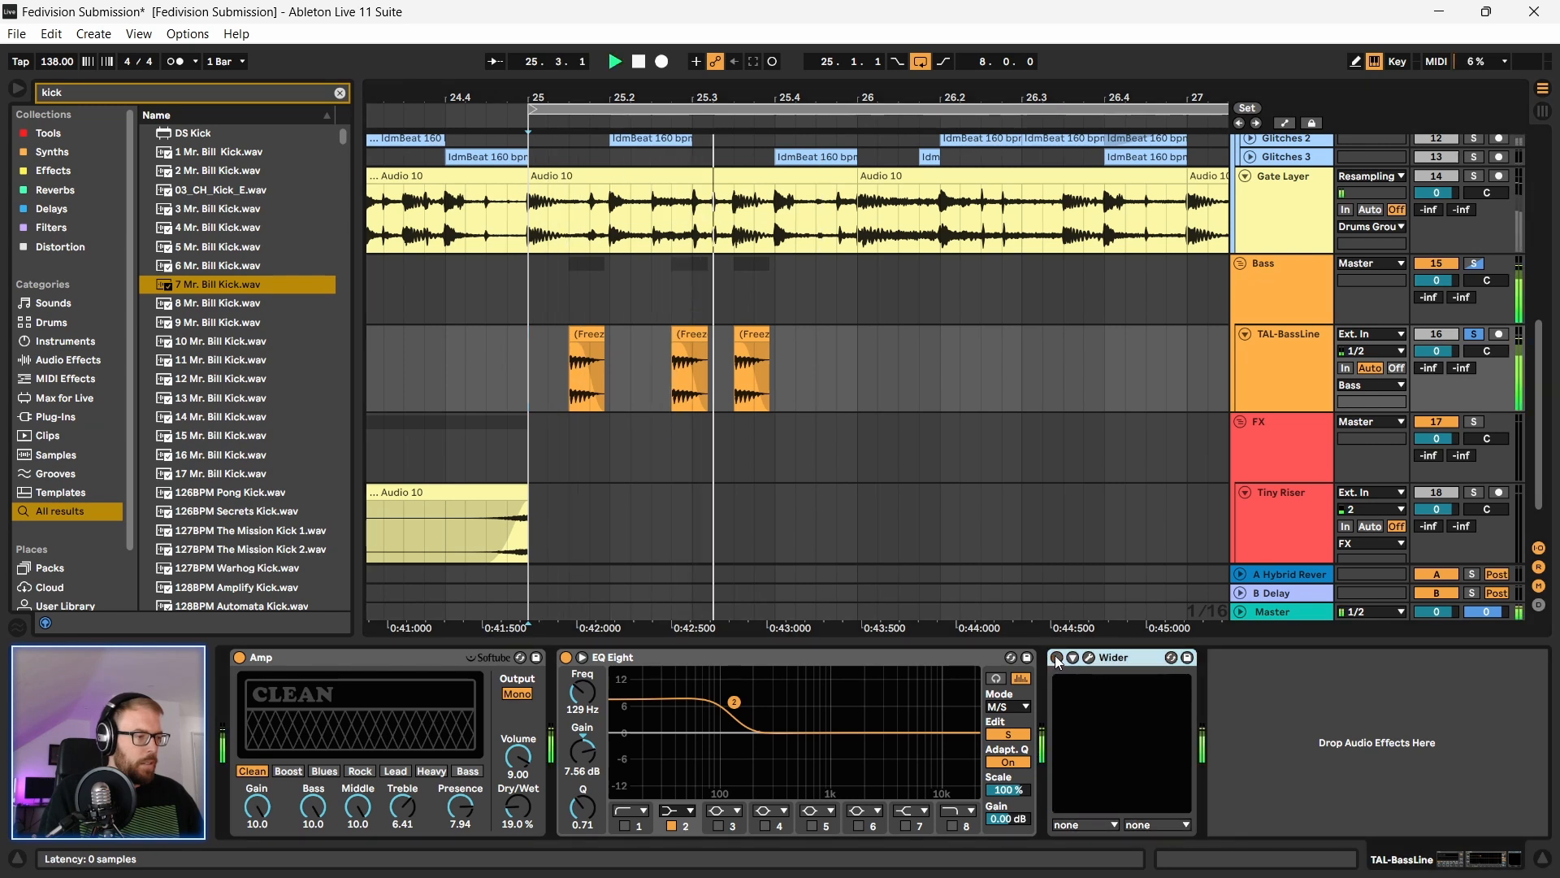
pyautogui.click(1057, 658)
pyautogui.press('space')
pyautogui.press('space')
pyautogui.press('space')
pyautogui.press('Delete')
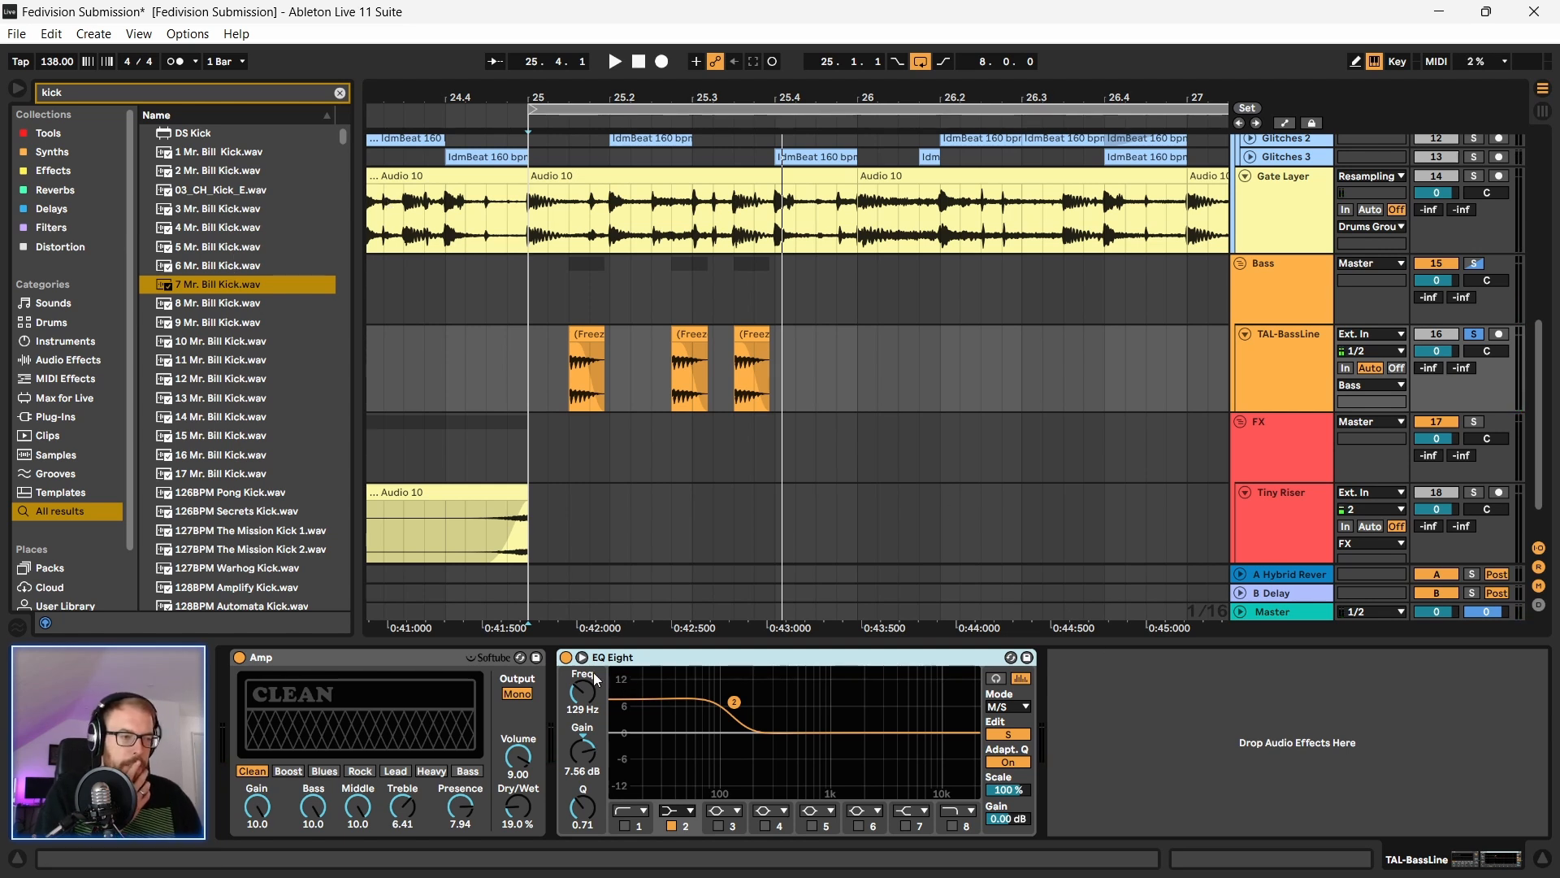
pyautogui.press('Delete')
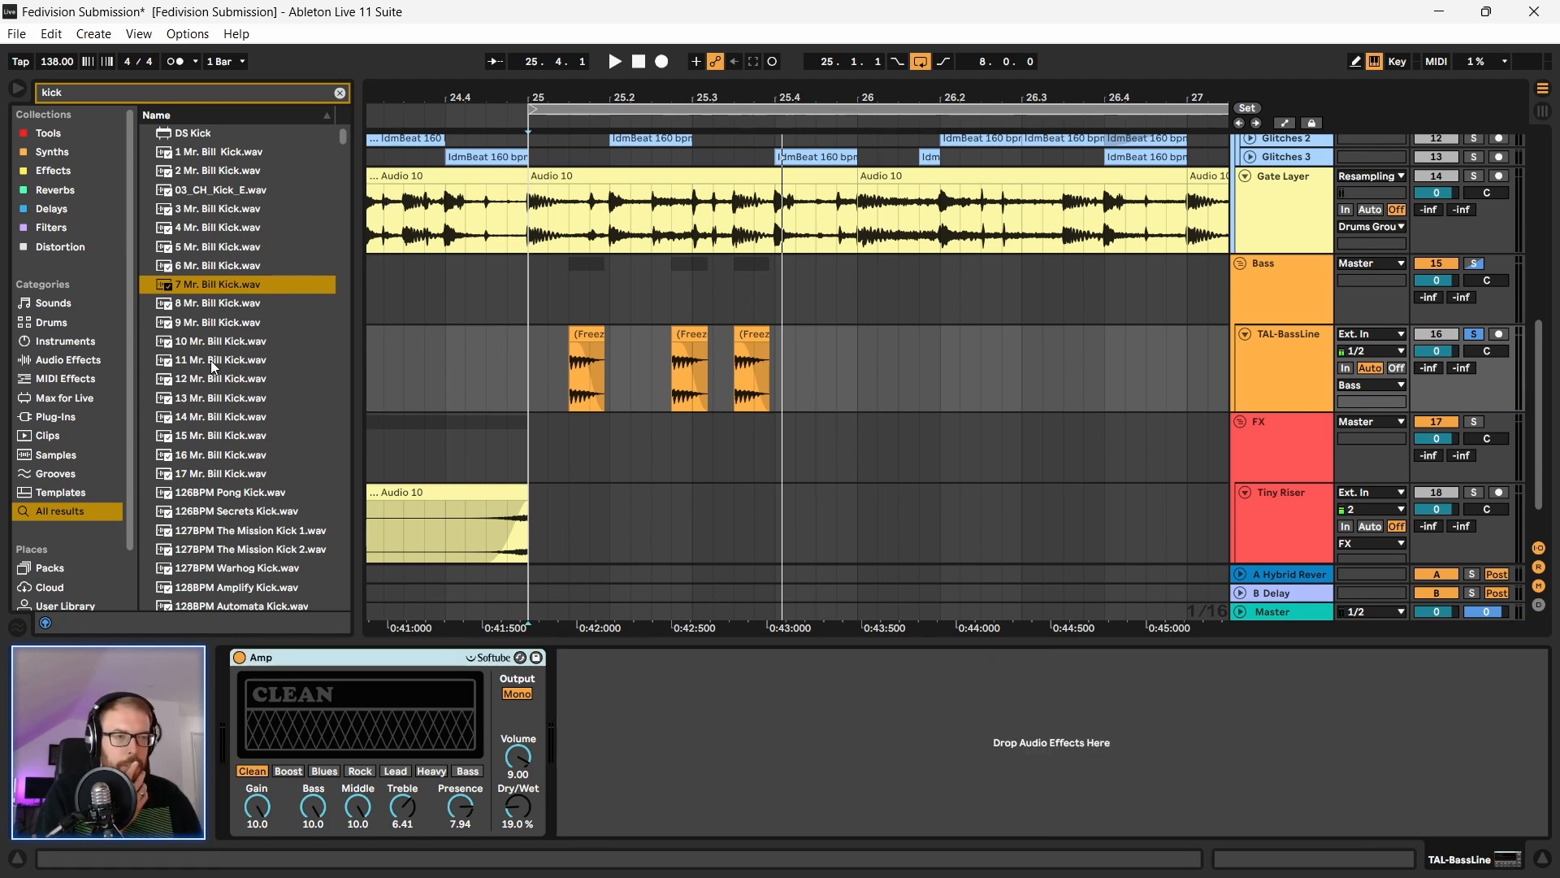
# Step: Clear the browser search and add the 3 Band Splitter rack from the Tools collection after Amp on TAL-BassLine
pyautogui.click(57, 188)
pyautogui.click(58, 135)
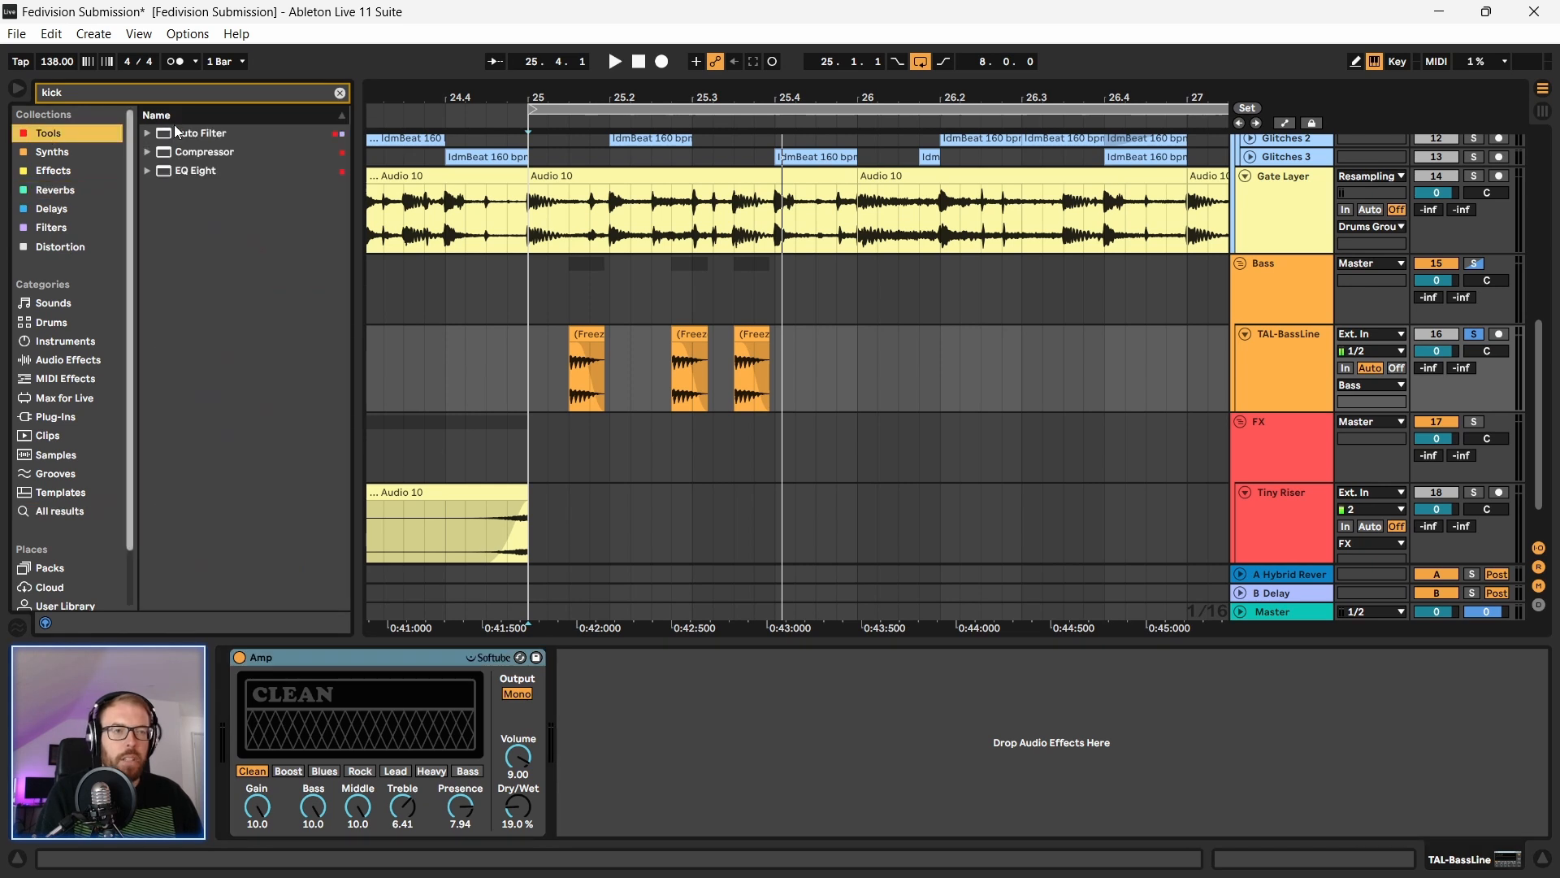
pyautogui.click(338, 94)
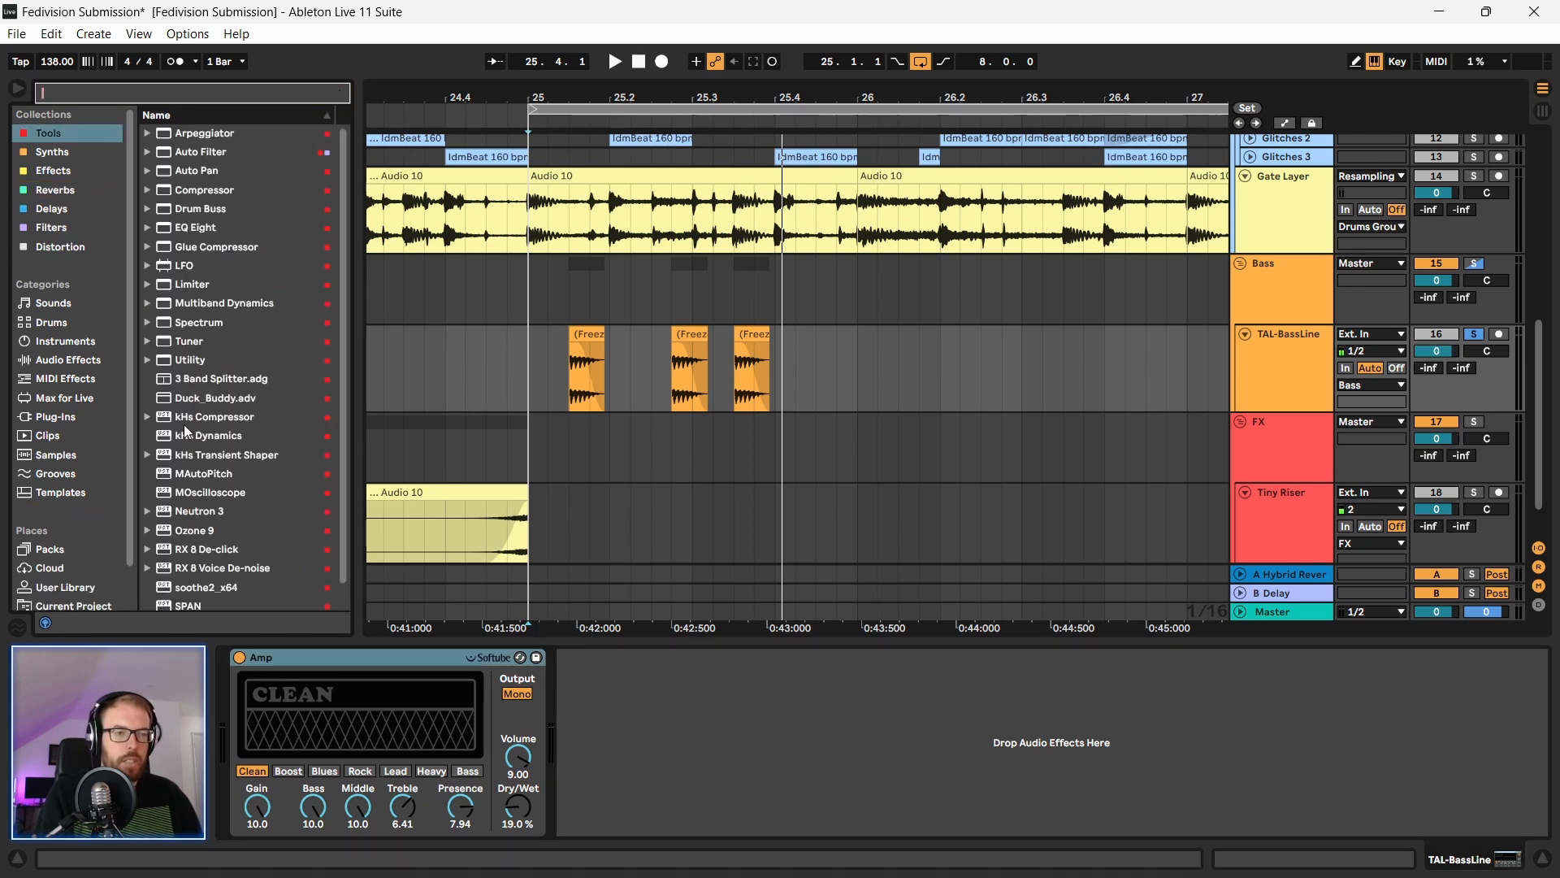
pyautogui.scroll(-1, 186, 560)
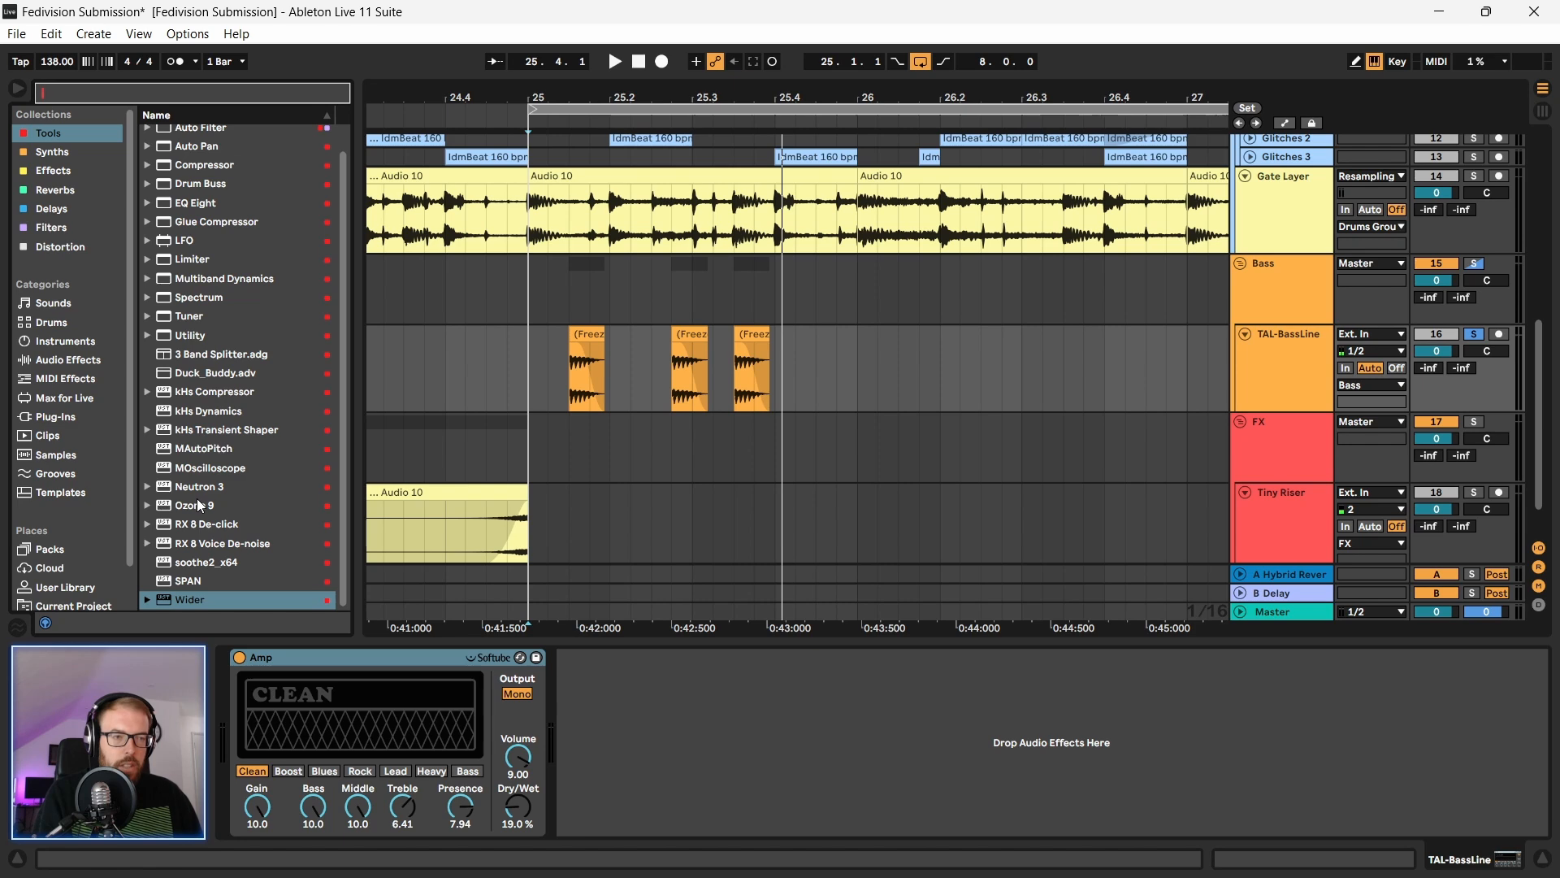
pyautogui.scroll(1, 196, 499)
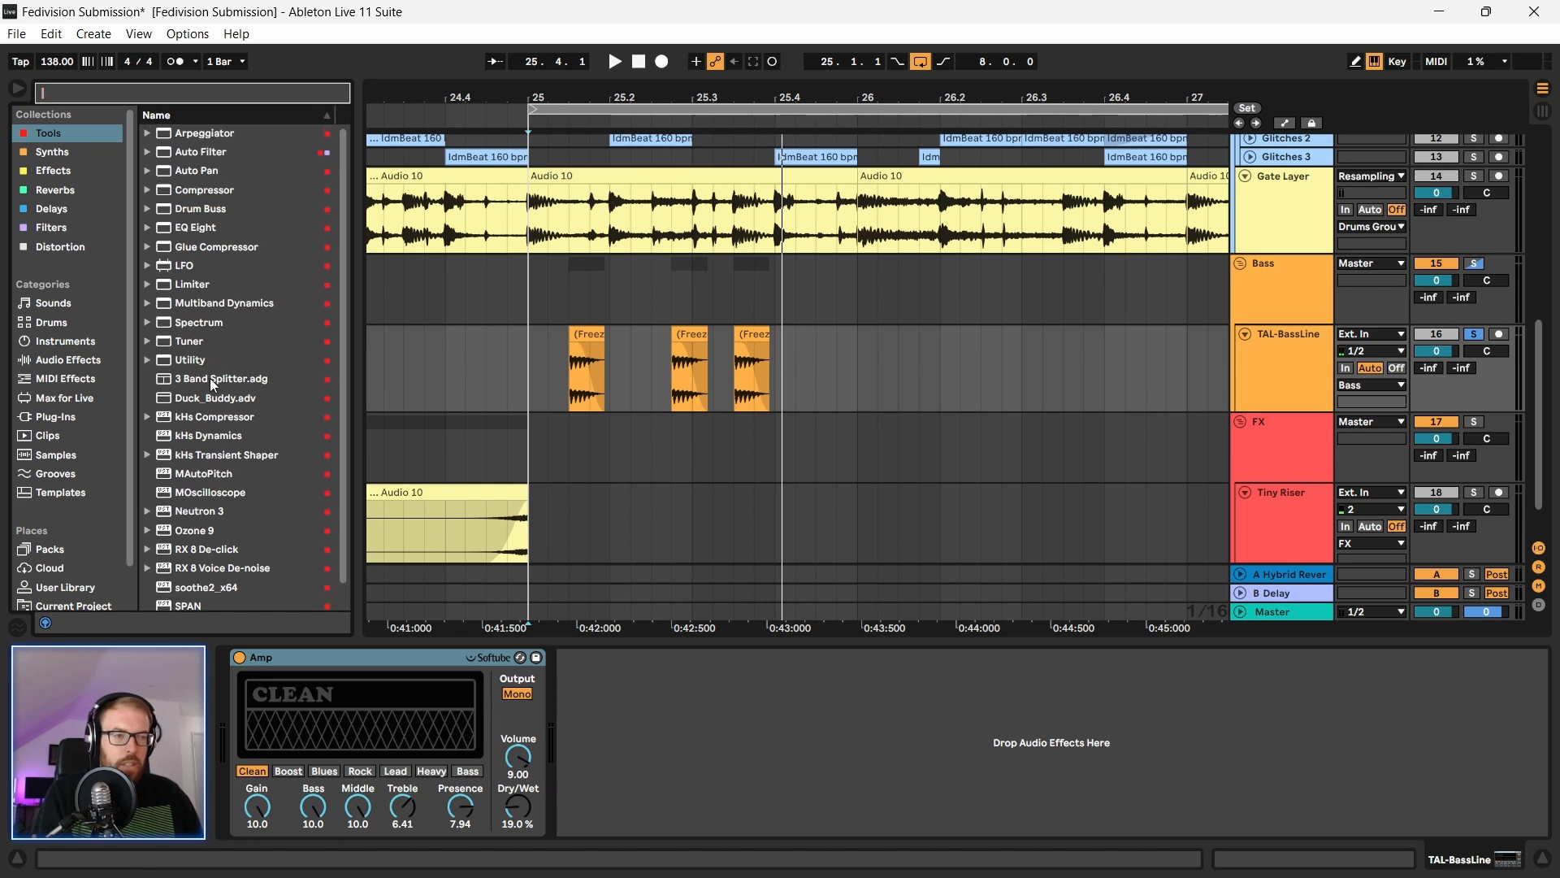
pyautogui.moveTo(210, 378); pyautogui.dragTo(662, 688)
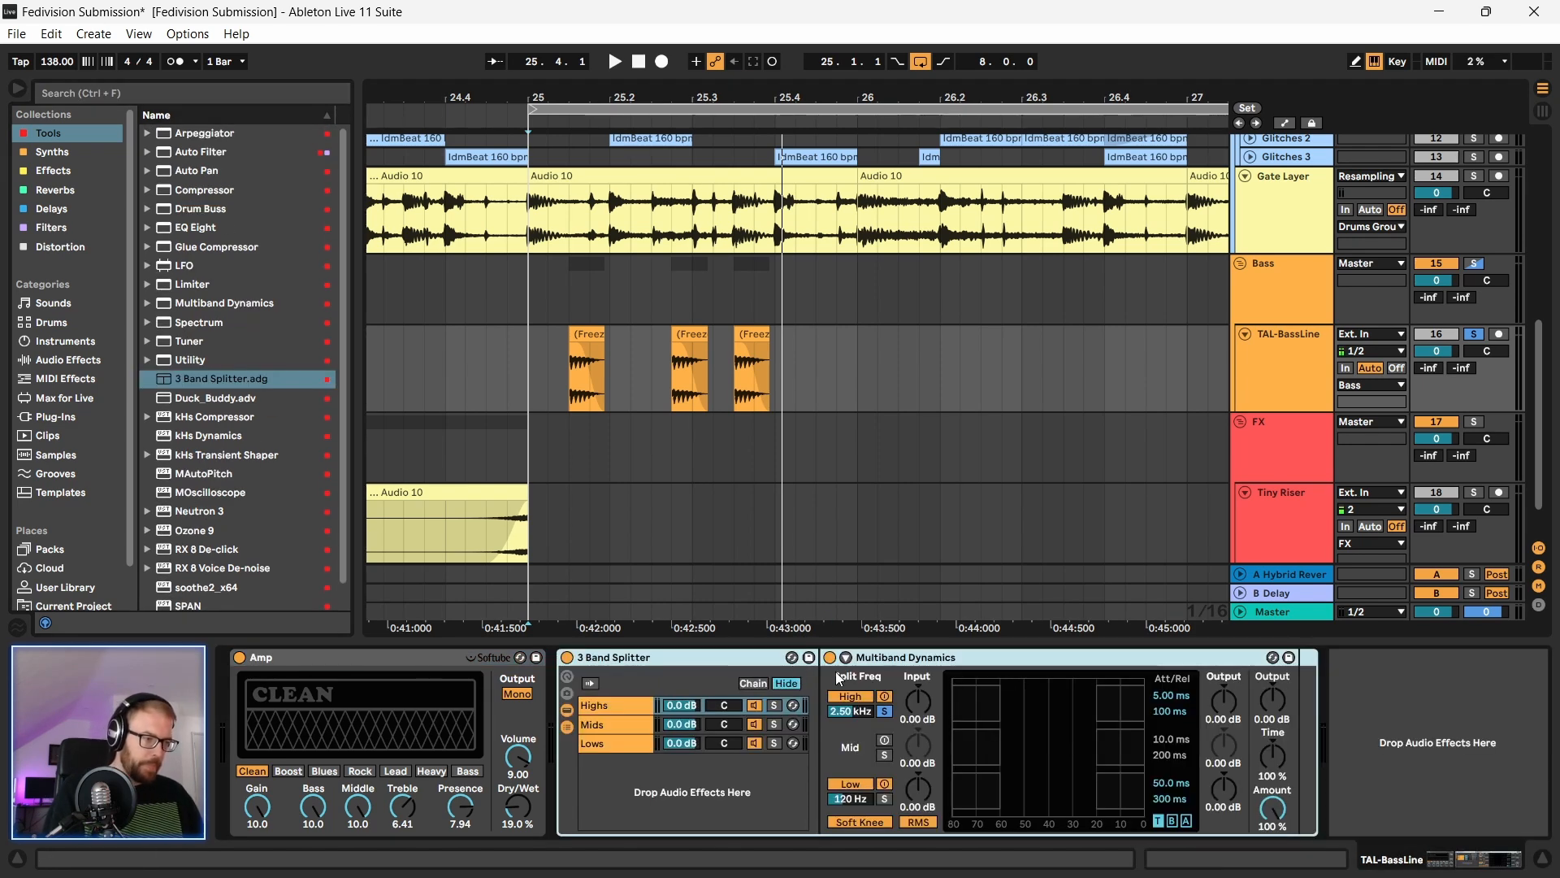
# Step: Examine the Highs, Mids and Lows chains of the 3 Band Splitter and their Multiband Dynamics settings
pyautogui.click(635, 709)
pyautogui.click(631, 740)
pyautogui.click(628, 719)
pyautogui.click(623, 742)
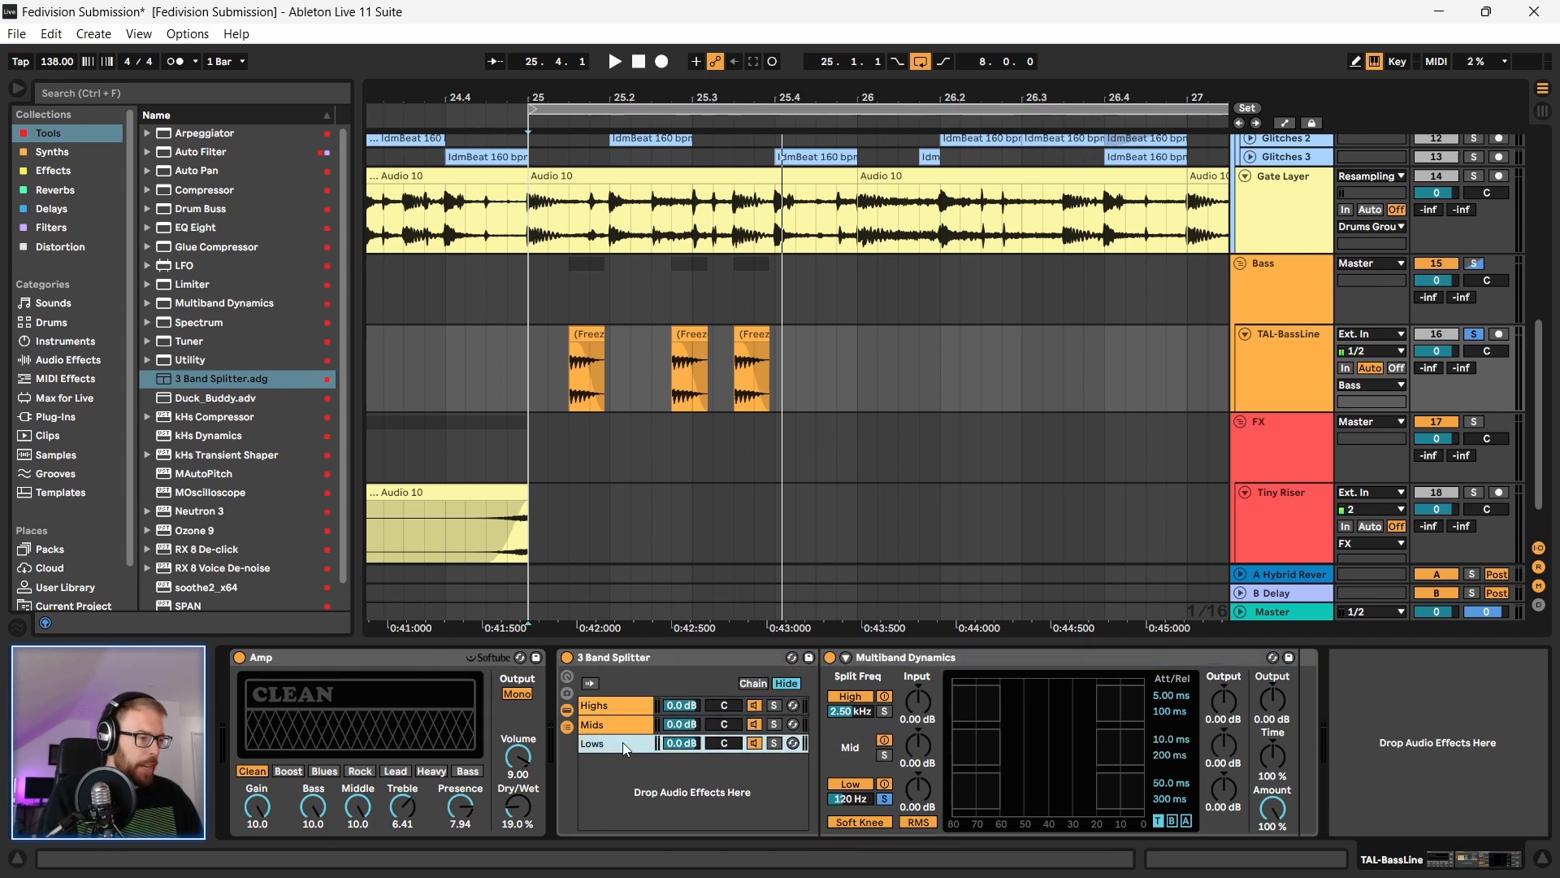
pyautogui.click(622, 727)
pyautogui.click(624, 707)
pyautogui.click(625, 724)
pyautogui.click(626, 739)
pyautogui.click(627, 725)
pyautogui.click(625, 705)
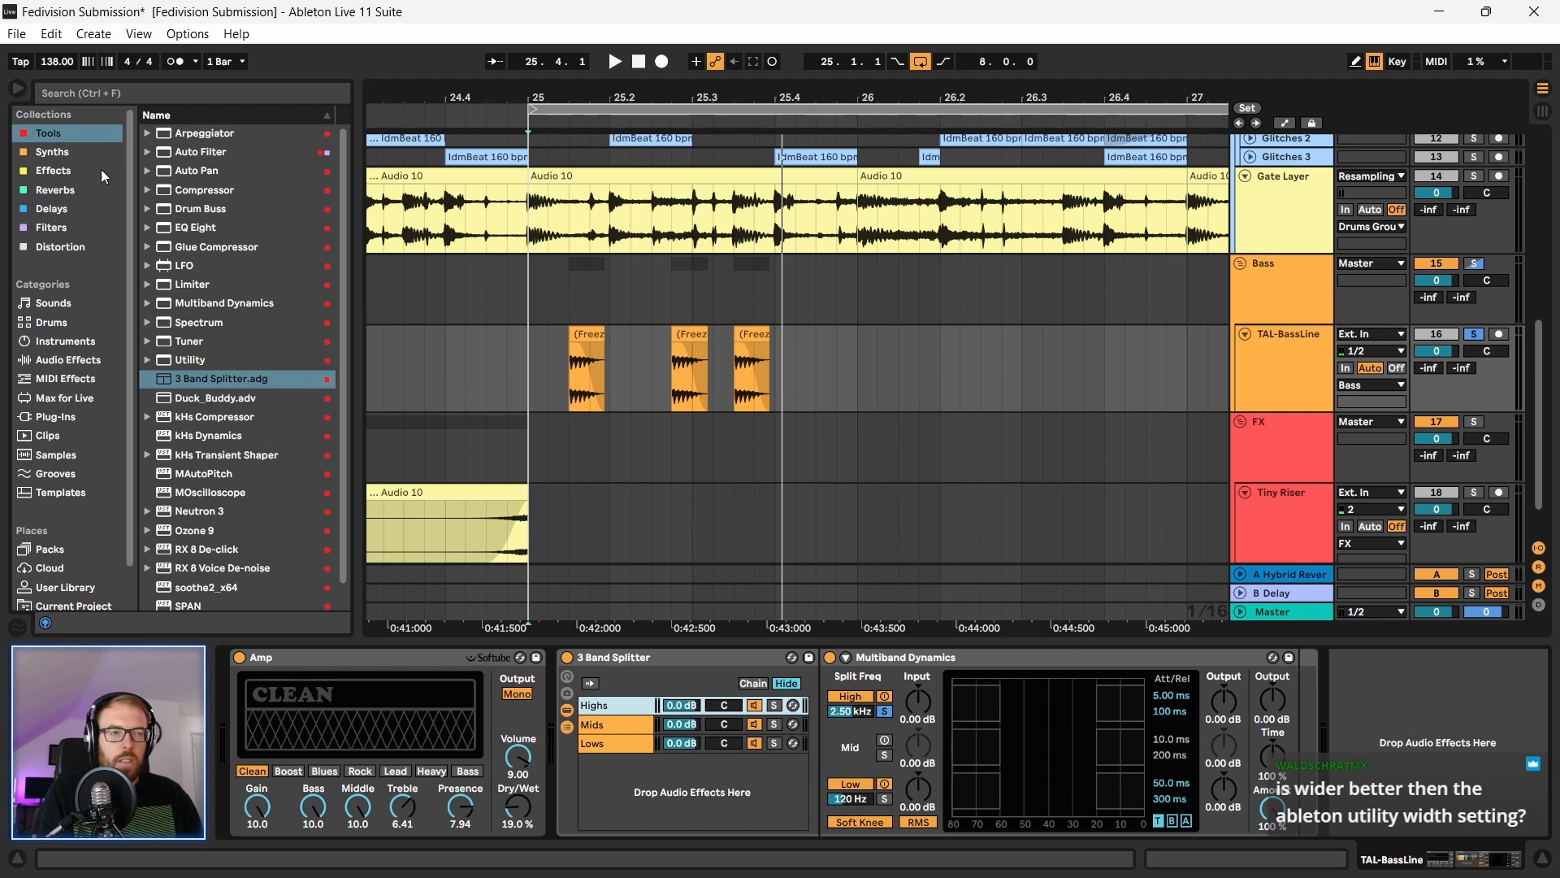
# Step: Add a Utility to the splitter's Mids chain and set its width to 310%
pyautogui.scroll(-1, 197, 382)
pyautogui.moveTo(193, 341); pyautogui.dragTo(650, 738)
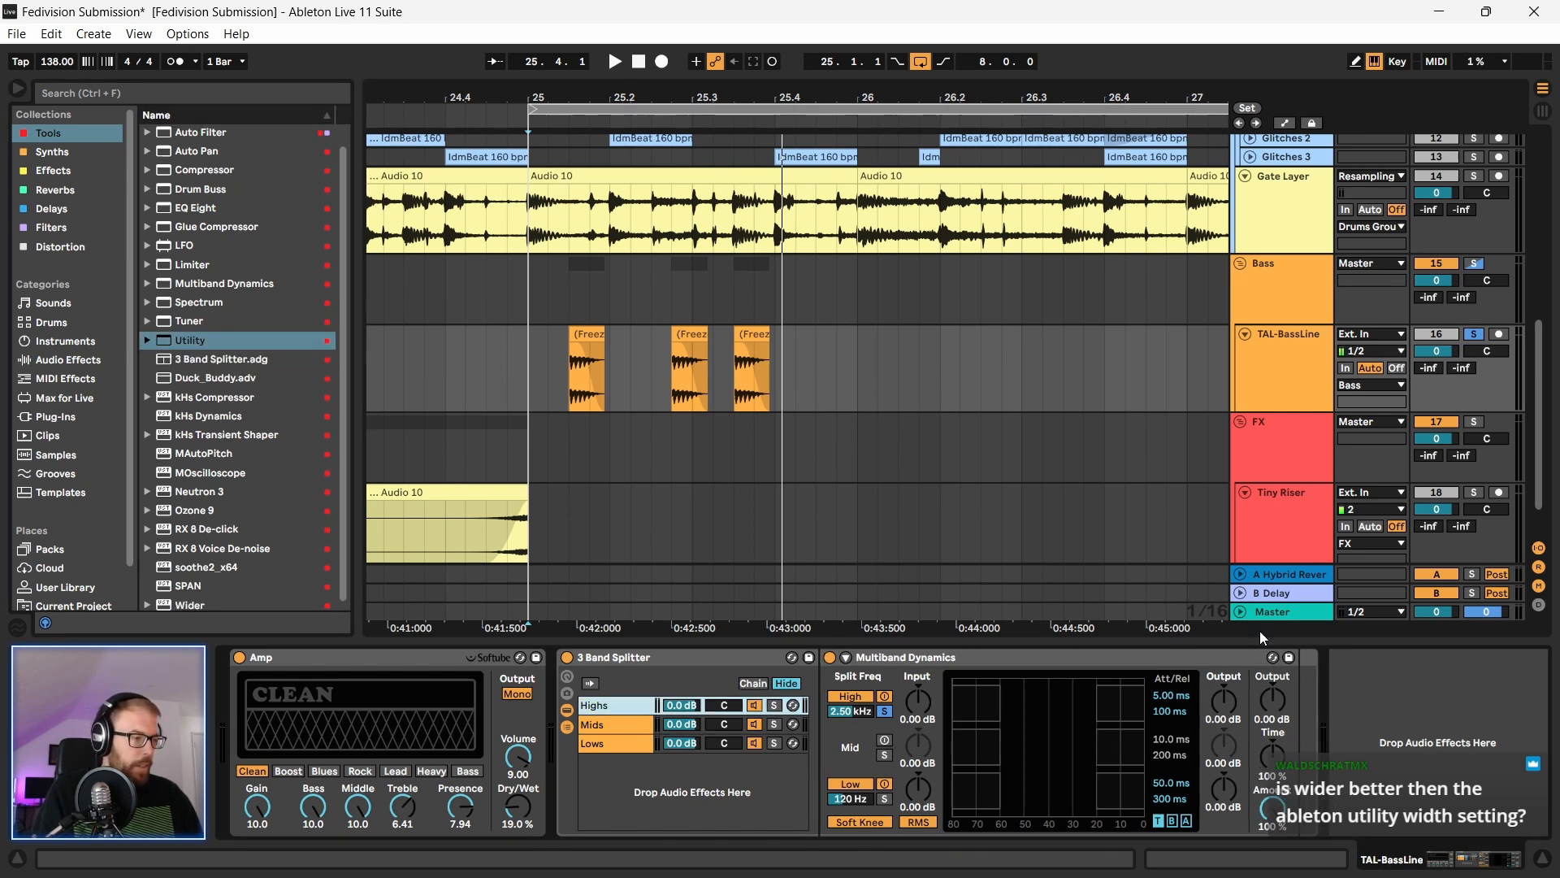
pyautogui.click(602, 722)
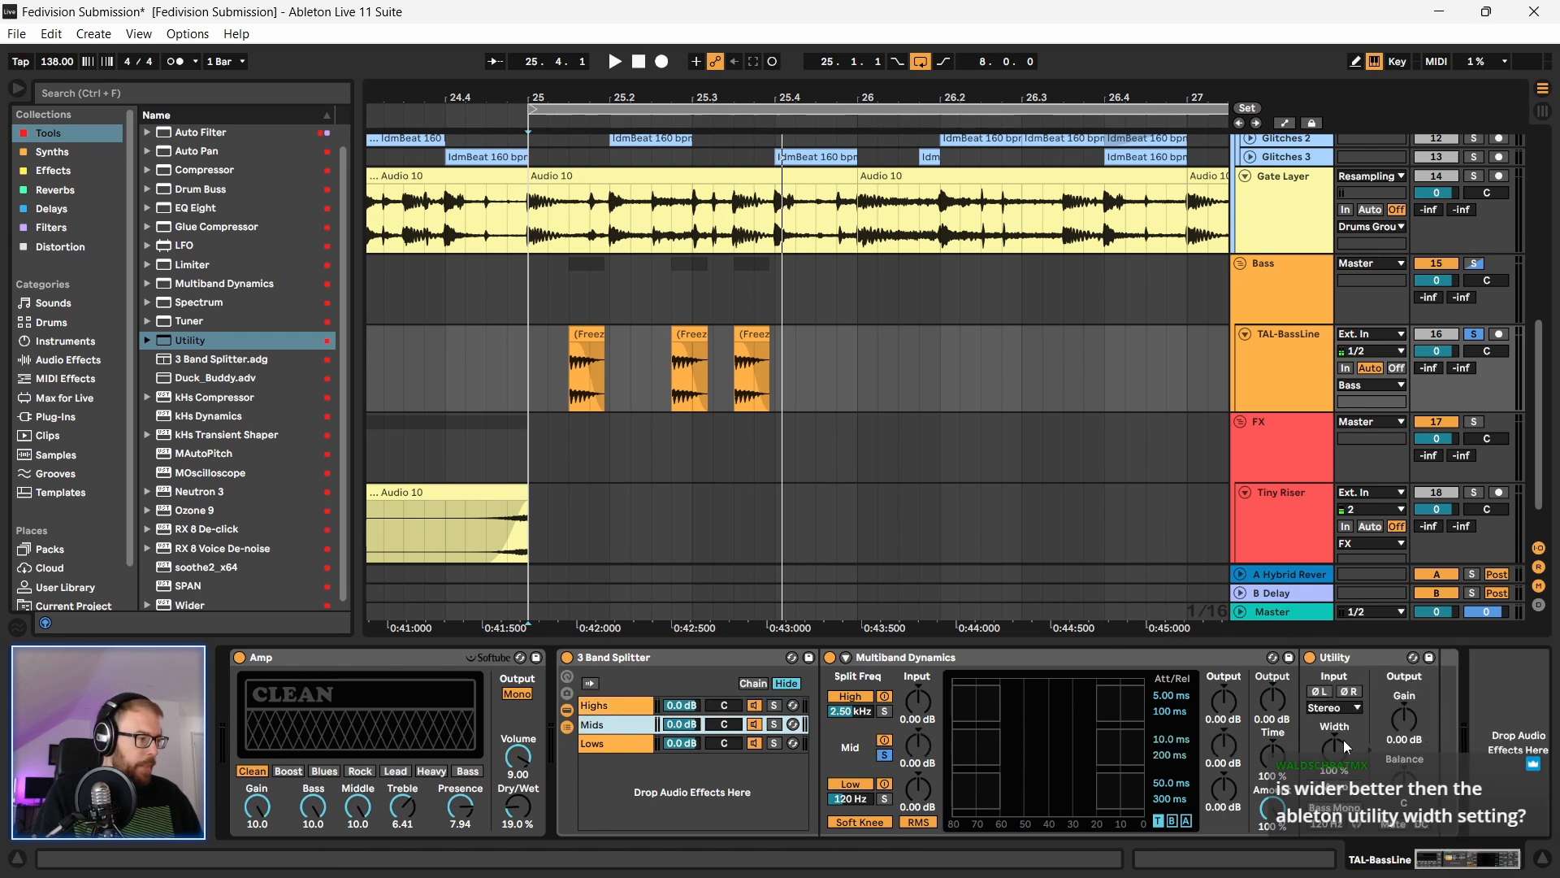
pyautogui.moveTo(1351, 754); pyautogui.dragTo(1334, 703)
# Step: Audition the bass hits repeatedly with the widened mids, and delete the Utility from the Mids chain
pyautogui.press('space')
pyautogui.press('space')
pyautogui.press('space')
pyautogui.press('space')
pyautogui.press('space')
pyautogui.press('space')
pyautogui.press('space')
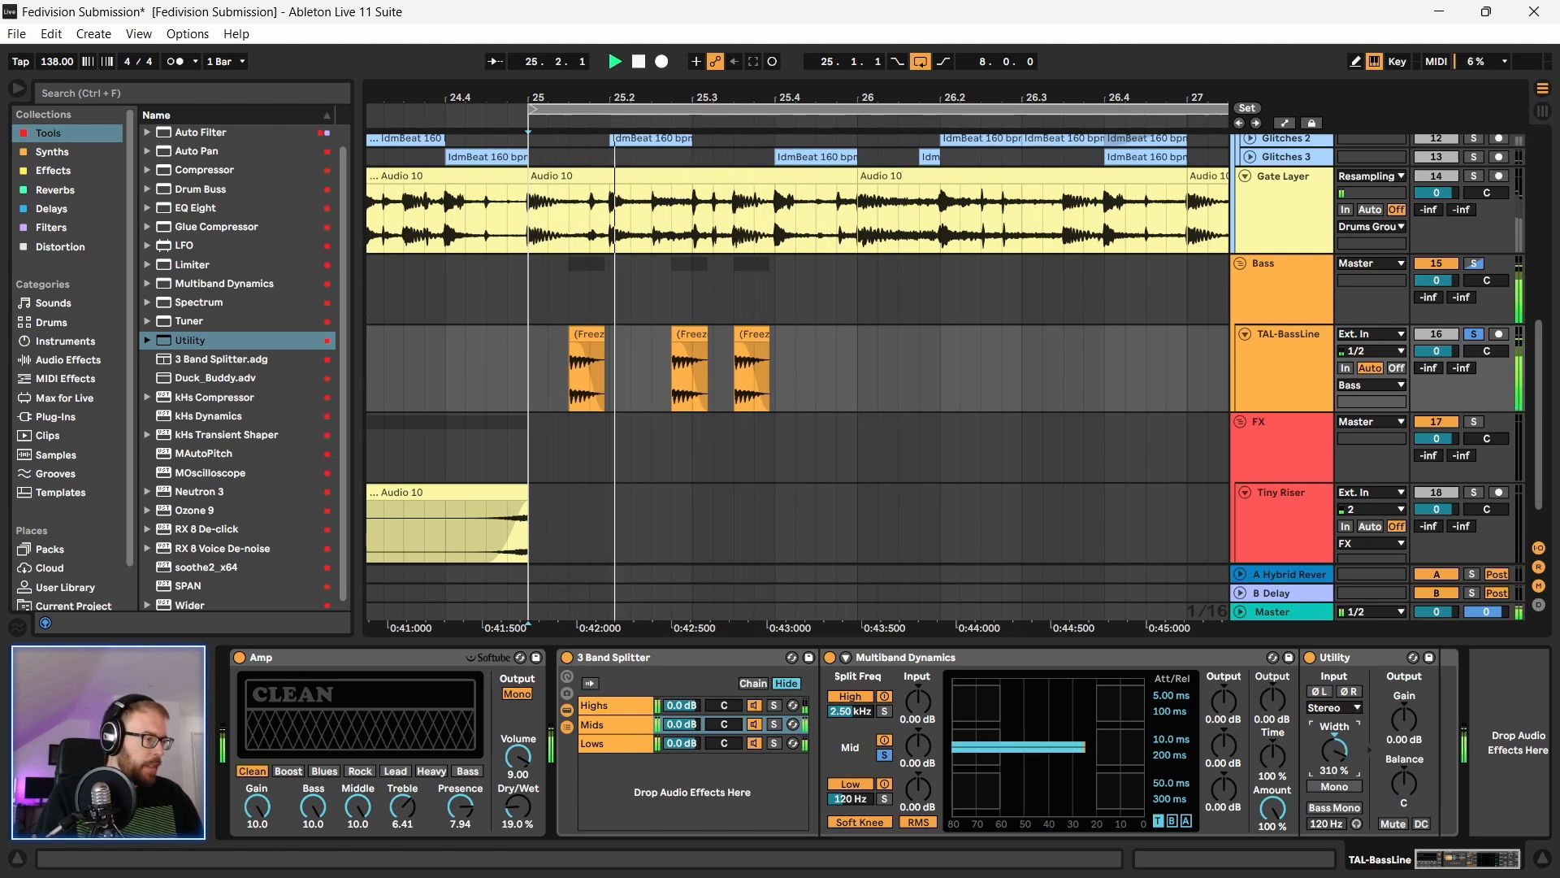
pyautogui.press('space')
pyautogui.click(1351, 658)
pyautogui.press('Delete')
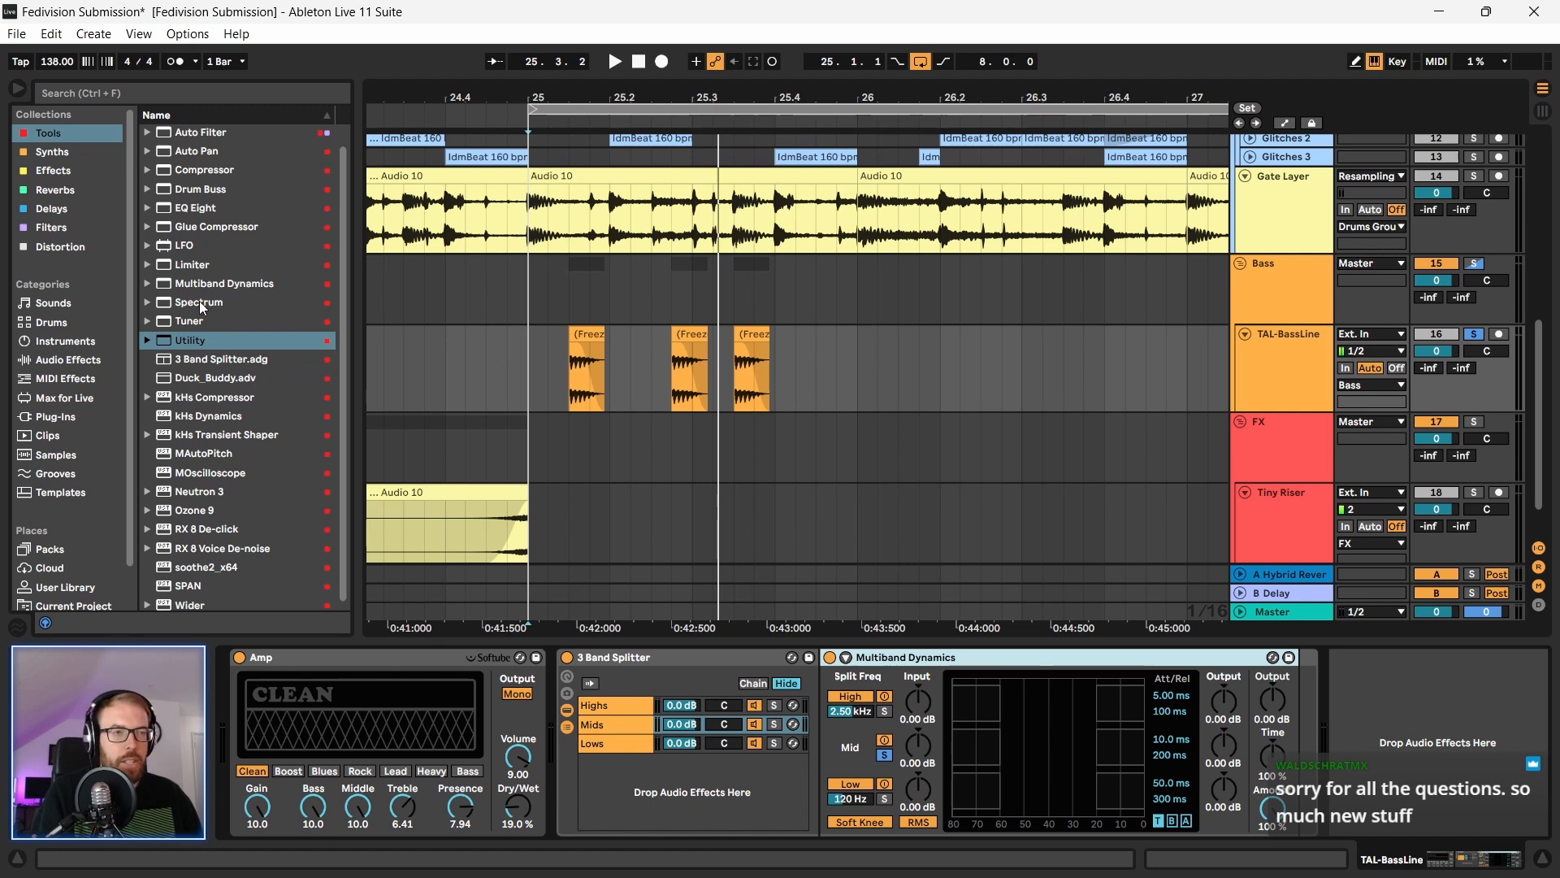
# Step: Find Wider in the browser, add it to the splitter's Mids chain and set its width to 88% during playback
pyautogui.scroll(1, 203, 276)
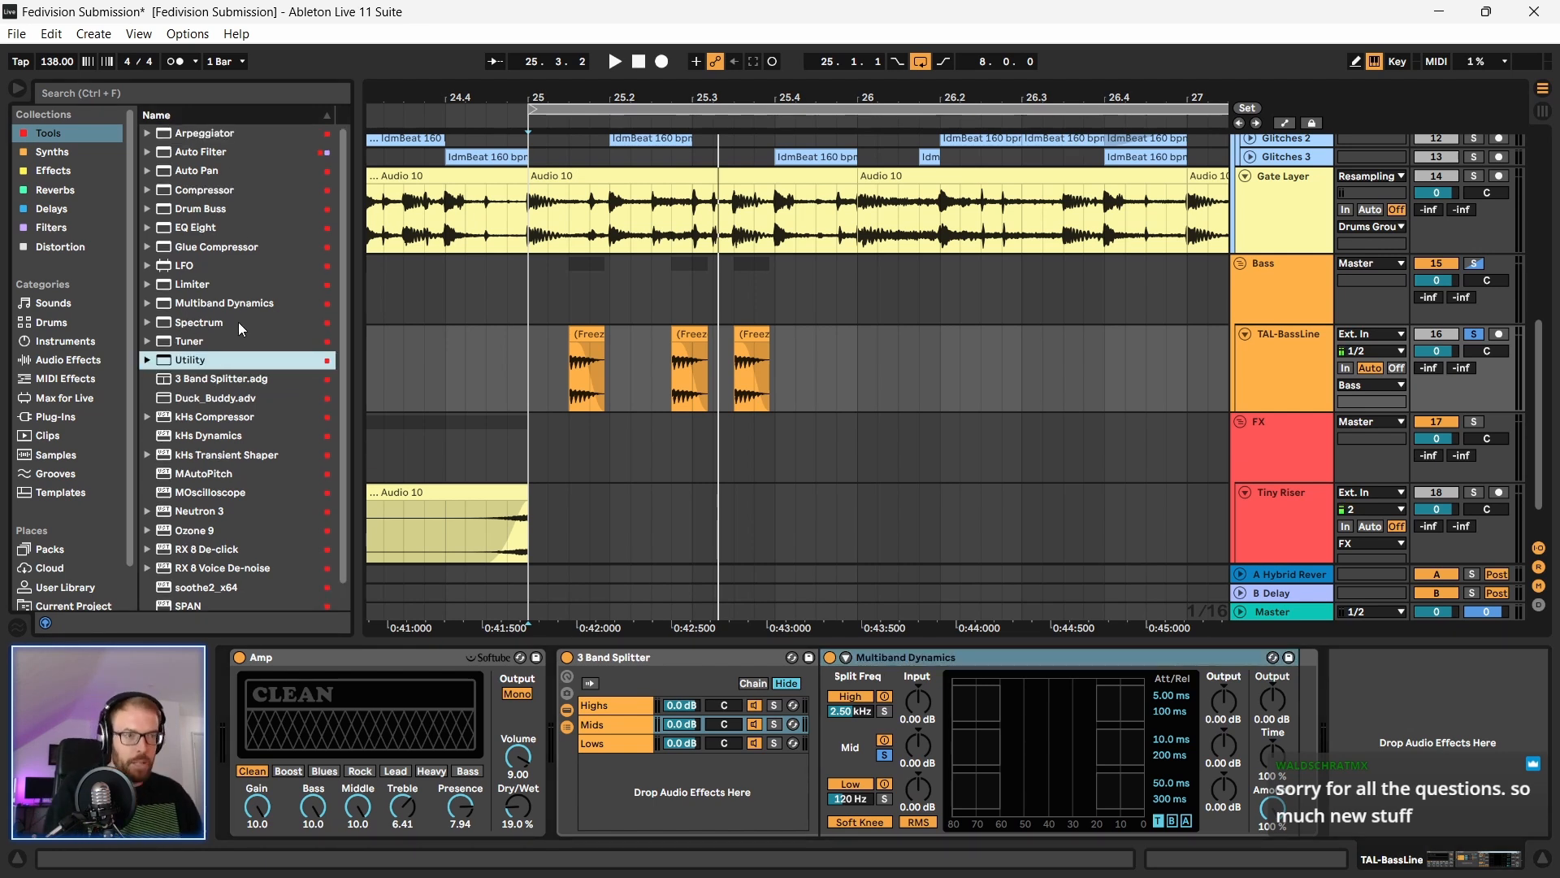
pyautogui.click(110, 94)
pyautogui.write('wider')
pyautogui.moveTo(178, 136); pyautogui.dragTo(1156, 724)
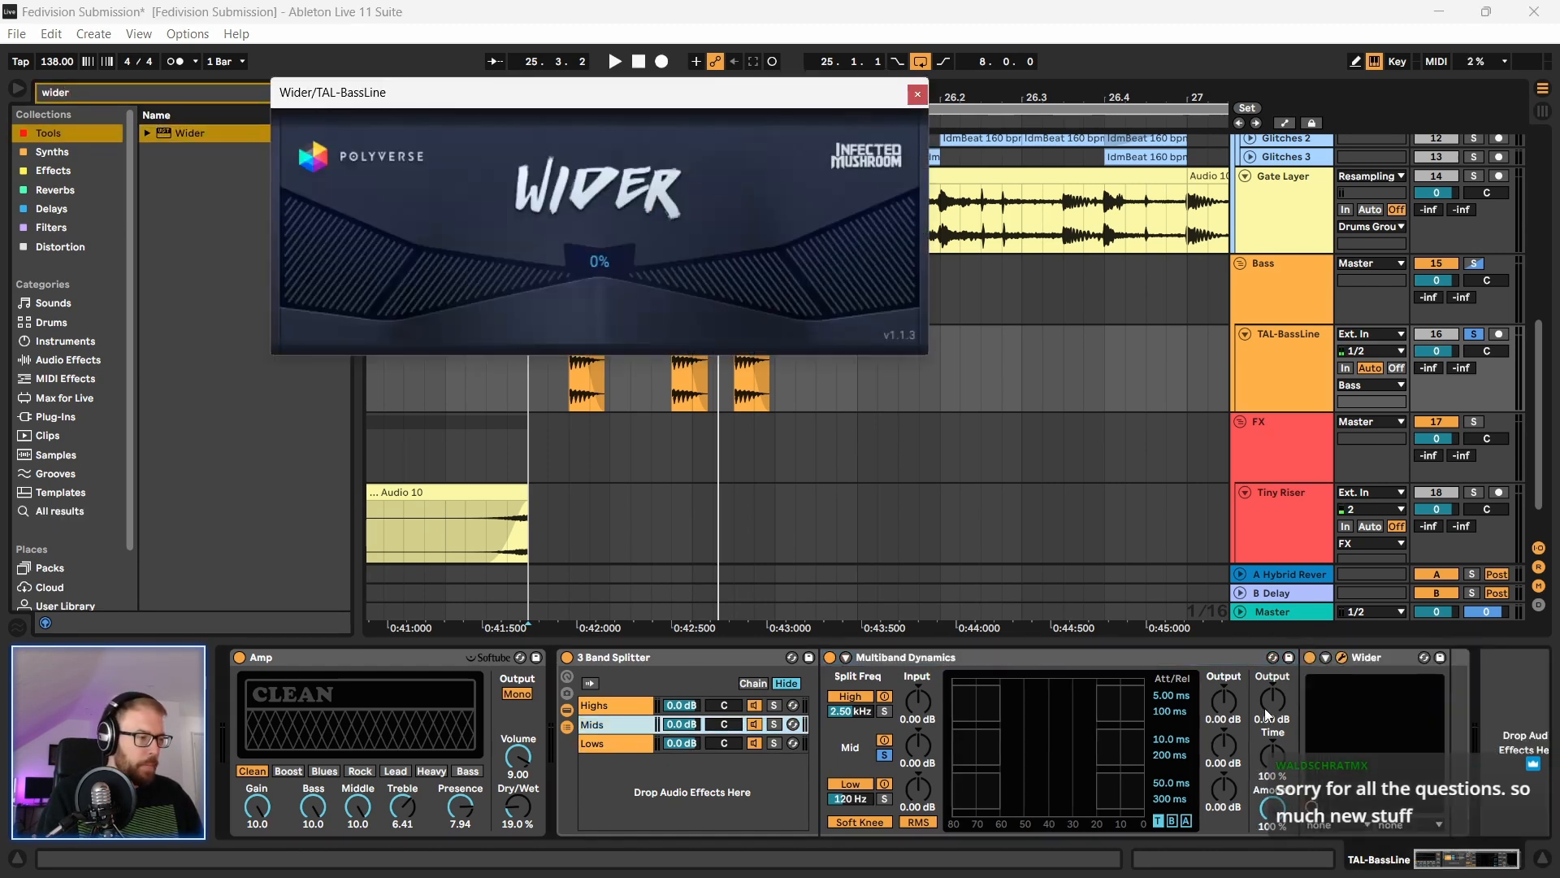
pyautogui.press('space')
pyautogui.moveTo(598, 257); pyautogui.dragTo(607, 96)
pyautogui.moveTo(601, 279); pyautogui.dragTo(601, 297)
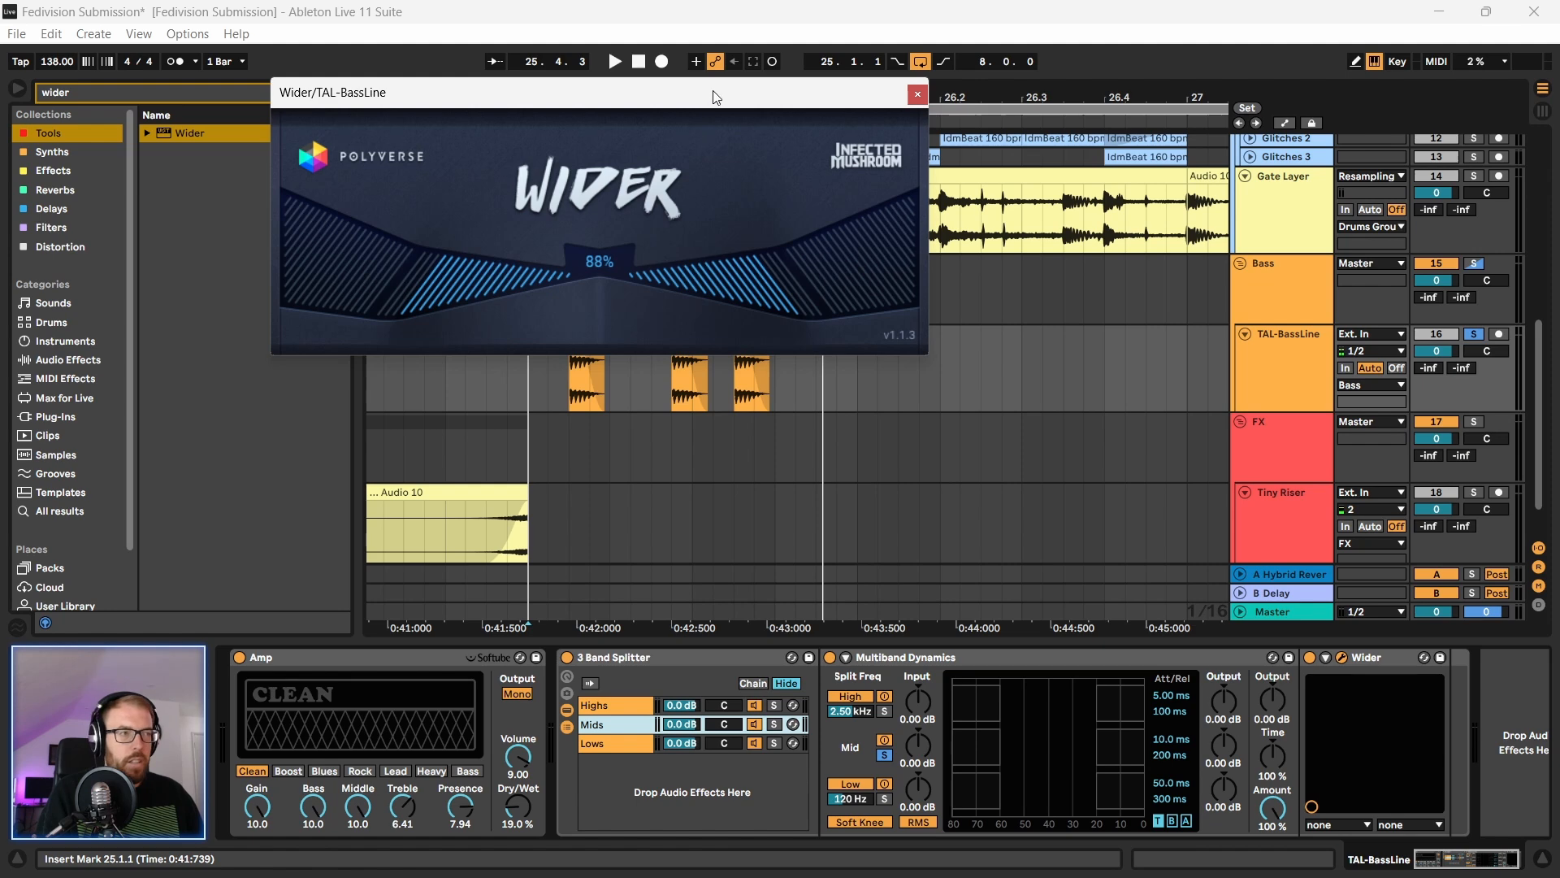
pyautogui.moveTo(716, 97); pyautogui.dragTo(684, 112)
pyautogui.click(886, 110)
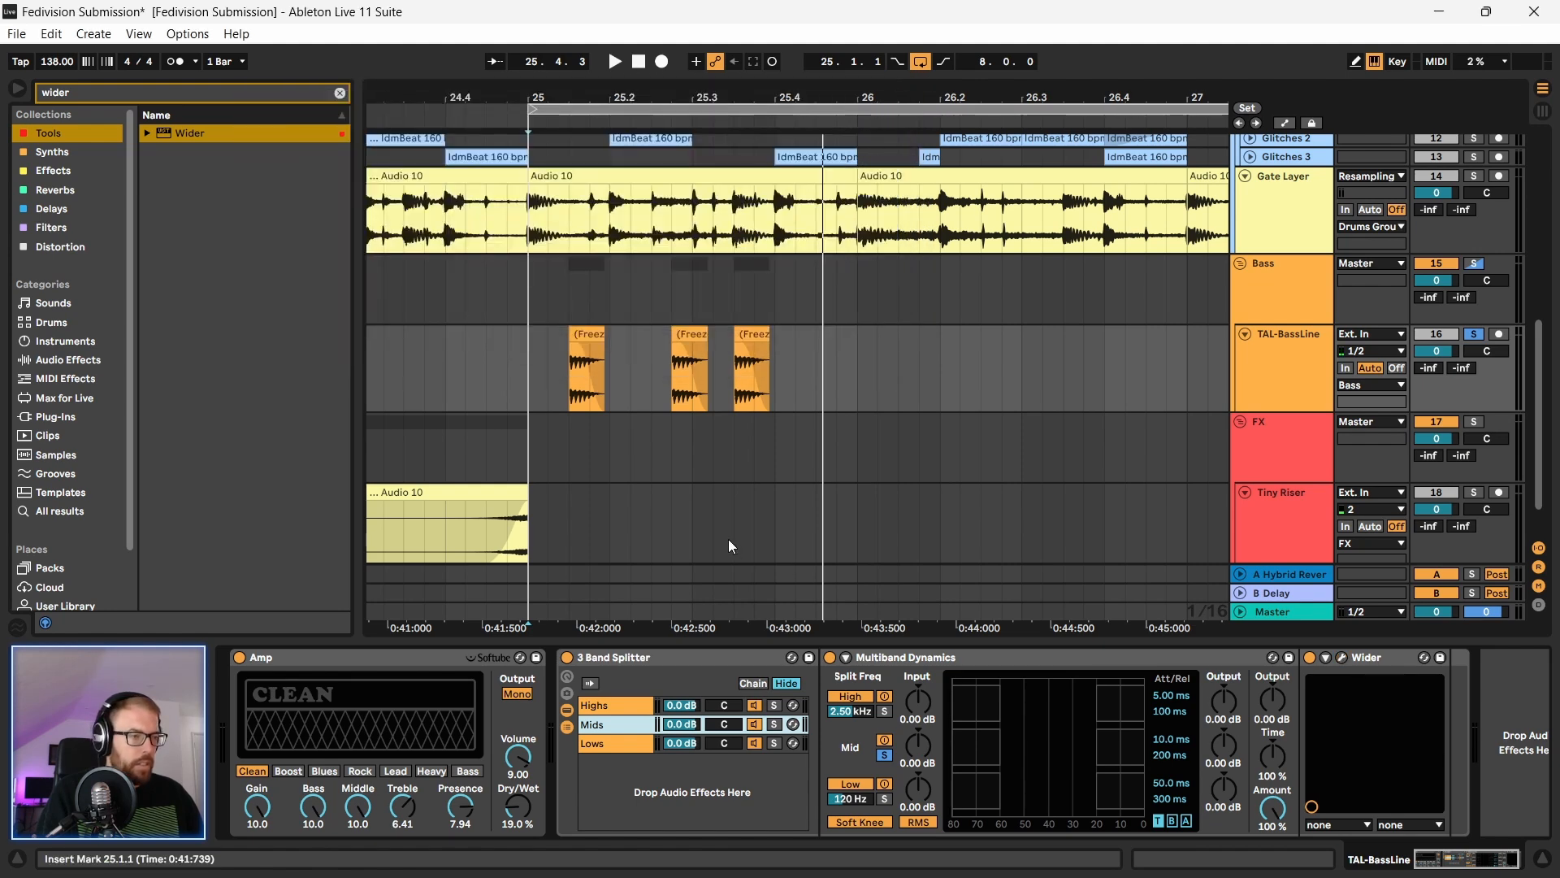
# Step: Take the TAL-BassLine track out of solo and audition the bass hits with the drums from bar 25
pyautogui.click(1474, 335)
pyautogui.press('space')
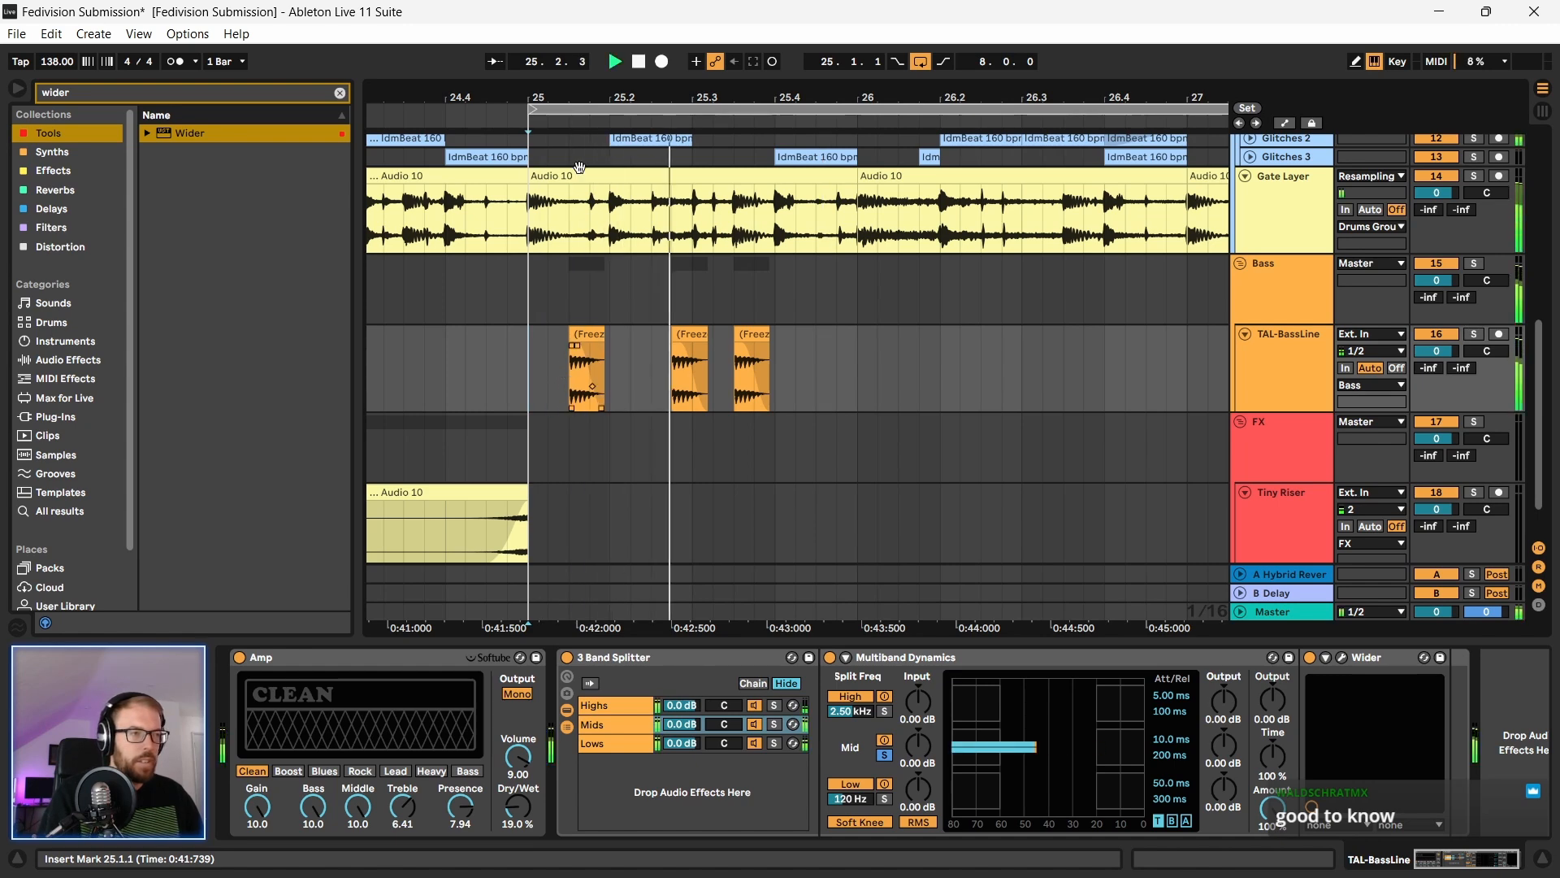
pyautogui.moveTo(523, 98); pyautogui.dragTo(530, 82)
pyautogui.press('space')
# Step: Duplicate the one-bar TAL-BassLine pattern at bar 25 repeatedly until it fills the section up to bar 33
pyautogui.moveTo(691, 382); pyautogui.dragTo(474, 379)
pyautogui.hotkey('ctrl', 'd')
pyautogui.hotkey('ctrl', 'd')
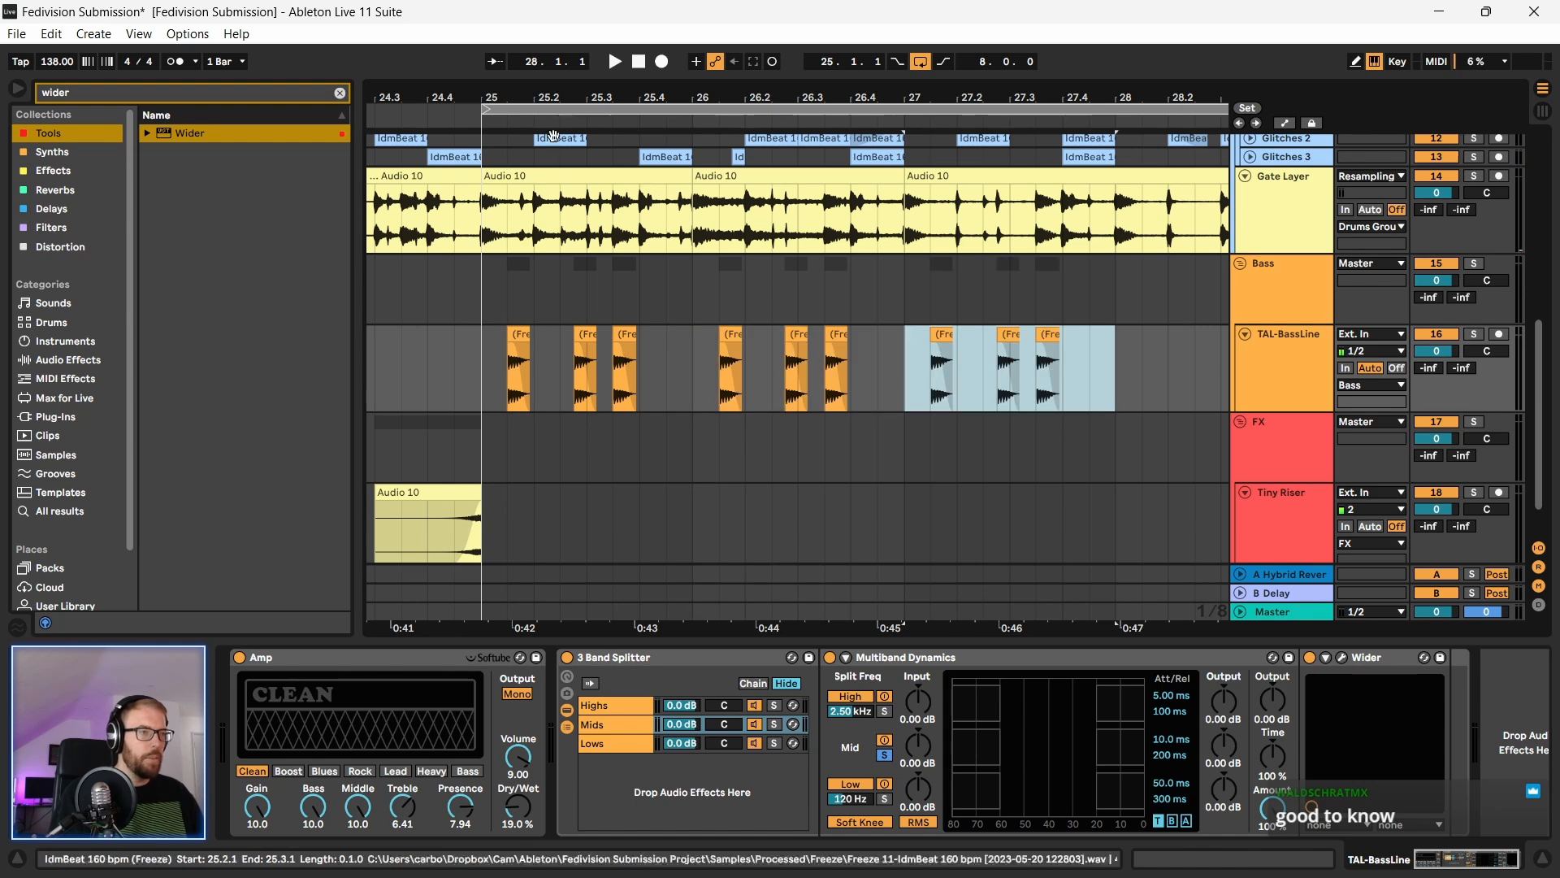
pyautogui.moveTo(532, 101); pyautogui.dragTo(532, 89)
pyautogui.press('-')
pyautogui.press('-')
pyautogui.hotkey('ctrl', 'd')
pyautogui.hotkey('ctrl', 'd')
pyautogui.hotkey('ctrl', 'd')
pyautogui.hotkey('ctrl', 'd')
pyautogui.hotkey('ctrl', 'd')
# Step: Add iZotope Trash 2 from the Distortion collection to the splitter's Mids chain and place it before Wider
pyautogui.click(606, 704)
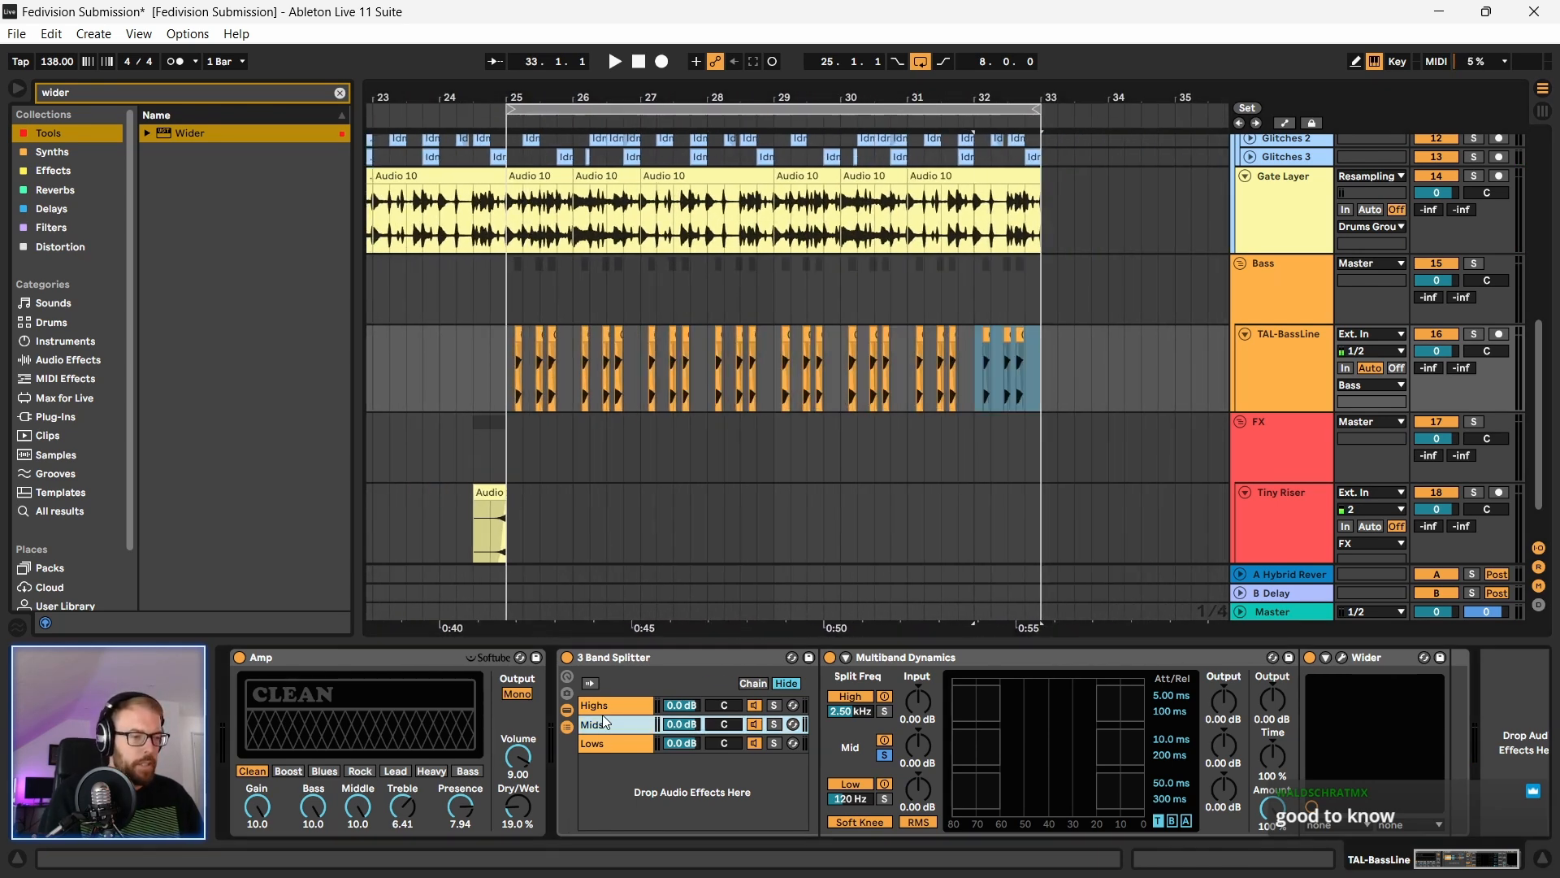
pyautogui.click(340, 92)
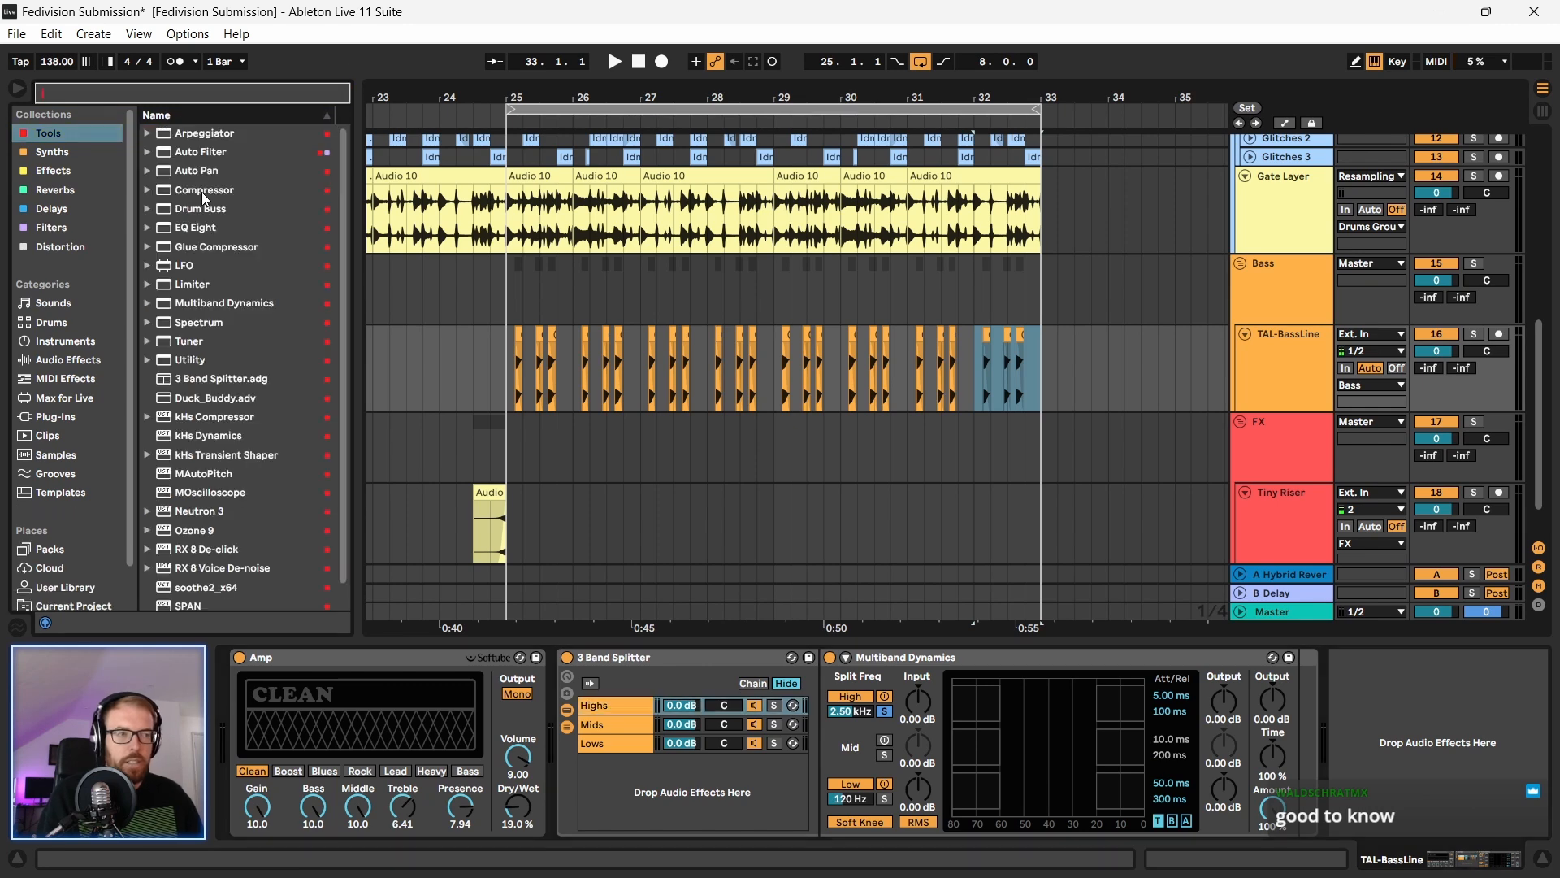
pyautogui.click(50, 245)
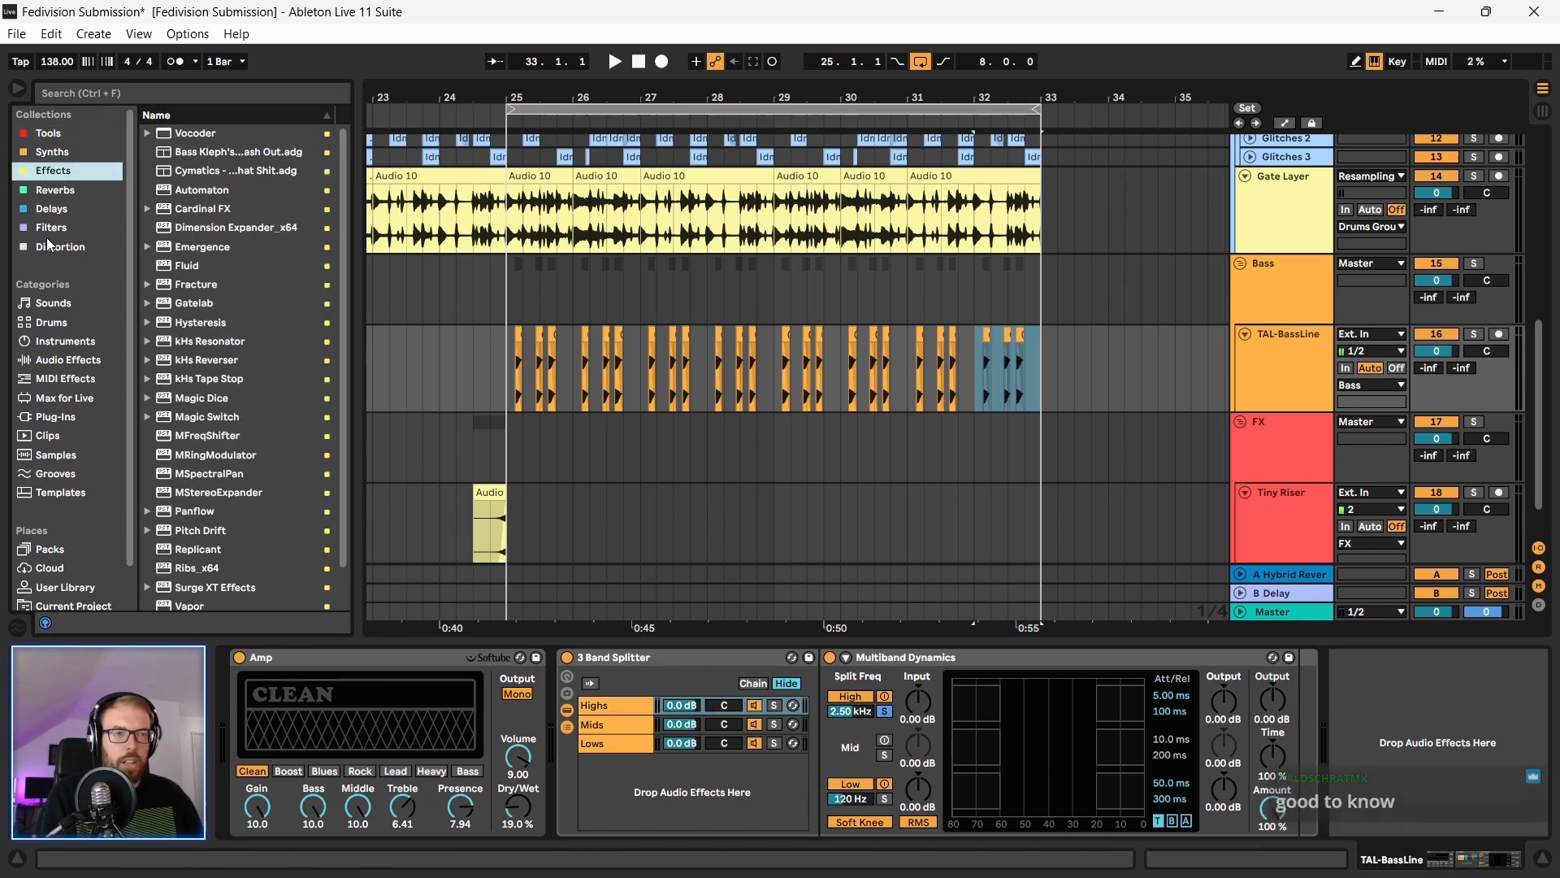
pyautogui.moveTo(189, 329); pyautogui.dragTo(650, 726)
pyautogui.click(1228, 119)
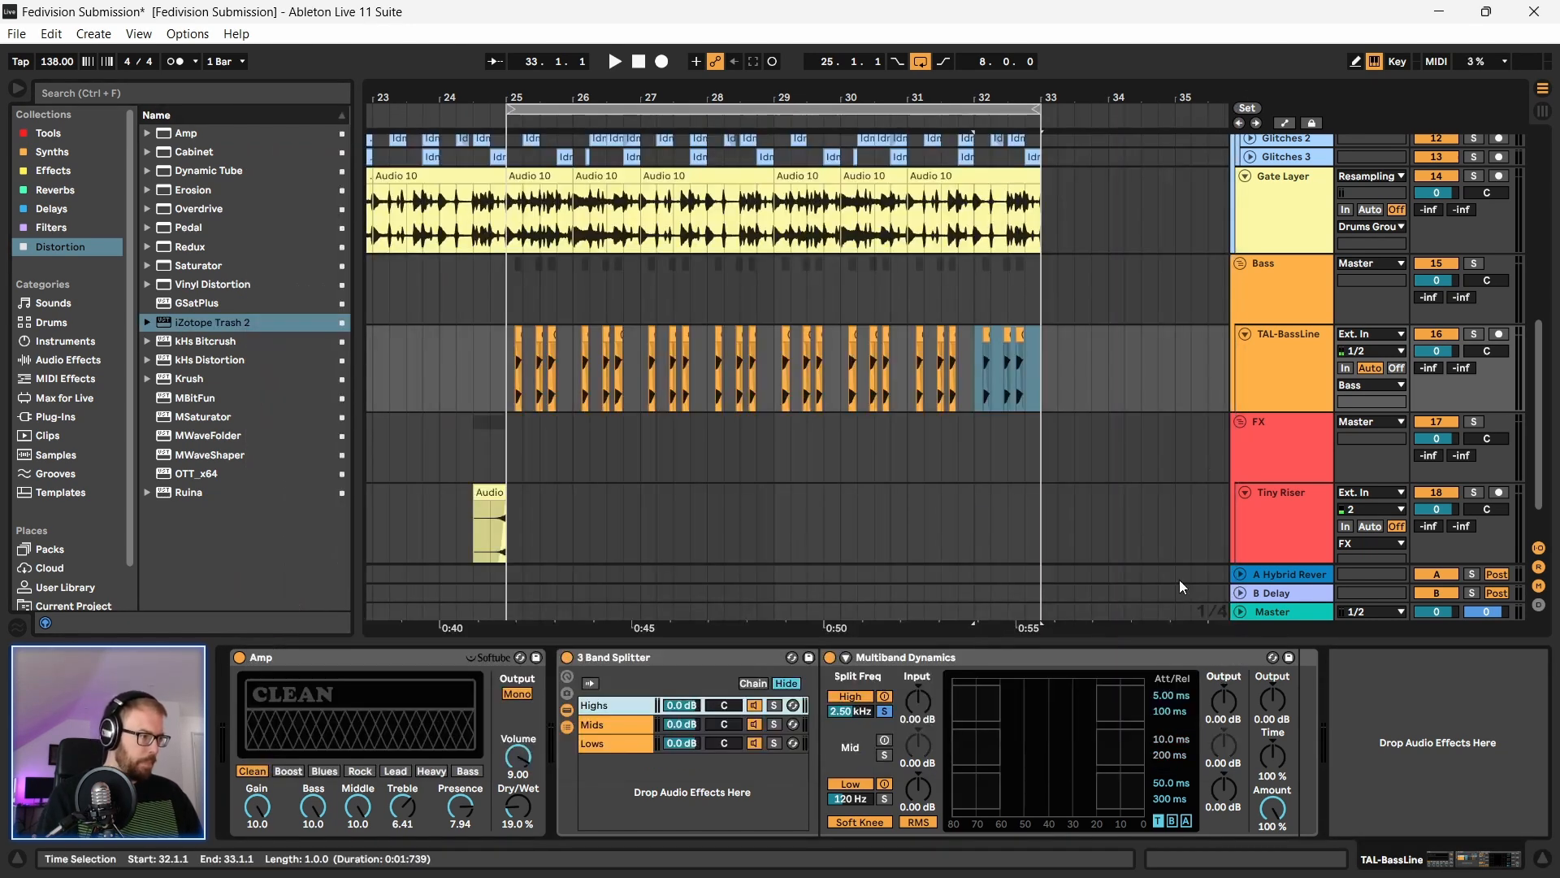
pyautogui.click(595, 725)
pyautogui.moveTo(1449, 867); pyautogui.dragTo(1486, 863)
pyautogui.moveTo(1277, 657); pyautogui.dragTo(1051, 668)
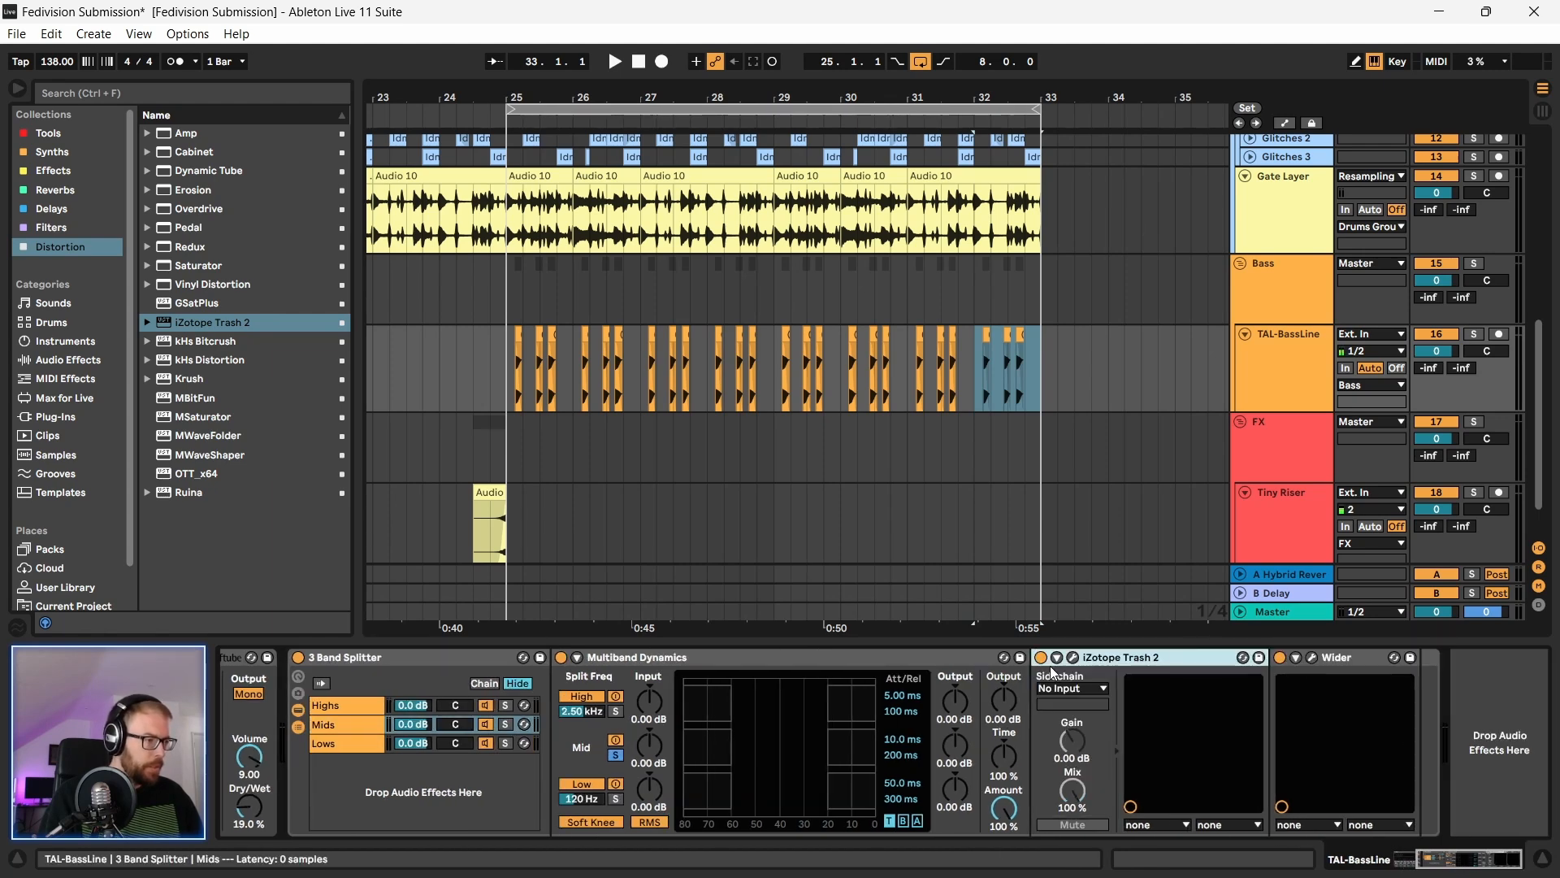
# Step: Open the Trash 2 interface, solo the Bass group and play the section from bar 25
pyautogui.click(1073, 657)
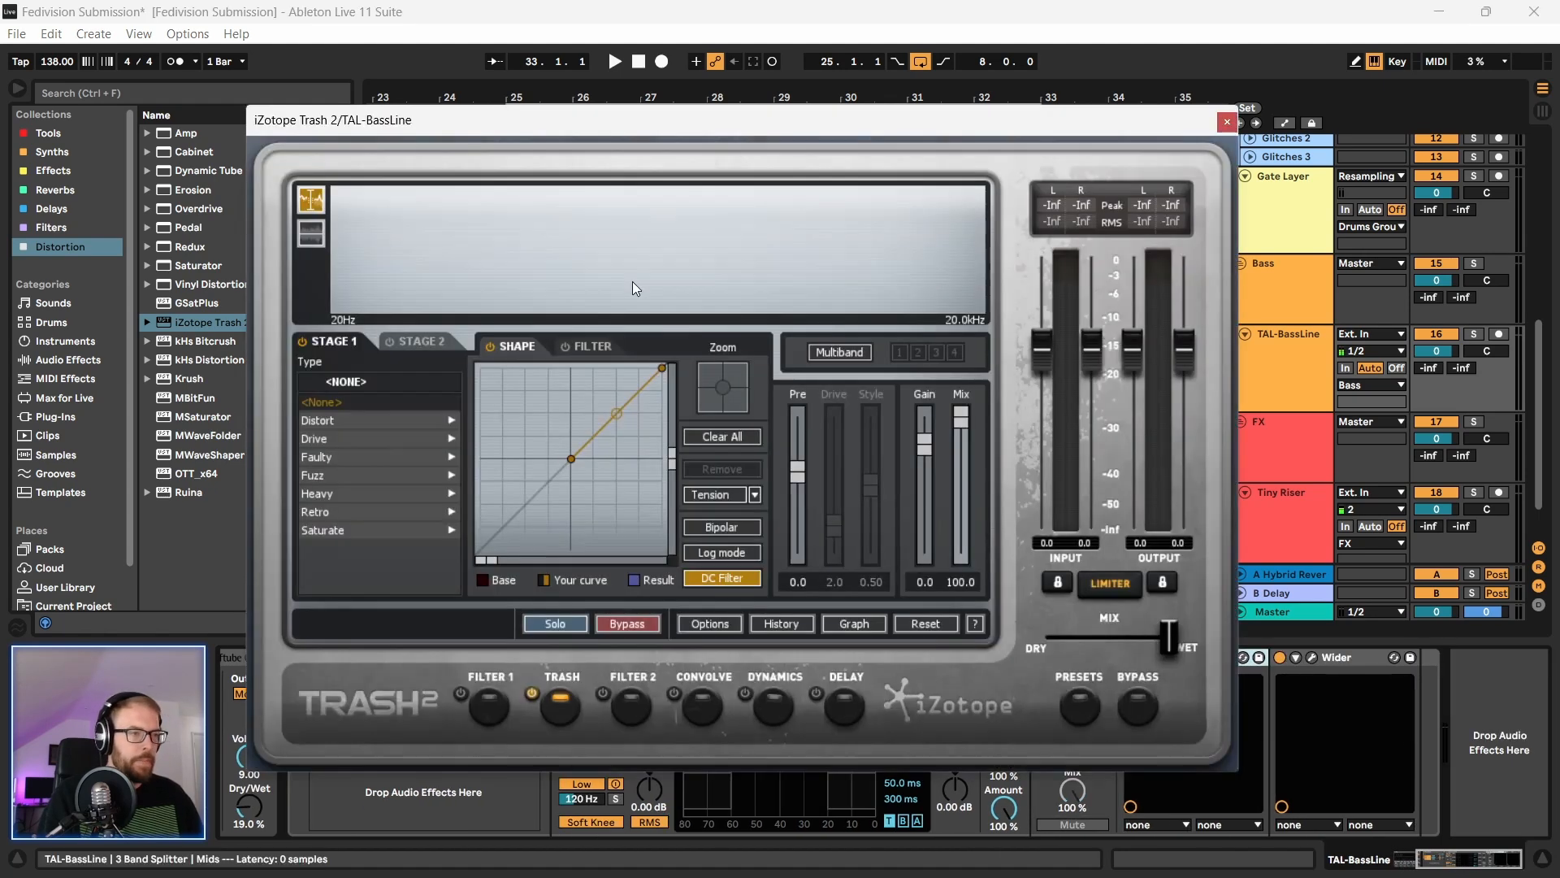
pyautogui.moveTo(552, 125); pyautogui.dragTo(429, 98)
pyautogui.press('space')
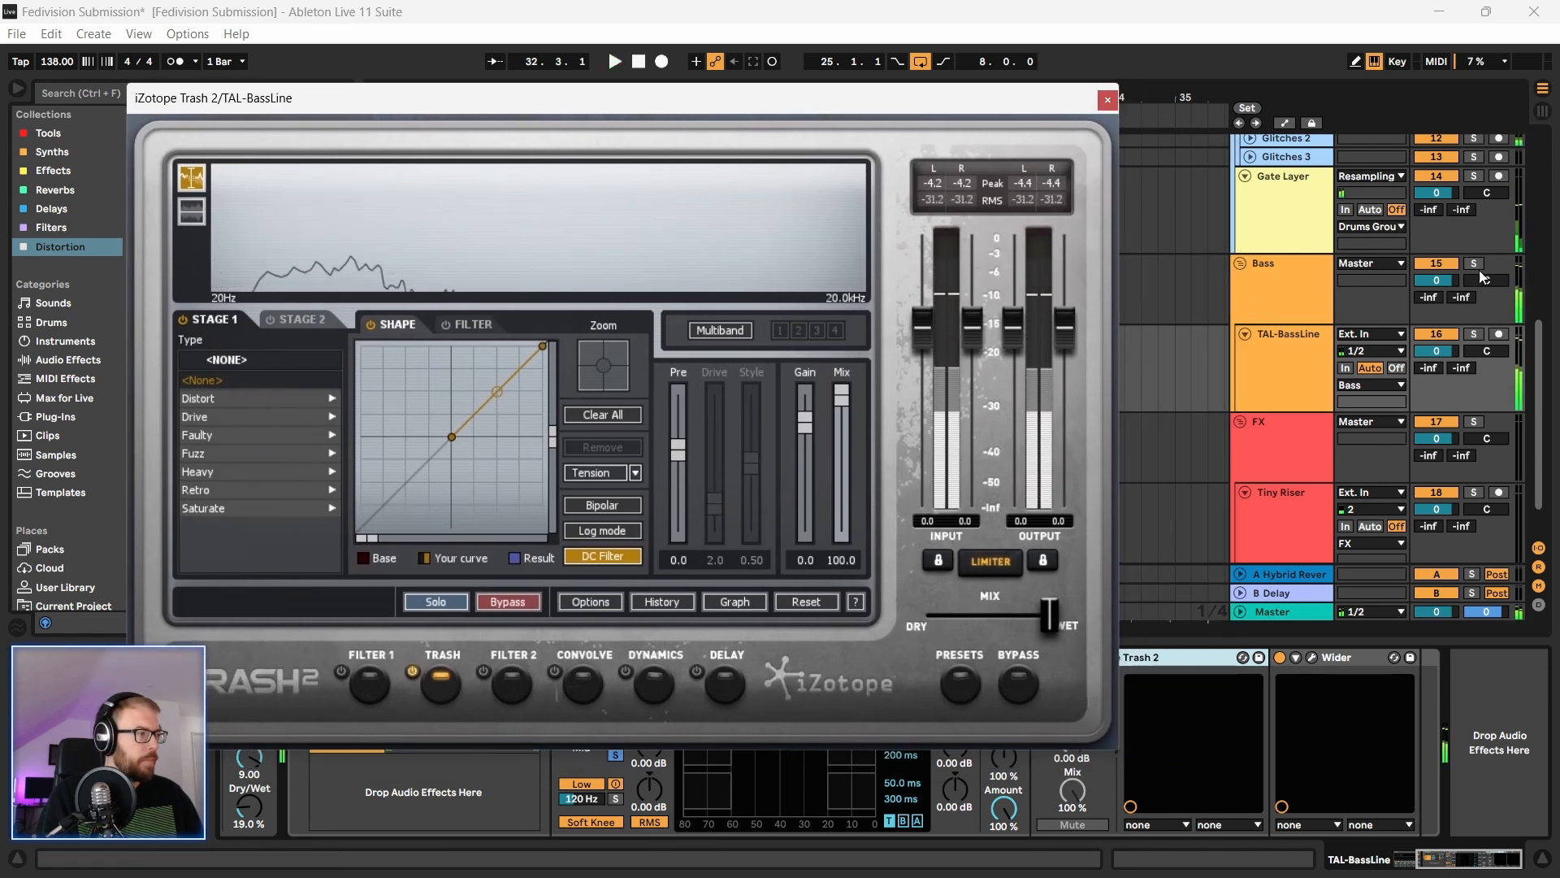
pyautogui.moveTo(553, 98); pyautogui.dragTo(529, 167)
pyautogui.click(516, 339)
pyautogui.press('space')
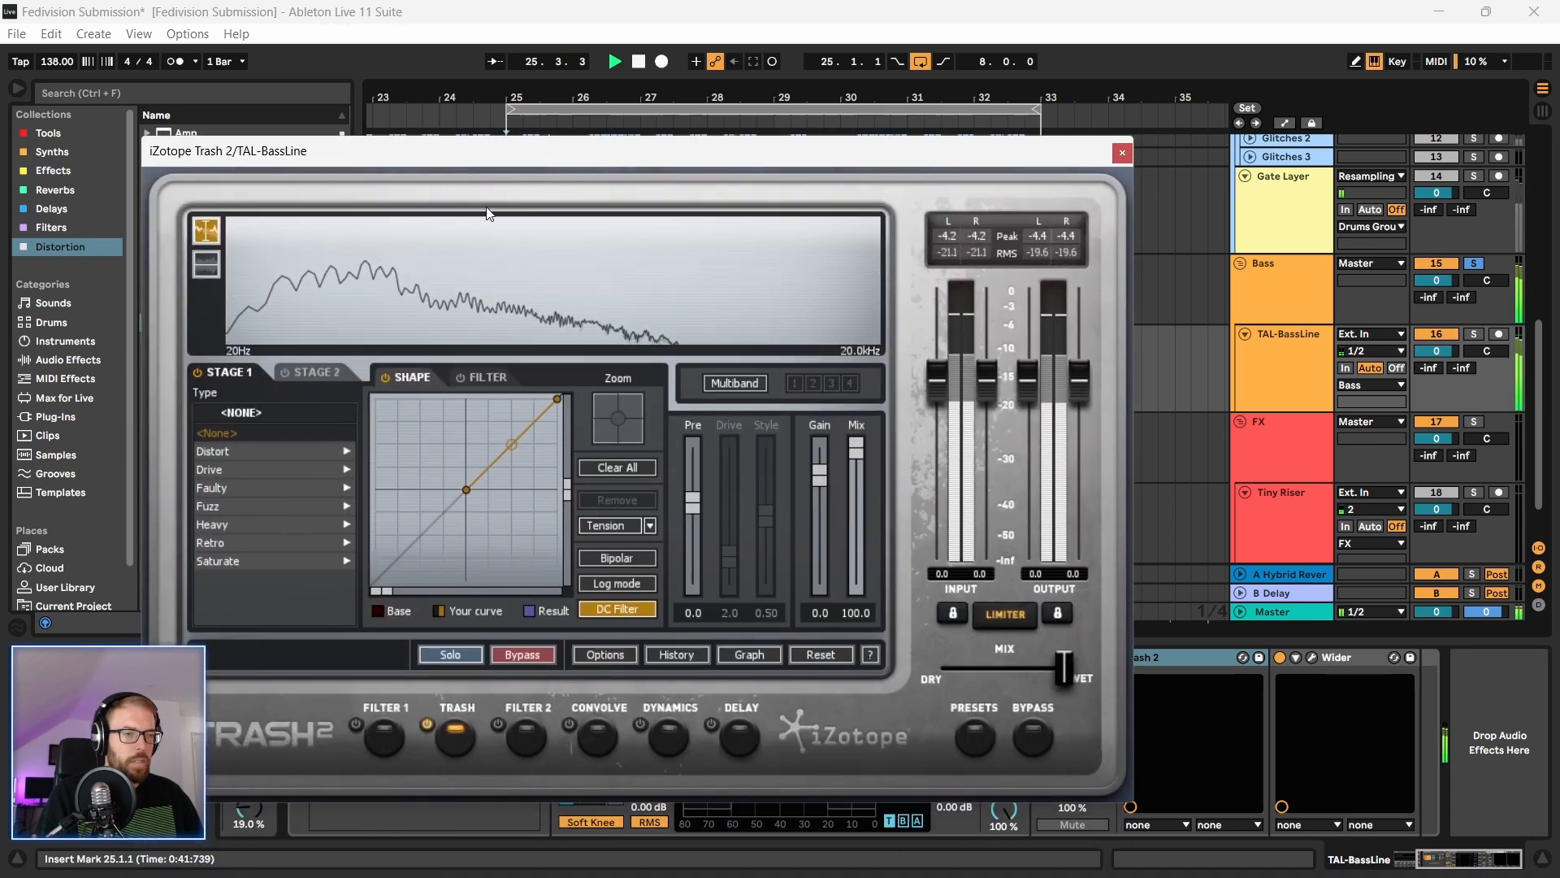
# Step: Audition Trash 2's Distort types Blues Driver, Busted, Clip Control, Crunchy Taco and Dense on the bass
pyautogui.click(275, 455)
pyautogui.click(281, 452)
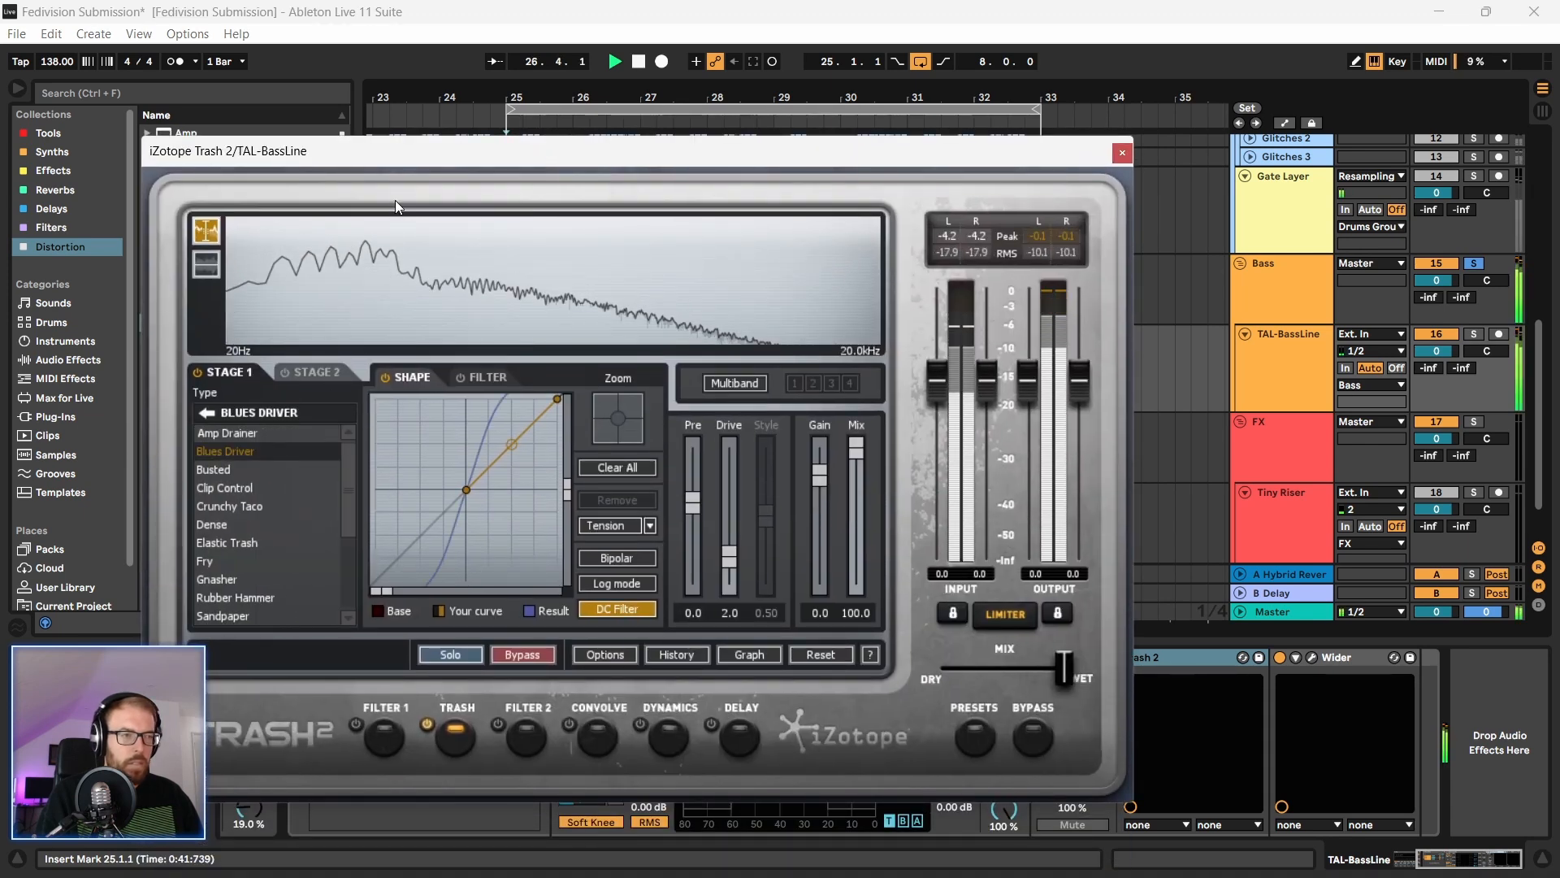
pyautogui.moveTo(405, 154); pyautogui.dragTo(442, 156)
pyautogui.click(286, 468)
pyautogui.click(294, 489)
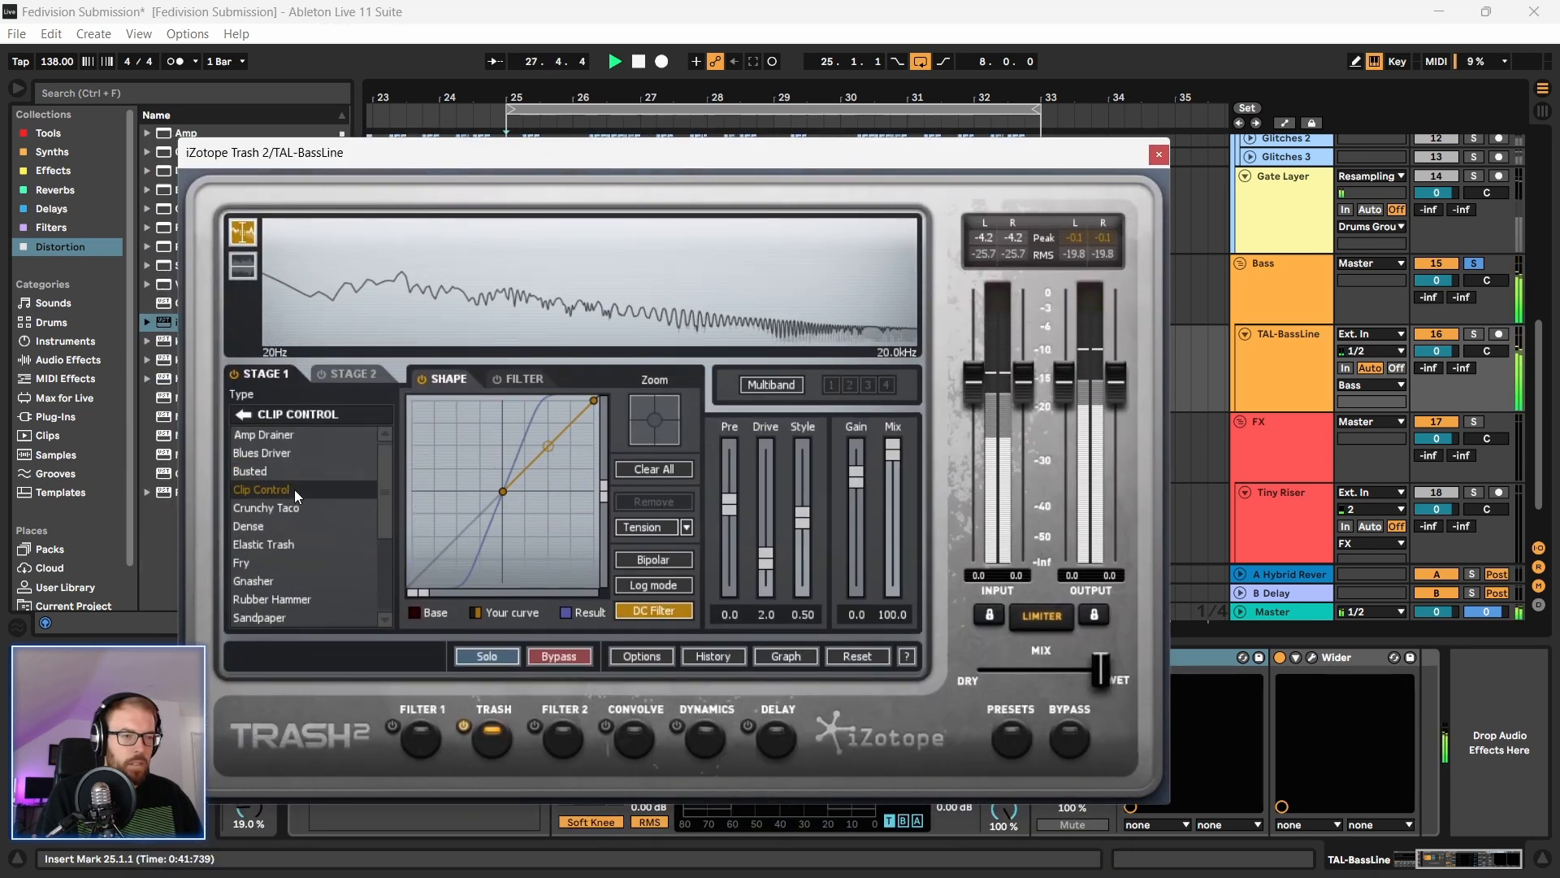
pyautogui.click(300, 510)
pyautogui.click(296, 528)
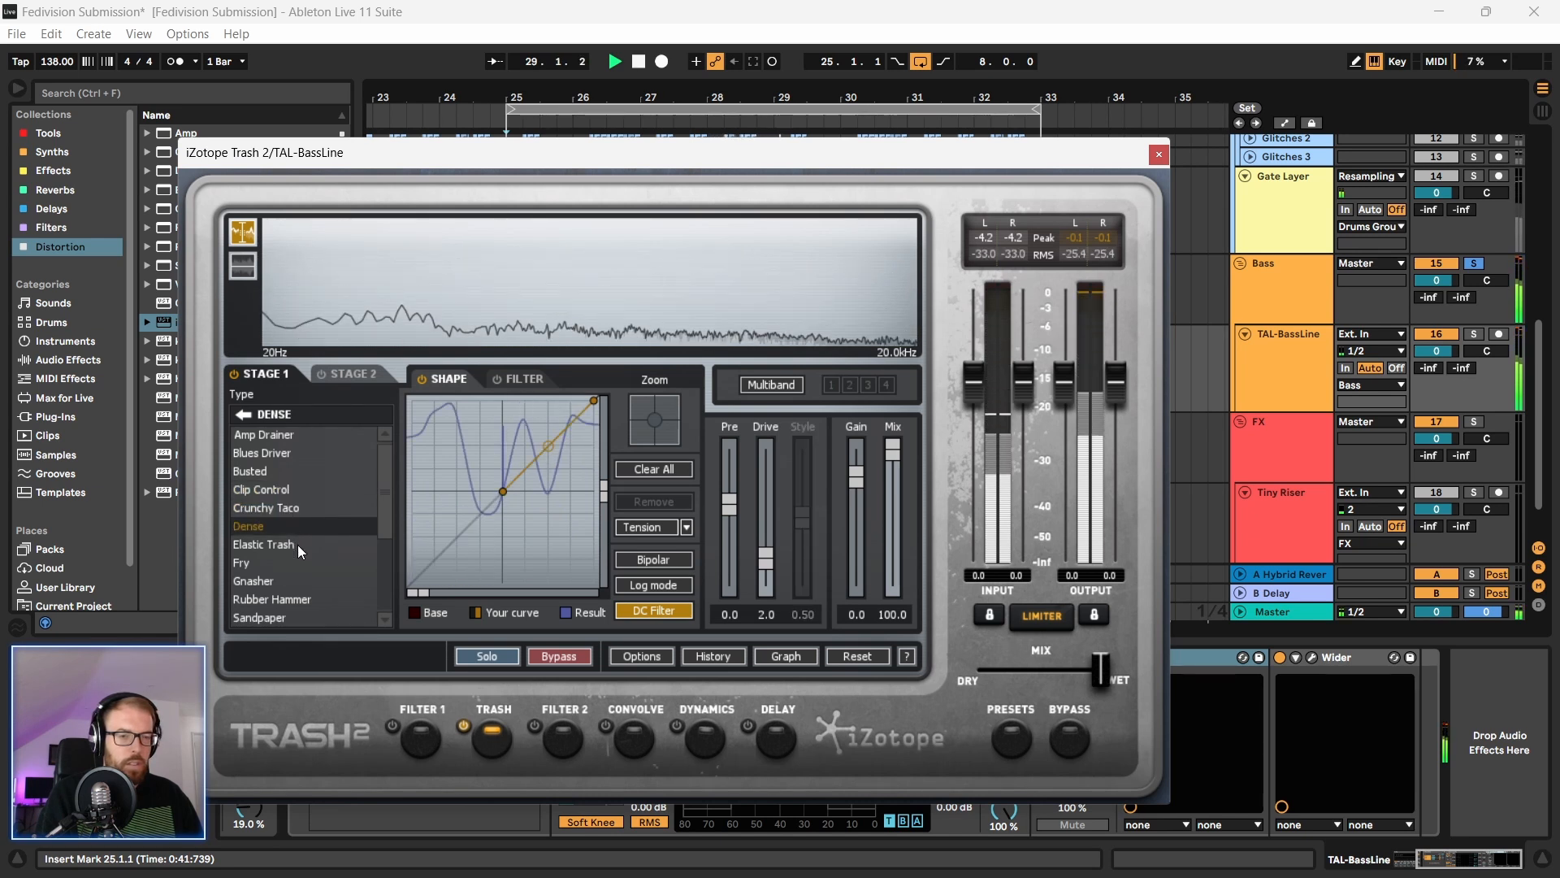
# Step: Audition the Distort types Elastic Trash, Fry, Gnasher and Rubber Hammer on the bass
pyautogui.click(299, 548)
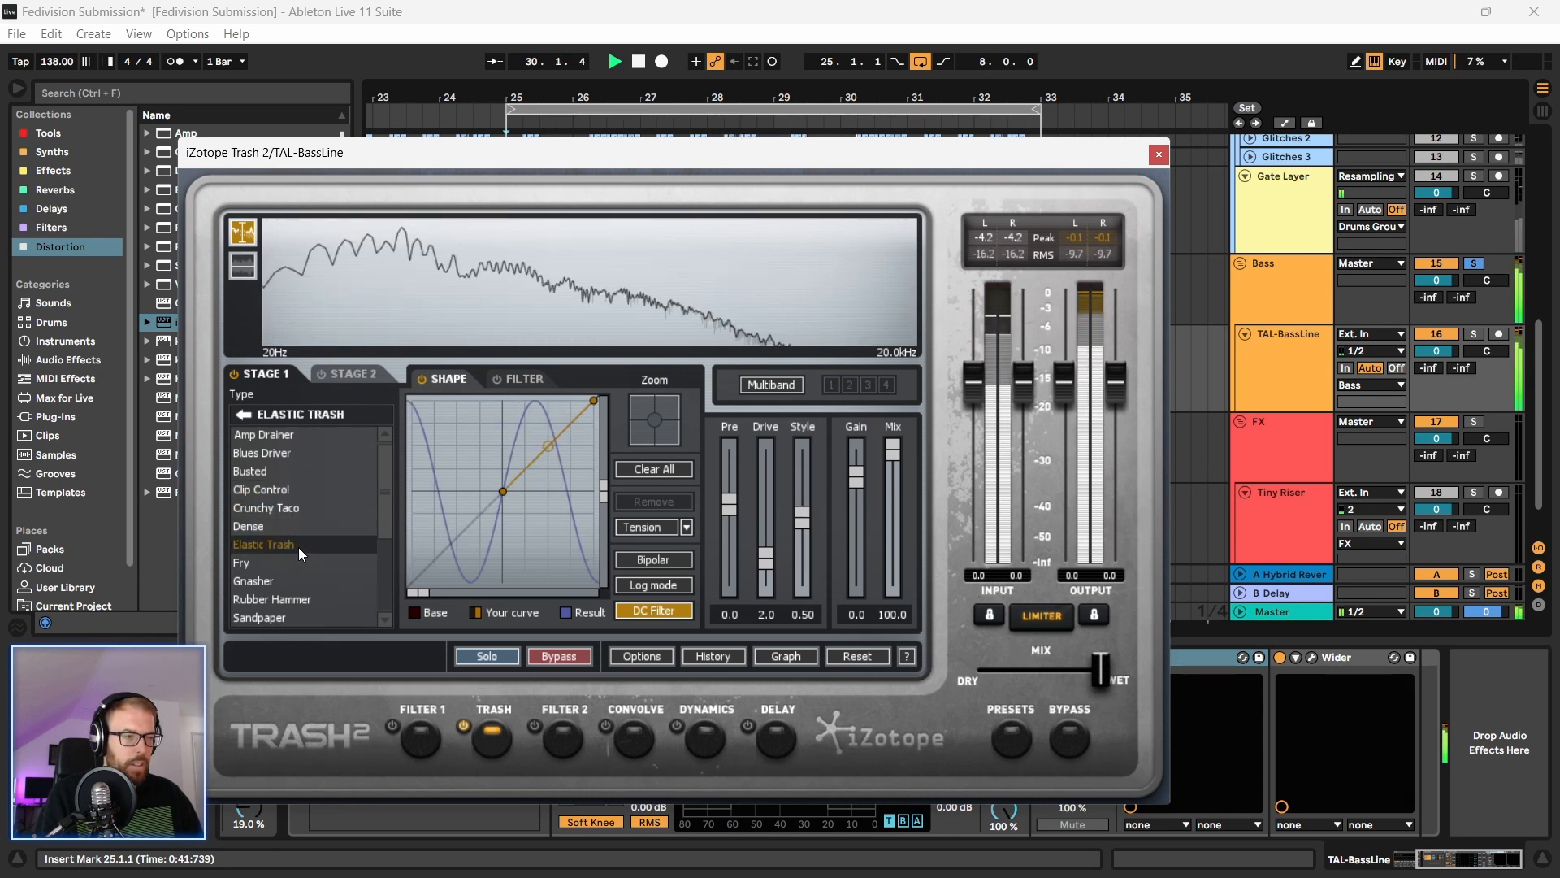
pyautogui.click(295, 562)
pyautogui.moveTo(446, 153); pyautogui.dragTo(463, 134)
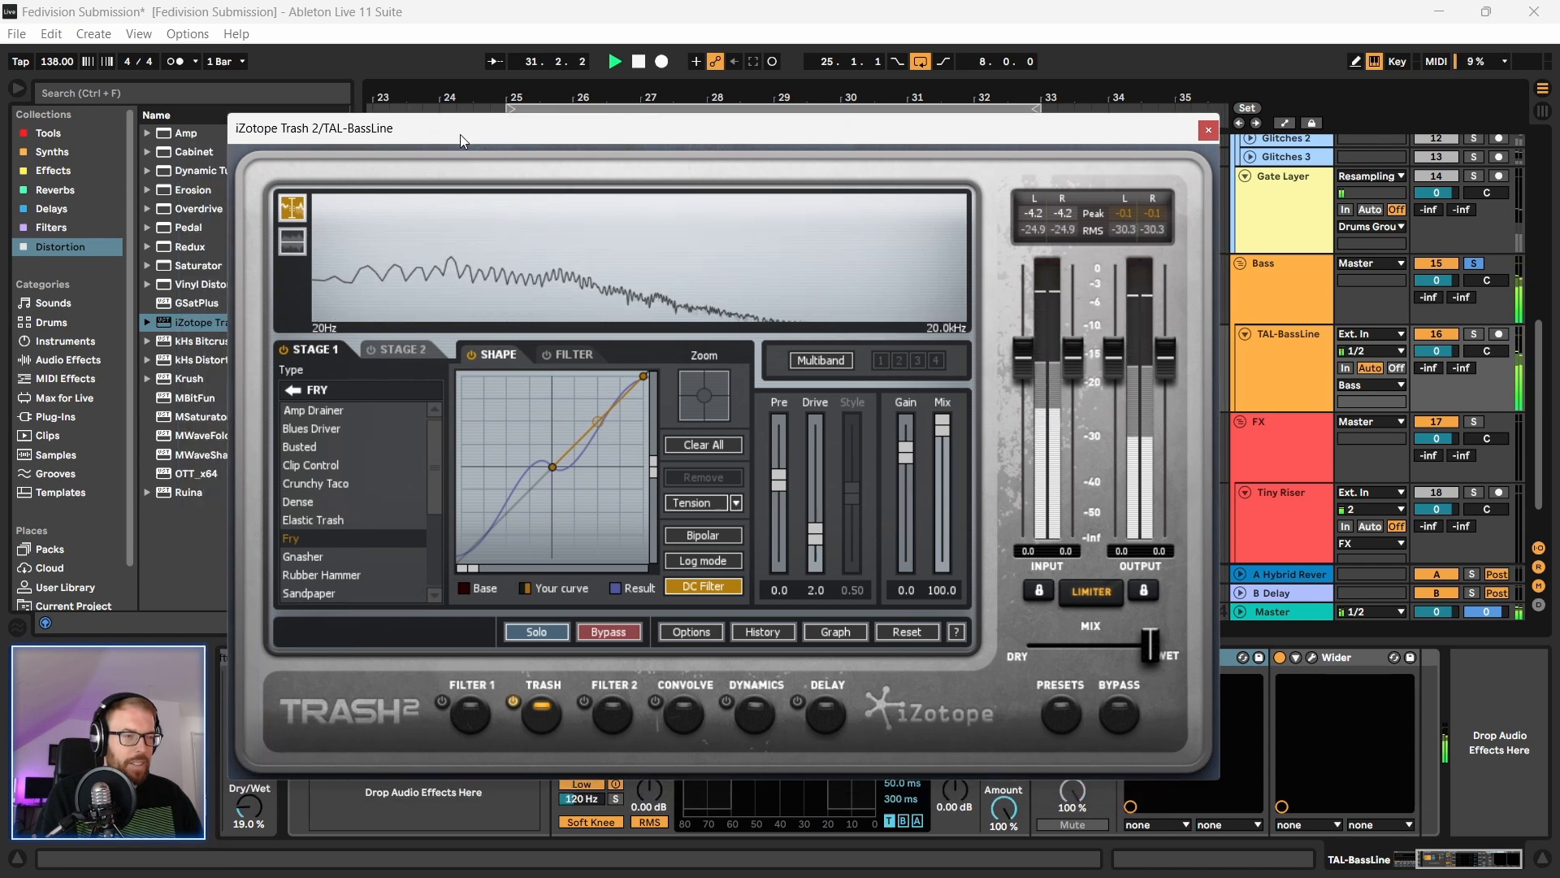
pyautogui.click(312, 553)
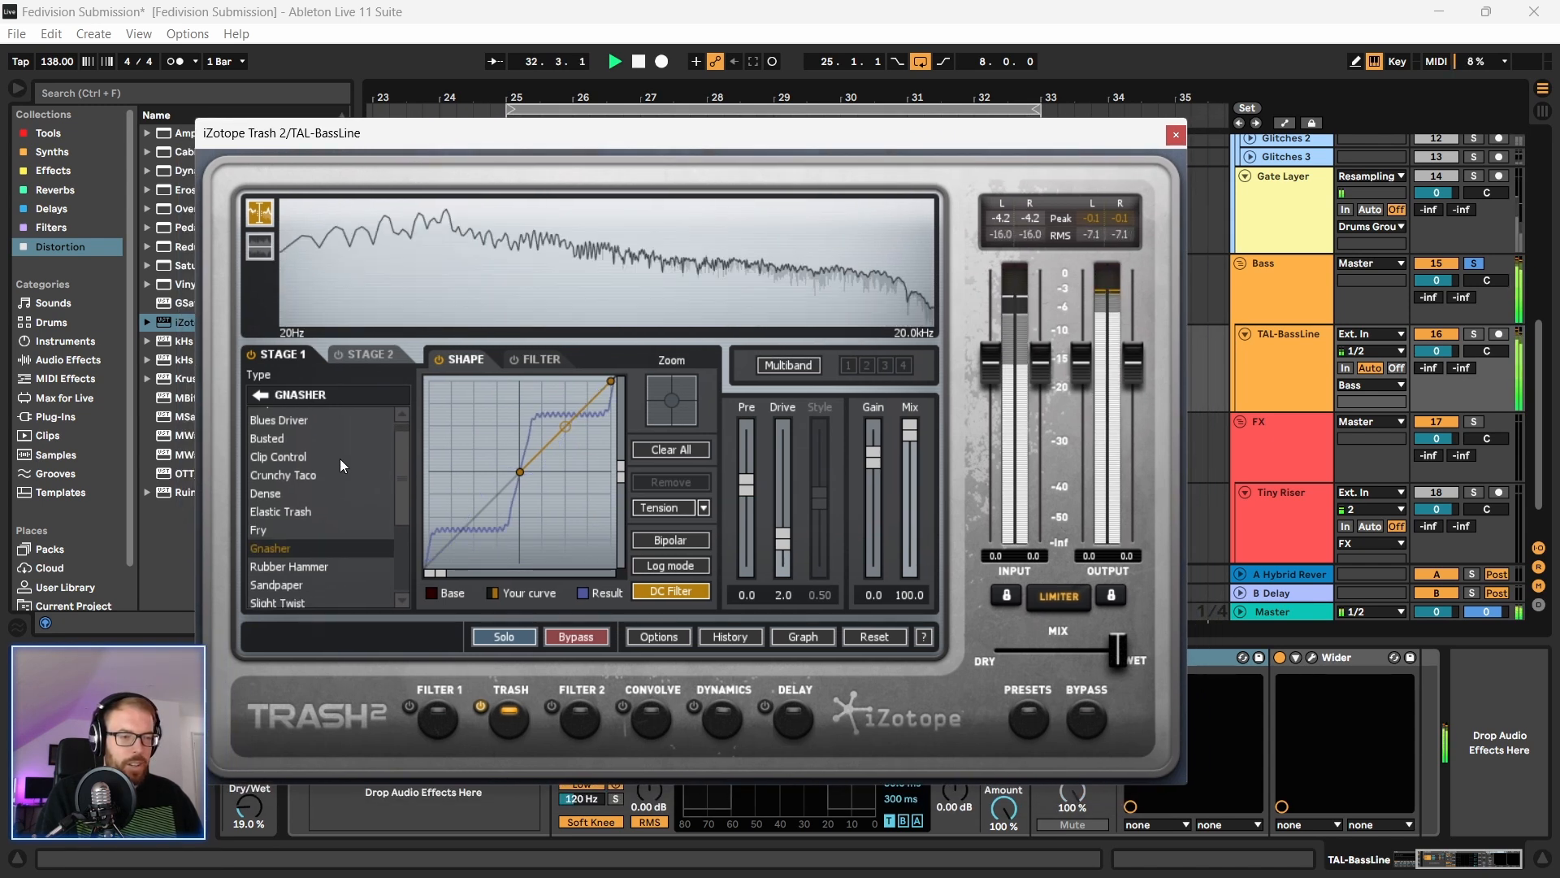
pyautogui.click(314, 569)
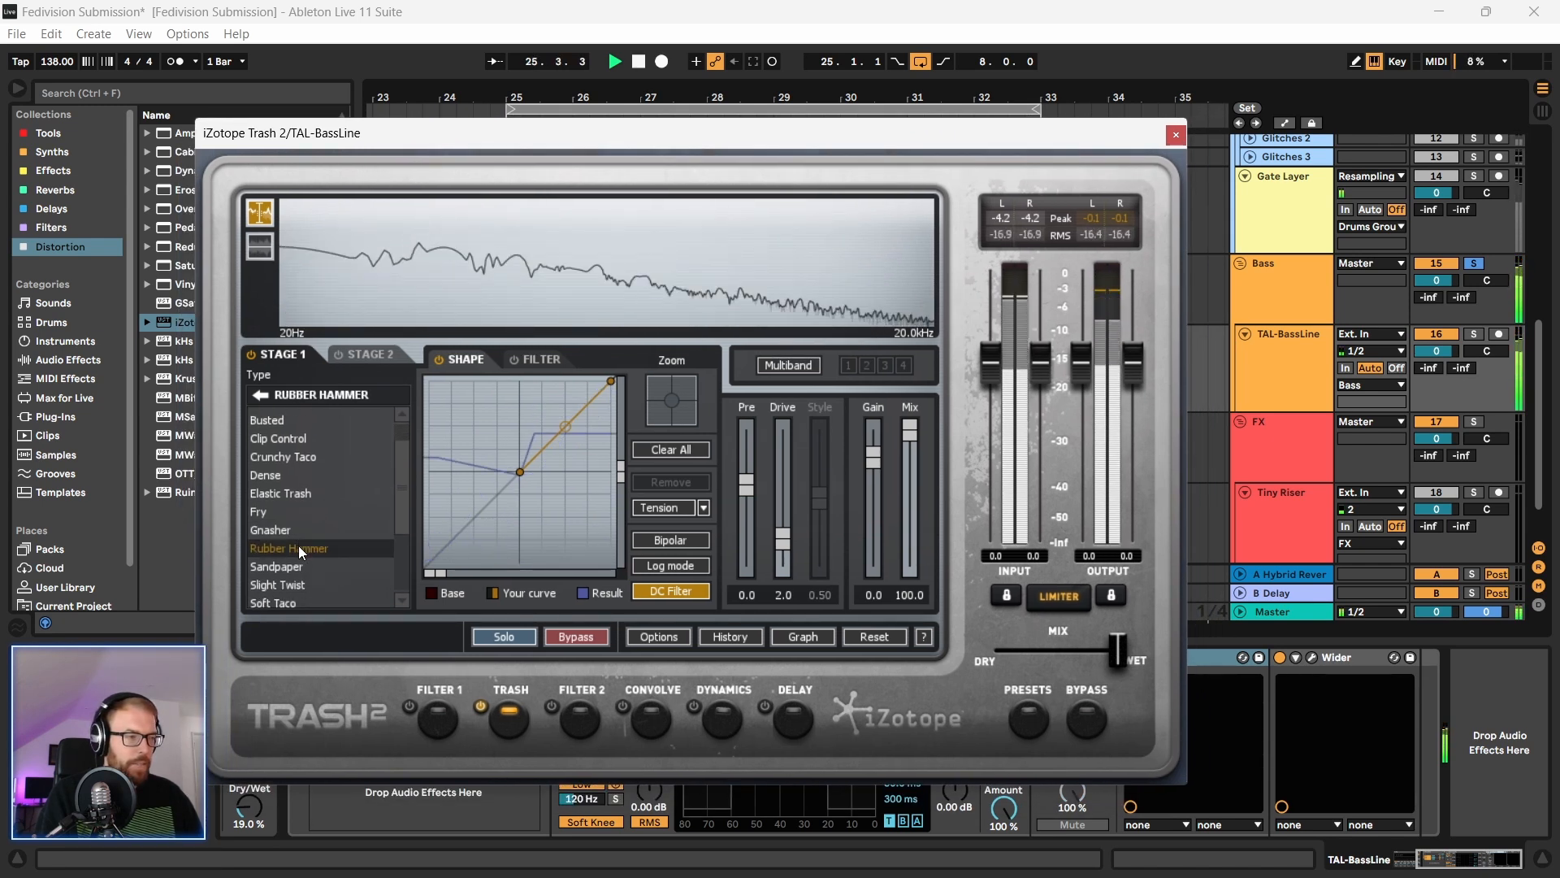
# Step: Lower Trash 2's stage 1 gain to -1.2 and try the Sandpaper, Slight Twist and Soft Taco types
pyautogui.moveTo(875, 458)
pyautogui.mouseDown()
pyautogui.moveTo(871, 476)
pyautogui.moveTo(877, 461)
pyautogui.mouseUp()
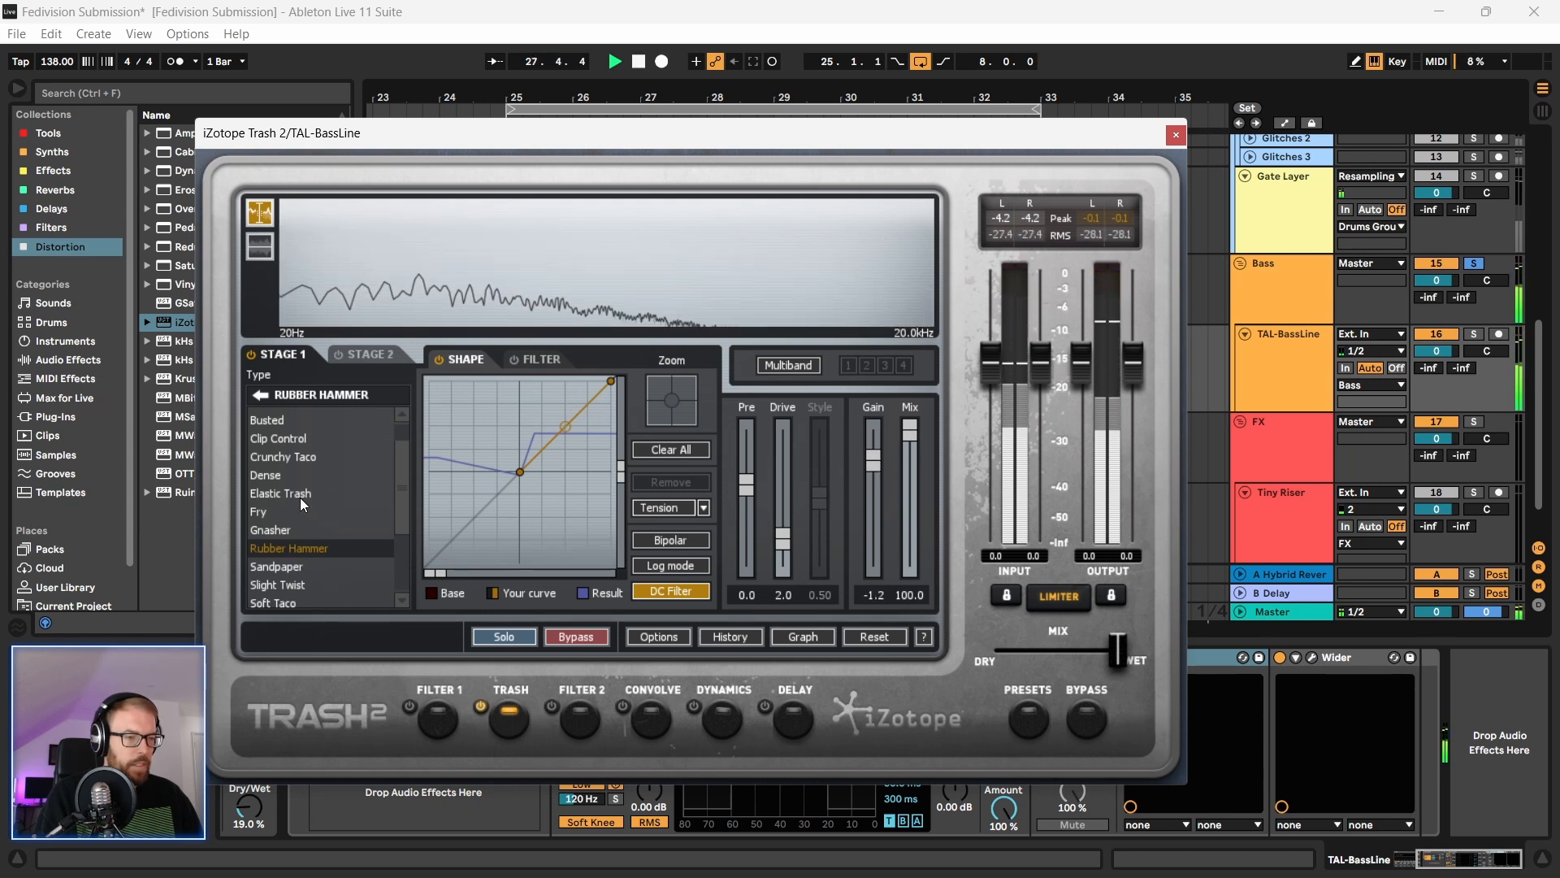
pyautogui.click(273, 567)
pyautogui.click(286, 569)
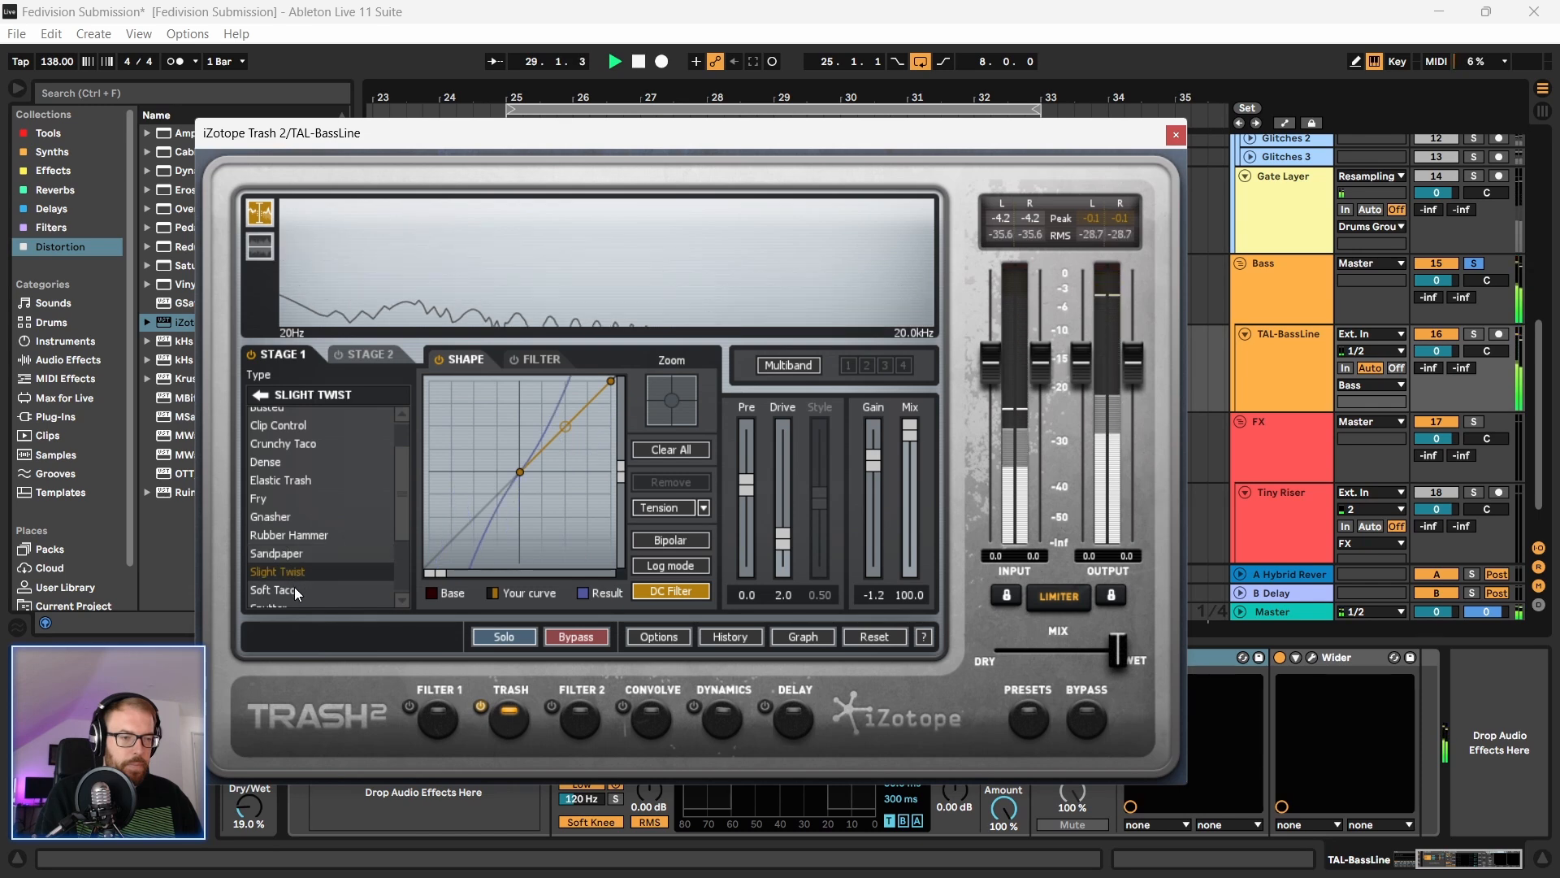
pyautogui.click(286, 569)
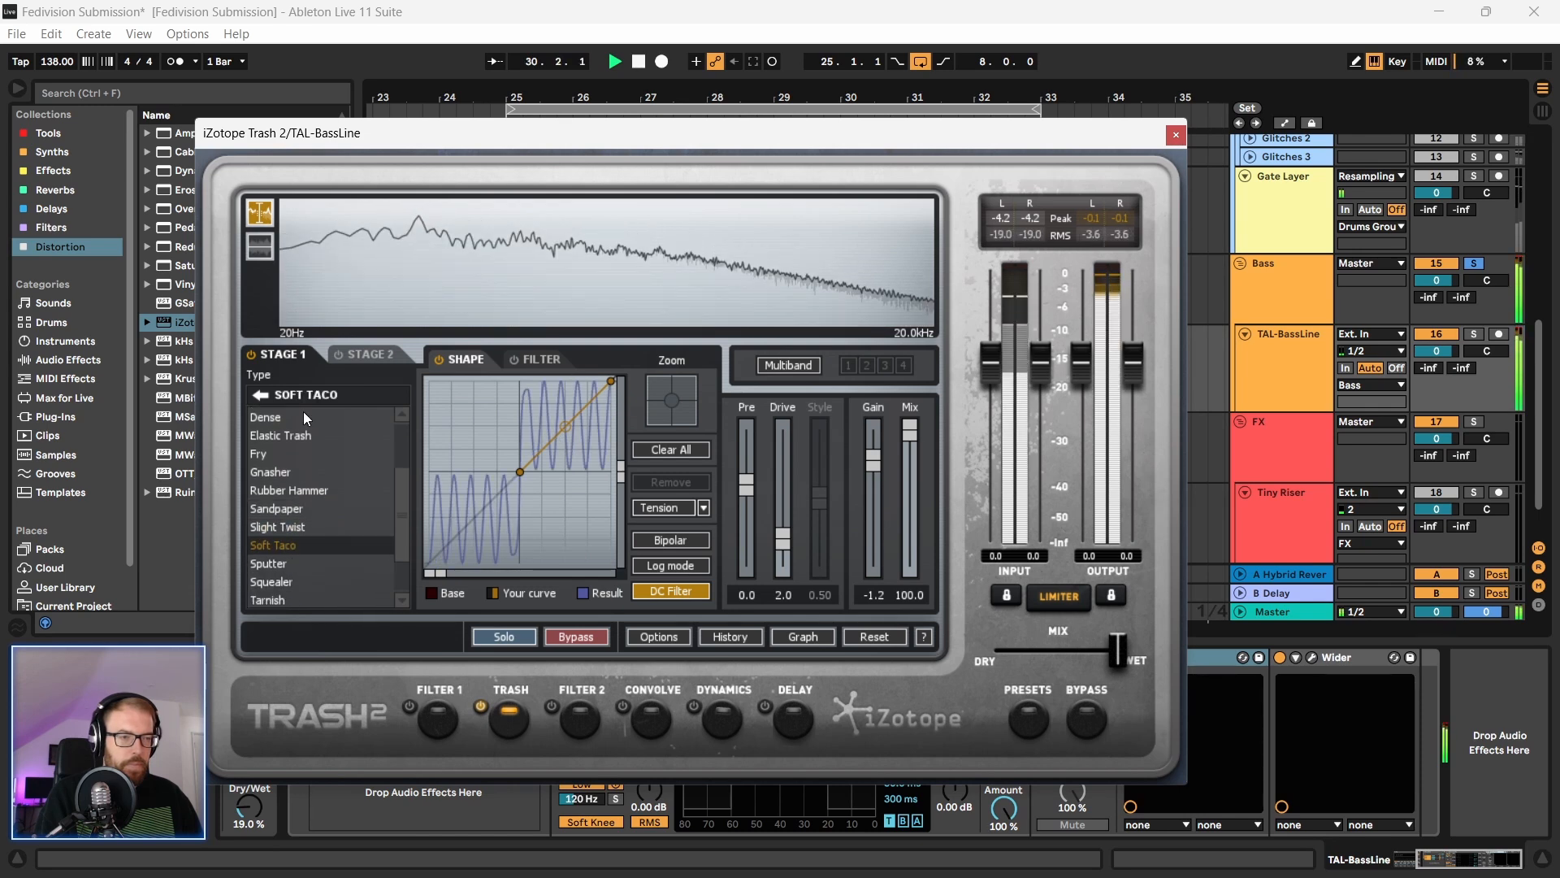
# Step: Browse Trash 2's other distortion categories and try the Acid type from Fuzz
pyautogui.click(262, 394)
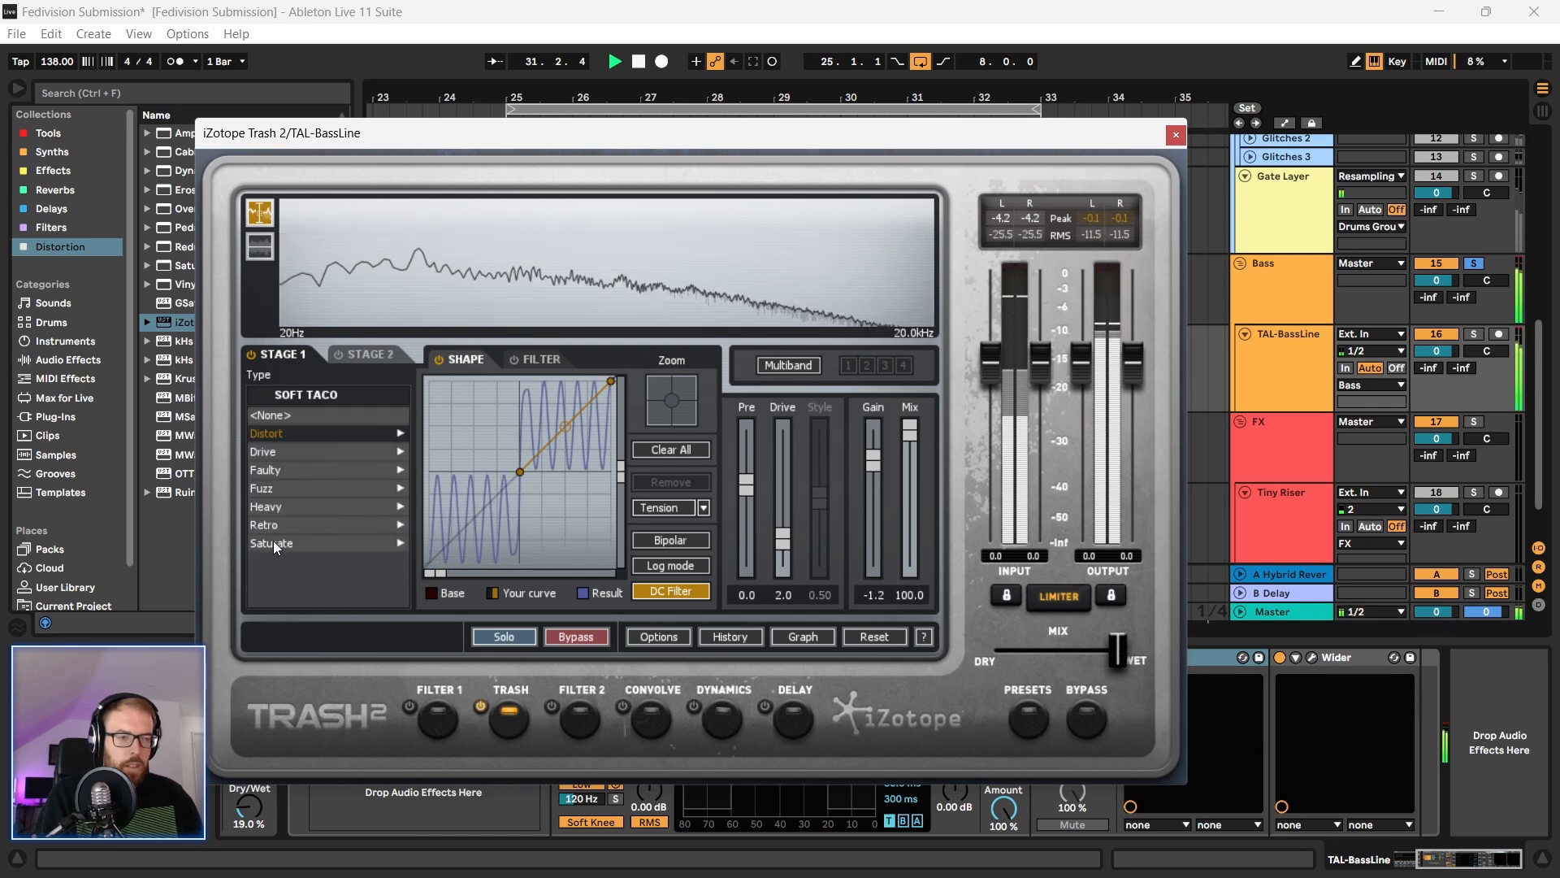
pyautogui.click(283, 507)
pyautogui.click(262, 395)
pyautogui.click(277, 504)
pyautogui.click(259, 394)
pyautogui.click(279, 492)
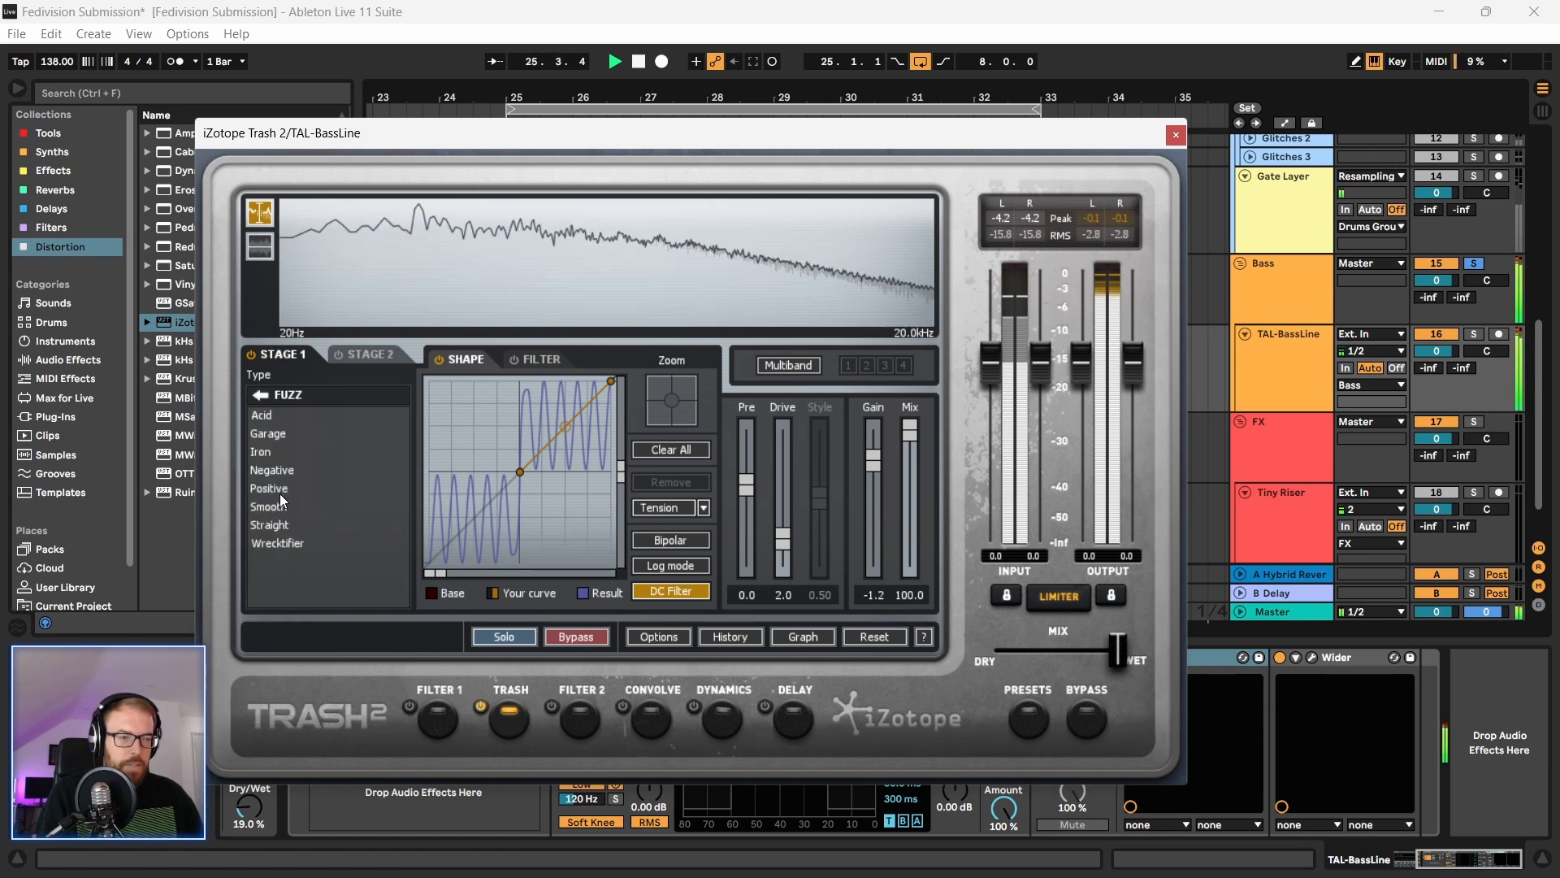
pyautogui.click(299, 493)
pyautogui.click(284, 415)
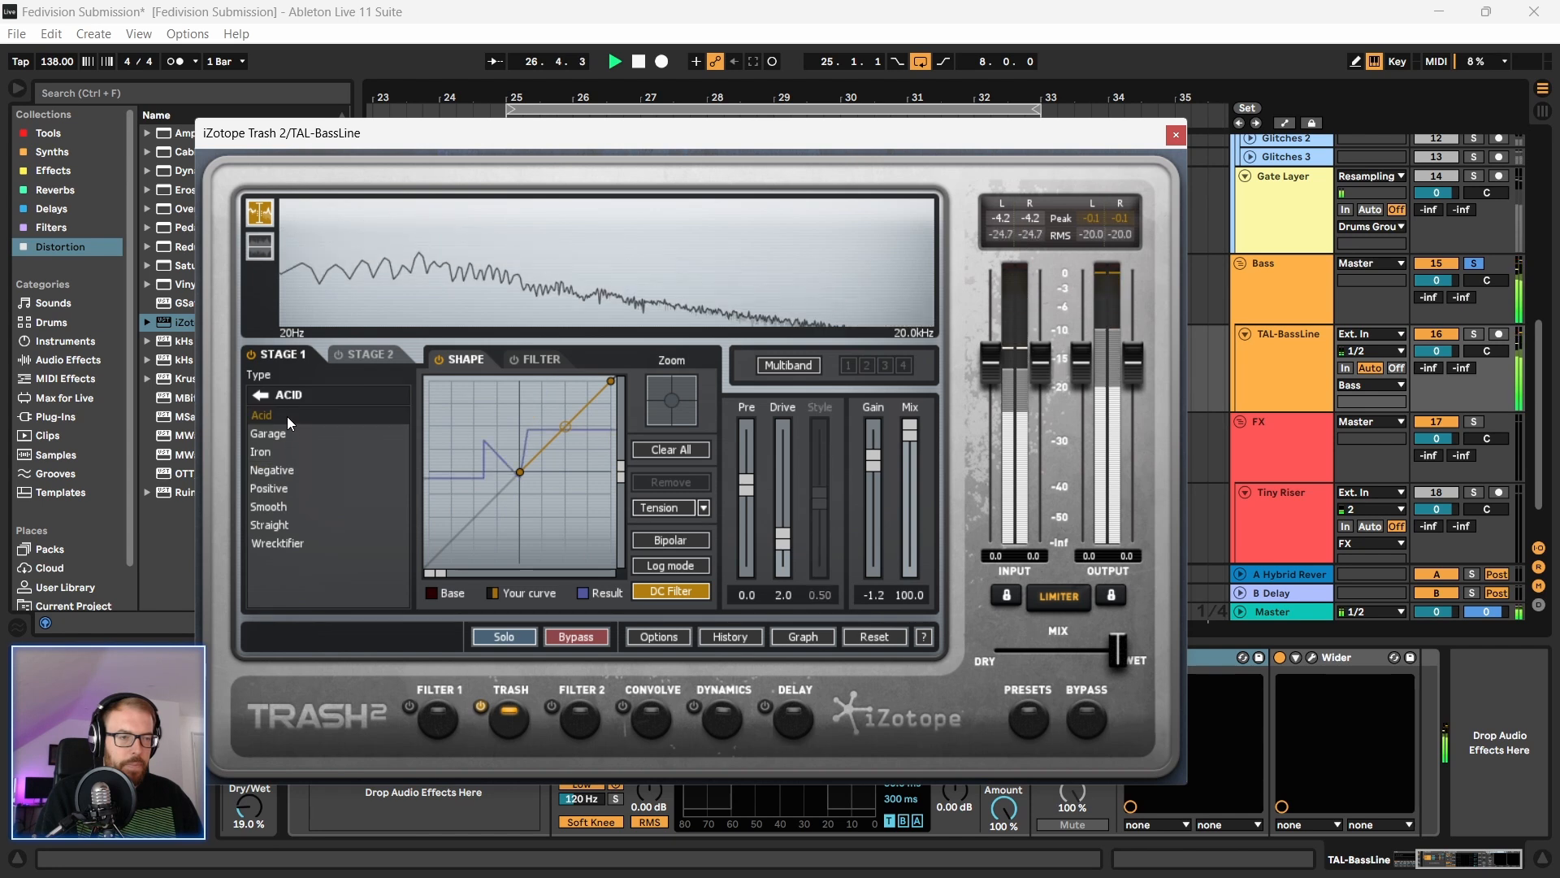
# Step: Compare the Fuzz types Wrecktifier, Straight, Smooth, Positive and Negative, and raise the drive to 4.3
pyautogui.click(279, 544)
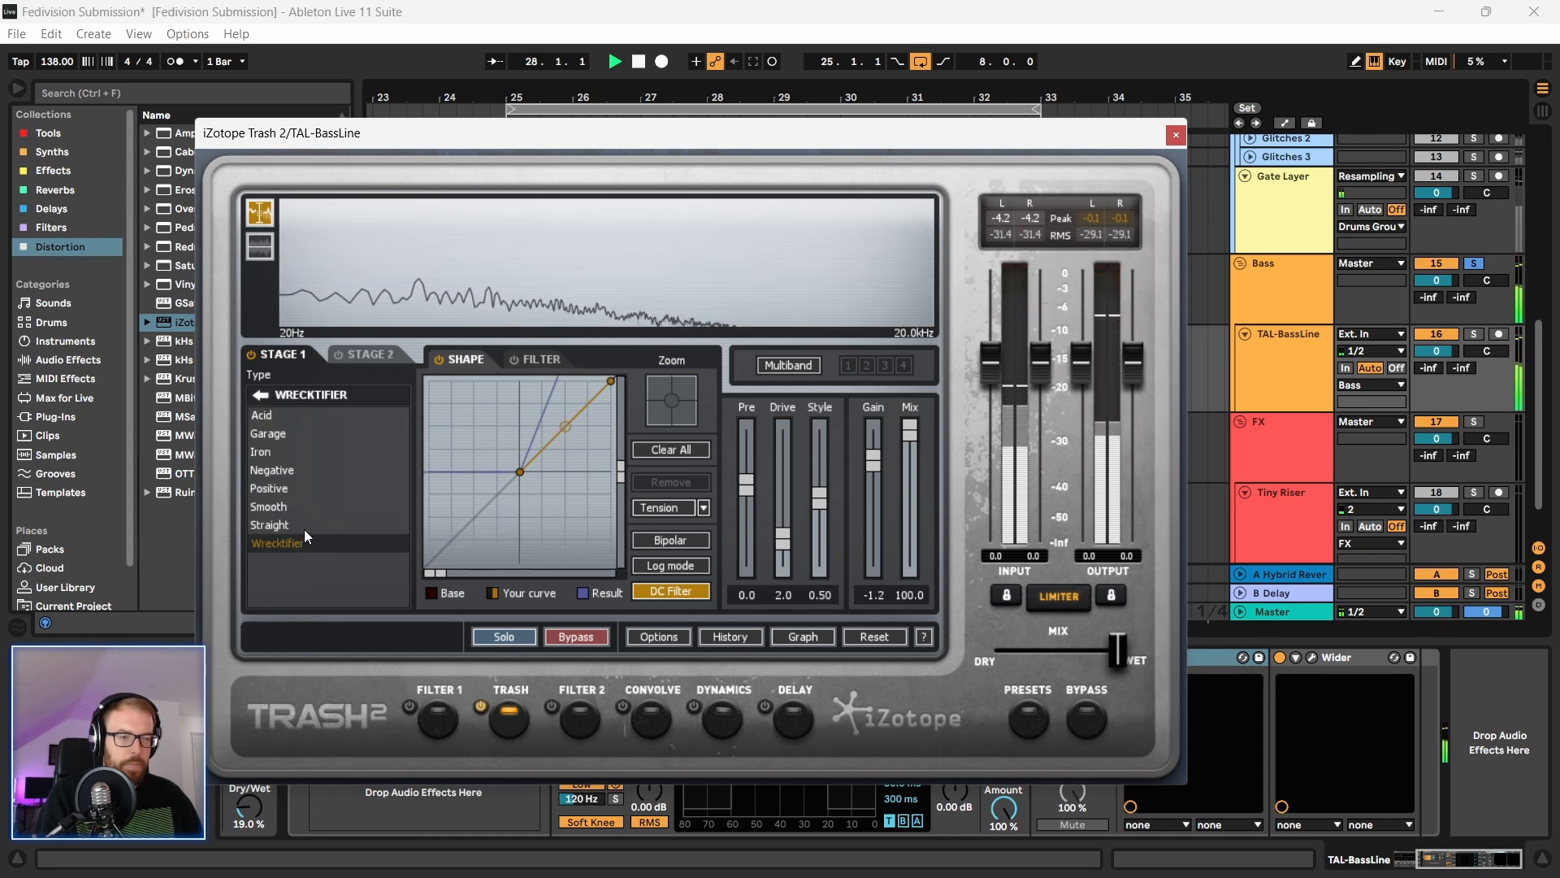
pyautogui.click(277, 527)
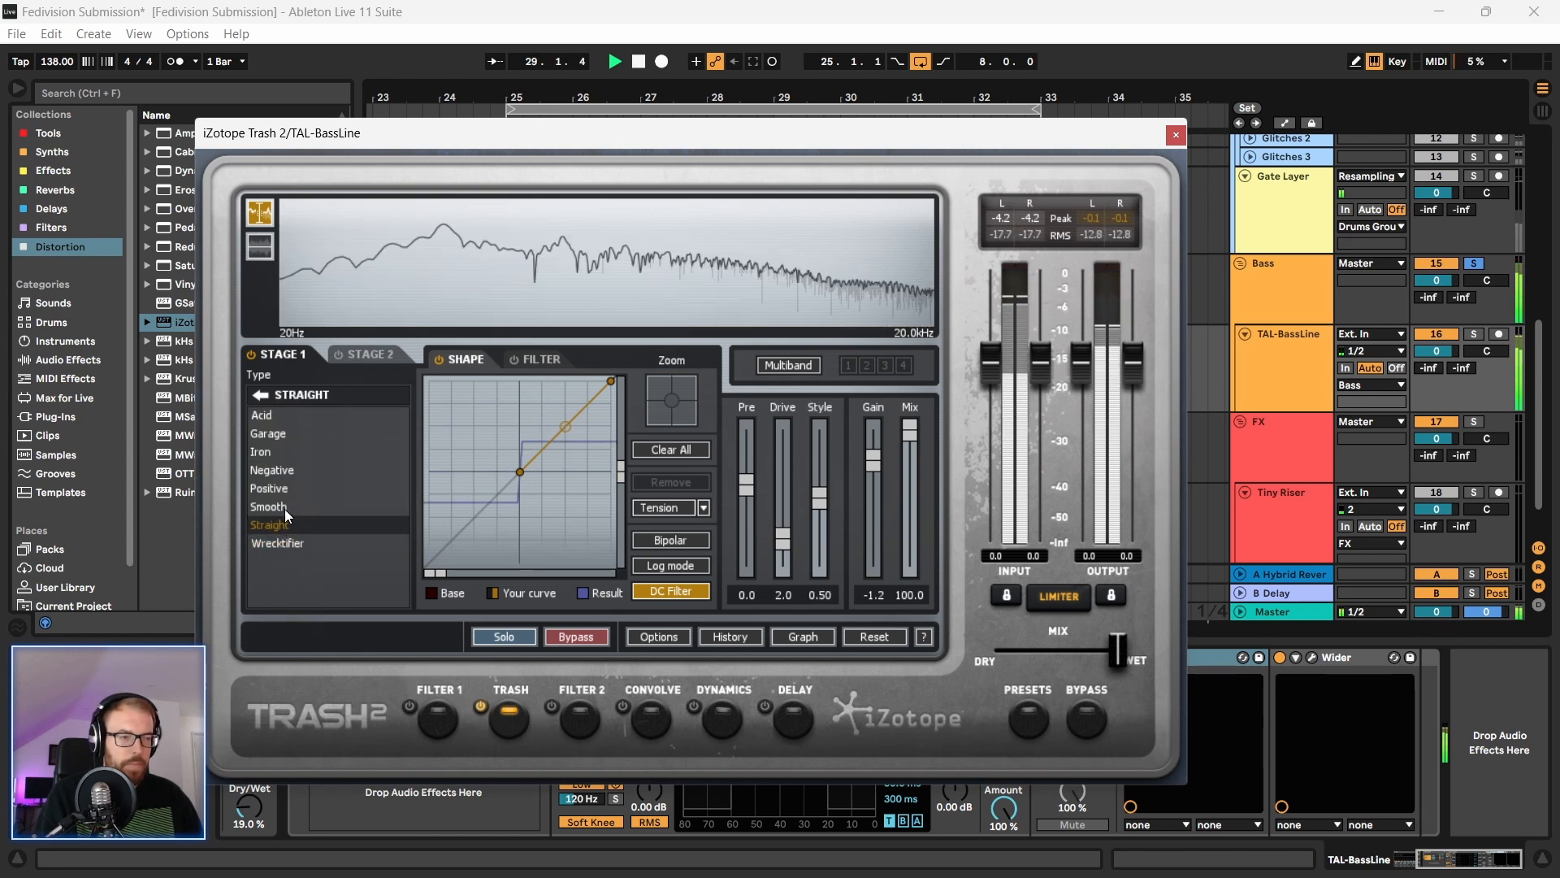
pyautogui.click(284, 509)
pyautogui.click(290, 486)
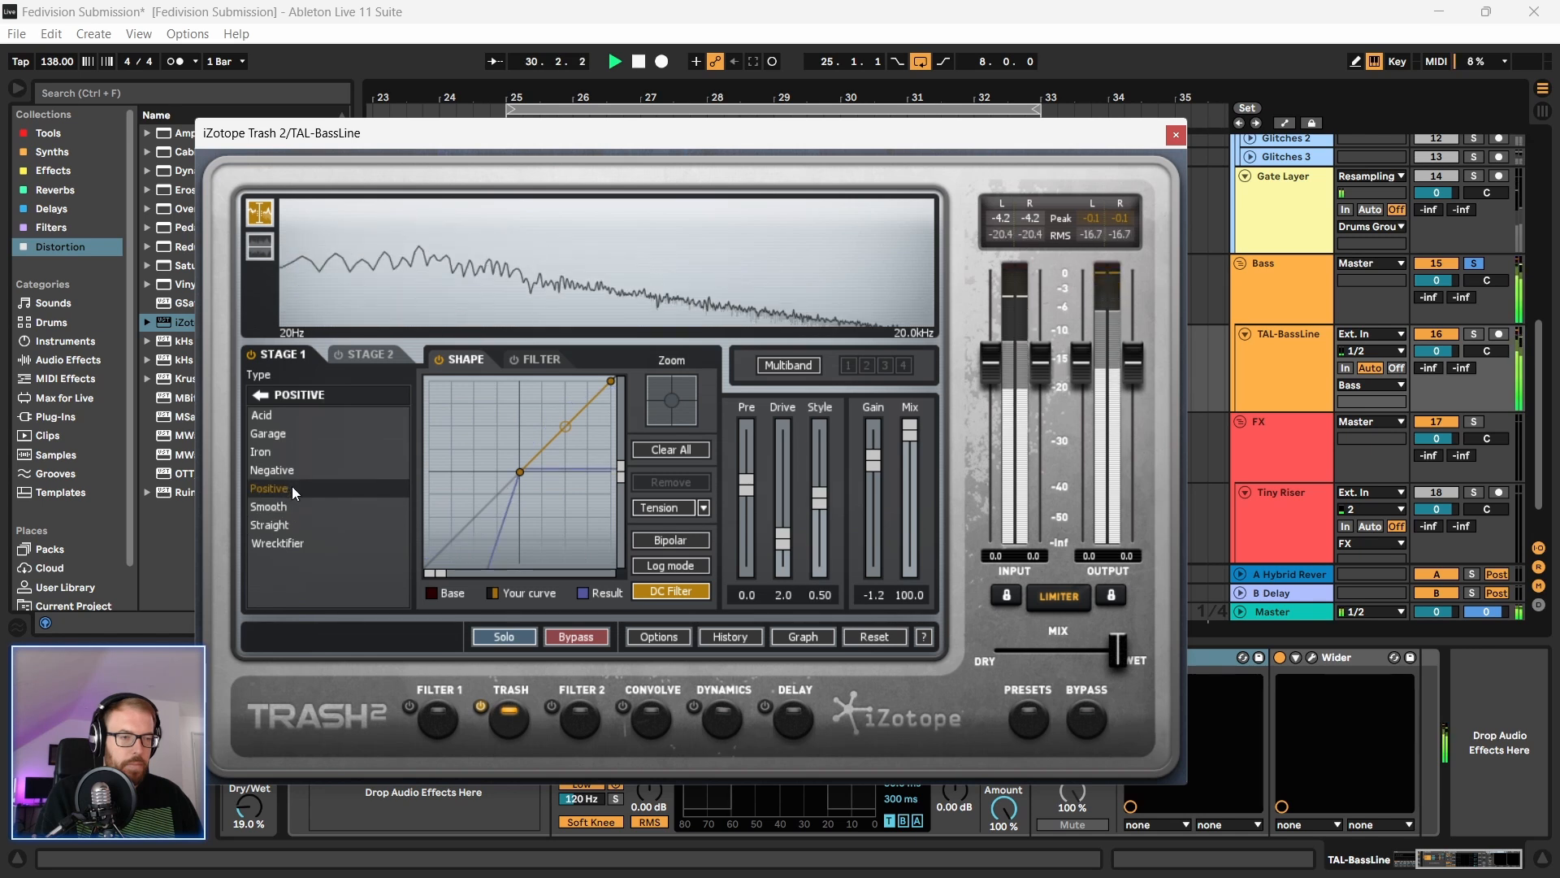
pyautogui.click(297, 470)
pyautogui.moveTo(776, 535); pyautogui.dragTo(786, 504)
# Step: Try Capacity and Cactus from the Drive category, choose Crungey Grunch with drive 7.1, and close Trash 2's window
pyautogui.click(260, 397)
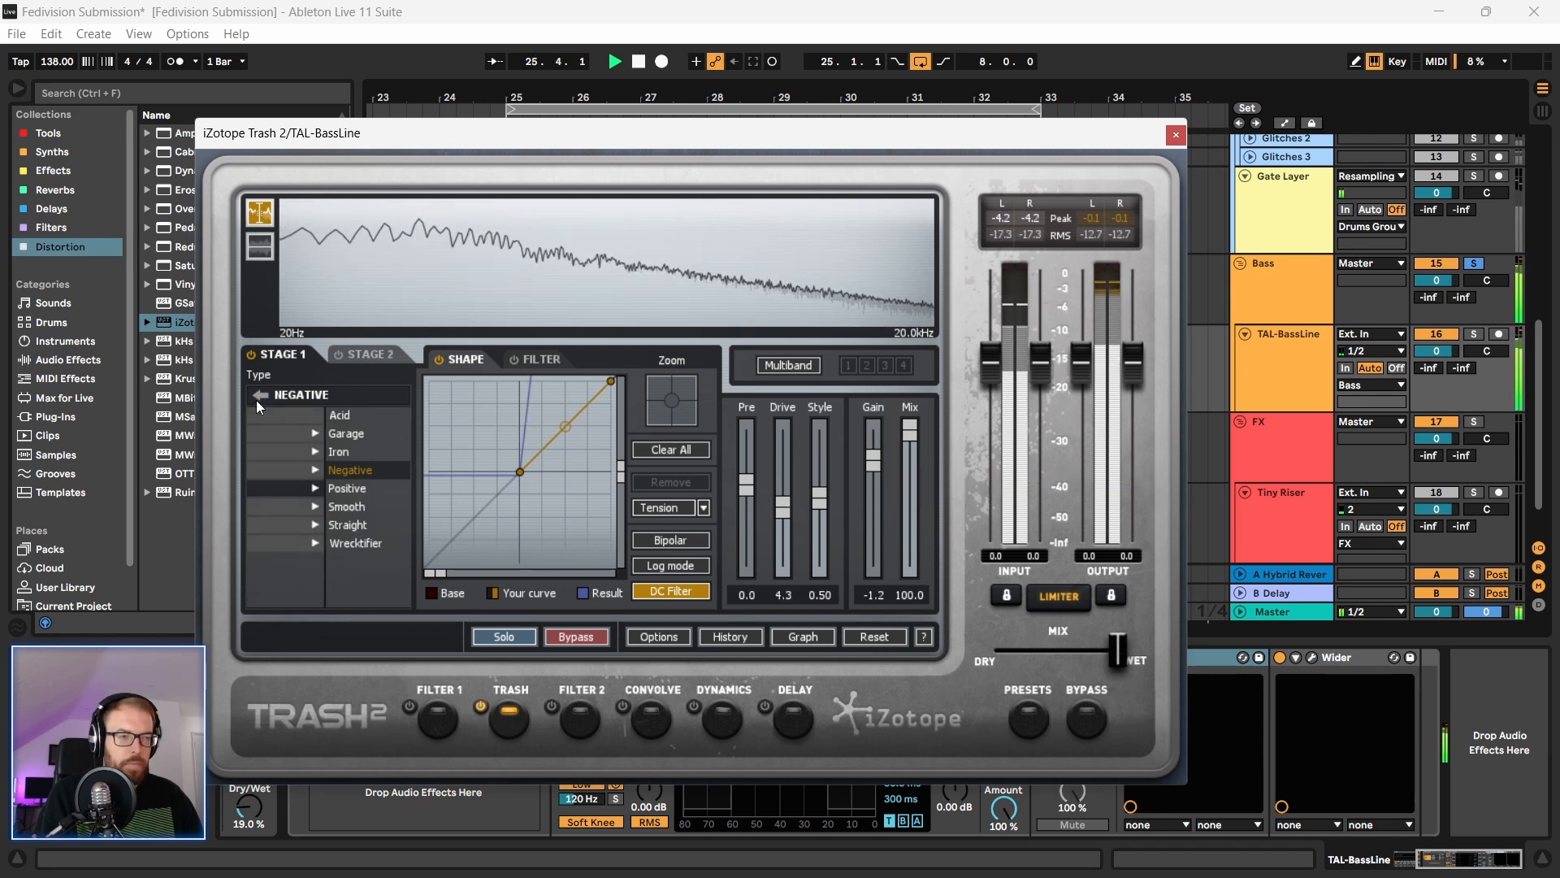
pyautogui.click(321, 451)
pyautogui.click(330, 452)
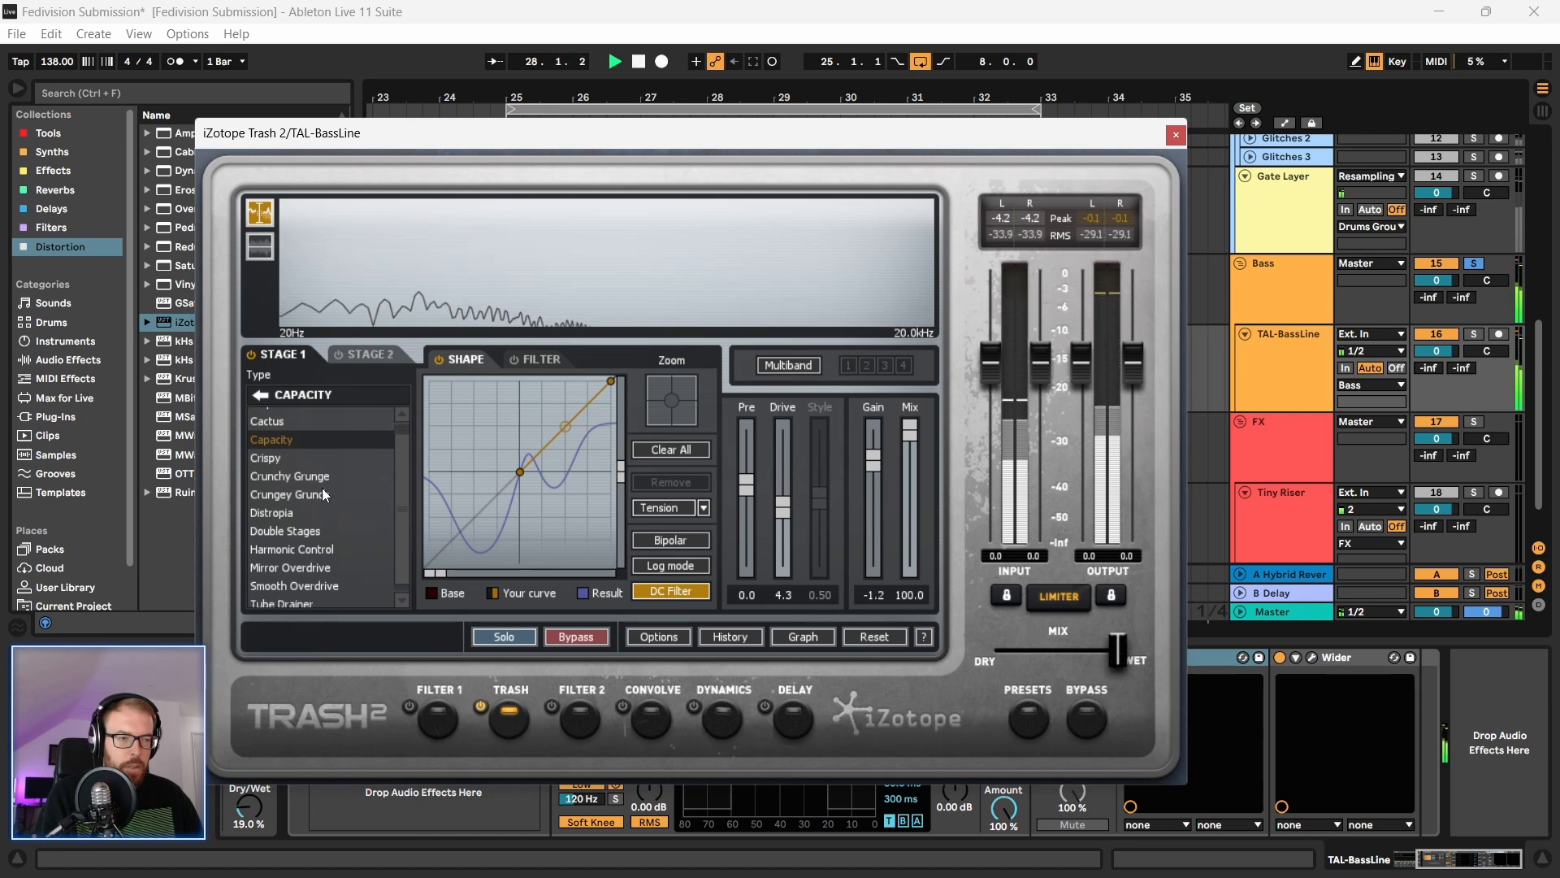
pyautogui.click(329, 433)
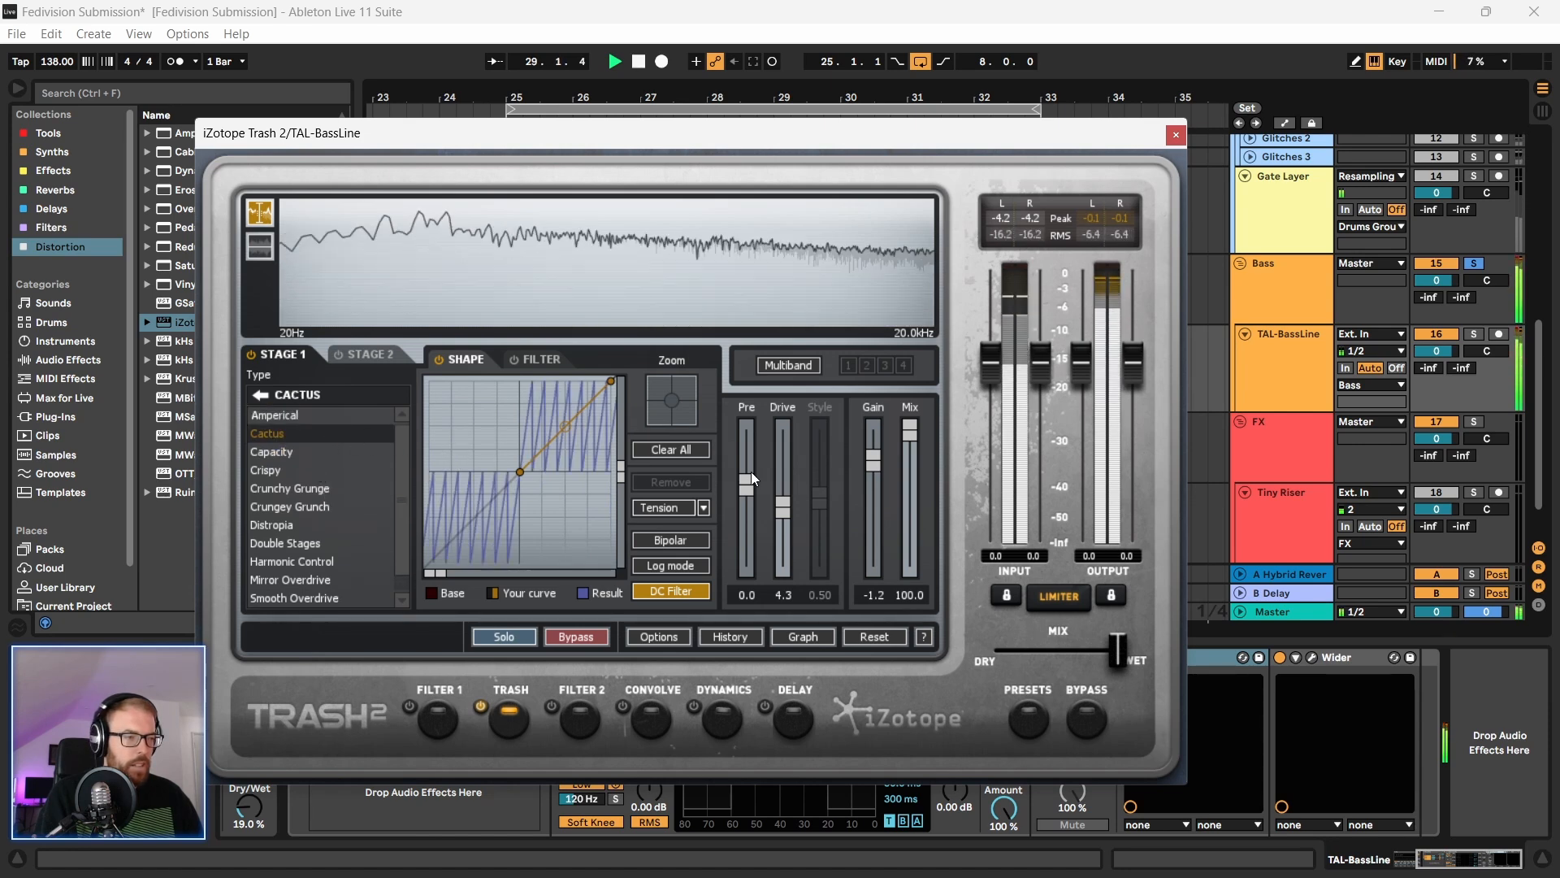
pyautogui.moveTo(781, 505)
pyautogui.mouseDown()
pyautogui.moveTo(787, 549)
pyautogui.moveTo(792, 461)
pyautogui.moveTo(788, 491)
pyautogui.mouseUp()
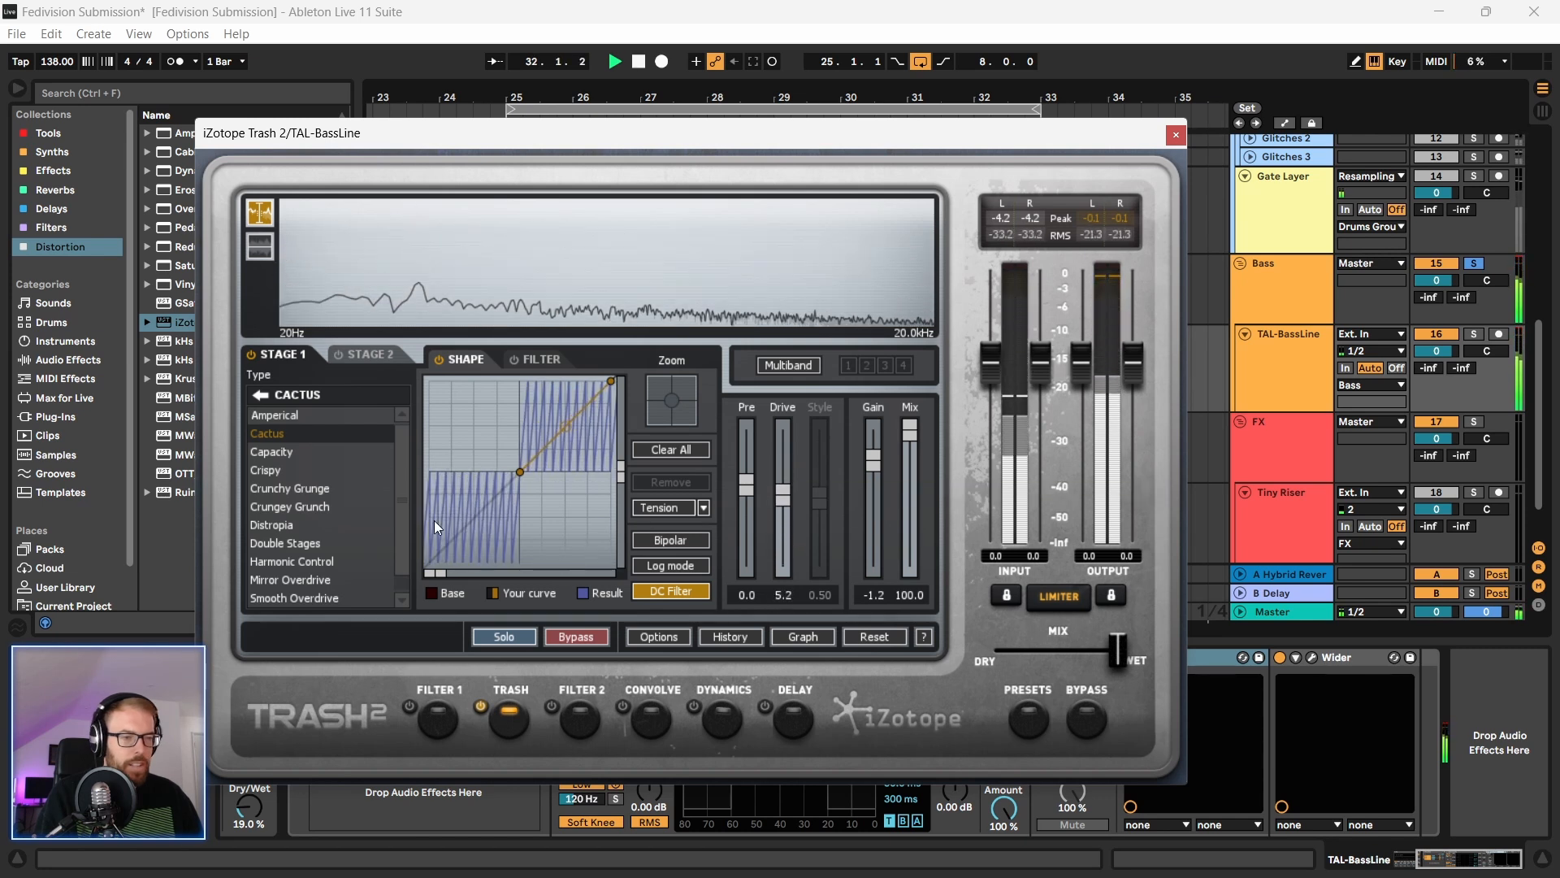
pyautogui.click(293, 504)
pyautogui.moveTo(778, 477); pyautogui.dragTo(782, 464)
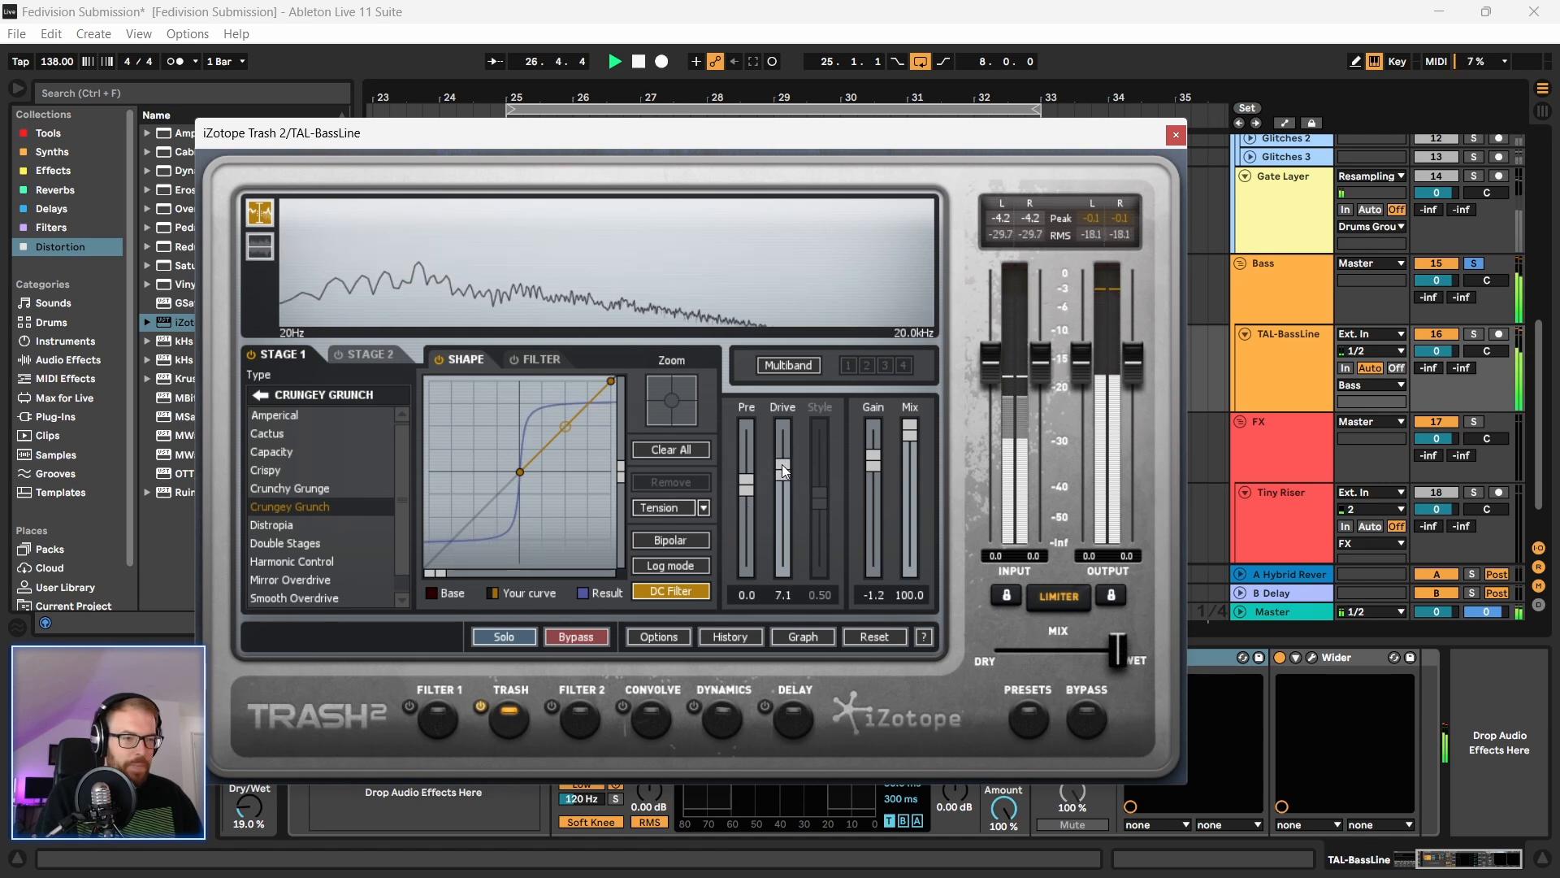
pyautogui.click(1176, 135)
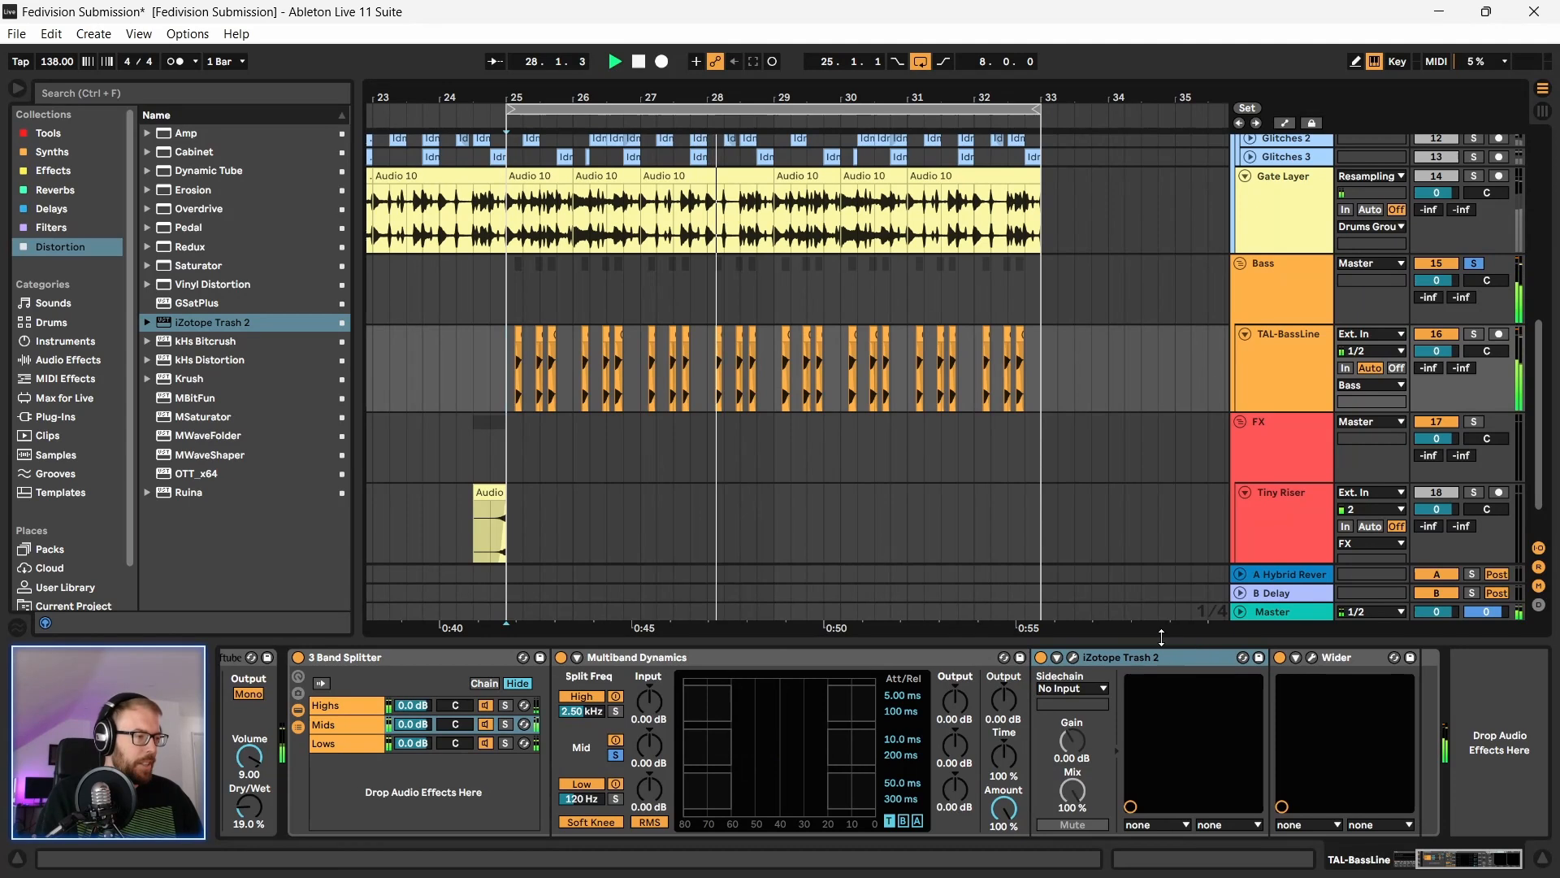
# Step: Compare the soloed bass with Trash 2 bypassed and active, and stop playback
pyautogui.click(1041, 657)
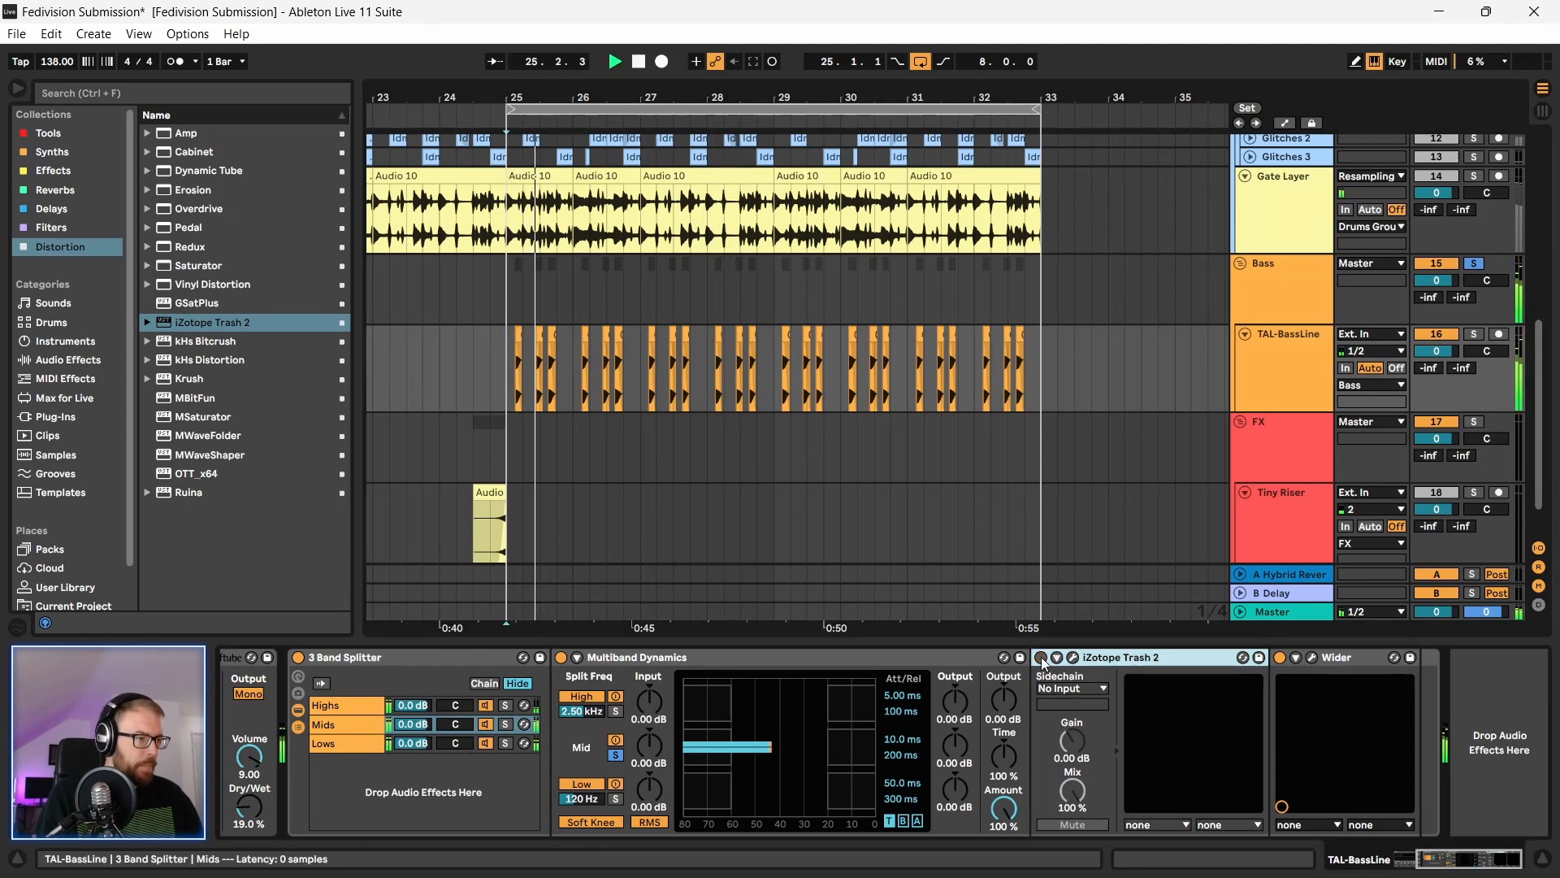
pyautogui.click(1041, 658)
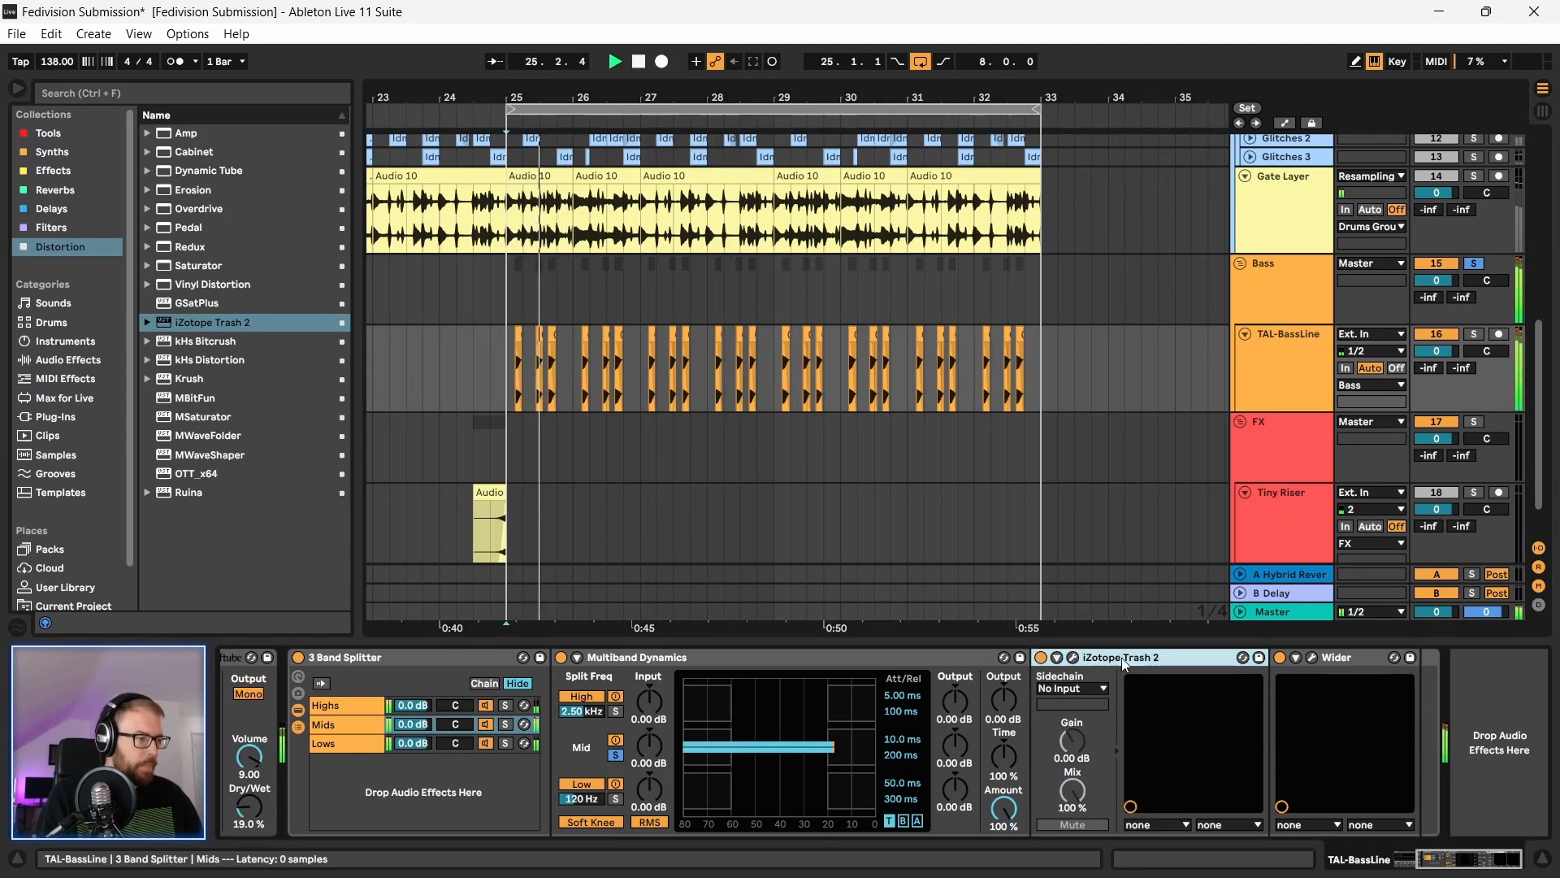
pyautogui.press('space')
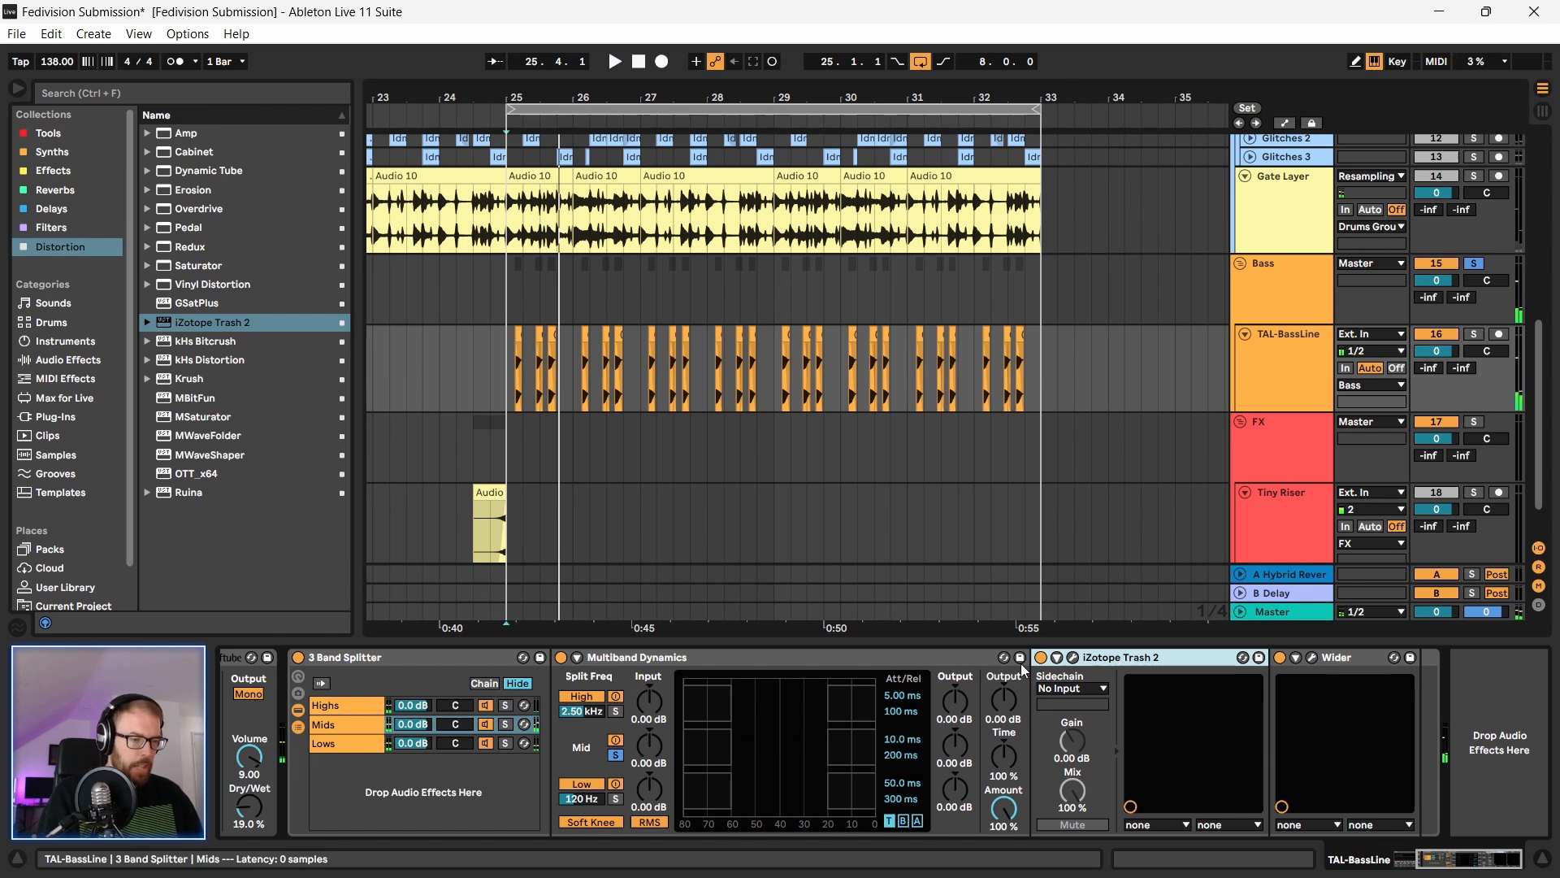
pyautogui.click(325, 704)
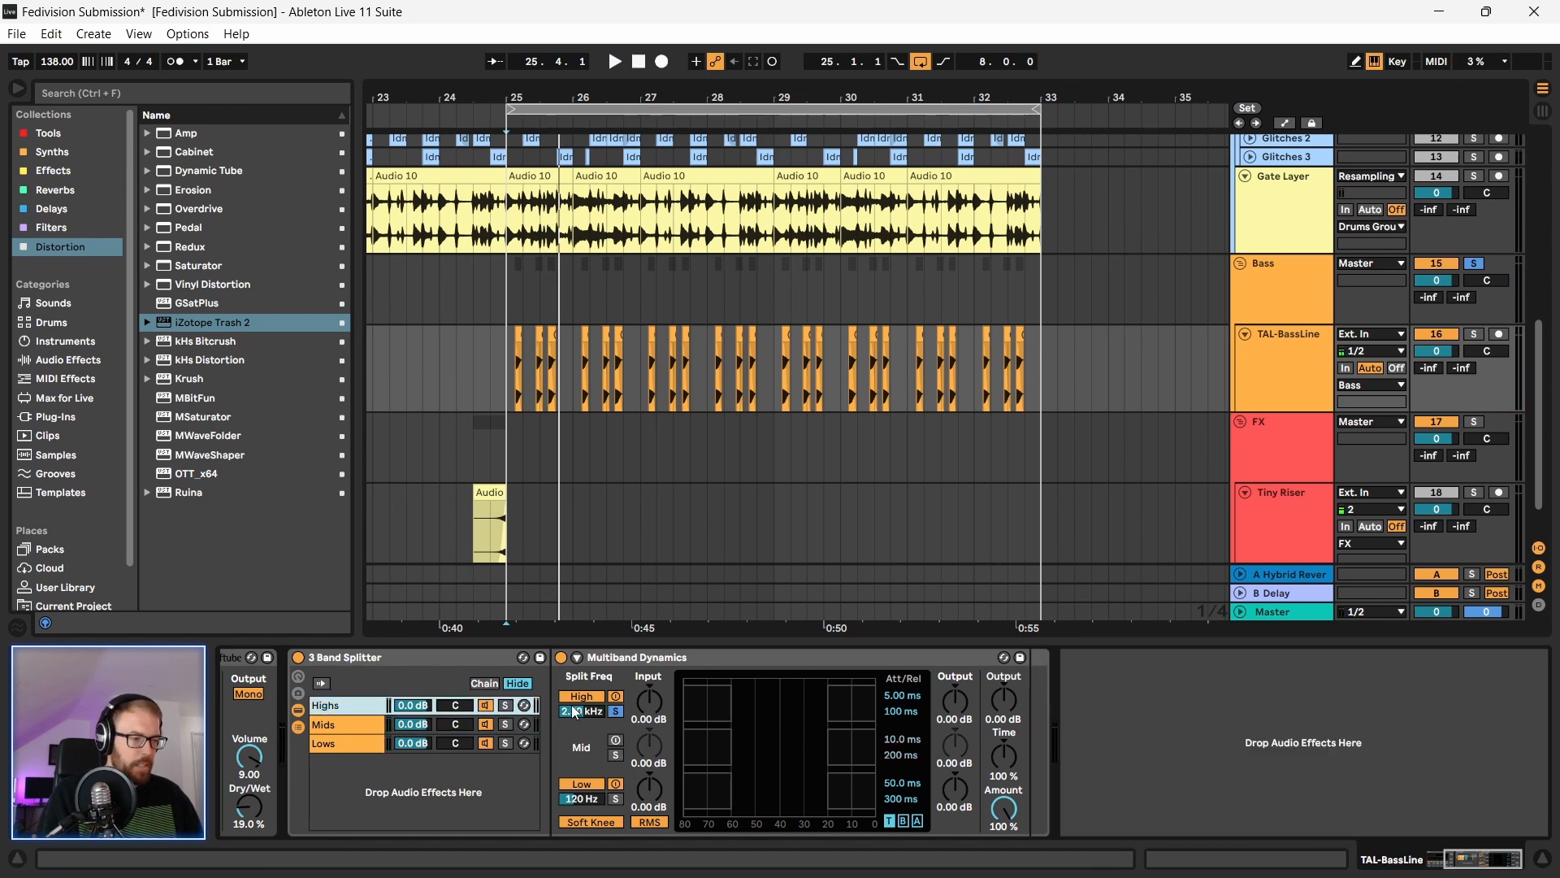
pyautogui.hotkey('ctrl', 'v')
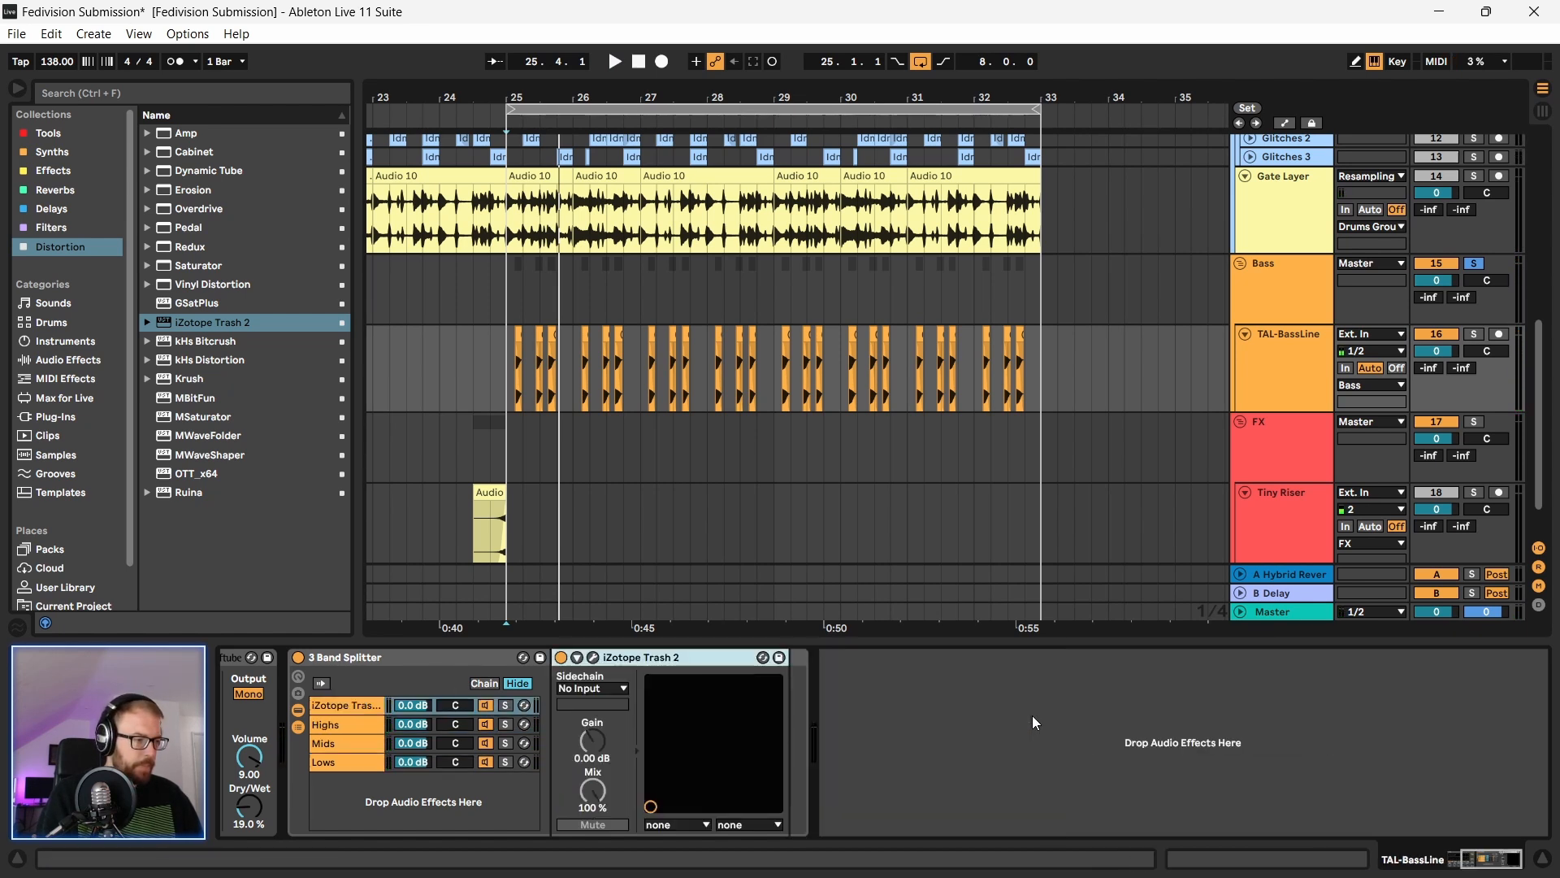
pyautogui.click(1002, 717)
pyautogui.hotkey('ctrl', 'v')
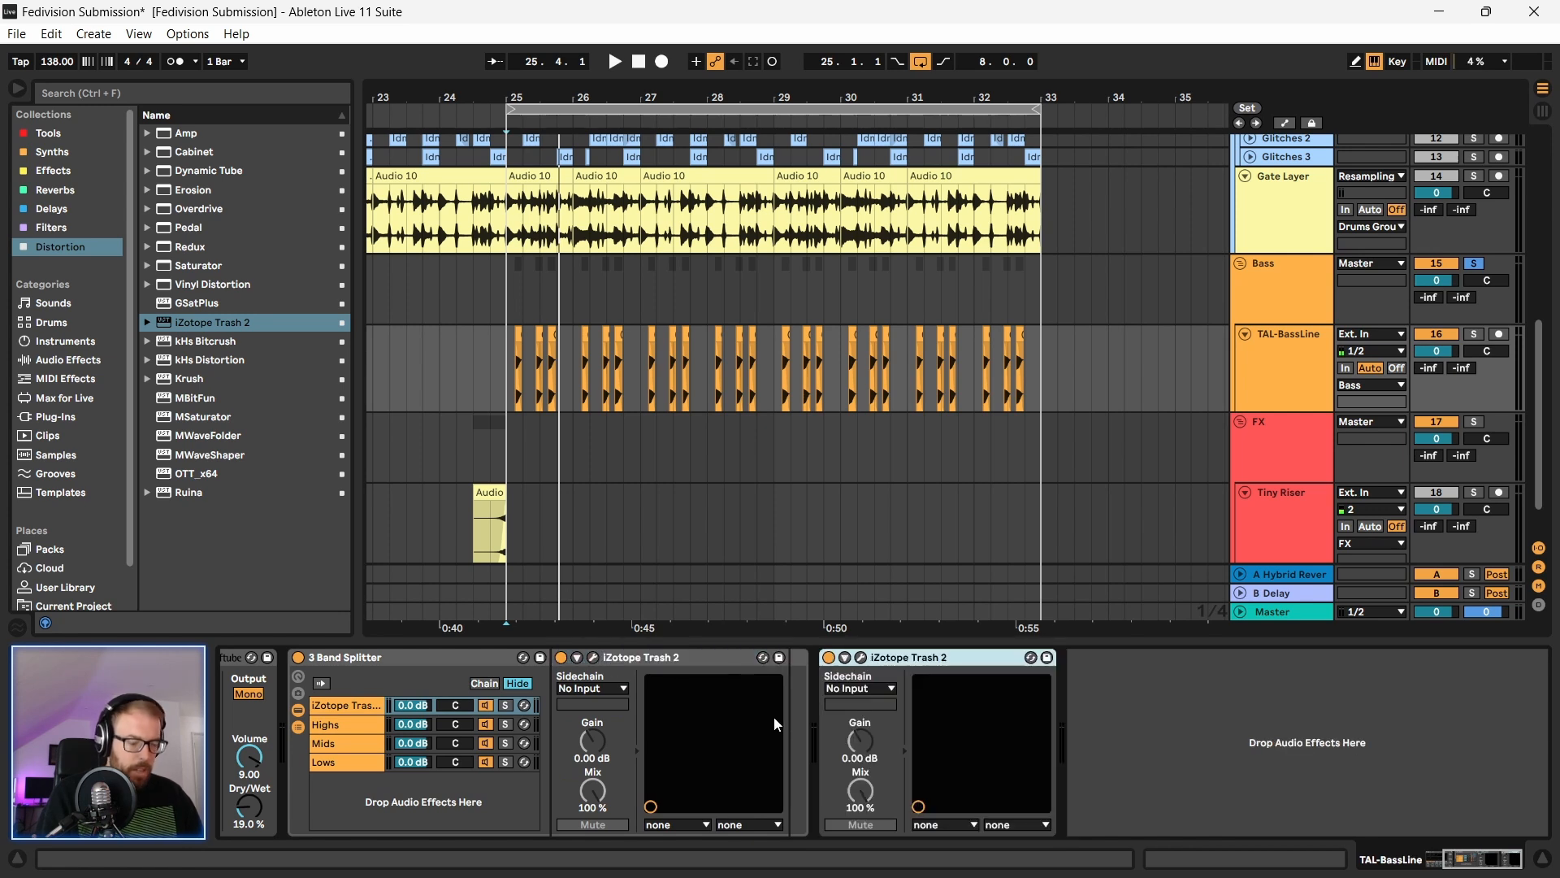
pyautogui.hotkey('ctrl', 'z')
pyautogui.hotkey('ctrl', 'z')
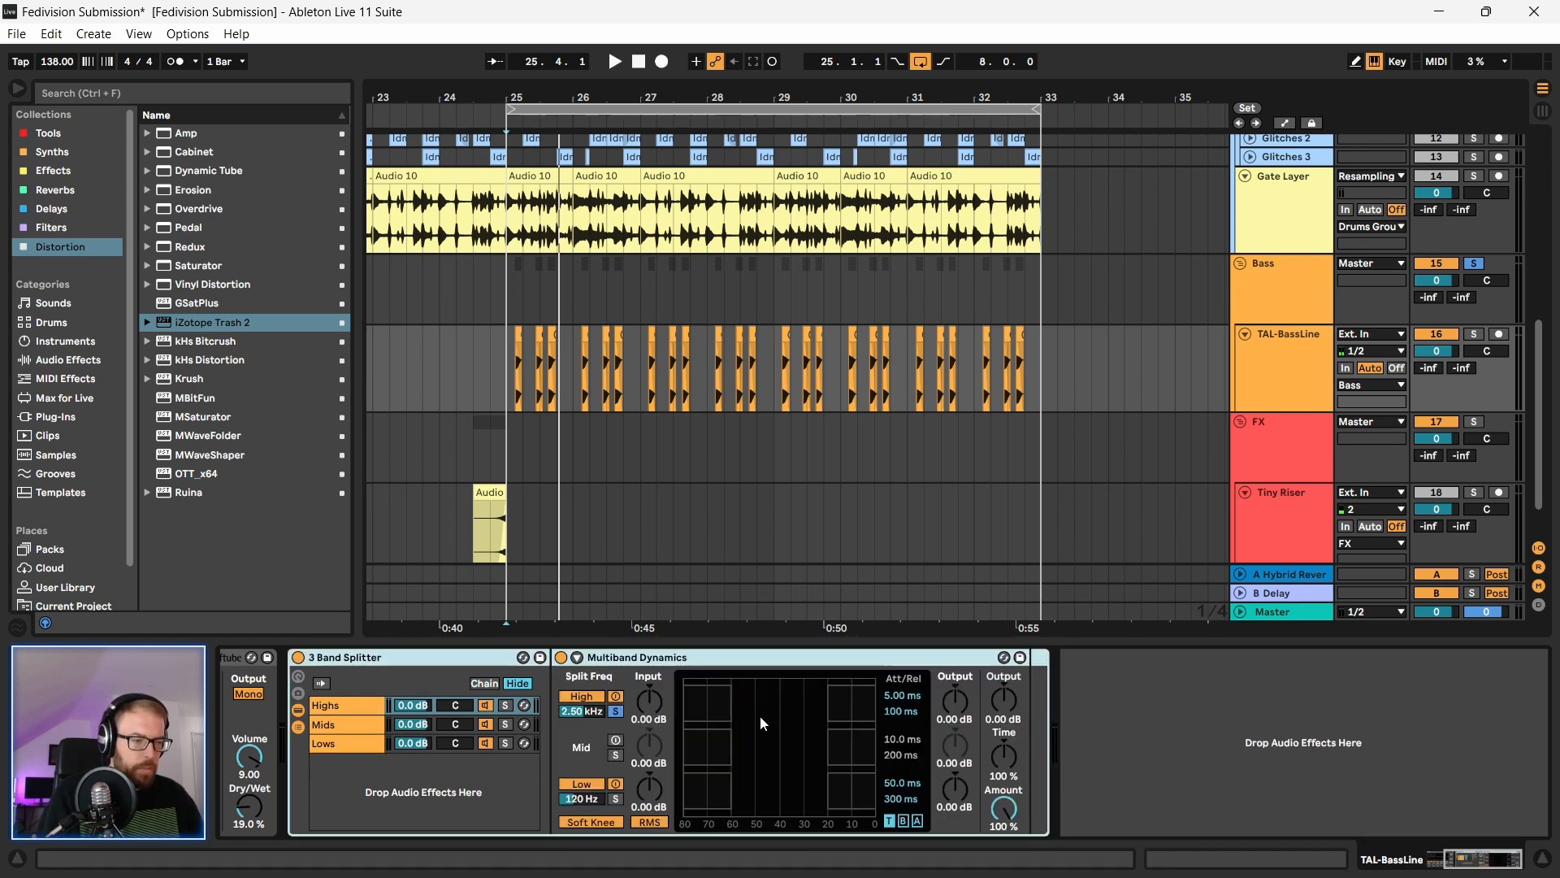
# Step: Try a copy of iZotope Trash 2 after Multiband Dynamics in the Highs chain, compare it bypassed, and delete it
pyautogui.click(1140, 744)
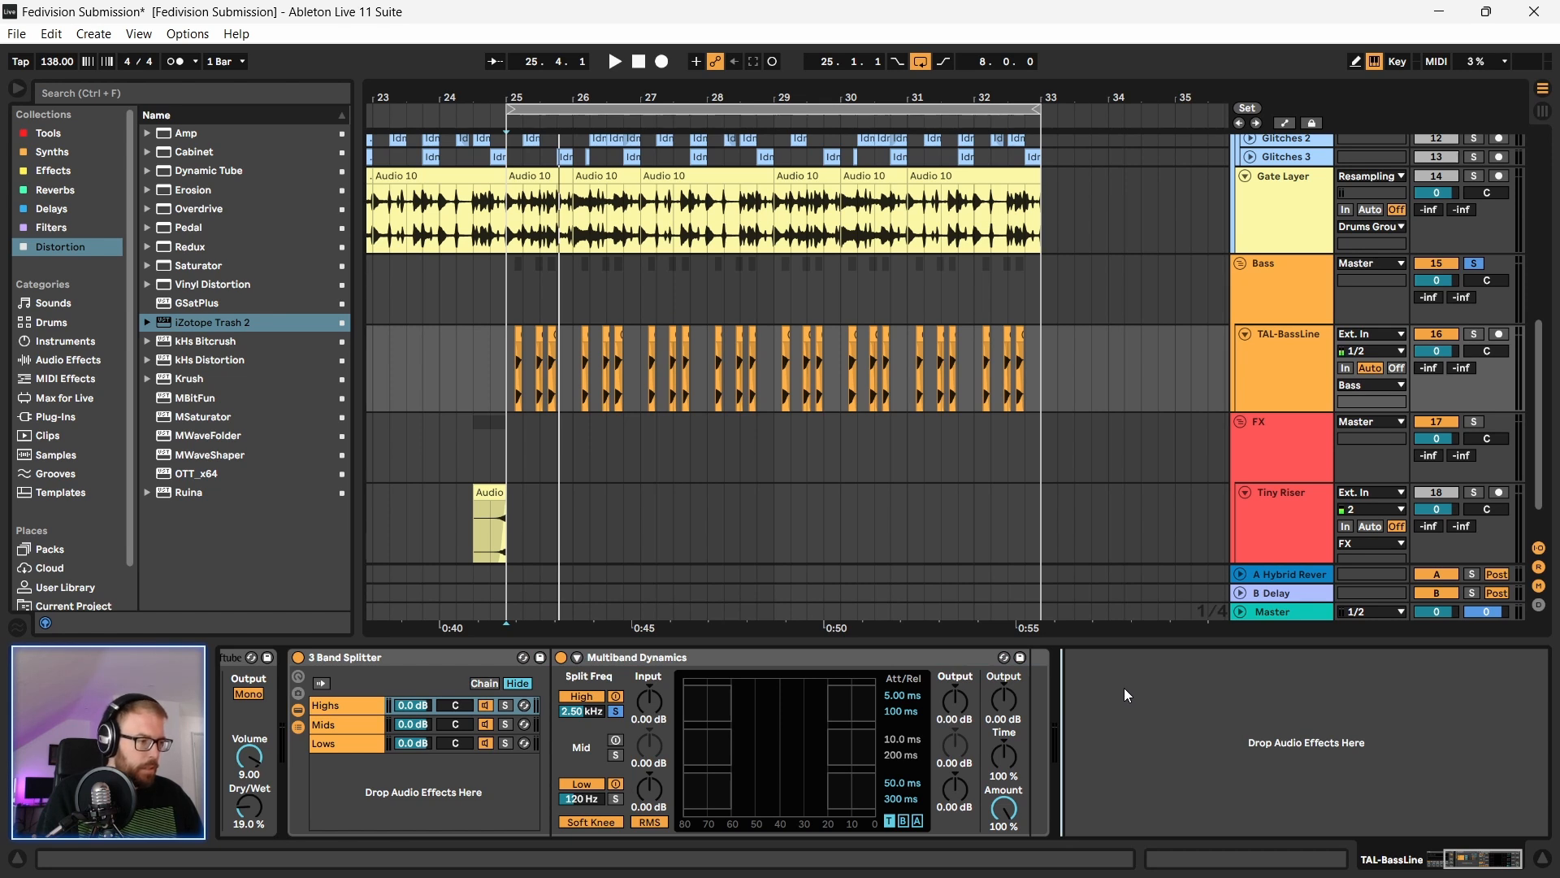
pyautogui.hotkey('ctrl', 'v')
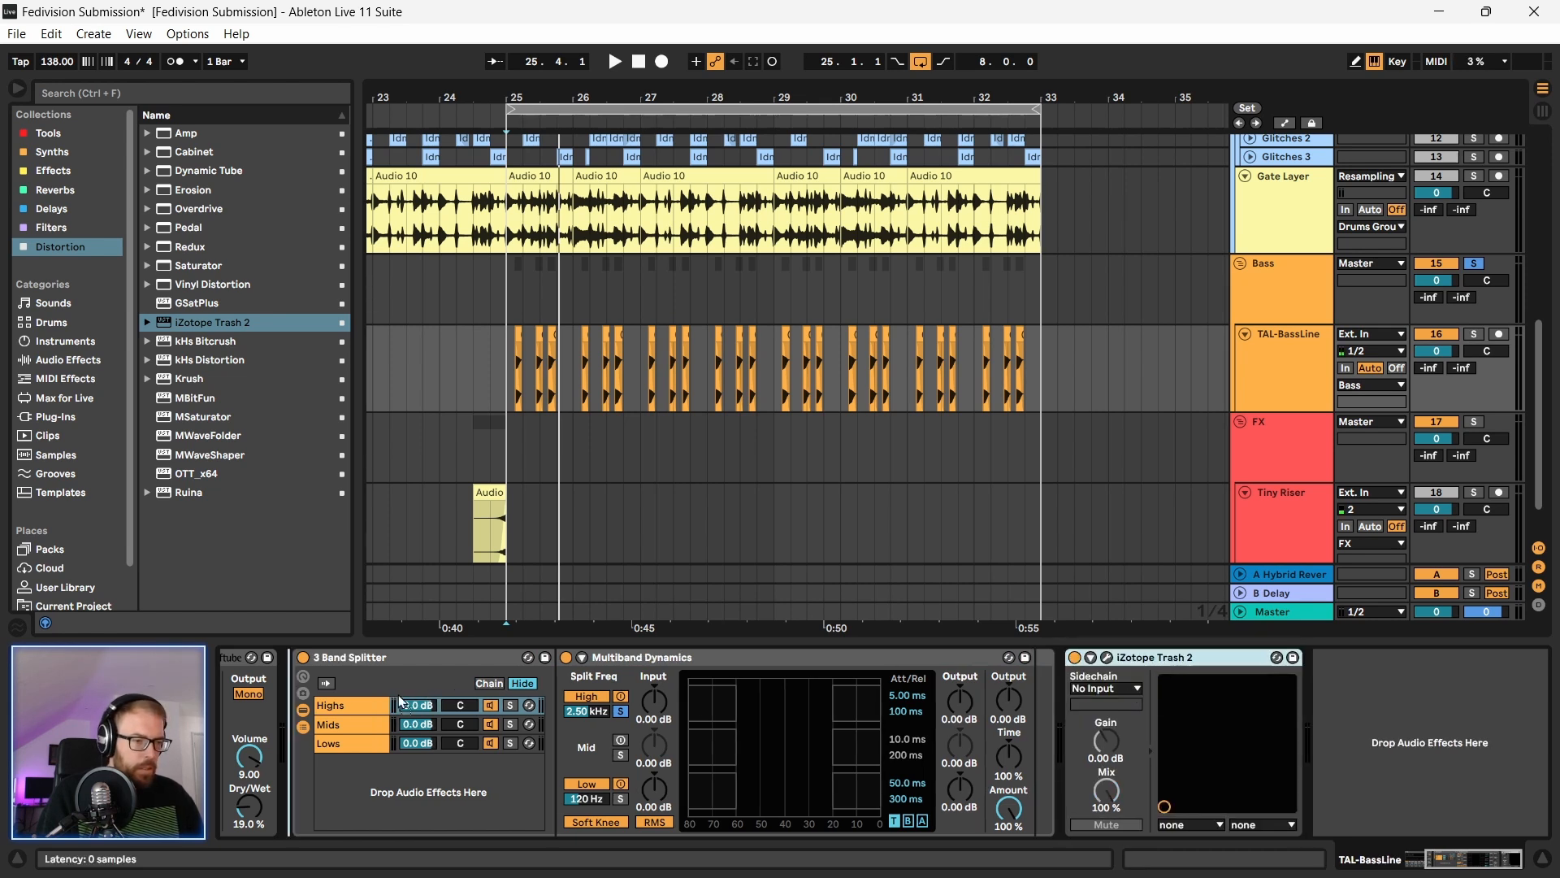
pyautogui.click(350, 704)
pyautogui.press('space')
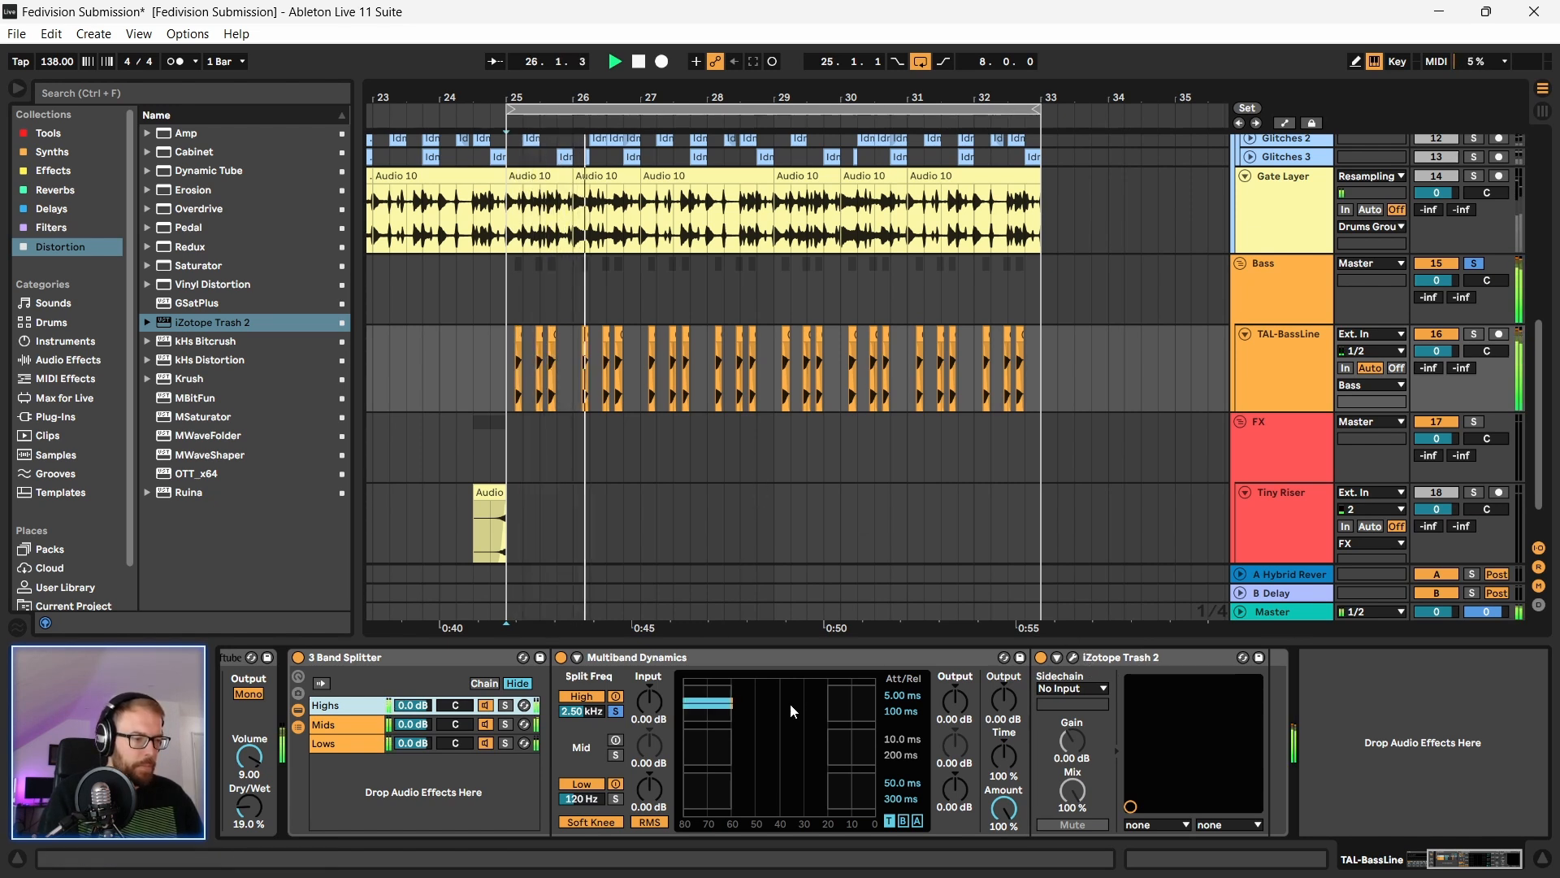
pyautogui.click(1041, 658)
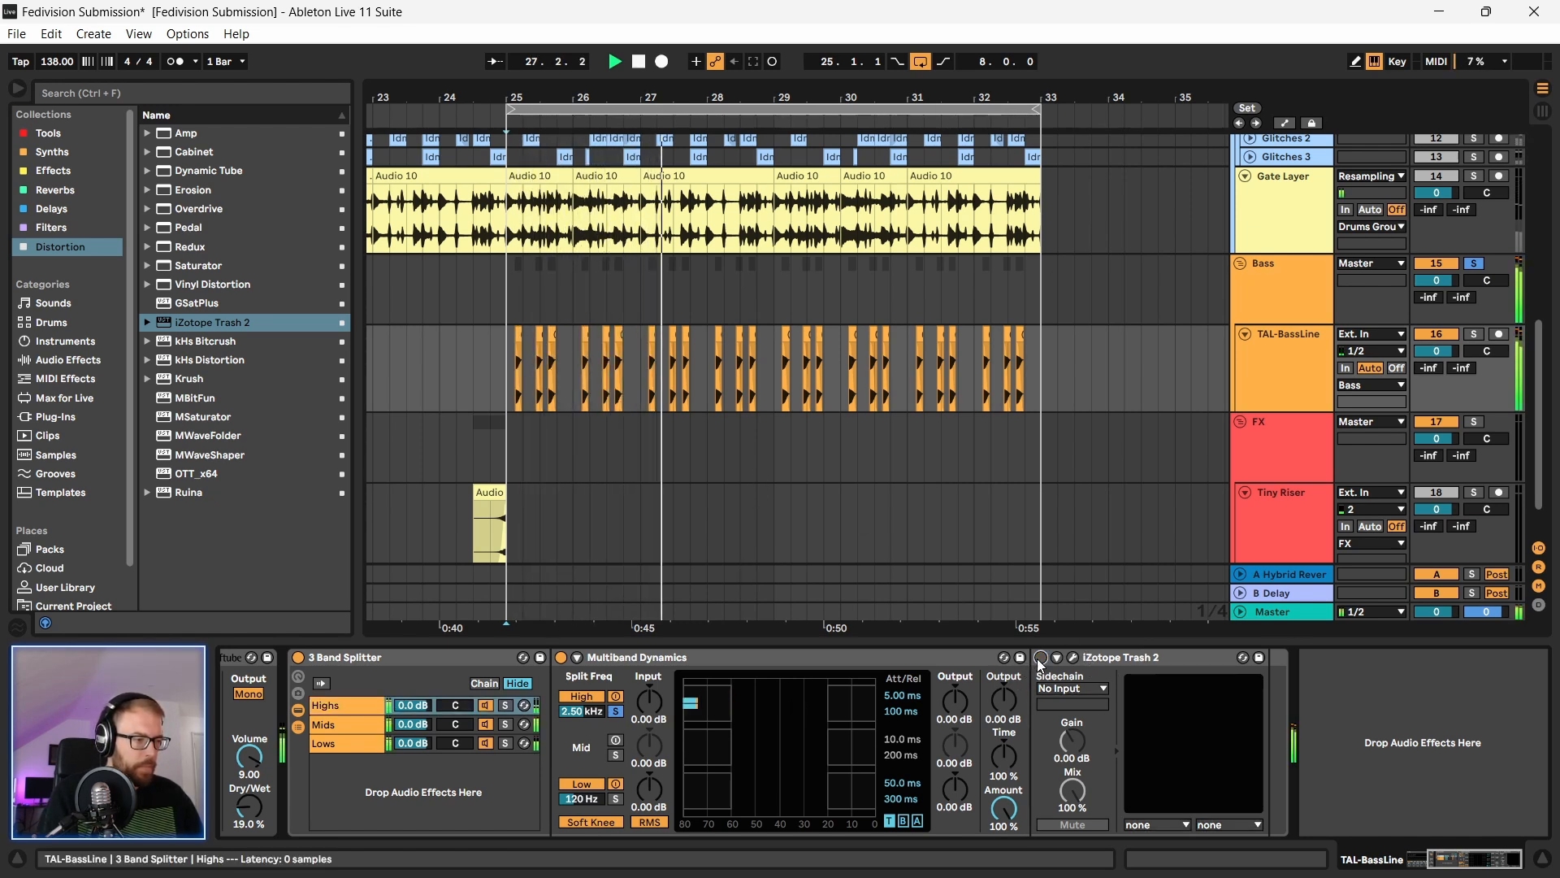
pyautogui.click(1121, 665)
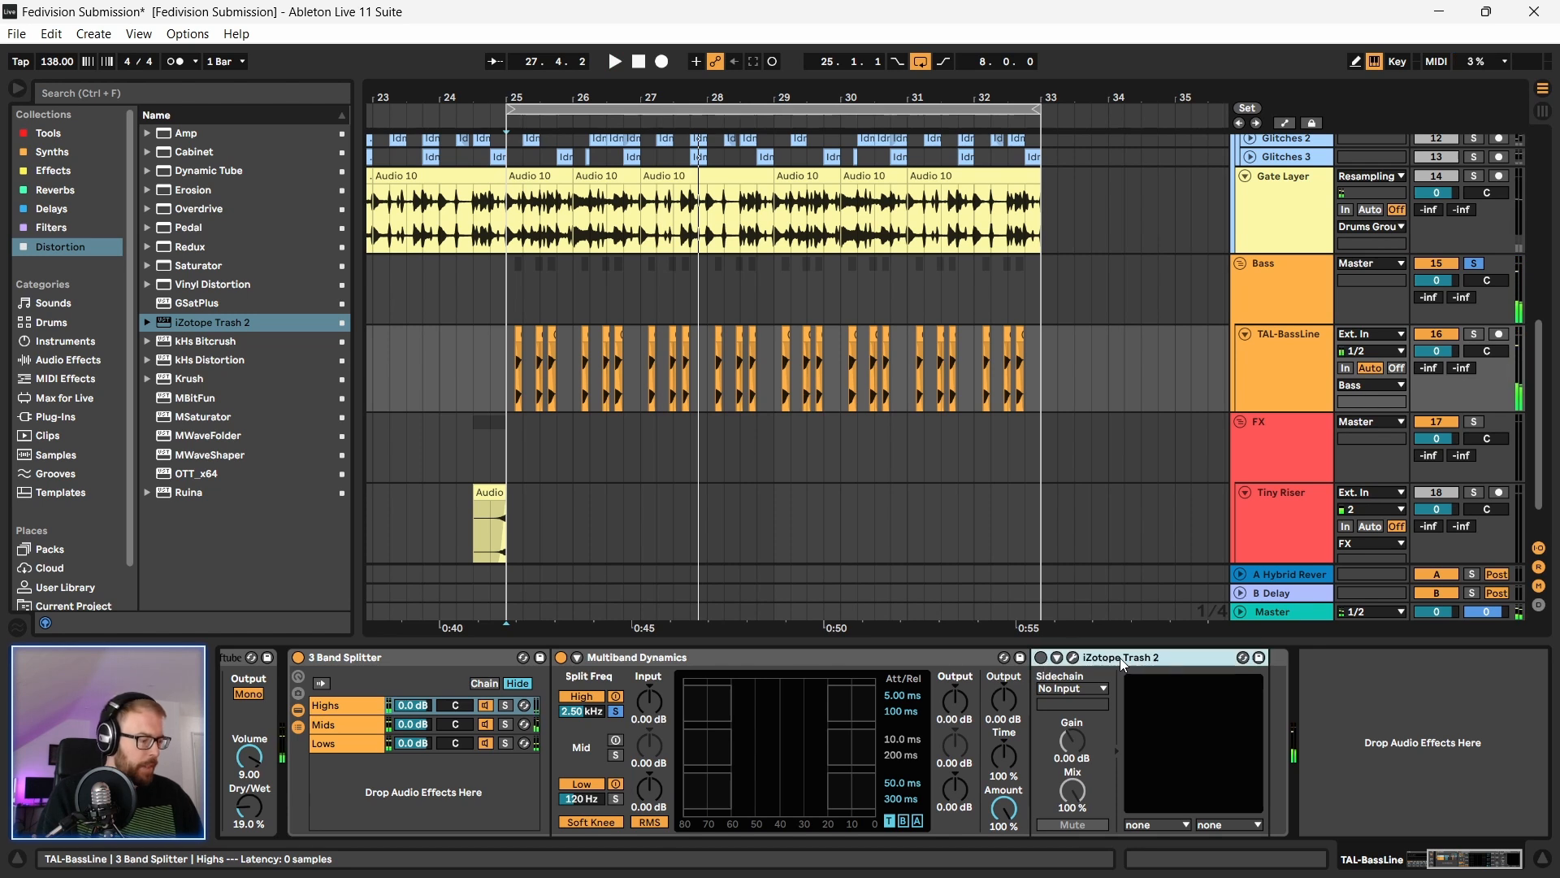
pyautogui.press('Delete')
# Step: Copy the Wider device from the Mids chain to the end of the Highs chain and audition the bass
pyautogui.click(361, 724)
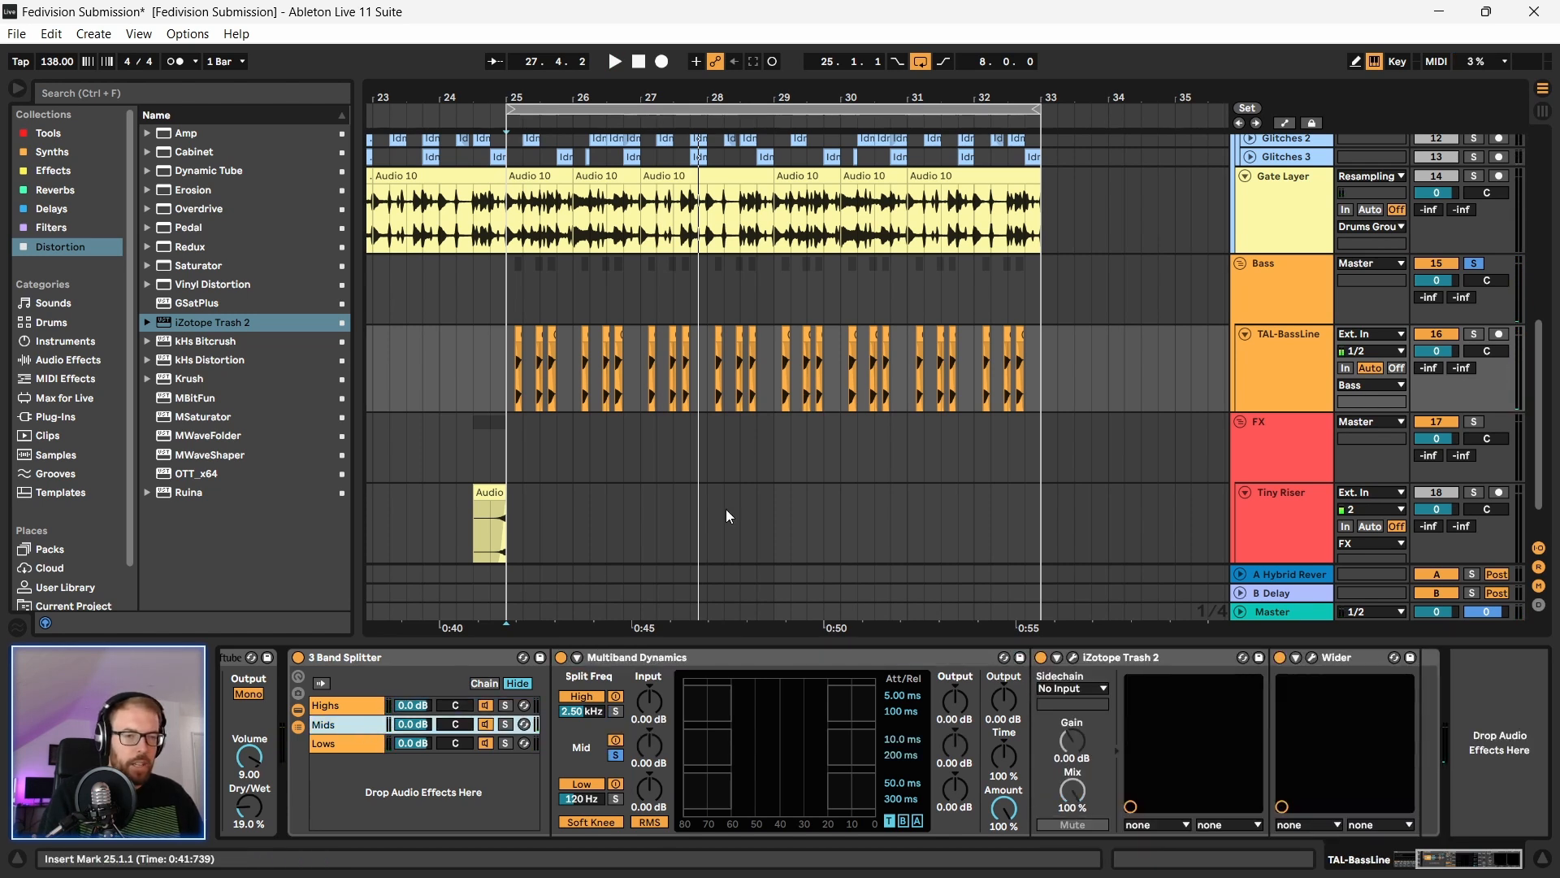
pyautogui.press('space')
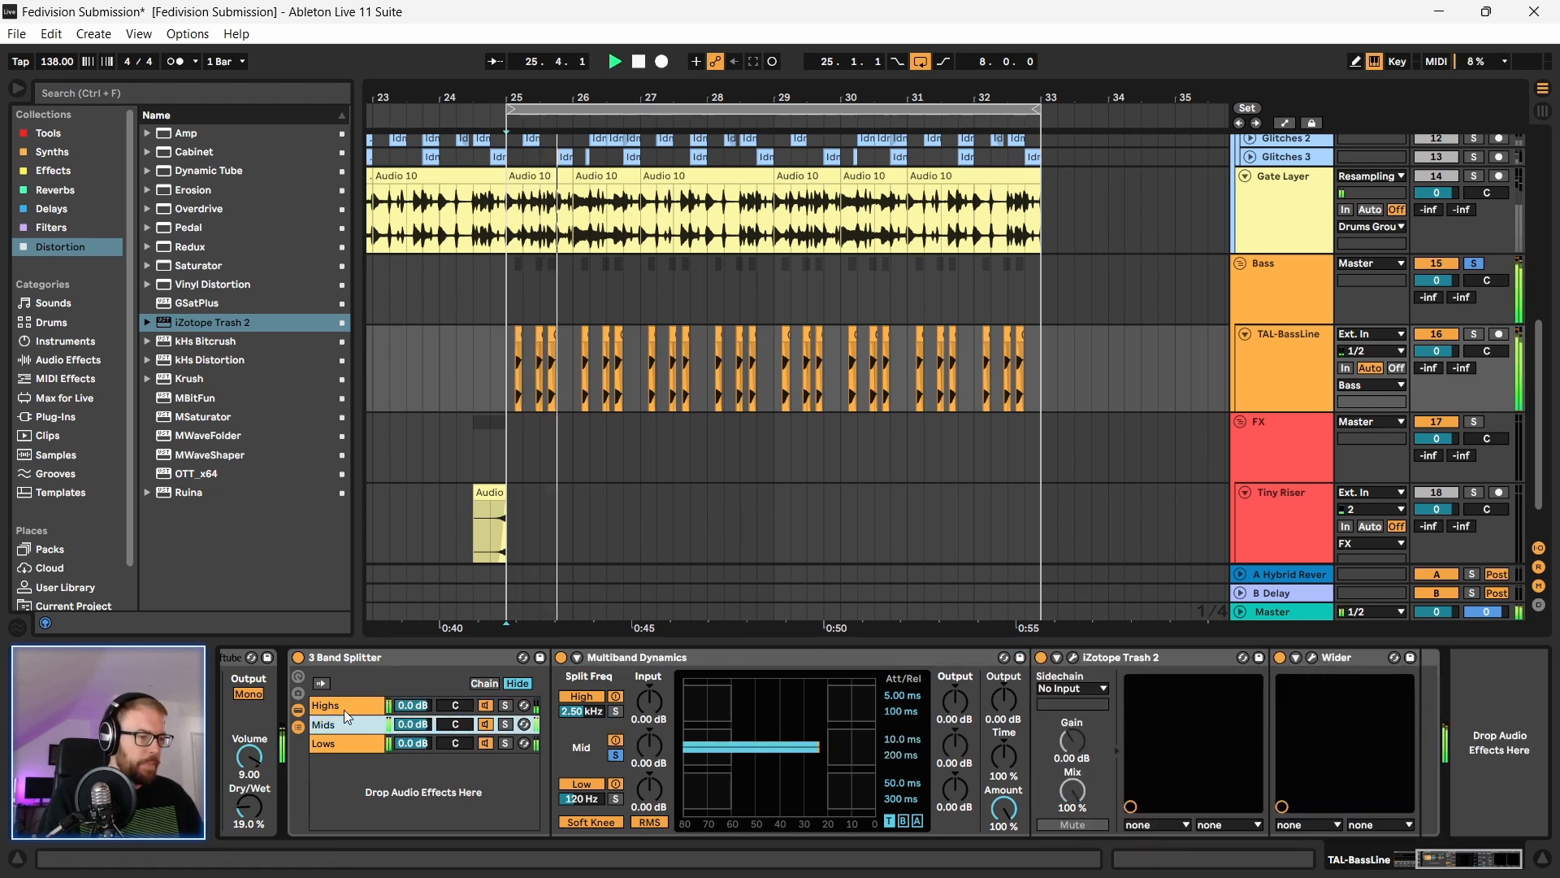
pyautogui.press('space')
pyautogui.click(1347, 659)
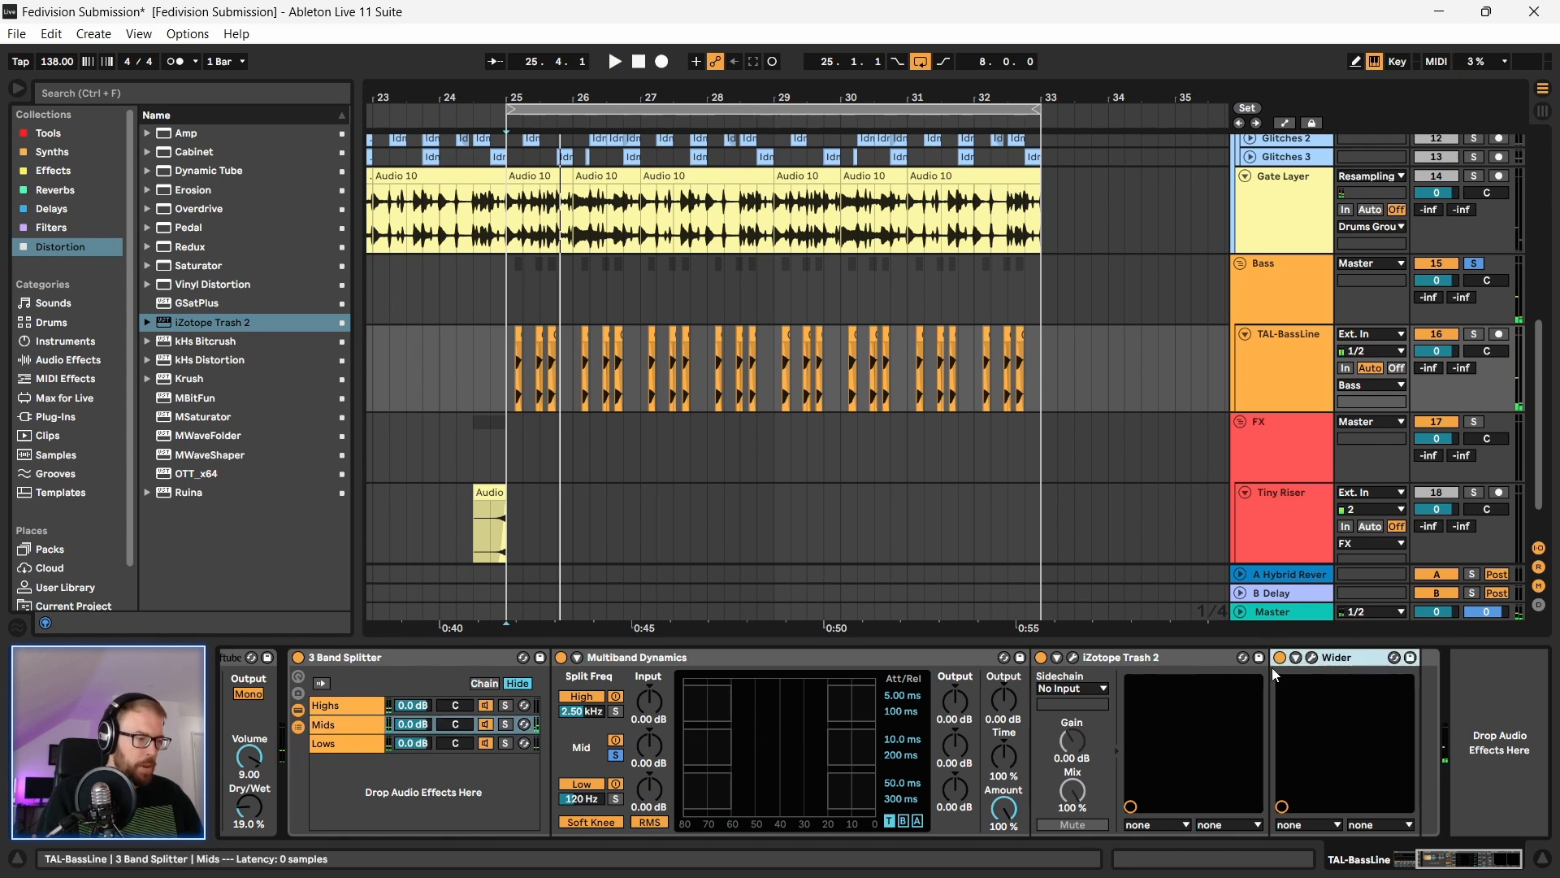
pyautogui.click(354, 706)
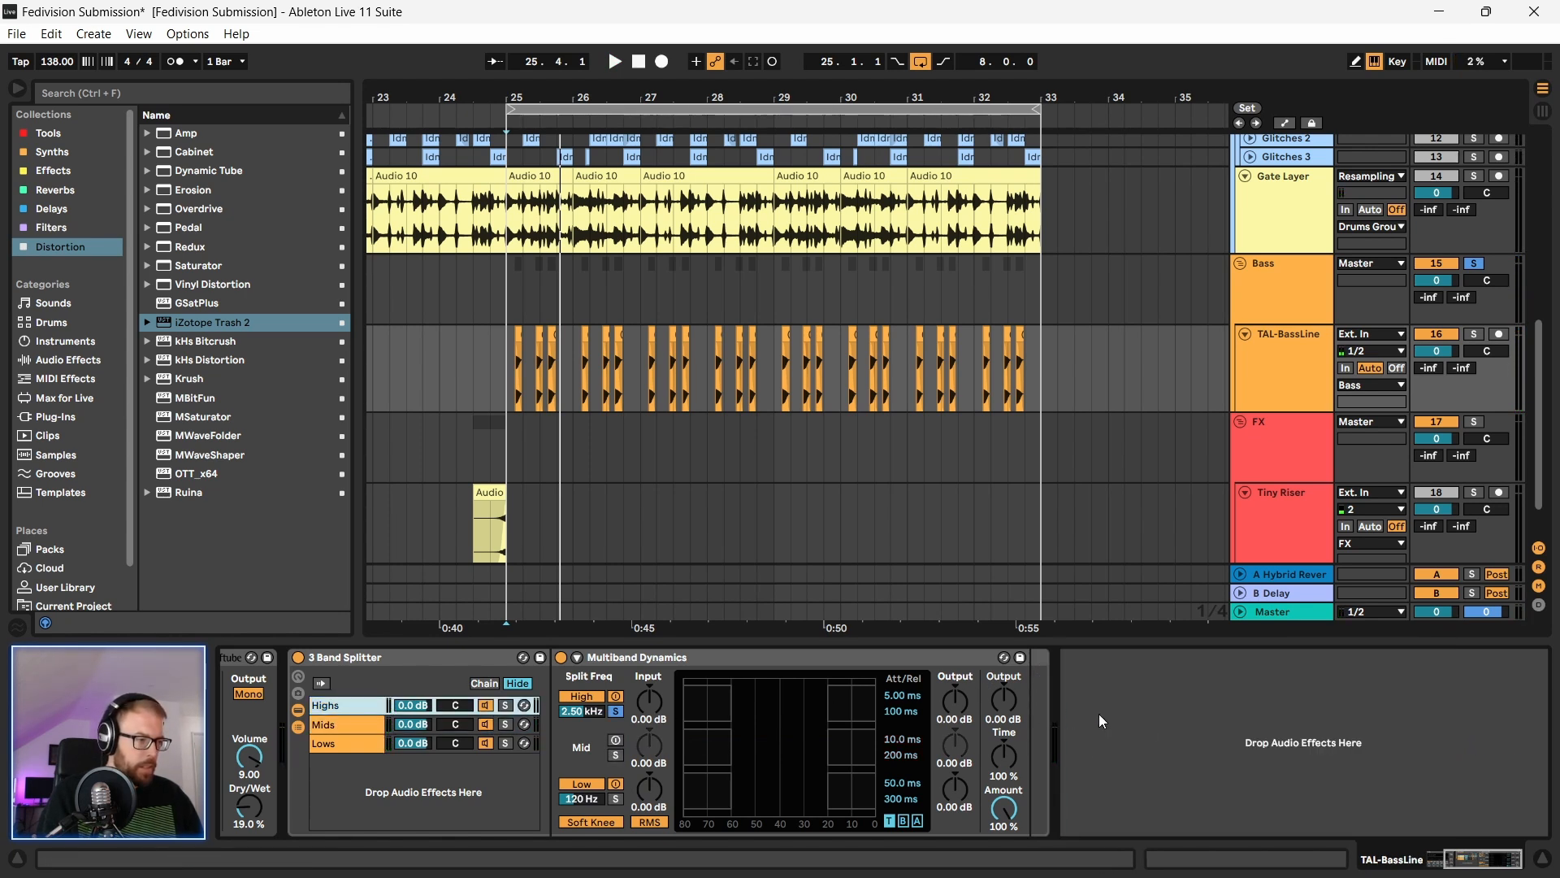
pyautogui.click(1142, 718)
pyautogui.hotkey('ctrl', 'v')
pyautogui.moveTo(1045, 670); pyautogui.dragTo(1027, 682)
pyautogui.press('space')
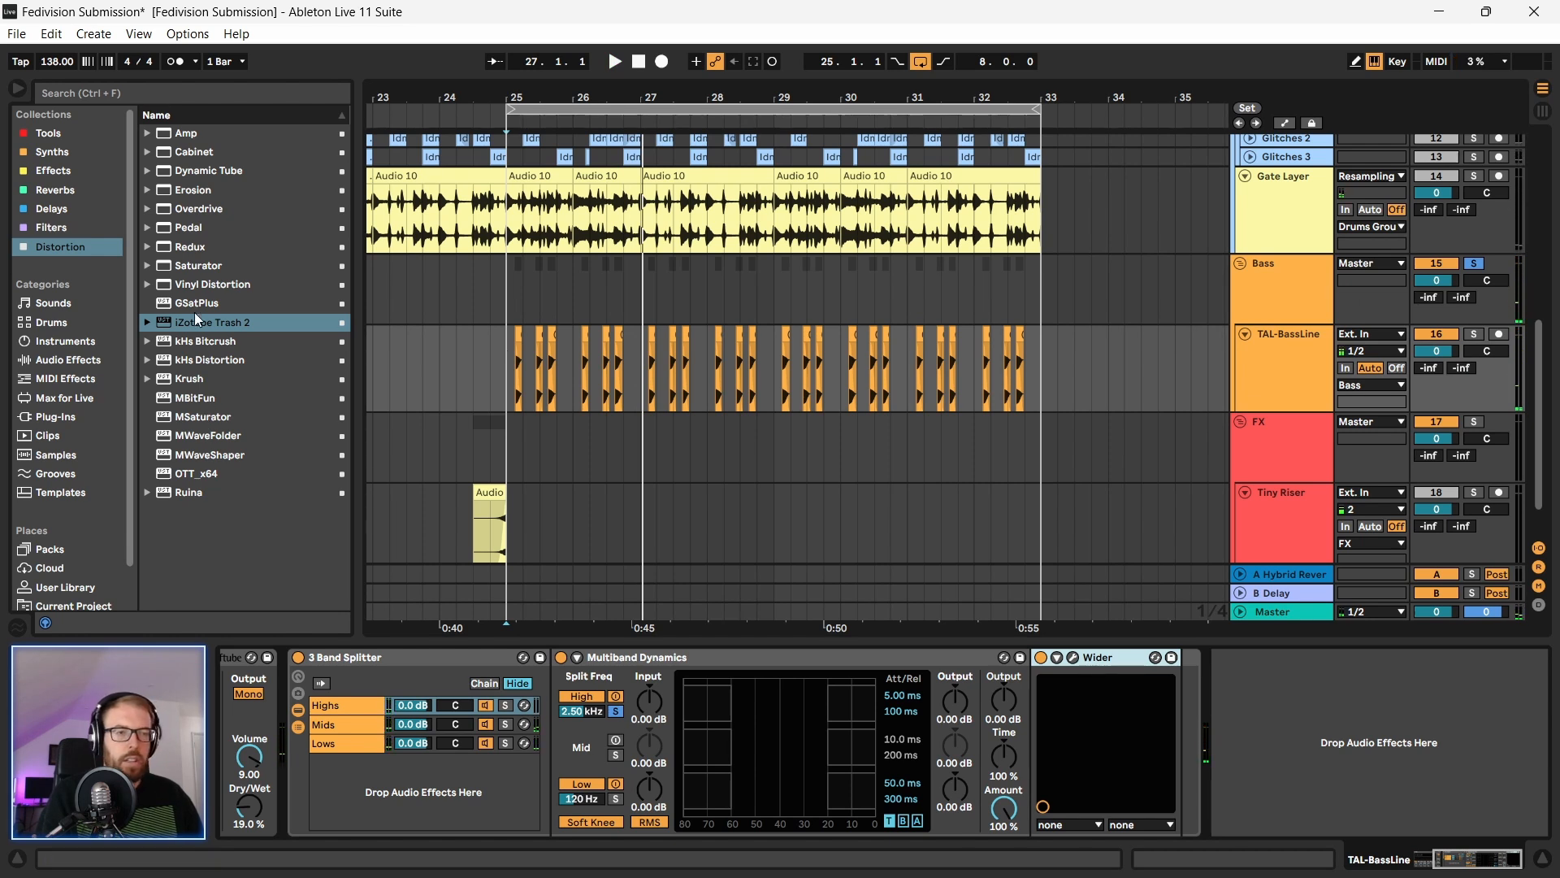
# Step: Add OTT_x64 after the 3 Band Splitter on the TAL-BassLine track and audition it
pyautogui.click(184, 481)
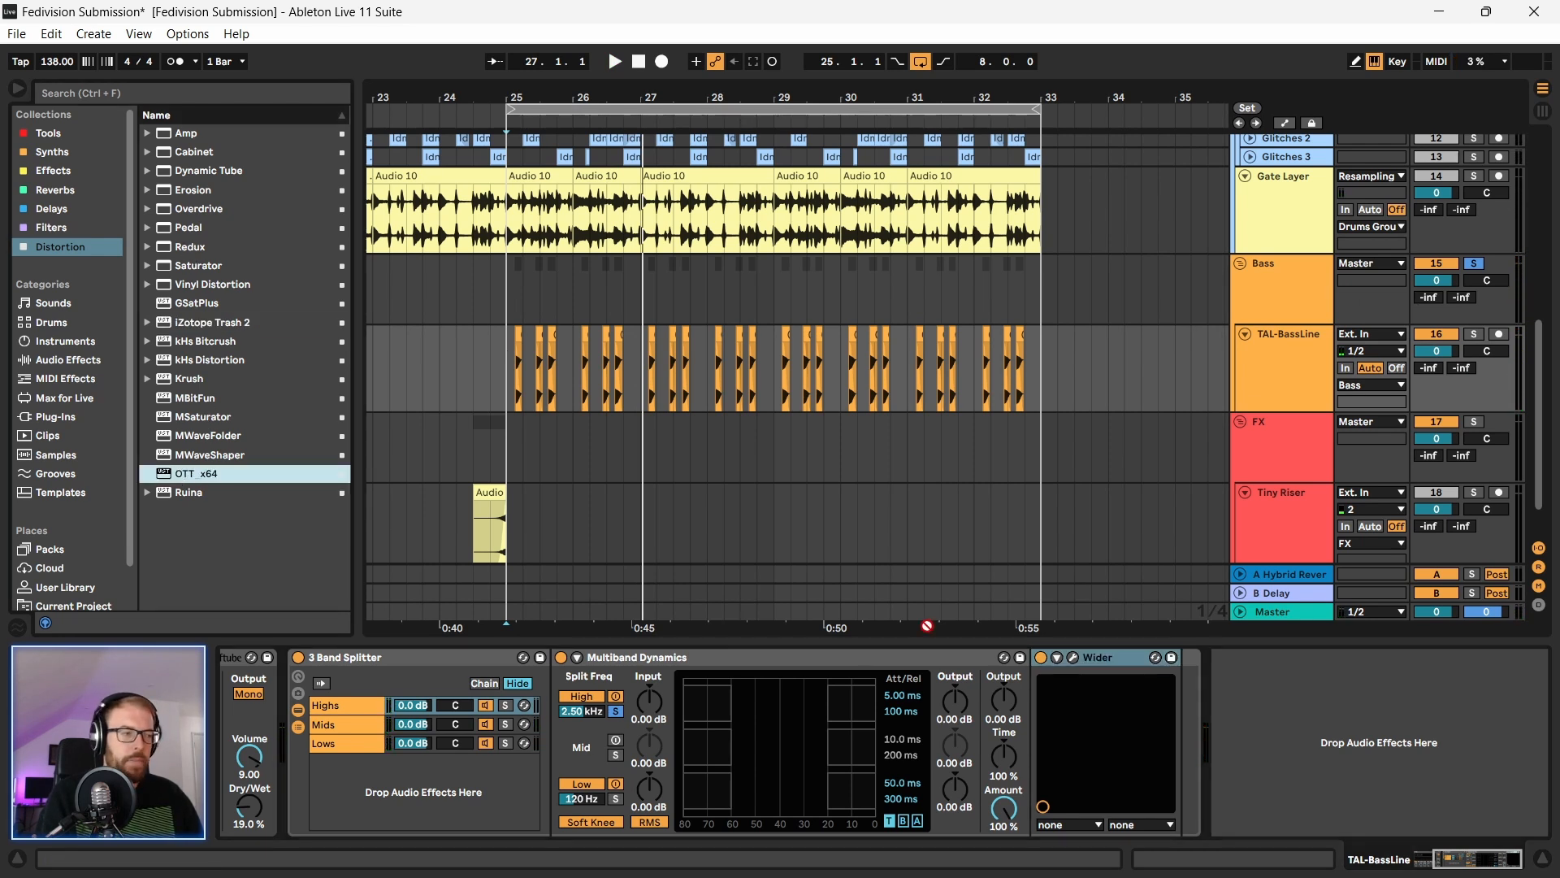
pyautogui.moveTo(1258, 740); pyautogui.dragTo(1260, 740)
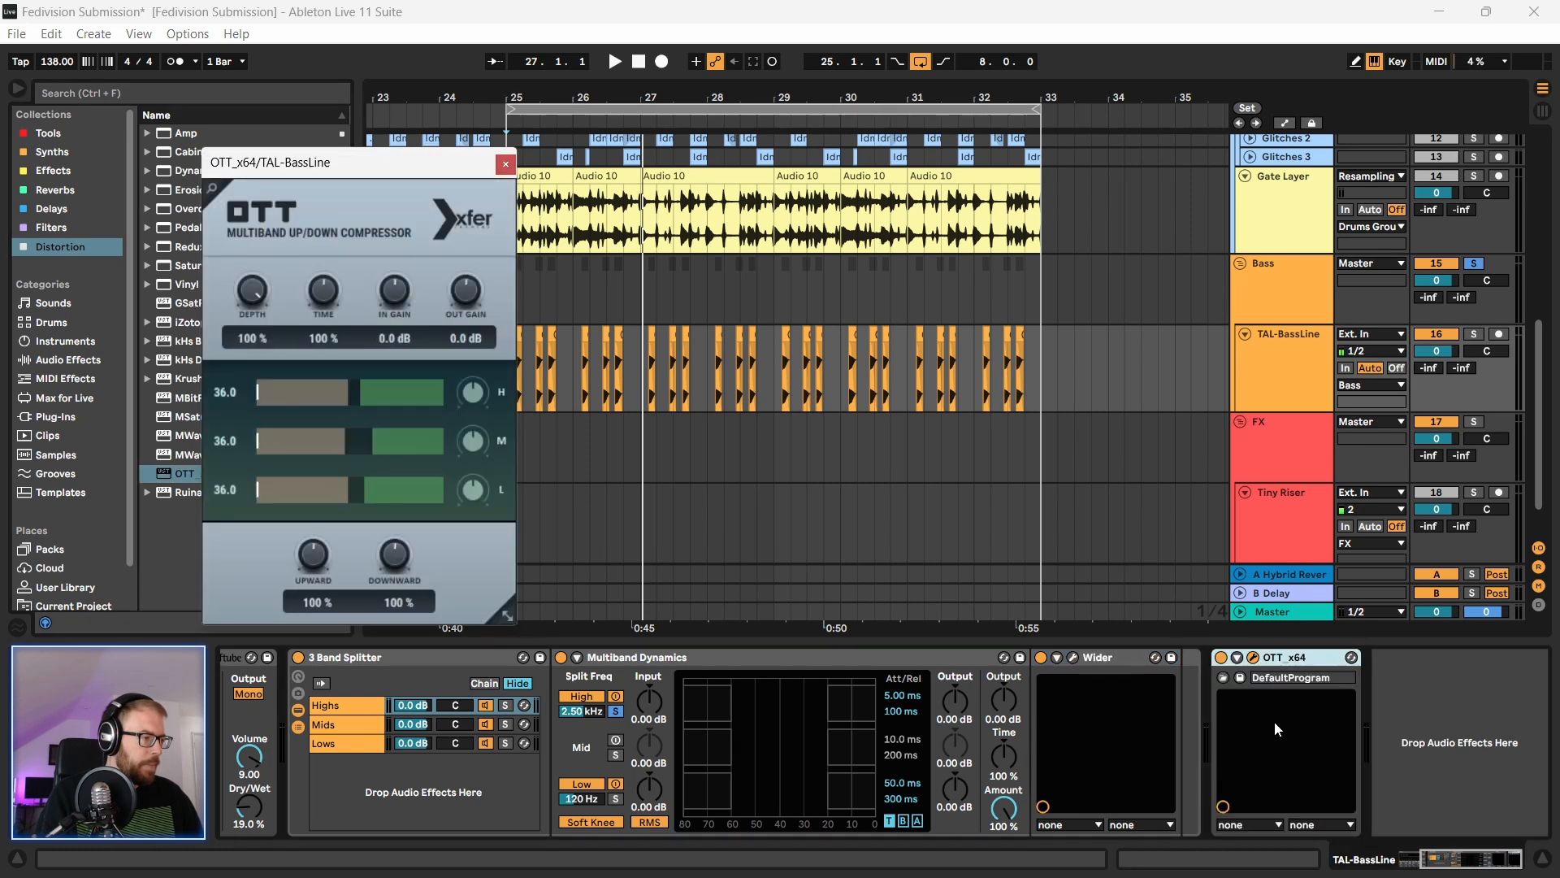
pyautogui.press('space')
pyautogui.moveTo(411, 170)
pyautogui.mouseDown()
pyautogui.moveTo(401, 188)
pyautogui.moveTo(402, 157)
pyautogui.mouseUp()
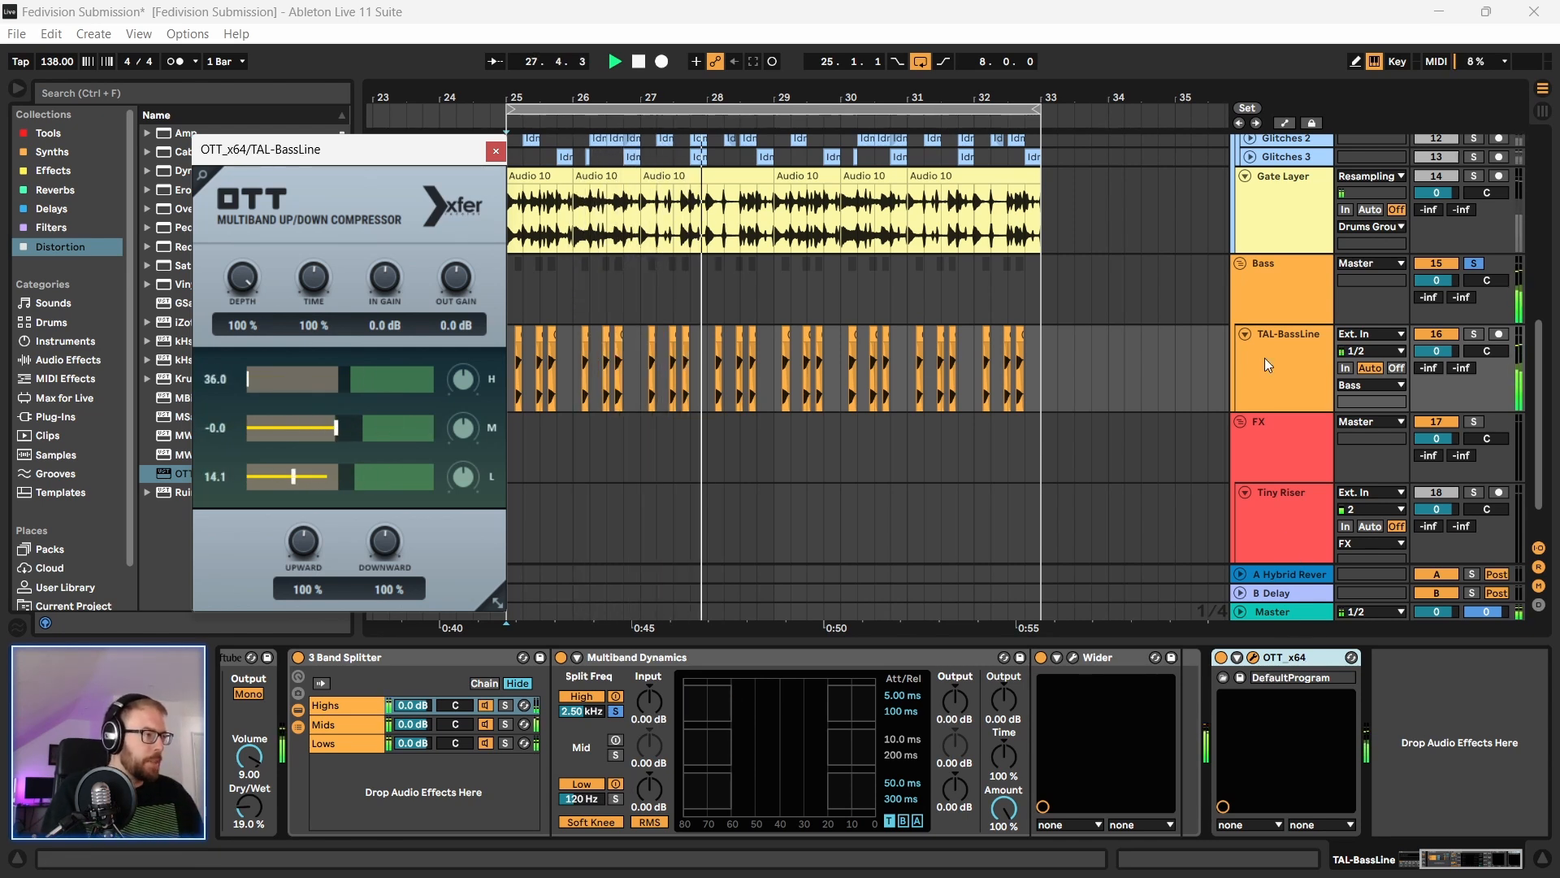
pyautogui.click(1292, 374)
pyautogui.press('space')
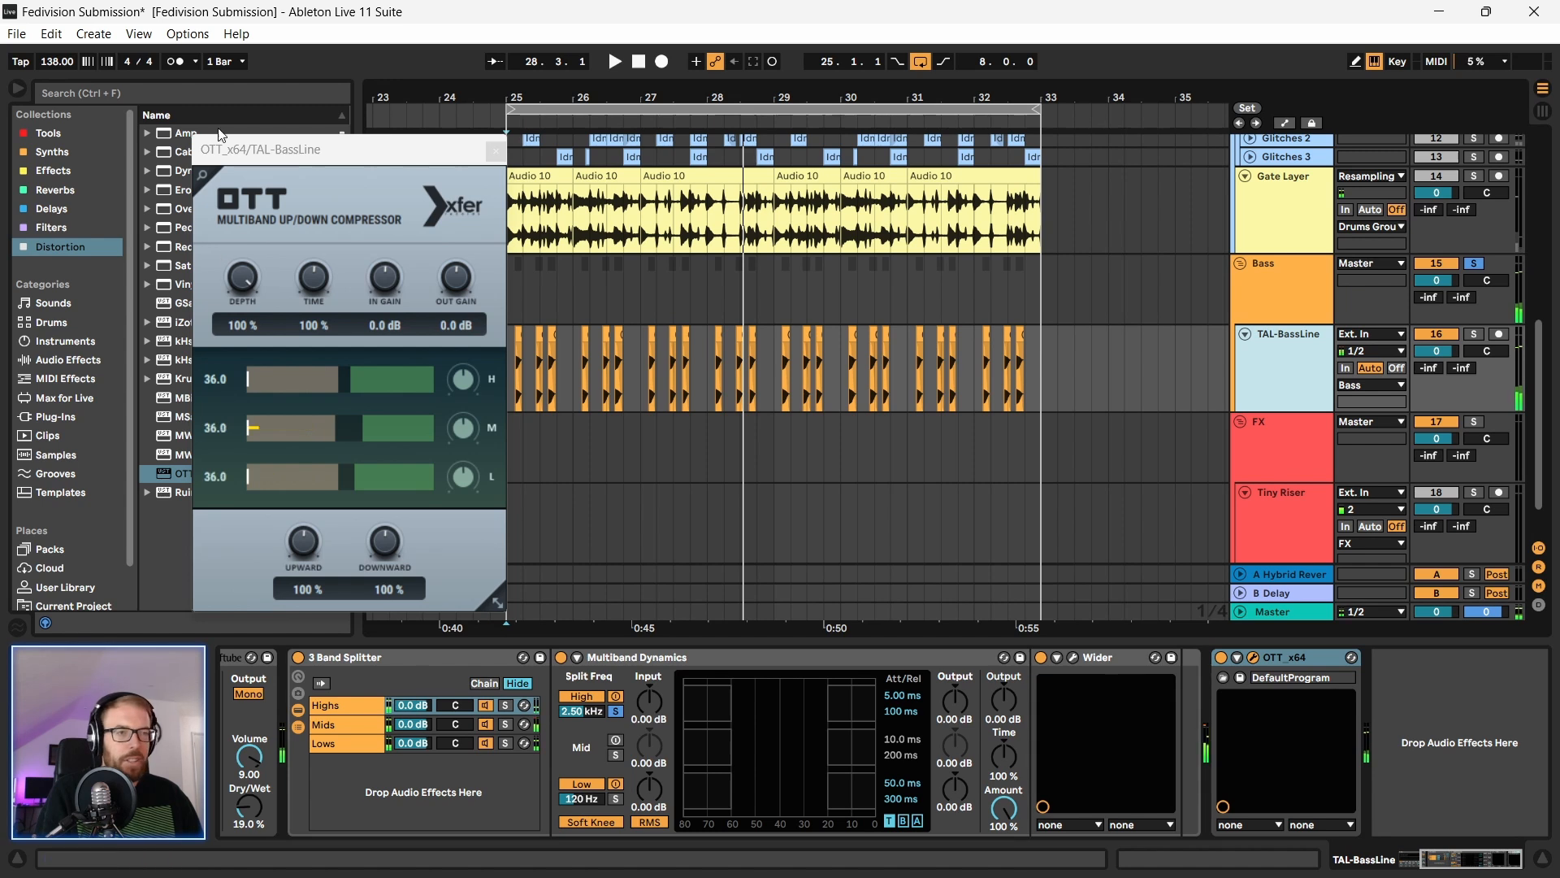
pyautogui.moveTo(225, 143); pyautogui.dragTo(265, 132)
# Step: Set the Highs, Mids and Lows chain volumes to -2.0 dB and play the bass back
pyautogui.click(1121, 664)
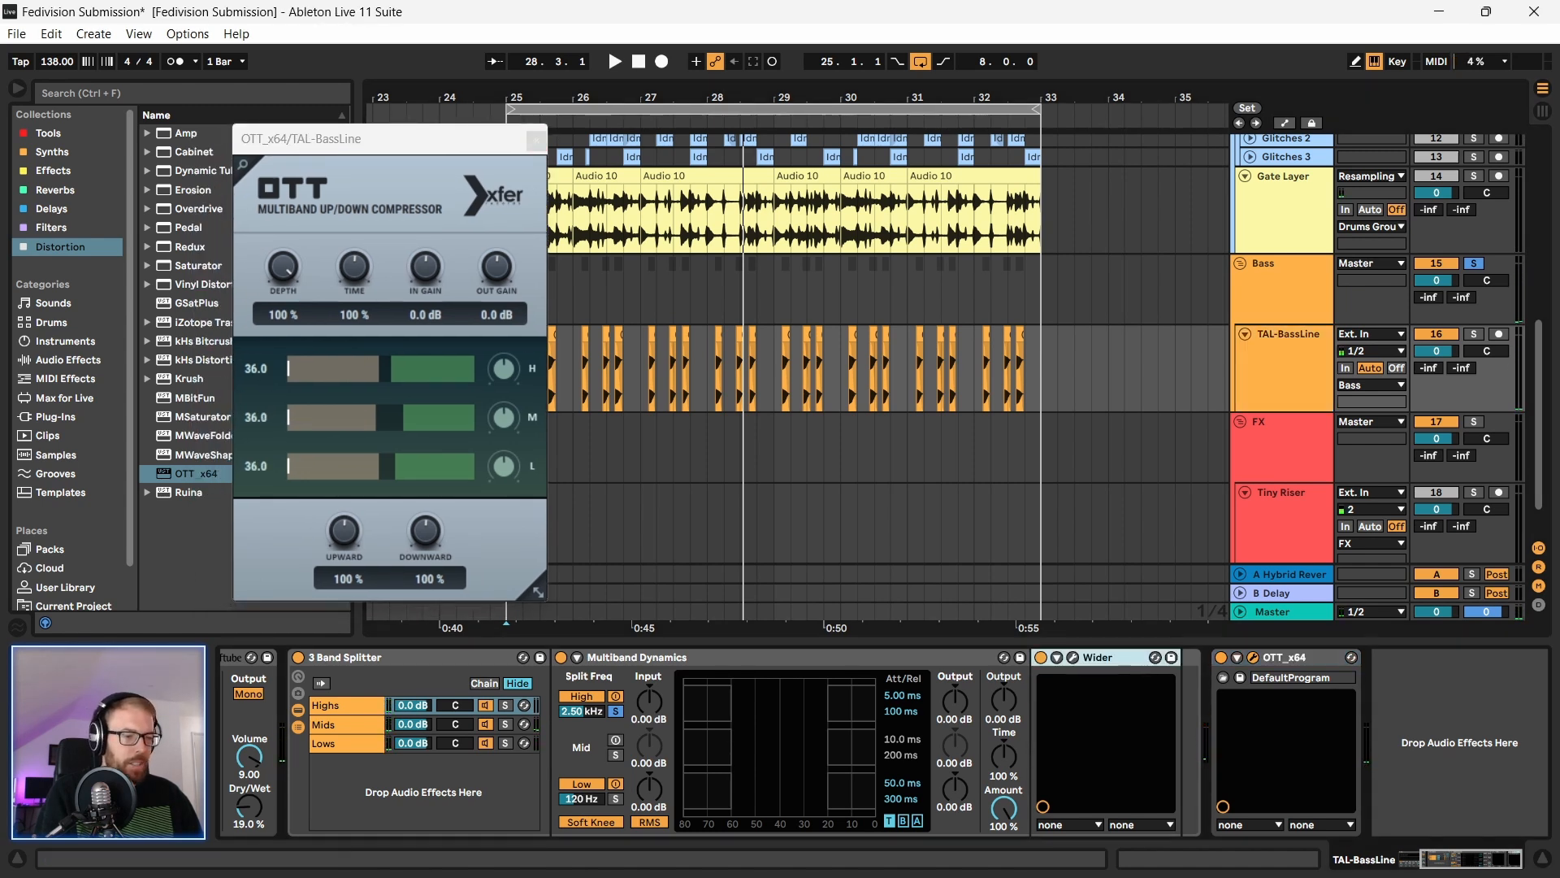
pyautogui.keyDown('shift'); pyautogui.click(349, 744); pyautogui.keyUp('shift')
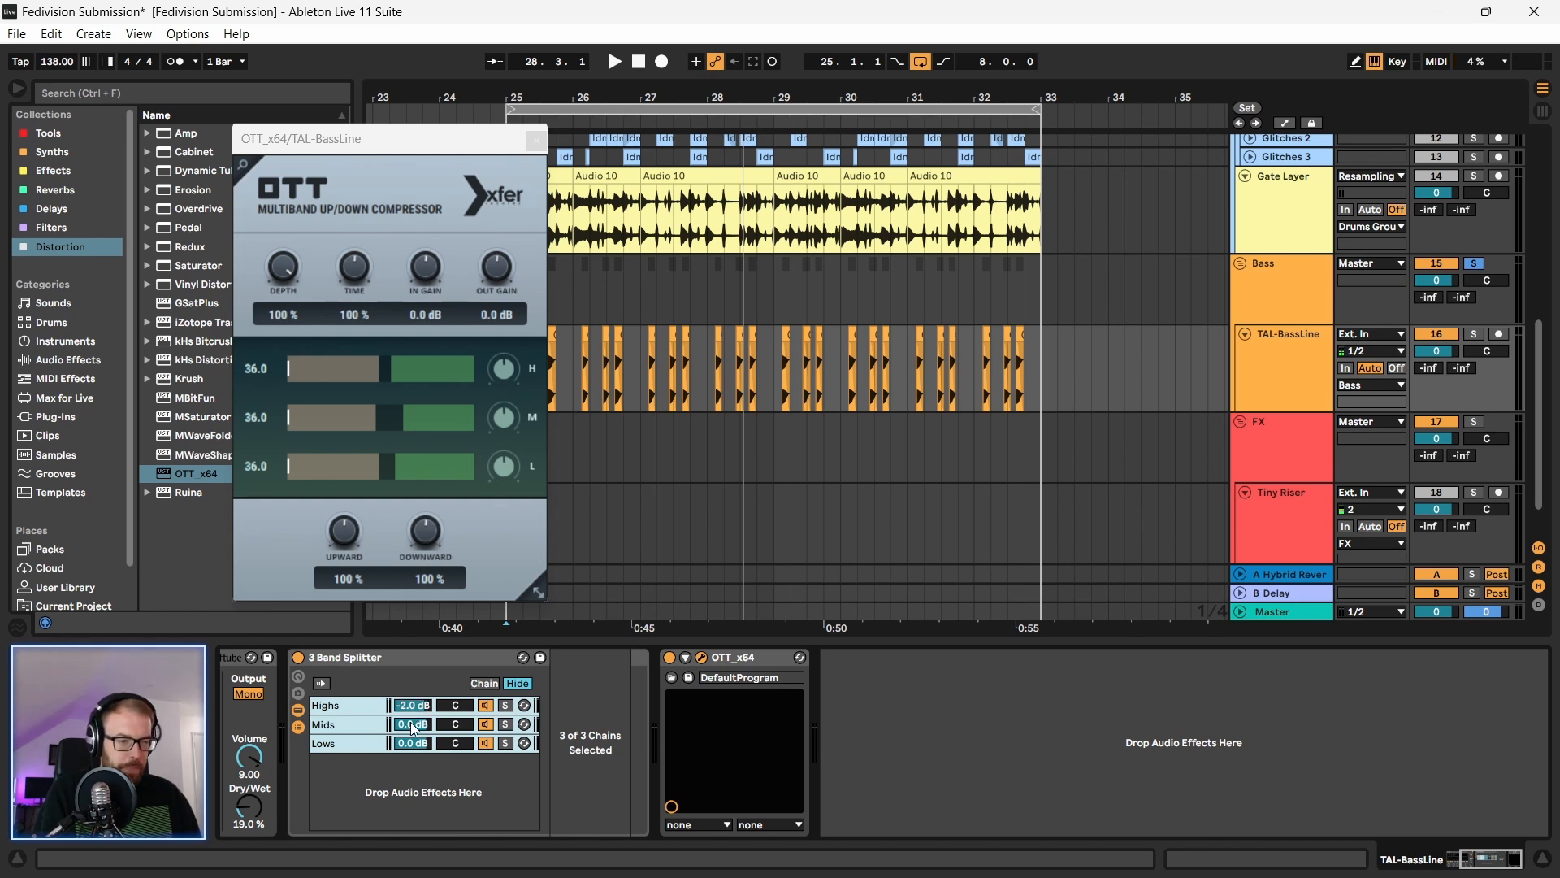
pyautogui.click(336, 724)
pyautogui.press('space')
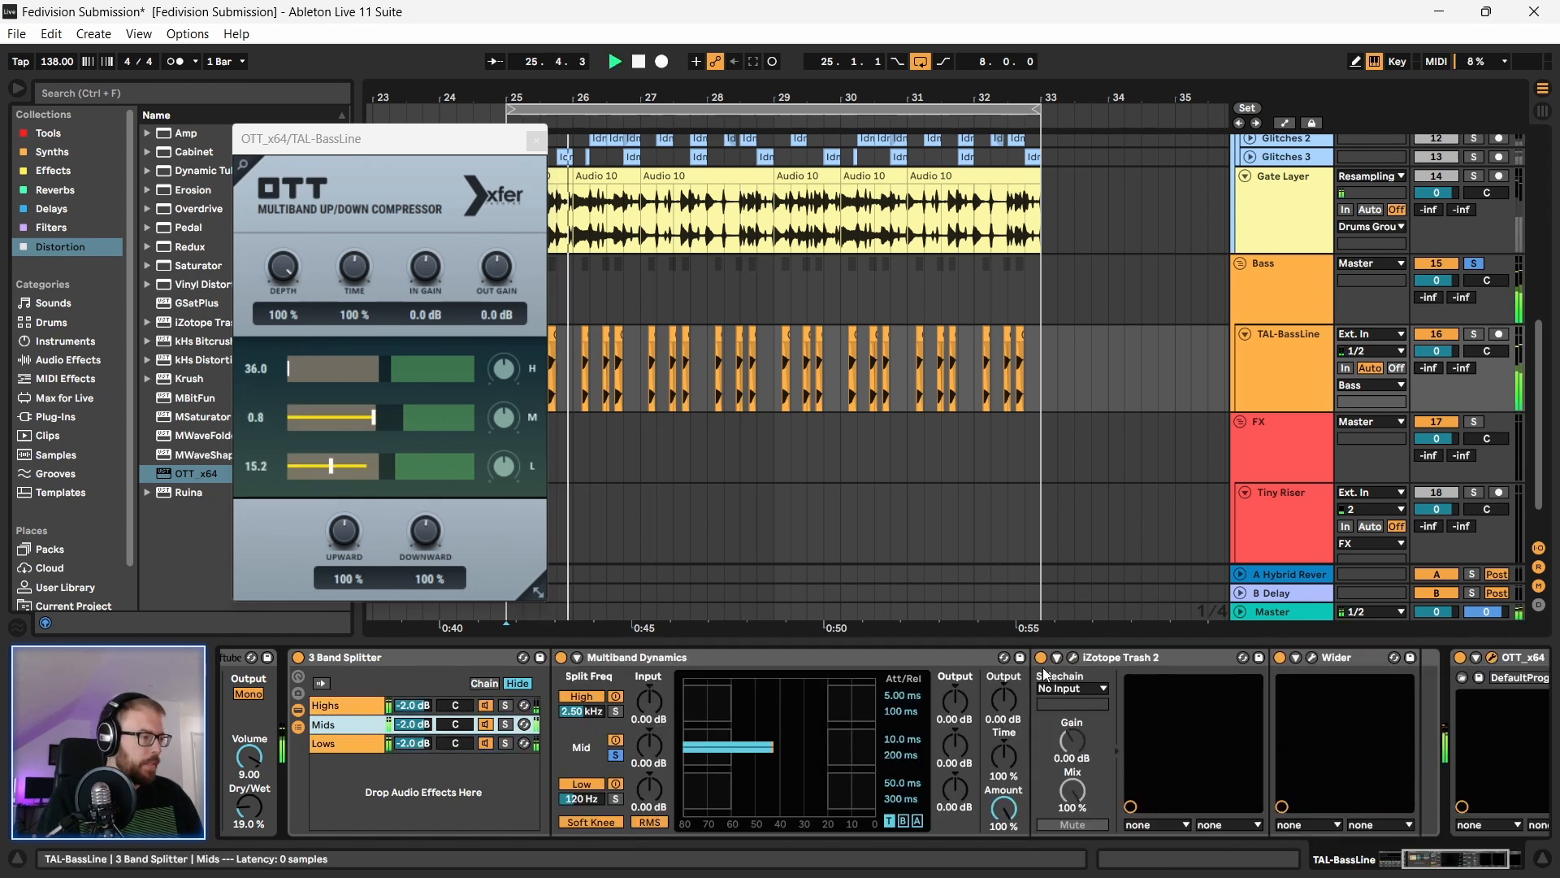
pyautogui.click(362, 708)
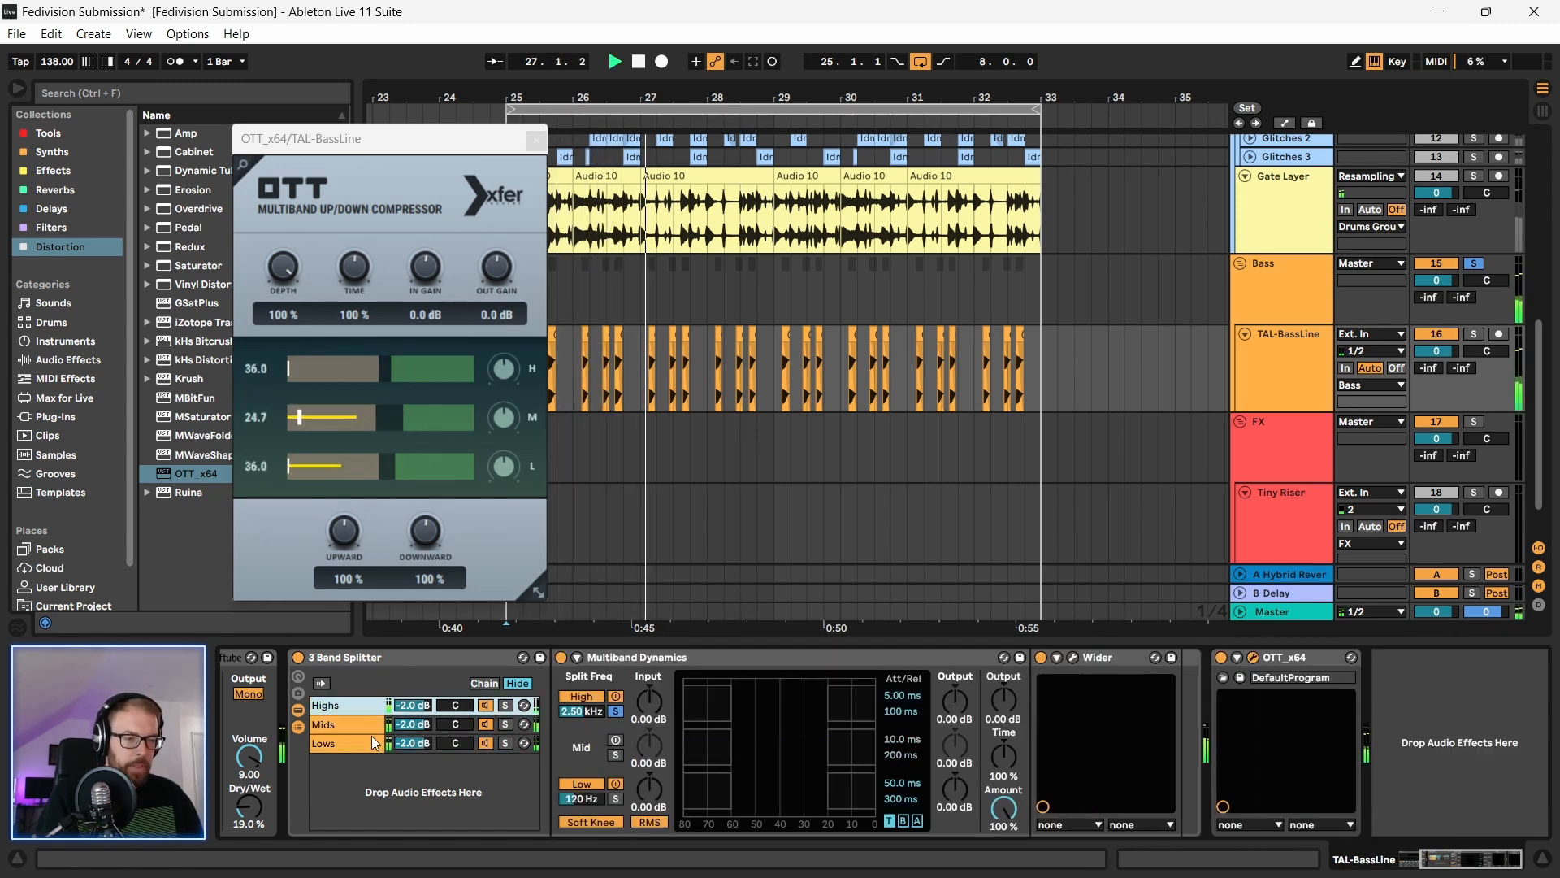
# Step: Lower the Highs, Mids and Lows chain volumes to -4.0 dB in the 3 Band Splitter
pyautogui.keyDown('shift'); pyautogui.click(370, 745); pyautogui.keyUp('shift')
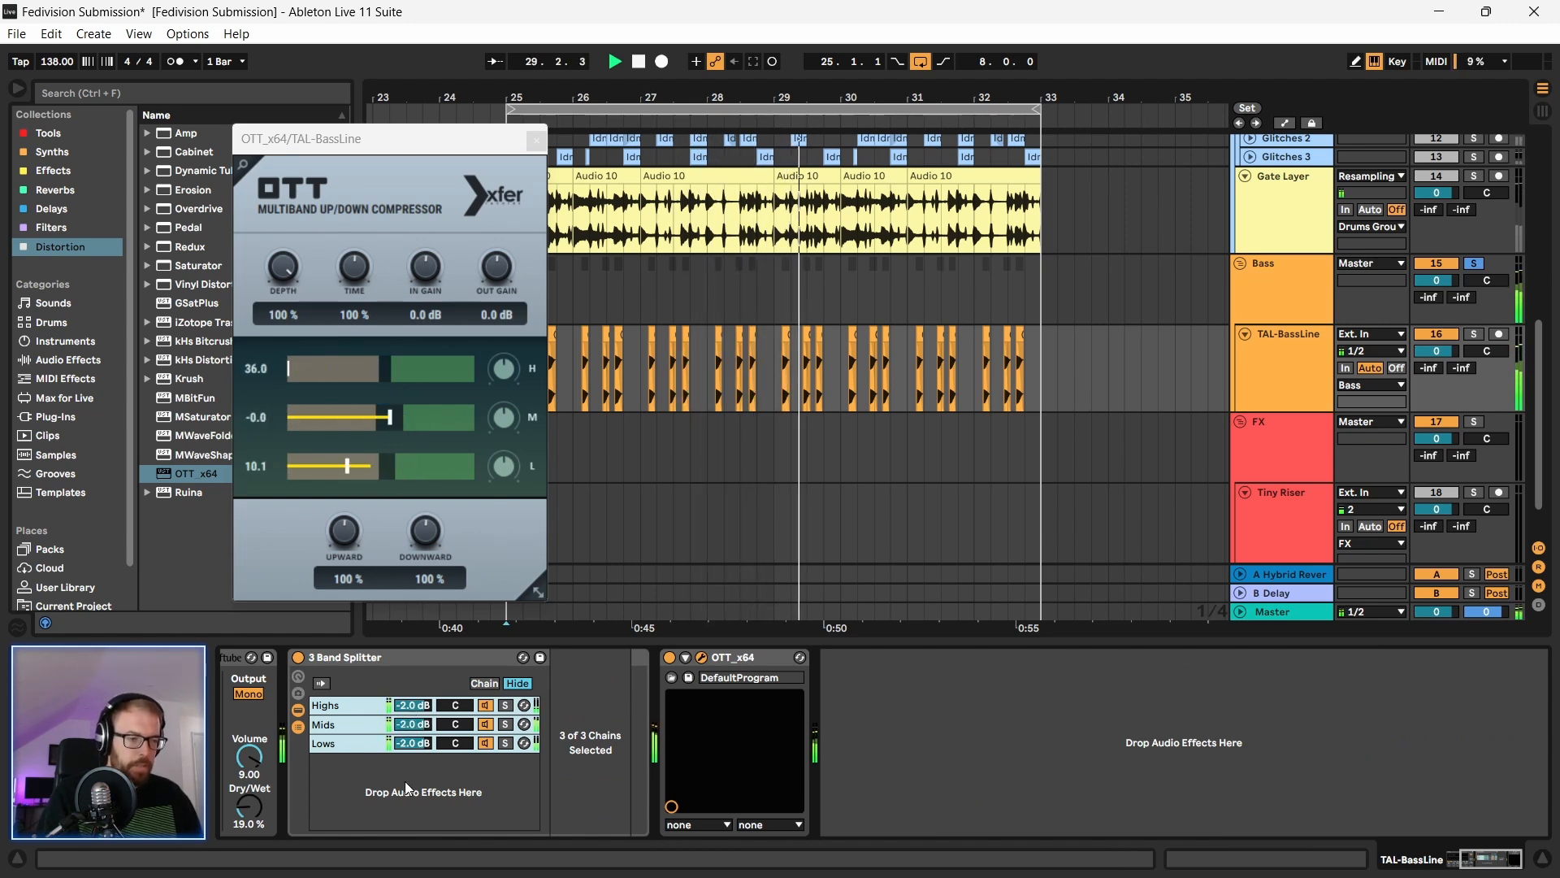
pyautogui.click(416, 709)
pyautogui.click(421, 725)
pyautogui.click(417, 744)
pyautogui.click(414, 709)
pyautogui.press('Down')
pyautogui.press('Down')
pyautogui.click(415, 725)
pyautogui.press('Down')
pyautogui.press('Down')
pyautogui.click(415, 743)
pyautogui.press('Down')
pyautogui.press('Down')
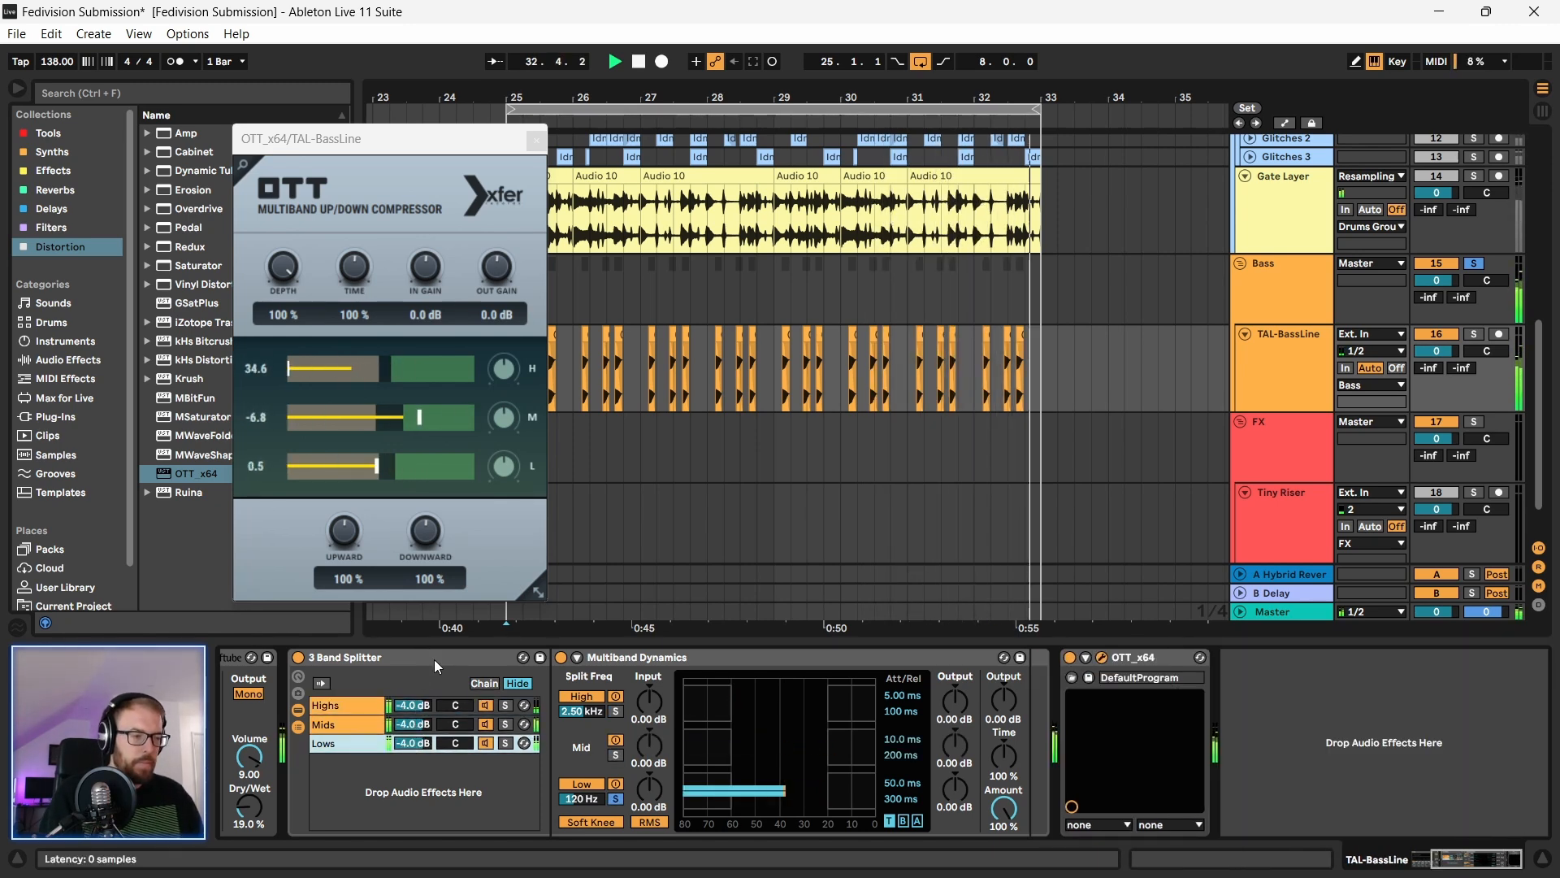
# Step: Raise OTT's low-band gain, audition the bass, and close the OTT window
pyautogui.click(890, 662)
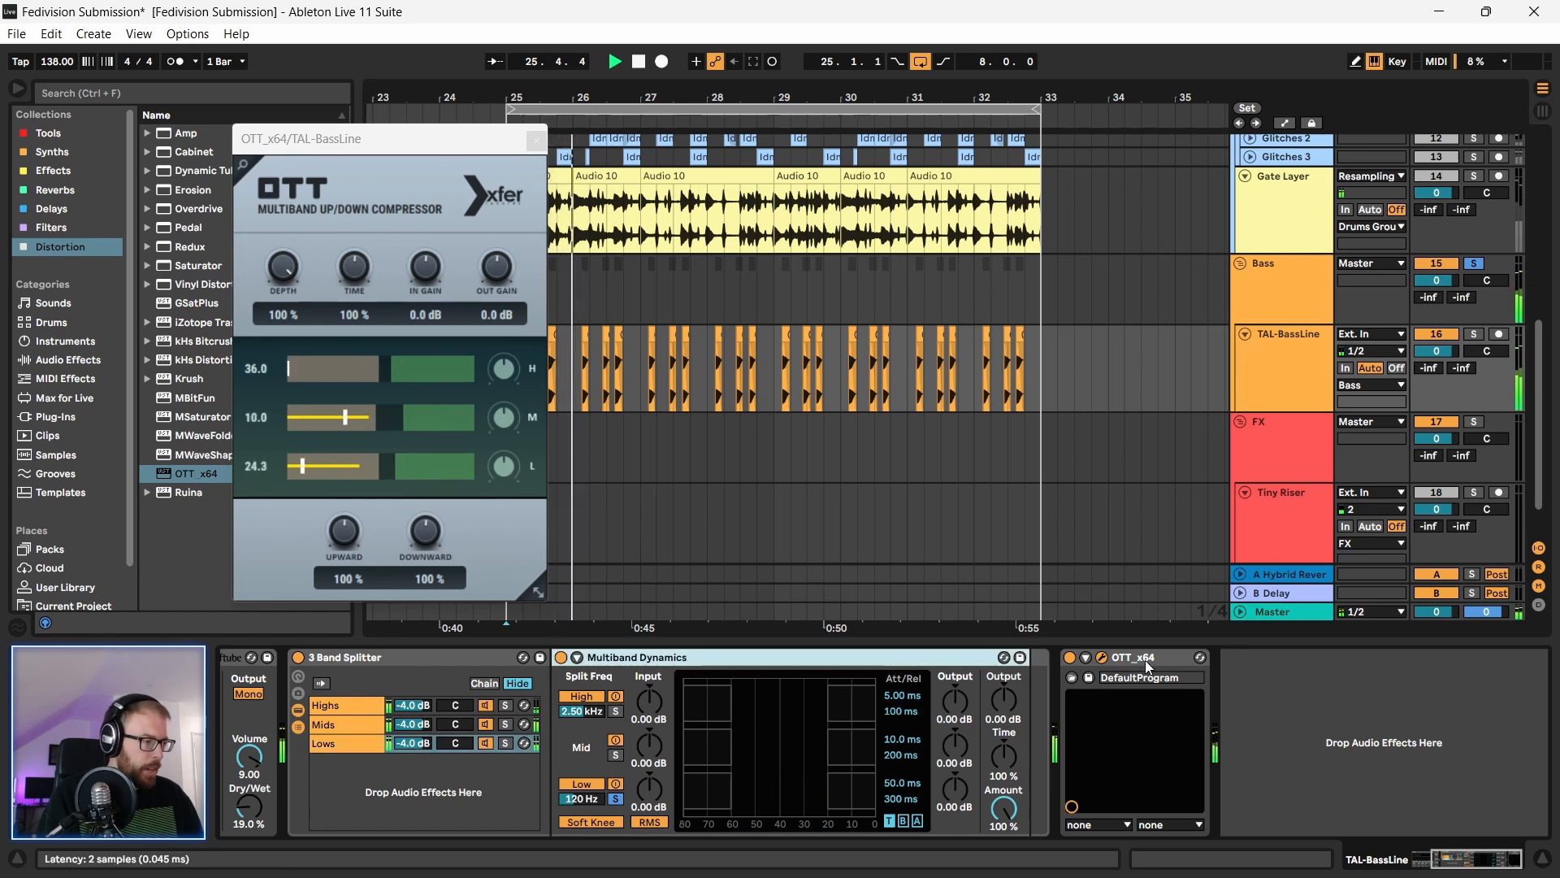
pyautogui.click(1138, 659)
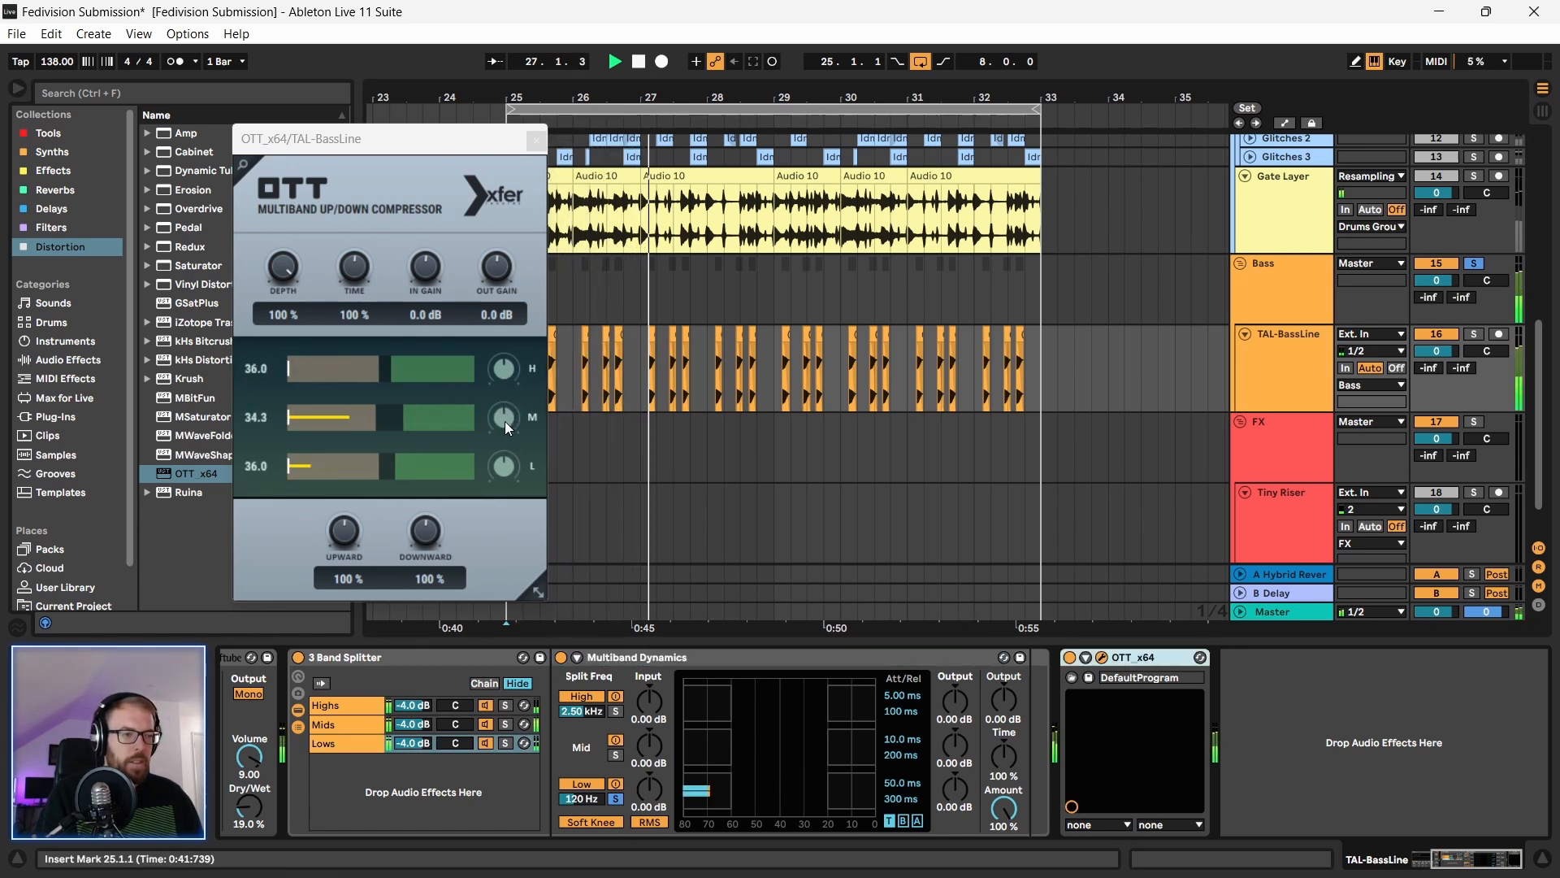
pyautogui.moveTo(505, 466); pyautogui.dragTo(509, 416)
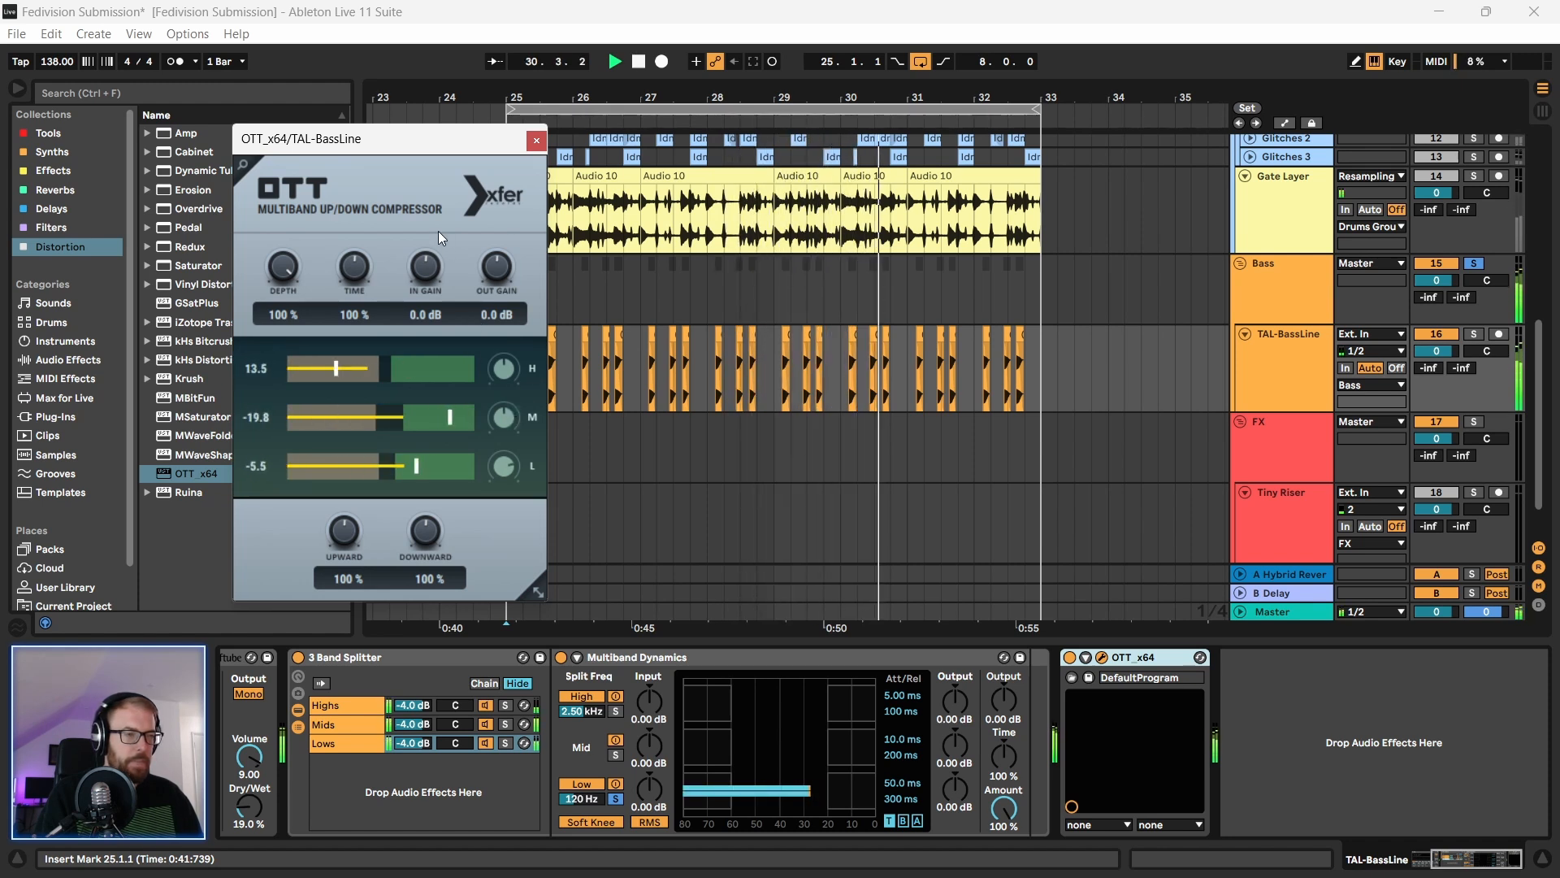
pyautogui.moveTo(396, 139); pyautogui.dragTo(406, 145)
pyautogui.press('space')
pyautogui.moveTo(541, 151); pyautogui.dragTo(553, 152)
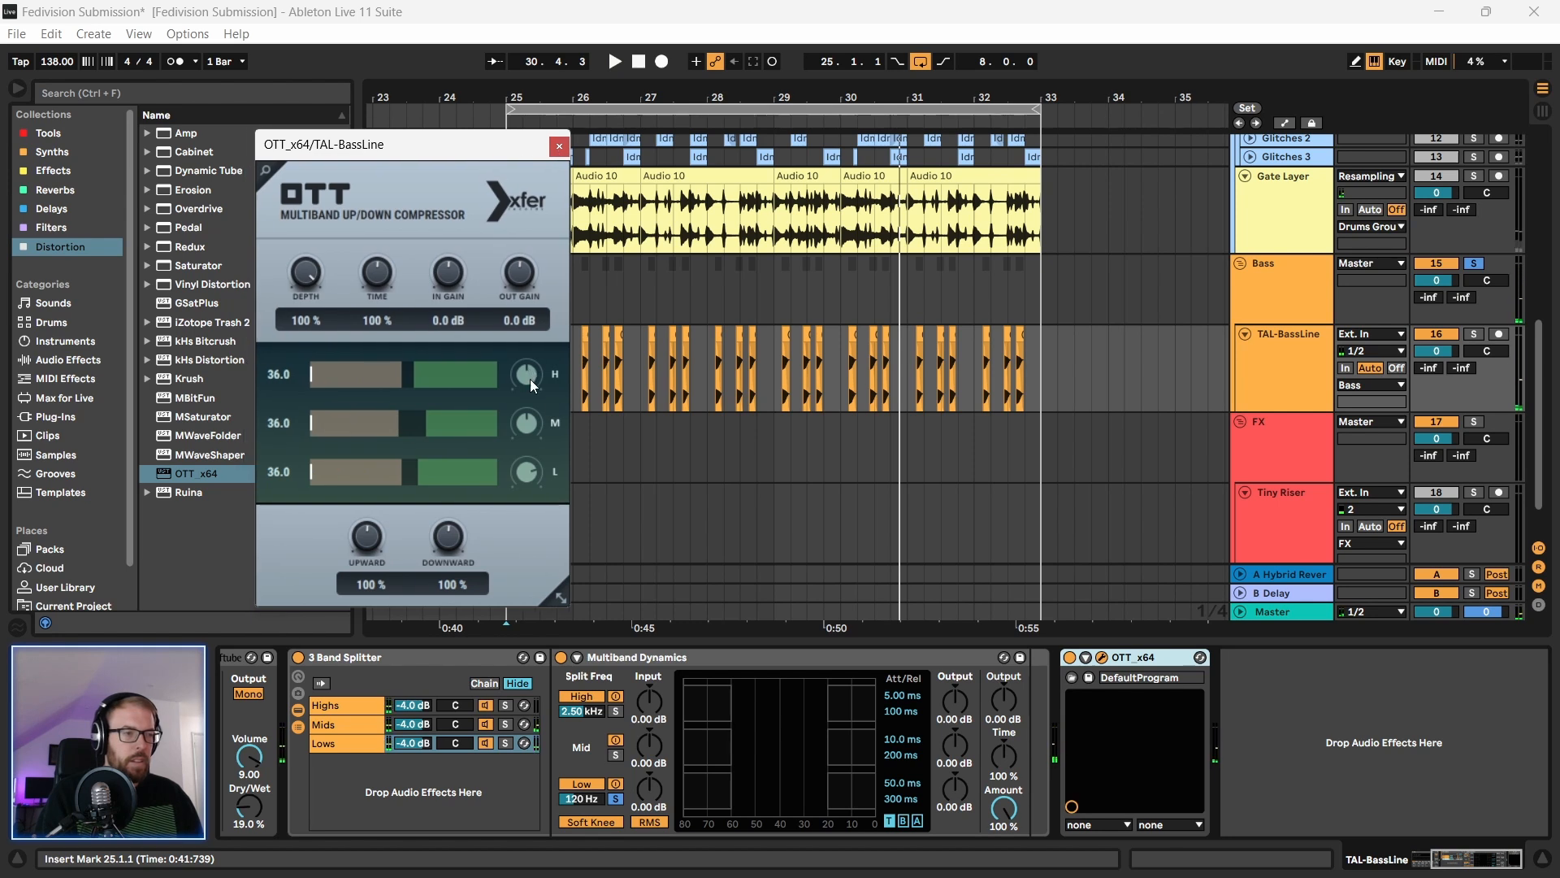
pyautogui.press('space')
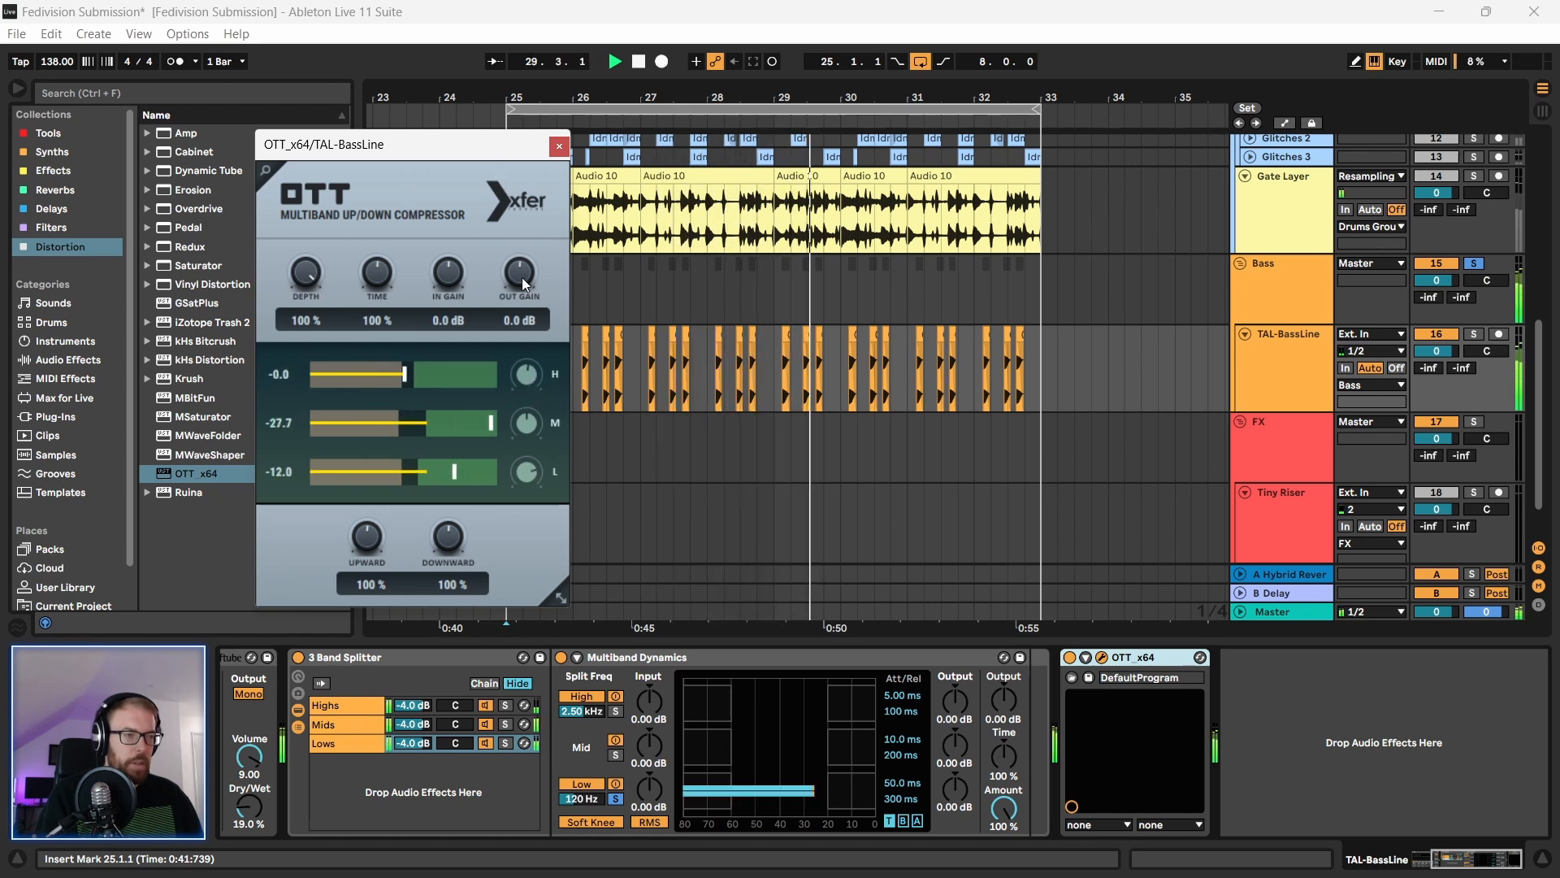
pyautogui.click(559, 147)
pyautogui.press('space')
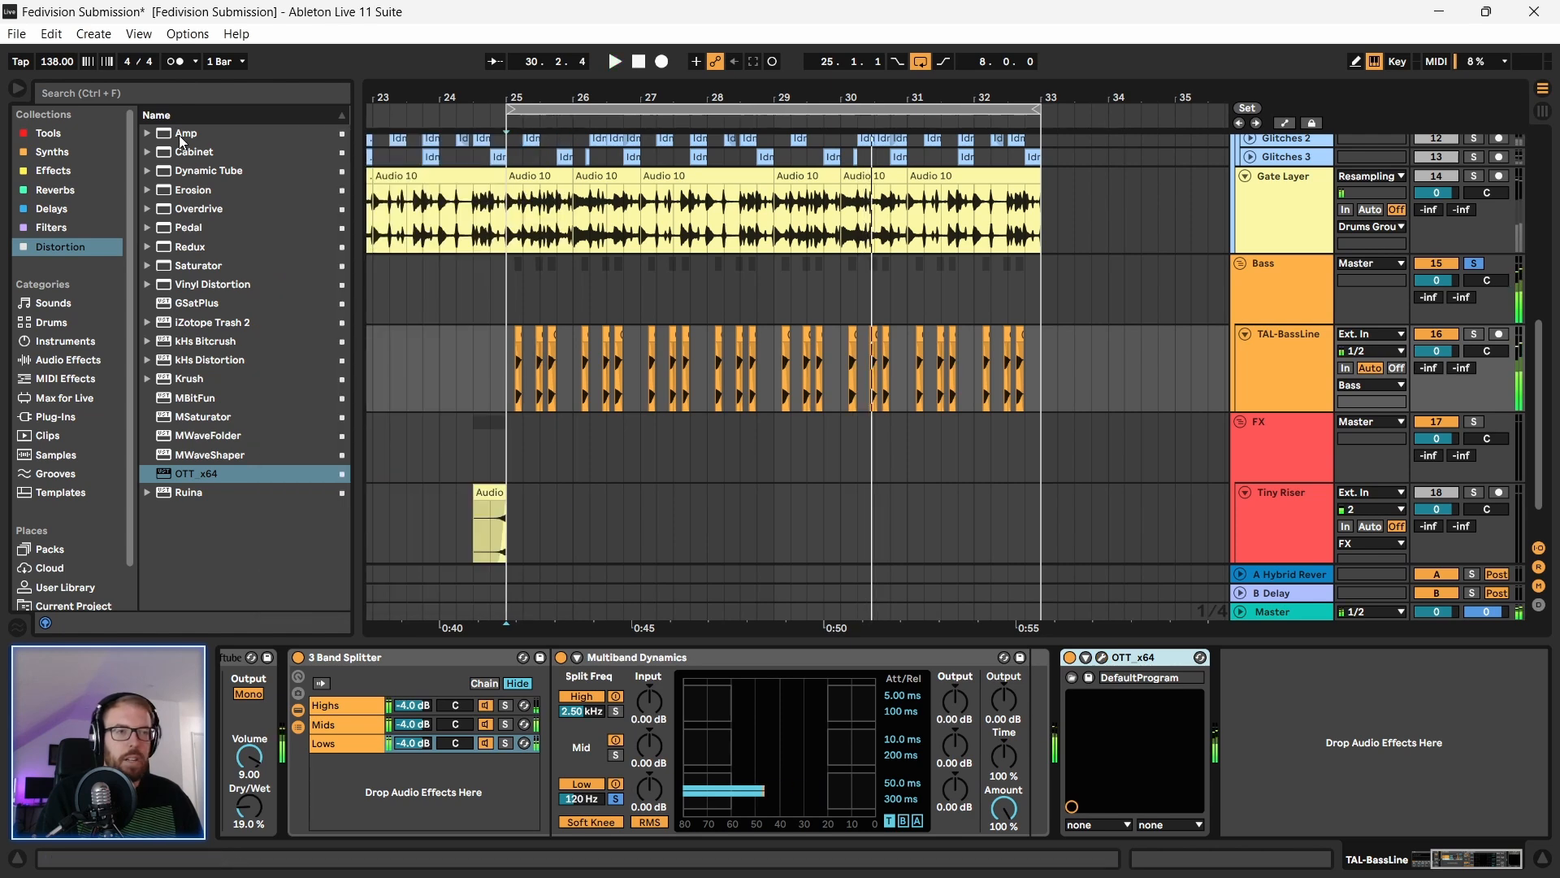
# Step: Add EQ Eight after OTT and boost the highs with band 4 at 1.53 kHz and 6.57 dB
pyautogui.click(51, 134)
pyautogui.moveTo(190, 233); pyautogui.dragTo(1316, 712)
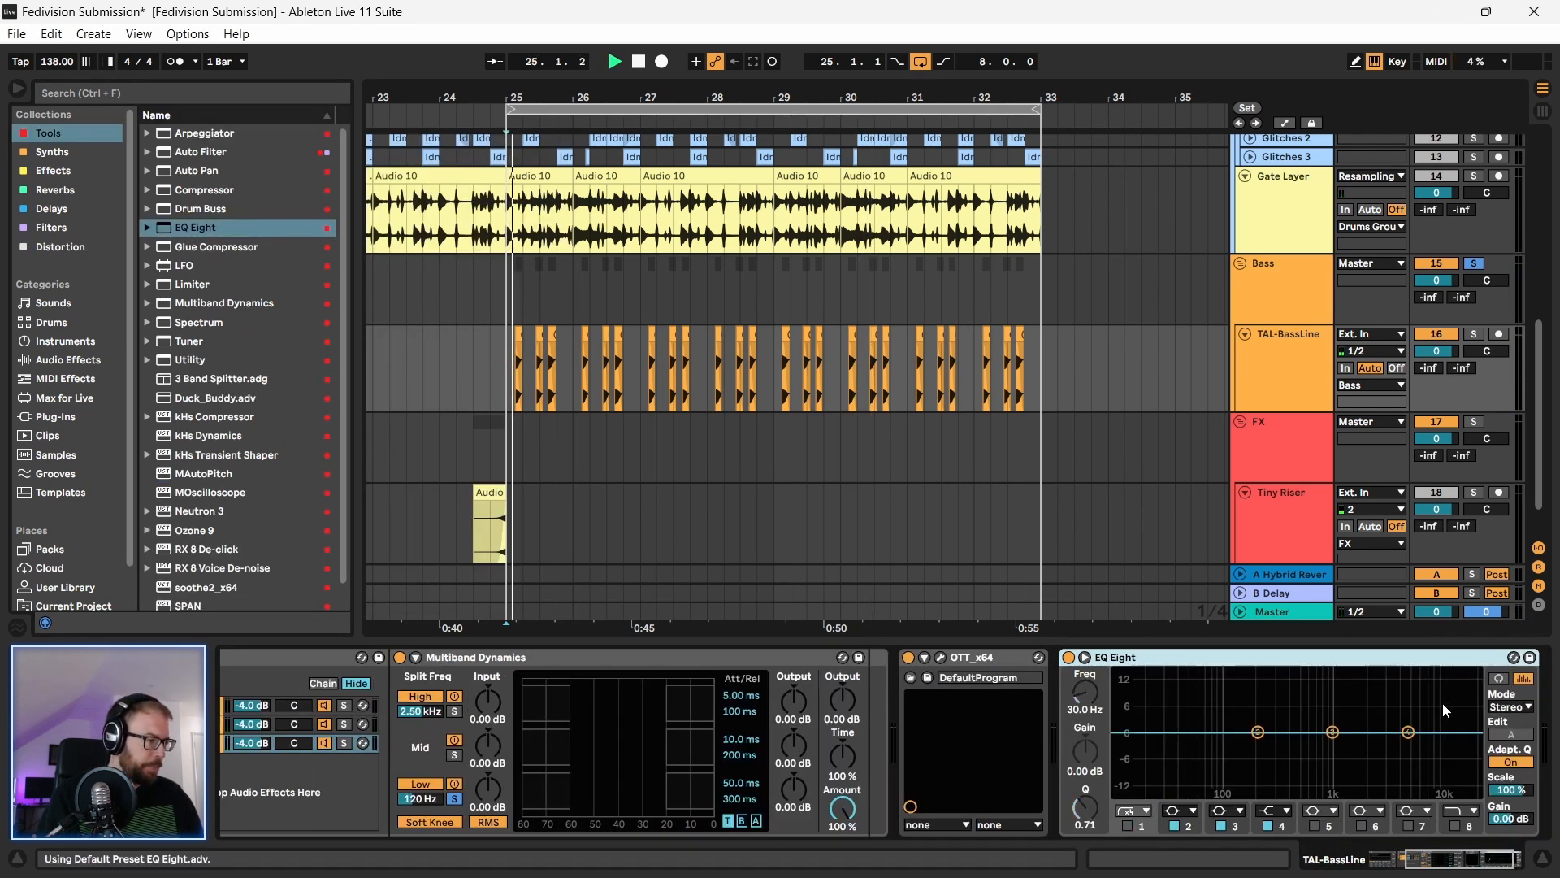
pyautogui.moveTo(1408, 732); pyautogui.dragTo(1352, 706)
pyautogui.press('space')
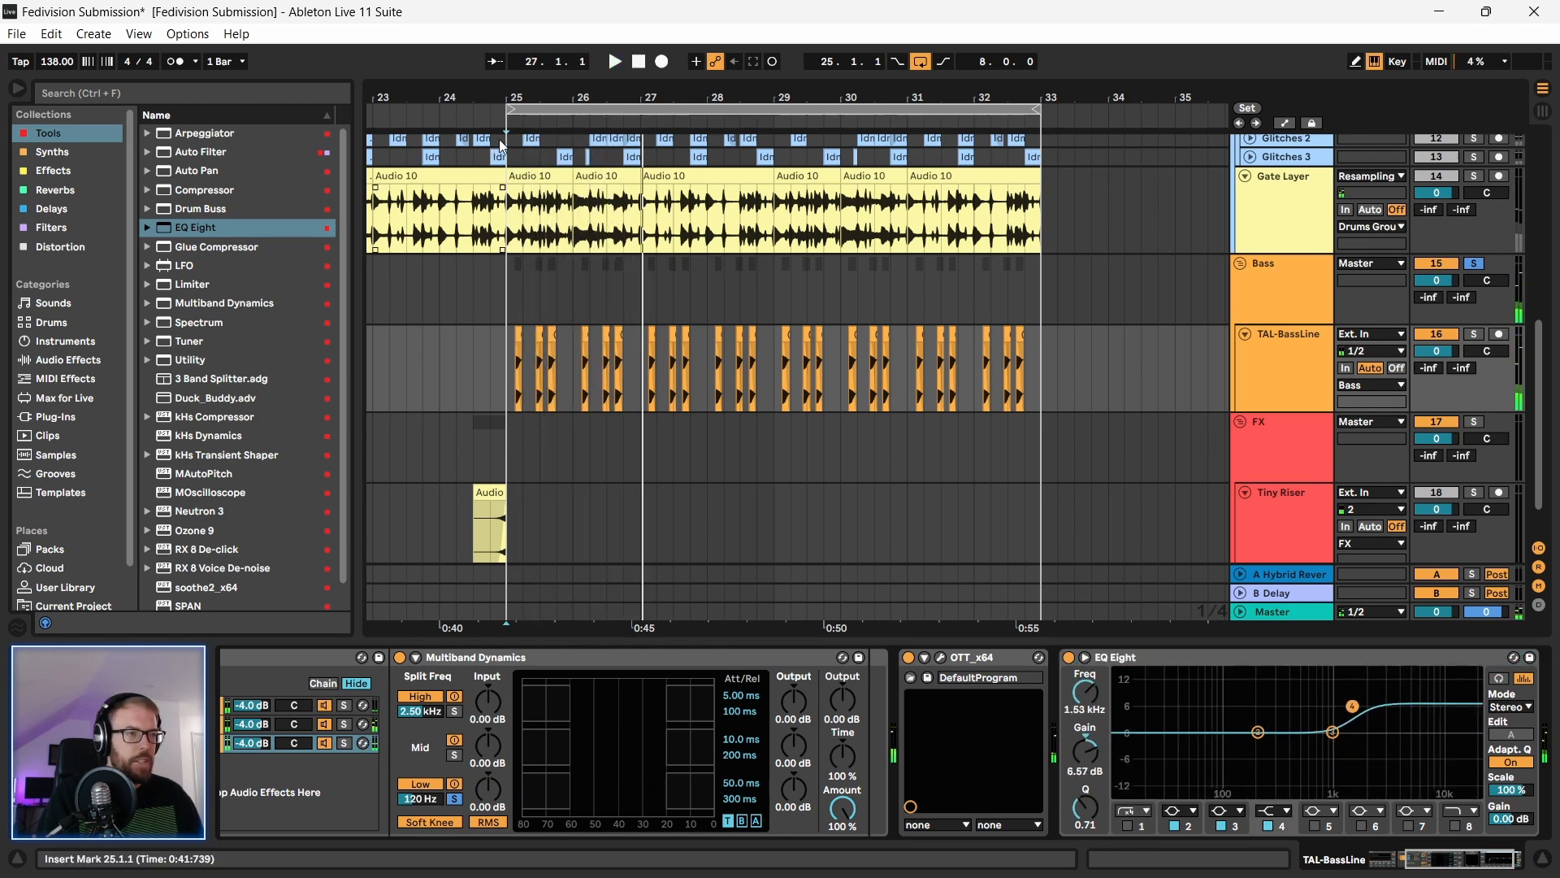
# Step: Replace the third TAL-BassLine hit in bar 25 with a copy of the first hit and play it back
pyautogui.moveTo(512, 97); pyautogui.dragTo(512, 203)
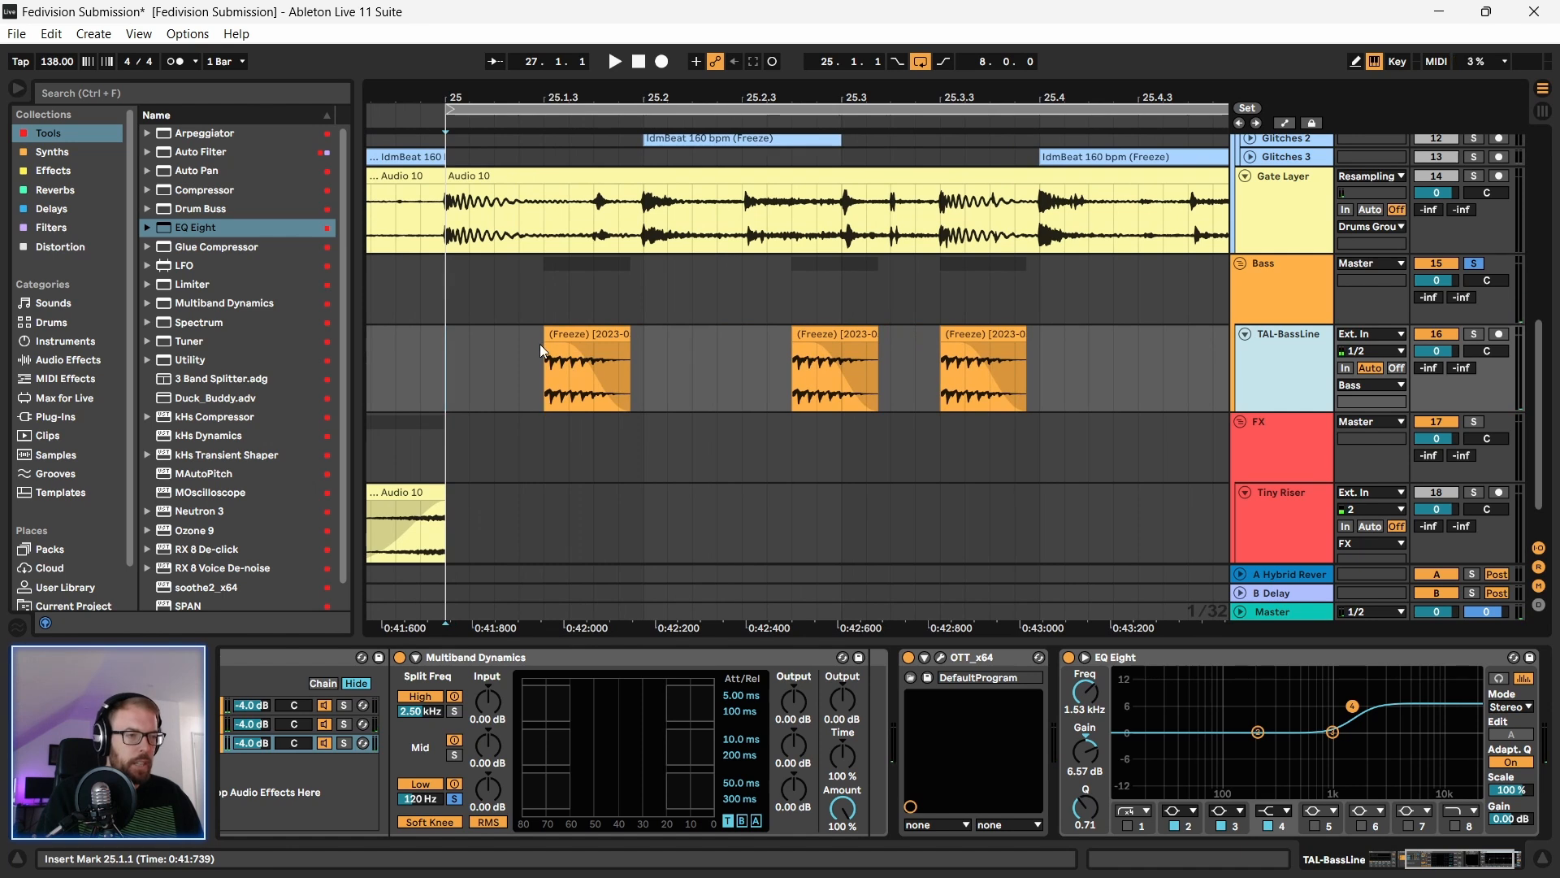
pyautogui.press('space')
pyautogui.click(558, 334)
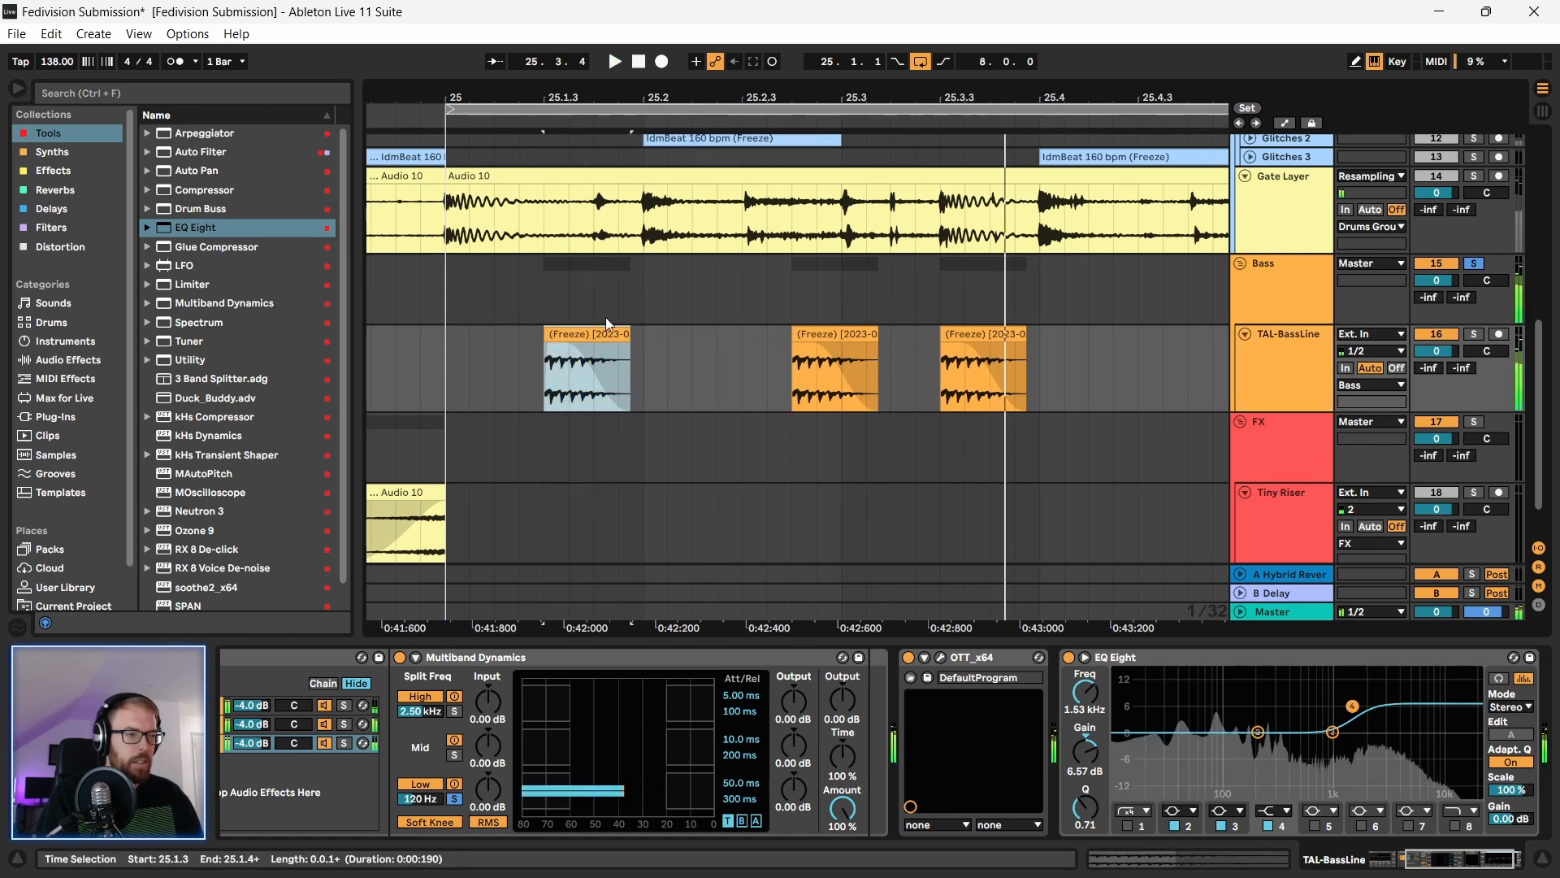
pyautogui.scroll(-2, 569, 329)
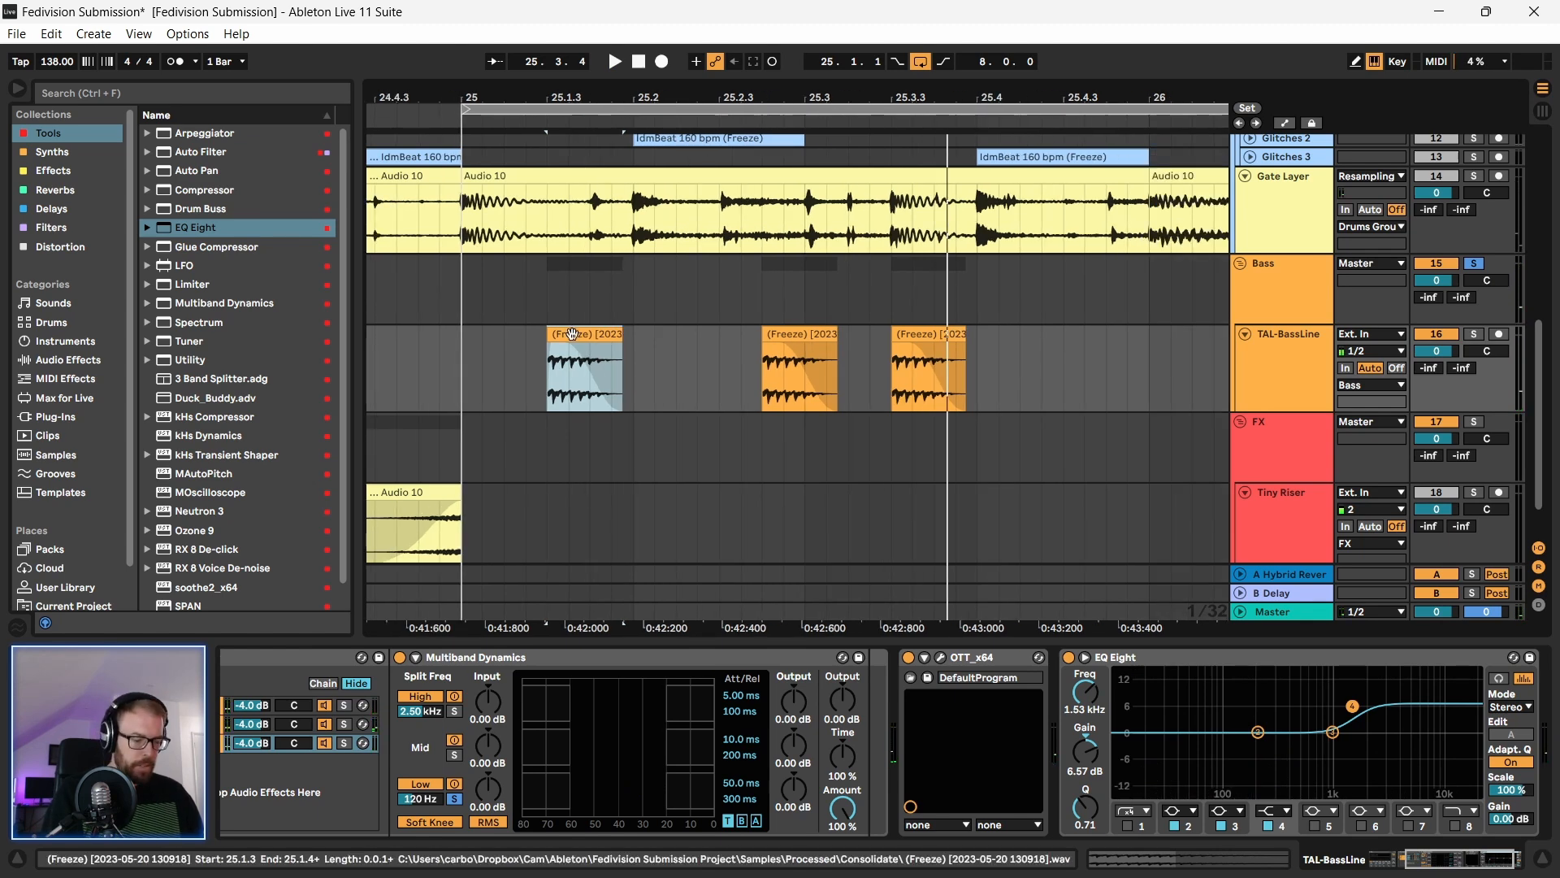
pyautogui.moveTo(578, 335); pyautogui.dragTo(915, 344)
pyautogui.click(457, 370)
pyautogui.press('space')
pyautogui.moveTo(538, 112)
pyautogui.mouseDown()
pyautogui.moveTo(522, 112)
pyautogui.moveTo(538, 112)
pyautogui.mouseUp()
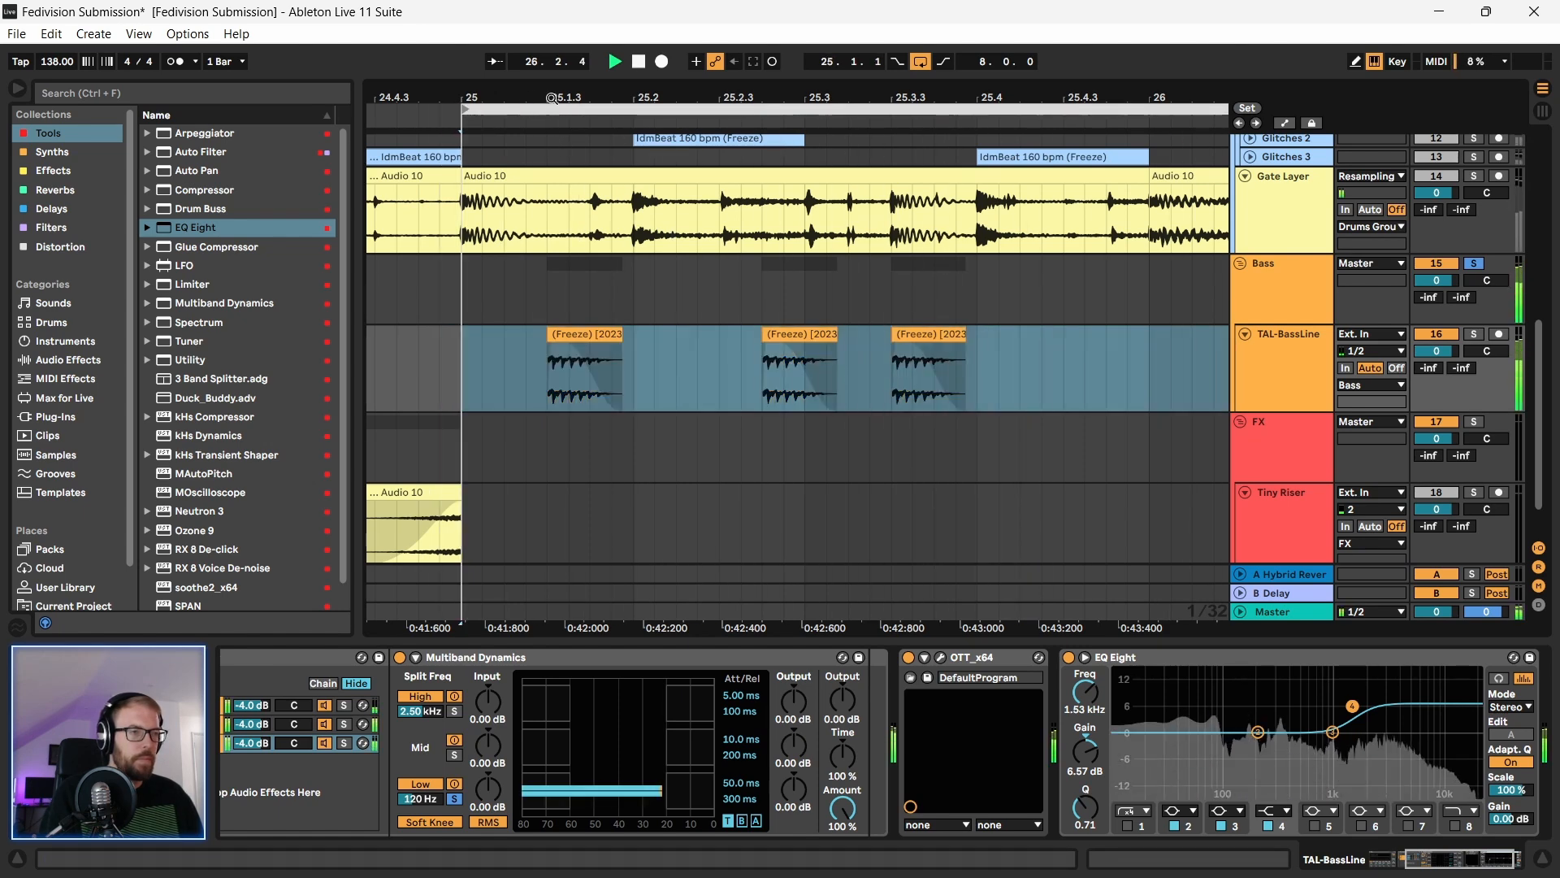
# Step: Stop playback and delete the TAL-BassLine clips from bar 26 through the end of the loop
pyautogui.press('space')
pyautogui.scroll(-5, 516, 121)
pyautogui.scroll(-4, 520, 276)
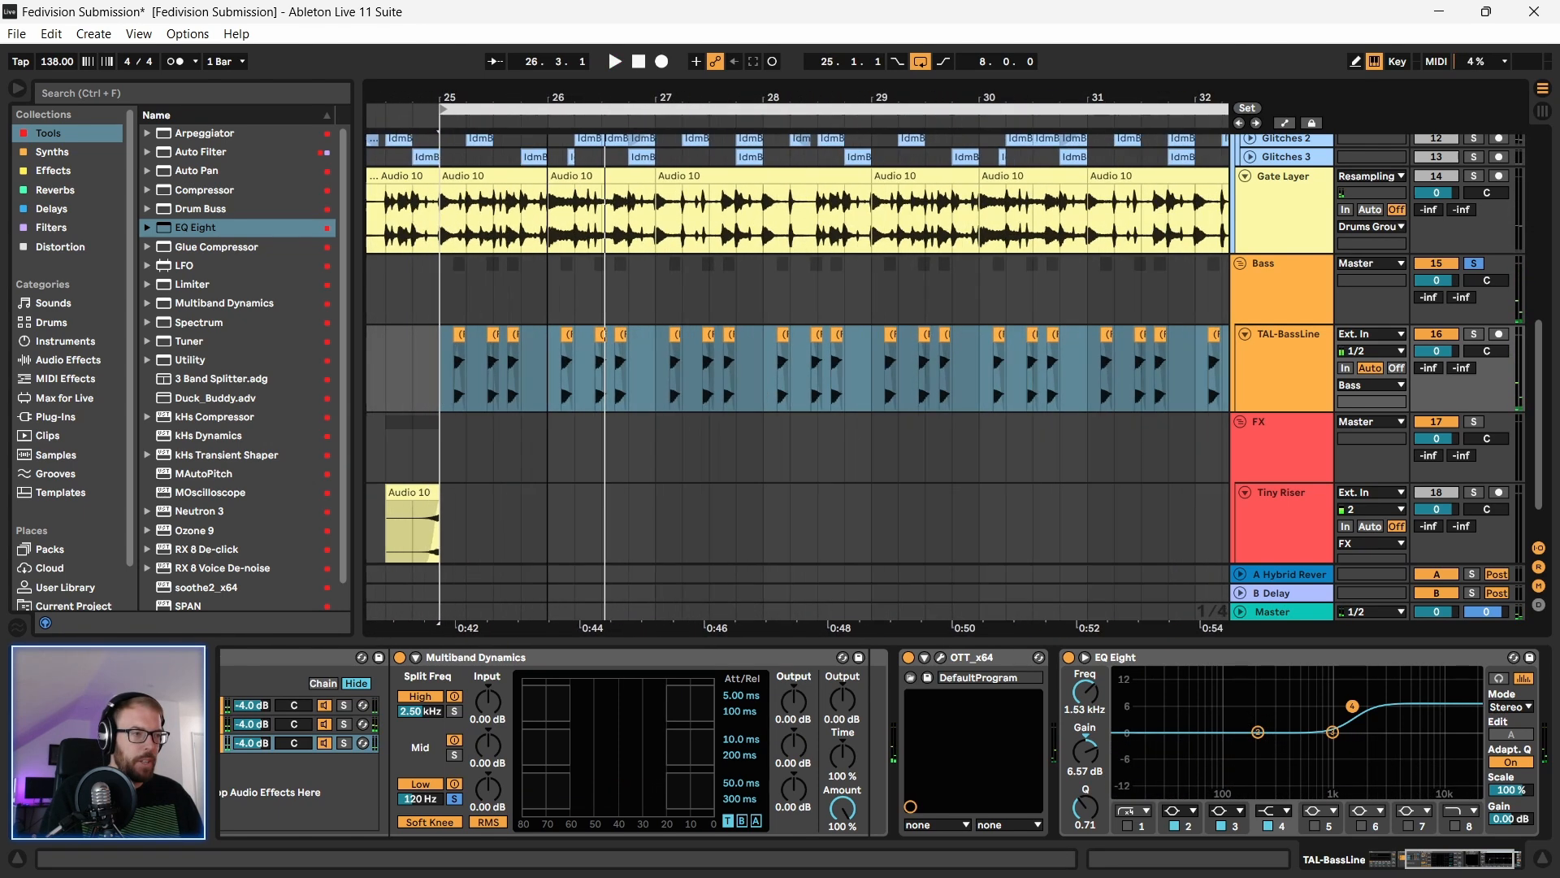
pyautogui.moveTo(561, 366); pyautogui.dragTo(646, 366)
pyautogui.keyDown('shift'); pyautogui.click(1004, 380); pyautogui.keyUp('shift')
pyautogui.press('Delete')
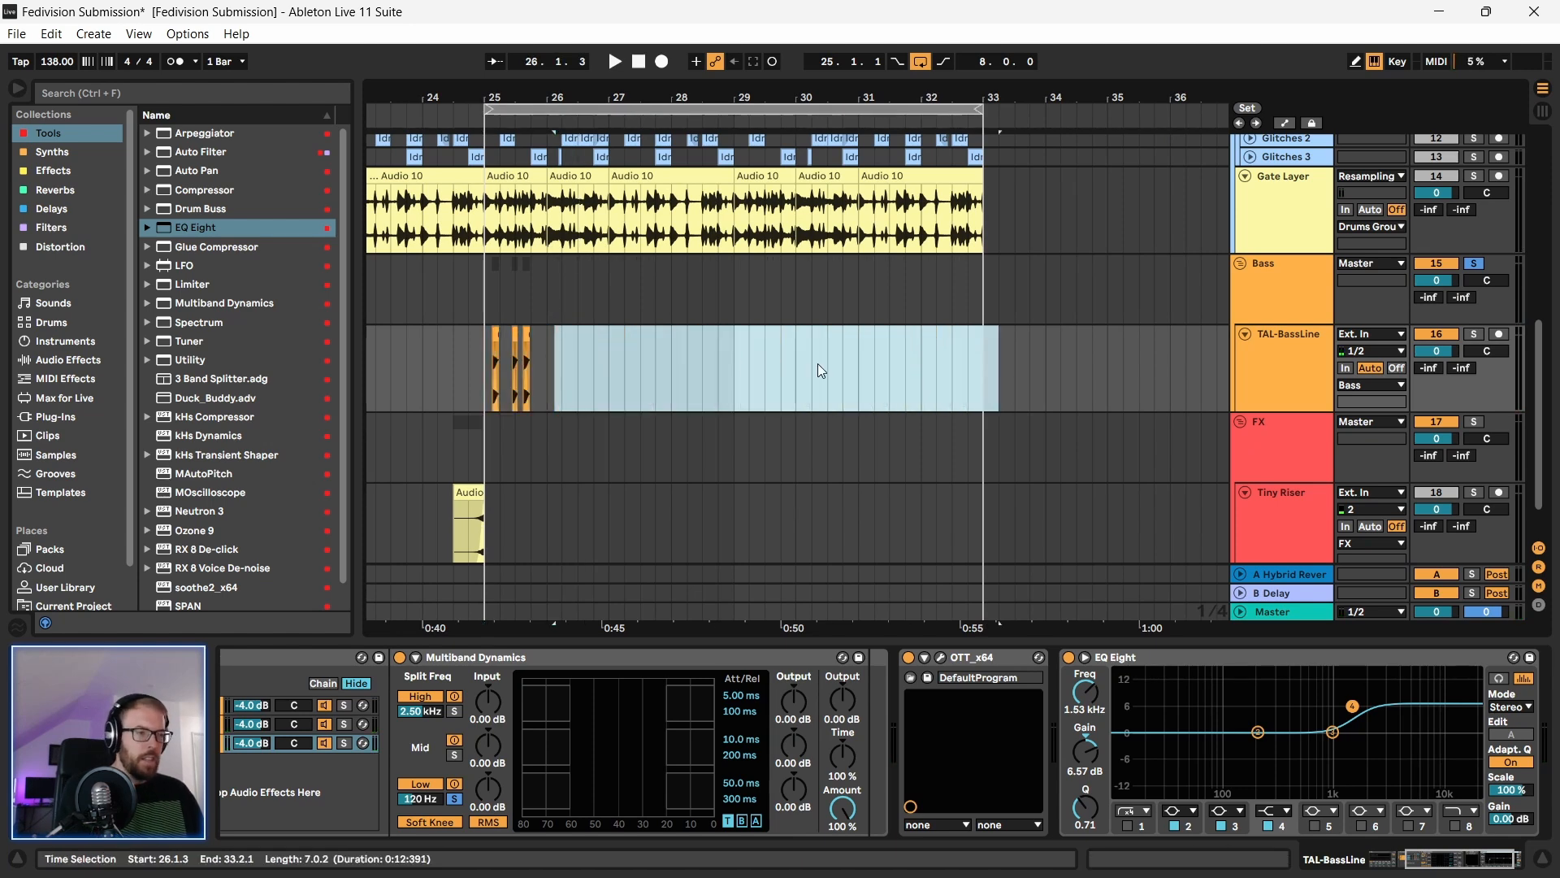
# Step: Duplicate the bar 25 bass pattern repeatedly to fill the TAL-BassLine track up to bar 33
pyautogui.moveTo(532, 360); pyautogui.dragTo(532, 377)
pyautogui.hotkey('ctrl', 'd')
pyautogui.hotkey('ctrl', 'd')
pyautogui.hotkey('ctrl', 'd')
pyautogui.hotkey('ctrl', 'd')
pyautogui.hotkey('ctrl', 'd')
pyautogui.hotkey('ctrl', 'd')
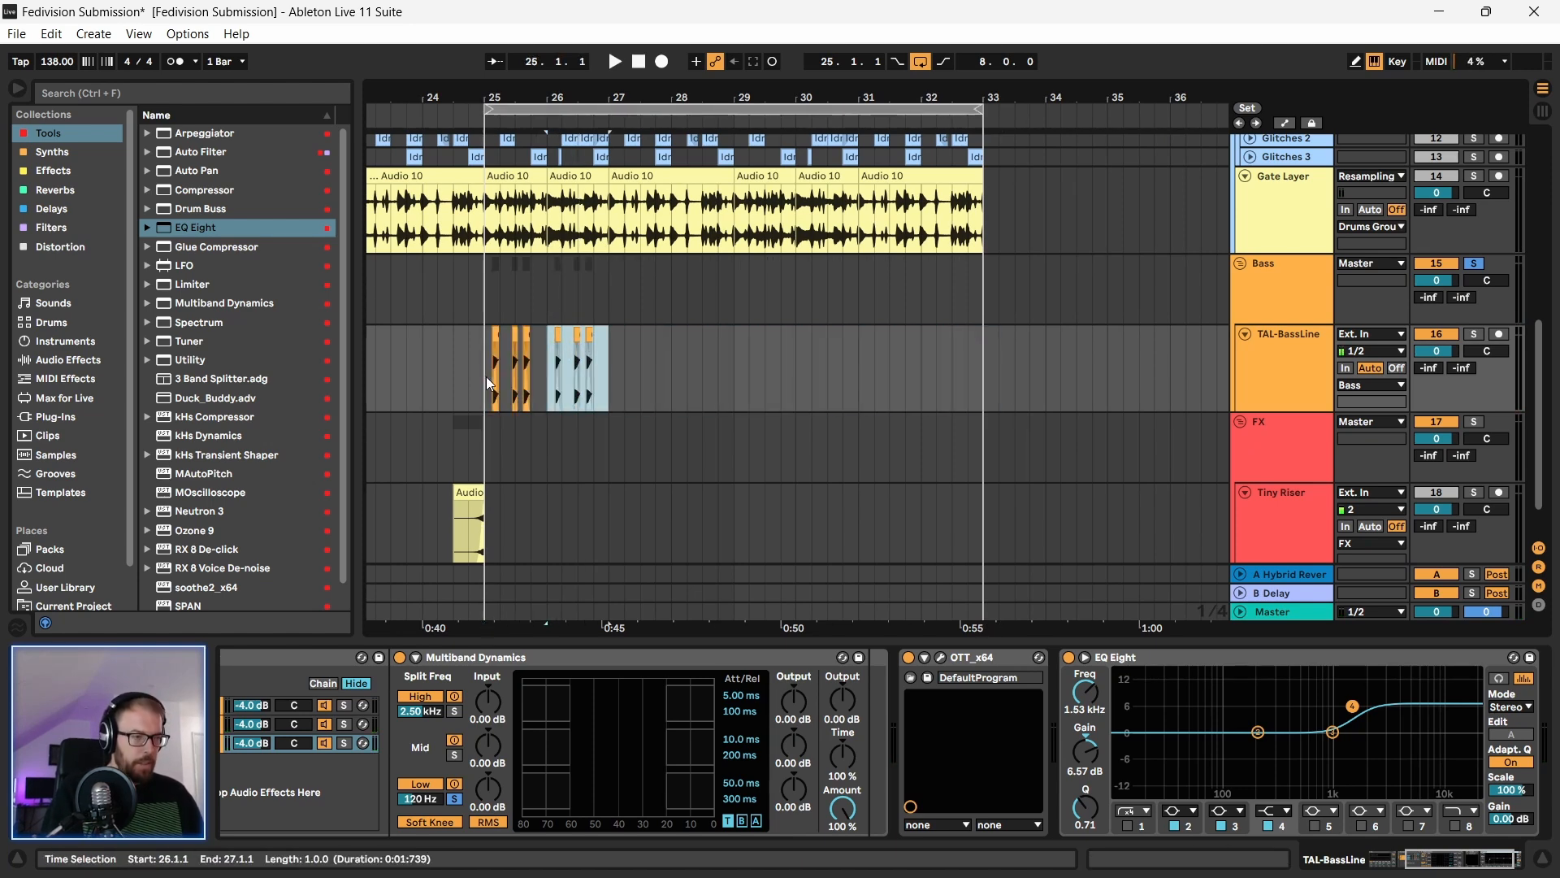
# Step: Take the Bass group out of solo and play the bass with the drums from bar 25
pyautogui.click(495, 362)
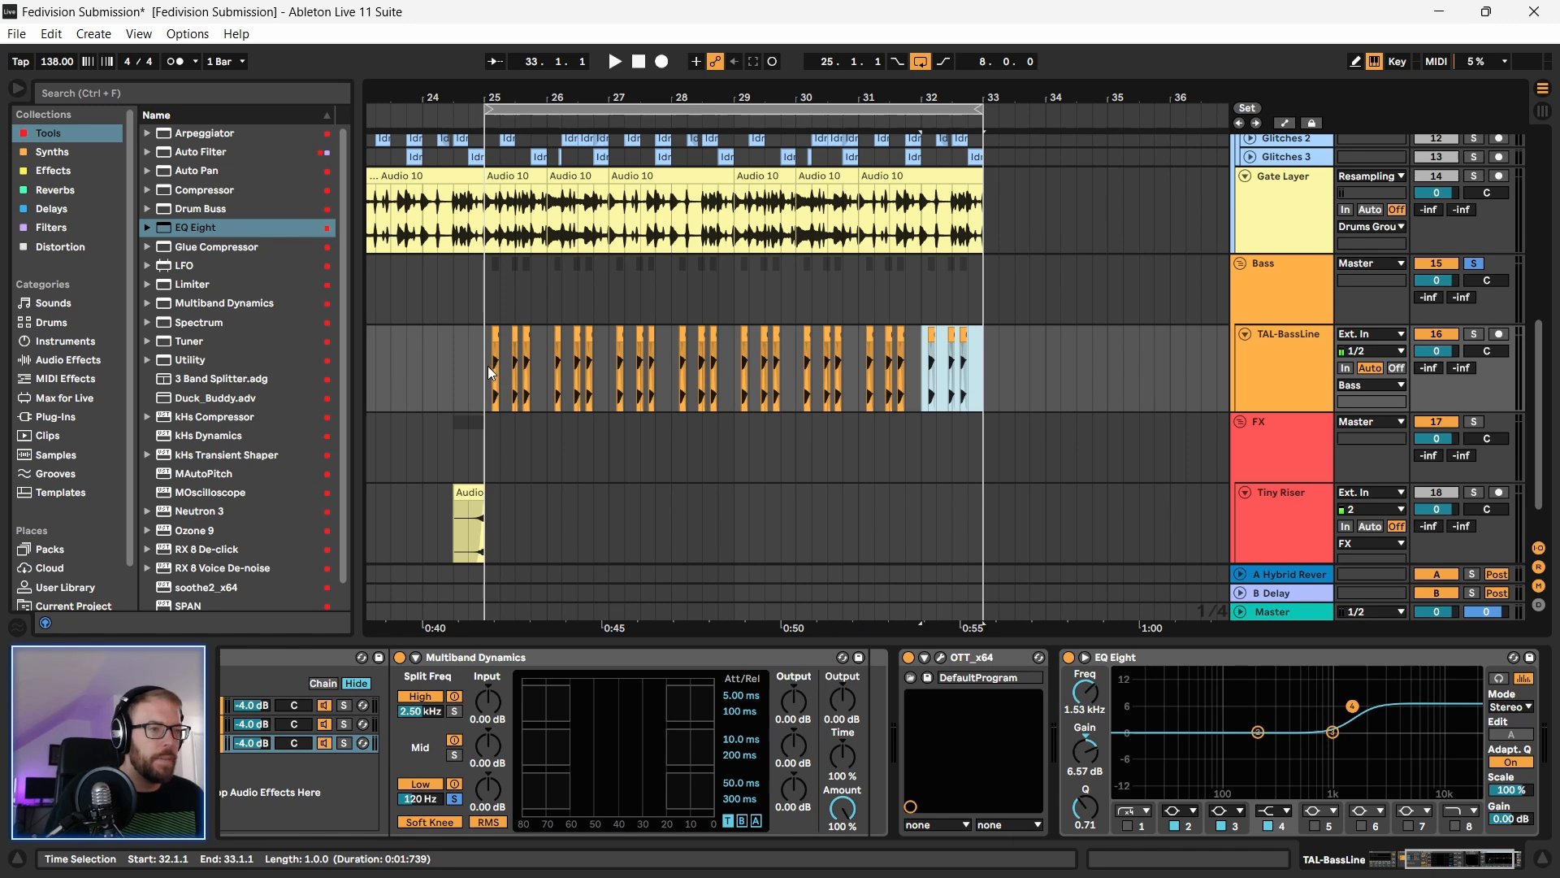
pyautogui.press('space')
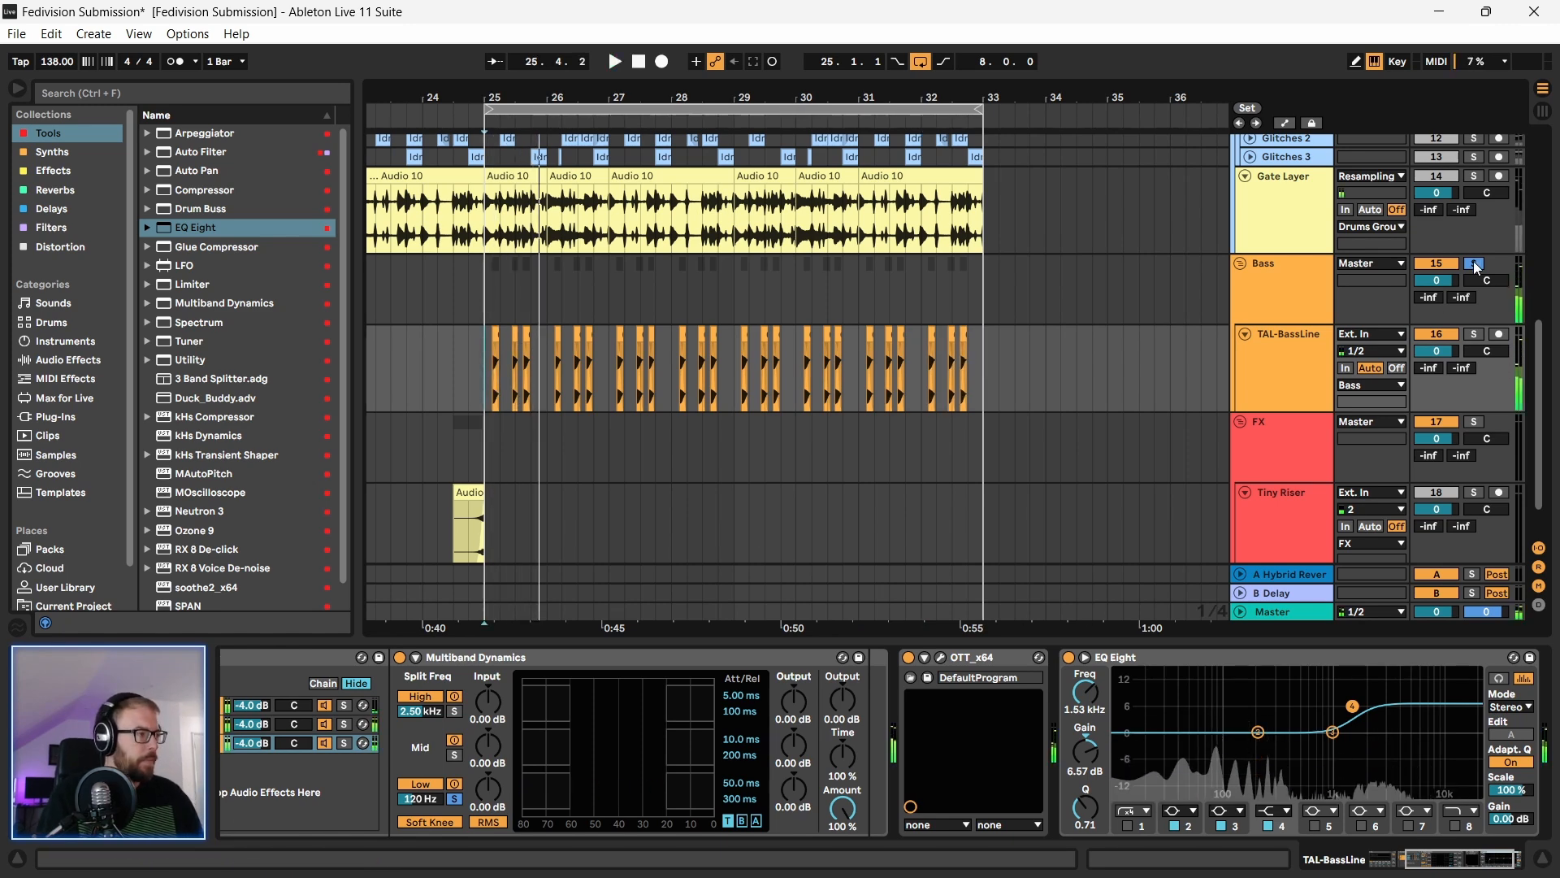
pyautogui.scroll(1, 589, 288)
pyautogui.scroll(5, 637, 473)
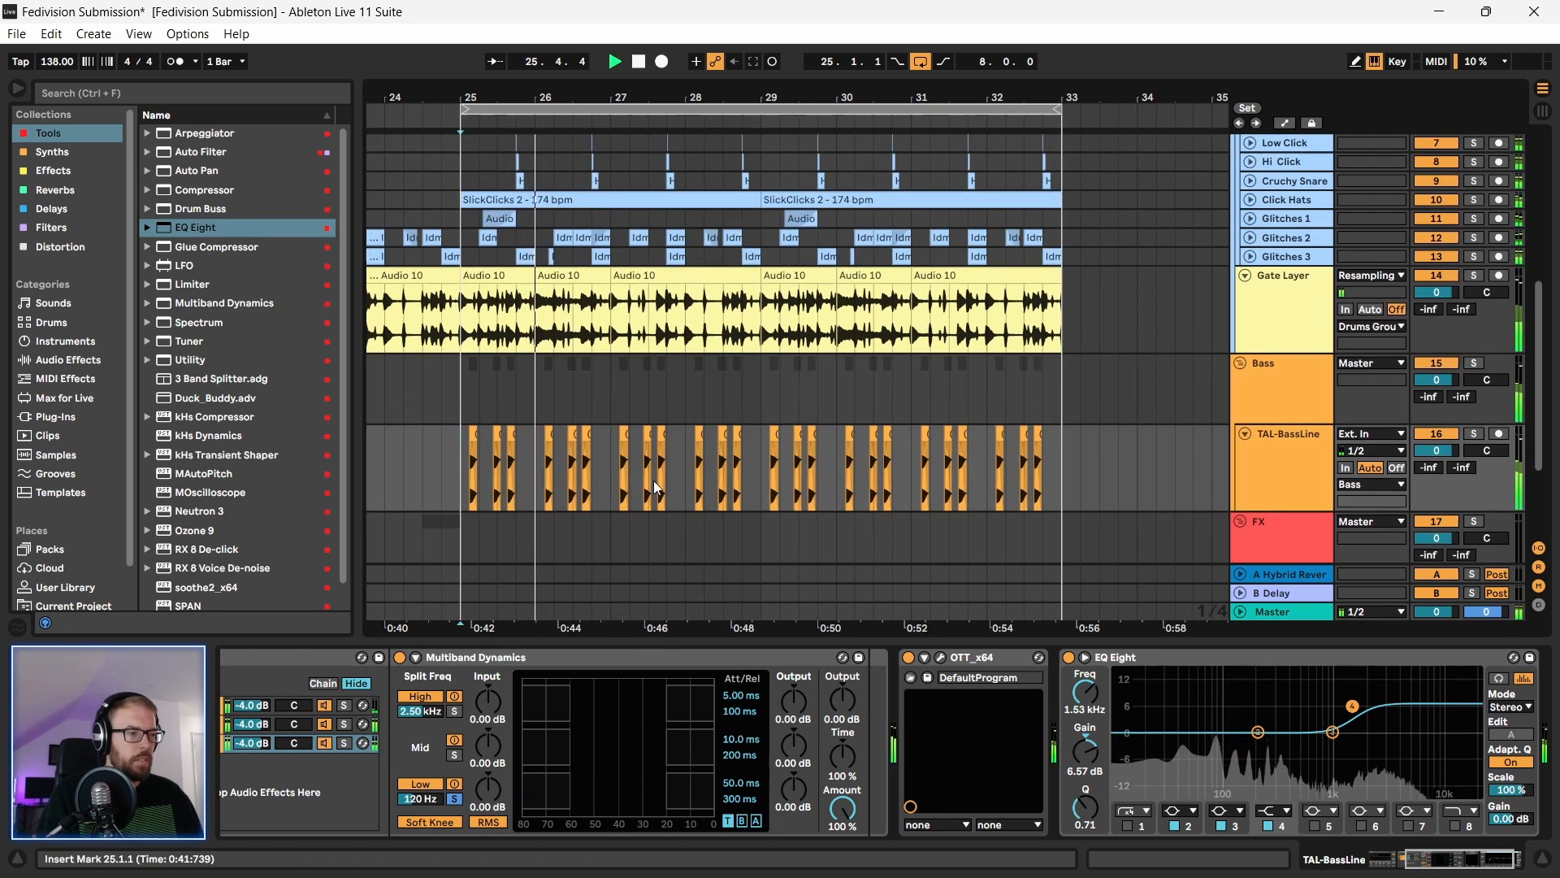
pyautogui.scroll(-4, 714, 480)
pyautogui.click(1370, 370)
# Step: Add Auto Filter after EQ Eight on TAL-BassLine, with frequency 5.92 kHz and resonance 36 %, auditioning the result
pyautogui.click(1275, 378)
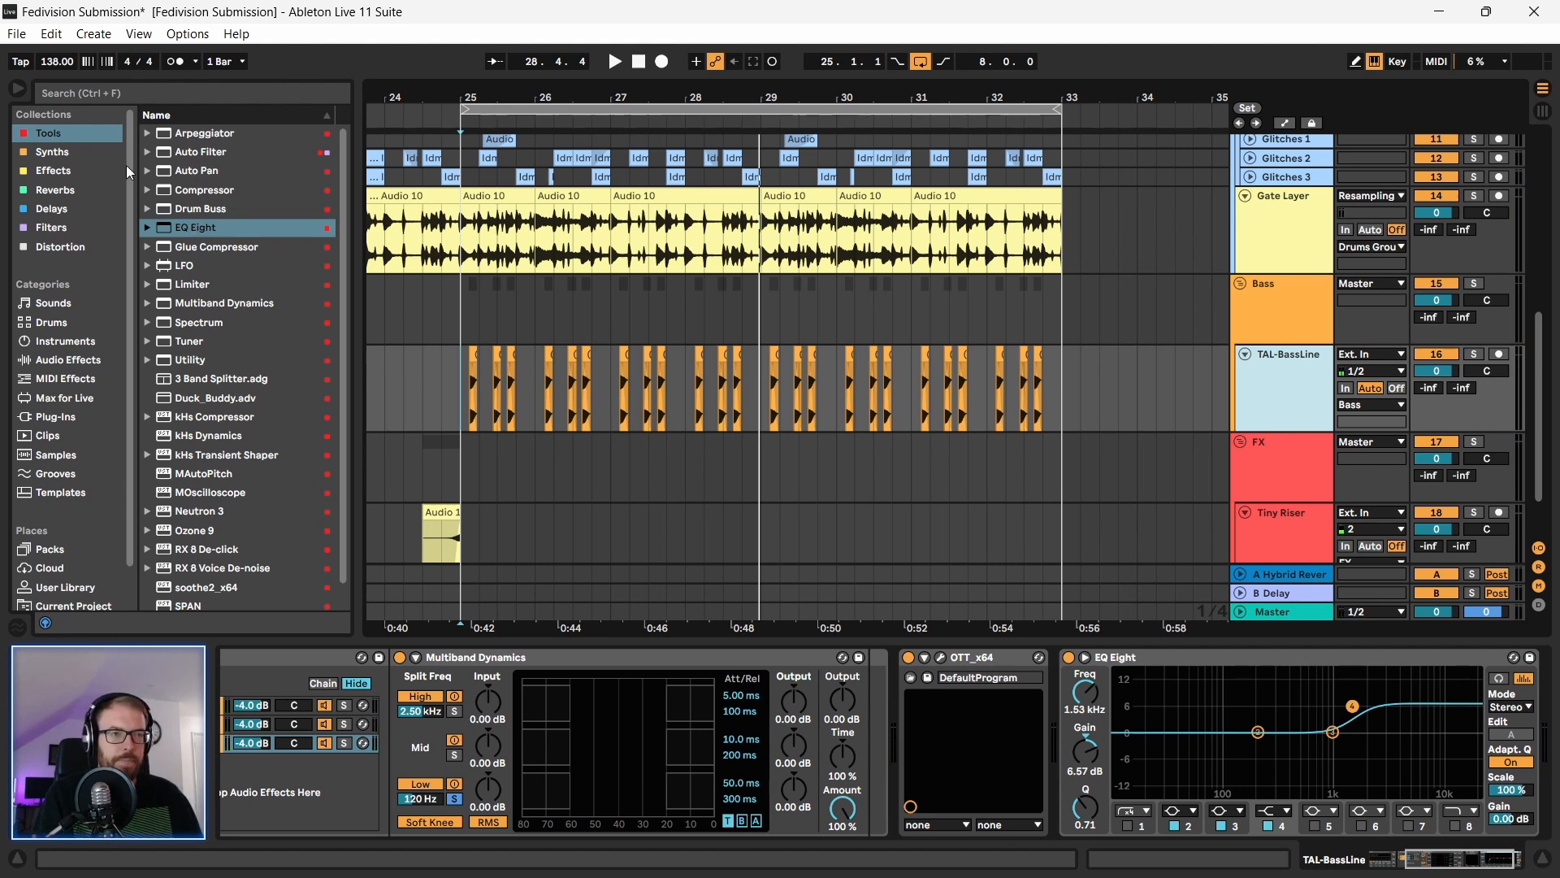
pyautogui.moveTo(188, 154); pyautogui.dragTo(665, 250)
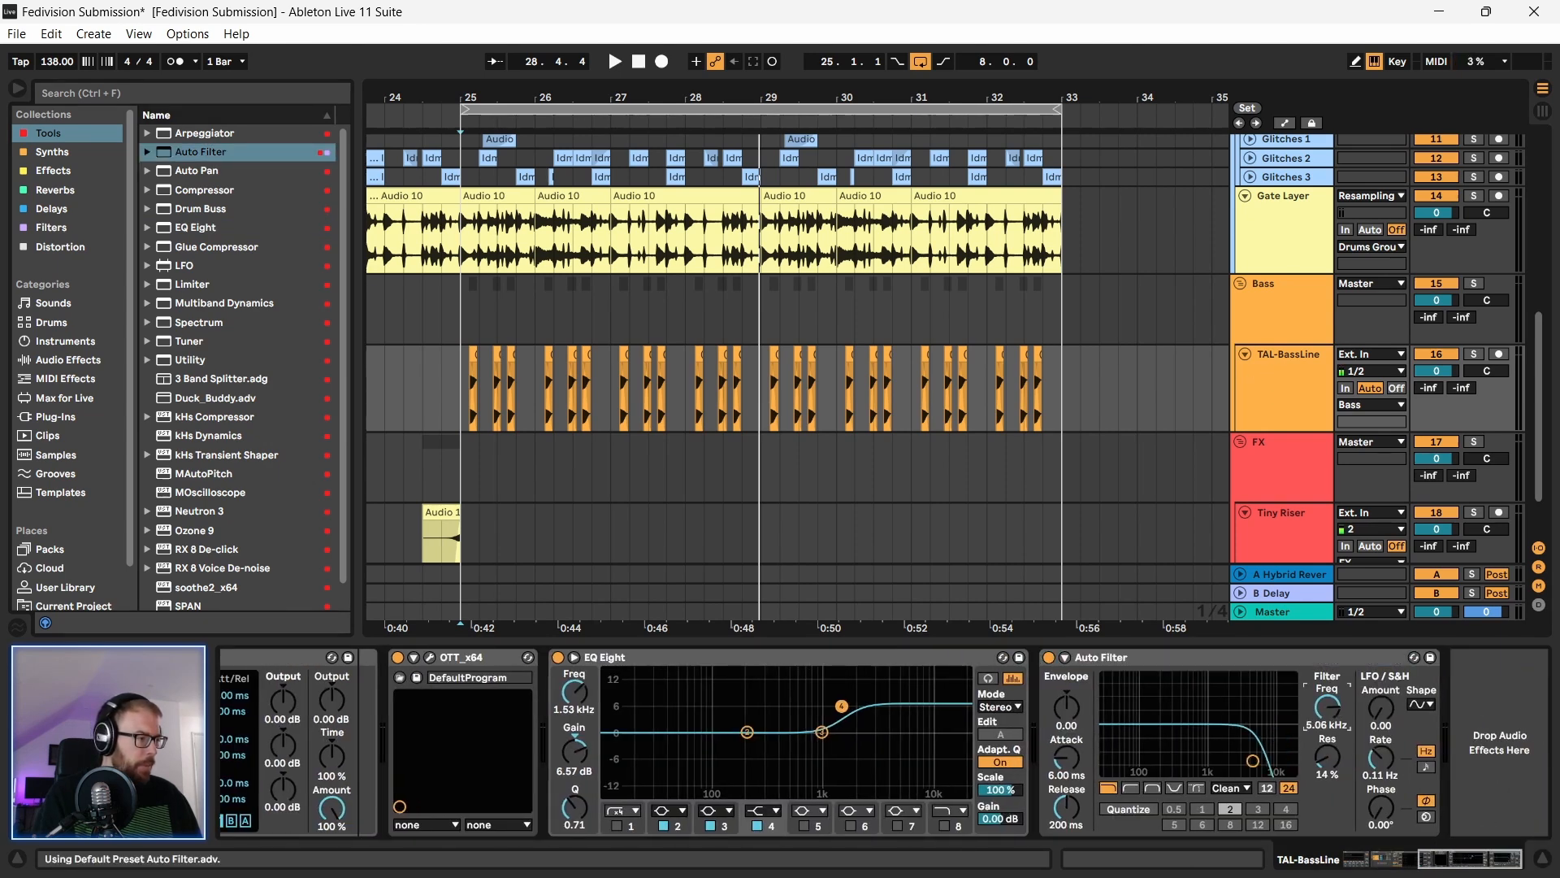
pyautogui.press('space')
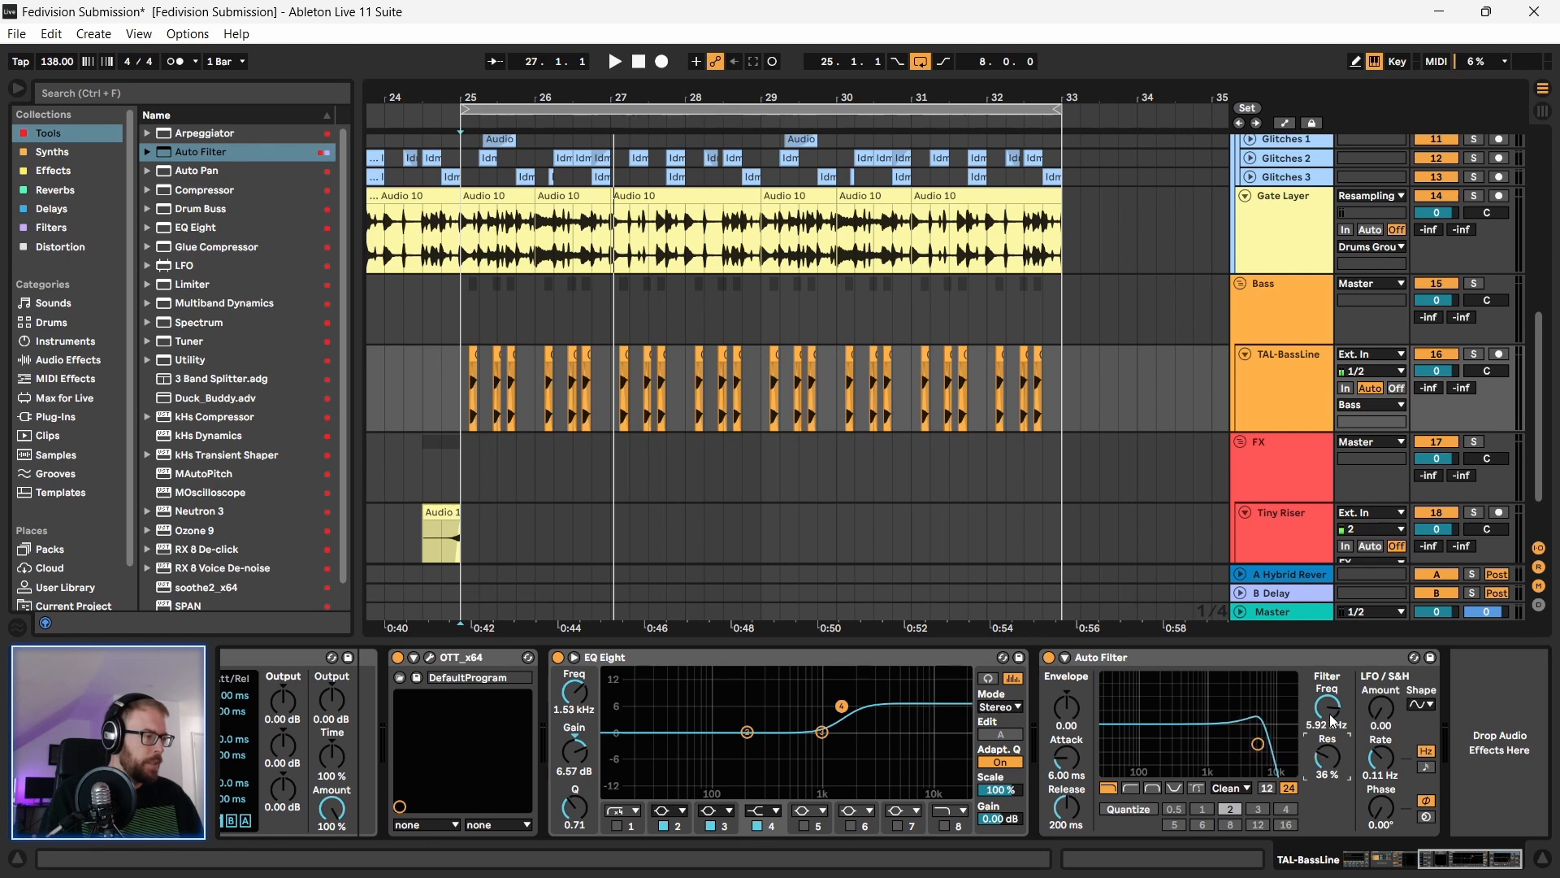
# Step: Show the arrangement automation and give TAL-BassLine's Auto Filter Frequency its own automation lane
pyautogui.press('a')
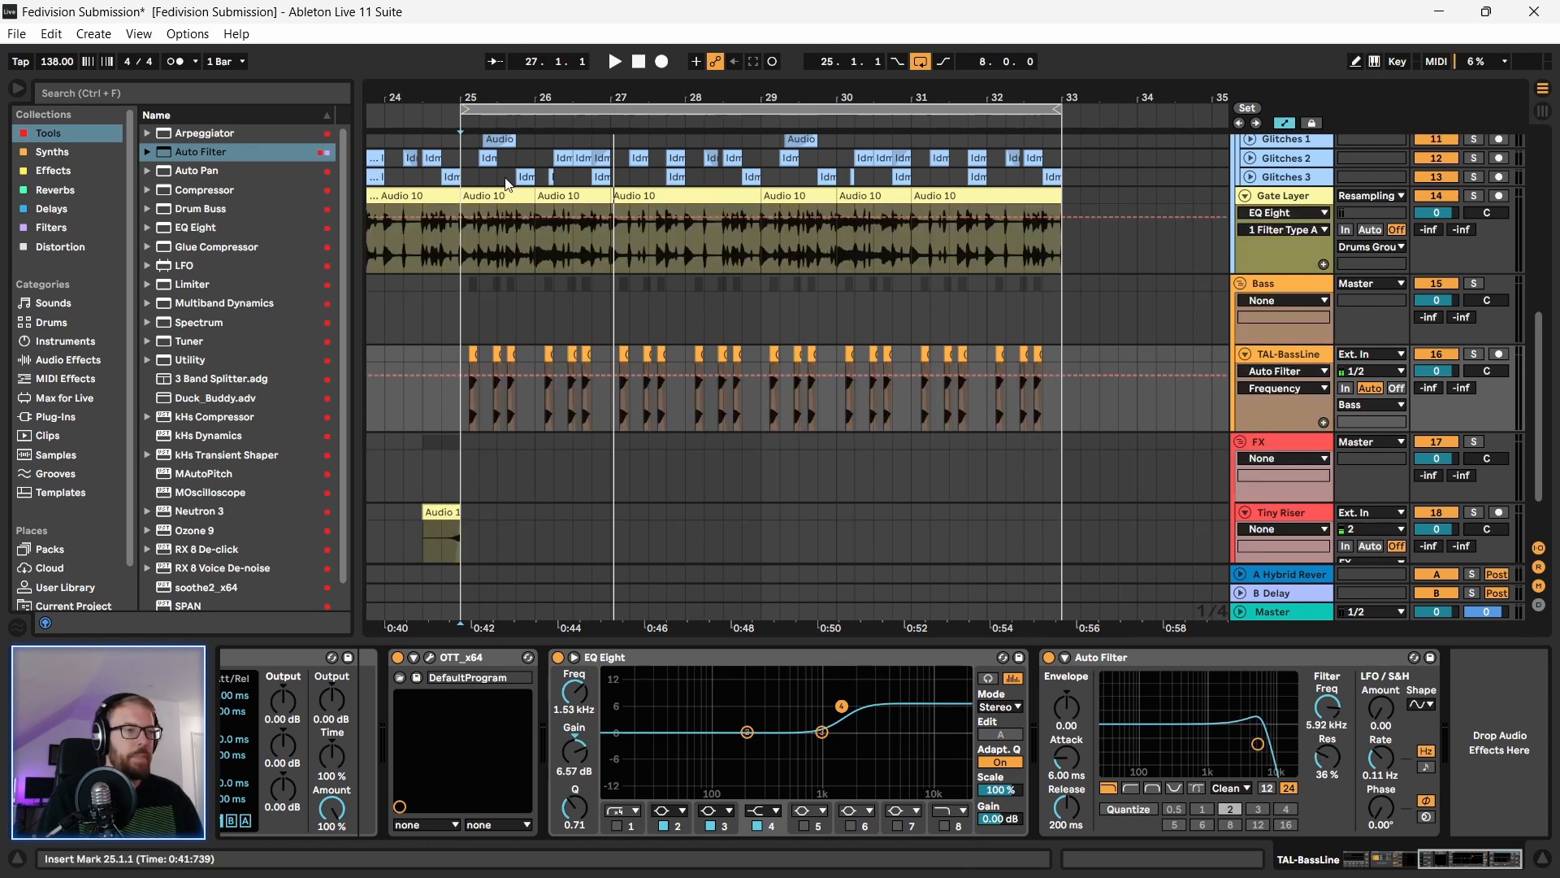
pyautogui.moveTo(480, 85); pyautogui.dragTo(480, 154)
pyautogui.click(1325, 421)
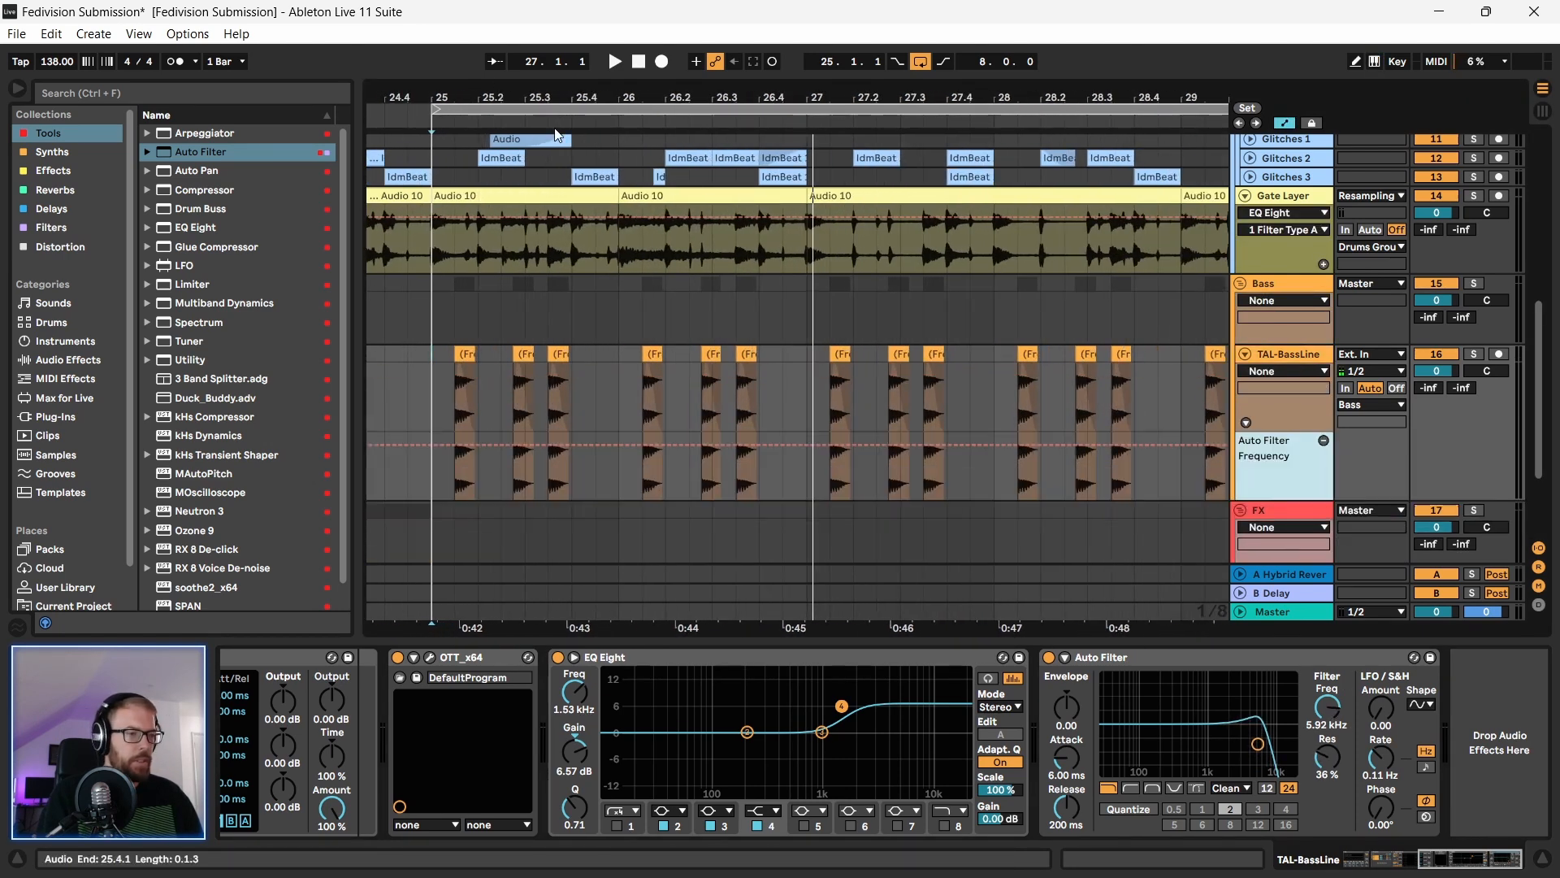
pyautogui.moveTo(453, 97); pyautogui.dragTo(482, 530)
# Step: Automate the filter frequency to fall from 5.92 kHz to 26.0 Hz over the first bass hit in bar 25 and audition it
pyautogui.click(461, 445)
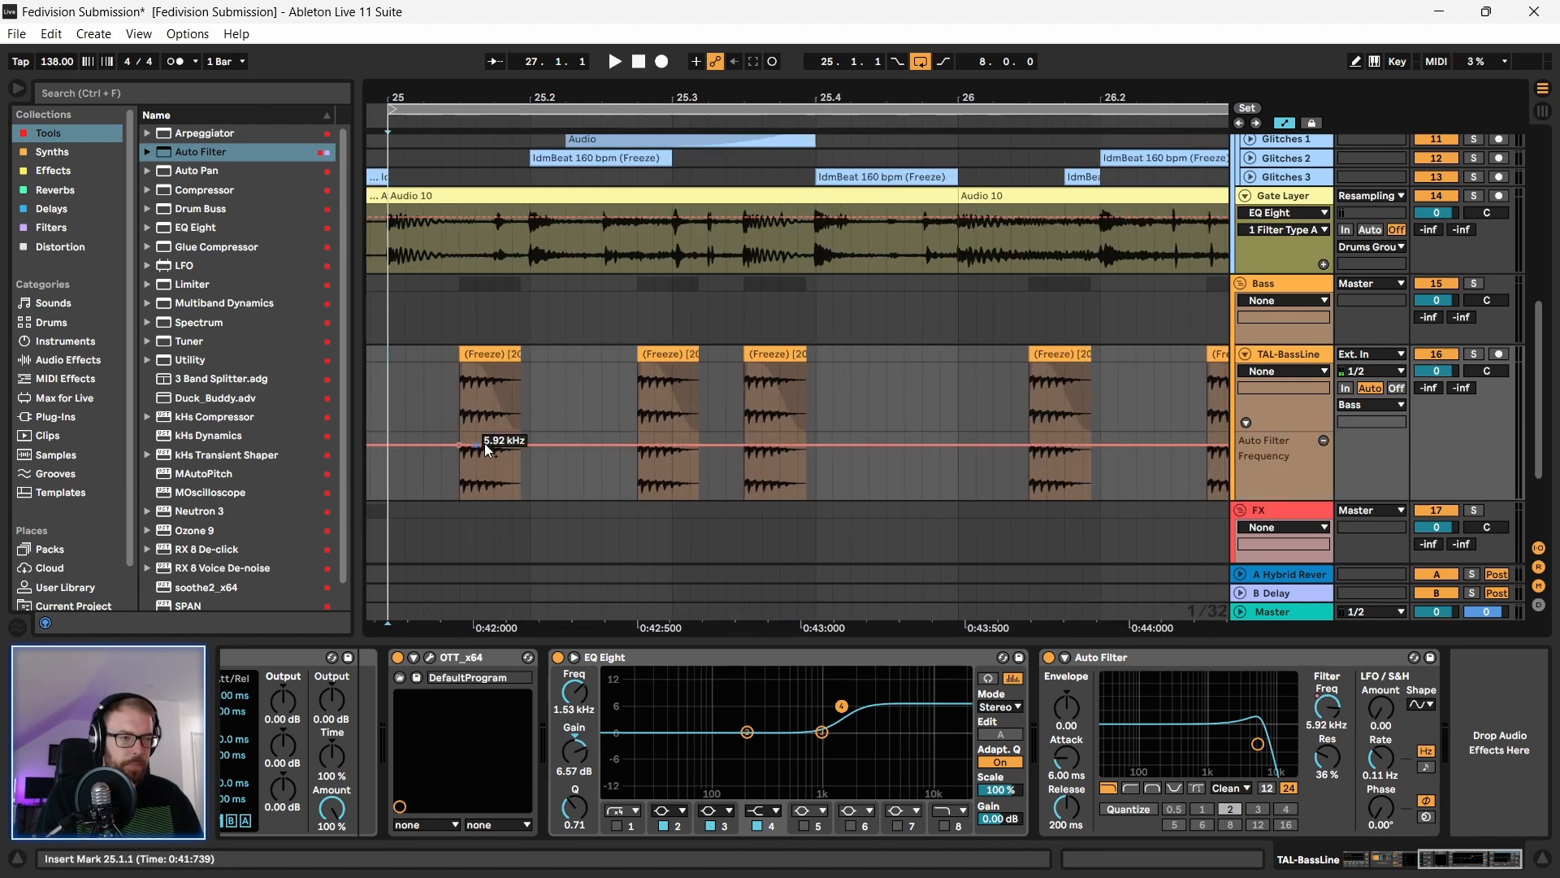
pyautogui.moveTo(518, 445); pyautogui.dragTo(521, 498)
pyautogui.click(461, 485)
pyautogui.press('space')
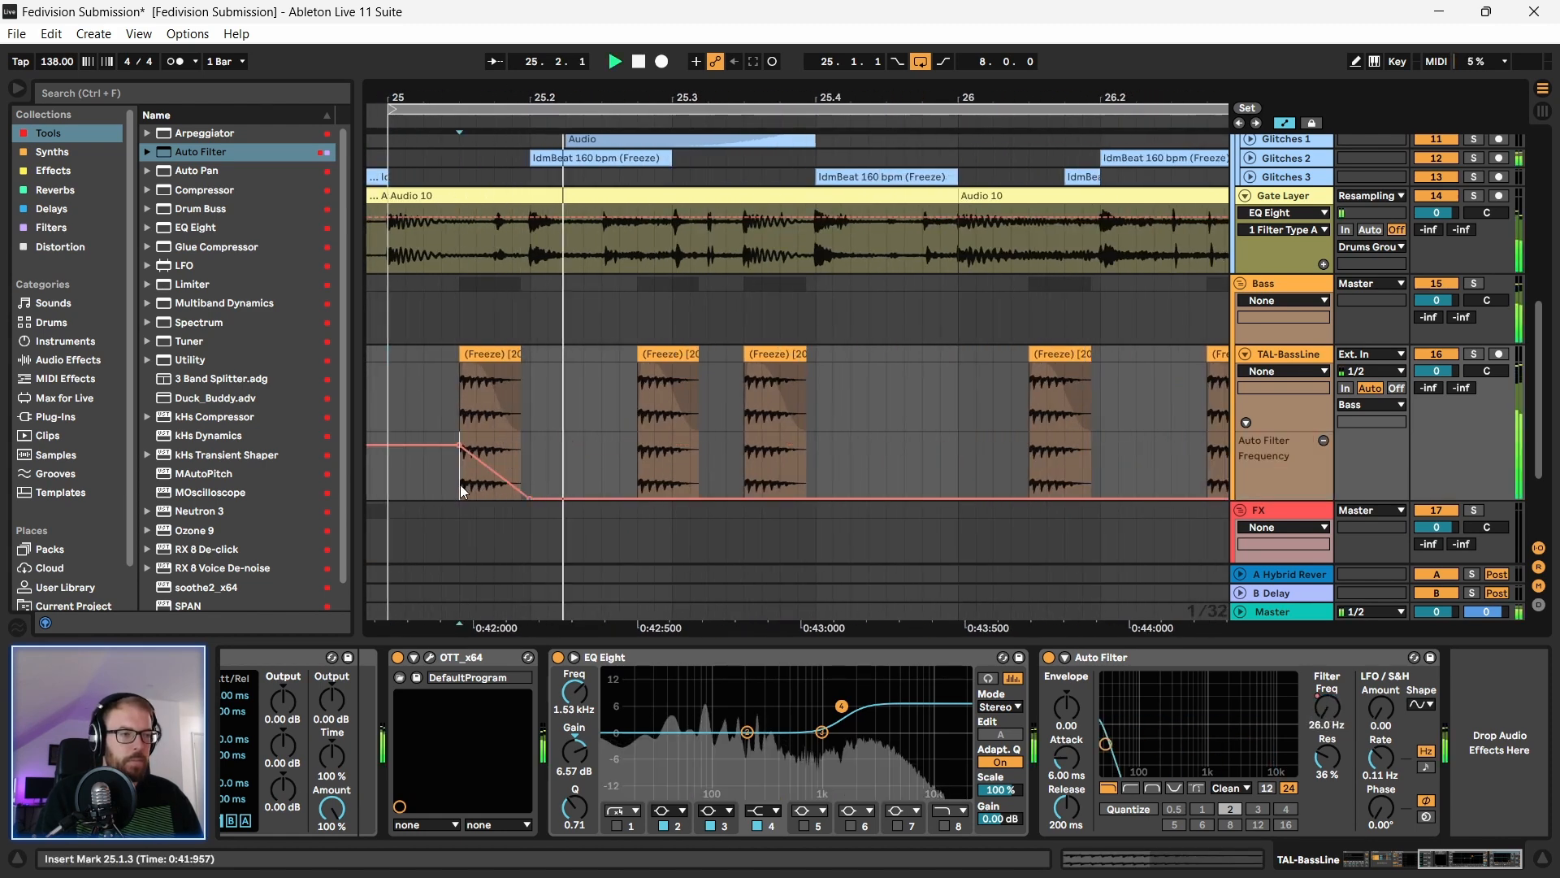
pyautogui.press('space')
pyautogui.press('space')
pyautogui.press('space')
pyautogui.press('space')
pyautogui.press('space')
pyautogui.press('space')
# Step: Reshape the start of the first hit's filter sweep with an extra breakpoint on the ramp and audition it from bar 25
pyautogui.moveTo(494, 472)
pyautogui.mouseDown()
pyautogui.moveTo(476, 478)
pyautogui.moveTo(477, 453)
pyautogui.mouseUp()
pyautogui.press('space')
pyautogui.press('space')
pyautogui.press('space')
pyautogui.press('space')
pyautogui.press('space')
pyautogui.press('space')
pyautogui.press('space')
pyautogui.press('space')
pyautogui.click(391, 492)
pyautogui.press('space')
pyautogui.press('space')
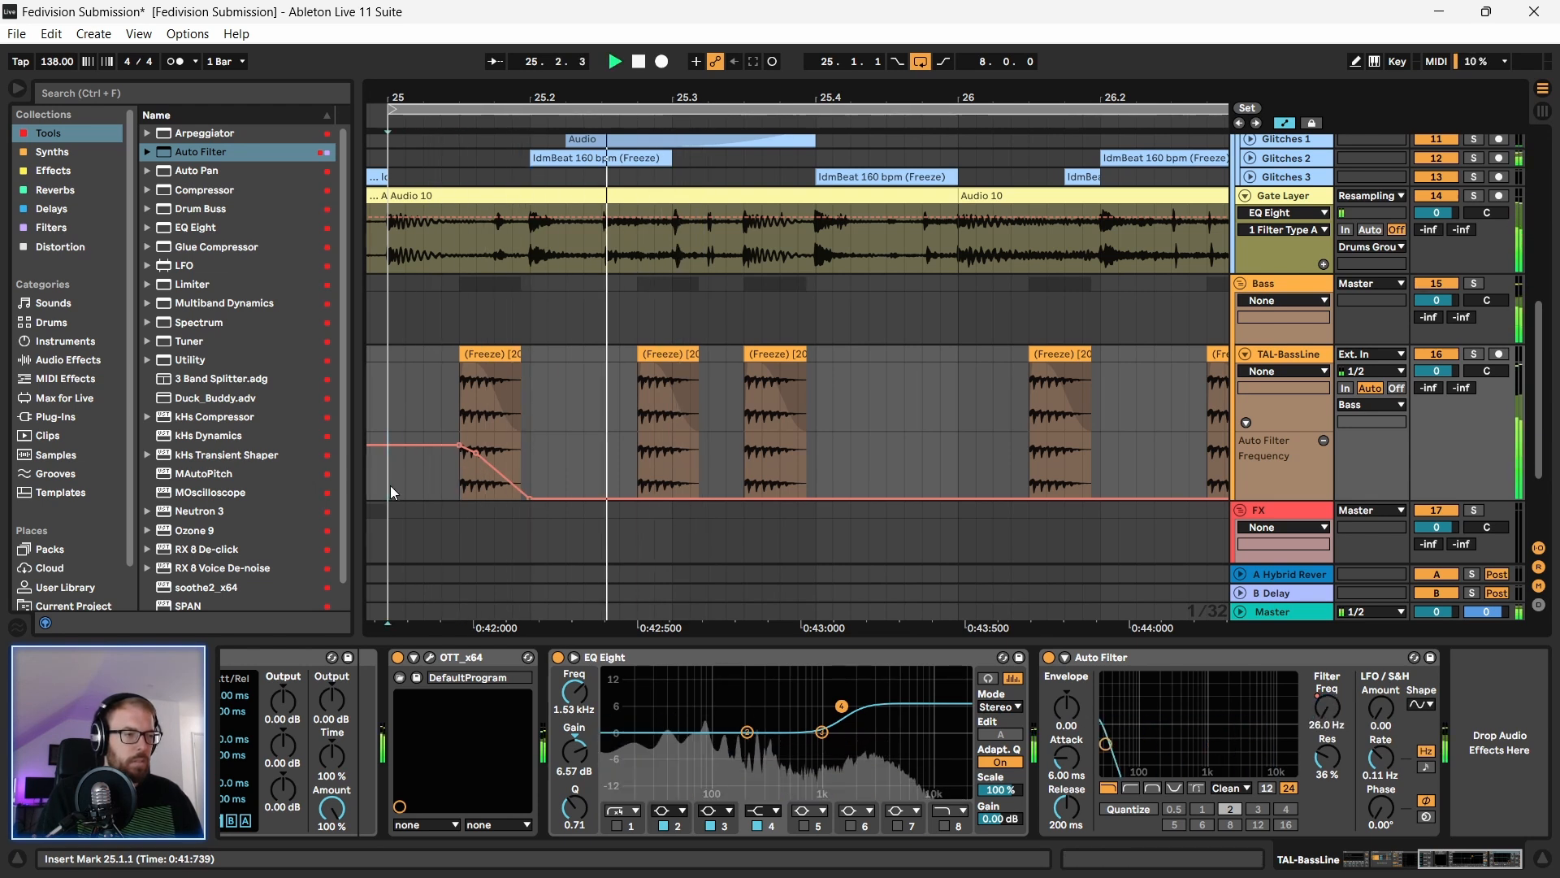
pyautogui.press('space')
# Step: Copy the first hit's filter frequency sweep onto the second and third bass hits of bar 25
pyautogui.moveTo(391, 492); pyautogui.dragTo(710, 498)
pyautogui.hotkey('ctrl', 'd')
pyautogui.click(663, 493)
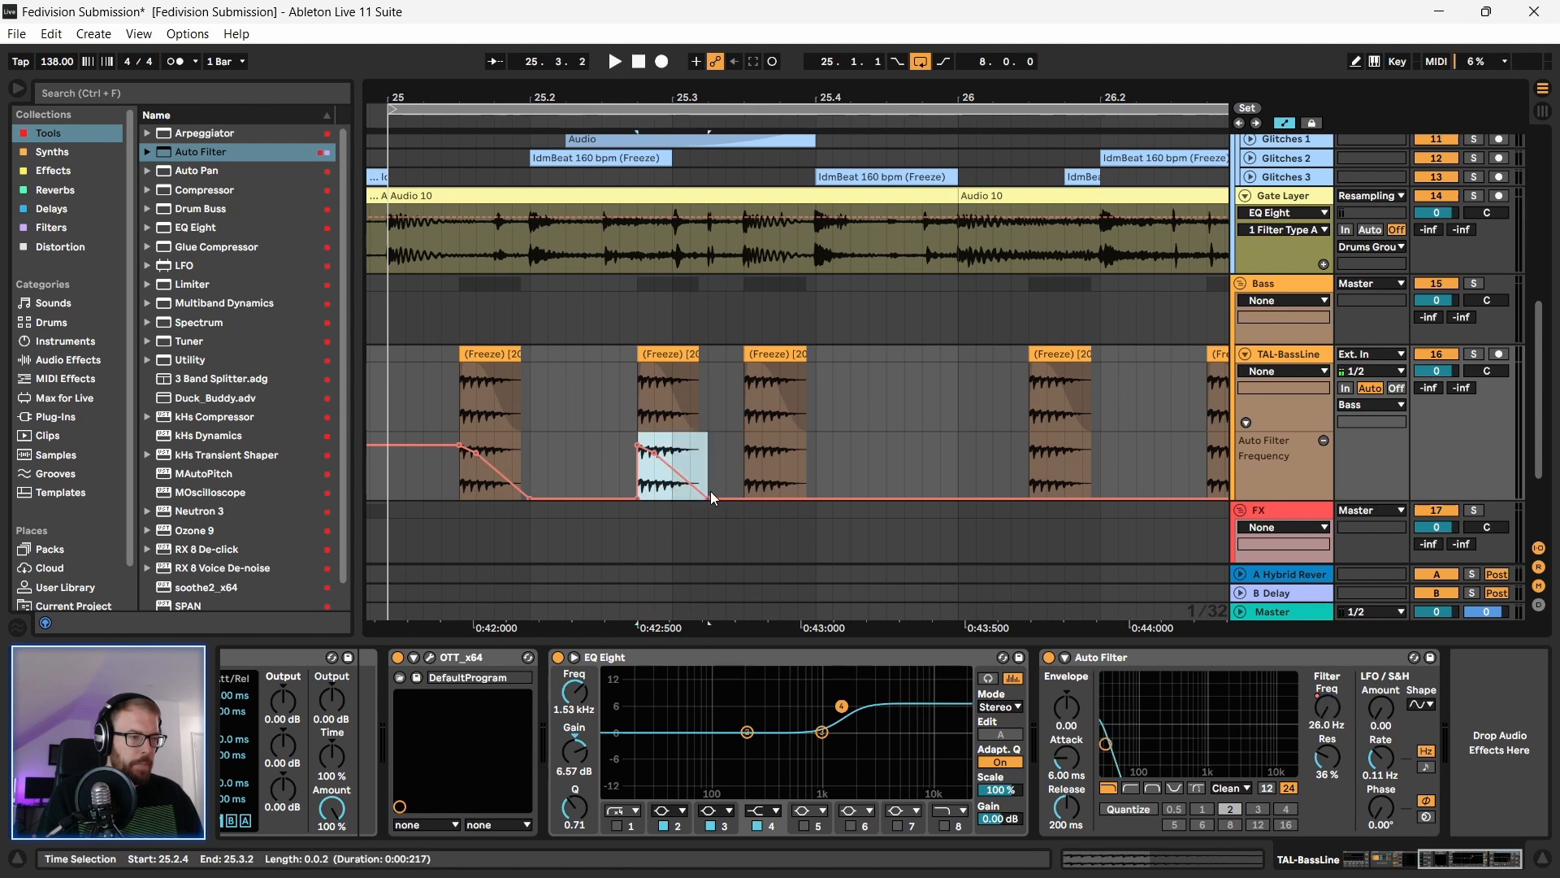
pyautogui.hotkey('ctrl', 'd')
# Step: Play the filtered bass from bar 25 and lower Auto Filter's resonance to 23 %
pyautogui.click(391, 495)
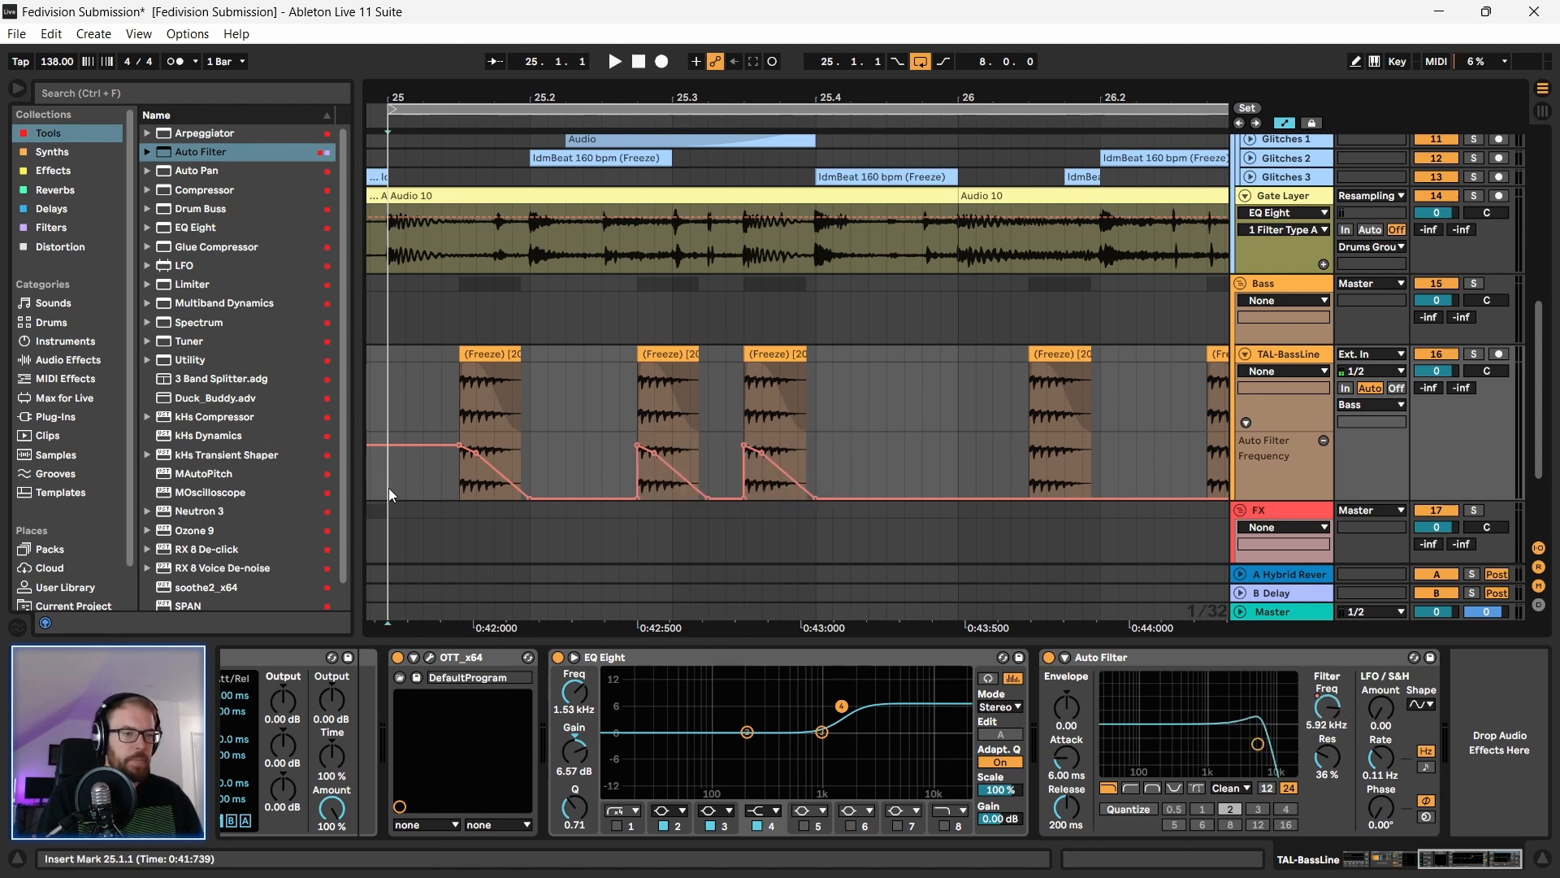
pyautogui.press('space')
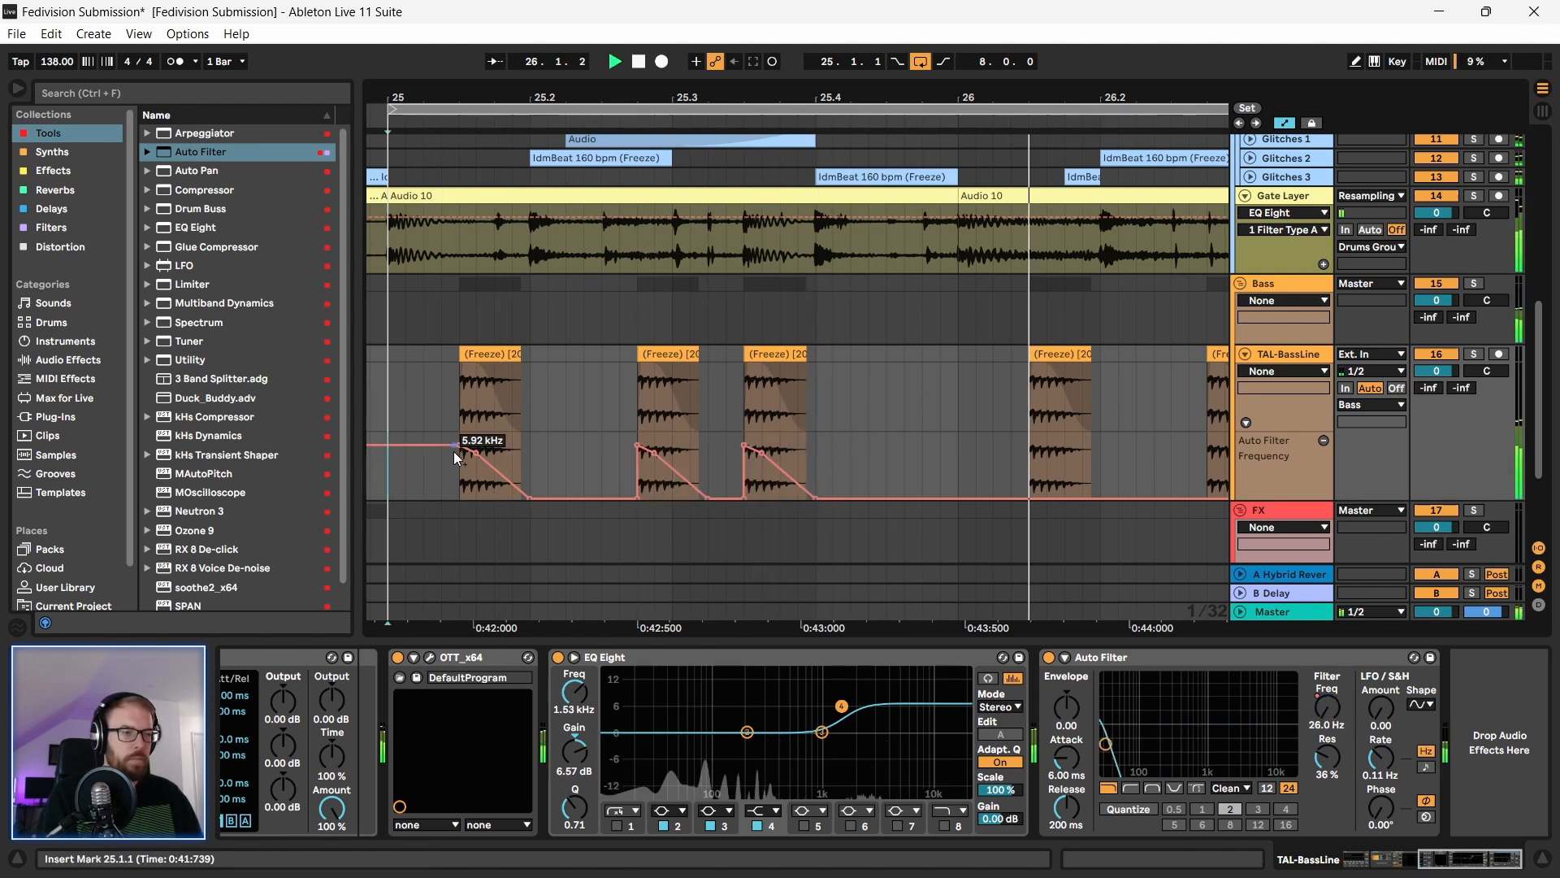
pyautogui.press('space')
pyautogui.press('space')
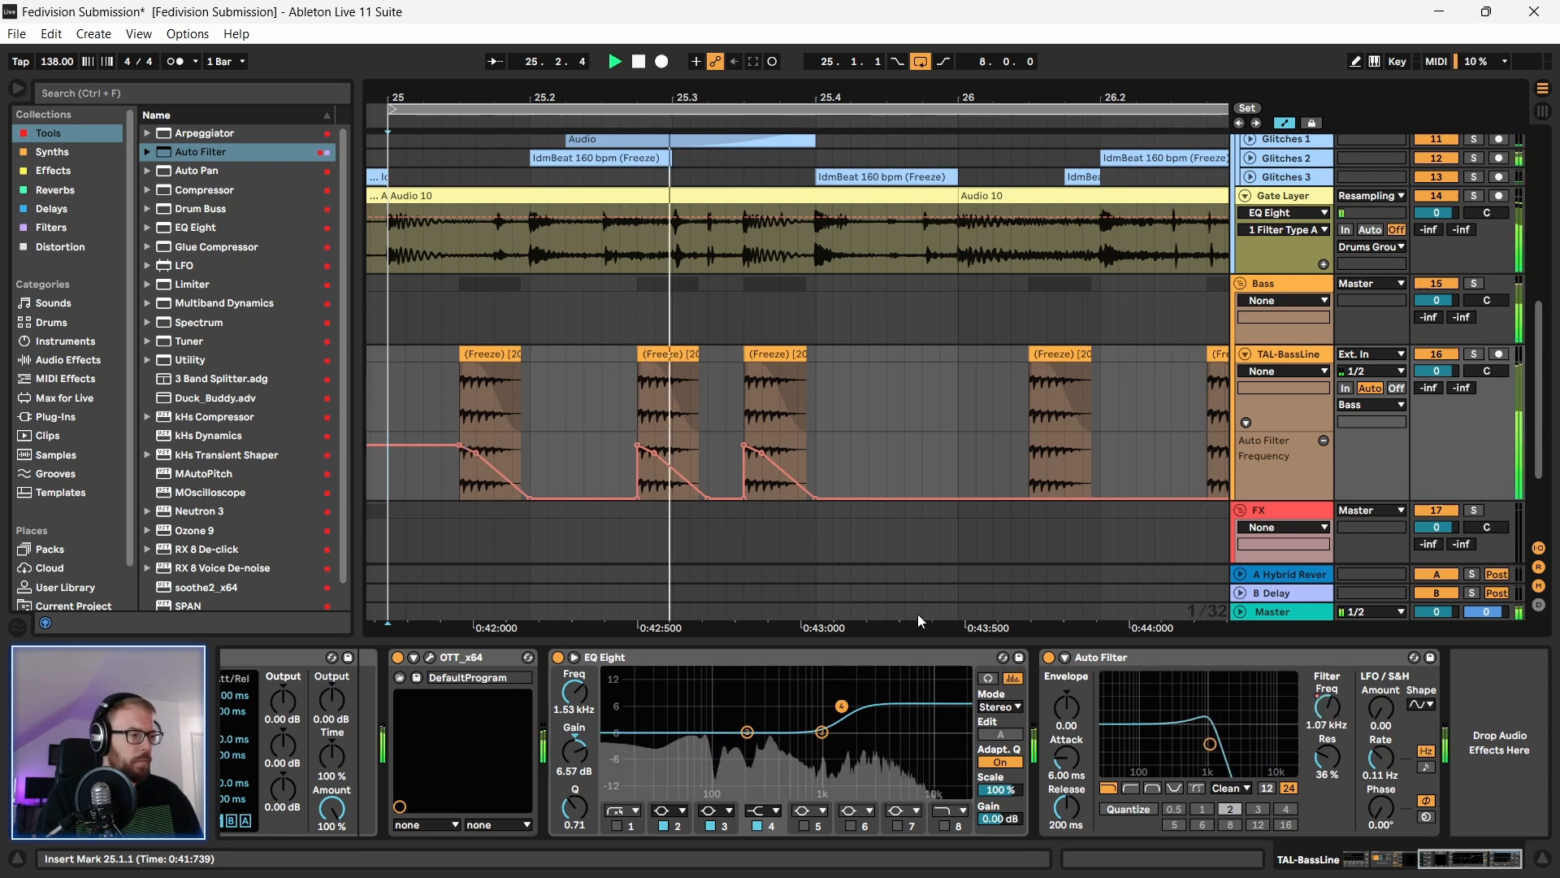
pyautogui.moveTo(1327, 757); pyautogui.dragTo(1327, 777)
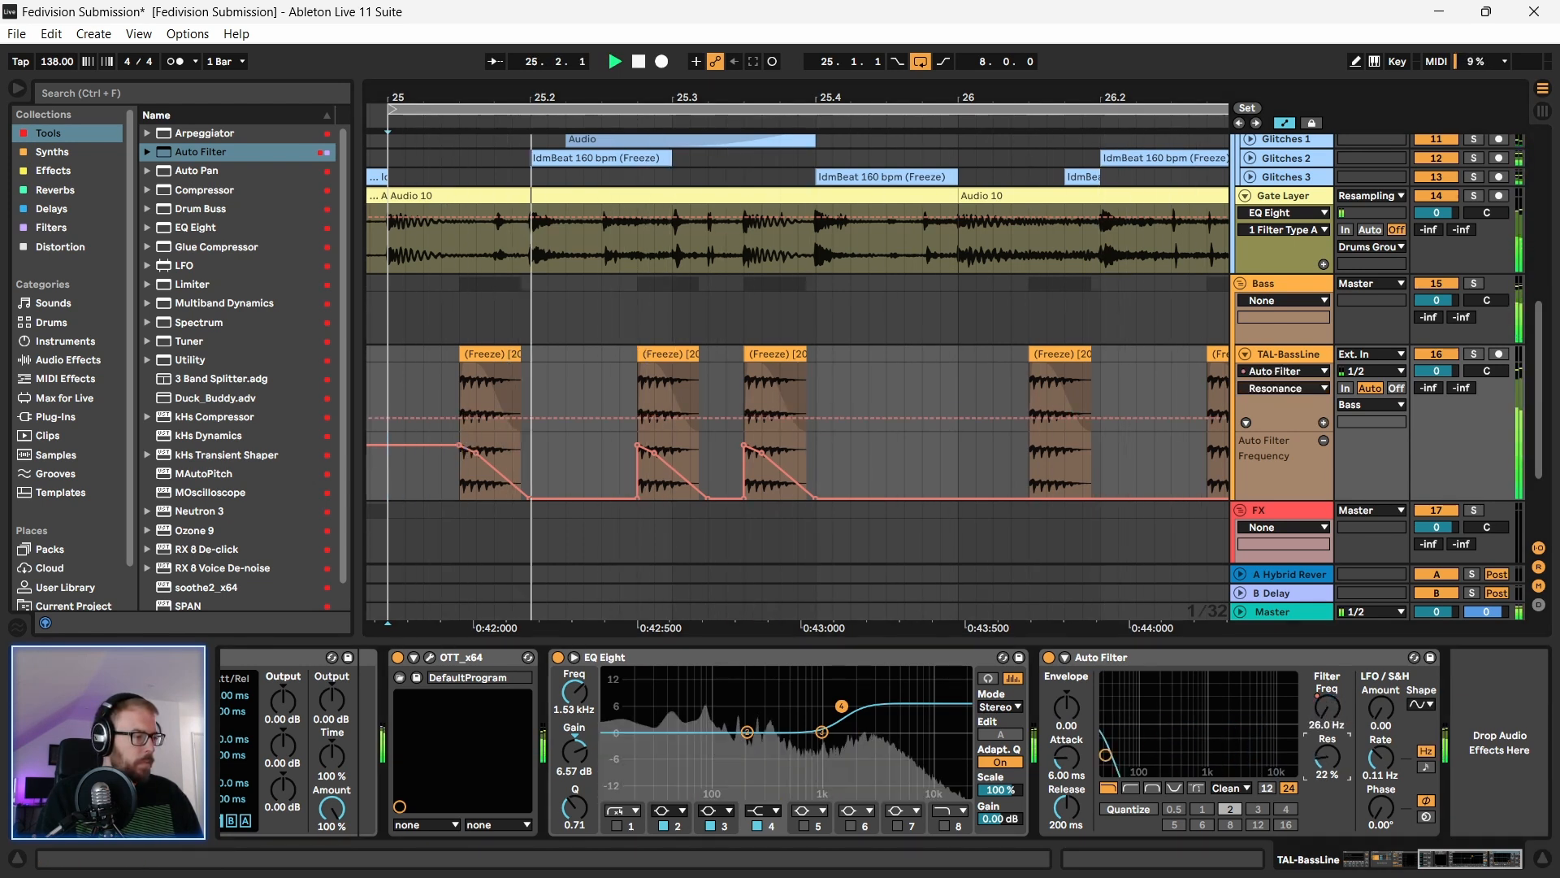
pyautogui.press('space')
pyautogui.press('space')
pyautogui.press('space')
# Step: Fold and deactivate the TAL-BassLine track, and insert a new MIDI track below it in the Bass group
pyautogui.moveTo(473, 98); pyautogui.dragTo(473, 53)
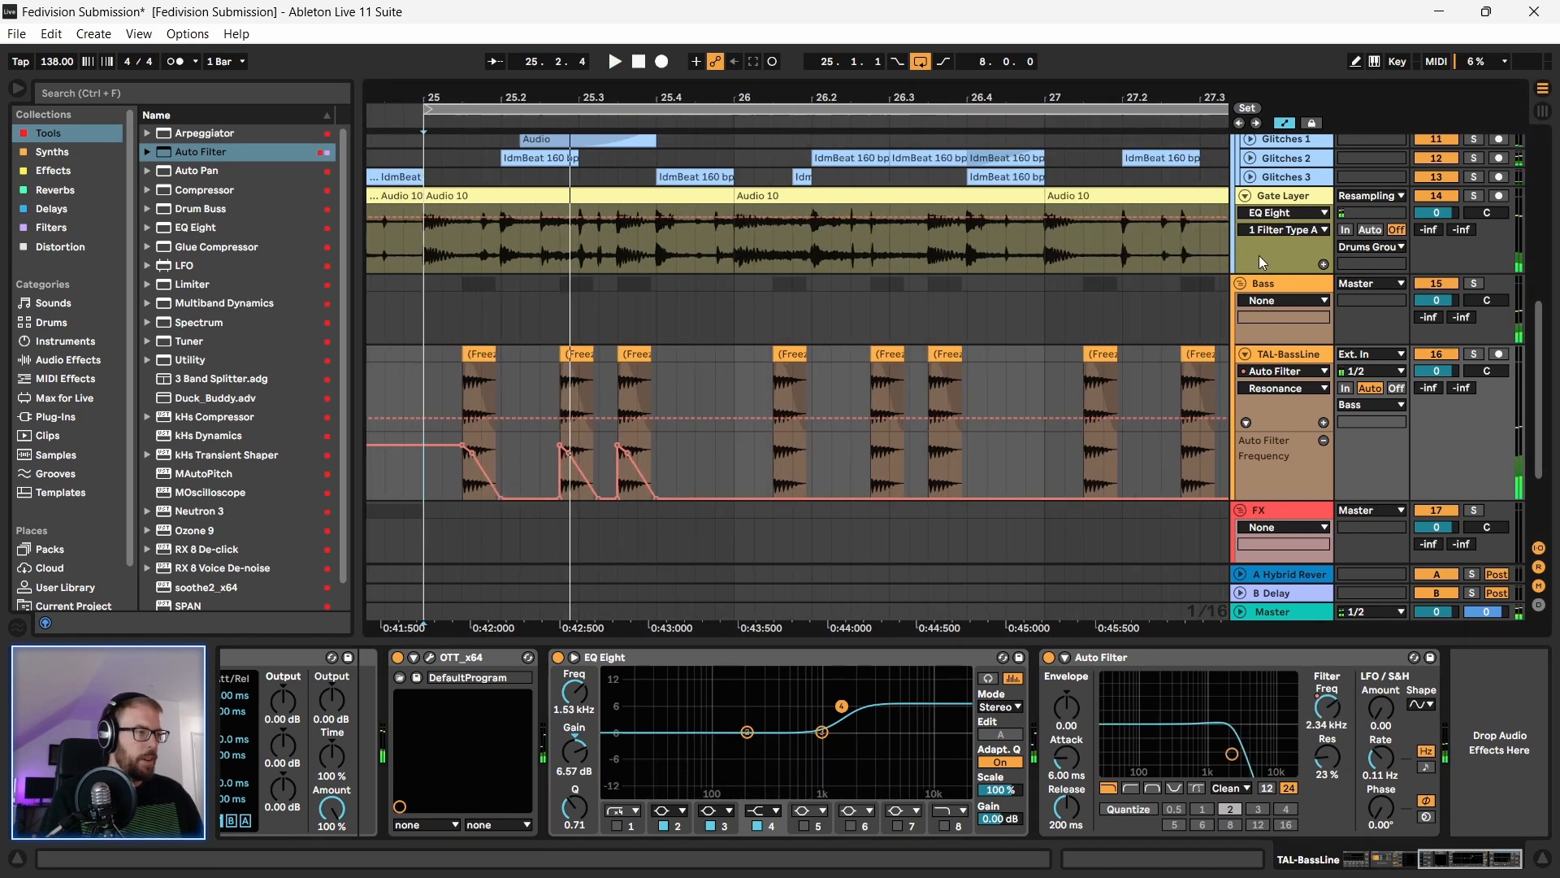
pyautogui.click(1245, 355)
pyautogui.press('0')
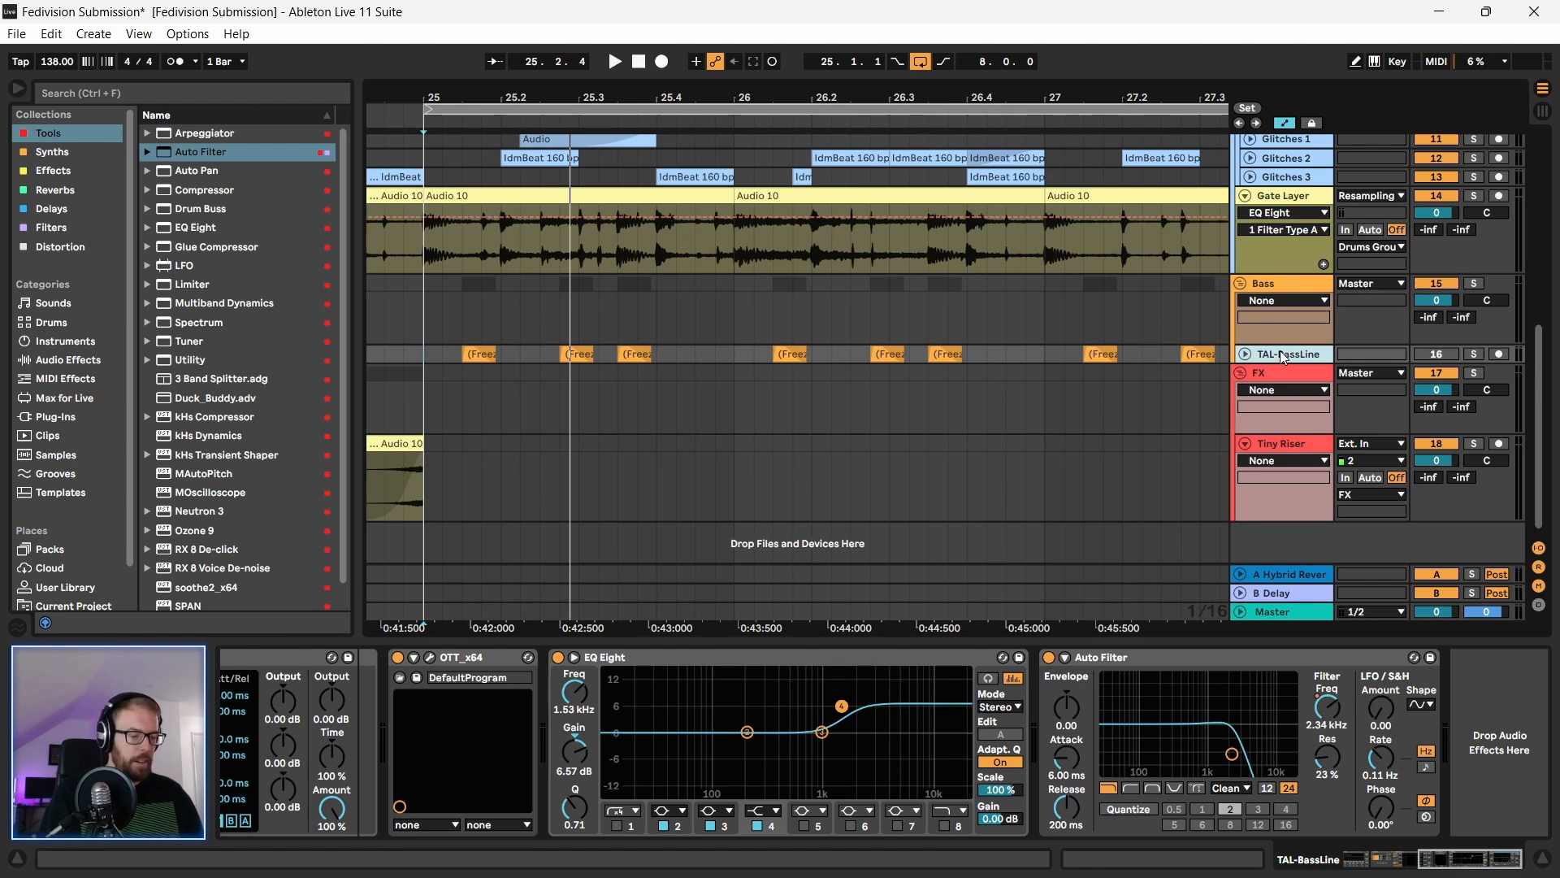
pyautogui.hotkey('ctrl', 'shift', 't')
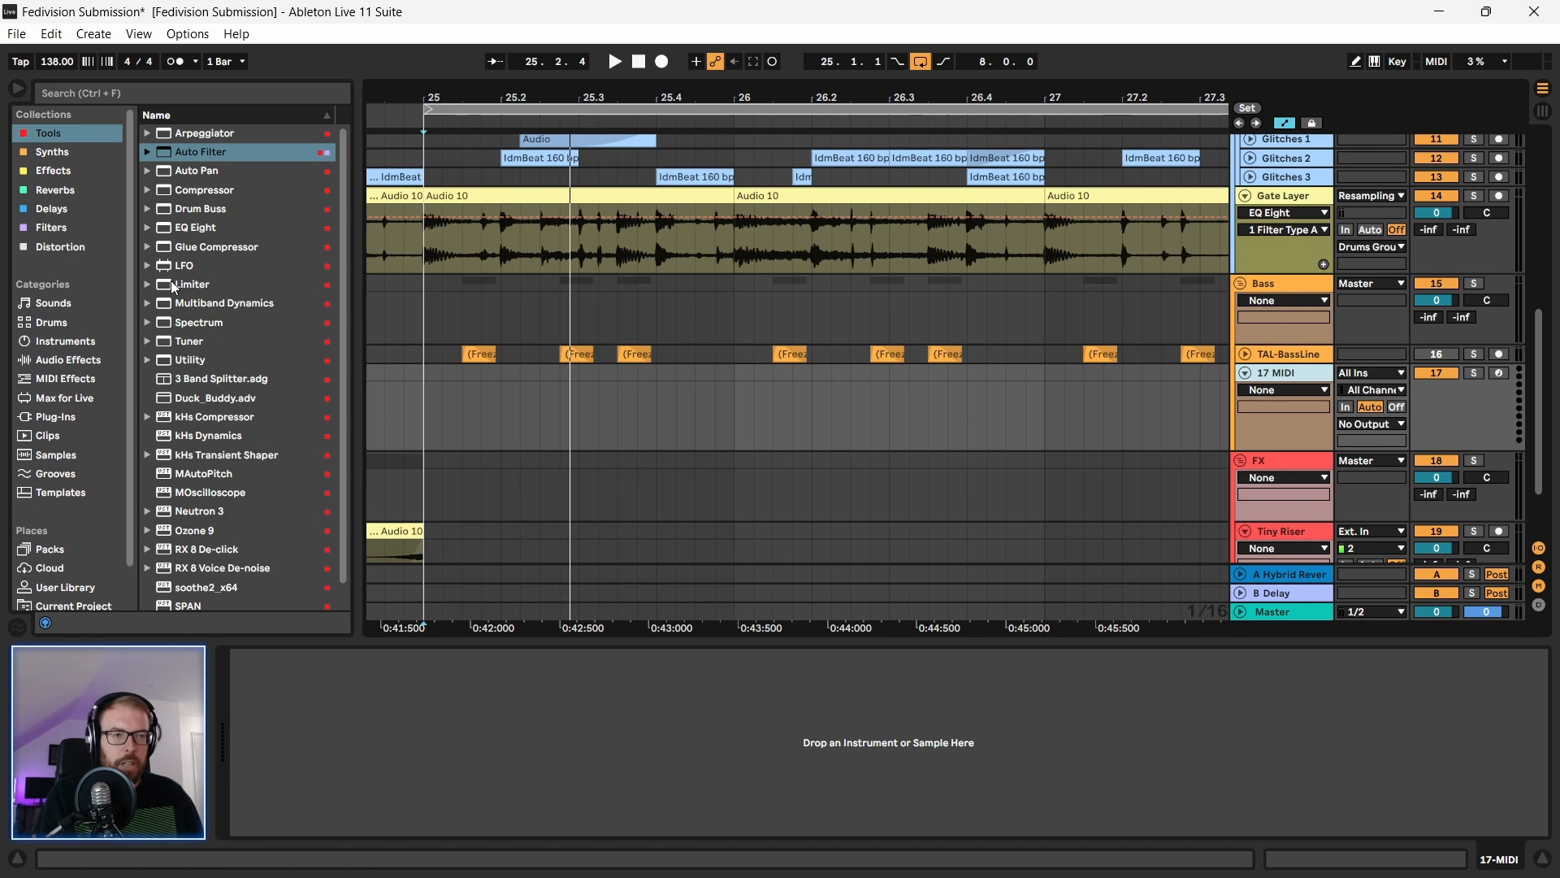
# Step: Load Wavetable from the Synths collection onto the new MIDI track
pyautogui.click(69, 191)
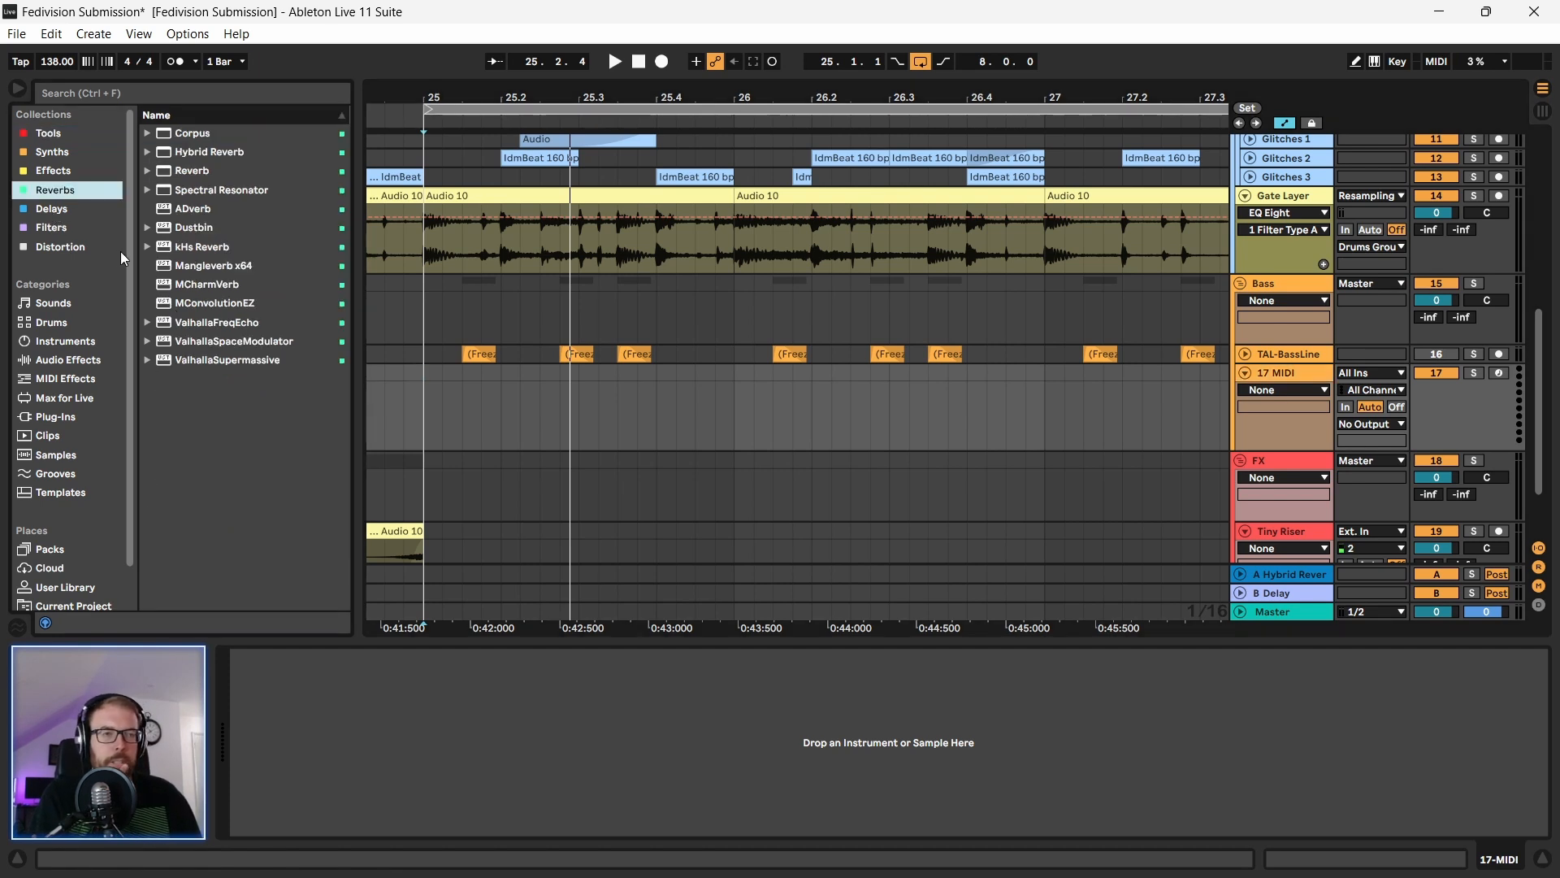
pyautogui.click(50, 153)
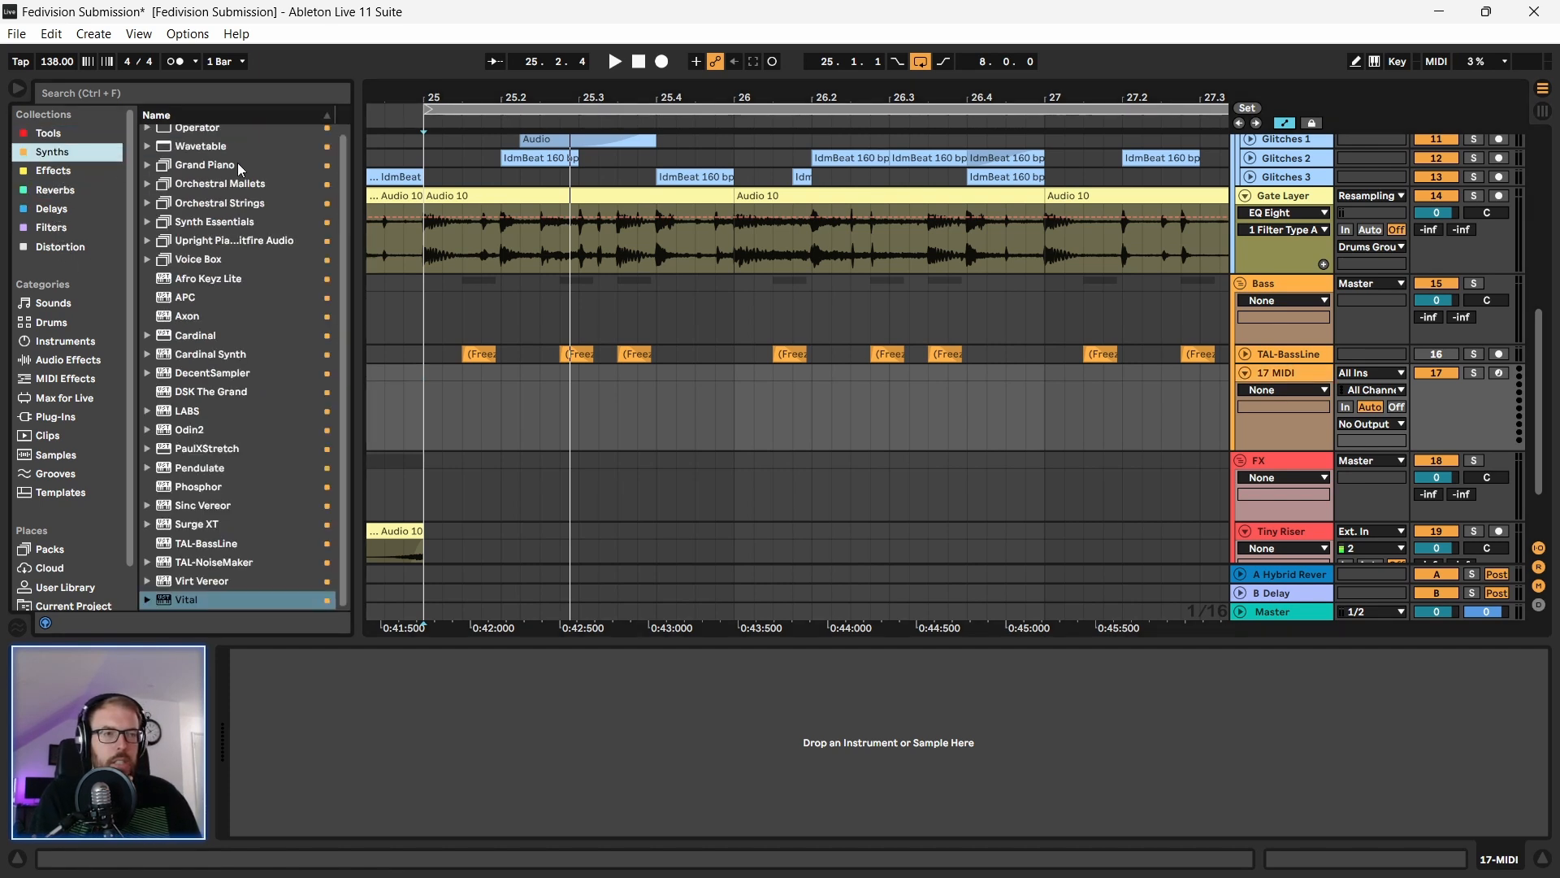
pyautogui.scroll(1, 251, 366)
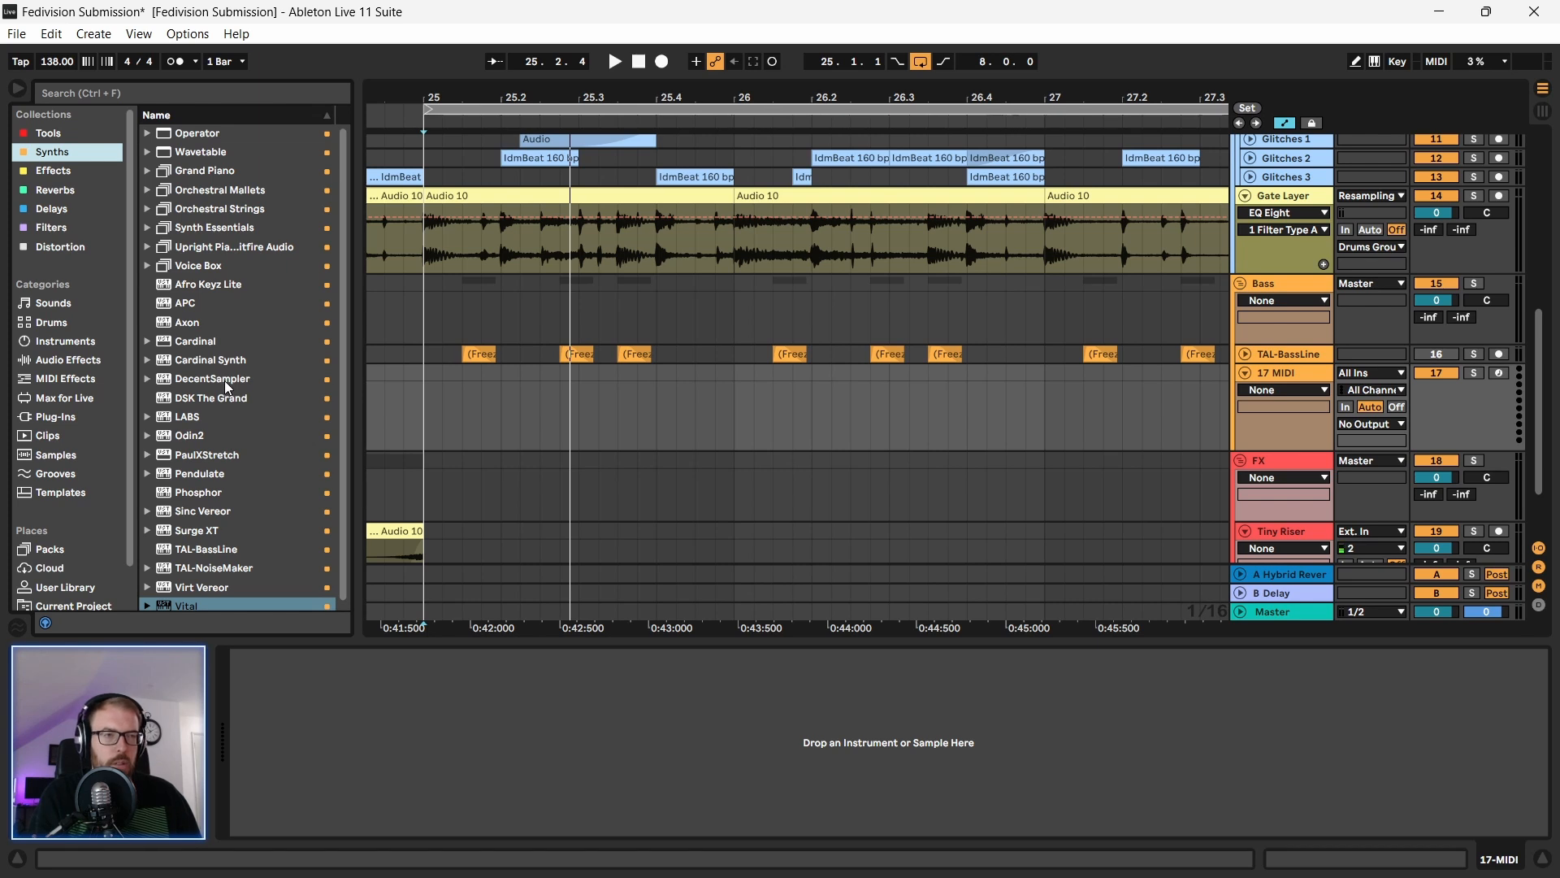
pyautogui.click(202, 151)
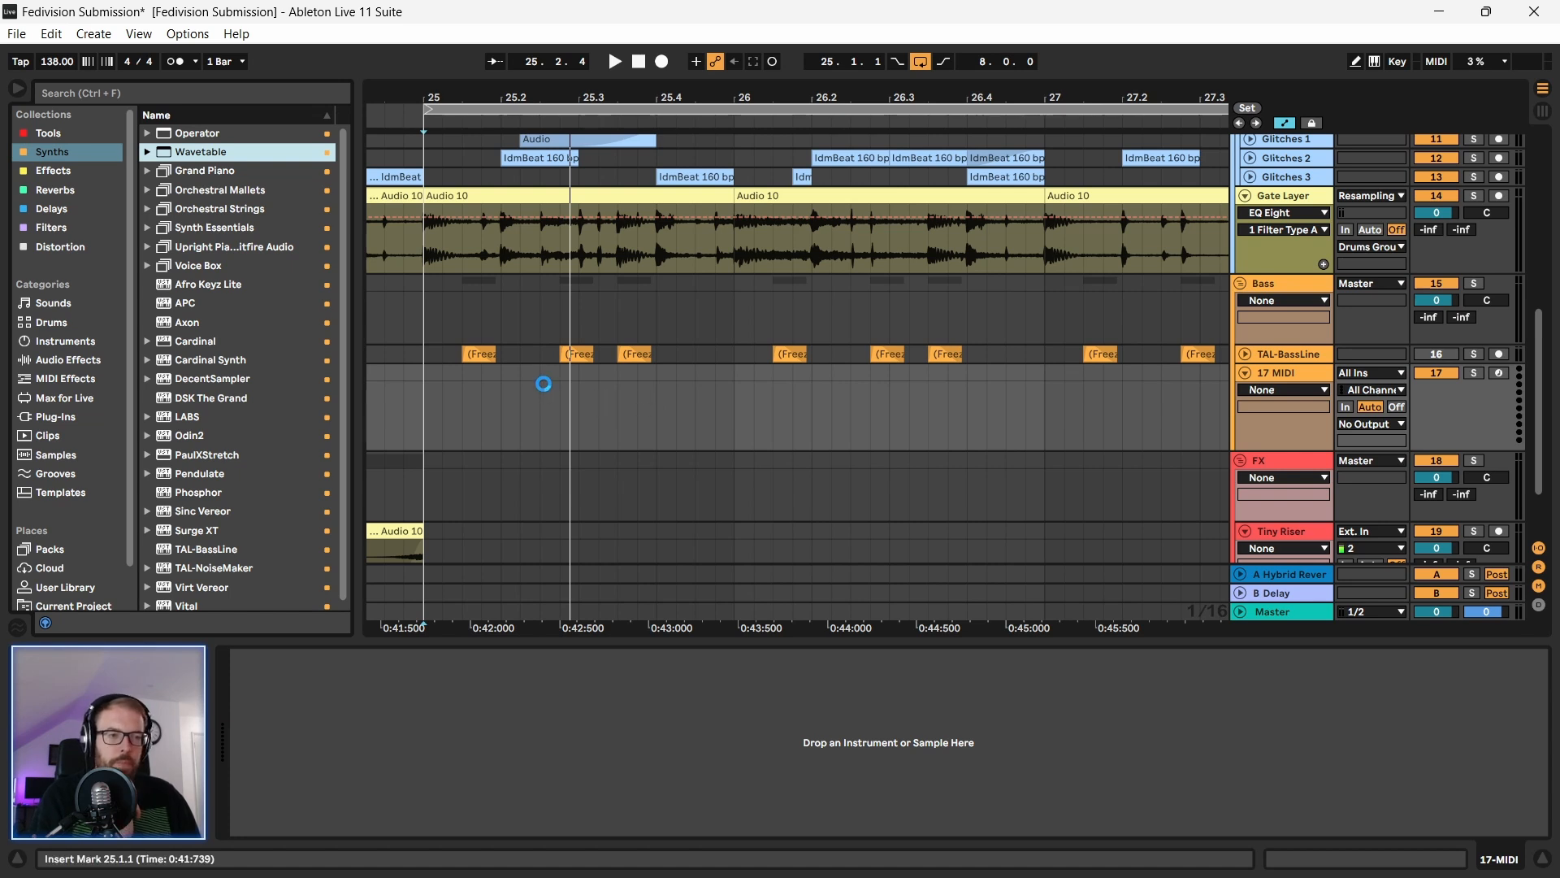
# Step: Open the Bass preset folder of Wavetable in the browser's Instruments category
pyautogui.click(65, 361)
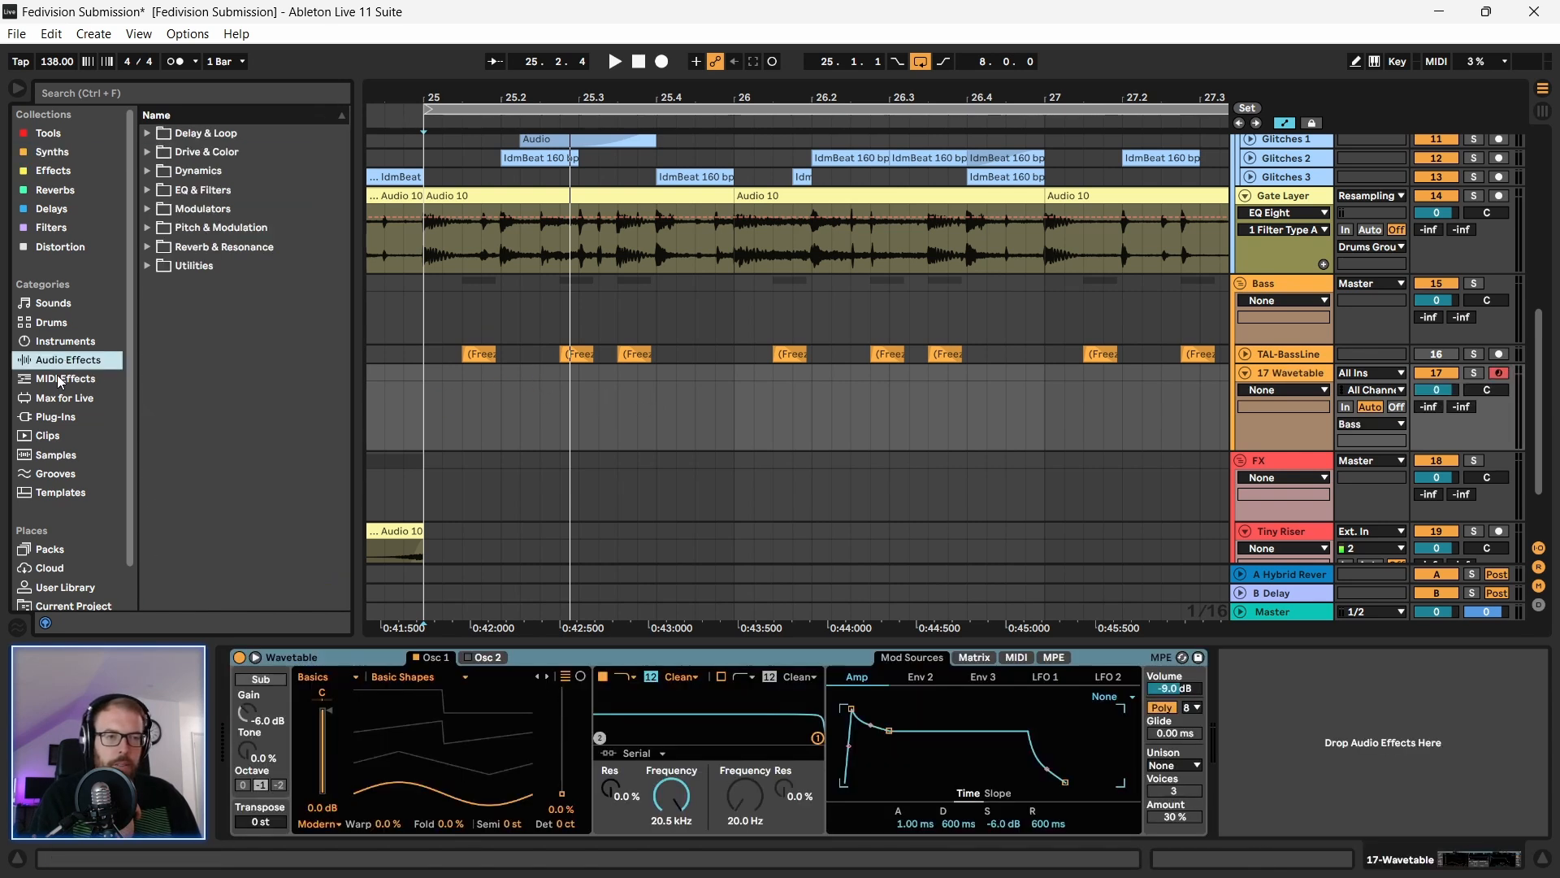
pyautogui.click(54, 343)
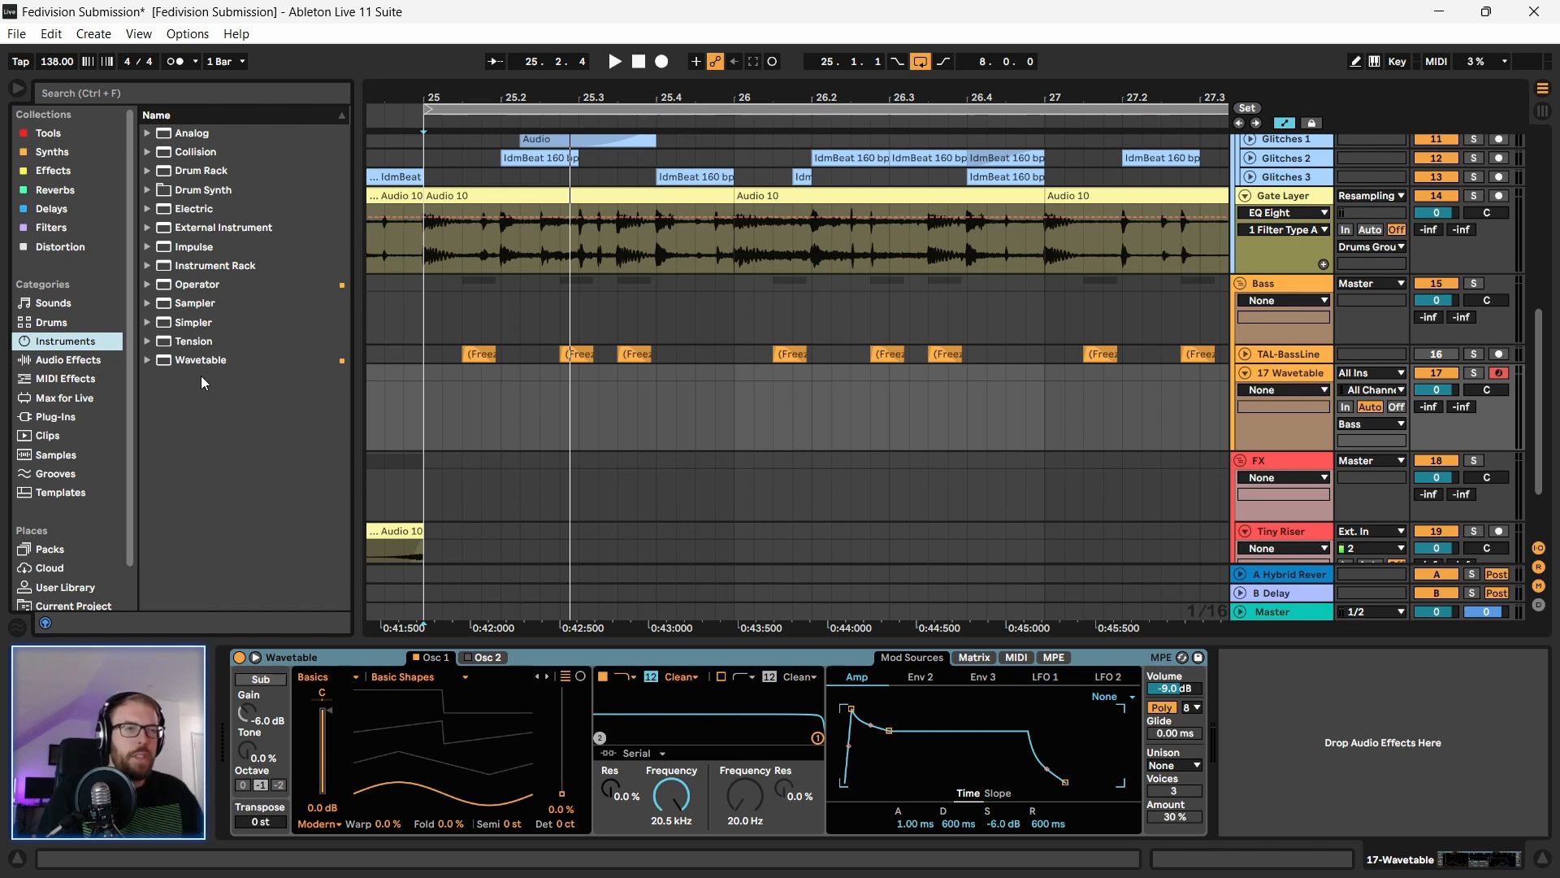
pyautogui.click(560, 398)
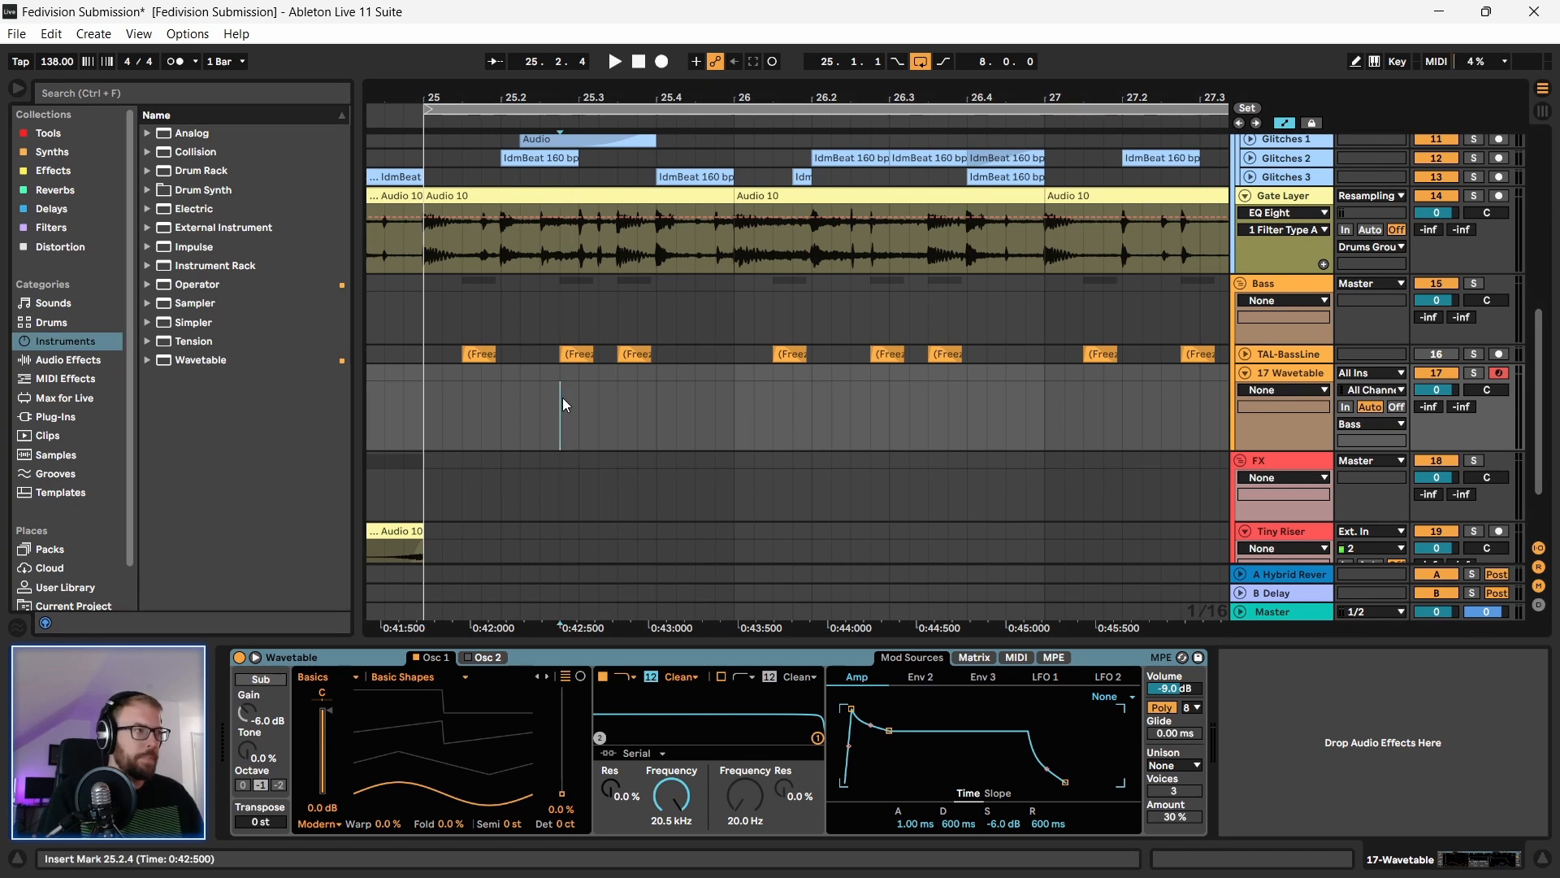
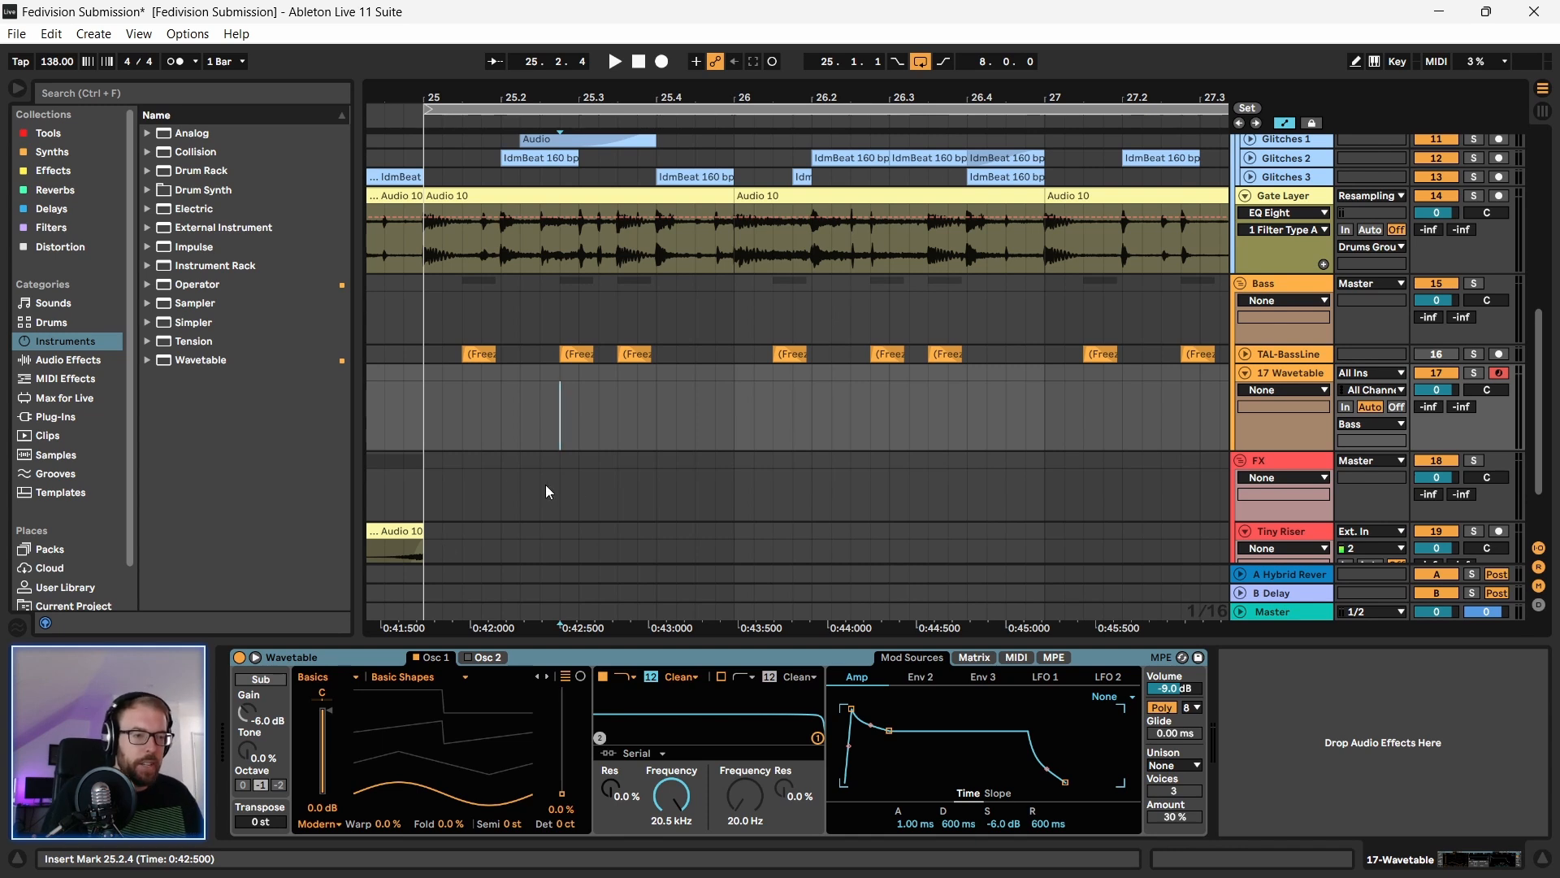
pyautogui.click(148, 364)
pyautogui.click(160, 375)
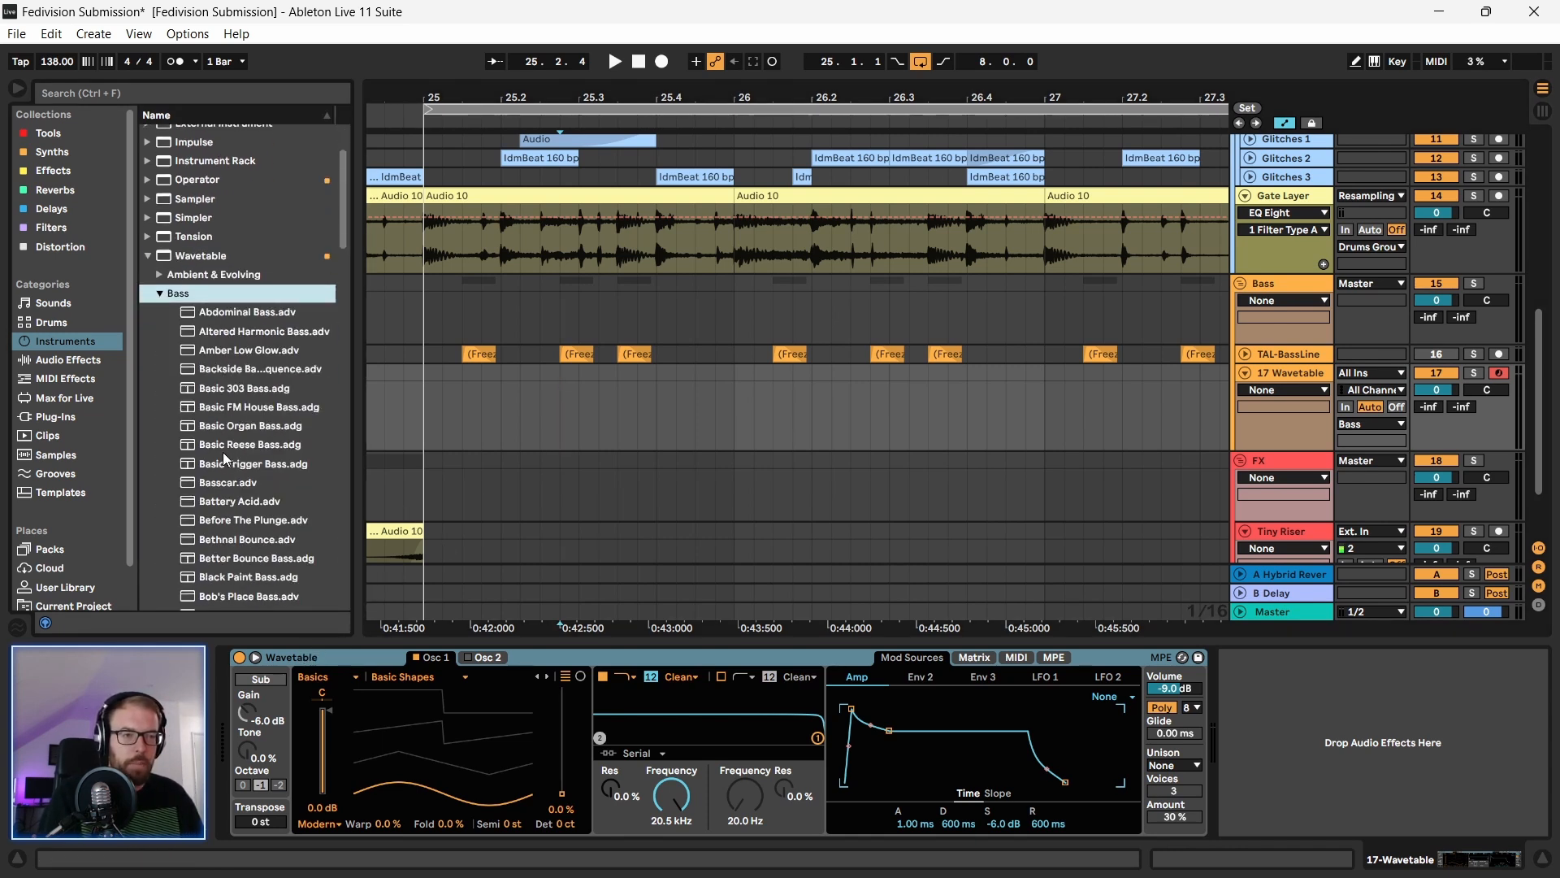
# Step: Audition Wavetable's bass presets one after another, from Abdominal Bass through Ego Bass
pyautogui.click(271, 314)
pyautogui.click(260, 332)
pyautogui.click(252, 350)
pyautogui.click(247, 370)
pyautogui.click(247, 387)
pyautogui.click(237, 405)
pyautogui.scroll(-2, 236, 405)
pyautogui.click(236, 391)
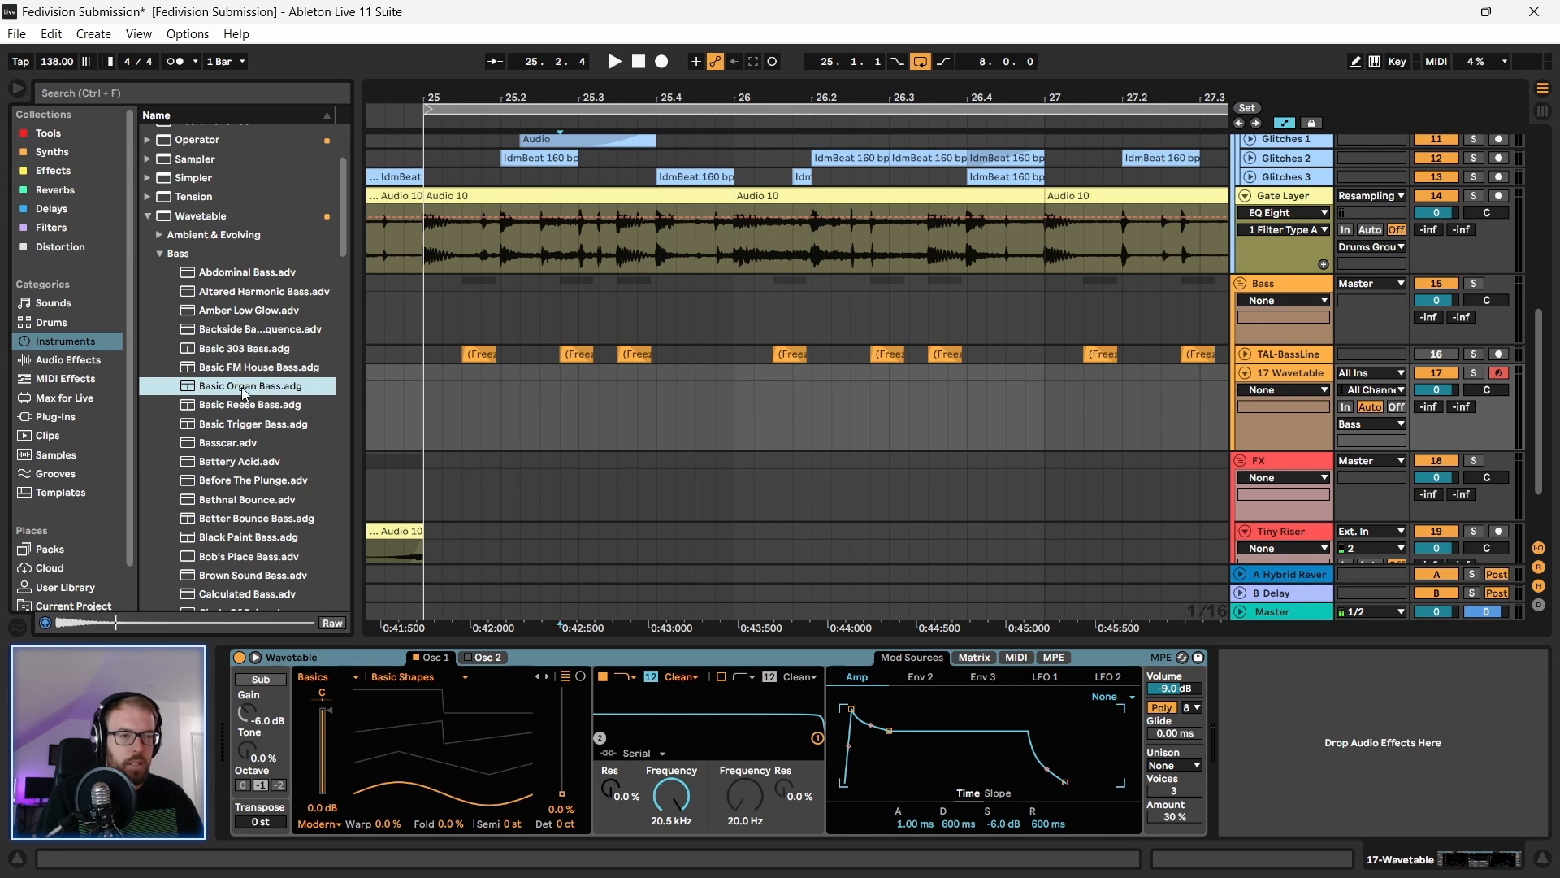
pyautogui.click(248, 406)
pyautogui.press('Down')
pyautogui.press('Down')
pyautogui.press('Down')
pyautogui.press('Down')
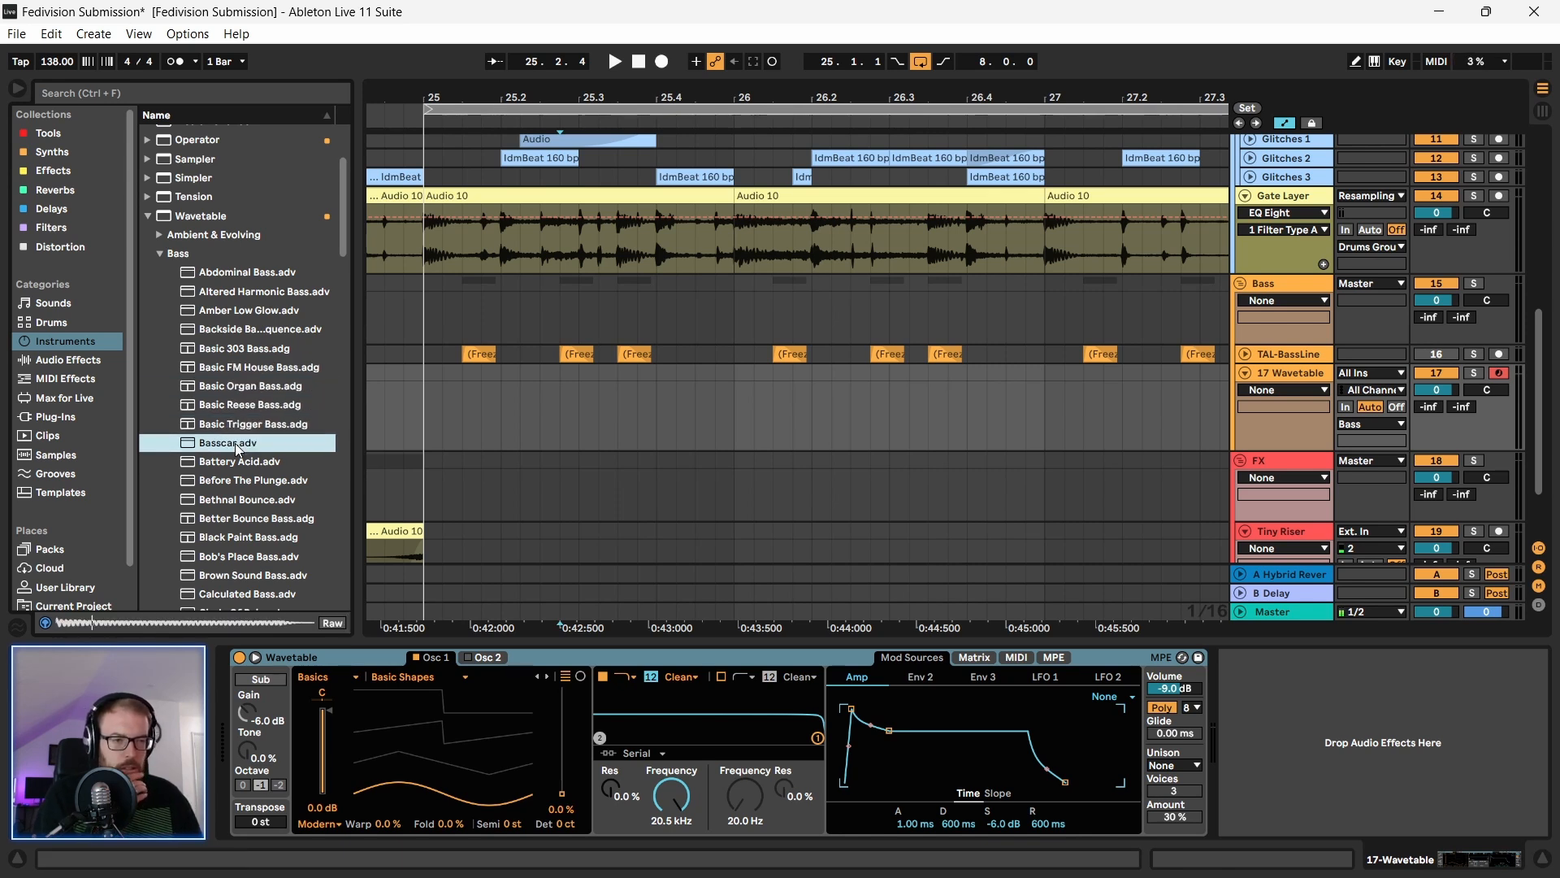
pyautogui.press('Down')
pyautogui.press('Down')
pyautogui.press('Down')
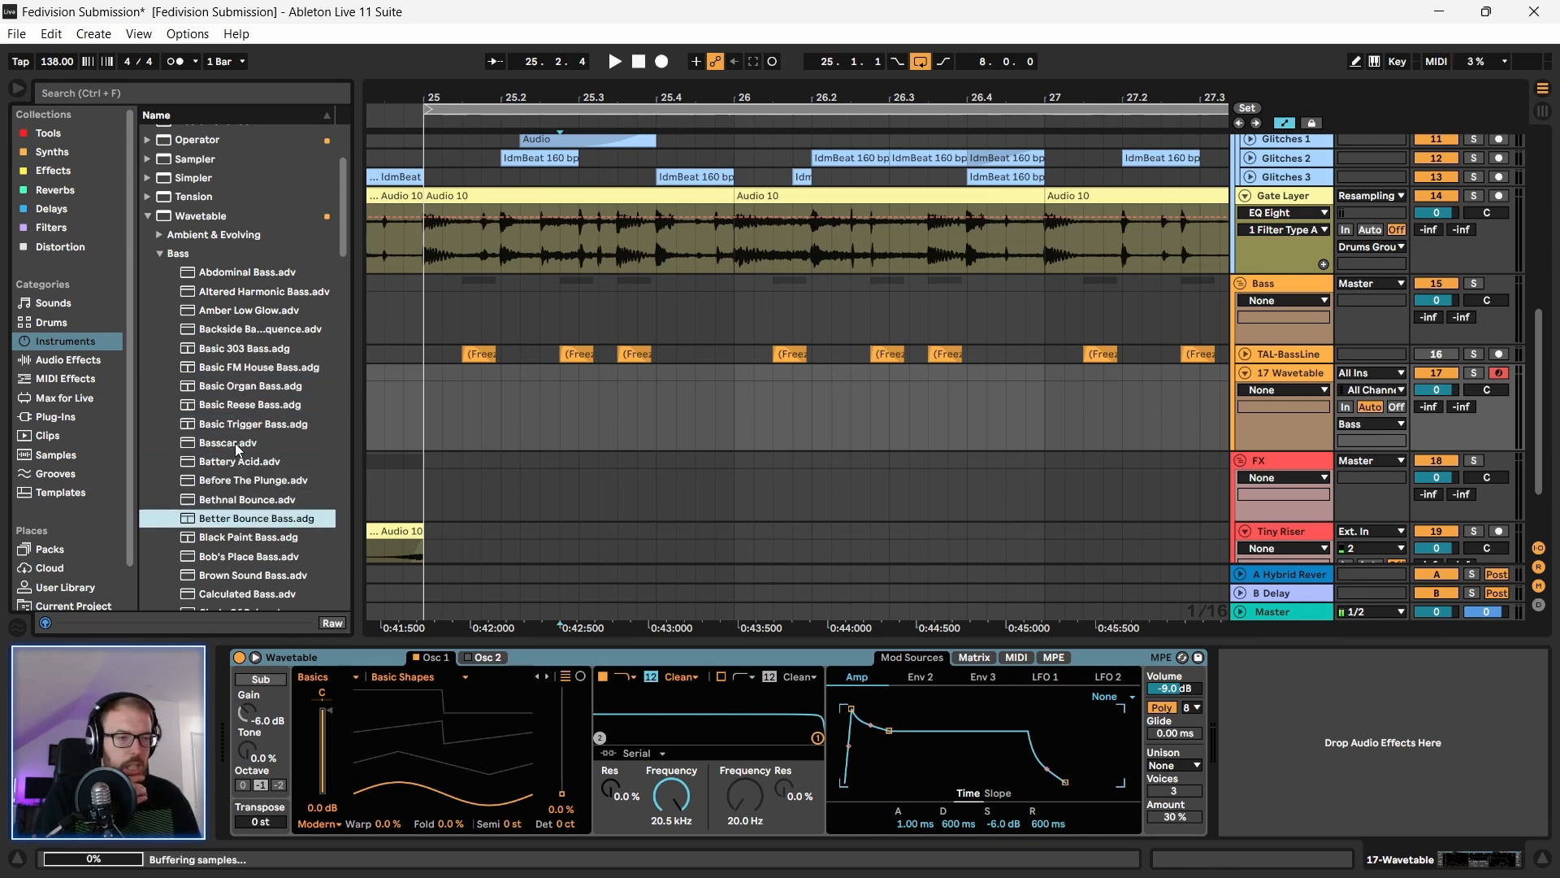
pyautogui.press('Down')
pyautogui.press('Down')
pyautogui.press('Down')
pyautogui.press('Down')
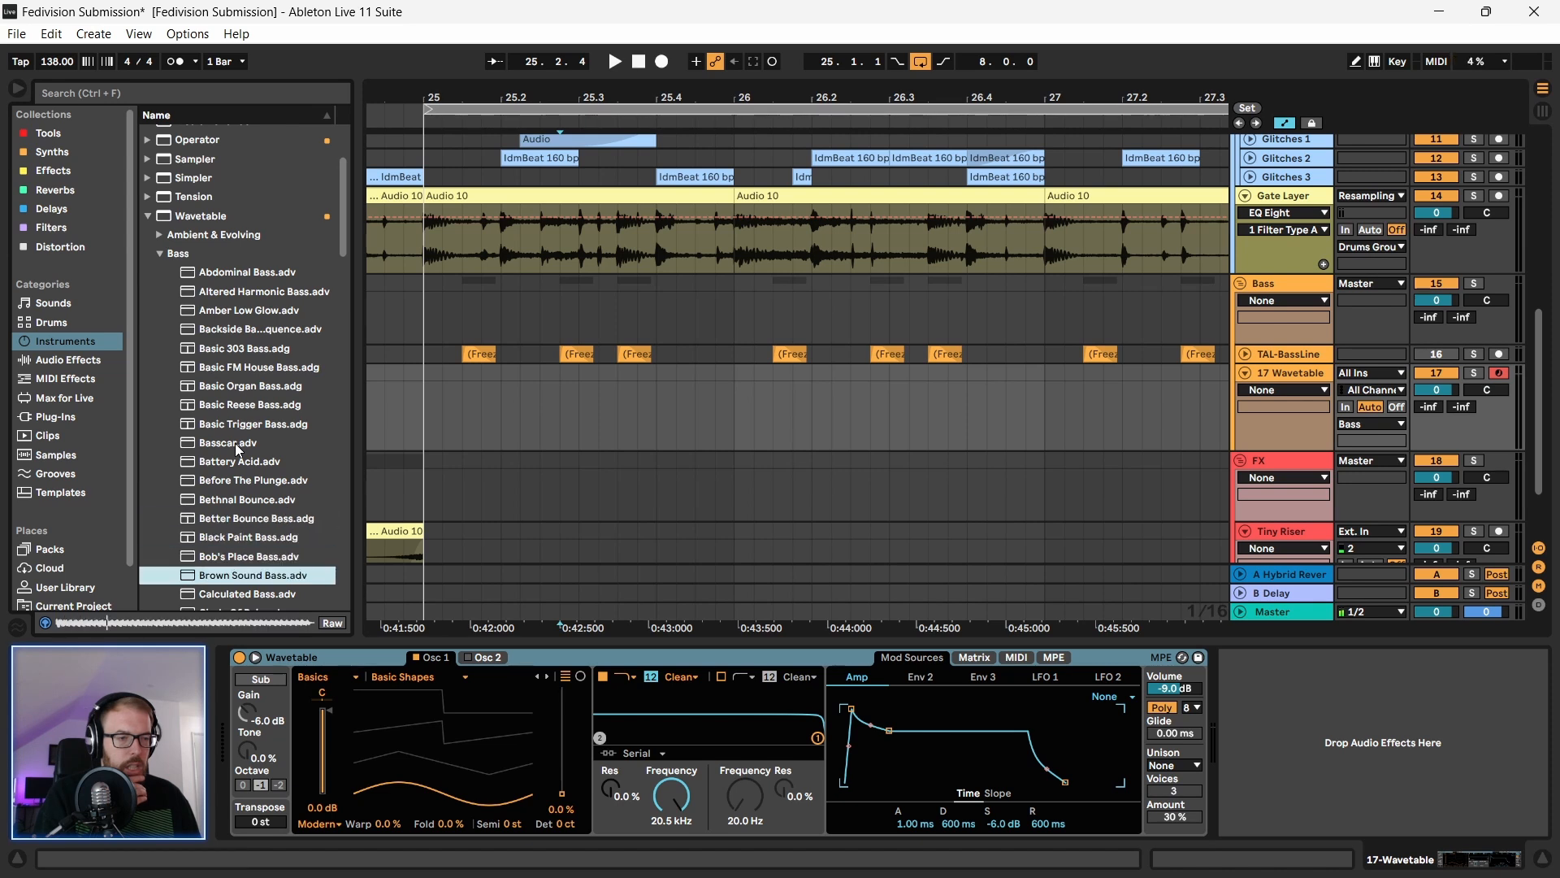
pyautogui.press('Down')
pyautogui.press('Down')
pyautogui.press('Down')
pyautogui.press('Down')
pyautogui.press('Down')
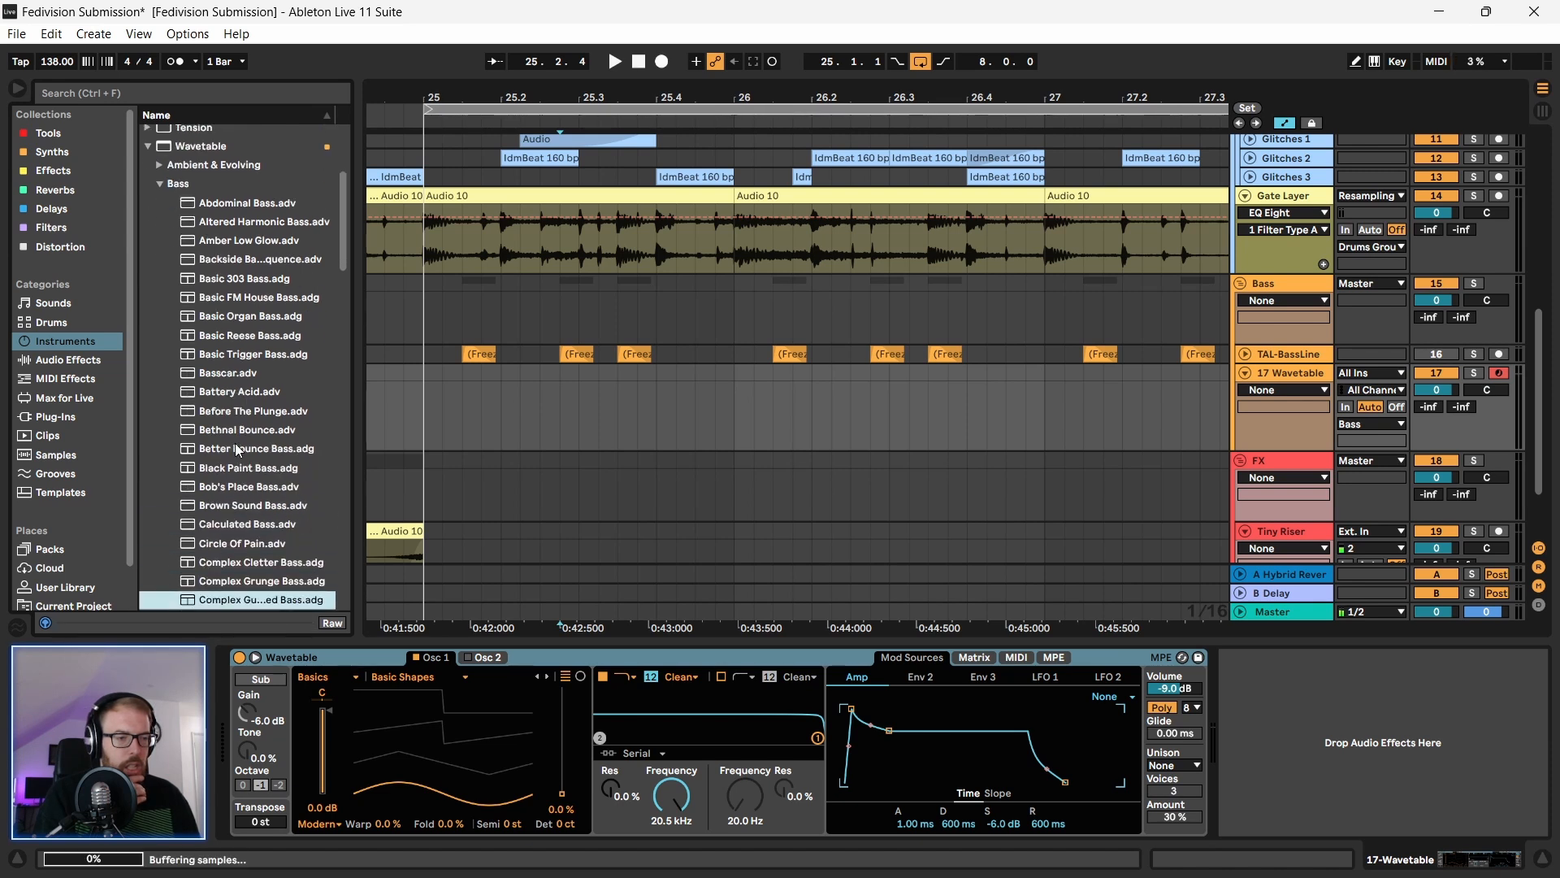
pyautogui.press('Down')
pyautogui.press('Down')
pyautogui.press('Down')
pyautogui.press('Down')
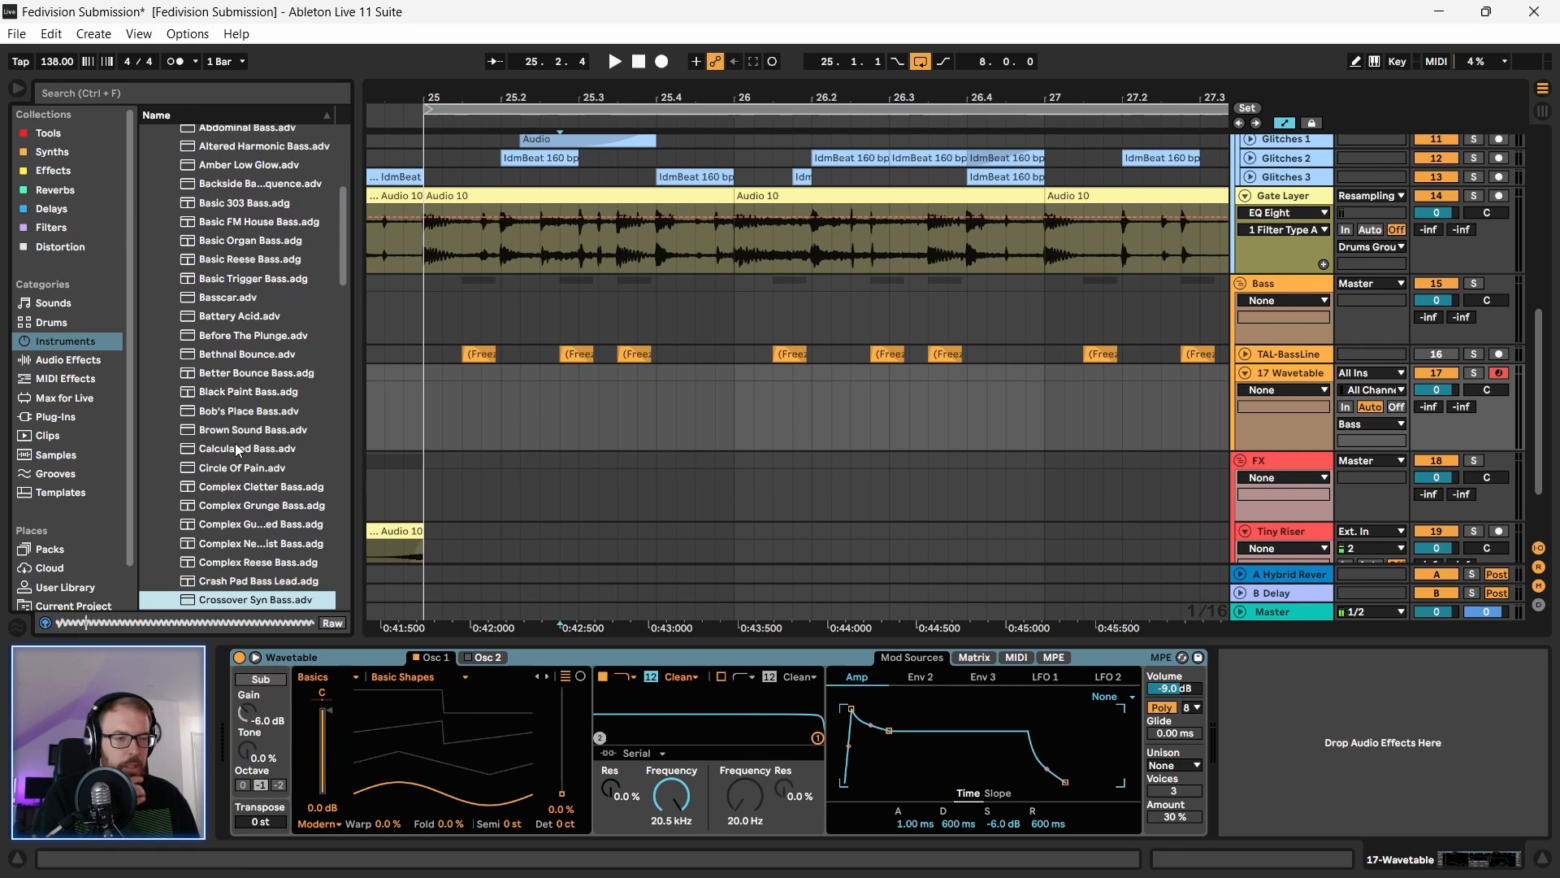
pyautogui.press('Down')
pyautogui.press('Down')
pyautogui.press('Down')
pyautogui.press('Down')
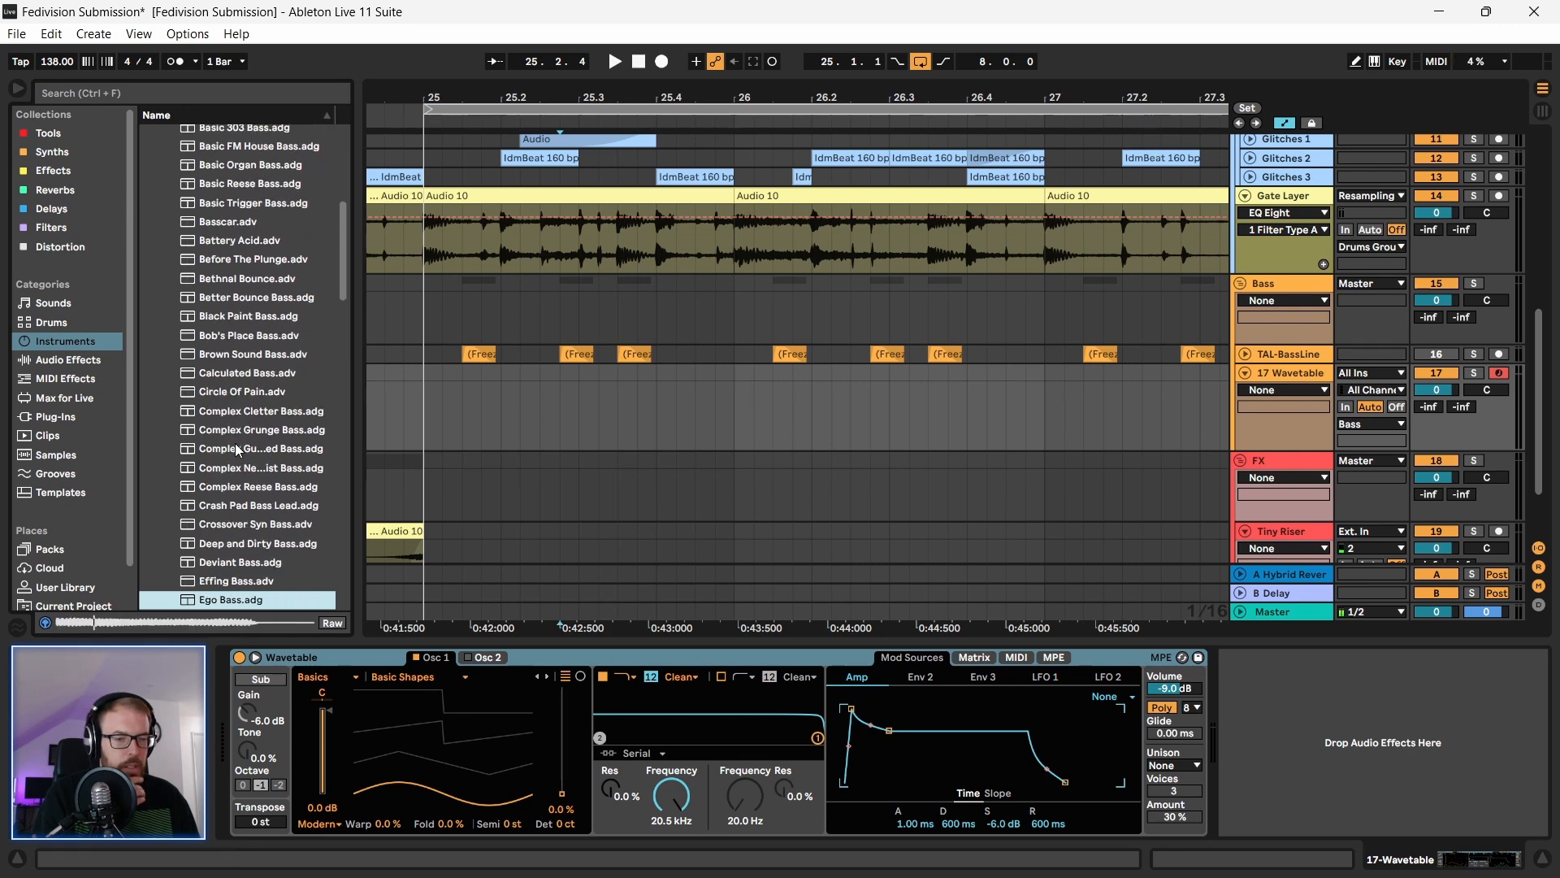
# Step: Load the Fat Square Bass preset onto the Wavetable track and reveal the rack's chain list and devices
pyautogui.scroll(-2, 235, 448)
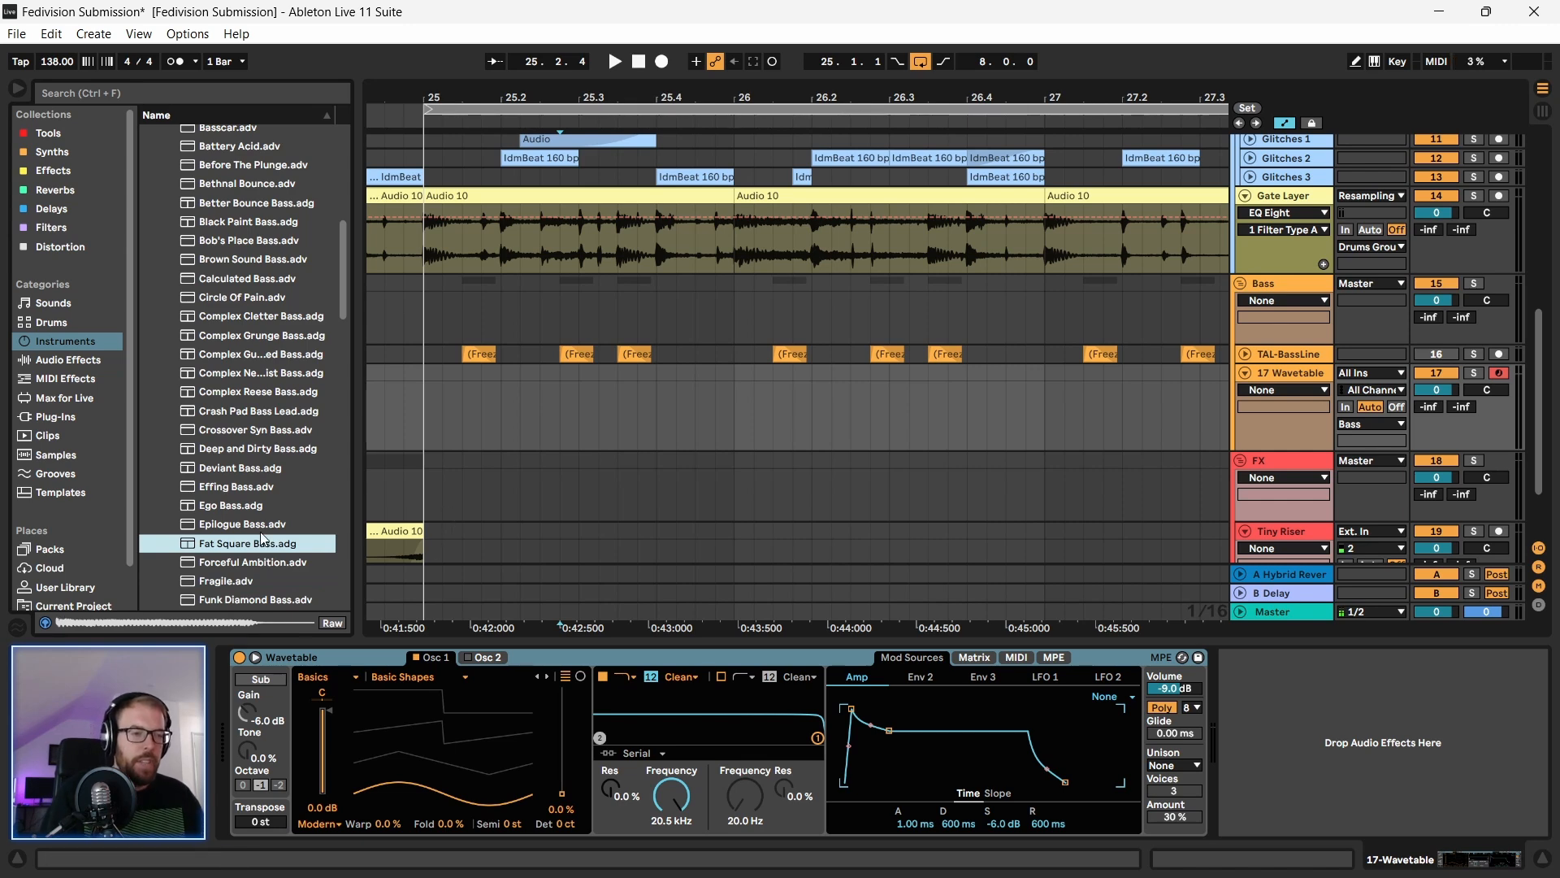
pyautogui.doubleClick(213, 546)
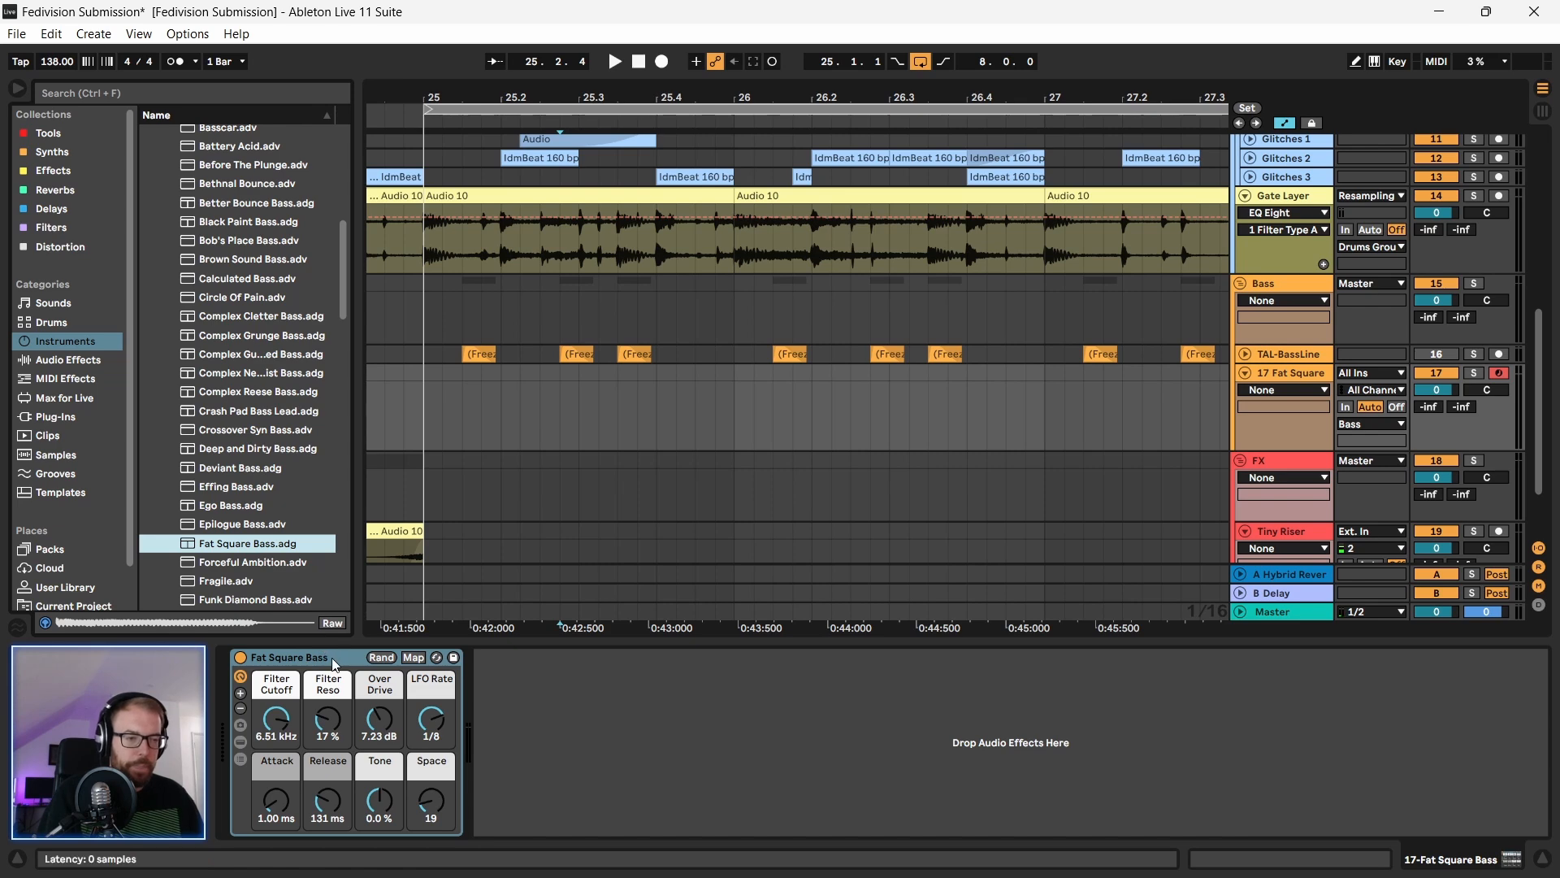
pyautogui.click(240, 759)
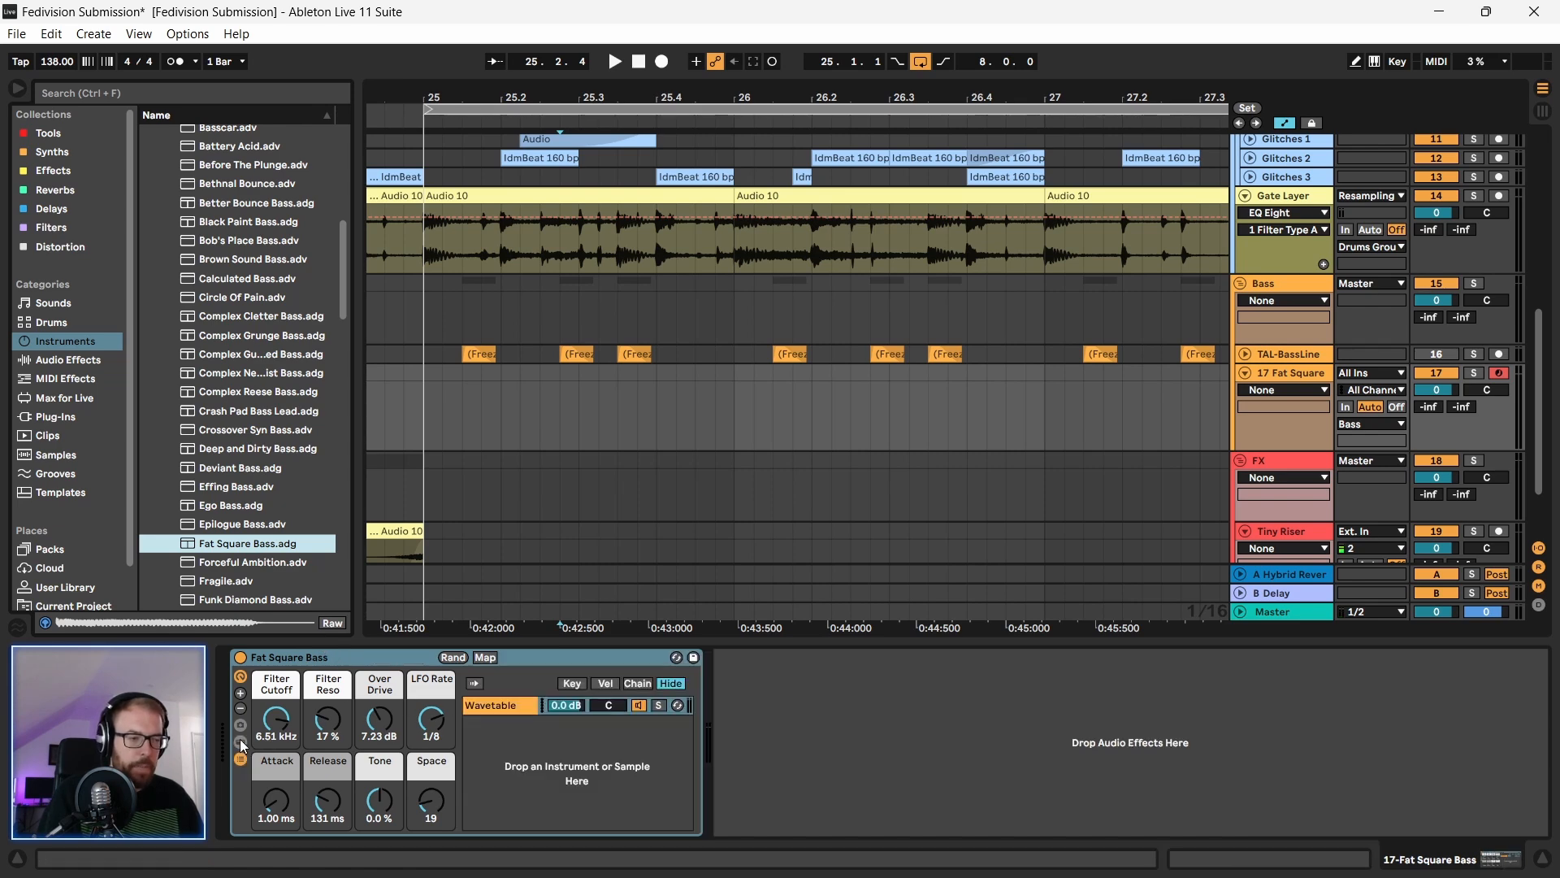
pyautogui.click(241, 742)
pyautogui.moveTo(1430, 859); pyautogui.dragTo(1229, 868)
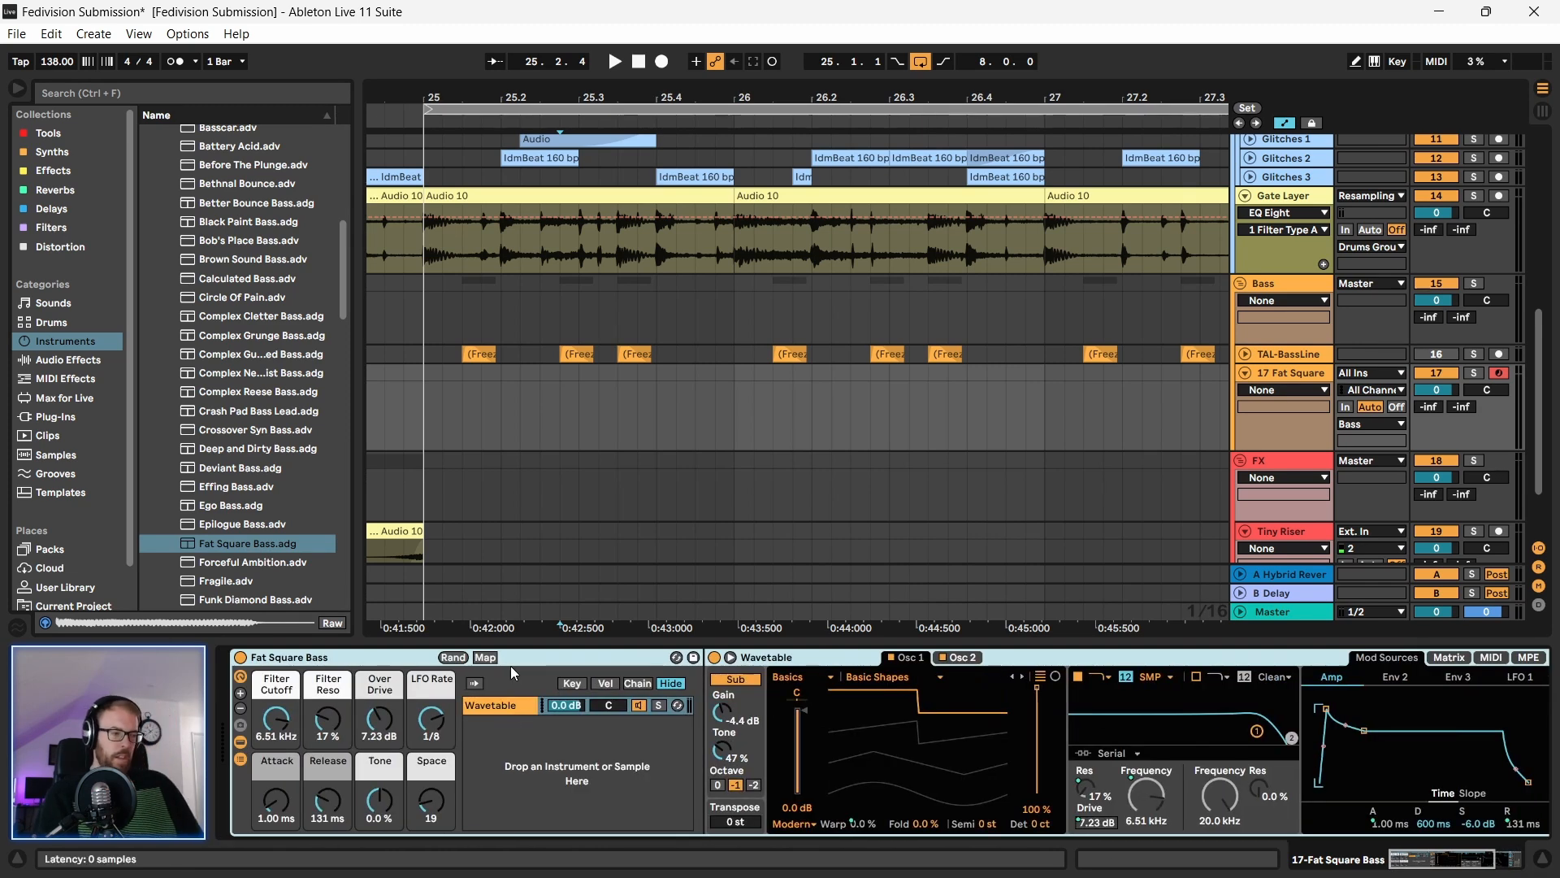
pyautogui.scroll(-1, 436, 391)
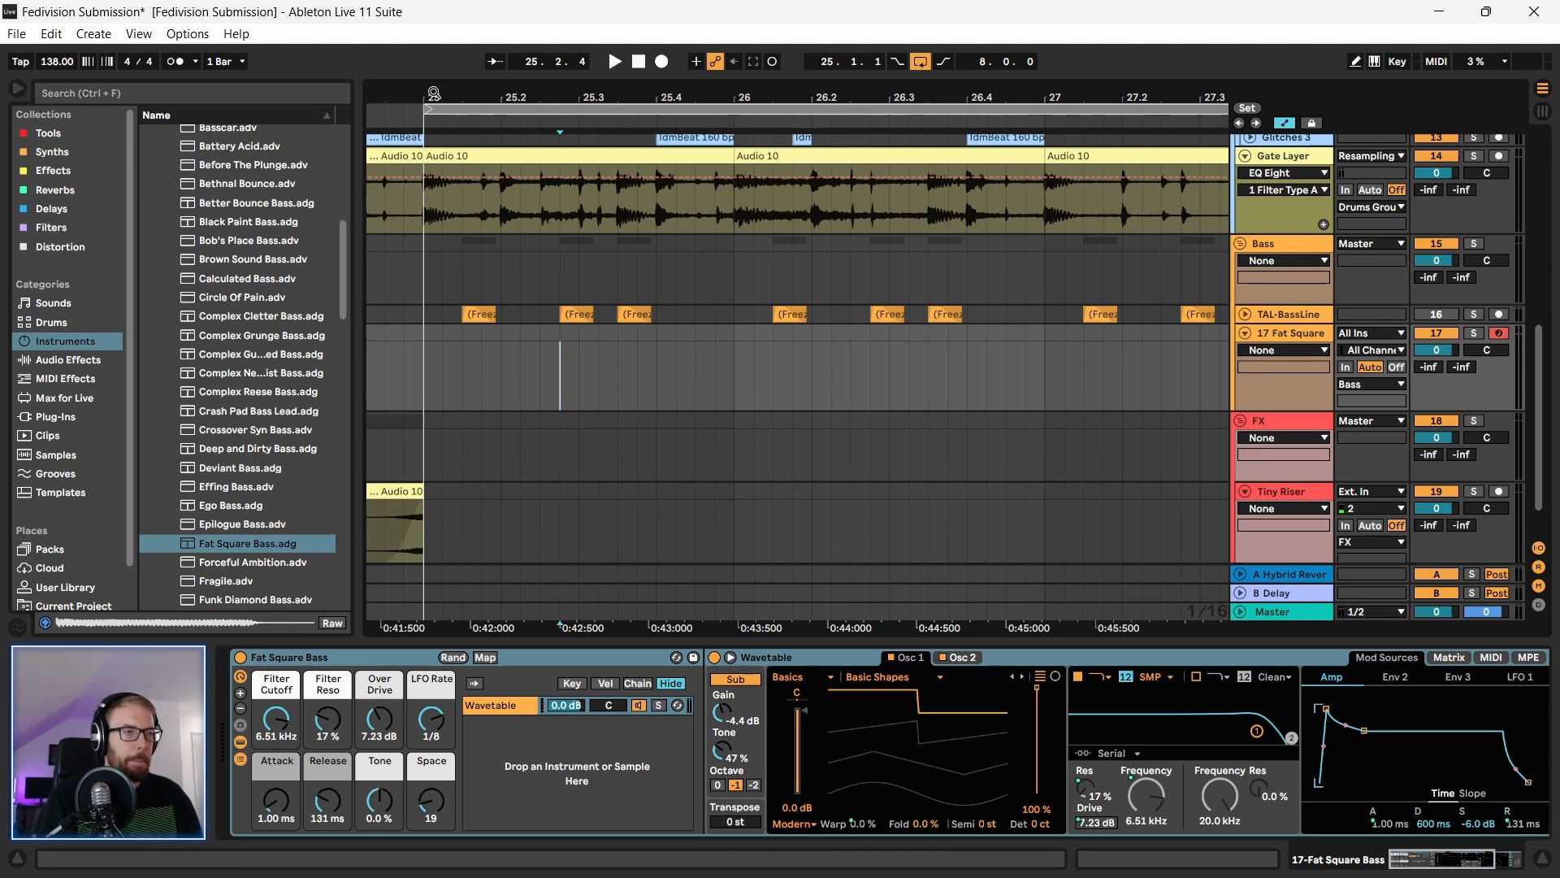
# Step: Create a one-bar MIDI clip at bar 25 on the Fat Square Bass track and place a sixteenth note at its start on F0
pyautogui.moveTo(431, 369); pyautogui.dragTo(729, 399)
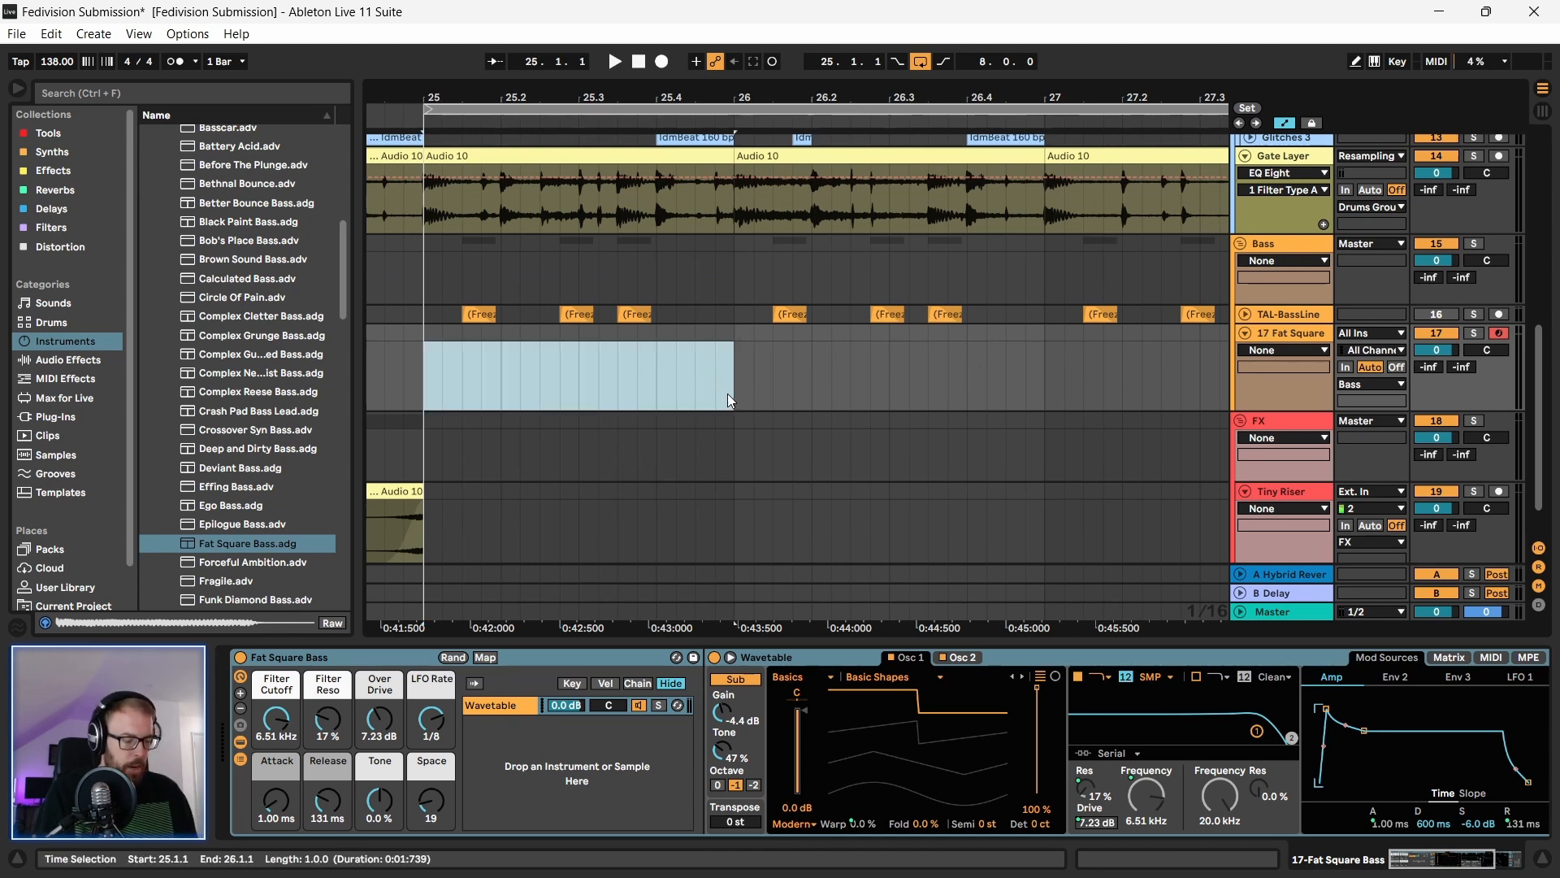
pyautogui.hotkey('ctrl', 'shift', 'm')
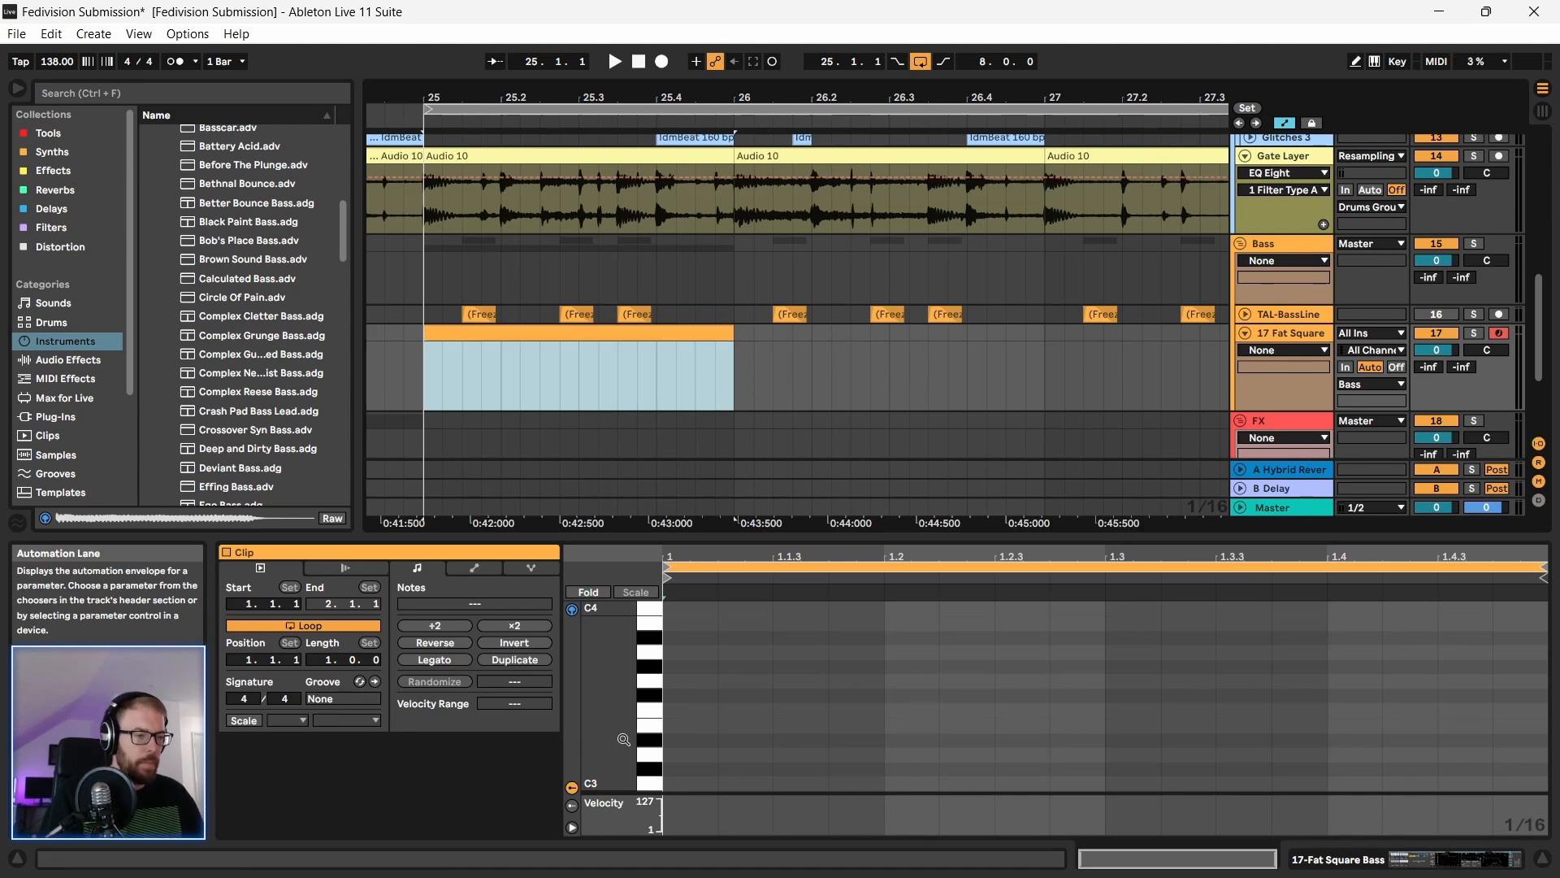
pyautogui.scroll(-4, 657, 748)
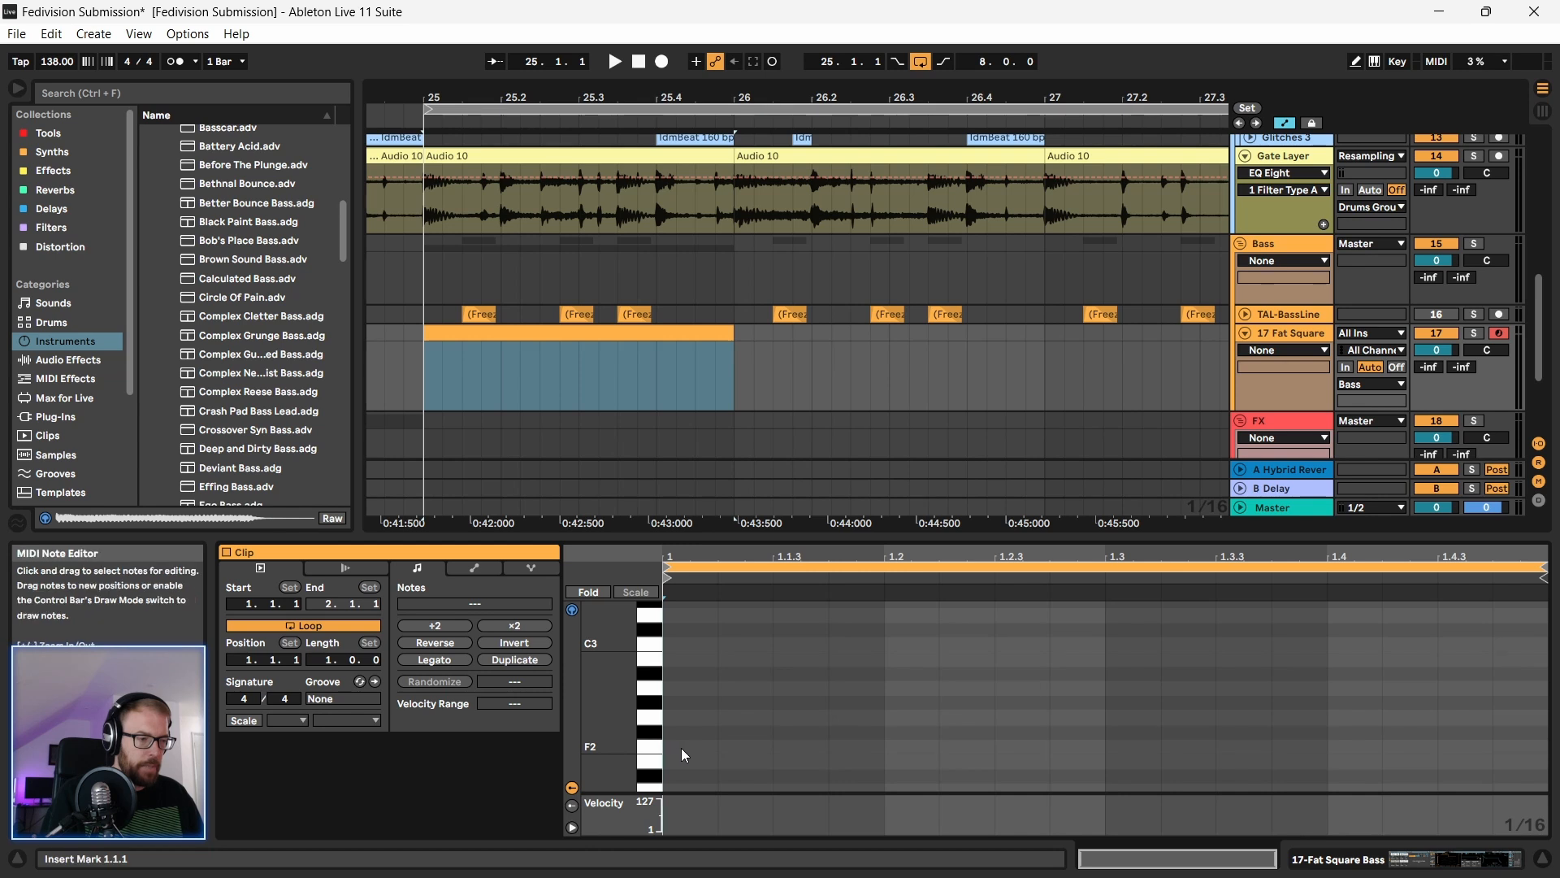
pyautogui.doubleClick(682, 747)
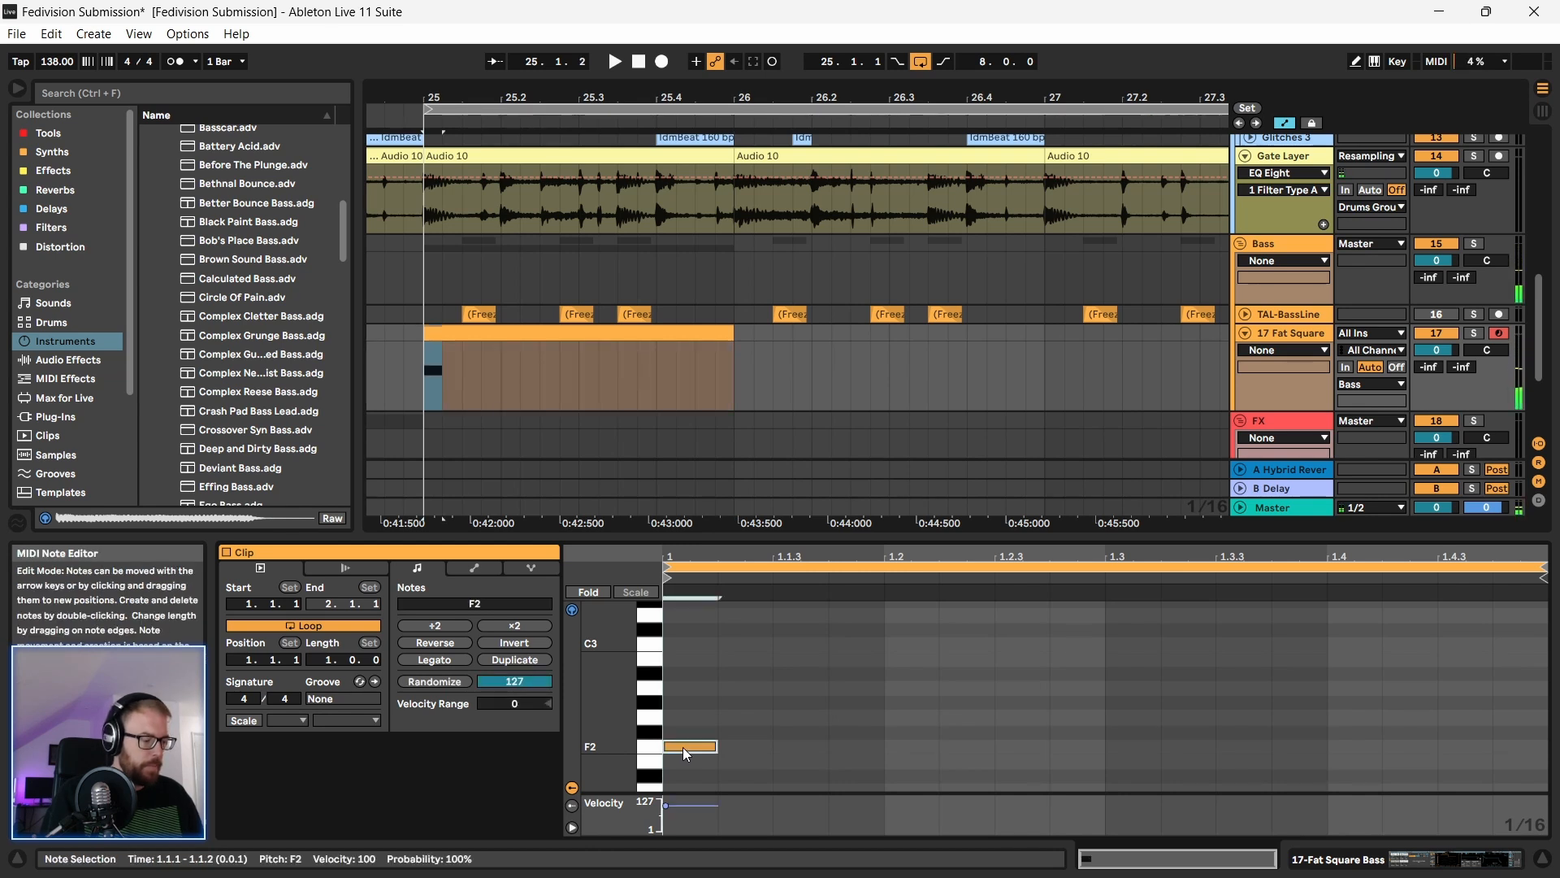
pyautogui.hotkey('shift', 'Down')
pyautogui.hotkey('shift', 'Down')
pyautogui.scroll(-1, 685, 750)
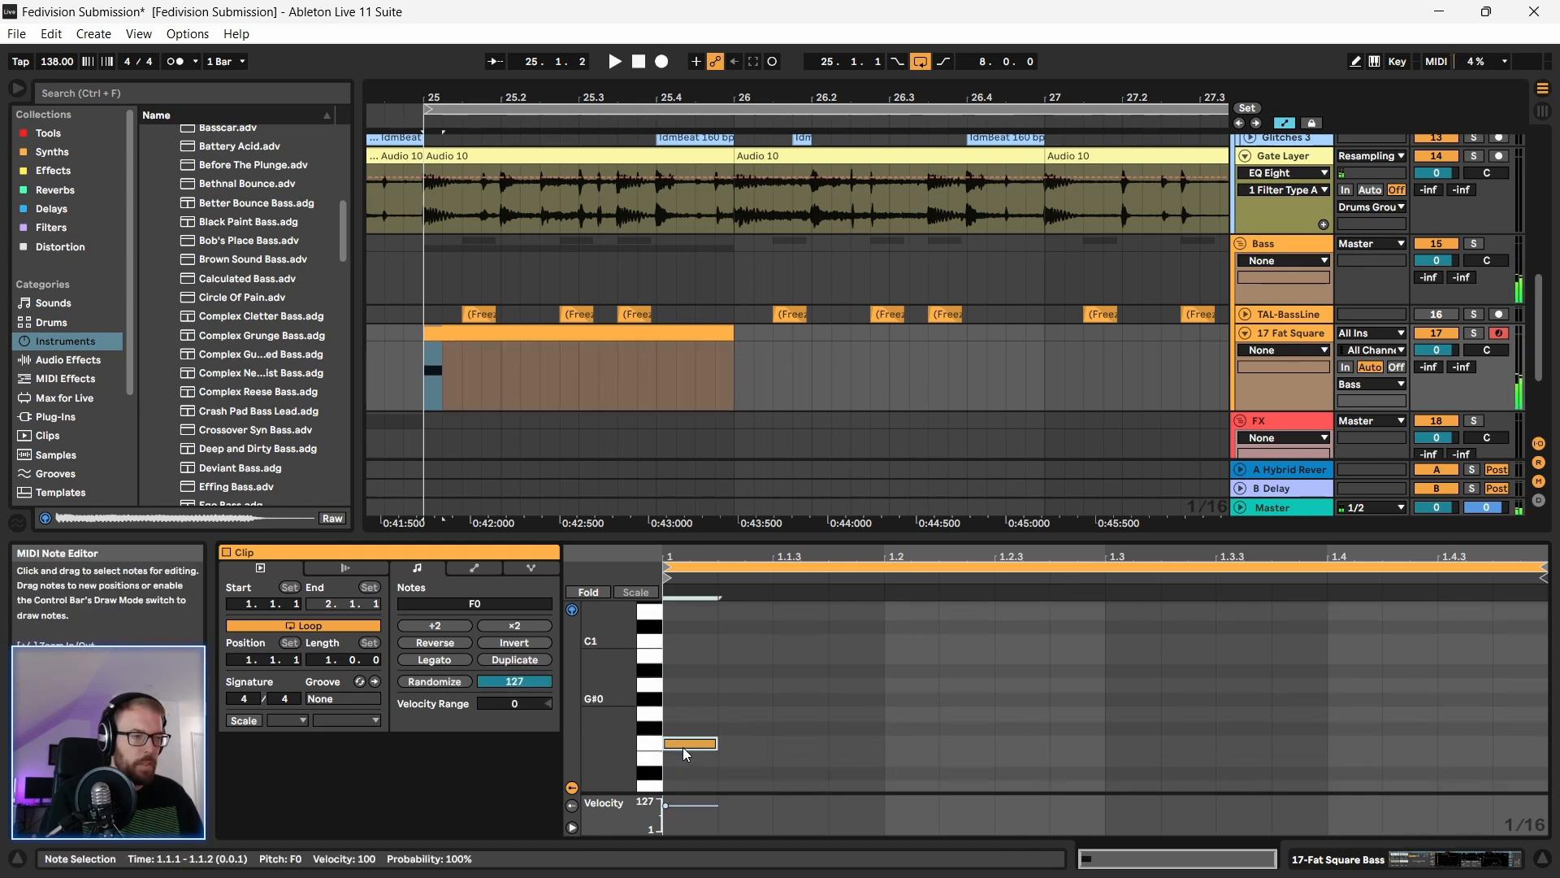
# Step: Move the note to 1.1.3 on F1 and place copies of it at 1.2.4 and 1.3.3
pyautogui.moveTo(691, 745); pyautogui.dragTo(827, 751)
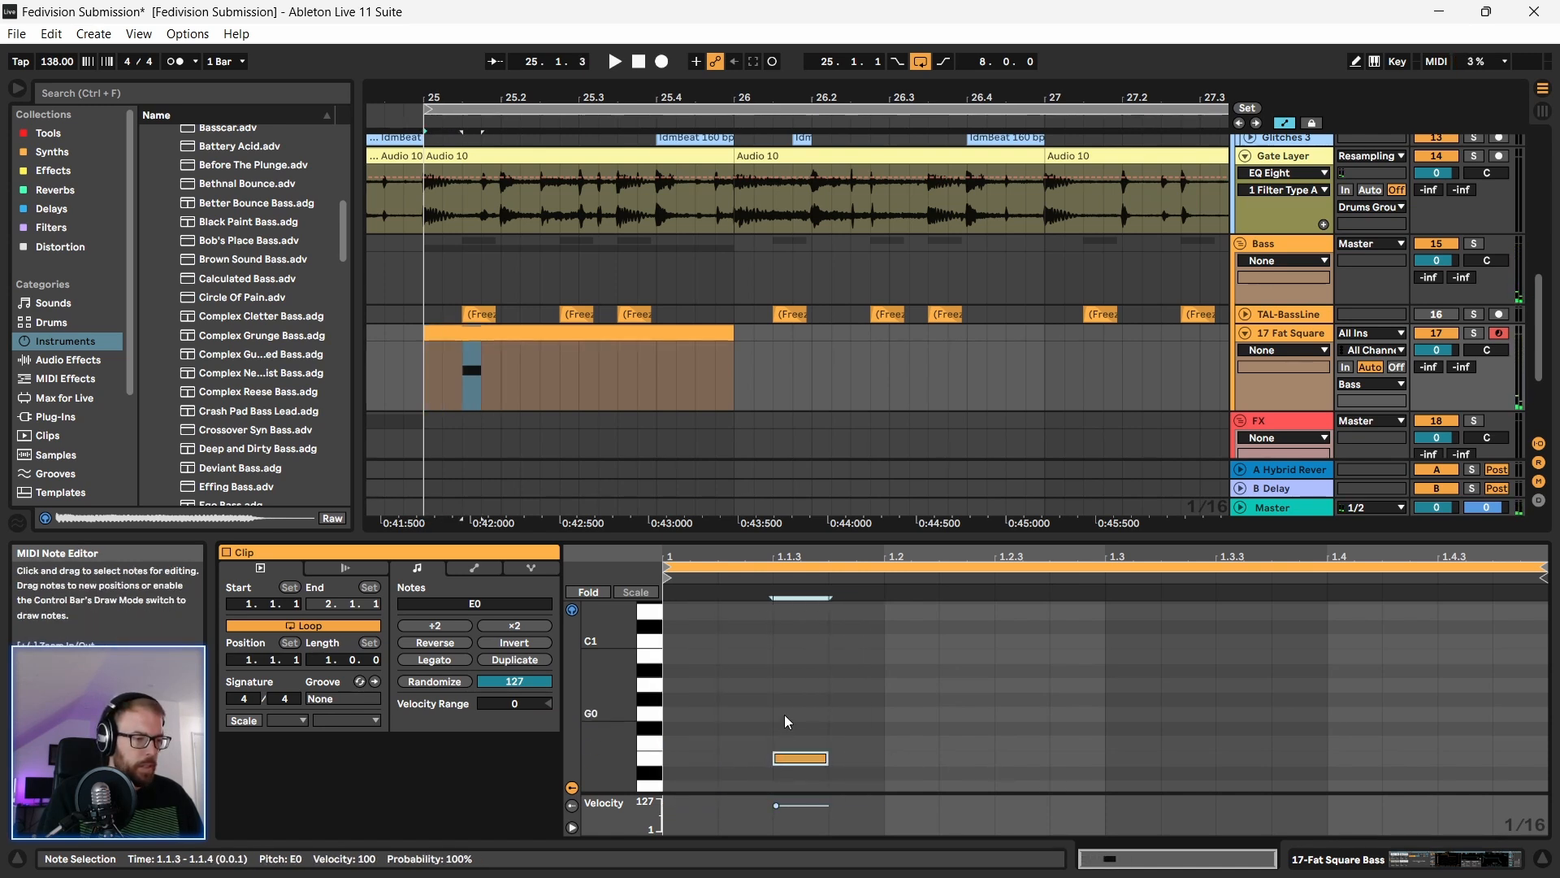
pyautogui.hotkey('shift', 'Up')
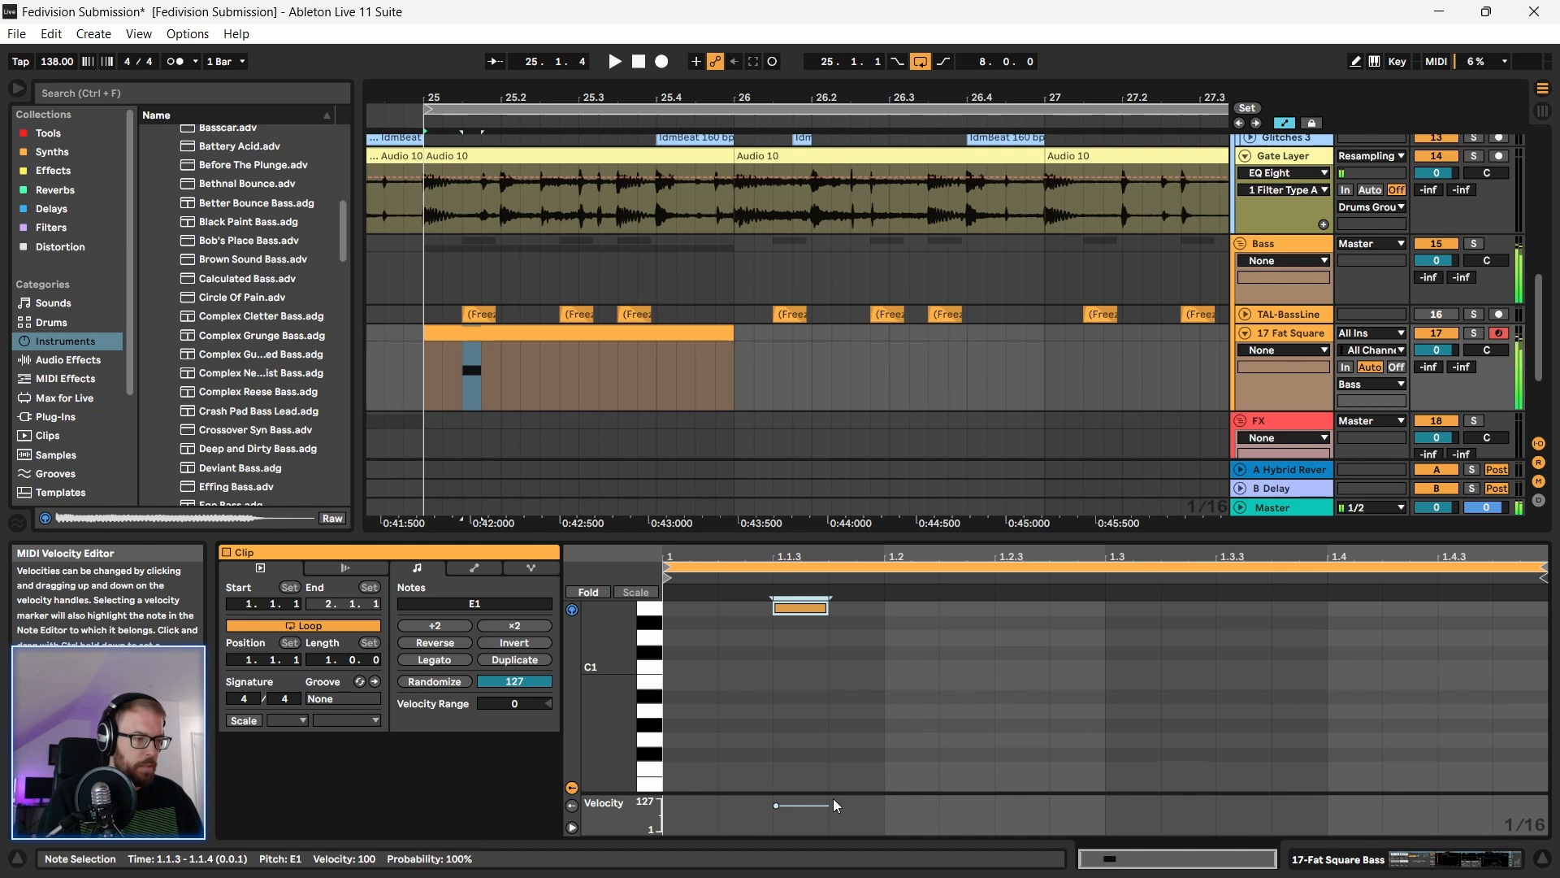
pyautogui.scroll(3, 841, 725)
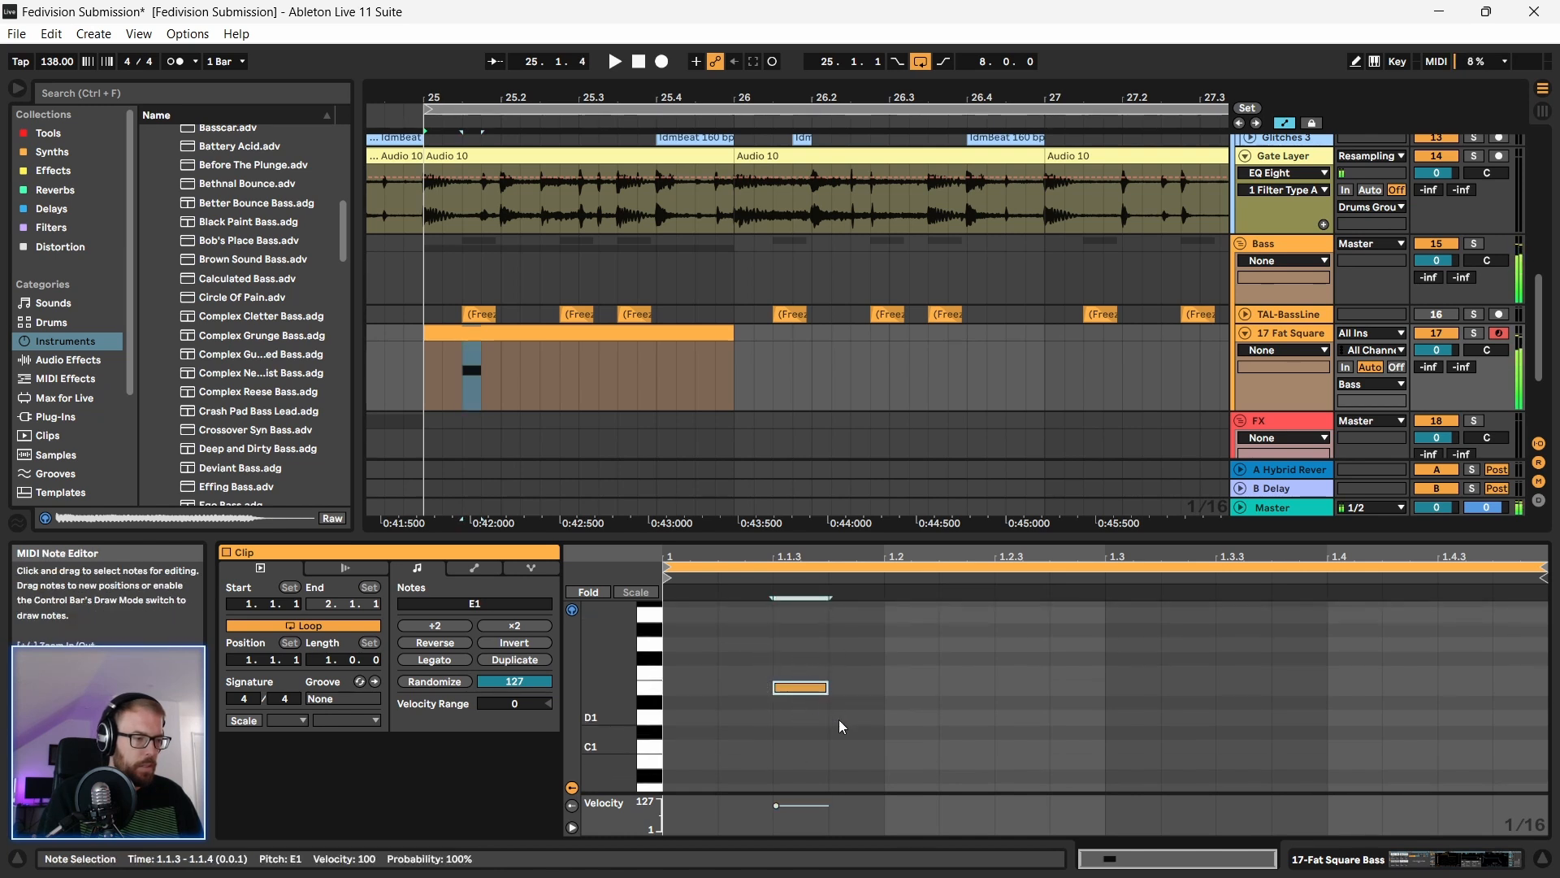
pyautogui.moveTo(807, 693); pyautogui.dragTo(1259, 684)
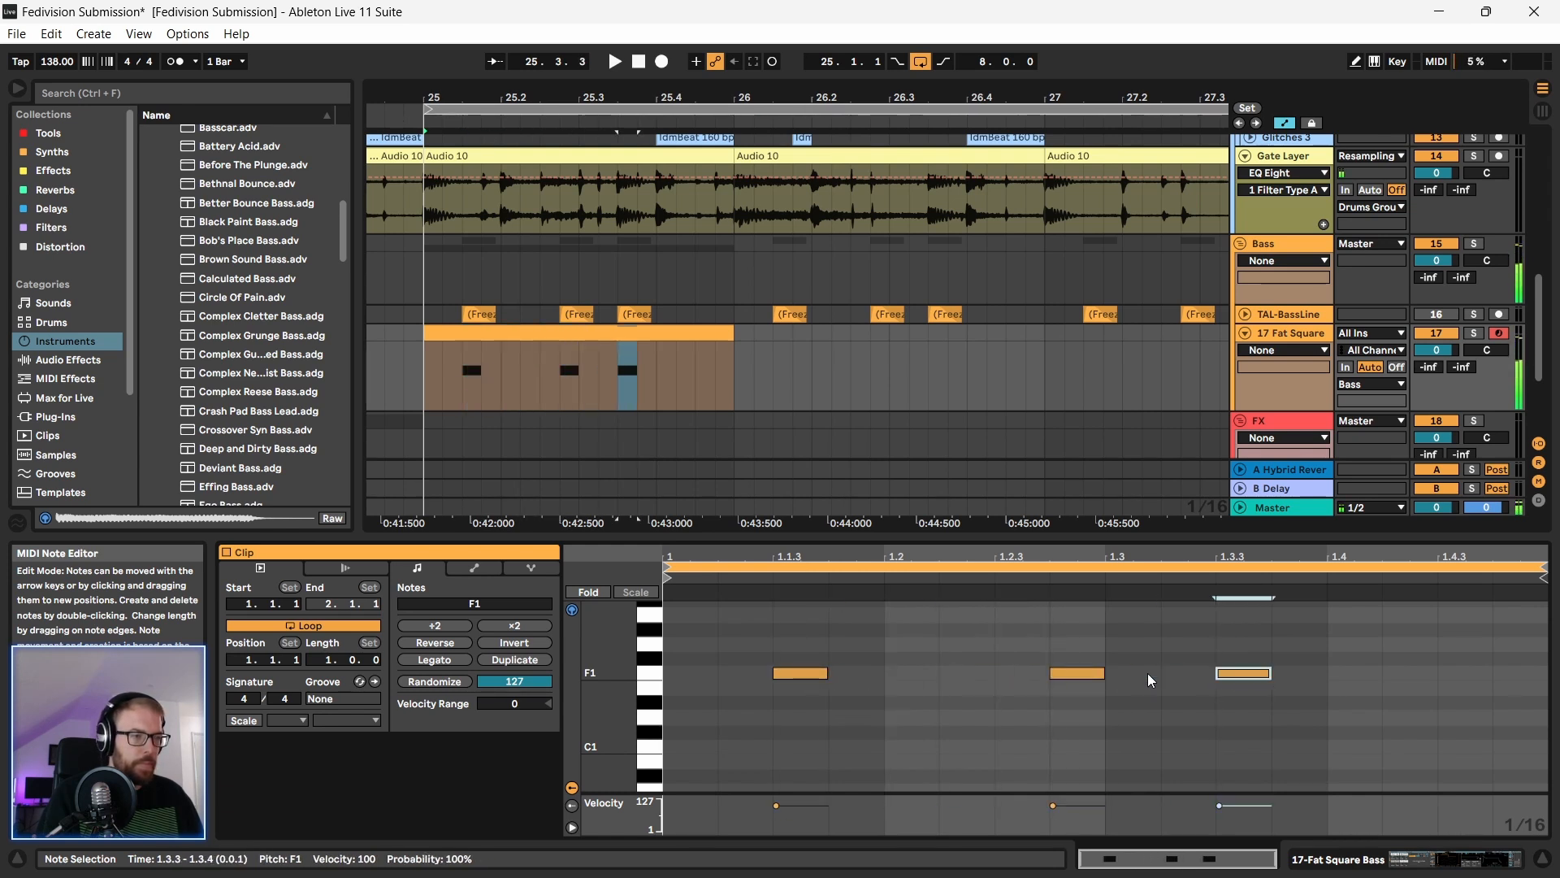
# Step: Play back the bass pattern and bring the Fat Square Bass track's Wavetable amp envelope into view
pyautogui.press('space')
pyautogui.press('space')
pyautogui.moveTo(919, 534); pyautogui.dragTo(926, 625)
pyautogui.click(1310, 325)
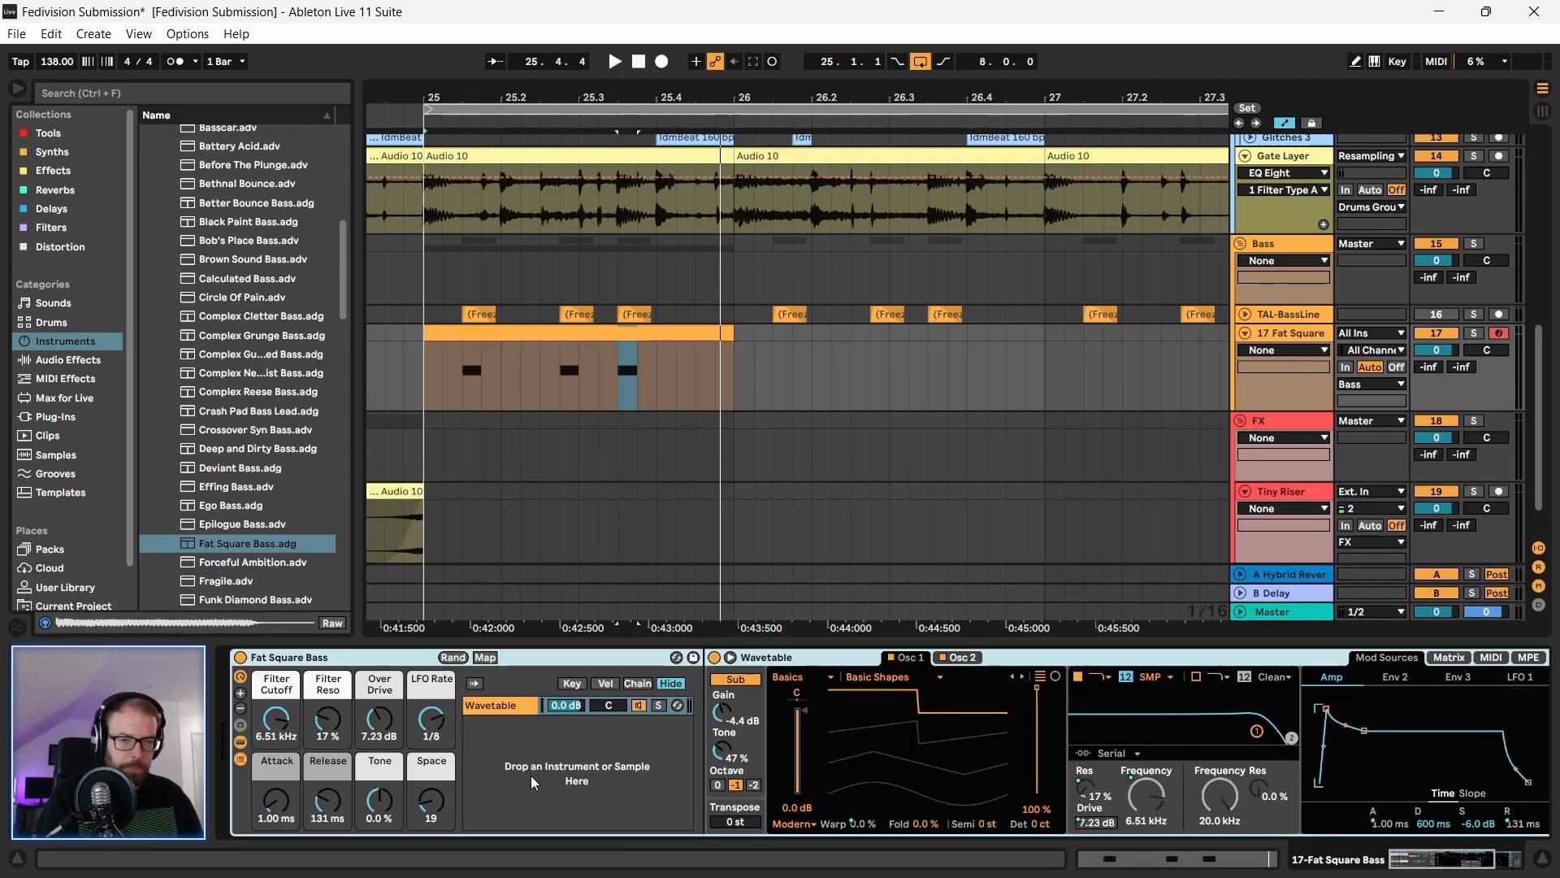
pyautogui.press('space')
pyautogui.moveTo(1422, 860); pyautogui.dragTo(1496, 860)
pyautogui.press('space')
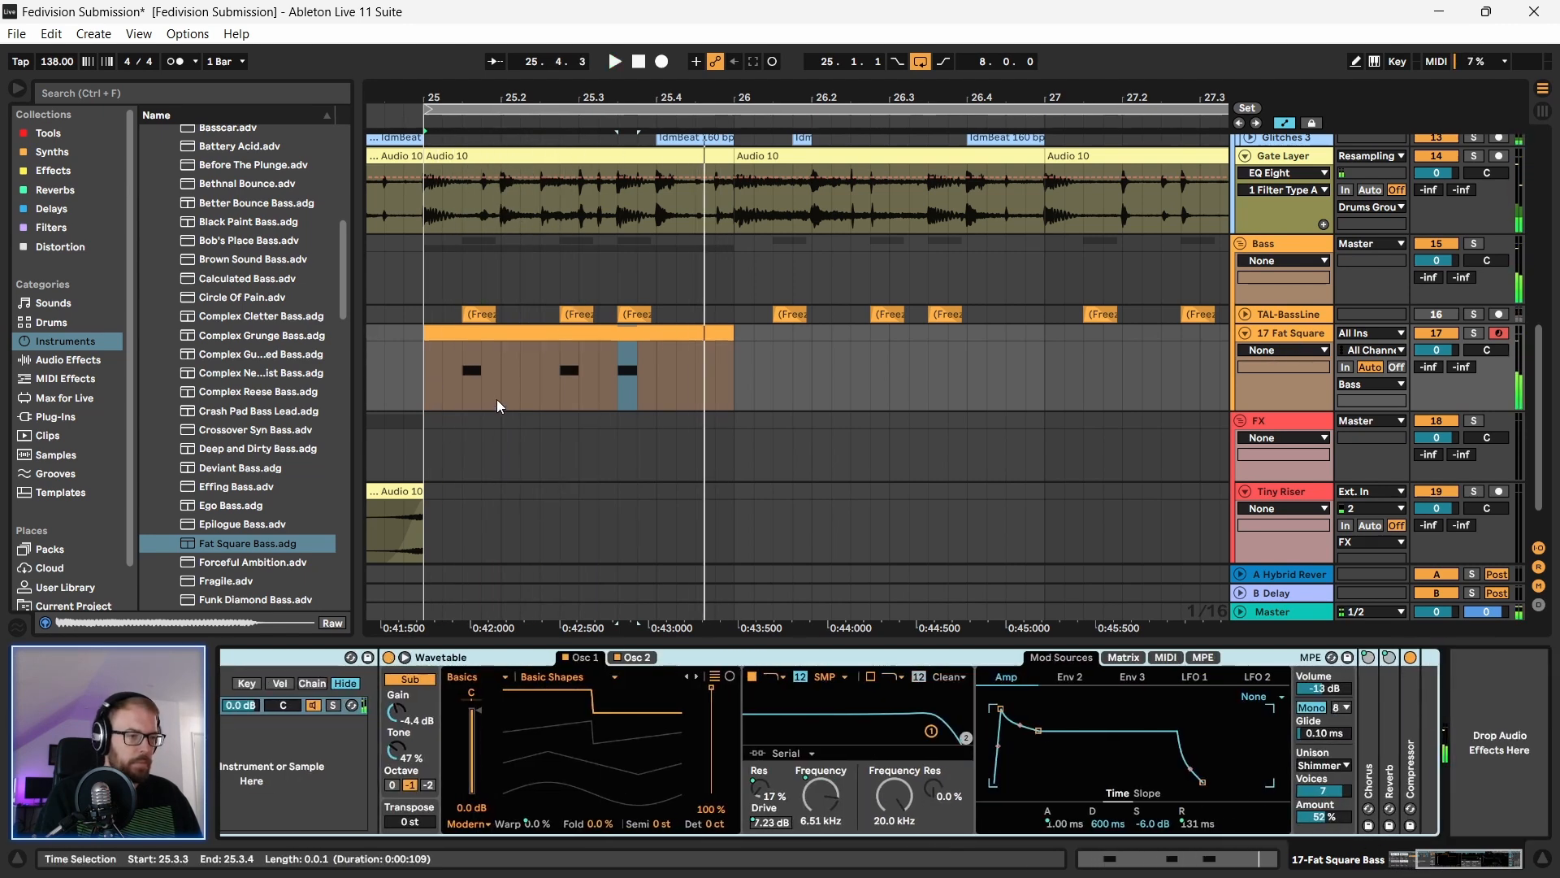
# Step: Shape Wavetable's amp envelope with a 294 ms decay and -inf dB sustain, checking it with playback
pyautogui.moveTo(1044, 745); pyautogui.dragTo(1031, 782)
pyautogui.press('space')
pyautogui.press('space')
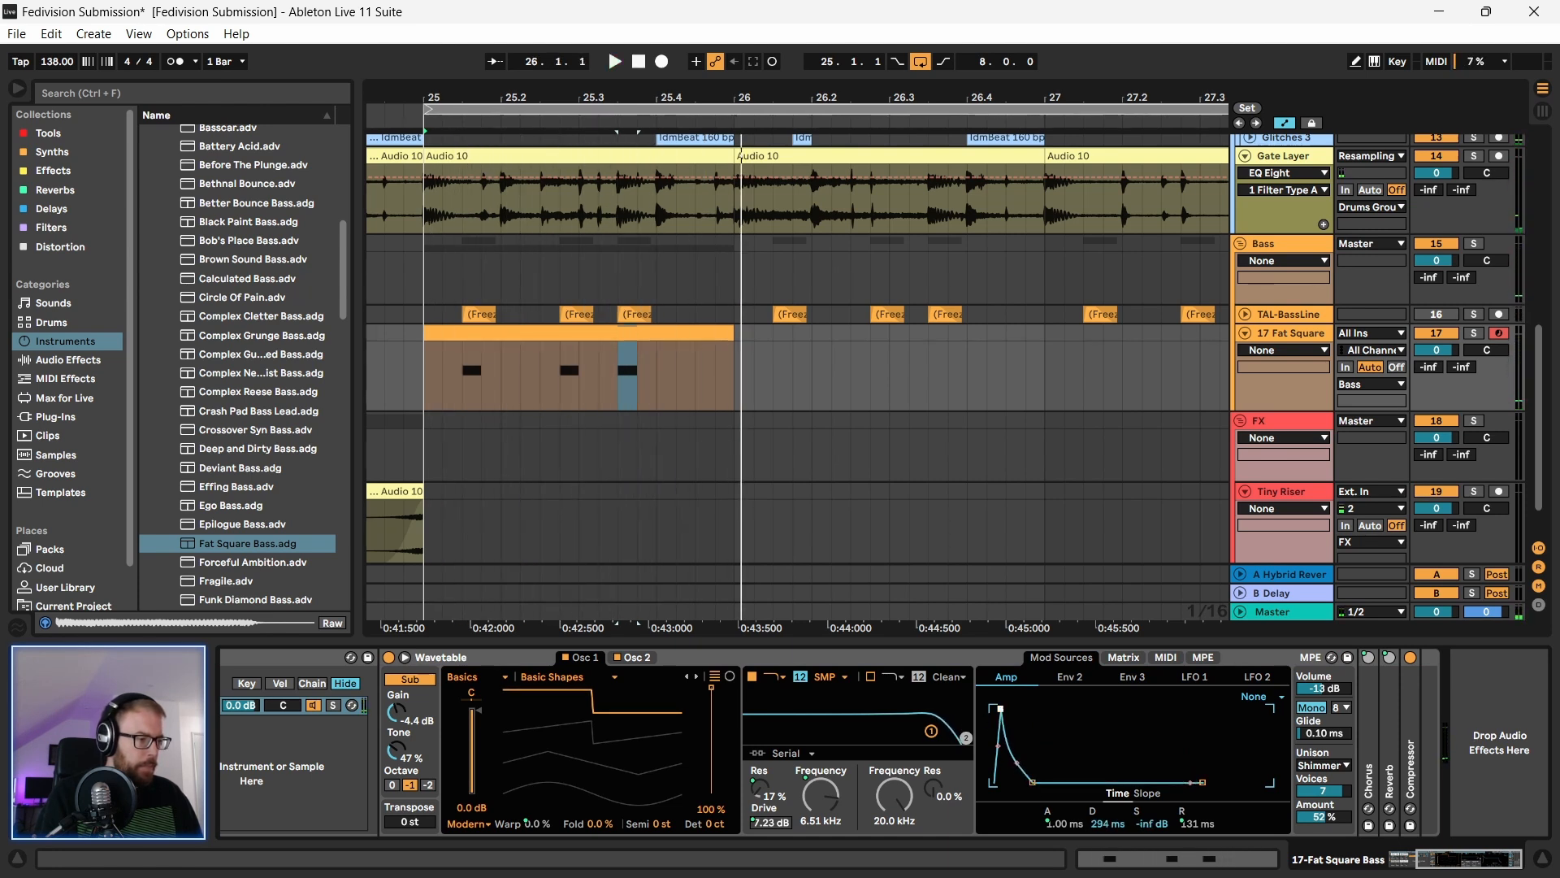
pyautogui.press('space')
pyautogui.moveTo(1033, 782); pyautogui.dragTo(1032, 782)
pyautogui.press('space')
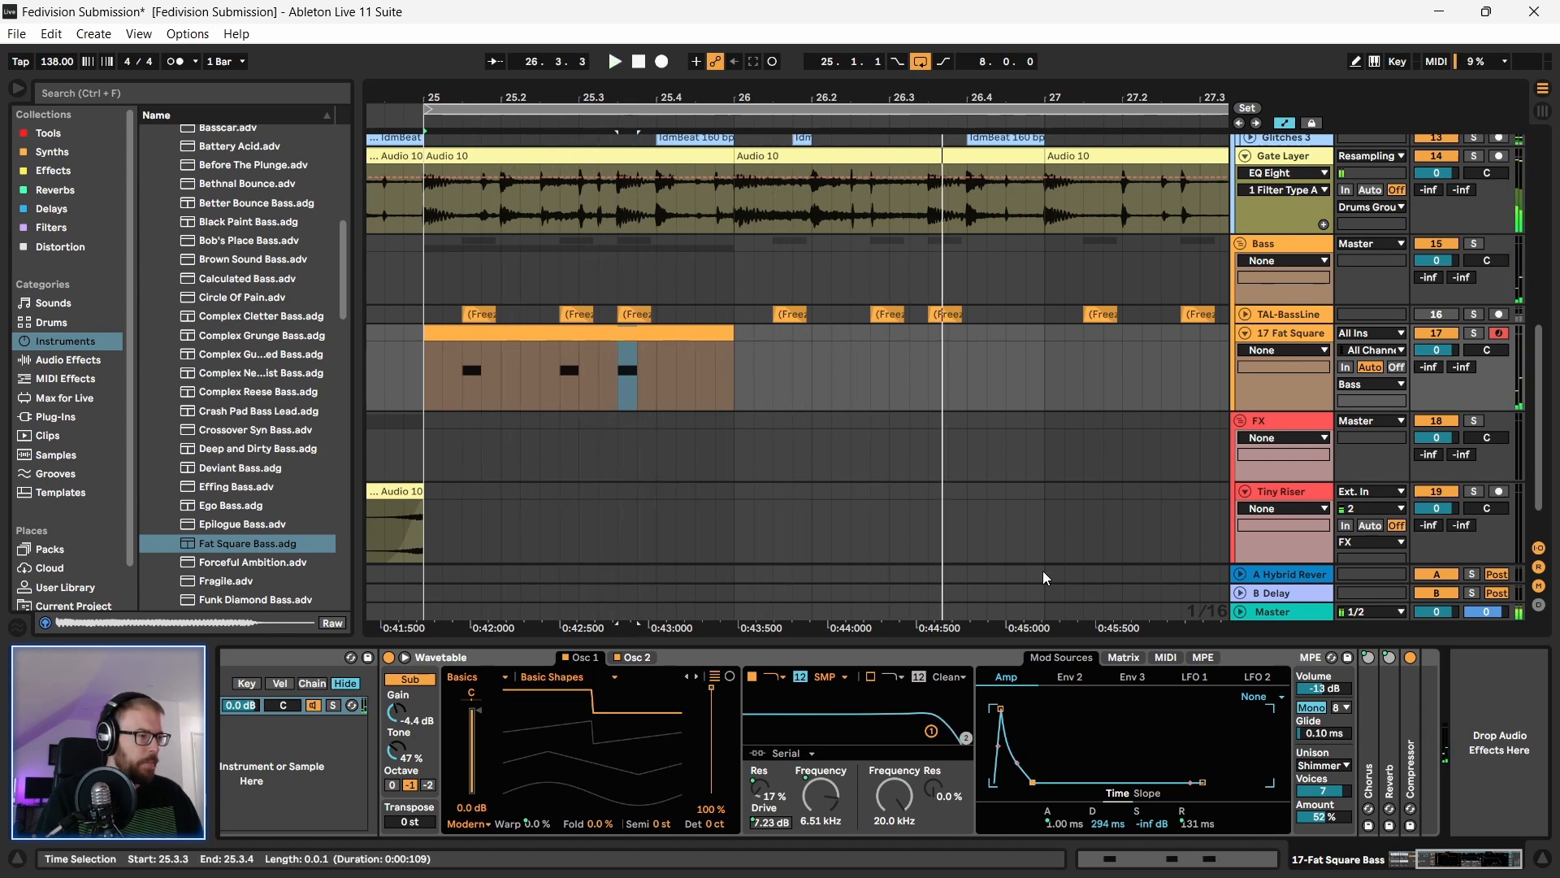
# Step: Repeat the one-bar bass clip to fill bars 25 to 33 and play it from bar 25
pyautogui.moveTo(434, 90); pyautogui.dragTo(441, 49)
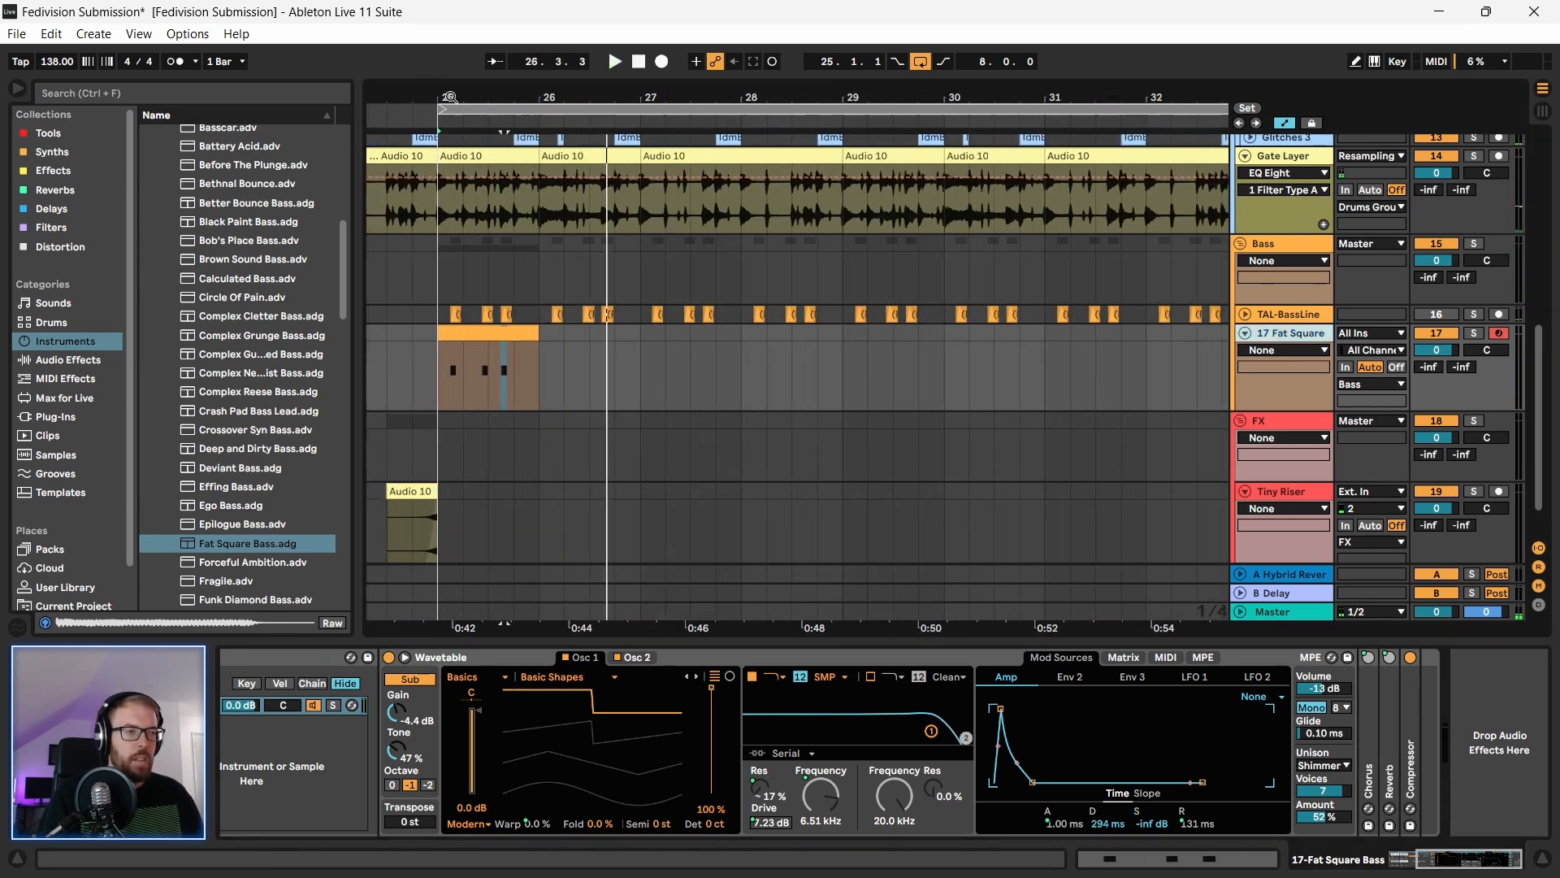
pyautogui.click(536, 336)
pyautogui.moveTo(535, 336); pyautogui.dragTo(893, 336)
pyautogui.moveTo(630, 95); pyautogui.dragTo(561, 49)
pyautogui.moveTo(645, 334); pyautogui.dragTo(776, 334)
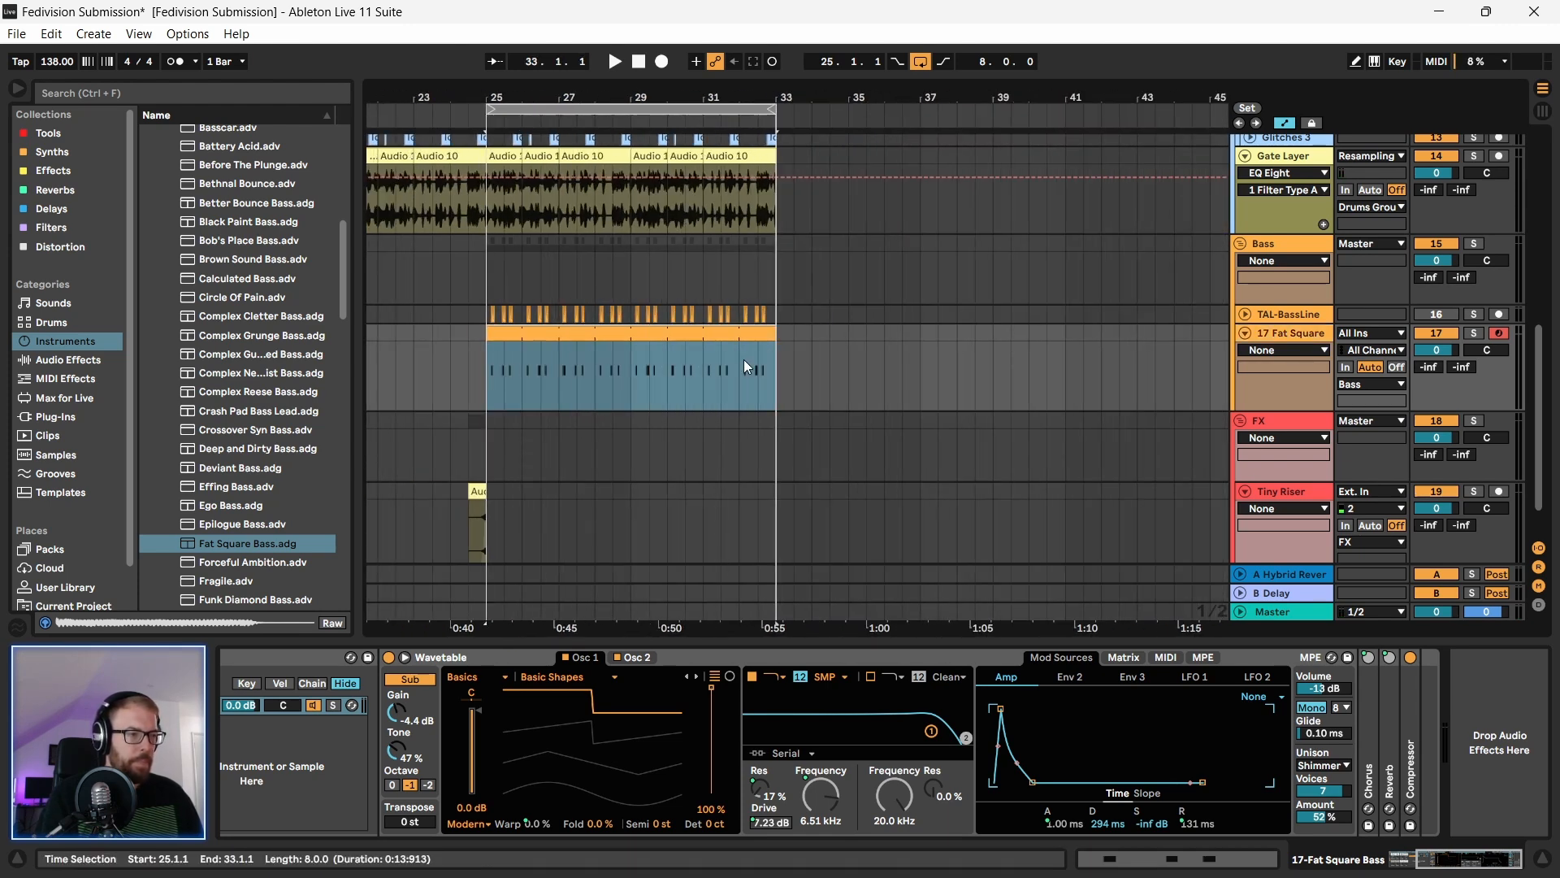
pyautogui.click(489, 399)
pyautogui.press('space')
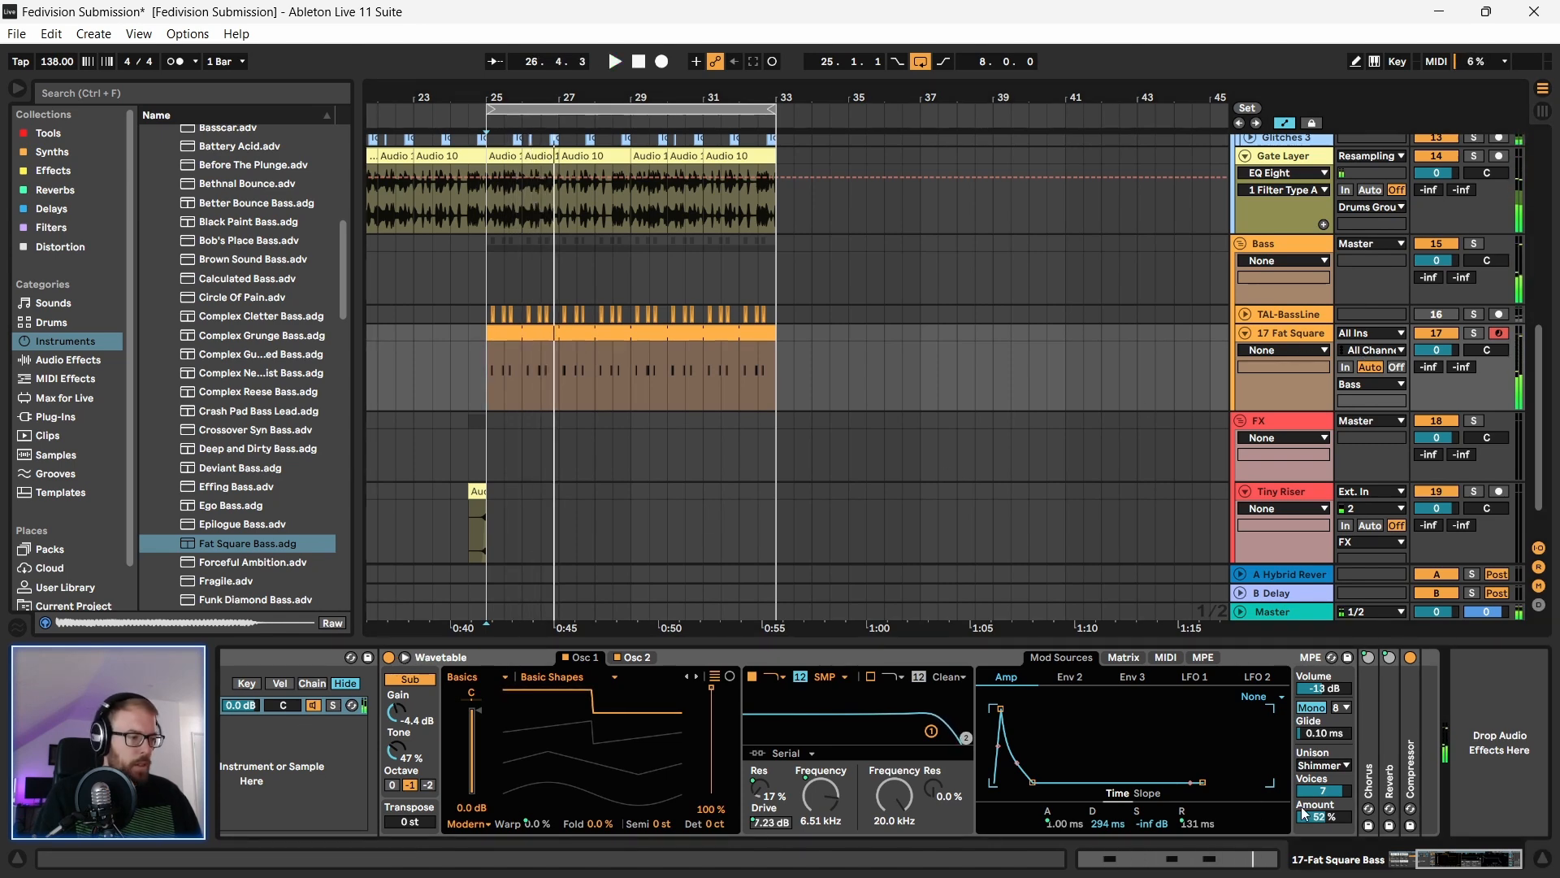
# Step: Duplicate the Wavetable chain in the Fat Square Bass rack
pyautogui.moveTo(1460, 863); pyautogui.dragTo(1432, 864)
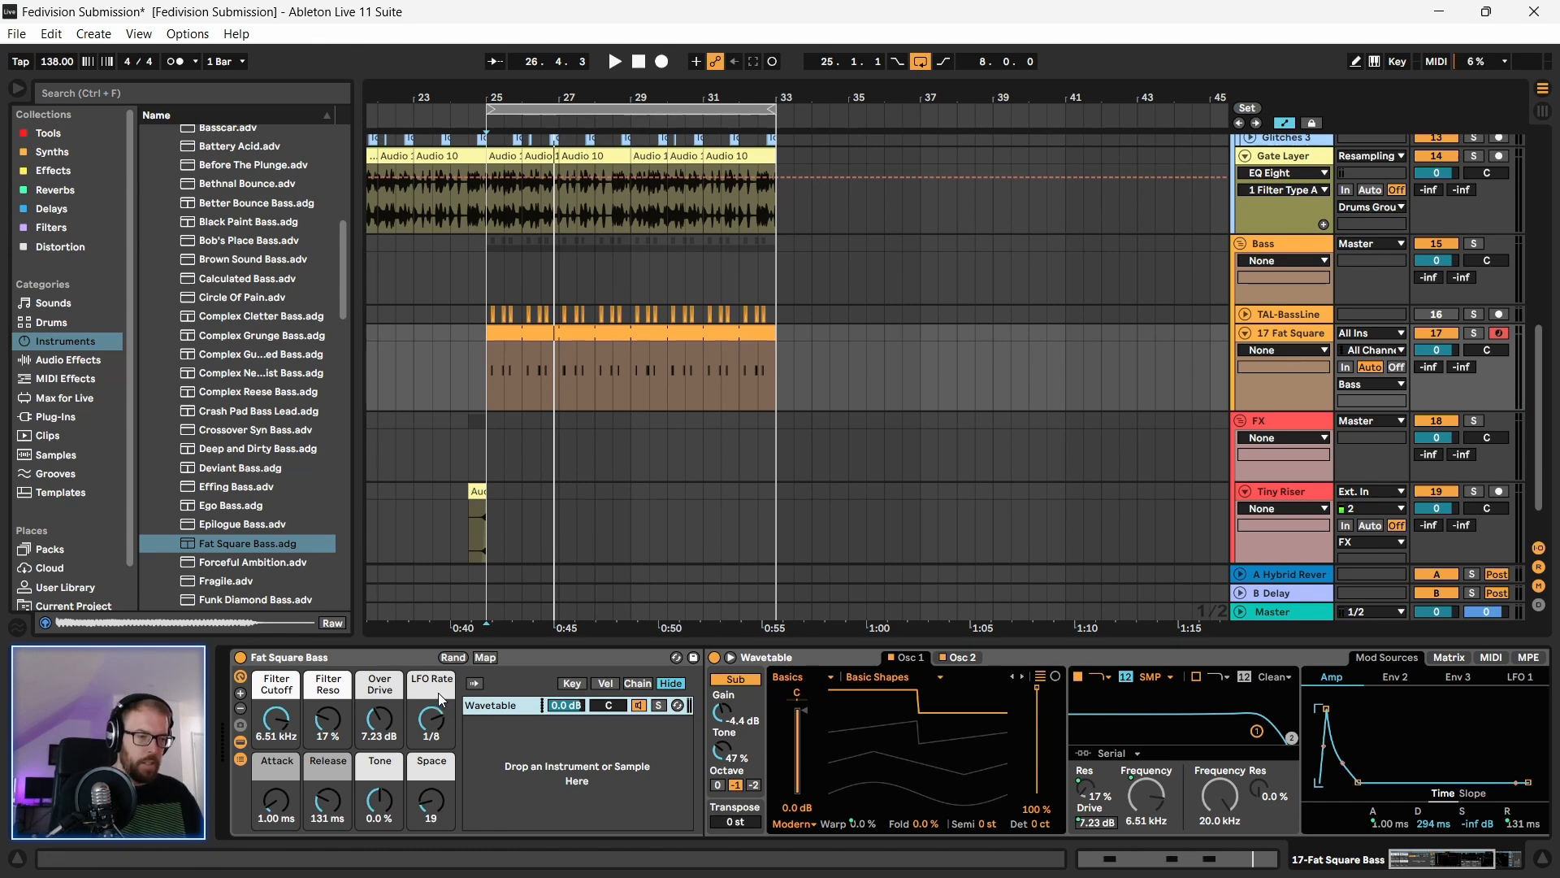
pyautogui.rightClick(560, 758)
pyautogui.click(515, 735)
pyautogui.click(509, 709)
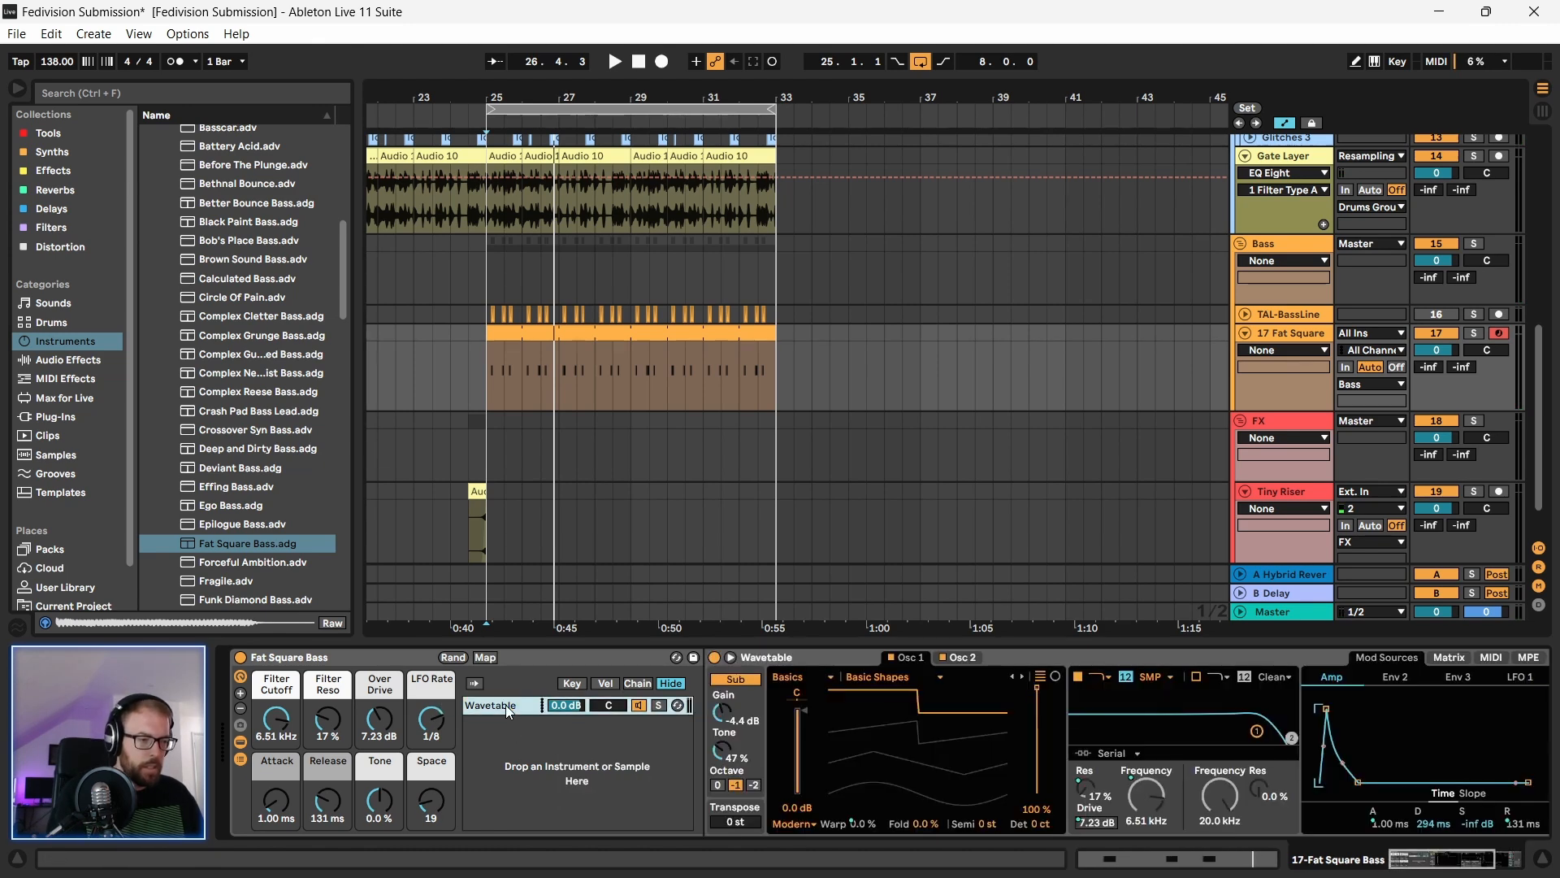
pyautogui.rightClick(508, 710)
pyautogui.click(540, 506)
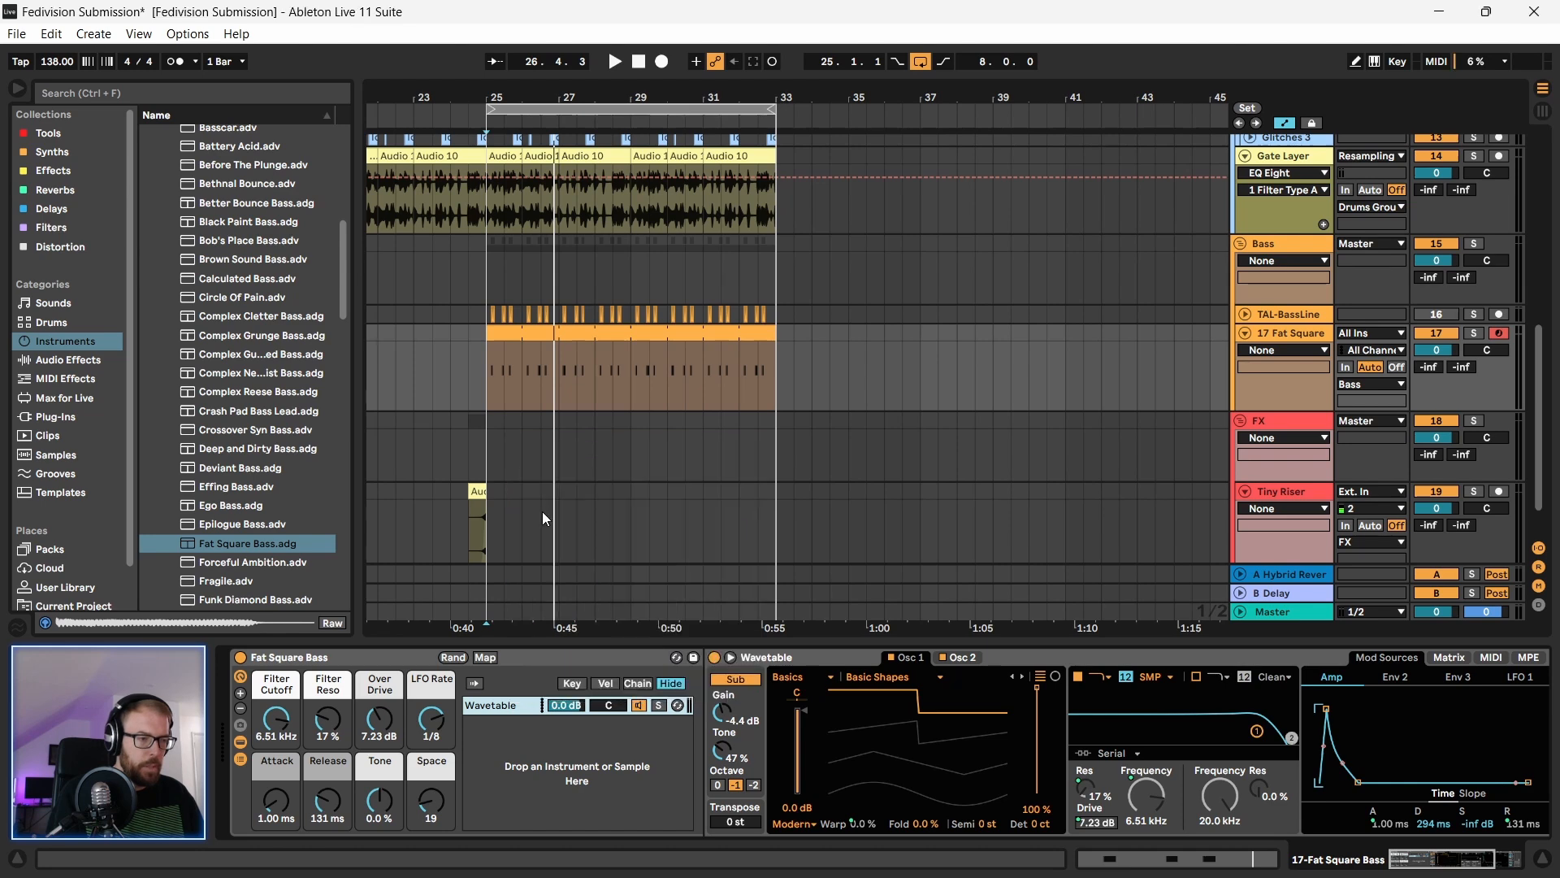
# Step: Swap the instrument in the duplicated chain for Operator from the Synths collection
pyautogui.click(1299, 687)
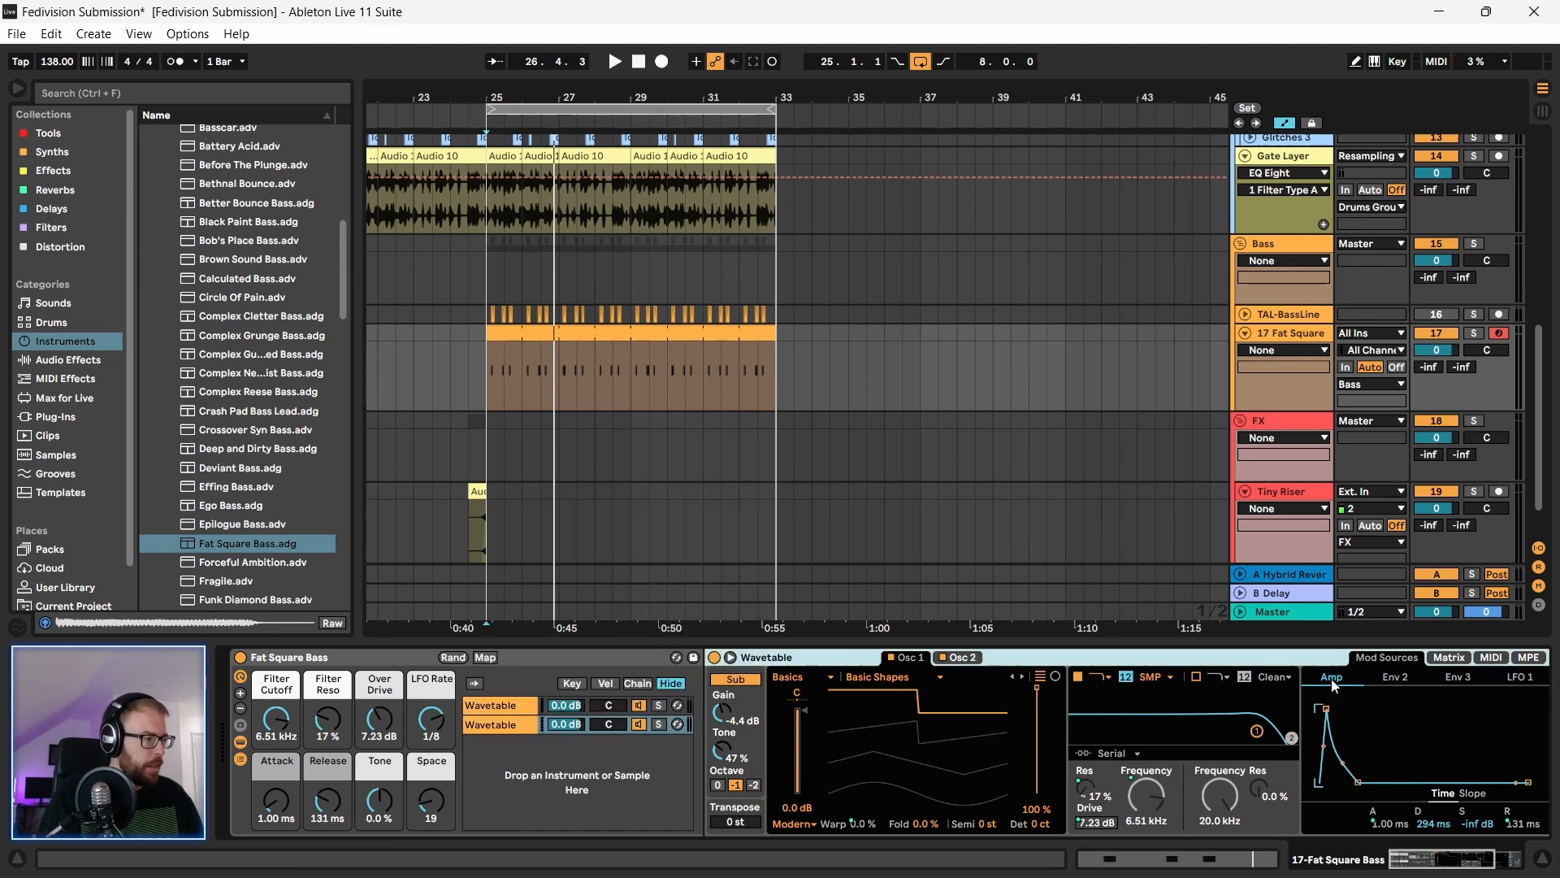
pyautogui.moveTo(1404, 861); pyautogui.dragTo(1422, 862)
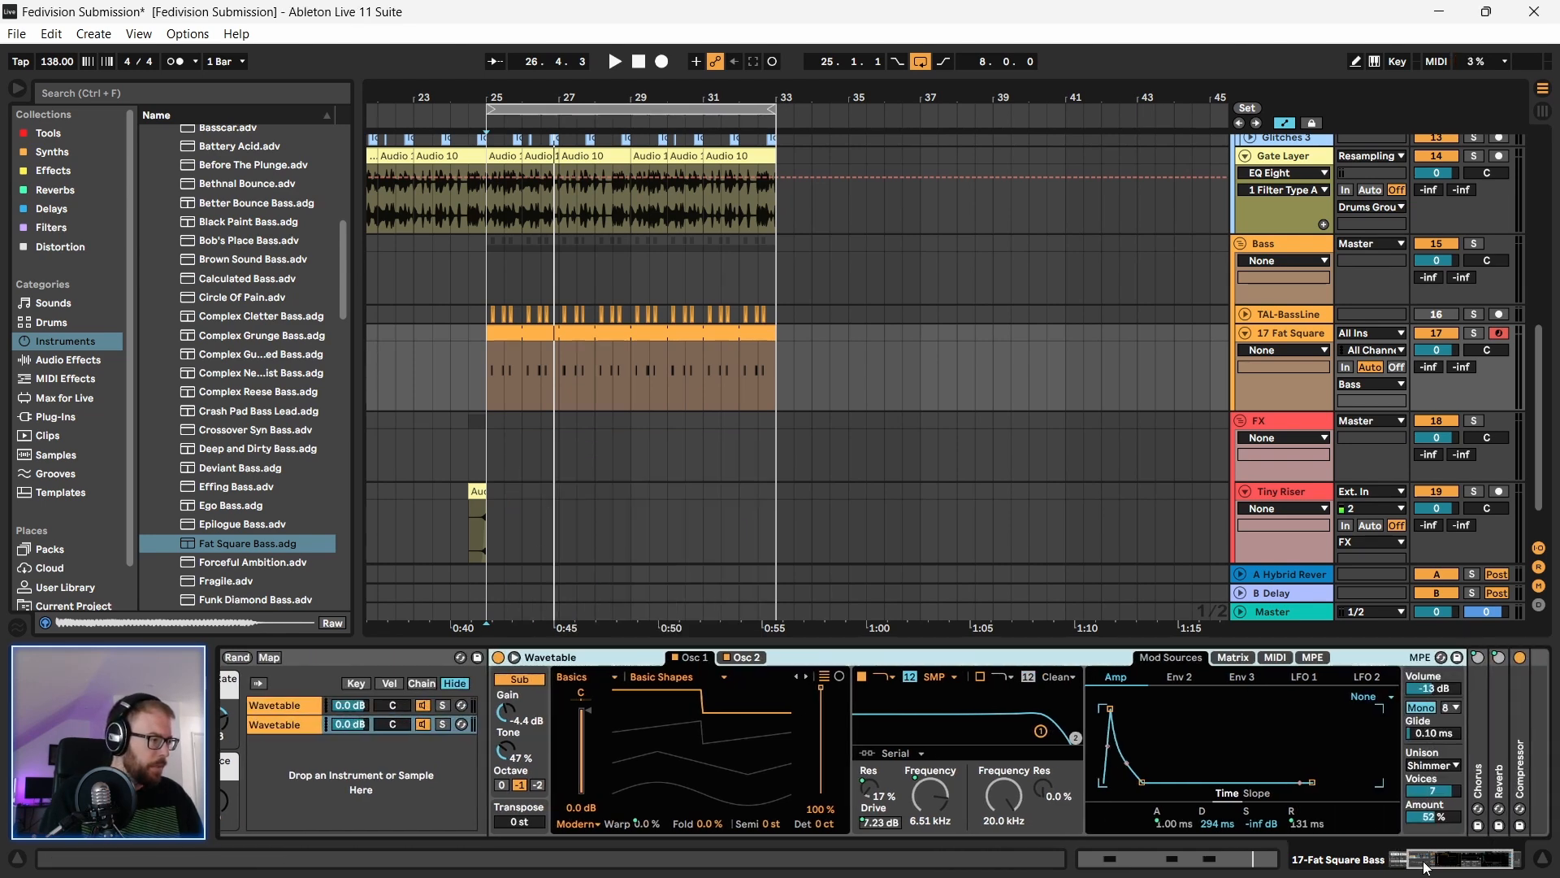
pyautogui.click(1455, 661)
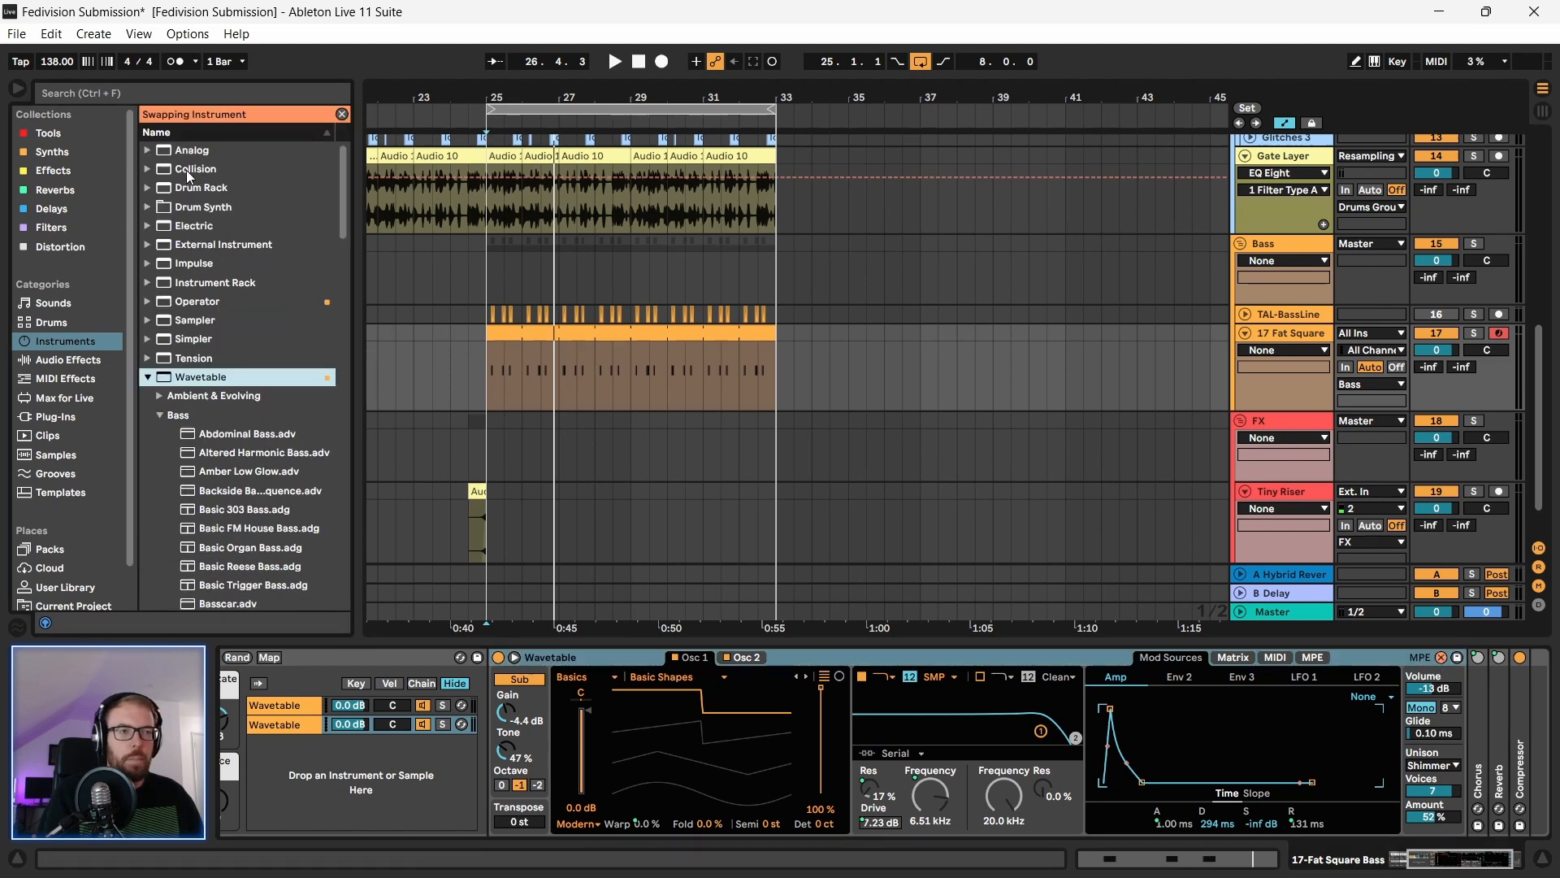
pyautogui.click(64, 159)
pyautogui.doubleClick(203, 151)
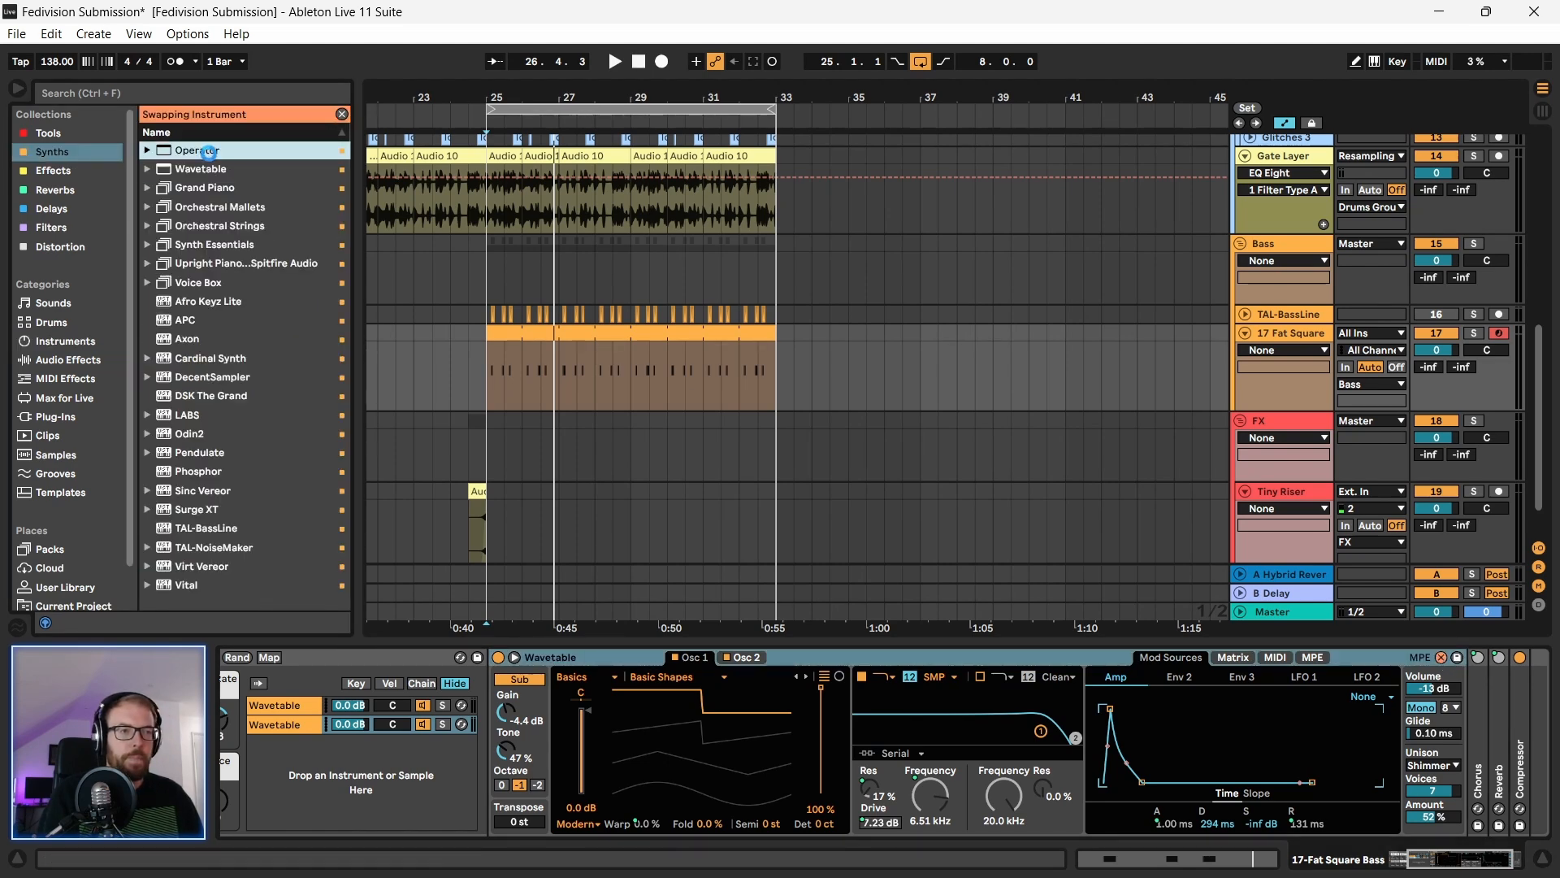
# Step: Set Operator's oscillator A envelope to 32.1 ms decay and -inf dB sustain, and solo its chain for playback
pyautogui.moveTo(769, 660); pyautogui.dragTo(740, 726)
pyautogui.click(444, 725)
pyautogui.press('space')
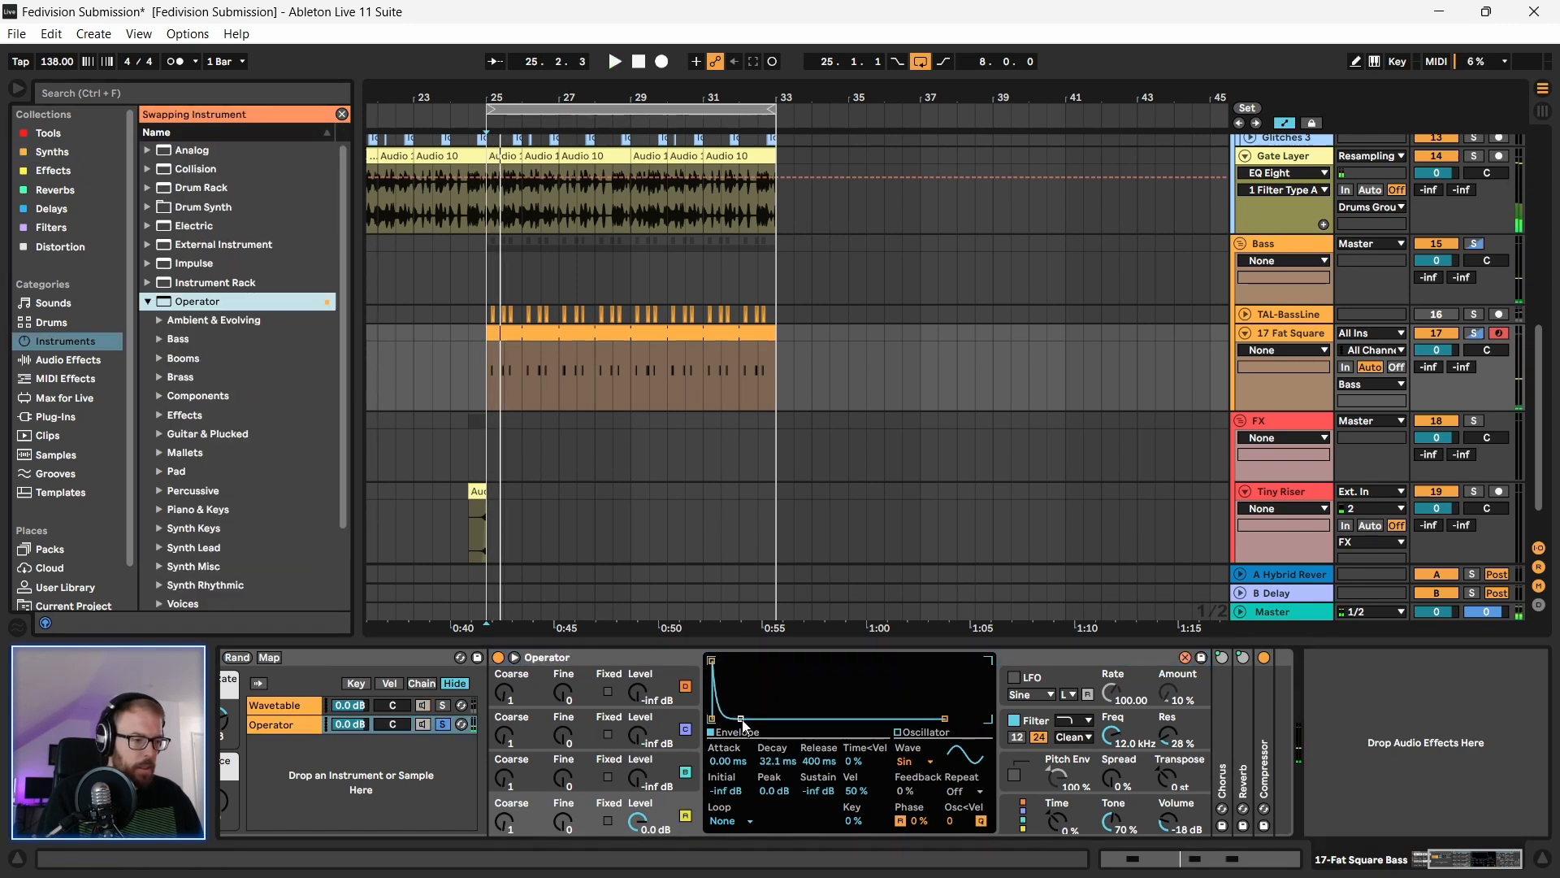
pyautogui.press('space')
# Step: Raise Operator's volume to -9.6 dB and play the part back
pyautogui.moveTo(1172, 822); pyautogui.dragTo(1172, 799)
pyautogui.press('space')
pyautogui.press('space')
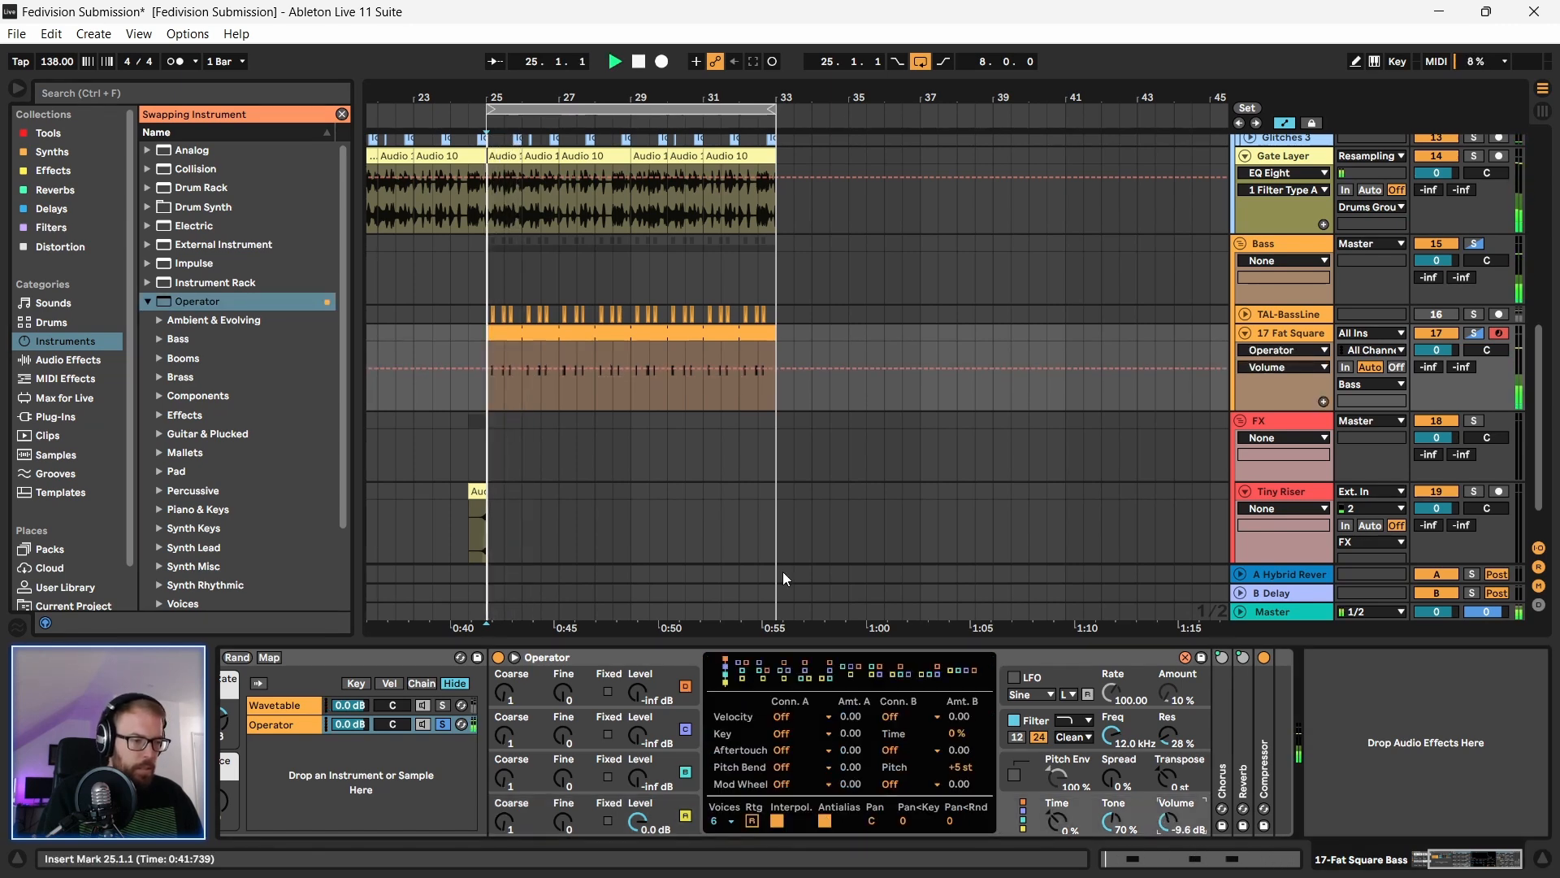
pyautogui.press('space')
pyautogui.press('space')
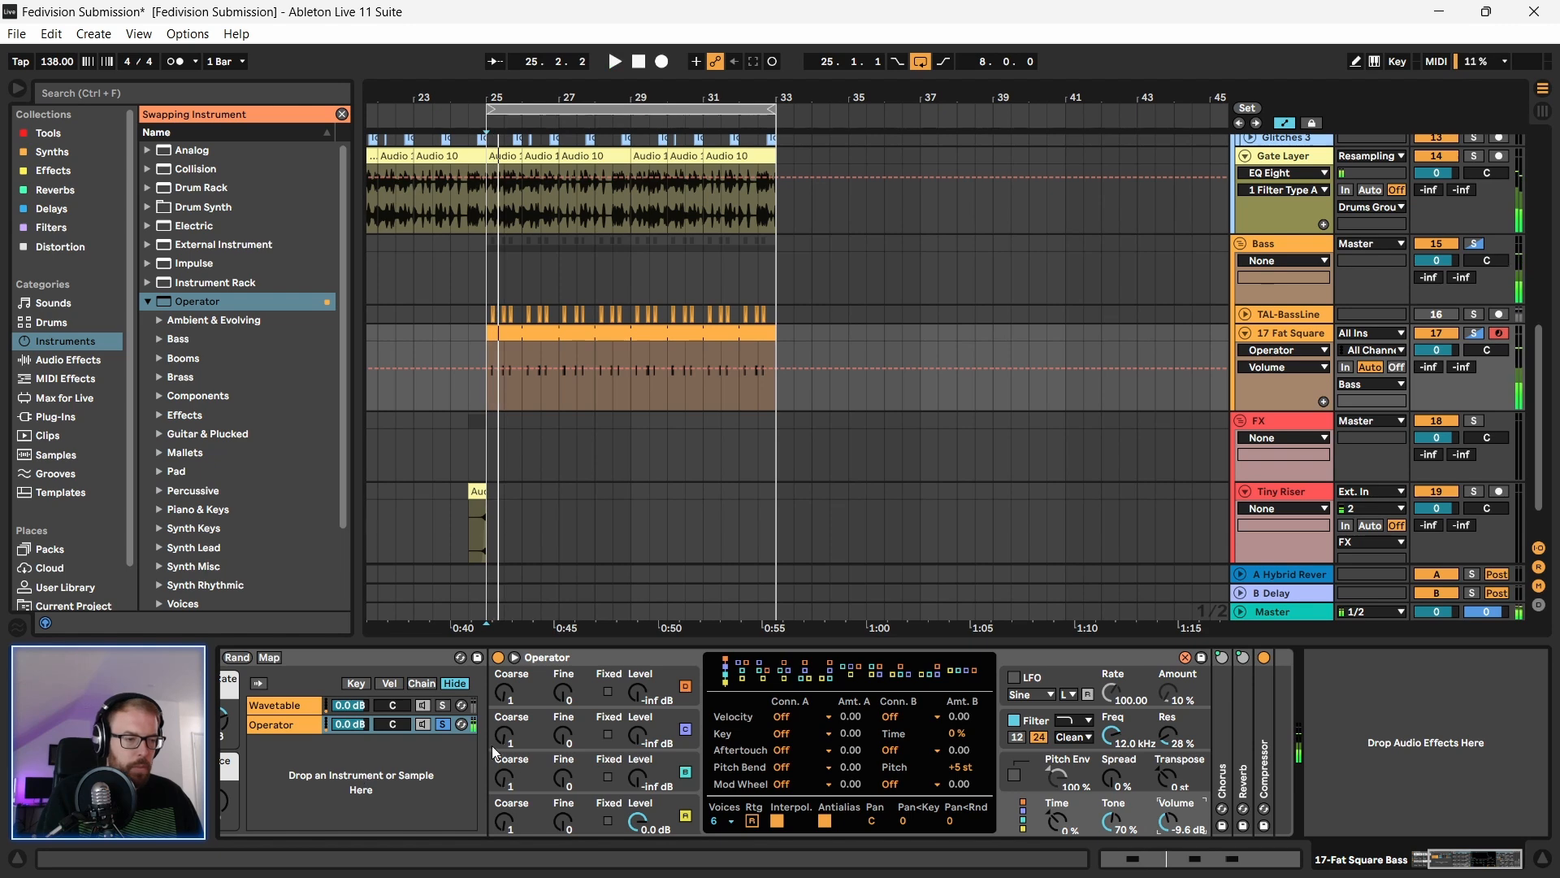
# Step: Set Operator's oscillator A coarse tuning to 3 and audition it
pyautogui.click(507, 824)
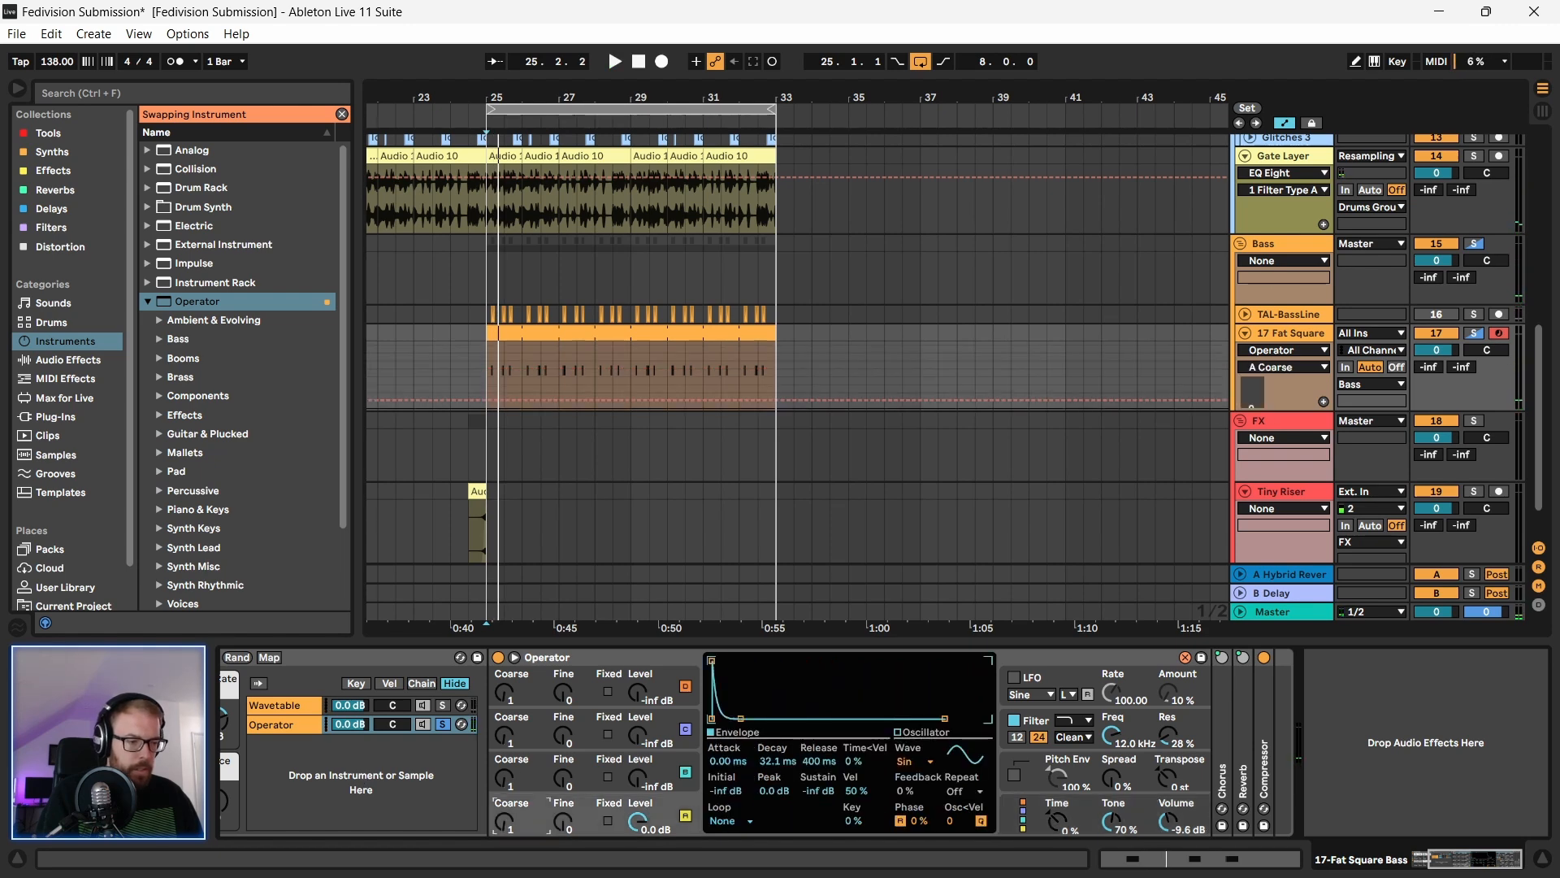
pyautogui.moveTo(508, 822); pyautogui.dragTo(508, 814)
pyautogui.press('space')
pyautogui.press('space')
pyautogui.press('space')
pyautogui.press('space')
# Step: Solo the Fat Square Bass track and lengthen oscillator A's envelope decay to 58.3 ms while listening
pyautogui.click(1475, 334)
pyautogui.press('space')
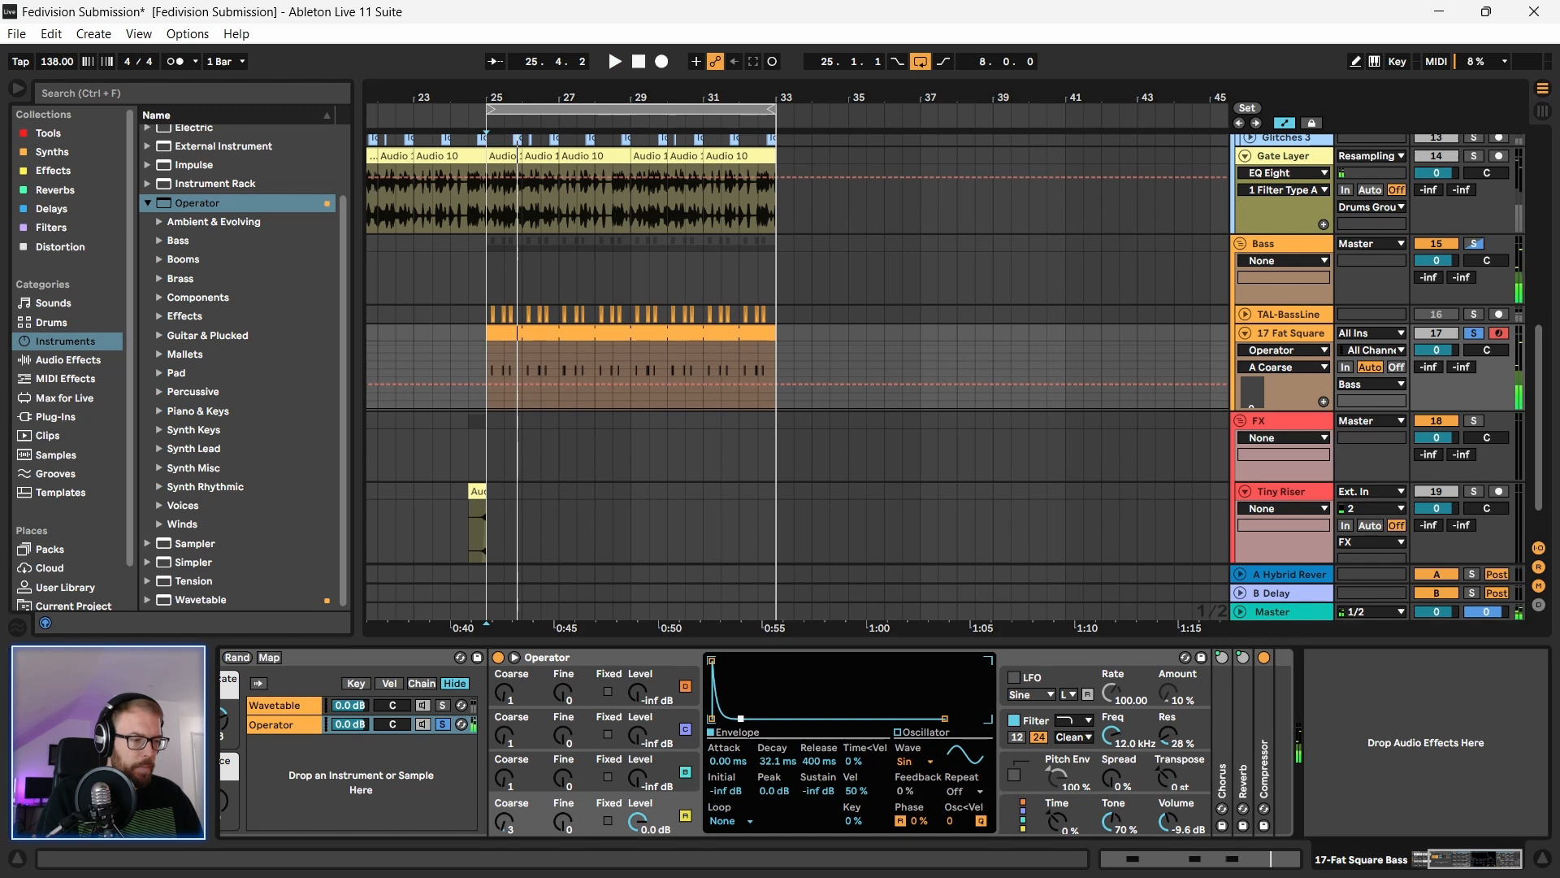
pyautogui.press('space')
pyautogui.press('space')
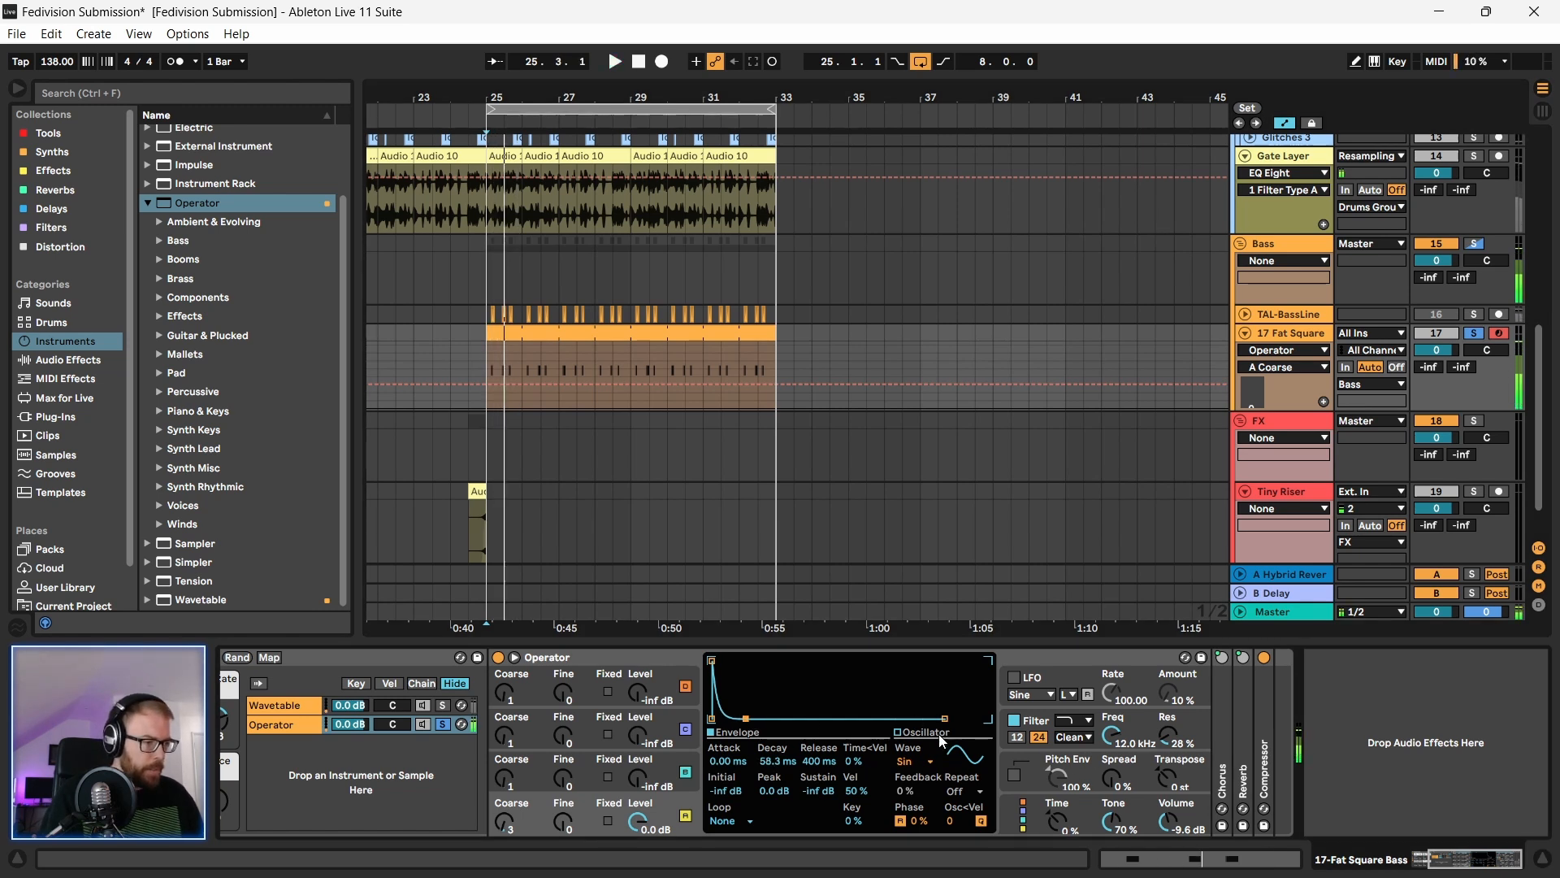
# Step: Set oscillator A's envelope release to 9.98 s and its coarse tuning to 12, then play back
pyautogui.press('space')
pyautogui.moveTo(824, 759); pyautogui.dragTo(824, 744)
pyautogui.press('space')
pyautogui.press('space')
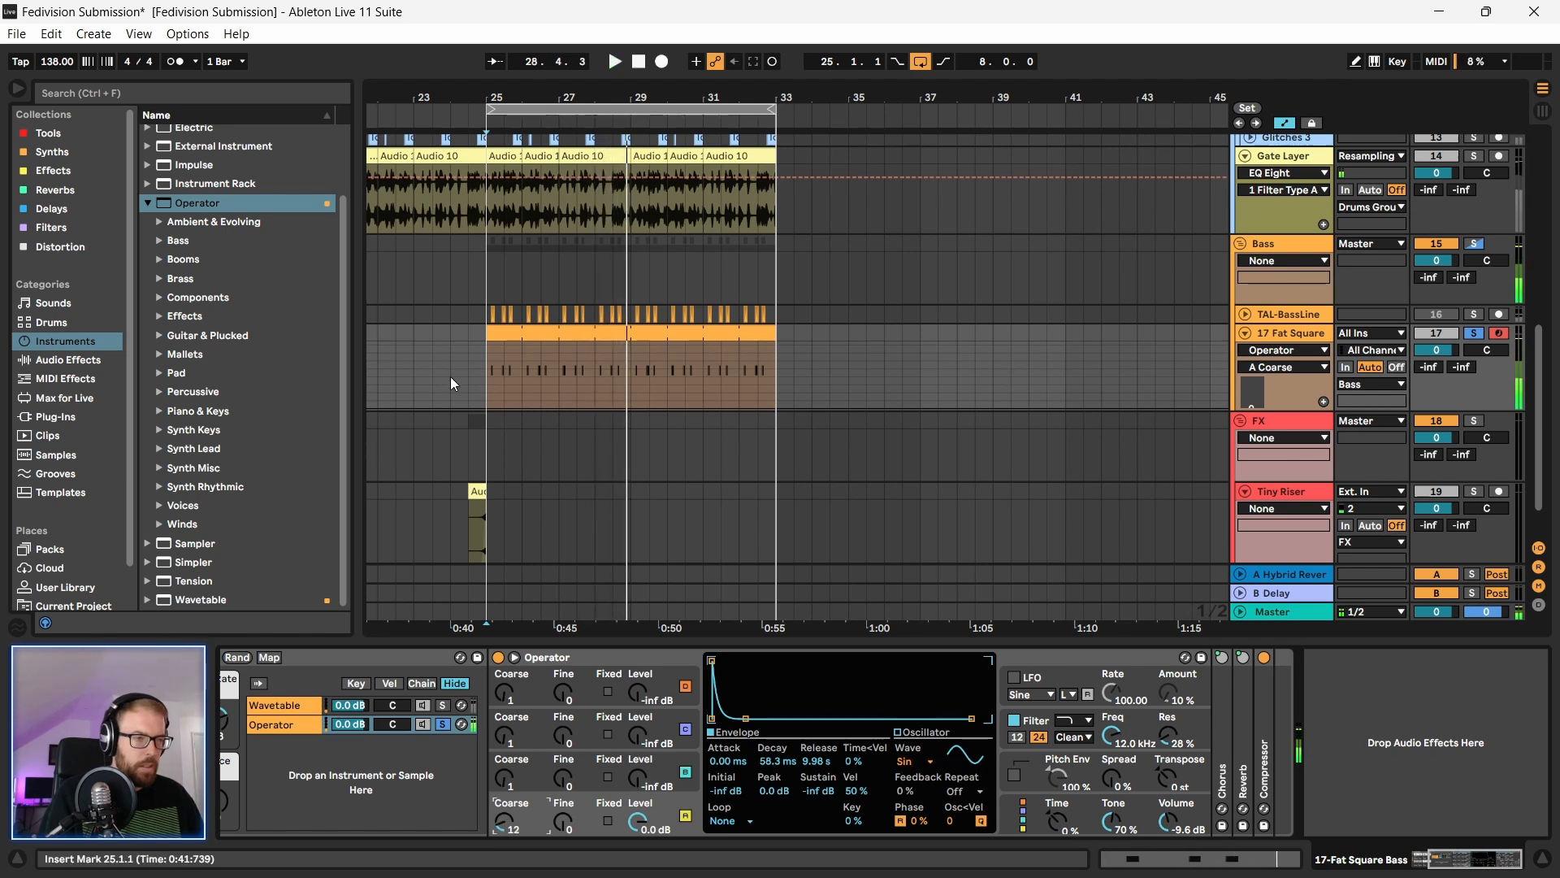
# Step: Solo the whole Bass group, unsolo the Operator chain and play both layers together
pyautogui.click(1475, 246)
pyautogui.press('space')
pyautogui.press('space')
pyautogui.click(443, 724)
pyautogui.press('space')
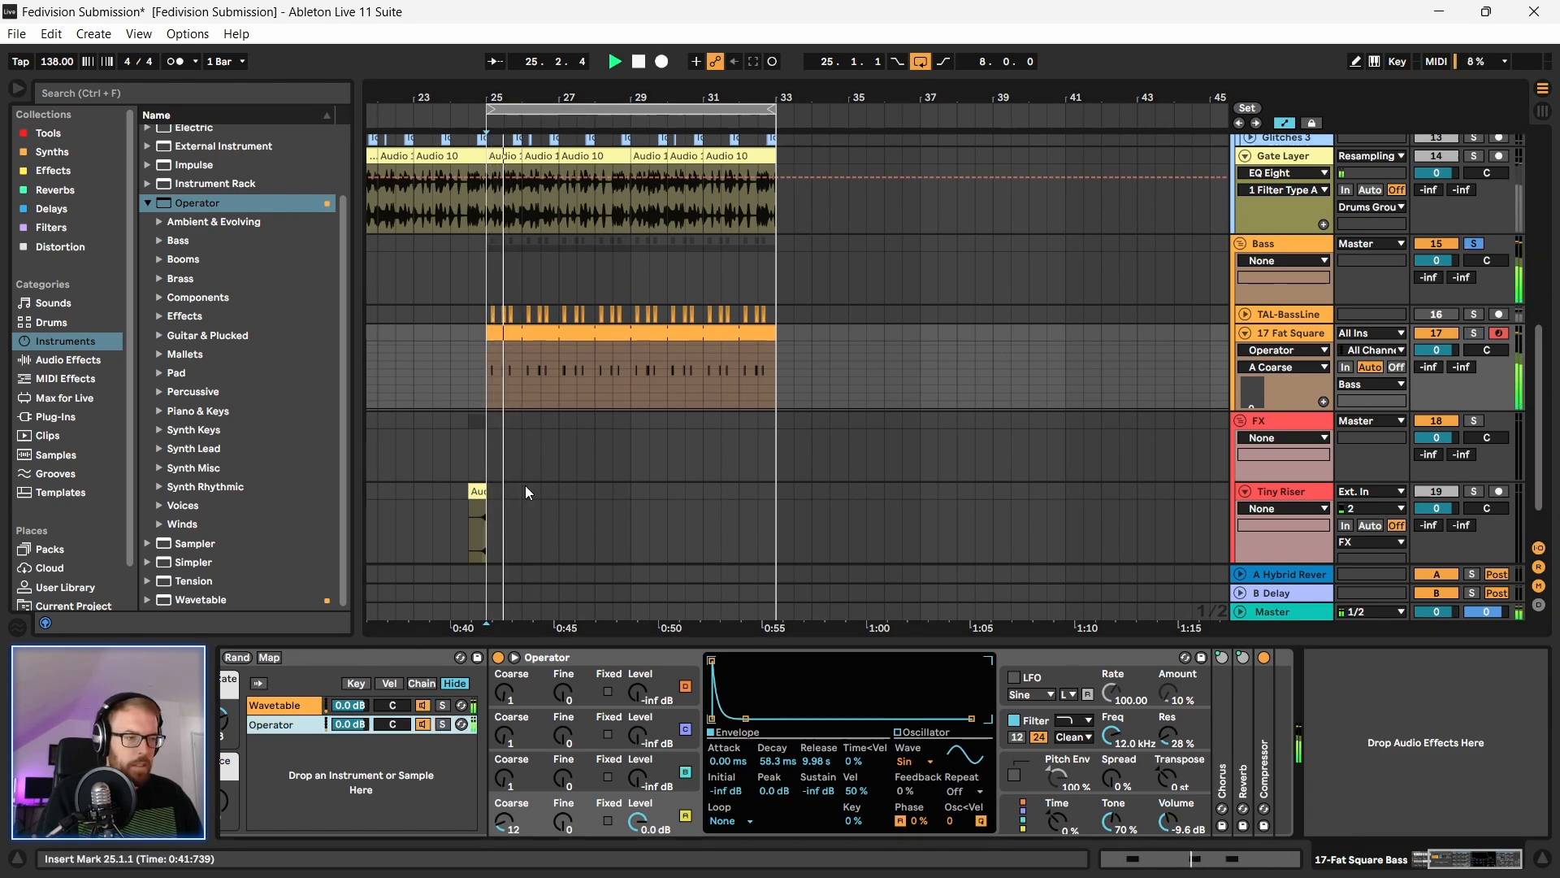
# Step: Stop playback and examine the modulation matrix of the Wavetable chain
pyautogui.press('space')
pyautogui.click(408, 702)
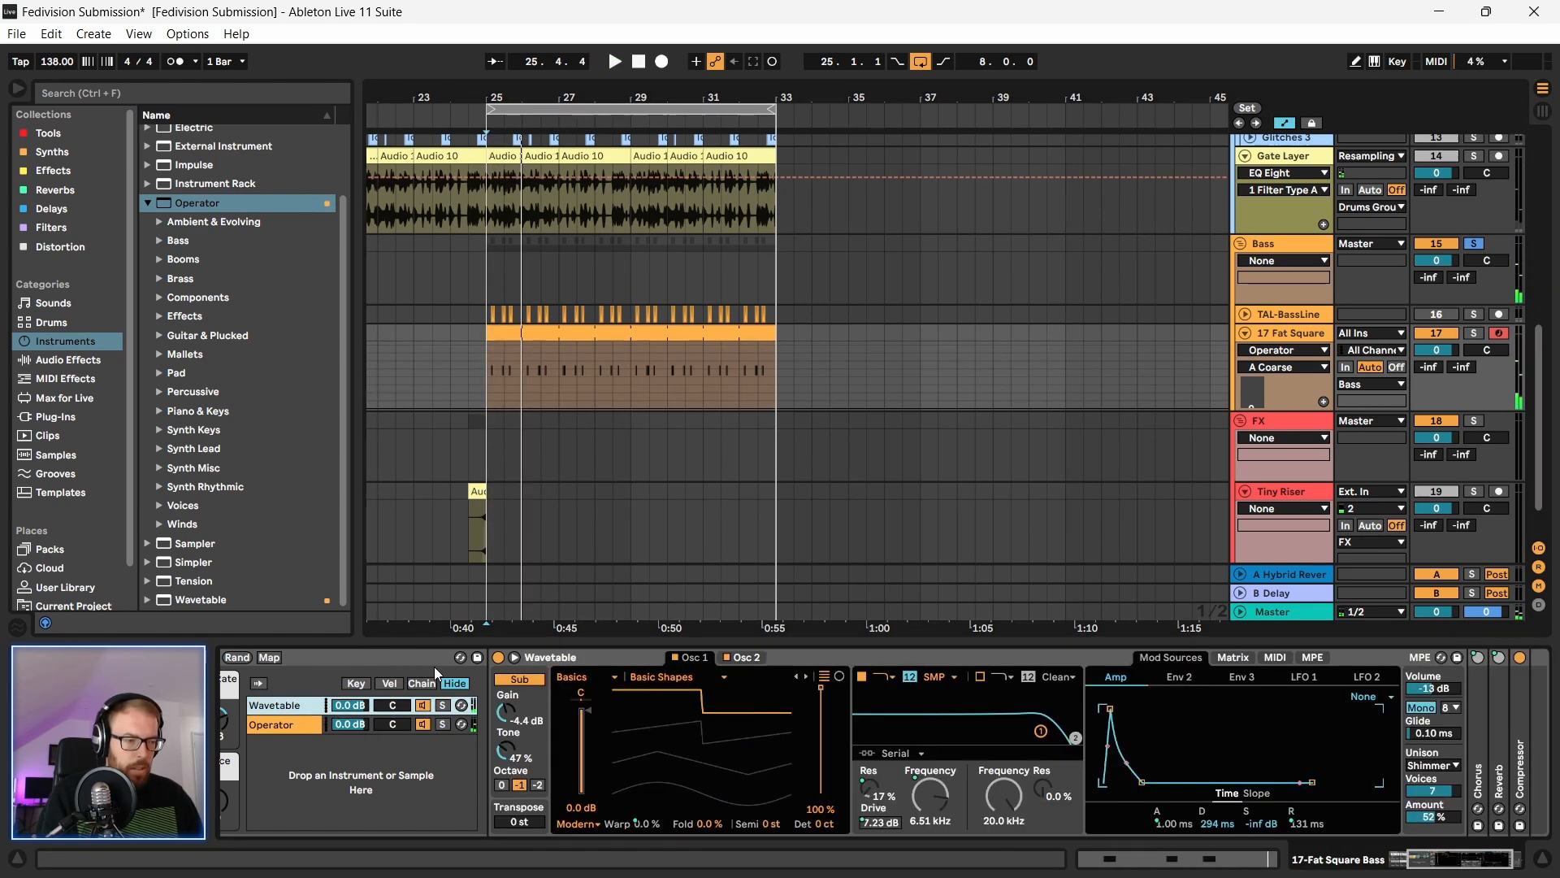
pyautogui.click(1233, 657)
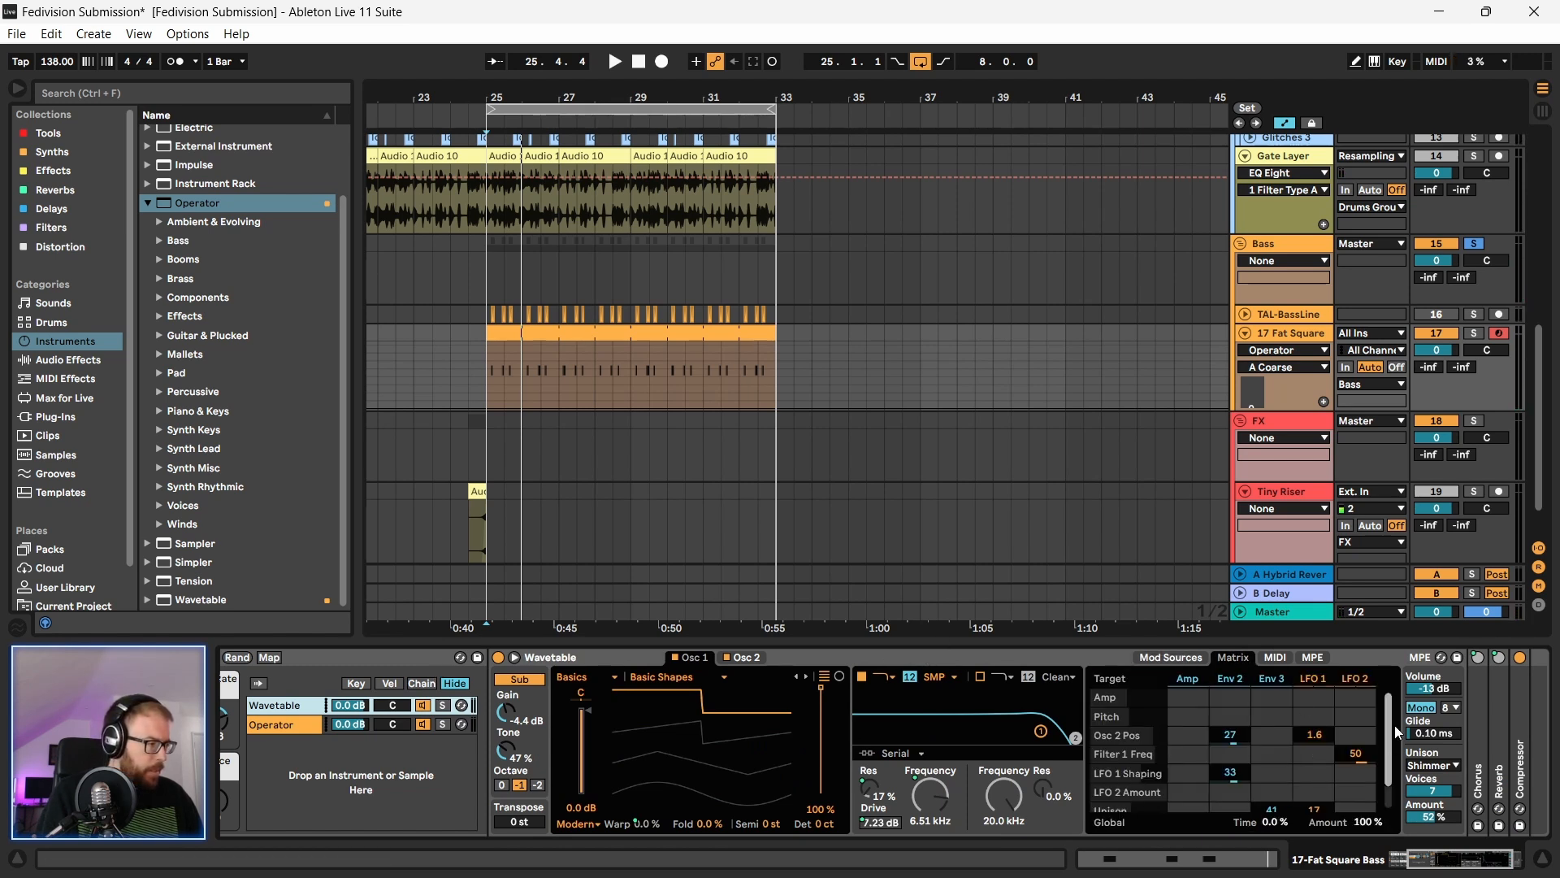
pyautogui.click(1500, 869)
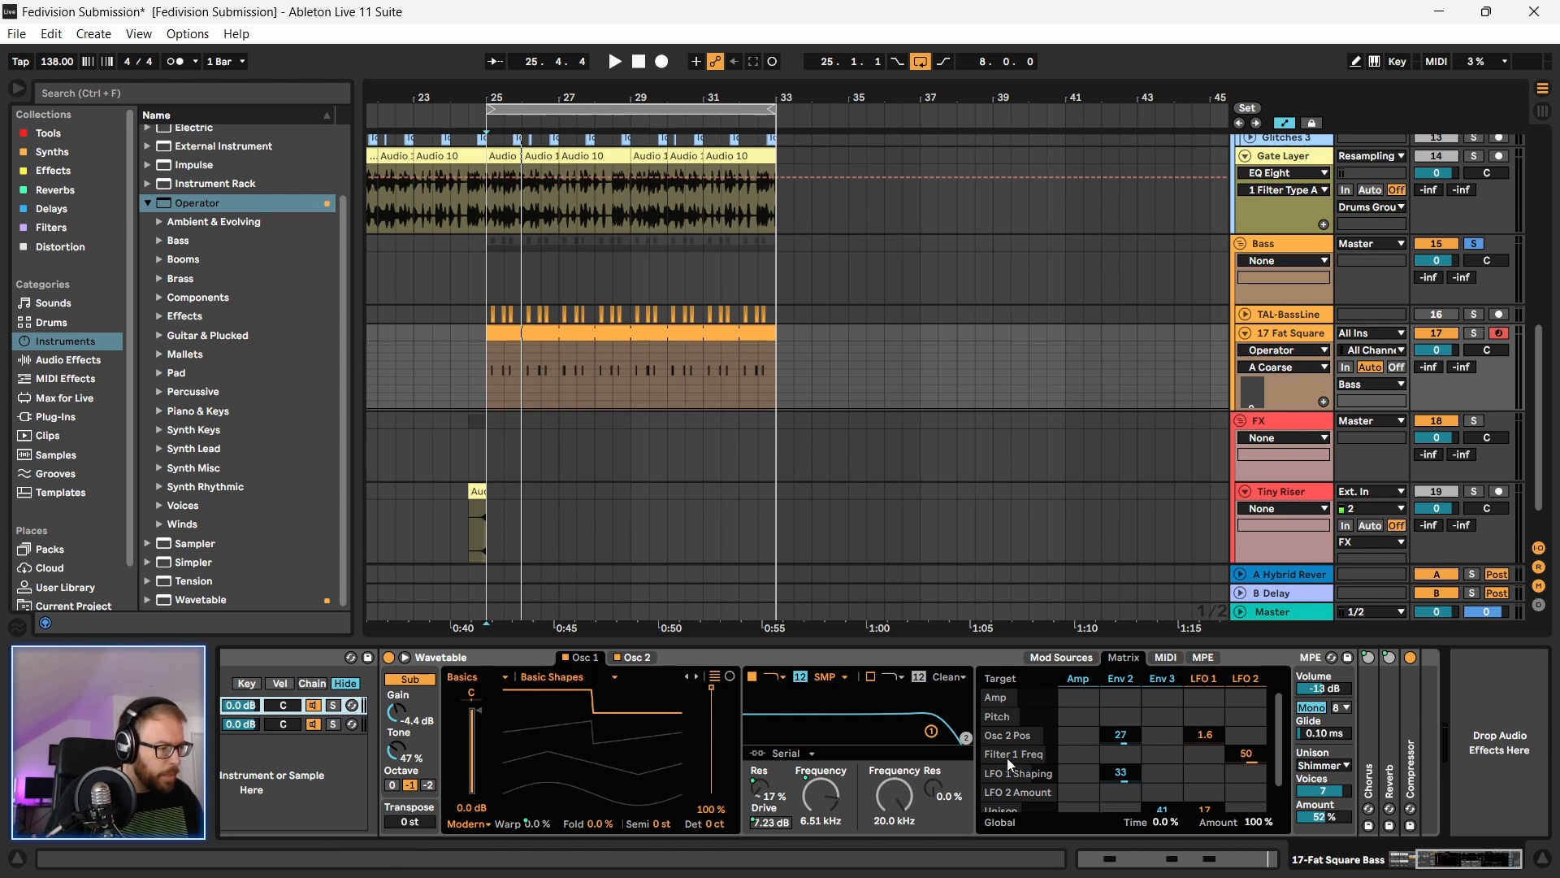
pyautogui.scroll(-2, 1025, 756)
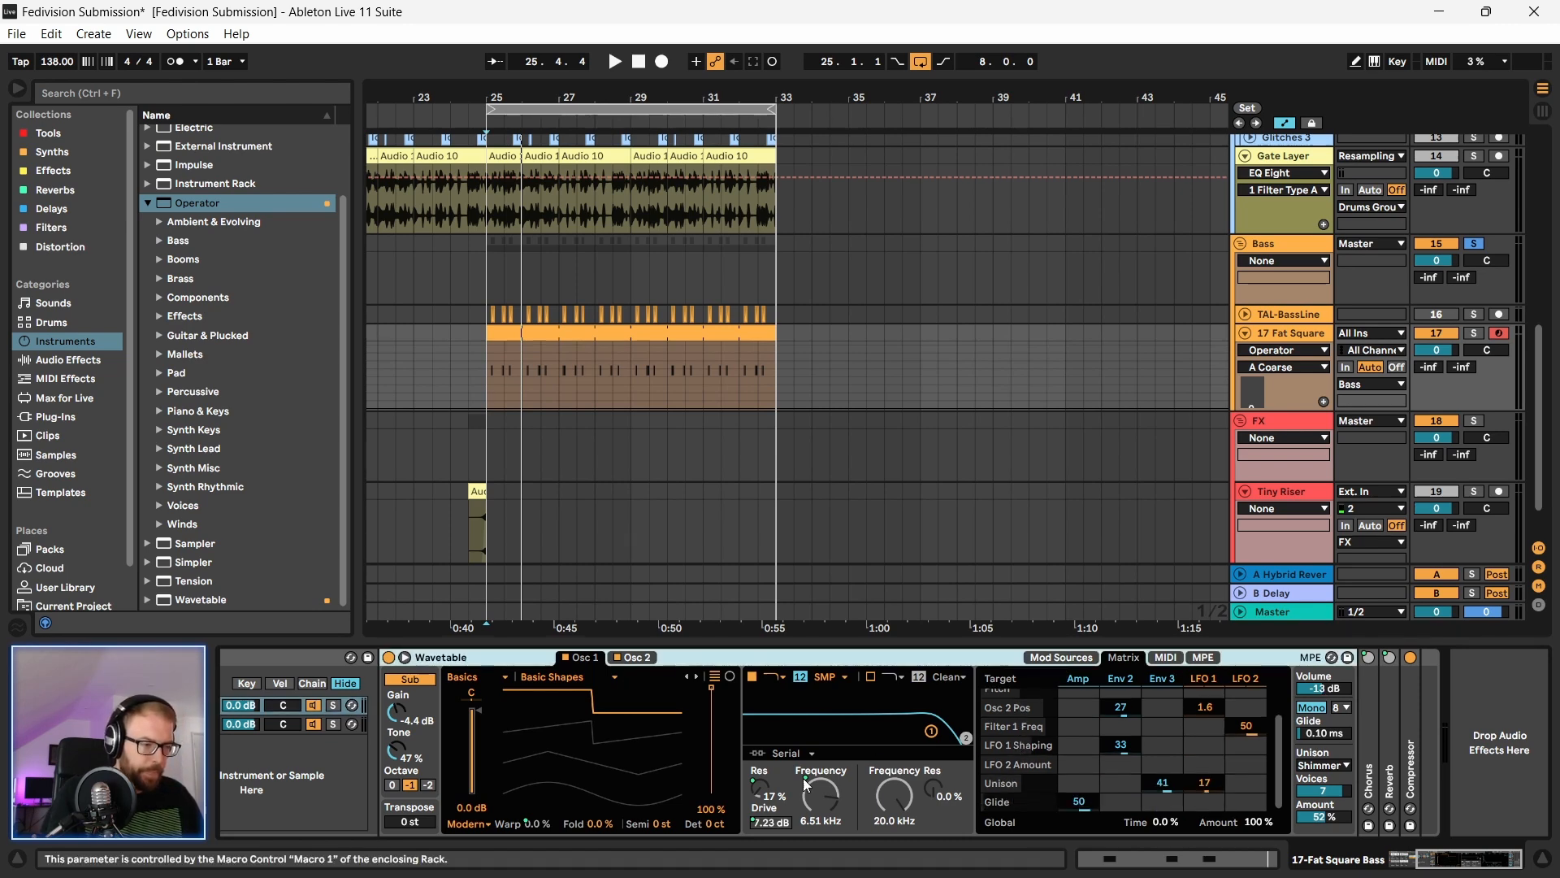
# Step: Examine the Wavetable's modulation sources, MIDI assignments and MPE assignments
pyautogui.click(1431, 871)
pyautogui.moveTo(1439, 867); pyautogui.dragTo(1466, 867)
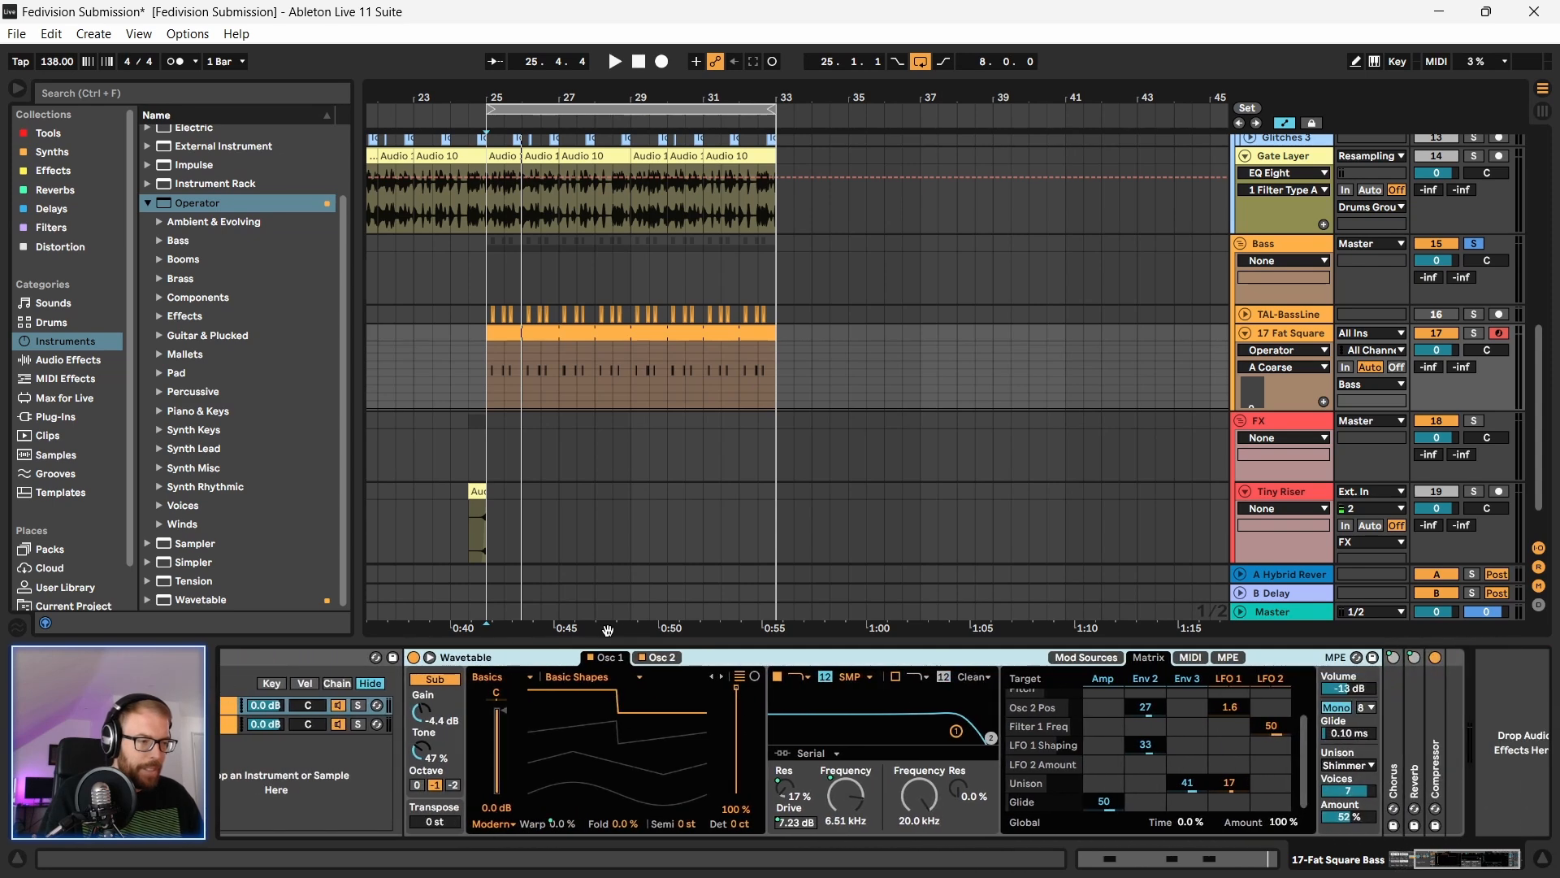
pyautogui.click(1085, 657)
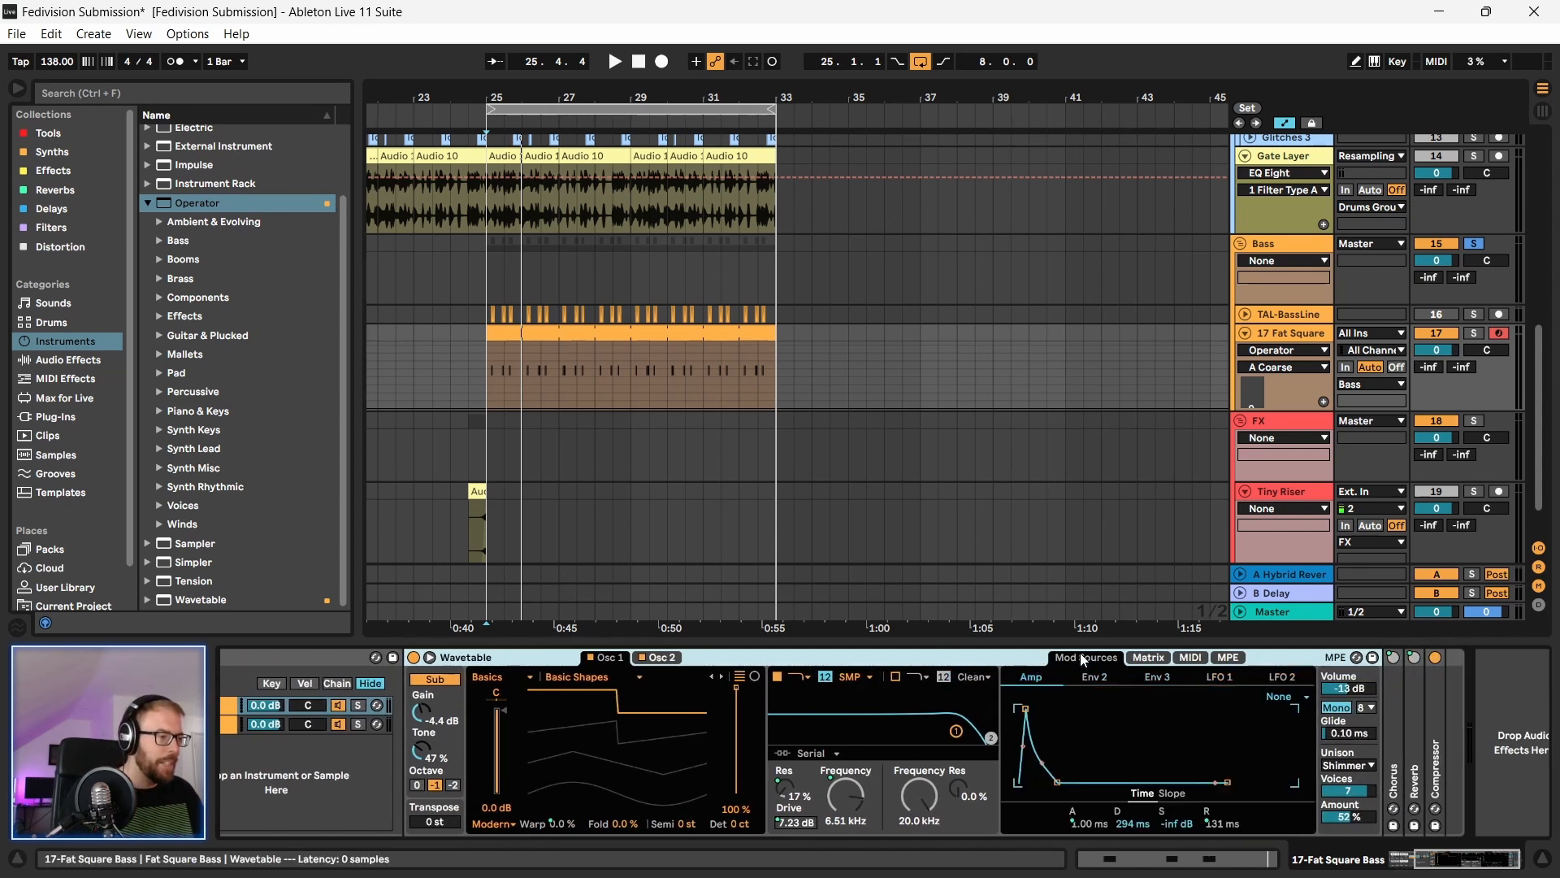
pyautogui.click(1191, 658)
pyautogui.click(1228, 657)
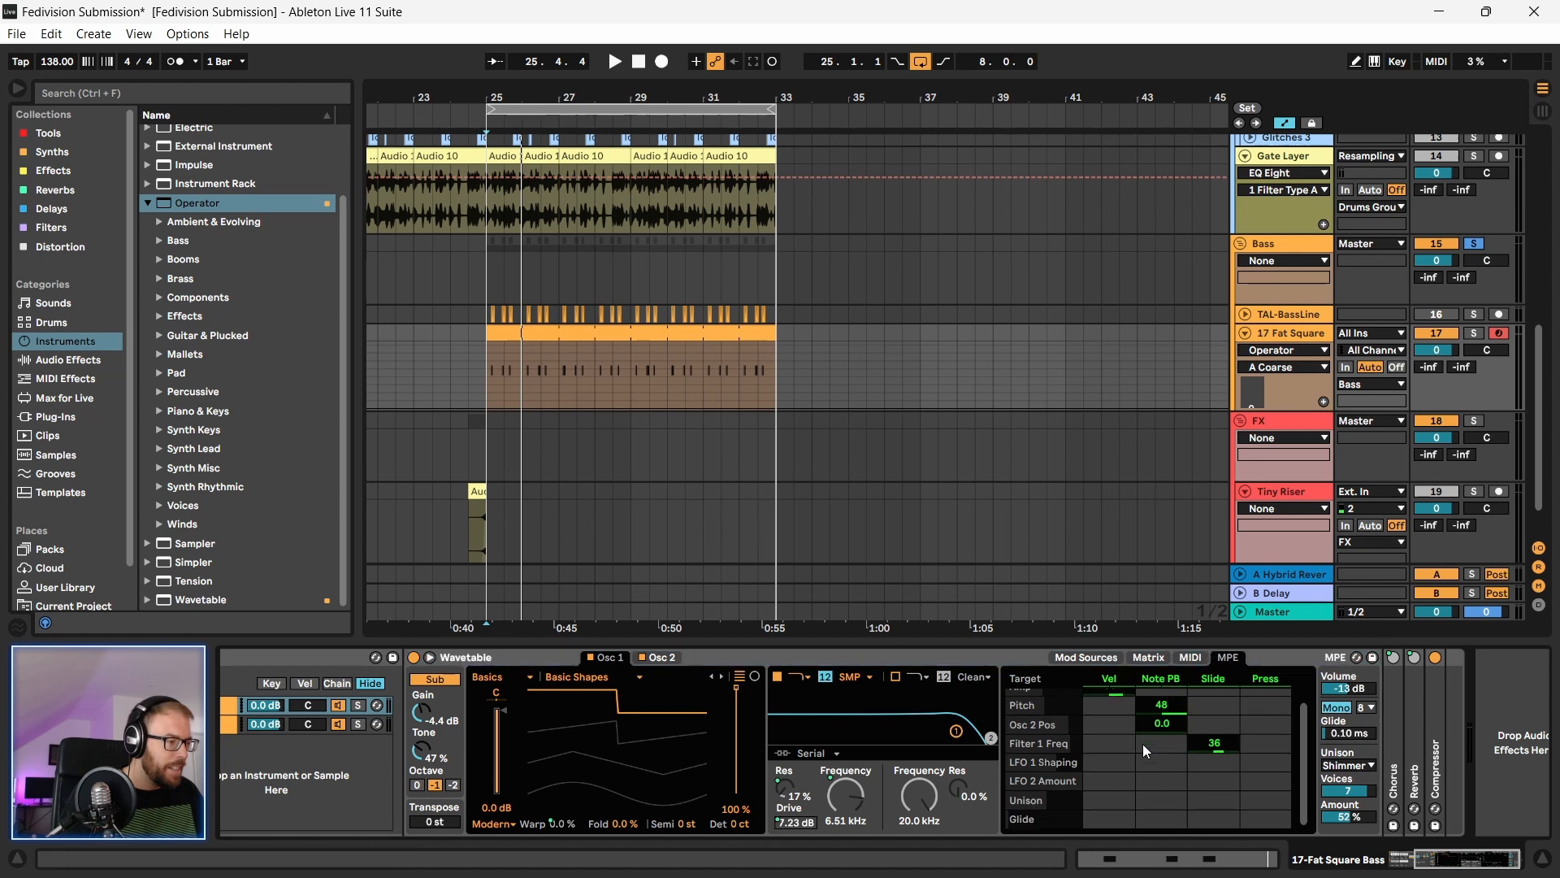
# Step: Play the bass and compare the Wavetable's Poly and Mono voice modes
pyautogui.press('space')
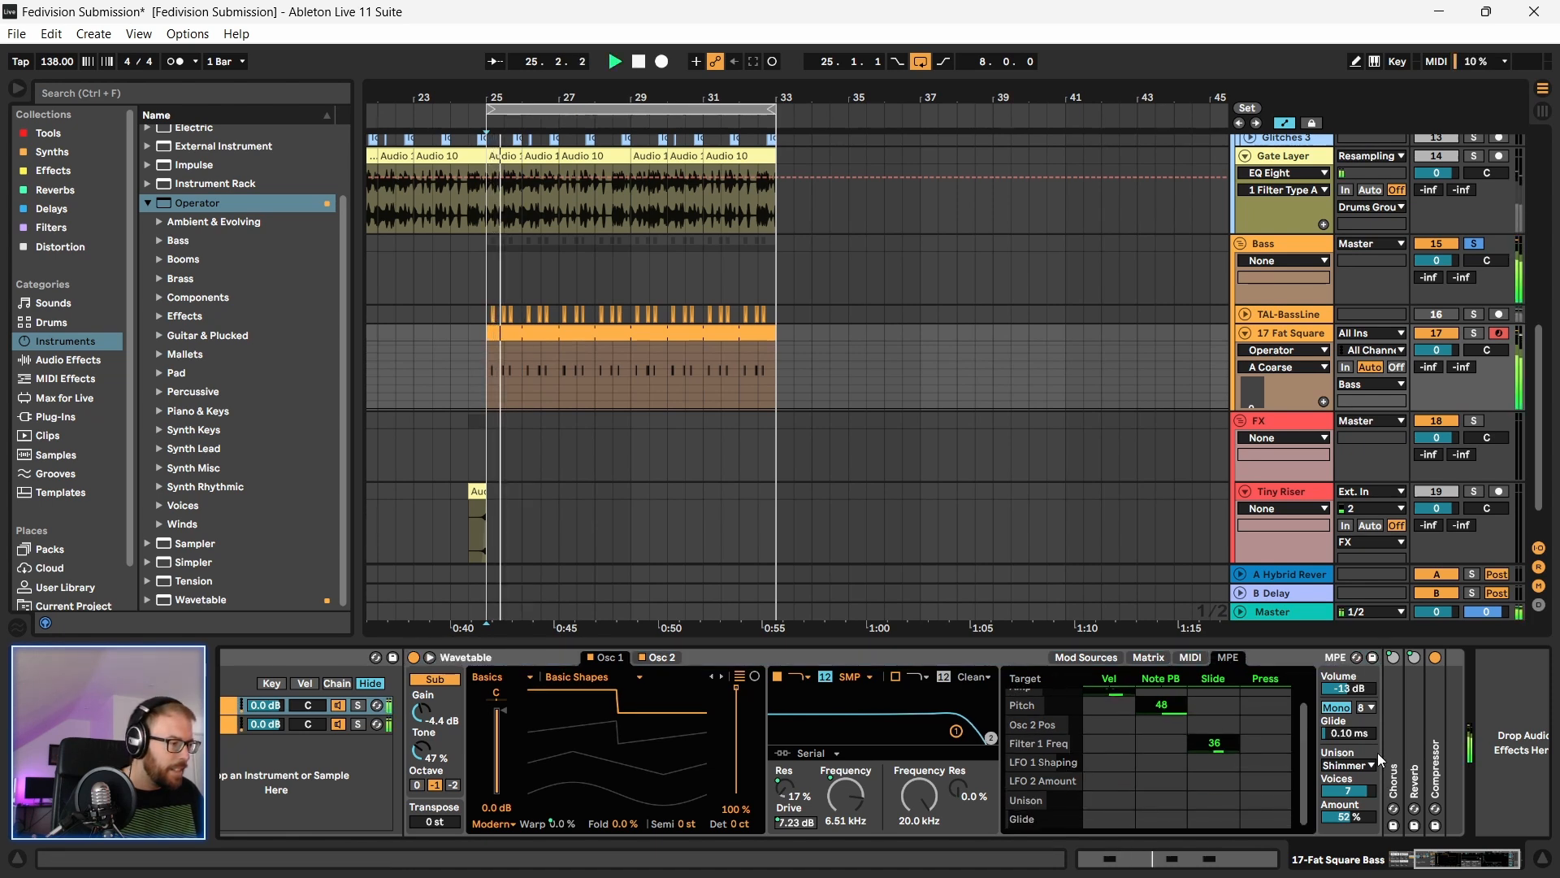
pyautogui.click(1337, 708)
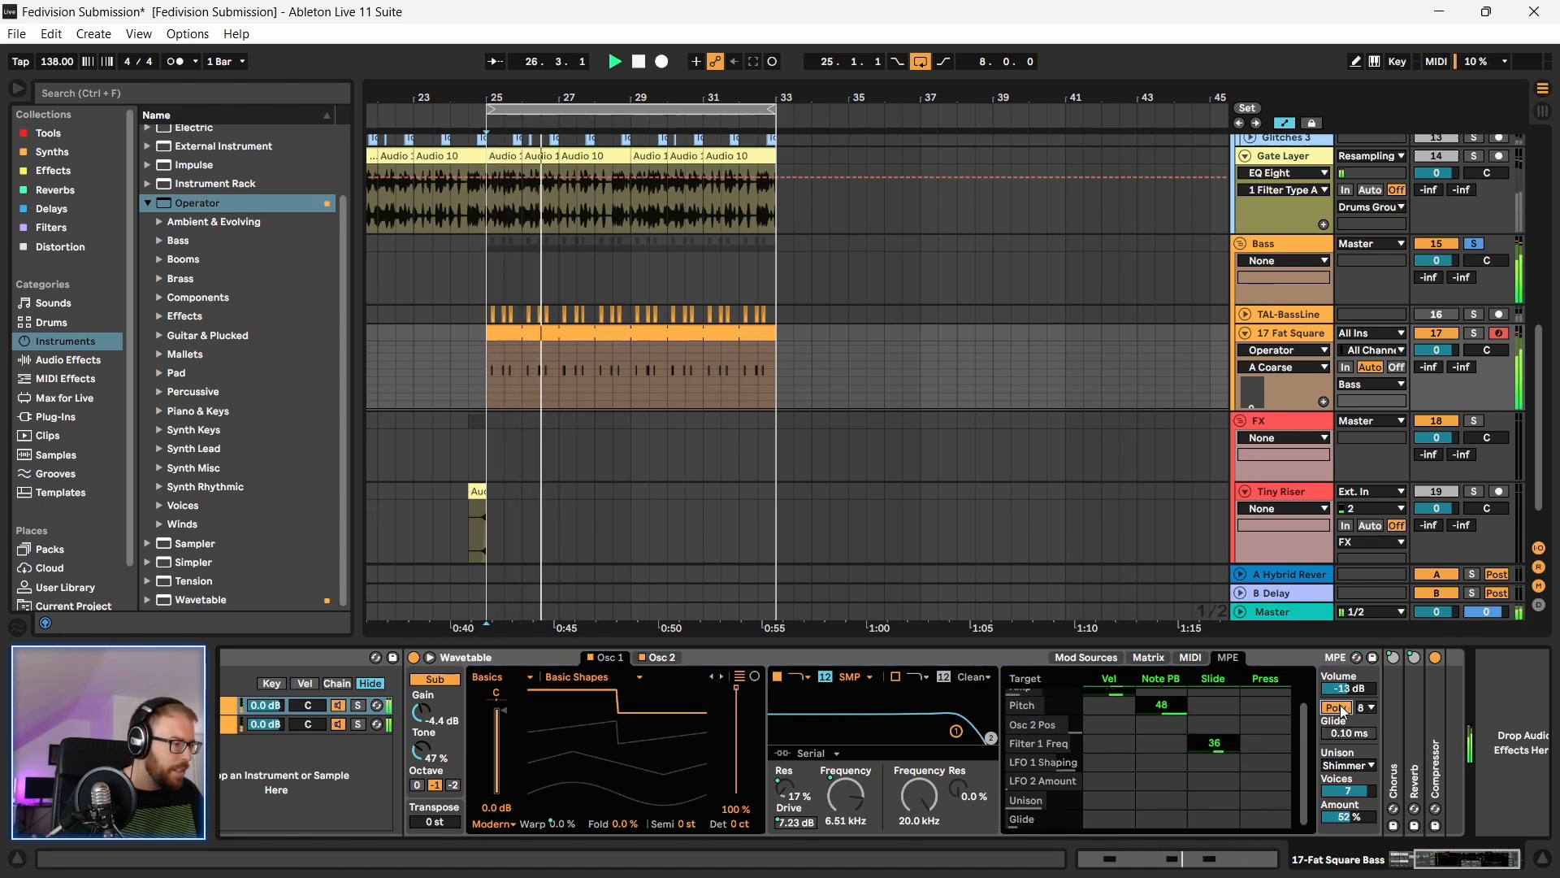
pyautogui.click(1339, 709)
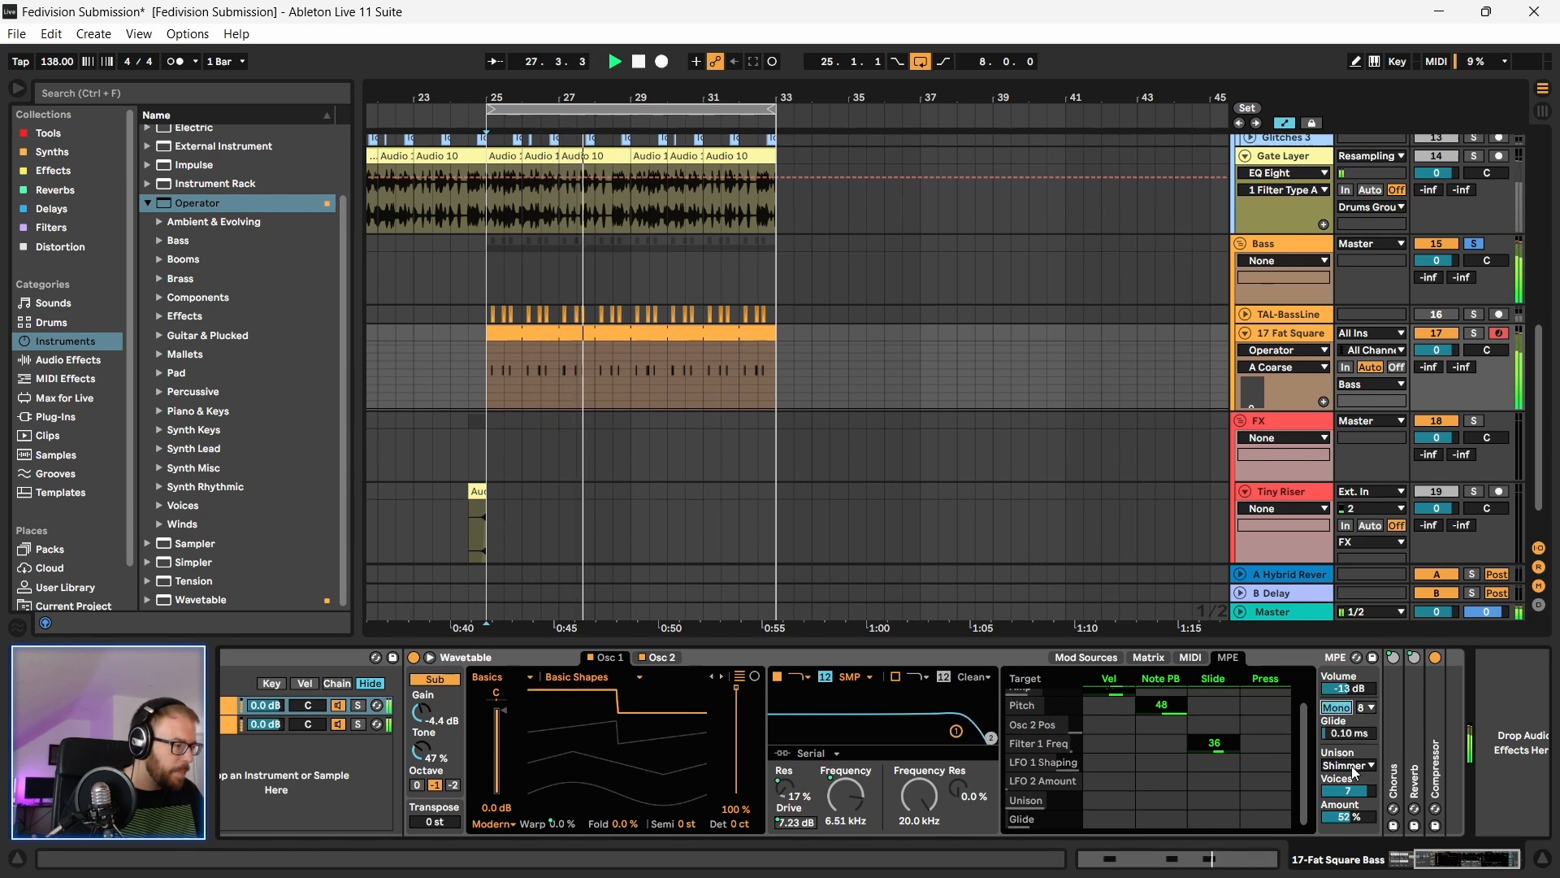
# Step: Reduce the Wavetable's unison voices to 2 and listen to the bass playback
pyautogui.press('space')
pyautogui.moveTo(1352, 790); pyautogui.dragTo(1352, 837)
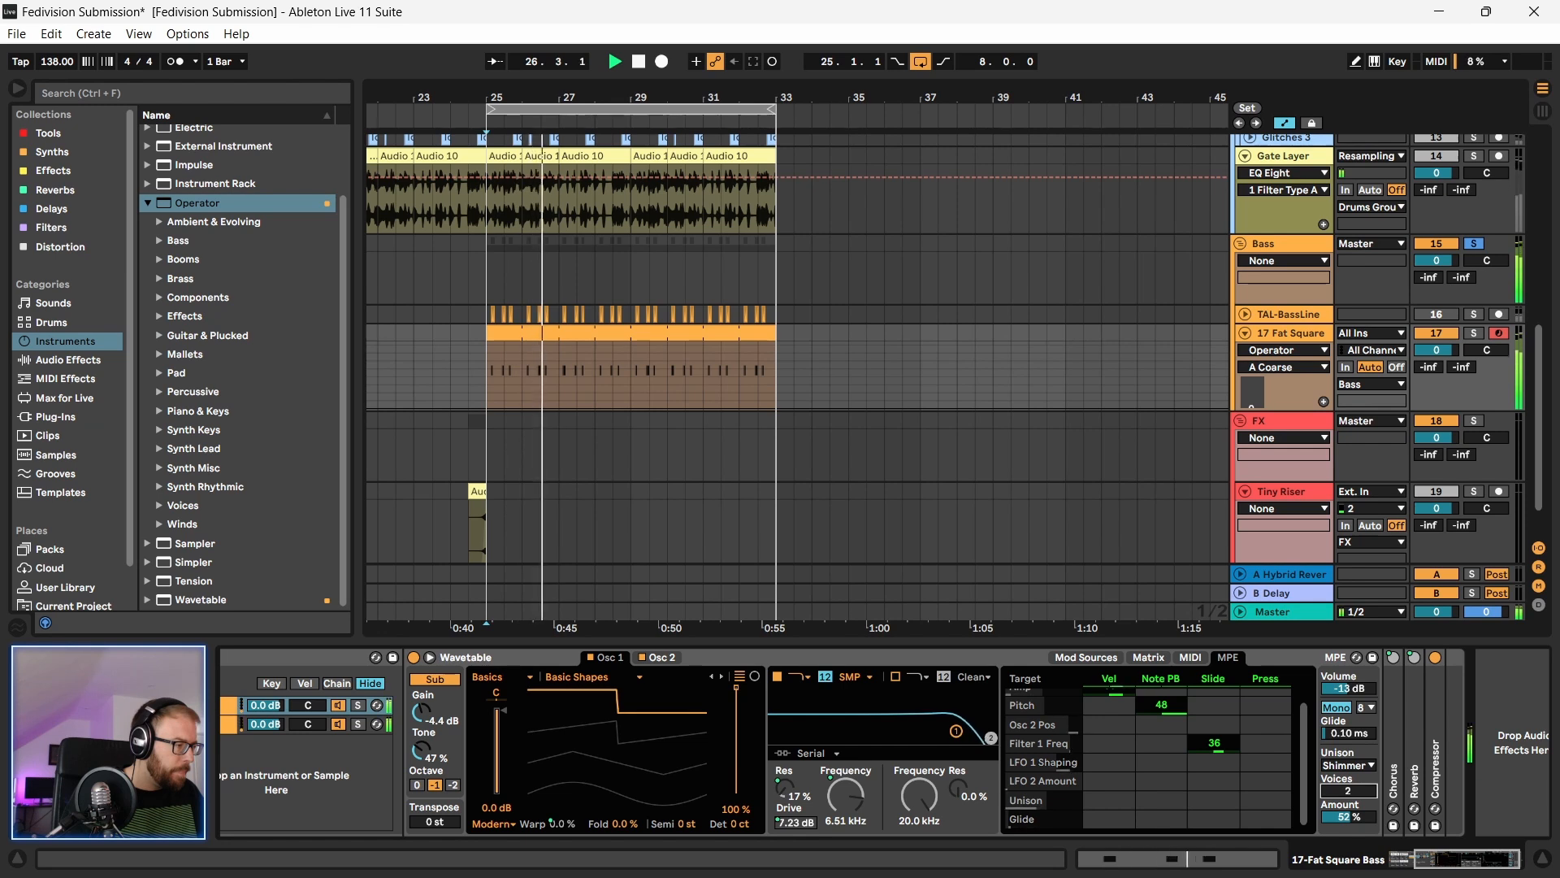
pyautogui.press('space')
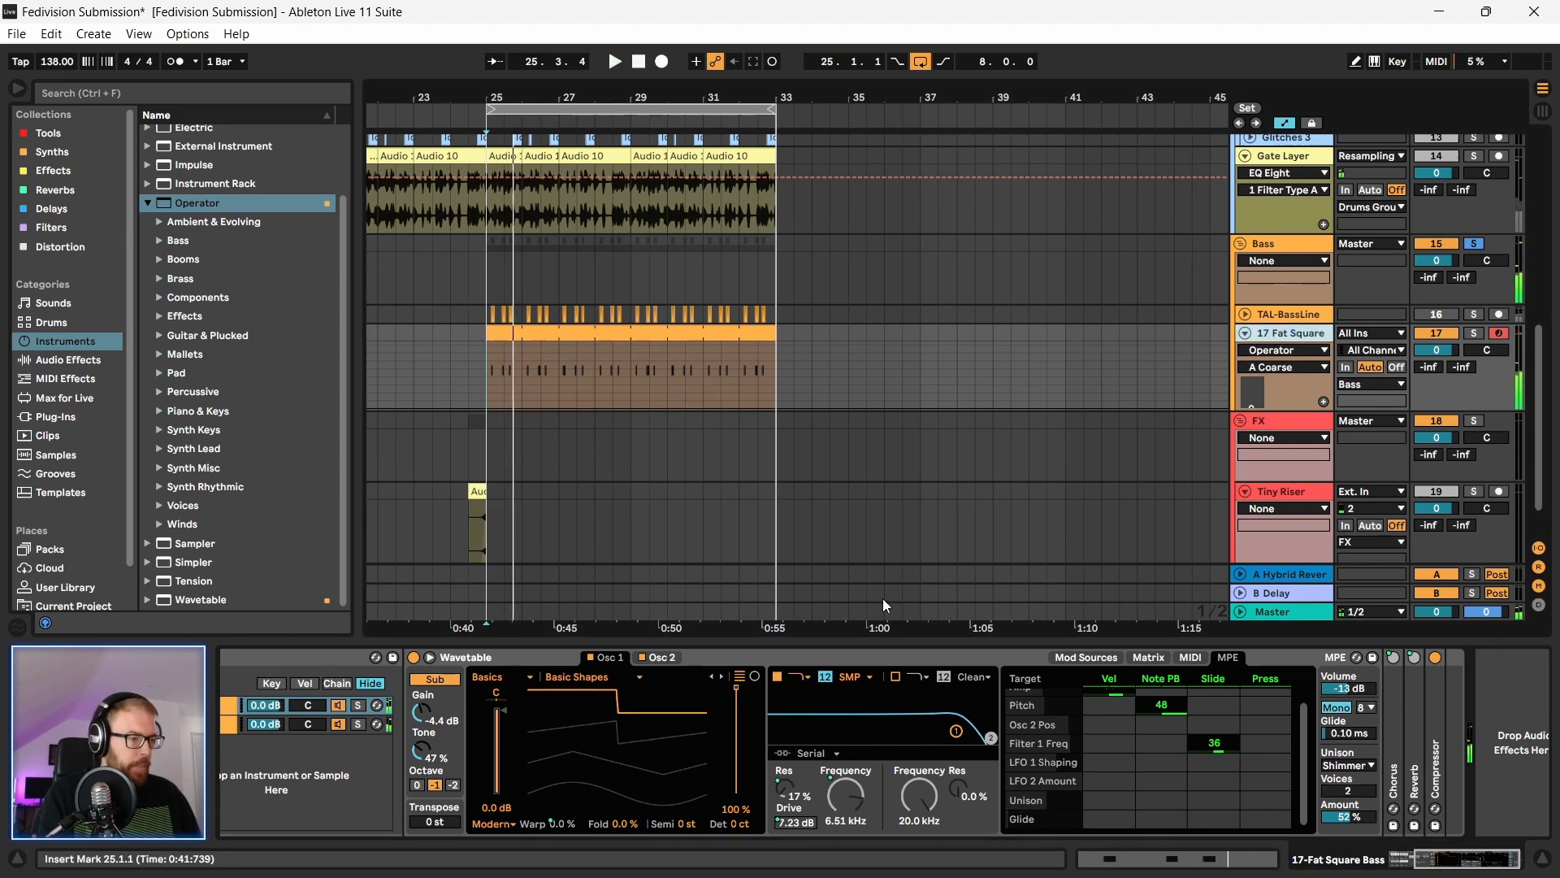
# Step: Examine the Operator chain of the Fat Square Bass rack and the effects that follow it
pyautogui.moveTo(1469, 857); pyautogui.dragTo(1359, 857)
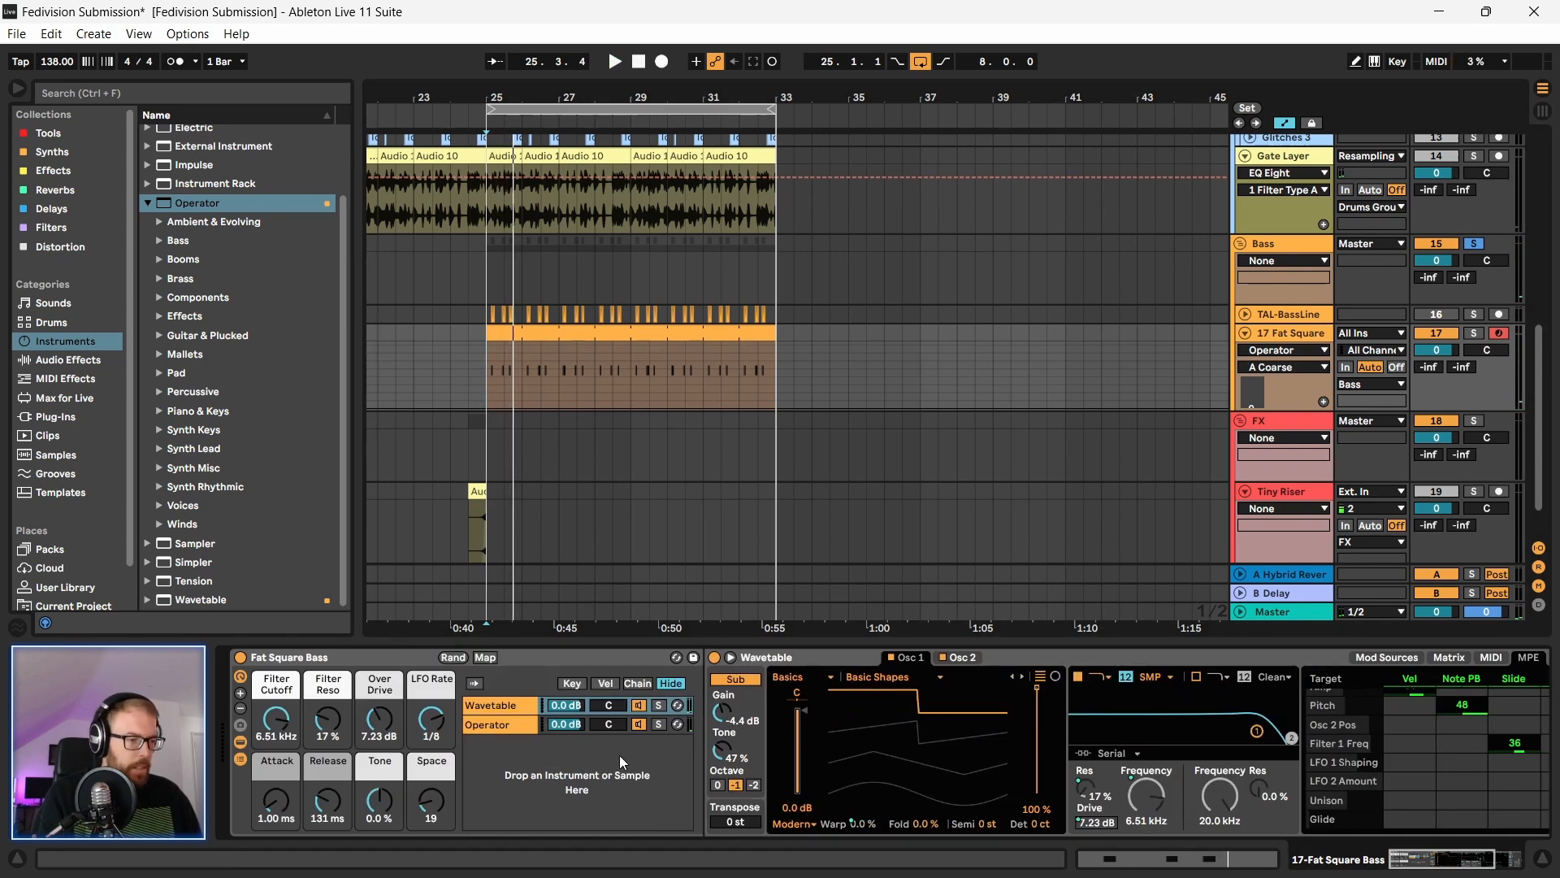
pyautogui.click(507, 728)
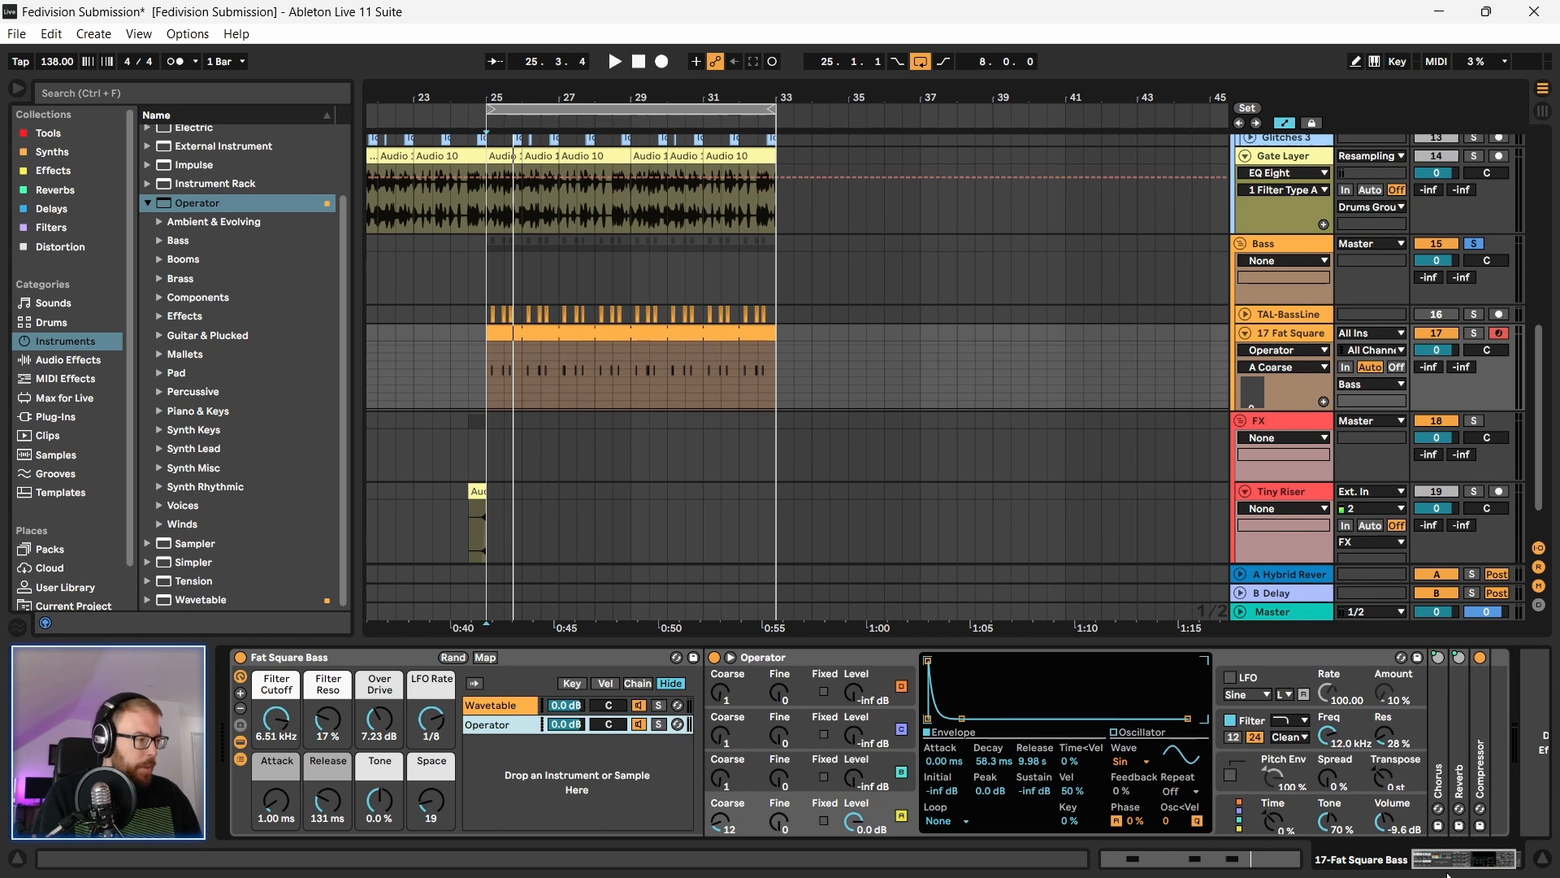
pyautogui.moveTo(1448, 865); pyautogui.dragTo(1455, 864)
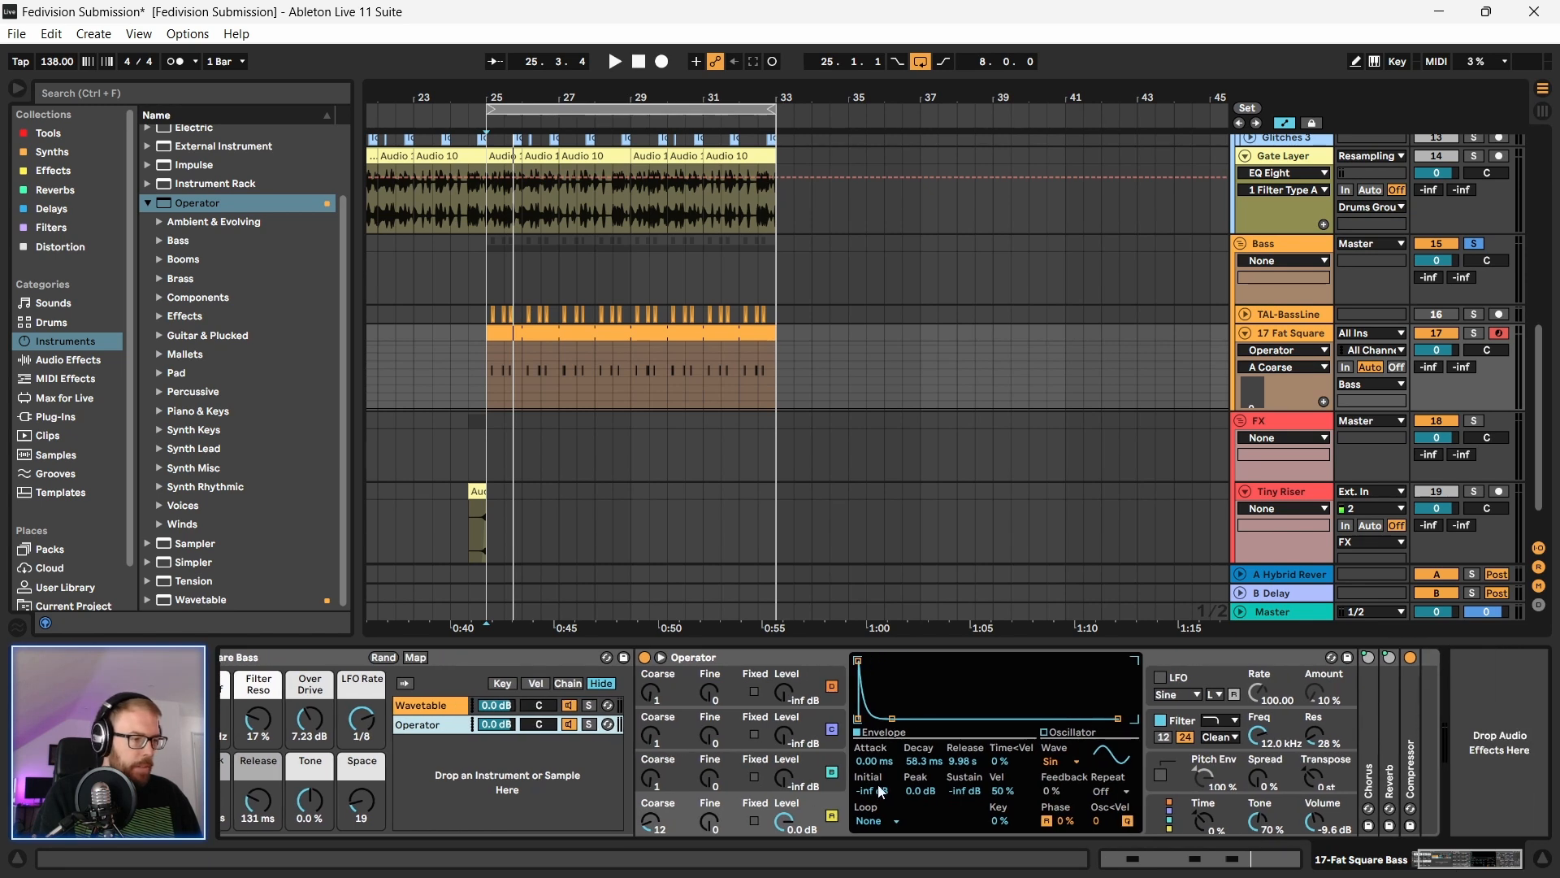
pyautogui.click(1412, 685)
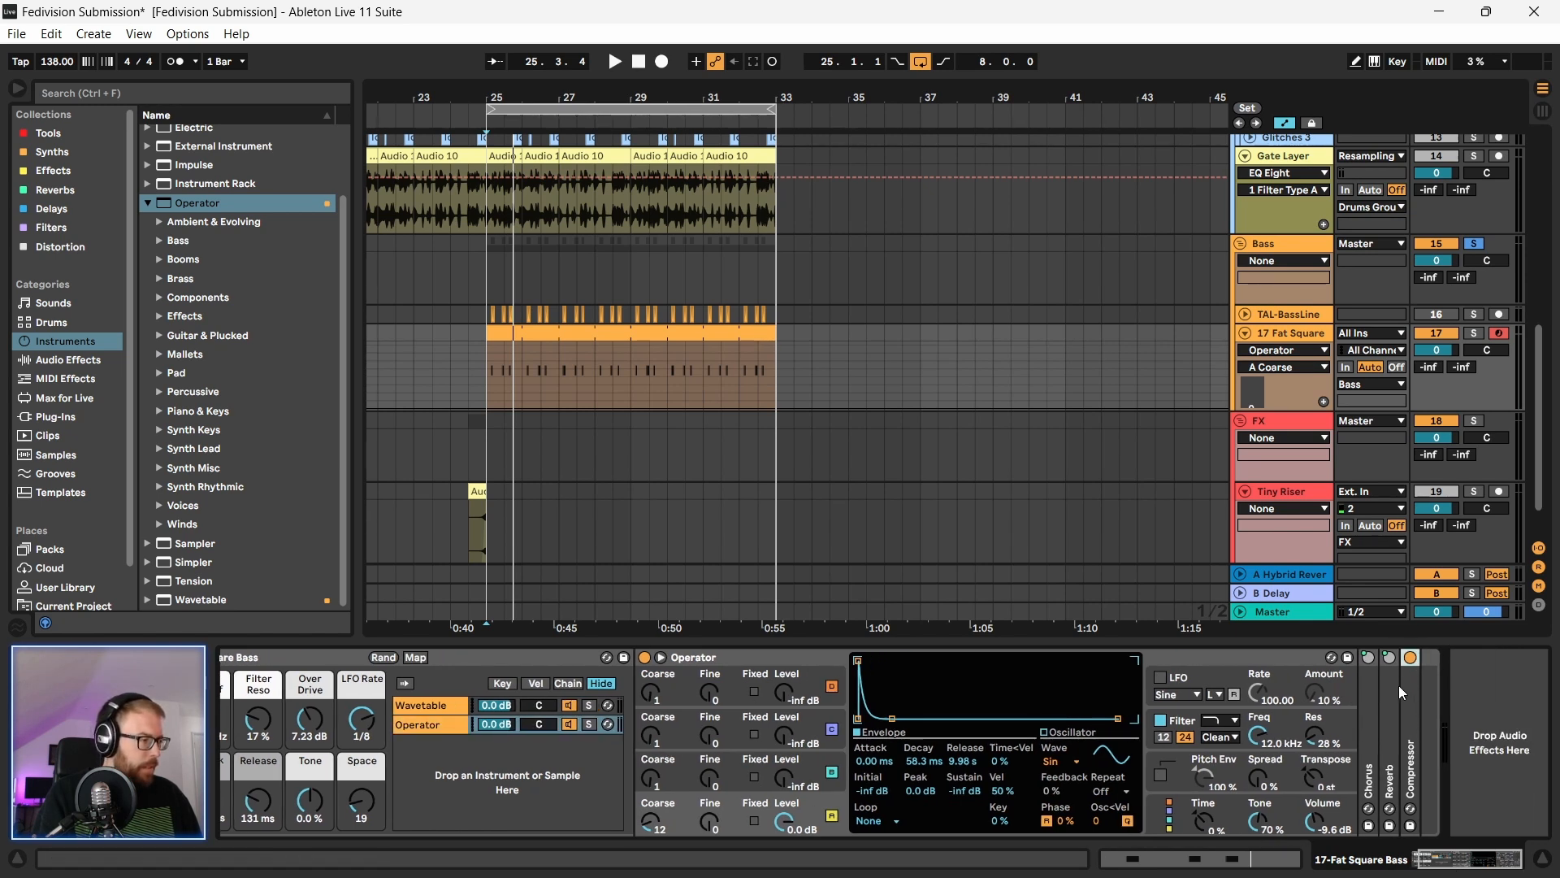
pyautogui.moveTo(1415, 857); pyautogui.dragTo(1372, 863)
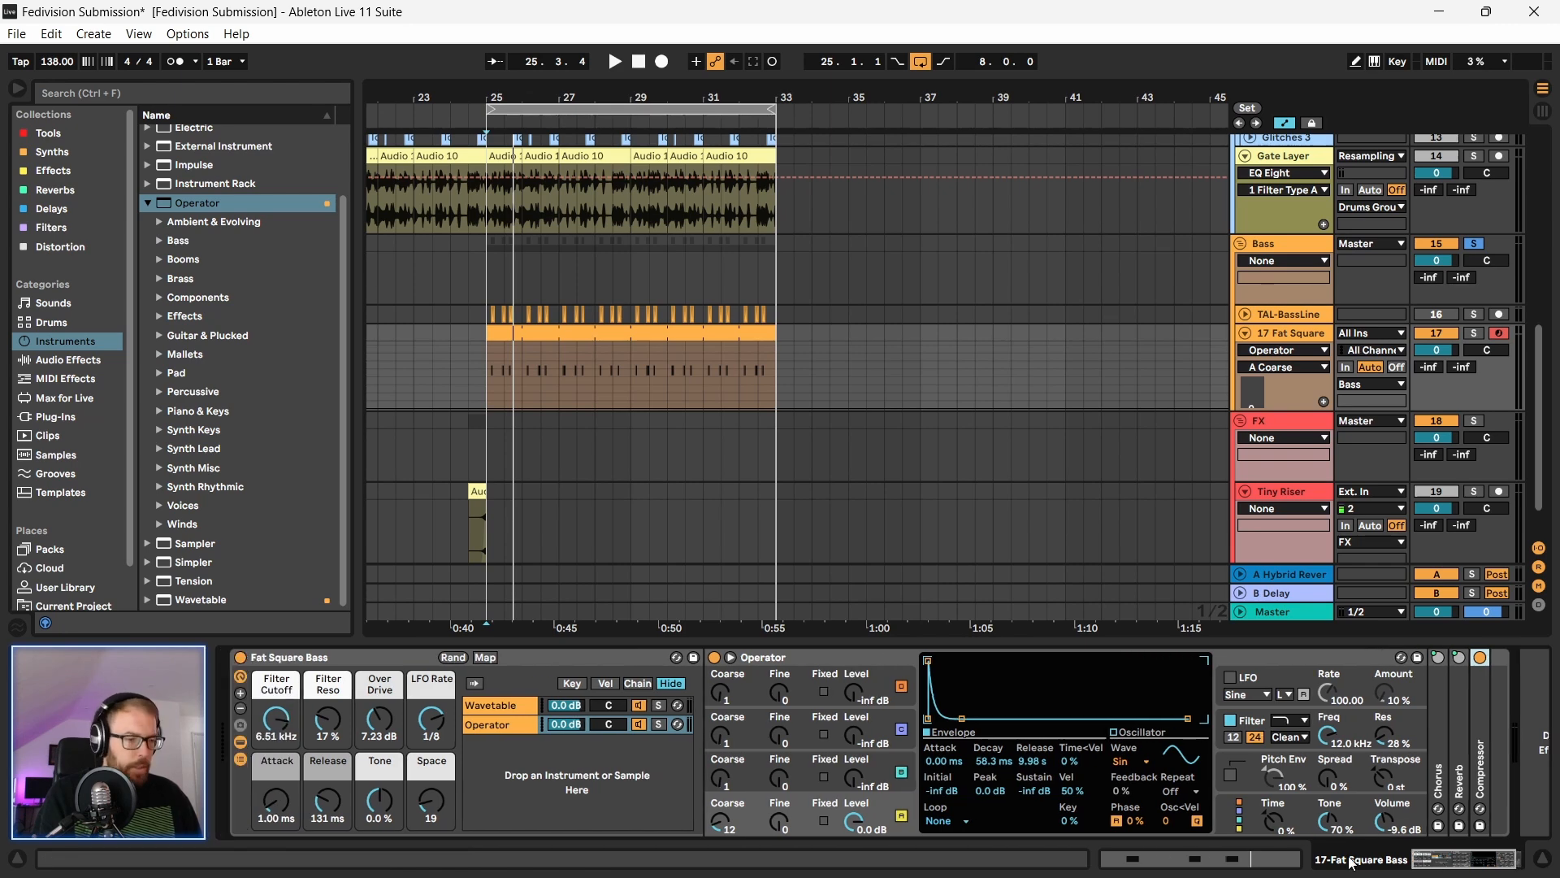
# Step: Raise the rack's Space macro to 42 and lower the Wavetable chain's volume to -5.6 dB during playback
pyautogui.click(400, 704)
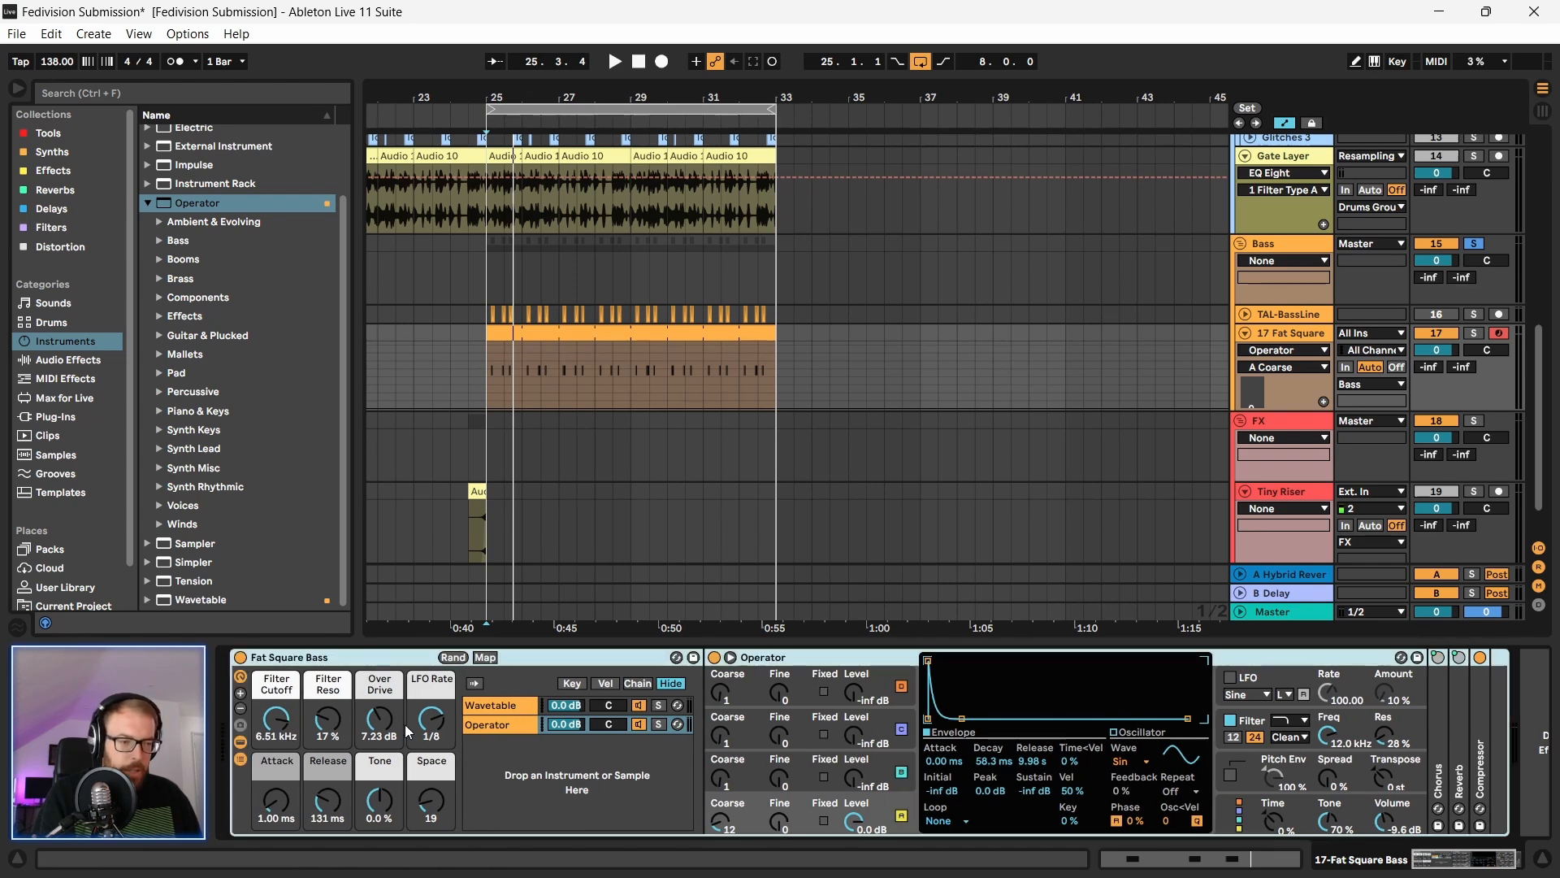
pyautogui.press('space')
pyautogui.moveTo(422, 802); pyautogui.dragTo(422, 775)
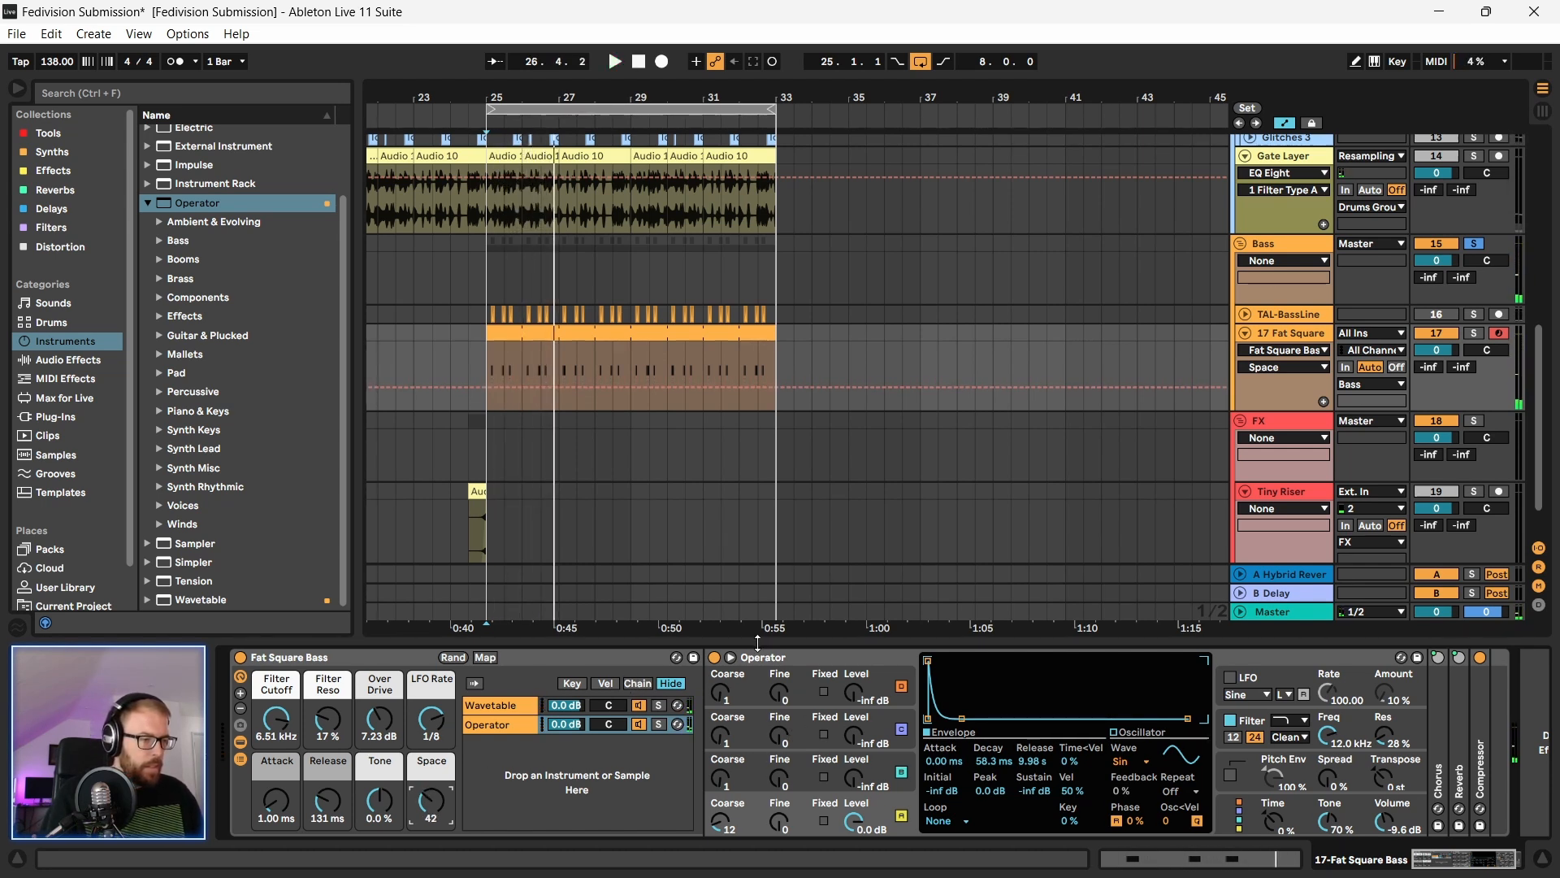
pyautogui.moveTo(573, 706); pyautogui.dragTo(573, 728)
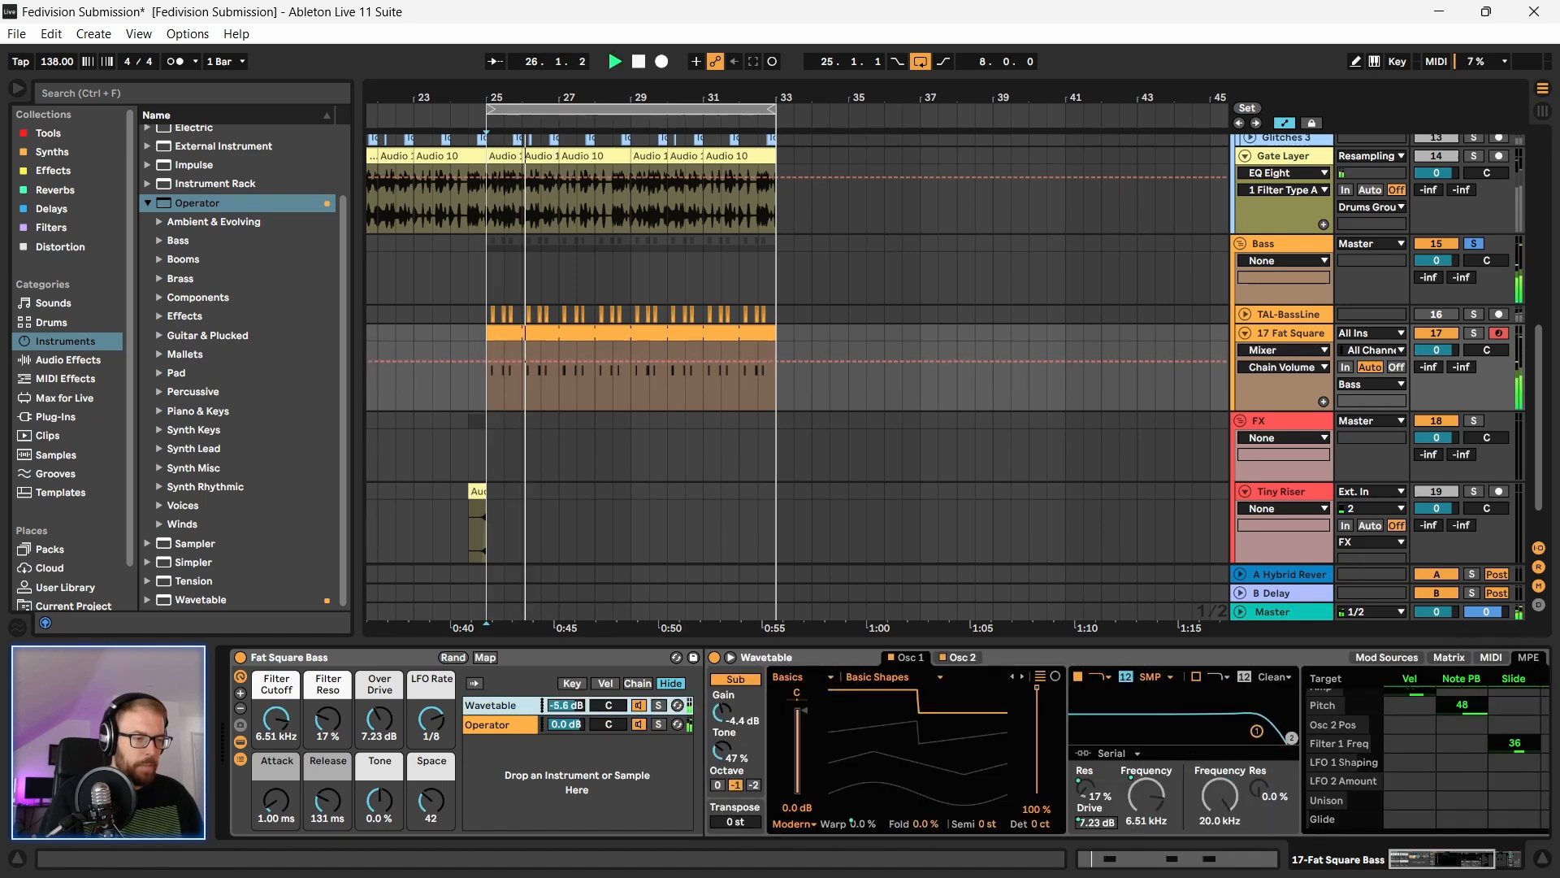
pyautogui.hscroll(5, 1443, 803)
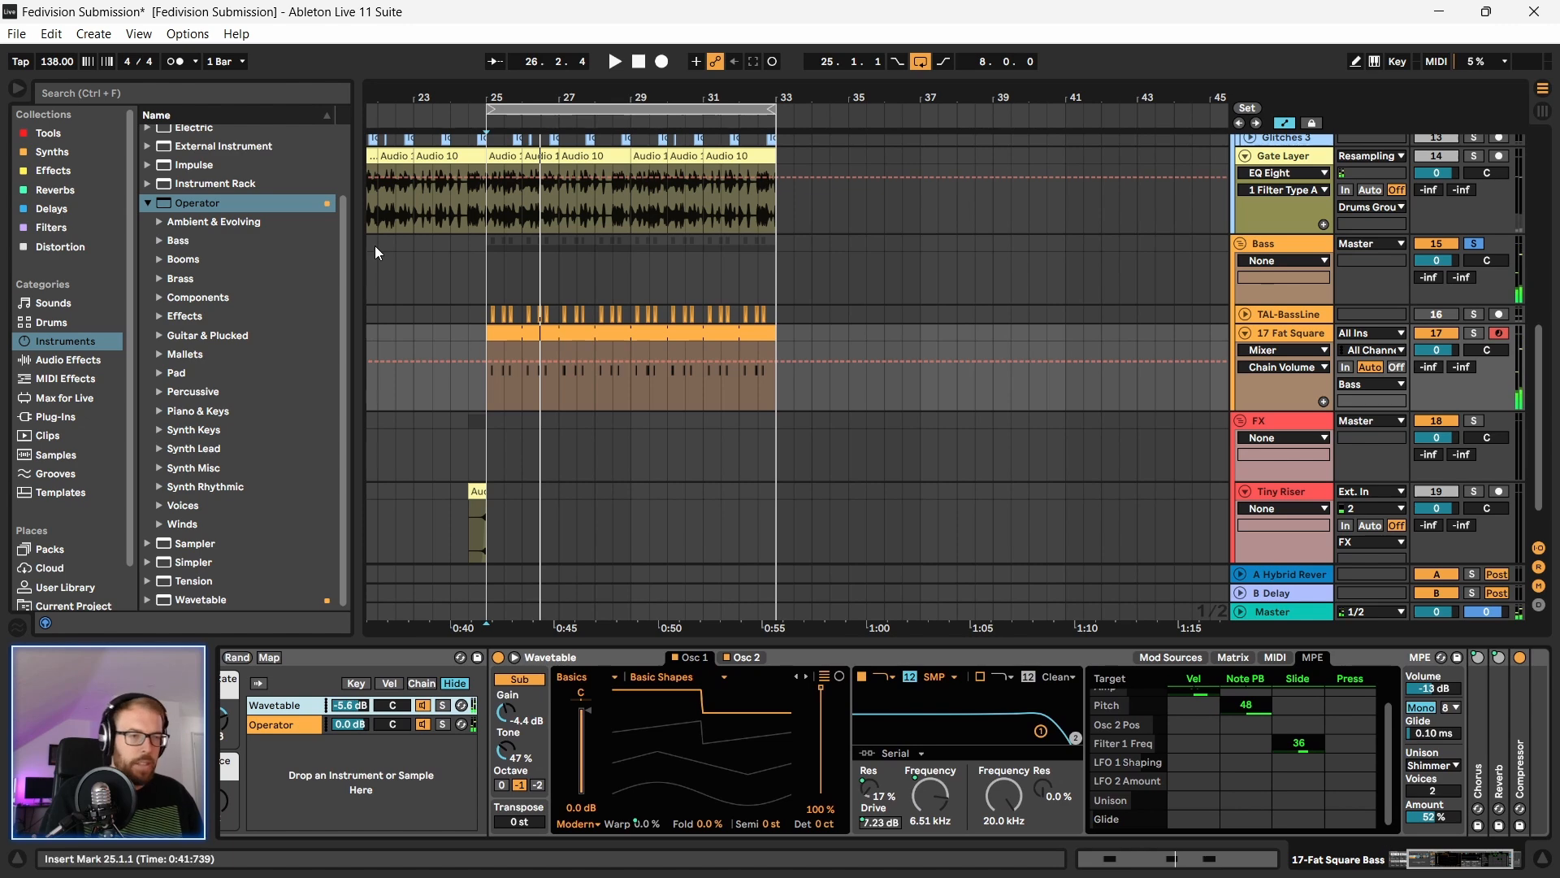
# Step: Add a Utility from the Tools collection to the end of the Wavetable chain
pyautogui.click(48, 133)
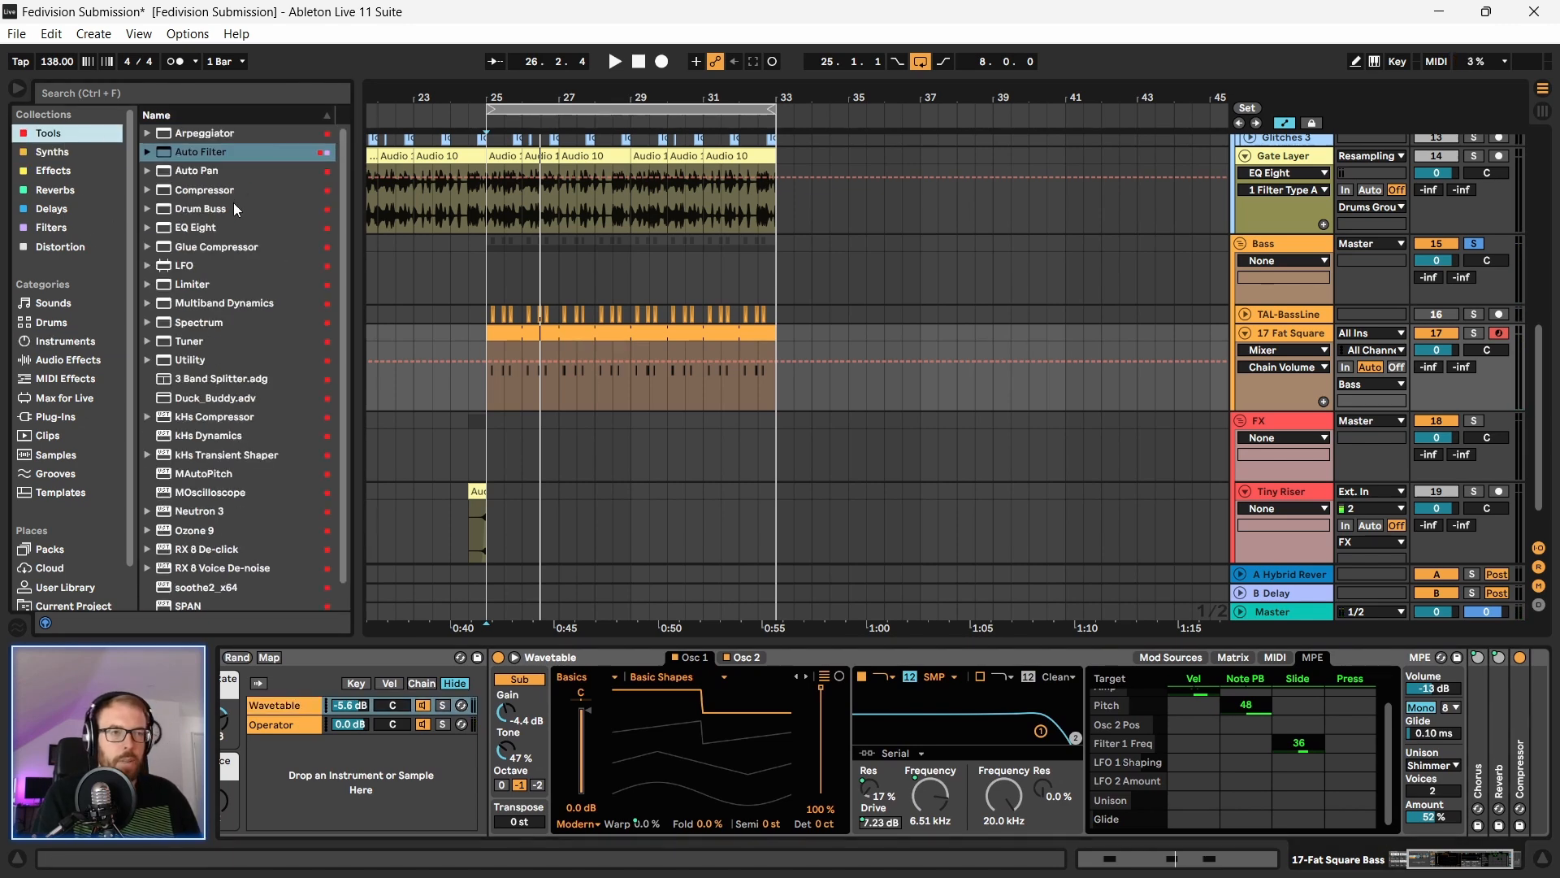
pyautogui.scroll(-1, 217, 301)
pyautogui.click(190, 335)
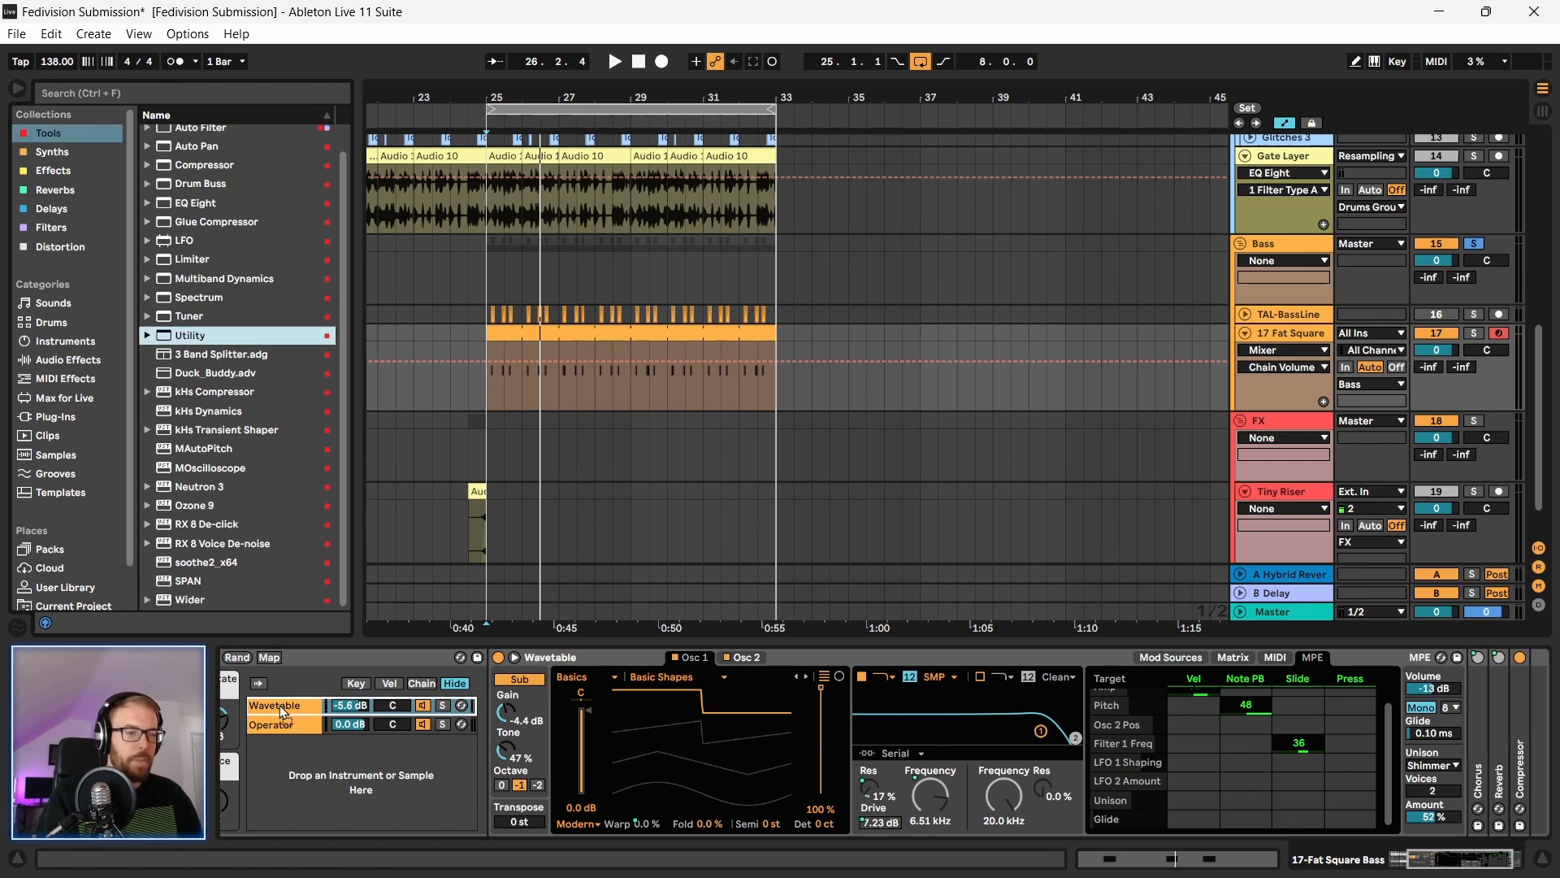
pyautogui.press('Return')
pyautogui.moveTo(1473, 857); pyautogui.dragTo(1528, 862)
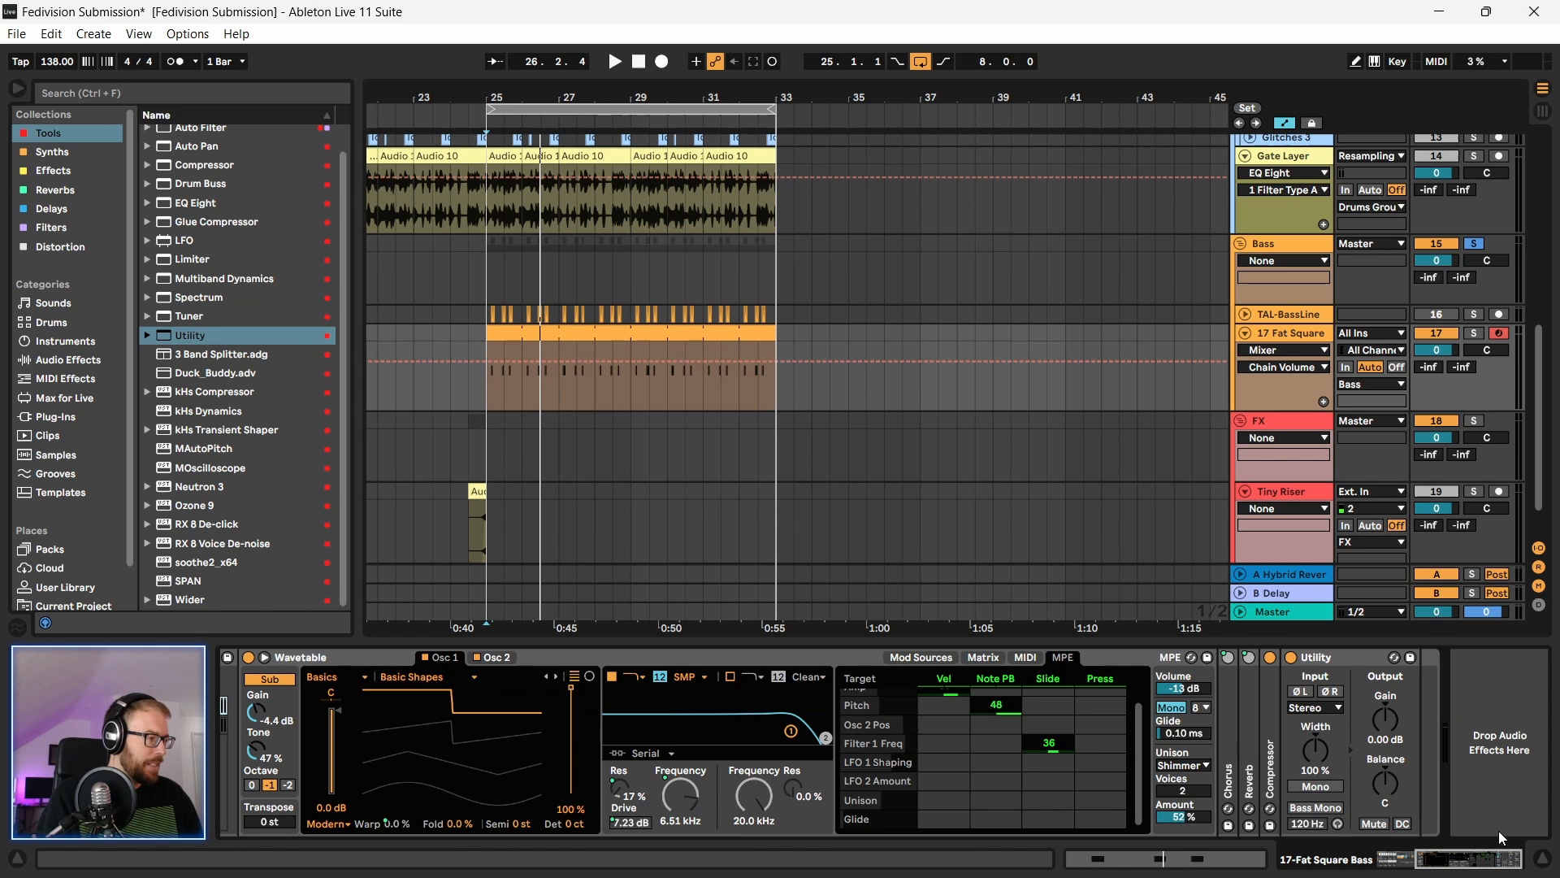
# Step: Try Utility's Mono mode and 8 Wavetable unison voices, returning to stereo and 2 voices
pyautogui.click(1316, 785)
pyautogui.press('space')
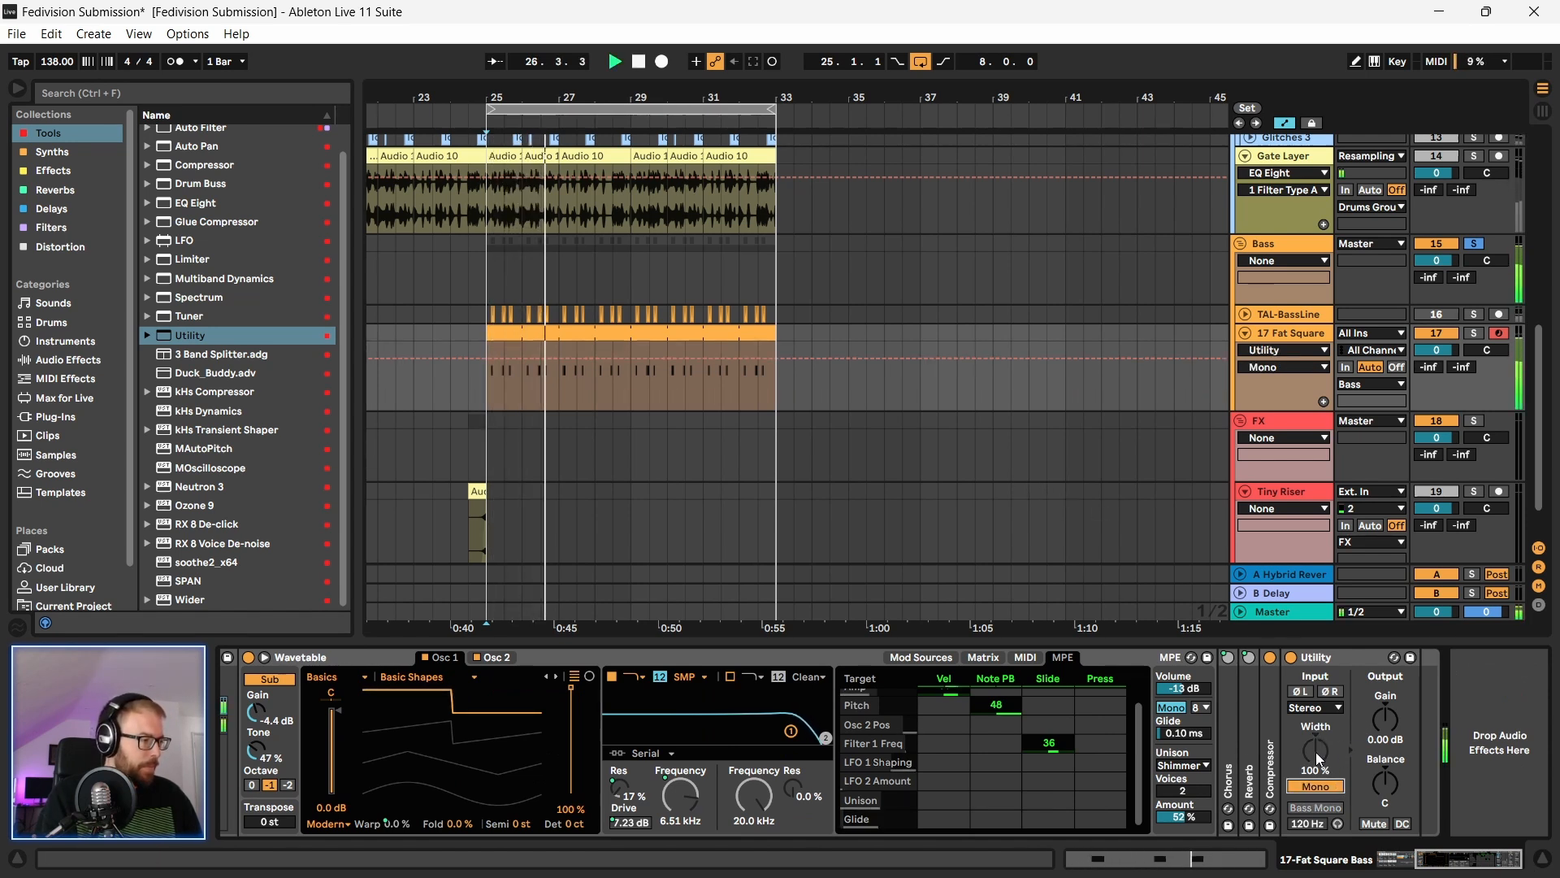
pyautogui.click(1317, 781)
pyautogui.moveTo(1449, 862)
pyautogui.mouseDown()
pyautogui.moveTo(1390, 859)
pyautogui.moveTo(1456, 861)
pyautogui.mouseUp()
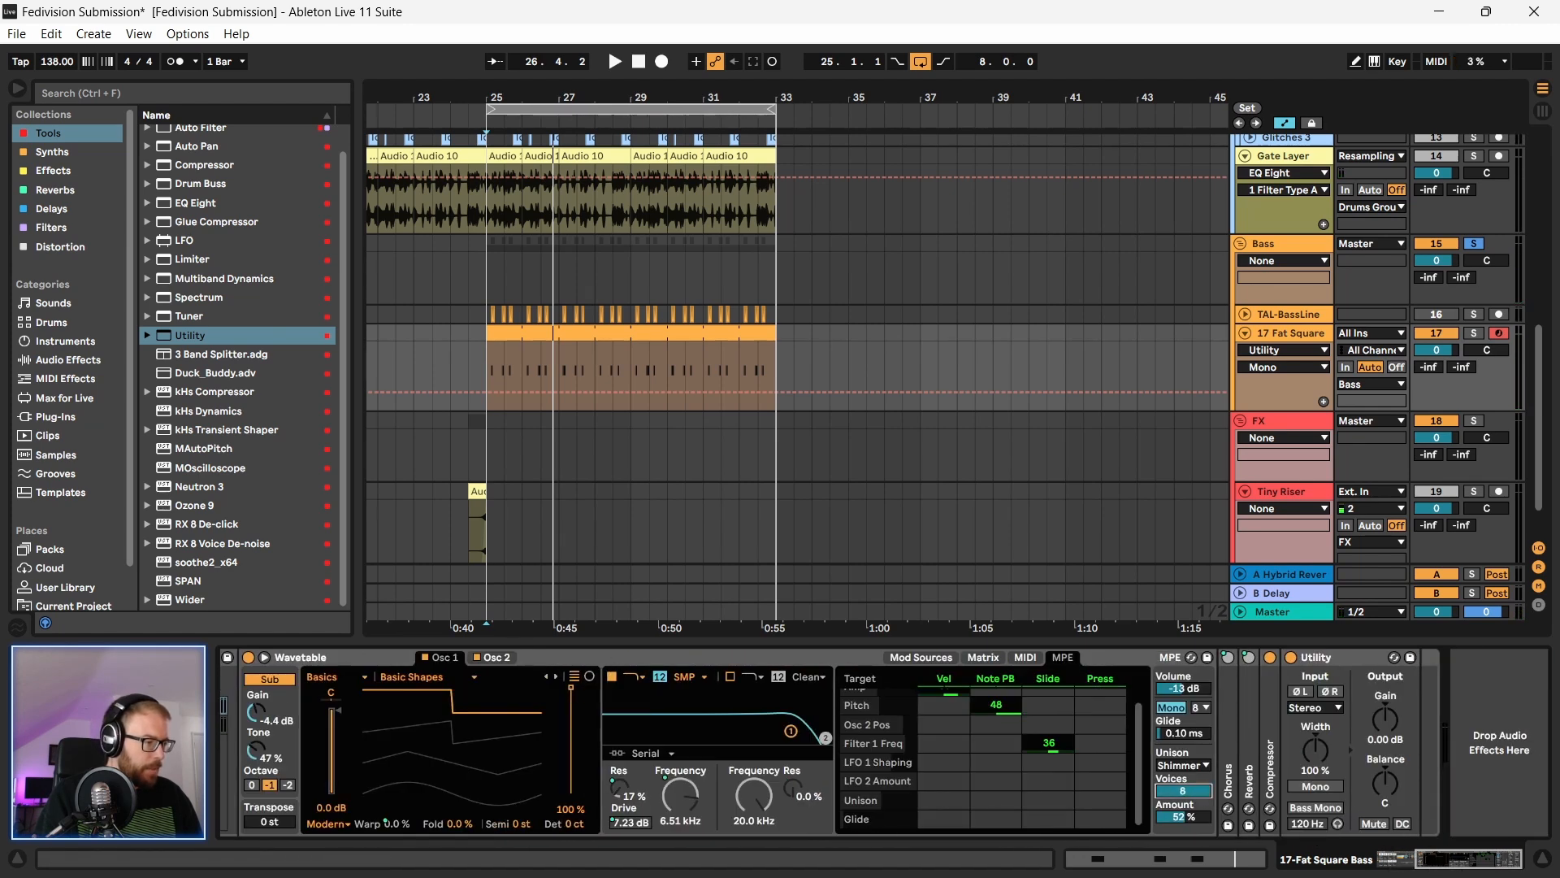
pyautogui.press('space')
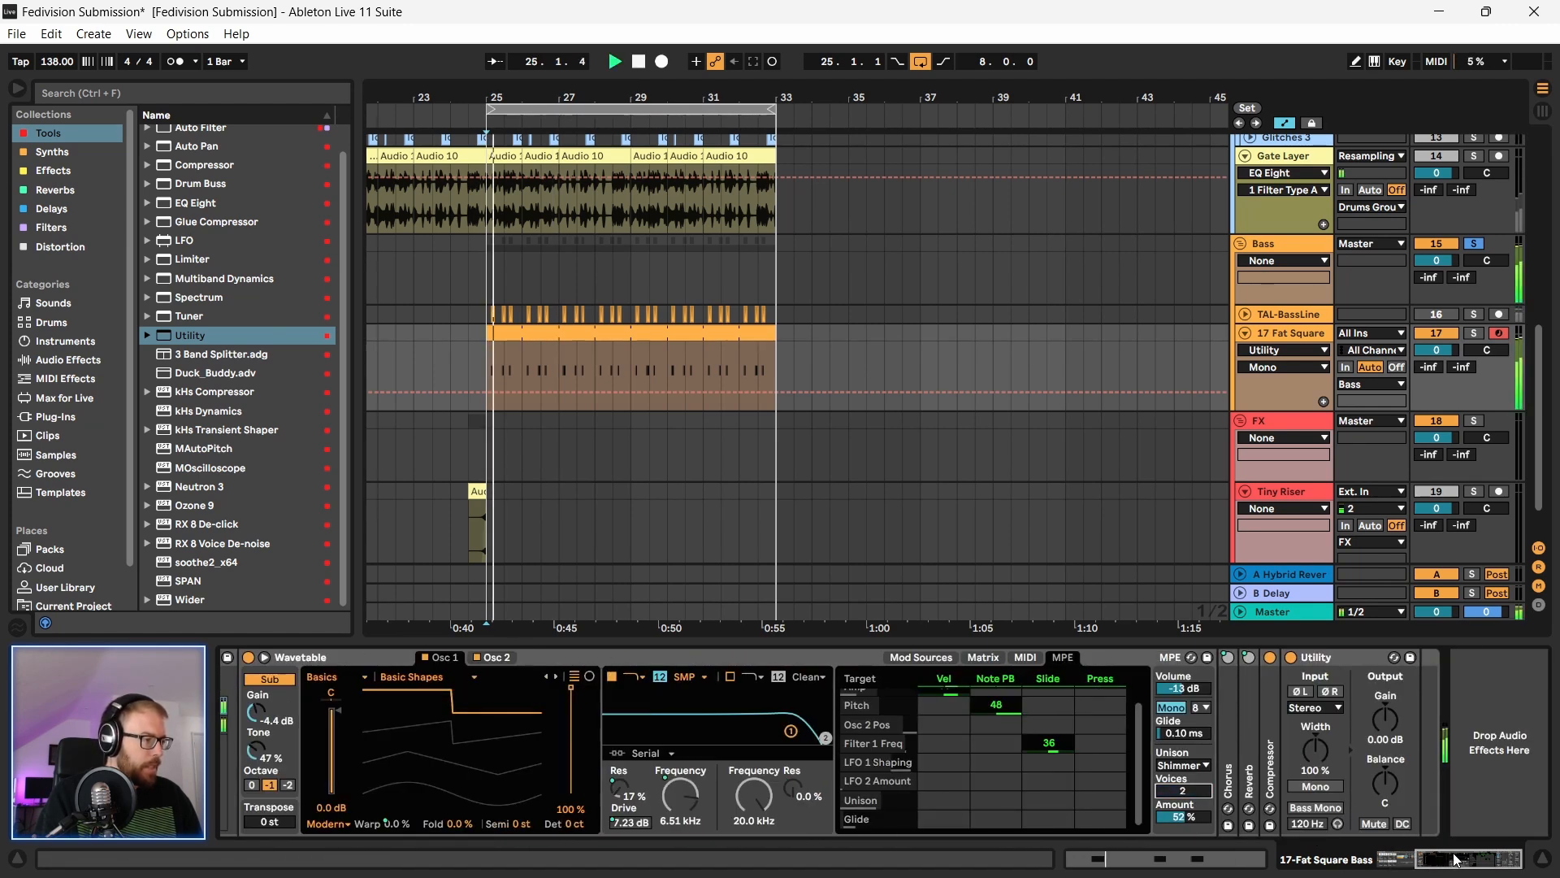
# Step: Compare Utility's mono and stereo output, leave Mono off and set the stereo width to 49%
pyautogui.click(1317, 784)
pyautogui.click(1316, 785)
pyautogui.moveTo(1318, 738); pyautogui.dragTo(1318, 779)
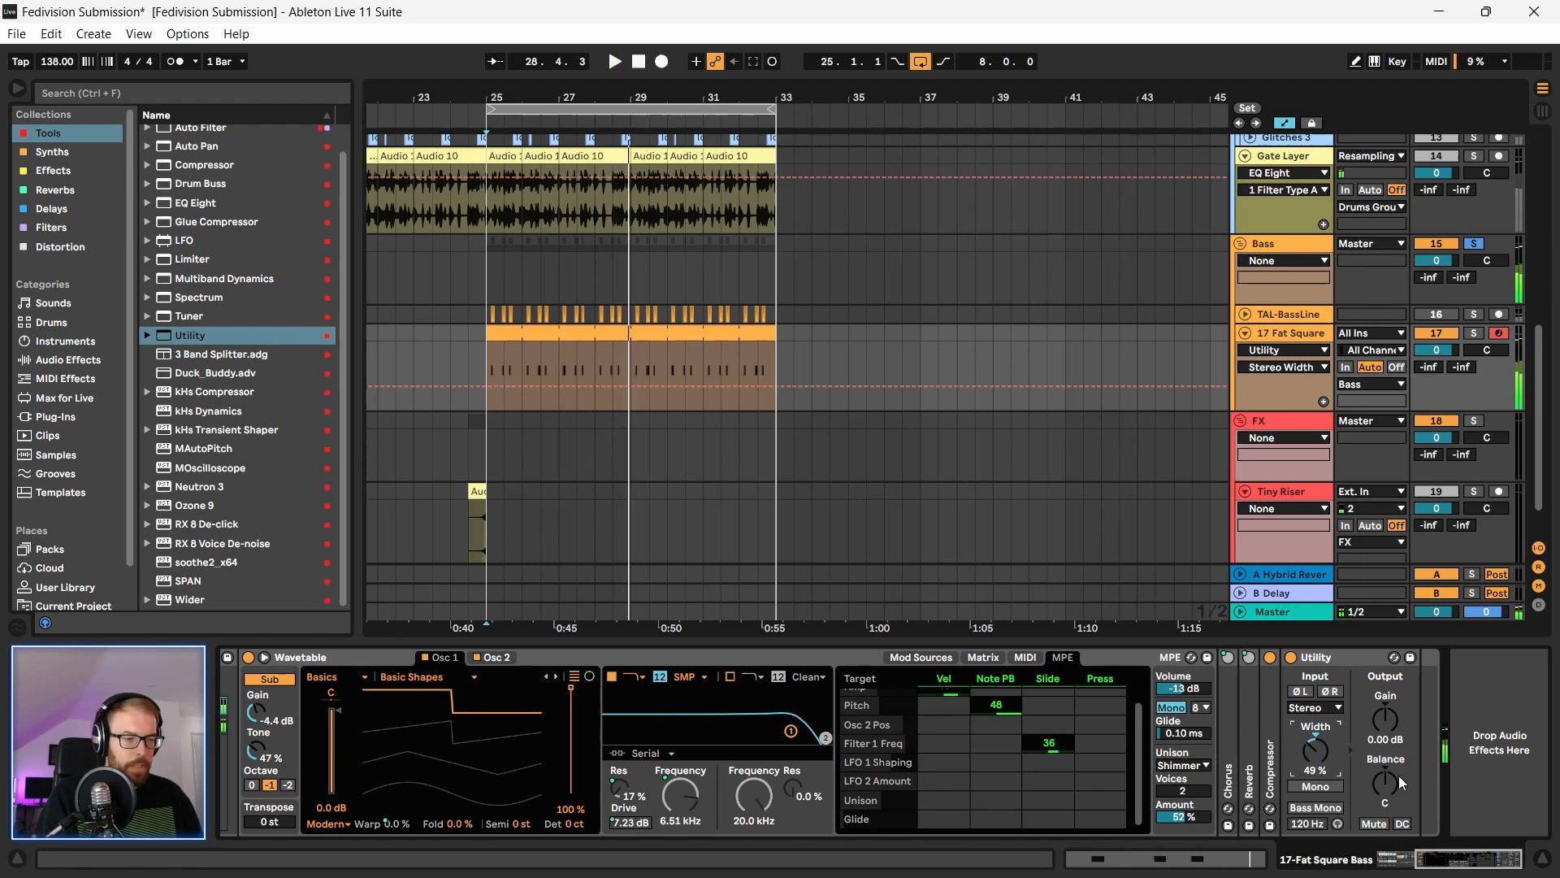
# Step: Hot-swap the Wavetable instrument for the default Operator from the Synths collection
pyautogui.moveTo(1450, 865); pyautogui.dragTo(1442, 865)
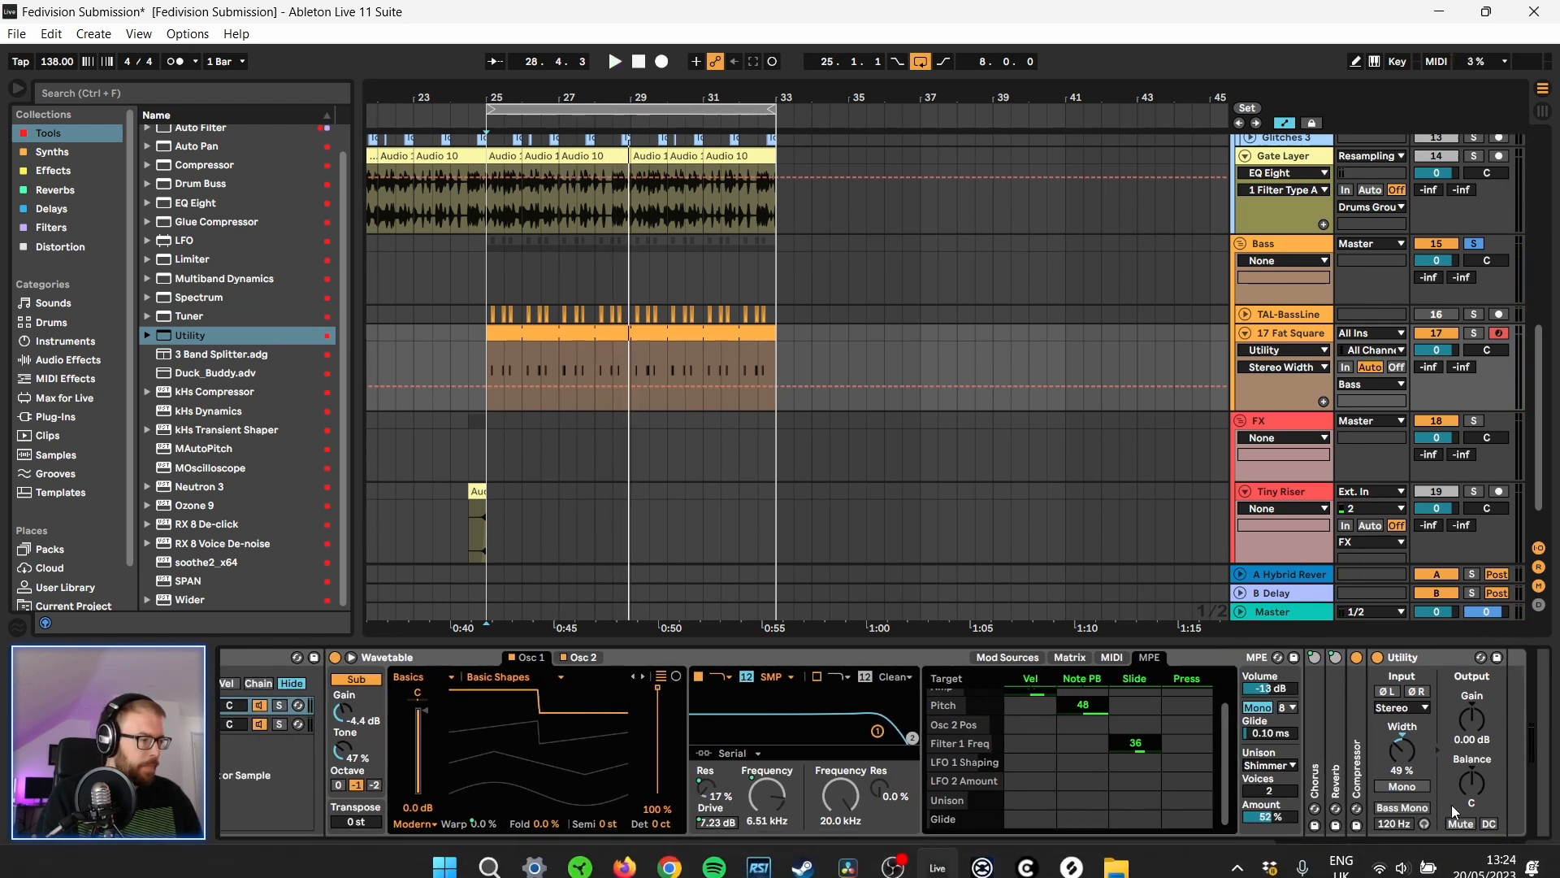
pyautogui.moveTo(1441, 862); pyautogui.dragTo(1421, 861)
pyautogui.click(1510, 656)
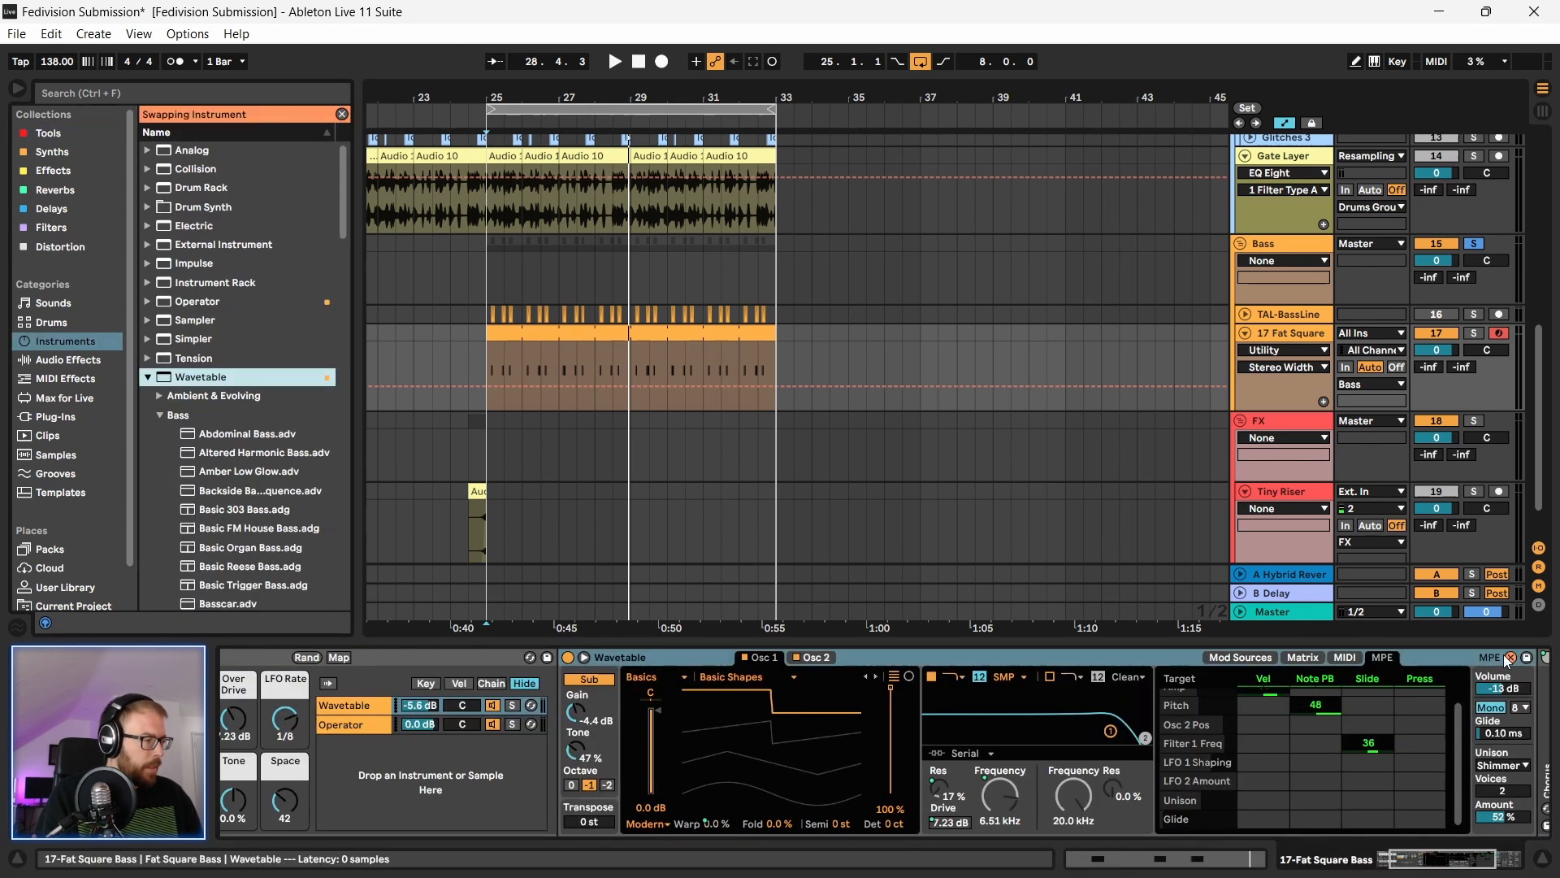
pyautogui.click(73, 152)
pyautogui.doubleClick(225, 151)
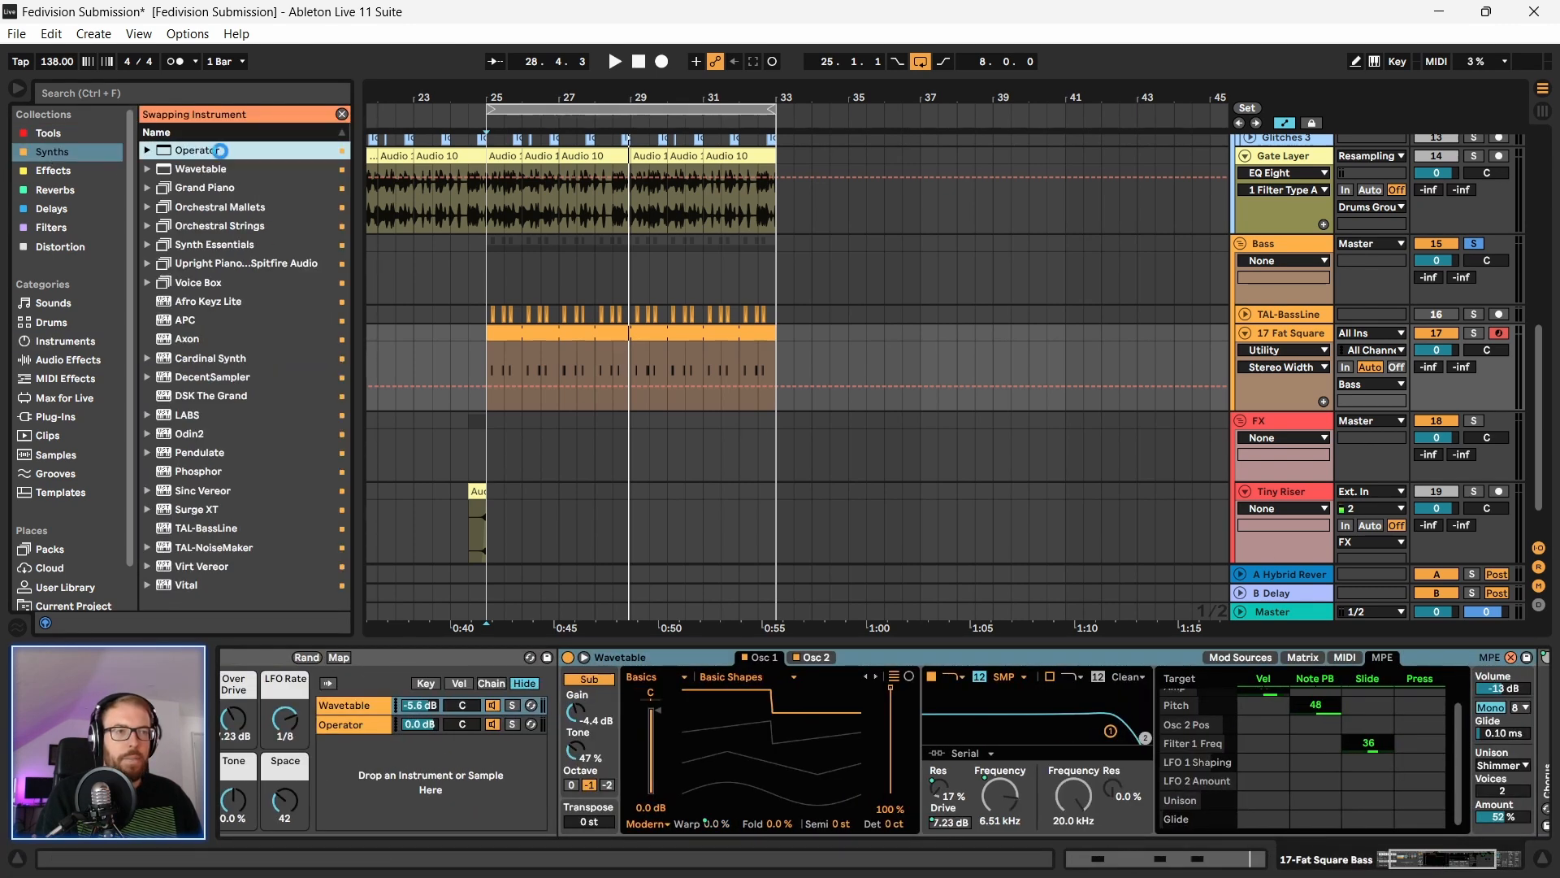
# Step: Try the Square 3 waveform on the new Operator's oscillator A and play it back
pyautogui.click(976, 764)
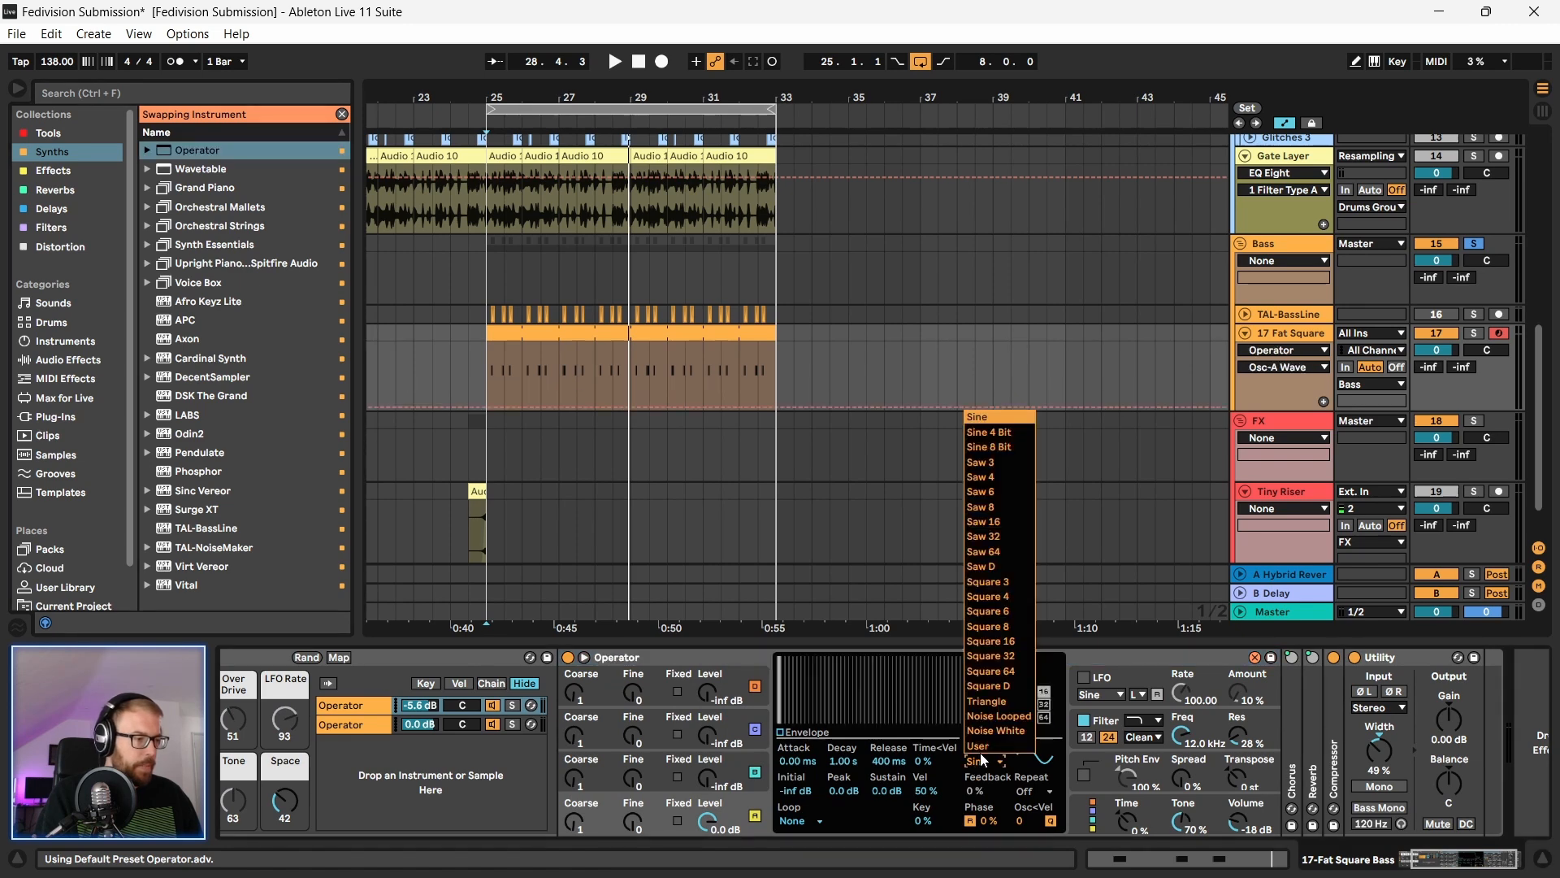
pyautogui.click(1000, 581)
pyautogui.press('space')
pyautogui.press('space')
# Step: Set the new Operator's oscillator A waveform to Square 64 and play the bass back
pyautogui.click(982, 764)
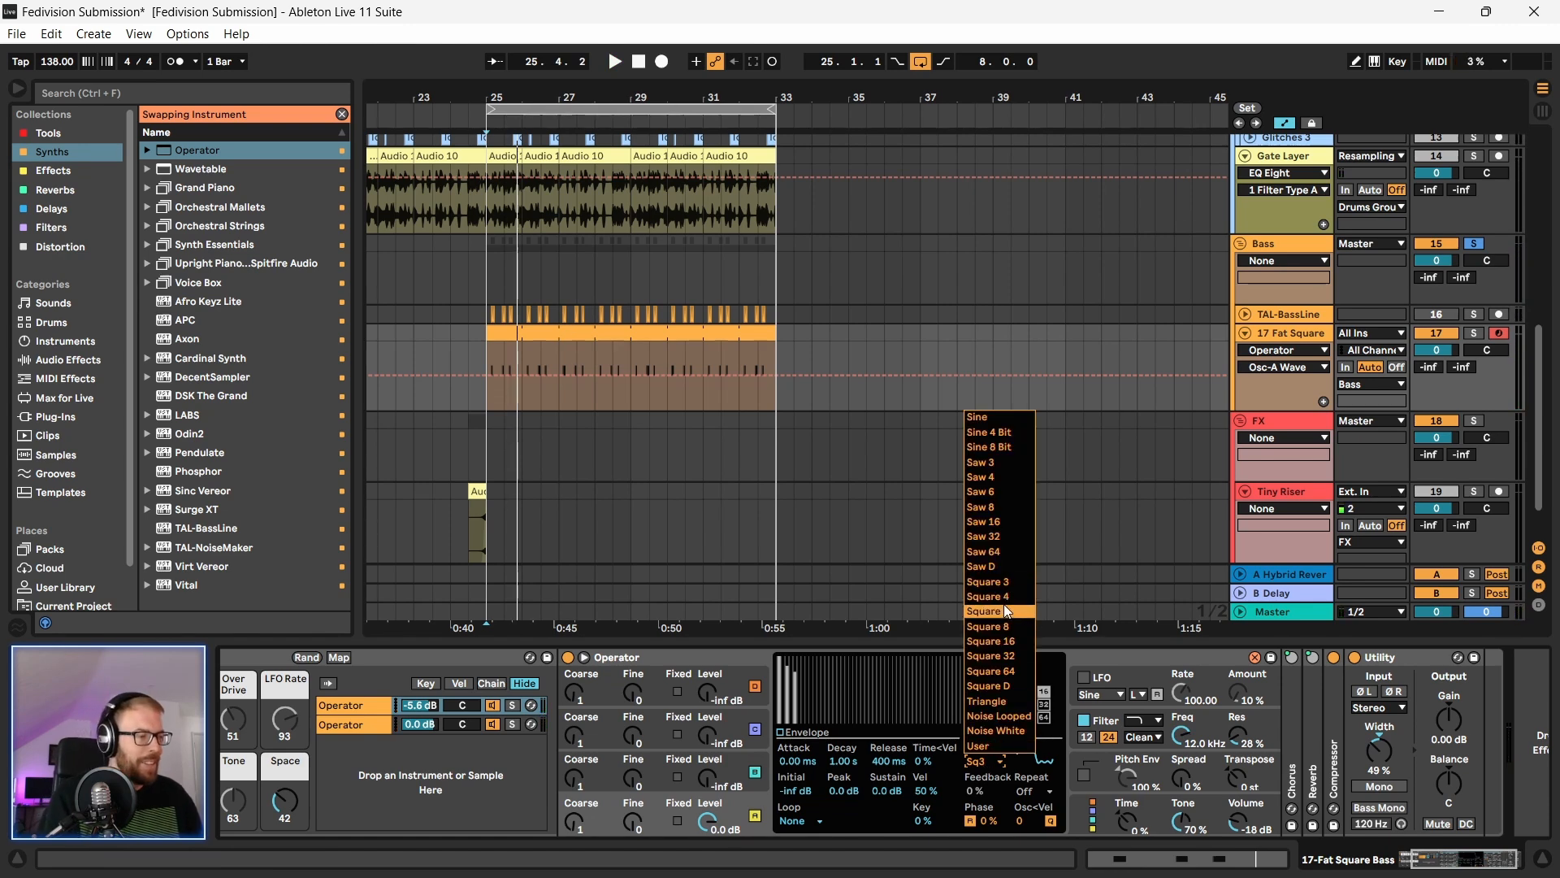
pyautogui.click(996, 669)
pyautogui.press('space')
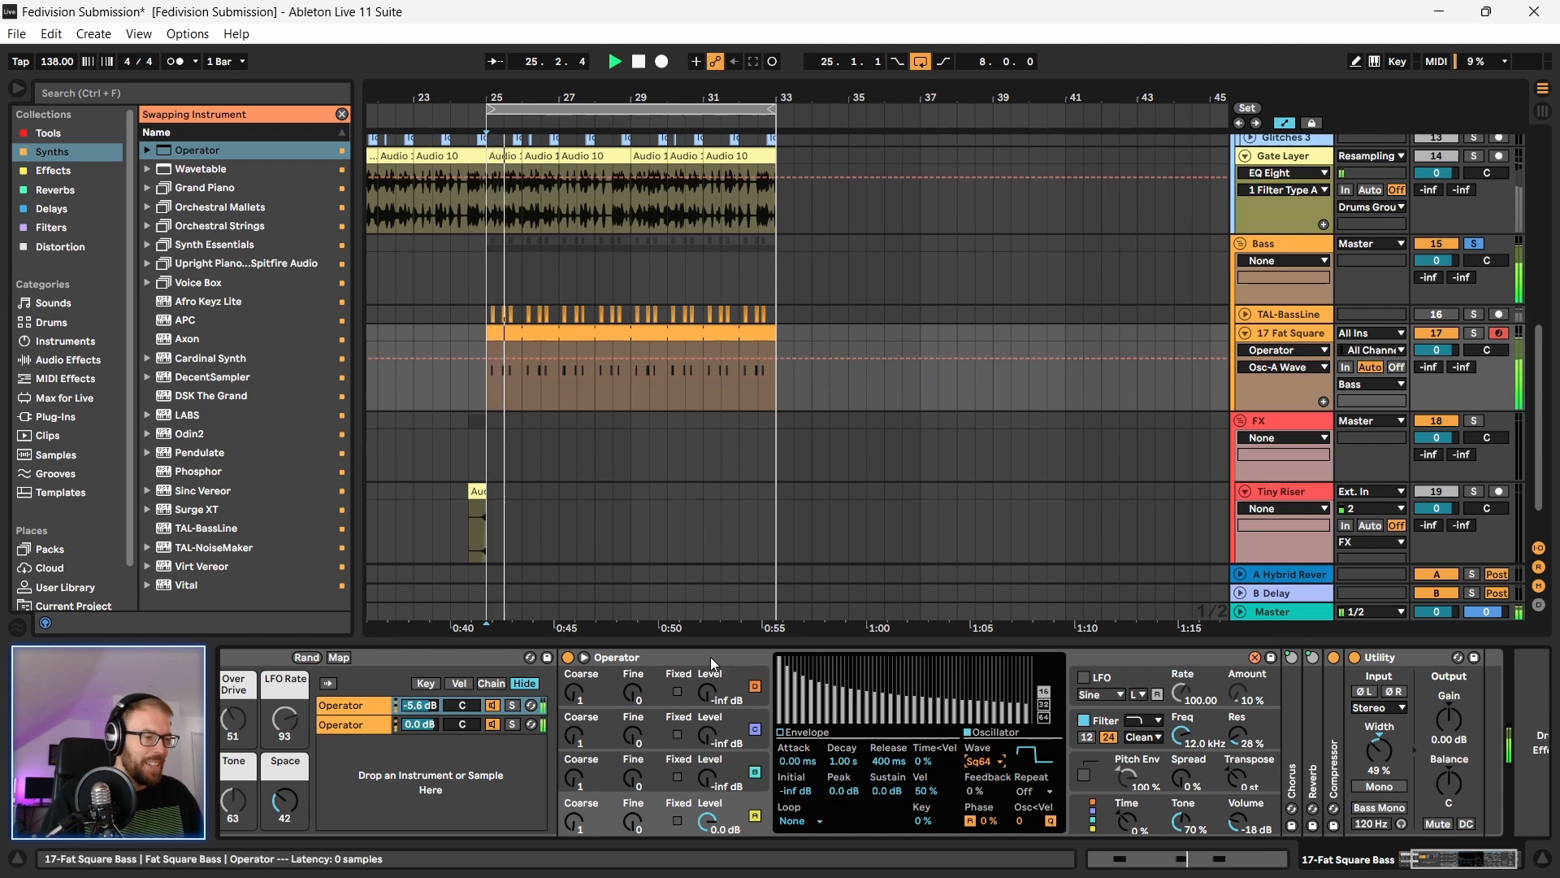
pyautogui.press('space')
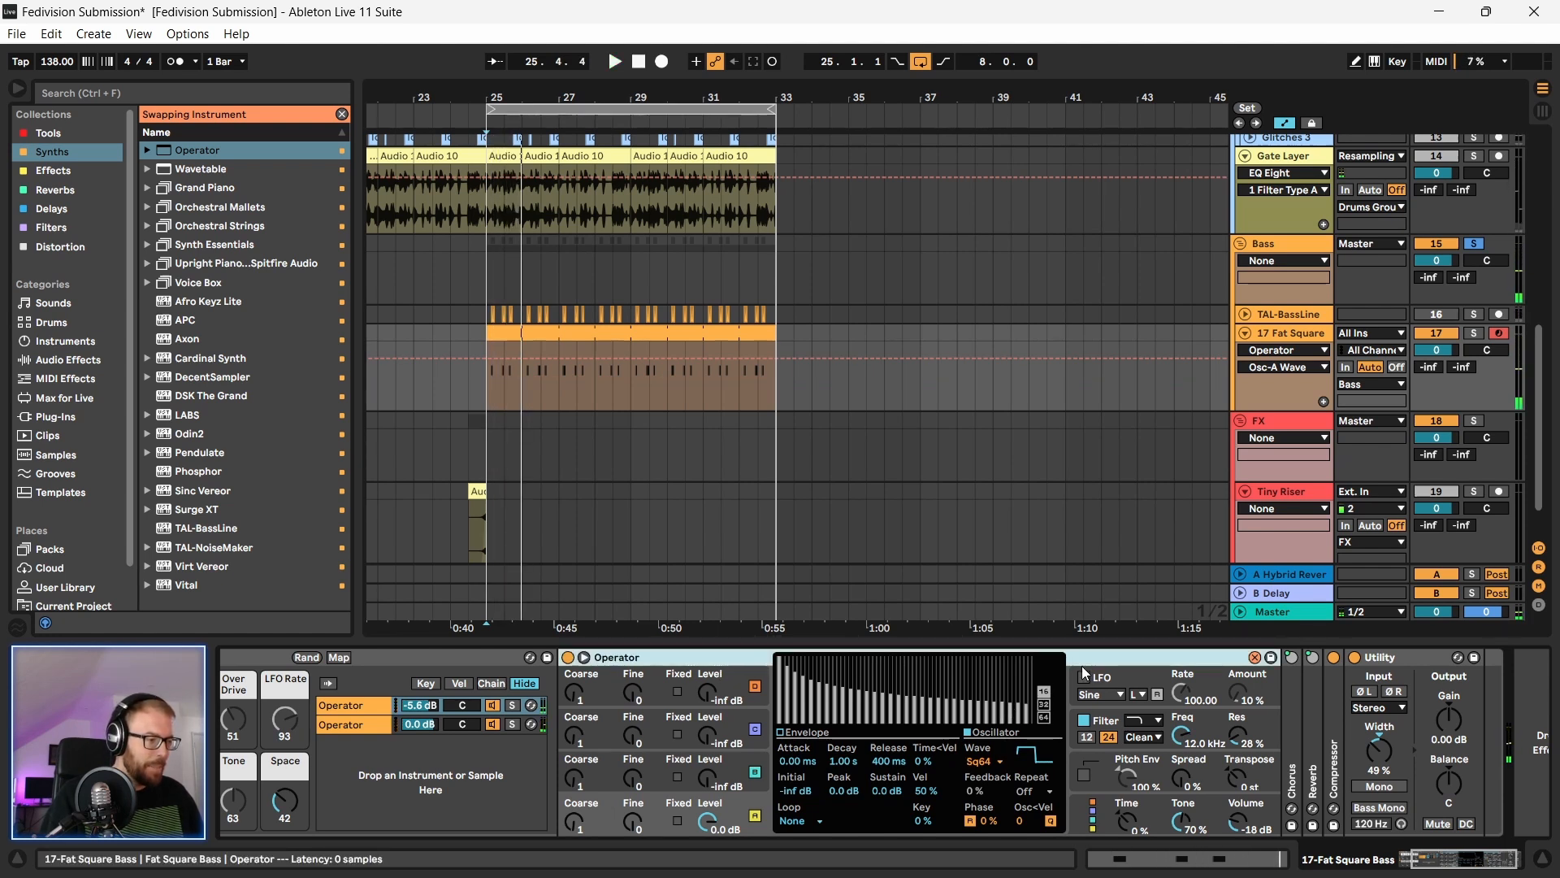
# Step: Set the new Operator's oscillator A coarse tuning to 0.5 and listen to the result
pyautogui.press('space')
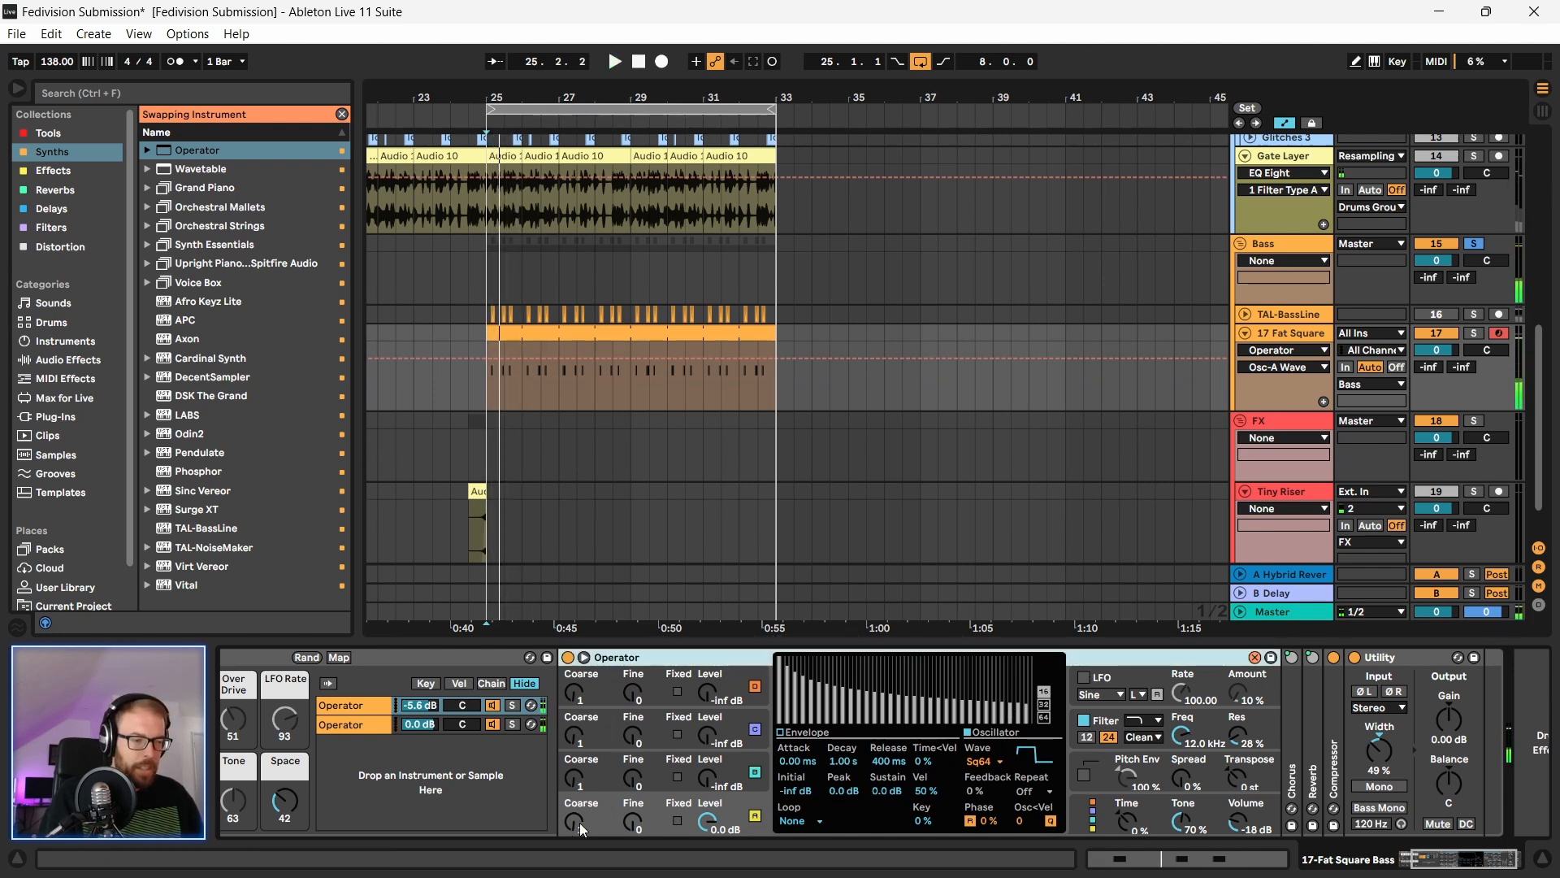
pyautogui.moveTo(574, 830); pyautogui.dragTo(574, 839)
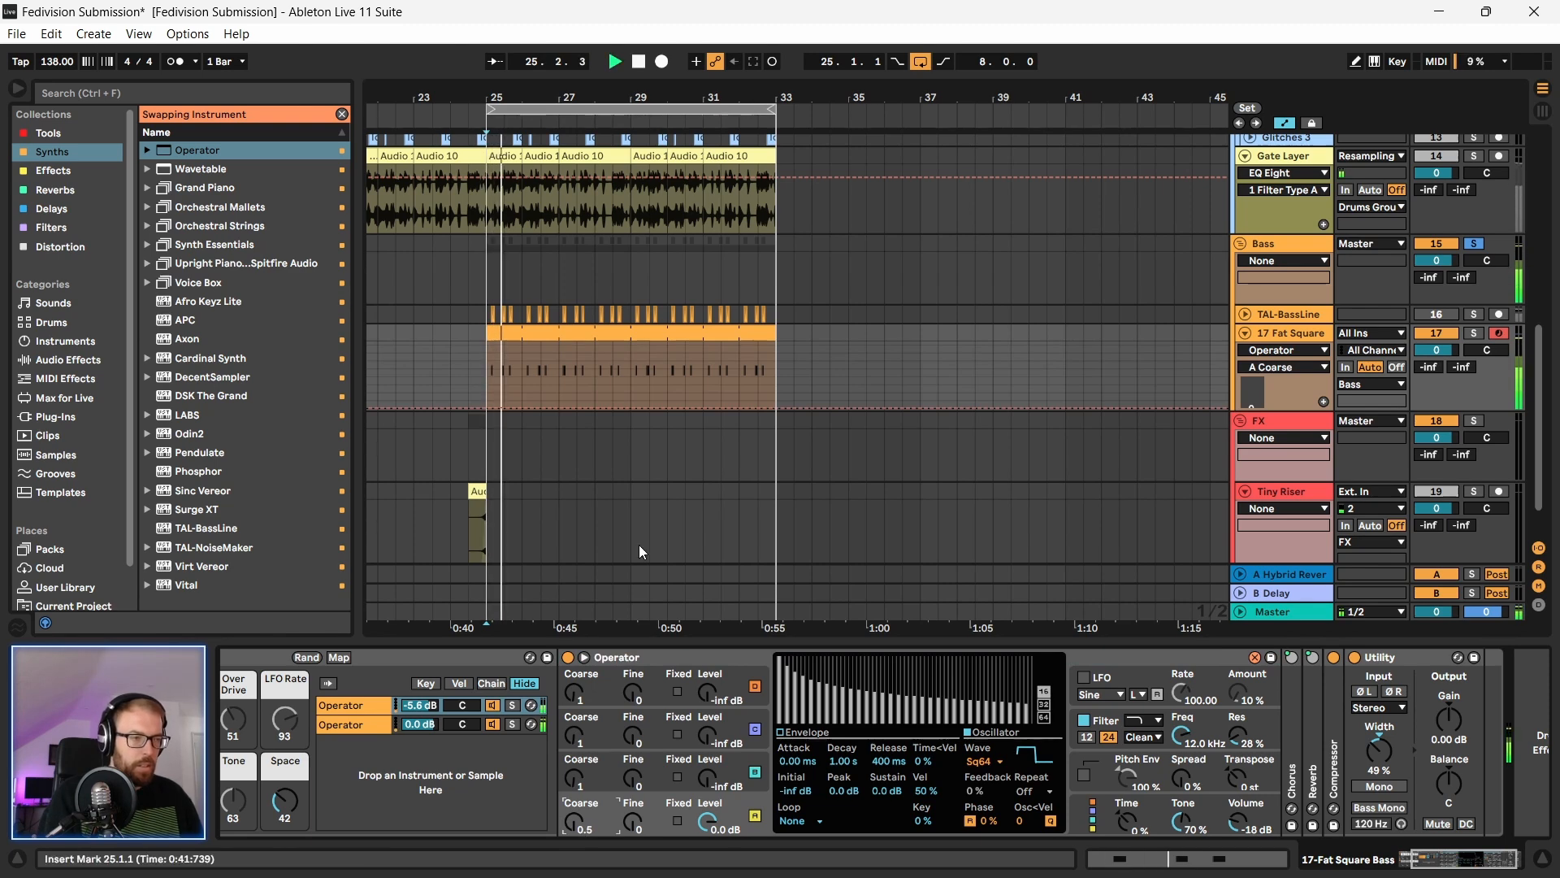
pyautogui.press('space')
# Step: Leave hot-swap mode, unsolo the Bass group and listen to both Operator layers with the full track
pyautogui.click(503, 729)
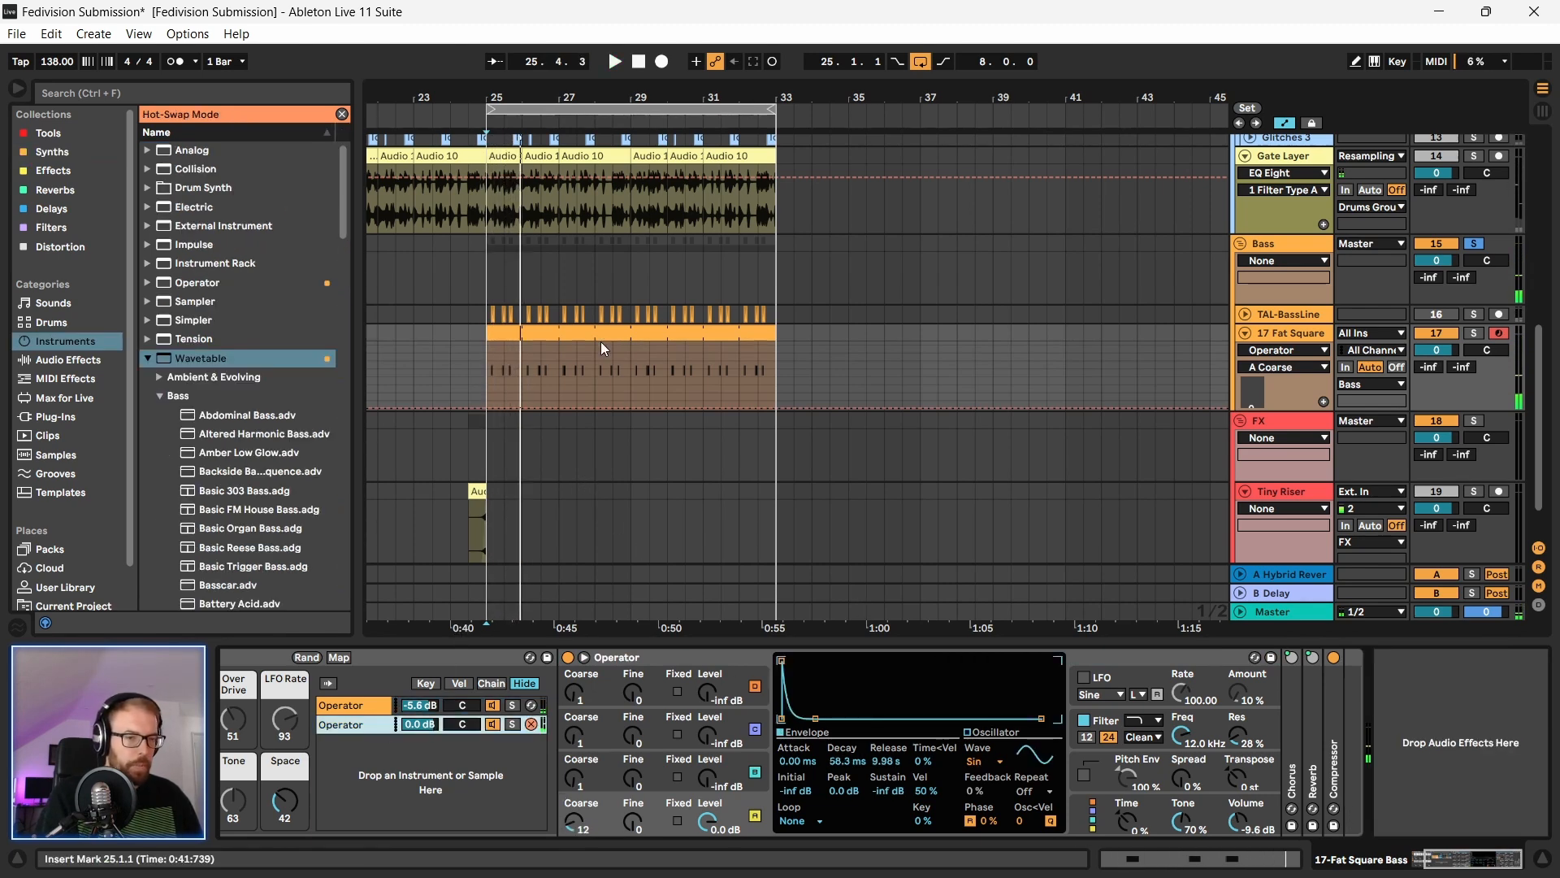
pyautogui.click(1254, 657)
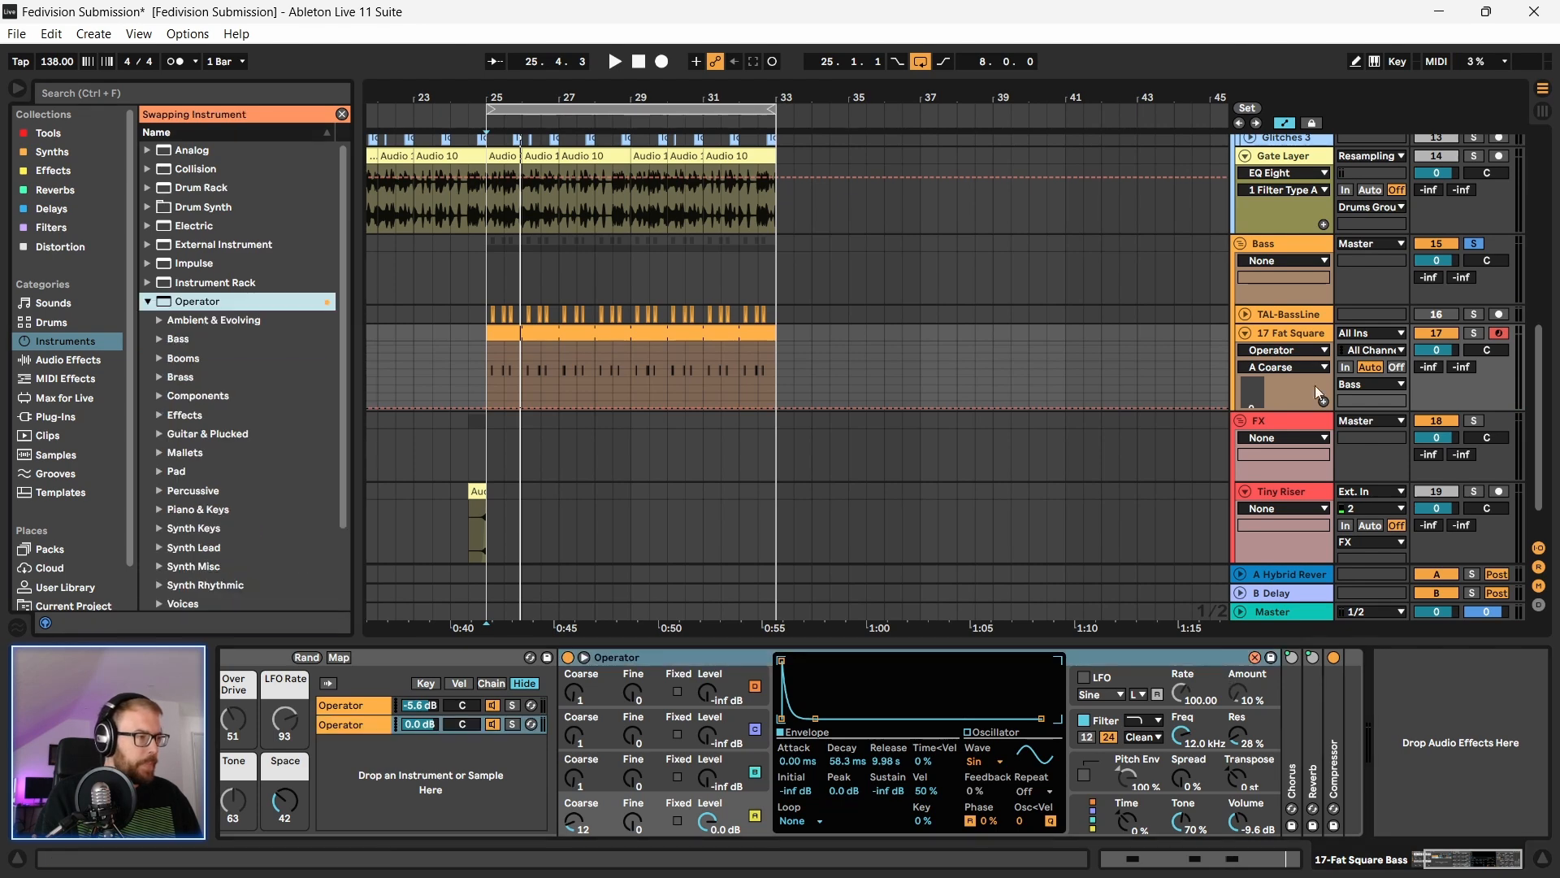
pyautogui.click(1292, 335)
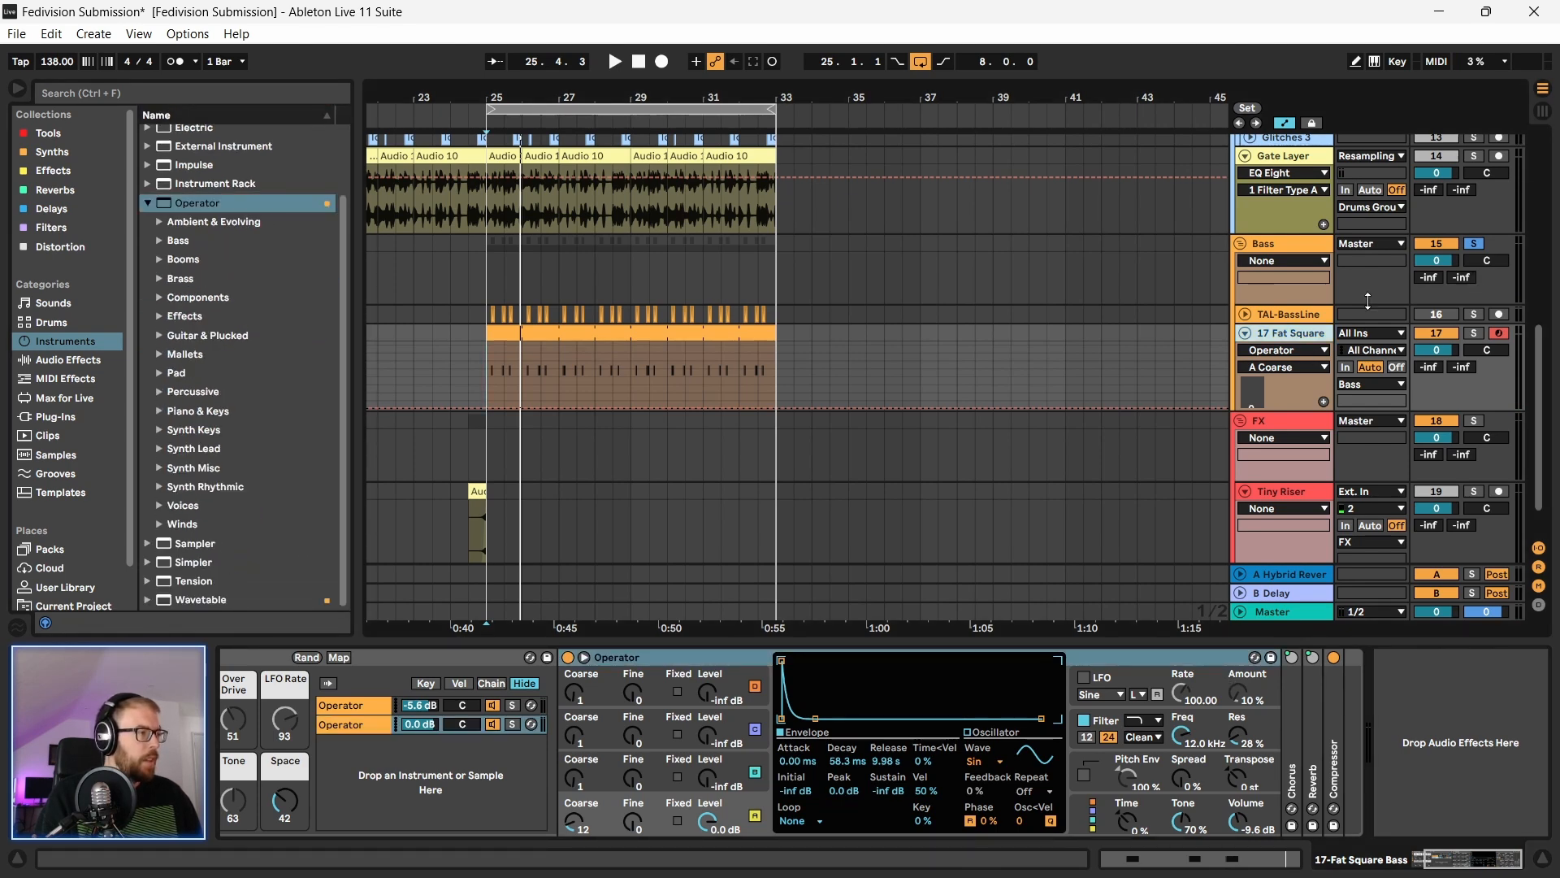
pyautogui.press('space')
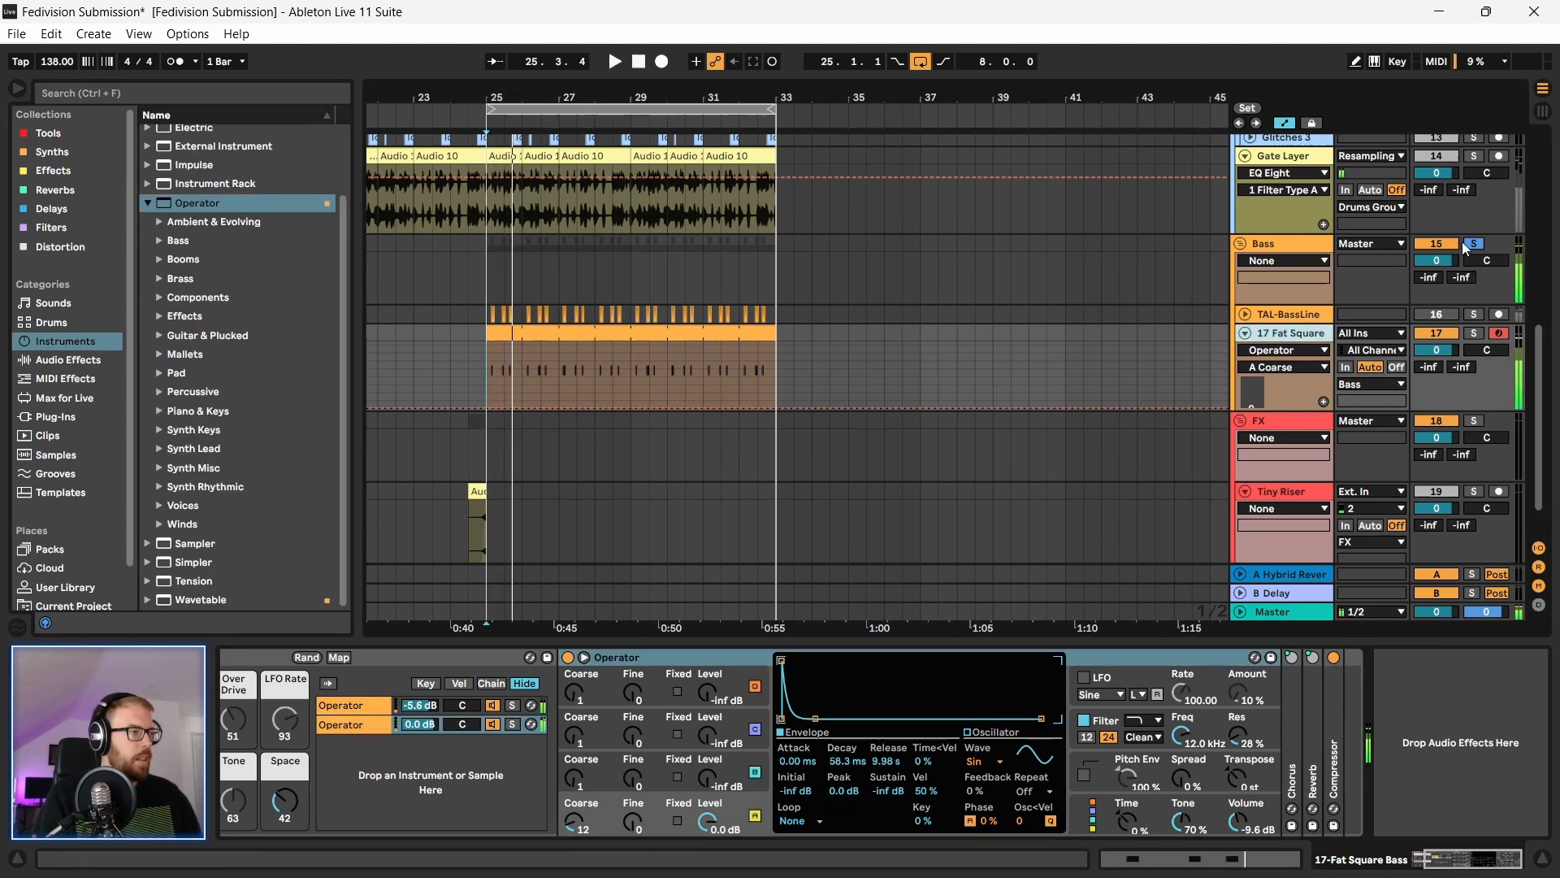
pyautogui.scroll(2, 480, 357)
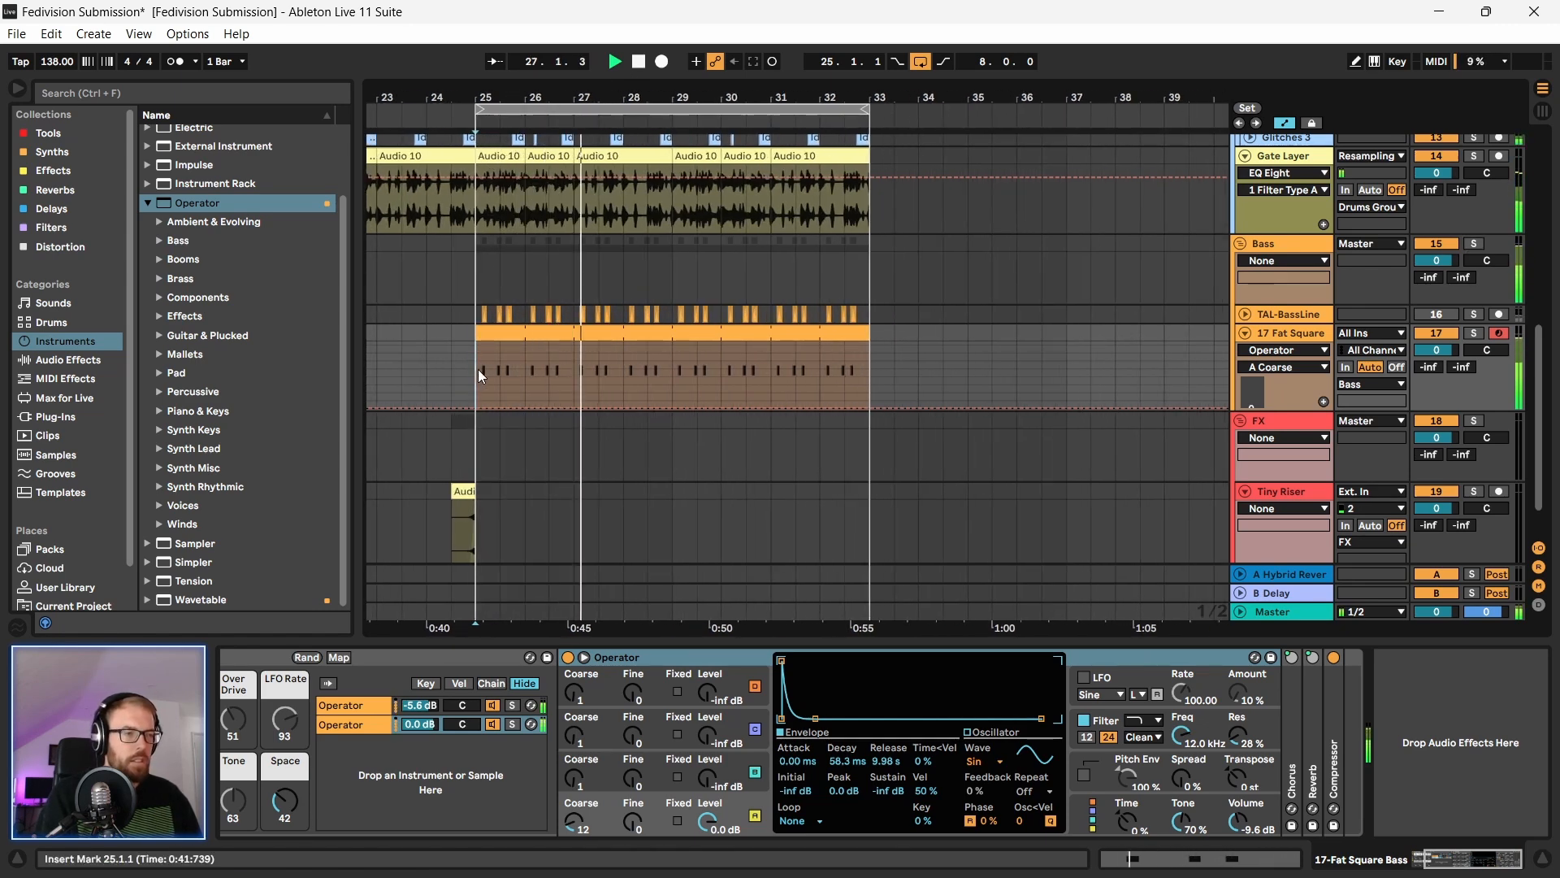
pyautogui.scroll(-3, 424, 230)
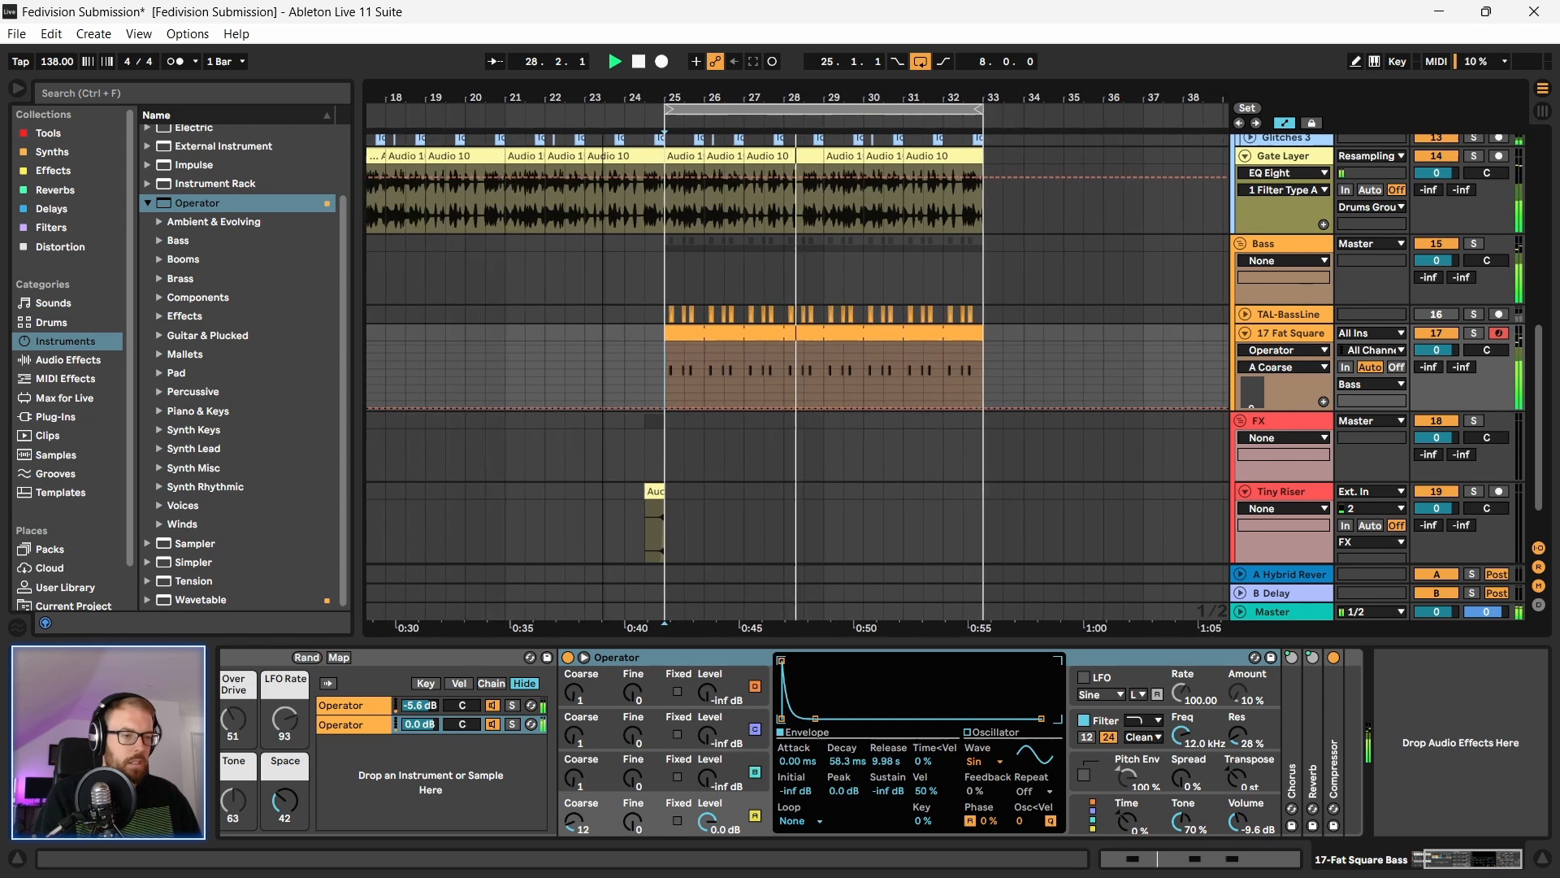
# Step: Enable the pitch envelope on the Square 64 Operator with a +48 st initial level and a decay of 33.9 ms
pyautogui.click(333, 725)
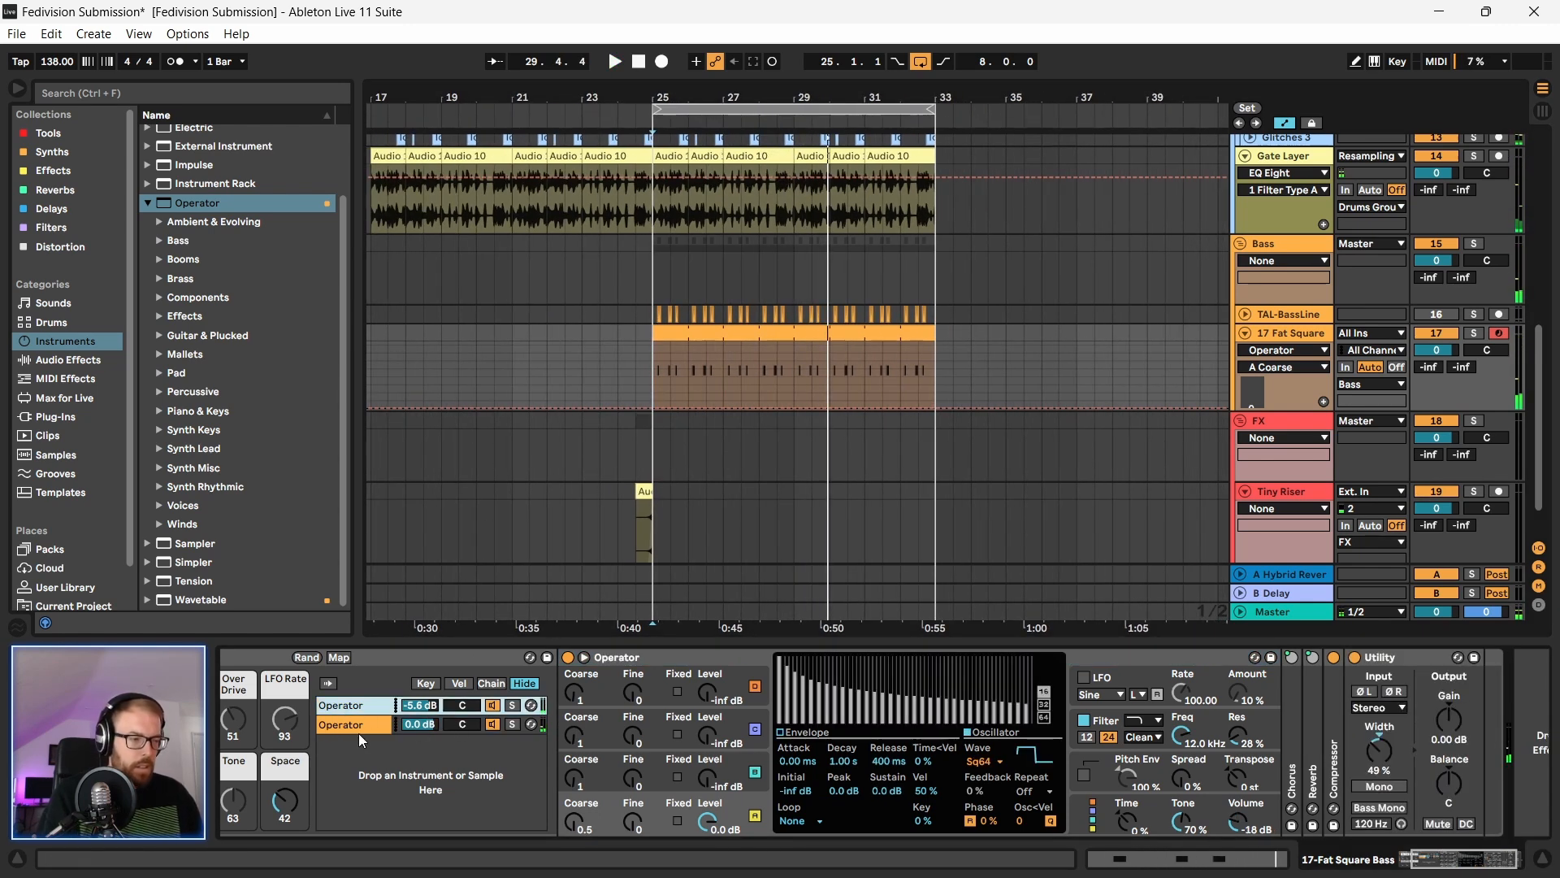
pyautogui.click(1086, 776)
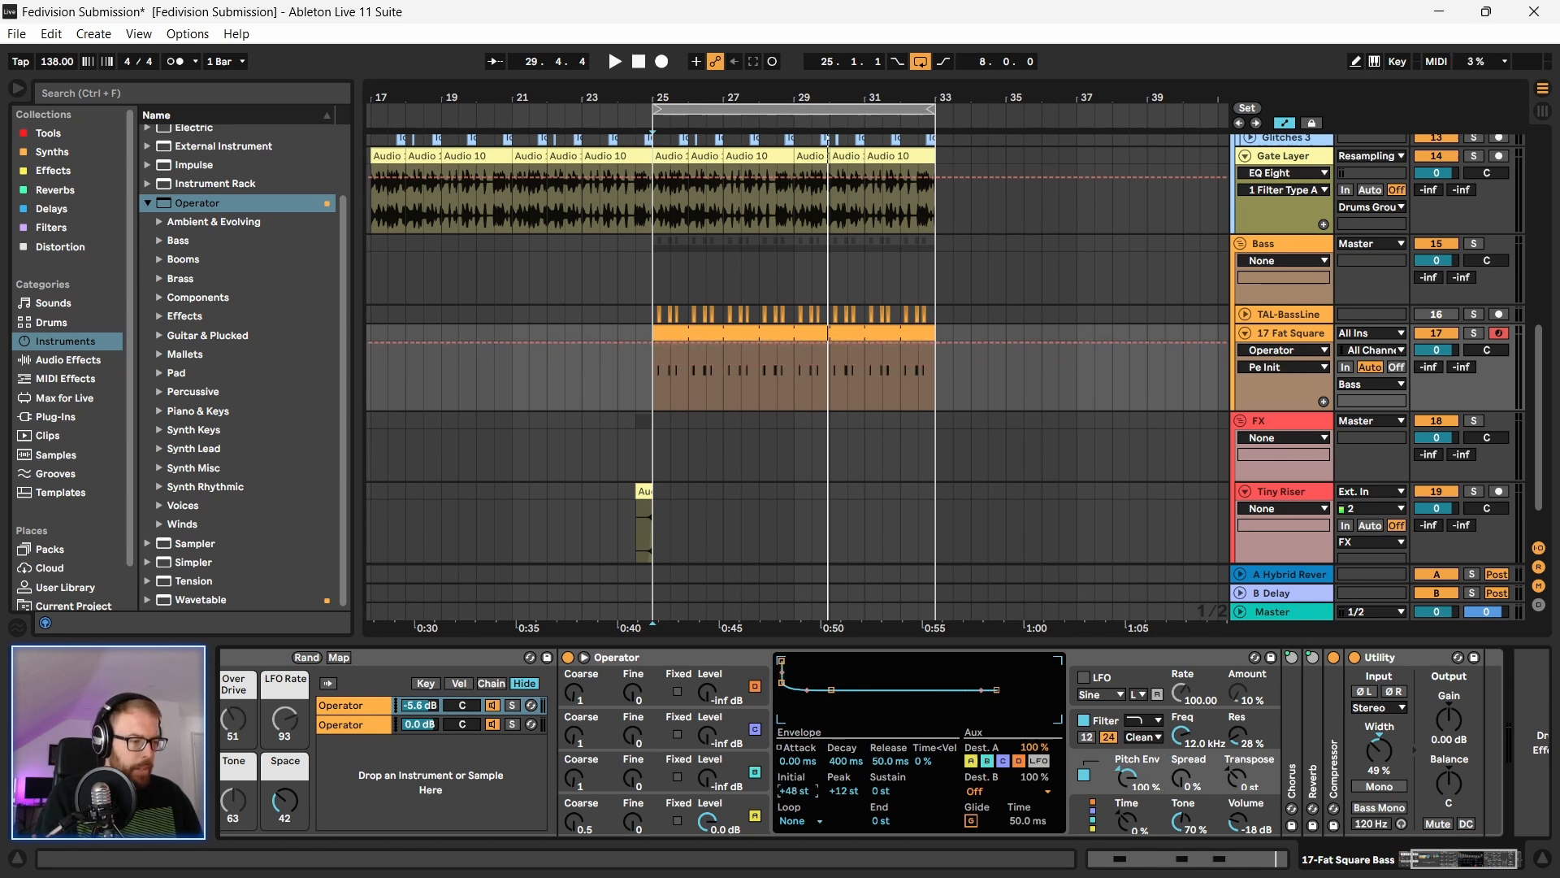
pyautogui.press('space')
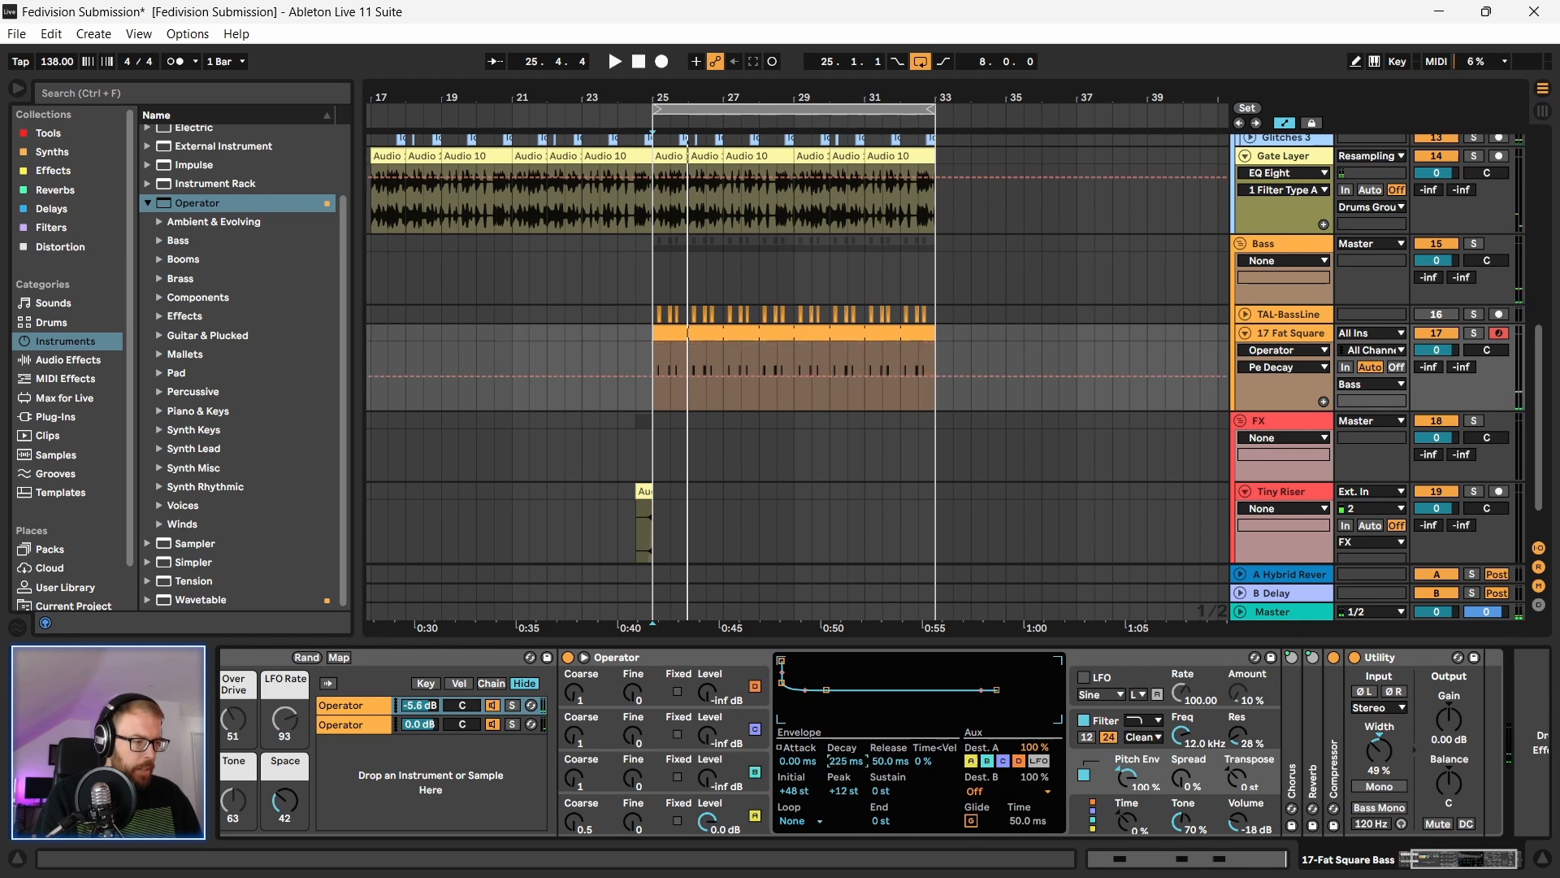
pyautogui.press('space')
pyautogui.moveTo(863, 762); pyautogui.dragTo(863, 772)
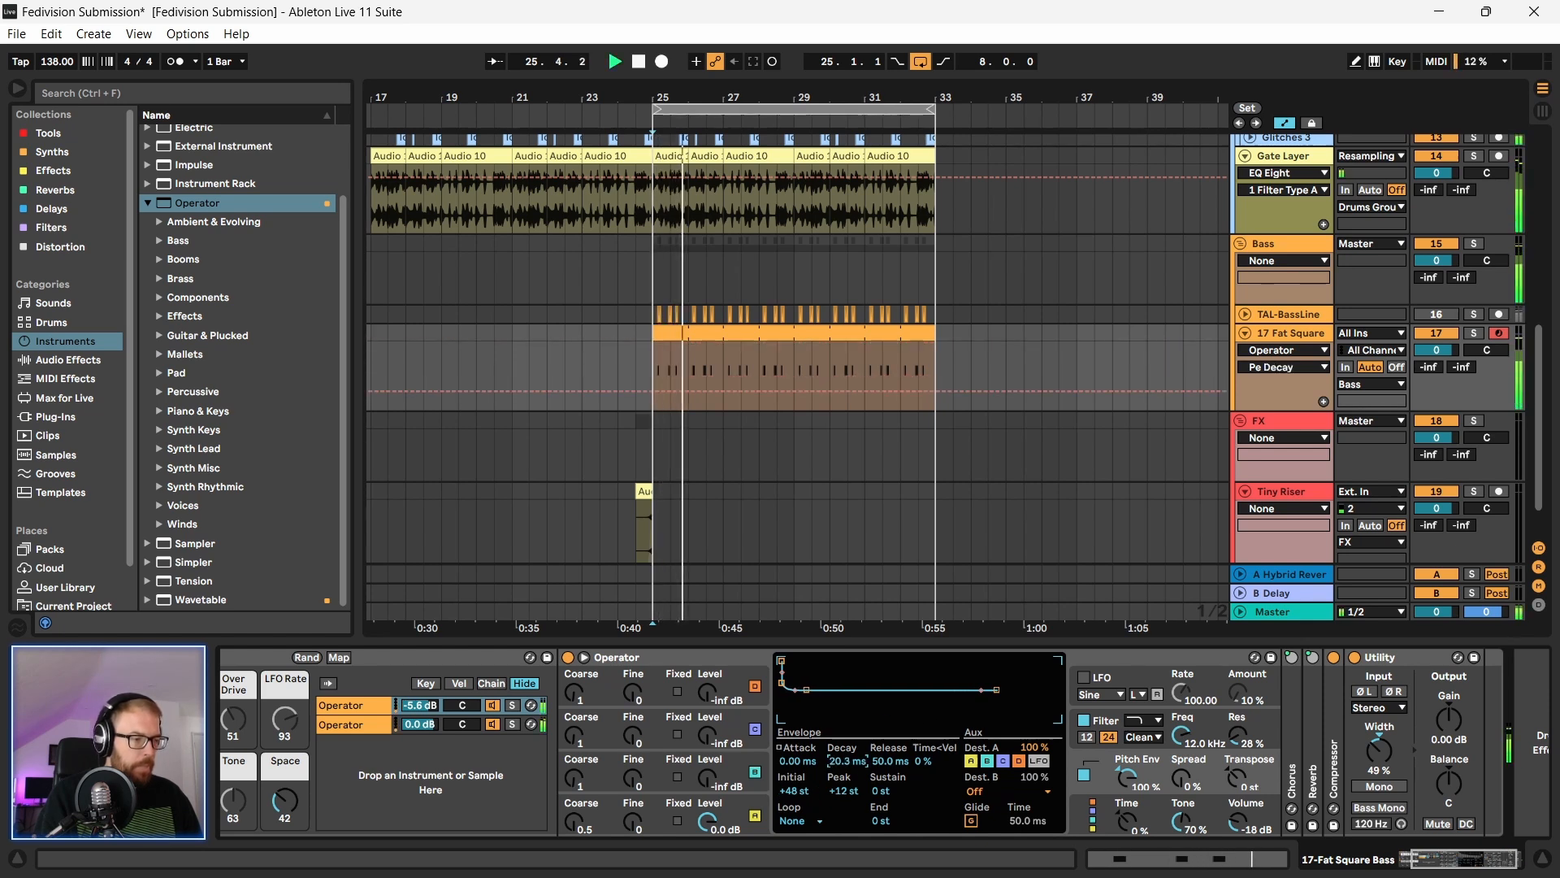
# Step: Solo the Fat Square Bass track, turn the rack's Space macro down to 0 and play it back
pyautogui.click(1473, 333)
pyautogui.press('space')
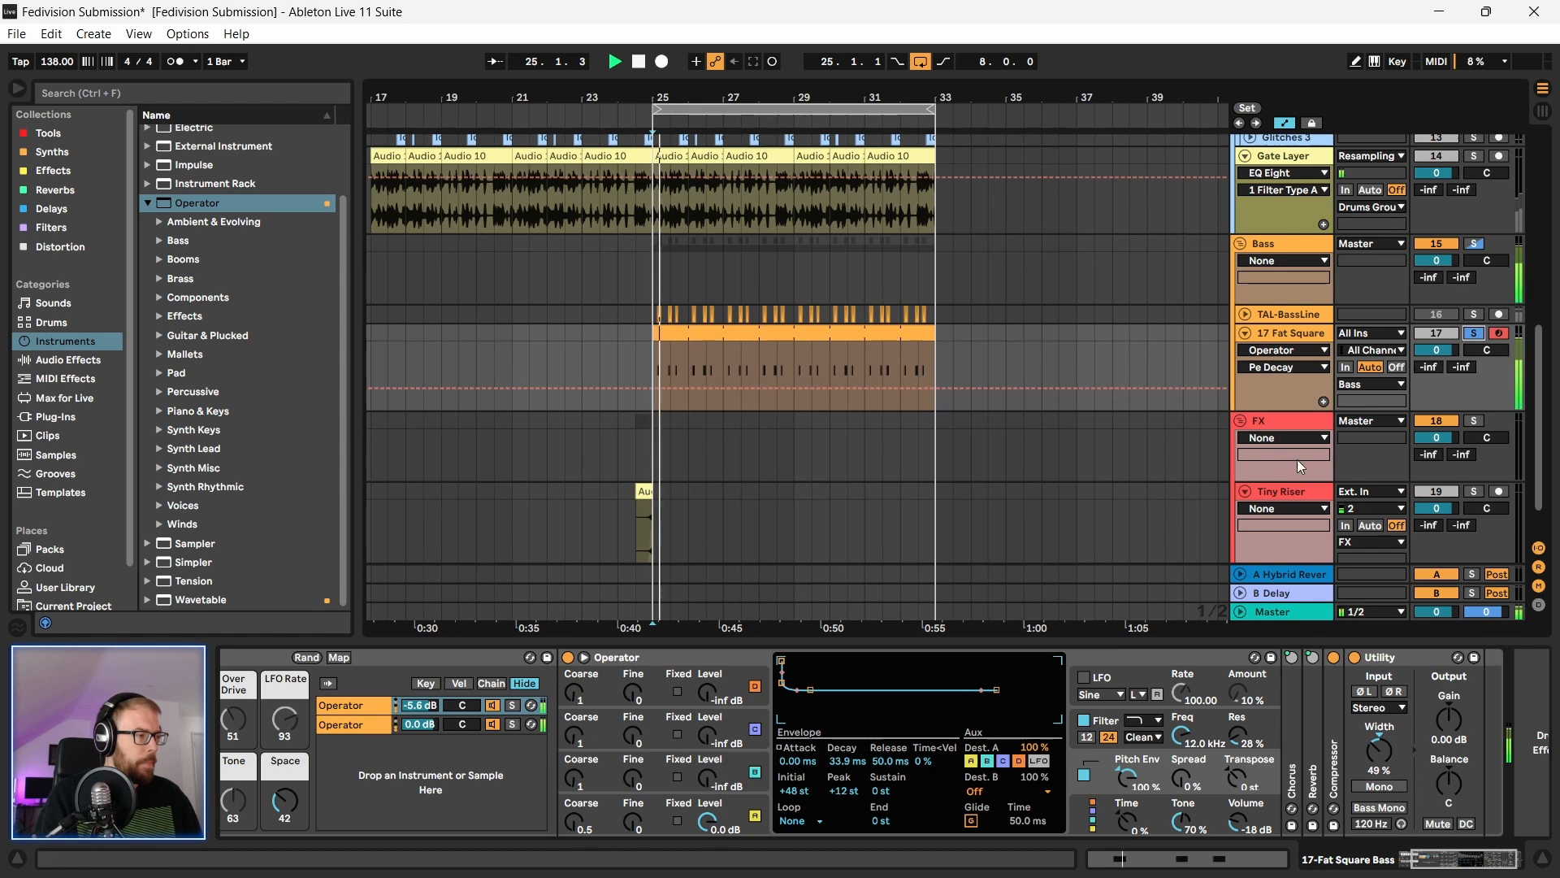
pyautogui.click(353, 725)
pyautogui.press('space')
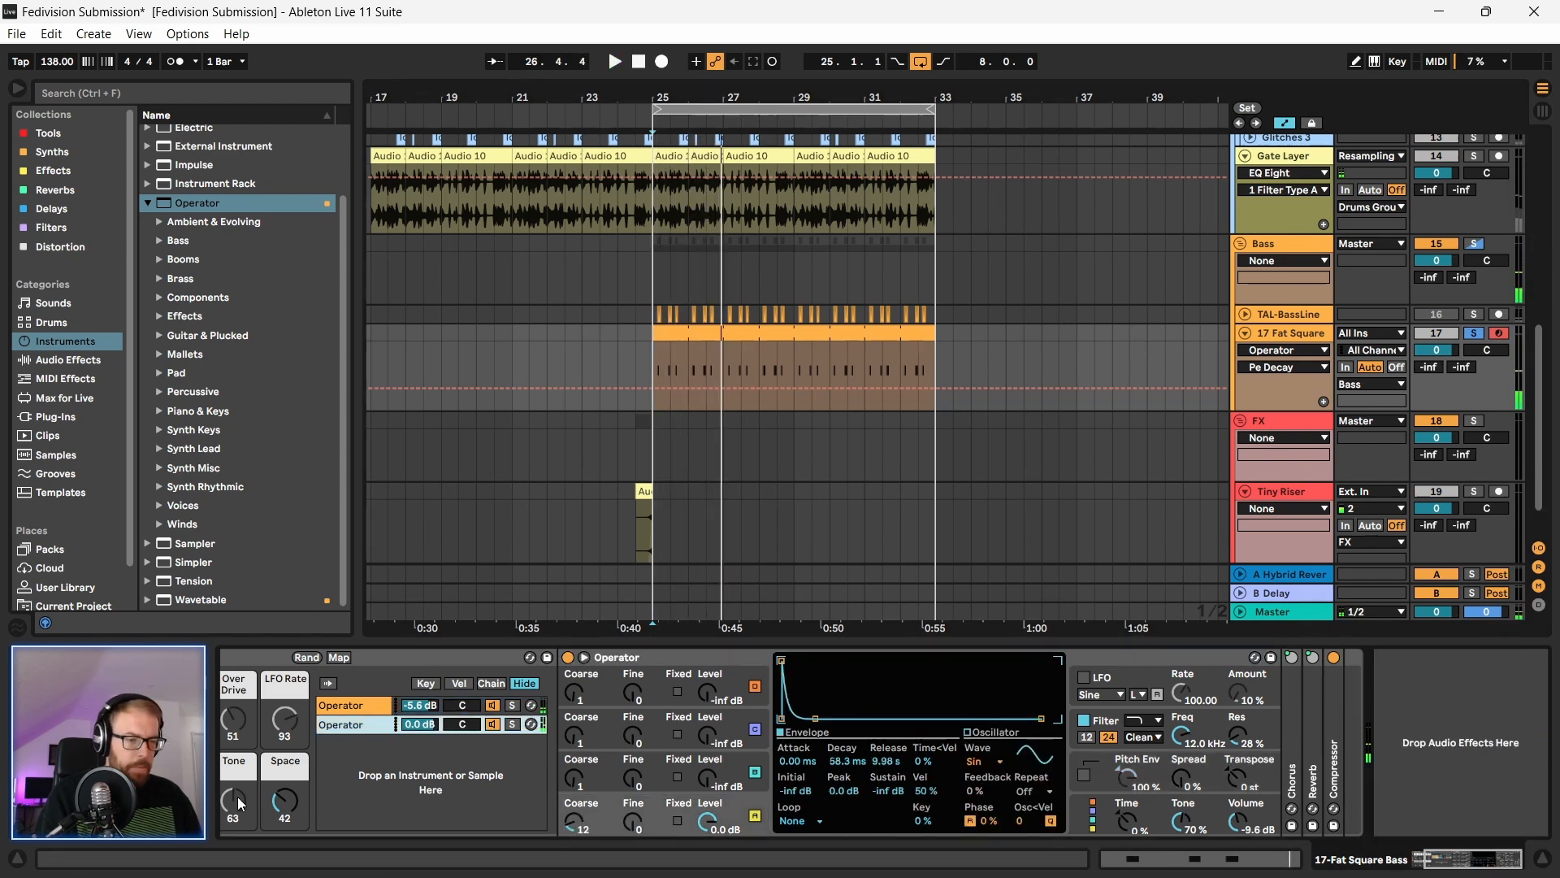
pyautogui.moveTo(285, 804); pyautogui.dragTo(285, 853)
pyautogui.press('space')
pyautogui.press('space')
# Step: On the plucky second Operator, raise oscillator B to -29 dB, set its coarse tuning to 8 and listen
pyautogui.click(338, 723)
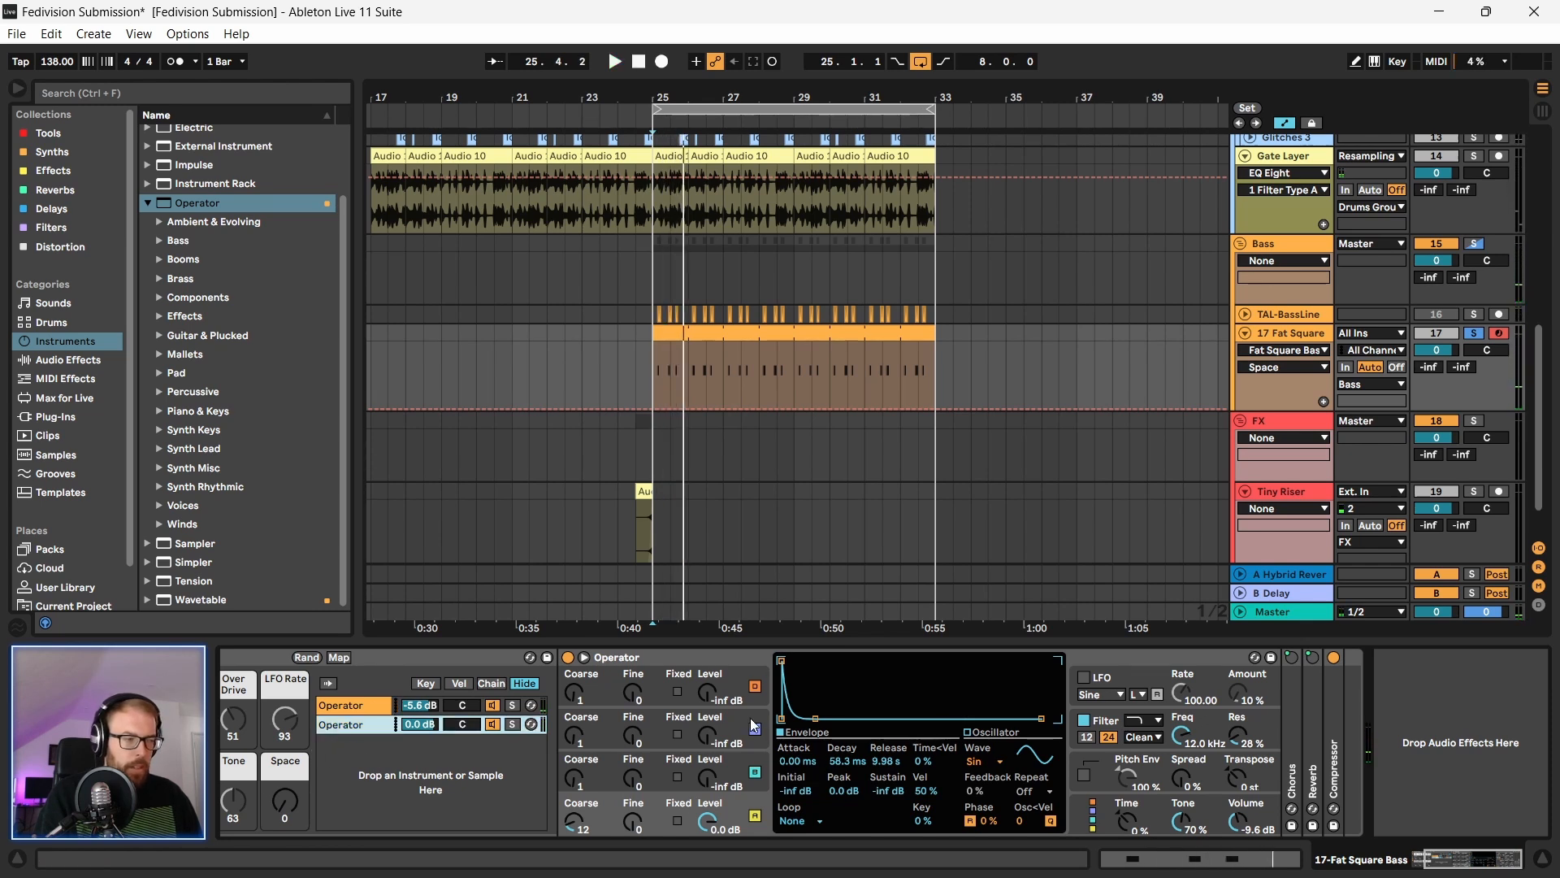
pyautogui.click(396, 658)
pyautogui.click(367, 722)
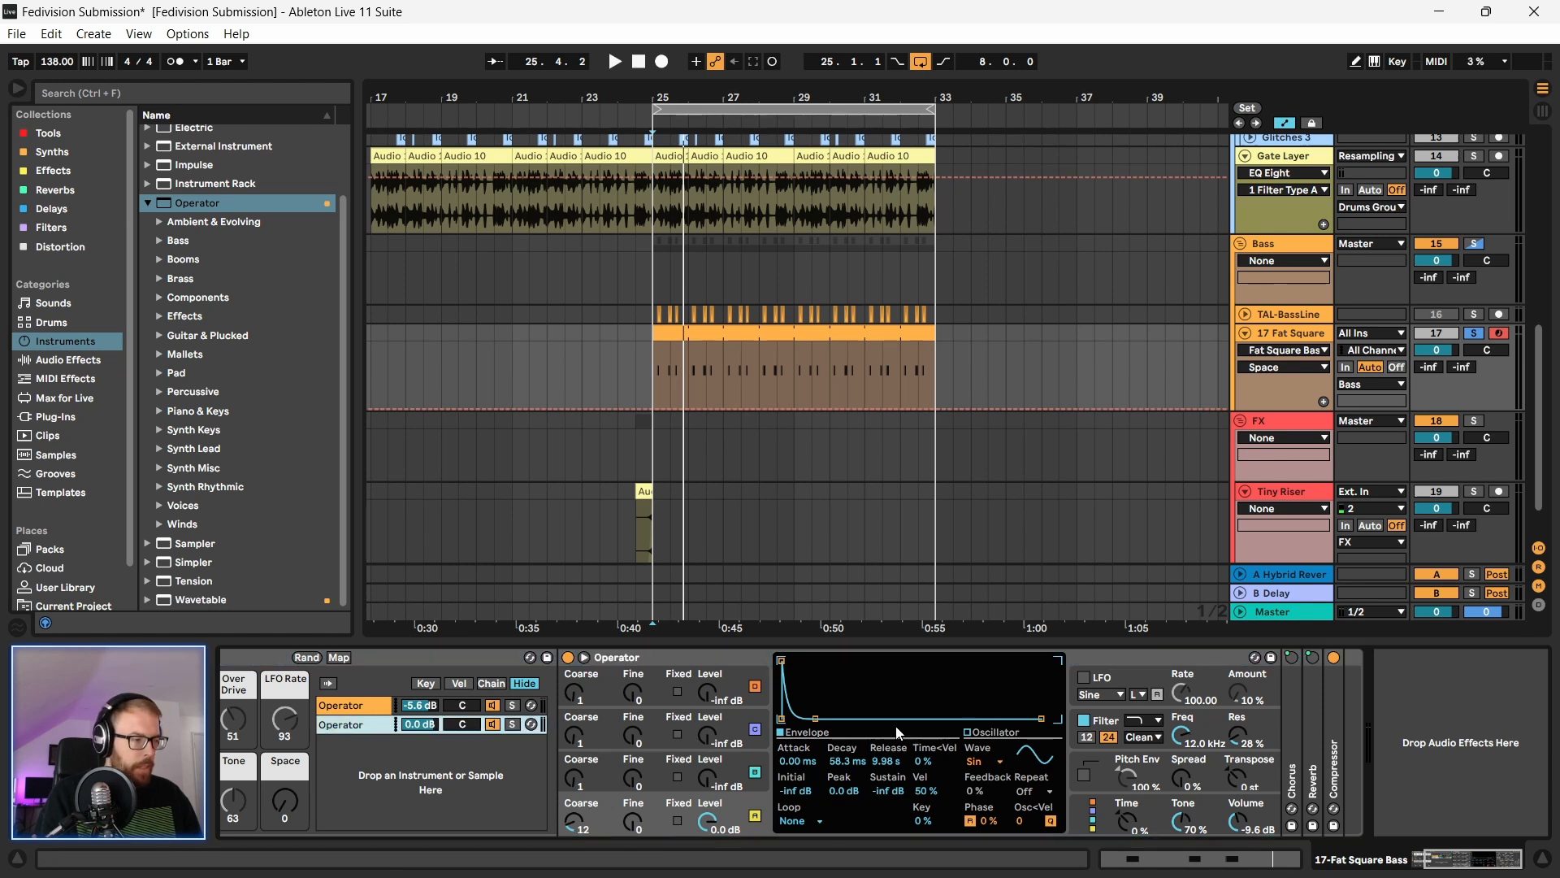
pyautogui.moveTo(708, 783)
pyautogui.mouseDown()
pyautogui.moveTo(708, 720)
pyautogui.moveTo(709, 754)
pyautogui.mouseUp()
pyautogui.press('space')
pyautogui.moveTo(573, 776); pyautogui.dragTo(573, 727)
pyautogui.moveTo(632, 779); pyautogui.dragTo(574, 784)
pyautogui.press('space')
# Step: Audition Operator's Percussive presets in the instrument browser, down to Unagi
pyautogui.click(405, 659)
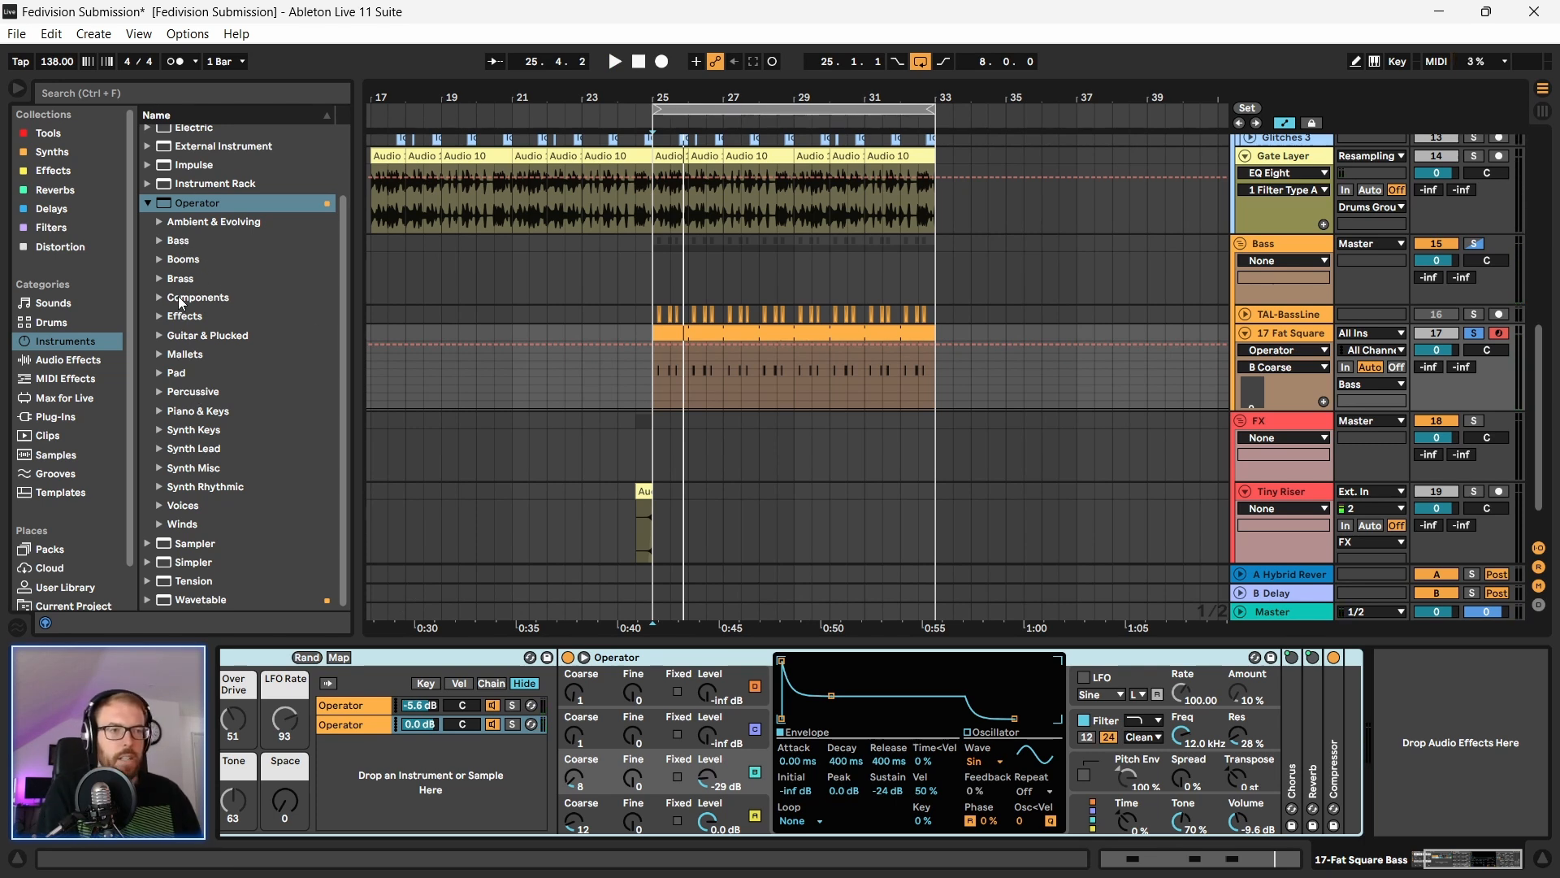
pyautogui.click(192, 390)
pyautogui.click(159, 391)
pyautogui.click(225, 370)
pyautogui.click(225, 352)
pyautogui.click(225, 408)
pyautogui.click(224, 390)
pyautogui.click(225, 370)
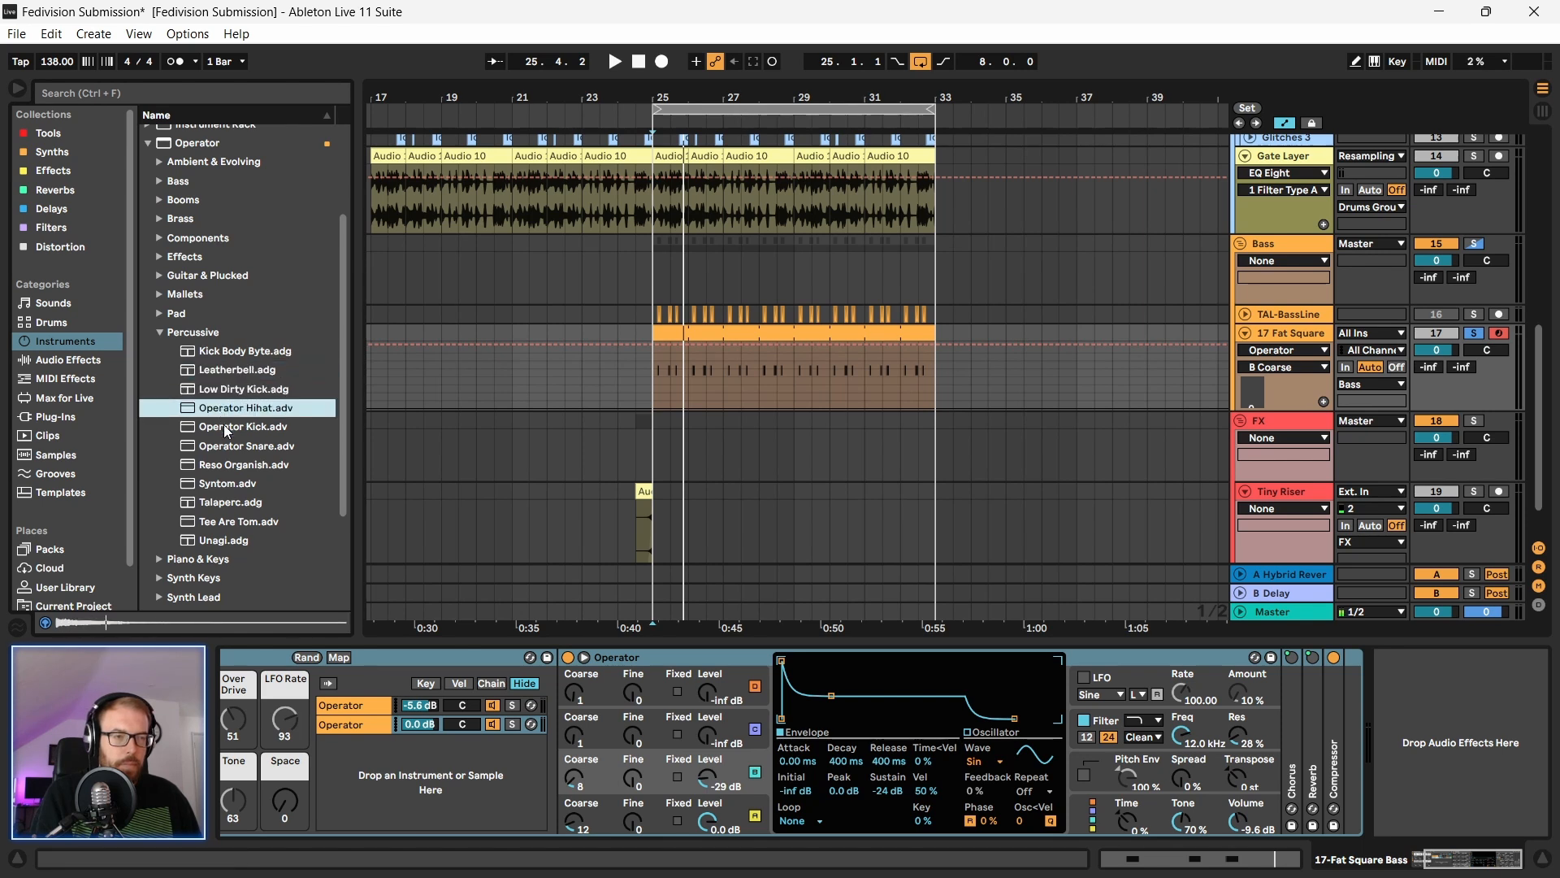
pyautogui.click(226, 408)
pyautogui.click(226, 426)
pyautogui.click(227, 446)
pyautogui.click(226, 465)
pyautogui.click(226, 483)
pyautogui.click(224, 502)
pyautogui.click(226, 522)
pyautogui.click(226, 540)
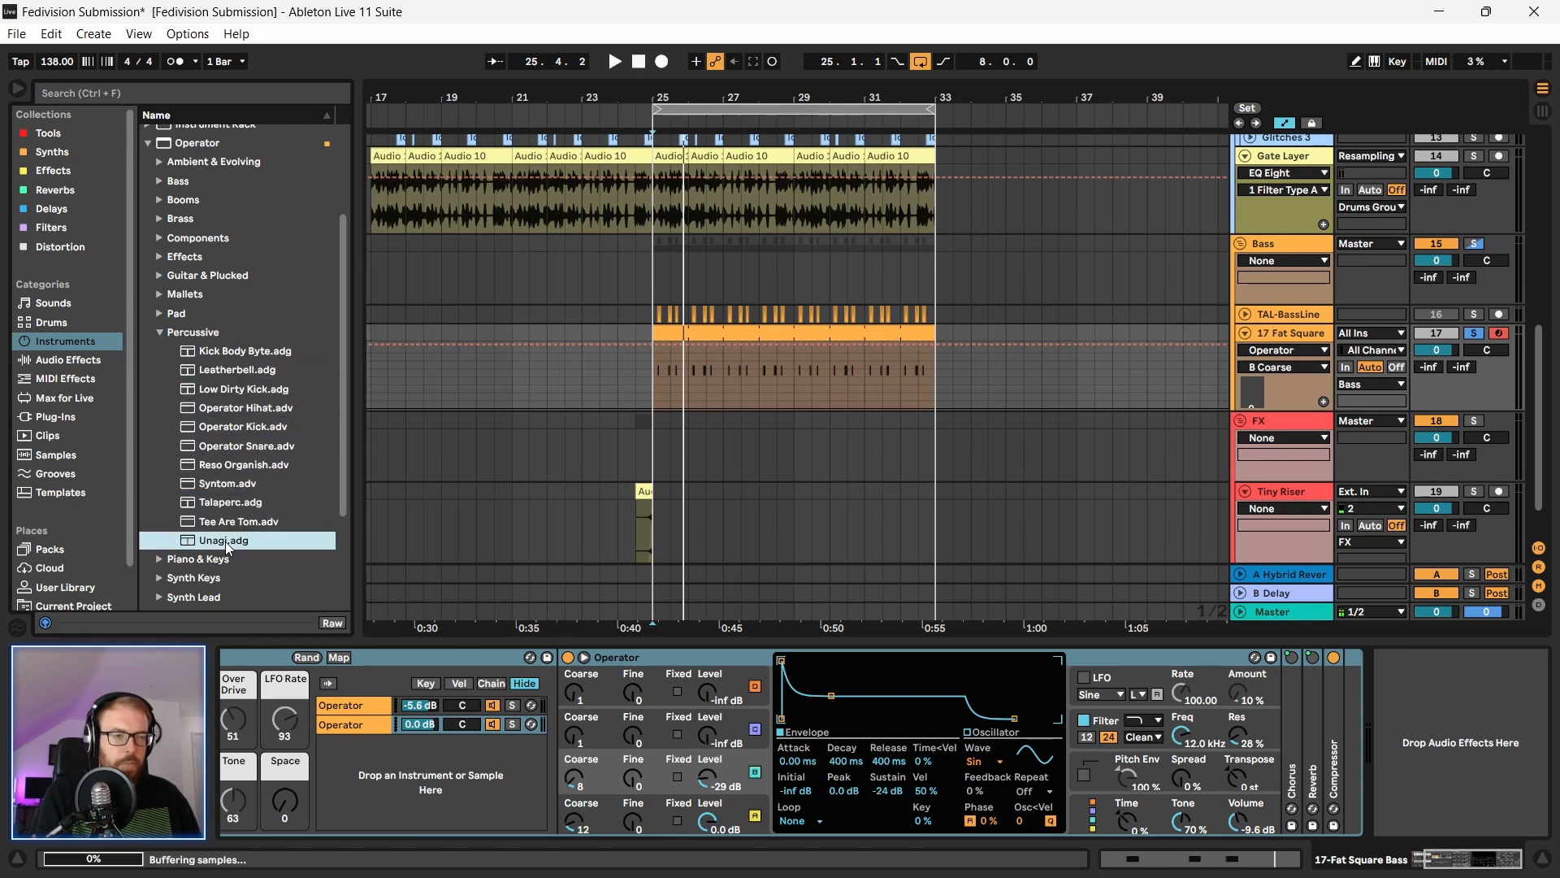
# Step: Add the Leatherbell preset as a third chain in the Fat Square Bass rack and play the layers together
pyautogui.click(226, 370)
pyautogui.moveTo(343, 657); pyautogui.dragTo(364, 777)
pyautogui.press('space')
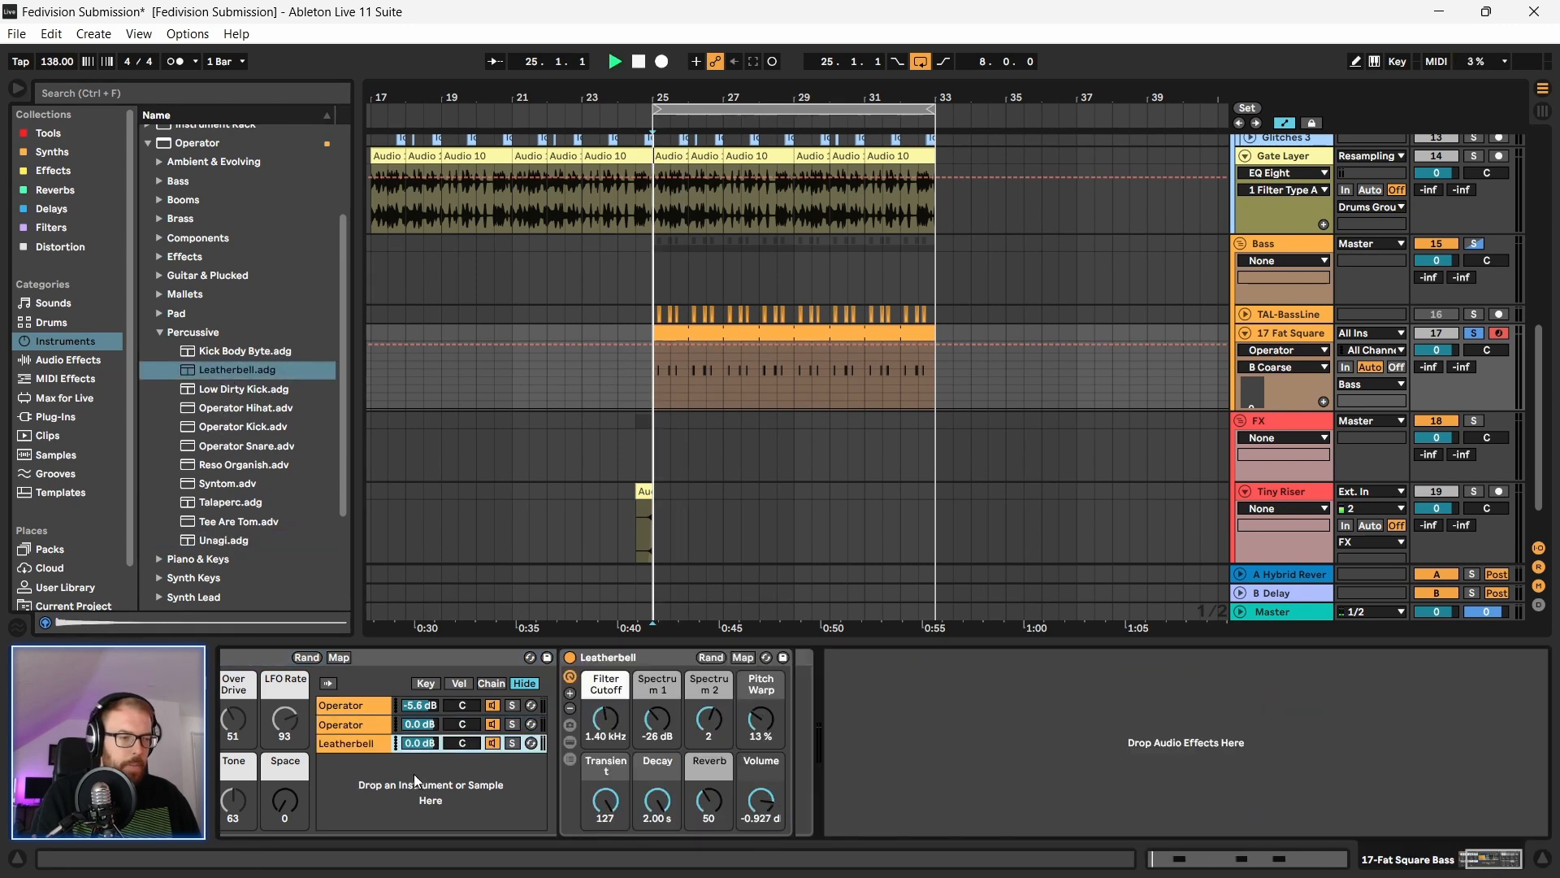
pyautogui.click(398, 672)
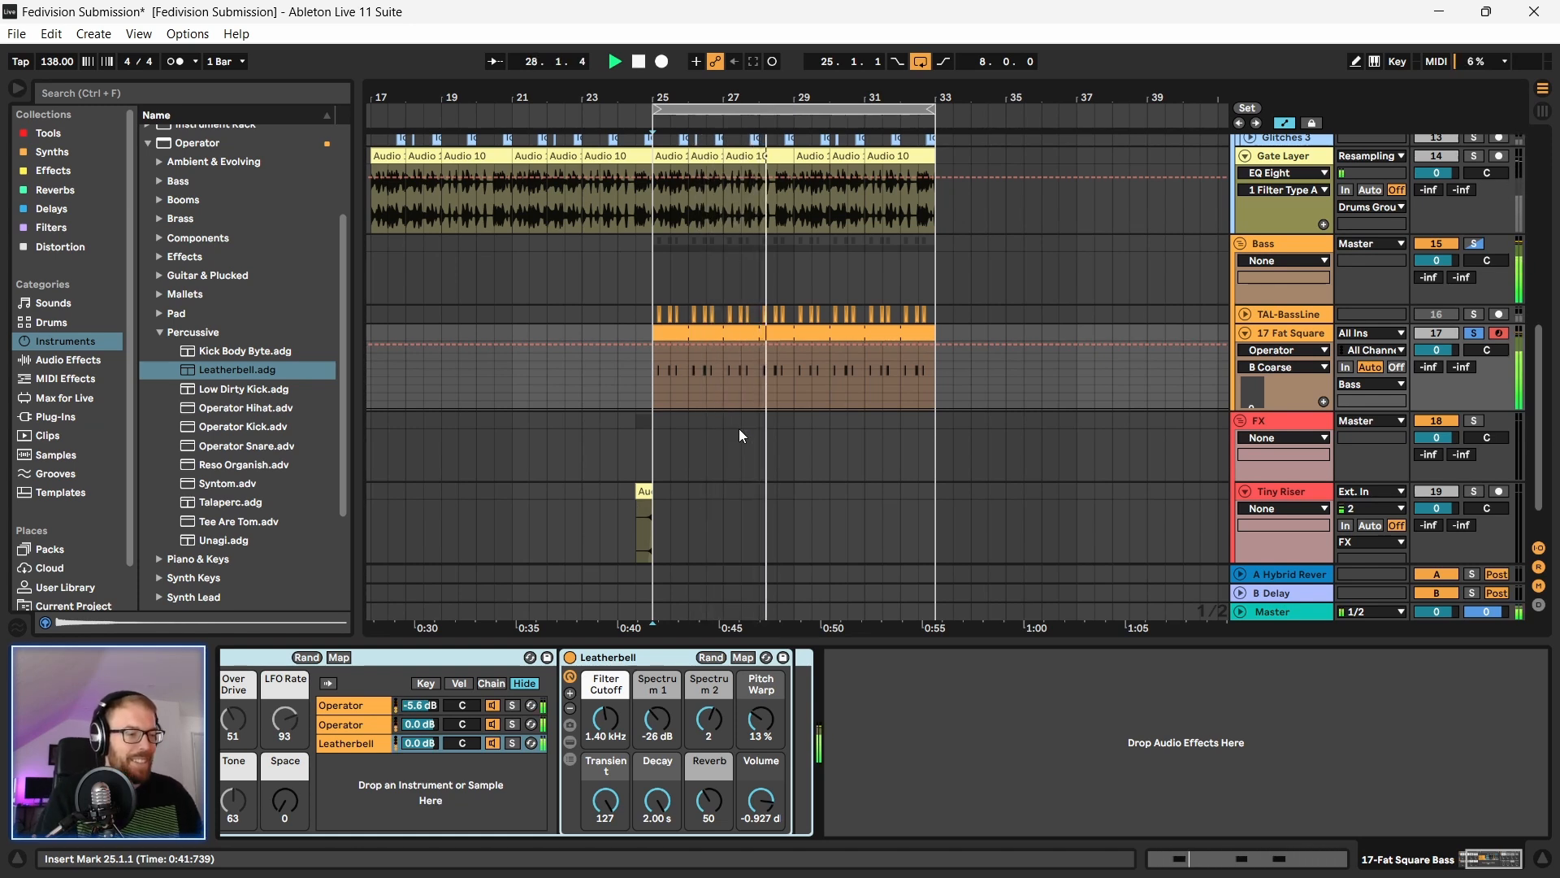
# Step: Set Leatherbell's Reverb to 0, Volume to 1.277 dB, Pitch Warp to 0% and Filter Cutoff to 18.5 kHz
pyautogui.moveTo(709, 801); pyautogui.dragTo(709, 853)
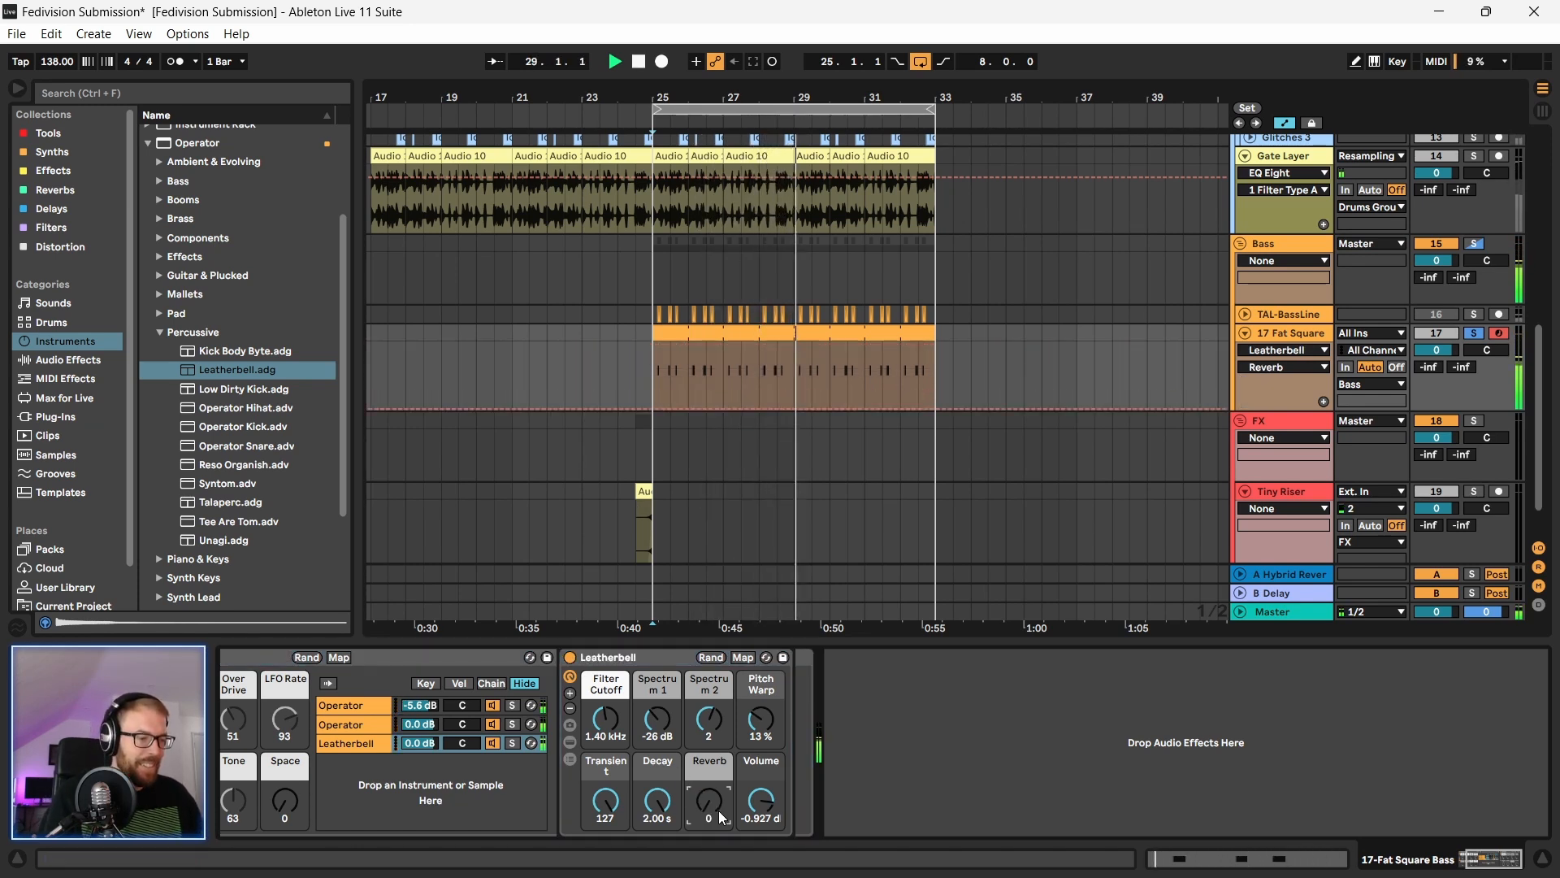
pyautogui.click(662, 656)
pyautogui.moveTo(765, 809); pyautogui.dragTo(765, 797)
pyautogui.moveTo(762, 721); pyautogui.dragTo(761, 755)
pyautogui.moveTo(608, 719); pyautogui.dragTo(608, 654)
# Step: Solo the Leatherbell chain within the Fat Square Bass rack
pyautogui.click(431, 658)
pyautogui.click(514, 743)
pyautogui.click(512, 743)
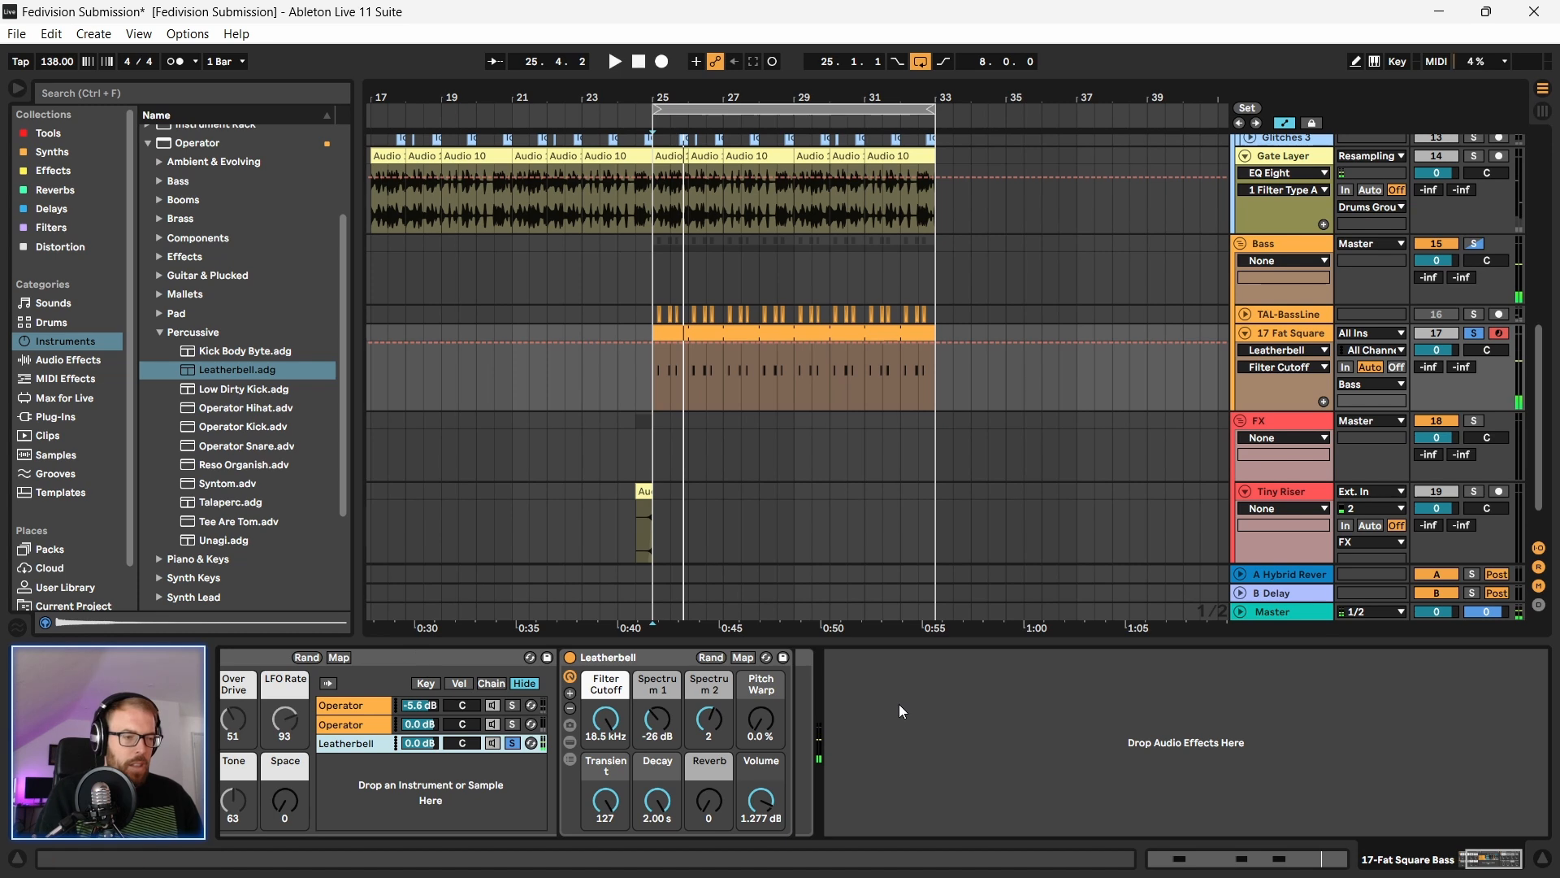
# Step: Open the Operator nested in Leatherbell and set oscillator A's coarse tuning to 2 and fine tuning to 230 during playback
pyautogui.click(1501, 867)
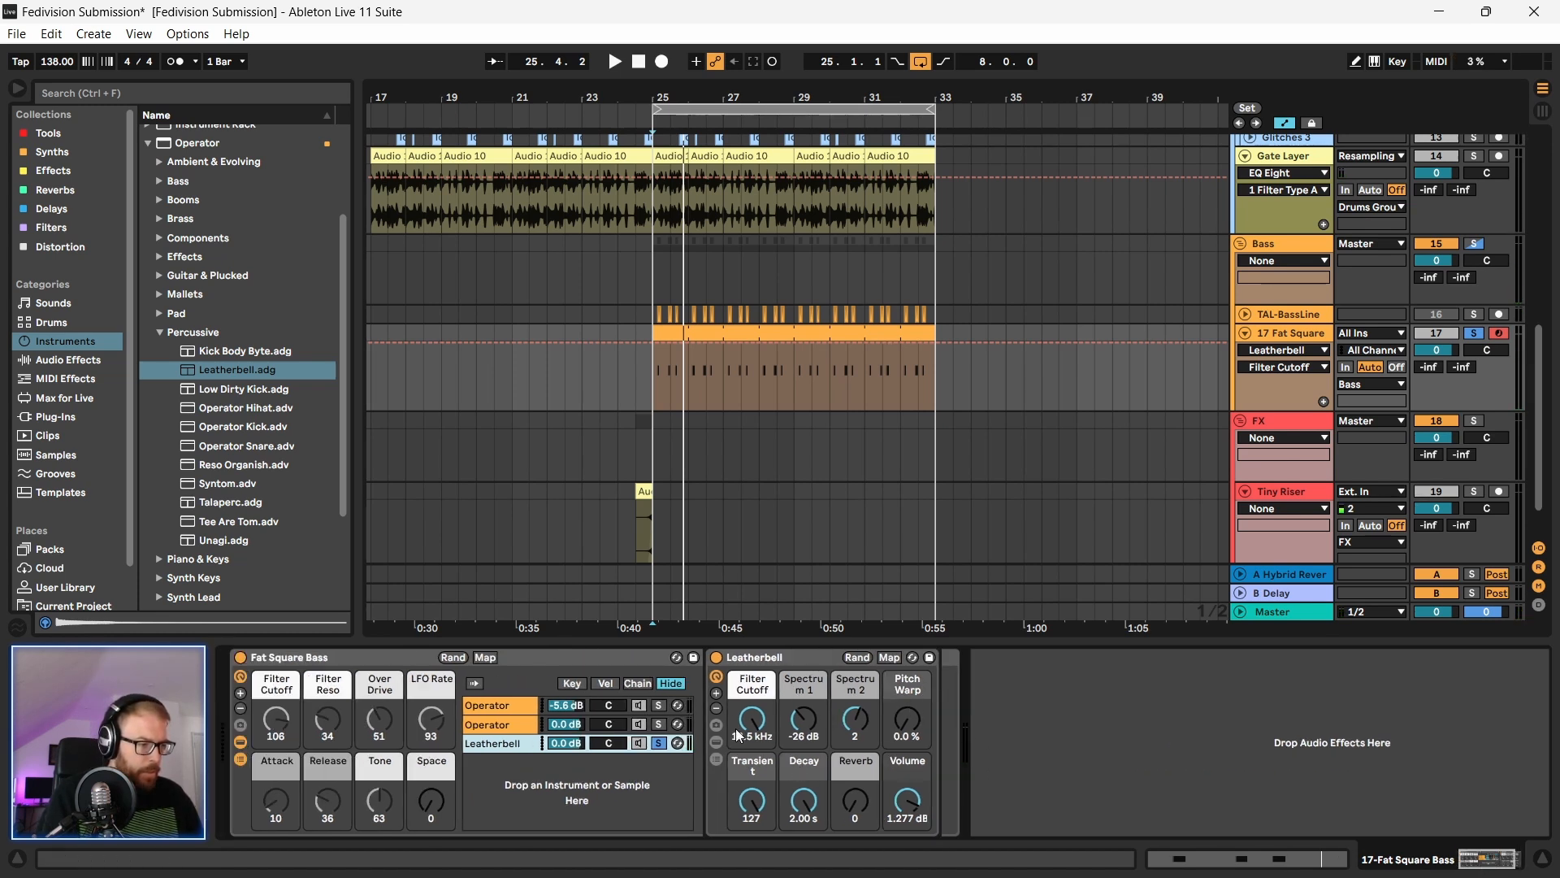
pyautogui.click(716, 759)
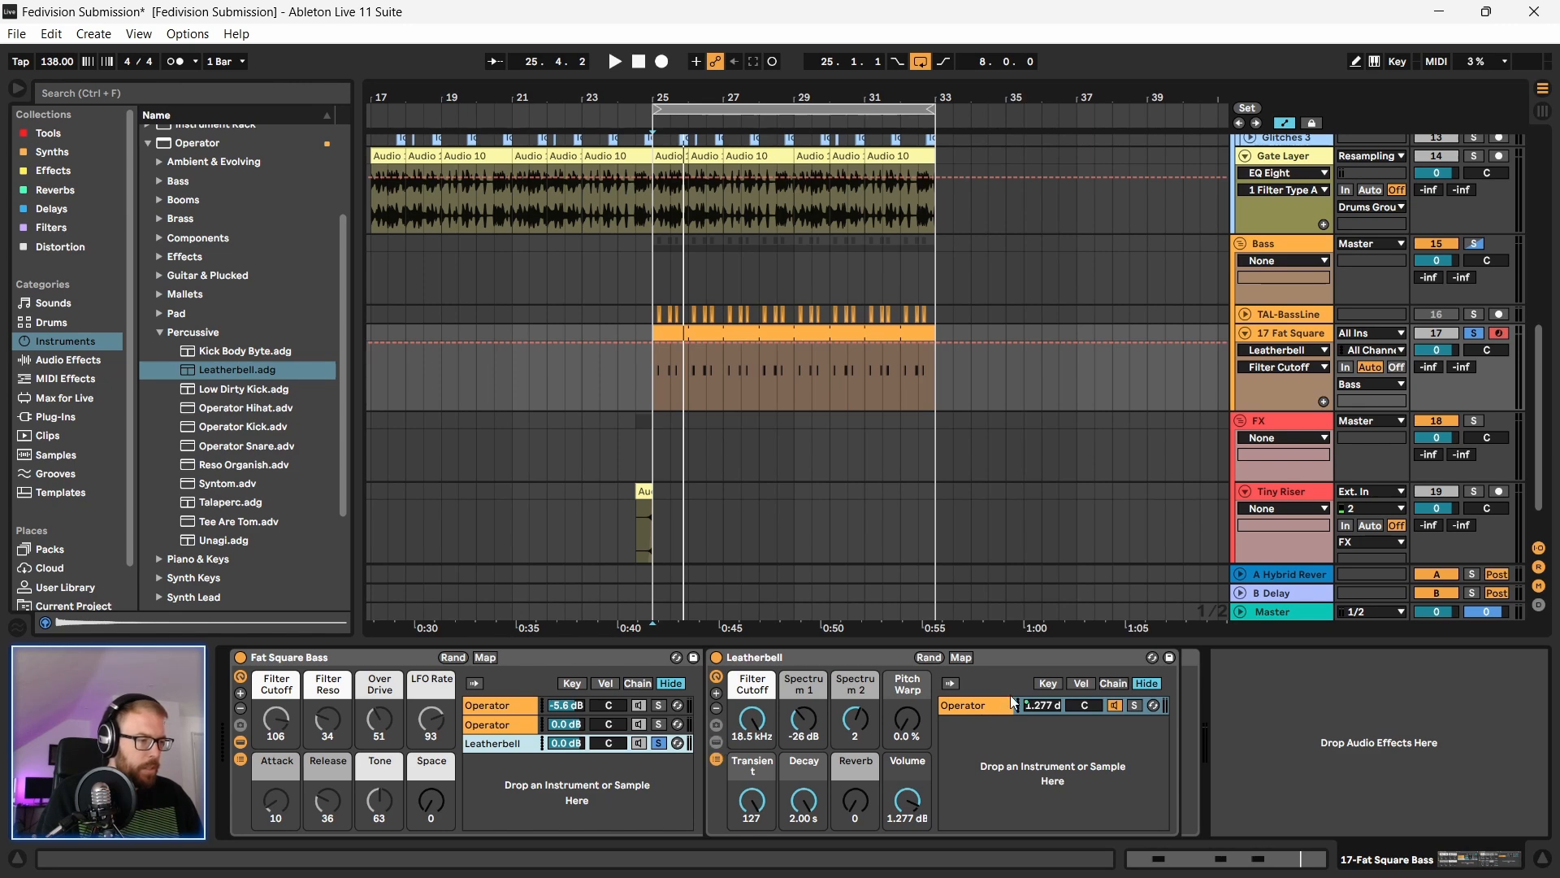
pyautogui.click(972, 706)
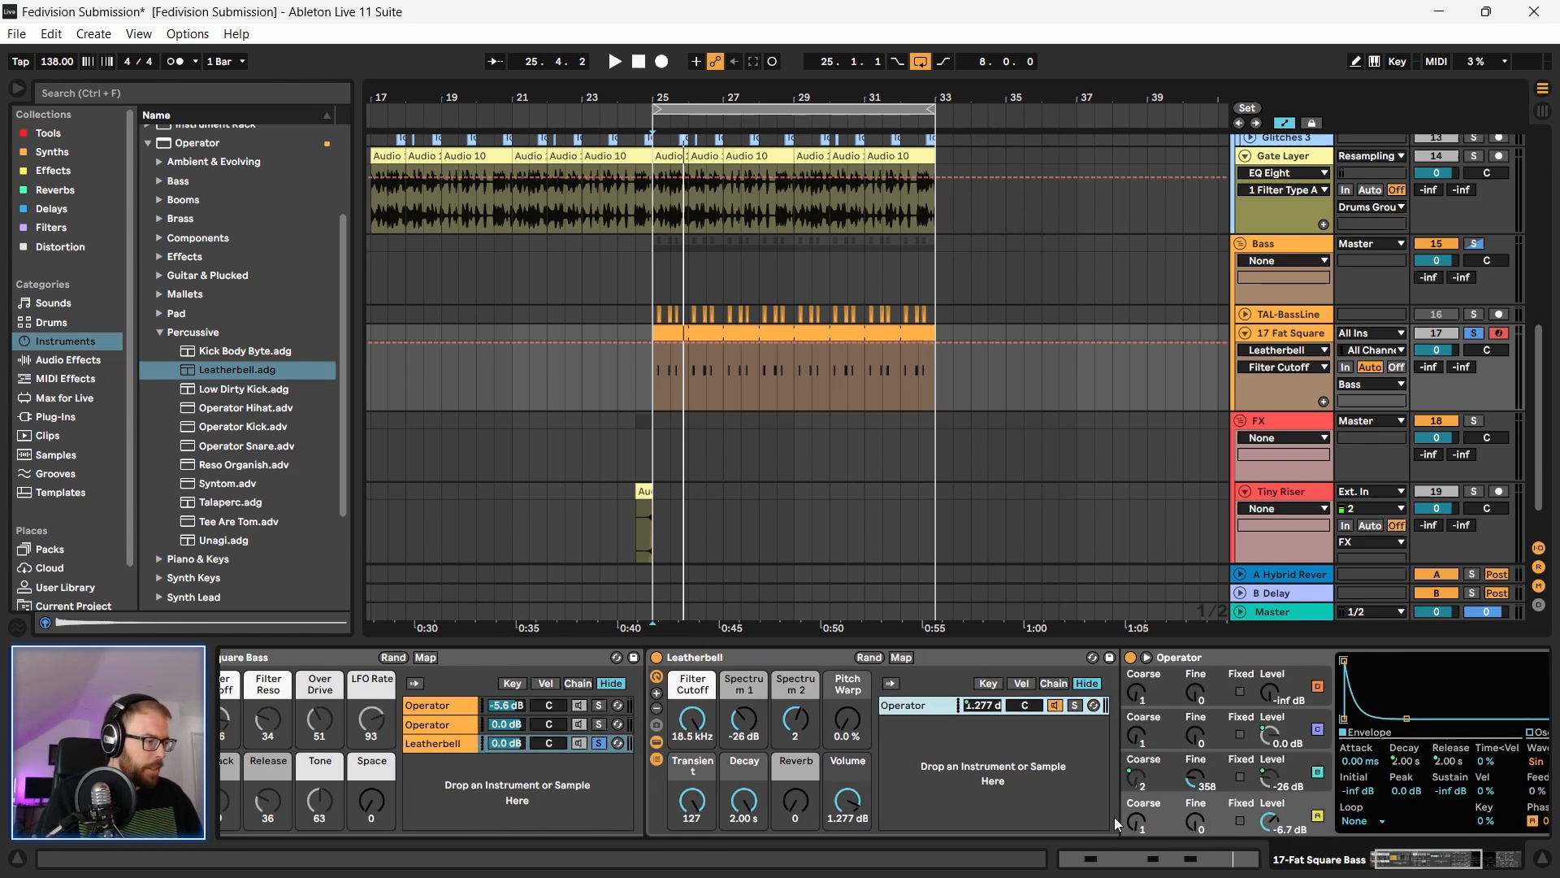
pyautogui.click(1135, 824)
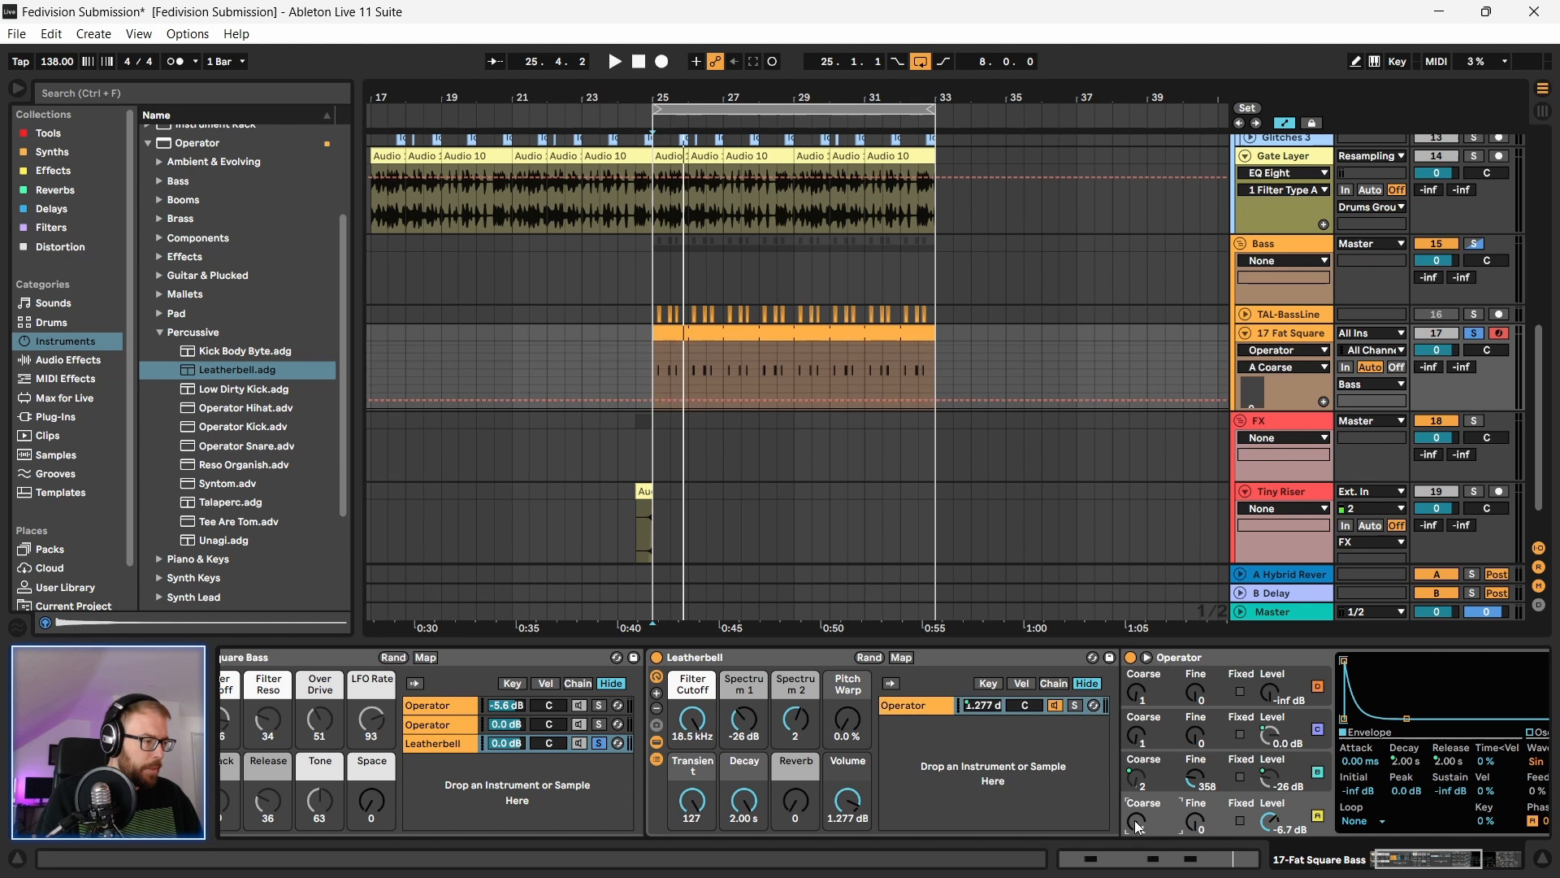
pyautogui.press('space')
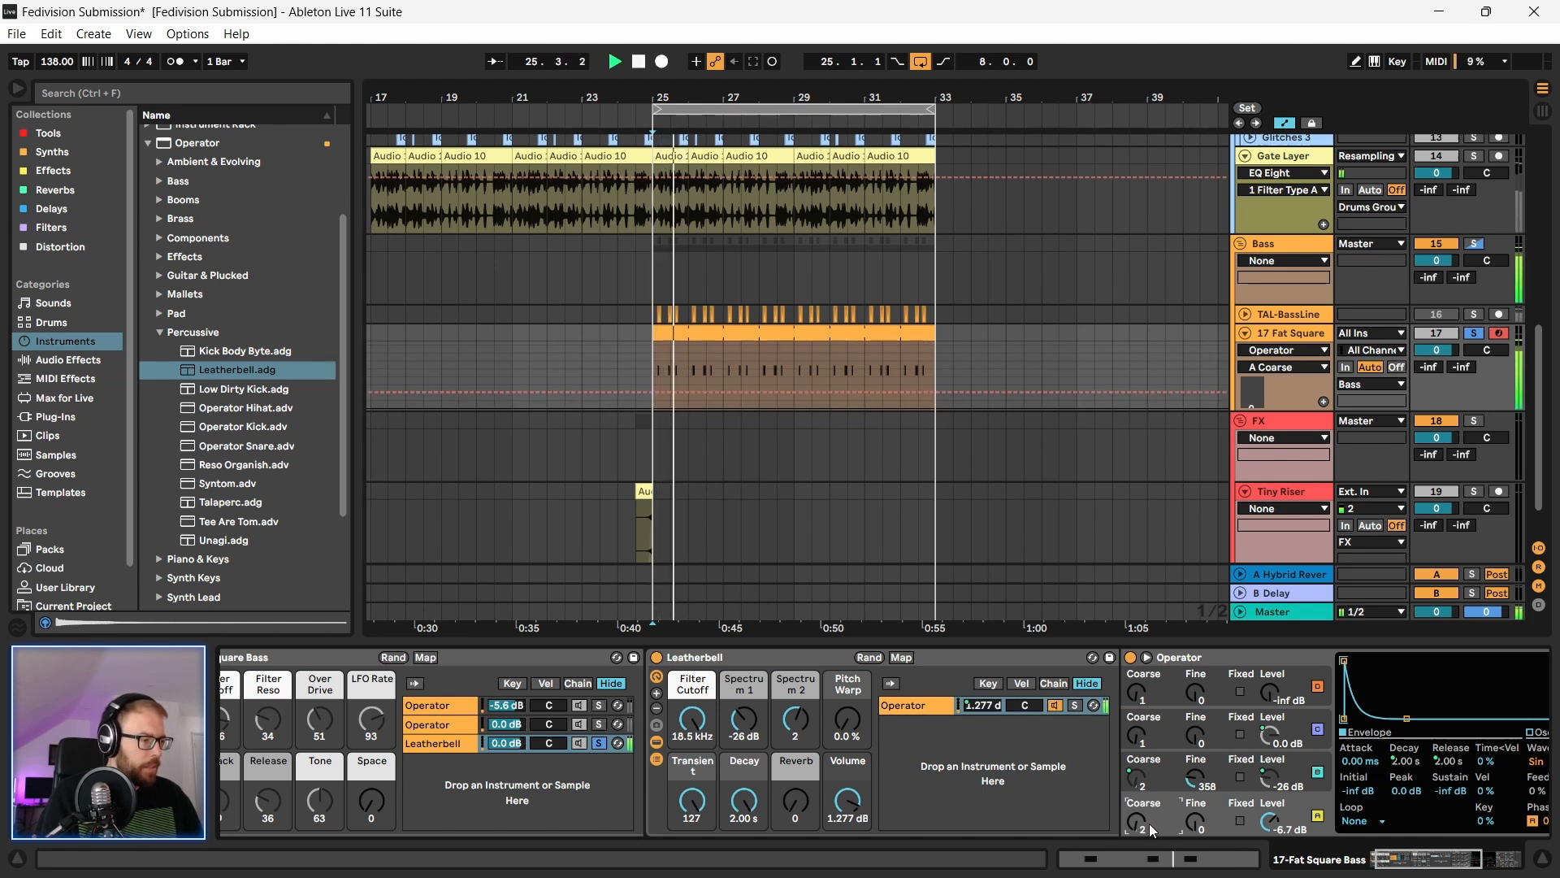
pyautogui.moveTo(1197, 824); pyautogui.dragTo(1197, 787)
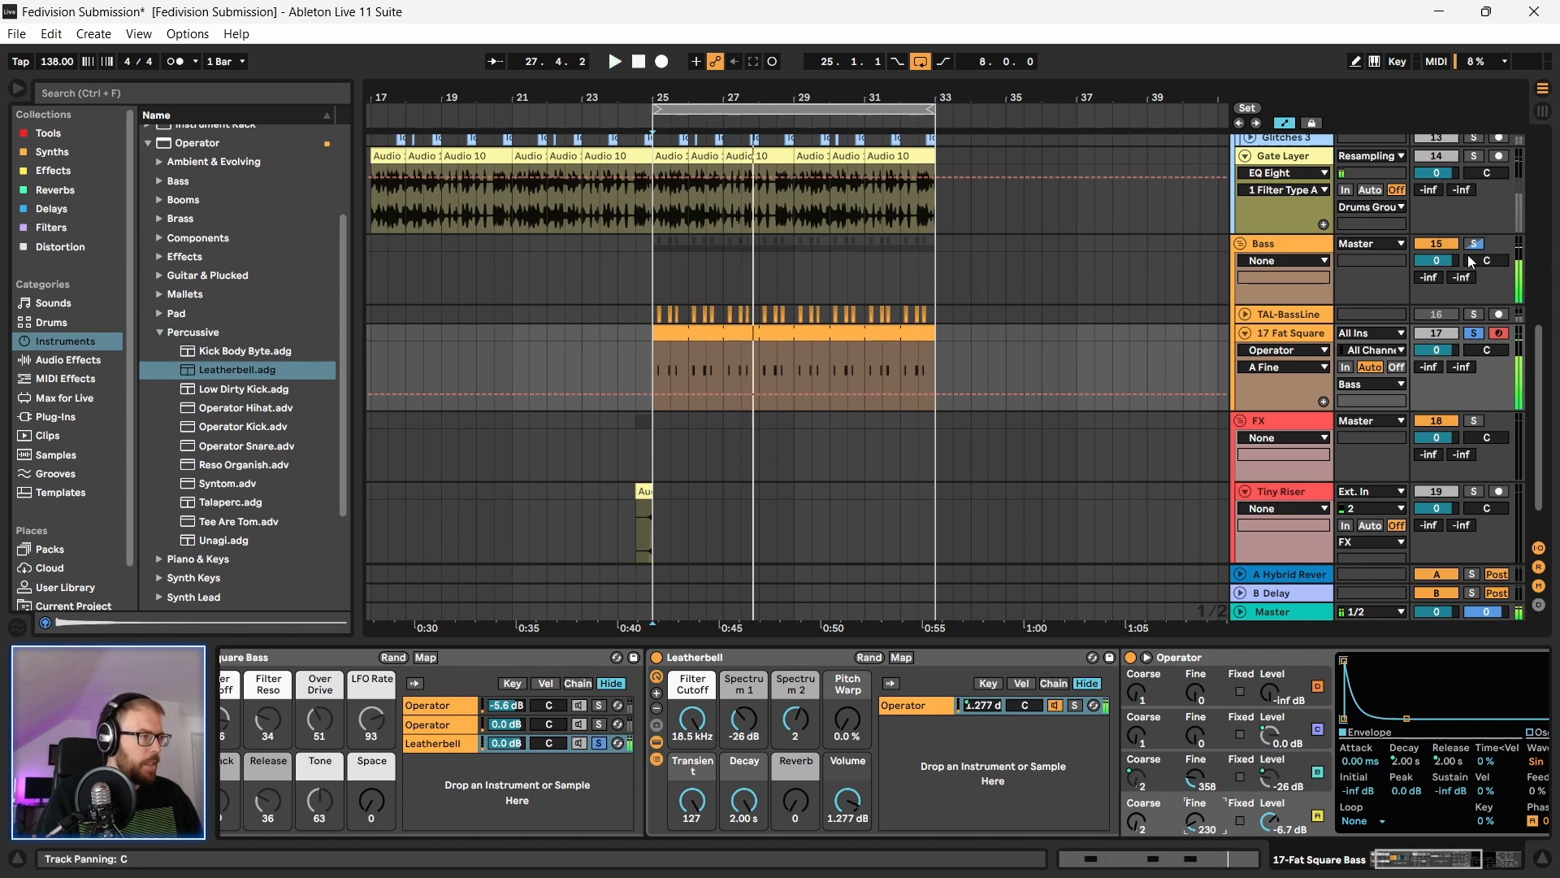
# Step: Play the bass clip and unsolo the Leatherbell chain to hear all three layers
pyautogui.click(671, 329)
pyautogui.press('space')
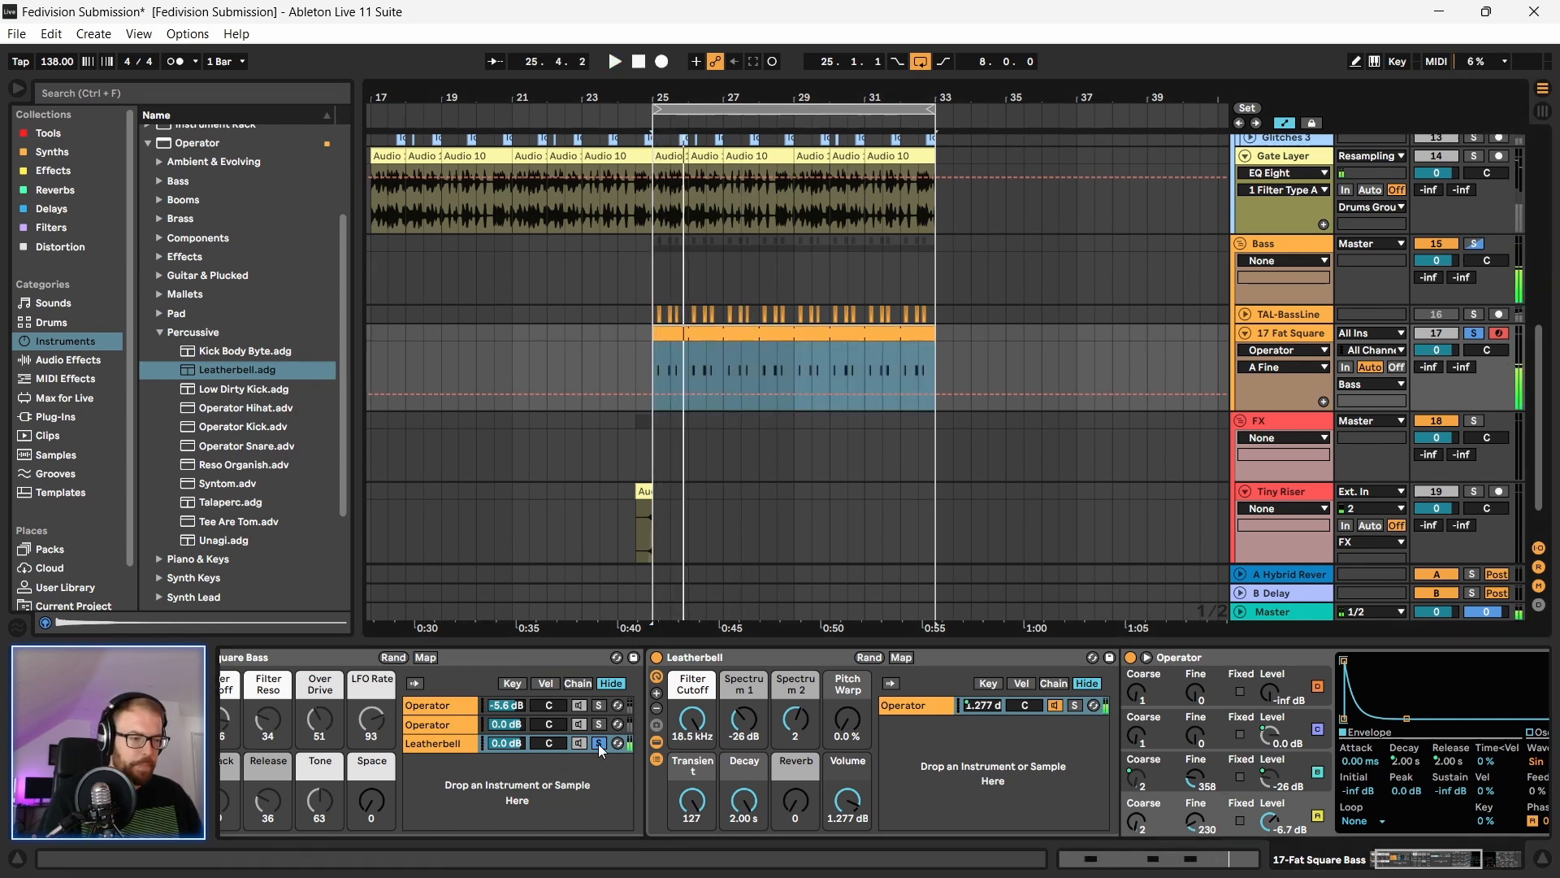
pyautogui.click(599, 744)
pyautogui.click(520, 660)
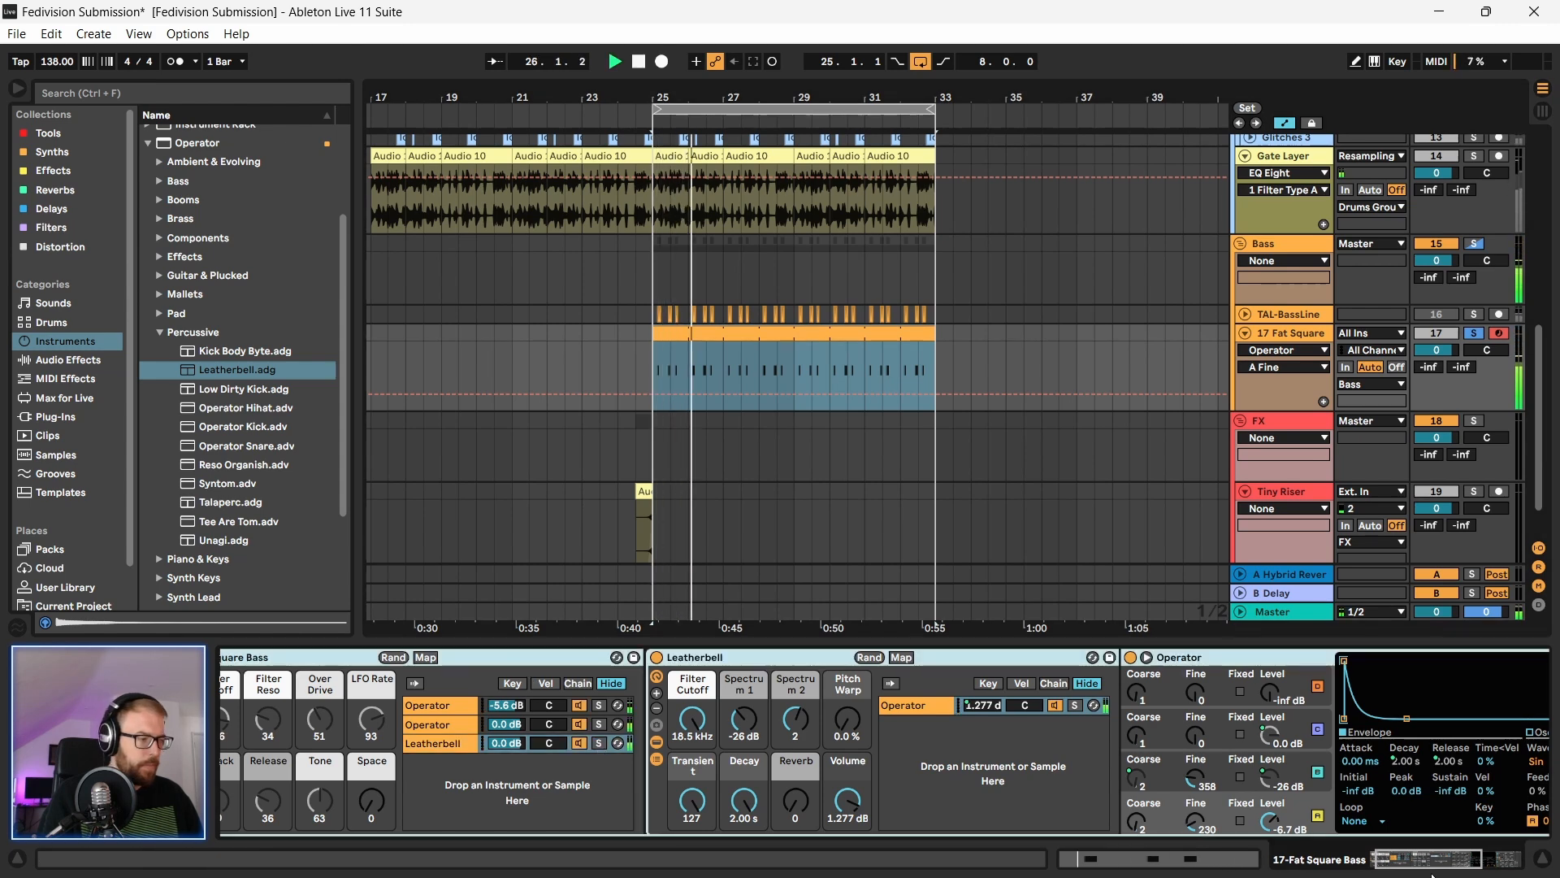
# Step: Shorten Leatherbell's Decay macro to 276 ms and play the bass back
pyautogui.hscroll(3, 522, 662)
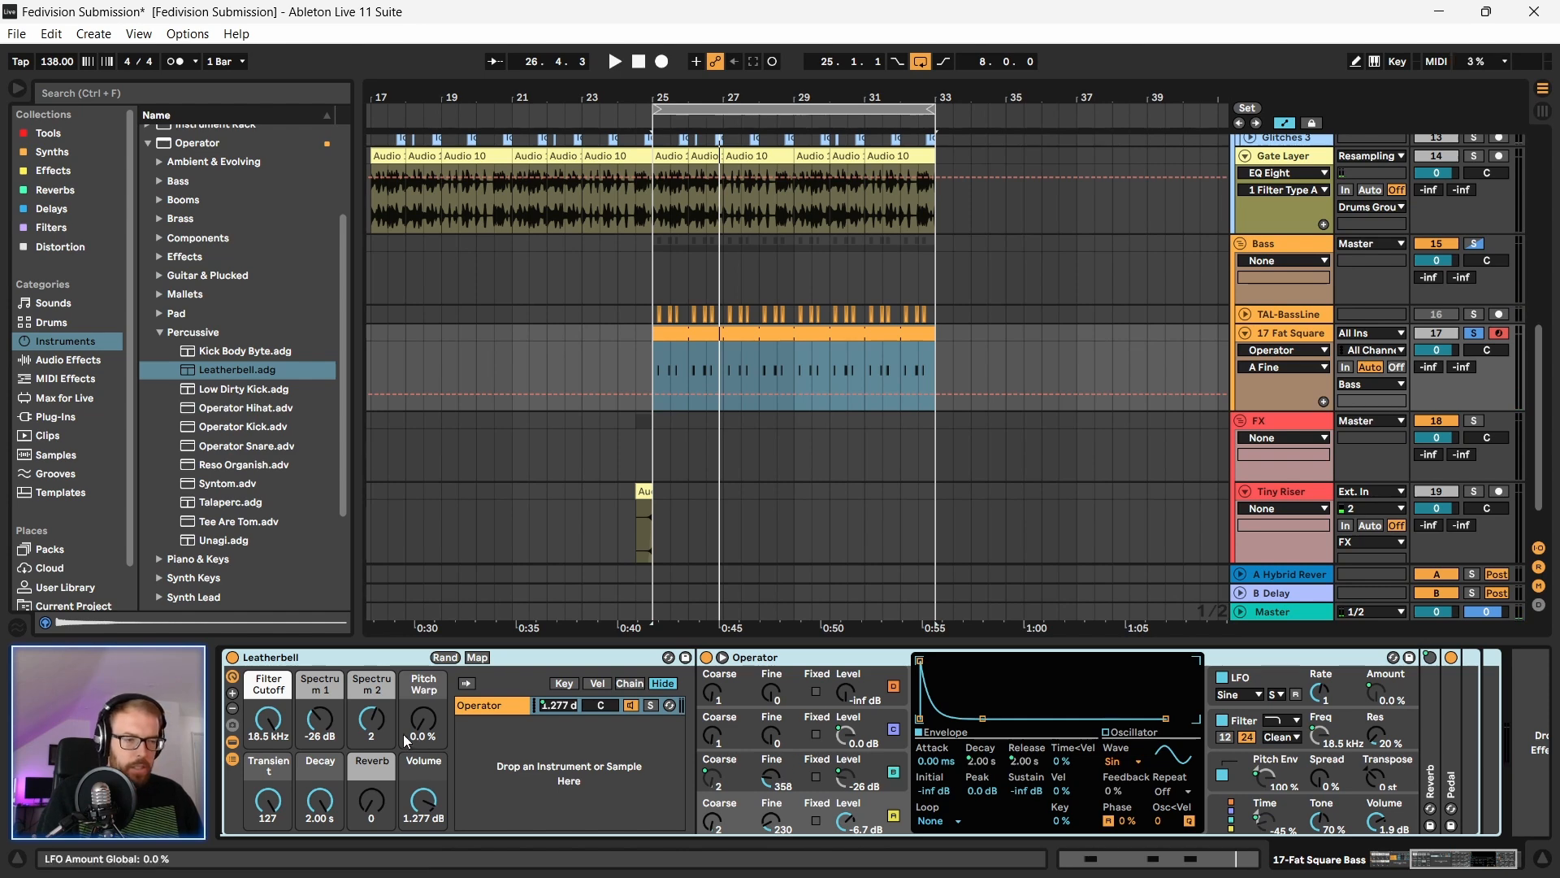
pyautogui.moveTo(324, 769); pyautogui.dragTo(323, 798)
pyautogui.press('space')
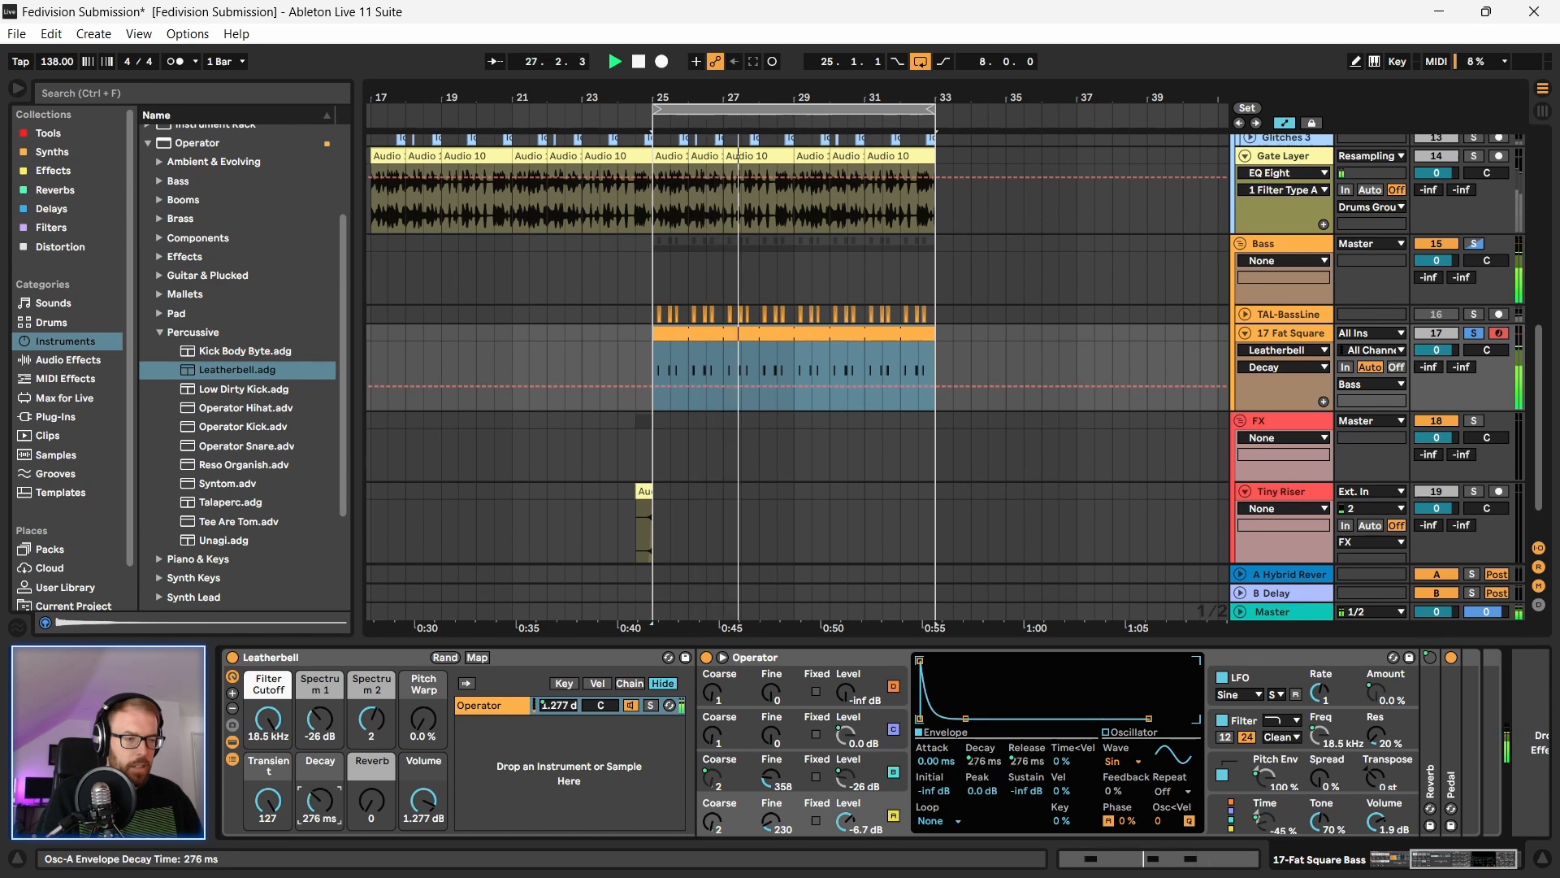
# Step: Display the devices of the second Operator chain in the Fat Square Bass rack and look over the instrument browser
pyautogui.moveTo(1502, 868); pyautogui.dragTo(1264, 867)
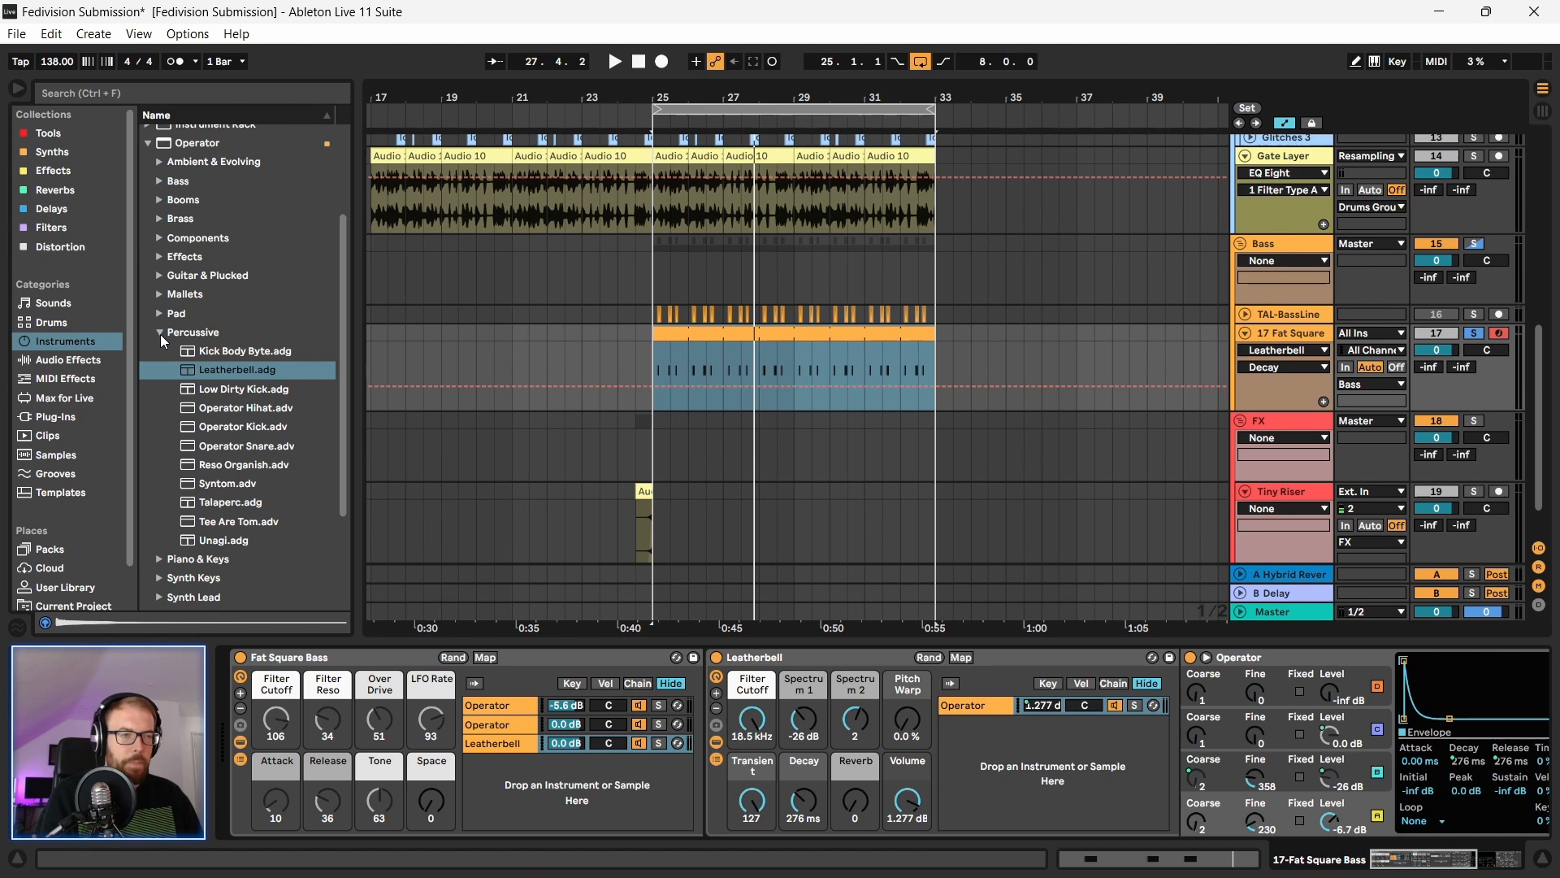
pyautogui.click(490, 724)
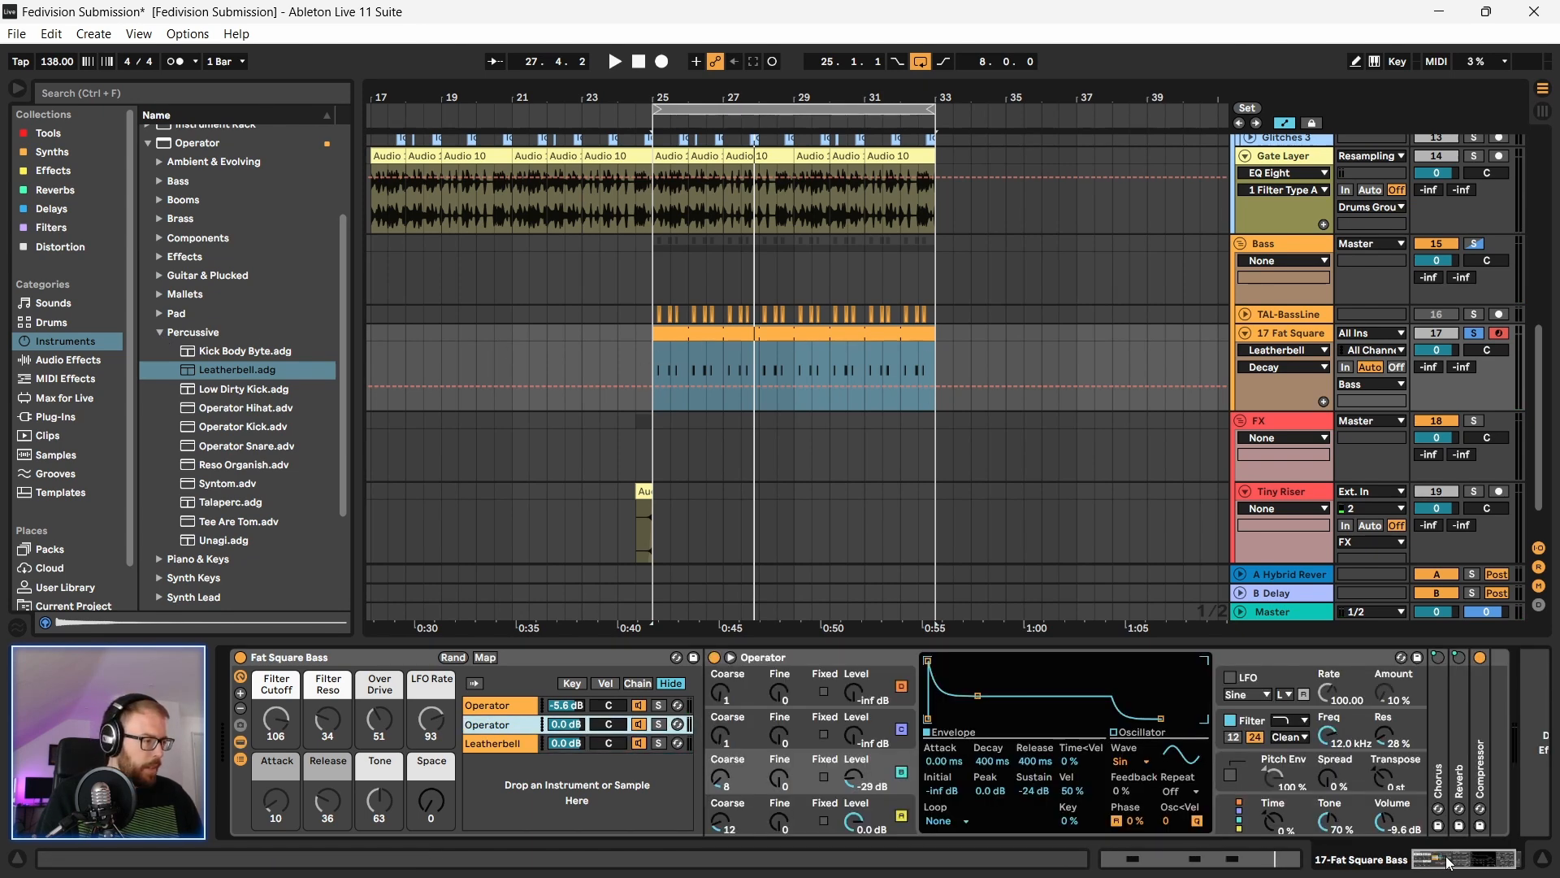
pyautogui.click(1448, 862)
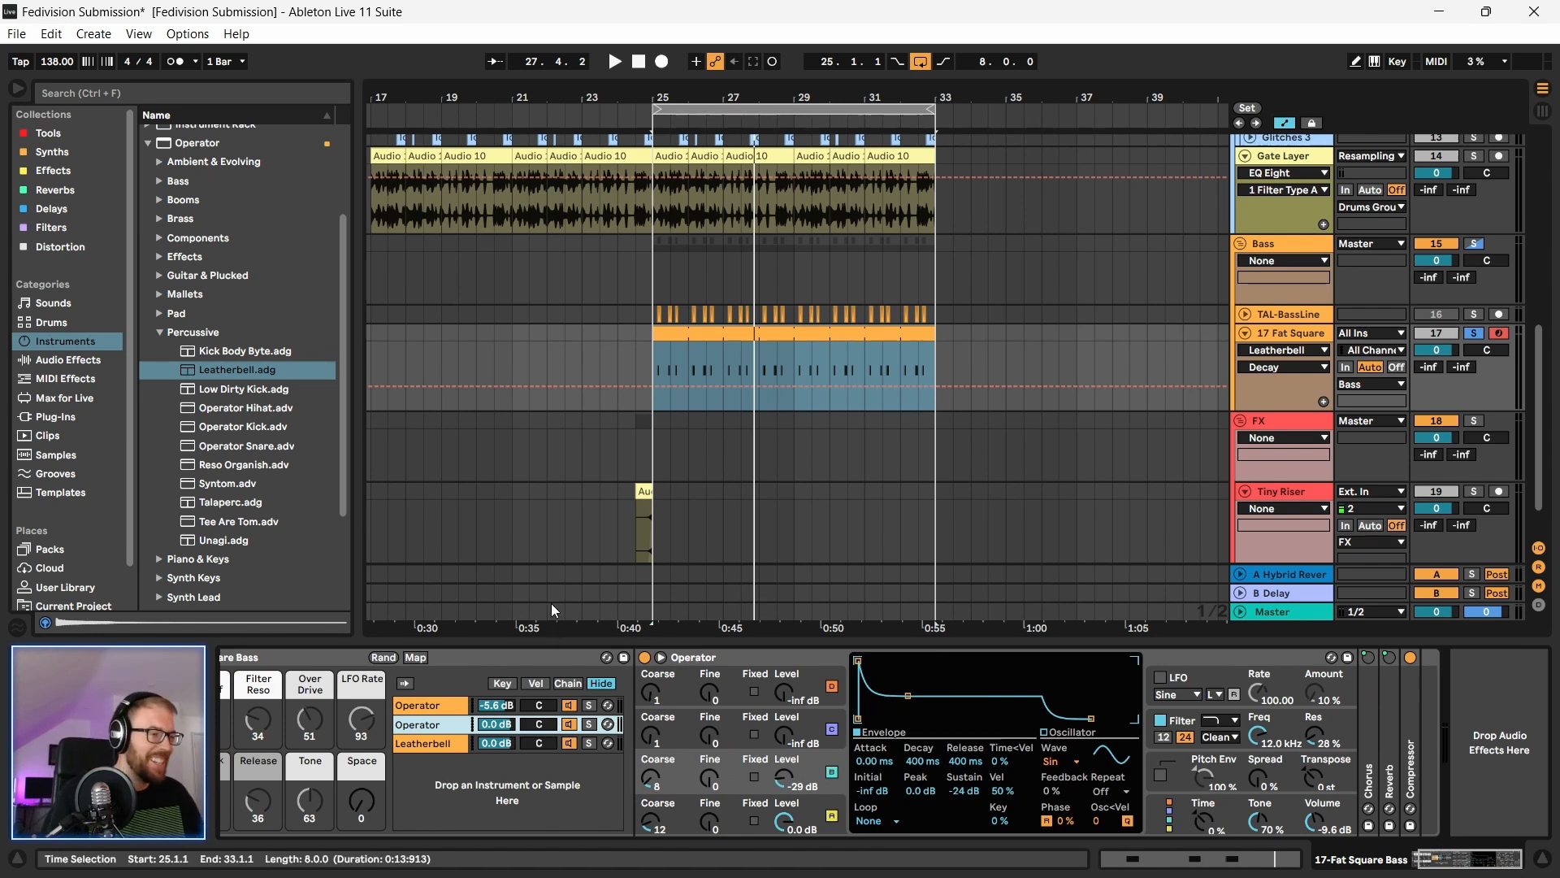
pyautogui.scroll(3, 146, 210)
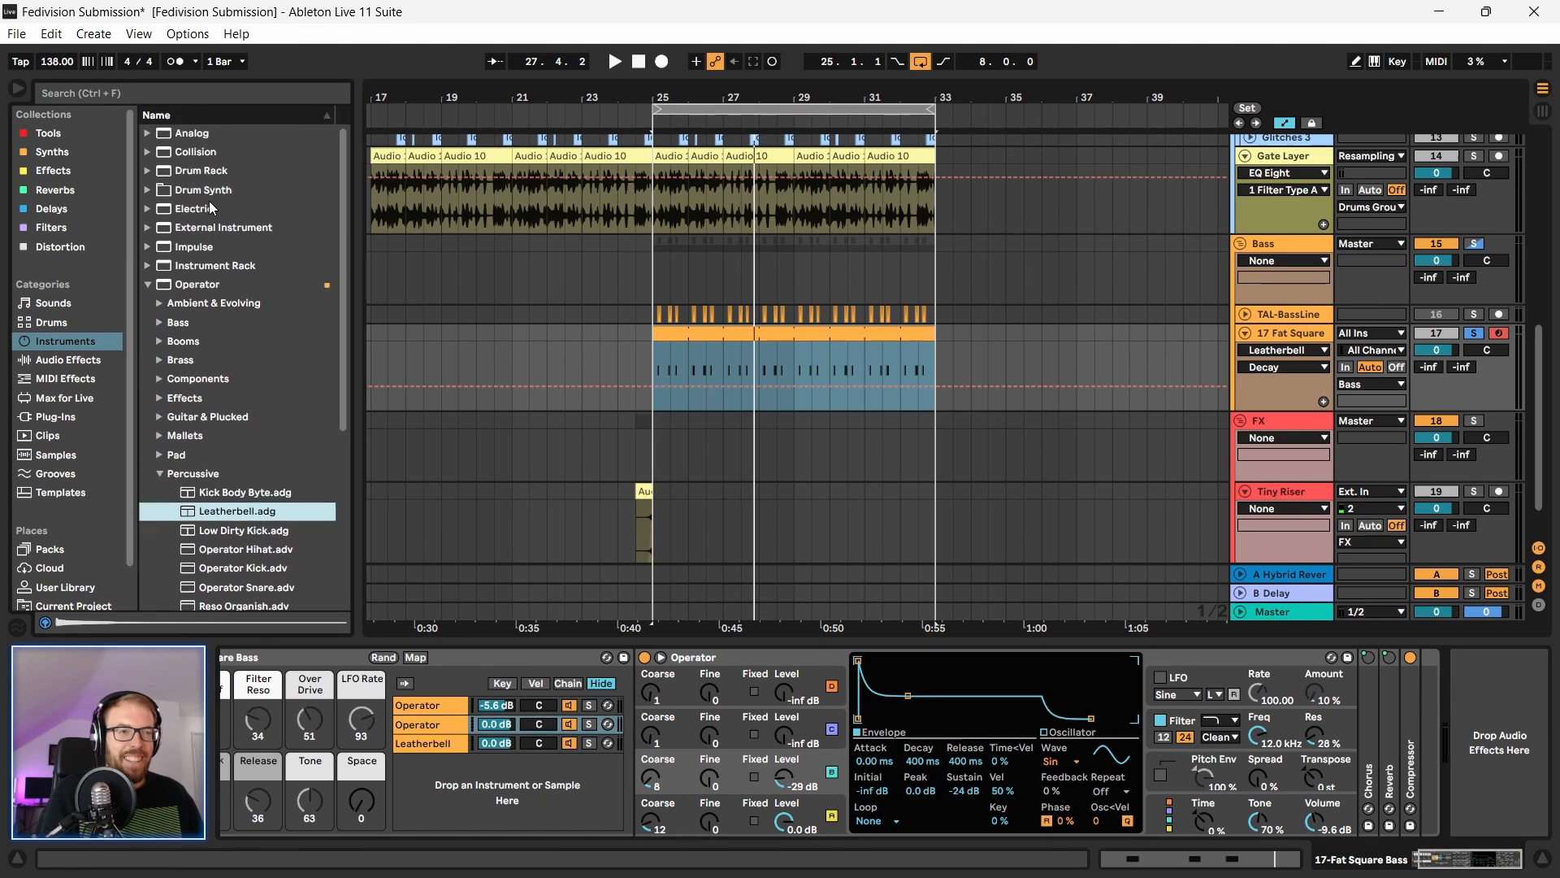
# Step: Find the Wider effect in the Tools collection with the search "wide" and add it to the second Operator chain
pyautogui.click(90, 134)
pyautogui.scroll(1, 209, 272)
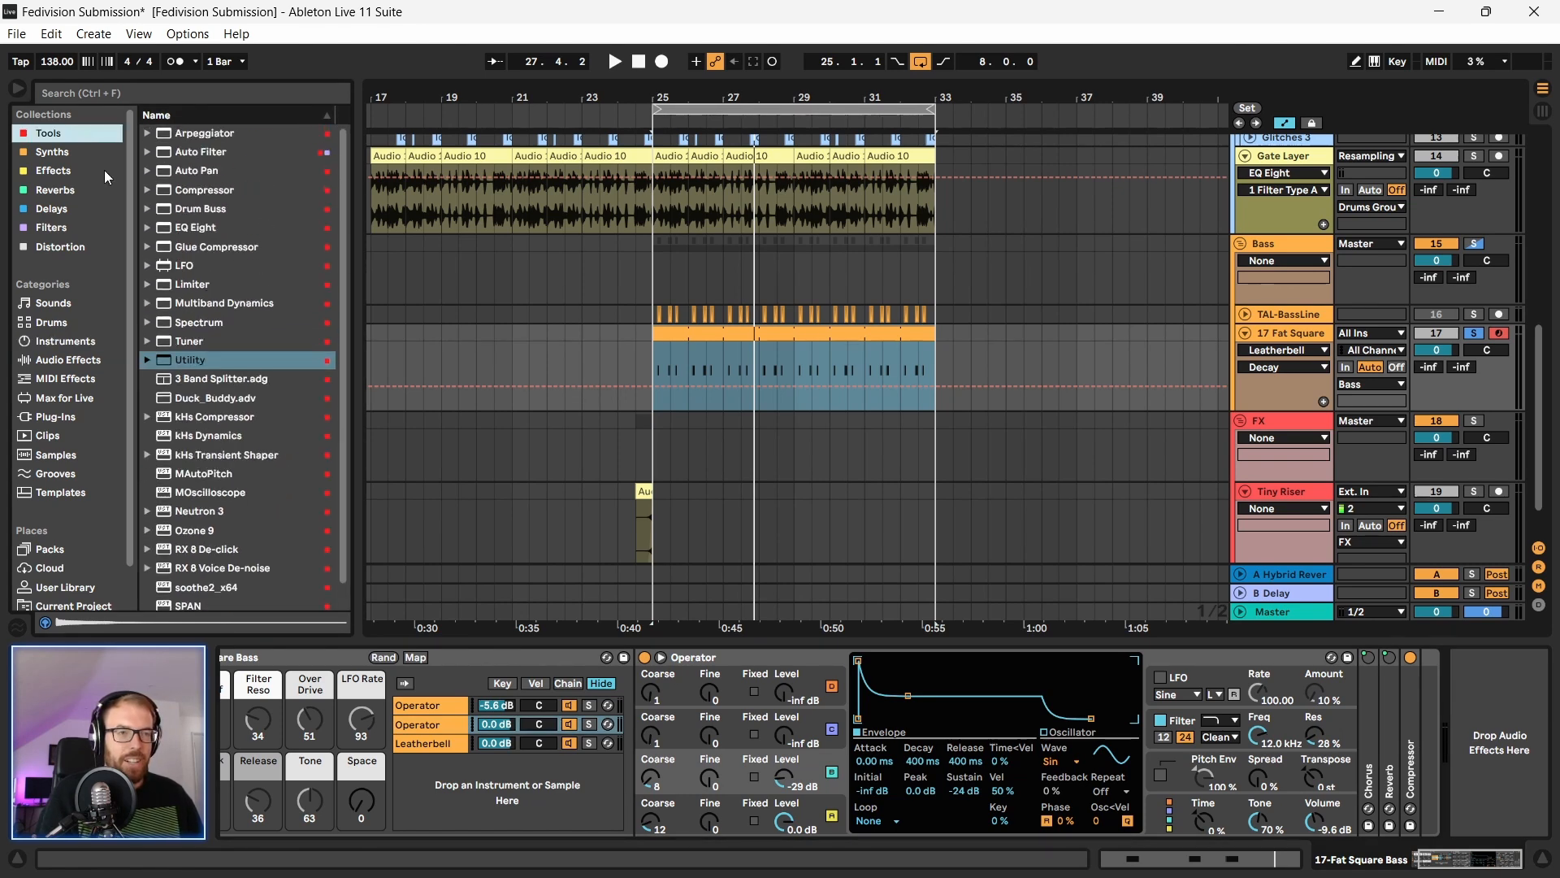
pyautogui.click(112, 94)
pyautogui.write('wide')
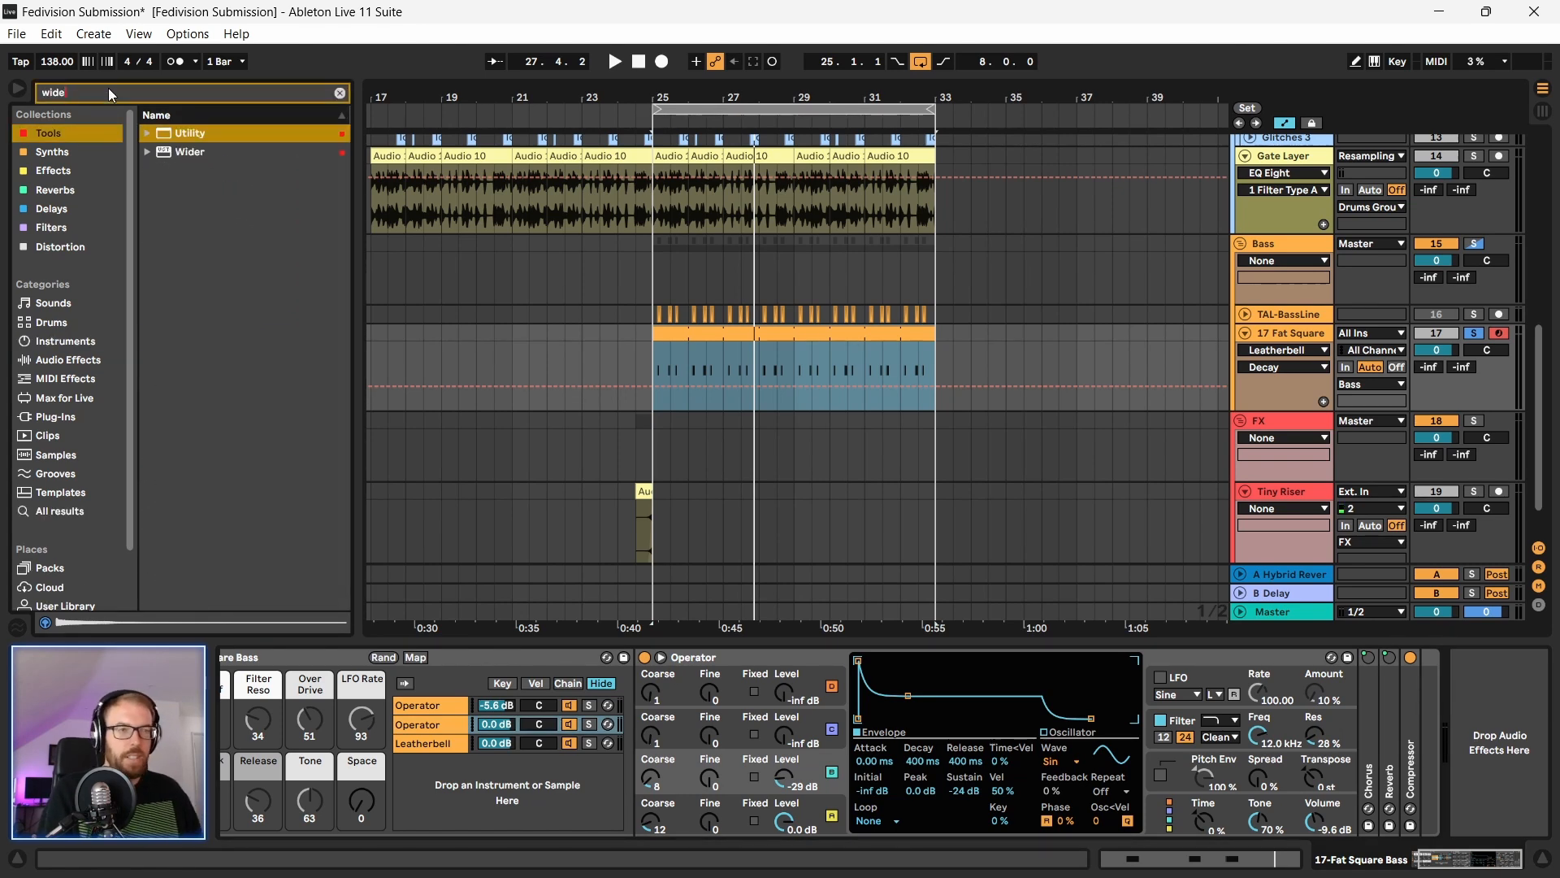
pyautogui.doubleClick(180, 153)
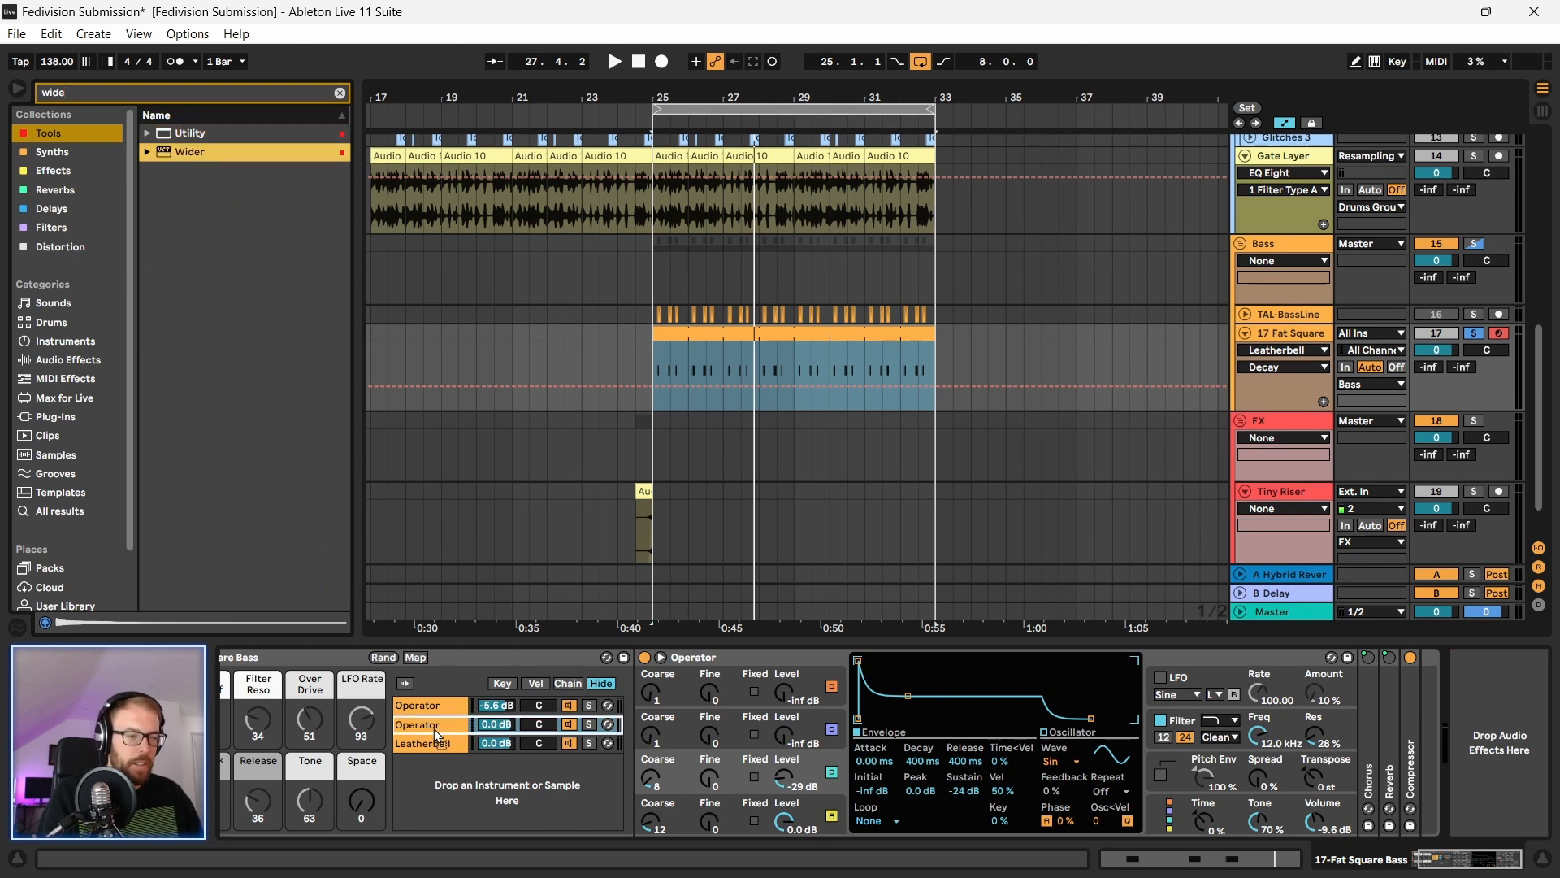
# Step: Raise Wider's width amount during playback and close its plug-in window
pyautogui.press('space')
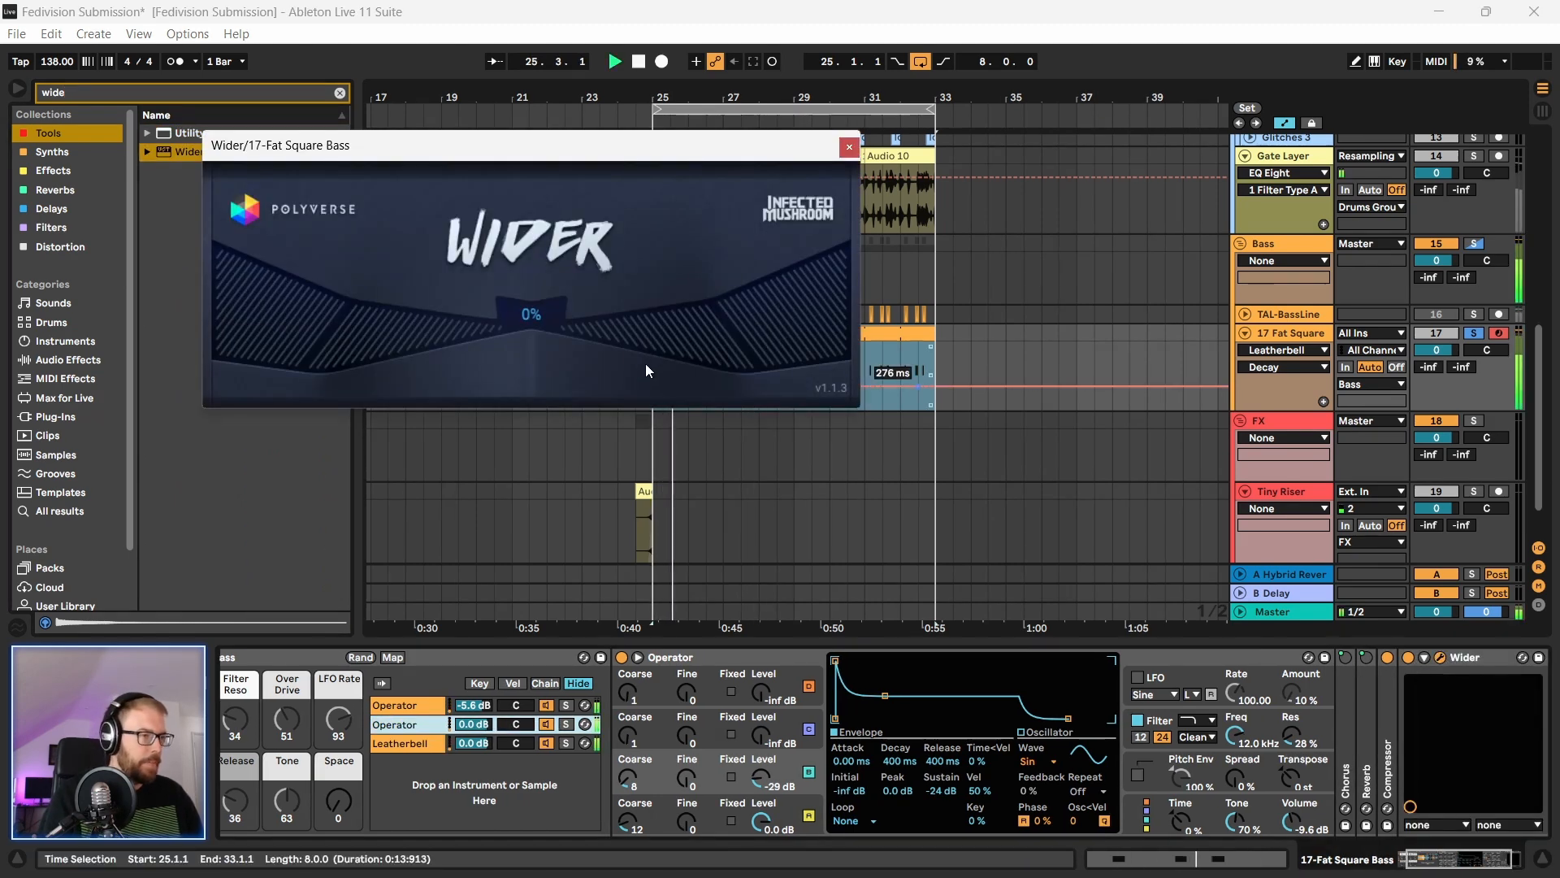
pyautogui.moveTo(540, 312); pyautogui.dragTo(583, 173)
pyautogui.press('space')
pyautogui.click(835, 161)
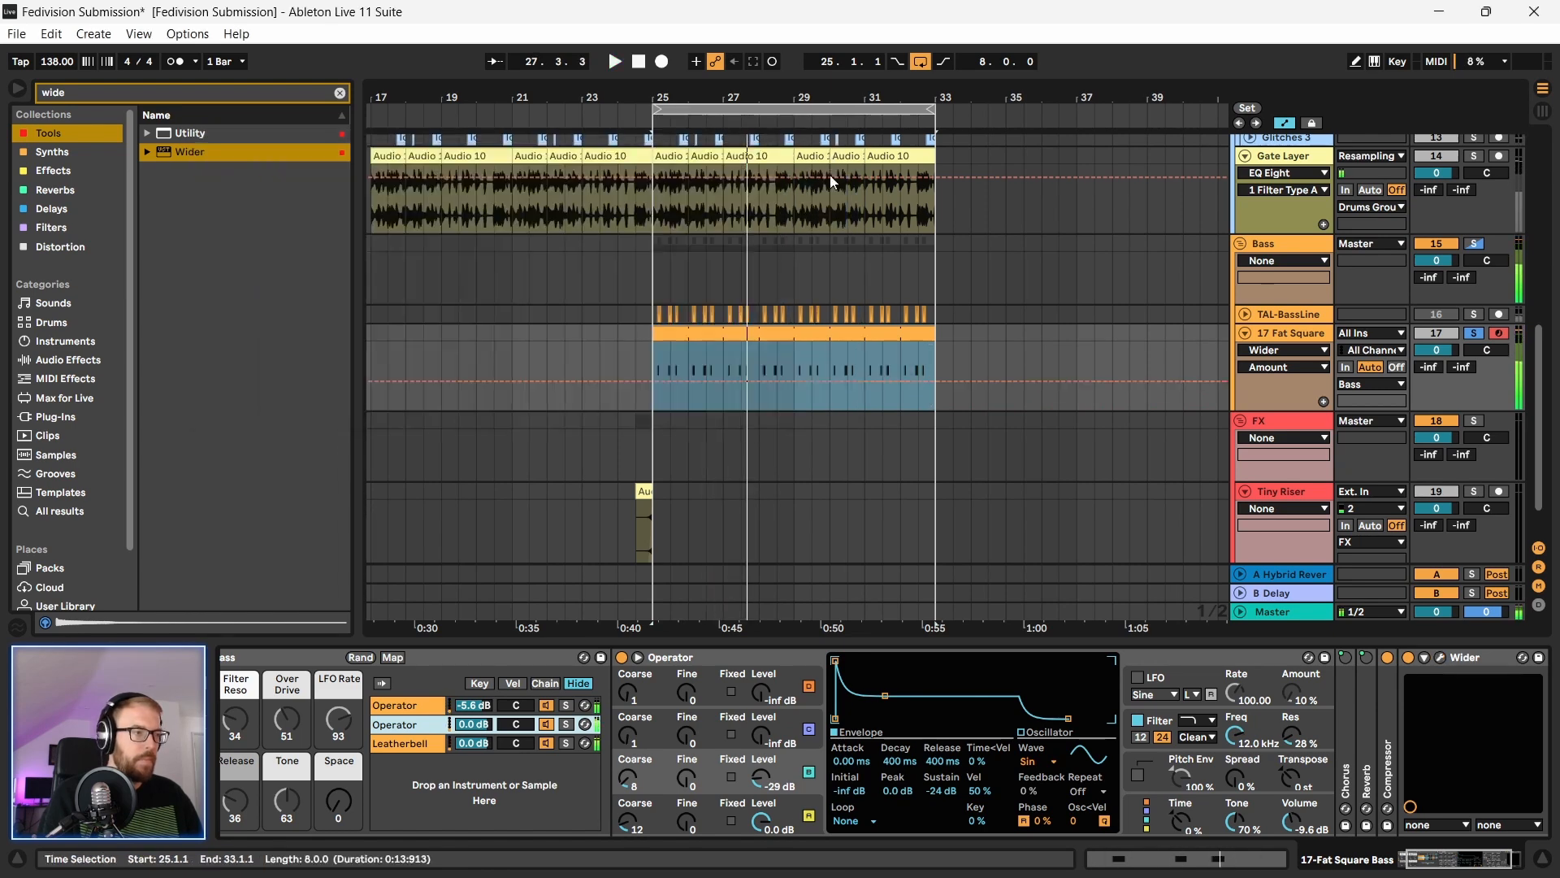
# Step: Open the first Fat Square Bass clip in an enlarged note editor and raise the note at 1.2.4 an octave to F2
pyautogui.doubleClick(668, 335)
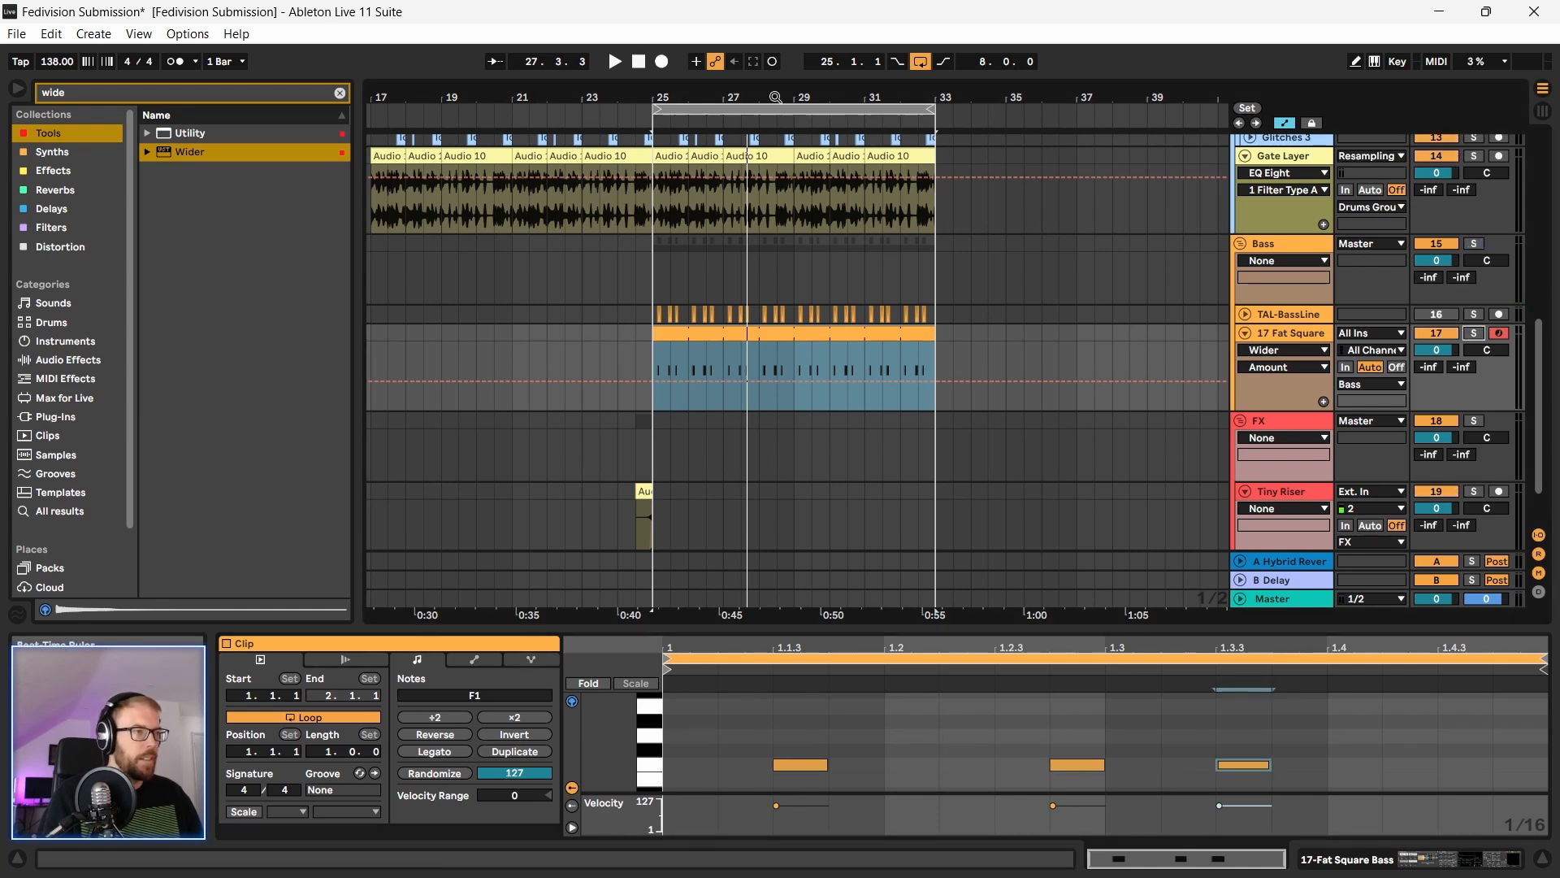
pyautogui.moveTo(775, 97); pyautogui.dragTo(691, 113)
pyautogui.press('space')
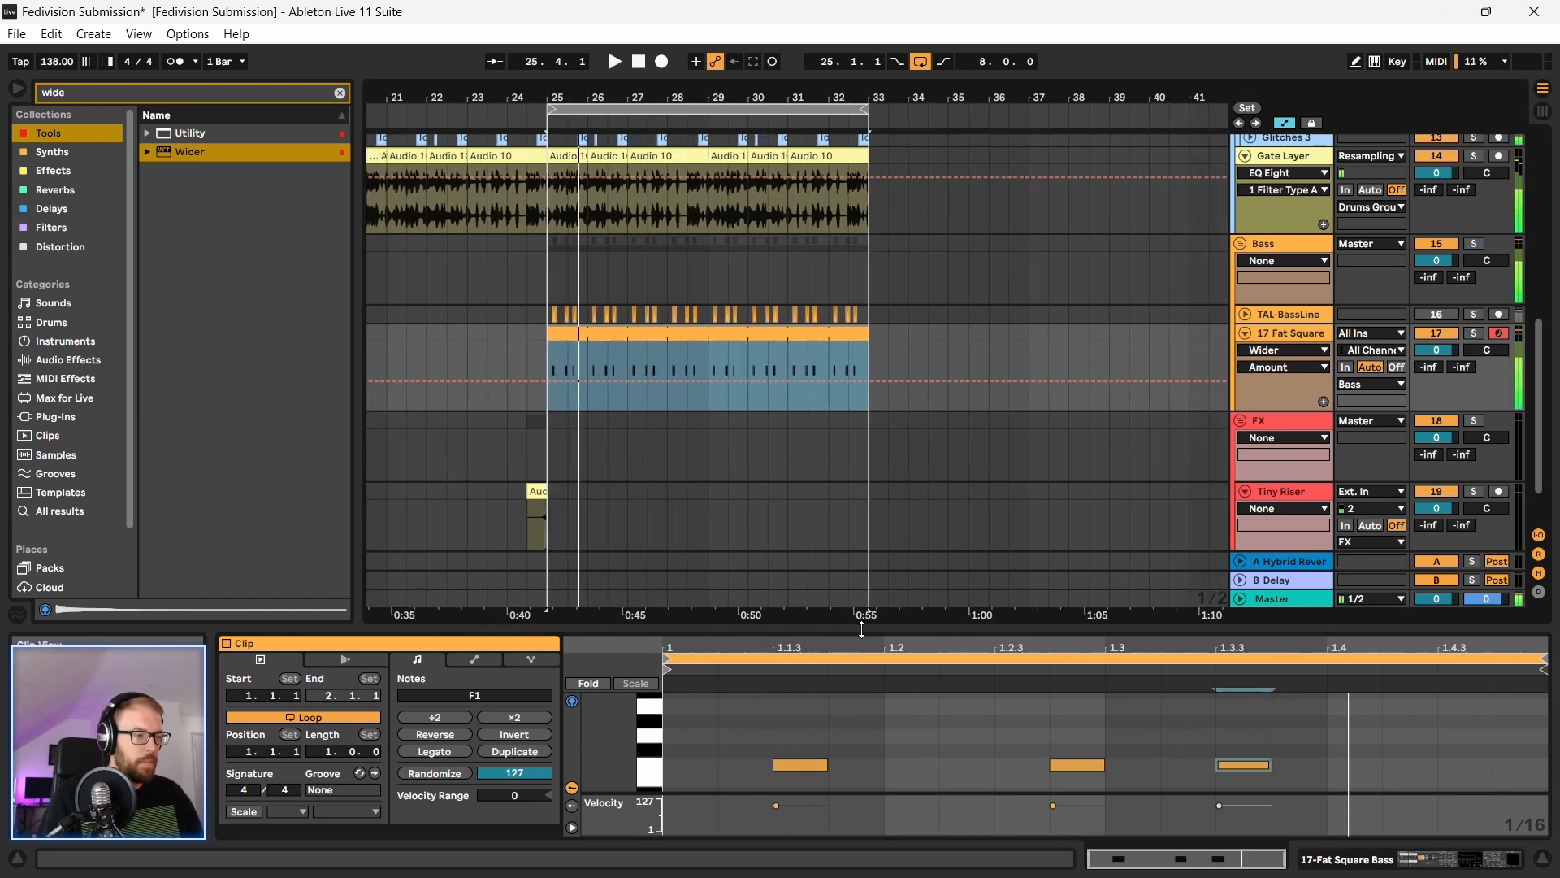
pyautogui.moveTo(862, 632); pyautogui.dragTo(863, 277)
pyautogui.scroll(2, 918, 633)
pyautogui.click(1077, 687)
pyautogui.hotkey('shift', 'Up')
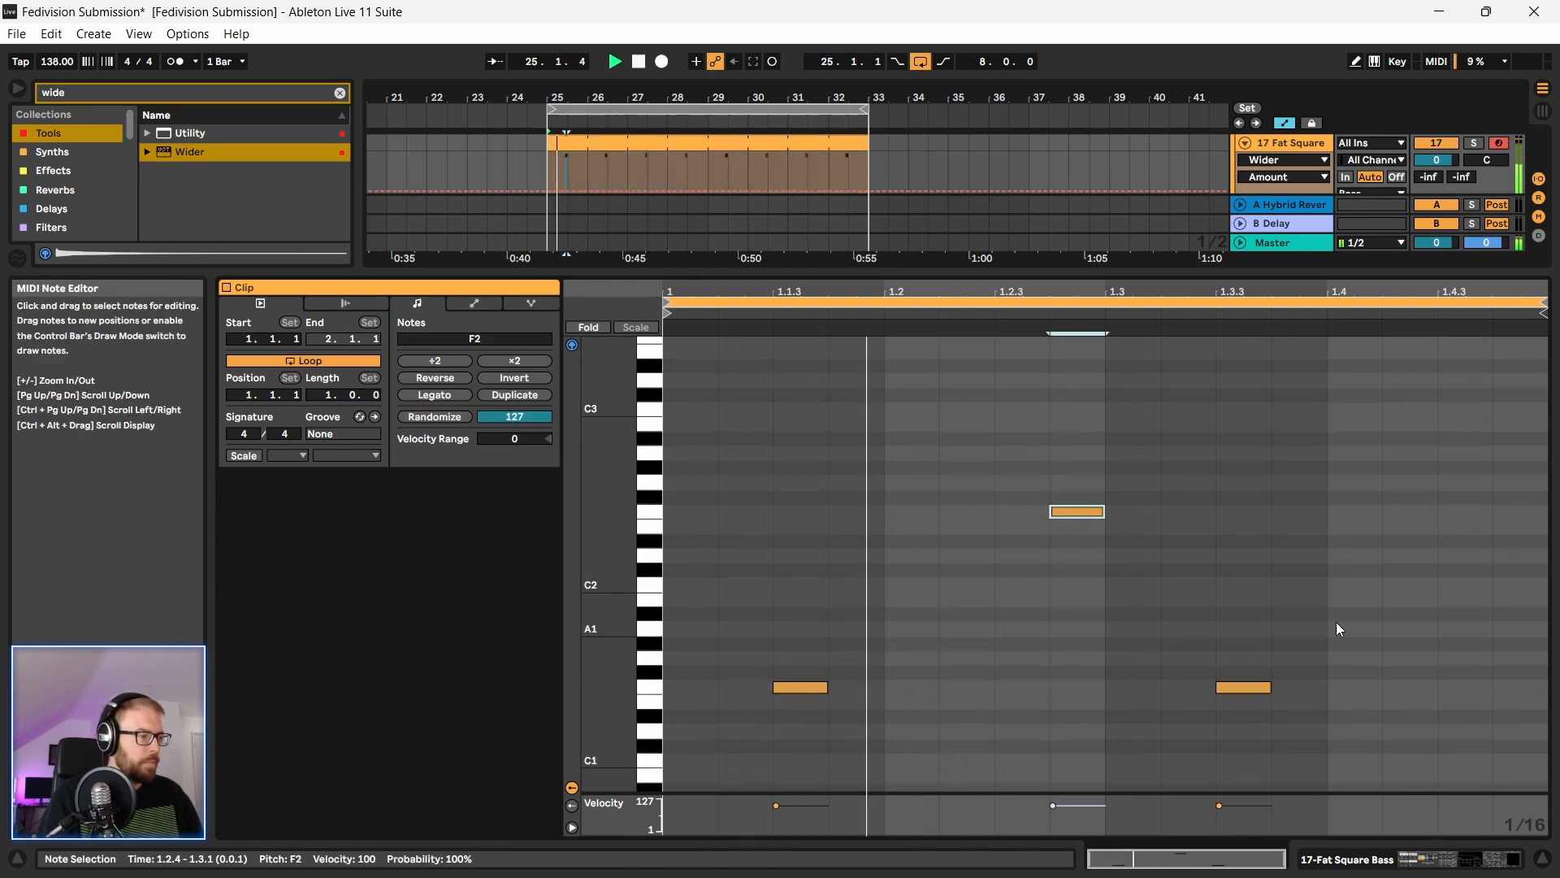
pyautogui.press('space')
# Step: Raise the note at 1.3.3 to G2 and play the clip
pyautogui.click(1245, 687)
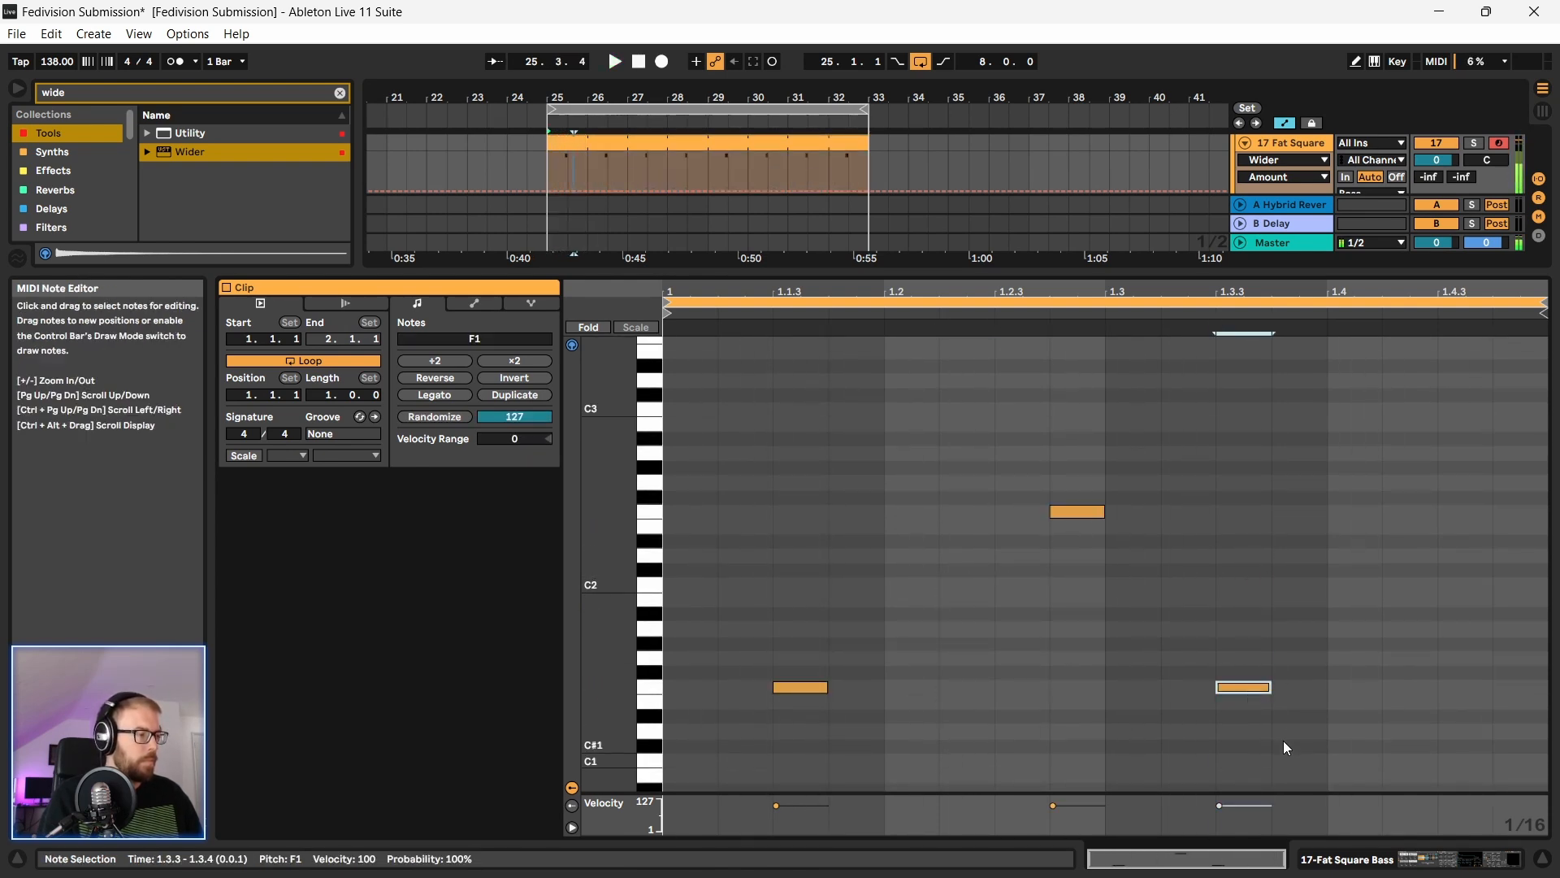
pyautogui.hotkey('shift', 'Up')
pyautogui.press('Up')
pyautogui.press('Up')
pyautogui.press('space')
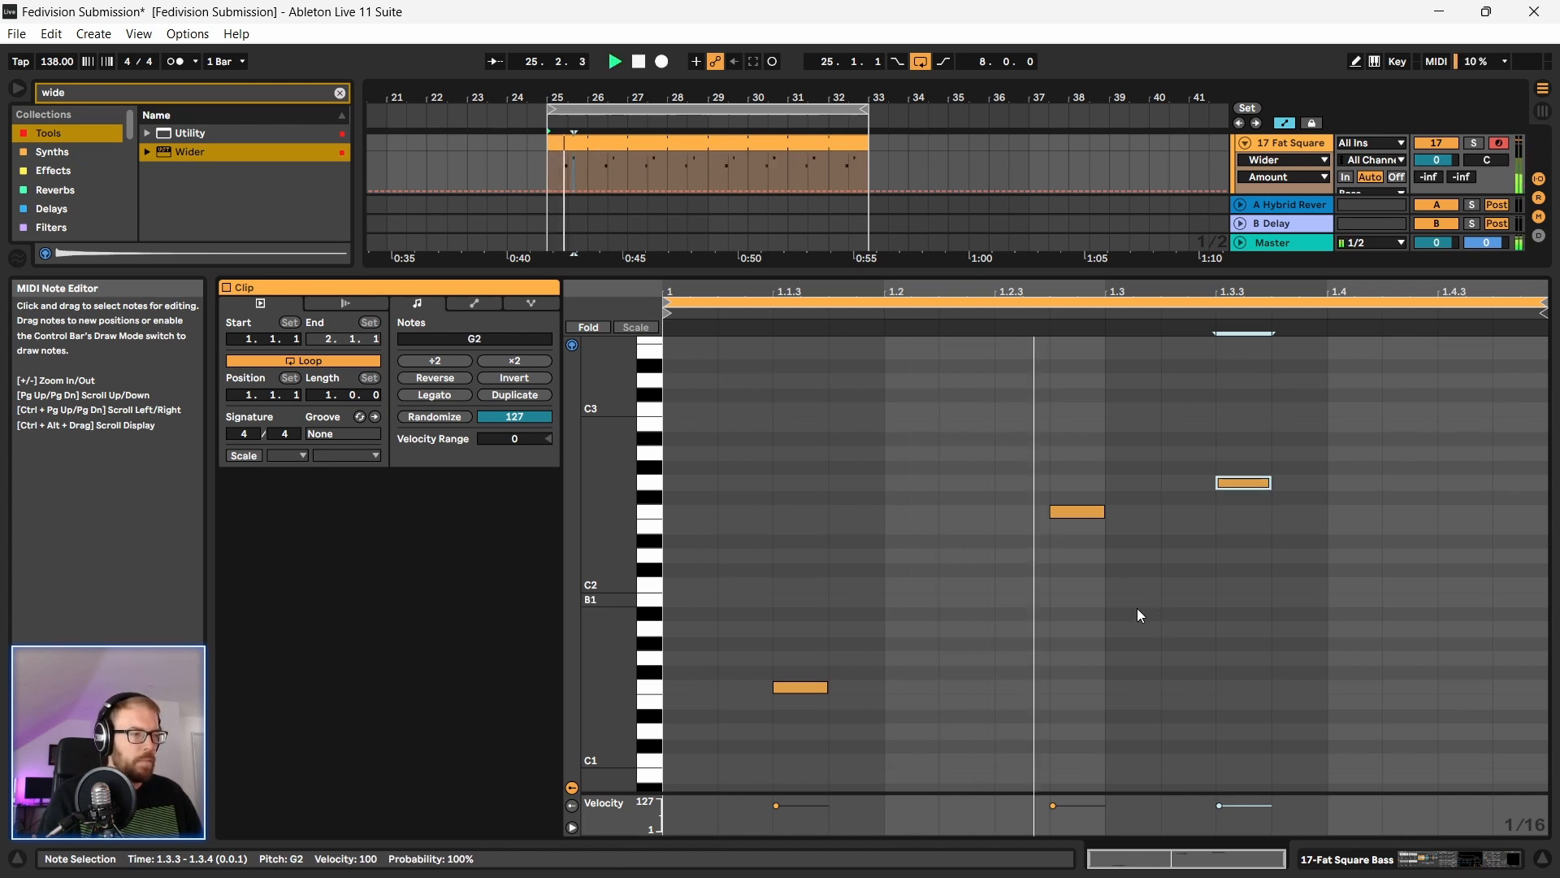
pyautogui.press('space')
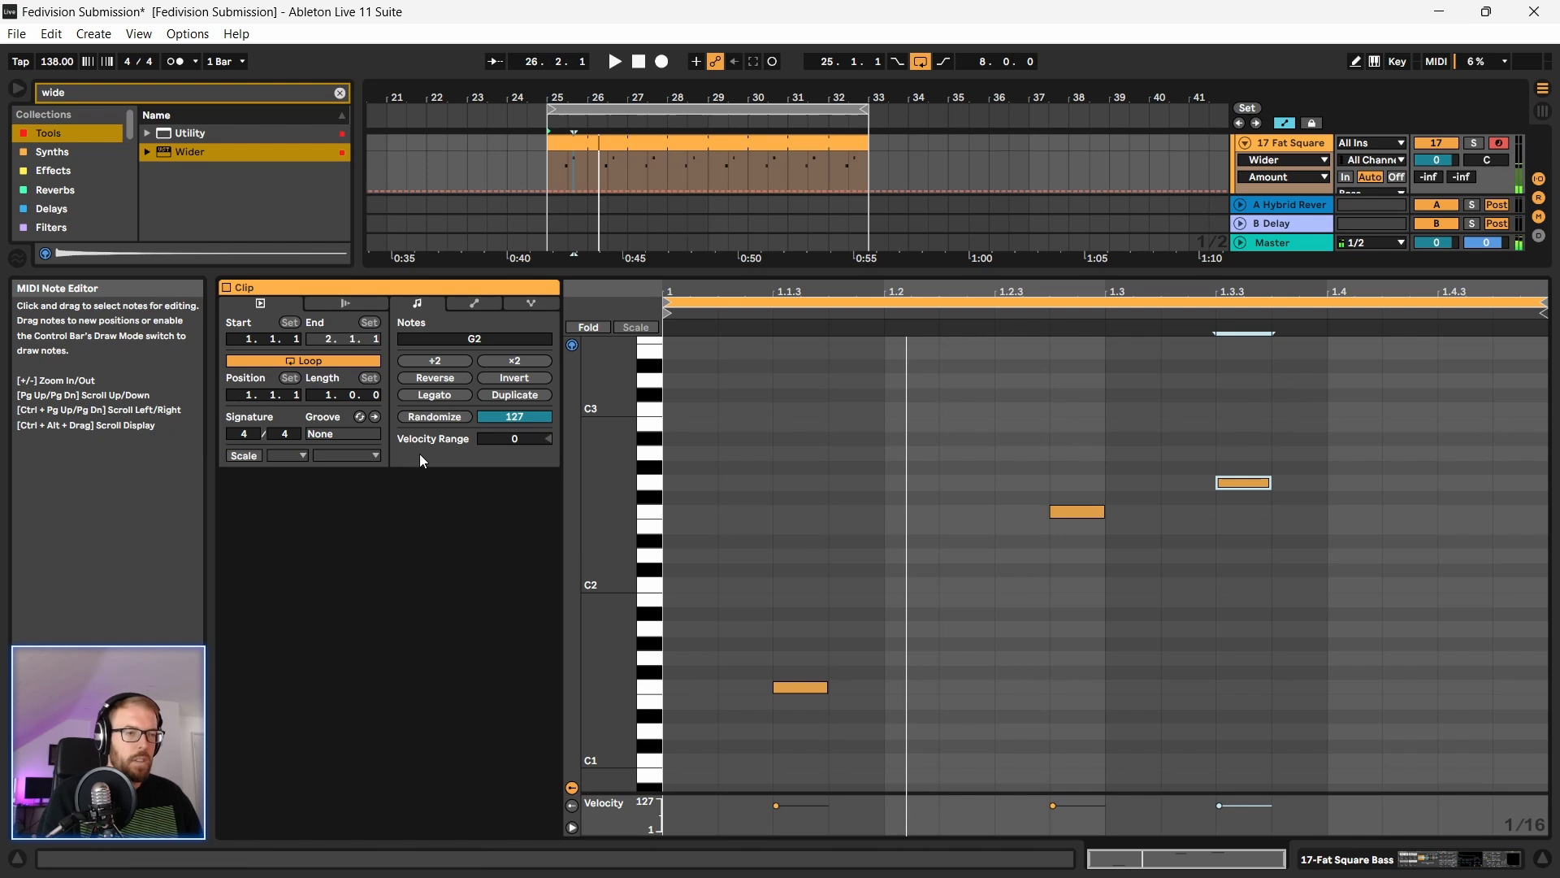
# Step: Turn on scale highlighting for the bass clip and set the scale to F Phrygian
pyautogui.click(243, 455)
pyautogui.click(302, 456)
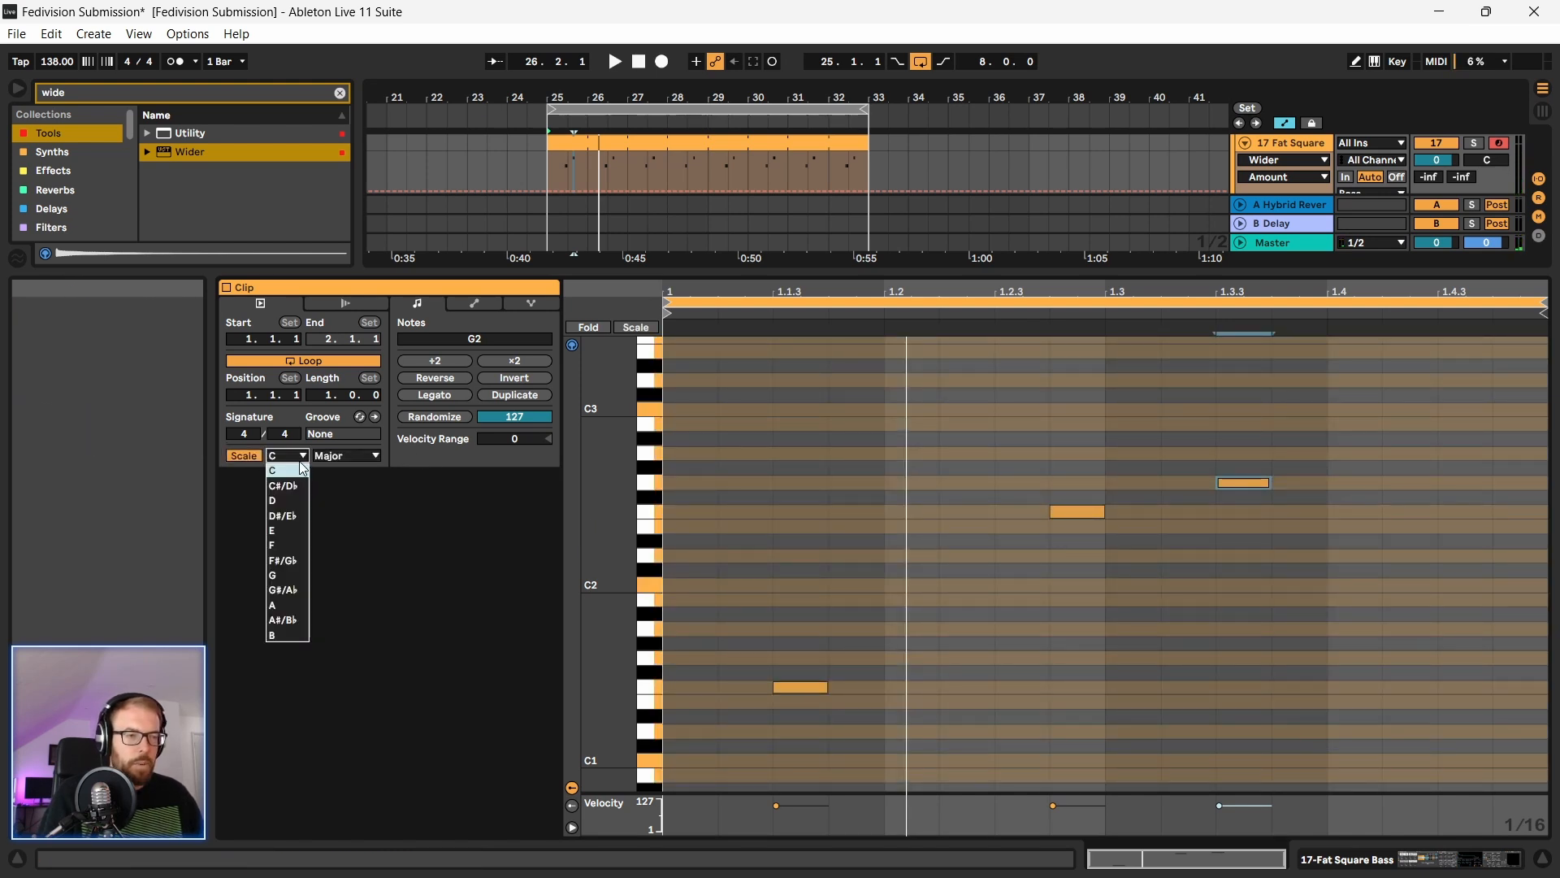
pyautogui.click(290, 543)
pyautogui.click(350, 453)
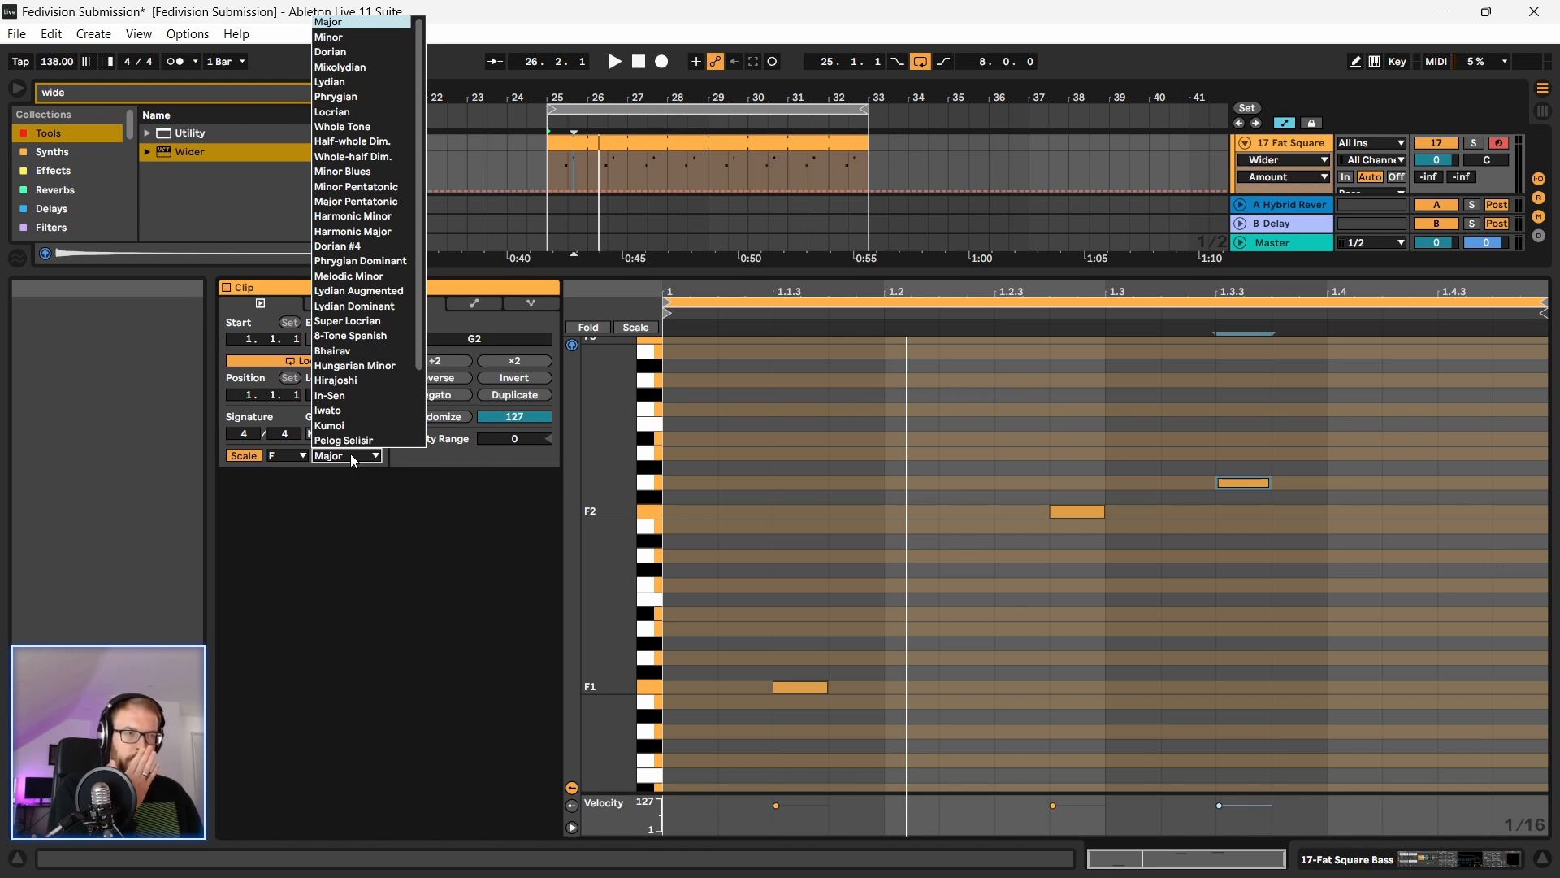
pyautogui.click(336, 96)
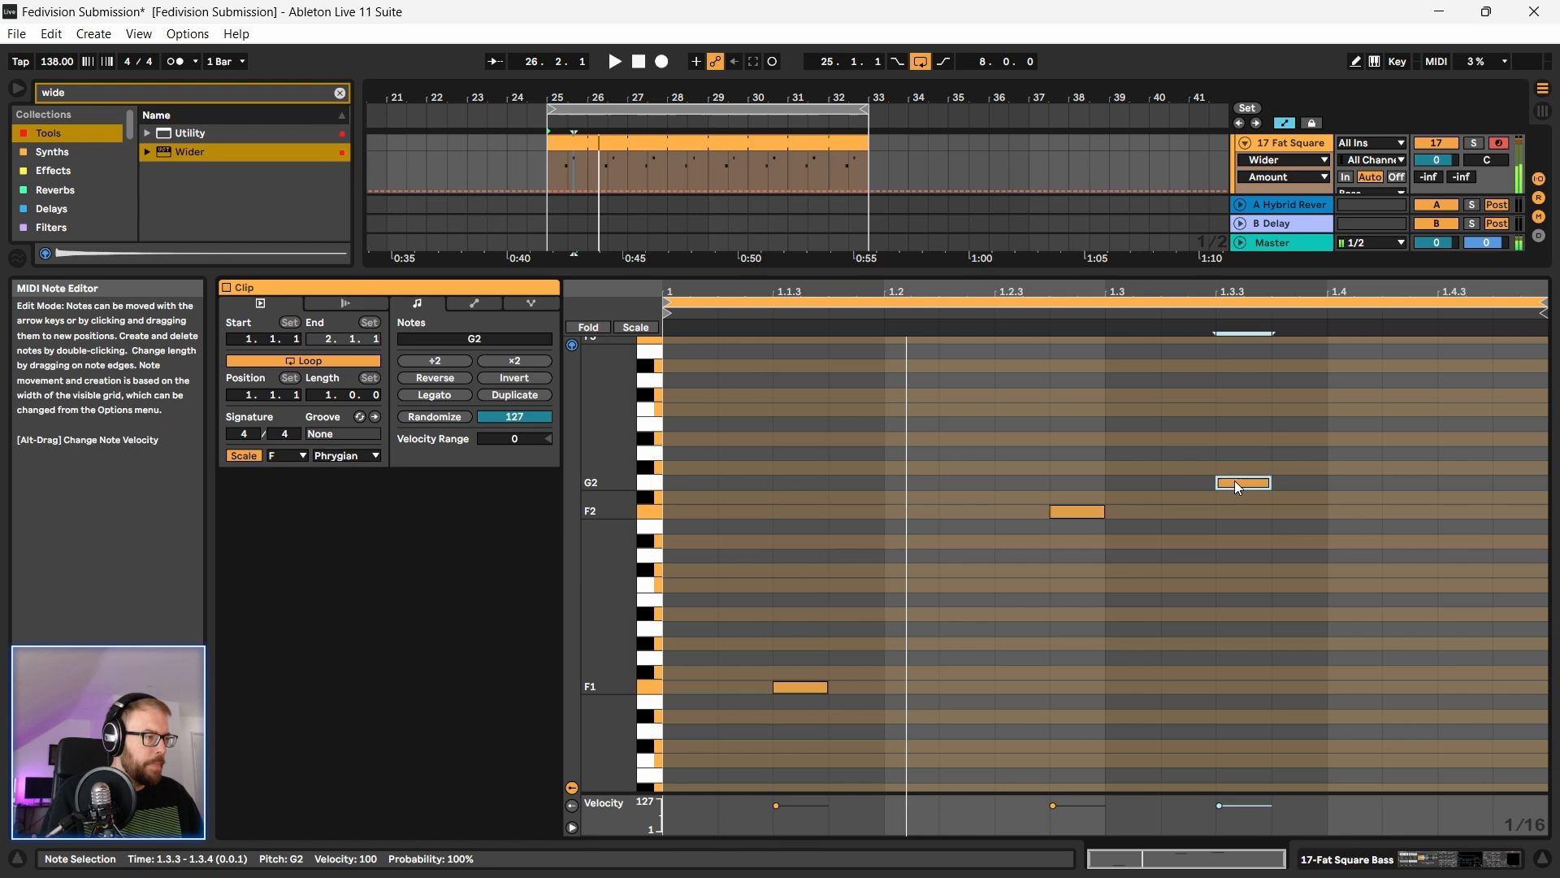
# Step: Limit the note rows to the scale and move the note at 1.3.3 to A♭2 while listening to the clip
pyautogui.press('Down')
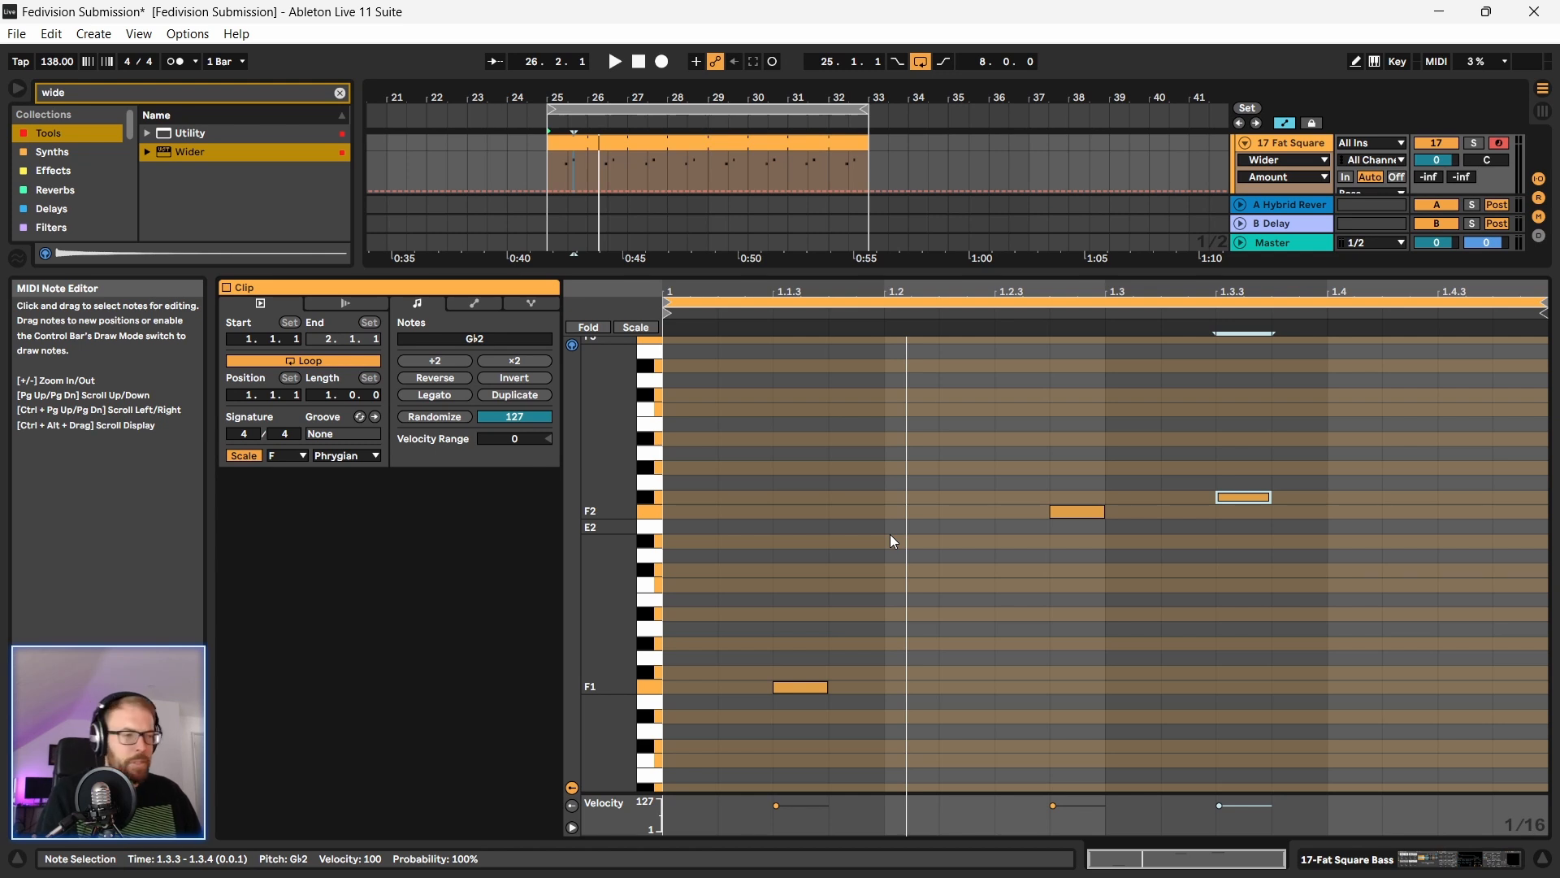
pyautogui.click(636, 327)
pyautogui.scroll(-1, 781, 543)
pyautogui.press('space')
pyautogui.moveTo(1226, 421); pyautogui.dragTo(1281, 564)
pyautogui.press('Up')
pyautogui.scroll(-1, 1285, 564)
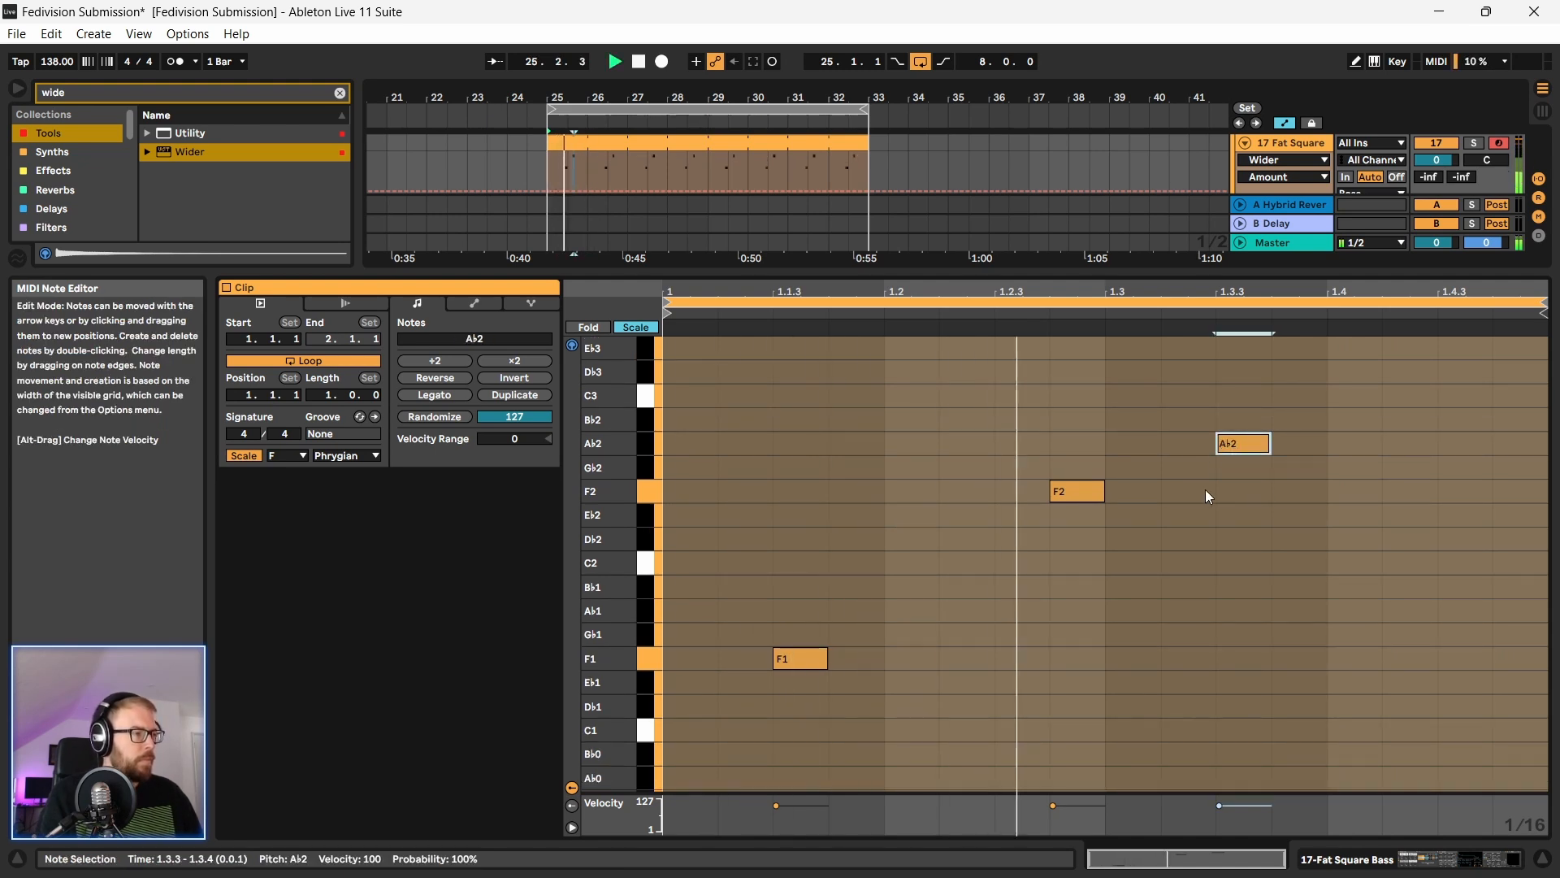
pyautogui.scroll(1, 1198, 559)
pyautogui.press('space')
# Step: Raise the note at 1.3.3 to E♭3 and play the clip back
pyautogui.press('Up')
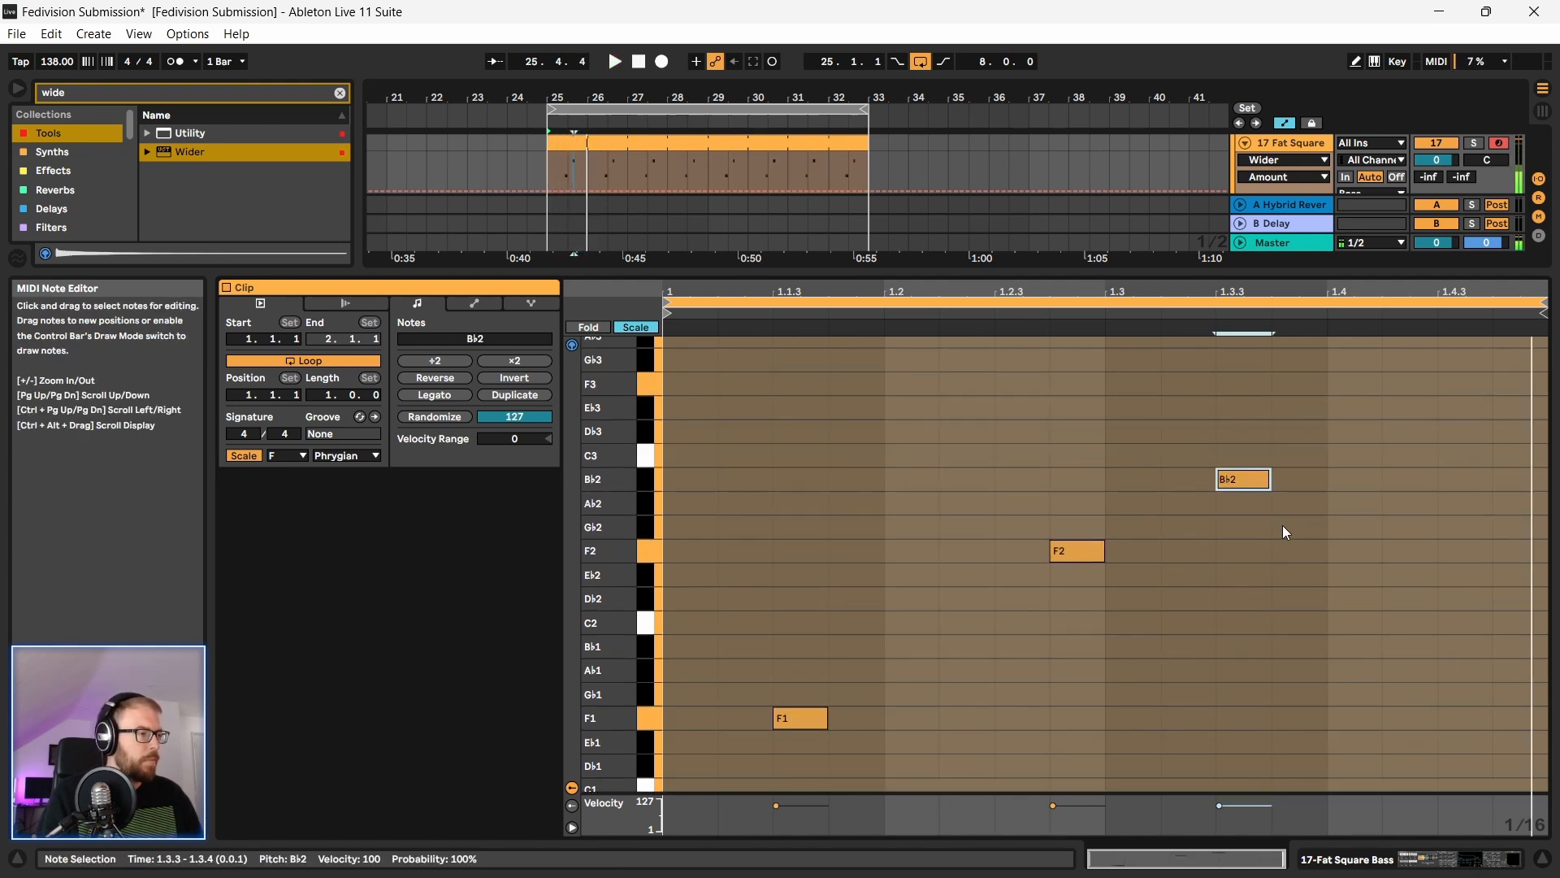
pyautogui.press('Up')
pyautogui.press('Up')
pyautogui.press('Up')
pyautogui.press('space')
pyautogui.press('space')
# Step: Add an F3 note at 1.1.2, just before the F1 note, and play the clip
pyautogui.moveTo(836, 525); pyautogui.dragTo(806, 725)
pyautogui.doubleClick(740, 368)
pyautogui.press('space')
pyautogui.press('Down')
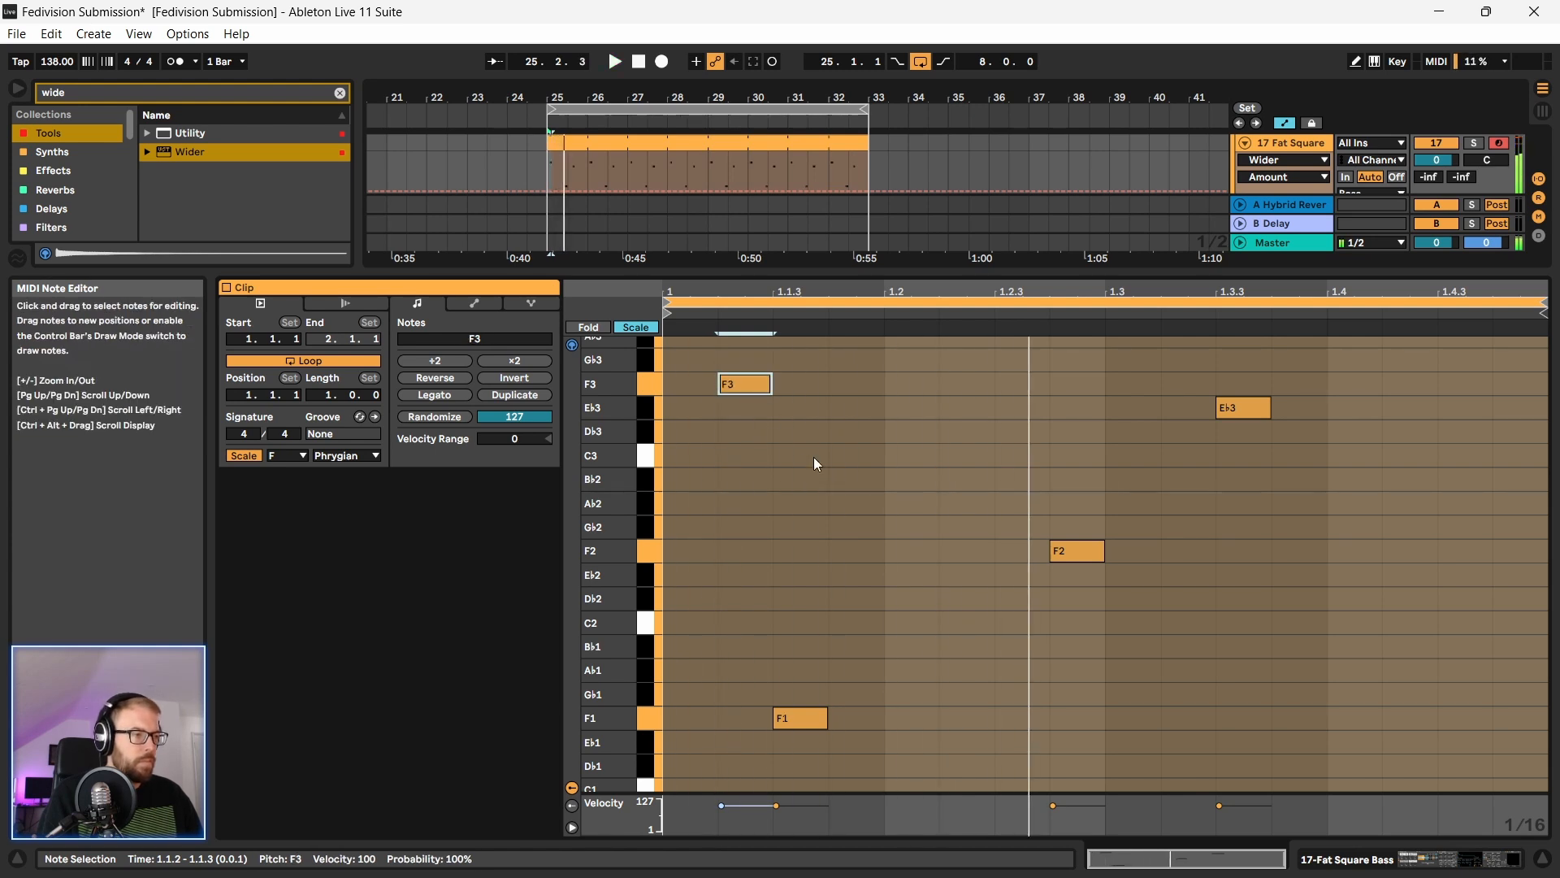
pyautogui.moveTo(745, 388)
pyautogui.mouseDown()
pyautogui.moveTo(753, 419)
pyautogui.moveTo(744, 392)
pyautogui.mouseUp()
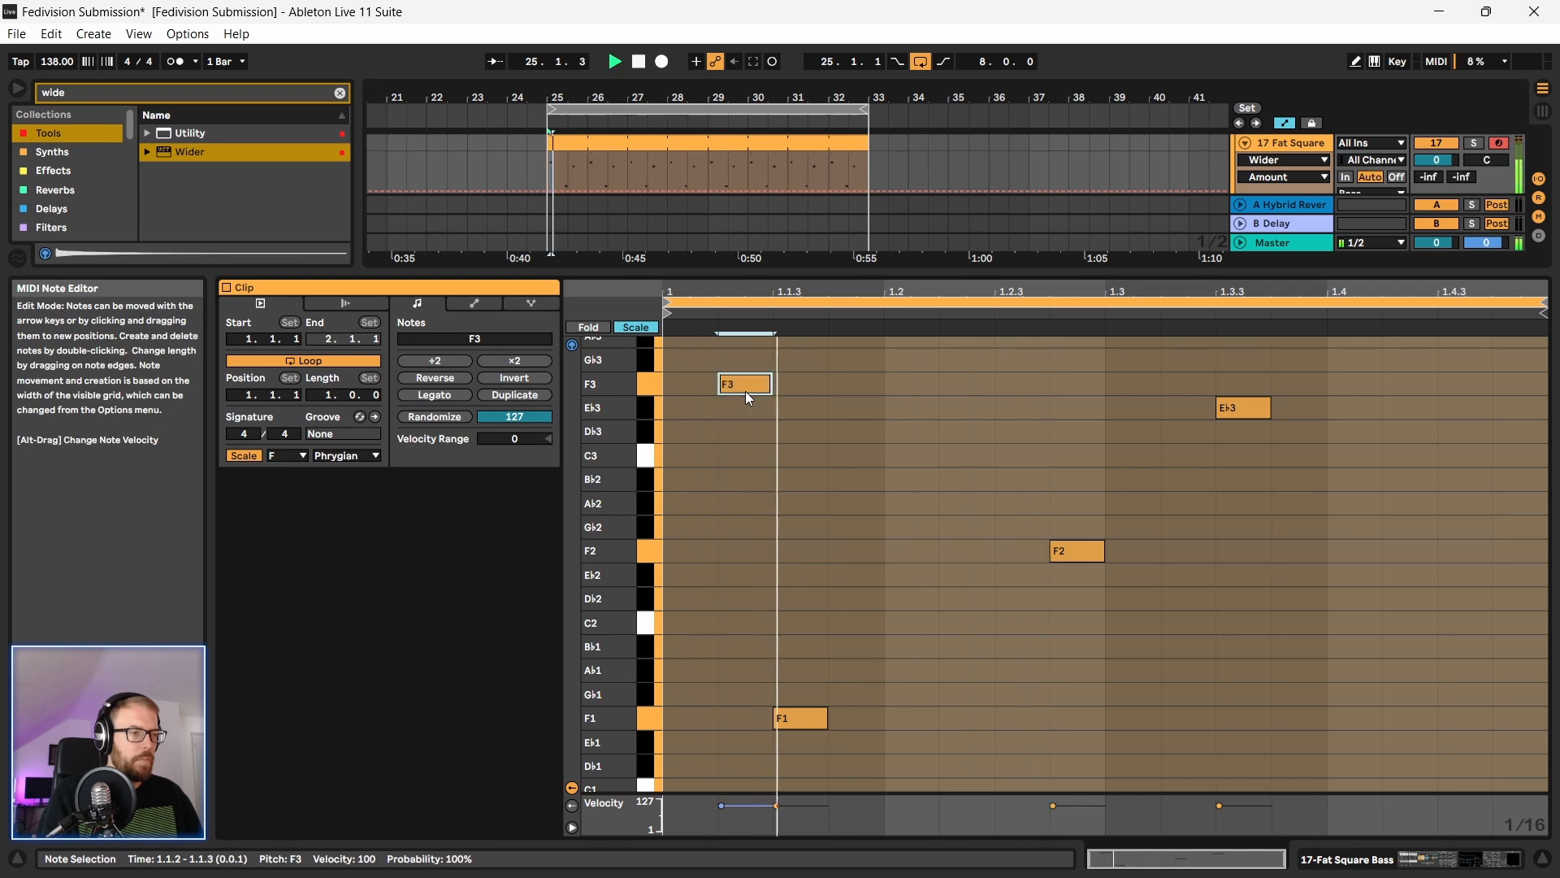
# Step: Add a sixteenth note at 1.4.1, move it to C2 and listen to the pattern
pyautogui.scroll(1, 768, 575)
pyautogui.scroll(-1, 773, 592)
pyautogui.scroll(1, 775, 592)
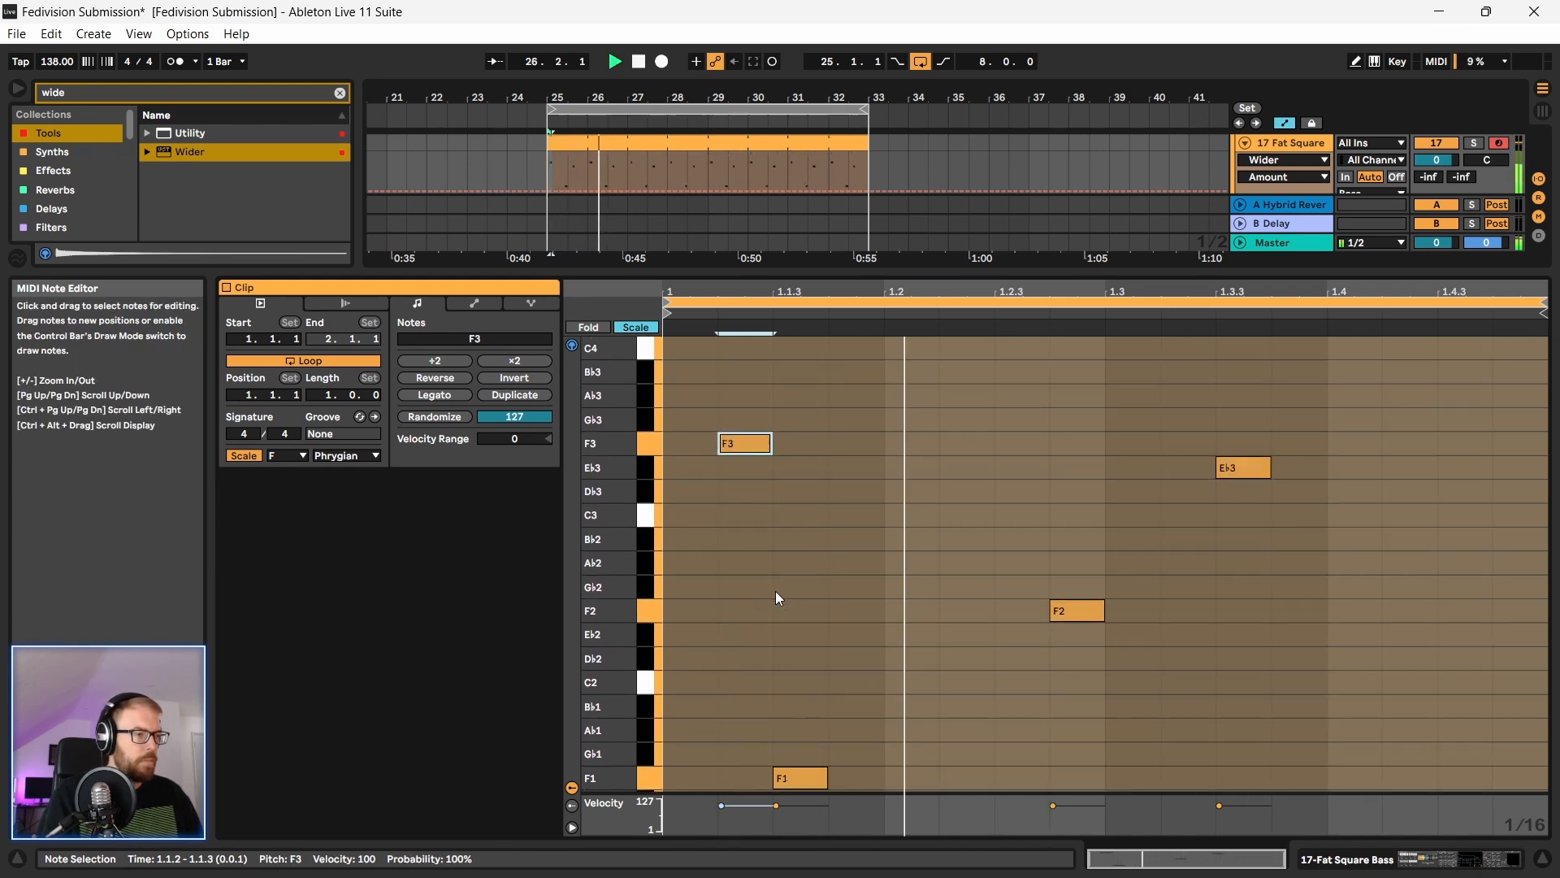
pyautogui.scroll(-1, 775, 592)
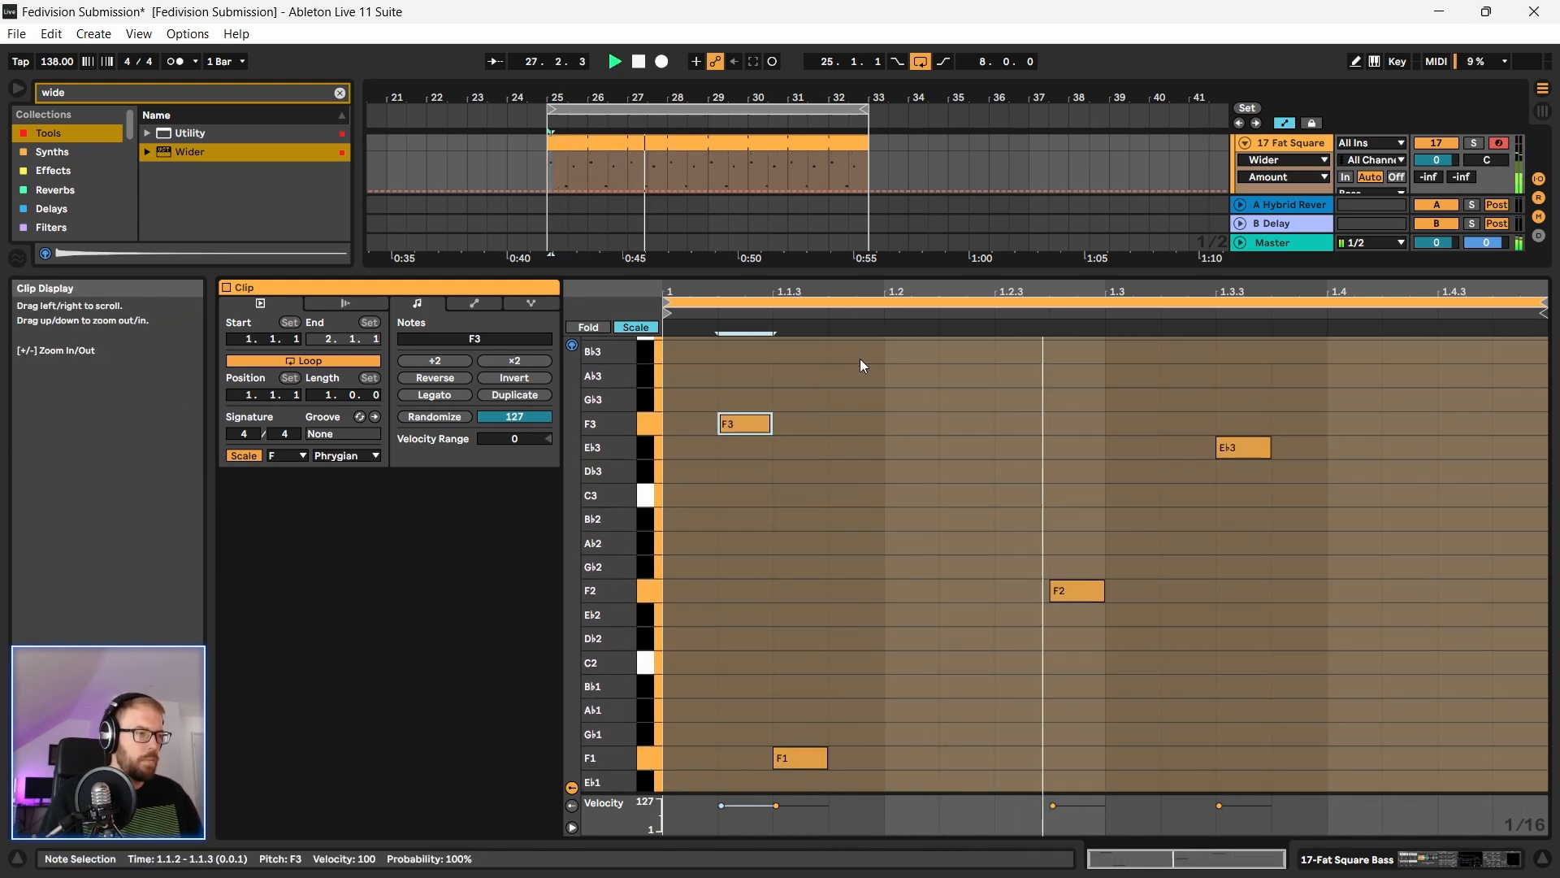
pyautogui.doubleClick(1350, 734)
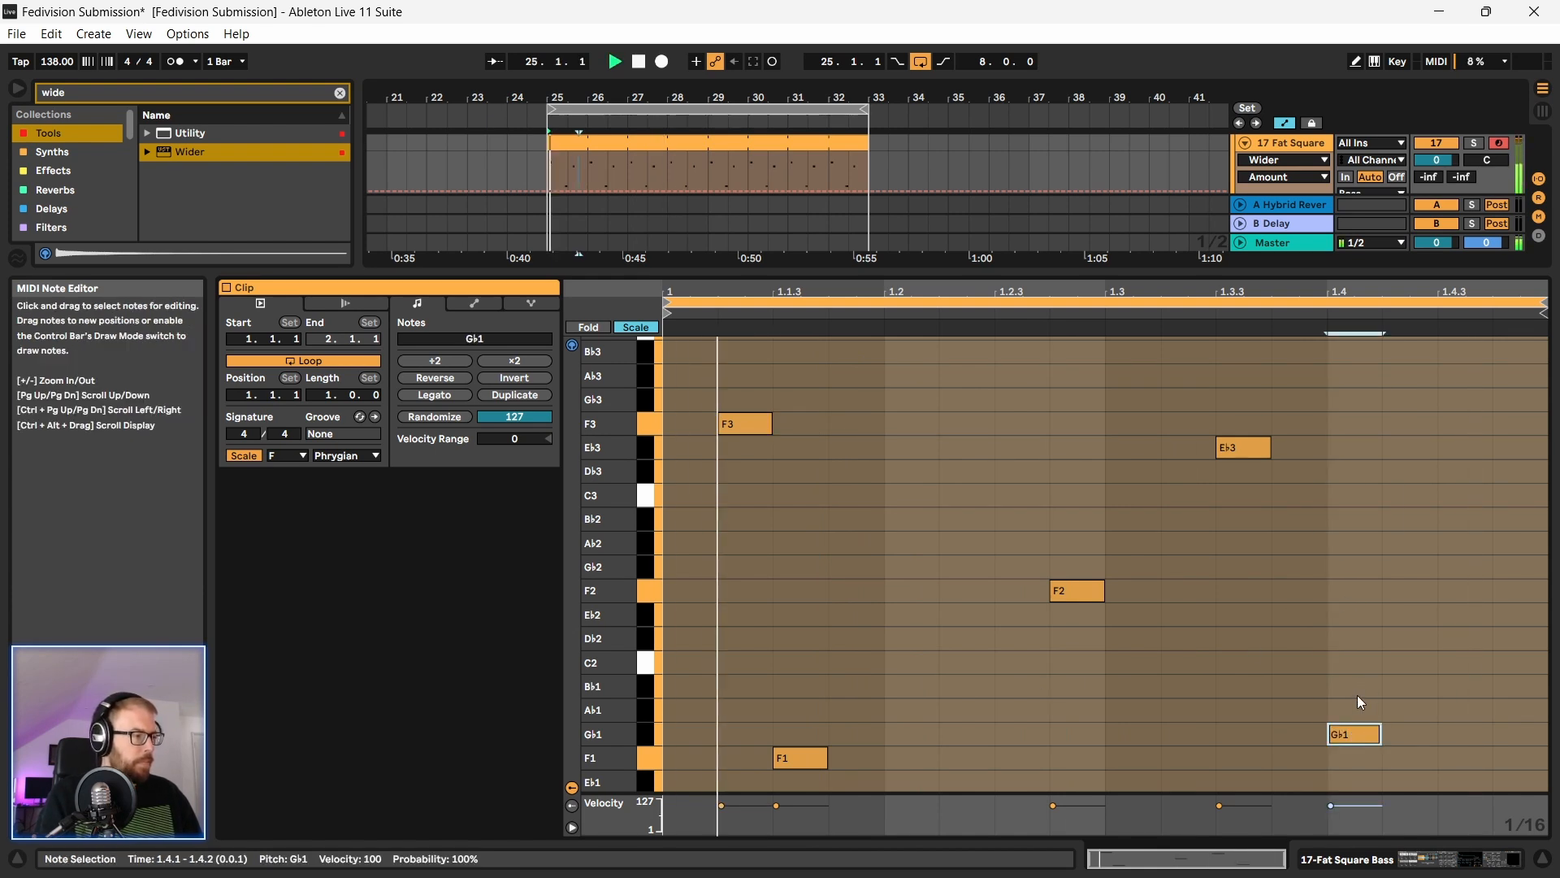
pyautogui.moveTo(1353, 735); pyautogui.dragTo(1353, 663)
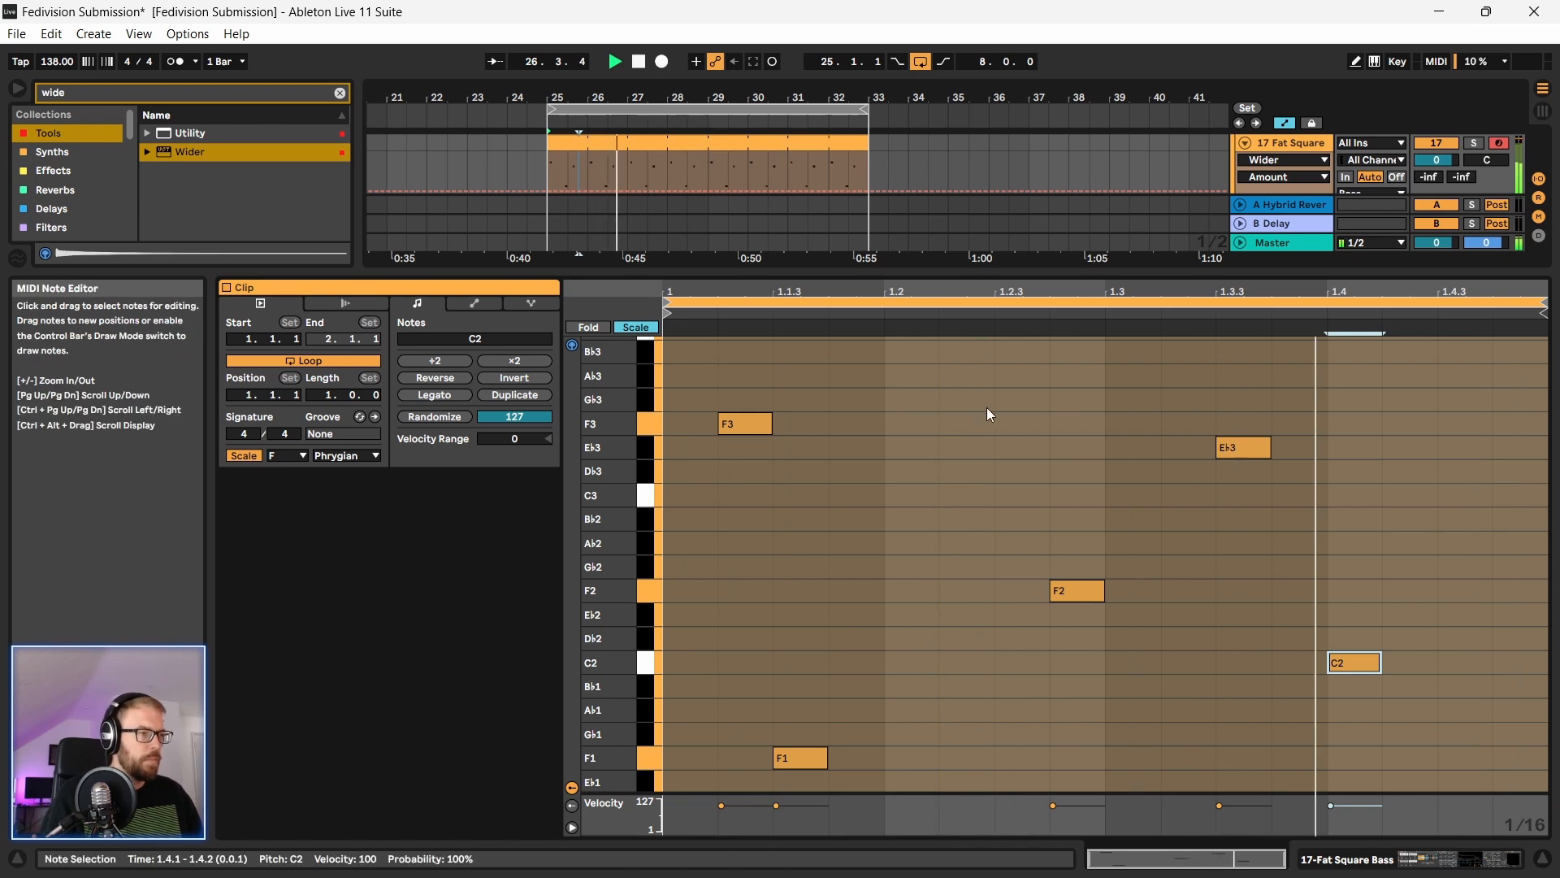
pyautogui.press('space')
# Step: Consolidate the Fat Square Bass clips from bar 25 to 33 into one eight-bar clip and widen the note editor
pyautogui.moveTo(549, 168); pyautogui.dragTo(847, 168)
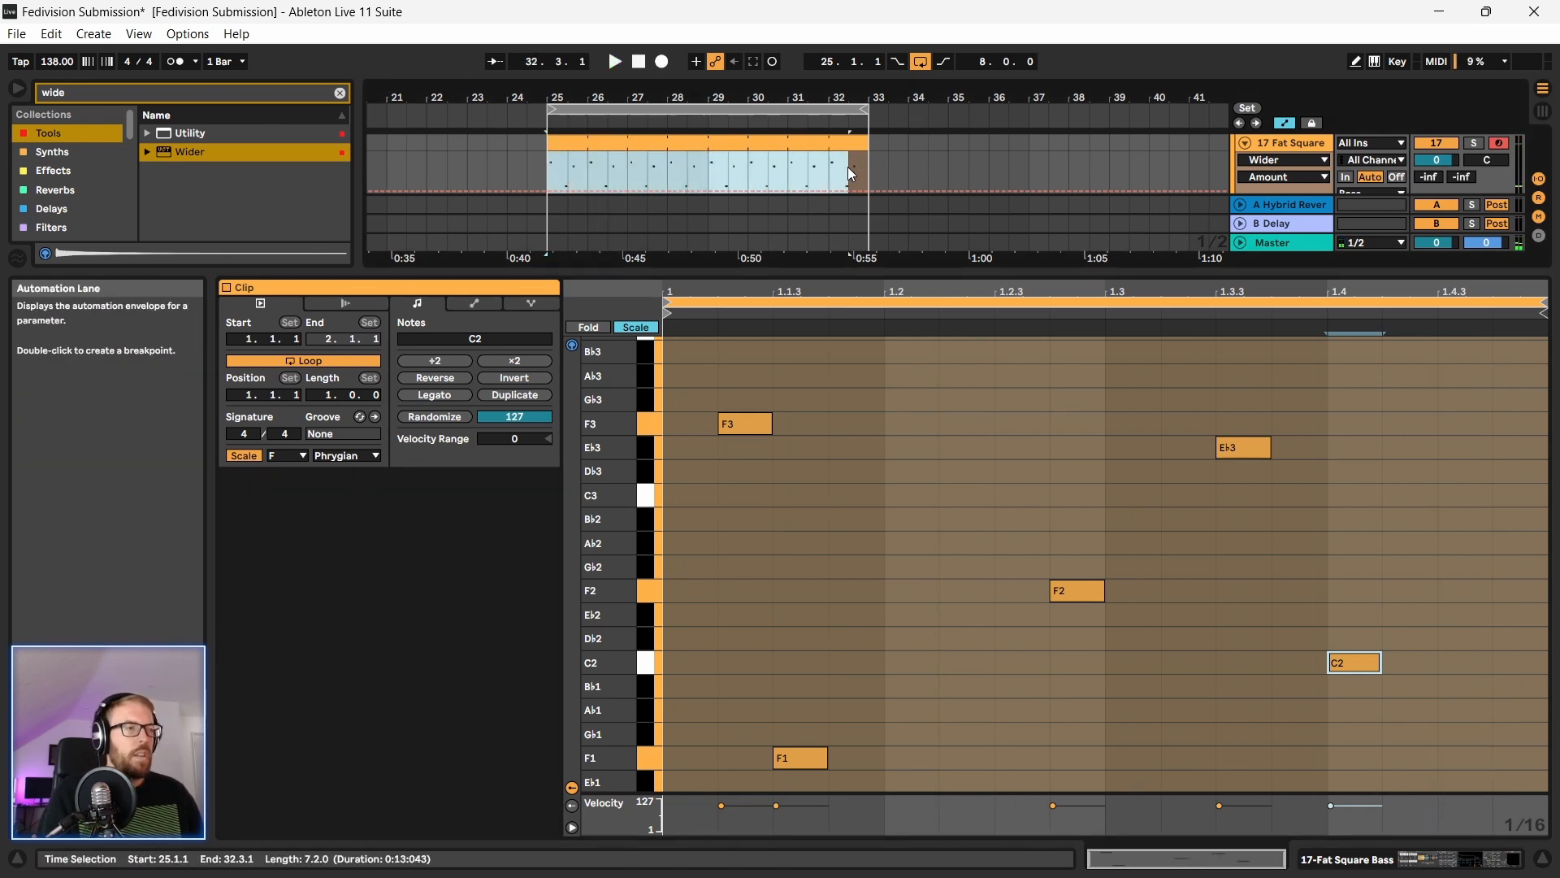
pyautogui.hotkey('ctrl', 'j')
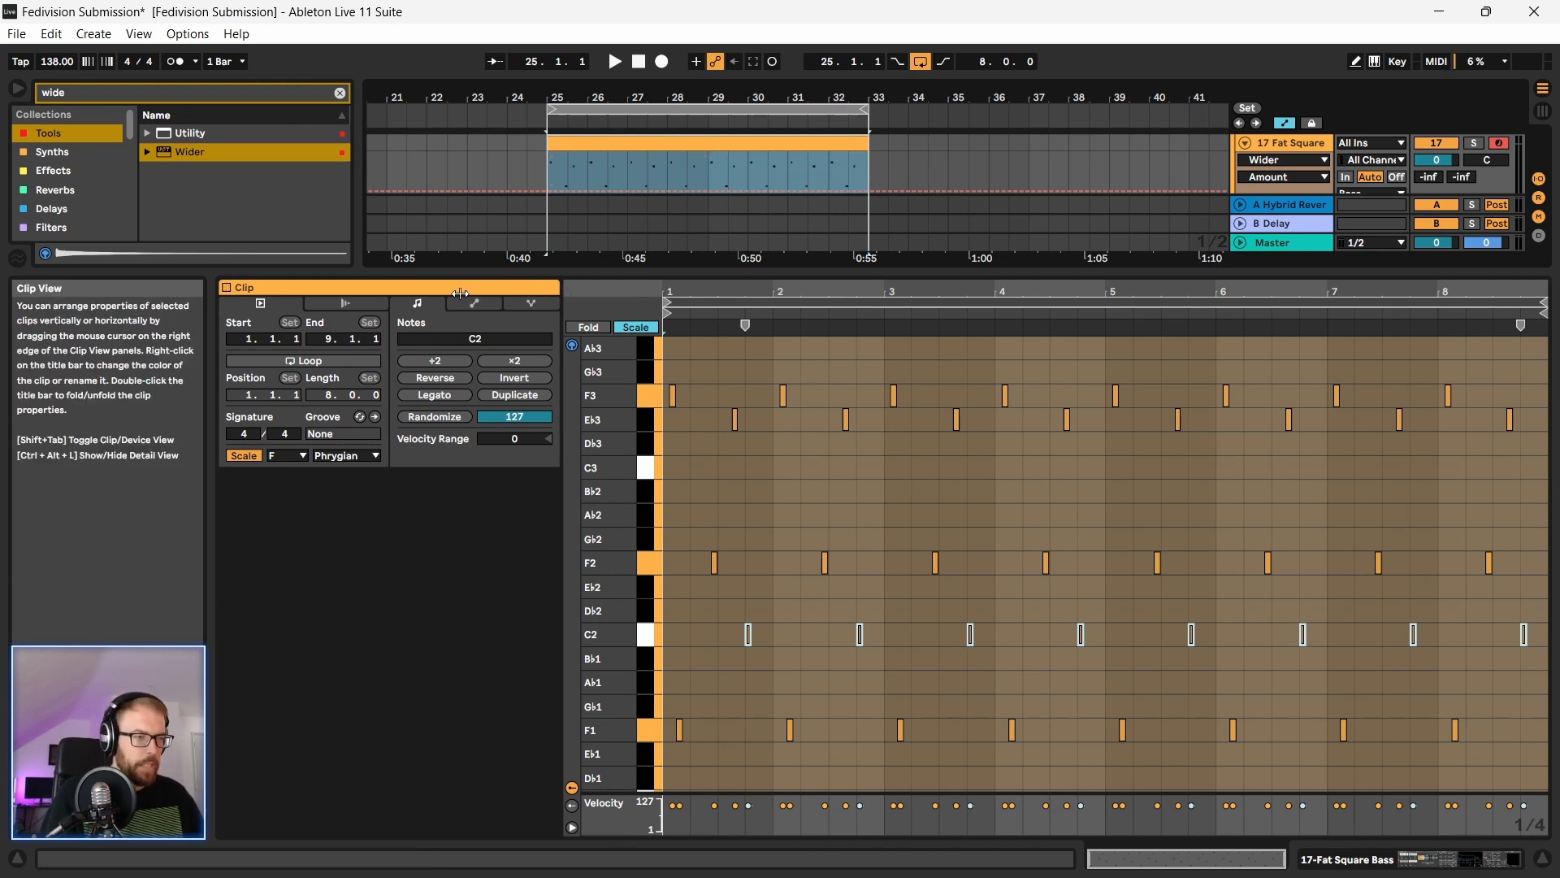
pyautogui.moveTo(477, 292); pyautogui.dragTo(392, 292)
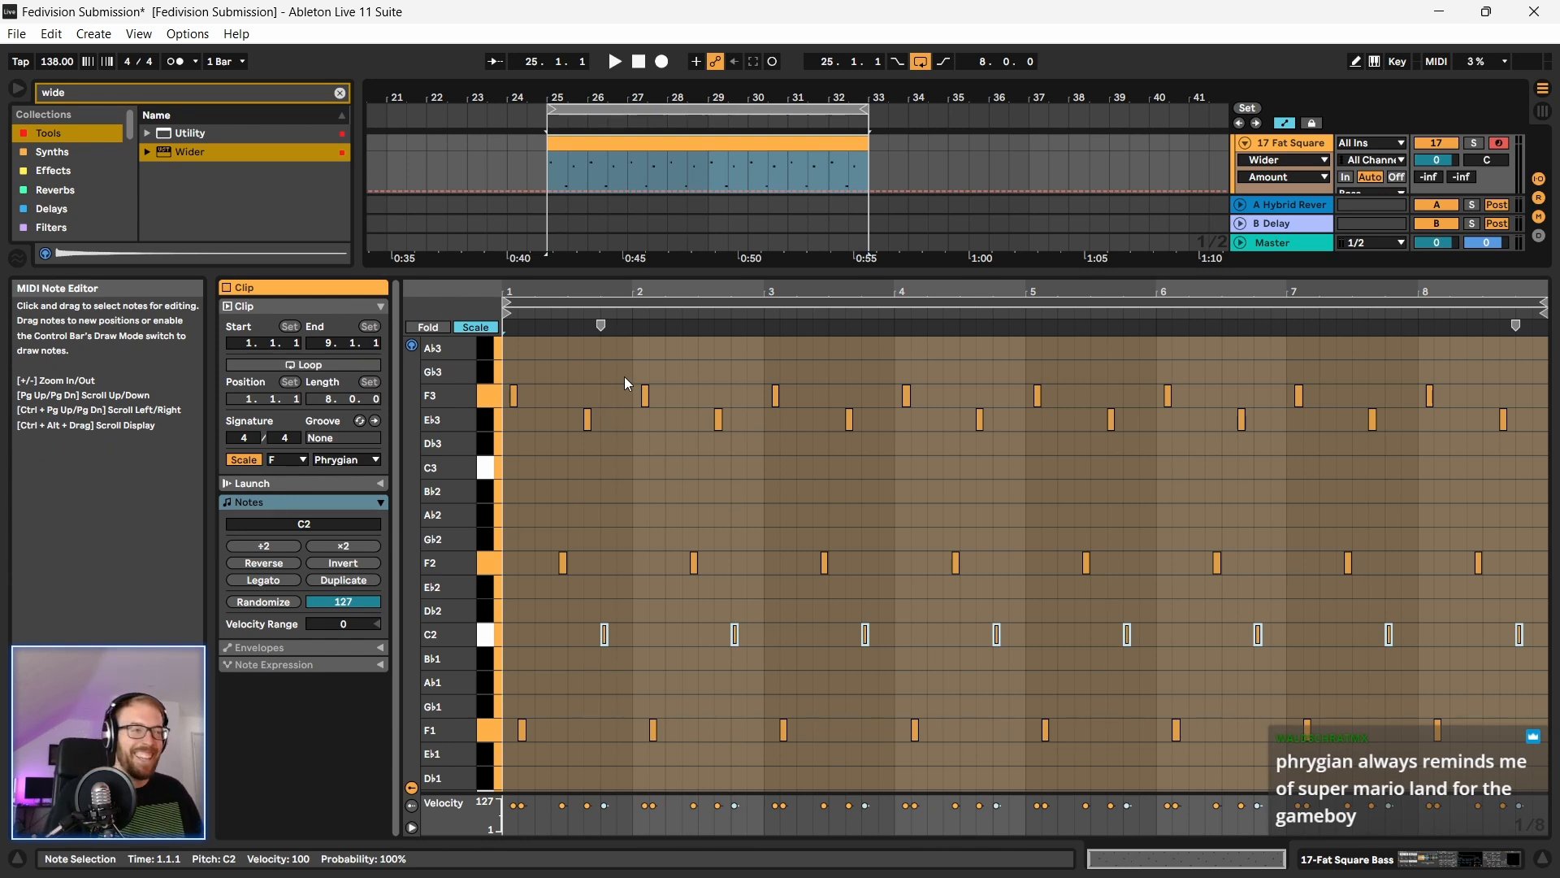
# Step: Play back the consolidated bass clip and audition its pitches from C2 up to F3 on the piano roll
pyautogui.scroll(-2, 637, 478)
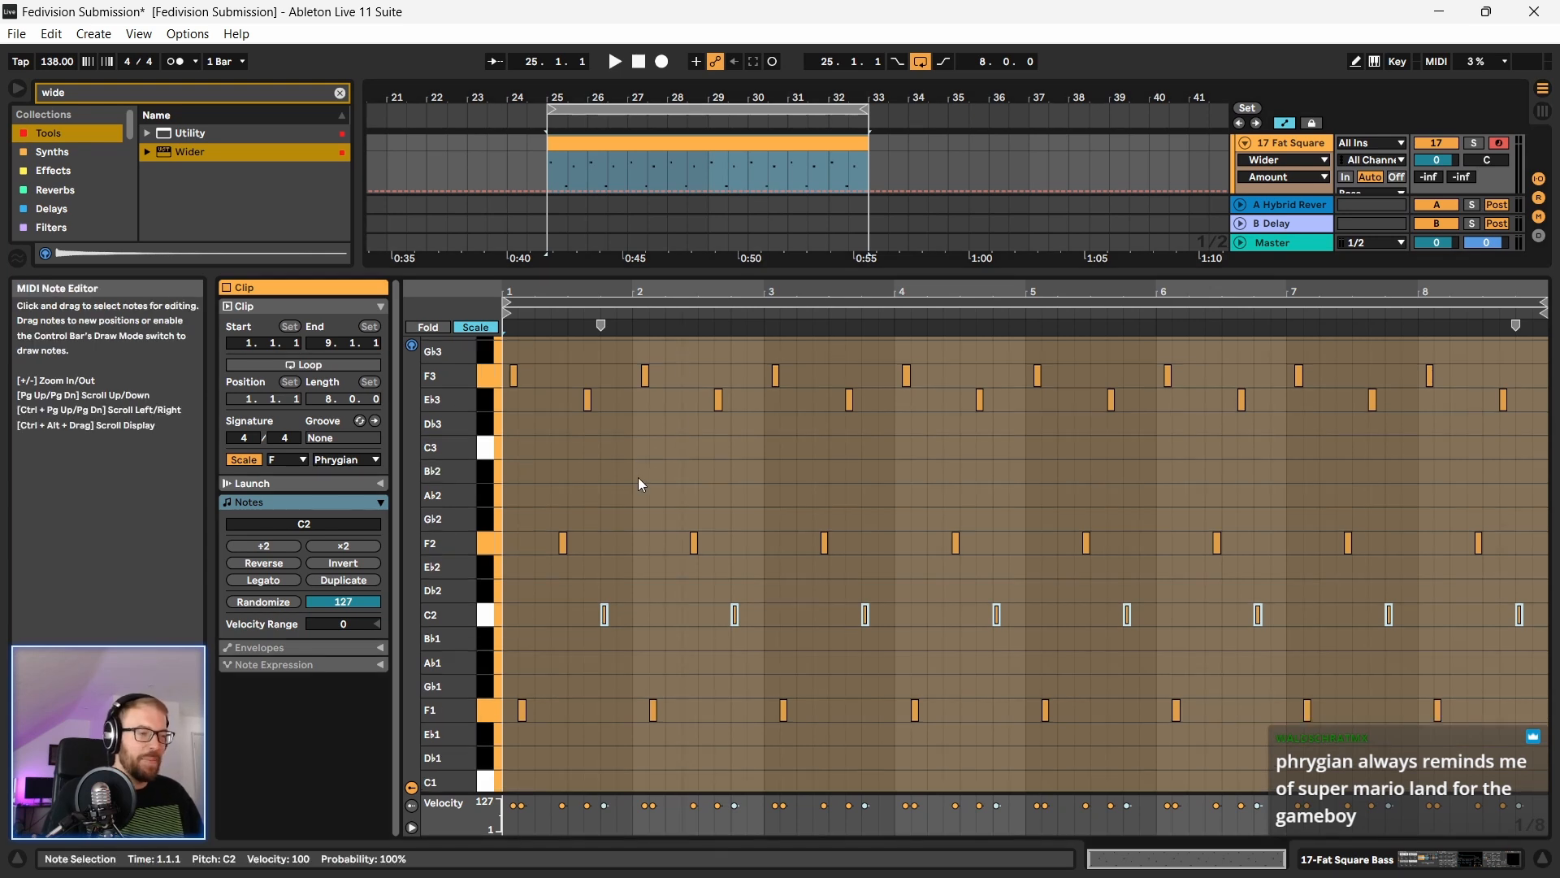
pyautogui.press('space')
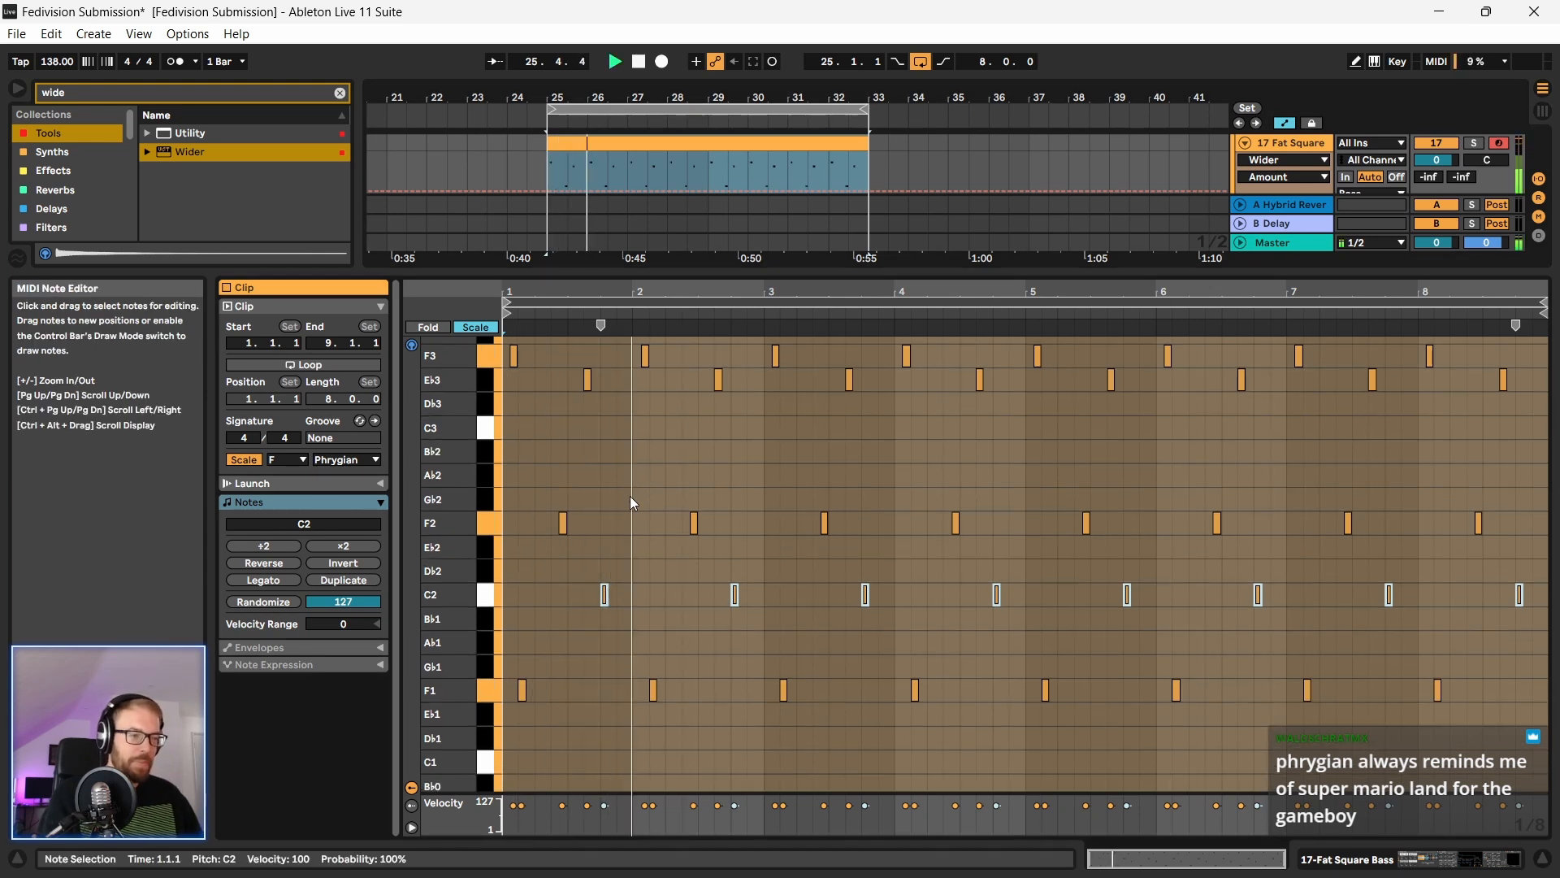
pyautogui.scroll(2, 626, 508)
pyautogui.press('space')
pyautogui.click(665, 498)
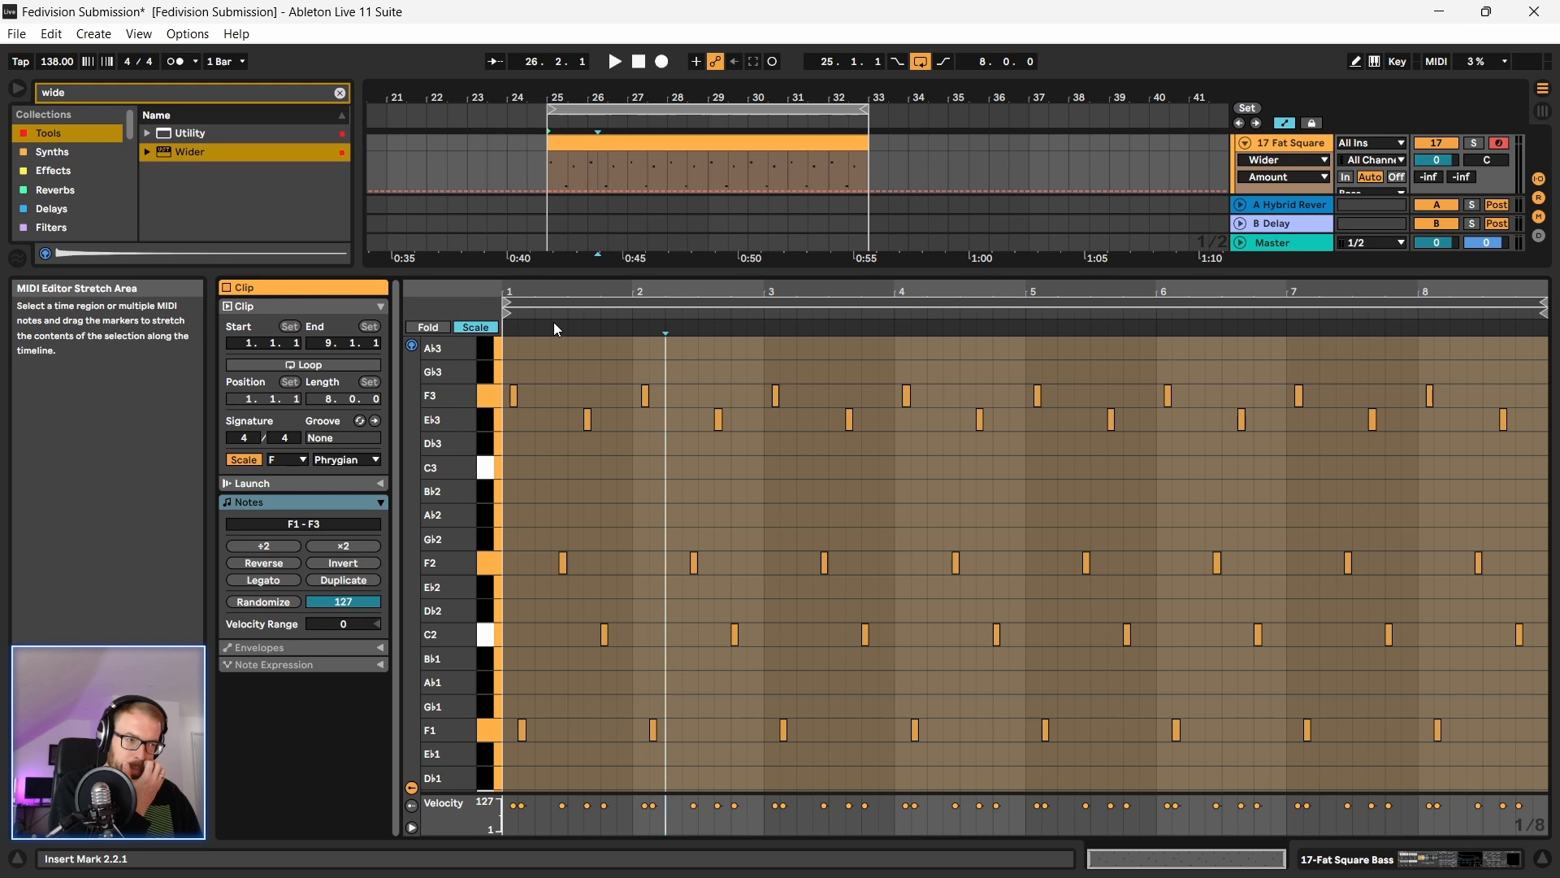
pyautogui.press('space')
pyautogui.press('space')
pyautogui.moveTo(443, 399); pyautogui.dragTo(443, 456)
pyautogui.moveTo(458, 624); pyautogui.dragTo(491, 440)
pyautogui.moveTo(492, 655); pyautogui.dragTo(491, 416)
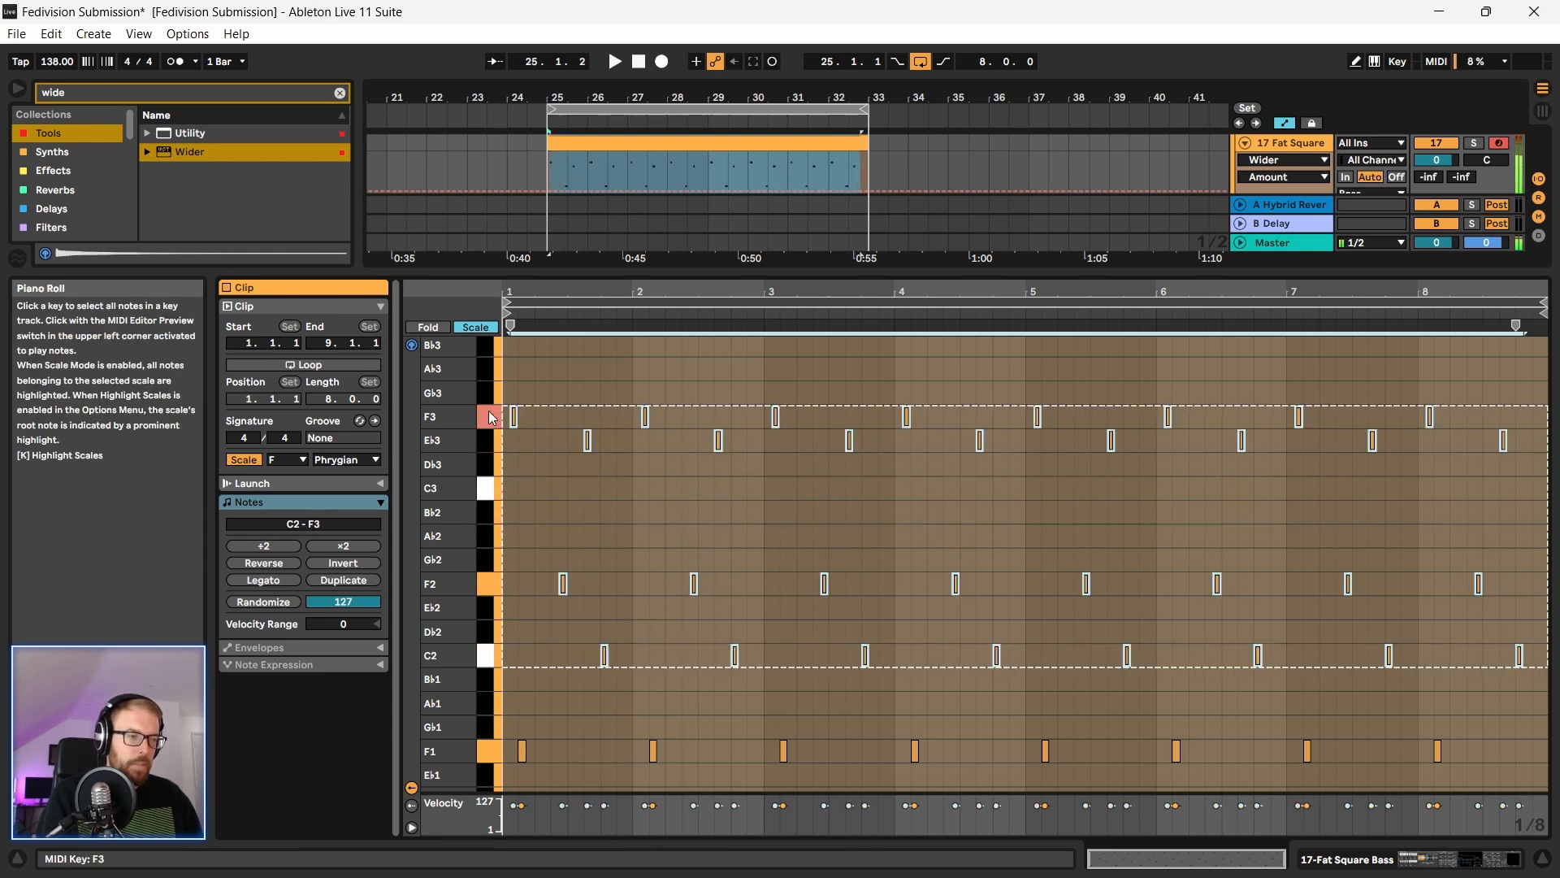
pyautogui.click(640, 485)
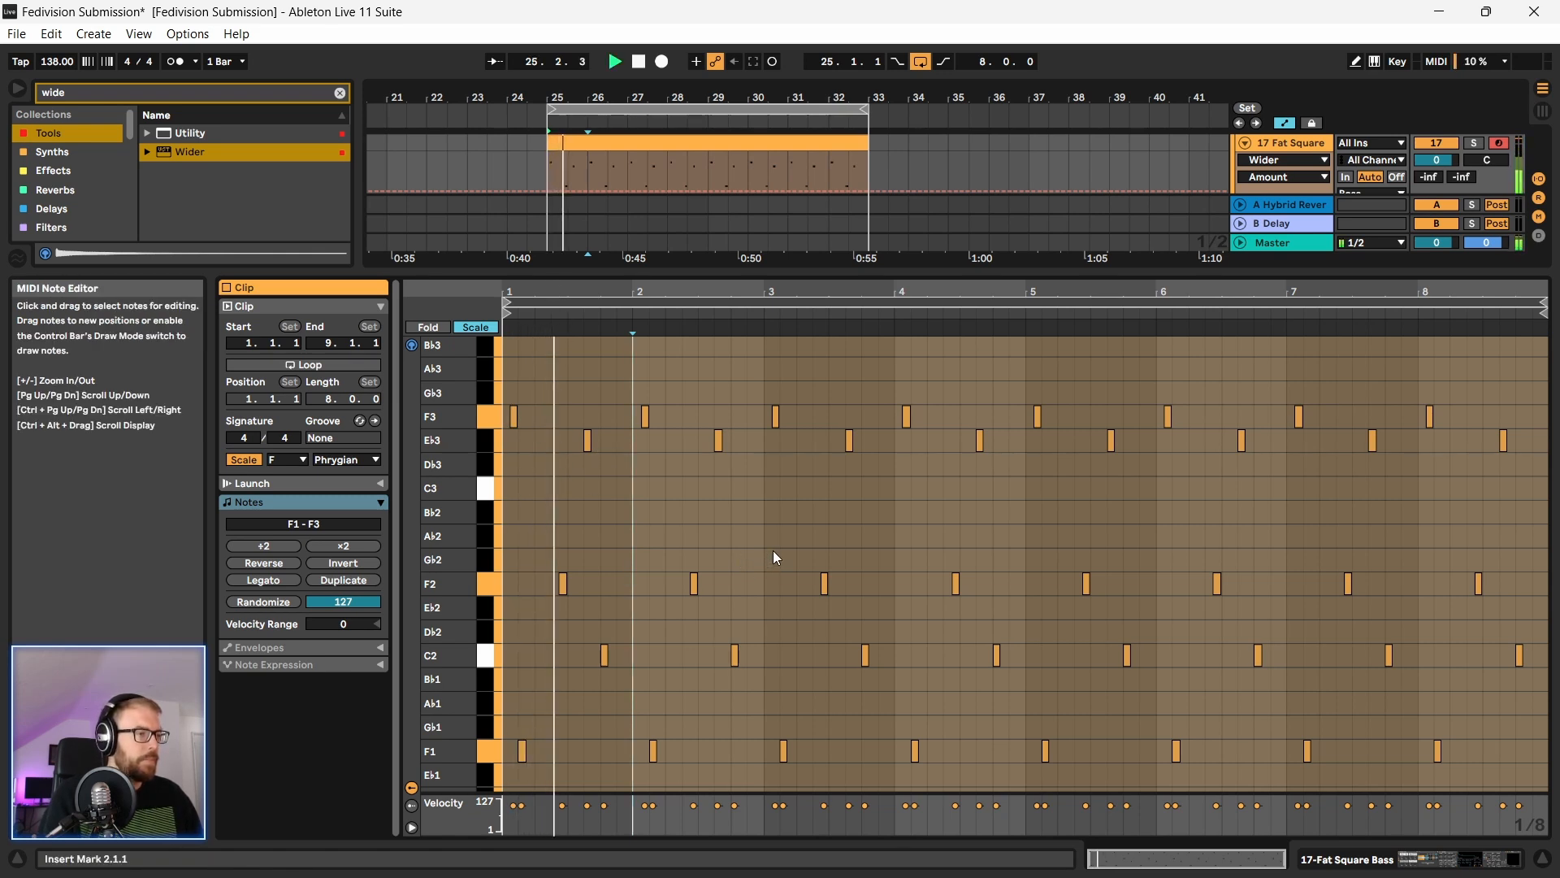
# Step: Delete the C2 note at the end of the clip's first bar and play the result
pyautogui.press('space')
pyautogui.moveTo(572, 626); pyautogui.dragTo(640, 685)
pyautogui.press('Delete')
pyautogui.press('space')
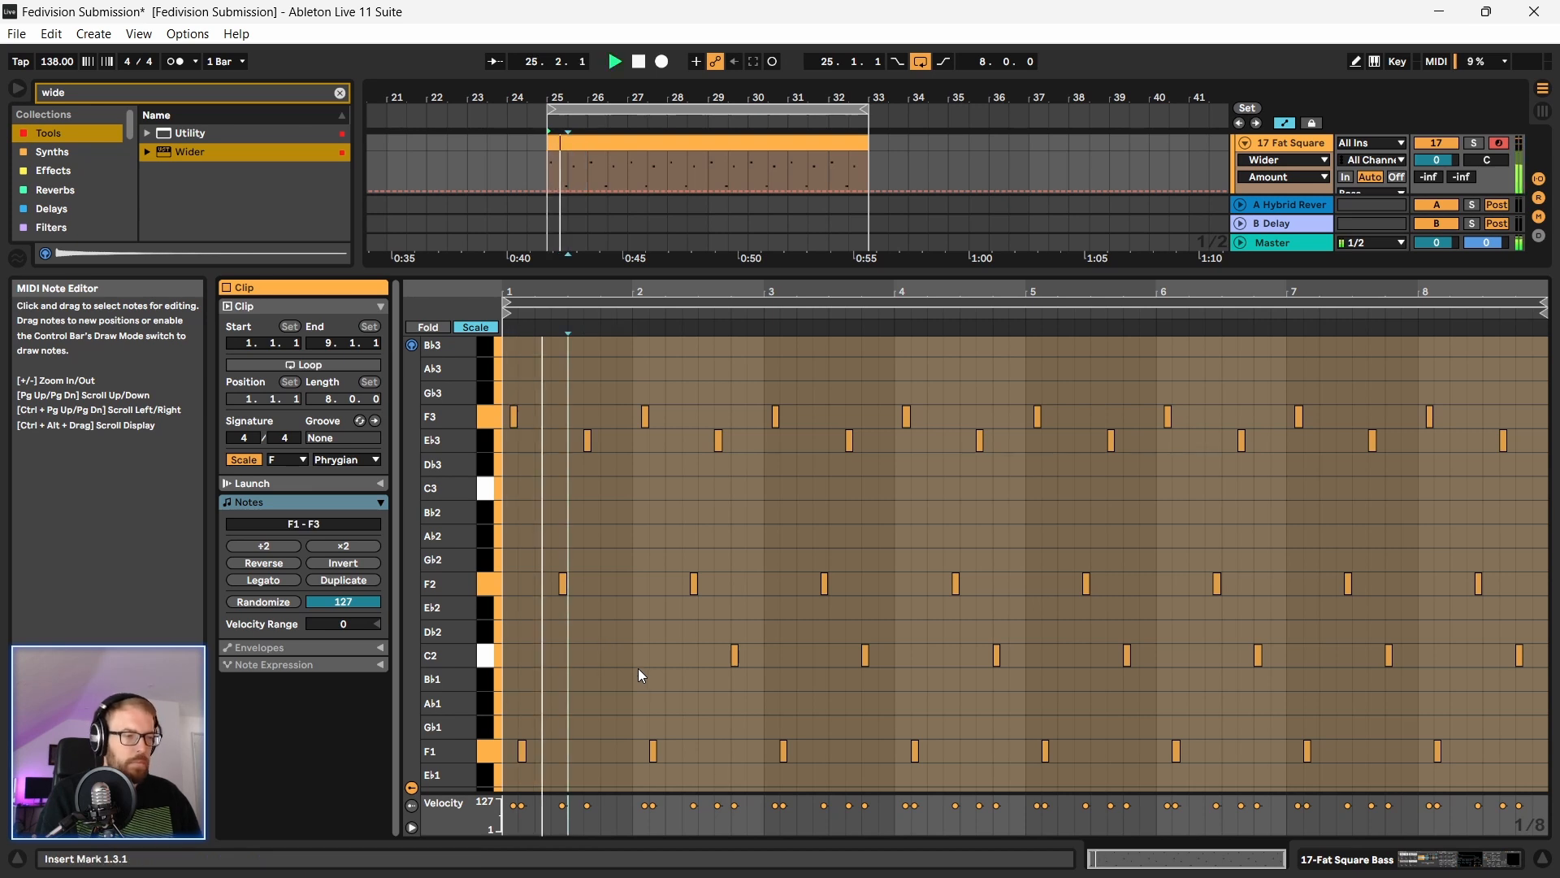
# Step: Try a C3 note at 1.4.3 during playback and remove it again
pyautogui.scroll(1, 586, 556)
pyautogui.doubleClick(624, 507)
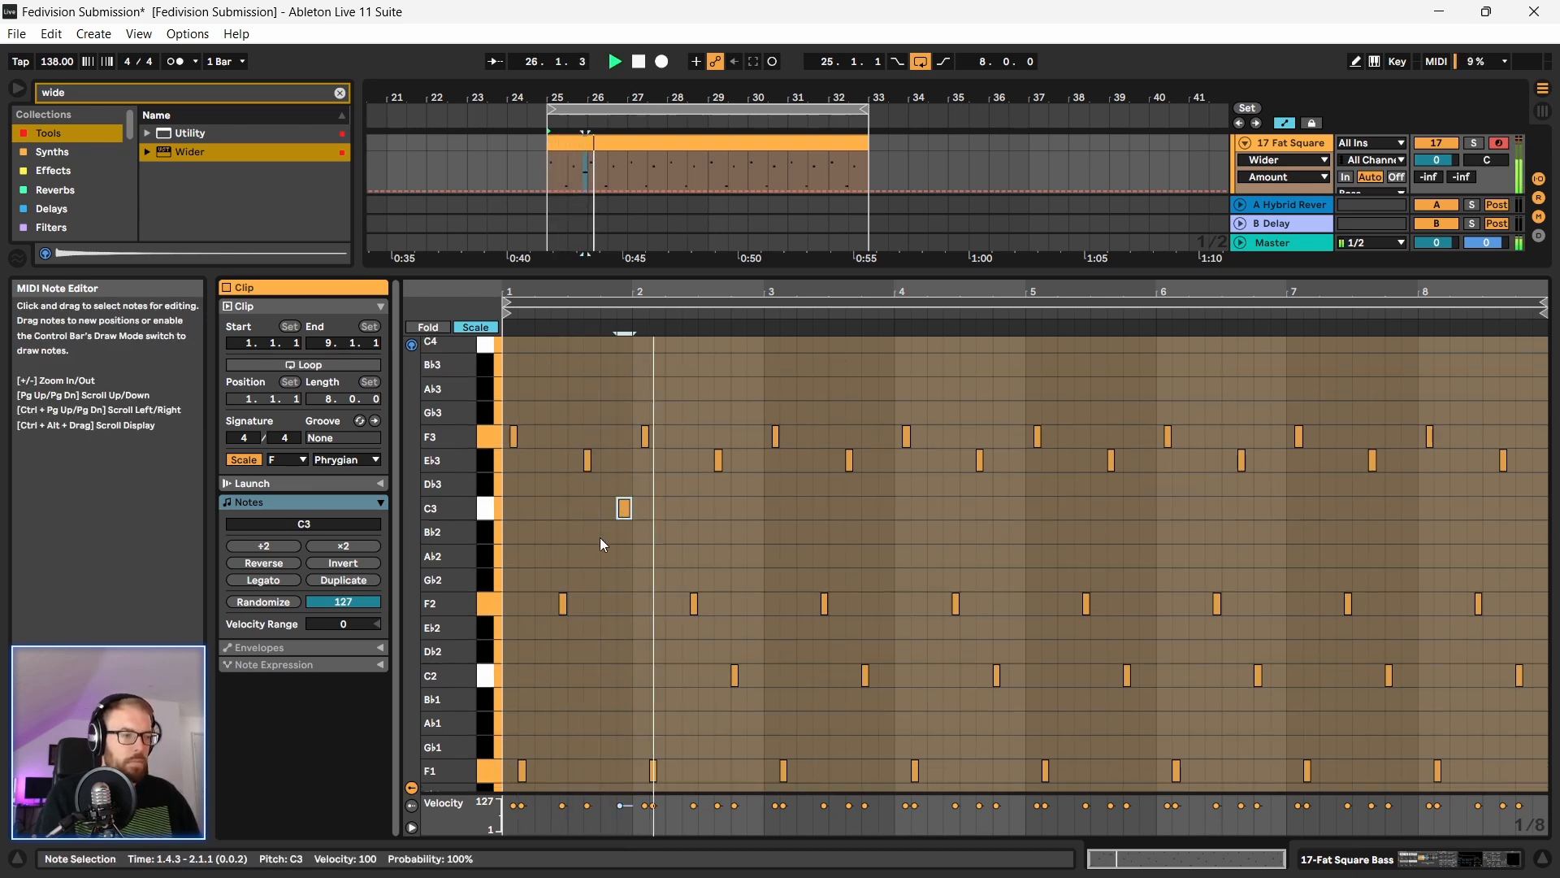
pyautogui.doubleClick(625, 505)
pyautogui.scroll(-2, 793, 536)
pyautogui.moveTo(580, 291); pyautogui.dragTo(730, 341)
pyautogui.scroll(3, 652, 497)
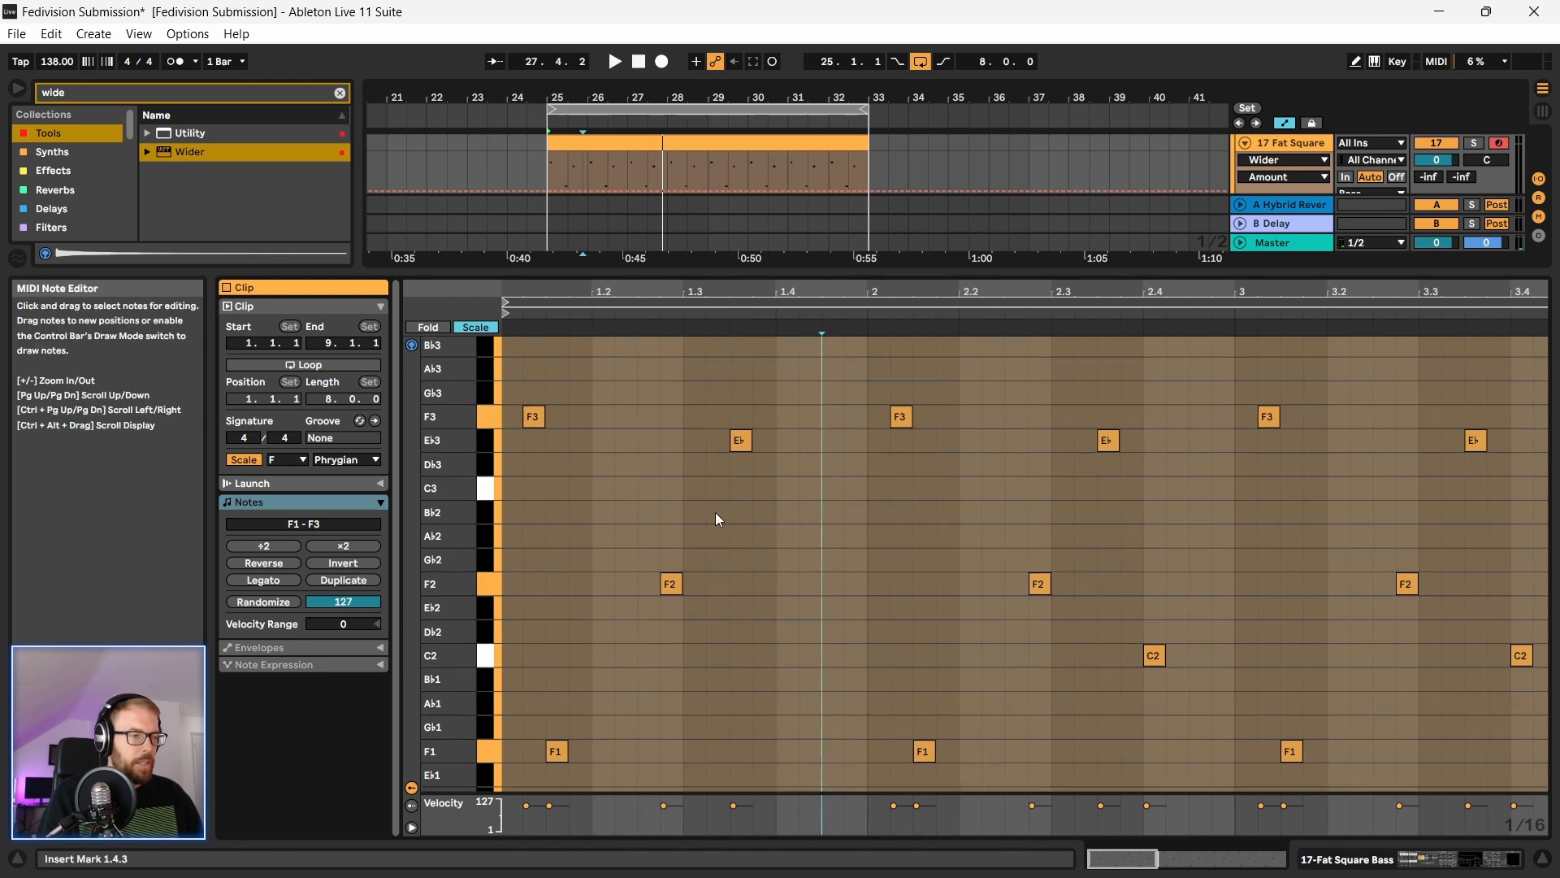
pyautogui.moveTo(891, 292); pyautogui.dragTo(731, 251)
pyautogui.scroll(2, 641, 520)
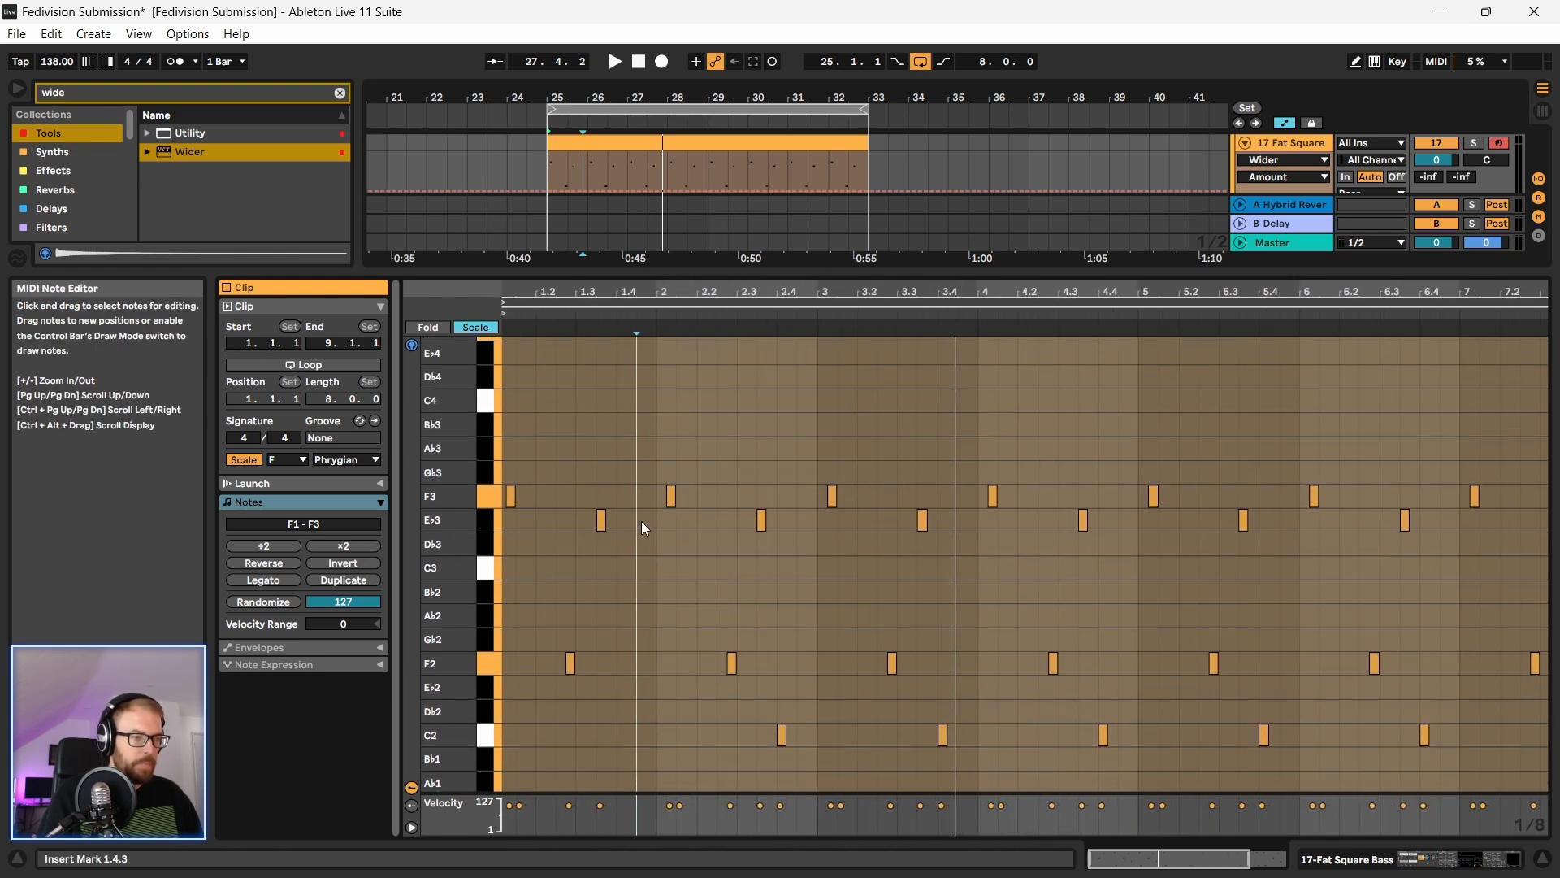
# Step: Play the bass clip, add an E♭4 note at 3.1.2 above the F3 and play it back
pyautogui.press('space')
pyautogui.scroll(-1, 695, 497)
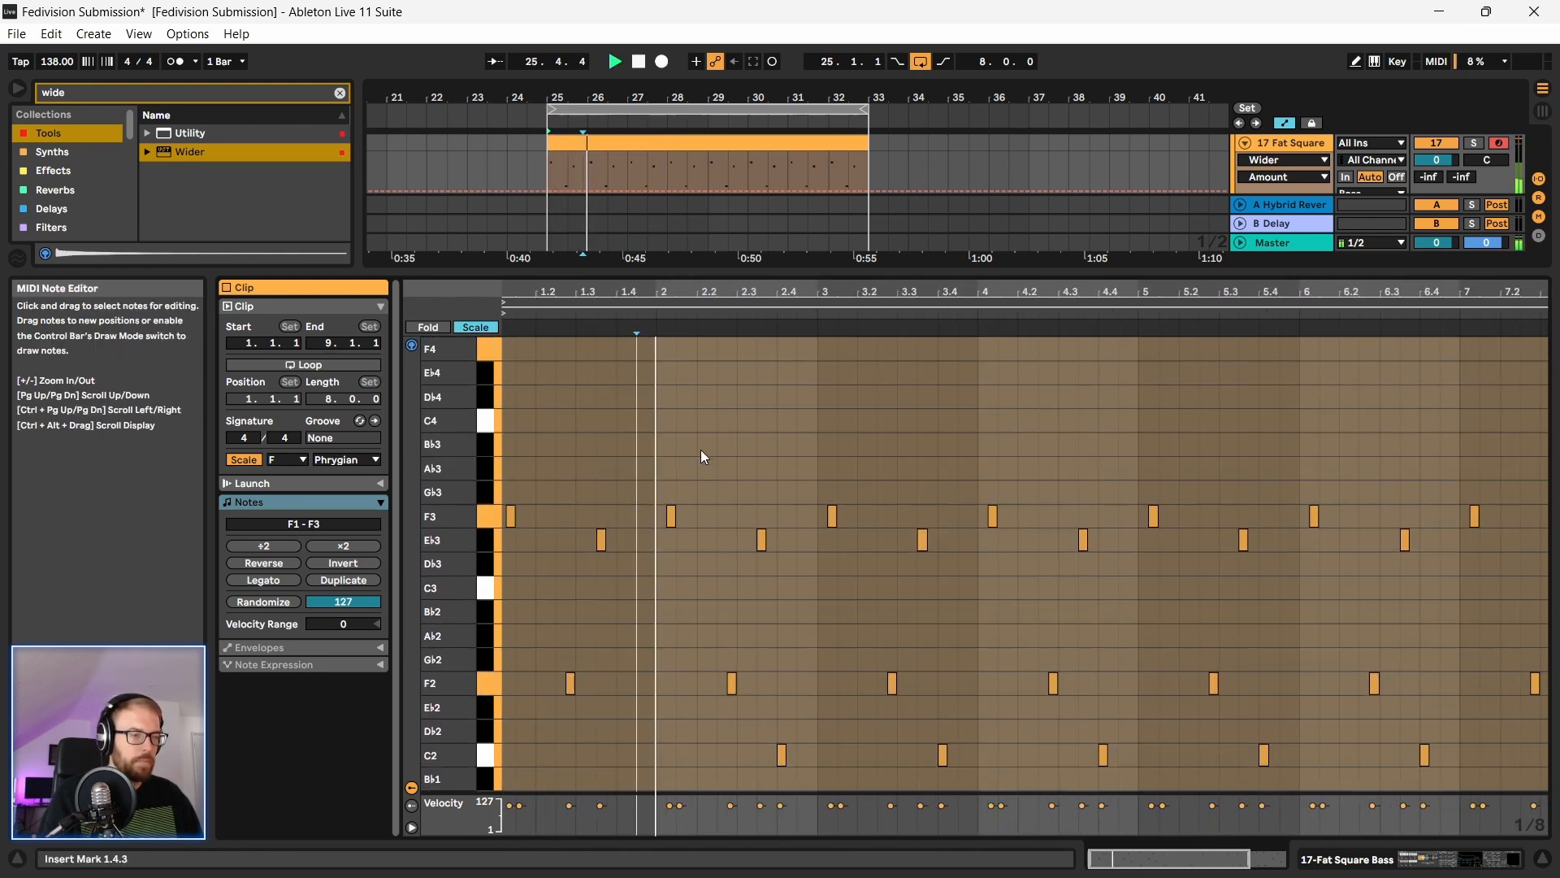
pyautogui.scroll(-2, 697, 504)
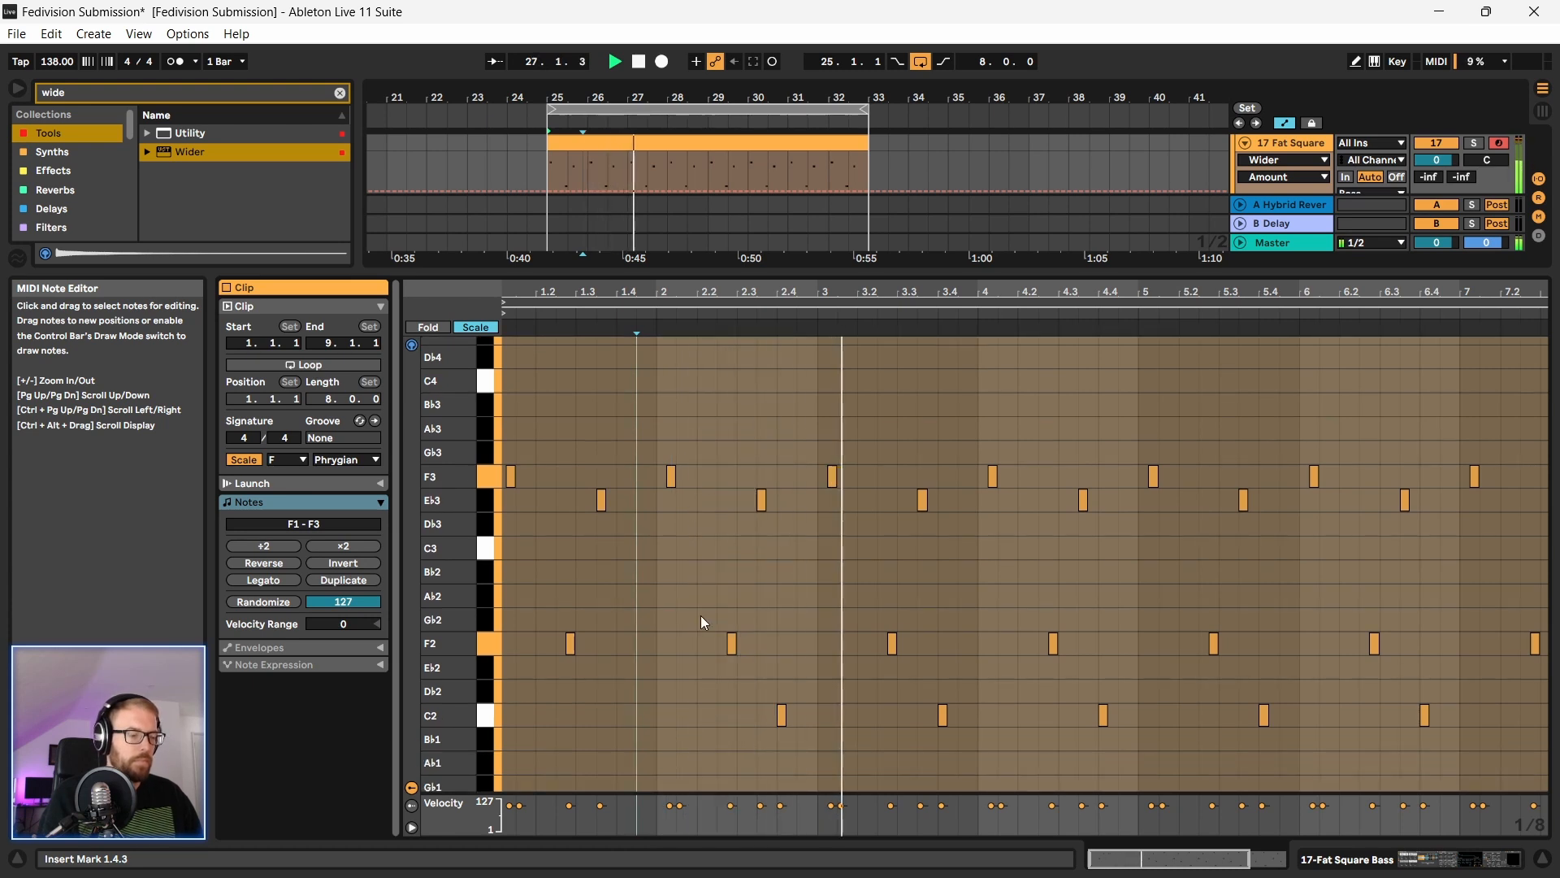
pyautogui.scroll(2, 701, 621)
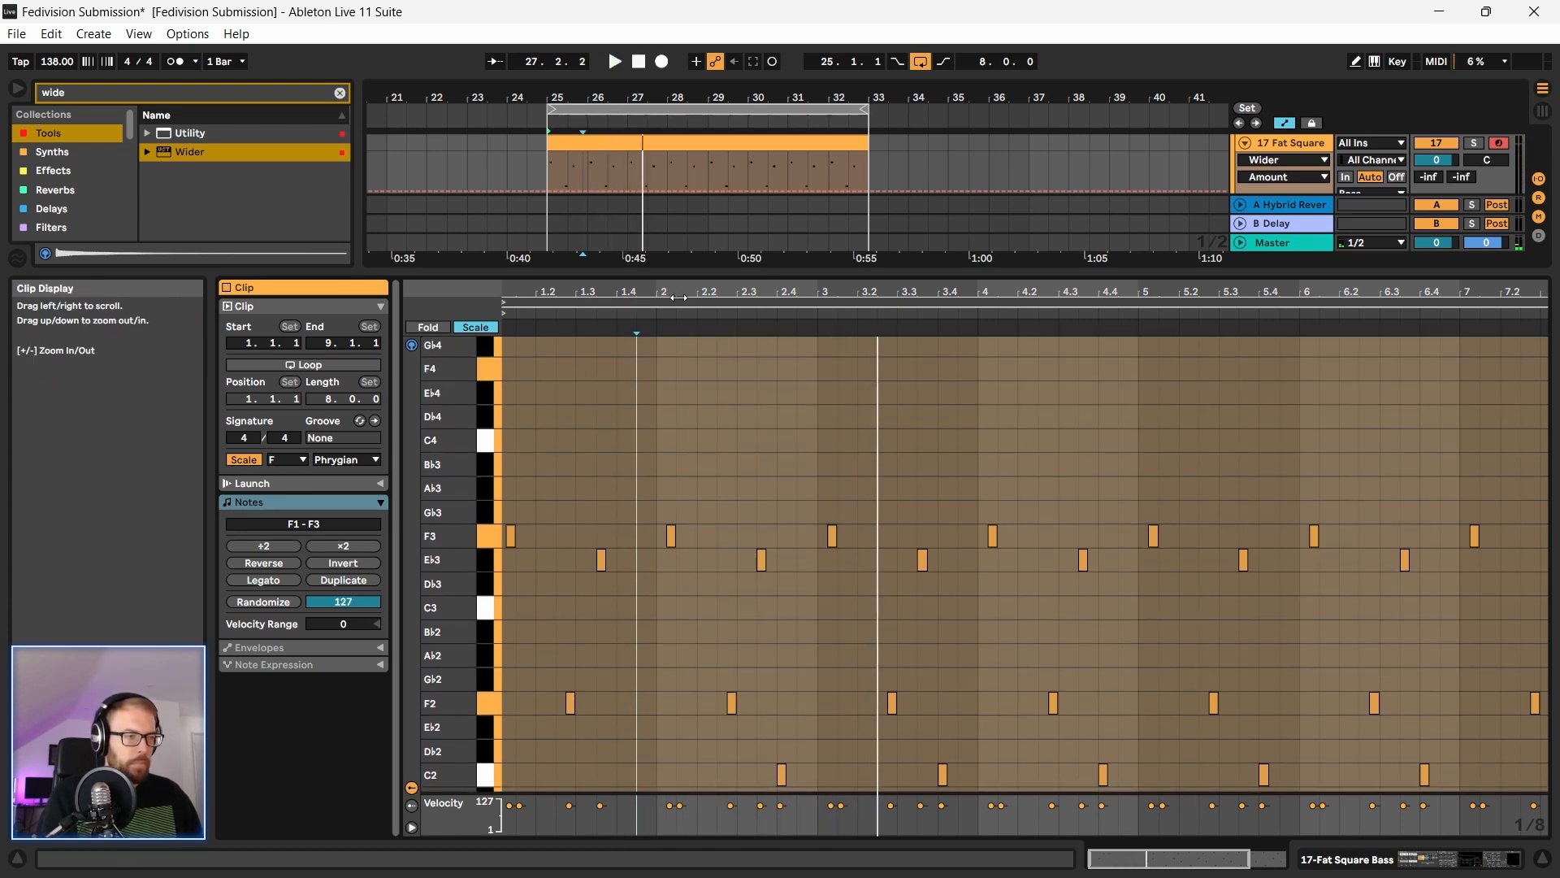
pyautogui.moveTo(878, 292); pyautogui.dragTo(876, 342)
pyautogui.scroll(2, 806, 497)
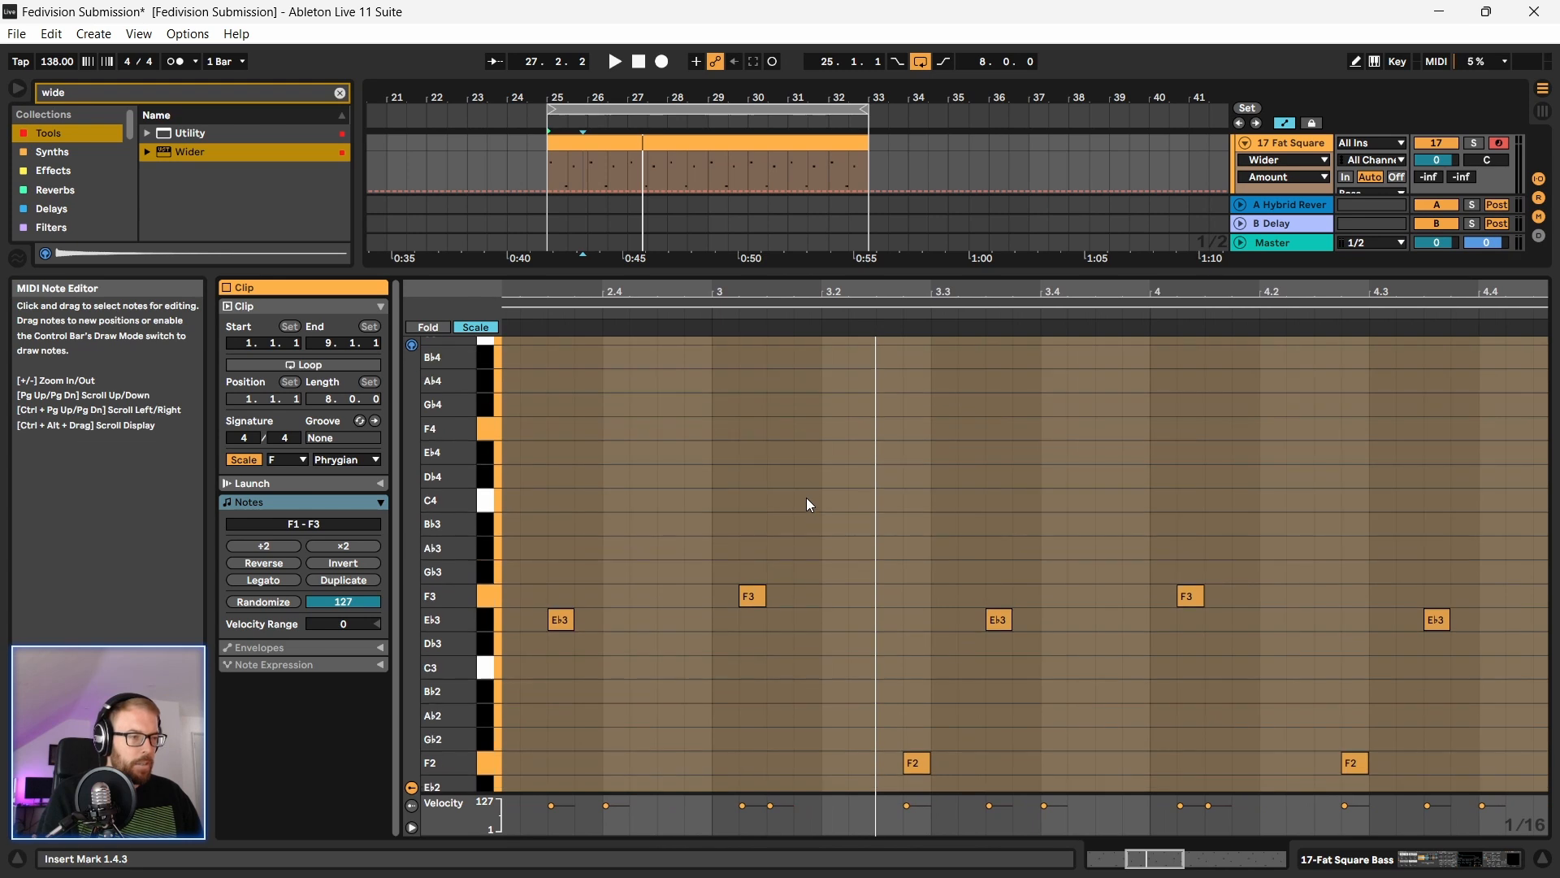
pyautogui.doubleClick(760, 452)
pyautogui.press('space')
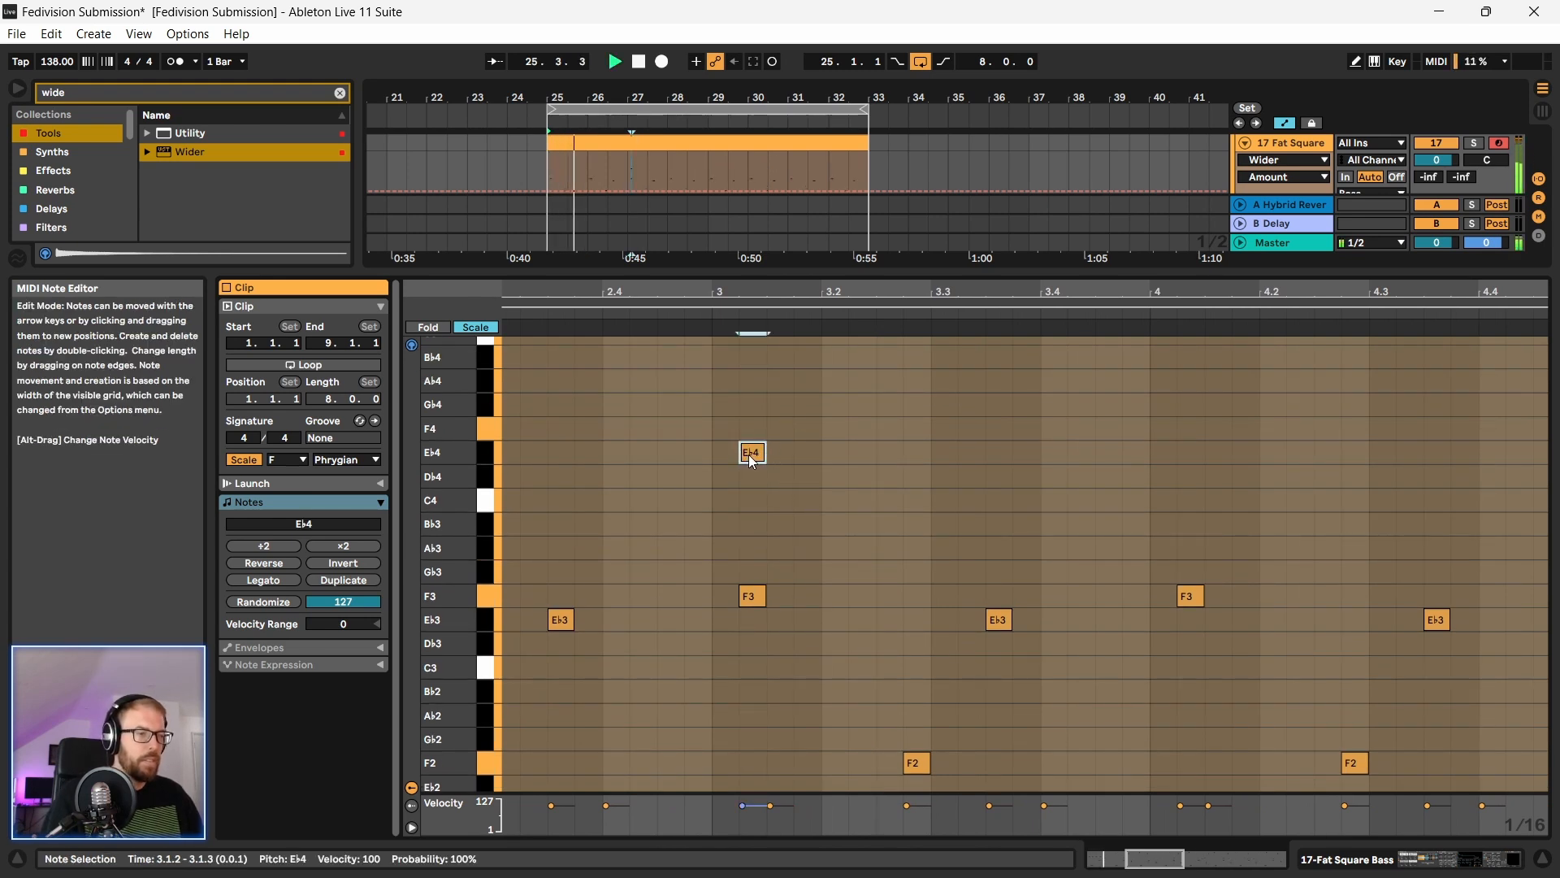
# Step: Nudge the E♭4 in bar 3 slightly later than the F3 beneath it and play the passage
pyautogui.moveTo(752, 456); pyautogui.dragTo(757, 456)
pyautogui.press('space')
pyautogui.moveTo(768, 292); pyautogui.dragTo(768, 341)
pyautogui.moveTo(748, 459); pyautogui.dragTo(738, 457)
pyautogui.click(679, 321)
pyautogui.press('space')
pyautogui.press('space')
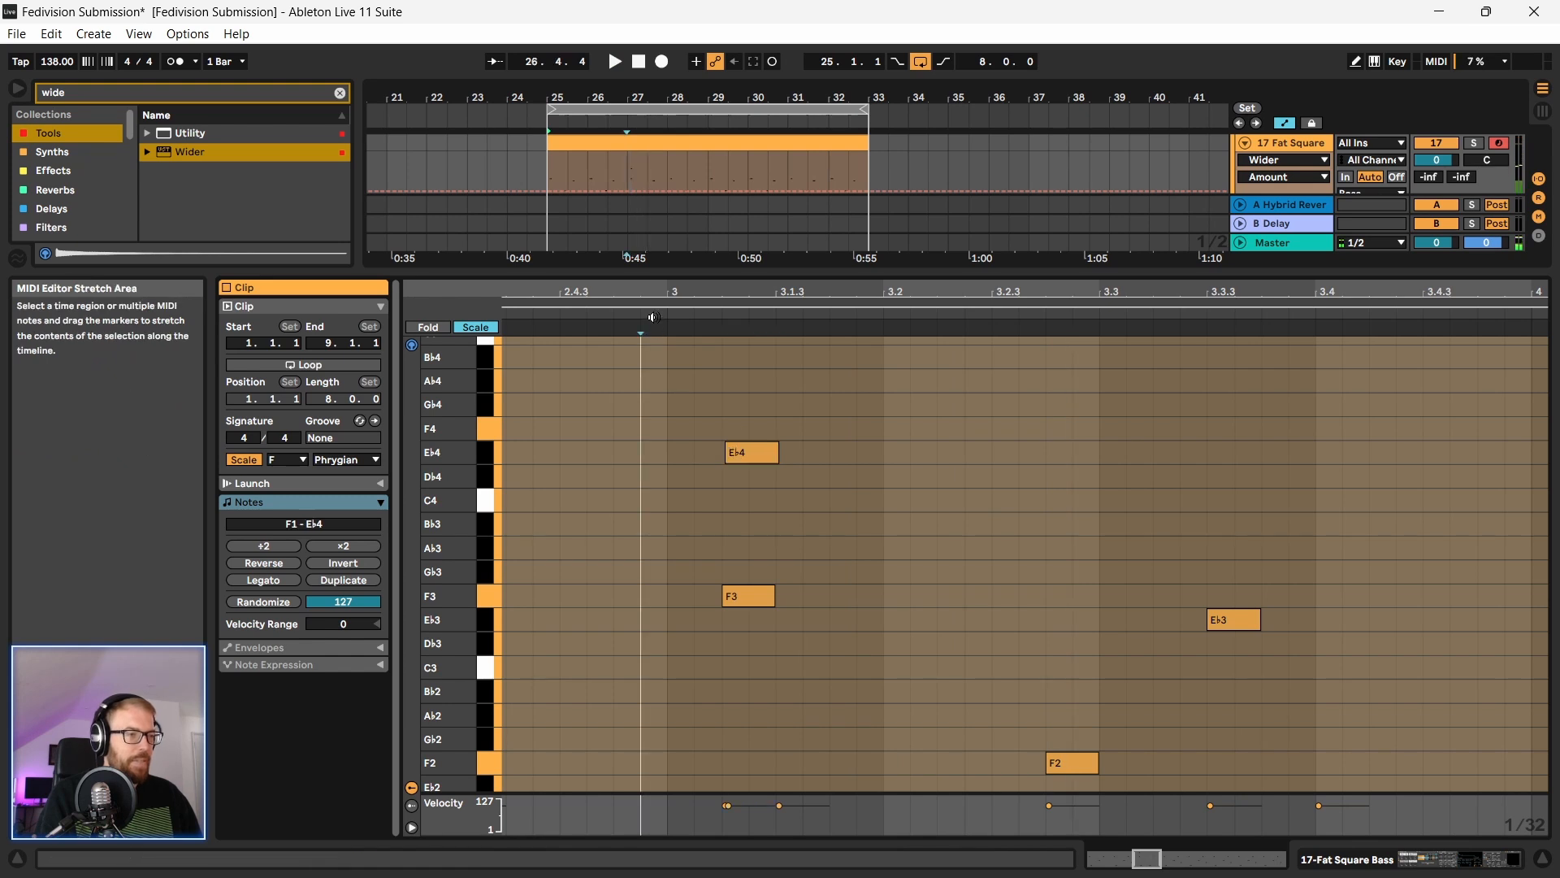
pyautogui.press('space')
# Step: Try a short F4 note at the end of 3.1.4, leading into 3.2.1, and play it
pyautogui.doubleClick(842, 429)
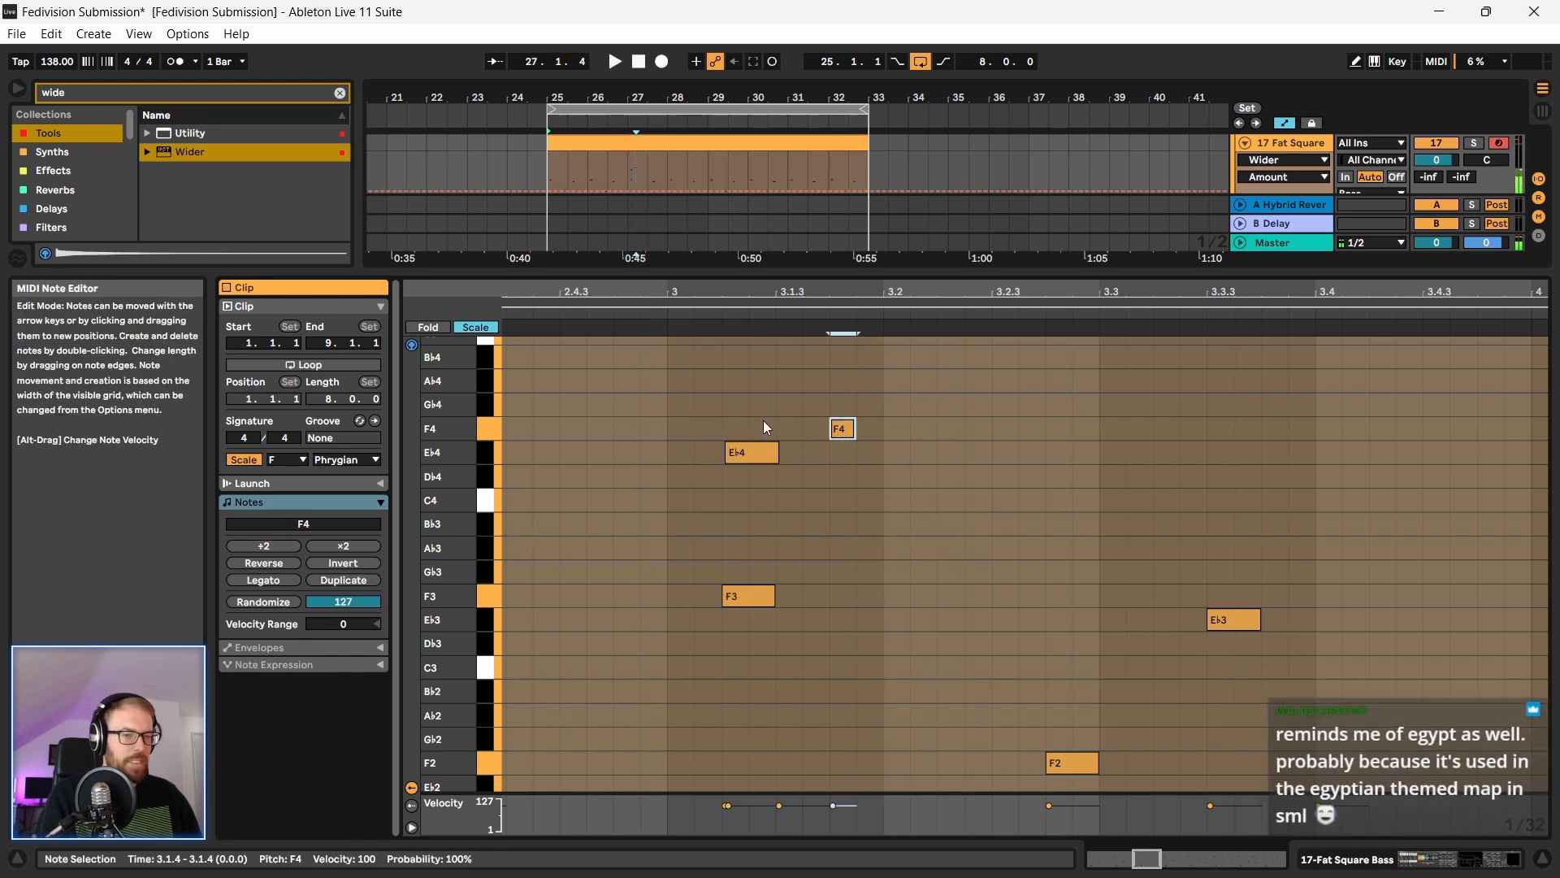
pyautogui.click(637, 323)
pyautogui.press('space')
pyautogui.press('space')
pyautogui.moveTo(837, 429); pyautogui.dragTo(867, 429)
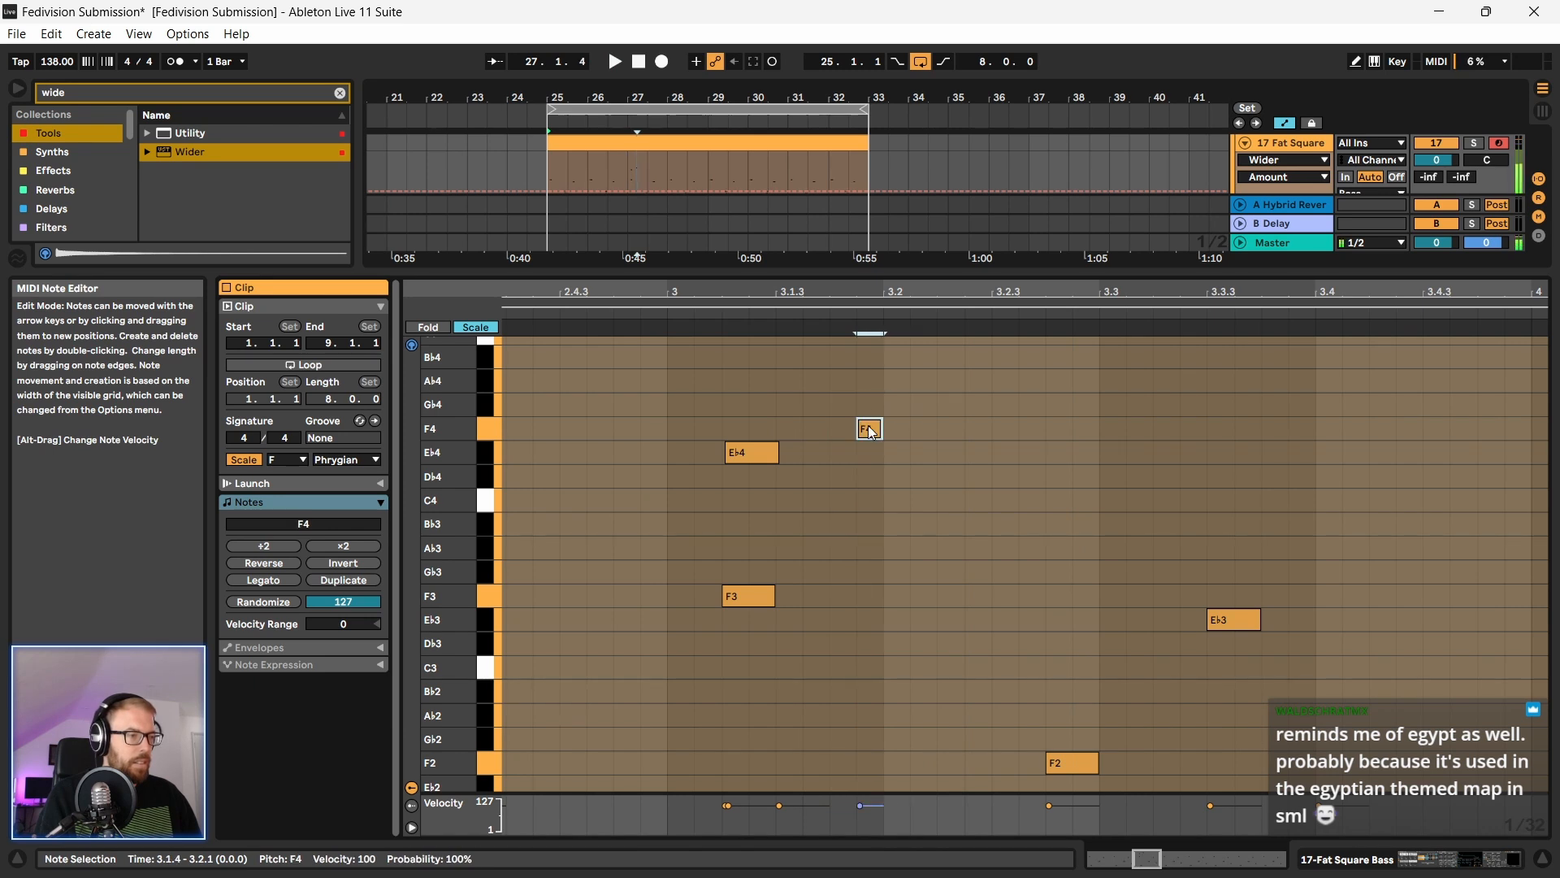
# Step: Duplicate the F4 an octave lower as an F3 directly beneath it at 3.1.4, deleting the spare F3 at 3.2.1
pyautogui.hotkey('ctrl', 'd')
pyautogui.hotkey('shift', 'Down')
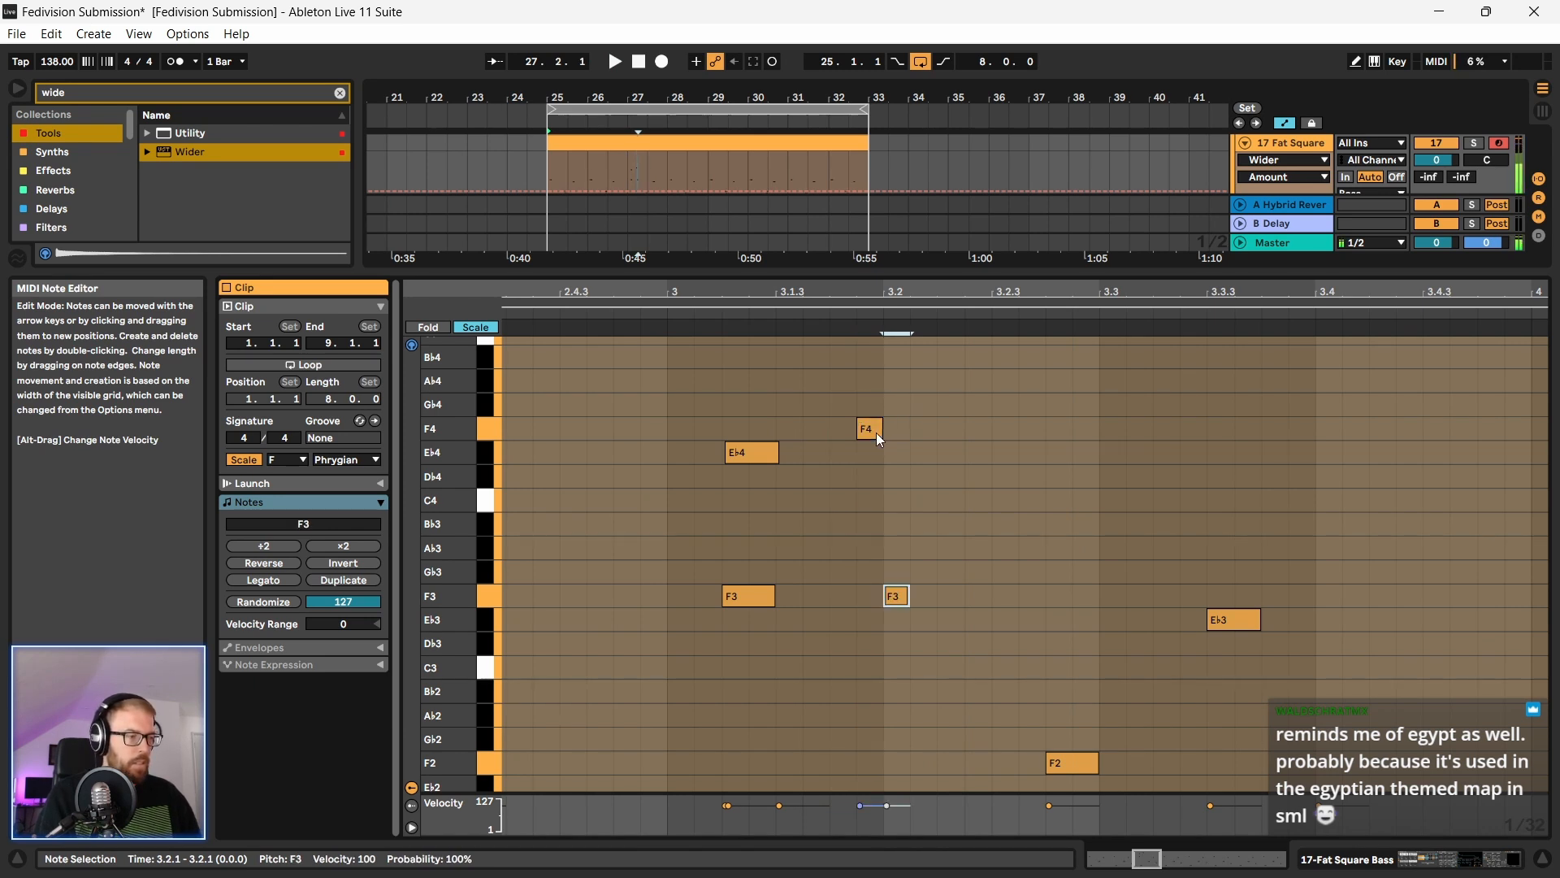
pyautogui.click(648, 313)
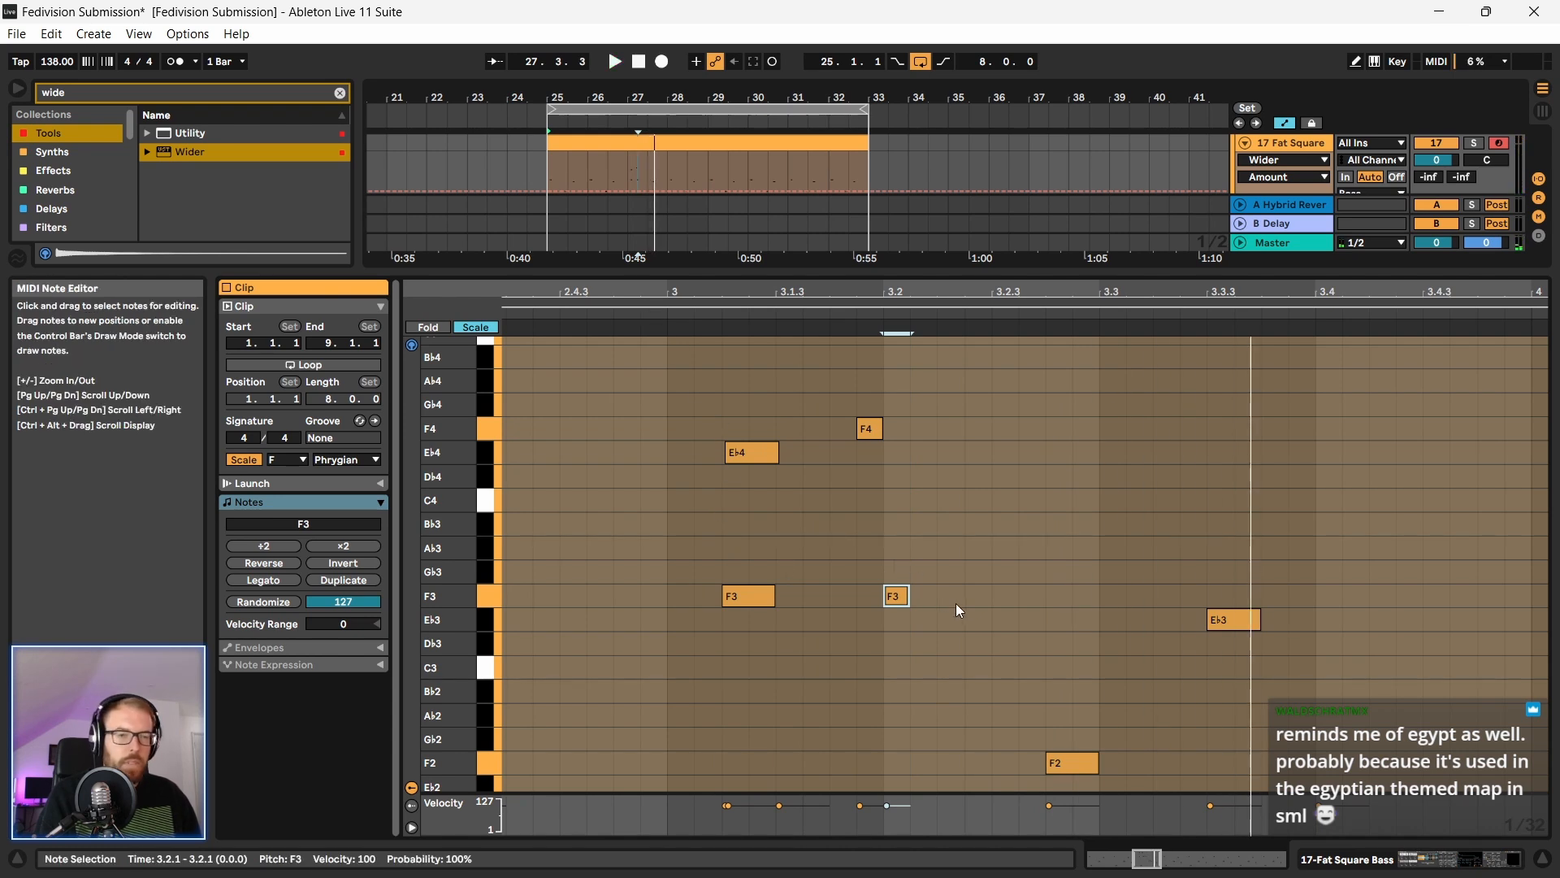
pyautogui.moveTo(902, 596); pyautogui.dragTo(882, 601)
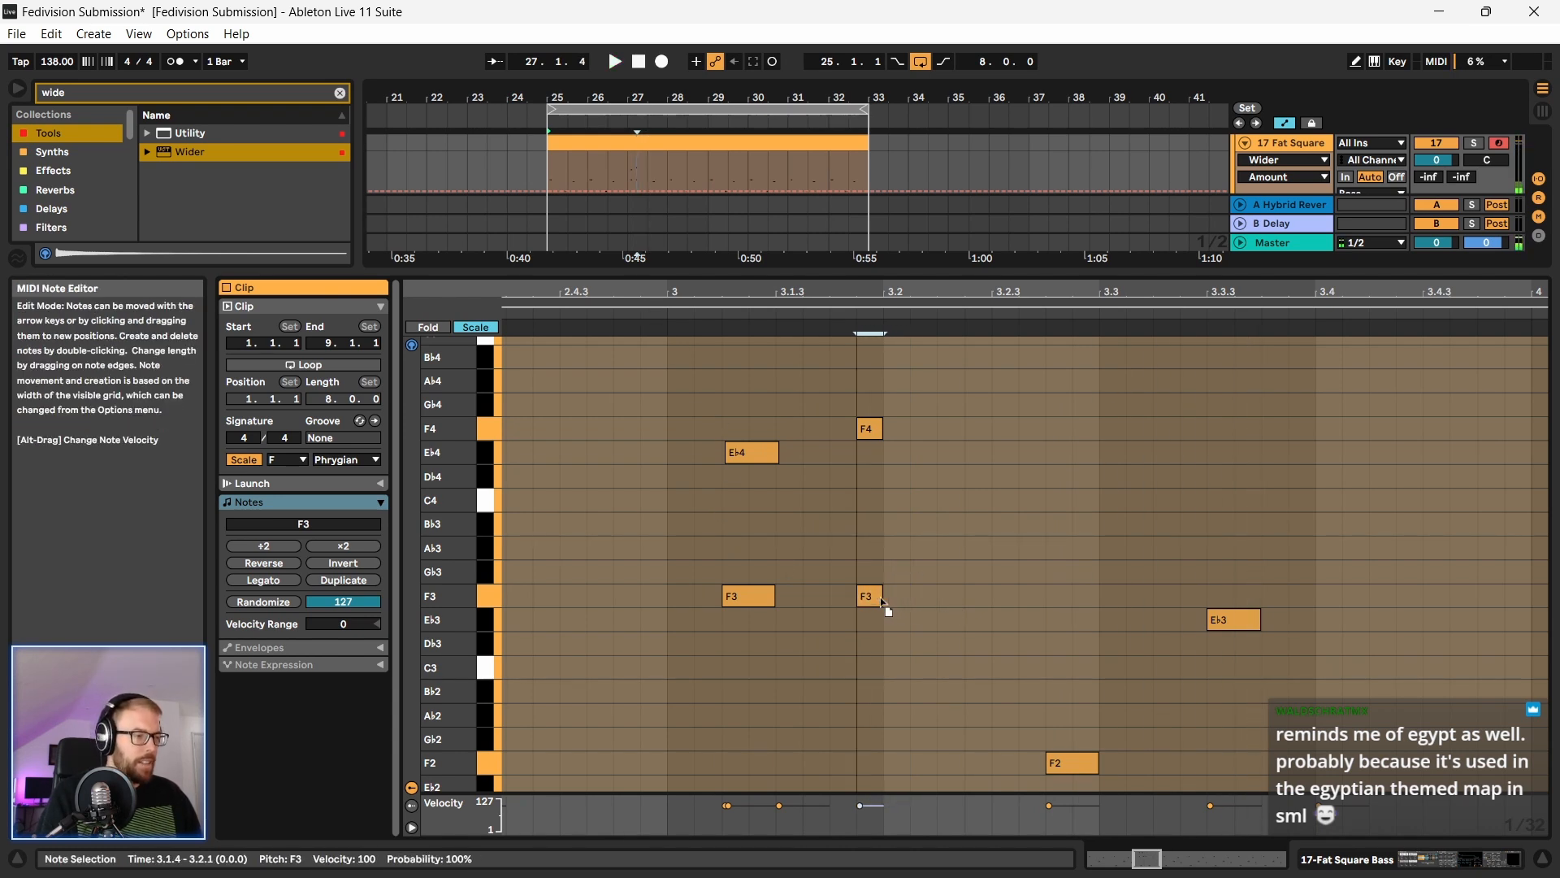
pyautogui.keyDown('alt'); pyautogui.click(868, 598); pyautogui.keyUp('alt')
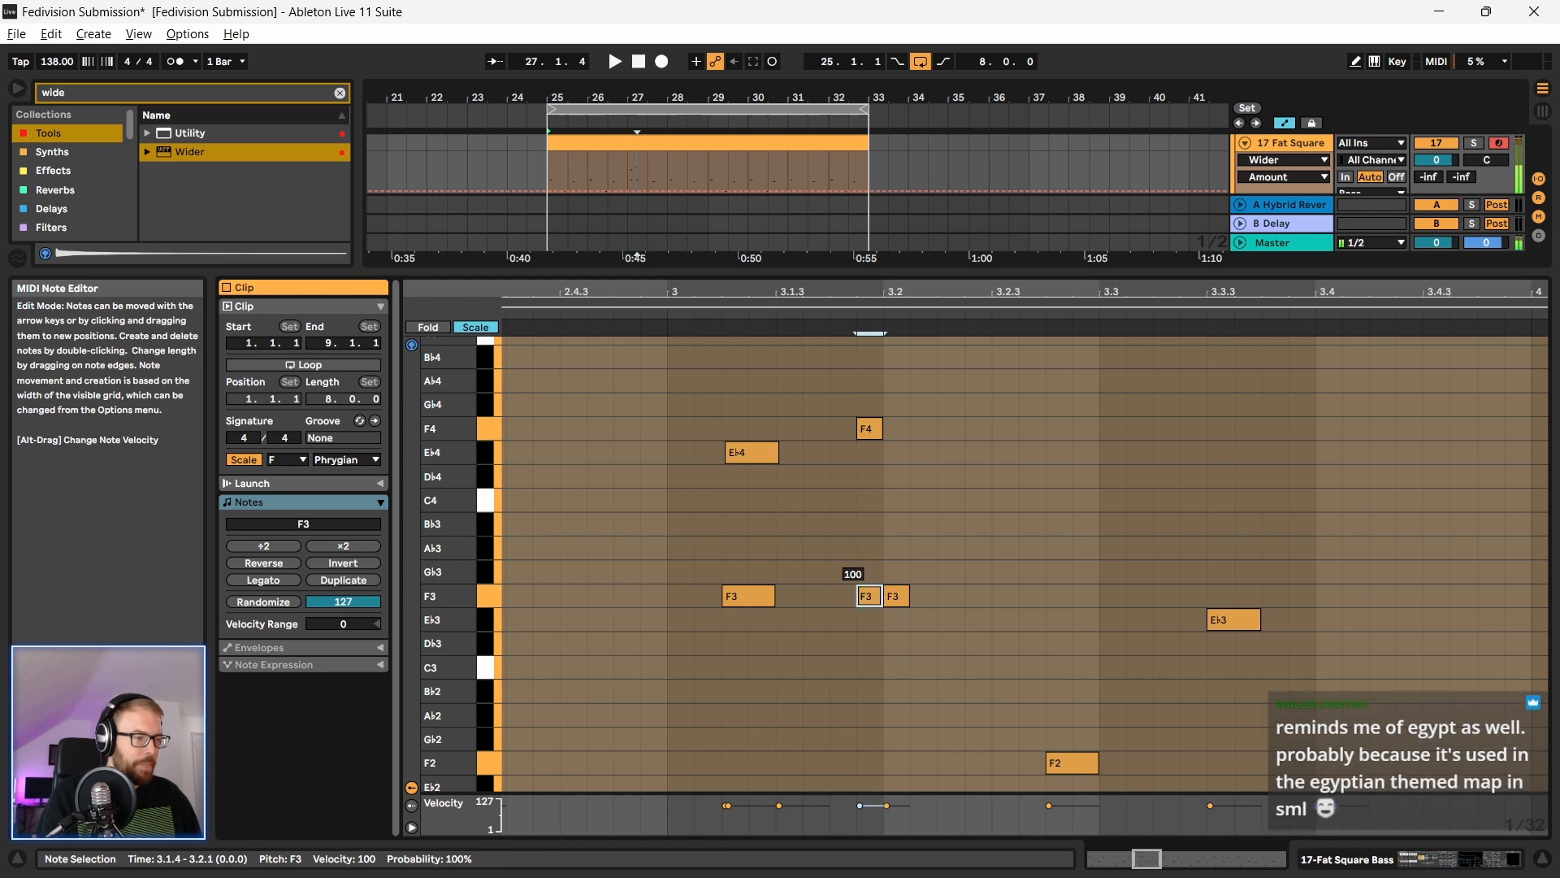
pyautogui.doubleClick(901, 597)
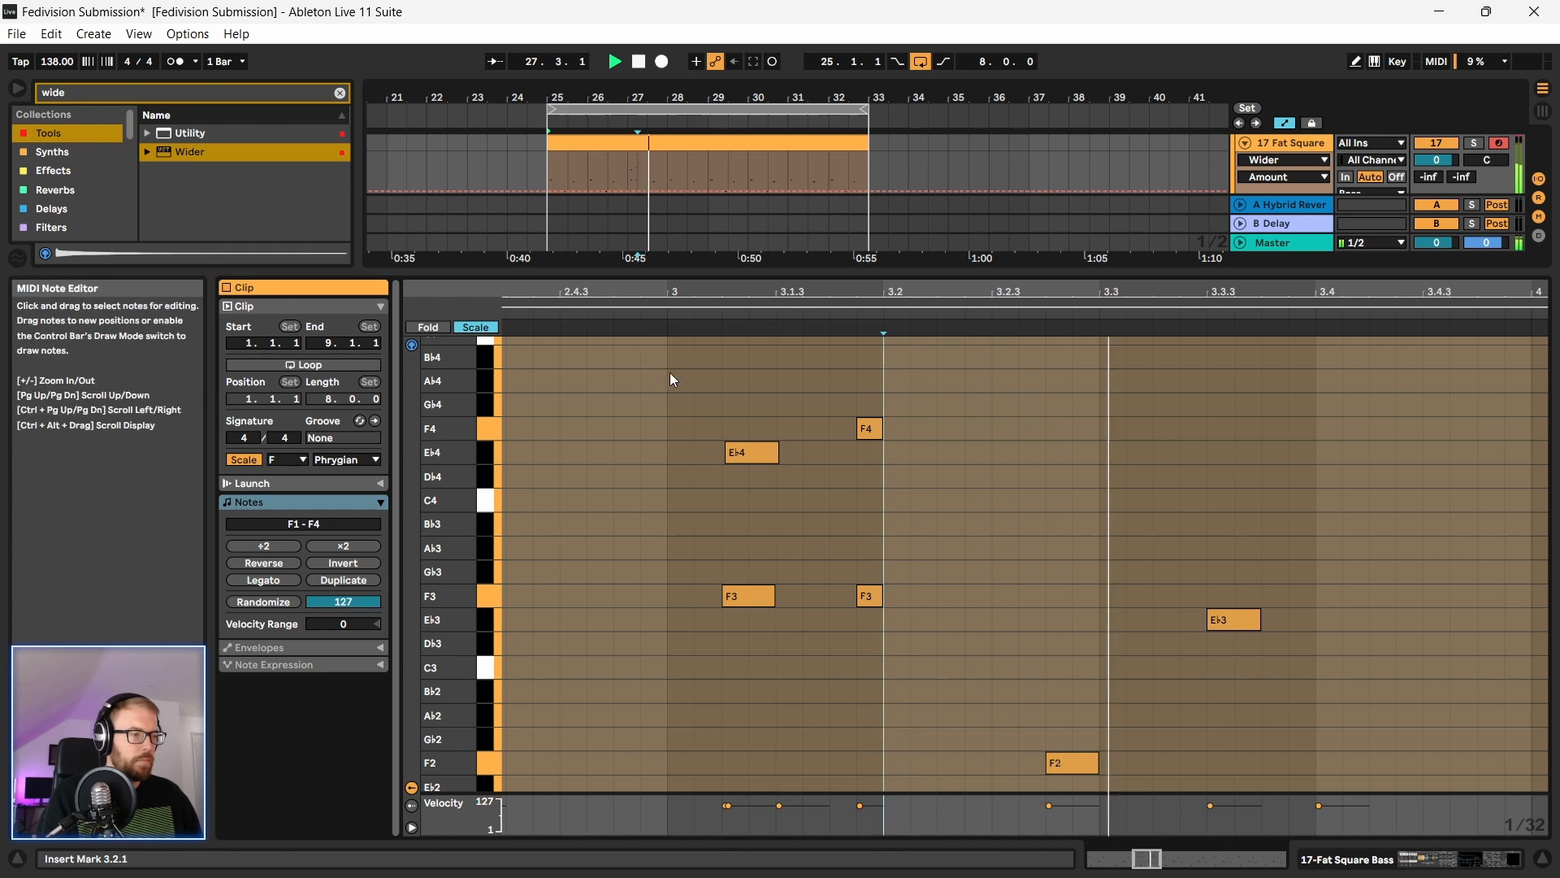
# Step: Lengthen the F4 and F3 at 3.1.4 to a sixteenth, lower the F3 to A♭2 and play them
pyautogui.click(867, 428)
pyautogui.moveTo(881, 594); pyautogui.dragTo(909, 597)
pyautogui.hotkey('shift', 'Down')
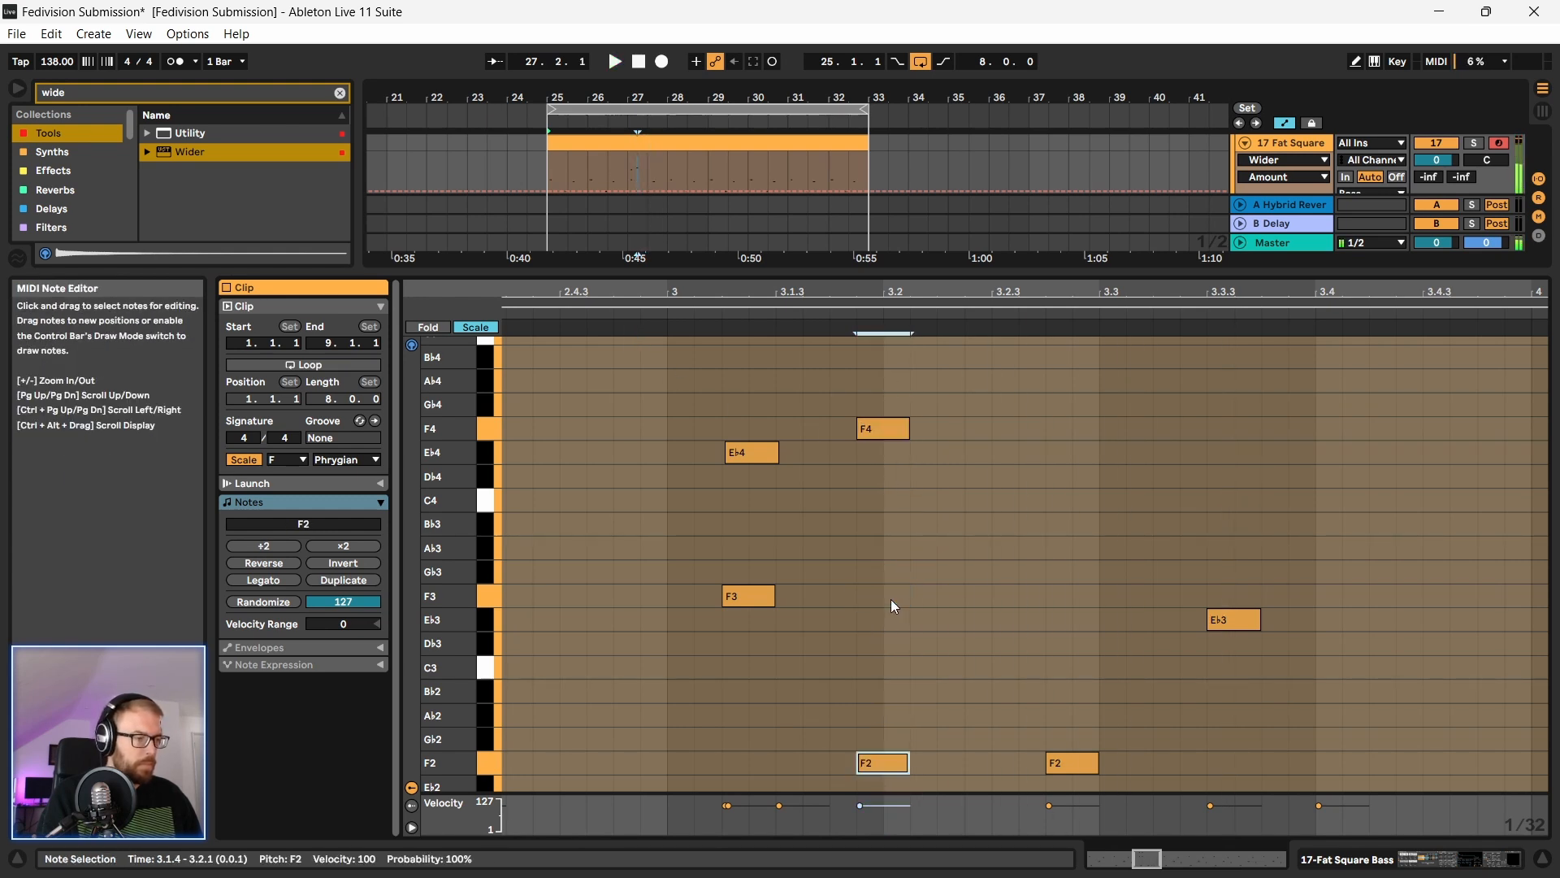
pyautogui.press('Up')
pyautogui.press('Up')
pyautogui.click(633, 313)
pyautogui.press('space')
# Step: Lower the A♭2's velocity to 98, nudge it slightly behind the F4 and play it back
pyautogui.click(880, 428)
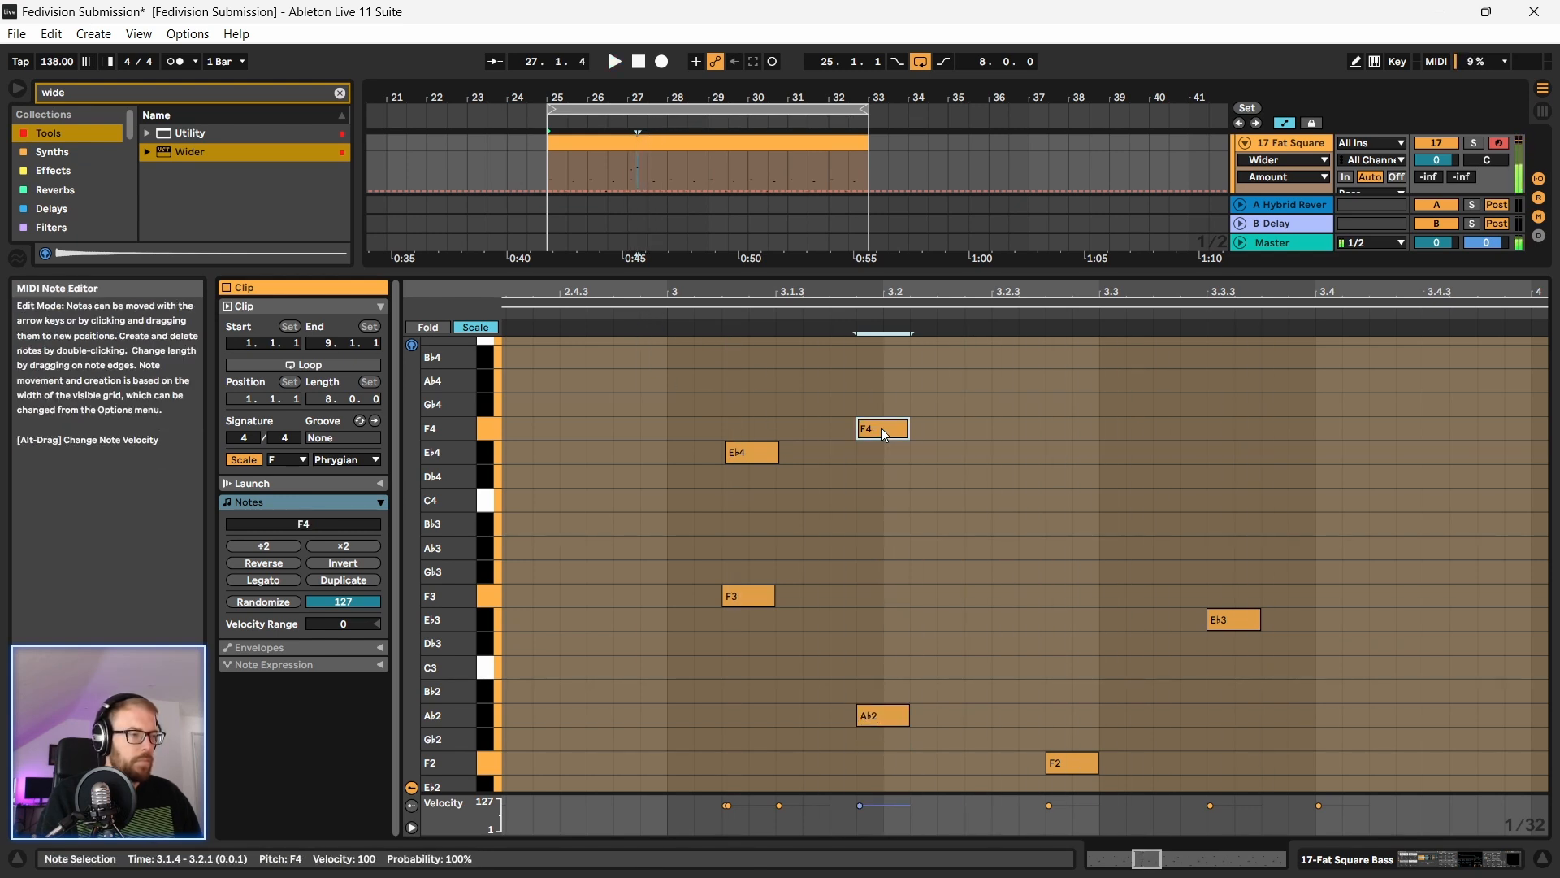
pyautogui.click(878, 715)
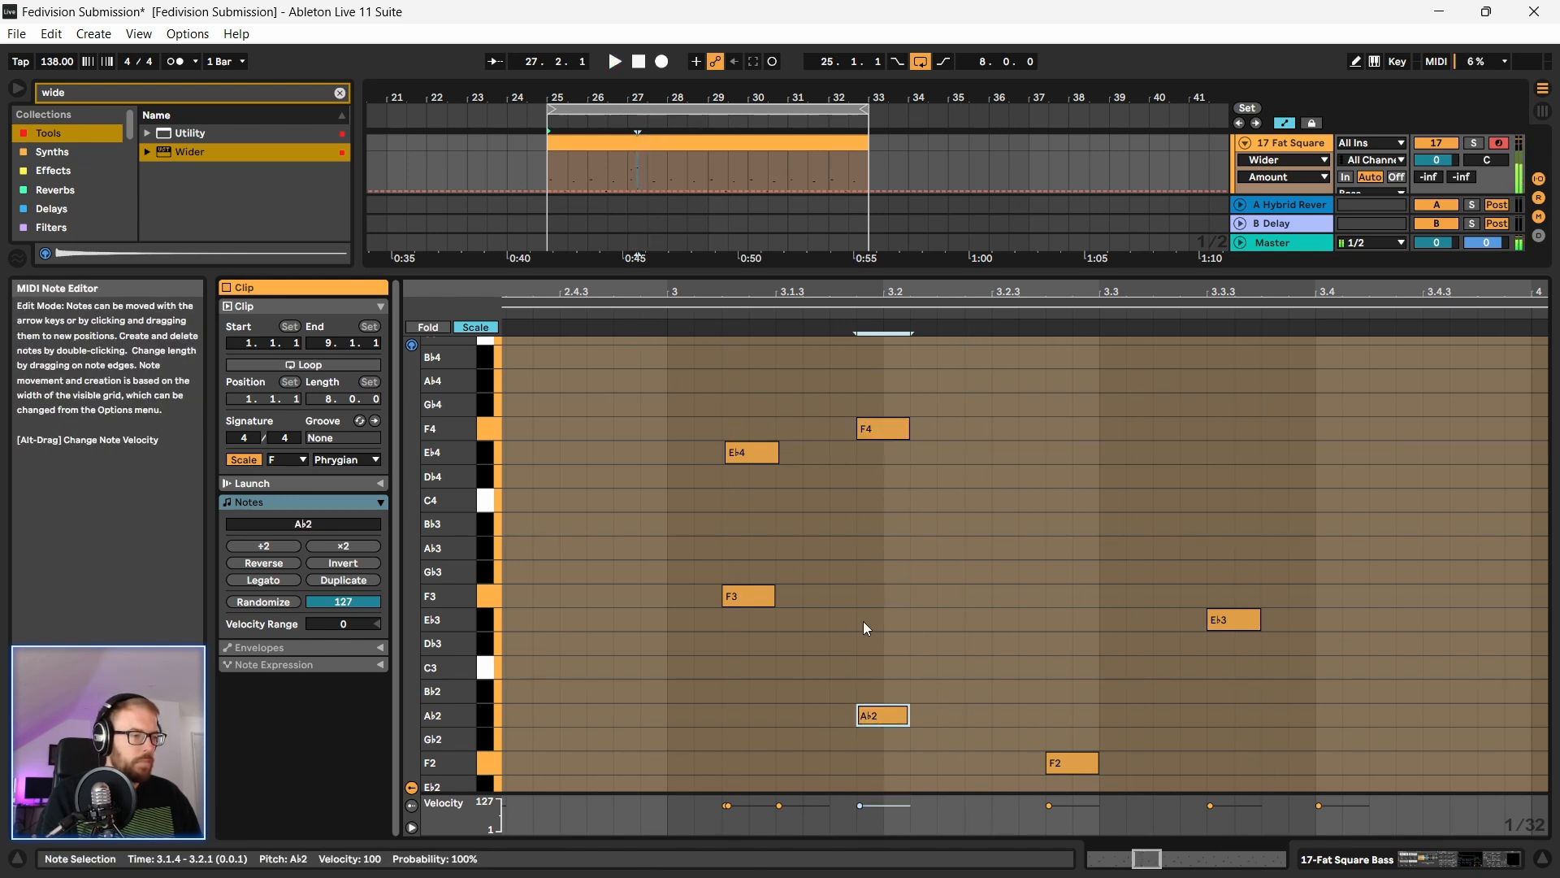
pyautogui.keyDown('alt'); pyautogui.click(880, 714); pyautogui.keyUp('alt')
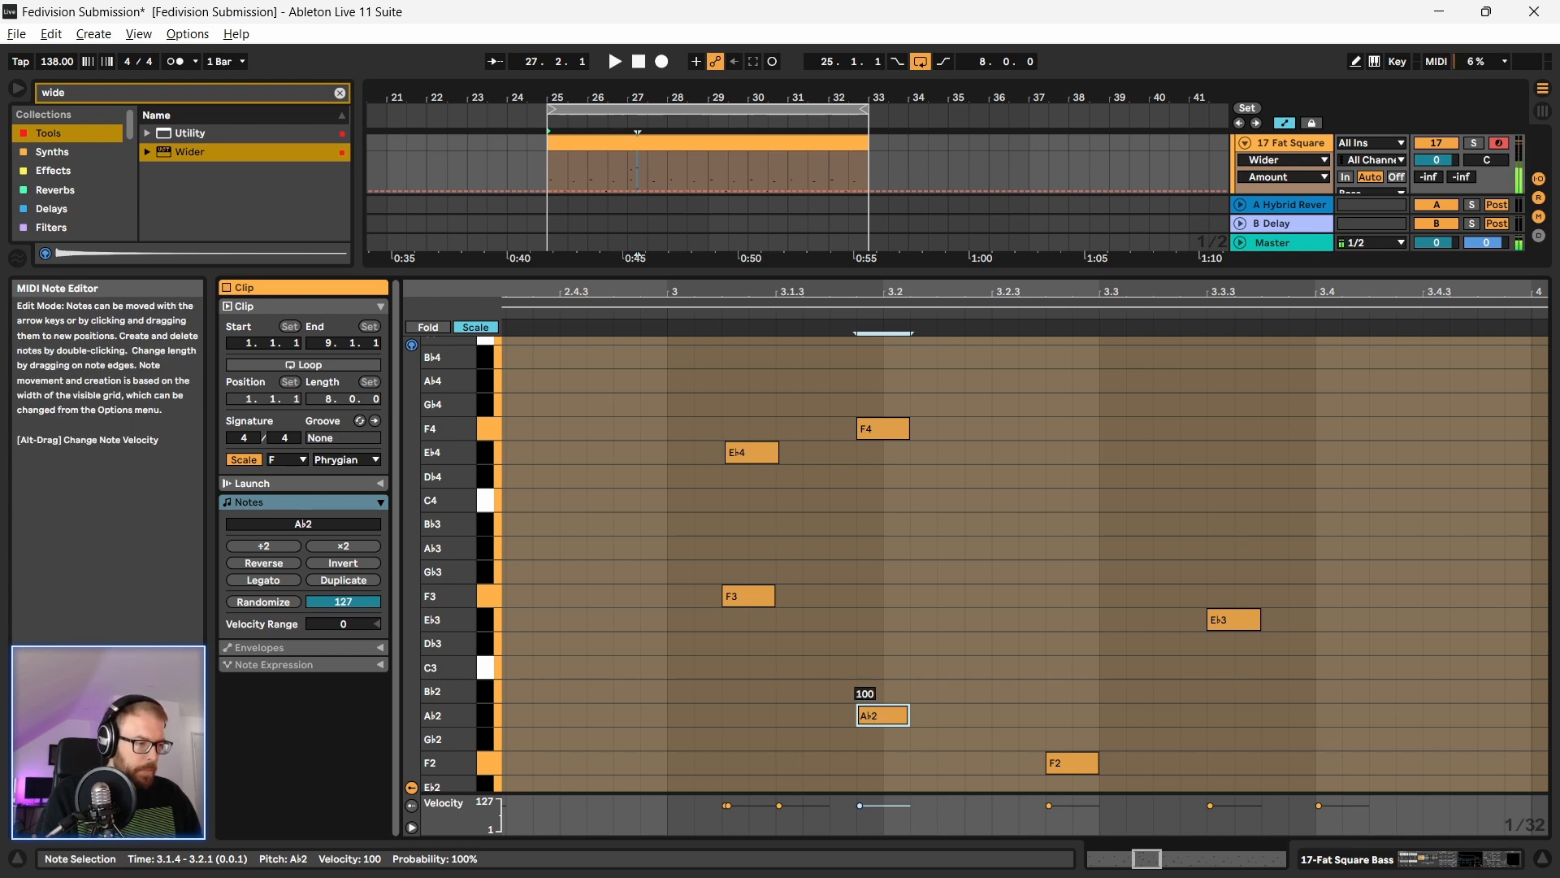
pyautogui.moveTo(880, 714); pyautogui.dragTo(945, 720)
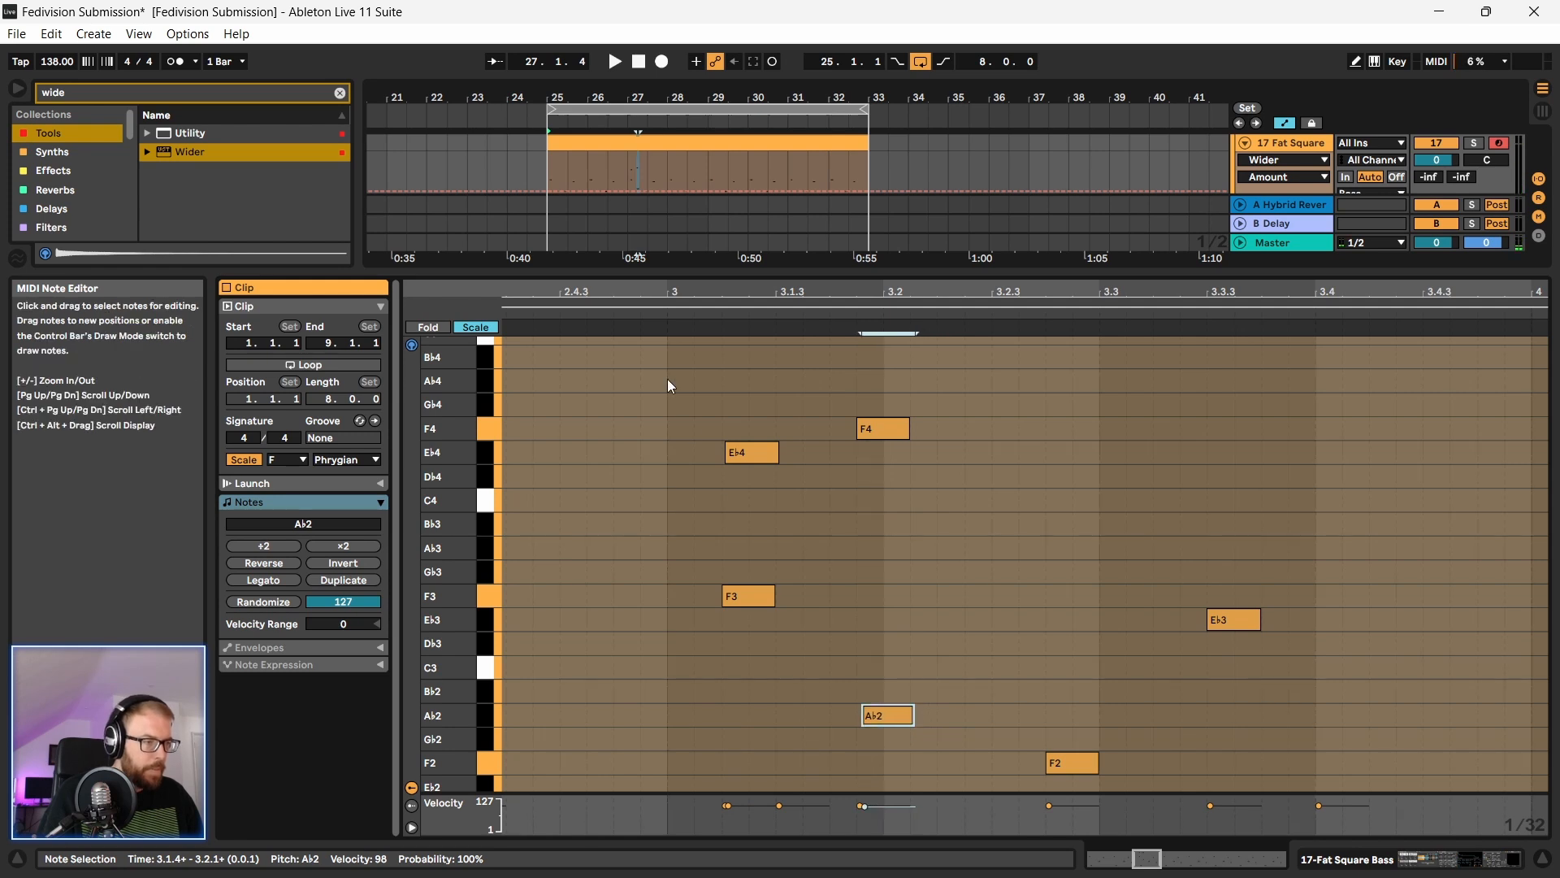
pyautogui.click(735, 330)
pyautogui.press('space')
# Step: Play the clip from its start and review the note pattern across its full pitch range
pyautogui.moveTo(762, 294); pyautogui.dragTo(774, 584)
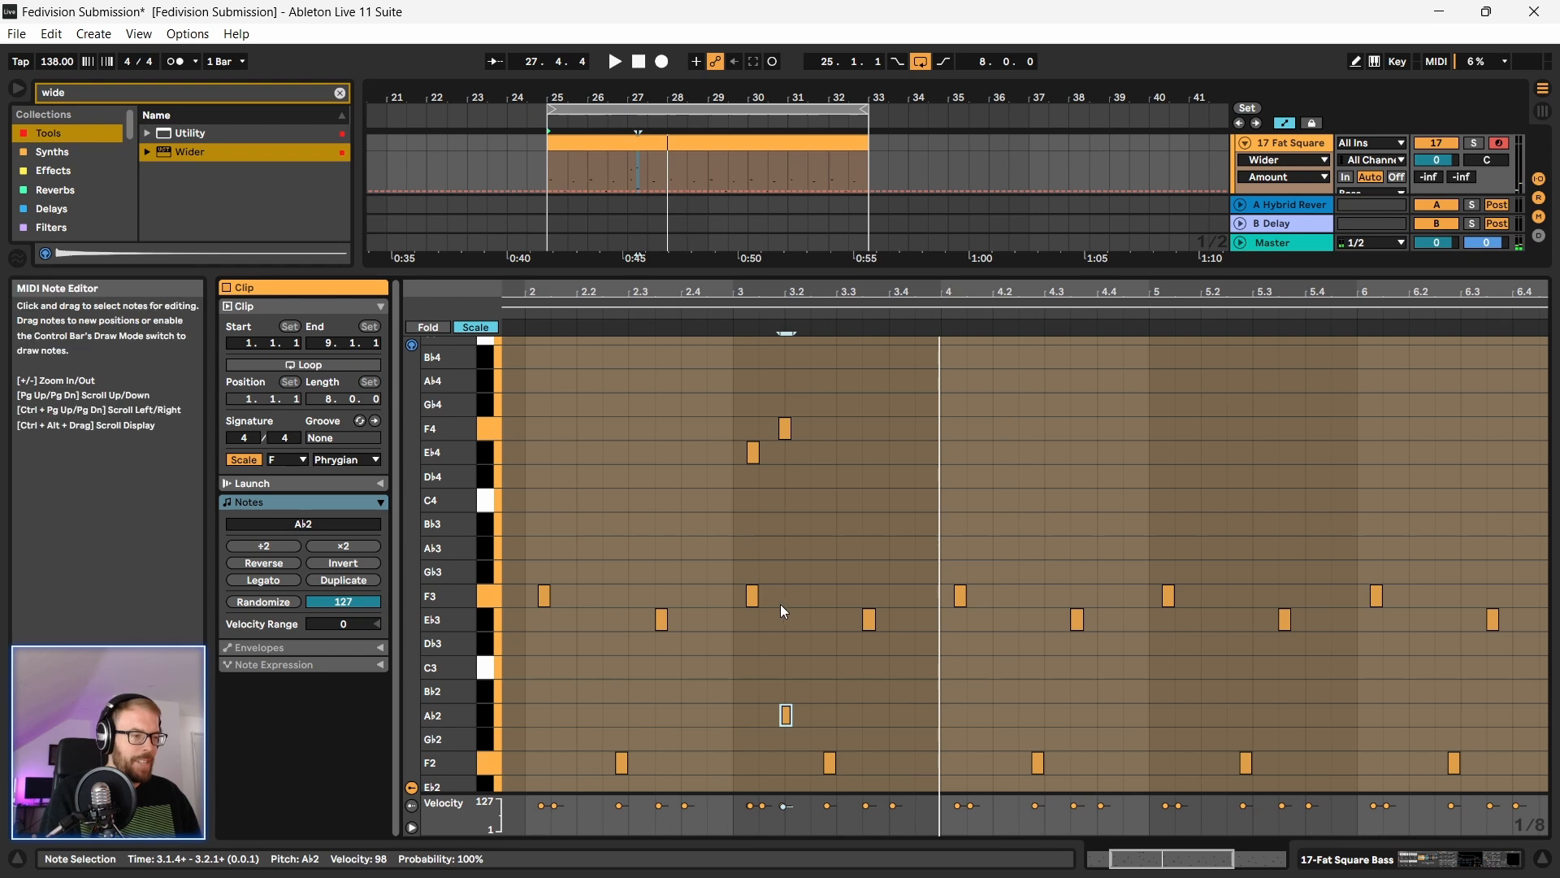
pyautogui.scroll(-5, 827, 538)
pyautogui.press('space')
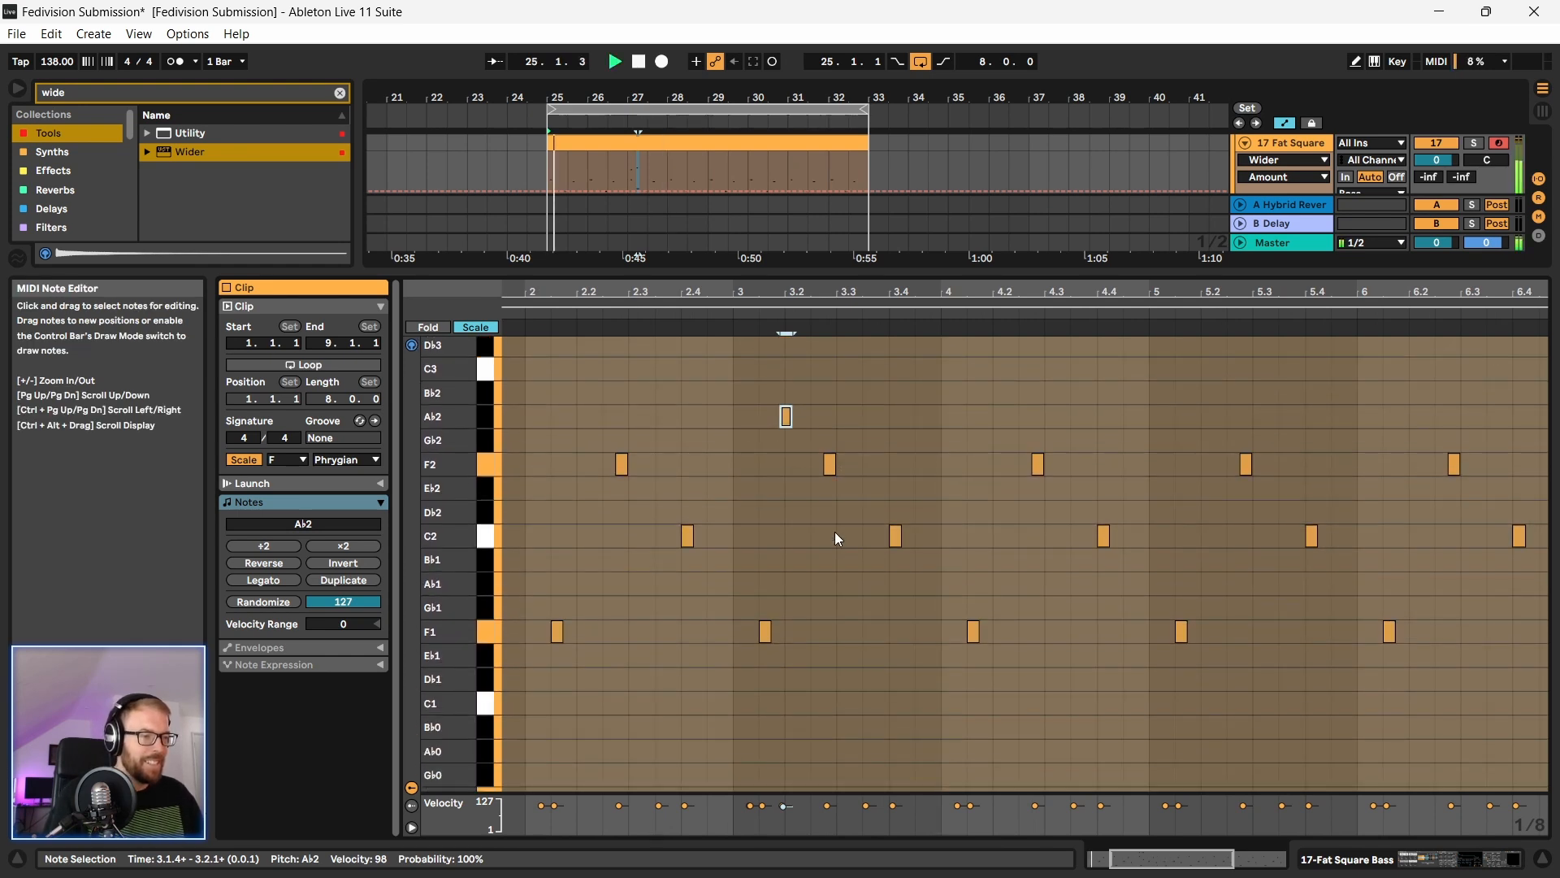
pyautogui.scroll(2, 835, 533)
pyautogui.moveTo(712, 293); pyautogui.dragTo(710, 334)
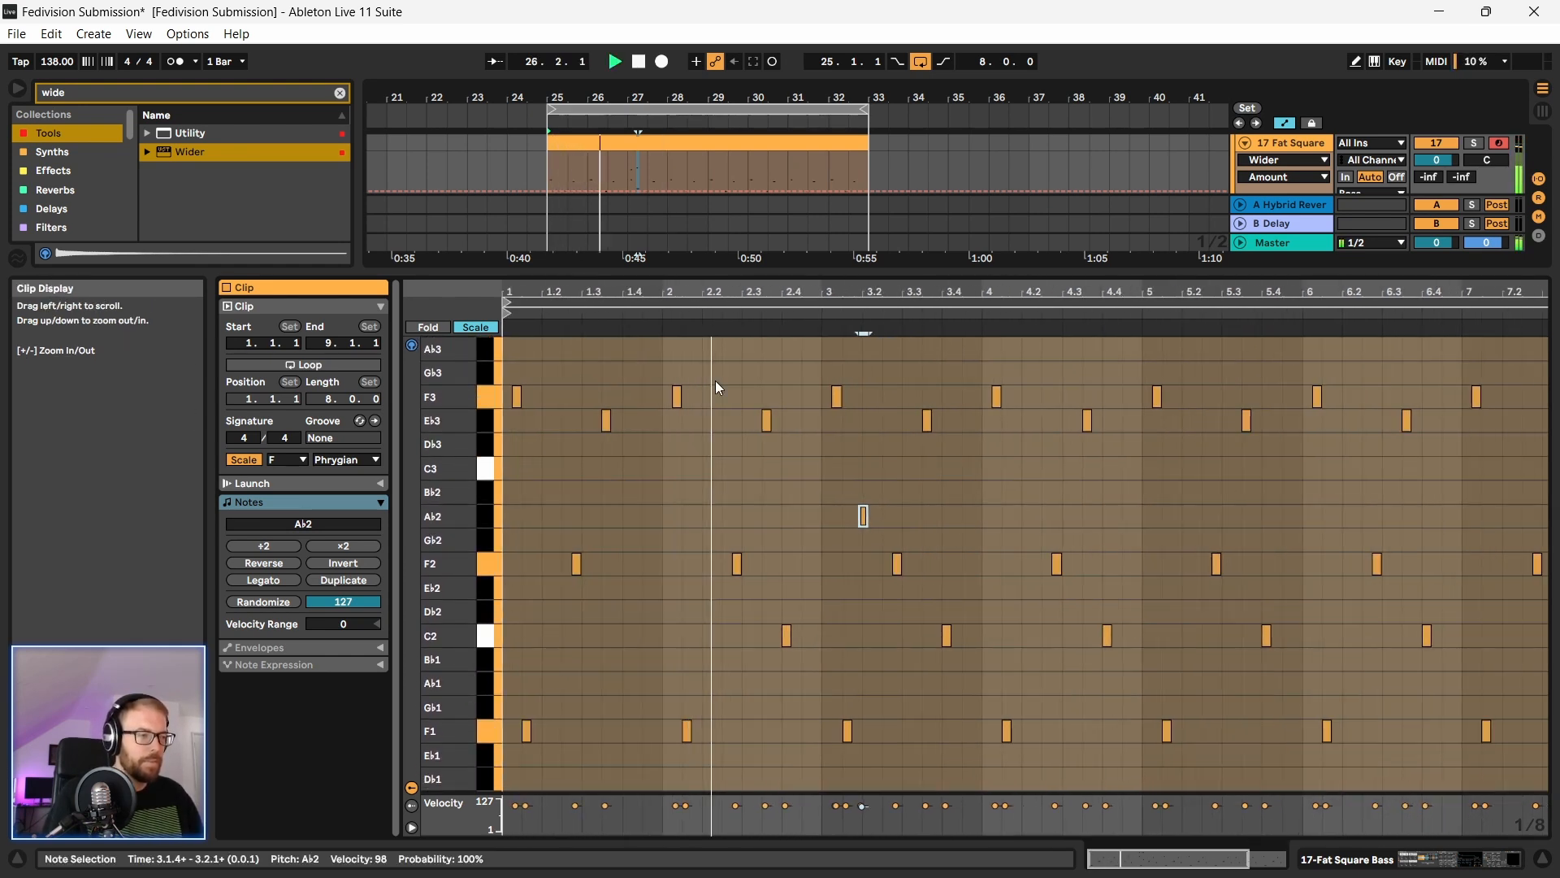
pyautogui.scroll(2, 746, 548)
pyautogui.scroll(6, 683, 607)
pyautogui.press('space')
# Step: Delete the F4 and the A♭2 at 3.1.4
pyautogui.moveTo(823, 421); pyautogui.dragTo(861, 541)
pyautogui.scroll(-2, 861, 540)
pyautogui.moveTo(895, 384); pyautogui.dragTo(855, 427)
pyautogui.press('Delete')
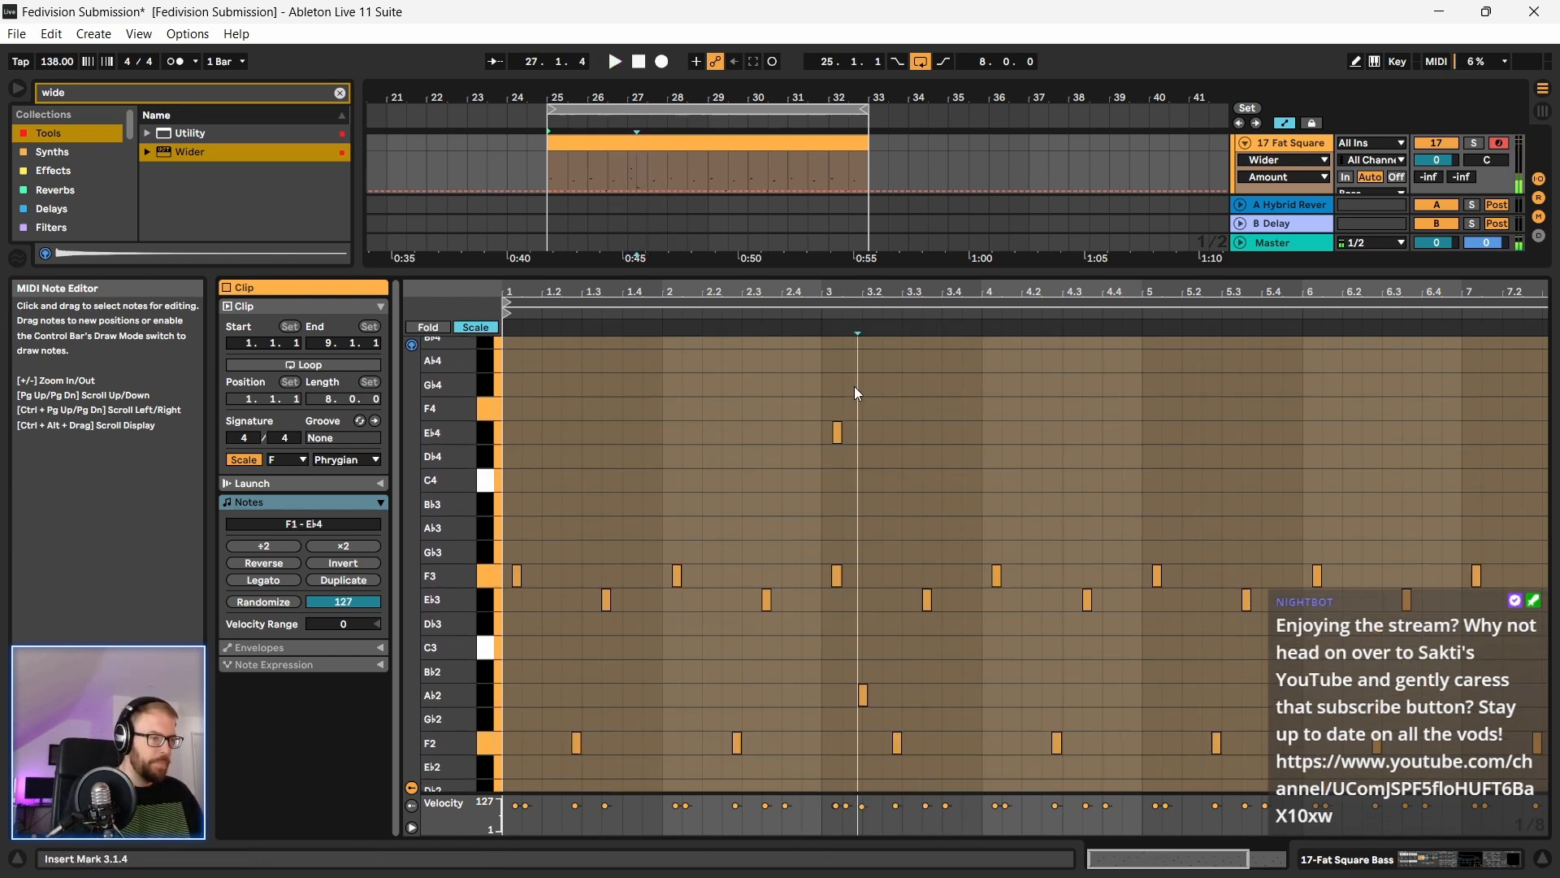
pyautogui.moveTo(879, 656); pyautogui.dragTo(849, 709)
pyautogui.press('Delete')
# Step: Move the E♭4 in bar 3 later to 3.2.1 and play the passage
pyautogui.moveTo(849, 395); pyautogui.dragTo(824, 467)
pyautogui.press('Right')
pyautogui.press('Right')
pyautogui.press('Right')
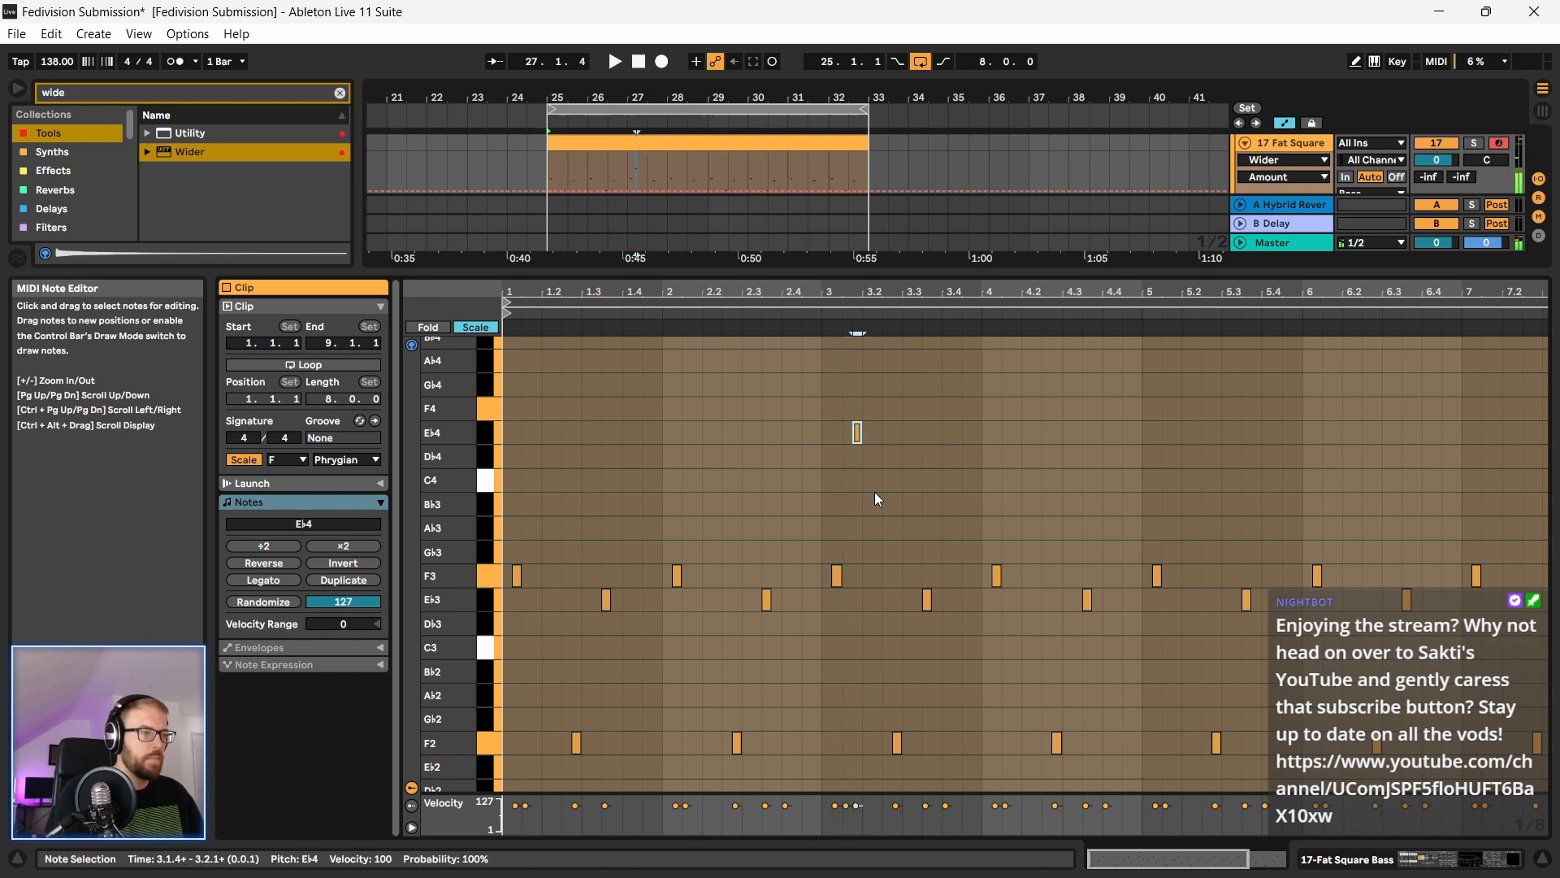
pyautogui.press('space')
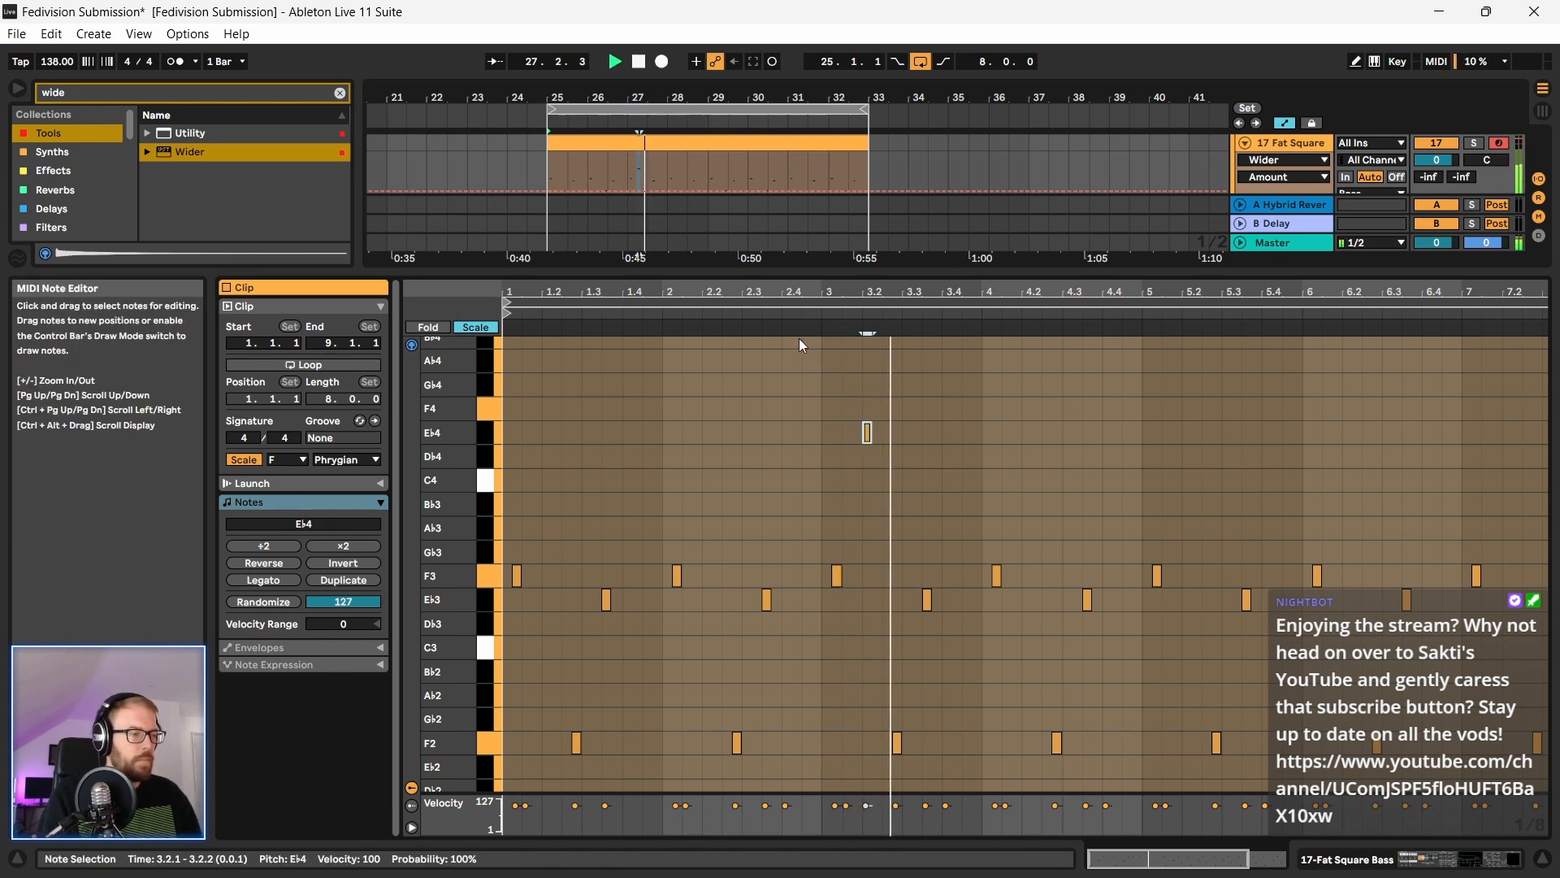
# Step: Duplicate the E♭4 an octave lower as an E♭3 at 3.2.1 and play both notes
pyautogui.press('space')
pyautogui.hotkey('ctrl', 'd')
pyautogui.hotkey('shift', 'Down')
pyautogui.press('Left')
pyautogui.press('space')
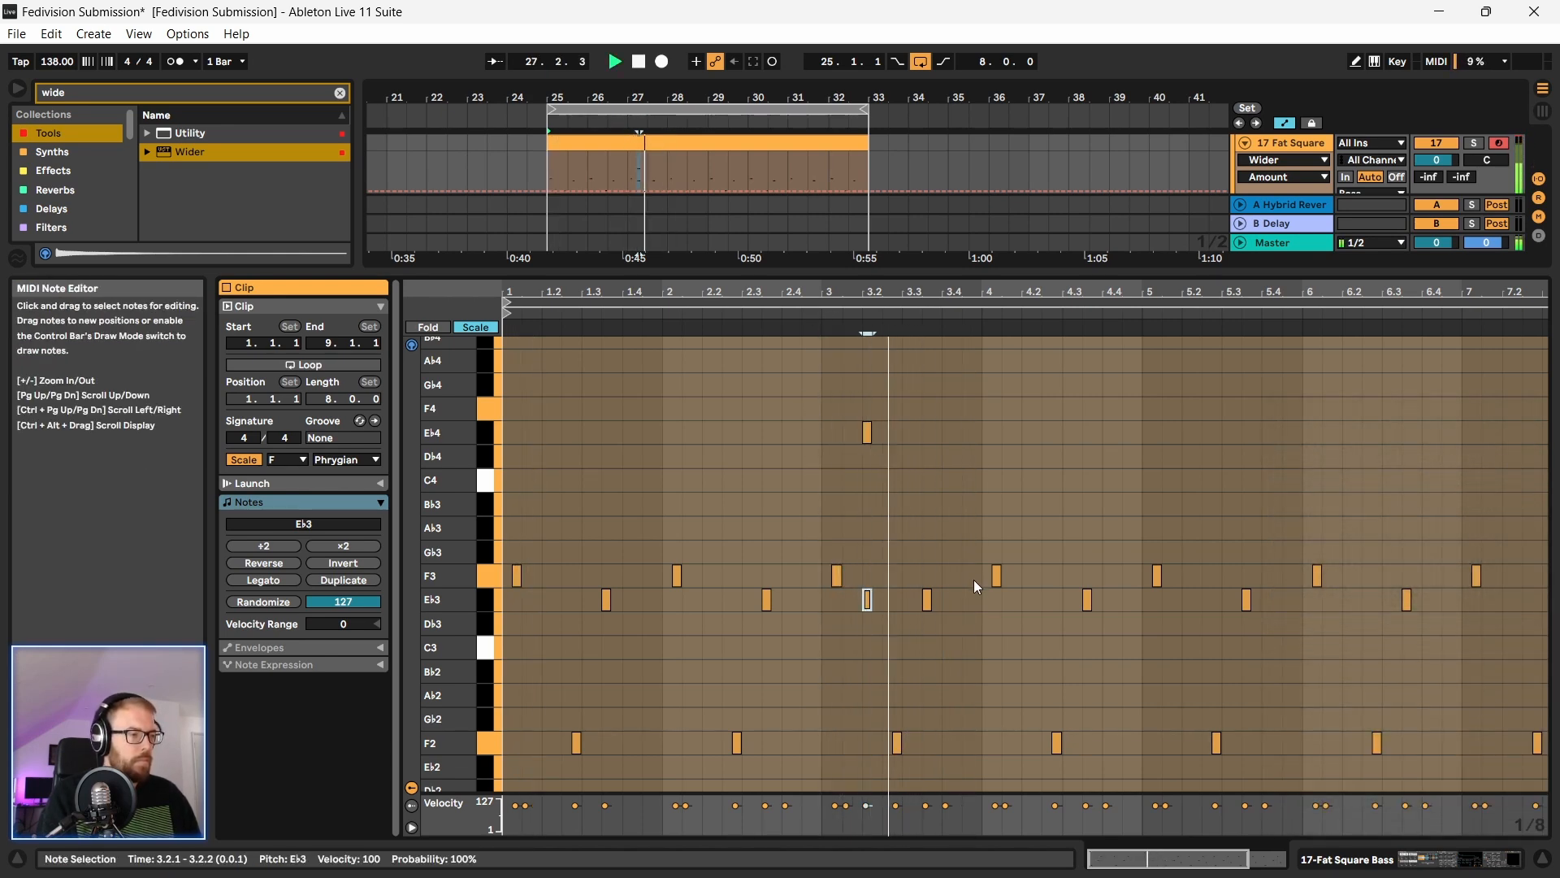
# Step: Lower the E♭4 to C4, keep it at 3.2.1 above the E♭3 and play the passage
pyautogui.scroll(-3, 963, 579)
pyautogui.scroll(1, 951, 580)
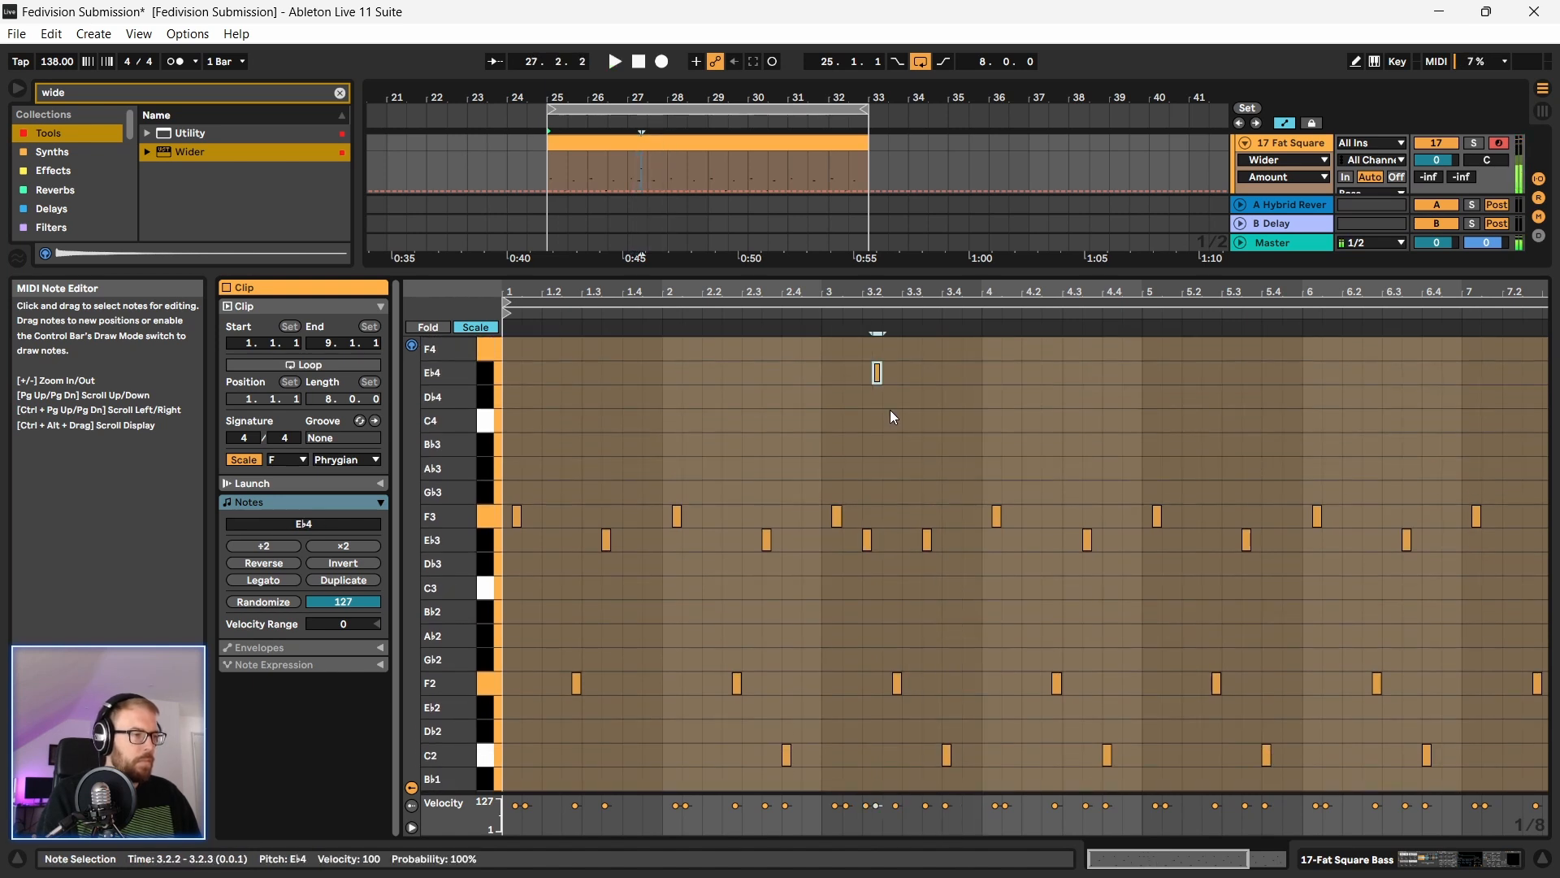
pyautogui.press('Left')
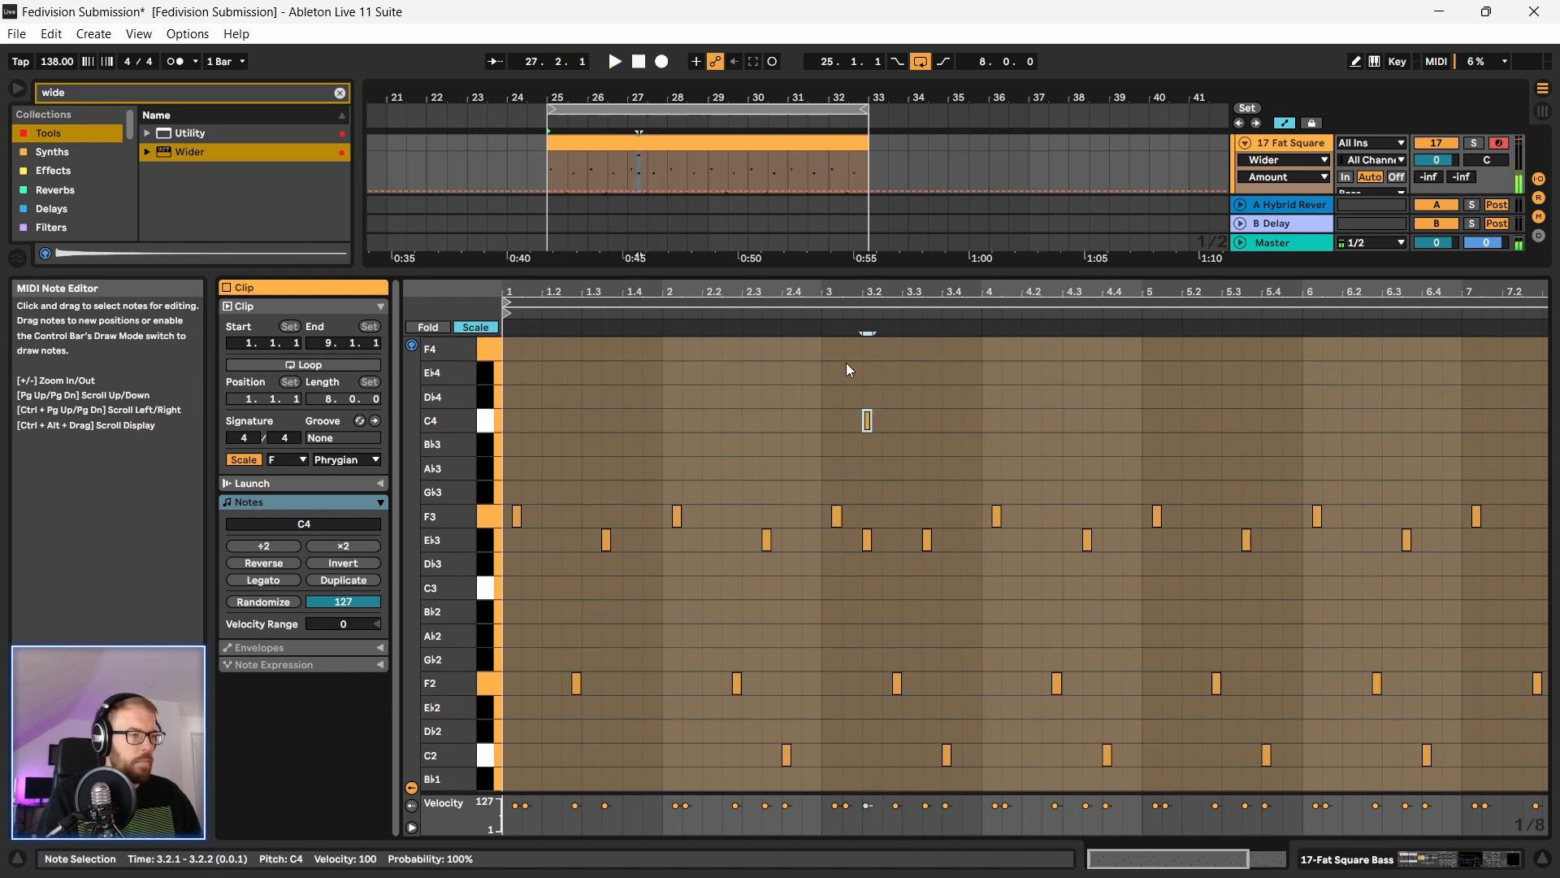
pyautogui.click(794, 313)
pyautogui.moveTo(957, 292); pyautogui.dragTo(967, 341)
pyautogui.press('space')
# Step: Add an A♭3 note at 3.3.3 above the E♭3 and play it back
pyautogui.doubleClick(881, 471)
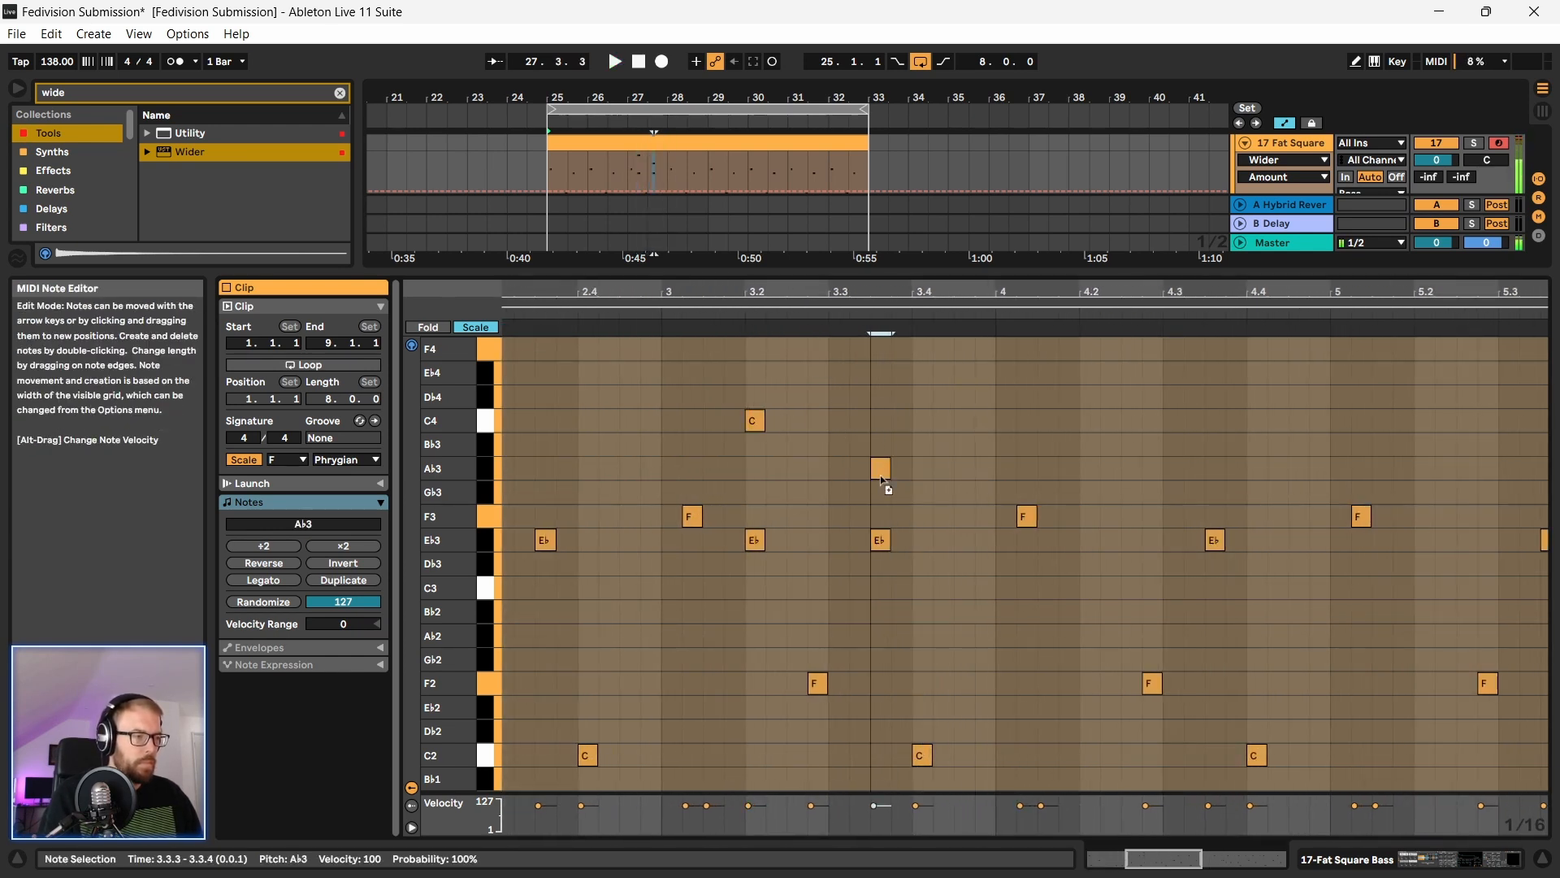
pyautogui.moveTo(881, 492); pyautogui.dragTo(881, 468)
pyautogui.click(634, 316)
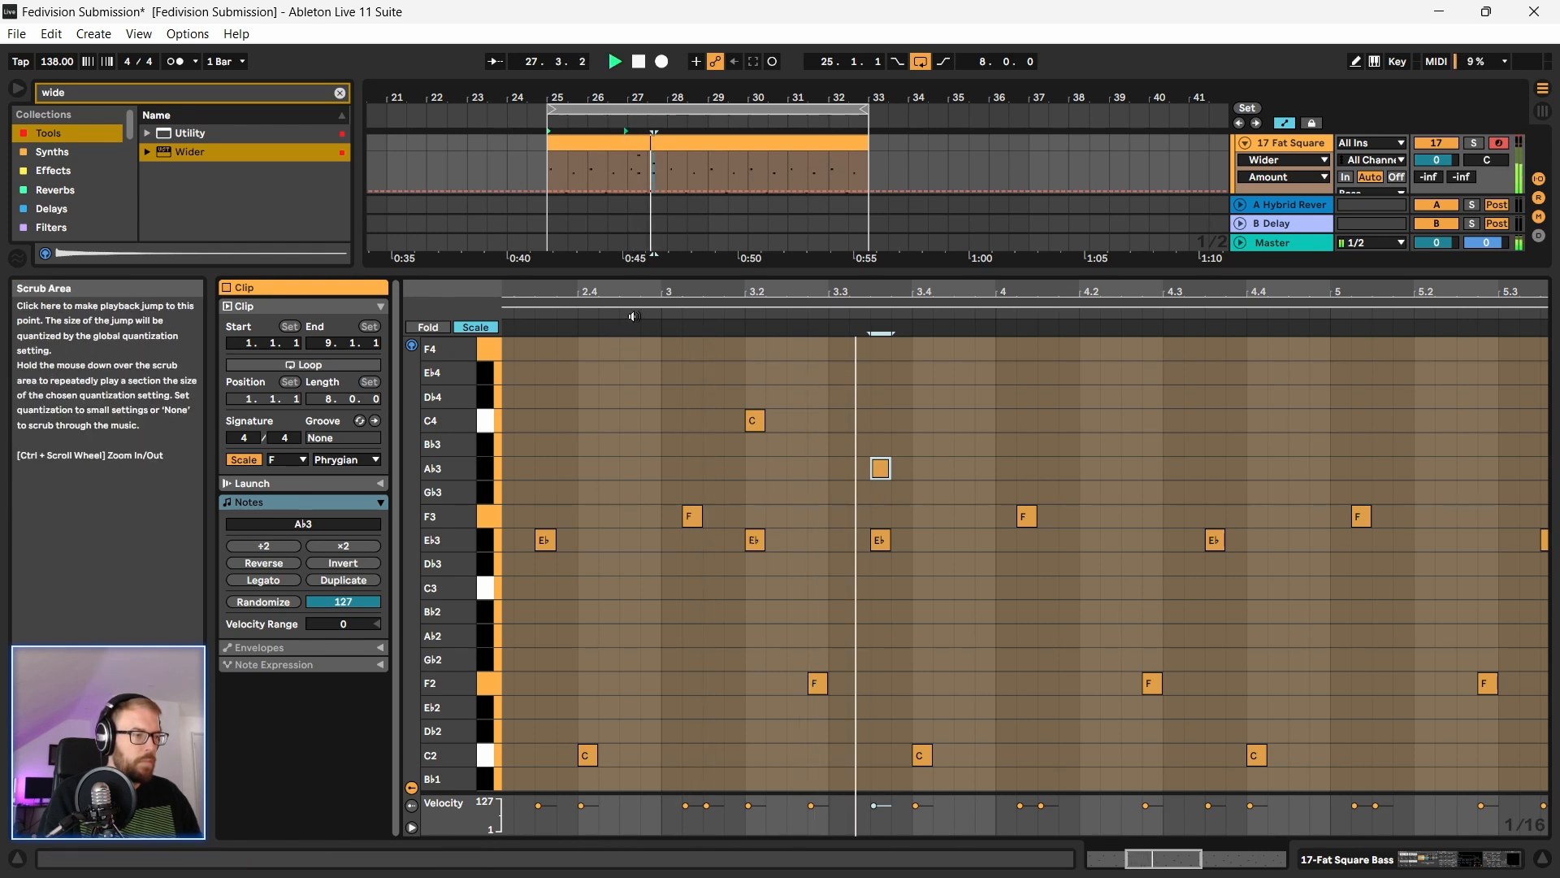
pyautogui.scroll(-2, 969, 556)
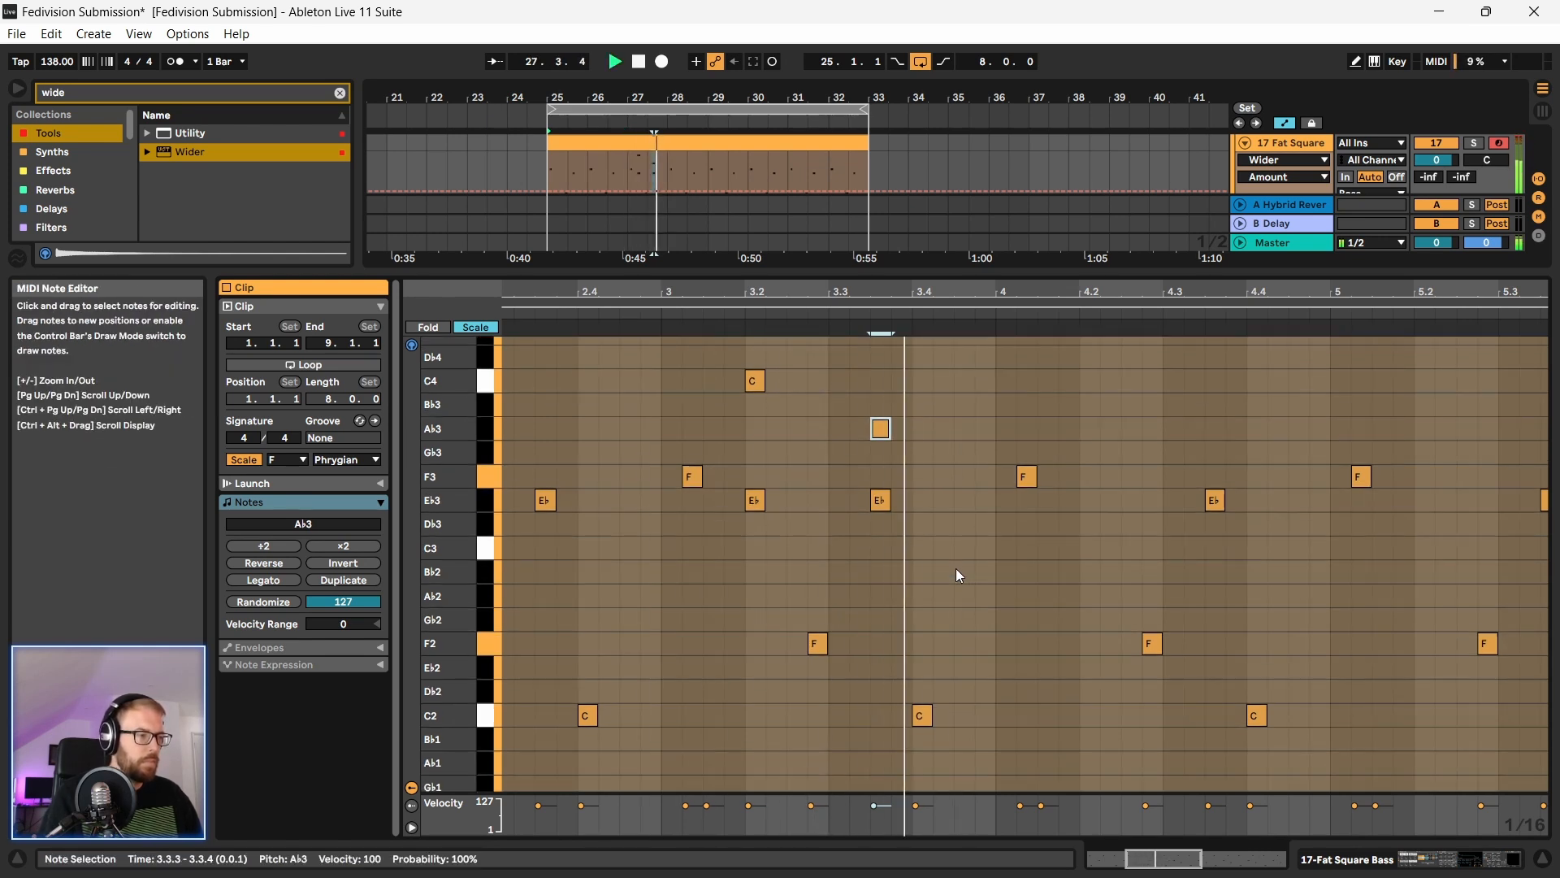
pyautogui.press('space')
# Step: Add a C3 note at 4.2.4 above the F2 and play the result
pyautogui.doubleClick(1150, 555)
pyautogui.click(966, 317)
pyautogui.moveTo(1154, 293); pyautogui.dragTo(975, 248)
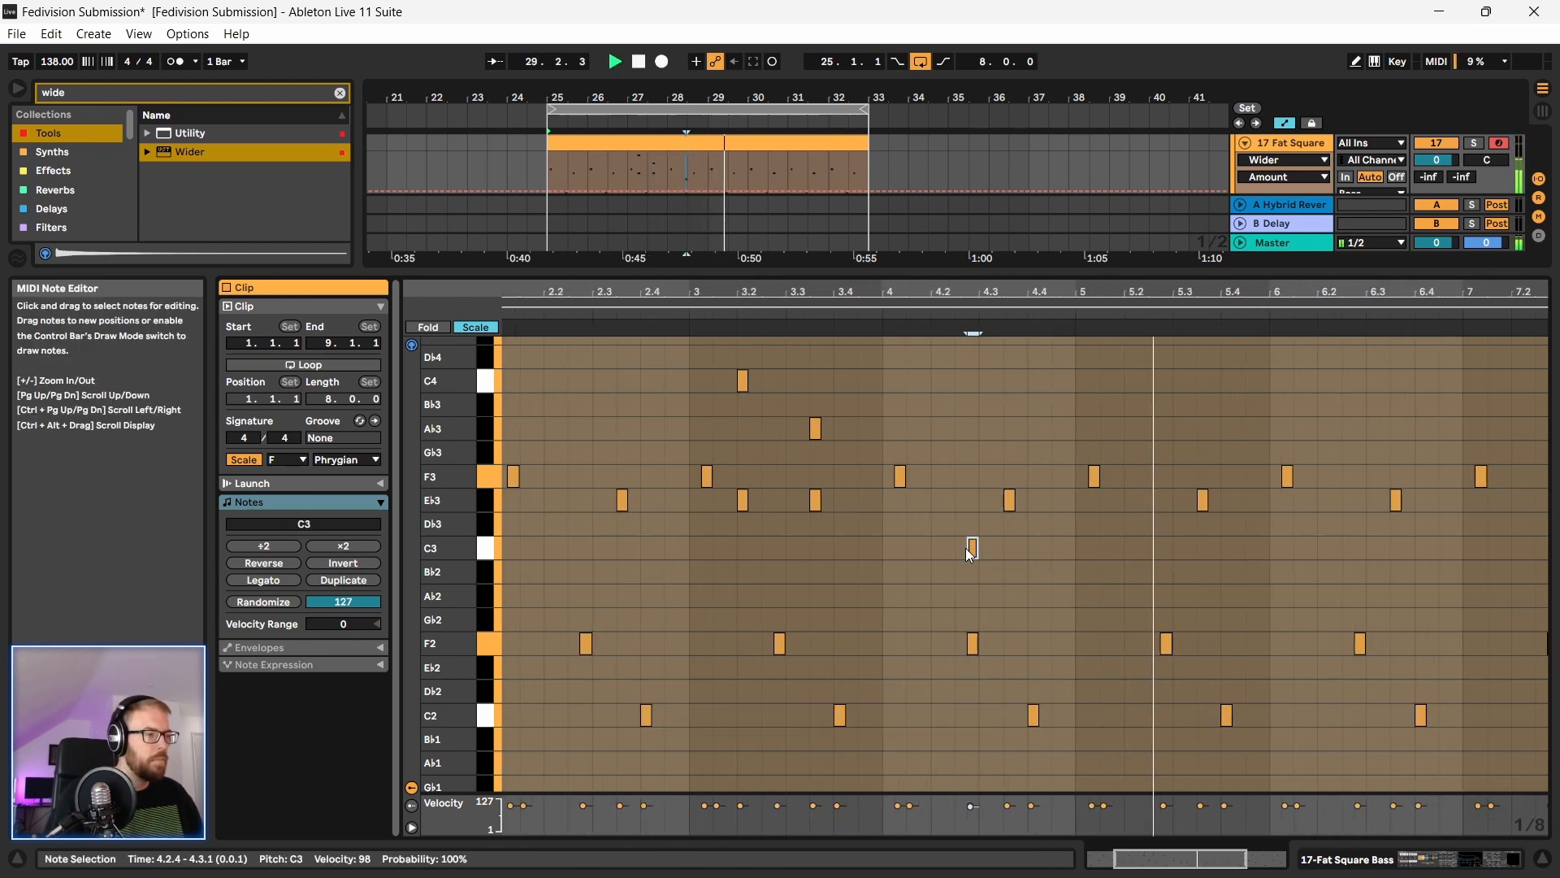
pyautogui.press('space')
# Step: Copy the C3 from bar 4 to A♭2 beneath the first F3 of bar 5 and play it
pyautogui.moveTo(973, 549); pyautogui.dragTo(1094, 597)
pyautogui.click(932, 330)
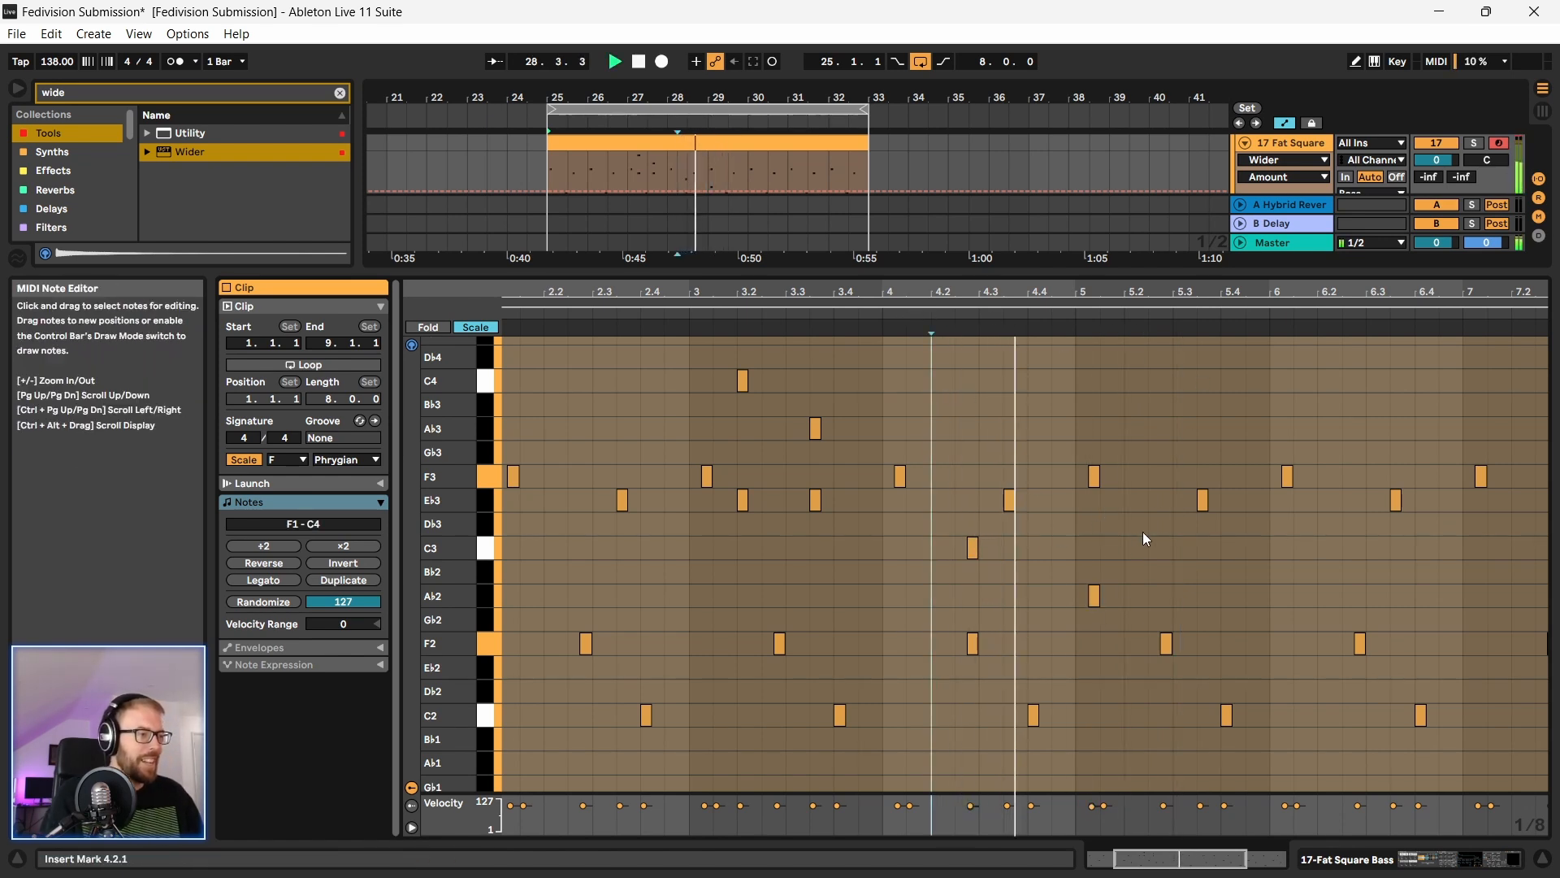
pyautogui.moveTo(1137, 293); pyautogui.dragTo(847, 323)
pyautogui.press('space')
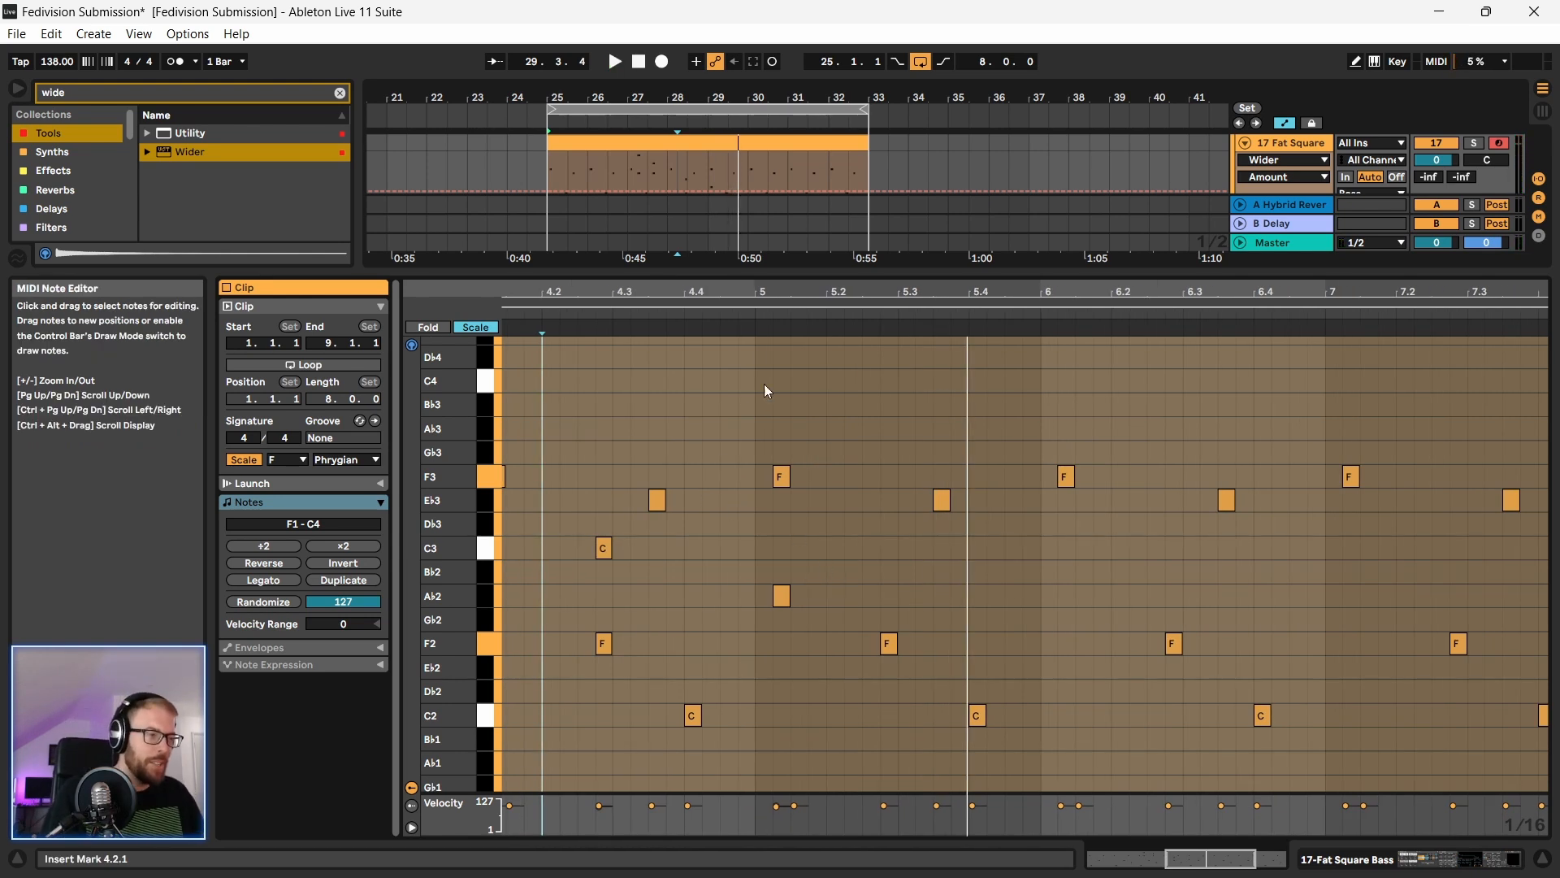
# Step: Copy the A♭2 in bar 5 to B♭3 at 5.3.3 above the E♭3 and play the passage
pyautogui.moveTo(734, 293); pyautogui.dragTo(984, 313)
pyautogui.click(891, 597)
pyautogui.moveTo(921, 553); pyautogui.dragTo(1067, 414)
pyautogui.click(838, 312)
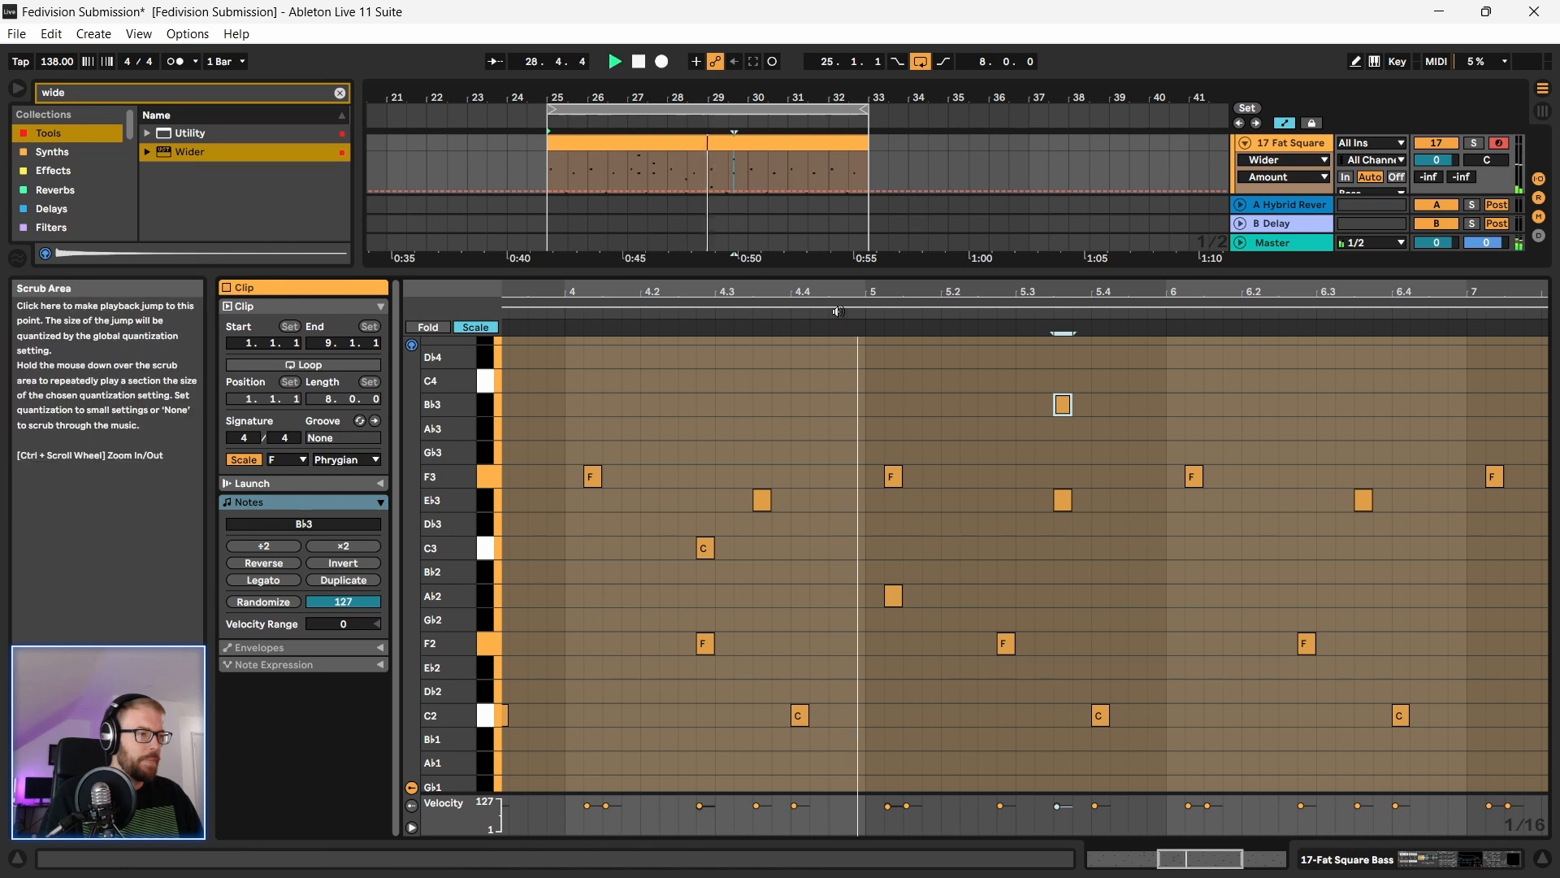
pyautogui.scroll(3, 1019, 504)
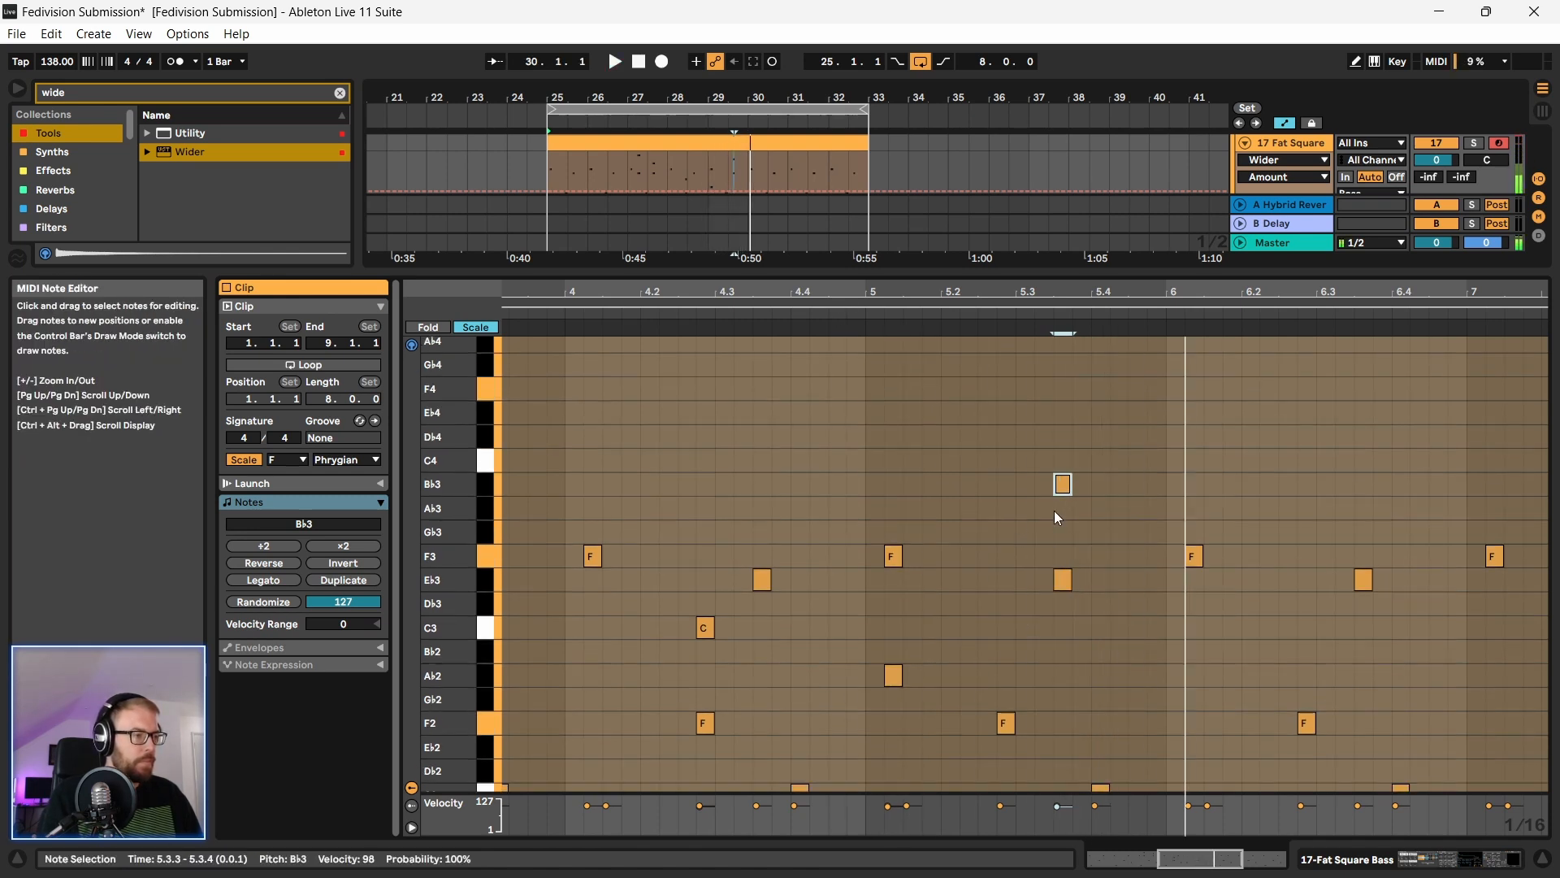
# Step: Raise the B♭3 note at 5.3.3 to C4 and play the pattern from 4.4.4
pyautogui.moveTo(1064, 485); pyautogui.dragTo(1061, 455)
pyautogui.click(857, 350)
pyautogui.press('space')
pyautogui.scroll(-2, 1162, 585)
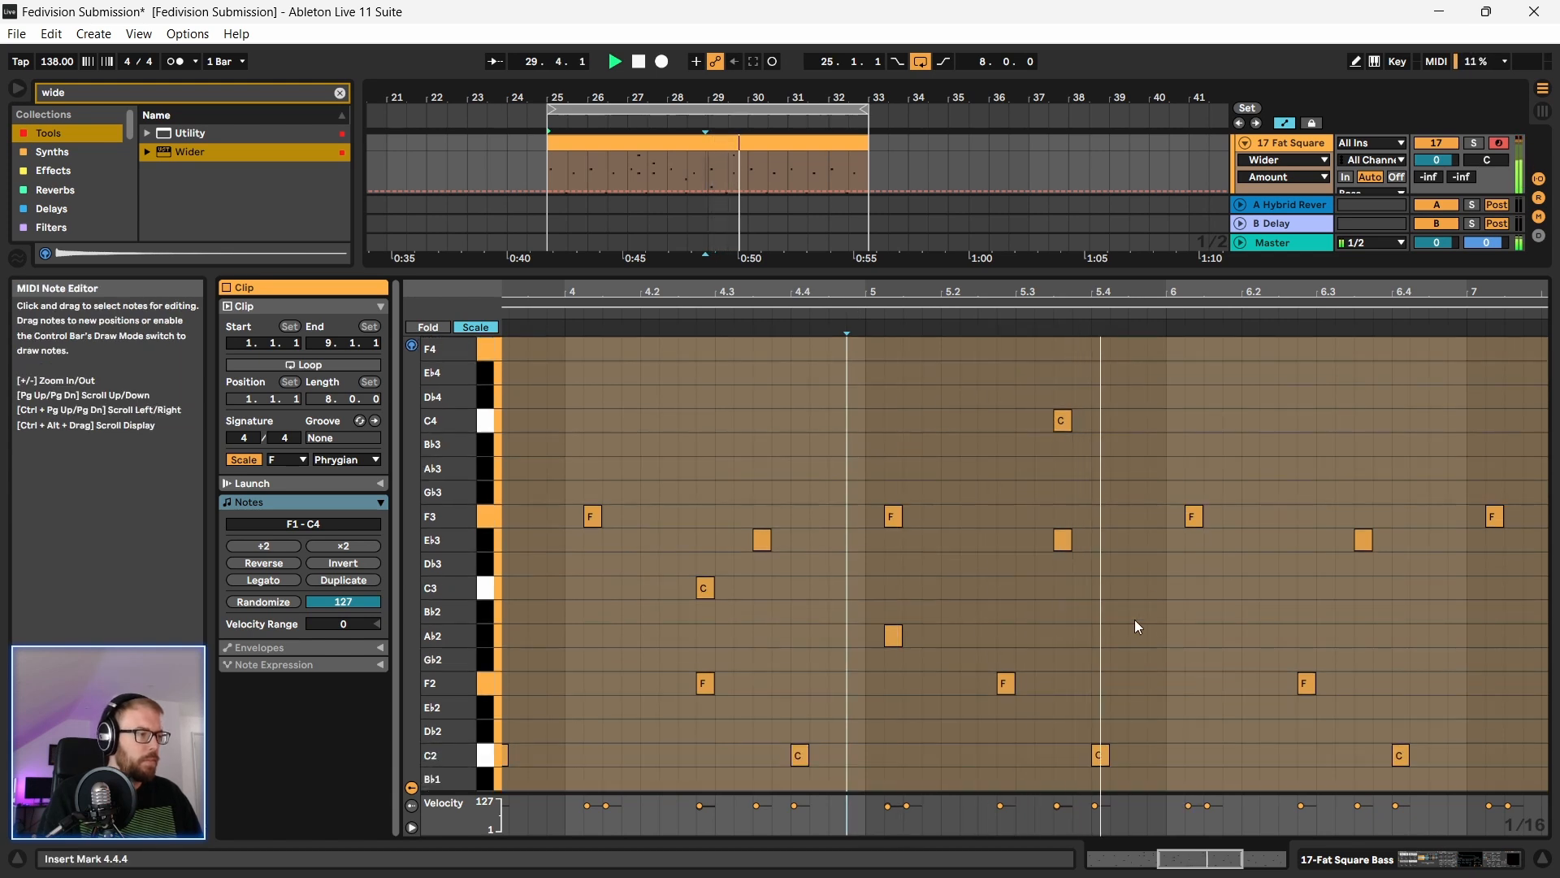
pyautogui.scroll(1, 1135, 620)
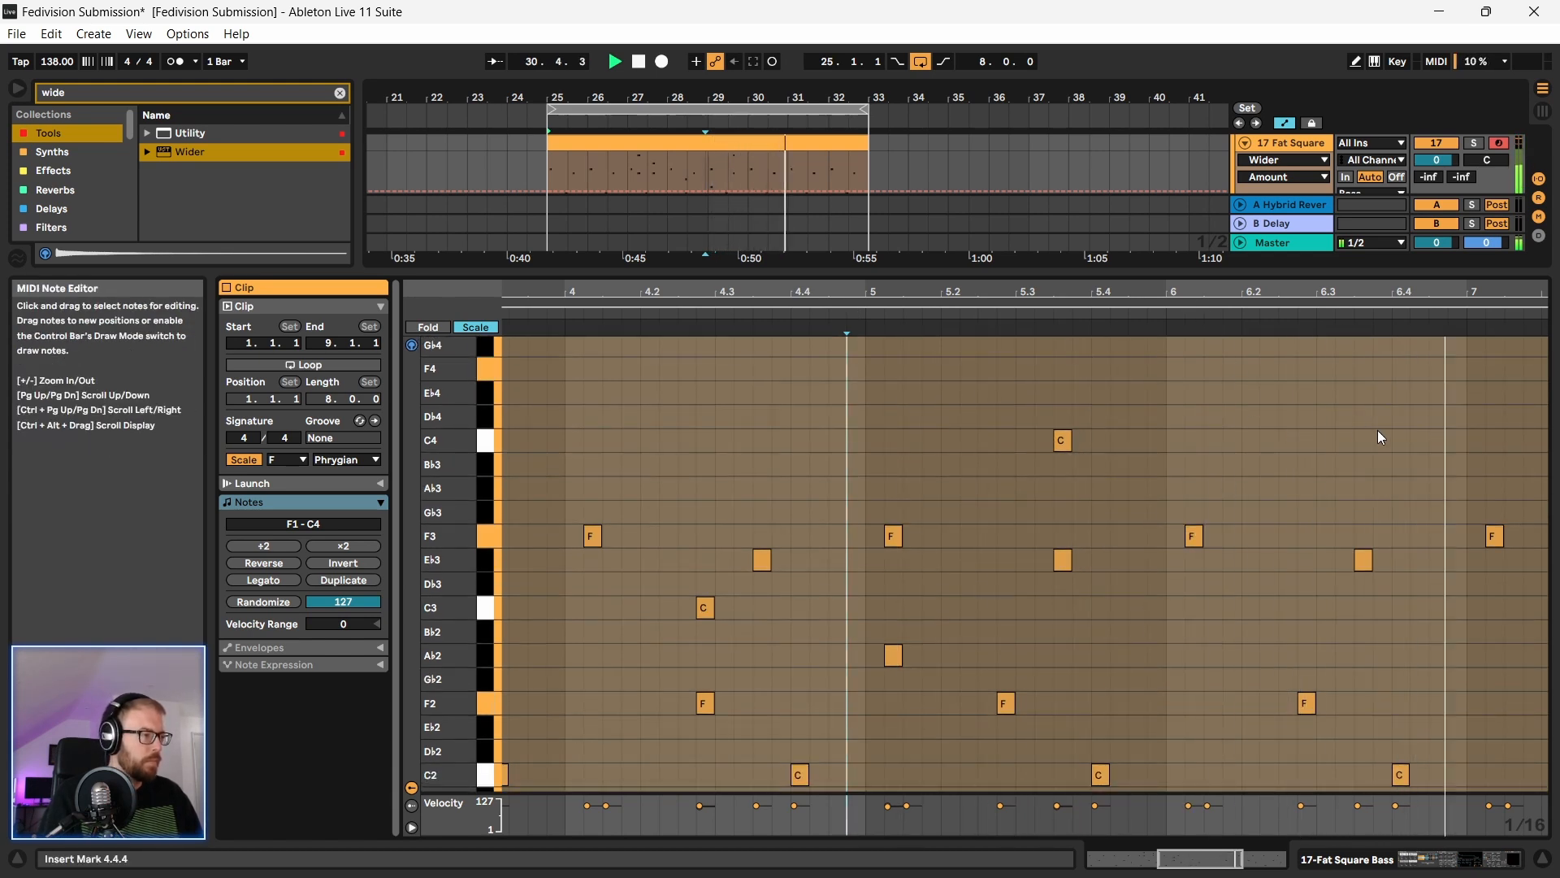
pyautogui.press('space')
# Step: Add a note at 7.1.2 above the first F3 of bar 7, lower it to G♭3 and play the passage
pyautogui.doubleClick(1495, 440)
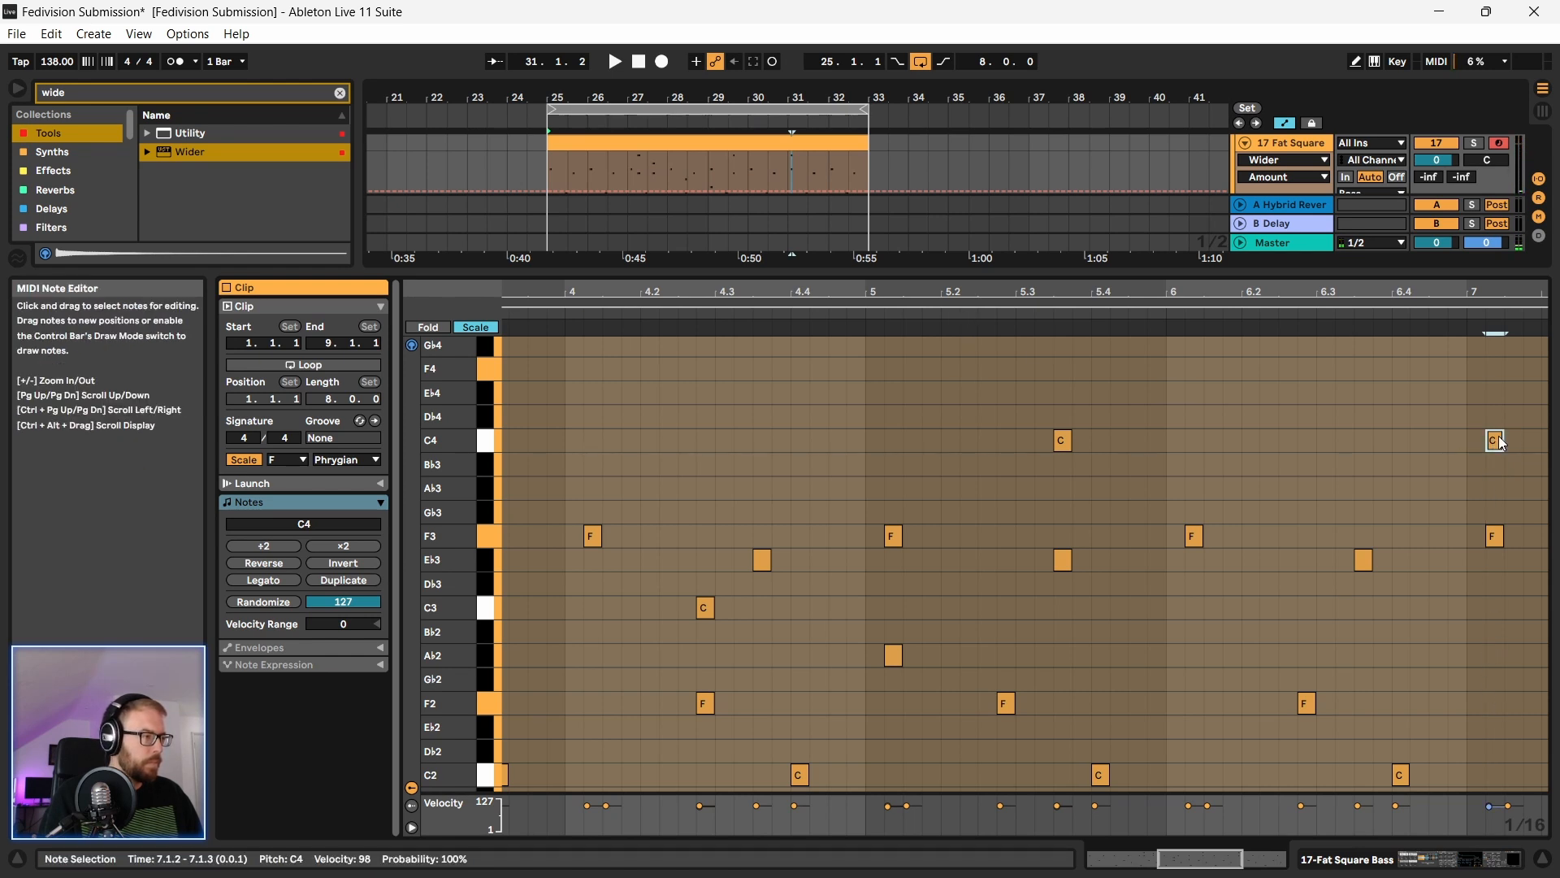
pyautogui.moveTo(1499, 439); pyautogui.dragTo(1501, 486)
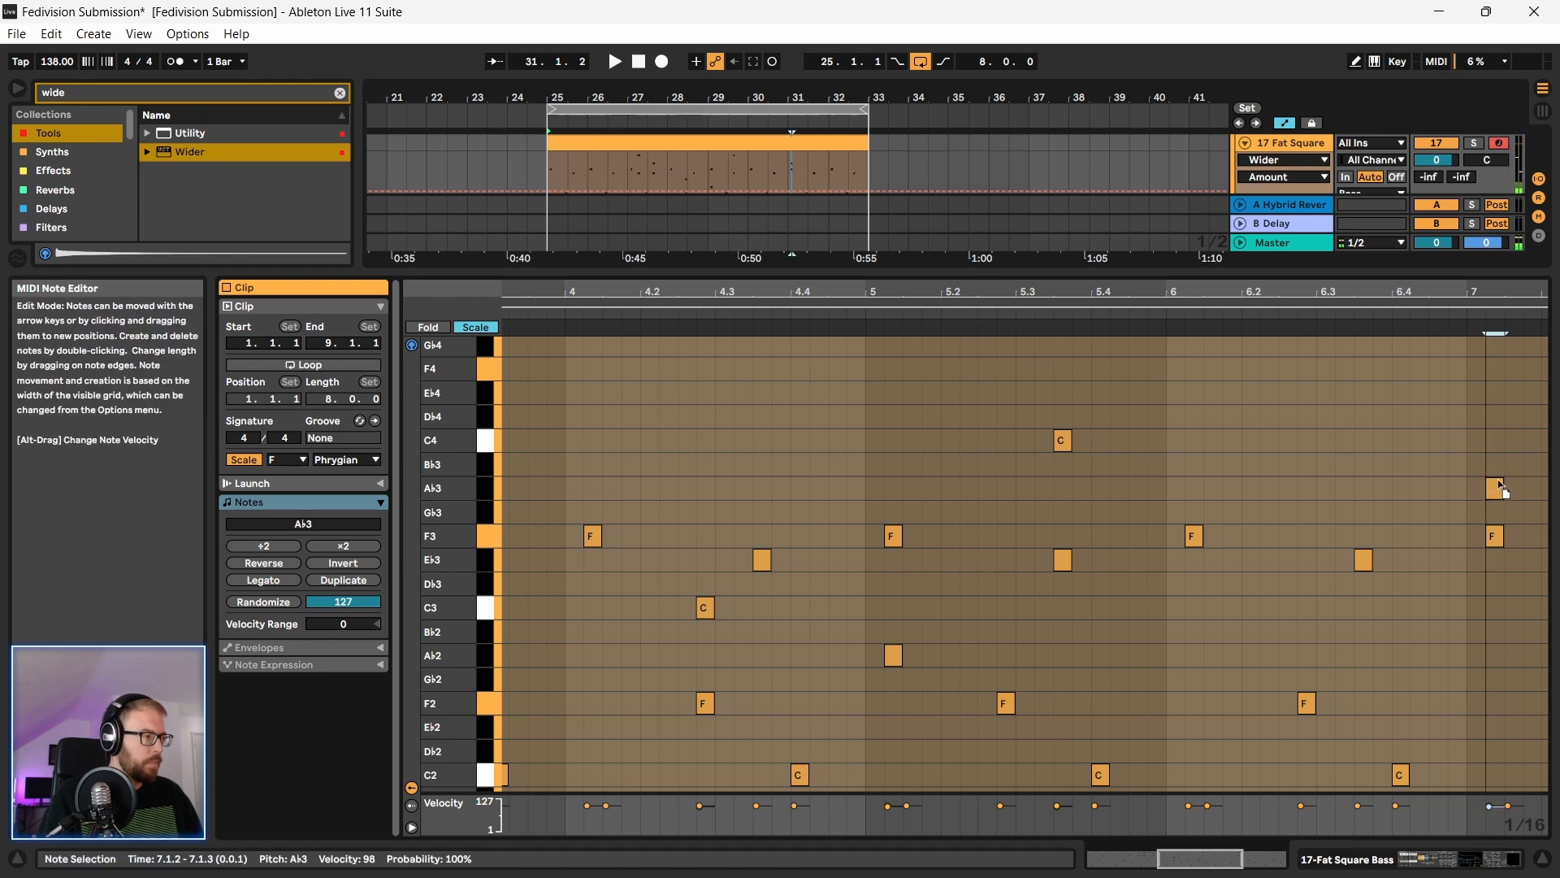
pyautogui.click(1379, 313)
pyautogui.press('space')
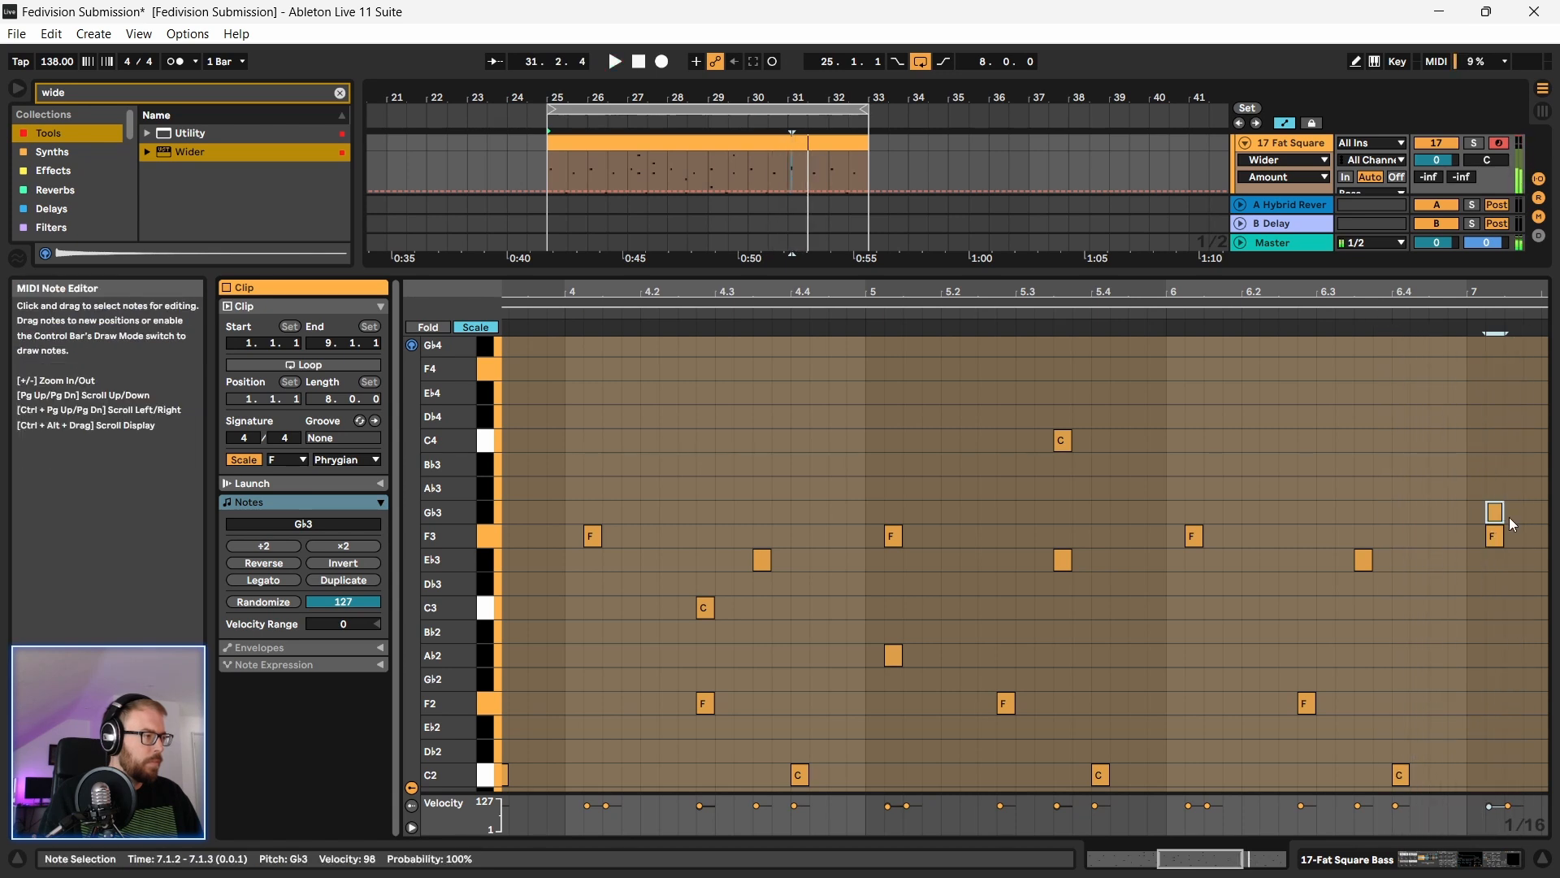
# Step: Transpose the G♭3 note in bar 7 down an octave to G♭2 and play the result
pyautogui.hotkey('shift', 'Down')
pyautogui.press('space')
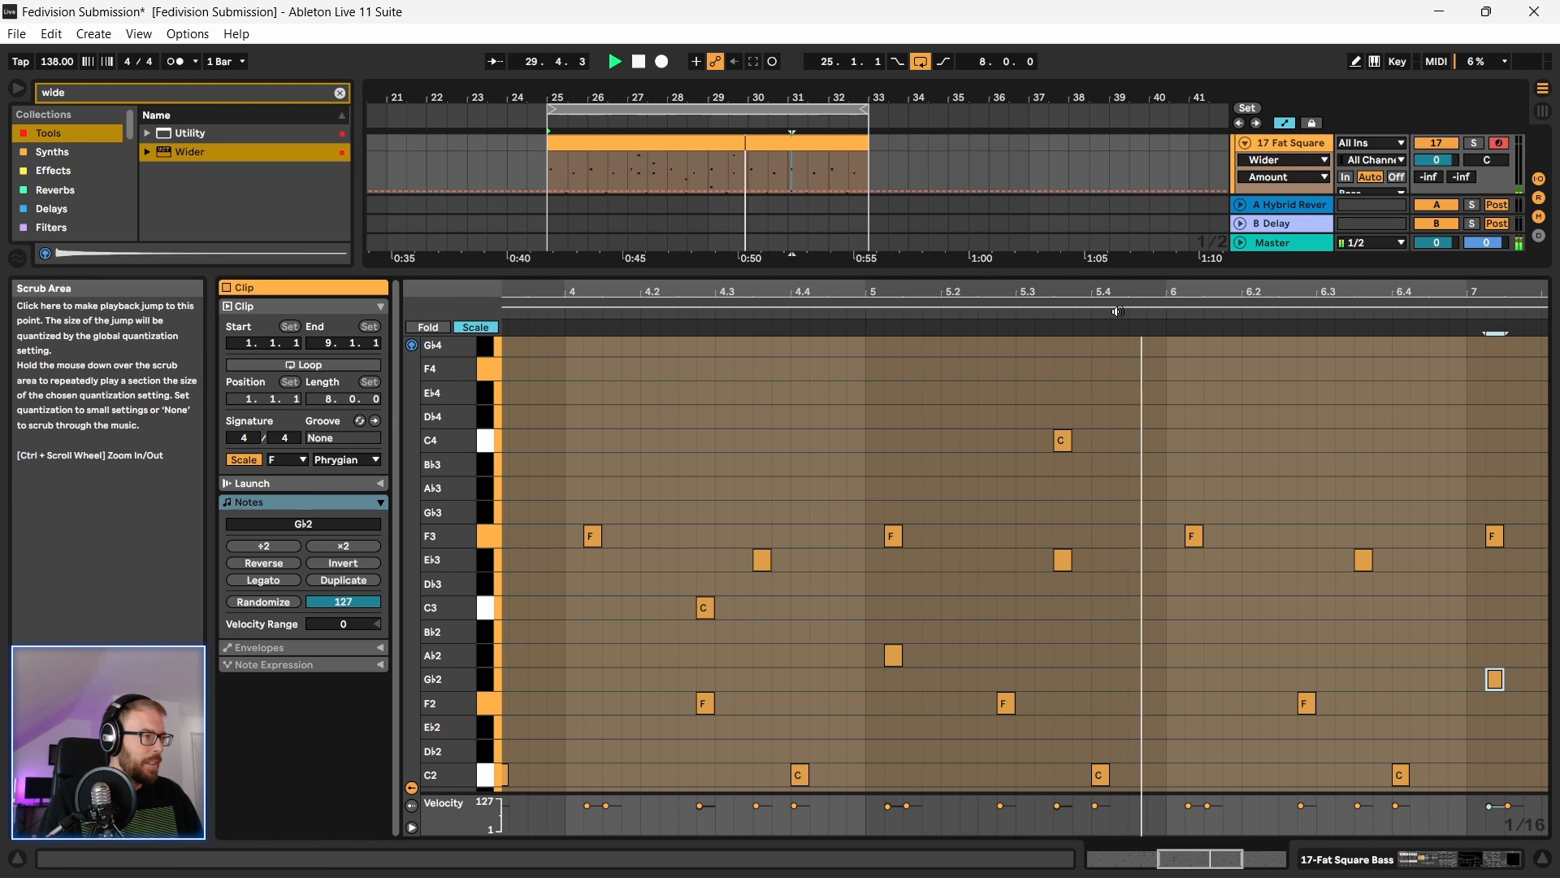
pyautogui.scroll(-1, 1304, 564)
pyautogui.scroll(-1, 1306, 589)
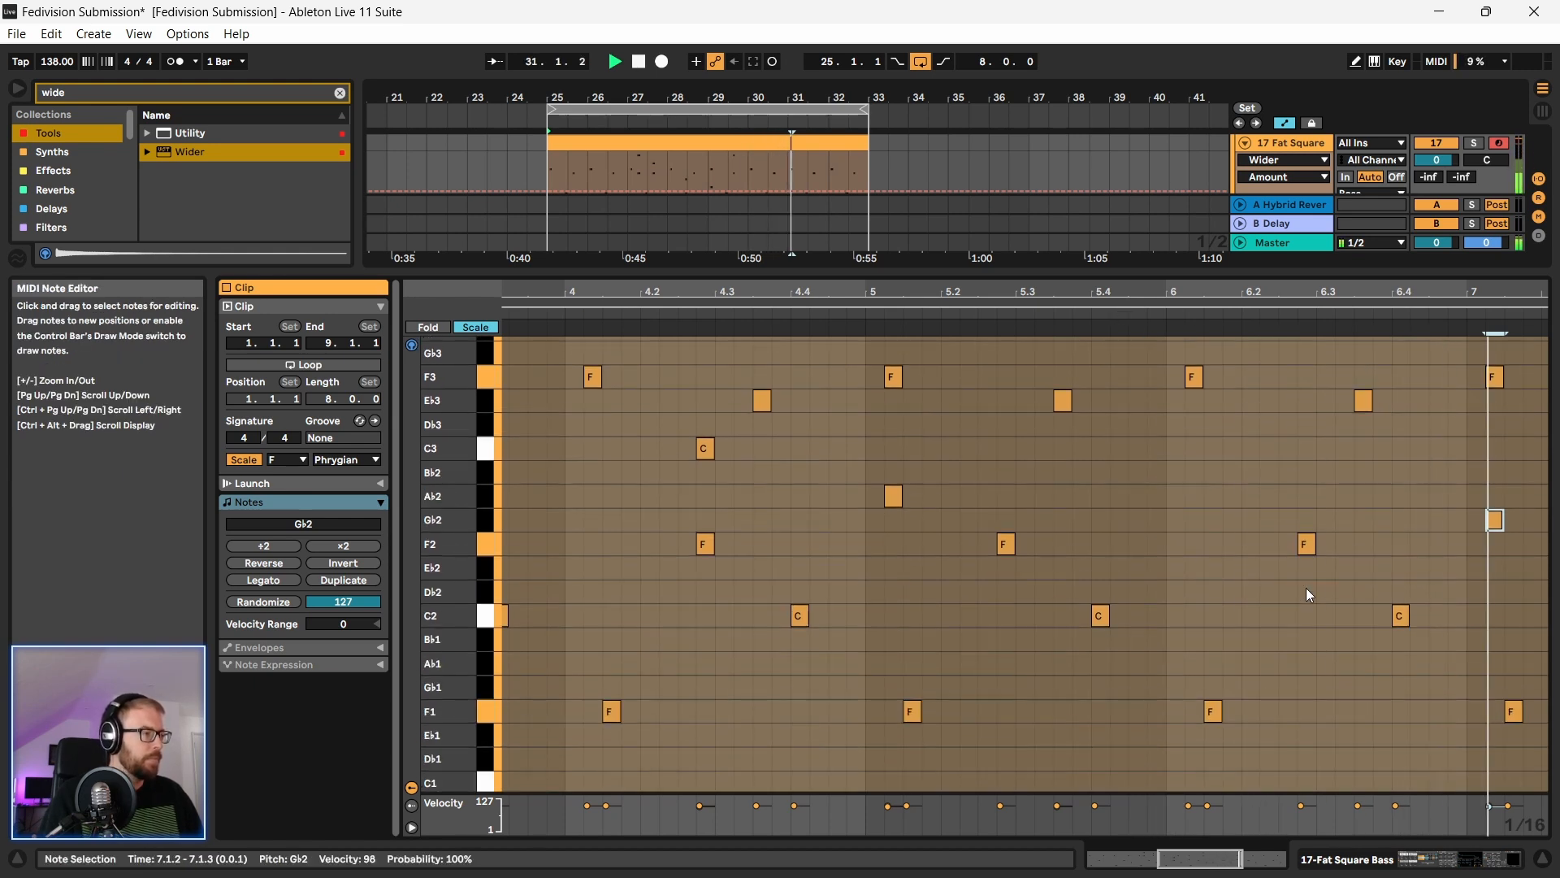
pyautogui.scroll(-1, 1372, 611)
pyautogui.press('space')
# Step: Return to the full arrangement, select the Fat Square clip across bars 25 to 33 and play it with the other tracks
pyautogui.moveTo(878, 291); pyautogui.dragTo(863, 203)
pyautogui.click(598, 143)
pyautogui.moveTo(550, 271); pyautogui.dragTo(603, 552)
pyautogui.press('space')
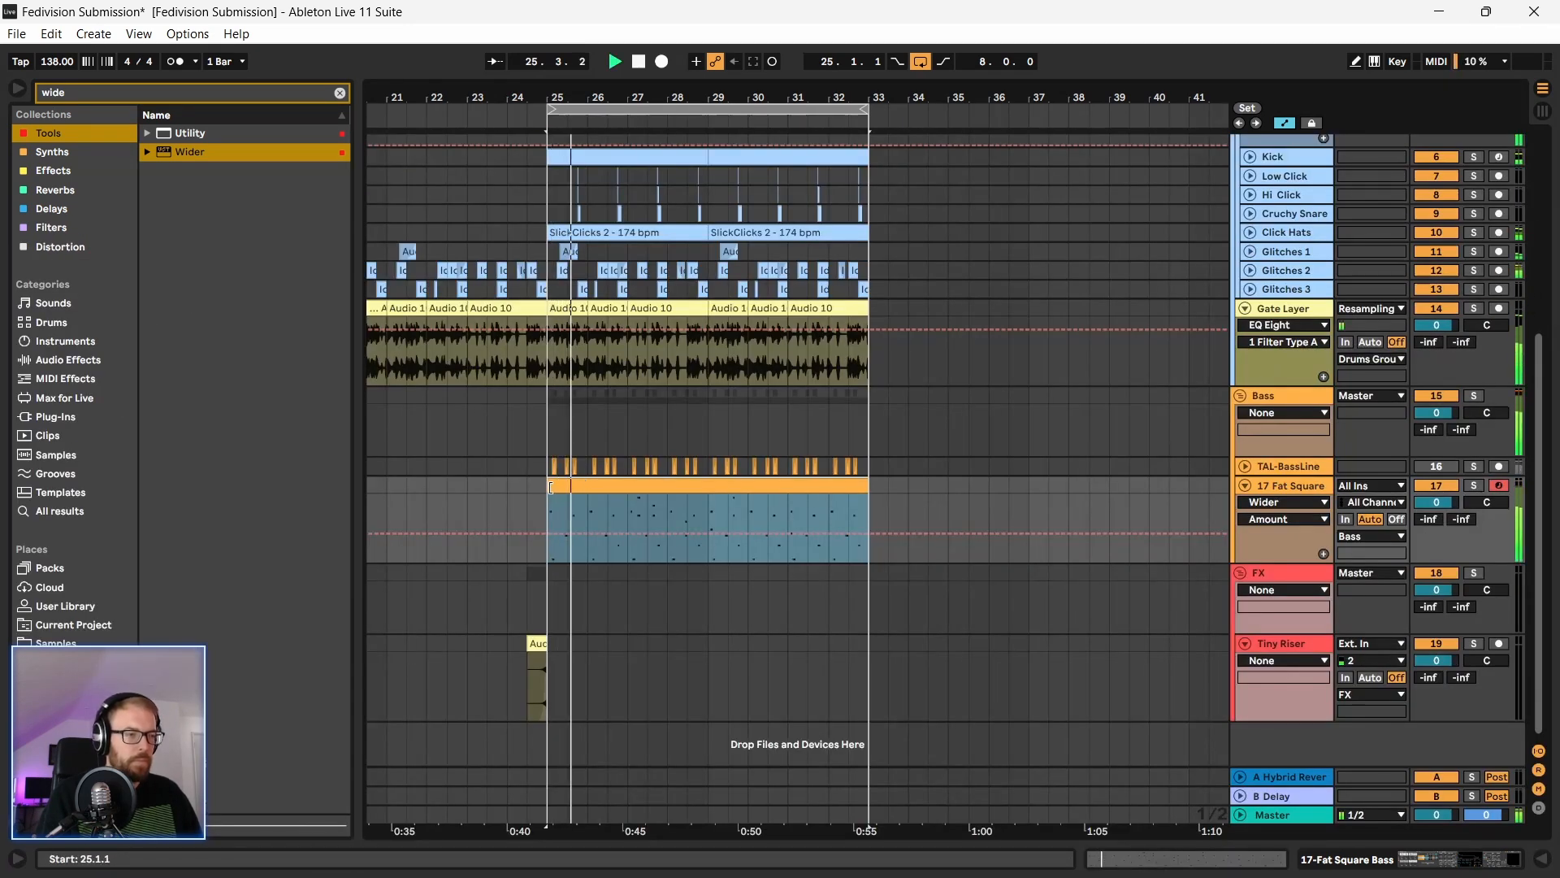
pyautogui.press('space')
# Step: Show the Fat Square track's device chain, solo the track and play it from bar 25
pyautogui.click(1285, 502)
pyautogui.click(1389, 489)
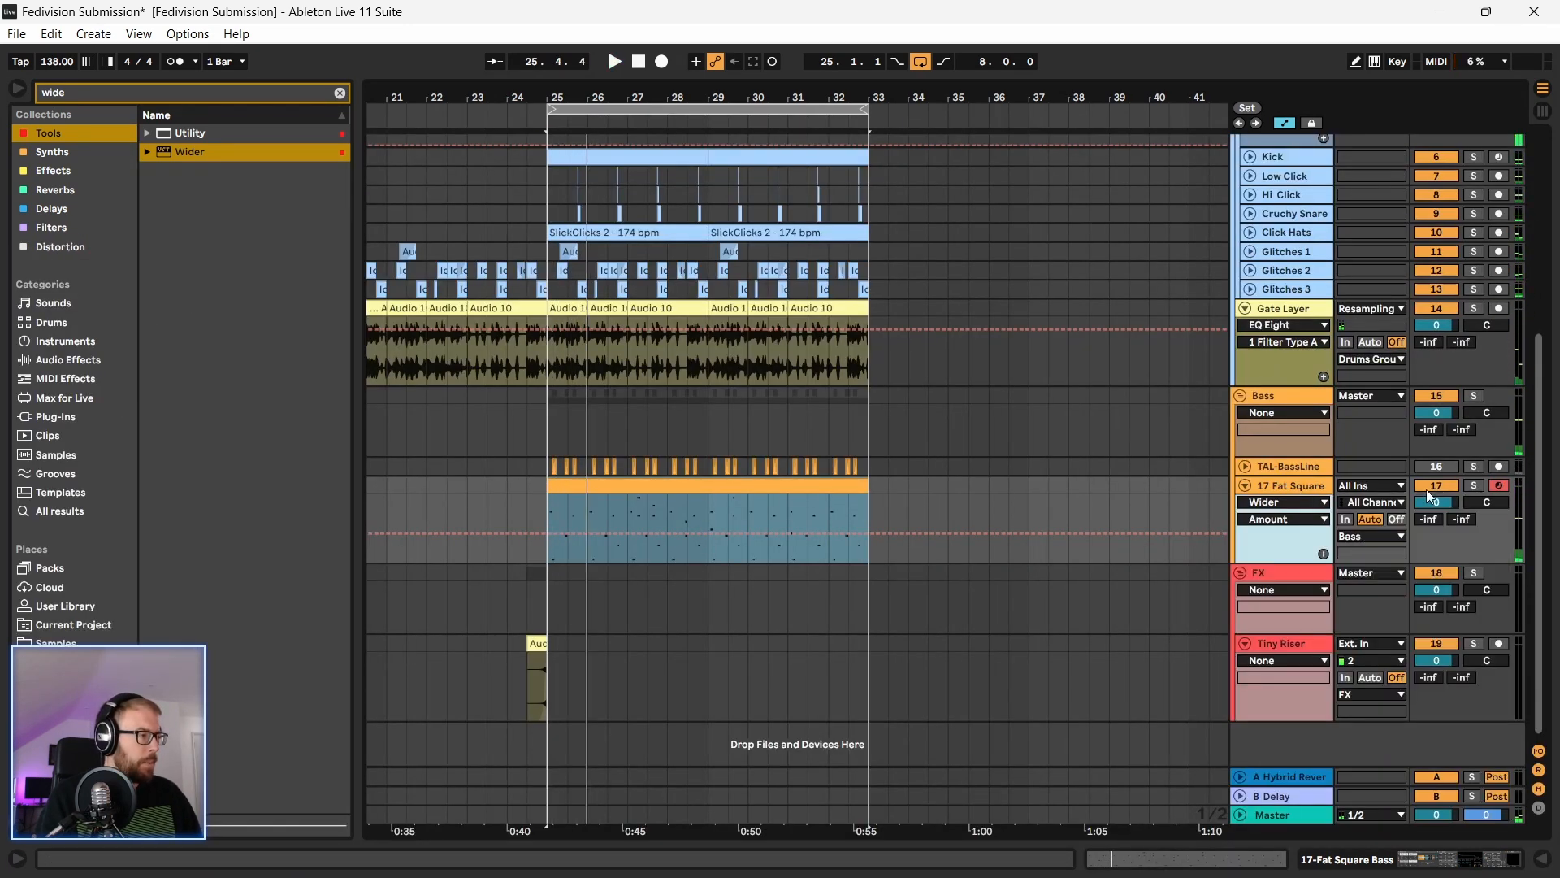
pyautogui.click(1253, 492)
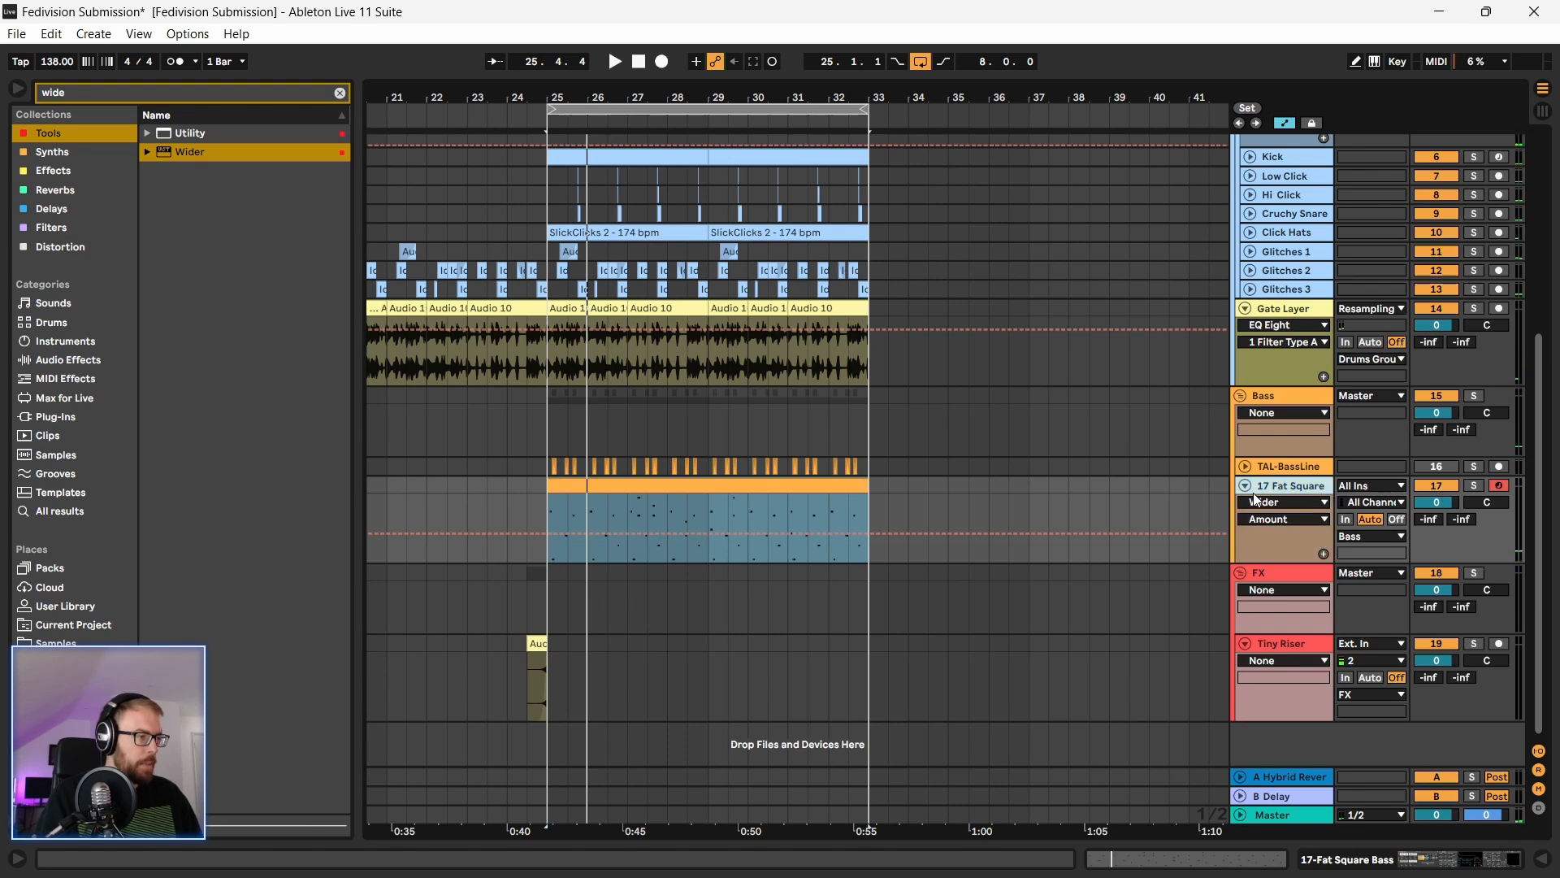
pyautogui.doubleClick(1304, 490)
pyautogui.scroll(-3, 1479, 824)
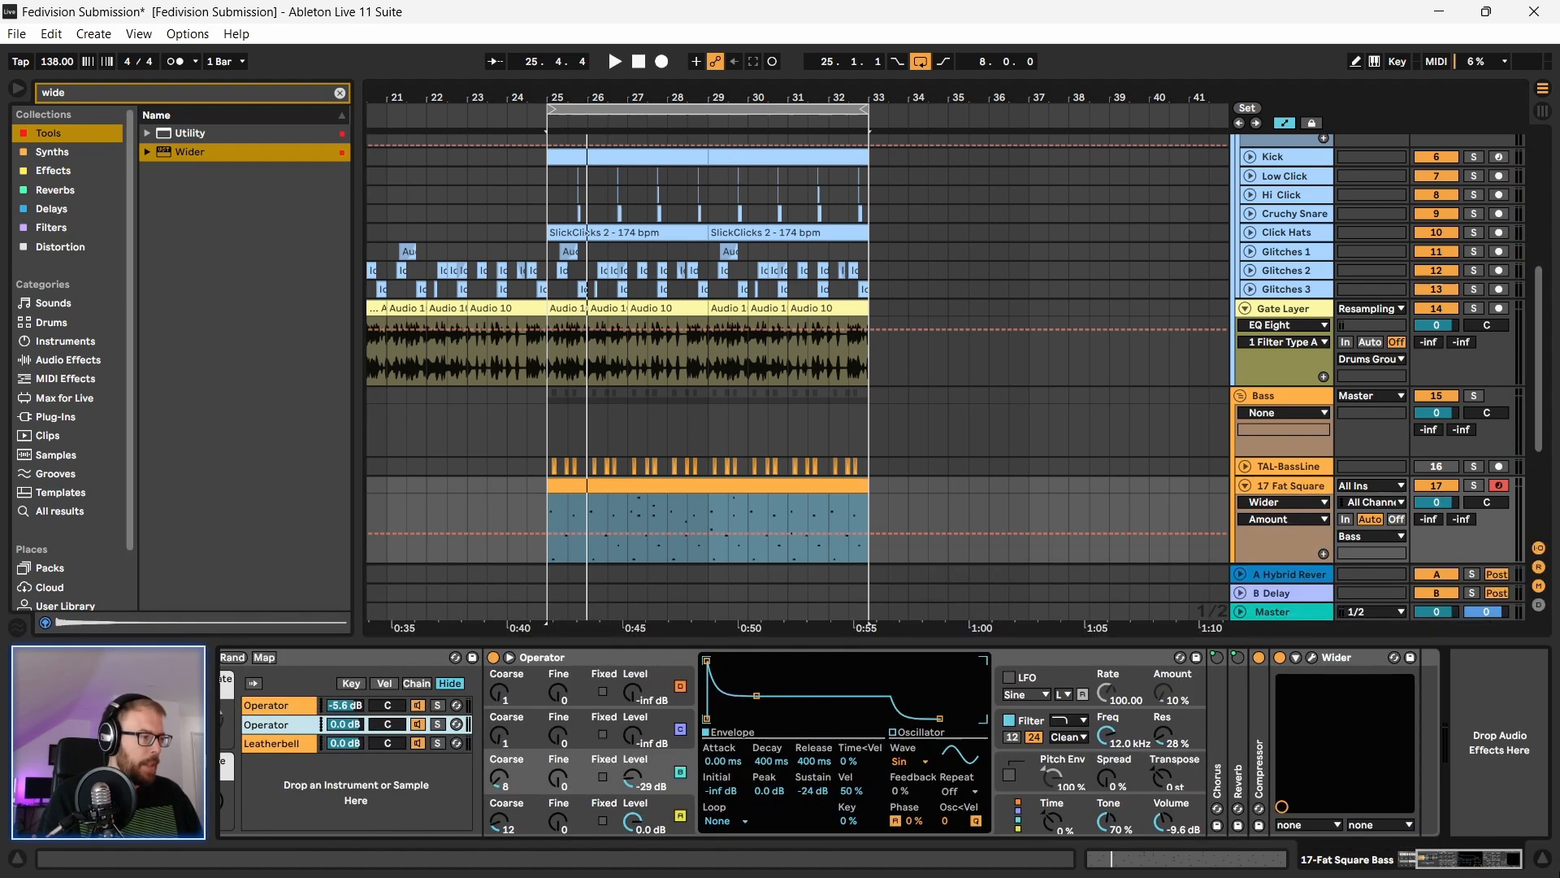
pyautogui.click(1476, 486)
pyautogui.press('space')
pyautogui.scroll(-2, 496, 492)
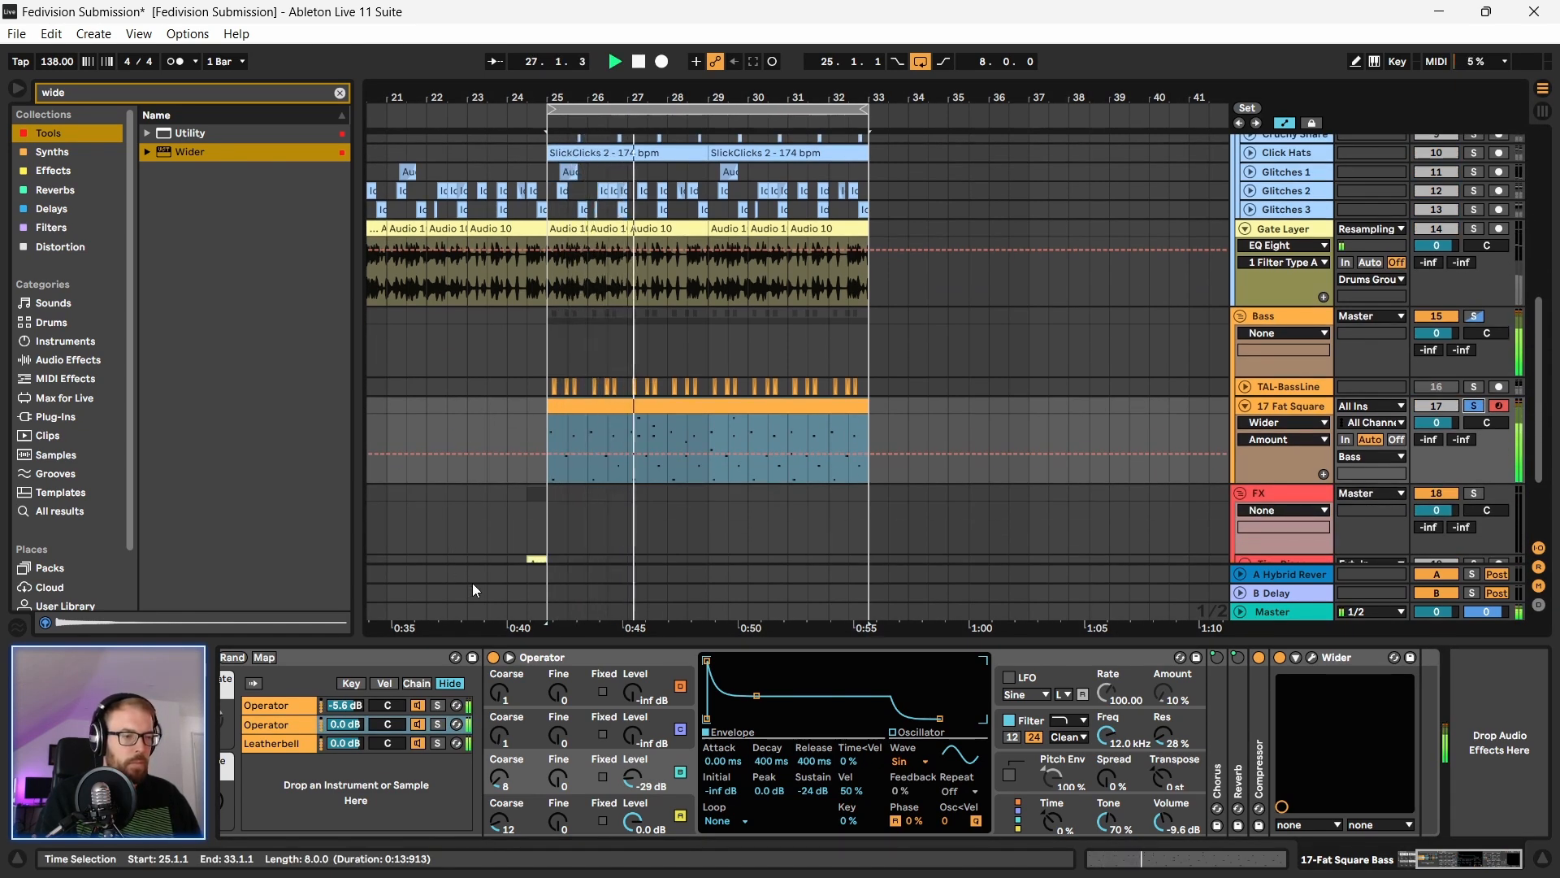
# Step: Compare the rack's two Operator chains and the Leatherbell chain by soloing each in turn, and clear the chain solo
pyautogui.click(534, 660)
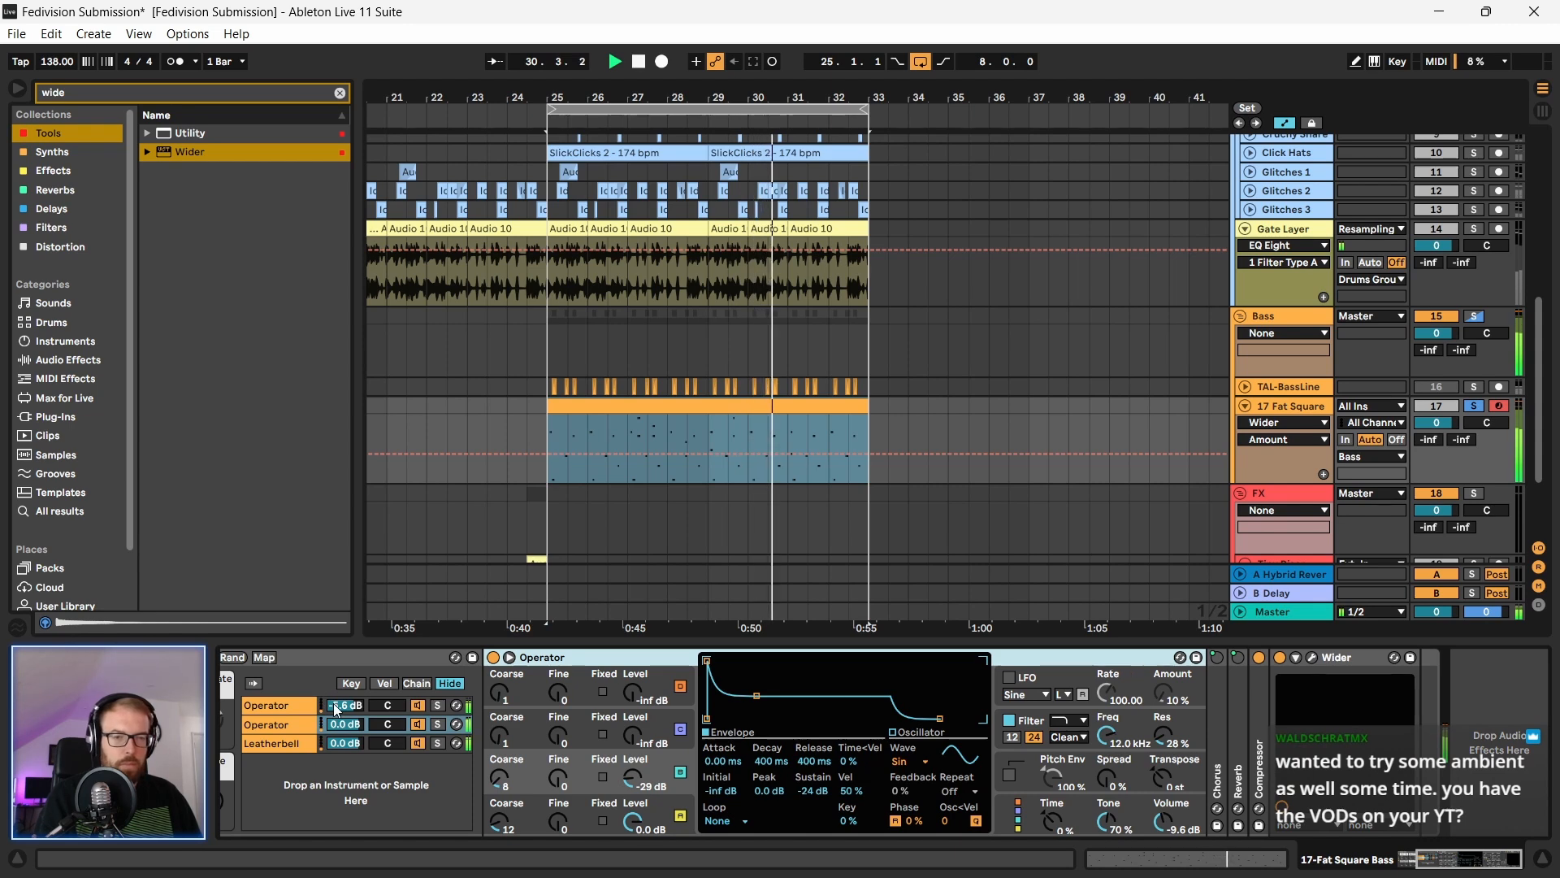
pyautogui.click(440, 705)
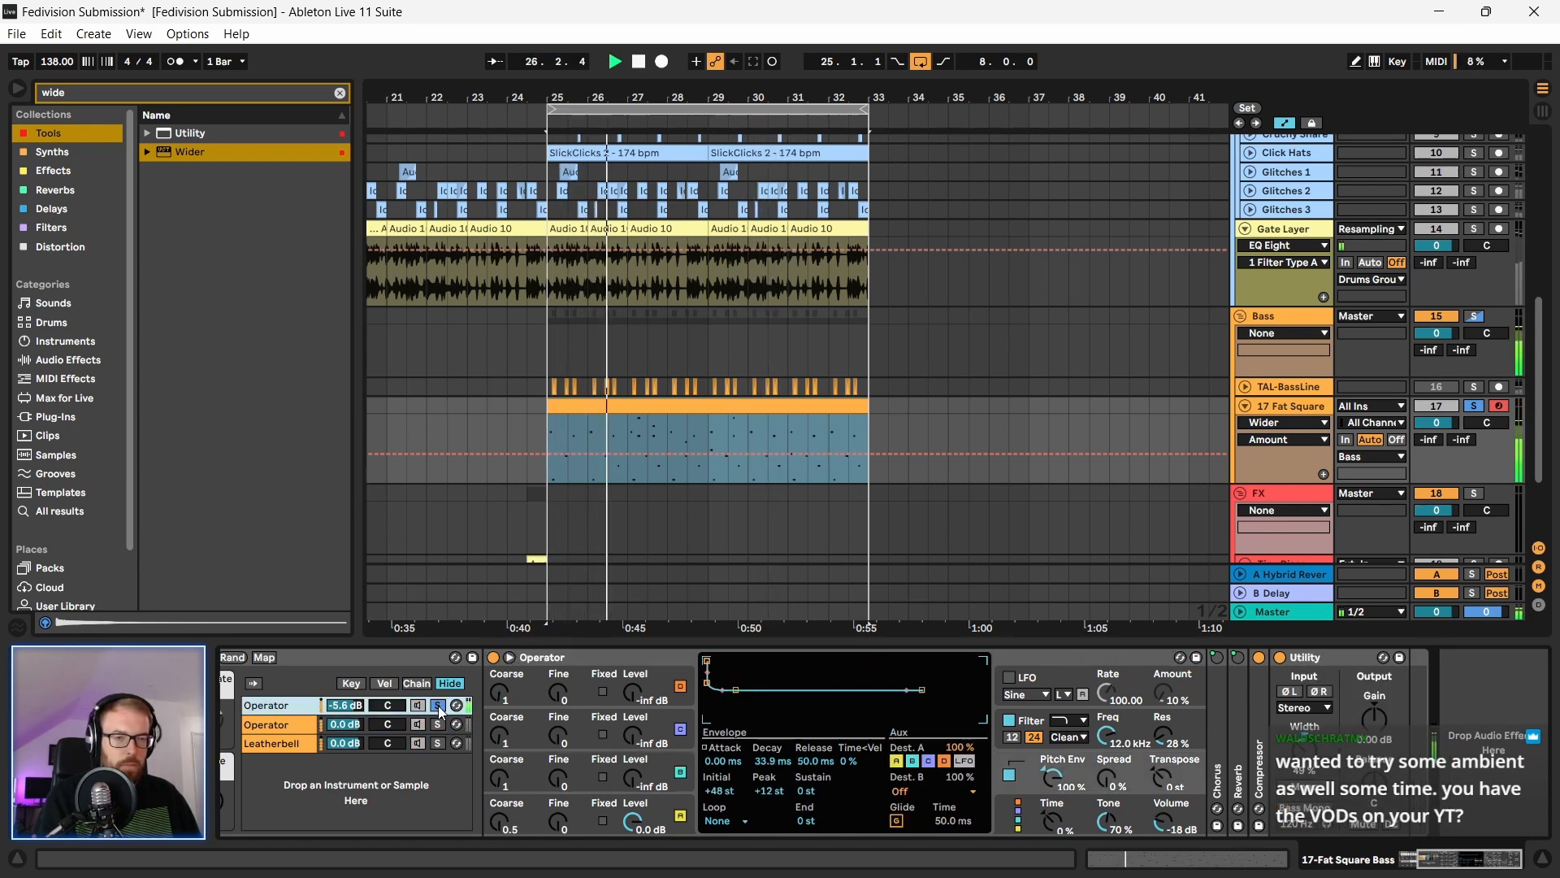
pyautogui.click(439, 725)
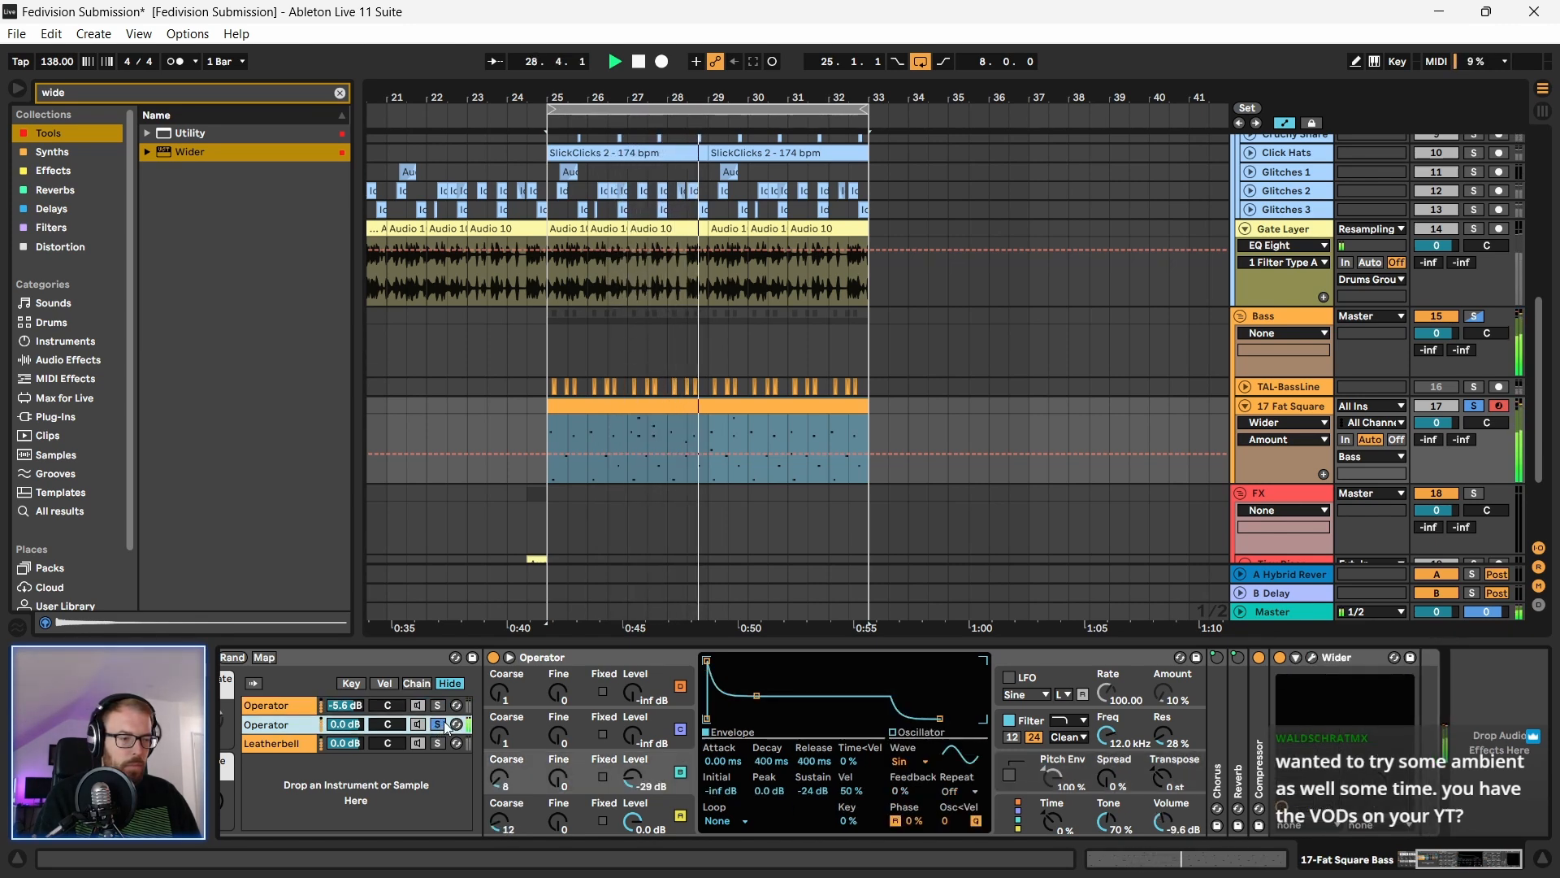
pyautogui.click(437, 743)
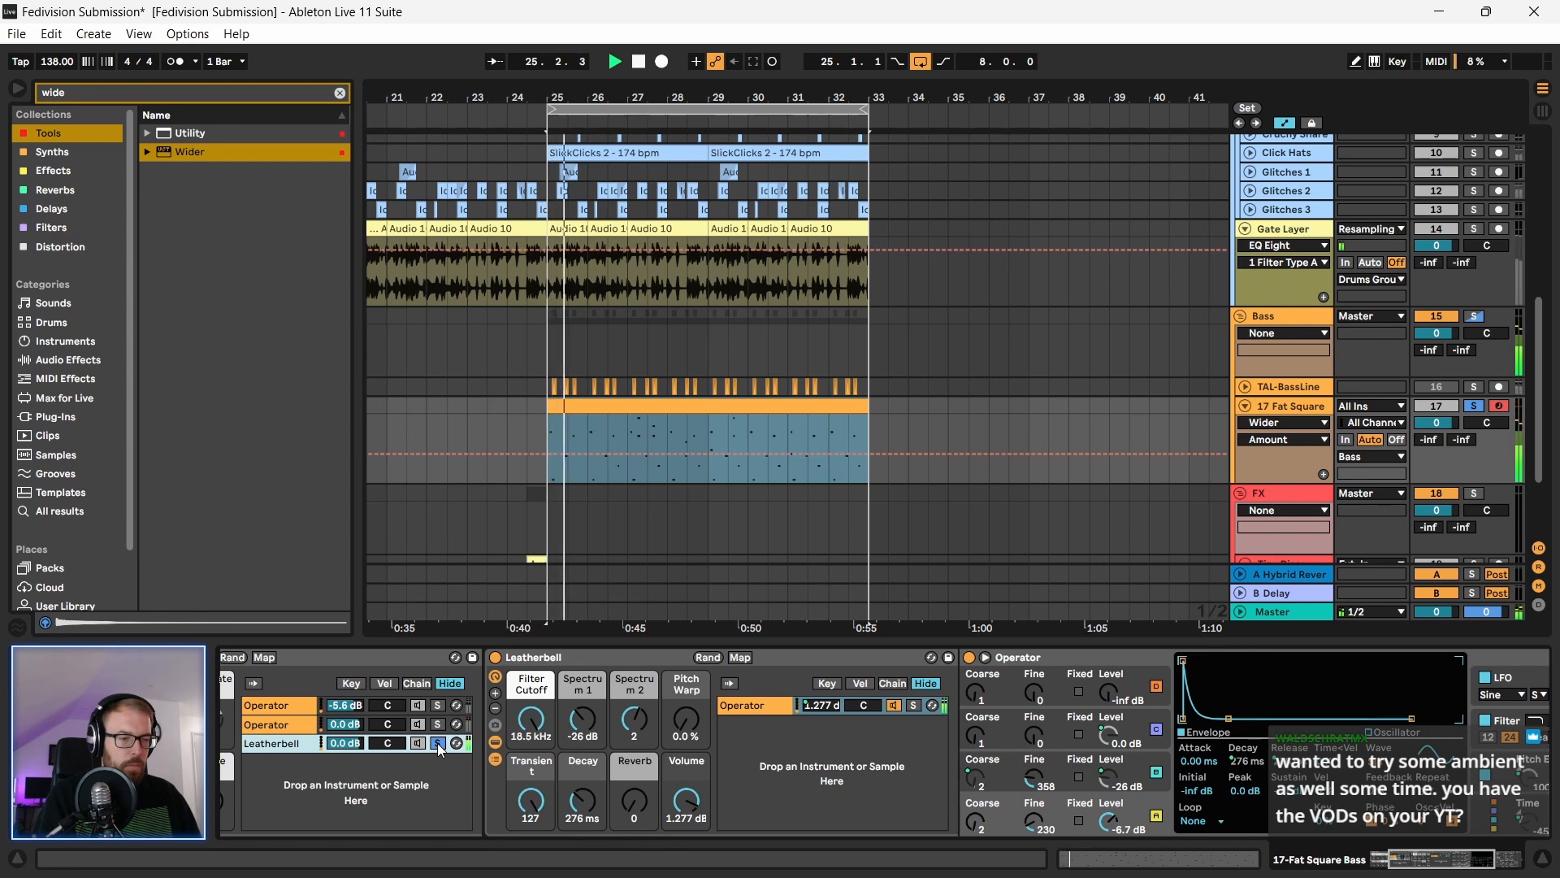
pyautogui.click(438, 743)
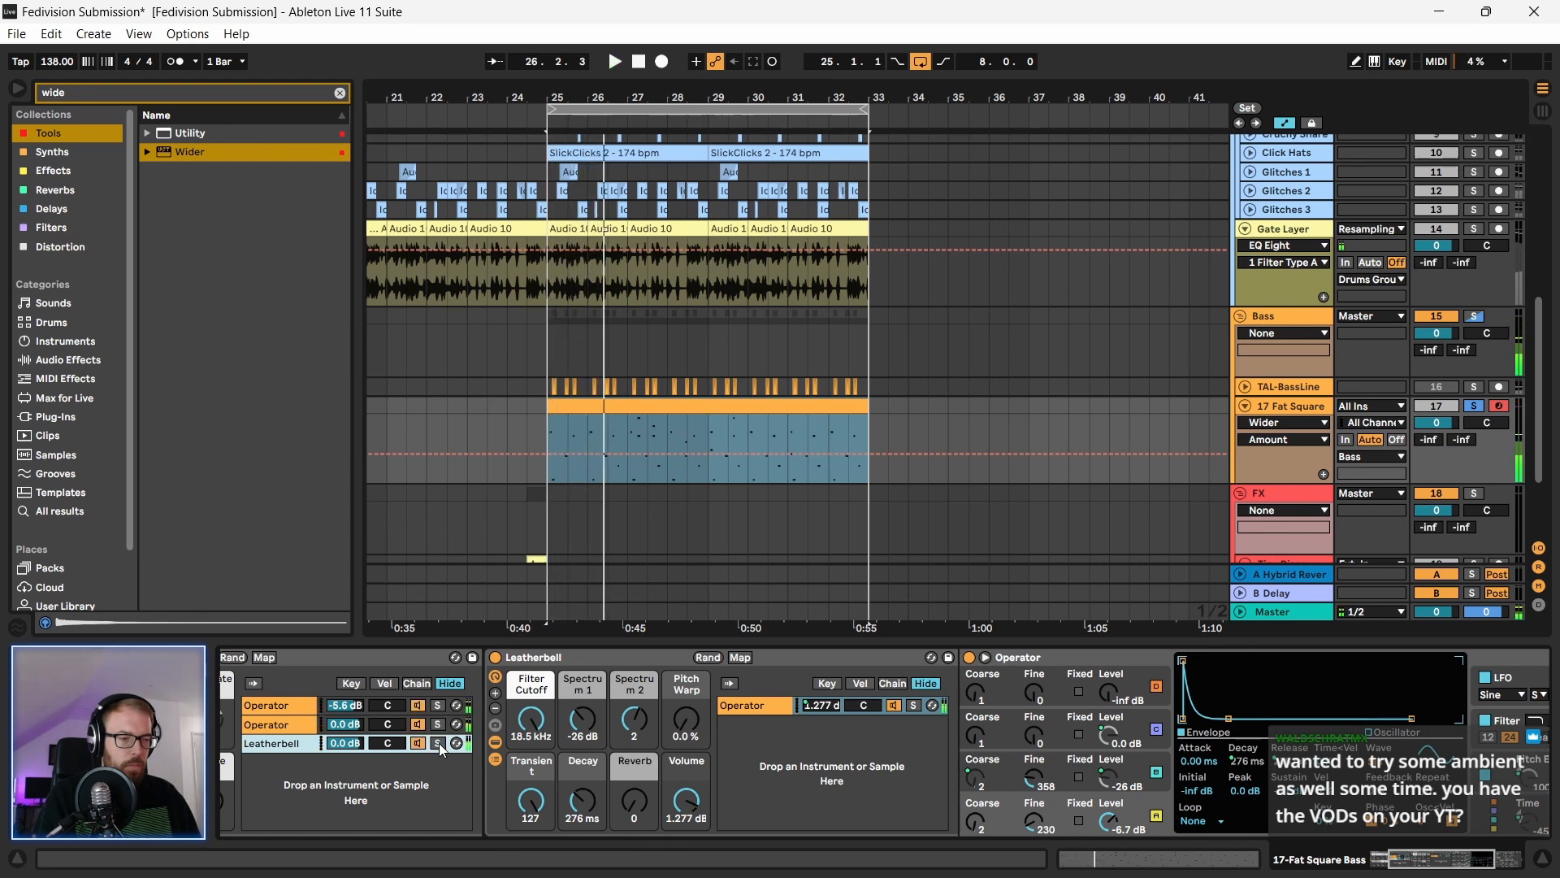
pyautogui.press('space')
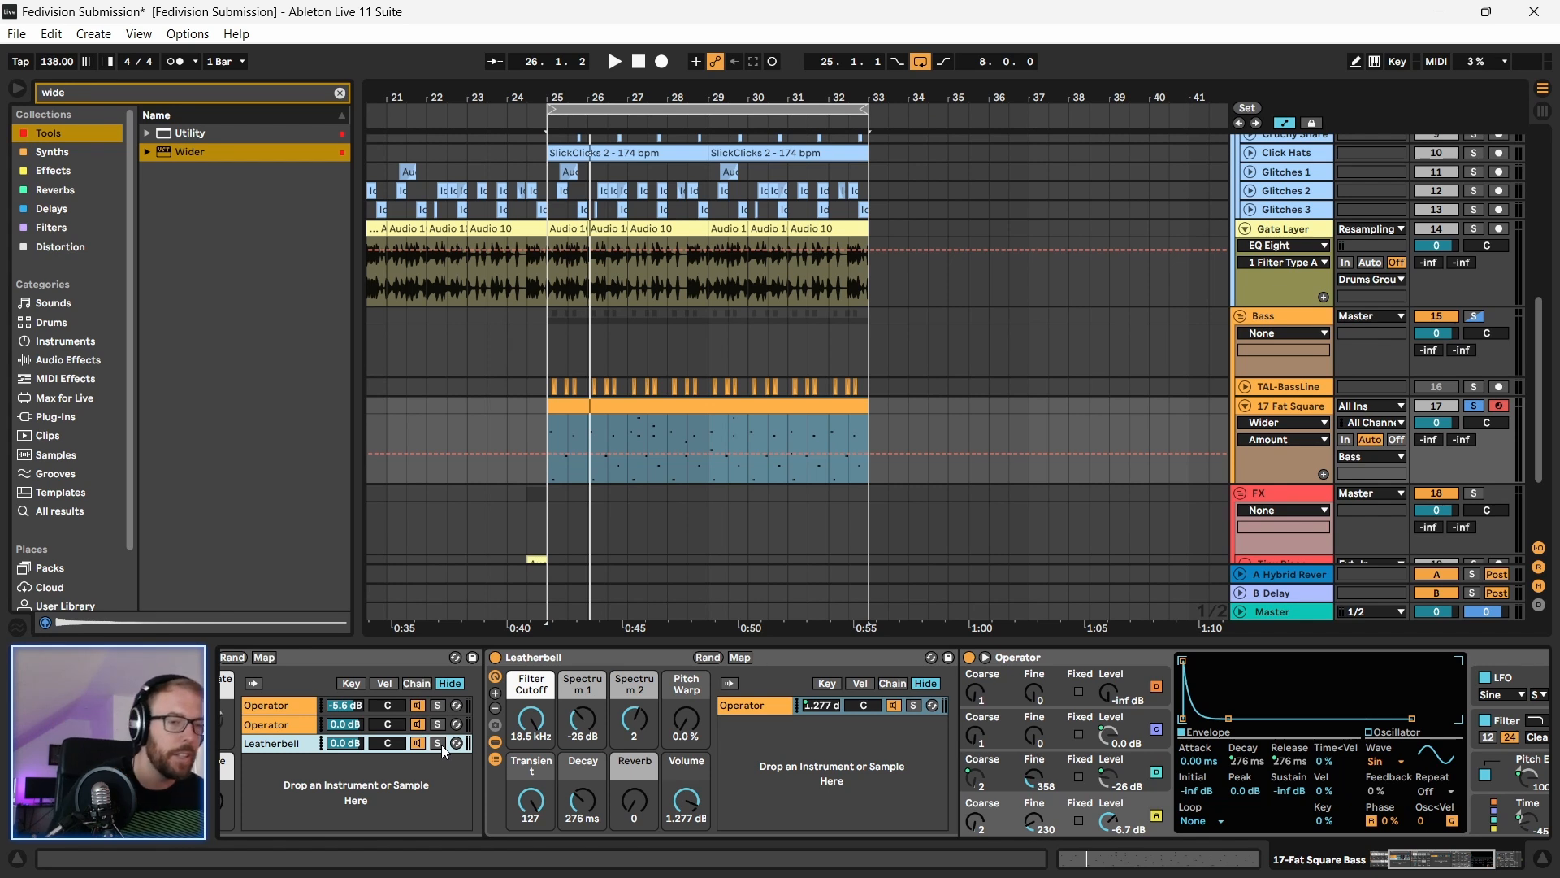
# Step: Add the Krush distortion plug-in to the end of the Fat Square track's device chain and dismiss its update notice
pyautogui.press('space')
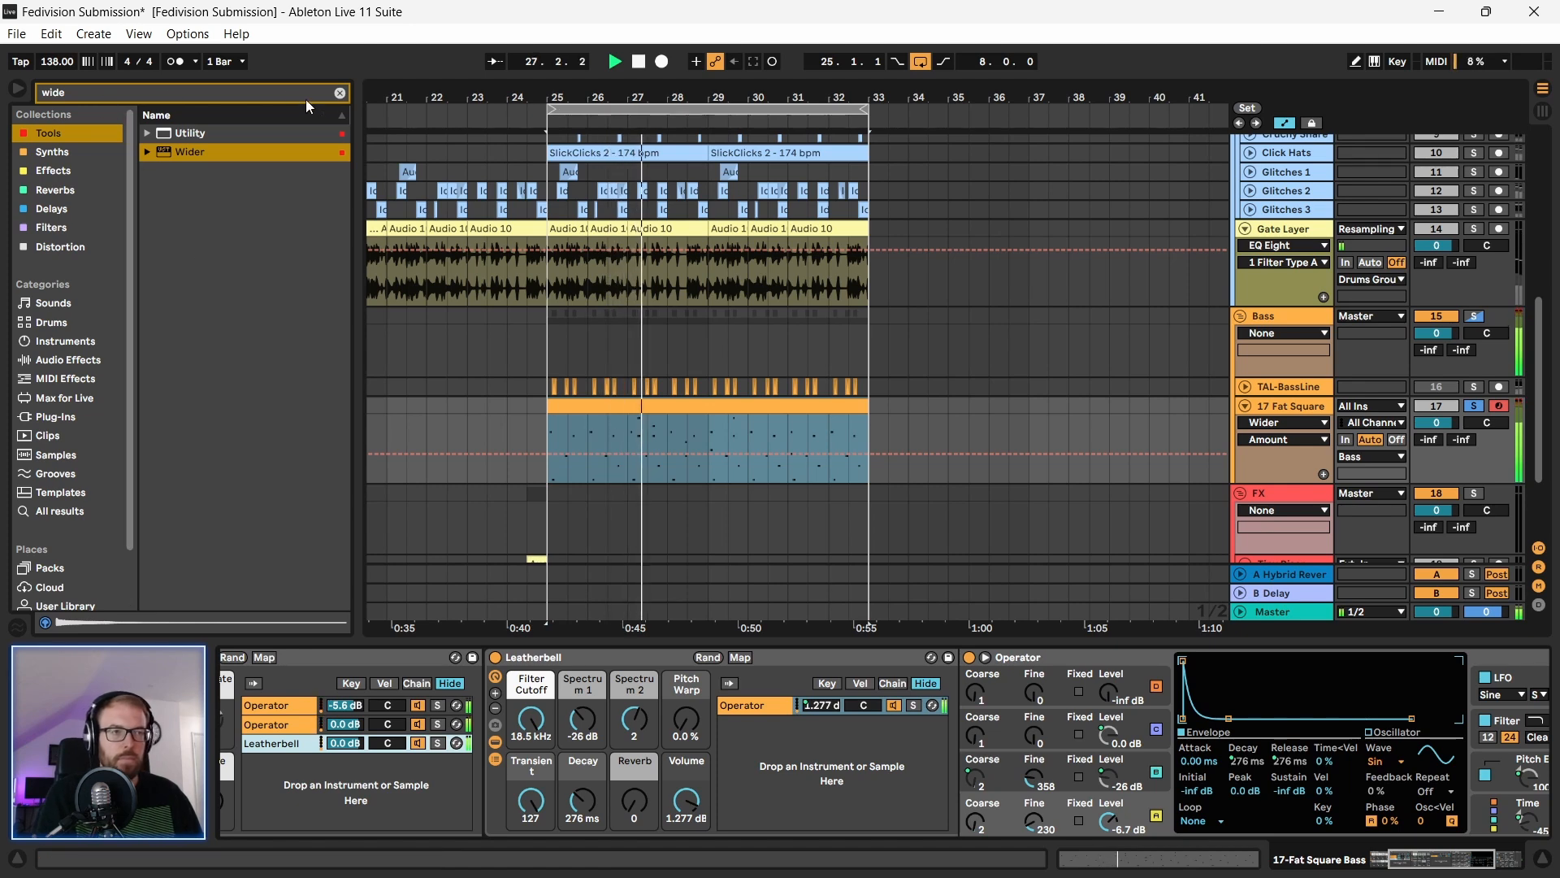
pyautogui.click(338, 92)
pyautogui.click(57, 247)
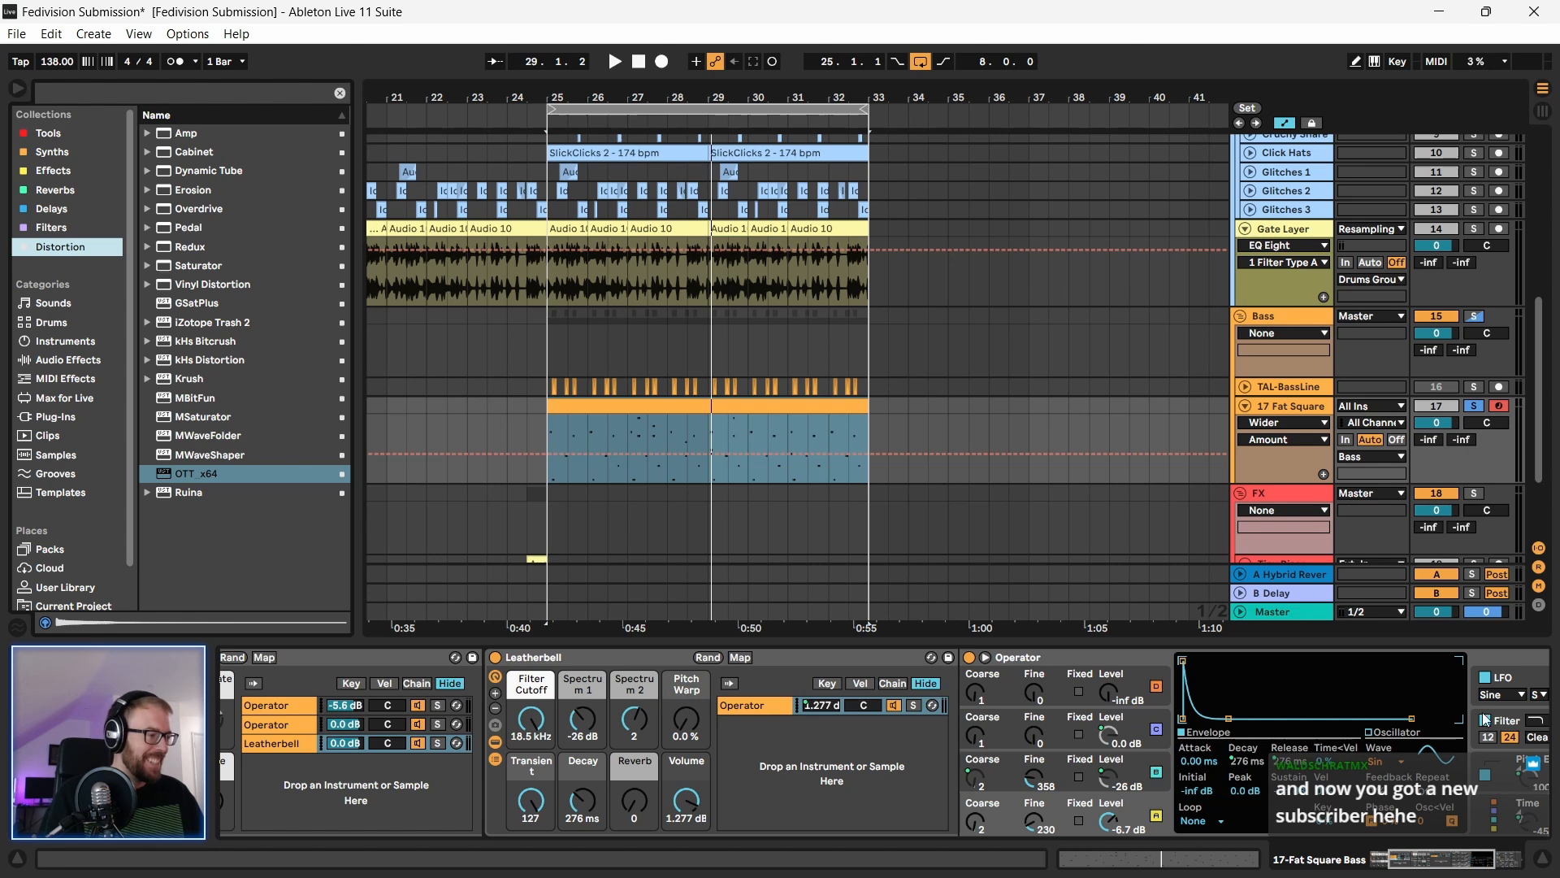
pyautogui.moveTo(1415, 858); pyautogui.dragTo(1450, 859)
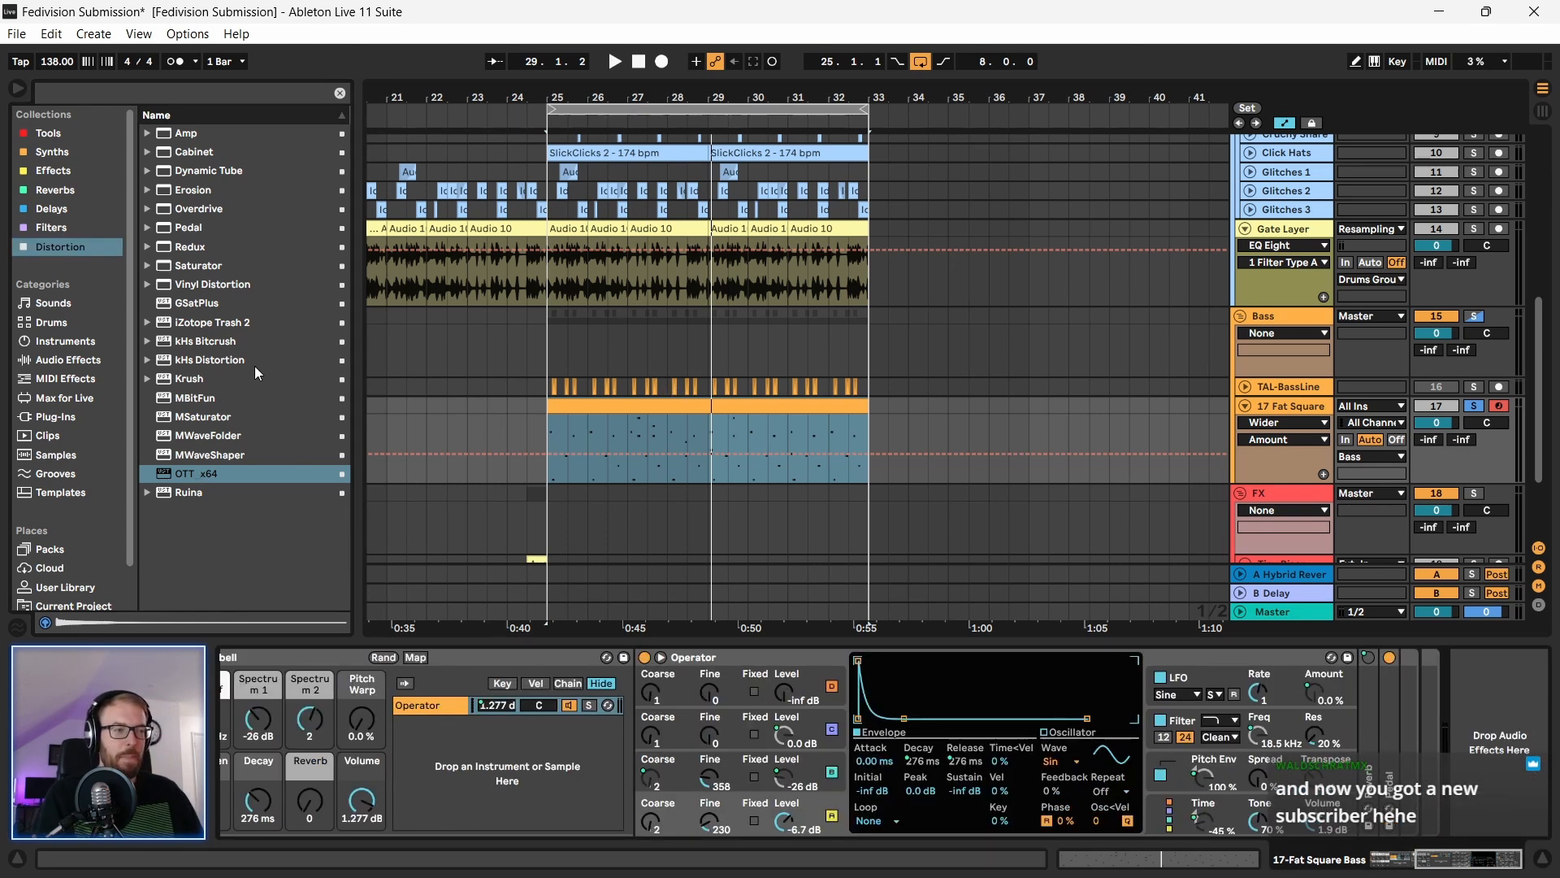
pyautogui.click(206, 378)
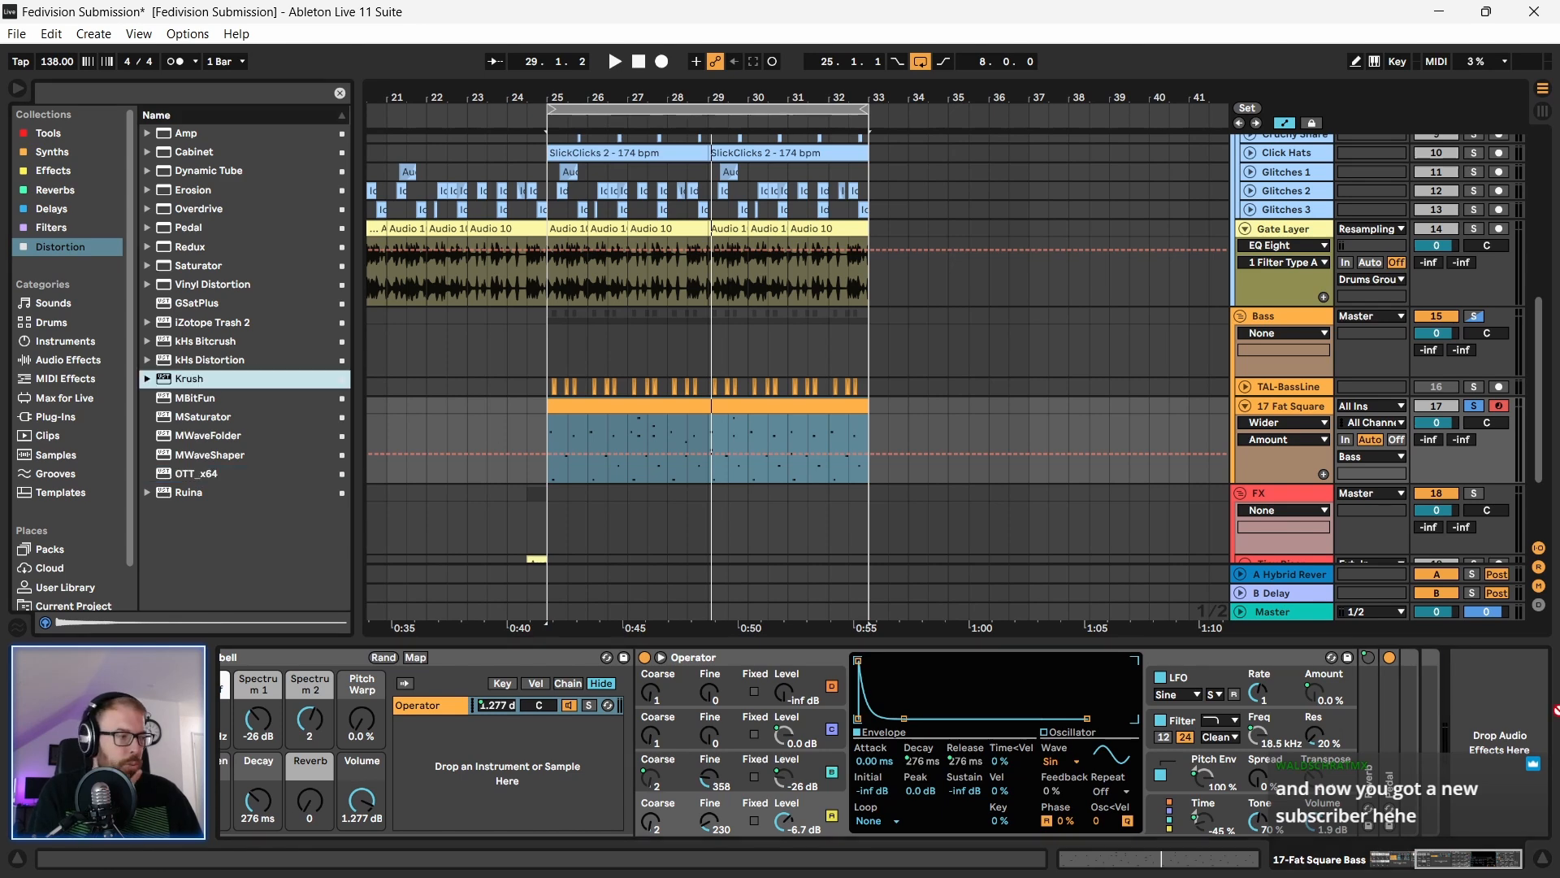
pyautogui.press('space')
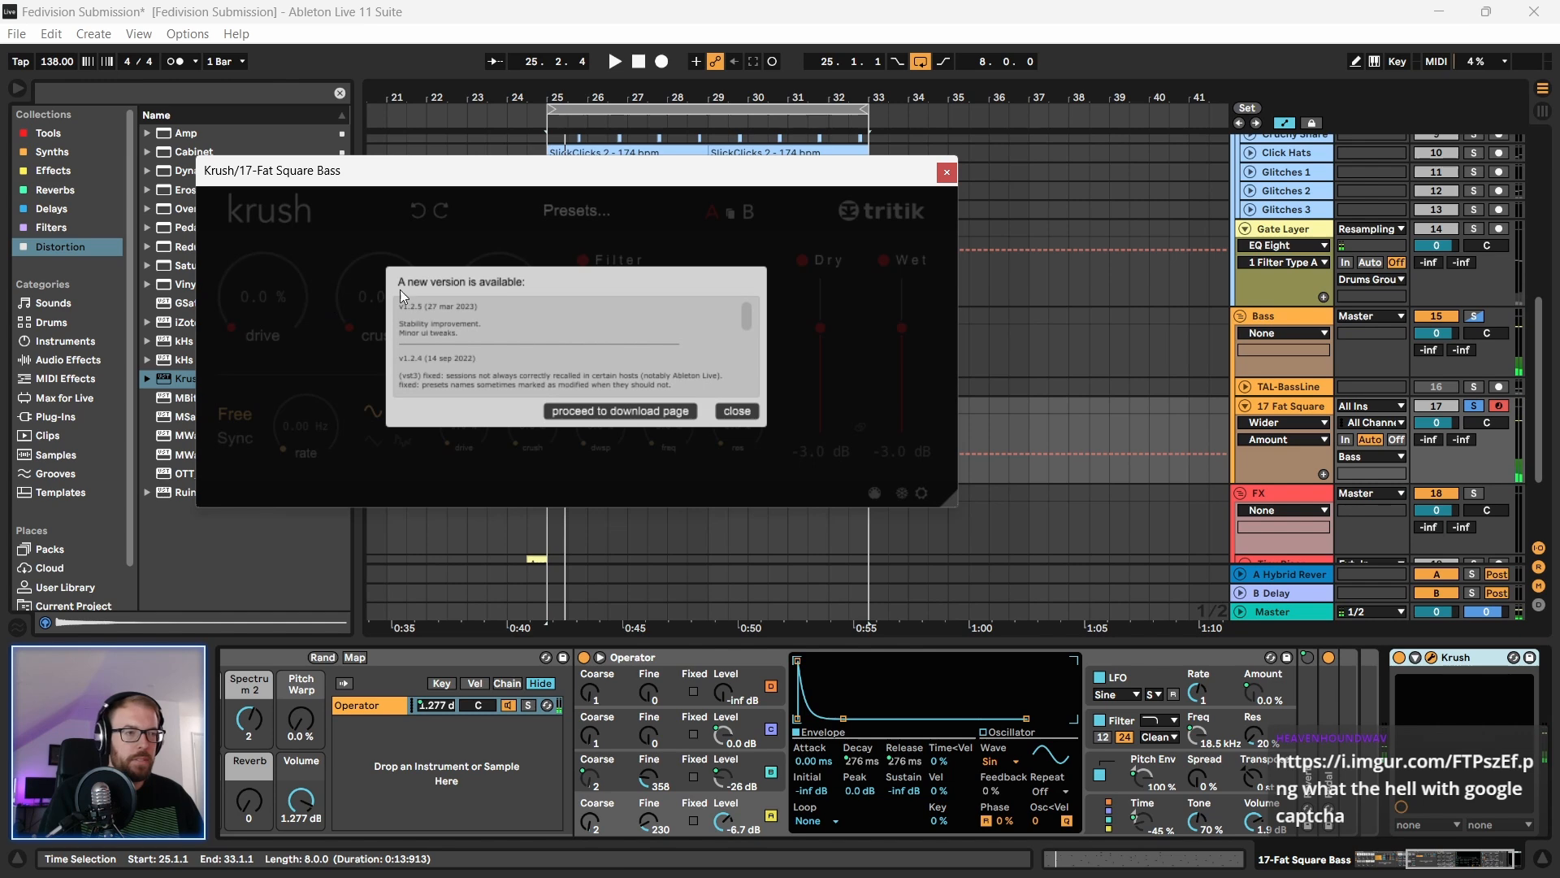
pyautogui.click(737, 411)
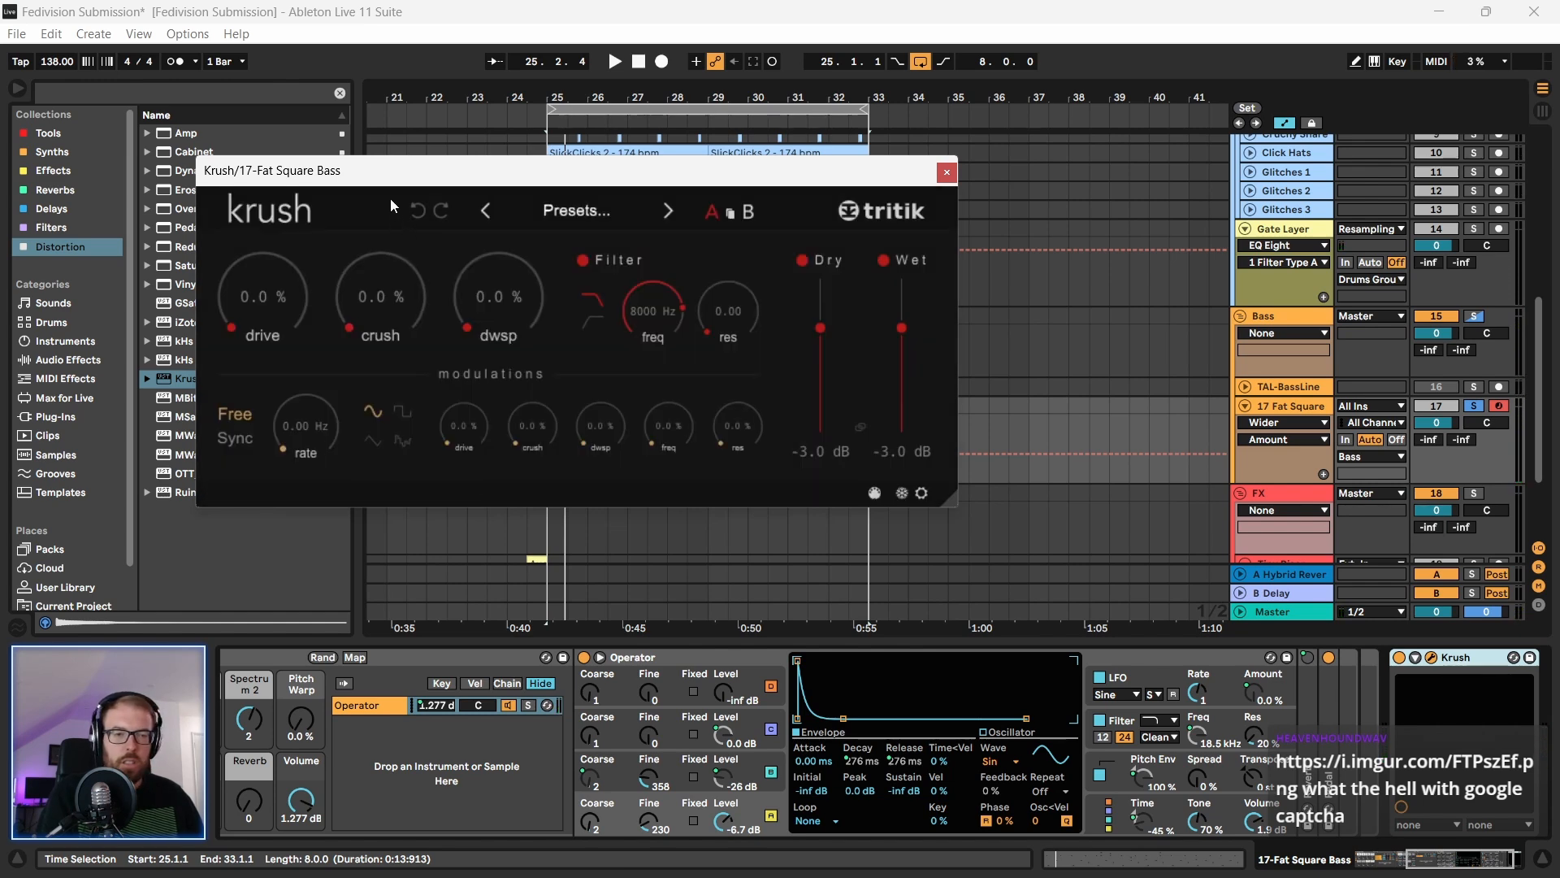
# Step: Set Krush's drive to 29.2 % and play the soloed bass
pyautogui.moveTo(393, 173); pyautogui.dragTo(405, 186)
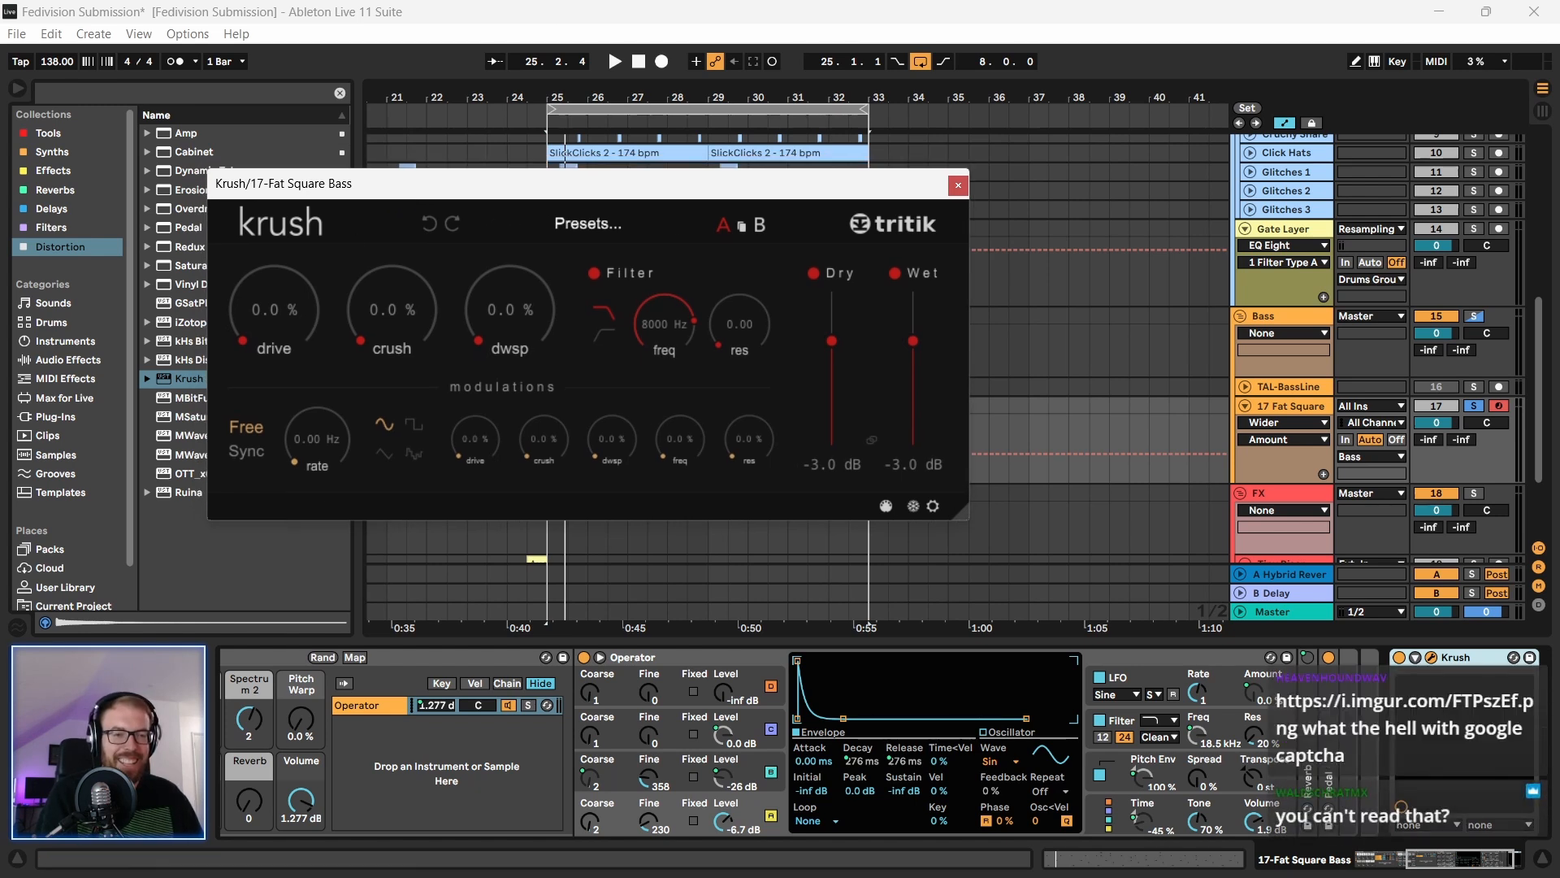
pyautogui.moveTo(265, 337); pyautogui.dragTo(273, 224)
pyautogui.press('space')
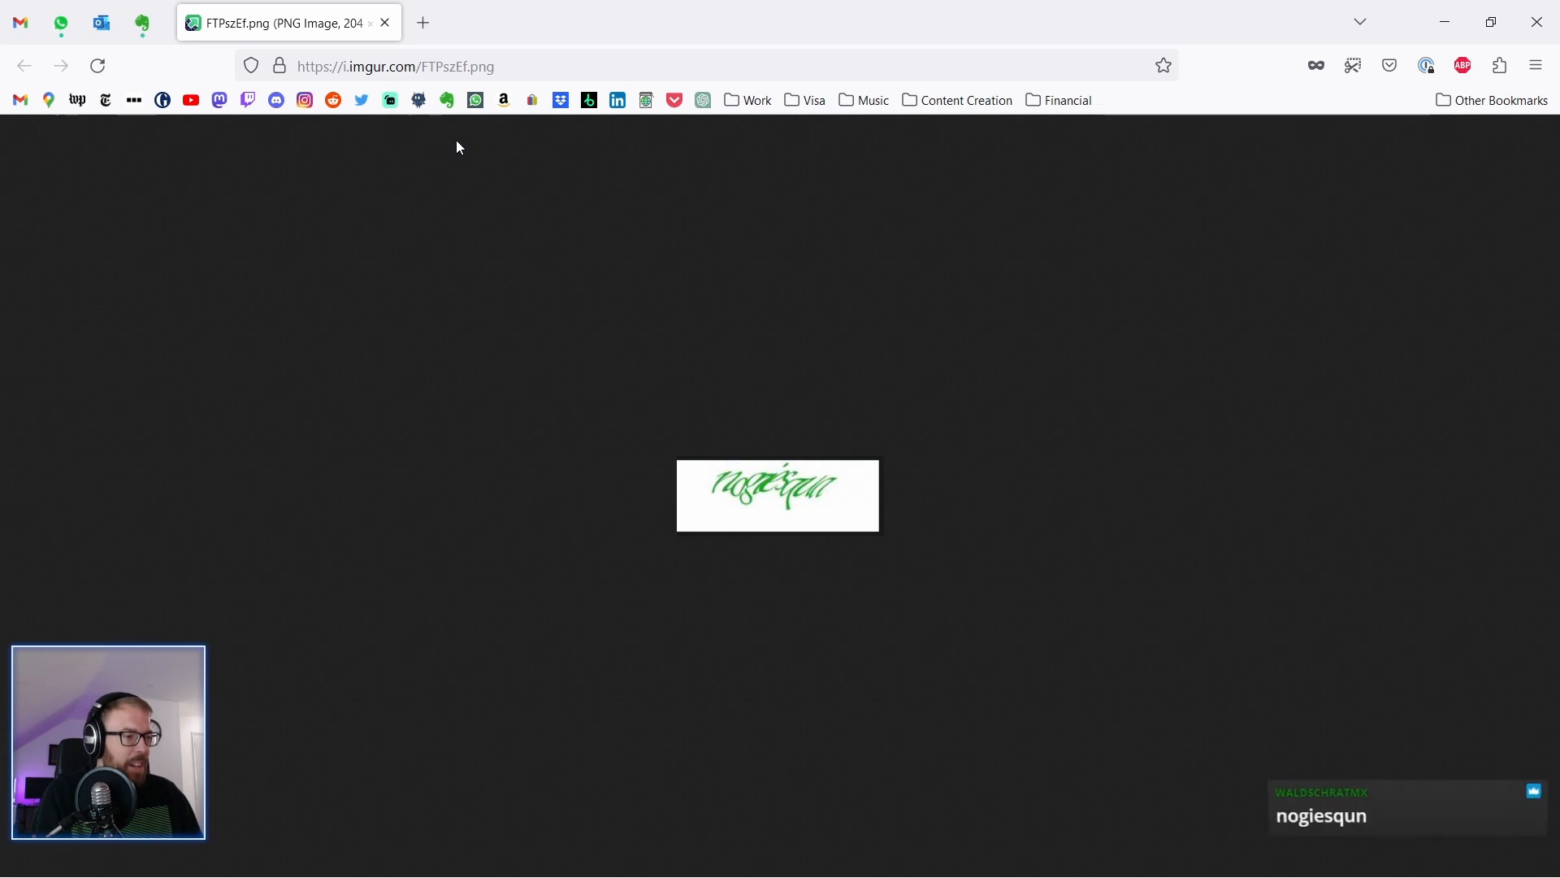
# Step: Close the captcha image tab and the web browser window
pyautogui.click(386, 27)
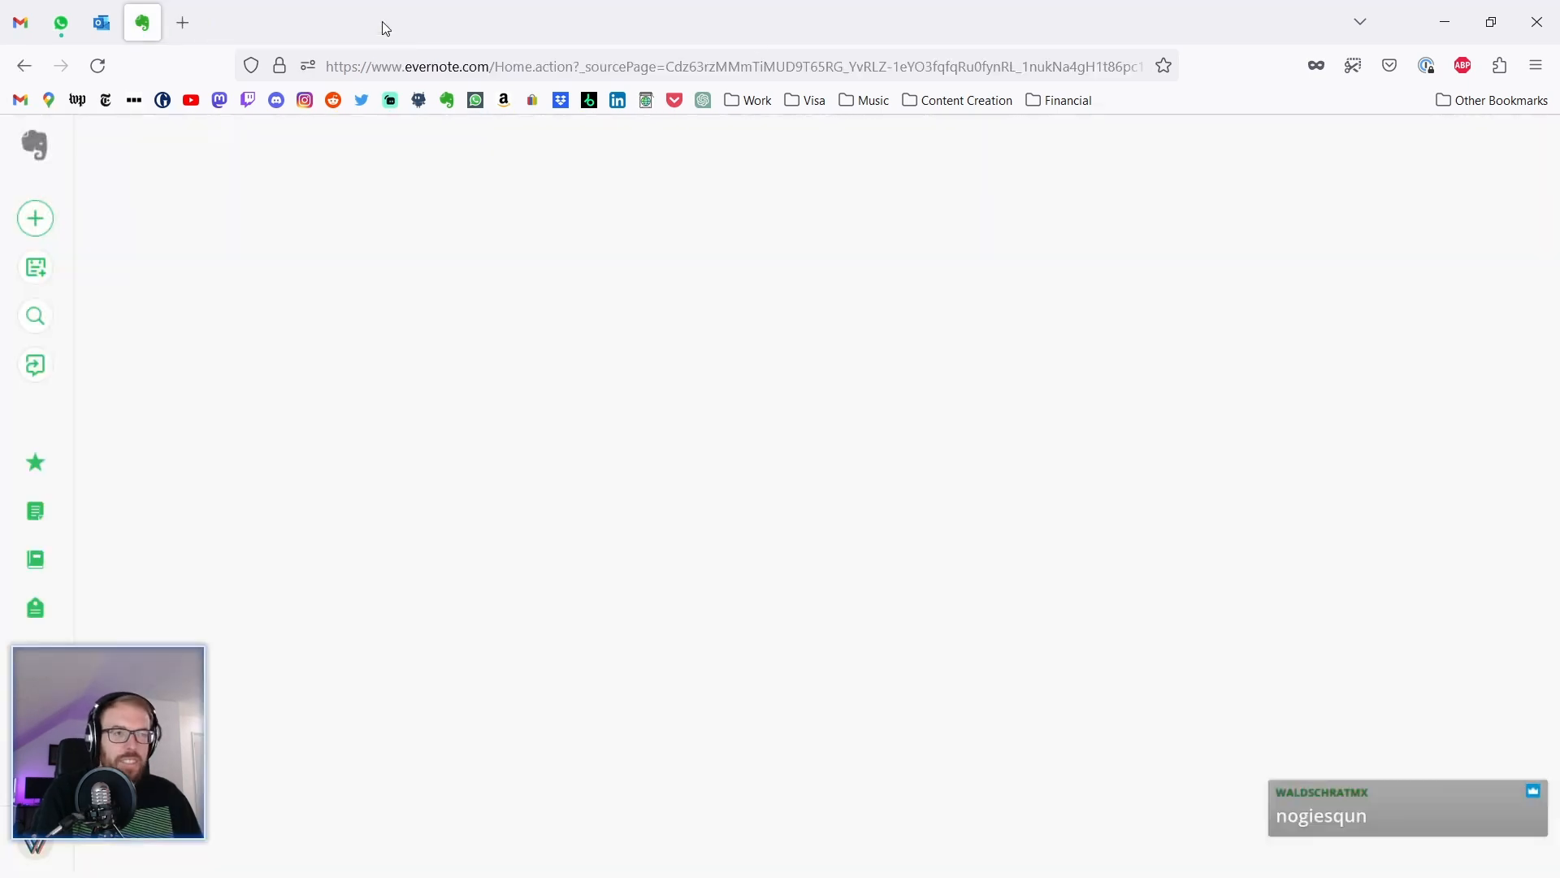
pyautogui.click(1534, 22)
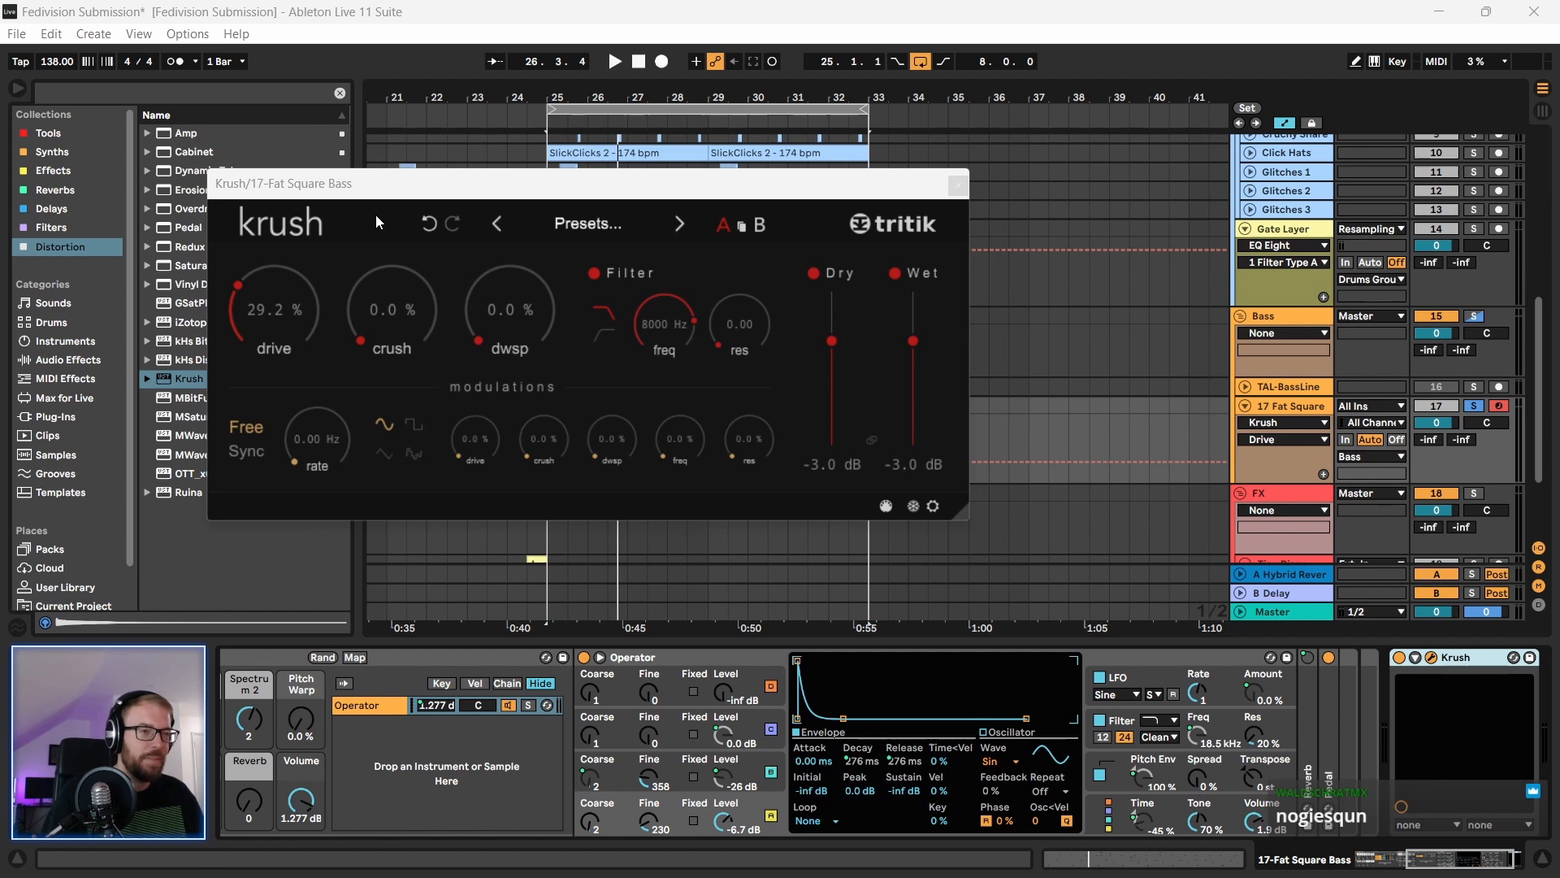
# Step: Play the bass through Krush once more and close the plug-in window
pyautogui.moveTo(393, 192); pyautogui.dragTo(413, 191)
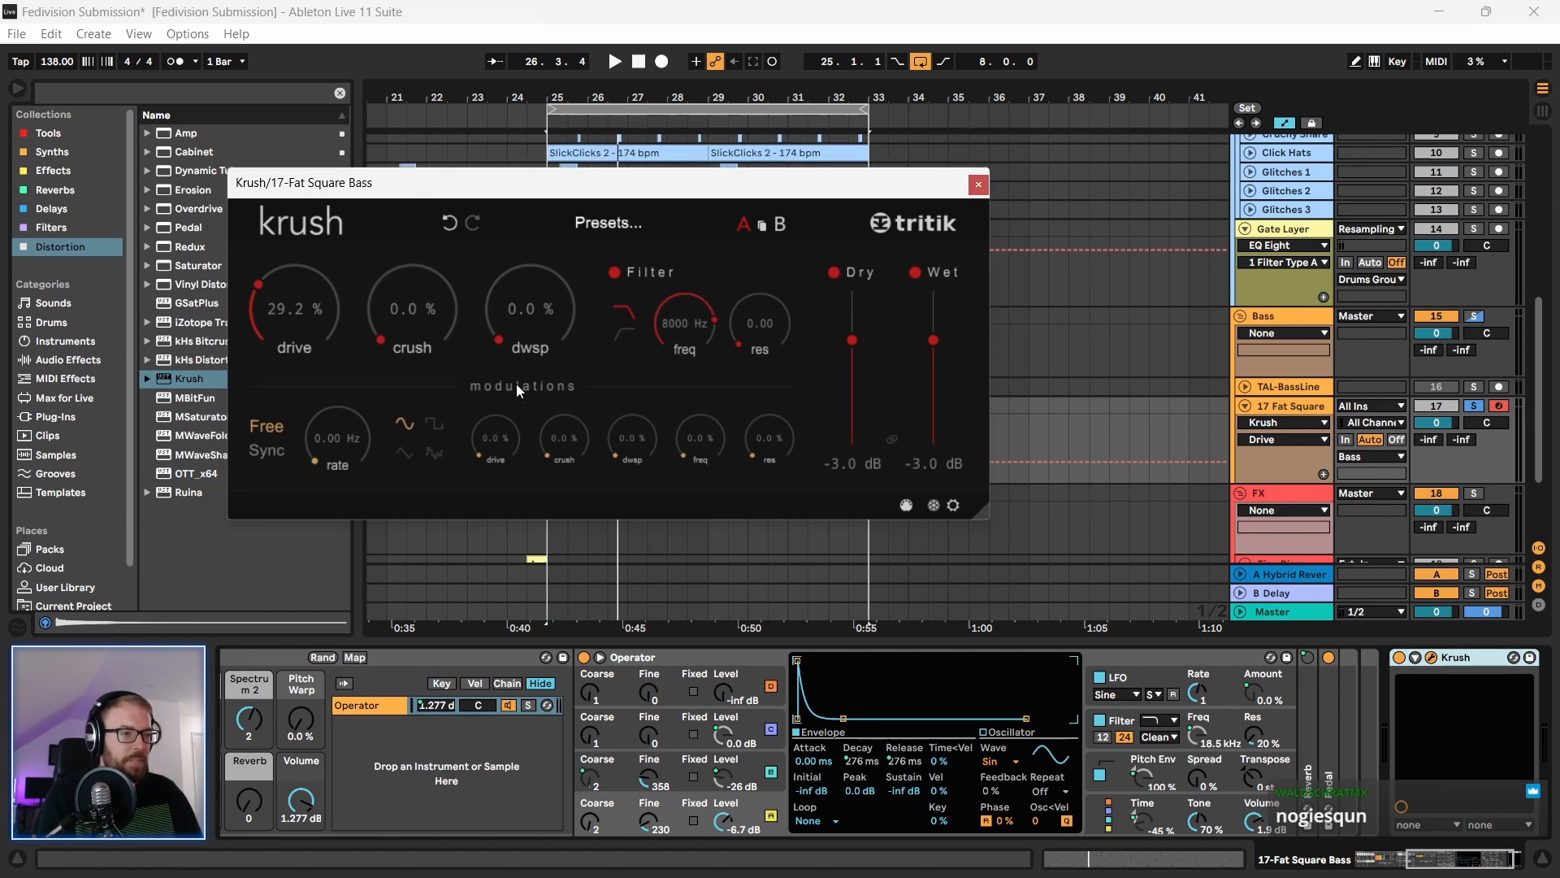
pyautogui.press('space')
pyautogui.moveTo(976, 186); pyautogui.dragTo(978, 206)
pyautogui.click(978, 206)
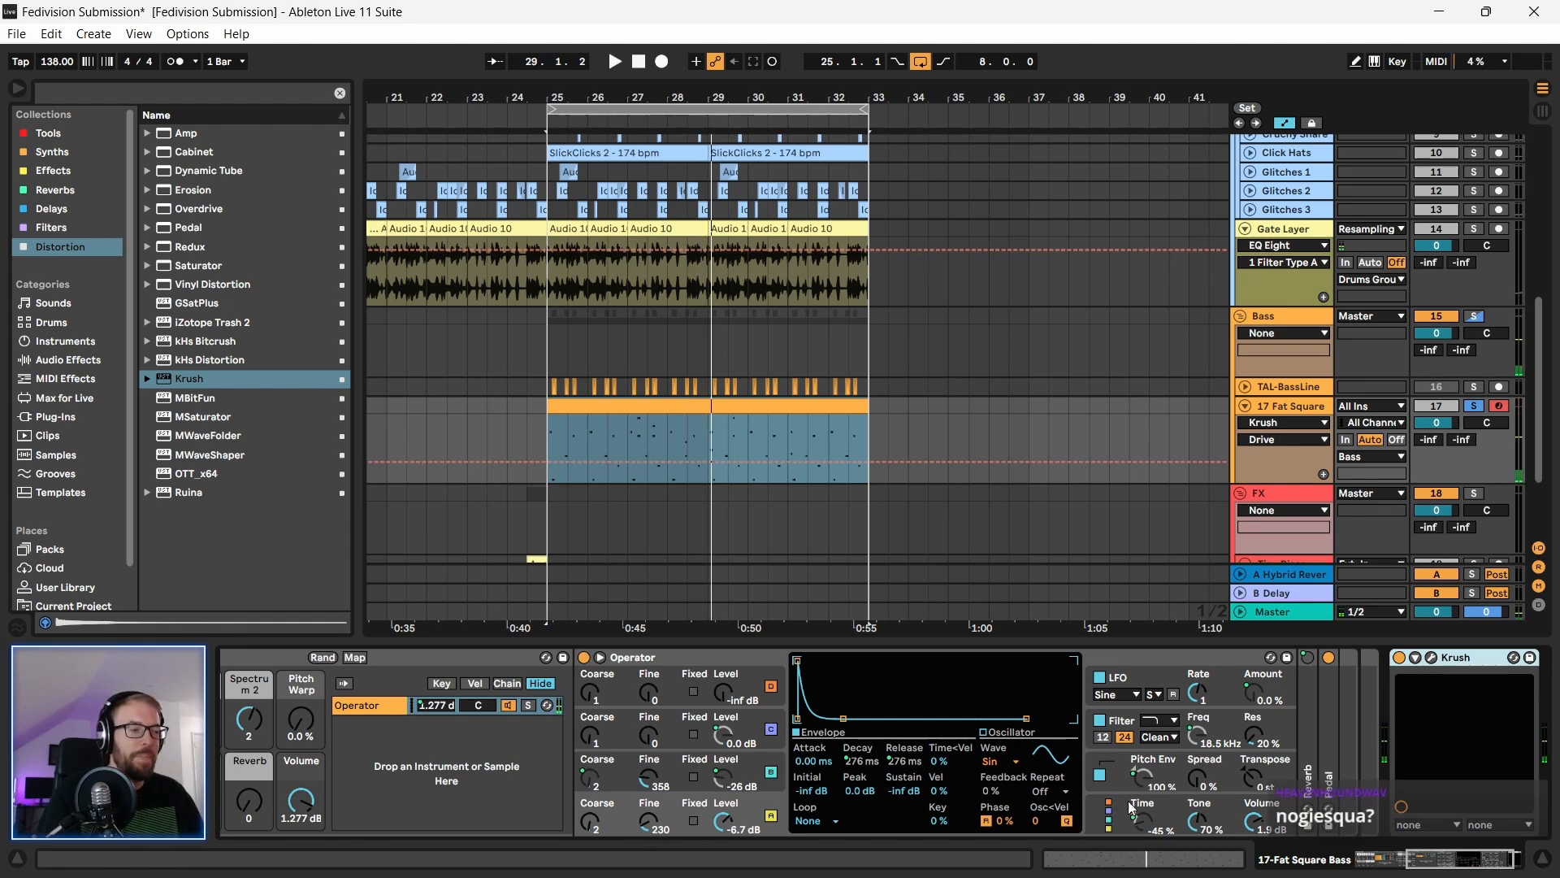
# Step: Collapse the Fat Square Bass rack to its macros and set Filter Cutoff to 127 while the bass plays
pyautogui.moveTo(1463, 867); pyautogui.dragTo(1018, 813)
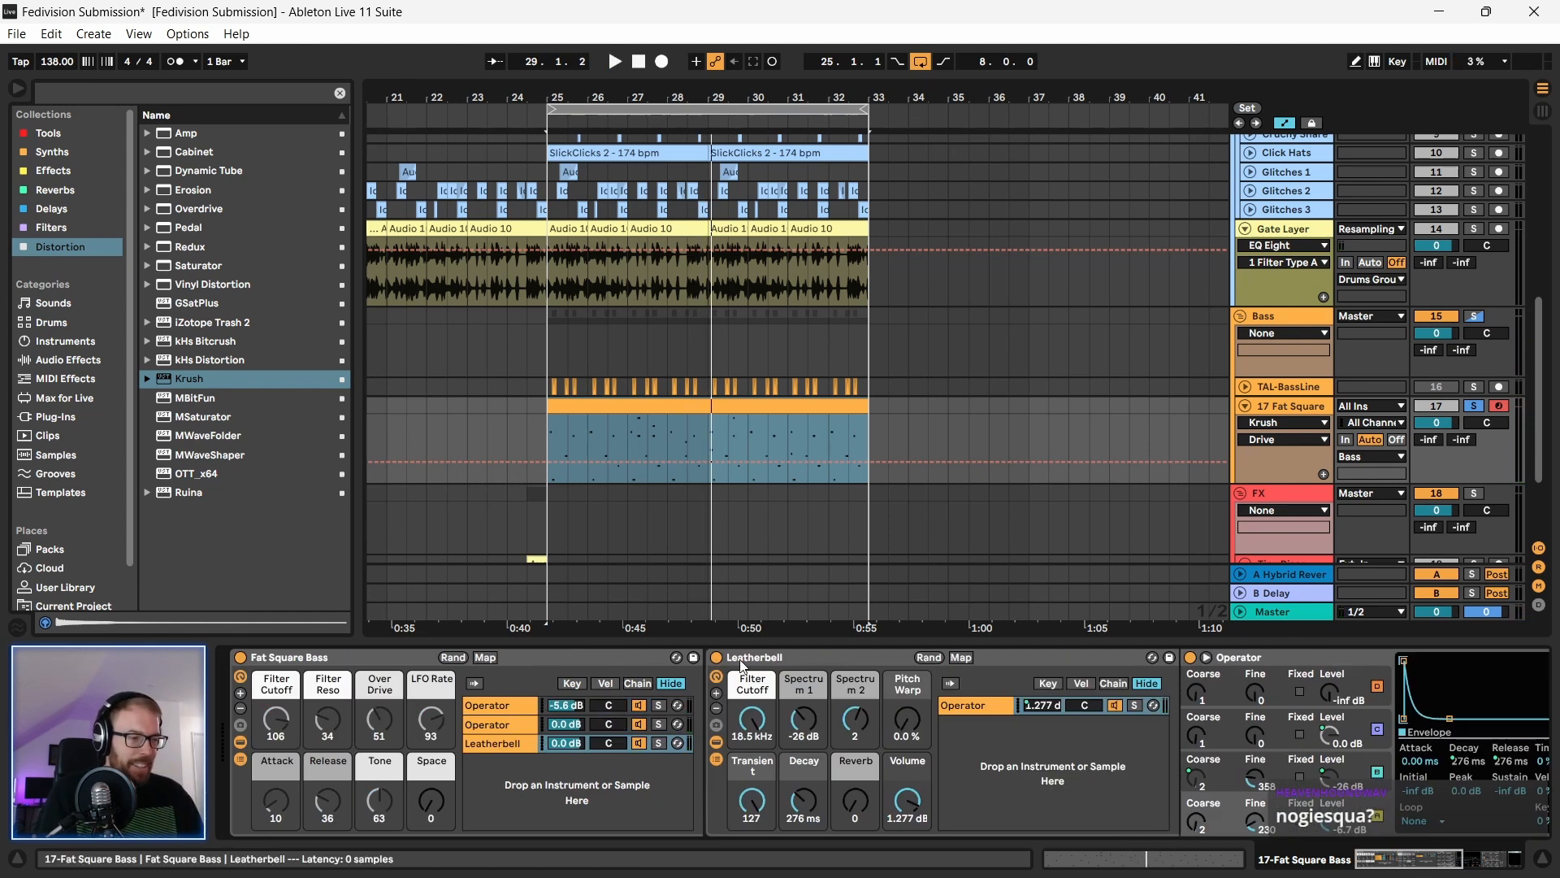
pyautogui.click(240, 761)
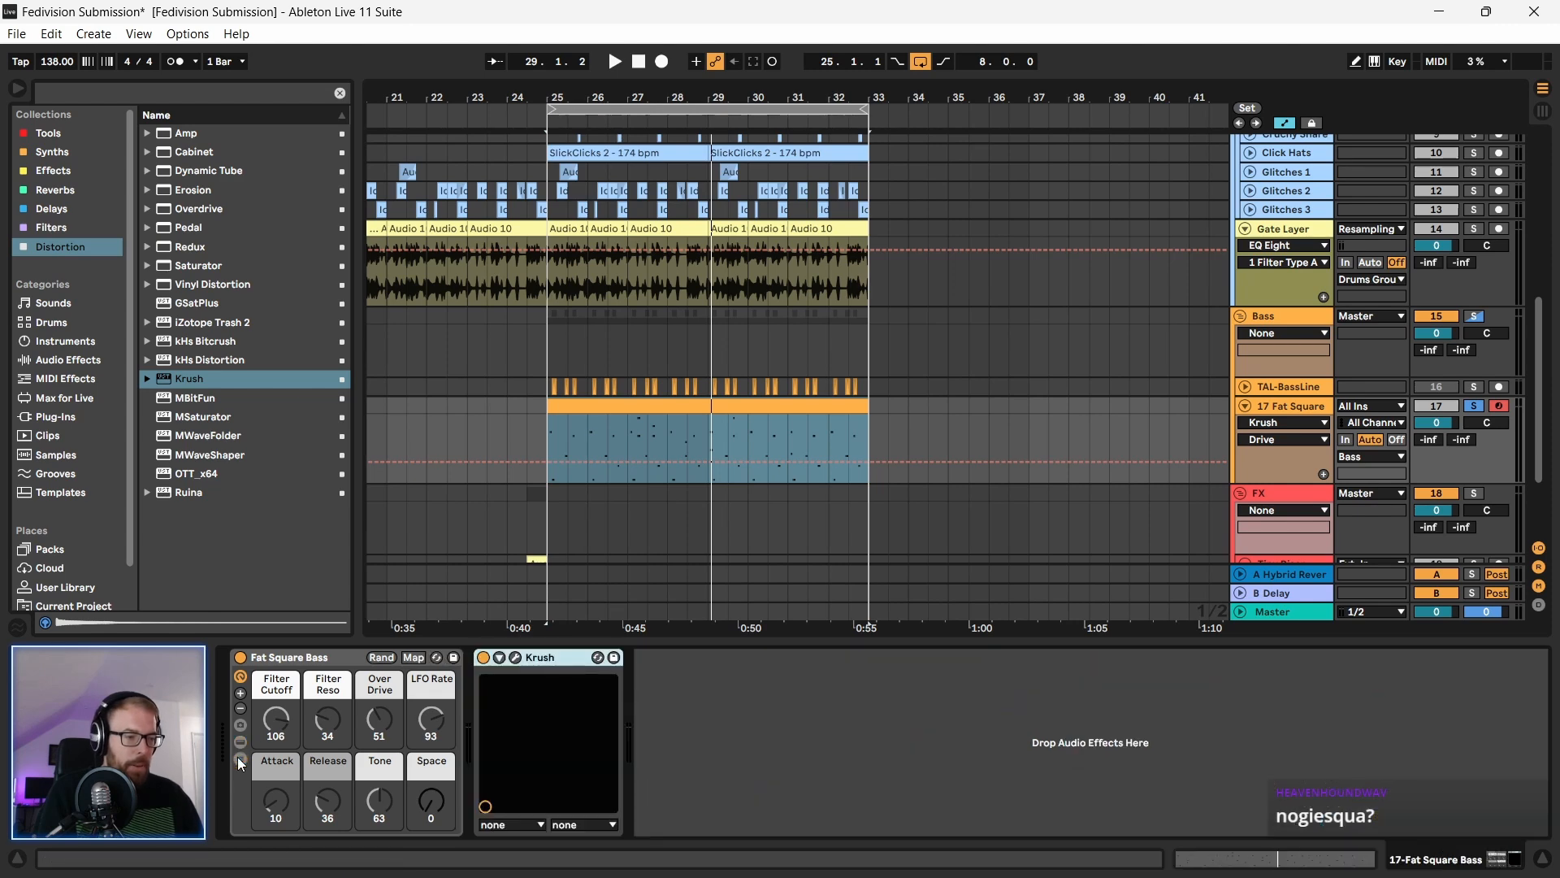
pyautogui.click(292, 672)
pyautogui.press('space')
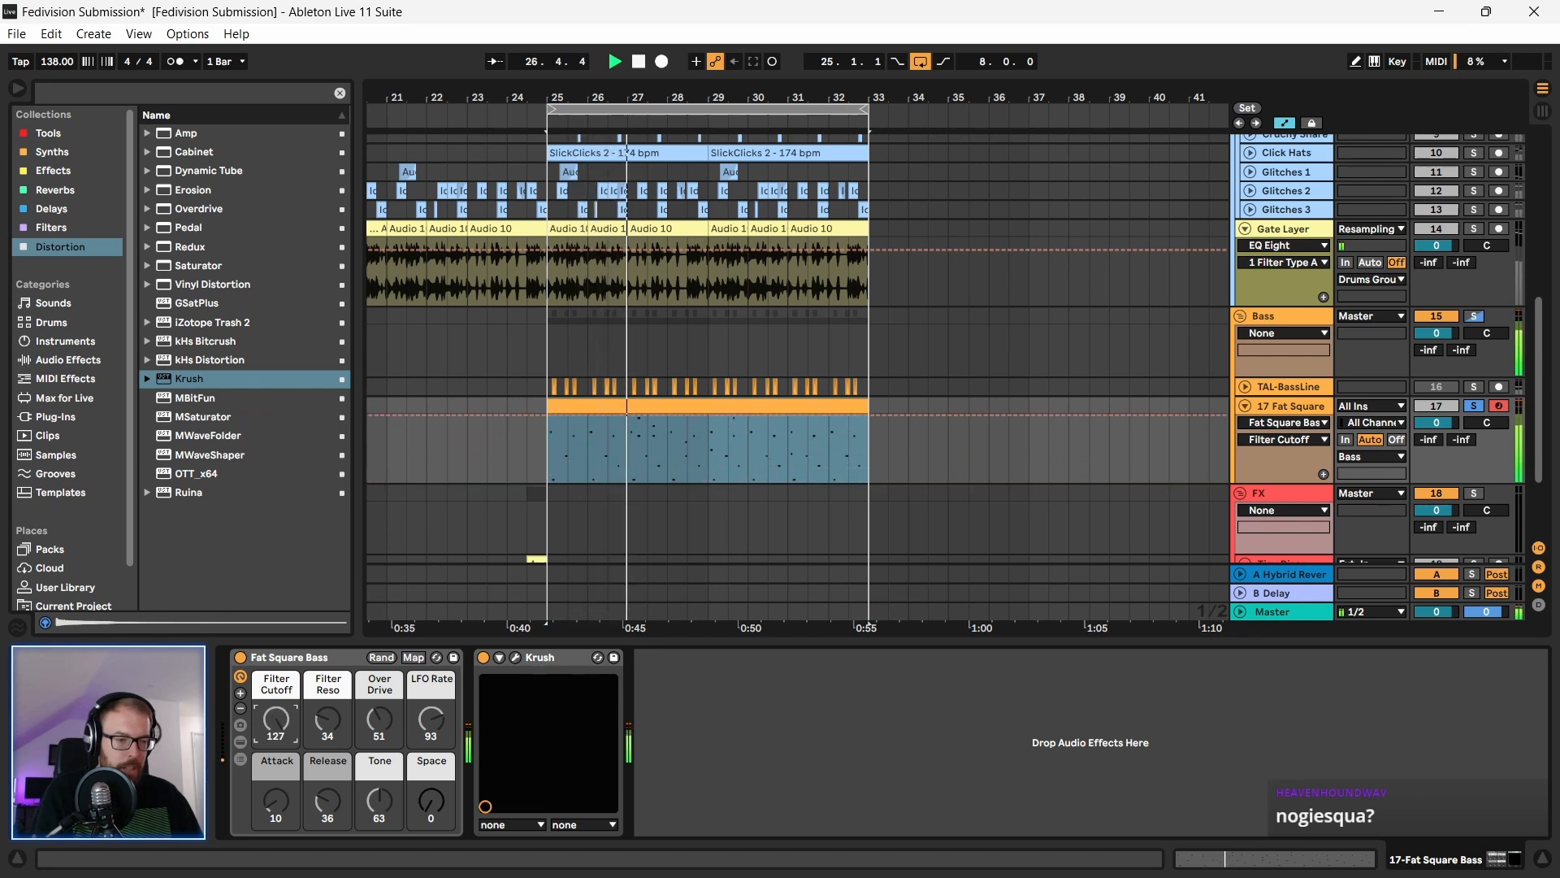
pyautogui.moveTo(276, 720)
pyautogui.mouseDown()
pyautogui.moveTo(277, 737)
pyautogui.moveTo(277, 704)
pyautogui.mouseUp()
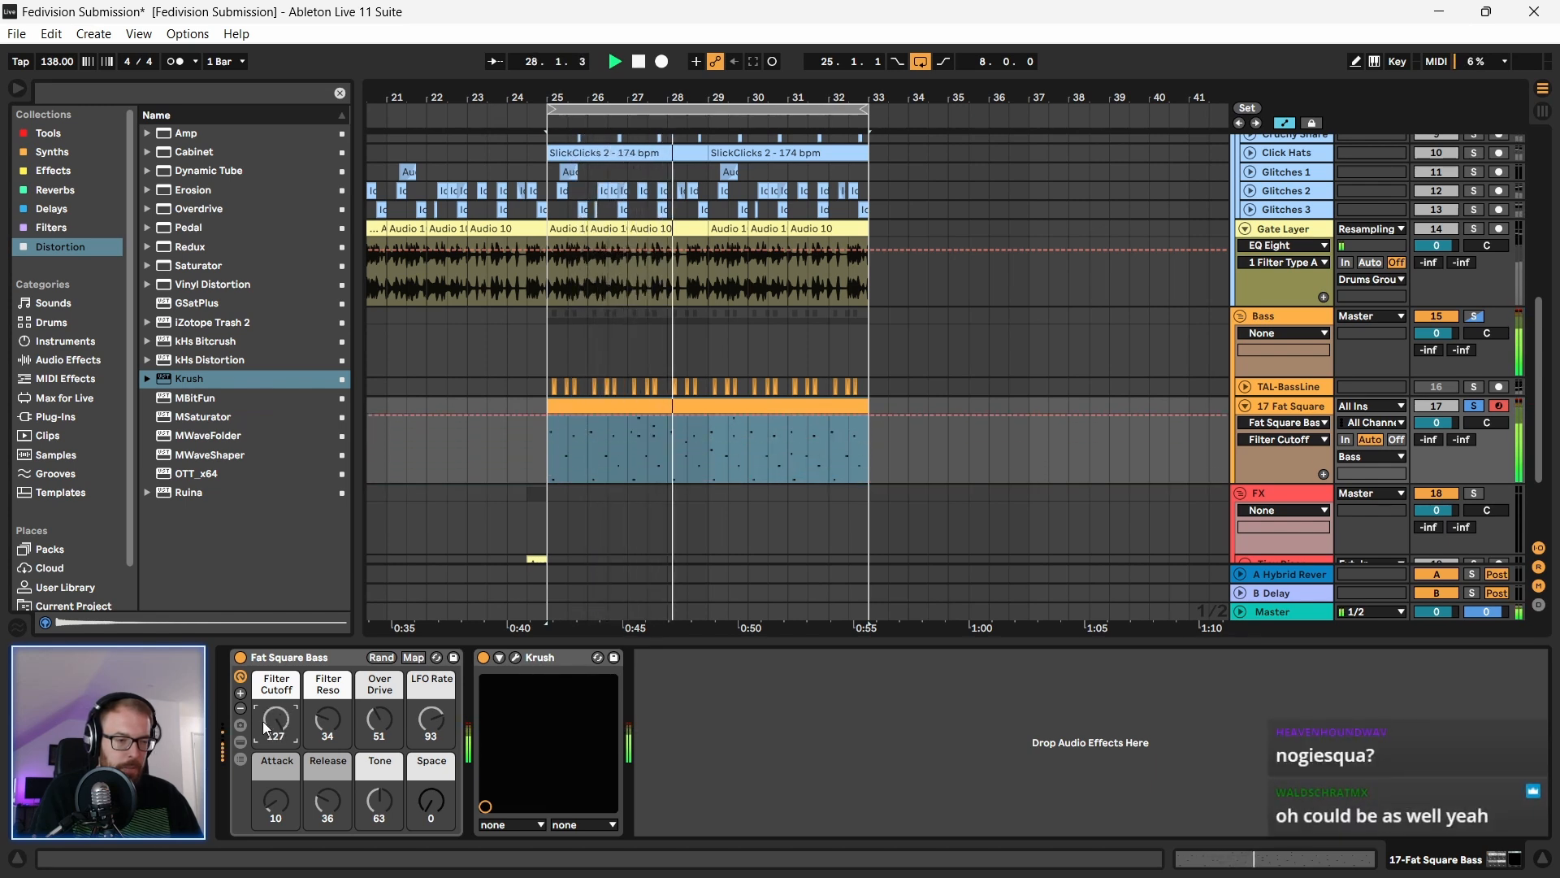
pyautogui.press('space')
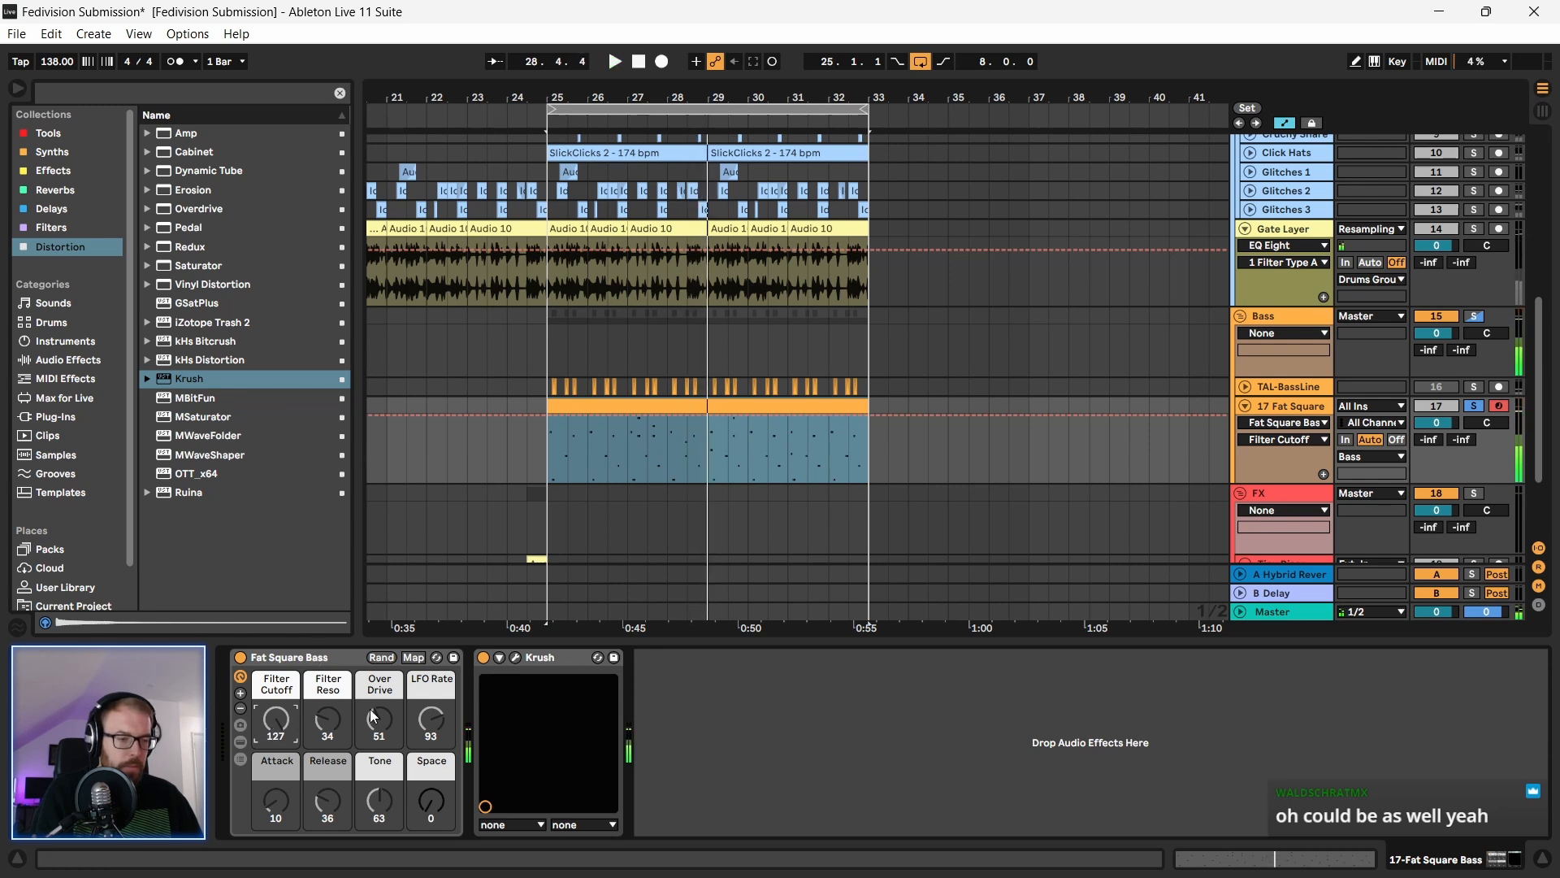
# Step: Try the rack's Space macro, return it to 0, and set Over Drive to 43 while the bass plays
pyautogui.moveTo(415, 805)
pyautogui.mouseDown()
pyautogui.moveTo(415, 756)
pyautogui.moveTo(430, 868)
pyautogui.moveTo(439, 817)
pyautogui.mouseUp()
pyautogui.press('space')
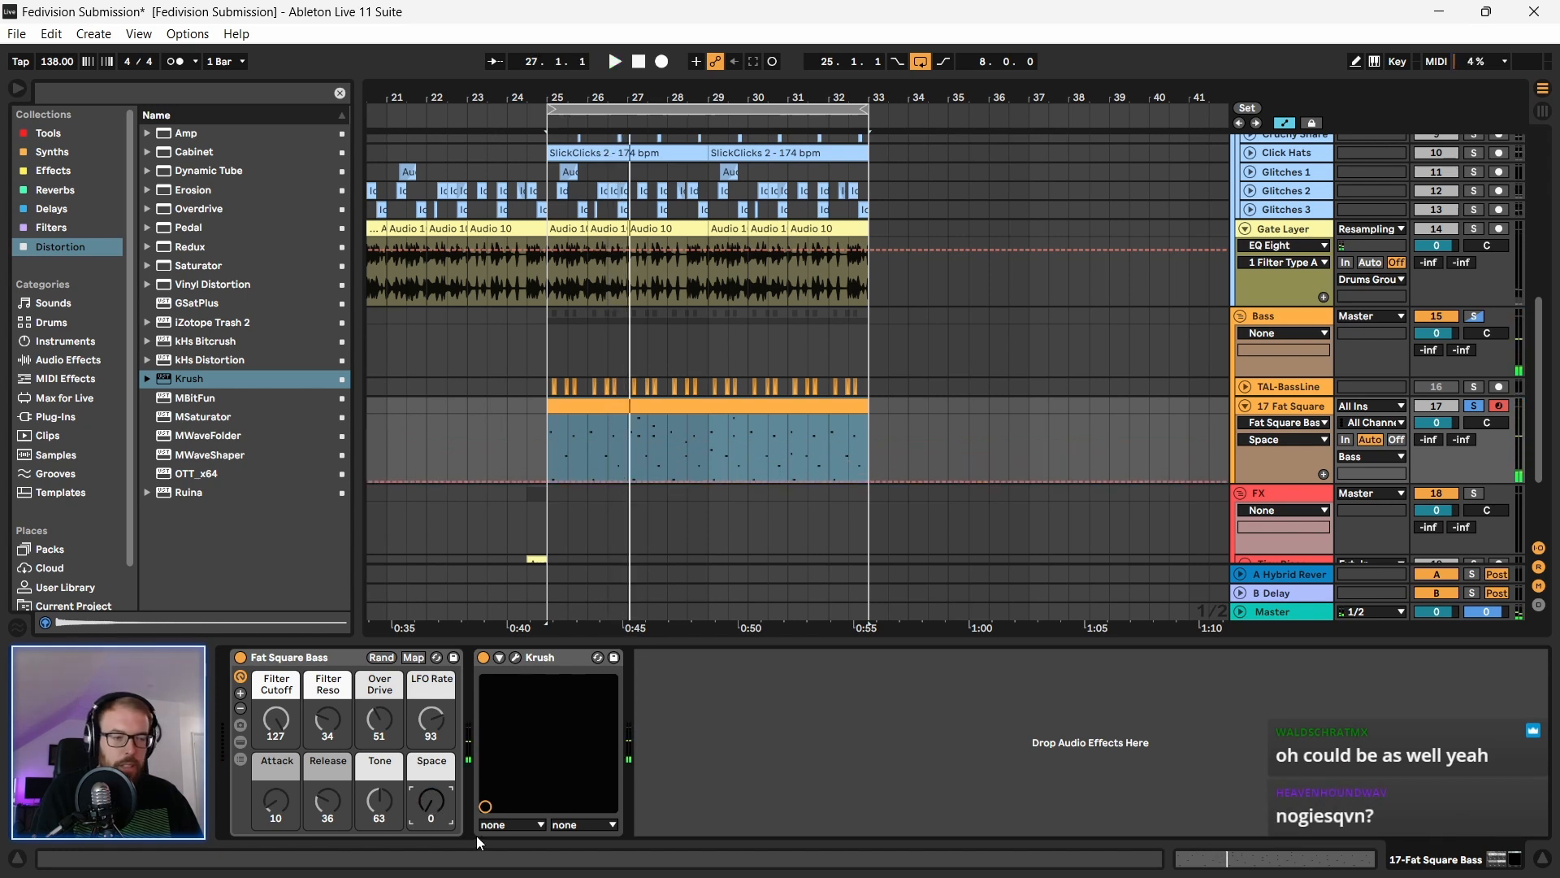
pyautogui.click(331, 661)
pyautogui.press('space')
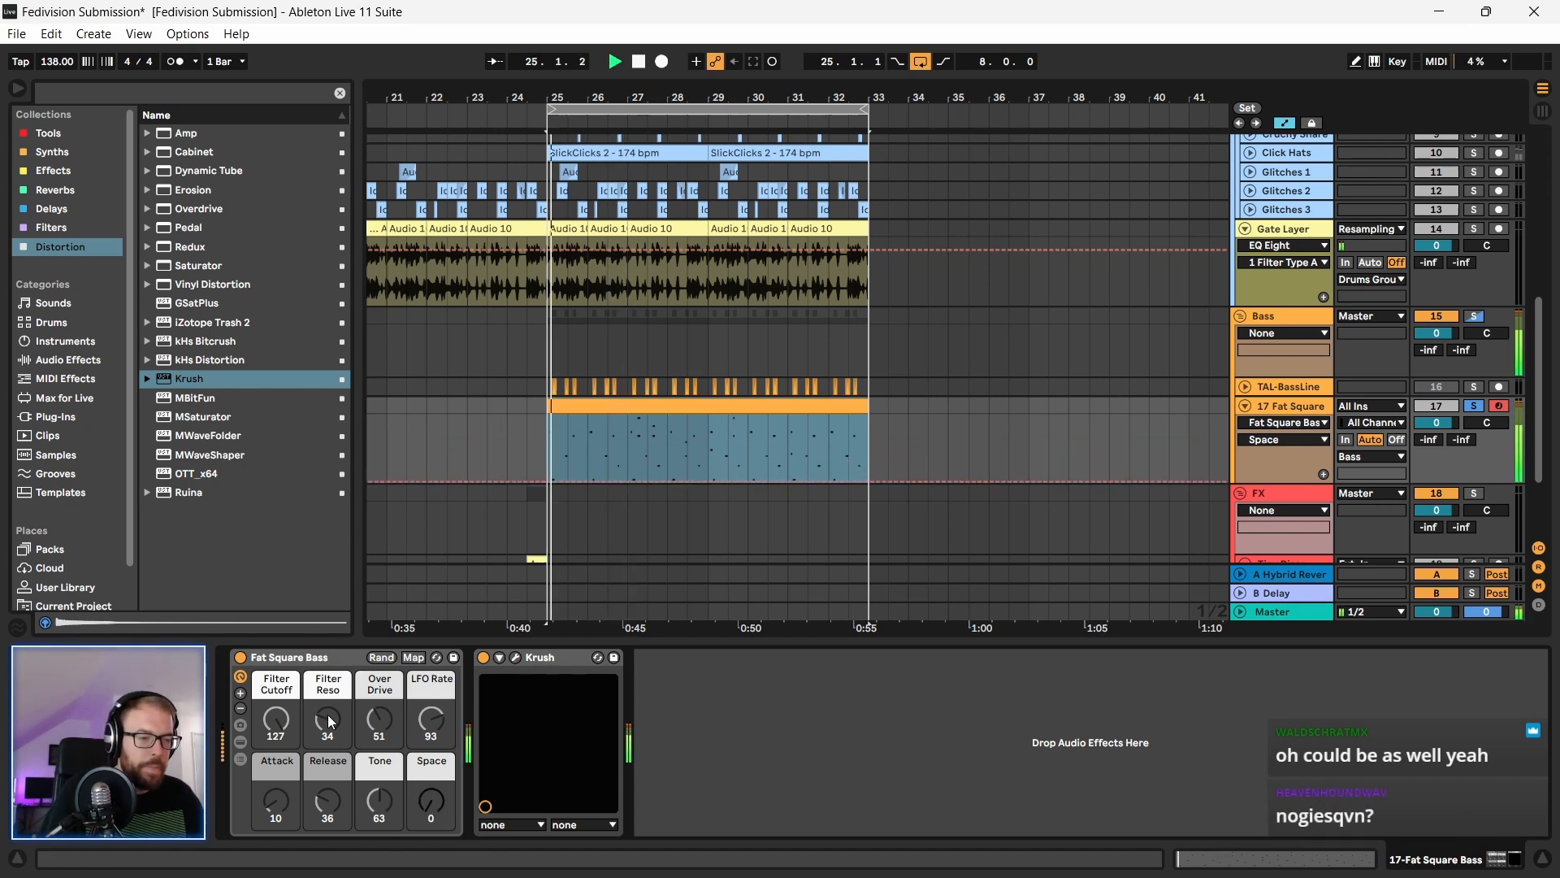
pyautogui.moveTo(380, 719); pyautogui.dragTo(377, 773)
pyautogui.click(337, 660)
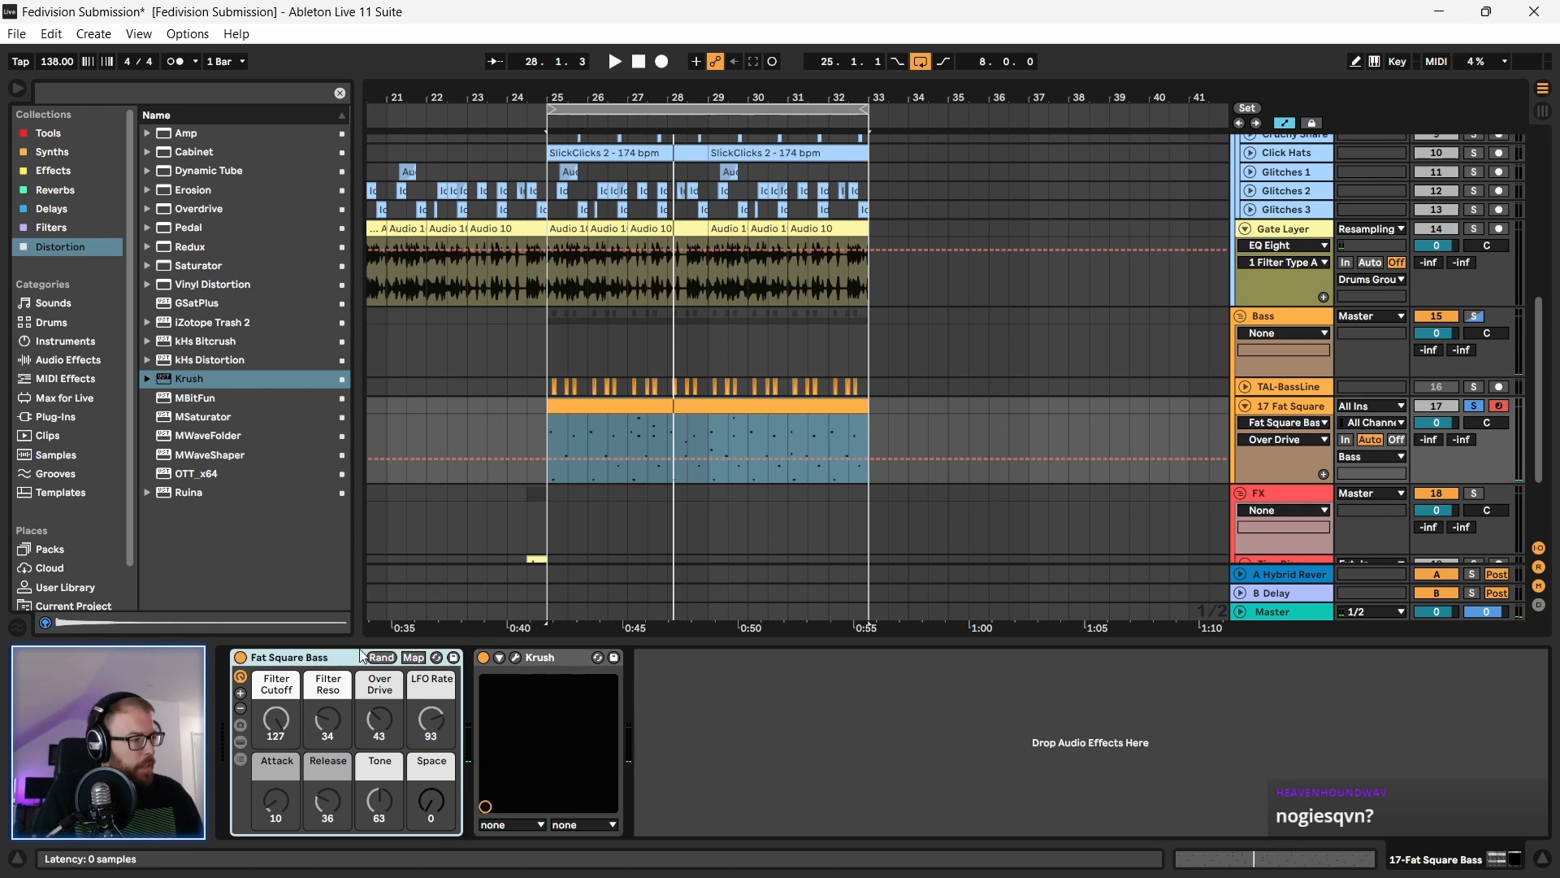
# Step: Show the rack's chain list and set the chain volumes to -9.6 dB, -4.0 dB and -4.0 dB, then play
pyautogui.click(240, 758)
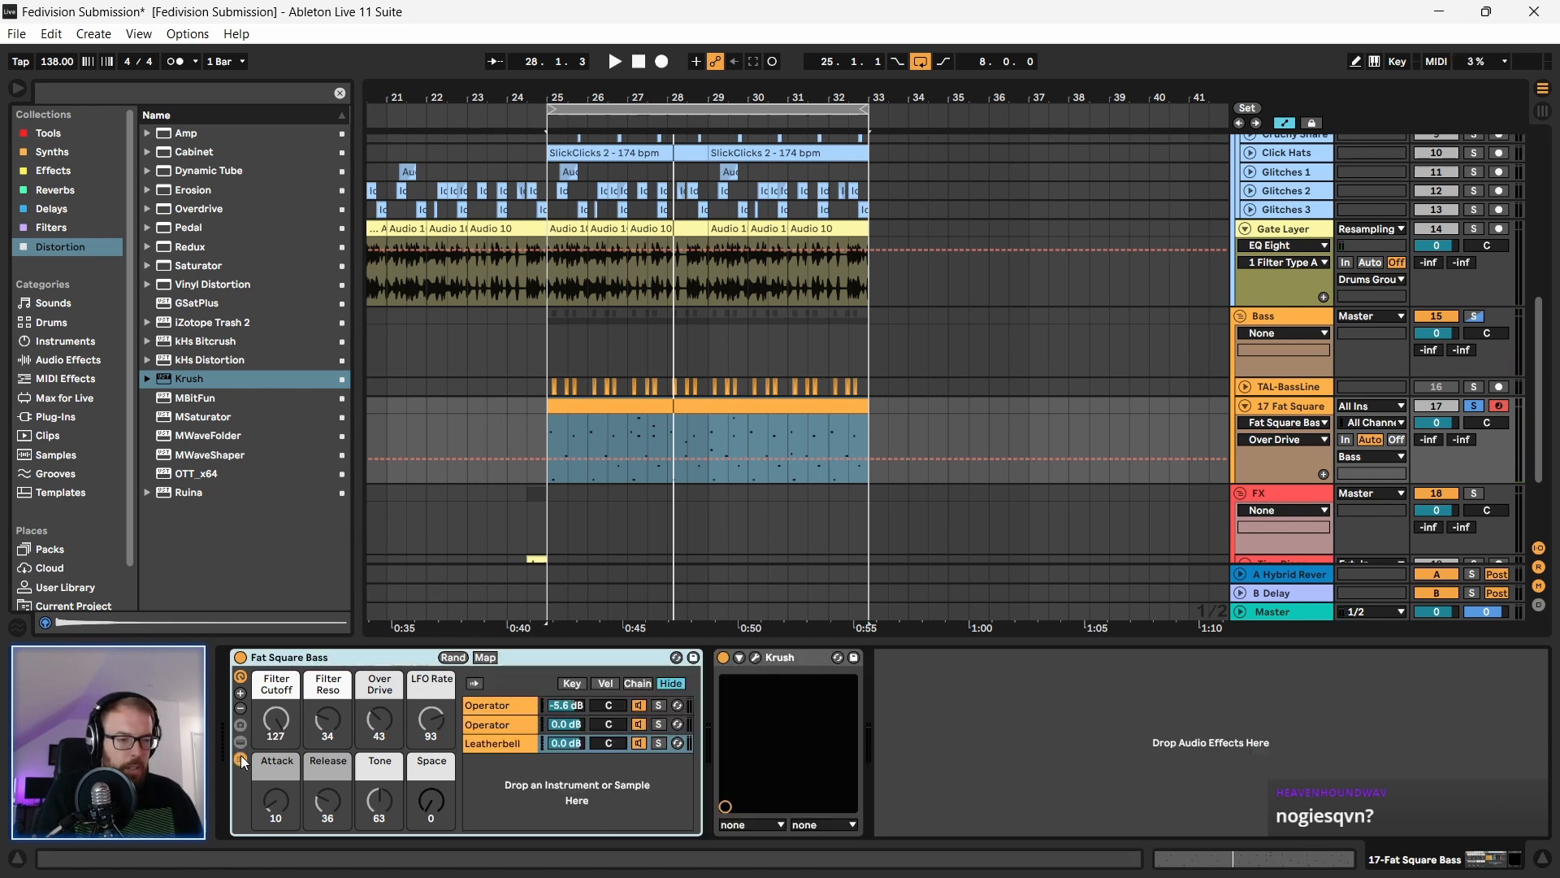
pyautogui.click(577, 706)
pyautogui.moveTo(573, 723); pyautogui.dragTo(572, 749)
pyautogui.press('space')
pyautogui.click(579, 658)
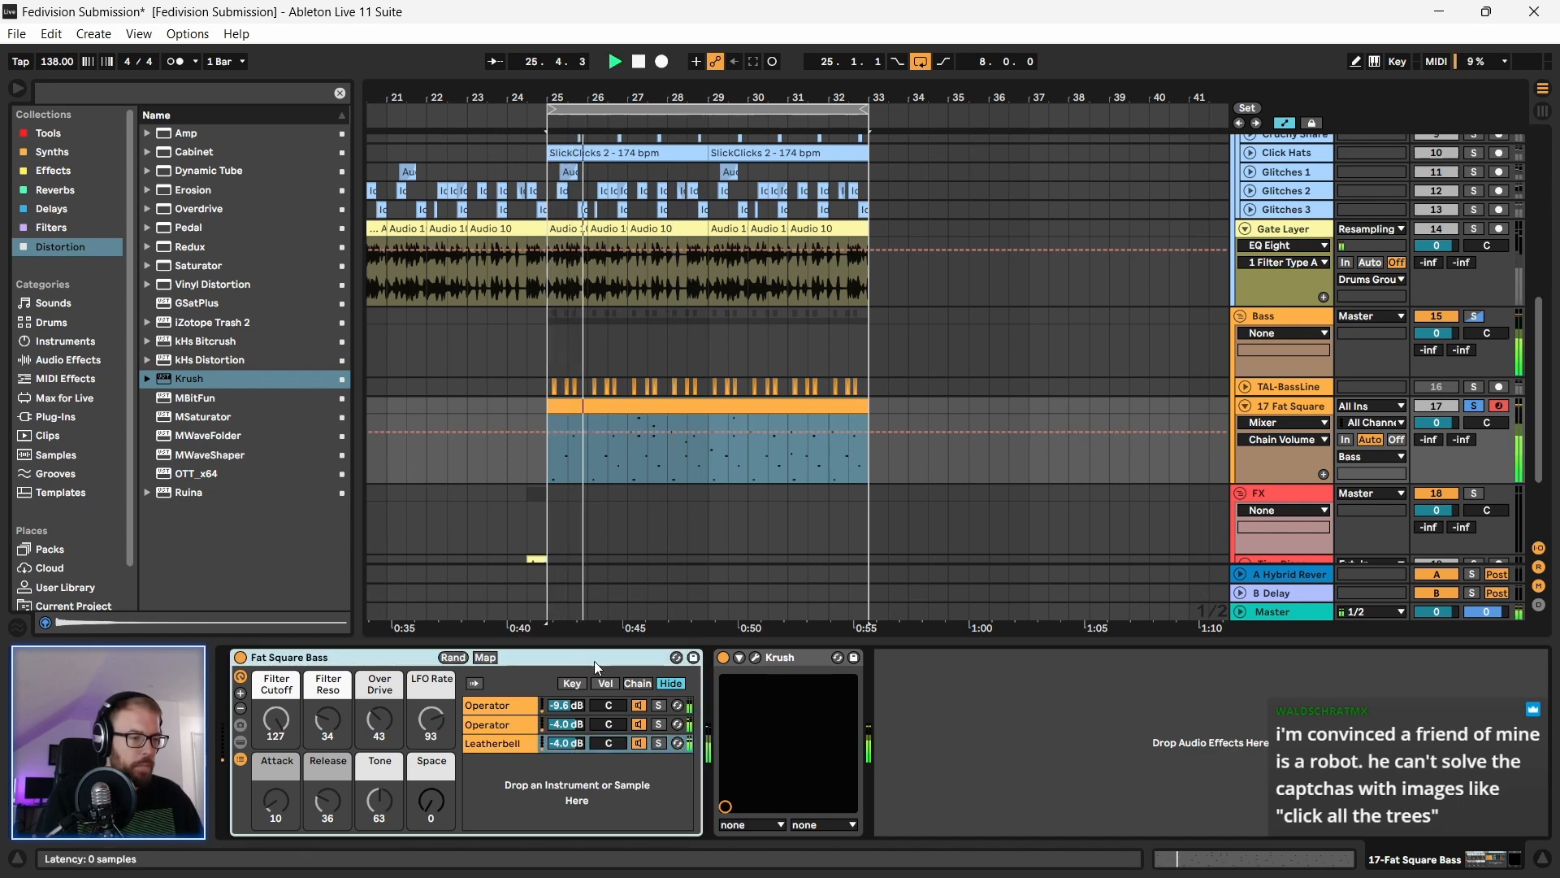
# Step: Open Krush's plug-in window and set drive to 65.2 % and the low-pass filter frequency to 8811 Hz during playback
pyautogui.click(755, 657)
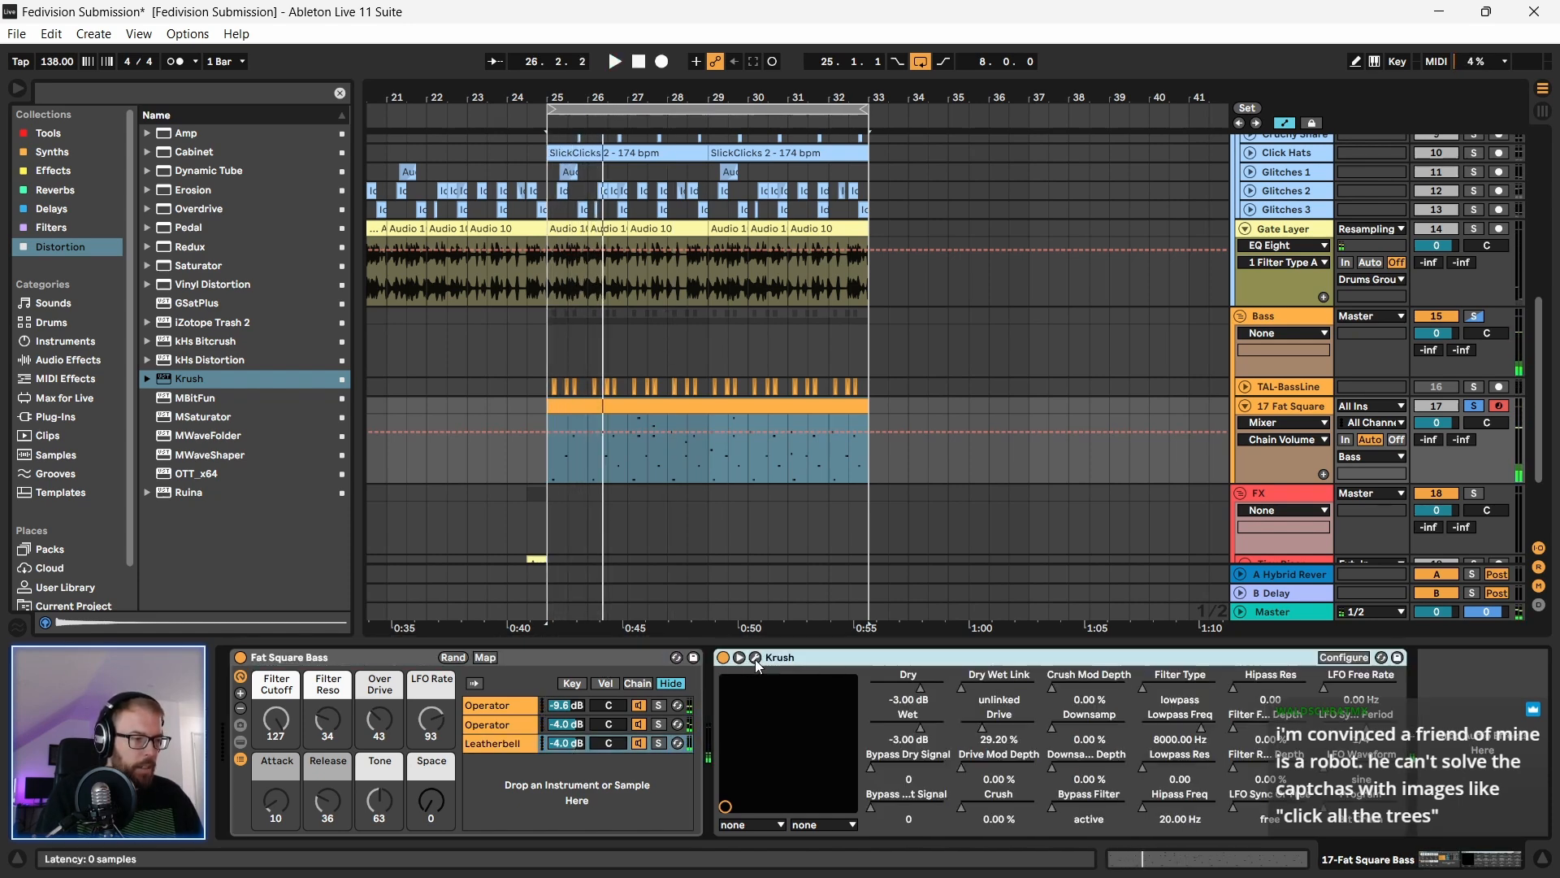
pyautogui.click(739, 658)
pyautogui.click(754, 657)
pyautogui.moveTo(504, 208); pyautogui.dragTo(560, 220)
pyautogui.moveTo(383, 348); pyautogui.dragTo(364, 267)
pyautogui.moveTo(736, 328); pyautogui.dragTo(715, 260)
pyautogui.moveTo(598, 211); pyautogui.dragTo(613, 210)
pyautogui.moveTo(759, 355); pyautogui.dragTo(757, 395)
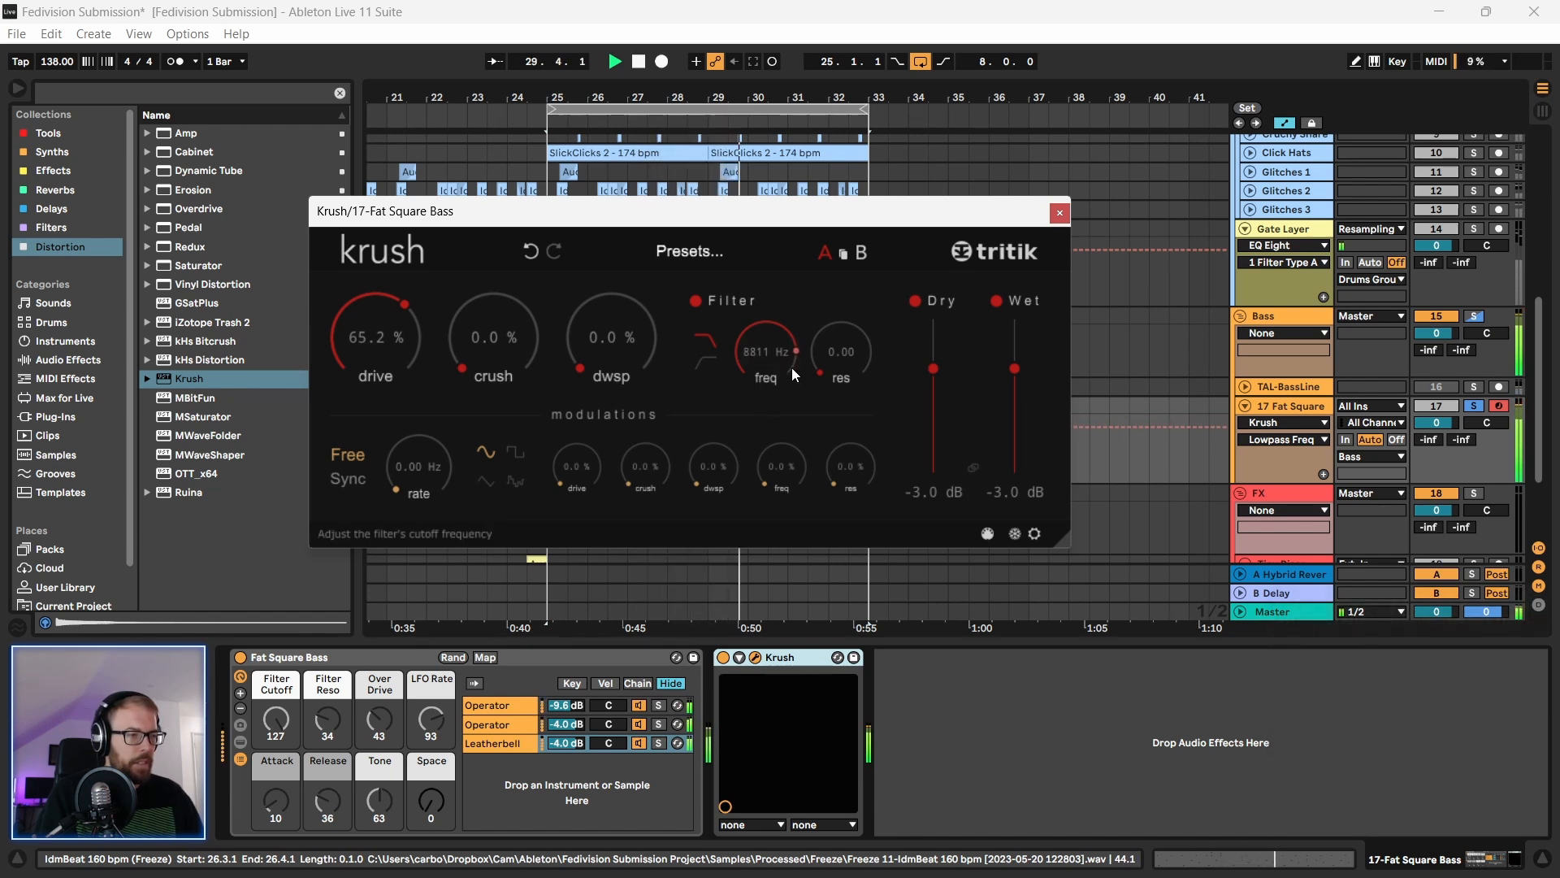
pyautogui.moveTo(575, 214); pyautogui.dragTo(563, 211)
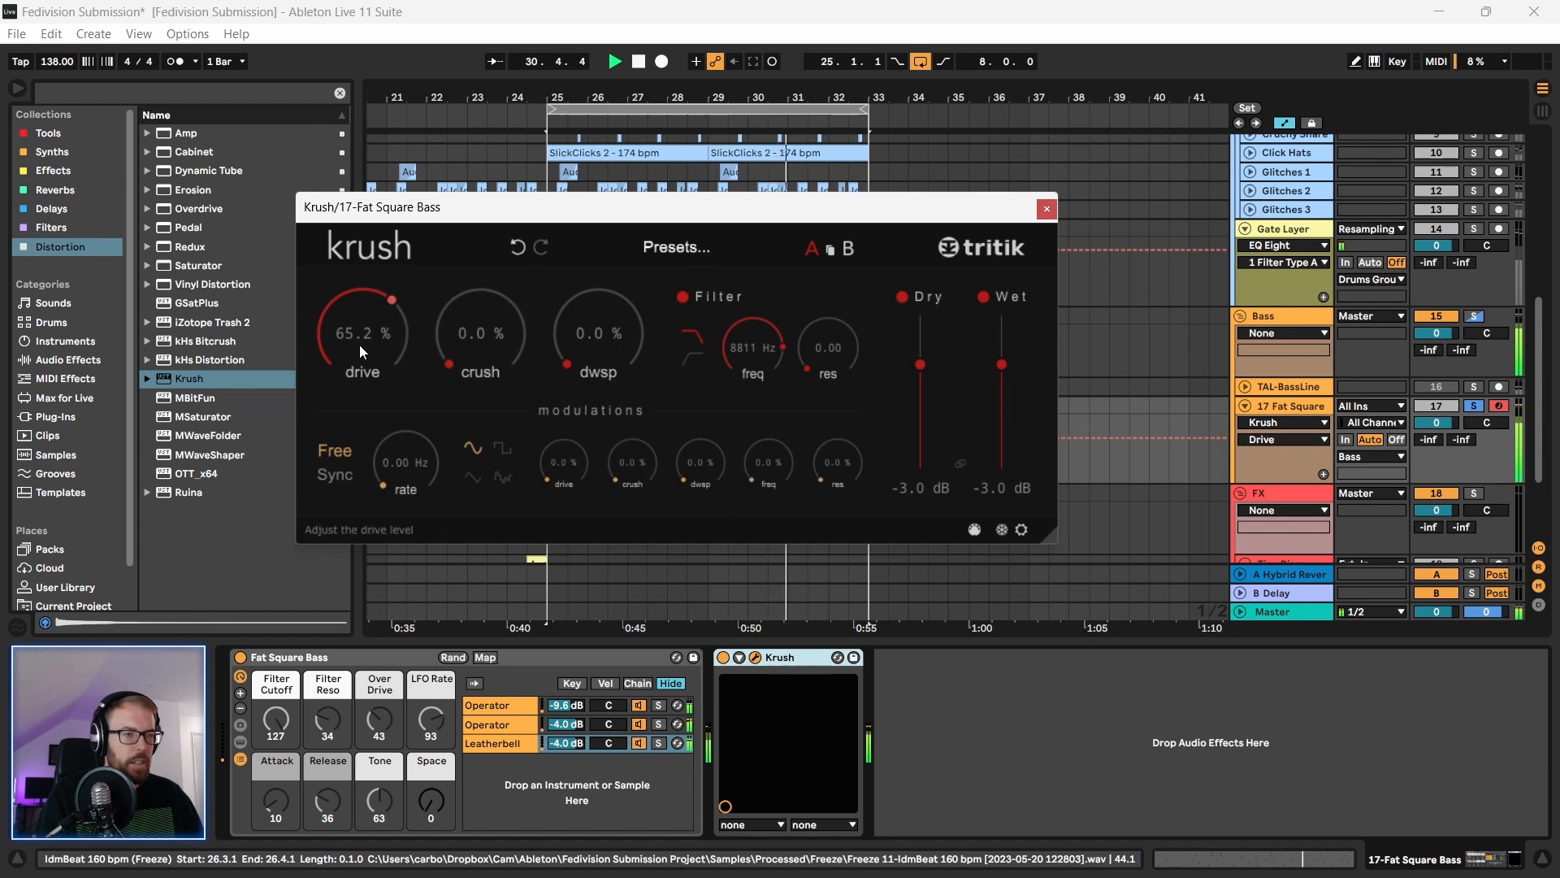
# Step: Try Krush's crush at 77.6 %, return it to 0 %, and set downsampling to 8.4 % before closing the plug-in window
pyautogui.moveTo(483, 349); pyautogui.dragTo(442, 228)
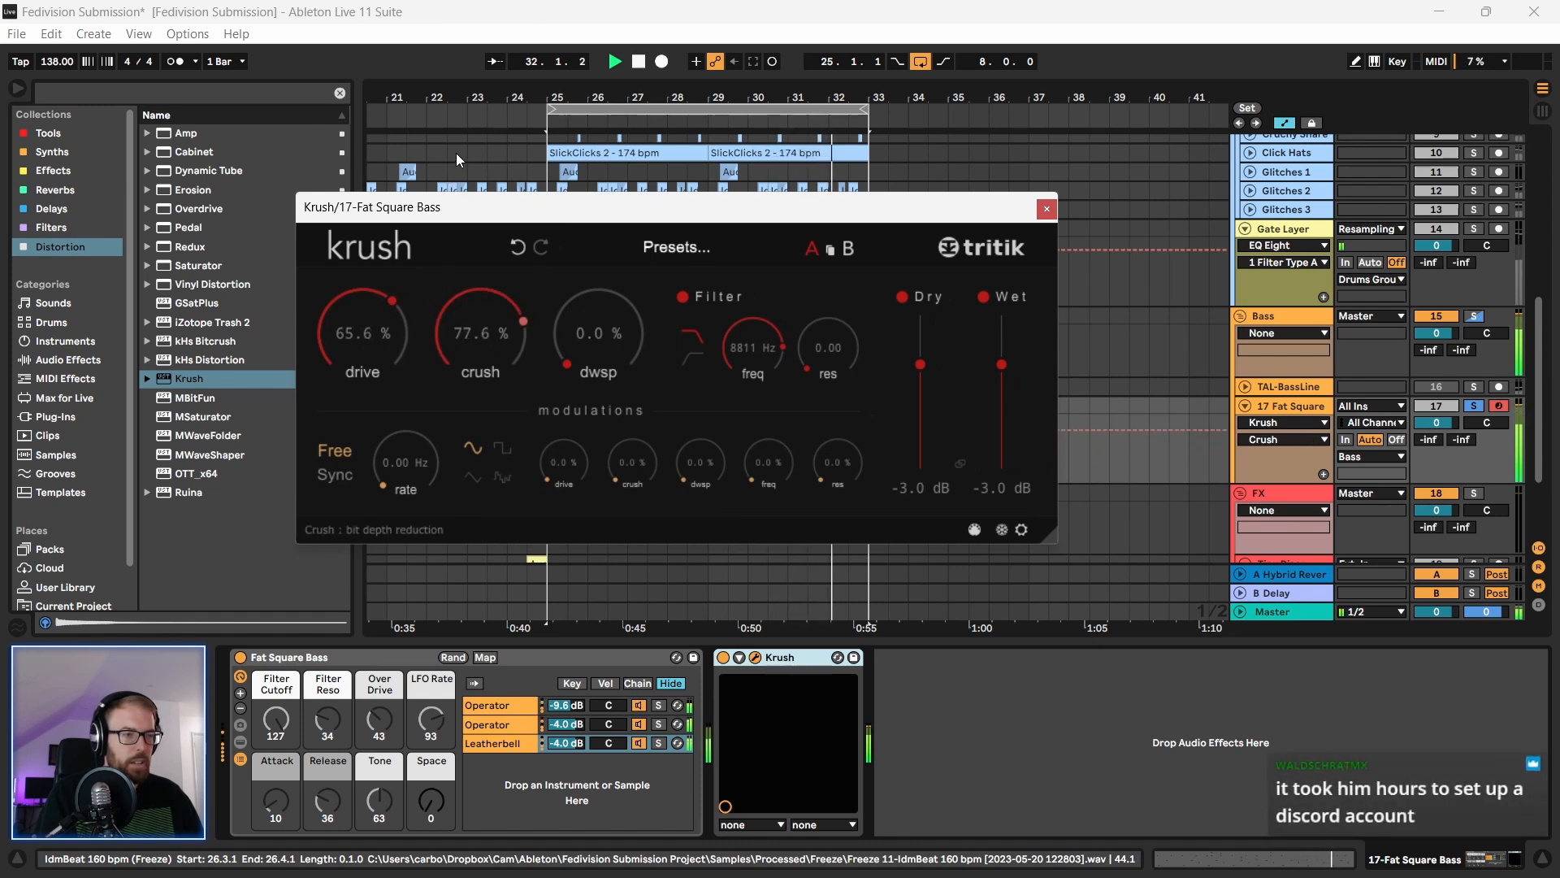
pyautogui.moveTo(455, 153); pyautogui.dragTo(496, 455)
pyautogui.moveTo(594, 351); pyautogui.dragTo(569, 330)
pyautogui.moveTo(493, 225); pyautogui.dragTo(479, 235)
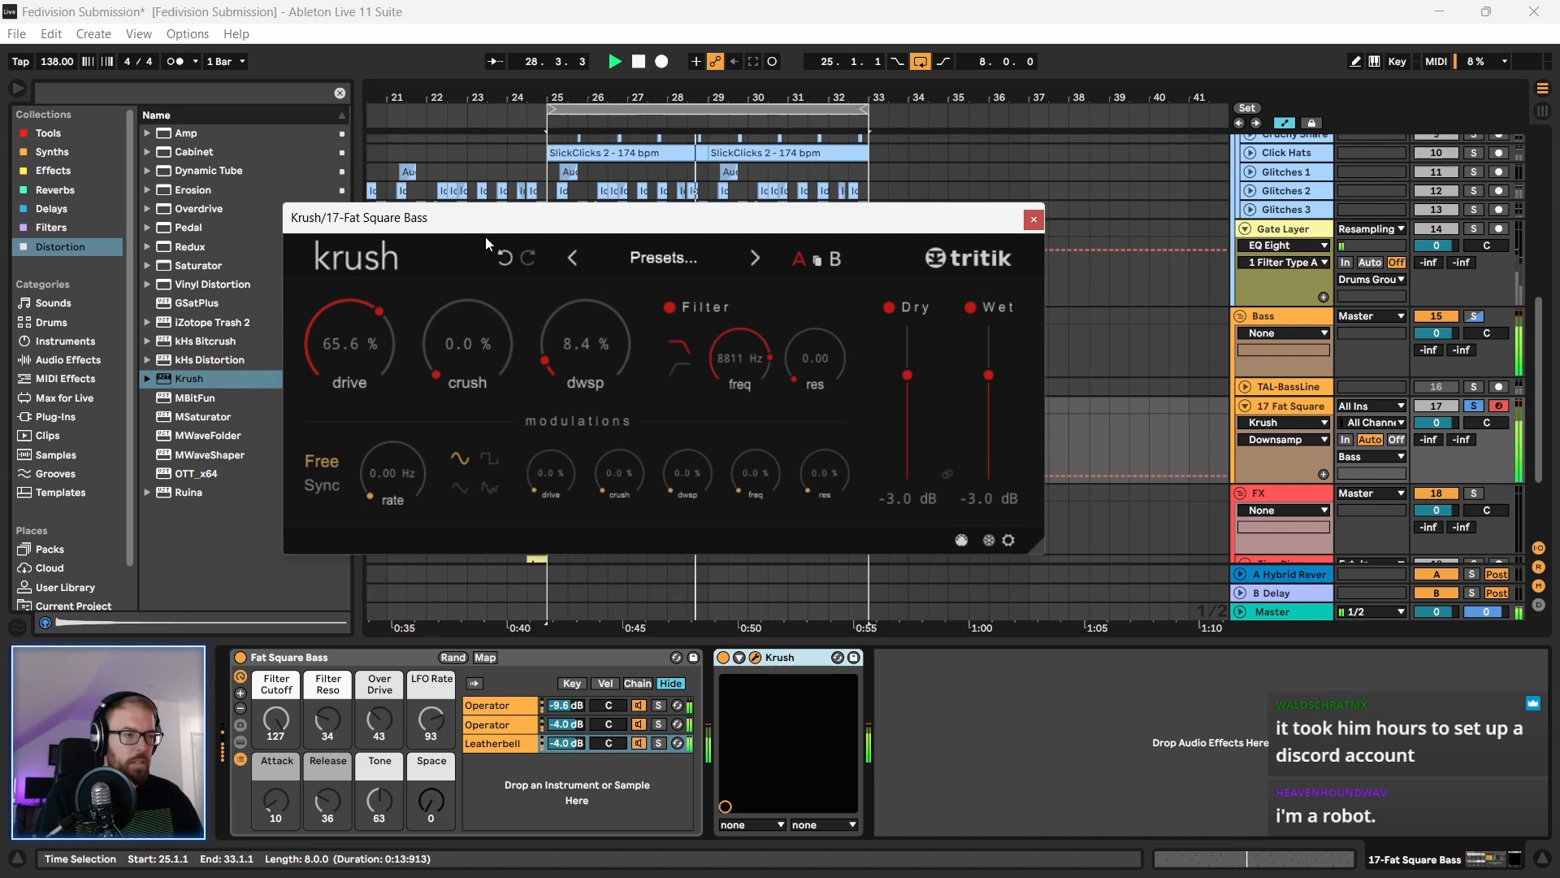
pyautogui.click(1035, 219)
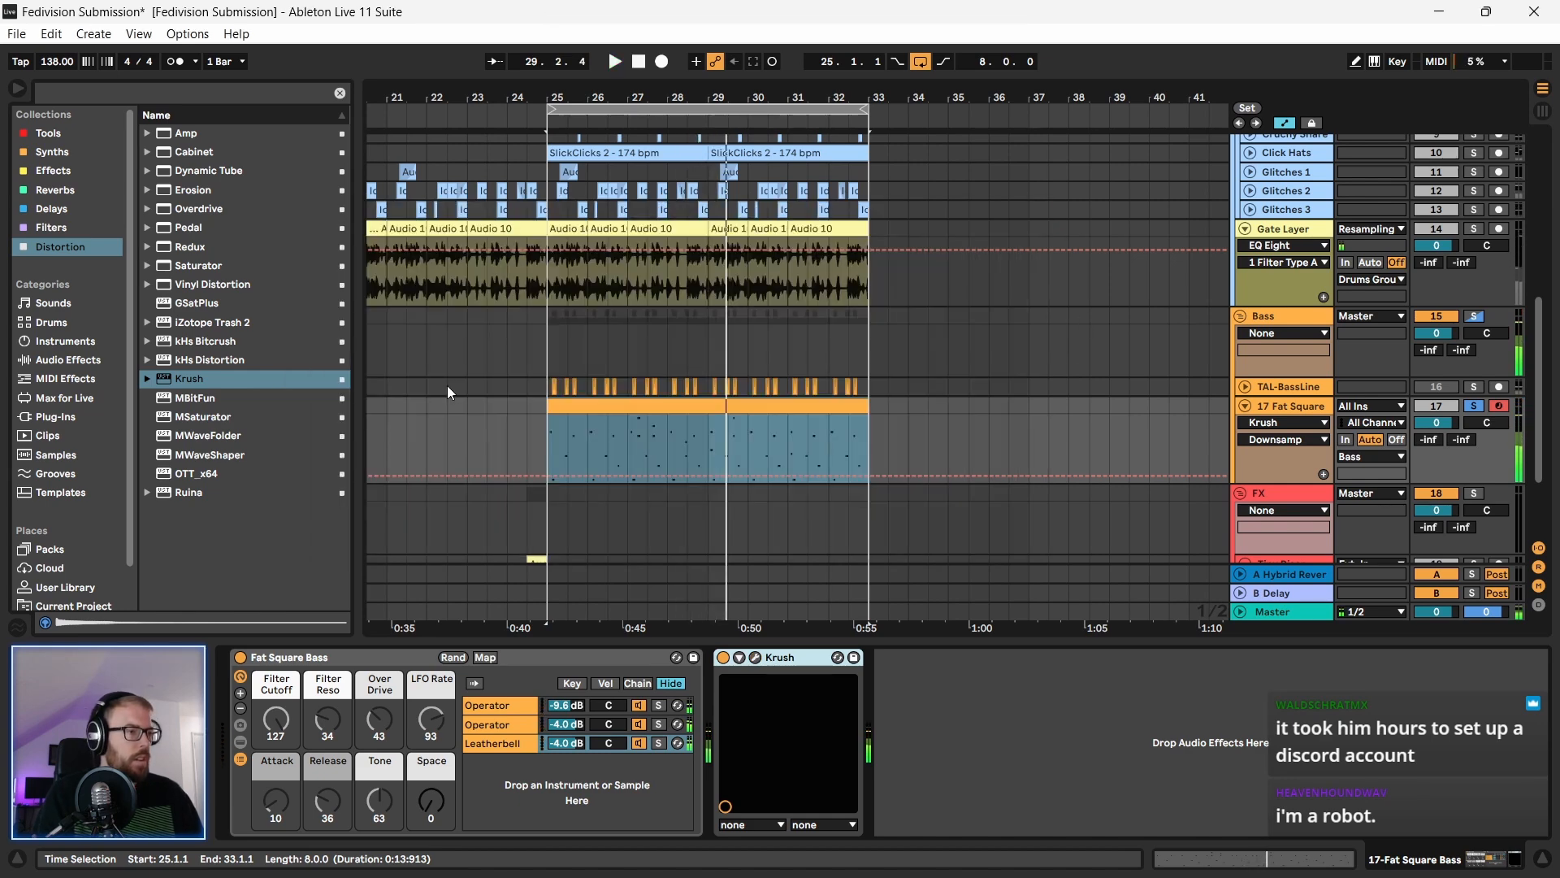
# Step: Hide the automation lanes and play the bass unsoloed with the rest of the arrangement
pyautogui.press('space')
pyautogui.press('a')
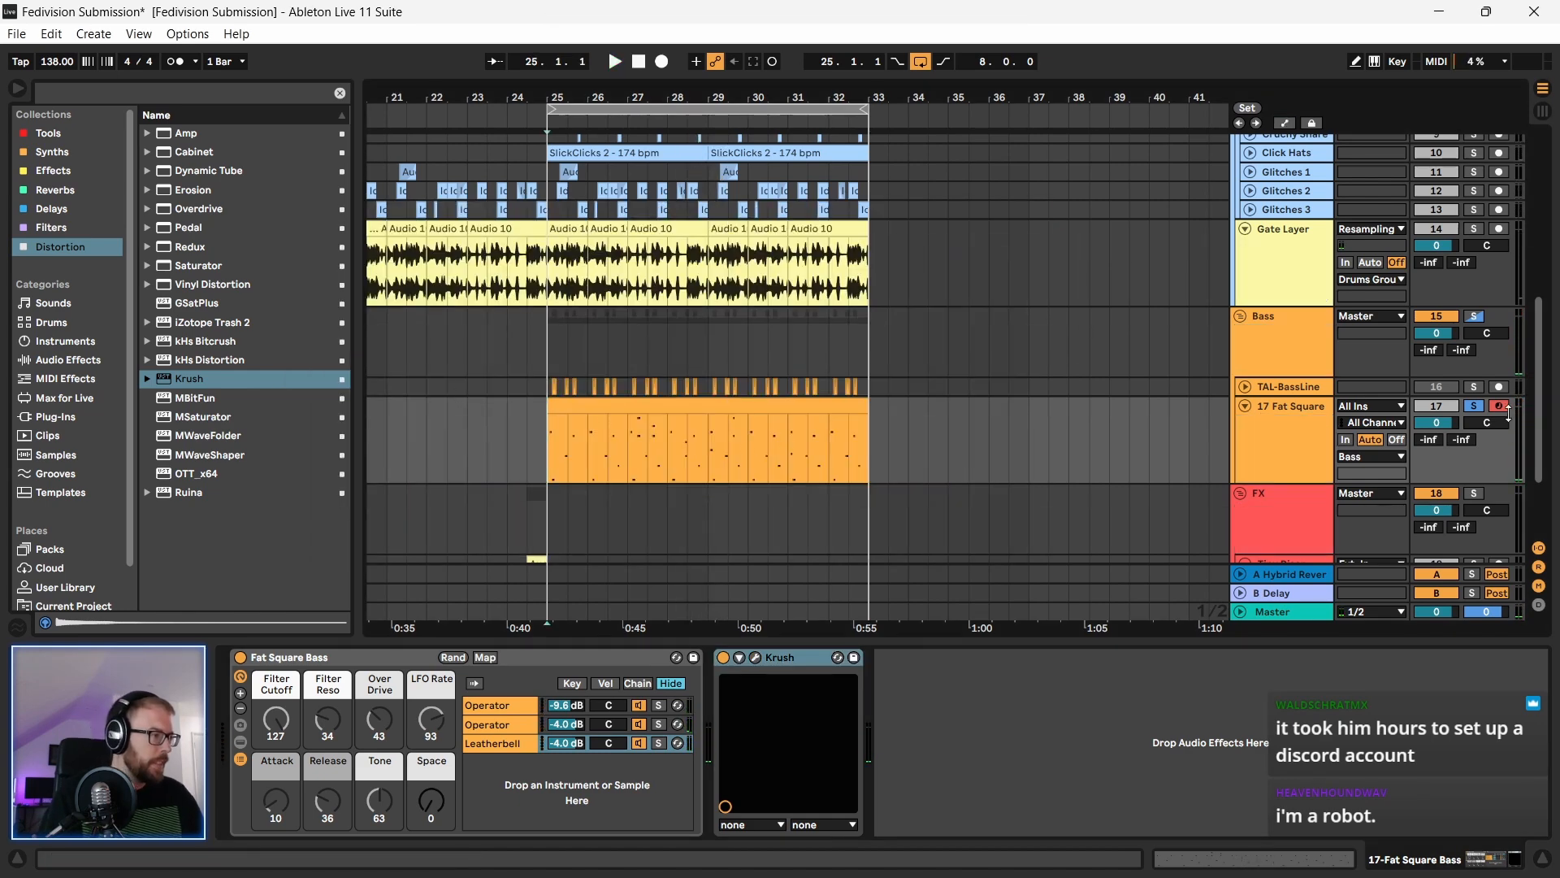
pyautogui.click(676, 418)
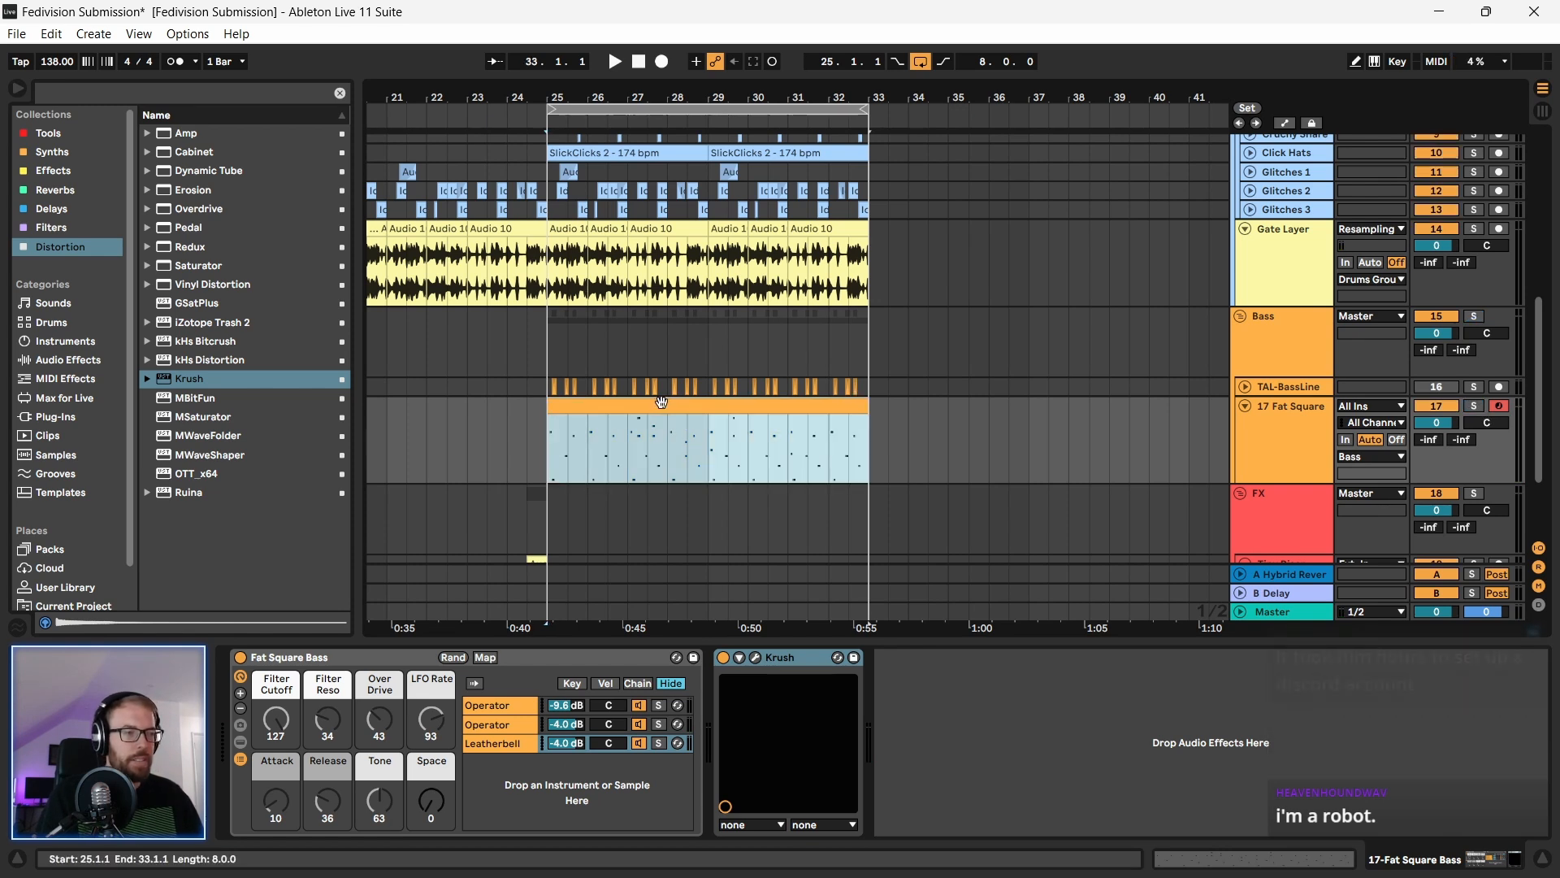
pyautogui.press('space')
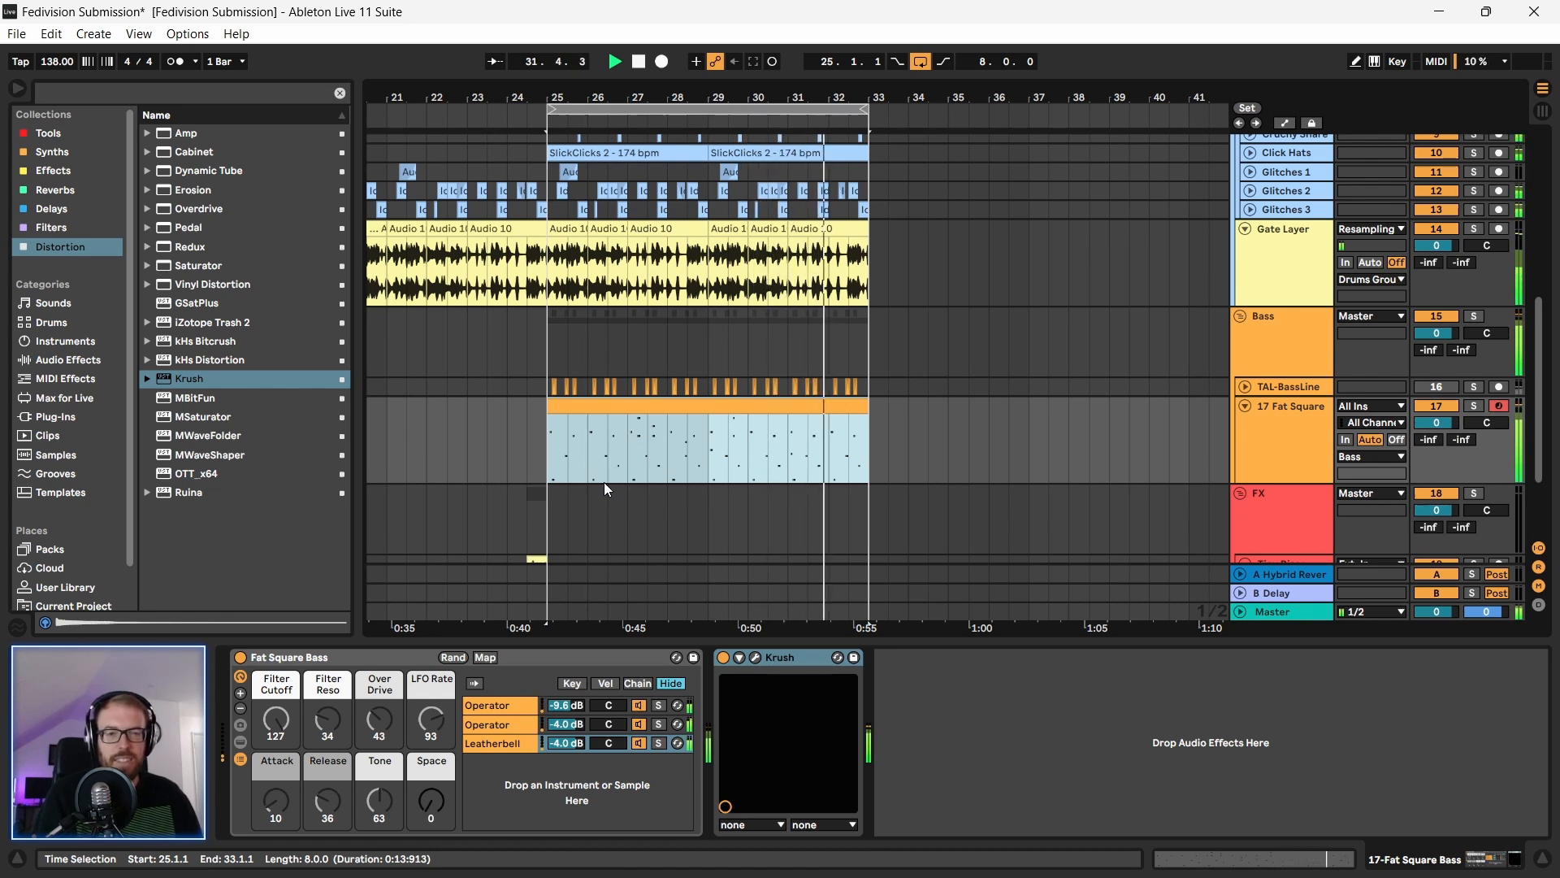
pyautogui.press('space')
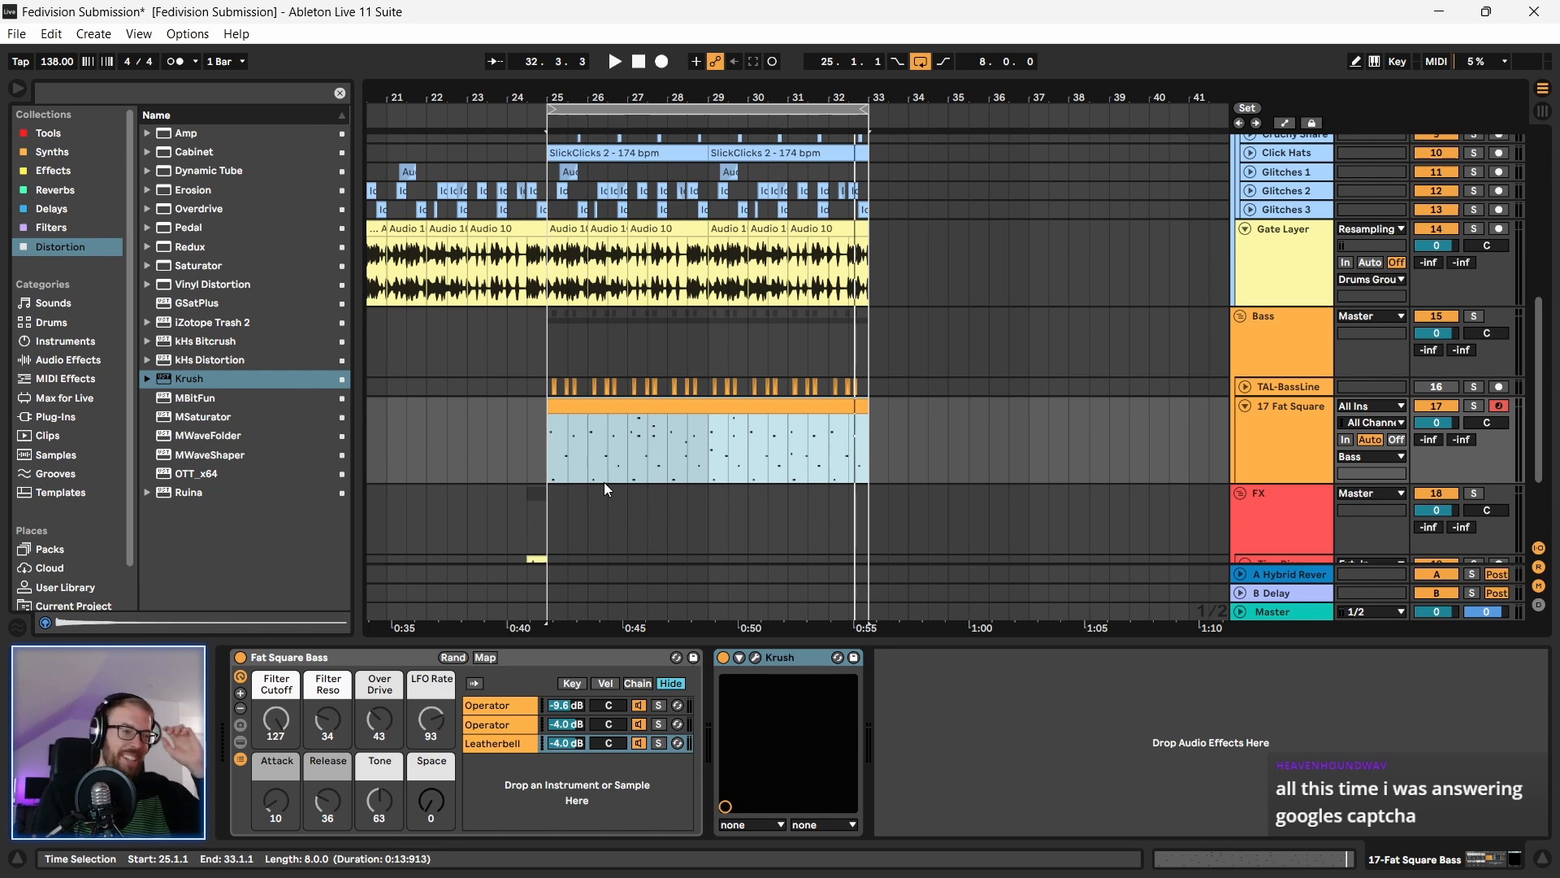
# Step: Zoom in on bars 25 to 33 and play the full mix from bar 25
pyautogui.click(558, 343)
pyautogui.click(672, 109)
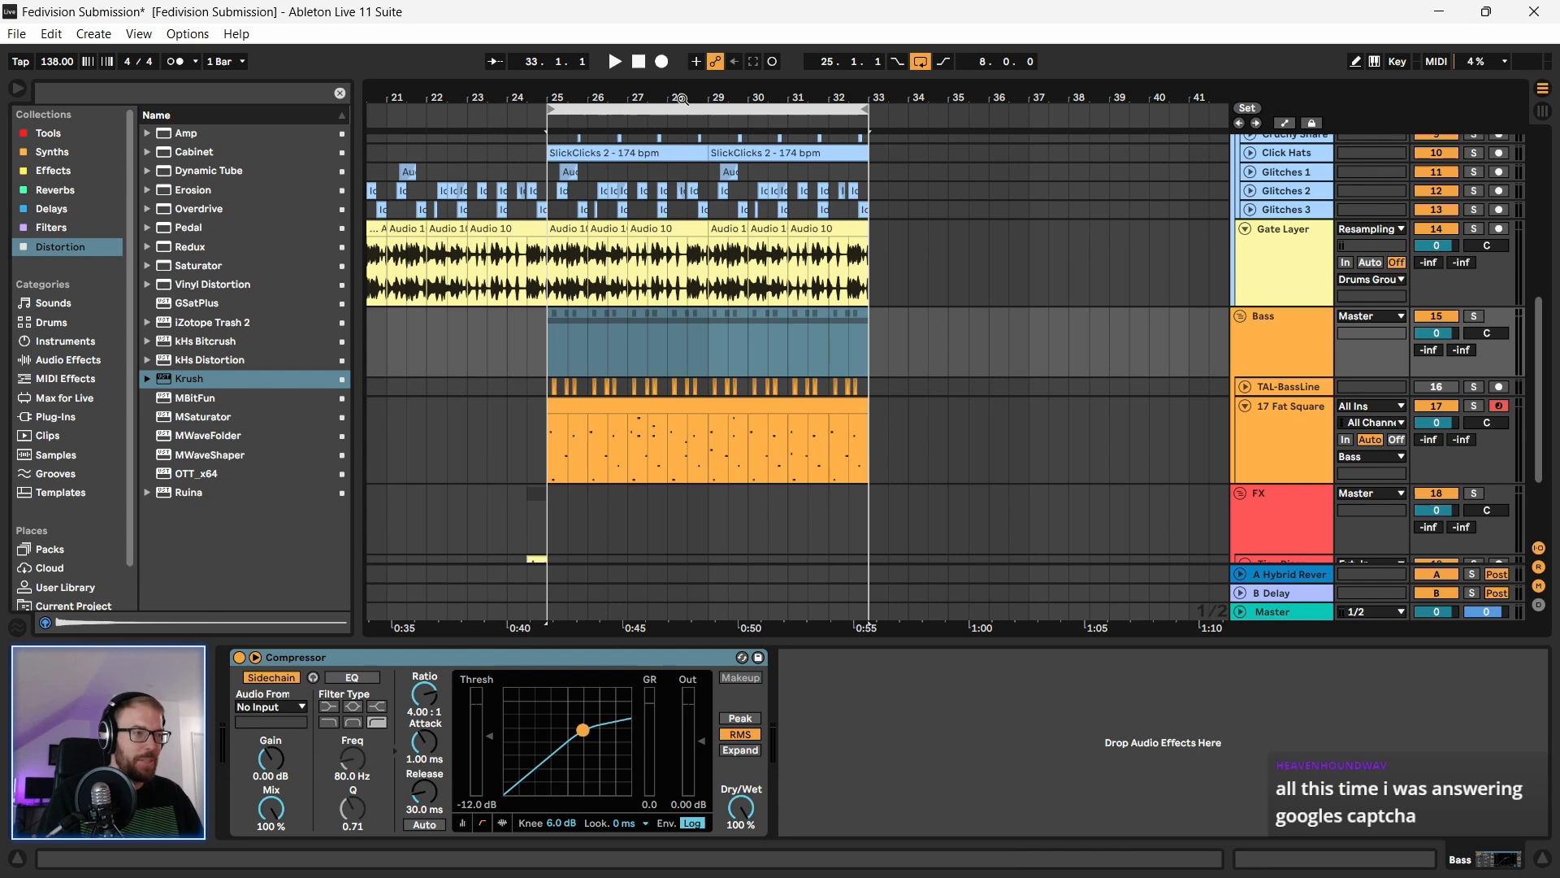
pyautogui.press('z')
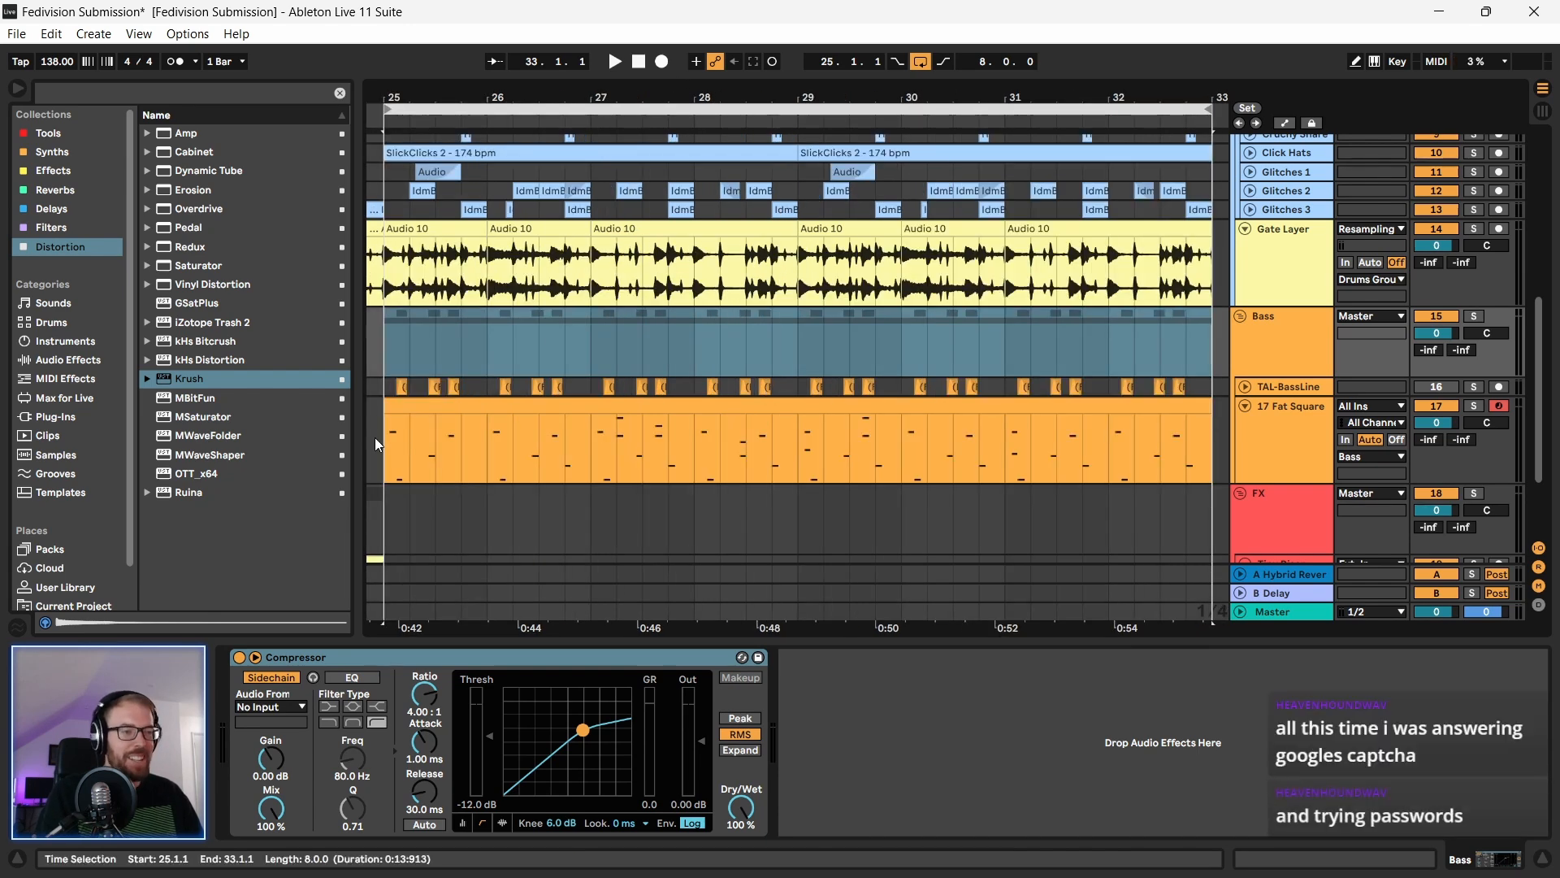
pyautogui.click(410, 467)
pyautogui.press('space')
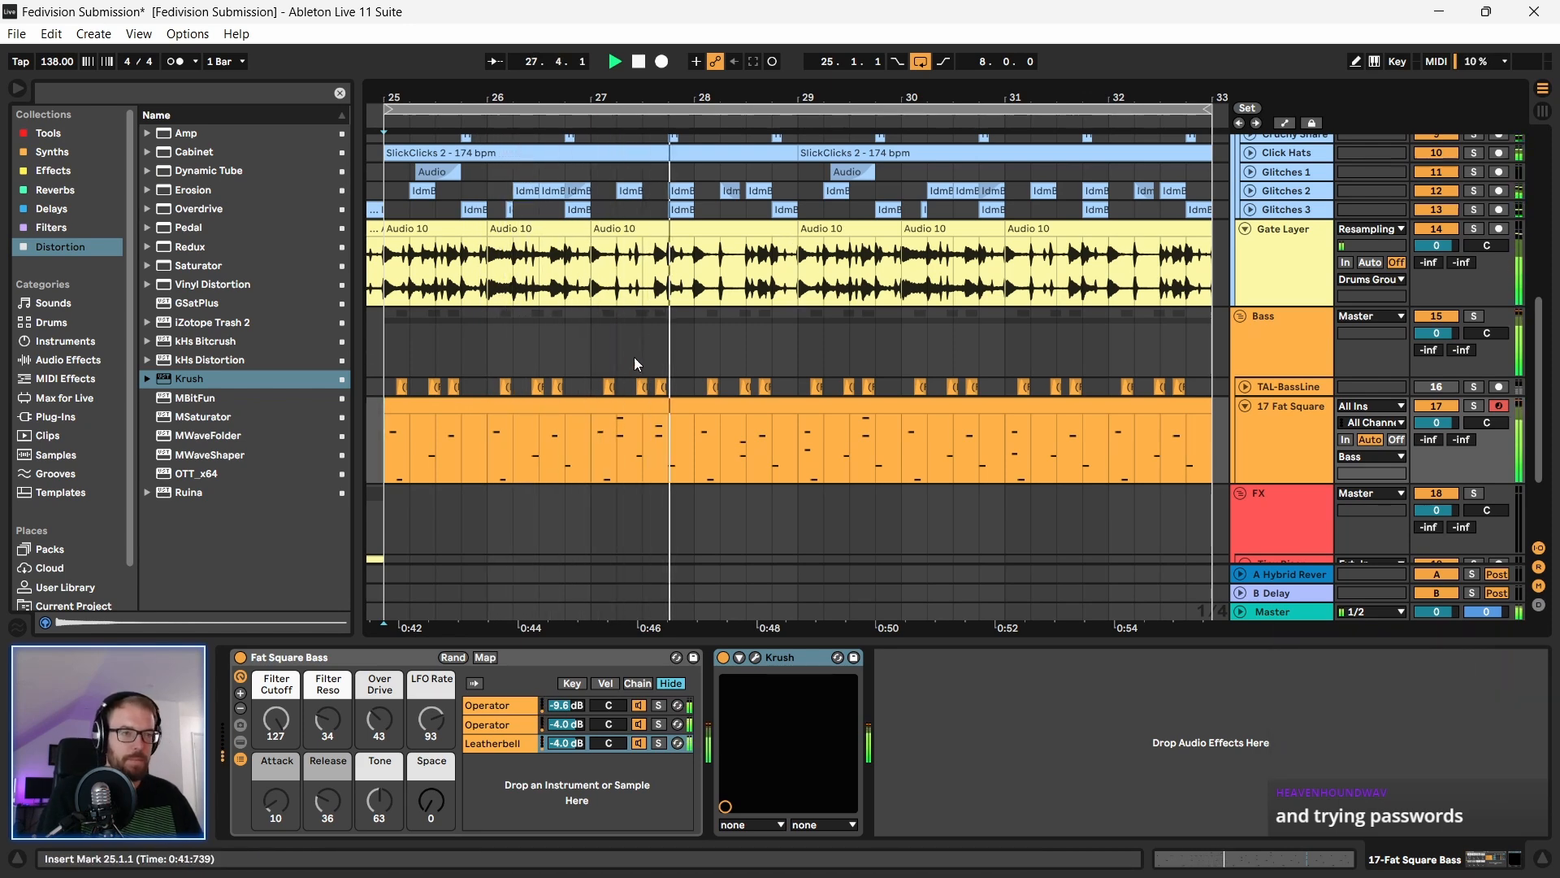
pyautogui.moveTo(507, 97); pyautogui.dragTo(507, 80)
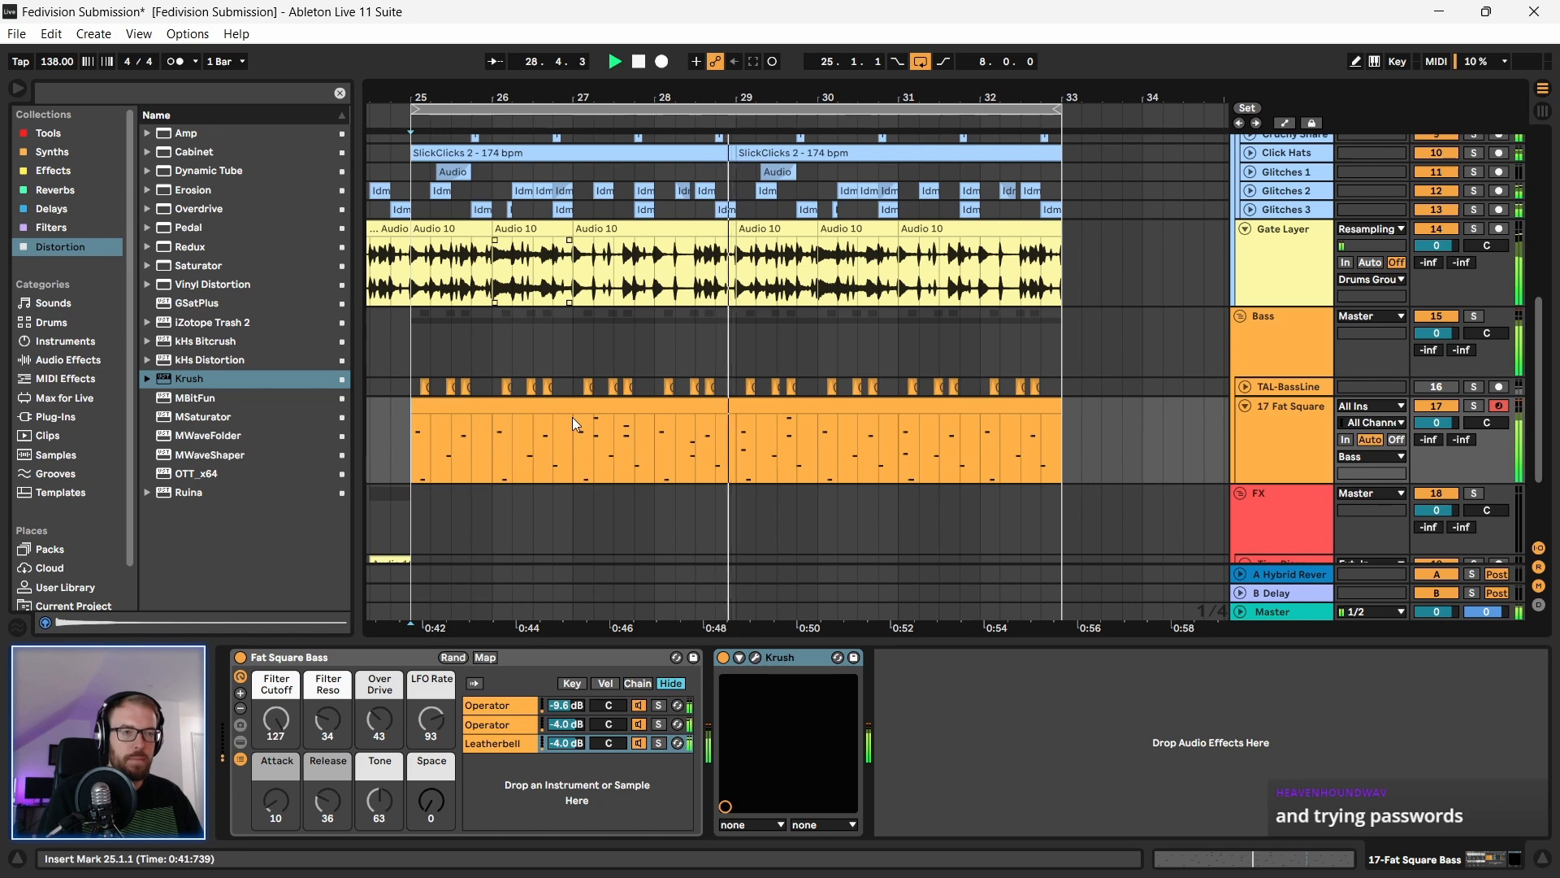
# Step: Lower the Bass group's volume to -1.0 dB
pyautogui.click(1282, 366)
pyautogui.click(1453, 334)
pyautogui.press('Down')
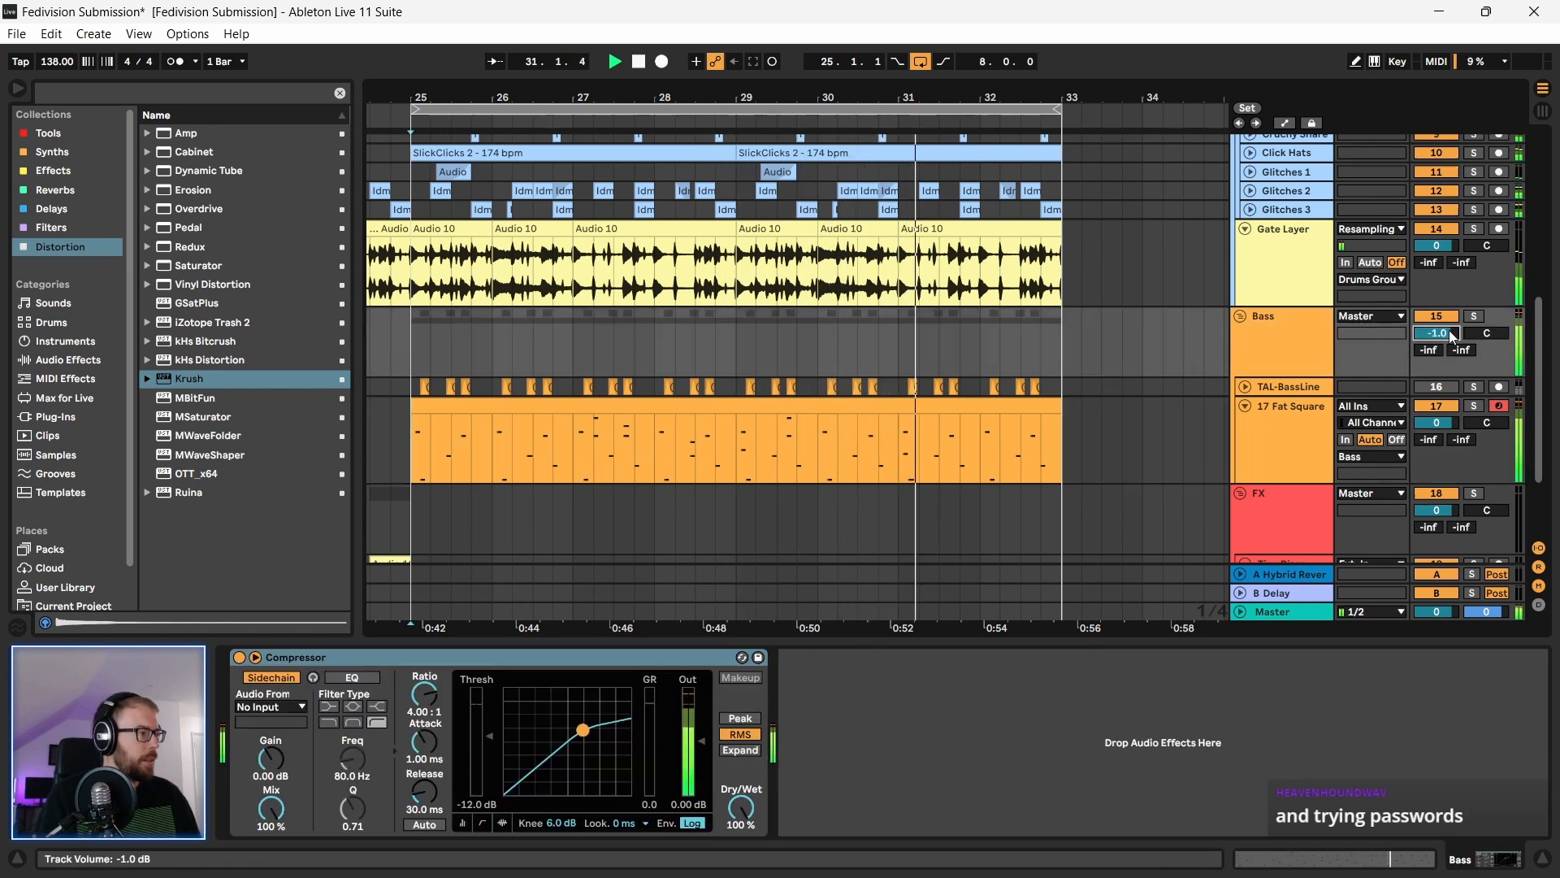
# Step: Set Krush's dry level on the Fat Square Bass track to -inf, play the result and close the plug-in window
pyautogui.click(1296, 456)
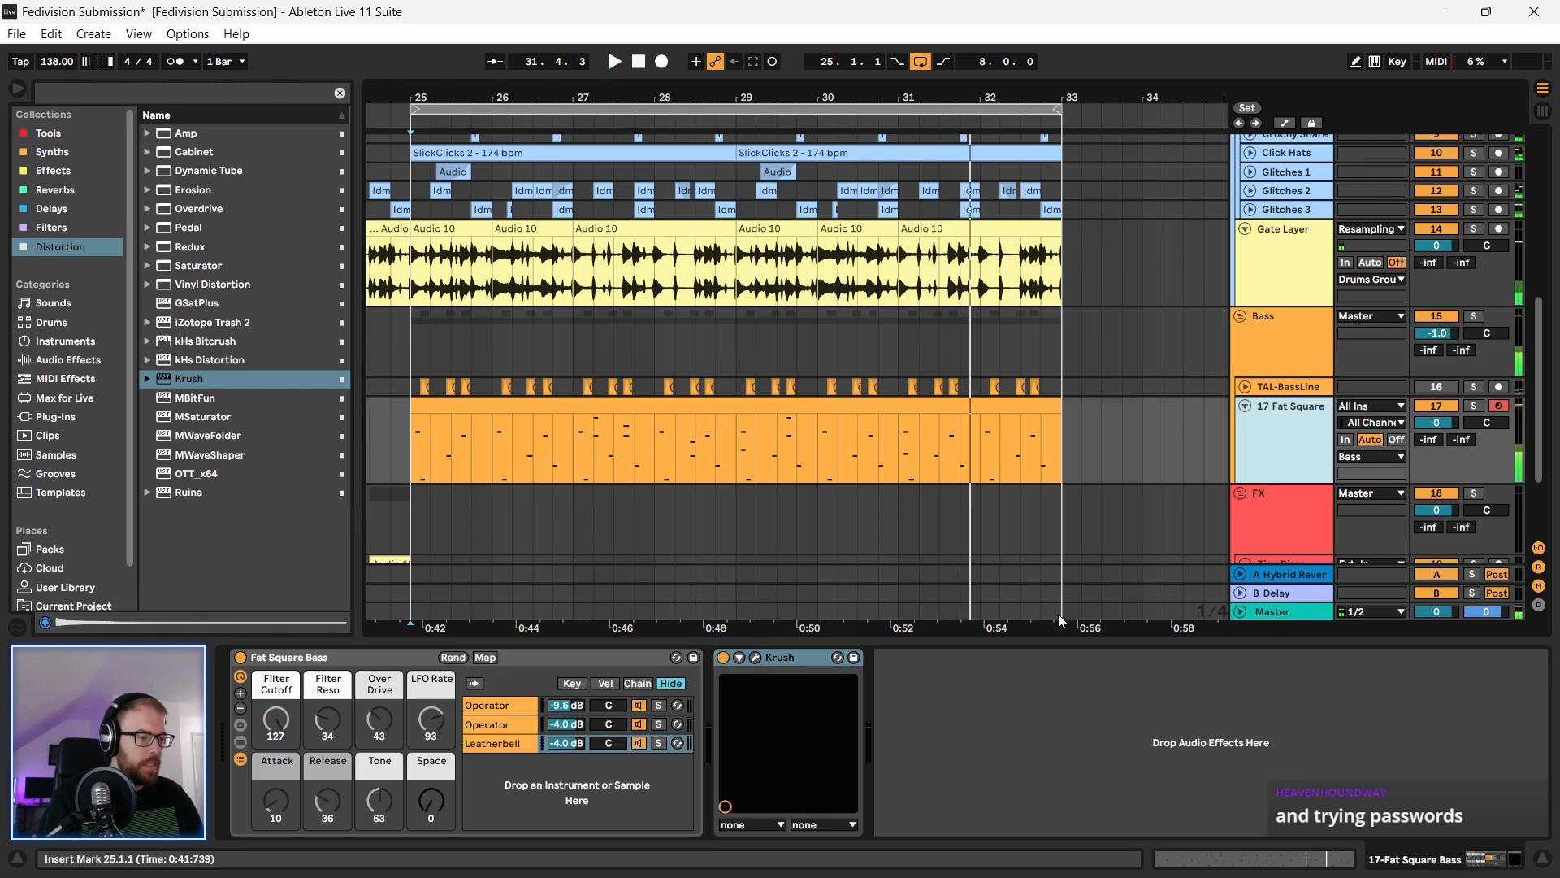
pyautogui.click(755, 657)
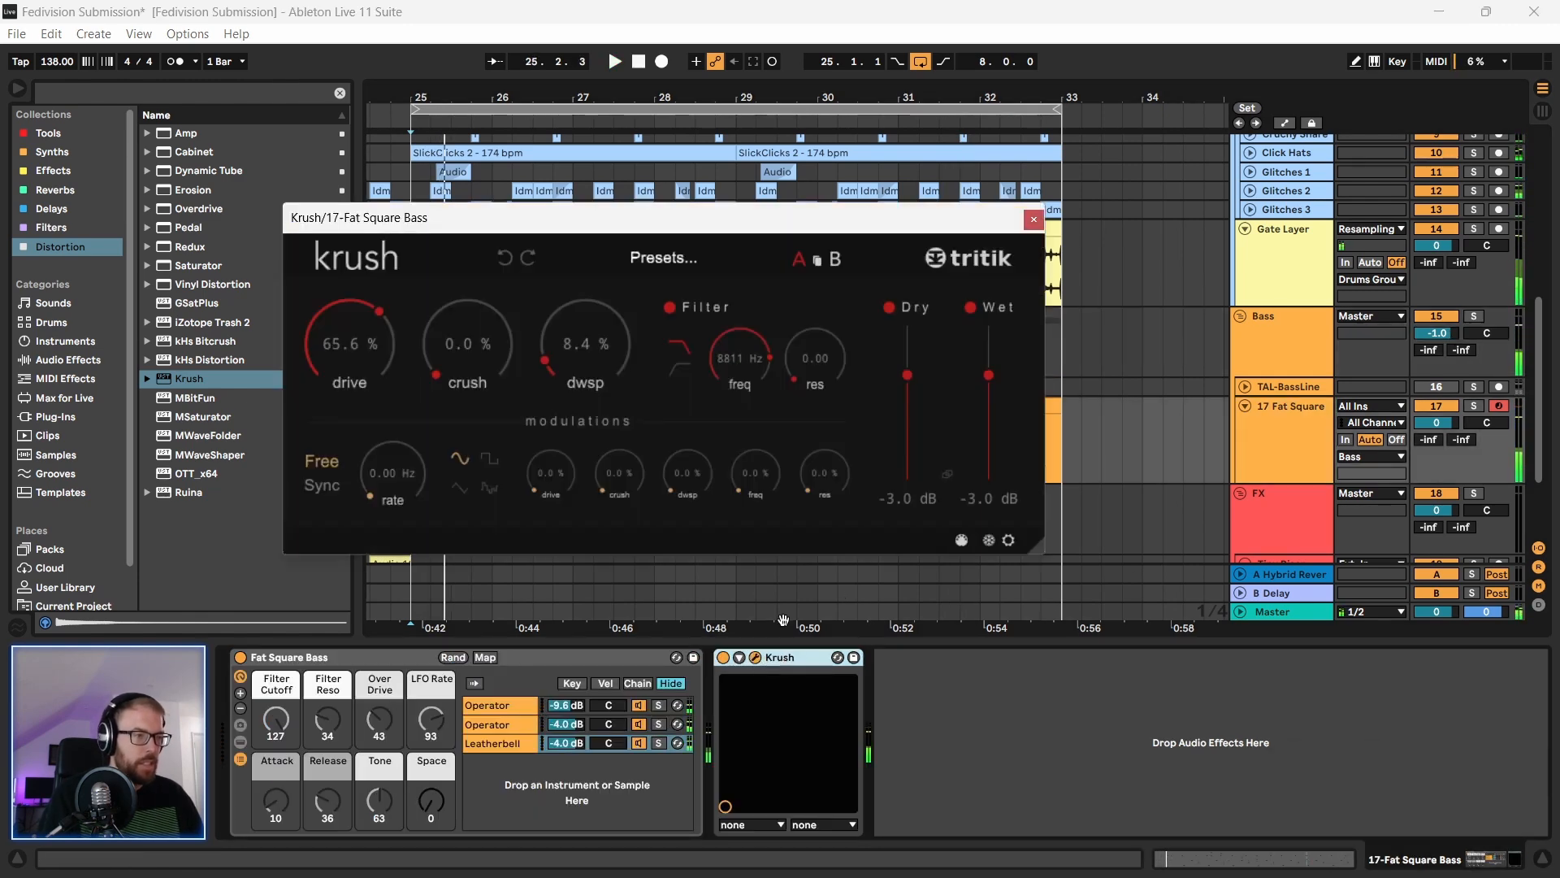
pyautogui.moveTo(907, 375); pyautogui.dragTo(906, 477)
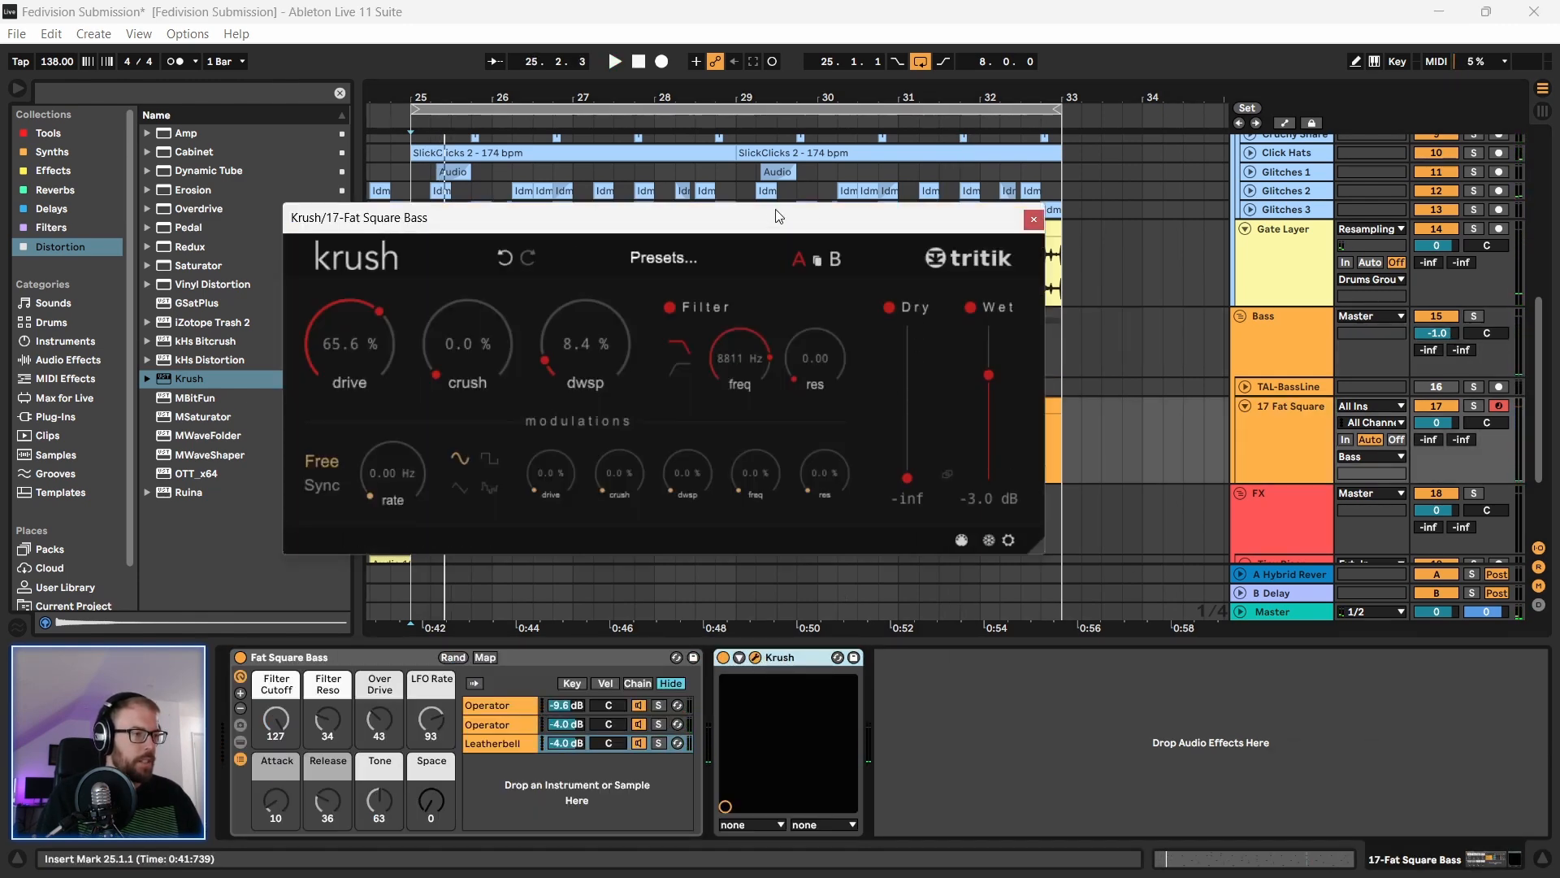
pyautogui.press('space')
pyautogui.moveTo(767, 225); pyautogui.dragTo(748, 223)
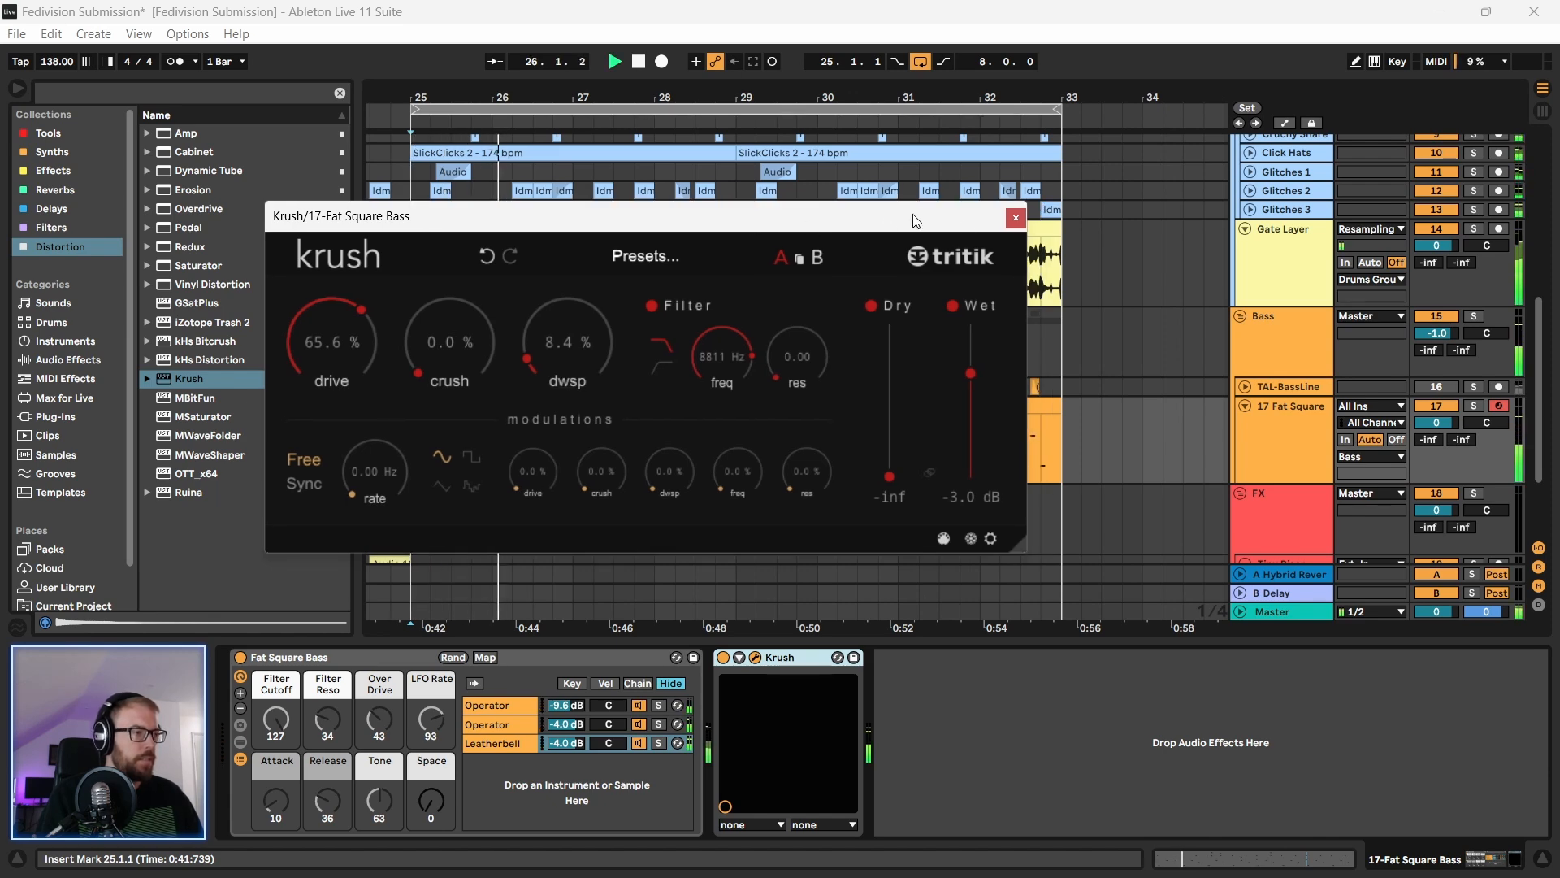
pyautogui.click(1014, 220)
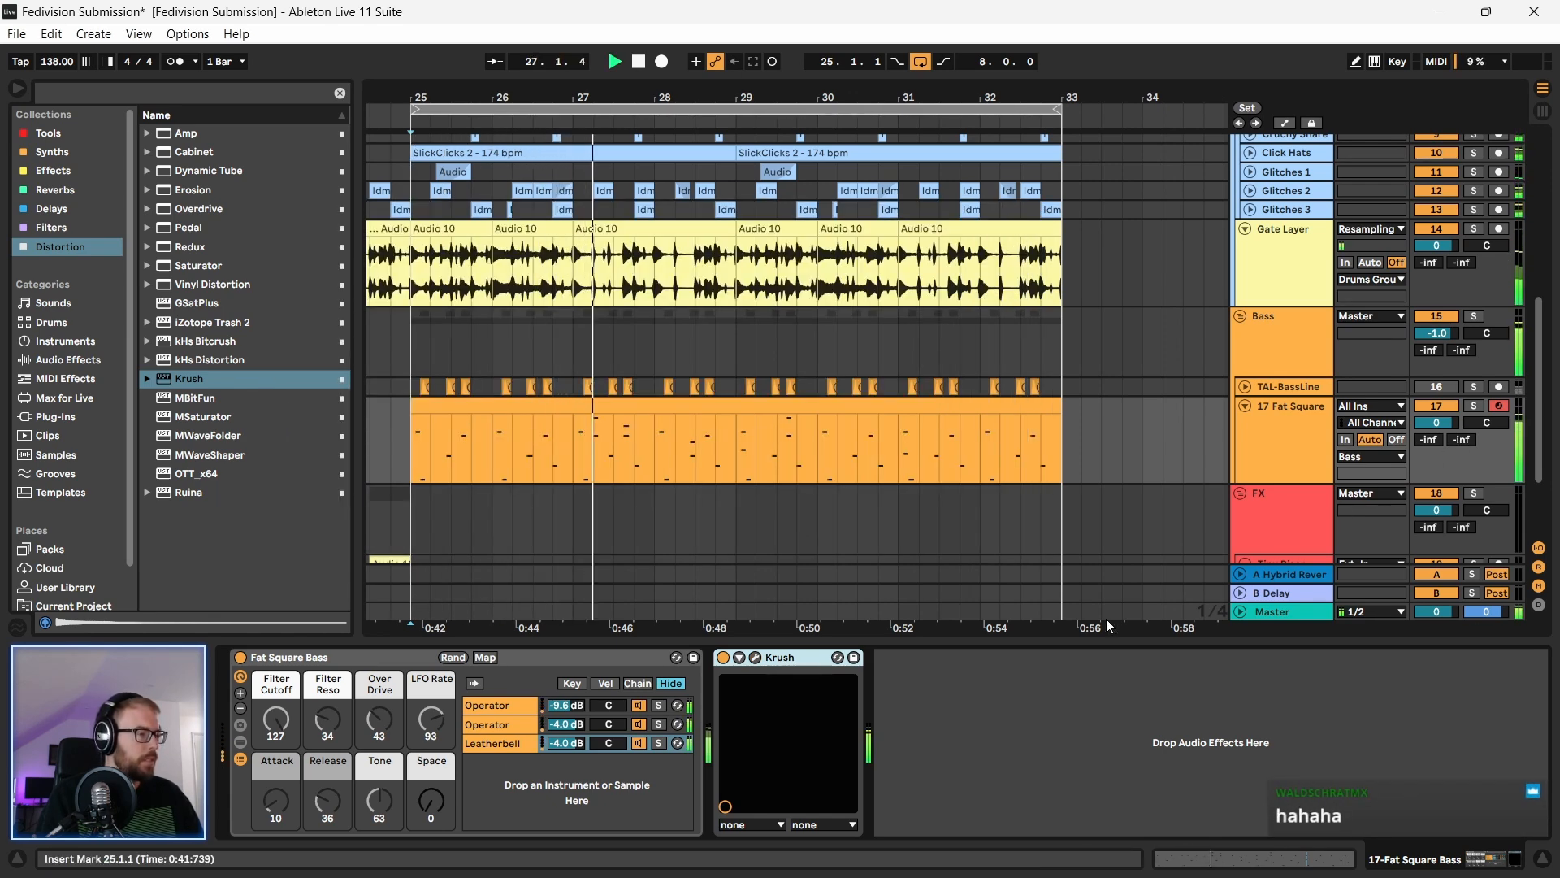
# Step: Reset the Bass group's volume to 0 dB while the mix plays
pyautogui.click(1303, 422)
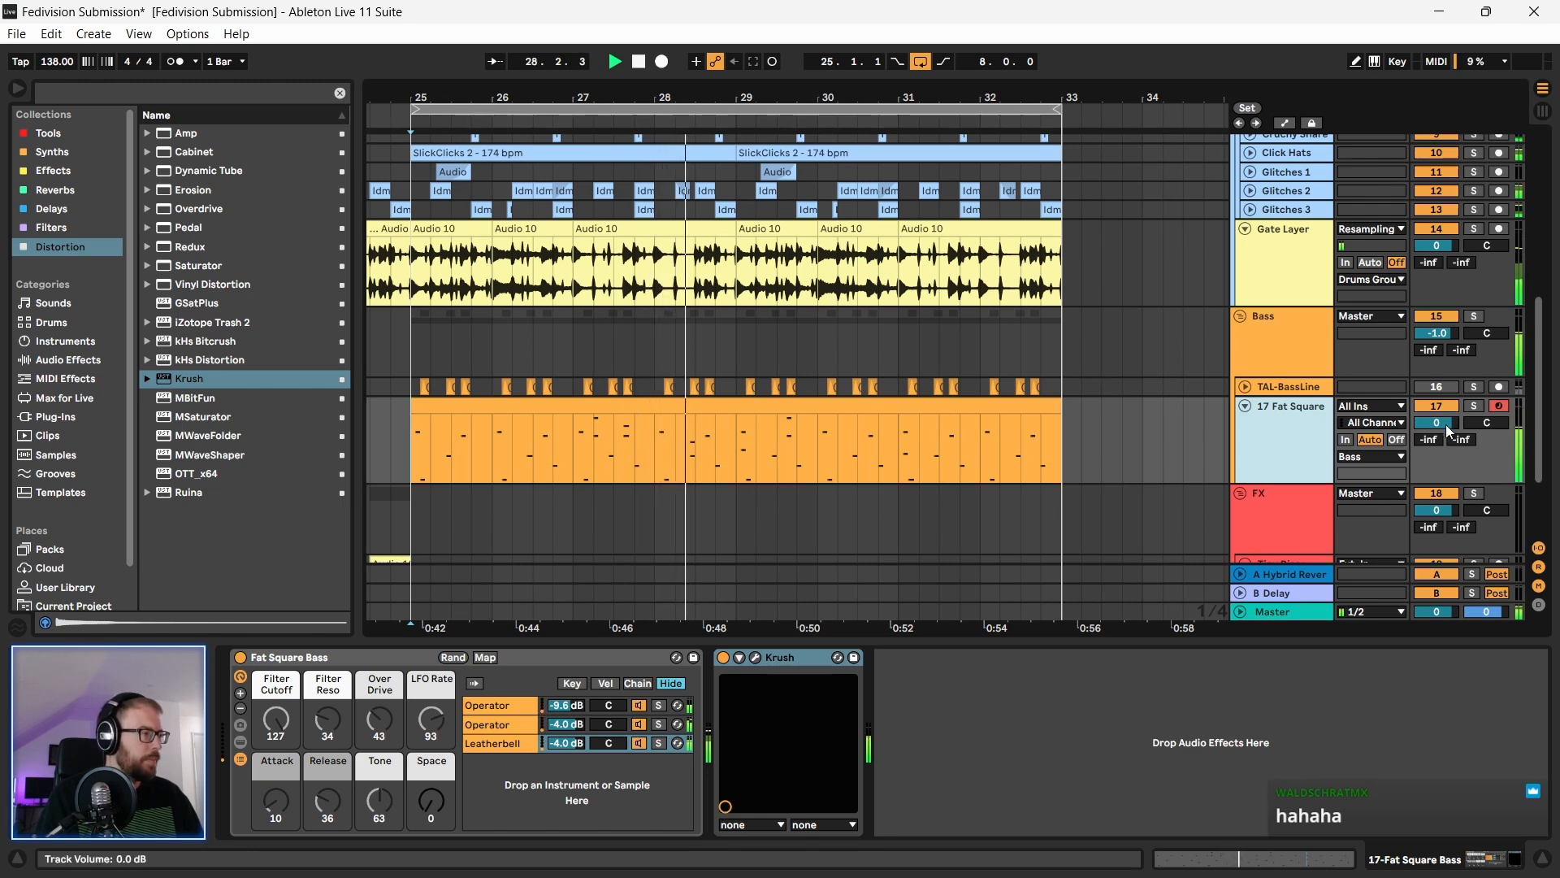
pyautogui.doubleClick(1445, 333)
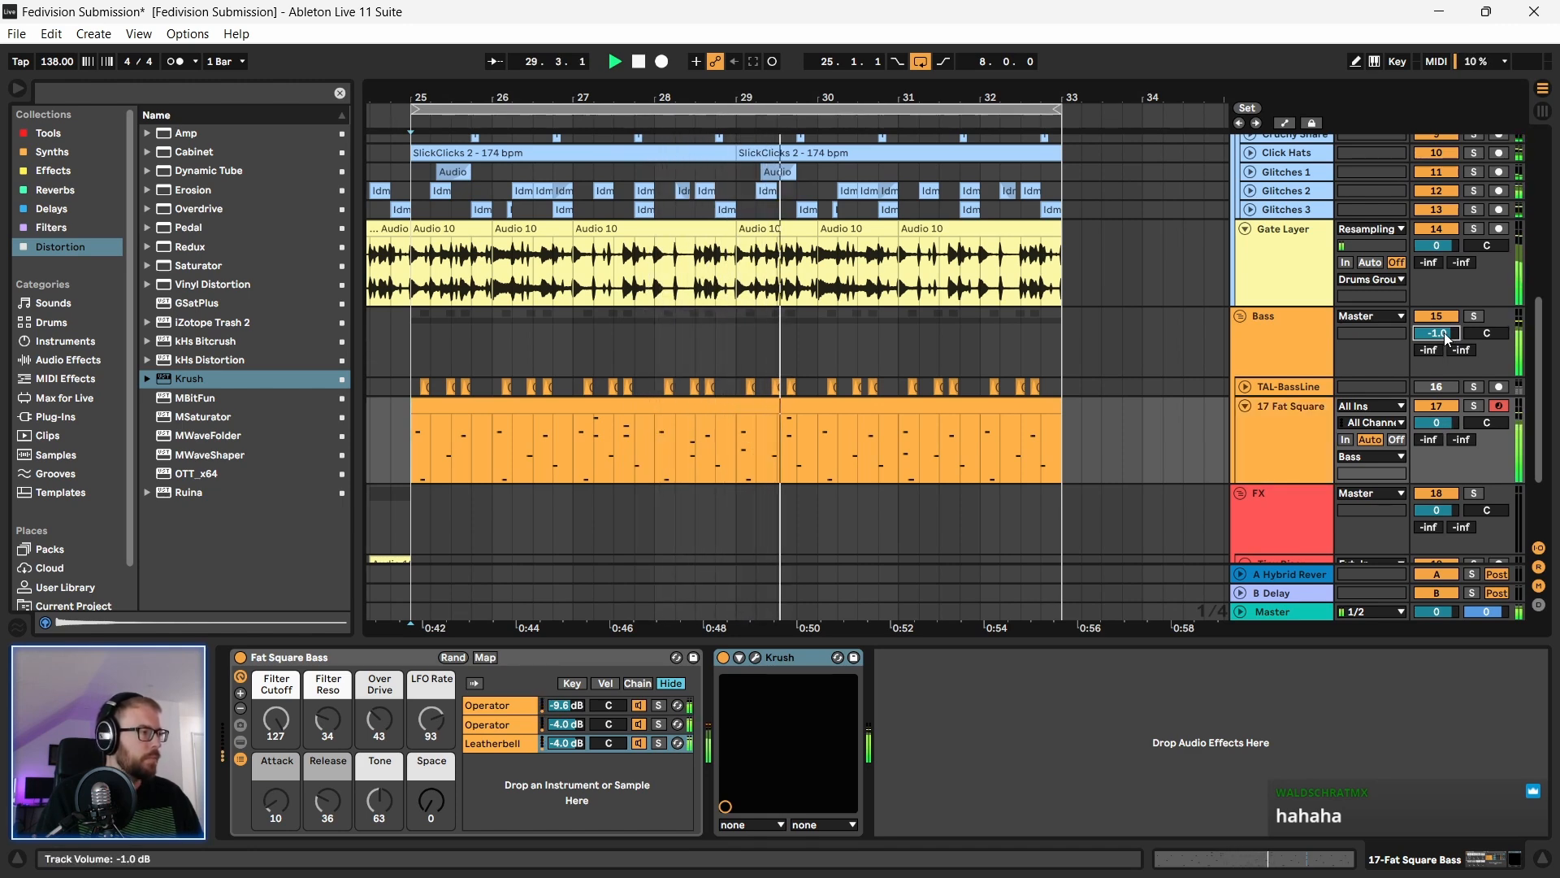
pyautogui.click(1293, 330)
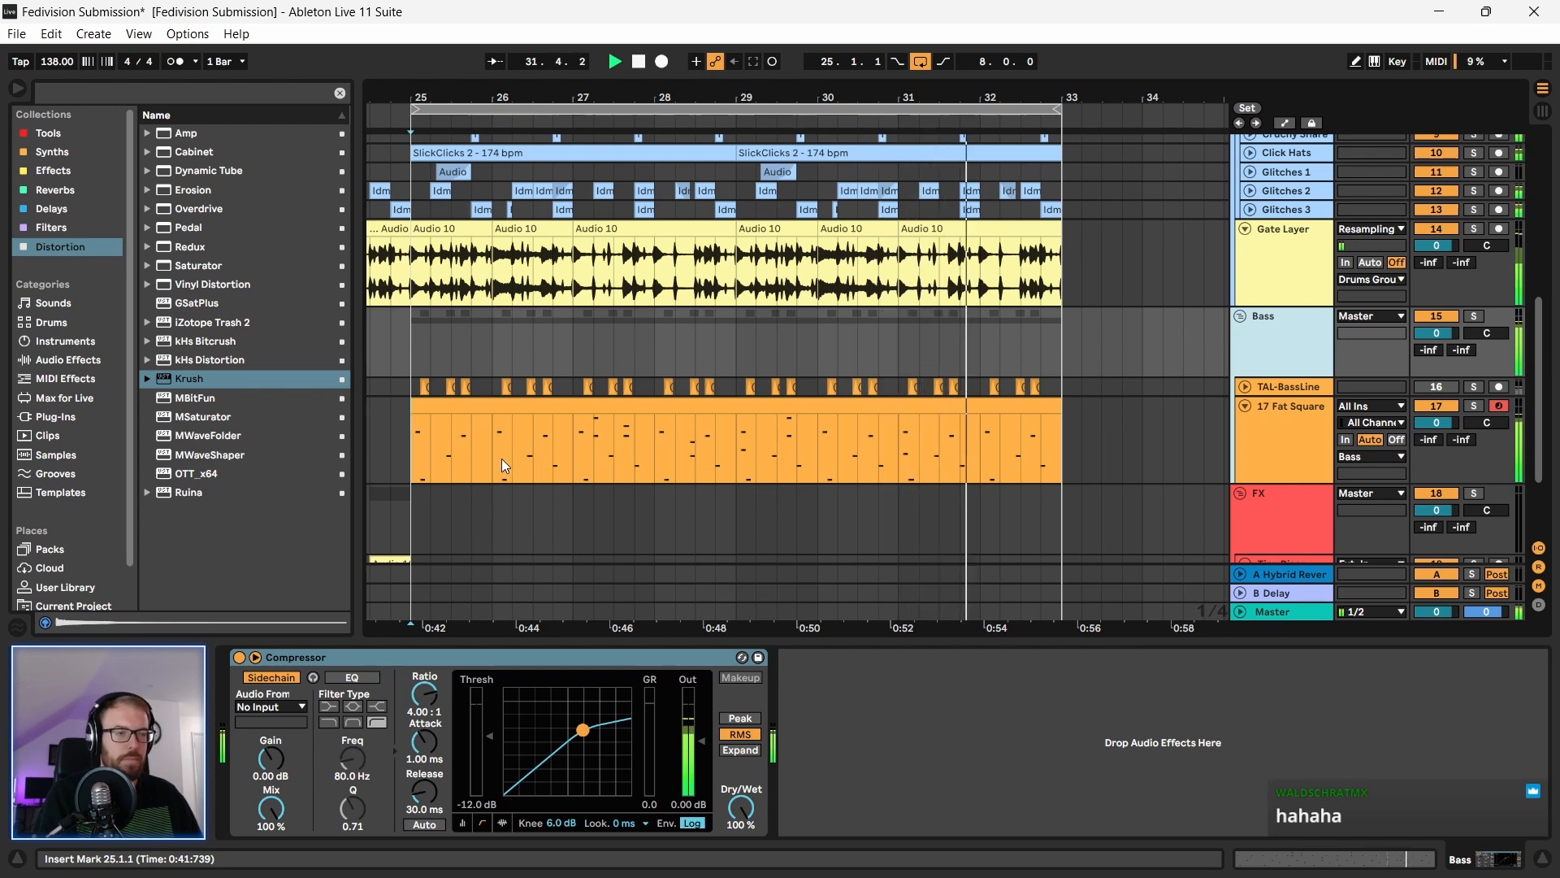
pyautogui.scroll(-3, 479, 451)
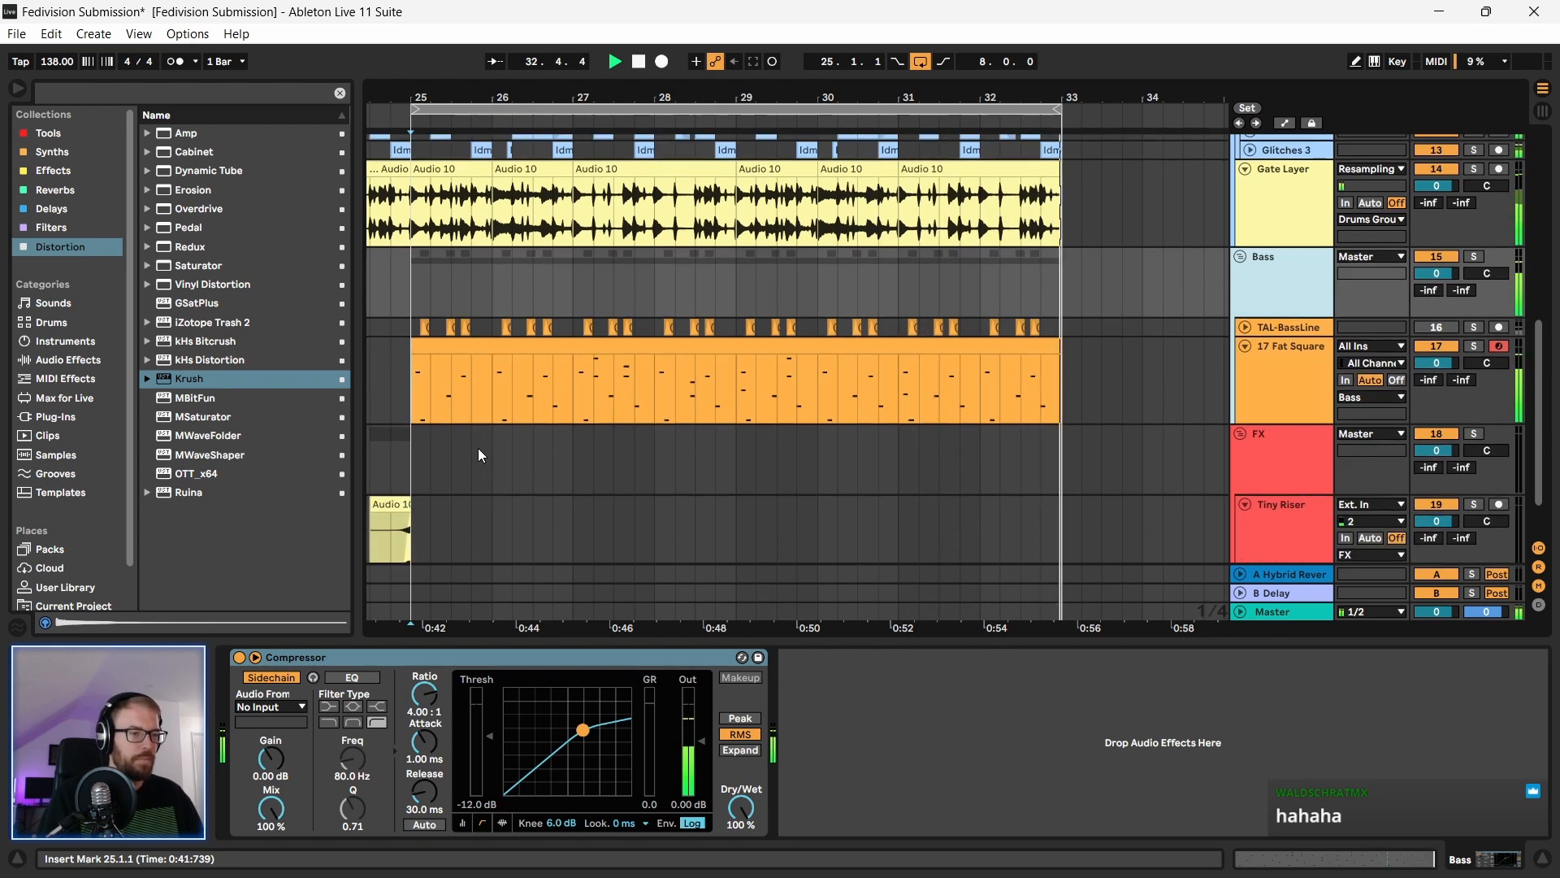
pyautogui.press('space')
pyautogui.press('space')
# Step: Copy the Tiny Riser clip from before bar 25 to 32.3.1, so that it ends at bar 33
pyautogui.moveTo(400, 104); pyautogui.dragTo(464, 57)
pyautogui.press('space')
pyautogui.doubleClick(458, 506)
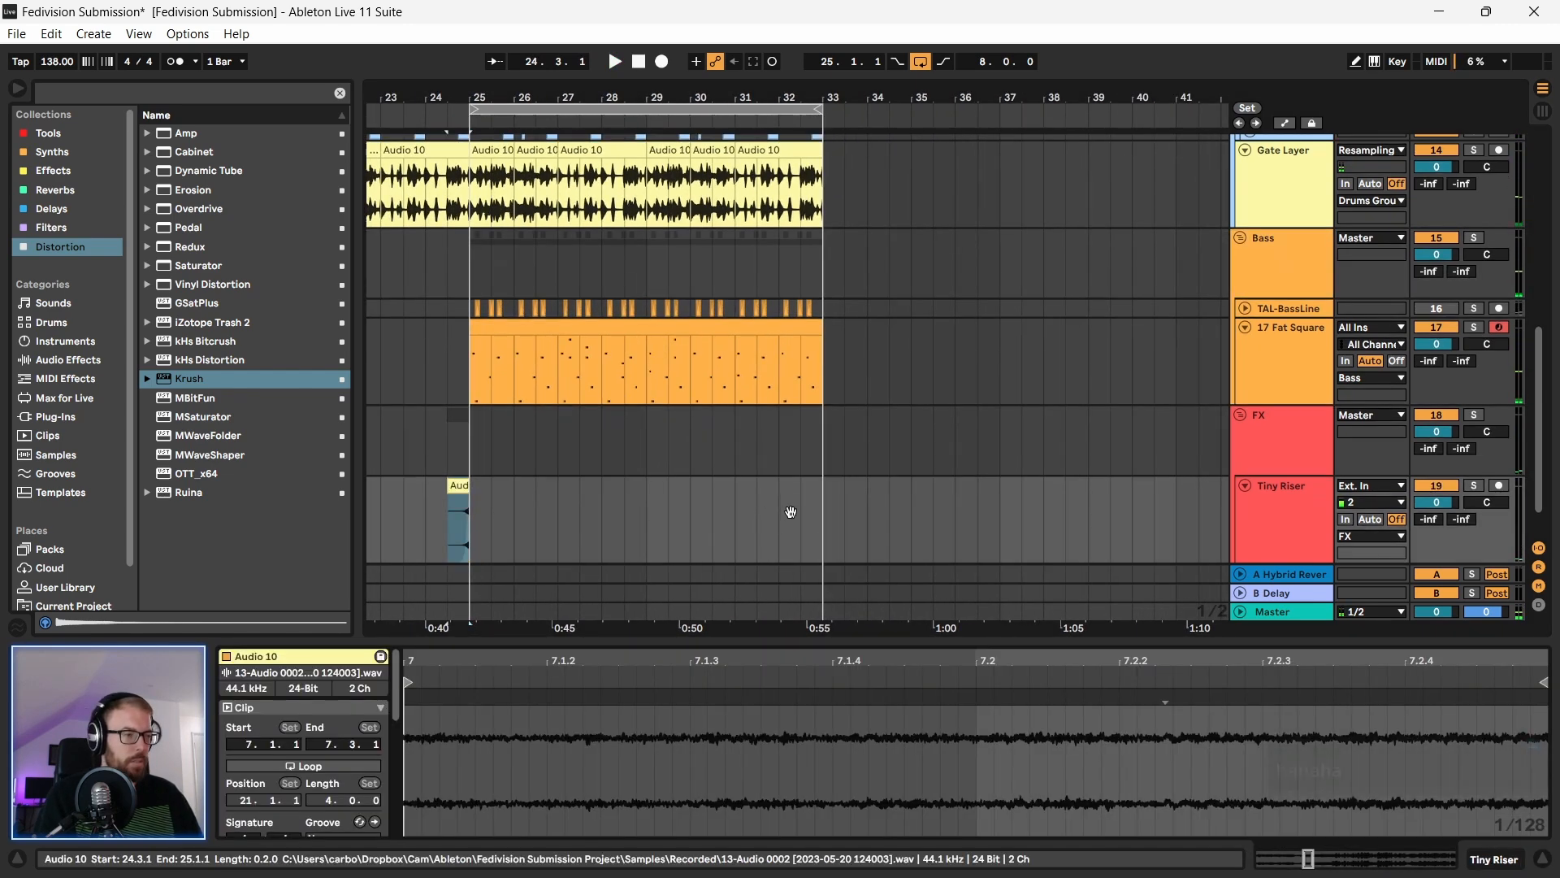
pyautogui.moveTo(459, 488); pyautogui.dragTo(791, 504)
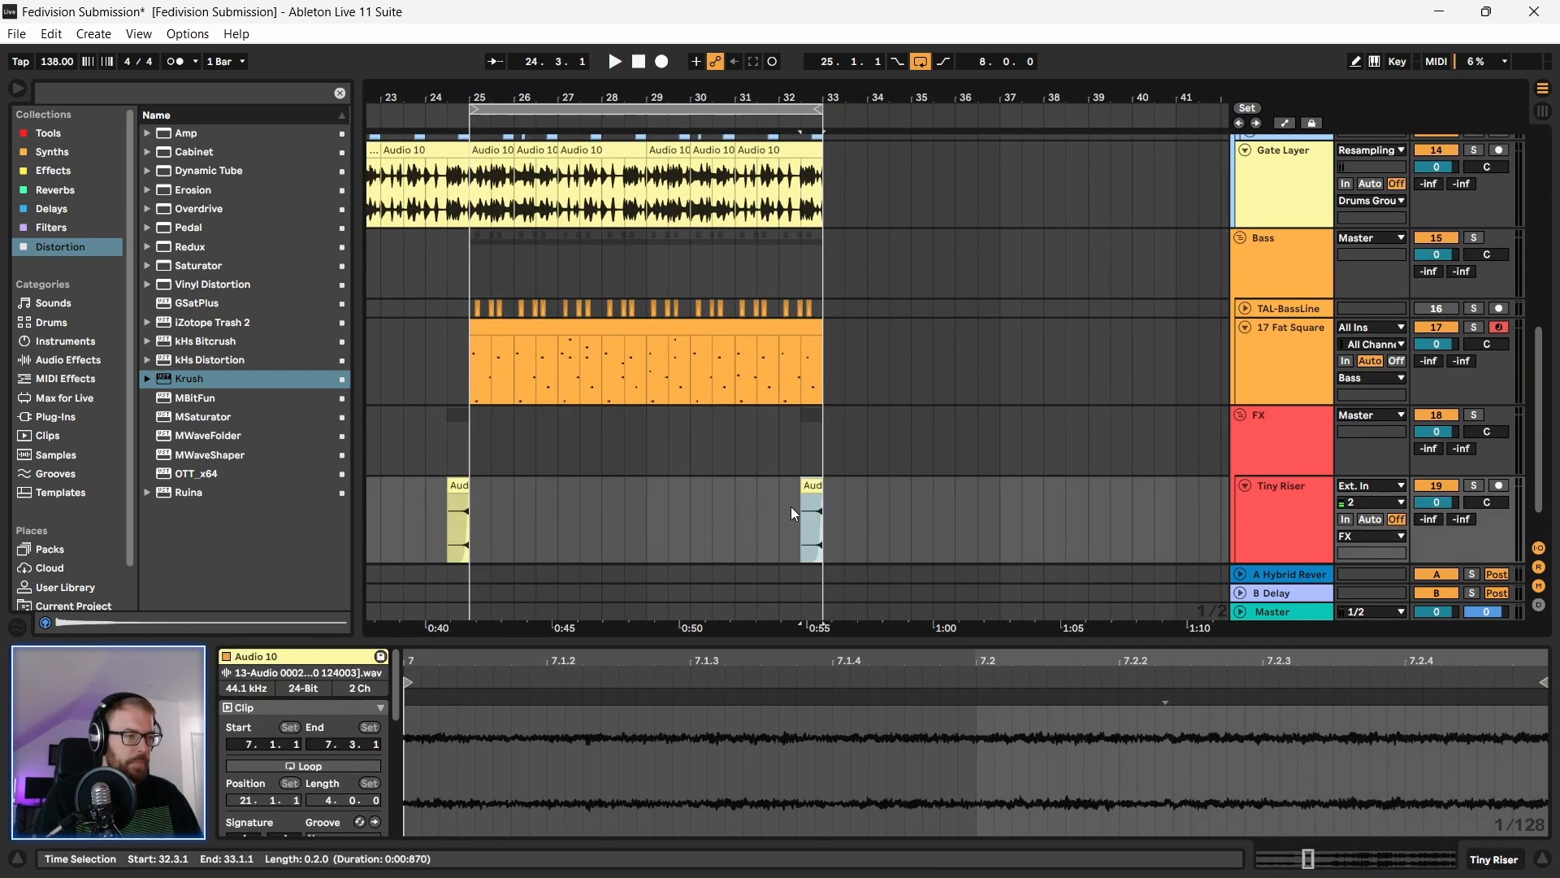
# Step: Play the looped section from bar 25 with the copied riser and view the surrounding arrangement
pyautogui.moveTo(506, 91); pyautogui.dragTo(704, 72)
pyautogui.scroll(-2, 669, 523)
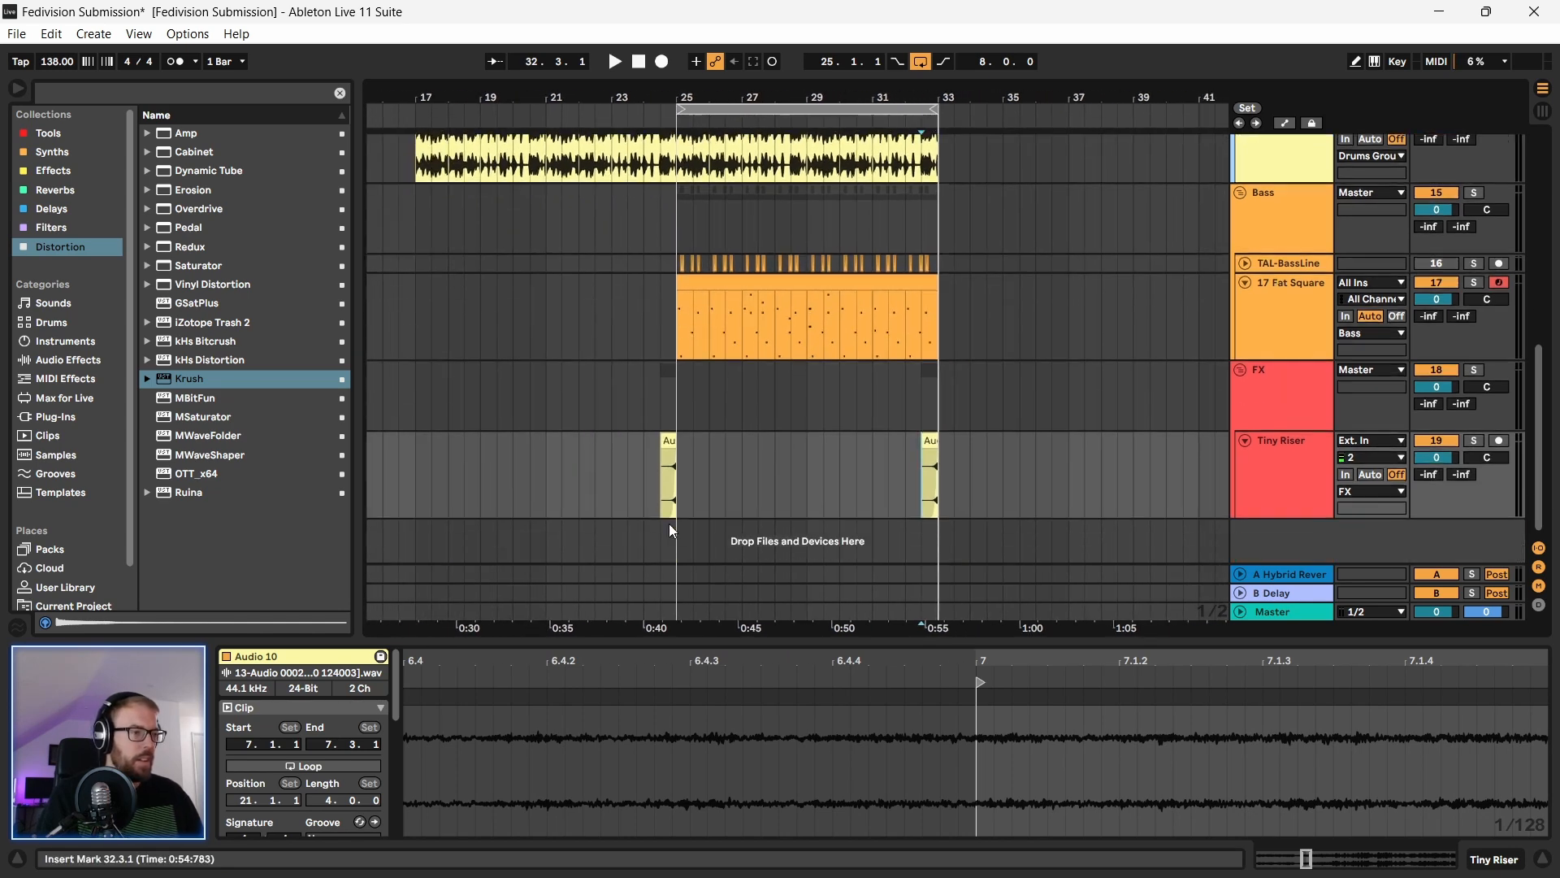
pyautogui.click(687, 487)
pyautogui.click(682, 497)
pyautogui.press('space')
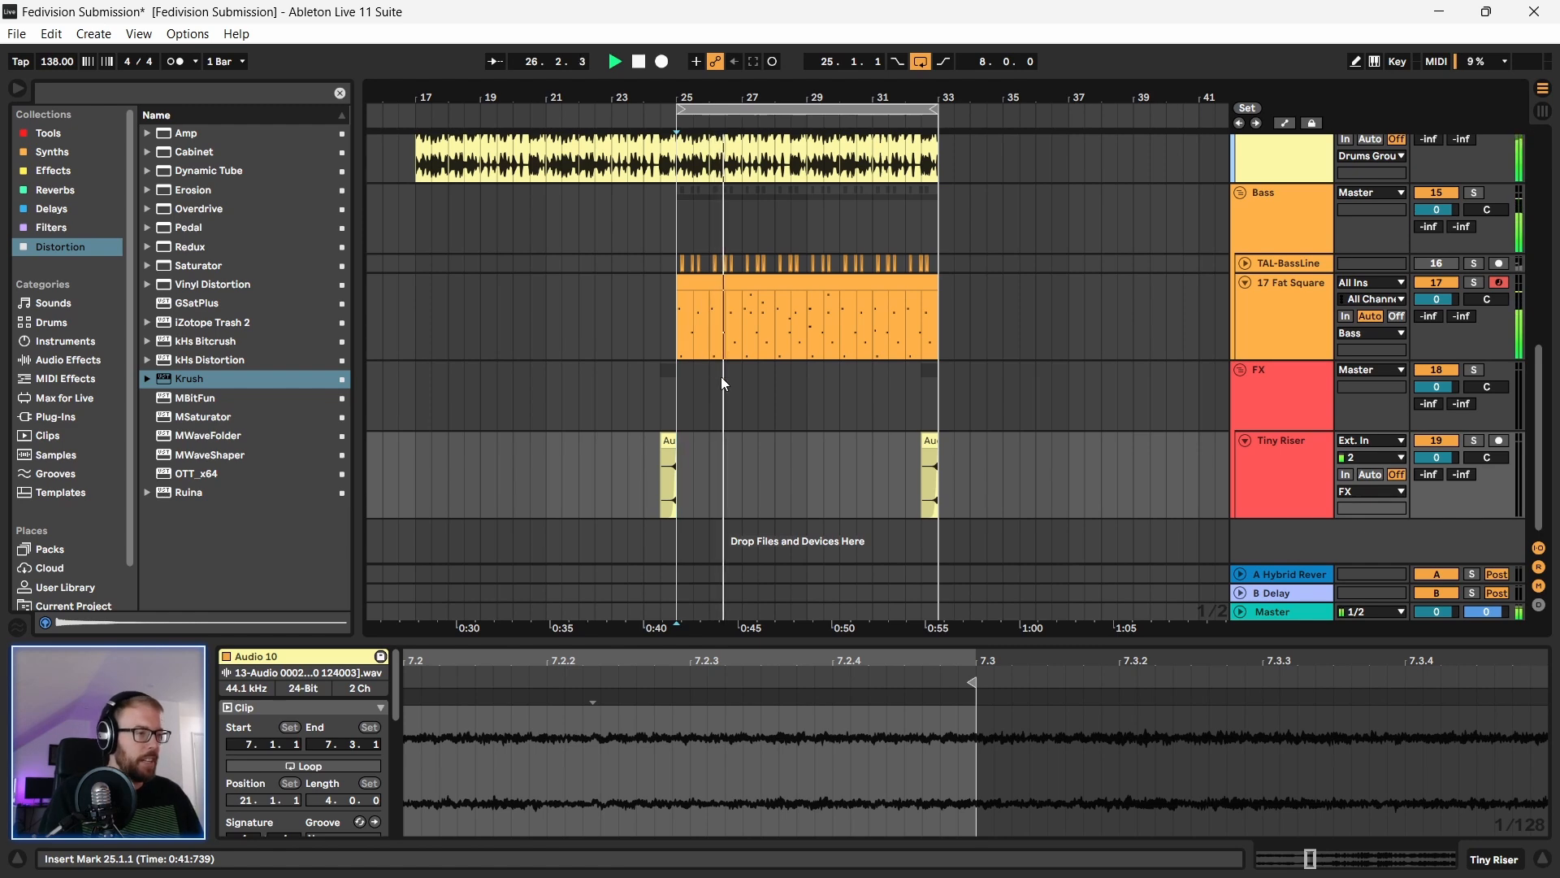
pyautogui.scroll(2, 731, 414)
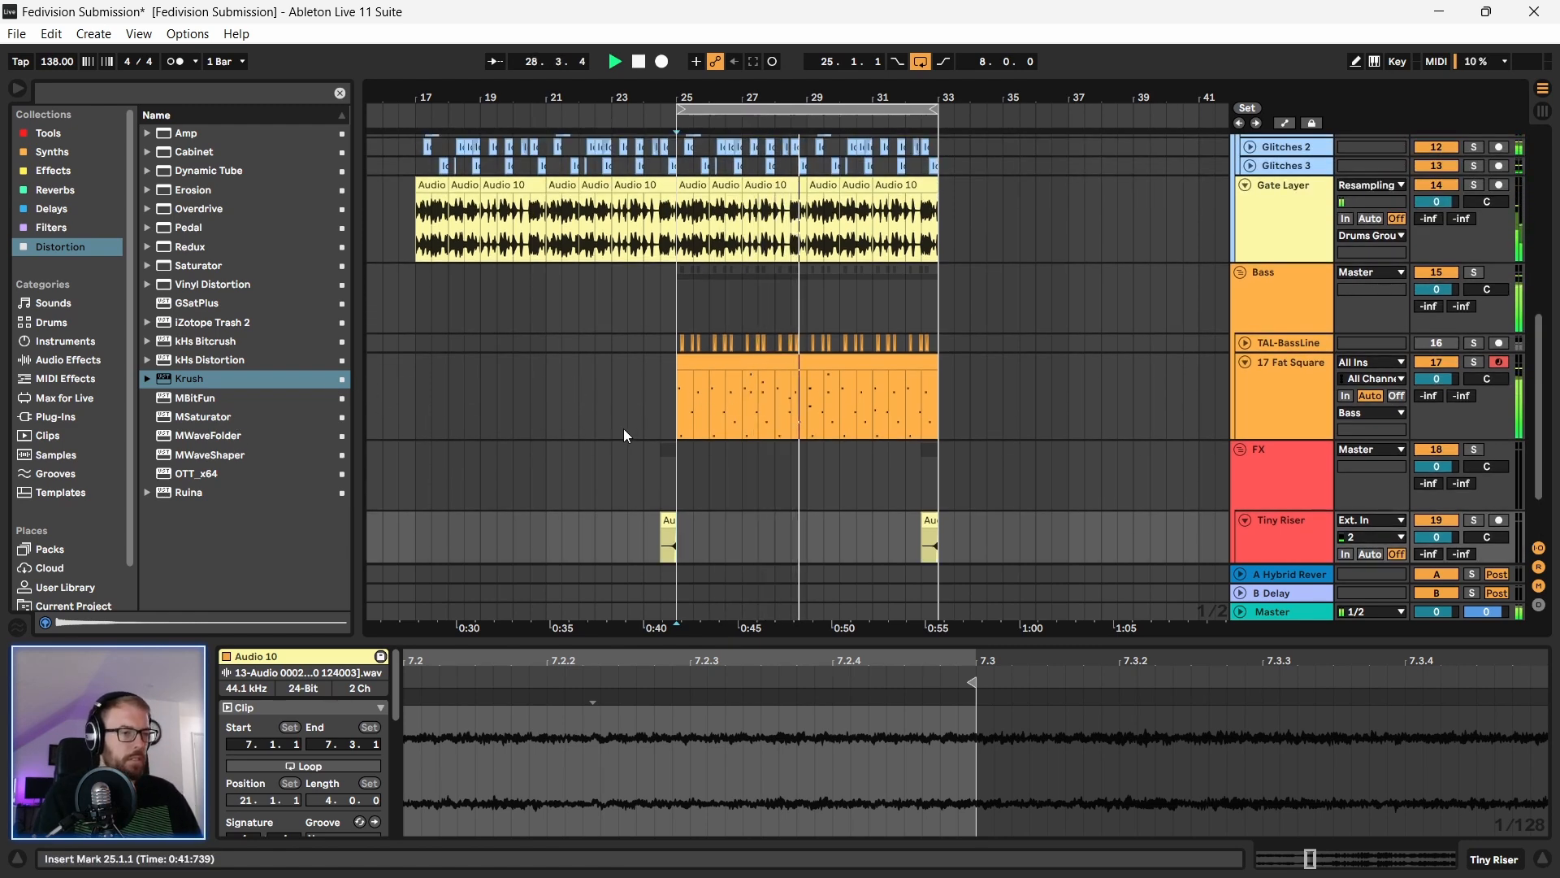
pyautogui.moveTo(794, 98); pyautogui.dragTo(689, 86)
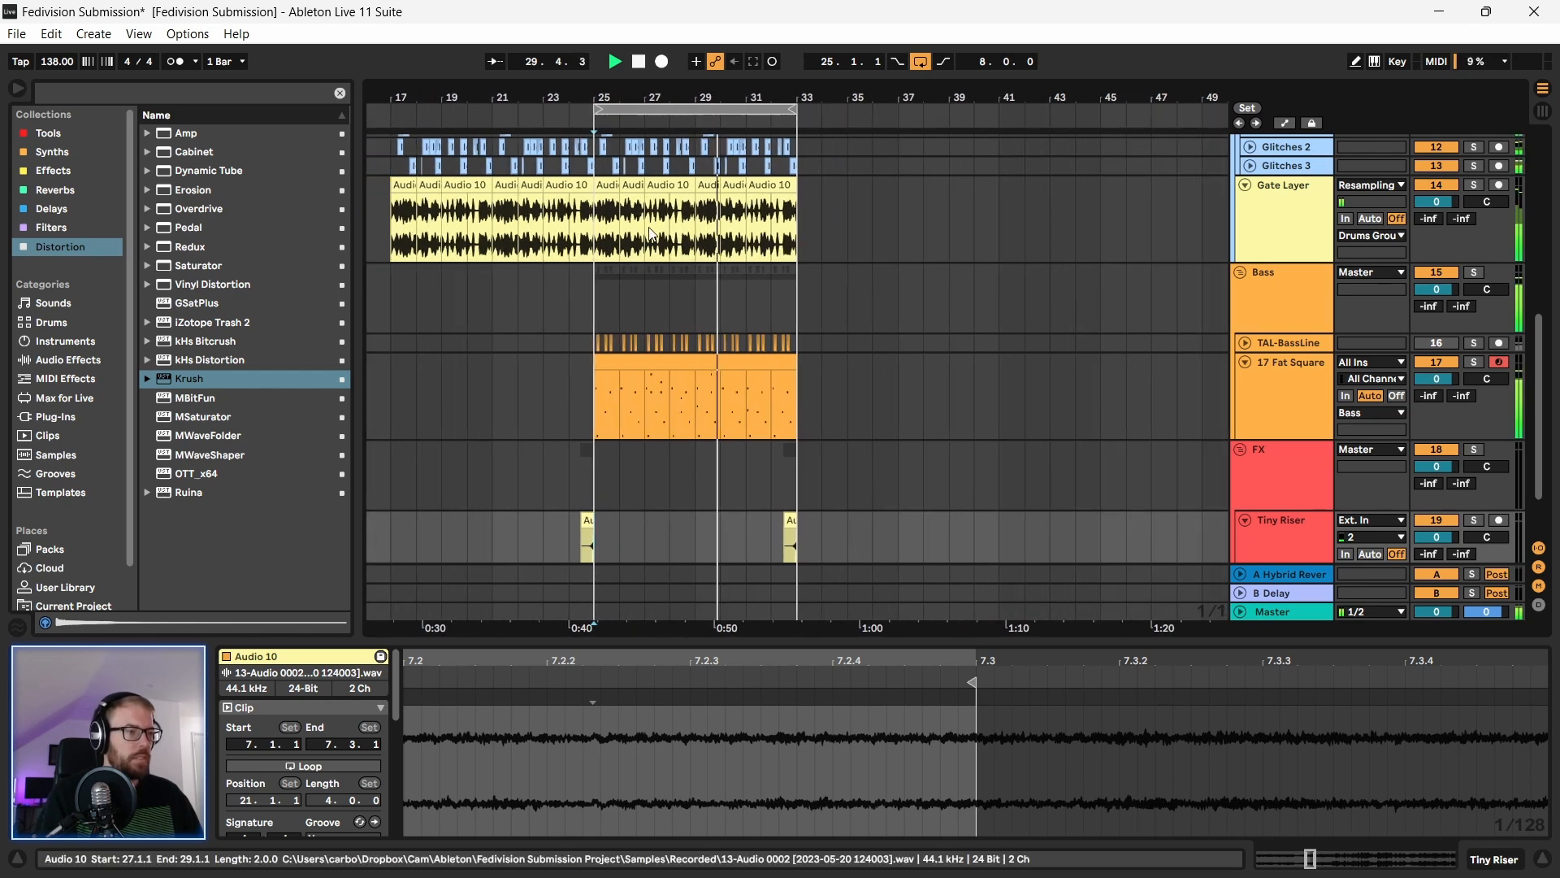
# Step: Listen to the looped section while viewing the gate, bass and riser tracks, and stop playback
pyautogui.scroll(-2, 610, 406)
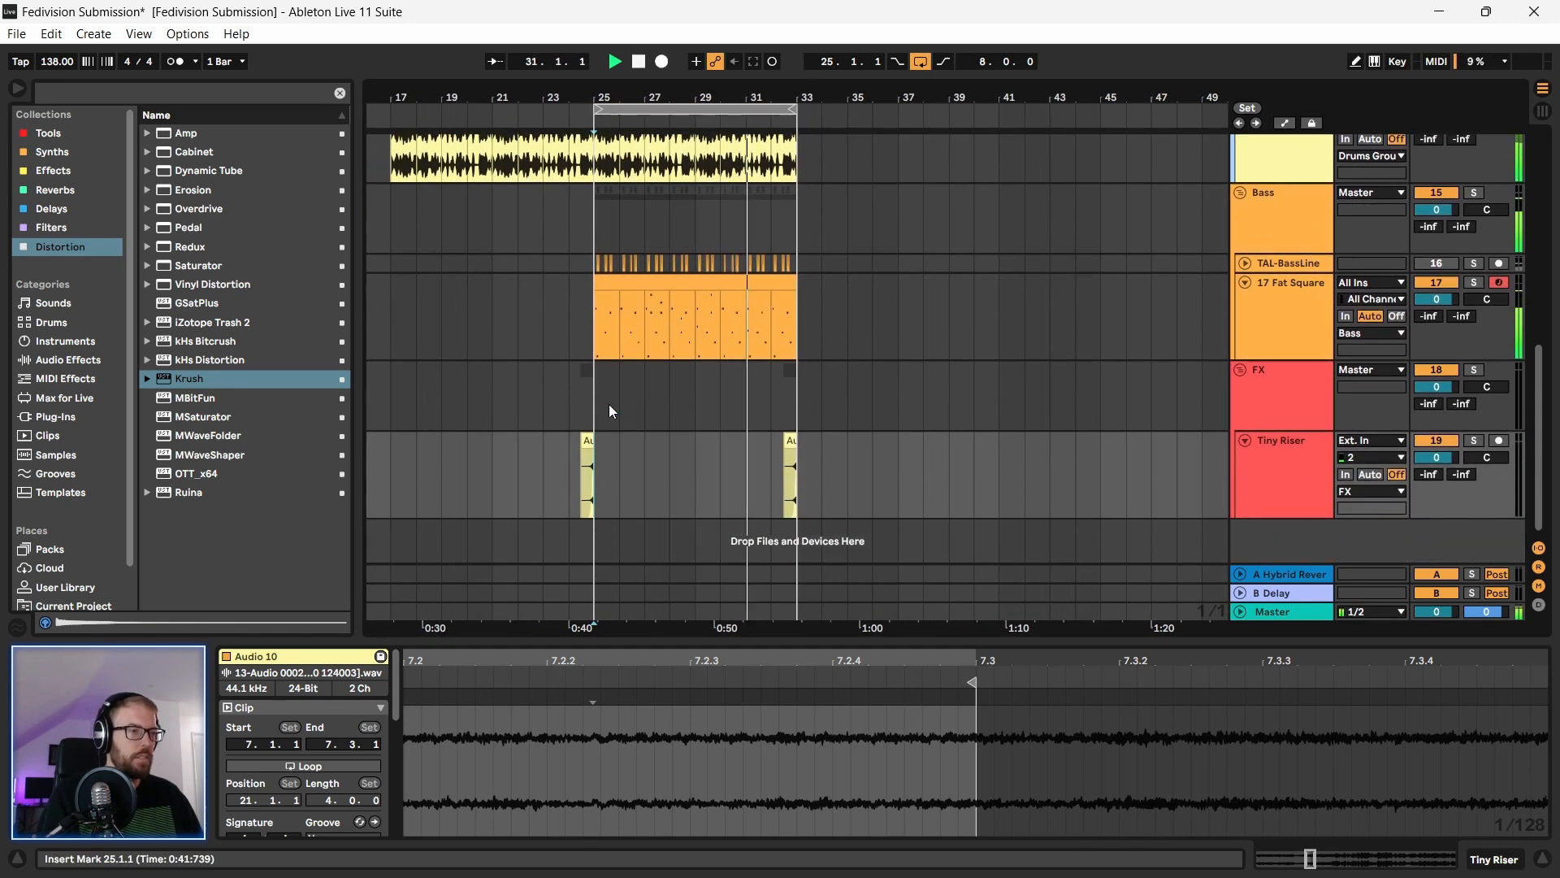
pyautogui.scroll(2, 609, 404)
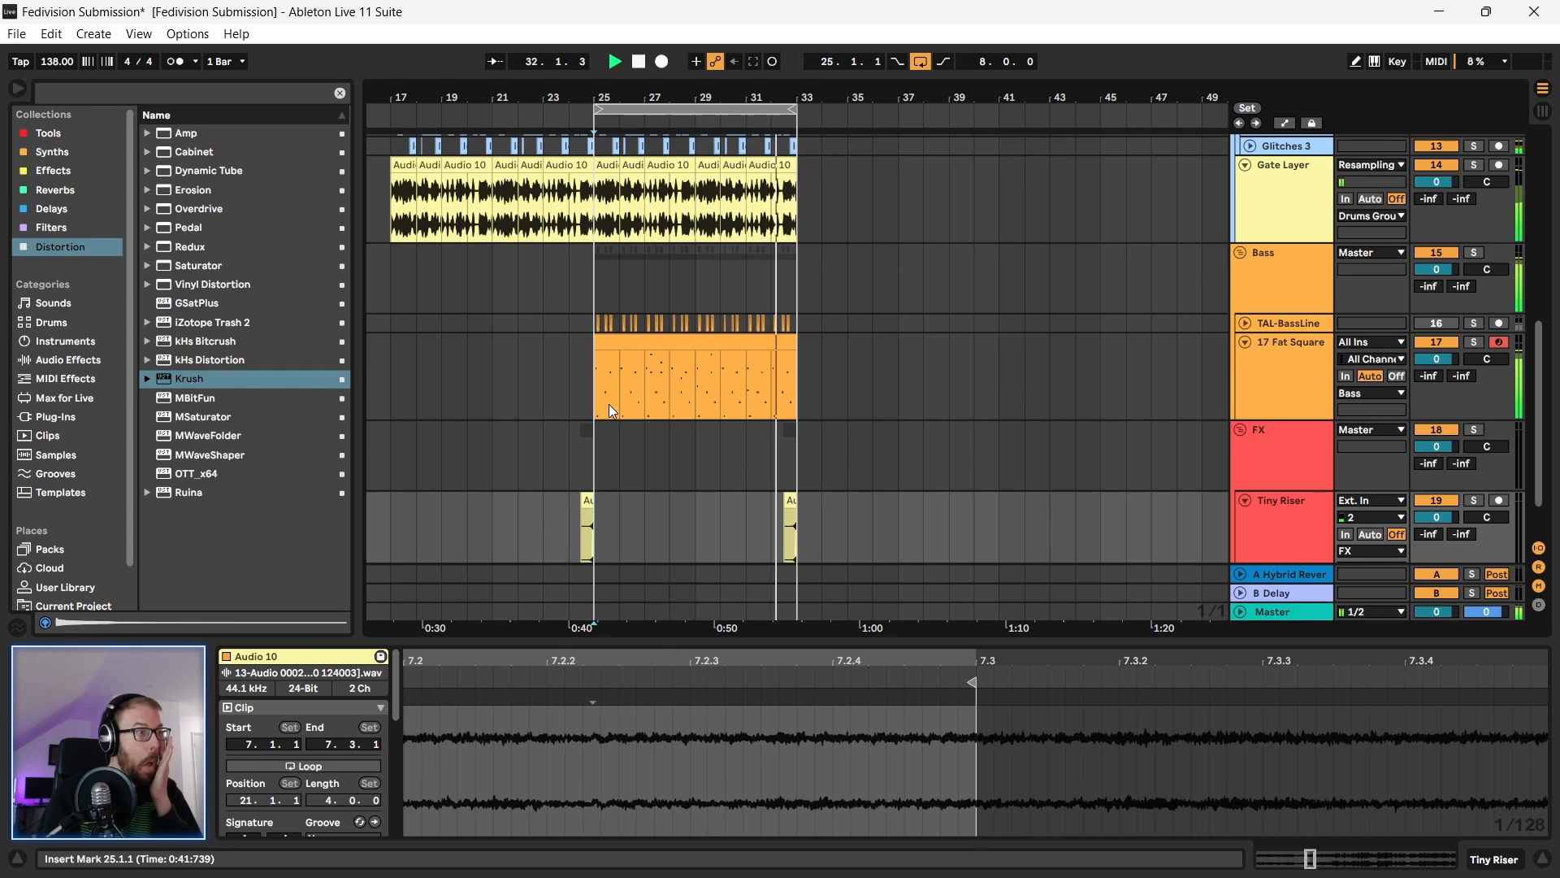
pyautogui.press('space')
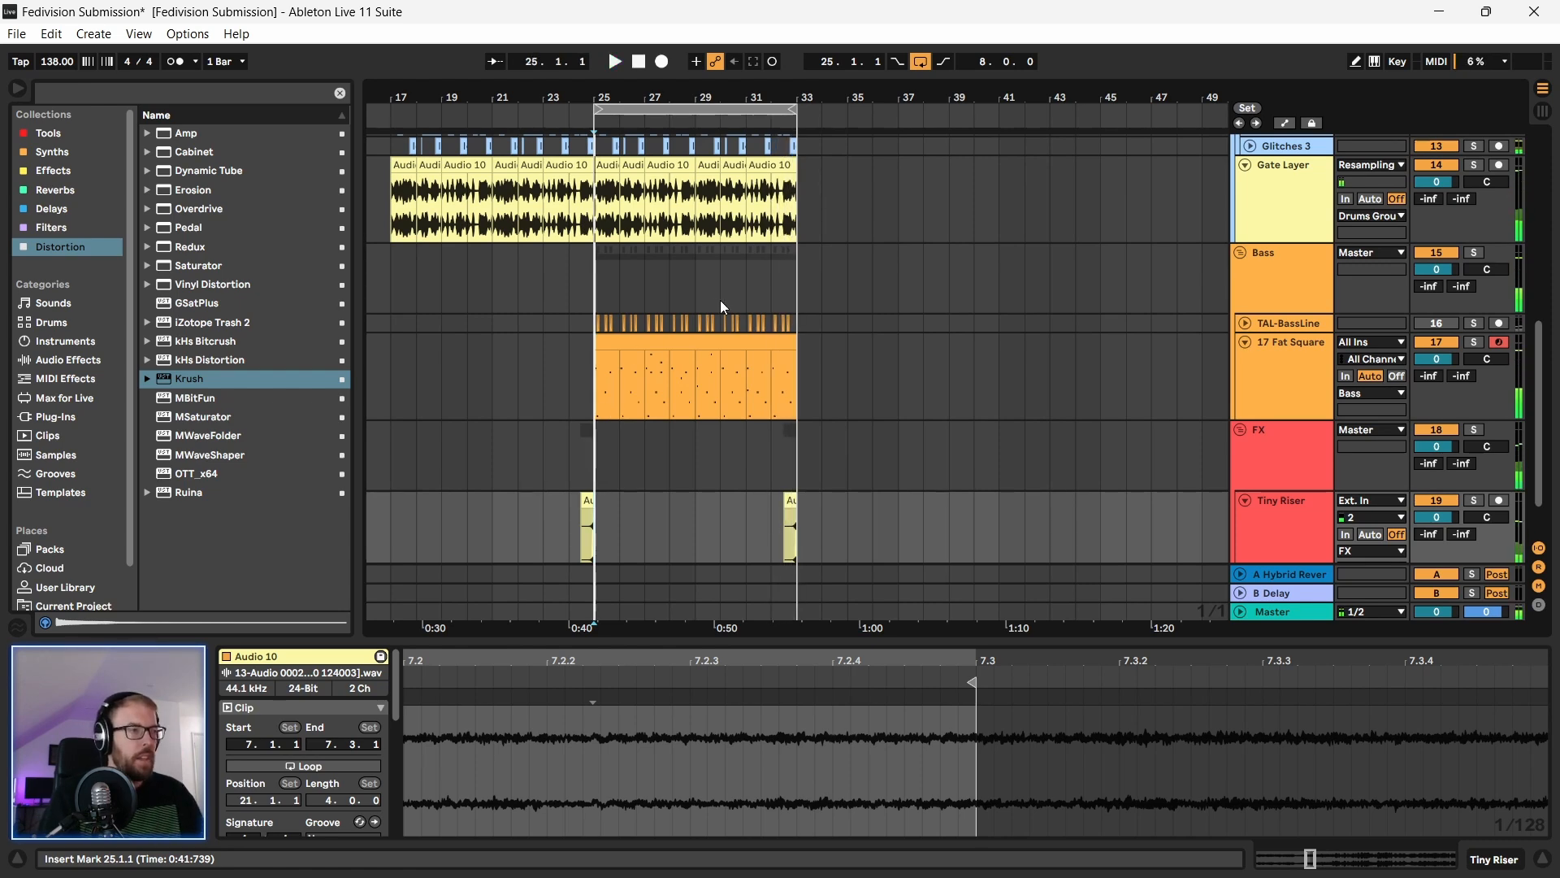
# Step: Fold the Drums Group, the 17 Fat Square Bass track and the Tiny Riser track to make the arrangement compact
pyautogui.scroll(5, 715, 308)
pyautogui.keyDown('ctrl'); pyautogui.scroll(-3, 724, 325); pyautogui.keyUp('ctrl')
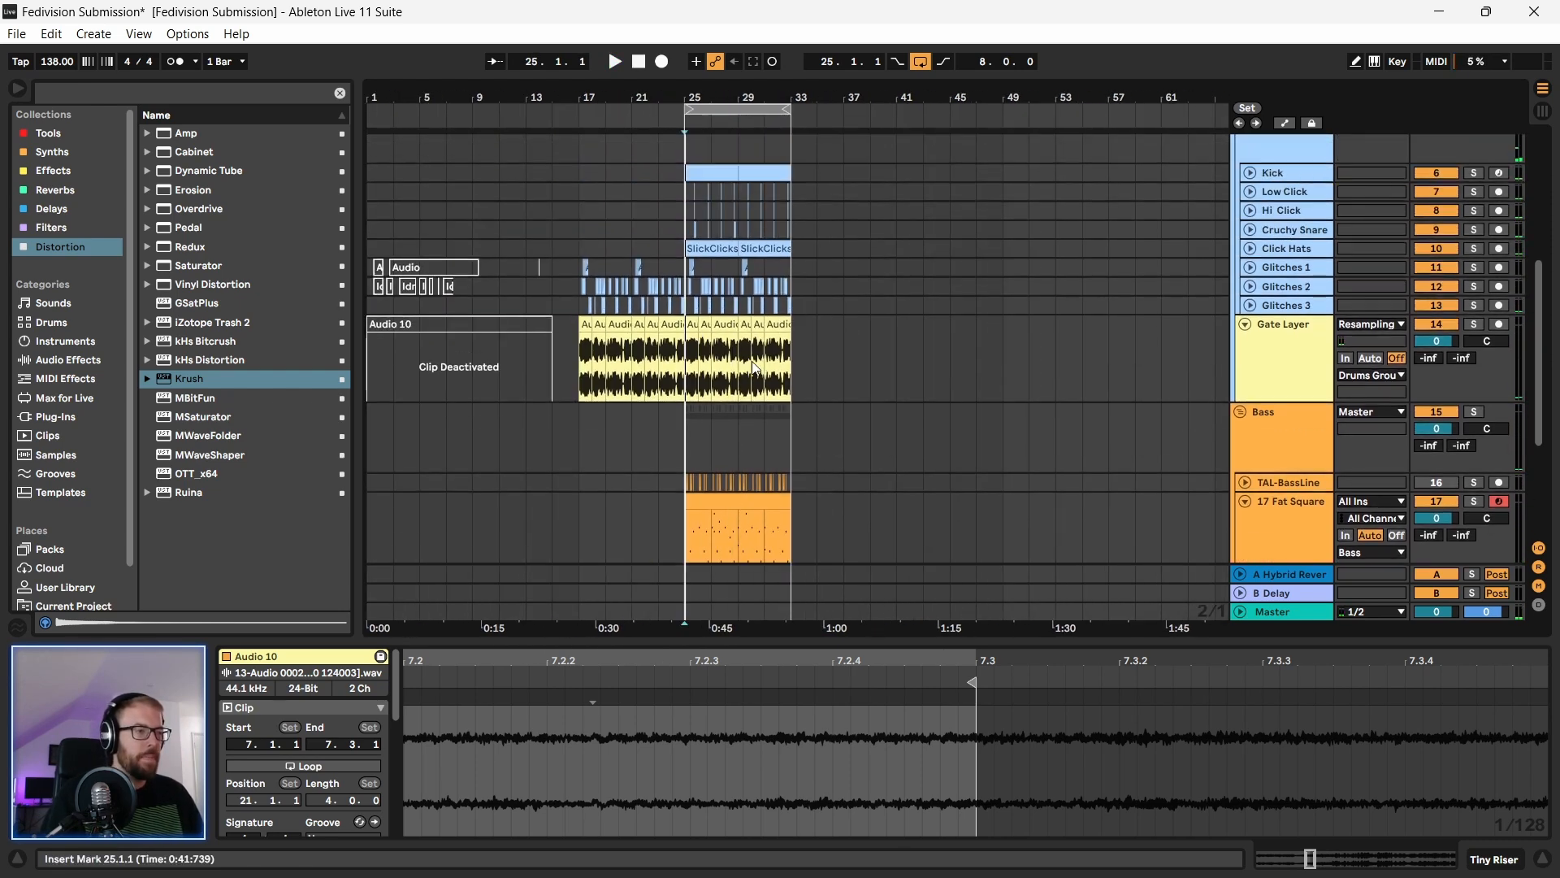
pyautogui.scroll(-2, 877, 353)
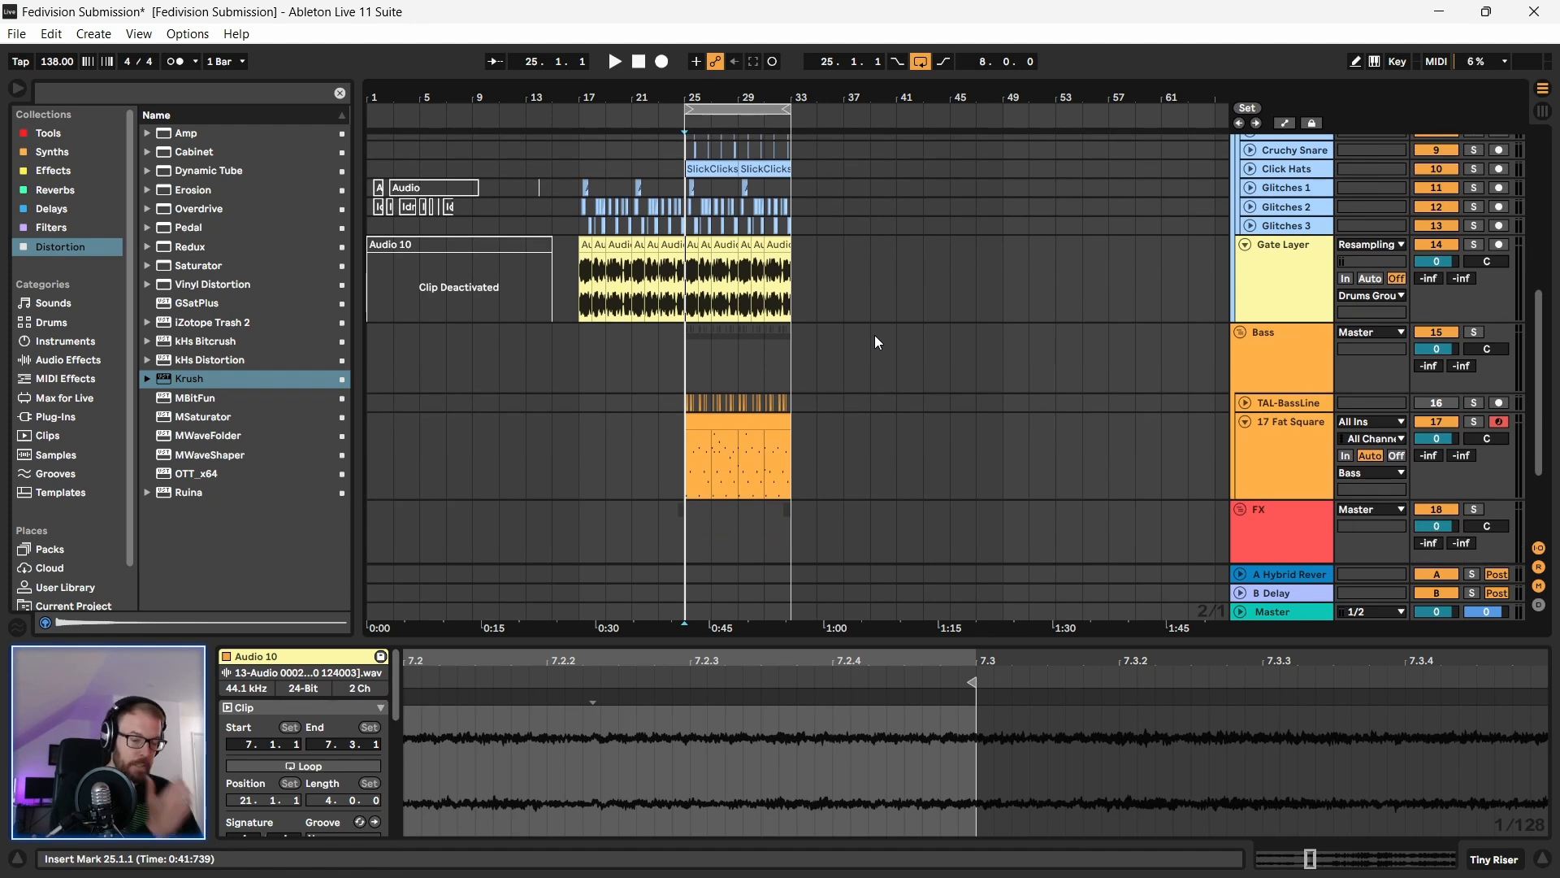
pyautogui.scroll(5, 1348, 263)
pyautogui.click(1241, 139)
pyautogui.click(1244, 363)
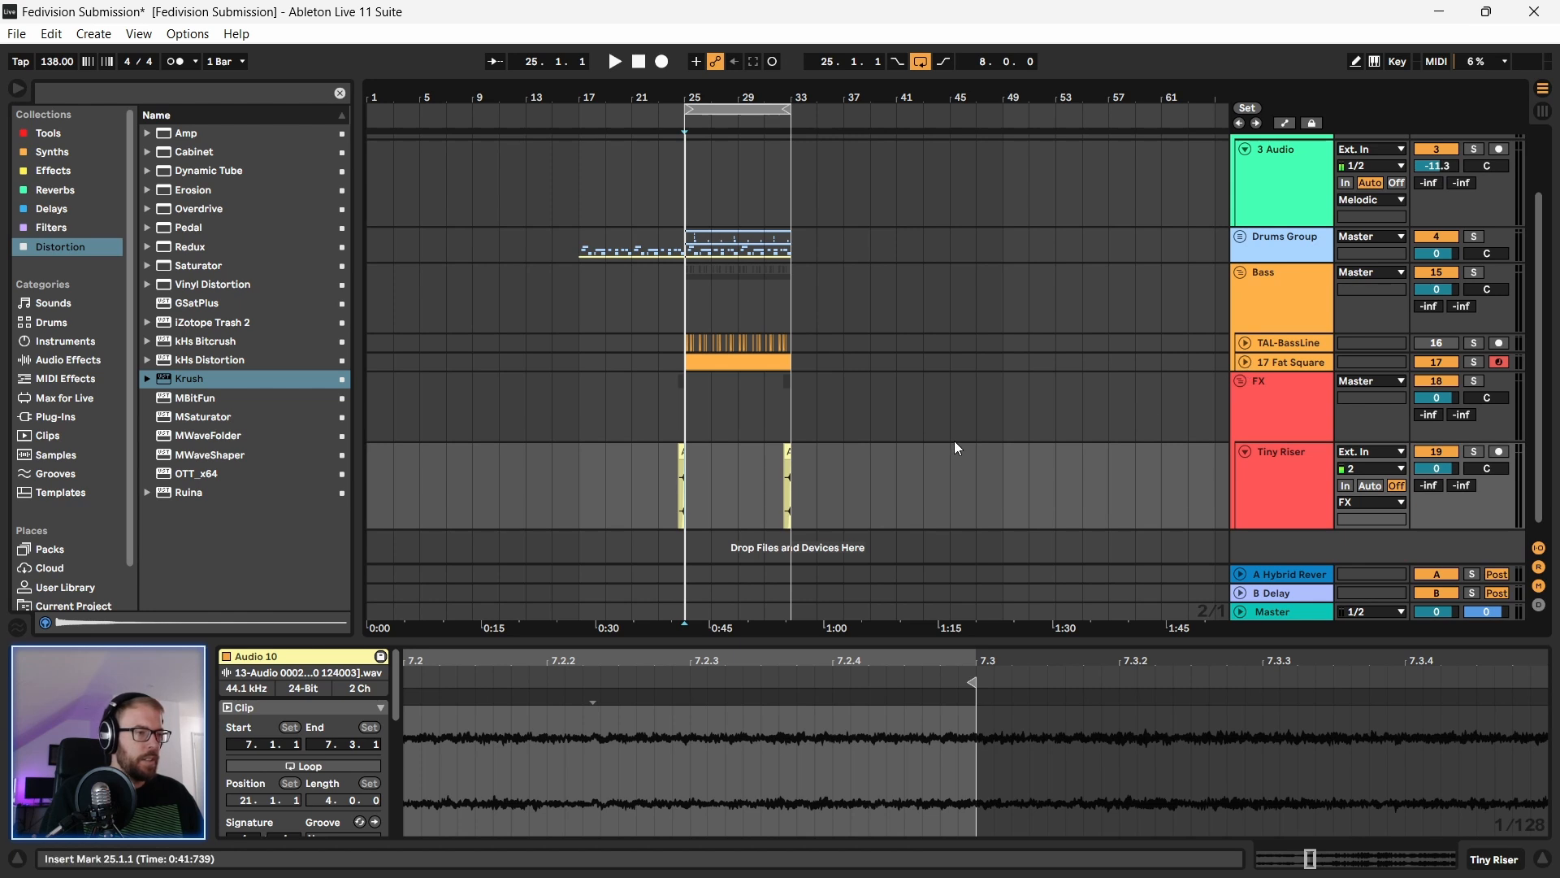
pyautogui.click(1245, 452)
# Step: Duplicate bars 25 to 33 across the tracks directly after themselves and extend the loop to 16 bars, from bar 25 to 41
pyautogui.click(711, 170)
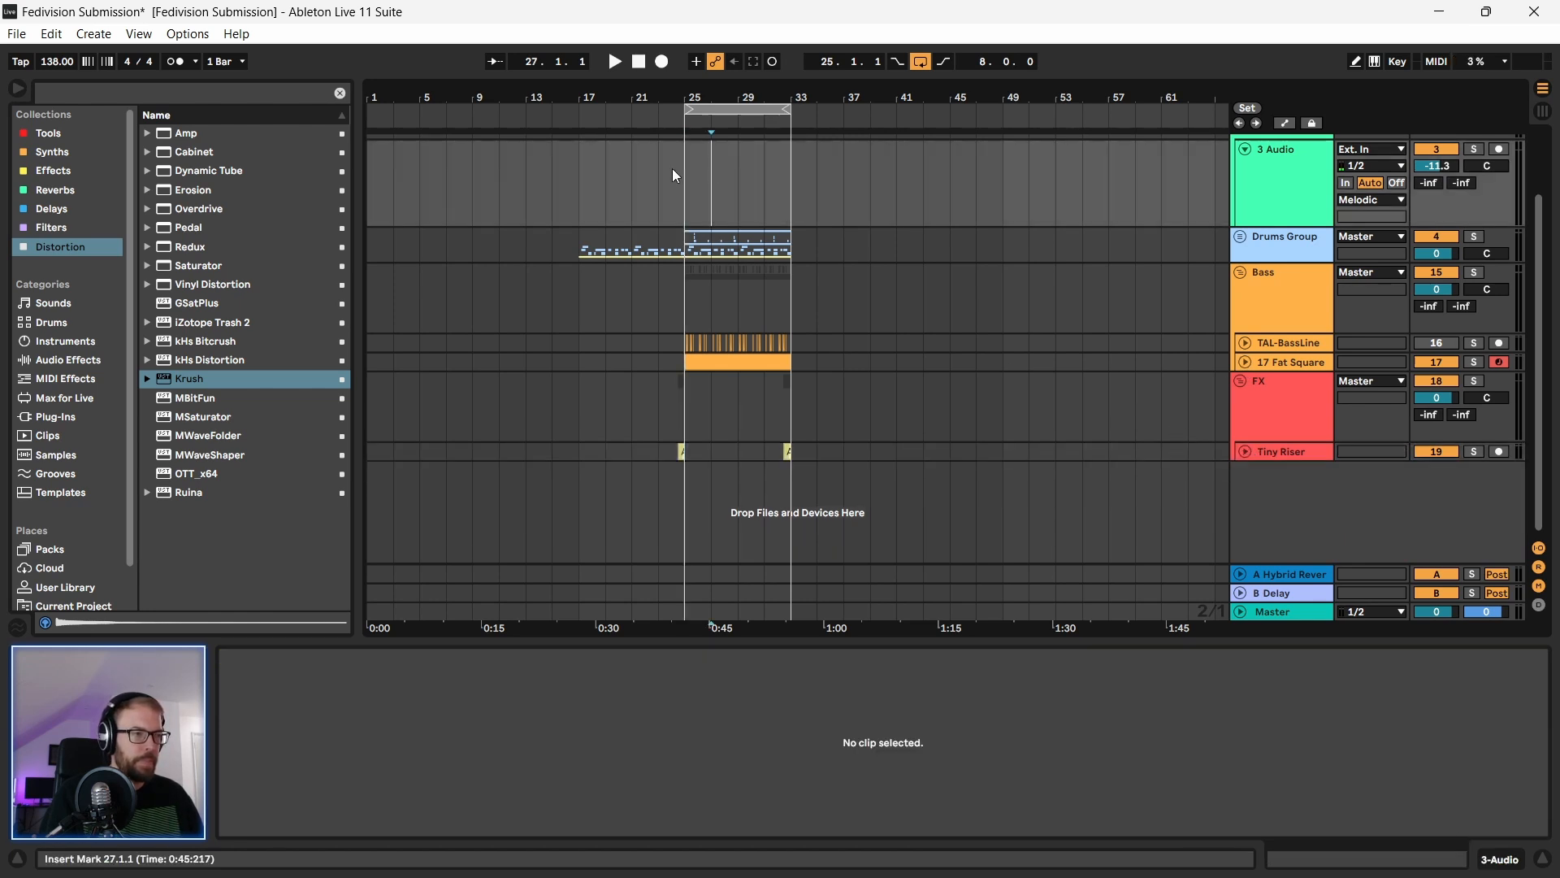
pyautogui.moveTo(581, 172); pyautogui.dragTo(681, 442)
pyautogui.moveTo(693, 162); pyautogui.dragTo(790, 460)
pyautogui.hotkey('ctrl', 'd')
pyautogui.click(818, 159)
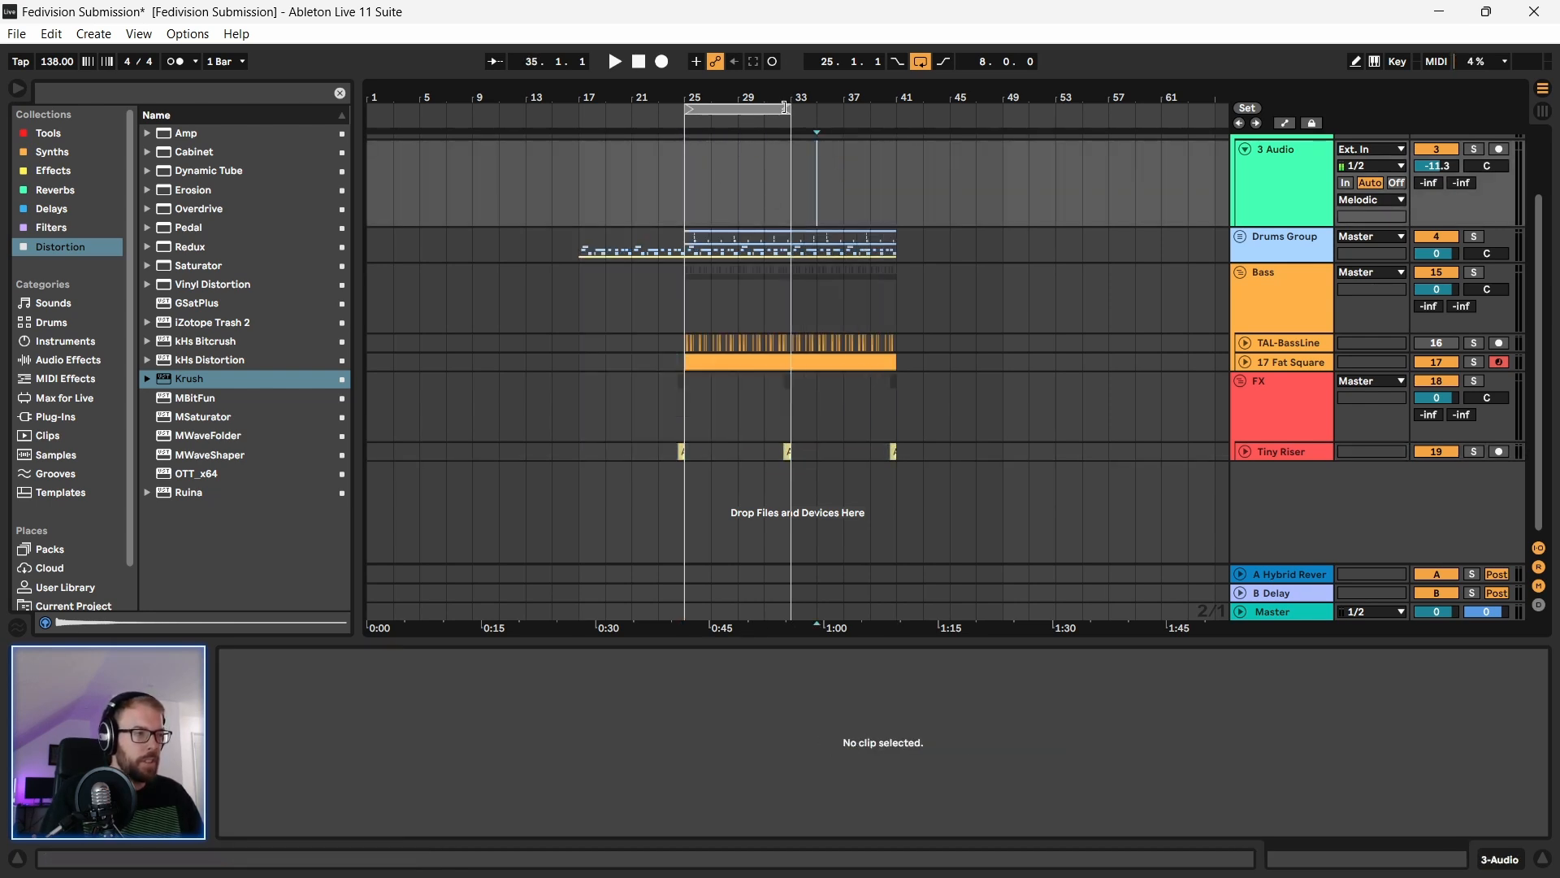
pyautogui.moveTo(785, 108); pyautogui.dragTo(896, 107)
# Step: Duplicate the 16-bar section from bar 25 to 41 on all tracks so the copy fills bars 41 to 57
pyautogui.moveTo(685, 192); pyautogui.dragTo(898, 487)
pyautogui.moveTo(867, 876)
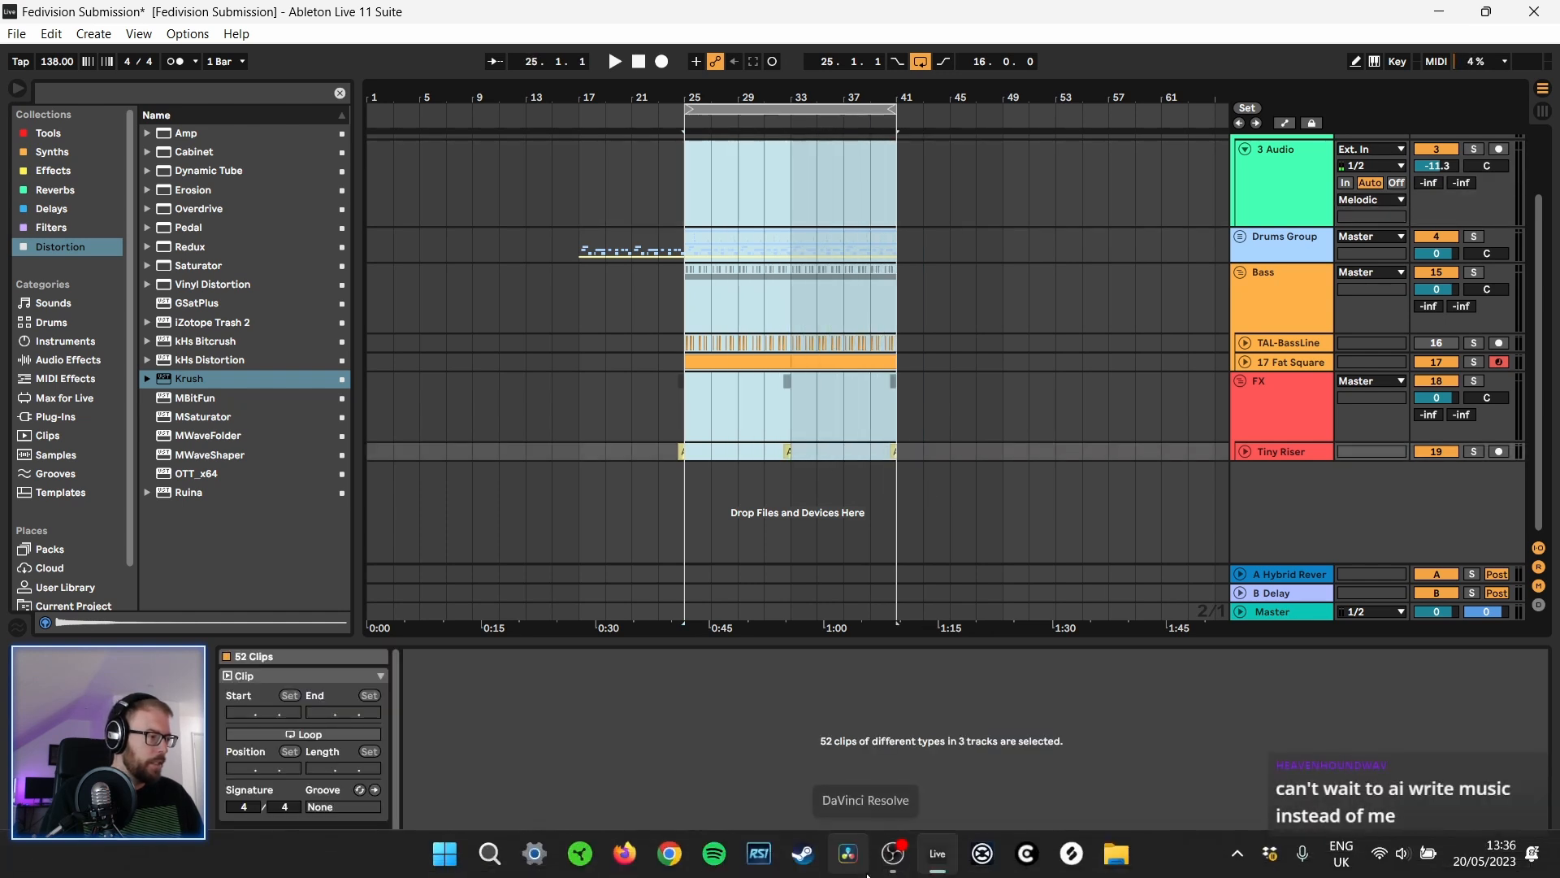
pyautogui.moveTo(805, 98); pyautogui.dragTo(703, 110)
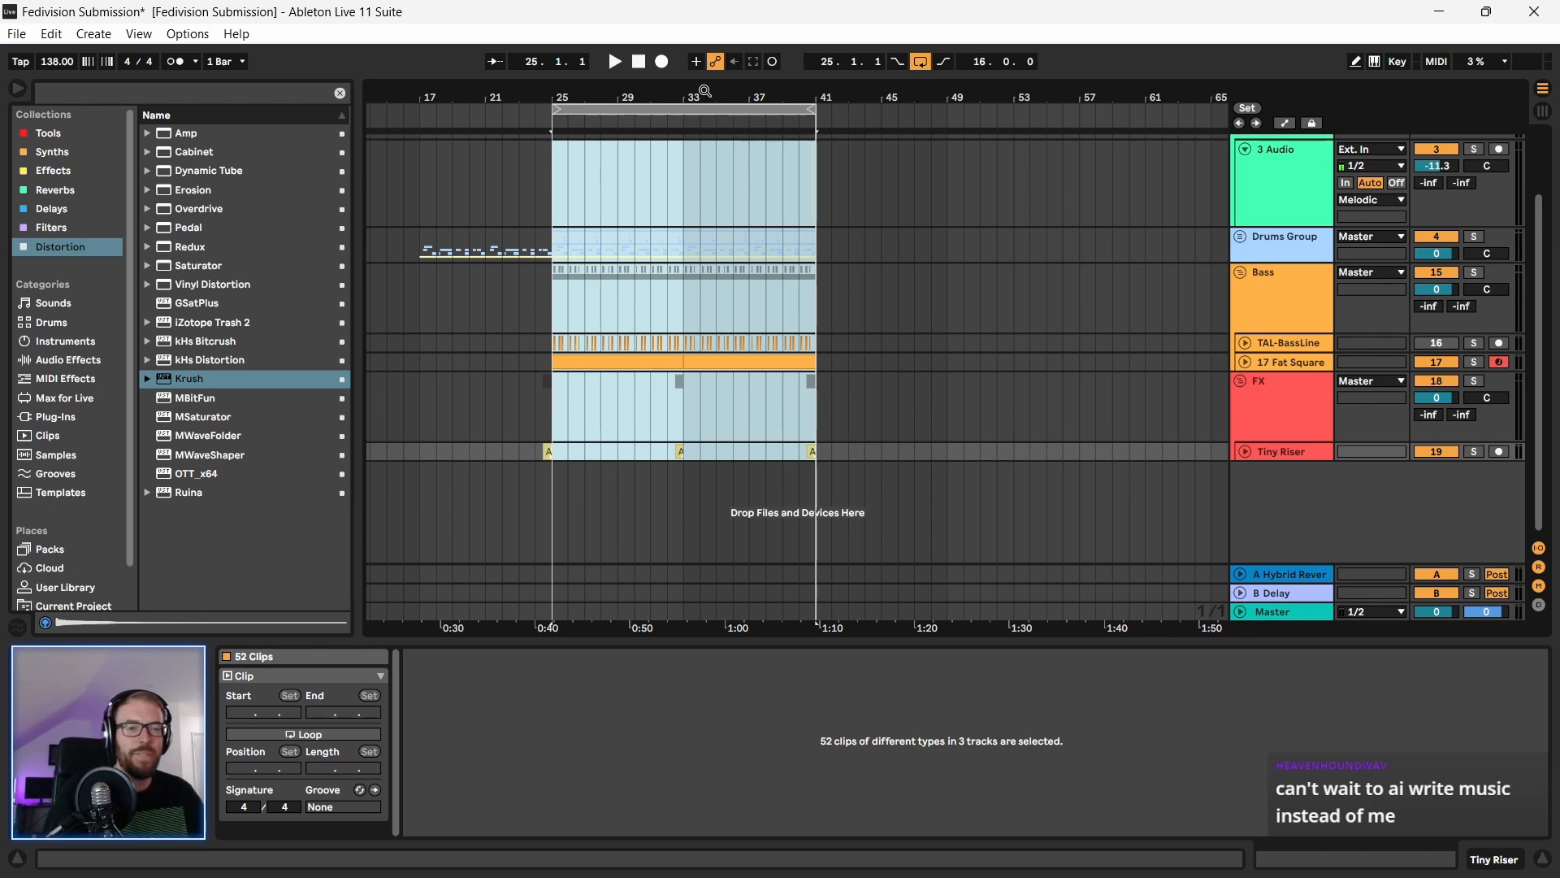
pyautogui.click(617, 214)
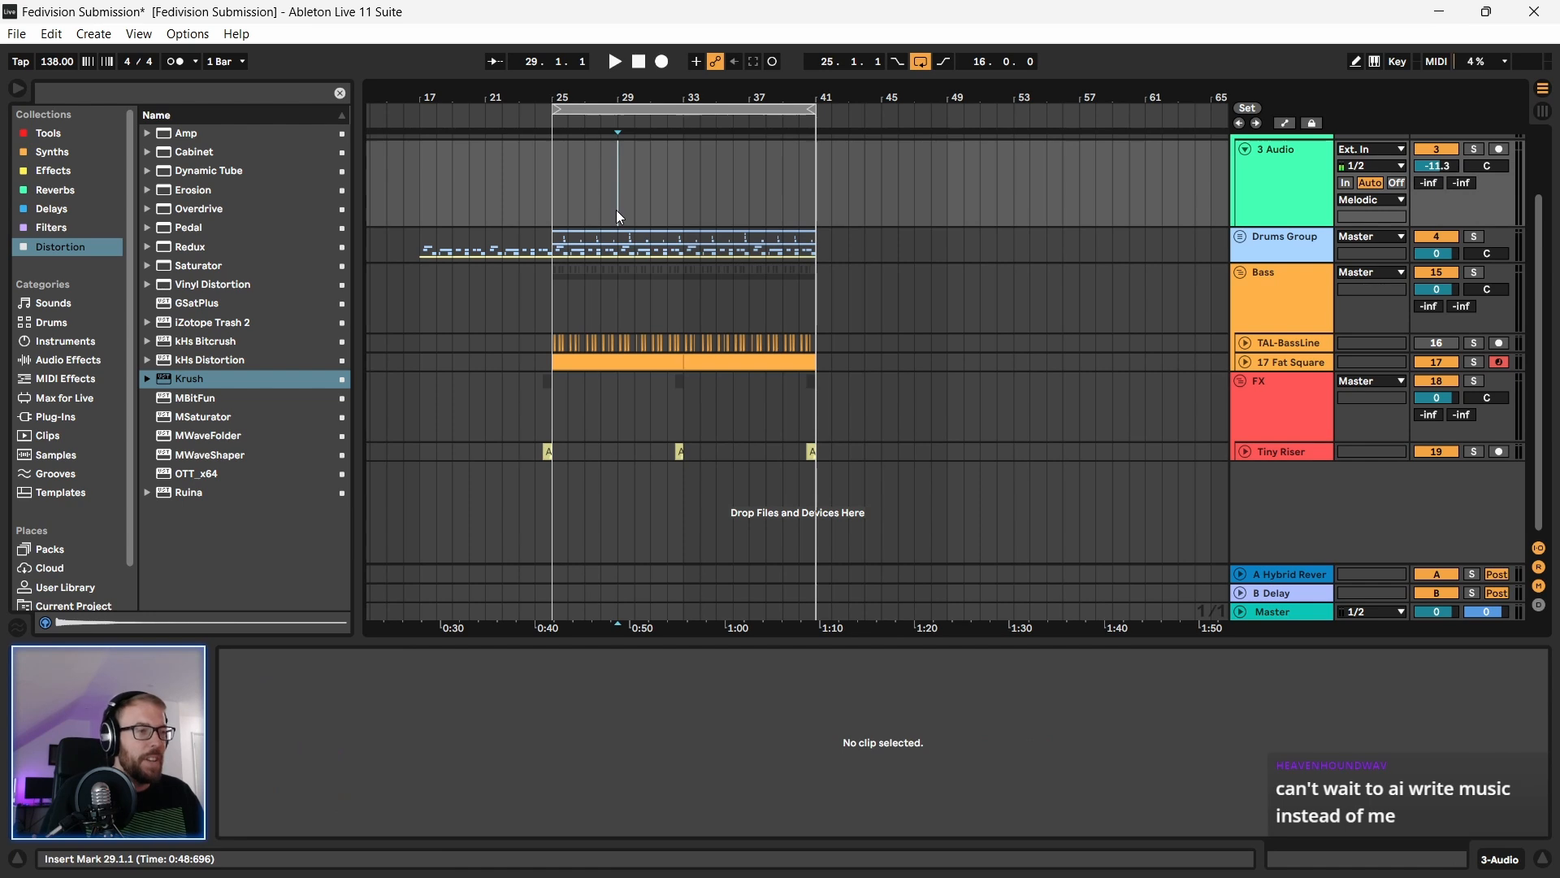
pyautogui.moveTo(555, 189); pyautogui.dragTo(715, 472)
pyautogui.keyDown('shift'); pyautogui.click(813, 474); pyautogui.keyUp('shift')
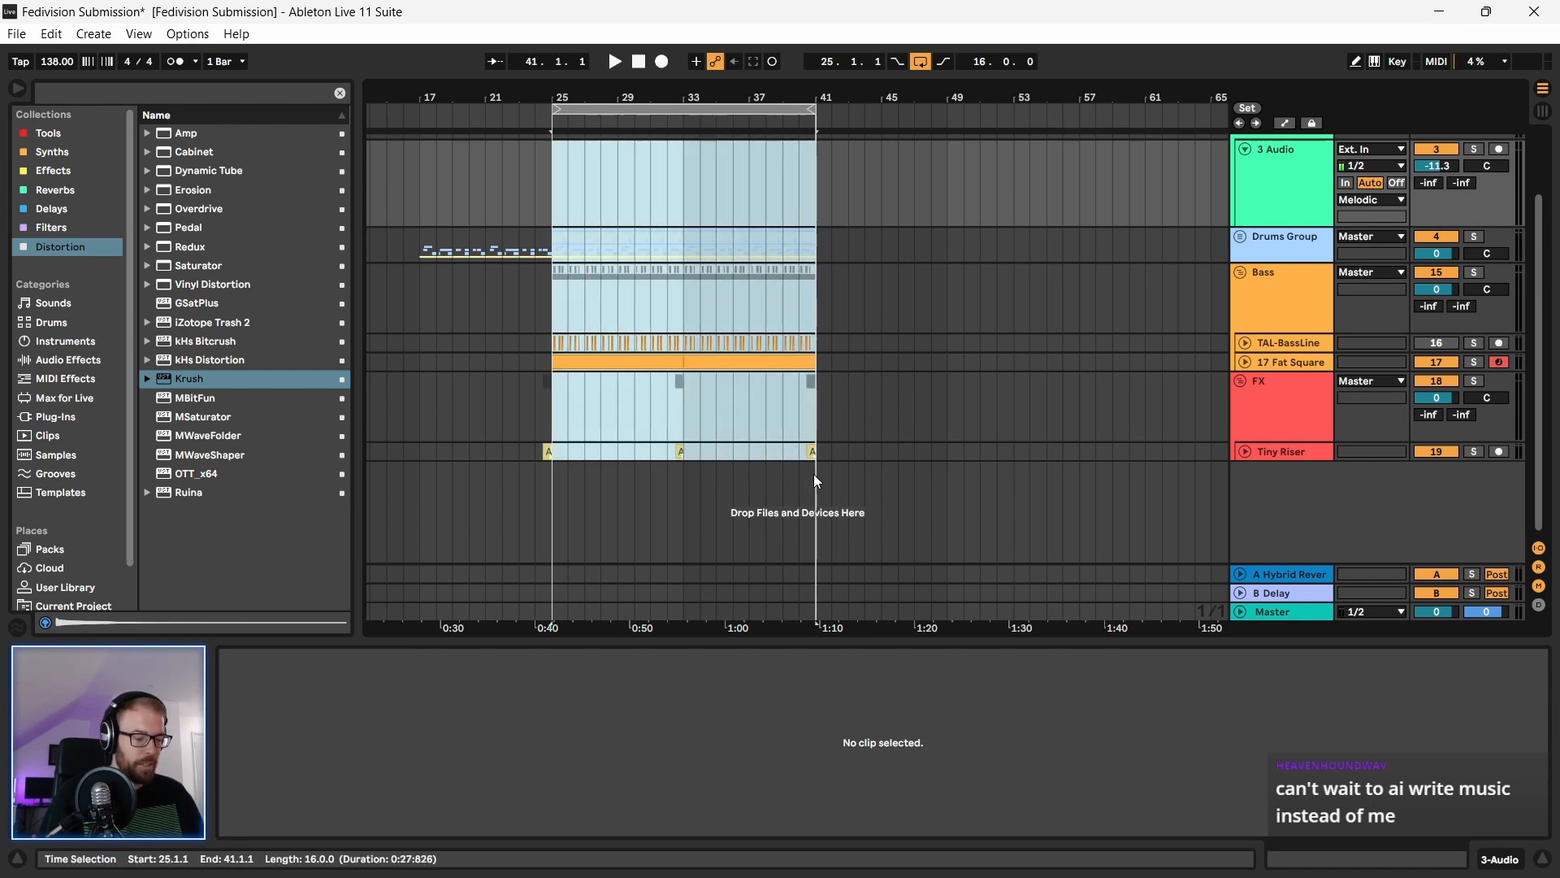
pyautogui.hotkey('ctrl', 'd')
pyautogui.moveTo(815, 199); pyautogui.dragTo(1082, 294)
pyautogui.click(1030, 215)
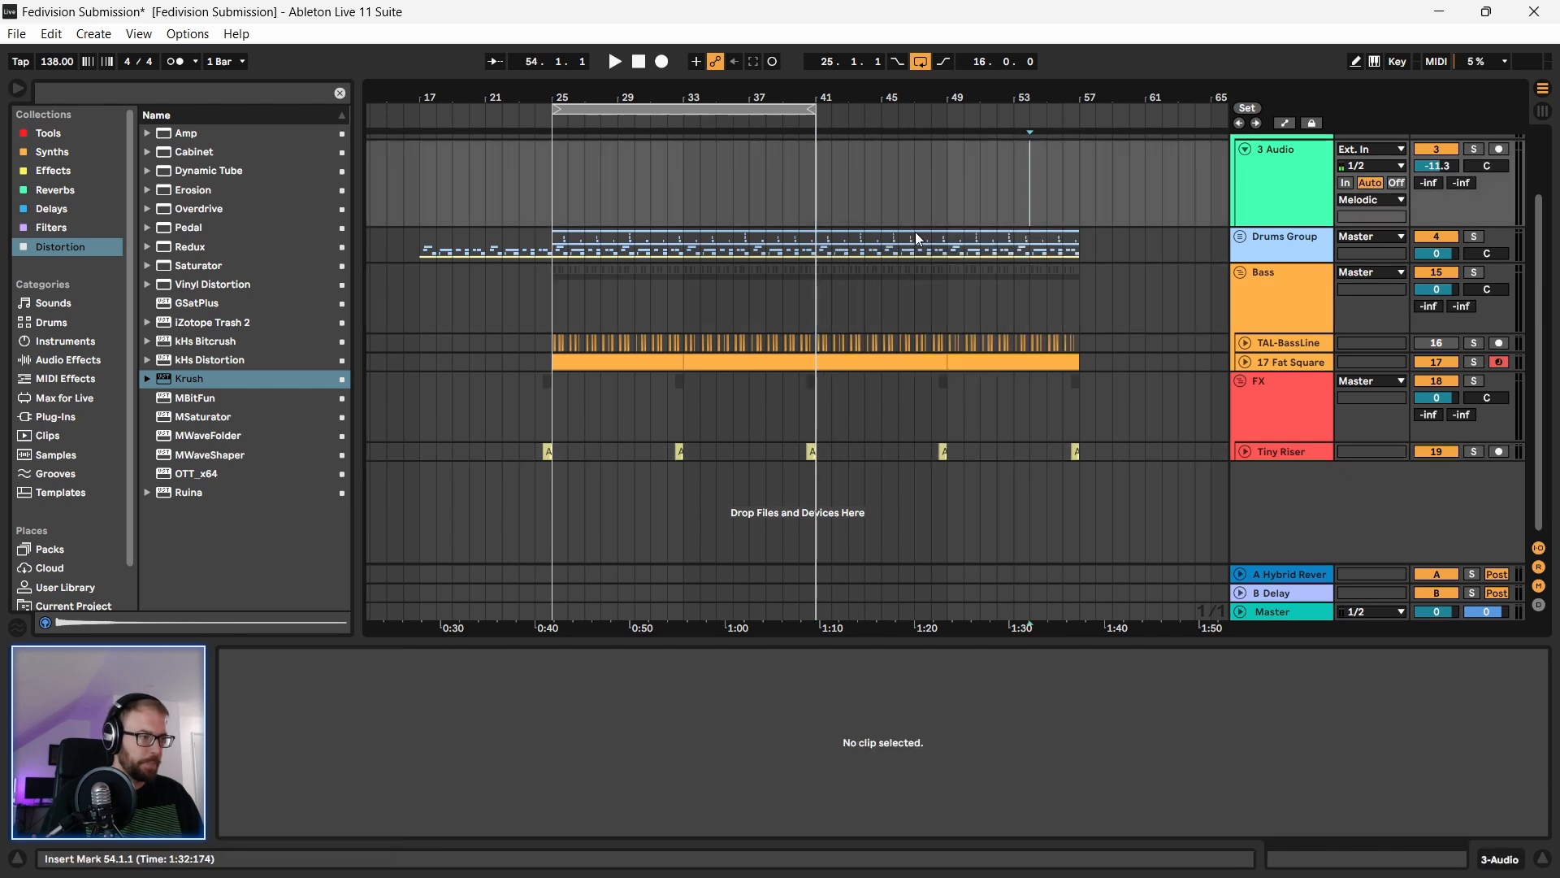
# Step: Delete the Drums Group clips from bar 41 to 57 and the bass and FX clips from bar 49 to 57
pyautogui.moveTo(811, 250); pyautogui.dragTo(1080, 258)
pyautogui.press('Delete')
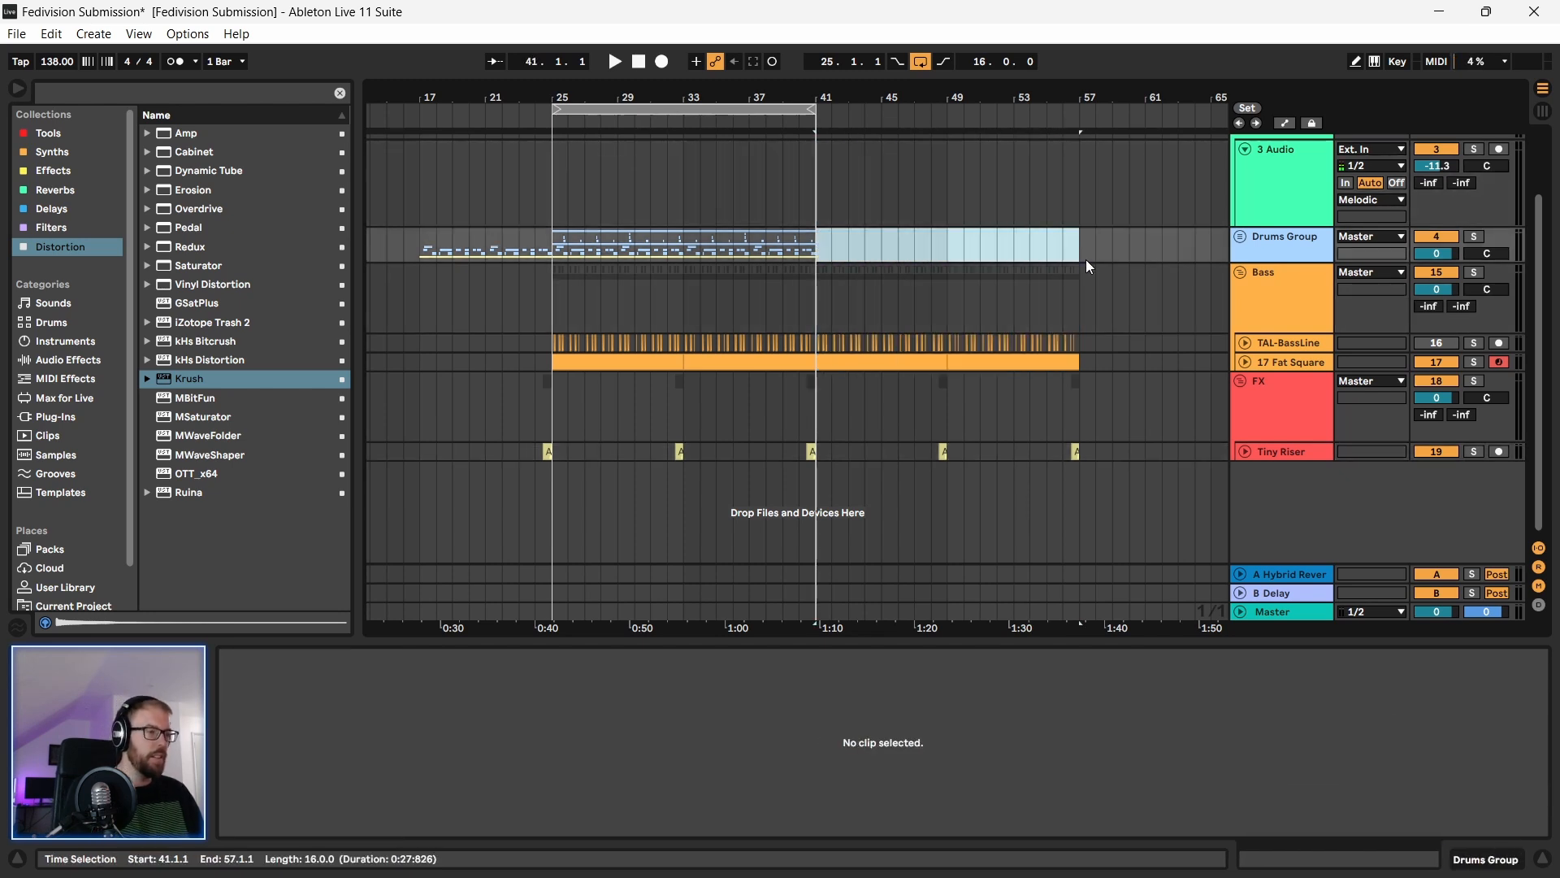
pyautogui.moveTo(823, 95); pyautogui.dragTo(904, 81)
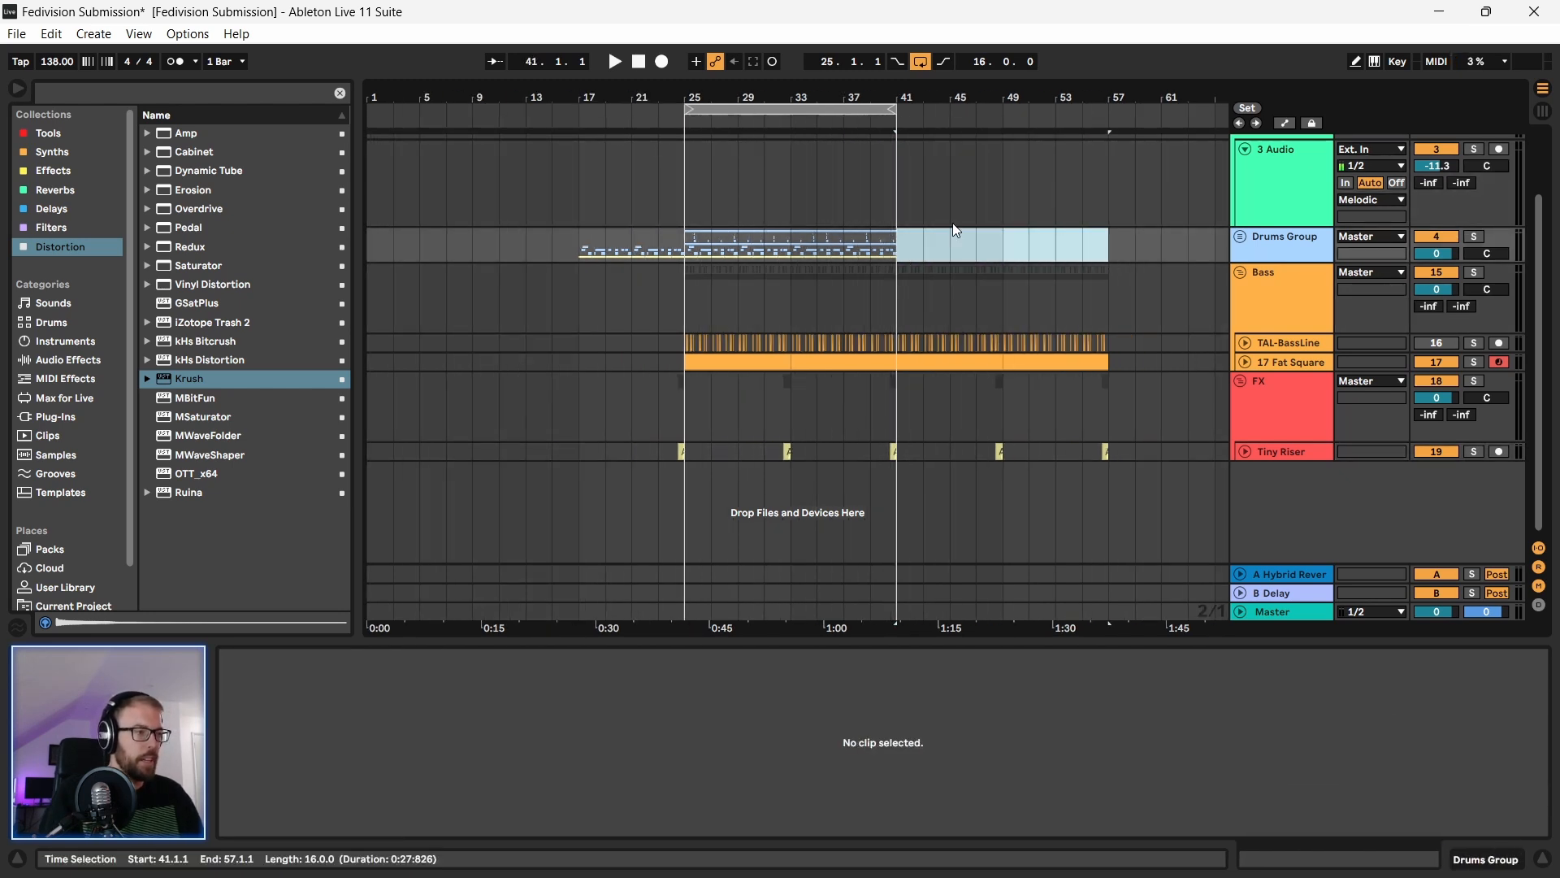
pyautogui.moveTo(1004, 276); pyautogui.dragTo(1105, 451)
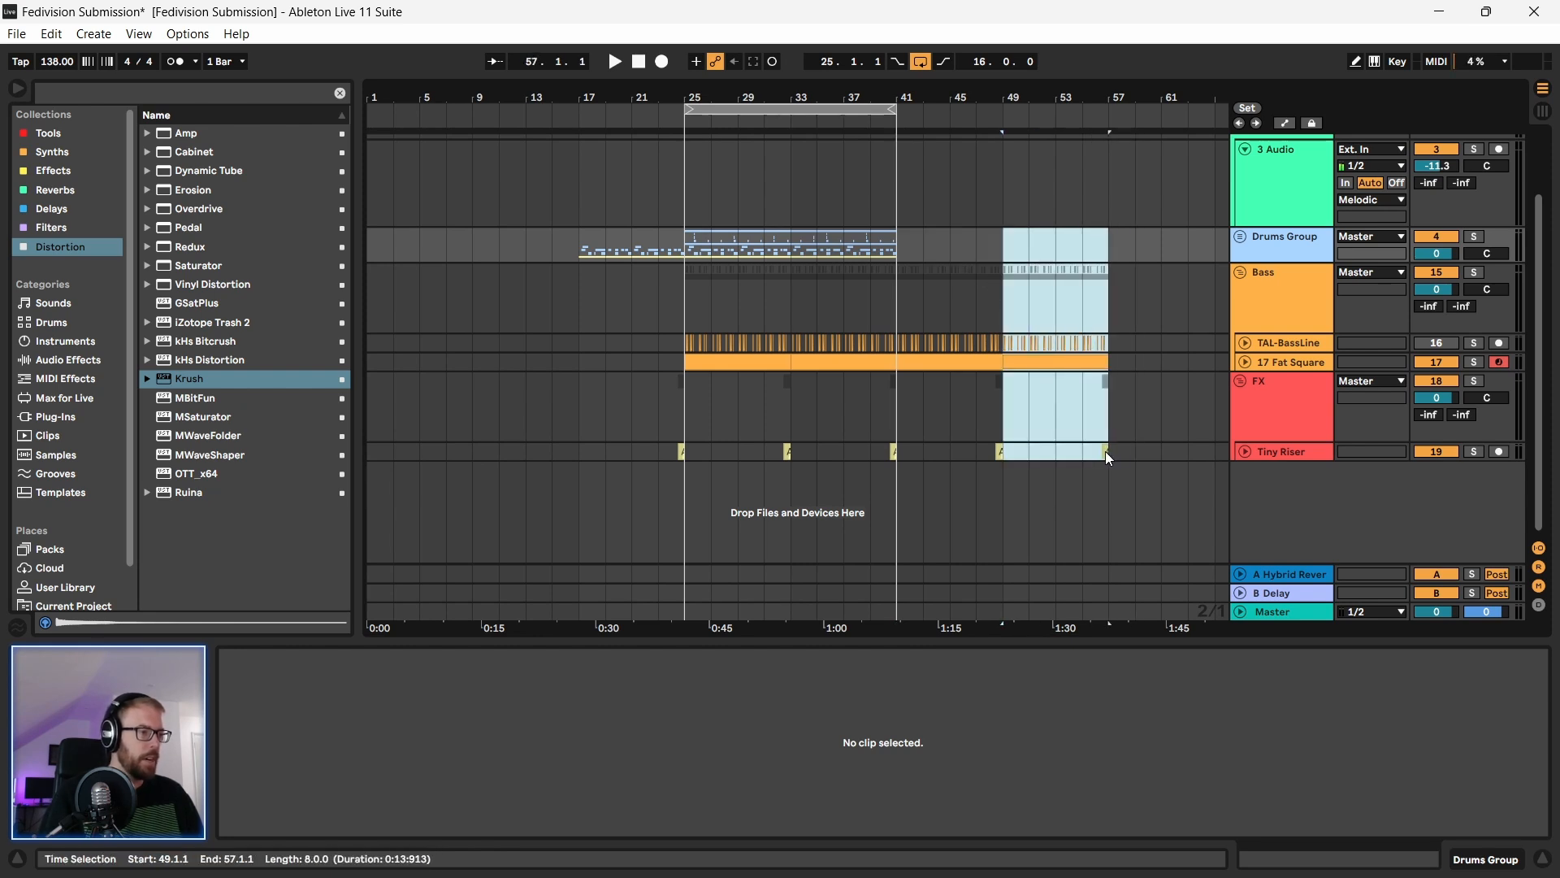
pyautogui.press('Delete')
# Step: Copy the drum, bass and FX clips from bars 25 to 41 and paste them at bar 49
pyautogui.moveTo(684, 190); pyautogui.dragTo(903, 443)
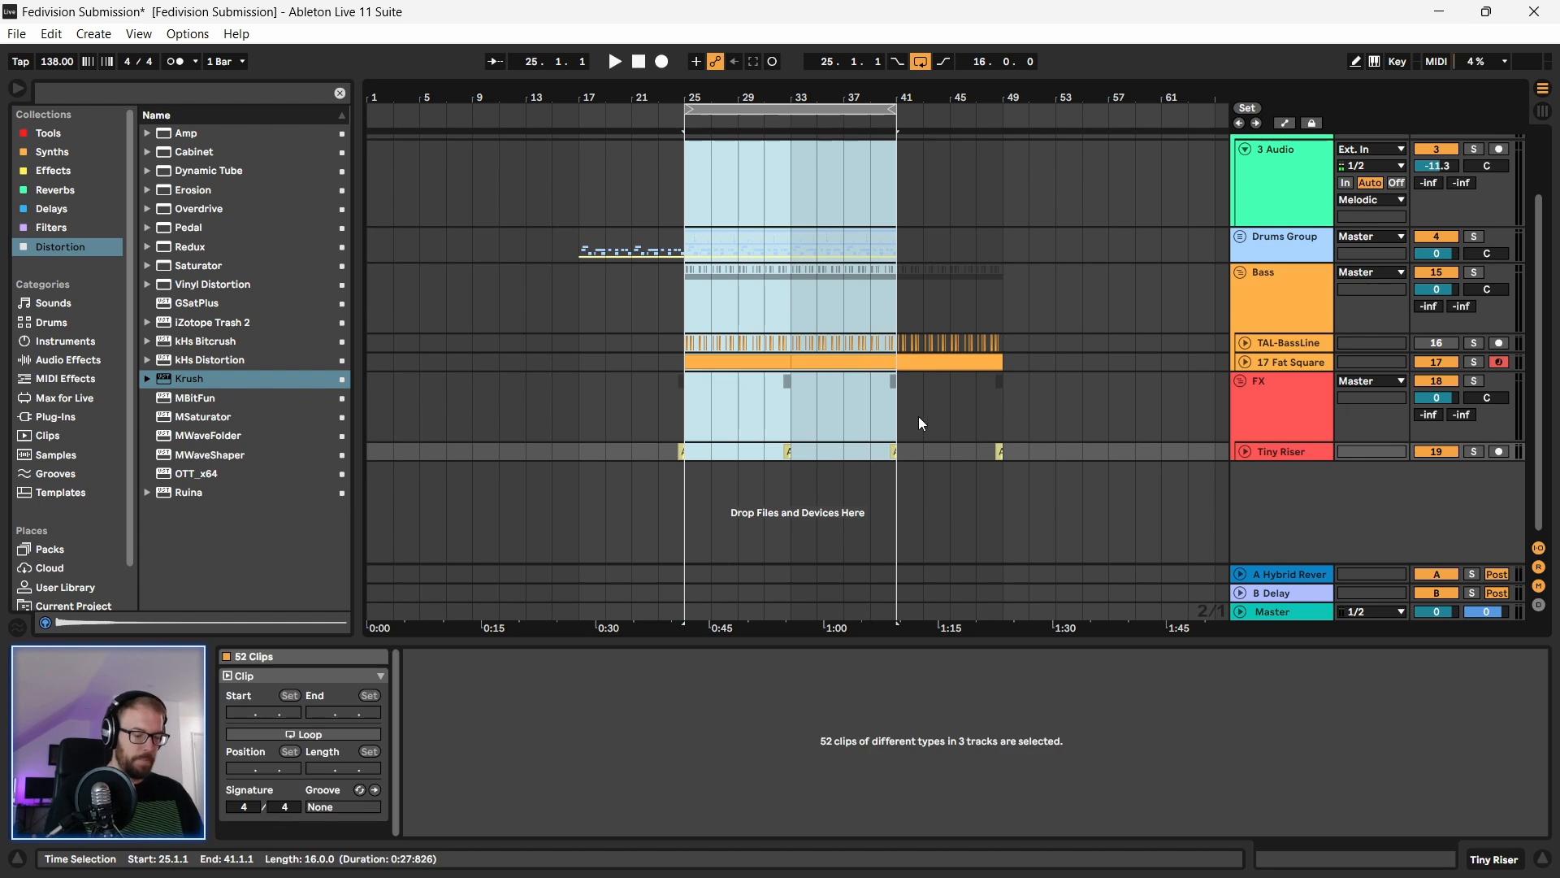
pyautogui.click(1009, 255)
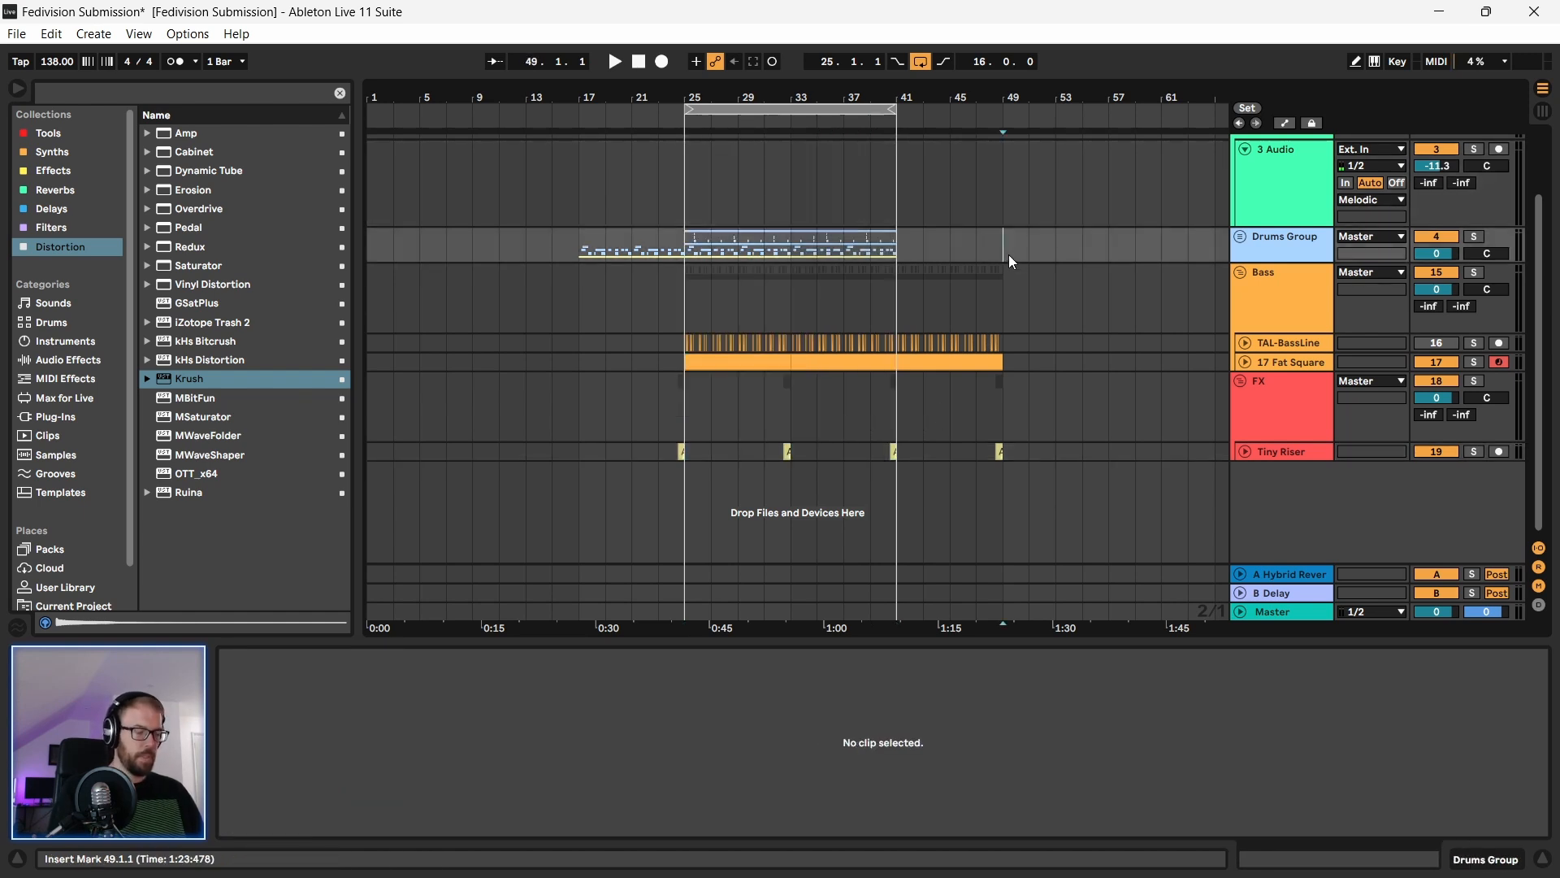
pyautogui.moveTo(897, 244); pyautogui.dragTo(690, 460)
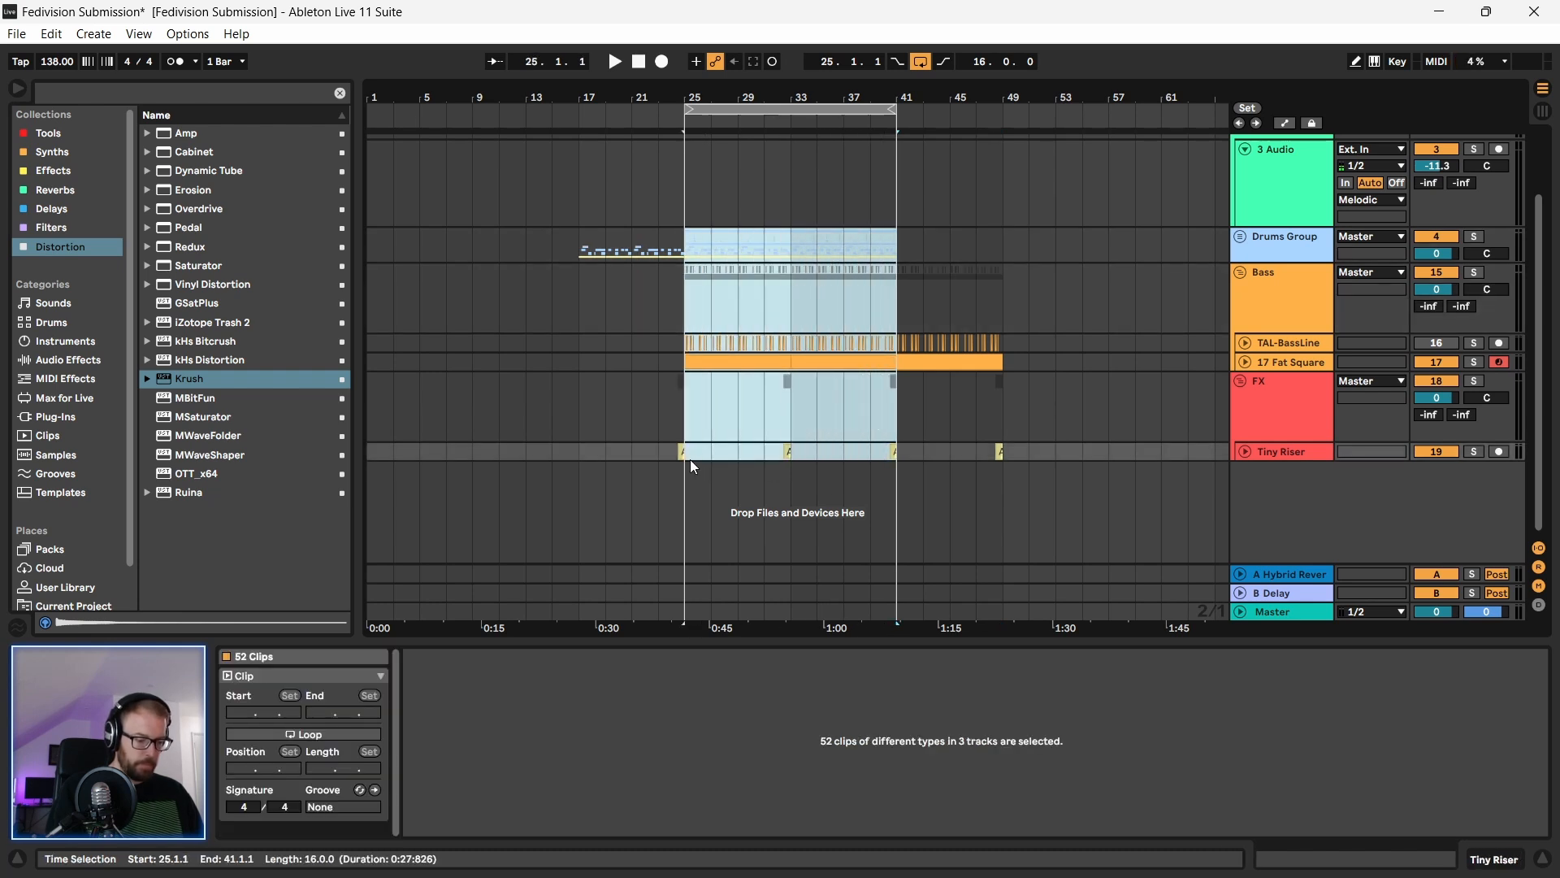
pyautogui.click(1008, 237)
pyautogui.hotkey('ctrl', 'v')
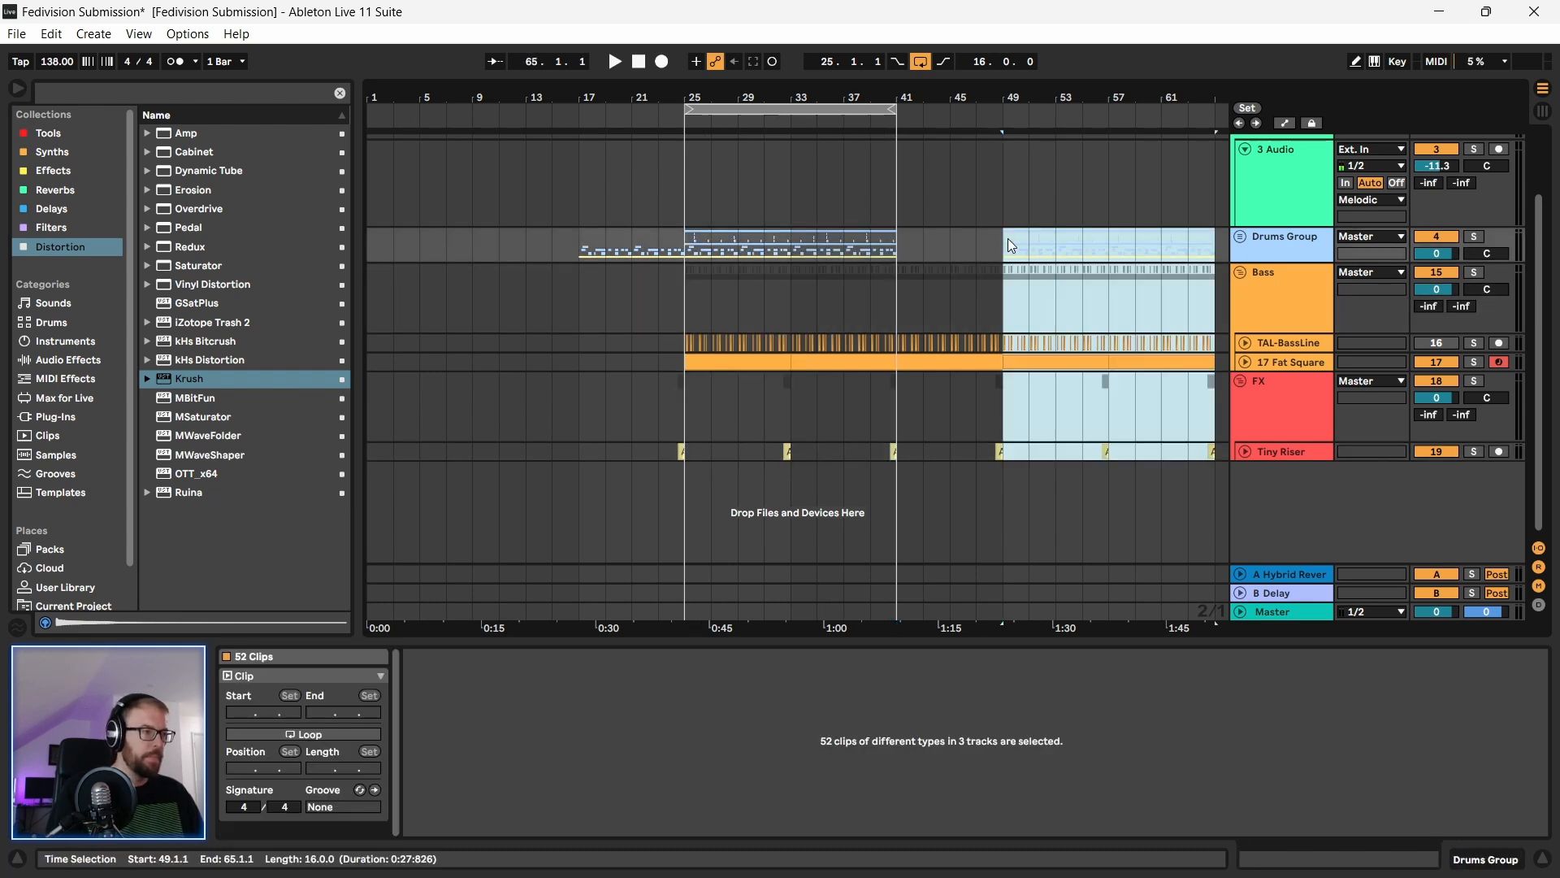
pyautogui.moveTo(1030, 91); pyautogui.dragTo(1031, 79)
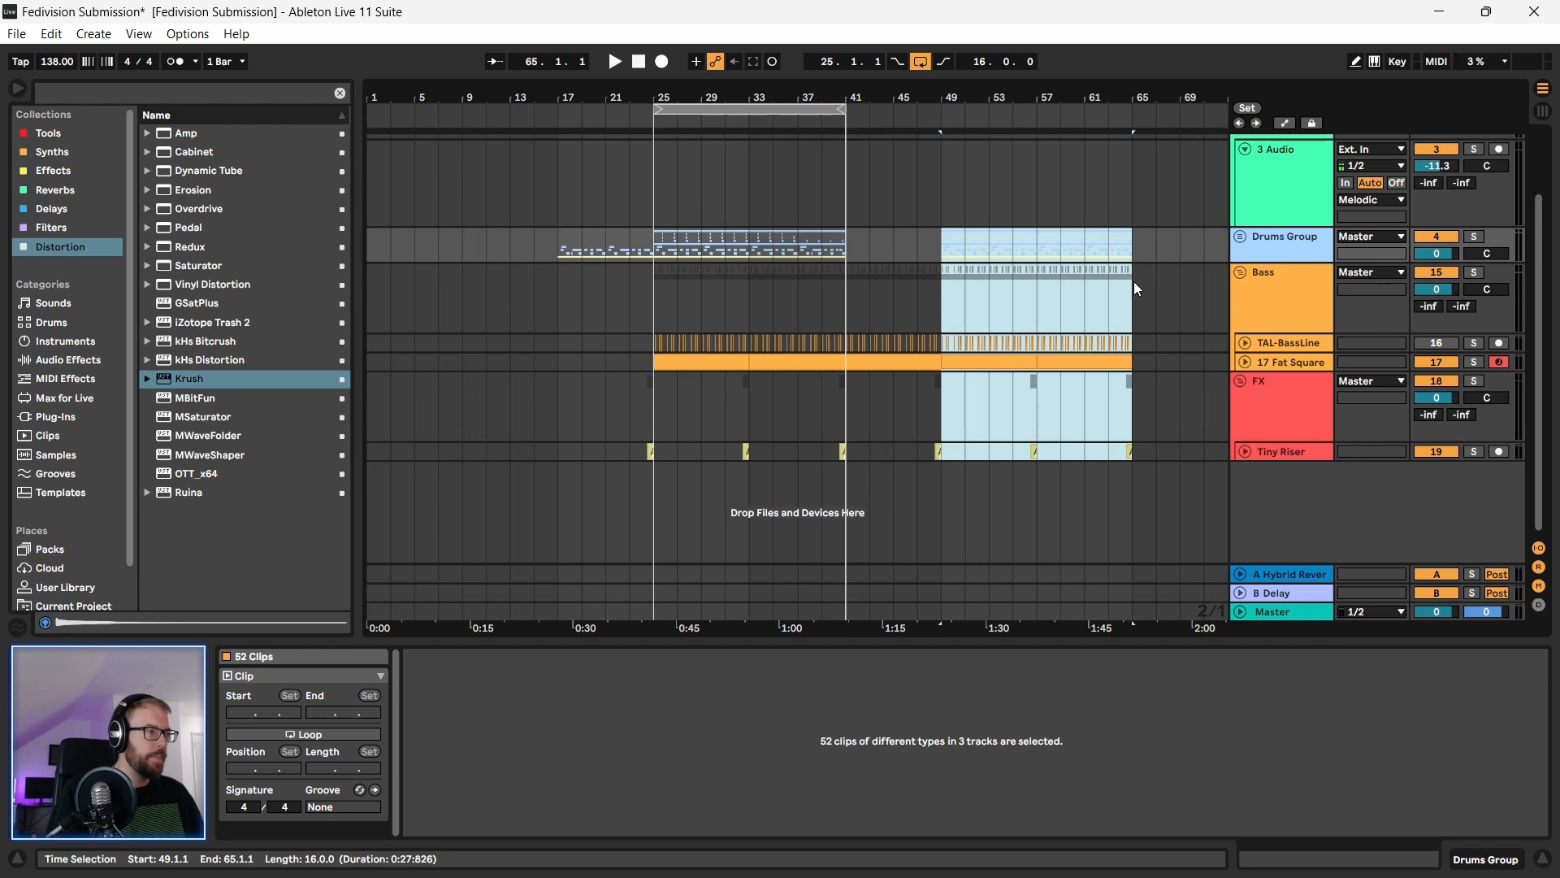
# Step: Copy the drumless bass and FX section from bars 41 to 49 and paste it at bar 65
pyautogui.moveTo(1150, 93); pyautogui.dragTo(1087, 124)
pyautogui.moveTo(543, 315); pyautogui.dragTo(709, 411)
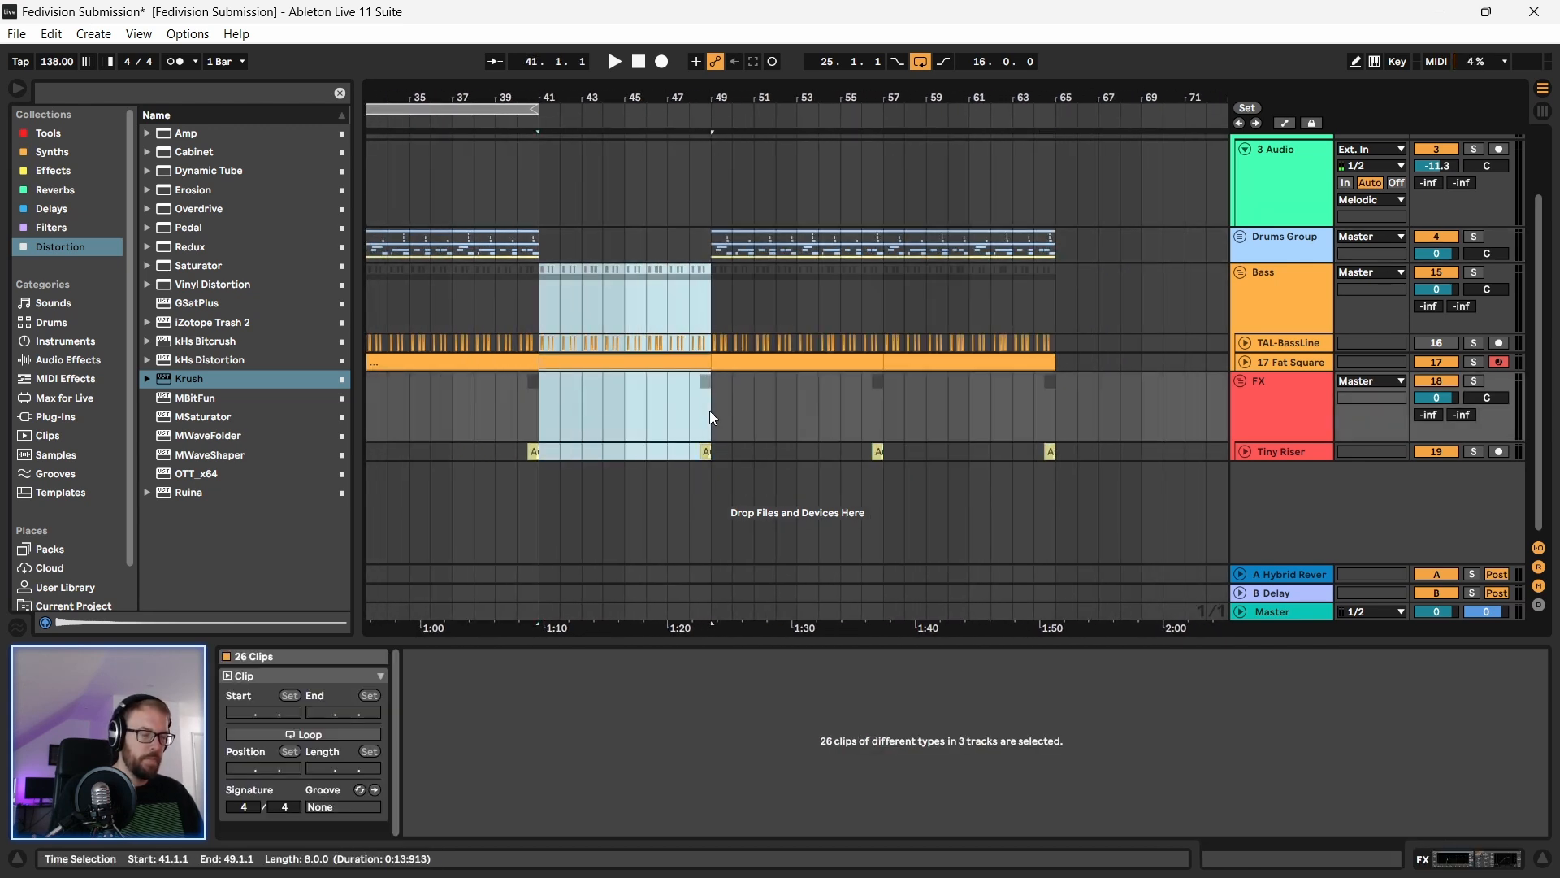
pyautogui.moveTo(932, 98); pyautogui.dragTo(1063, 69)
pyautogui.click(1137, 367)
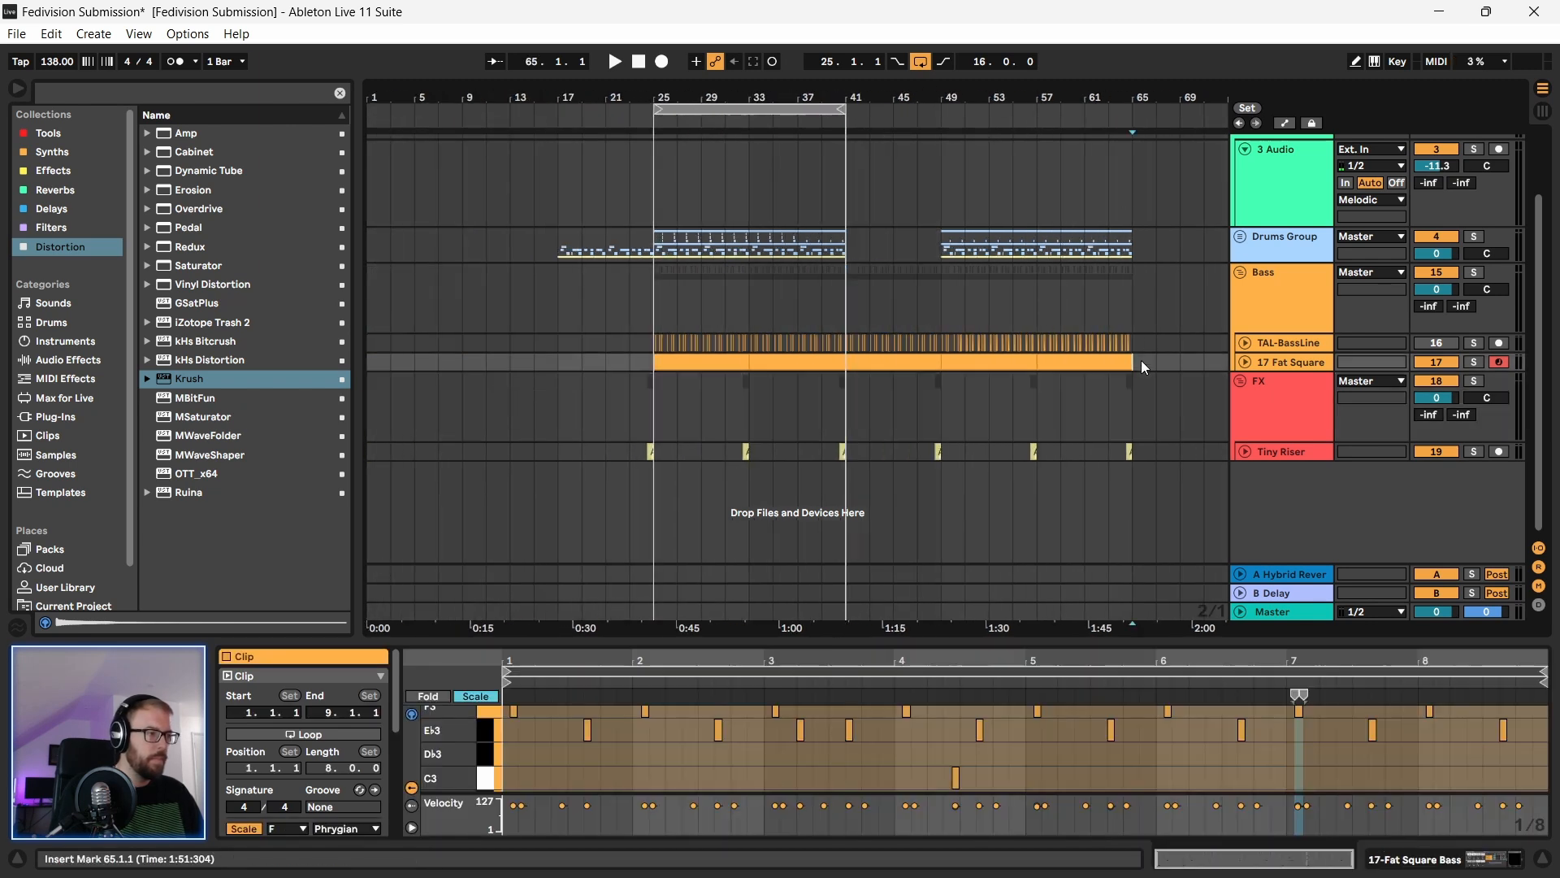
pyautogui.click(1140, 305)
pyautogui.moveTo(1133, 296); pyautogui.dragTo(1376, 456)
pyautogui.hotkey('ctrl', 'v')
# Step: Delete the bass and FX clips from bar 67 to 73 to shorten the last drumless section to two bars
pyautogui.click(1138, 308)
pyautogui.click(1162, 315)
pyautogui.moveTo(1204, 343); pyautogui.dragTo(1132, 426)
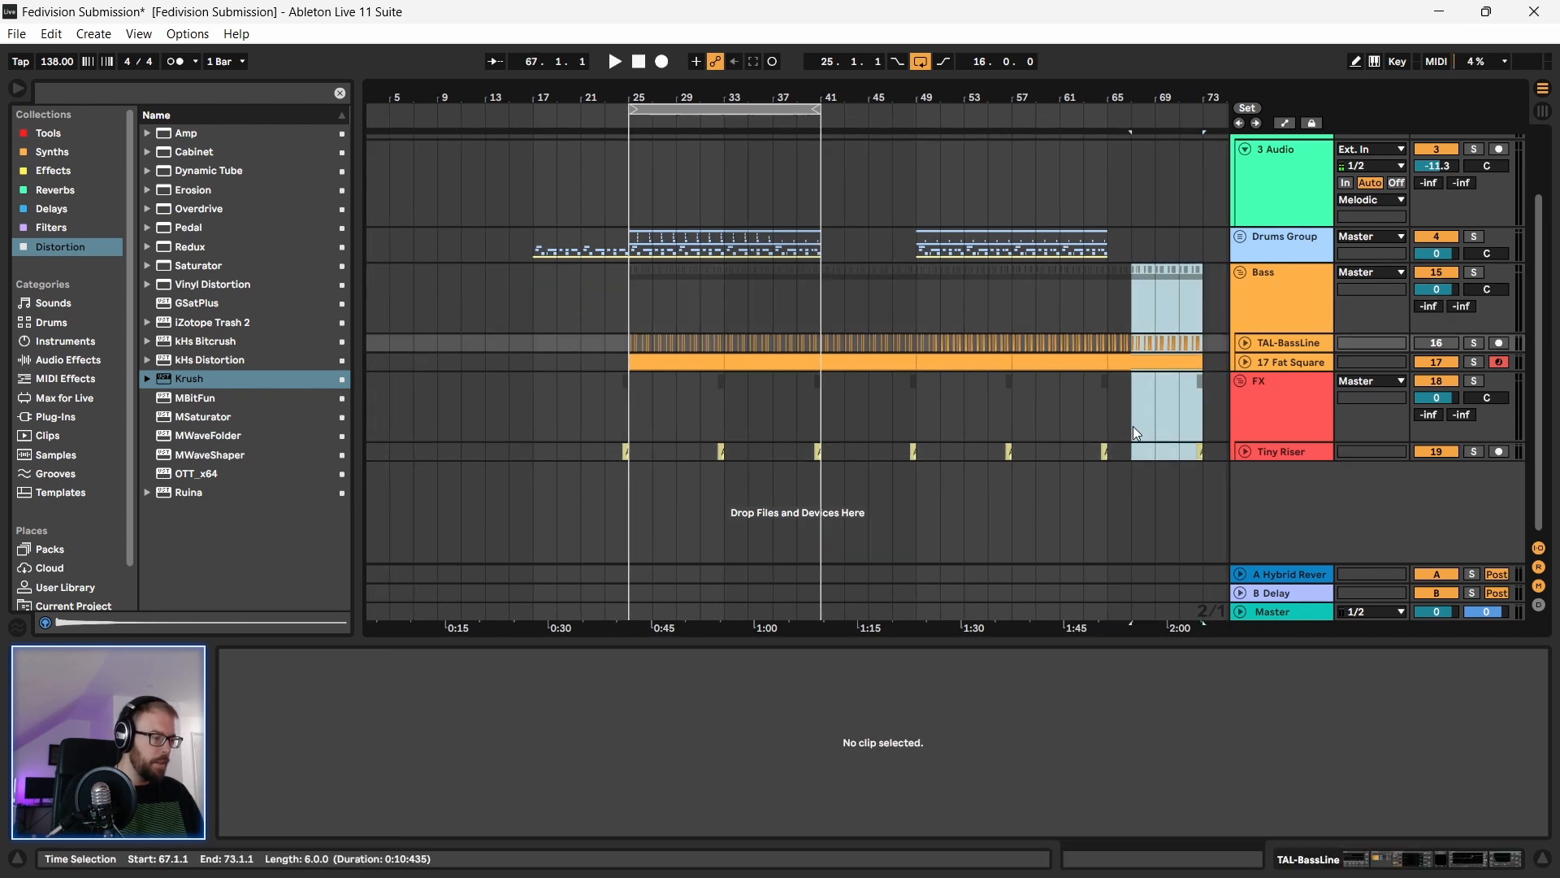
pyautogui.press('Delete')
# Step: Copy the Drums Group clips from bars 49 to 65 to bar 67, and delete the copy's second half from bar 75 to 83
pyautogui.click(933, 317)
pyautogui.moveTo(933, 317); pyautogui.dragTo(1080, 485)
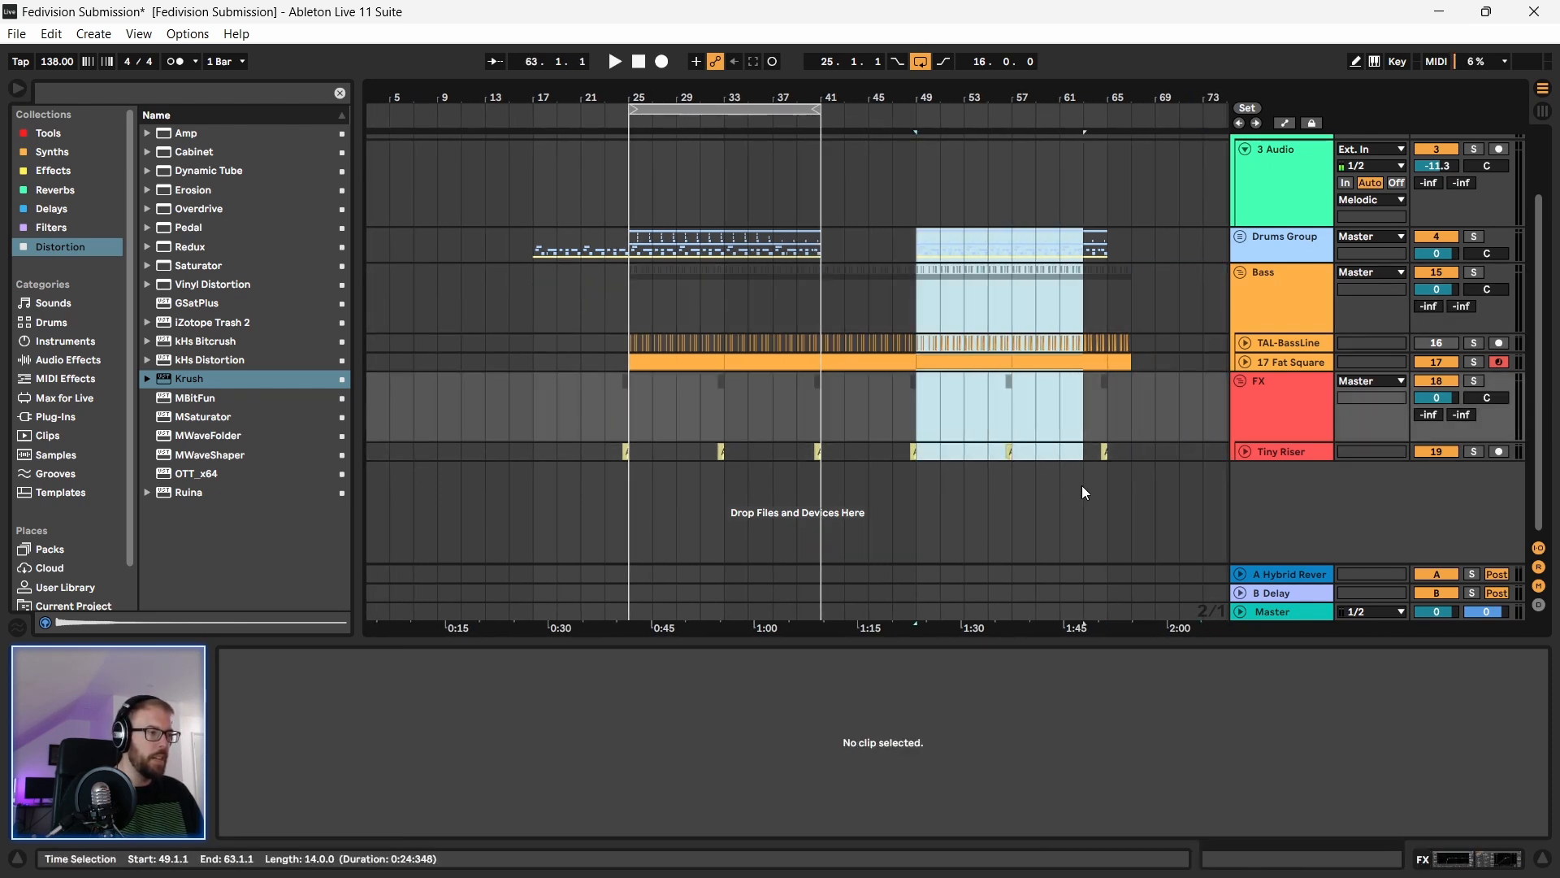
pyautogui.moveTo(914, 246); pyautogui.dragTo(1102, 250)
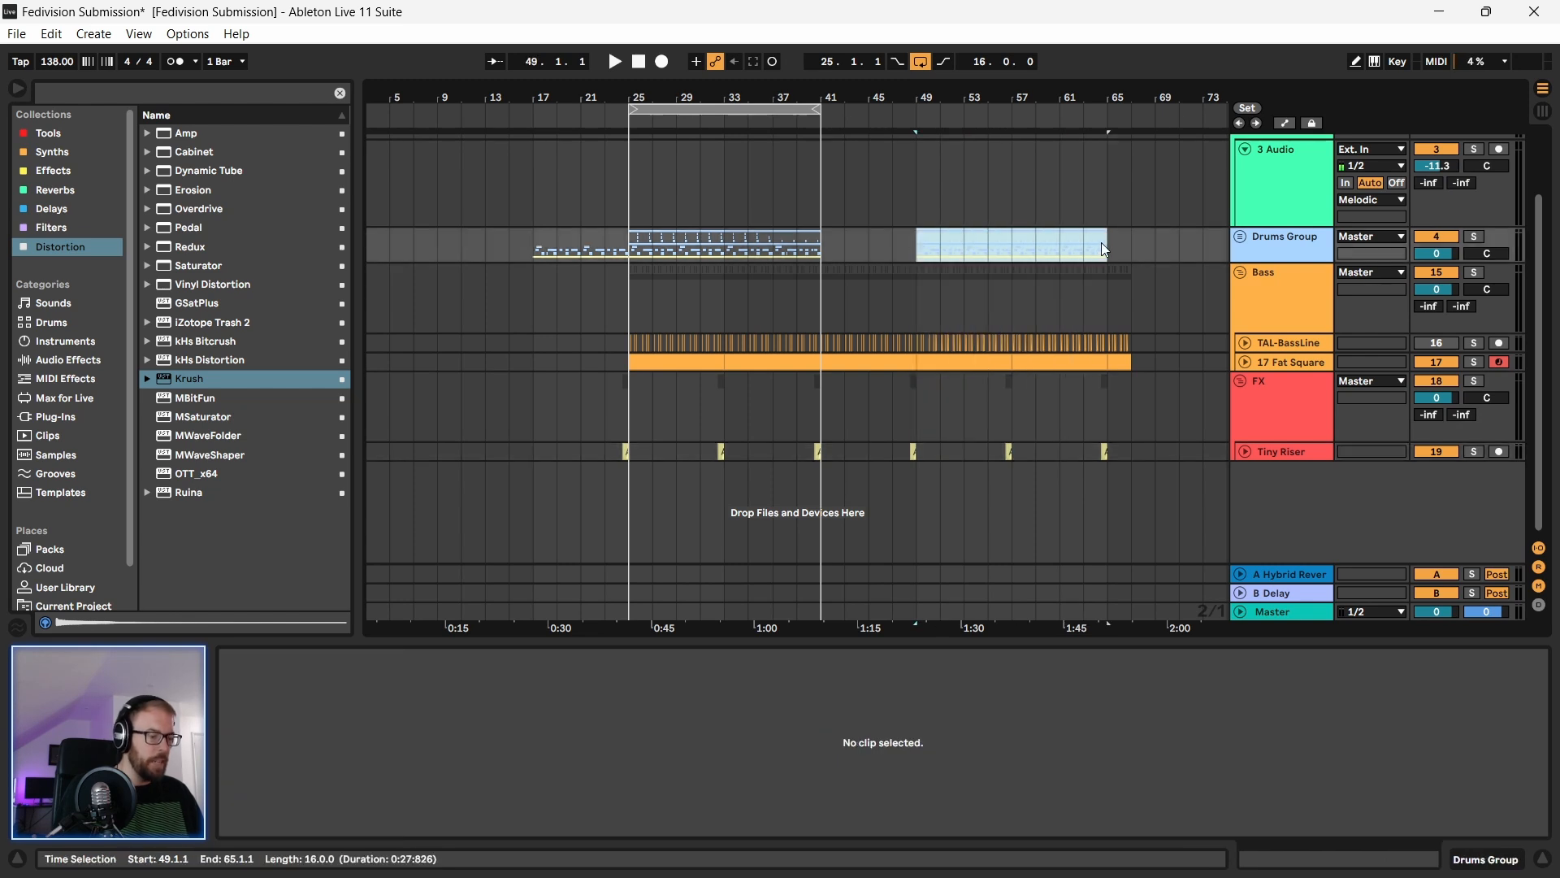
pyautogui.hotkey('ctrl', 'd')
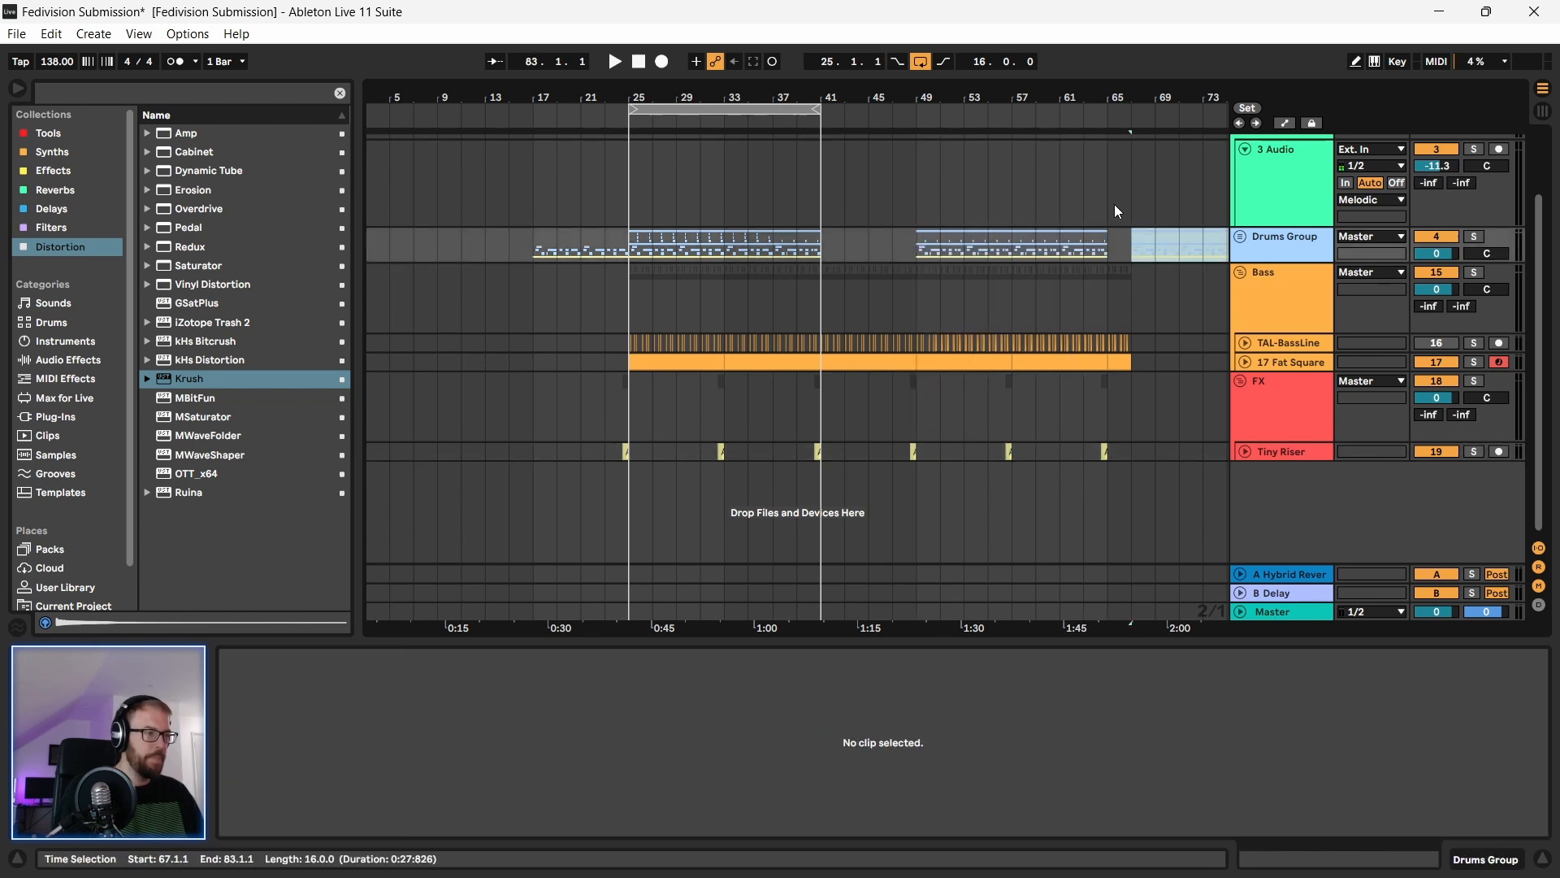
pyautogui.press('-')
pyautogui.moveTo(1079, 241); pyautogui.dragTo(1157, 356)
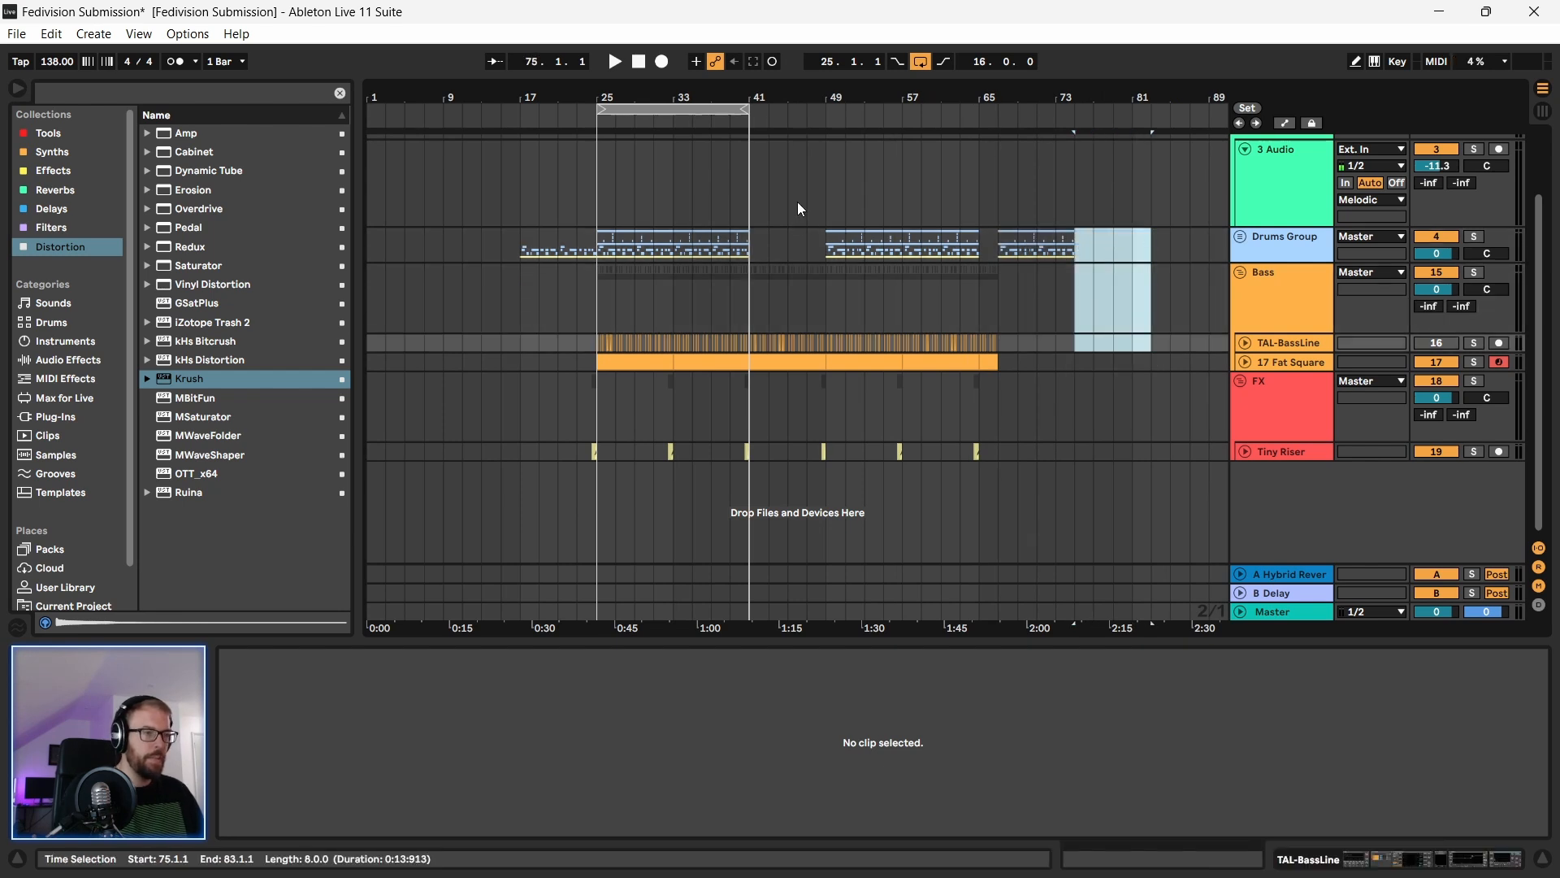
# Step: Copy the drum, bass and FX clips from bars 25 to 41 and paste them at bar 75
pyautogui.click(787, 210)
pyautogui.moveTo(602, 235); pyautogui.dragTo(749, 481)
pyautogui.click(1079, 255)
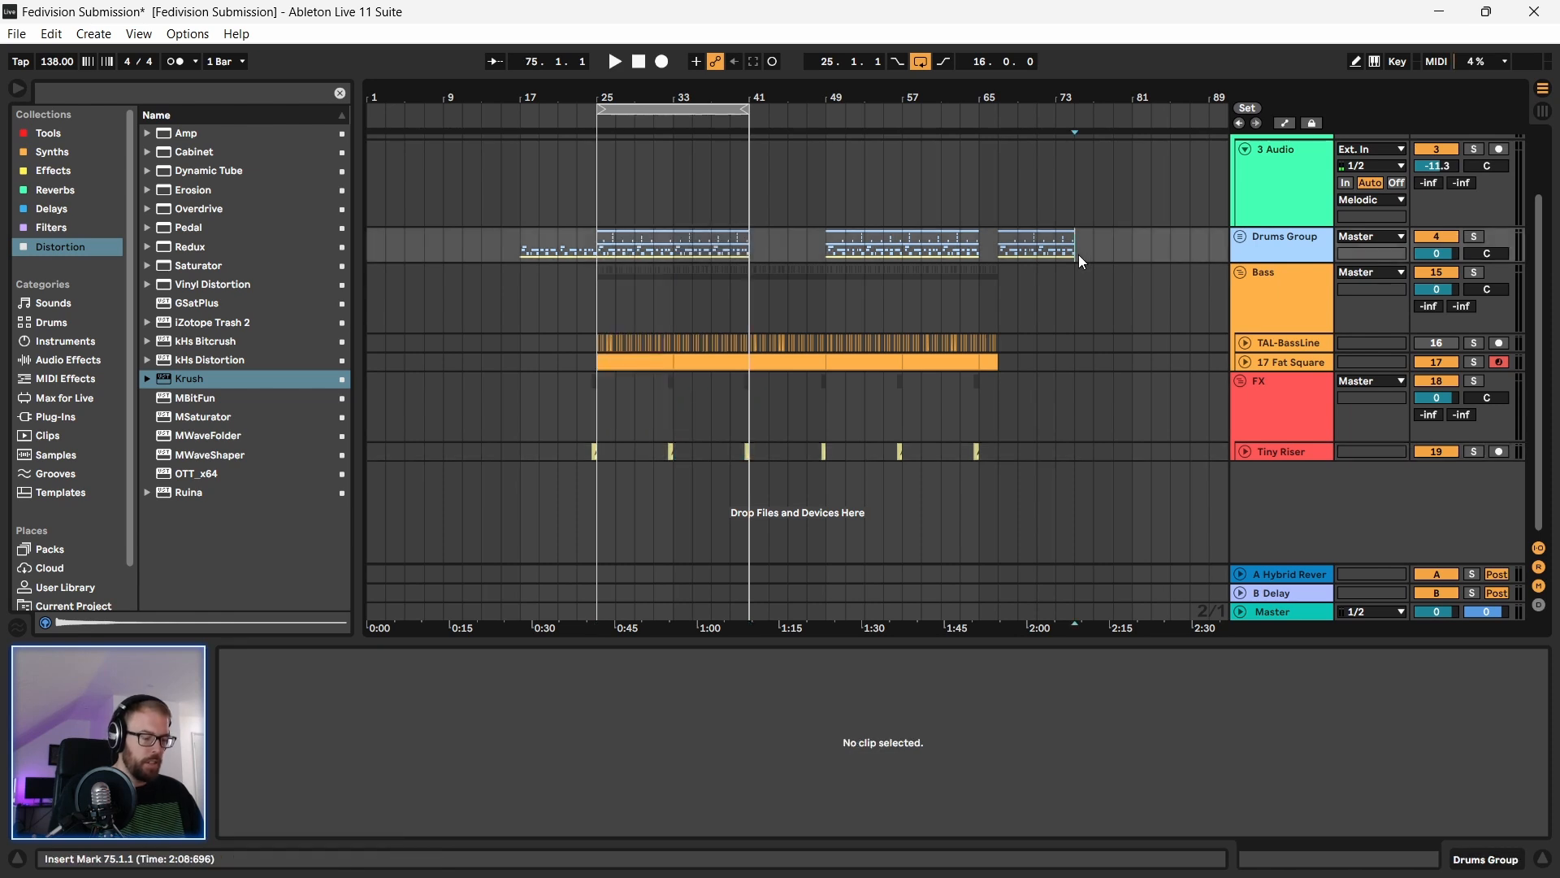
pyautogui.hotkey('ctrl', 'v')
pyautogui.click(1113, 295)
pyautogui.hscroll(2, 1113, 295)
pyautogui.moveTo(991, 96); pyautogui.dragTo(1010, 88)
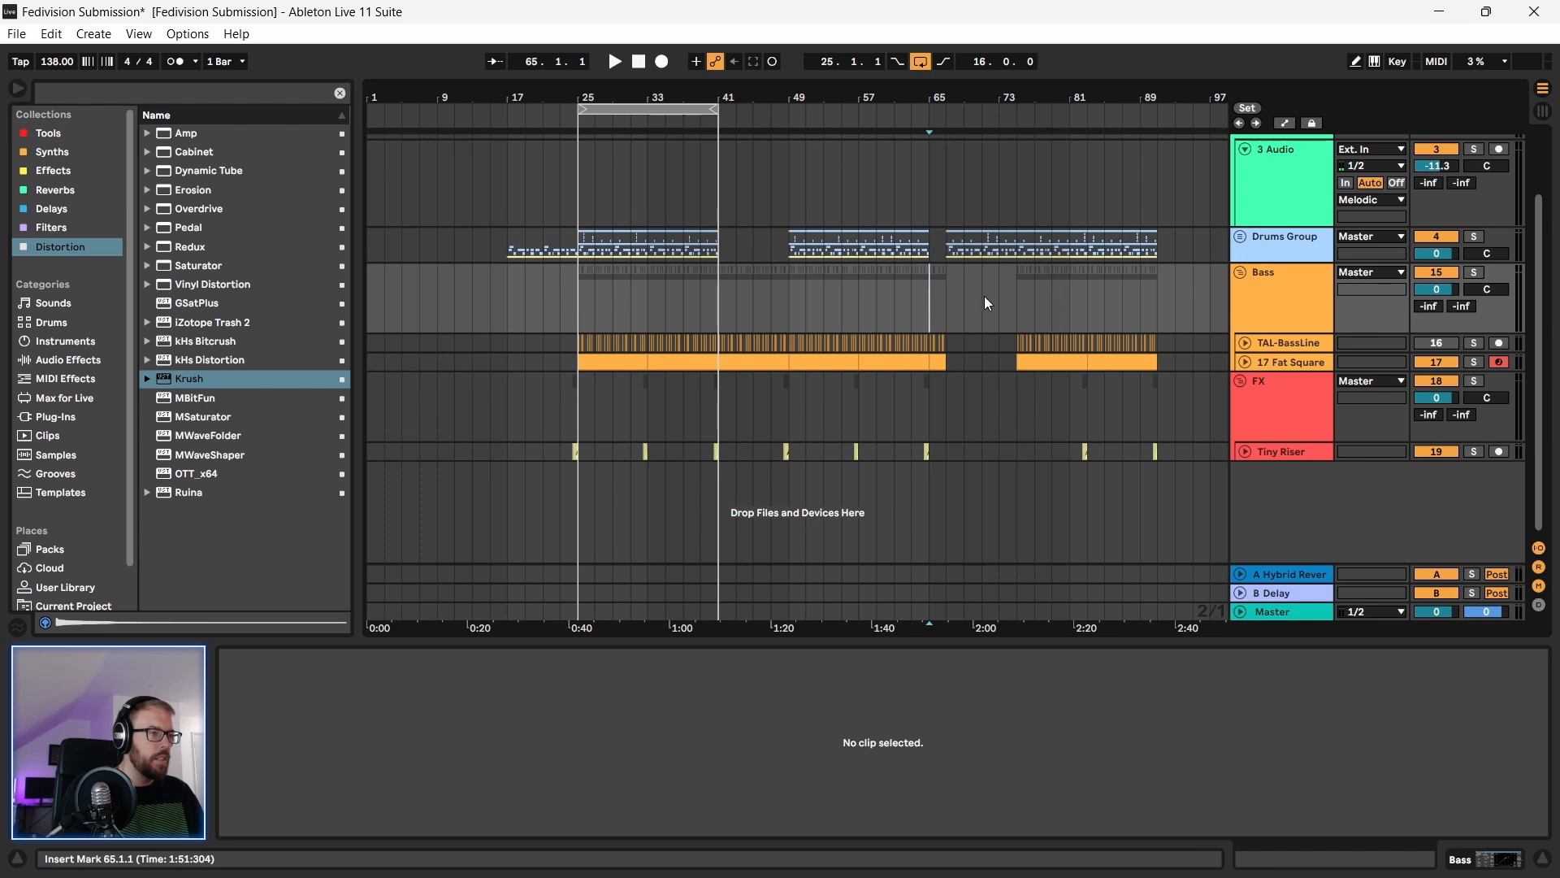
# Step: Copy the drum, bass and FX clips from bars 41 to 67 and paste them at bar 91
pyautogui.moveTo(718, 236); pyautogui.dragTo(946, 430)
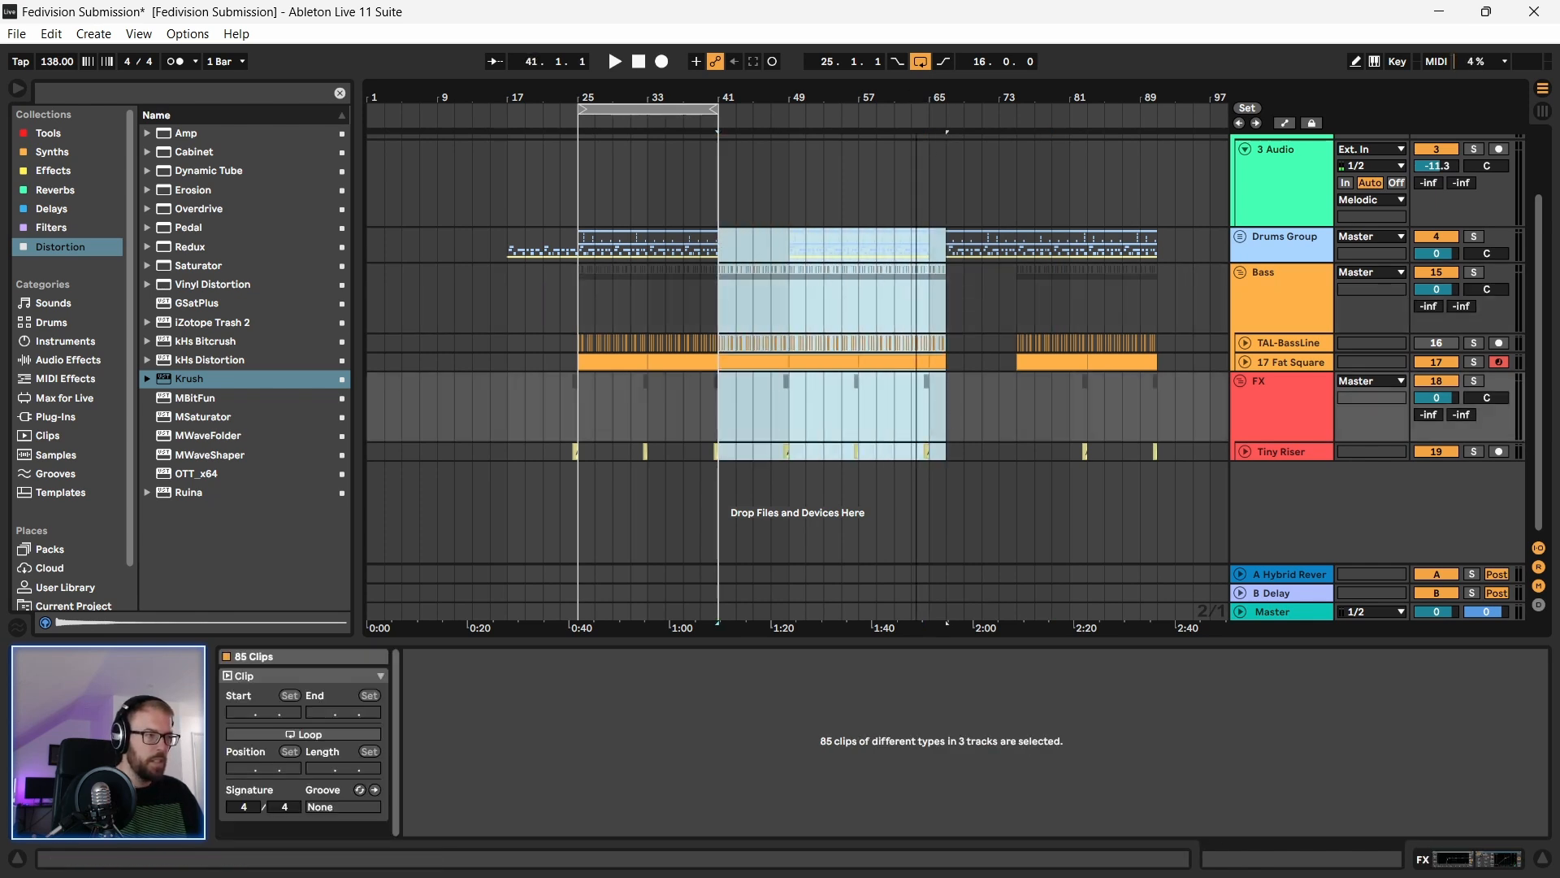
pyautogui.hotkey('ctrl', 'c')
pyautogui.click(1163, 244)
pyautogui.hotkey('ctrl', 'v')
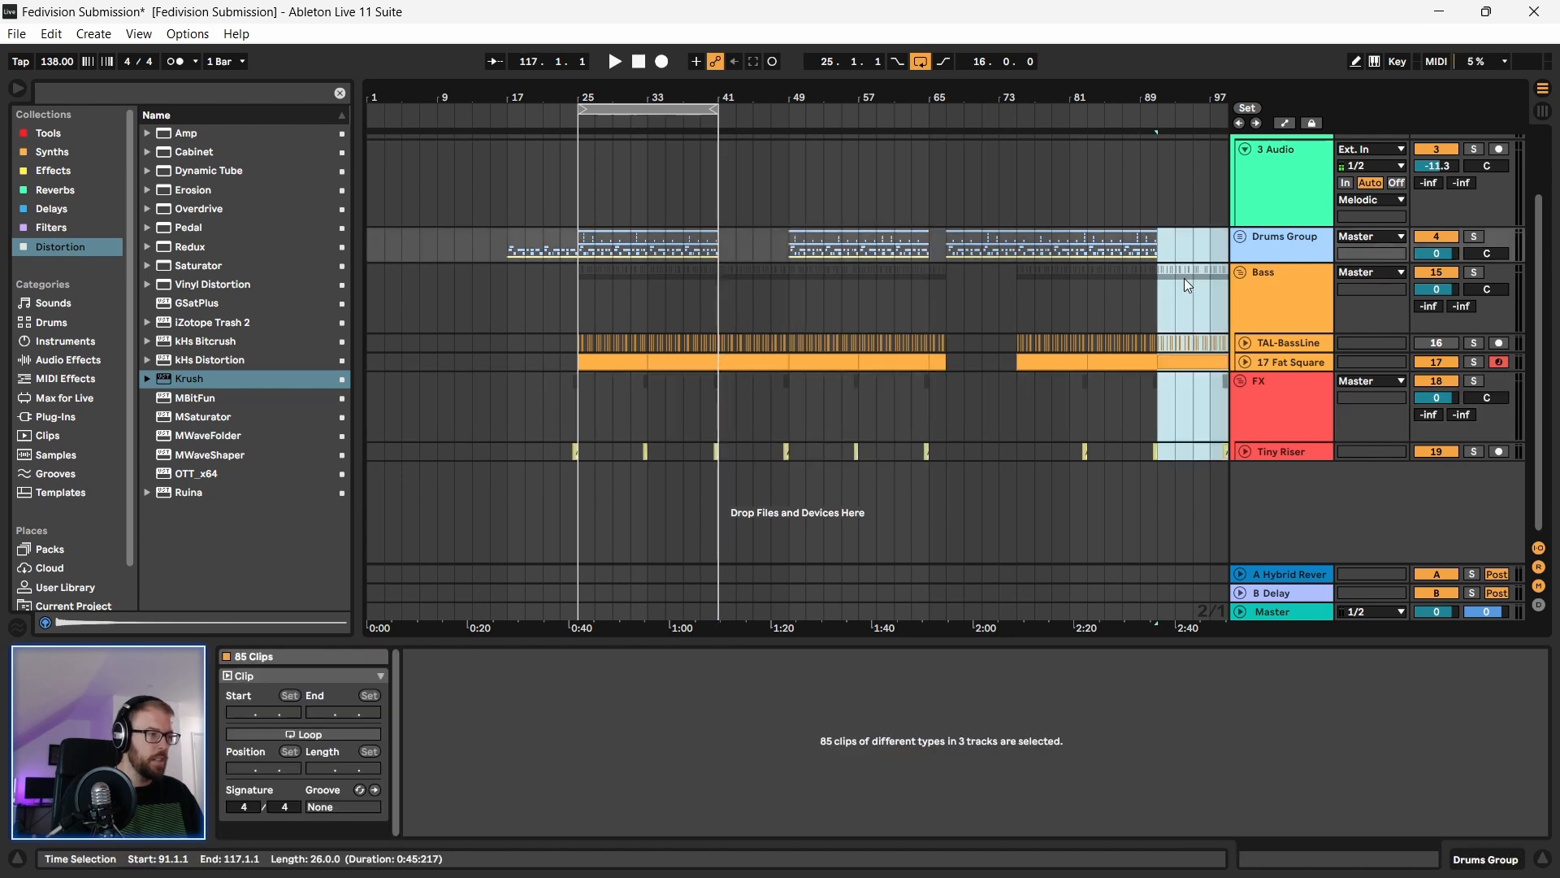
pyautogui.moveTo(1052, 96); pyautogui.dragTo(893, 81)
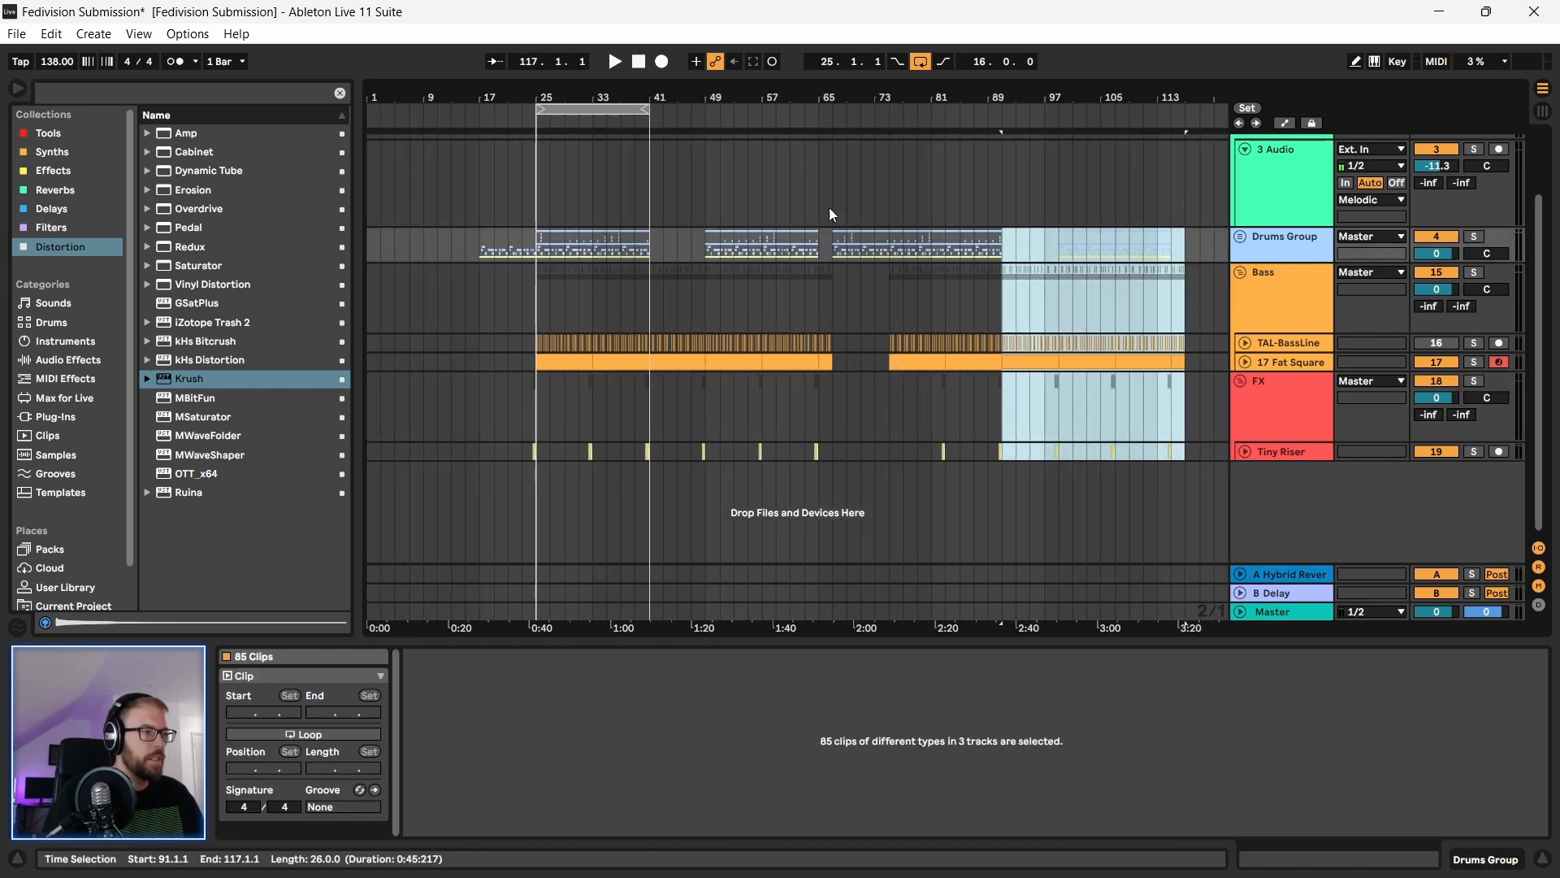
# Step: Check the arrangement's overall length by selecting the drums, bass and FX from bar 17 to 117, and clear the selection
pyautogui.click(692, 304)
pyautogui.moveTo(525, 241); pyautogui.dragTo(1178, 448)
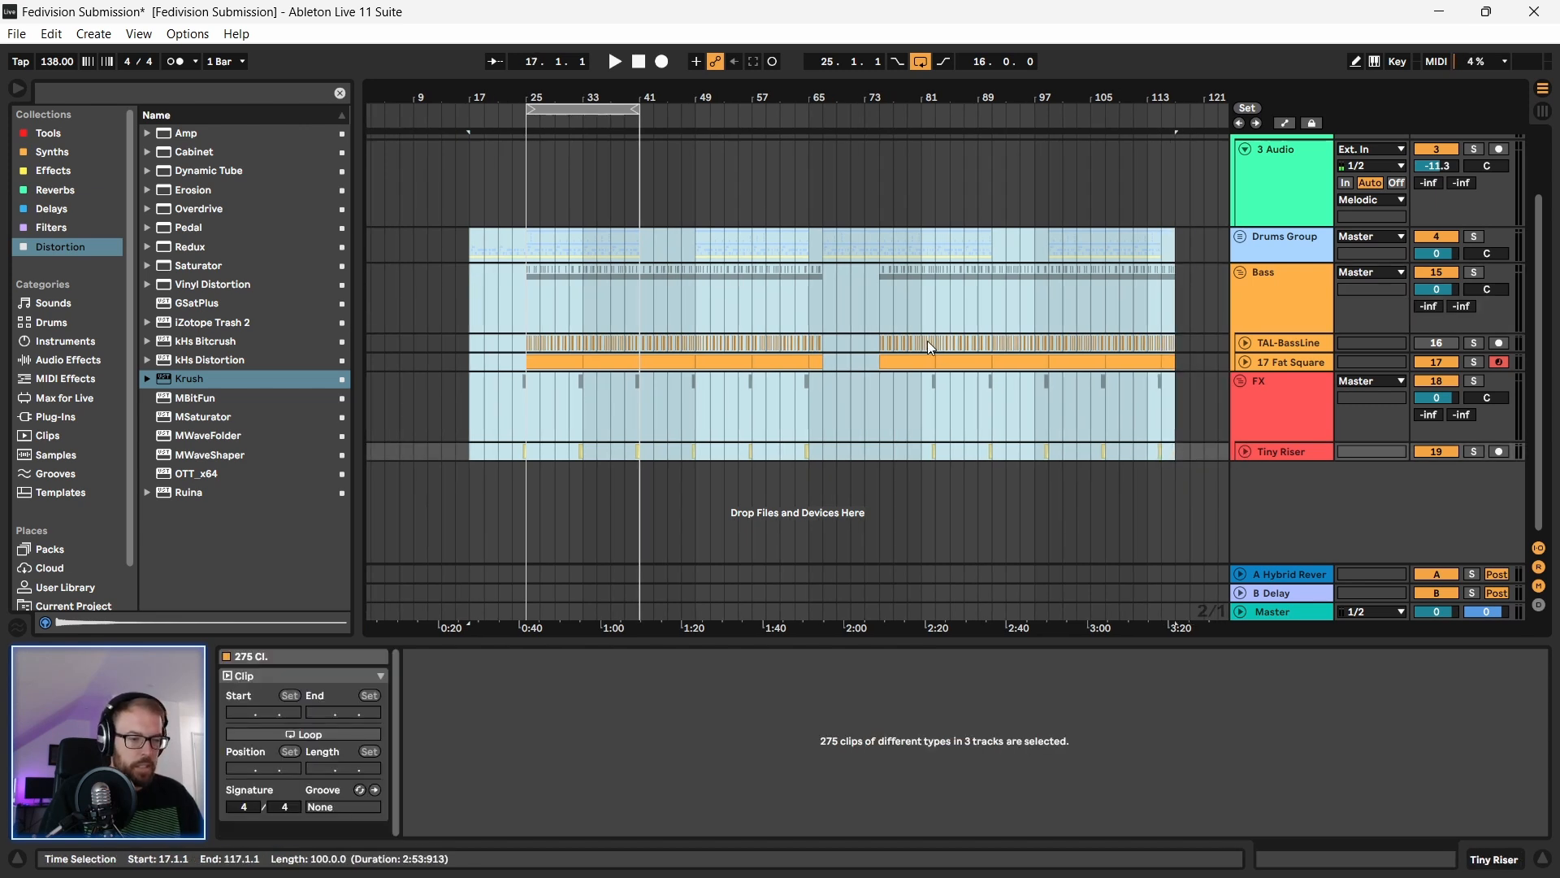
pyautogui.click(512, 207)
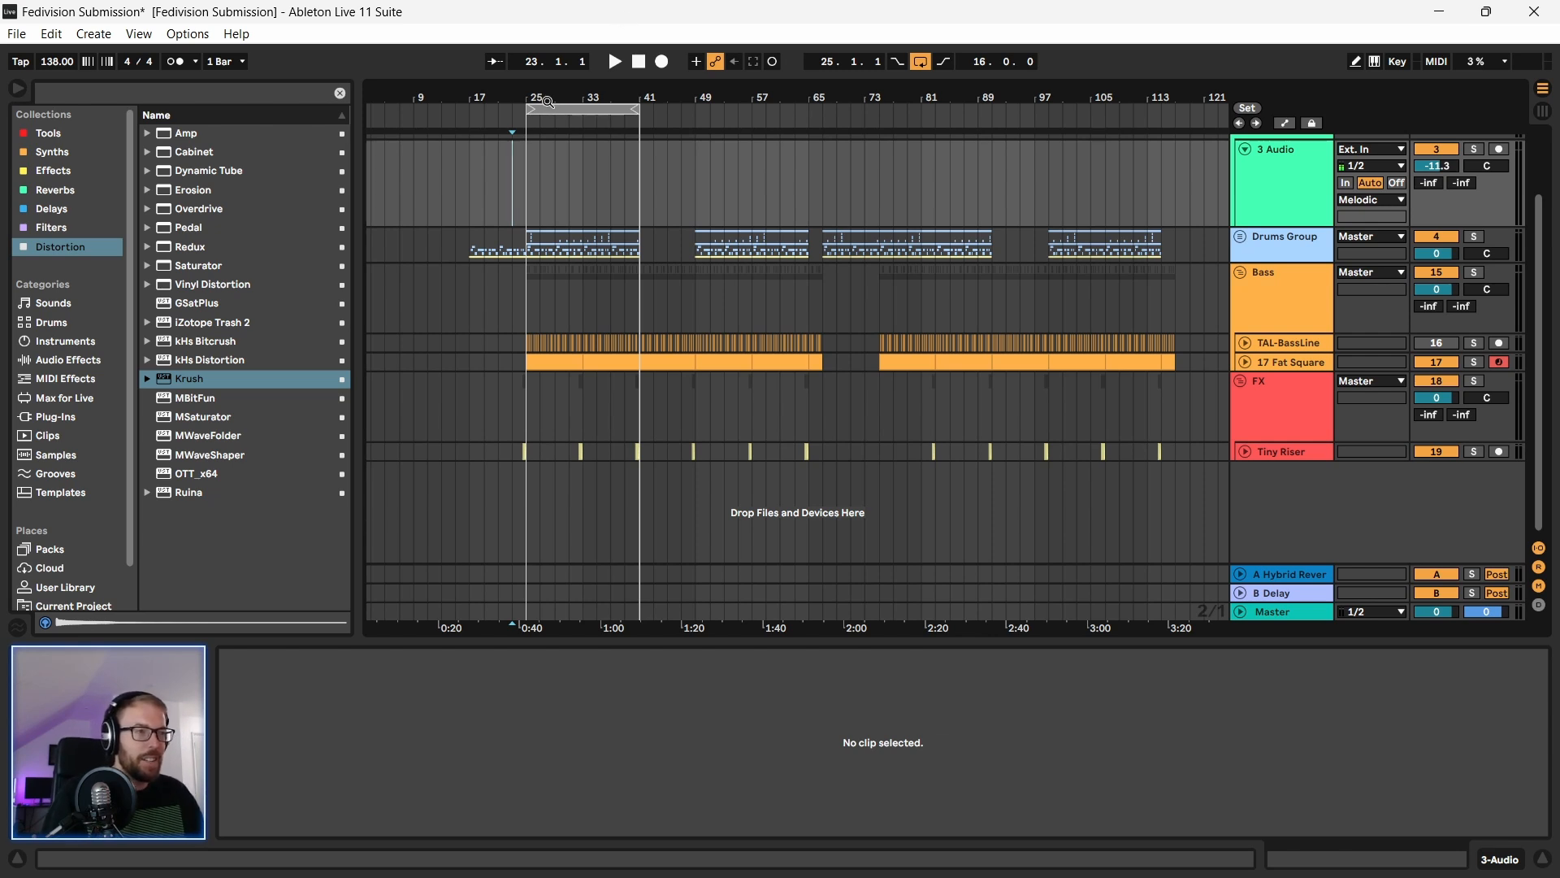
# Step: Set the loop to cover the whole arrangement from bar 17 to 117 and play it from the start
pyautogui.moveTo(554, 108); pyautogui.dragTo(1175, 110)
pyautogui.press('space')
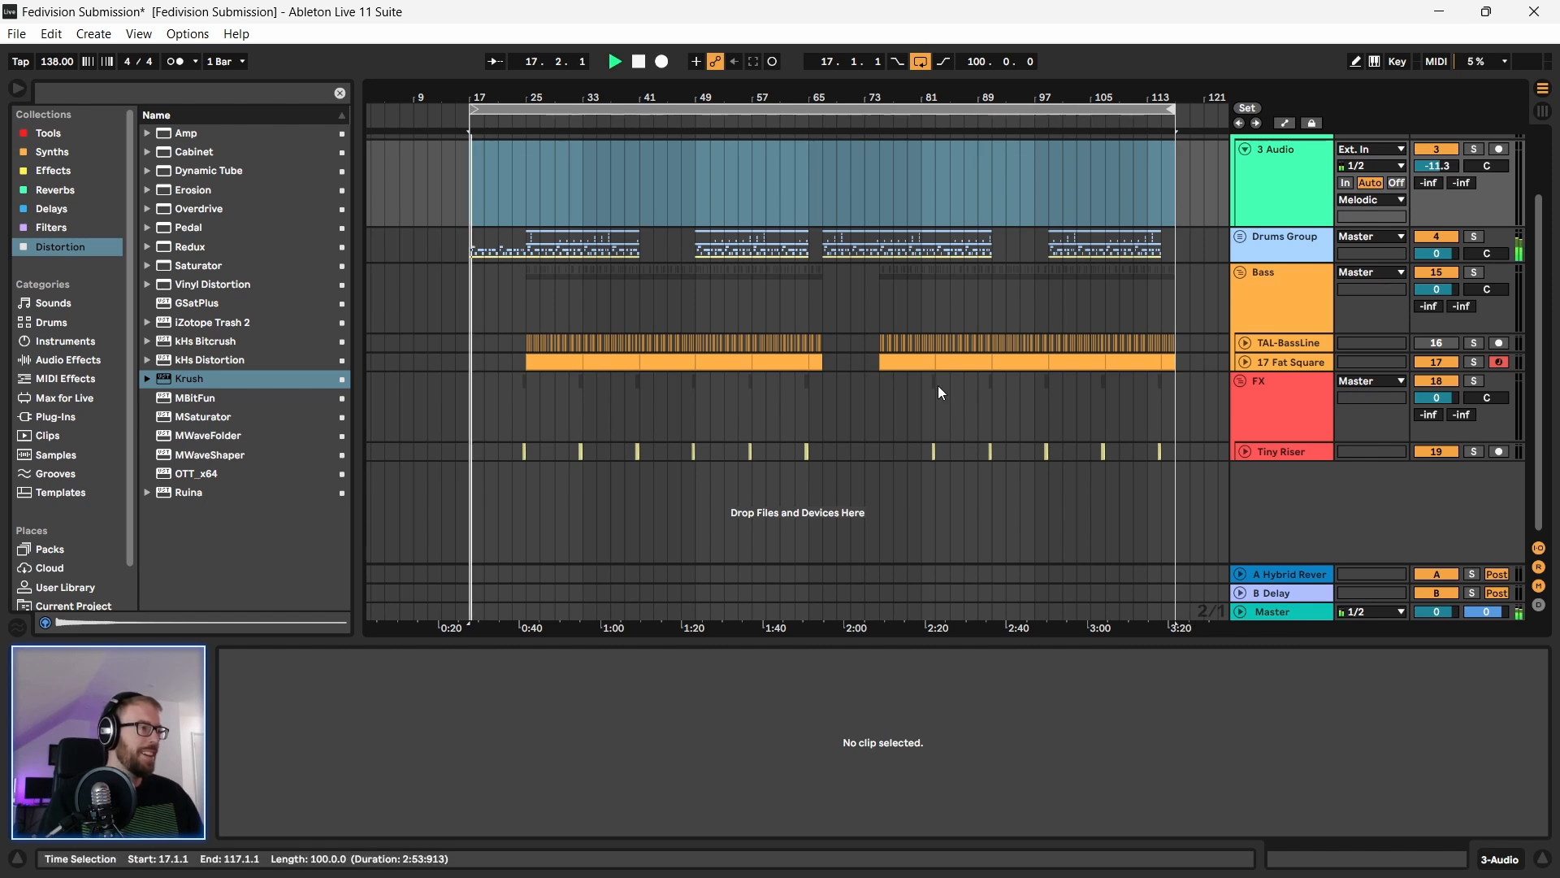
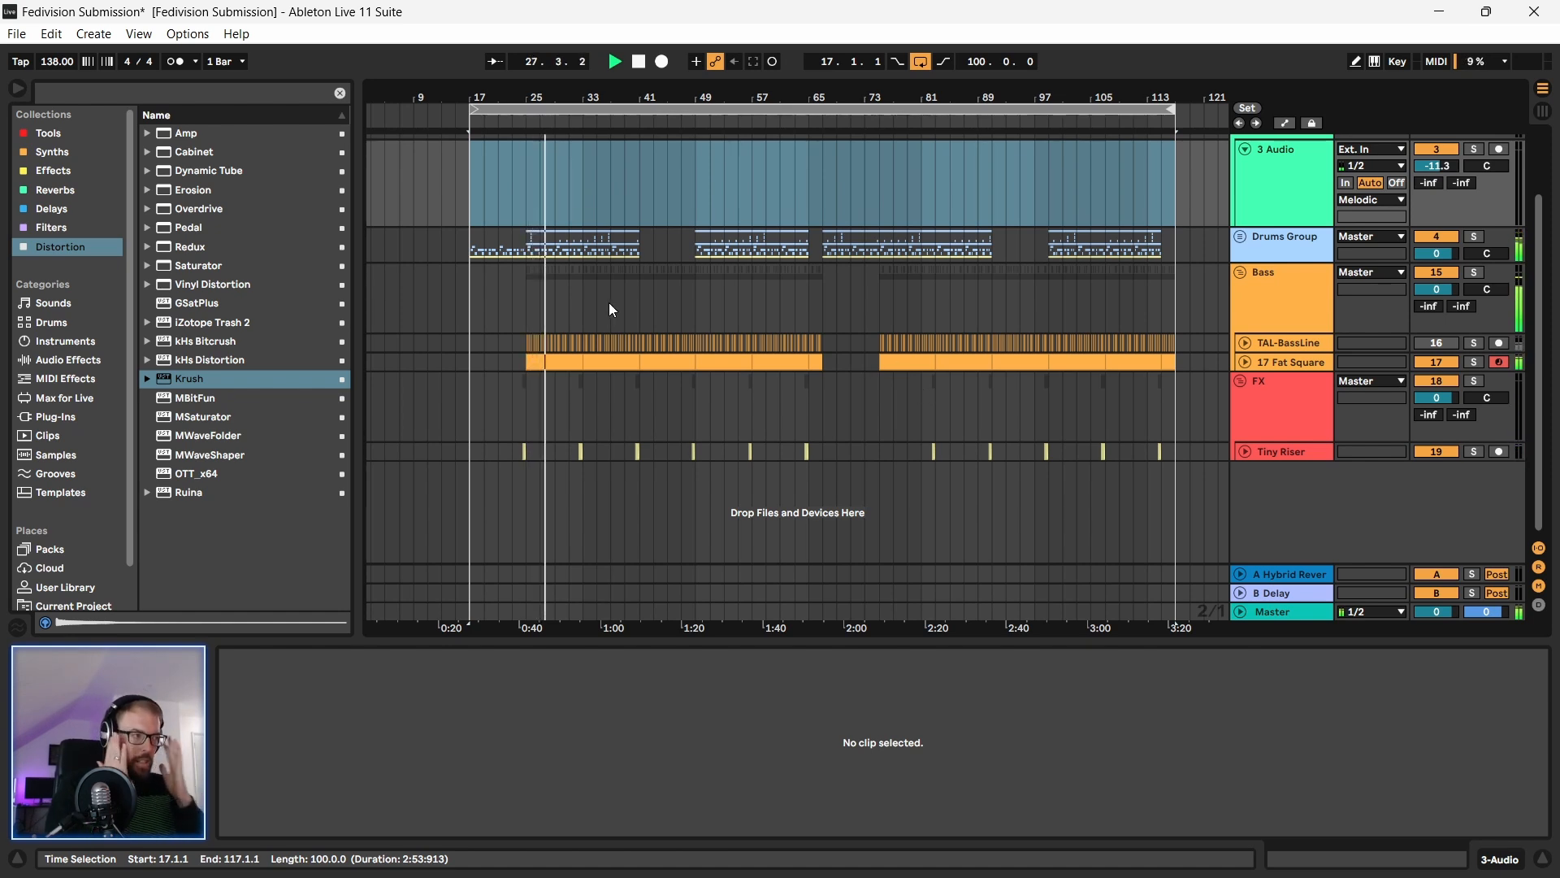
pyautogui.click(1318, 251)
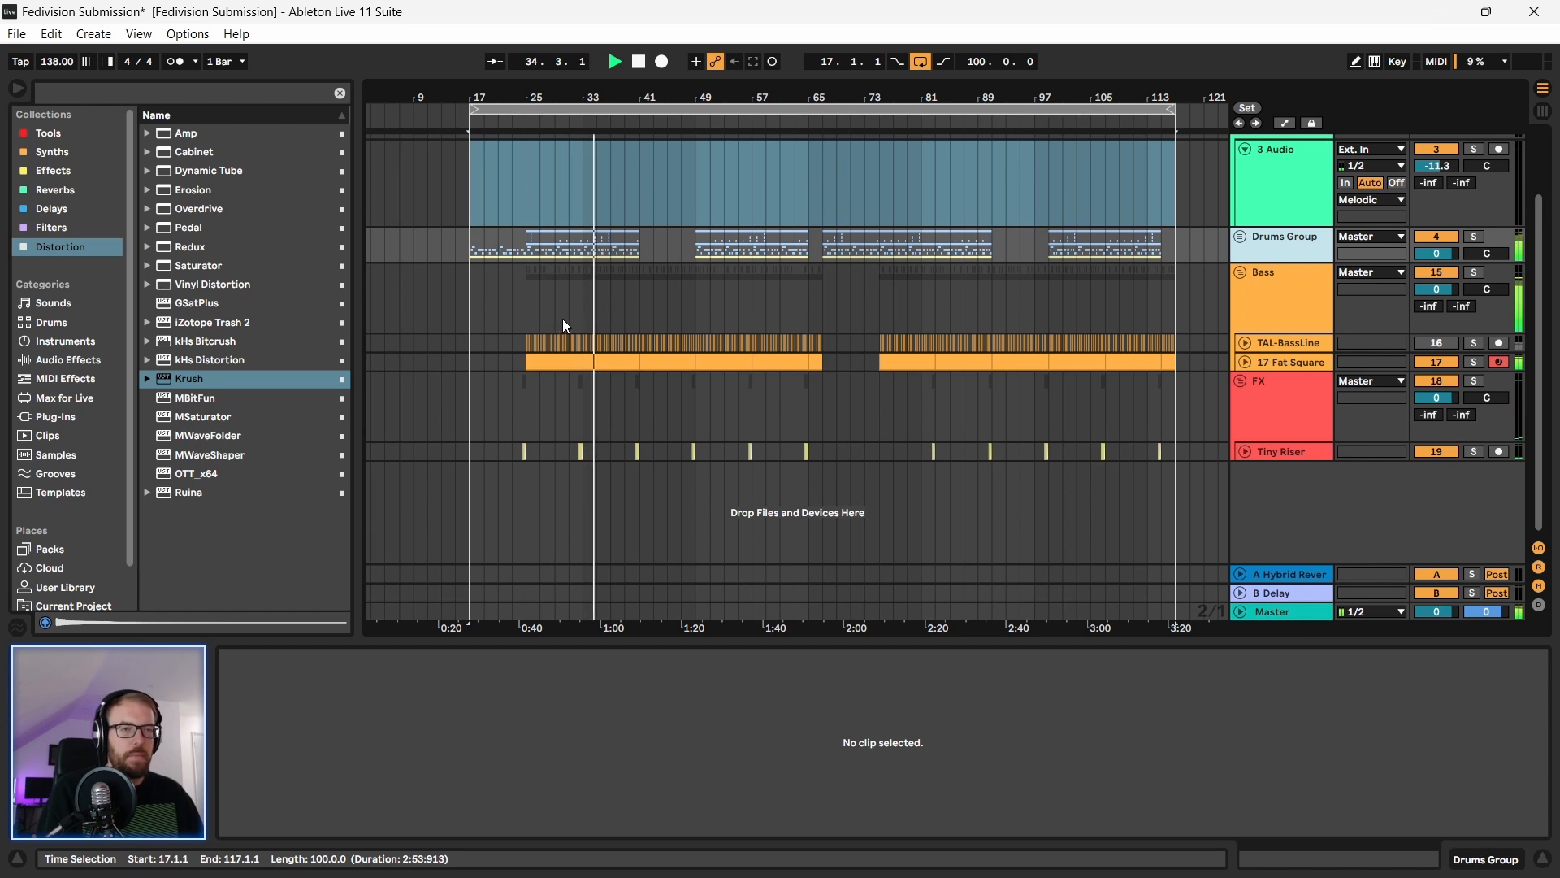
# Step: Copy the Fat Square bass clip at bar 33 onto a new MIDI track below the 3 Audio track
pyautogui.click(1295, 361)
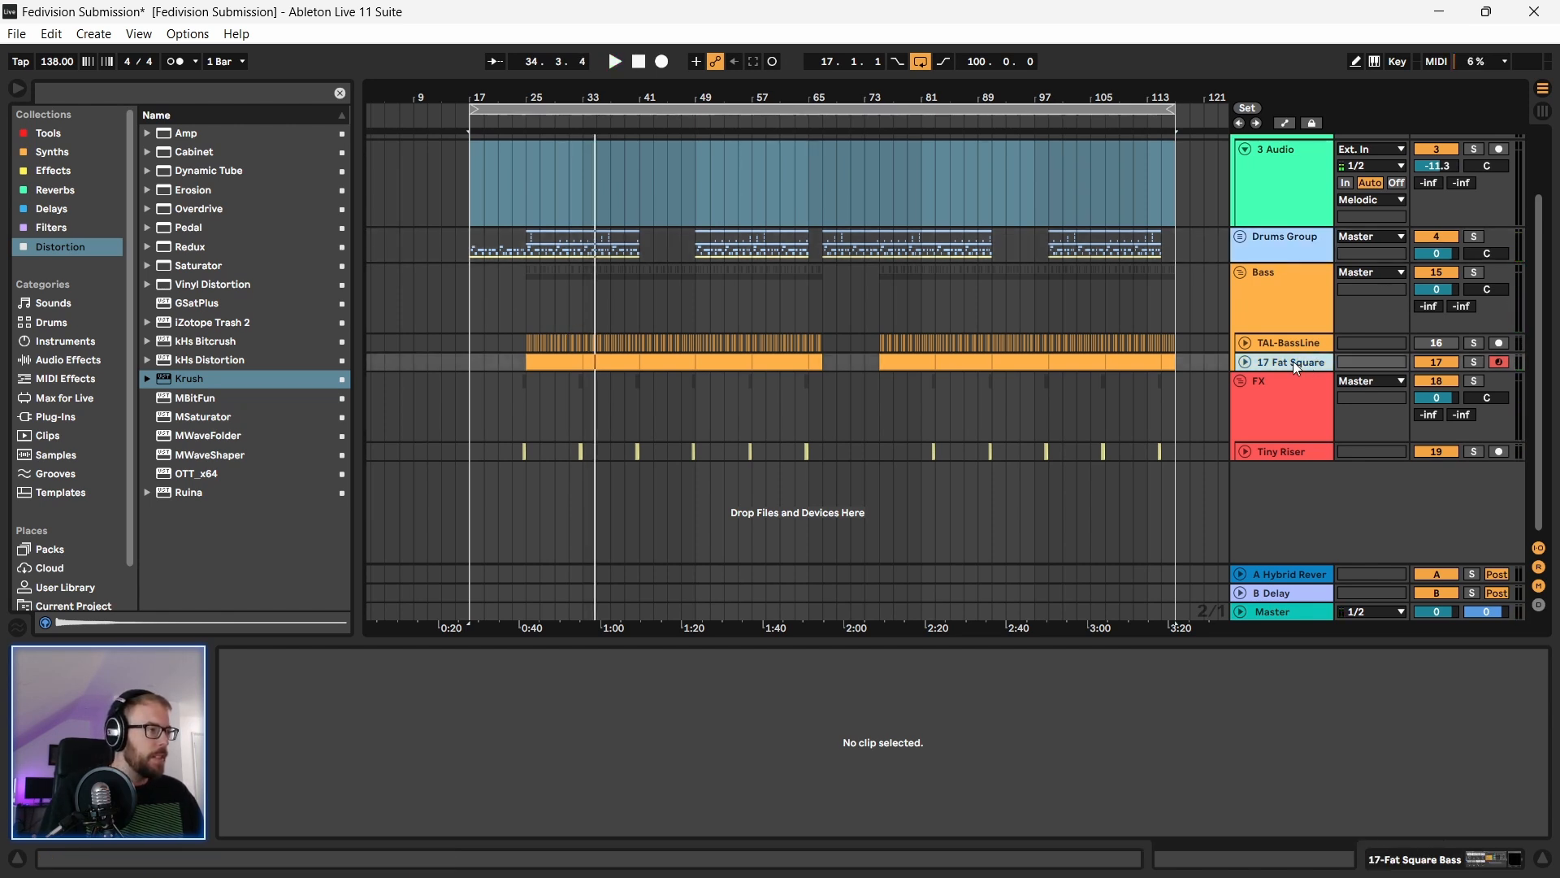
pyautogui.scroll(2, 1261, 353)
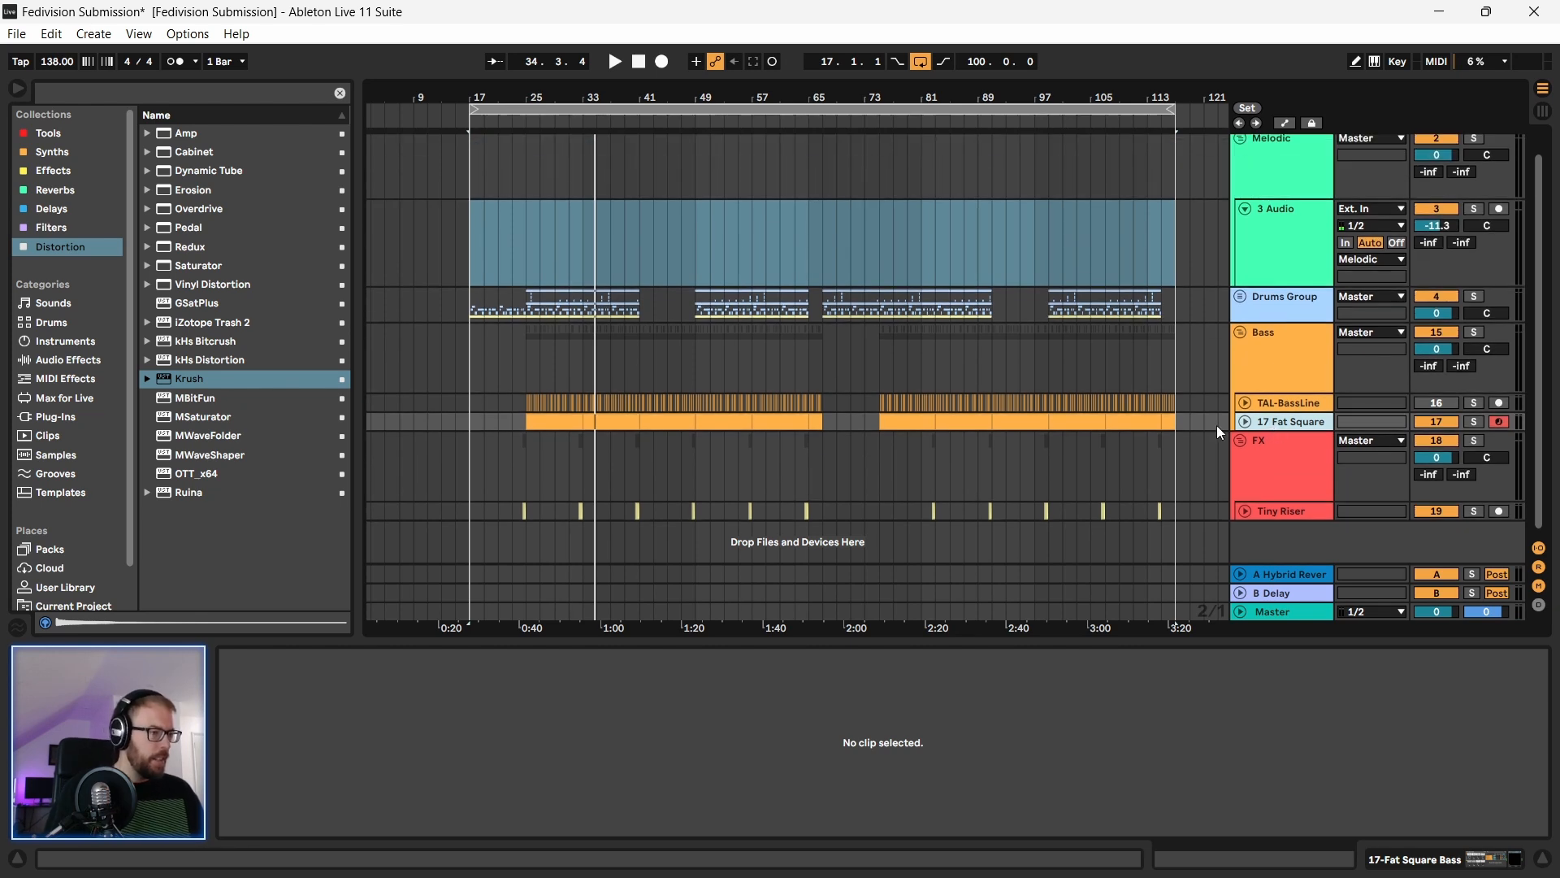
pyautogui.click(614, 424)
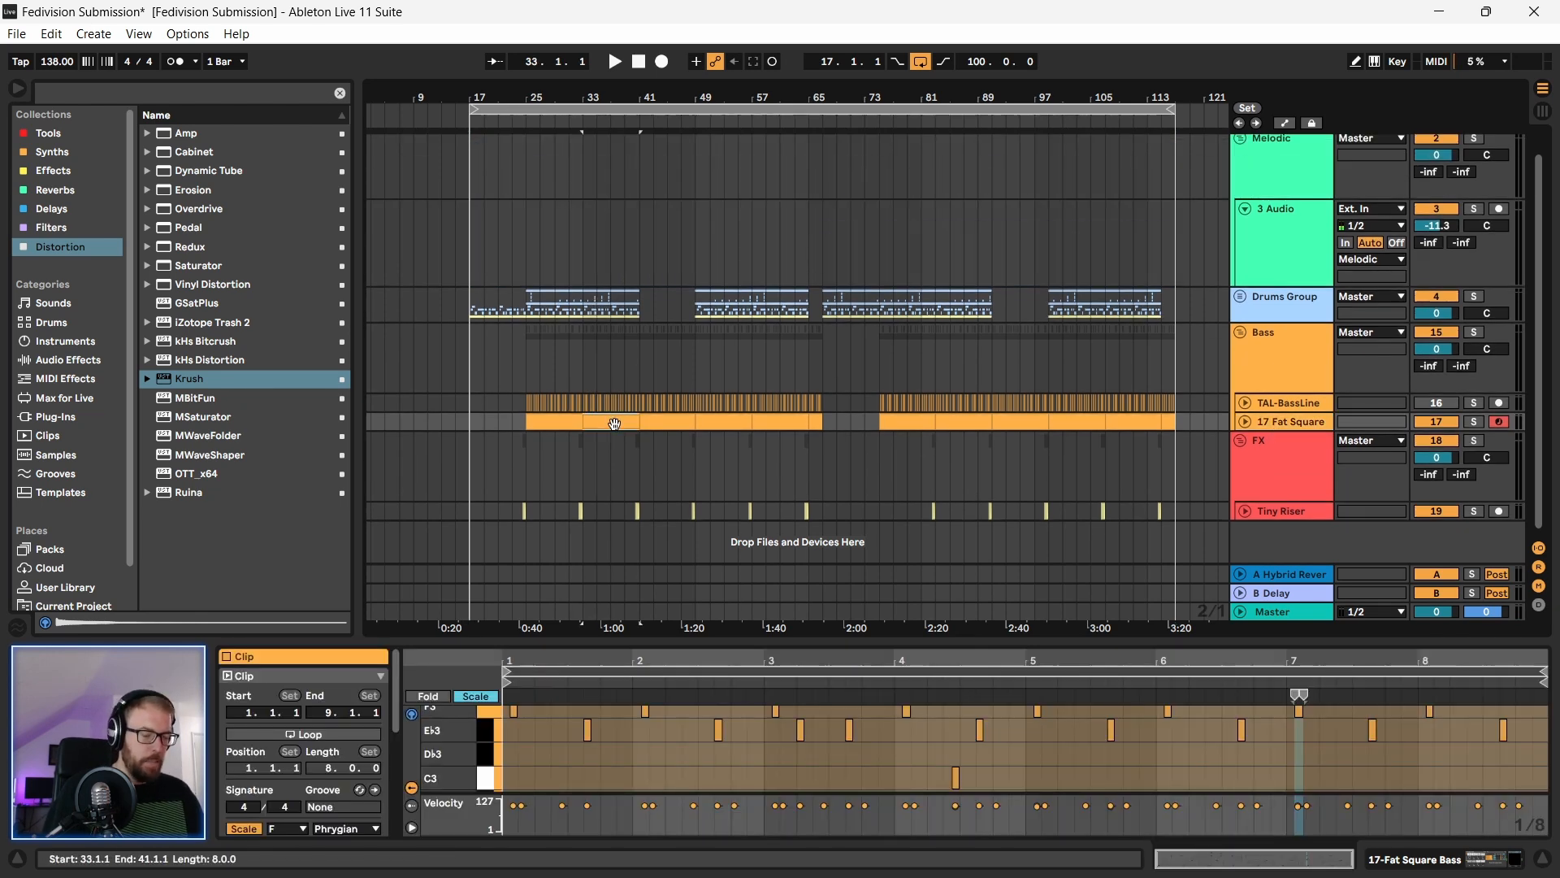
pyautogui.click(1224, 211)
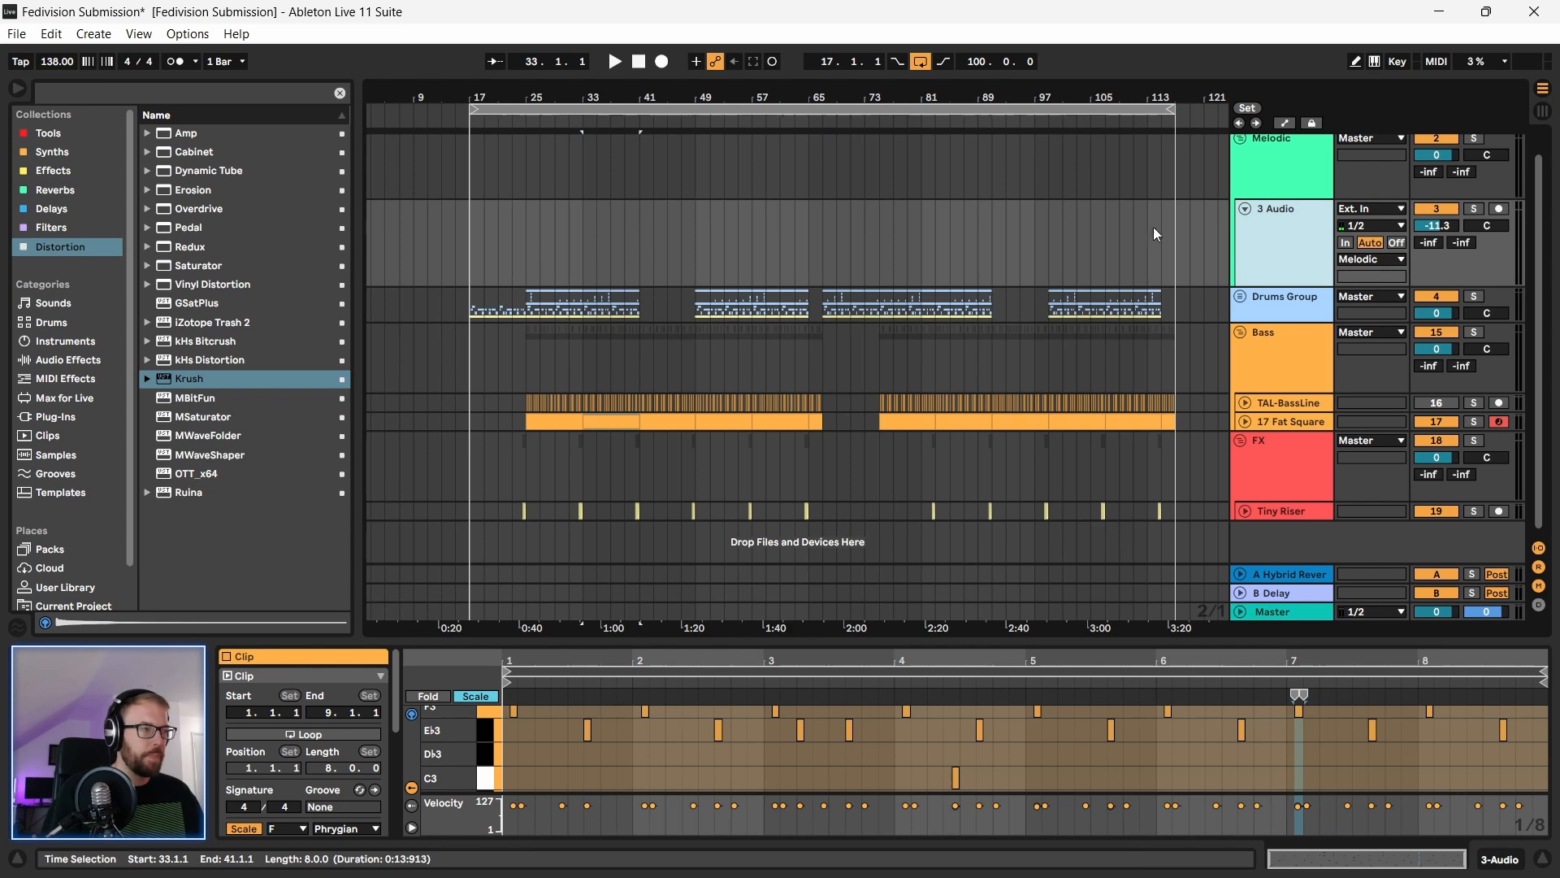
pyautogui.hotkey('ctrl', 'shift', 't')
pyautogui.click(667, 321)
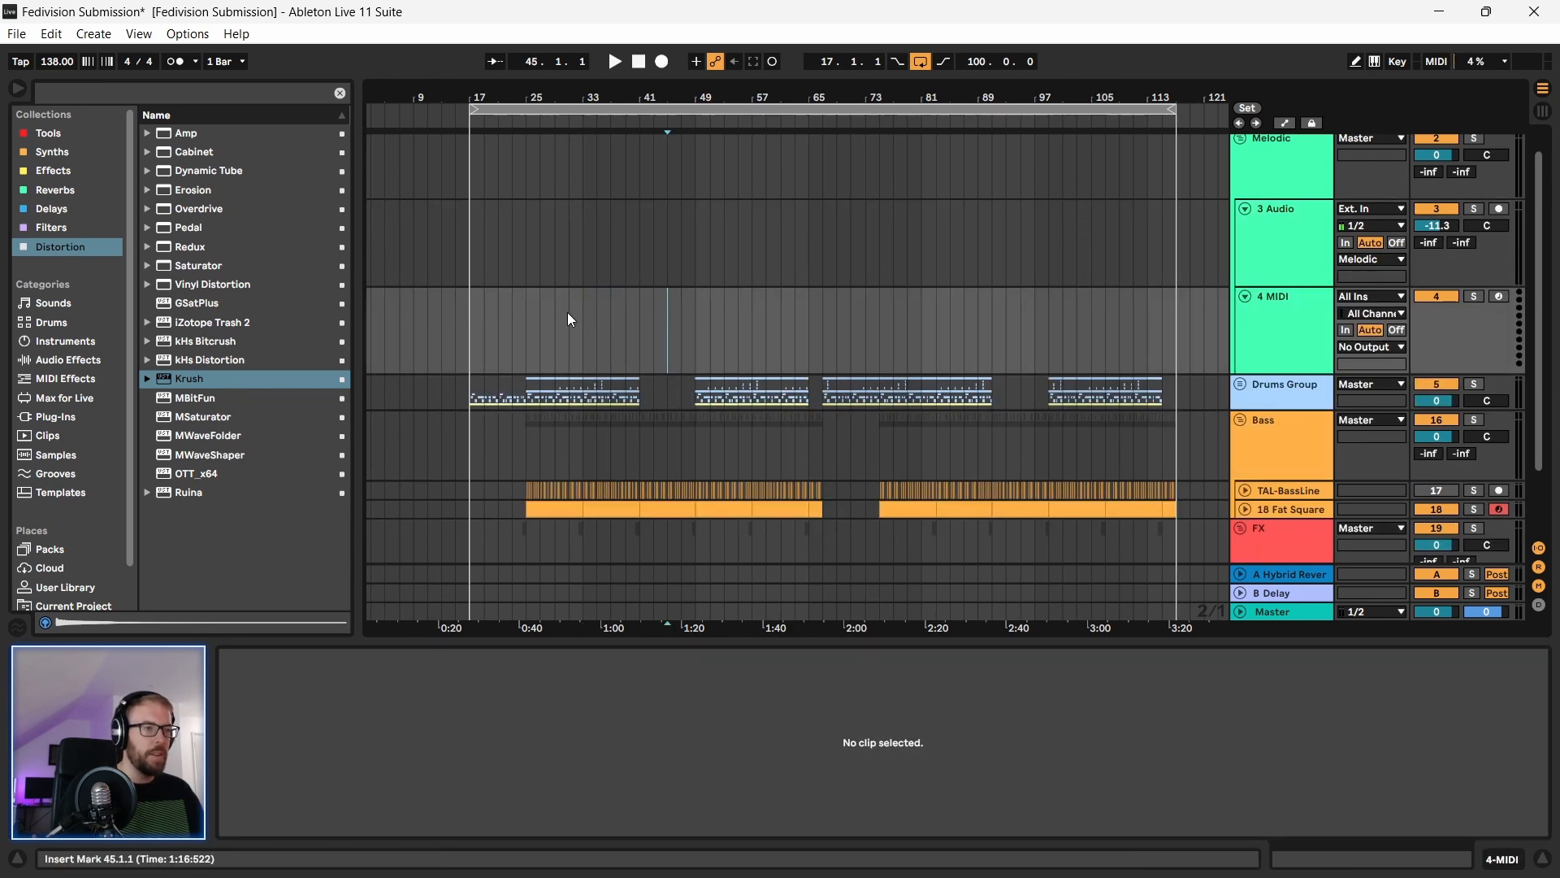
pyautogui.hotkey('ctrl', 'v')
# Step: Loop bars 33 to 41 around the copied MIDI clip and start playback
pyautogui.scroll(-2, 593, 293)
pyautogui.hotkey('ctrl', 'l')
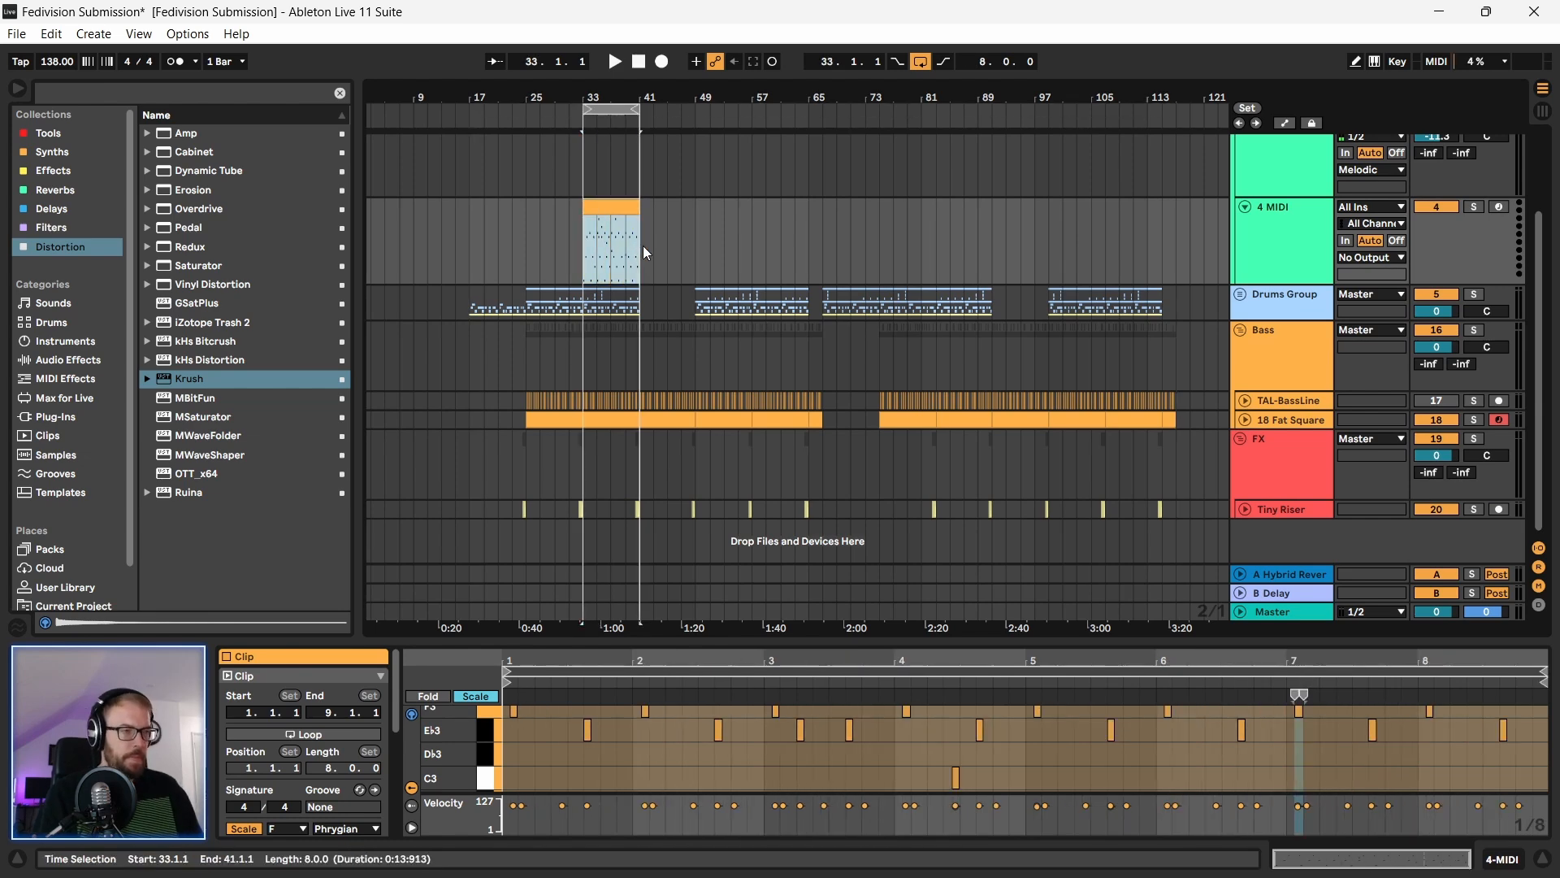
pyautogui.press('space')
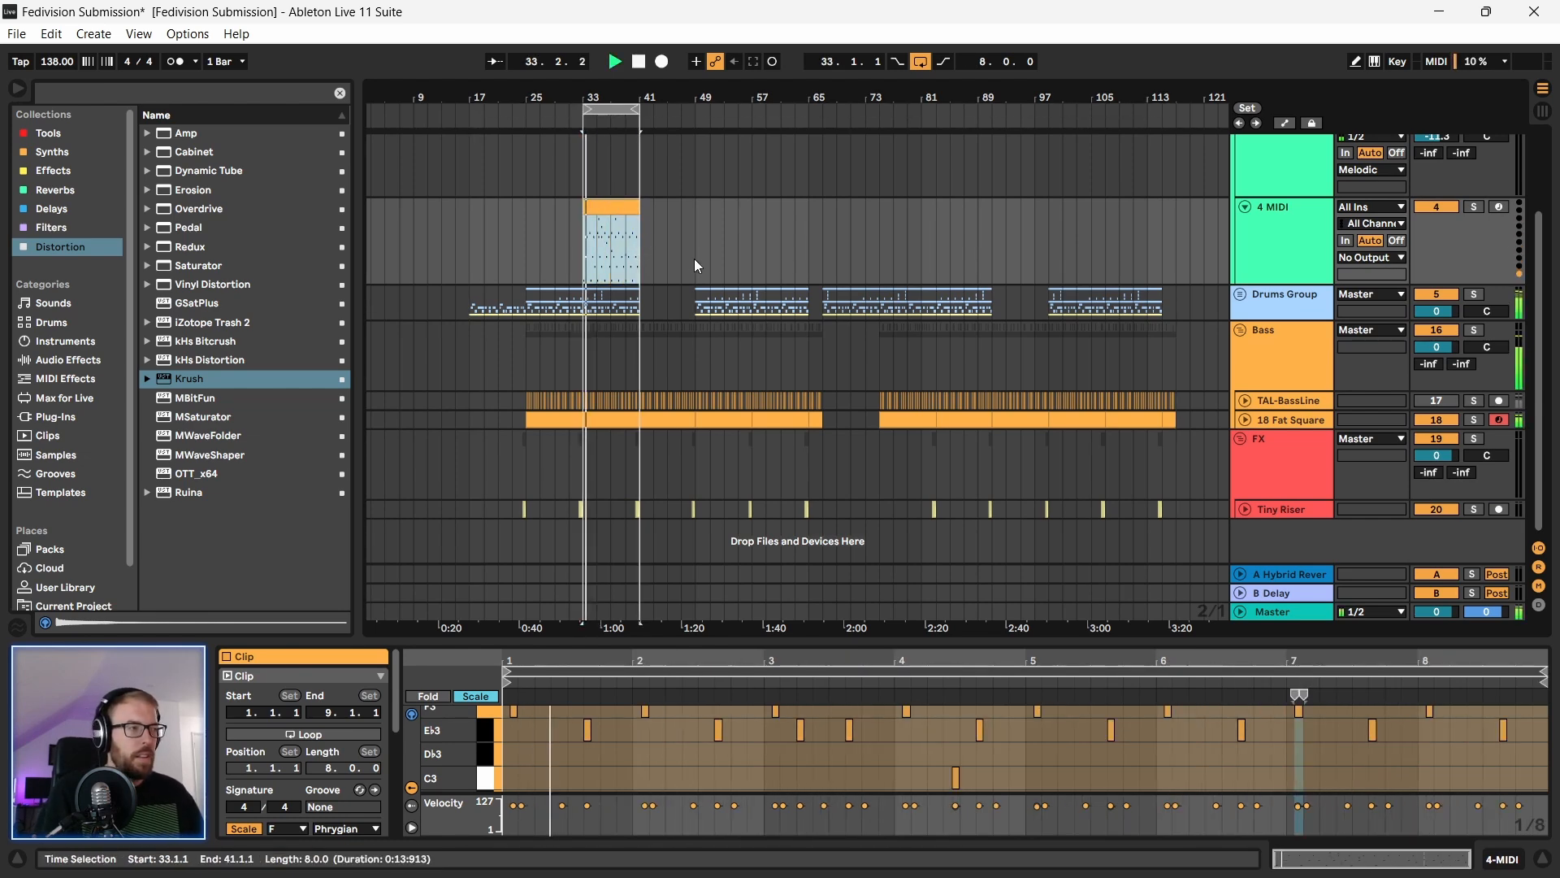
# Step: Load the Vital synth onto the new MIDI track
pyautogui.scroll(2, 1243, 275)
pyautogui.click(1243, 280)
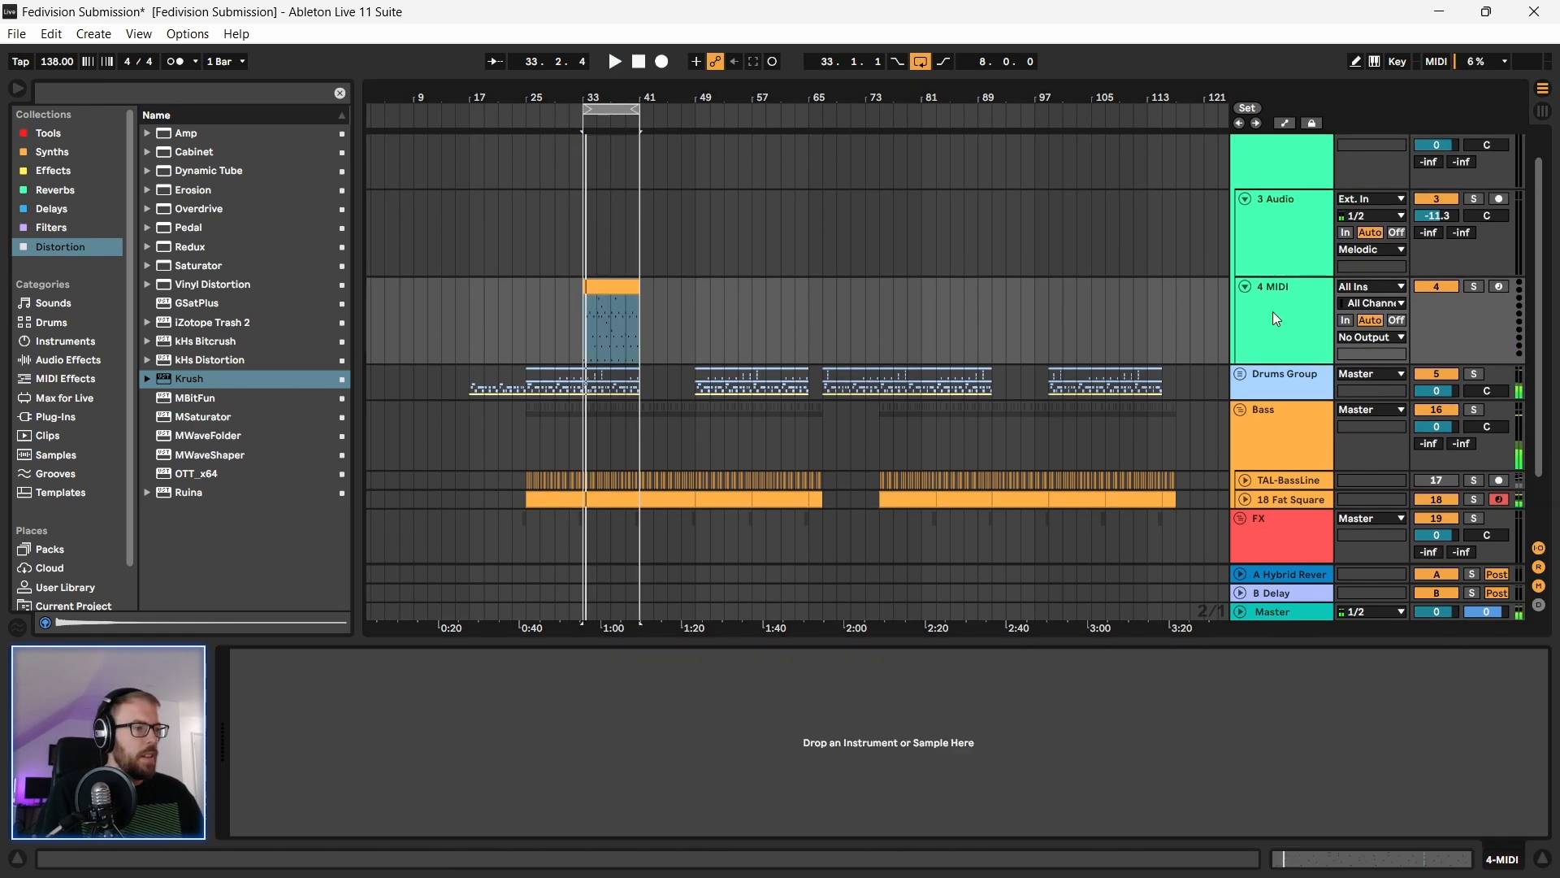
pyautogui.click(49, 134)
pyautogui.click(52, 172)
pyautogui.click(64, 154)
pyautogui.scroll(-3, 207, 375)
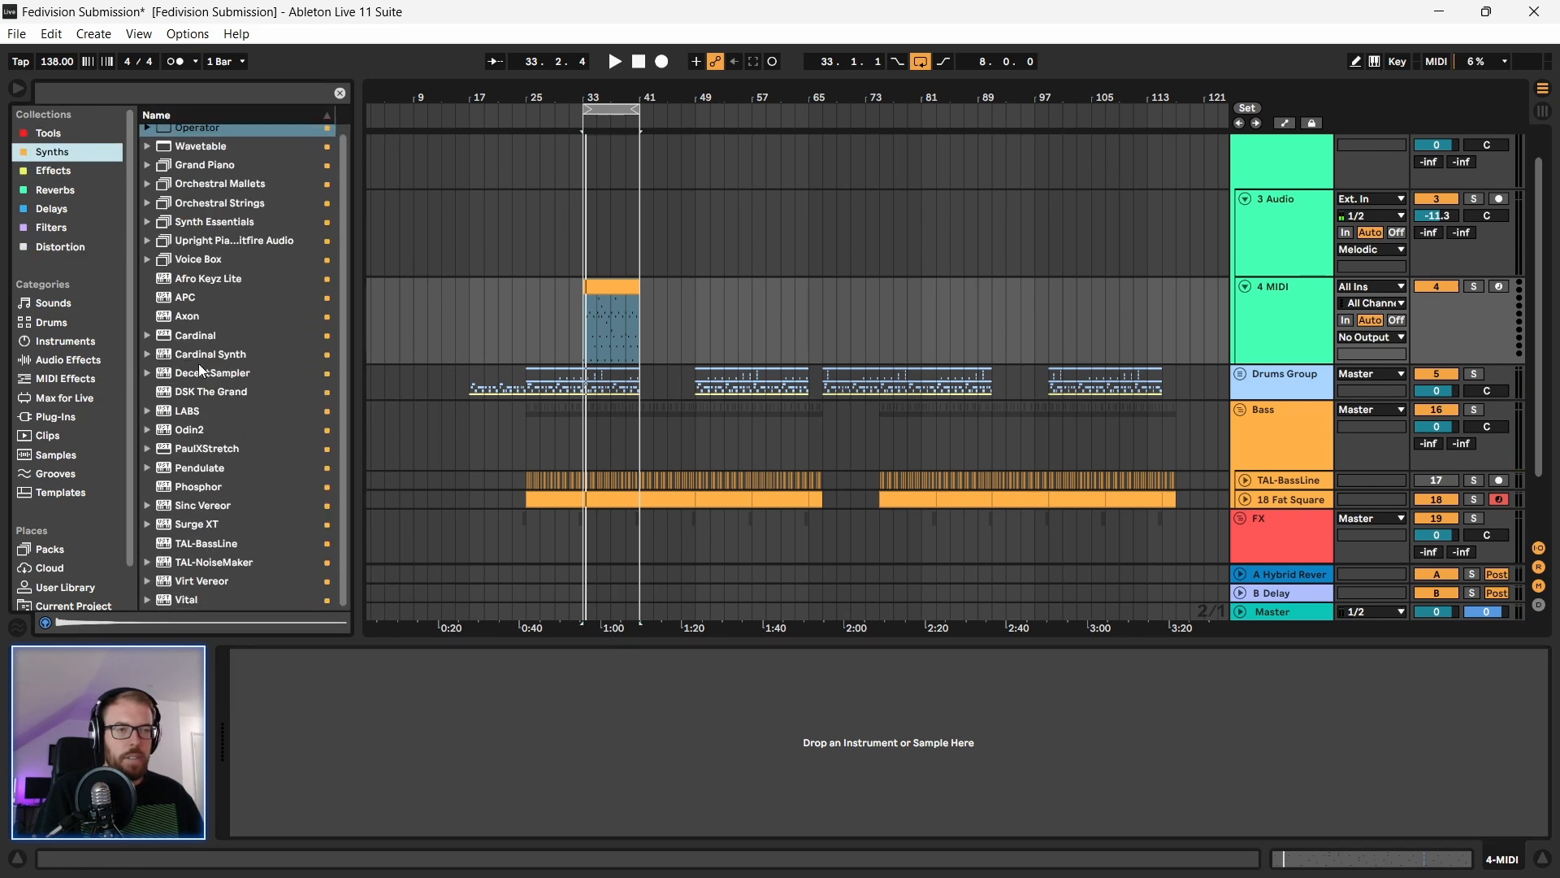
pyautogui.moveTo(187, 599); pyautogui.dragTo(1297, 329)
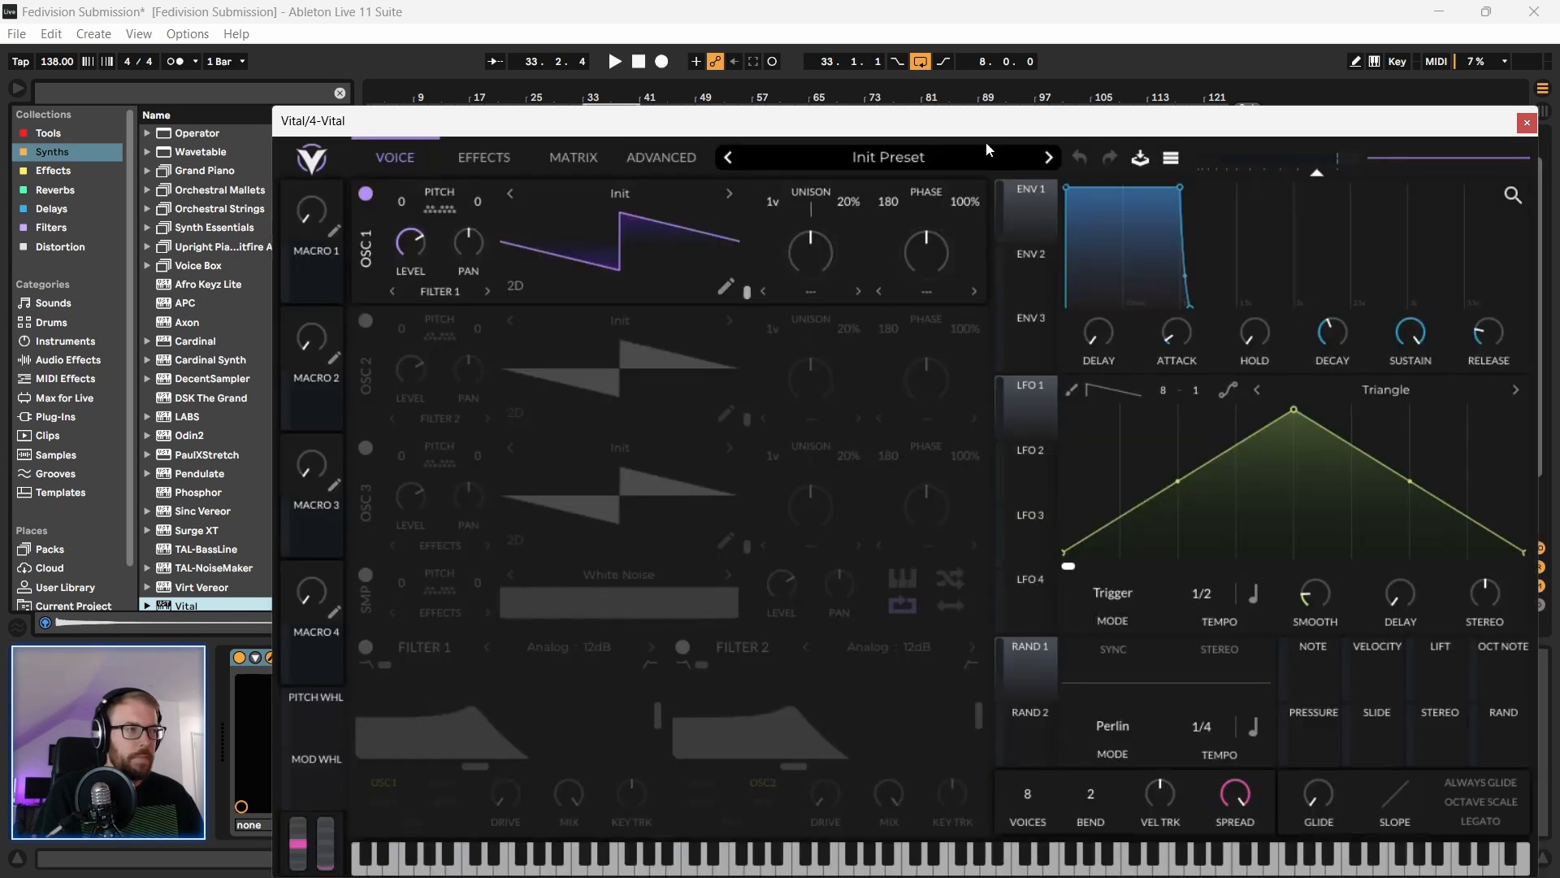
# Step: Filter Vital's preset browser to the Experiment style, load Flanged Transition and play the loop
pyautogui.moveTo(967, 128); pyautogui.dragTo(743, 77)
pyautogui.click(691, 109)
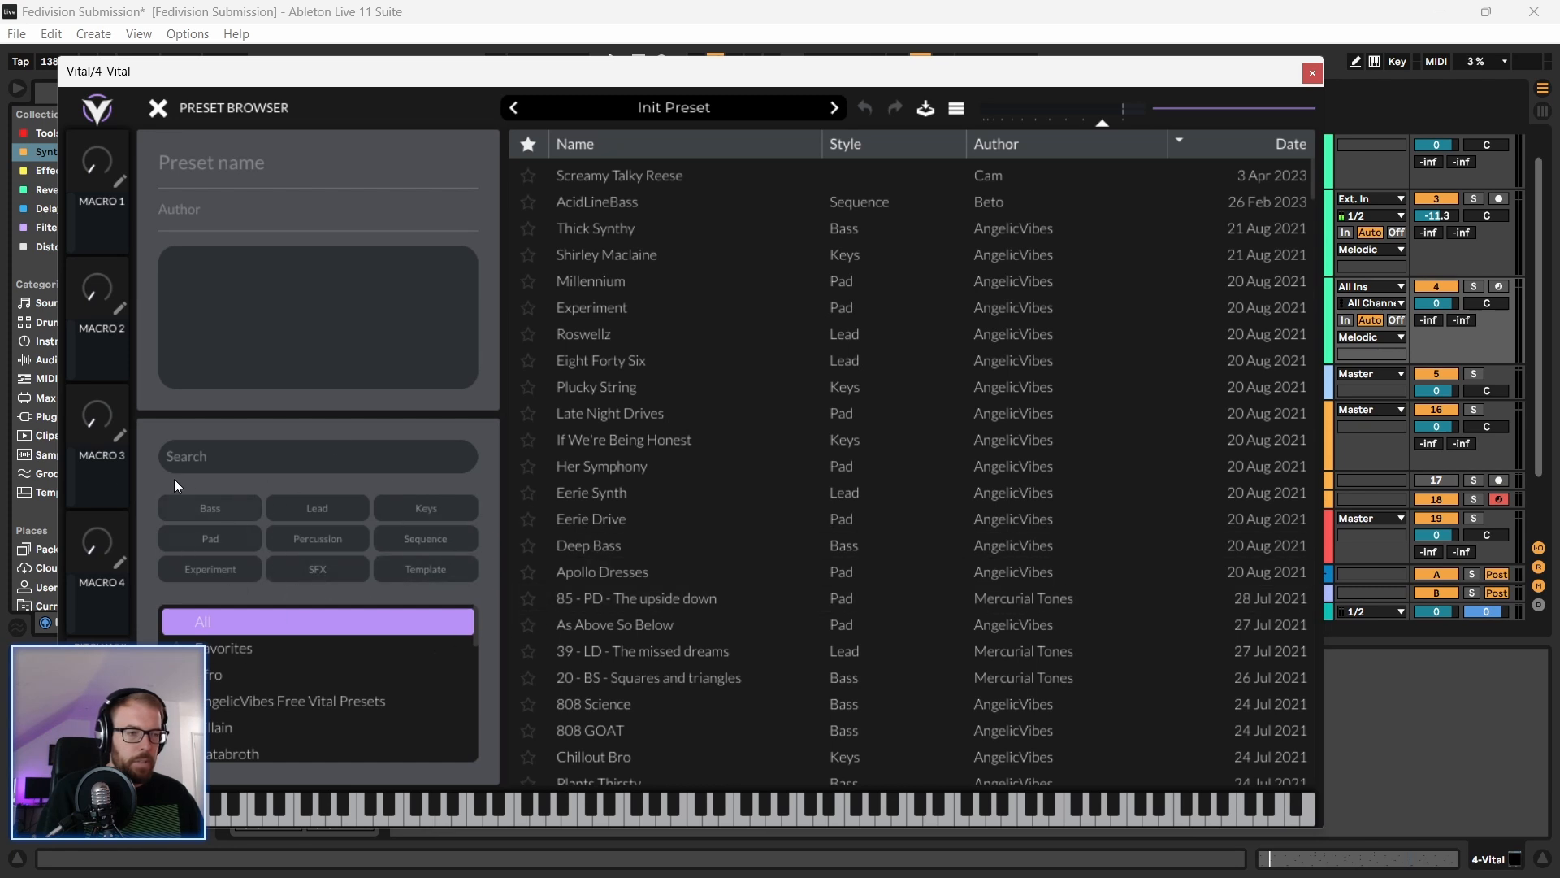
pyautogui.click(214, 569)
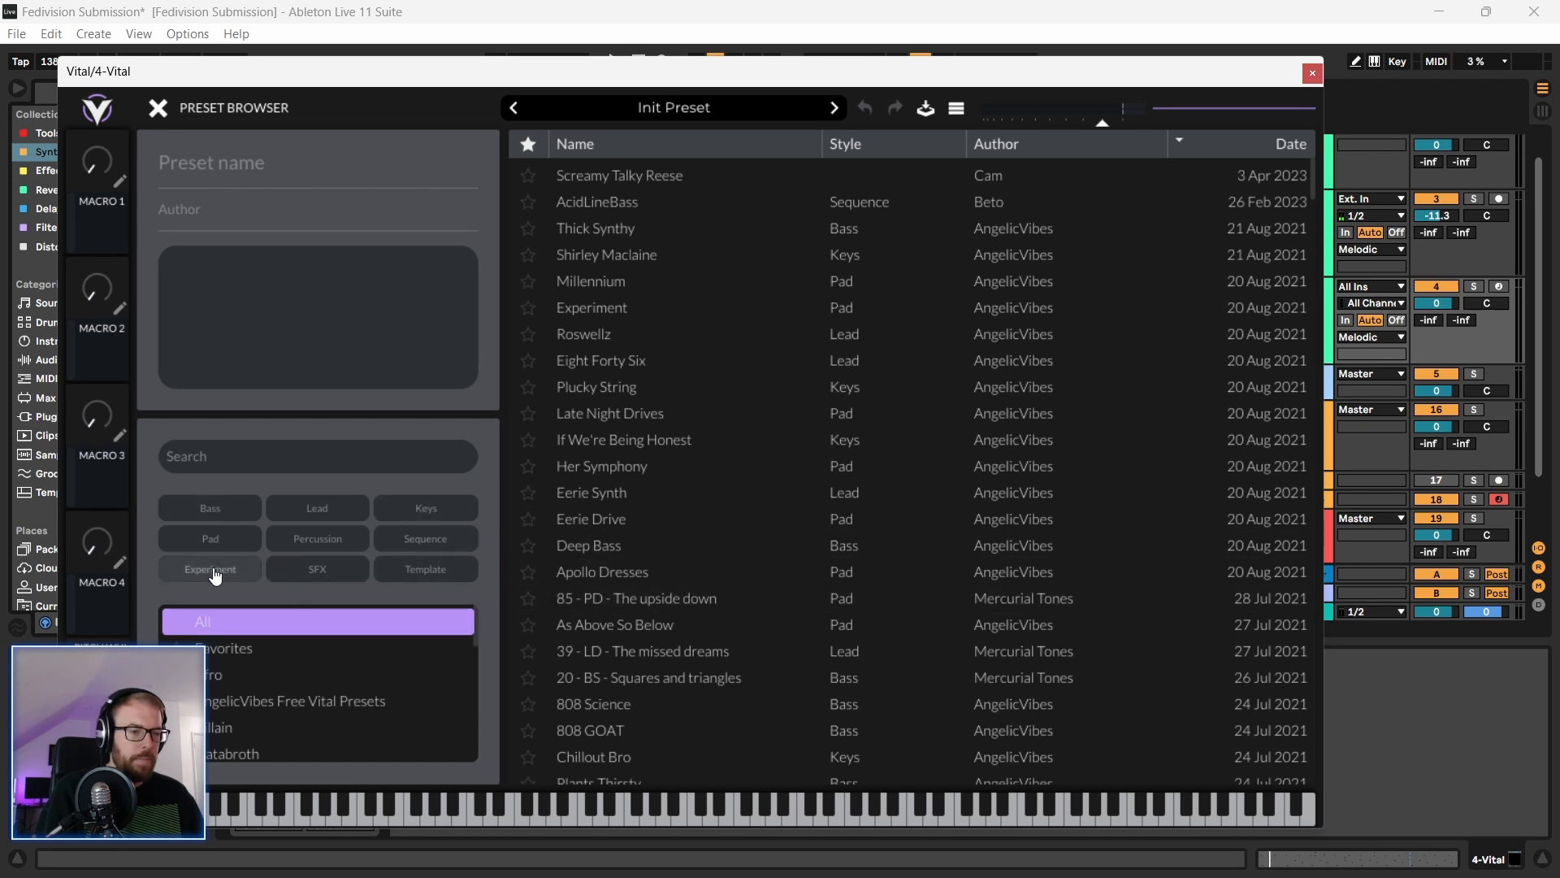
pyautogui.click(686, 183)
pyautogui.press('space')
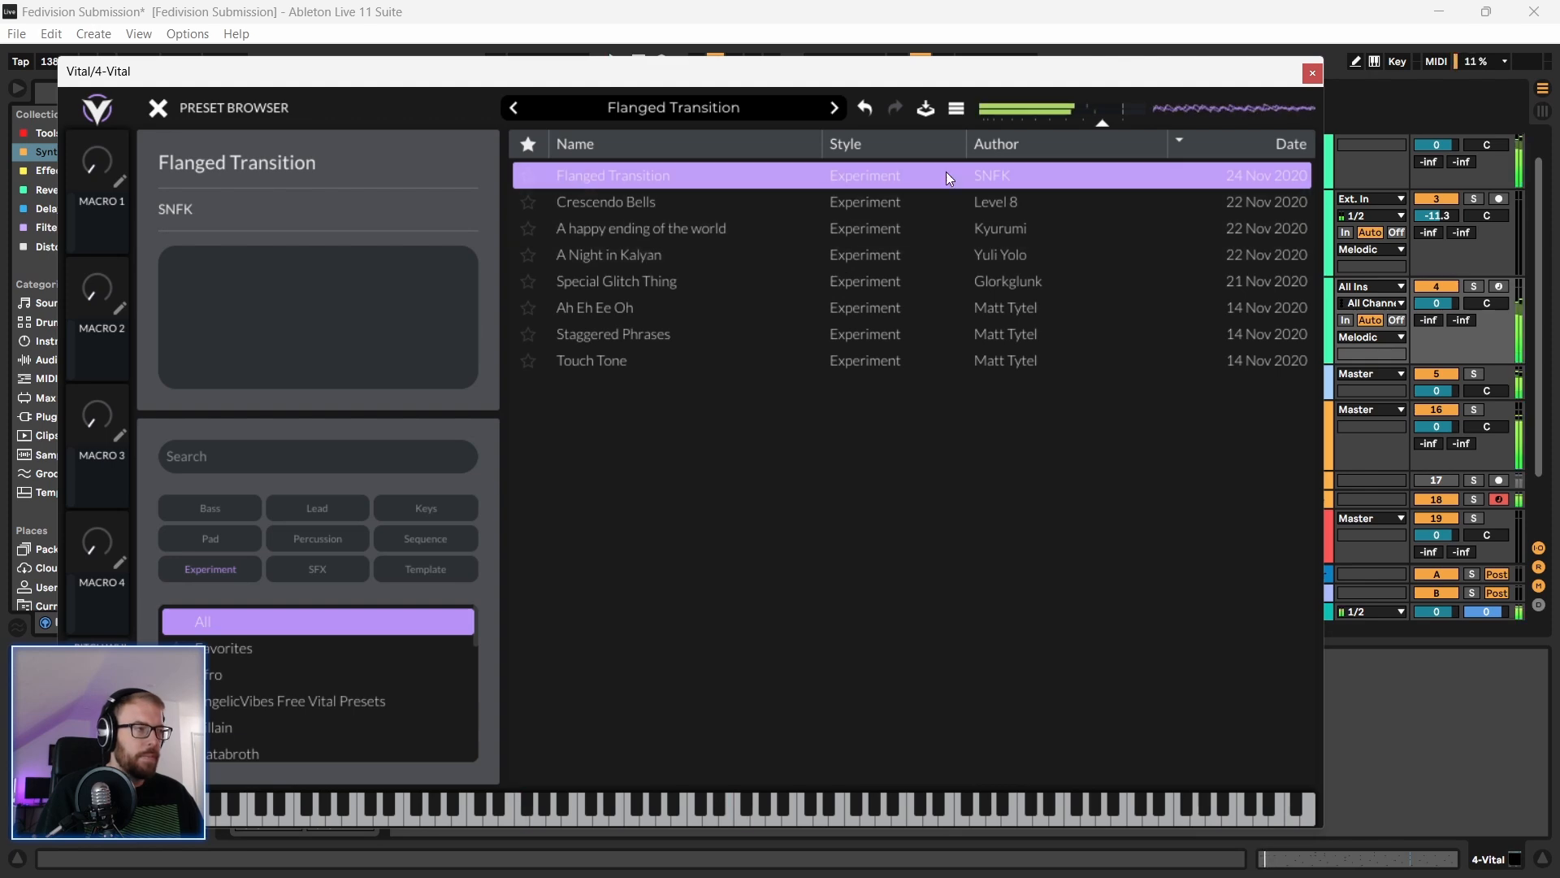
# Step: Audition the other Experiment presets on the soloed Vital track, from Crescendo Bells through Staggered Phrases to Touch Tone
pyautogui.moveTo(903, 72); pyautogui.dragTo(936, 536)
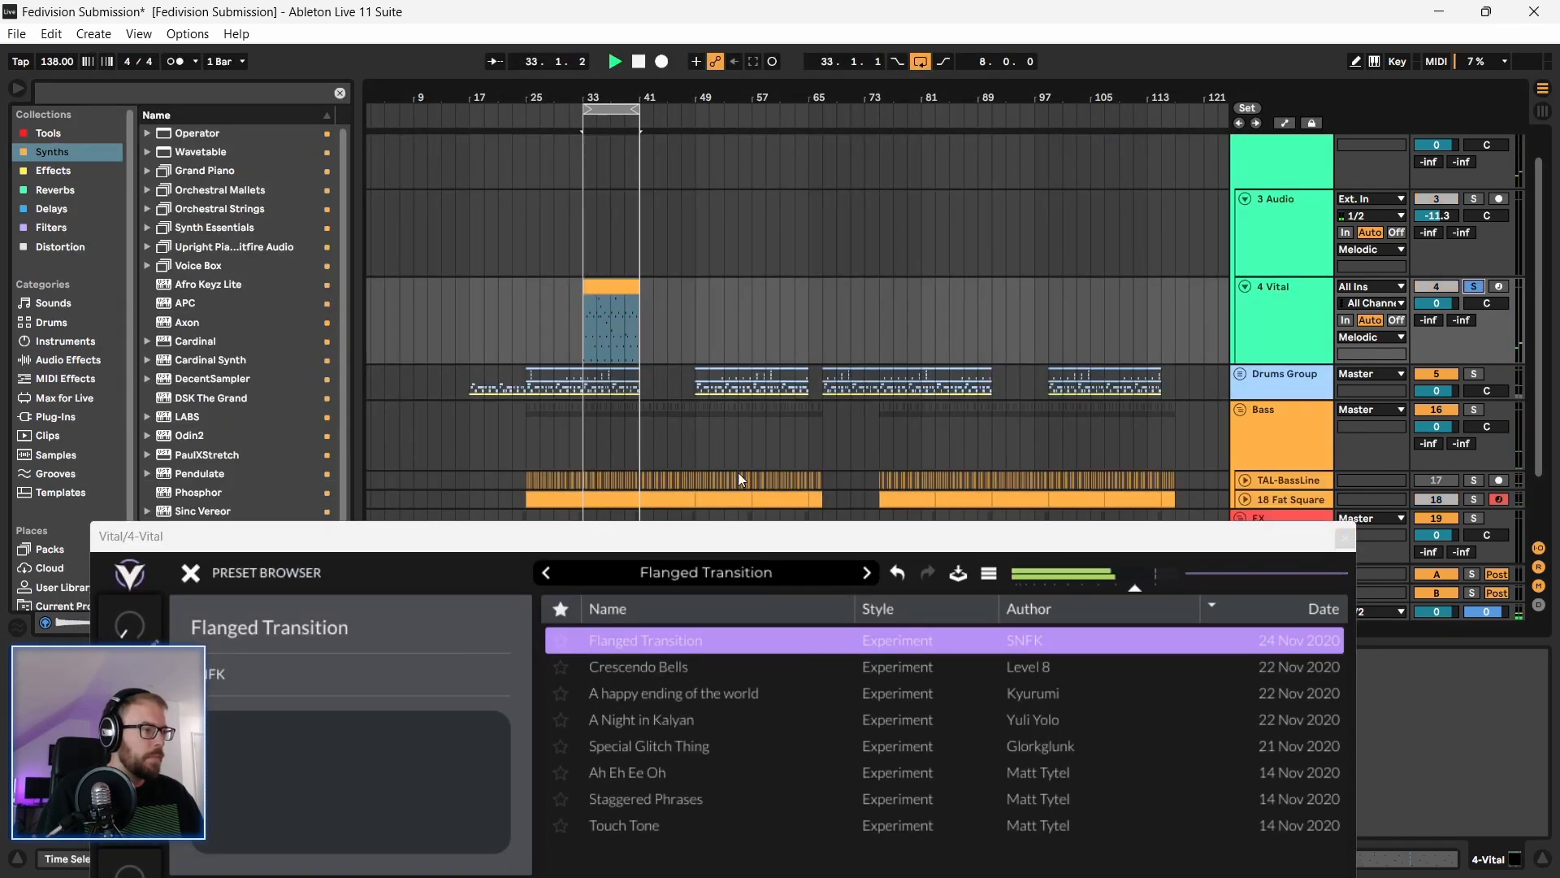
pyautogui.moveTo(616, 536); pyautogui.dragTo(569, 244)
pyautogui.click(577, 325)
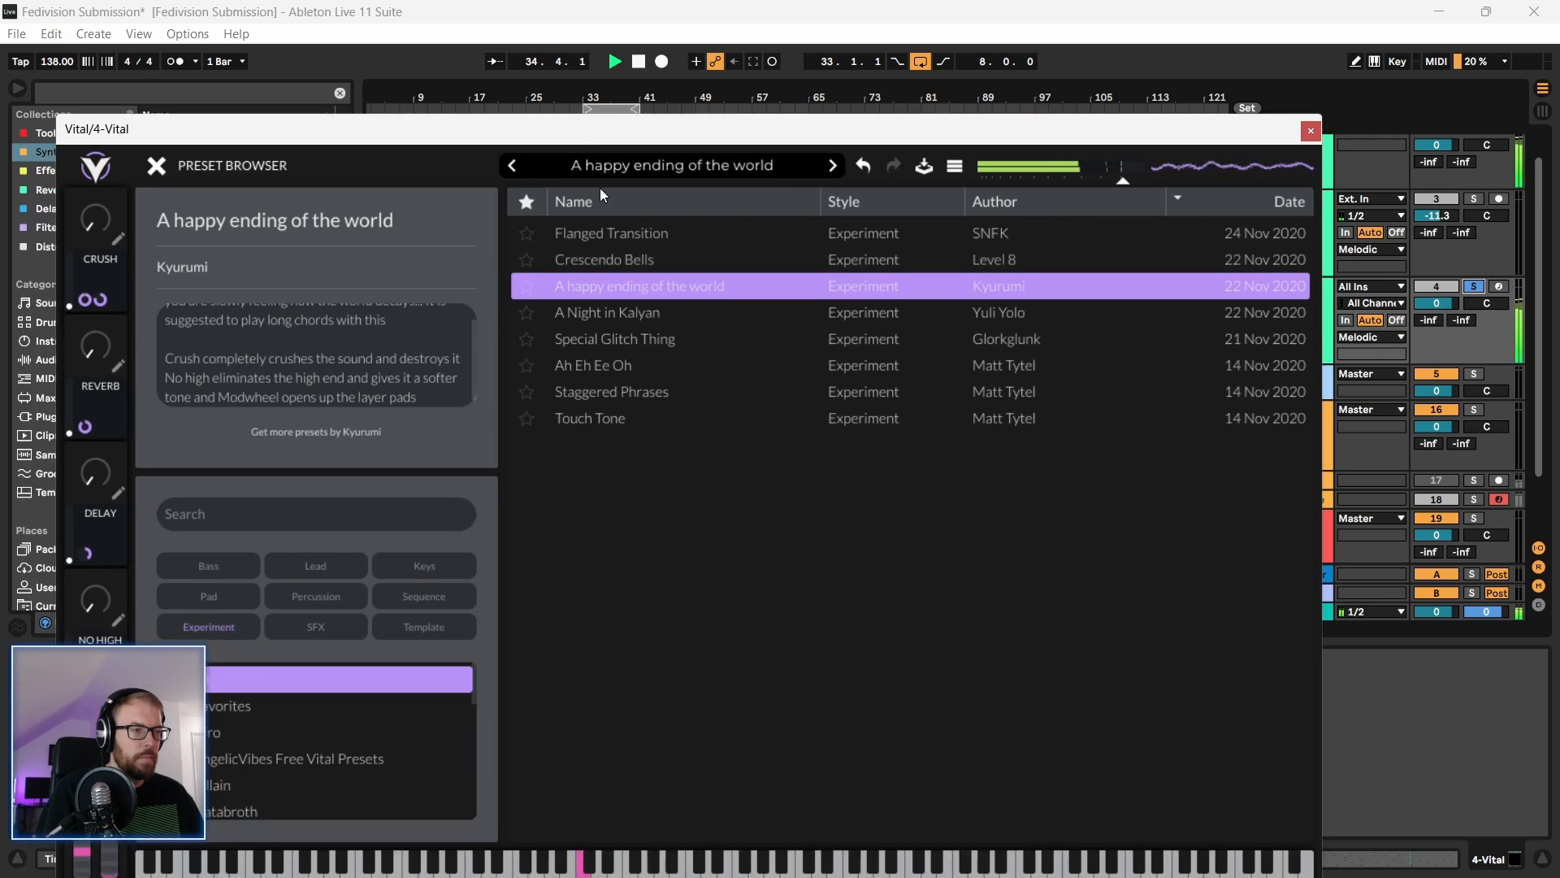
pyautogui.click(605, 263)
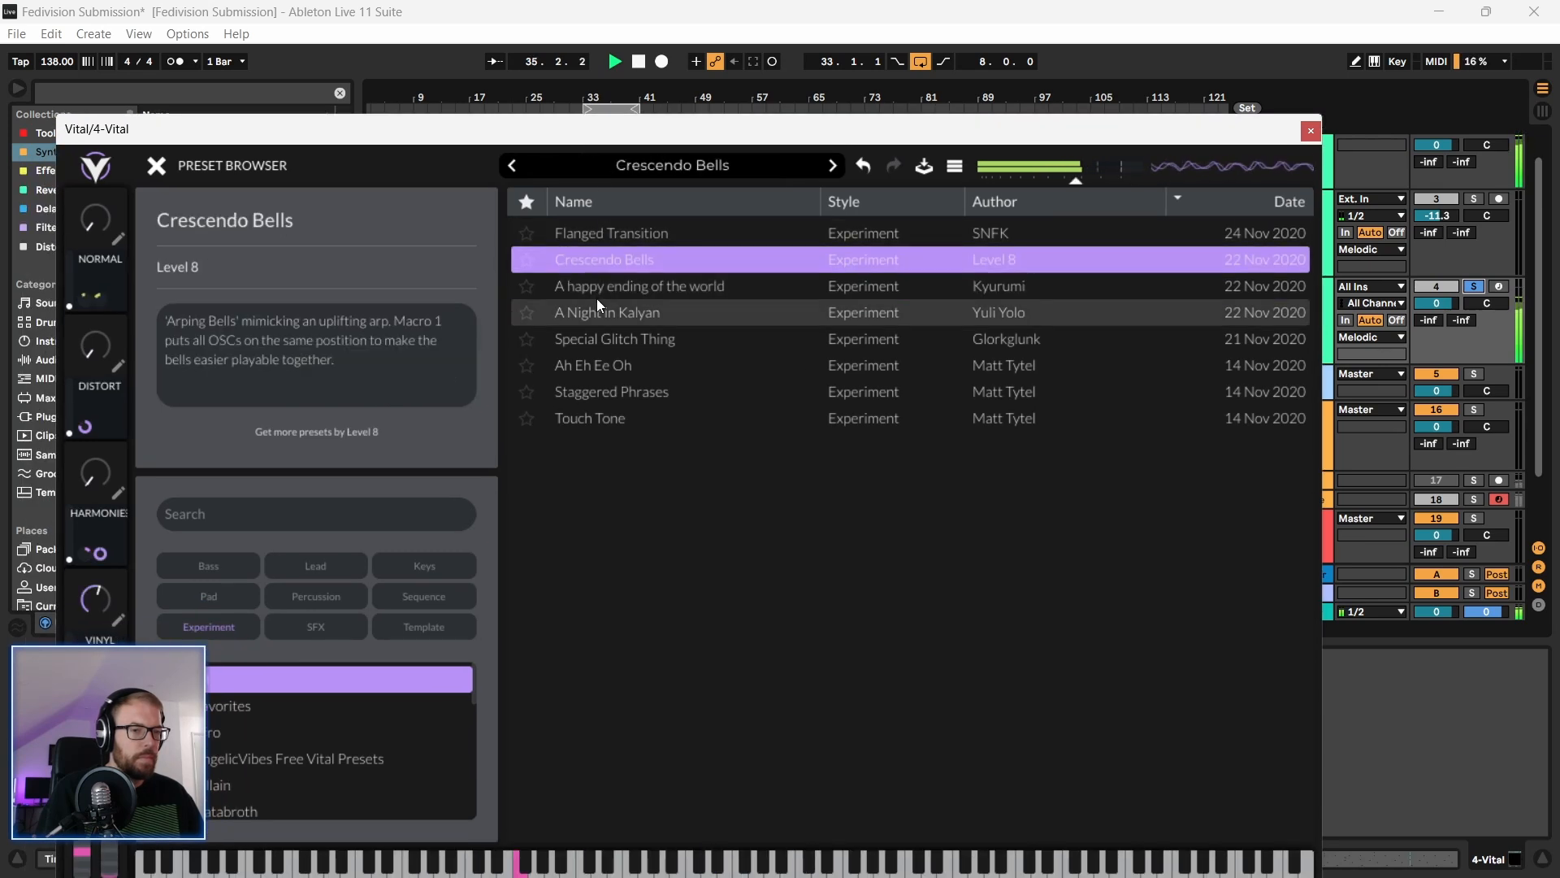
pyautogui.click(613, 314)
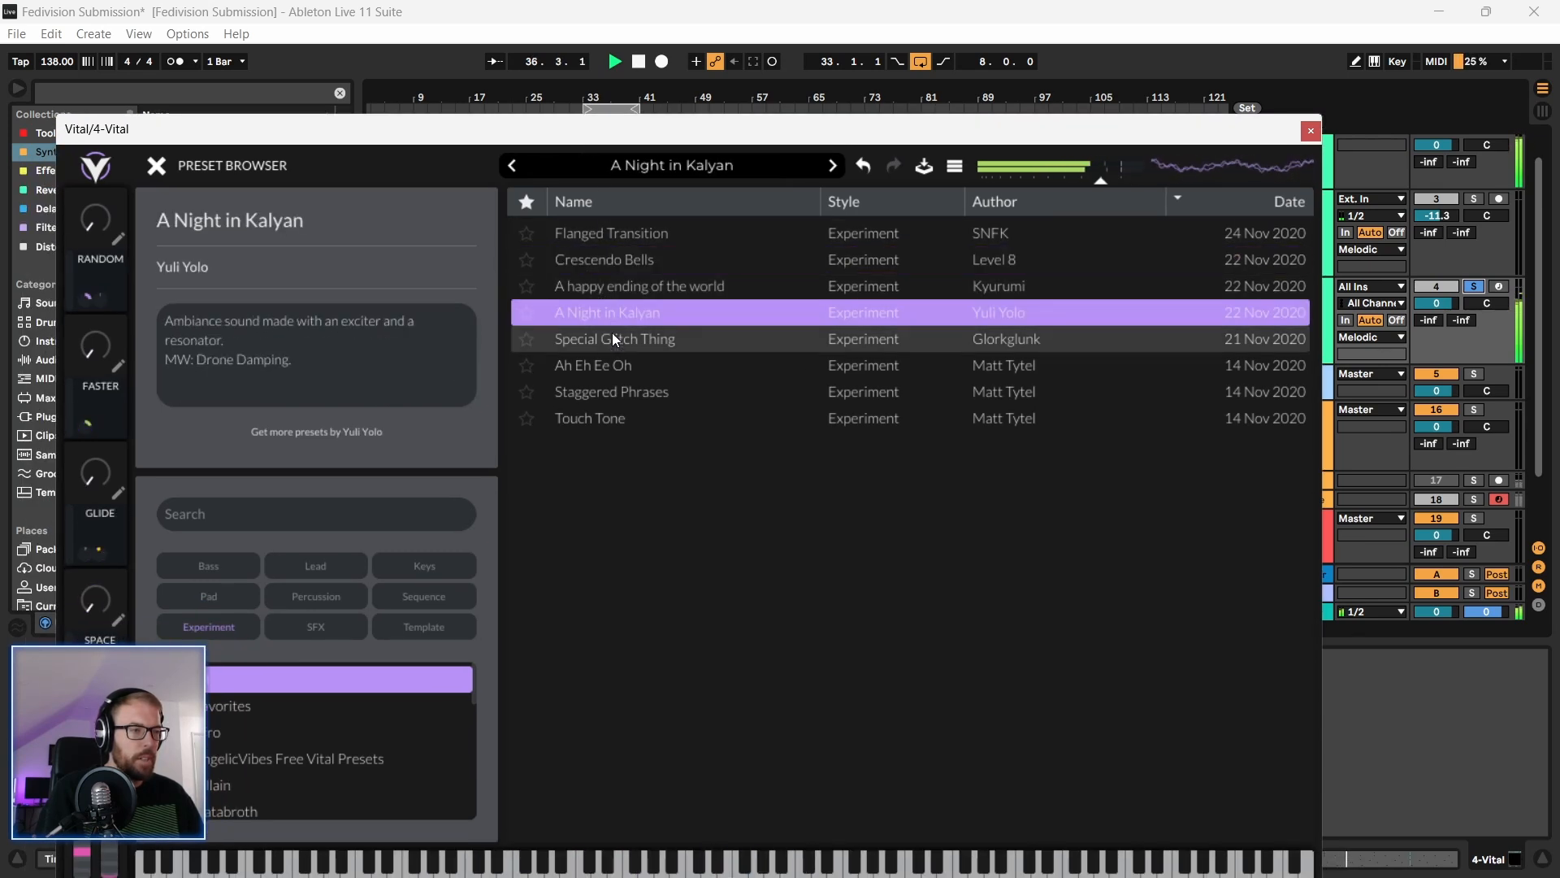
pyautogui.click(614, 350)
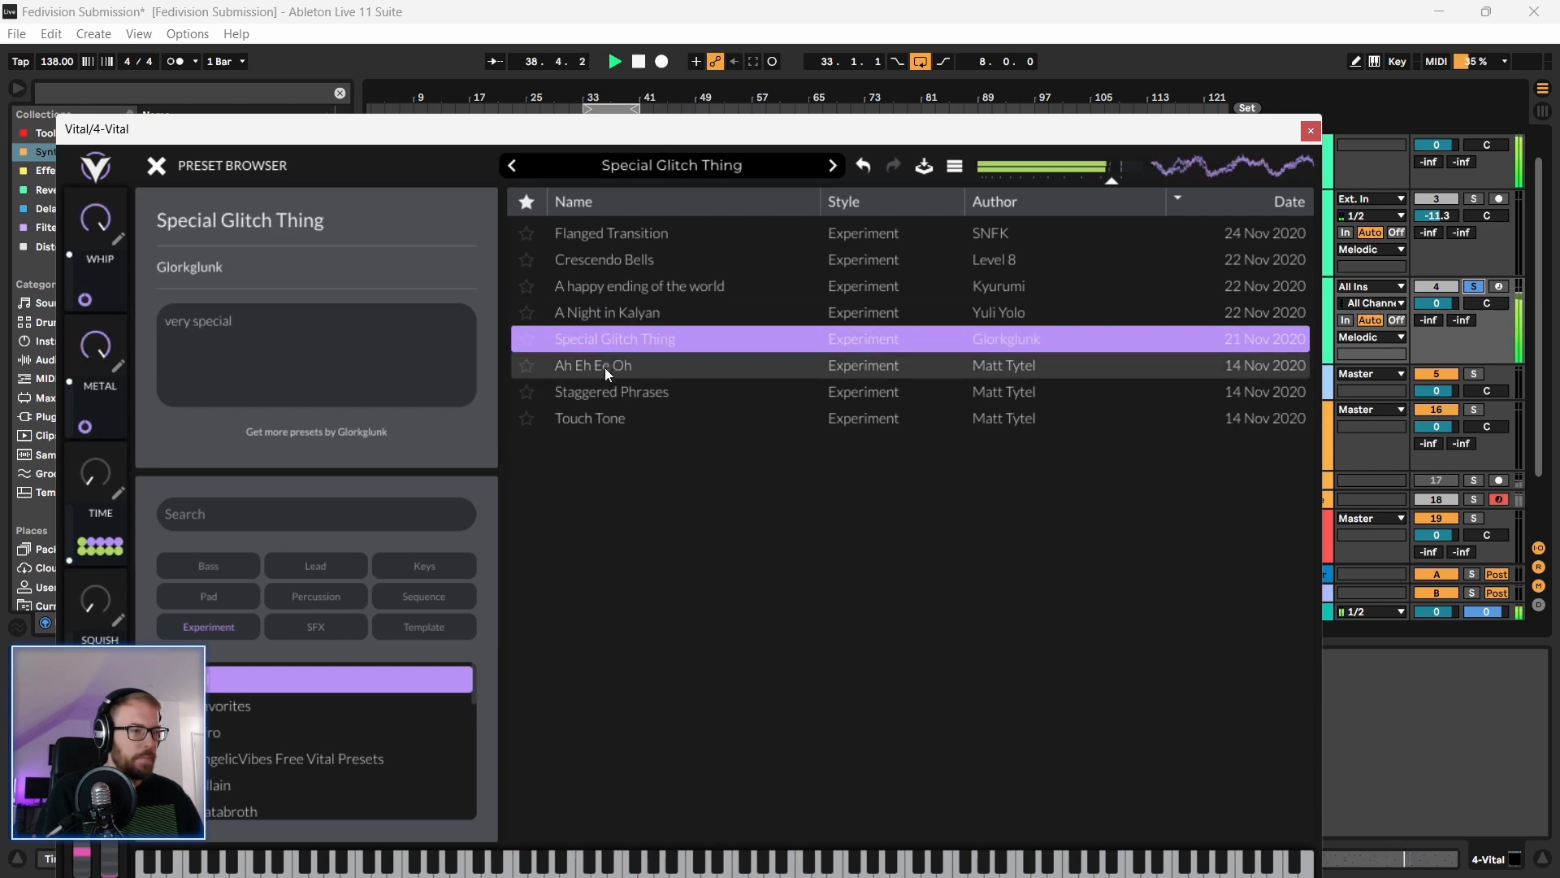
pyautogui.click(605, 368)
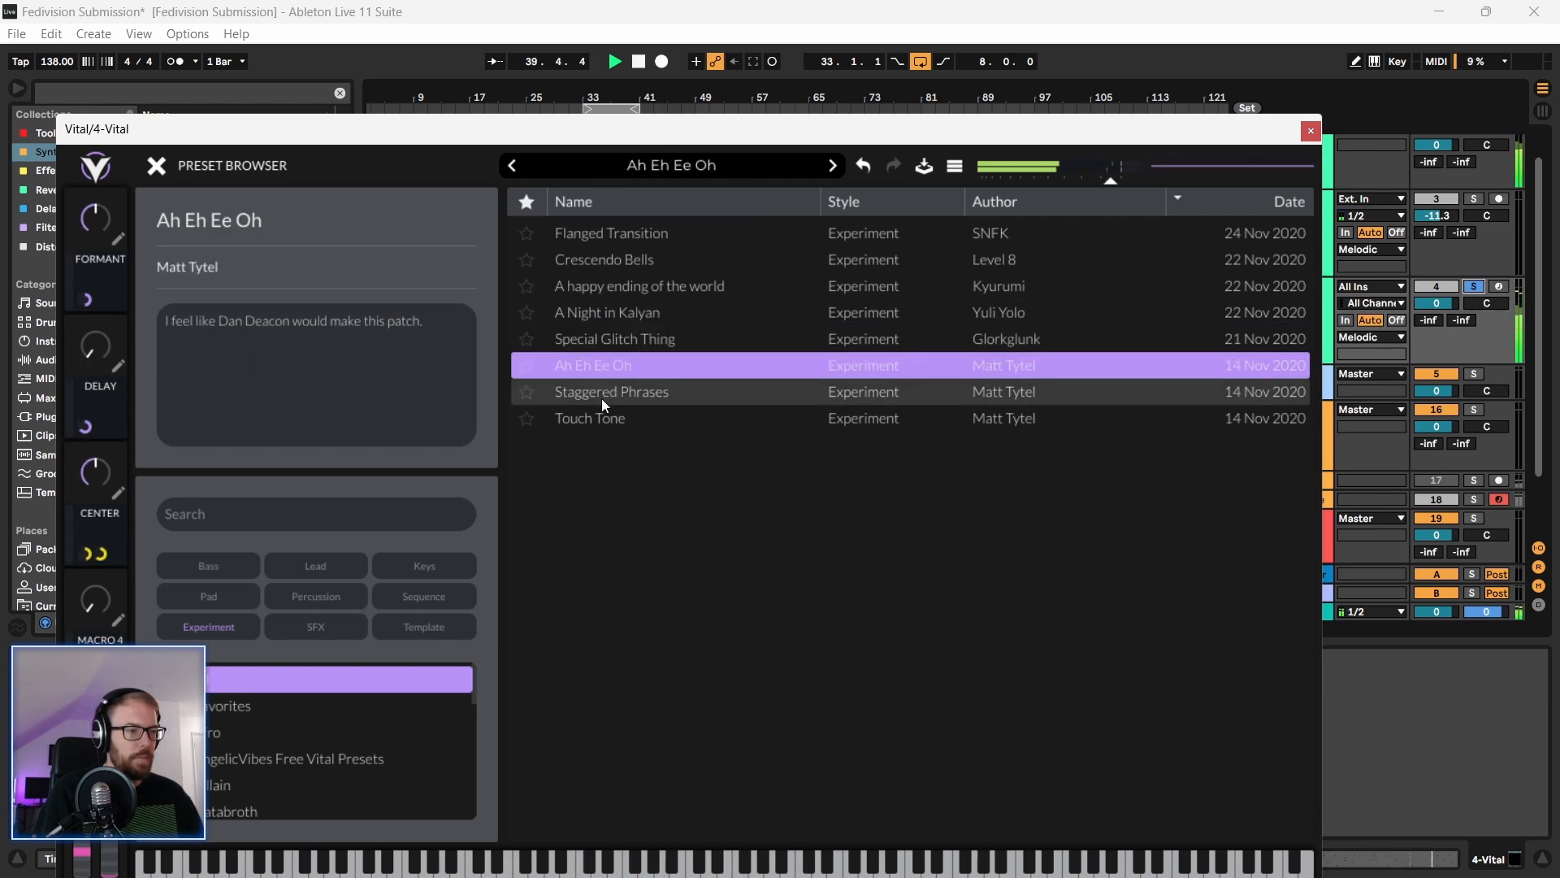
pyautogui.click(601, 399)
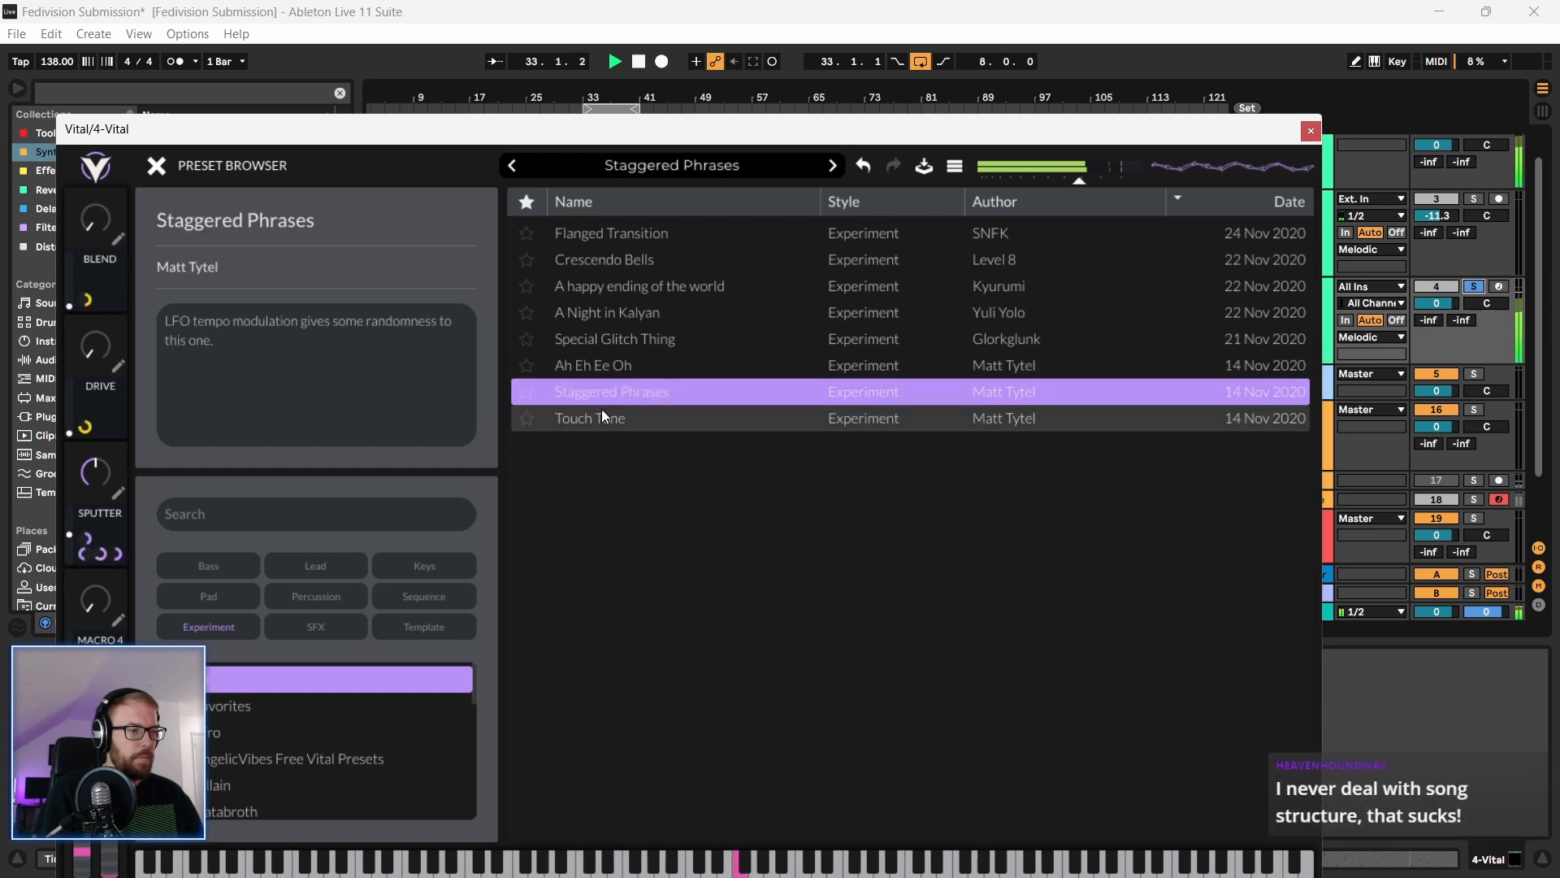
pyautogui.click(593, 411)
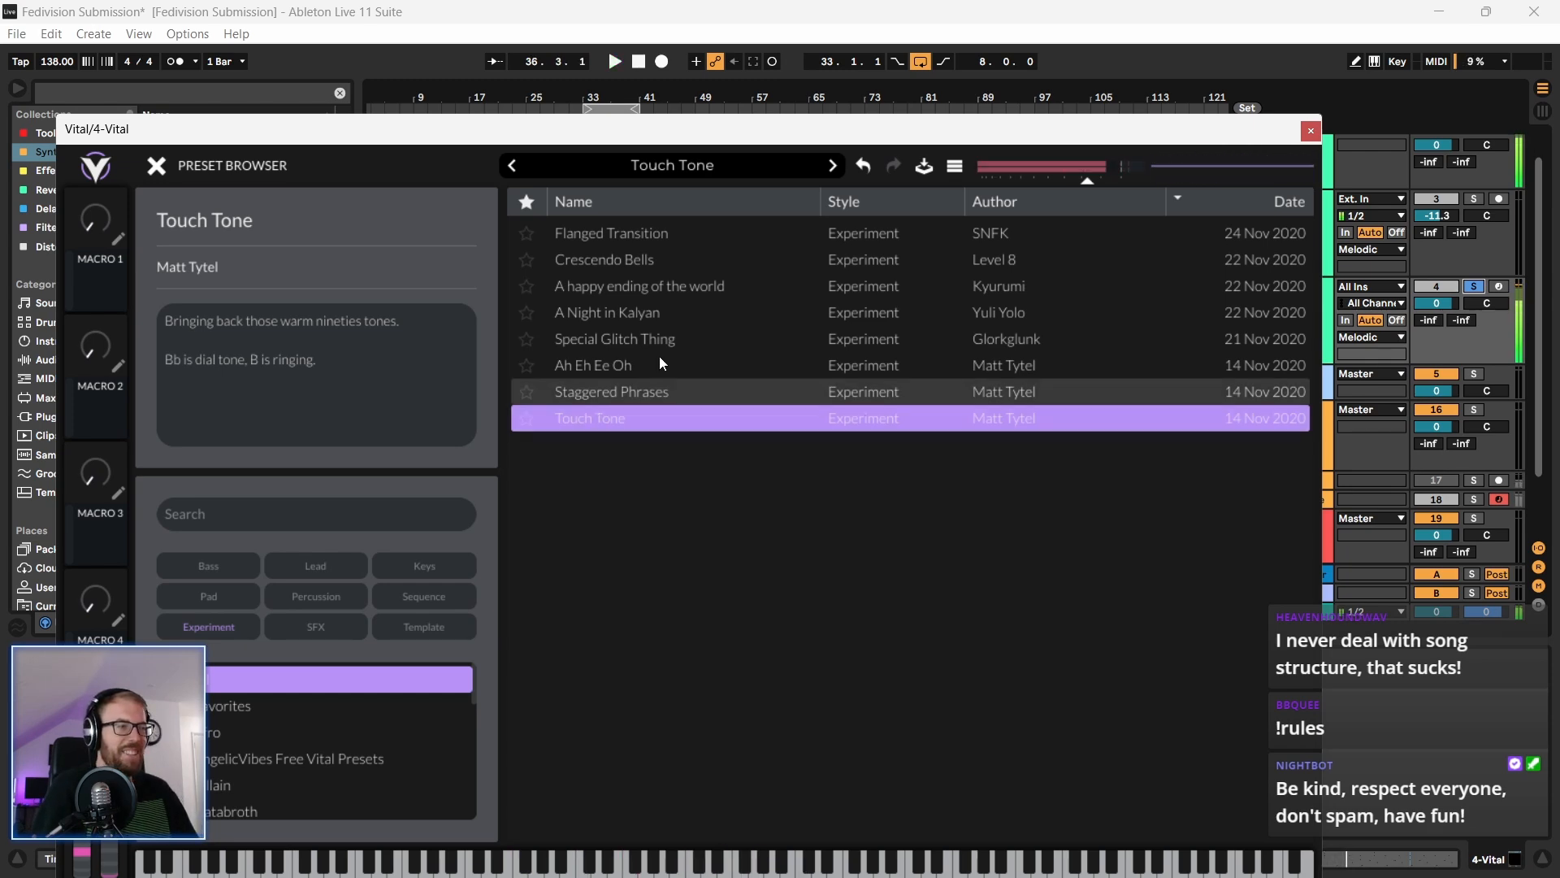
# Step: Close the Vital window, unsolo its track and play the looped clip together with the drums and bass
pyautogui.click(1311, 131)
pyautogui.click(602, 348)
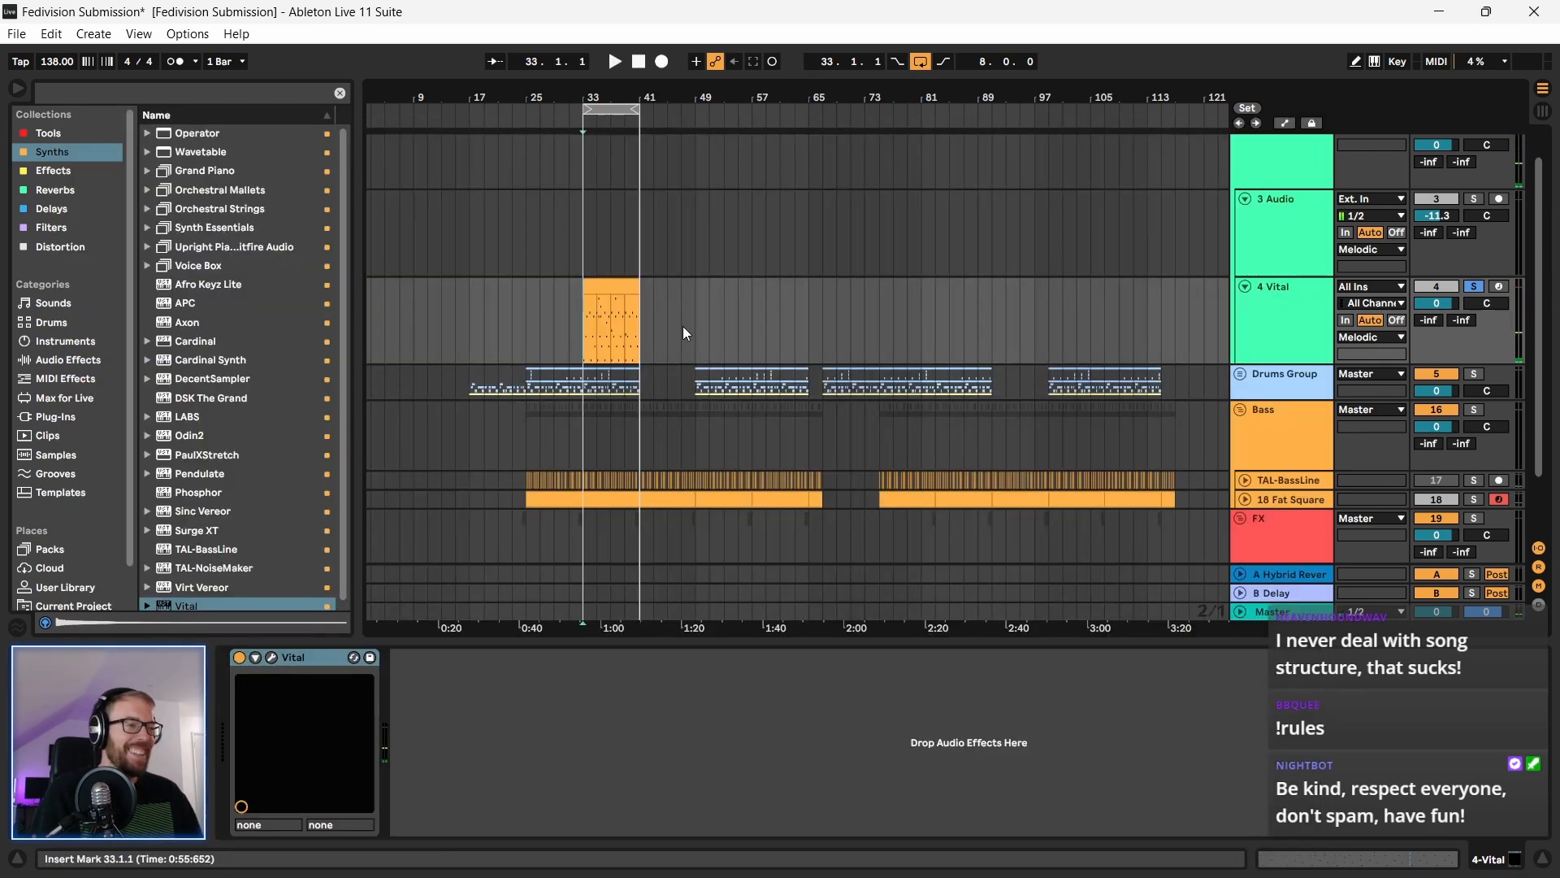
pyautogui.click(1474, 286)
pyautogui.press('space')
pyautogui.moveTo(599, 100); pyautogui.dragTo(600, 177)
pyautogui.press('space')
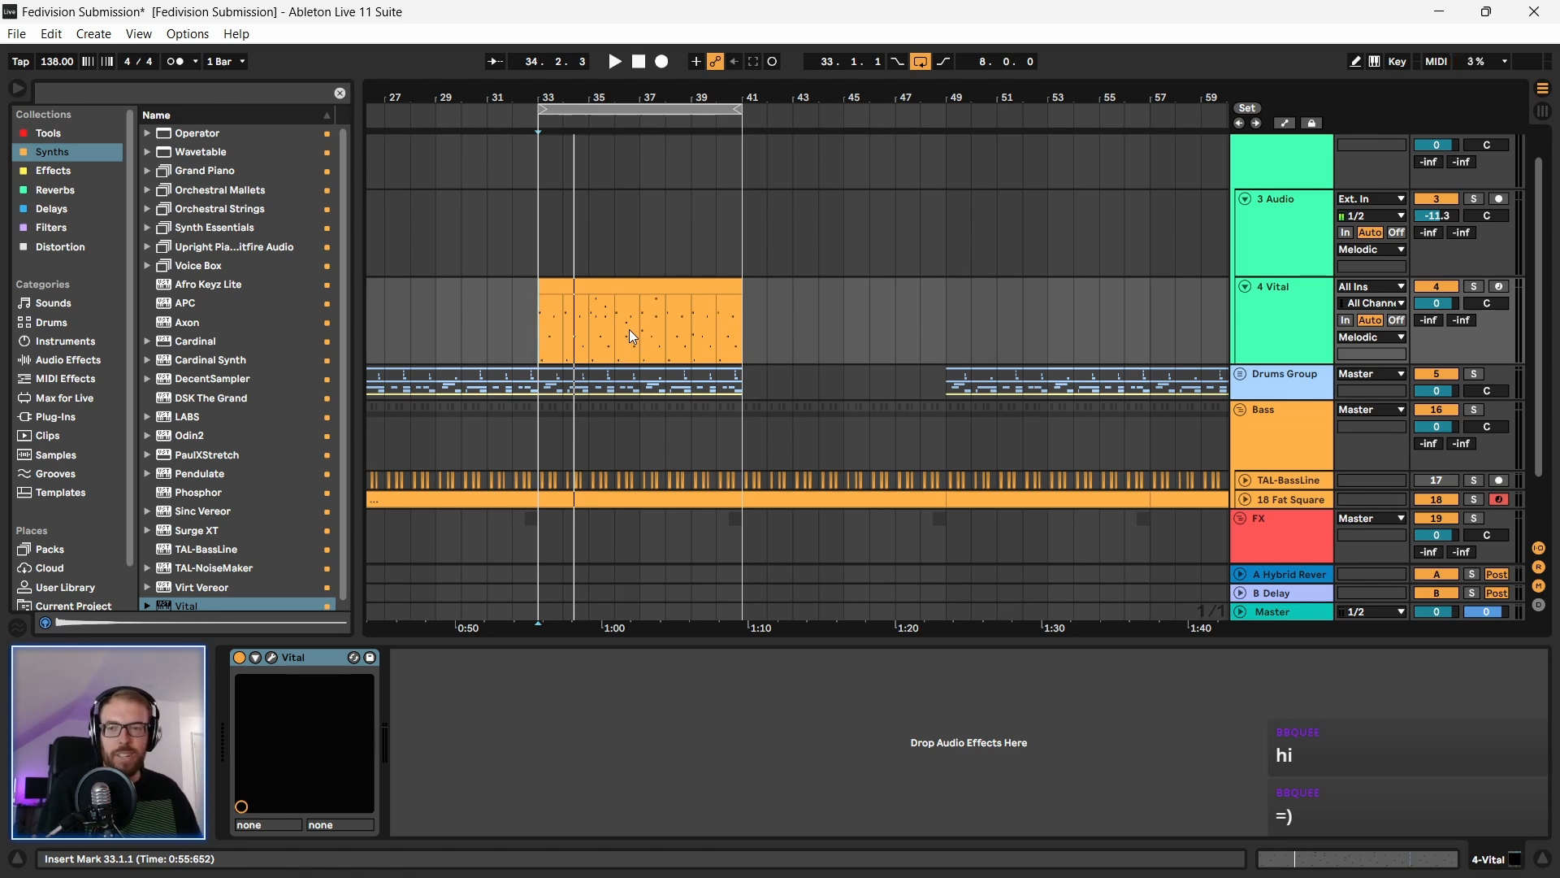
pyautogui.click(630, 319)
pyautogui.press('space')
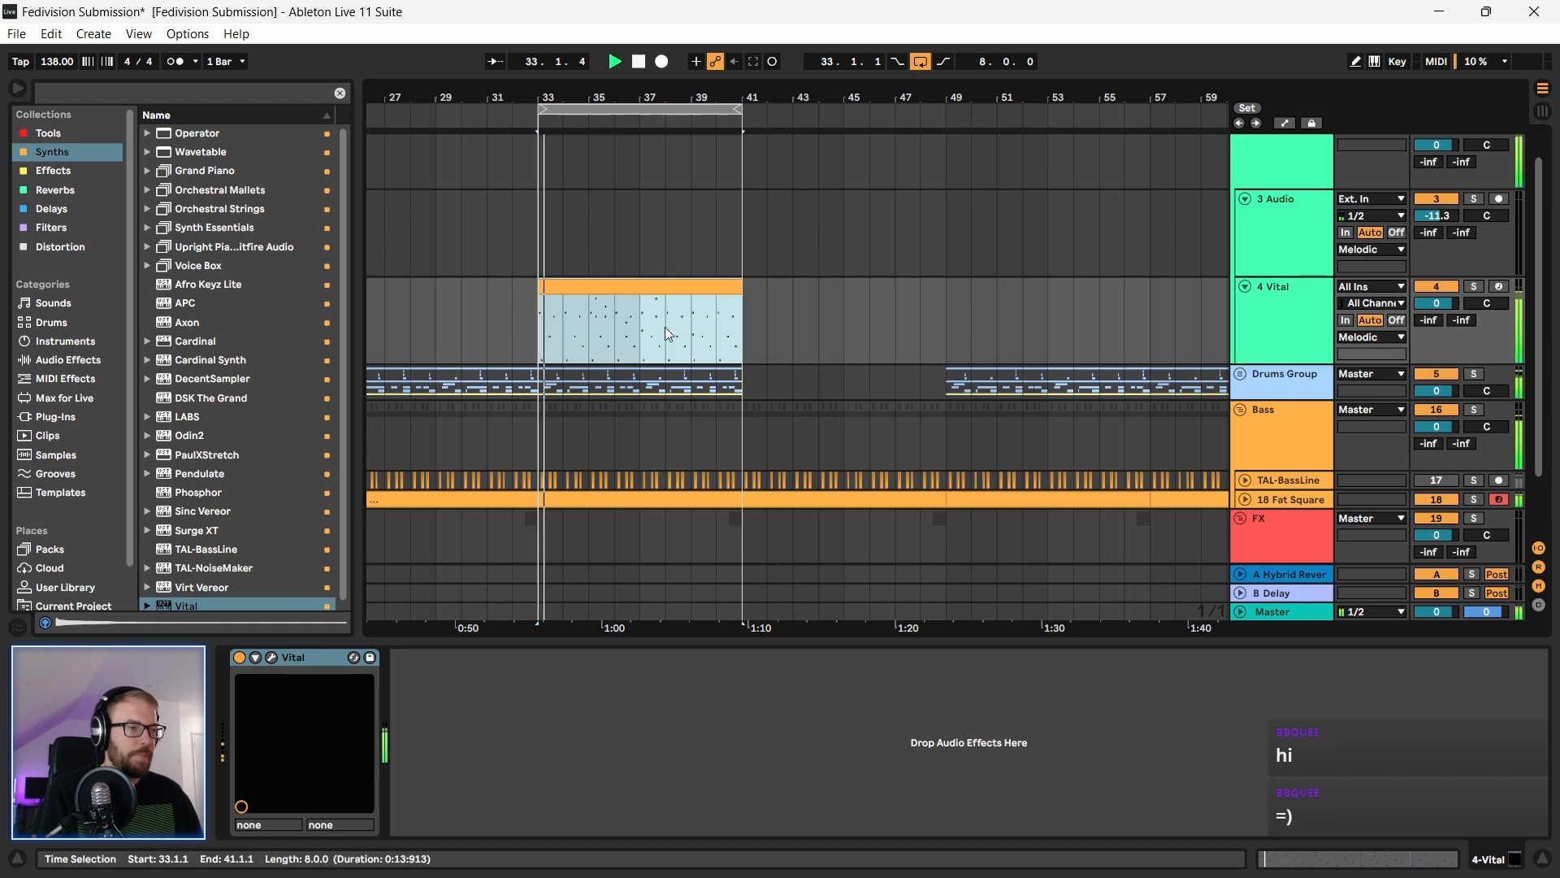
pyautogui.doubleClick(614, 287)
pyautogui.doubleClick(1318, 313)
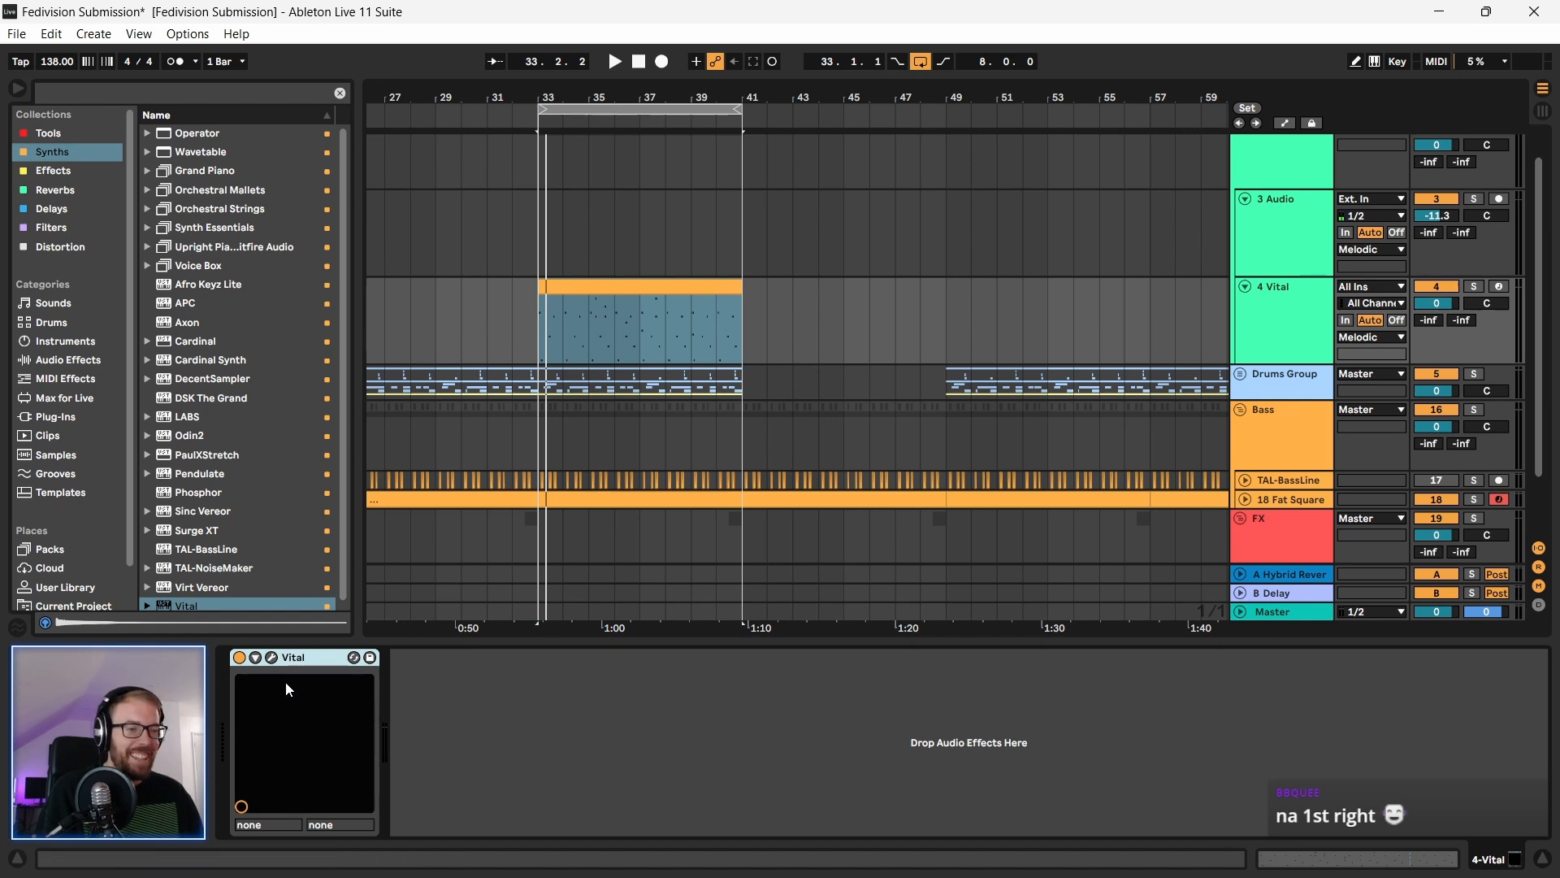
# Step: Load the Crescendo Bells preset in Vital and play it with the full mix
pyautogui.click(276, 659)
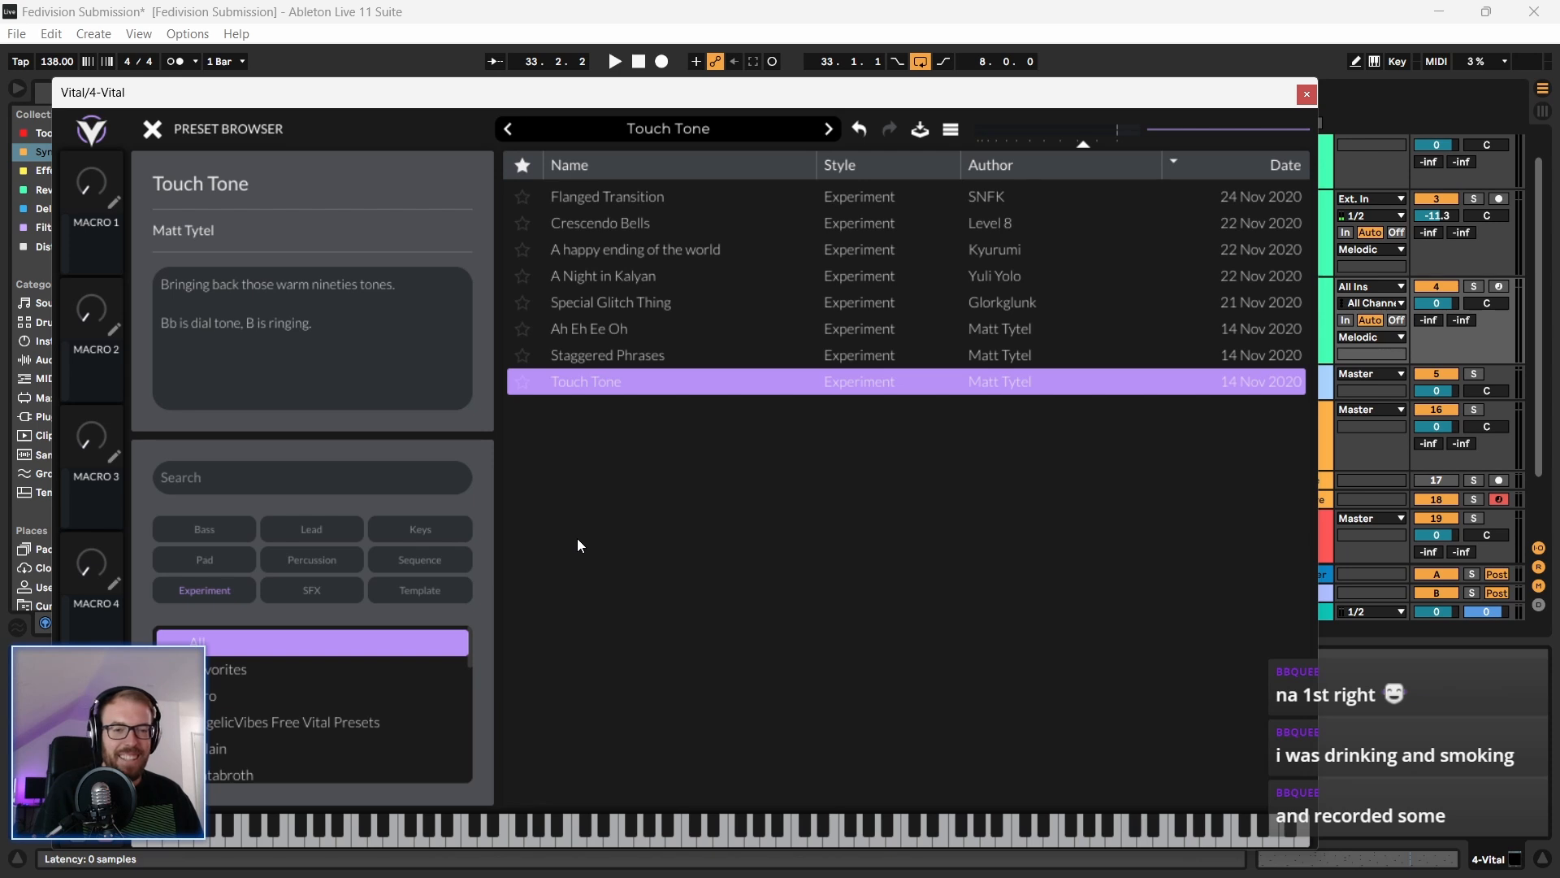
pyautogui.click(663, 213)
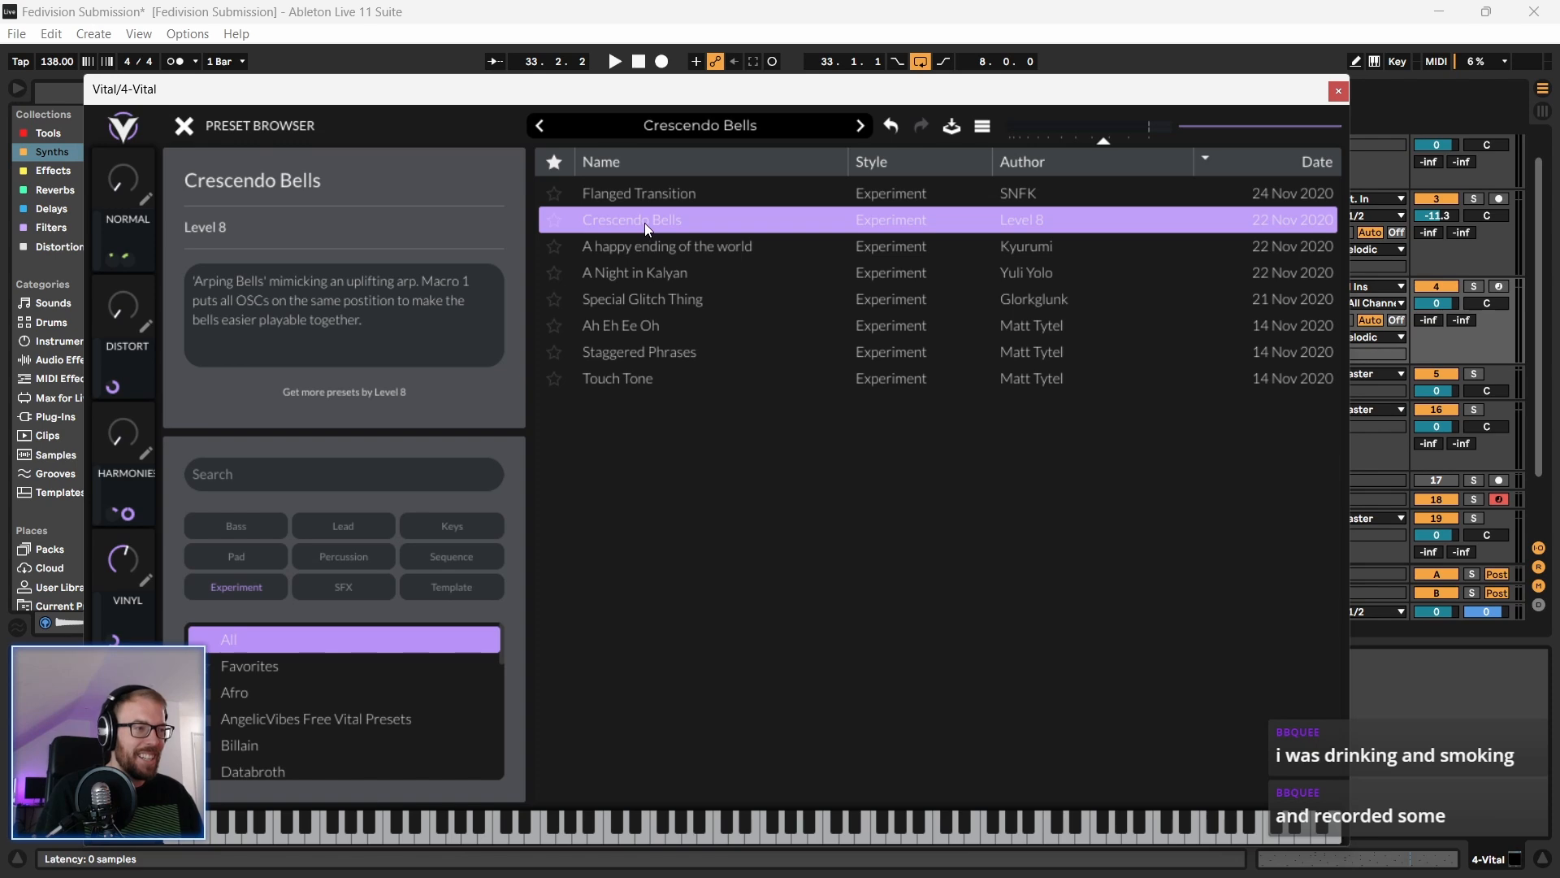
pyautogui.press('space')
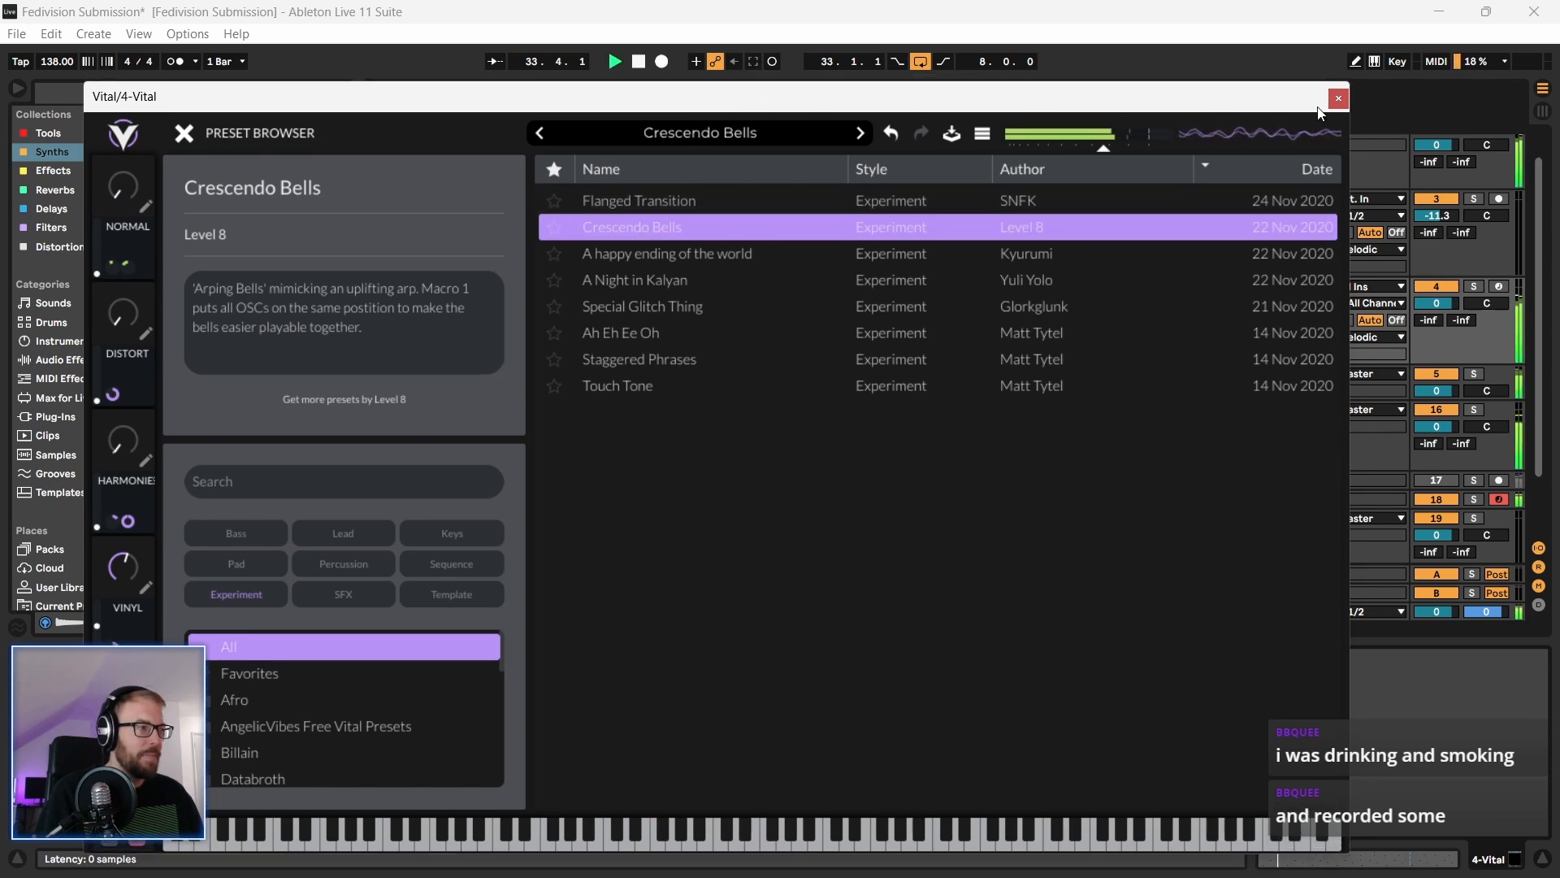
pyautogui.click(1338, 97)
pyautogui.scroll(-2, 536, 317)
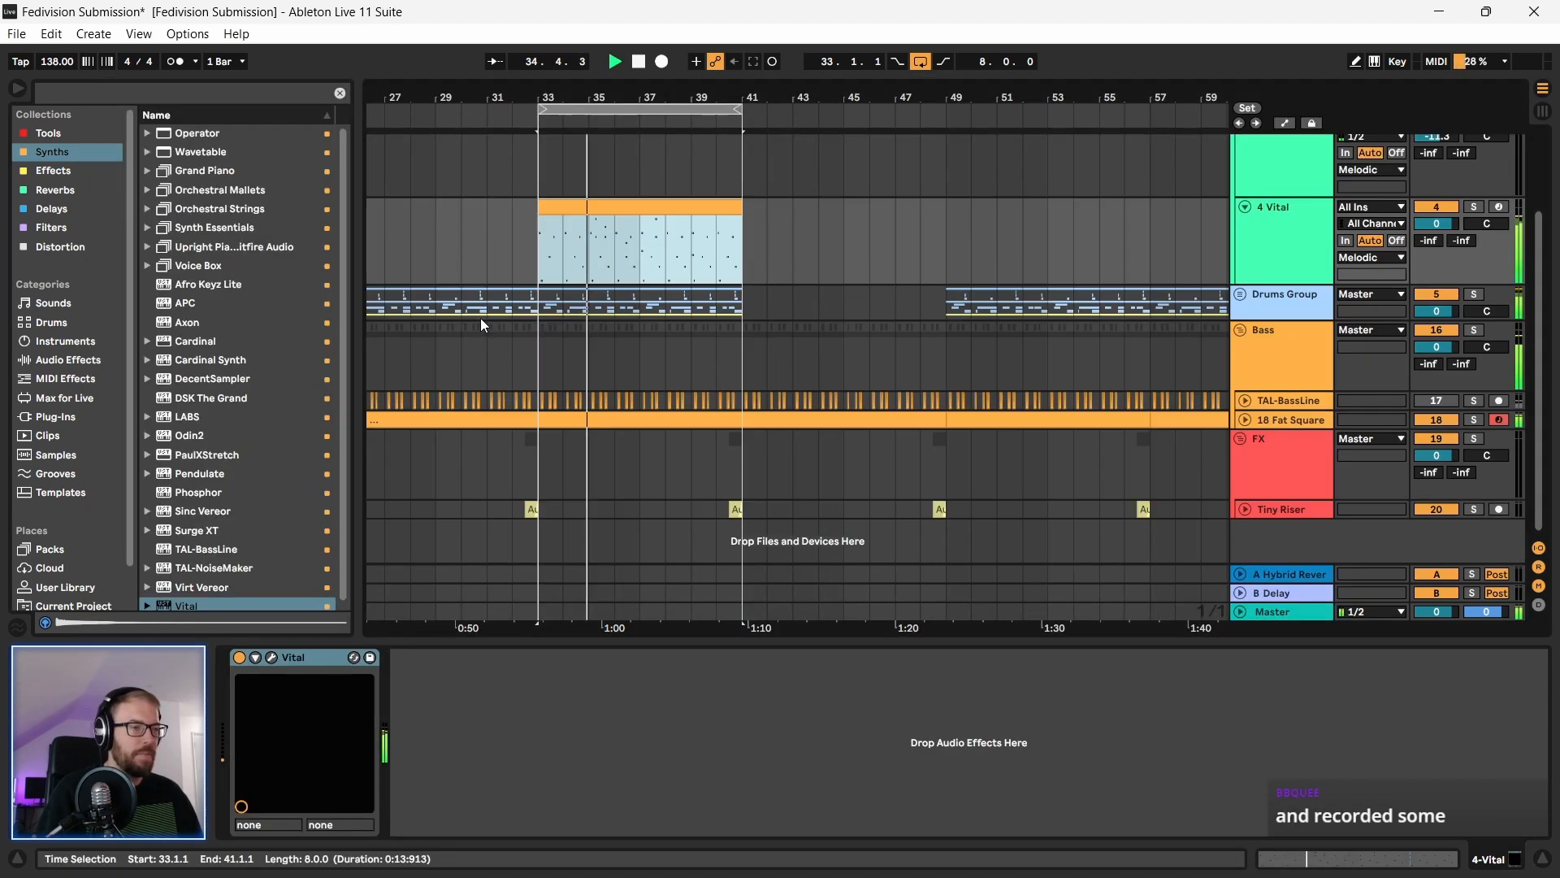
pyautogui.press('space')
# Step: Add an Auto Filter after Vital on the 4 Vital track
pyautogui.click(1266, 222)
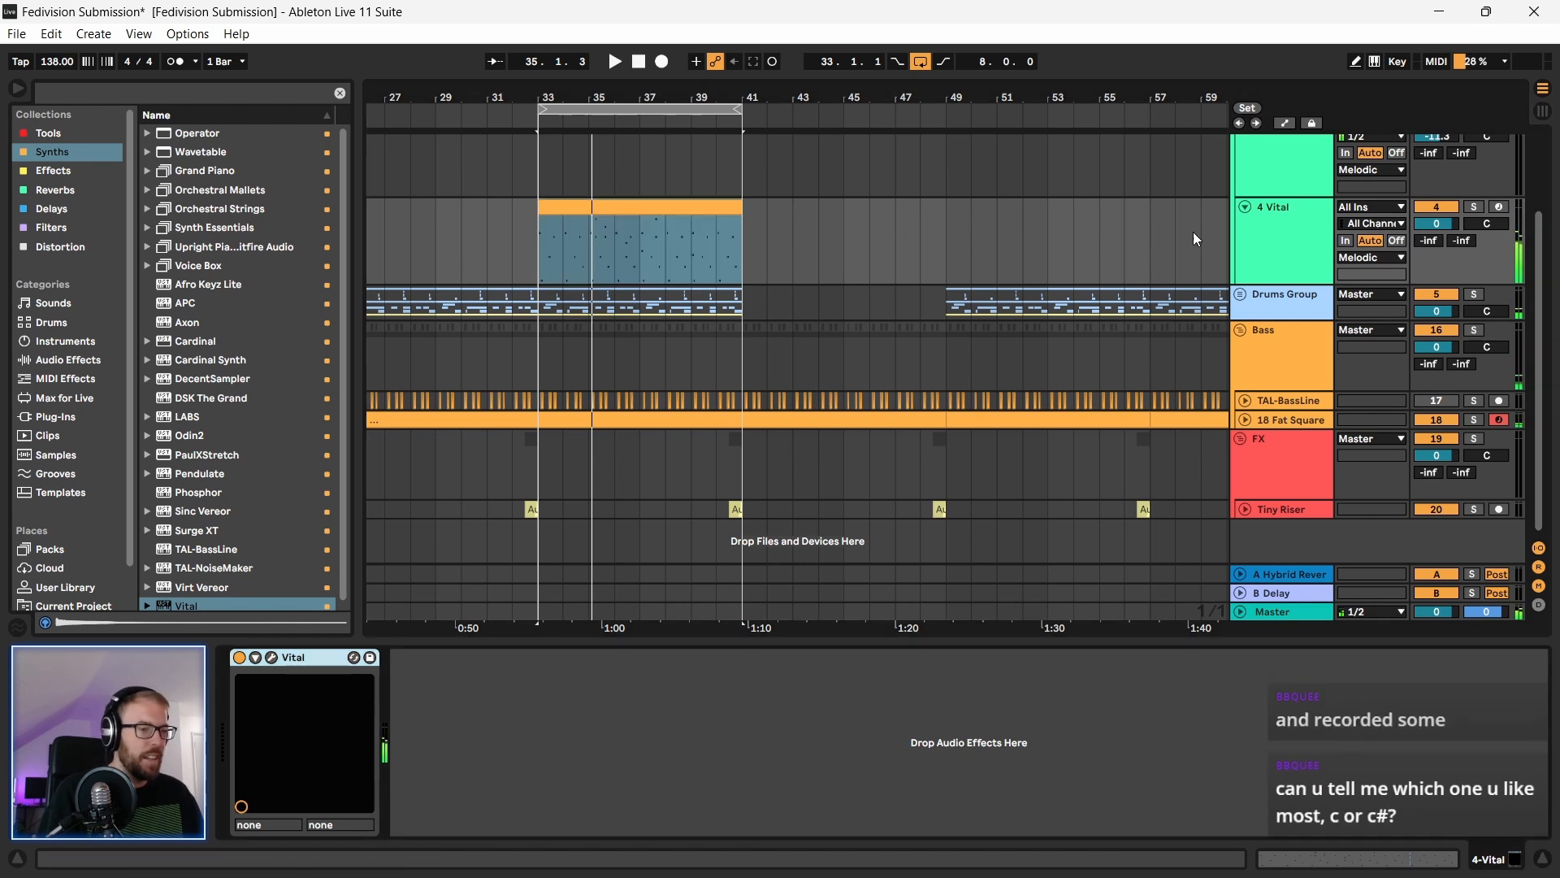
pyautogui.click(50, 132)
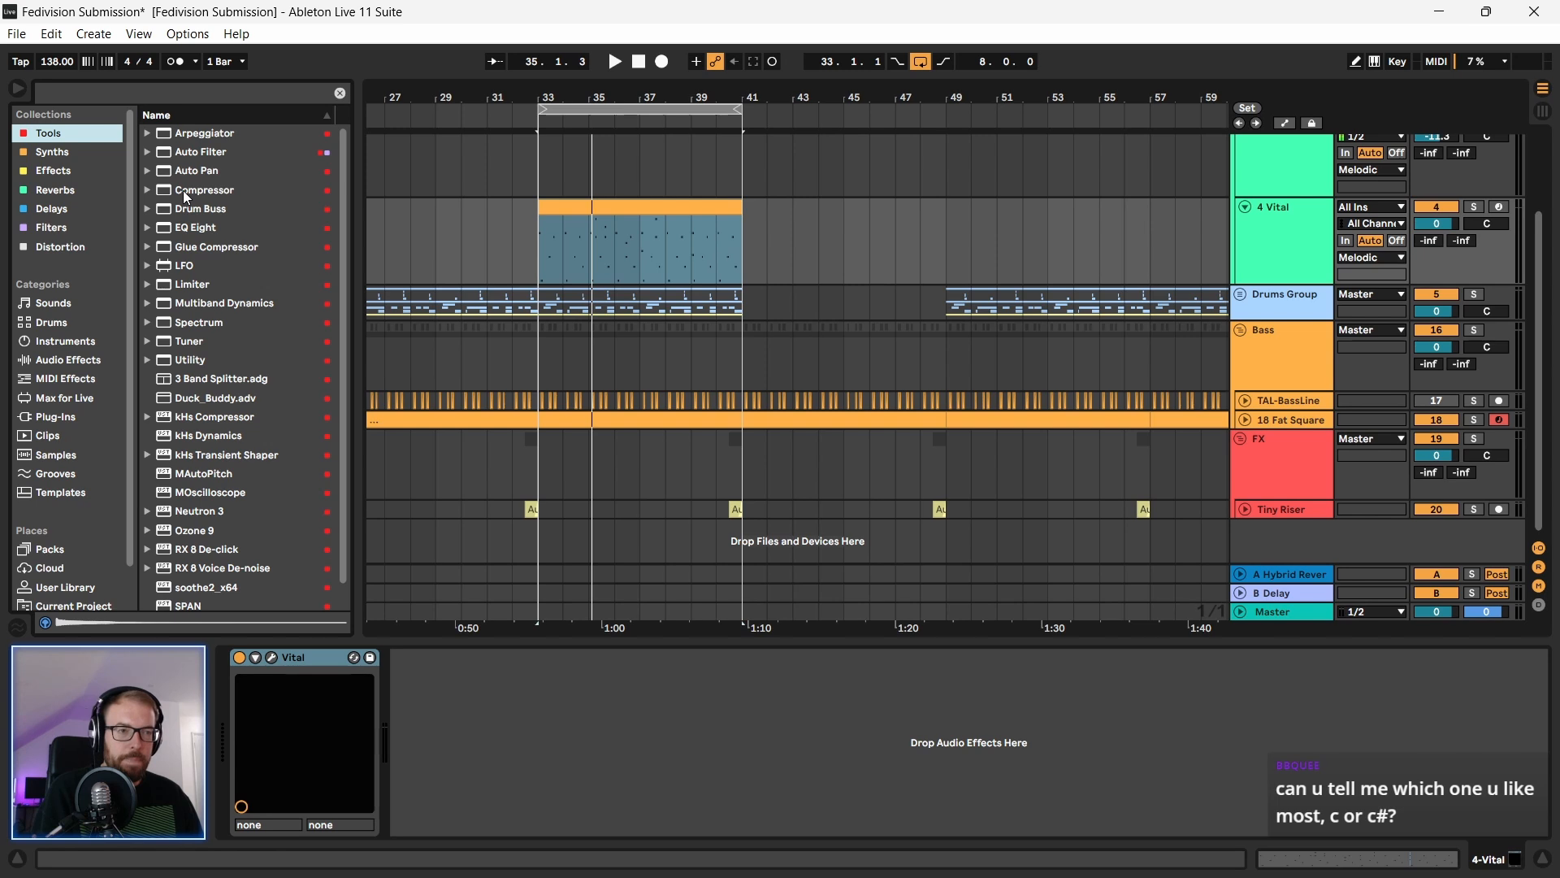
pyautogui.moveTo(213, 152); pyautogui.dragTo(662, 266)
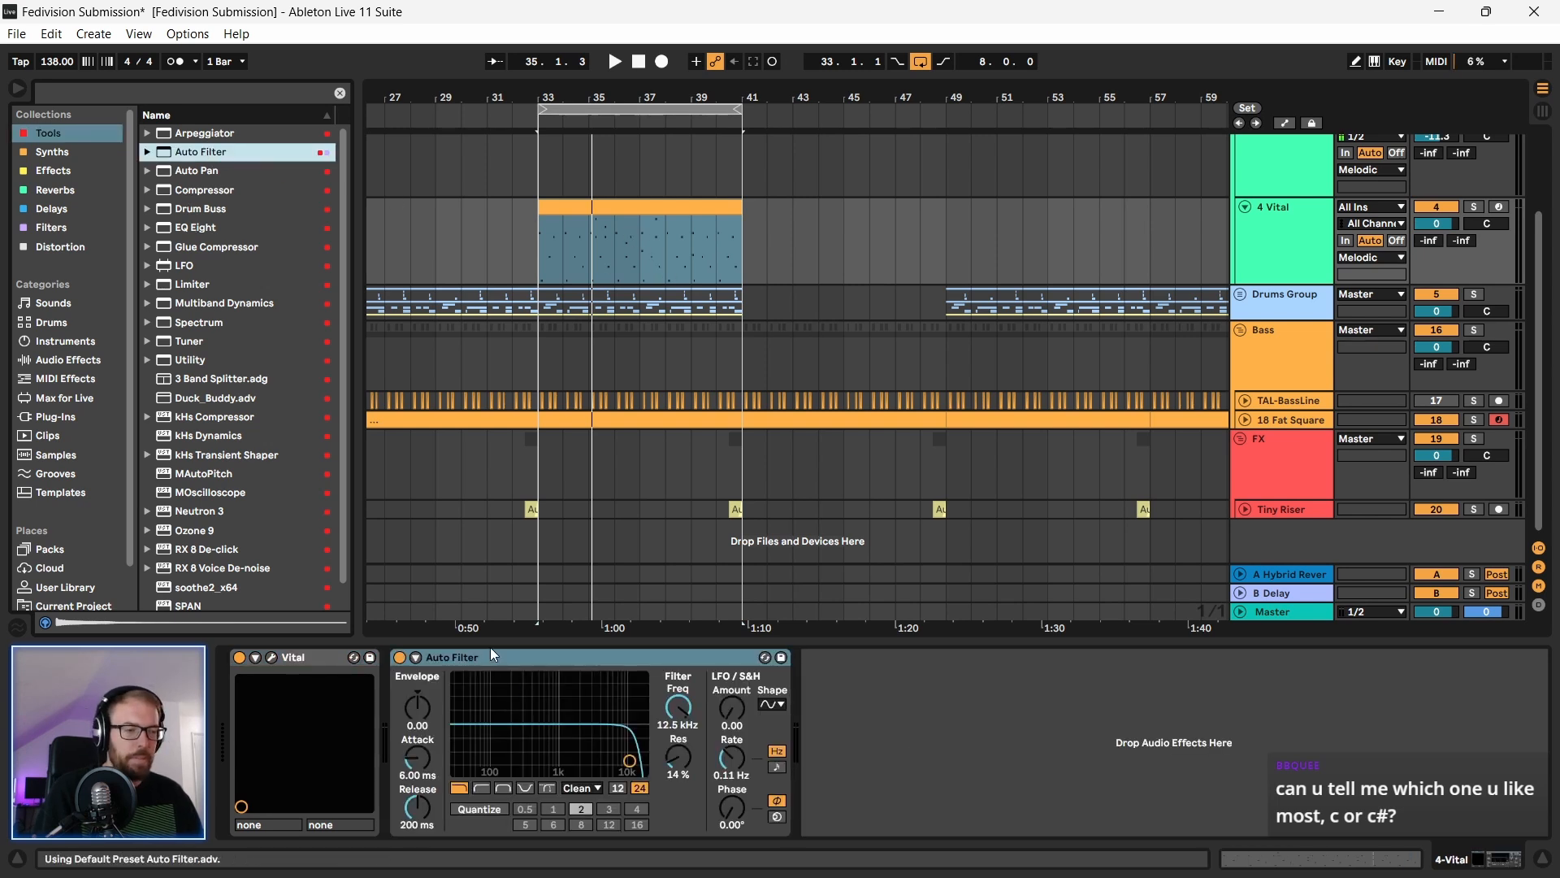
# Step: Insert an Auto Pan between Vital and the Auto Filter on the 4 Vital track and play the loop
pyautogui.moveTo(213, 170); pyautogui.dragTo(889, 726)
pyautogui.moveTo(635, 655); pyautogui.dragTo(934, 656)
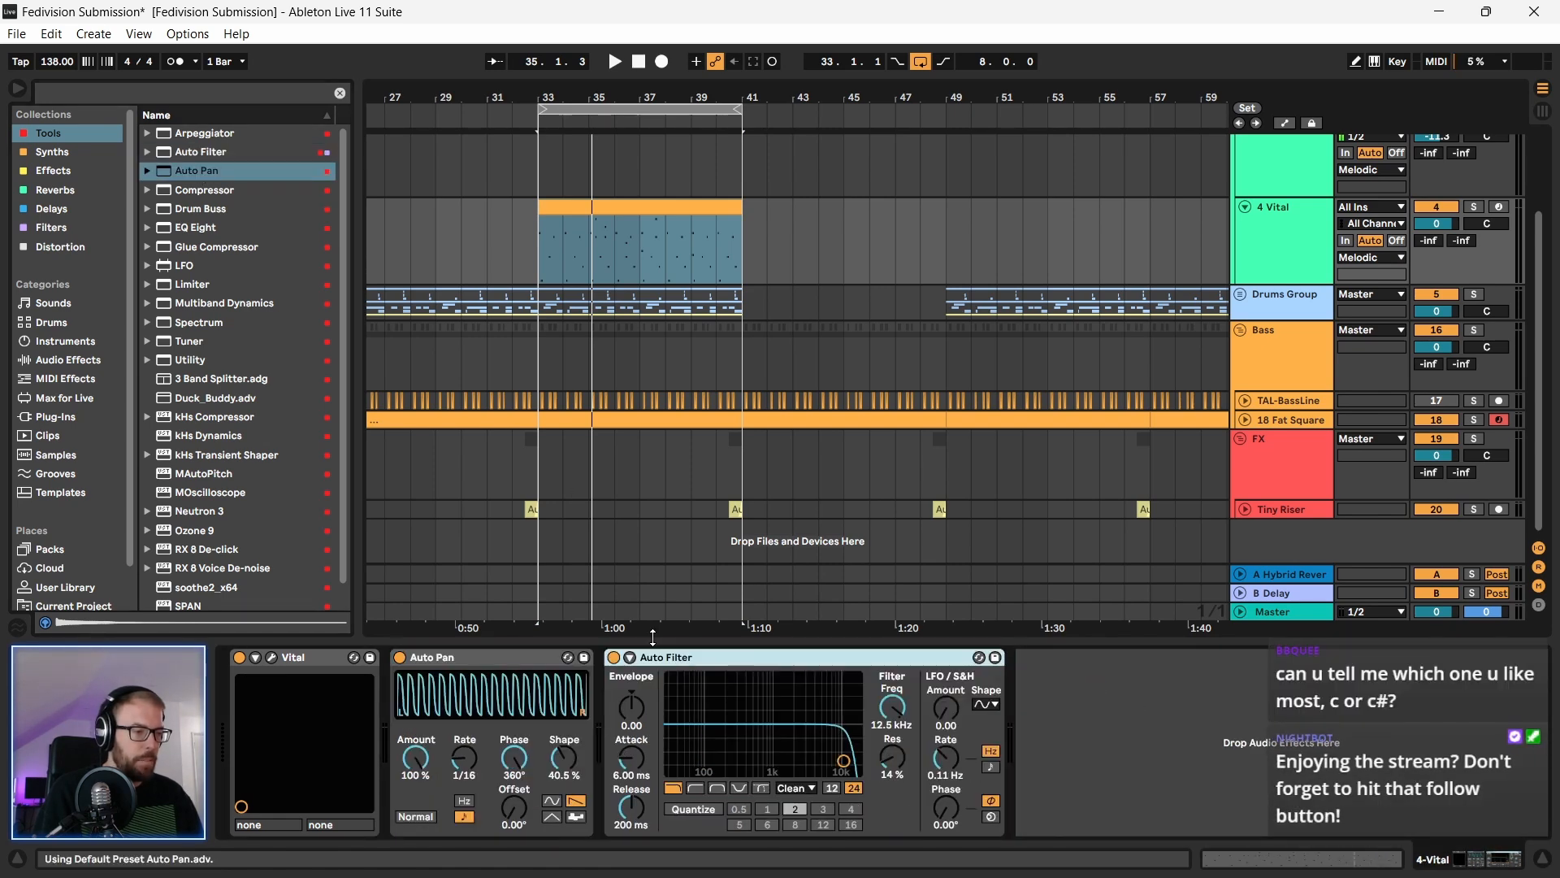
pyautogui.press('space')
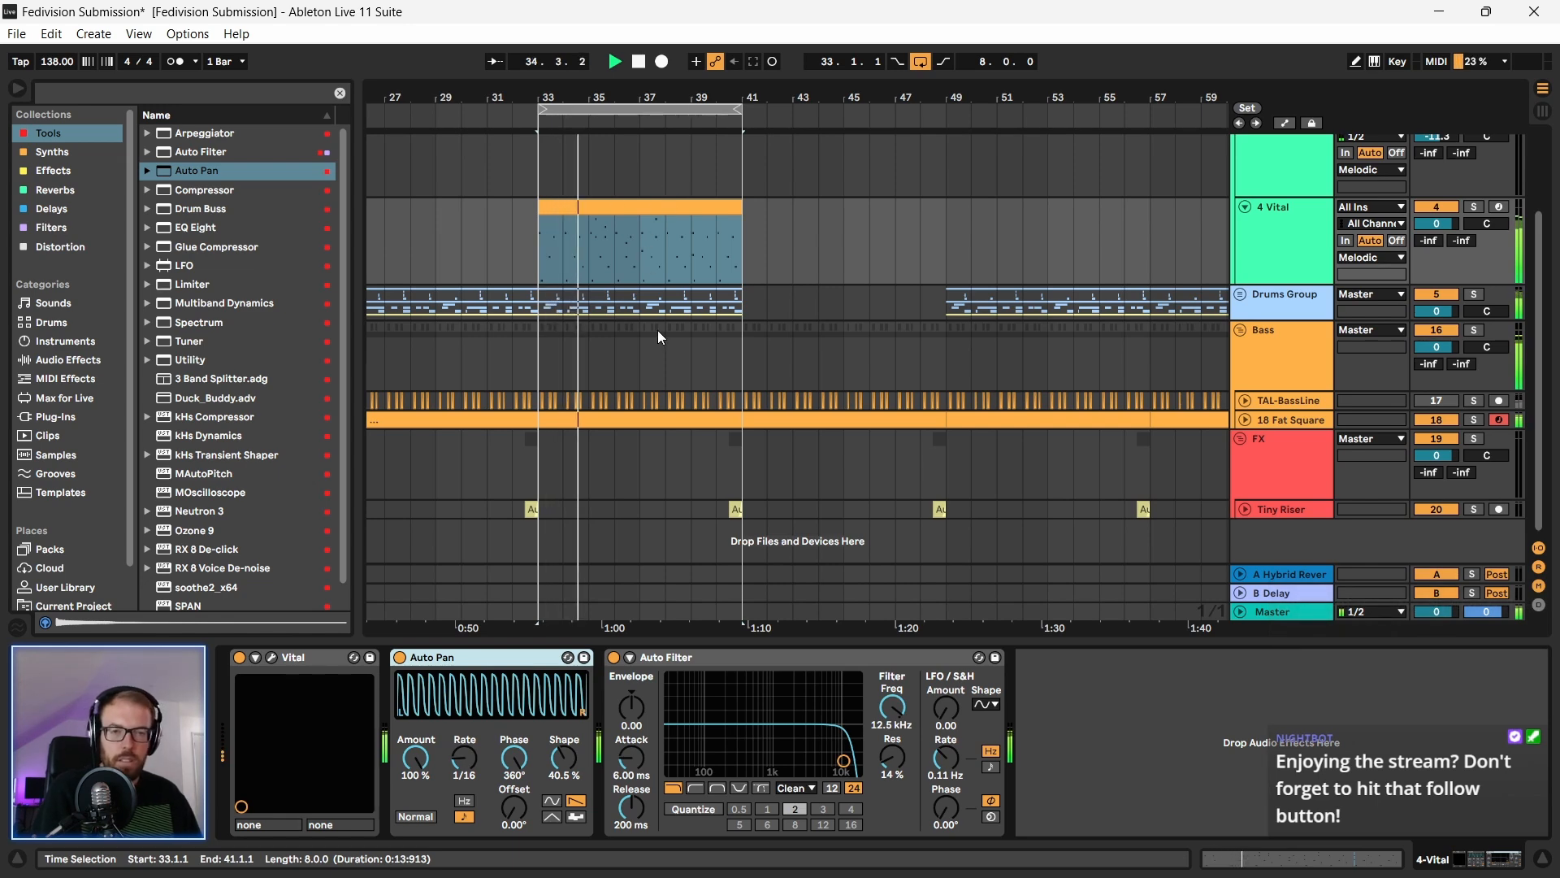
pyautogui.press('space')
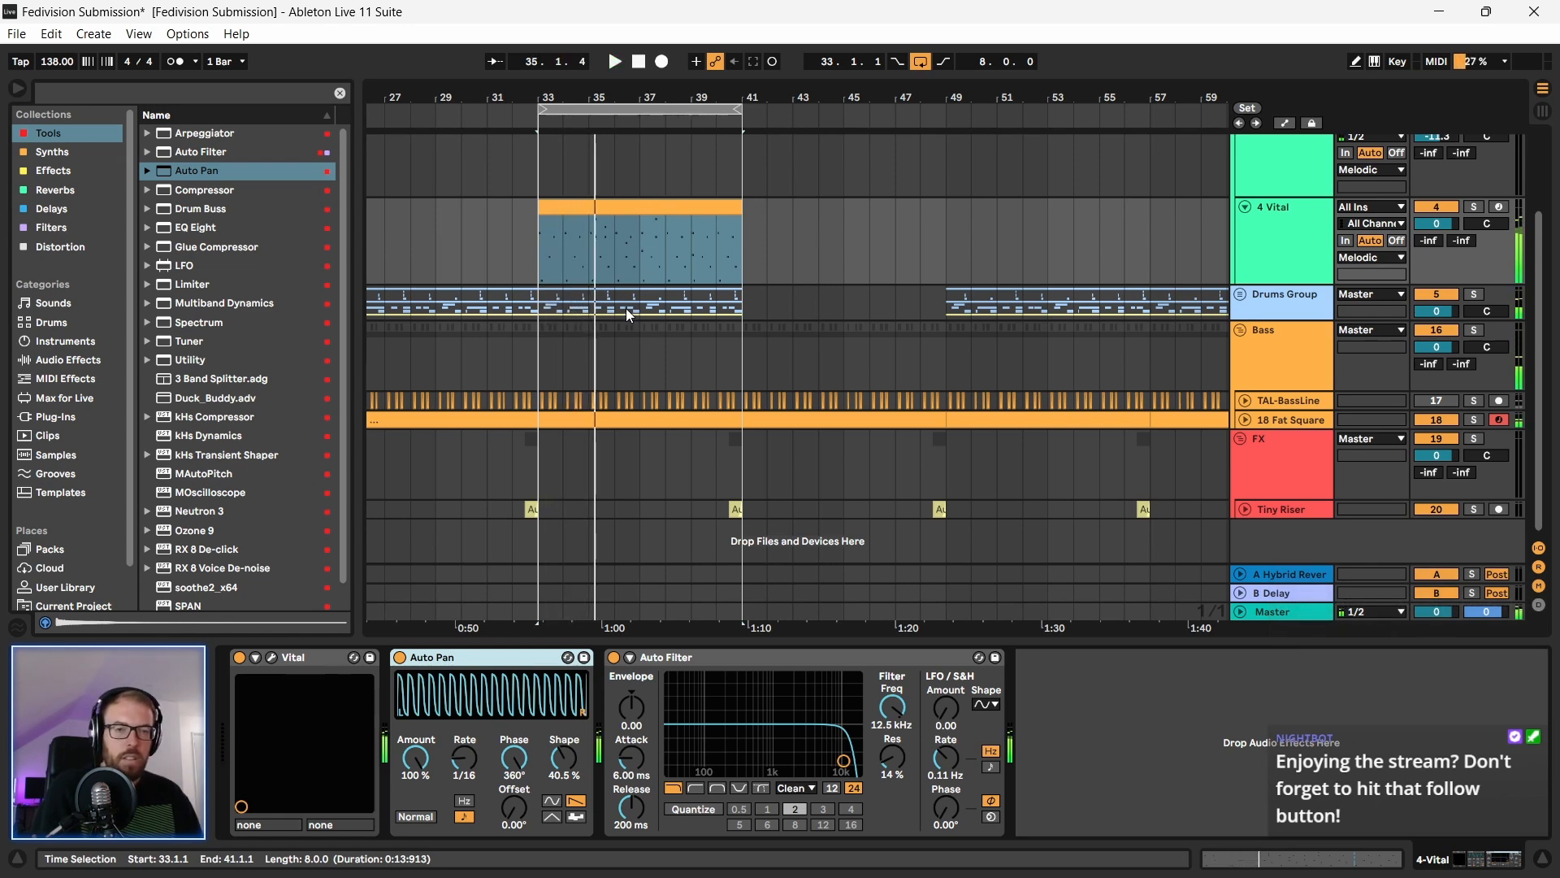
# Step: Replay the loop from bar 33, try an Auto Pan rate of 1/4, and set it to 1/8
pyautogui.moveTo(605, 93); pyautogui.dragTo(610, 93)
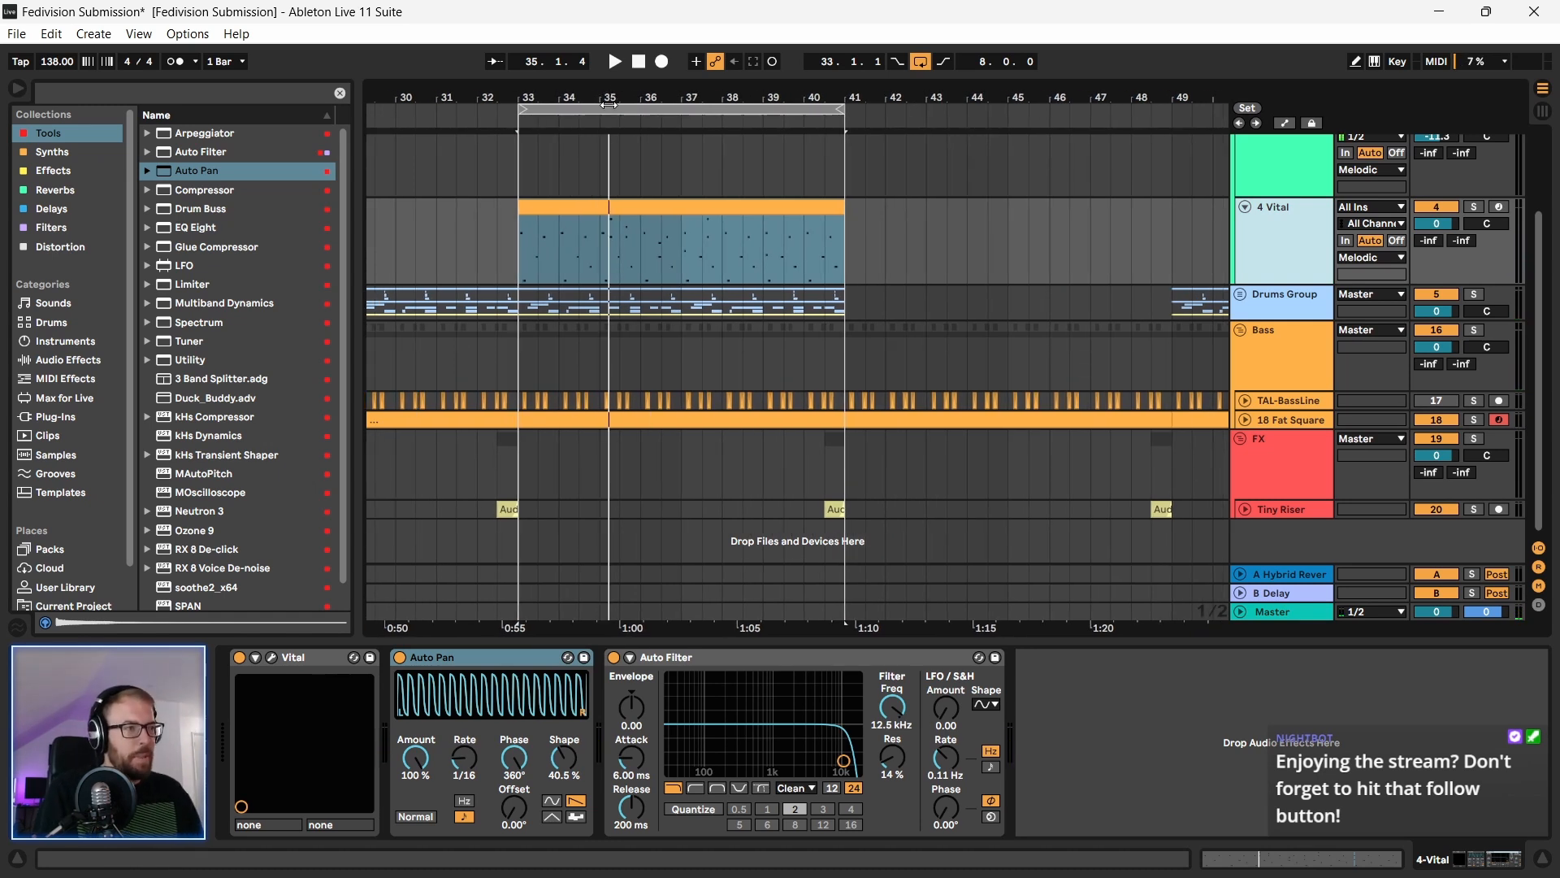
pyautogui.moveTo(608, 104); pyautogui.dragTo(609, 114)
pyautogui.click(909, 242)
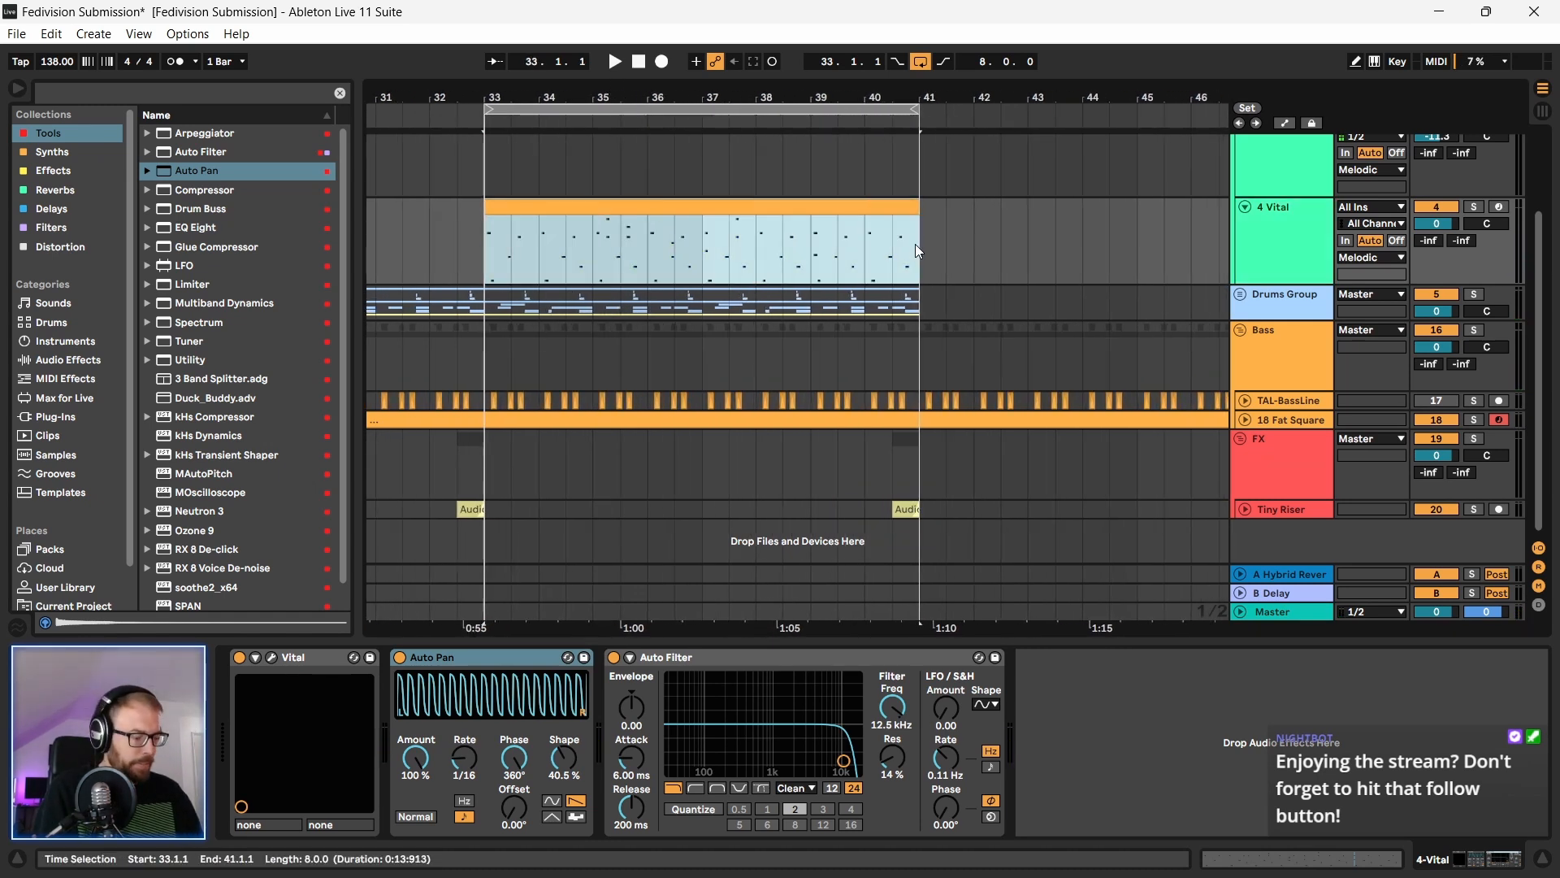
pyautogui.press('space')
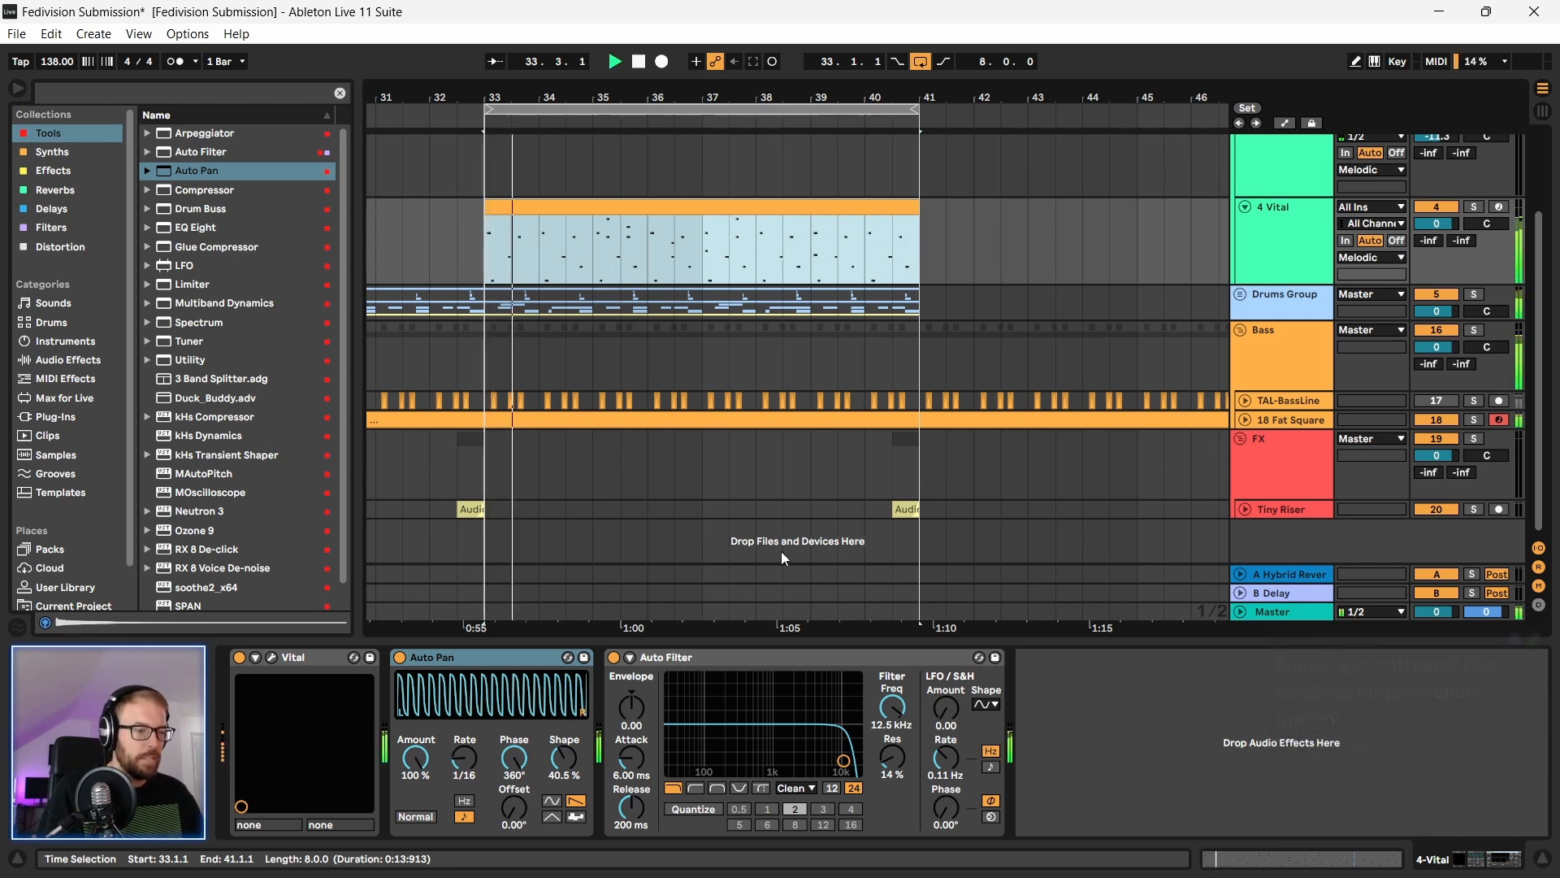
pyautogui.moveTo(464, 762); pyautogui.dragTo(464, 792)
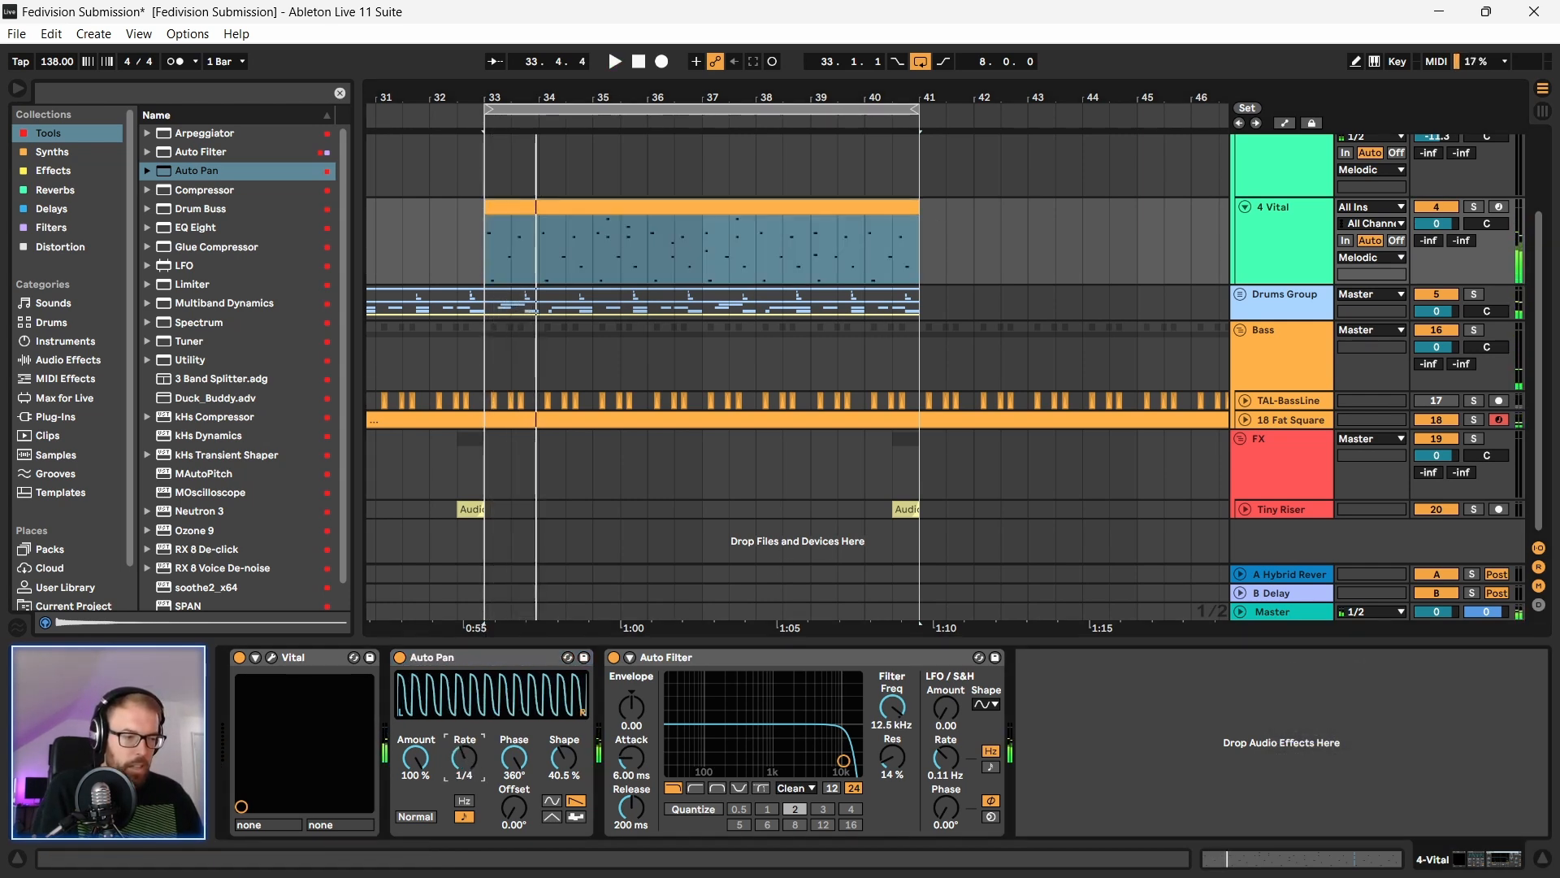
pyautogui.press('space')
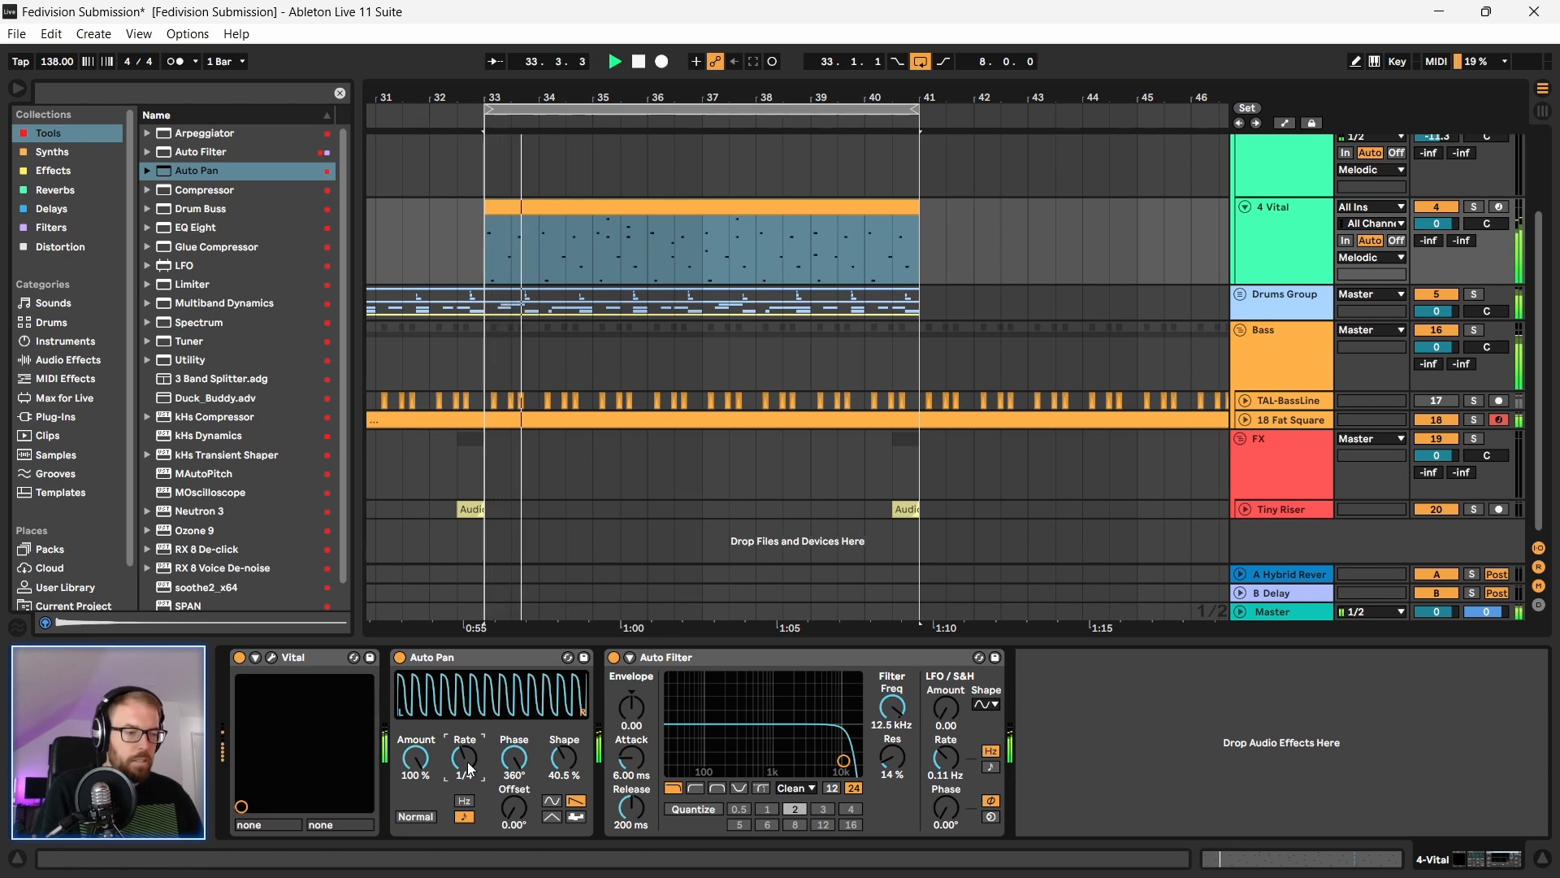
pyautogui.moveTo(461, 758); pyautogui.dragTo(461, 738)
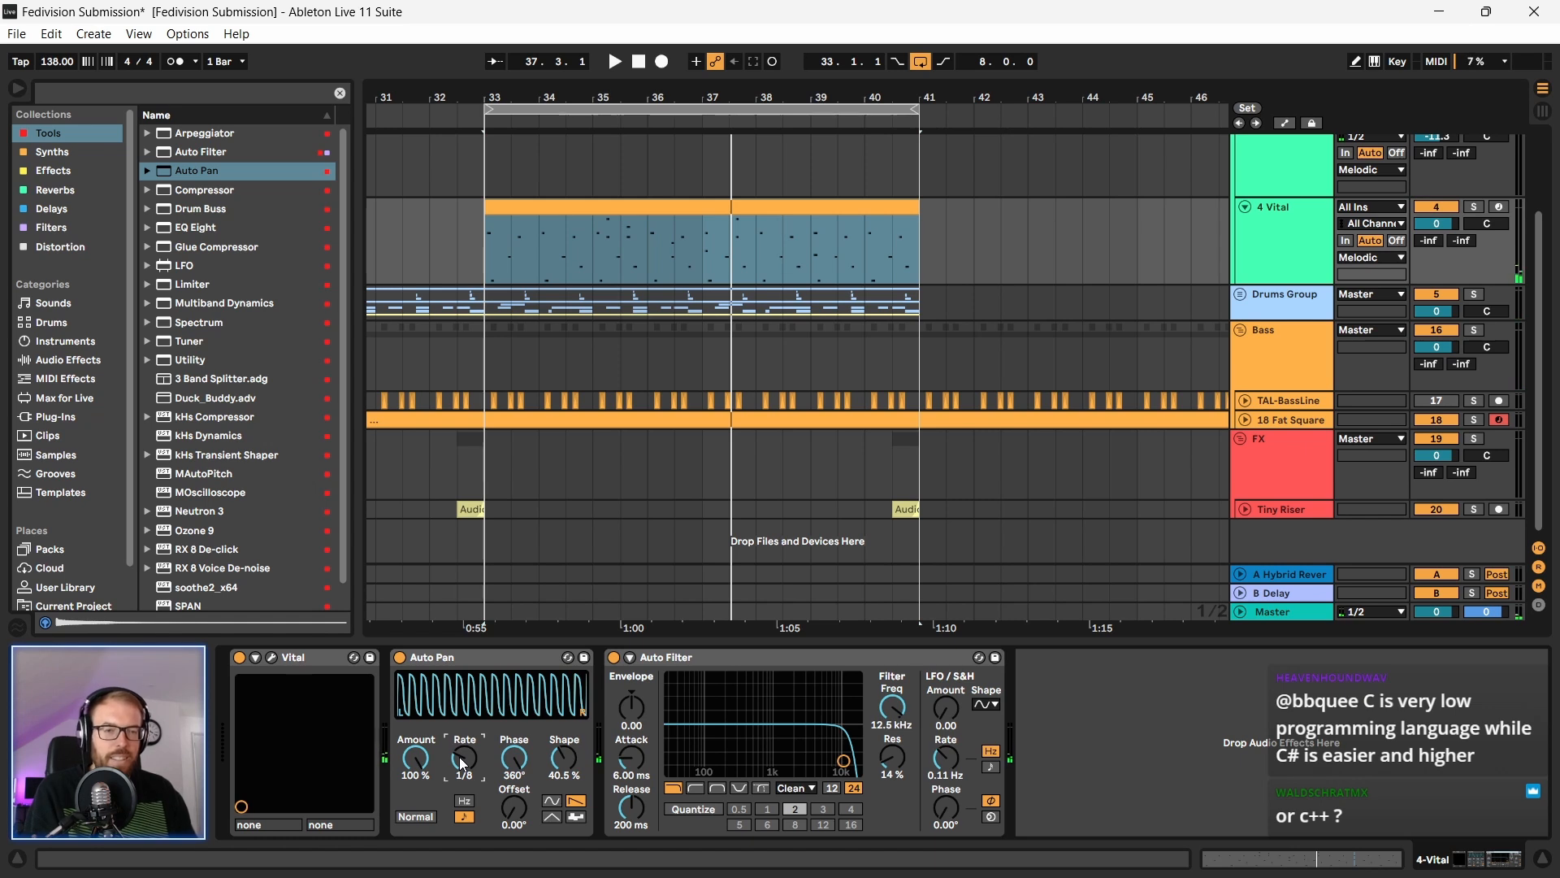
pyautogui.press('space')
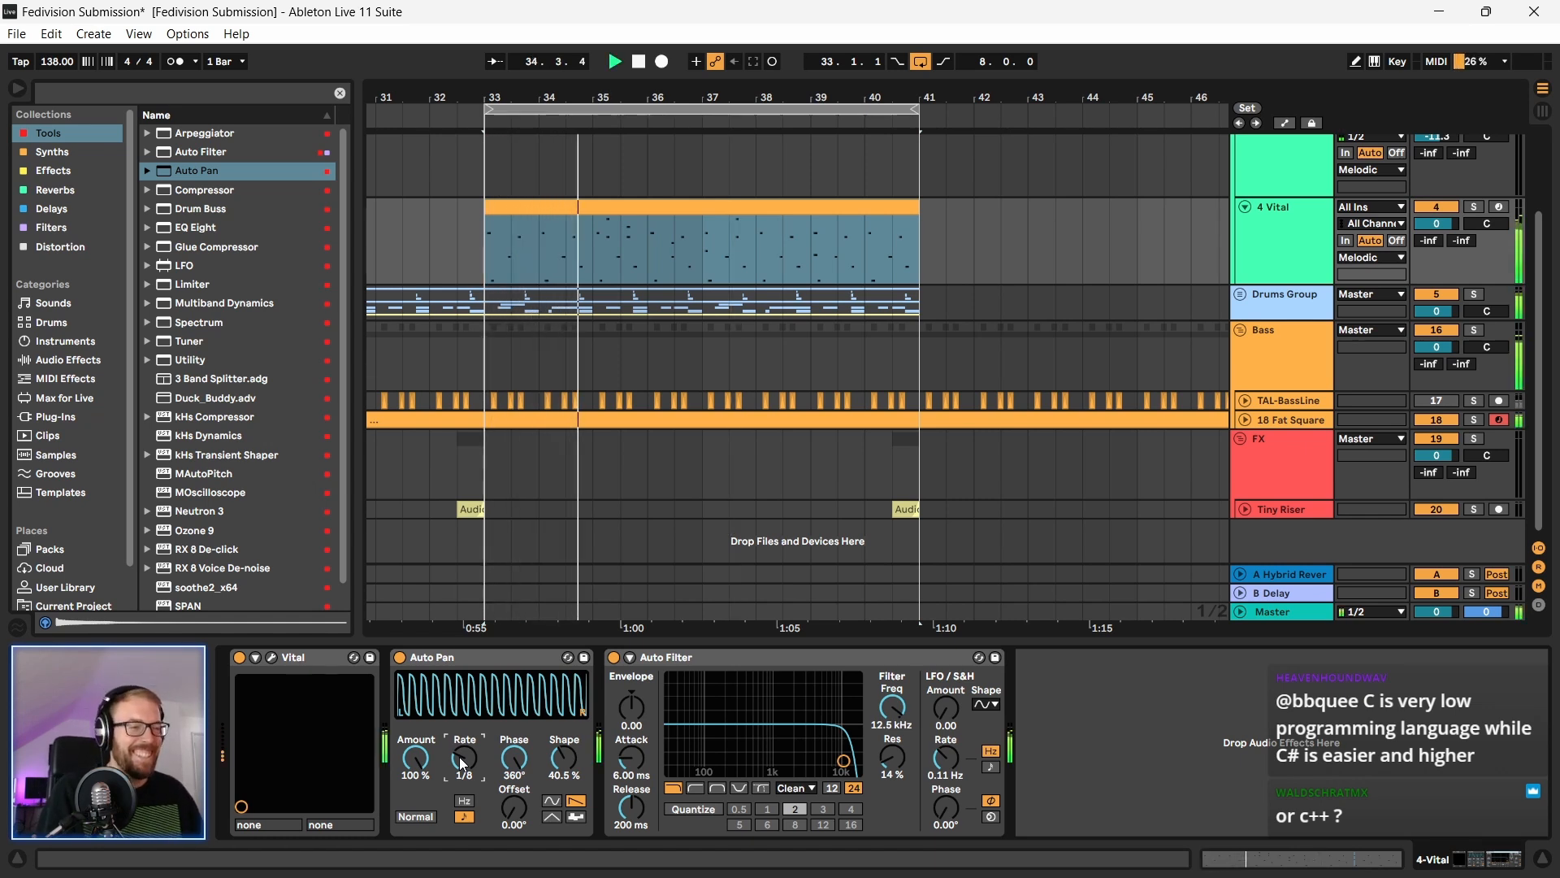
# Step: Leave Vital's preset browser, set the Envelope 1 release to 0.227 secs and close the plugin window
pyautogui.click(506, 662)
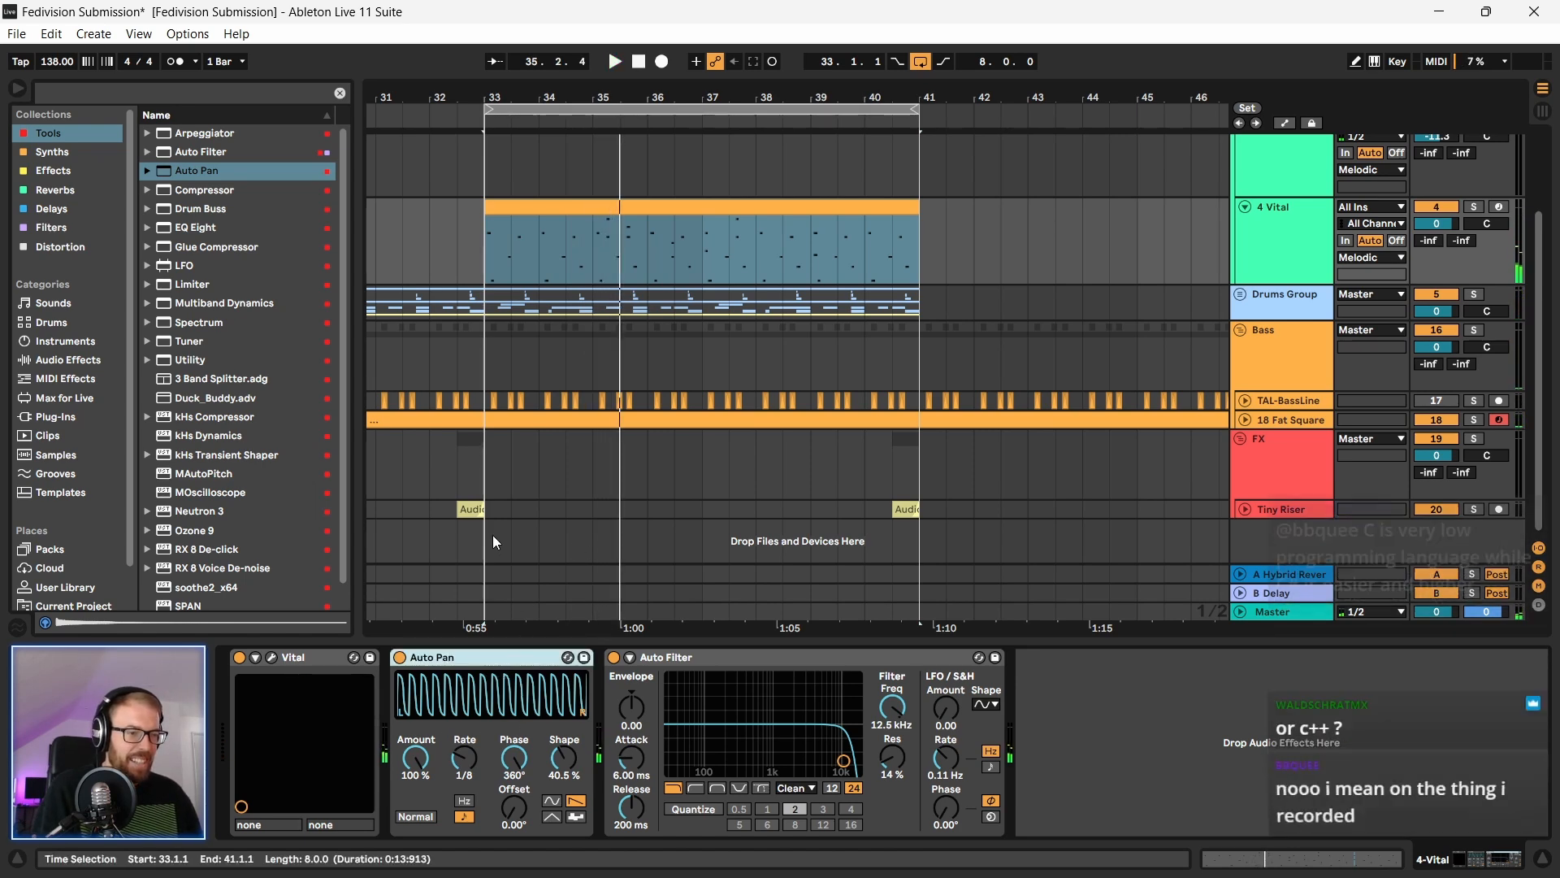
pyautogui.click(272, 657)
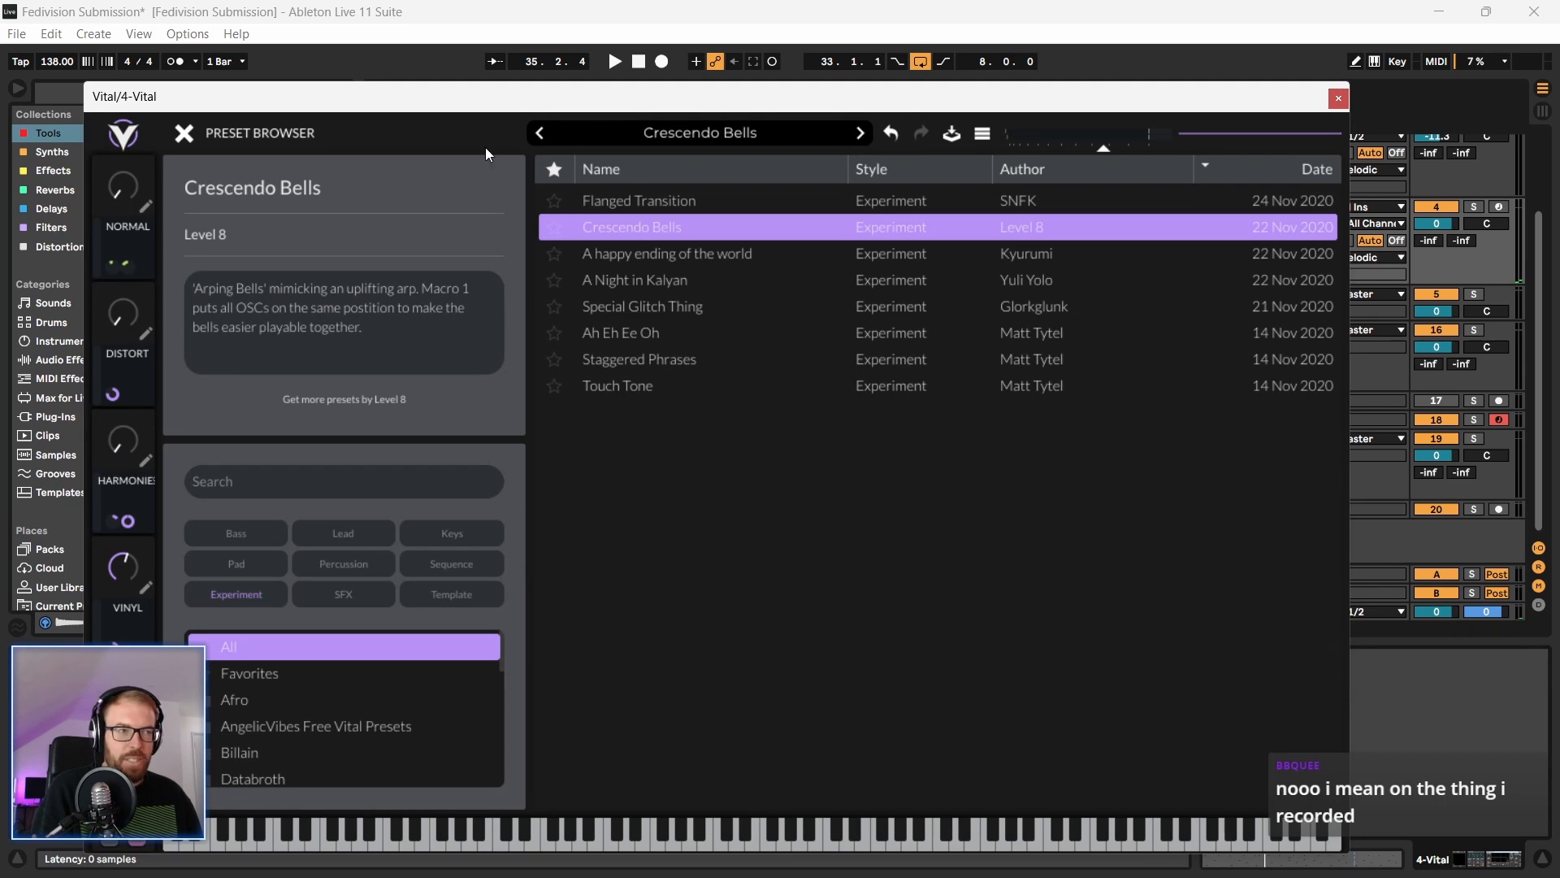
pyautogui.moveTo(473, 101)
pyautogui.mouseDown()
pyautogui.moveTo(473, 72)
pyautogui.moveTo(451, 79)
pyautogui.mouseUp()
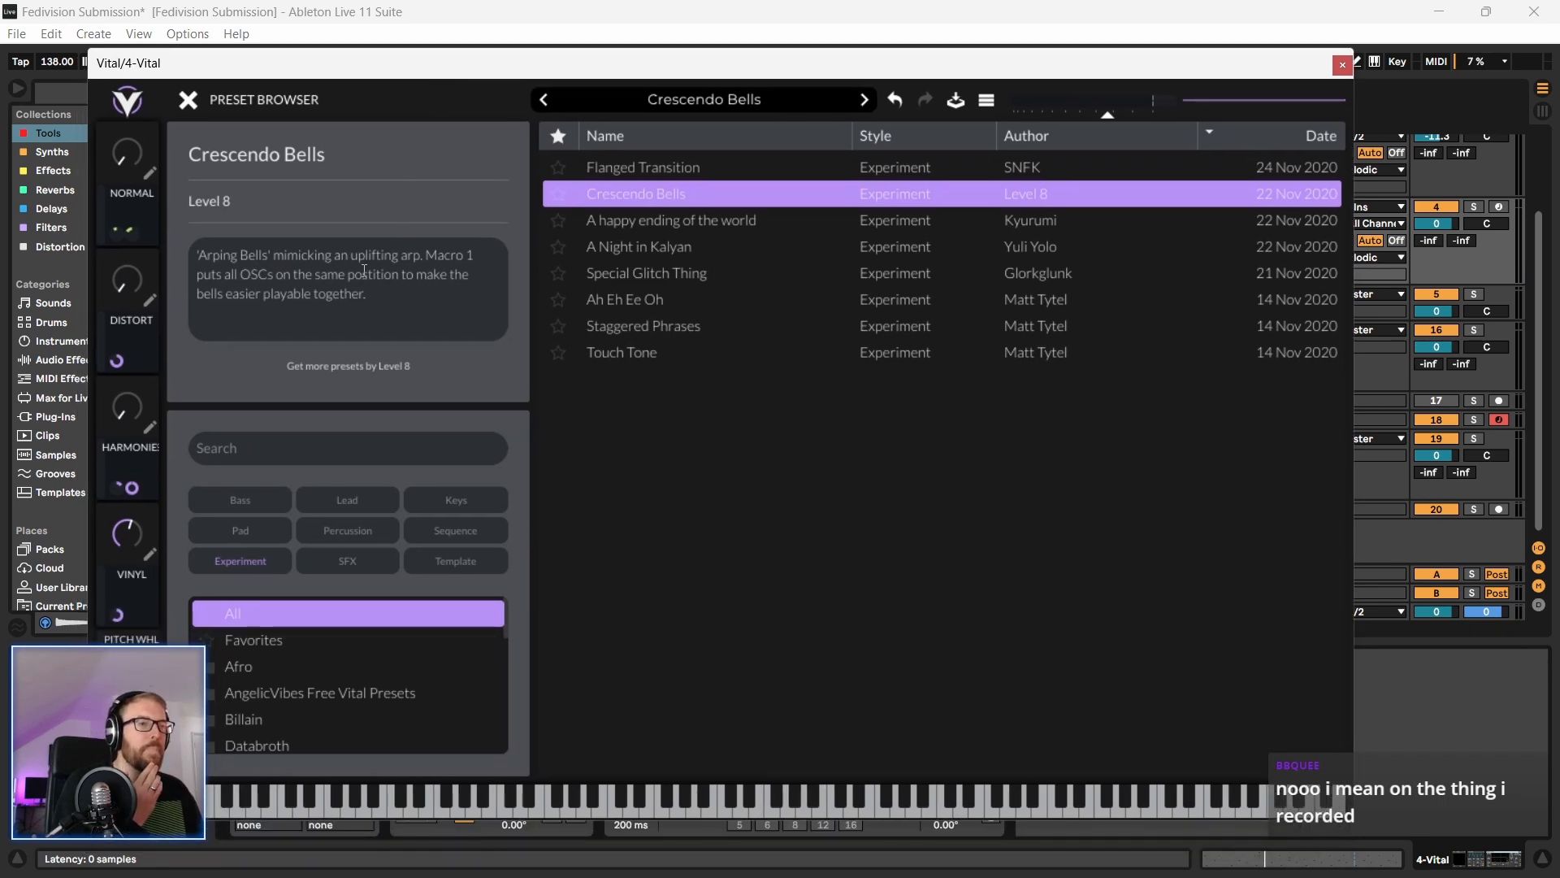
pyautogui.click(189, 100)
pyautogui.moveTo(1309, 266); pyautogui.dragTo(1299, 286)
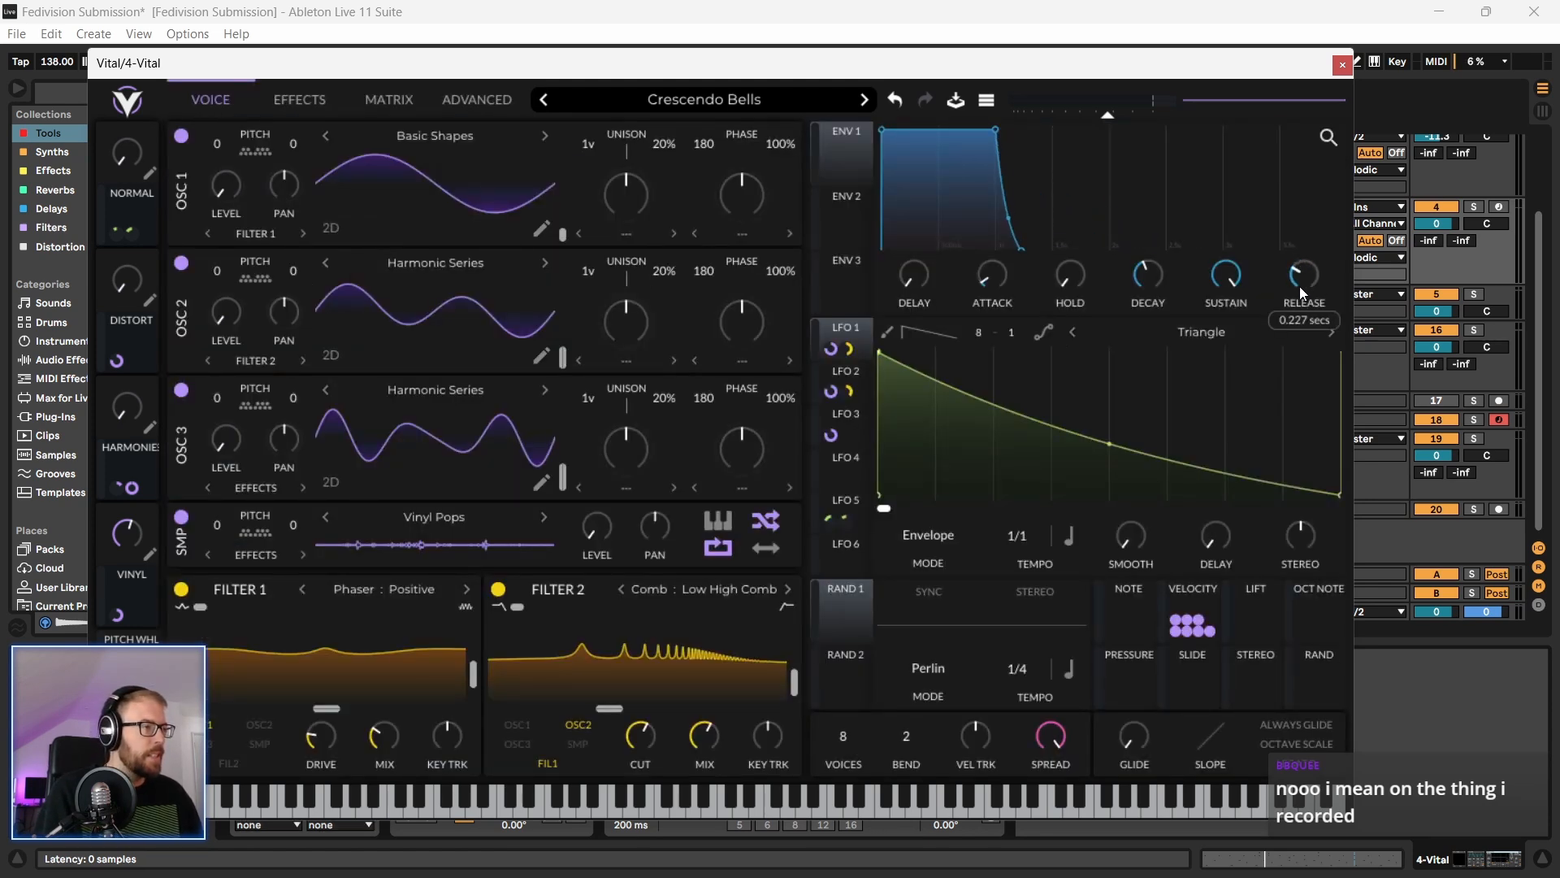
pyautogui.click(1343, 65)
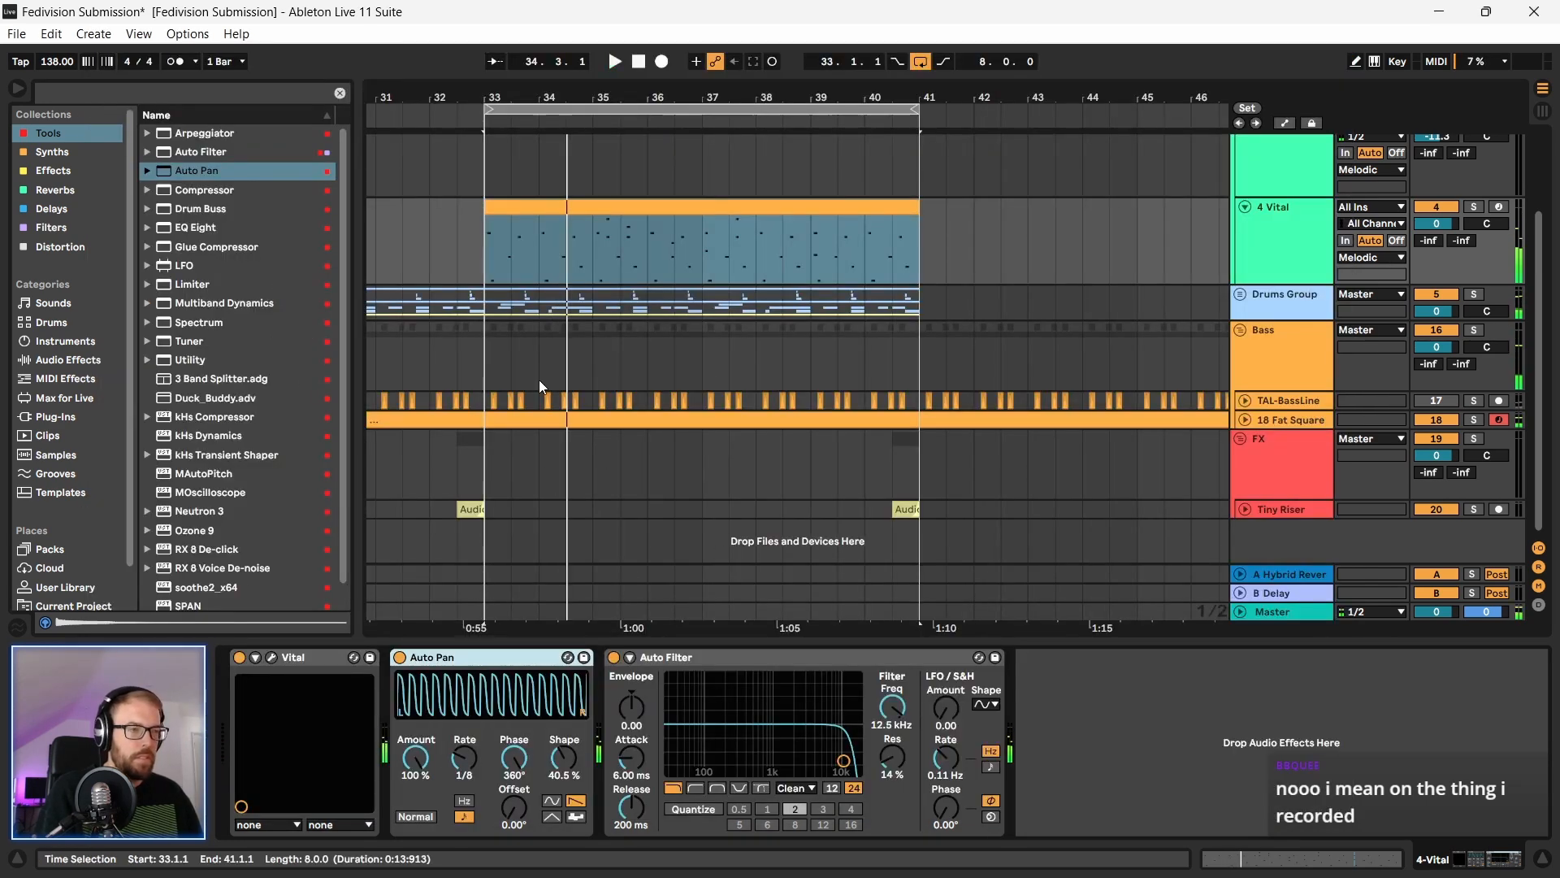
# Step: Switch off the Delay effect in Vital's Crescendo Bells preset and close the plugin window
pyautogui.click(272, 657)
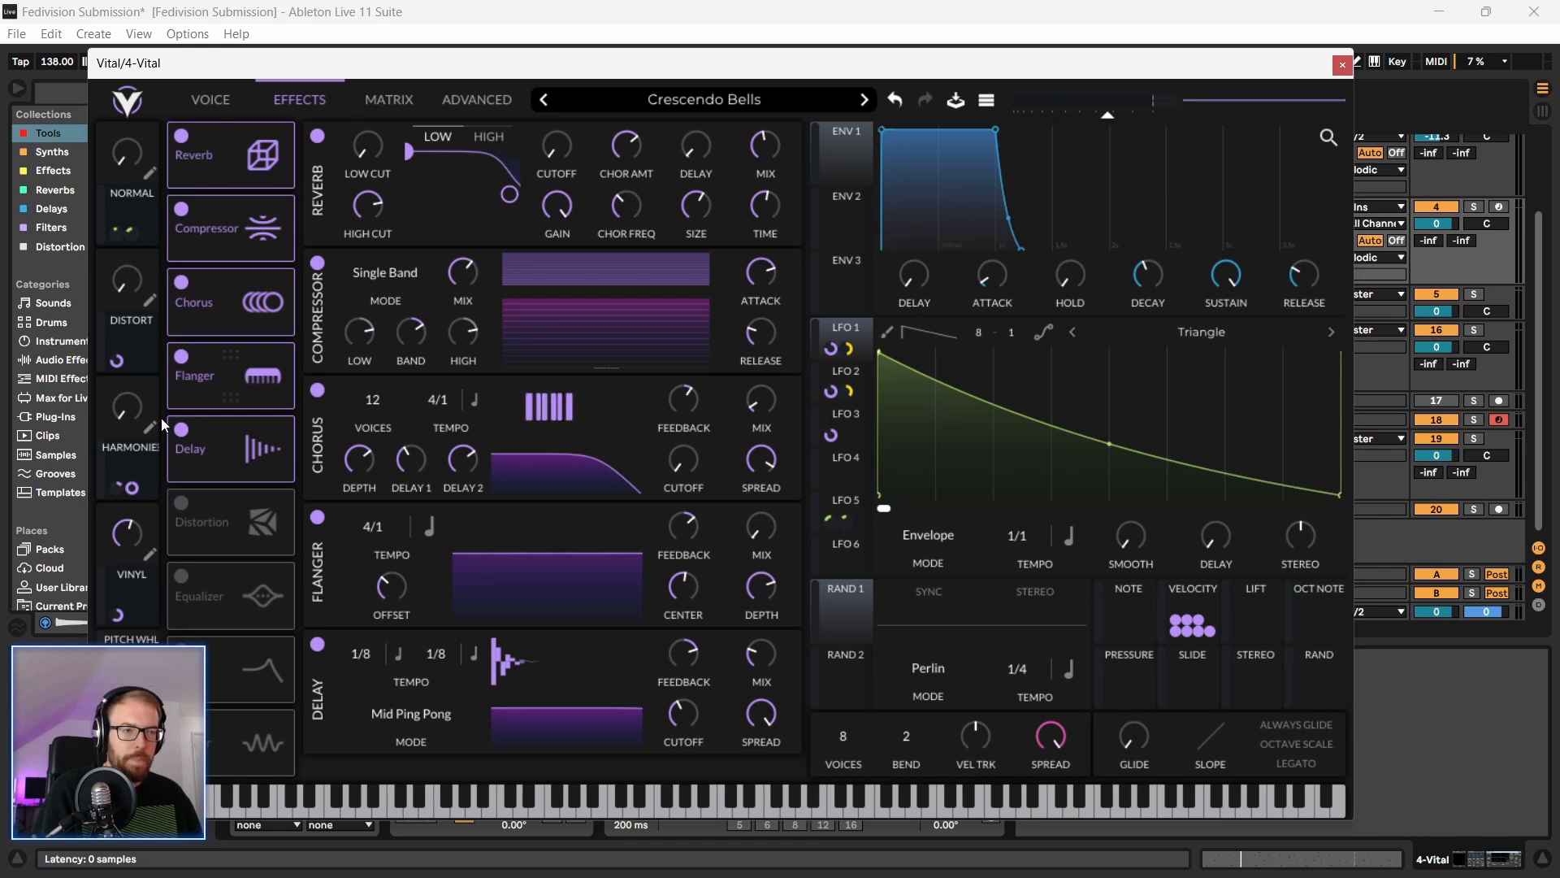
pyautogui.click(182, 432)
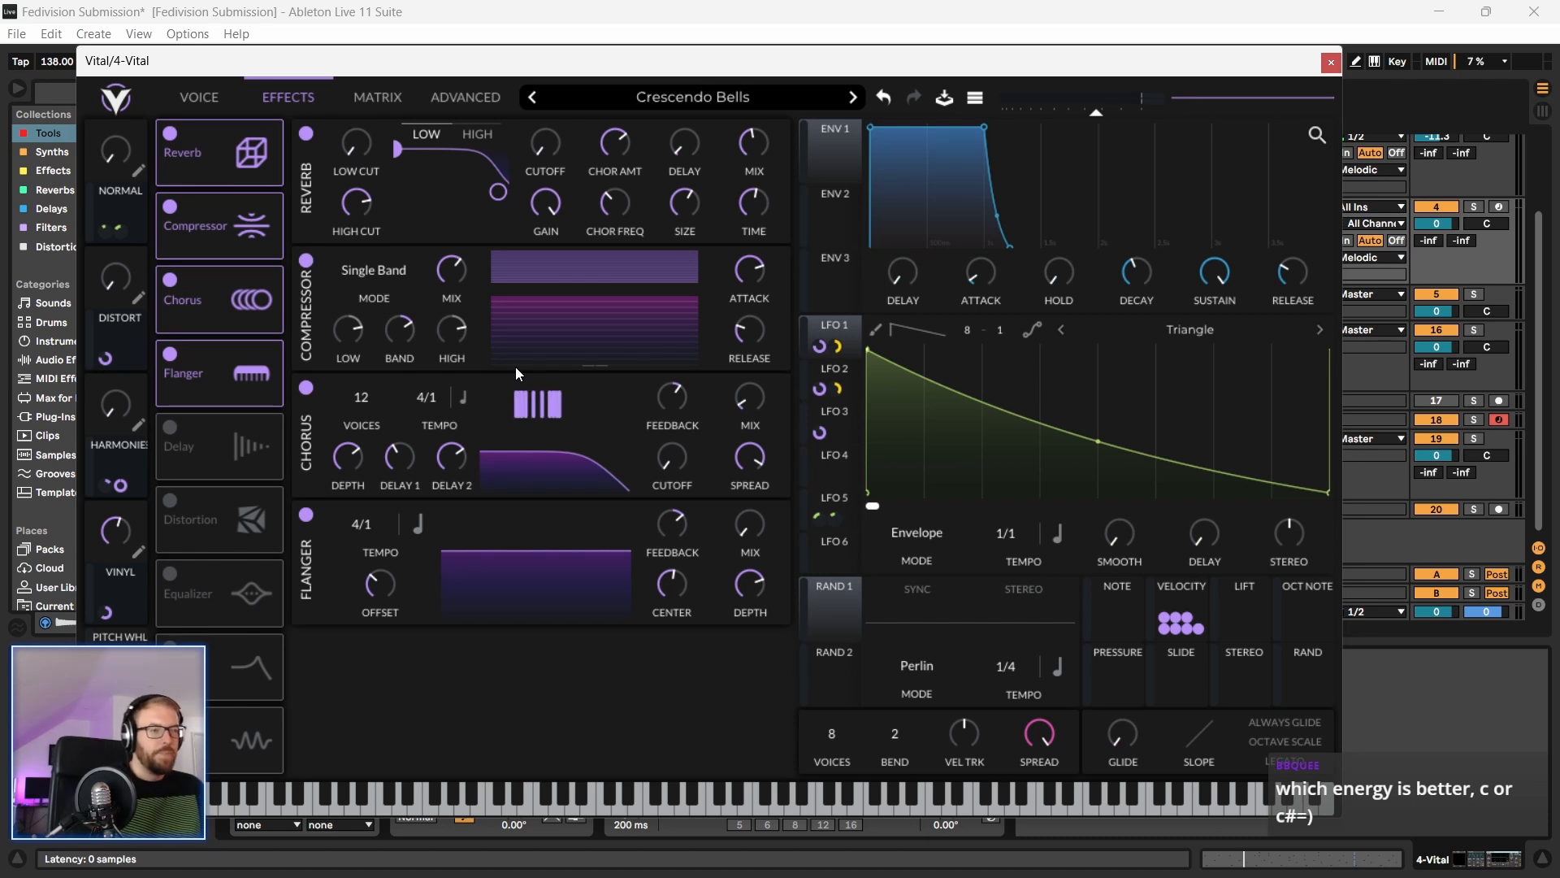
pyautogui.moveTo(512, 60); pyautogui.dragTo(532, 59)
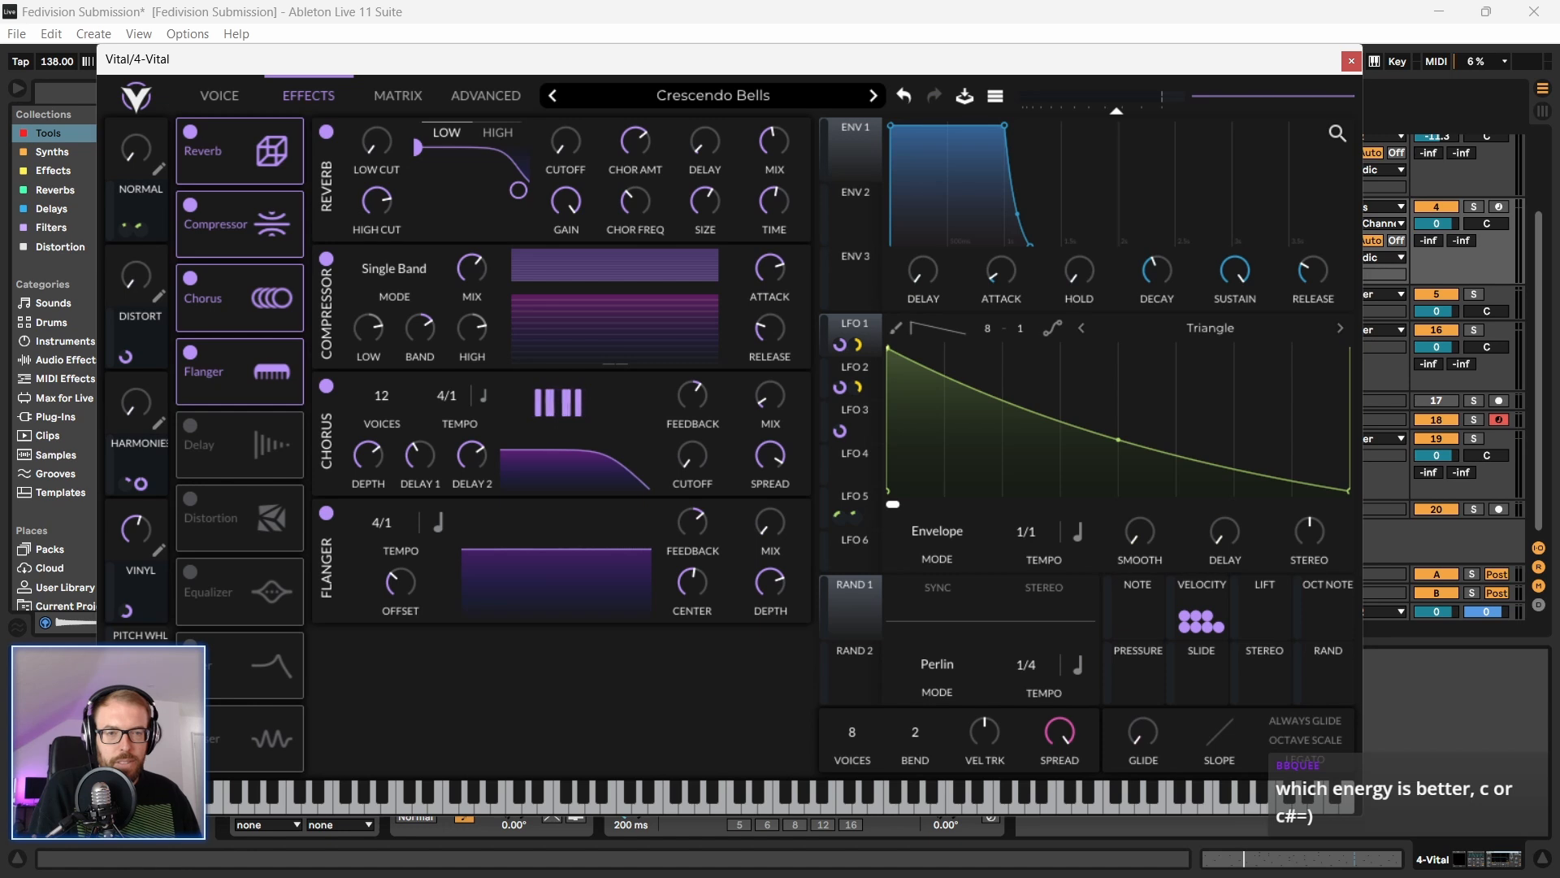
pyautogui.moveTo(904, 64); pyautogui.dragTo(943, 57)
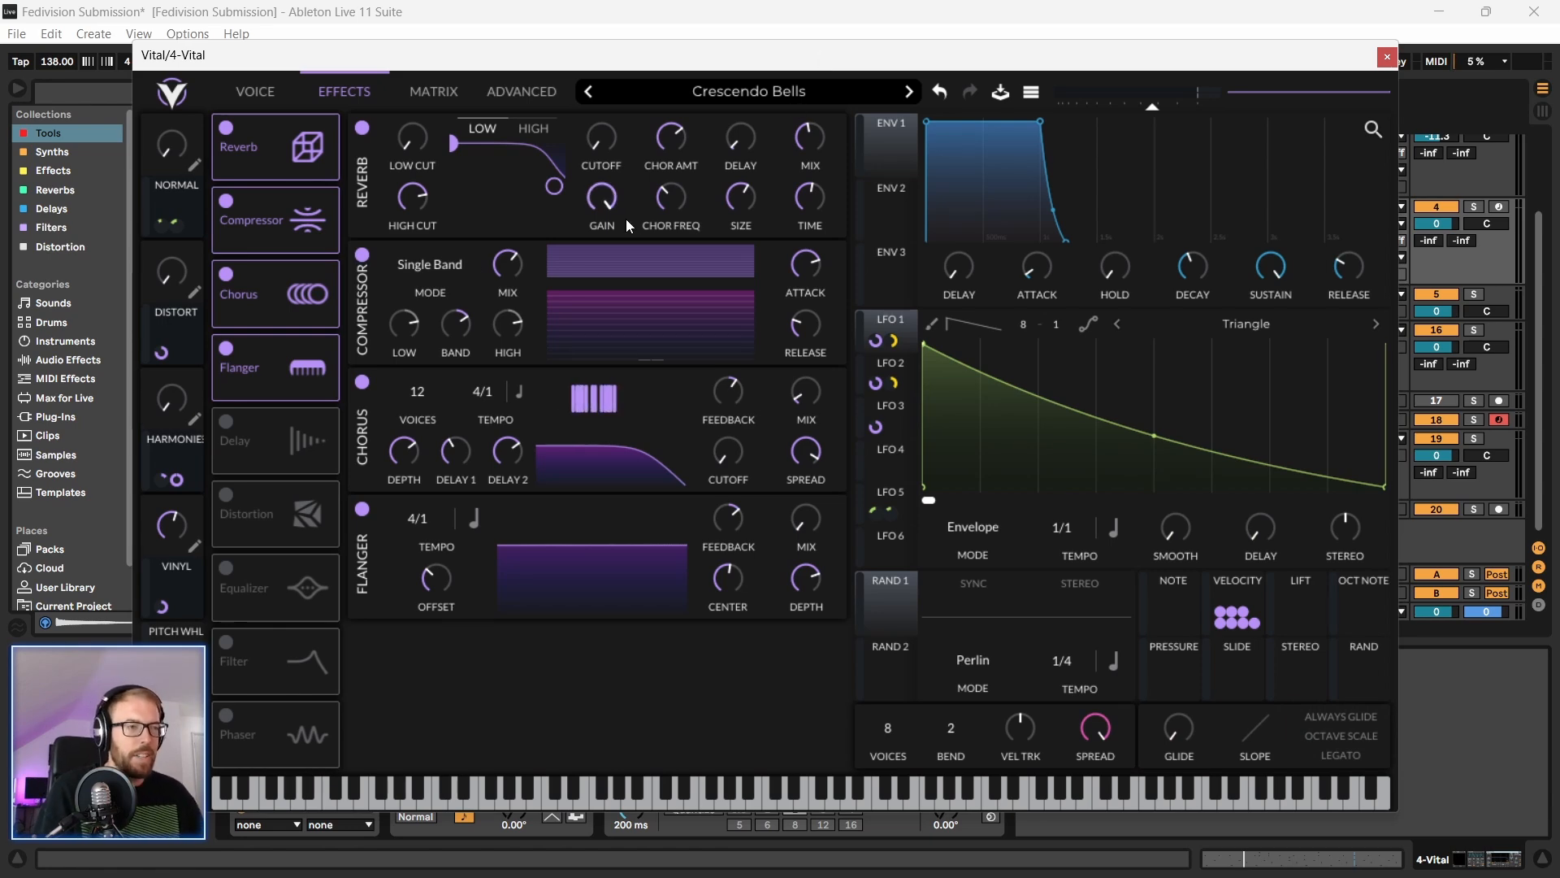
pyautogui.click(1388, 57)
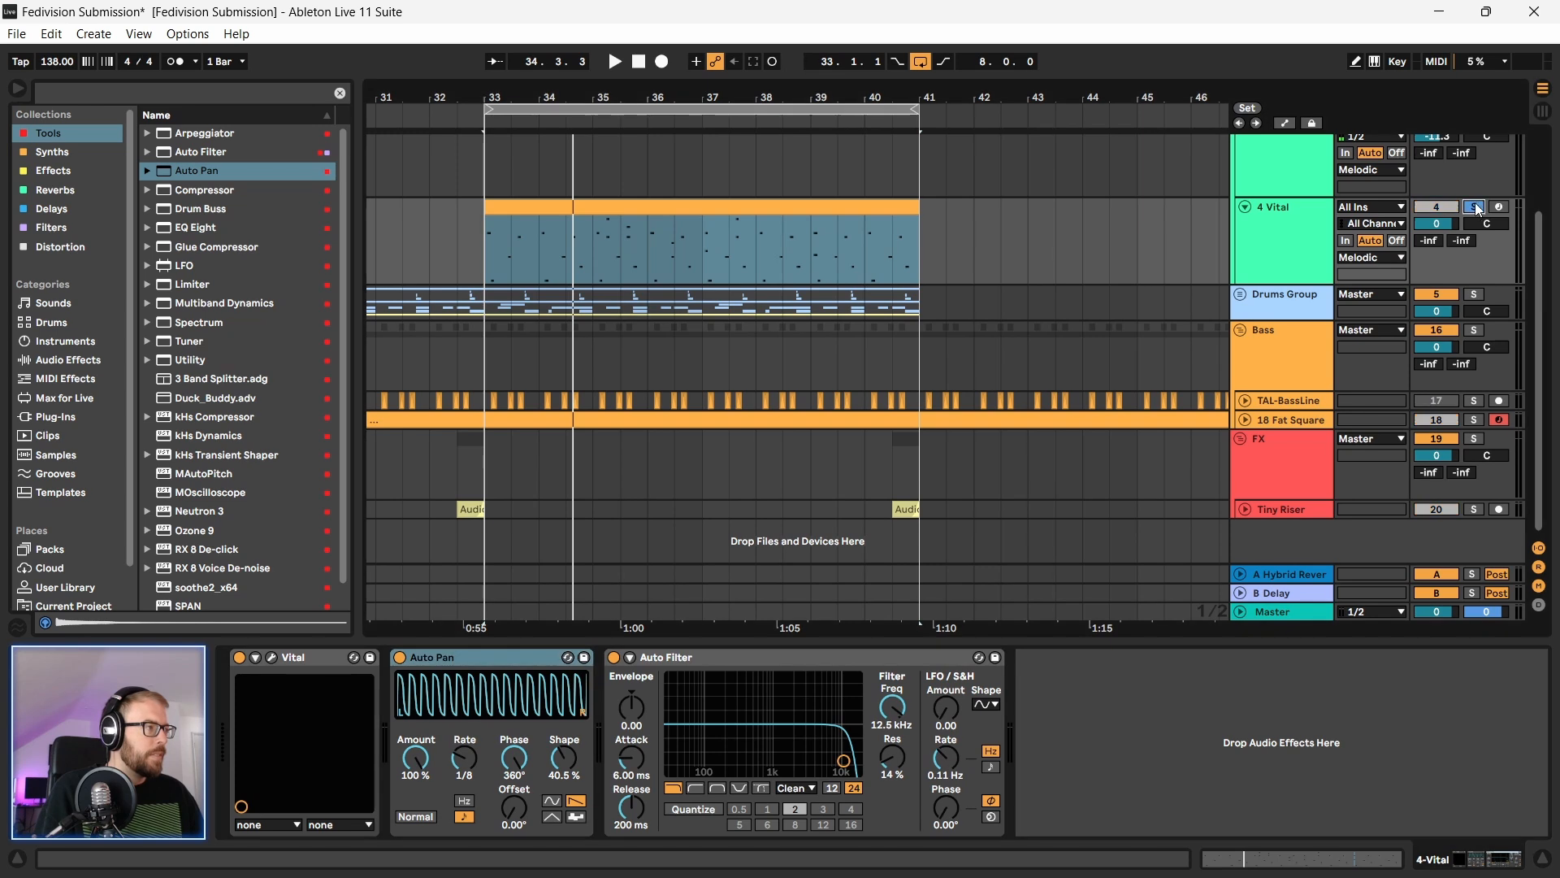
# Step: Add an EQ Eight after the Auto Filter on the 4 Vital track and play the track soloed
pyautogui.click(608, 205)
pyautogui.press('space')
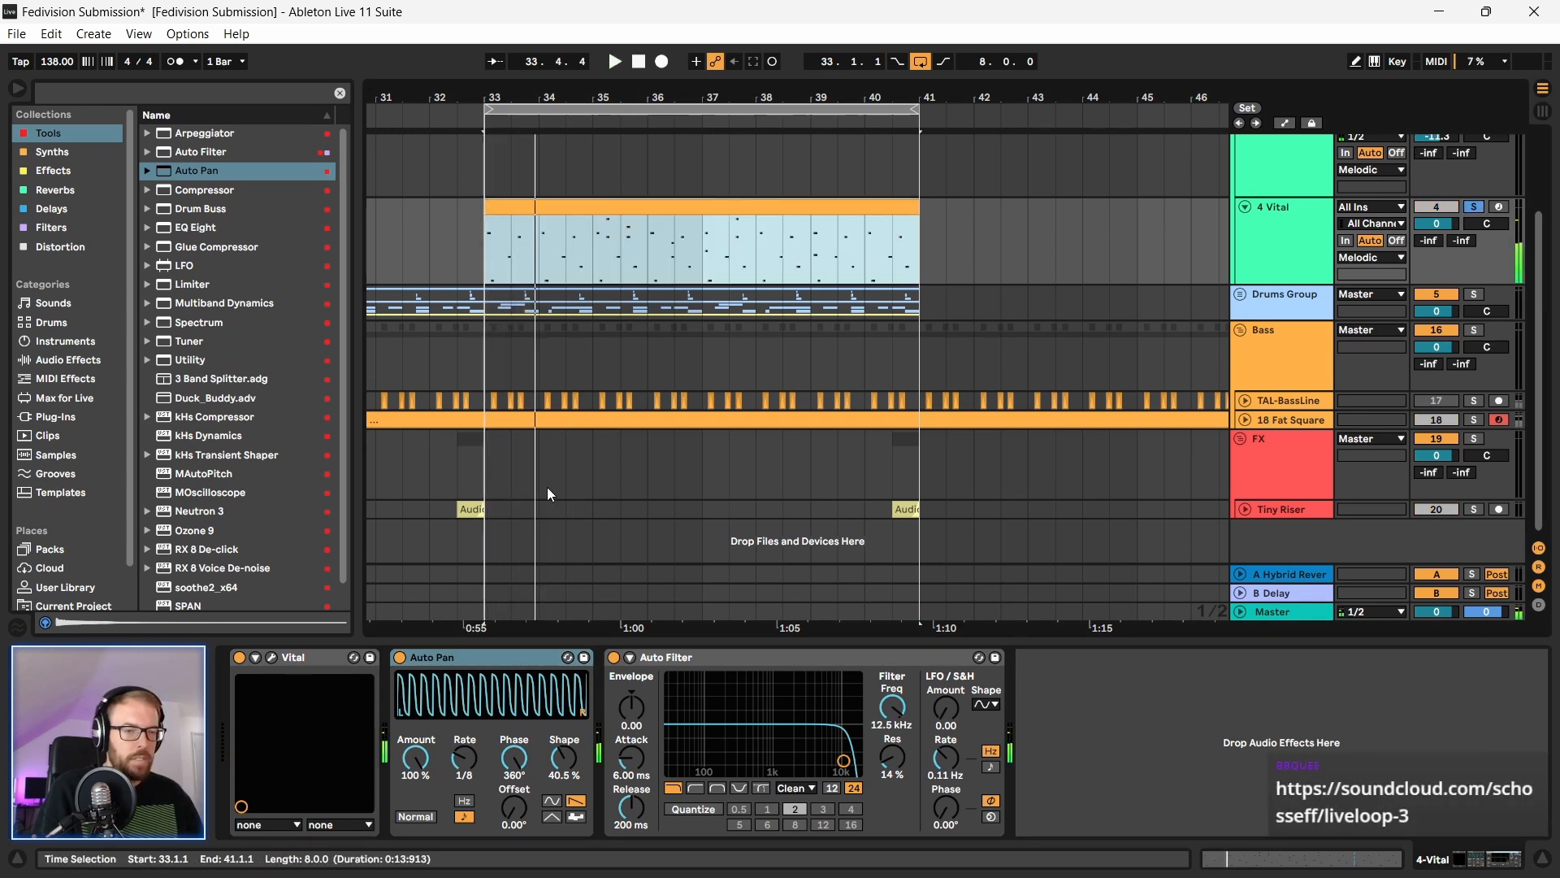
pyautogui.click(1287, 226)
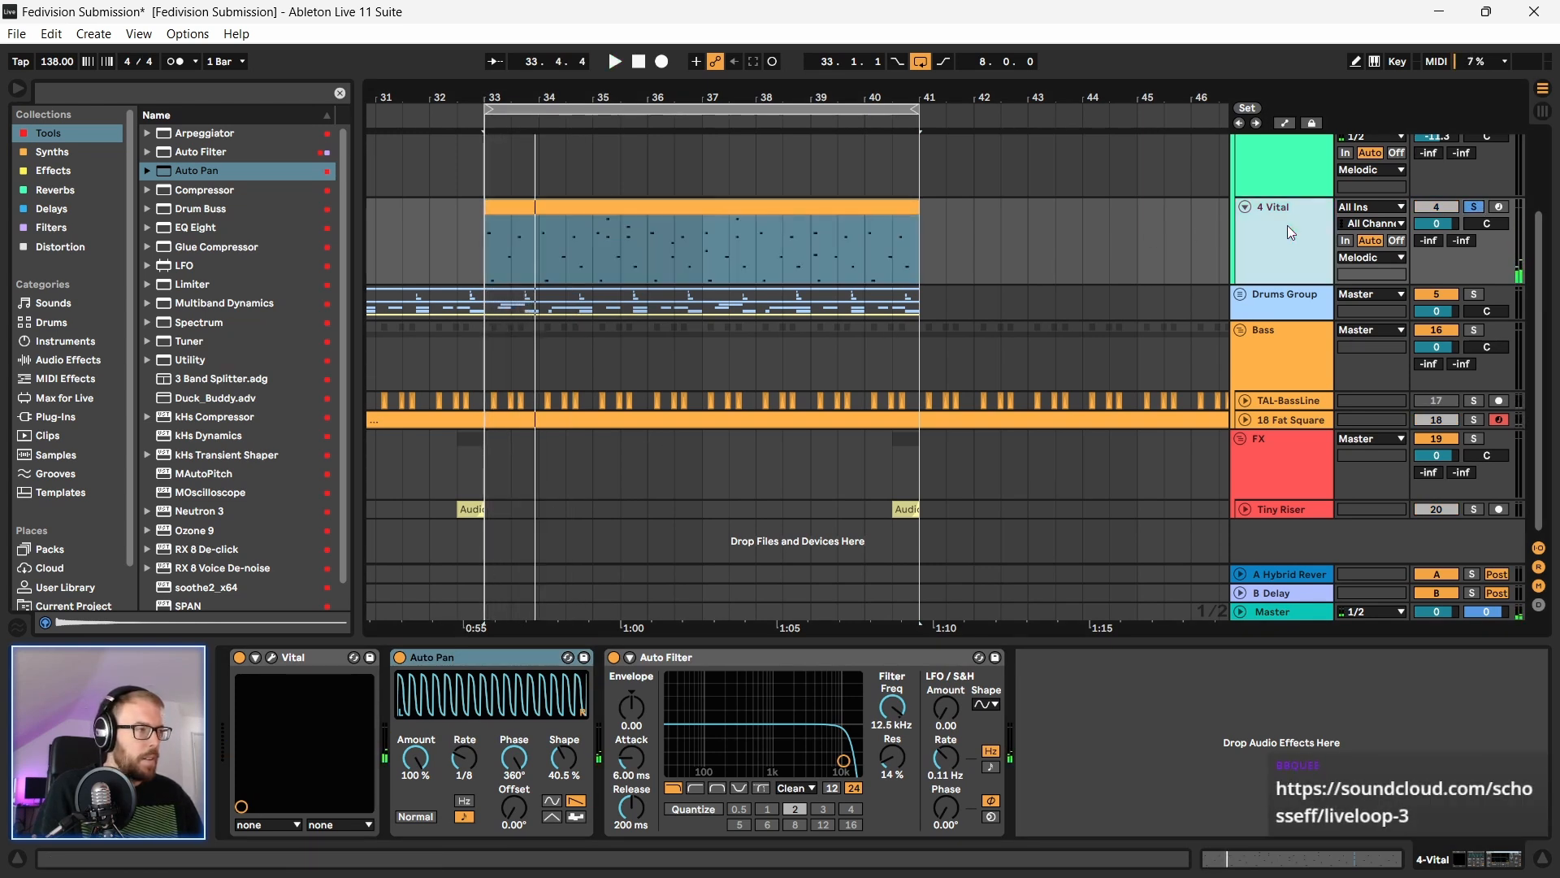
pyautogui.click(187, 153)
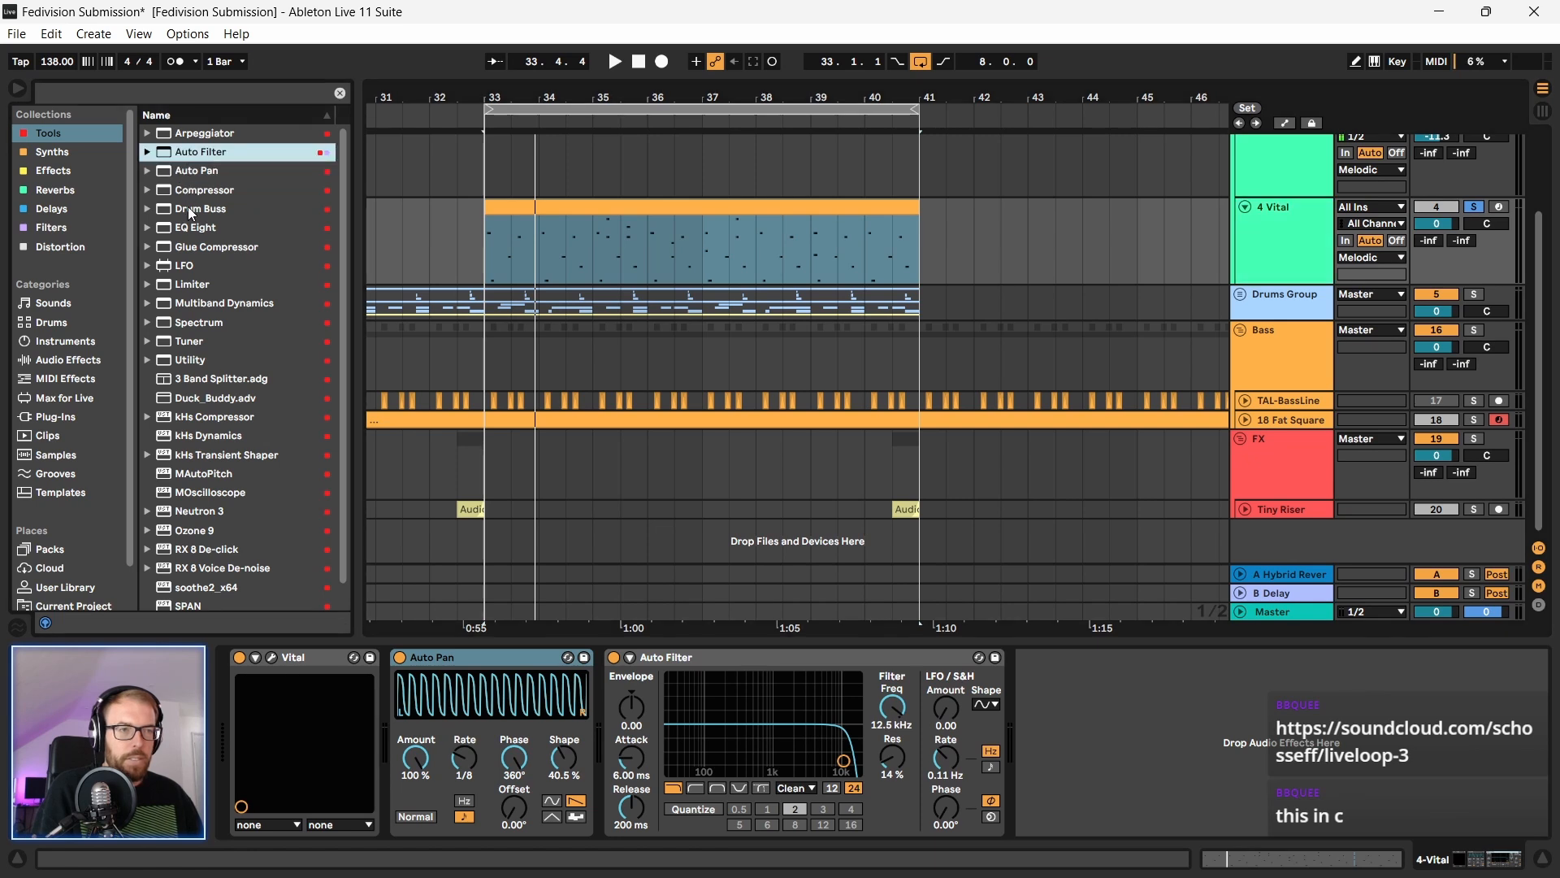
pyautogui.click(190, 232)
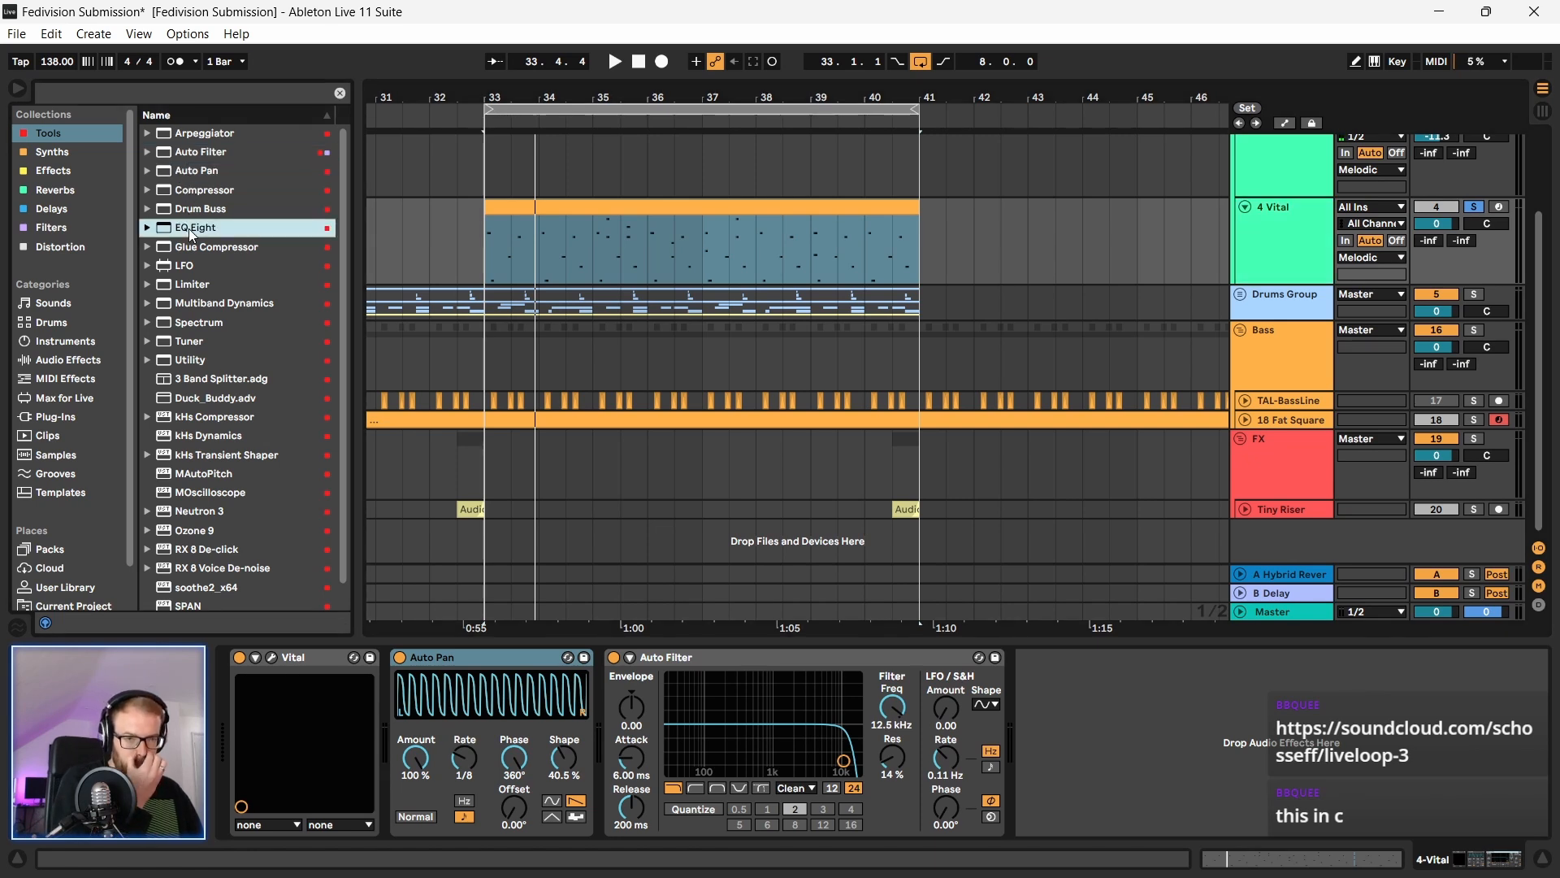
pyautogui.moveTo(186, 235); pyautogui.dragTo(1173, 767)
pyautogui.press('space')
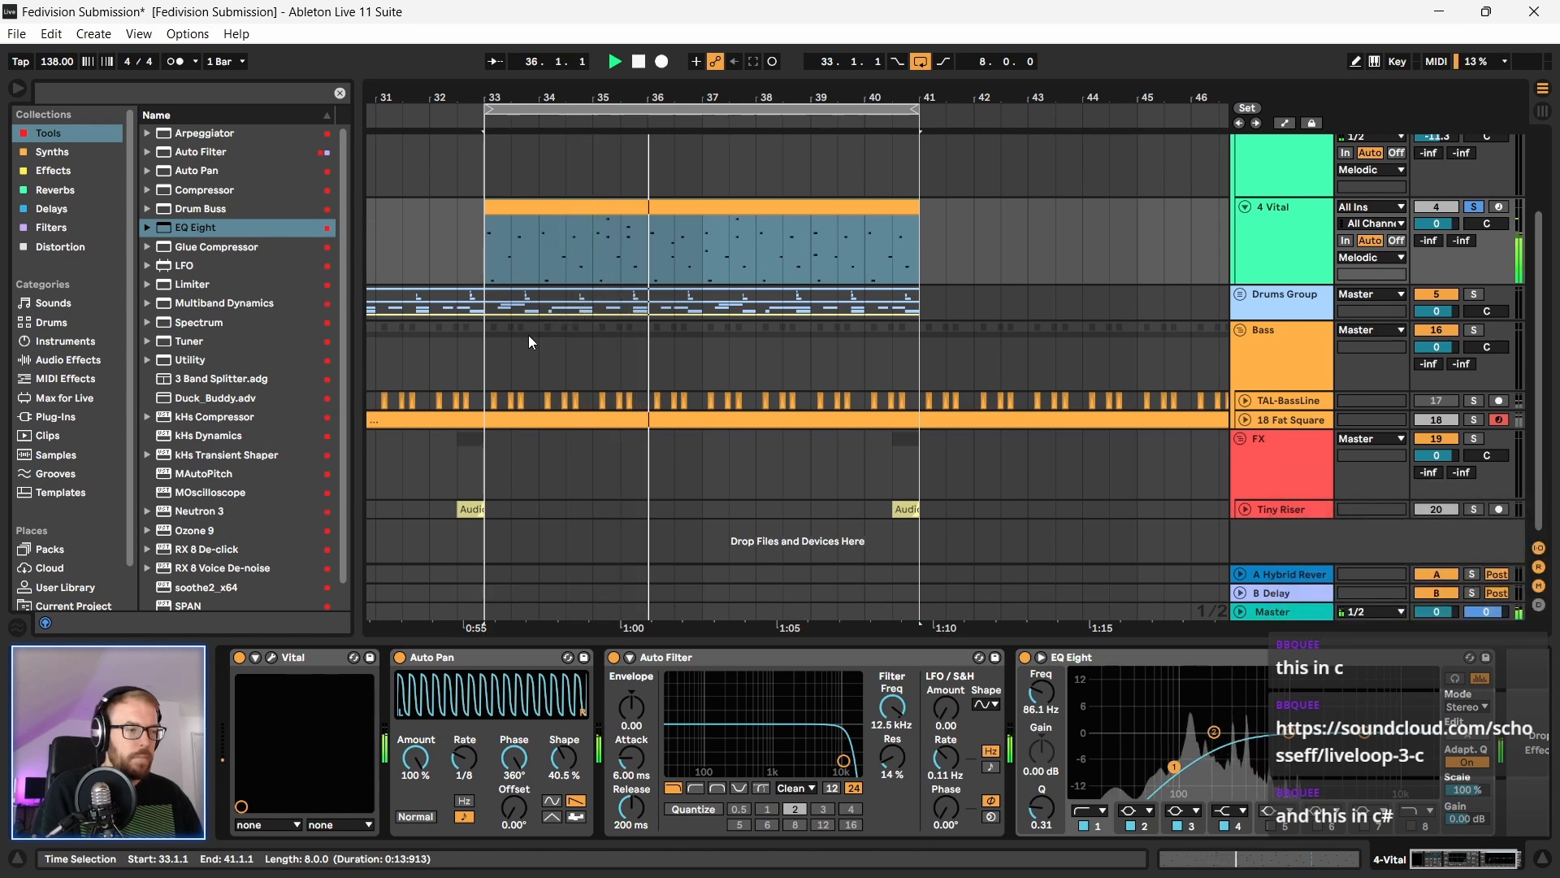
# Step: Unsolo the 4 Vital track and play it with the full mix
pyautogui.scroll(2, 1499, 244)
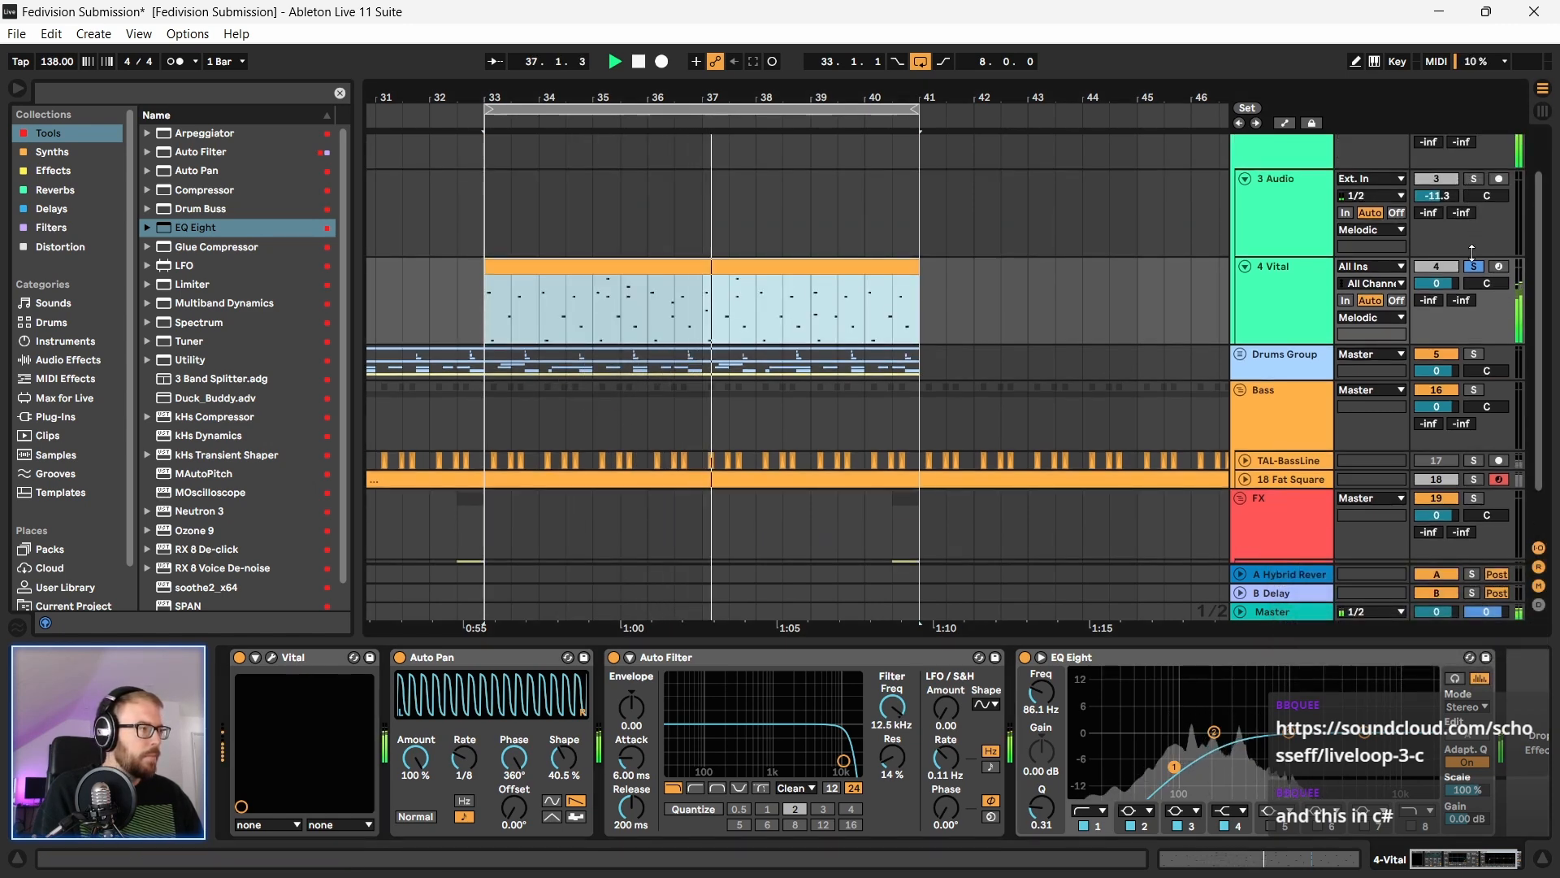
pyautogui.click(1316, 223)
pyautogui.click(1271, 300)
pyautogui.scroll(-1, 637, 296)
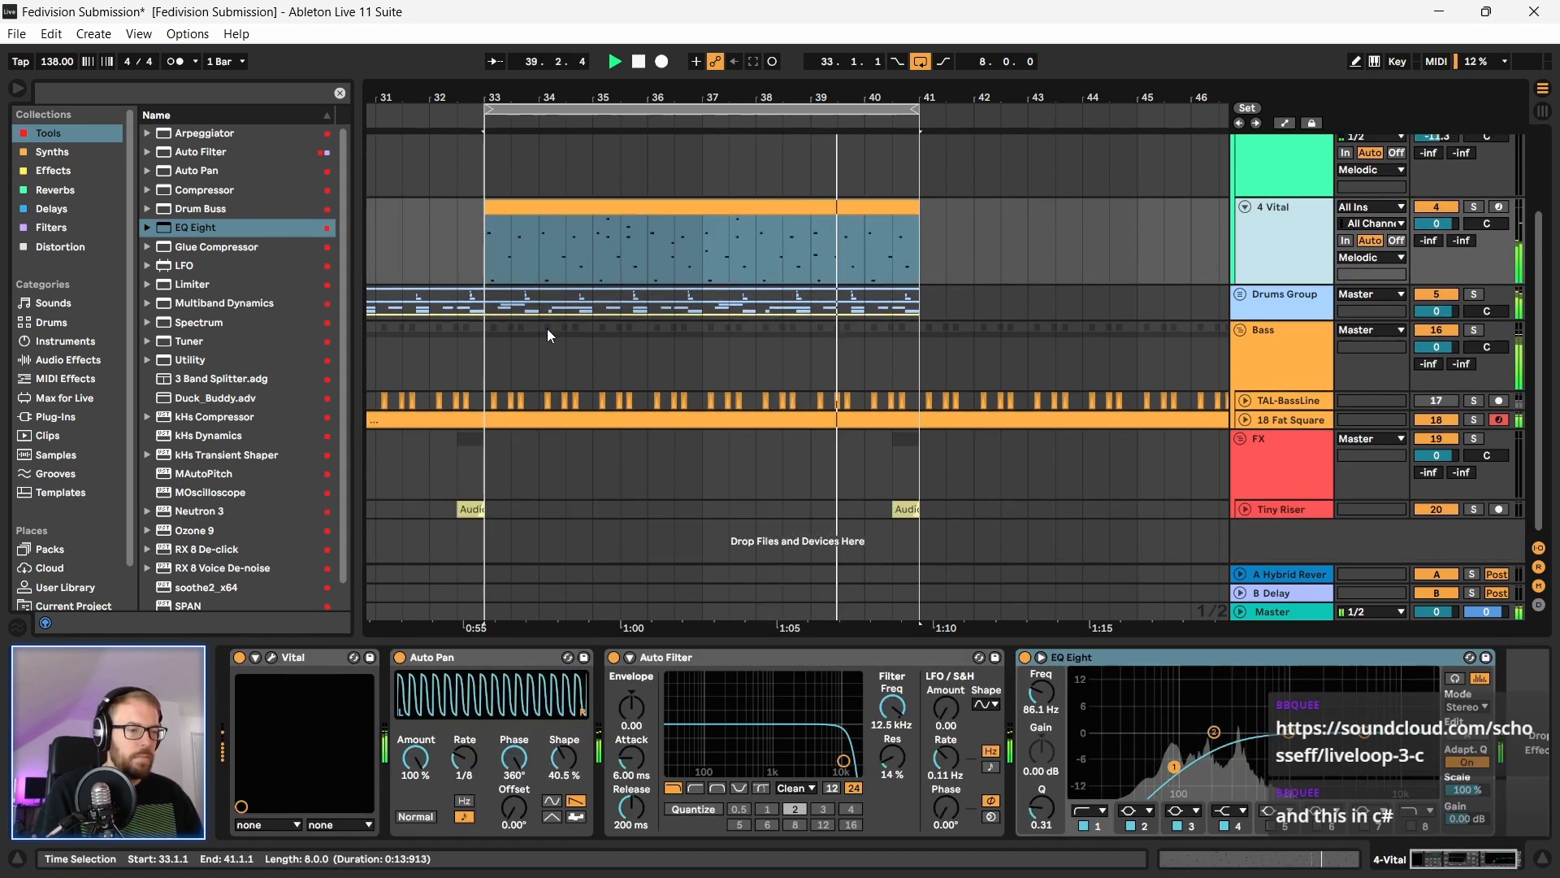
# Step: Set the Krush filter frequency on the 18 Fat Square bass track to 6800 Hz while the mix plays, and close the plugin
pyautogui.click(1286, 360)
pyautogui.click(1287, 421)
pyautogui.click(1296, 359)
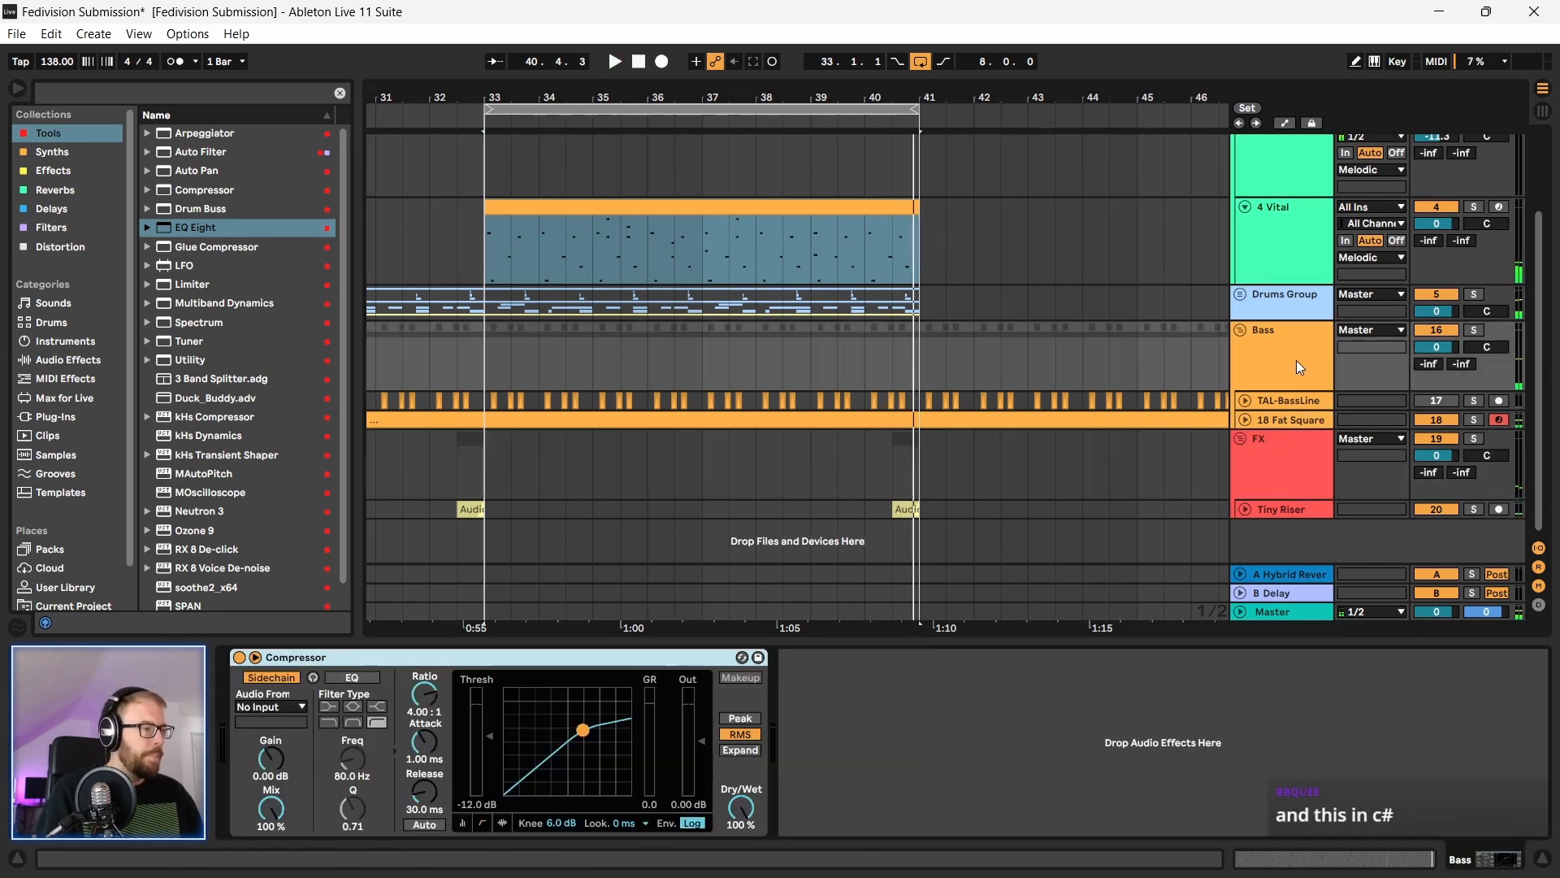
pyautogui.click(1296, 418)
pyautogui.click(1296, 394)
pyautogui.click(1294, 412)
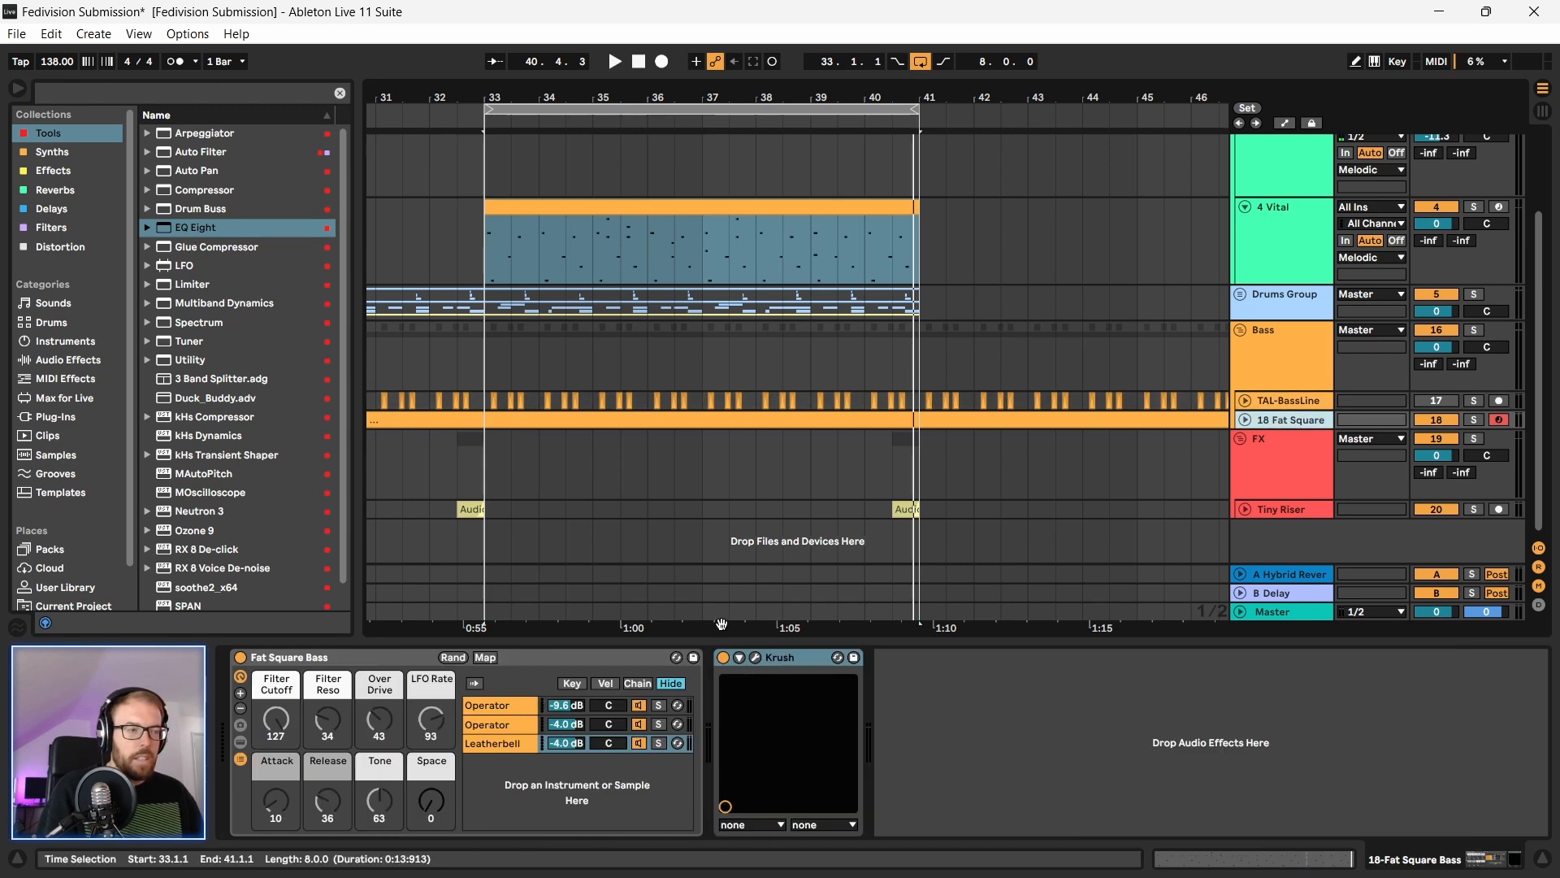
pyautogui.click(757, 656)
pyautogui.press('space')
pyautogui.moveTo(723, 354); pyautogui.dragTo(724, 363)
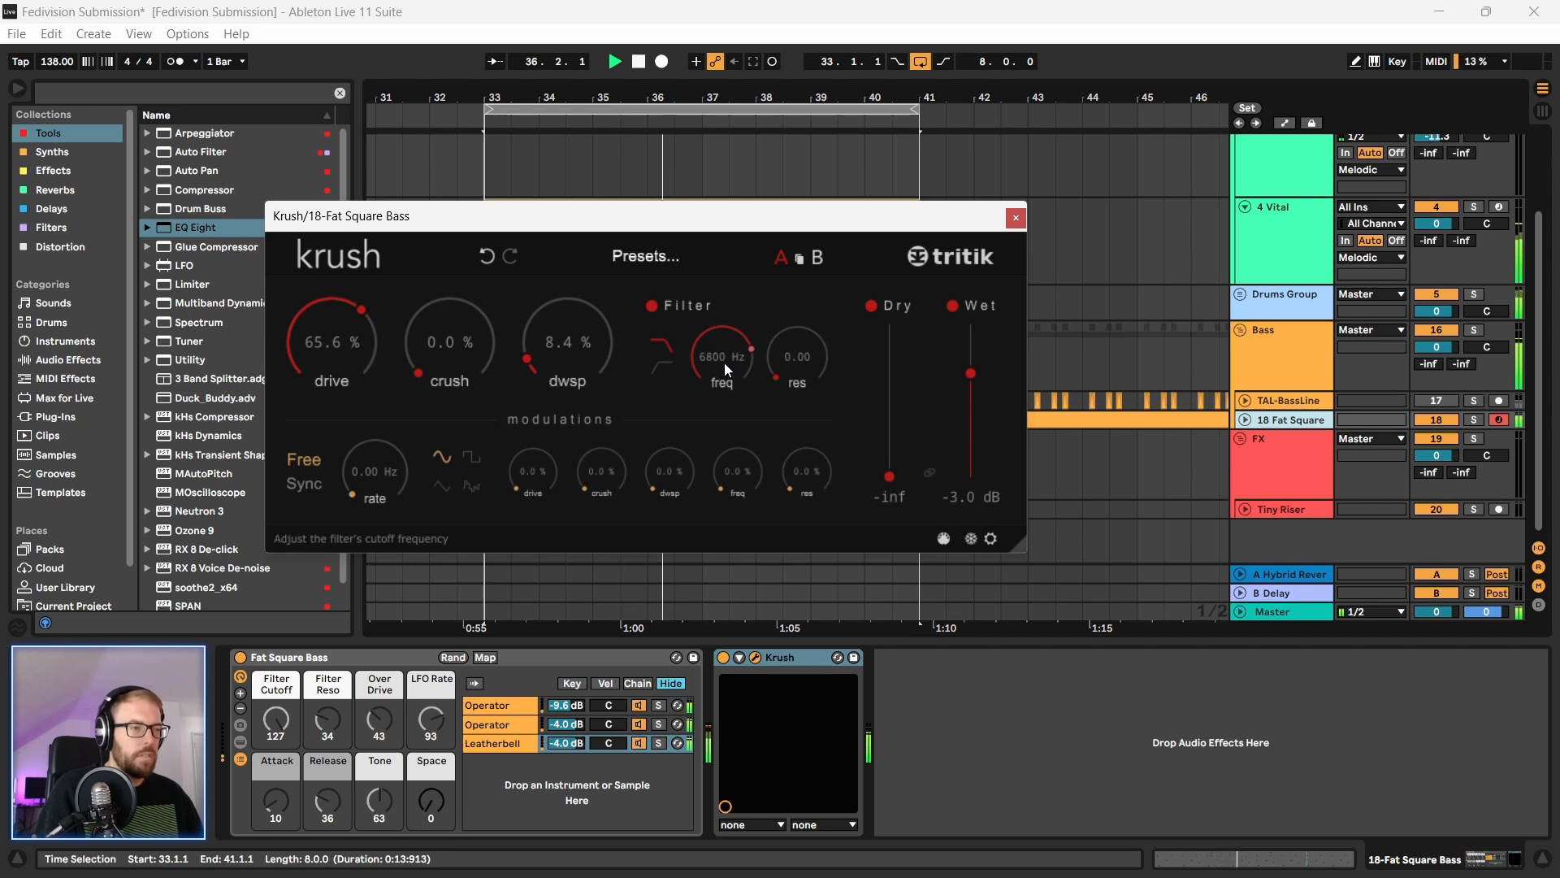
pyautogui.moveTo(681, 230); pyautogui.dragTo(699, 235)
pyautogui.press('space')
pyautogui.click(1034, 224)
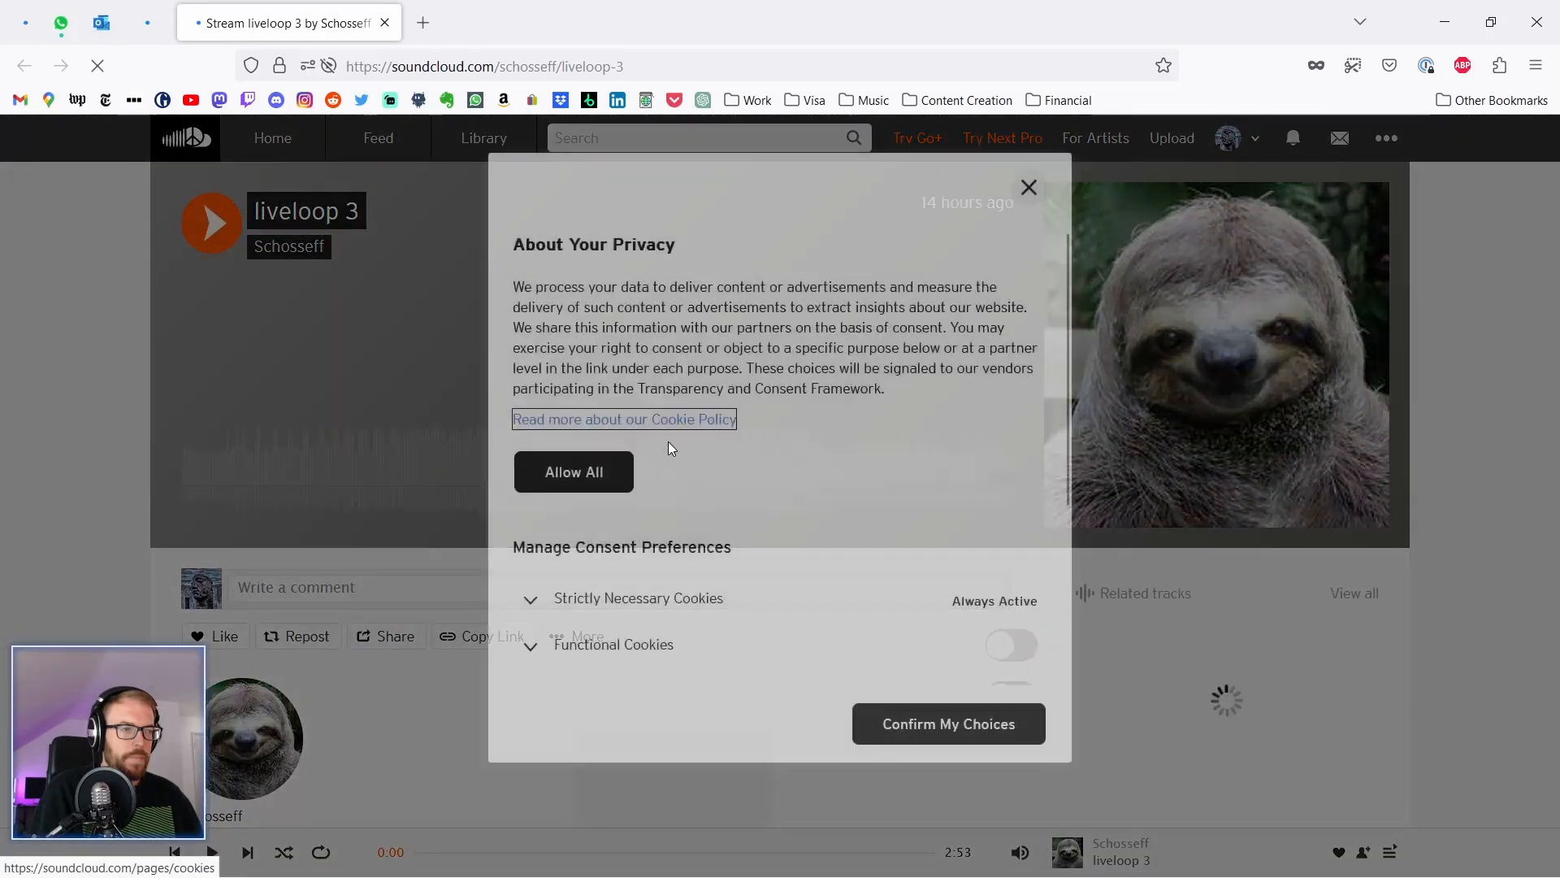
# Step: In the browser, allow all SoundCloud cookies and play the liveloop 3 track, skipping ahead to about 0:36
pyautogui.click(609, 471)
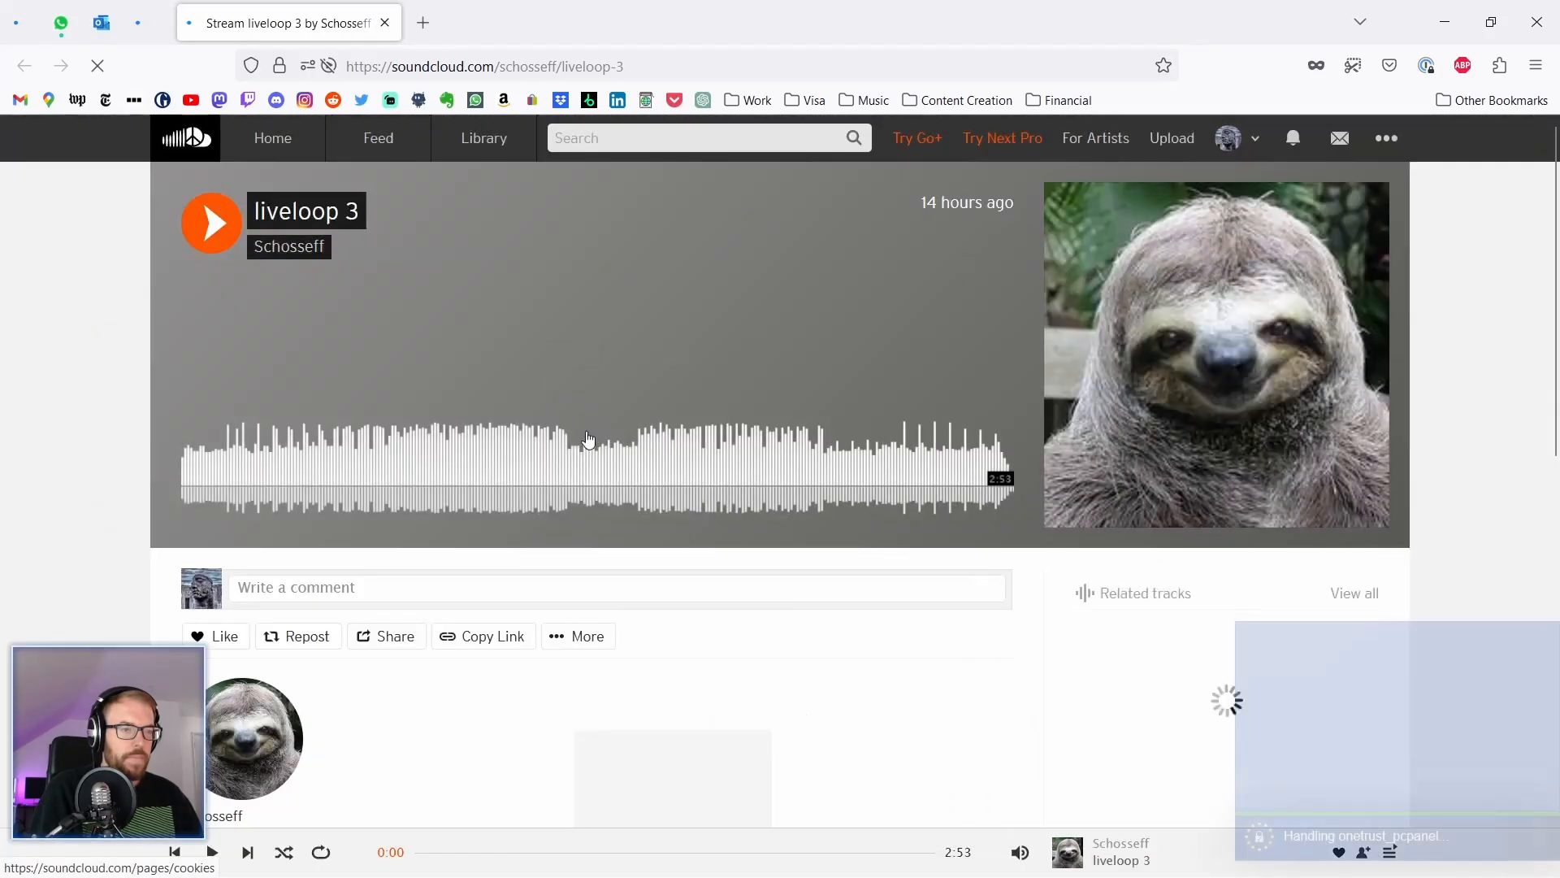
pyautogui.click(211, 223)
pyautogui.click(312, 483)
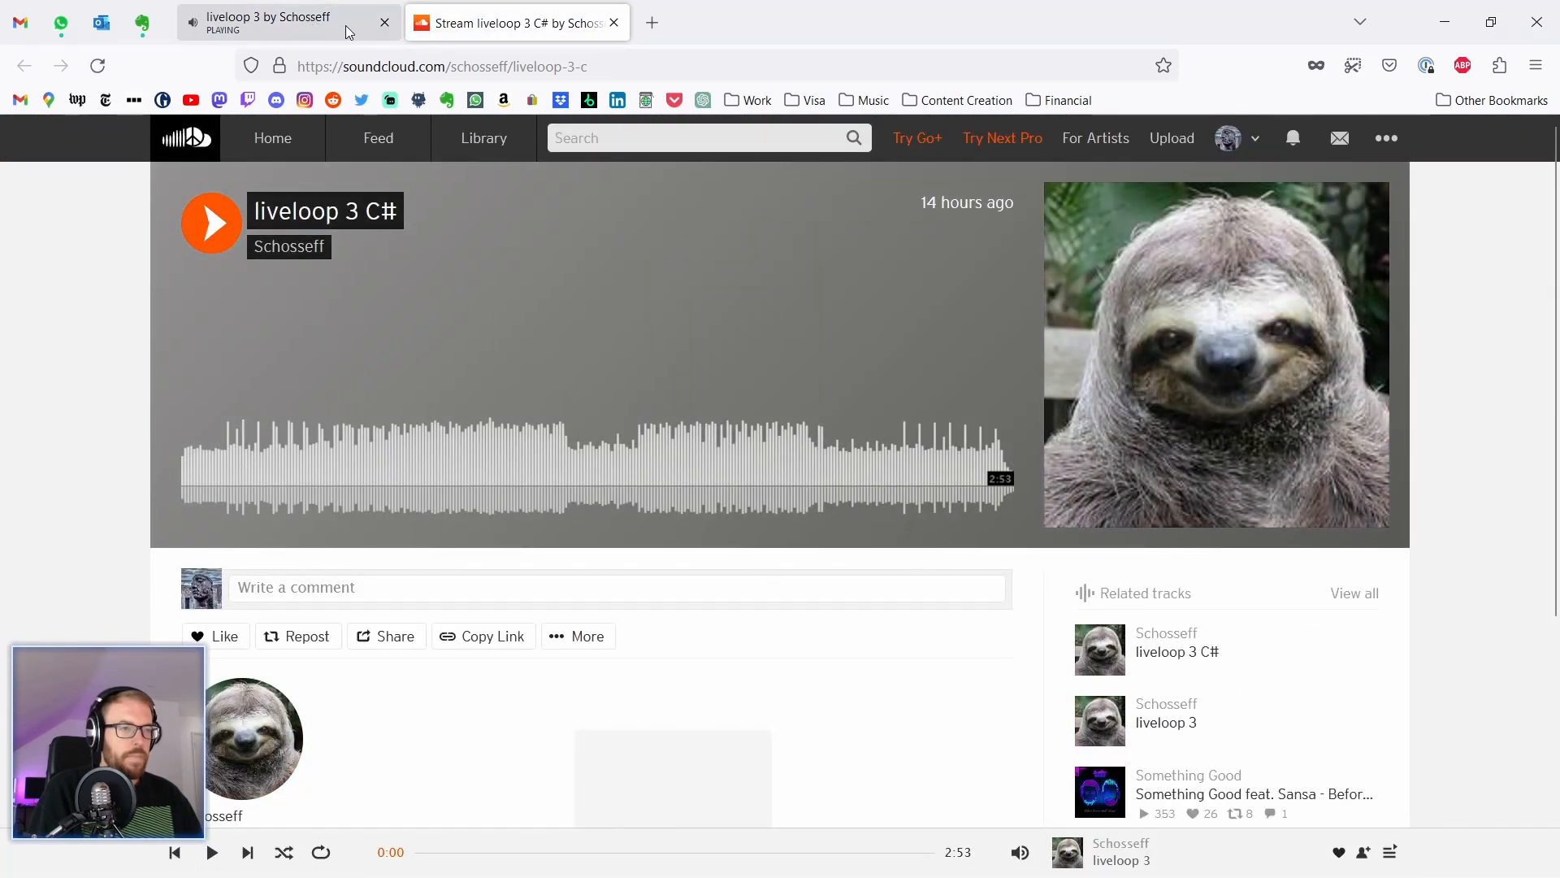
pyautogui.click(312, 27)
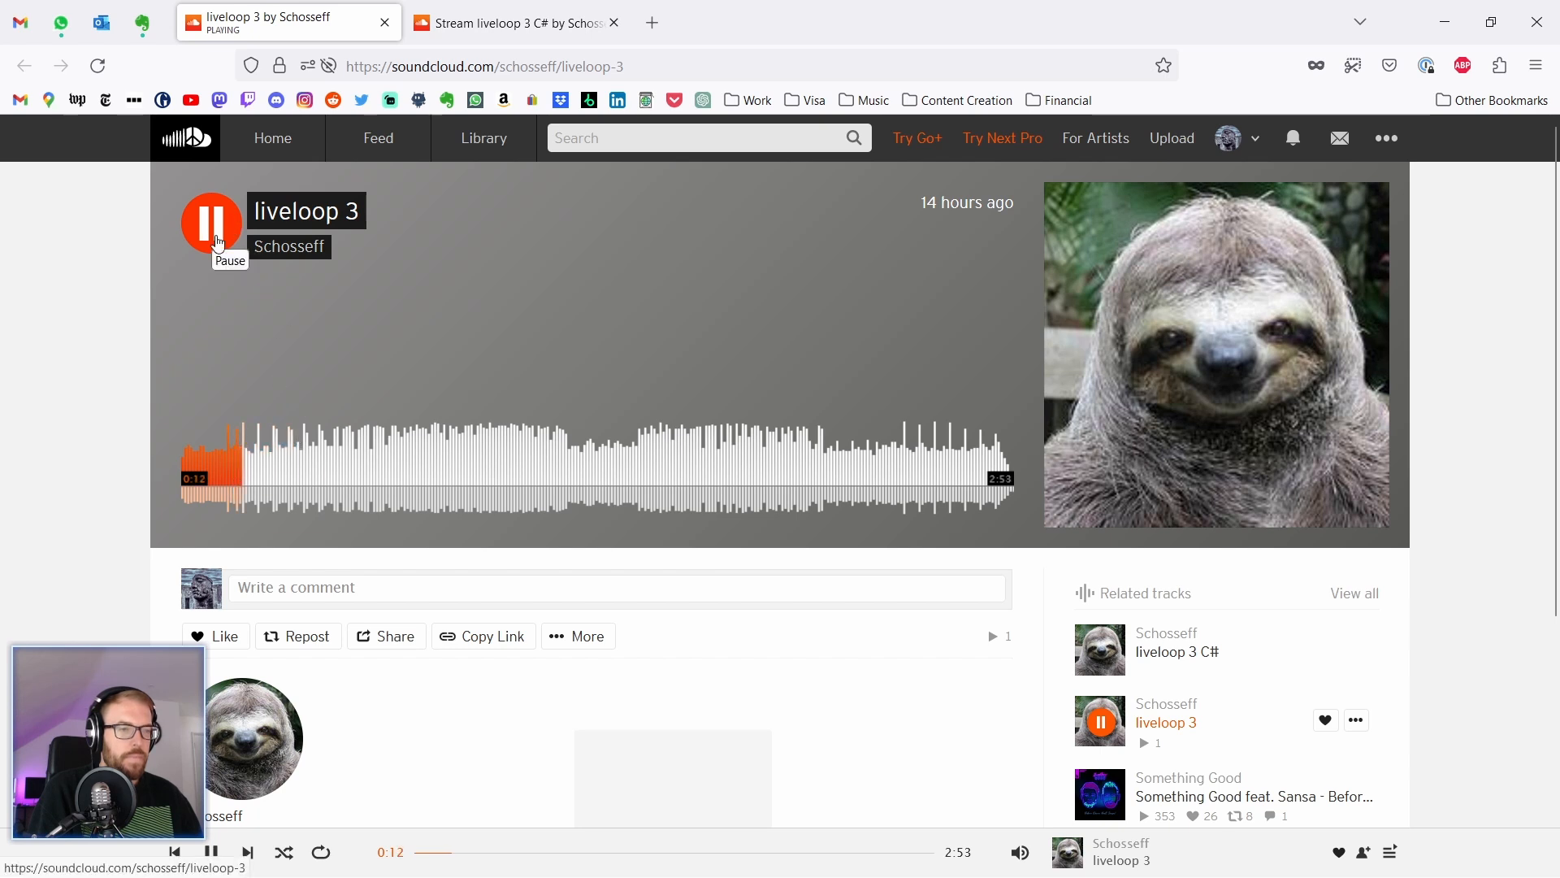
pyautogui.click(363, 468)
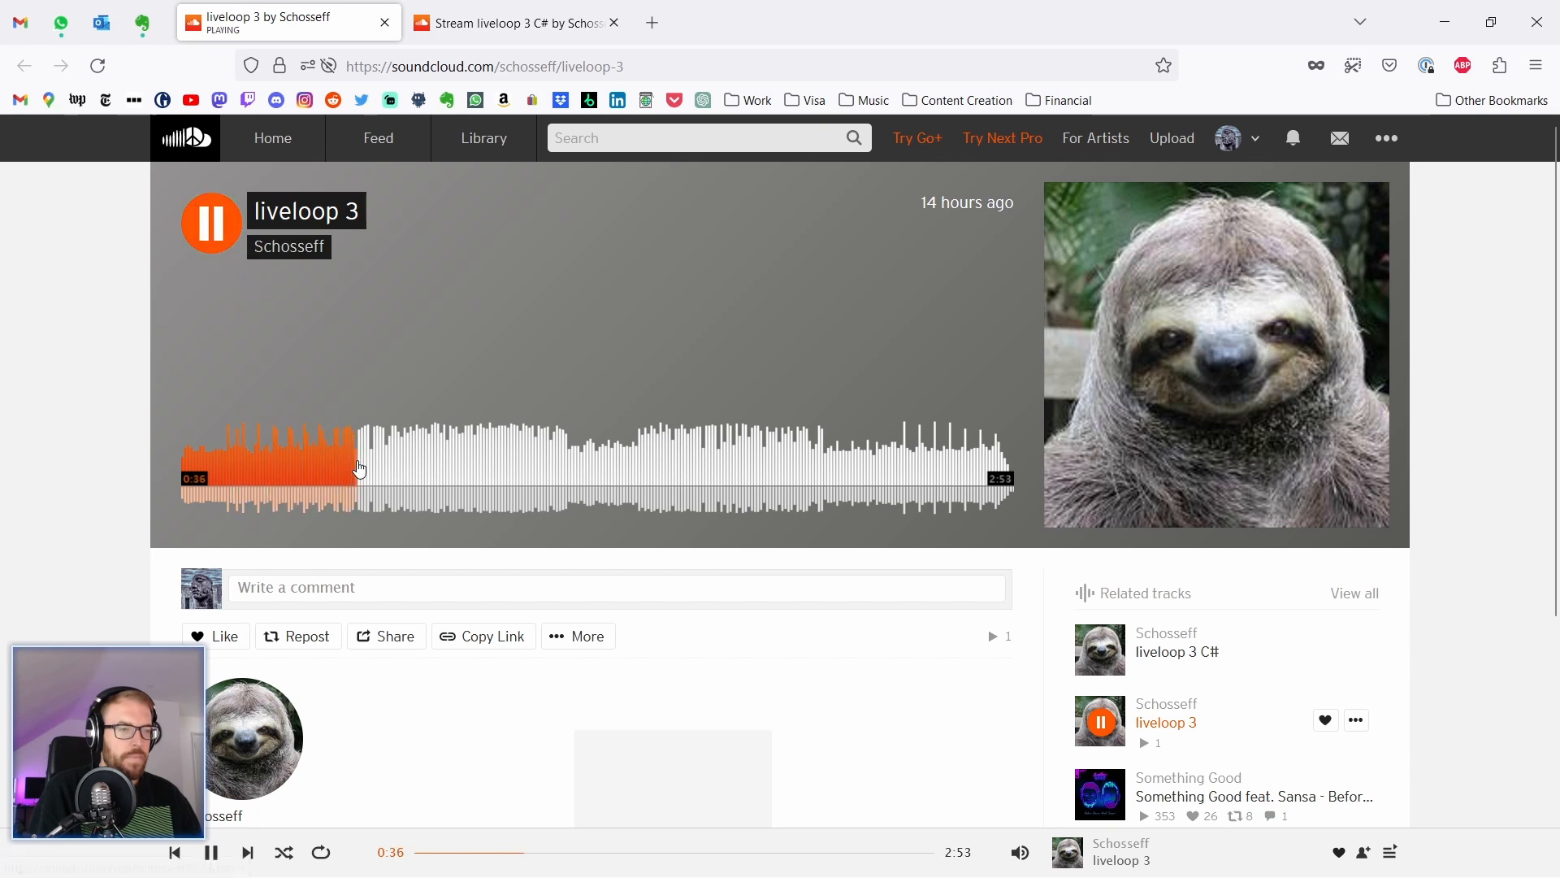
# Step: Pause liveloop 3 and play the matching early passage of liveloop 3 C# to compare the two versions
pyautogui.click(217, 235)
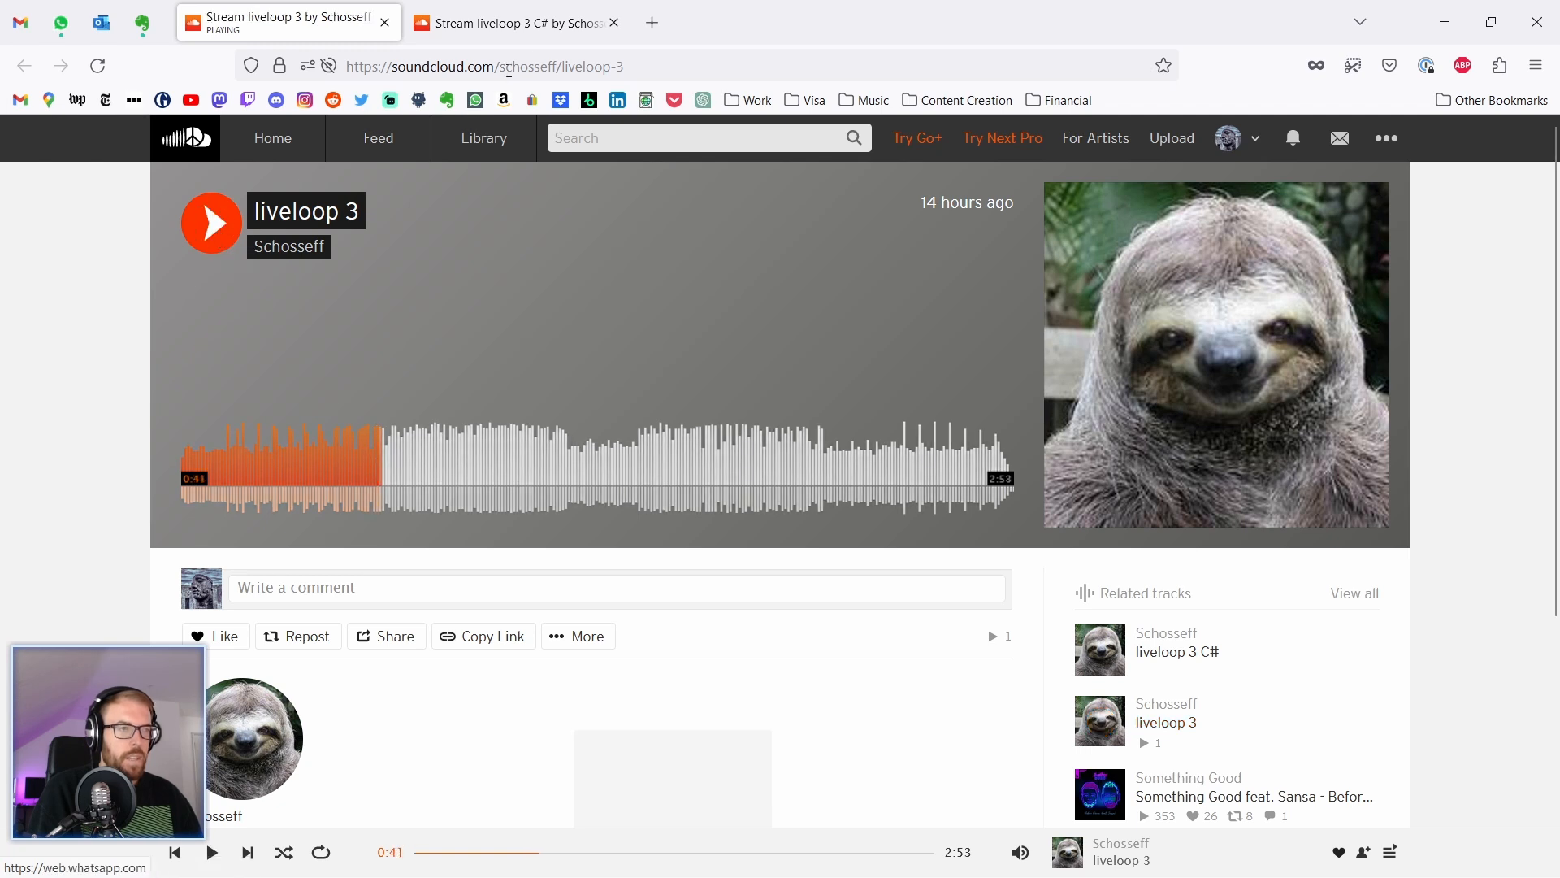
pyautogui.click(513, 25)
pyautogui.click(215, 235)
pyautogui.click(335, 483)
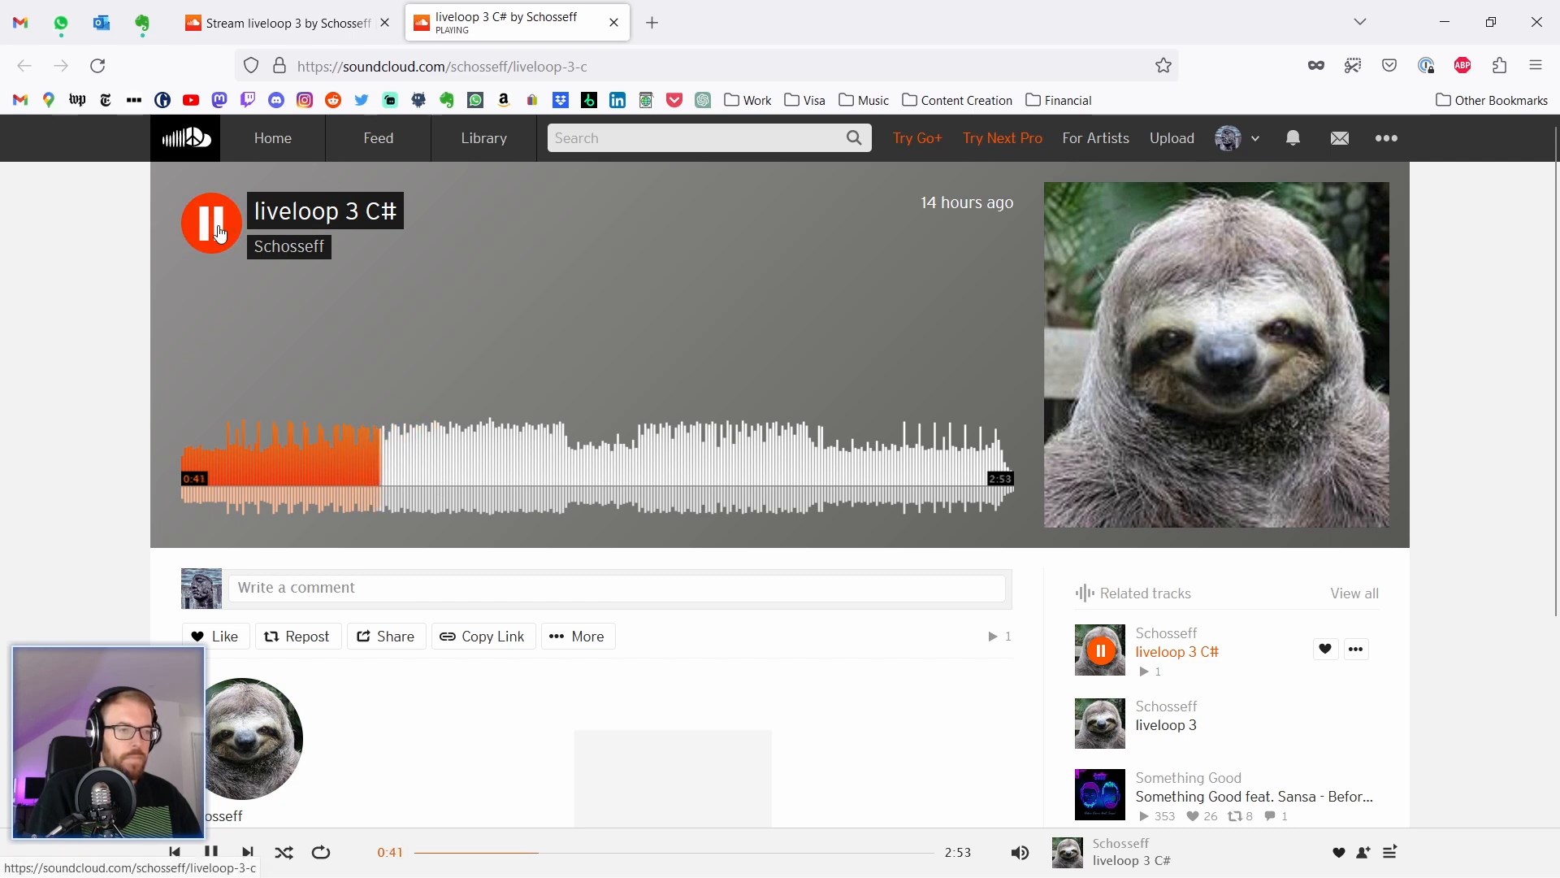
pyautogui.click(225, 232)
# Step: Compare the versions further in, playing liveloop 3 from just before 1:00 and the corresponding passage of liveloop 3 C#
pyautogui.click(271, 24)
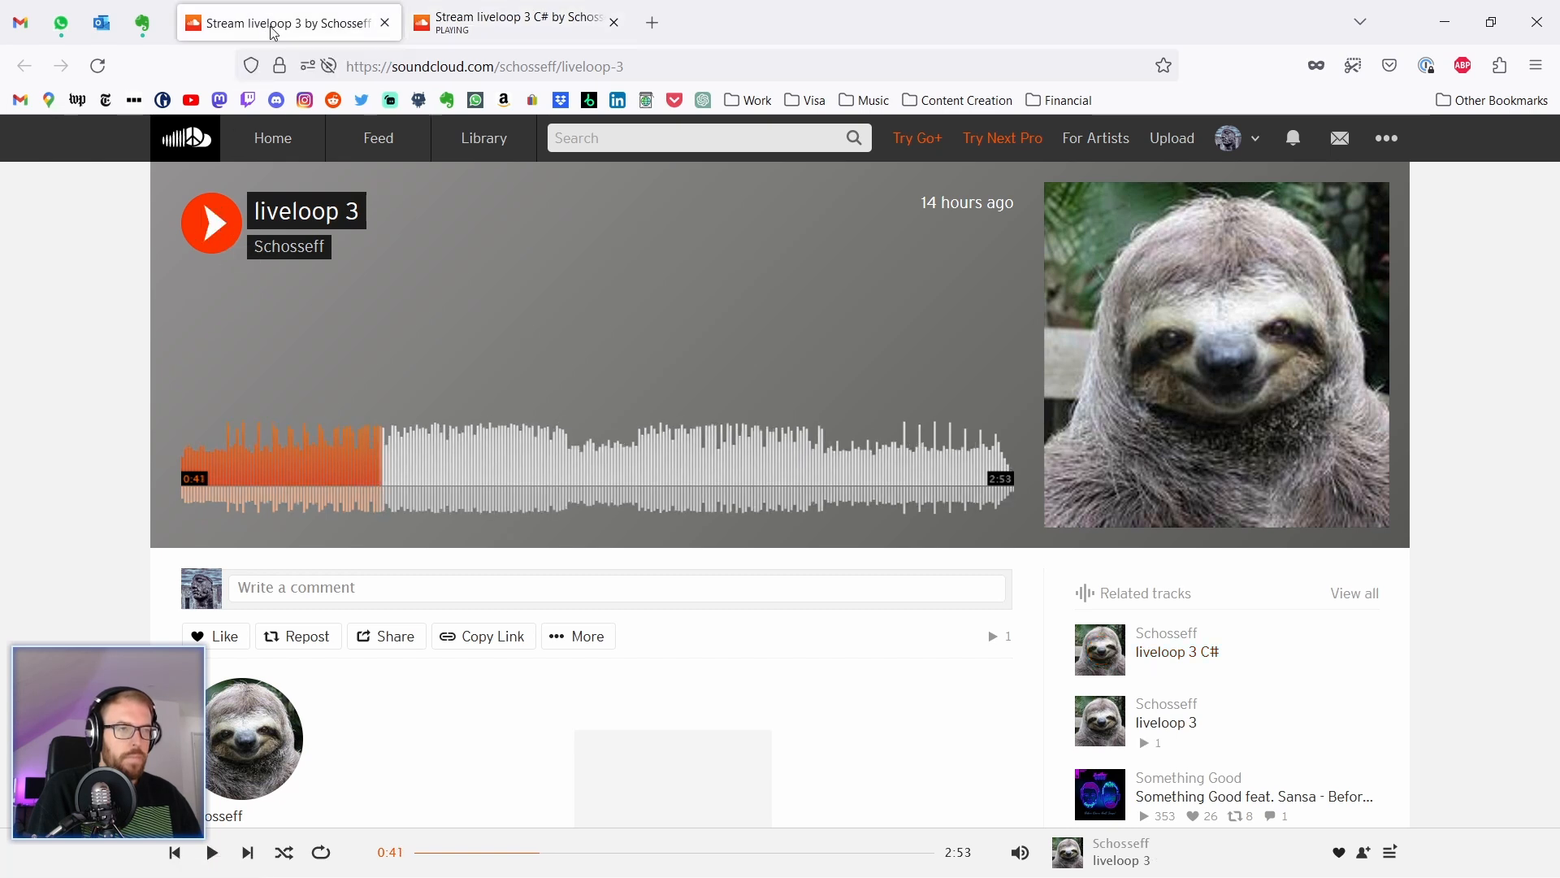
pyautogui.click(217, 211)
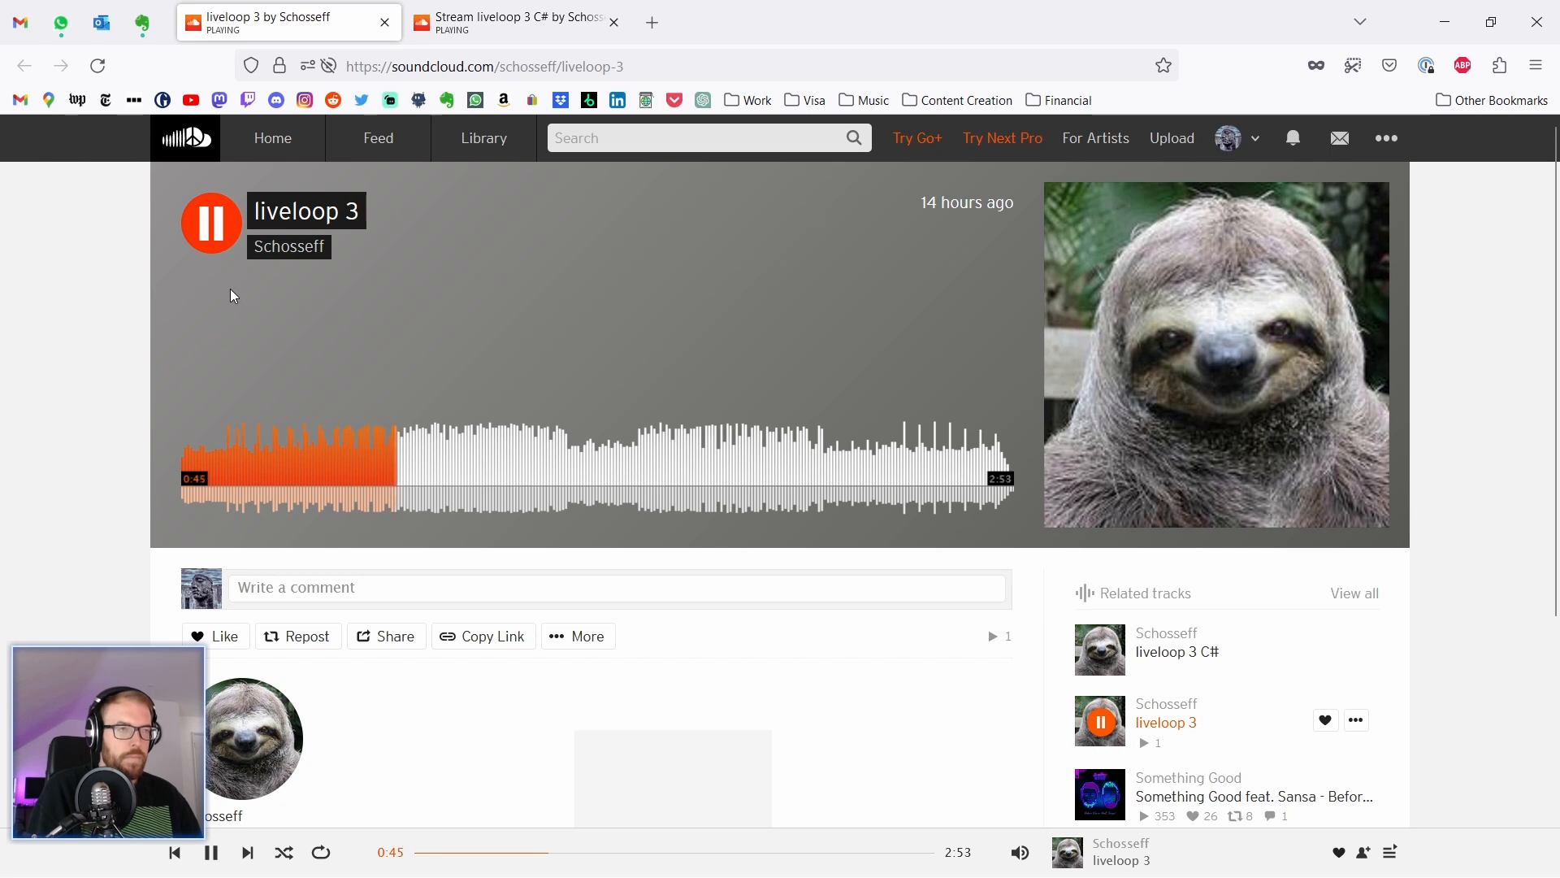
pyautogui.click(460, 471)
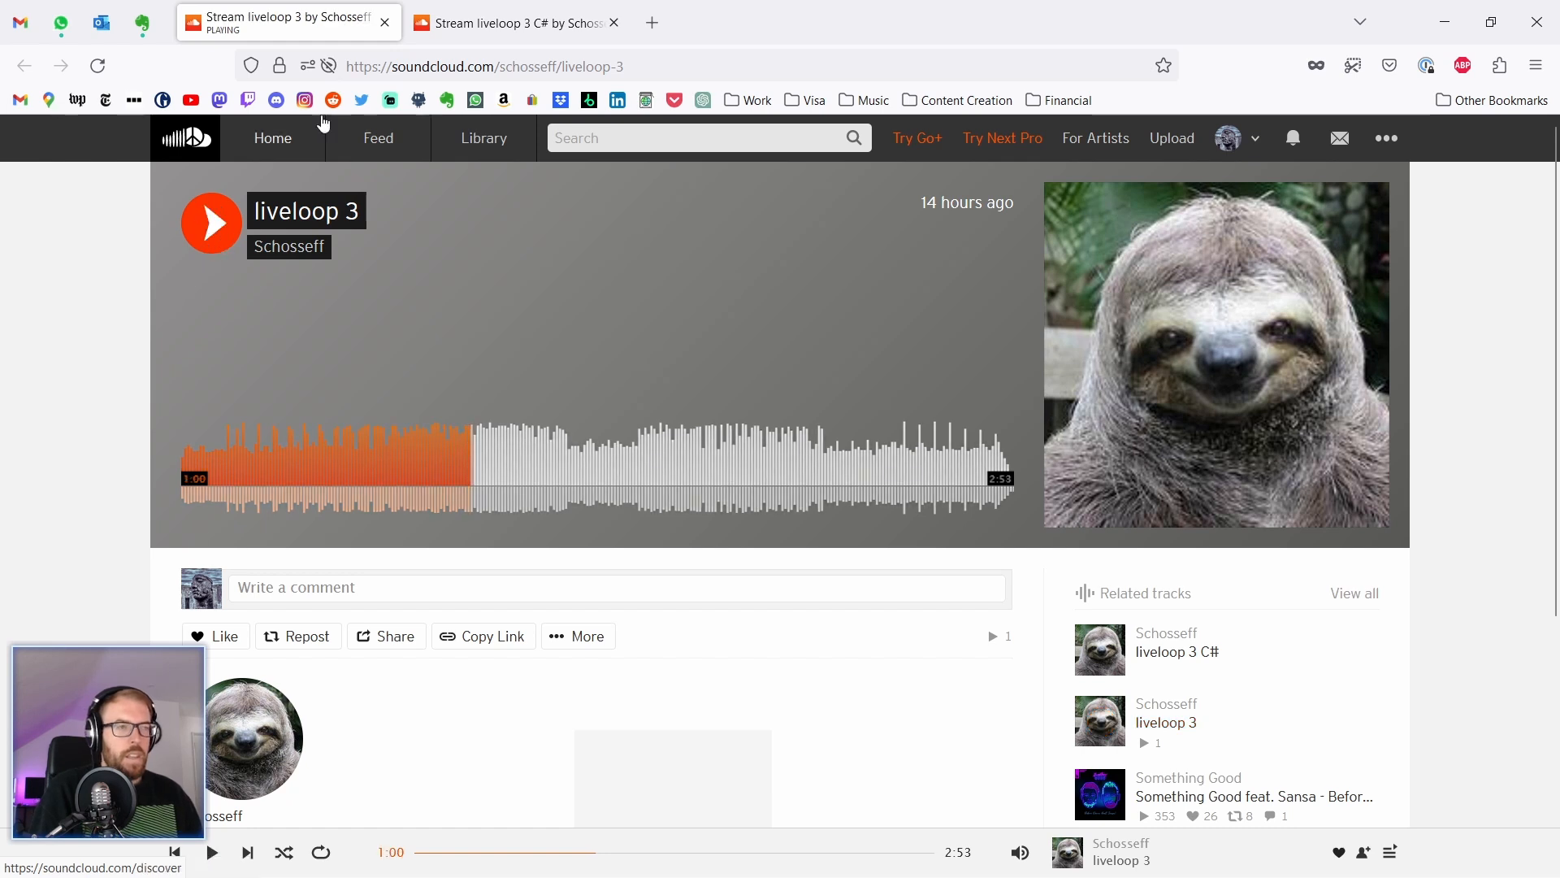
pyautogui.click(520, 23)
pyautogui.click(211, 222)
pyautogui.click(445, 447)
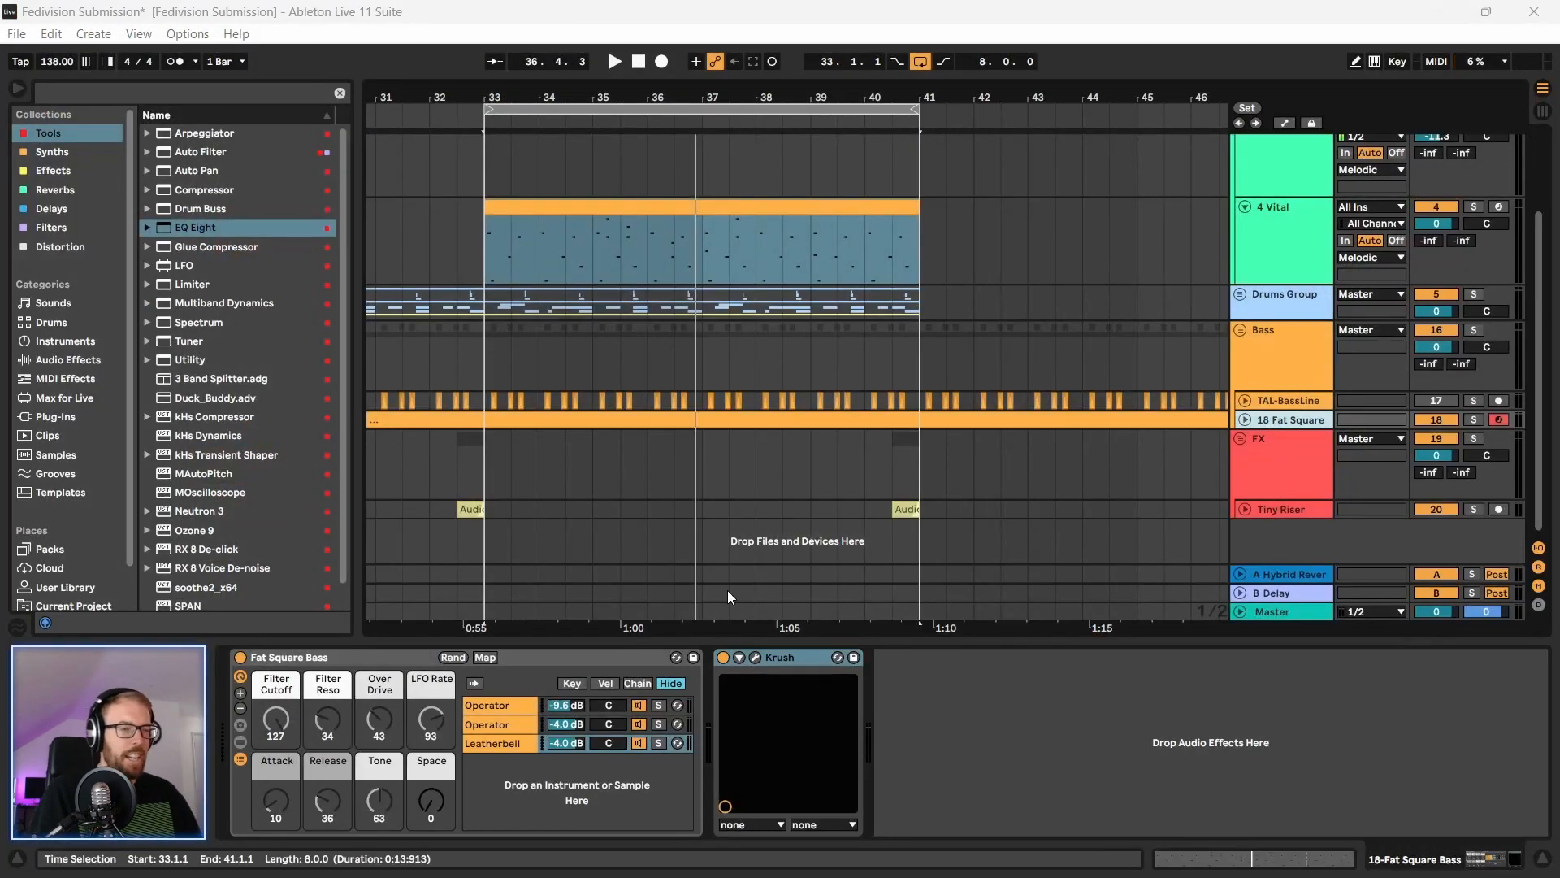
# Step: Switch to Ableton Live, select bars 33 to 41 on the Bass group track and play the mix from bar 33
pyautogui.moveTo(485, 345); pyautogui.dragTo(939, 370)
pyautogui.press('space')
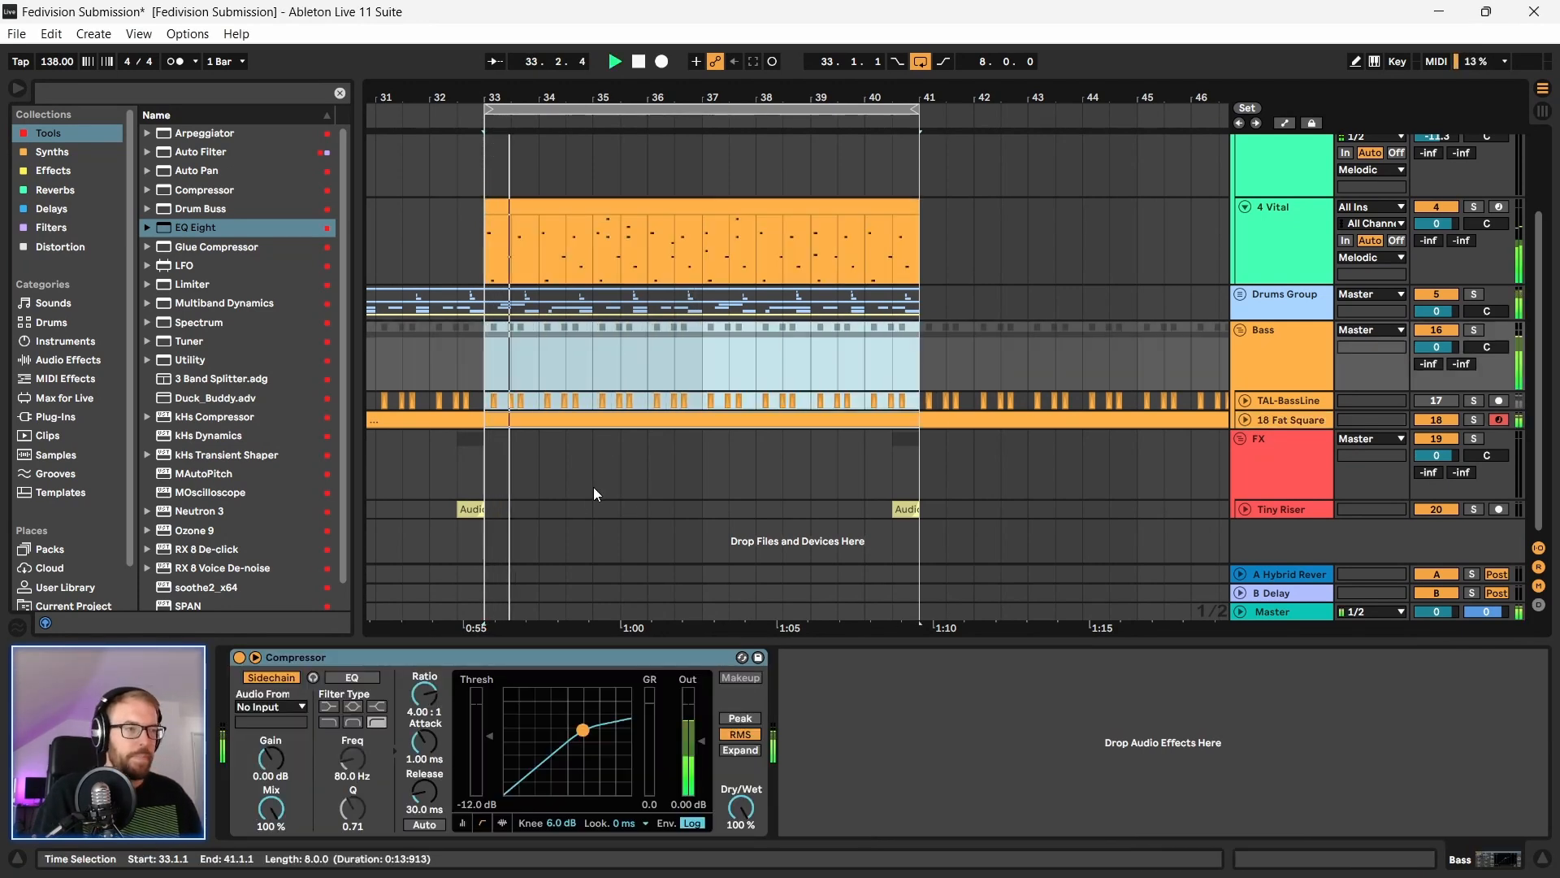
# Step: Lower the Bass group's volume to -2.0 dB and listen to the looped section
pyautogui.press('space')
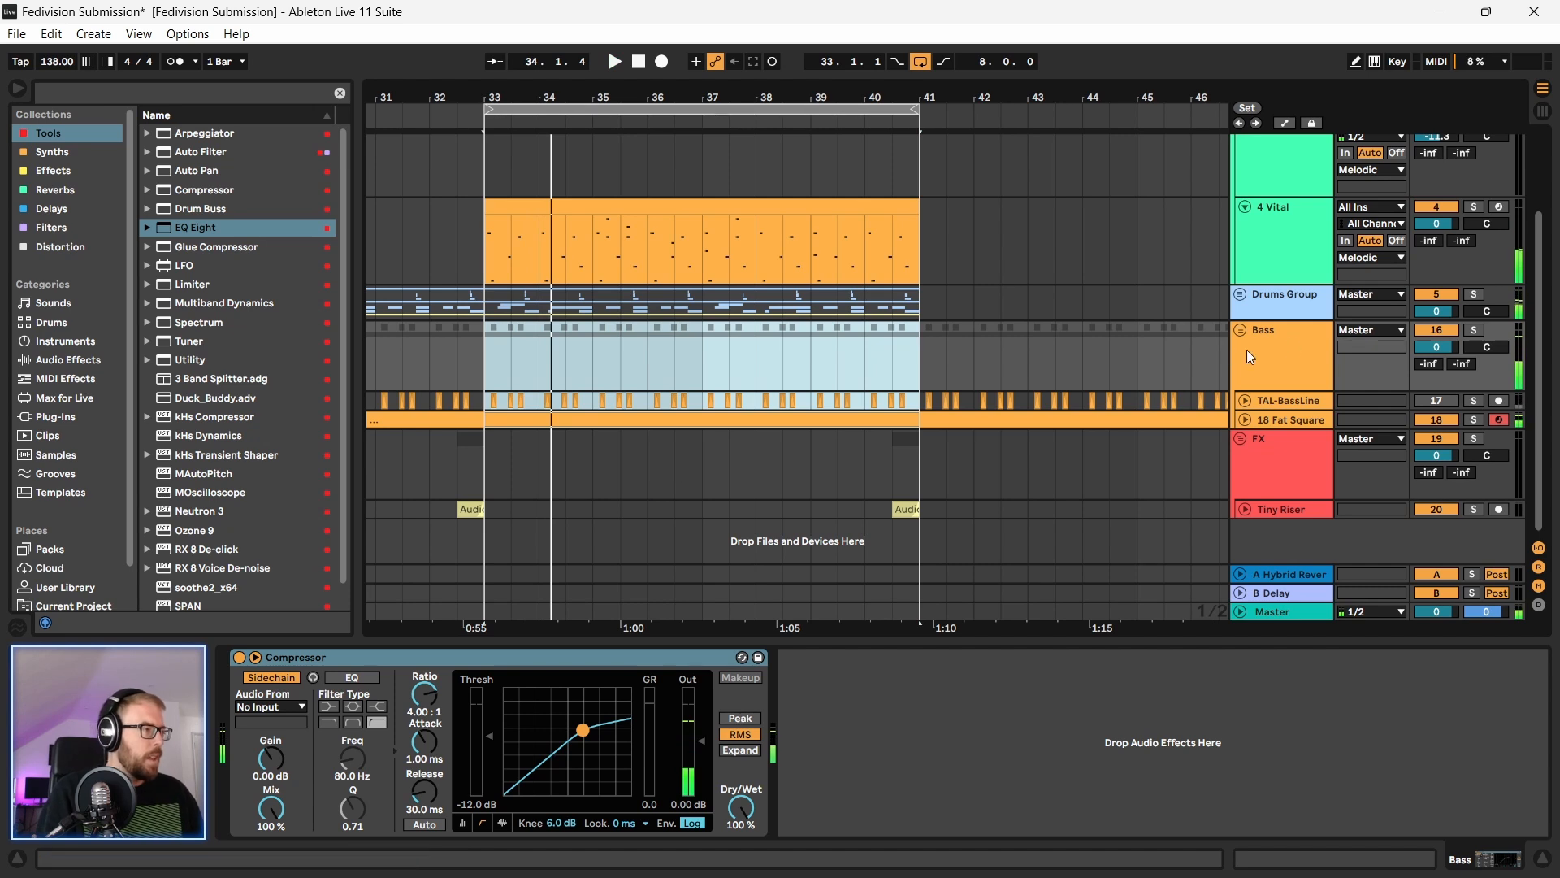
pyautogui.click(1435, 352)
pyautogui.press('Down')
pyautogui.press('space')
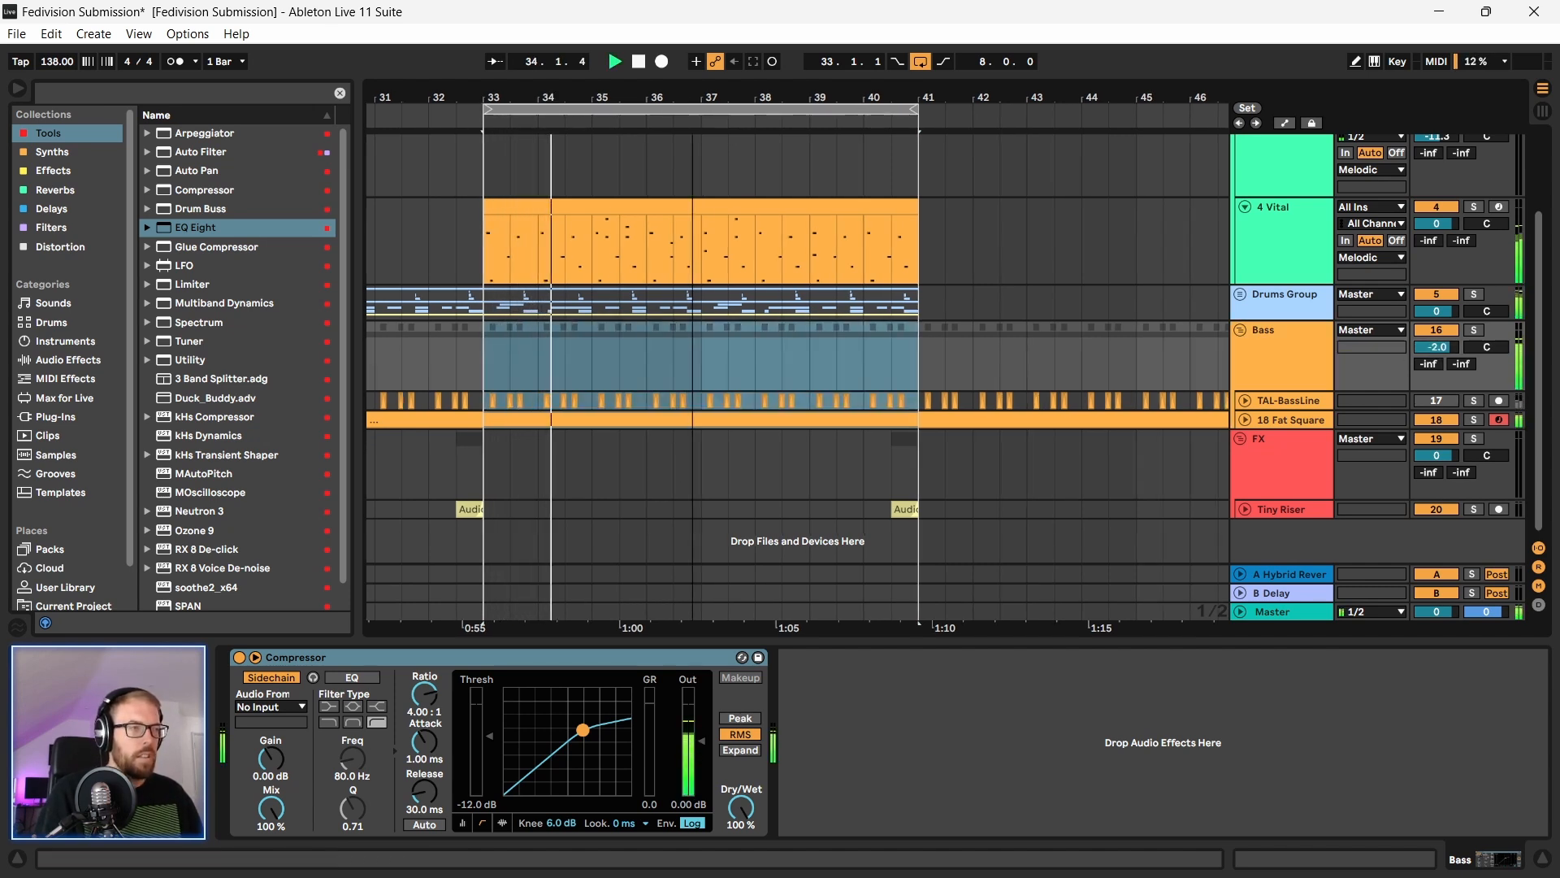
pyautogui.press('+')
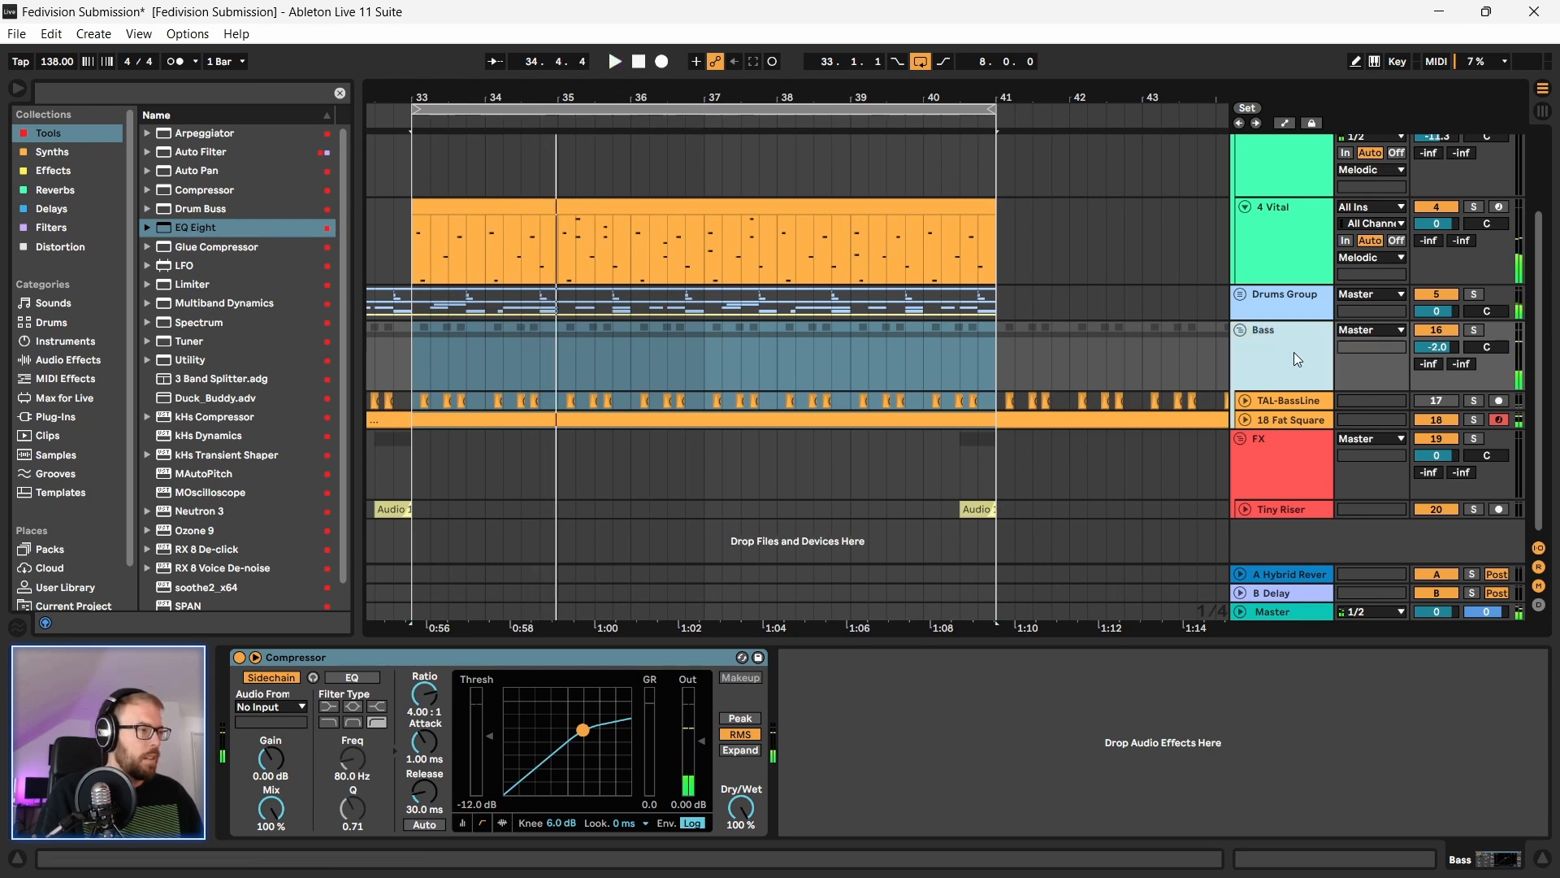
# Step: Open Krush on the 18 Fat Square track and set its filter cutoff to 628 Hz while listening to the loop
pyautogui.click(1295, 414)
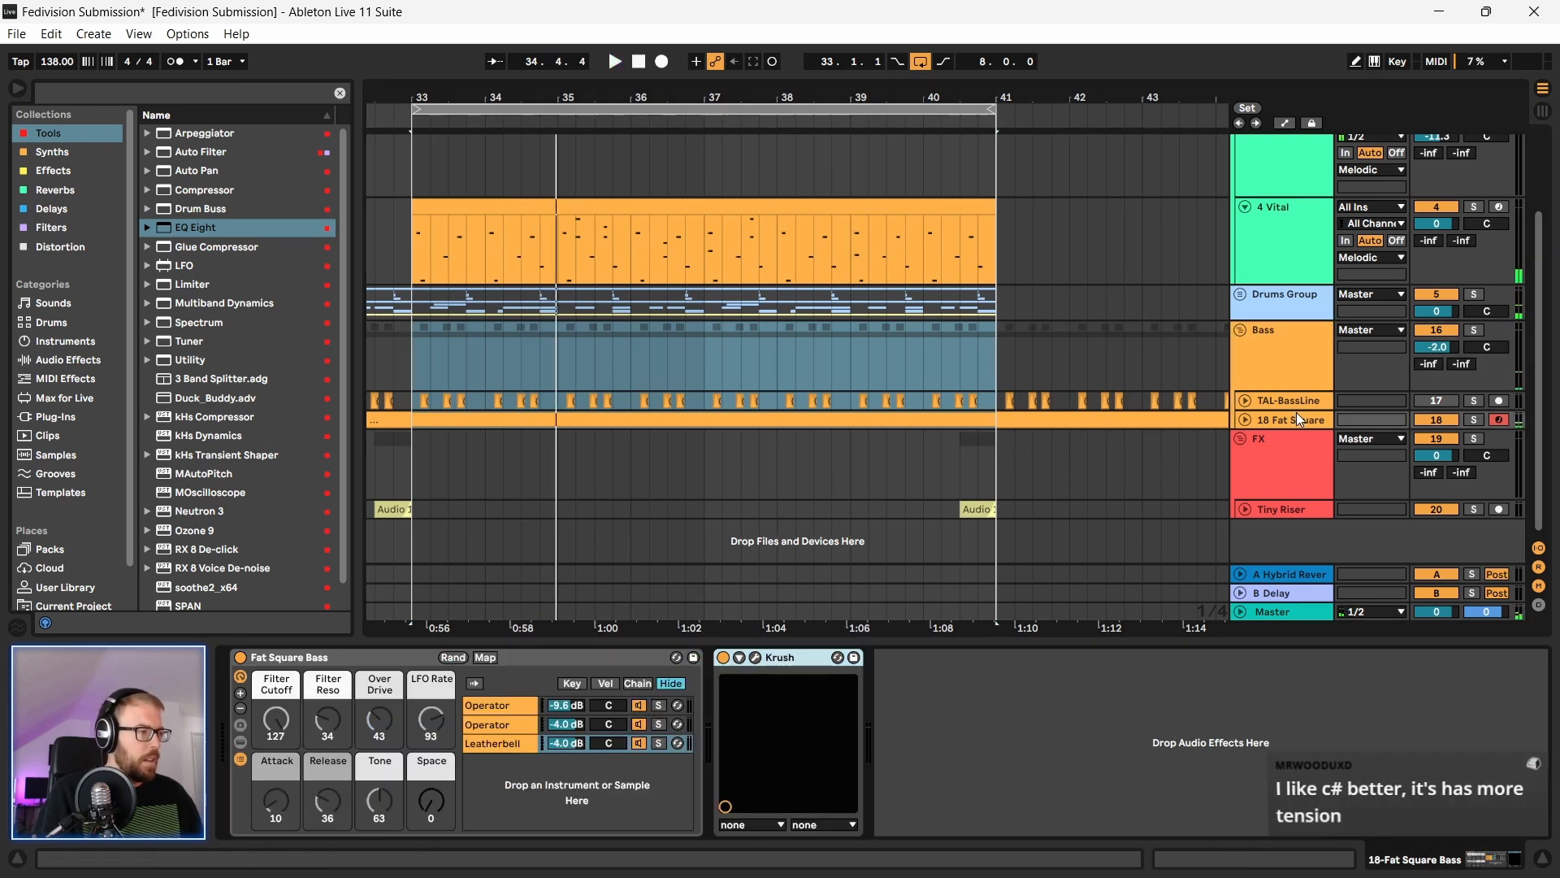
pyautogui.click(755, 657)
pyautogui.moveTo(524, 234); pyautogui.dragTo(514, 197)
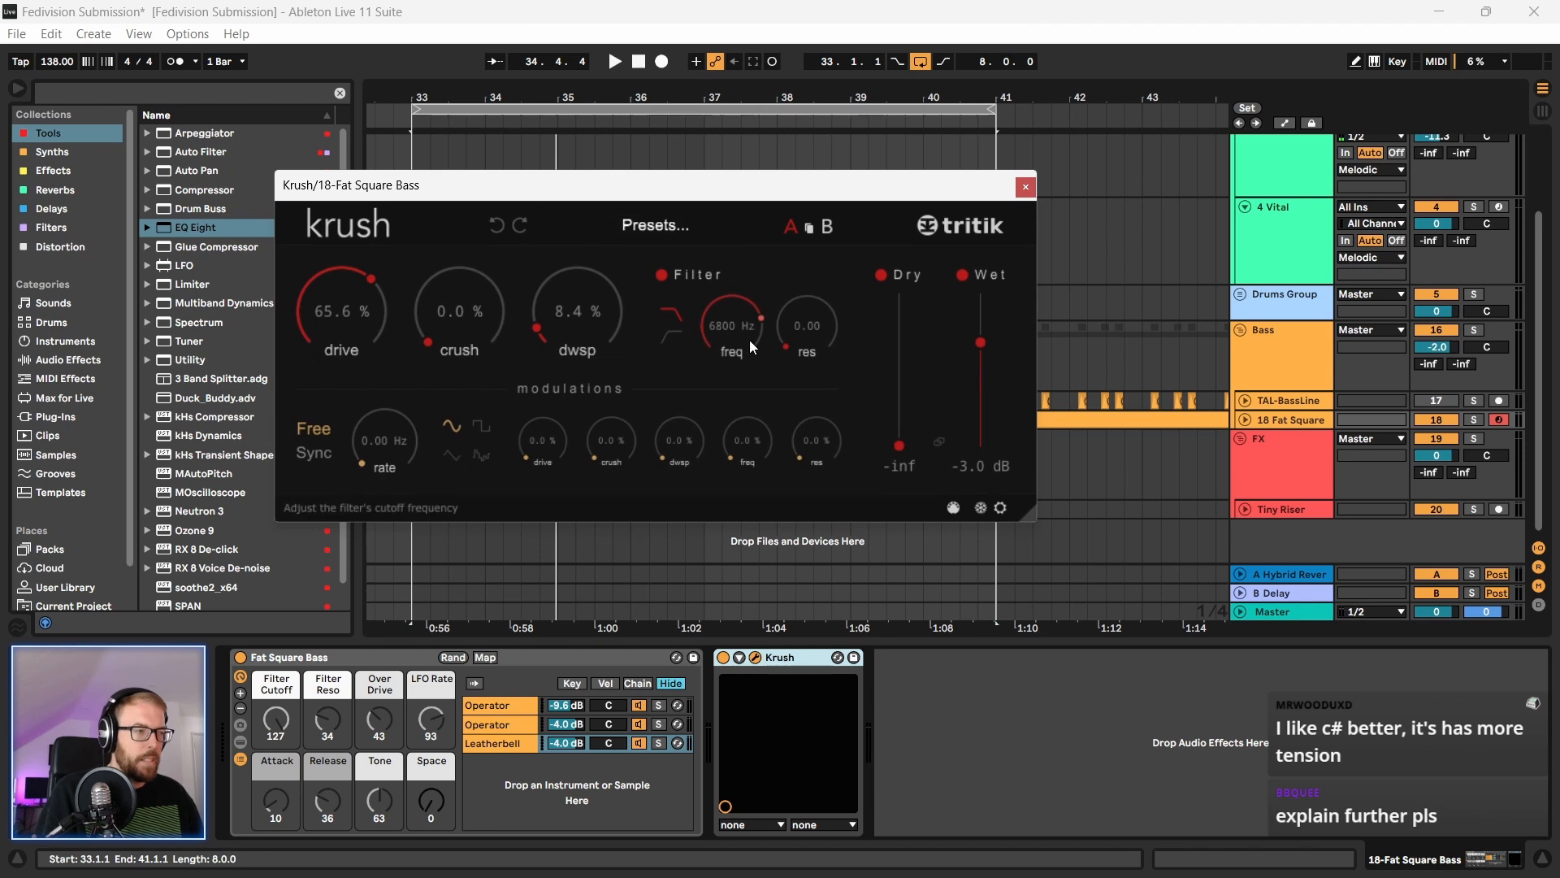
pyautogui.press('space')
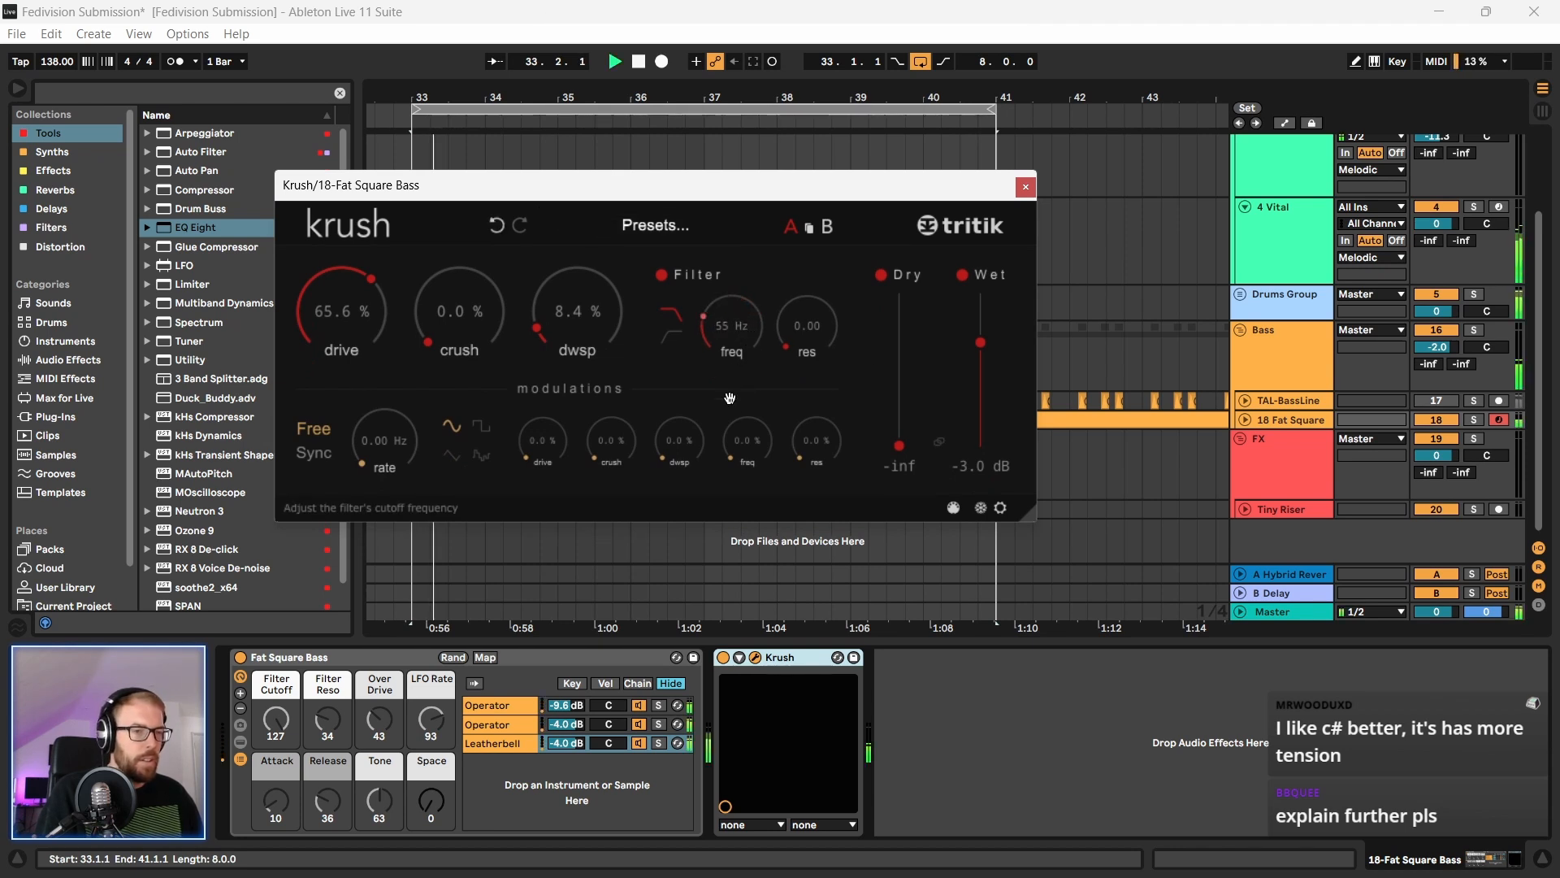
pyautogui.moveTo(731, 382); pyautogui.dragTo(734, 341)
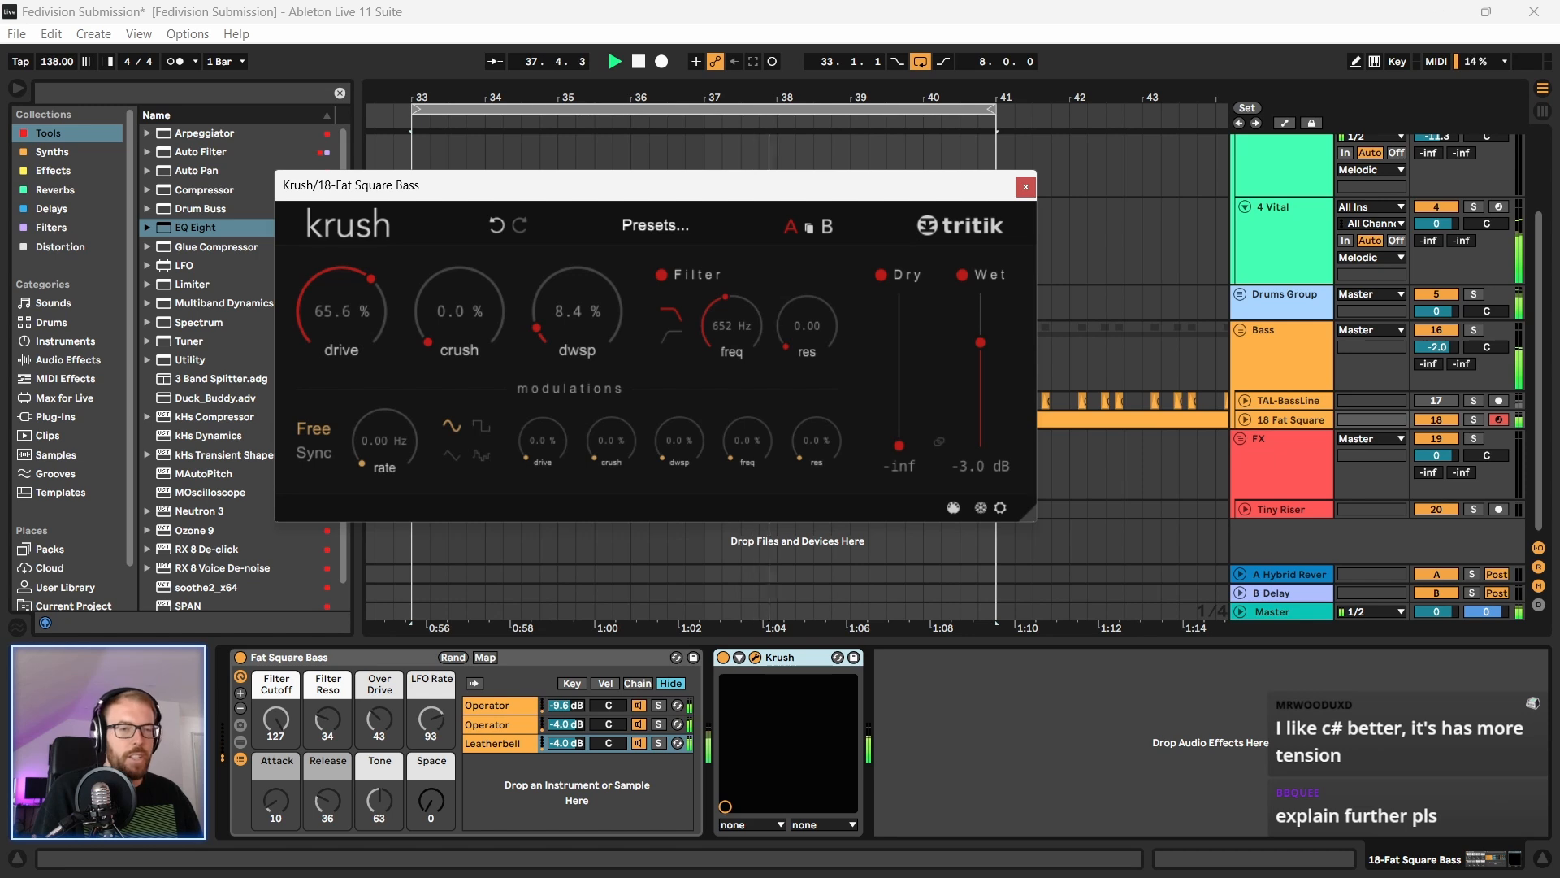
pyautogui.moveTo(644, 192); pyautogui.dragTo(650, 184)
pyautogui.moveTo(734, 313); pyautogui.dragTo(736, 275)
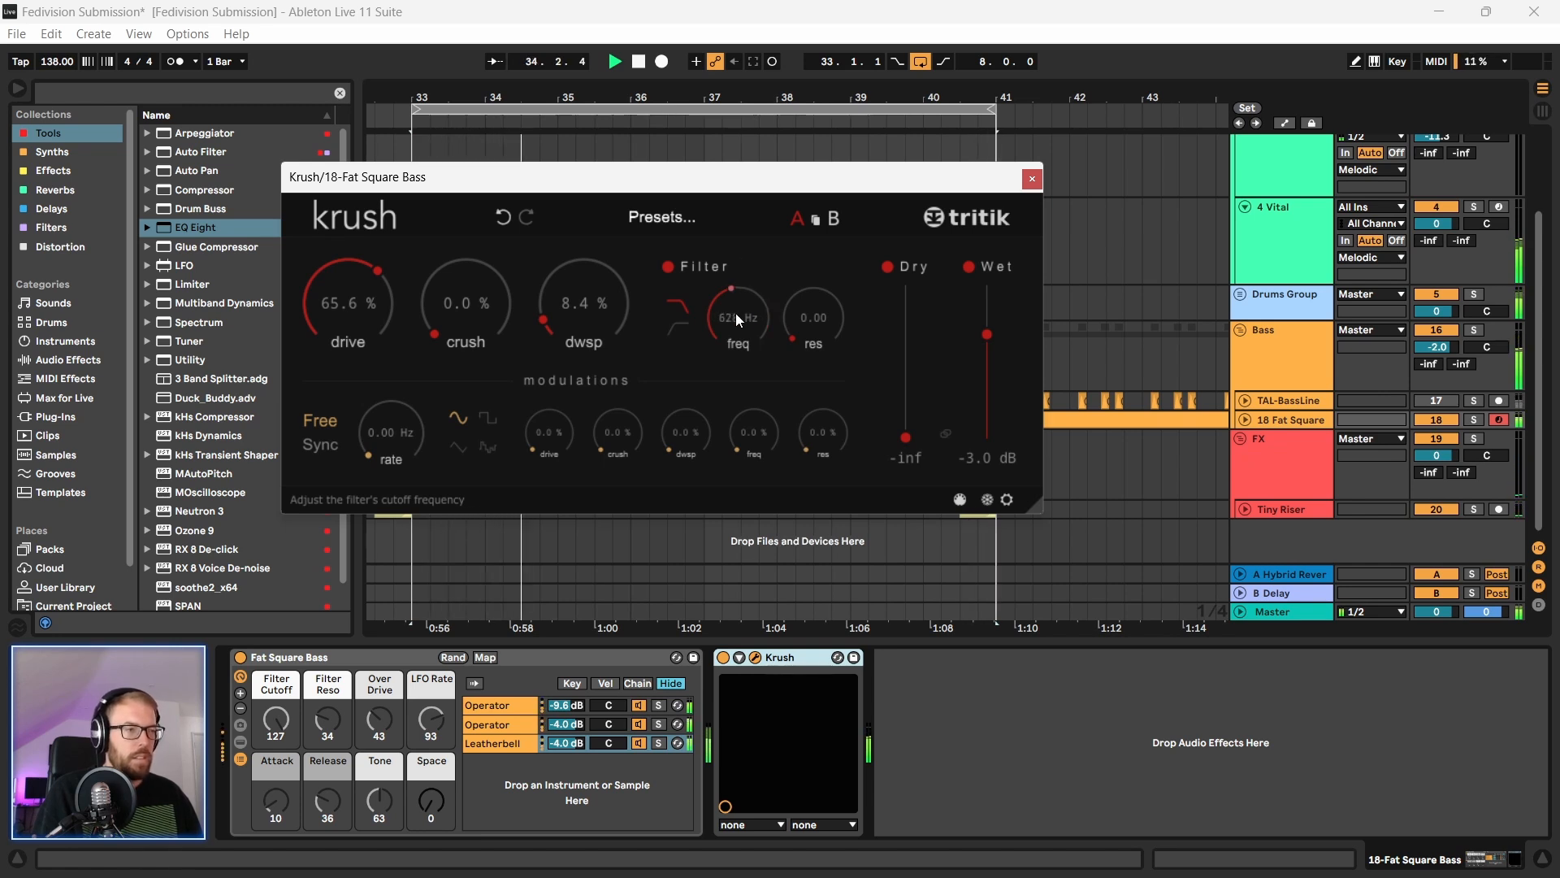
pyautogui.press('space')
pyautogui.click(1032, 178)
# Step: Play the arrangement from bar 25 to hear the bass lead into the loop
pyautogui.press('-')
pyautogui.press('-')
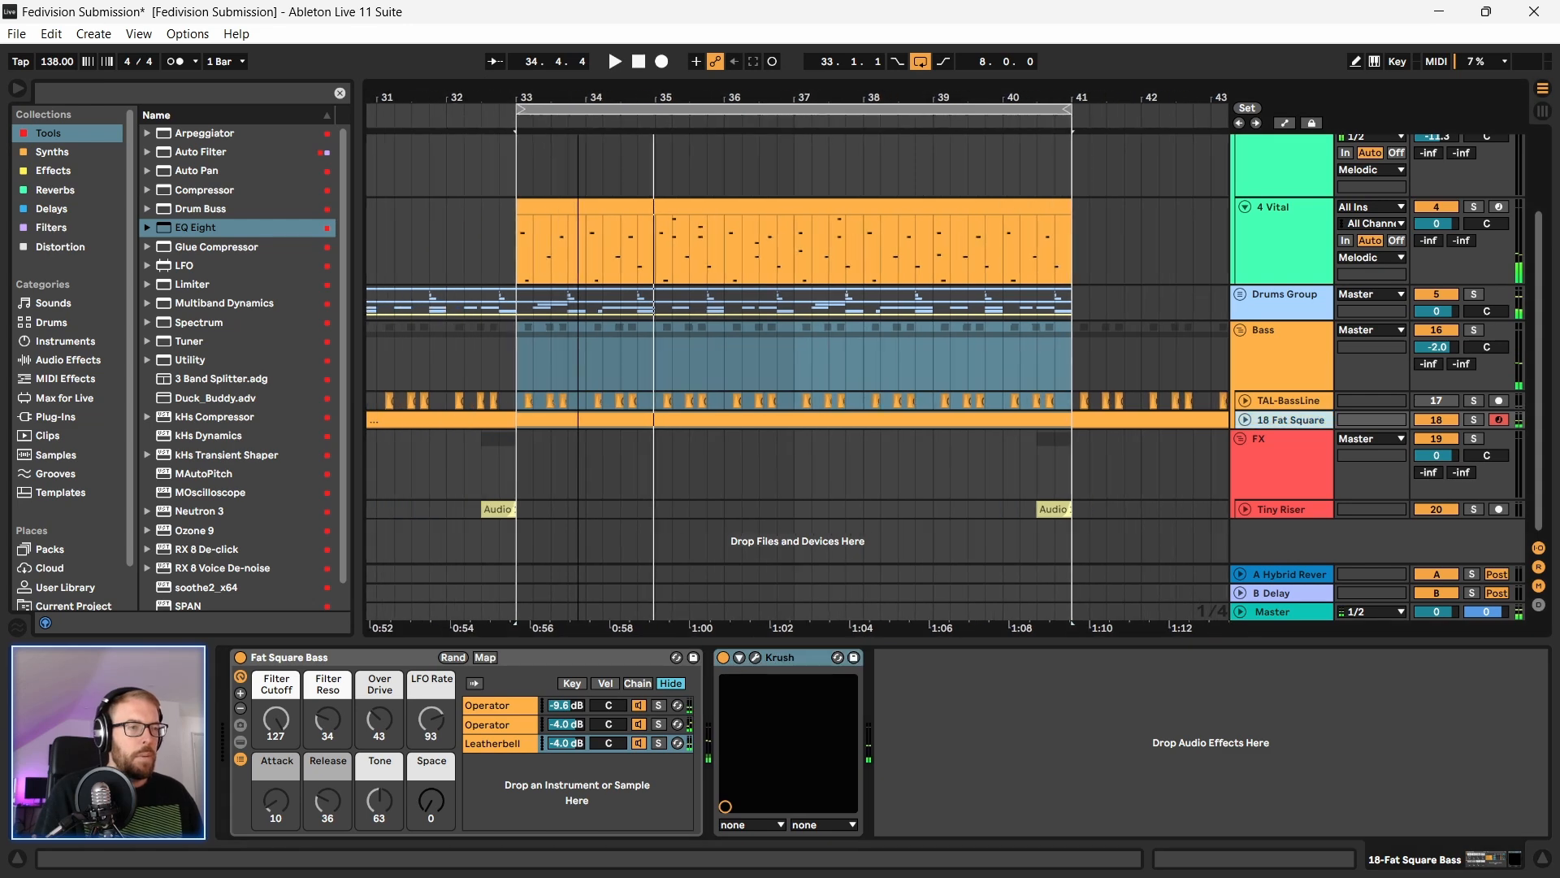
pyautogui.press('-')
pyautogui.press('-')
pyautogui.press('-')
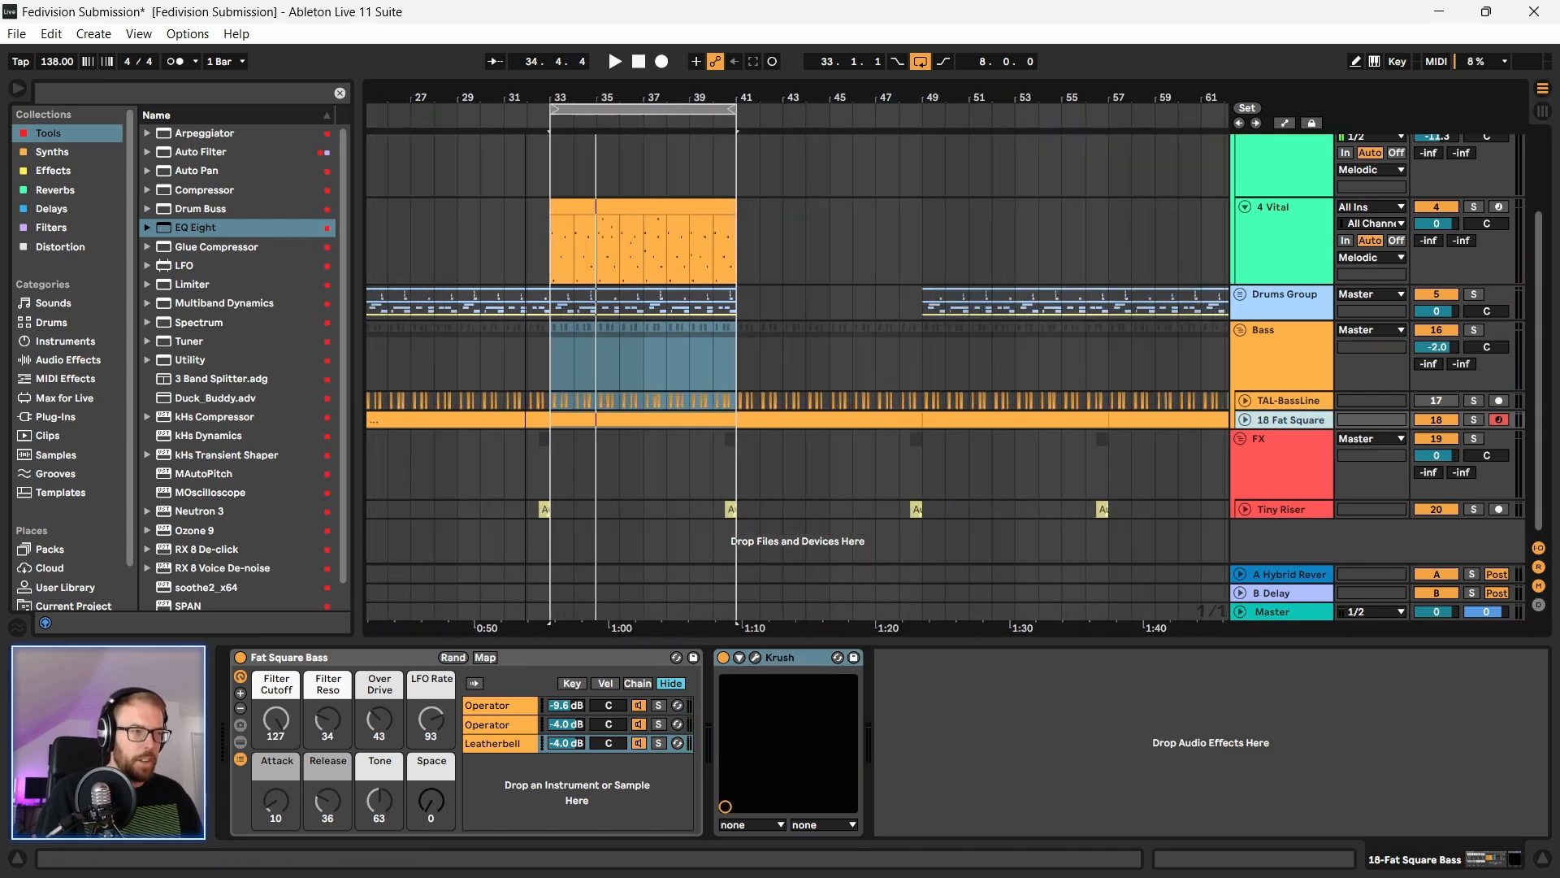
pyautogui.click(508, 367)
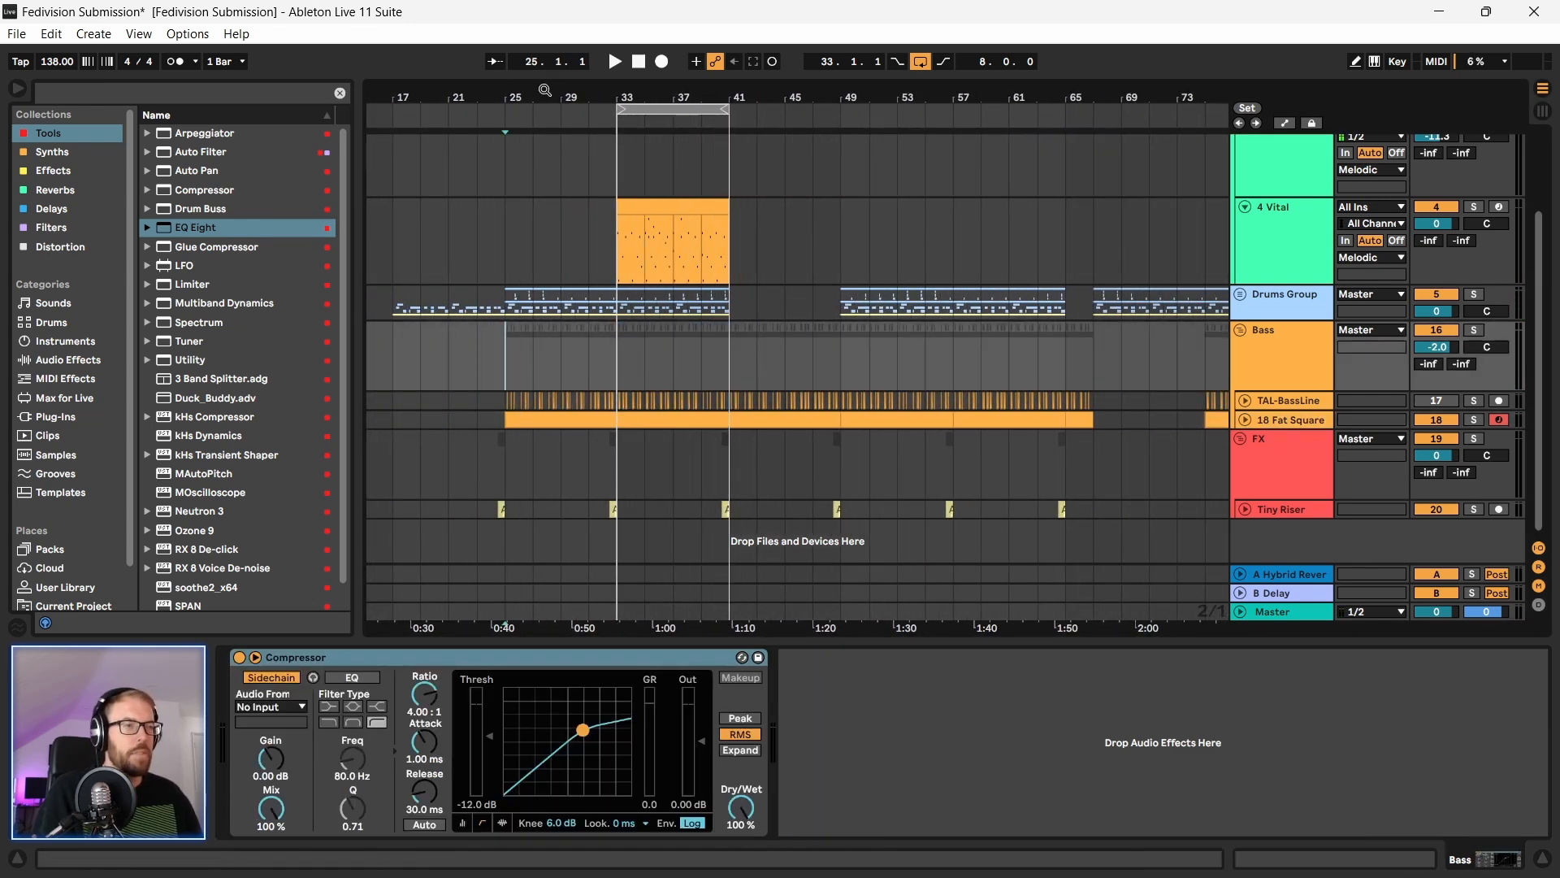
pyautogui.press('+')
pyautogui.press('space')
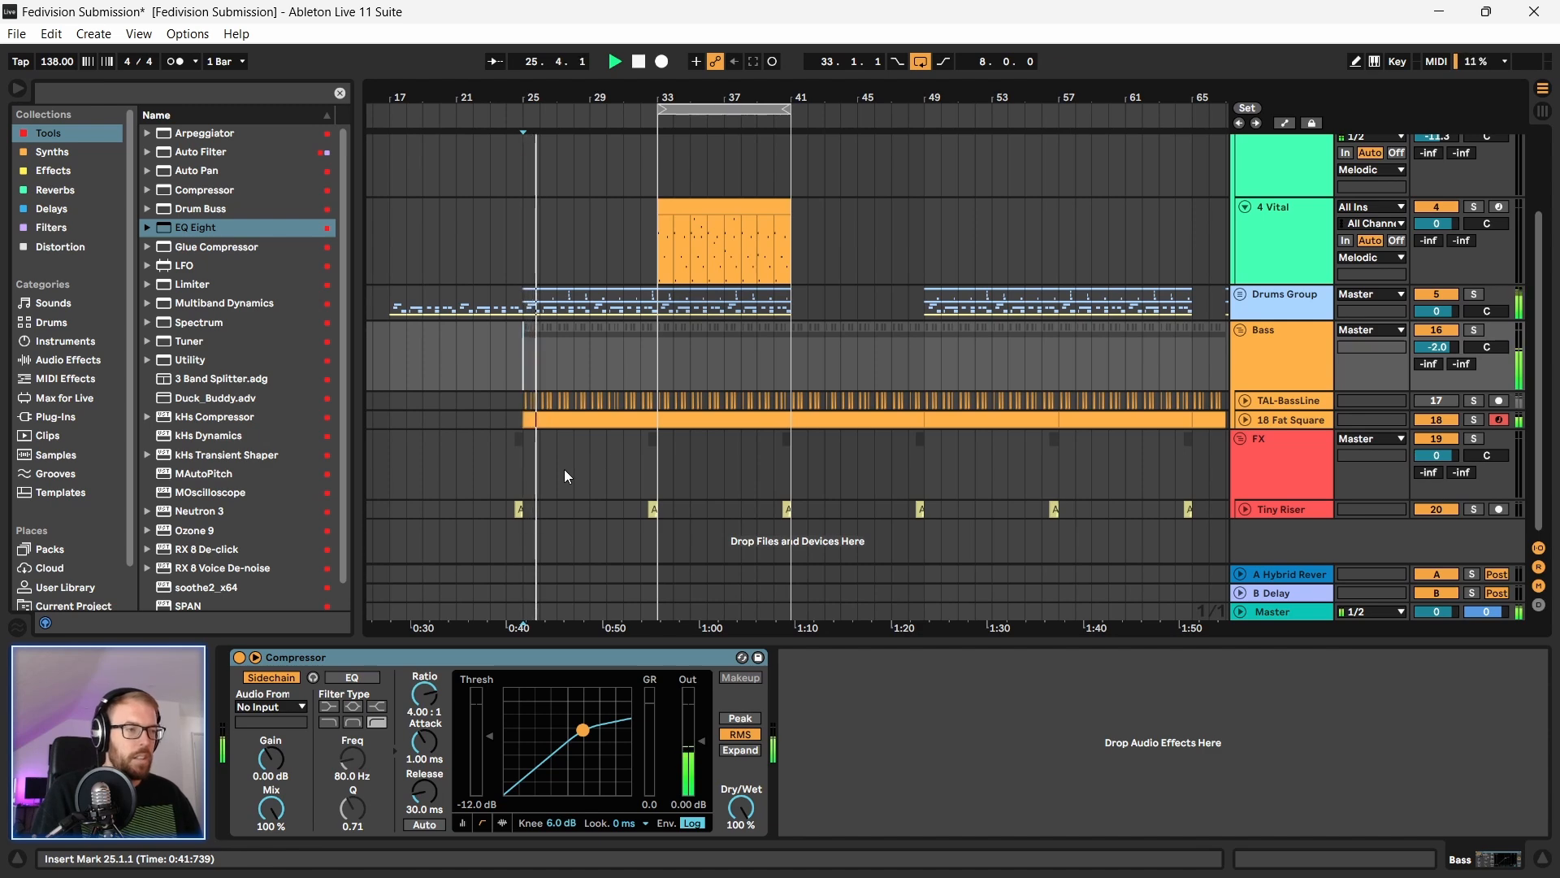
# Step: Reopen Krush on the Fat Square bass and raise its filter cutoff to 2449 Hz during playback
pyautogui.click(1286, 419)
pyautogui.click(755, 657)
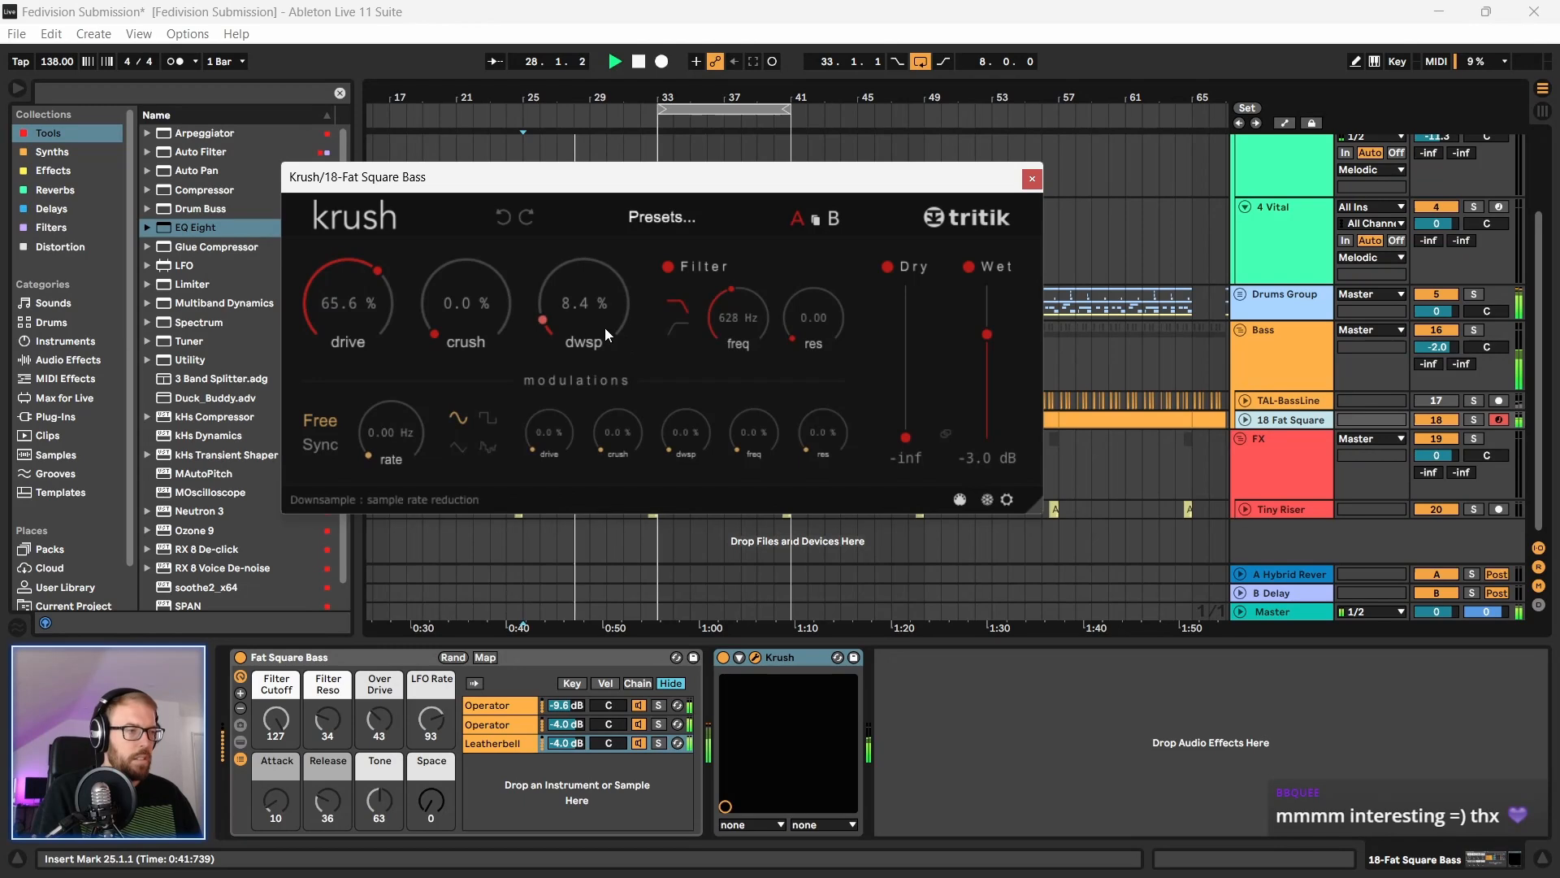
pyautogui.moveTo(549, 304); pyautogui.dragTo(553, 315)
pyautogui.moveTo(756, 335); pyautogui.dragTo(739, 290)
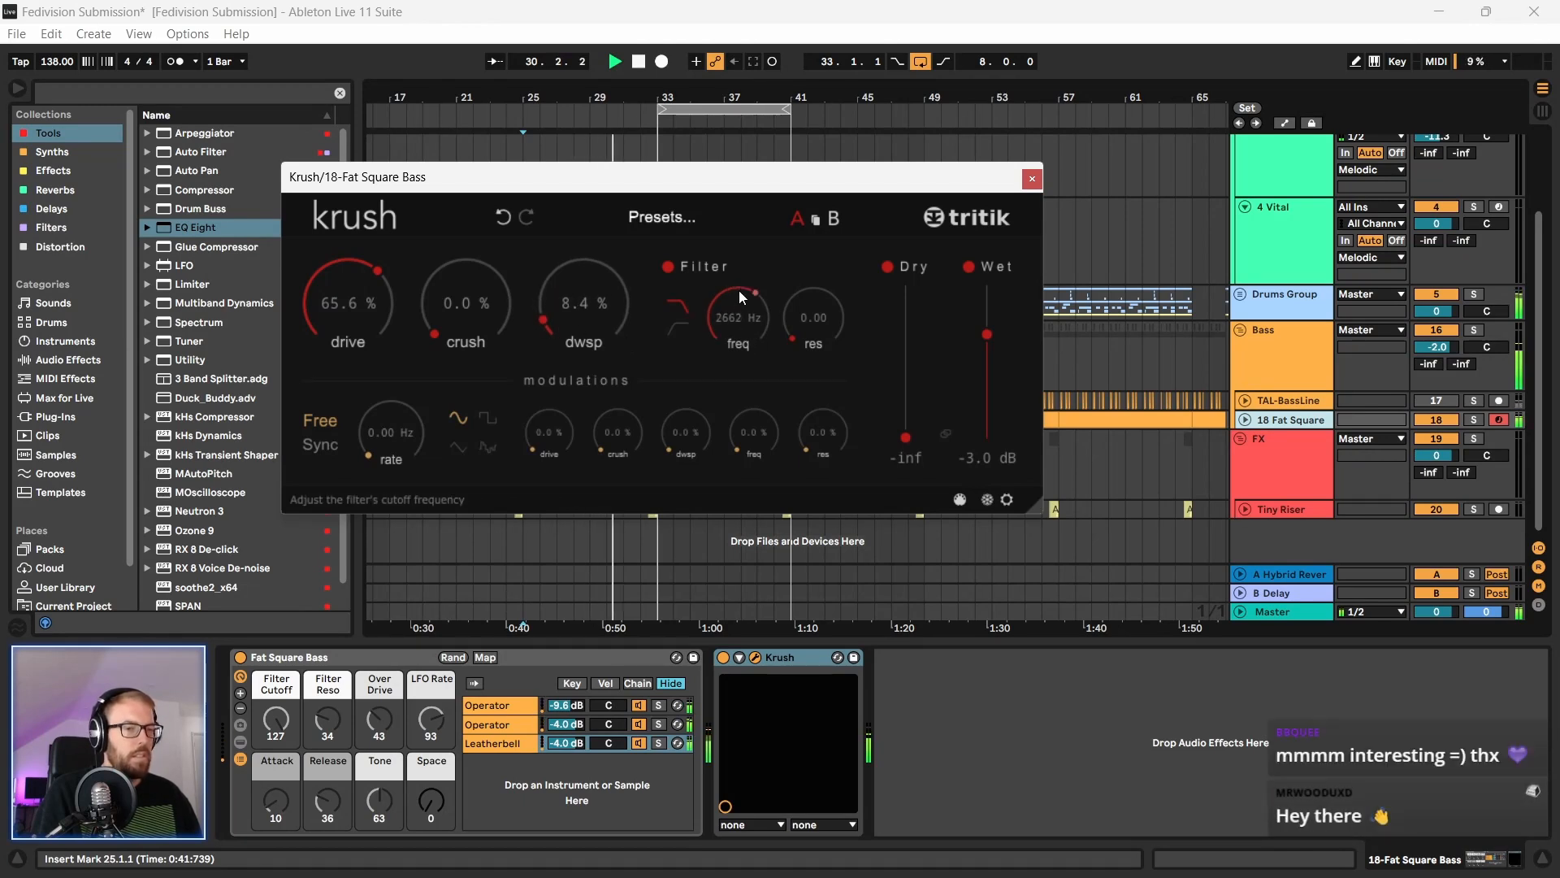
pyautogui.moveTo(738, 290); pyautogui.dragTo(739, 292)
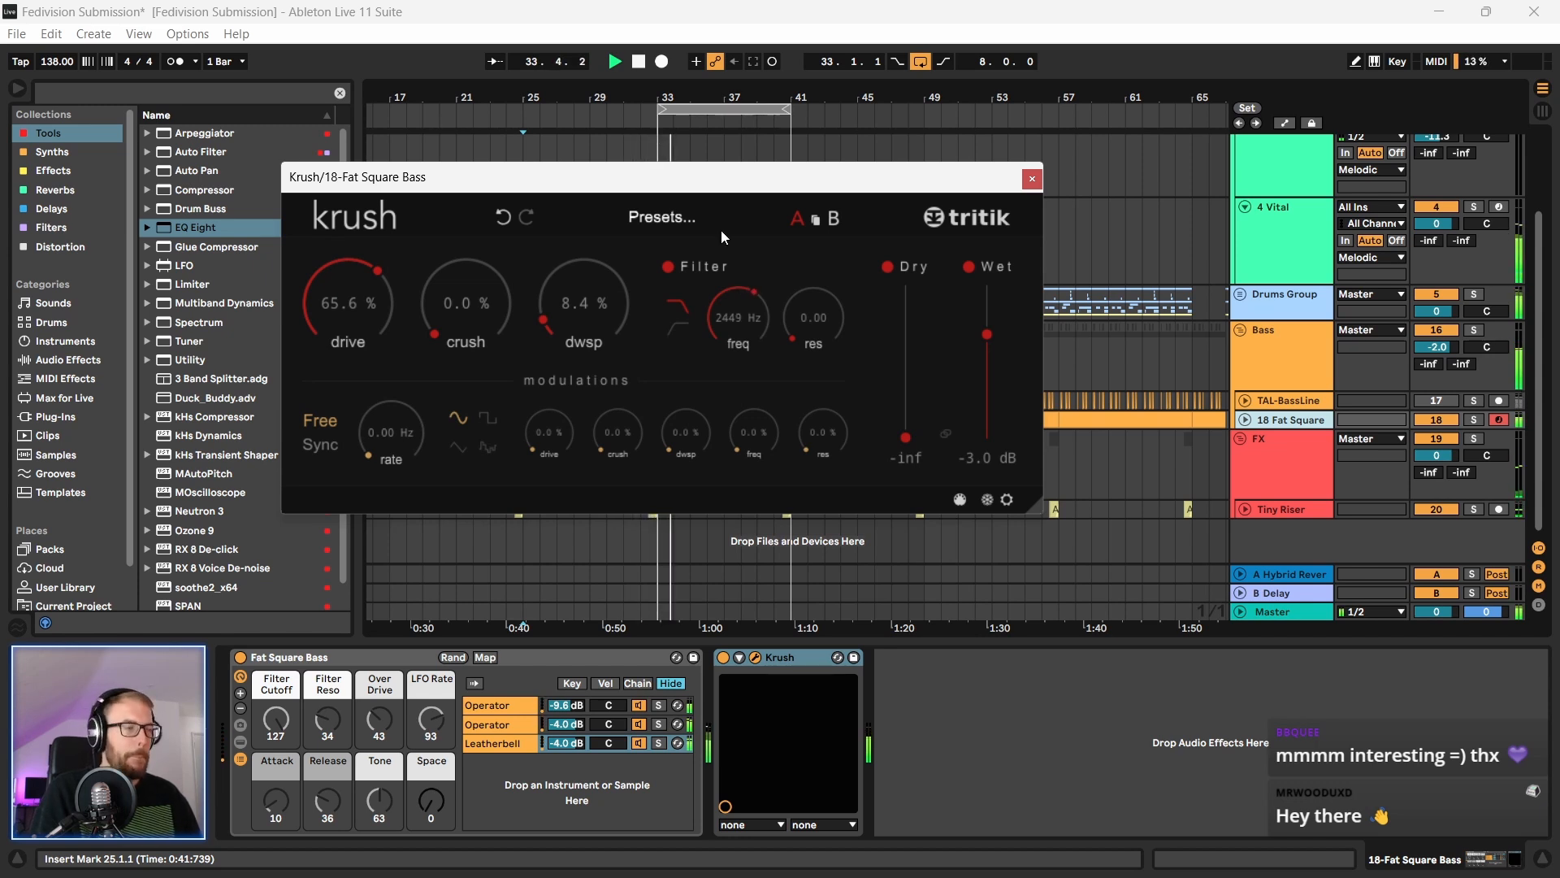
# Step: Open the Krush filter cutoff fully to 20000 Hz, back it off slightly, and close the plugin
pyautogui.moveTo(660, 175); pyautogui.dragTo(687, 159)
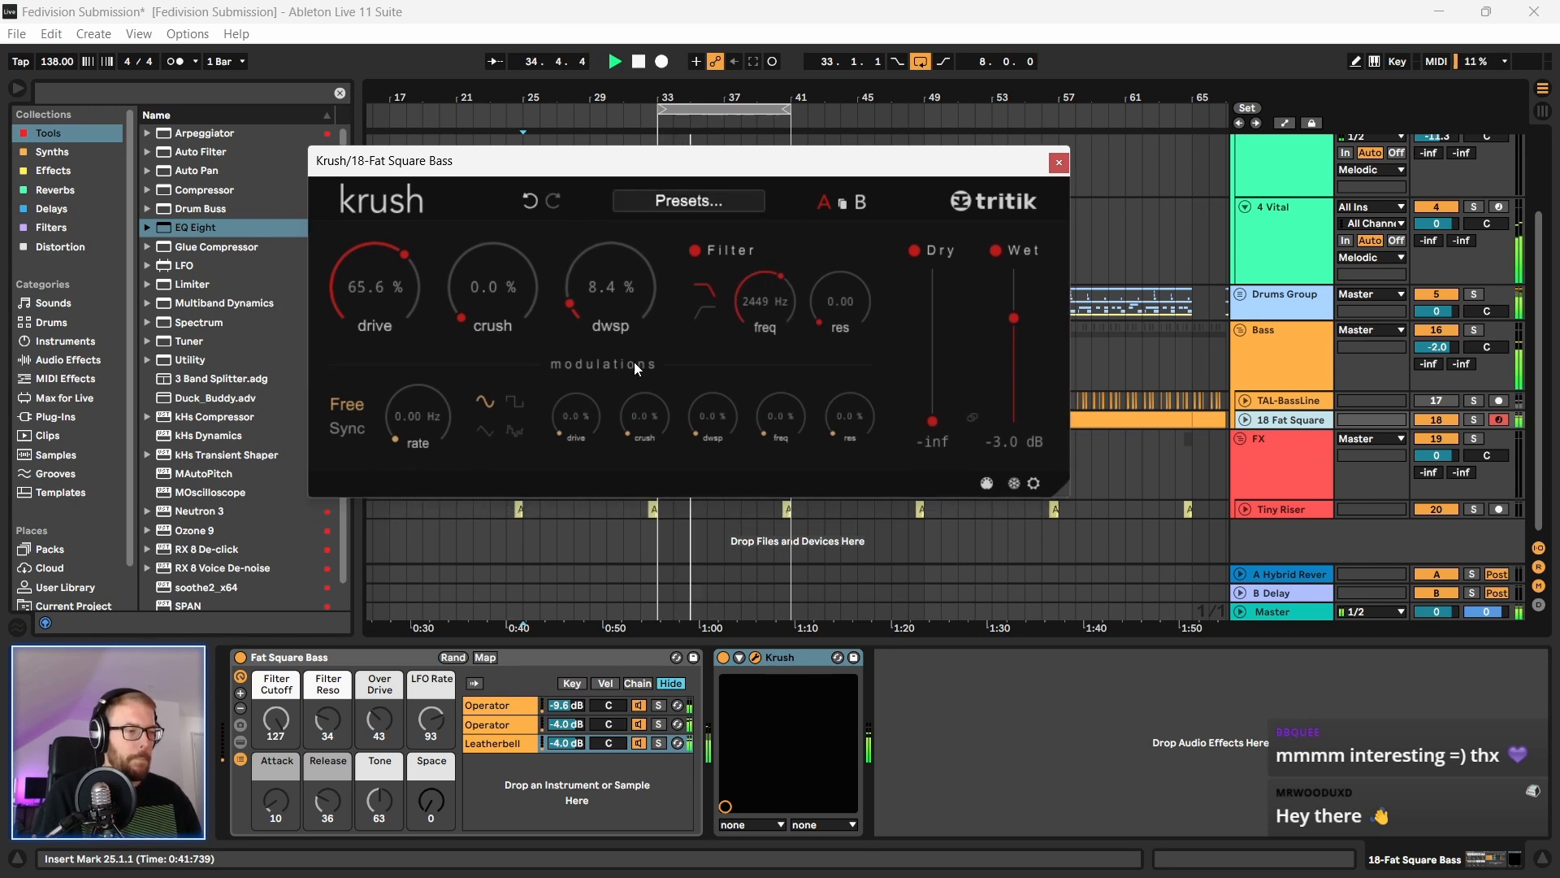
pyautogui.moveTo(775, 324); pyautogui.dragTo(777, 184)
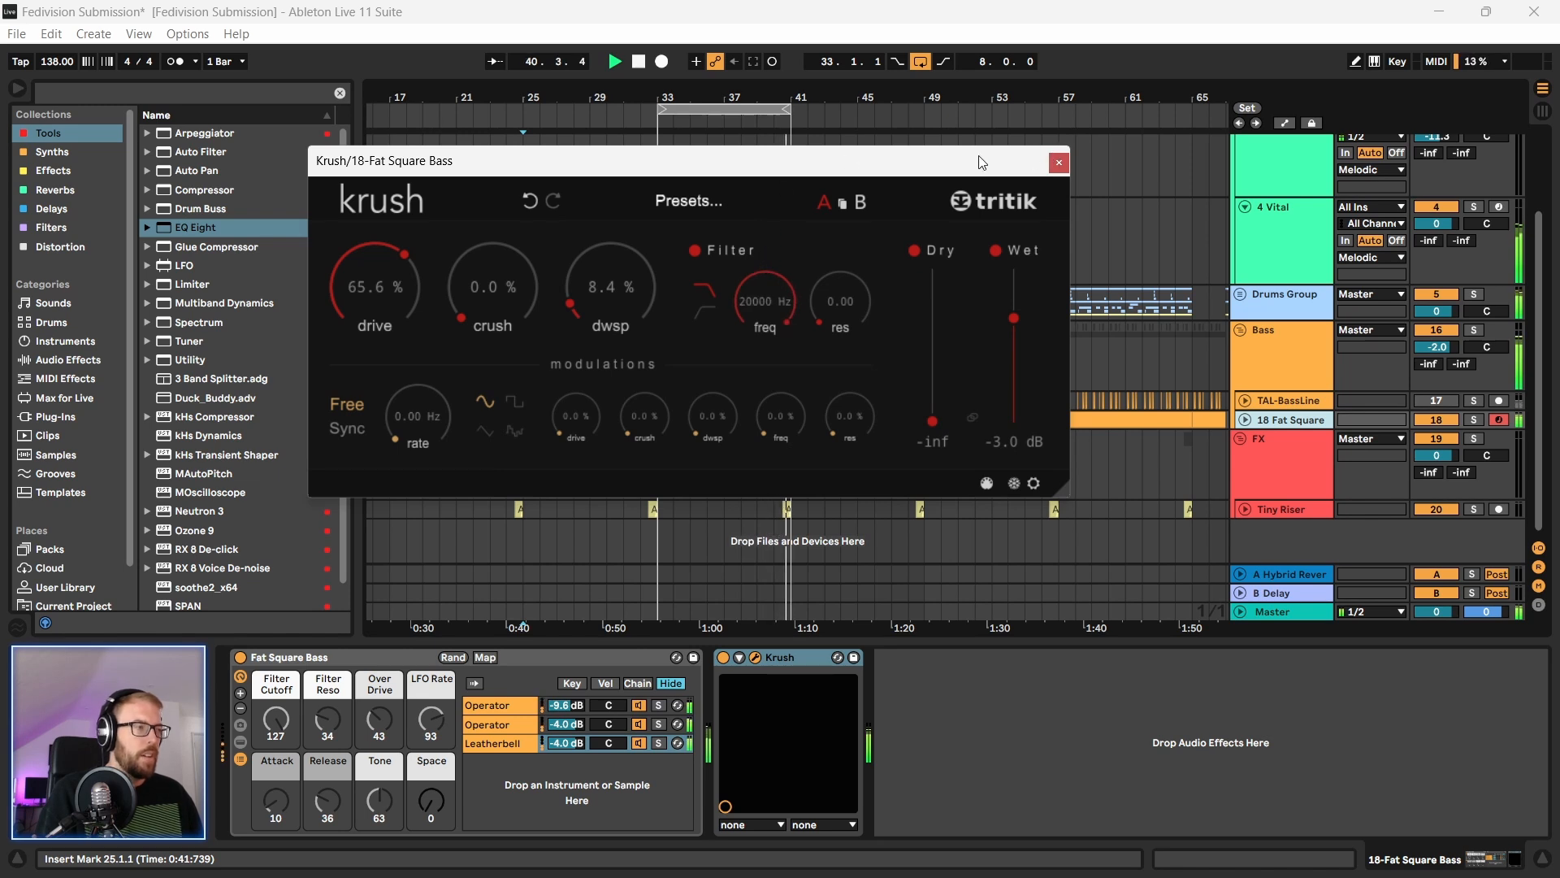
pyautogui.moveTo(1003, 155); pyautogui.dragTo(1020, 154)
pyautogui.moveTo(786, 328); pyautogui.dragTo(783, 341)
pyautogui.press('space')
pyautogui.click(1075, 160)
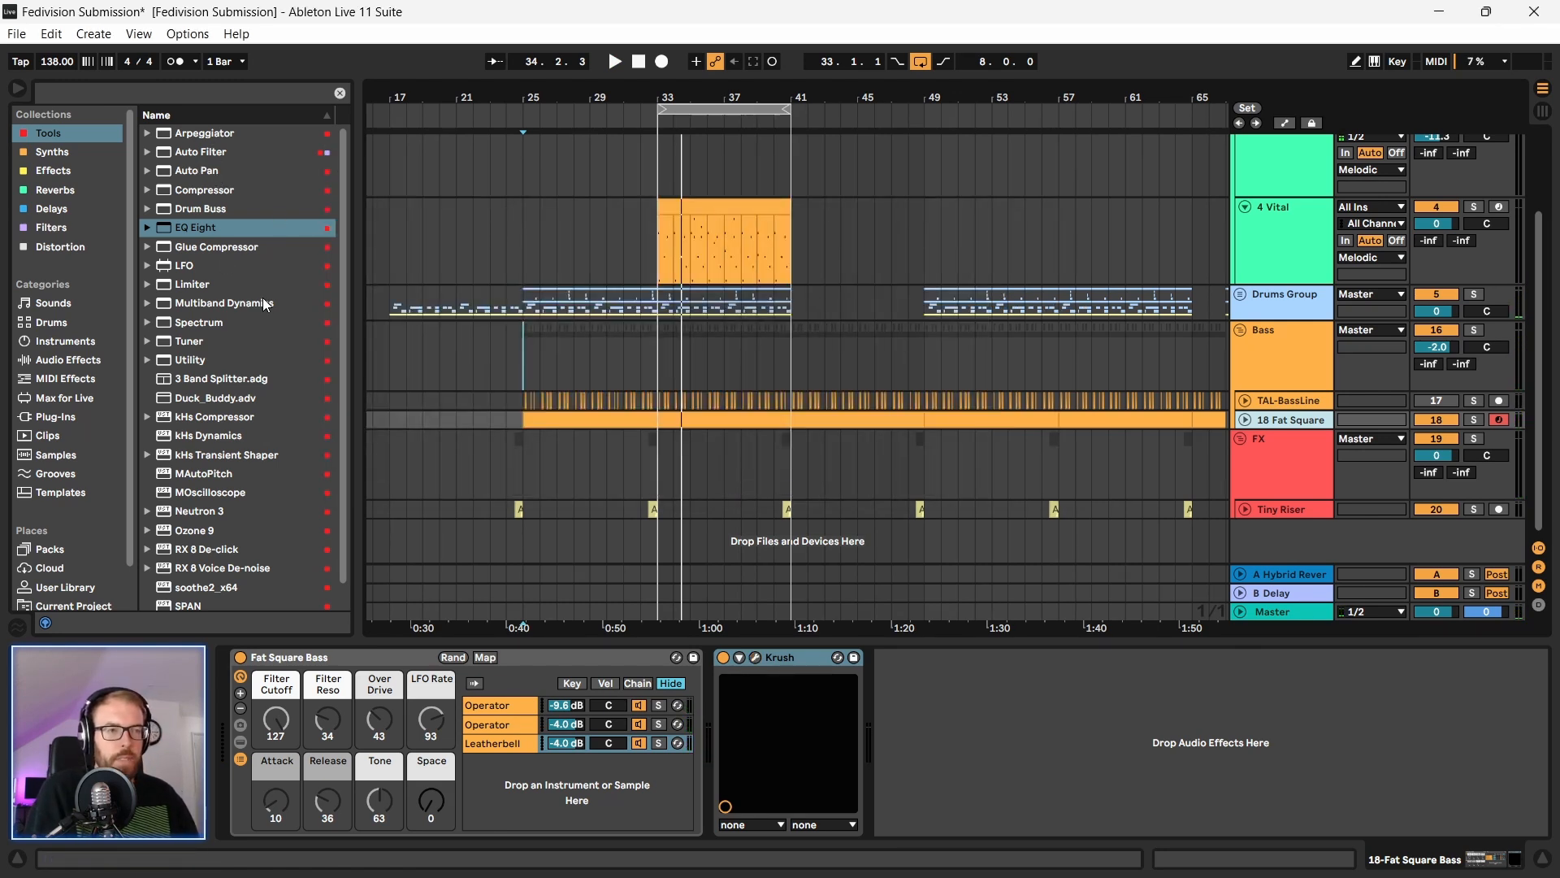
# Step: Add Multiband Dynamics after Krush on the Fat Square track and start playback
pyautogui.moveTo(180, 302); pyautogui.dragTo(1126, 733)
pyautogui.press('space')
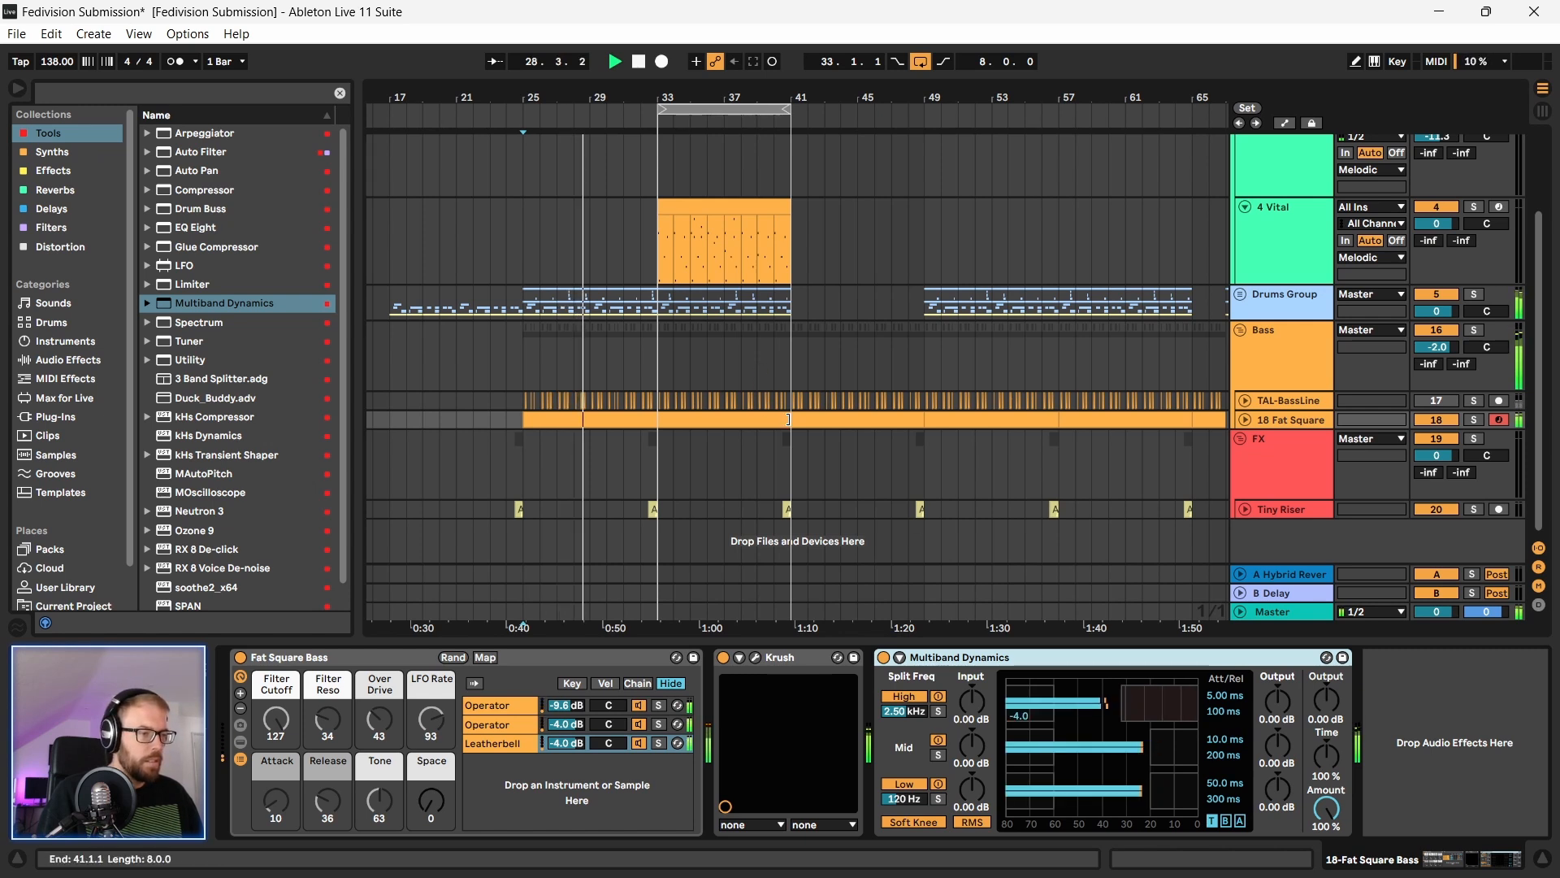
pyautogui.click(615, 675)
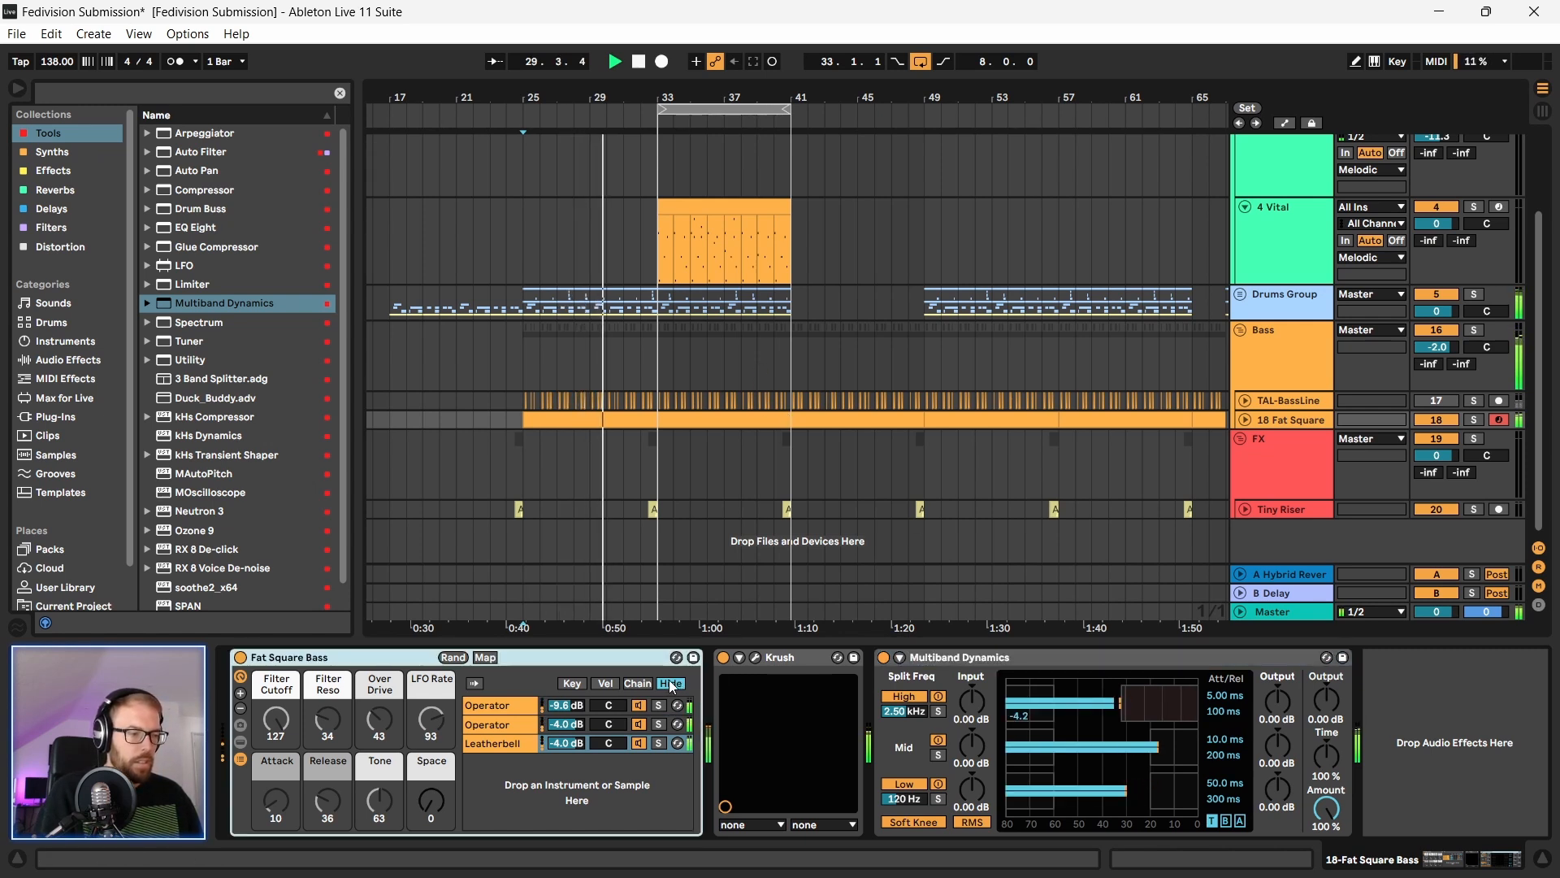
# Step: Set the Krush filter cutoff to 8096 Hz, close the plugin, and stop playback
pyautogui.click(755, 656)
pyautogui.moveTo(772, 304); pyautogui.dragTo(774, 302)
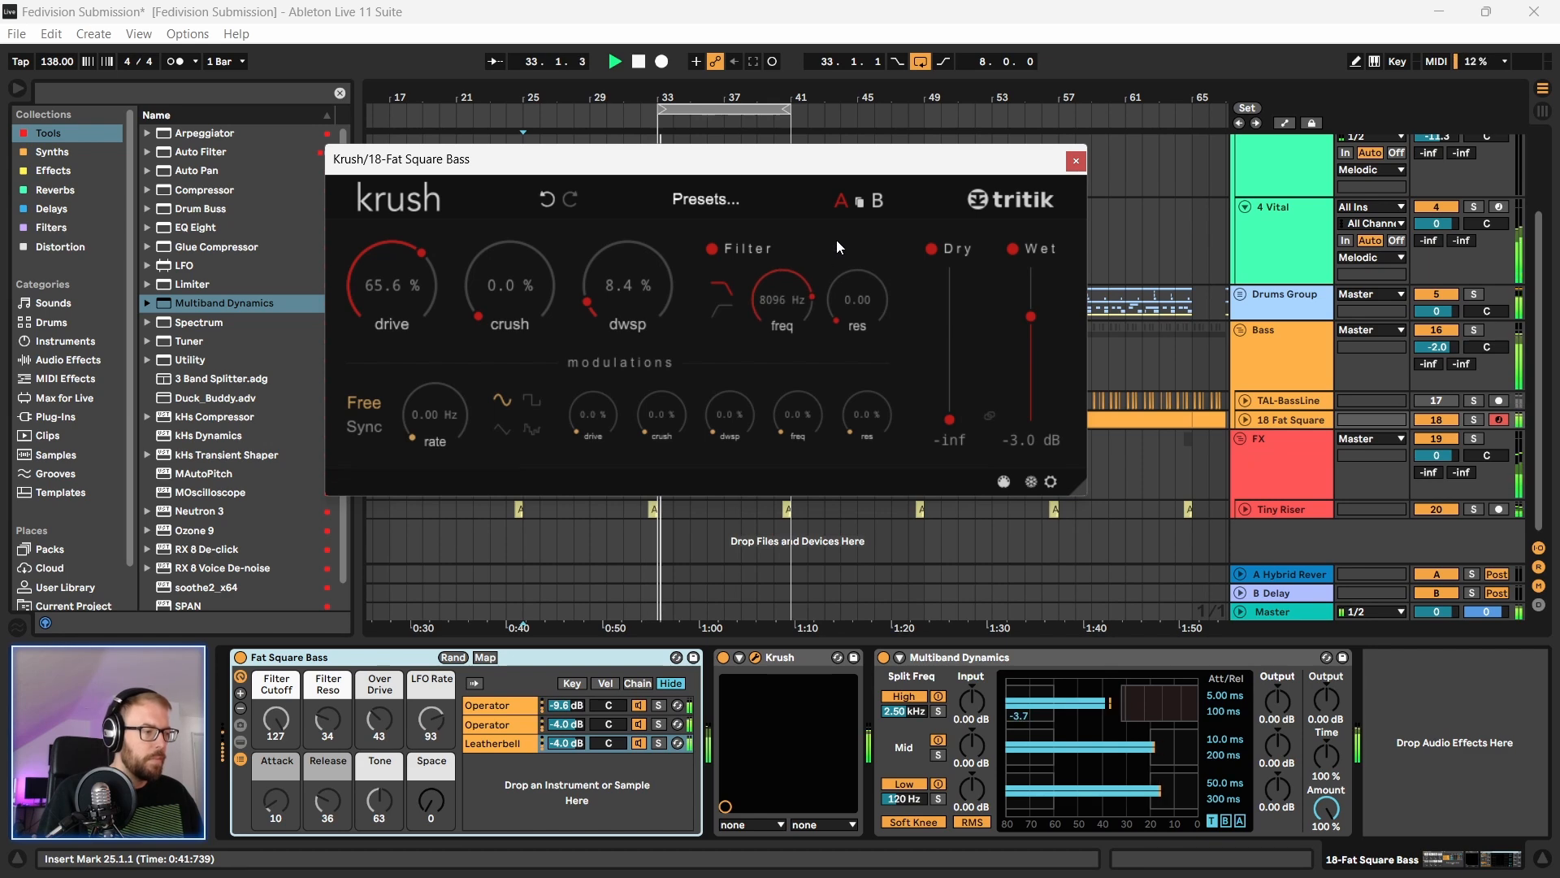
pyautogui.click(1075, 160)
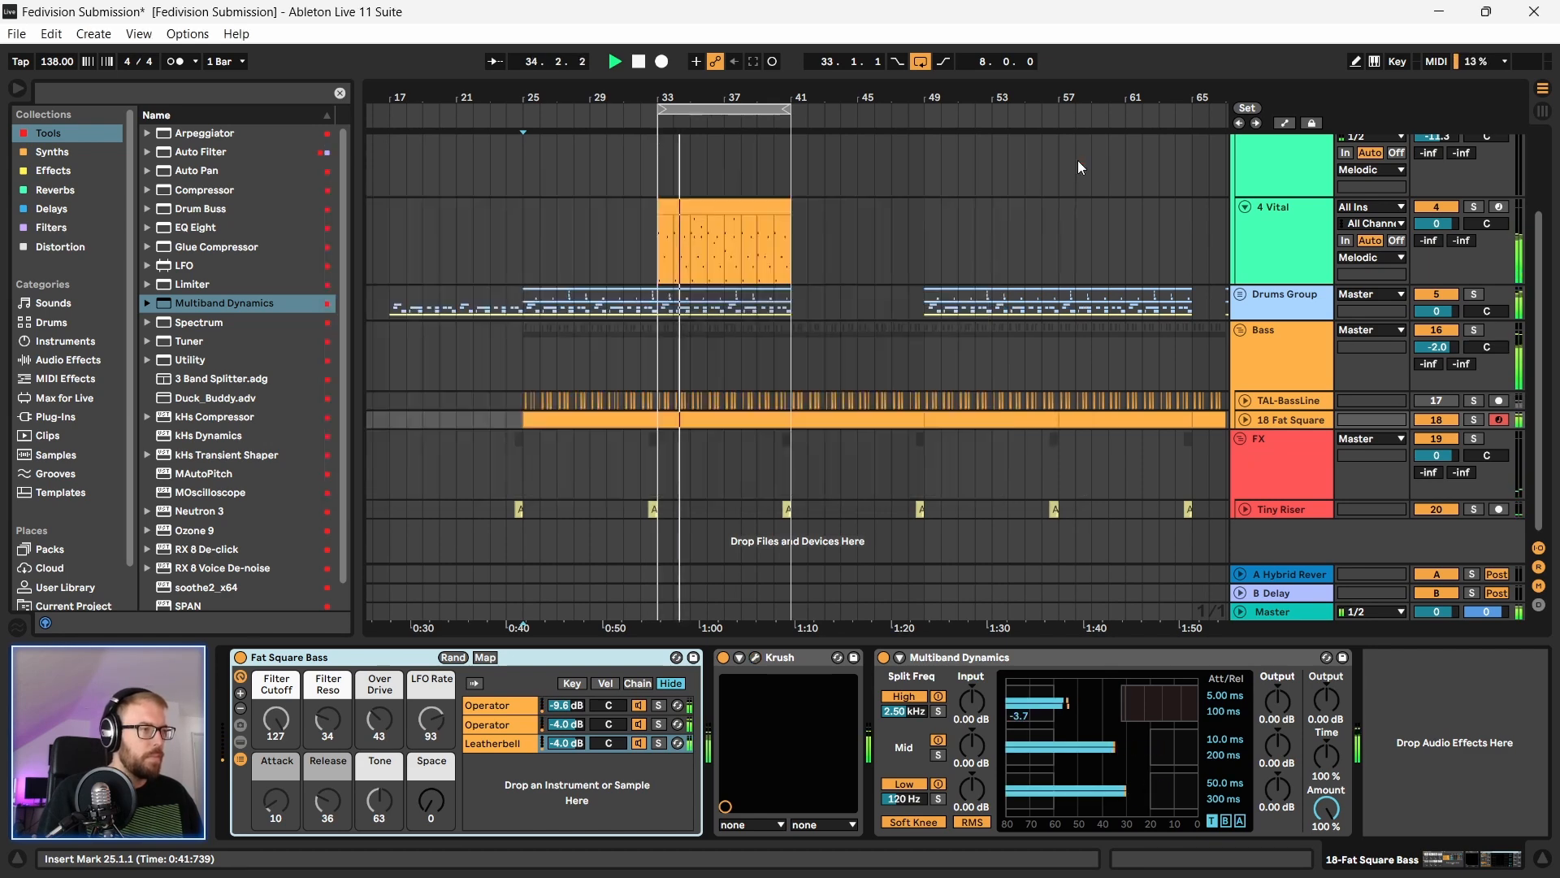
pyautogui.press('space')
# Step: Listen from bar 25 to the bass with Krush and Multiband Dynamics applied
pyautogui.moveTo(712, 98); pyautogui.dragTo(700, 395)
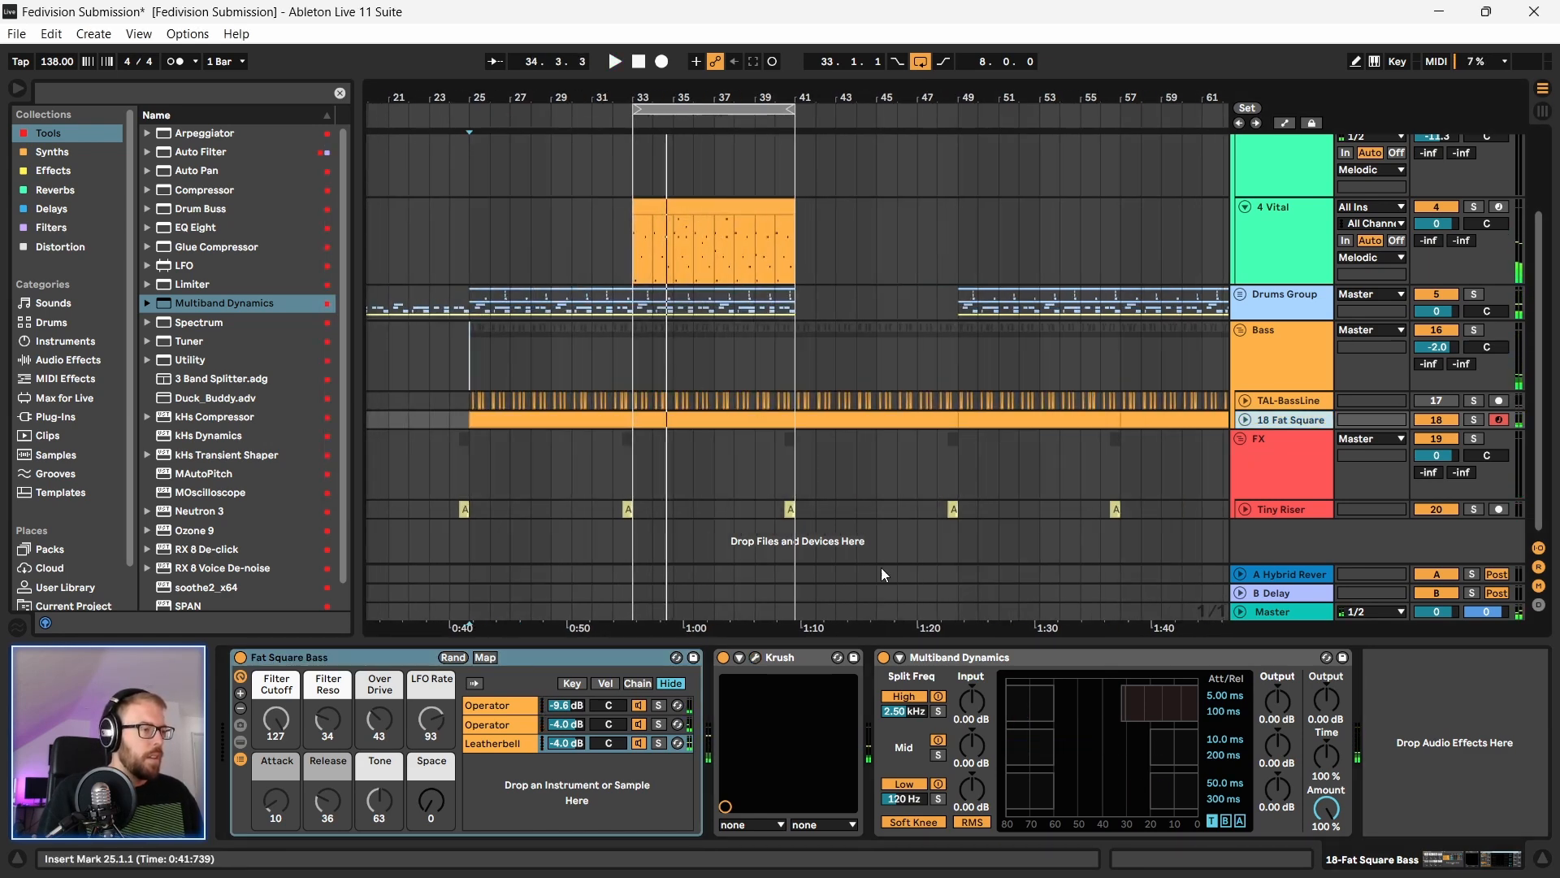
pyautogui.click(472, 363)
pyautogui.press('space')
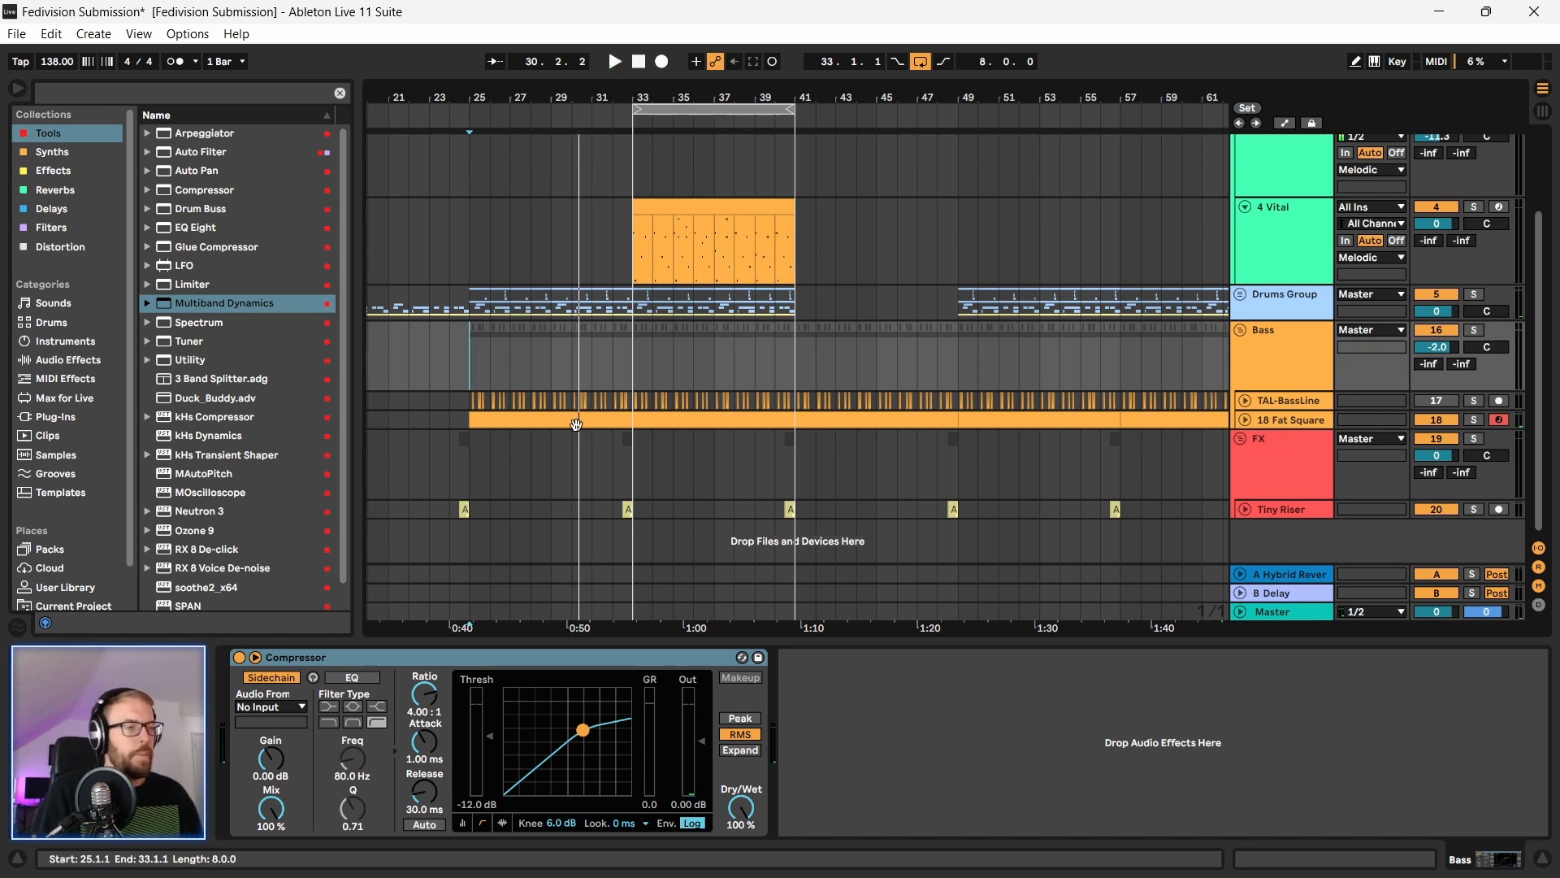
# Step: Unfold and solo the 18 Fat Square track, hide its device view, and play it from bar 25
pyautogui.click(1242, 418)
pyautogui.click(1296, 421)
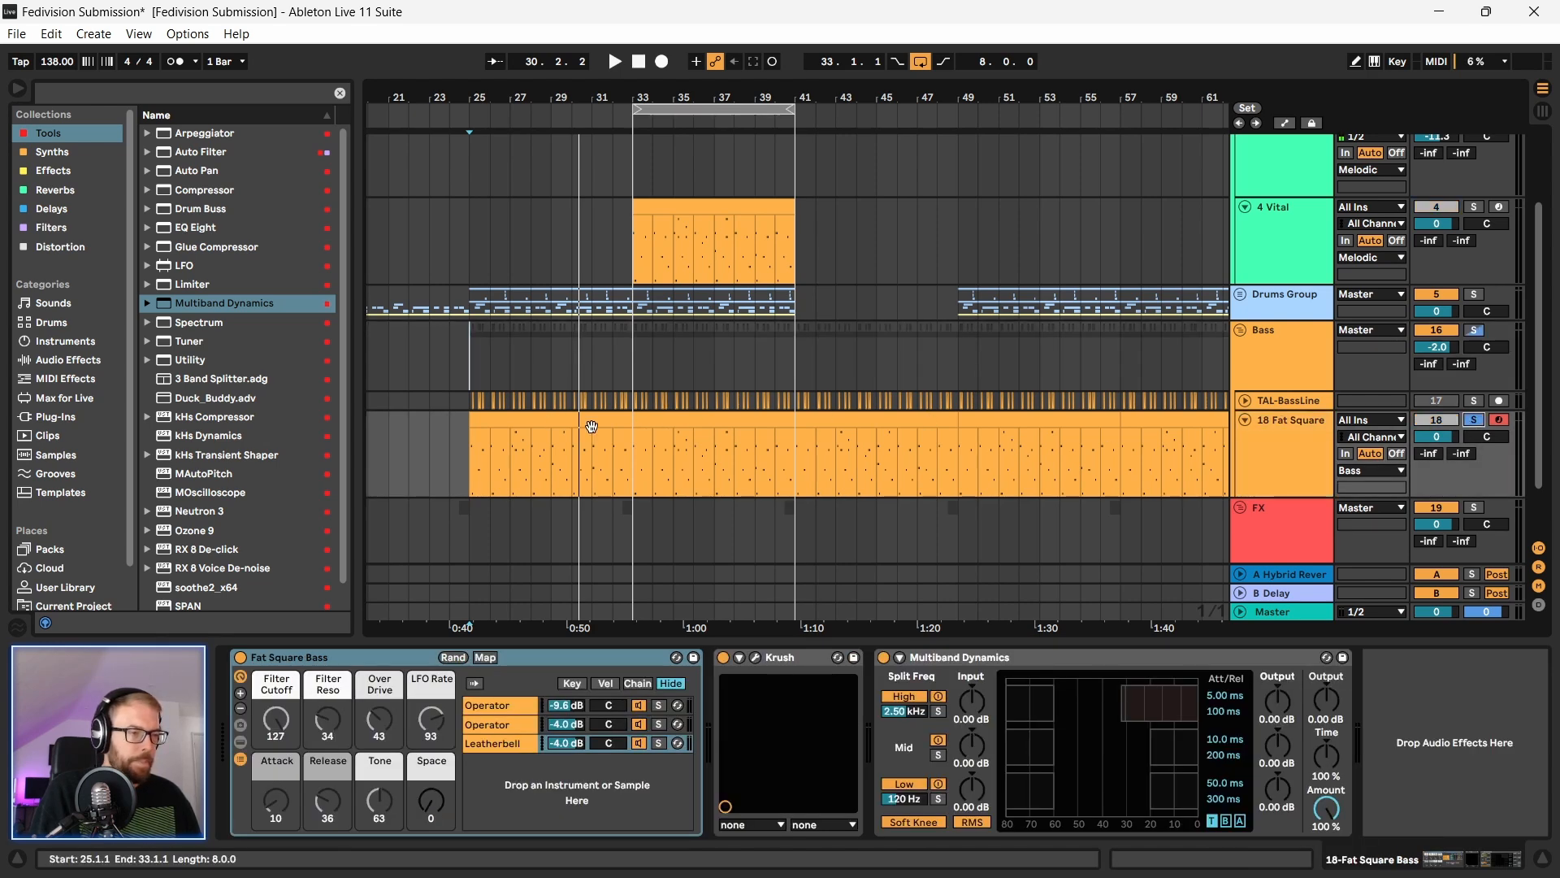
pyautogui.click(508, 425)
pyautogui.moveTo(793, 639)
pyautogui.mouseDown()
pyautogui.moveTo(731, 520)
pyautogui.moveTo(667, 276)
pyautogui.moveTo(614, 851)
pyautogui.mouseUp()
pyautogui.press('space')
pyautogui.press('space')
pyautogui.click(469, 583)
pyautogui.press('space')
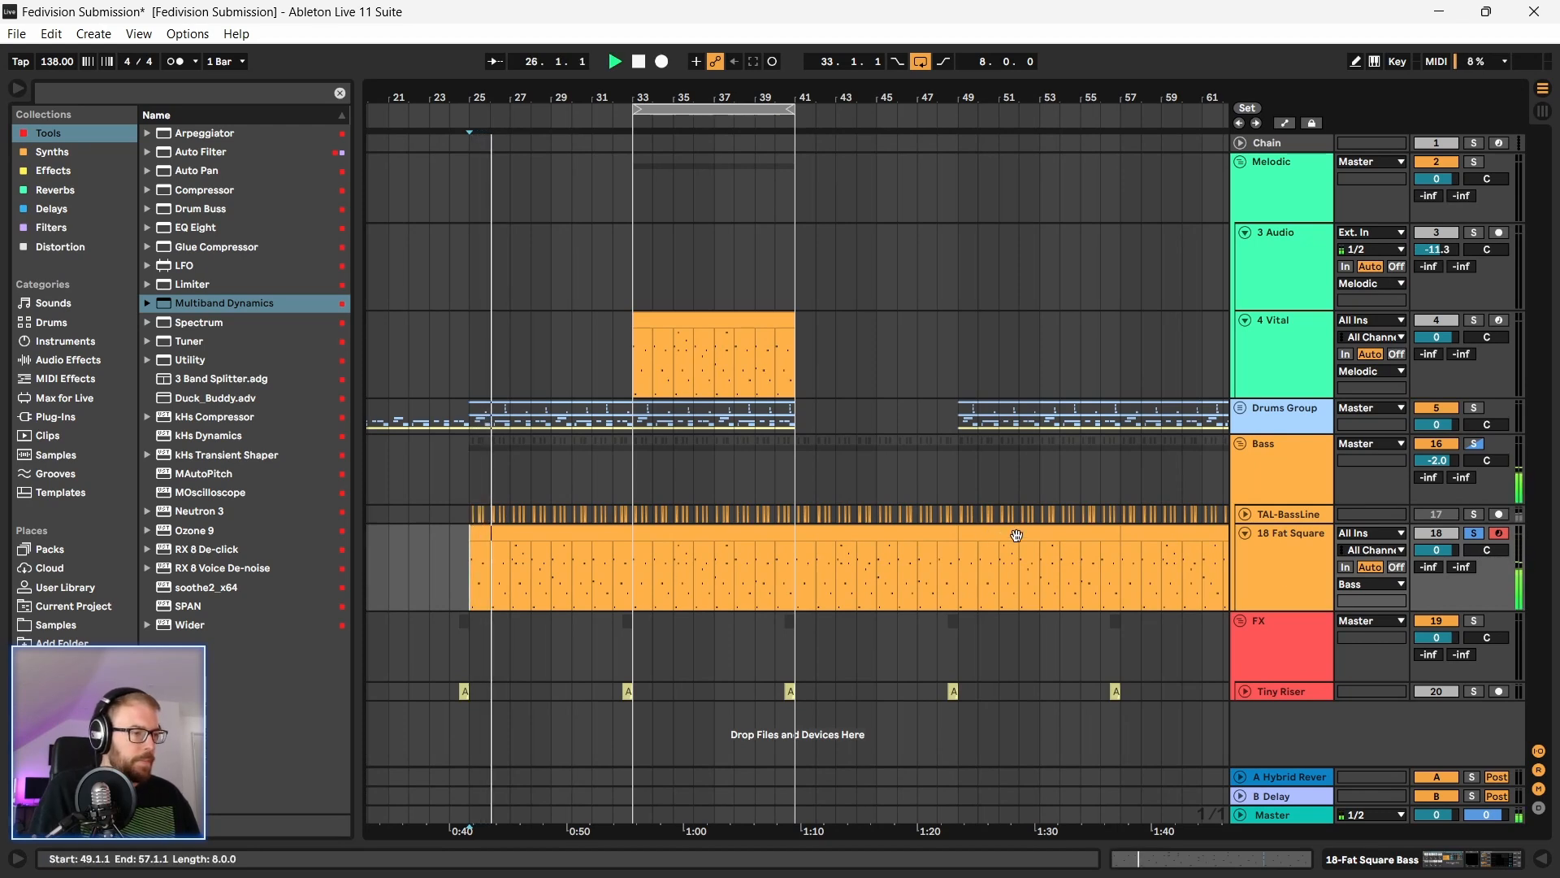
# Step: Select bars 25 to 33 across the Bass group and play the soloed bass selection
pyautogui.click(1282, 533)
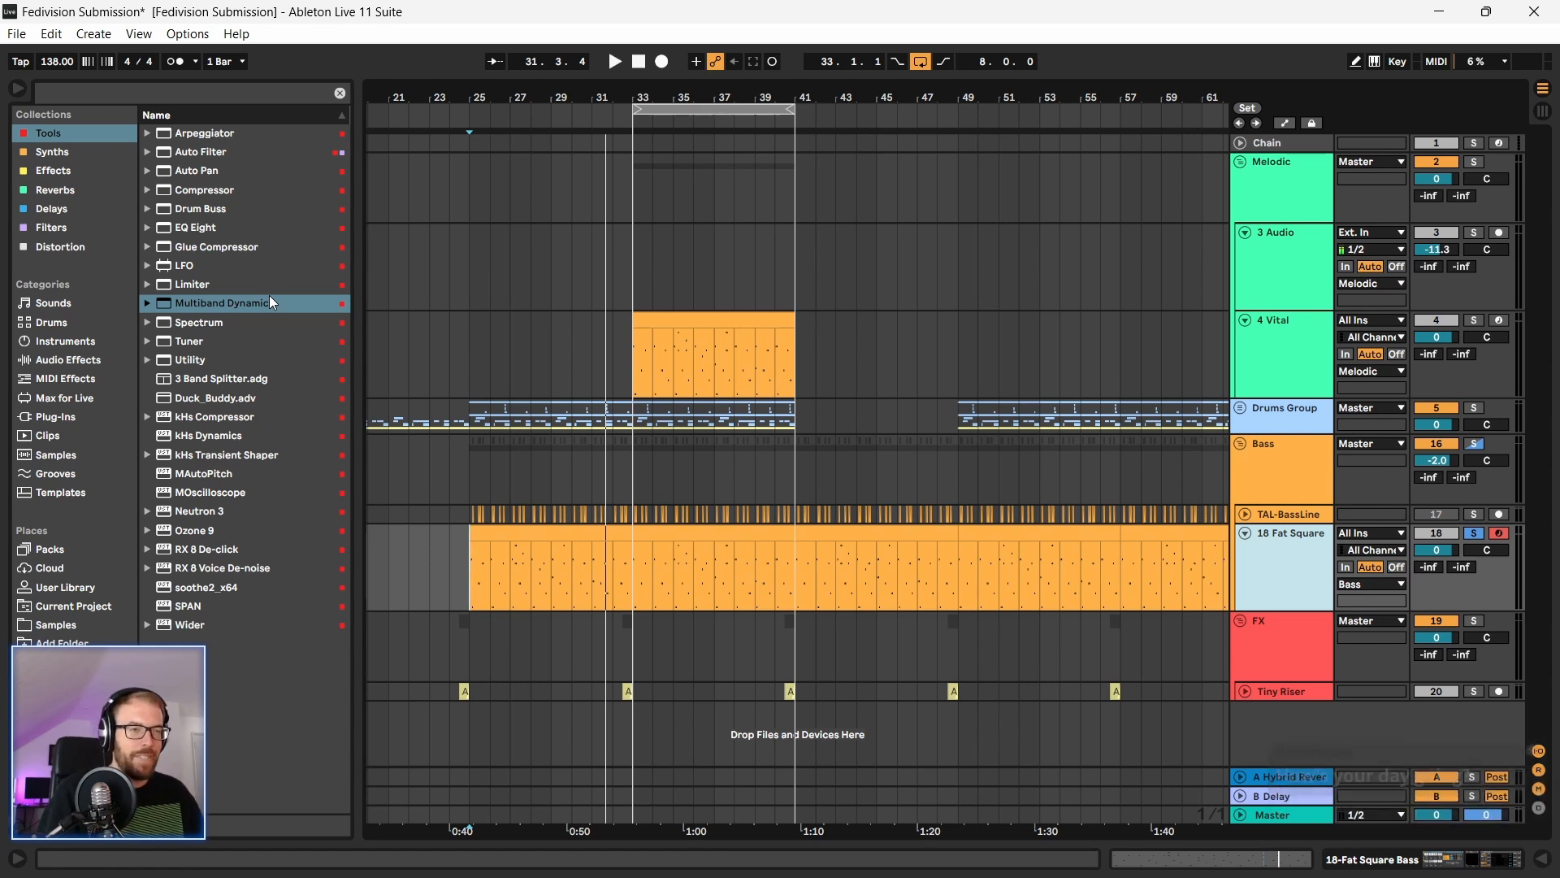
pyautogui.moveTo(815, 872)
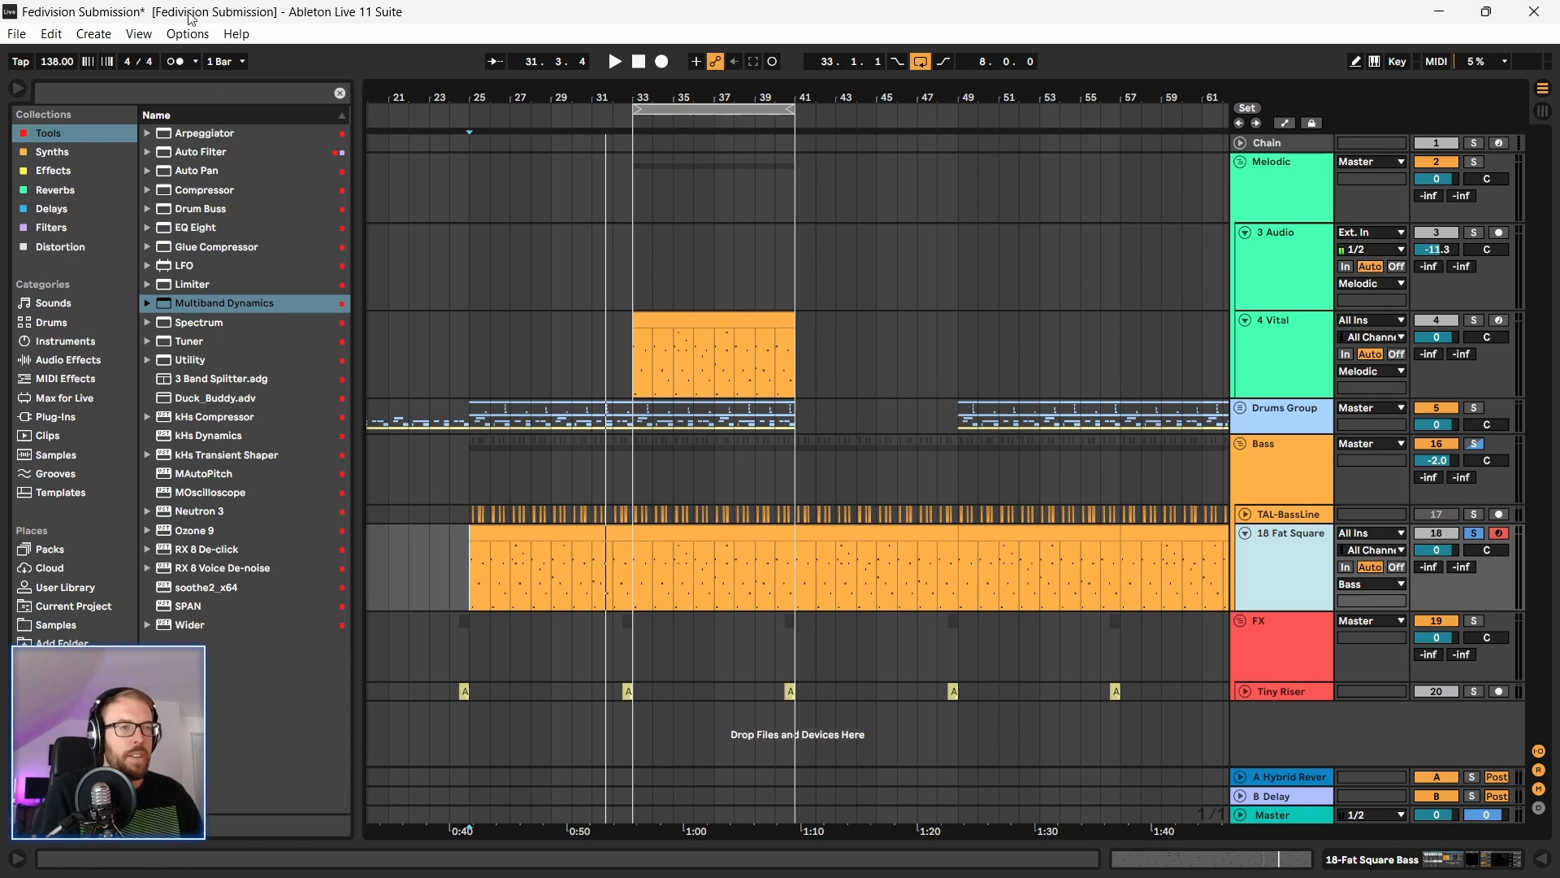
pyautogui.moveTo(469, 476); pyautogui.dragTo(648, 481)
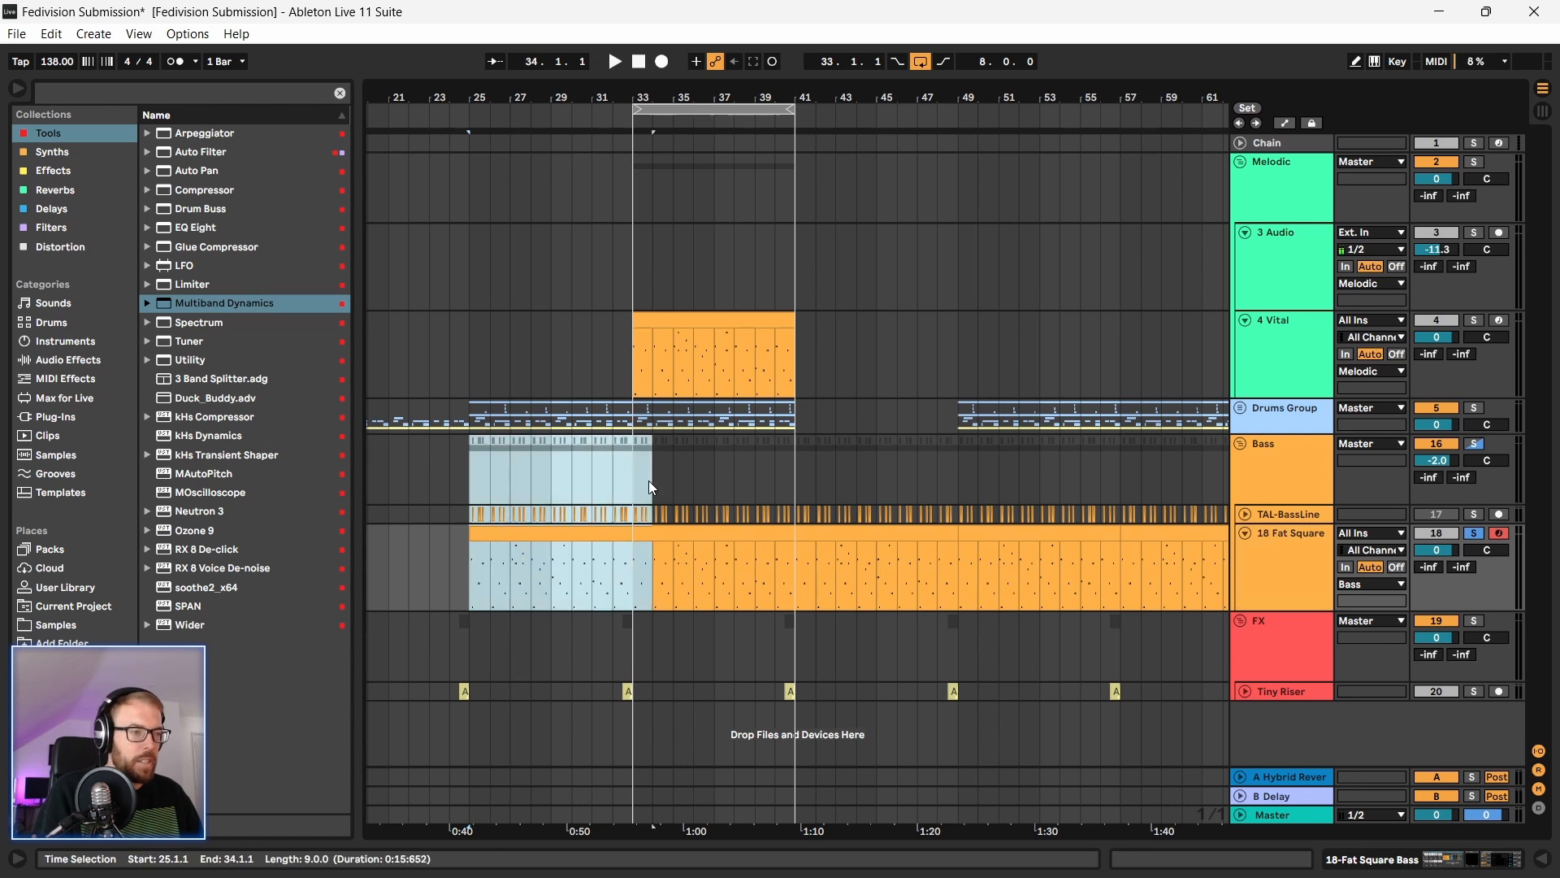
pyautogui.press('space')
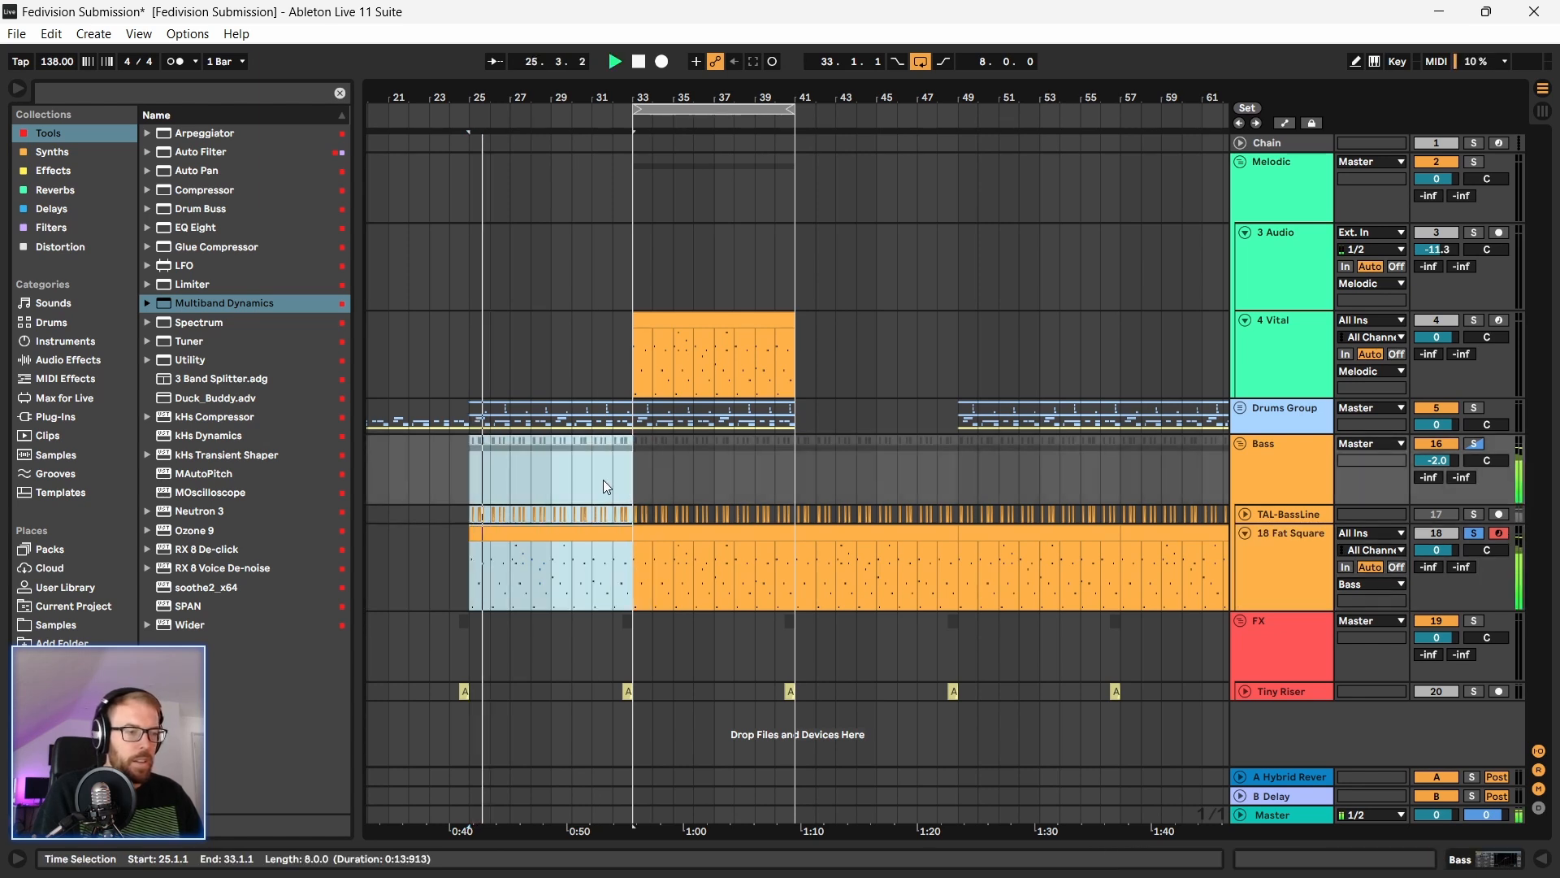
pyautogui.press('space')
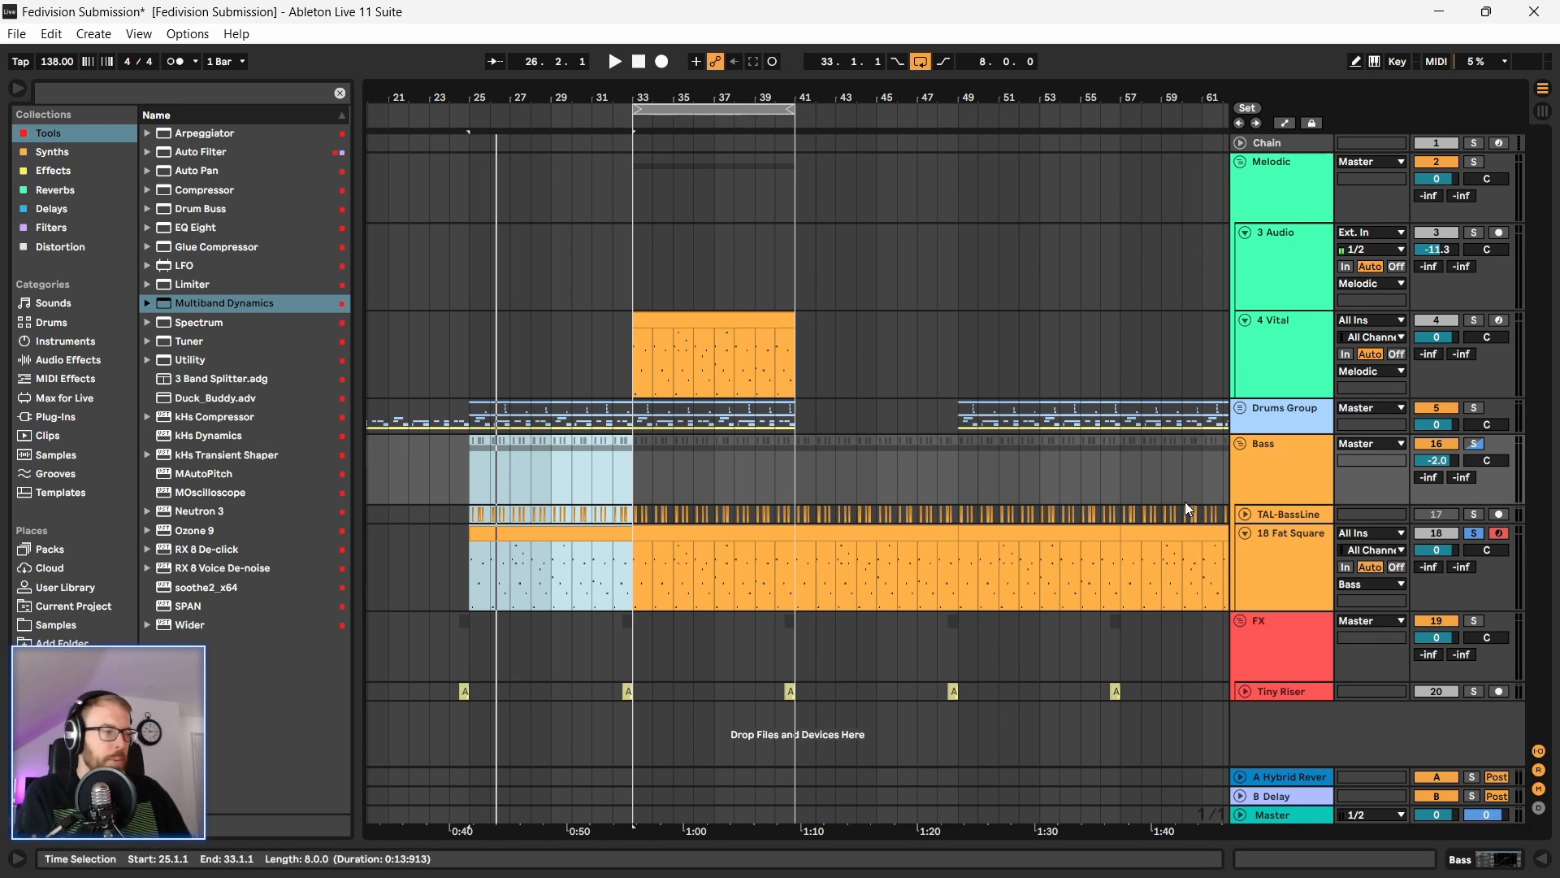
# Step: Open the first Operator chain in the Fat Square Bass rack, set its pitch envelope release to 95.2 ms, and listen
pyautogui.doubleClick(1285, 535)
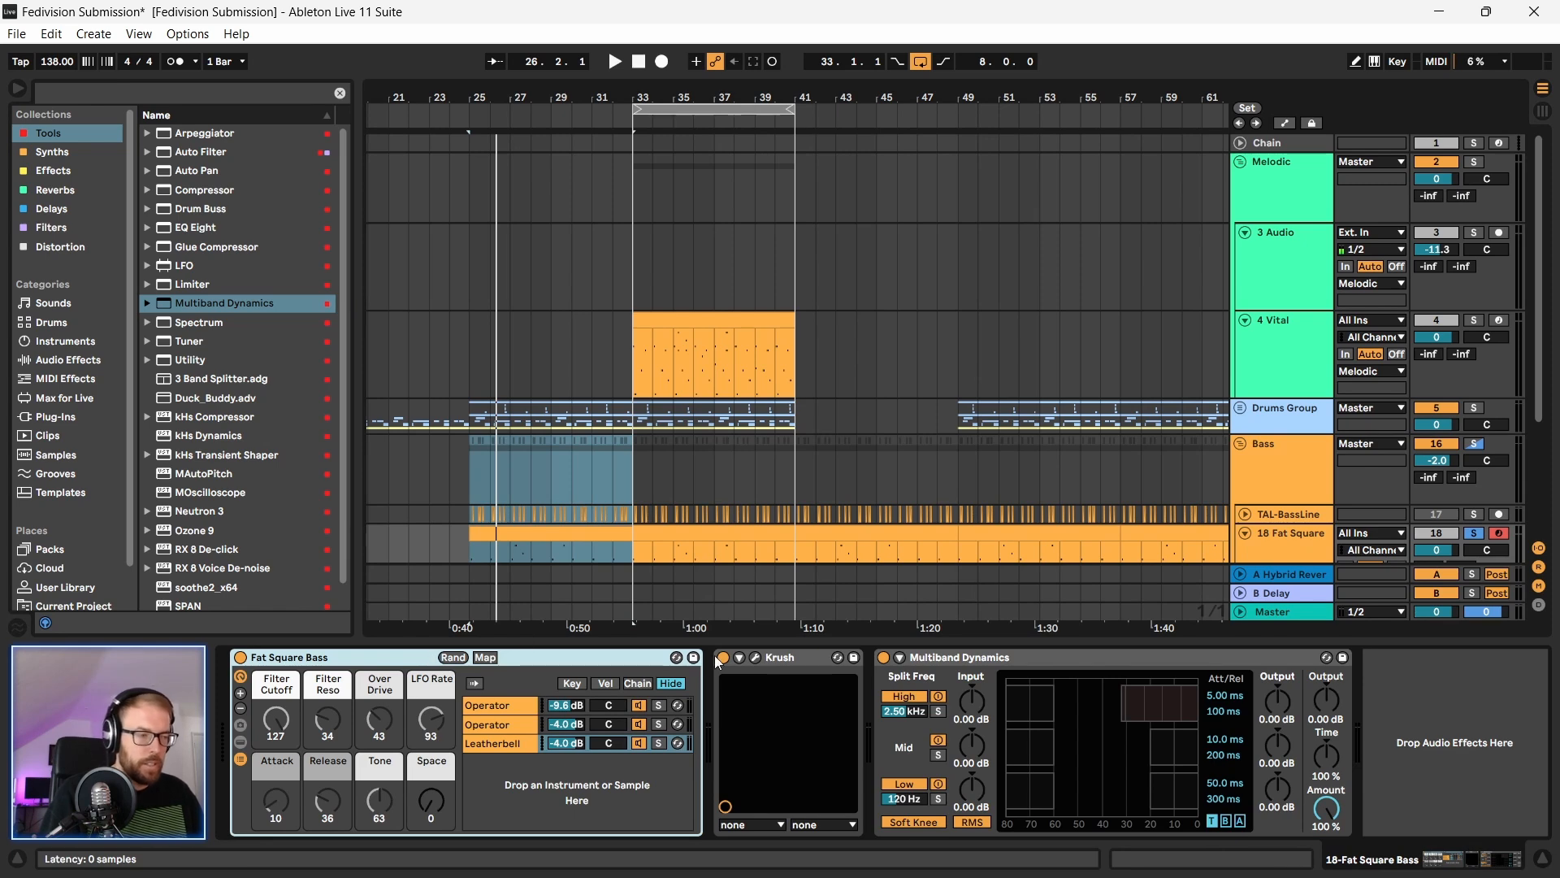
pyautogui.click(506, 707)
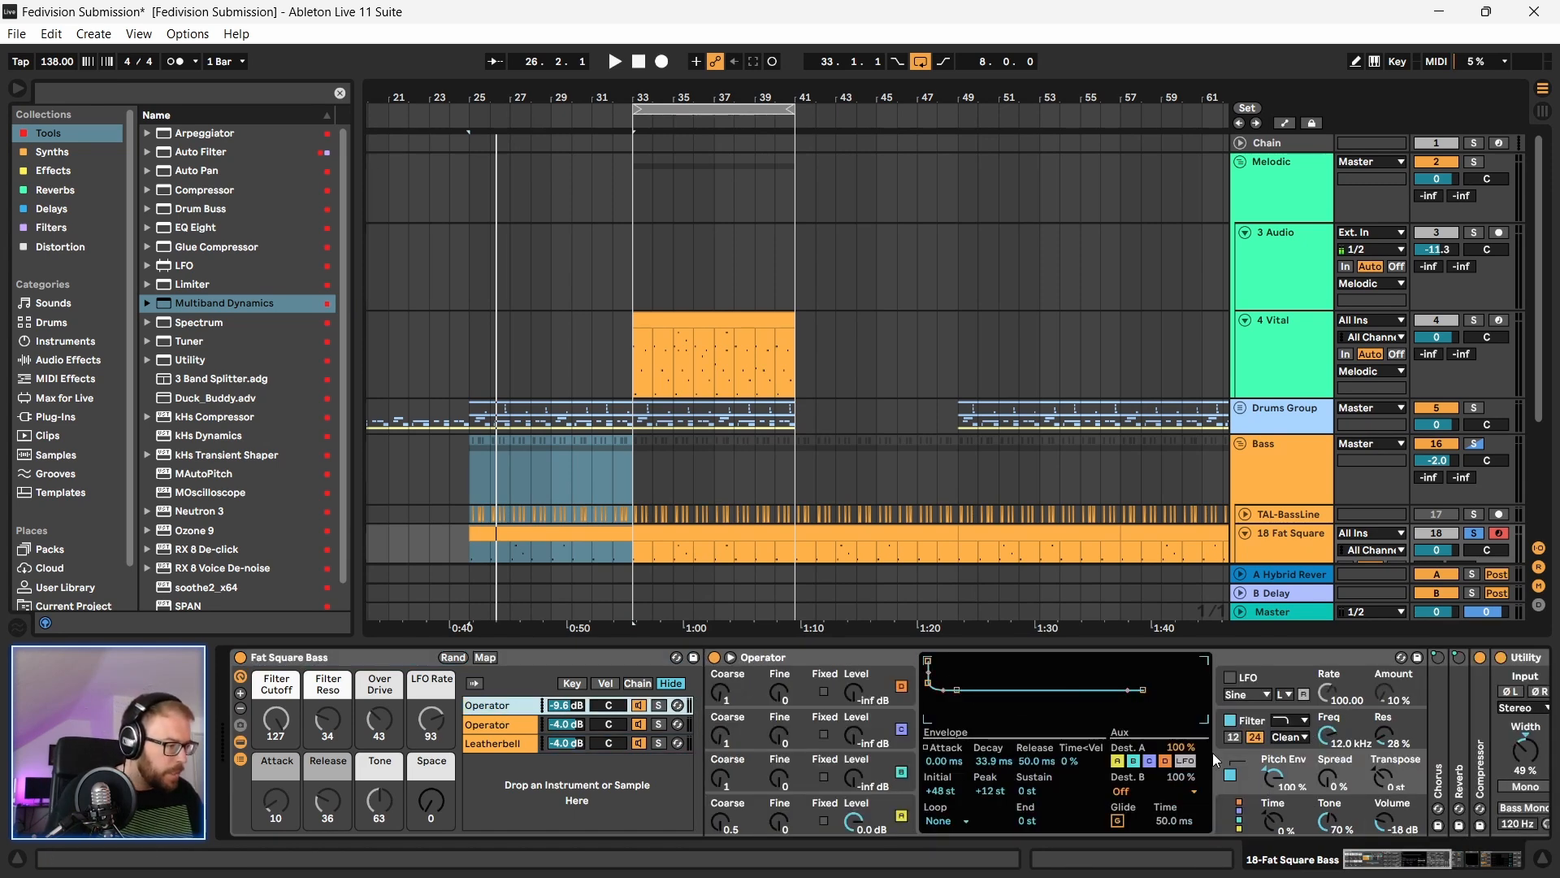
pyautogui.moveTo(1060, 756); pyautogui.dragTo(1059, 729)
pyautogui.press('space')
pyautogui.scroll(-1, 1297, 498)
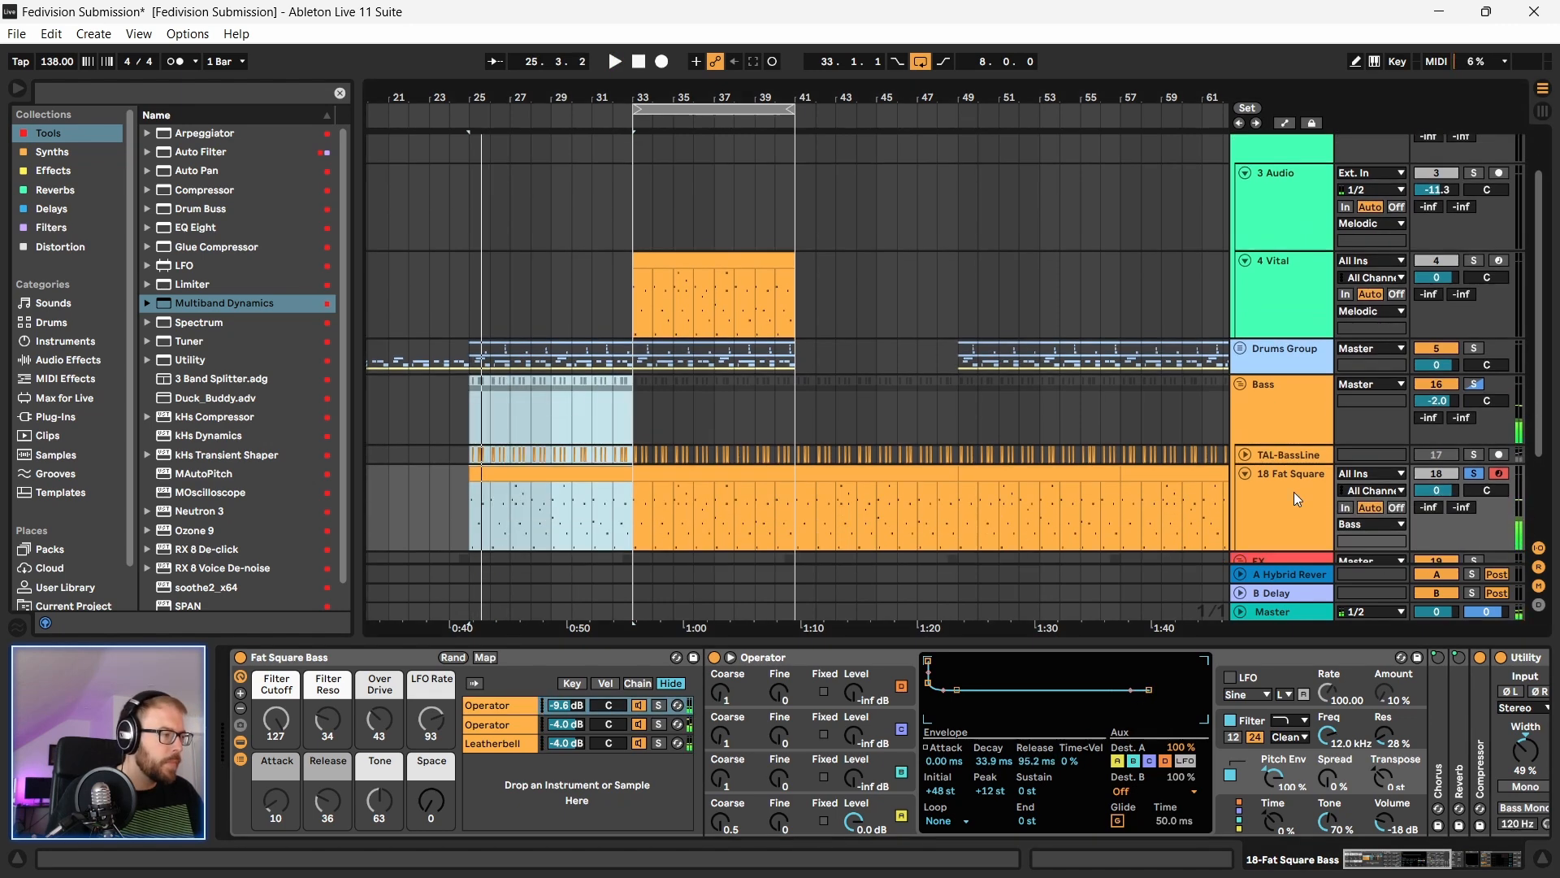
pyautogui.scroll(-1, 1302, 504)
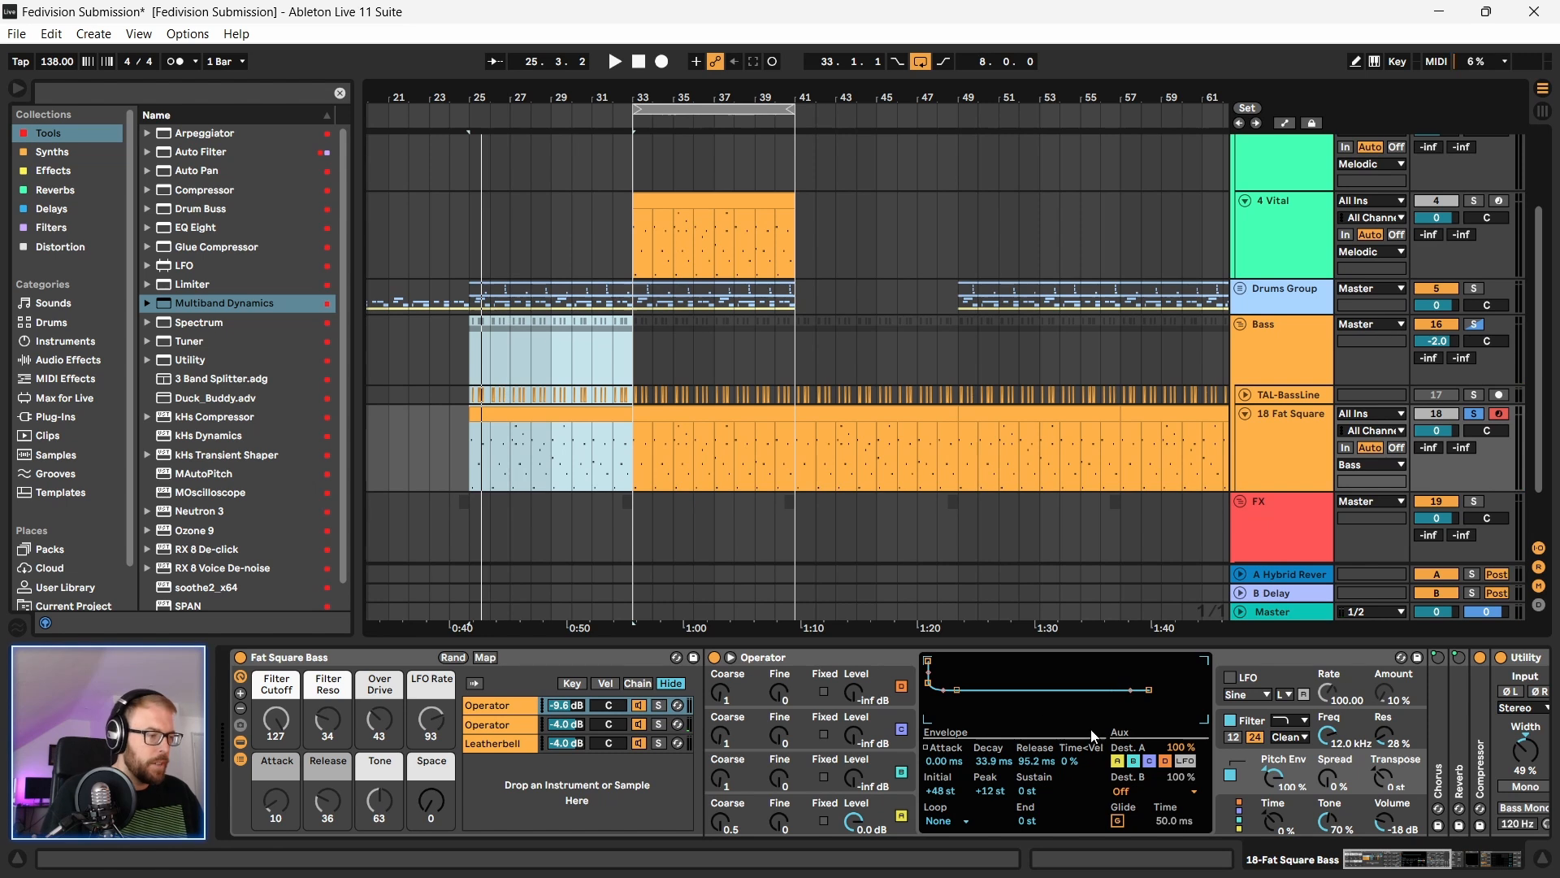
# Step: In the first Operator chain, set the pitch envelope release to 1.54 ms and oscillator A's envelope release to 687 ms
pyautogui.moveTo(1053, 766)
pyautogui.mouseDown()
pyautogui.moveTo(1053, 707)
pyautogui.moveTo(1053, 784)
pyautogui.mouseUp()
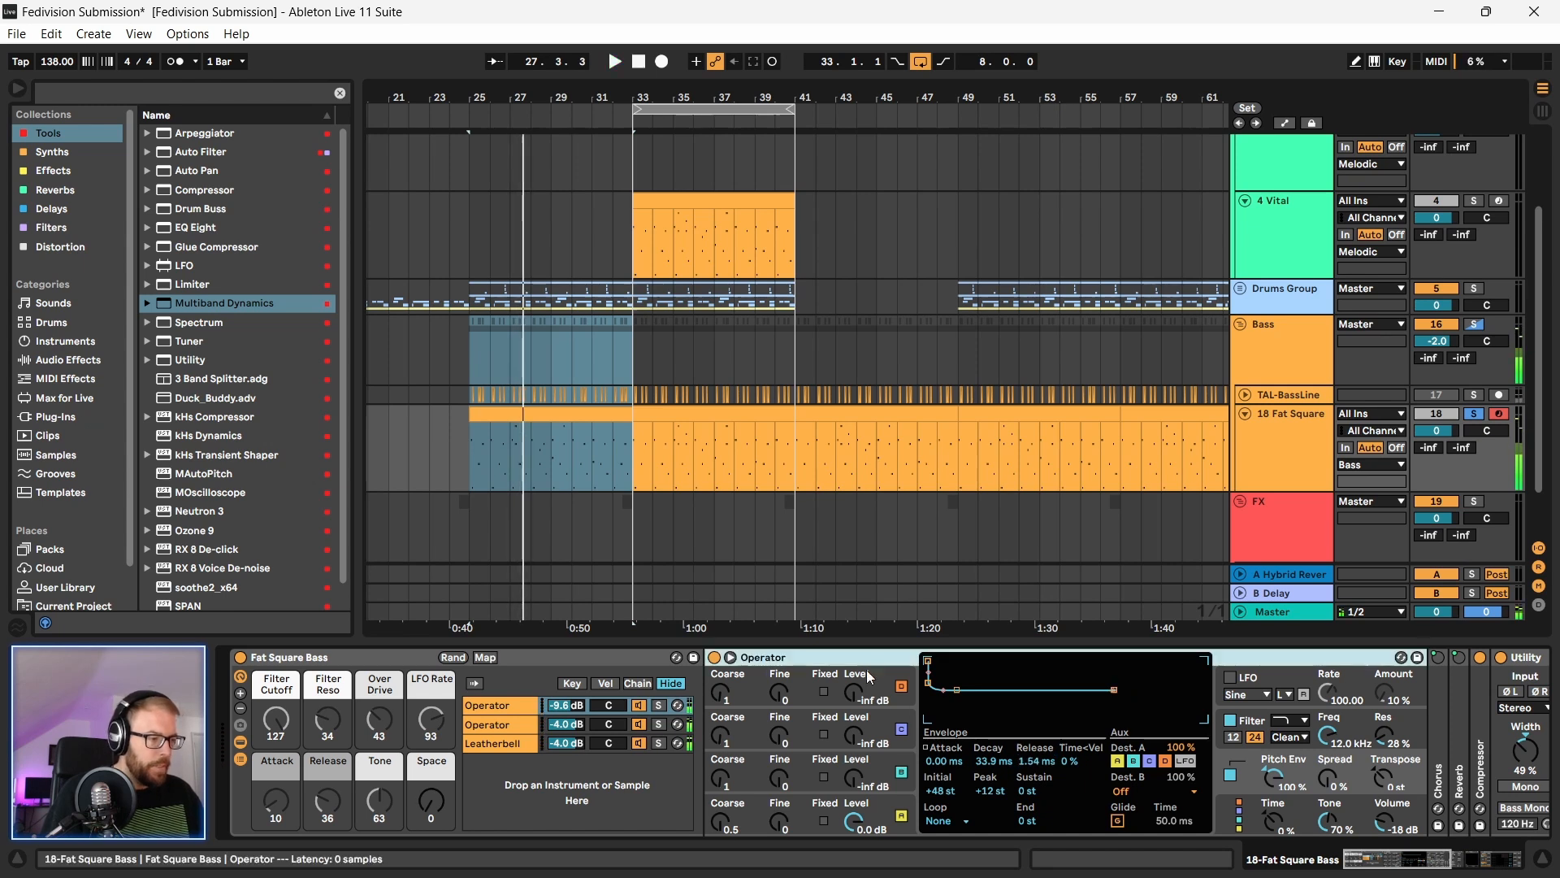
pyautogui.click(898, 809)
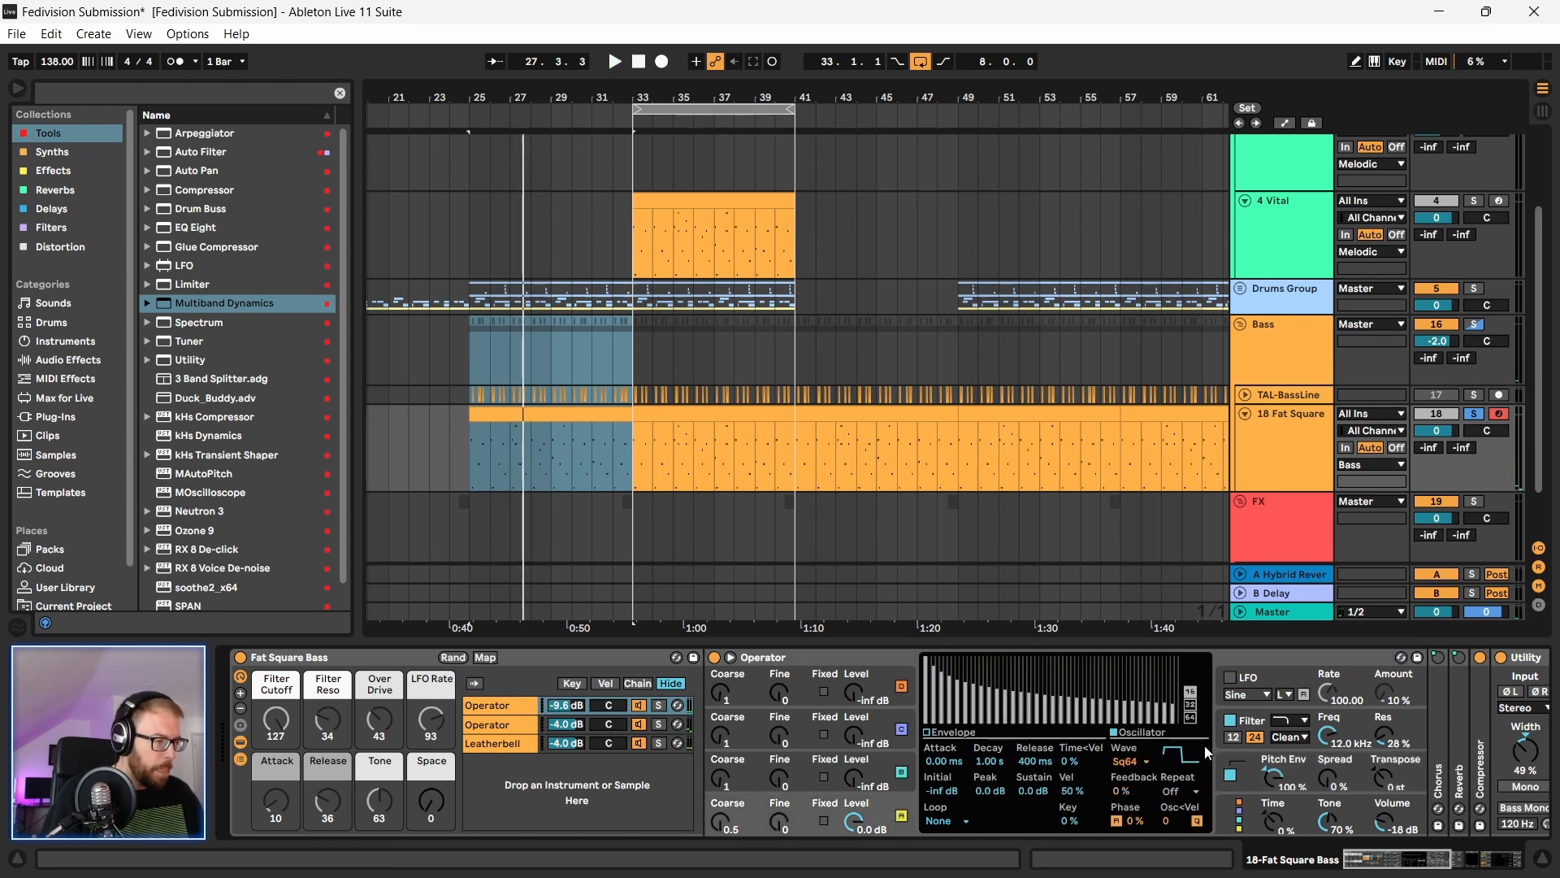
pyautogui.moveTo(1035, 760)
pyautogui.mouseDown()
pyautogui.moveTo(1034, 727)
pyautogui.moveTo(1019, 772)
pyautogui.mouseUp()
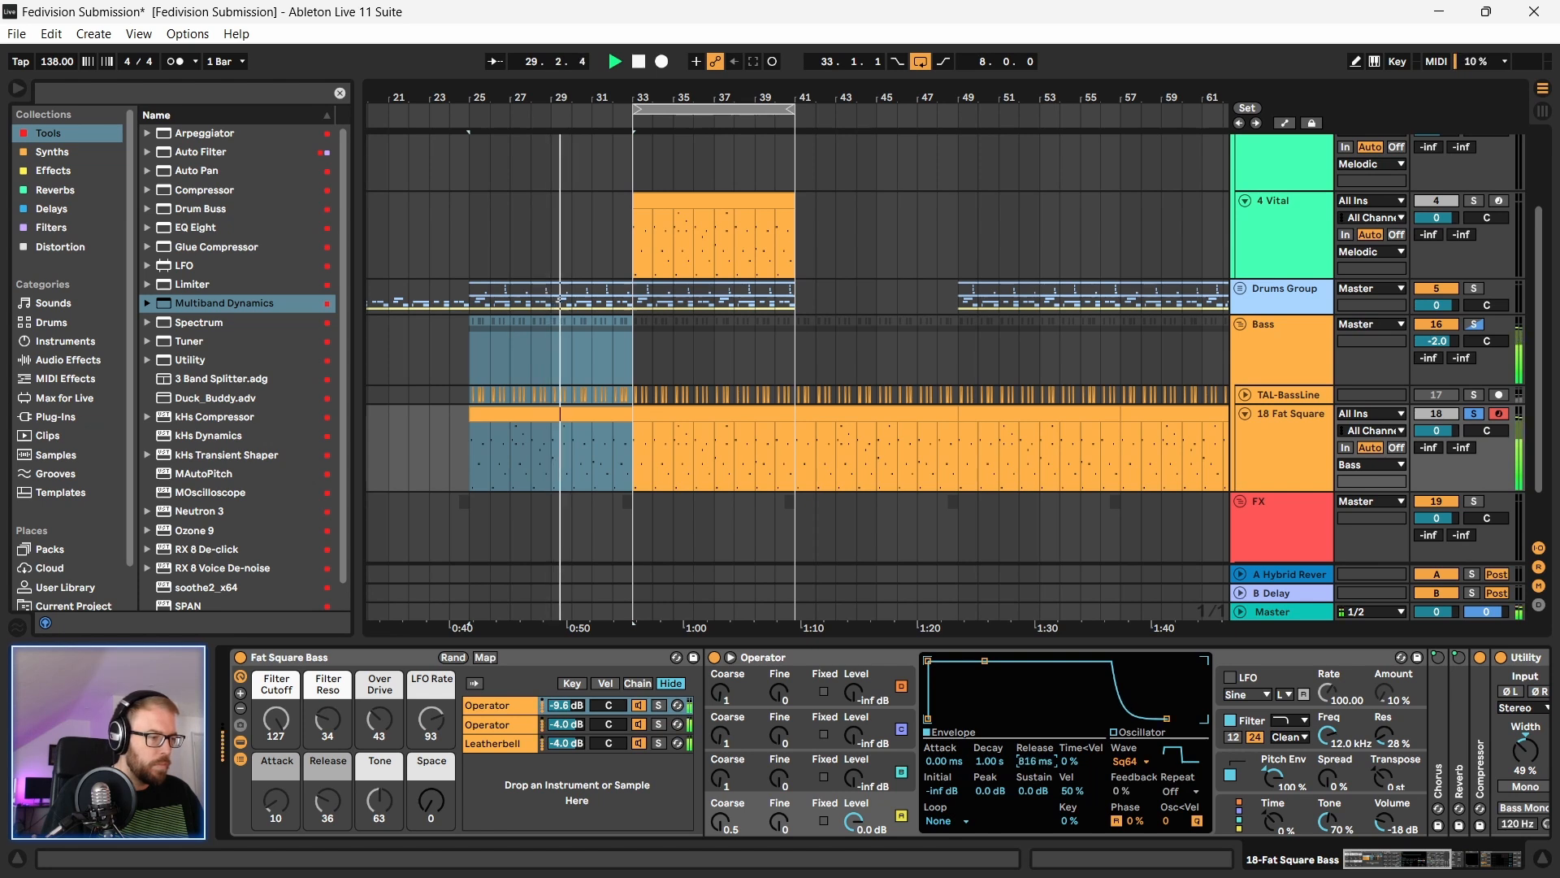
# Step: In the second Operator chain, set the open oscillator's envelope release to 1.06 s and oscillator A's to 531 ms while auditioning
pyautogui.click(480, 725)
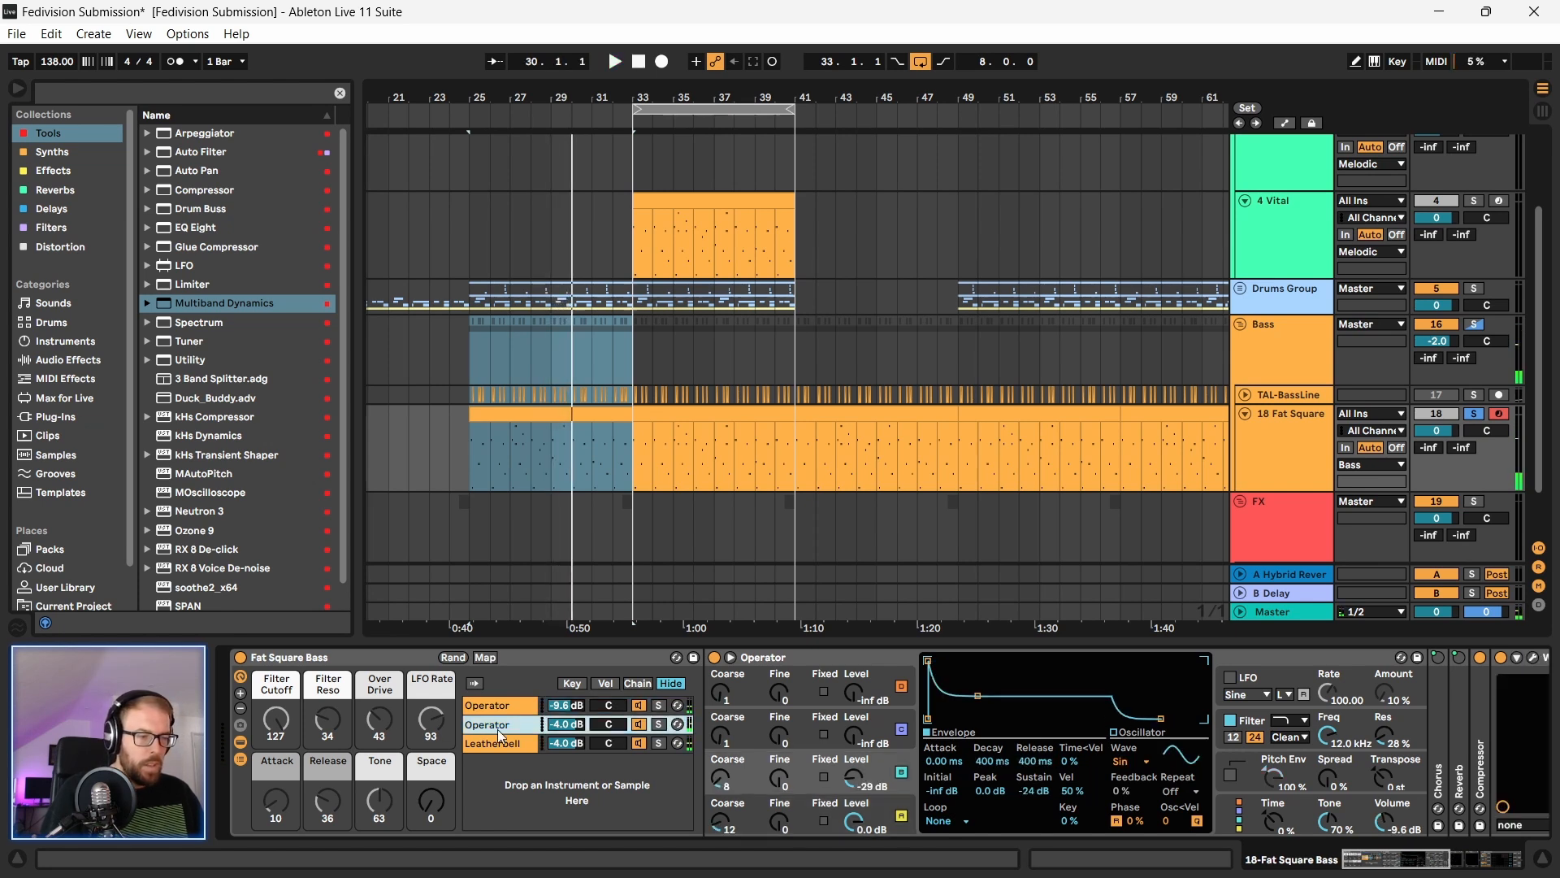
pyautogui.press('space')
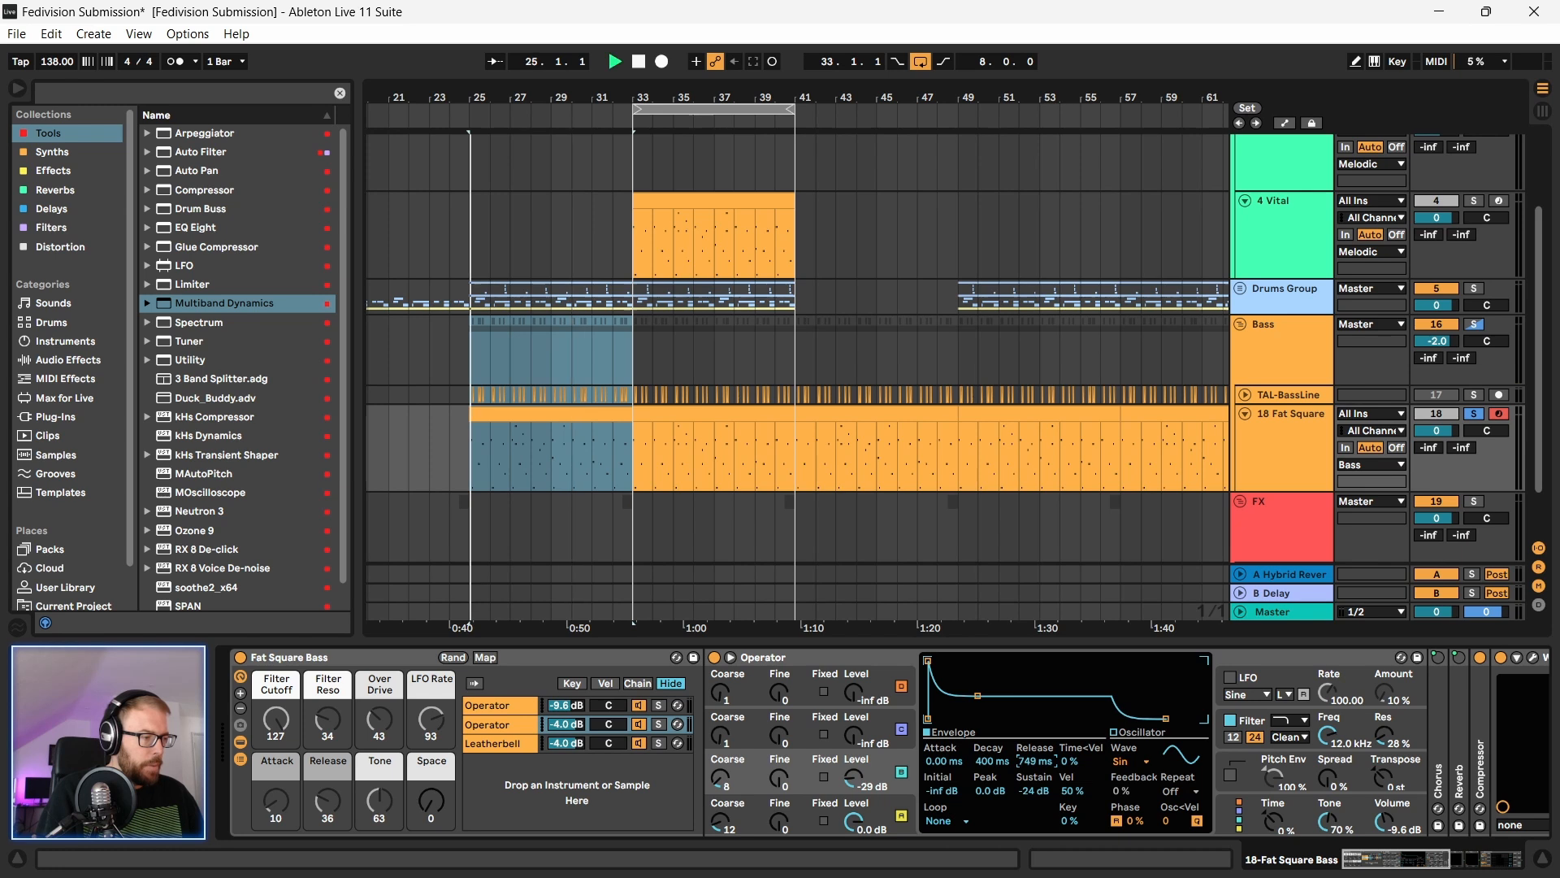
pyautogui.press('space')
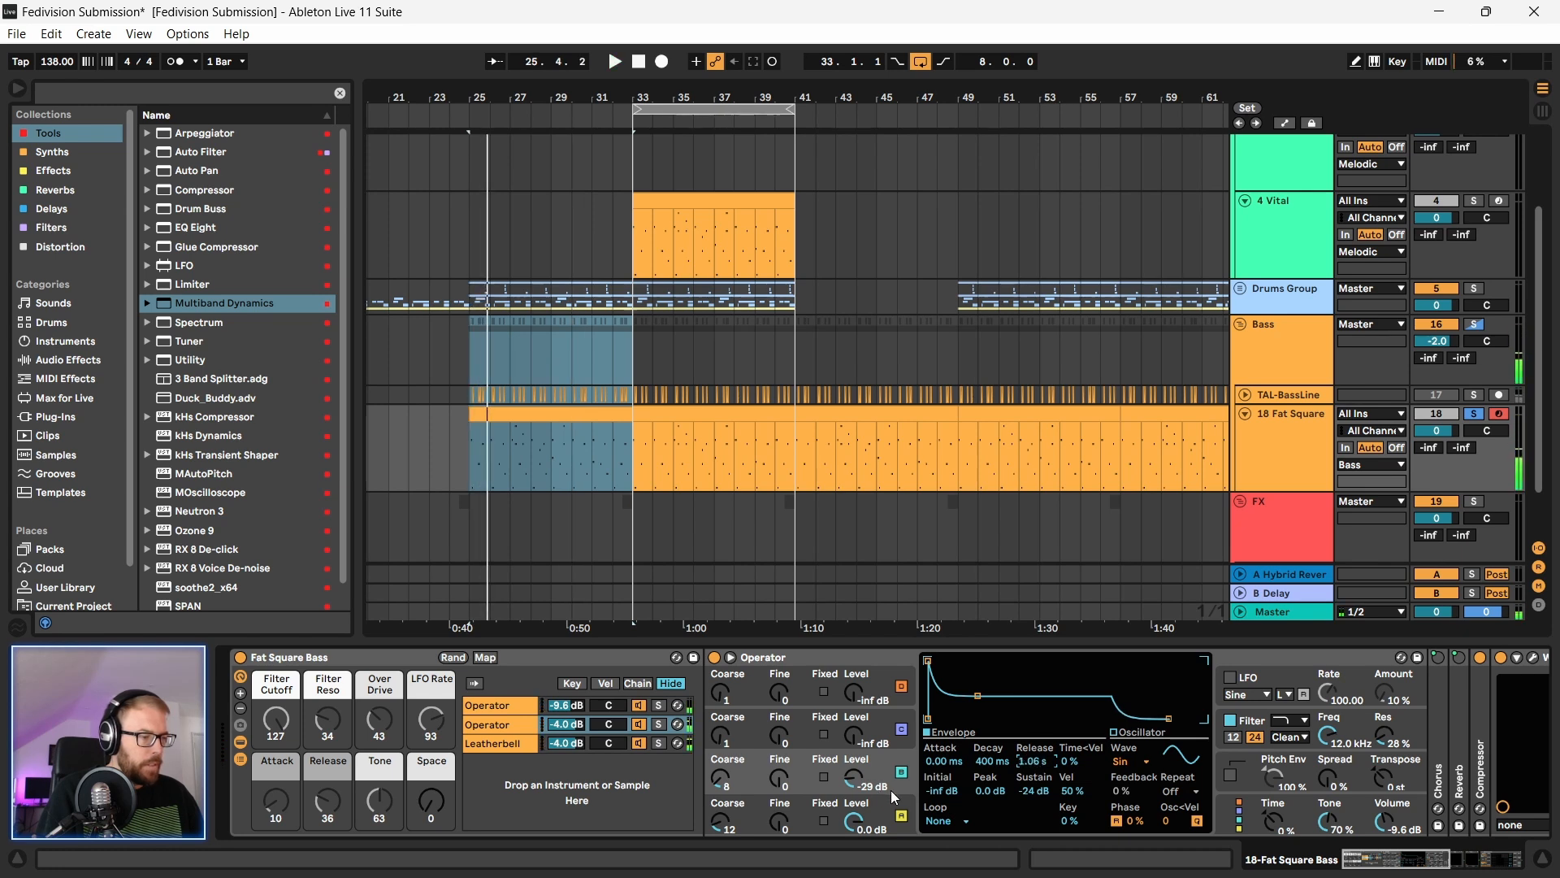
pyautogui.click(899, 798)
pyautogui.press('space')
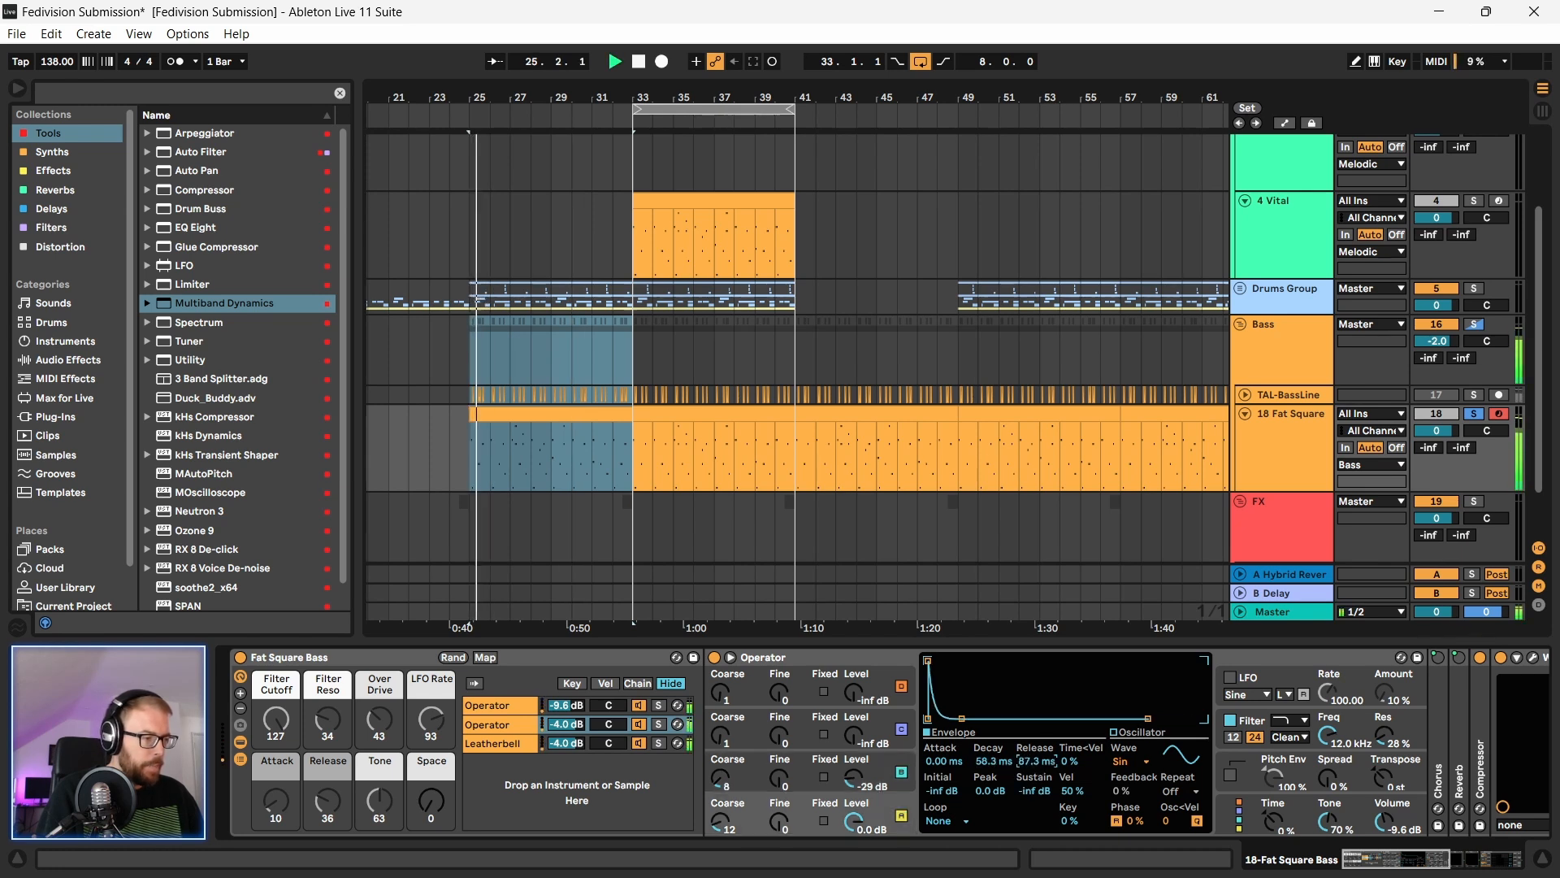
pyautogui.moveTo(1033, 761); pyautogui.dragTo(1033, 801)
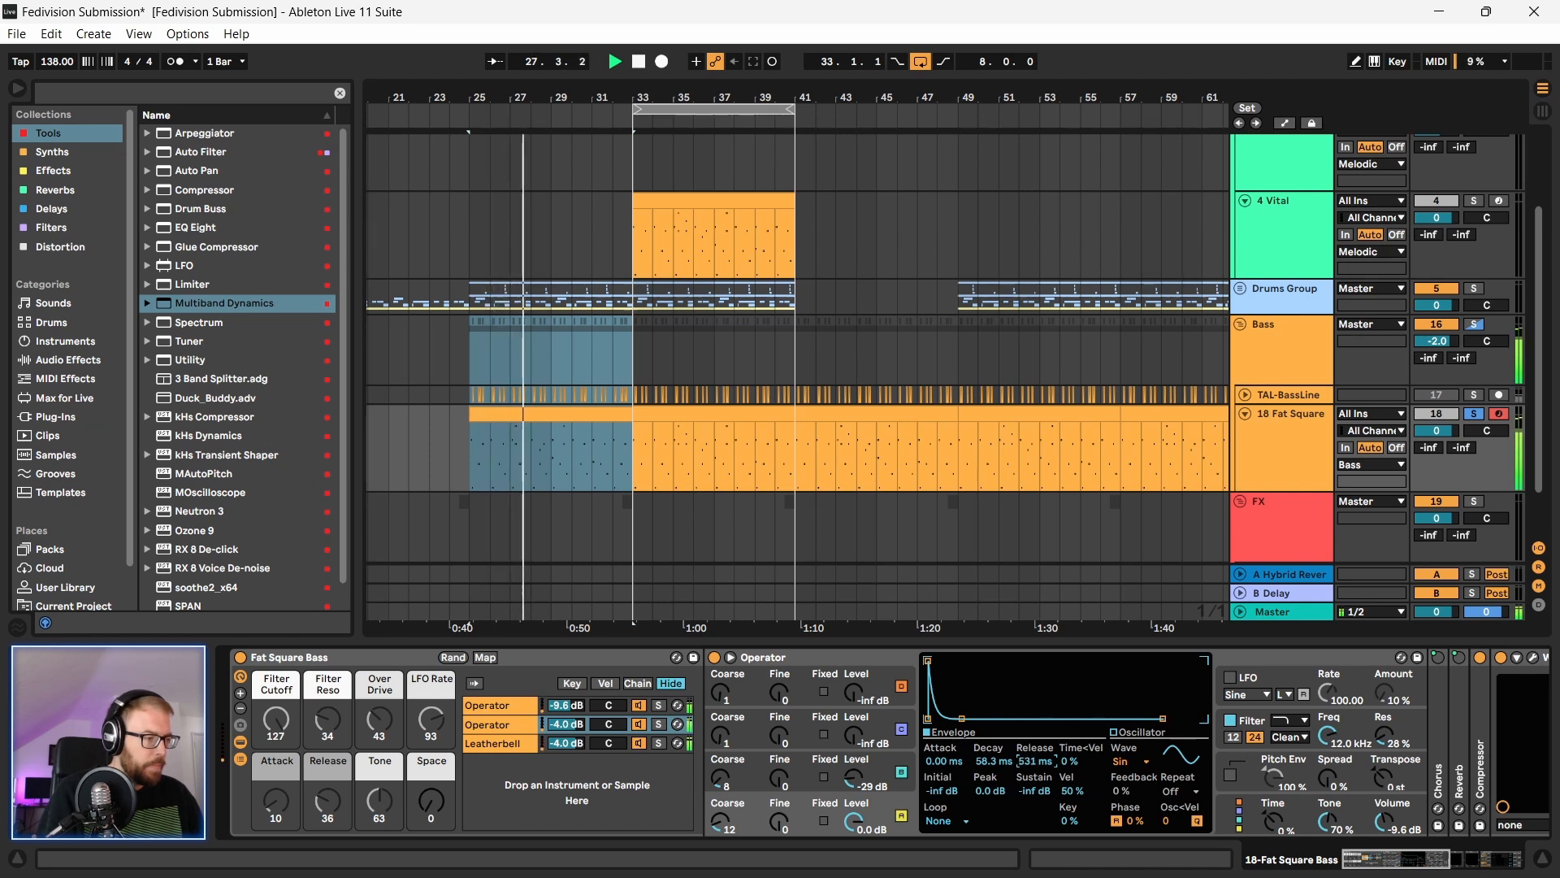
pyautogui.press('space')
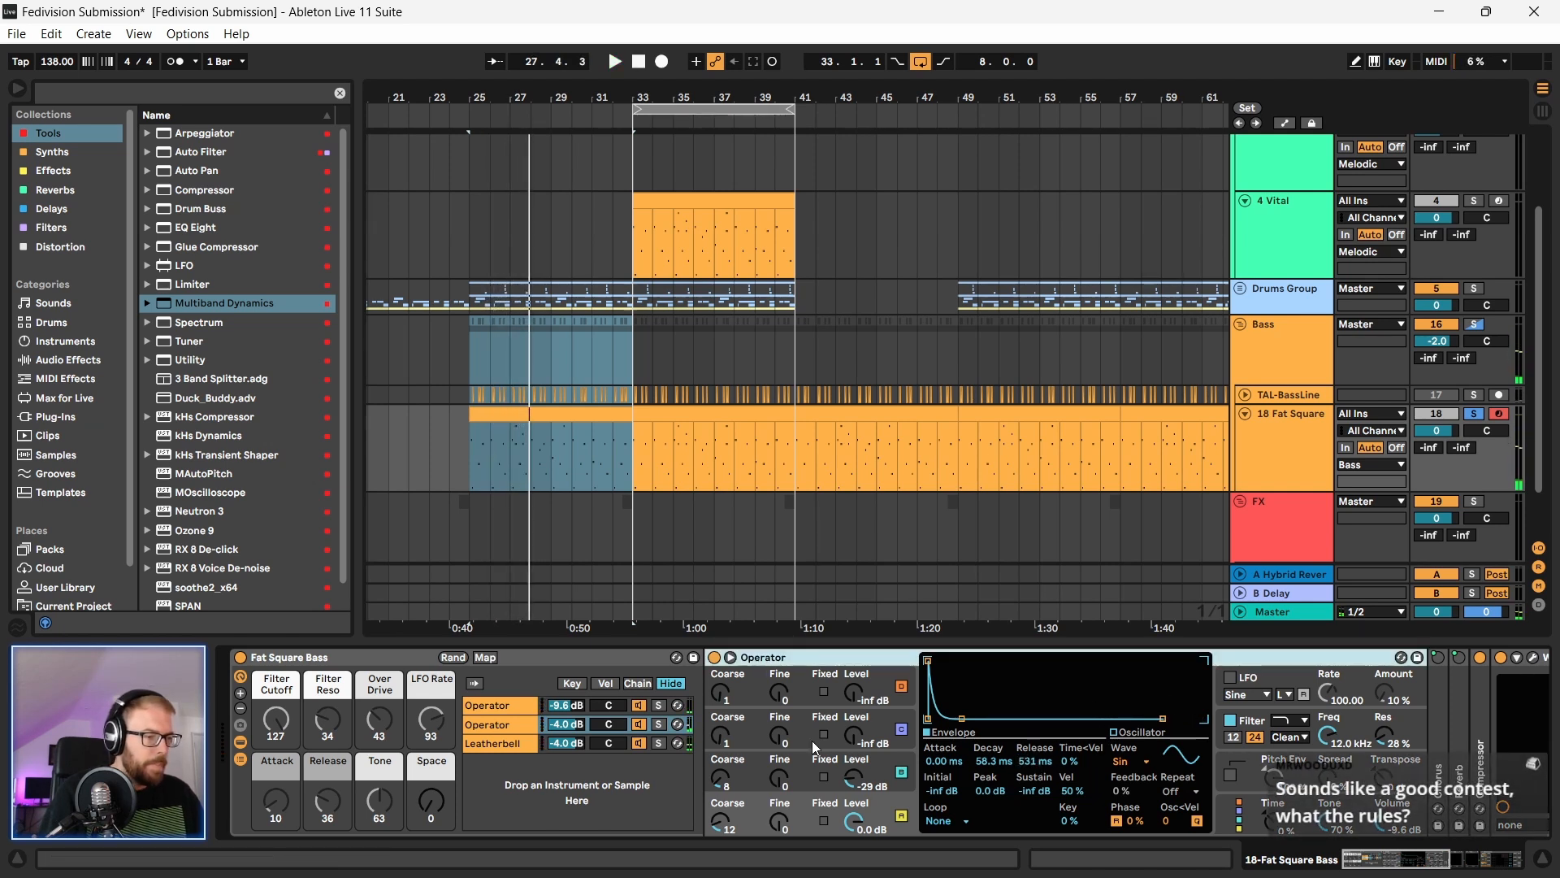
# Step: Open the Leatherbell chain in the Fat Square Bass rack and listen to the bass from bar 25
pyautogui.click(500, 743)
pyautogui.press('space')
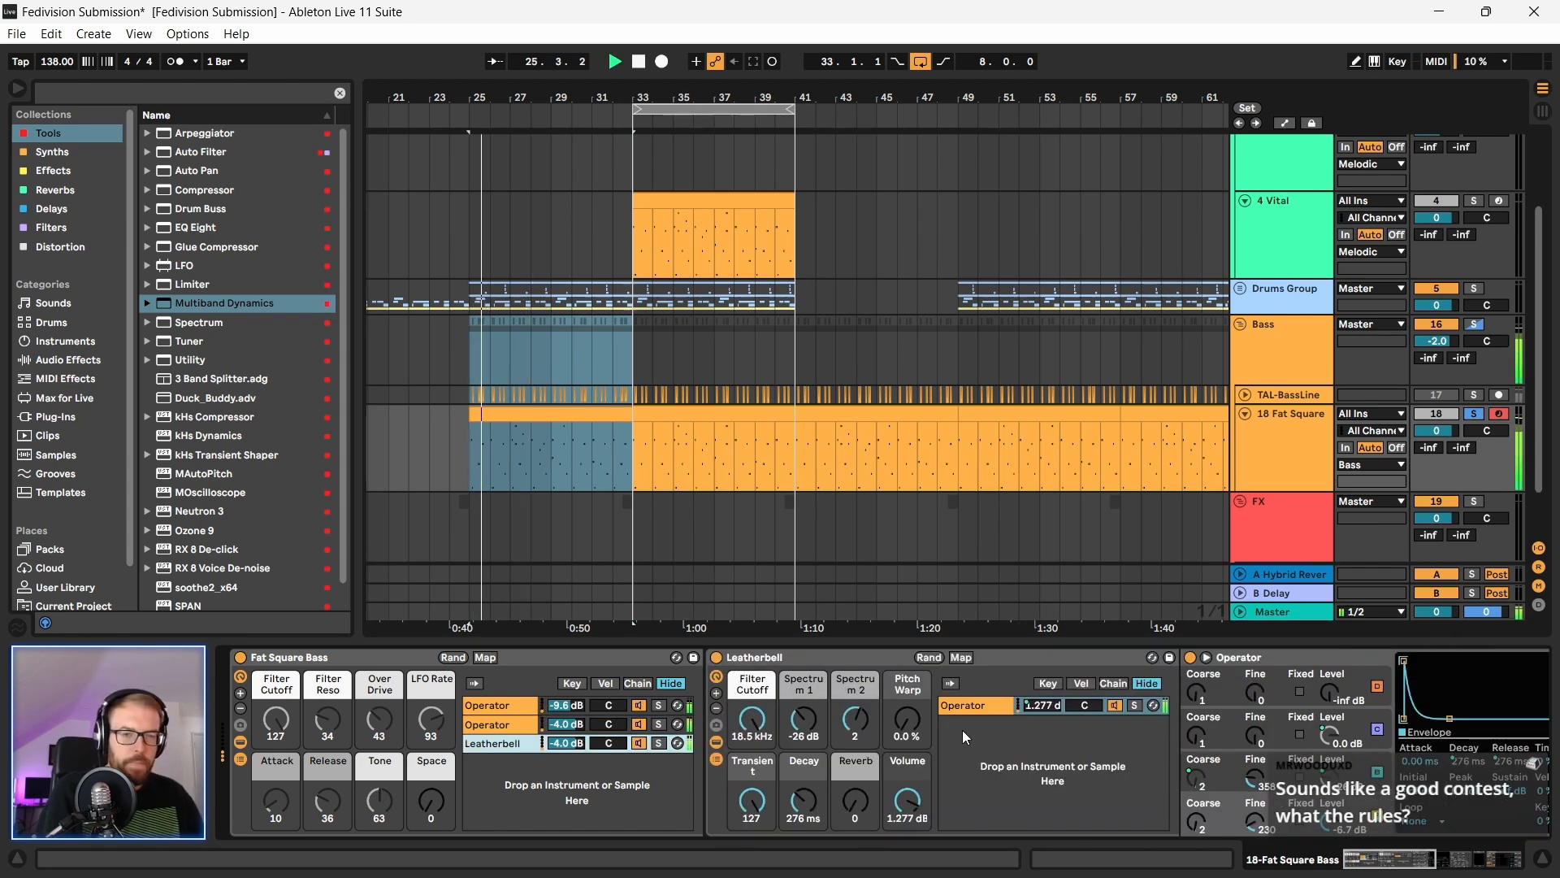
pyautogui.click(1007, 655)
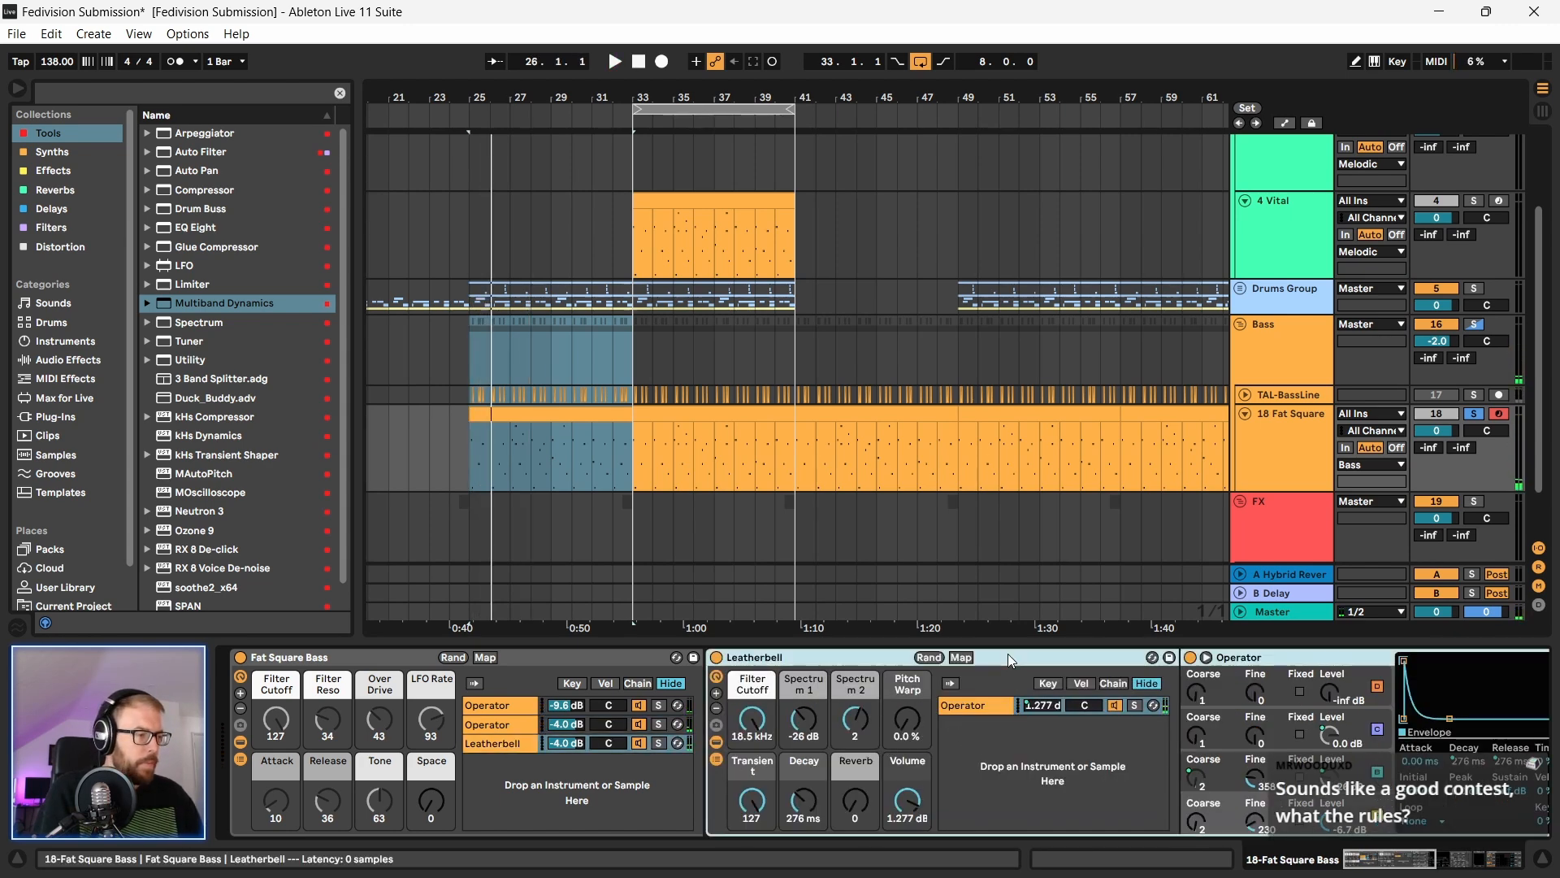
pyautogui.press('space')
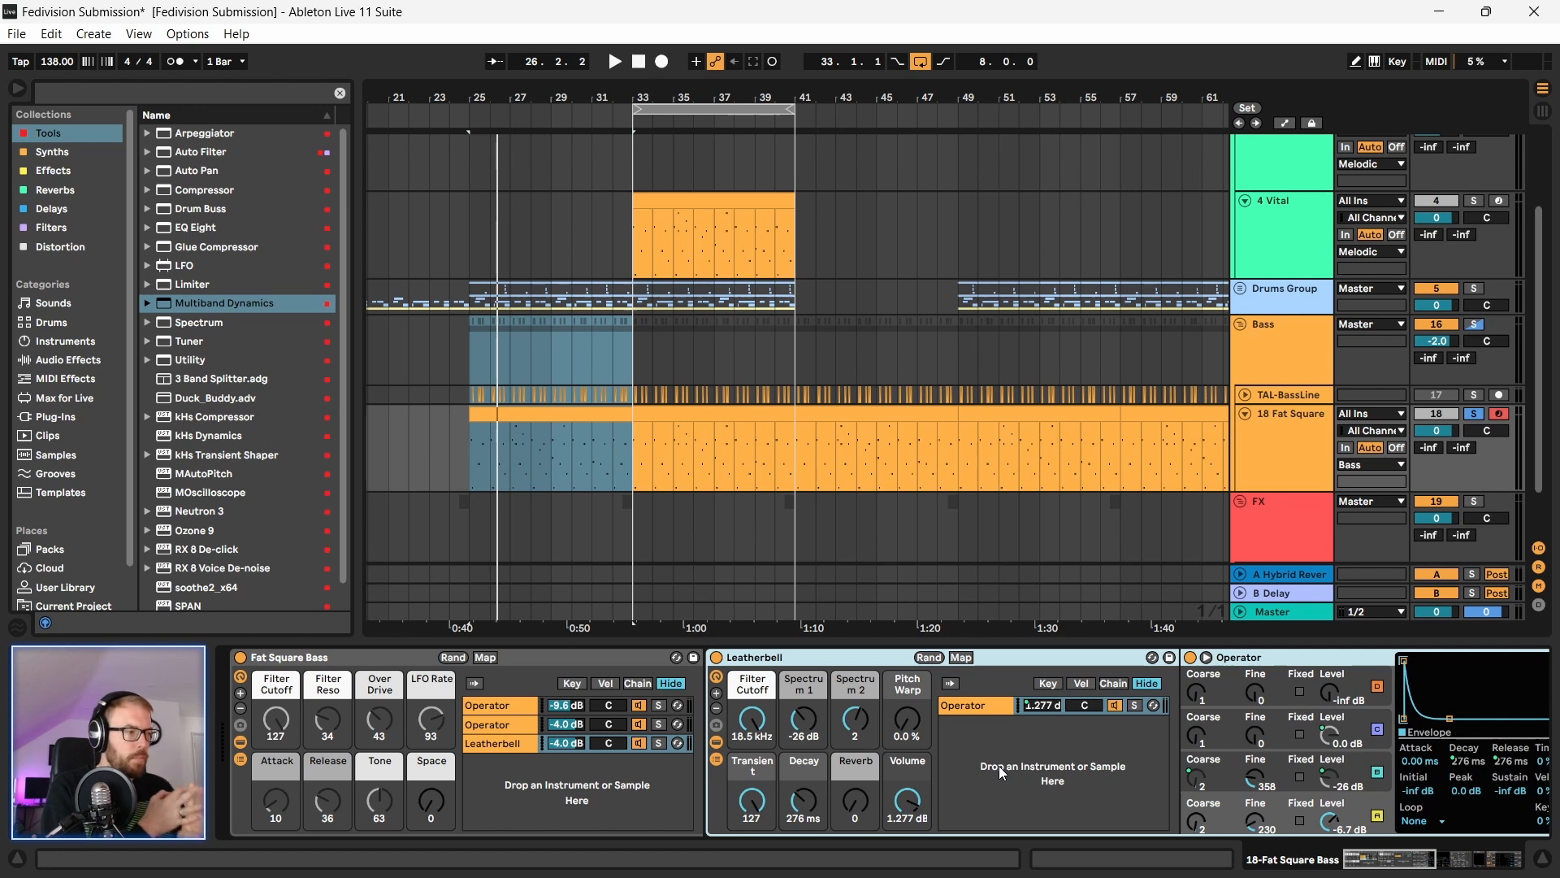
pyautogui.press('space')
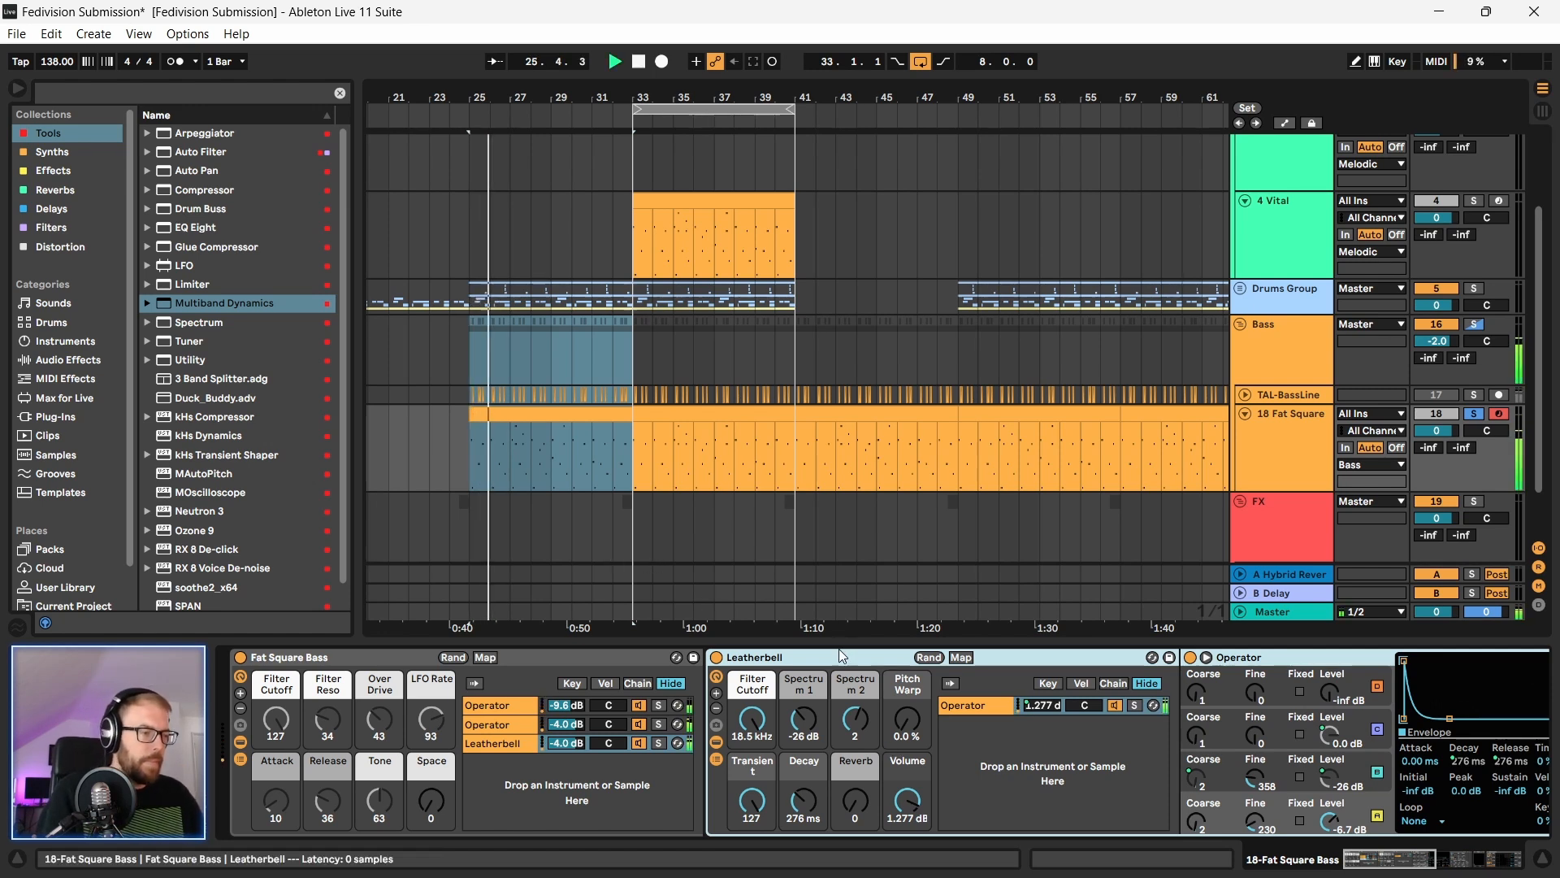
pyautogui.press('space')
# Step: Select bars 25 to 33 across the Bass group and its tracks and play the soloed selection
pyautogui.click(561, 469)
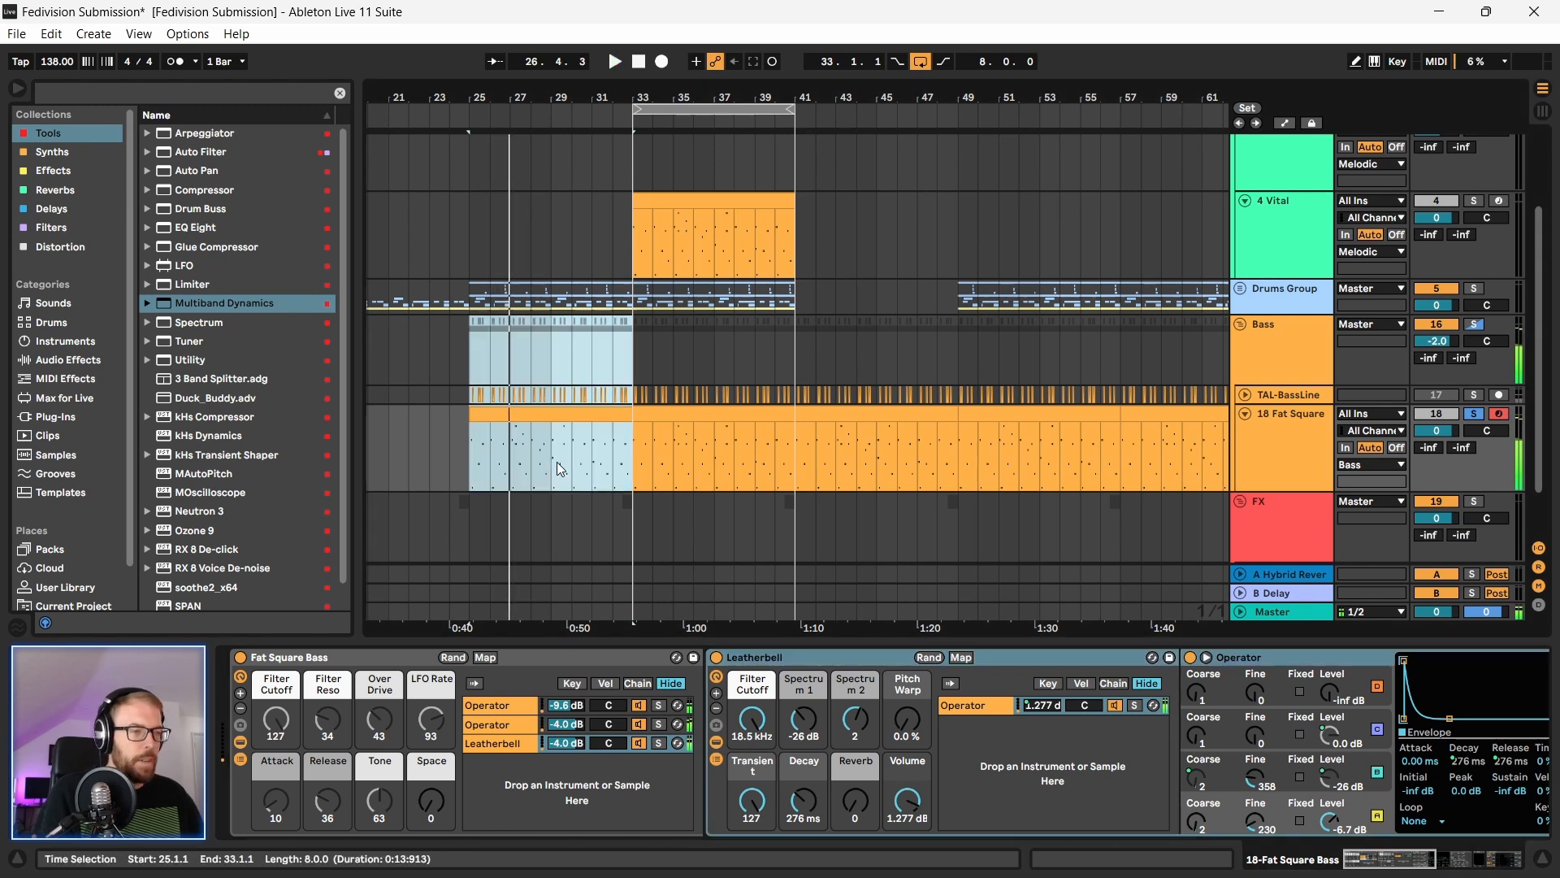
pyautogui.click(481, 460)
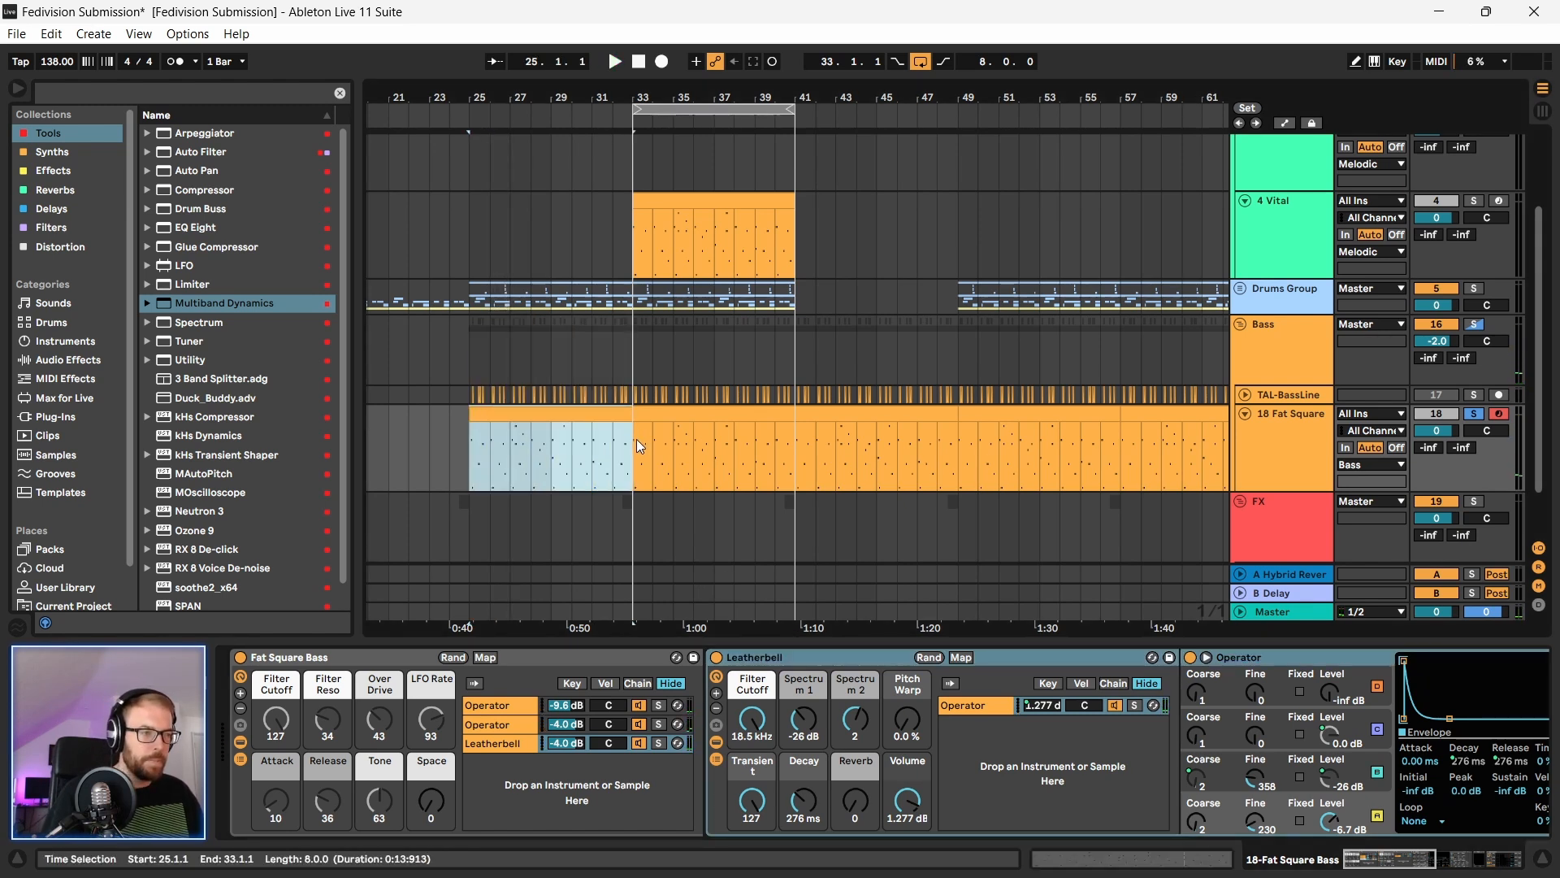
pyautogui.moveTo(469, 382); pyautogui.dragTo(635, 473)
pyautogui.press('space')
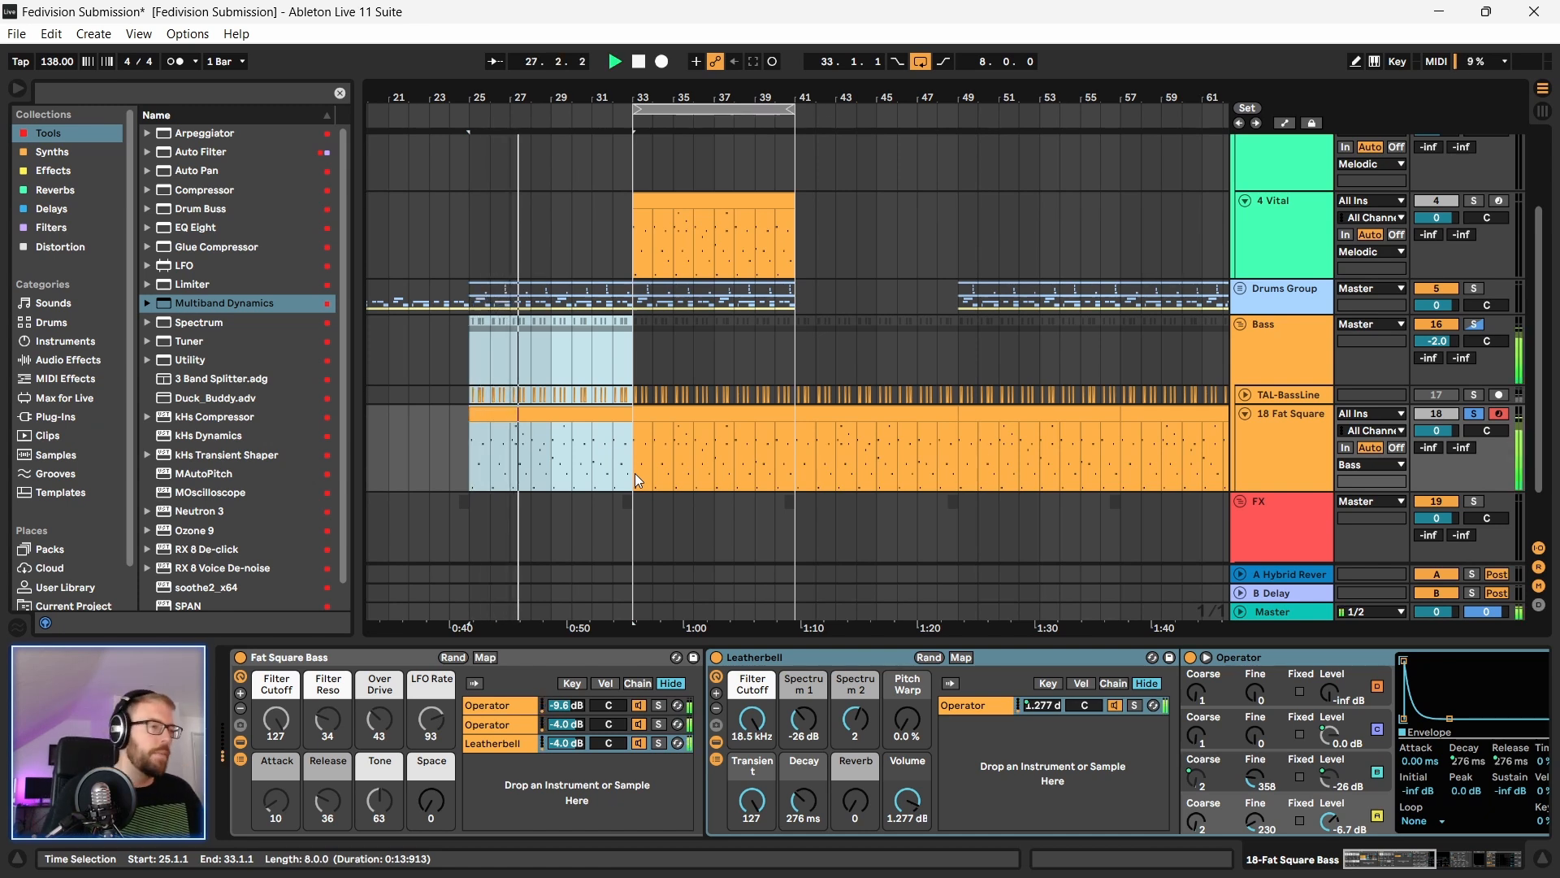
pyautogui.click(601, 417)
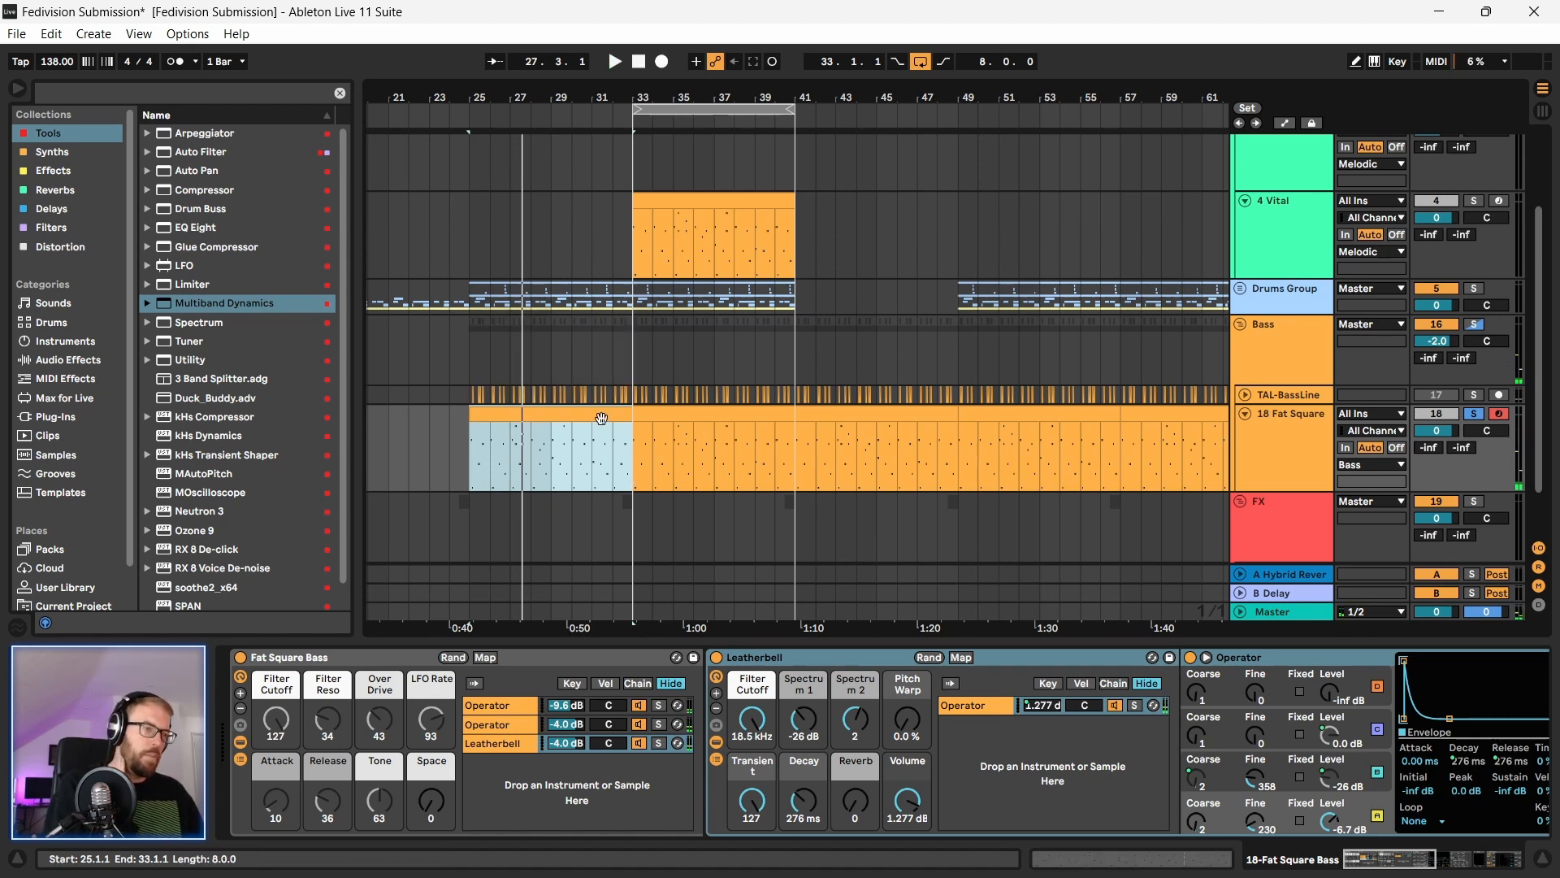
pyautogui.click(652, 415)
pyautogui.click(585, 410)
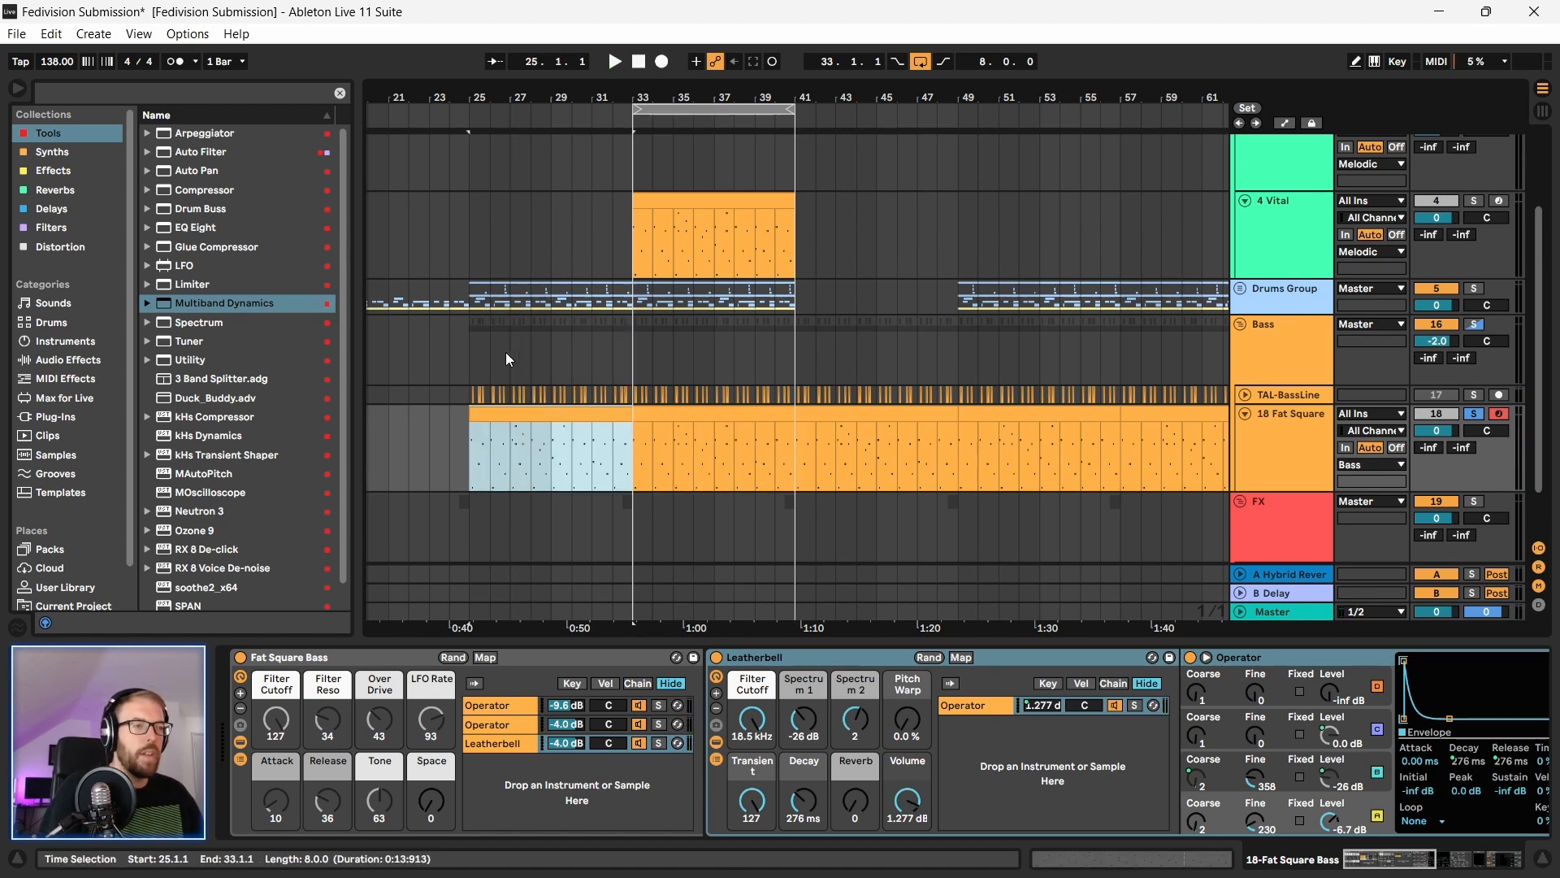
pyautogui.moveTo(471, 343); pyautogui.dragTo(635, 359)
pyautogui.press('space')
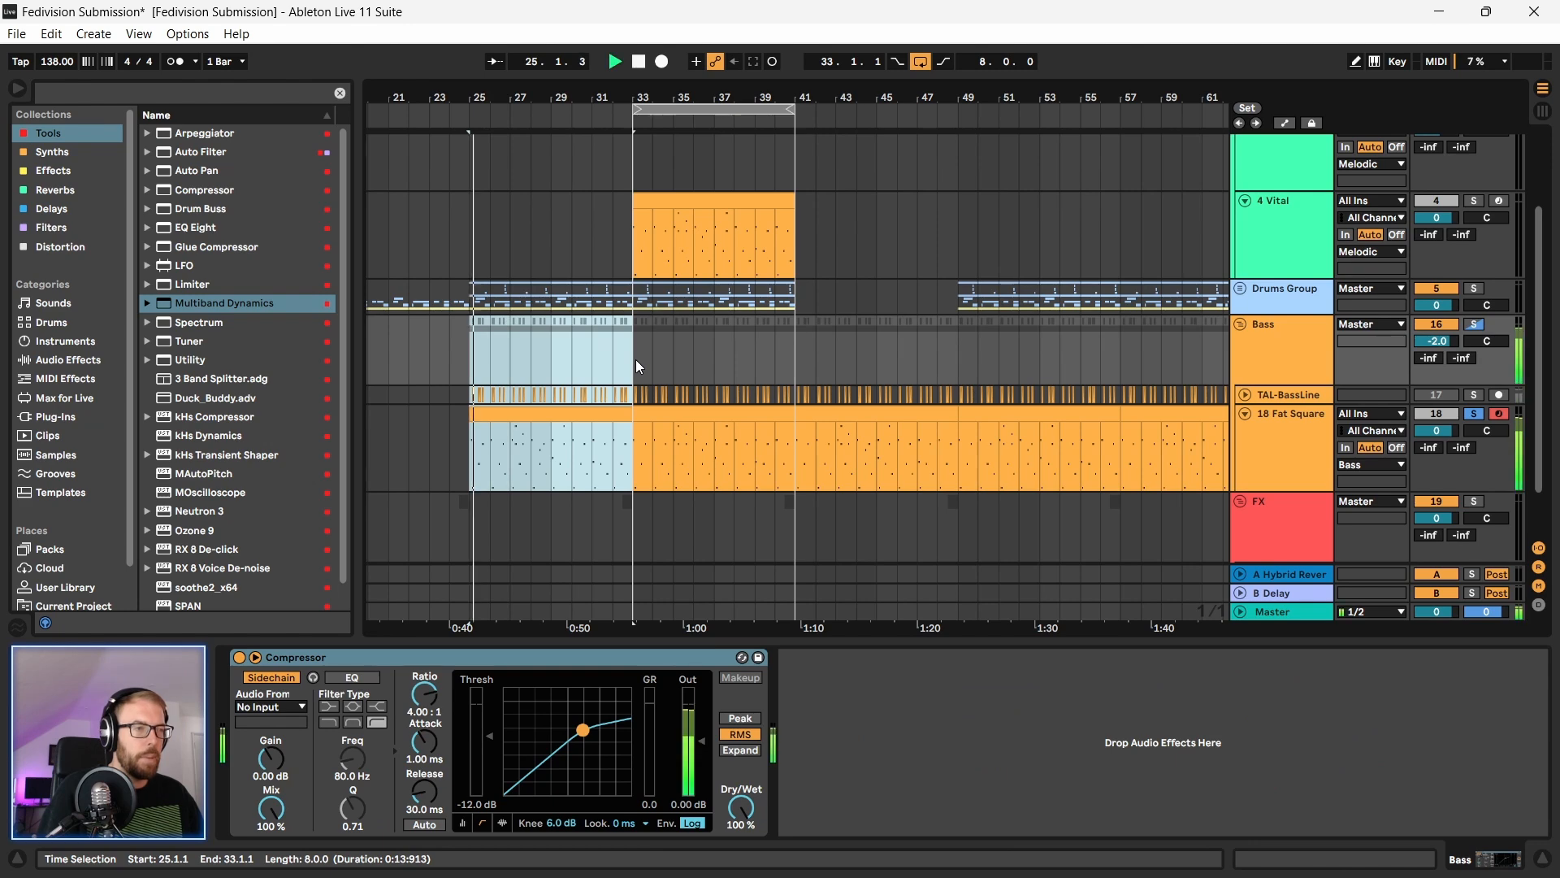
# Step: Reopen the first Operator chain on 18 Fat Square and set oscillator A's envelope release to 579 ms during playback
pyautogui.click(1304, 417)
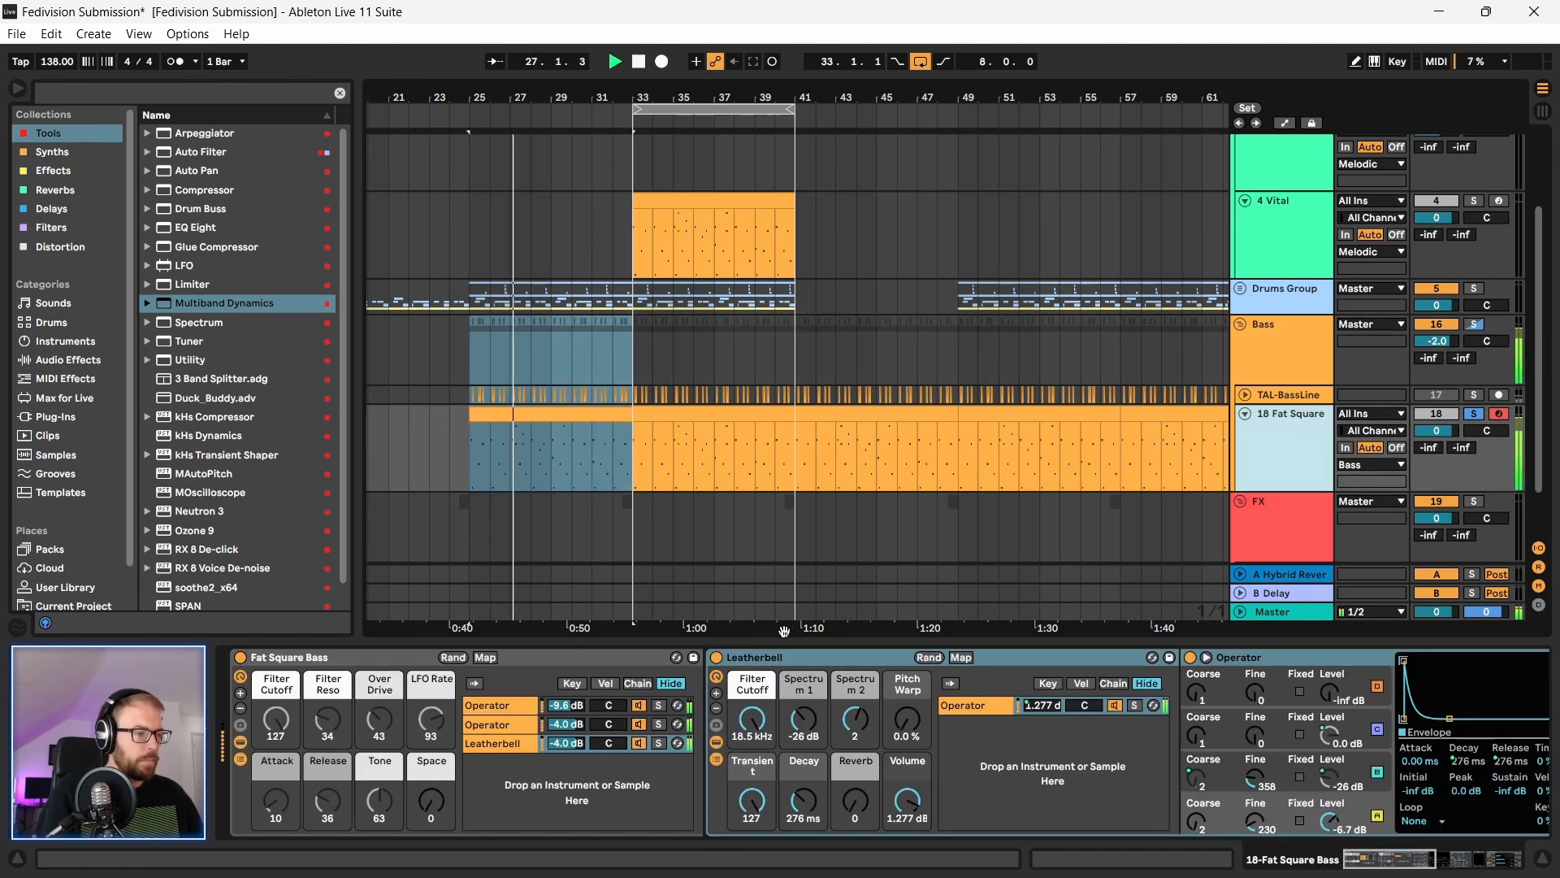
pyautogui.click(490, 707)
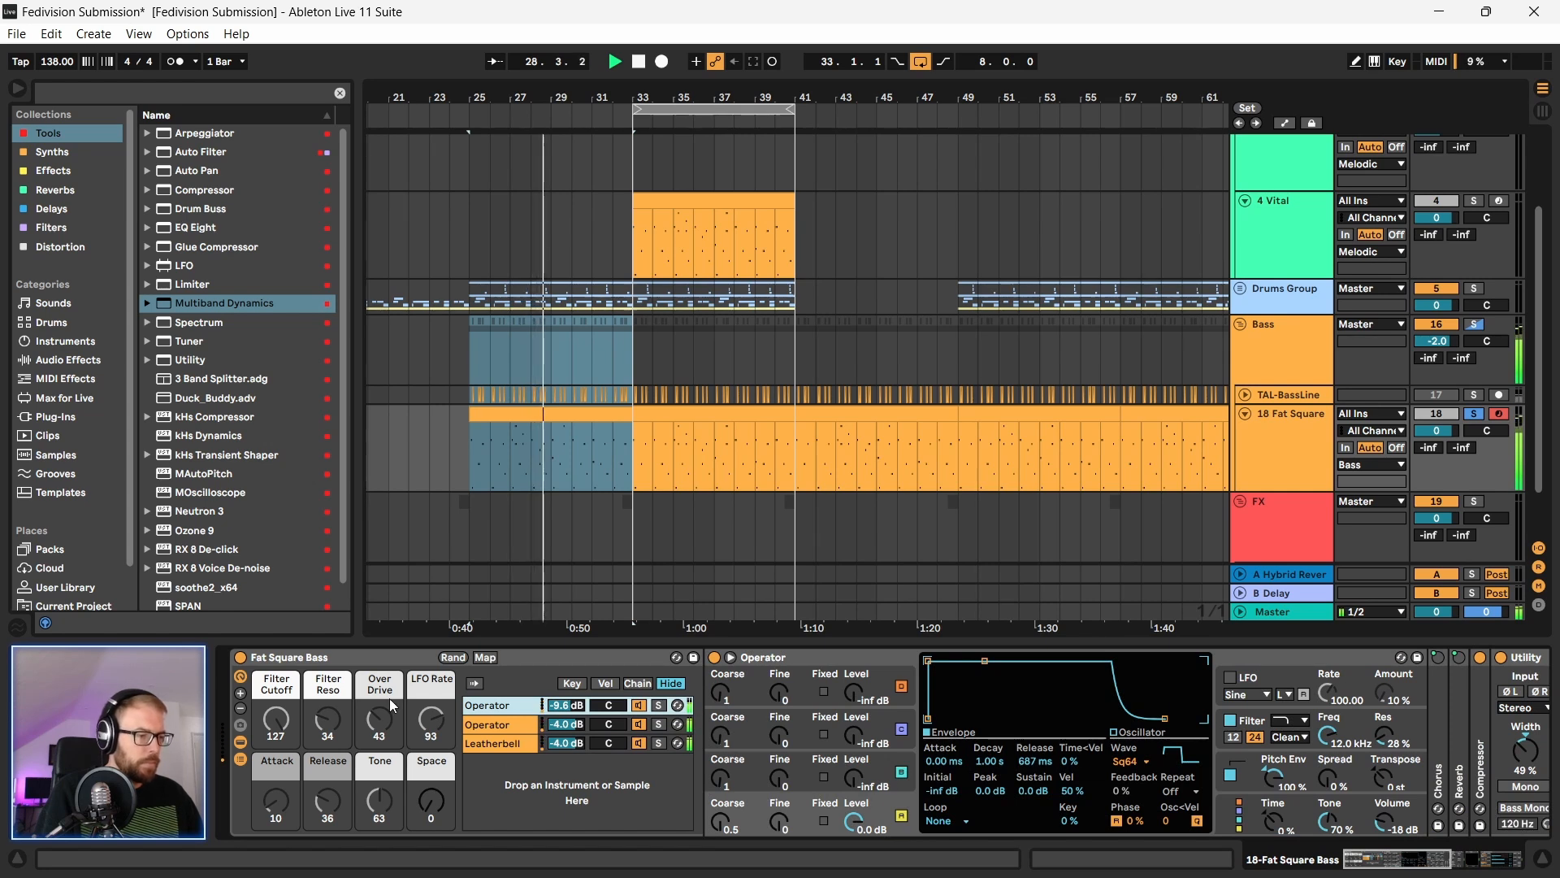
pyautogui.click(855, 819)
pyautogui.moveTo(1030, 764)
pyautogui.mouseDown()
pyautogui.moveTo(1030, 801)
pyautogui.moveTo(1031, 738)
pyautogui.moveTo(1031, 760)
pyautogui.mouseUp()
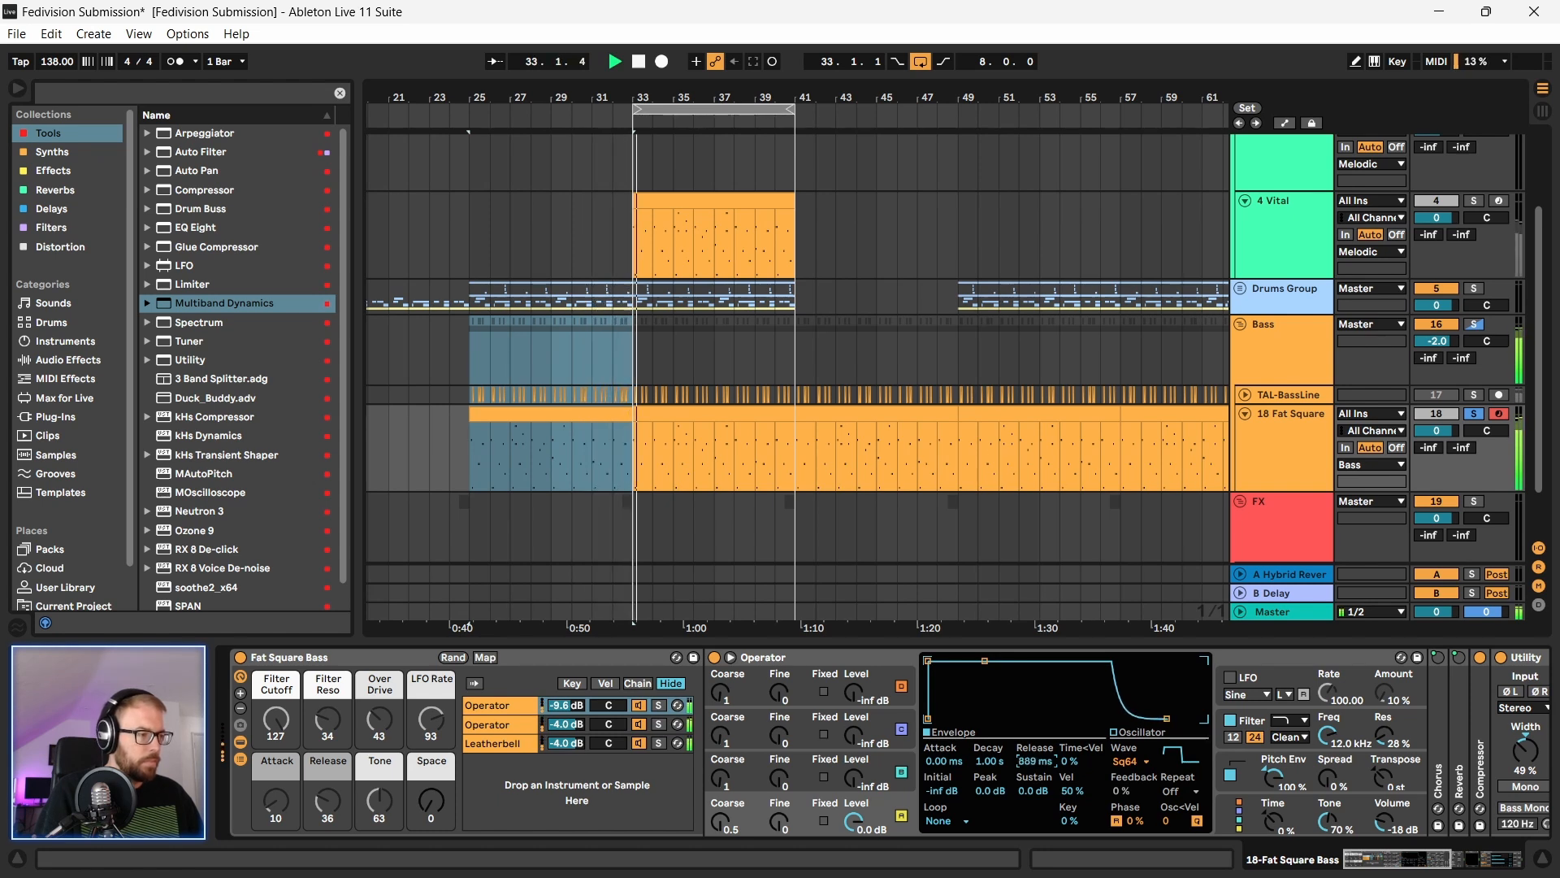
pyautogui.press('space')
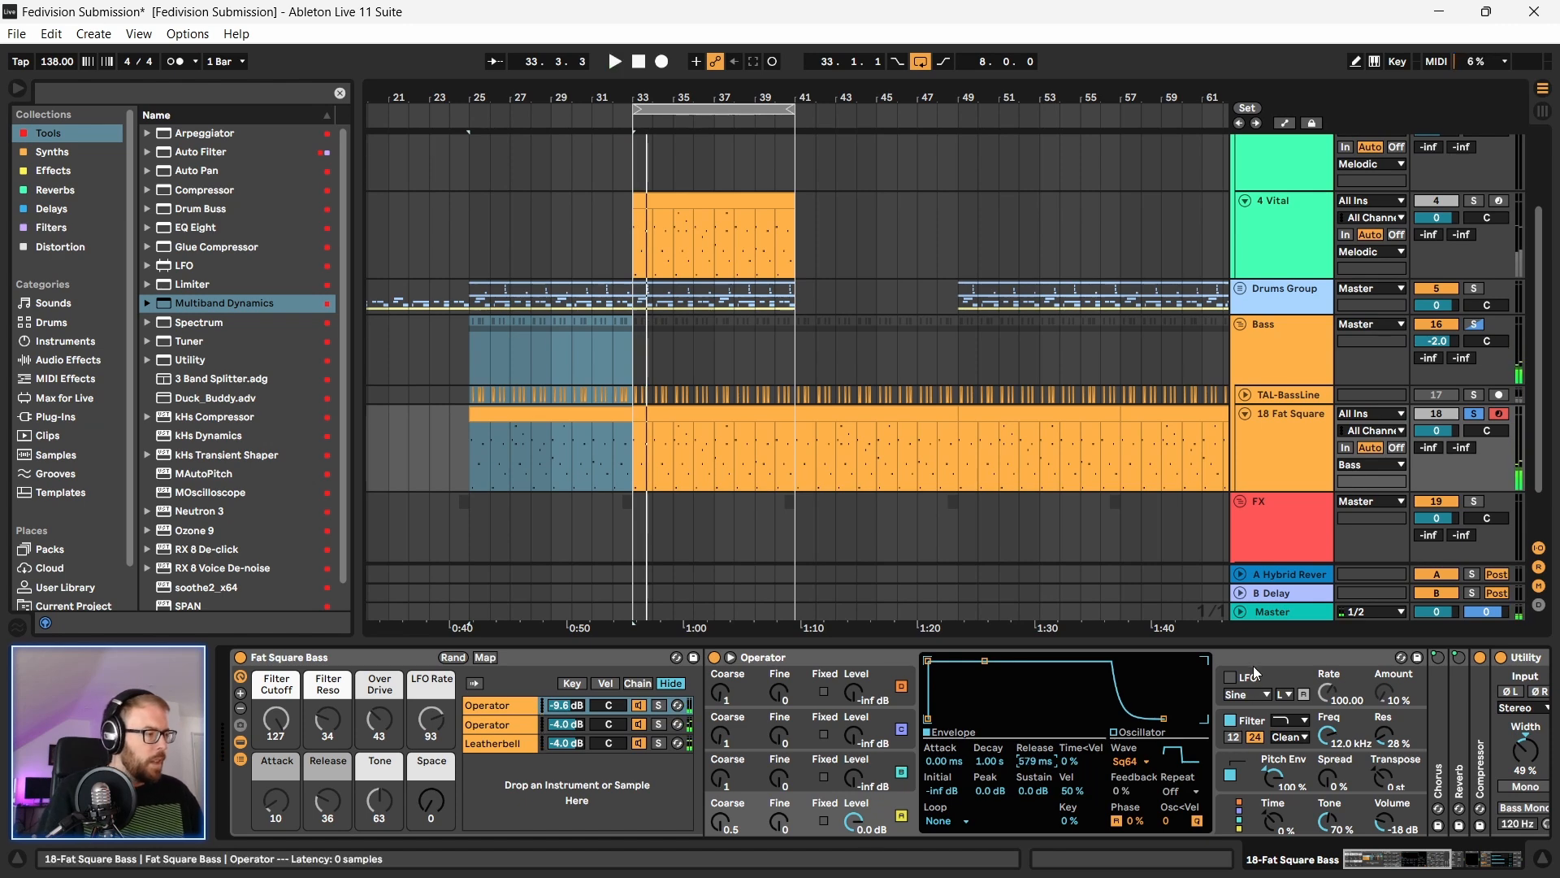
# Step: Insert a new MIDI track below 18 Fat Square and load the Operator synth on it
pyautogui.click(1284, 418)
pyautogui.hotkey('ctrl', 'shift', 't')
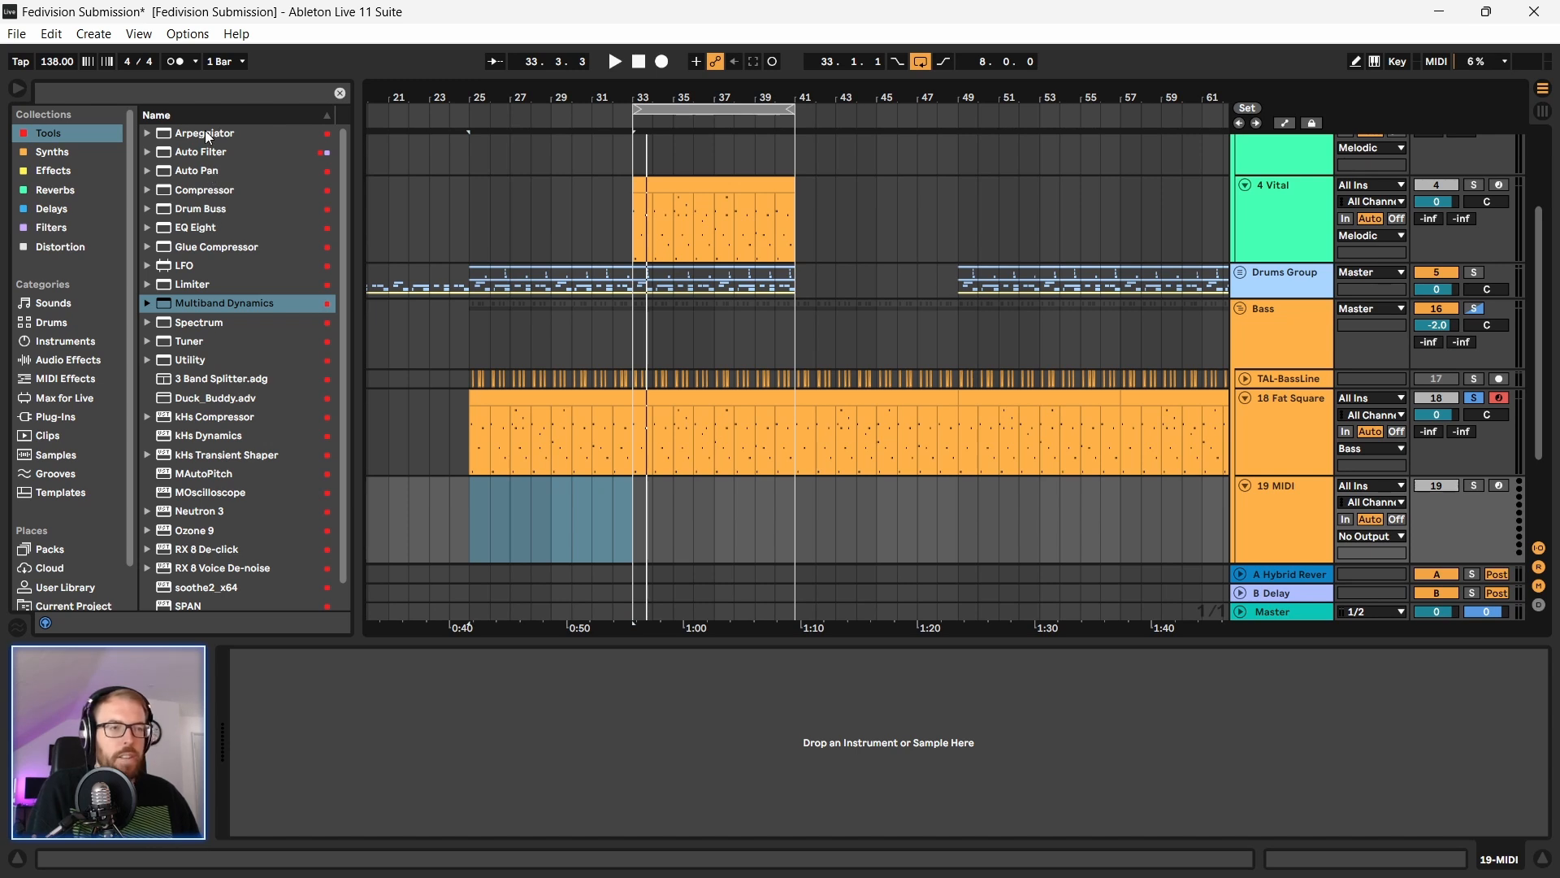
pyautogui.click(66, 155)
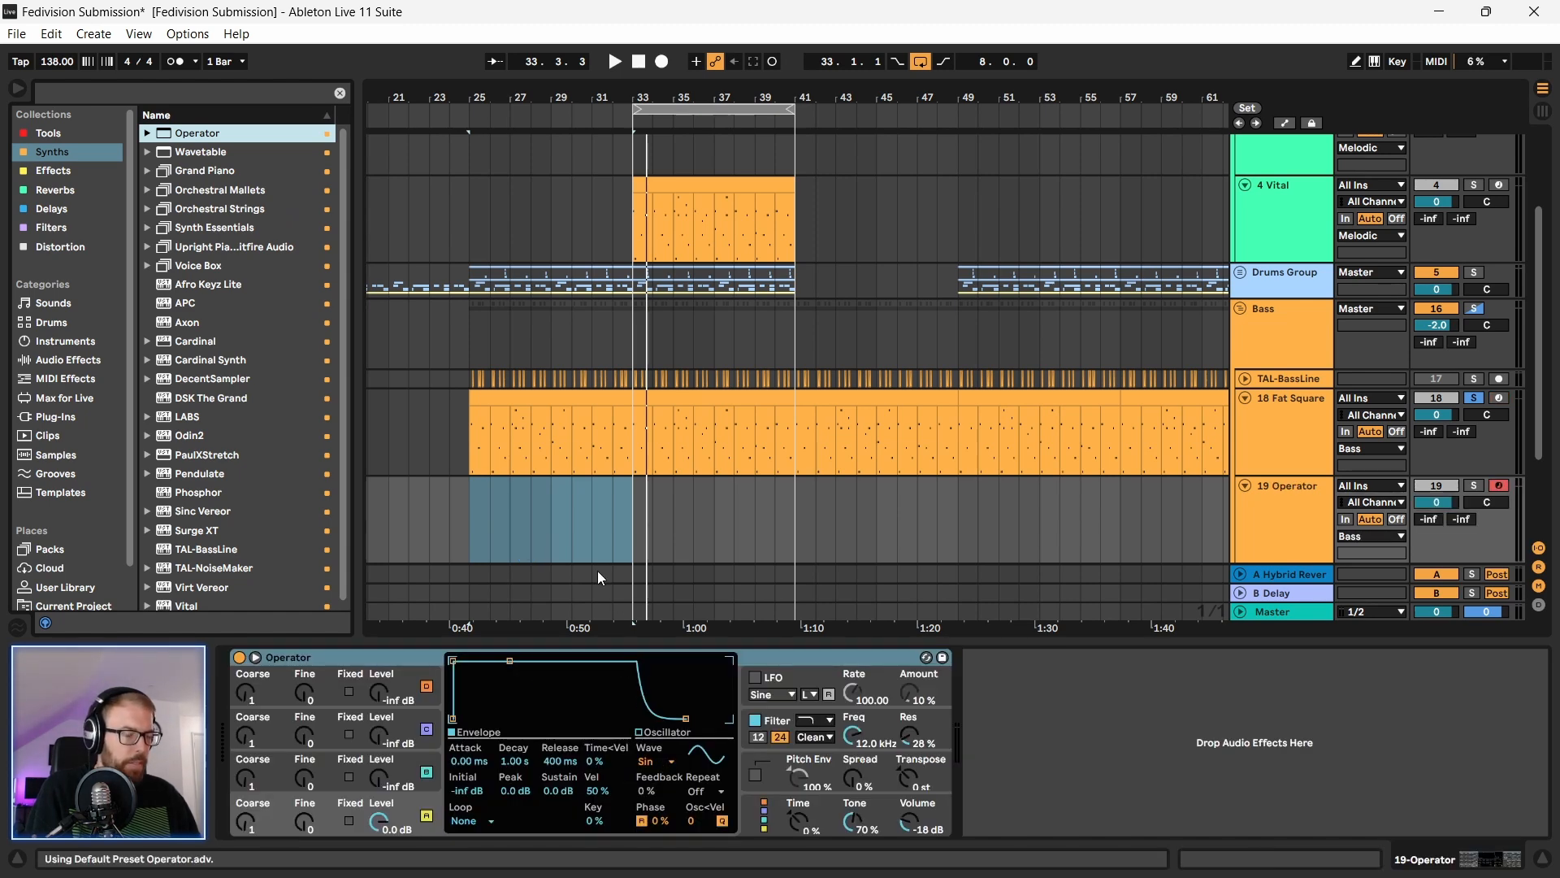
# Step: Copy the Fat Square notes from bars 25 to 33 onto the 19 Operator track and audition that track soloed
pyautogui.keyDown('shift'); pyautogui.click(630, 413); pyautogui.keyUp('shift')
pyautogui.moveTo(608, 400); pyautogui.dragTo(611, 528)
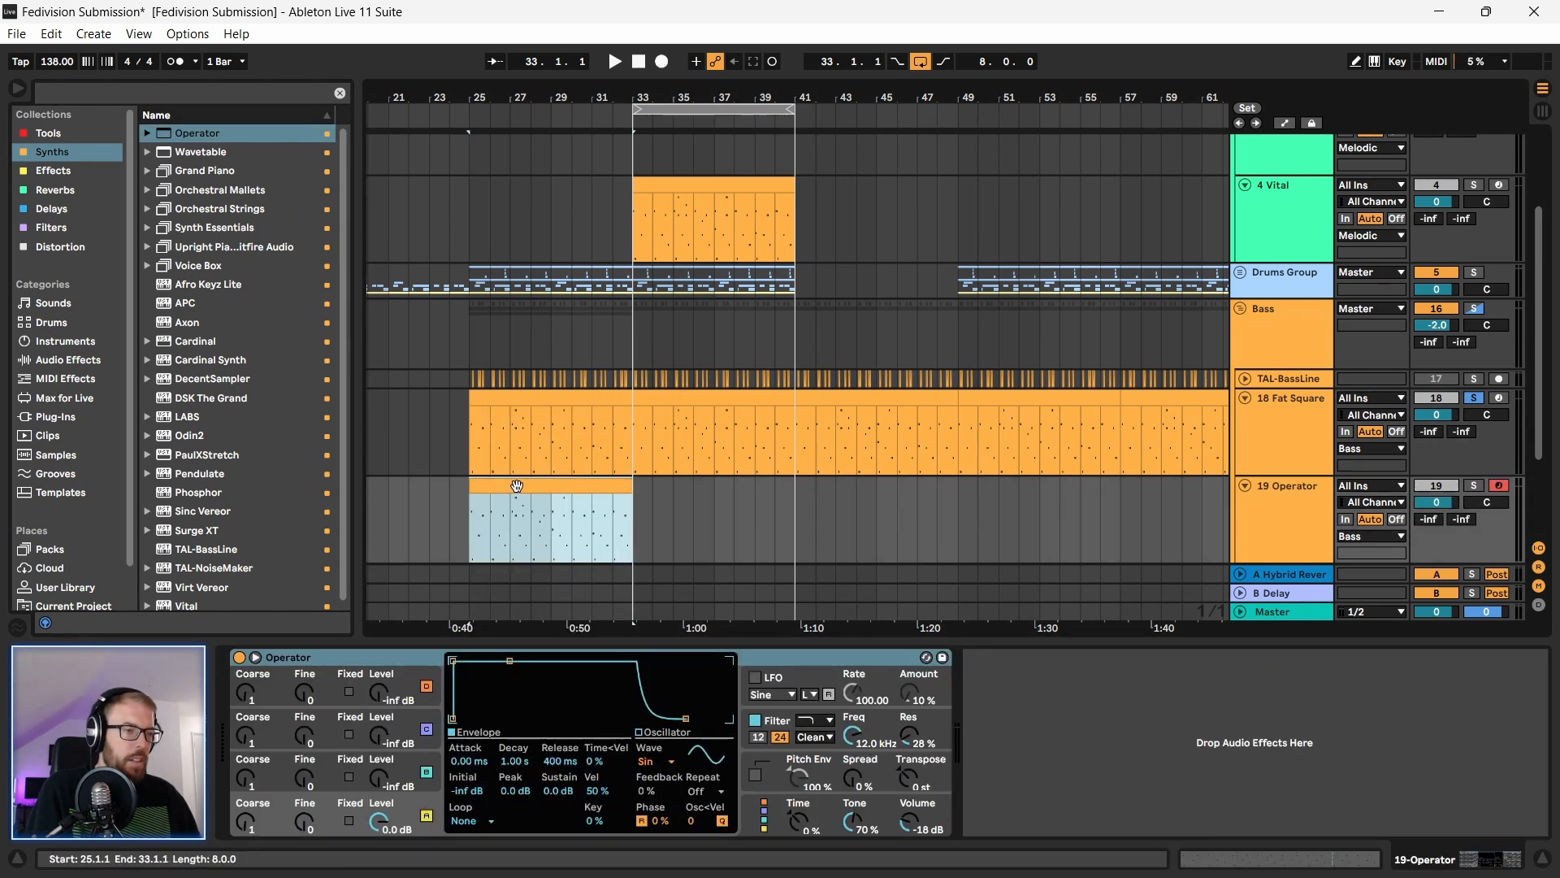
pyautogui.press('space')
pyautogui.press('space')
pyautogui.click(1473, 485)
pyautogui.press('space')
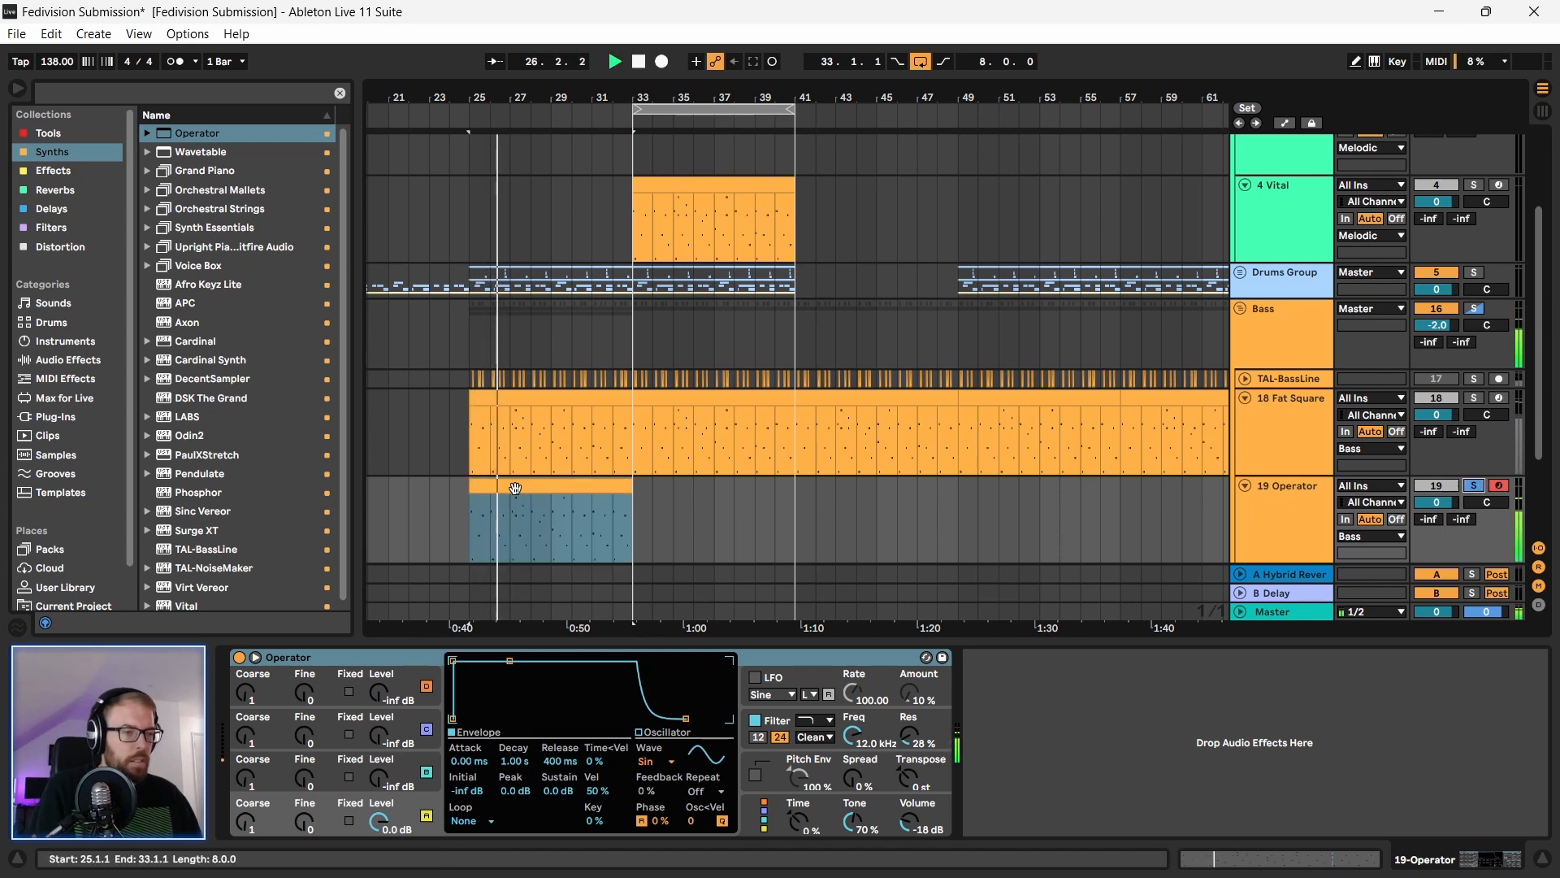
pyautogui.press('space')
# Step: Group the new track's Operator into an Instrument Rack and show the rack's chain list
pyautogui.scroll(-2, 724, 523)
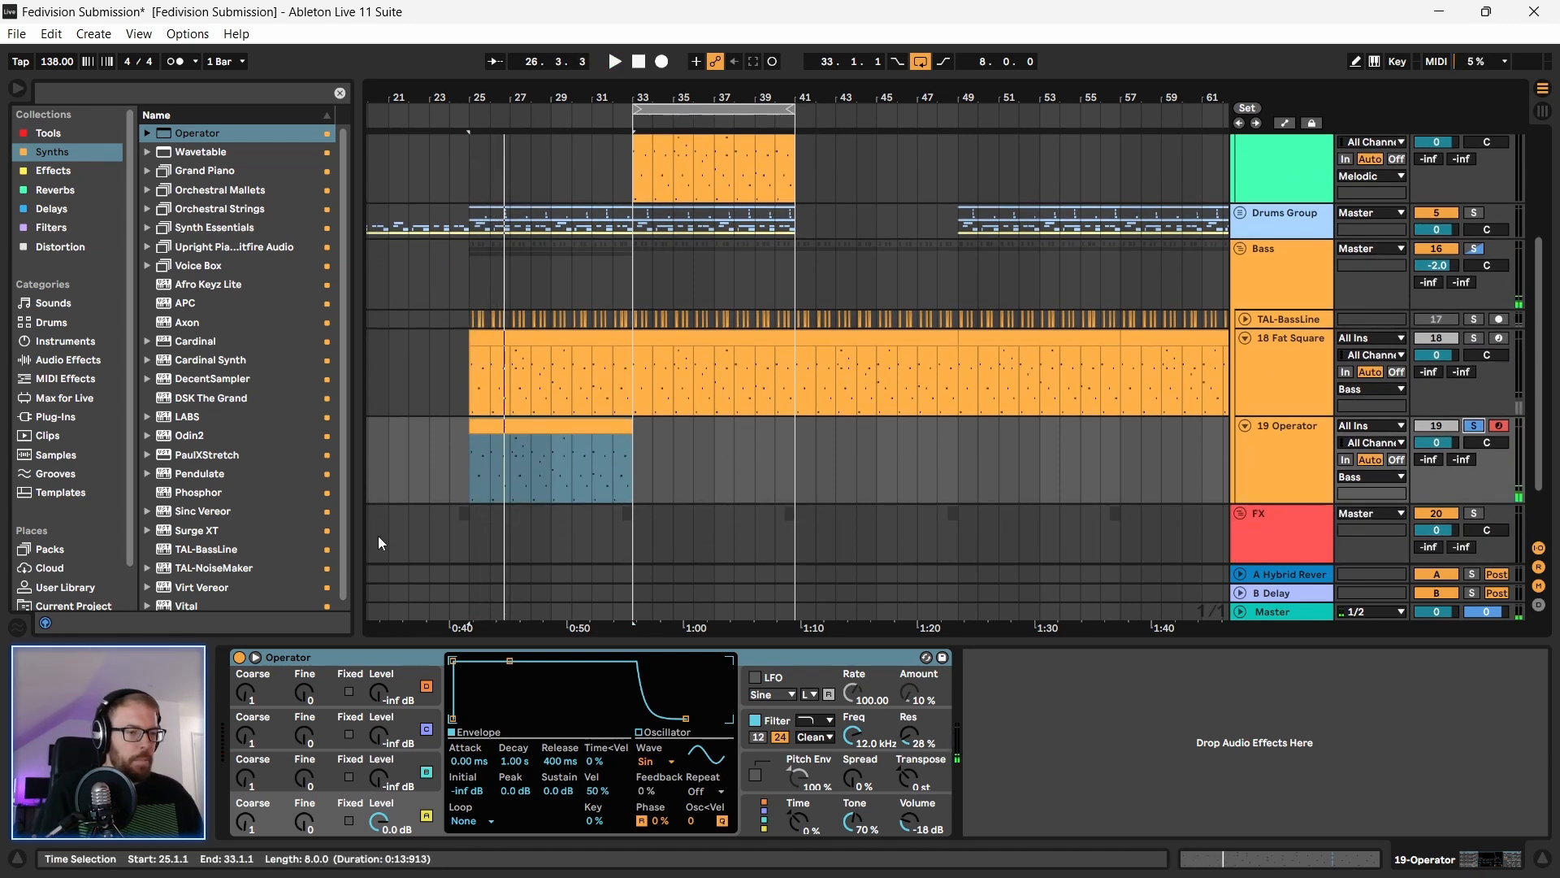
pyautogui.click(368, 660)
pyautogui.hotkey('ctrl', 'g')
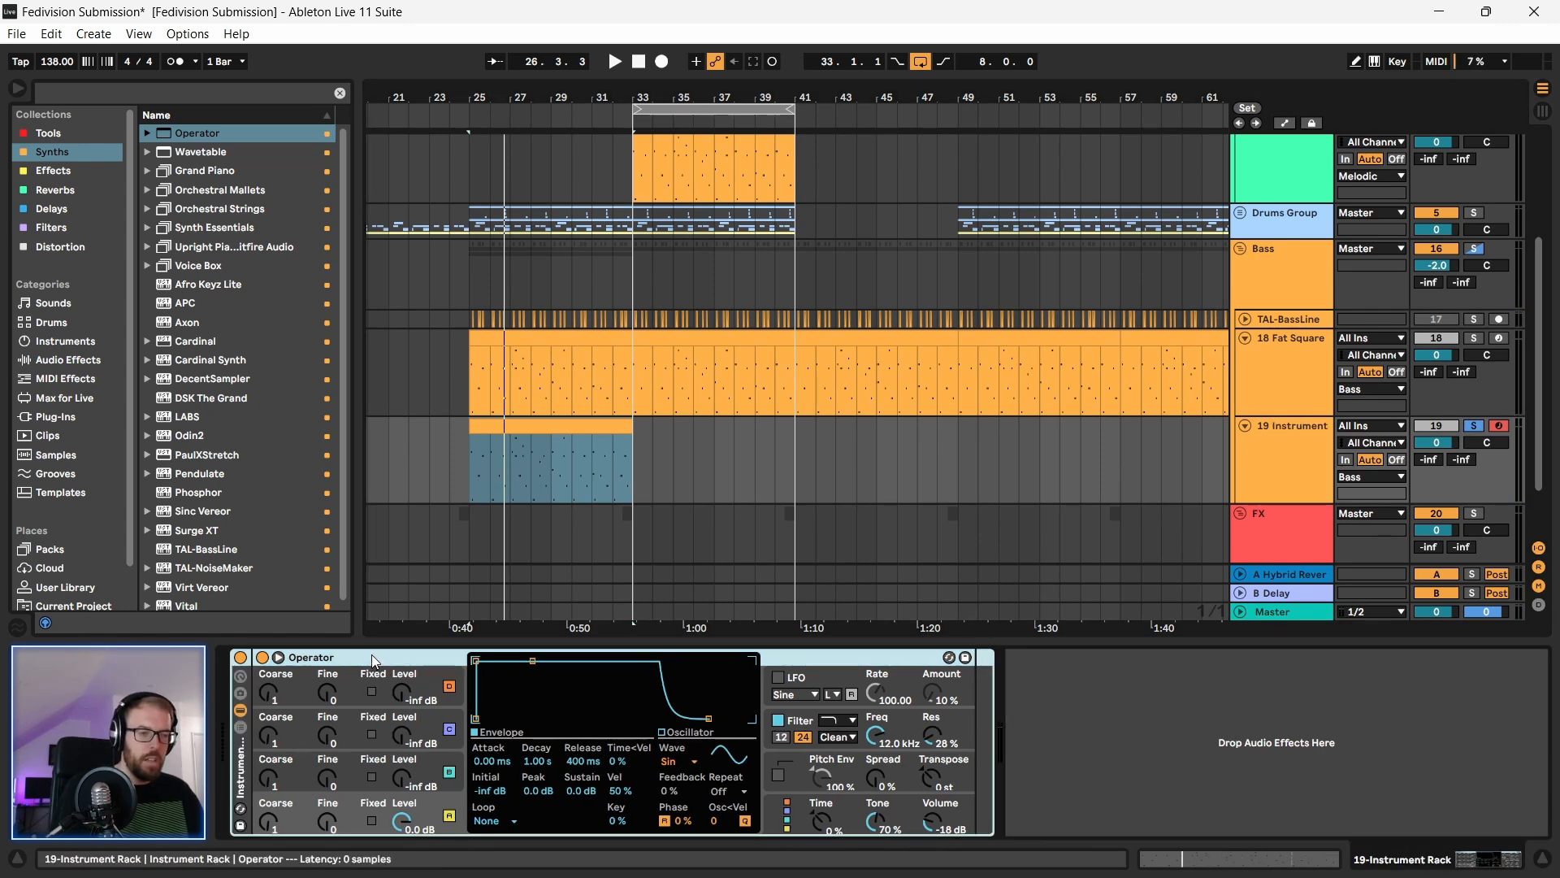
pyautogui.doubleClick(243, 750)
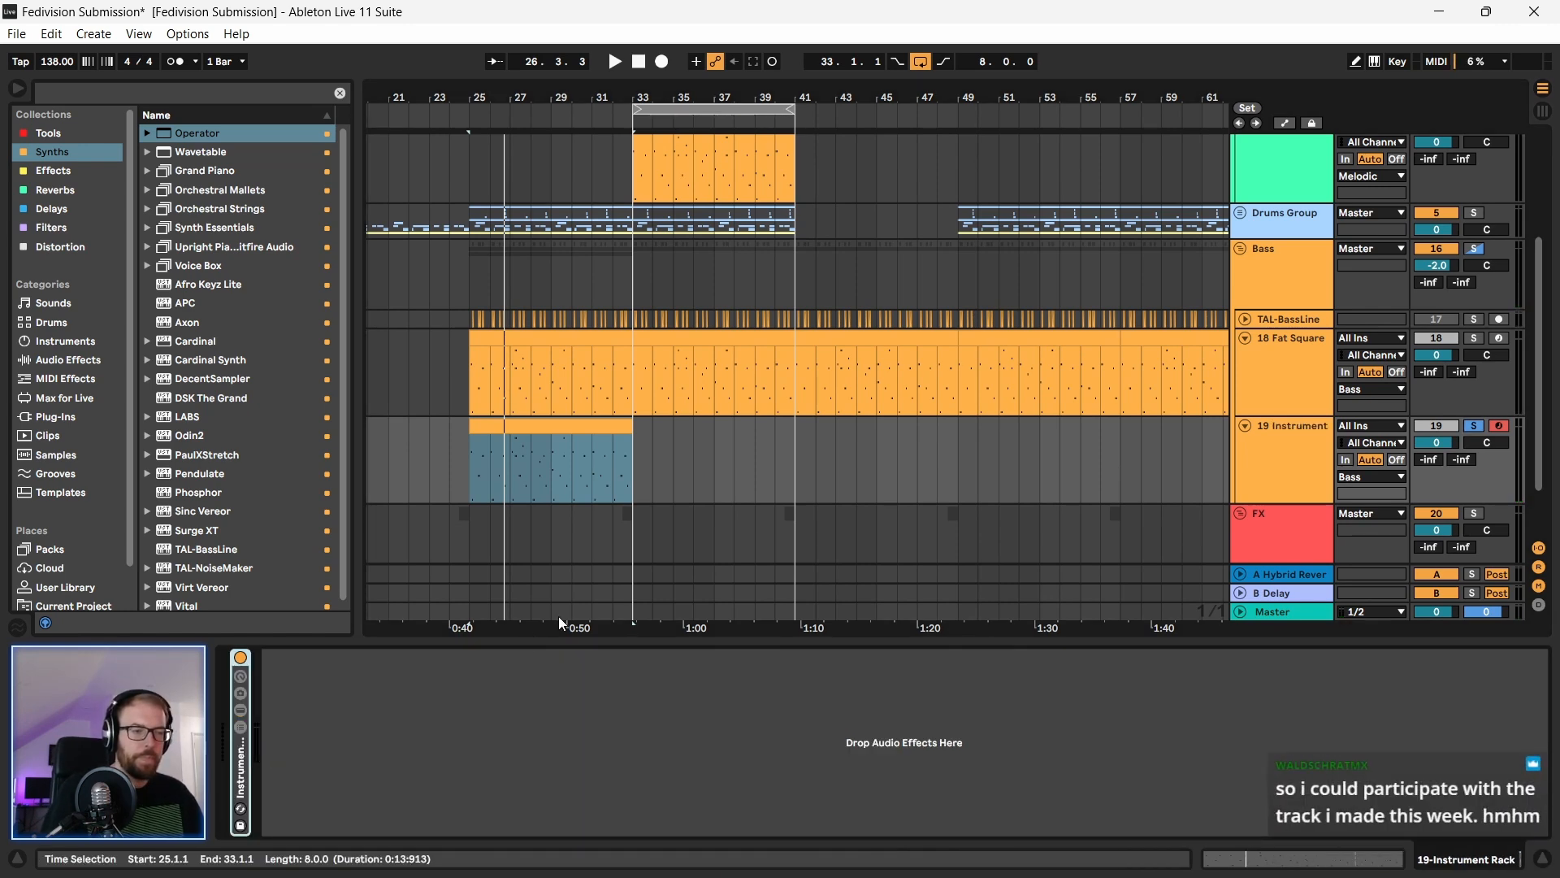
pyautogui.doubleClick(247, 765)
pyautogui.click(240, 722)
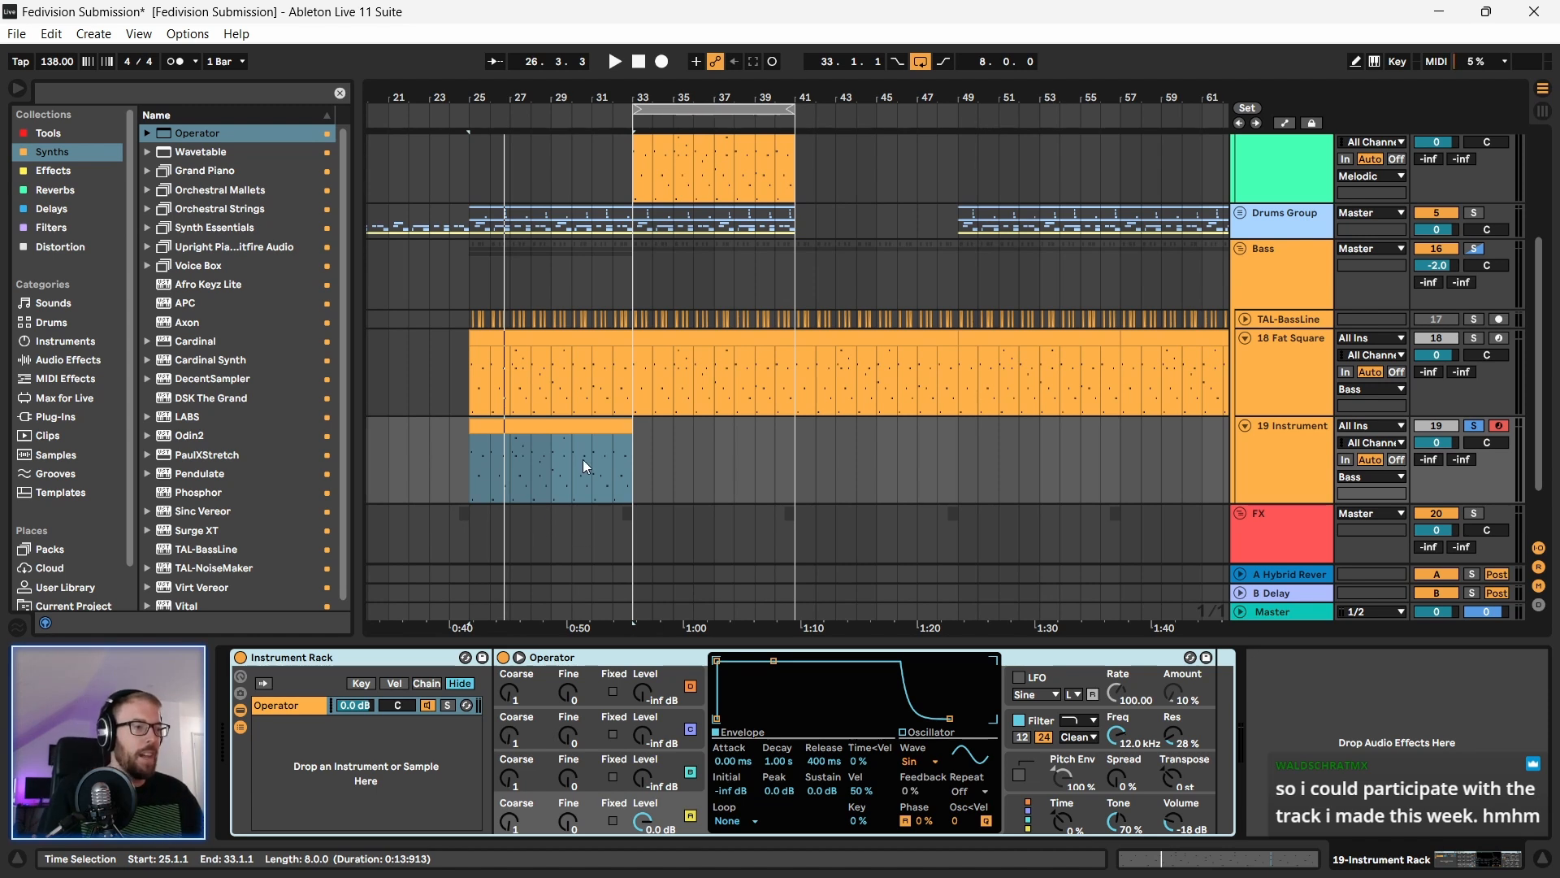
# Step: Copy the second Operator chain and the Leatherbell chain from the Fat Square Bass rack into the 19 Instrument track's rack
pyautogui.click(1270, 365)
pyautogui.click(1282, 423)
pyautogui.click(1297, 280)
pyautogui.click(1291, 318)
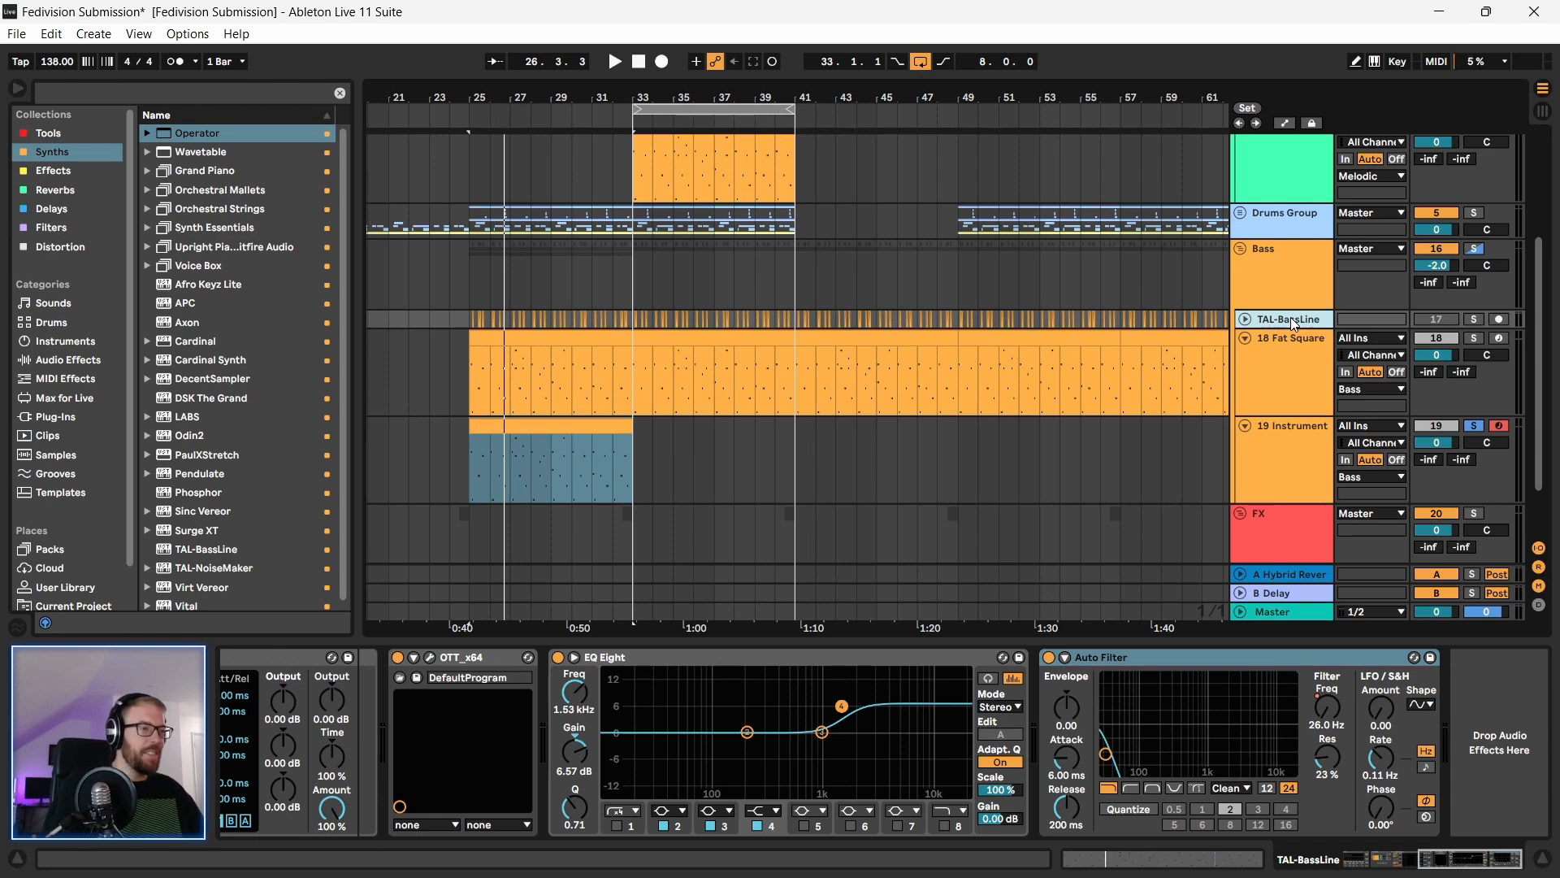
pyautogui.click(1292, 356)
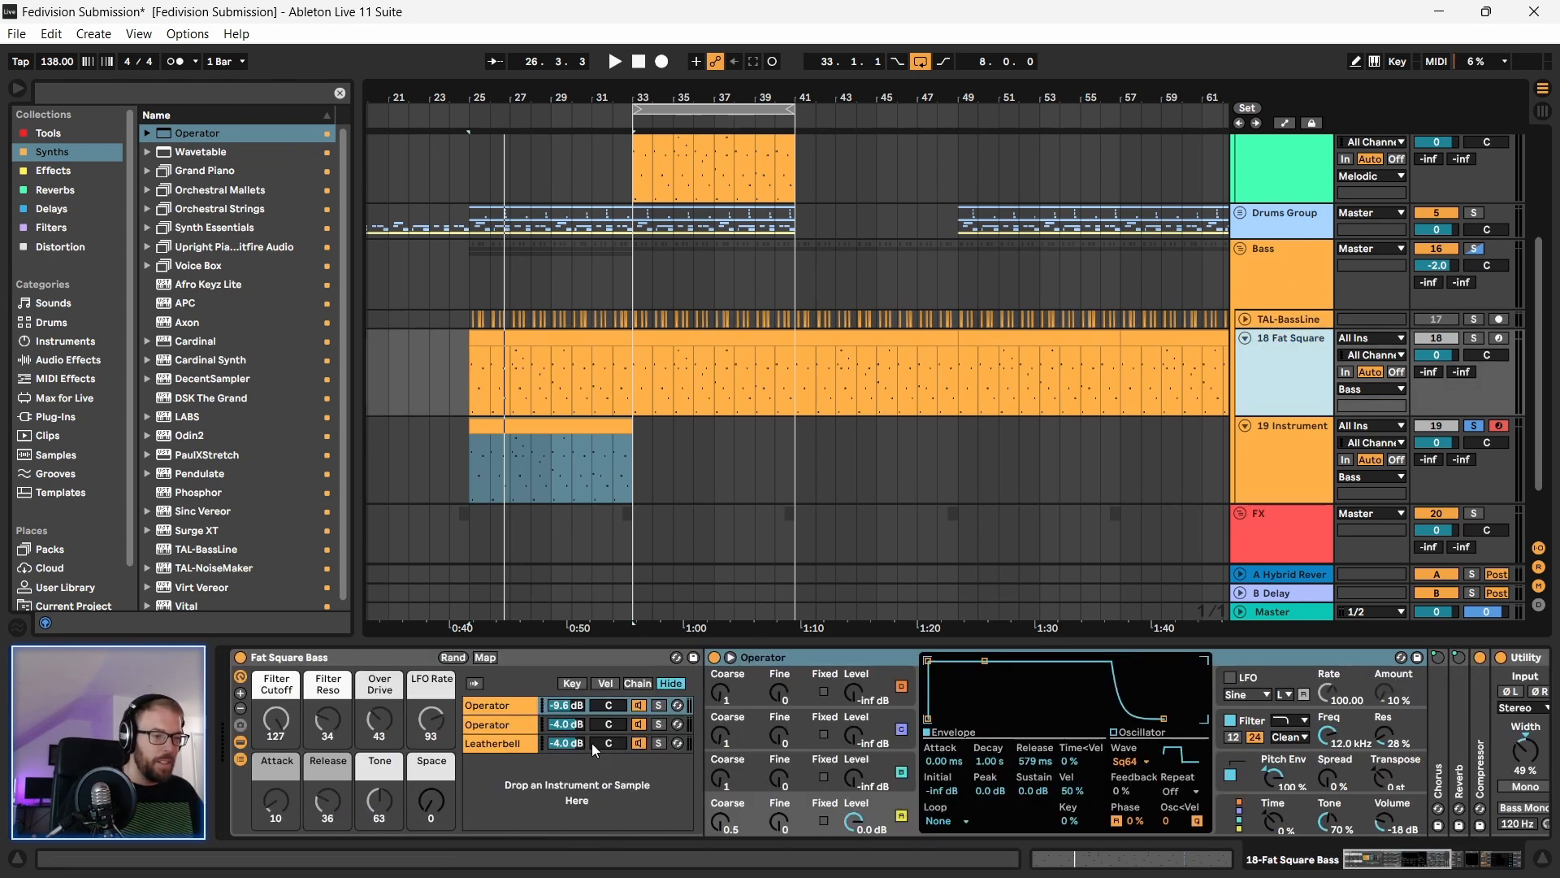
pyautogui.click(511, 724)
pyautogui.keyDown('shift'); pyautogui.click(507, 744); pyautogui.keyUp('shift')
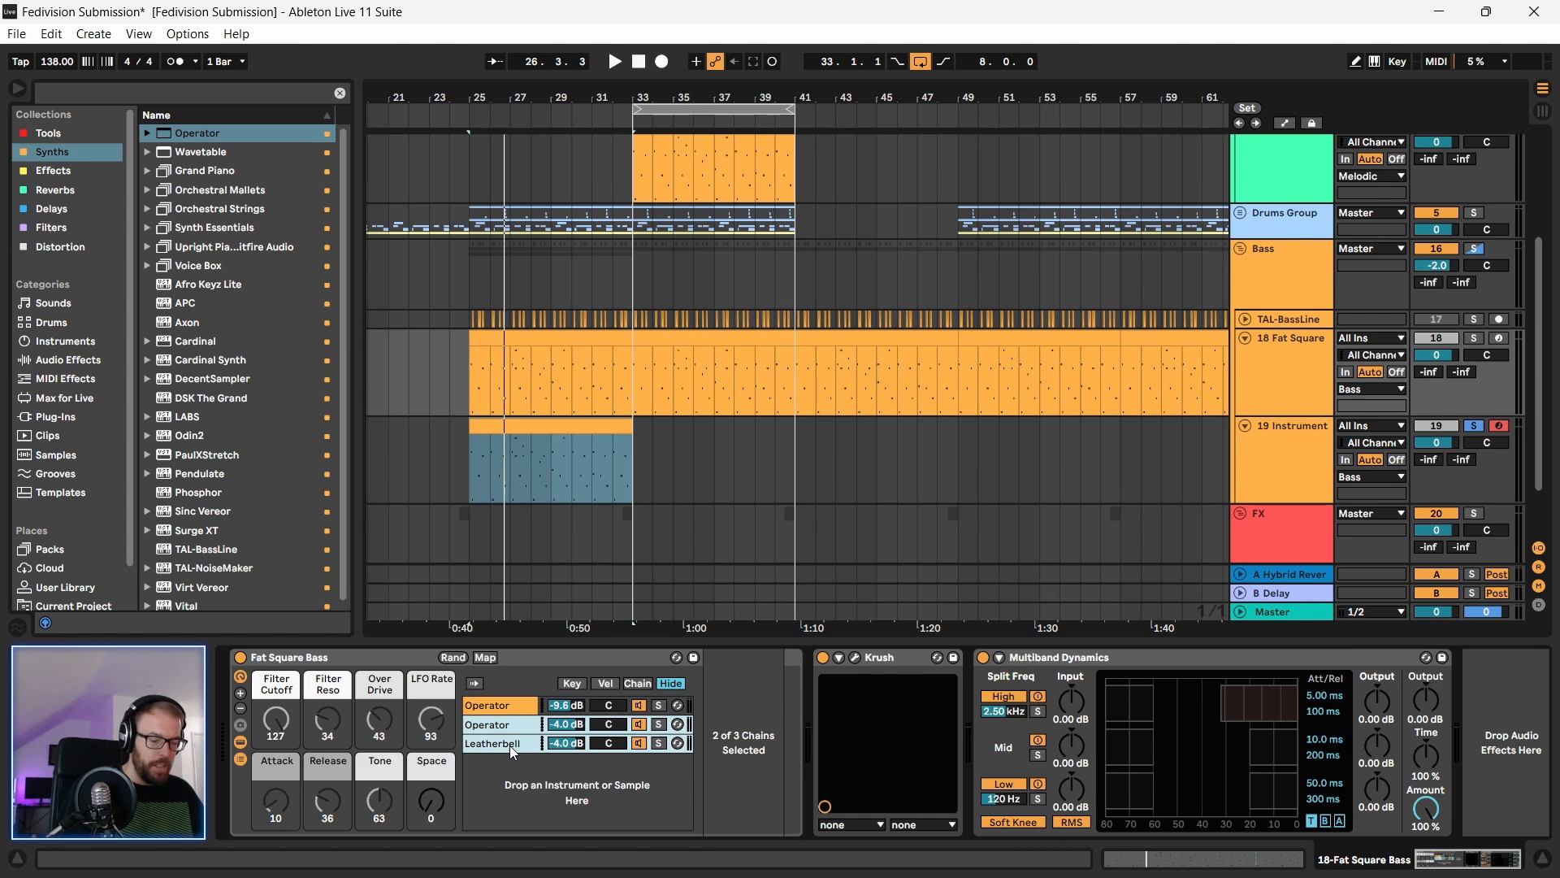
pyautogui.click(1274, 466)
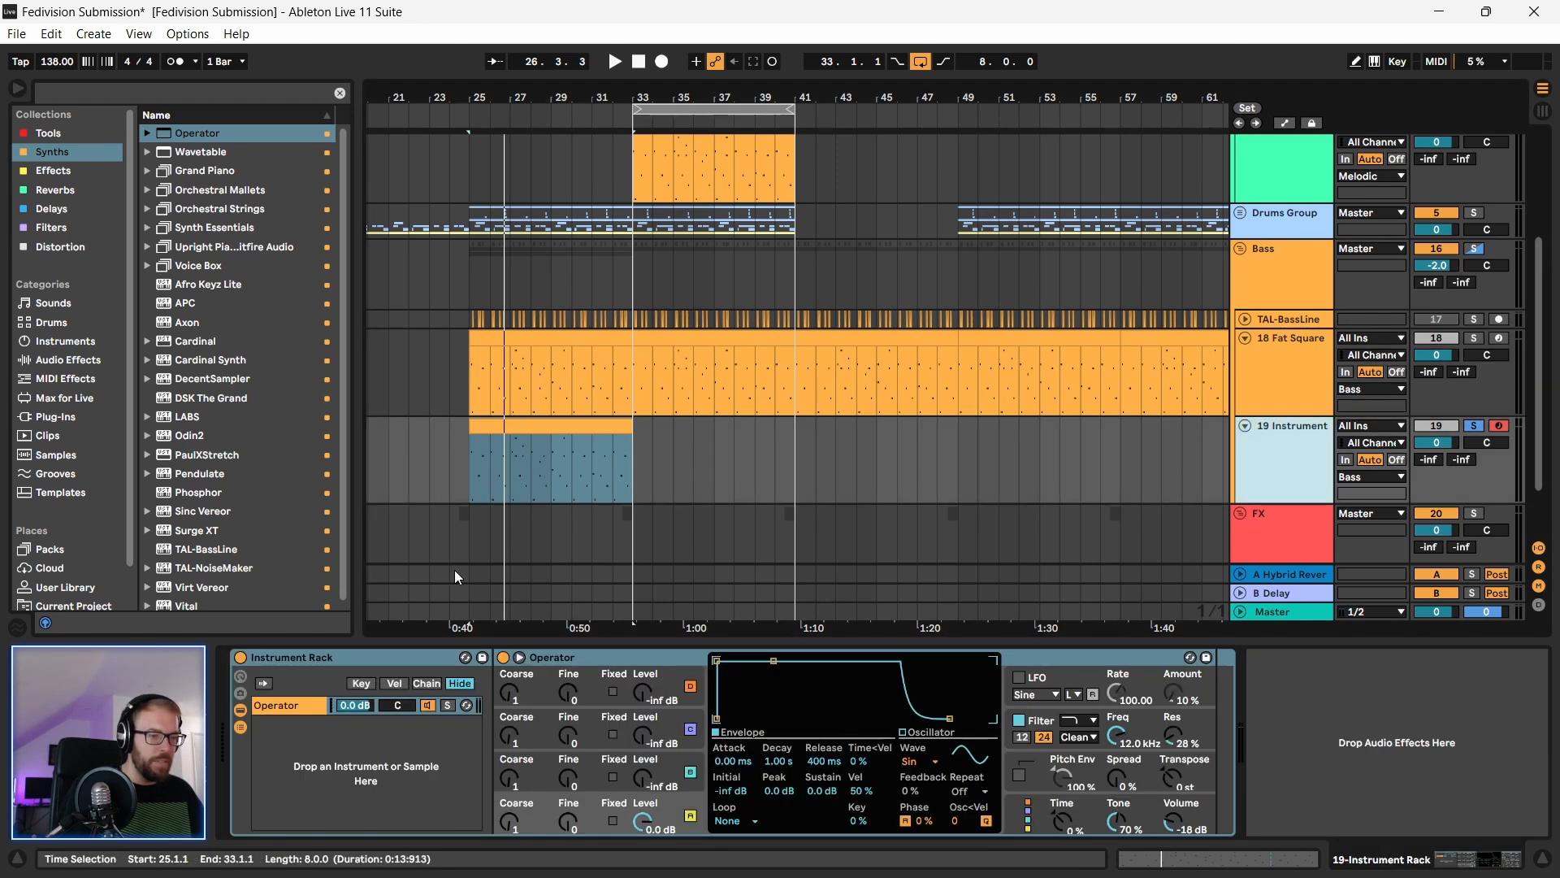
pyautogui.click(315, 776)
pyautogui.hotkey('ctrl', 'v')
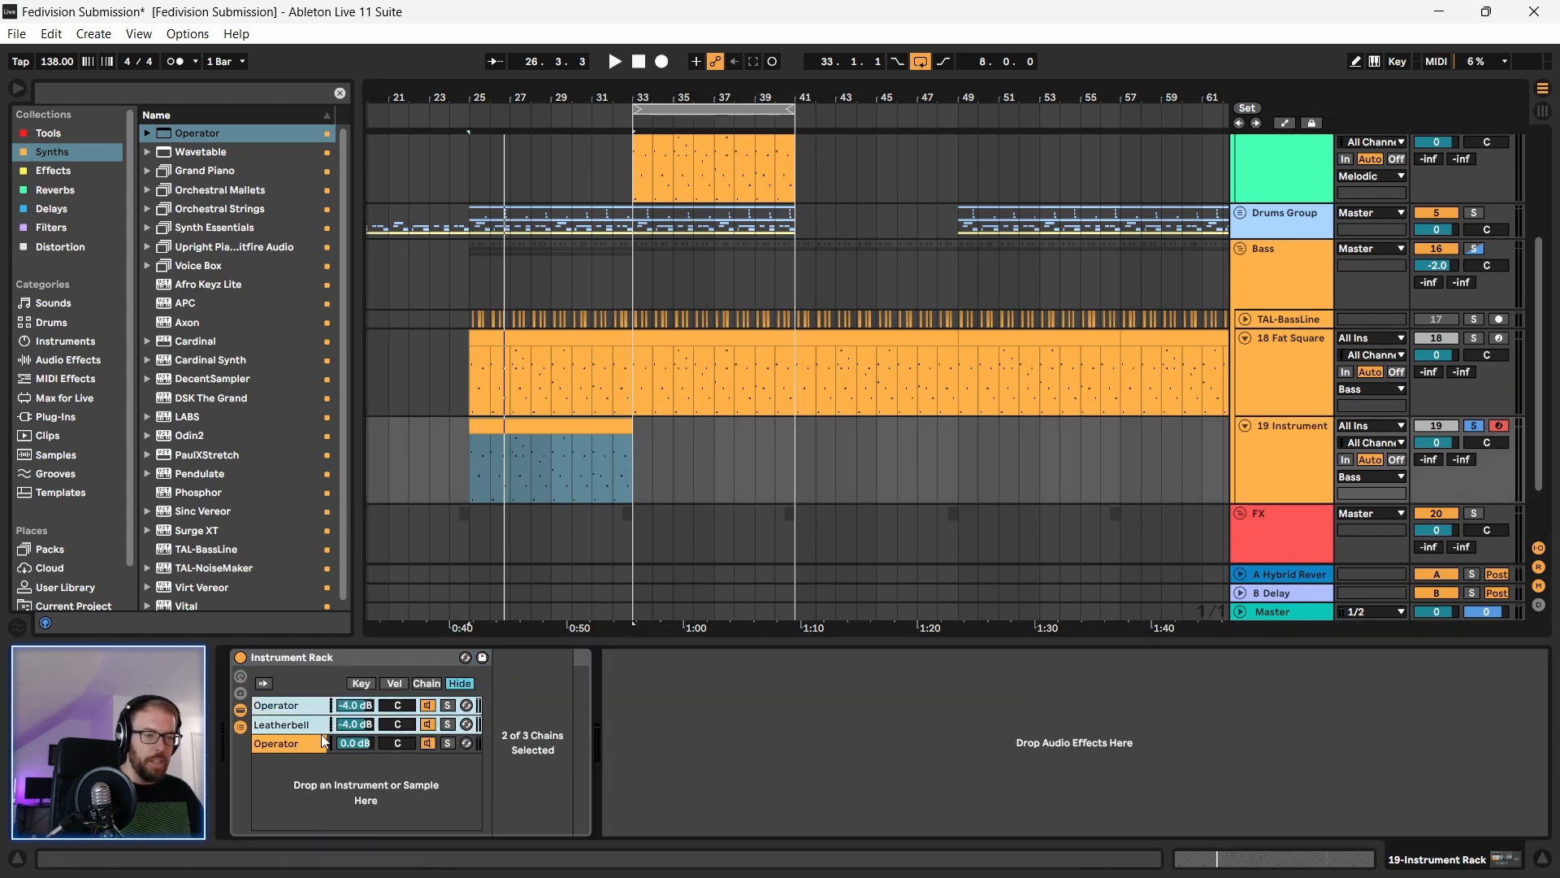
# Step: Audition the layered rack on the 19 Instrument clip from bar 25 and inspect the devices in each chain
pyautogui.click(295, 741)
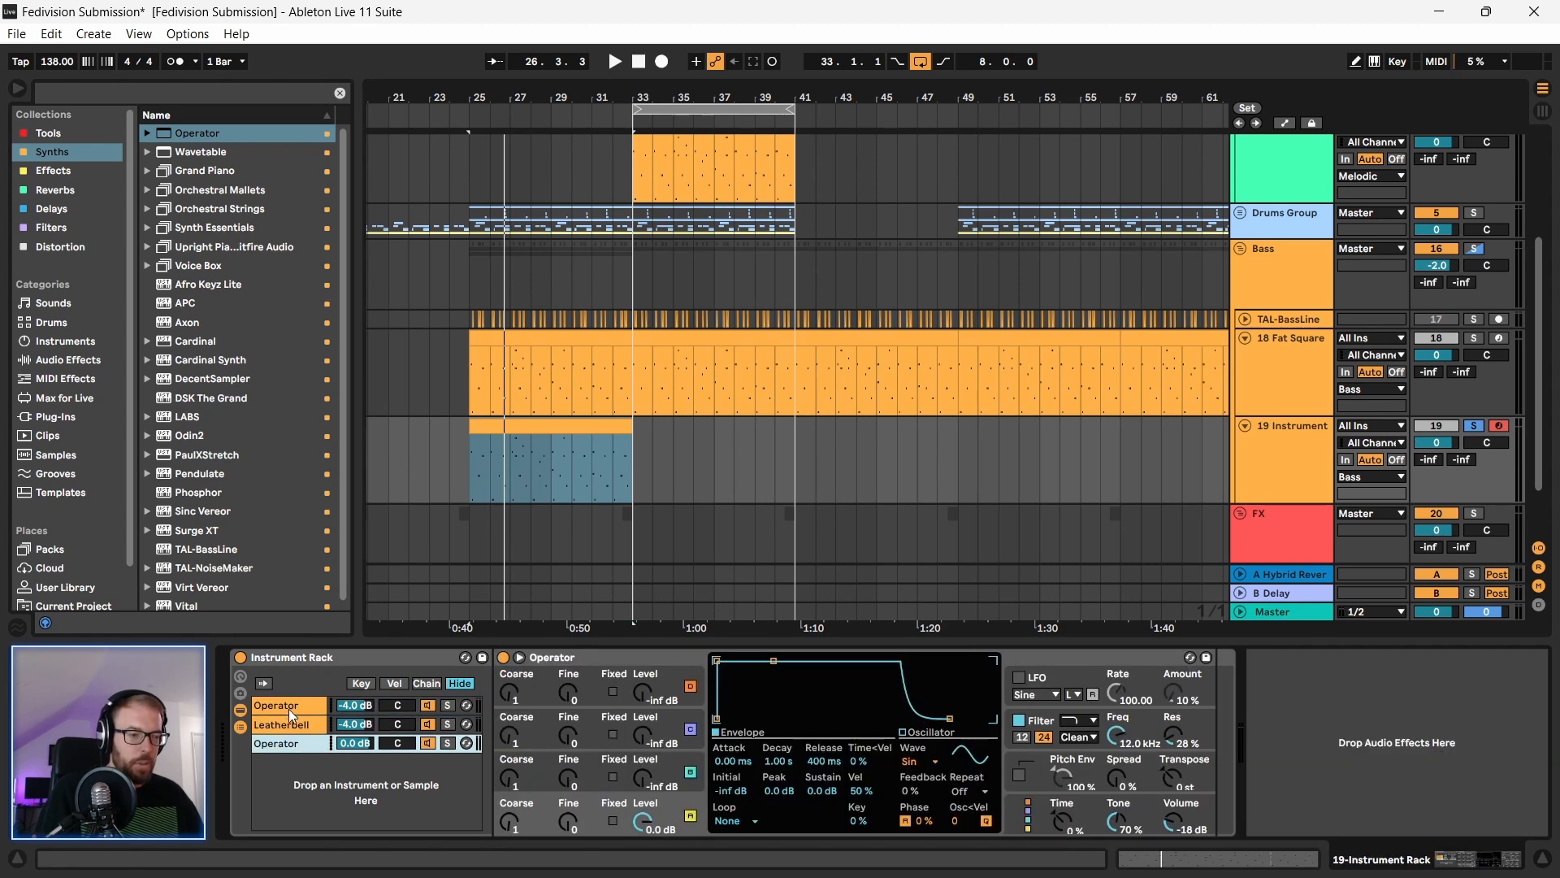
pyautogui.click(289, 714)
pyautogui.press('space')
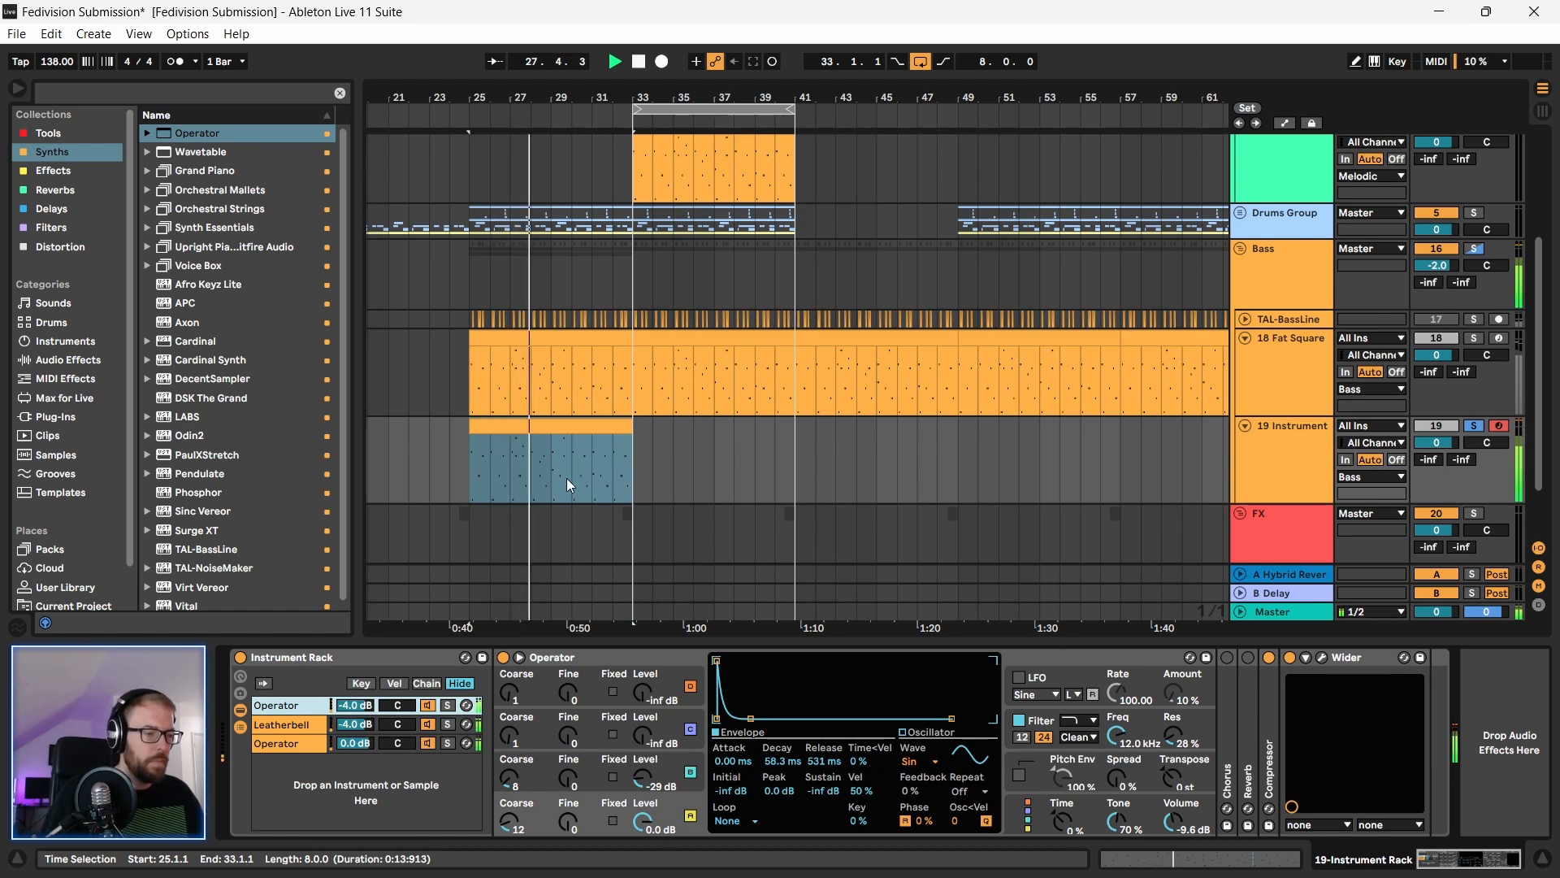
pyautogui.click(288, 721)
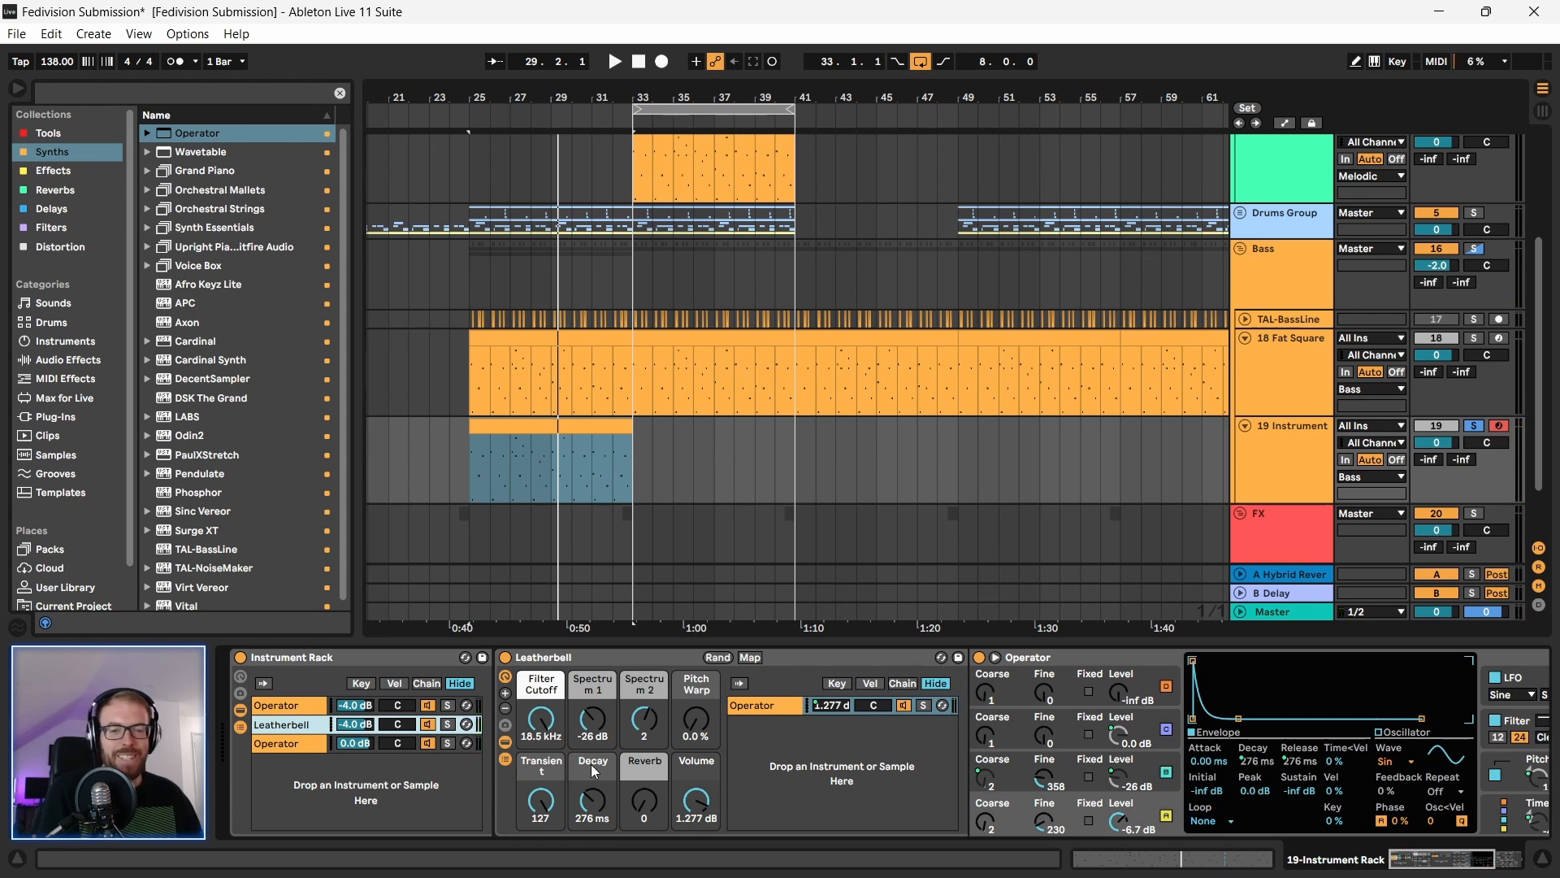
pyautogui.click(588, 656)
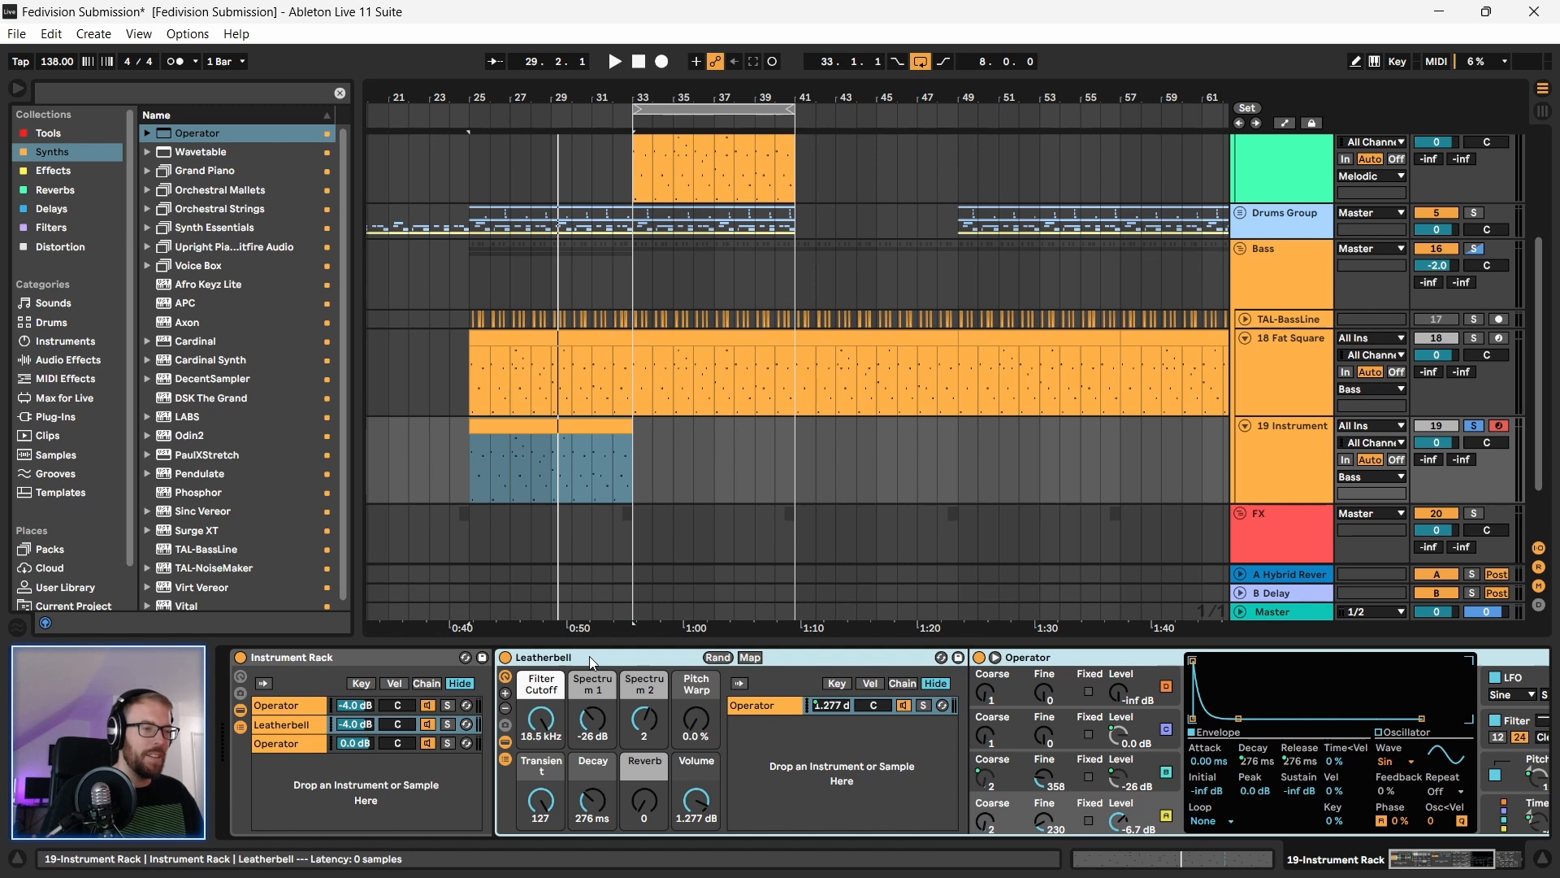
pyautogui.click(516, 442)
pyautogui.press('space')
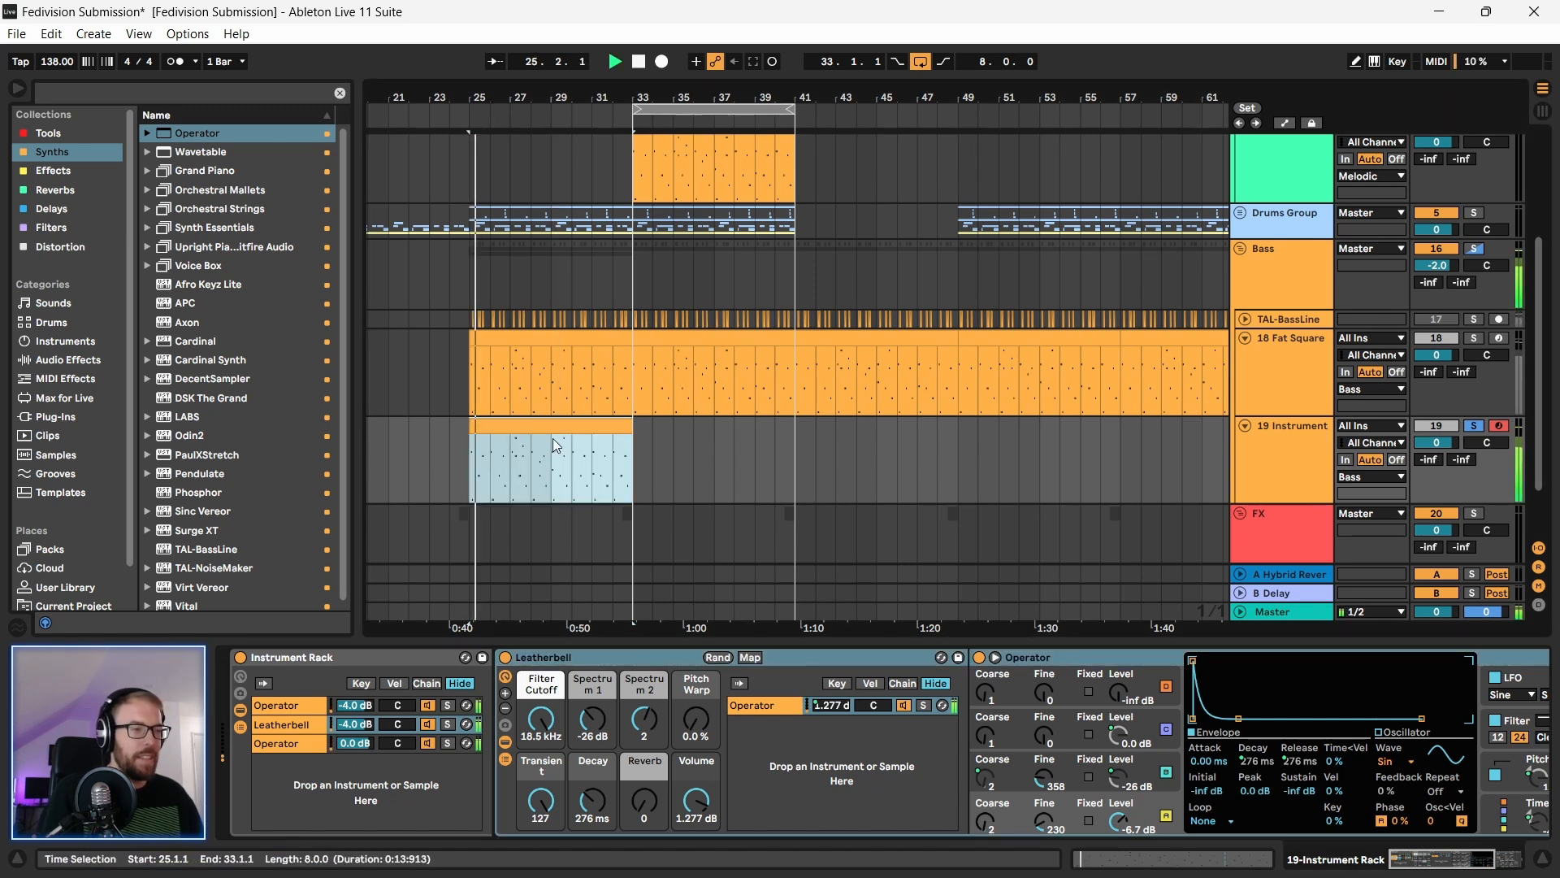
# Step: Check the bass playback with the 19 Instrument track unsoloed, and restore its solo for another listen from bar 25
pyautogui.click(1304, 439)
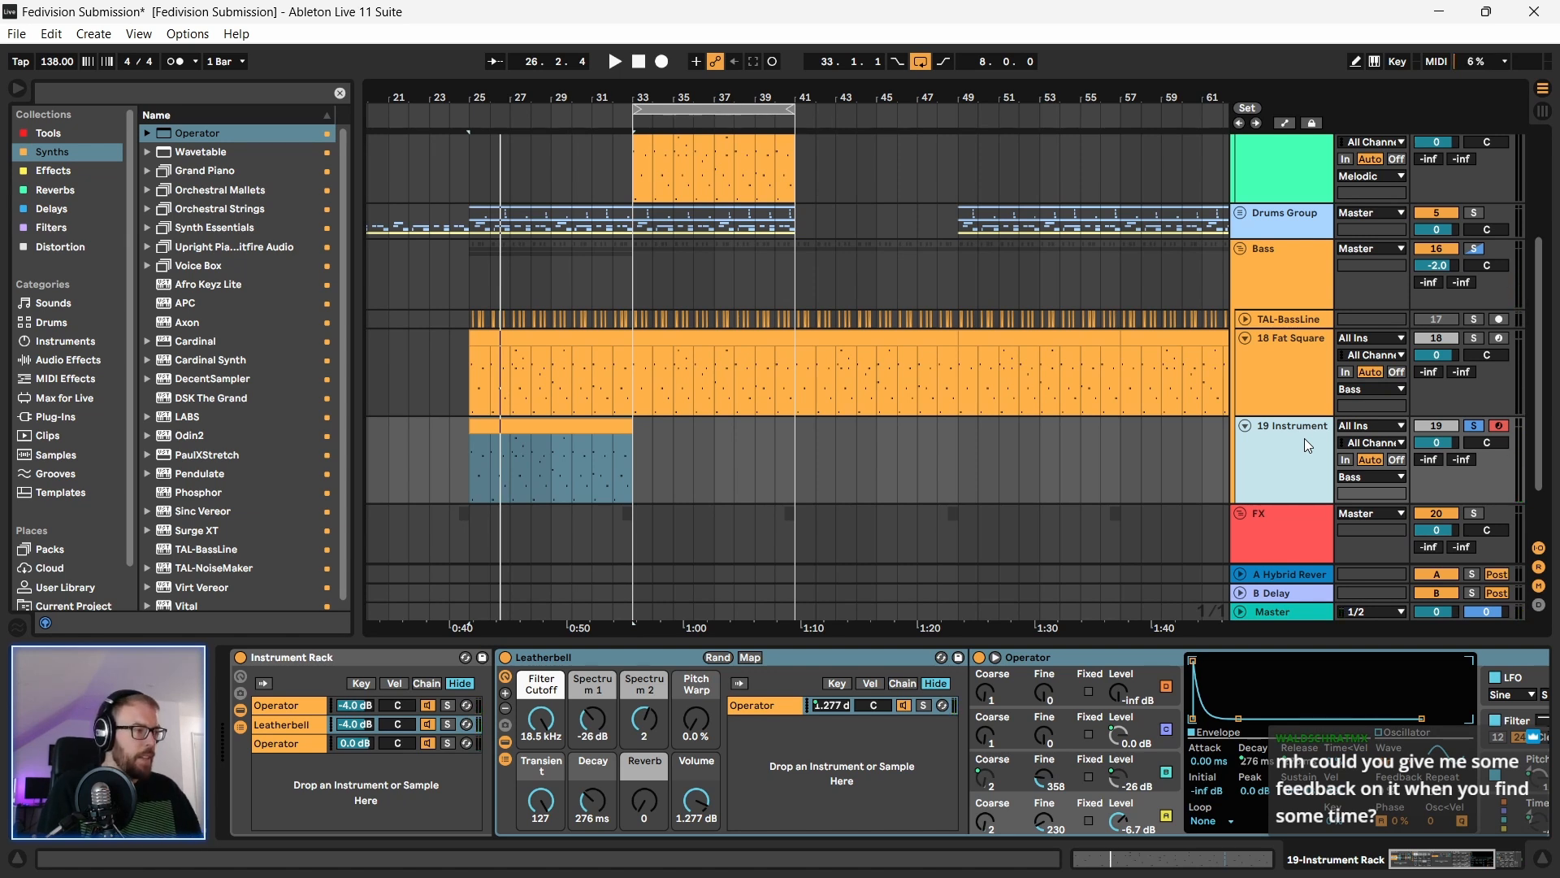
pyautogui.press('space')
pyautogui.click(1473, 426)
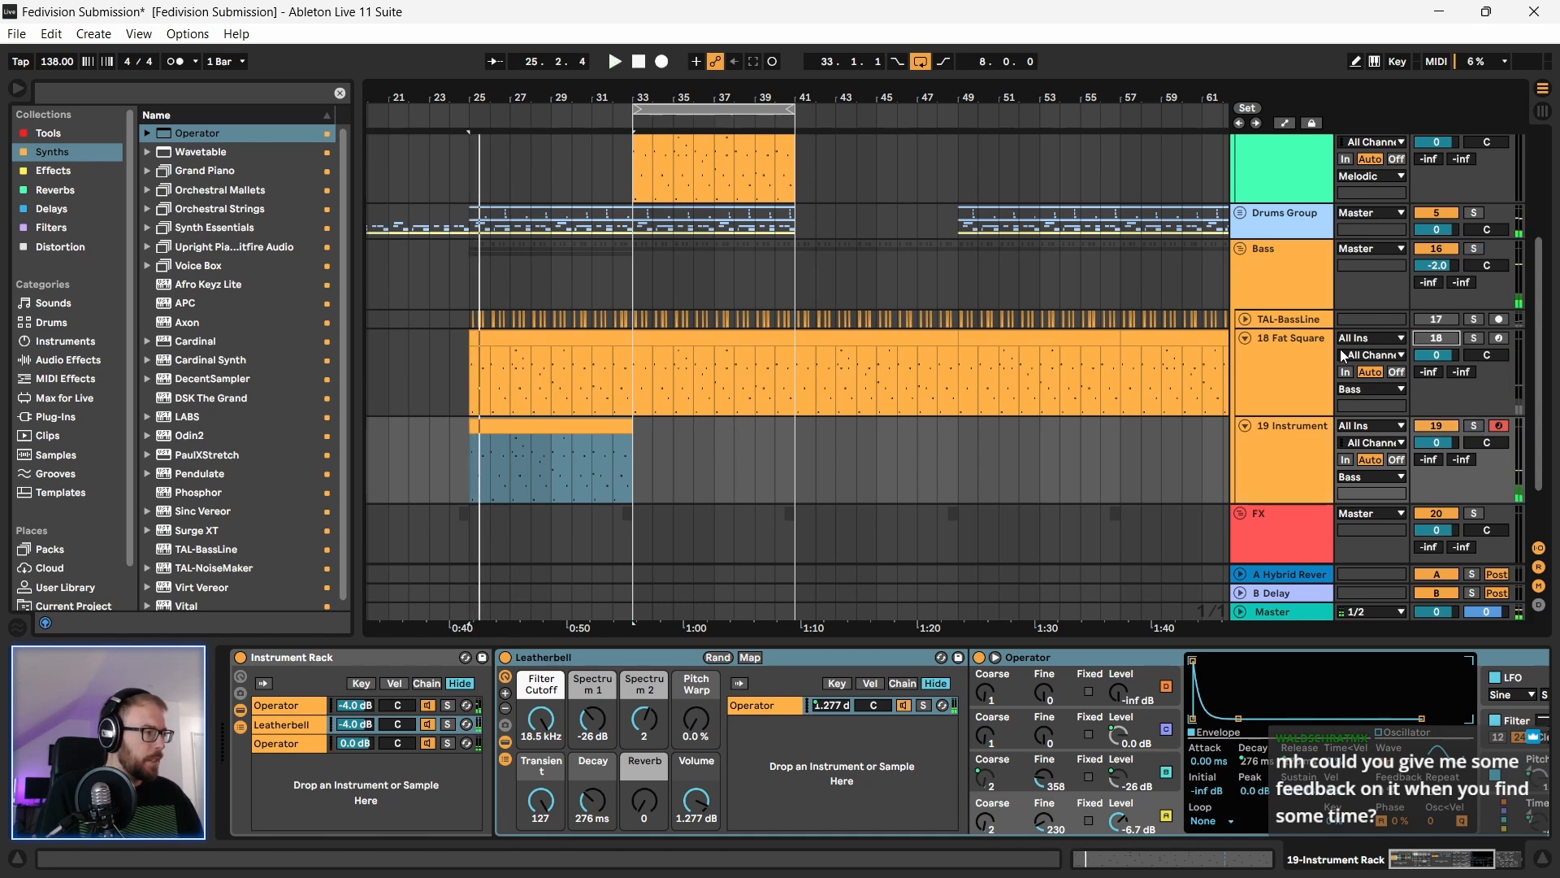
pyautogui.click(1292, 374)
pyautogui.scroll(-1, 1260, 432)
pyautogui.click(1474, 386)
pyautogui.click(494, 386)
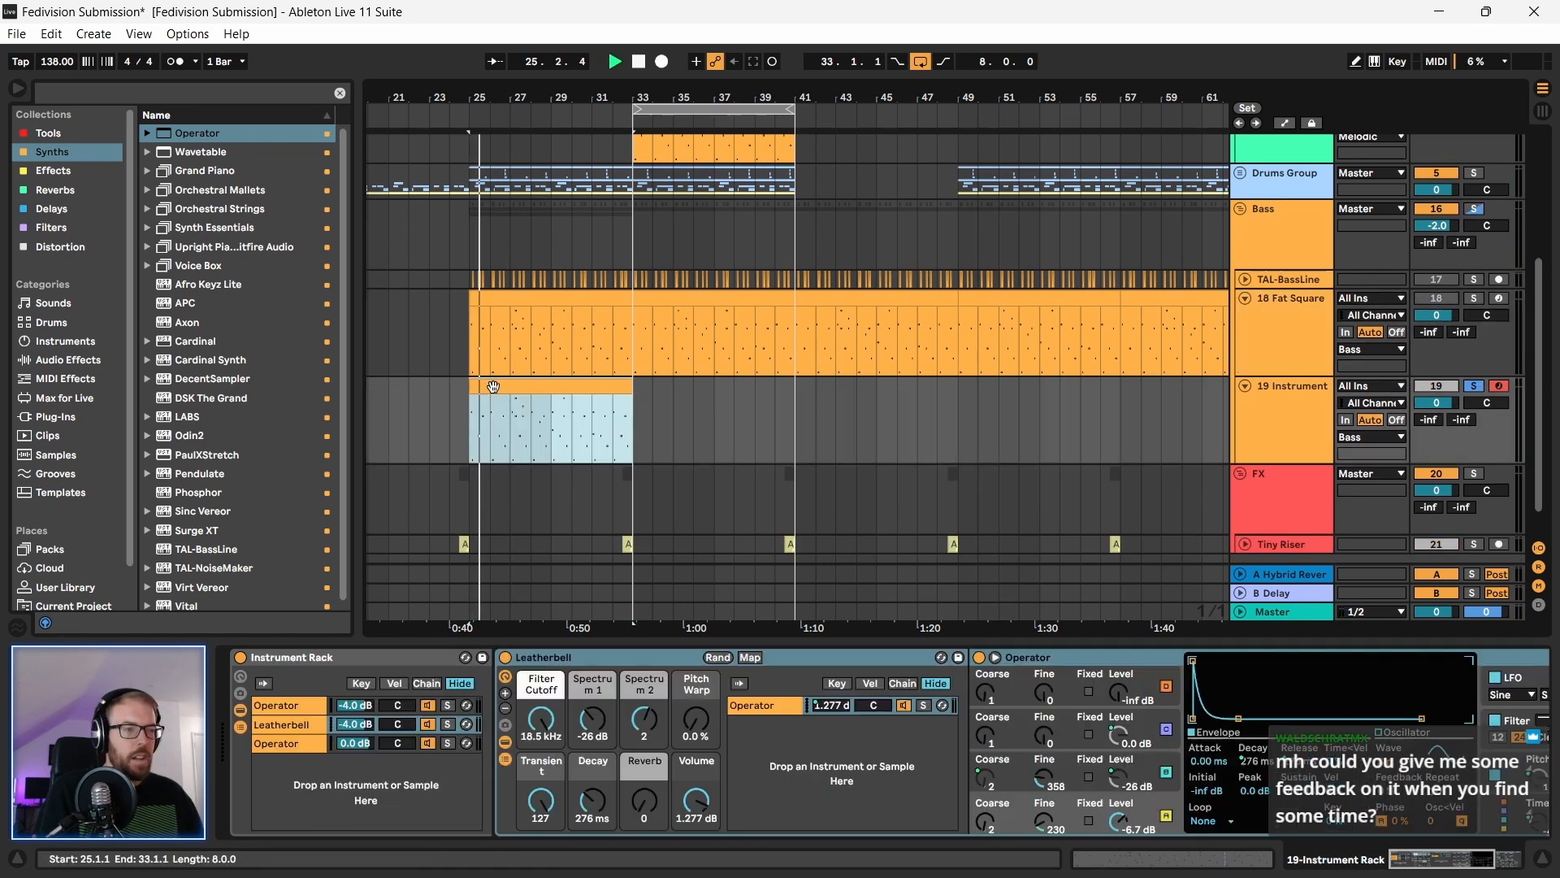
# Step: Audition the rack's Leatherbell chain and examine its macros and inner Operator settings
pyautogui.click(354, 656)
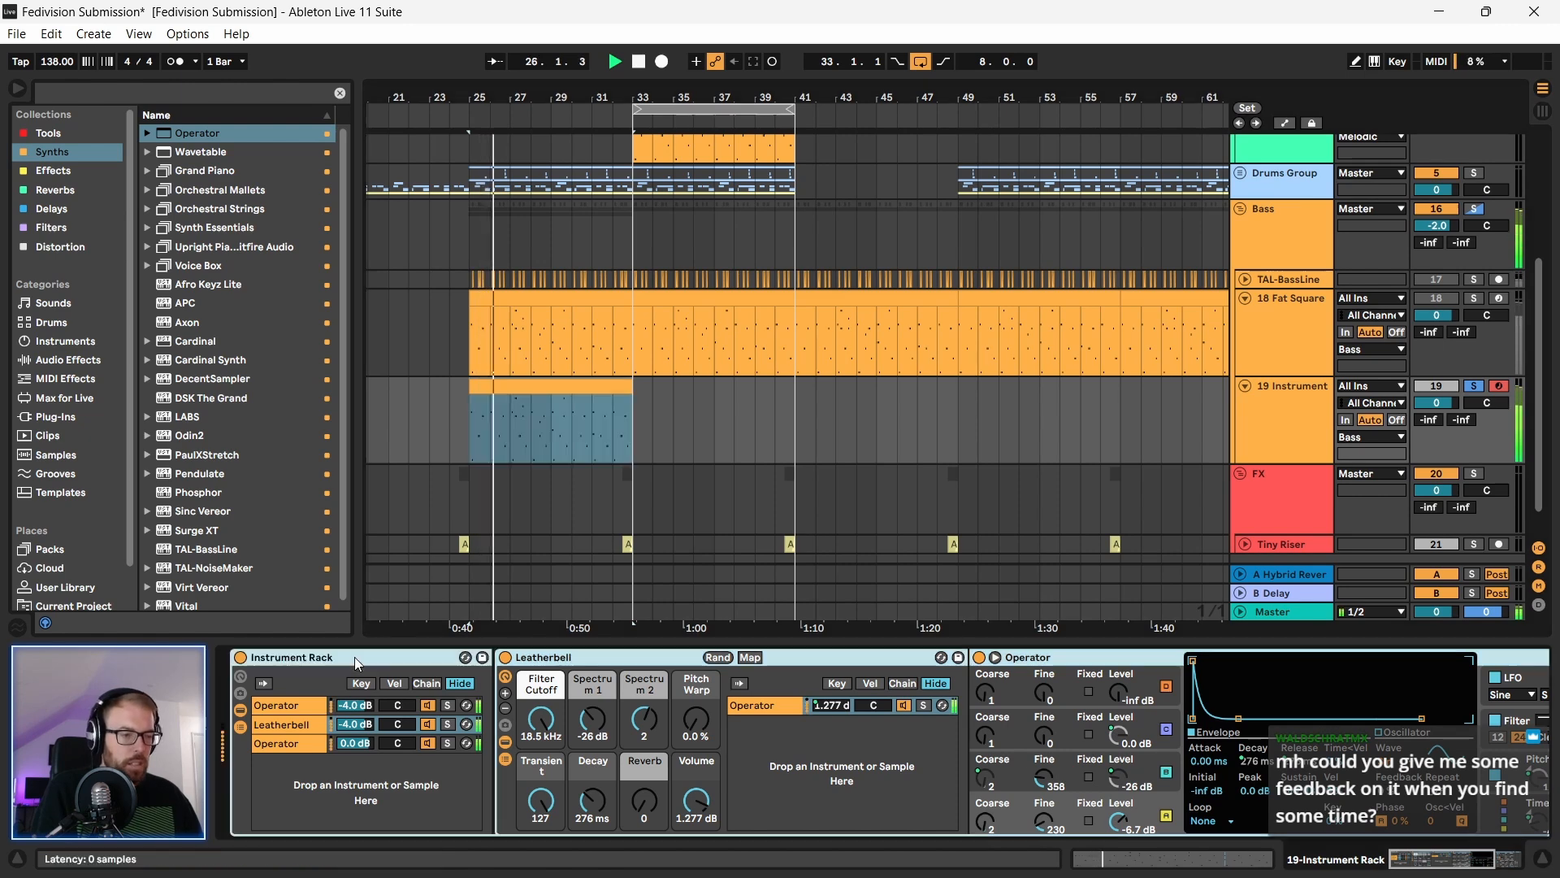
pyautogui.press('space')
pyautogui.click(283, 744)
pyautogui.click(291, 724)
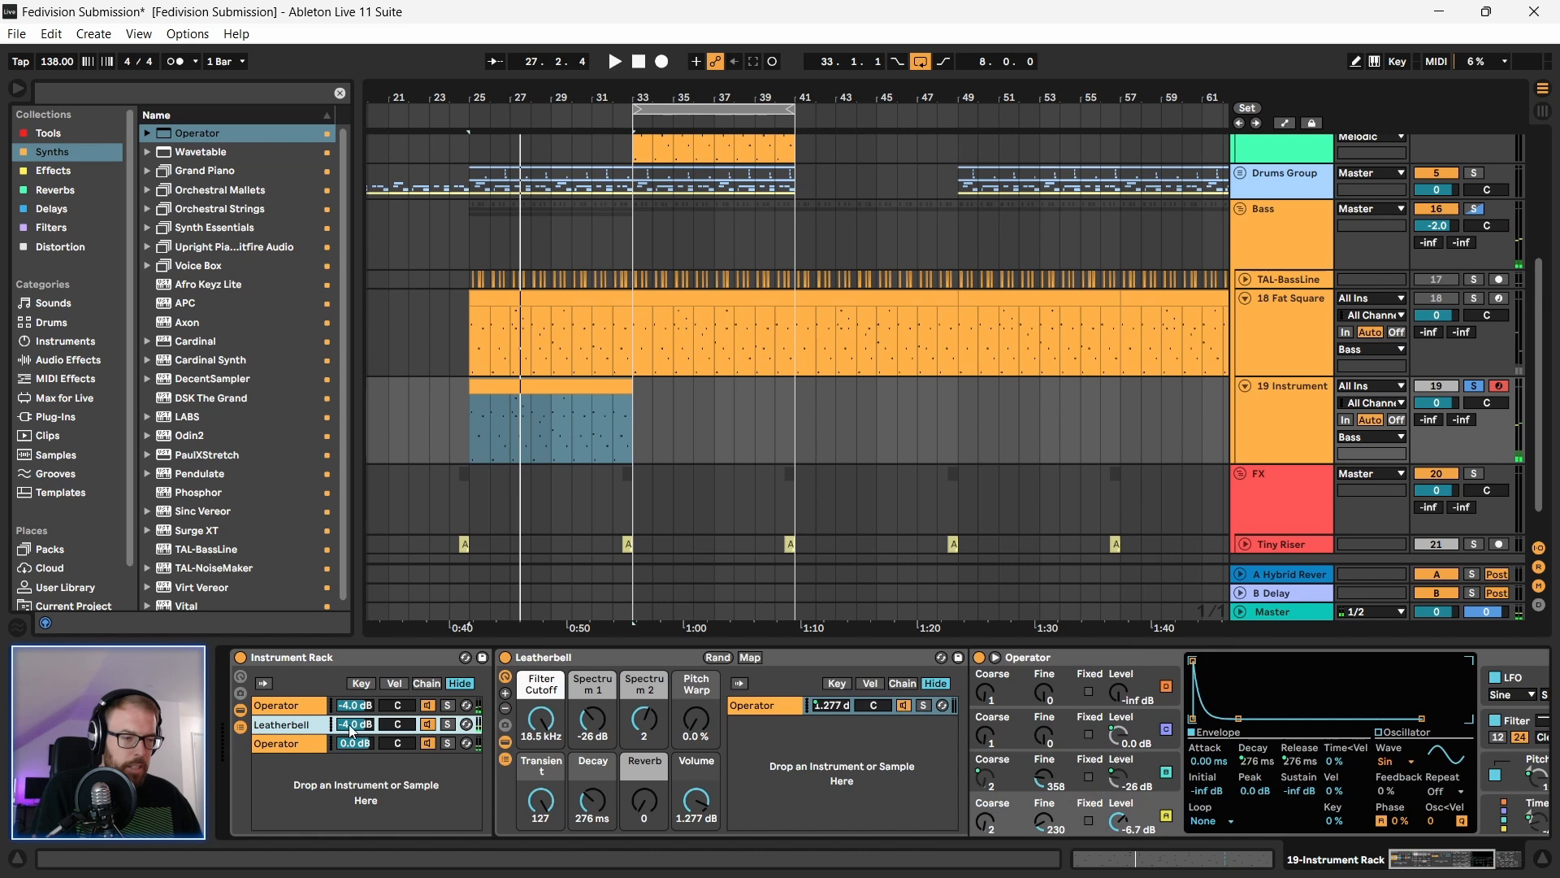
pyautogui.press('space')
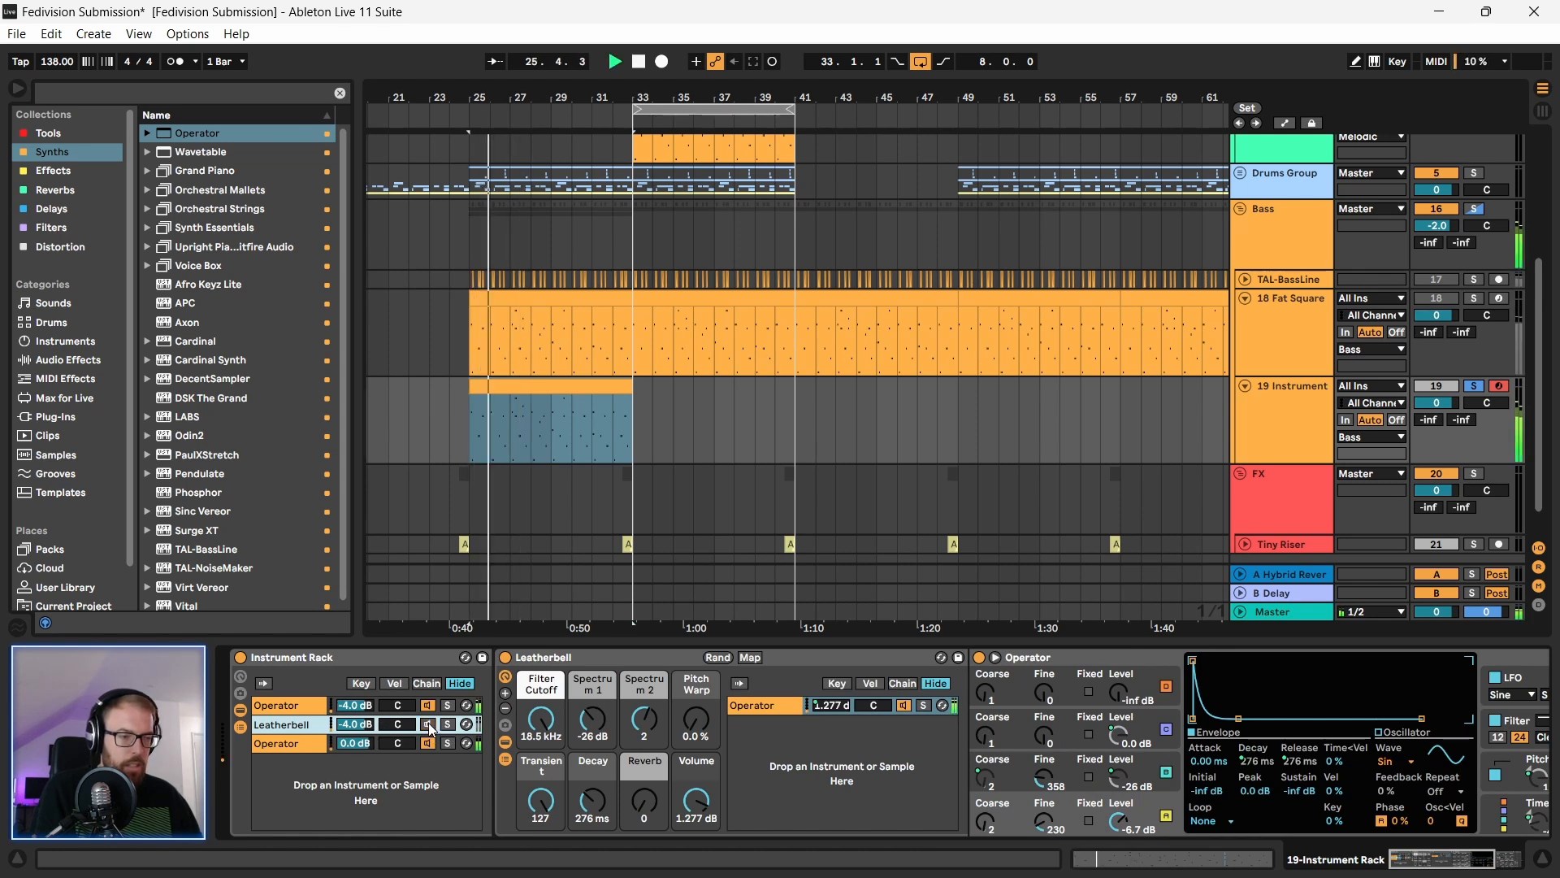
pyautogui.doubleClick(279, 722)
pyautogui.doubleClick(279, 722)
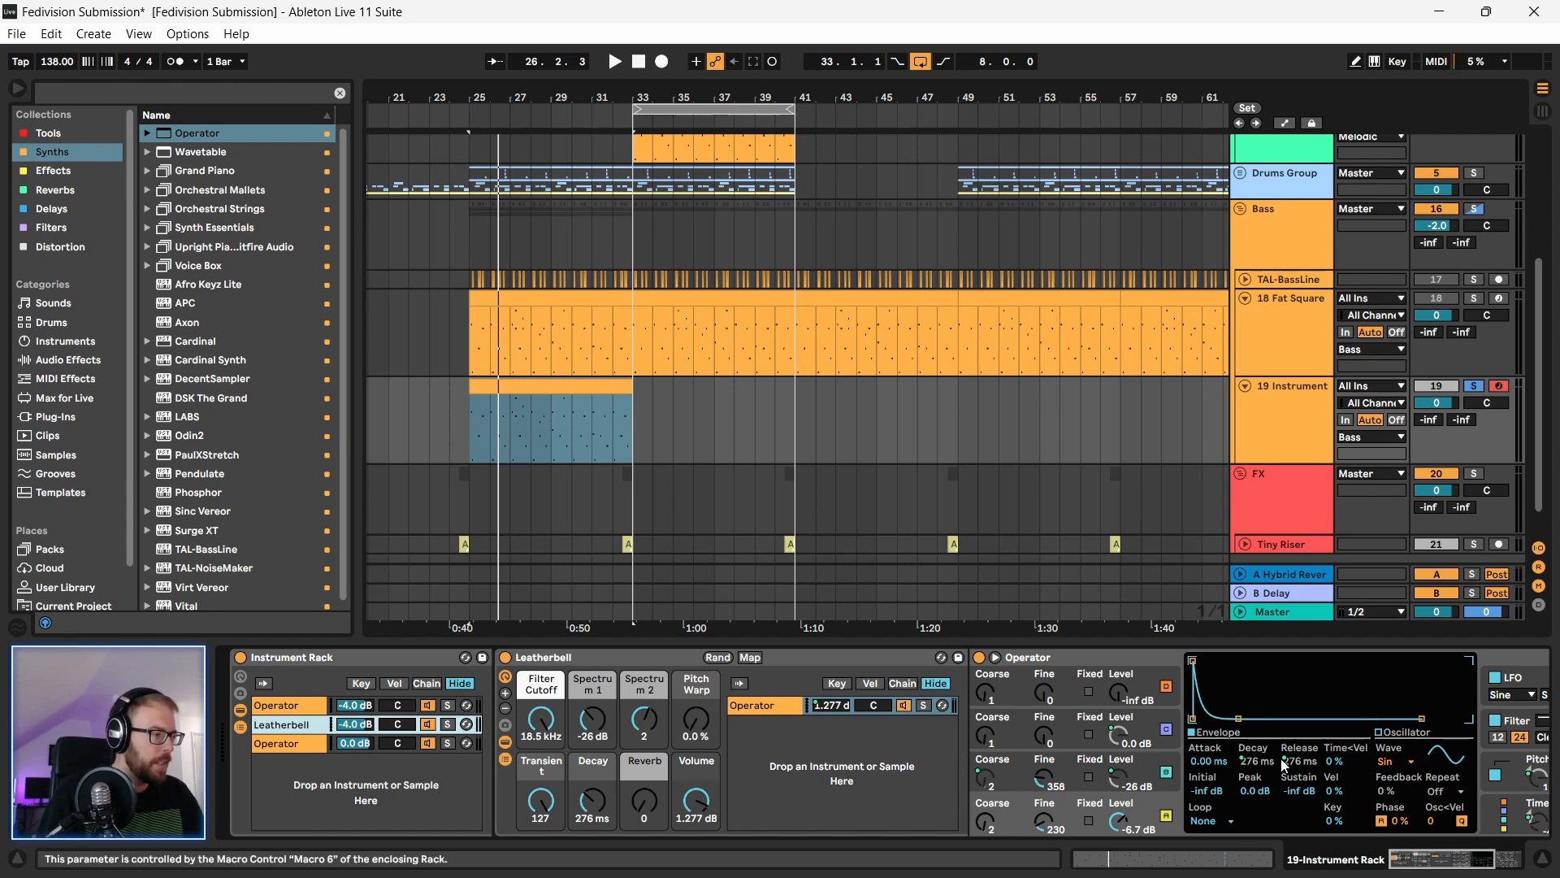
pyautogui.click(1484, 861)
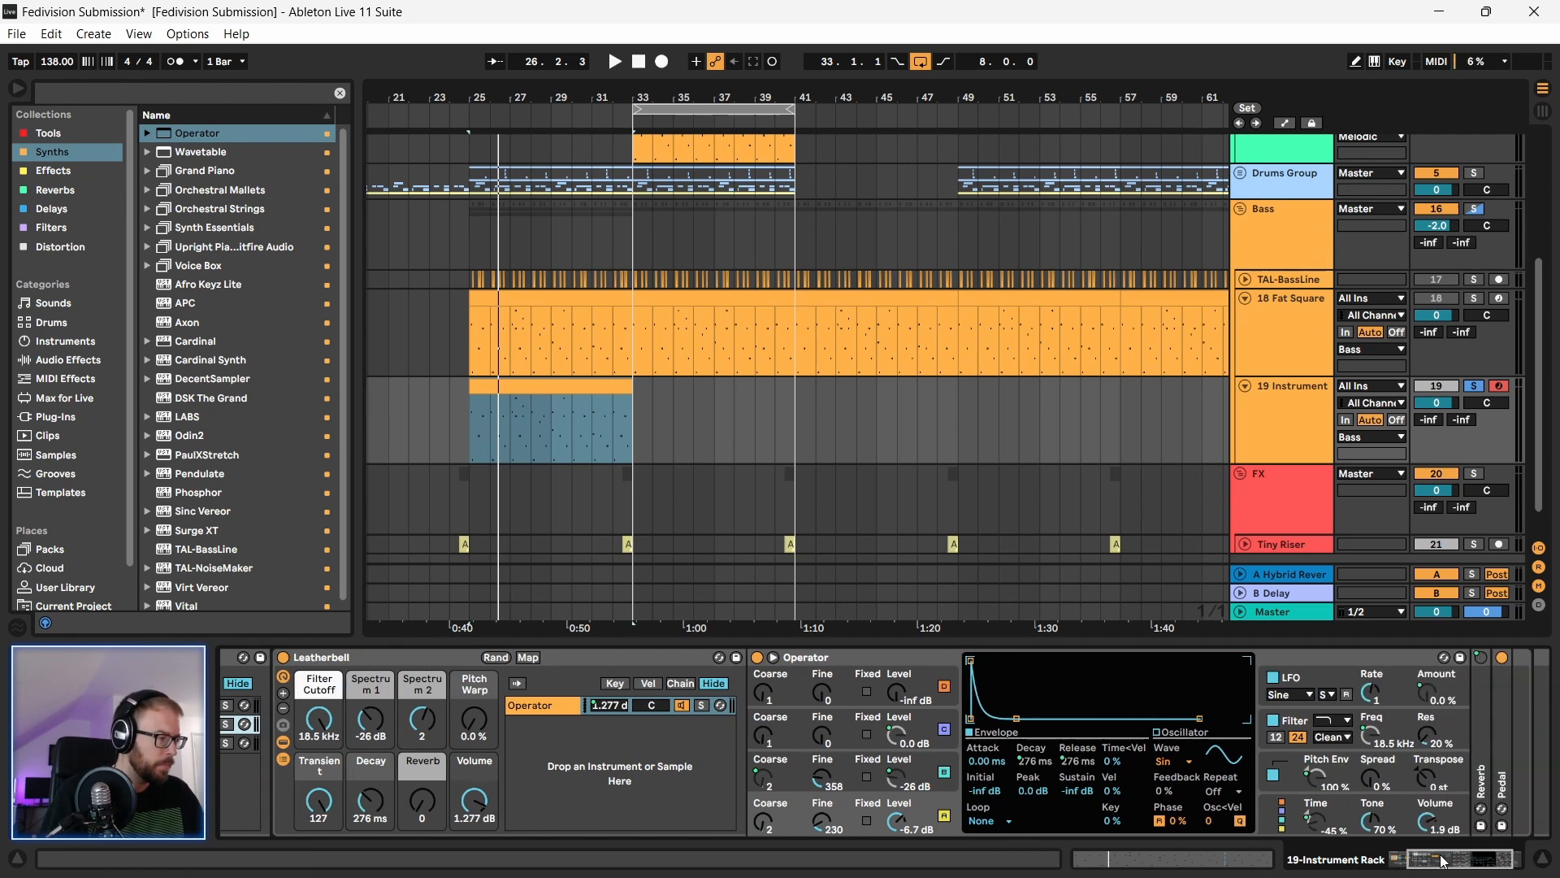
# Step: Try a coarse tuning of 3 on oscillator A of Leatherbell's Operator during playback and return it to 2
pyautogui.press('space')
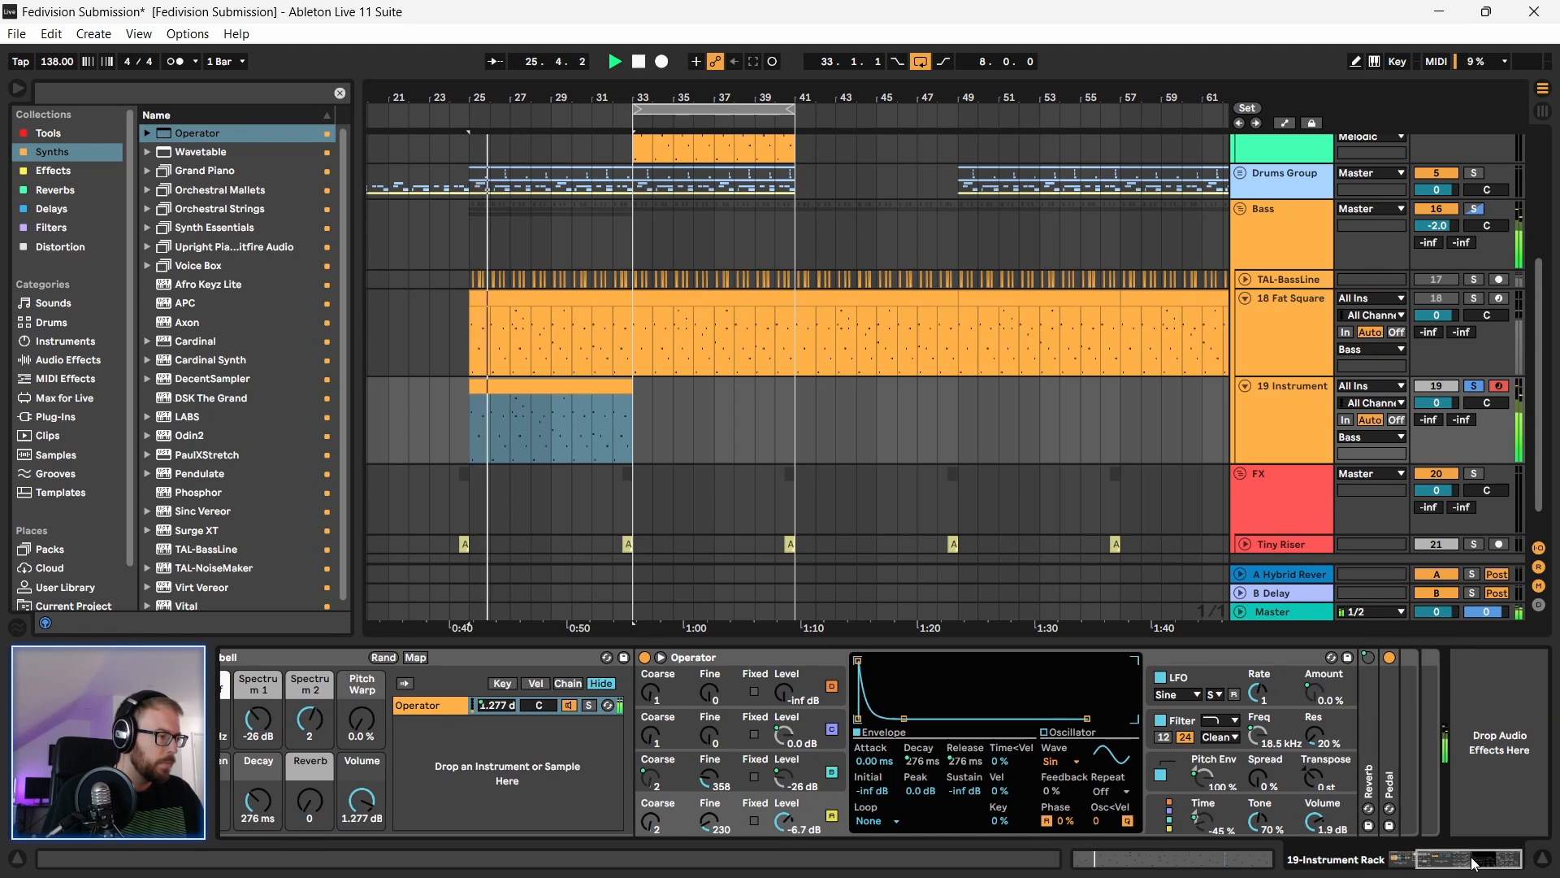
pyautogui.click(1405, 863)
pyautogui.moveTo(1404, 866); pyautogui.dragTo(1449, 865)
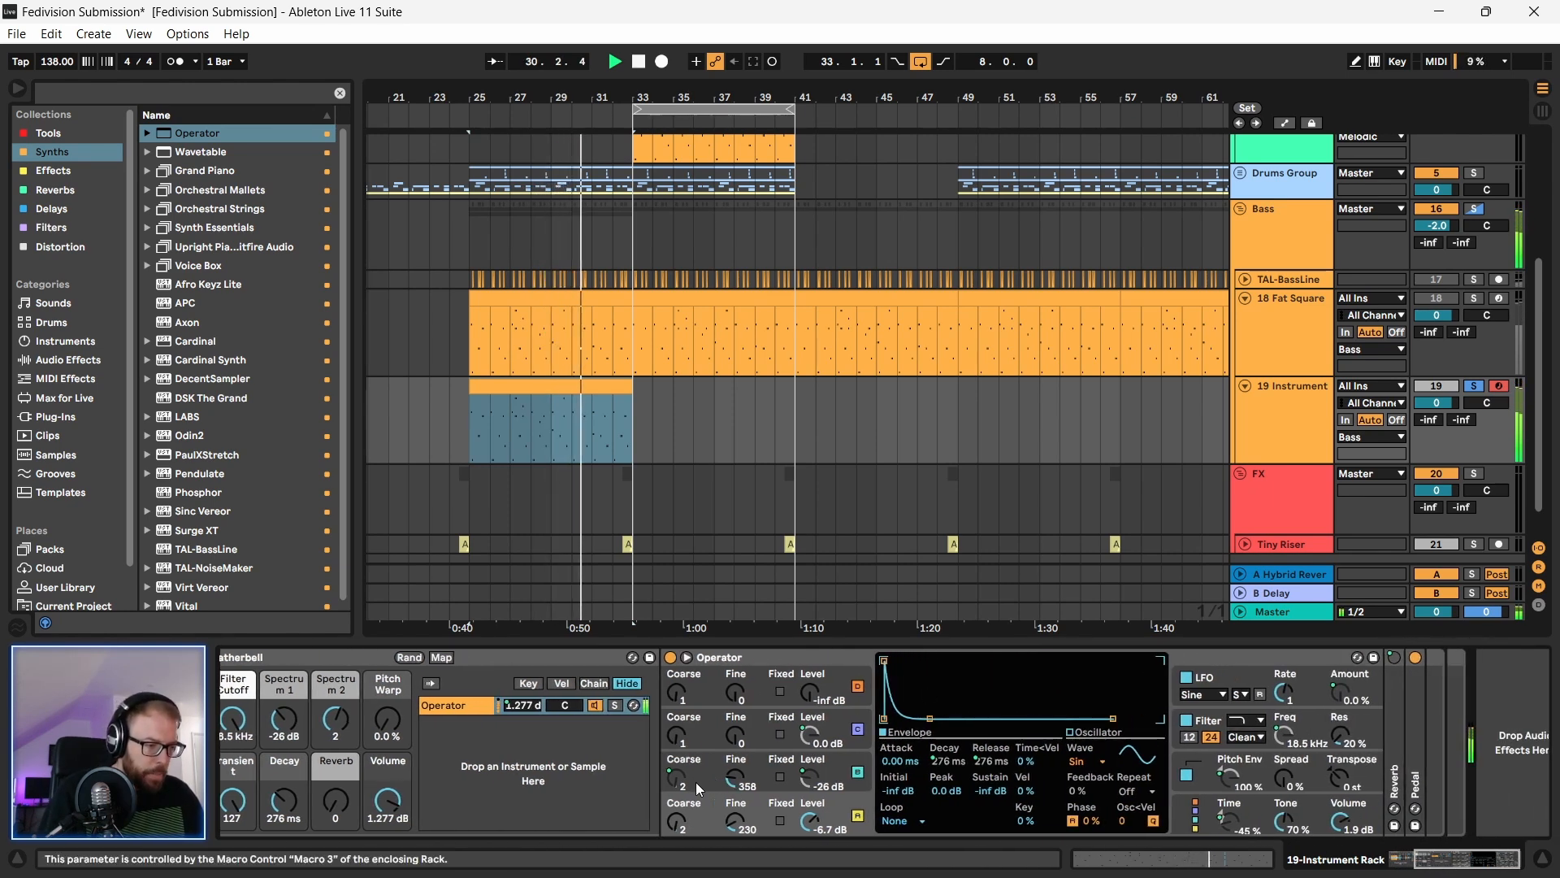
pyautogui.moveTo(735, 780); pyautogui.dragTo(676, 809)
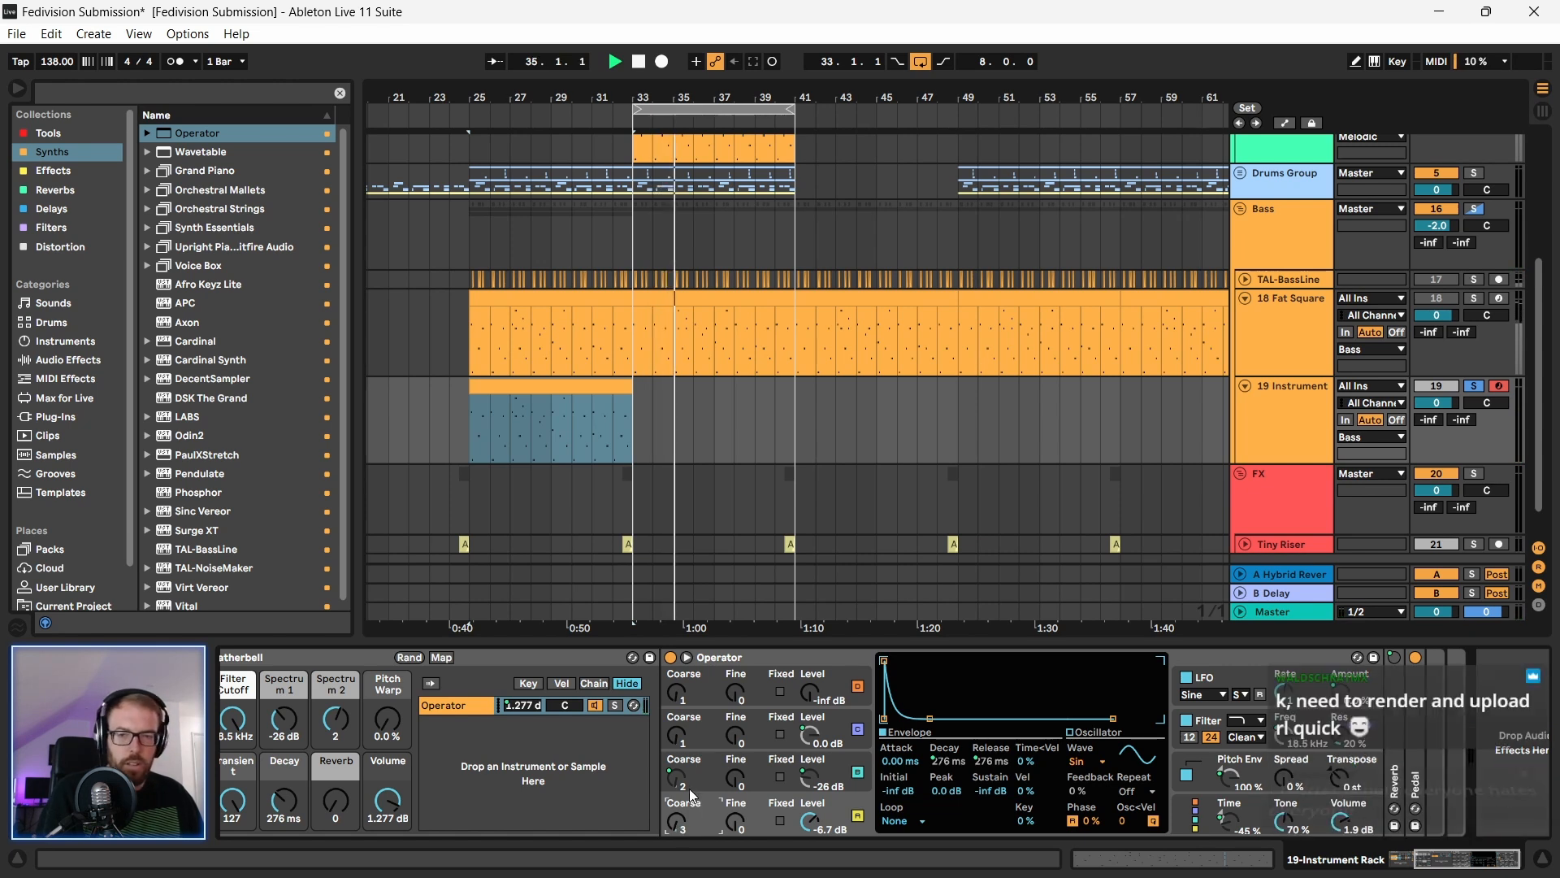
pyautogui.moveTo(684, 807); pyautogui.dragTo(684, 815)
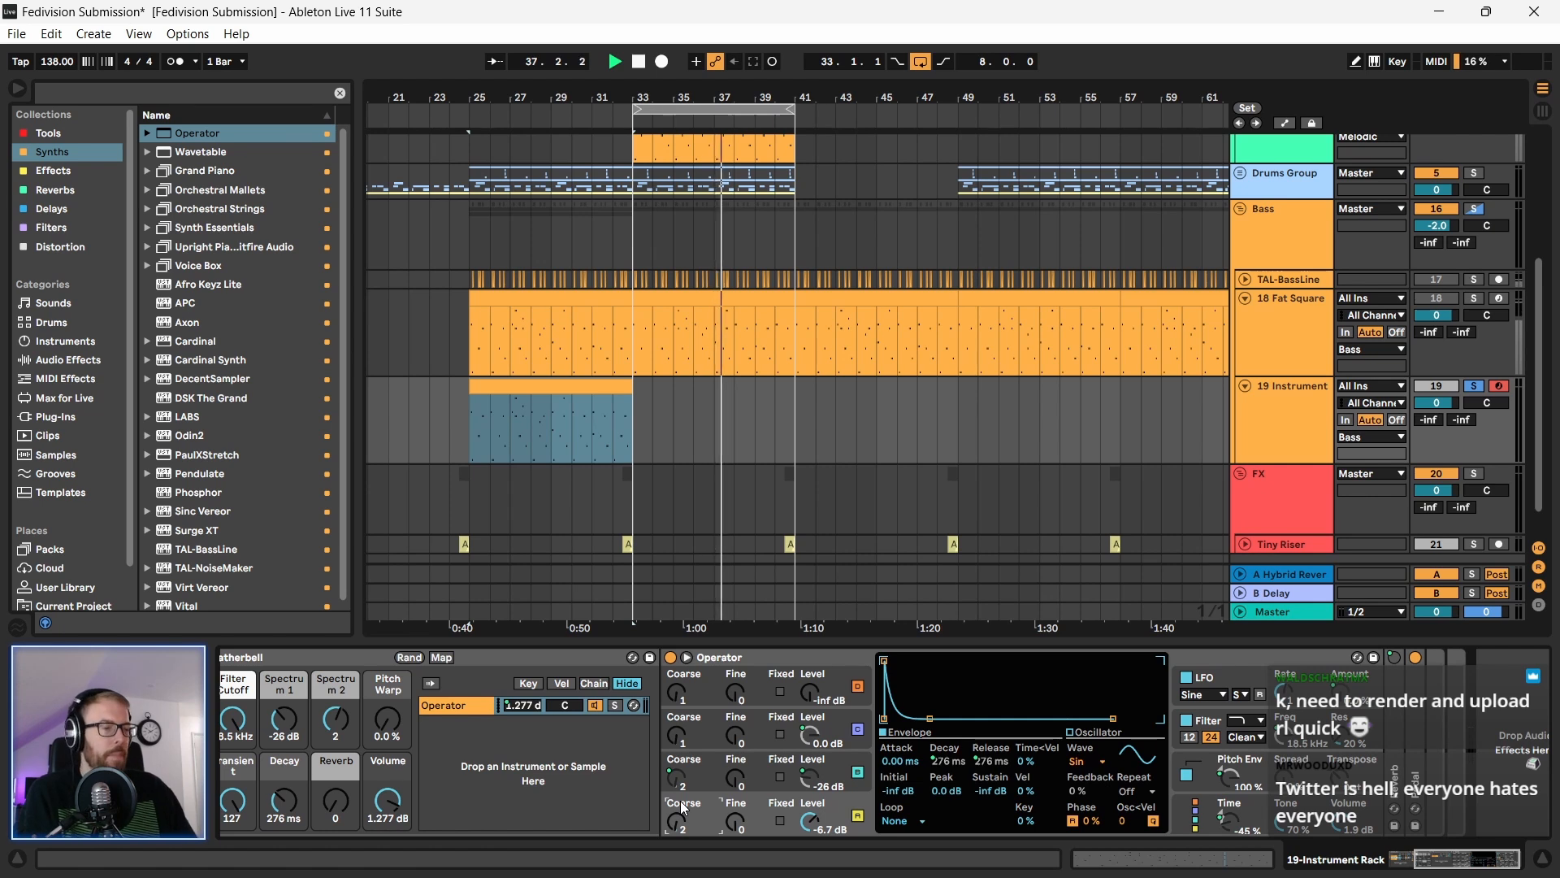
# Step: Replay the 19 Instrument clip from bar 25 to hear the layered bass sound
pyautogui.click(502, 385)
pyautogui.press('space')
pyautogui.press('space')
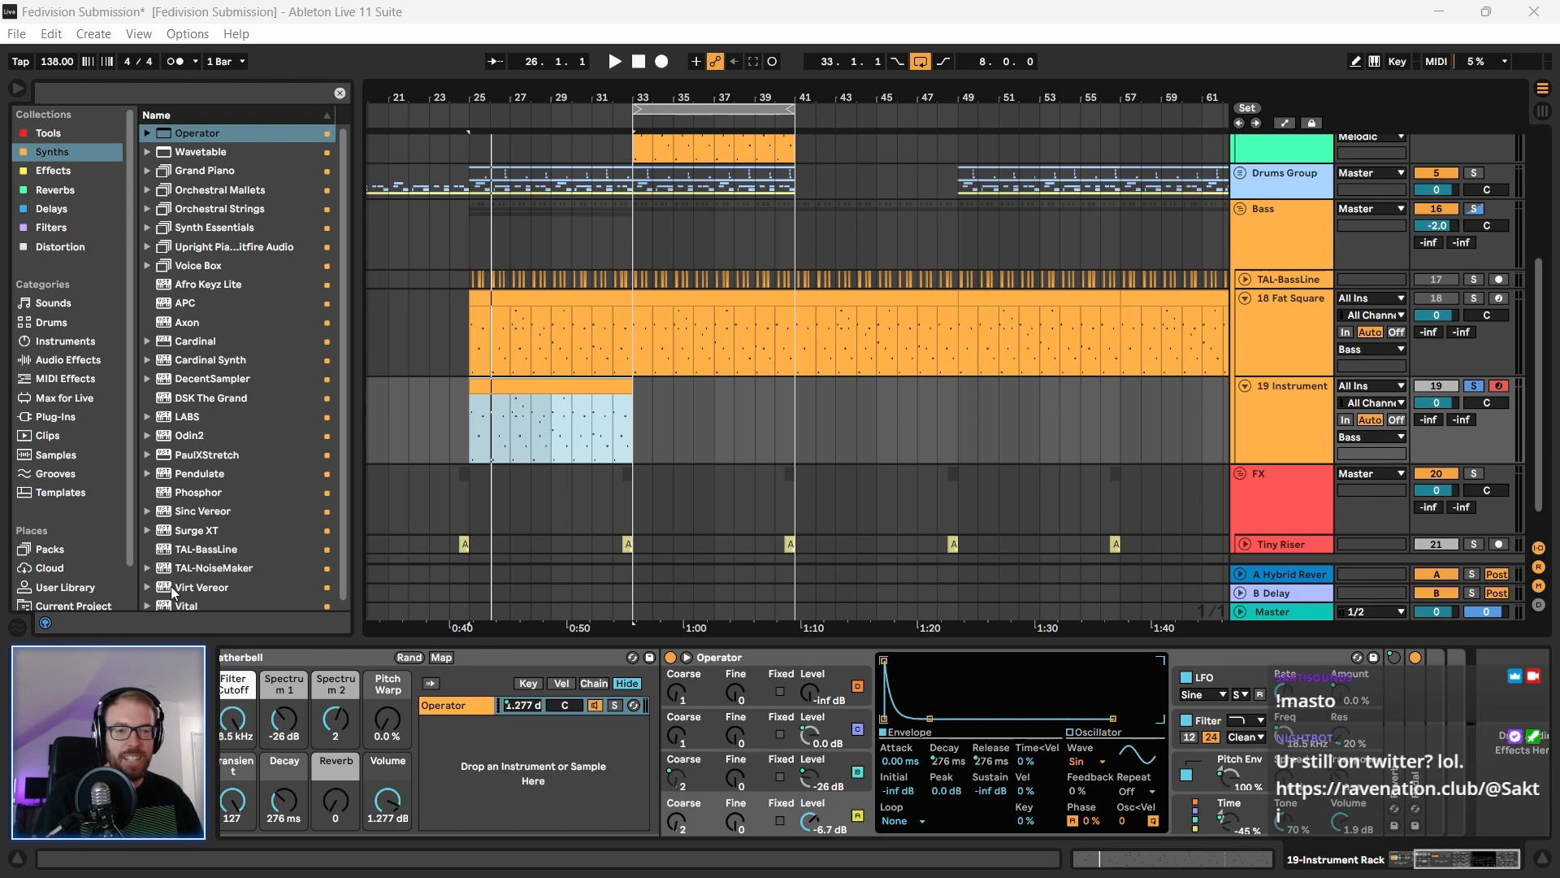
pyautogui.click(481, 385)
pyautogui.press('space')
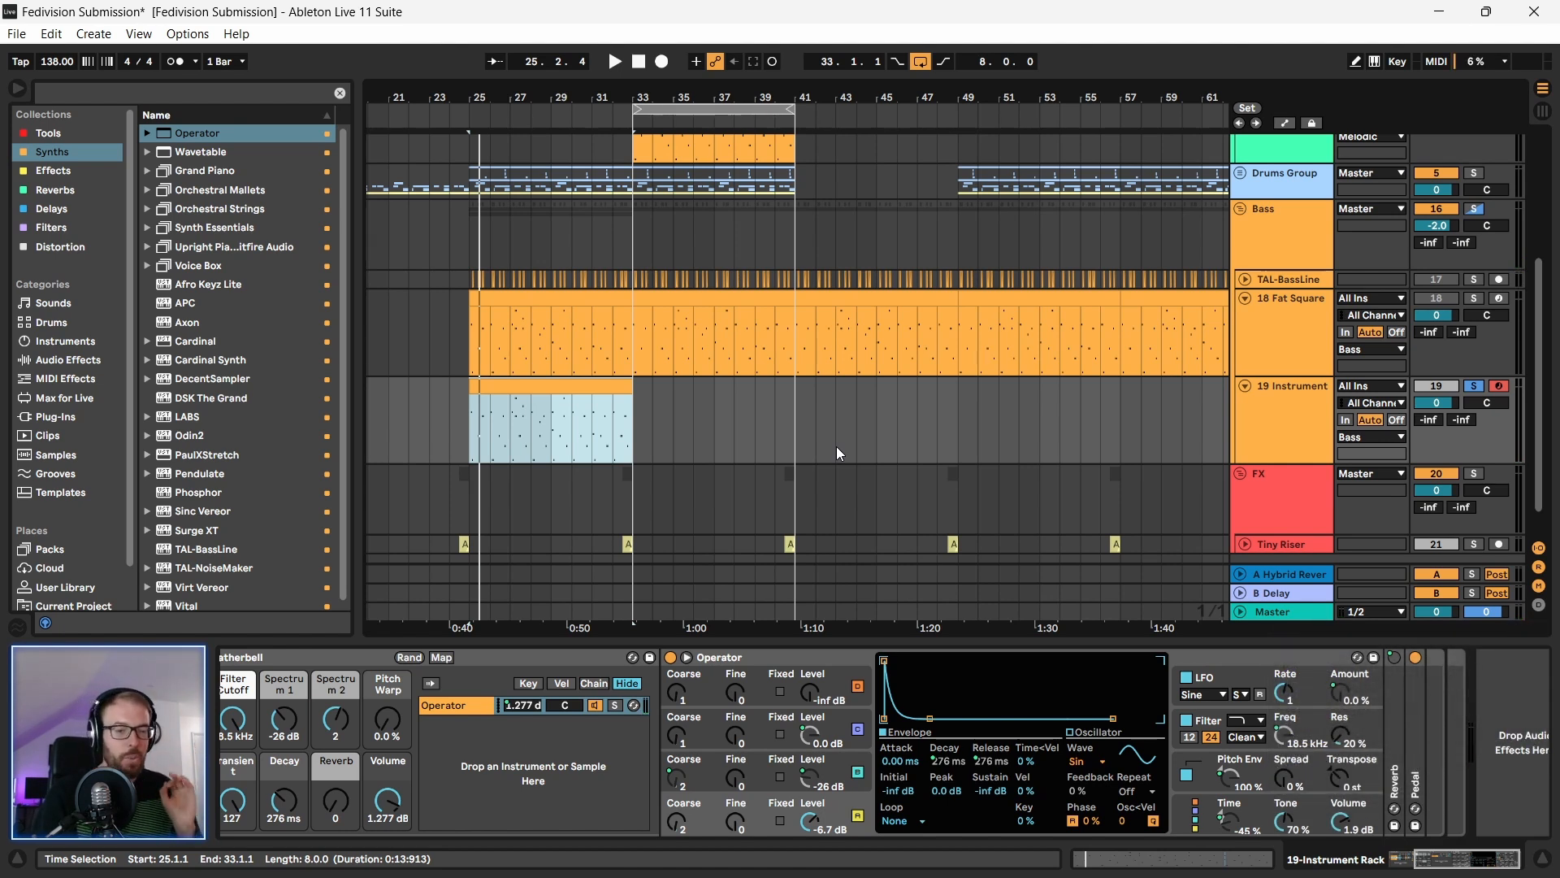
# Step: Deactivate the TAL-BassLine and 18 Fat Square clips between bars 25 and 41
pyautogui.moveTo(524, 95); pyautogui.dragTo(586, 90)
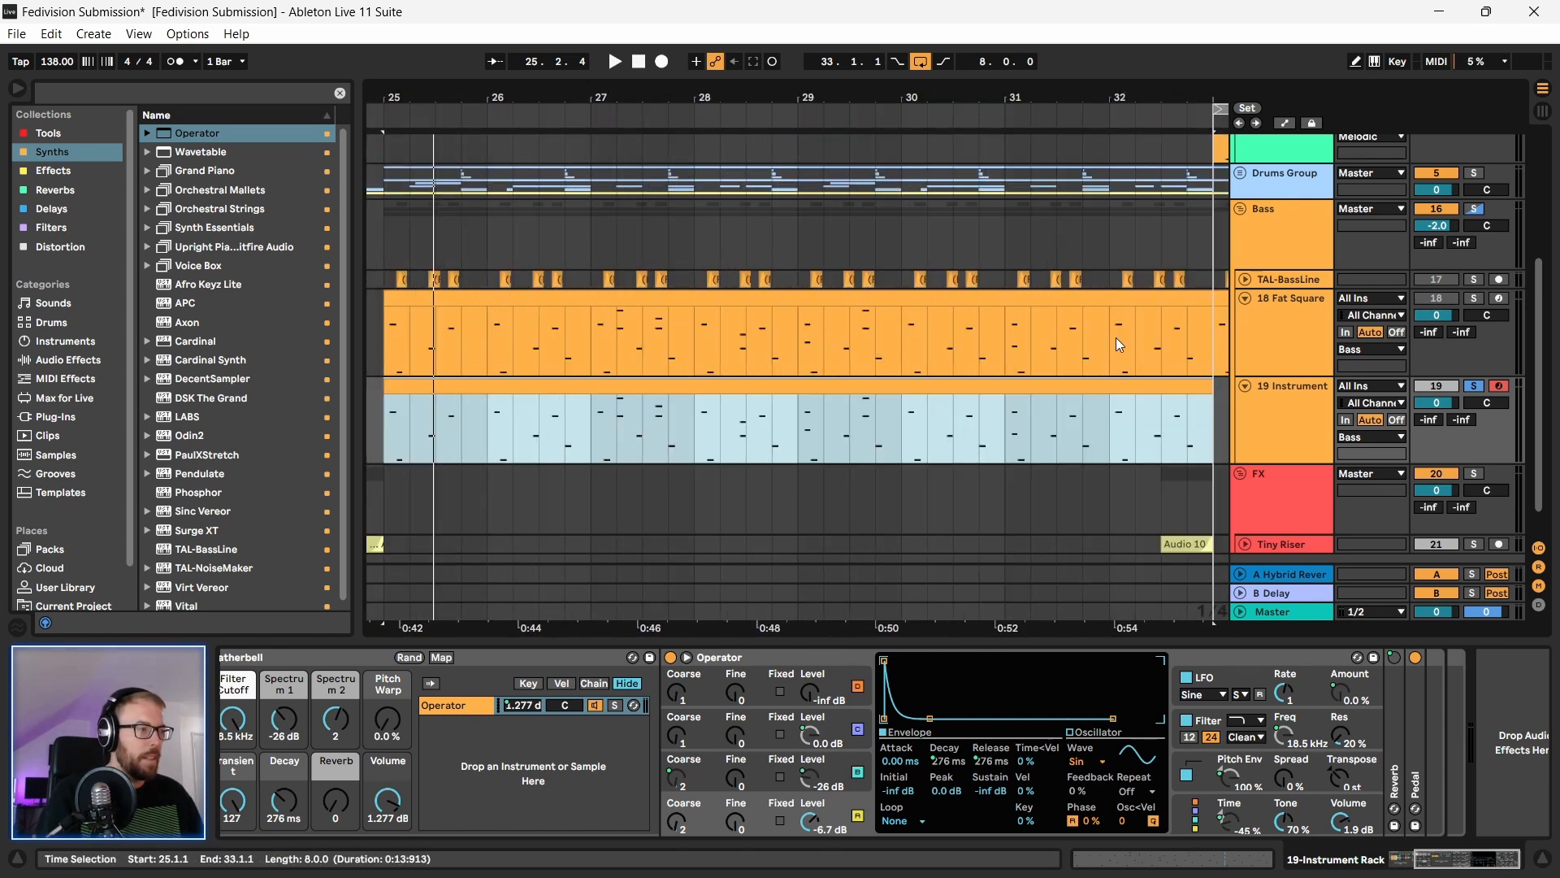
pyautogui.moveTo(687, 96); pyautogui.dragTo(660, 55)
pyautogui.moveTo(593, 276); pyautogui.dragTo(952, 344)
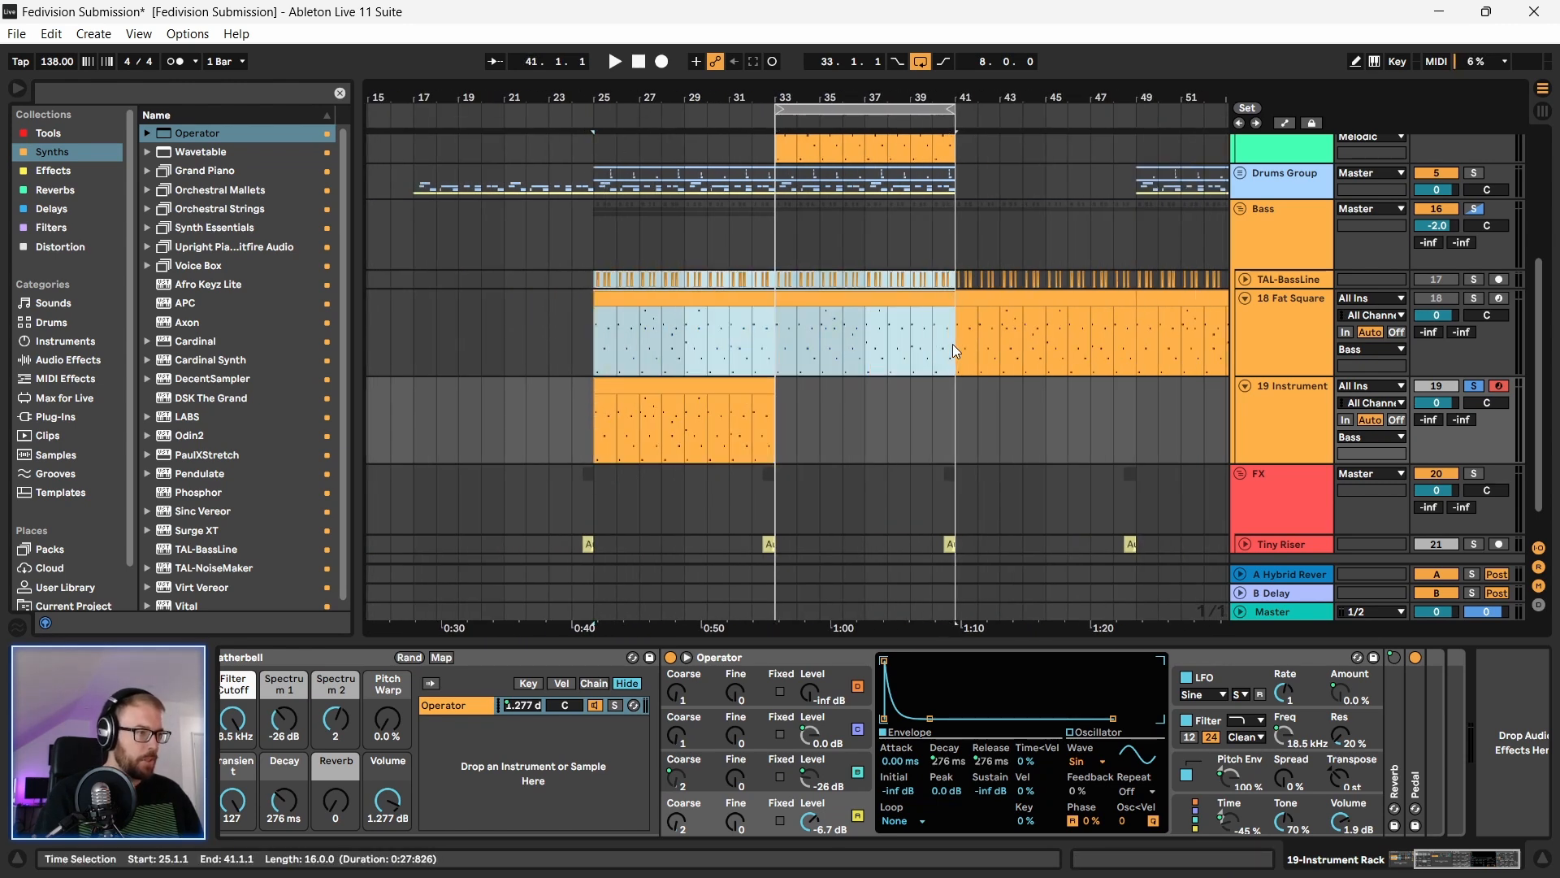
pyautogui.press('0')
# Step: Deactivate the remaining TAL-BassLine and 18 Fat Square clips from bar 41 to bar 117
pyautogui.moveTo(927, 97); pyautogui.dragTo(617, 85)
pyautogui.moveTo(642, 348); pyautogui.dragTo(1153, 284)
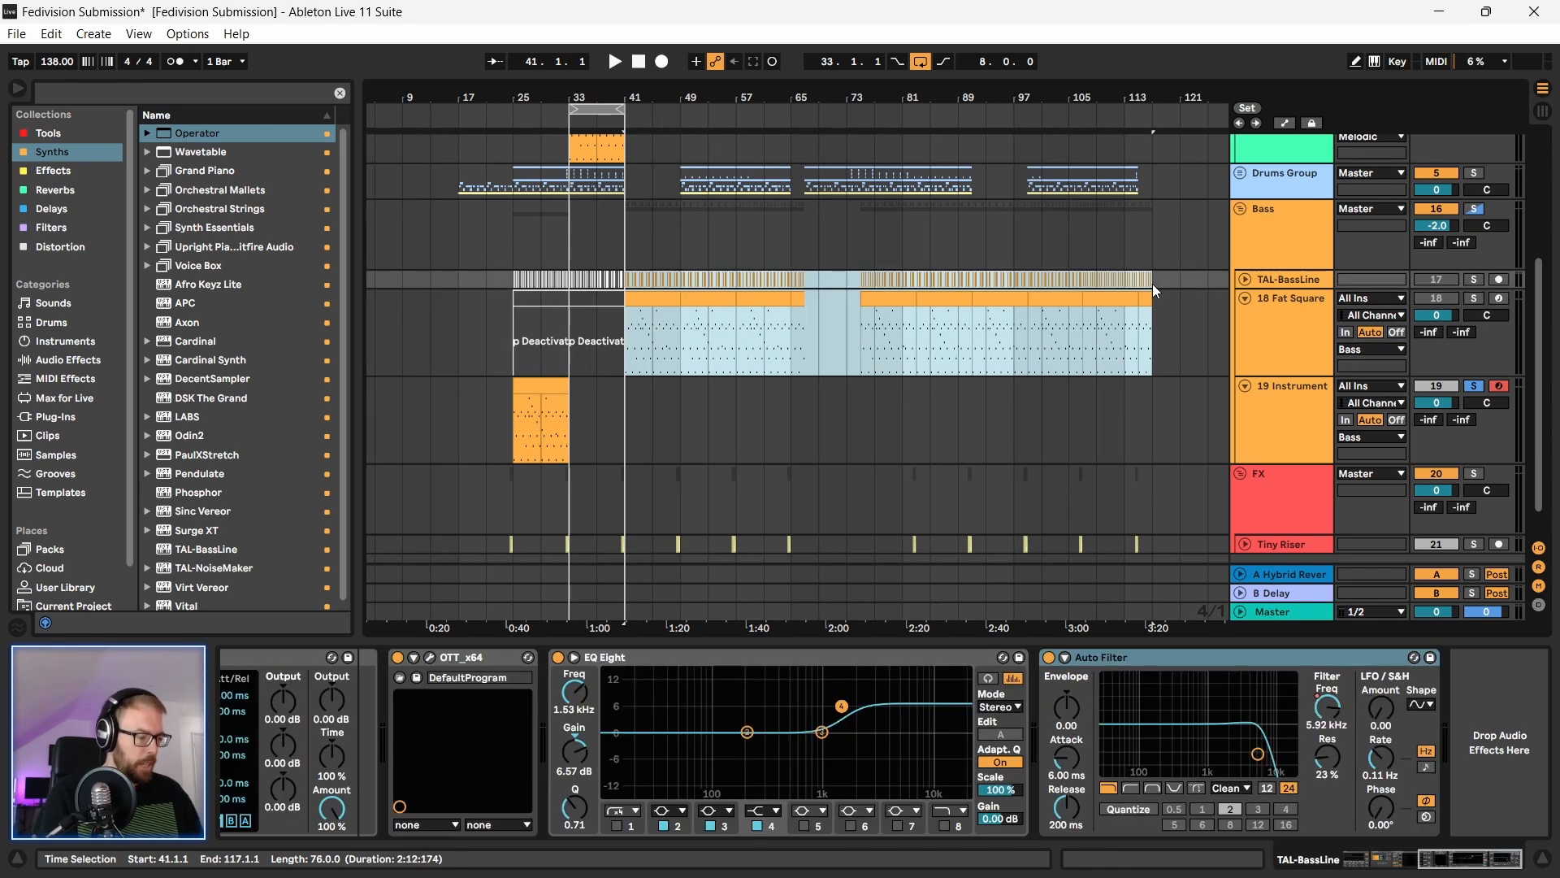
pyautogui.press('0')
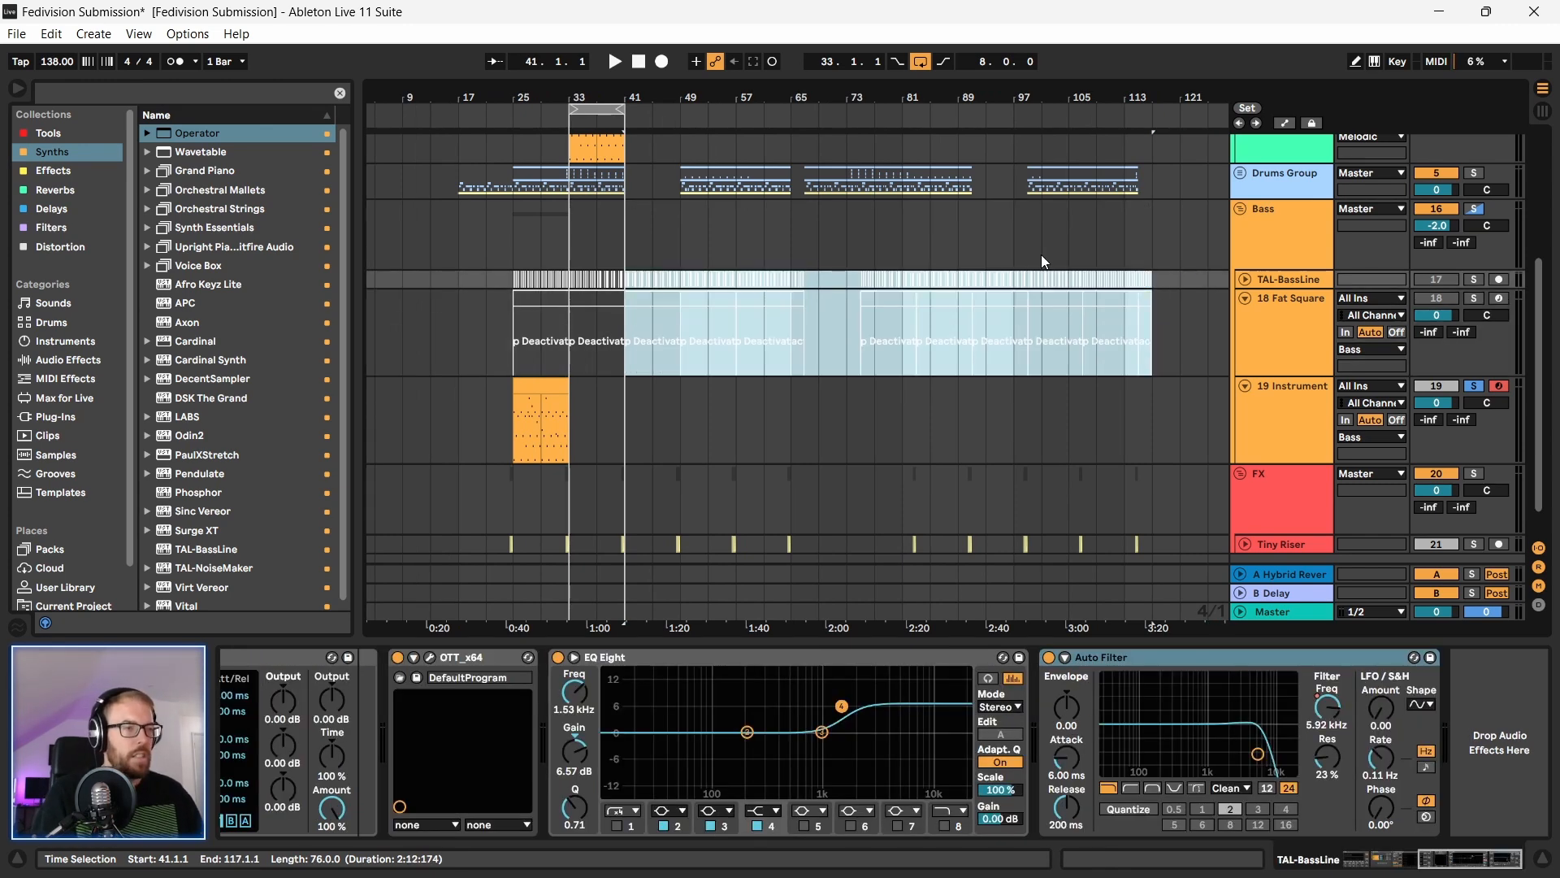
# Step: Audition the 19 Instrument clip from bar 25 with the old bass clips deactivated
pyautogui.moveTo(539, 100); pyautogui.dragTo(629, 195)
pyautogui.click(552, 388)
pyautogui.press('space')
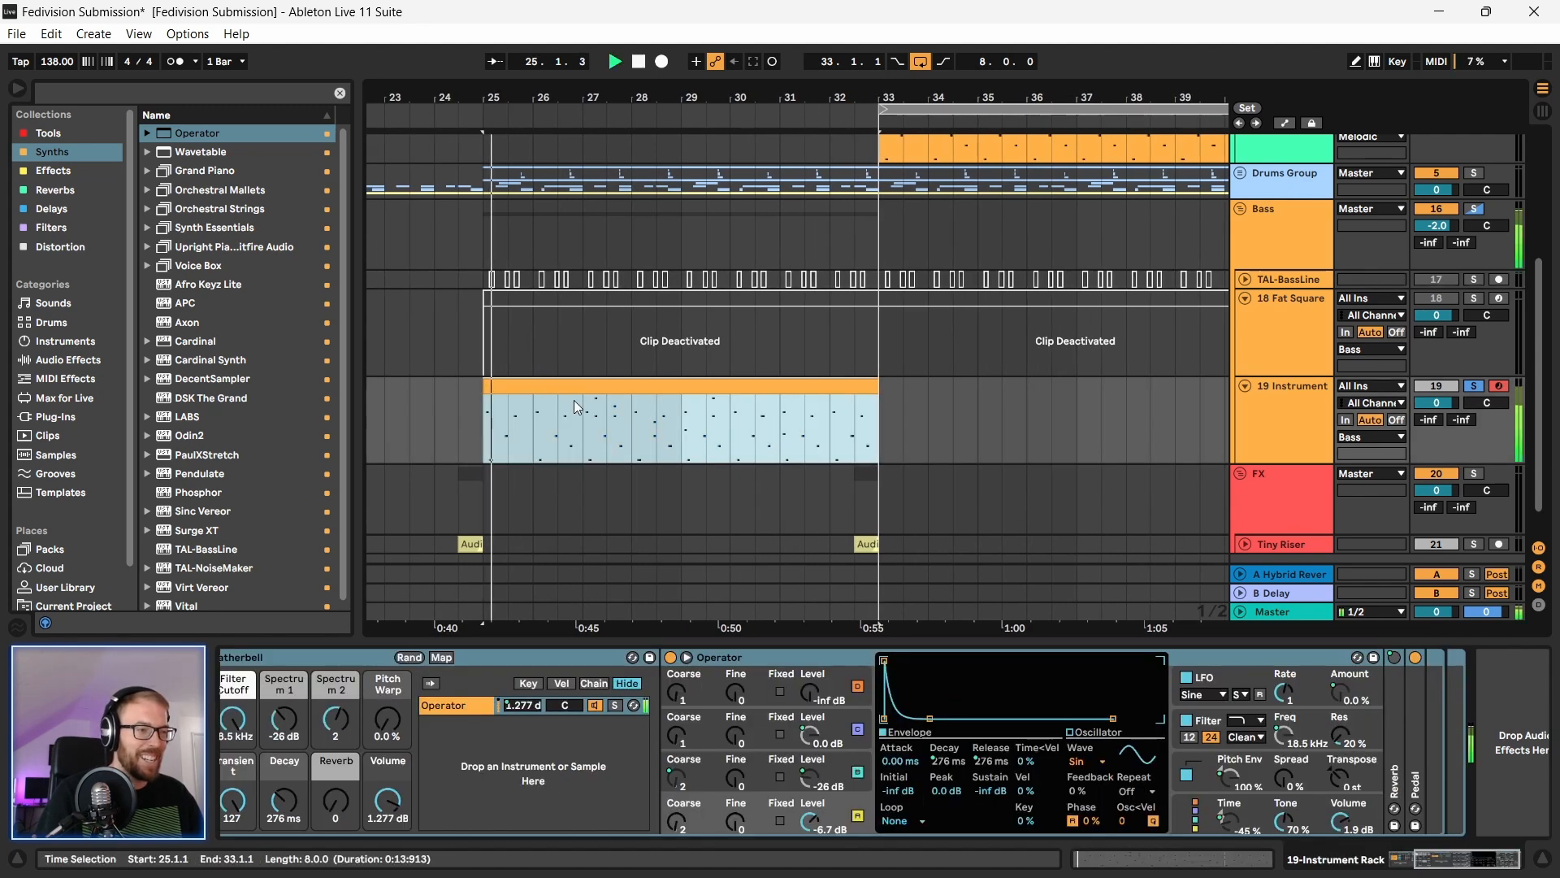
pyautogui.press('space')
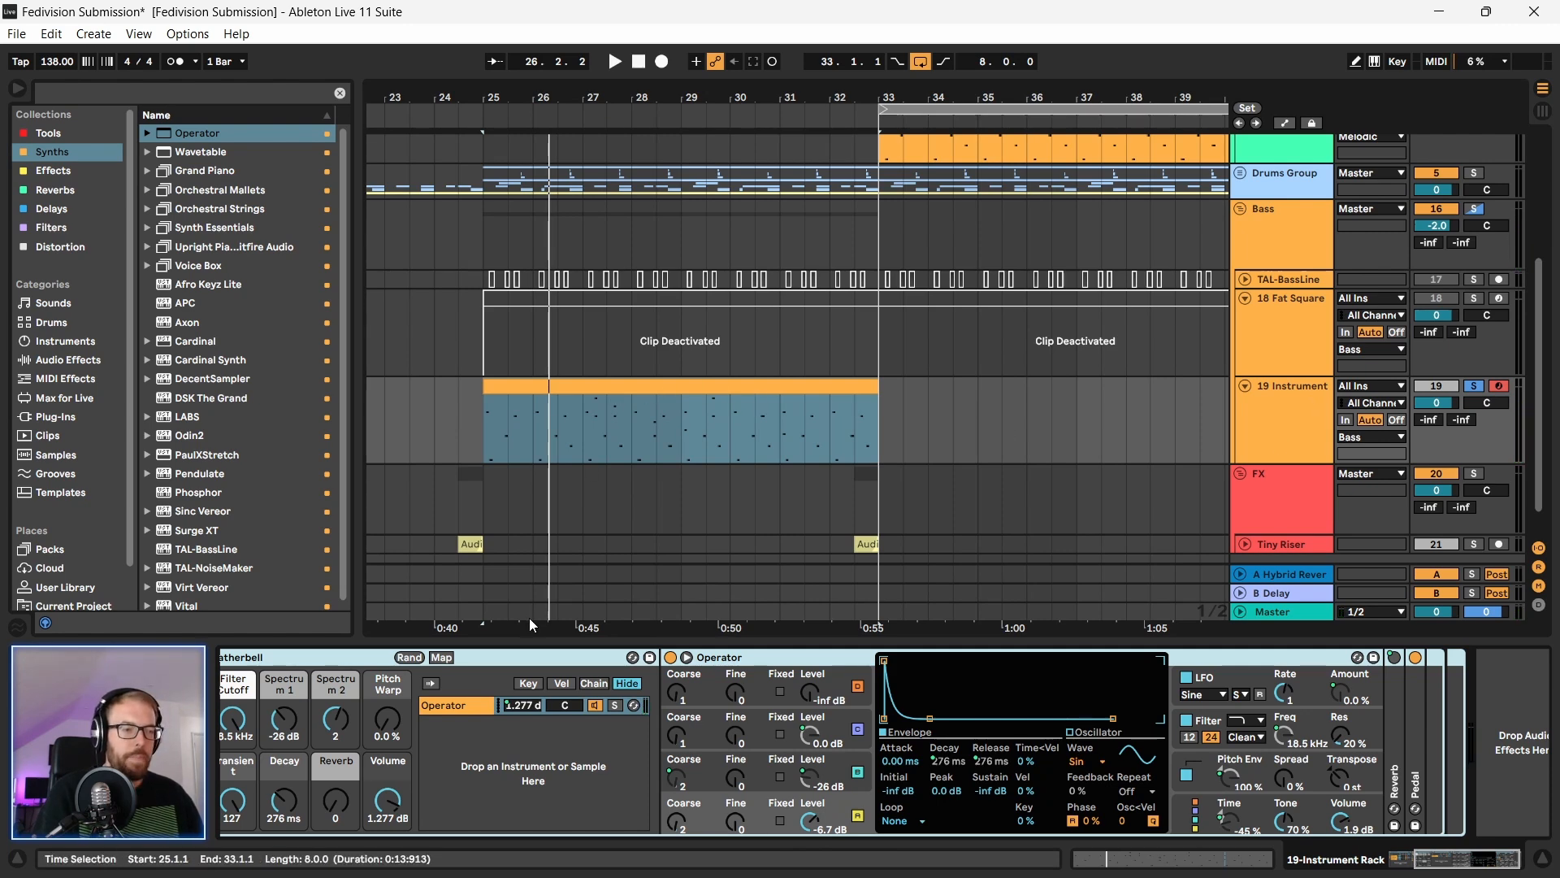
# Step: Move the plain sine Operator chain above Leatherbell in the 19 Instrument rack and audition the two Operator chains soloed in turn
pyautogui.moveTo(1474, 858); pyautogui.dragTo(1372, 858)
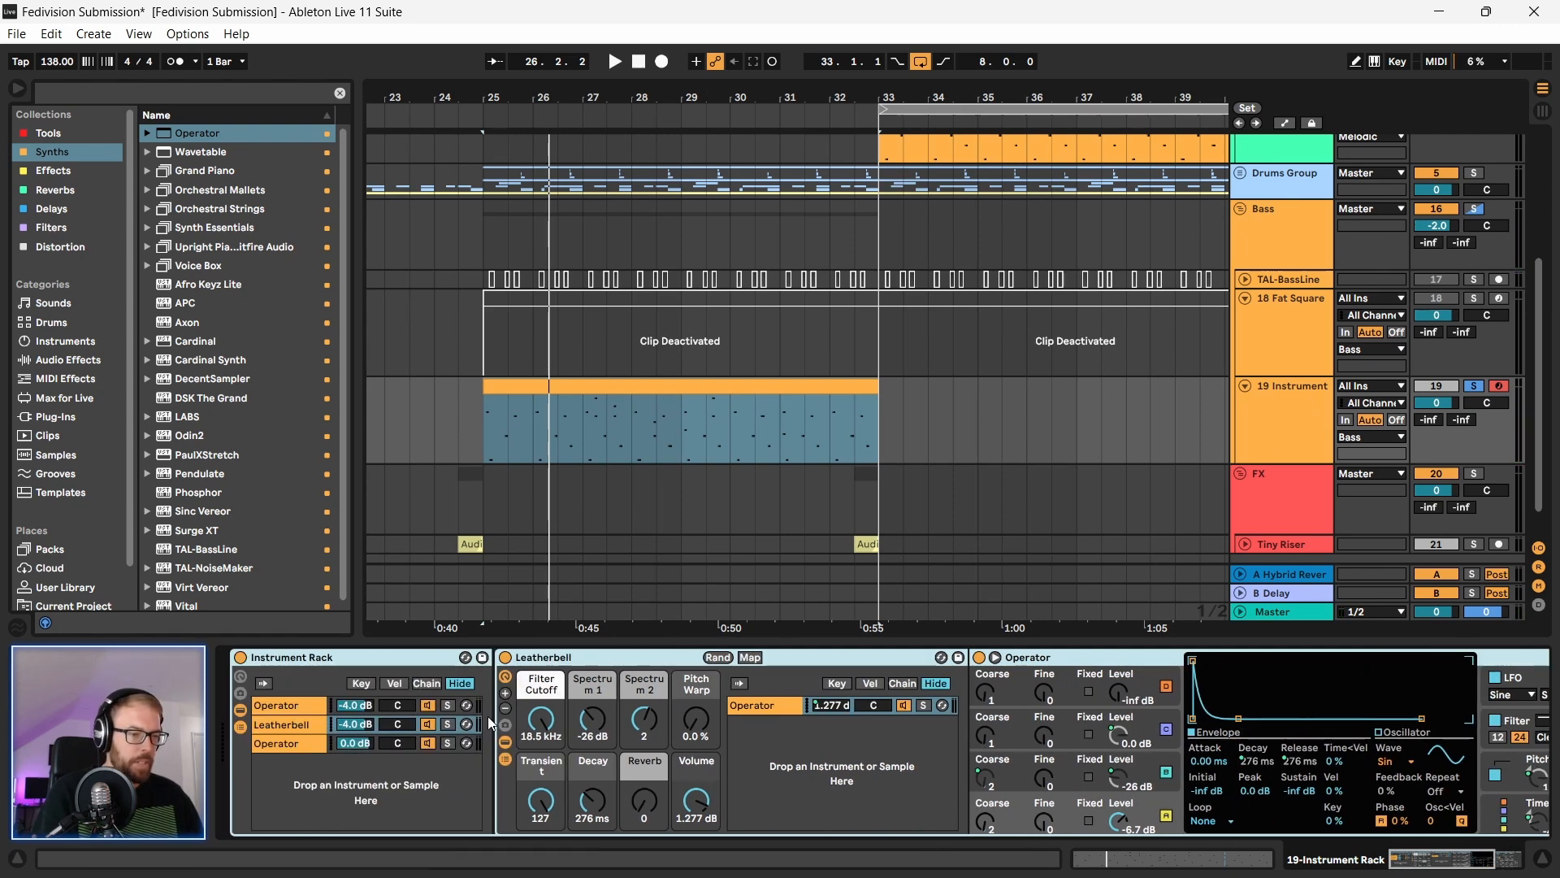
pyautogui.moveTo(288, 750); pyautogui.dragTo(288, 726)
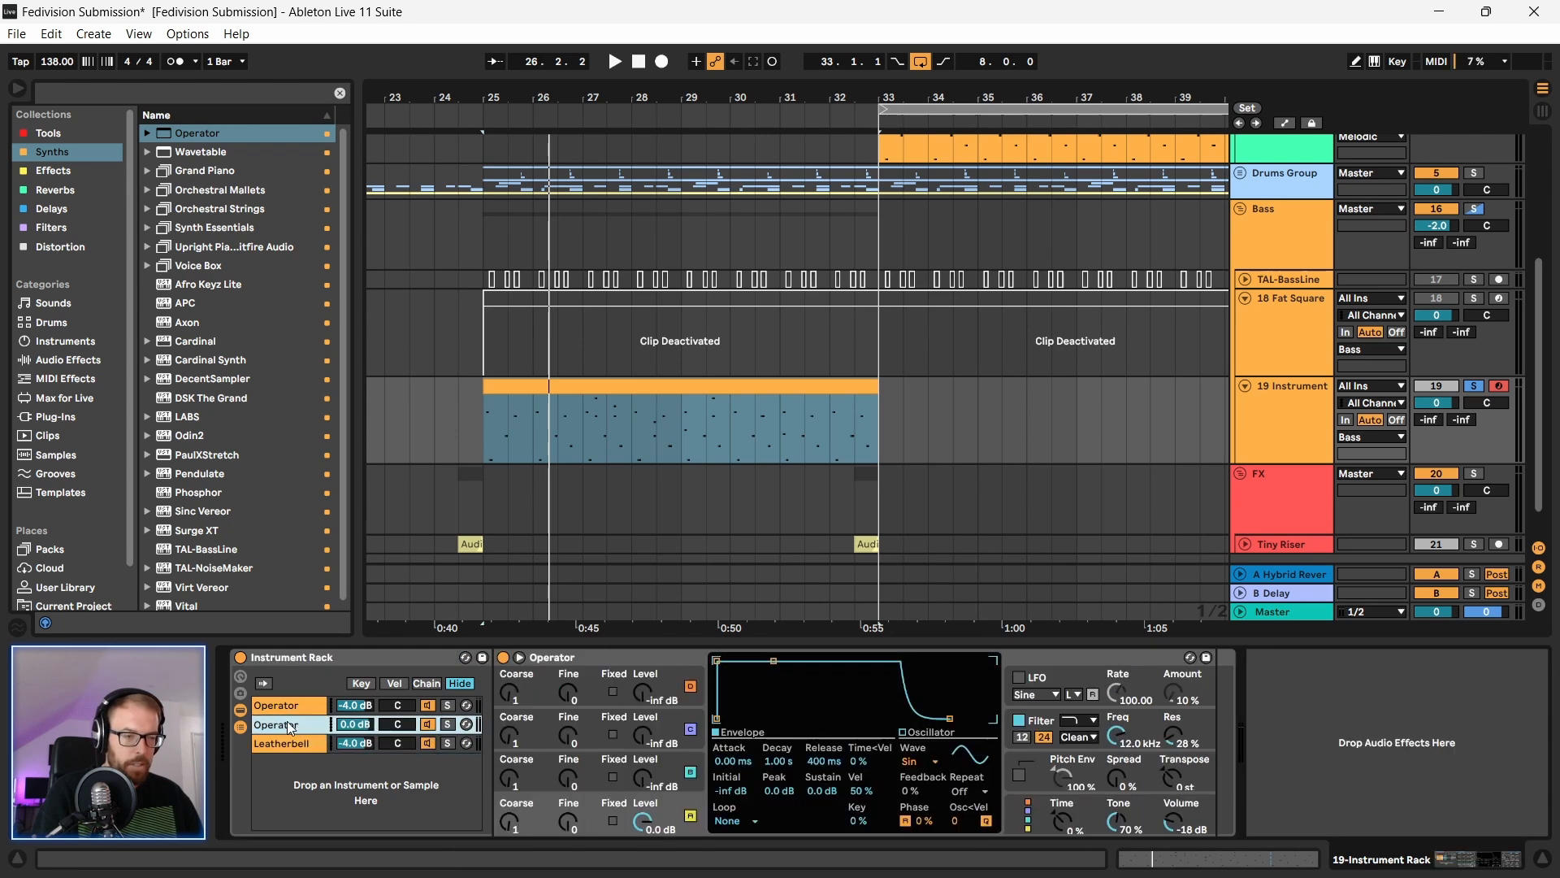
pyautogui.press('space')
pyautogui.click(448, 724)
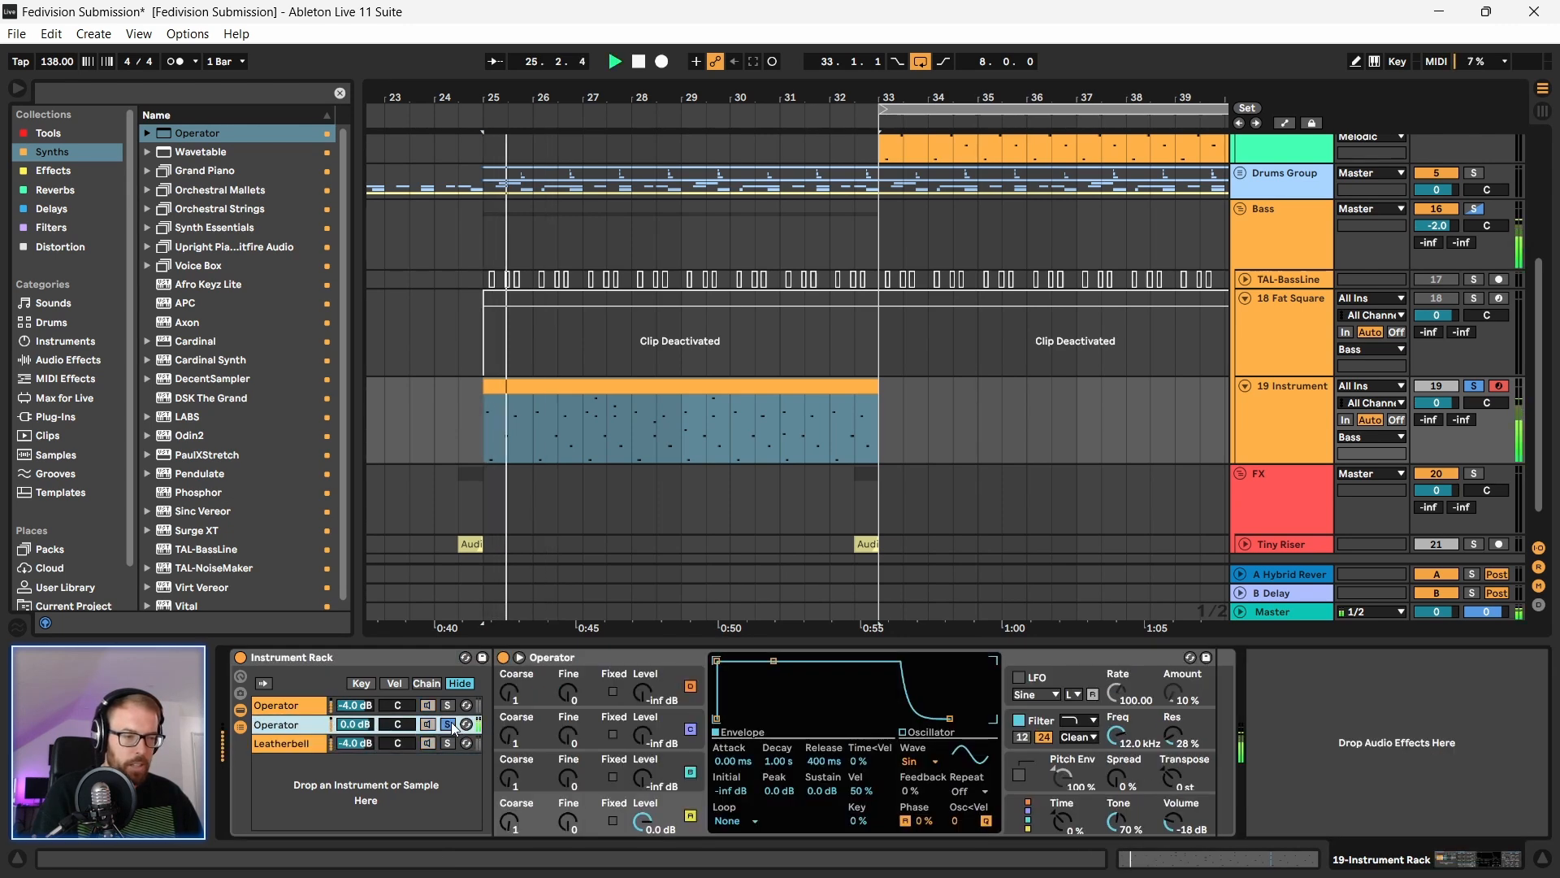
pyautogui.click(448, 705)
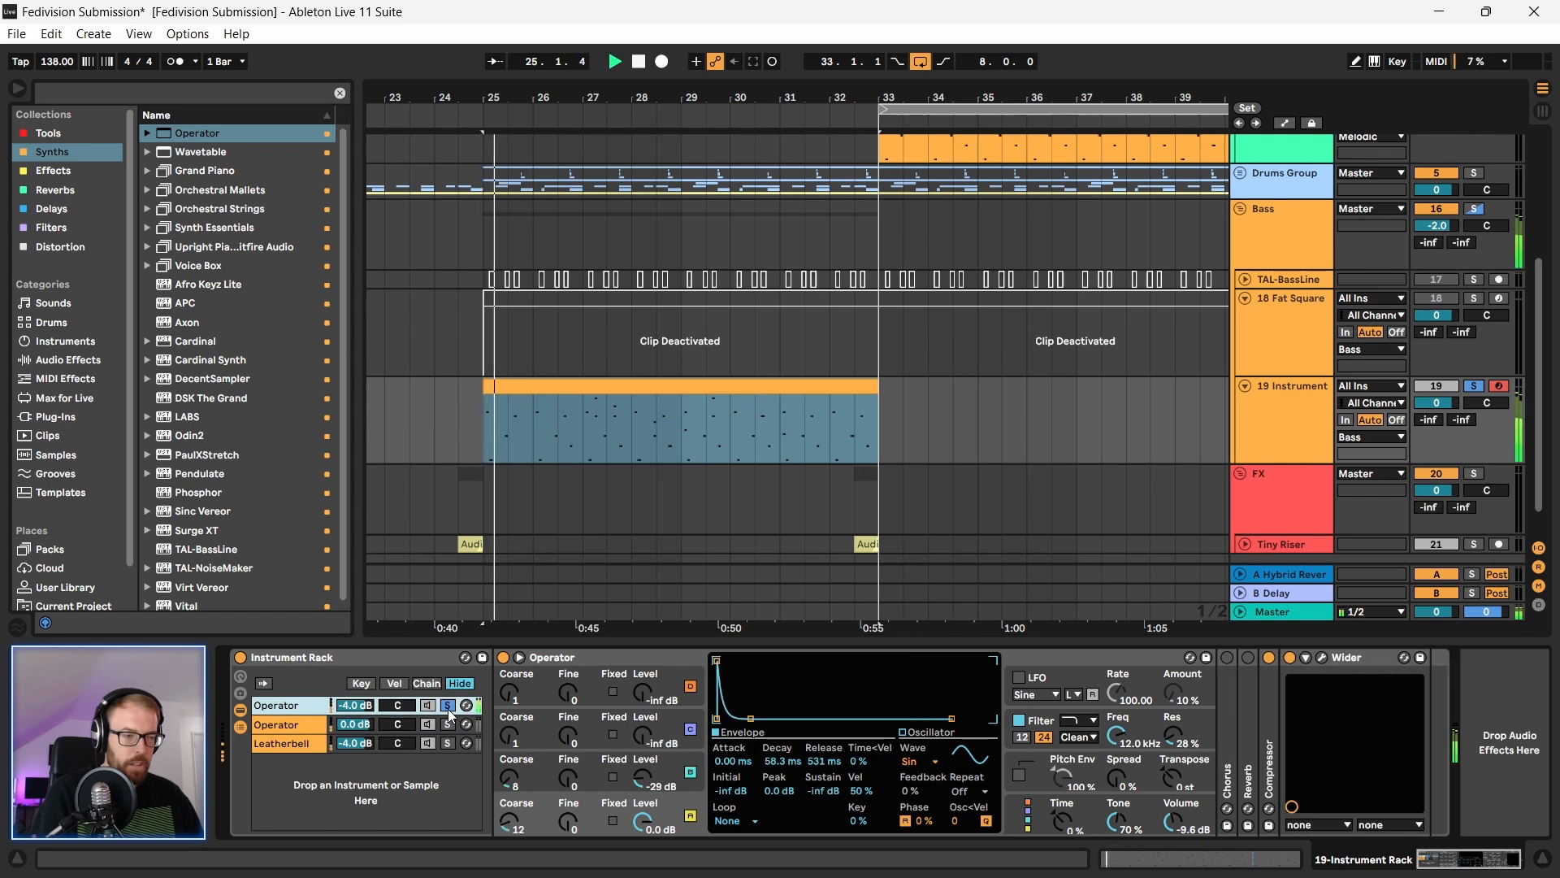
pyautogui.press('space')
pyautogui.click(448, 704)
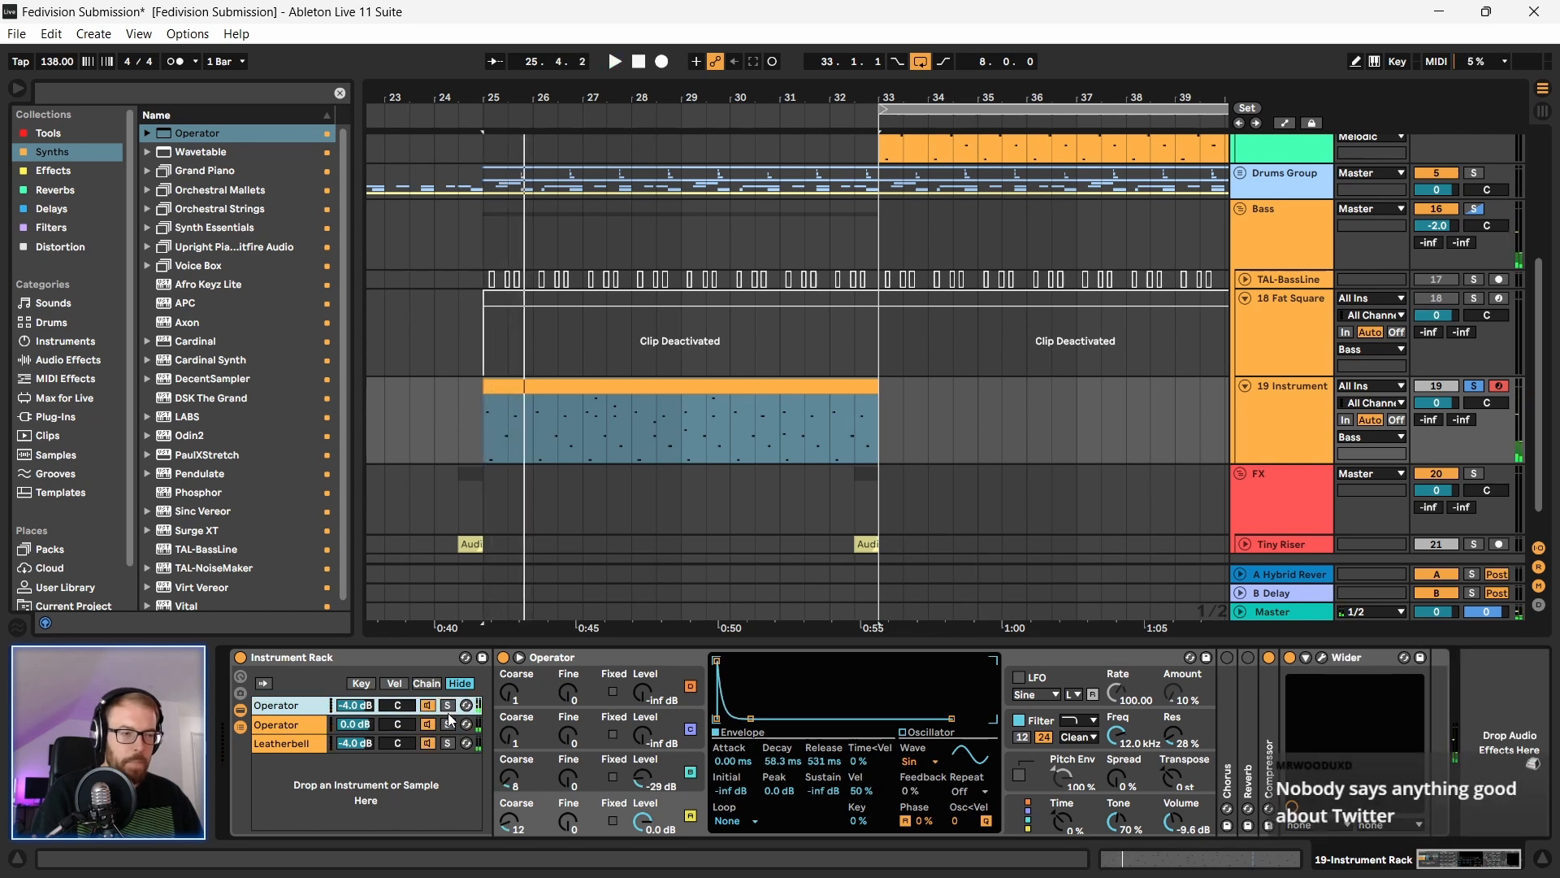
# Step: Move the plain sine Operator chain to the top of the 19 Instrument rack and rename it Bass
pyautogui.moveTo(298, 731); pyautogui.dragTo(303, 711)
pyautogui.hotkey('ctrl', 'r')
pyautogui.write('Bass')
pyautogui.press('Return')
# Step: Rename the second Operator chain in the 19 Instrument rack High Sine
pyautogui.click(289, 722)
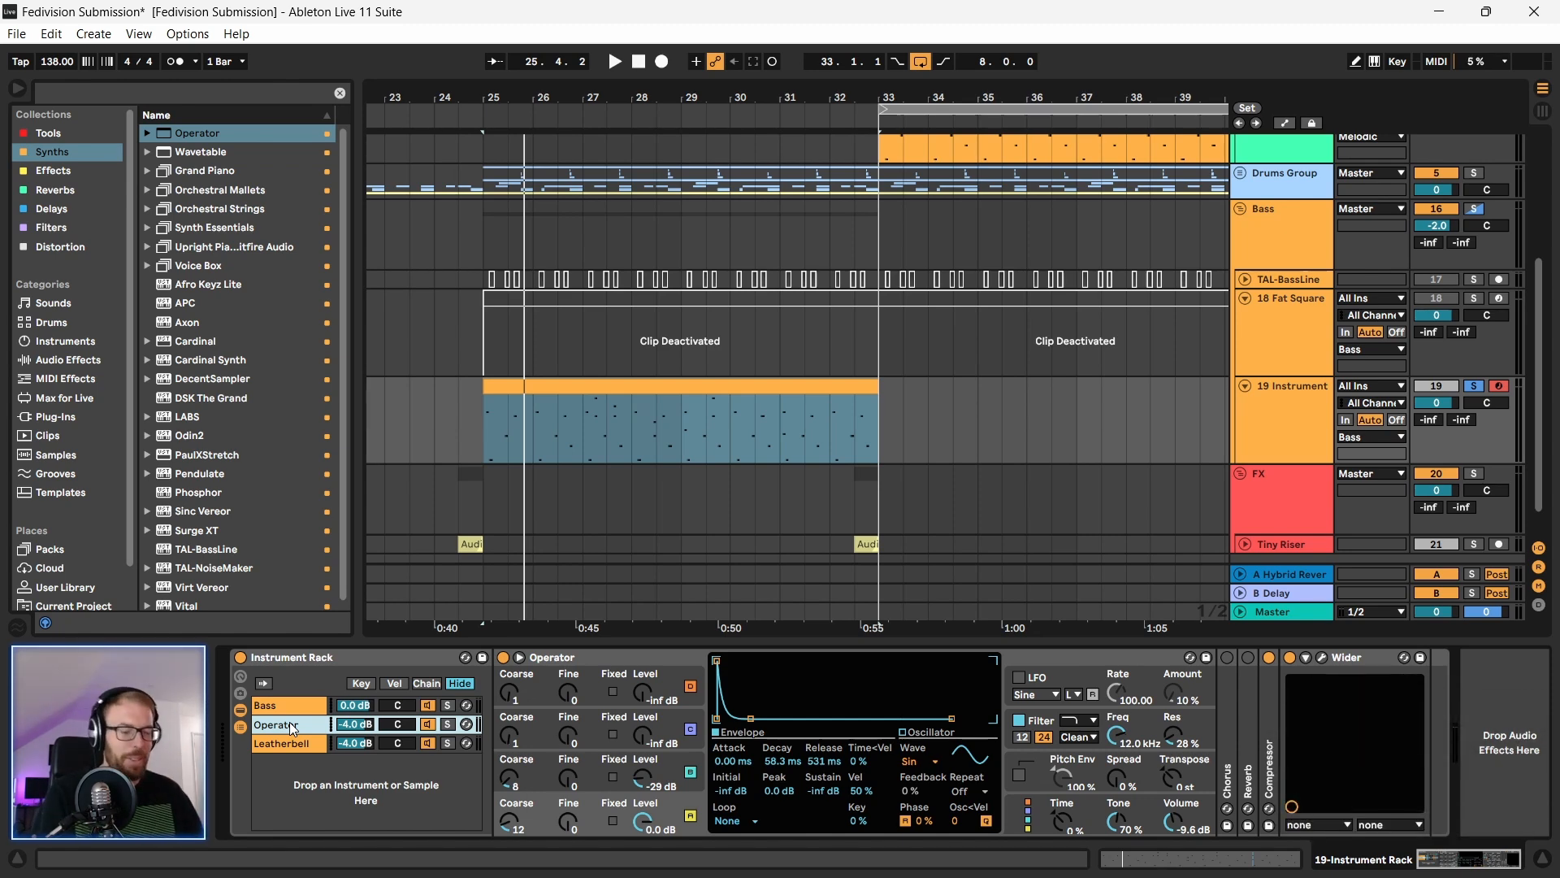
pyautogui.click(293, 739)
pyautogui.click(296, 722)
pyautogui.hotkey('ctrl', 'r')
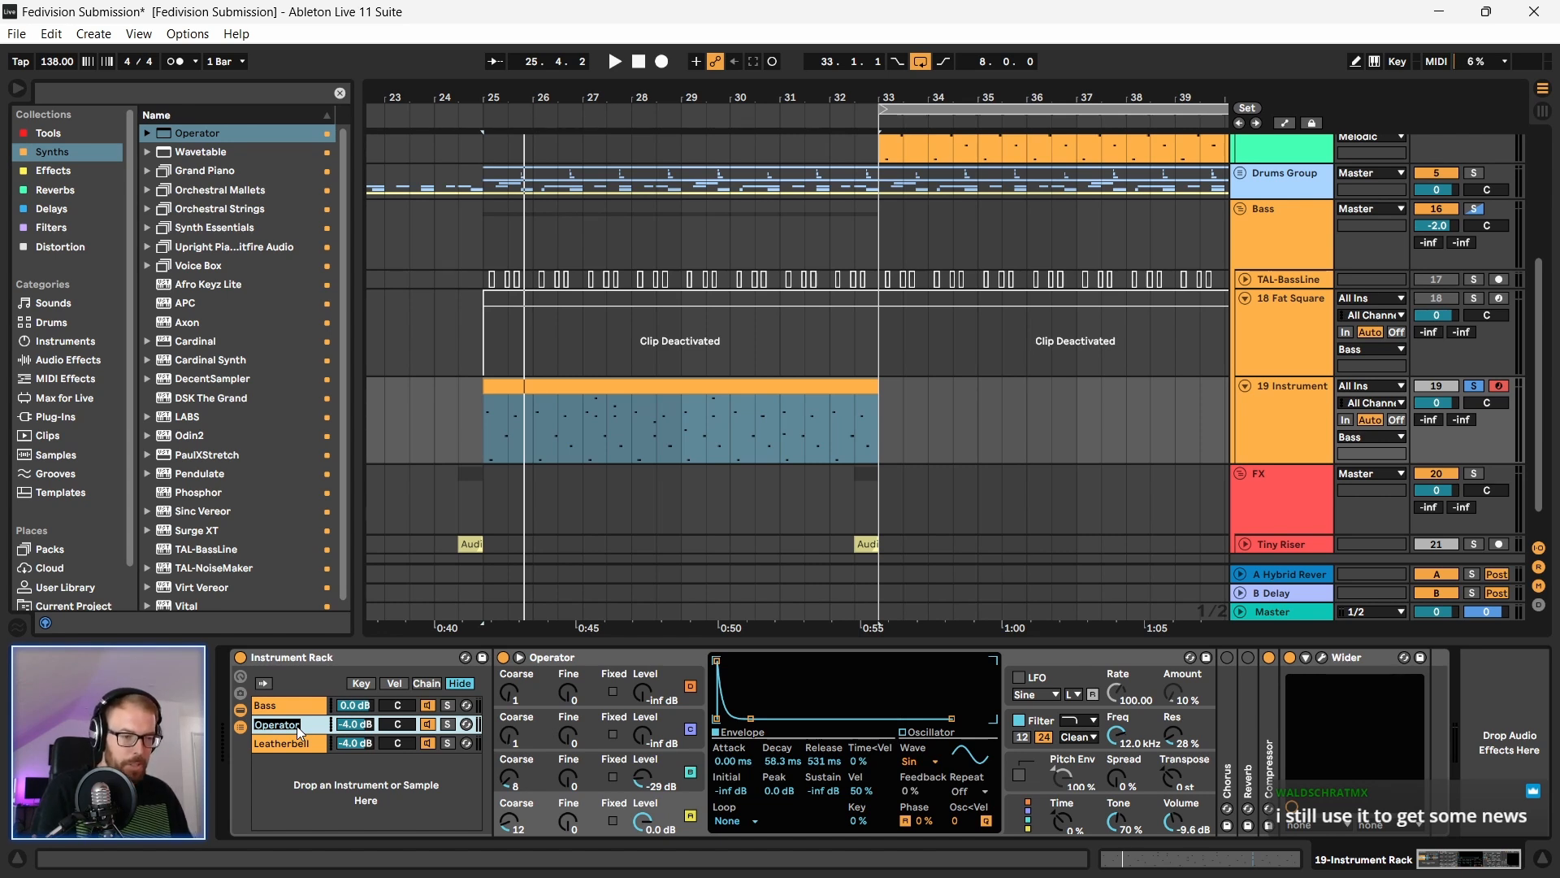
pyautogui.write('High')
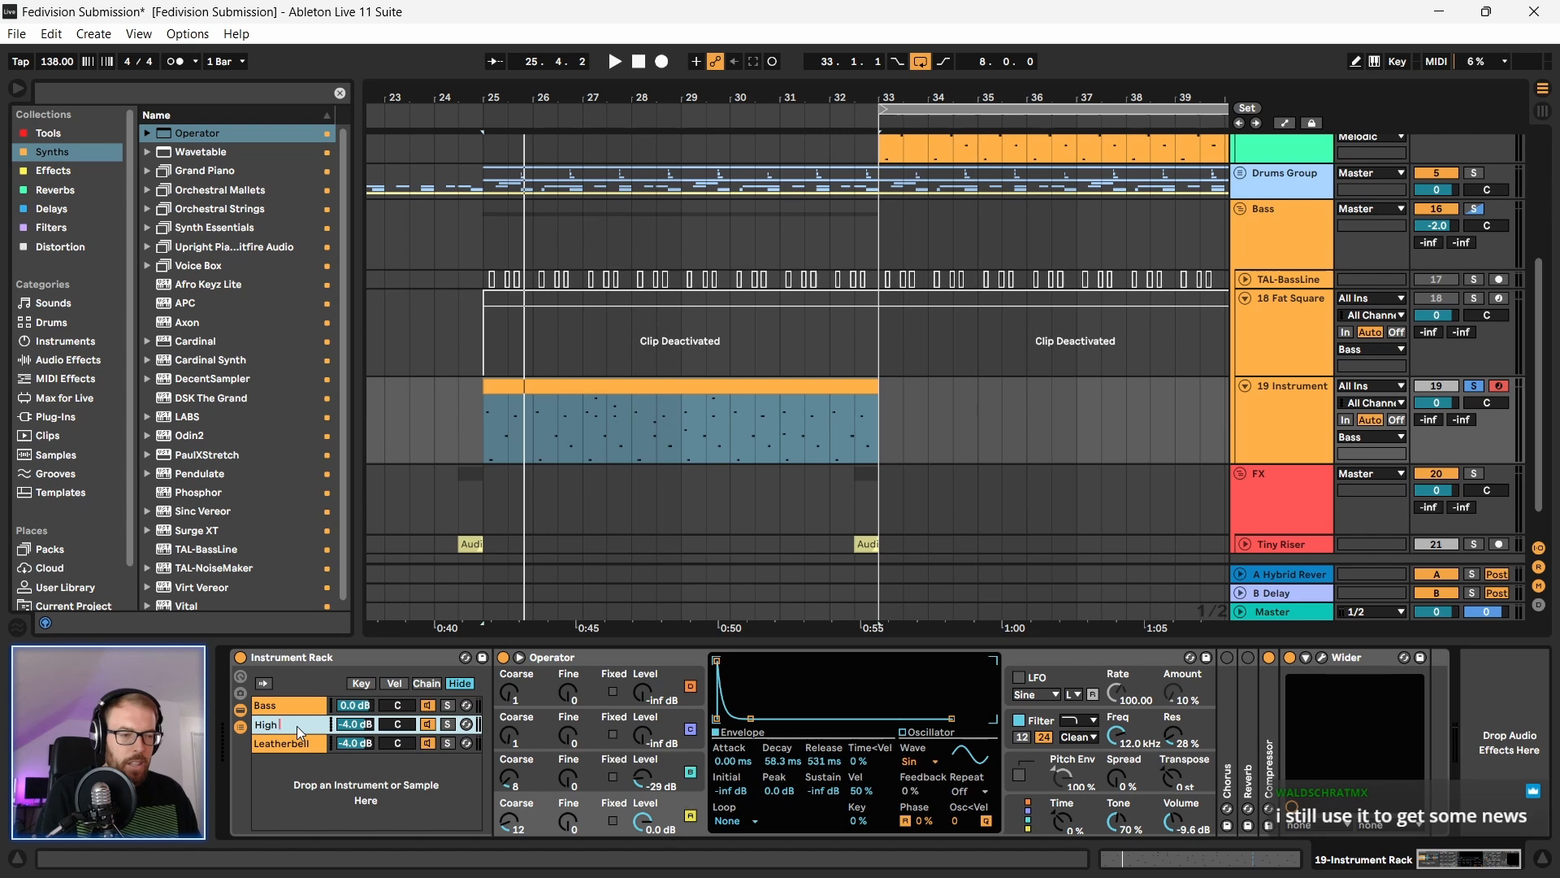
pyautogui.write(' Sine')
pyautogui.click(289, 746)
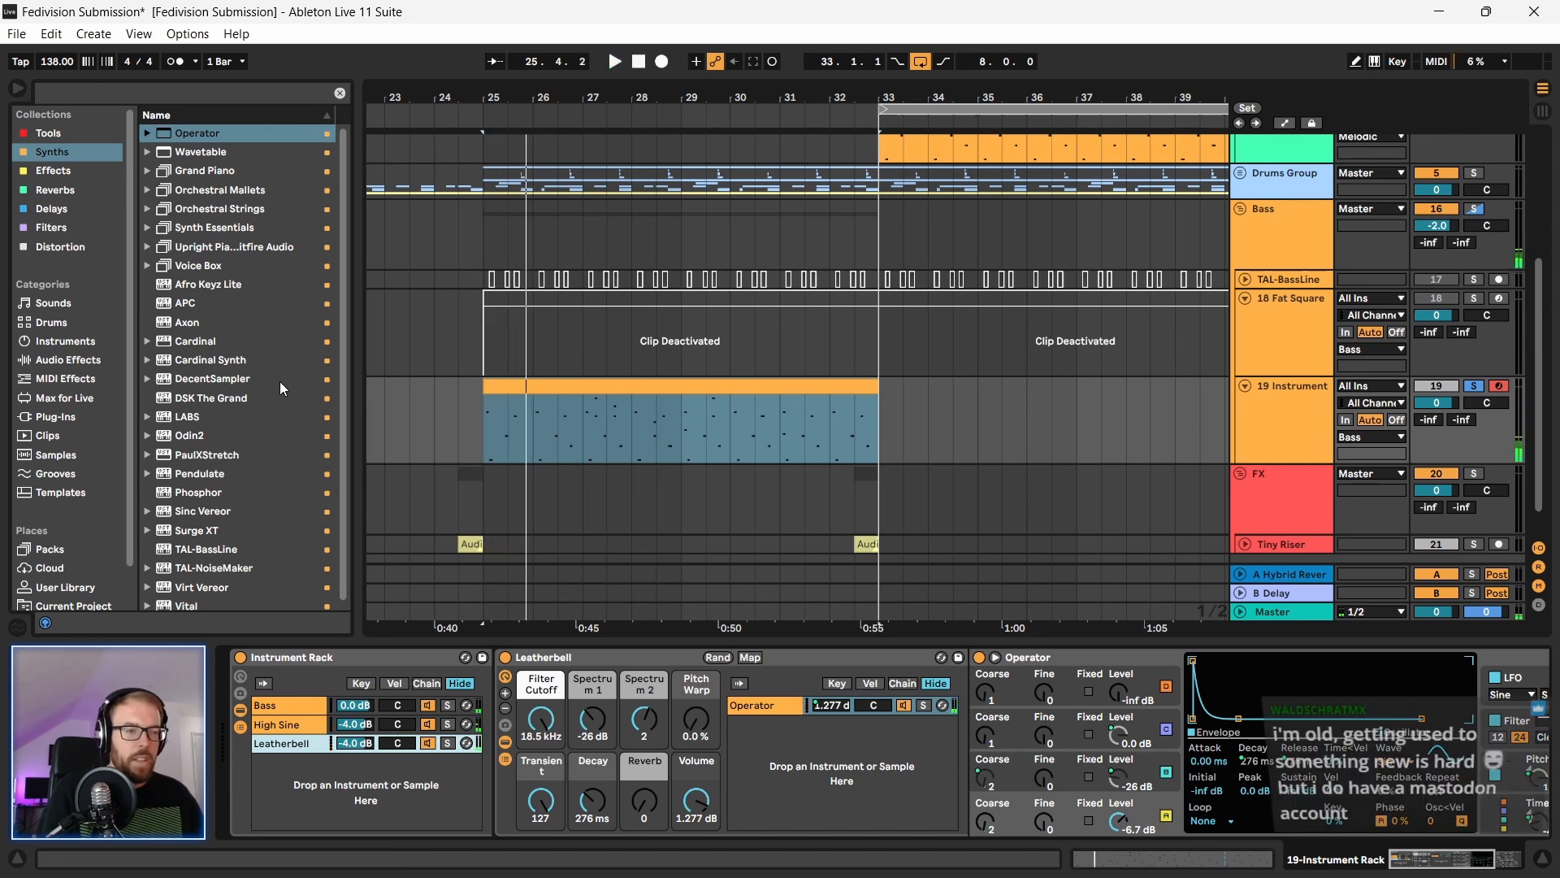
# Step: Set the High Sine oscillator A envelope to a 65.7 ms decay and -31 dB sustain, and audition it
pyautogui.click(282, 725)
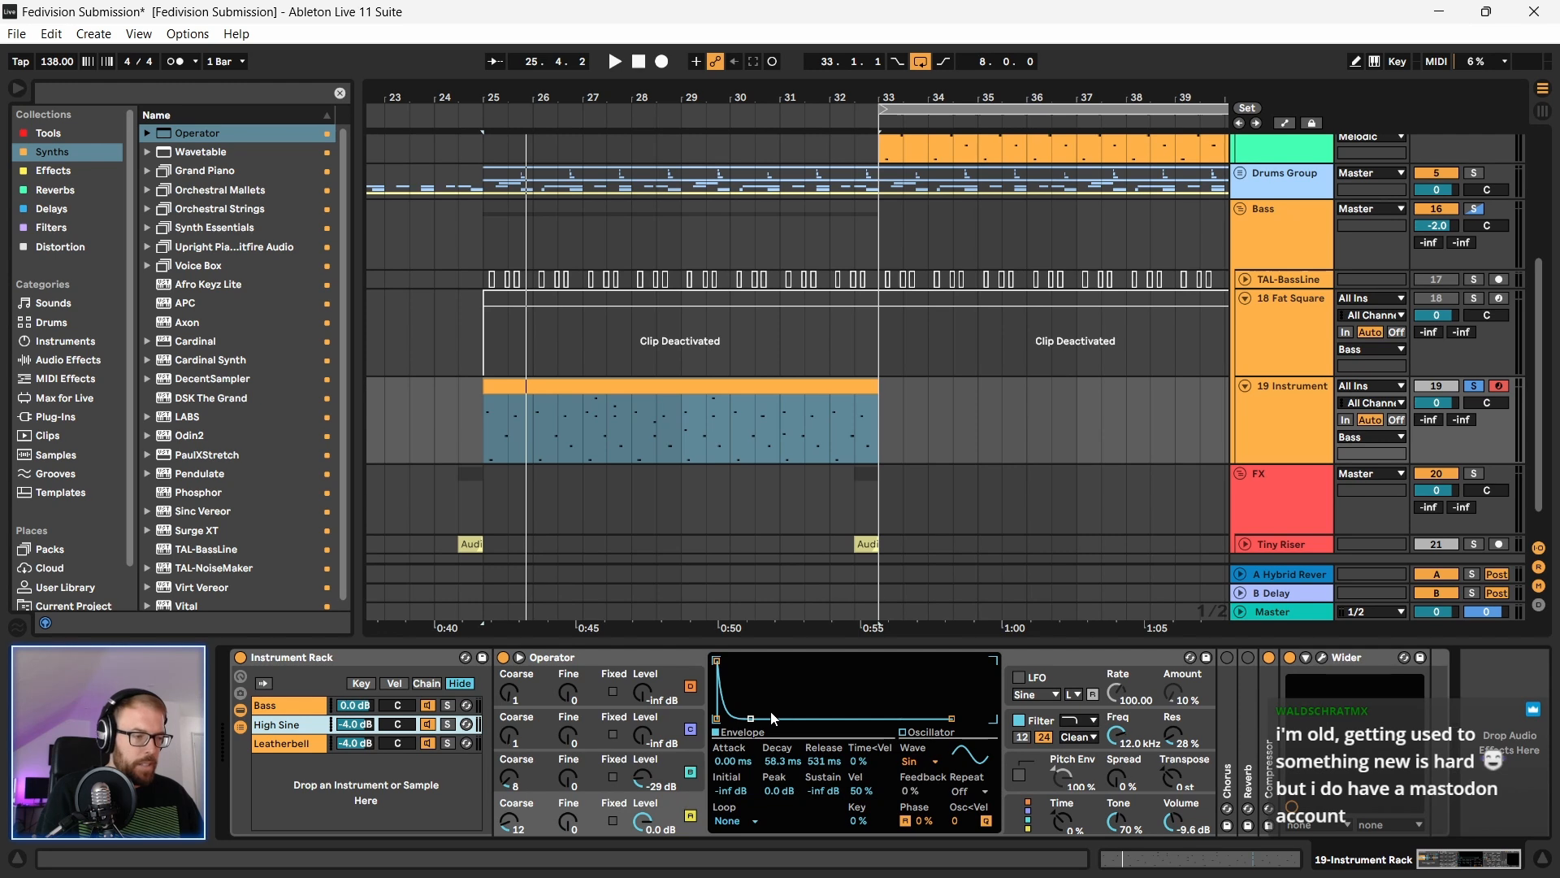
pyautogui.moveTo(750, 719); pyautogui.dragTo(752, 701)
pyautogui.press('space')
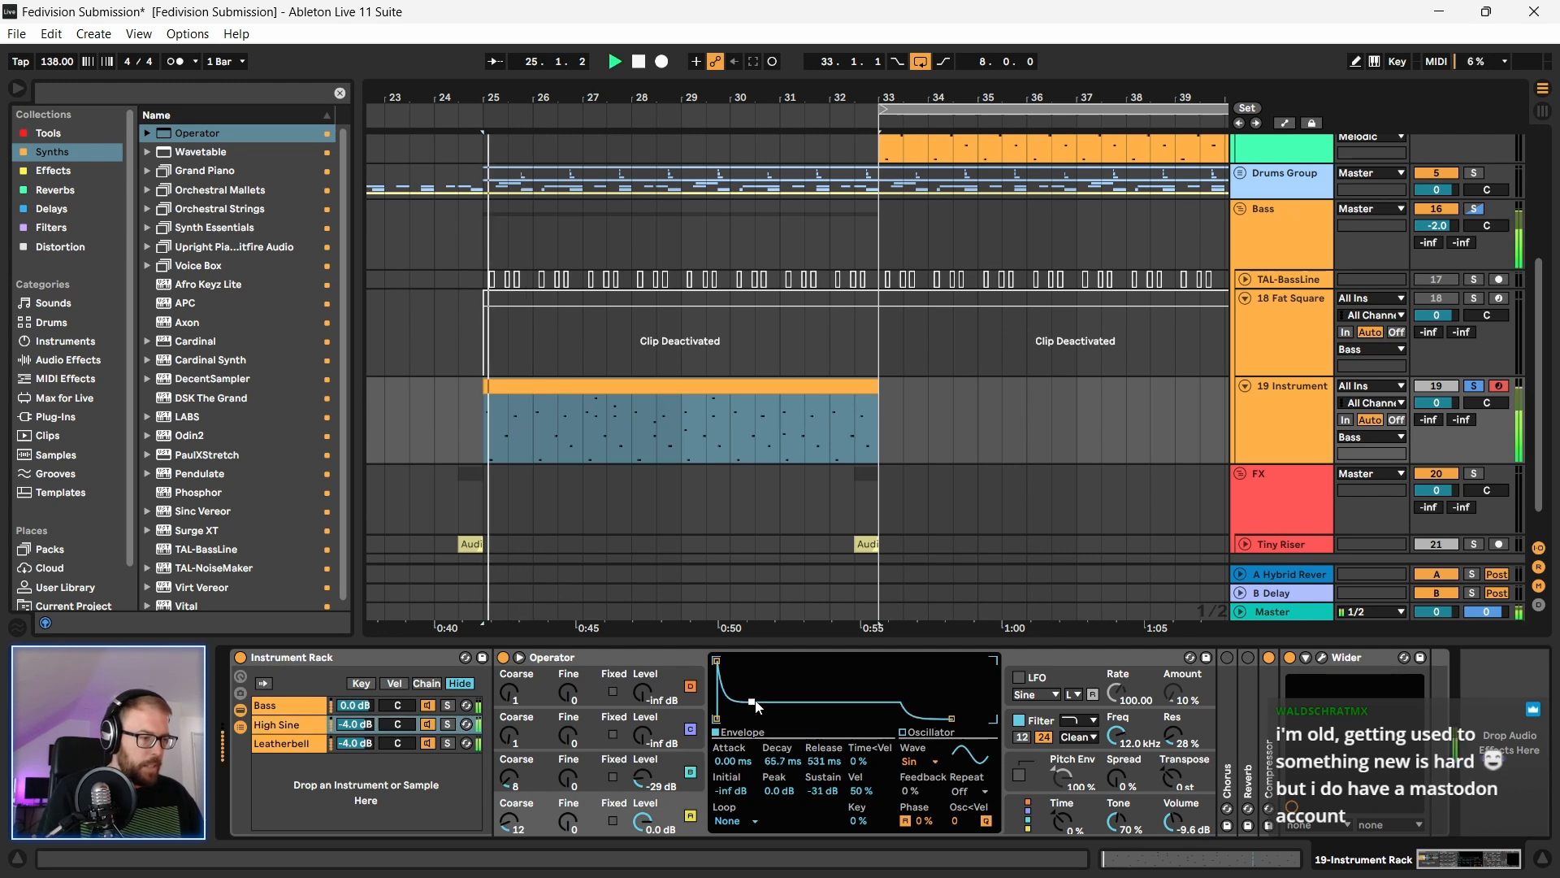
pyautogui.press('space')
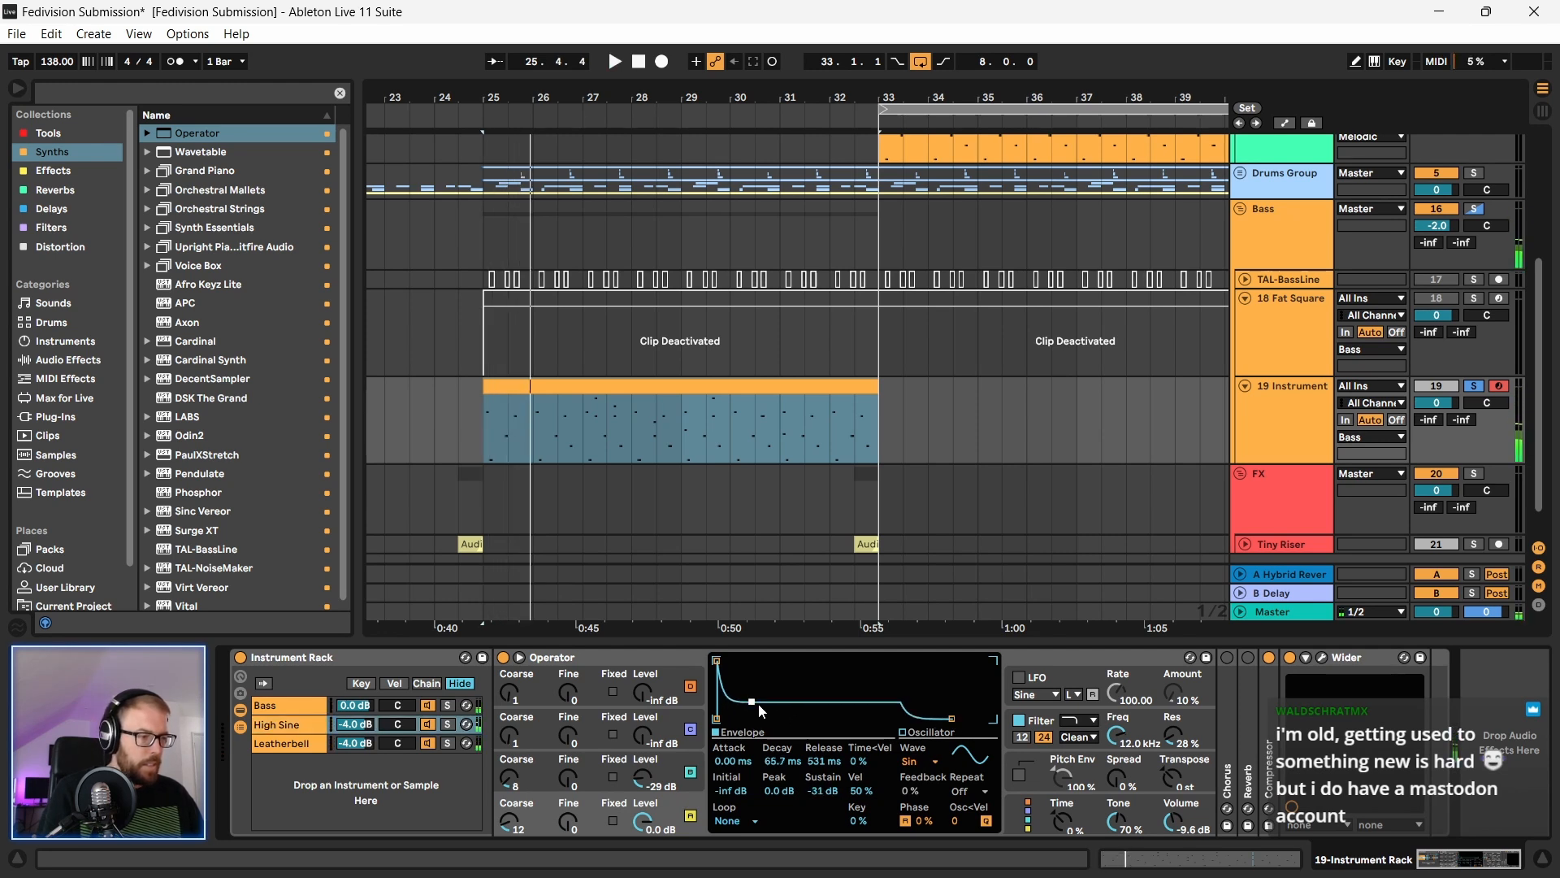
# Step: Set High Sine's coarse tuning to 2 on oscillator B and 6 on oscillator A, and audition the change
pyautogui.click(511, 781)
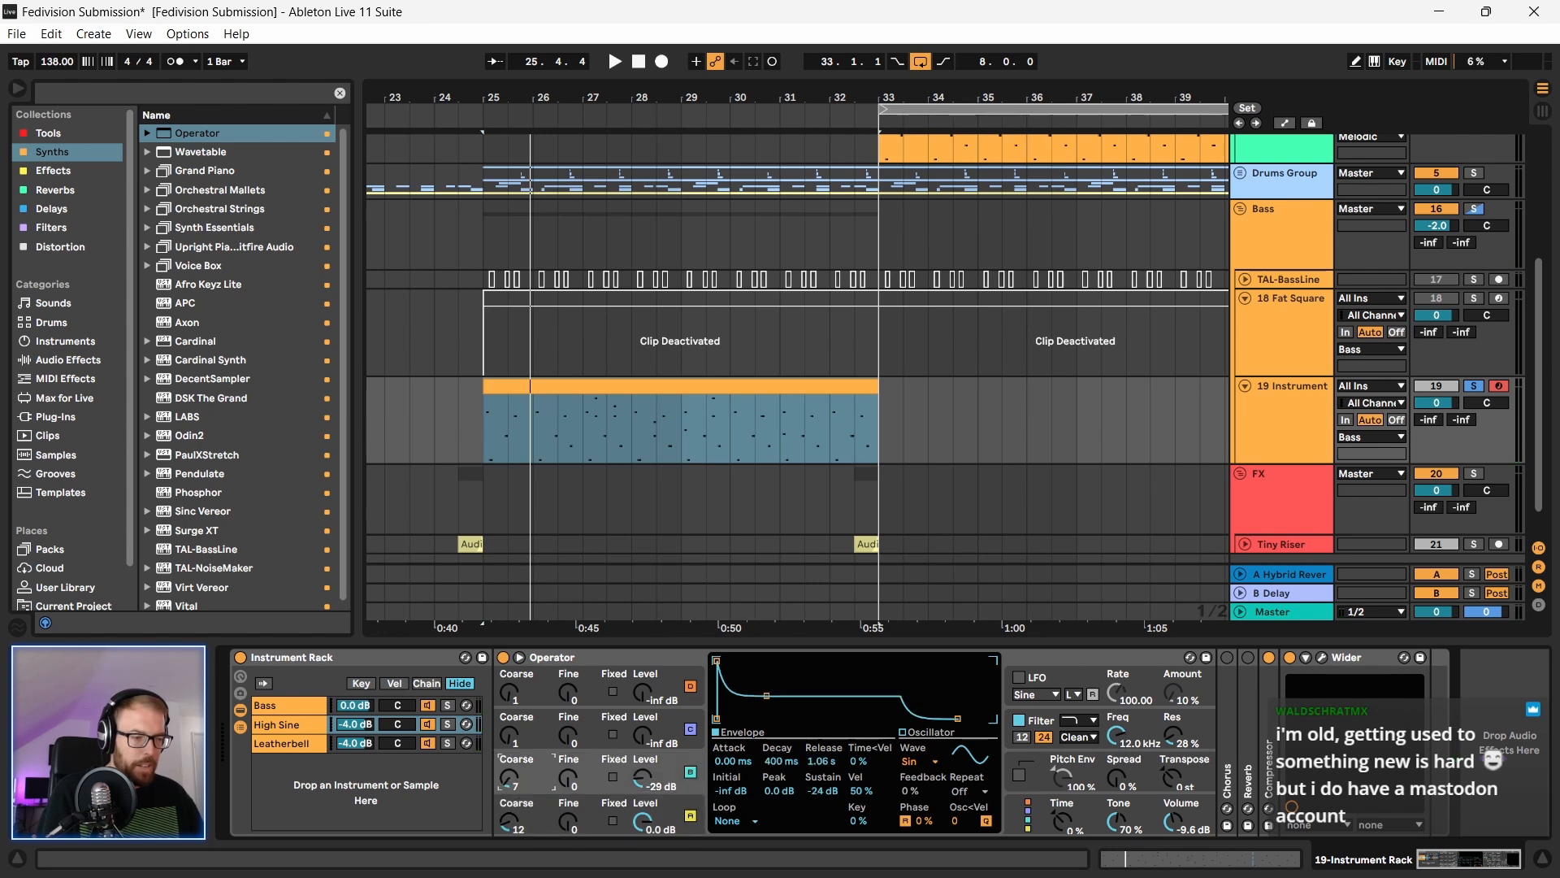
pyautogui.press('space')
pyautogui.moveTo(510, 780); pyautogui.dragTo(509, 827)
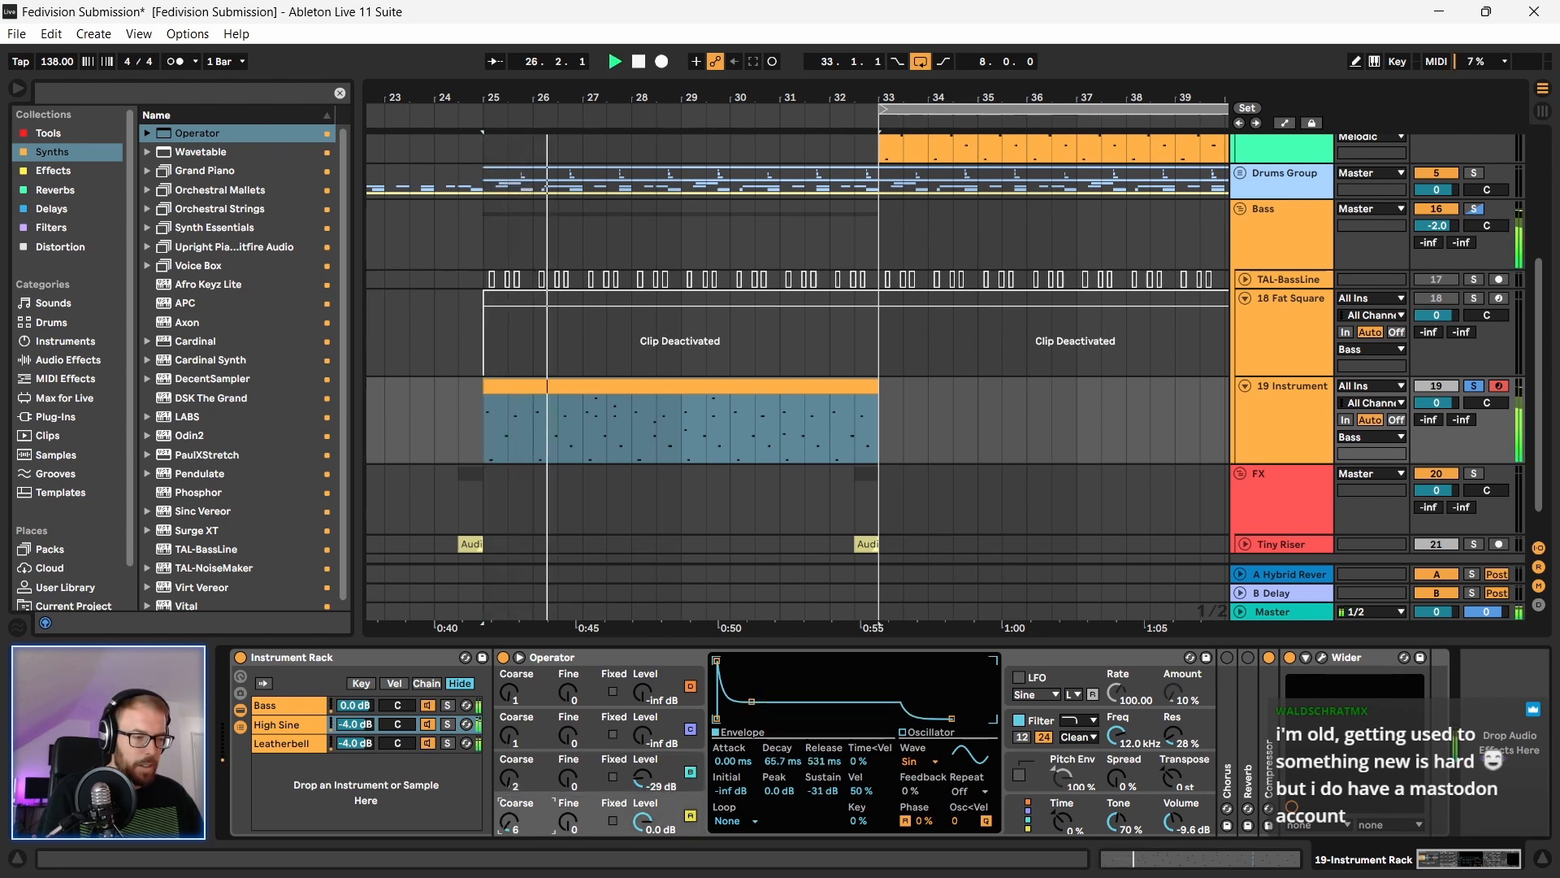
pyautogui.press('space')
# Step: Set High Sine oscillator B's coarse tuning to 0.5 and its level to -45 dB during playback
pyautogui.click(599, 663)
pyautogui.moveTo(510, 780); pyautogui.dragTo(509, 785)
pyautogui.press('space')
pyautogui.press('space')
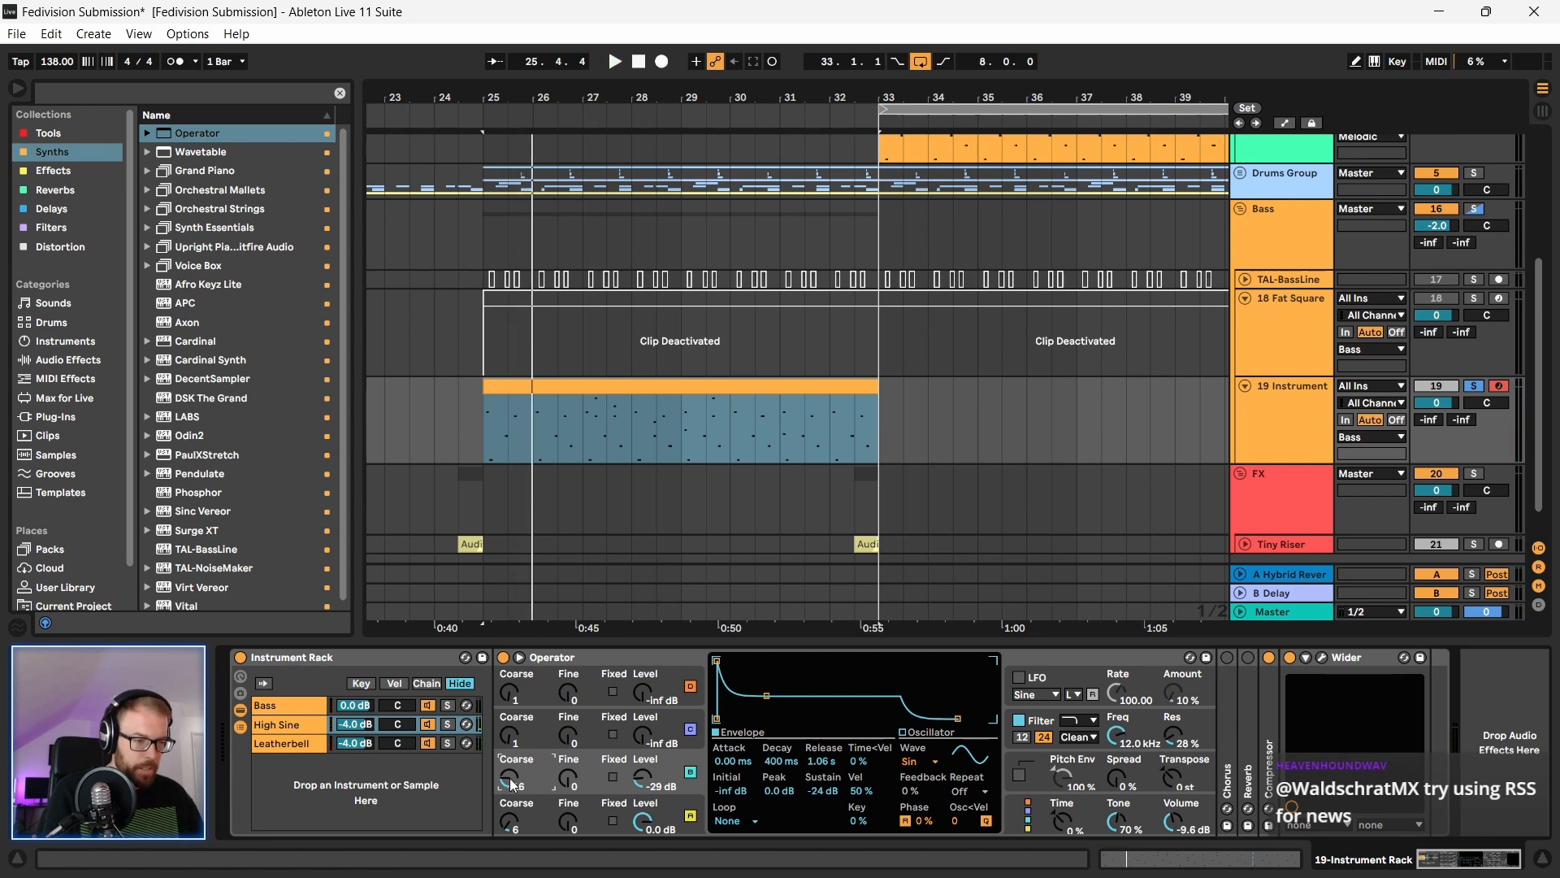
pyautogui.press('space')
pyautogui.moveTo(642, 781); pyautogui.dragTo(642, 793)
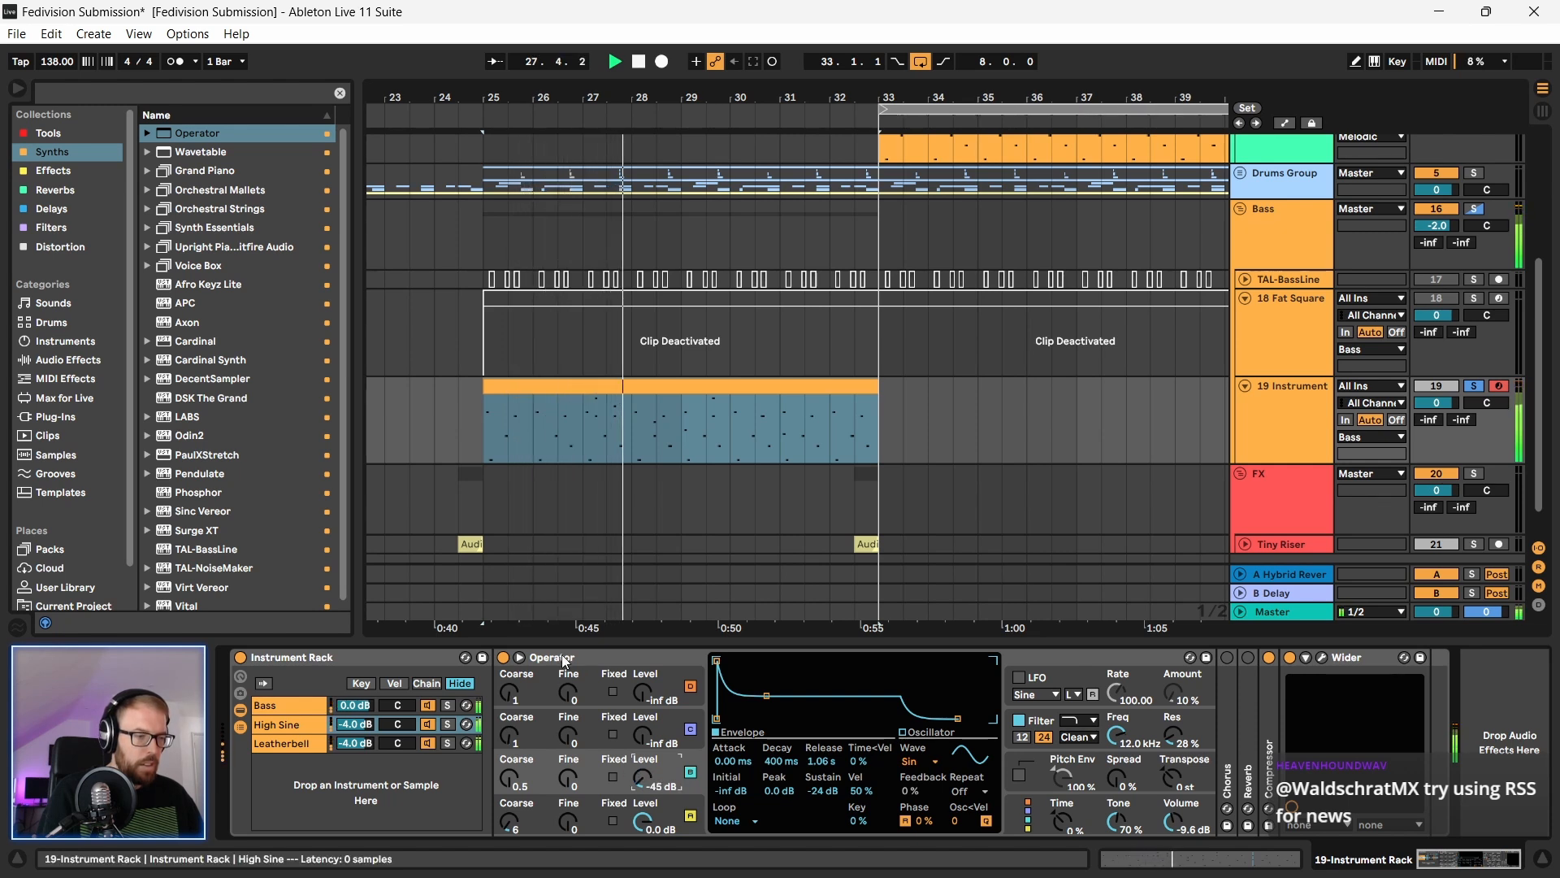
# Step: Set High Sine oscillator B's coarse tuning to 4 and audition the result
pyautogui.click(533, 735)
pyautogui.press('space')
pyautogui.press('space')
pyautogui.moveTo(509, 778)
pyautogui.mouseDown()
pyautogui.moveTo(509, 711)
pyautogui.moveTo(509, 771)
pyautogui.mouseUp()
pyautogui.click(469, 748)
pyautogui.press('space')
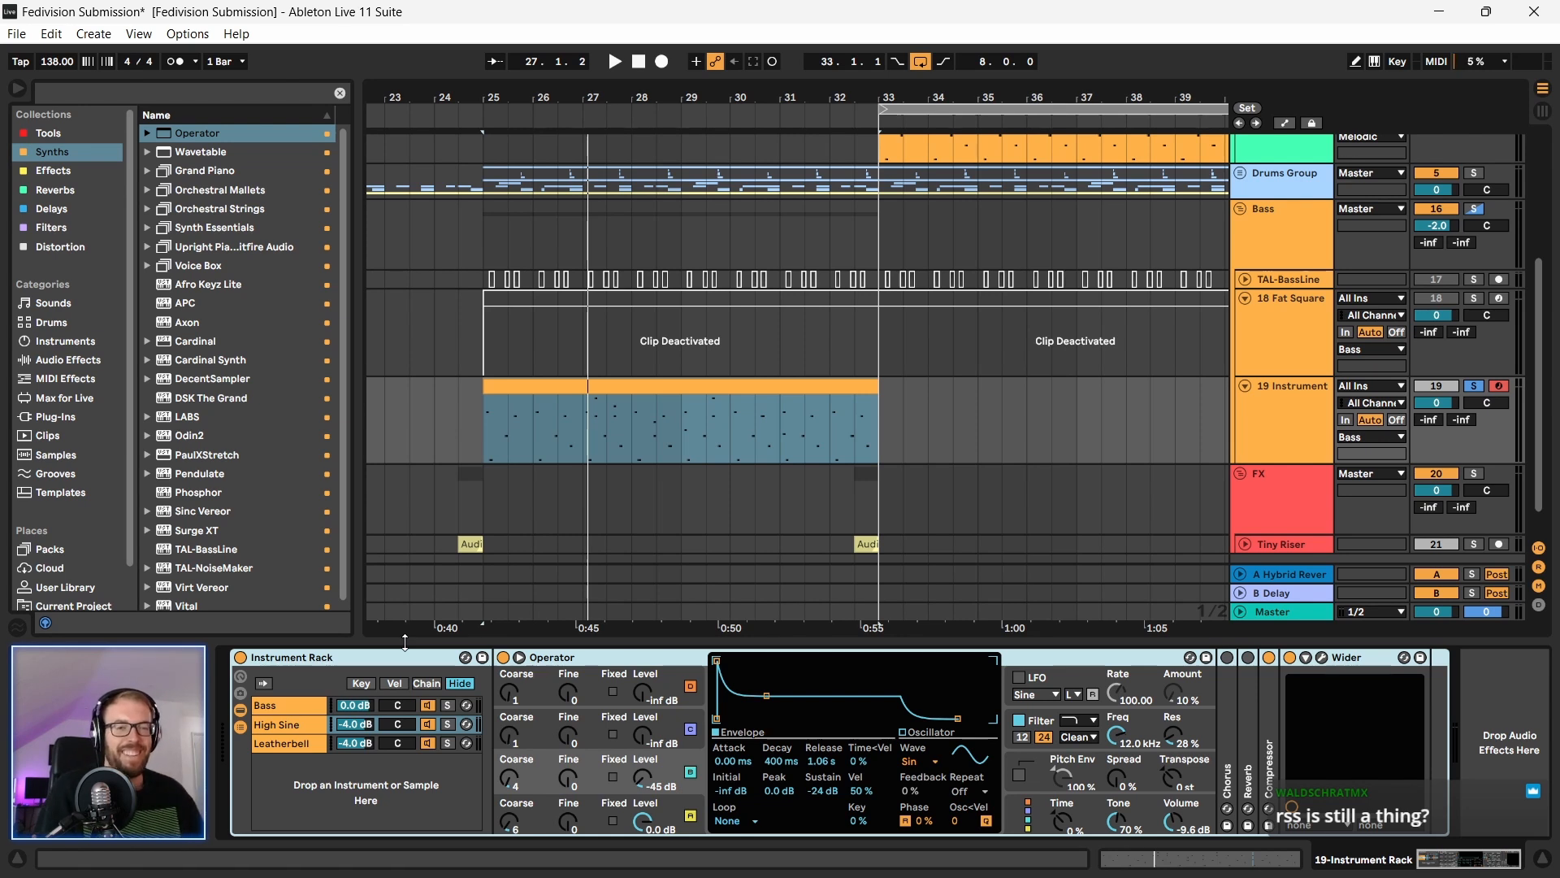
# Step: Unsolo the 19 Instrument track and audition the new bass with the full mix from bar 25
pyautogui.click(792, 416)
pyautogui.press('space')
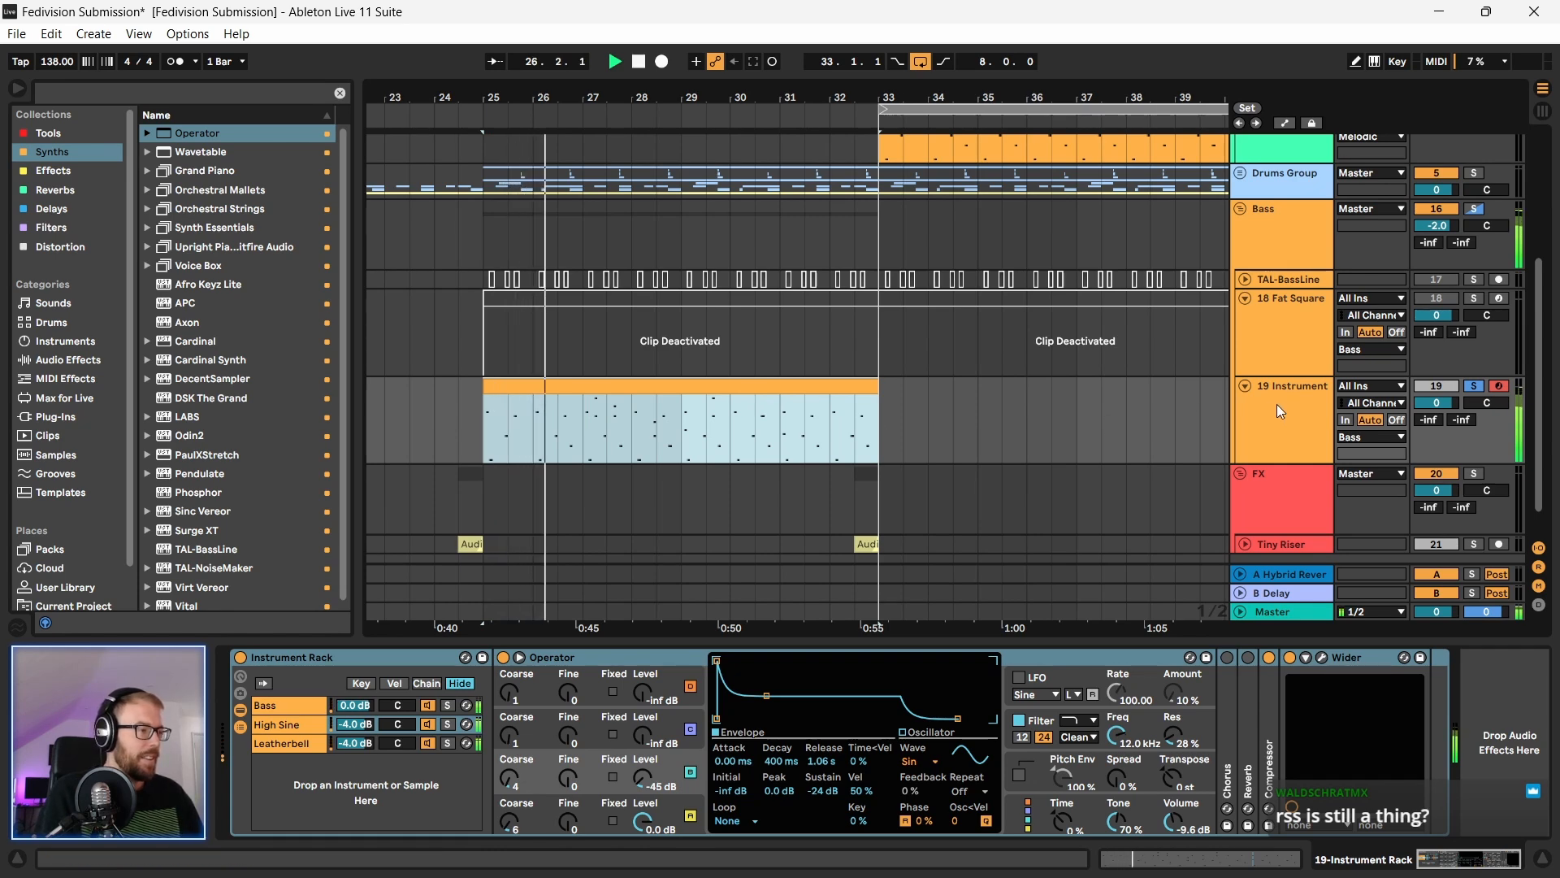
pyautogui.scroll(5, 1274, 394)
pyautogui.scroll(-4, 929, 447)
pyautogui.click(1473, 405)
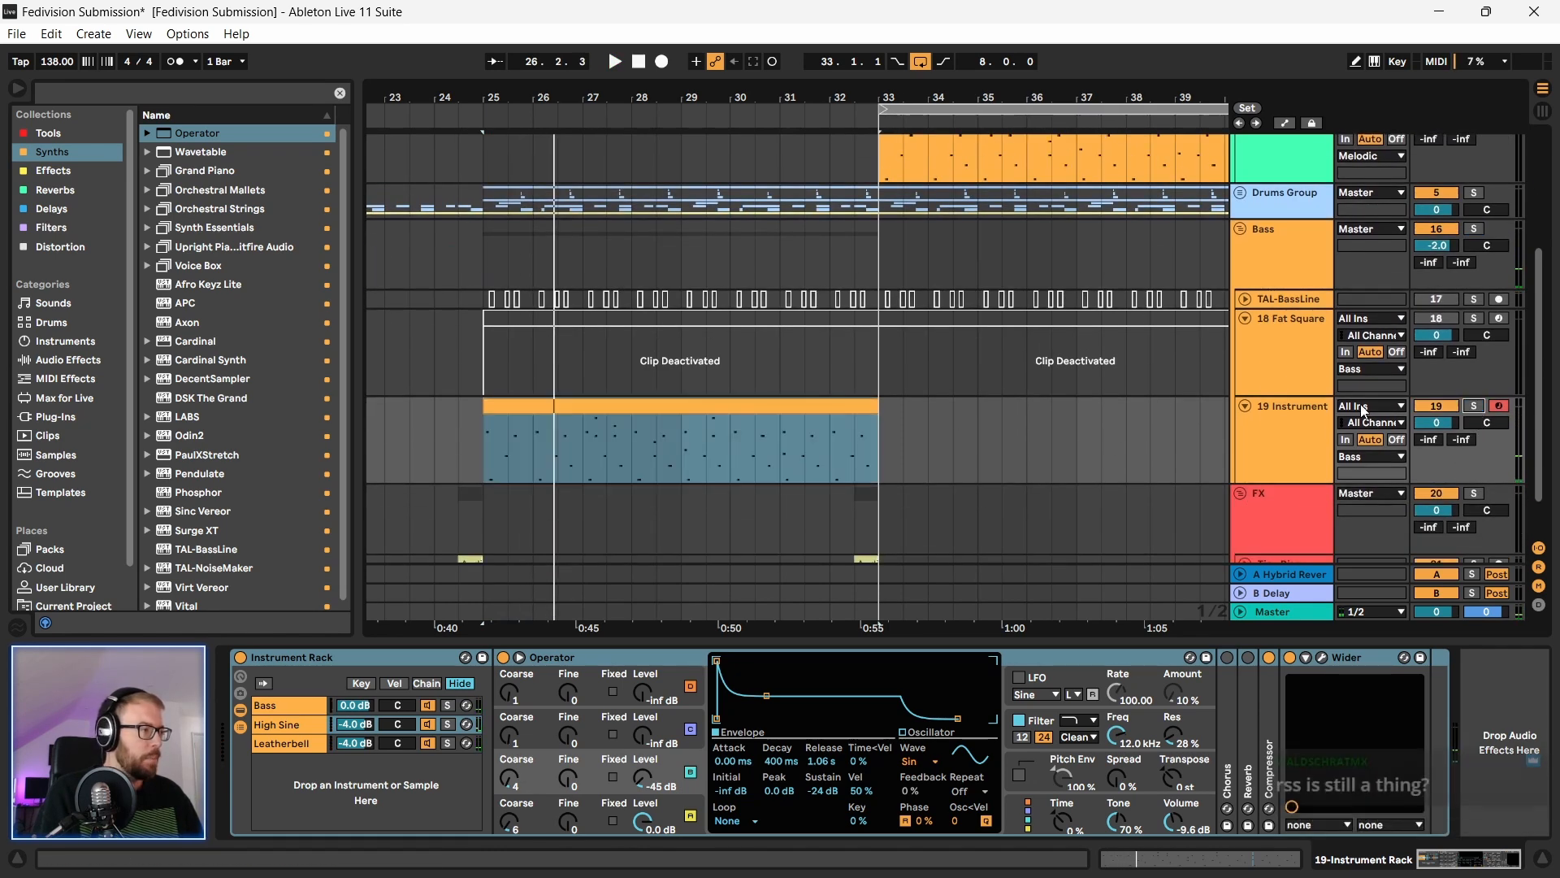
pyautogui.click(469, 353)
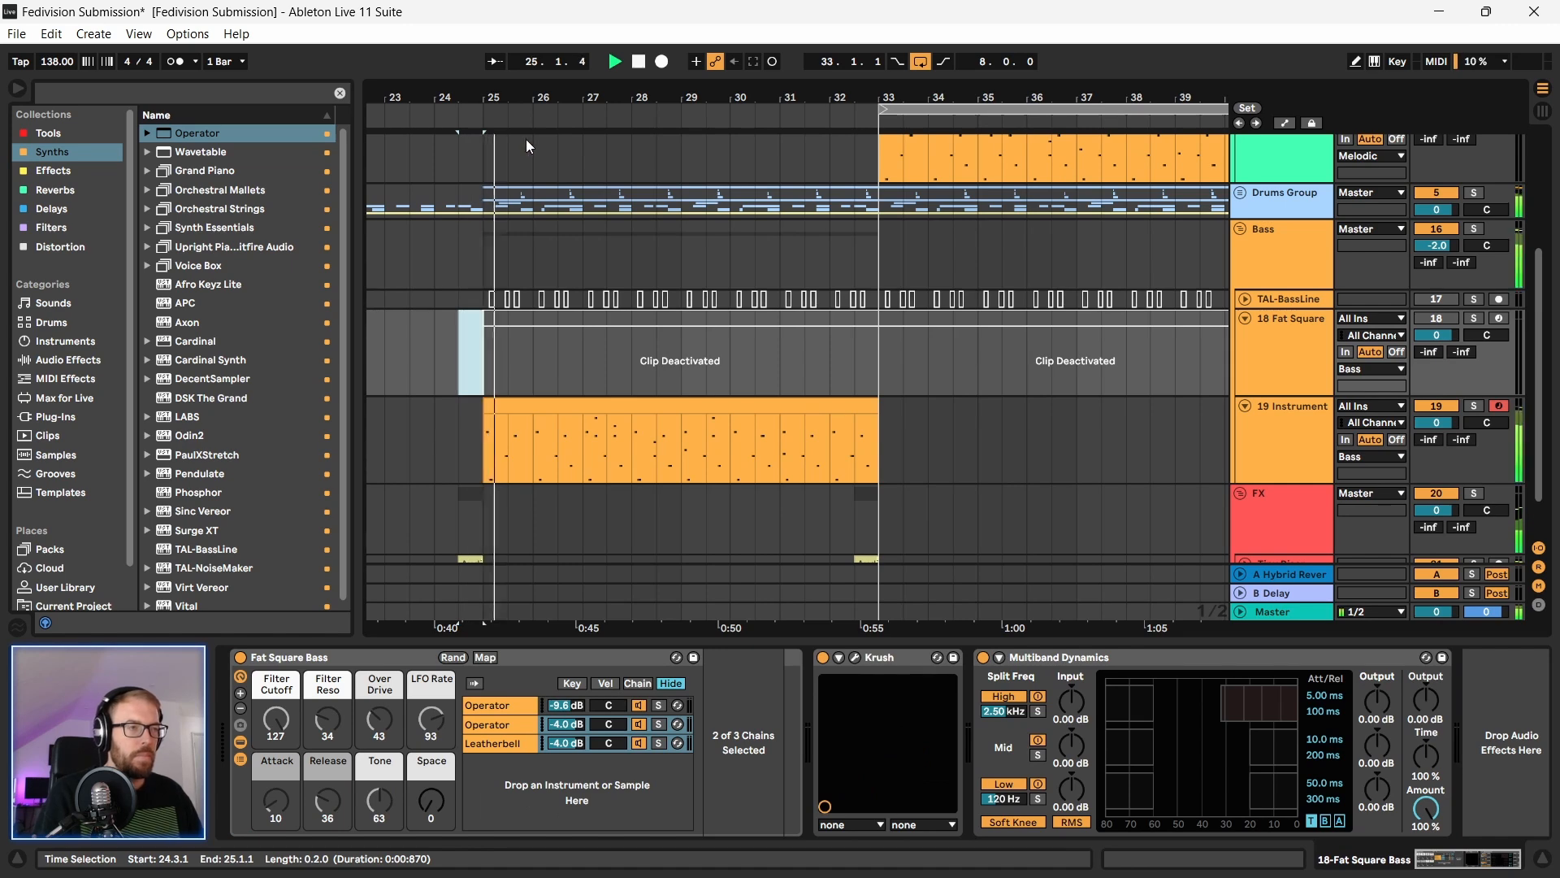
# Step: Select bars 25 to 33 across the Bass group and loop that range
pyautogui.moveTo(517, 99); pyautogui.dragTo(518, 109)
pyautogui.moveTo(477, 231); pyautogui.dragTo(936, 470)
pyautogui.hotkey('ctrl', 'l')
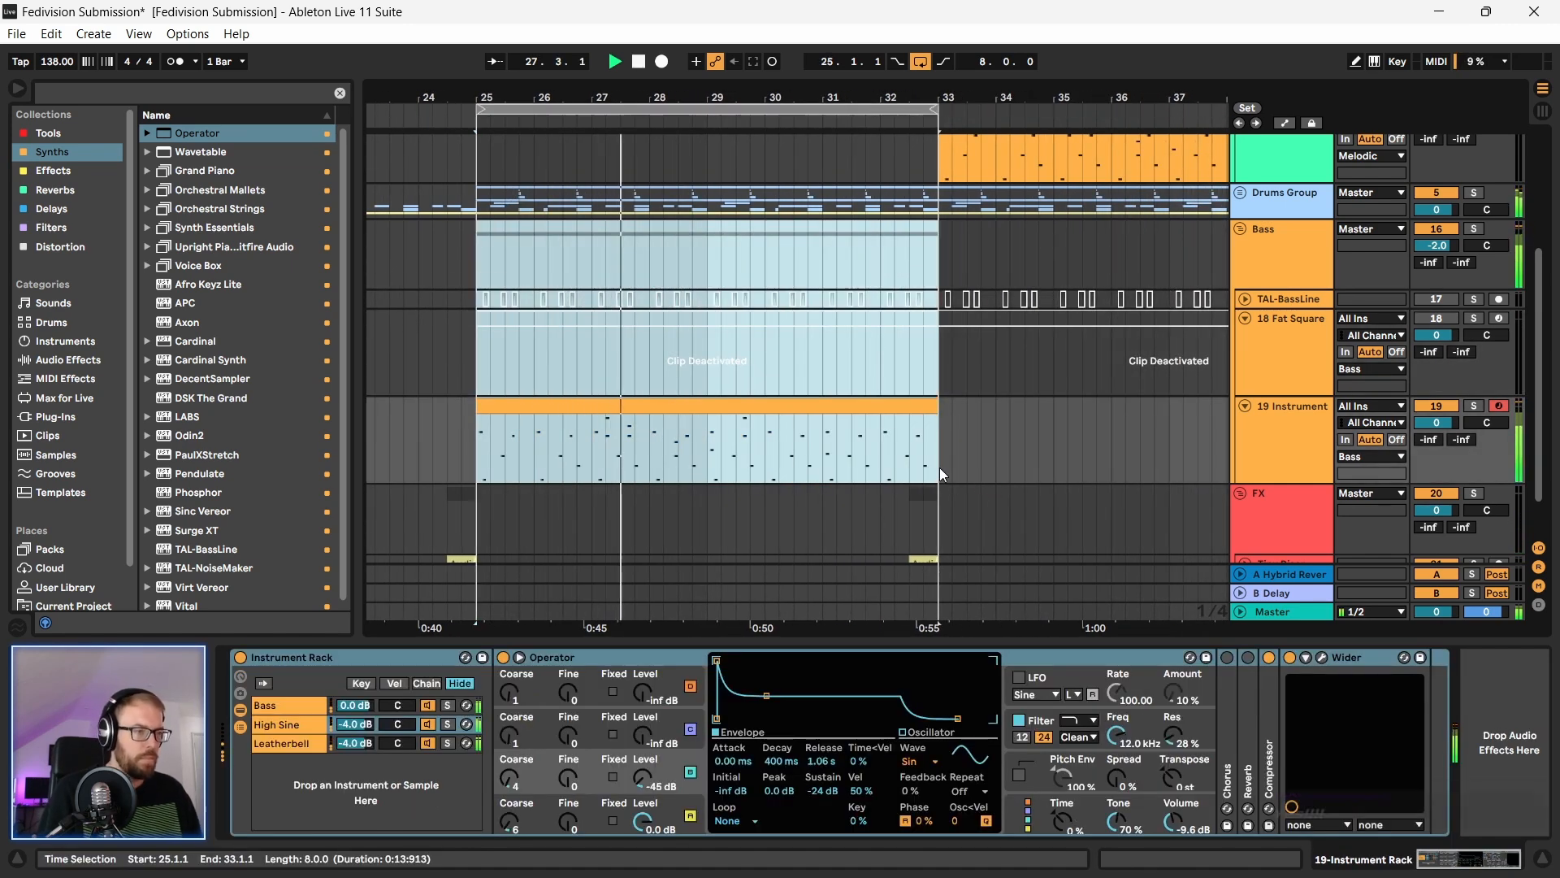
# Step: Delete the C2 notes in bars 3, 5 and 7 of the 19 Instrument clip
pyautogui.doubleClick(615, 409)
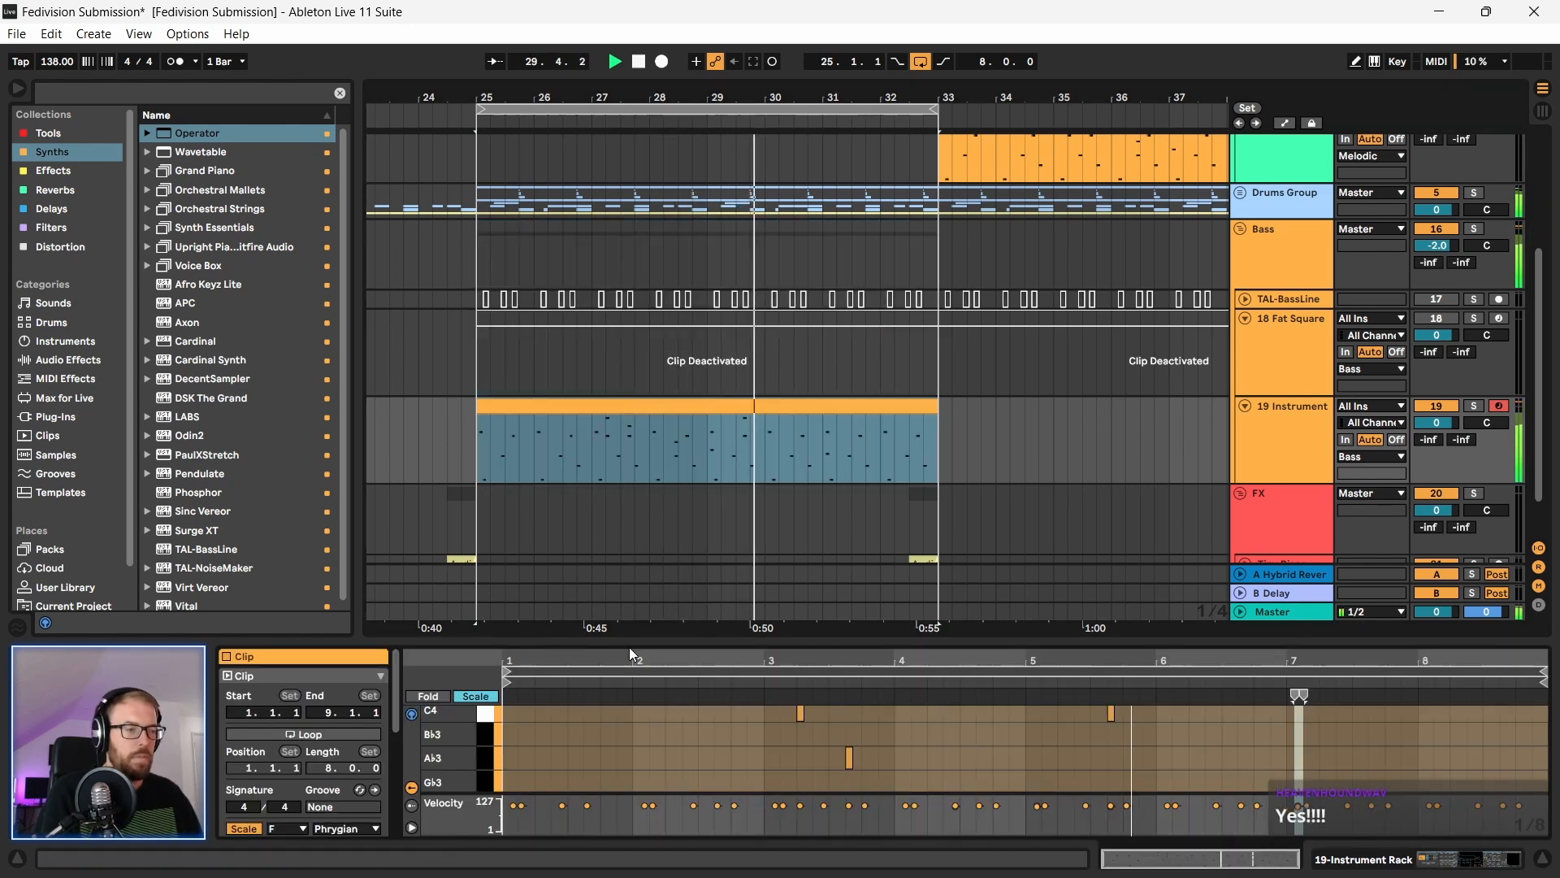
pyautogui.moveTo(642, 640); pyautogui.dragTo(642, 290)
pyautogui.scroll(-4, 643, 619)
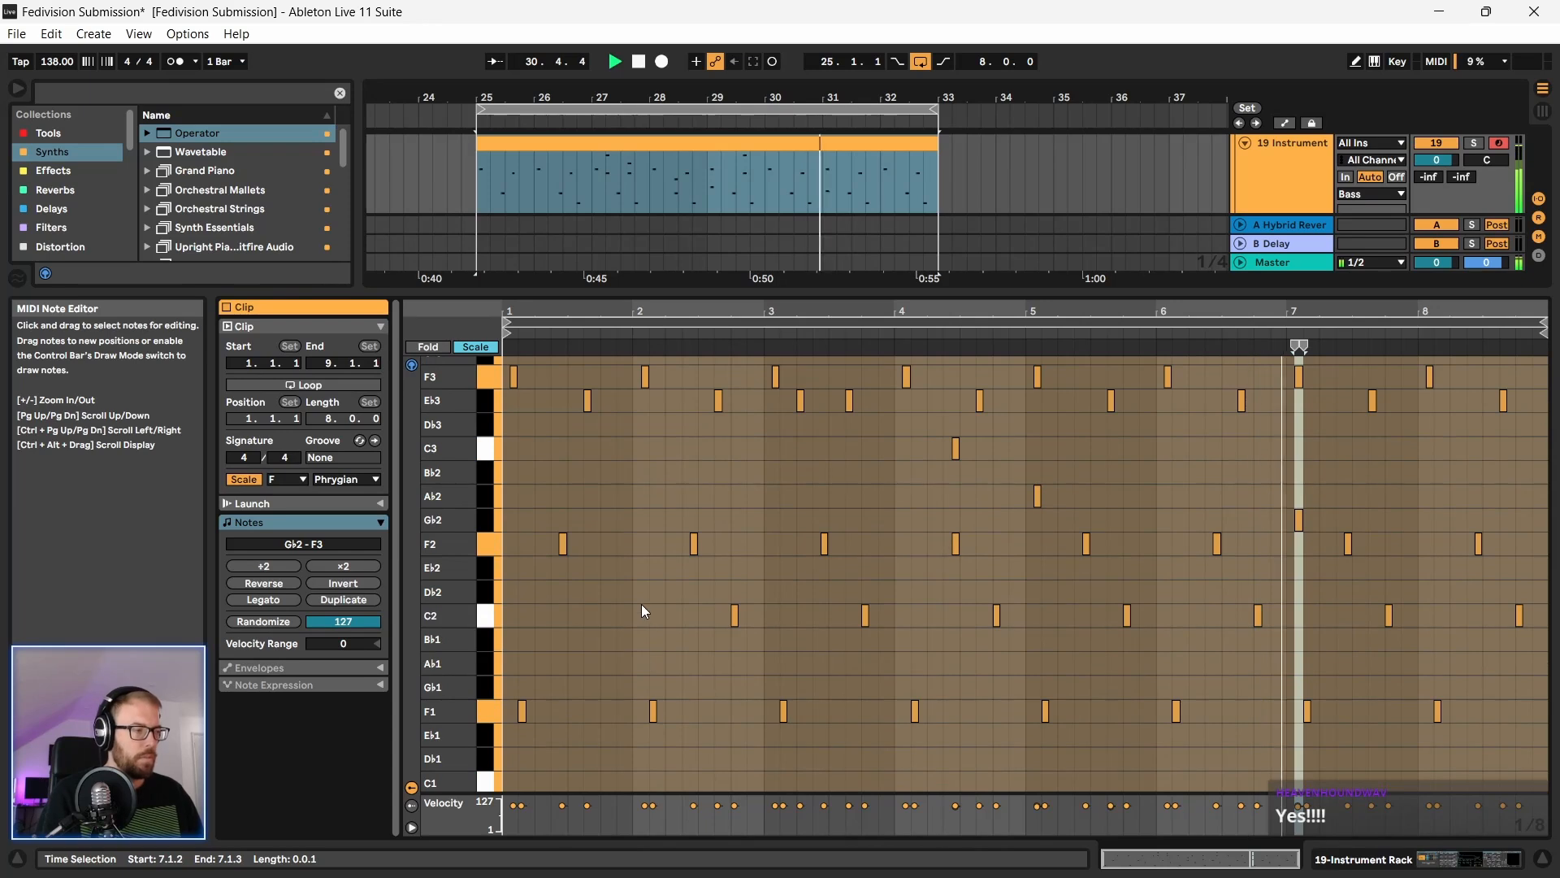
pyautogui.press('space')
pyautogui.scroll(2, 618, 569)
pyautogui.moveTo(813, 559); pyautogui.dragTo(862, 569)
pyautogui.click(864, 575)
pyautogui.press('Delete')
pyautogui.click(1127, 576)
pyautogui.press('Delete')
pyautogui.click(1388, 576)
pyautogui.press('Delete')
# Step: Audition the edited clip and return to the 19 Instrument track's device chain
pyautogui.scroll(1, 661, 510)
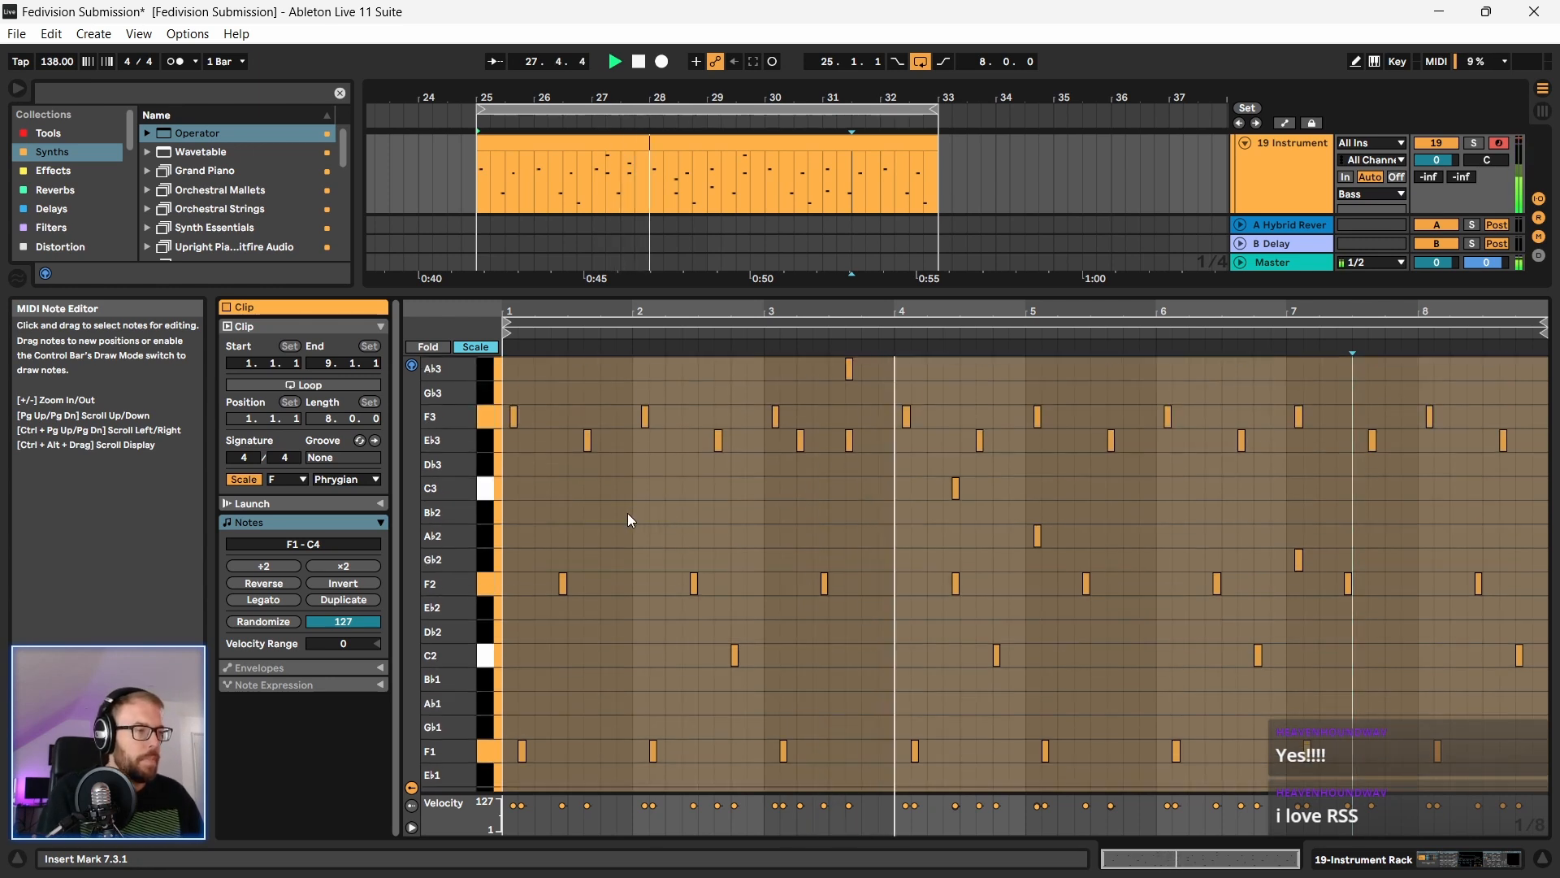
pyautogui.scroll(-2, 617, 524)
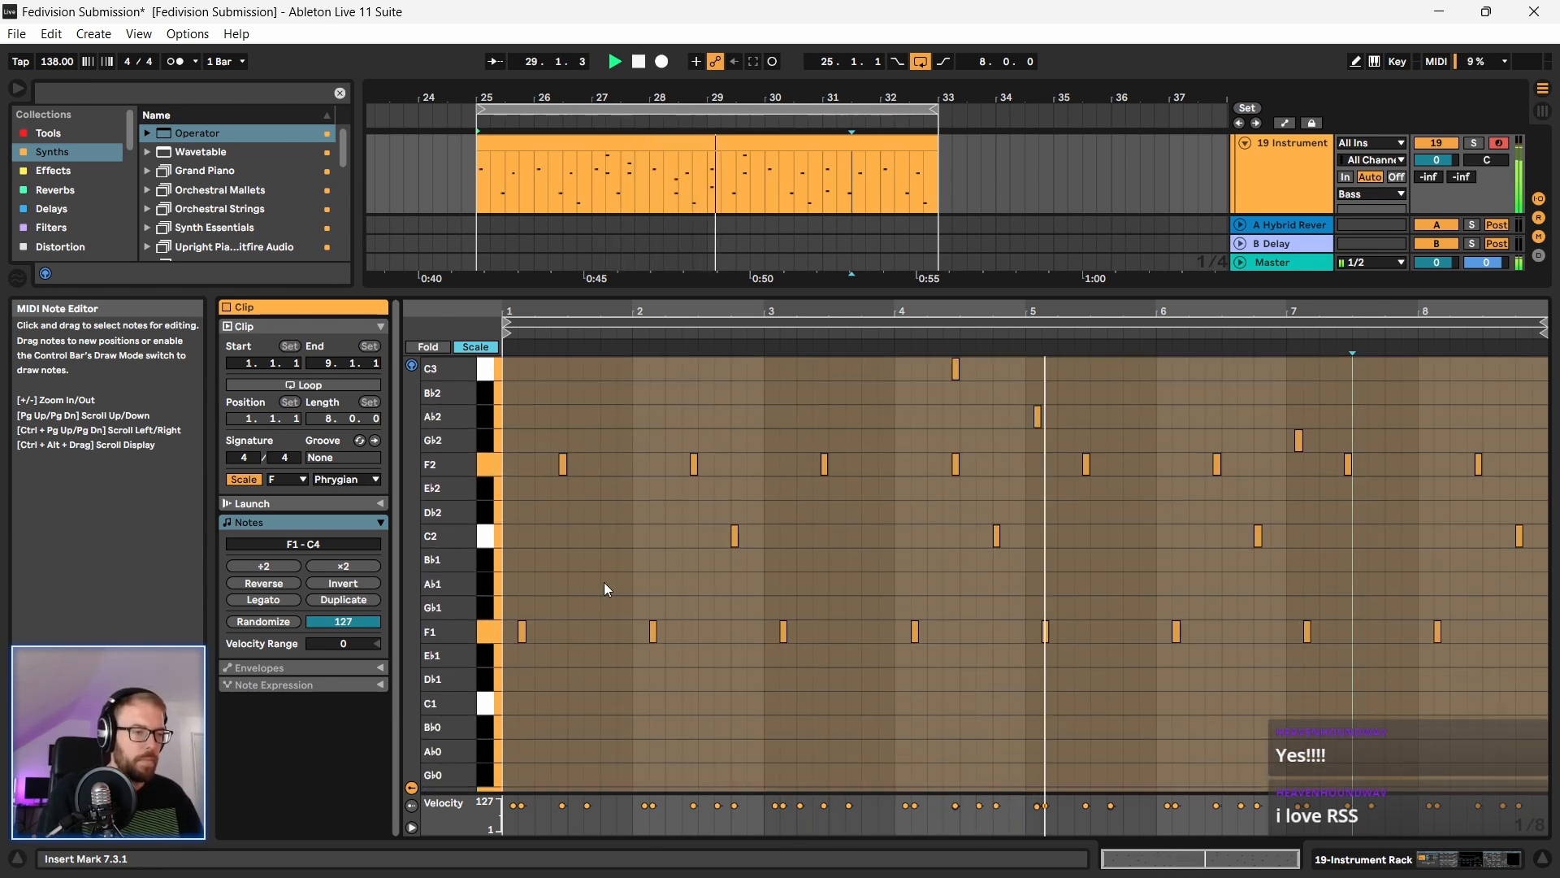
pyautogui.press('space')
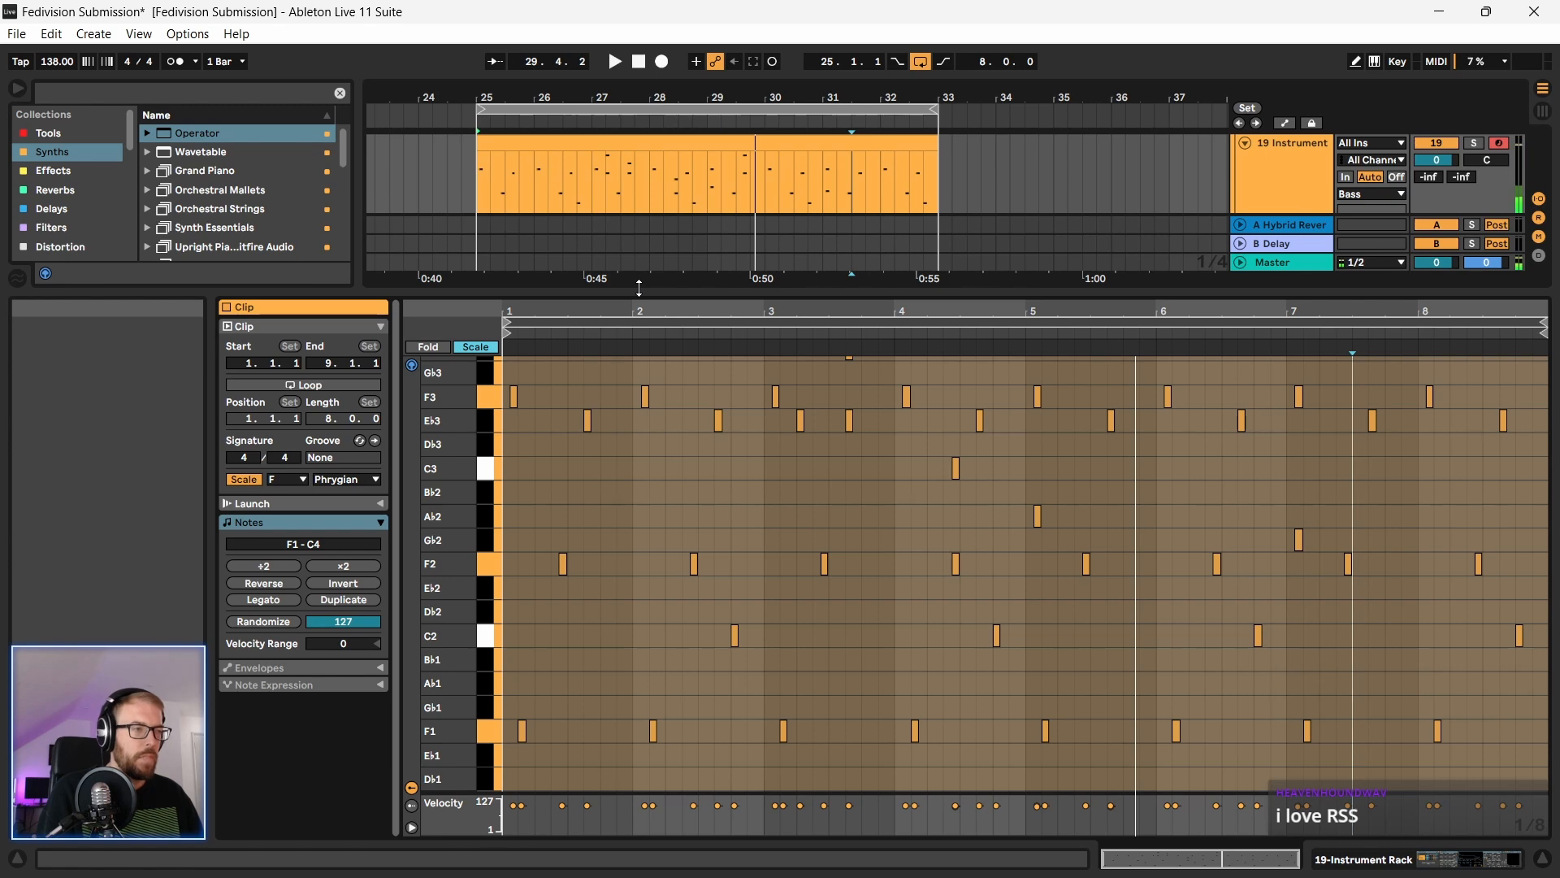
pyautogui.moveTo(639, 293); pyautogui.dragTo(674, 813)
pyautogui.doubleClick(1294, 573)
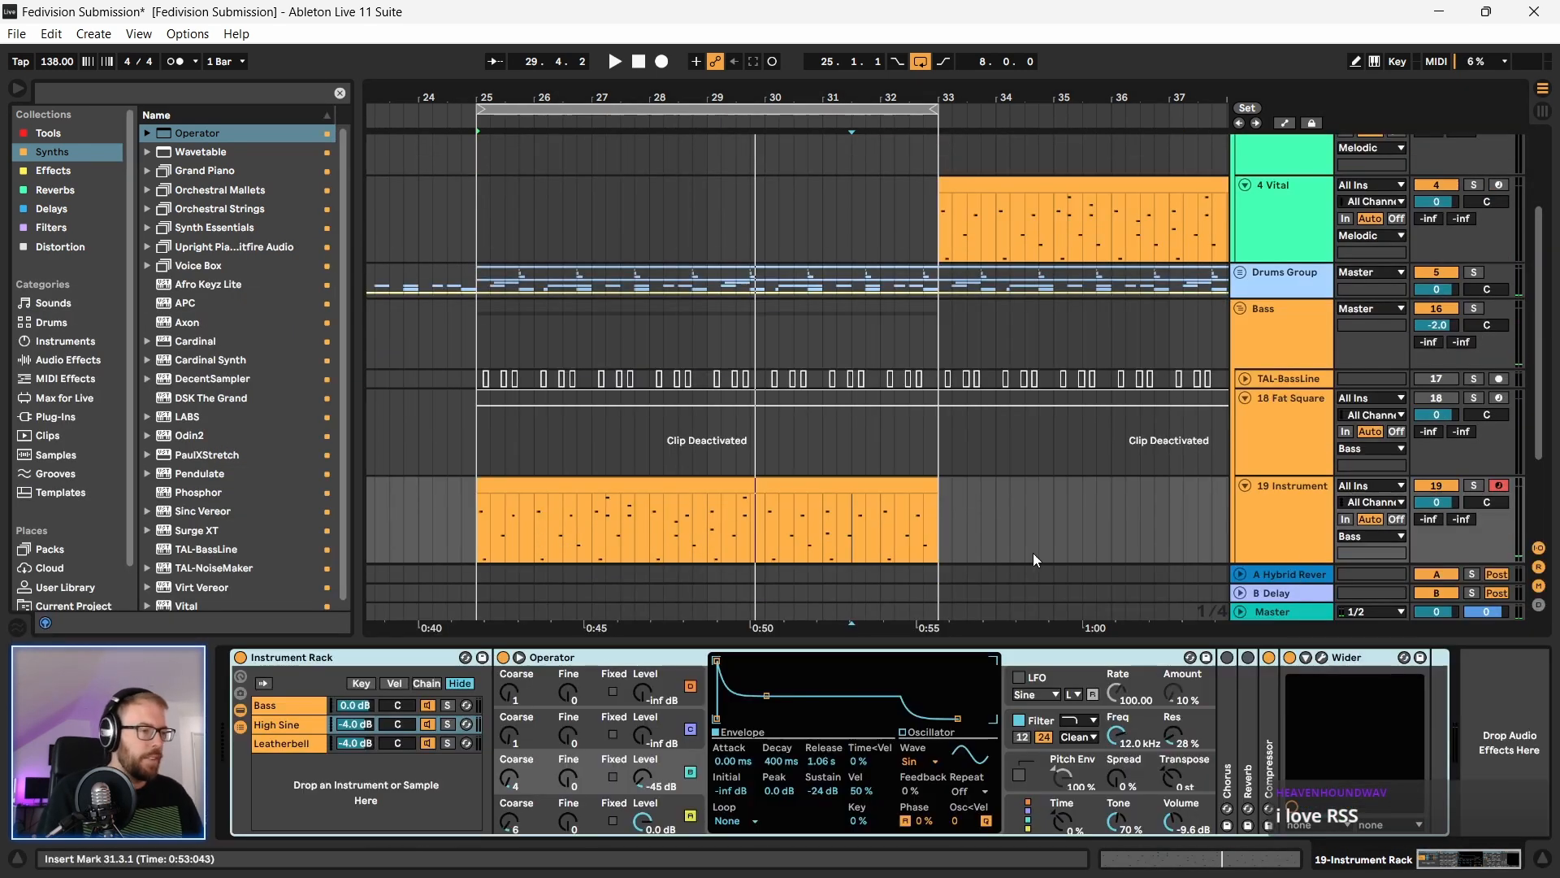
# Step: Add Multiband Dynamics from the Tools collection to the end of the 19 Instrument device chain
pyautogui.scroll(-1, 195, 344)
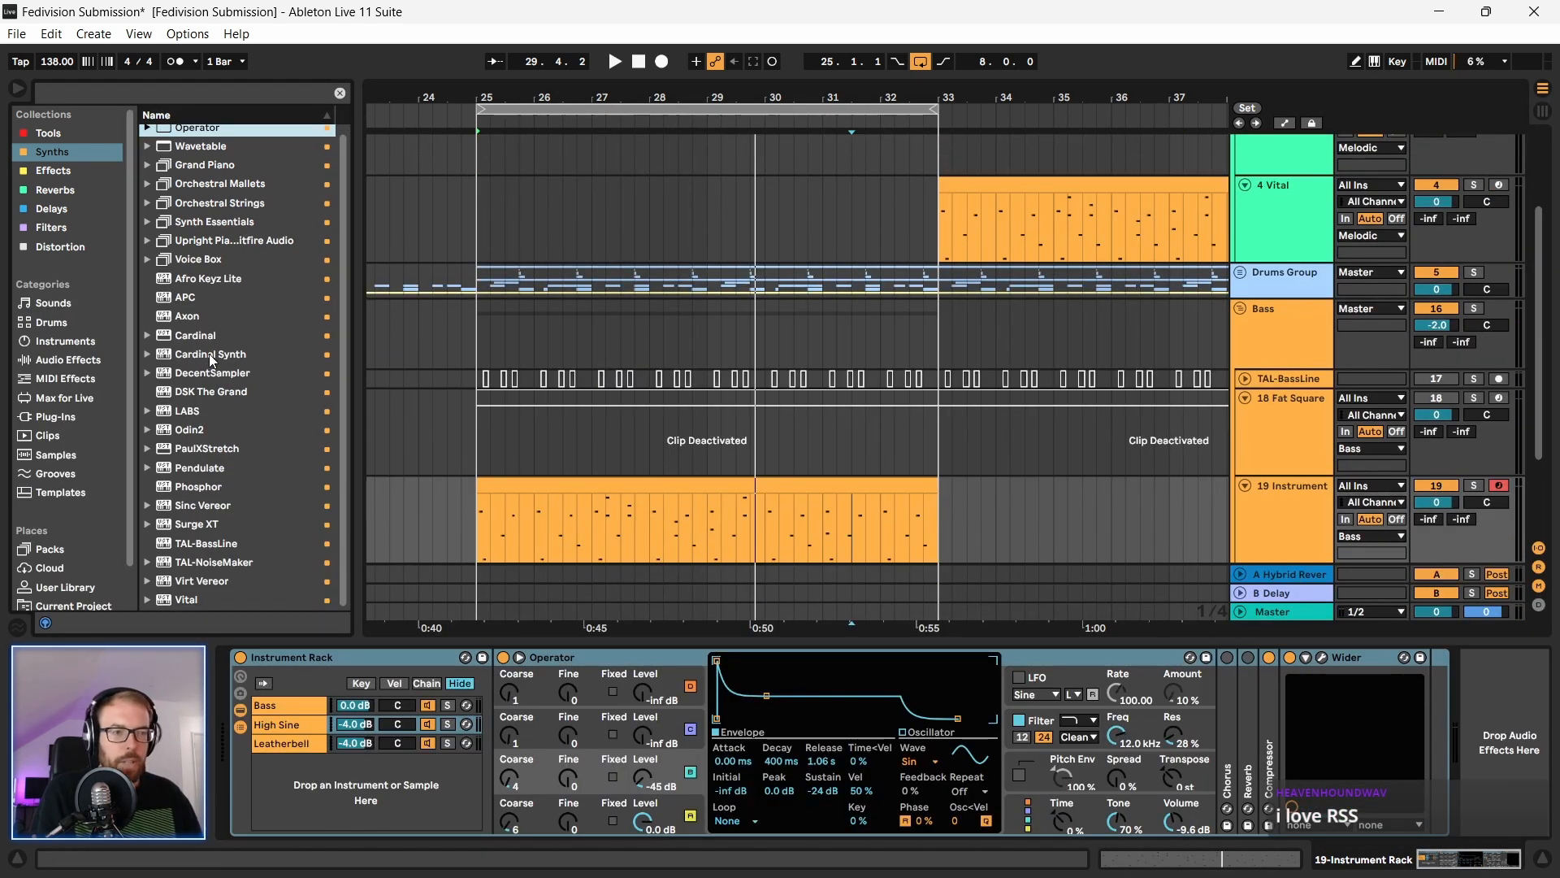
pyautogui.scroll(1, 241, 257)
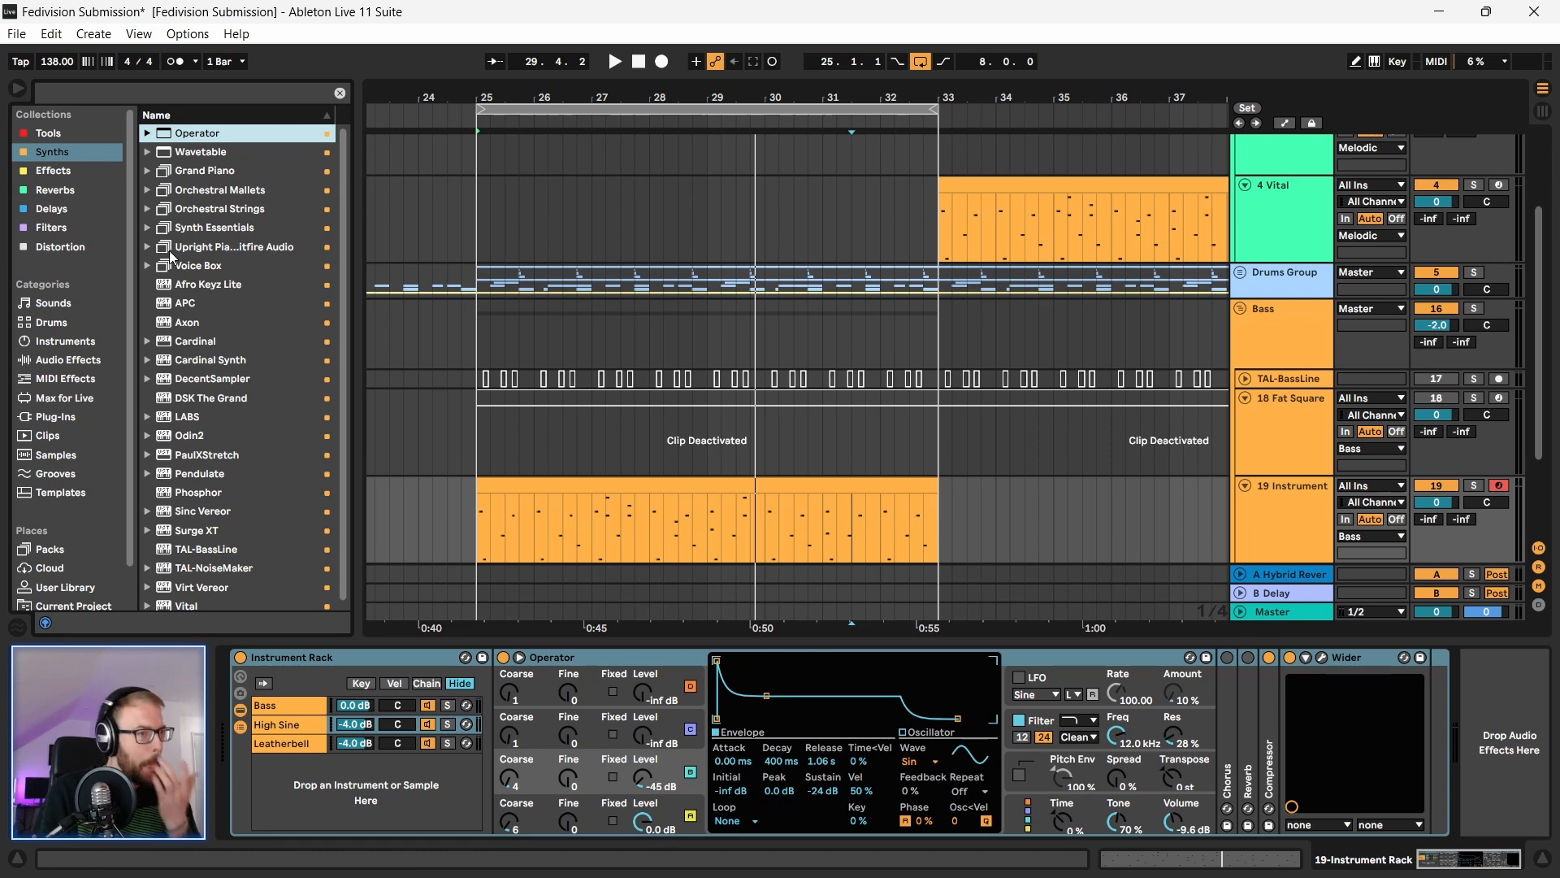
pyautogui.click(43, 139)
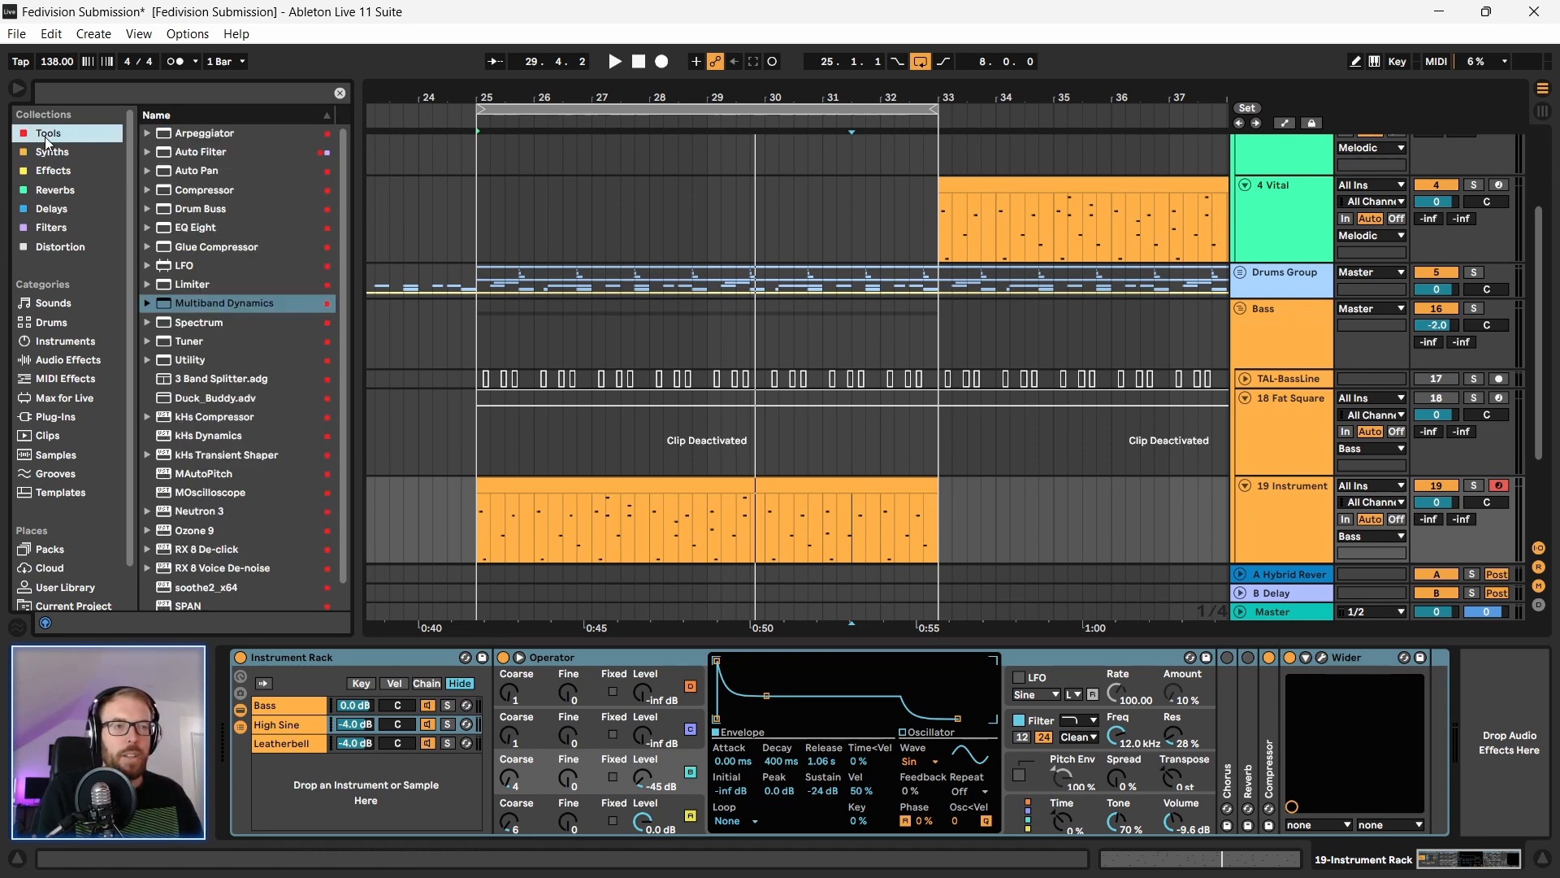
pyautogui.moveTo(215, 310); pyautogui.dragTo(1492, 752)
# Step: Lower the low band's upper threshold in Multiband Dynamics and boost the signal above it during playback
pyautogui.press('space')
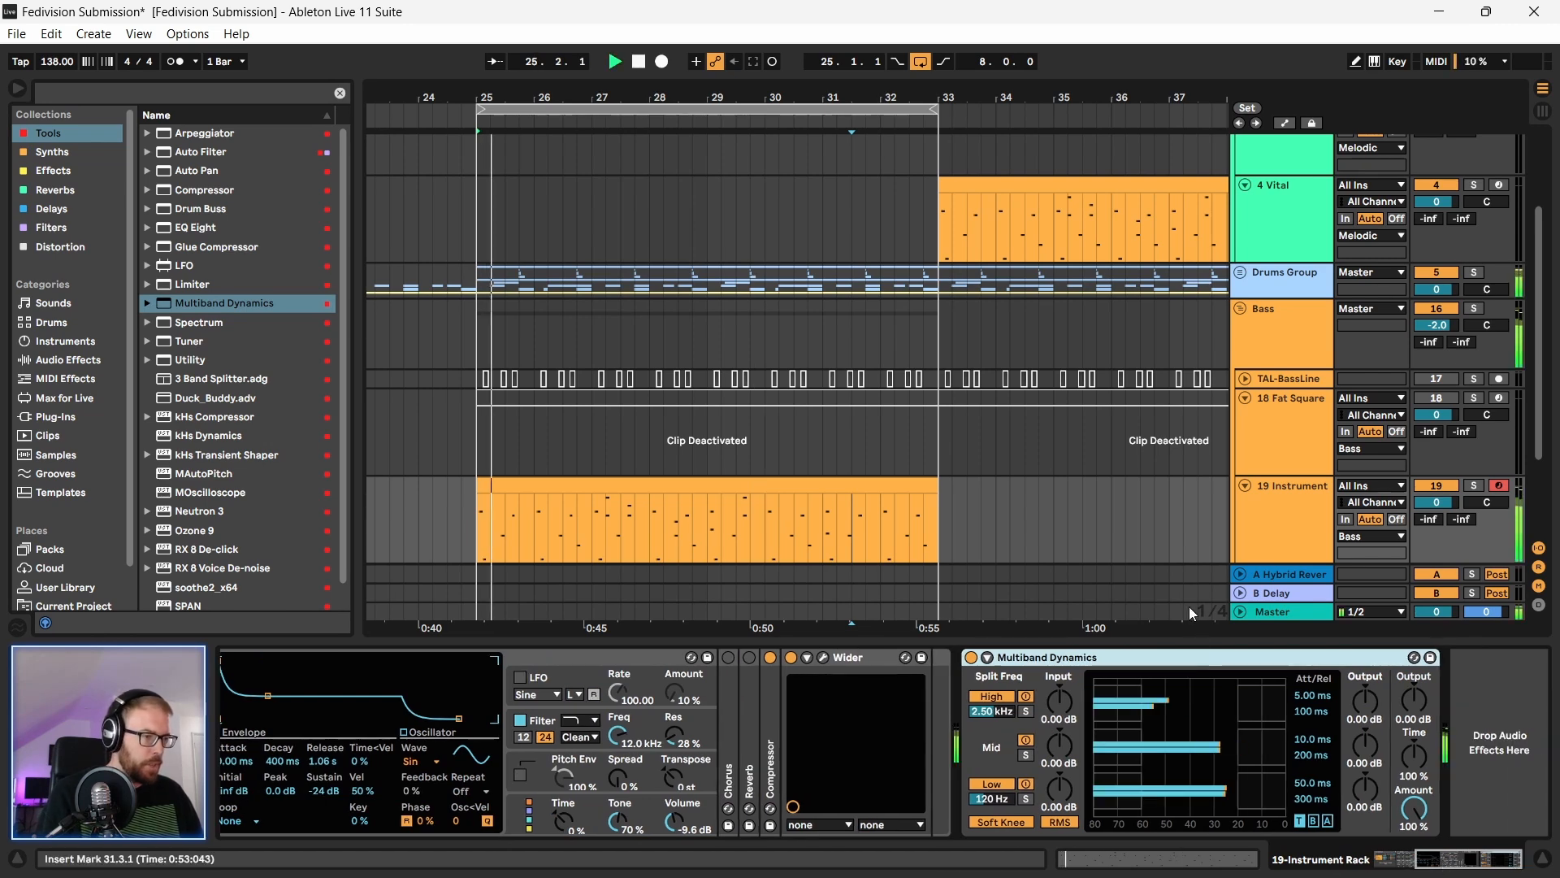
pyautogui.scroll(-2, 1136, 557)
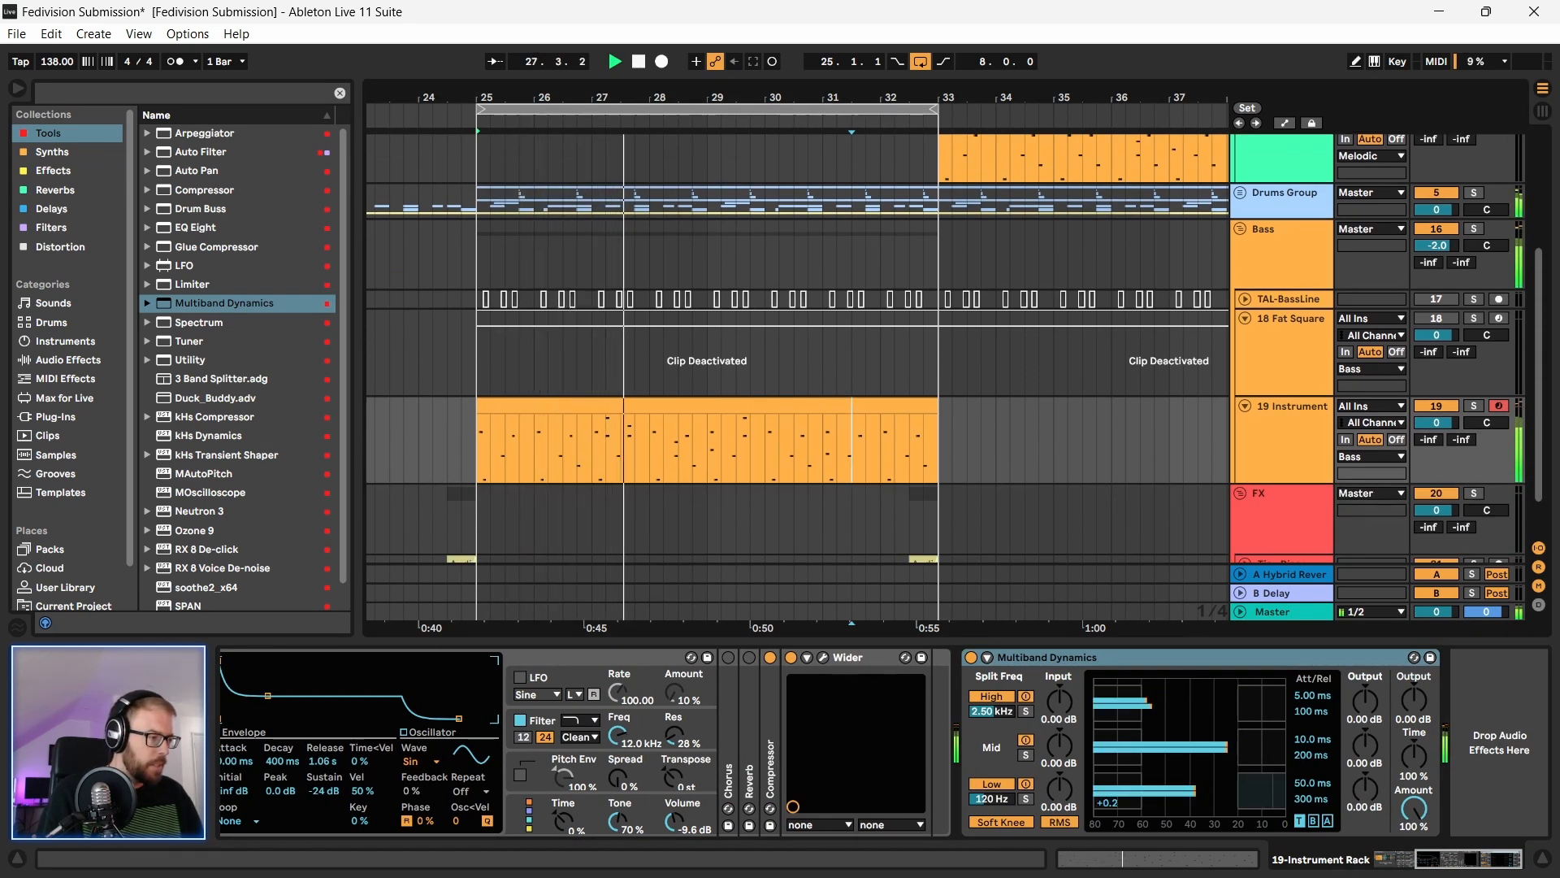
pyautogui.moveTo(1254, 798); pyautogui.dragTo(1241, 789)
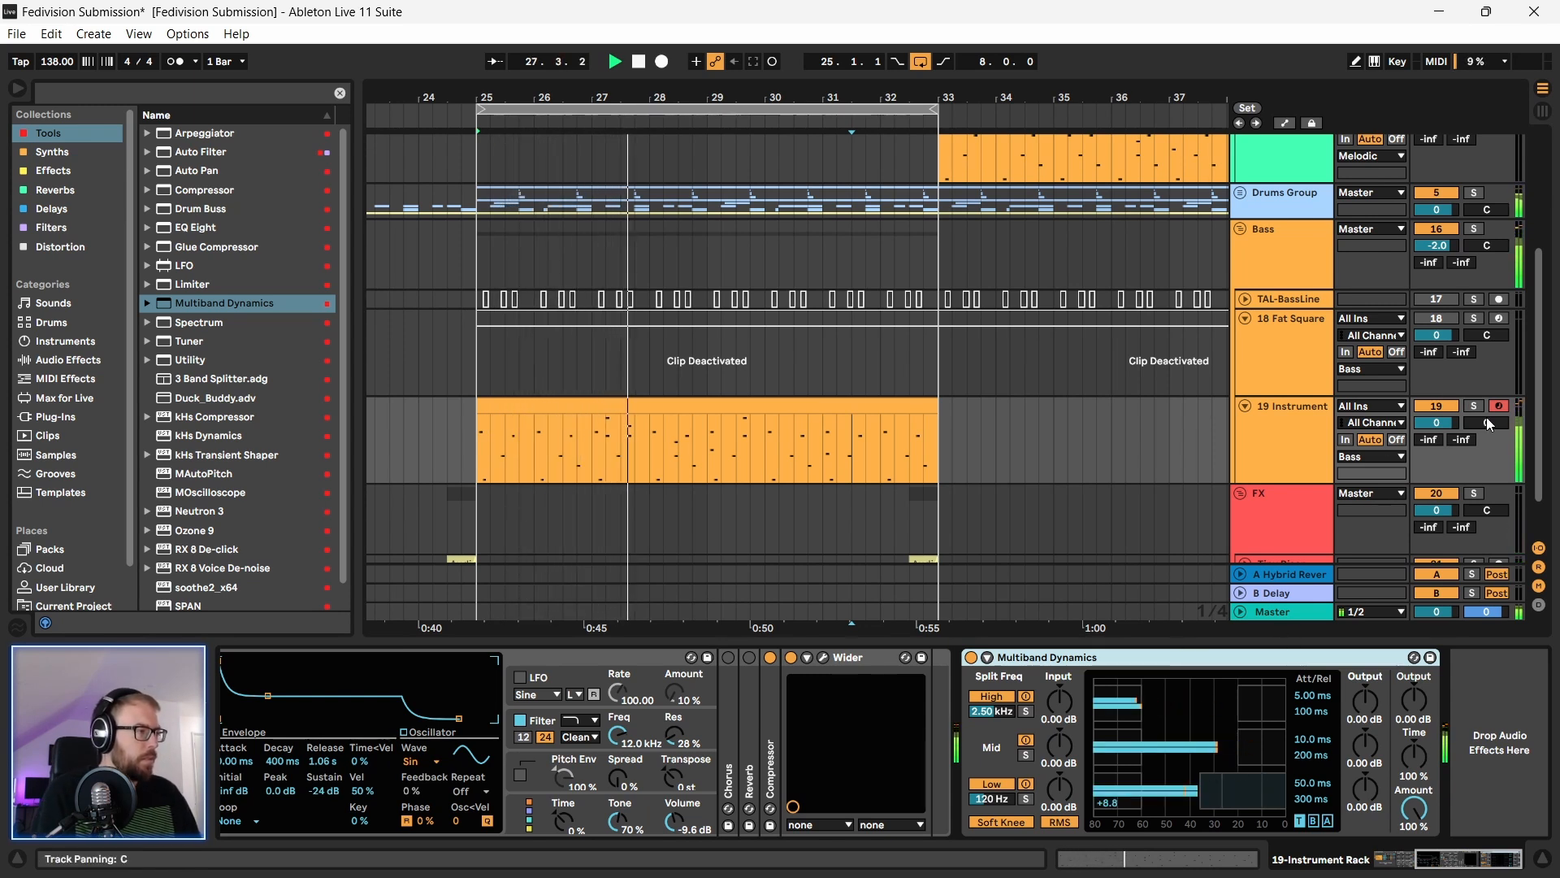
pyautogui.click(1287, 413)
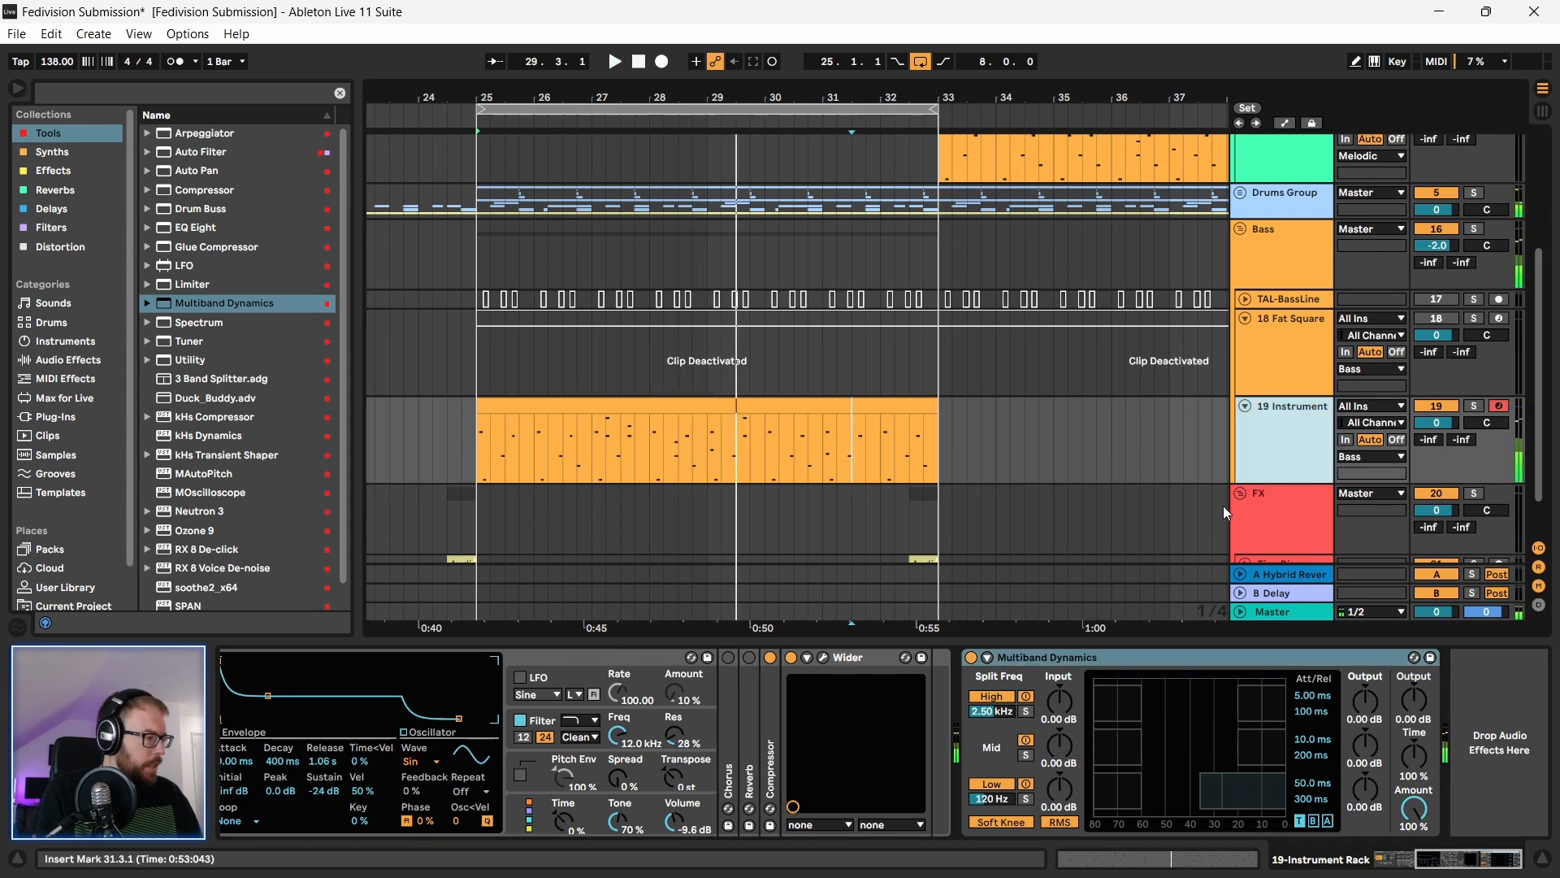
# Step: Audition the 19 Instrument clip over bars 25 to 33 with Multiband Dynamics applied
pyautogui.moveTo(470, 447)
pyautogui.mouseDown()
pyautogui.moveTo(1107, 515)
pyautogui.moveTo(946, 462)
pyautogui.moveTo(462, 446)
pyautogui.mouseUp()
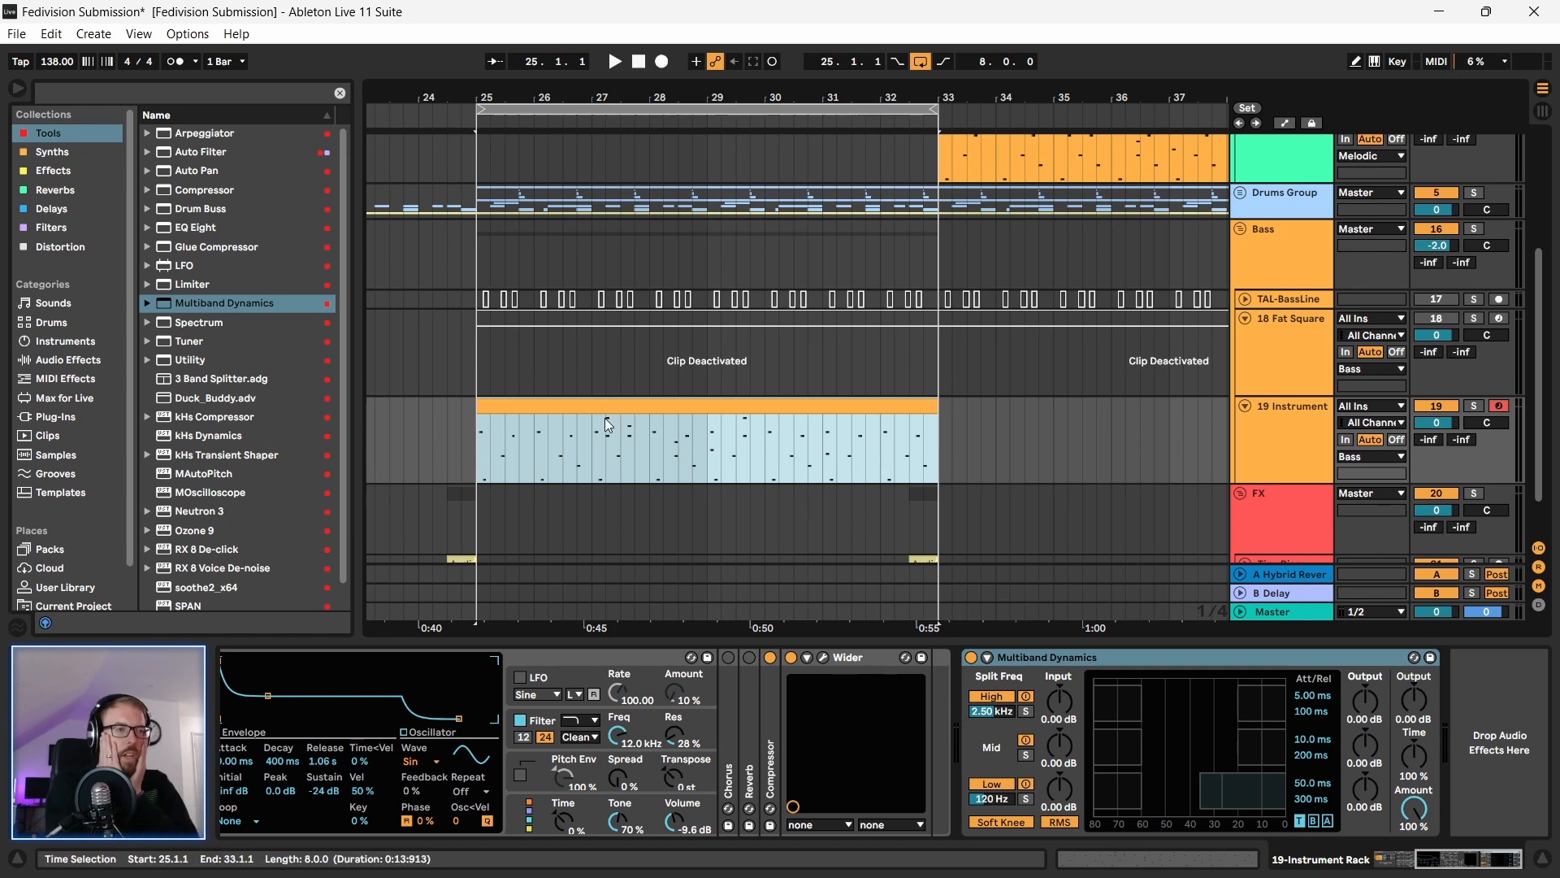
pyautogui.press('space')
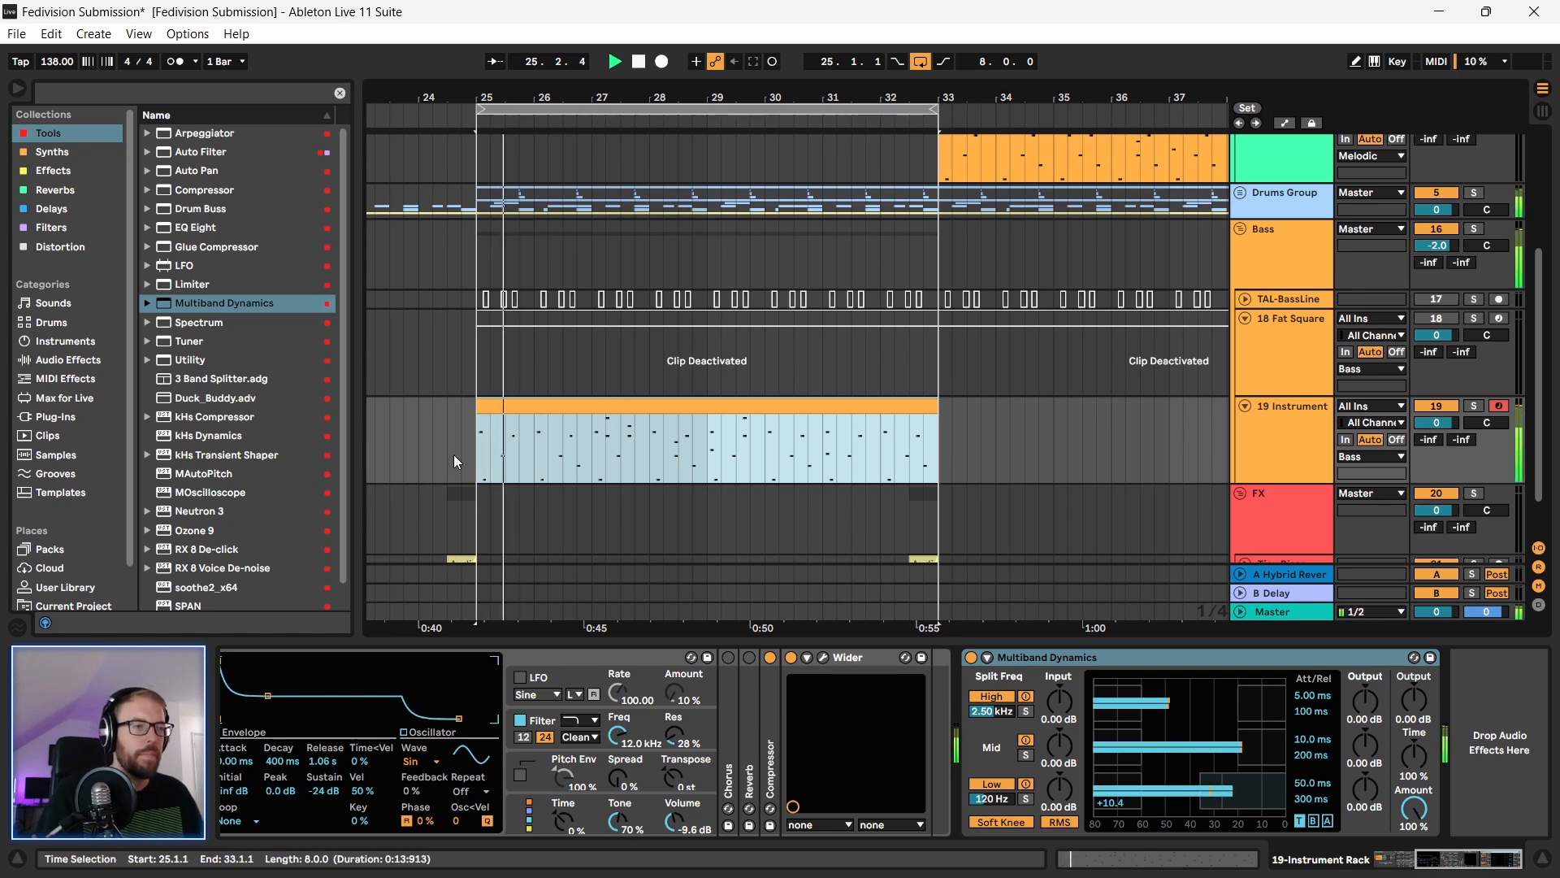
pyautogui.scroll(-1, 444, 455)
pyautogui.press('space')
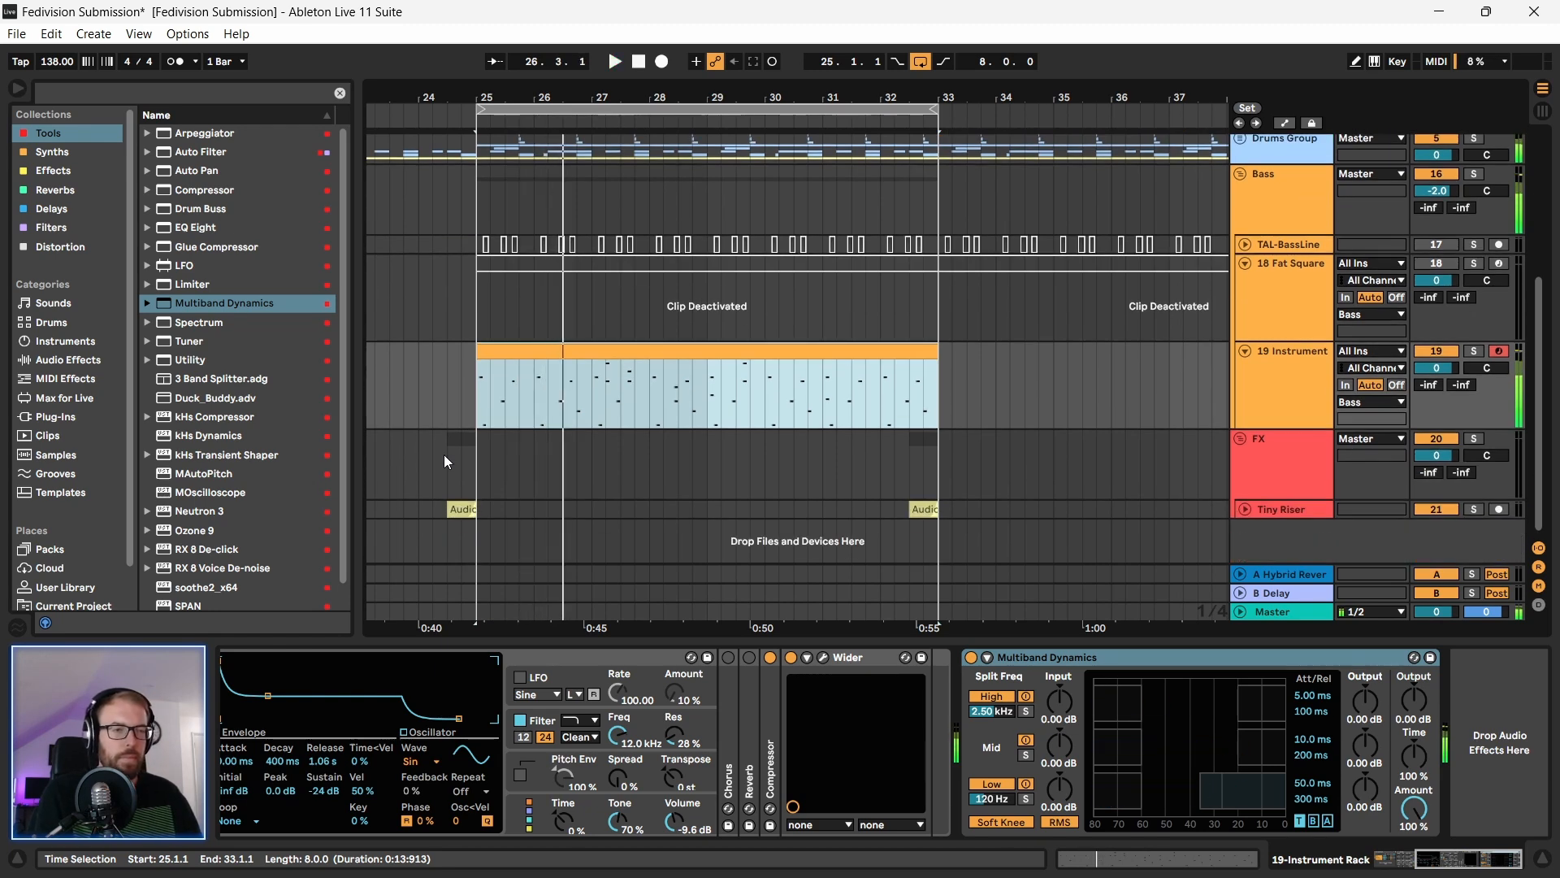
pyautogui.scroll(-2, 250, 390)
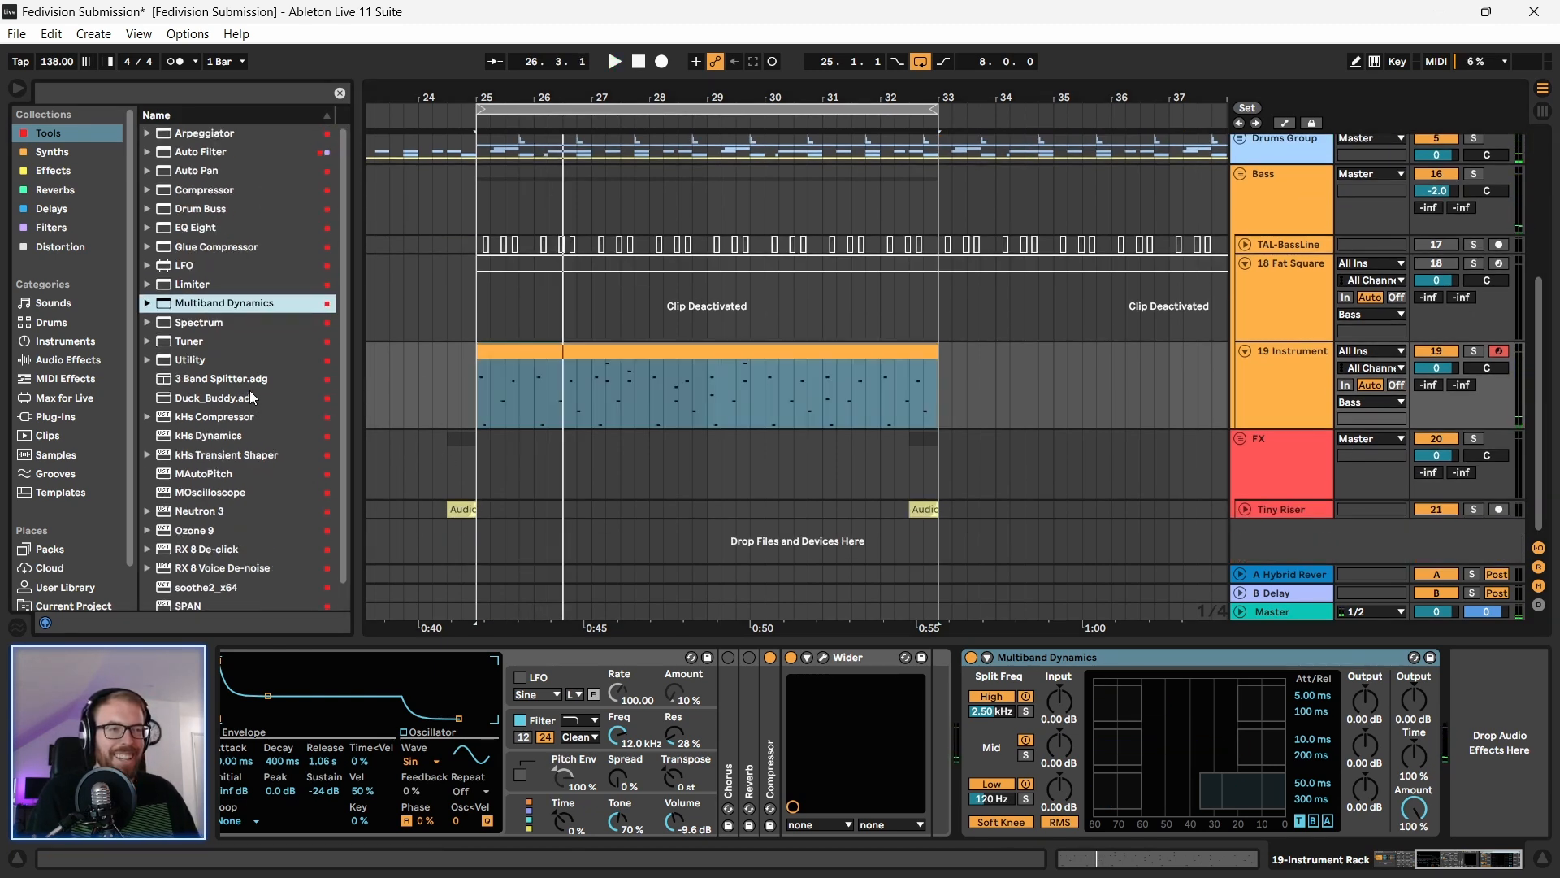
pyautogui.scroll(2, 250, 390)
pyautogui.click(208, 154)
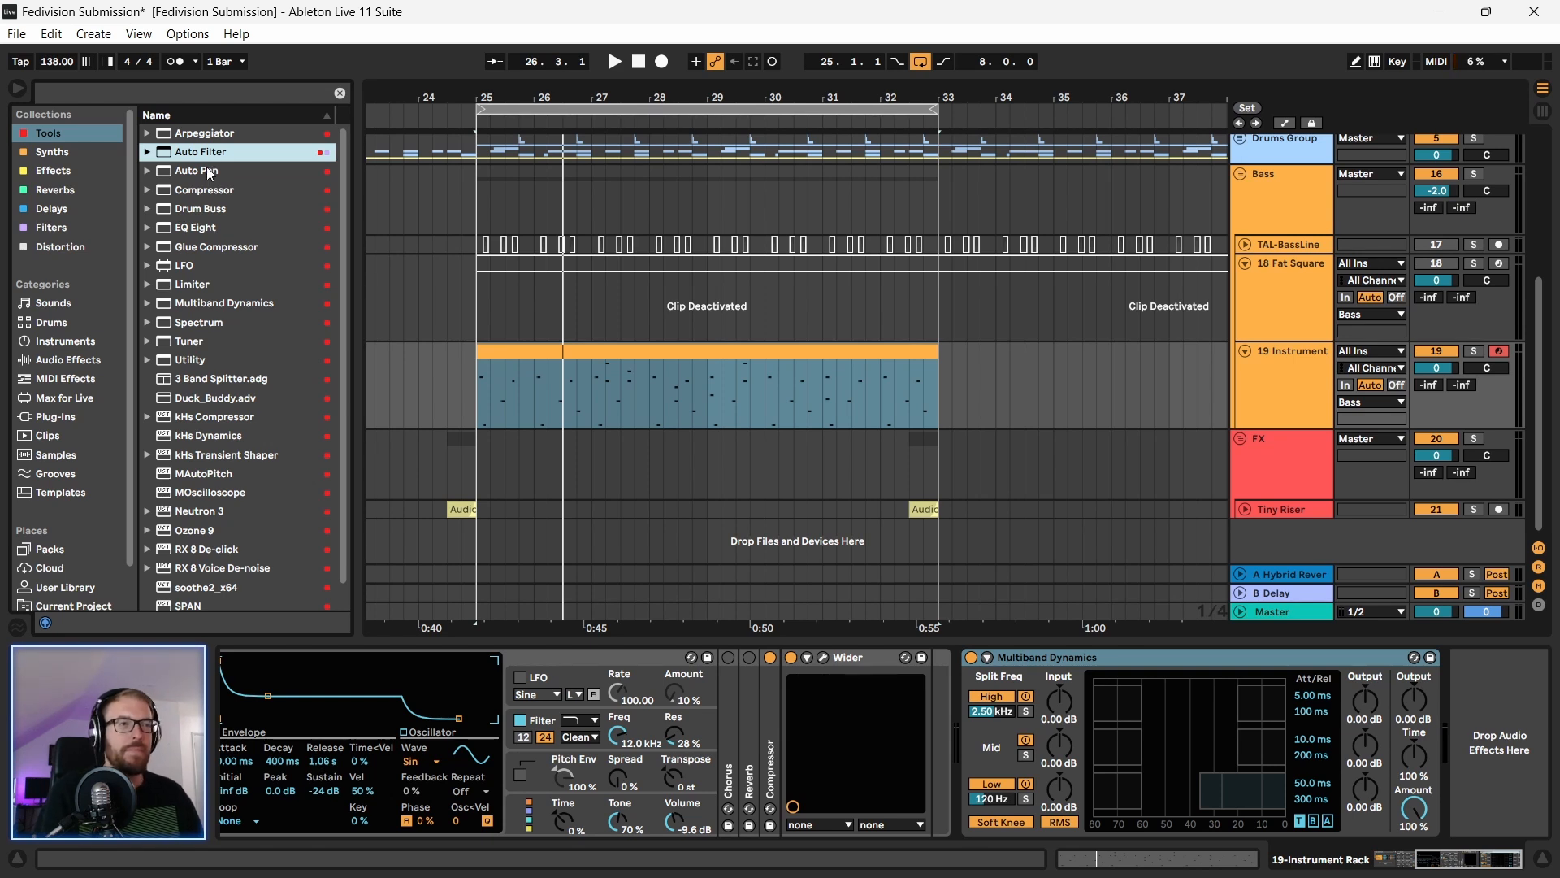
pyautogui.click(205, 134)
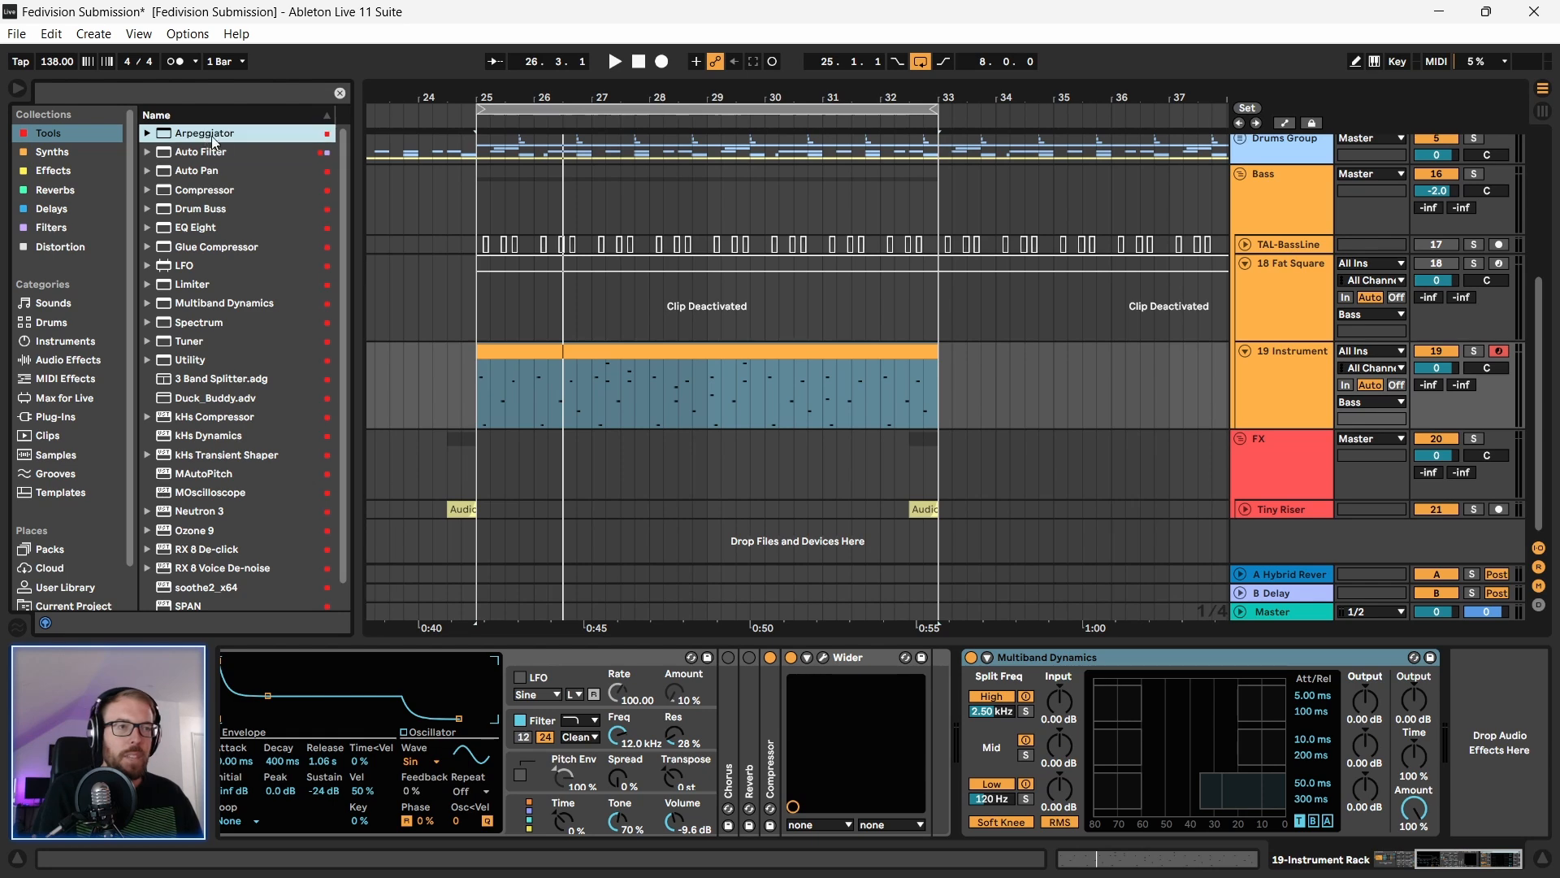
# Step: Audition the arrangement from bar 25 and solo the first Operator chain in the Fat Square Bass rack
pyautogui.click(481, 314)
pyautogui.press('space')
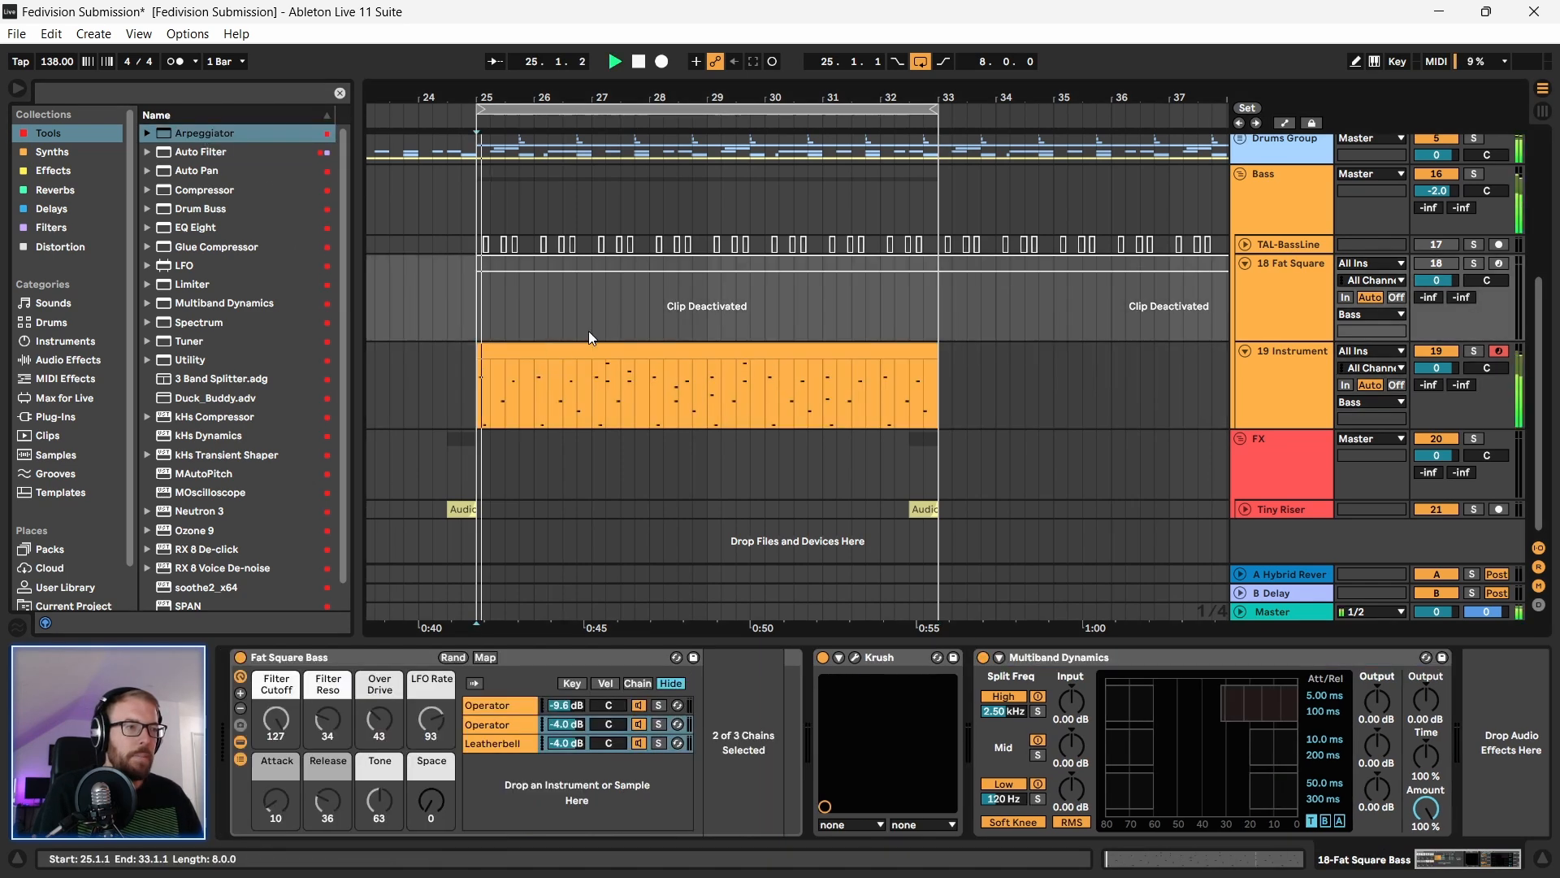
pyautogui.moveTo(560, 96); pyautogui.dragTo(557, 126)
pyautogui.scroll(2, 783, 461)
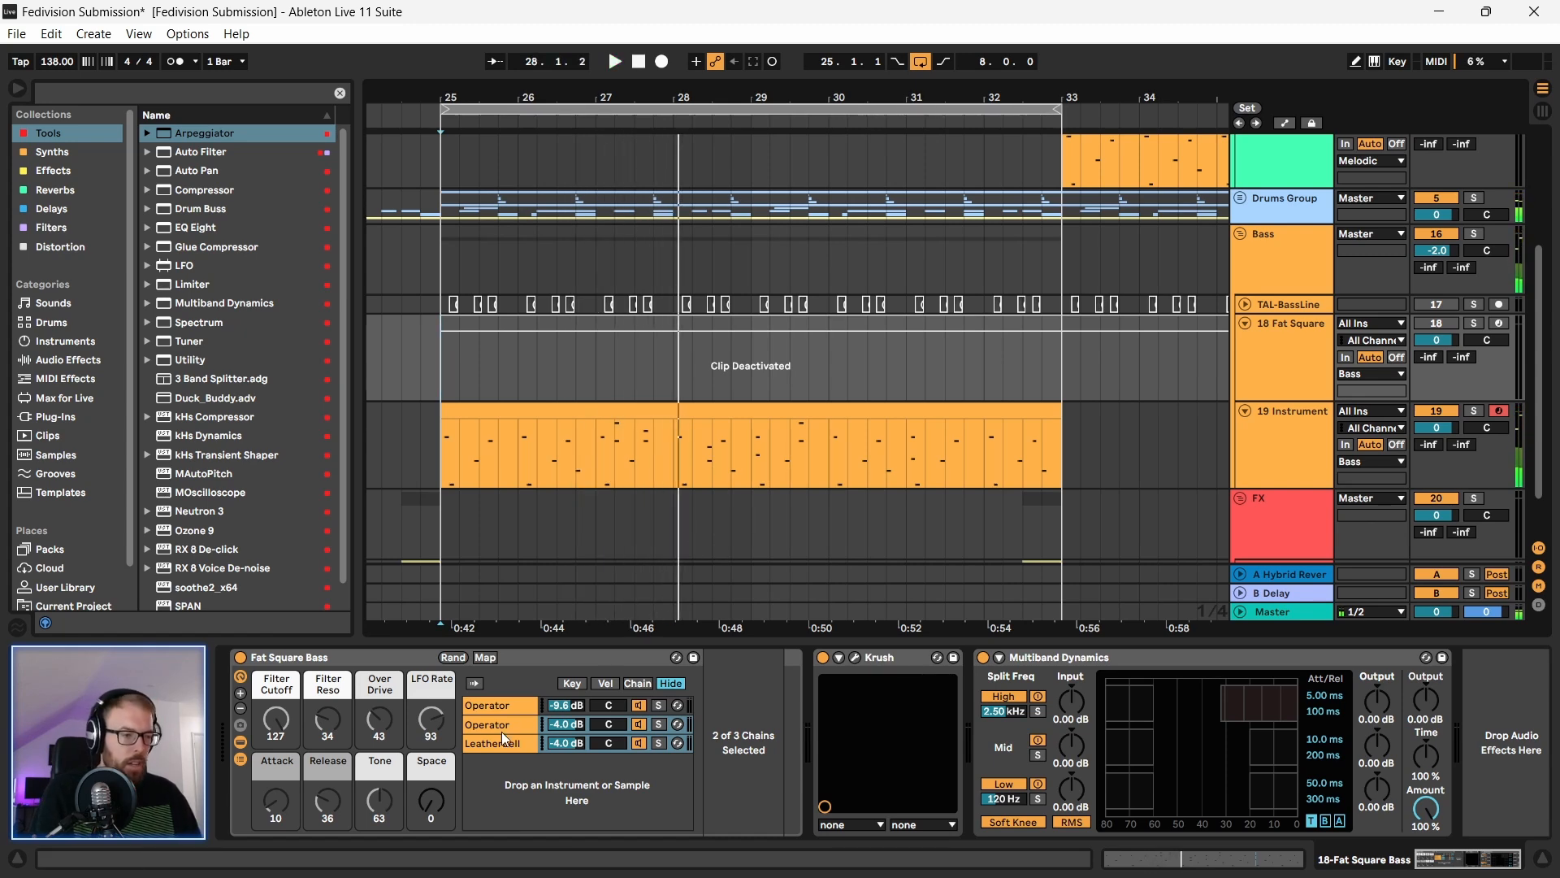
pyautogui.click(497, 707)
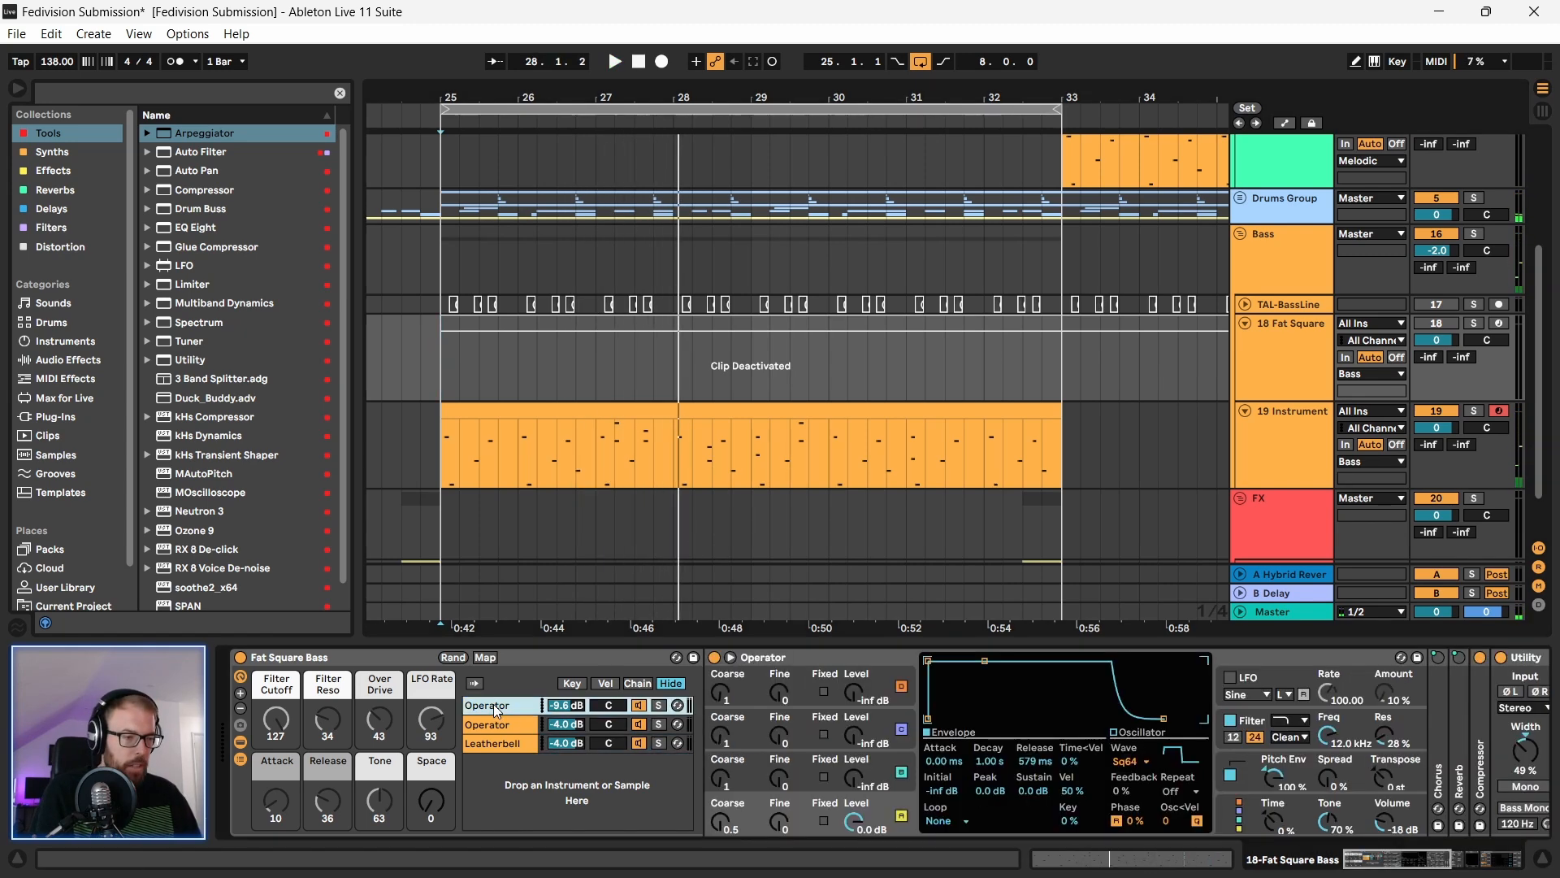
pyautogui.click(660, 706)
# Step: Delete the TAL-BassLine and 18 Fat Square tracks and rename the 19 Instrument track to Punch Bass
pyautogui.click(1297, 343)
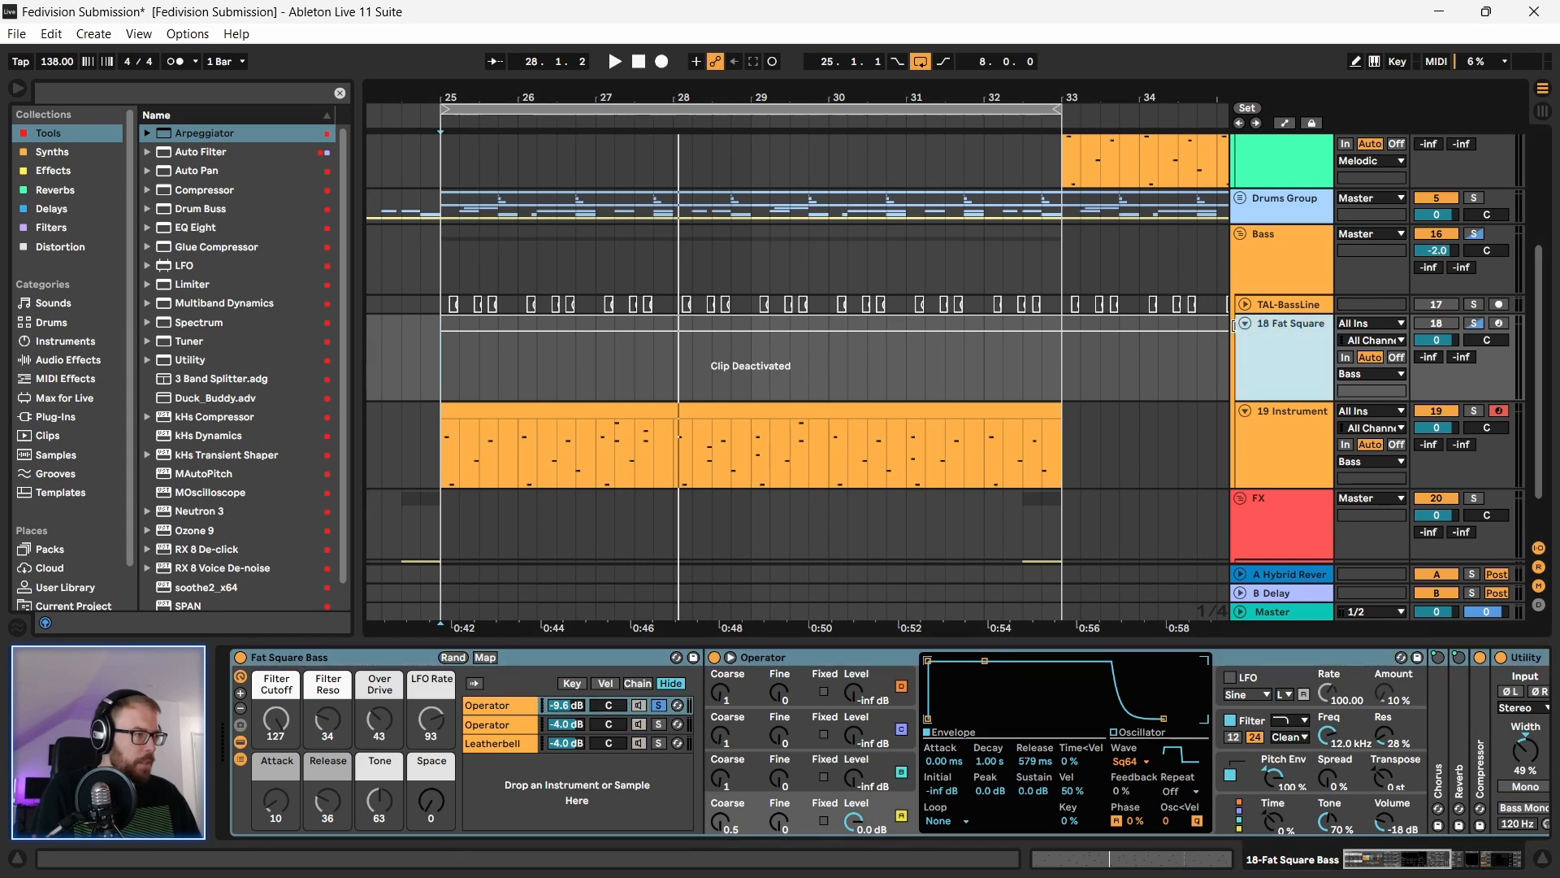
pyautogui.click(1244, 323)
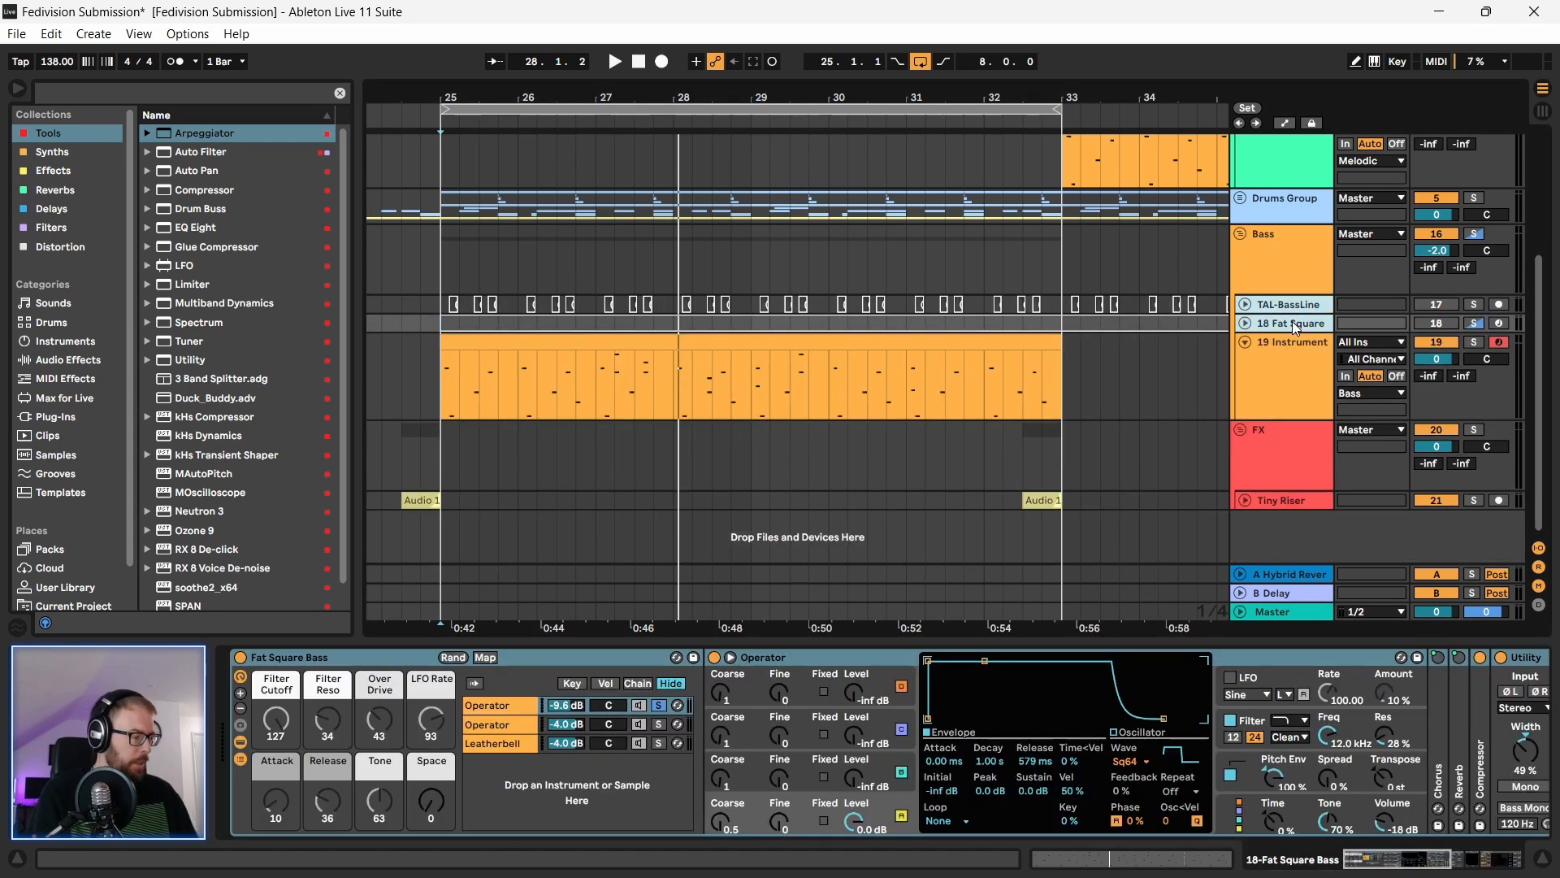
pyautogui.press('Delete')
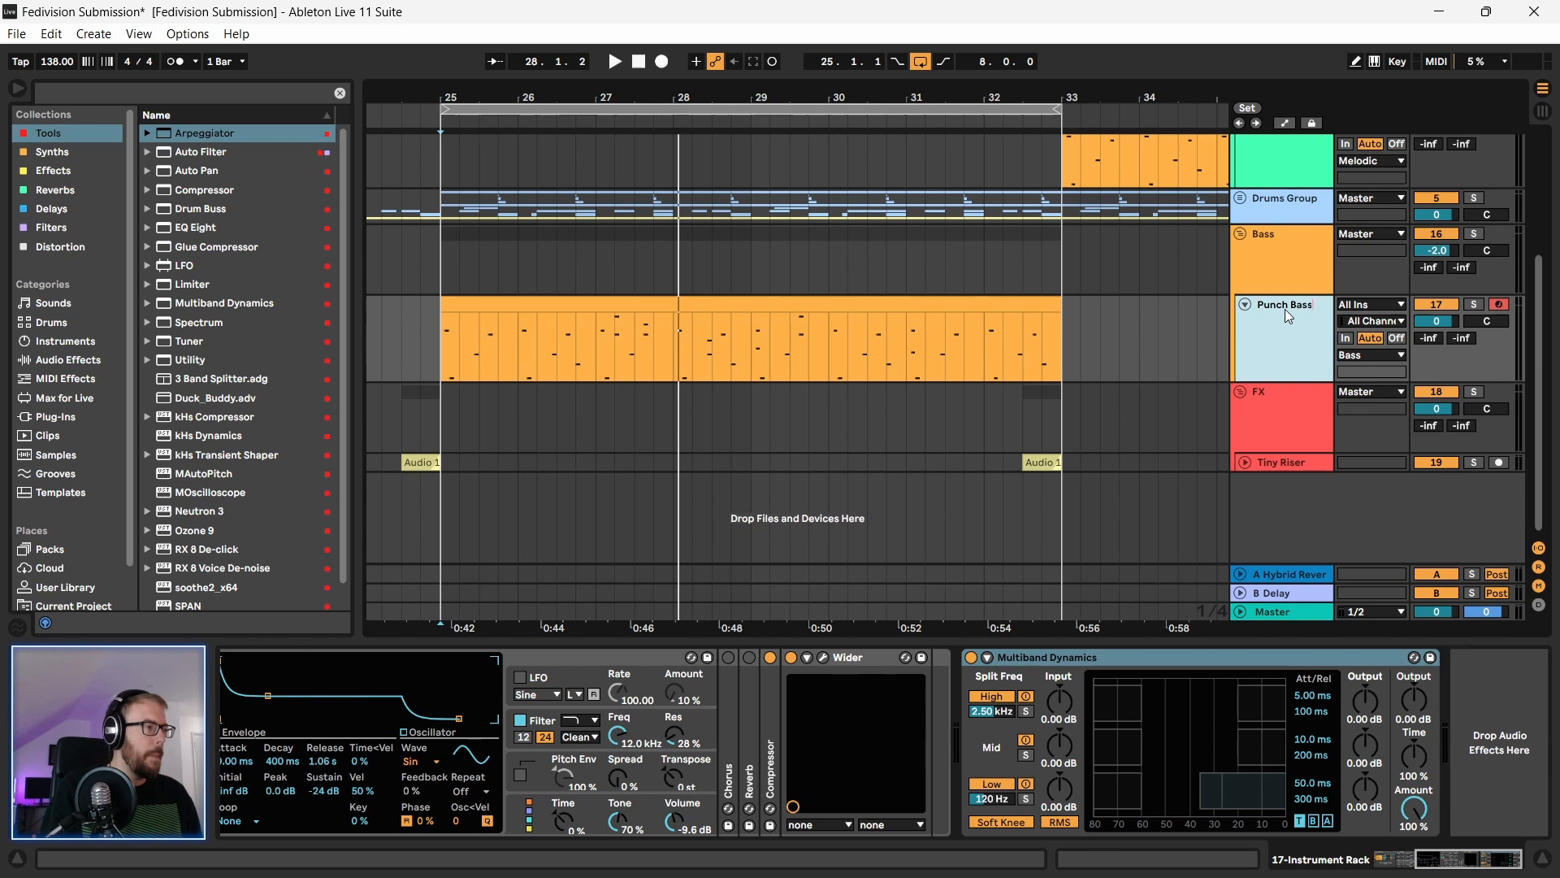
# Step: Play the Punch Bass clip soloed and set the High Sine and Leatherbell chain volumes to 0.0 dB
pyautogui.click(500, 306)
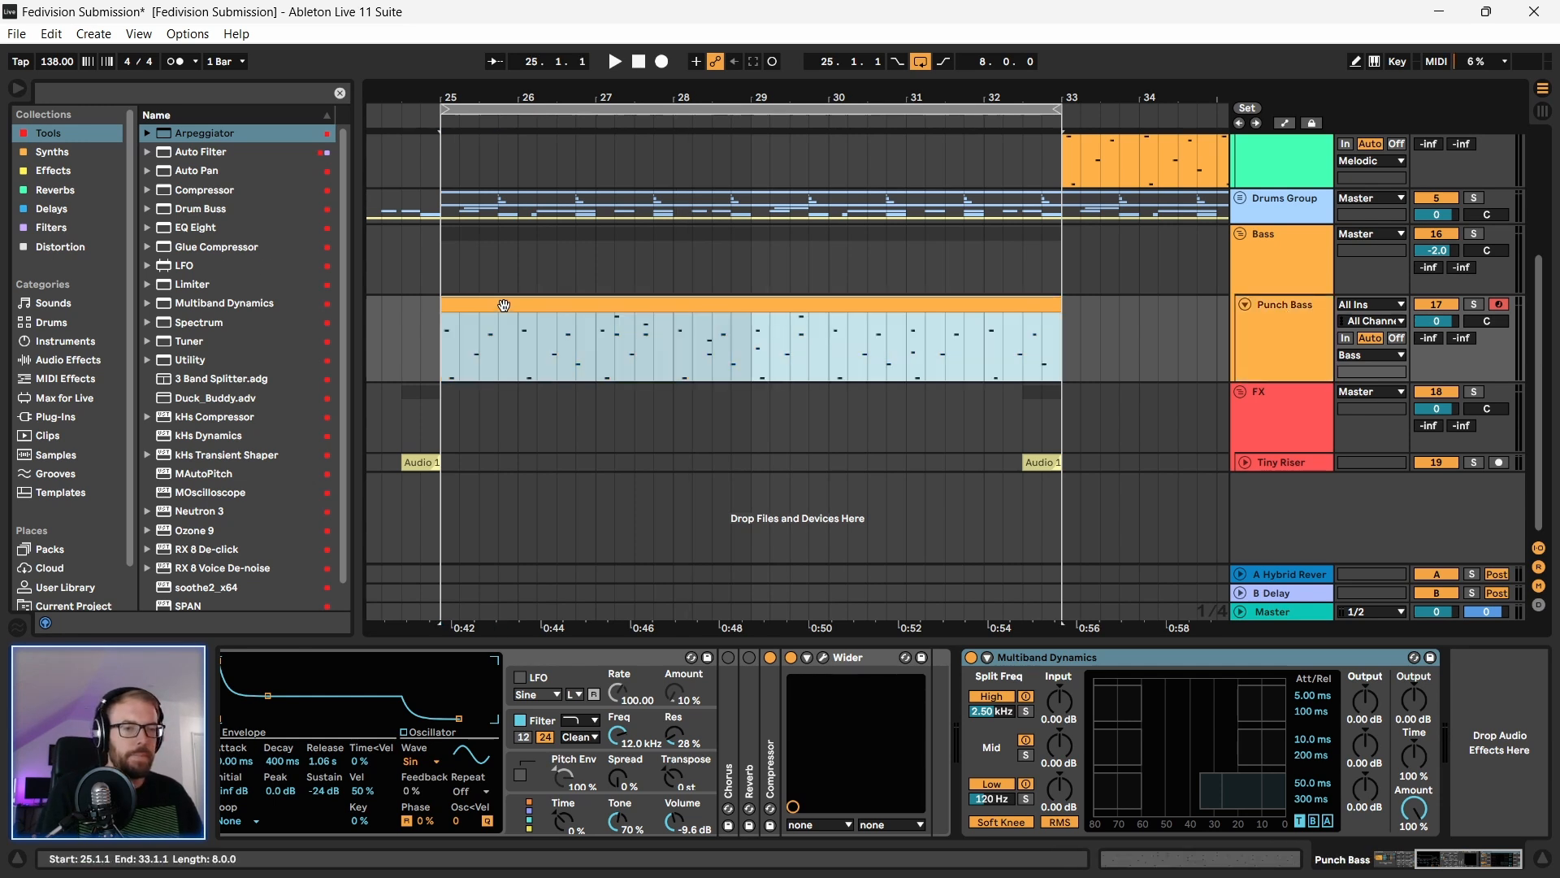
pyautogui.press('space')
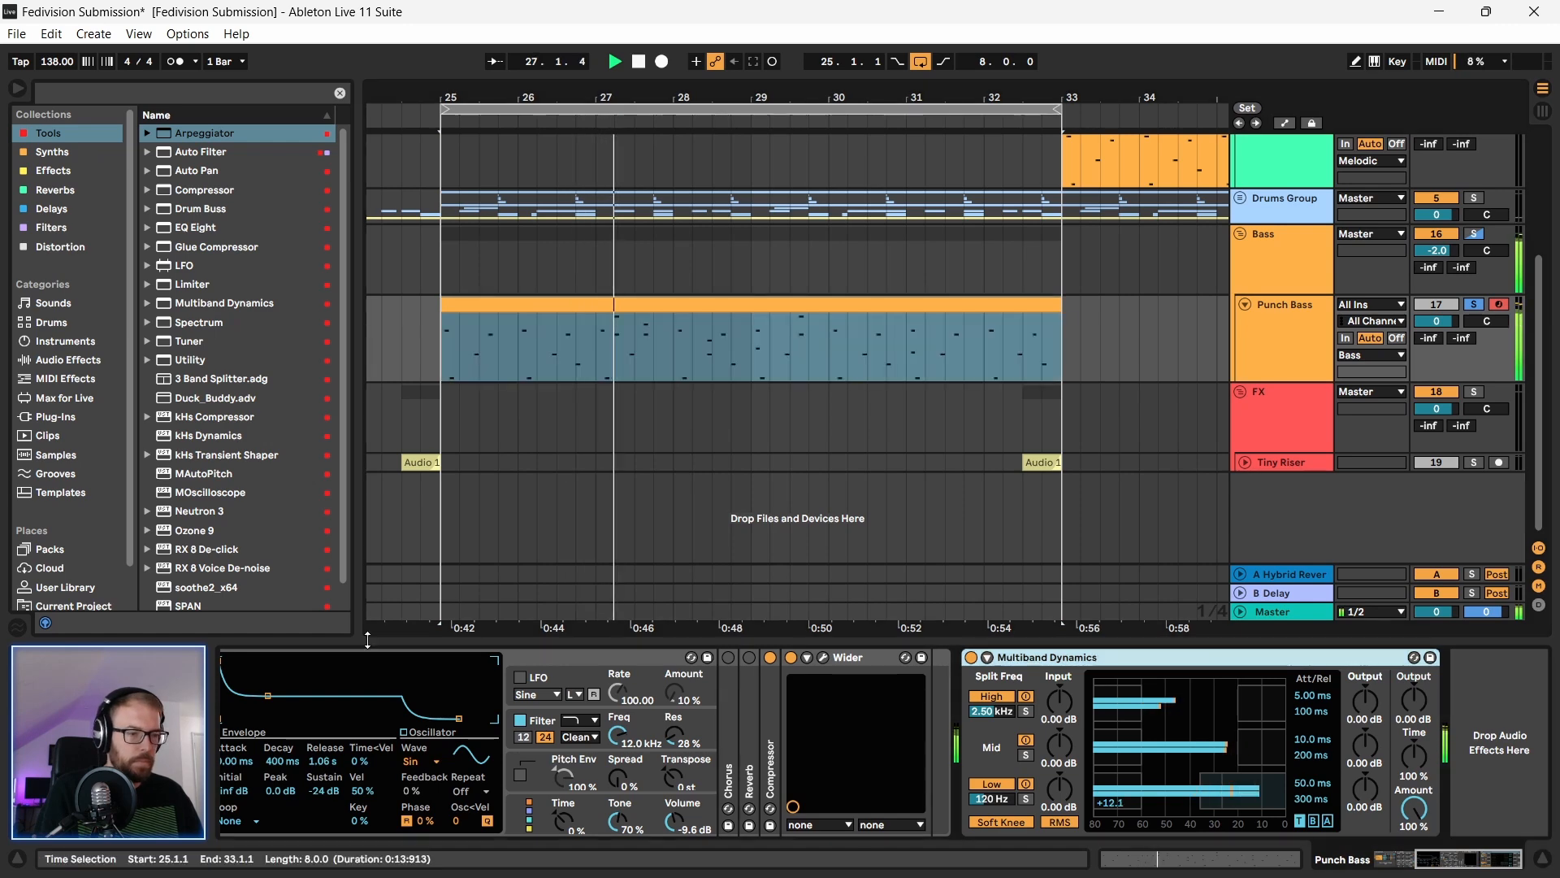
pyautogui.hscroll(-5, 444, 719)
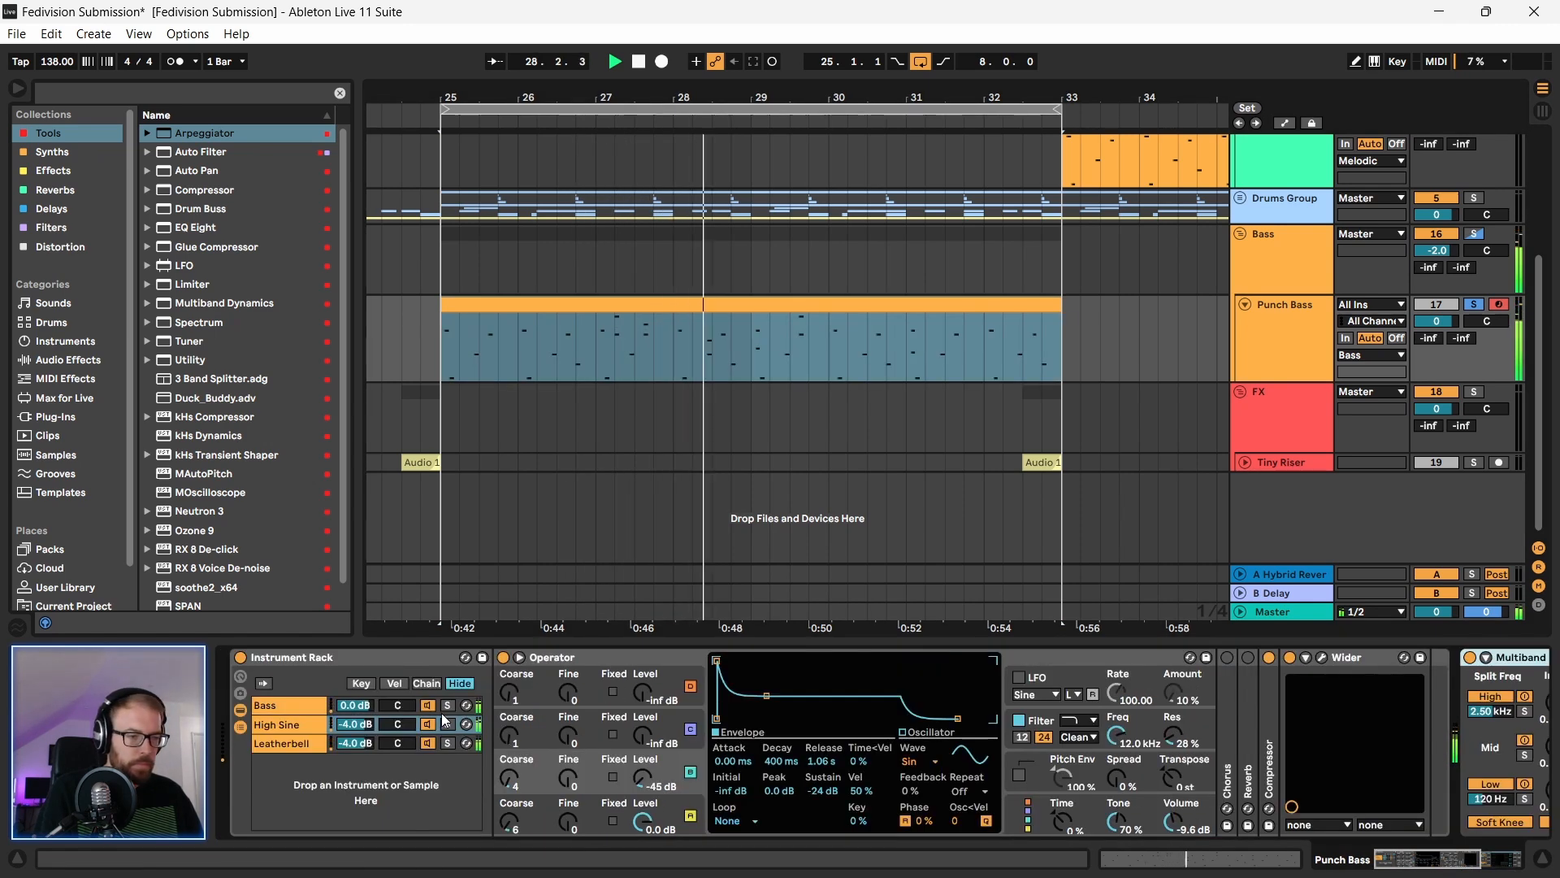
pyautogui.doubleClick(363, 727)
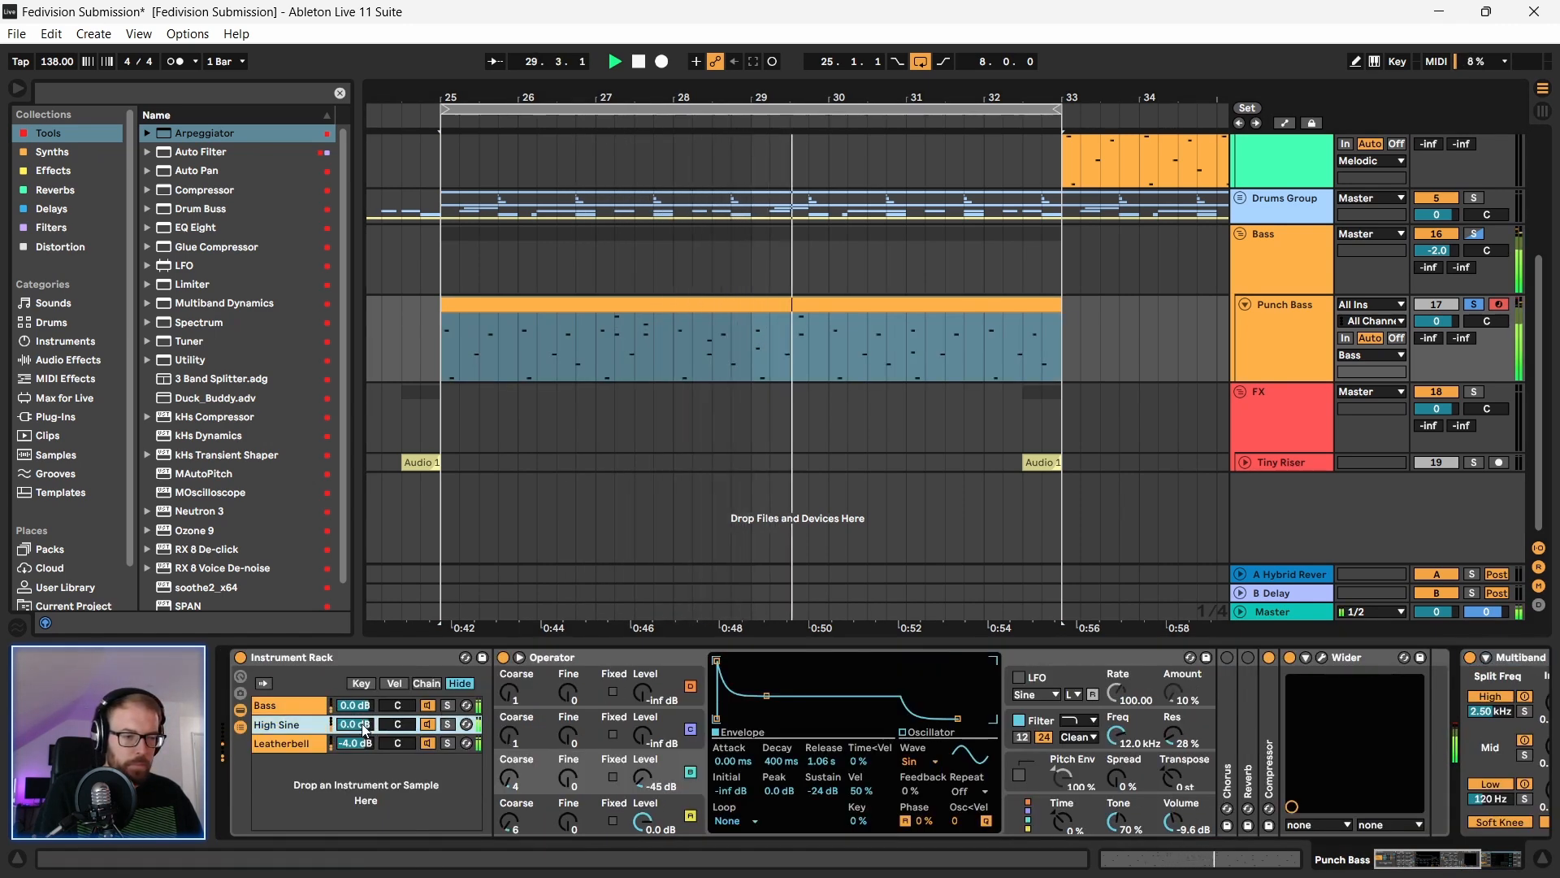
pyautogui.doubleClick(355, 743)
# Step: Add the 3 Band Splitter rack from the Tools collection to the end of the Punch Bass device chain
pyautogui.click(326, 658)
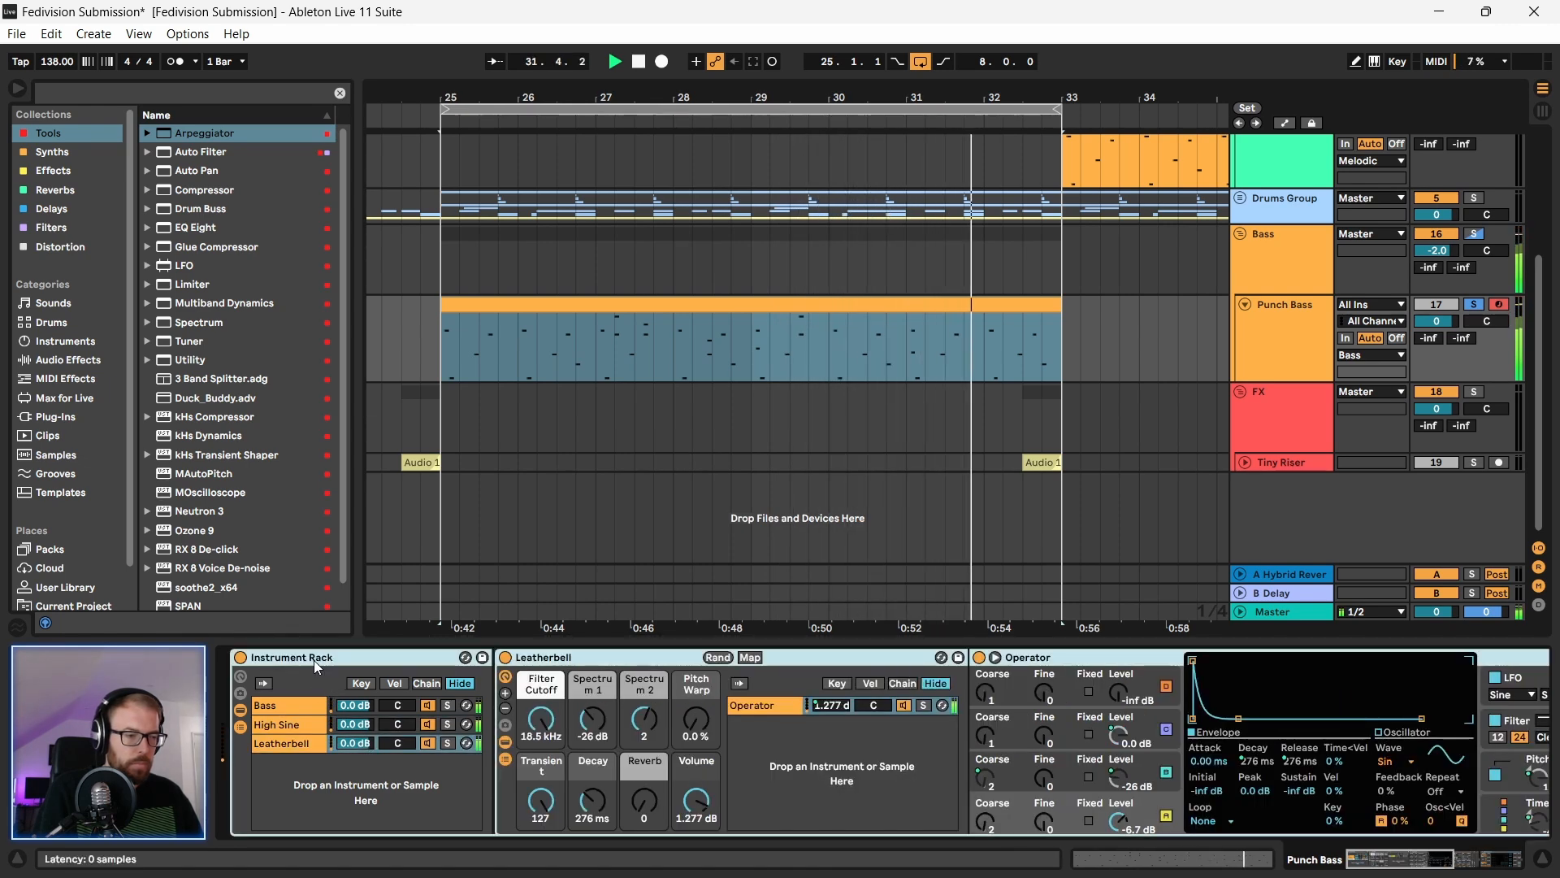
pyautogui.click(818, 660)
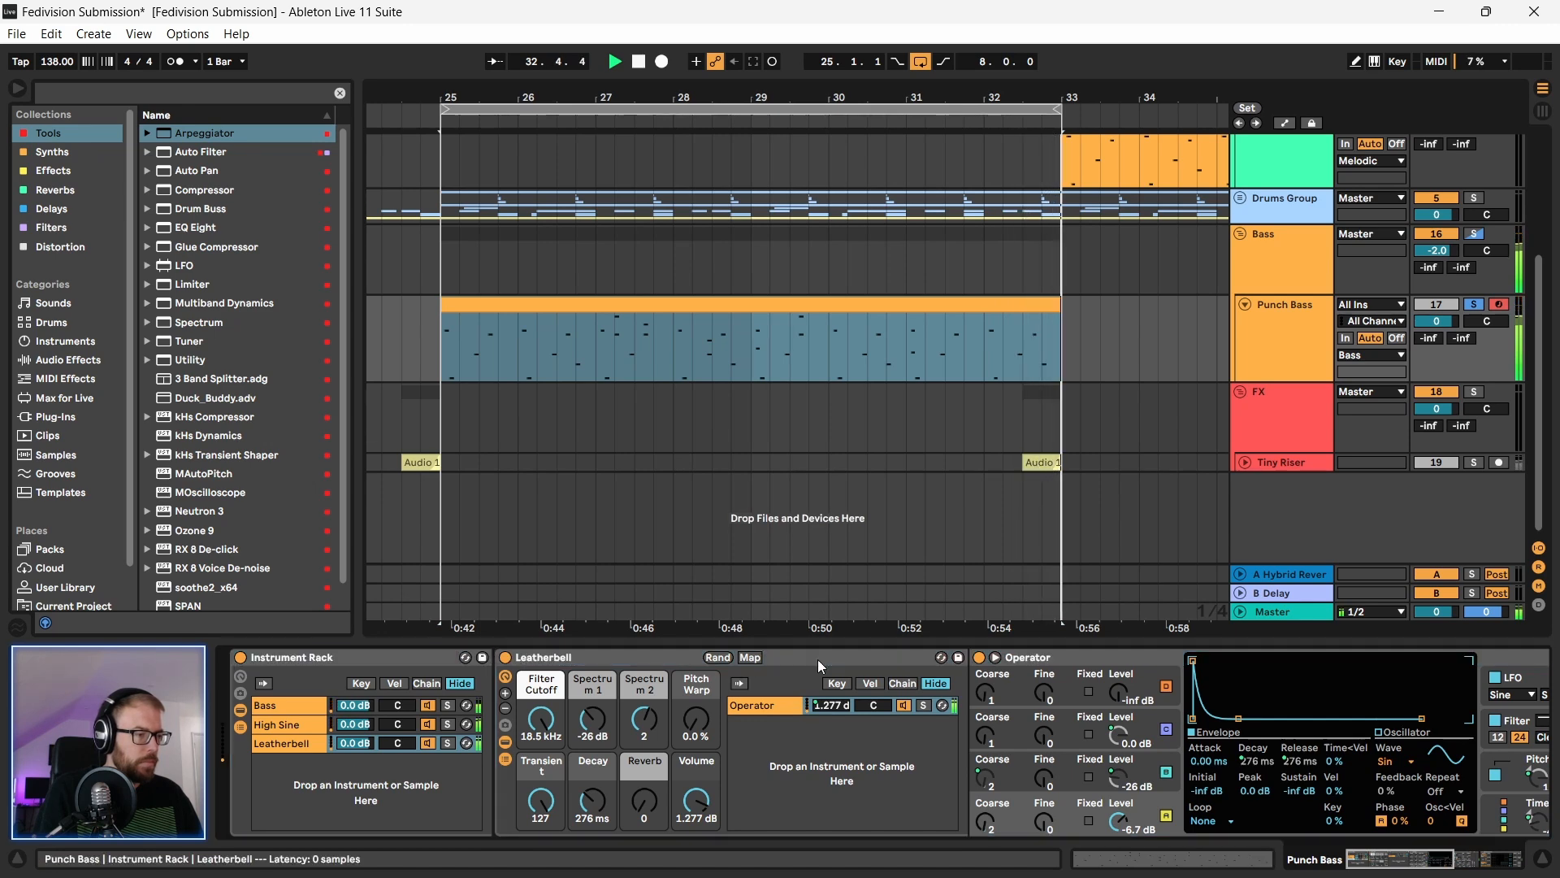
pyautogui.moveTo(1420, 860); pyautogui.dragTo(1339, 865)
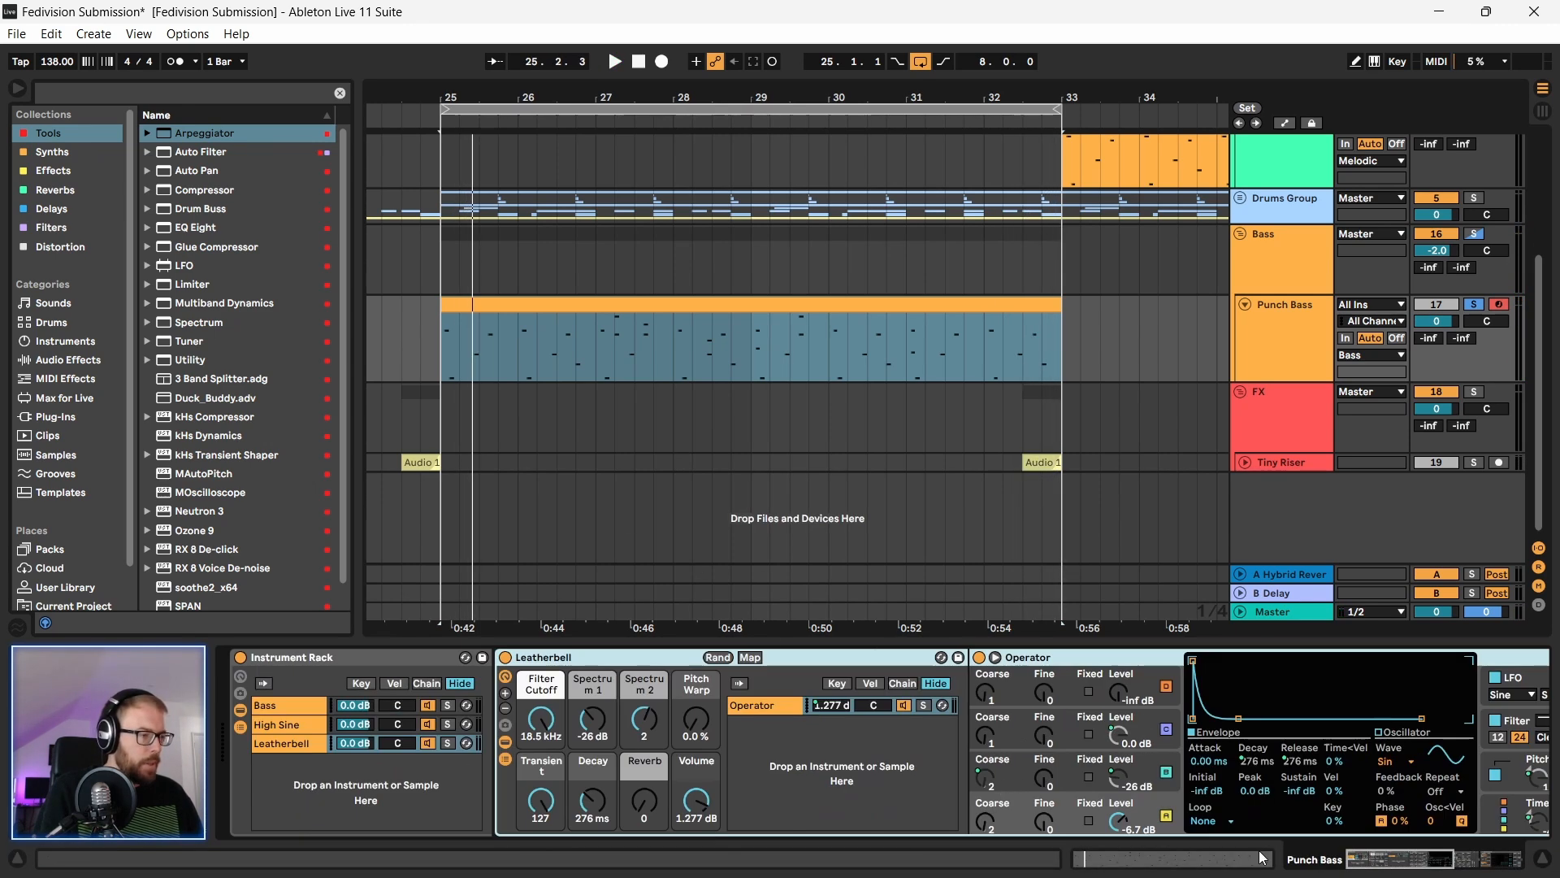
pyautogui.click(54, 170)
pyautogui.scroll(-2, 203, 456)
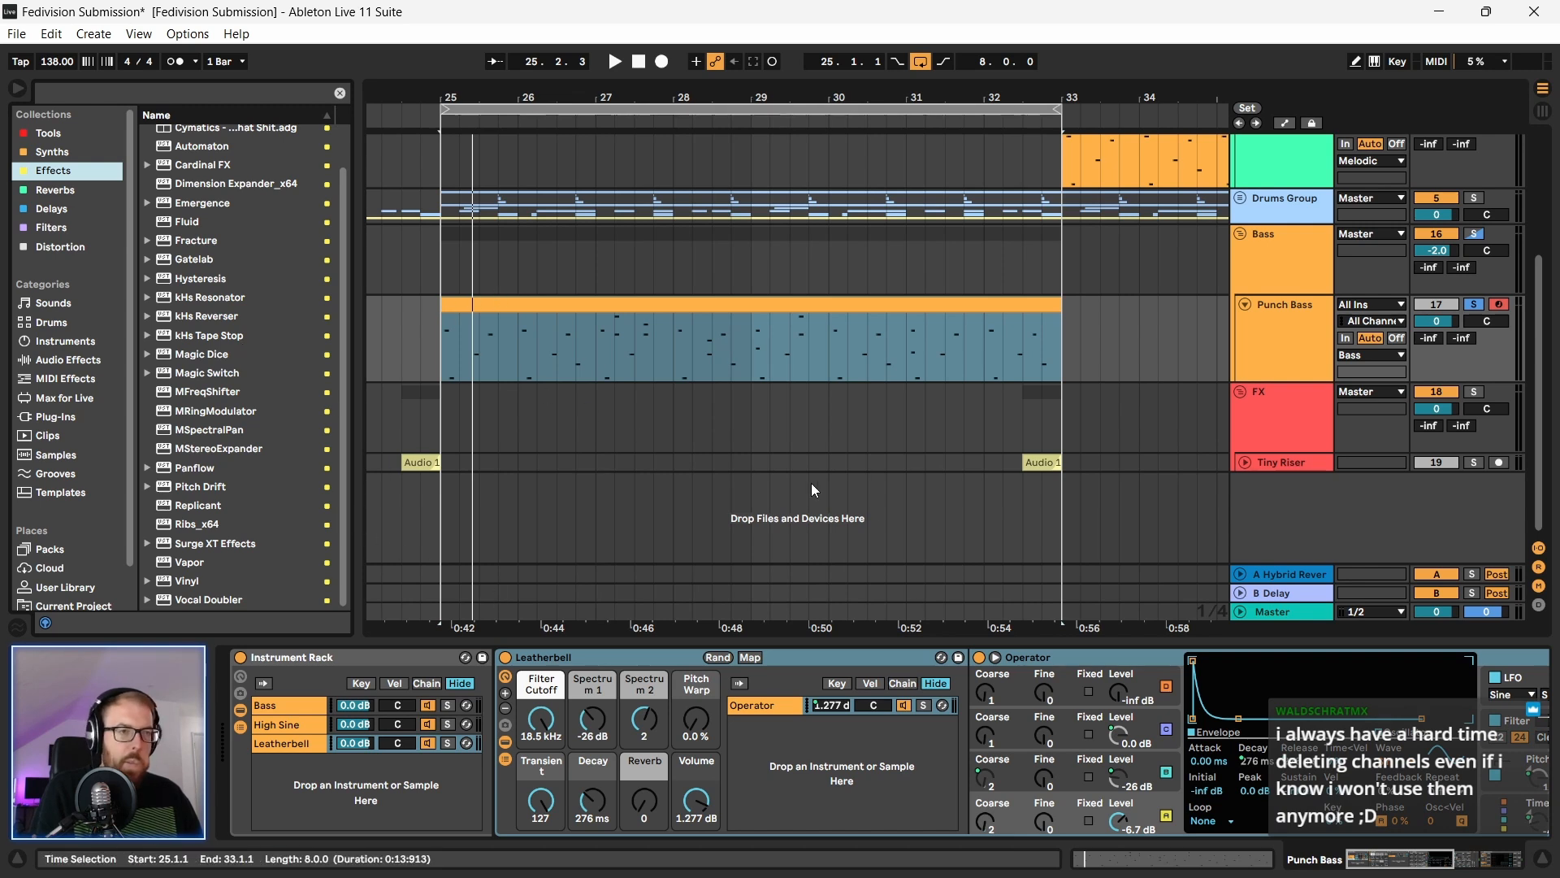
pyautogui.click(52, 135)
pyautogui.doubleClick(207, 302)
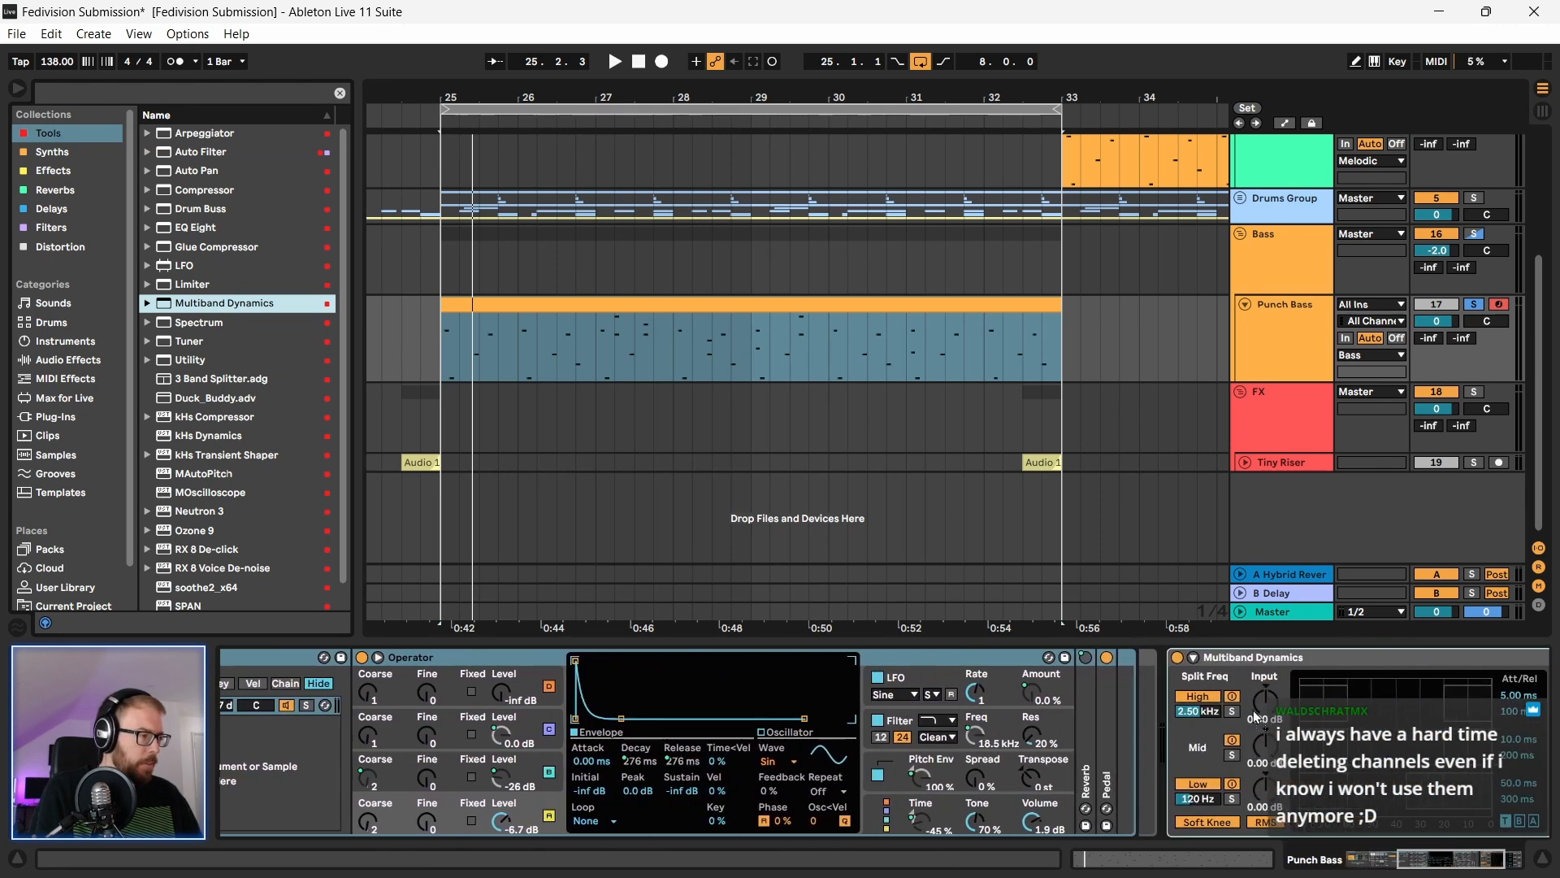
pyautogui.click(207, 379)
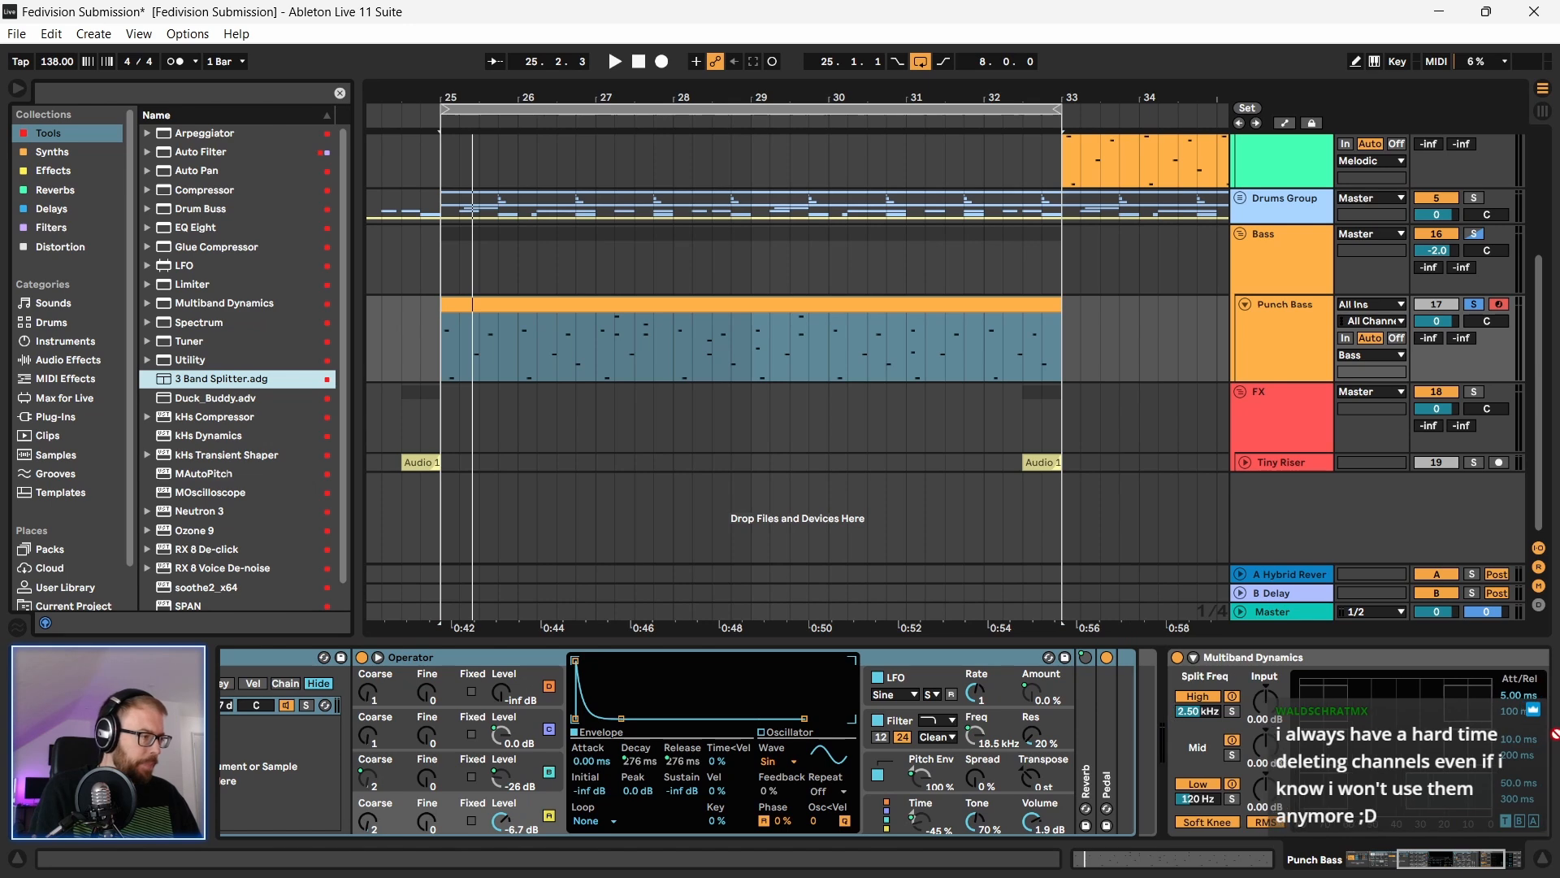
pyautogui.moveTo(1556, 773); pyautogui.dragTo(1494, 749)
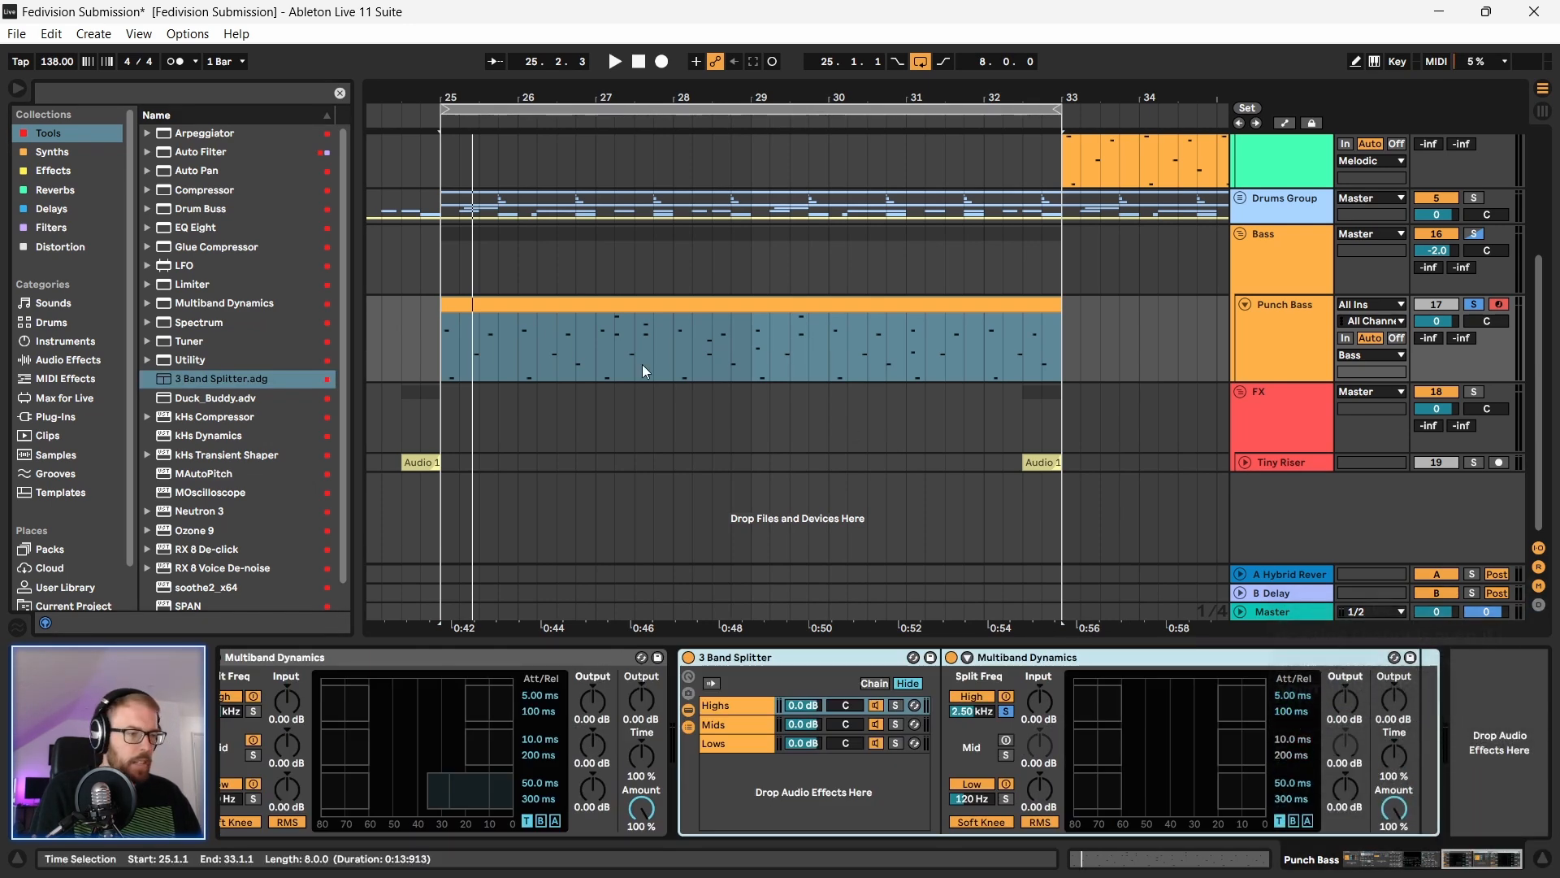
# Step: Add the Hysteresis plug-in from the Effects collection to the Mids chain of the 3 Band Splitter
pyautogui.click(729, 724)
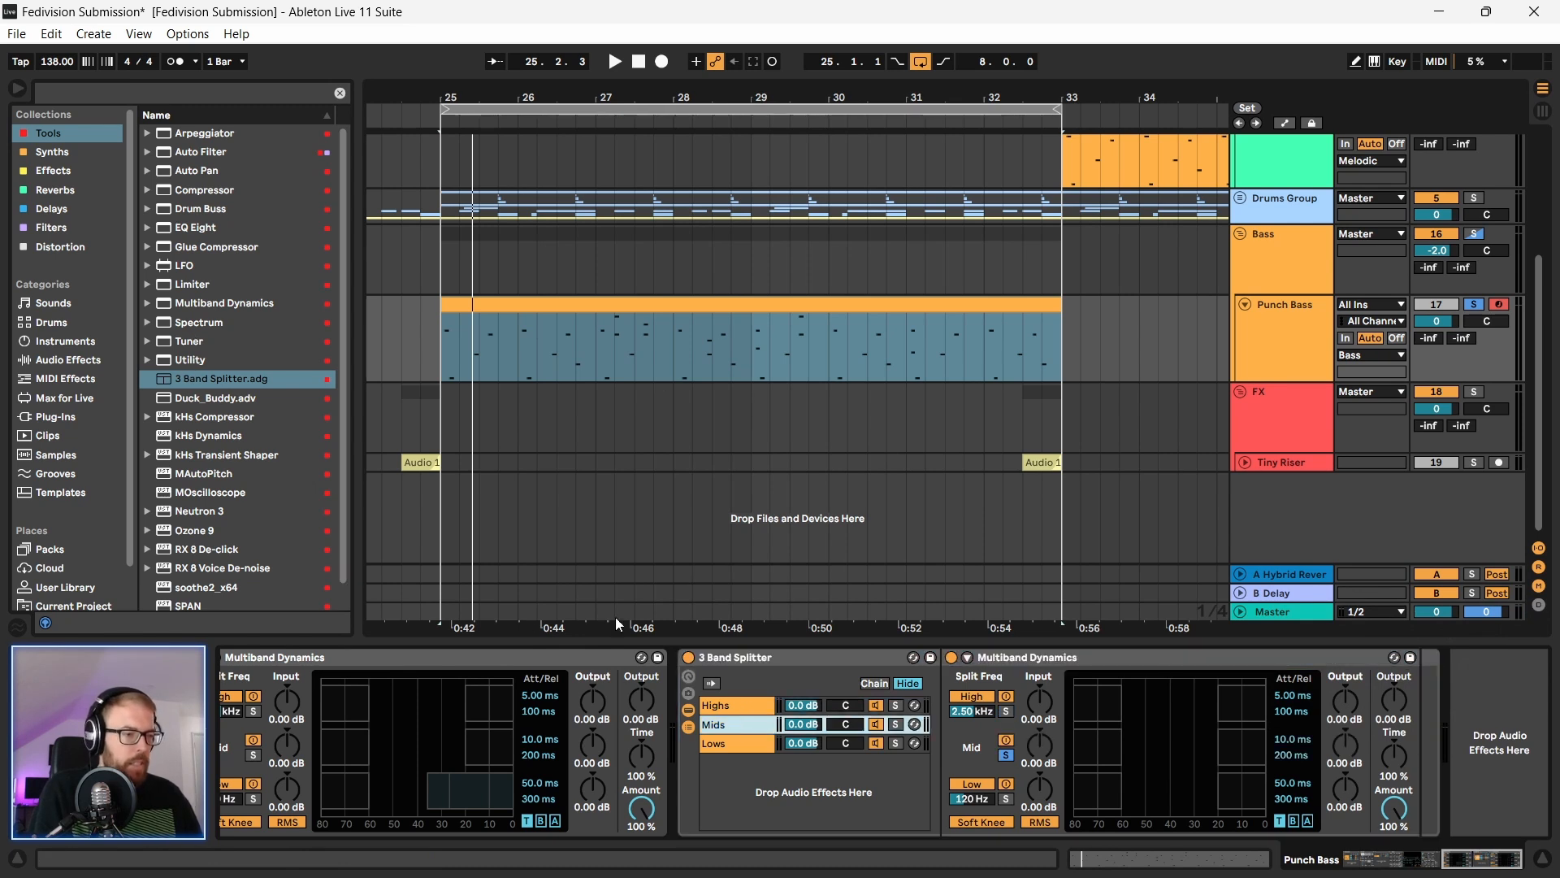
pyautogui.click(54, 171)
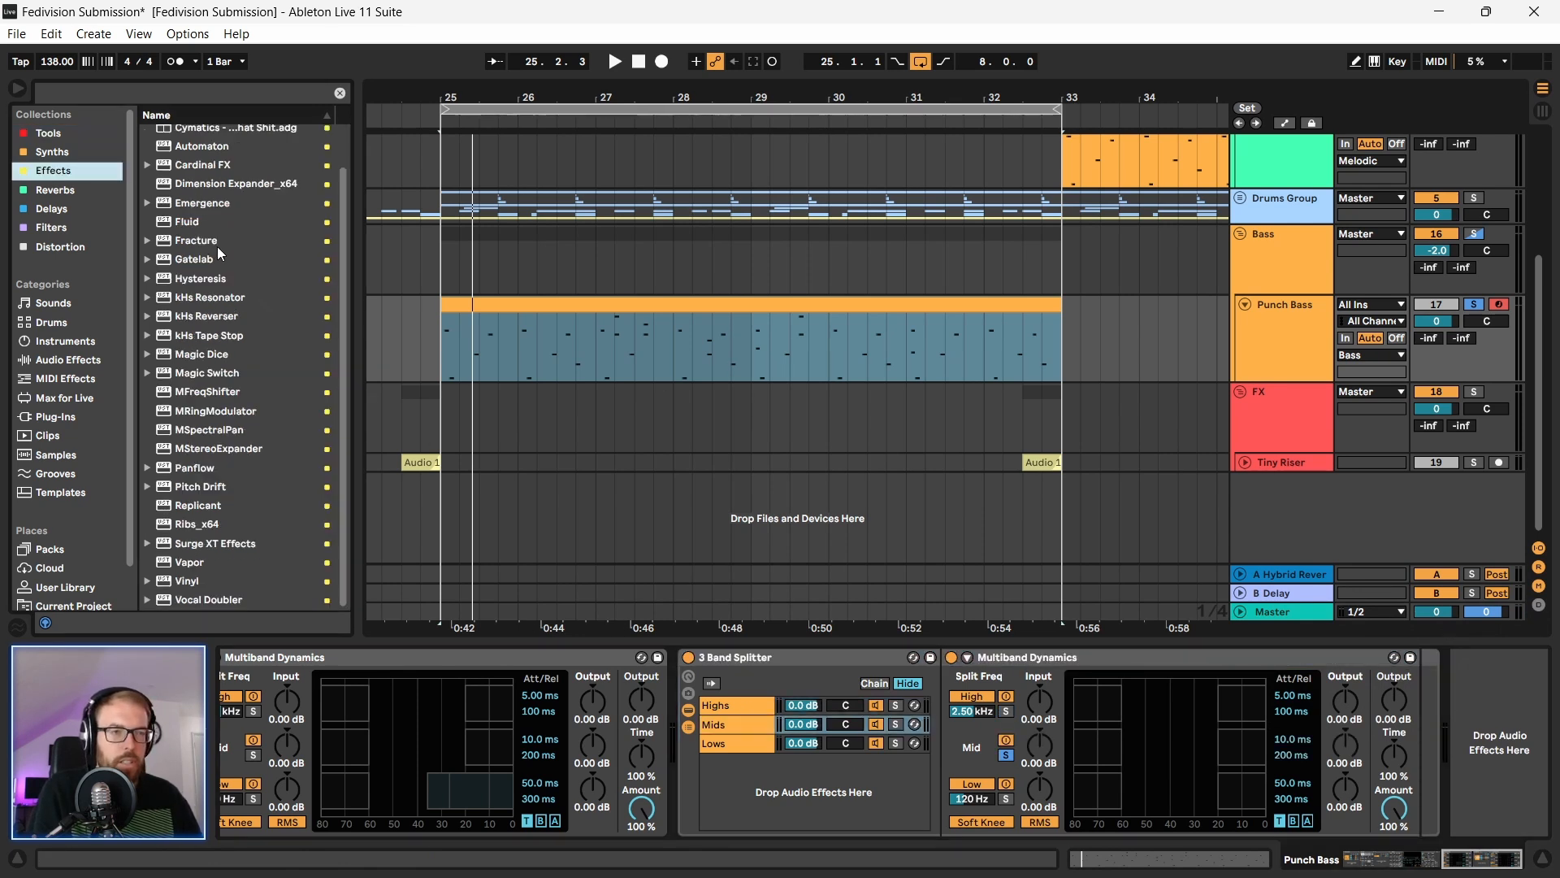
pyautogui.moveTo(193, 245); pyautogui.dragTo(737, 718)
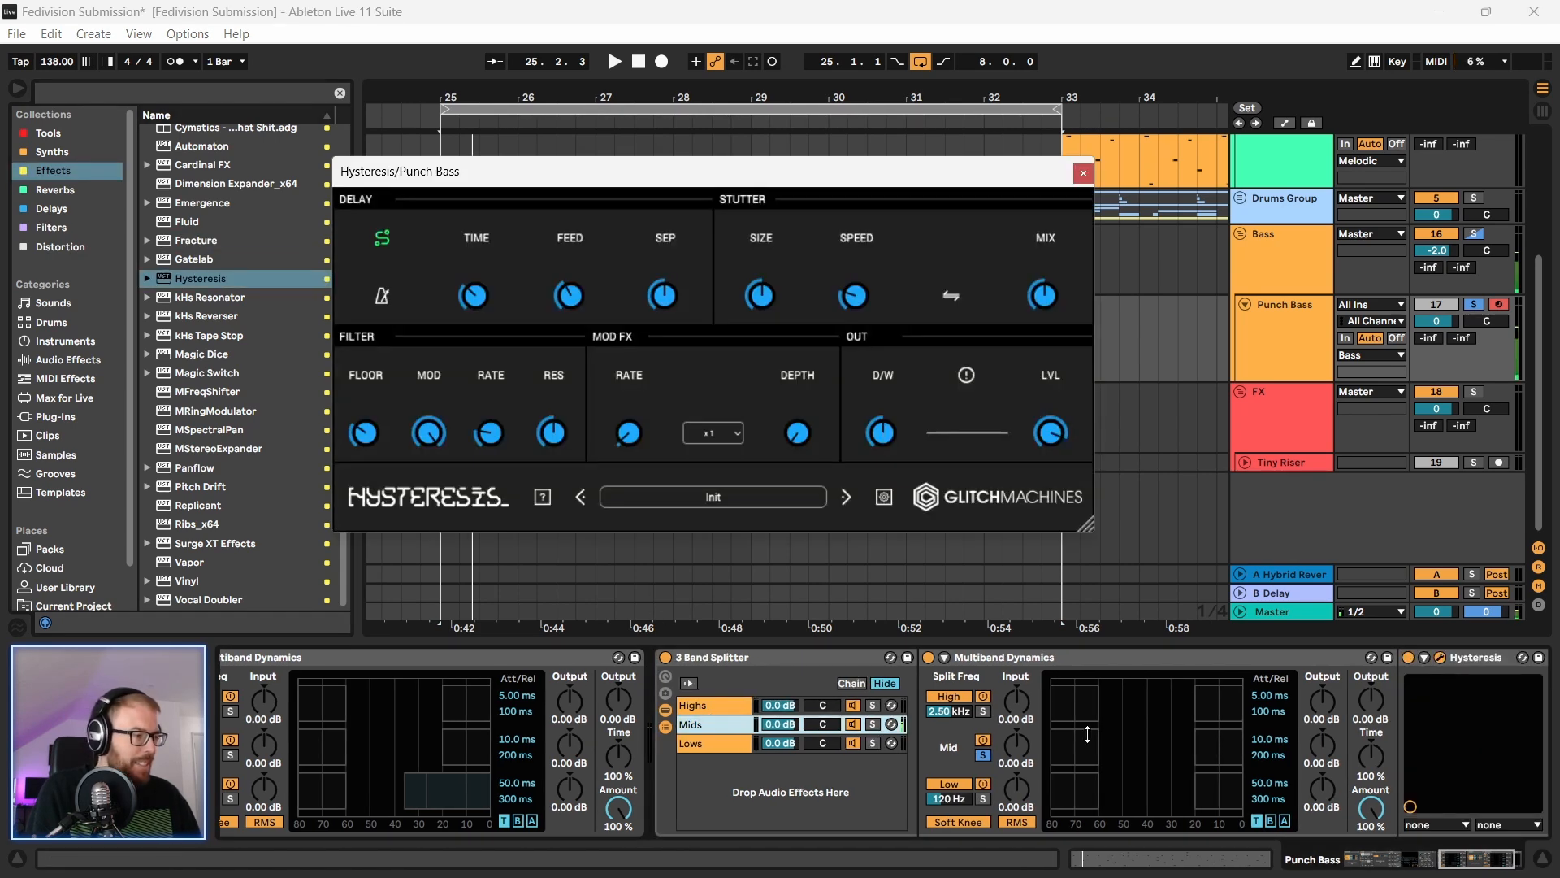
# Step: Load the 80sDrum preset in Hysteresis, audition it on the Punch Bass and close the plug-in window
pyautogui.moveTo(686, 167); pyautogui.dragTo(602, 185)
pyautogui.click(751, 502)
pyautogui.press('space')
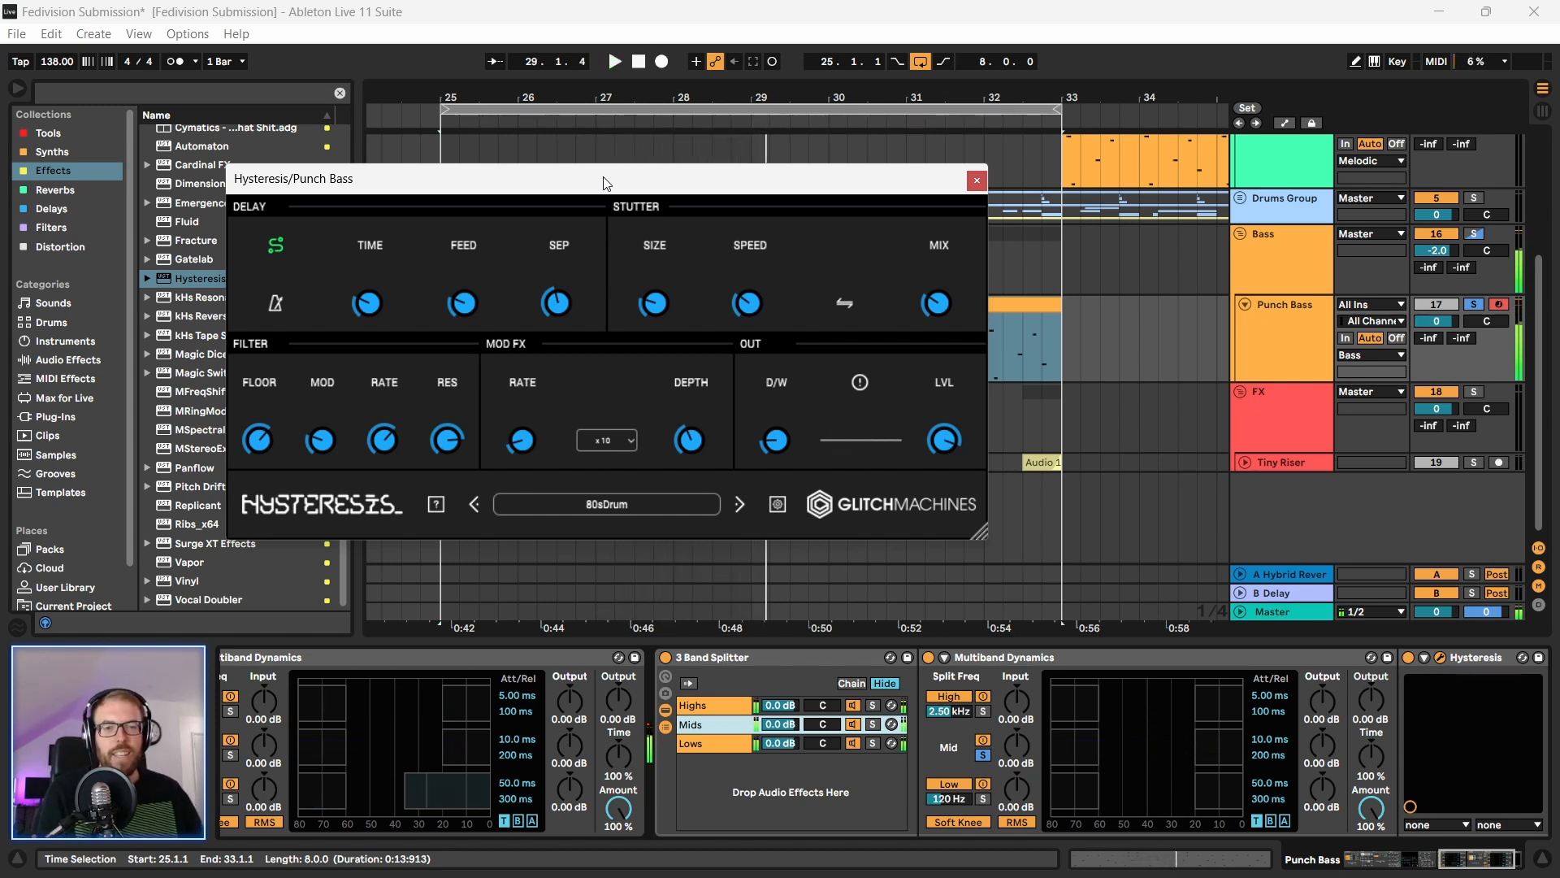
pyautogui.moveTo(586, 177); pyautogui.dragTo(642, 144)
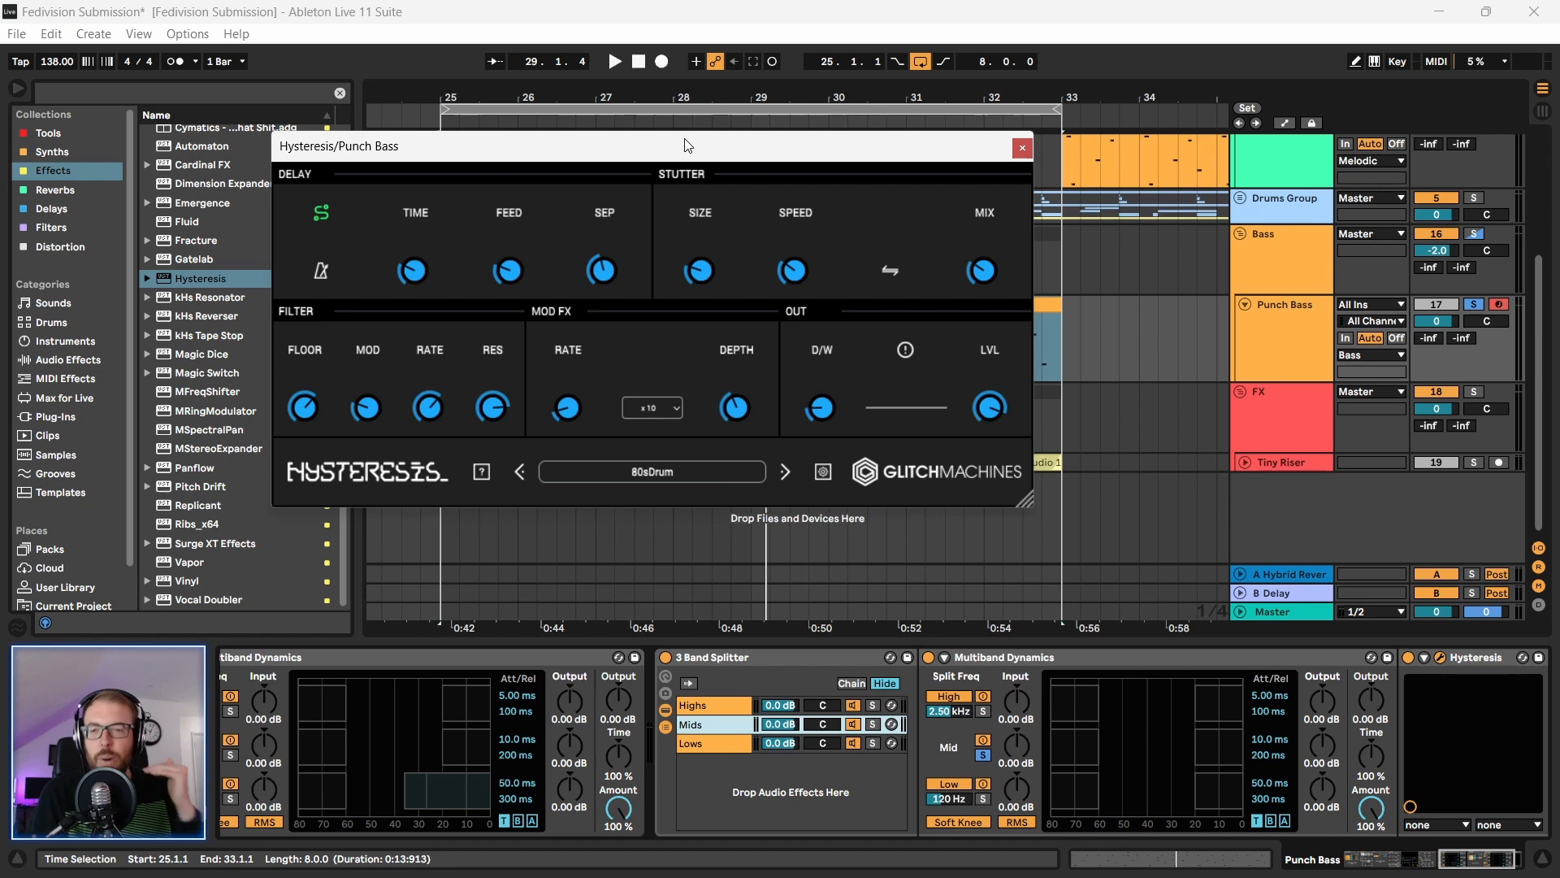
pyautogui.click(1027, 151)
# Step: Select bars 25 to 33 across the Bass group and Punch Bass track and audition them in a loop
pyautogui.moveTo(696, 93); pyautogui.dragTo(697, 4)
pyautogui.click(527, 364)
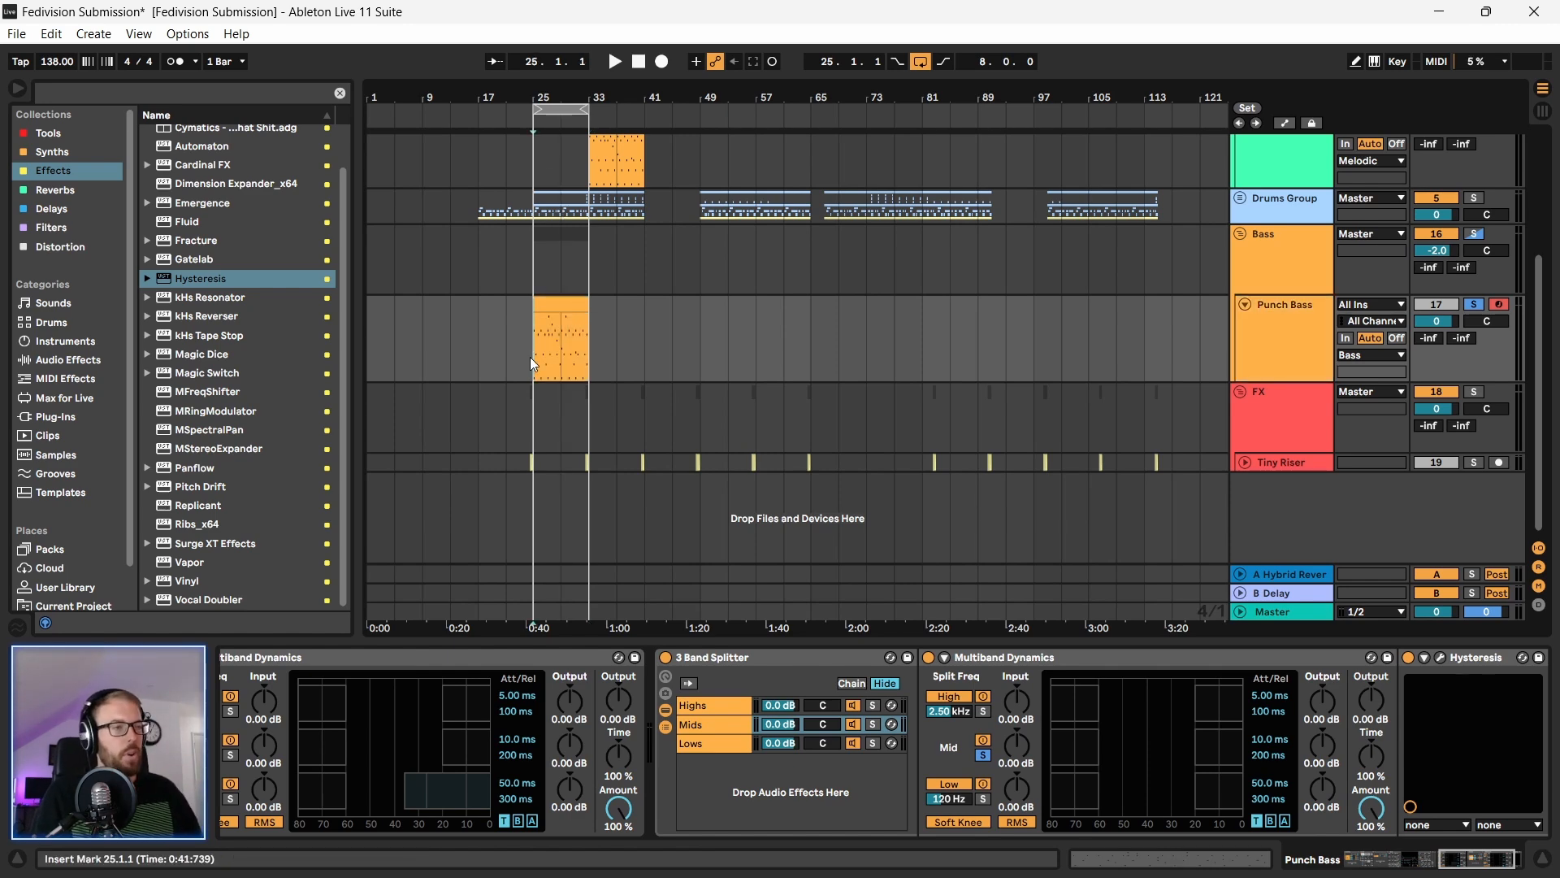
pyautogui.moveTo(534, 262); pyautogui.dragTo(587, 262)
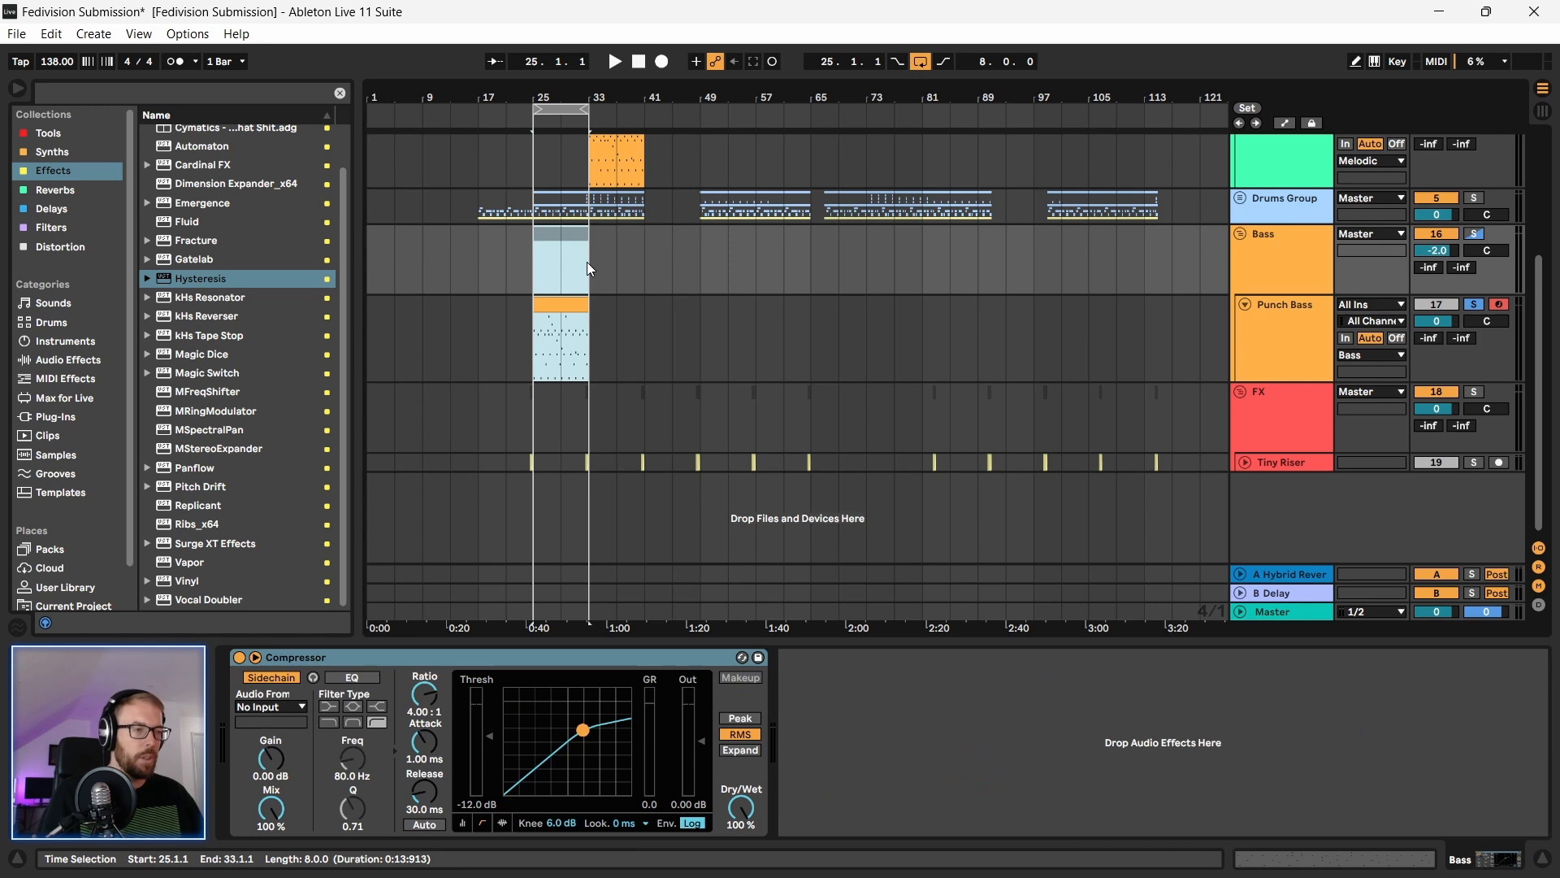
pyautogui.press('space')
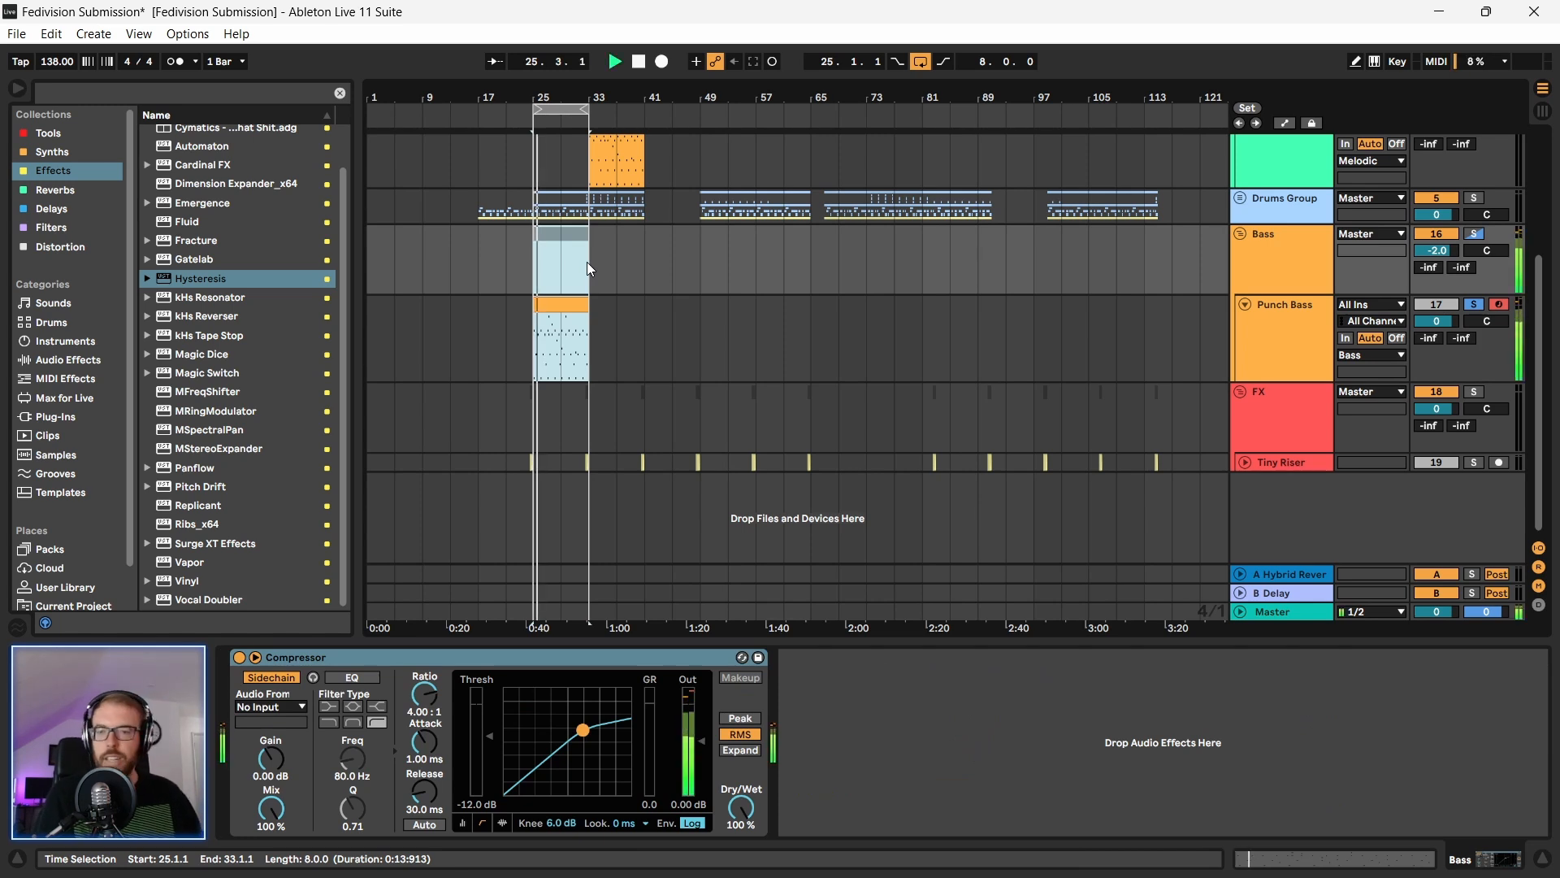
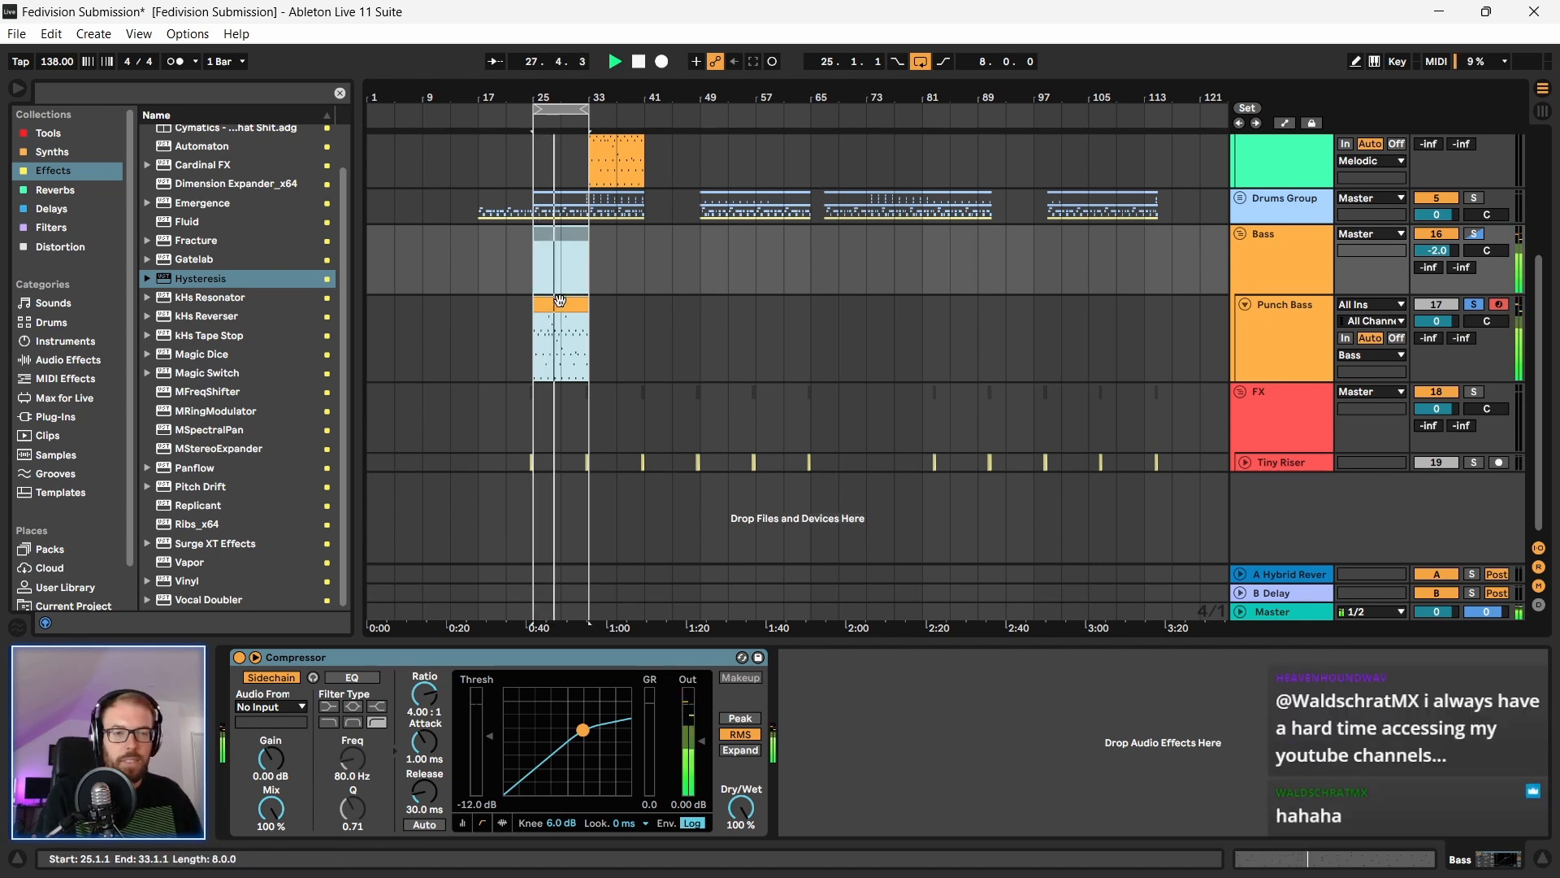
pyautogui.moveTo(543, 98); pyautogui.dragTo(584, 148)
pyautogui.press('space')
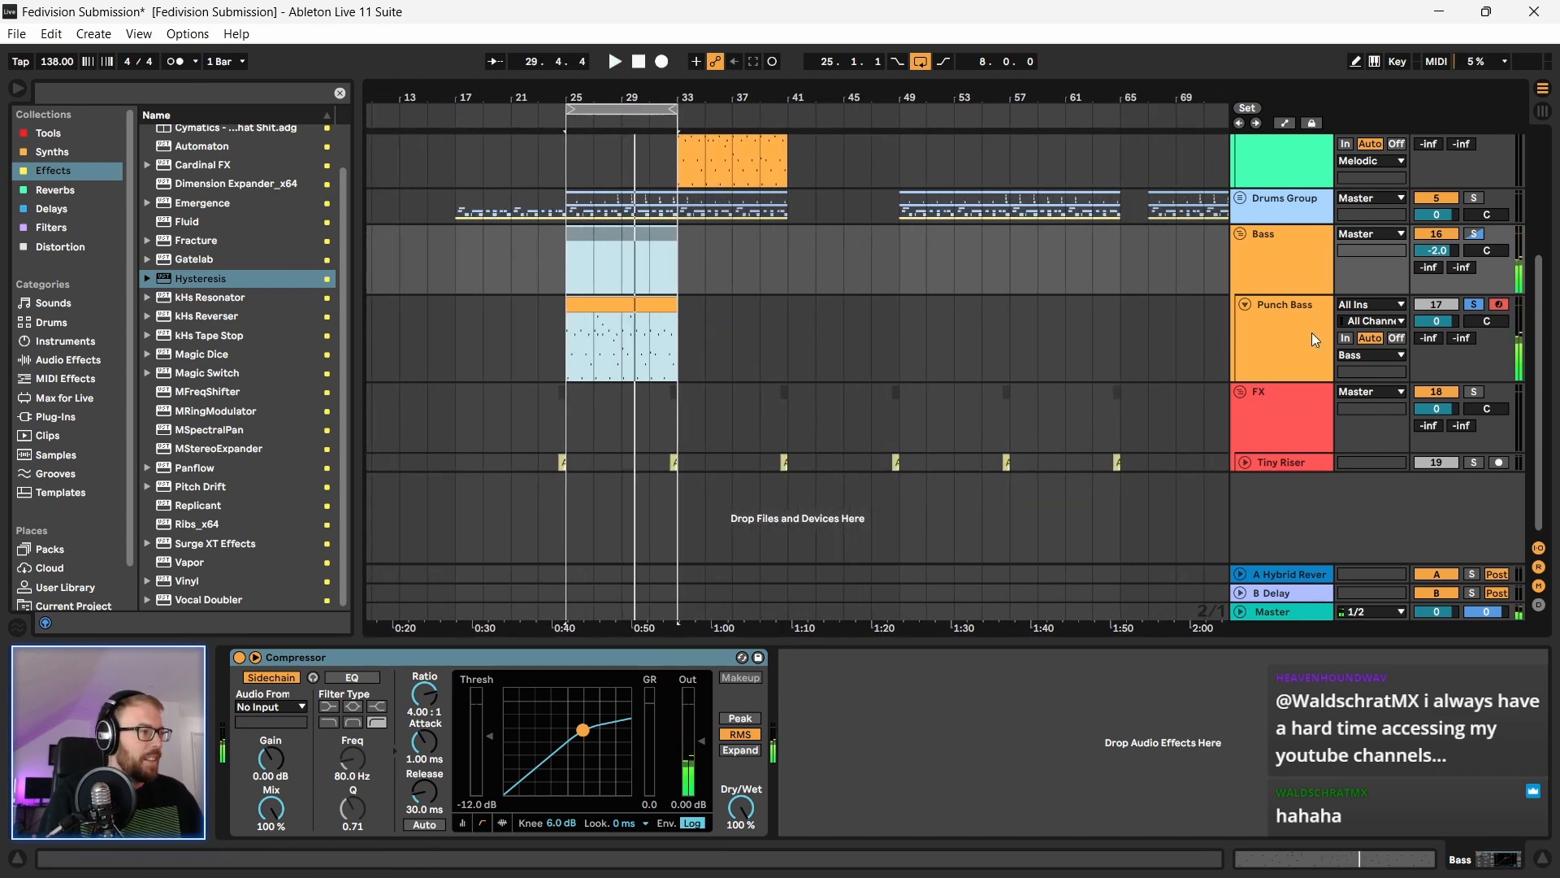
# Step: Check the Hysteresis settings on the Punch Bass and add Auto Filter from the Tools collection to the 3 Band Splitter's Mids chain
pyautogui.click(1217, 319)
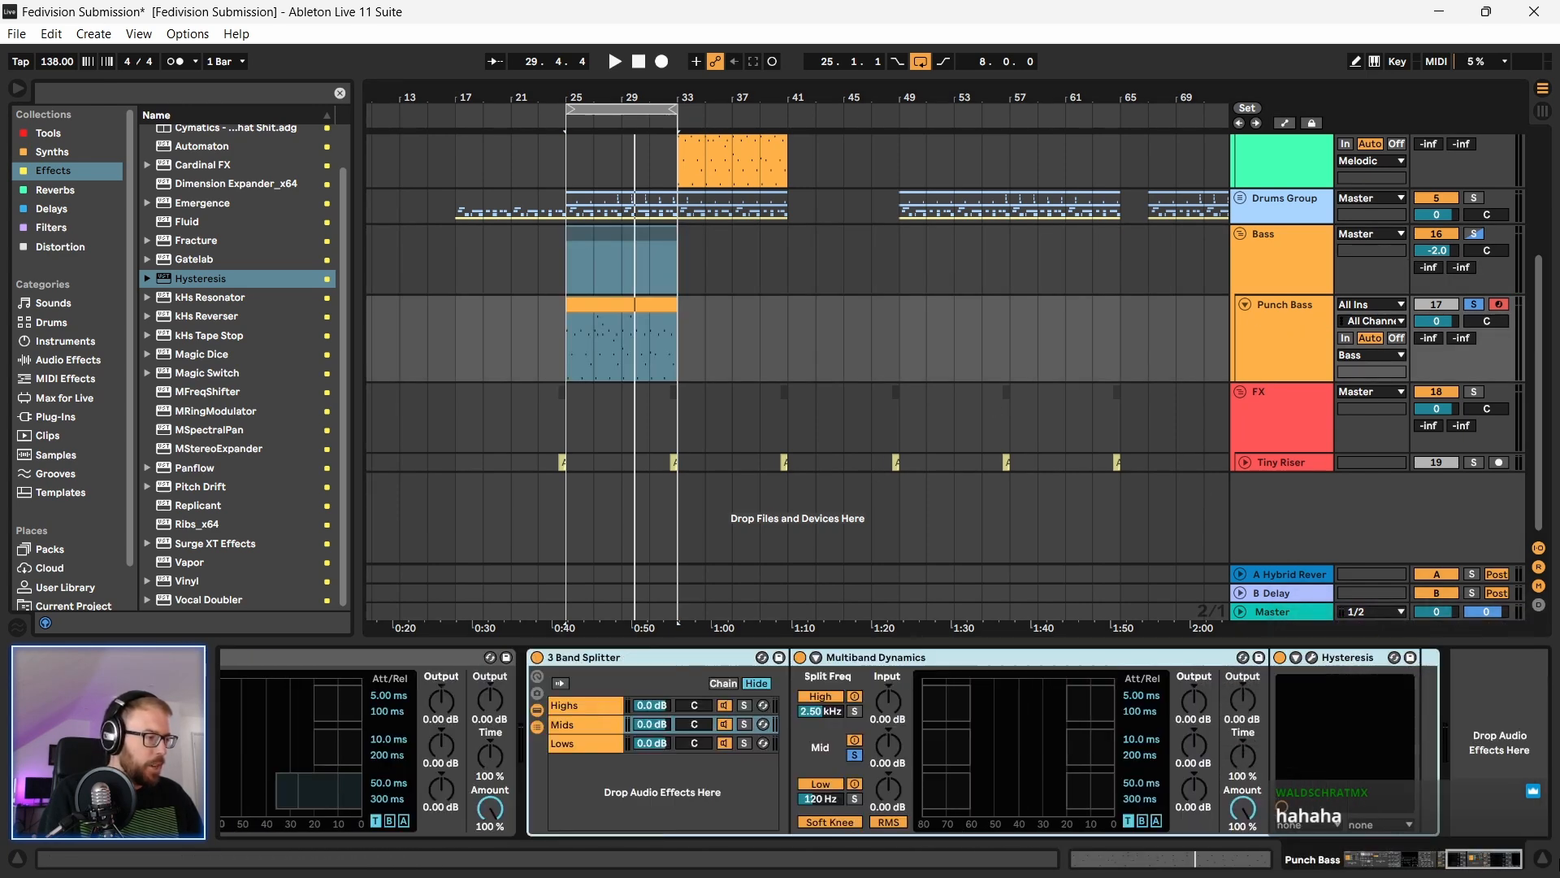
pyautogui.click(1343, 656)
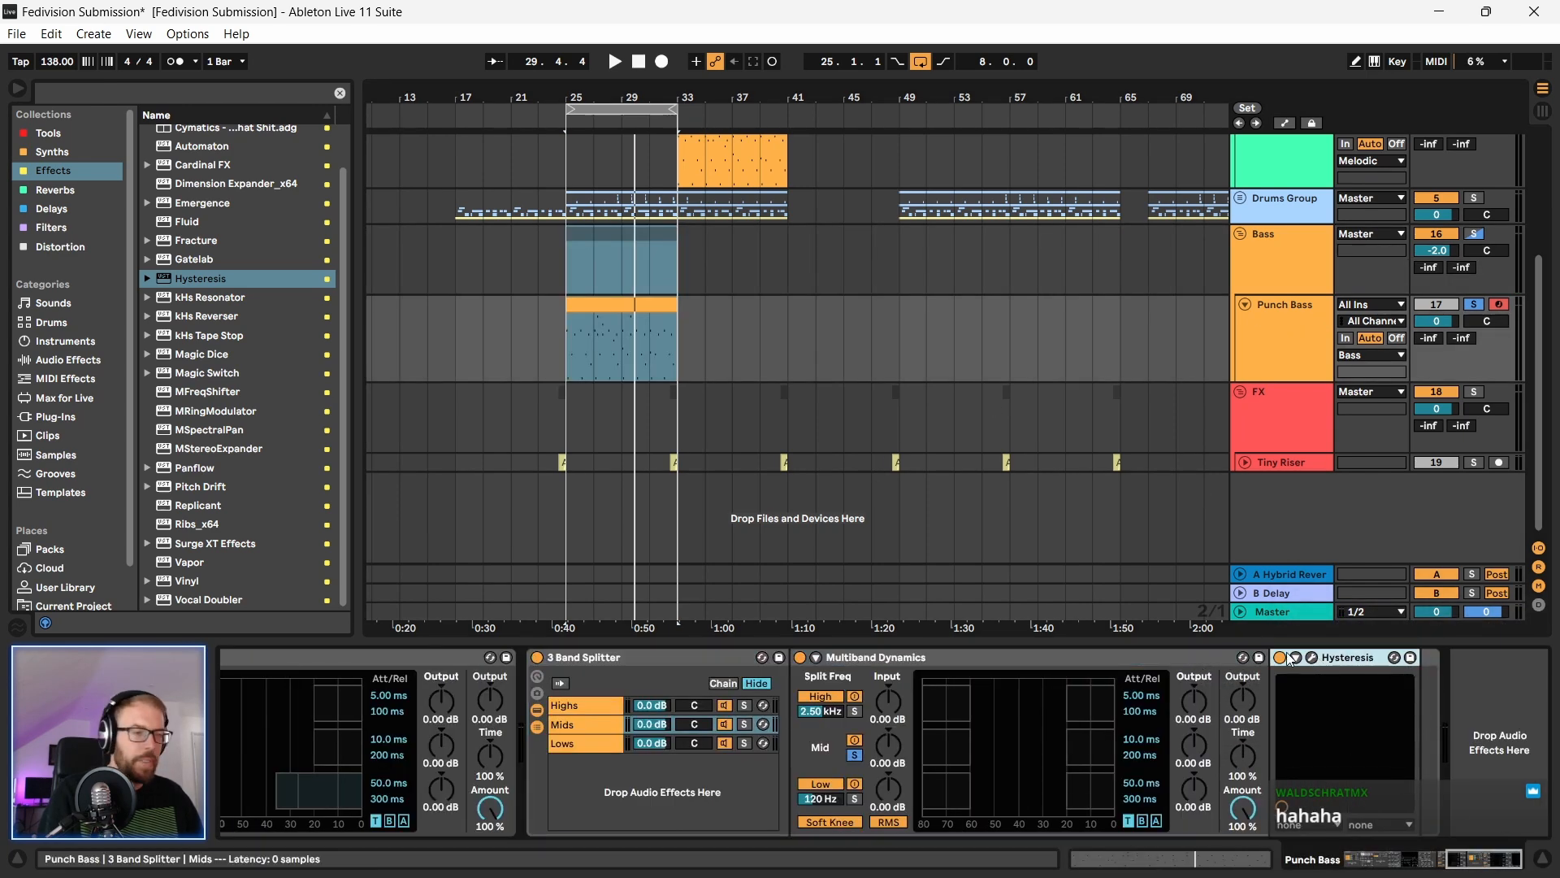
pyautogui.click(1316, 657)
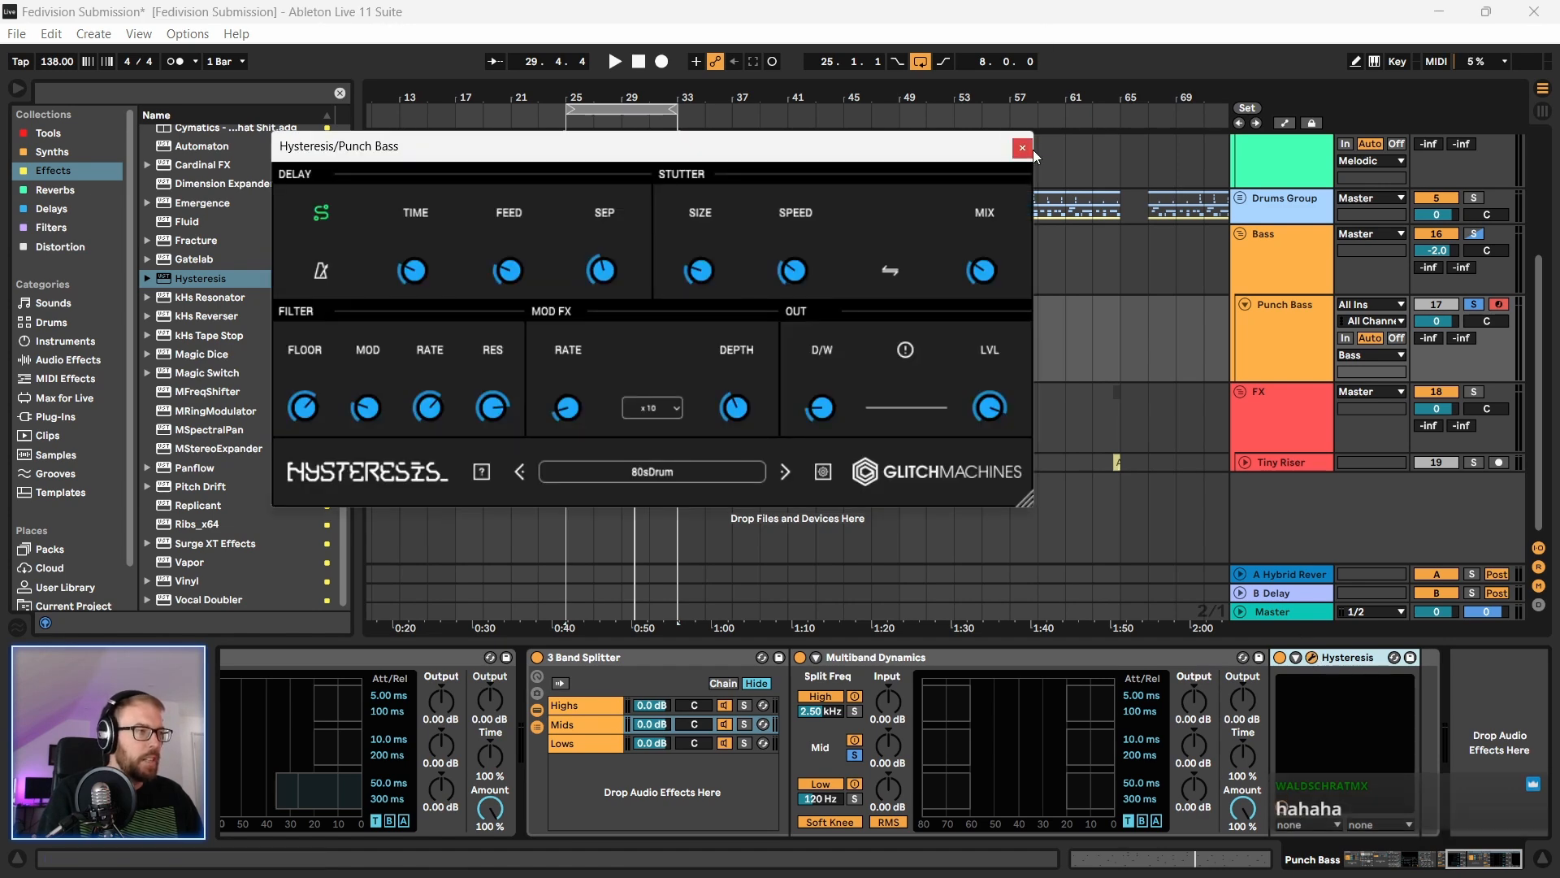
pyautogui.click(1009, 137)
pyautogui.scroll(2, 258, 283)
pyautogui.click(45, 132)
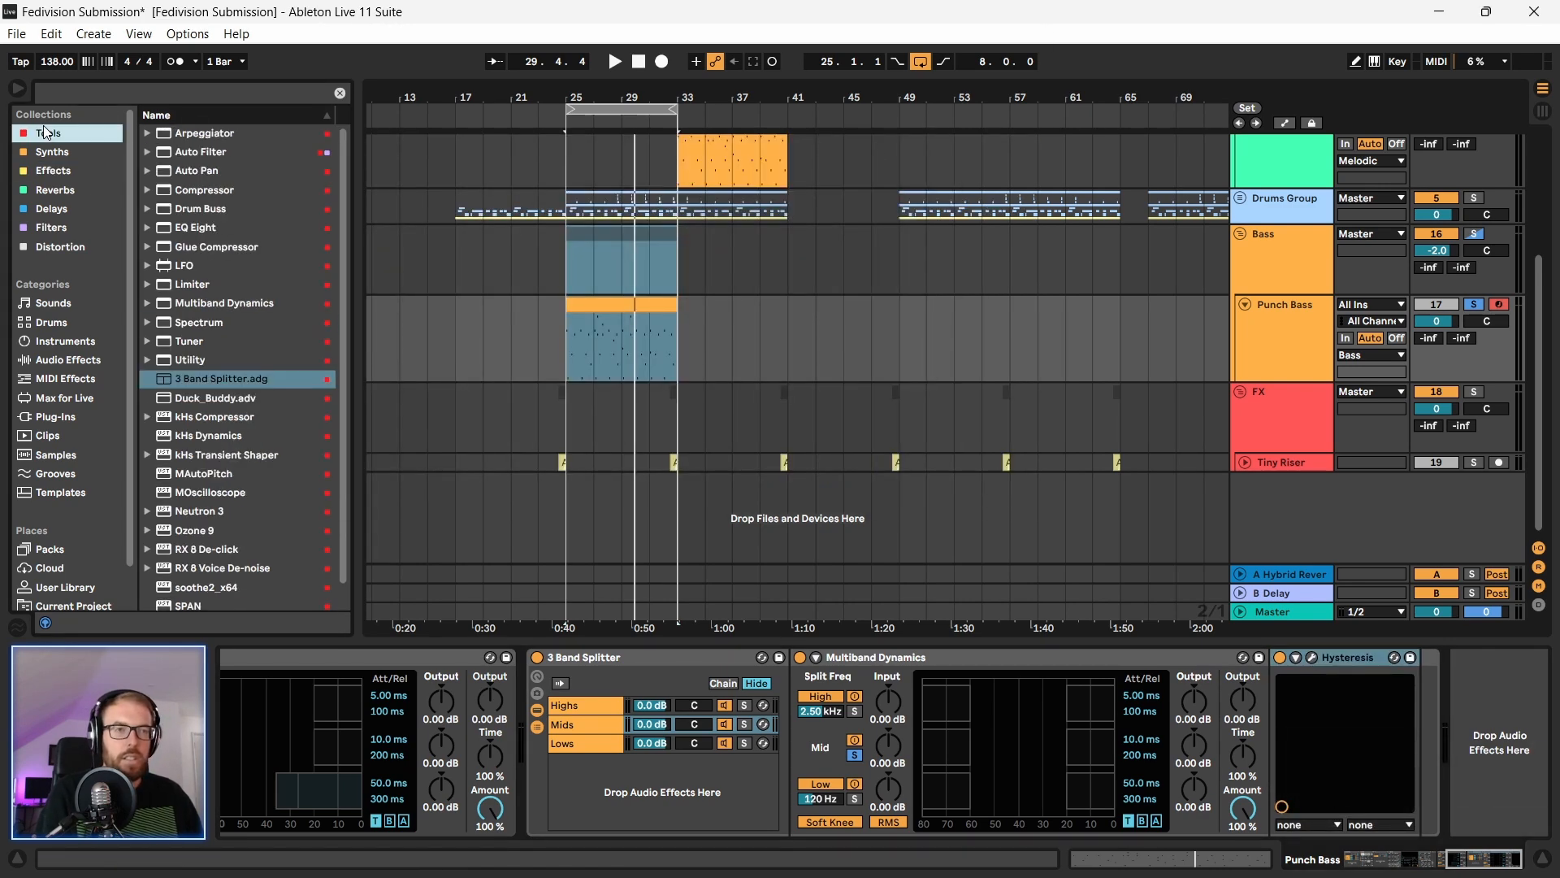
pyautogui.moveTo(203, 156); pyautogui.dragTo(579, 724)
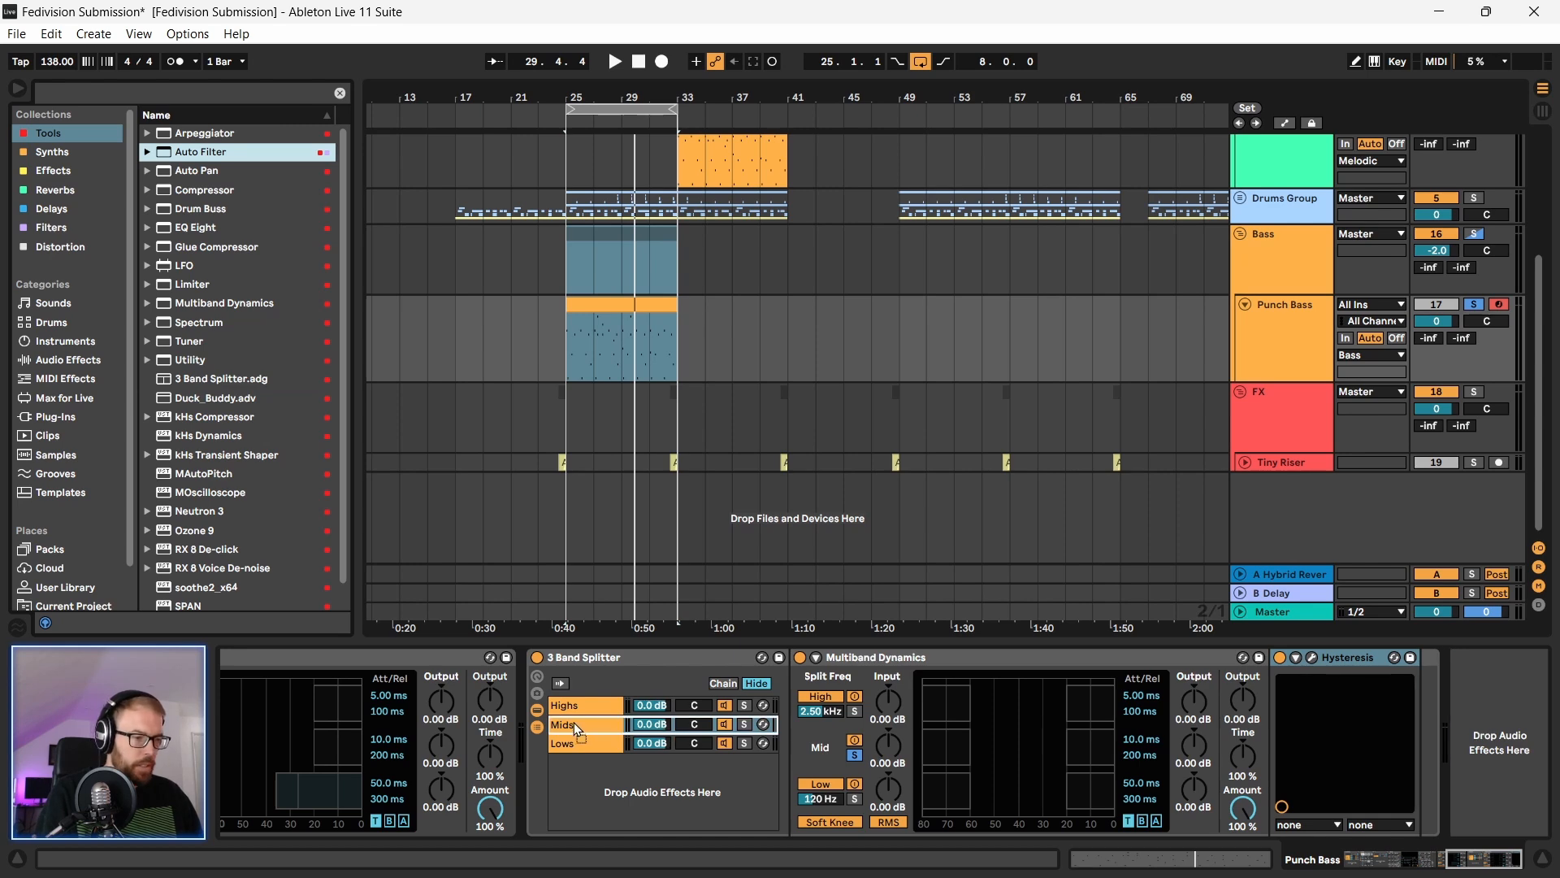
# Step: Lower the Auto Filter frequency on the Mids chain to 2.18 kHz during playback and close the Hysteresis window
pyautogui.press('space')
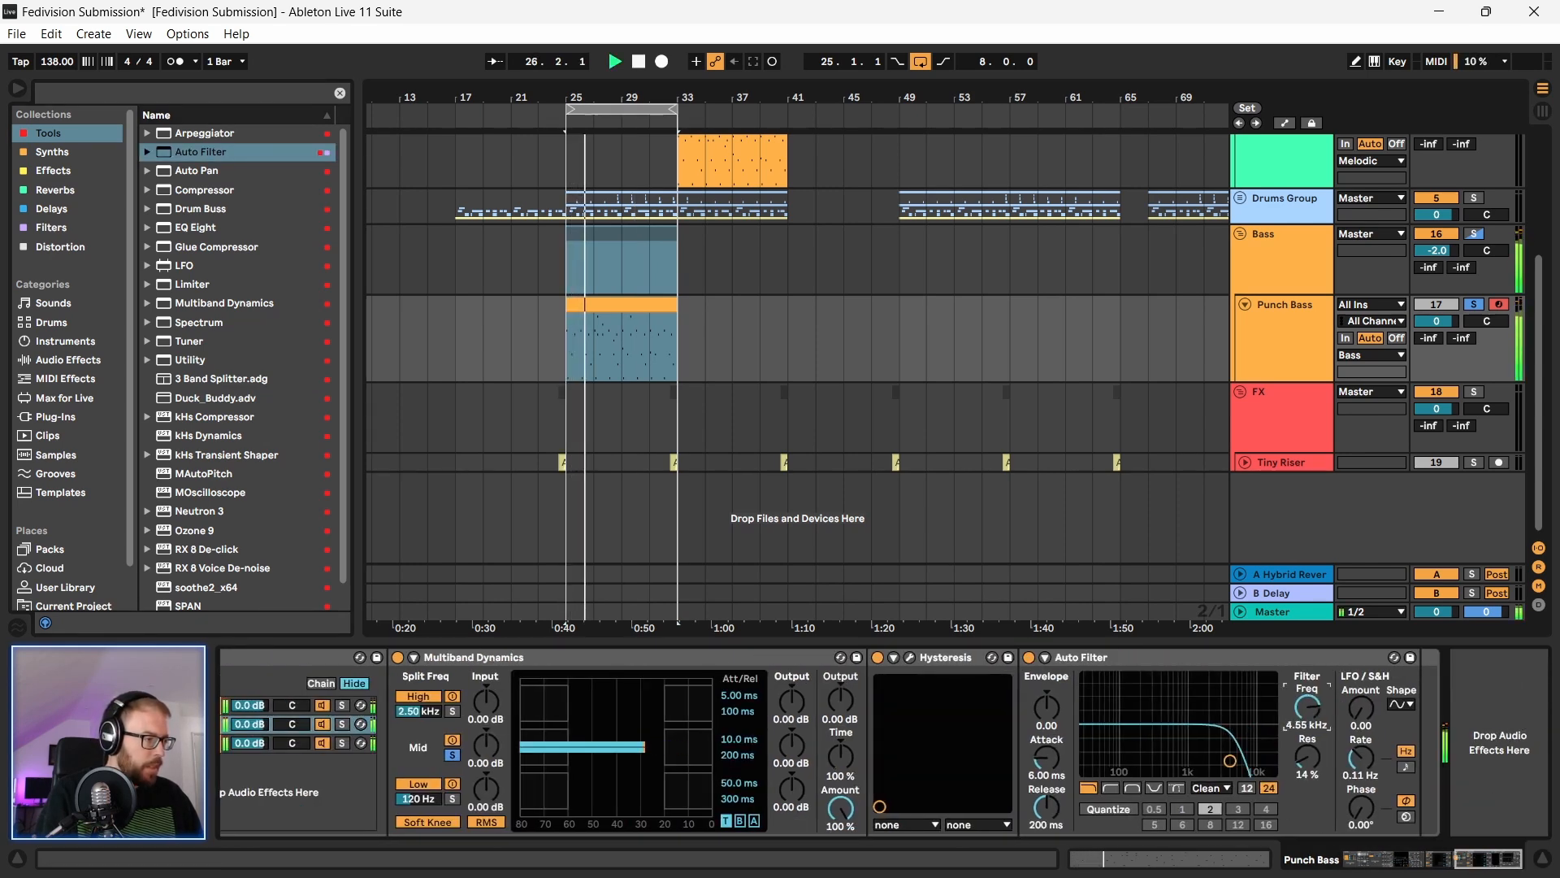
pyautogui.click(1306, 709)
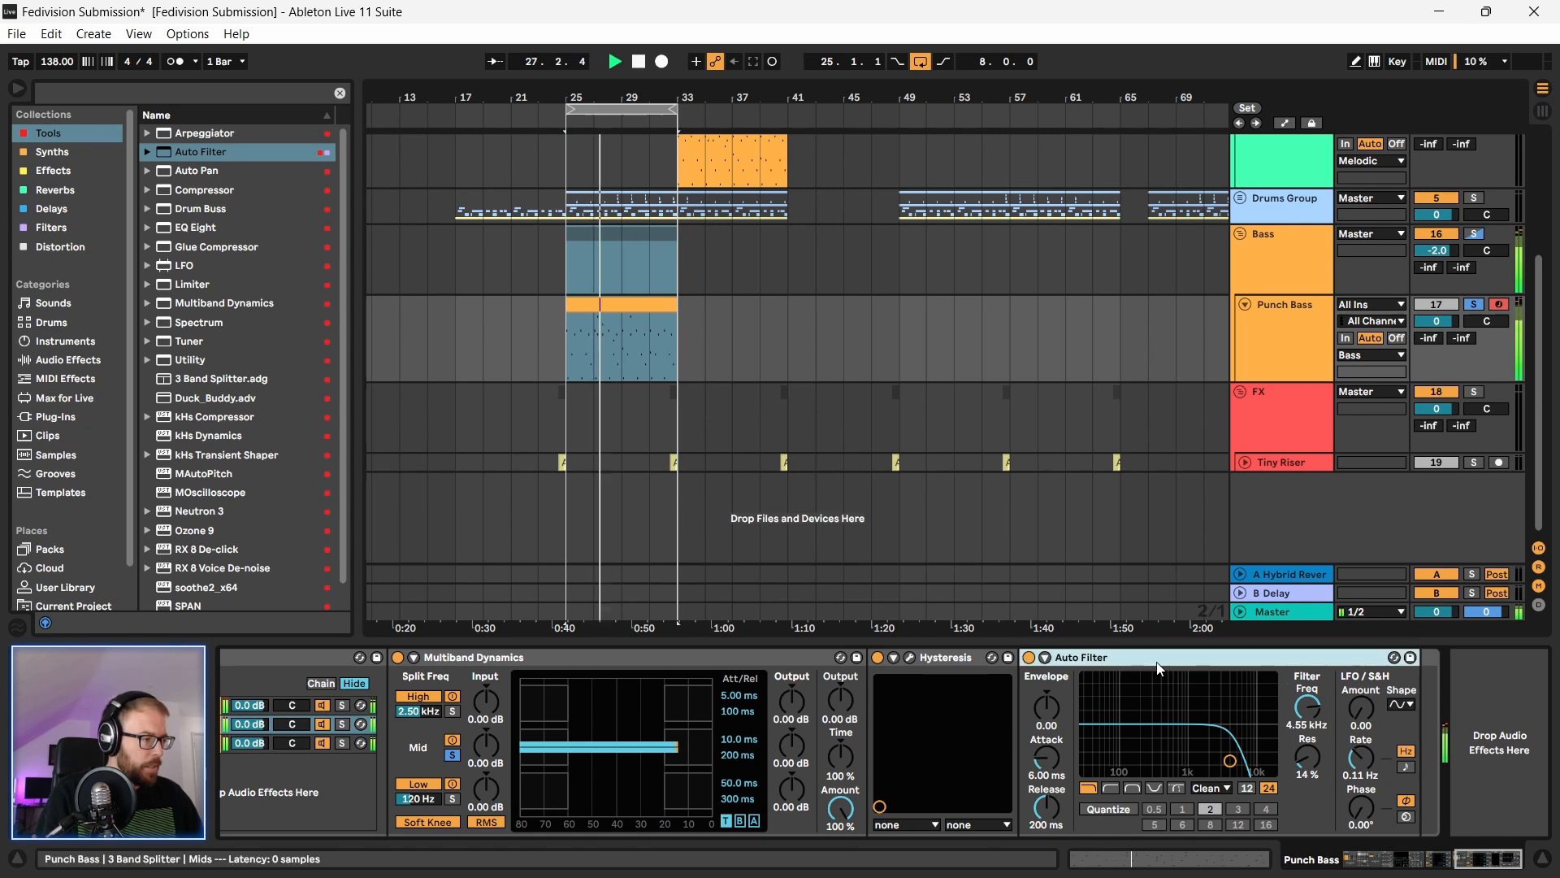
pyautogui.click(911, 659)
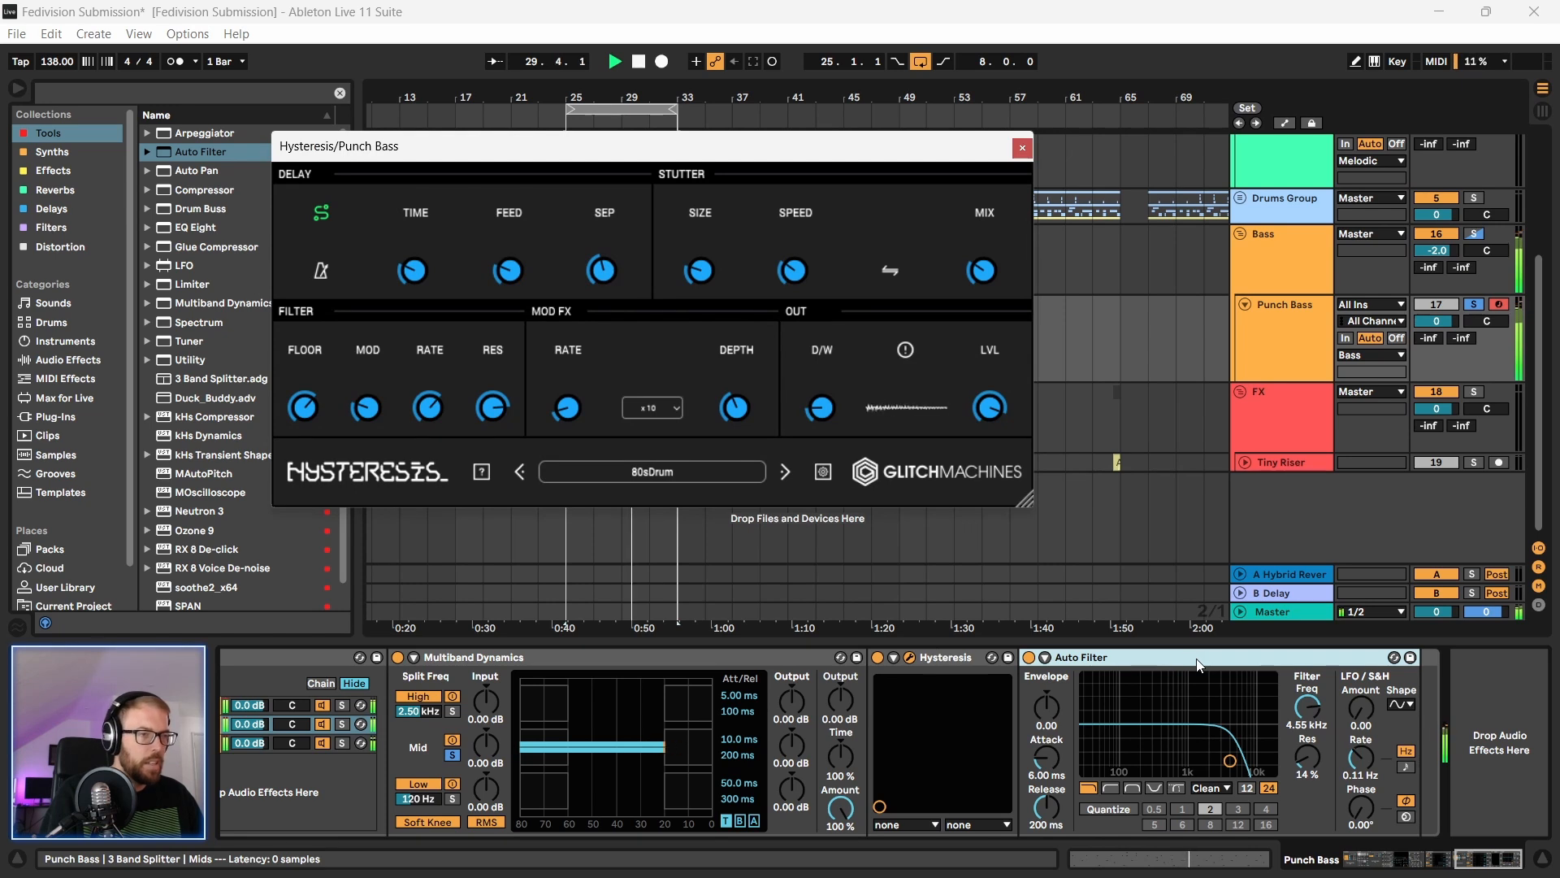
pyautogui.moveTo(1307, 707); pyautogui.dragTo(1307, 738)
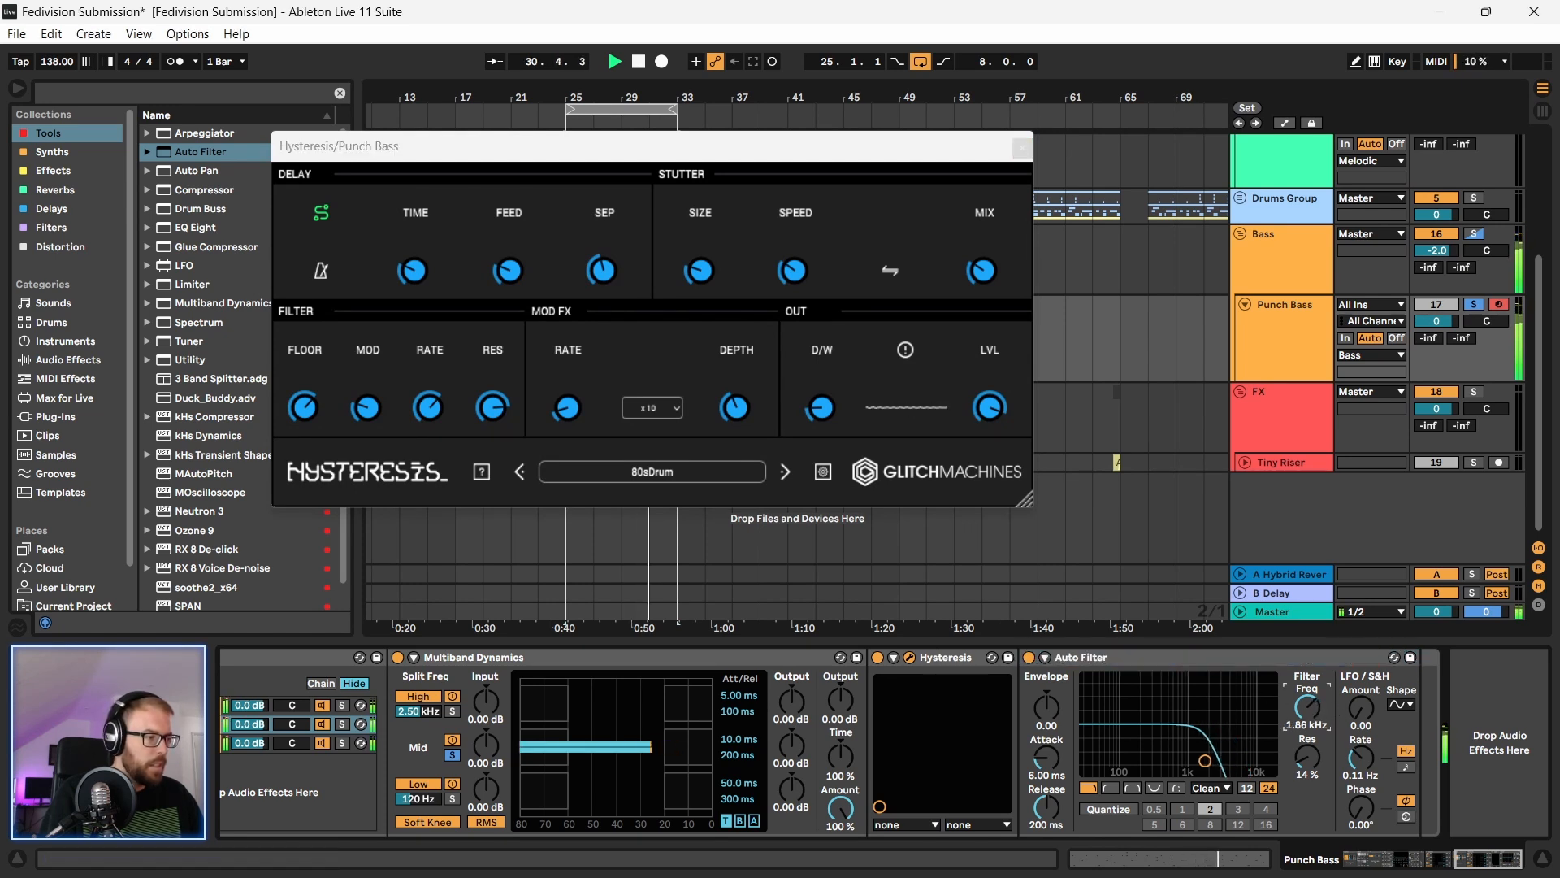
pyautogui.moveTo(1306, 738); pyautogui.dragTo(1307, 731)
pyautogui.click(1022, 147)
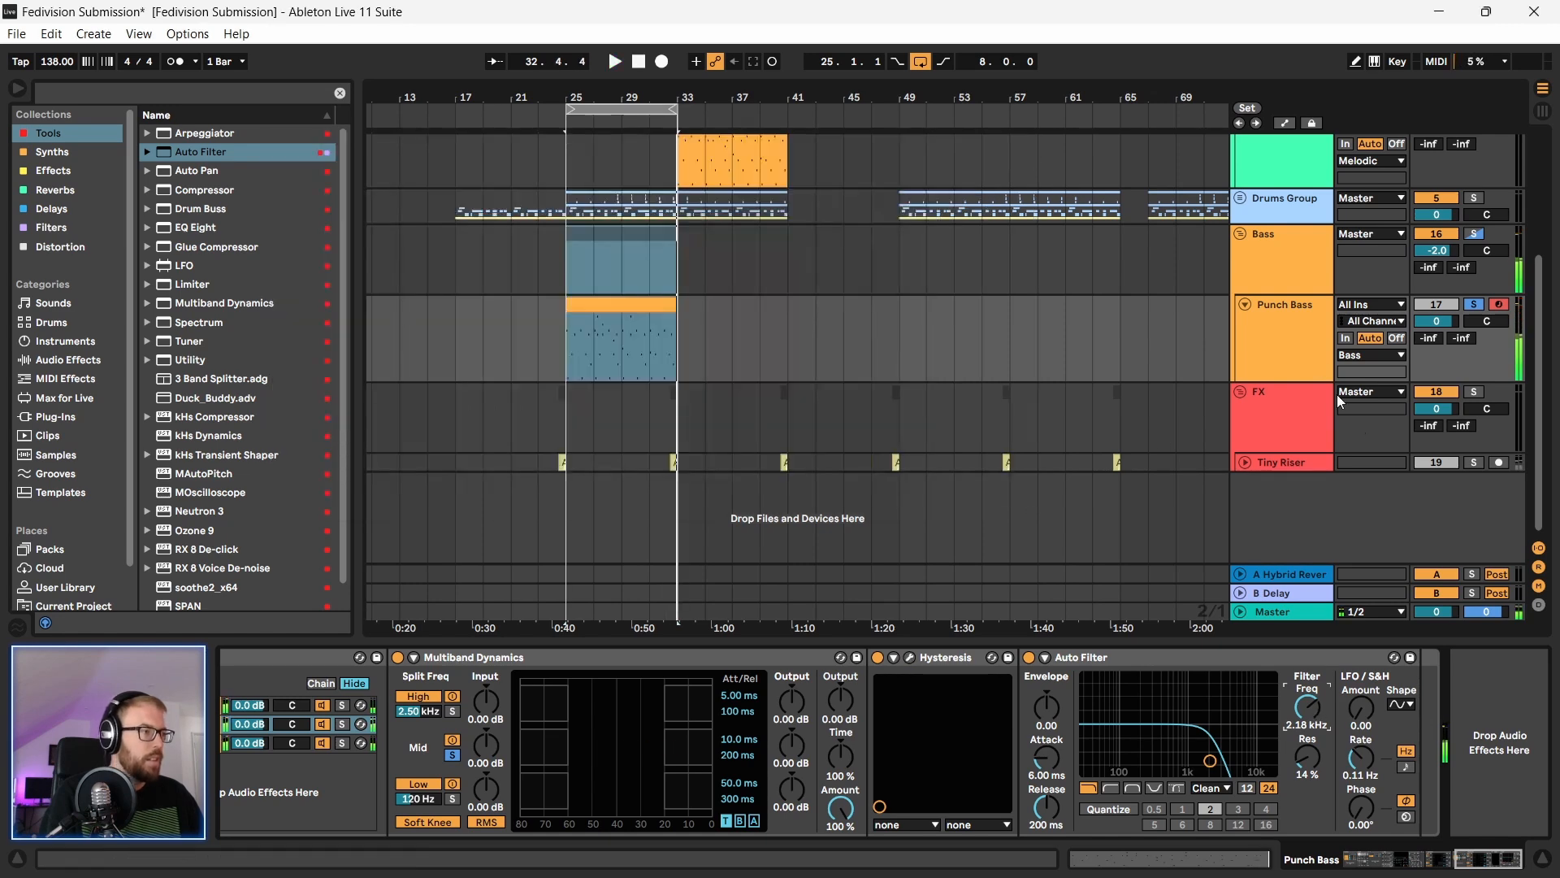
# Step: Unsolo the Bass group and audition the Punch Bass from bar 25 together with the full mix
pyautogui.click(579, 330)
pyautogui.press('space')
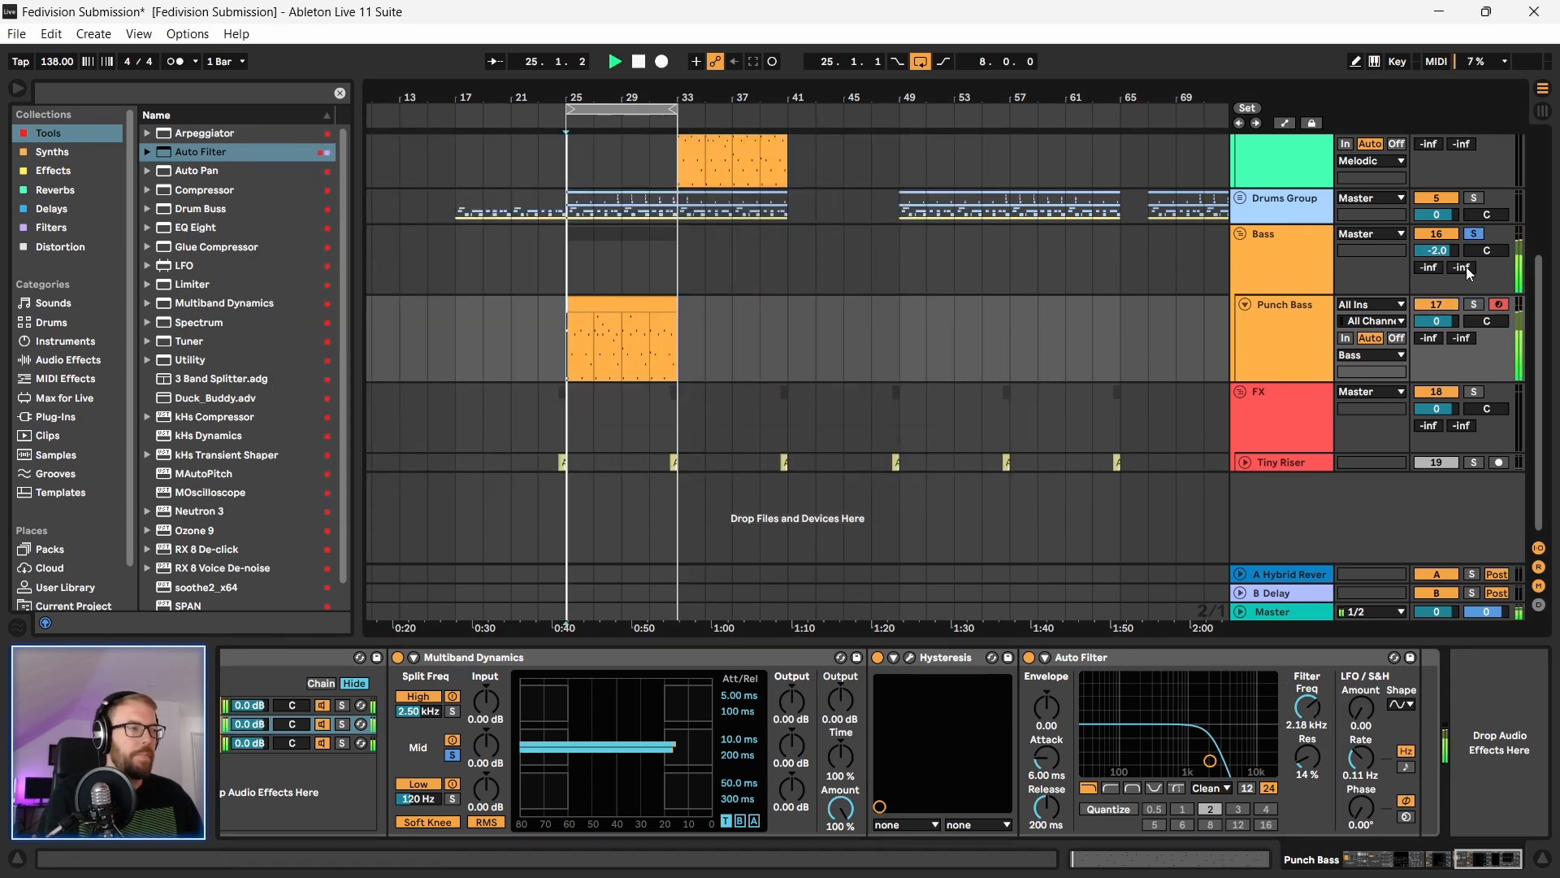
pyautogui.click(1475, 235)
pyautogui.press('space')
pyautogui.press('space')
pyautogui.moveTo(561, 94); pyautogui.dragTo(626, 155)
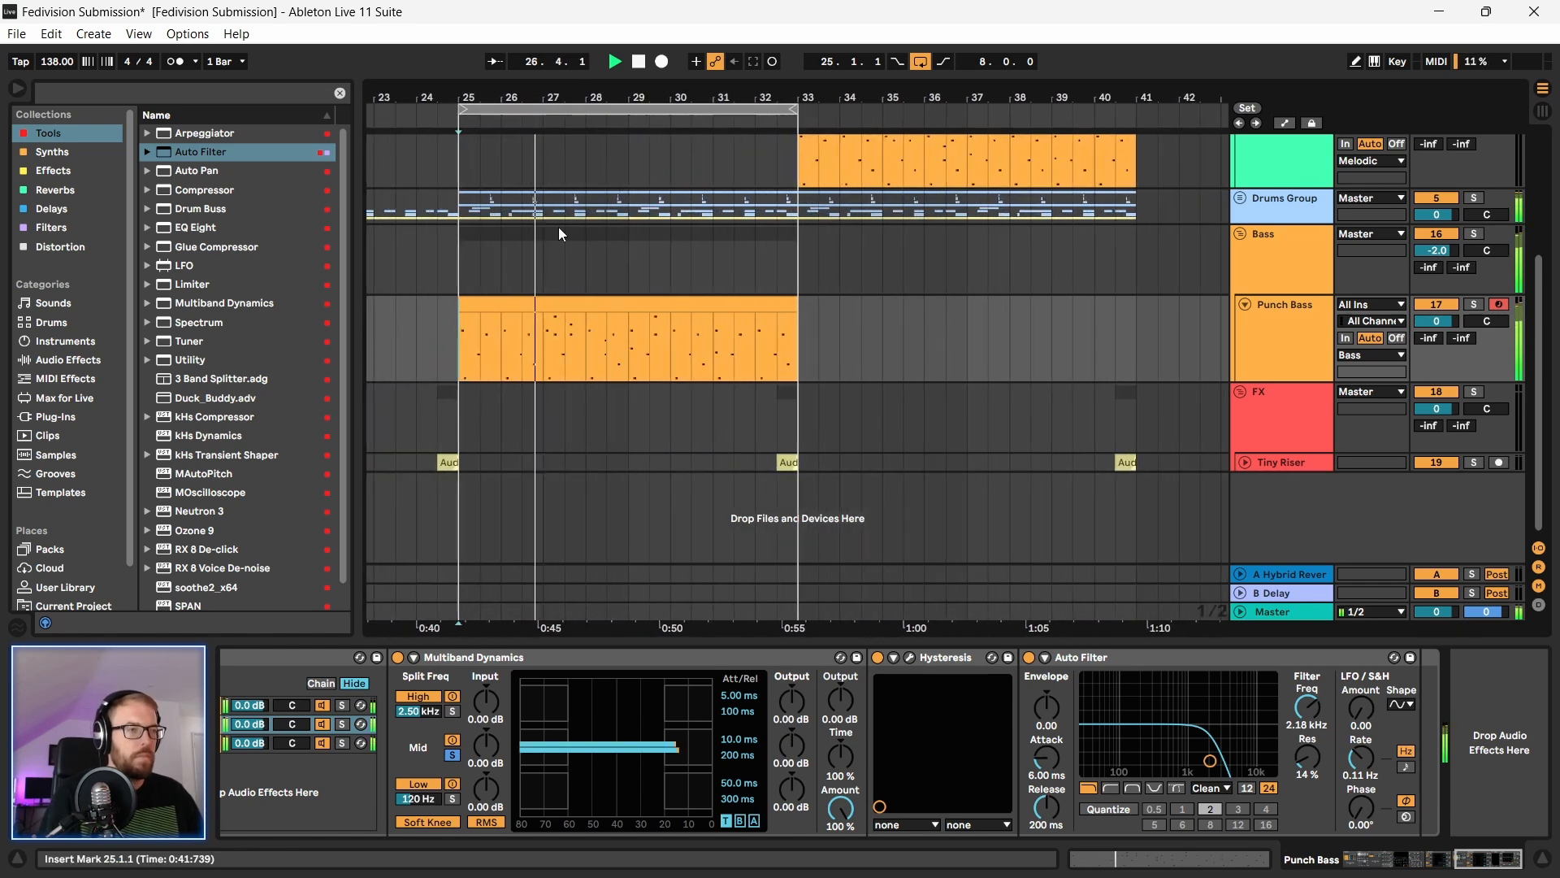
pyautogui.scroll(2, 561, 268)
pyautogui.moveTo(609, 96); pyautogui.dragTo(610, 57)
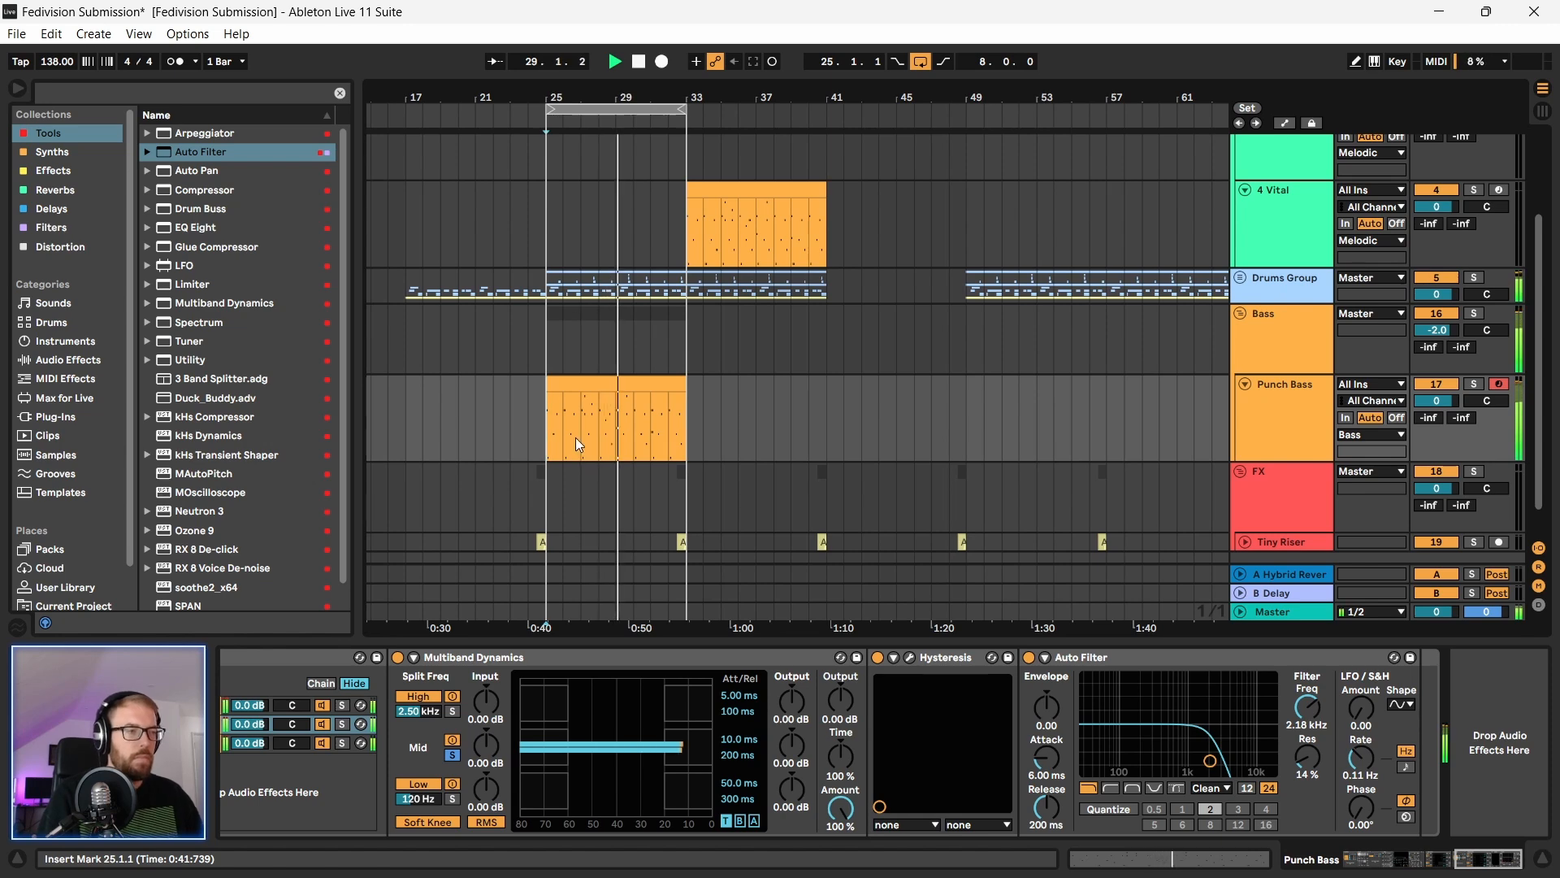
# Step: Open the Punch Bass clip in an enlarged note editor and audition the notes around its bar 5
pyautogui.doubleClick(608, 407)
pyautogui.press('space')
pyautogui.moveTo(856, 639); pyautogui.dragTo(866, 238)
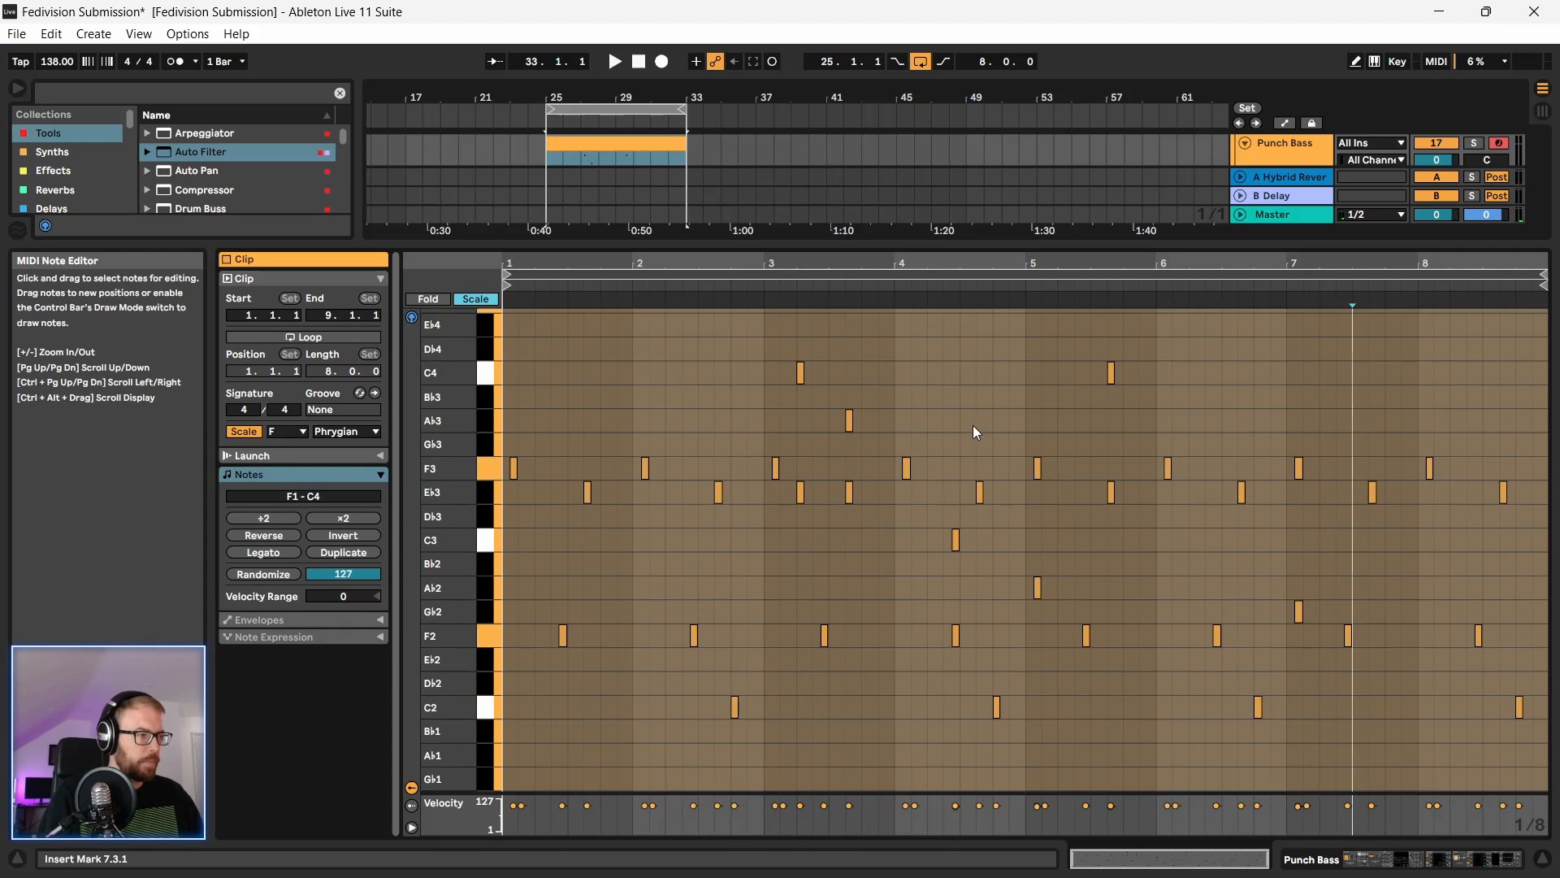
pyautogui.click(1009, 297)
pyautogui.moveTo(1108, 263); pyautogui.dragTo(894, 366)
pyautogui.moveTo(892, 476)
pyautogui.mouseDown()
pyautogui.moveTo(827, 500)
pyautogui.moveTo(819, 554)
pyautogui.mouseUp()
pyautogui.click(660, 504)
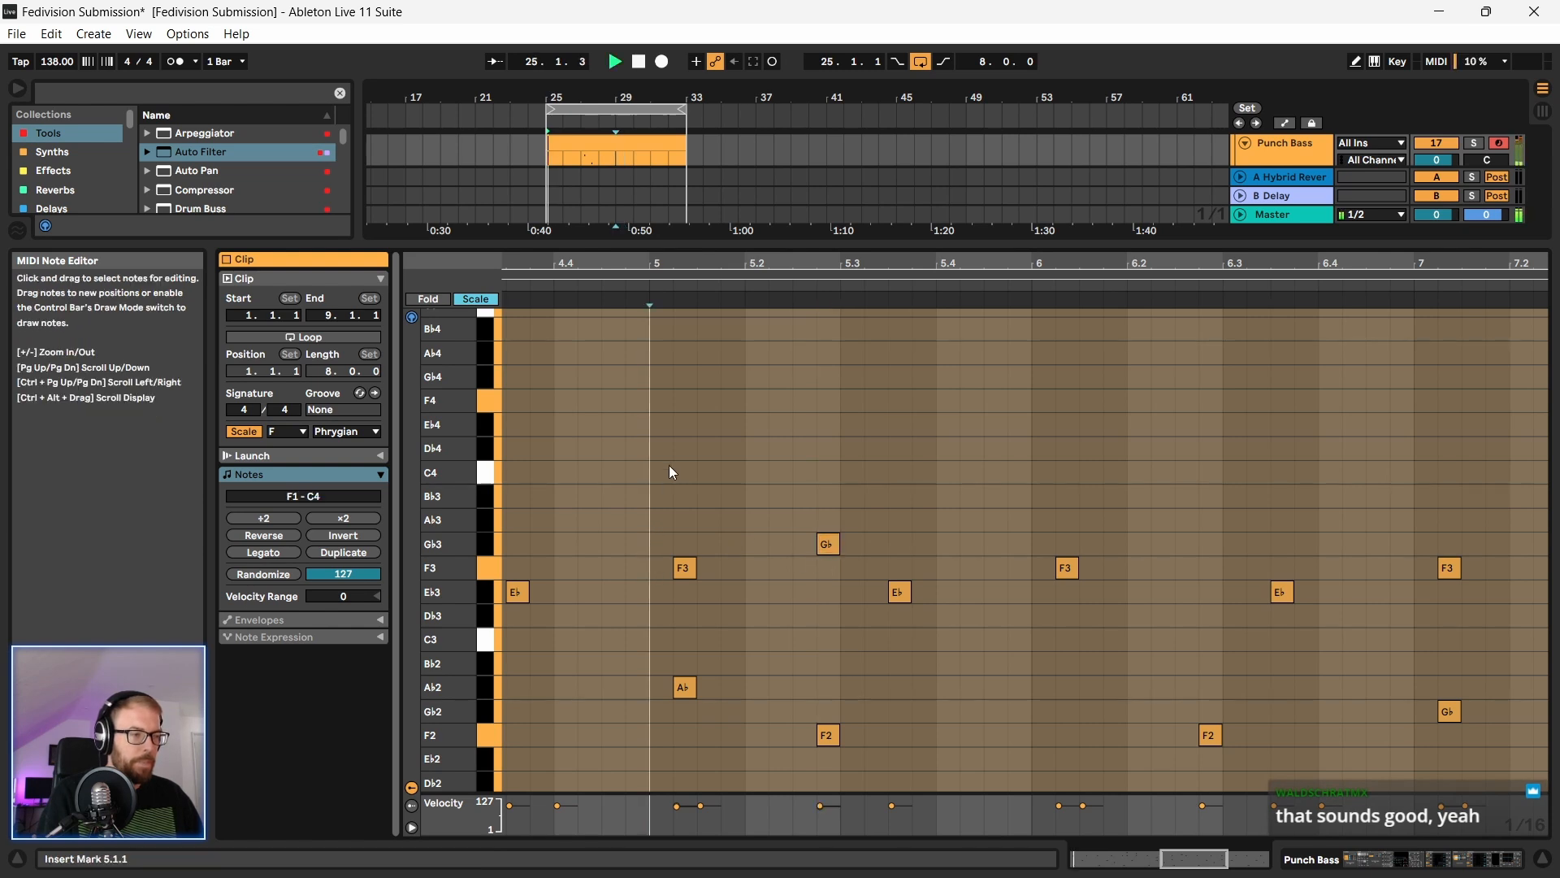
pyautogui.press('space')
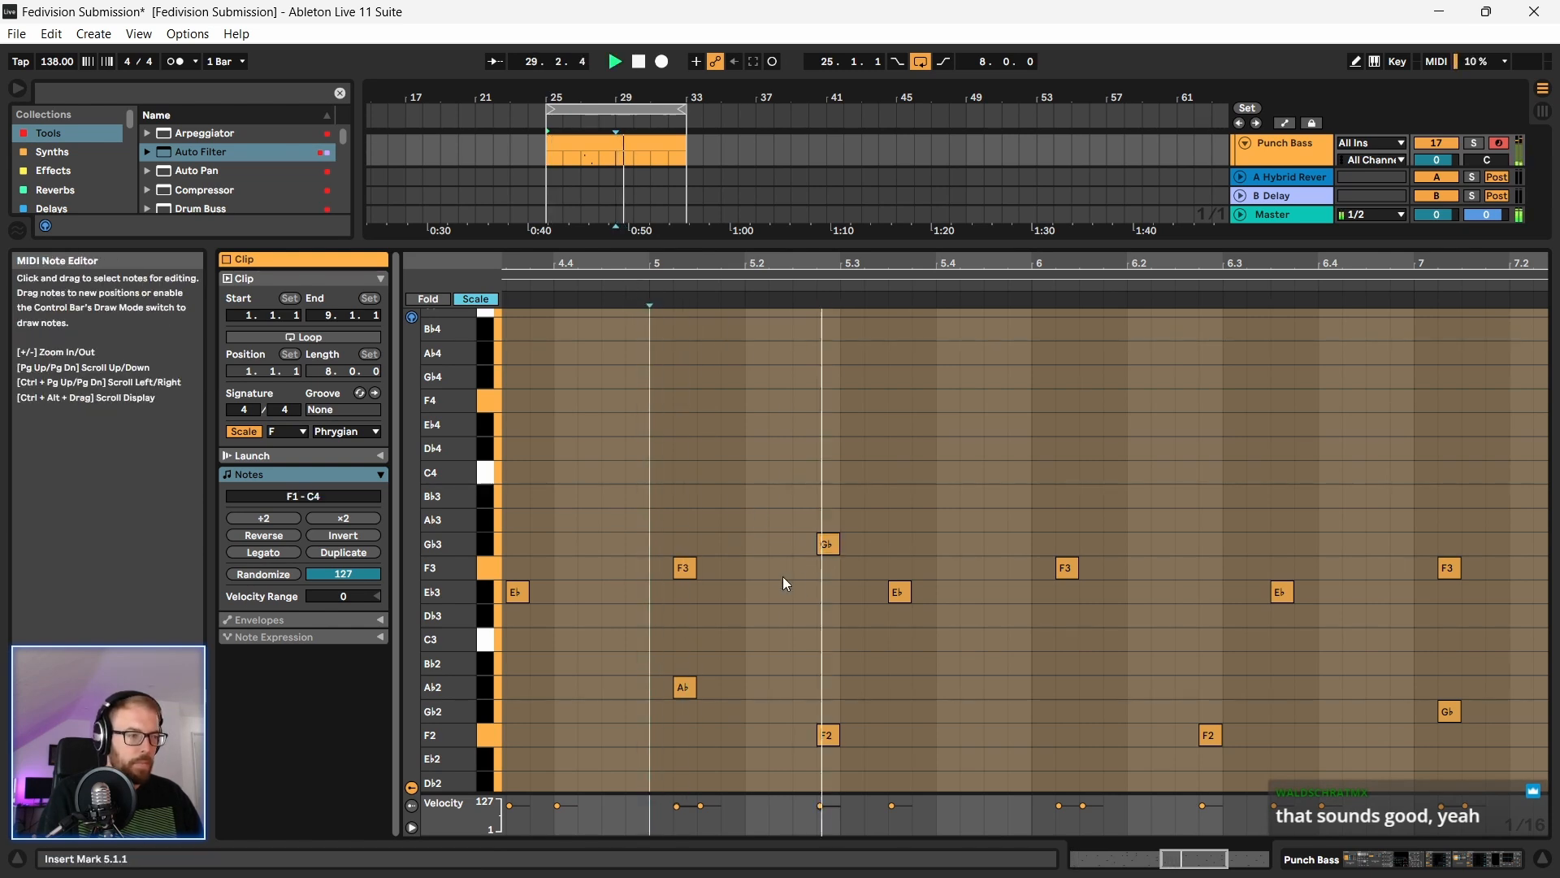
pyautogui.press('space')
# Step: Move the G♭3 note in bar 5 down to F3 at 5.2.4 and add F3 notes at 5.2.1 and 5.3.3
pyautogui.moveTo(830, 543); pyautogui.dragTo(780, 568)
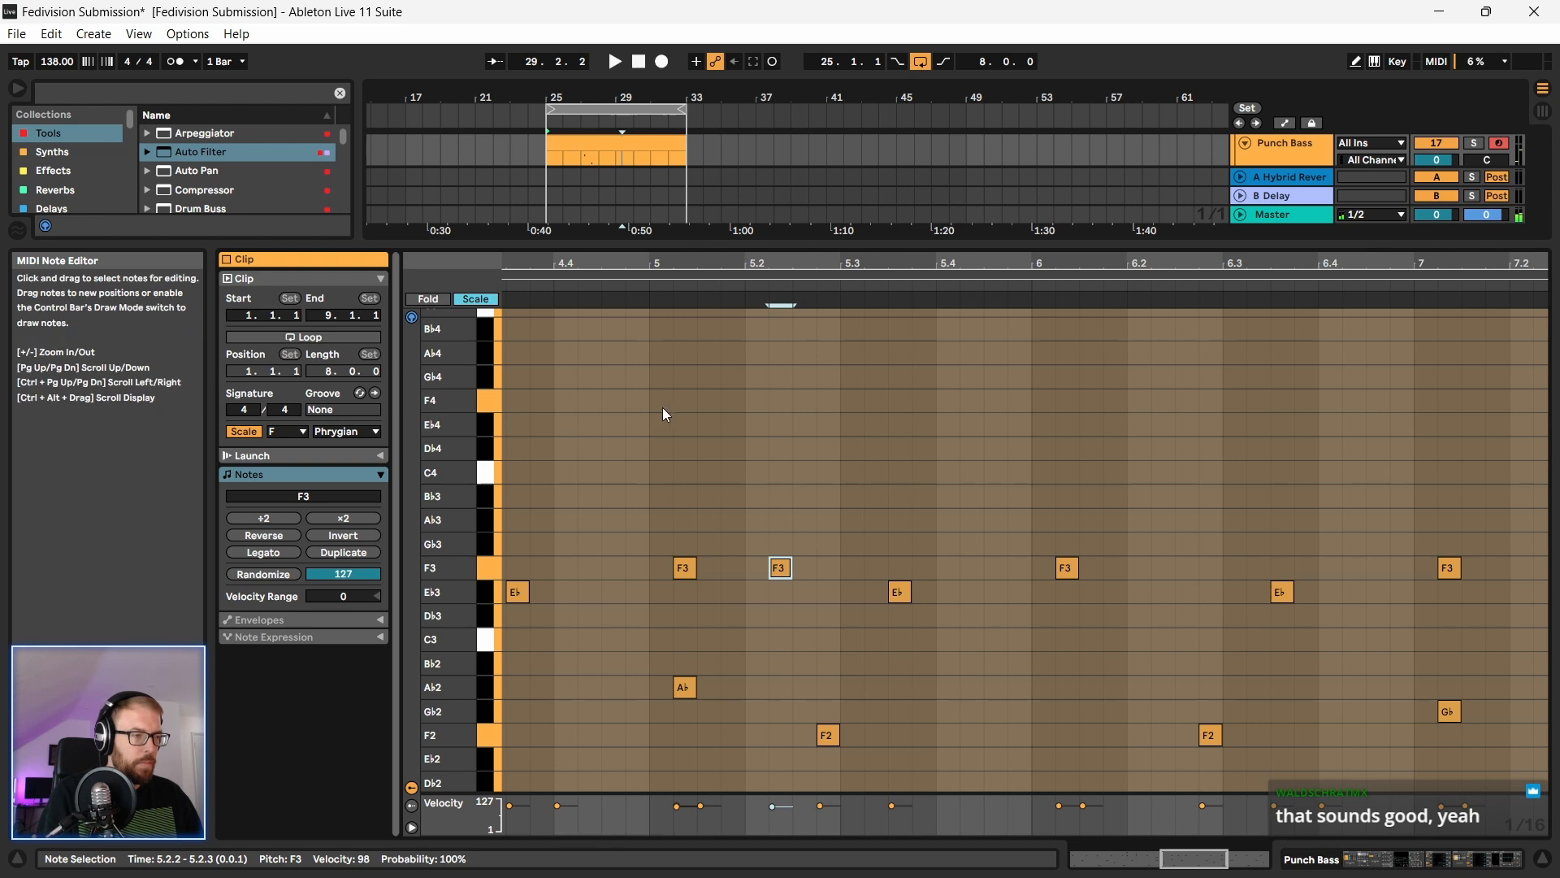
pyautogui.moveTo(788, 572); pyautogui.dragTo(837, 575)
pyautogui.click(756, 284)
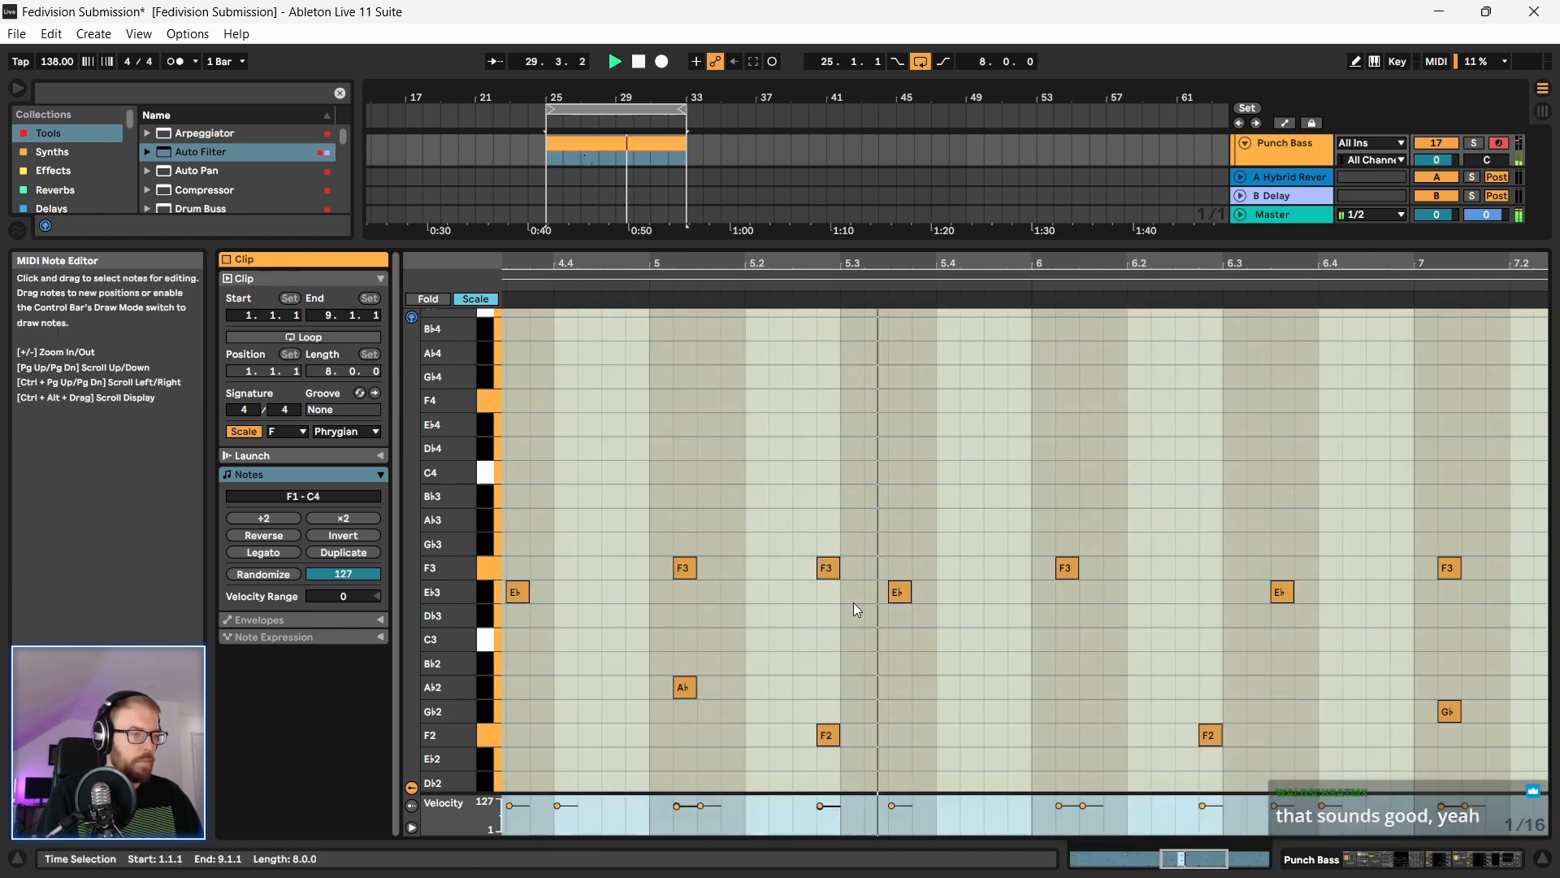
pyautogui.click(863, 561)
pyautogui.press('space')
pyautogui.moveTo(821, 568); pyautogui.dragTo(920, 586)
pyautogui.press('space')
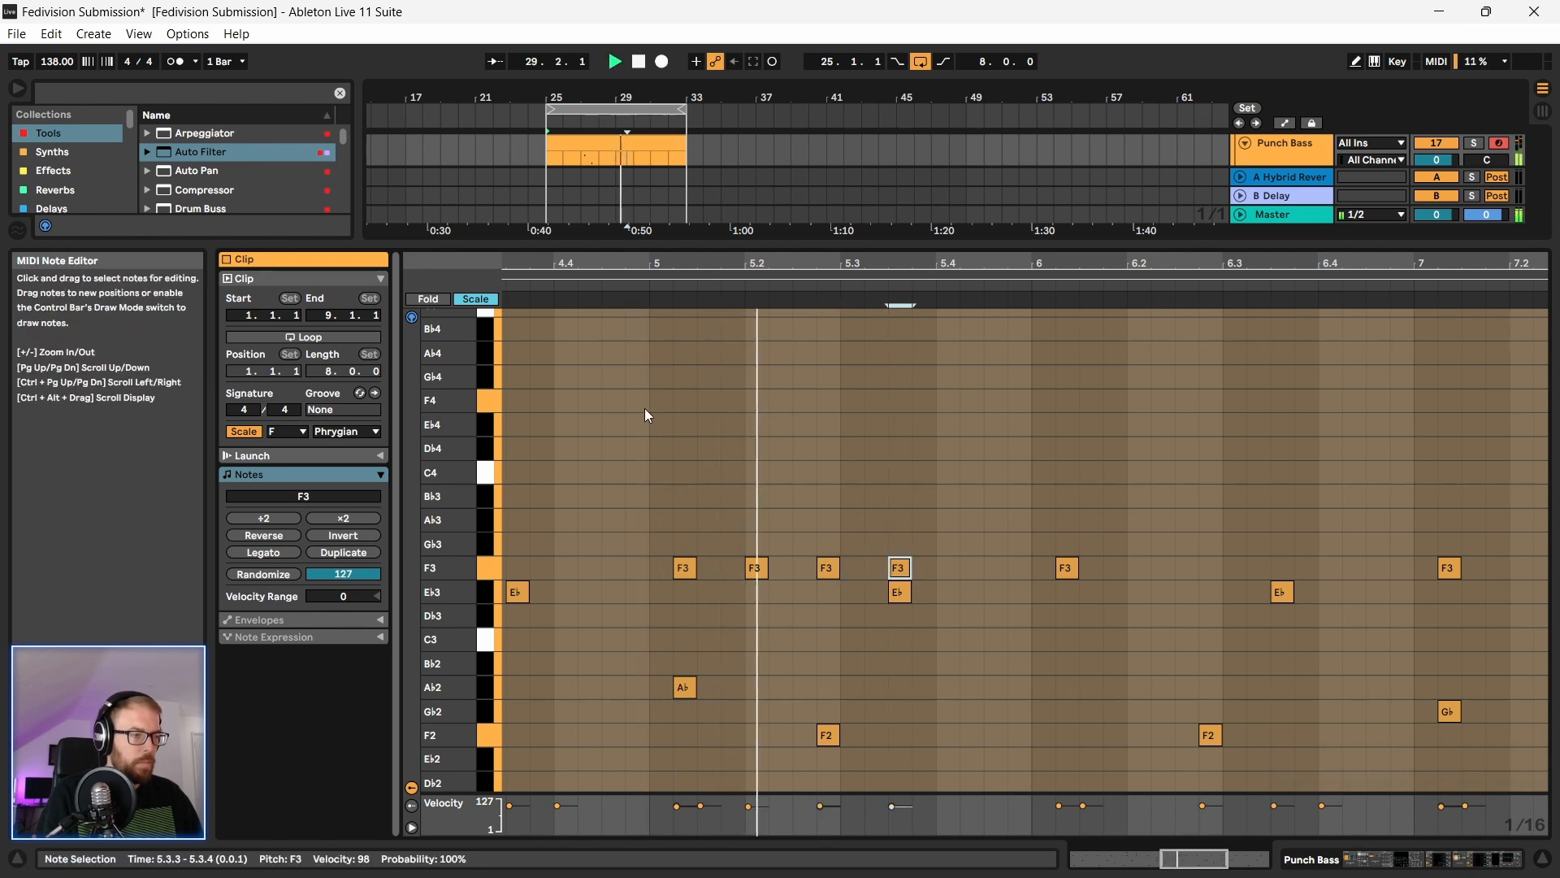
pyautogui.press('space')
# Step: Raise the F3 note at 5.3.3 to A♭3, copy it to 5.4.2 and 6.1.2, and audition the phrase
pyautogui.moveTo(901, 568); pyautogui.dragTo(905, 547)
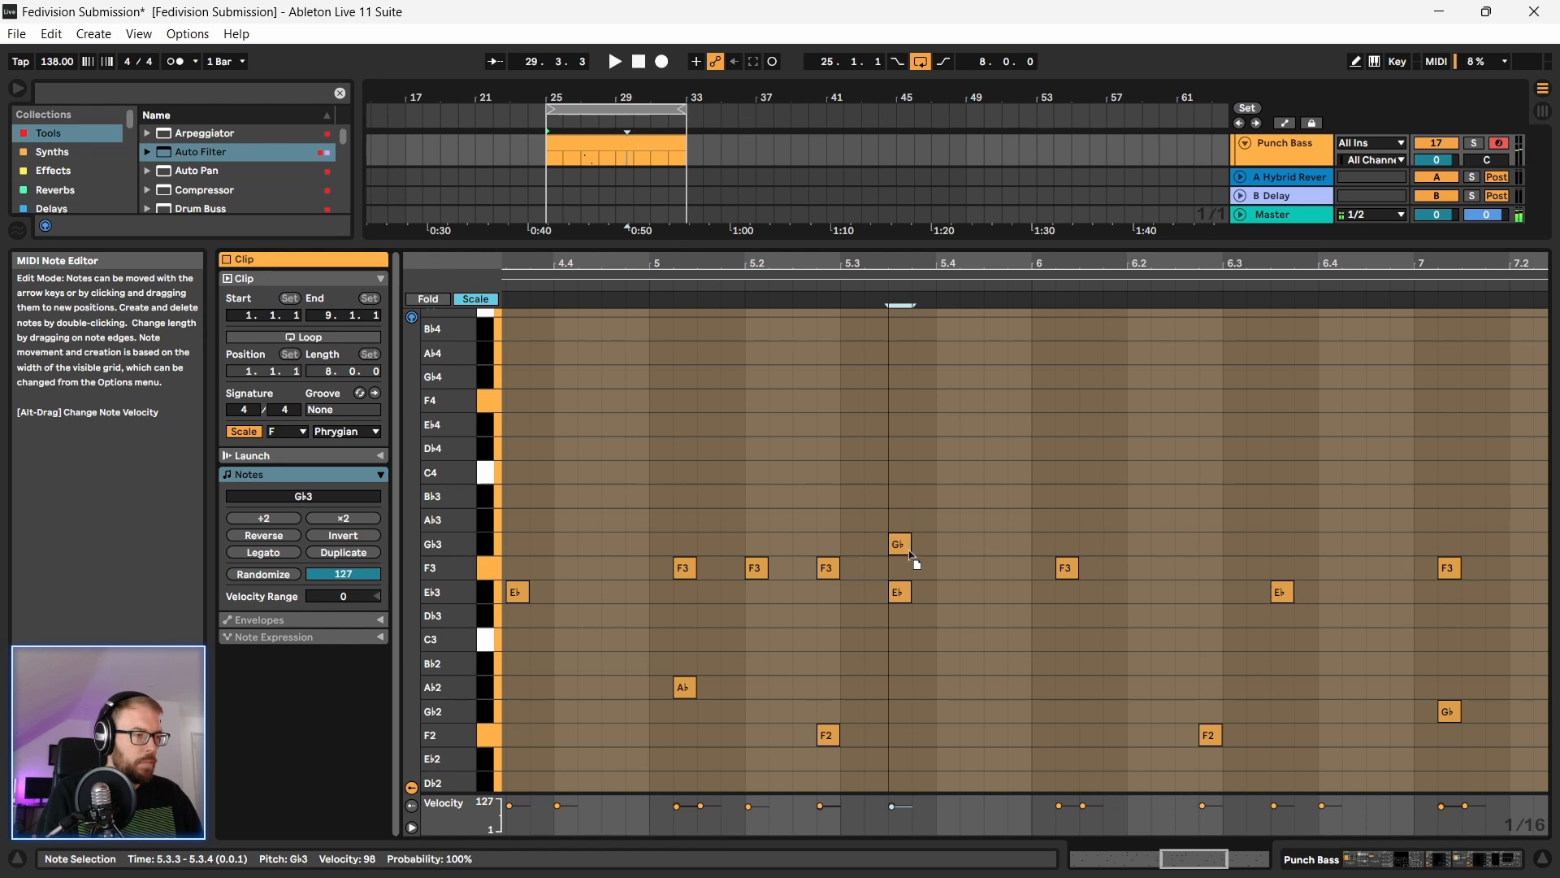
pyautogui.click(628, 295)
pyautogui.press('space')
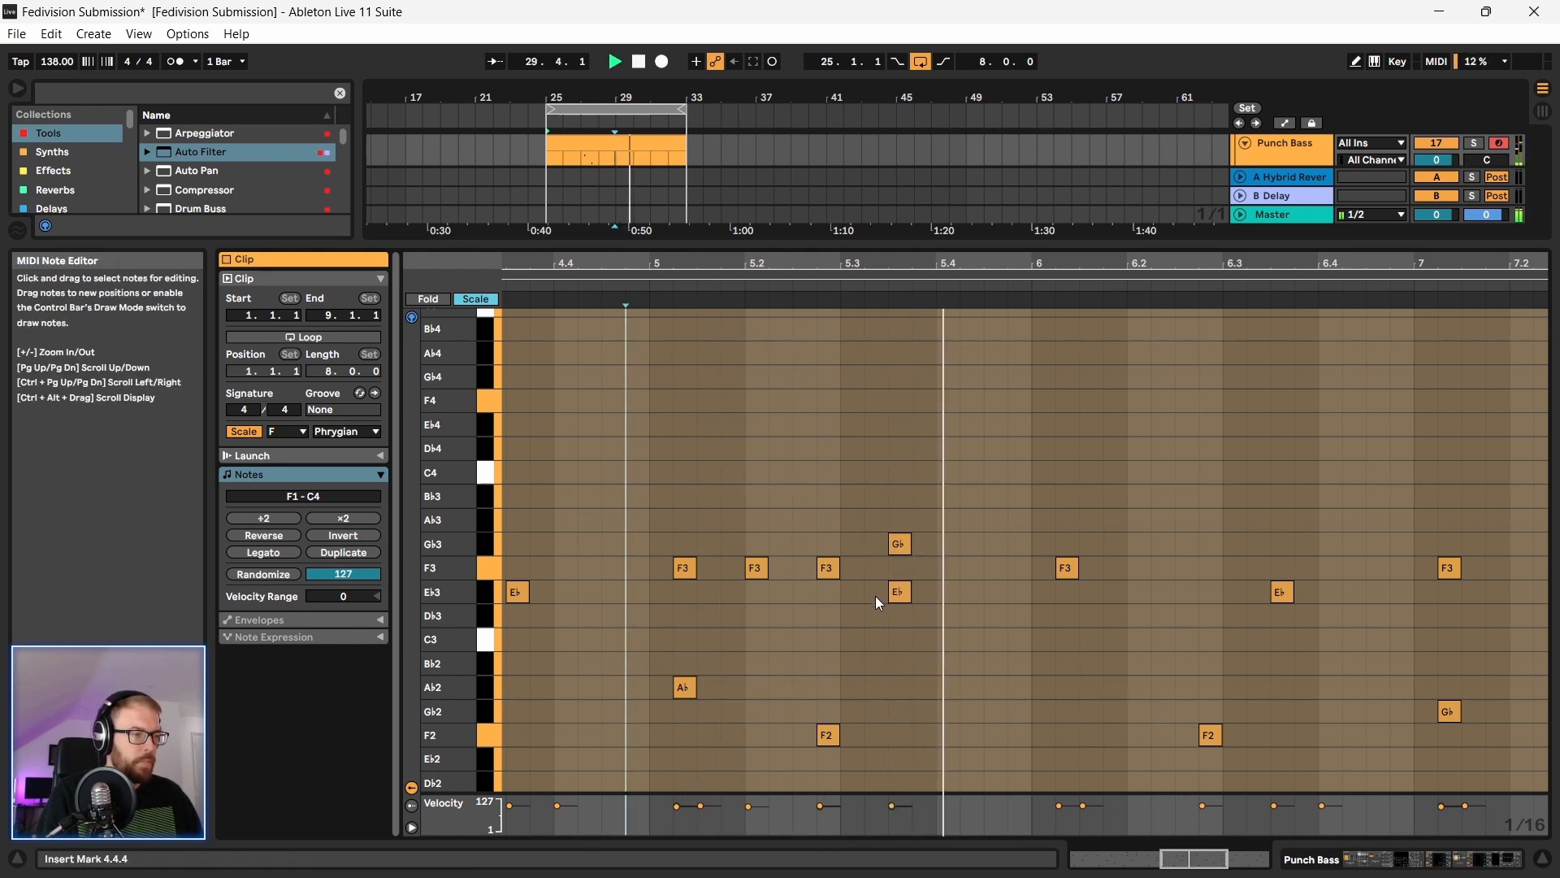
pyautogui.press('space')
pyautogui.click(902, 544)
pyautogui.moveTo(902, 547); pyautogui.dragTo(1069, 528)
pyautogui.click(590, 306)
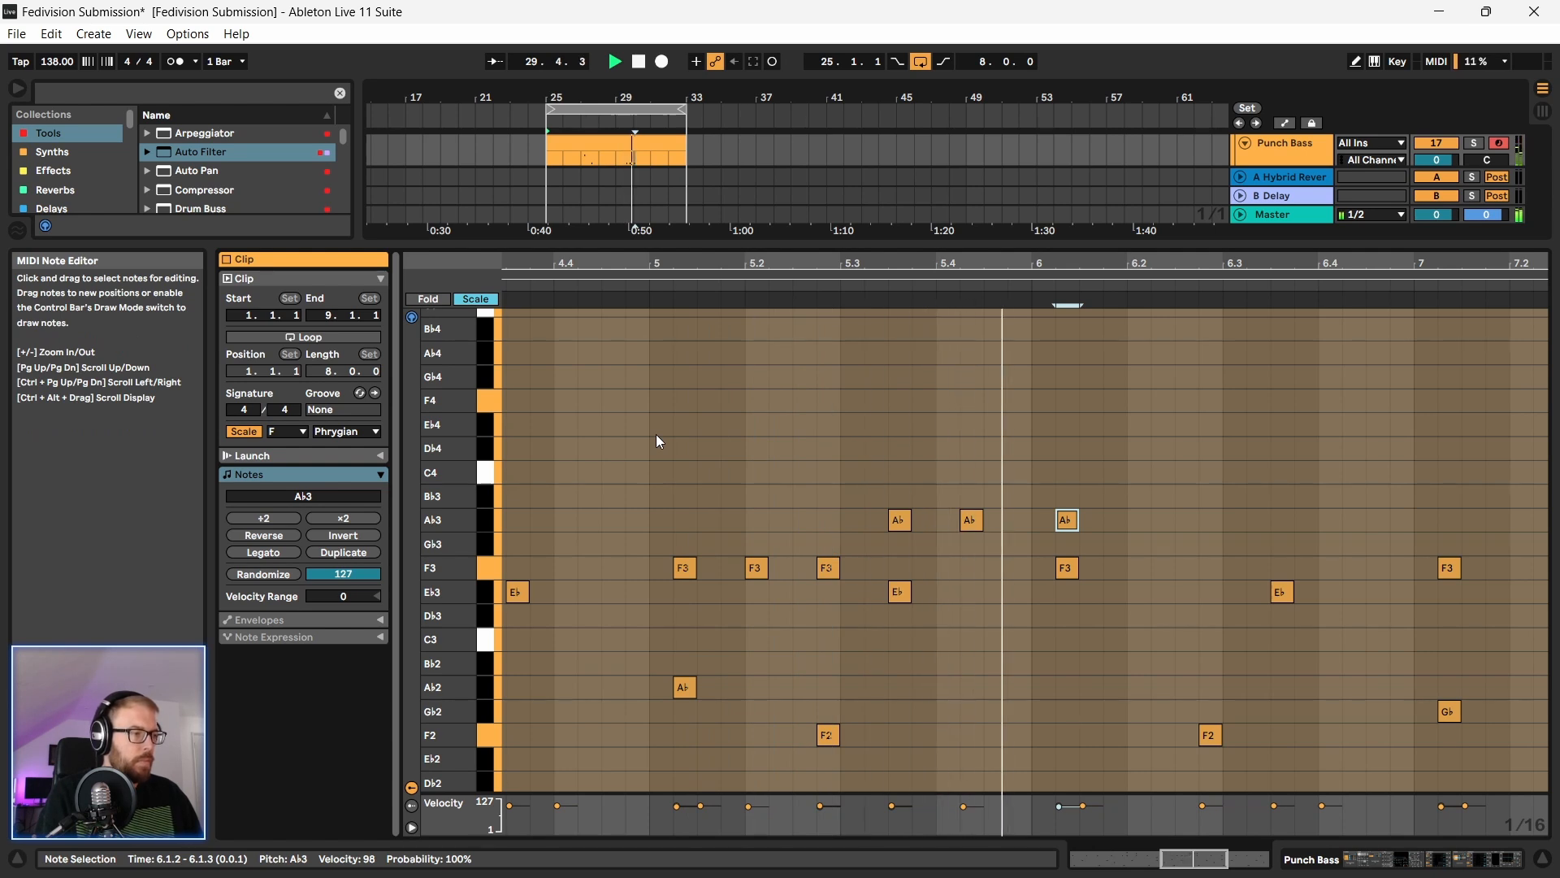
pyautogui.press('space')
# Step: Raise the A♭3 notes at 5.3.3 and 5.4.2 to B♭3 and delete the one at 6.1.2
pyautogui.moveTo(743, 507); pyautogui.dragTo(812, 601)
pyautogui.click(872, 479)
pyautogui.moveTo(893, 517); pyautogui.dragTo(891, 498)
pyautogui.click(973, 522)
pyautogui.moveTo(982, 524); pyautogui.dragTo(977, 501)
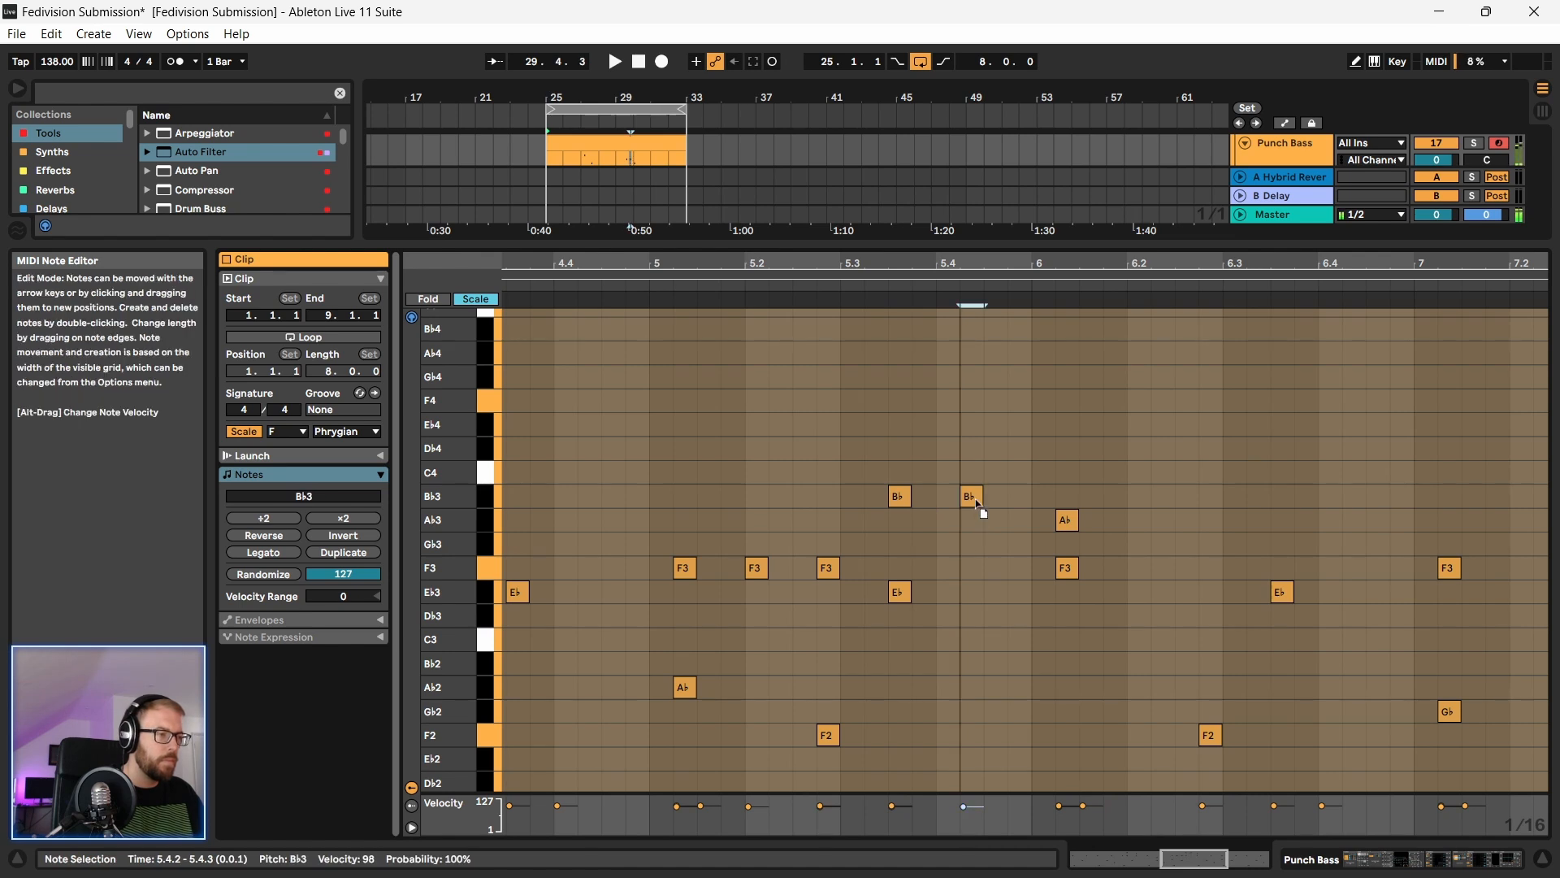
pyautogui.doubleClick(1067, 521)
pyautogui.press('space')
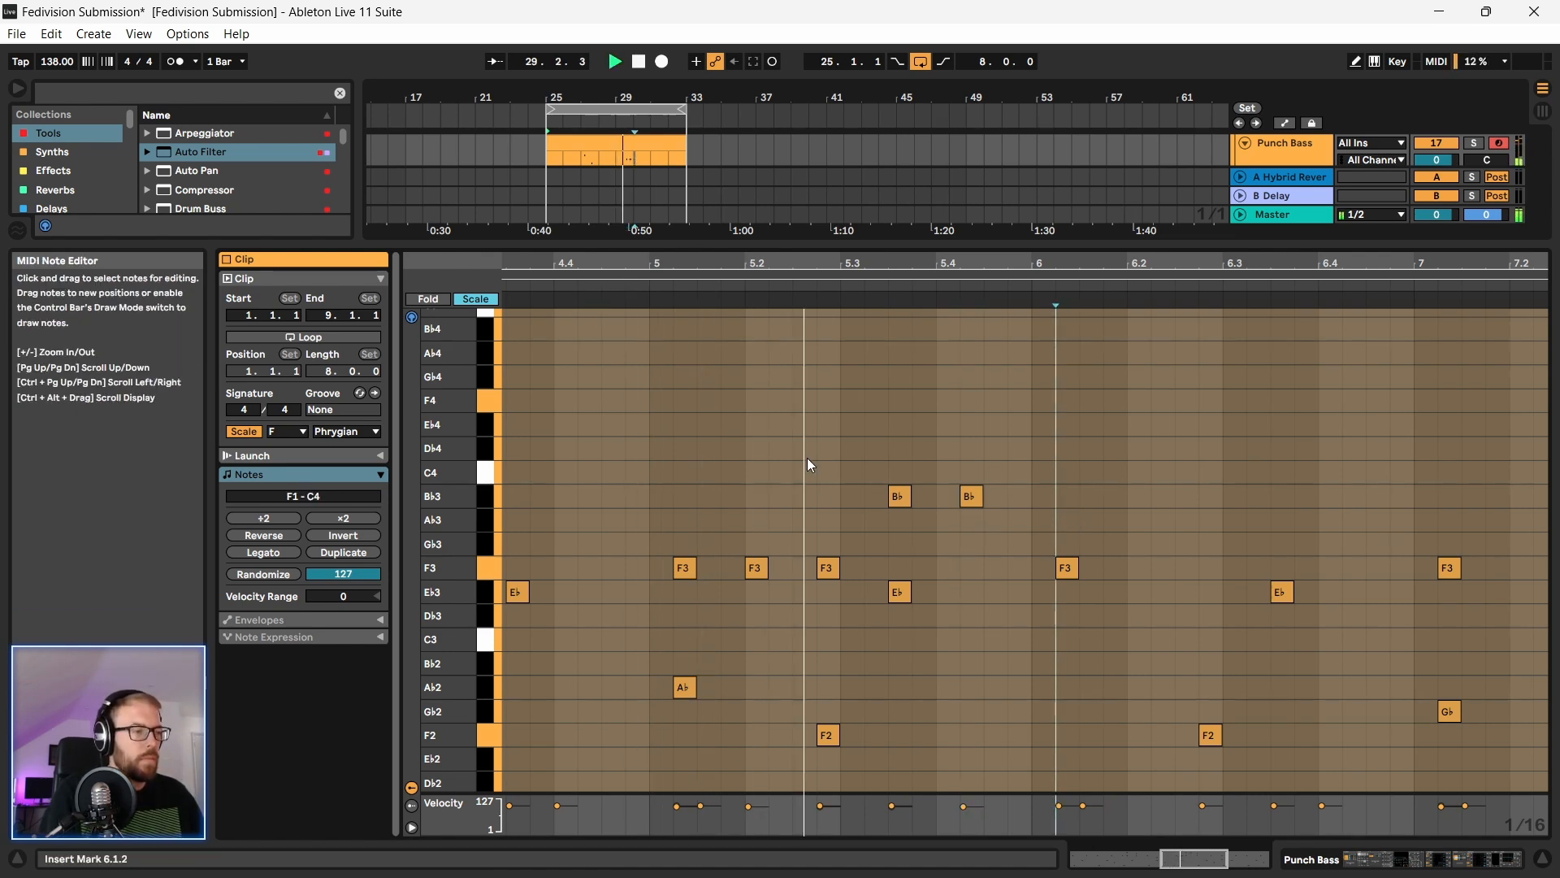
pyautogui.press('space')
# Step: Raise the two B♭3 notes in bar 5 to C4 and audition the clip
pyautogui.moveTo(906, 478)
pyautogui.mouseDown()
pyautogui.moveTo(970, 498)
pyautogui.moveTo(904, 479)
pyautogui.mouseUp()
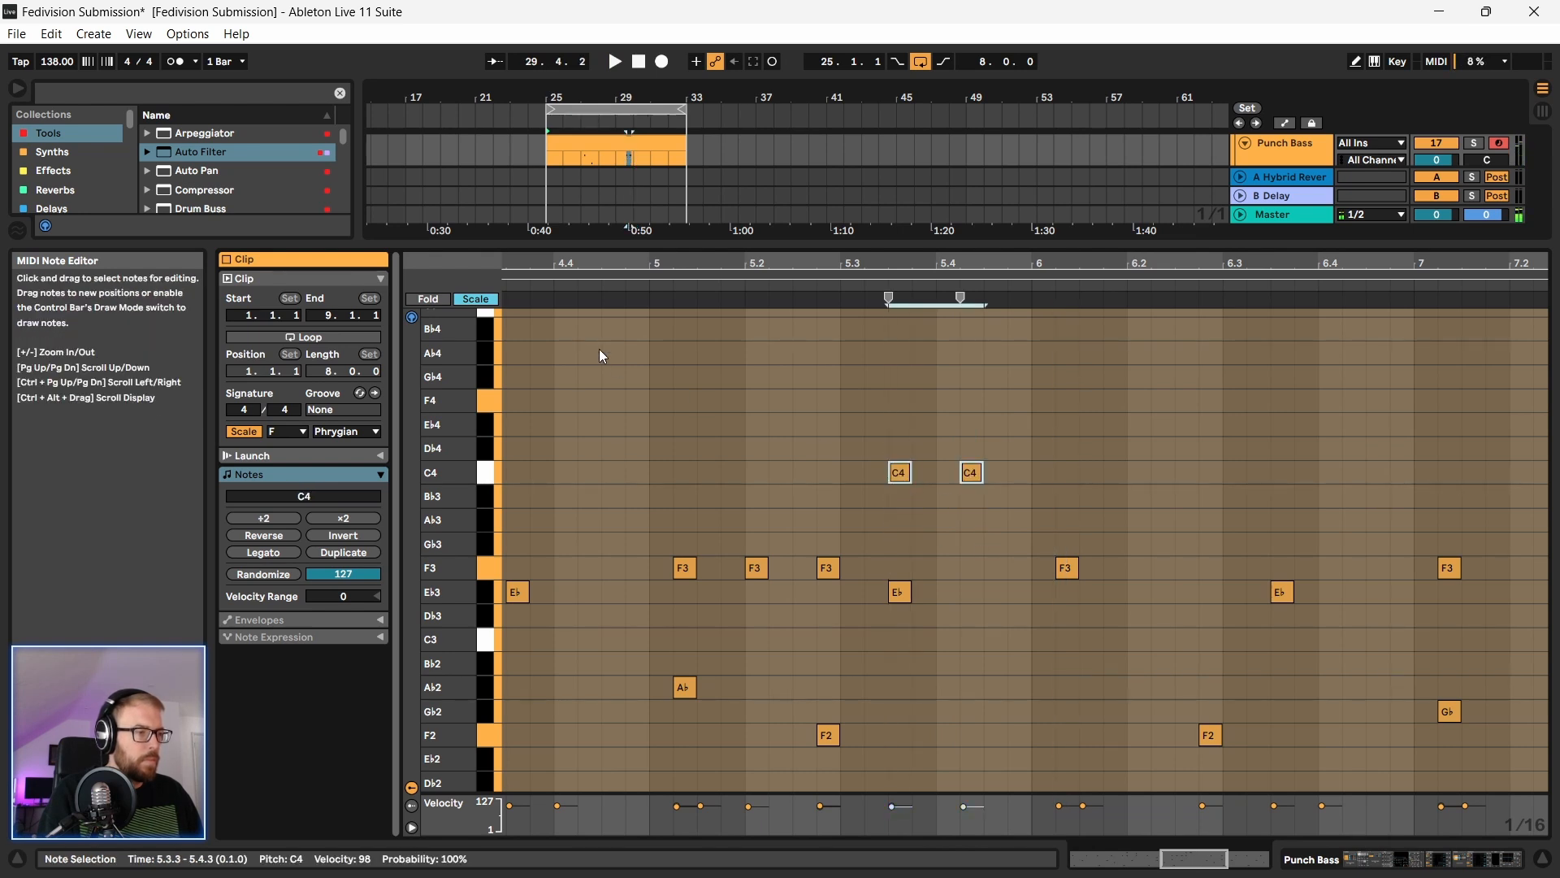
pyautogui.hotkey('ctrl', 'a')
pyautogui.press('space')
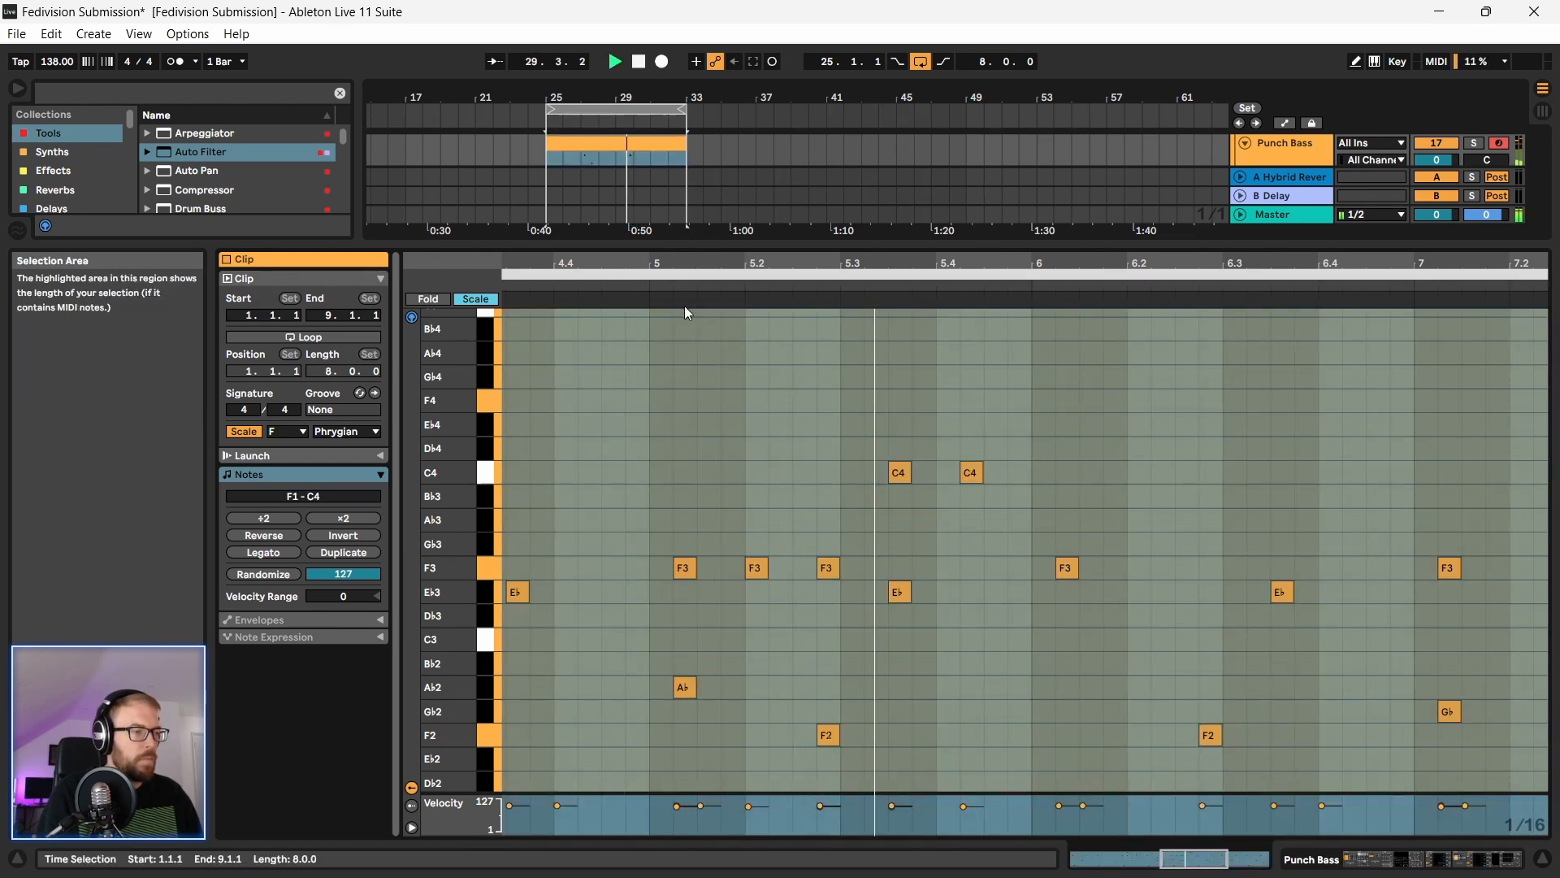
pyautogui.press('space')
# Step: Transpose the two C4 notes in bar 5 down an octave to C3 and audition them
pyautogui.moveTo(767, 361); pyautogui.dragTo(1154, 510)
pyautogui.hotkey('shift', 'Down')
pyautogui.click(627, 299)
pyautogui.press('space')
pyautogui.scroll(-3, 805, 559)
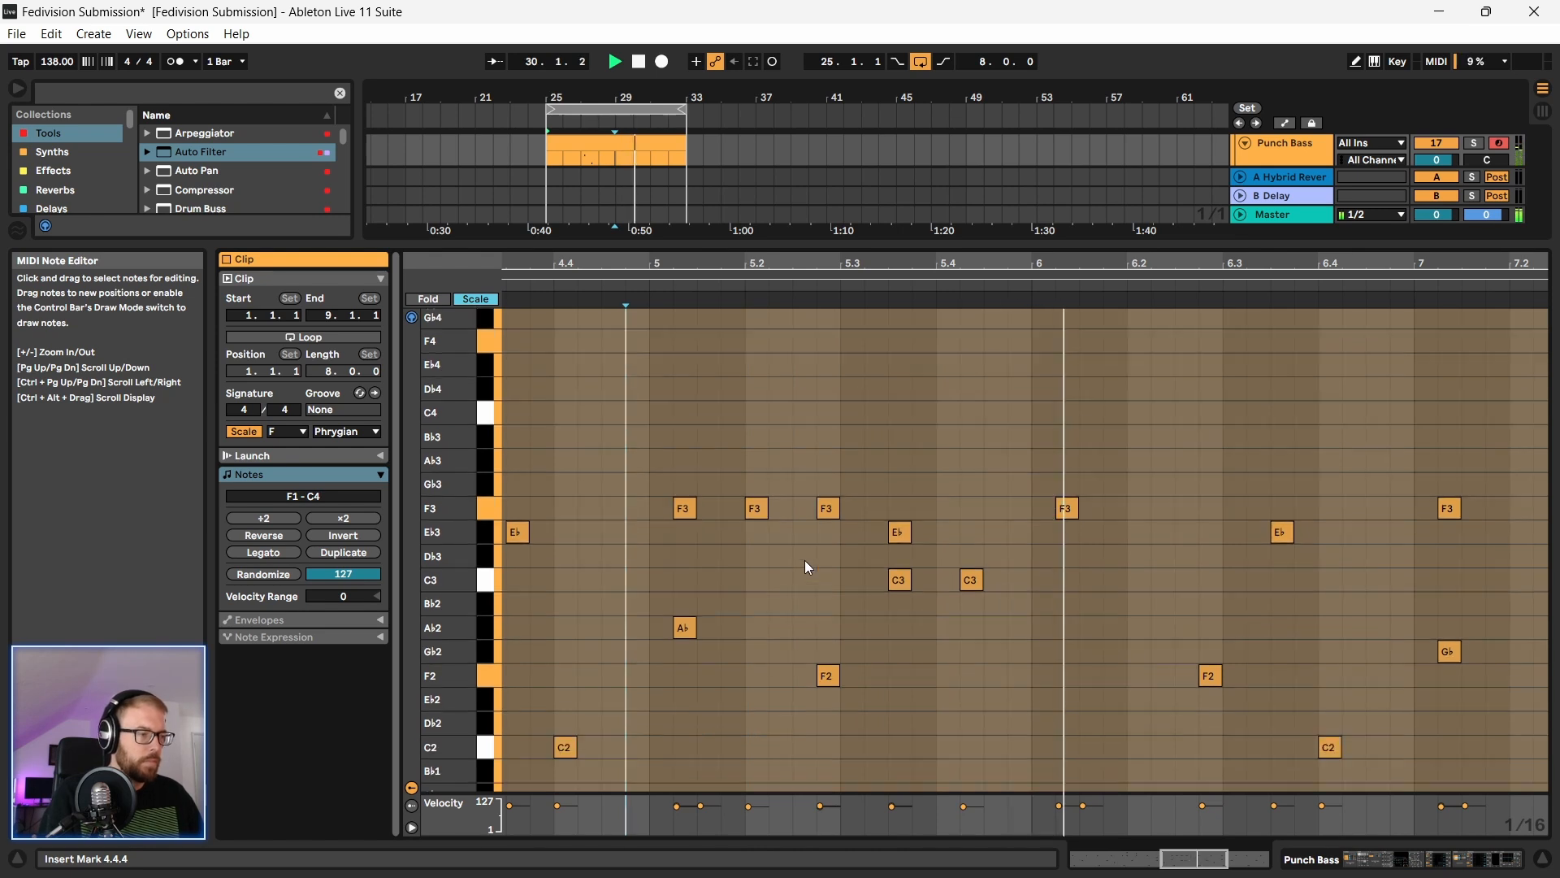
pyautogui.press('space')
# Step: Add an A♭2 note at 6.1.2 and a B♭2 note at 6.2.4, and audition the phrase
pyautogui.doubleClick(1067, 586)
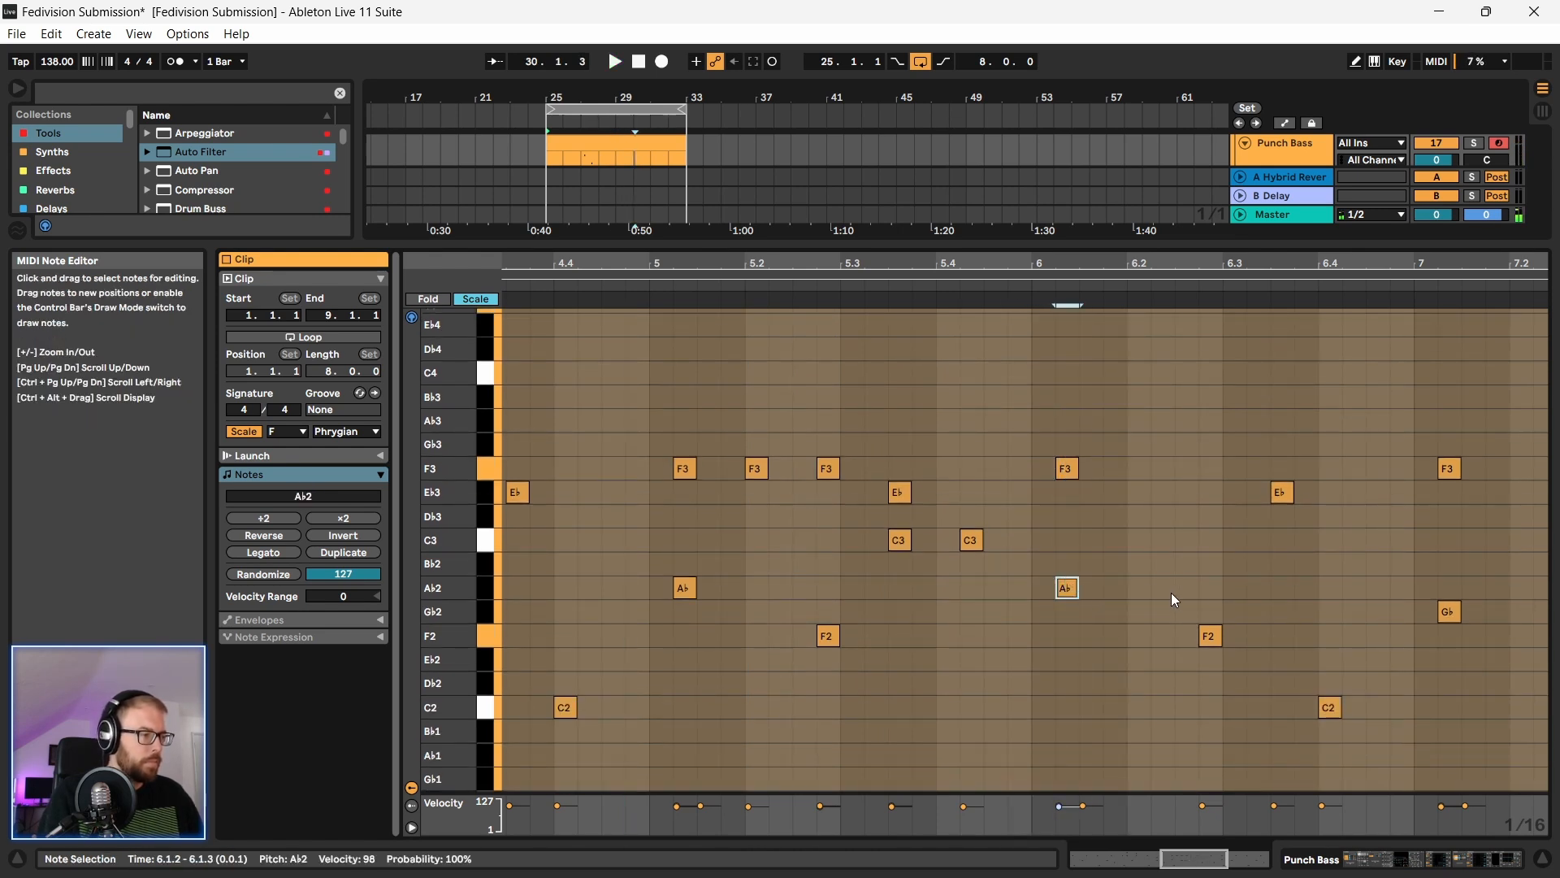
pyautogui.doubleClick(1212, 563)
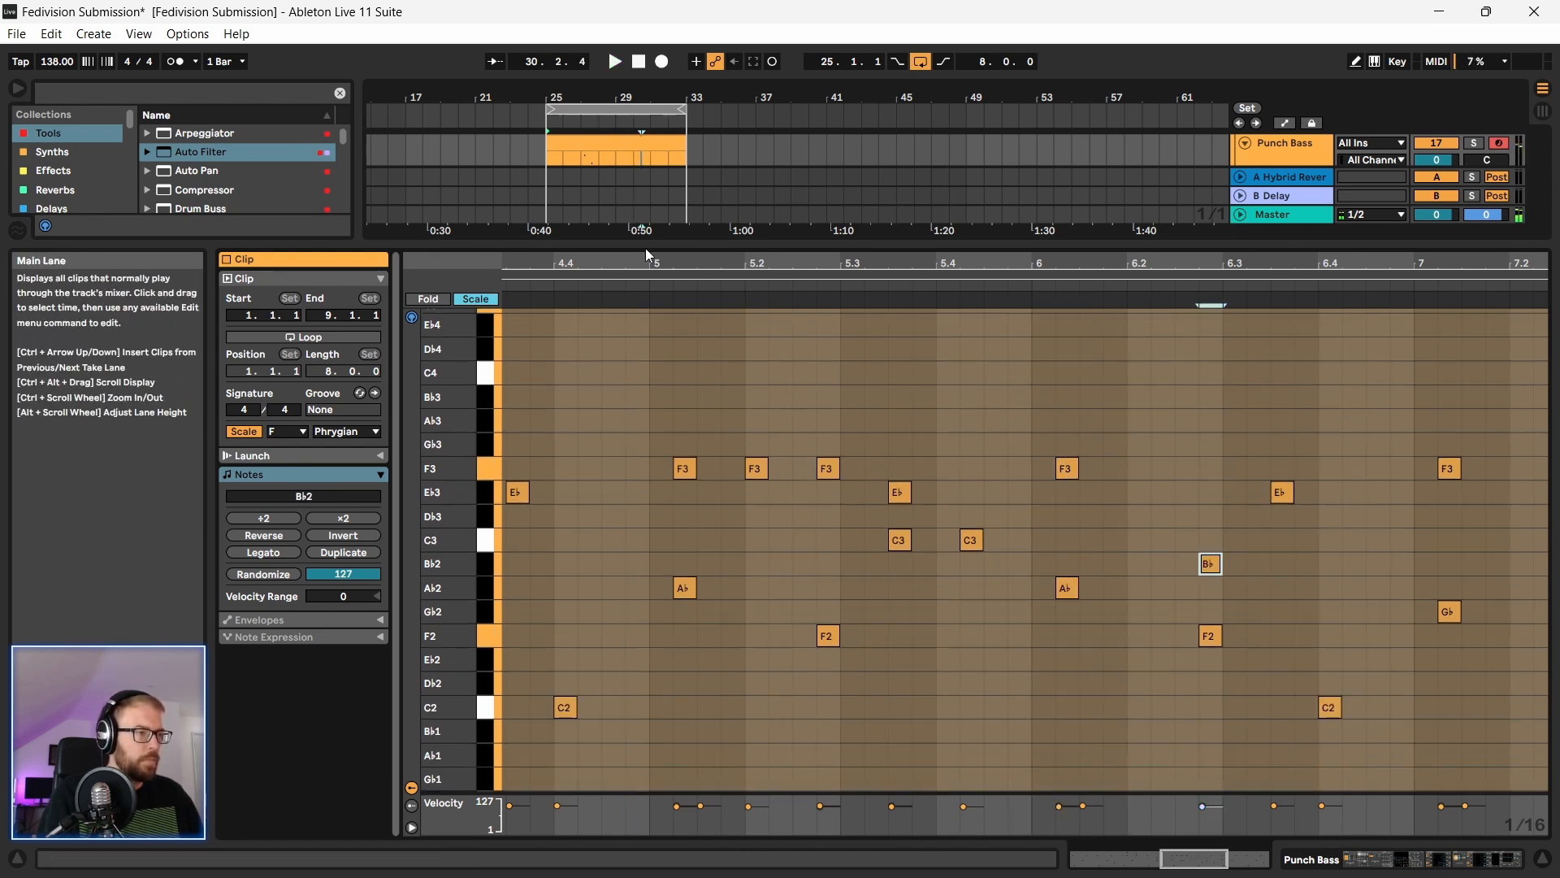
pyautogui.click(641, 285)
pyautogui.scroll(-2, 1068, 504)
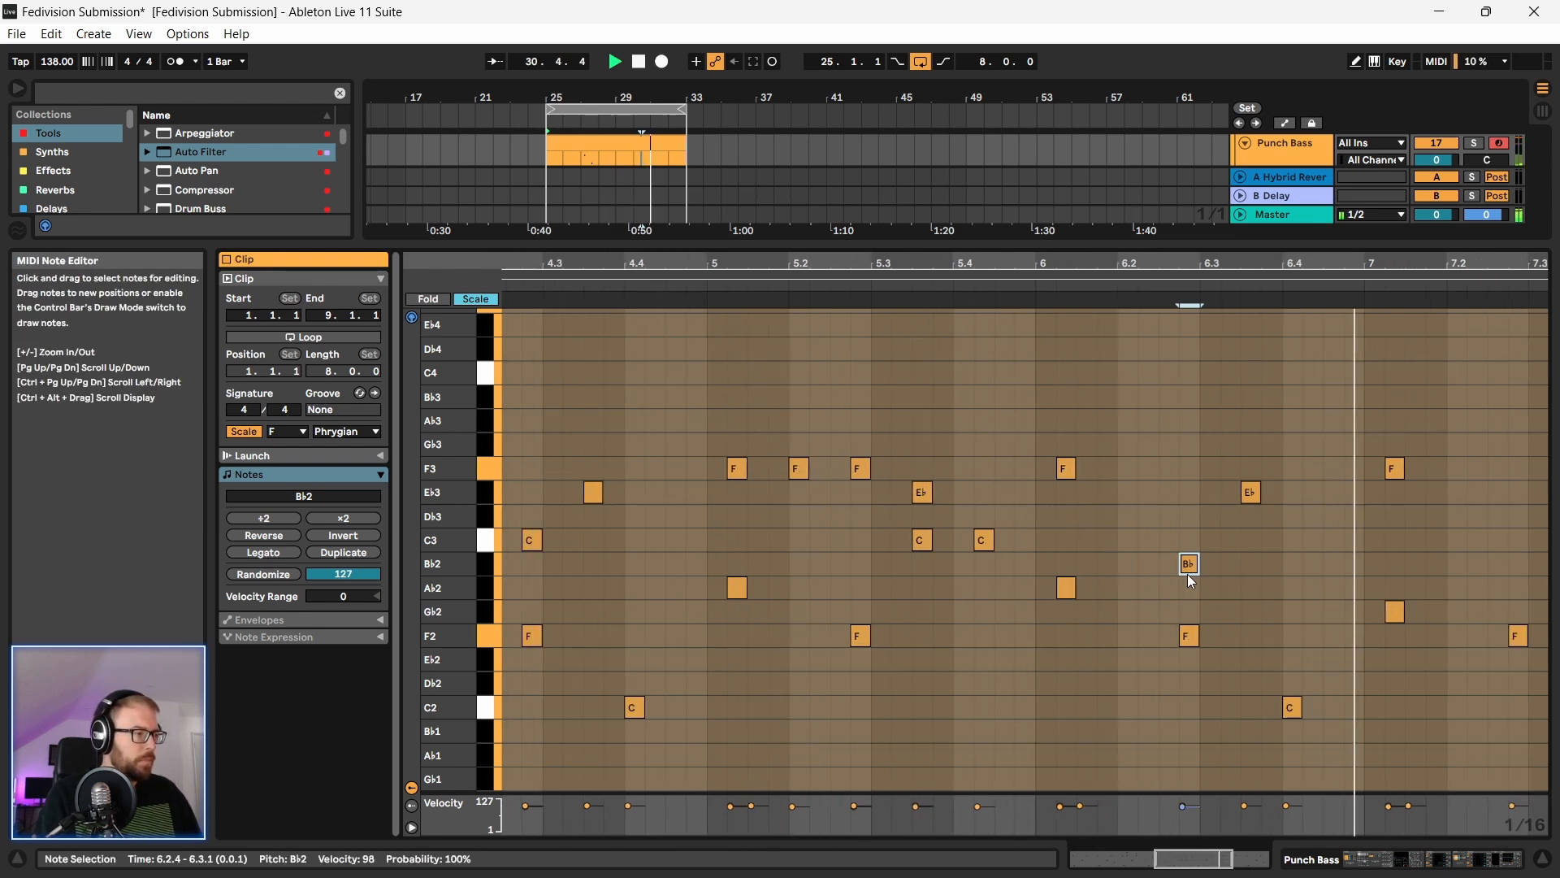
pyautogui.press('space')
# Step: Duplicate the Punch Bass clip to bars 33 to 41 and copy it onto the 4 Vital track at the same position
pyautogui.hotkey('ctrl', 'alt', 'l')
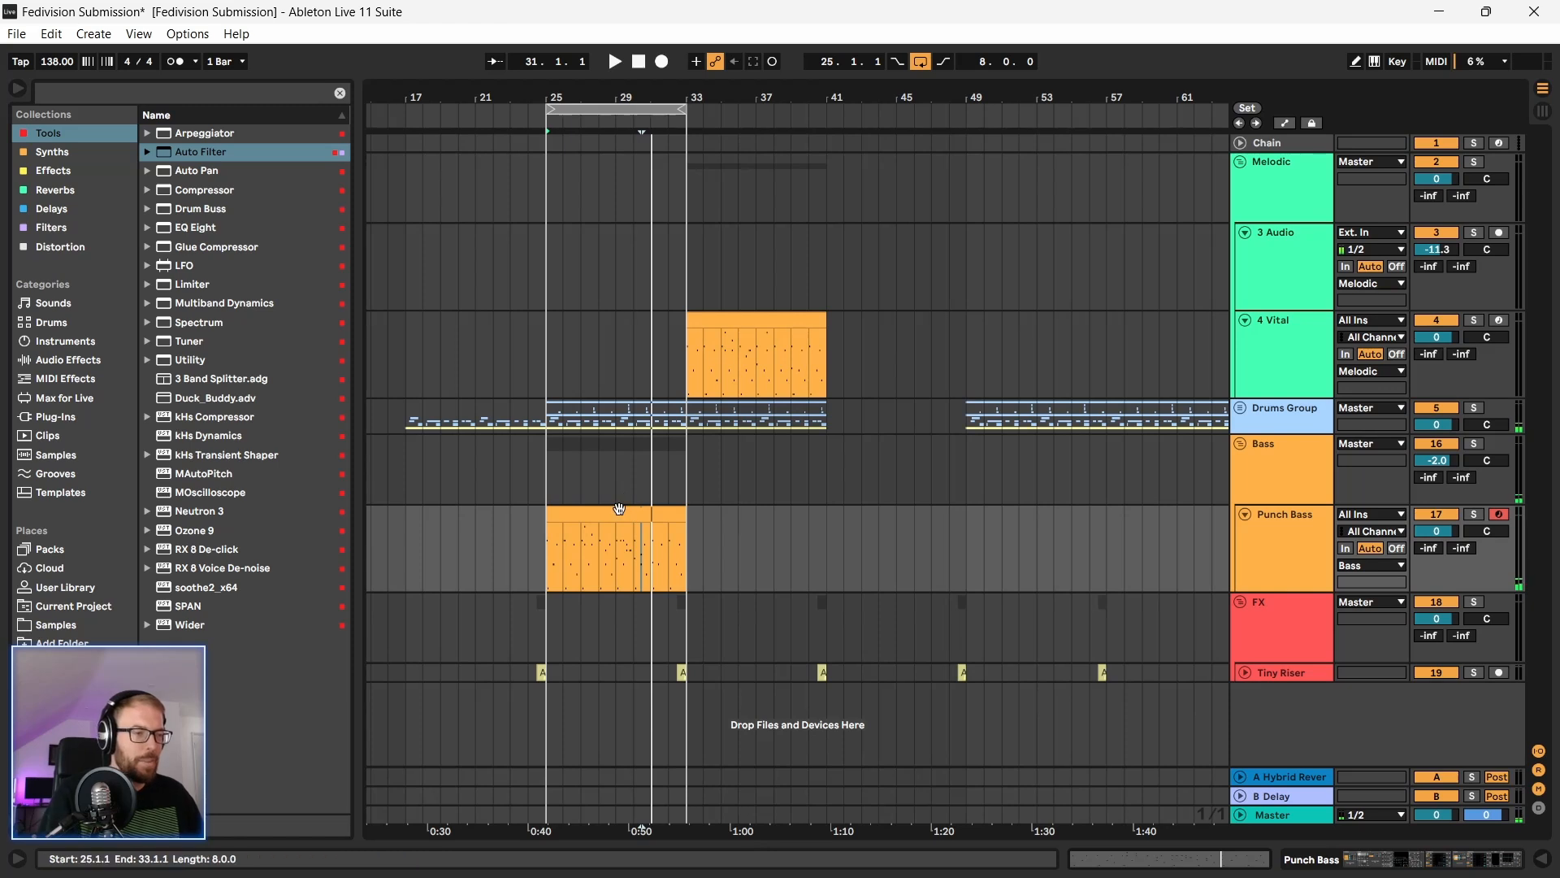
pyautogui.click(619, 510)
pyautogui.hotkey('ctrl', 'd')
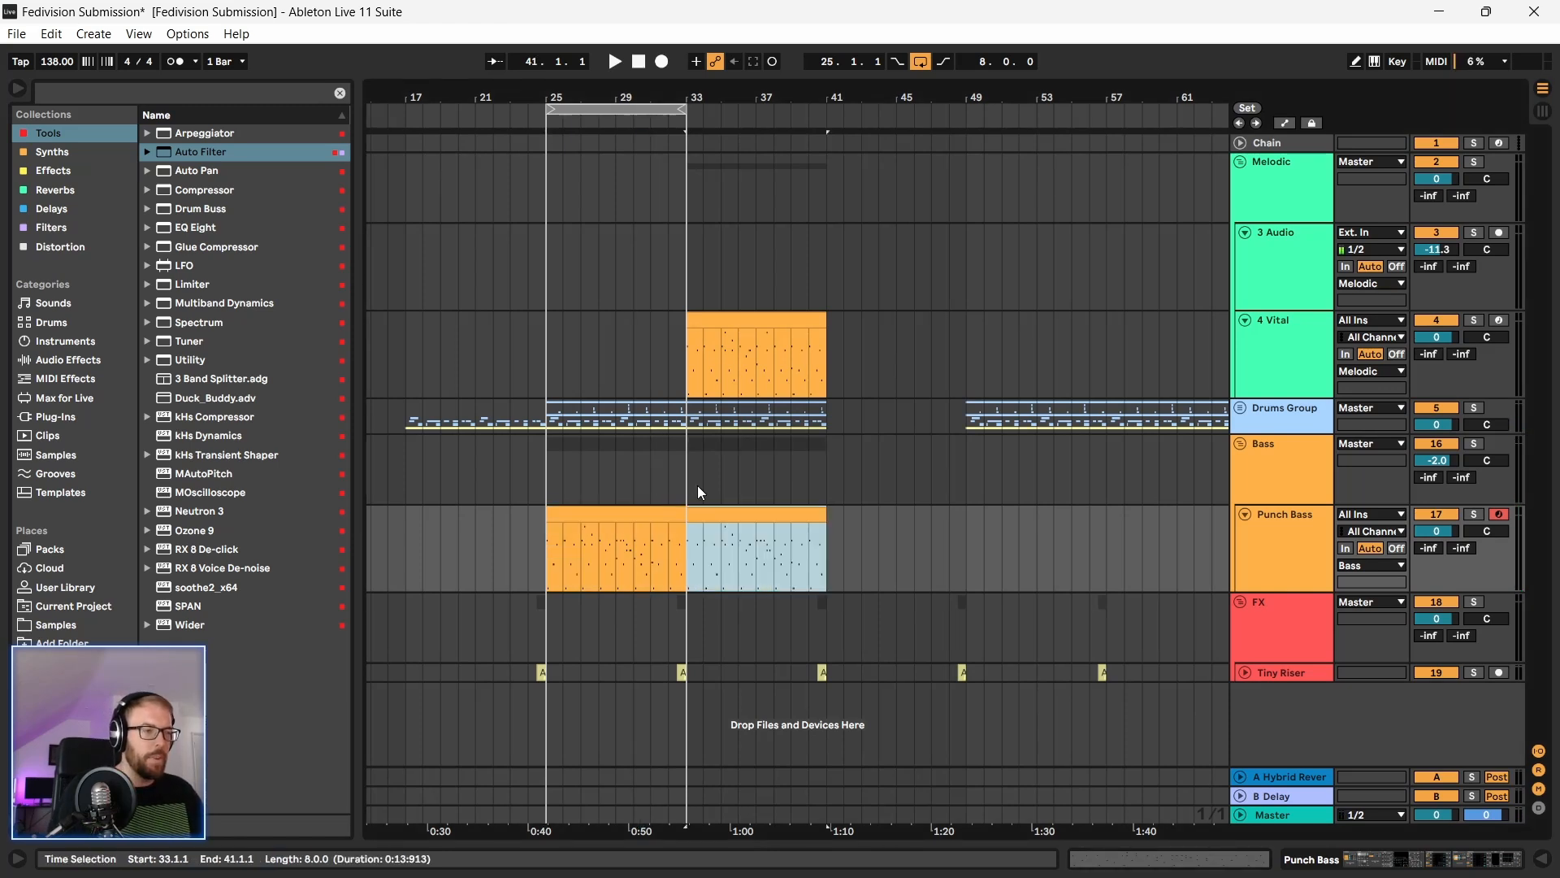
pyautogui.moveTo(747, 520); pyautogui.dragTo(745, 324)
pyautogui.click(678, 393)
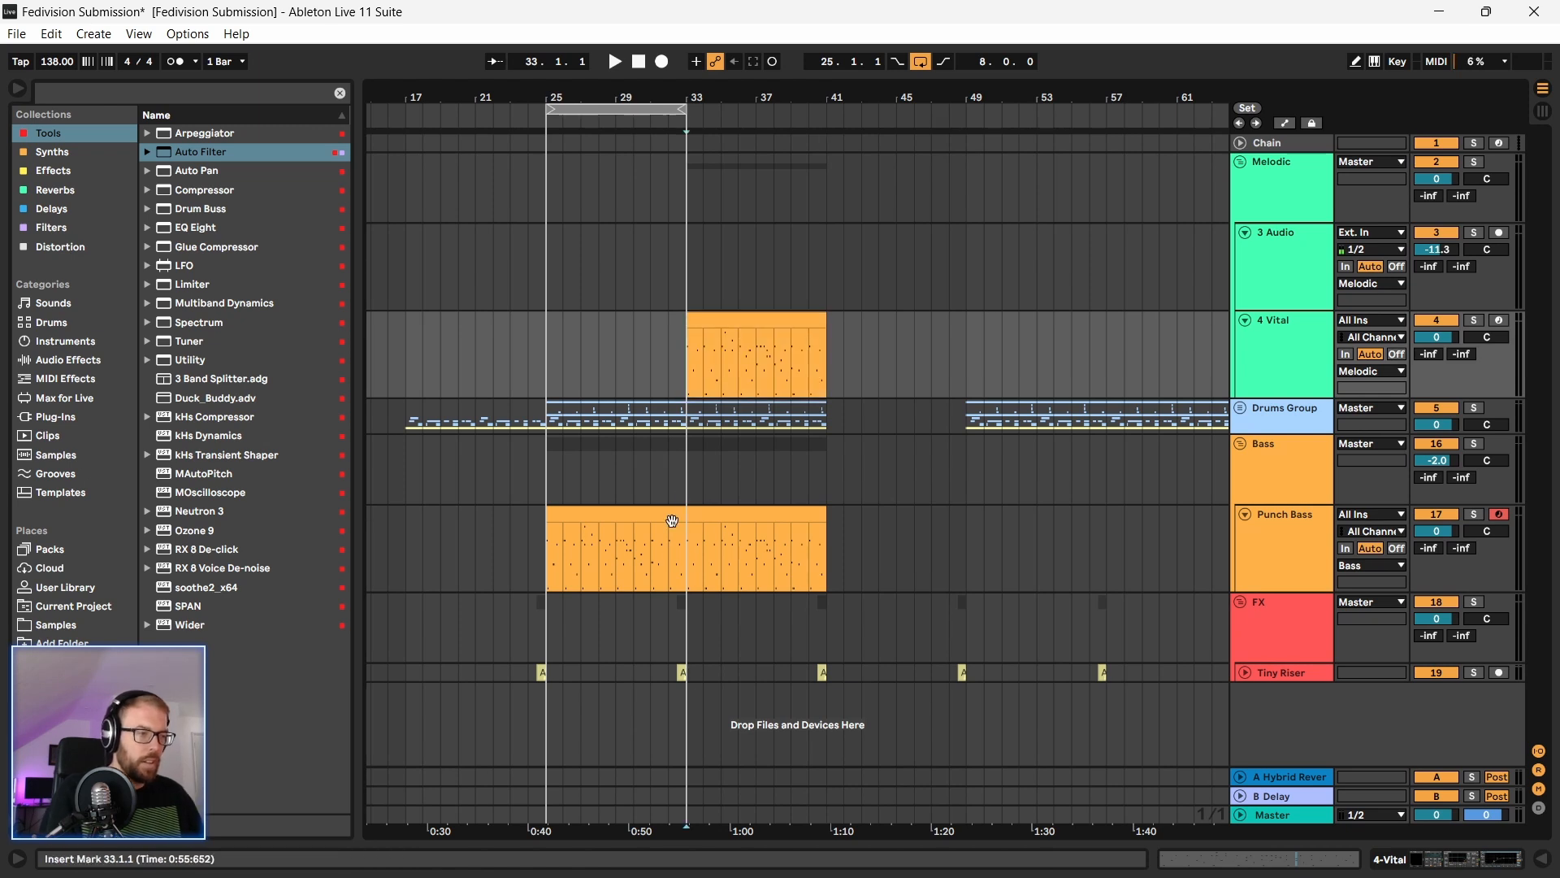
# Step: Set the loop to bars 33 to 41 around the 4 Vital clip and audition it with the bass
pyautogui.moveTo(758, 102); pyautogui.dragTo(689, 104)
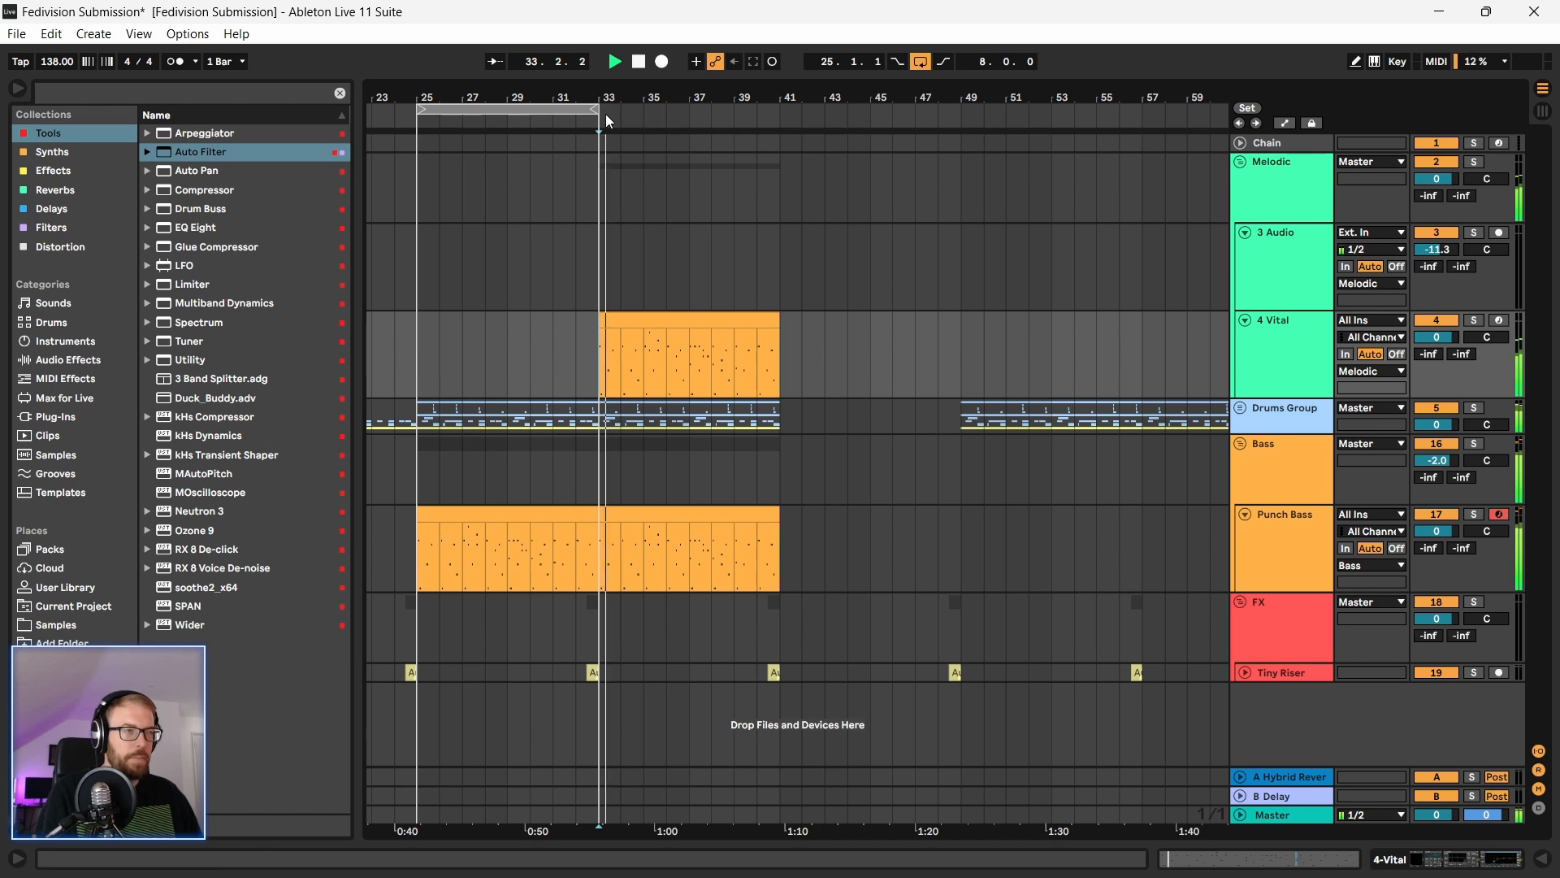
pyautogui.click(606, 349)
pyautogui.hotkey('ctrl', 'l')
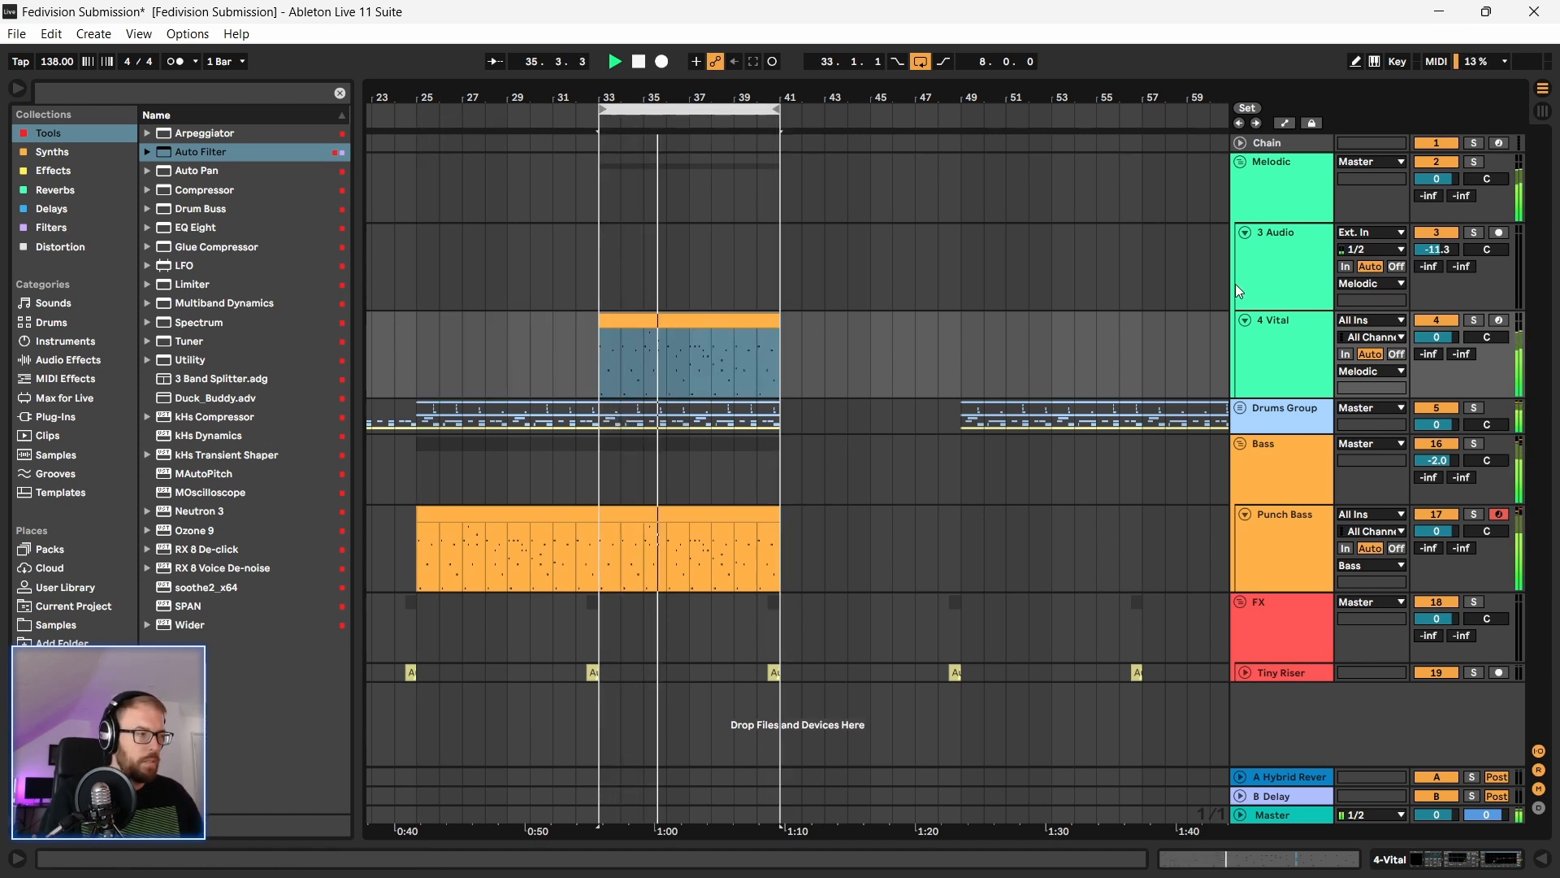
pyautogui.press('space')
# Step: Inspect the Crescendo Bells preset in the 4 Vital track's Vital synth during playback and close its window
pyautogui.doubleClick(1295, 337)
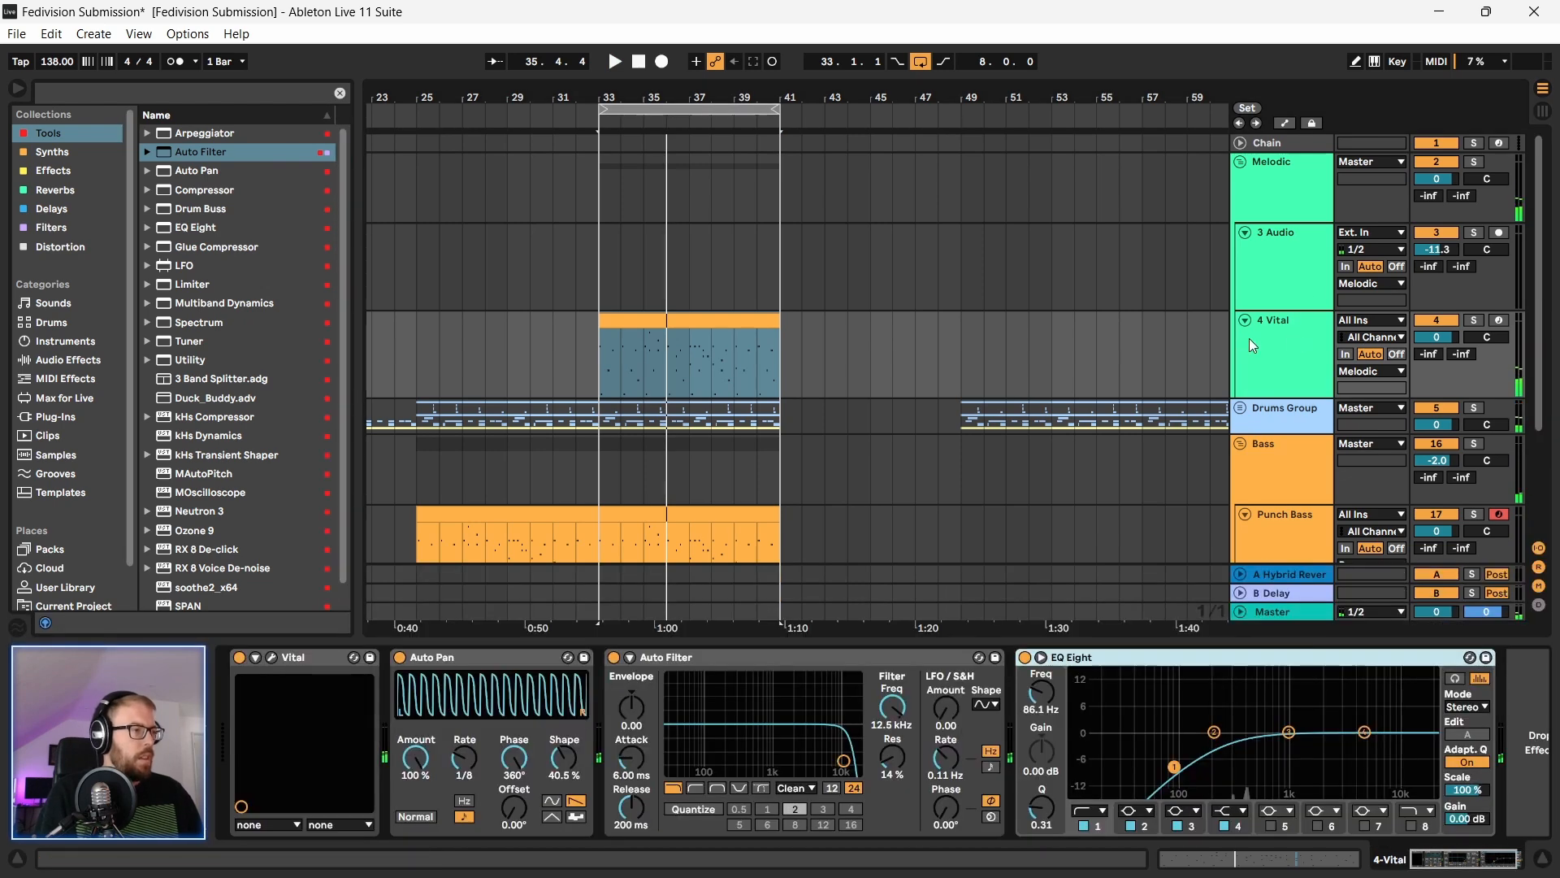
pyautogui.click(274, 657)
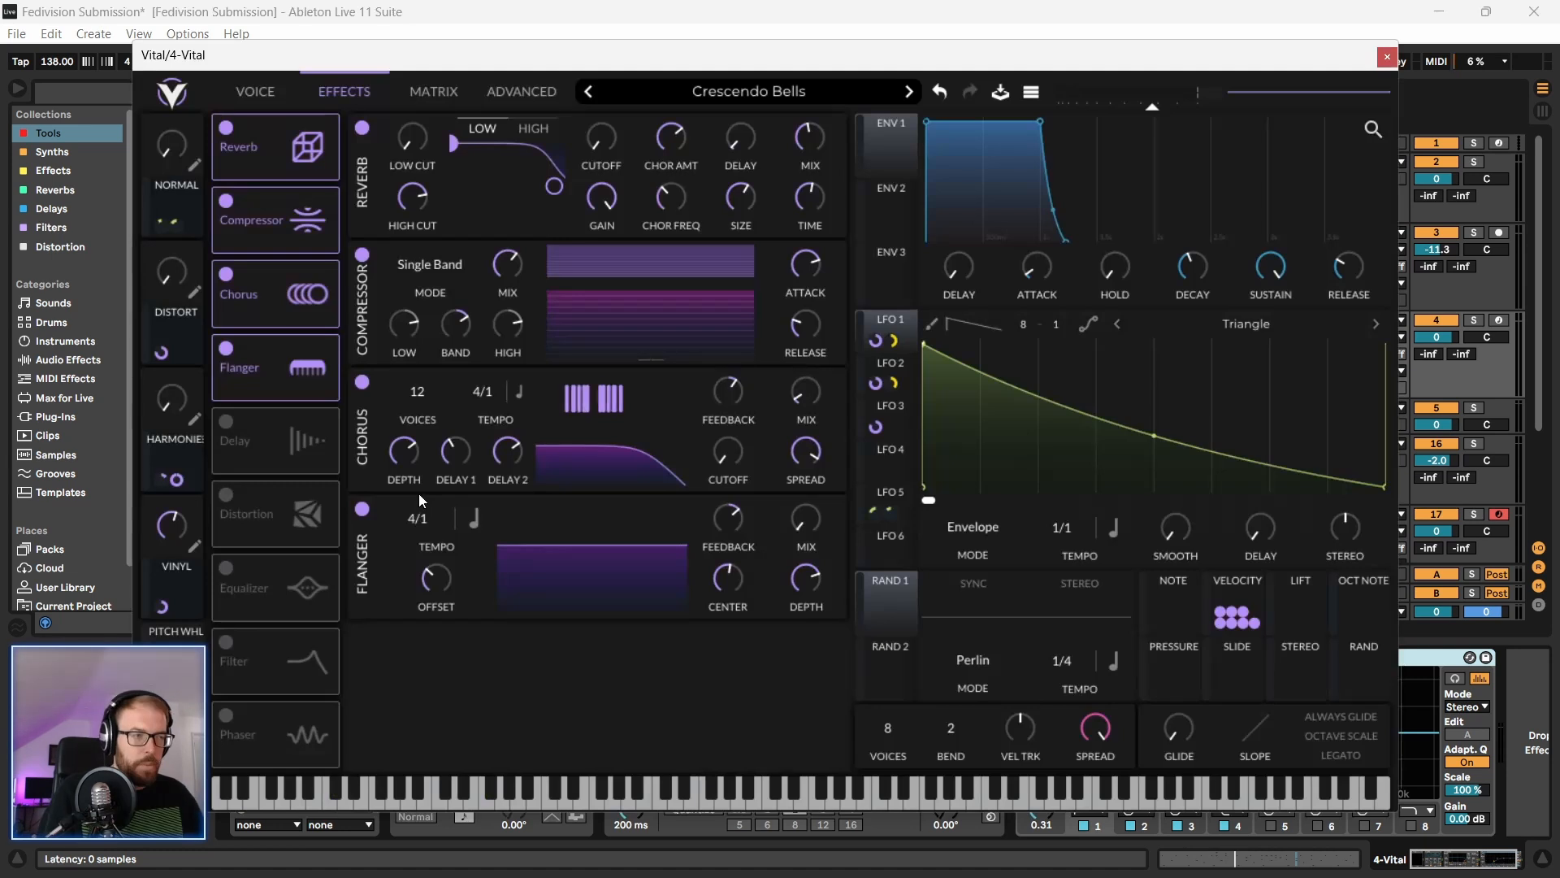
pyautogui.moveTo(460, 58); pyautogui.dragTo(456, 48)
pyautogui.press('space')
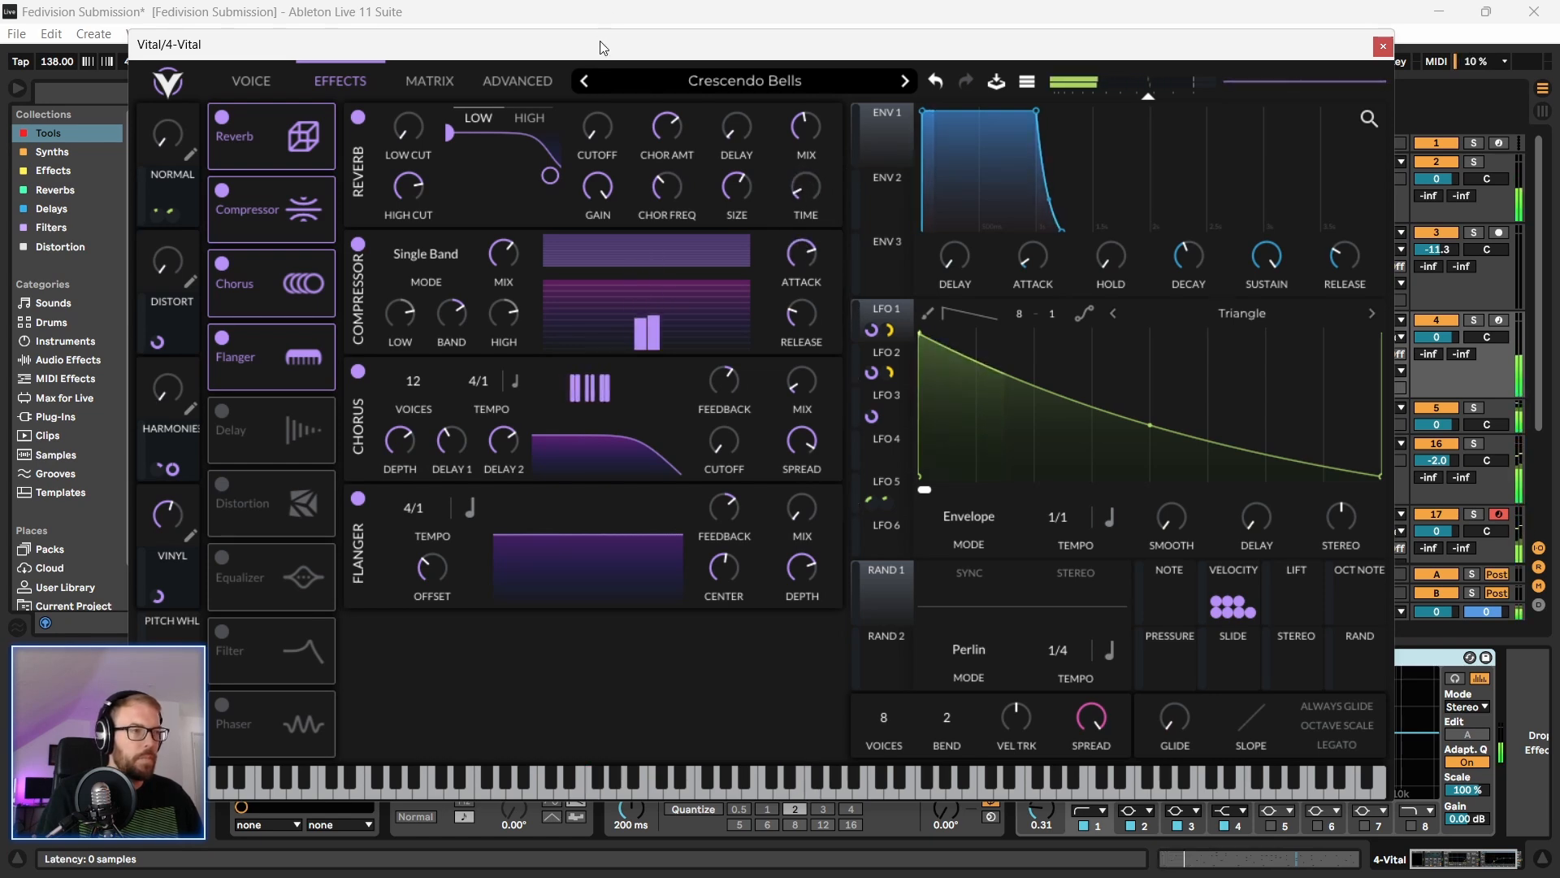
pyautogui.moveTo(600, 40); pyautogui.dragTo(592, 56)
pyautogui.click(1372, 62)
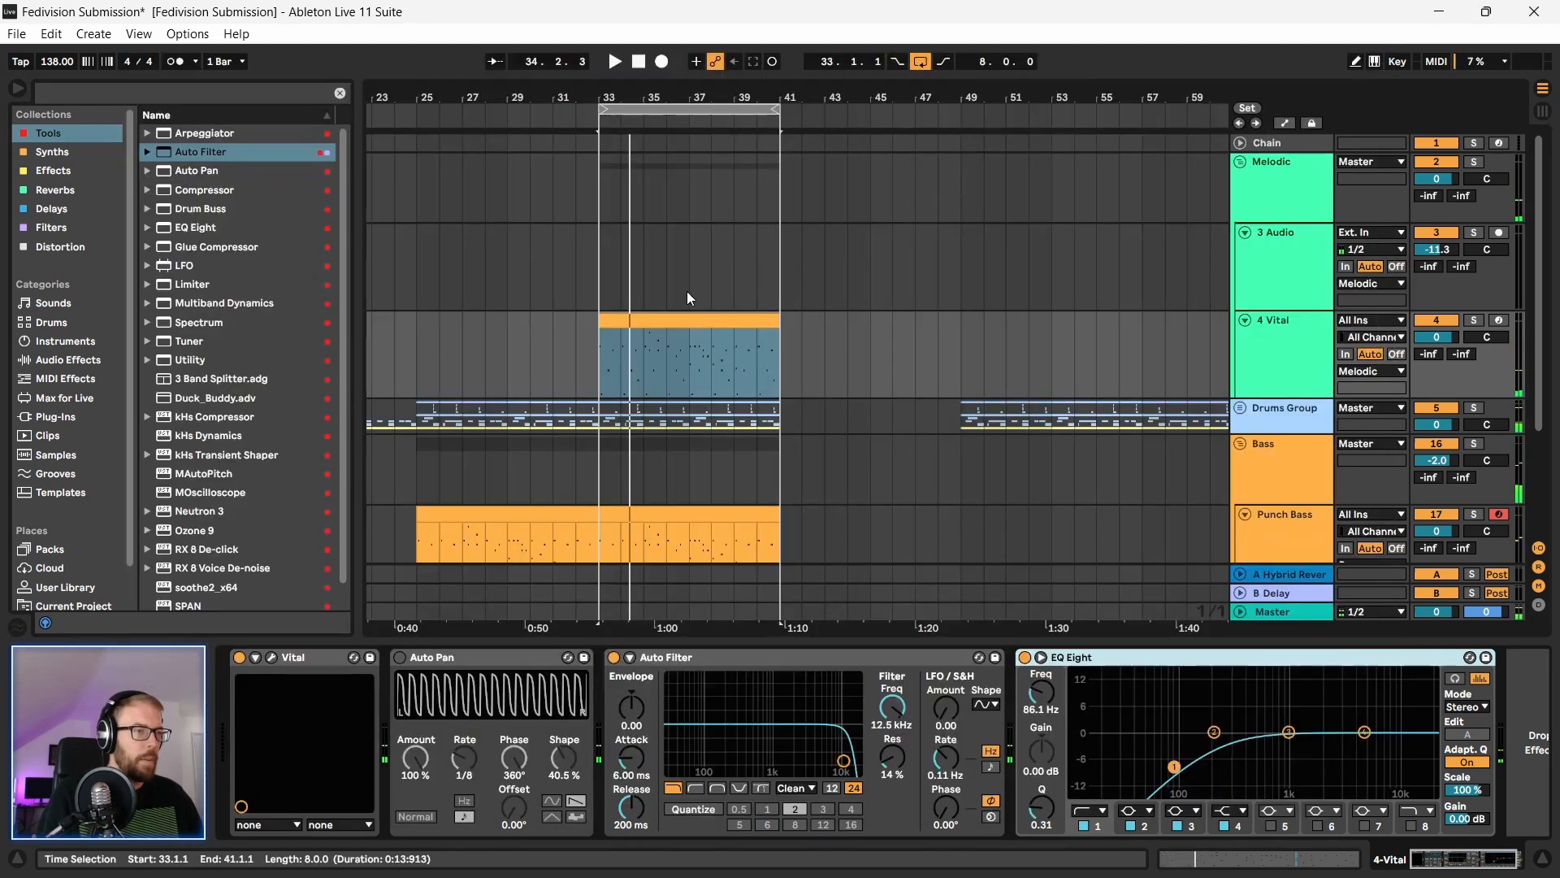
# Step: Turn Auto Pan back on for the 4 Vital track and audition the result
pyautogui.click(399, 657)
pyautogui.press('space')
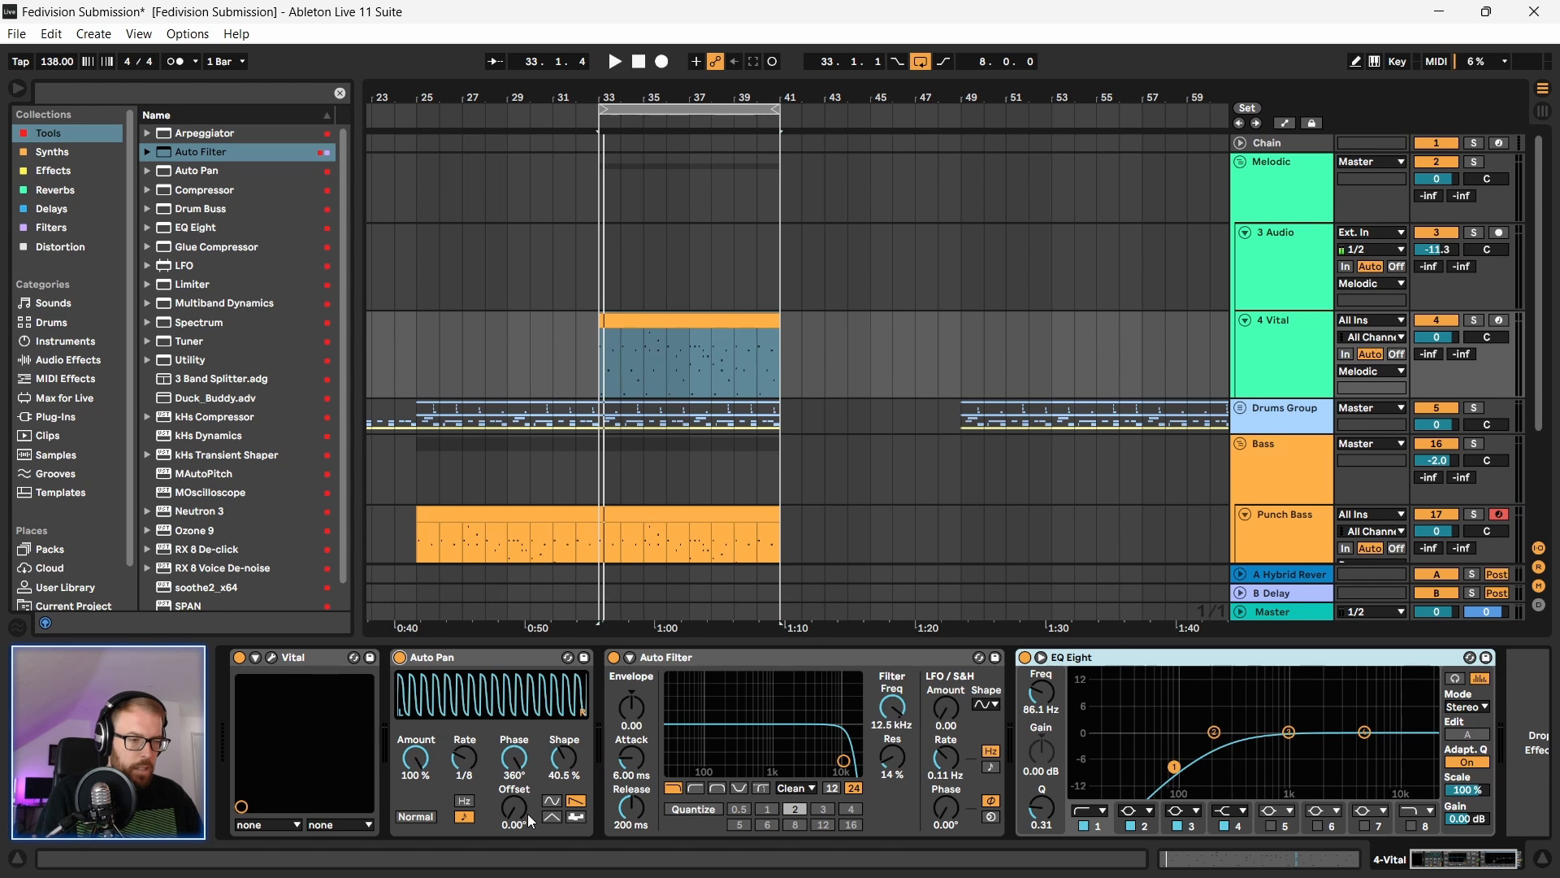
# Step: Switch the 4 Vital track's Auto Pan to Invert and audition the melody in solo
pyautogui.click(431, 811)
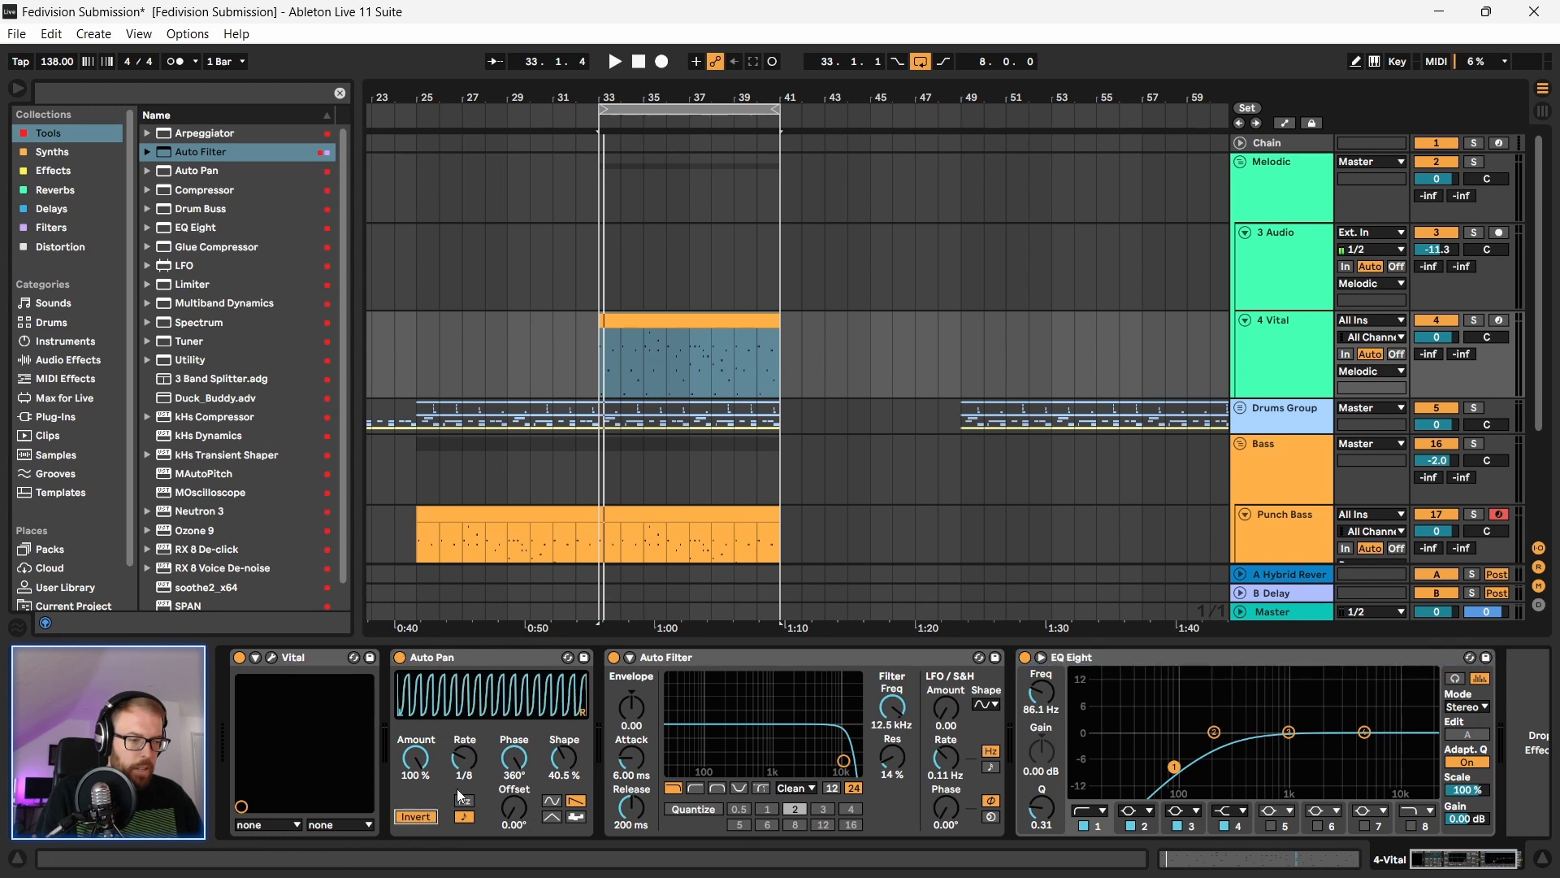
pyautogui.click(649, 321)
pyautogui.press('space')
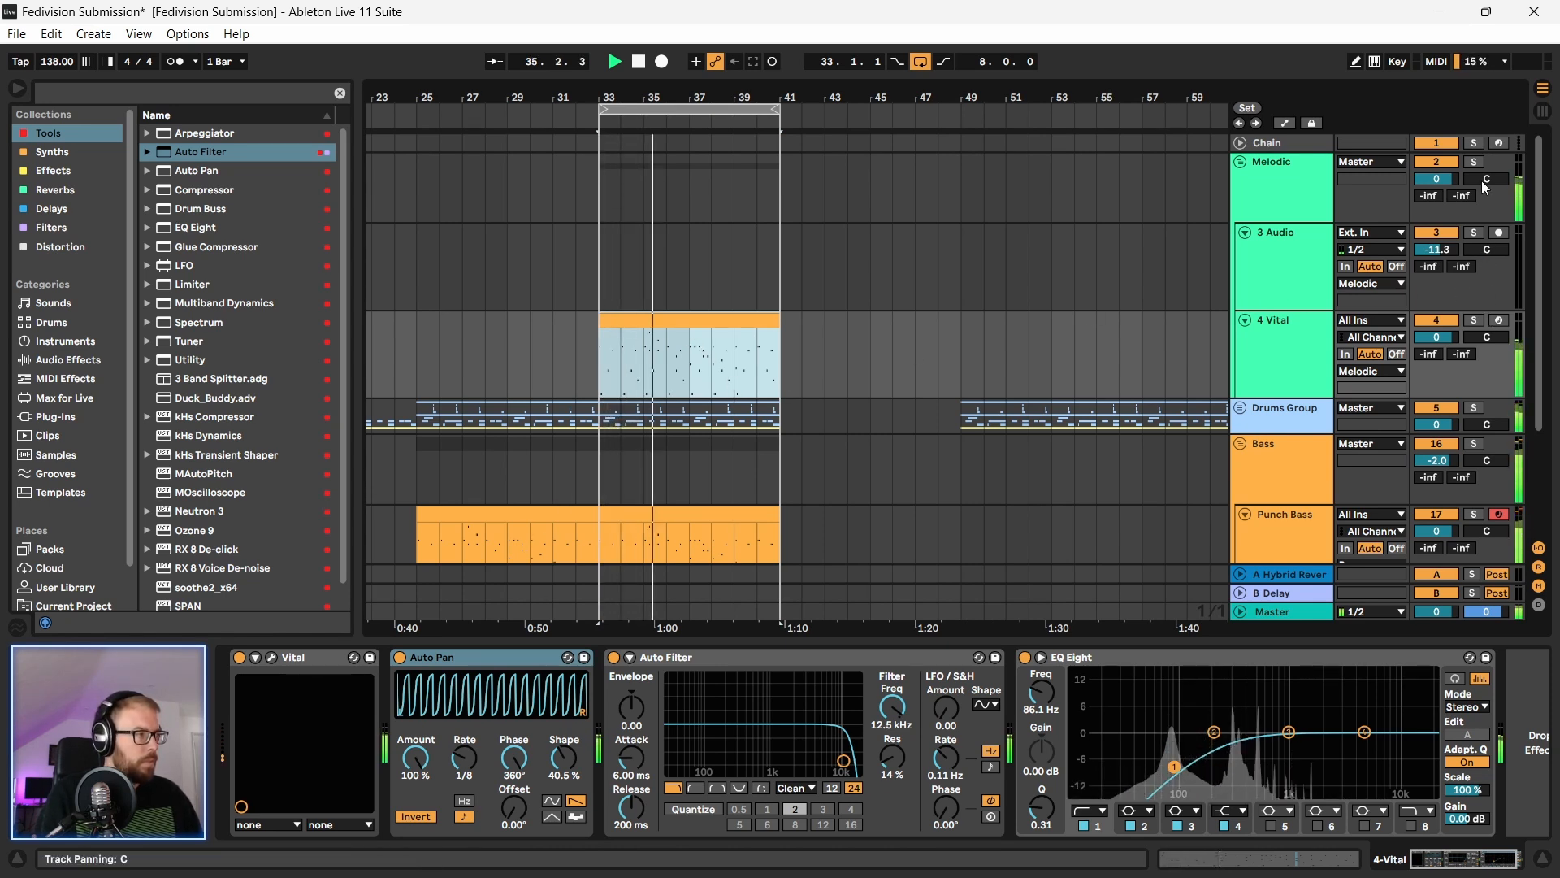
pyautogui.click(1473, 320)
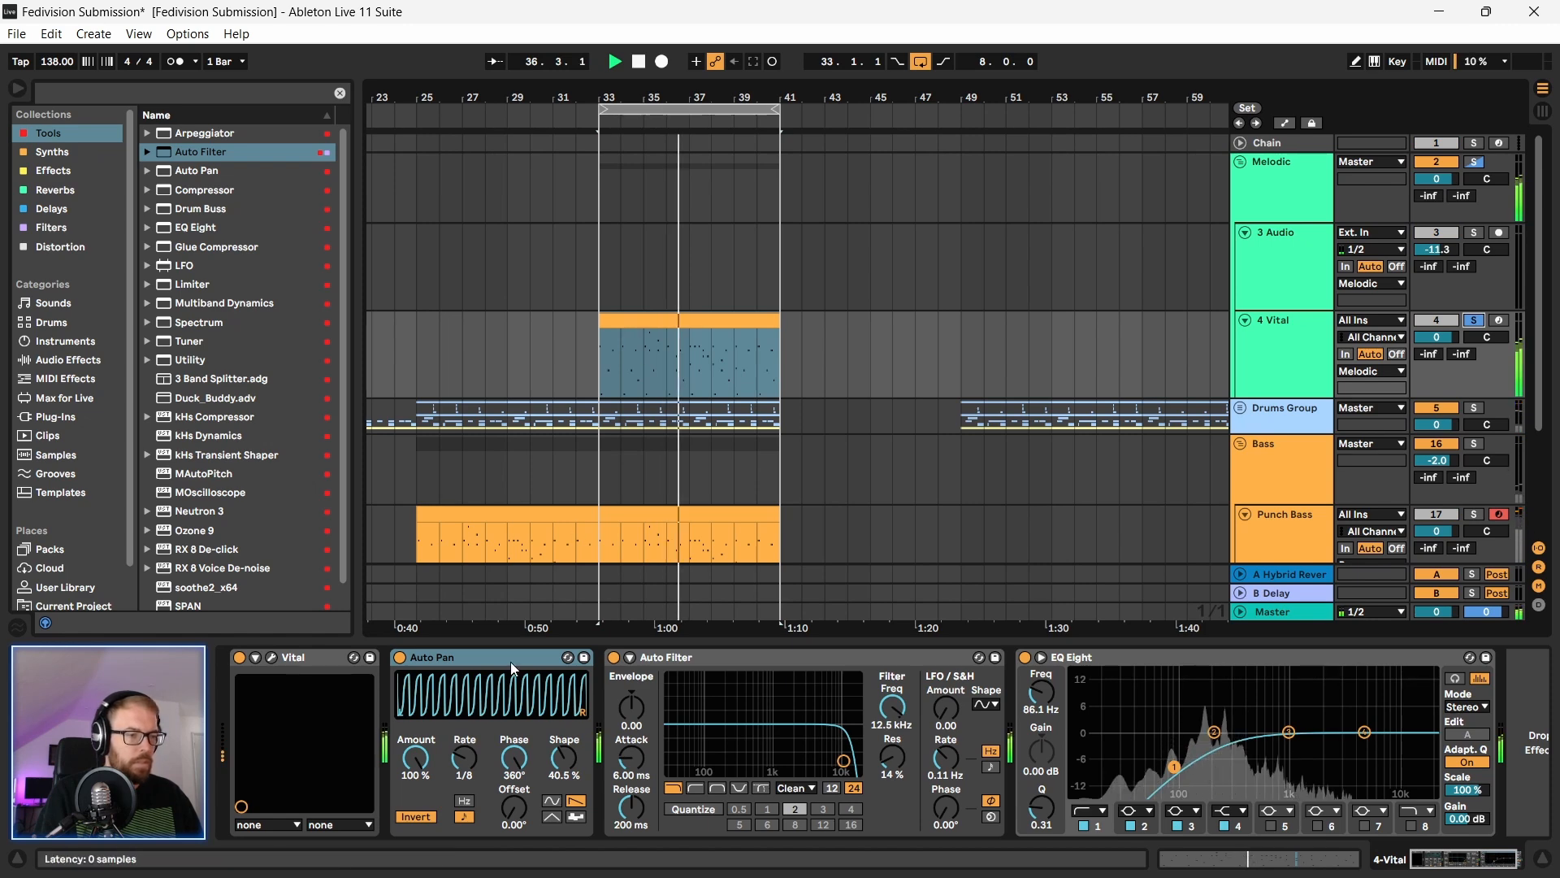
pyautogui.press('space')
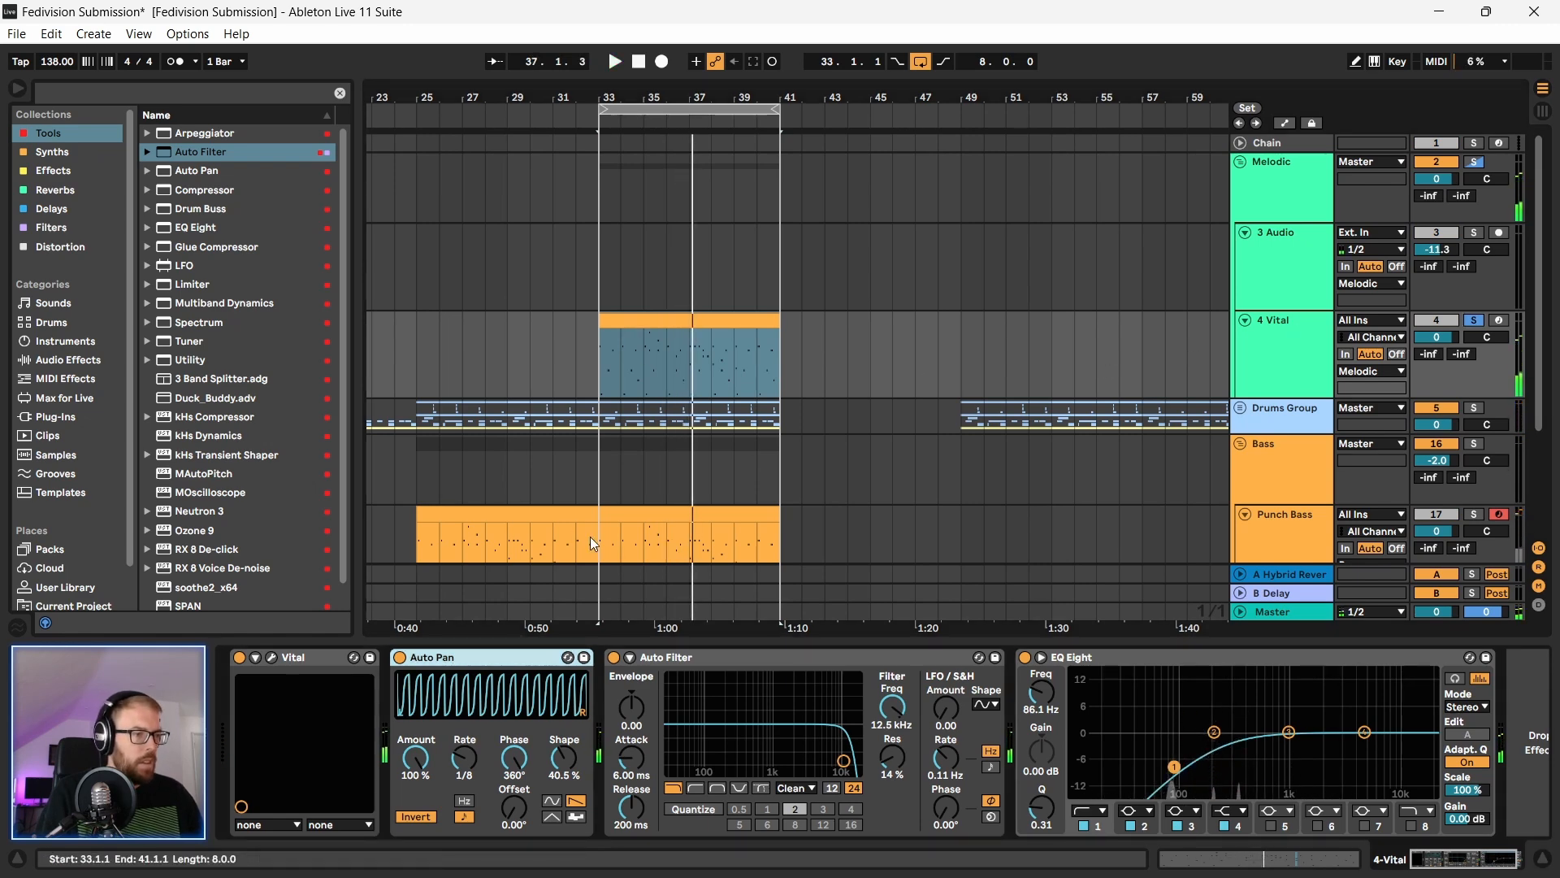
# Step: Transpose all notes in the 4 Vital clip up an octave to span F2 to C5 and audition them
pyautogui.click(699, 309)
pyautogui.click(696, 322)
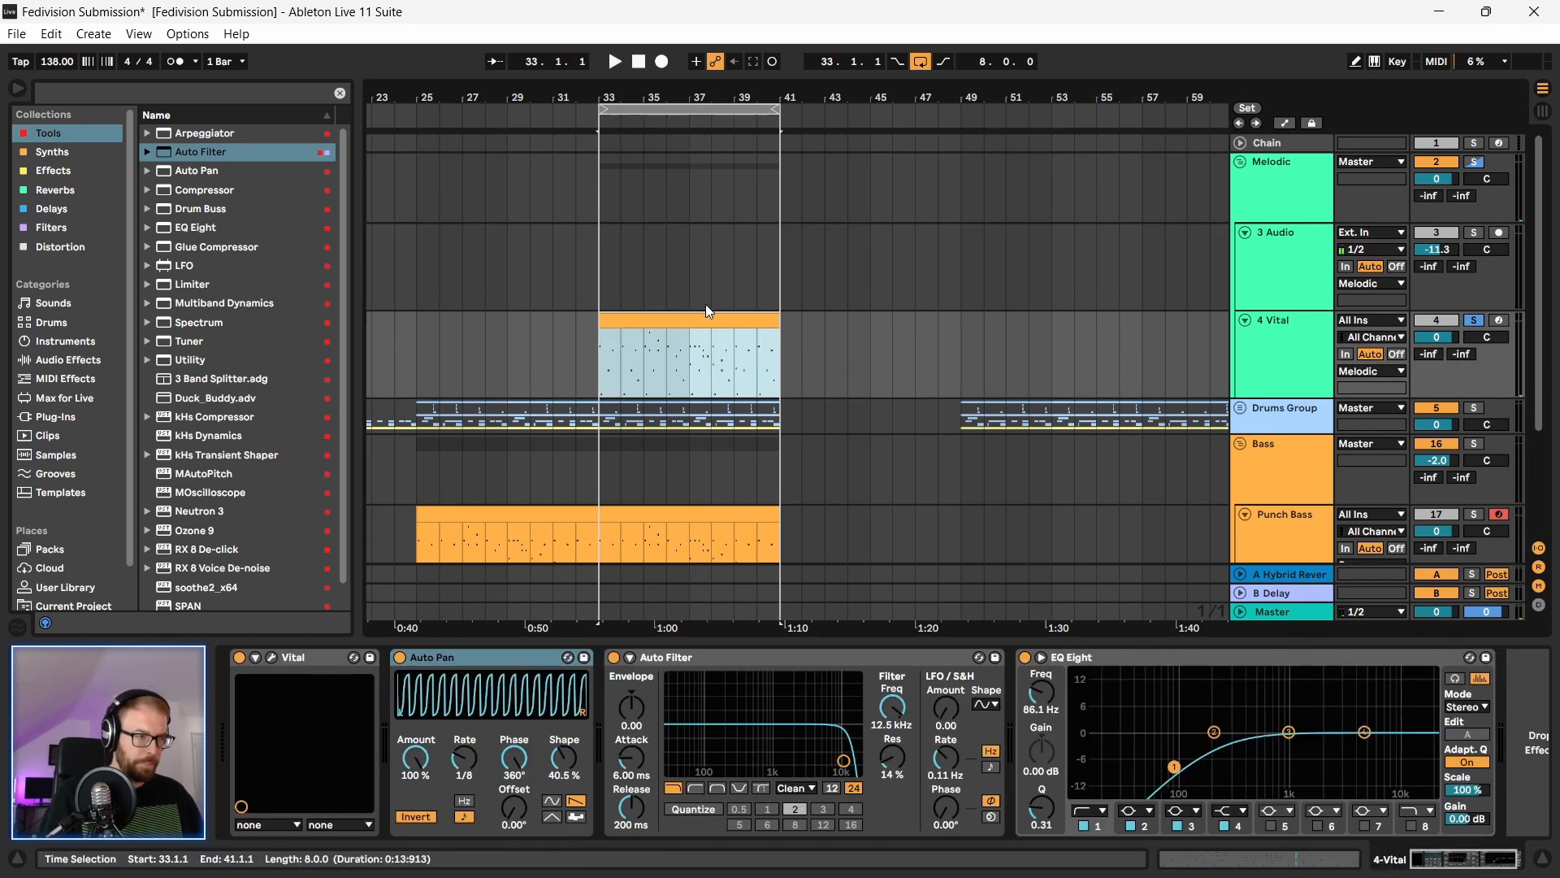
pyautogui.click(708, 309)
pyautogui.doubleClick(698, 319)
pyautogui.click(696, 623)
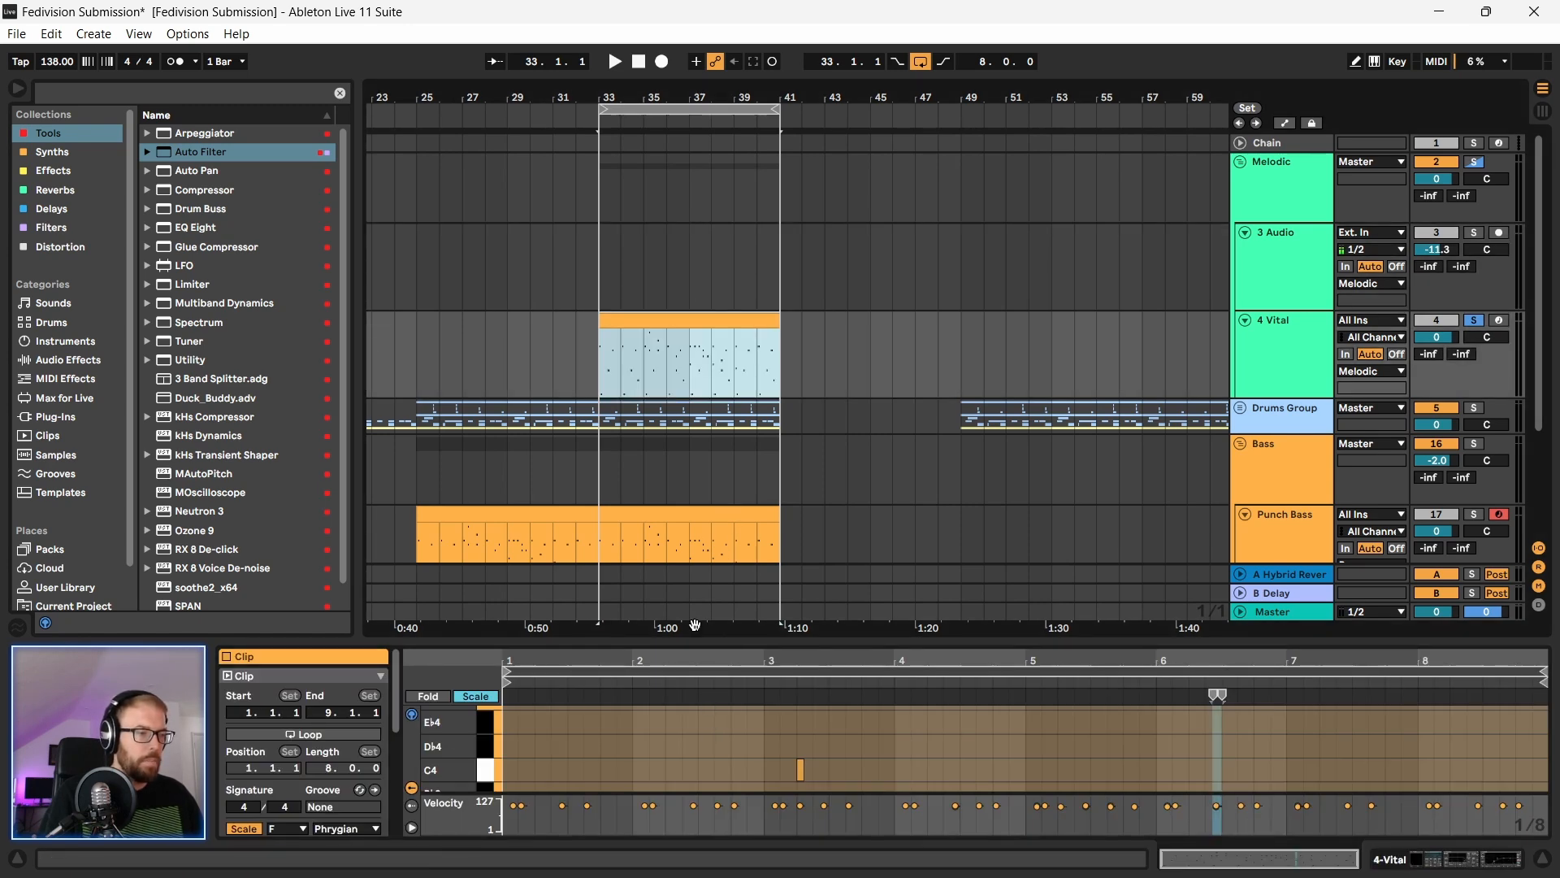
pyautogui.moveTo(695, 641); pyautogui.dragTo(695, 254)
pyautogui.hotkey('ctrl', 'a')
pyautogui.press('space')
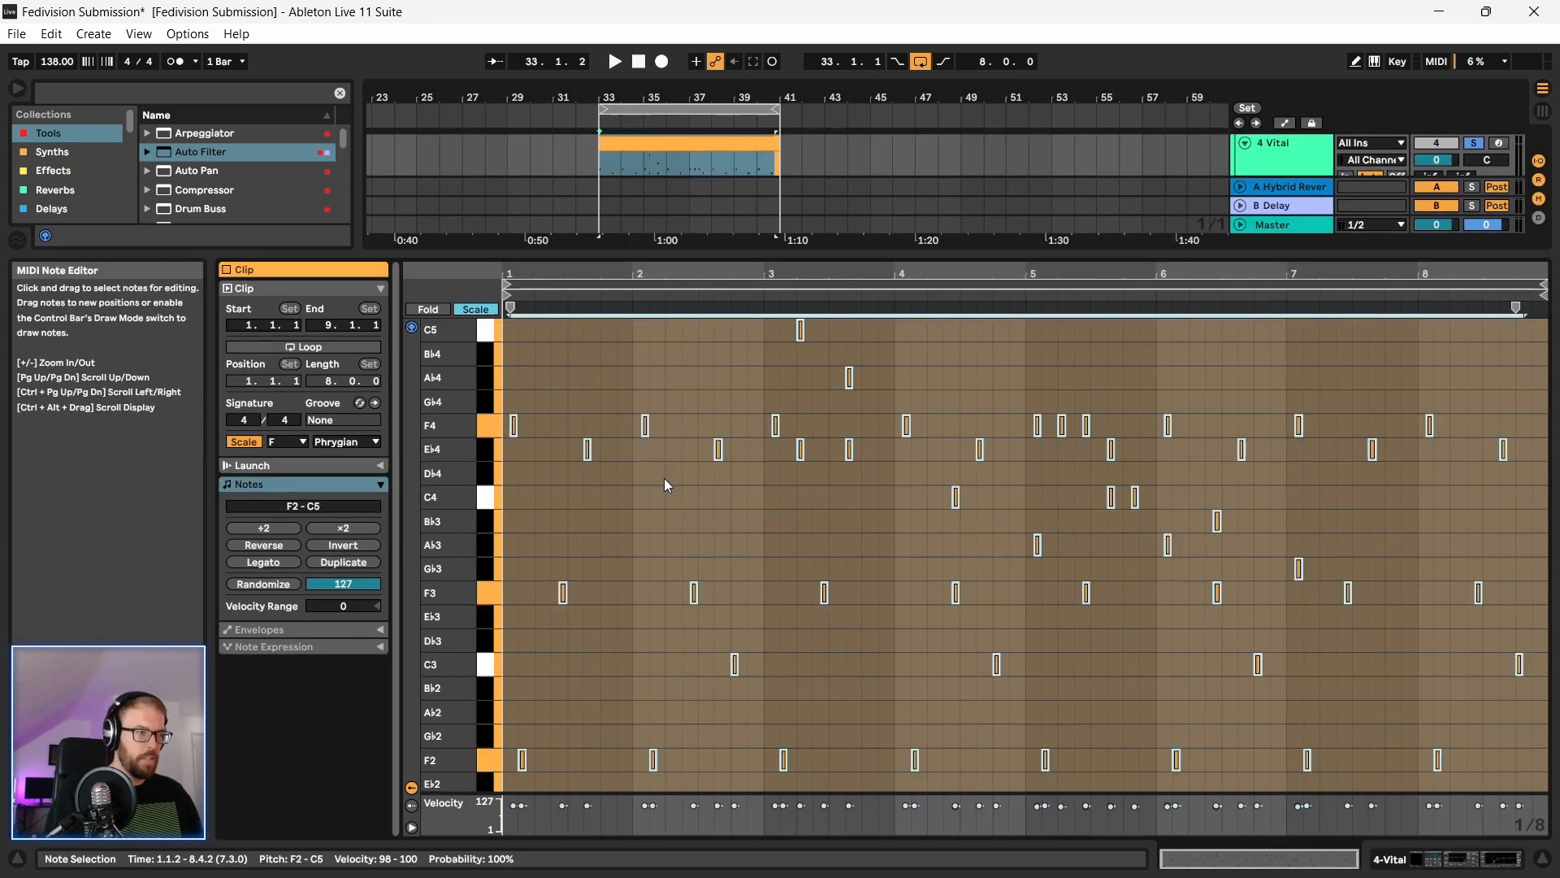
pyautogui.click(645, 254)
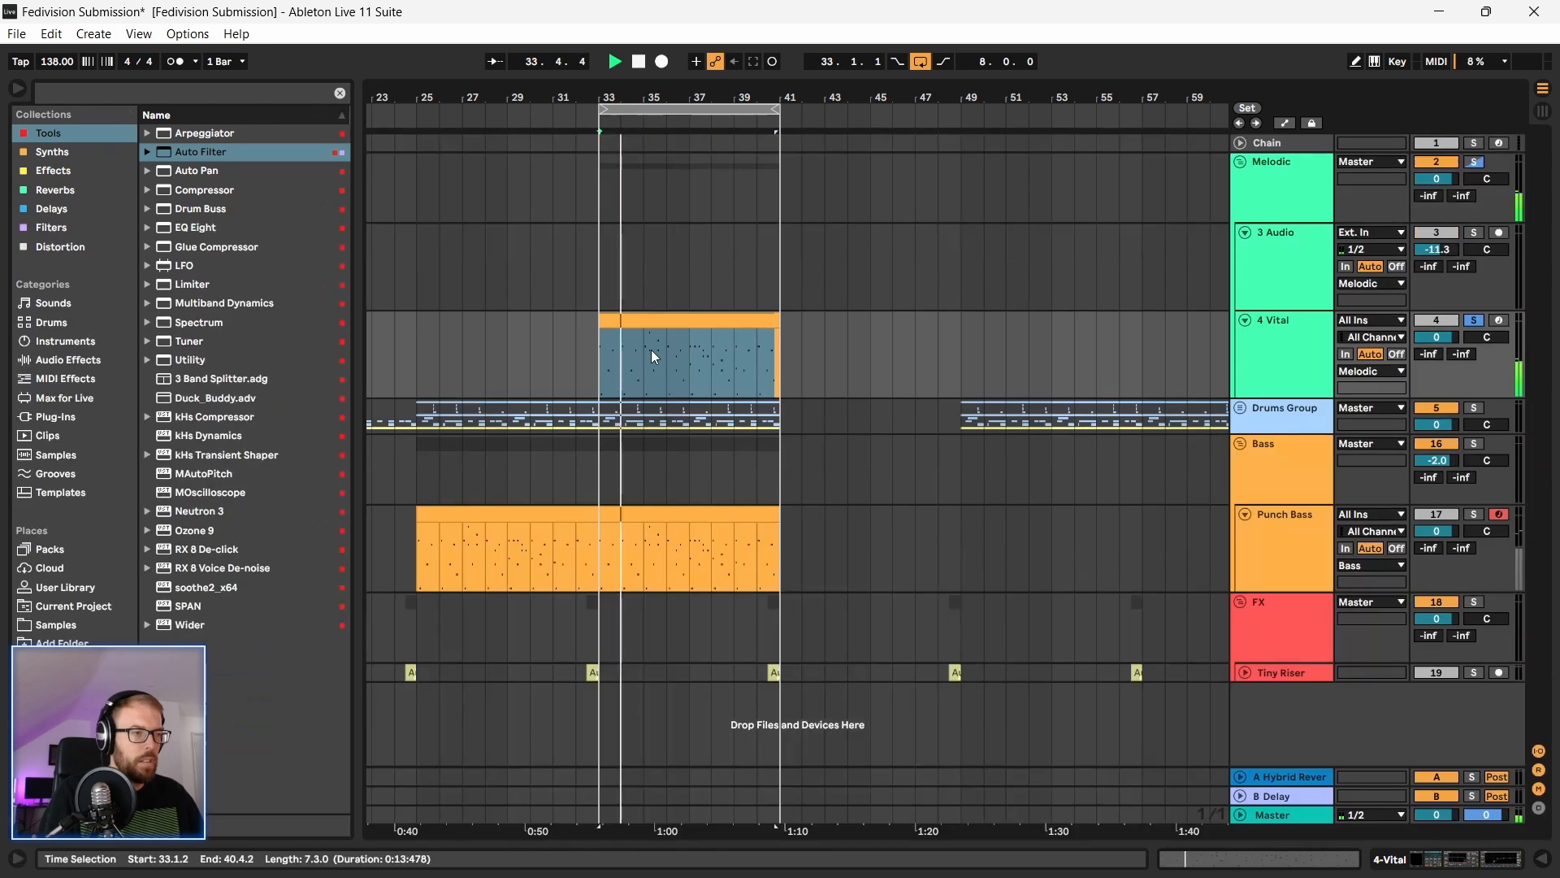
pyautogui.doubleClick(682, 323)
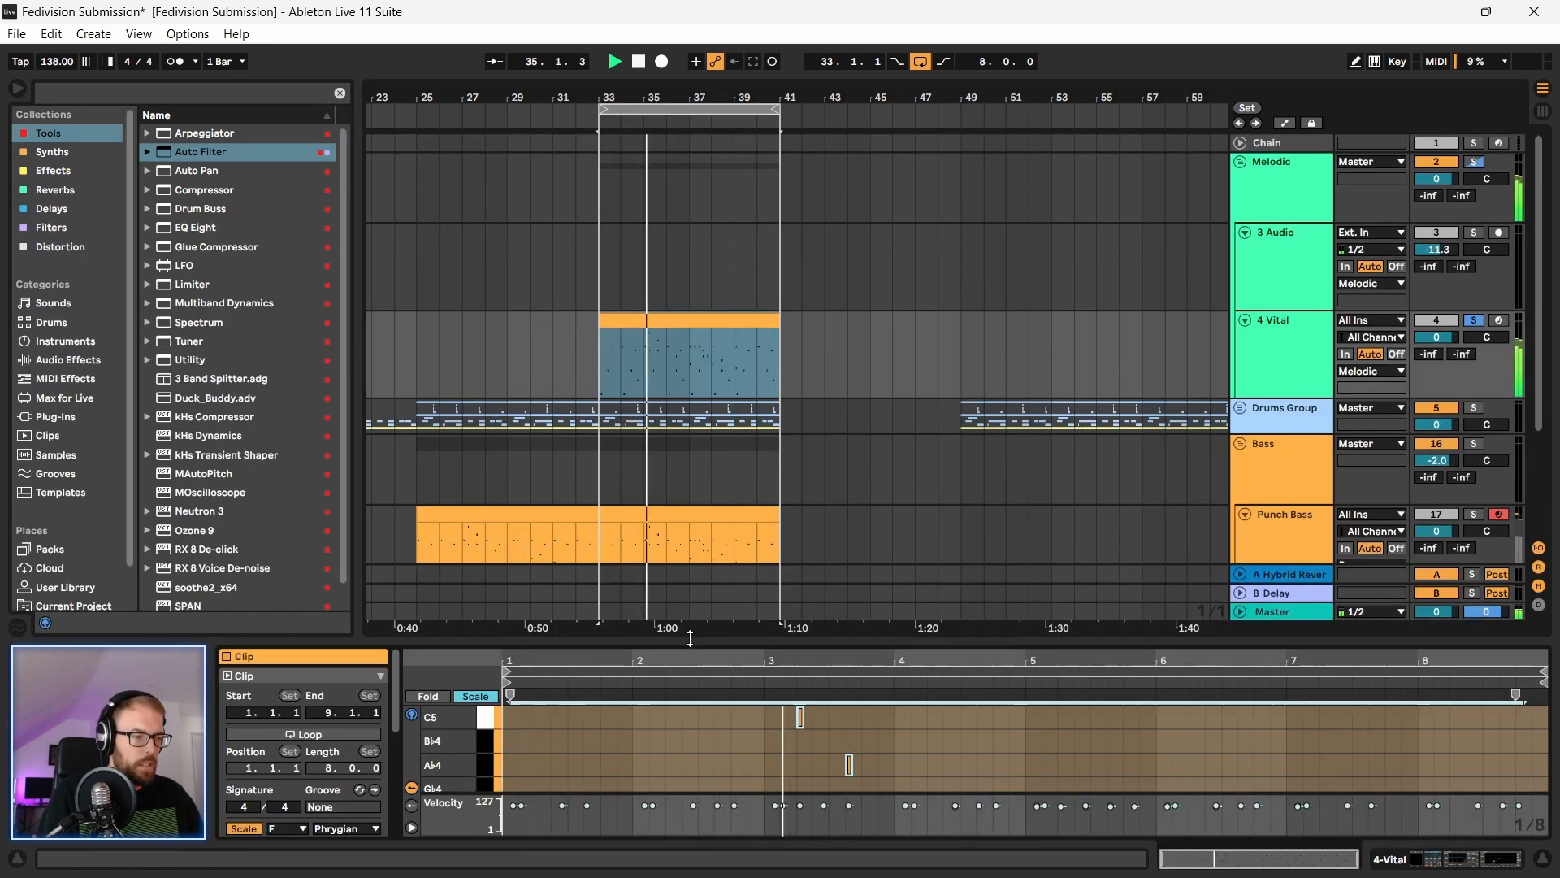
# Step: Set the 4 Vital track's Auto Pan to Normal with a 1/16 rate and duplicate the device
pyautogui.click(1285, 320)
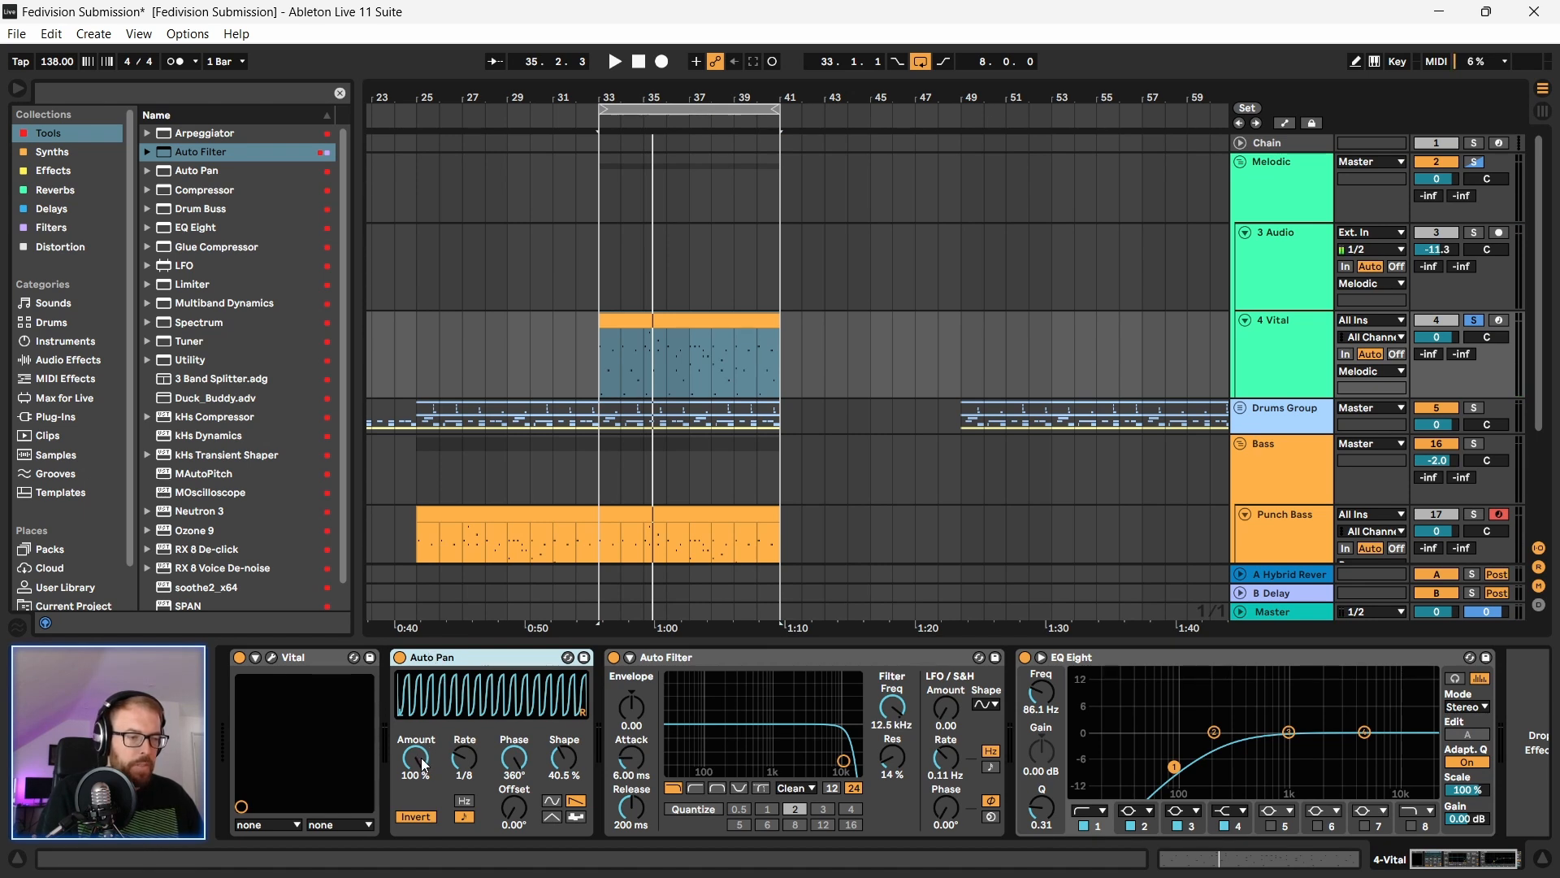
pyautogui.click(416, 816)
pyautogui.moveTo(464, 757); pyautogui.dragTo(464, 741)
pyautogui.hotkey('ctrl', 'd')
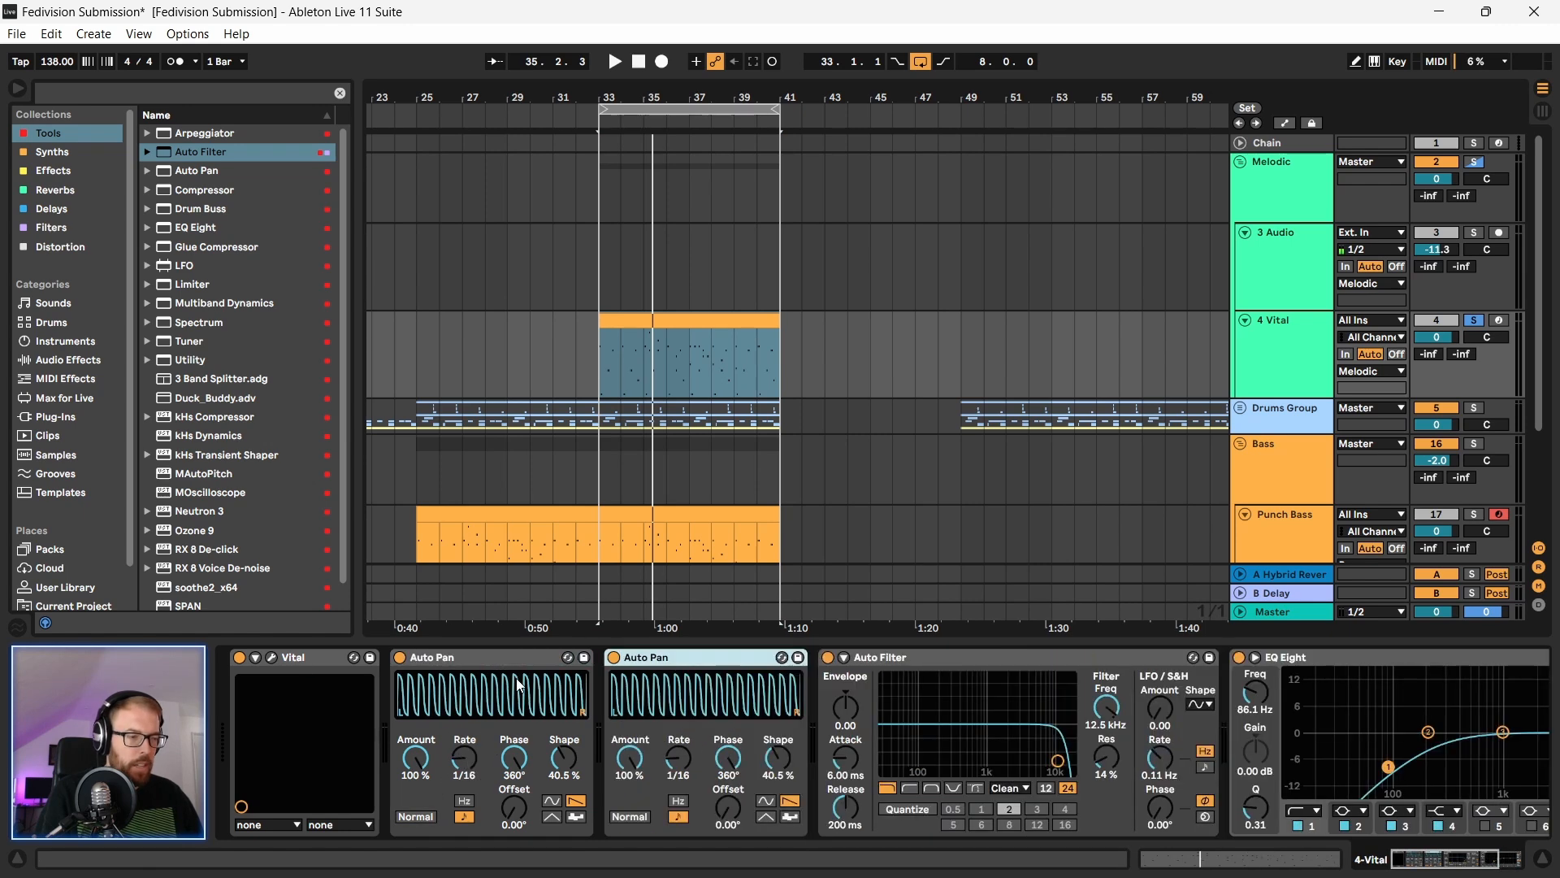
# Step: Set the duplicated Auto Pan to Invert with a 1/4 rate and audition the combined panning
pyautogui.click(632, 817)
pyautogui.moveTo(679, 760)
pyautogui.mouseDown()
pyautogui.moveTo(678, 793)
pyautogui.moveTo(679, 761)
pyautogui.mouseUp()
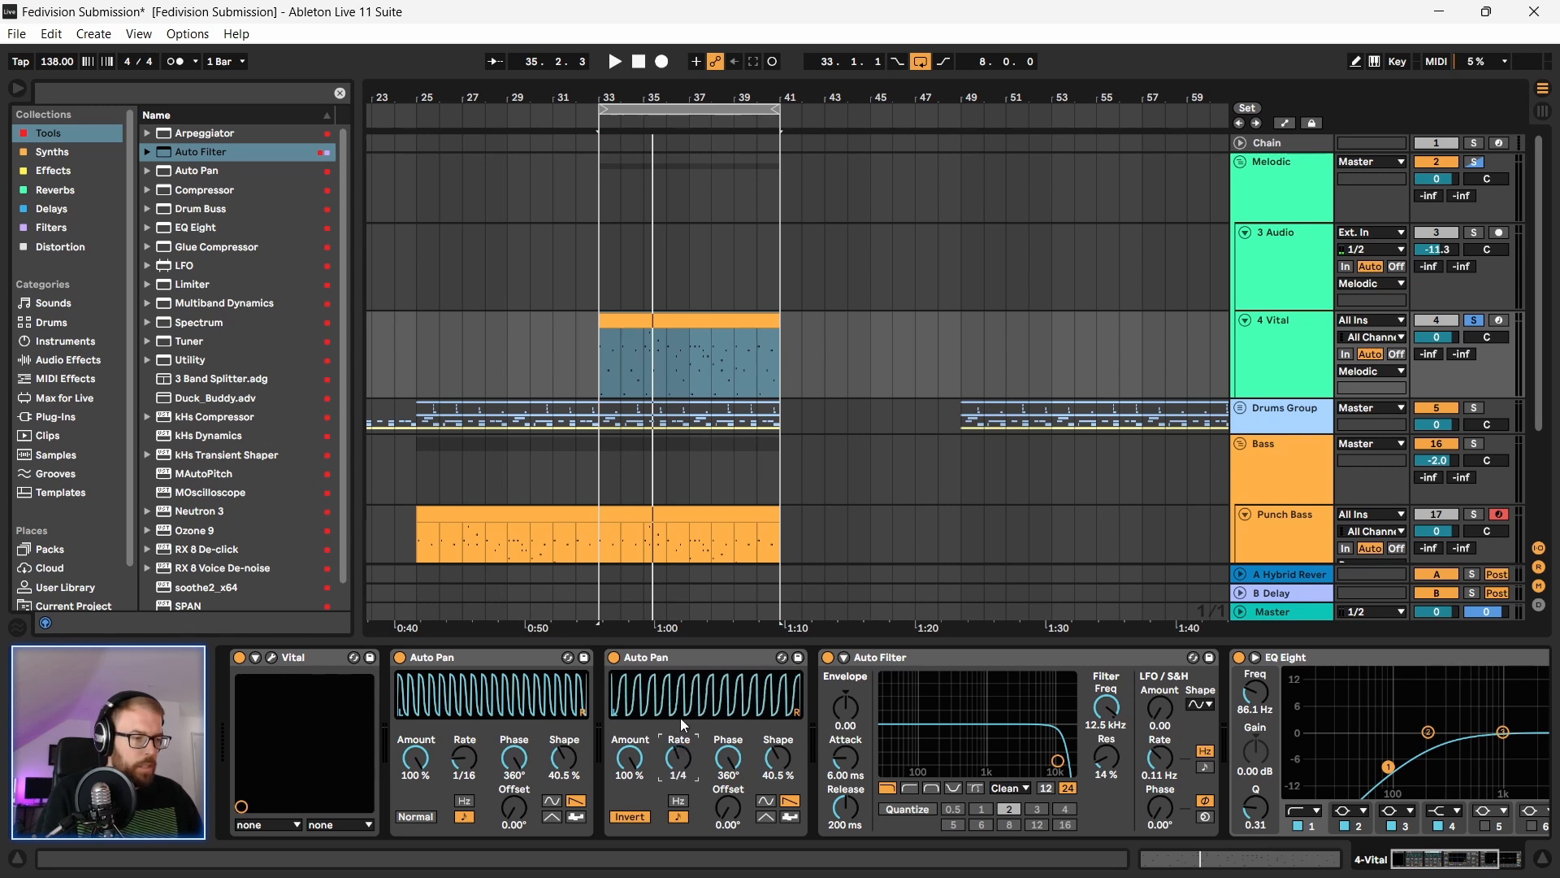
pyautogui.press('space')
pyautogui.click(677, 653)
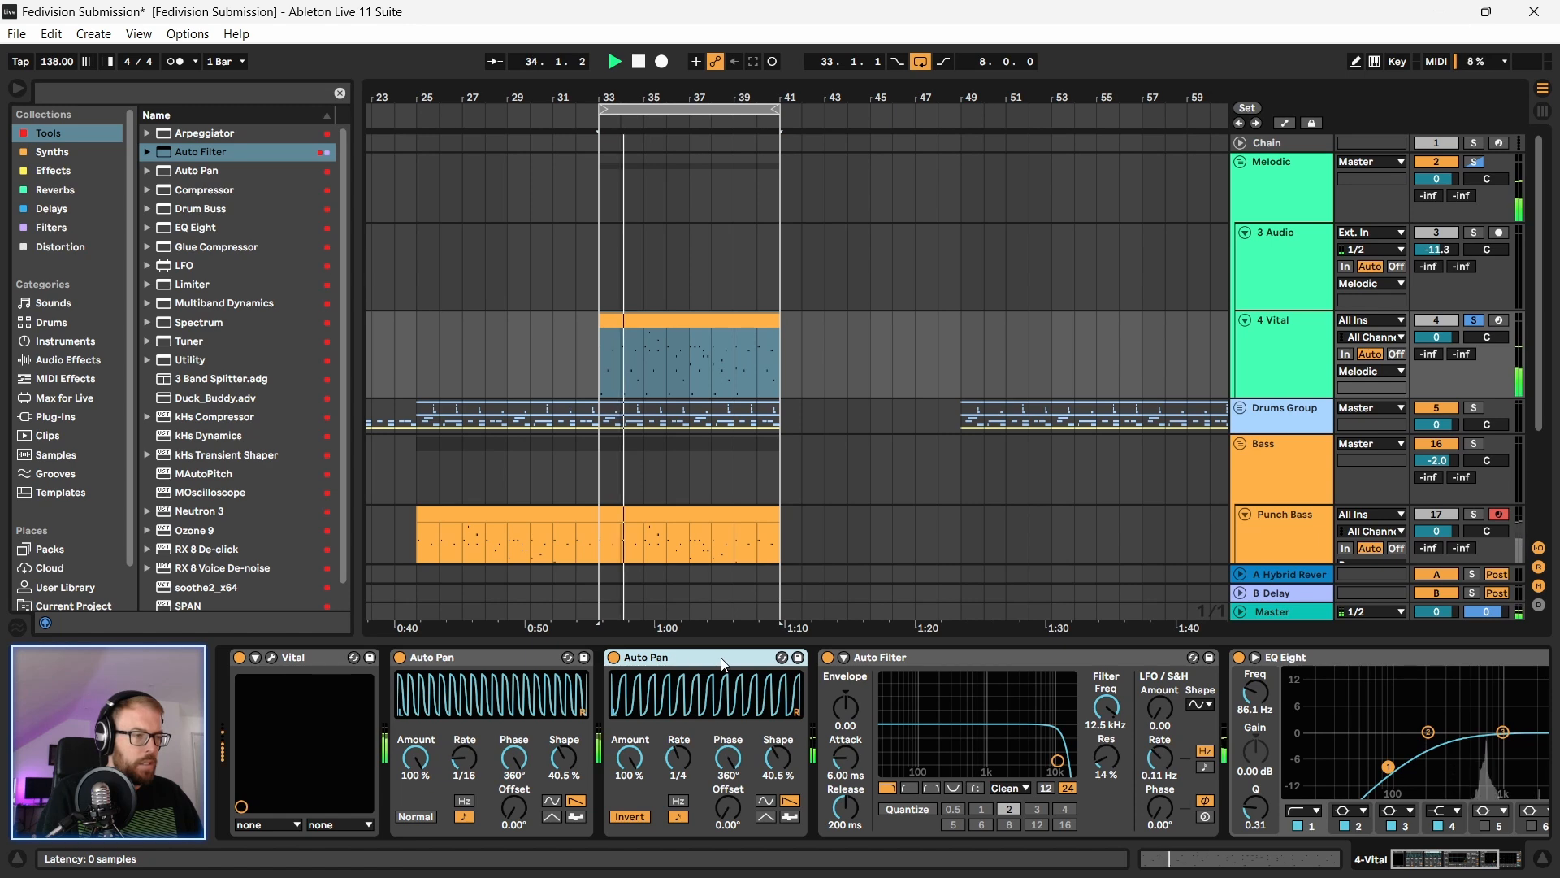
pyautogui.press('space')
# Step: Turn off solo on the 4 Vital track and Melodic group and audition the melody with drums and bass
pyautogui.click(1474, 162)
pyautogui.press('space')
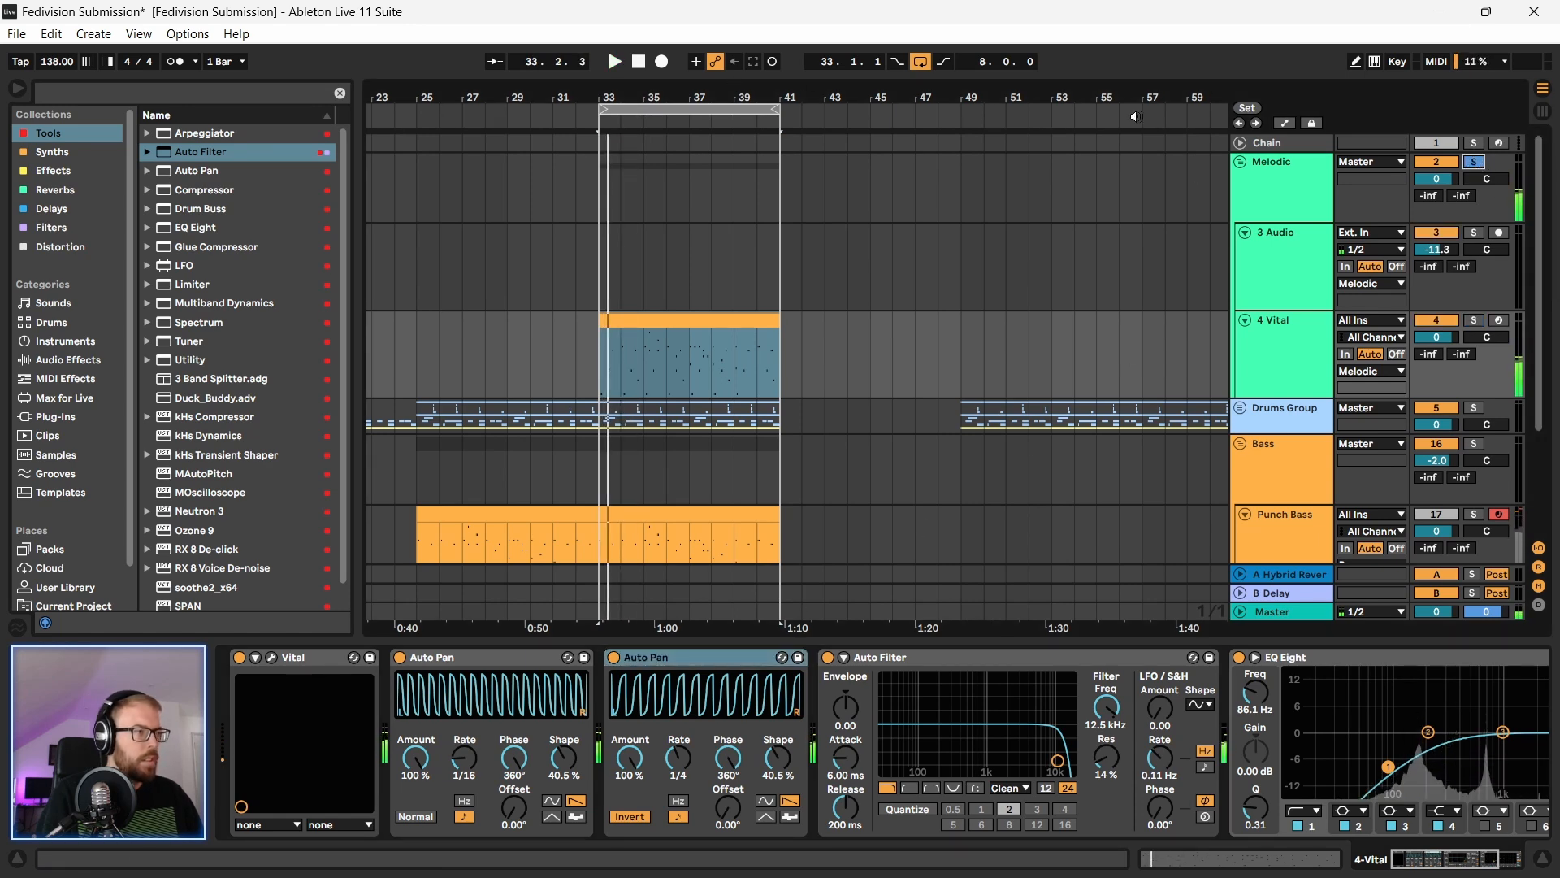
pyautogui.click(1475, 162)
pyautogui.press('space')
pyautogui.moveTo(729, 97); pyautogui.dragTo(727, 147)
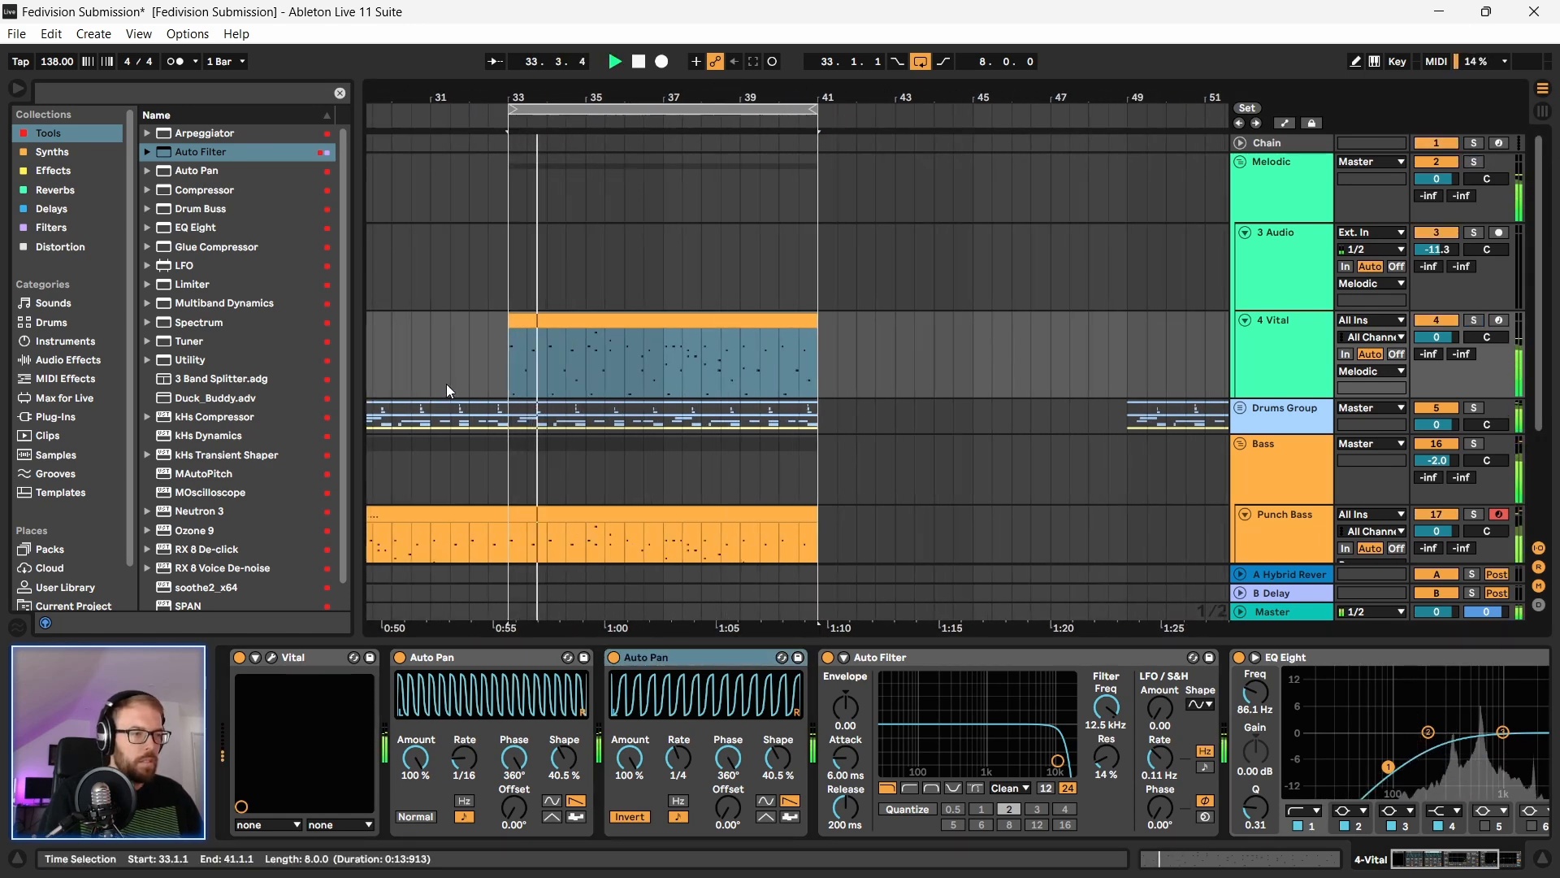
pyautogui.scroll(-2, 406, 455)
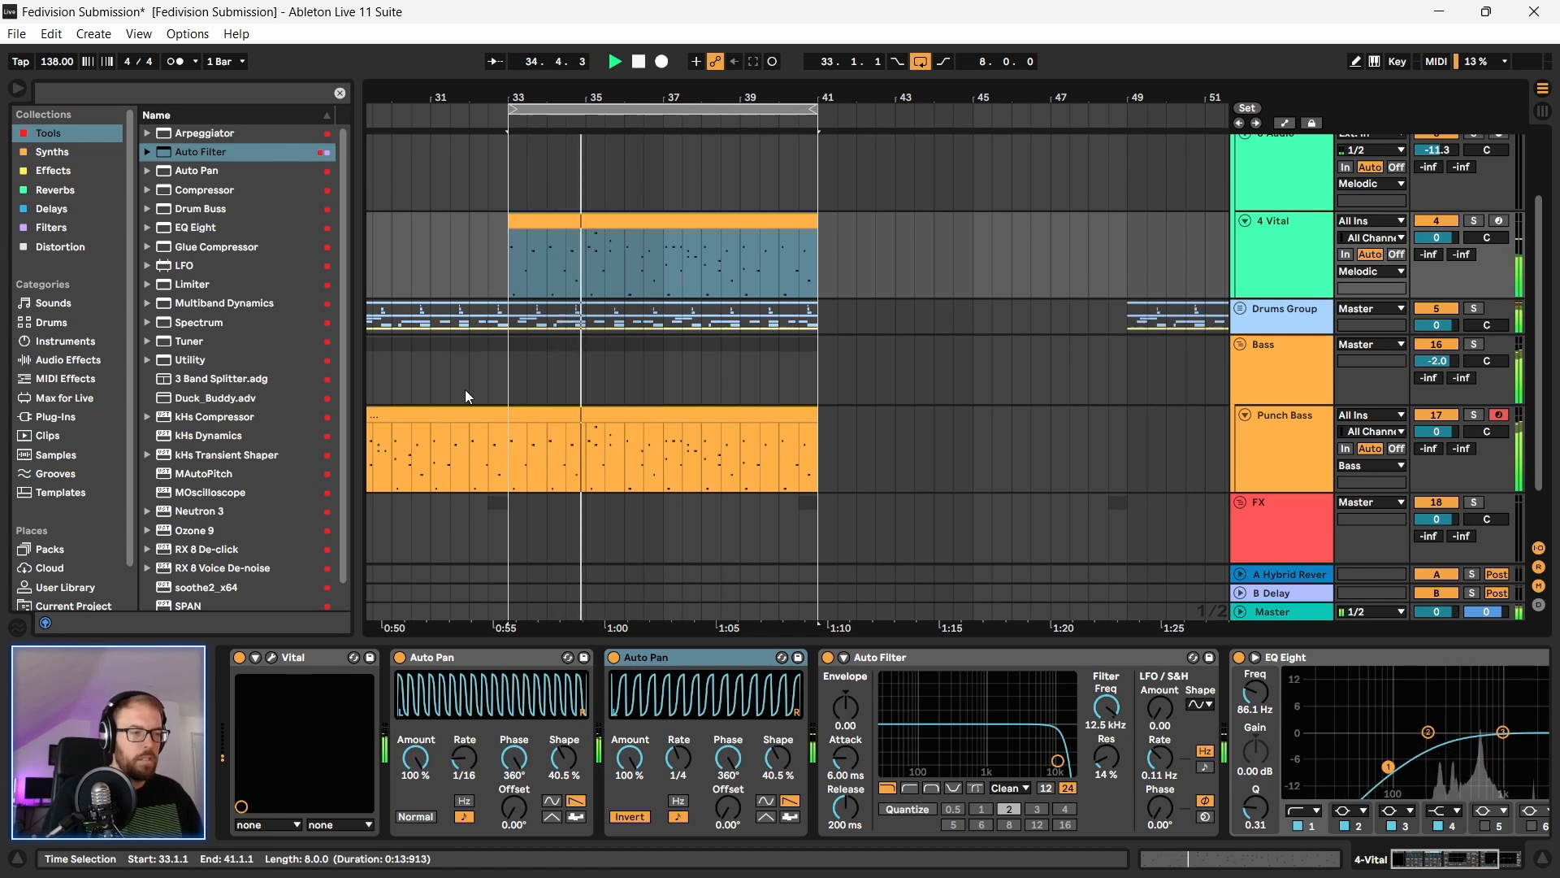
pyautogui.click(480, 659)
pyautogui.scroll(-2, 697, 528)
pyautogui.moveTo(464, 98); pyautogui.dragTo(607, 71)
pyautogui.scroll(1, 497, 323)
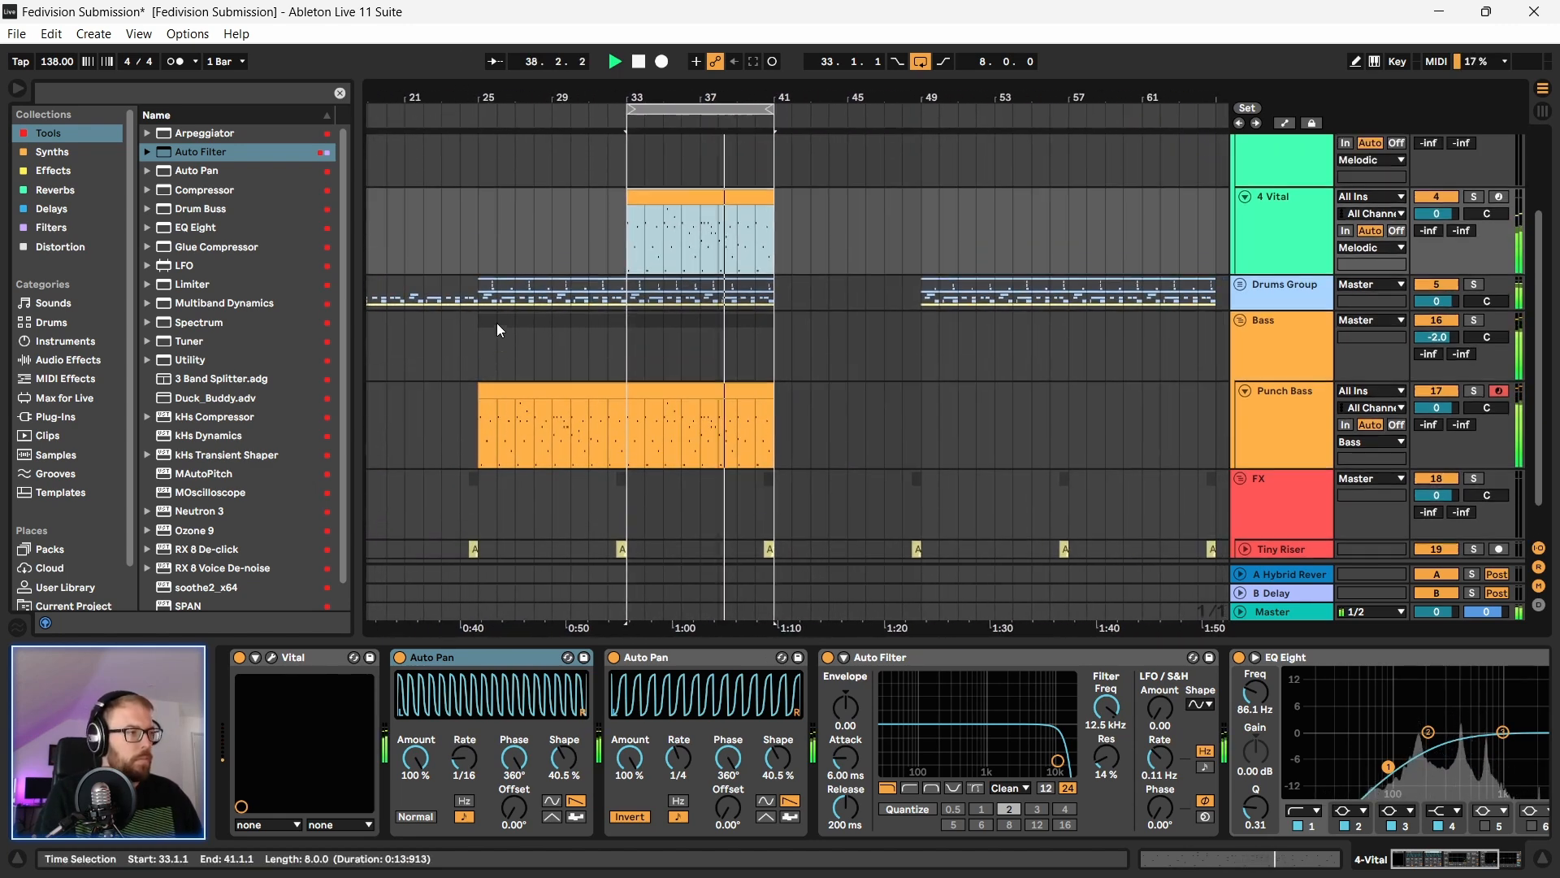
pyautogui.scroll(-1, 632, 345)
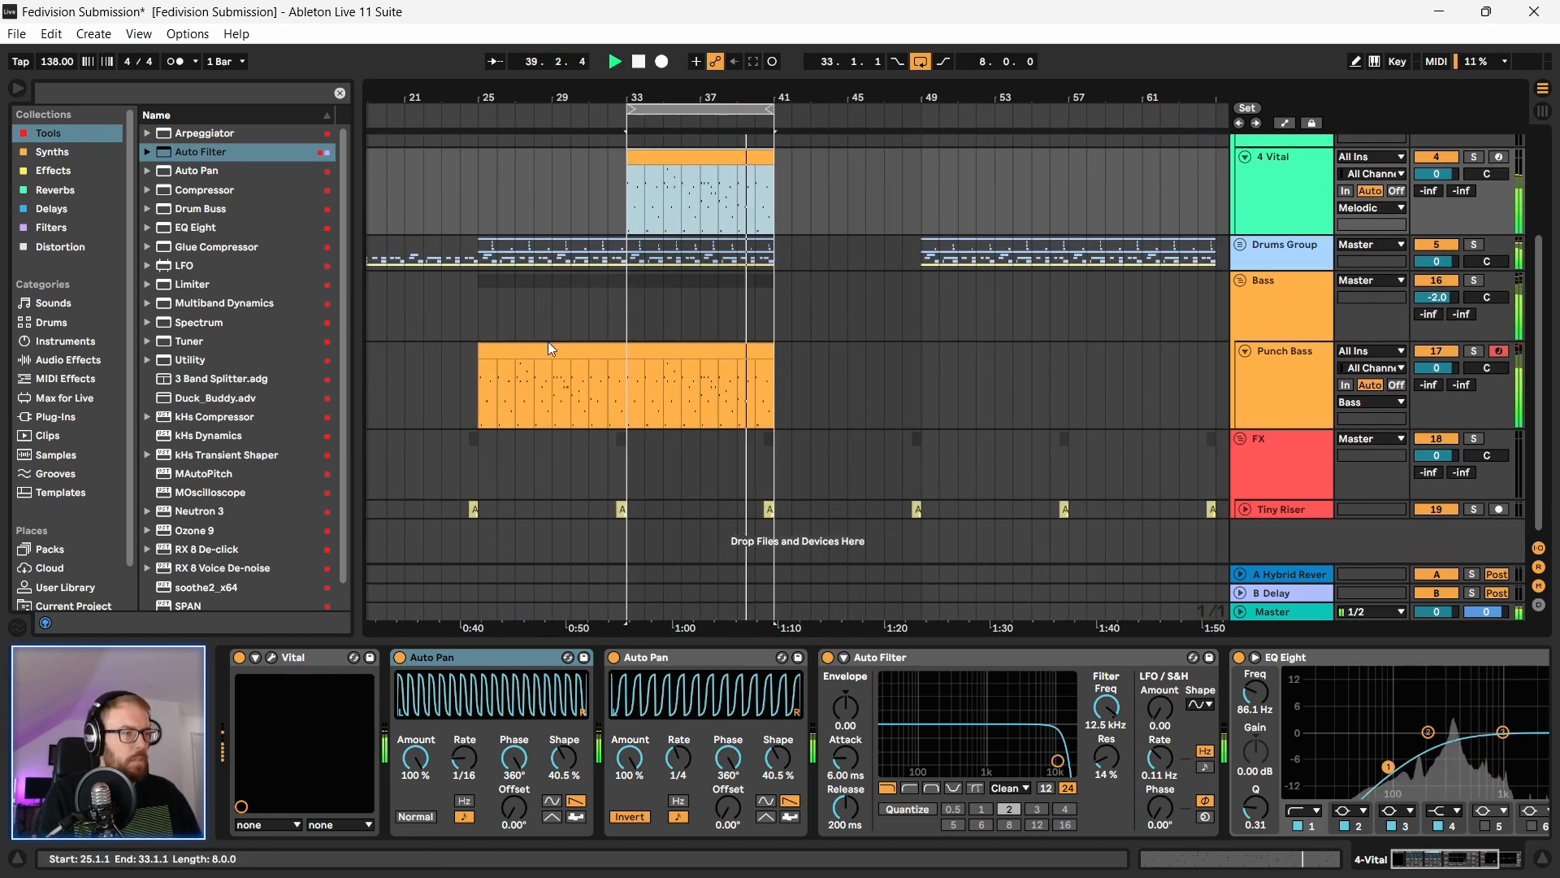
# Step: Loop bars 25 to 33 around the first Punch Bass clip with its notes open and audition the track in solo
pyautogui.click(657, 388)
pyautogui.click(575, 355)
pyautogui.press('space')
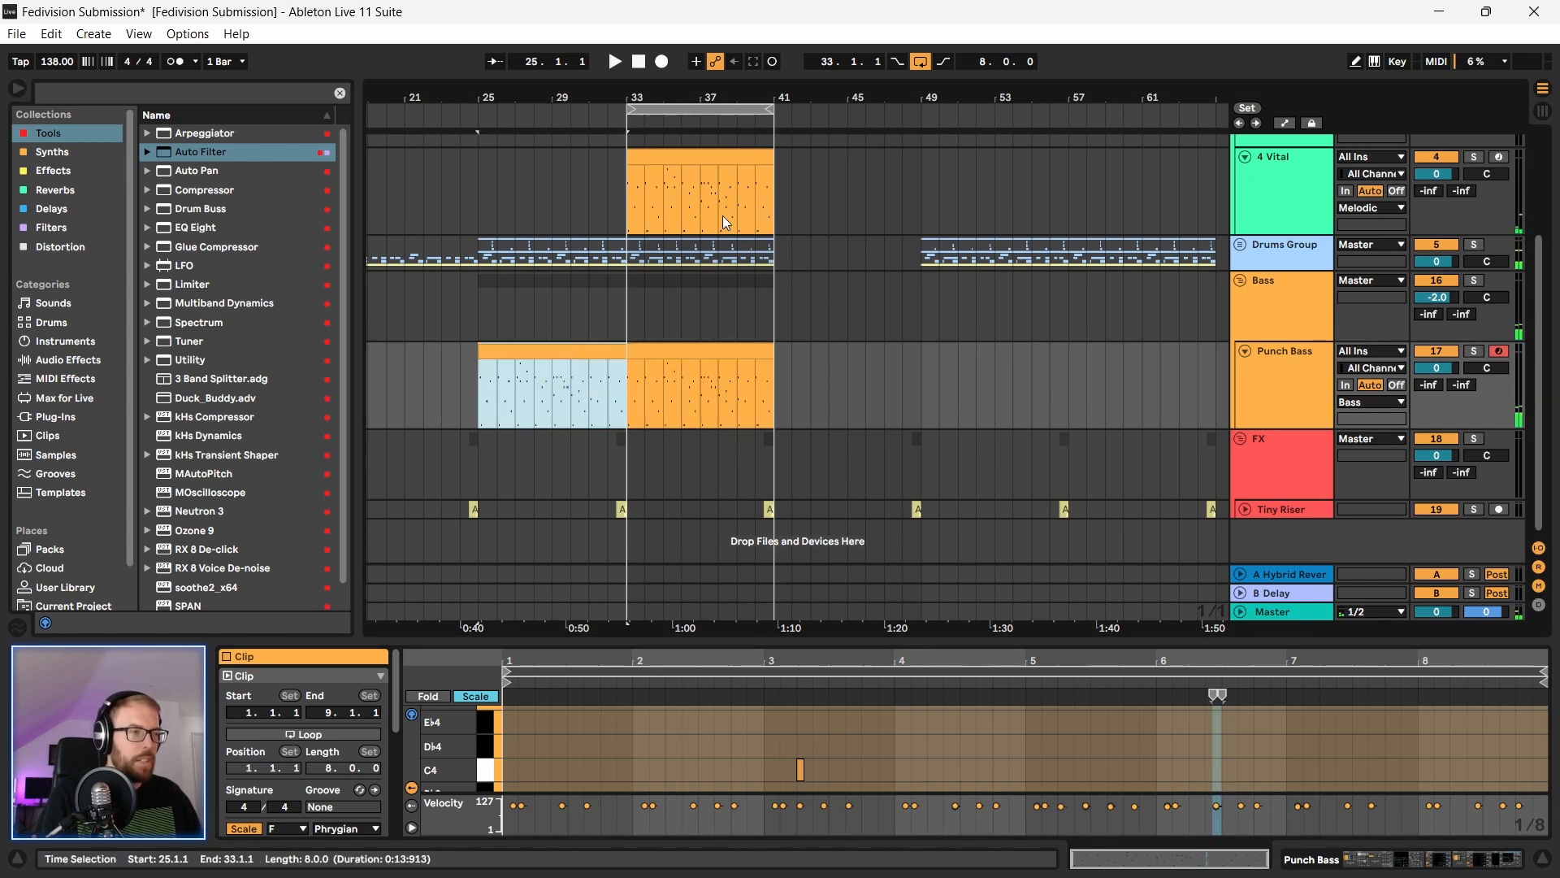
pyautogui.moveTo(901, 642); pyautogui.dragTo(927, 377)
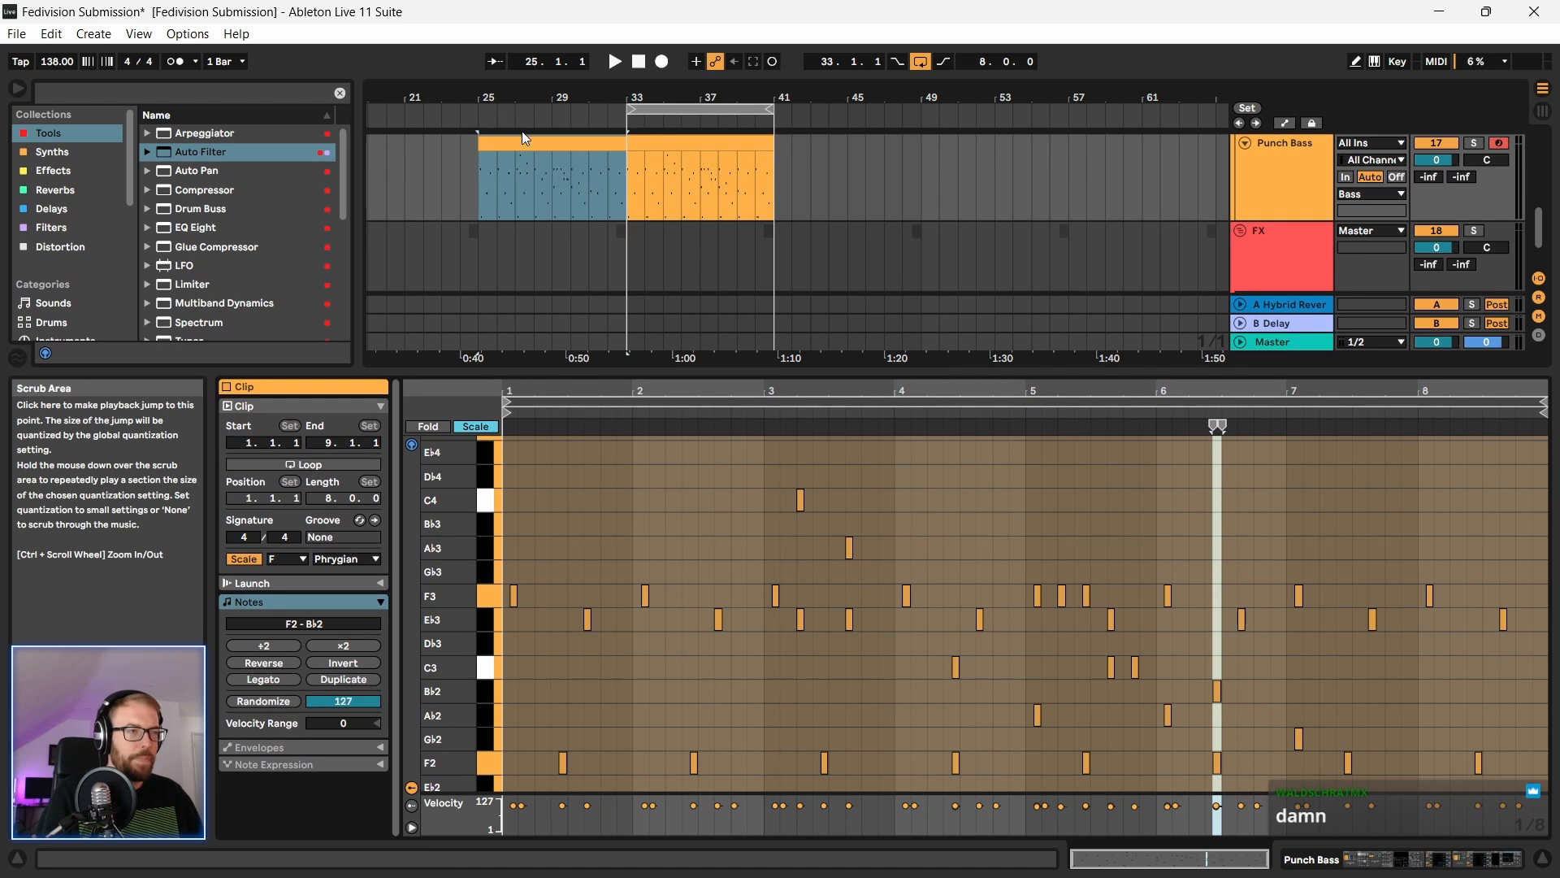
pyautogui.click(540, 141)
pyautogui.hotkey('ctrl', 'l')
pyautogui.press('space')
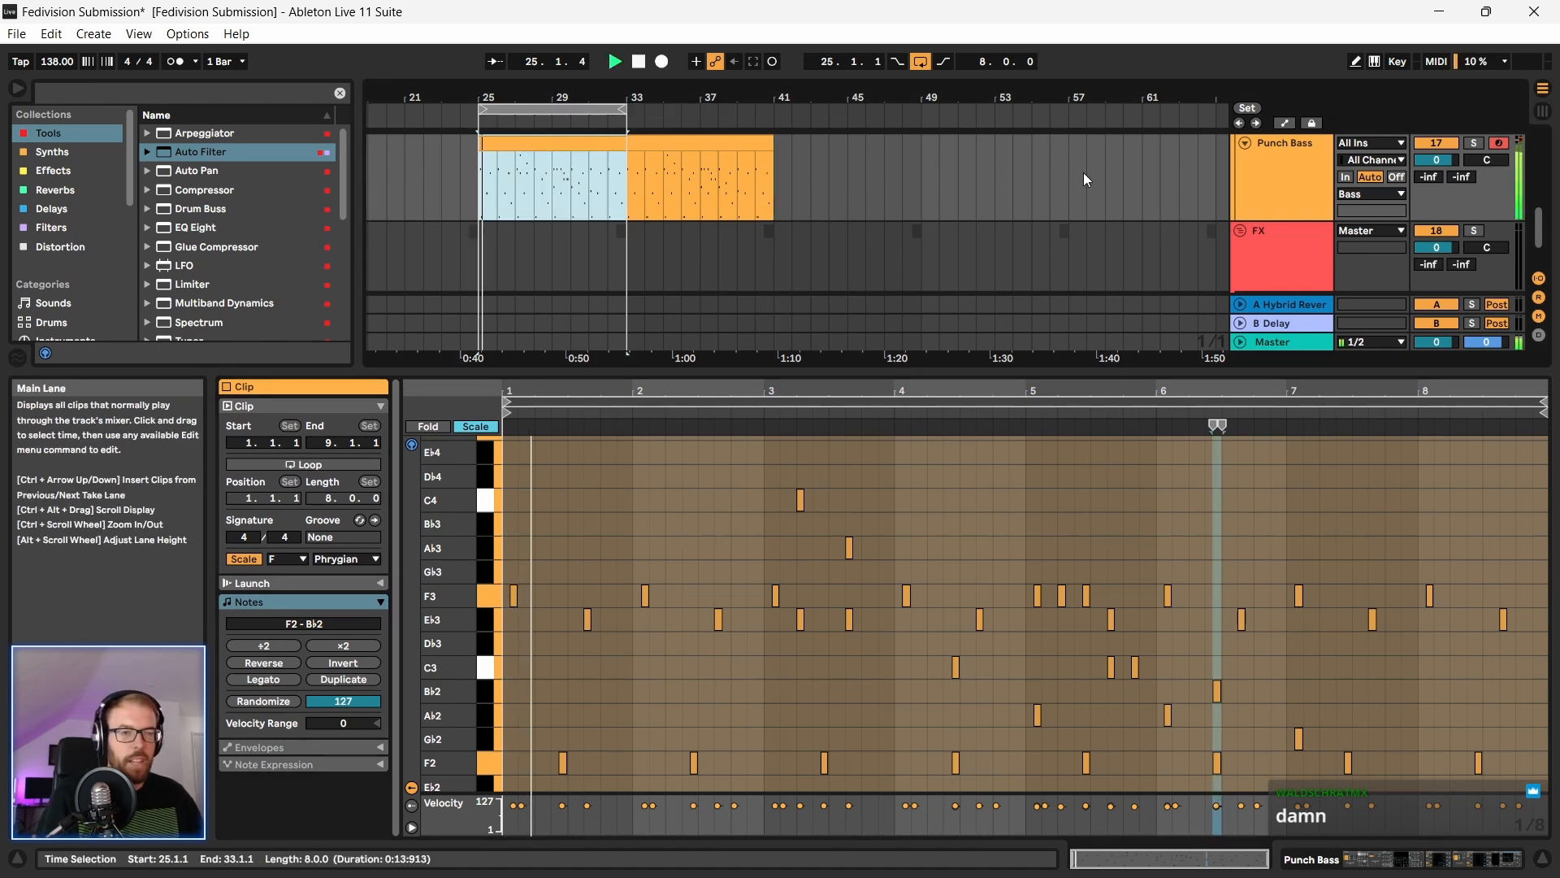
pyautogui.press('space')
pyautogui.click(1474, 144)
pyautogui.press('space')
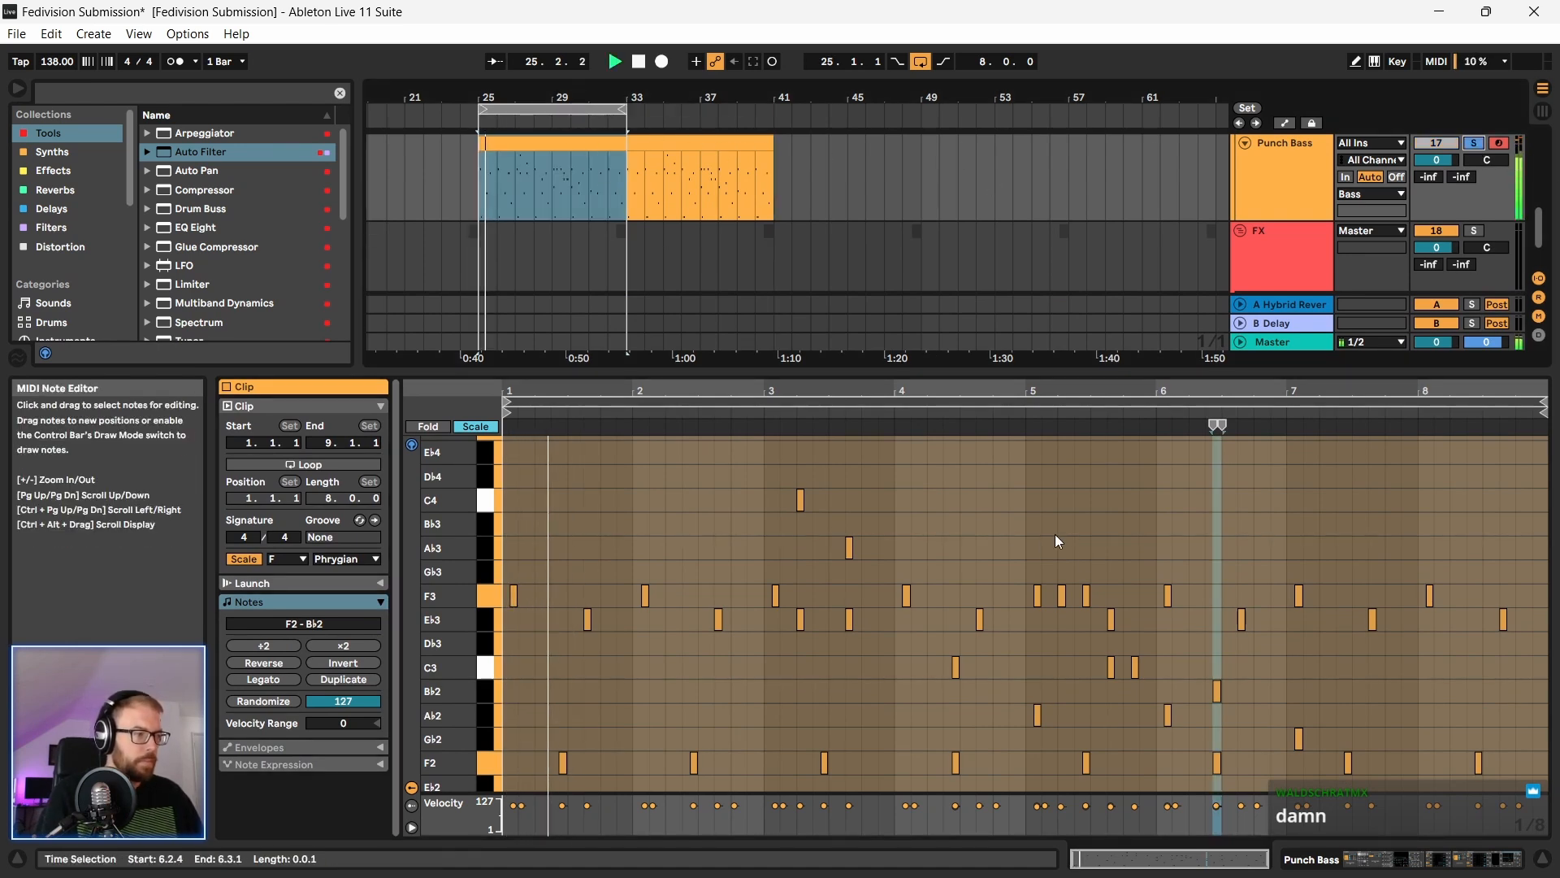
# Step: Lower the G♭2 note near the start of bar 7 in the first Punch Bass clip to F2
pyautogui.scroll(-2, 1088, 493)
pyautogui.moveTo(1023, 371); pyautogui.dragTo(1022, 281)
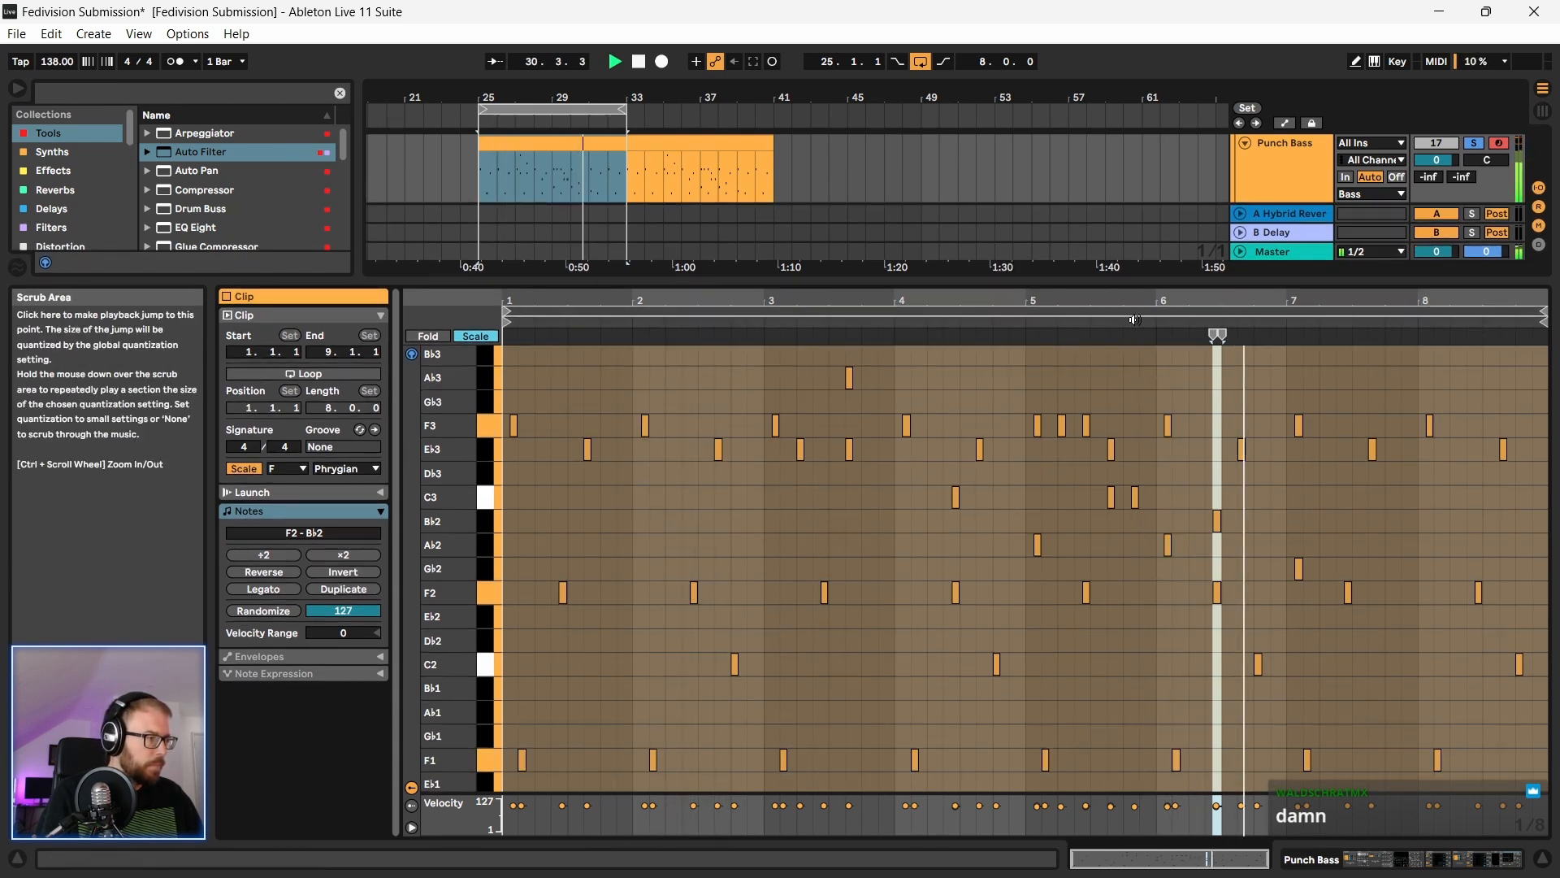
pyautogui.click(1298, 426)
pyautogui.click(1294, 532)
pyautogui.click(1298, 568)
pyautogui.press('Down')
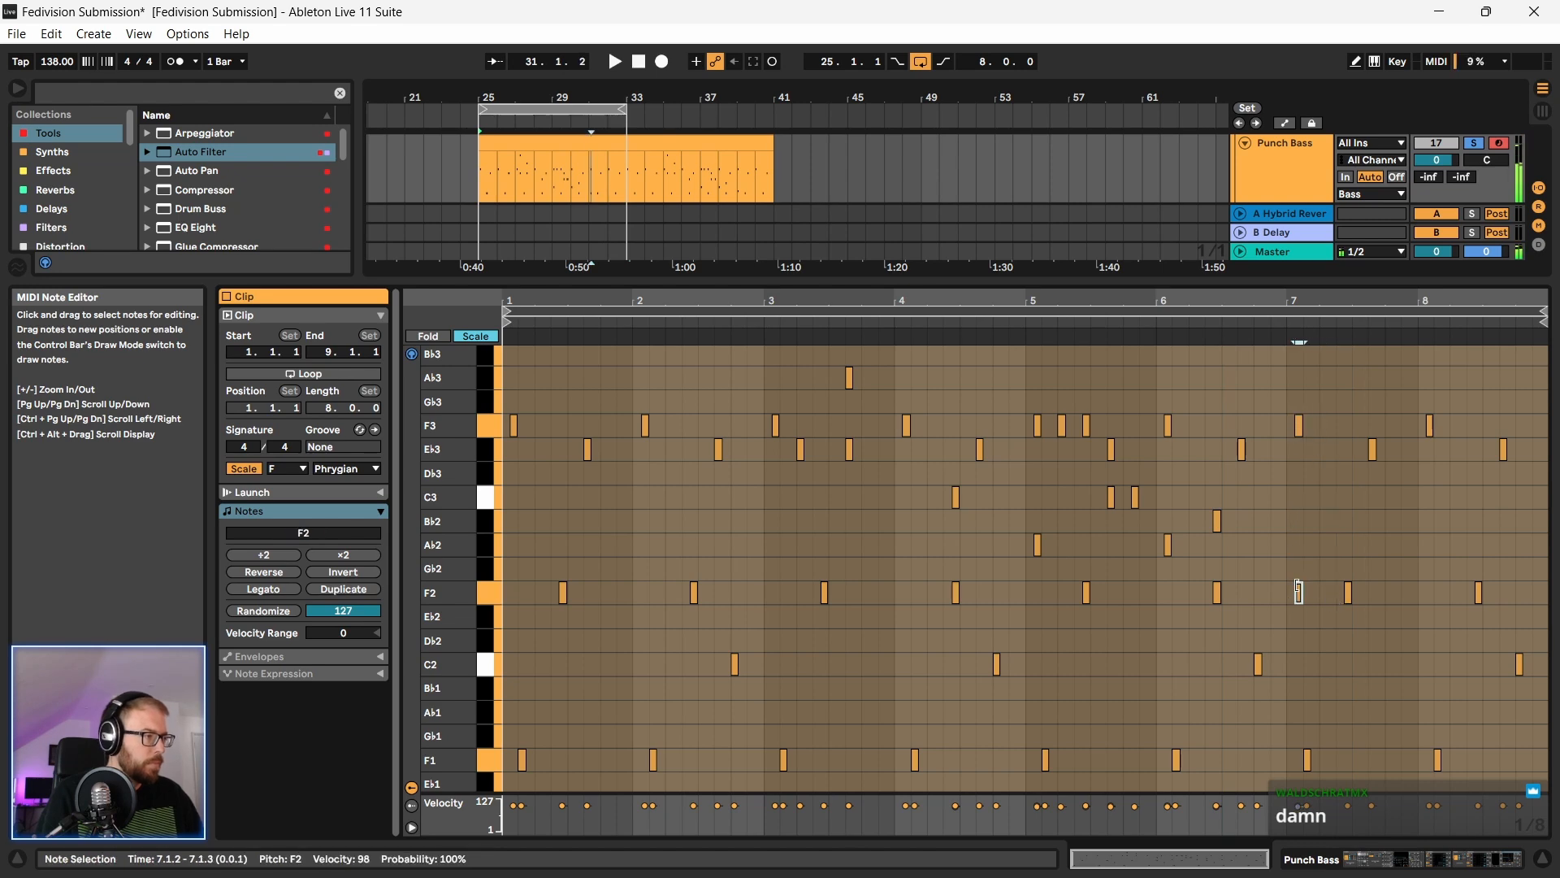
pyautogui.click(1140, 316)
pyautogui.press('space')
# Step: Collapse the note editor, play from bar 33 and turn off solo on the Punch Bass track
pyautogui.moveTo(1144, 282); pyautogui.dragTo(1088, 691)
pyautogui.click(552, 515)
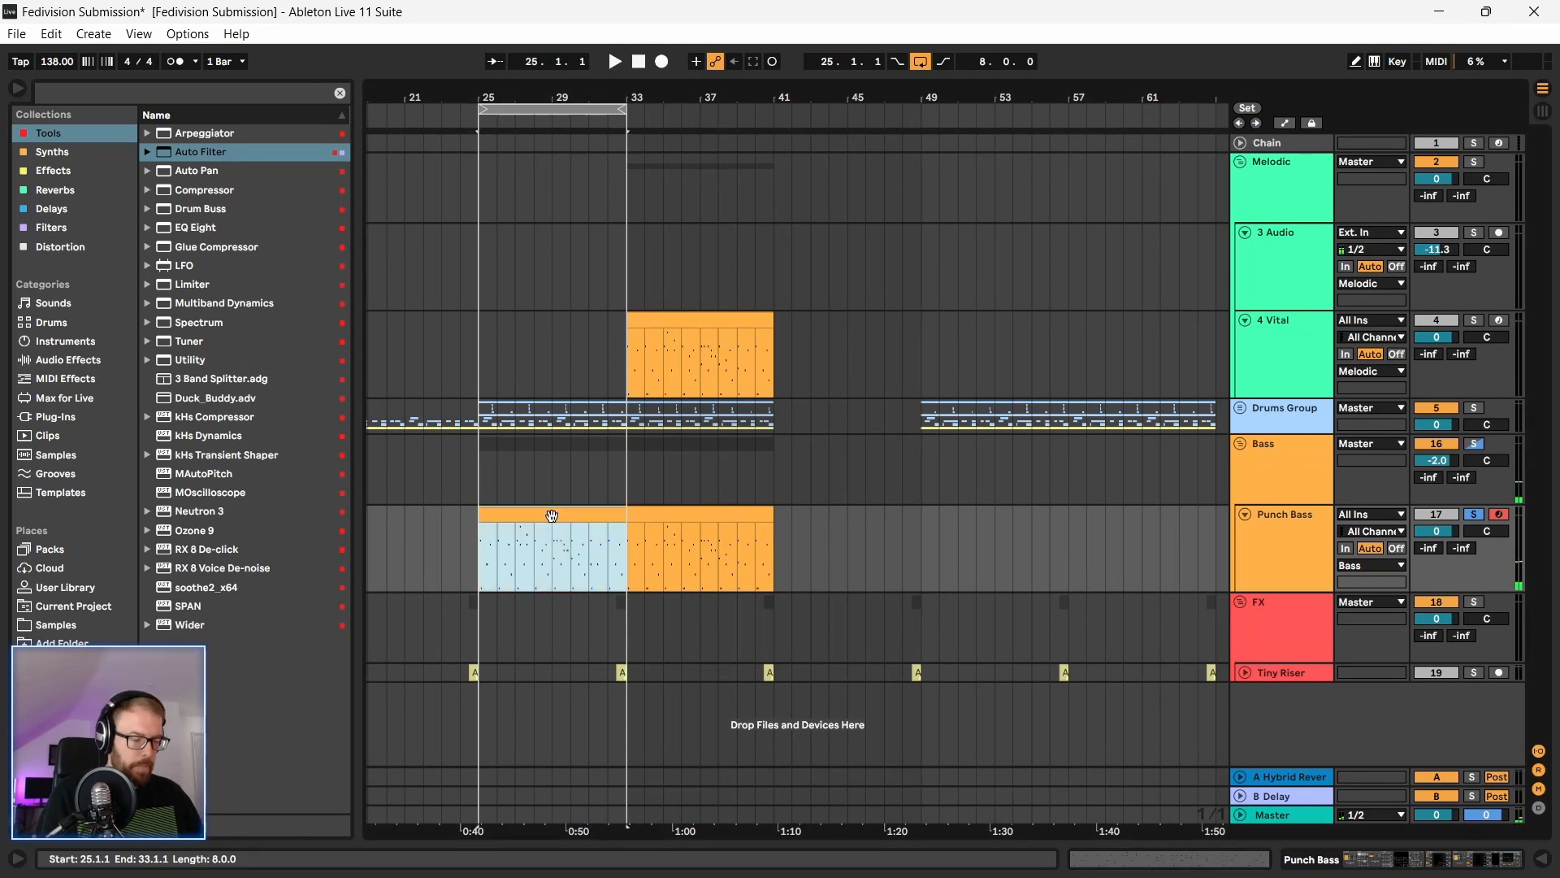
pyautogui.click(642, 517)
pyautogui.click(702, 324)
pyautogui.press('space')
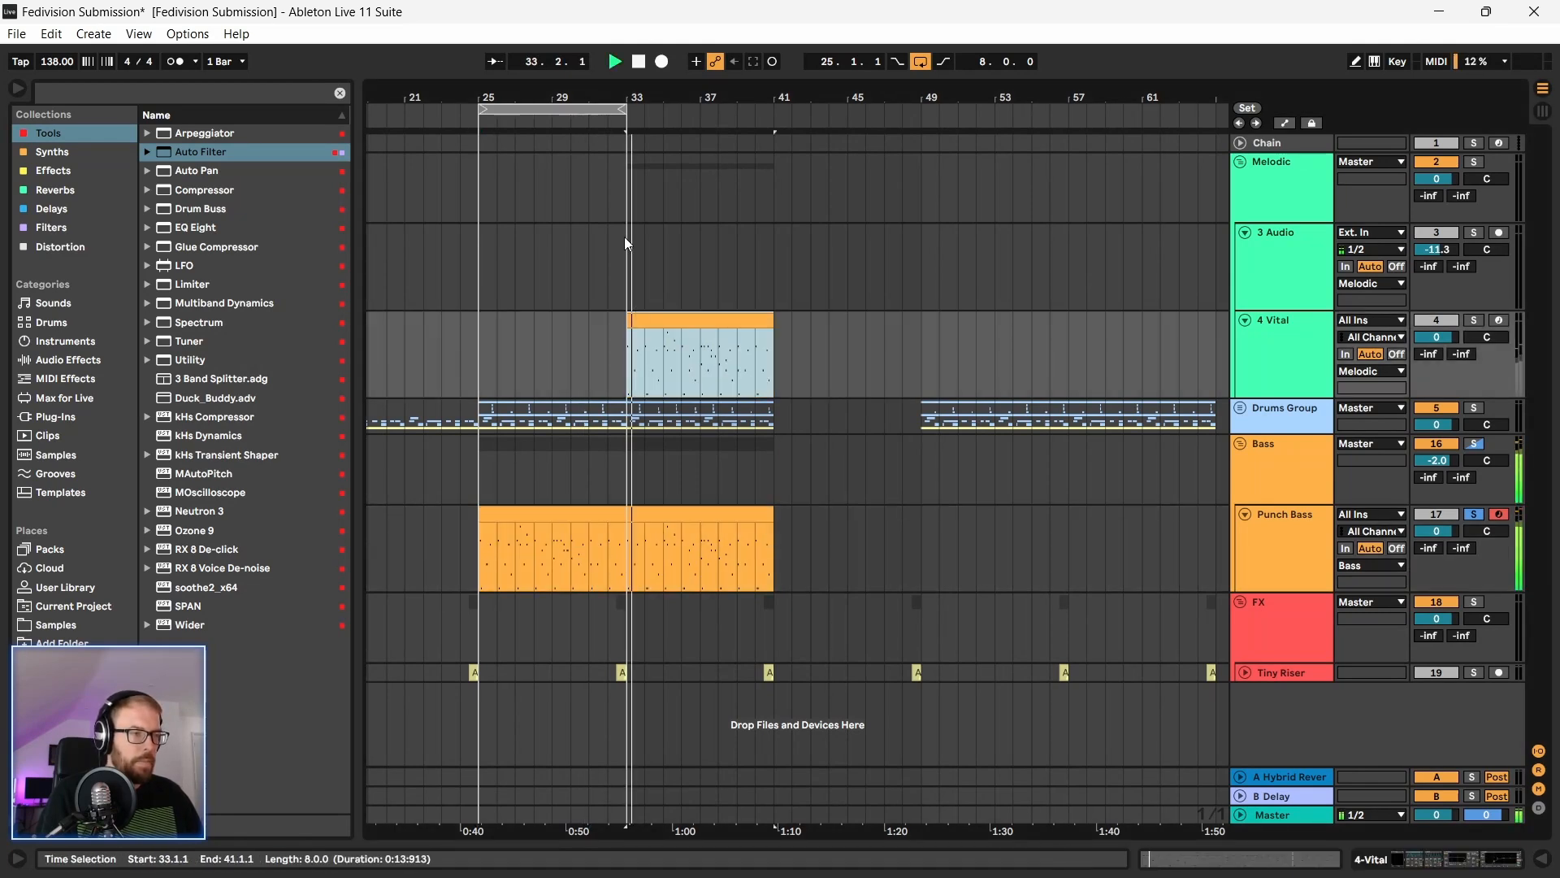
pyautogui.moveTo(626, 272); pyautogui.dragTo(791, 277)
pyautogui.press('space')
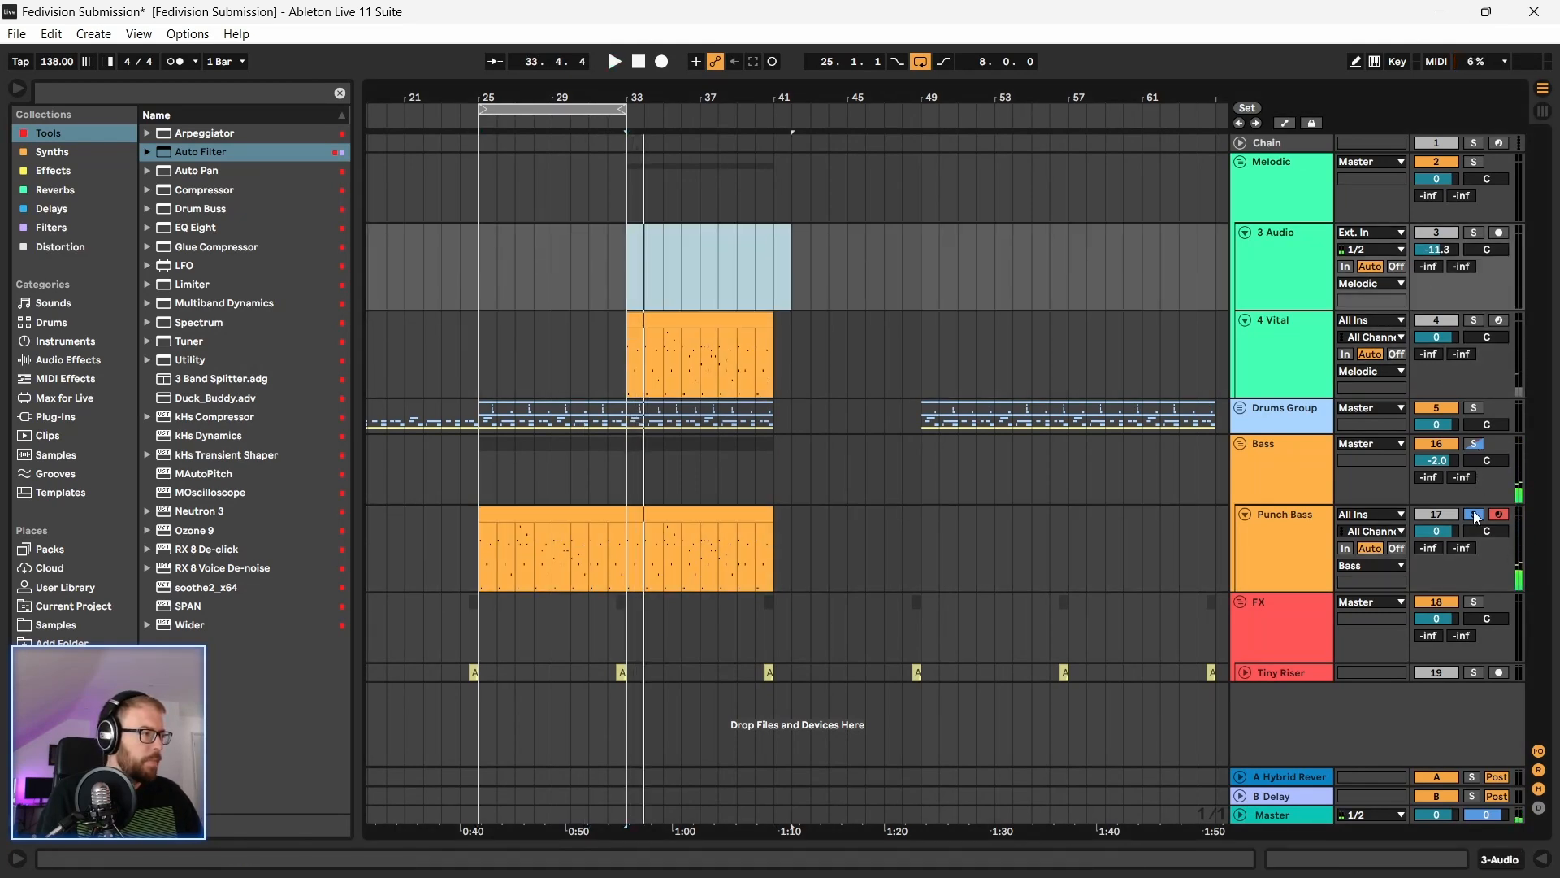
# Step: Set the loop to bars 33 to 41 and audition the melody, drums and bass together
pyautogui.press('space')
pyautogui.moveTo(627, 276); pyautogui.dragTo(776, 398)
pyautogui.hotkey('ctrl', 'l')
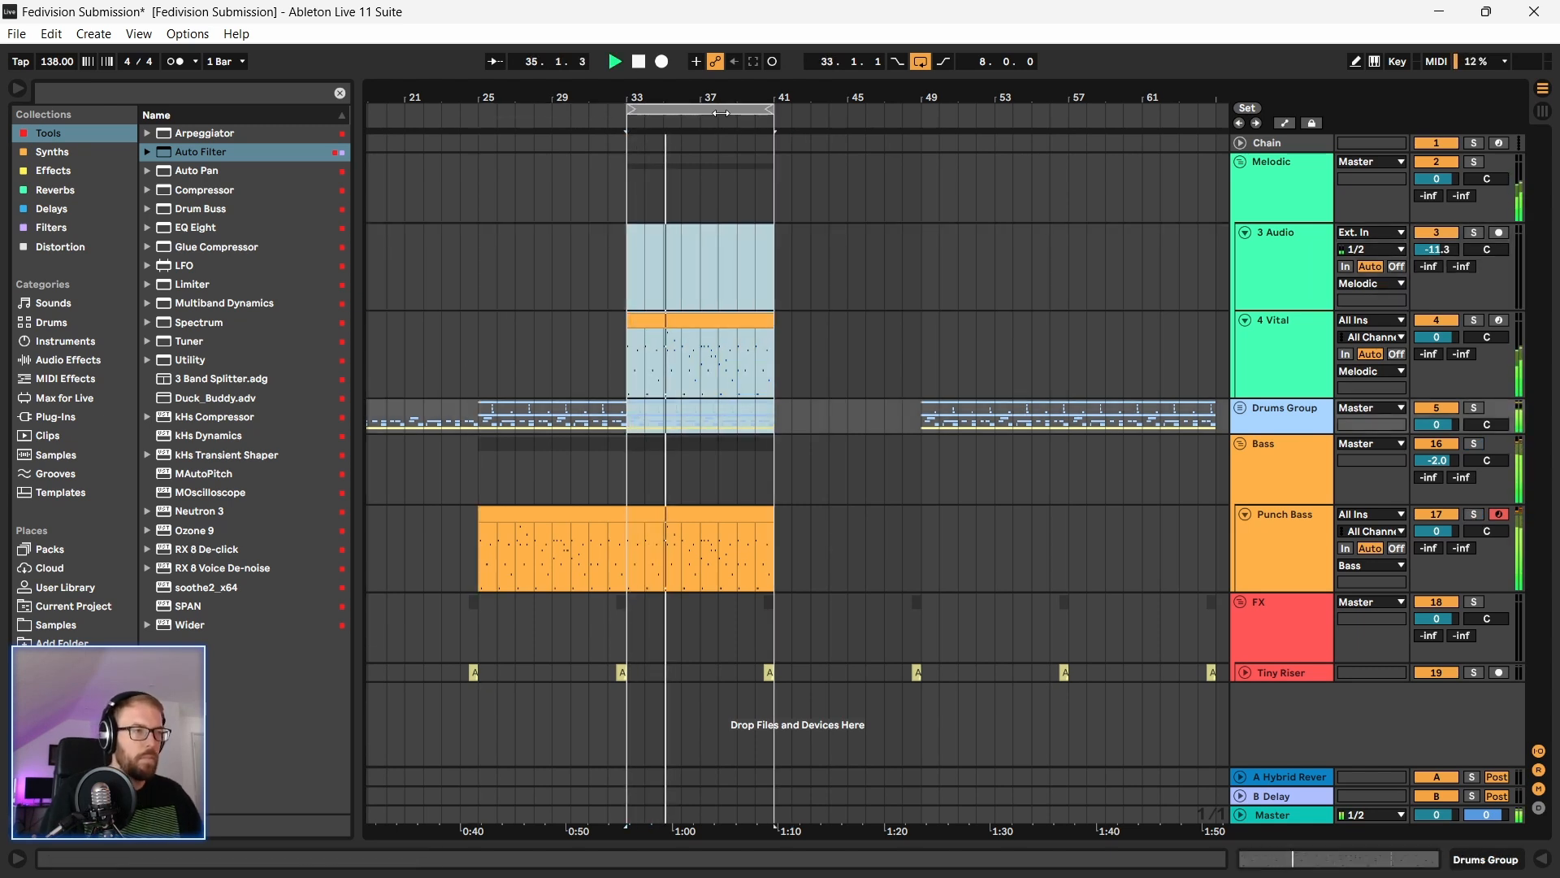
pyautogui.scroll(2, 735, 130)
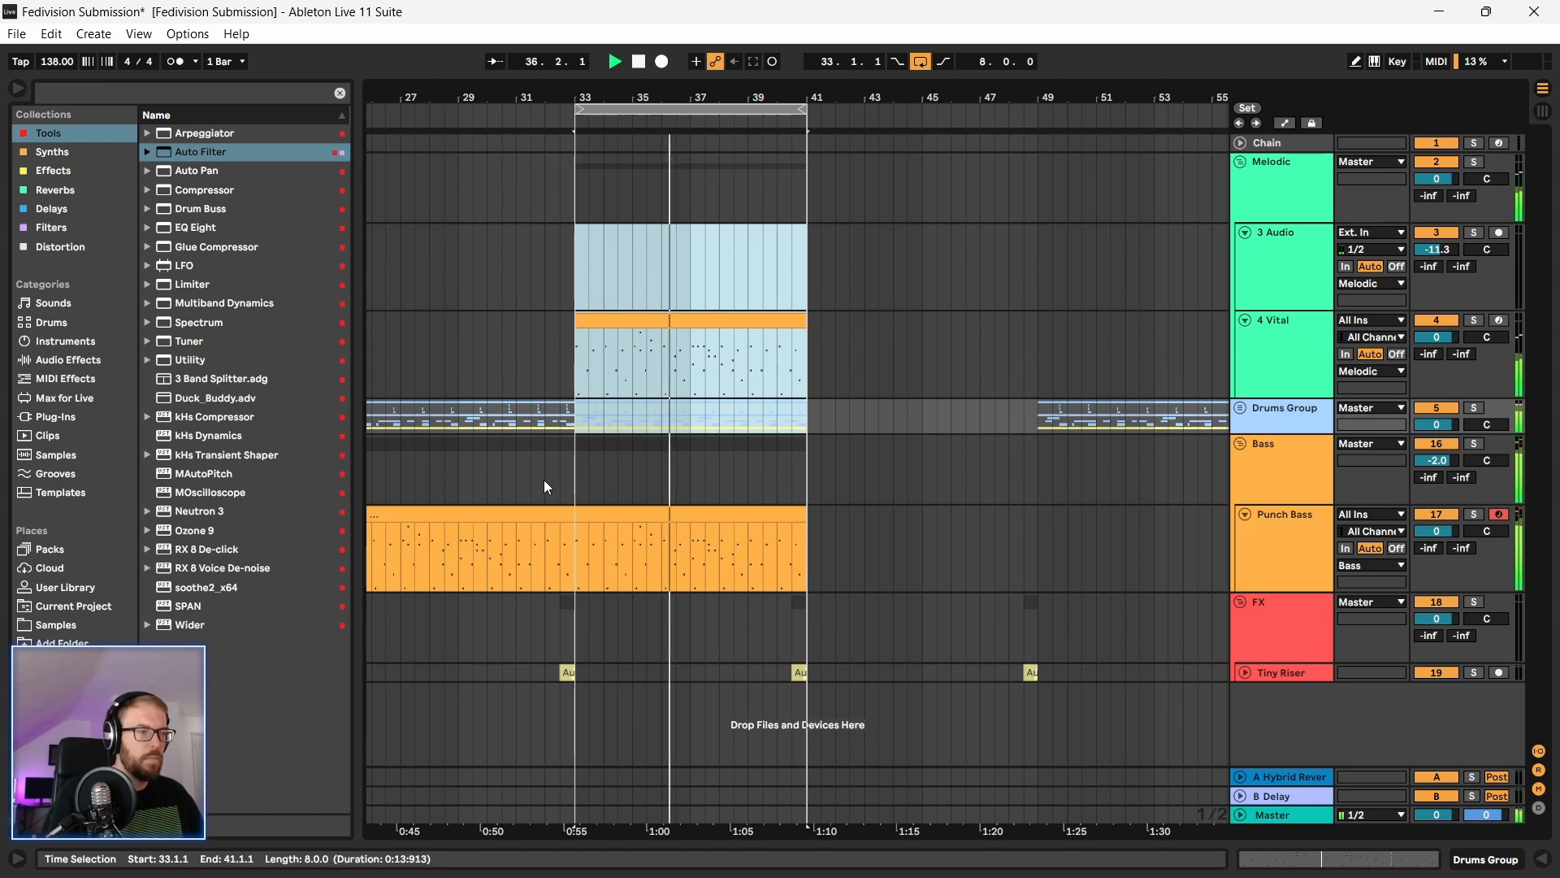
pyautogui.moveTo(548, 97); pyautogui.dragTo(548, 62)
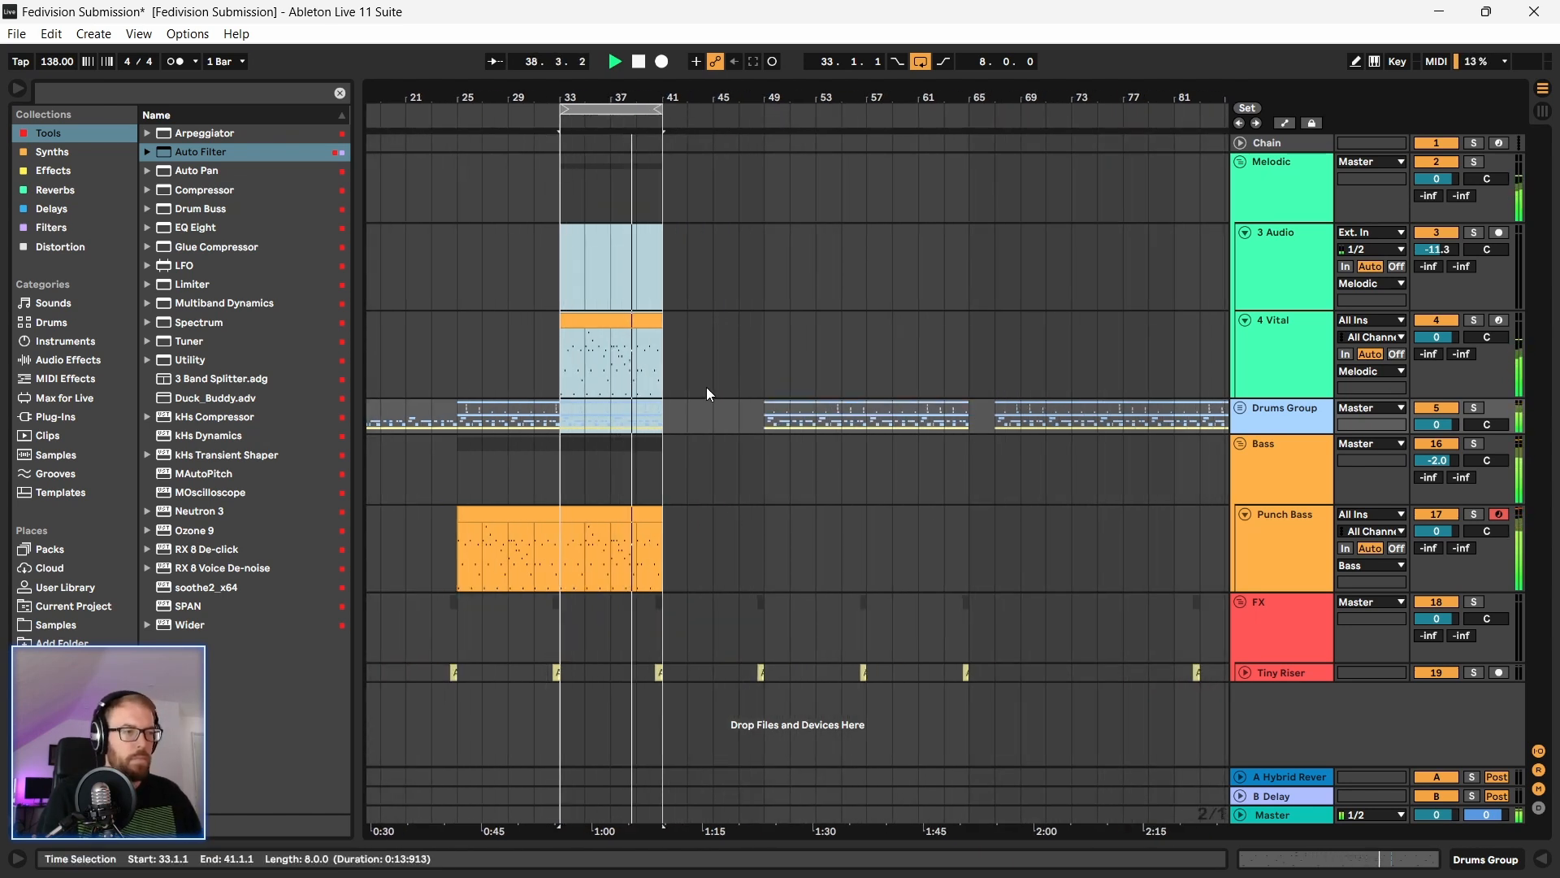
# Step: Duplicate the 4 Vital clip to bars 41 to 49 and stop playback
pyautogui.click(595, 316)
pyautogui.hotkey('ctrl', 'd')
pyautogui.press('space')
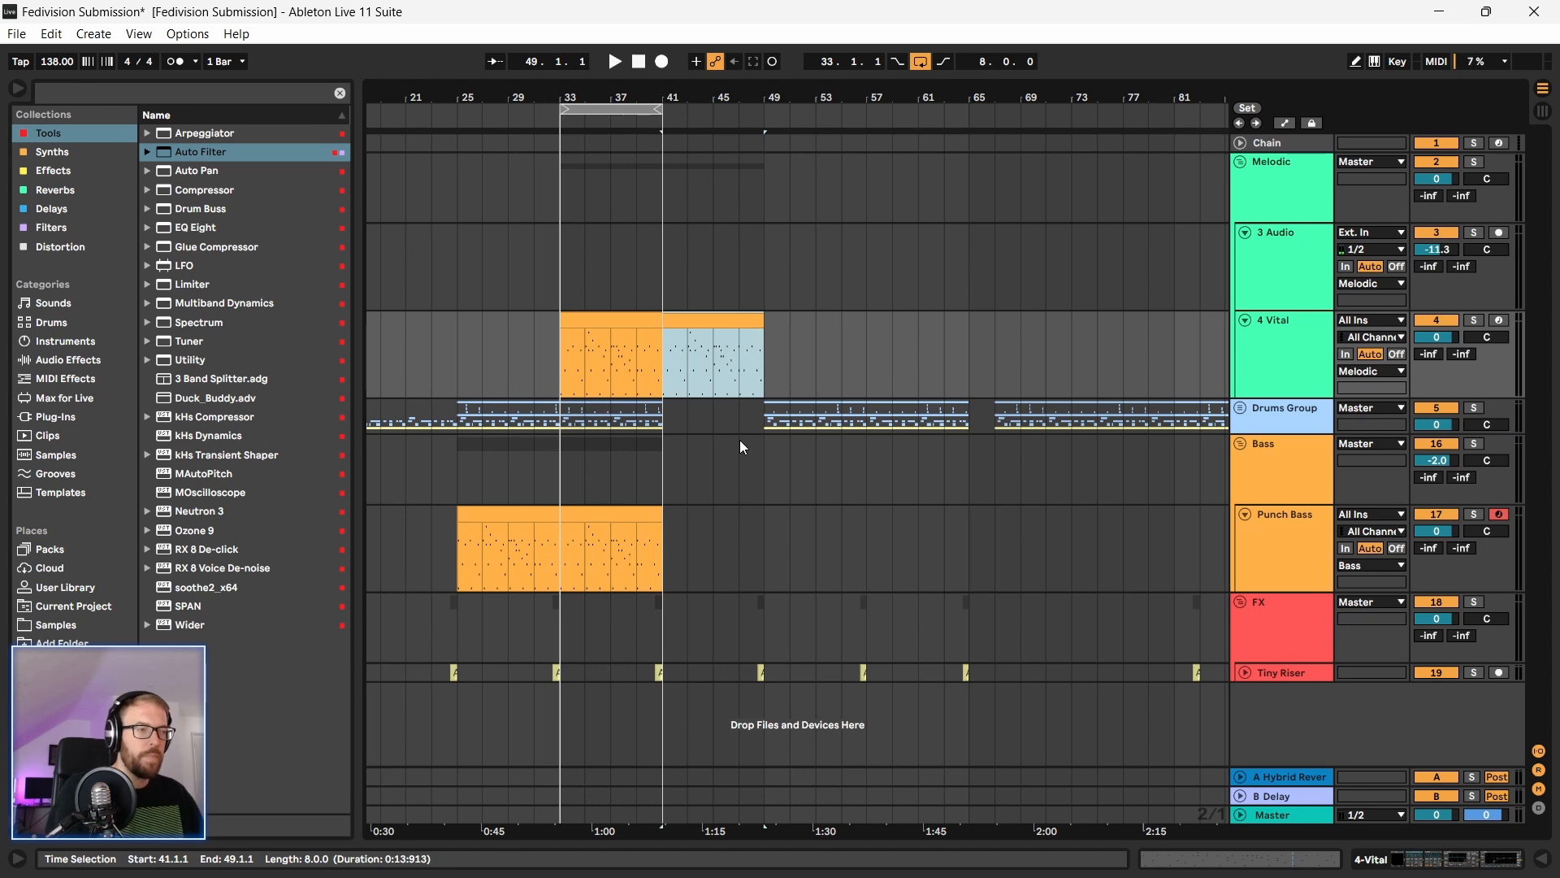
# Step: Select bars 41 to 49 from the 4 Vital track down to the Bass group and play from bar 41
pyautogui.moveTo(624, 96); pyautogui.dragTo(624, 64)
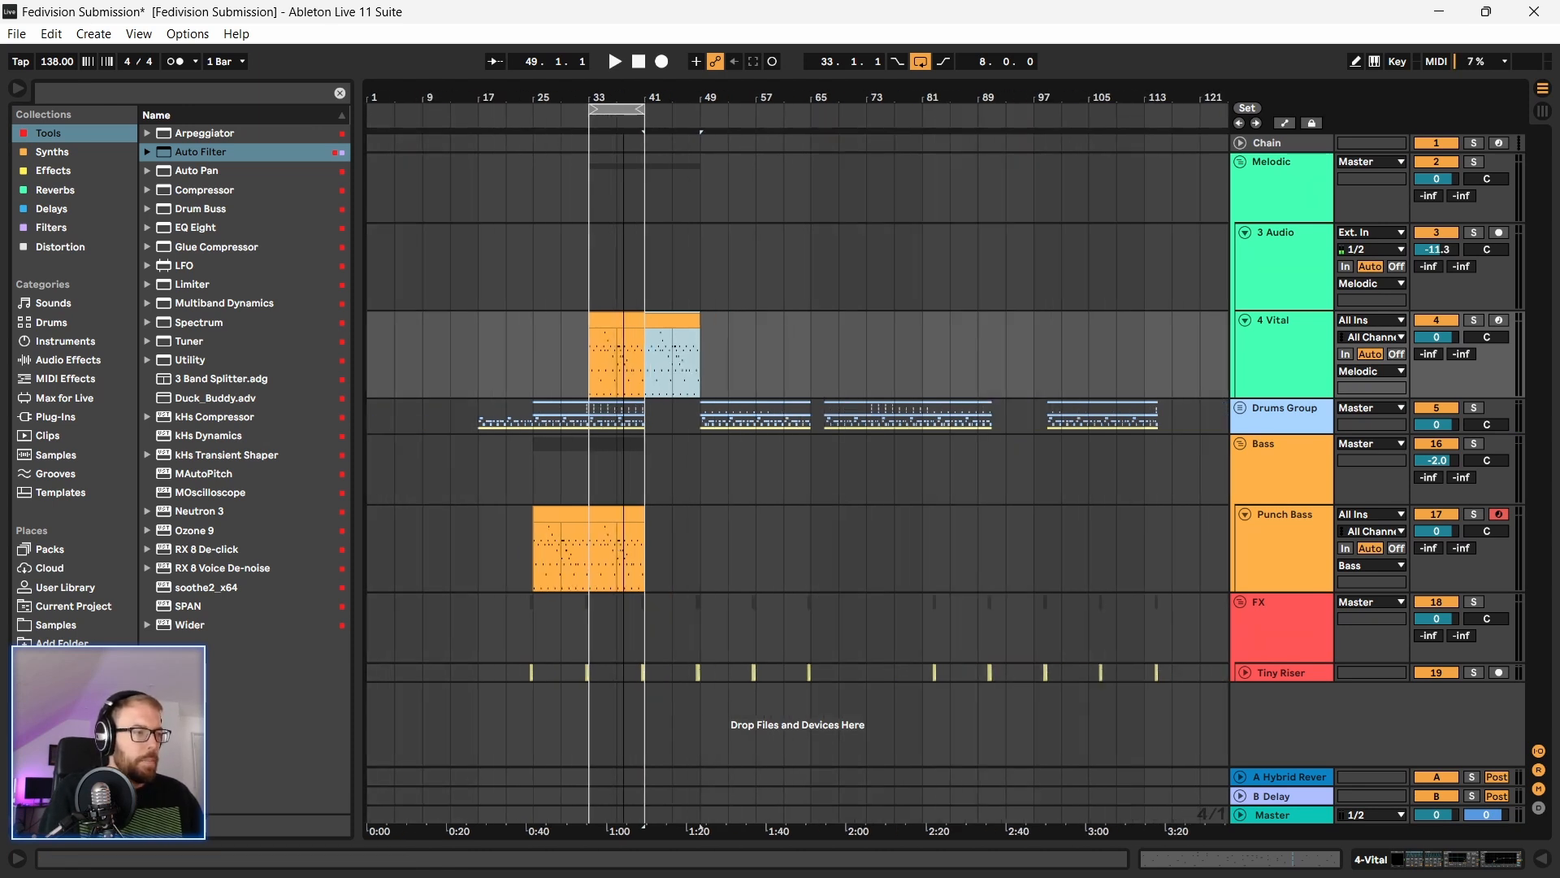
pyautogui.click(734, 376)
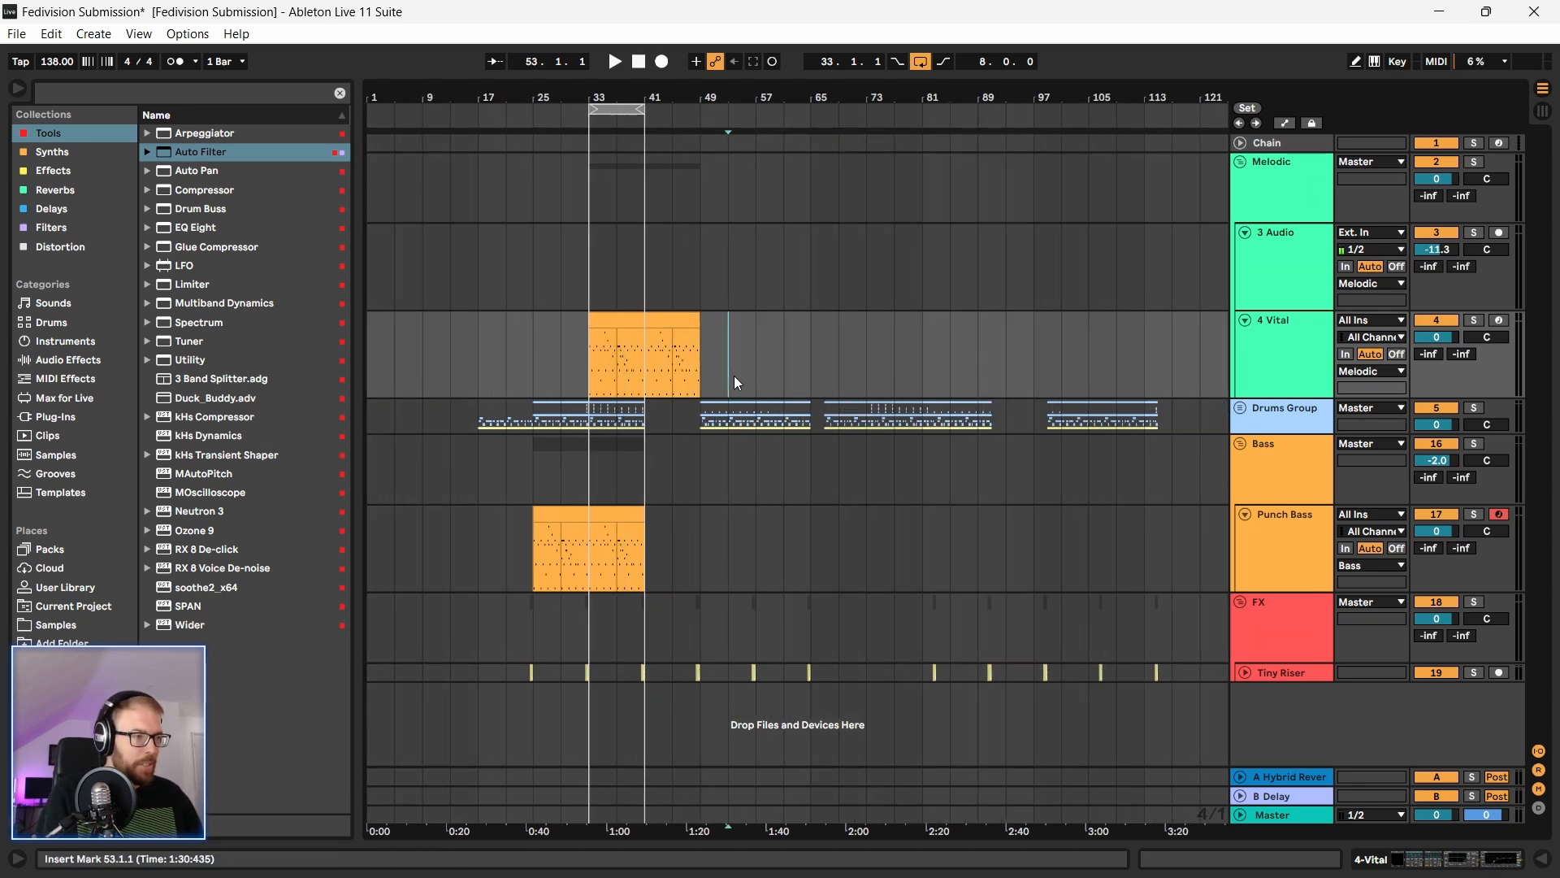
pyautogui.click(692, 462)
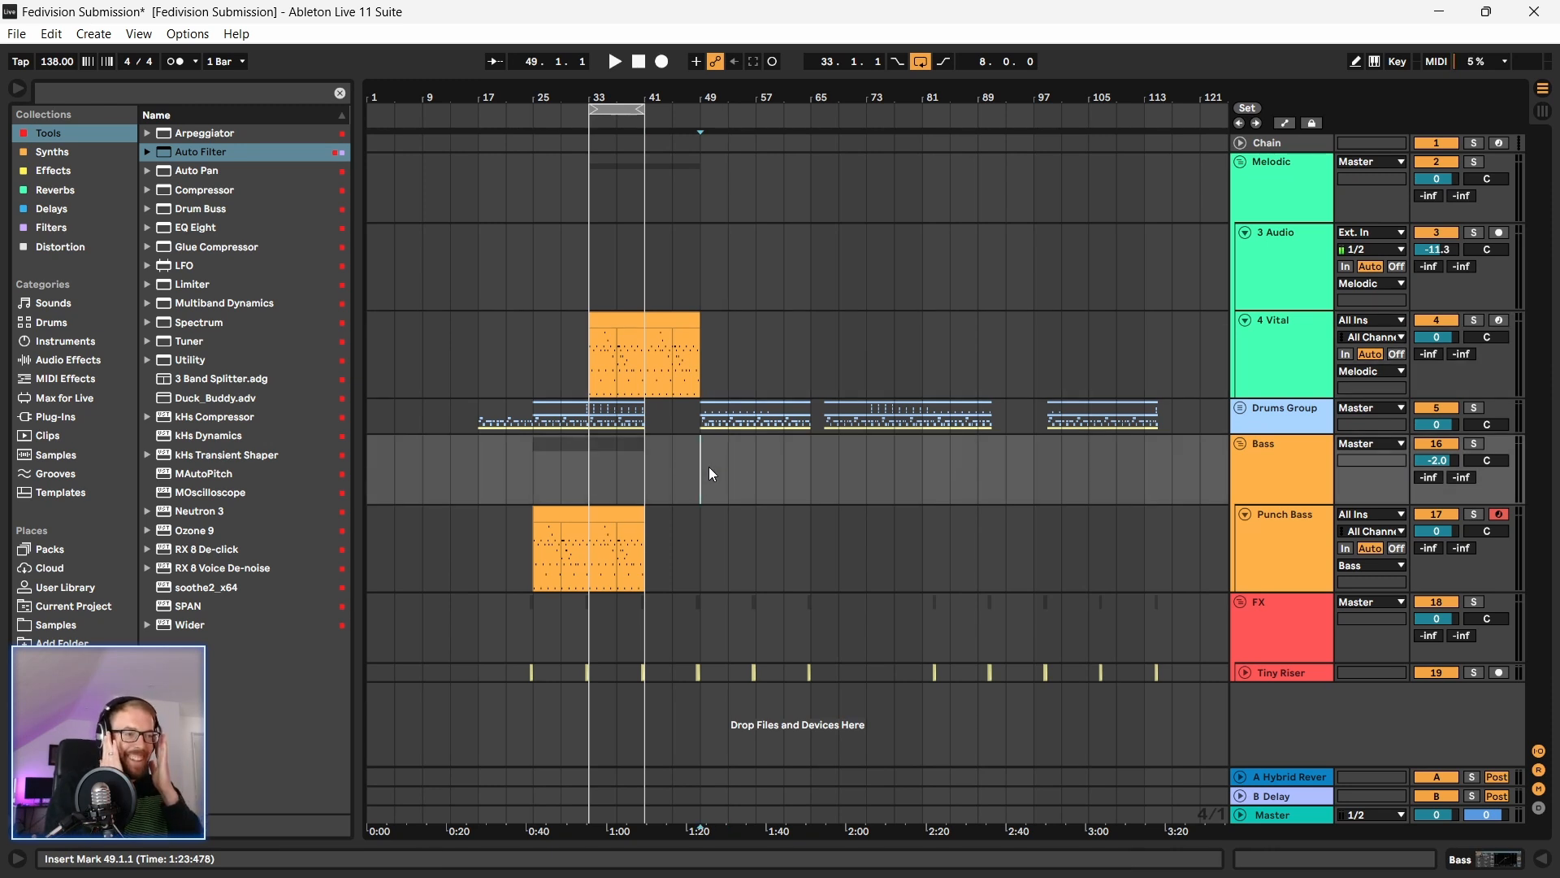
pyautogui.moveTo(481, 367); pyautogui.dragTo(642, 357)
pyautogui.moveTo(663, 497); pyautogui.dragTo(694, 343)
pyautogui.press('space')
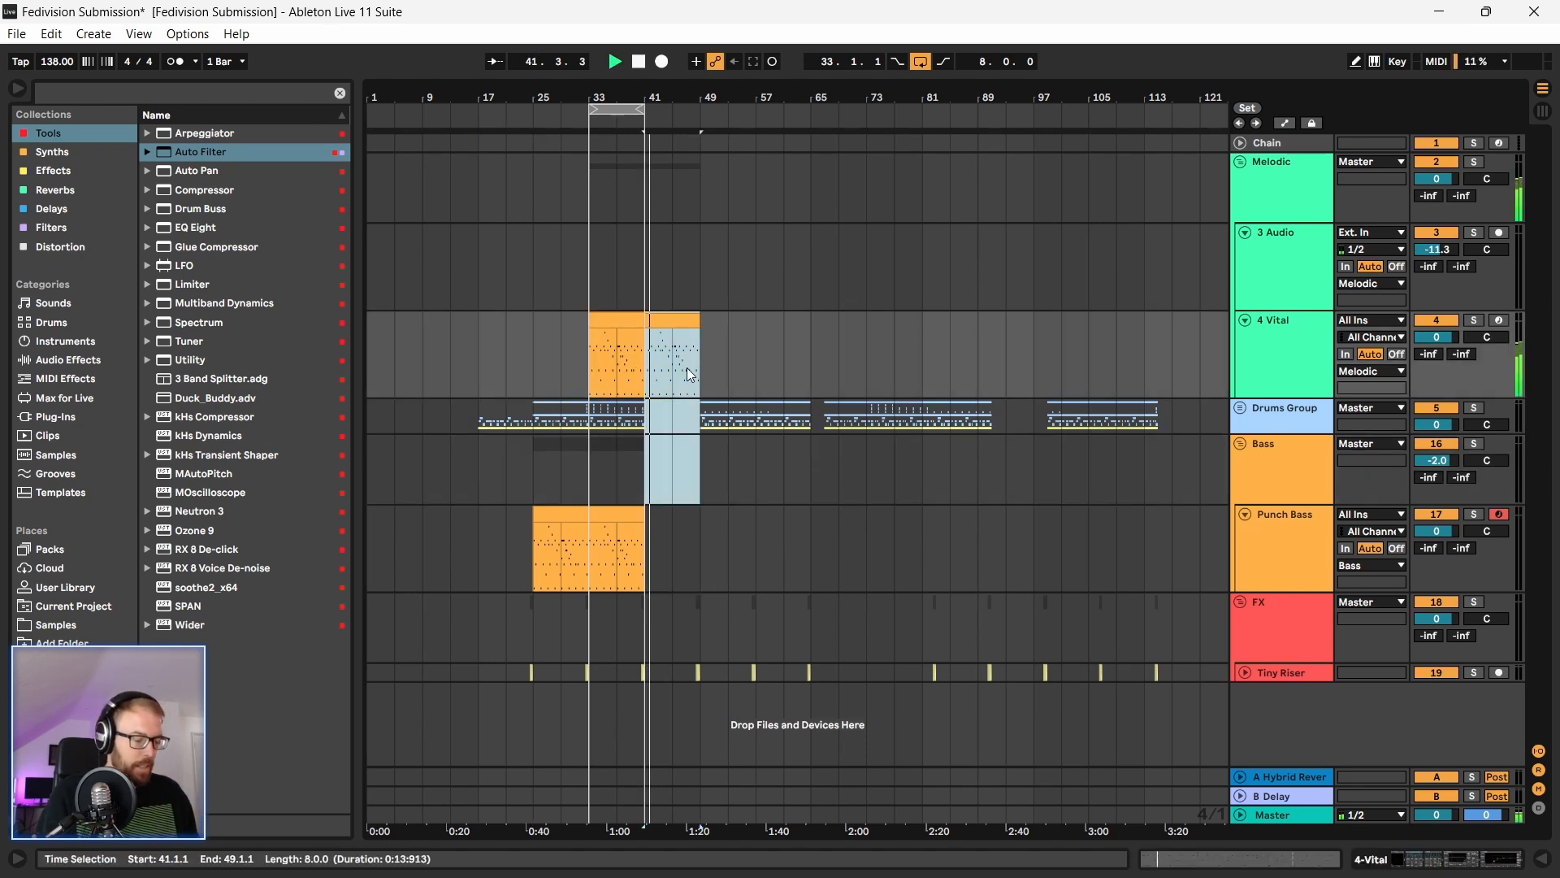
# Step: Set the loop to bars 41 to 49, stop playback and deactivate the 4 Vital clip in that range
pyautogui.hotkey('ctrl', 'l')
pyautogui.press('space')
pyautogui.click(676, 317)
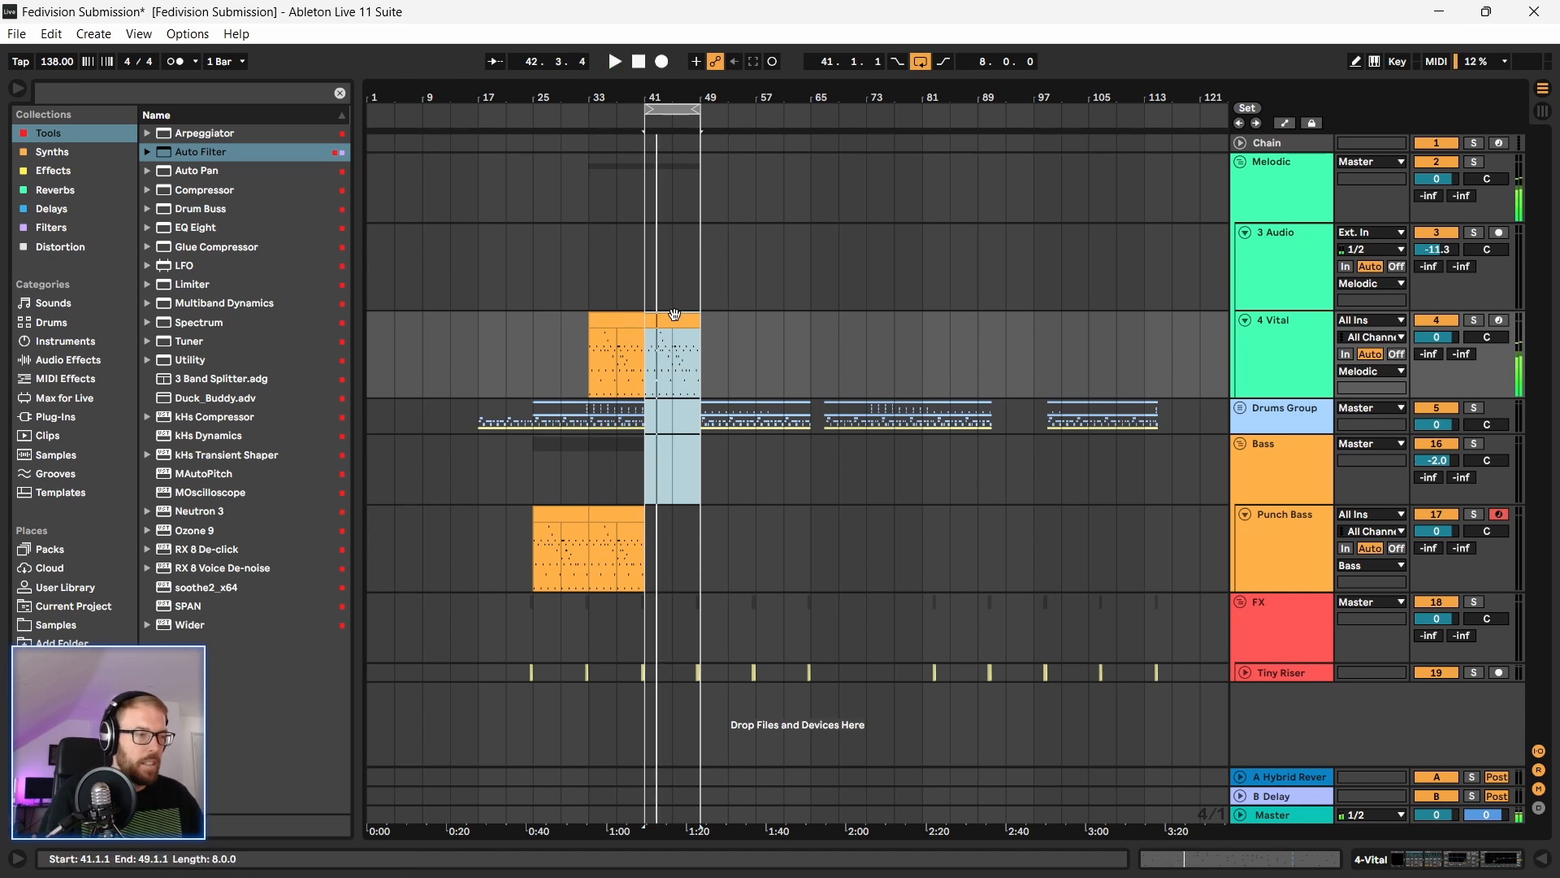
# Step: Copy a section of the Punch Bass pattern past bar 41 and reduce it to one bar starting at bar 41
pyautogui.moveTo(676, 316); pyautogui.dragTo(688, 512)
pyautogui.moveTo(668, 95); pyautogui.dragTo(666, 162)
pyautogui.moveTo(632, 516); pyautogui.dragTo(707, 519)
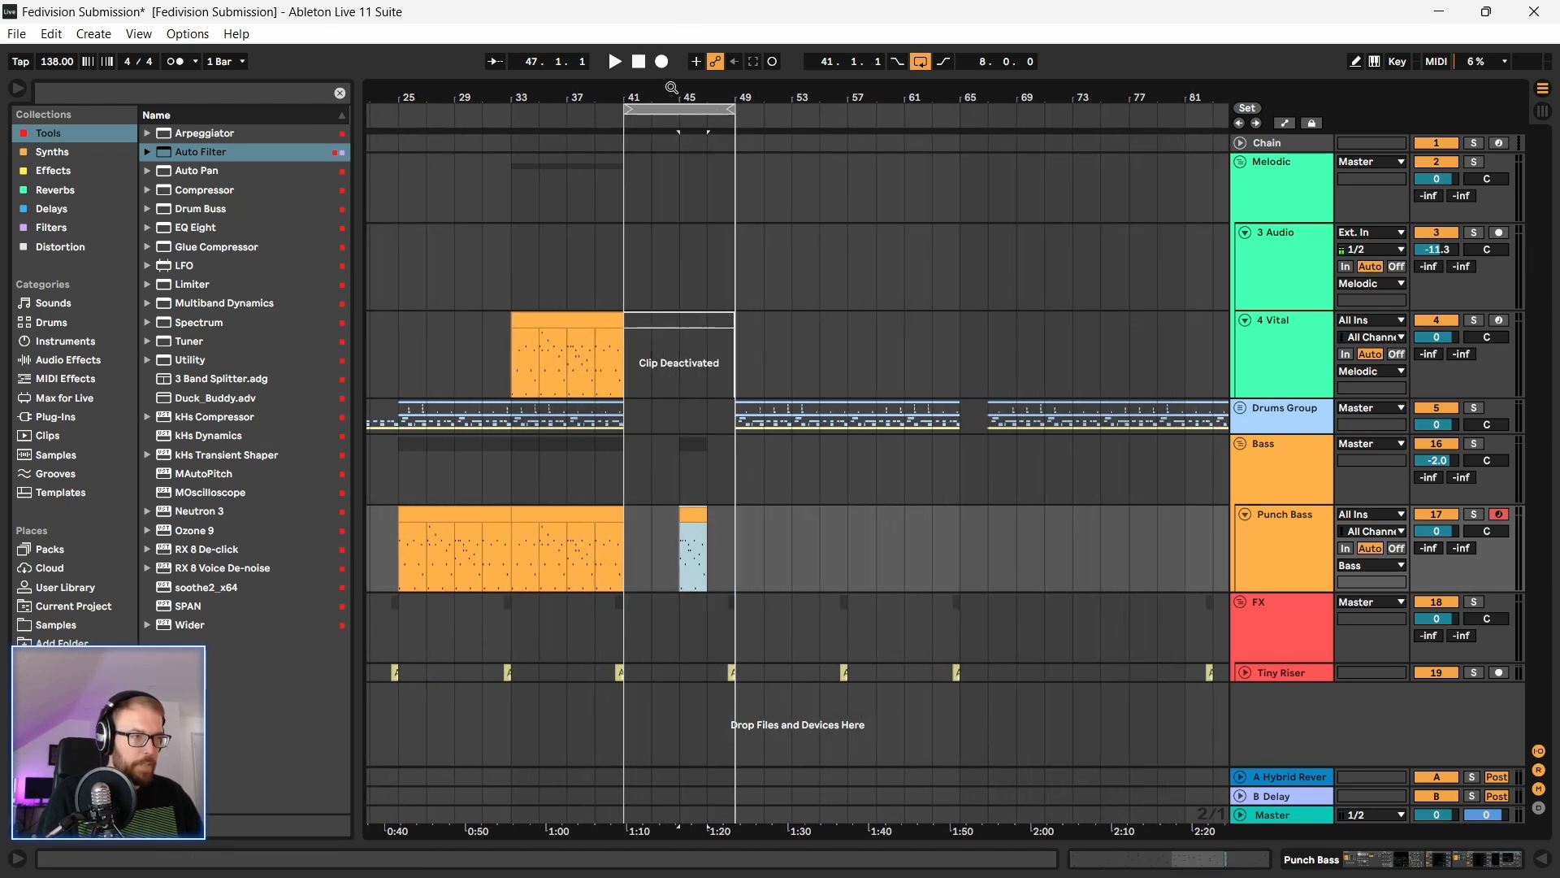
pyautogui.moveTo(672, 88); pyautogui.dragTo(680, 163)
pyautogui.moveTo(778, 554); pyautogui.dragTo(504, 538)
# Step: Duplicate the one-bar Punch Bass clip repeatedly up to bar 49 and play it from bar 41
pyautogui.hotkey('ctrl', 'd')
pyautogui.hotkey('ctrl', 'd')
pyautogui.hotkey('ctrl', 'd')
pyautogui.hotkey('ctrl', 'd')
pyautogui.hotkey('ctrl', 'd')
pyautogui.hotkey('ctrl', 'd')
pyautogui.hotkey('ctrl', 'd')
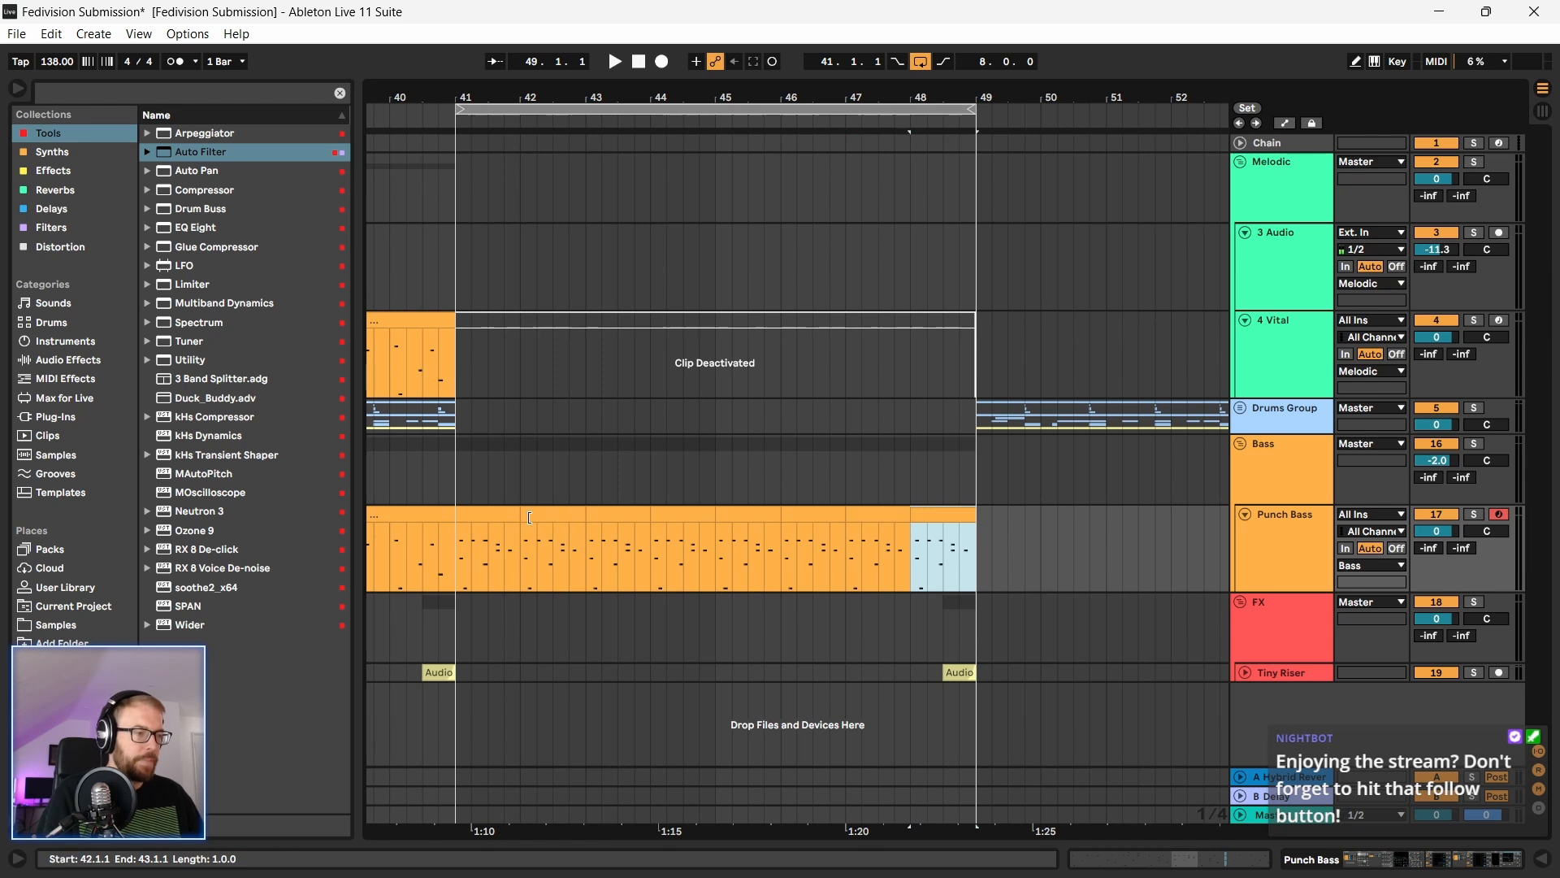
pyautogui.click(498, 512)
pyautogui.press('space')
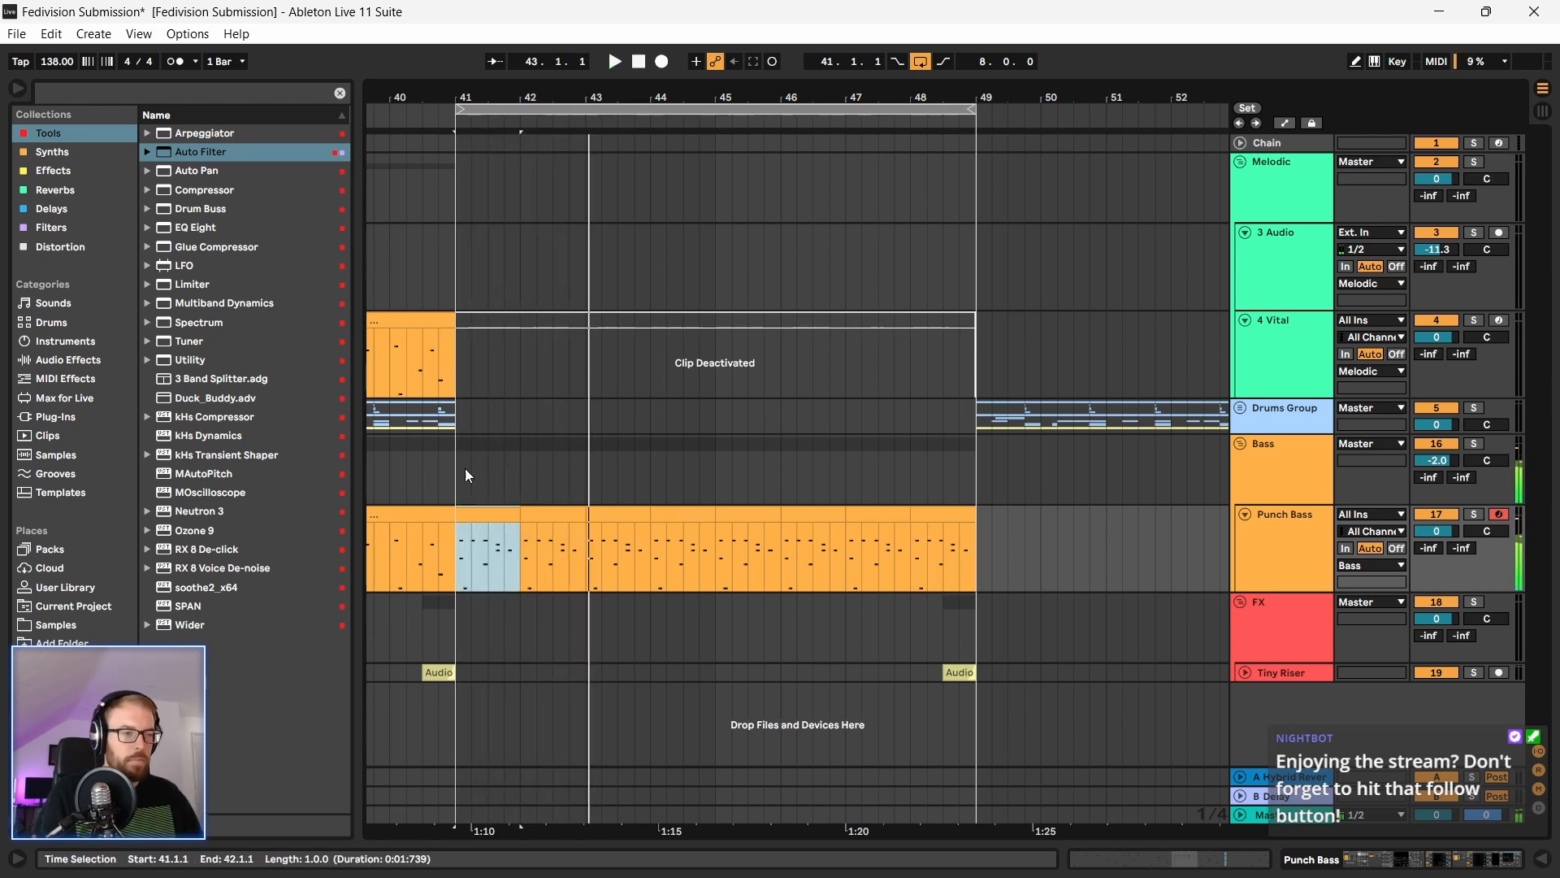
# Step: Expand the Drums Group and the Kick track, and duplicate the Kick's bar 40 into bar 41
pyautogui.click(1241, 408)
pyautogui.scroll(-3, 812, 395)
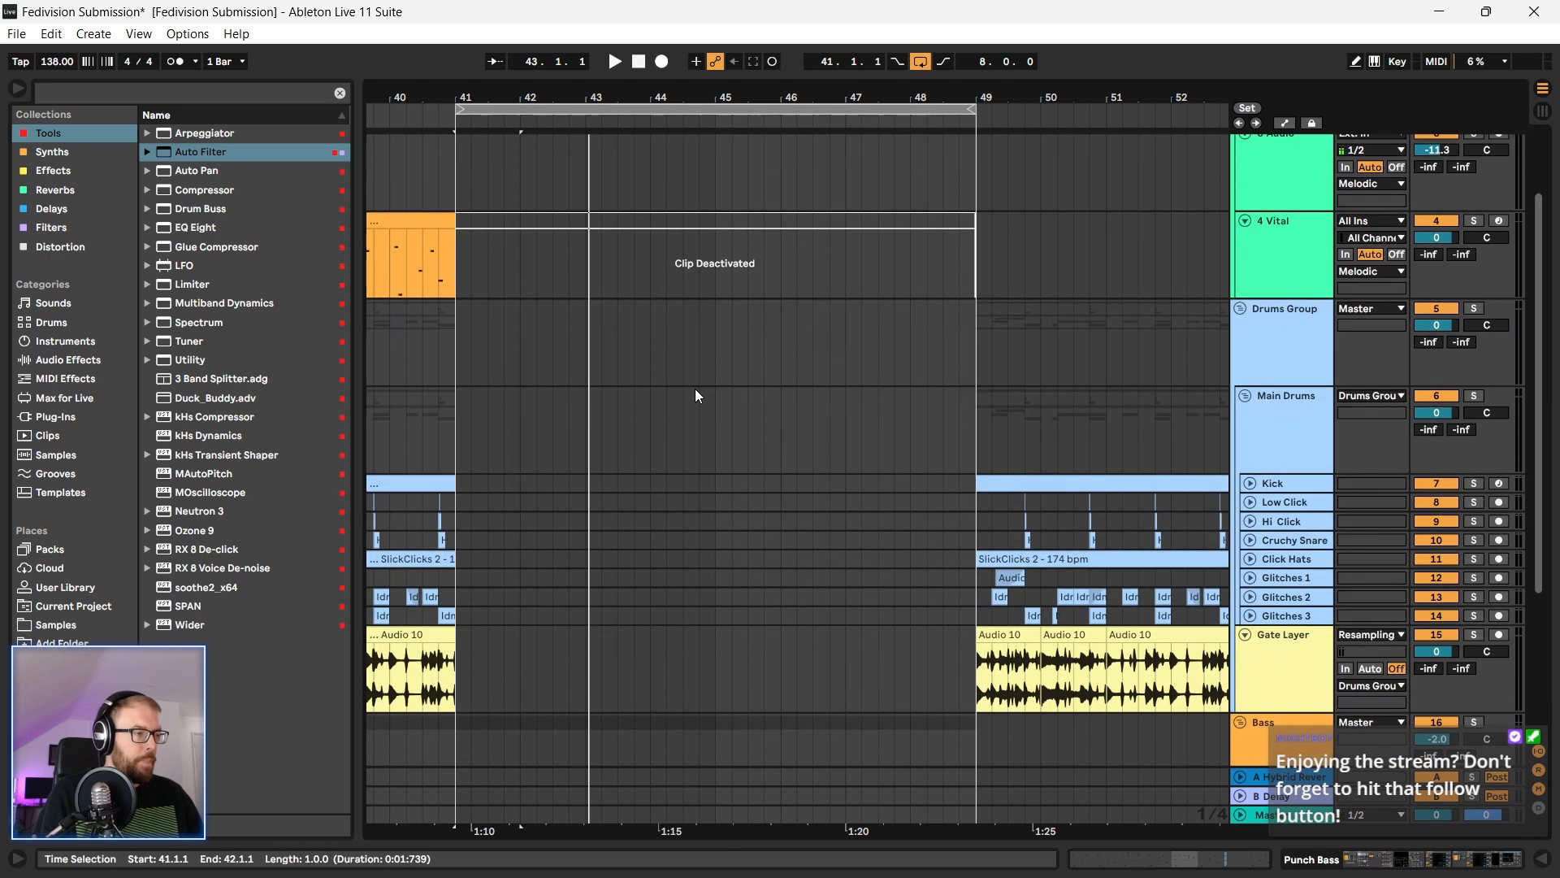
pyautogui.click(1249, 484)
pyautogui.scroll(-3, 765, 532)
pyautogui.moveTo(575, 98); pyautogui.dragTo(576, 49)
pyautogui.moveTo(502, 439); pyautogui.dragTo(537, 449)
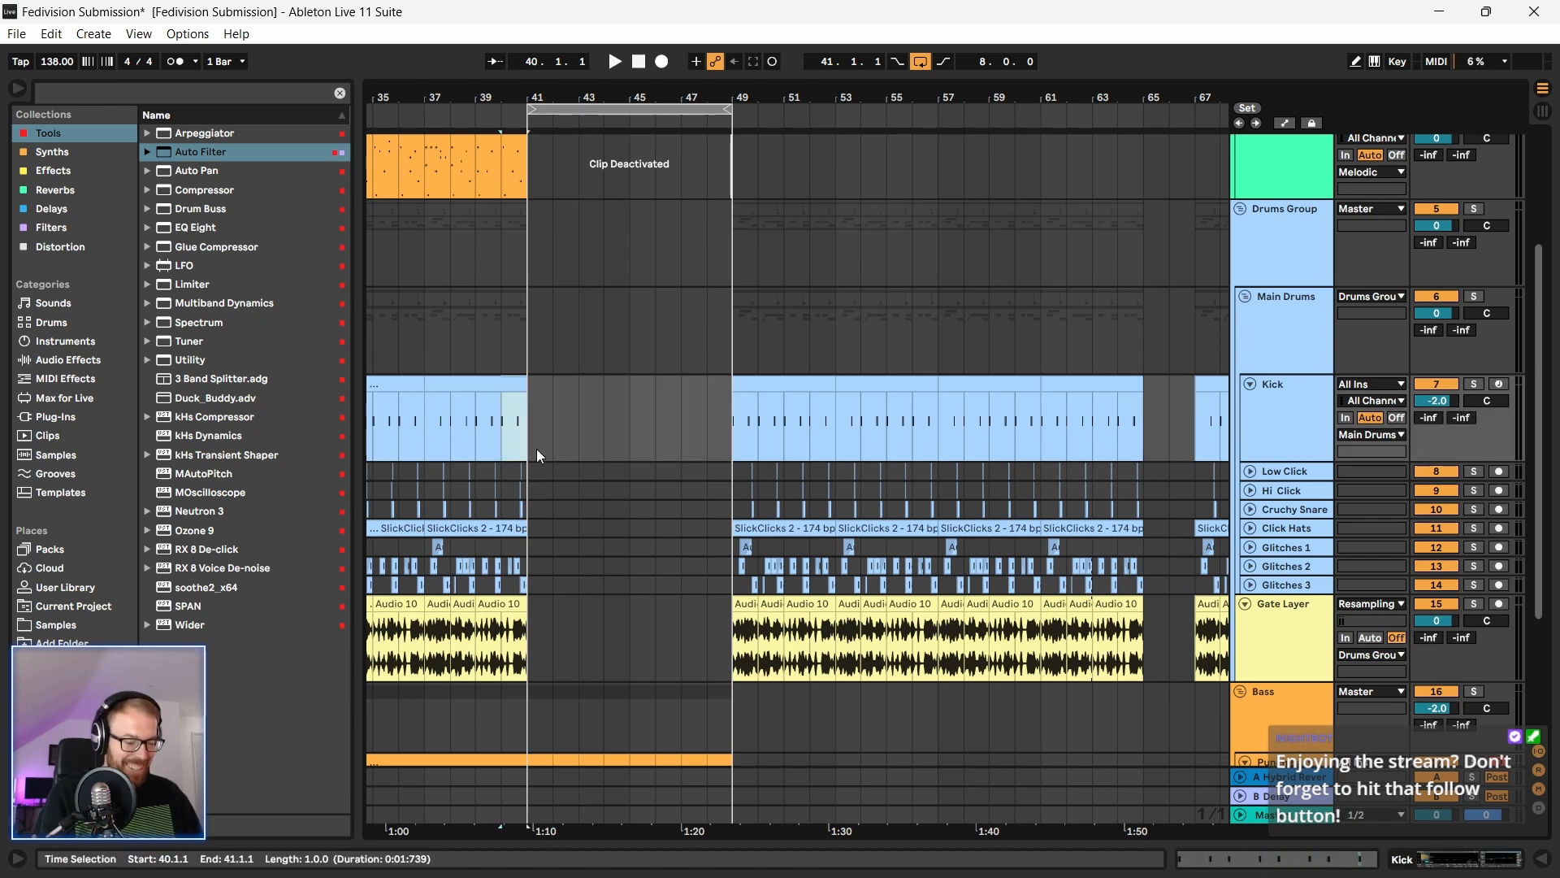
pyautogui.hotkey('ctrl', 'd')
# Step: Duplicate a short Kick section from bar 41 repeatedly until the Kick track is filled up to bar 49
pyautogui.moveTo(542, 98); pyautogui.dragTo(603, 145)
pyautogui.moveTo(573, 440); pyautogui.dragTo(552, 449)
pyautogui.hotkey('ctrl', 'd')
pyautogui.hotkey('ctrl', 'd')
pyautogui.hotkey('ctrl', 'd')
pyautogui.hotkey('ctrl', 'd')
pyautogui.hotkey('ctrl', 'd')
pyautogui.hotkey('ctrl', 'd')
pyautogui.hotkey('ctrl', 'd')
pyautogui.moveTo(634, 99); pyautogui.dragTo(578, 48)
pyautogui.hotkey('ctrl', 'd')
pyautogui.hotkey('ctrl', 'd')
pyautogui.hotkey('ctrl', 'd')
pyautogui.hotkey('ctrl', 'd')
# Step: Audition the kick and bass from bar 41, then loop bars 41 to 49 again
pyautogui.click(551, 363)
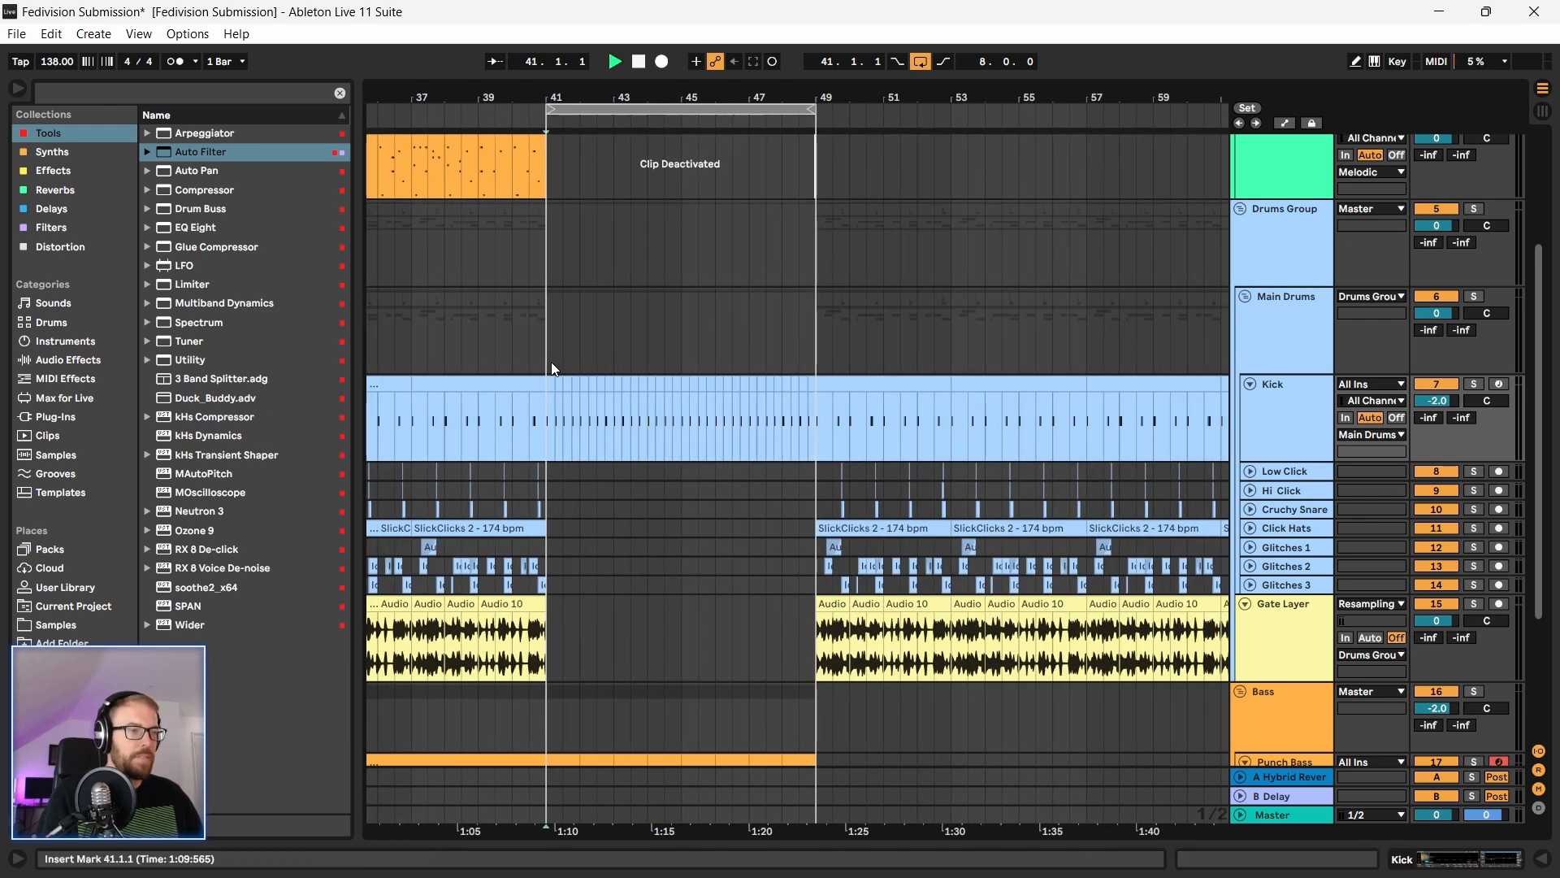
pyautogui.press('space')
pyautogui.moveTo(551, 478); pyautogui.dragTo(816, 462)
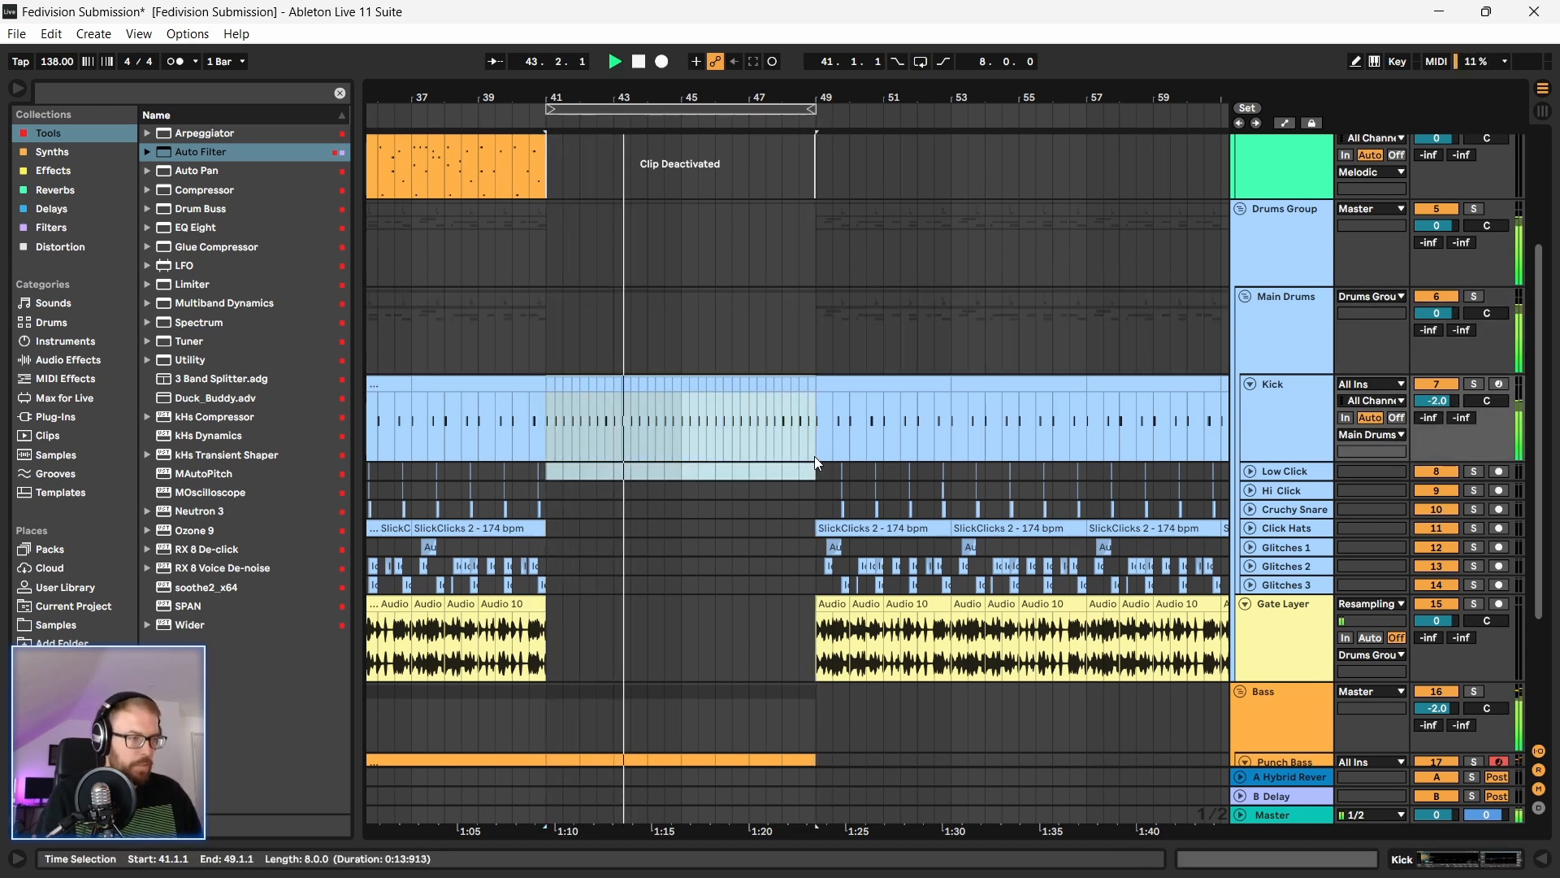
pyautogui.press('space')
pyautogui.moveTo(557, 329); pyautogui.dragTo(812, 353)
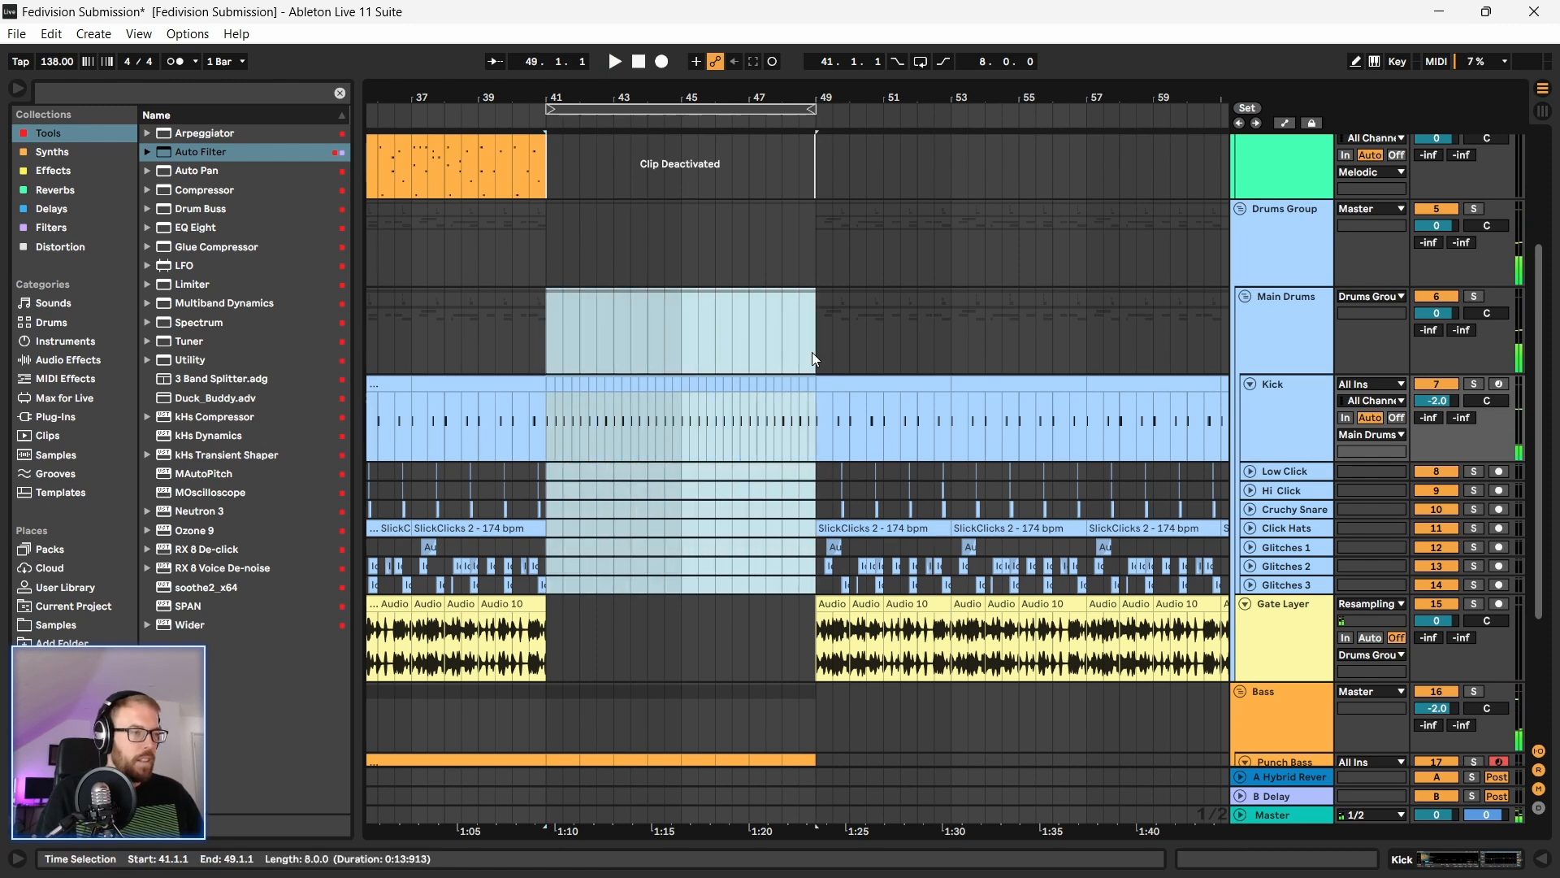
pyautogui.hotkey('ctrl', 'l')
pyautogui.scroll(-2, 617, 519)
pyautogui.scroll(-2, 618, 524)
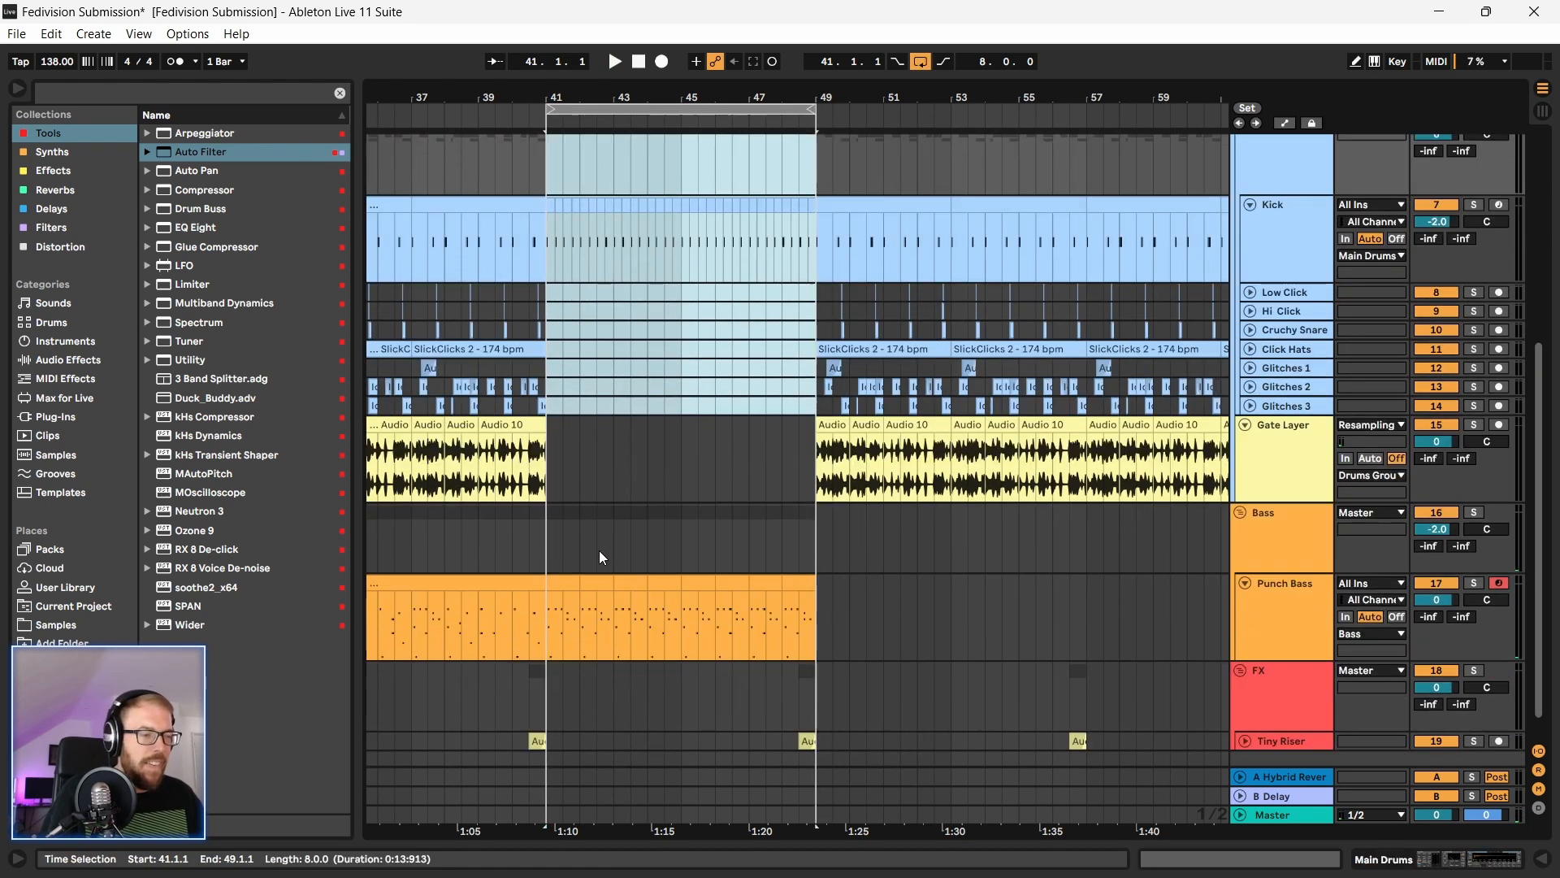
# Step: Repeat the half-bar Punch Bass phrase from 41.1.1 to 41.3.1 up to bar 49 and audition it
pyautogui.moveTo(573, 96); pyautogui.dragTo(685, 445)
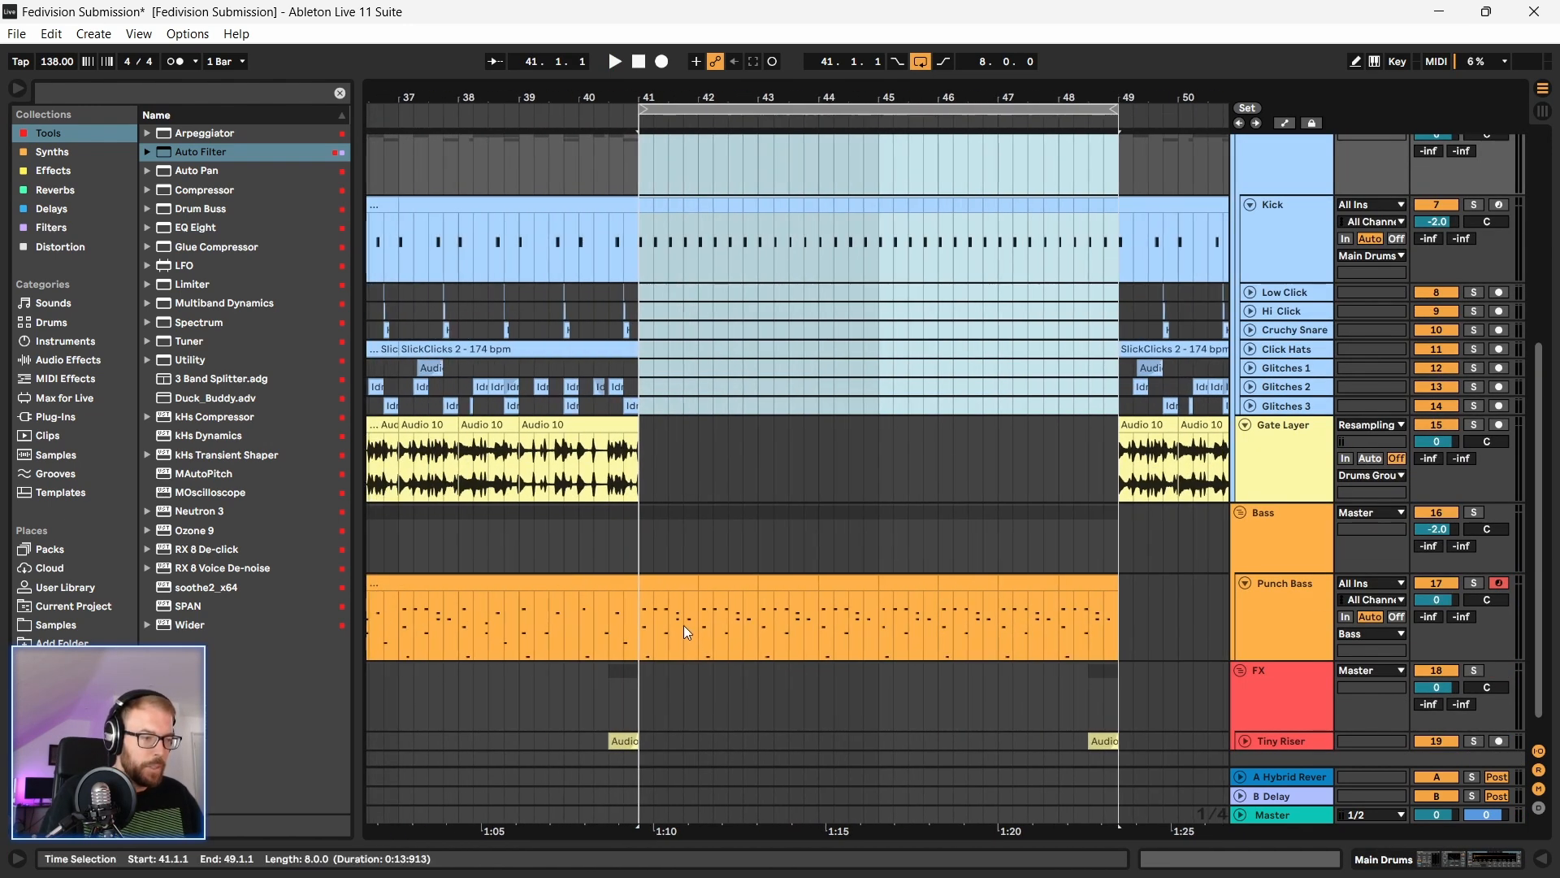
pyautogui.moveTo(671, 632); pyautogui.dragTo(636, 656)
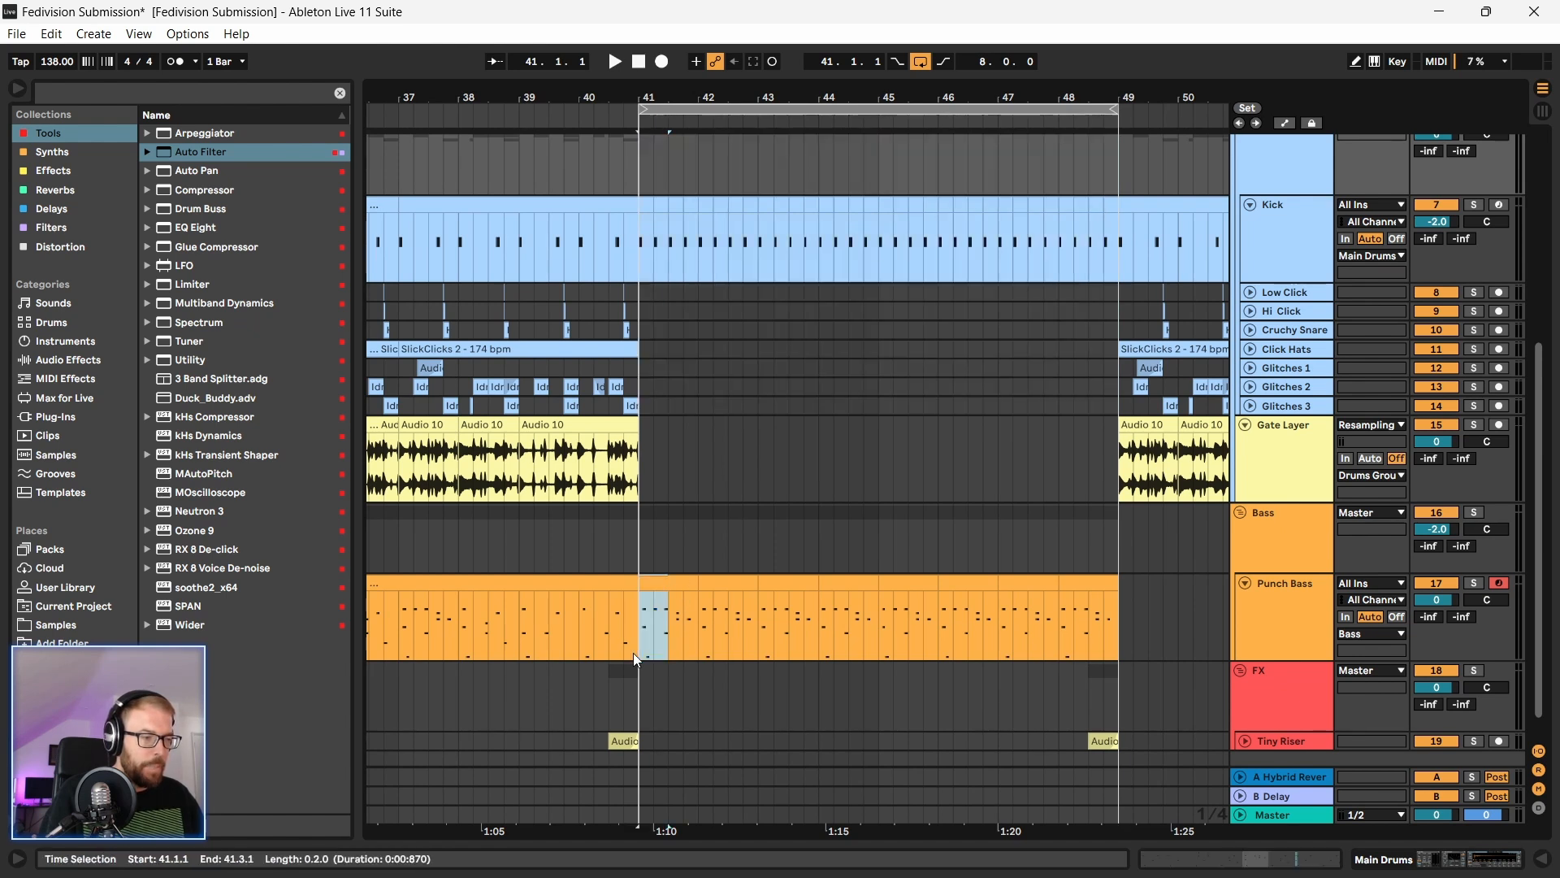
pyautogui.press('Right')
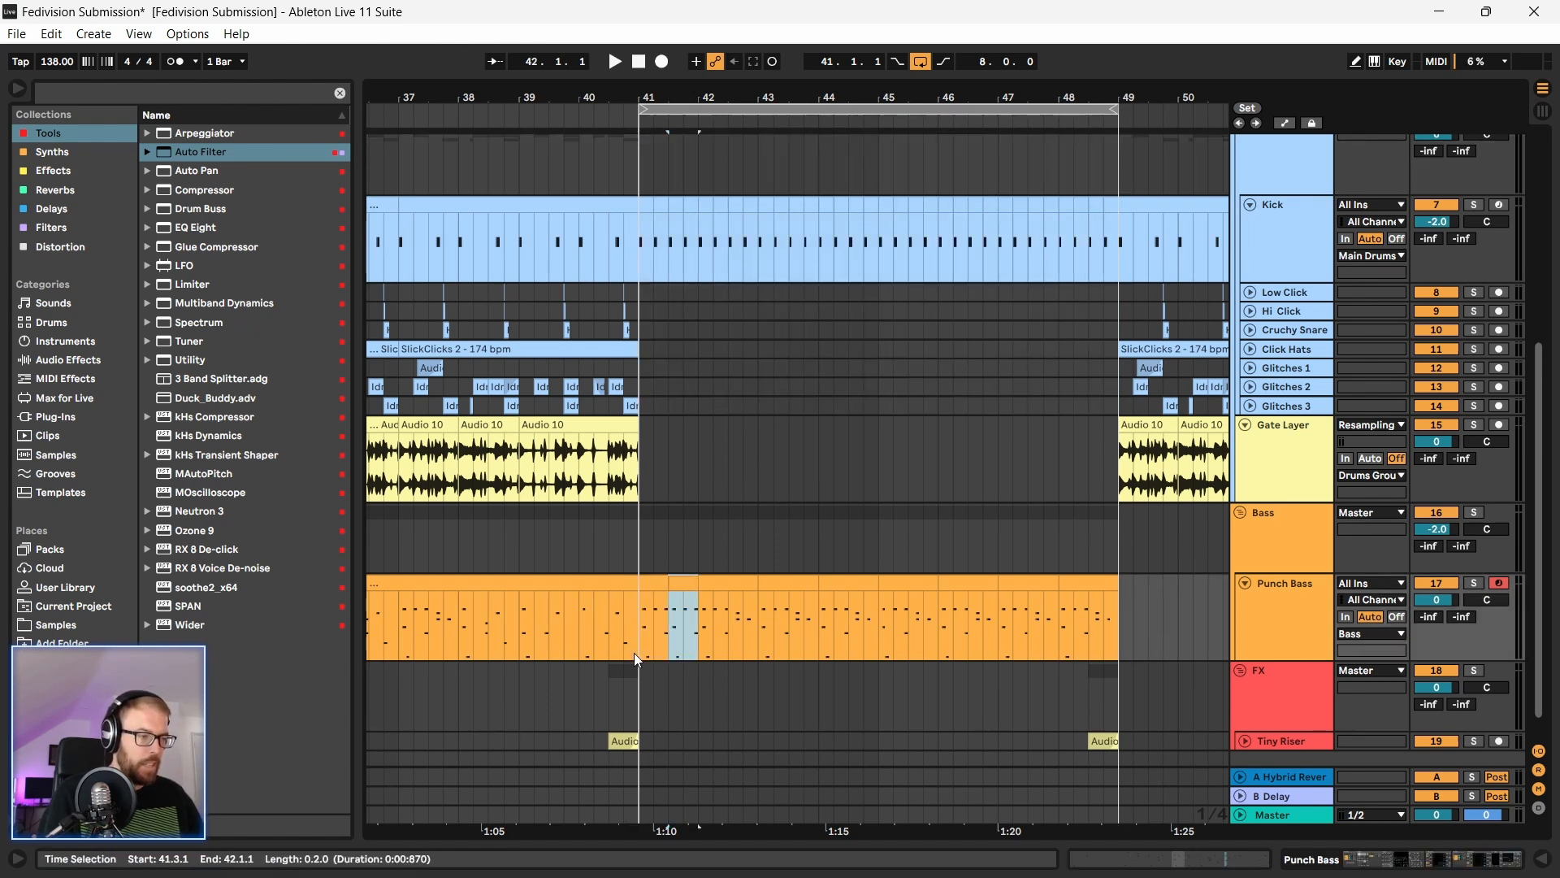
pyautogui.moveTo(692, 635)
pyautogui.mouseDown()
pyautogui.moveTo(642, 645)
pyautogui.moveTo(668, 628)
pyautogui.mouseUp()
pyautogui.hotkey('ctrl', 'd')
pyautogui.hotkey('ctrl', 'd')
pyautogui.hotkey('ctrl', 'd')
pyautogui.hotkey('ctrl', 'd')
pyautogui.hotkey('ctrl', 'd')
pyautogui.hotkey('ctrl', 'd')
pyautogui.press('space')
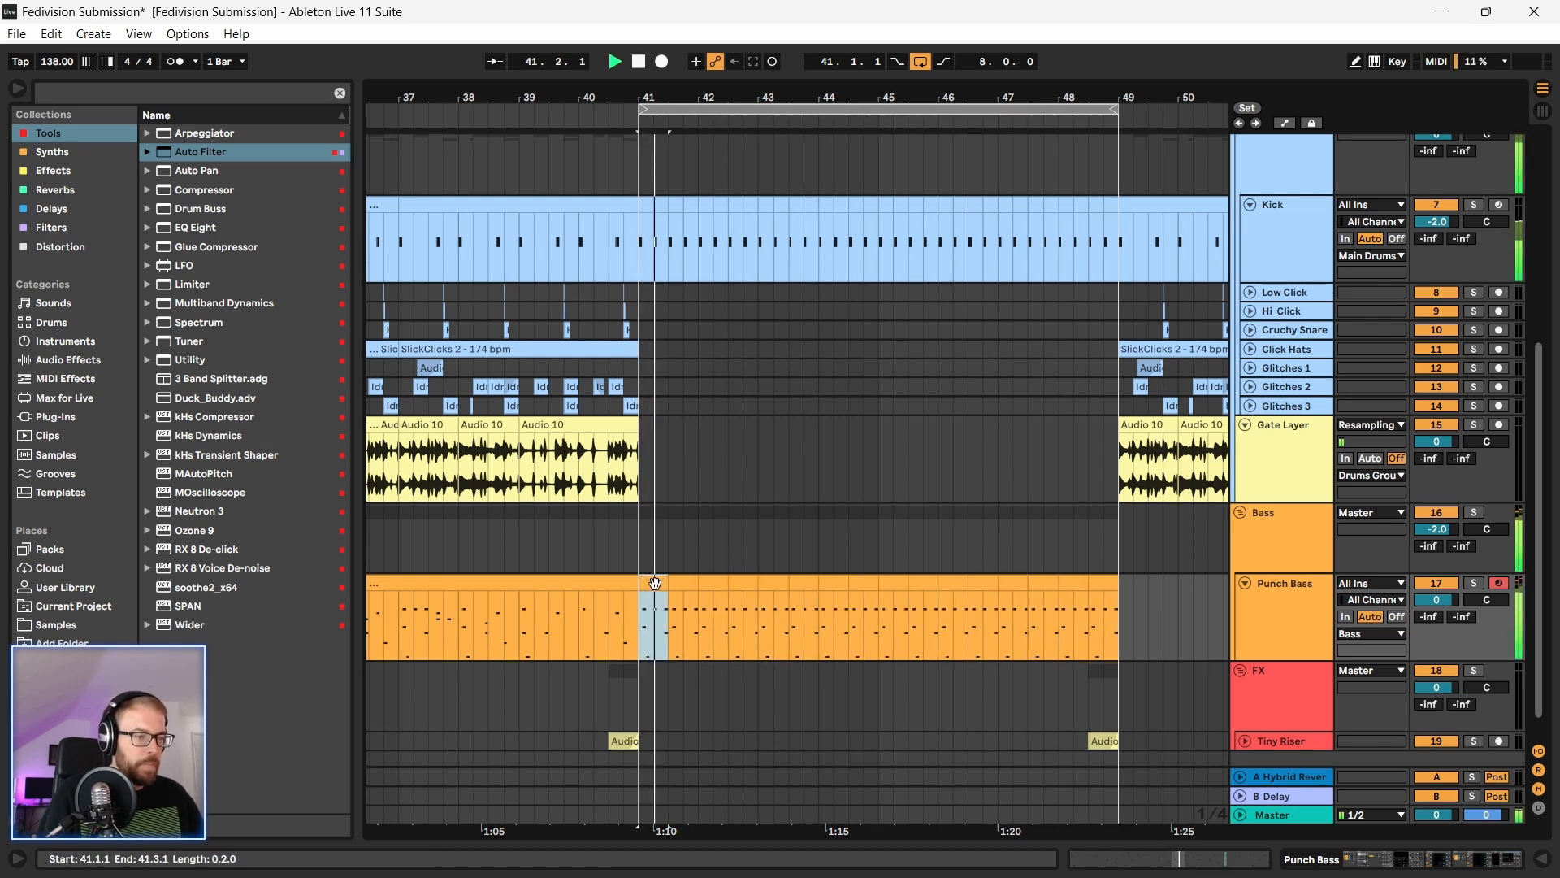
pyautogui.press('space')
# Step: Clear Punch Bass bars 41 to 45 and refill them with duplicates of the full one-bar phrase starting at bar 41
pyautogui.moveTo(880, 636); pyautogui.dragTo(642, 637)
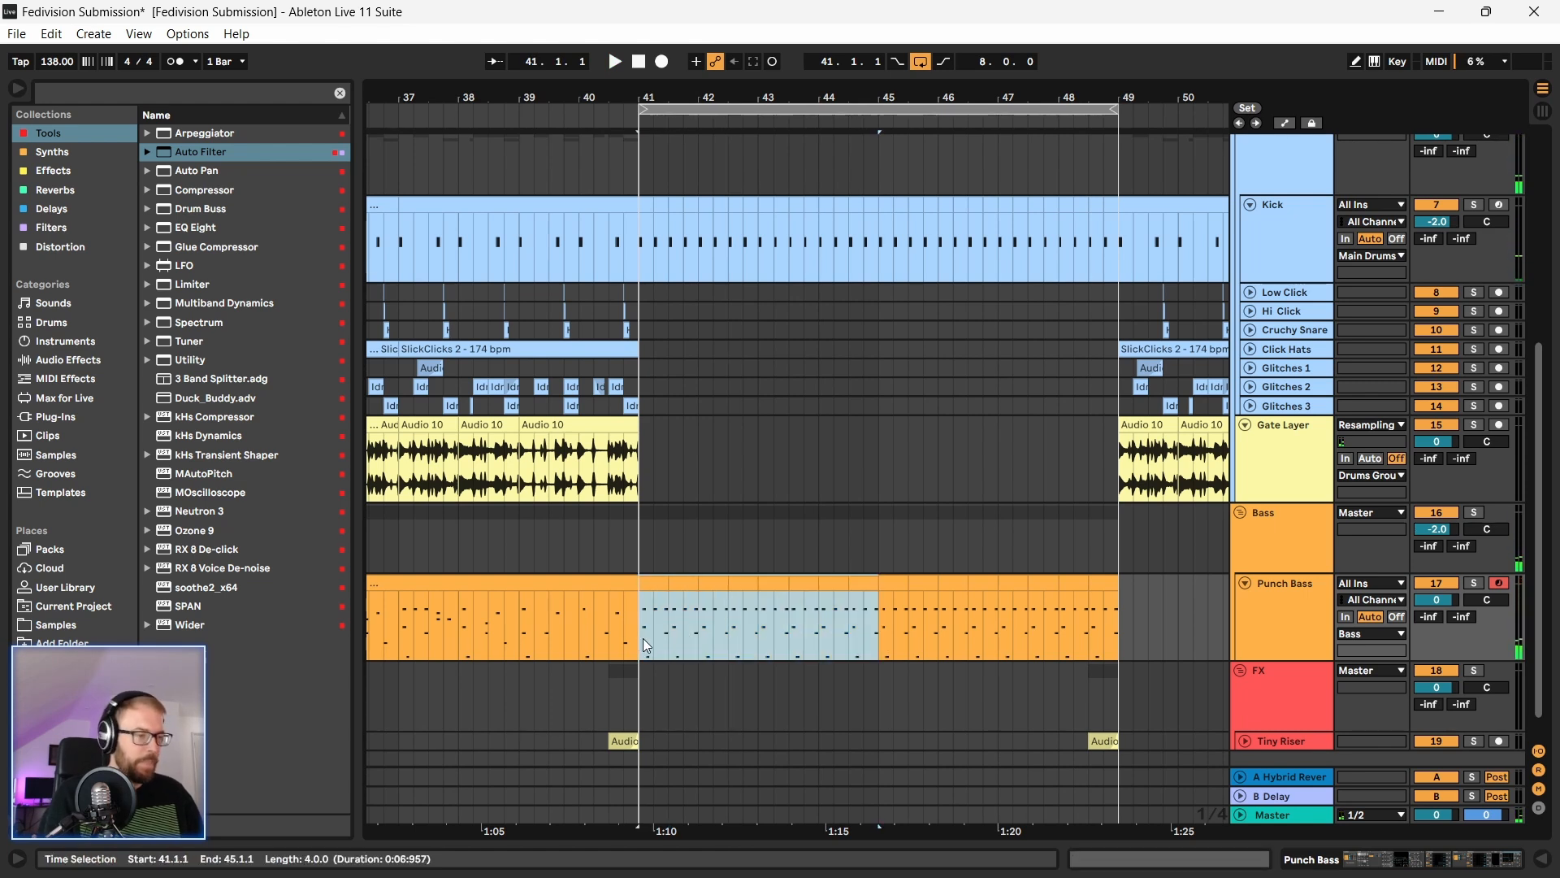
pyautogui.press('Delete')
pyautogui.moveTo(887, 583); pyautogui.dragTo(699, 582)
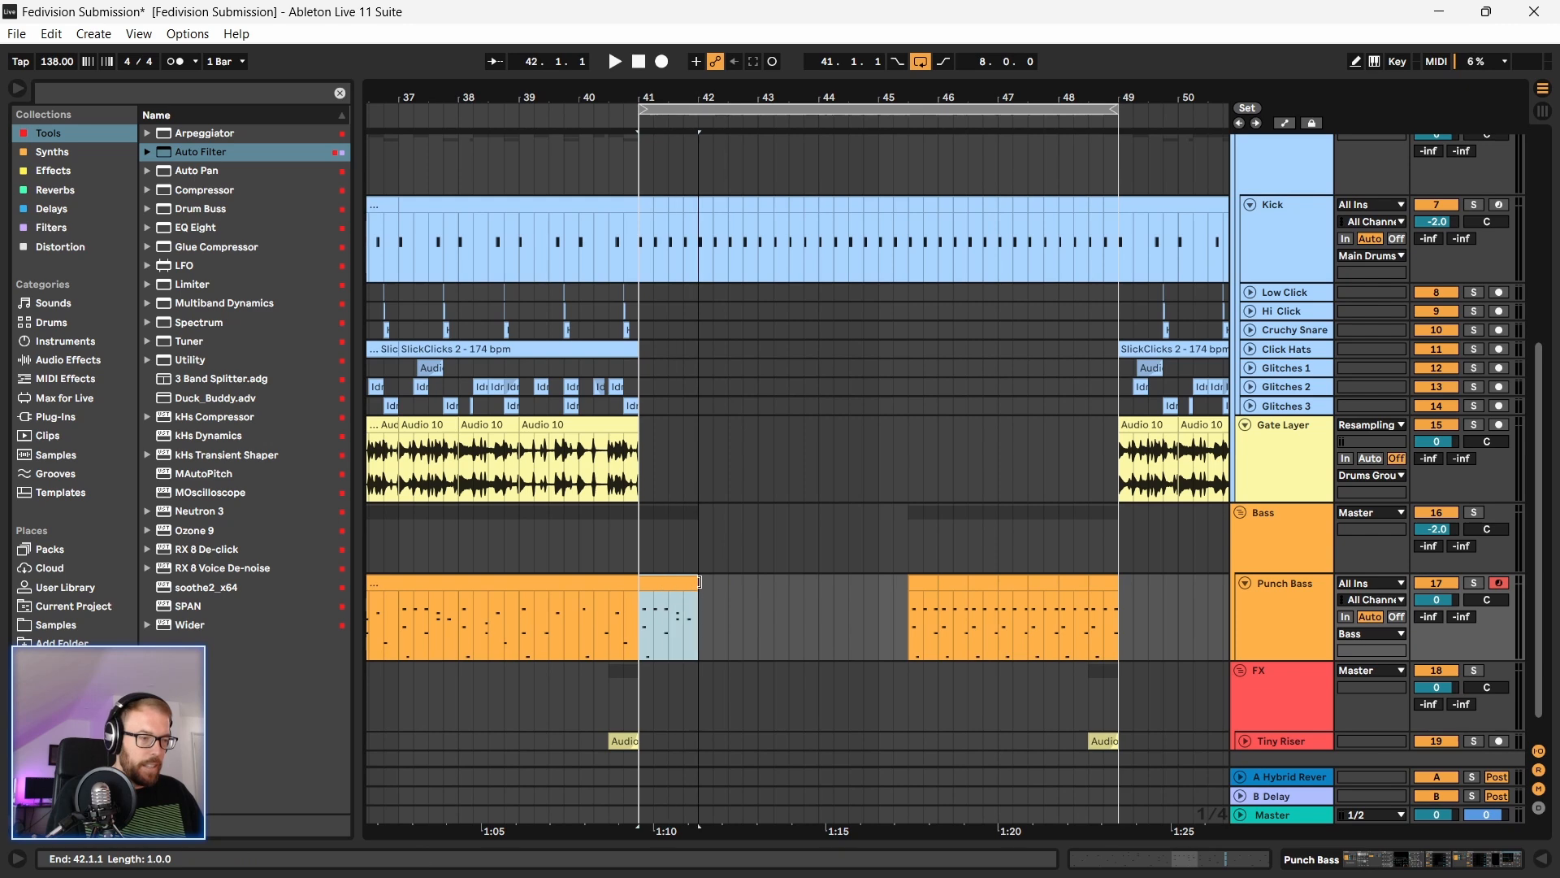
pyautogui.hotkey('ctrl', 'd')
pyautogui.hotkey('ctrl', 'd')
pyautogui.hotkey('ctrl', 'd')
pyautogui.hotkey('ctrl', 'd')
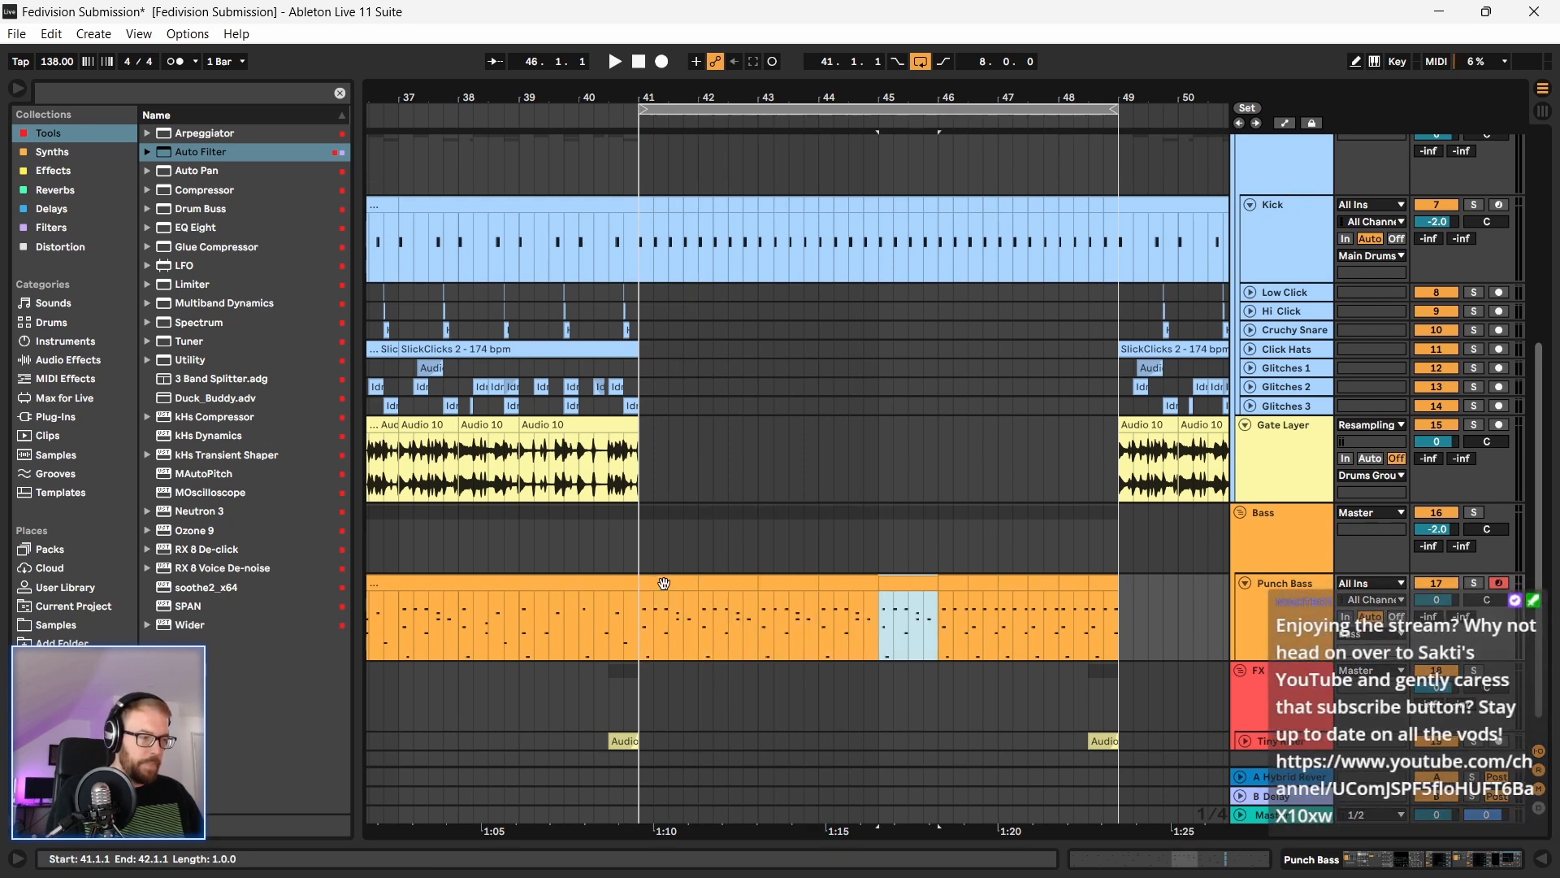
# Step: Replace the Punch Bass phrase in bar 45 with a copy of the half-bar clips from bar 46
pyautogui.click(951, 584)
pyautogui.click(982, 584)
pyautogui.keyDown('shift'); pyautogui.click(956, 585); pyautogui.keyUp('shift')
pyautogui.doubleClick(956, 584)
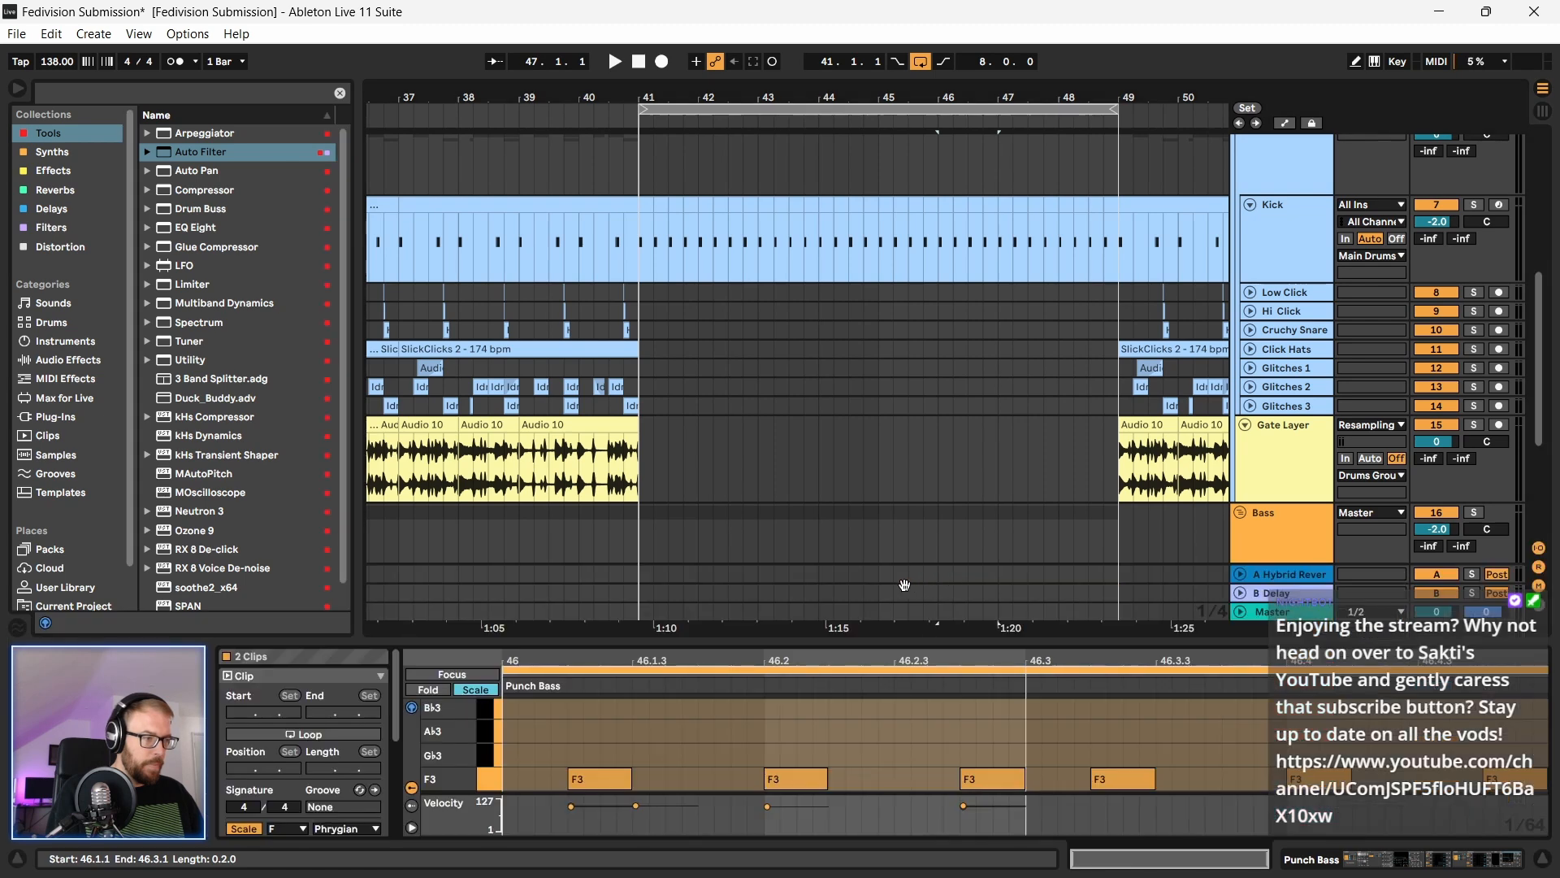
pyautogui.doubleClick(887, 640)
pyautogui.moveTo(952, 583); pyautogui.dragTo(892, 587)
pyautogui.click(668, 585)
# Step: Play the kick and Punch Bass section from bar 41 to check the new pattern
pyautogui.press('space')
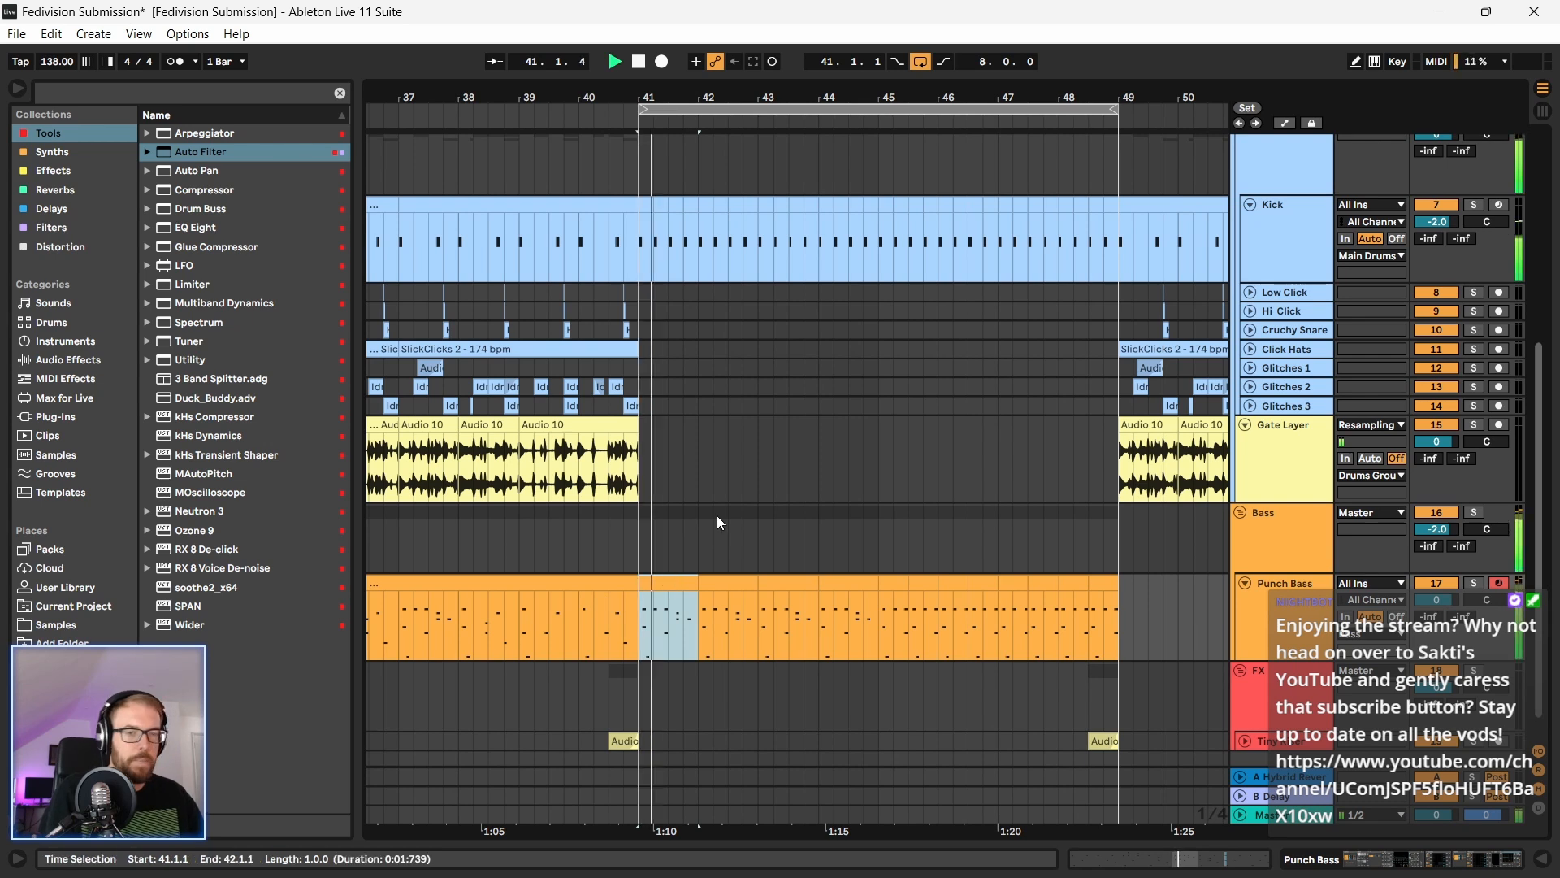
pyautogui.press('space')
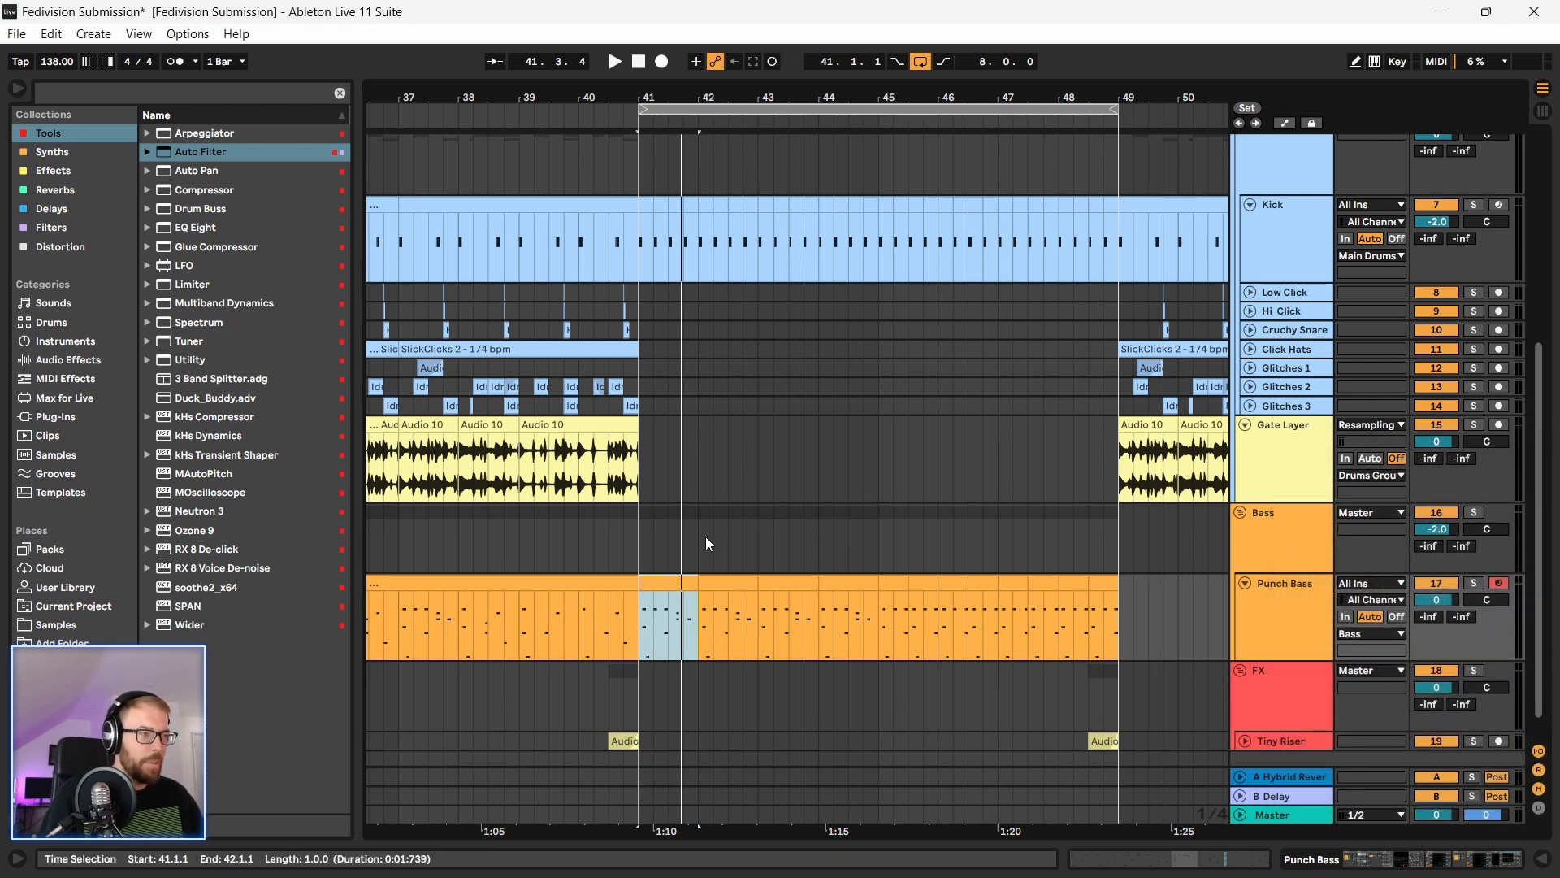
pyautogui.scroll(-1, 706, 538)
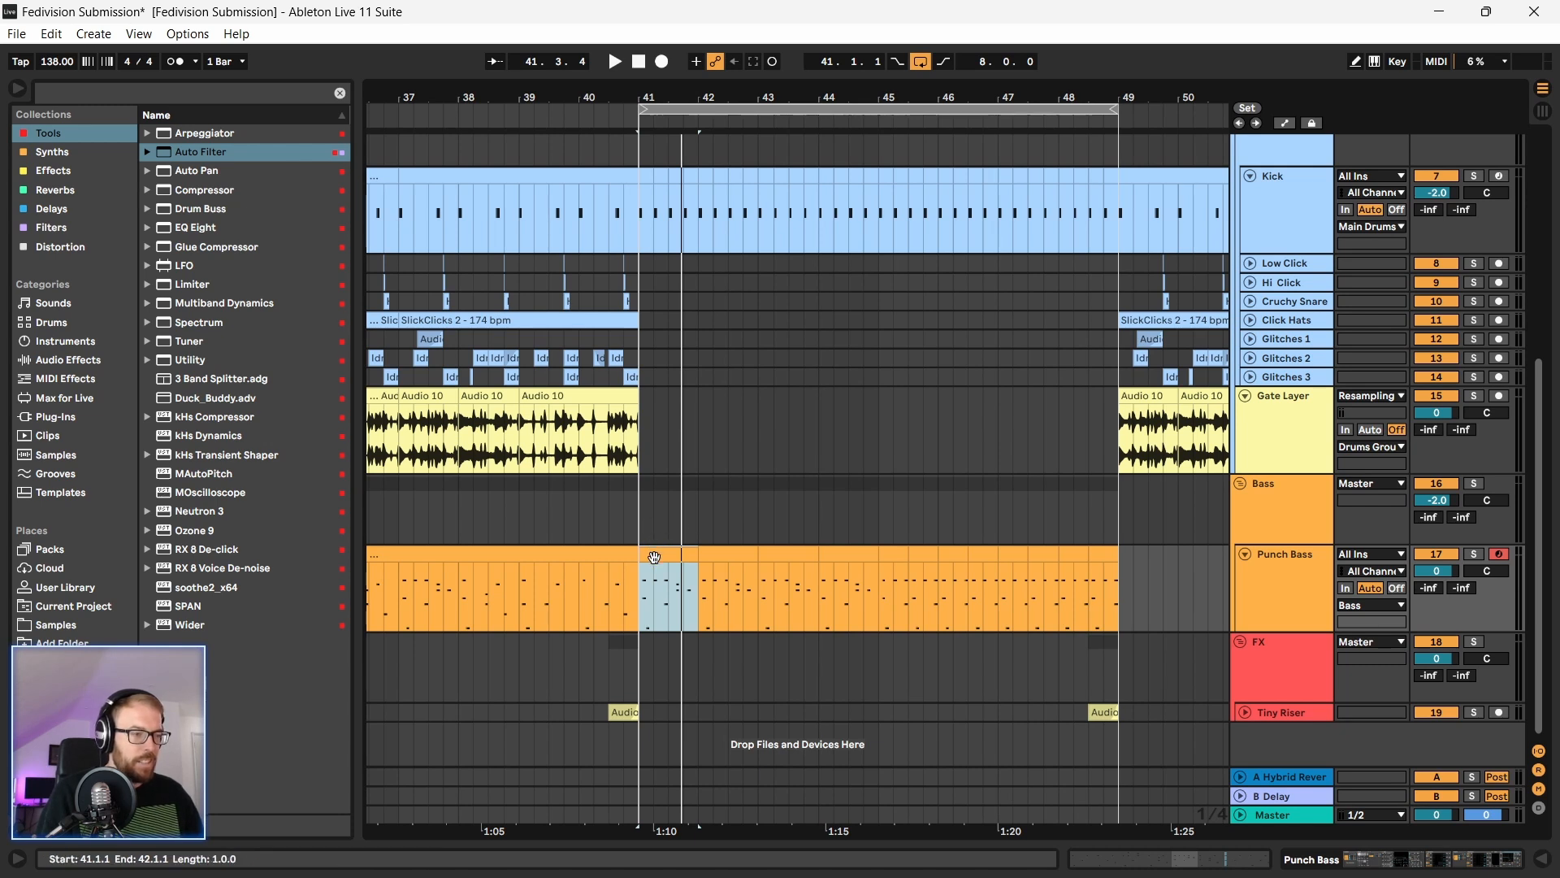
pyautogui.press('space')
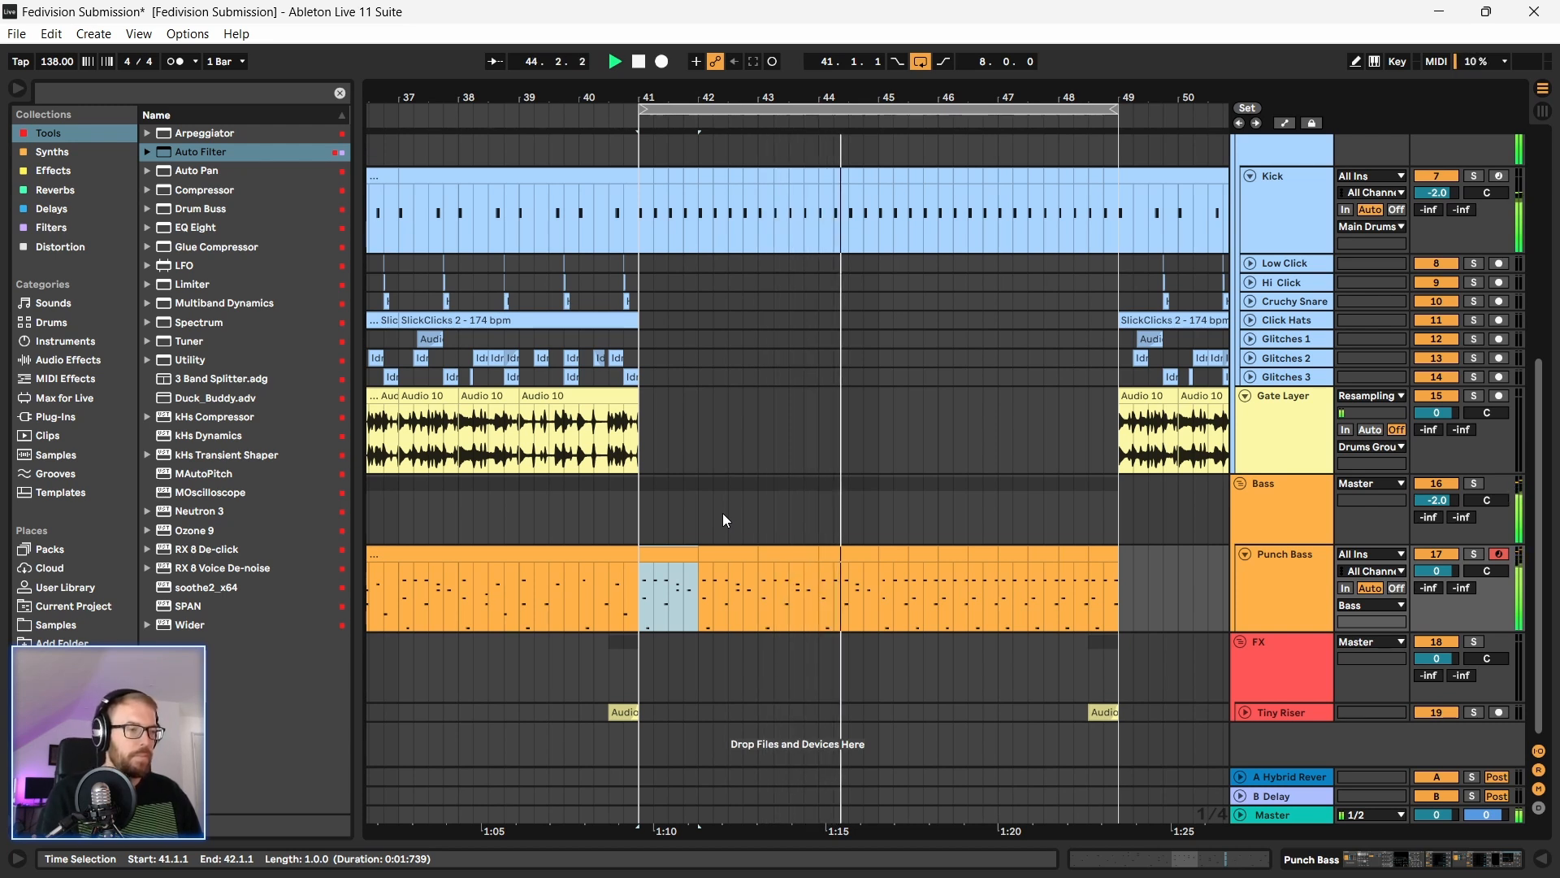
pyautogui.click(842, 569)
pyautogui.press('space')
# Step: Consolidate Punch Bass bars 41 to 45 into one clip and open its notes in an enlarged editor
pyautogui.moveTo(650, 561); pyautogui.dragTo(833, 557)
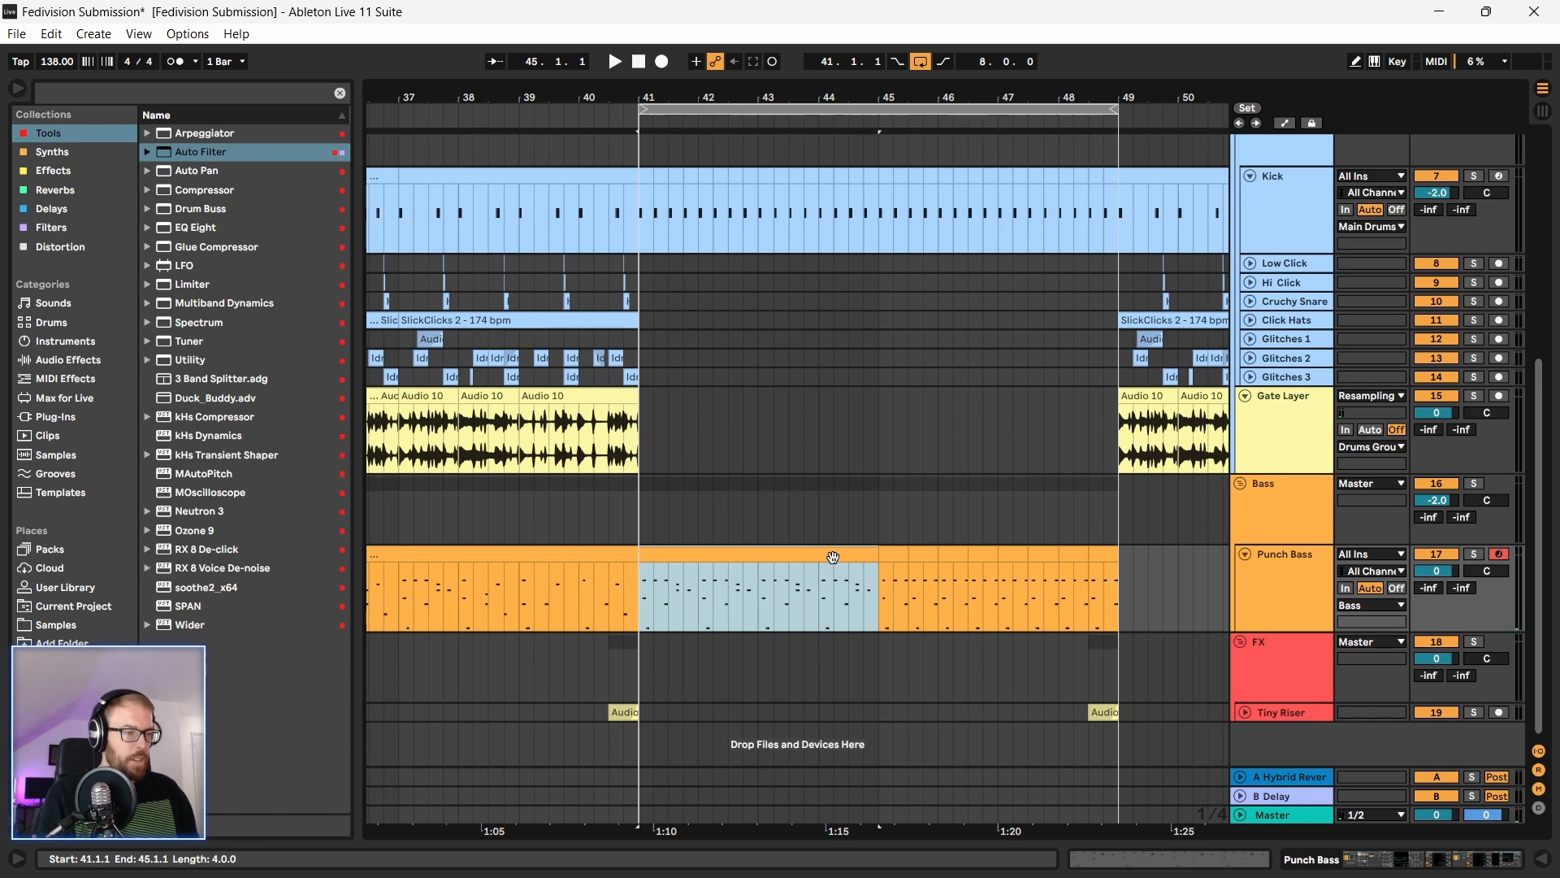
pyautogui.doubleClick(833, 556)
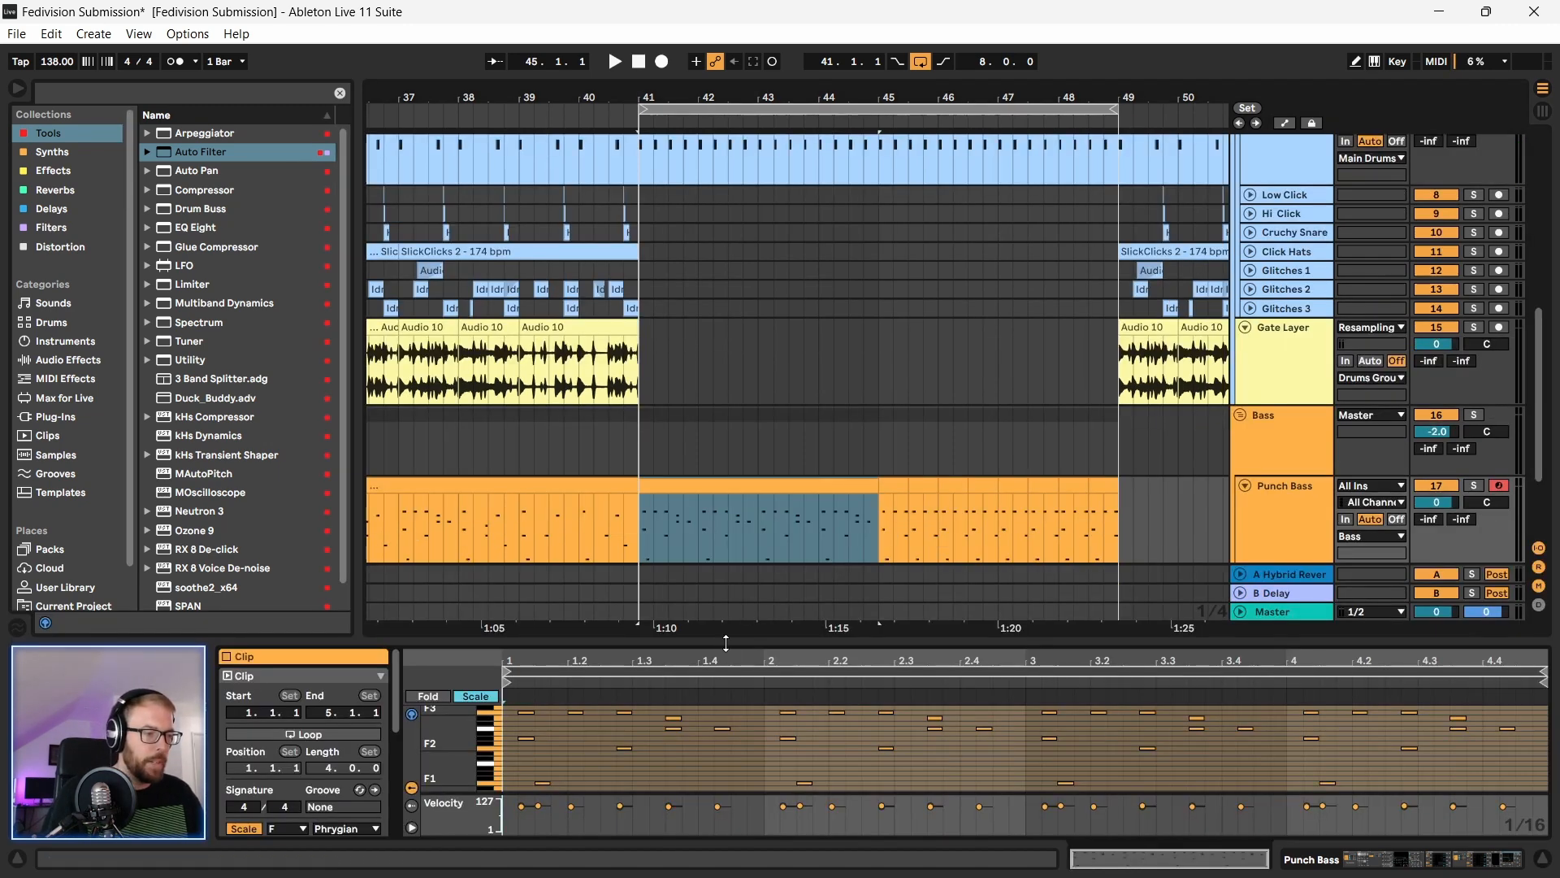
pyautogui.moveTo(726, 643); pyautogui.dragTo(722, 298)
pyautogui.moveTo(448, 475); pyautogui.dragTo(513, 451)
pyautogui.scroll(-2, 690, 597)
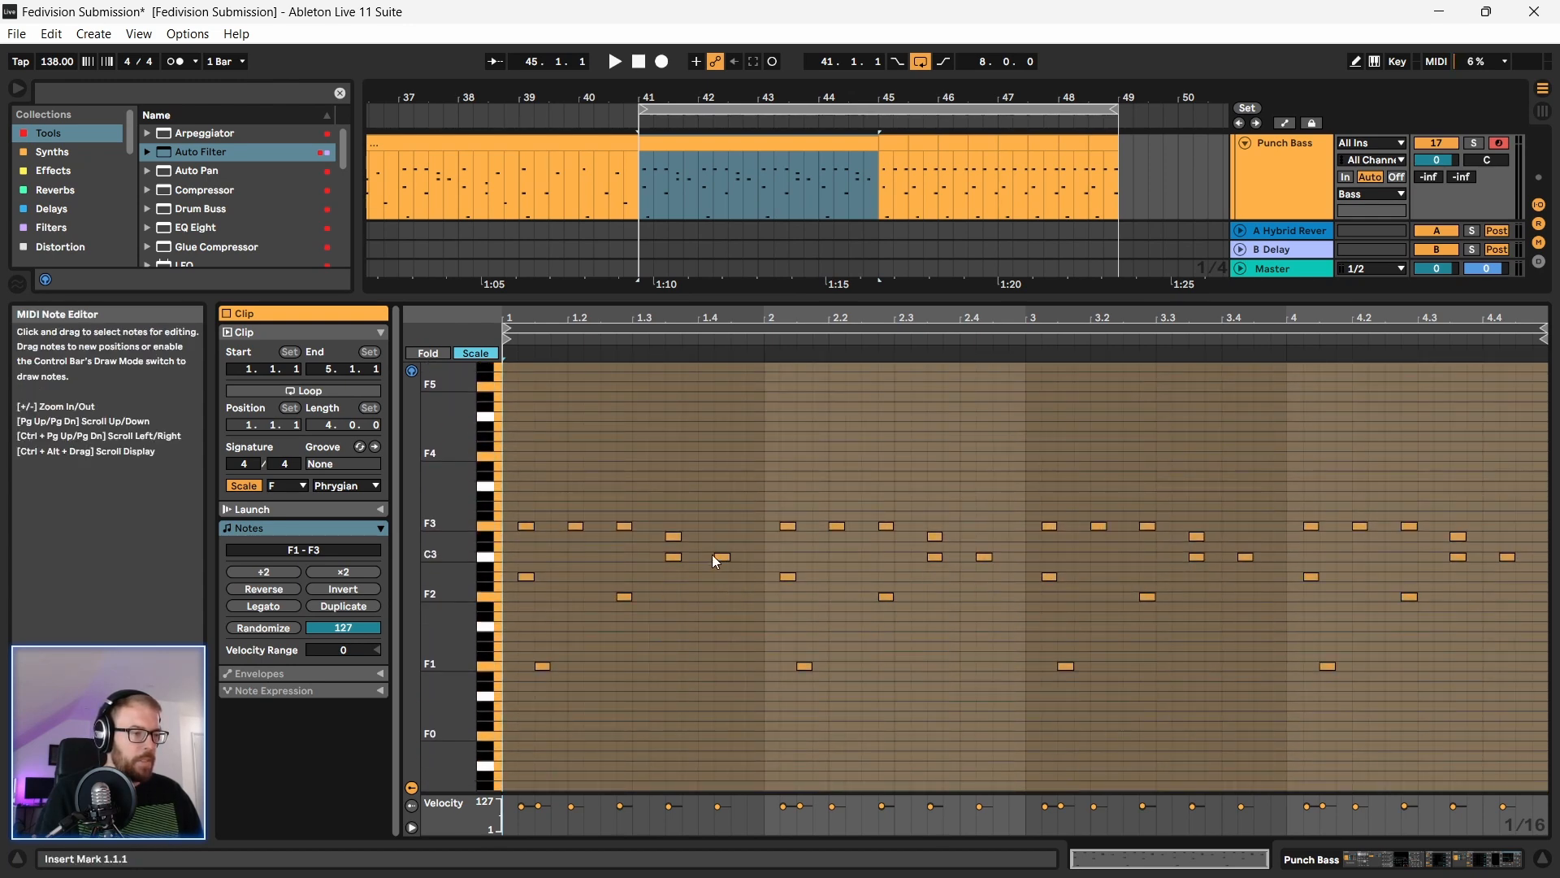
# Step: Add a C2 note at 1.3.3 and an F1 note at 1.4.2 to the Punch Bass clip, auditioning each
pyautogui.doubleClick(675, 616)
pyautogui.moveTo(675, 616); pyautogui.dragTo(677, 634)
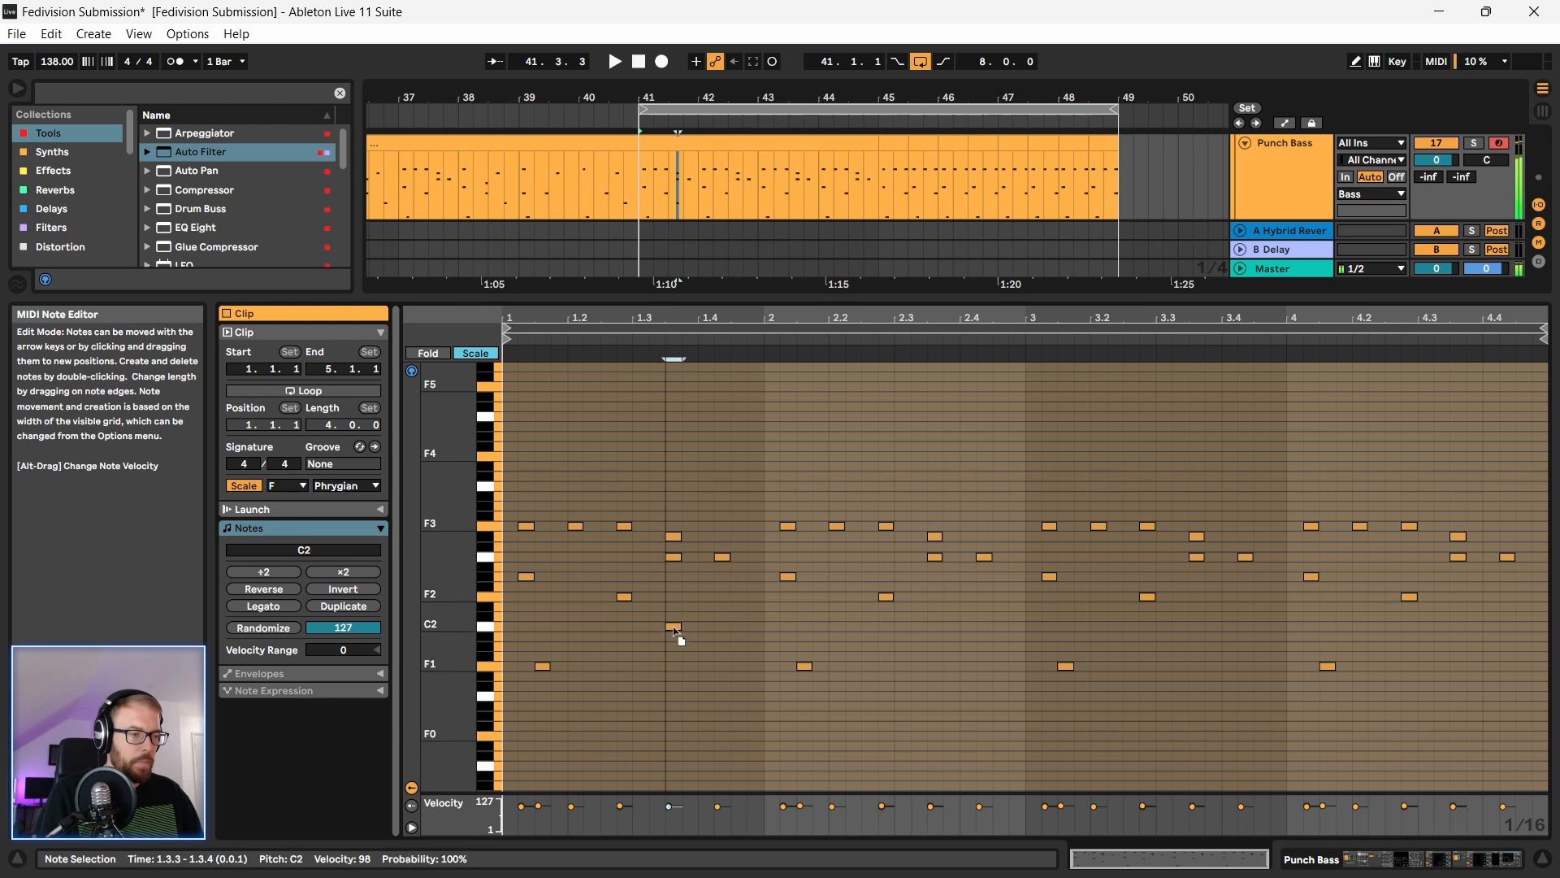
pyautogui.press('space')
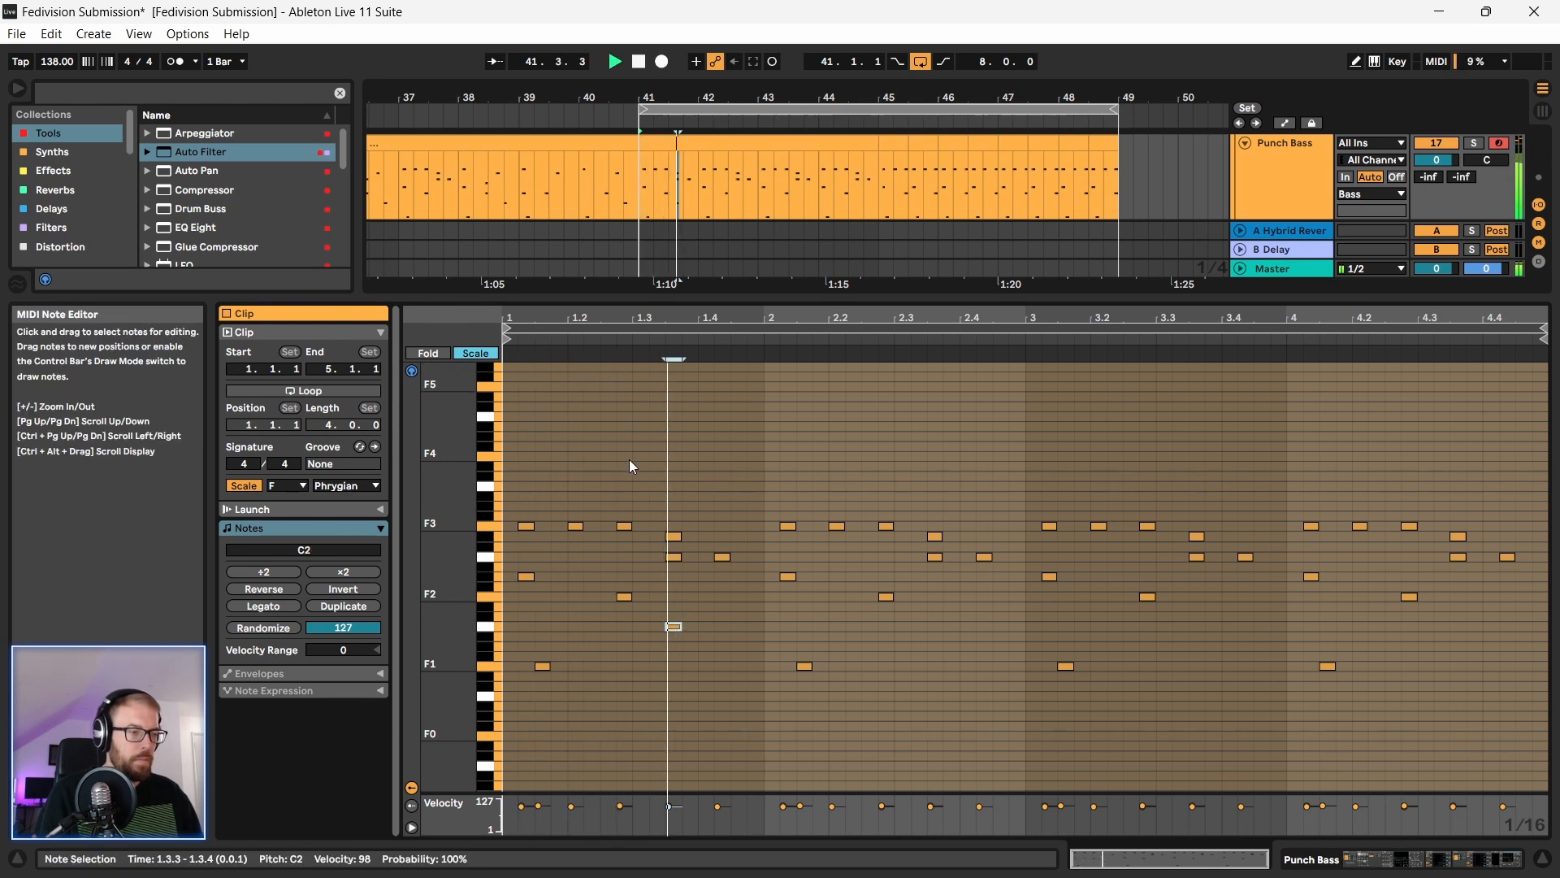
pyautogui.press('space')
pyautogui.doubleClick(719, 647)
pyautogui.moveTo(719, 647); pyautogui.dragTo(722, 666)
pyautogui.press('space')
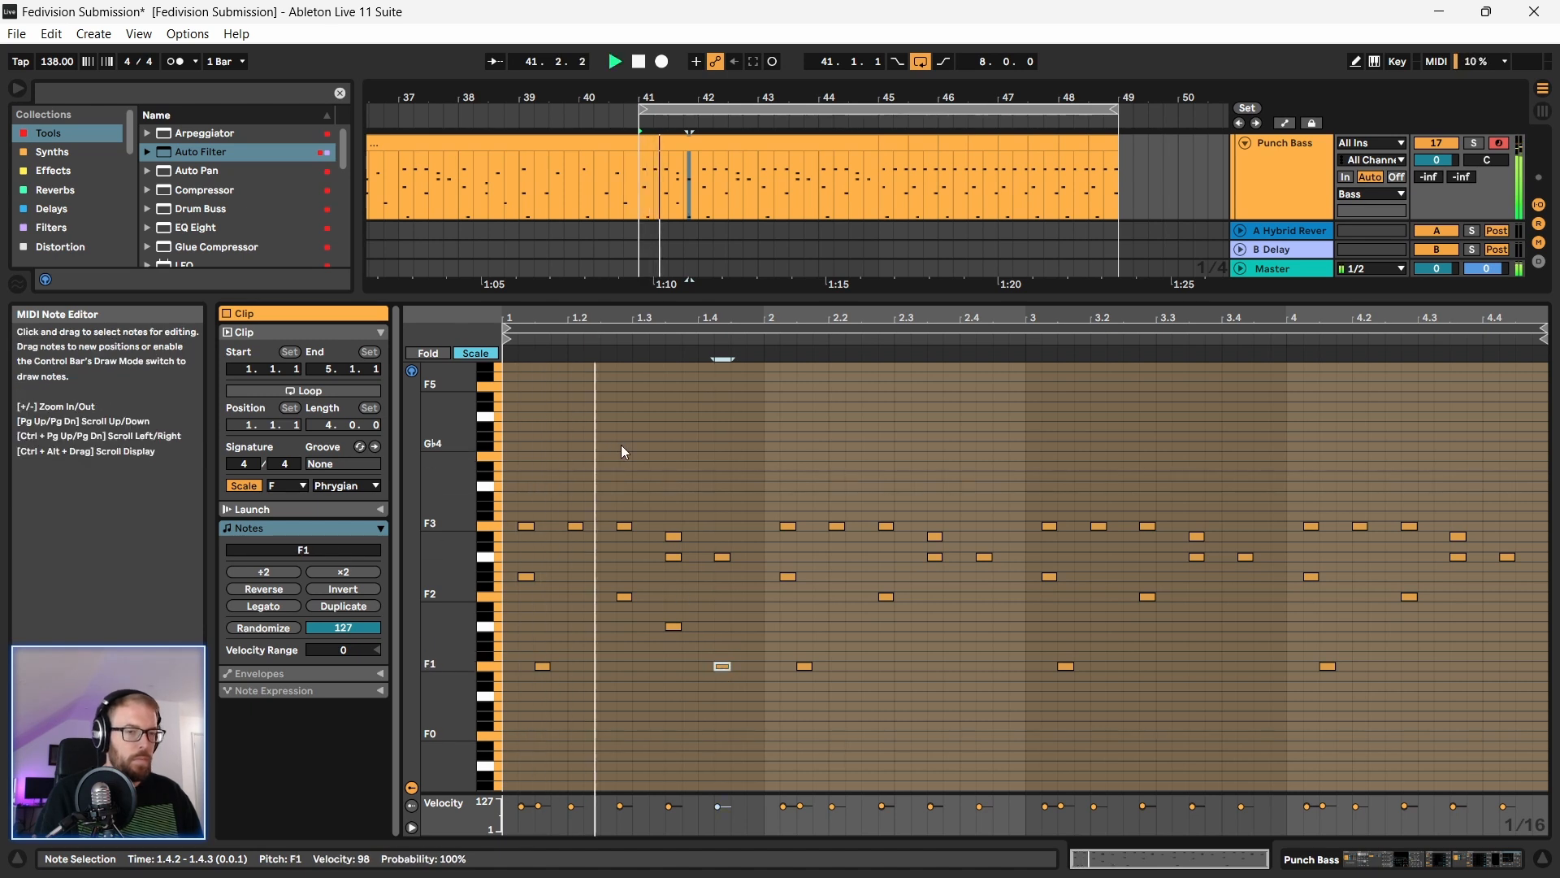
pyautogui.press('space')
# Step: Copy the new C2 and F1 notes to 2.3.3 and 2.4.2 in the clip's second bar and play the result
pyautogui.moveTo(656, 605); pyautogui.dragTo(772, 698)
pyautogui.moveTo(670, 626); pyautogui.dragTo(935, 632)
pyautogui.press('space')
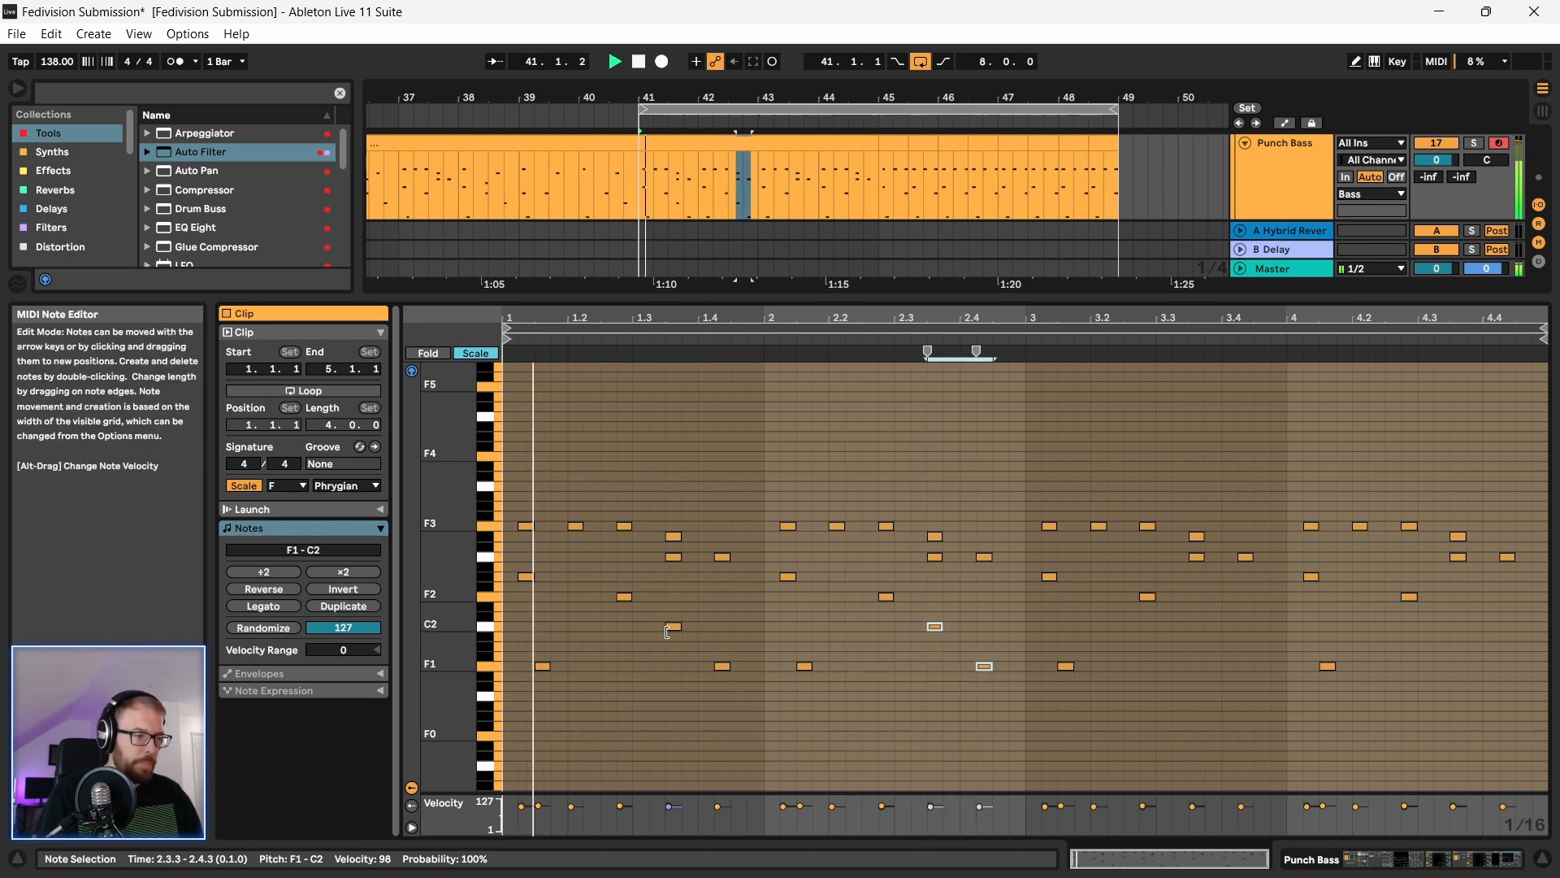
pyautogui.click(718, 633)
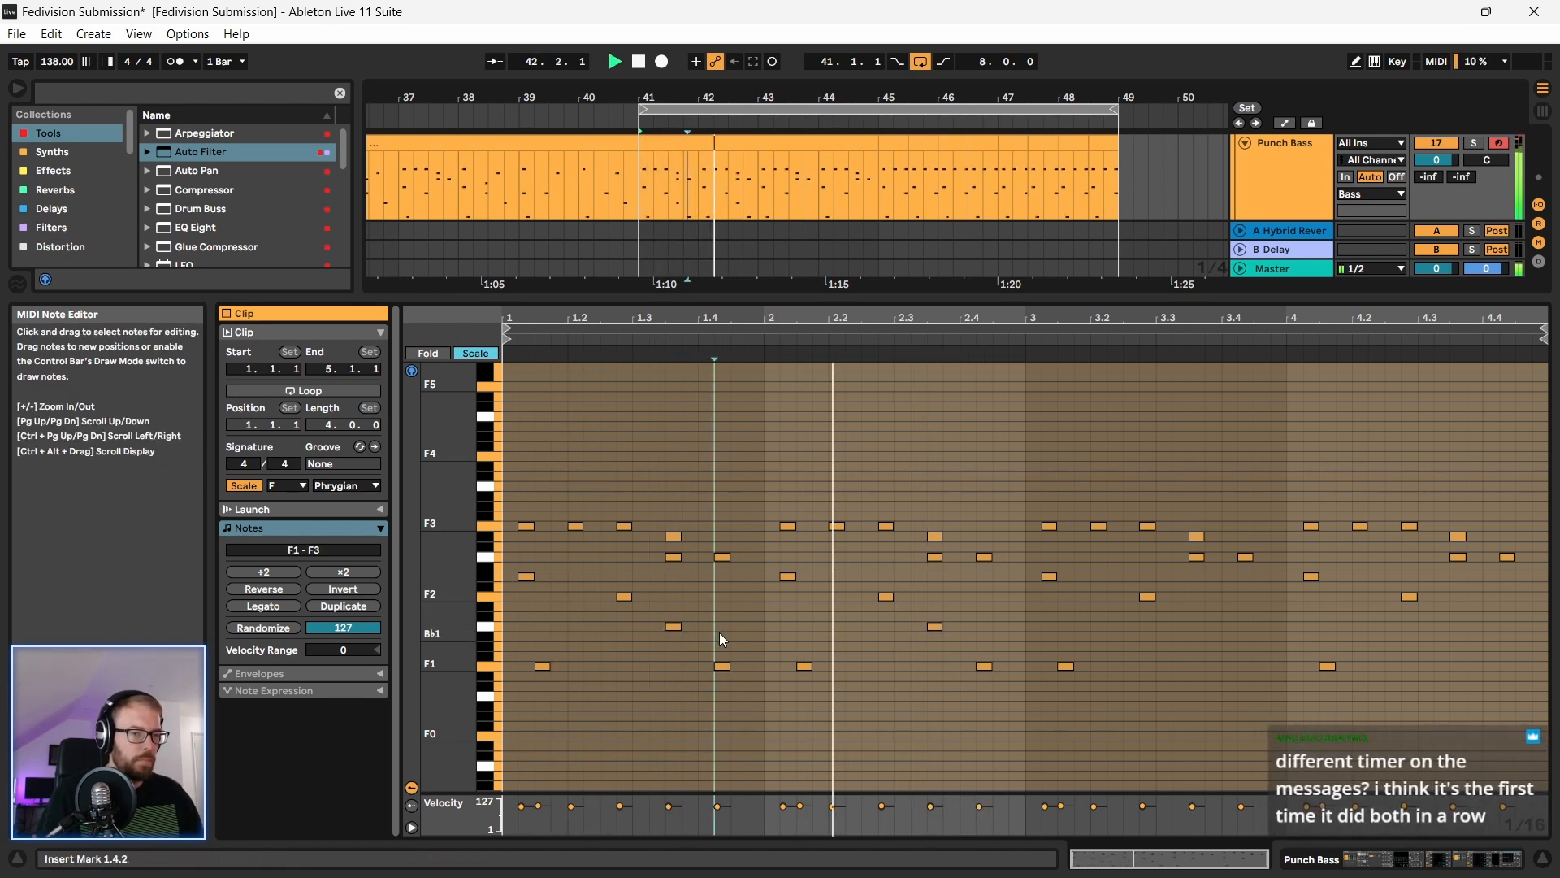
pyautogui.press('space')
pyautogui.press('space')
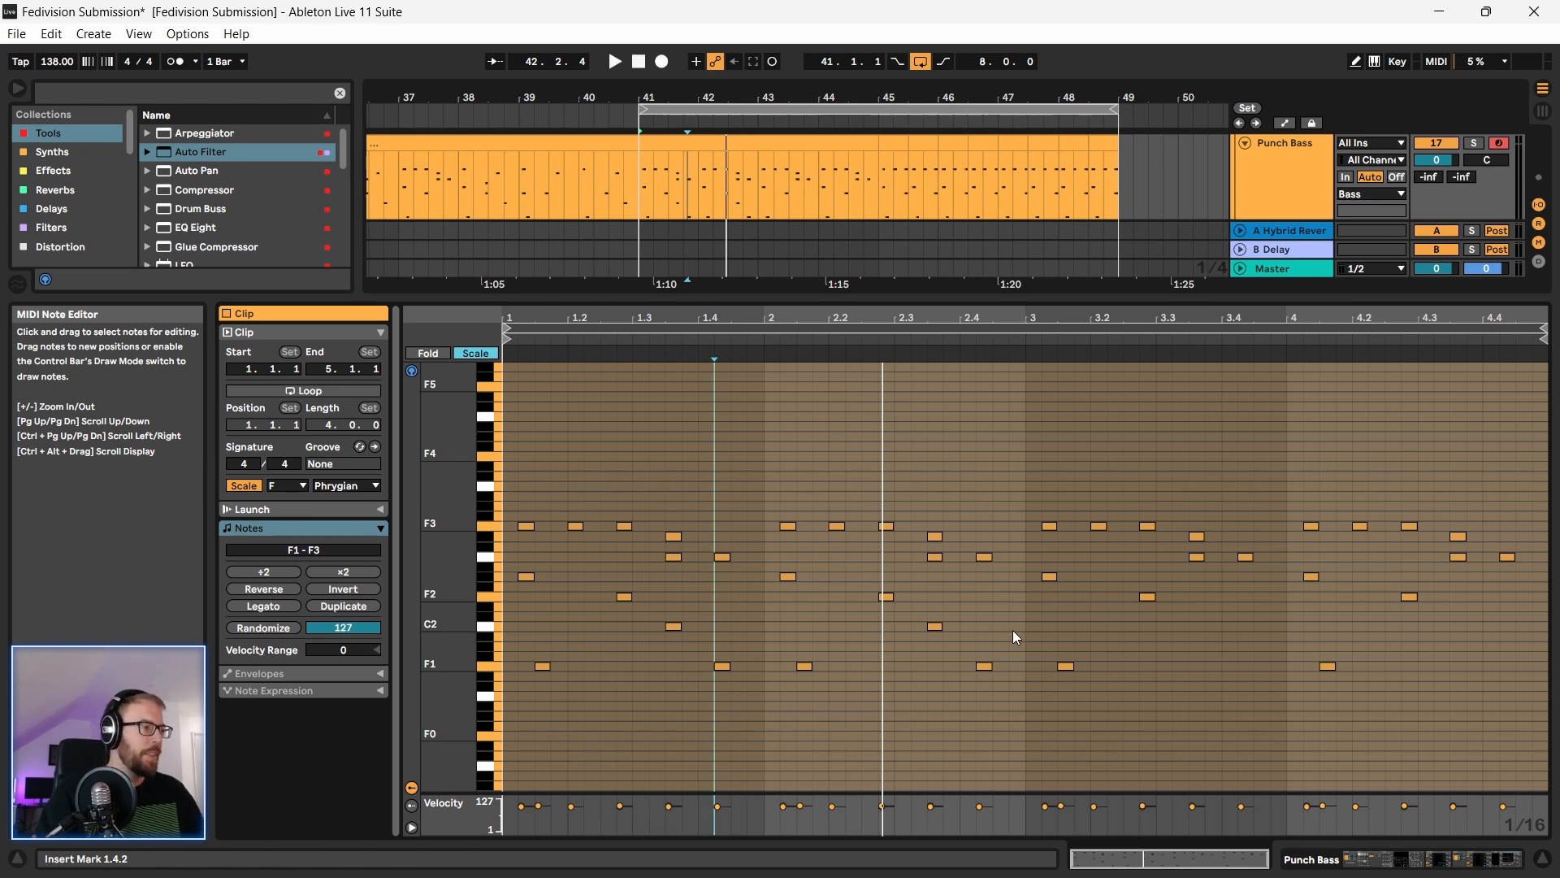
# Step: Raise the F1 note at 2.4.2 in the Punch Bass clip to D♭2
pyautogui.scroll(-3, 1009, 634)
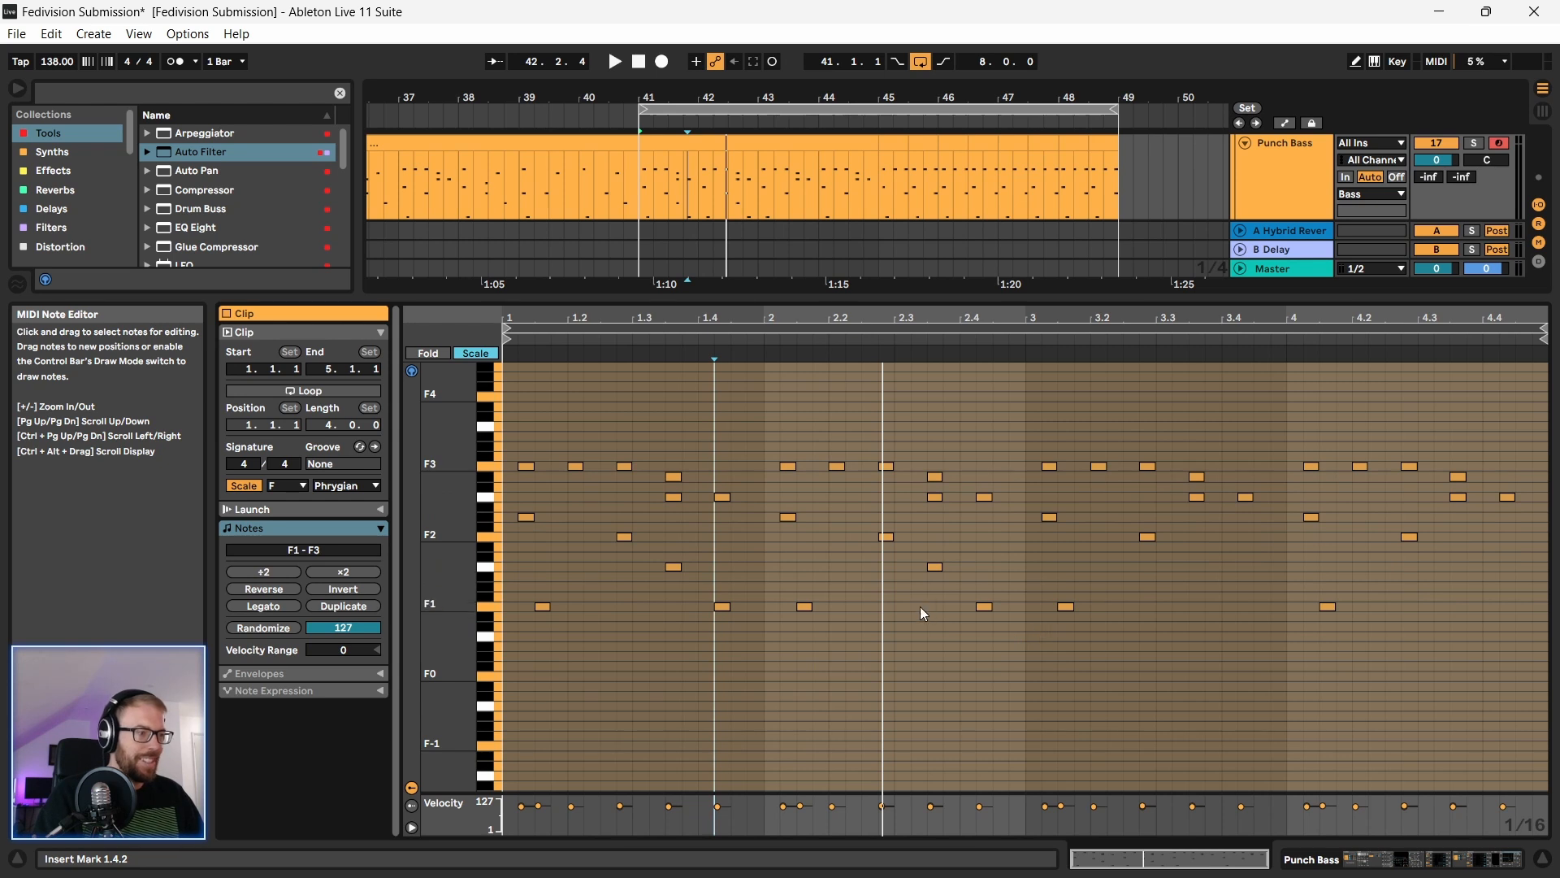
pyautogui.click(925, 599)
pyautogui.moveTo(929, 524); pyautogui.dragTo(986, 594)
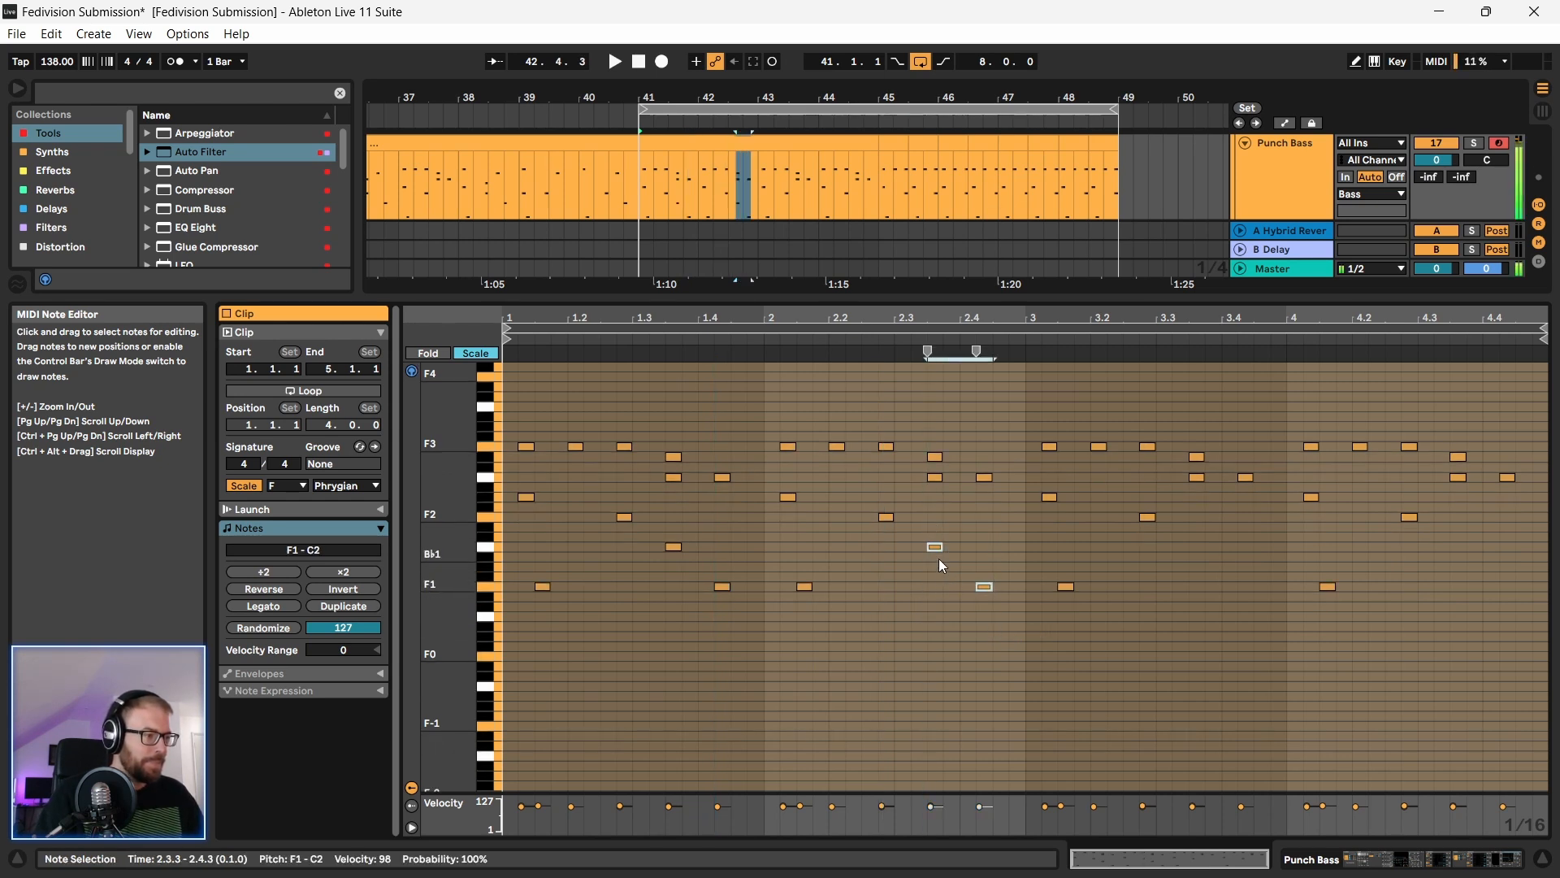
pyautogui.click(949, 572)
pyautogui.click(934, 546)
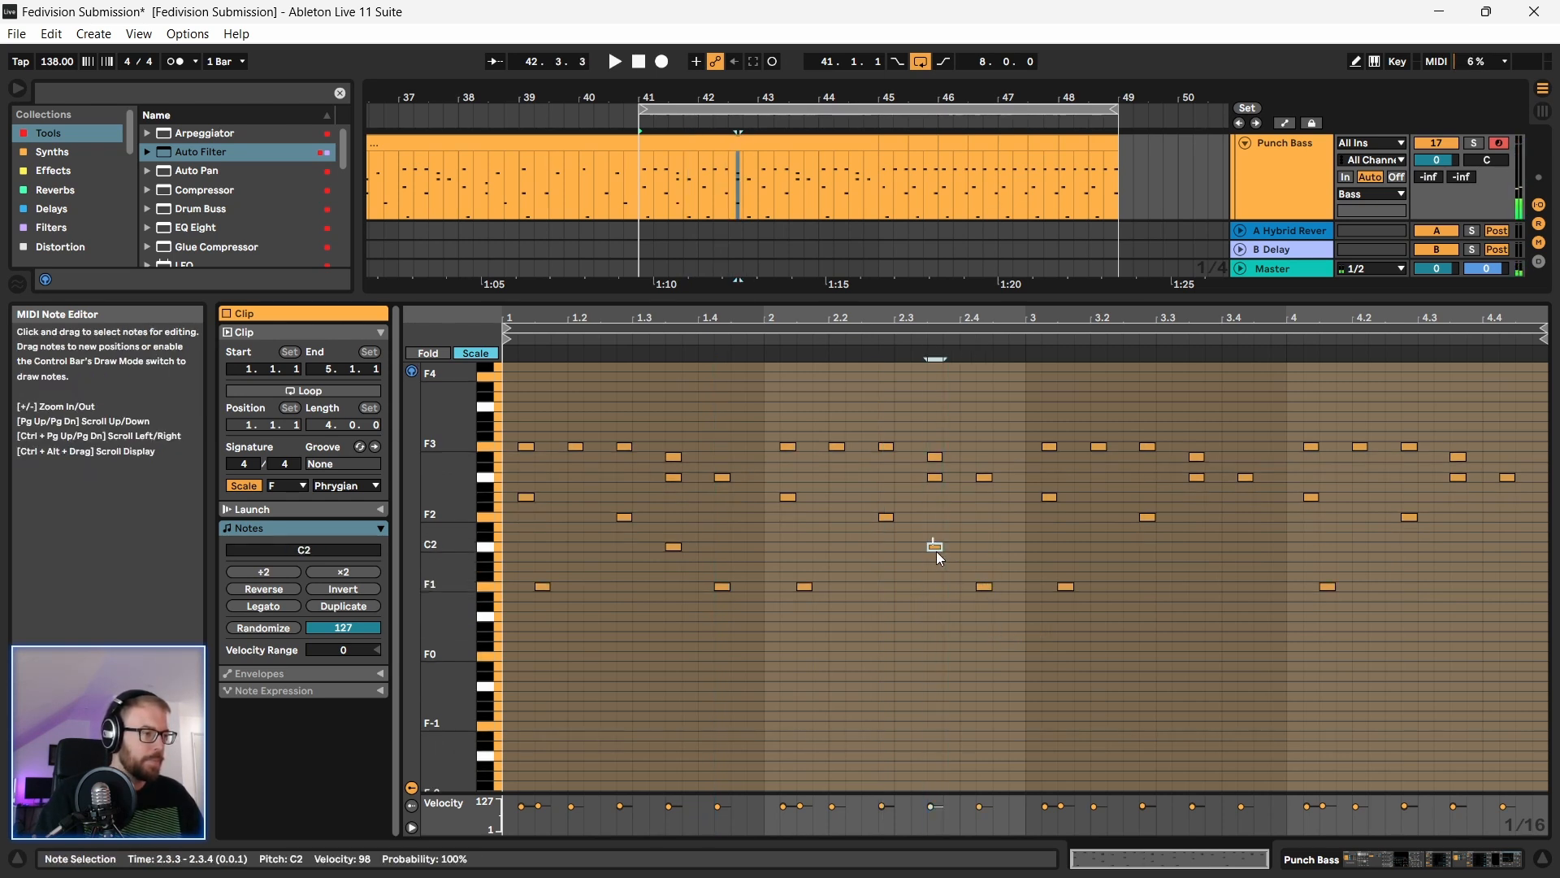
pyautogui.moveTo(987, 591); pyautogui.dragTo(987, 540)
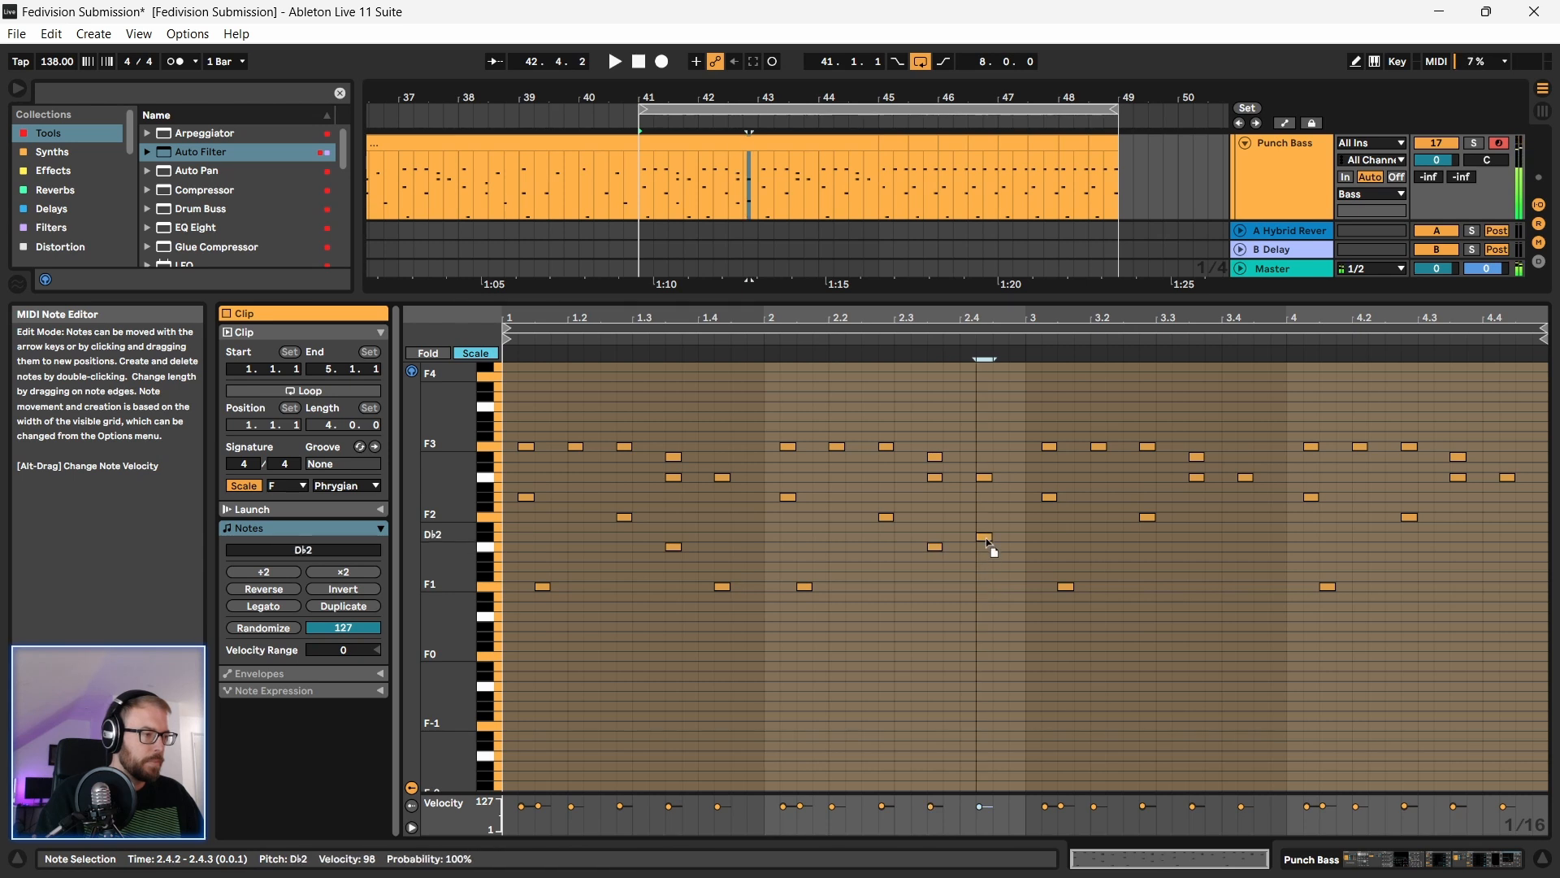
# Step: Duplicate all notes of bars 1 and 2 in the Punch Bass clip into bars 3 and 4, and play the result
pyautogui.press('space')
pyautogui.press('space')
pyautogui.keyDown('shift'); pyautogui.click(935, 546); pyautogui.keyUp('shift')
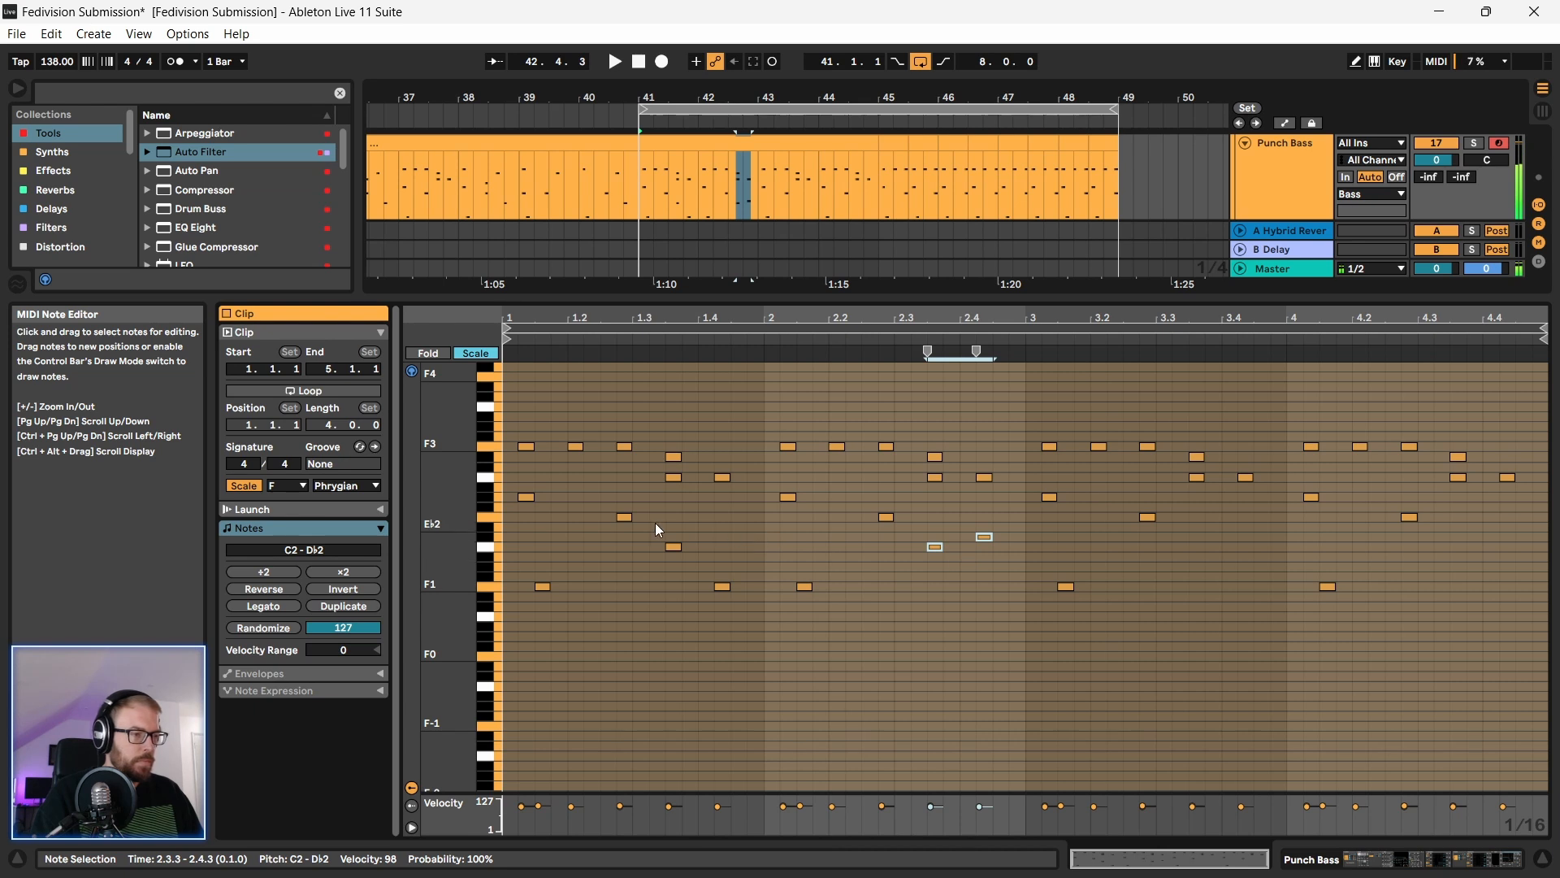
pyautogui.click(1017, 413)
pyautogui.moveTo(1019, 410); pyautogui.dragTo(505, 698)
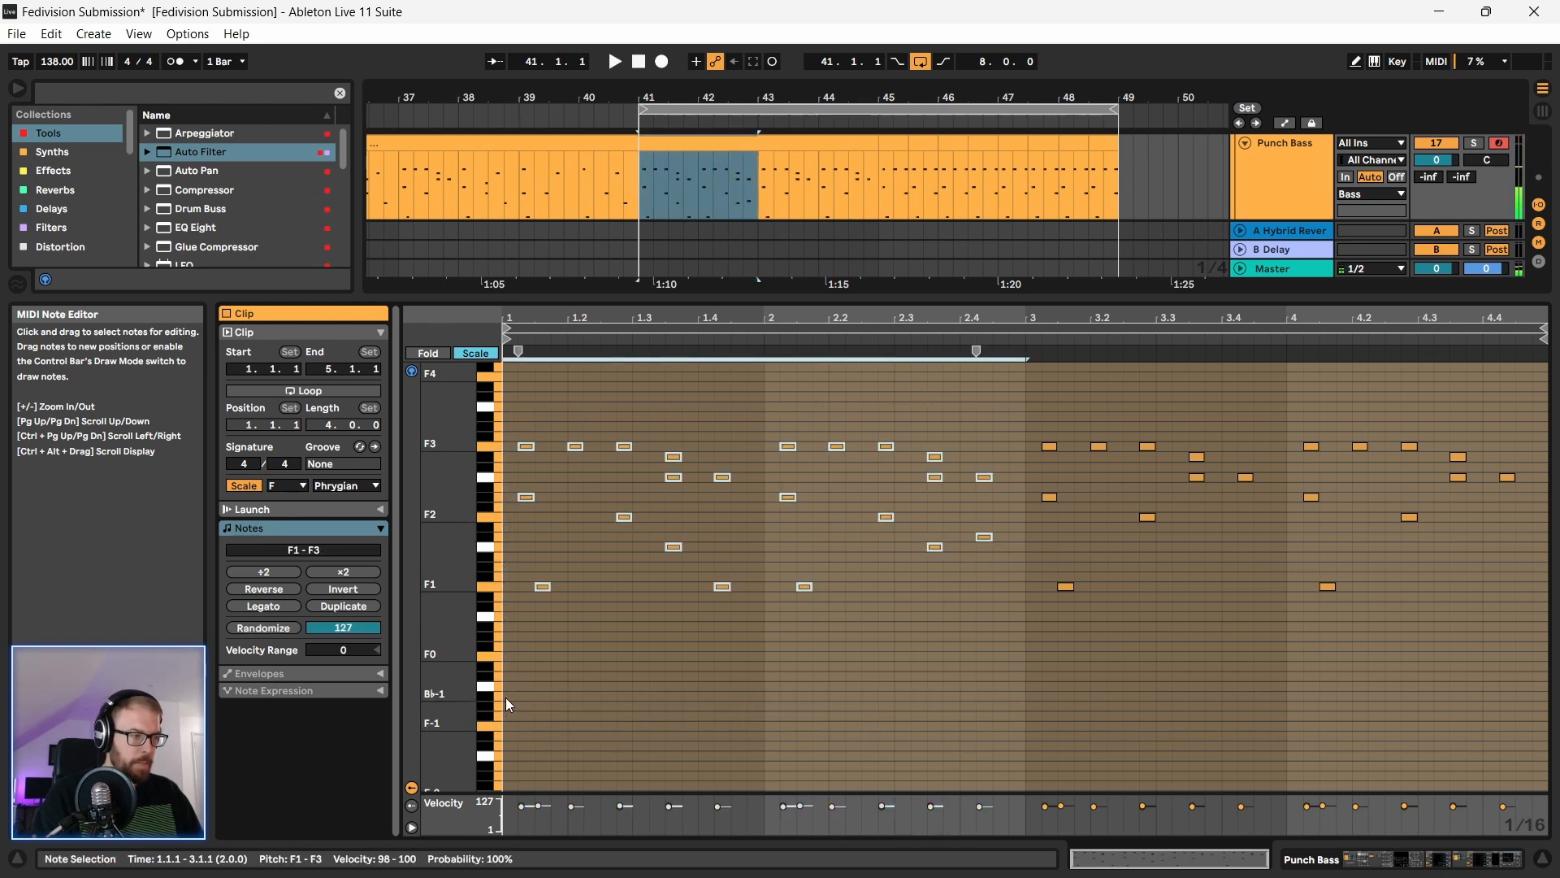
pyautogui.hotkey('ctrl', 'd')
pyautogui.press('space')
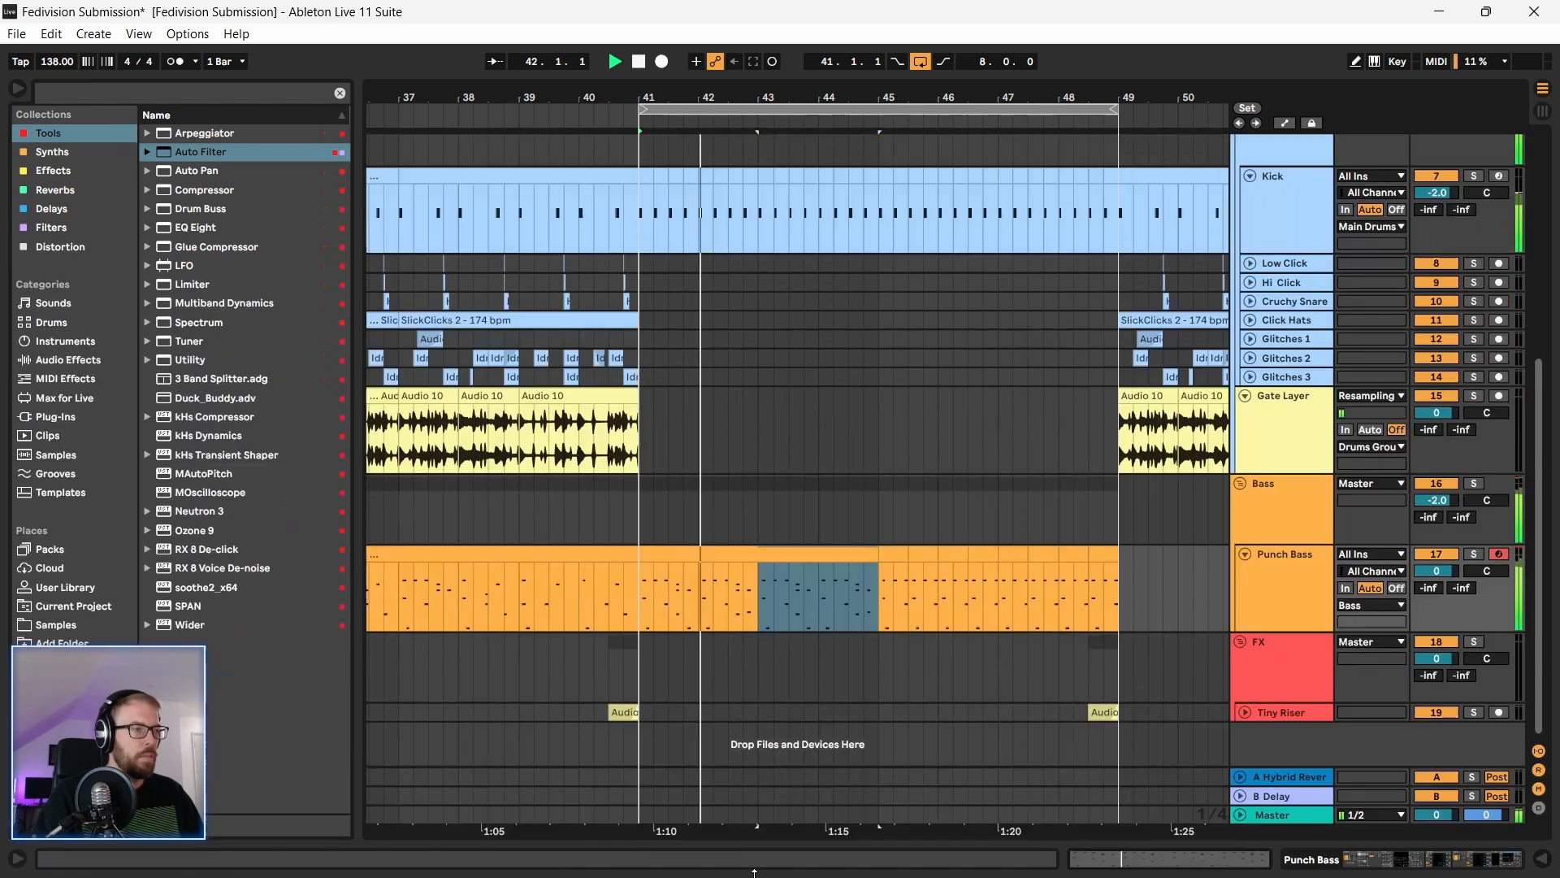
pyautogui.hotkey('ctrl', 'alt', 'l')
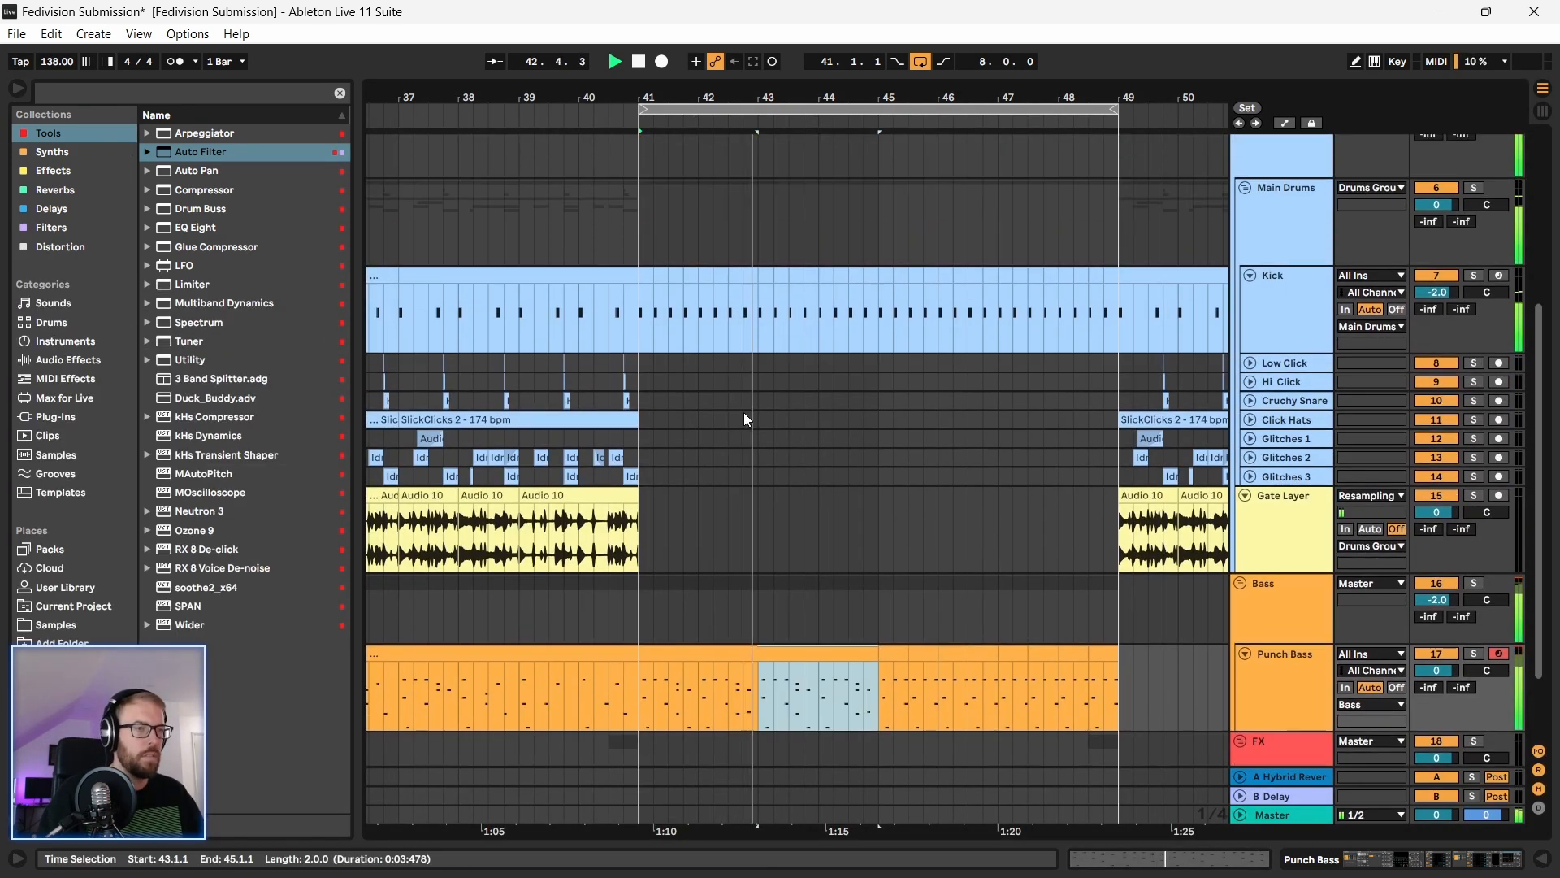
pyautogui.press('space')
# Step: Collapse the Kick track and fold the Drums Group in the arrangement
pyautogui.click(1270, 290)
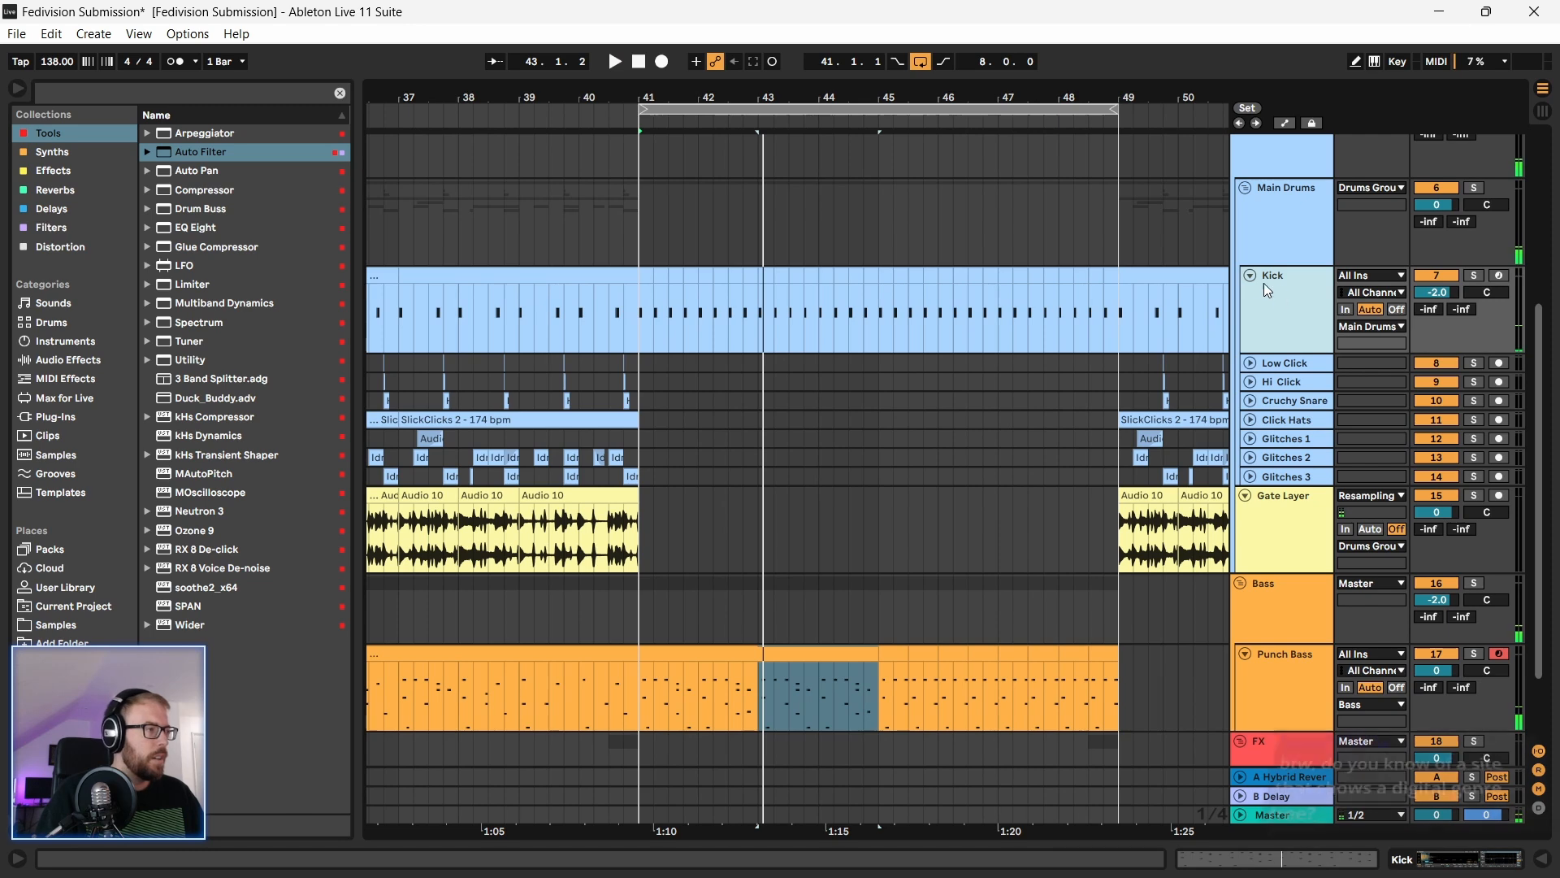
pyautogui.click(1251, 277)
pyautogui.click(1245, 427)
pyautogui.click(1279, 473)
pyautogui.scroll(3, 1271, 388)
pyautogui.click(1240, 201)
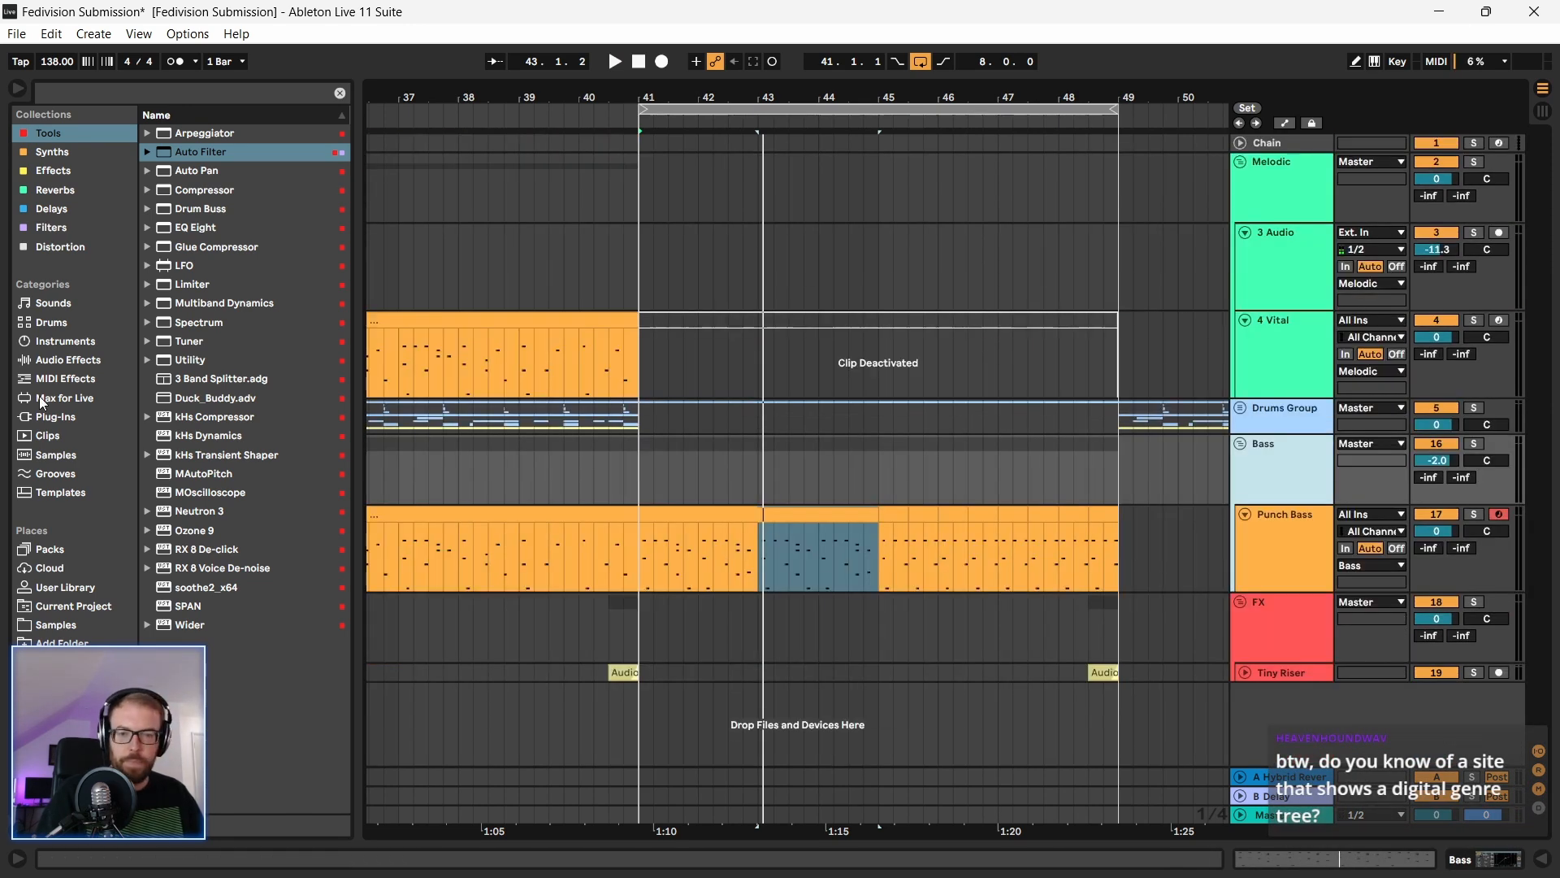
# Step: Insert a new MIDI track directly below the 4 Vital track
pyautogui.scroll(5, 1379, 283)
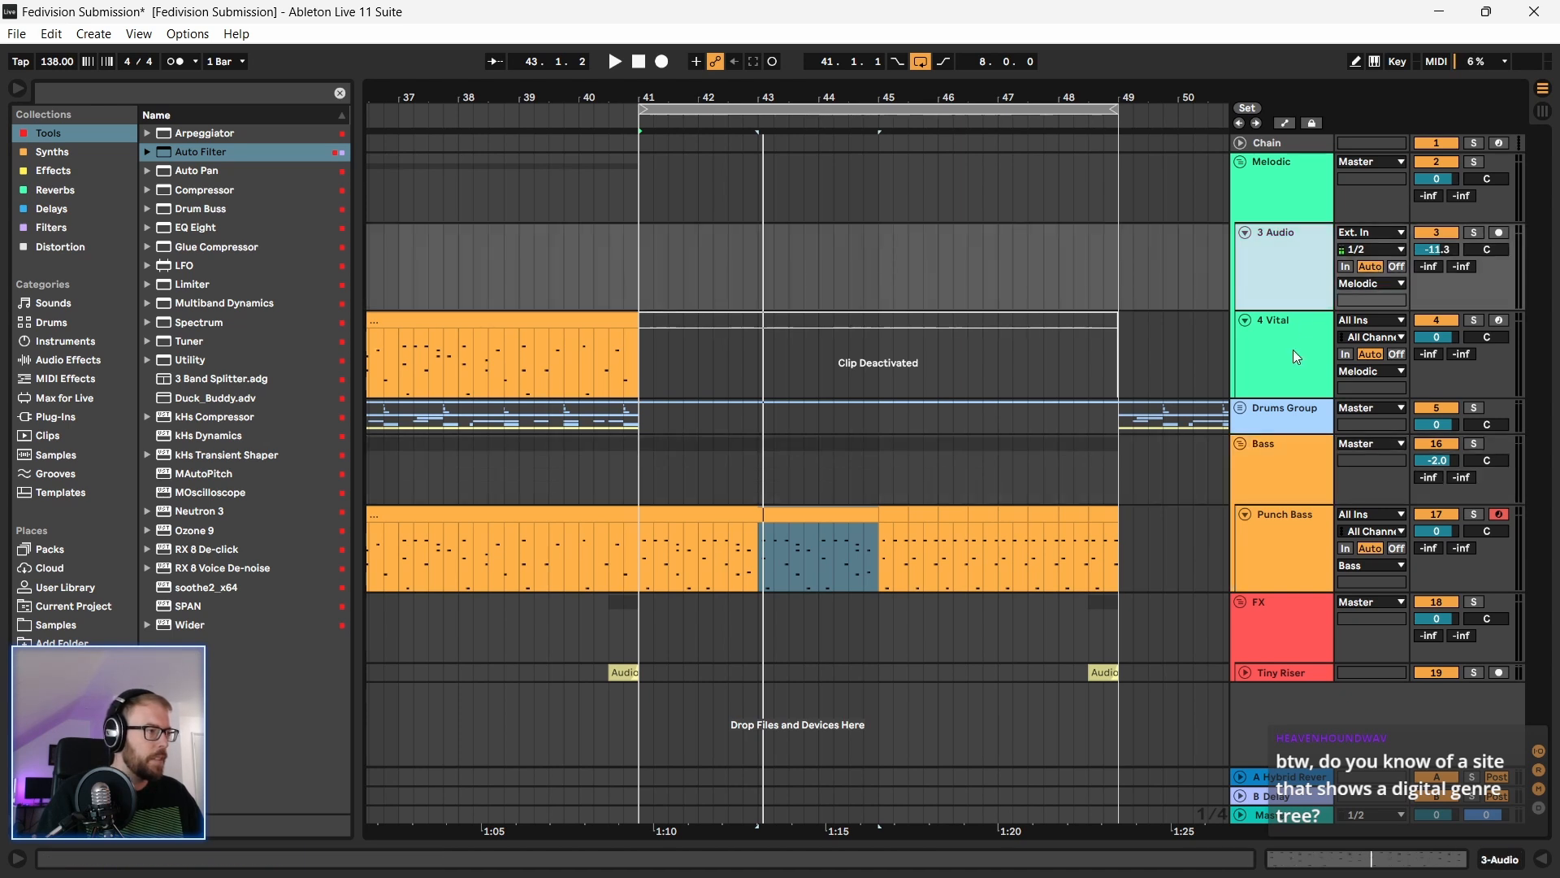
pyautogui.click(1294, 351)
pyautogui.hotkey('ctrl', 'shift', 't')
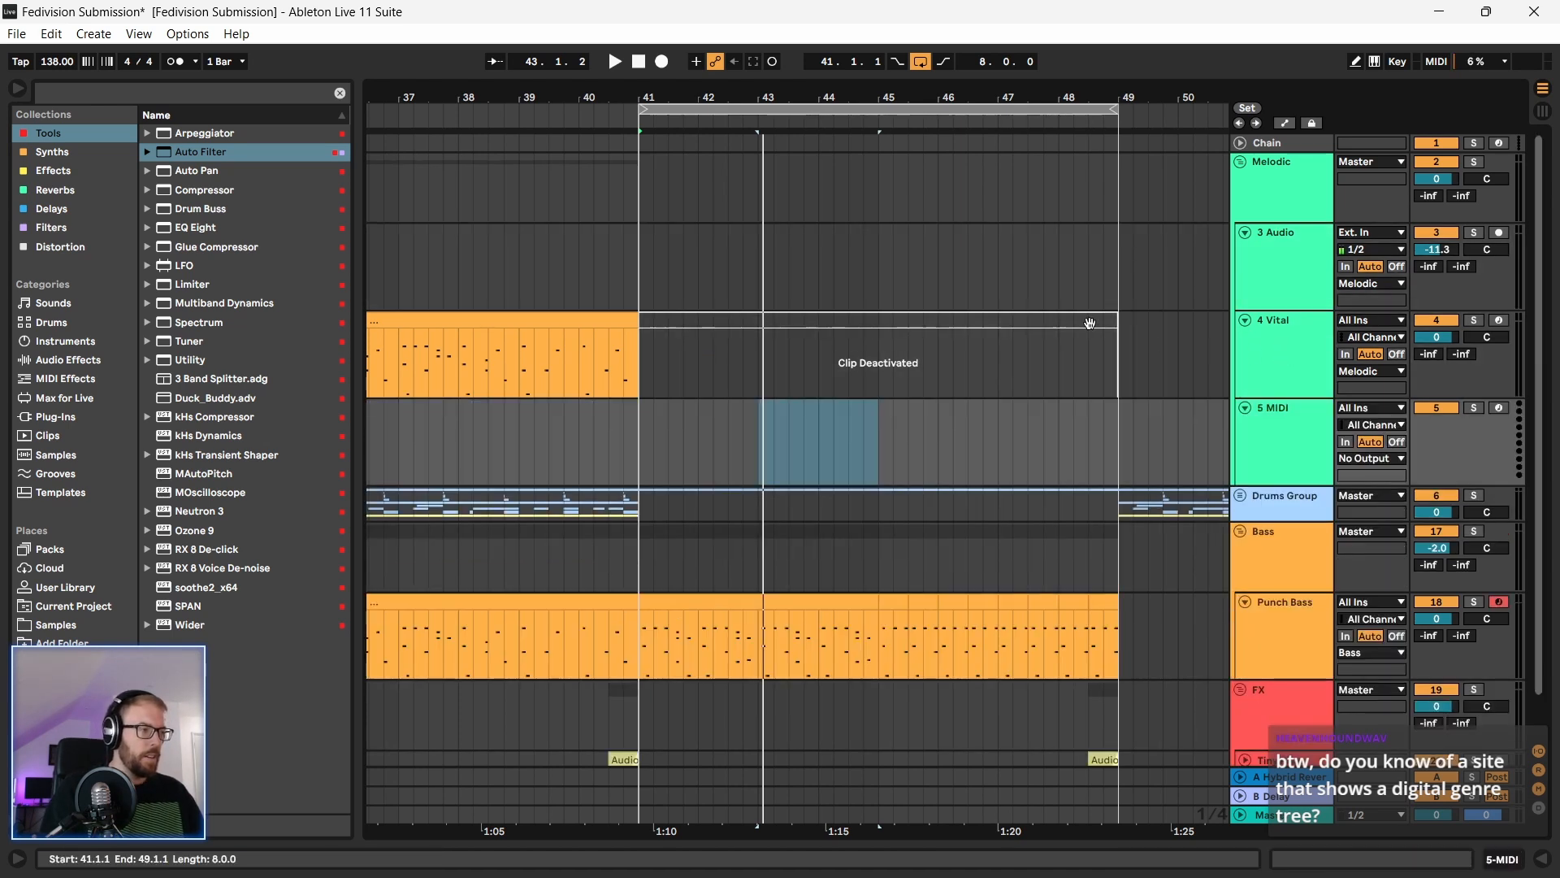
# Step: Open the Pad presets of the Wavetable instrument in the Synths collection
pyautogui.click(46, 193)
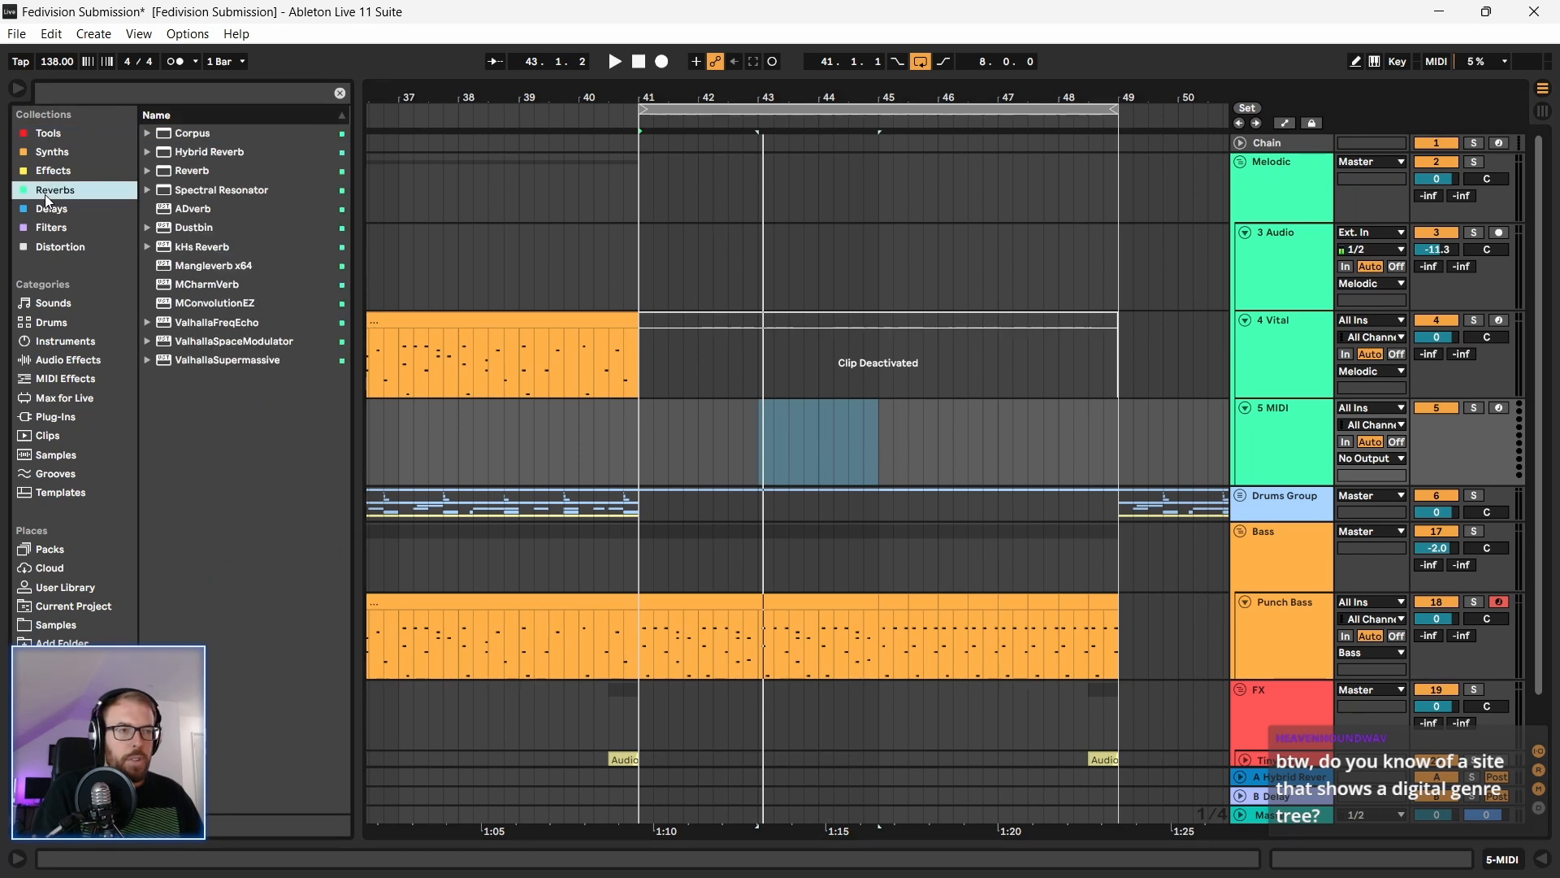
pyautogui.click(50, 152)
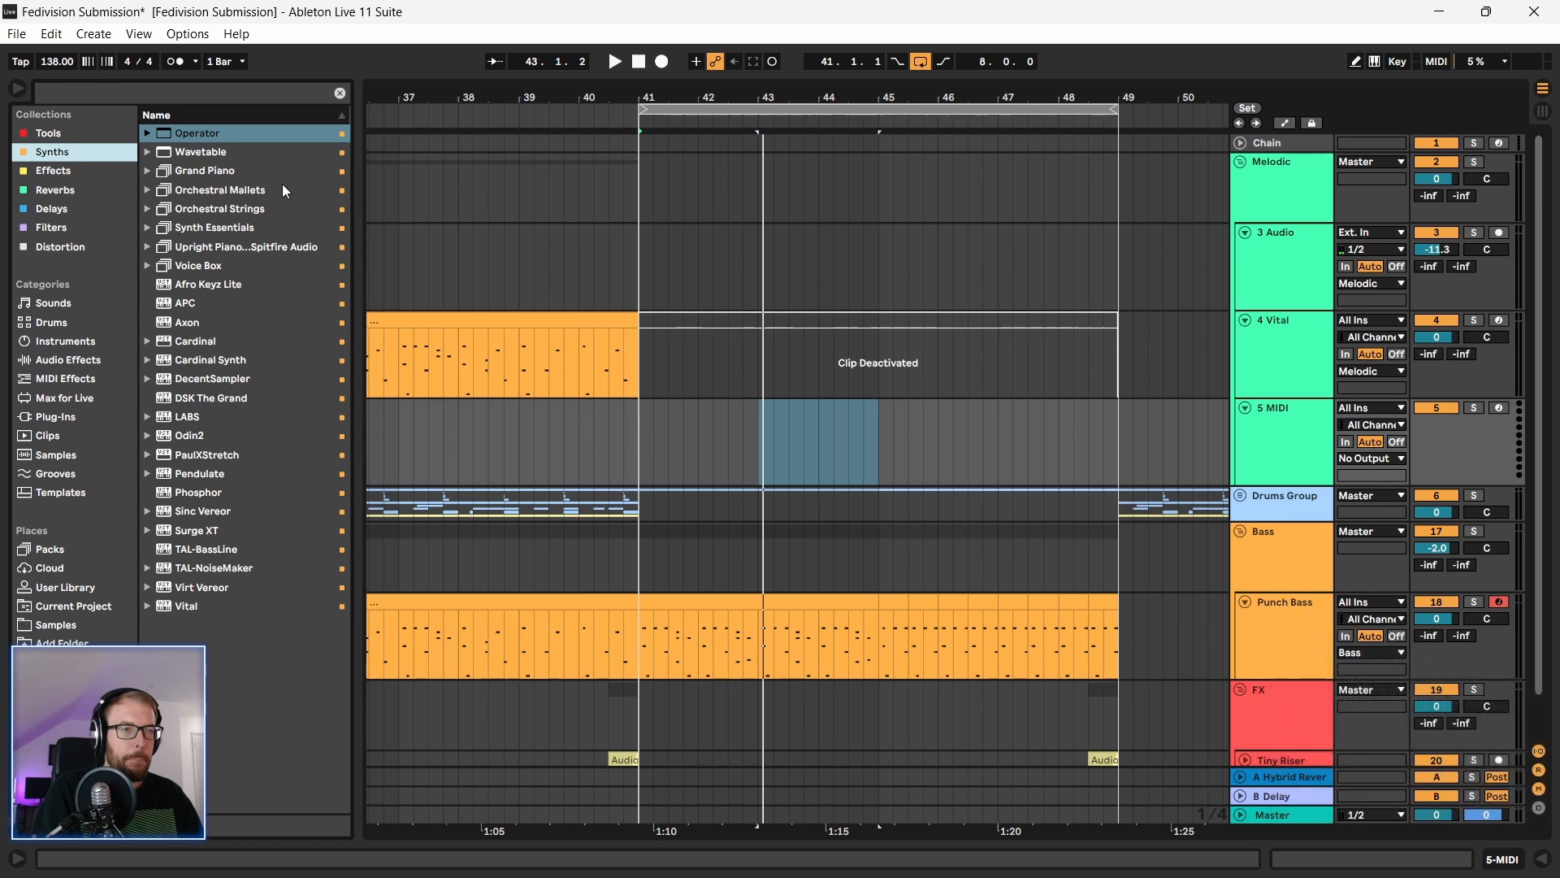
pyautogui.click(148, 151)
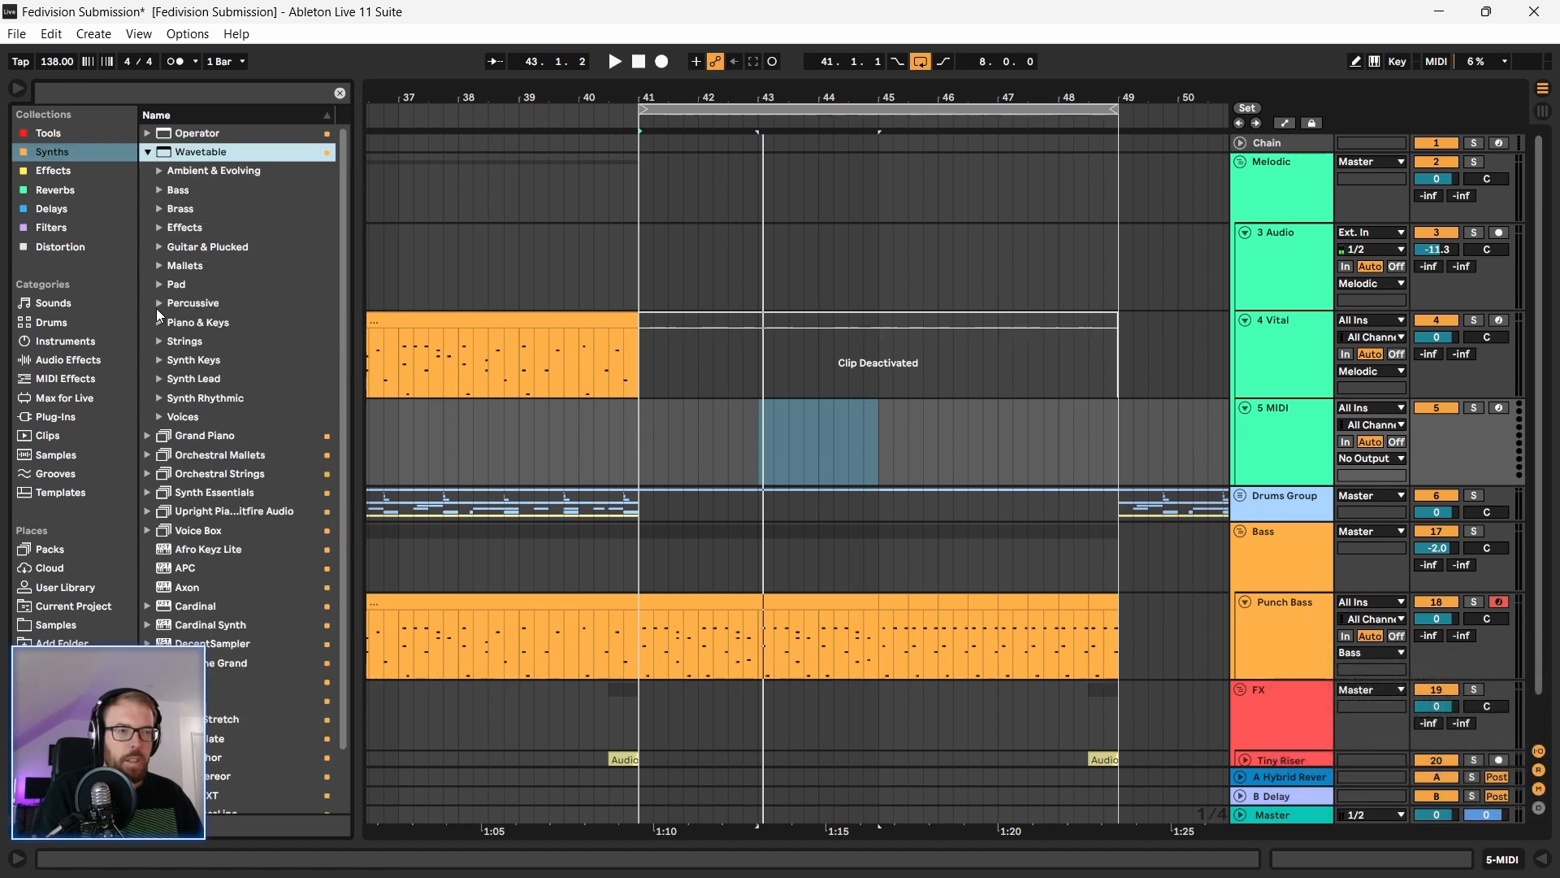
pyautogui.click(154, 281)
# Step: Audition the Wavetable pad presets one after another, from Abaya Flyover Split to Butter Knife Stab
pyautogui.click(238, 303)
pyautogui.scroll(-1, 237, 299)
pyautogui.click(248, 285)
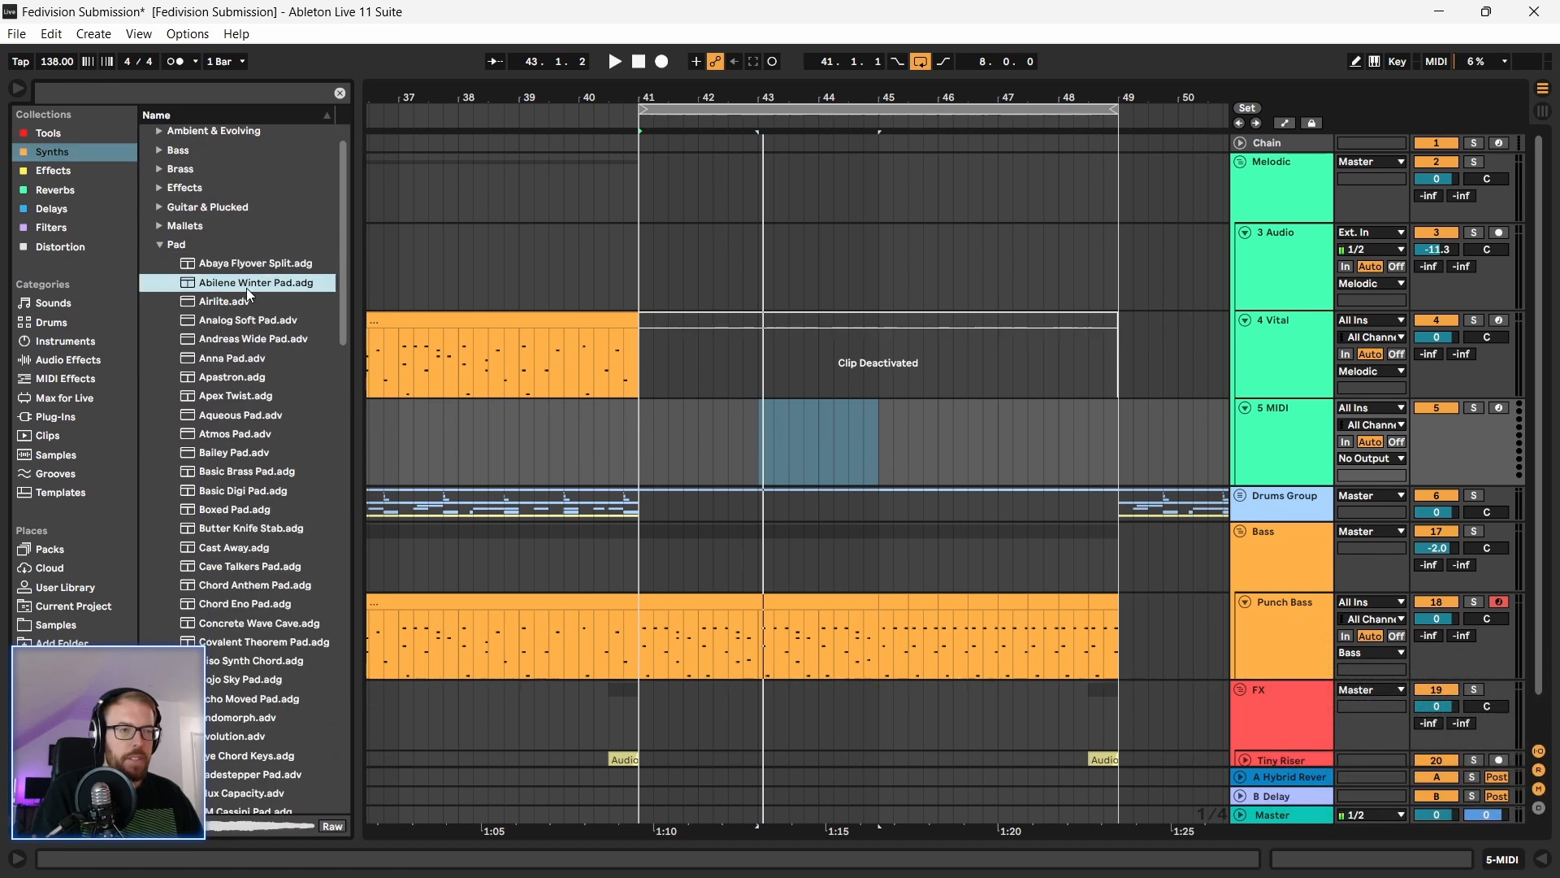
pyautogui.click(242, 303)
pyautogui.click(240, 335)
pyautogui.scroll(-1, 239, 332)
pyautogui.click(234, 322)
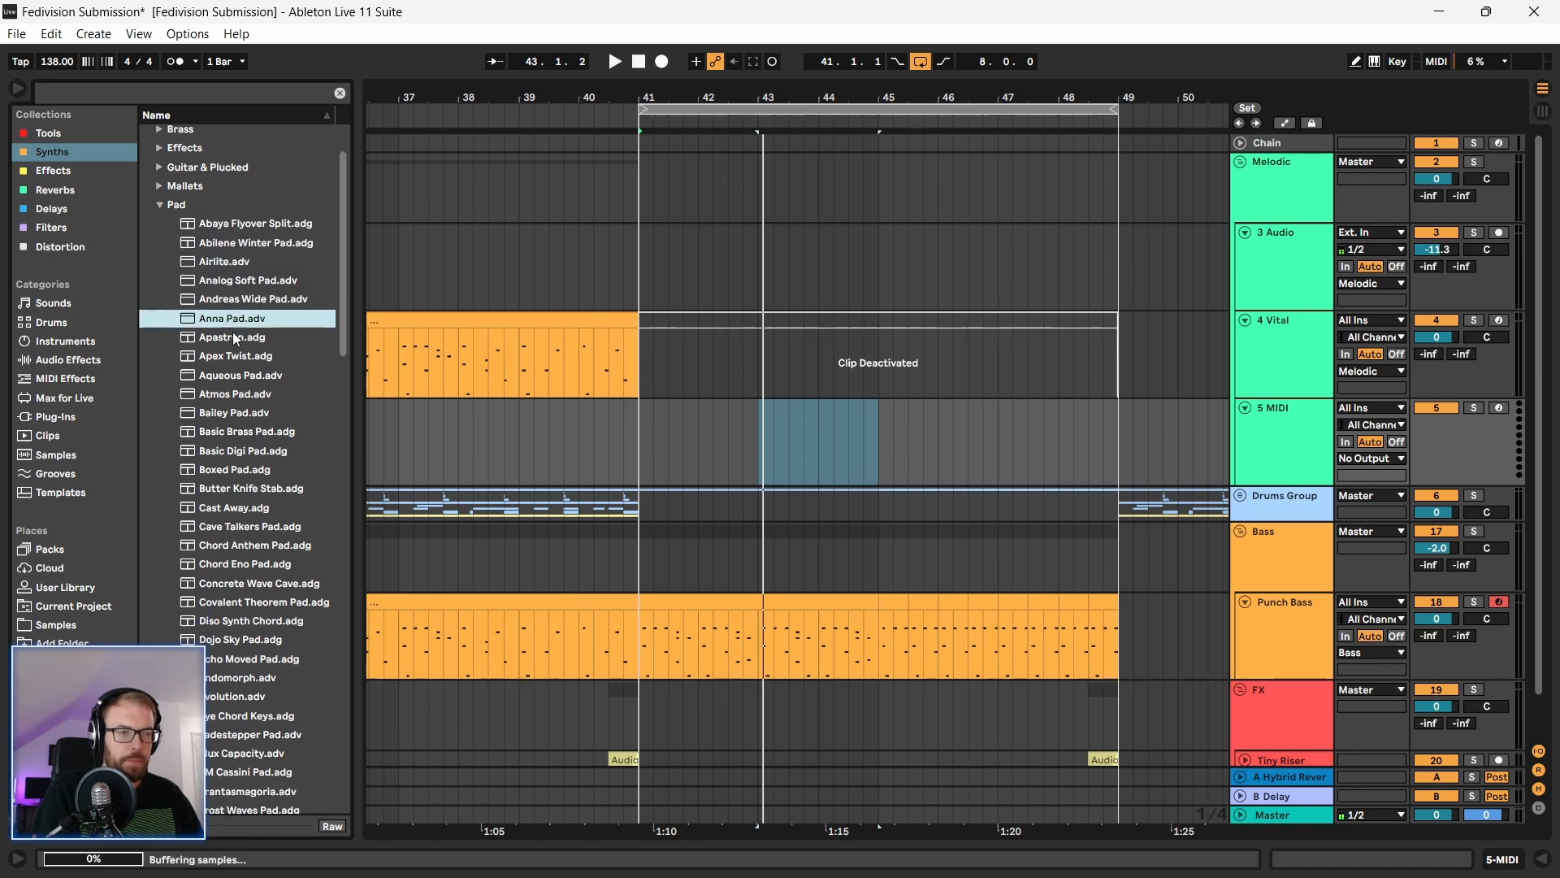
pyautogui.click(231, 338)
pyautogui.click(229, 358)
pyautogui.click(230, 376)
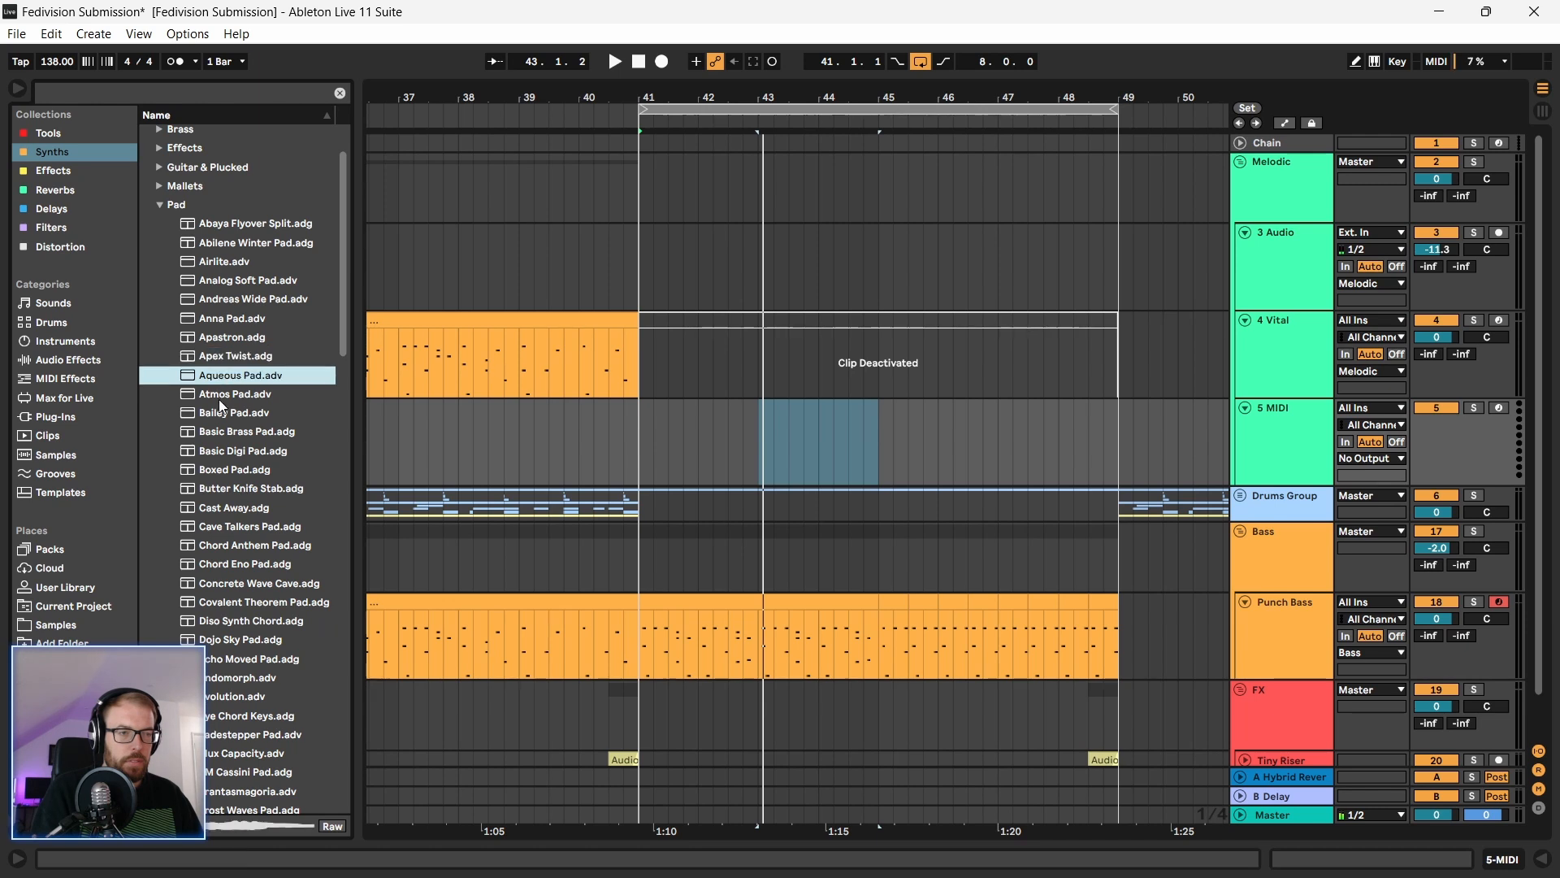
pyautogui.click(222, 395)
pyautogui.press('Down')
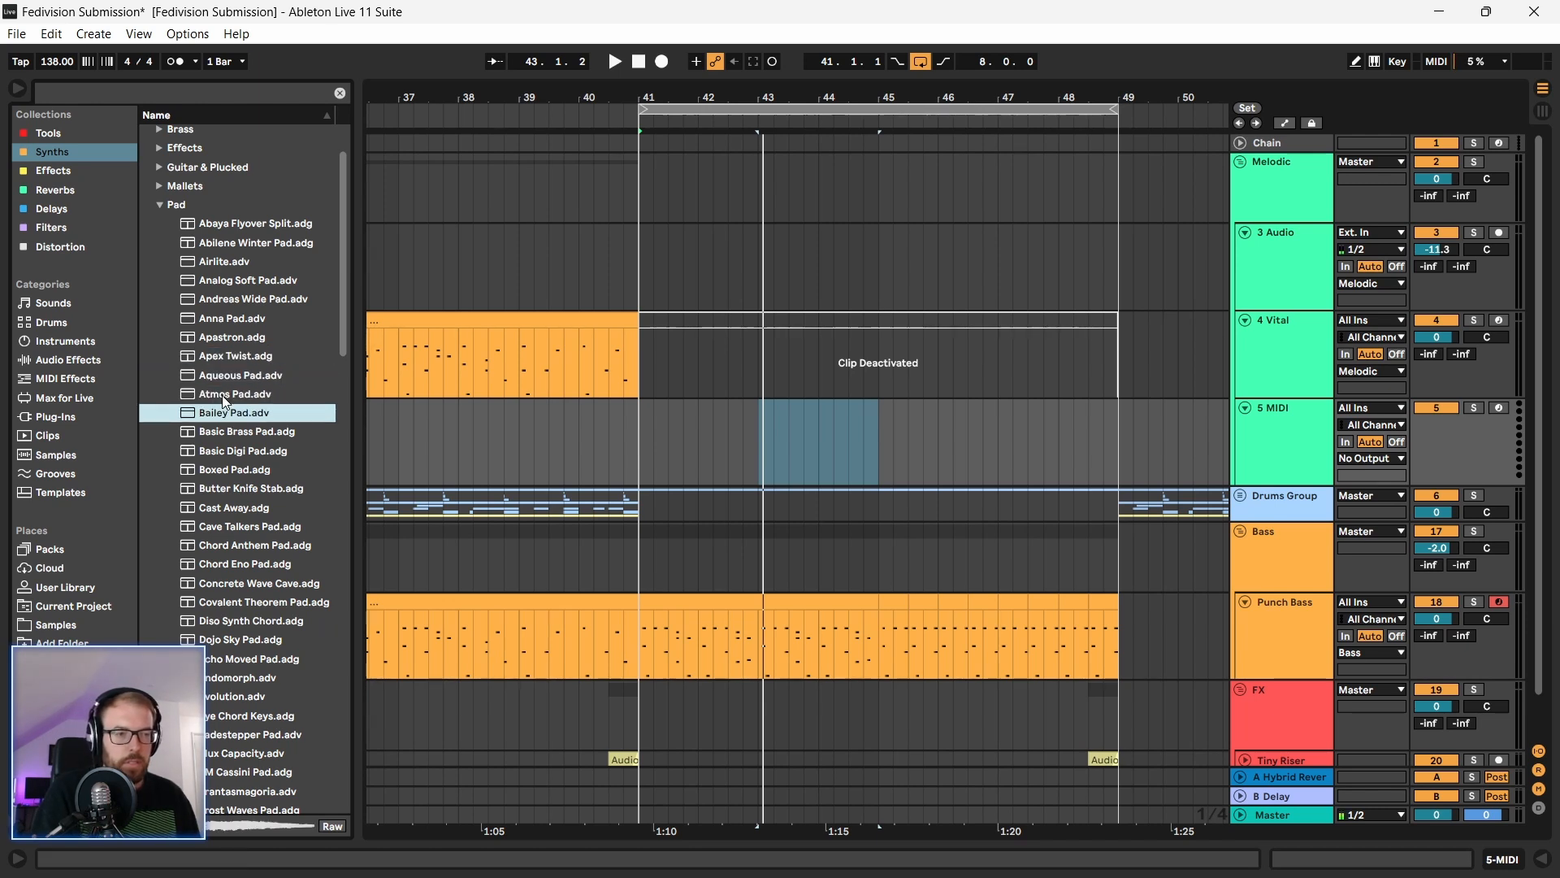
pyautogui.press('Down')
pyautogui.press('Down')
pyautogui.press('Down')
pyautogui.press('Down')
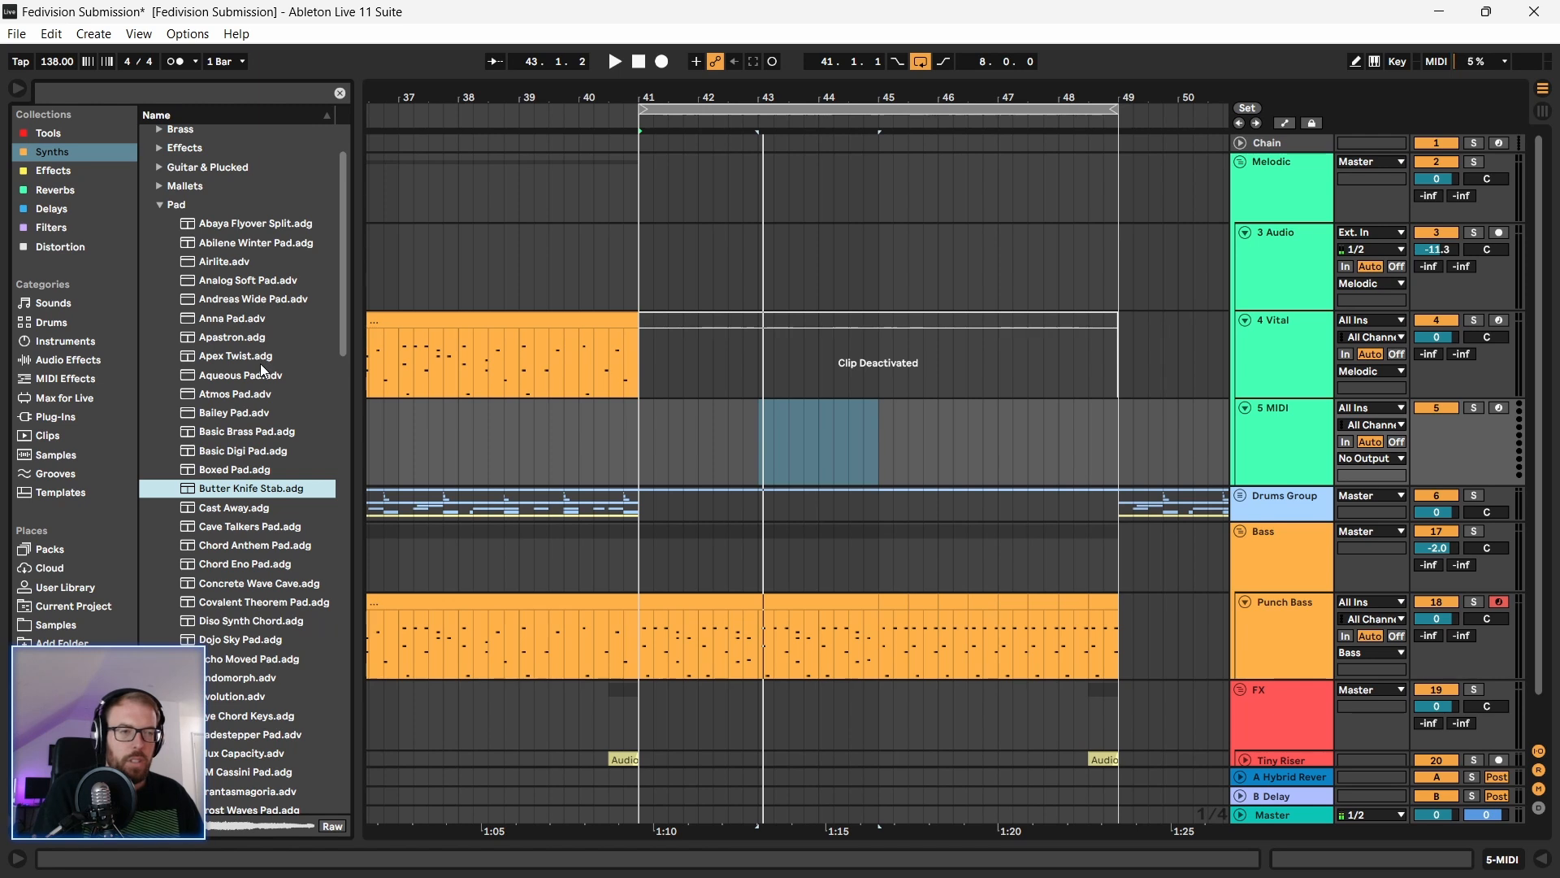
# Step: Load the Butter Knife Stab preset onto the new MIDI track
pyautogui.click(1292, 428)
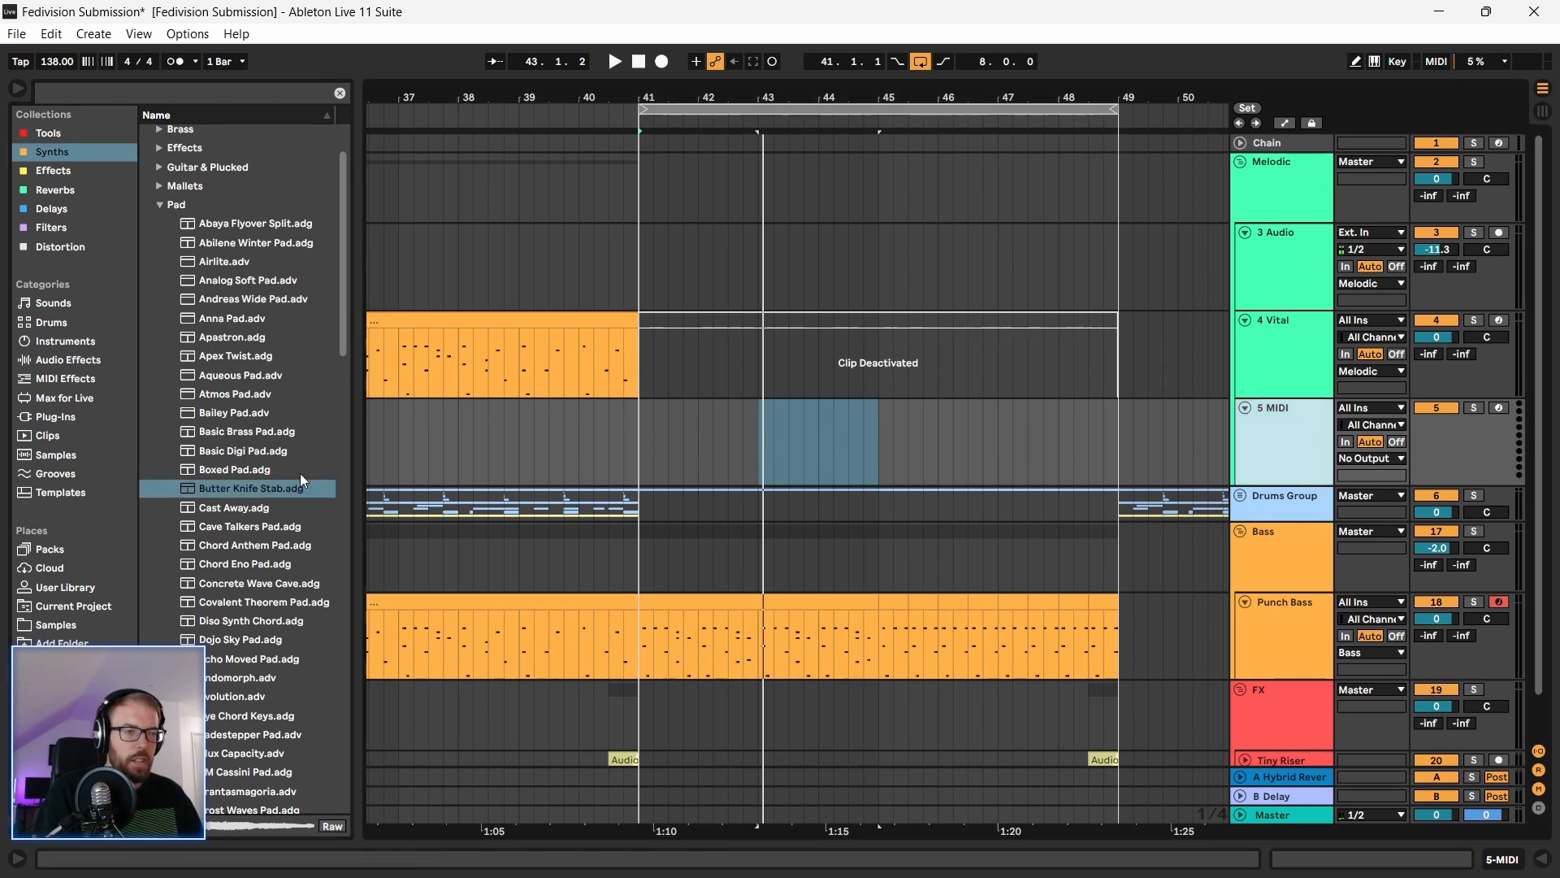
pyautogui.doubleClick(206, 489)
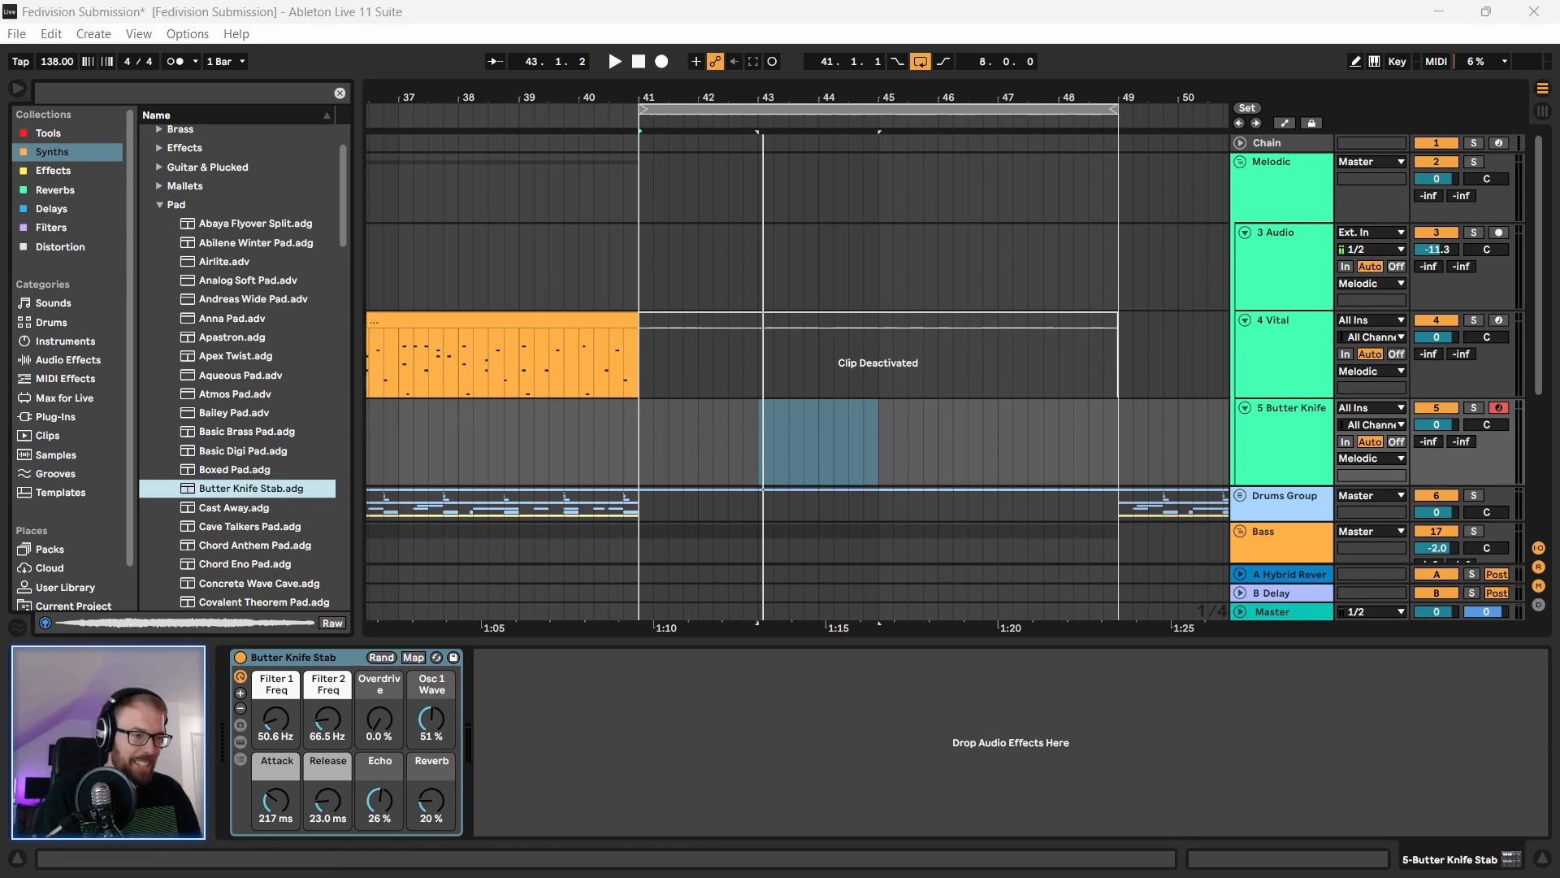
# Step: Switch to Firefox, search the web for "everynoise" and open the Every Noise at Once site
pyautogui.click(625, 853)
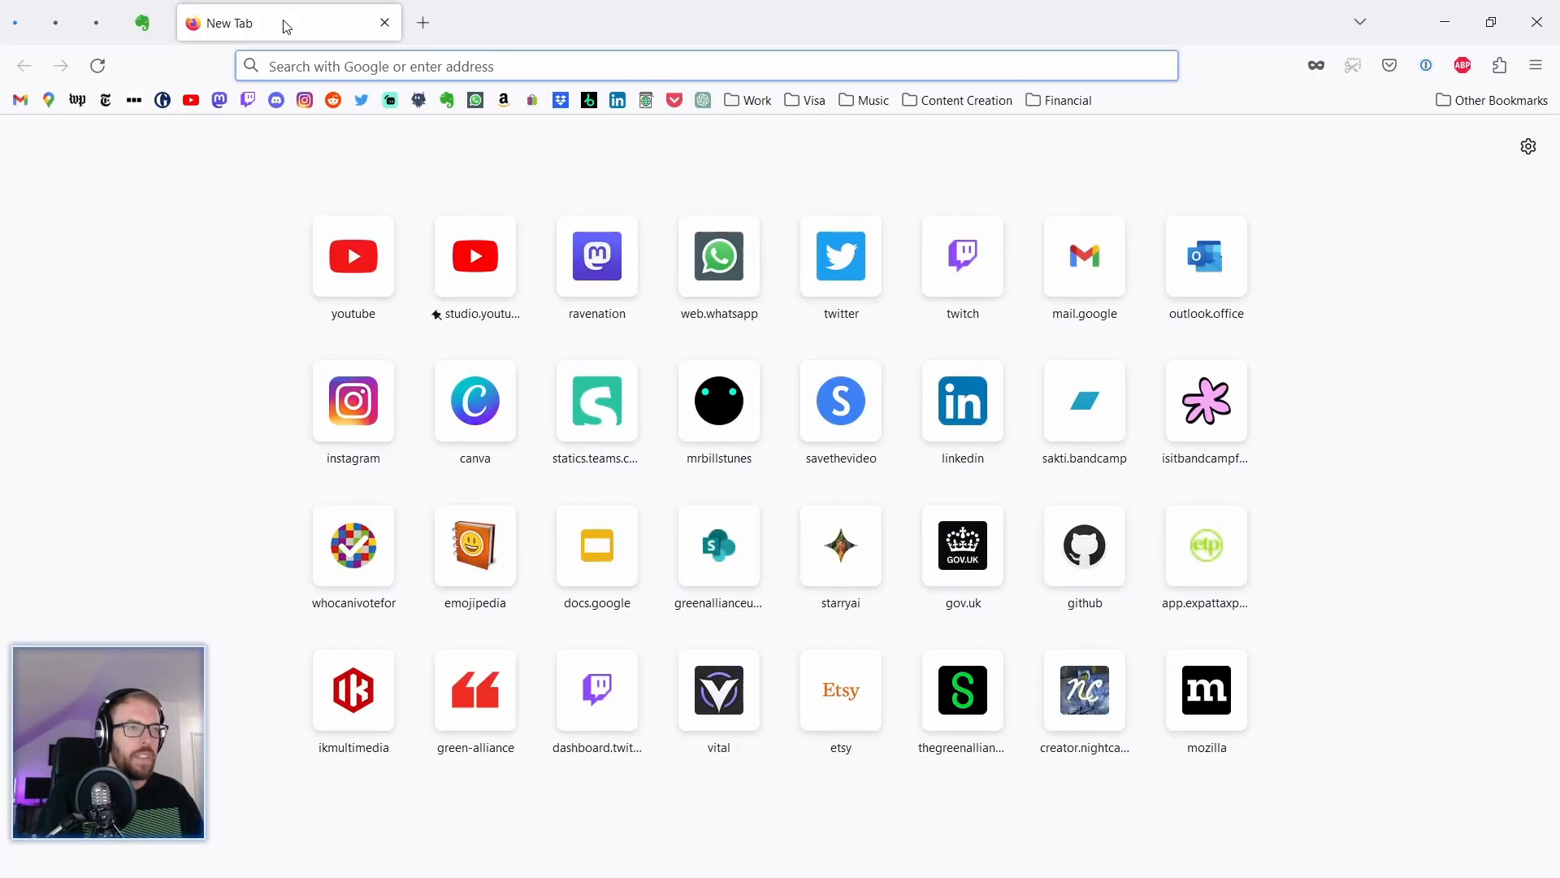
pyautogui.click(316, 72)
pyautogui.write('everyn')
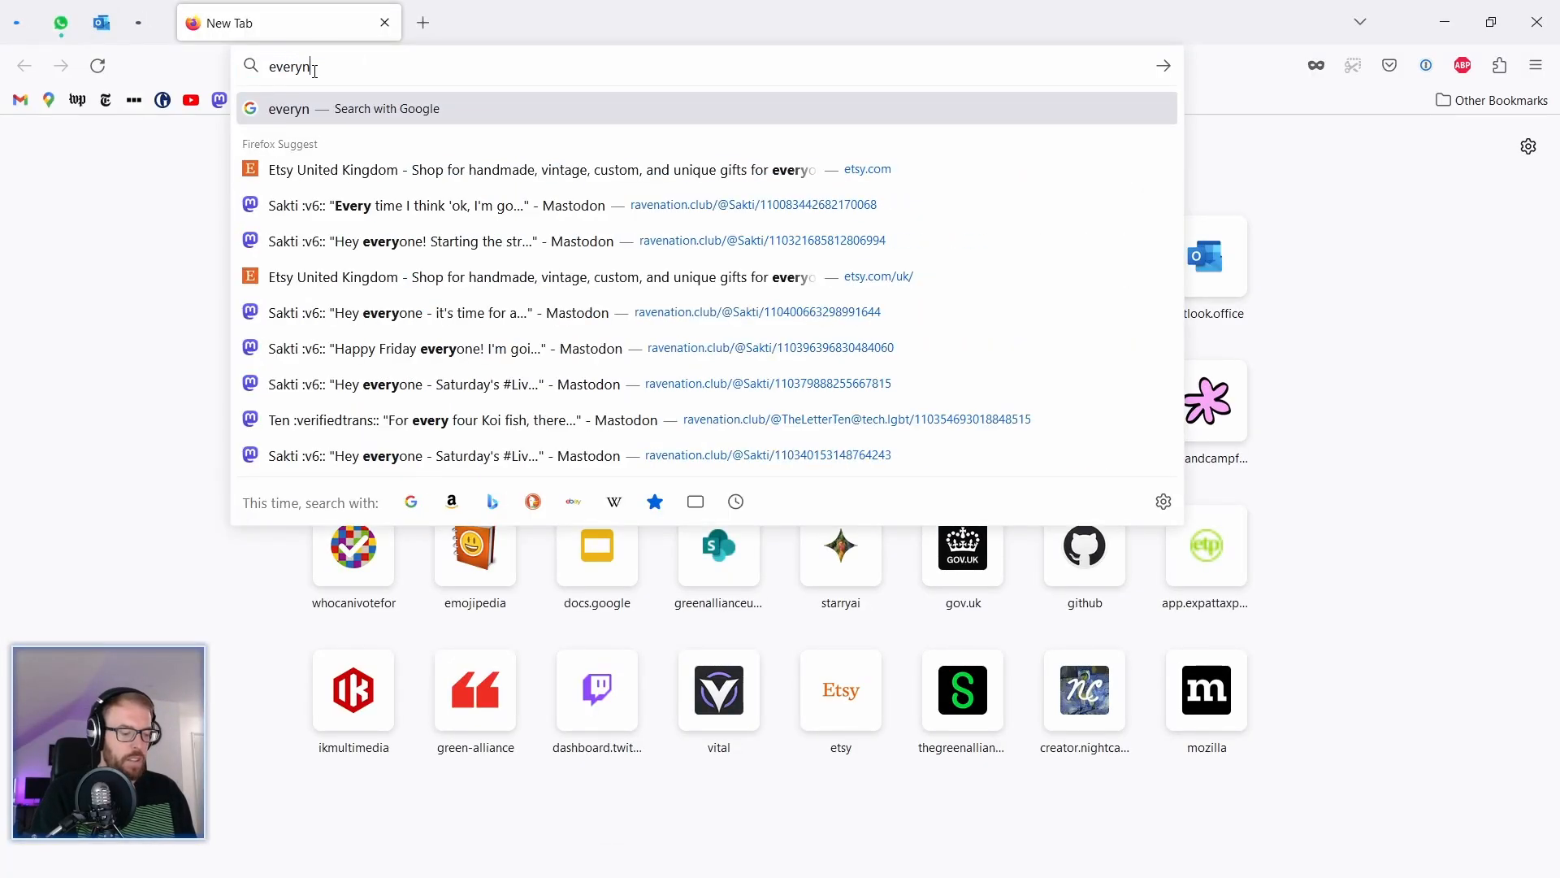
pyautogui.write('oise')
pyautogui.press('Return')
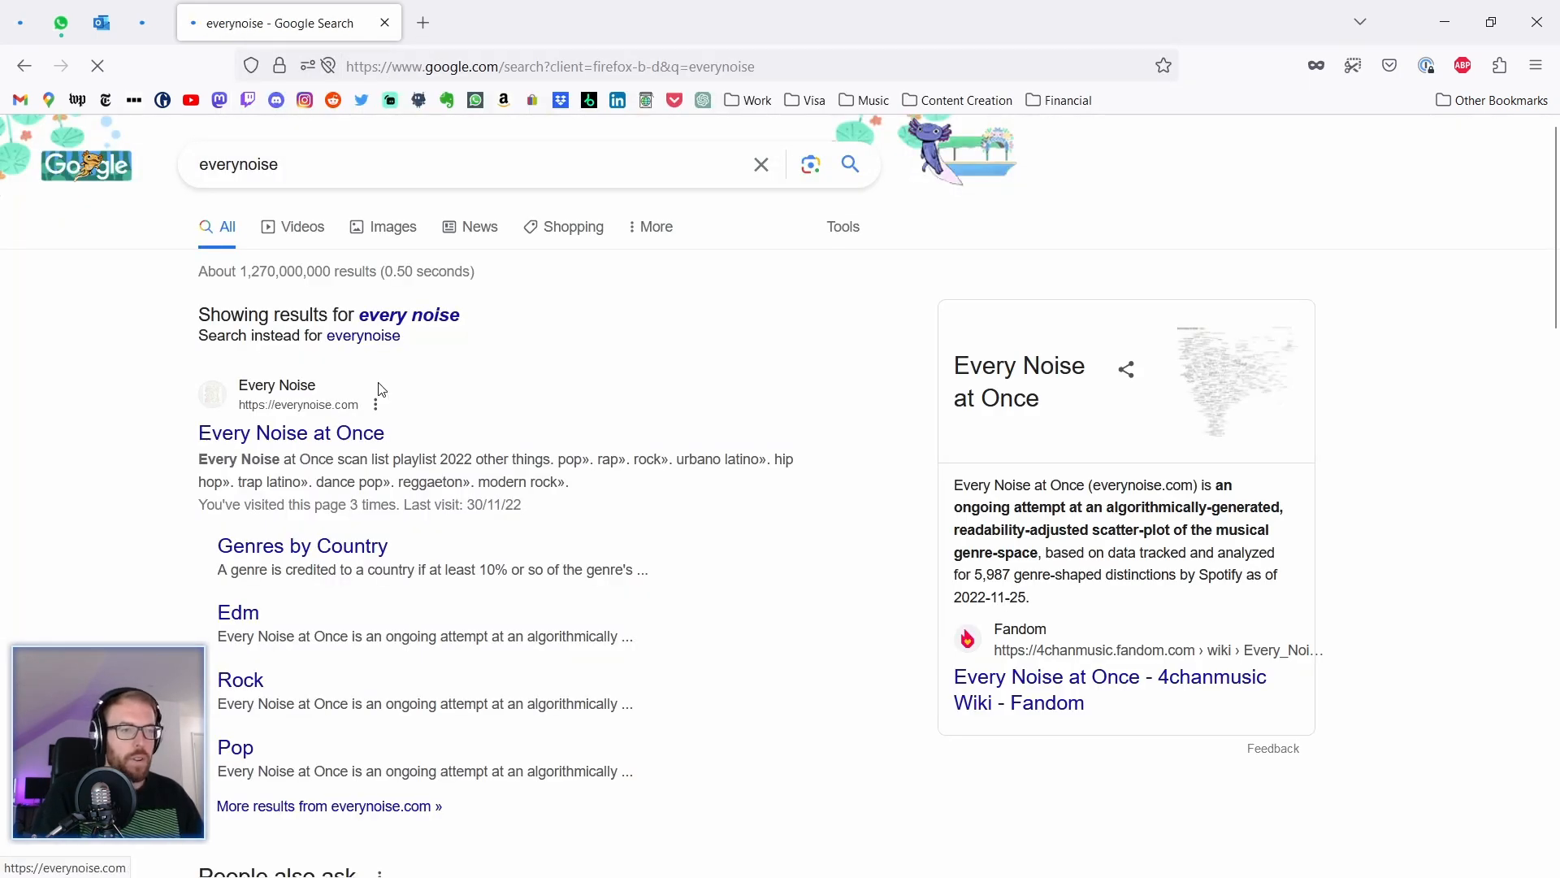
pyautogui.click(343, 440)
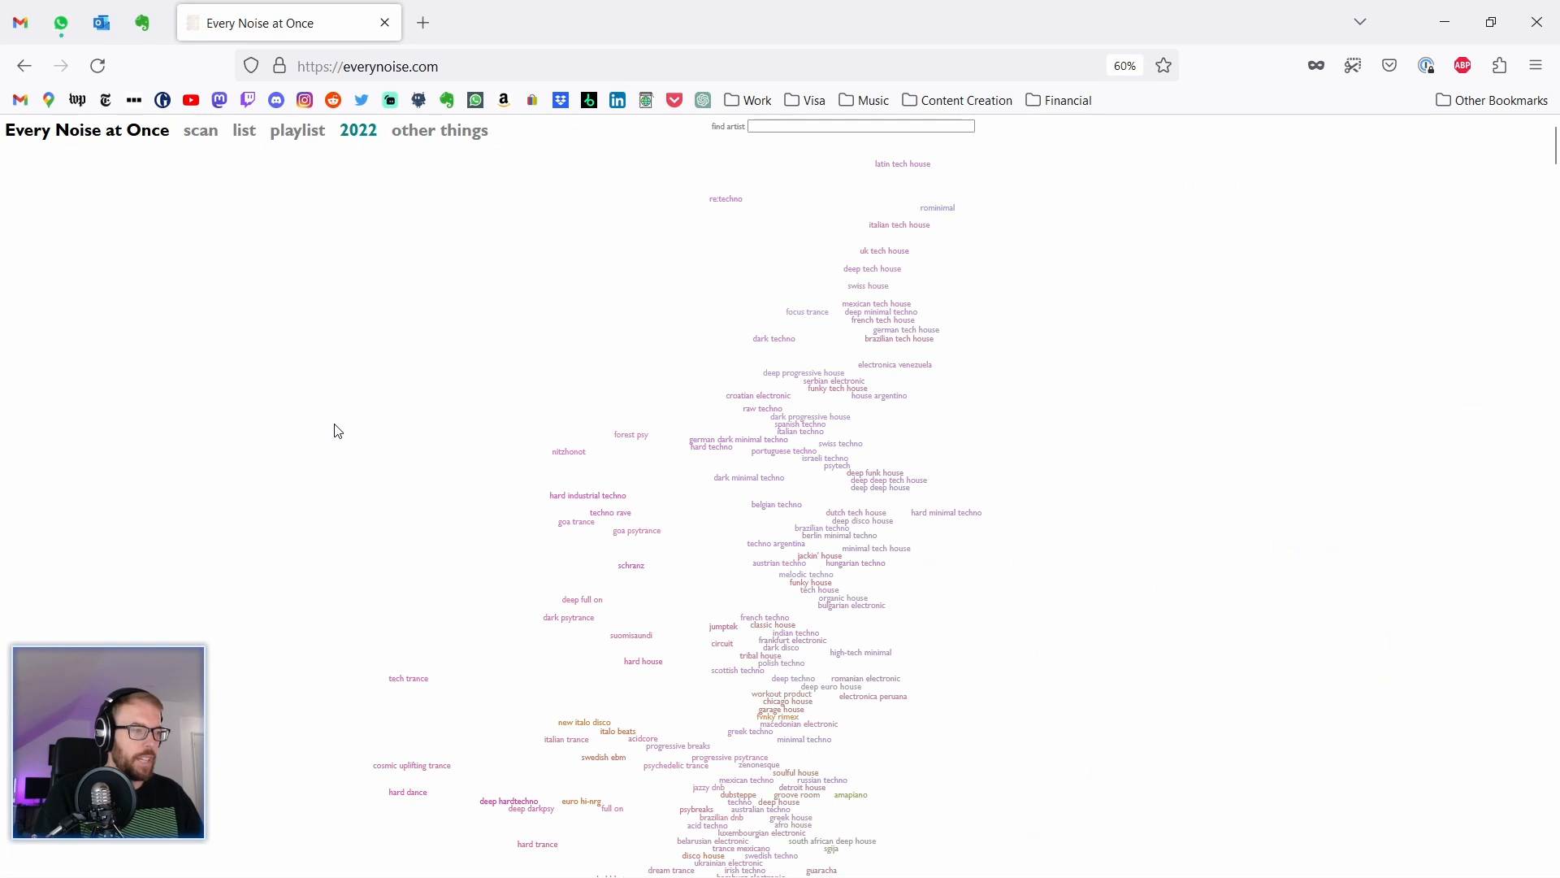
# Step: Survey the whole Every Noise at Once genre map from its start to its end at 30% zoom
pyautogui.scroll(-5, 337, 430)
pyautogui.scroll(-2, 337, 430)
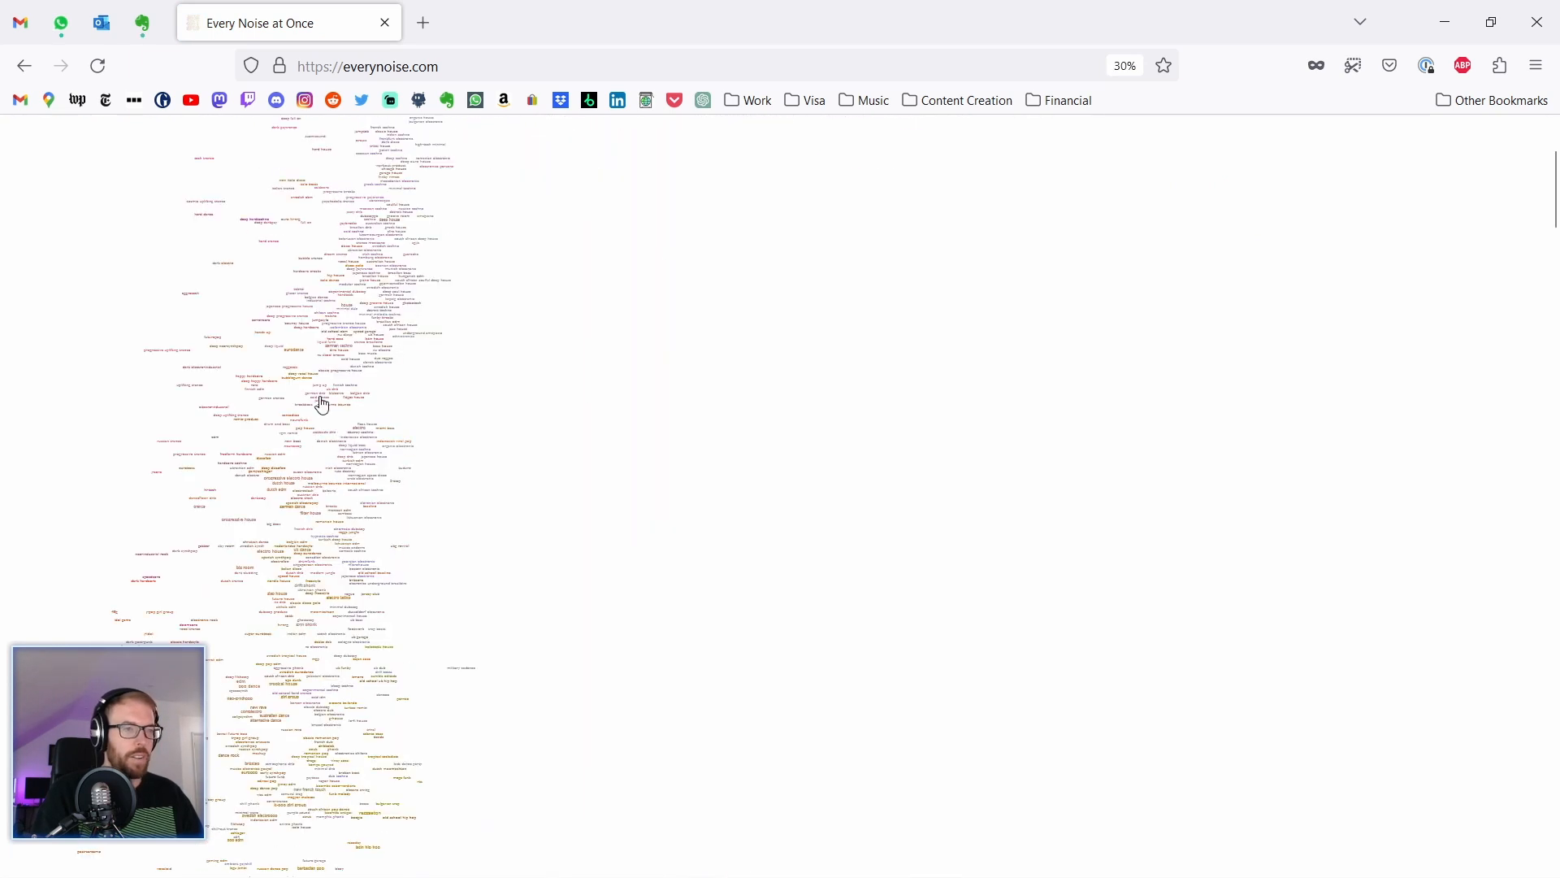
pyautogui.scroll(3, 556, 488)
pyautogui.scroll(-10, 556, 487)
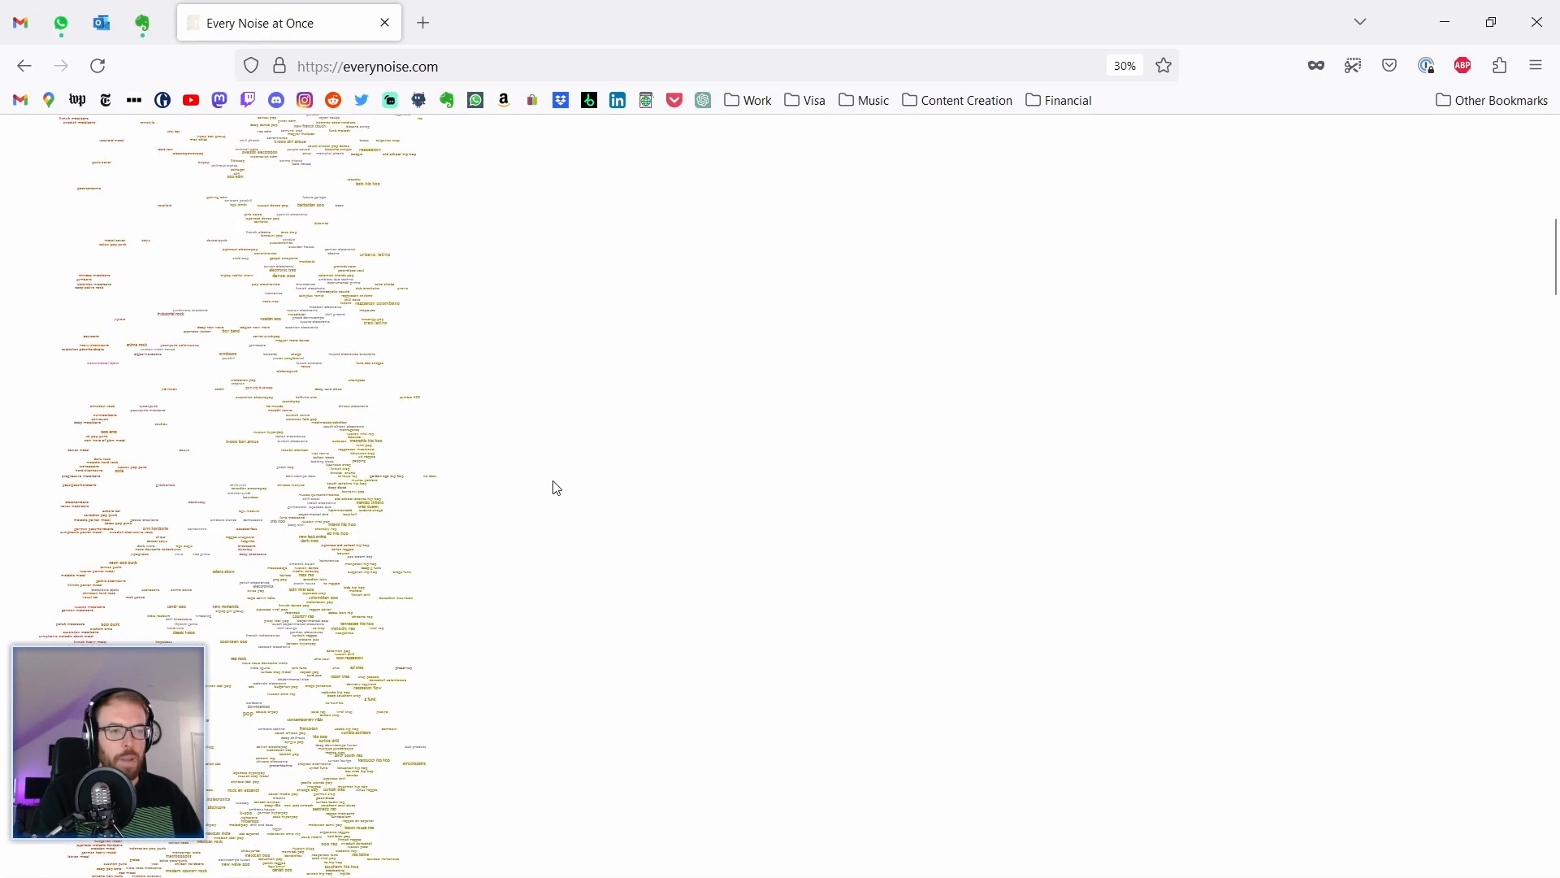
pyautogui.scroll(-10, 556, 487)
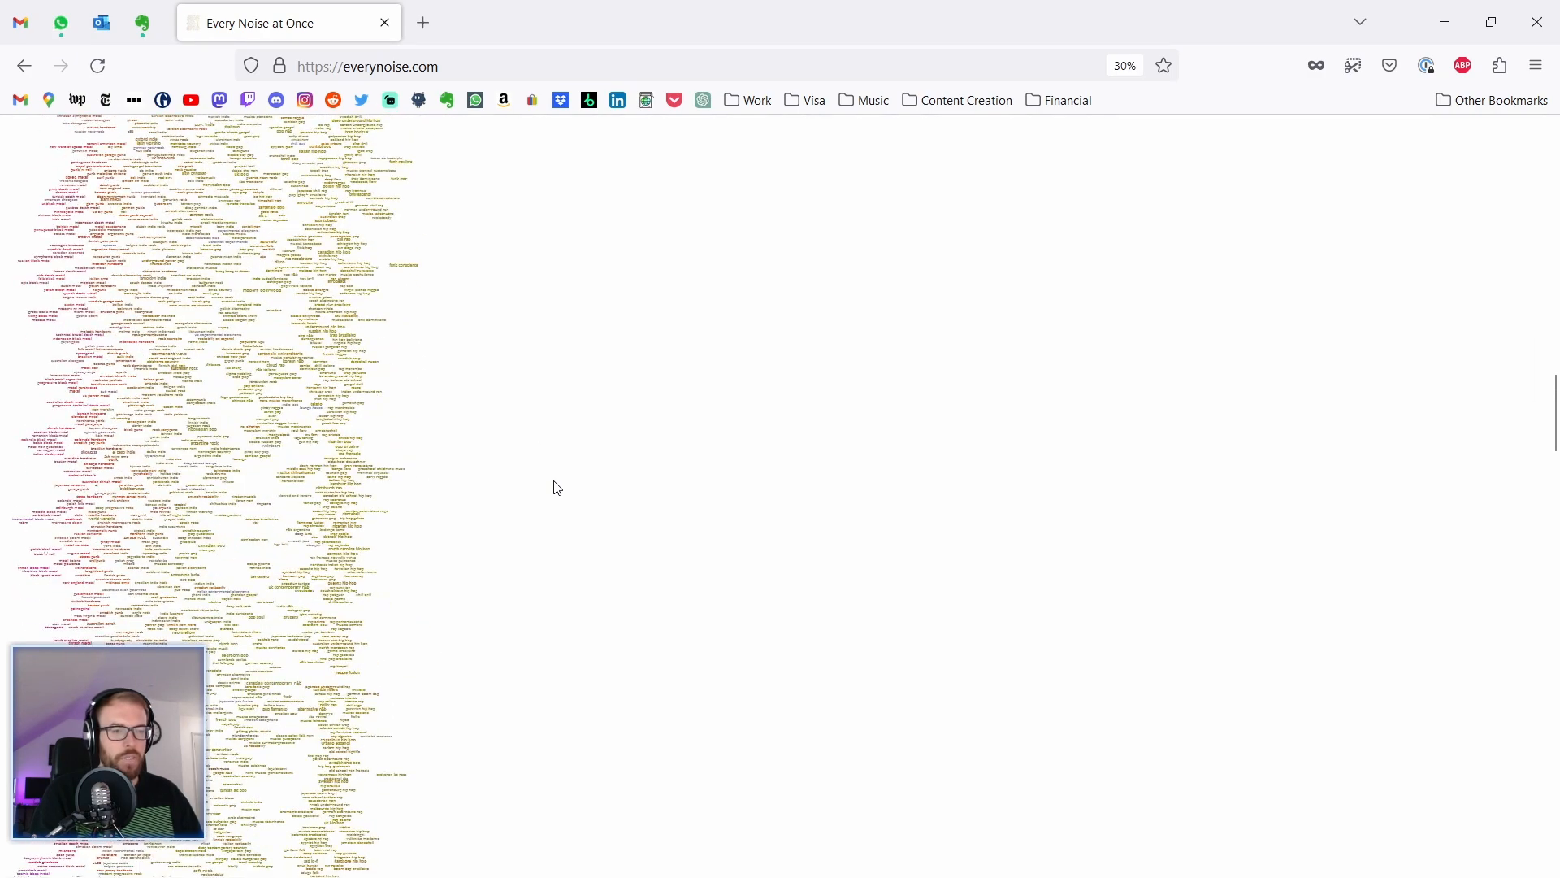
pyautogui.scroll(-10, 555, 487)
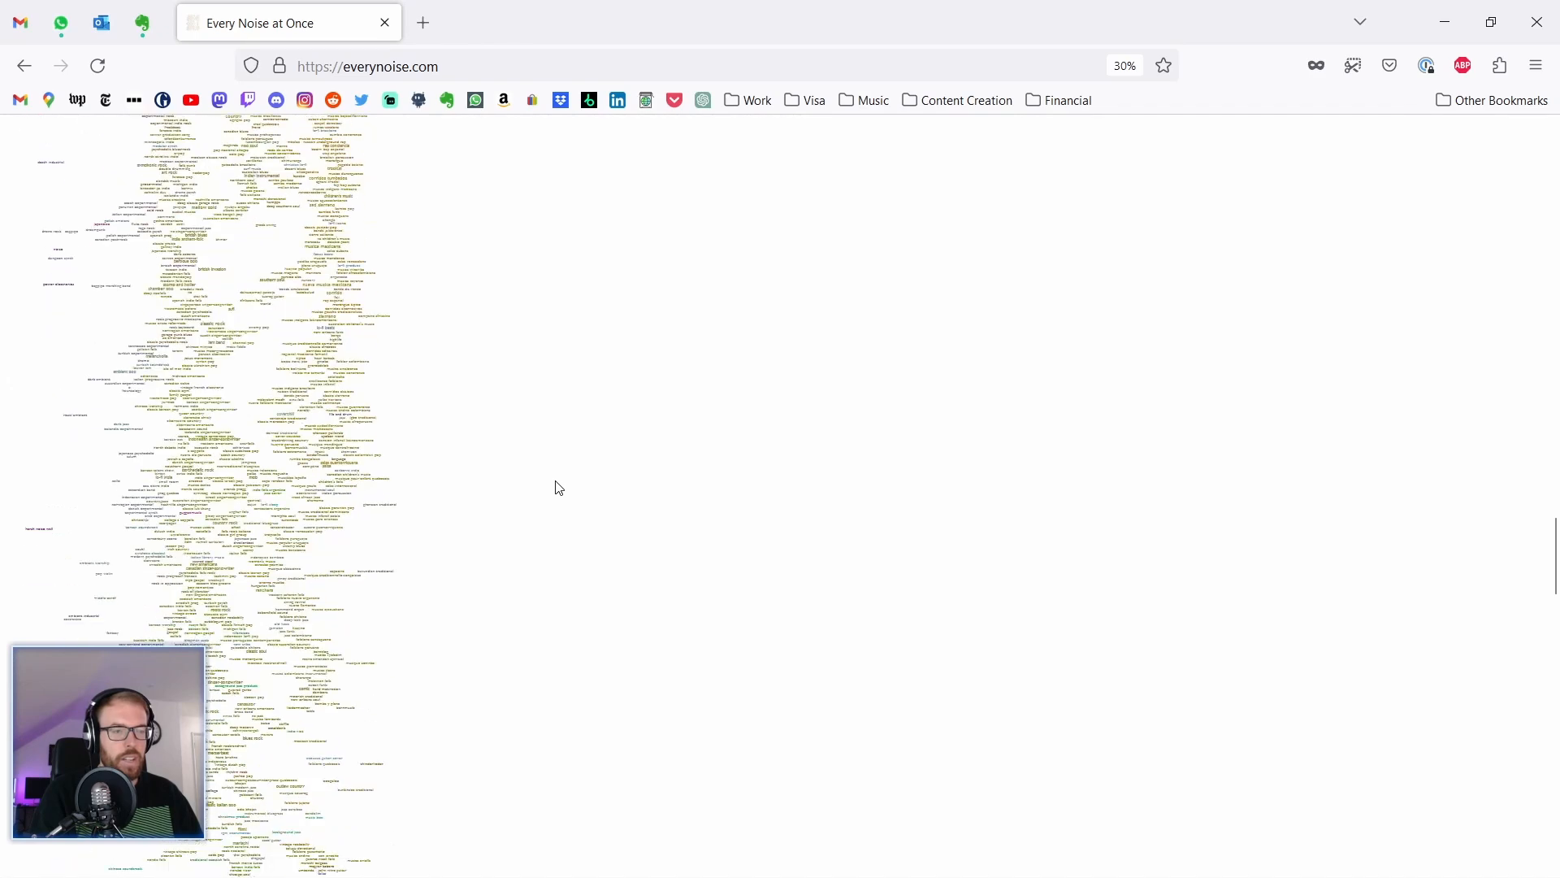
pyautogui.scroll(-8, 559, 487)
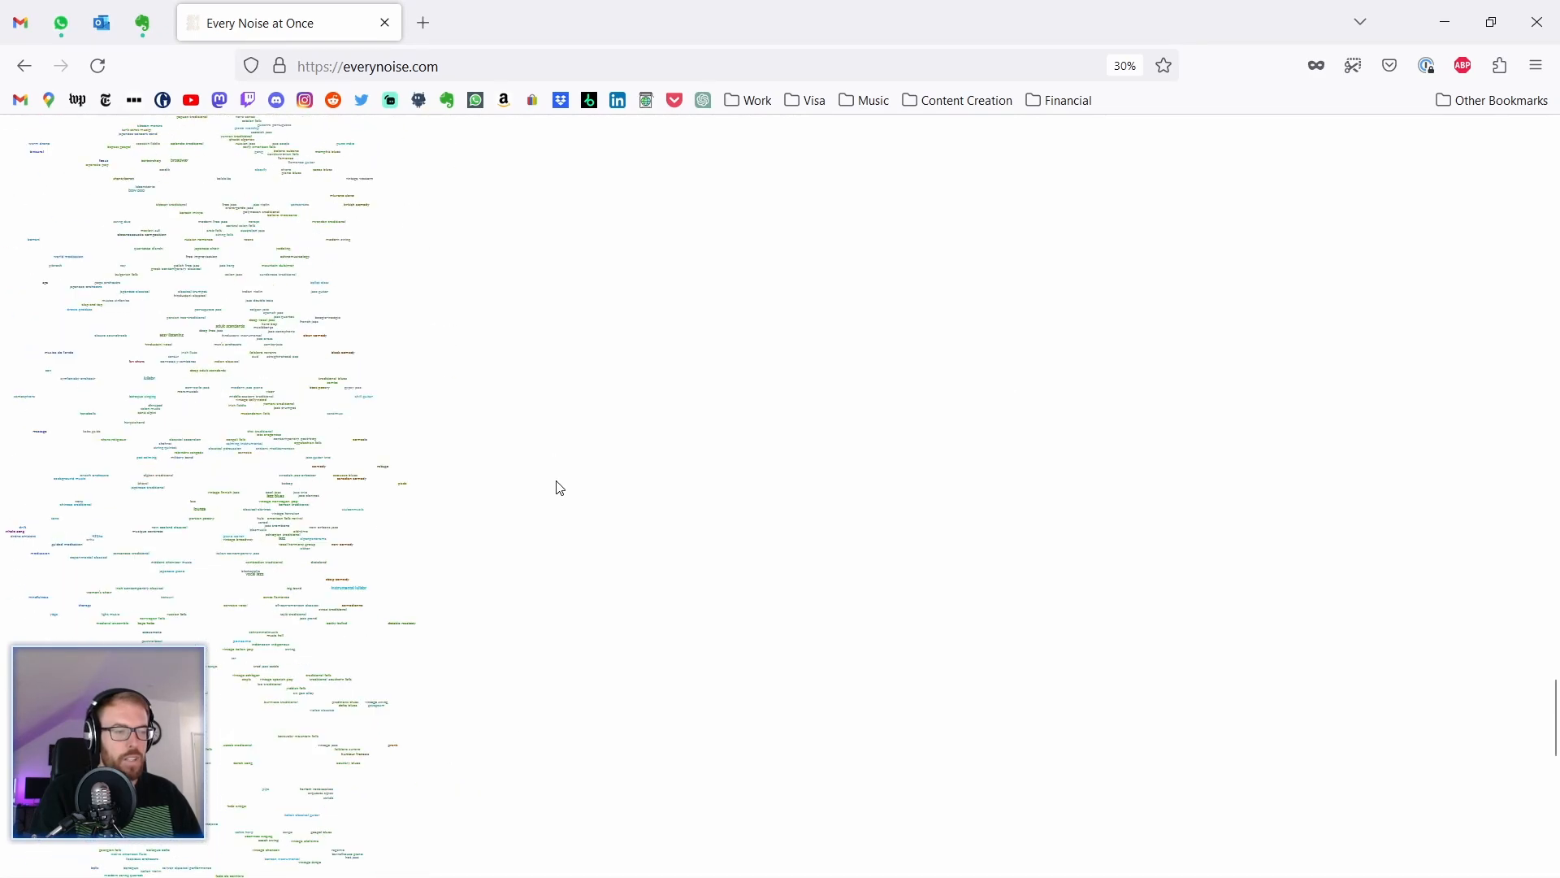
pyautogui.moveTo(1553, 701); pyautogui.dragTo(1558, 869)
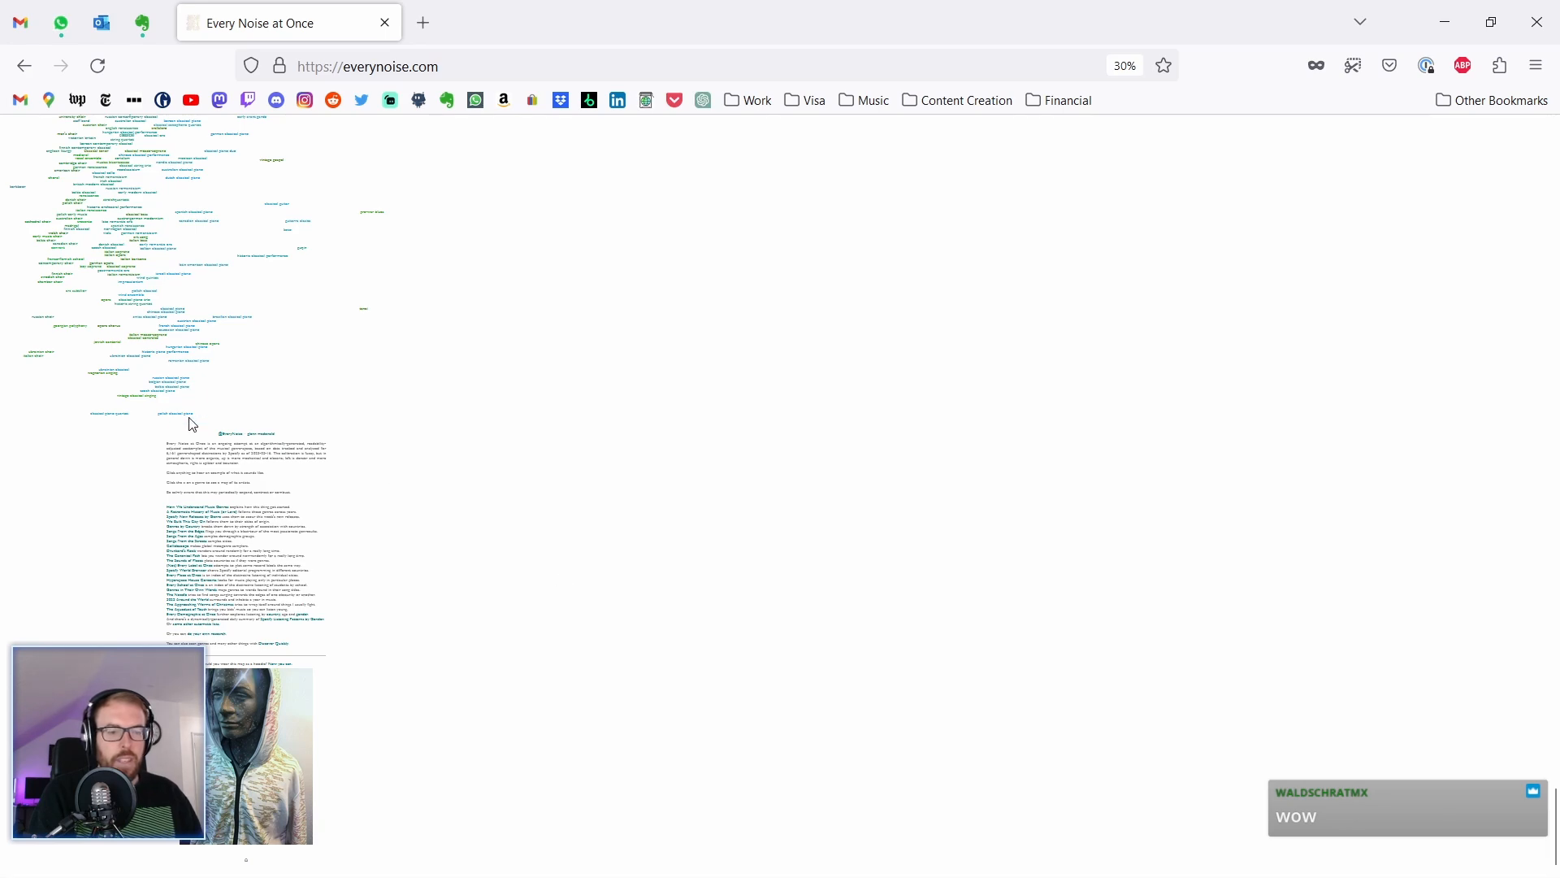
# Step: Examine the classical genres near the end of the map at 130% zoom and play the classical piano quartet example
pyautogui.scroll(8, 278, 285)
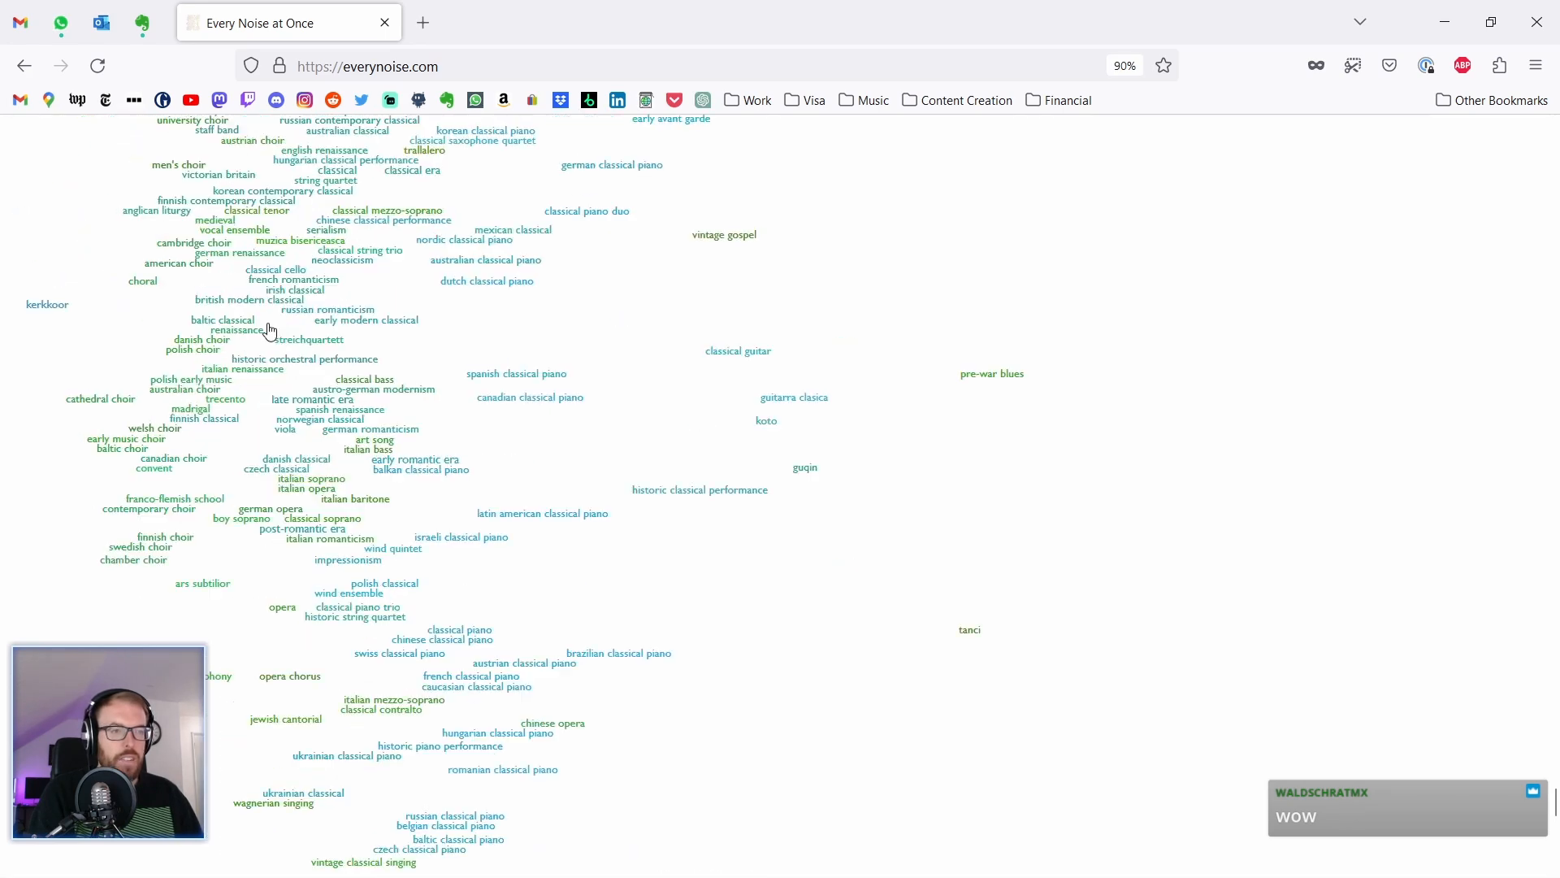
pyautogui.scroll(-5, 504, 563)
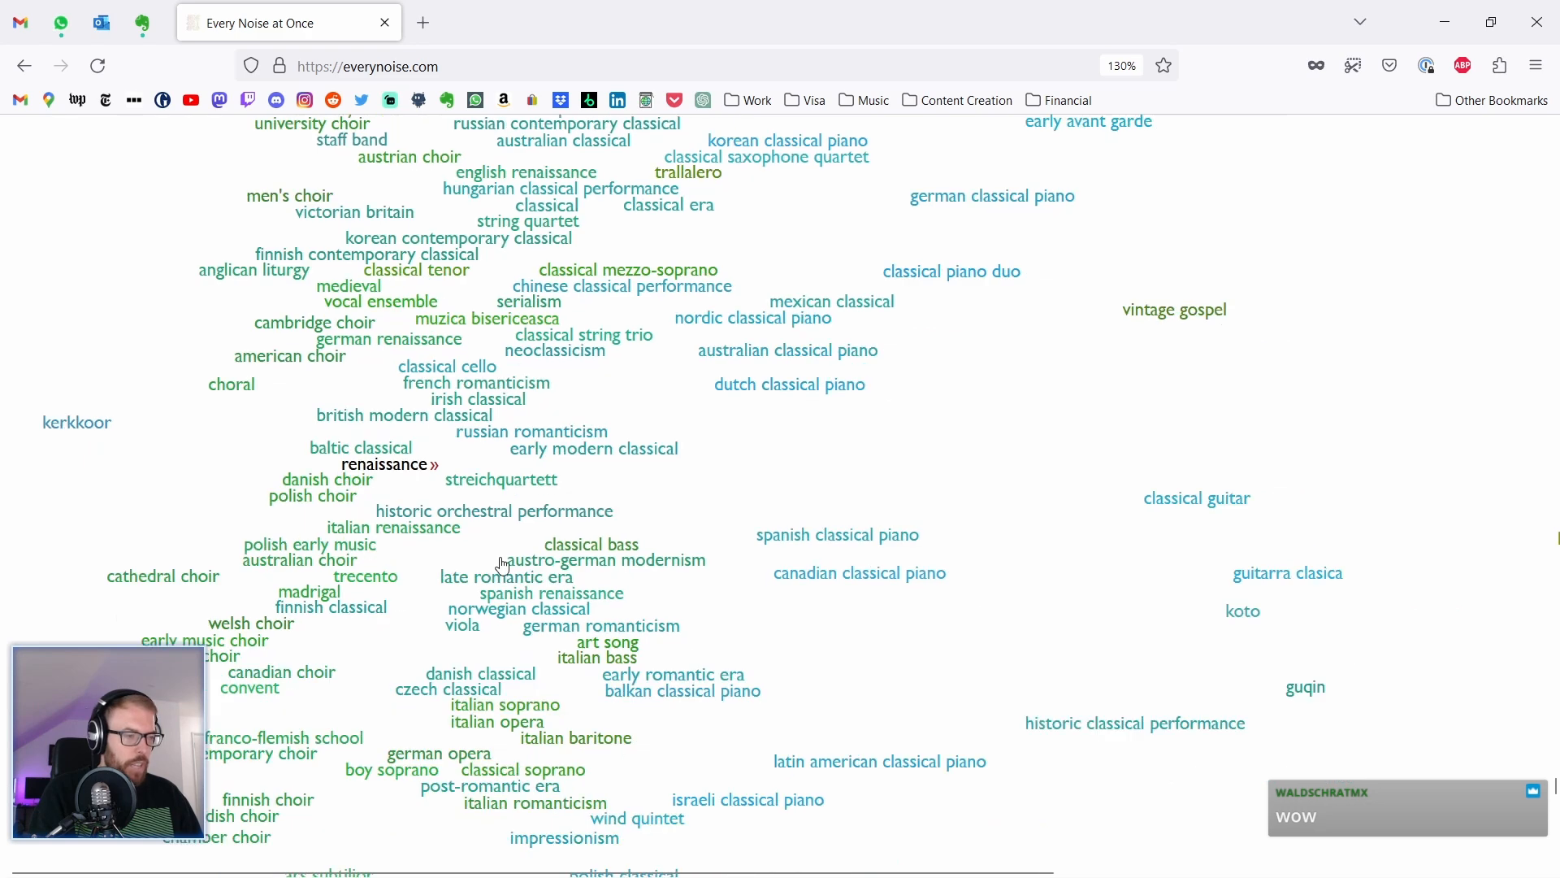
pyautogui.scroll(2, 504, 564)
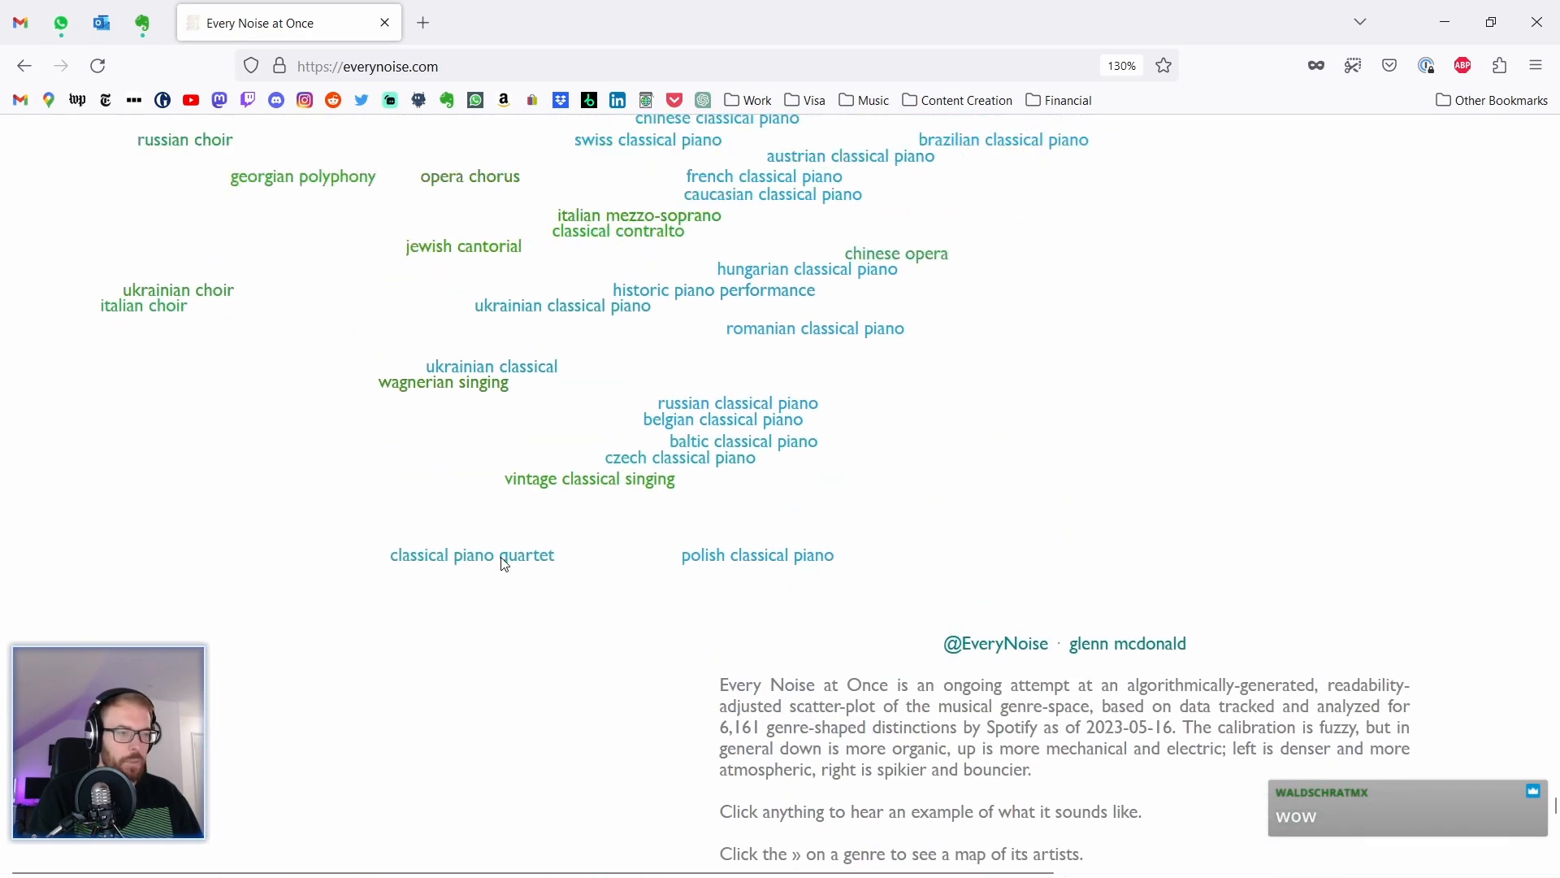
pyautogui.scroll(2, 498, 529)
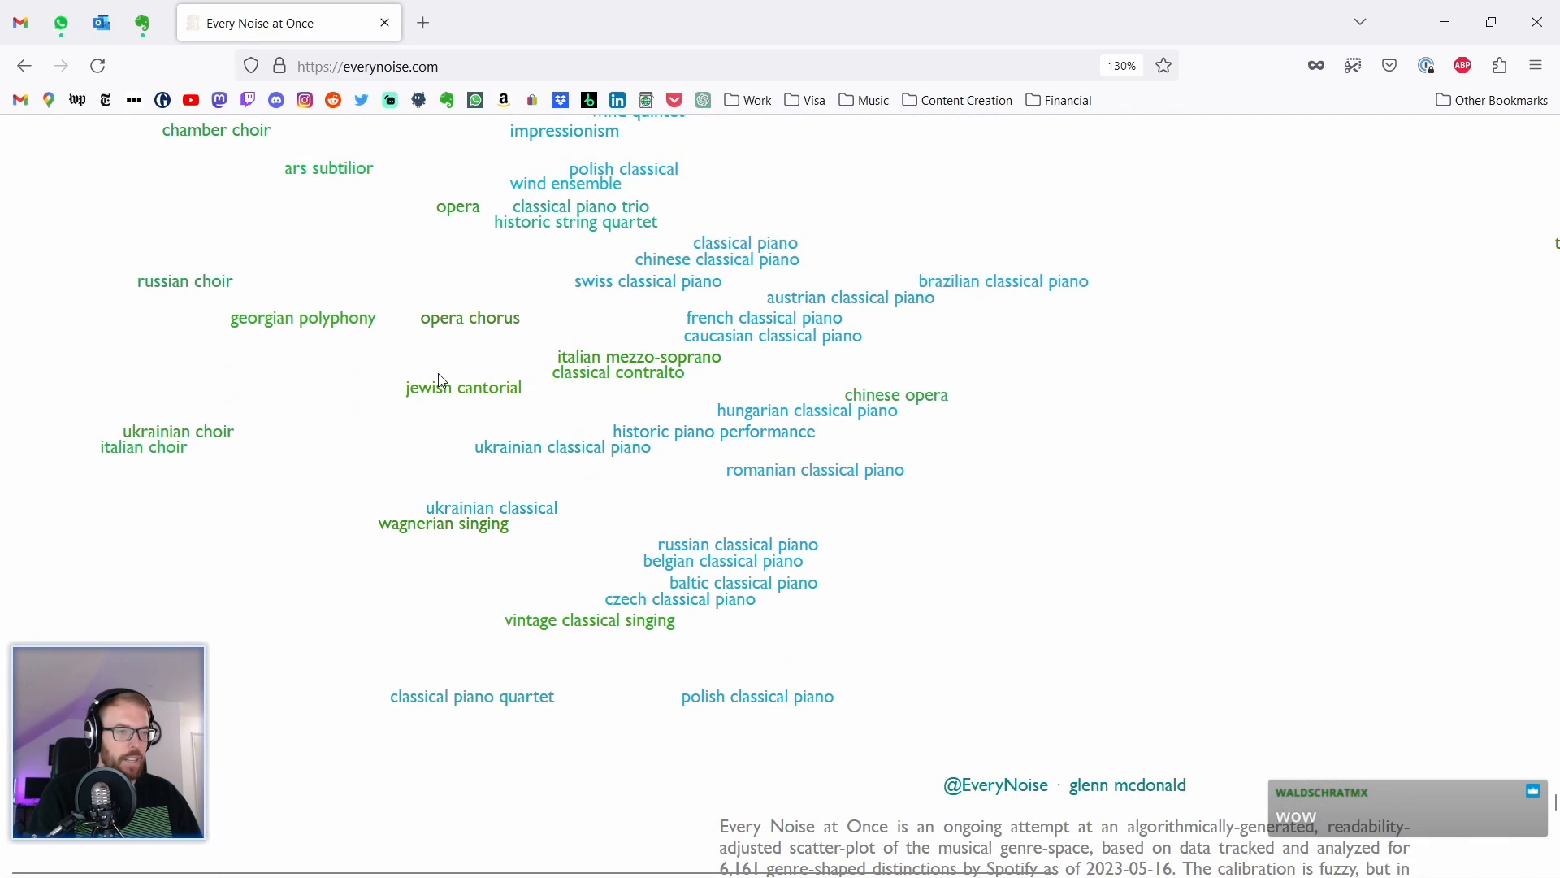
pyautogui.scroll(4, 425, 443)
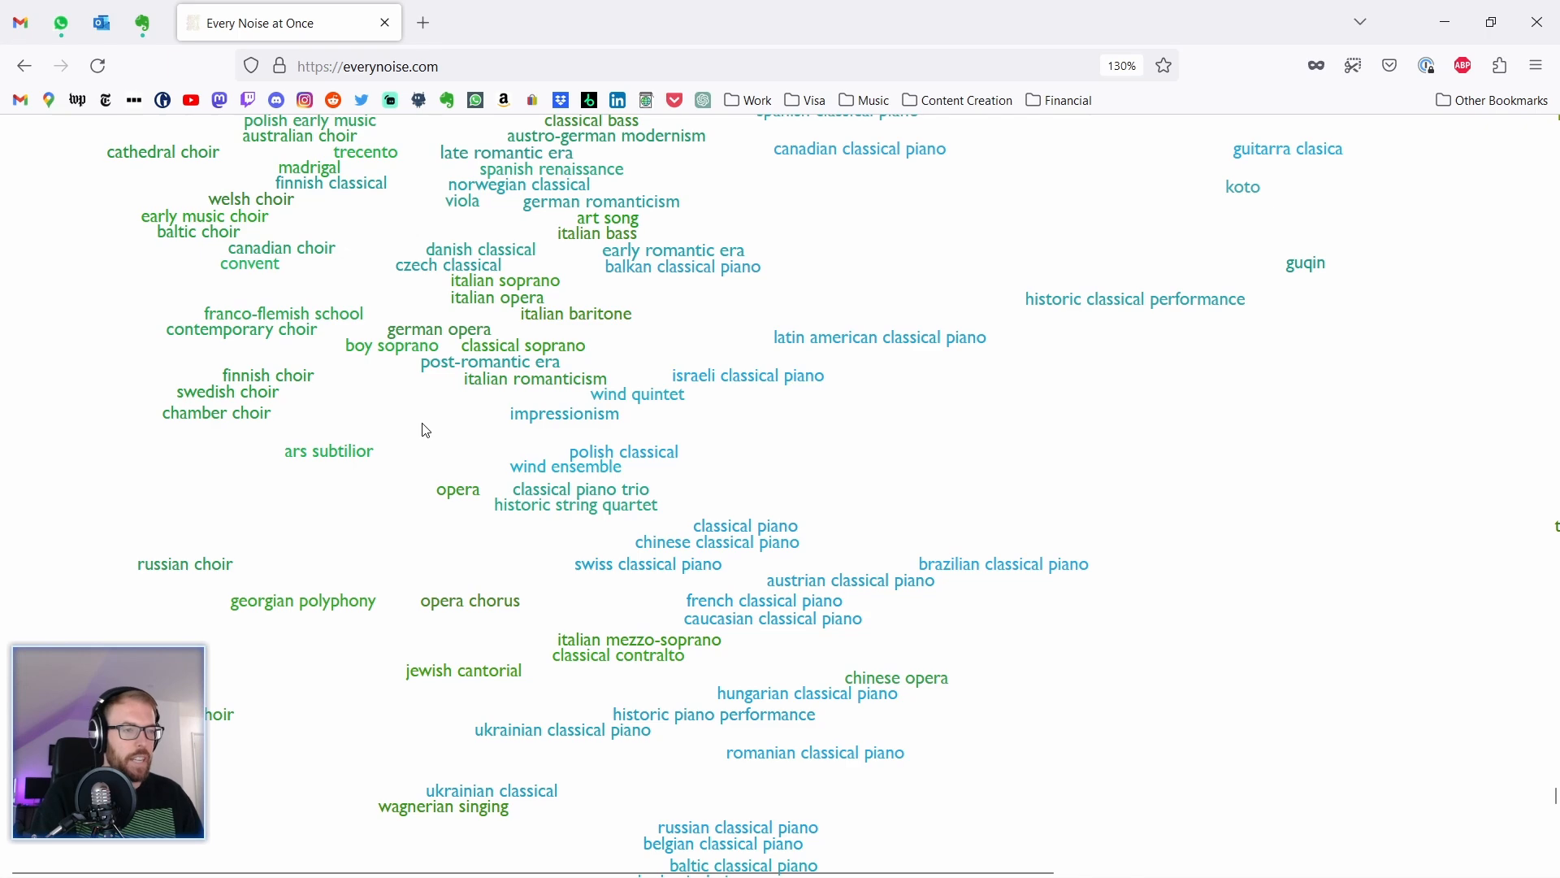
pyautogui.scroll(-4, 426, 431)
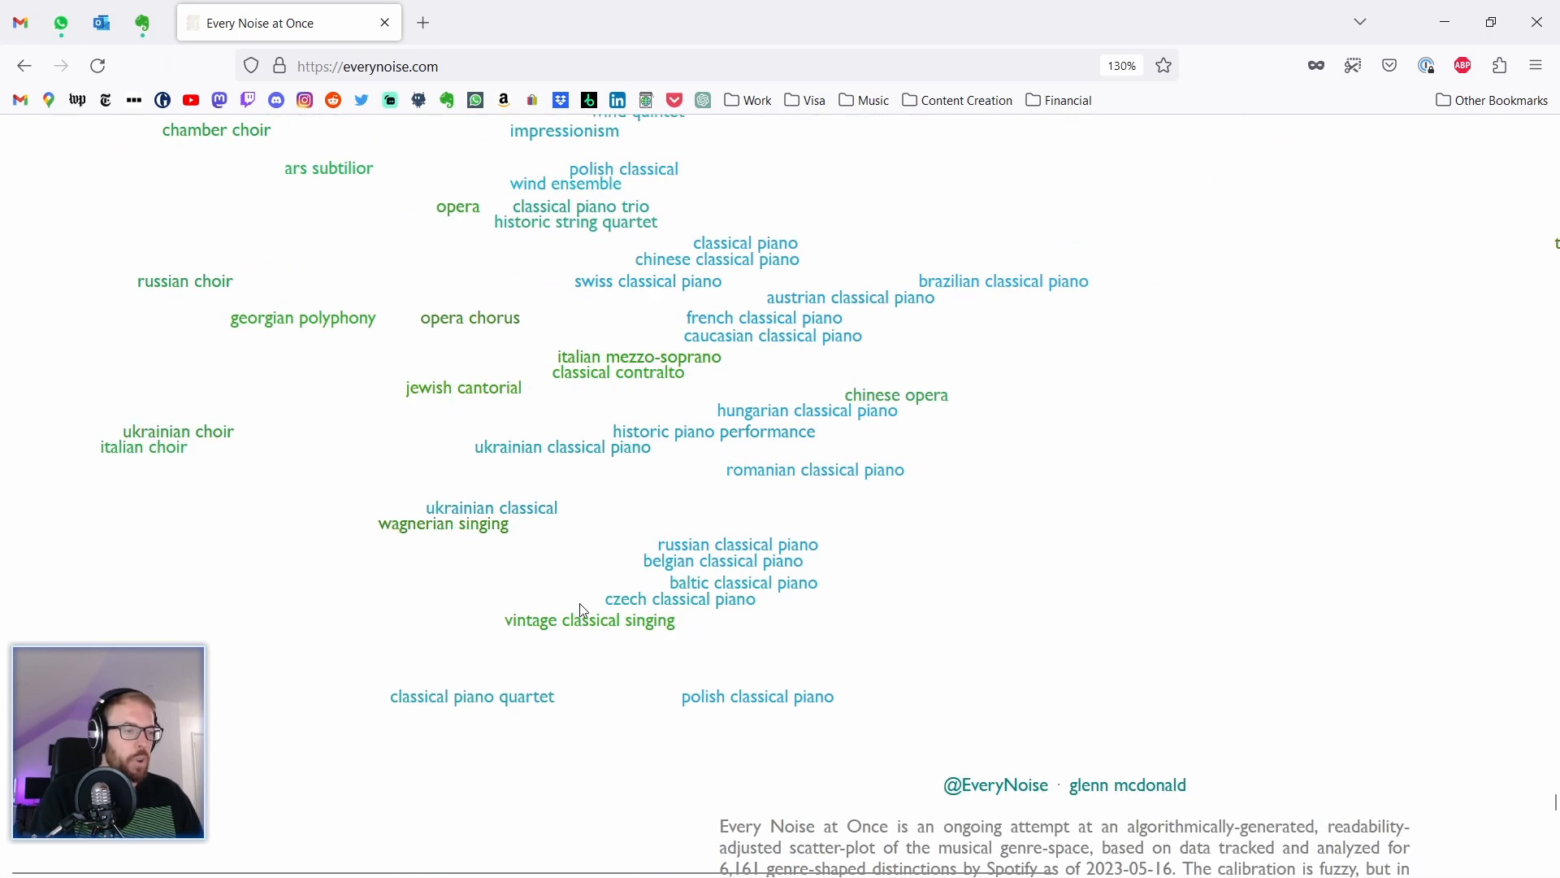
pyautogui.click(561, 698)
pyautogui.scroll(-3, 630, 507)
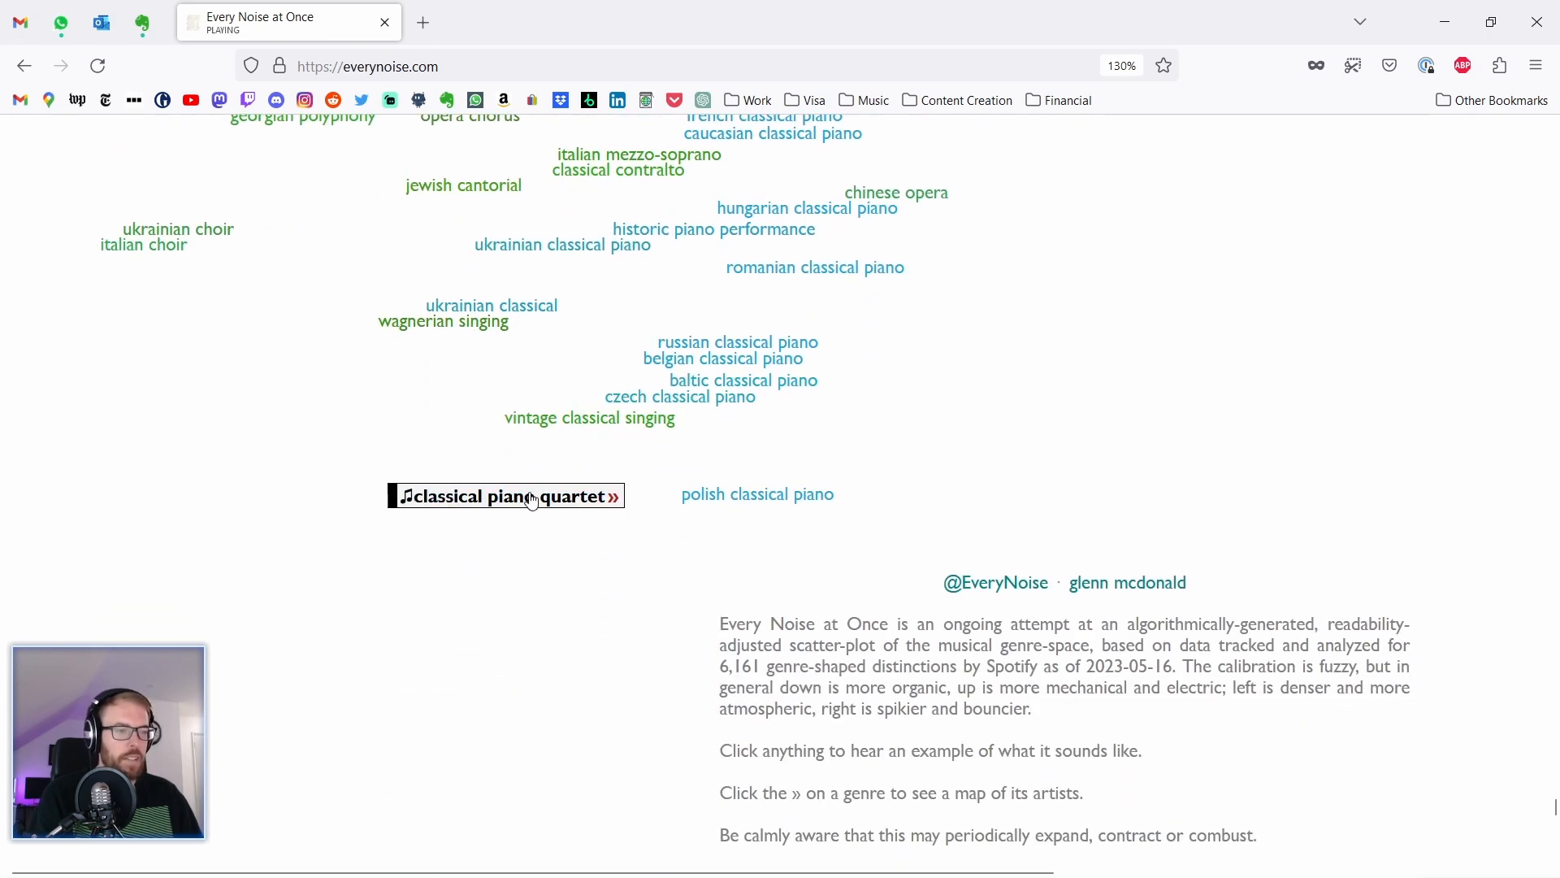
# Step: Play the polish classical piano example, open that genre's artist map and look through its artists at 100% zoom
pyautogui.click(768, 506)
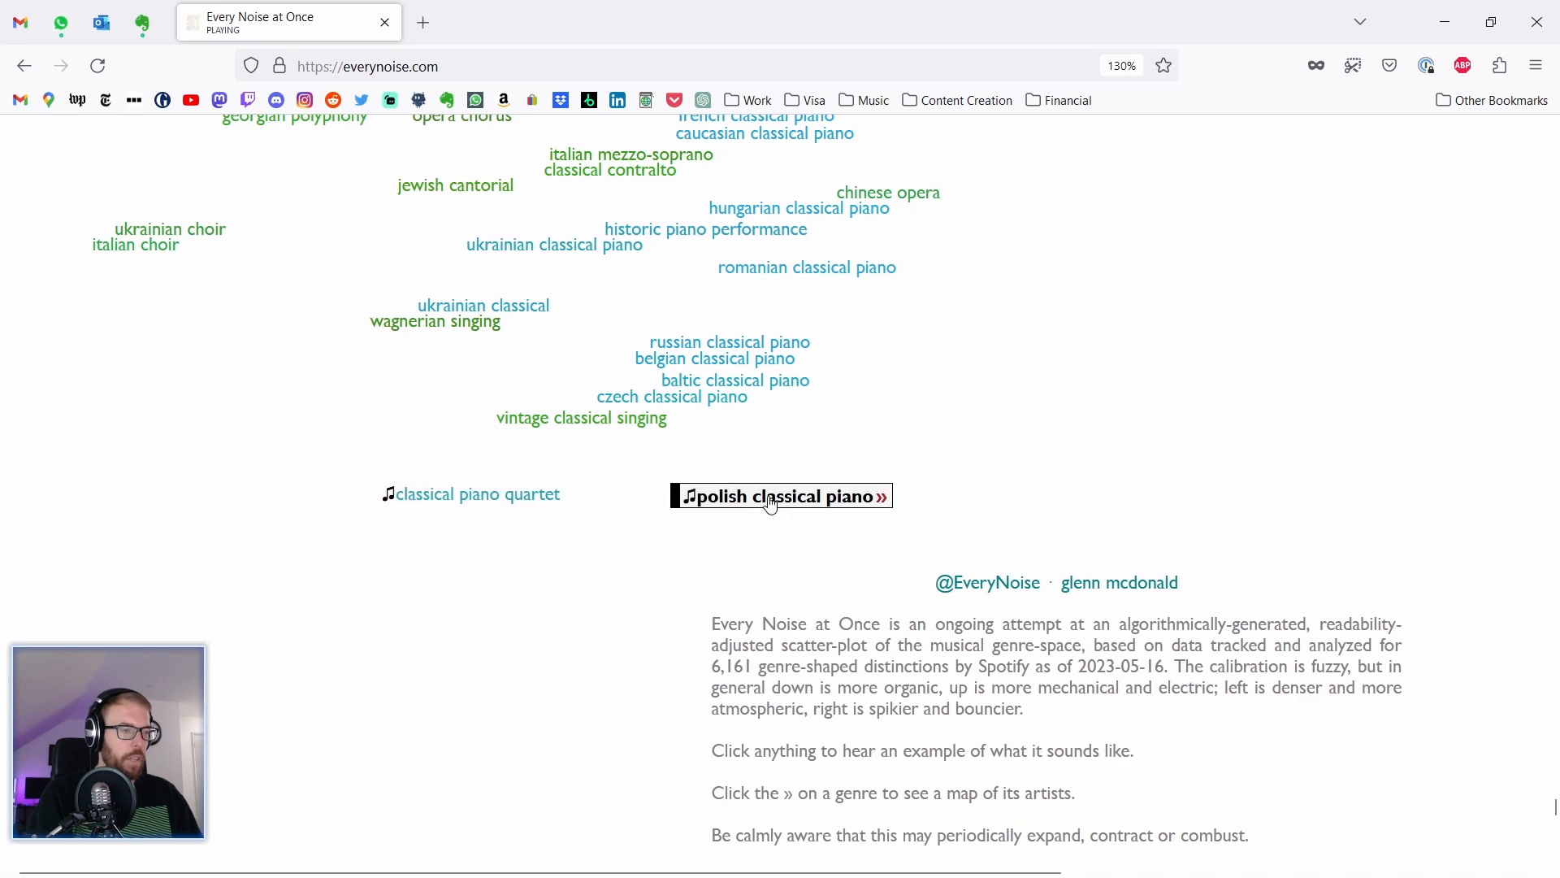
pyautogui.click(878, 498)
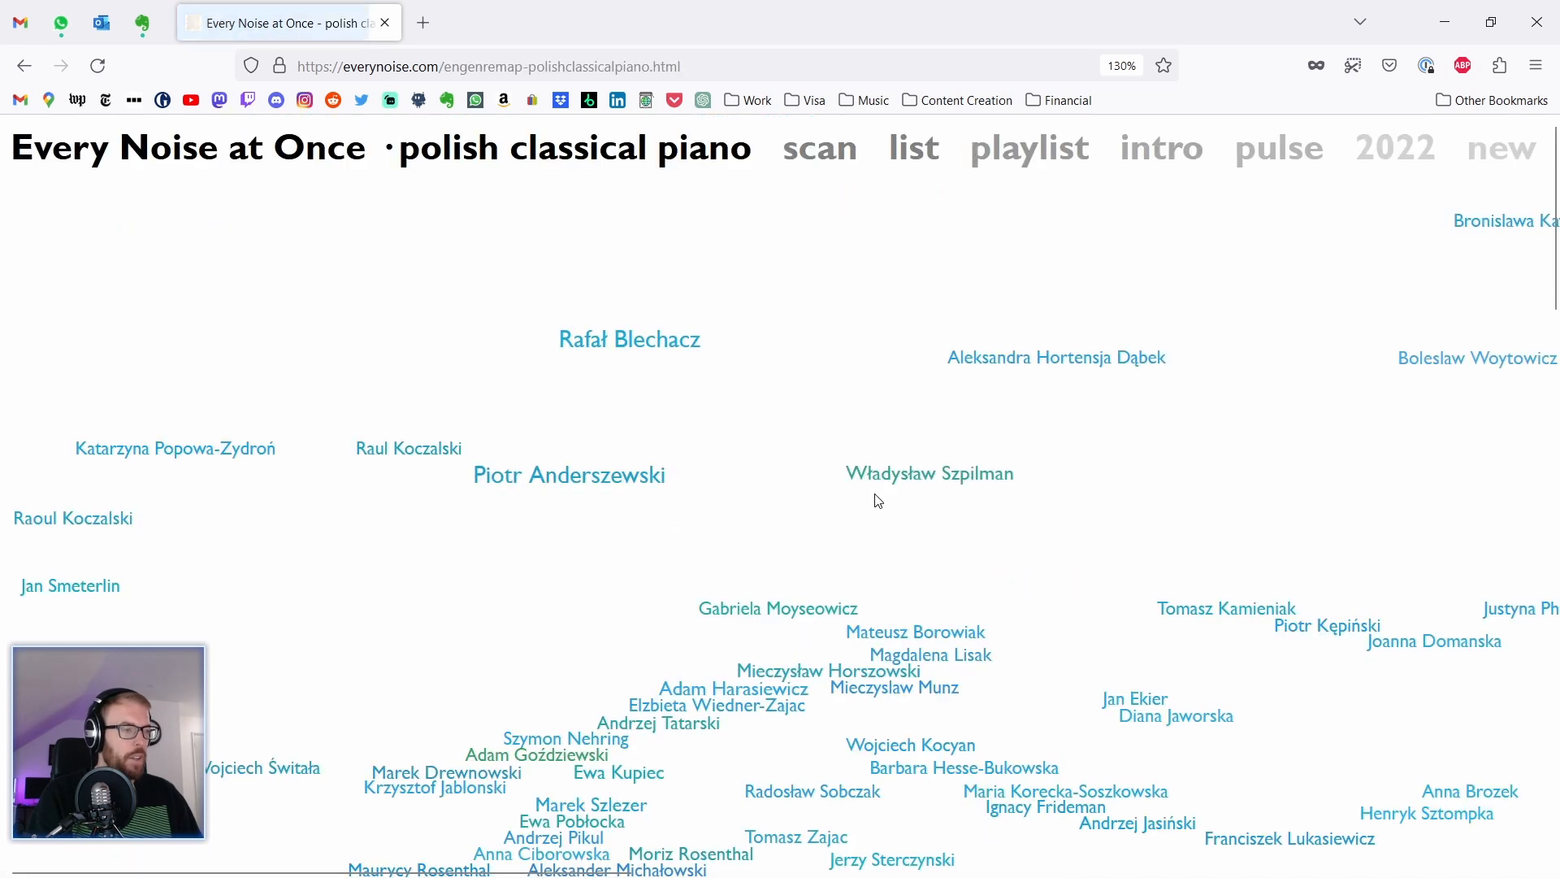
pyautogui.scroll(-6, 735, 560)
pyautogui.scroll(6, 311, 376)
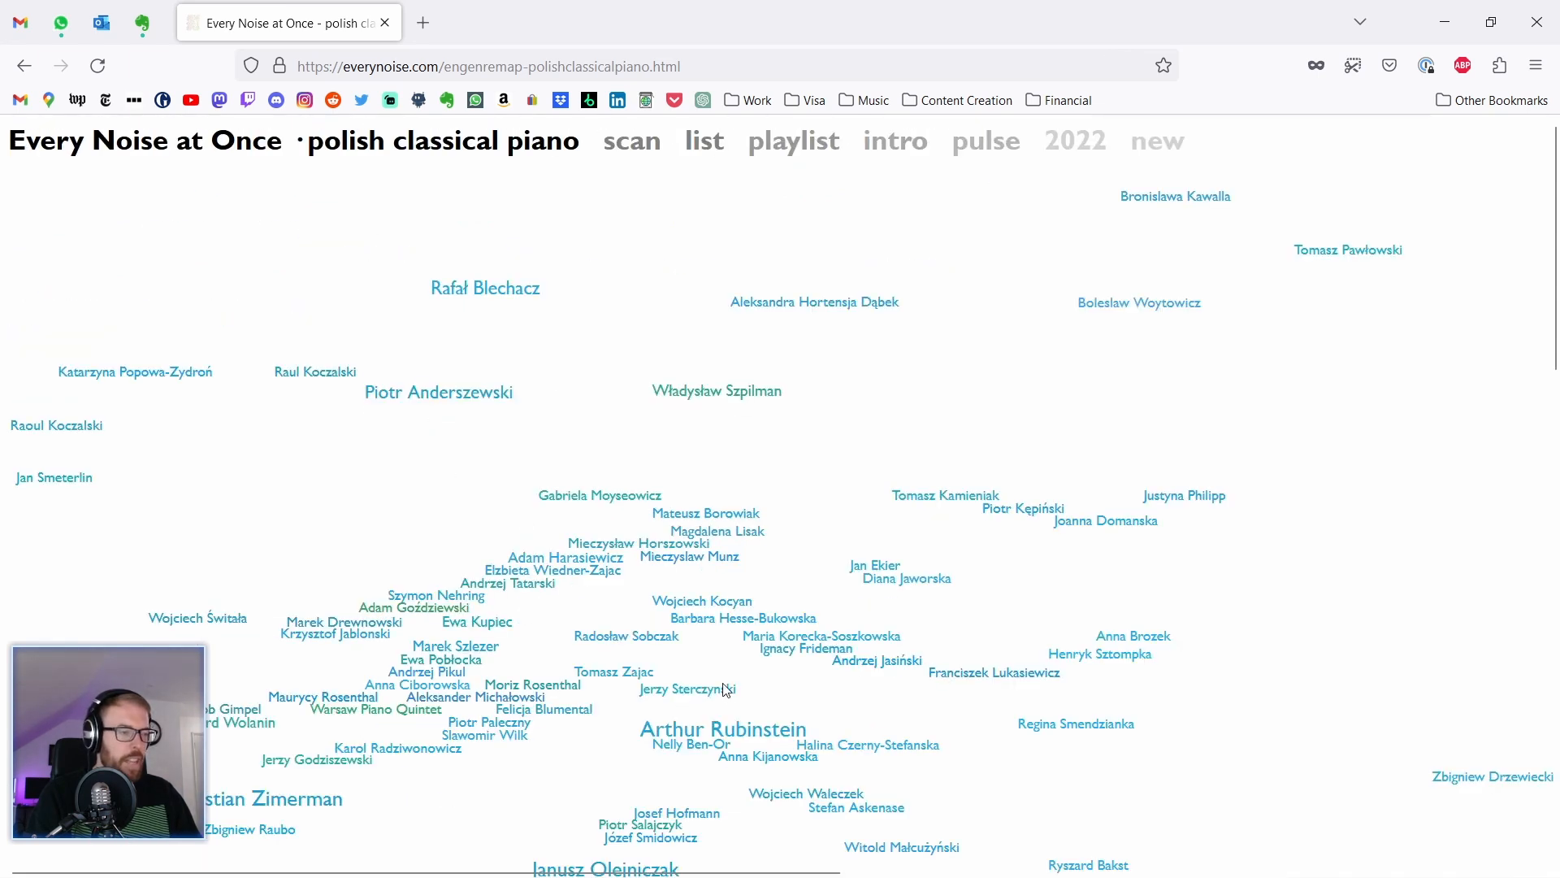
pyautogui.scroll(-3, 734, 687)
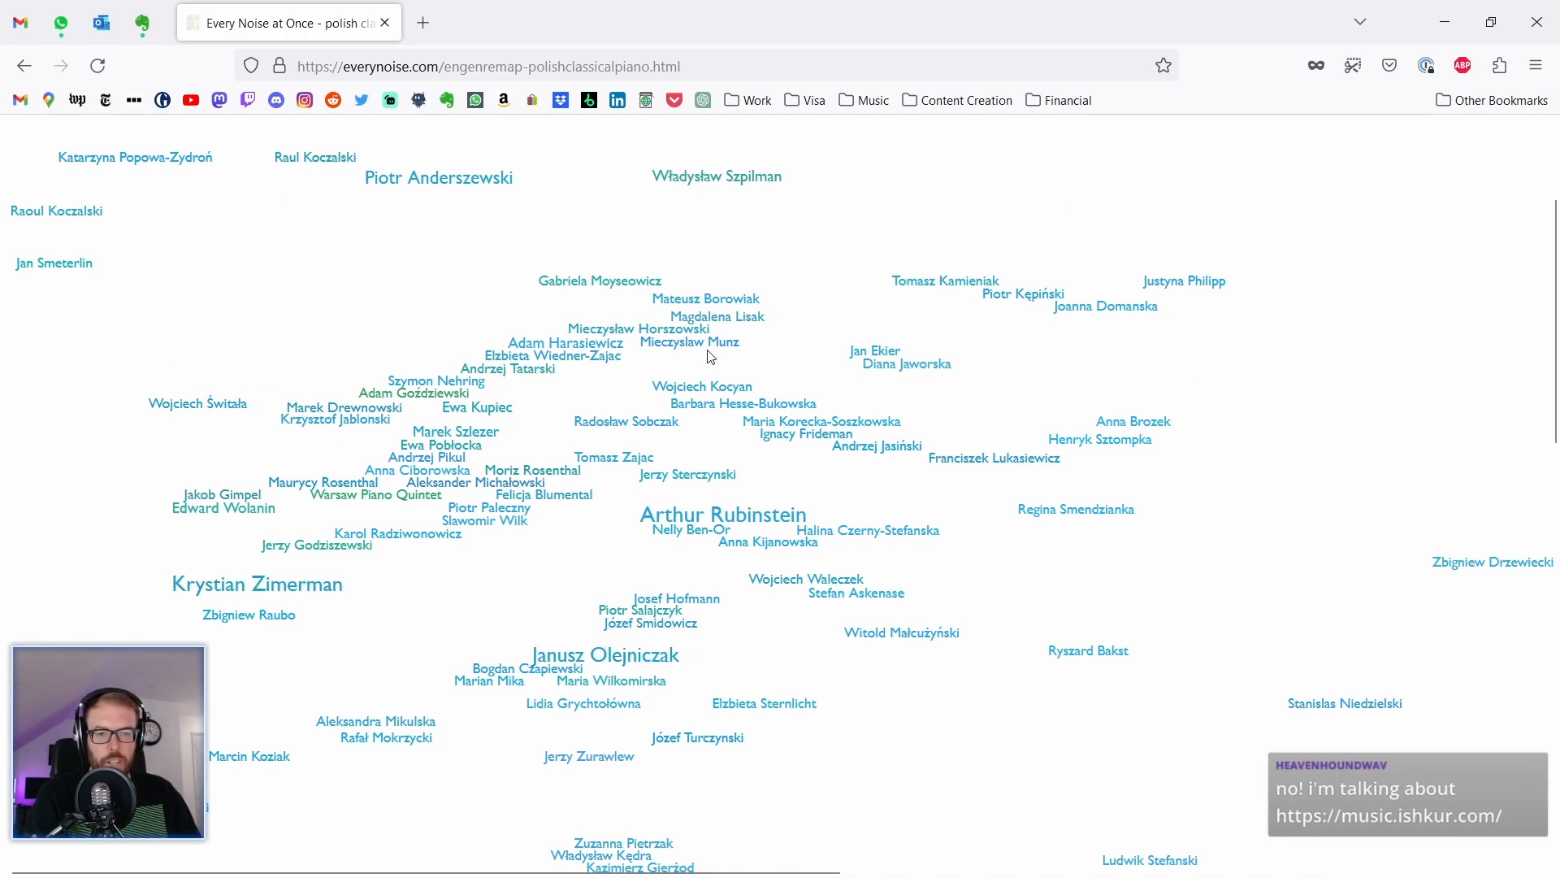
pyautogui.scroll(3, 536, 422)
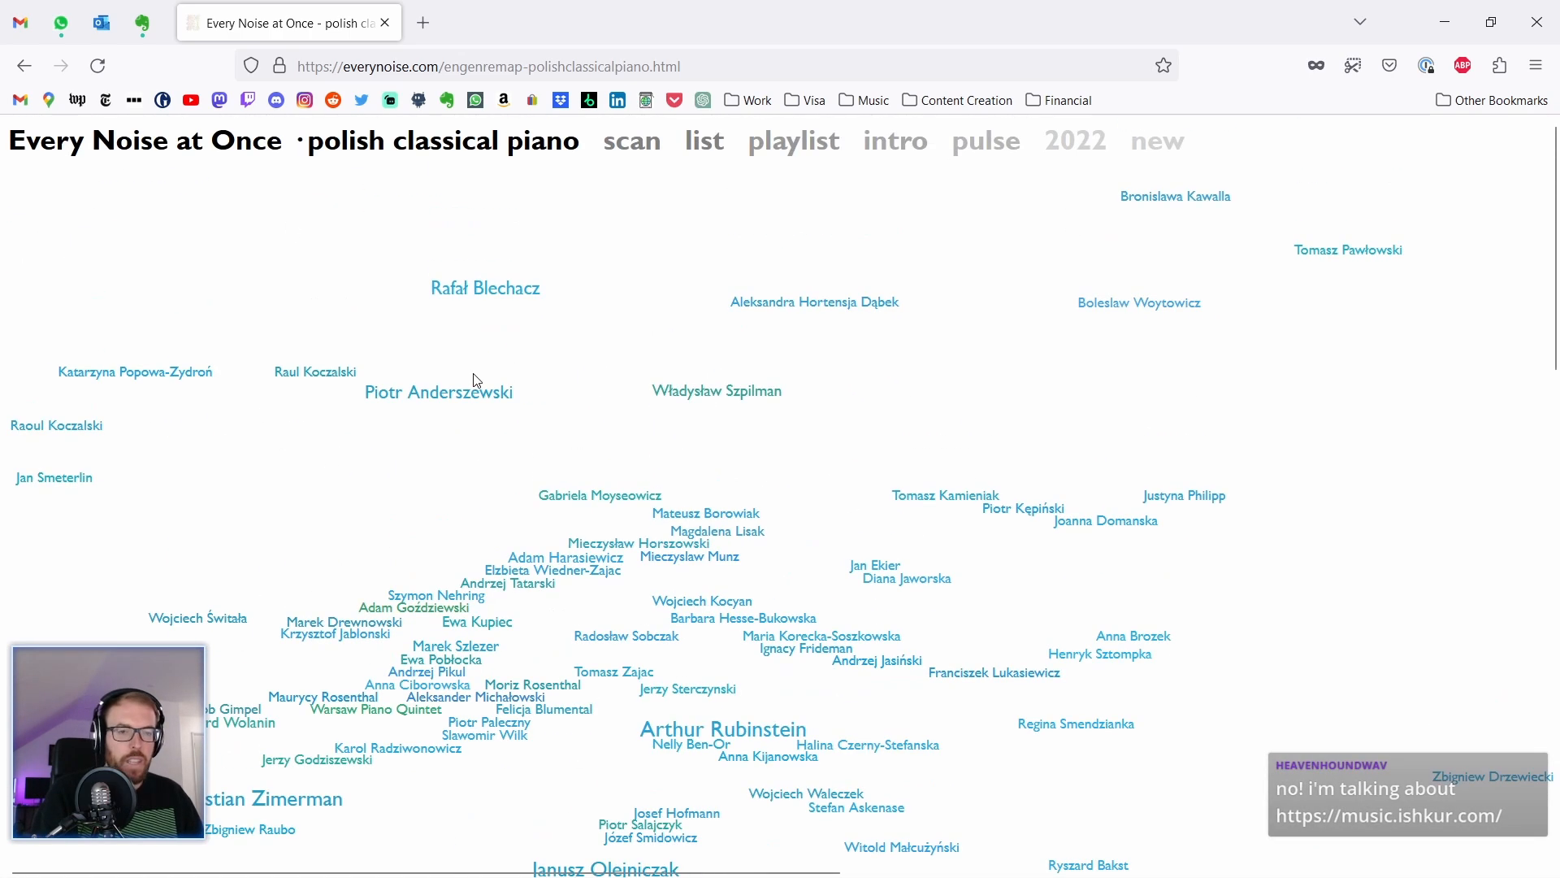
# Step: Return from the polish classical piano page to the main genre map and go back to the map's start
pyautogui.click(24, 65)
pyautogui.scroll(5, 428, 521)
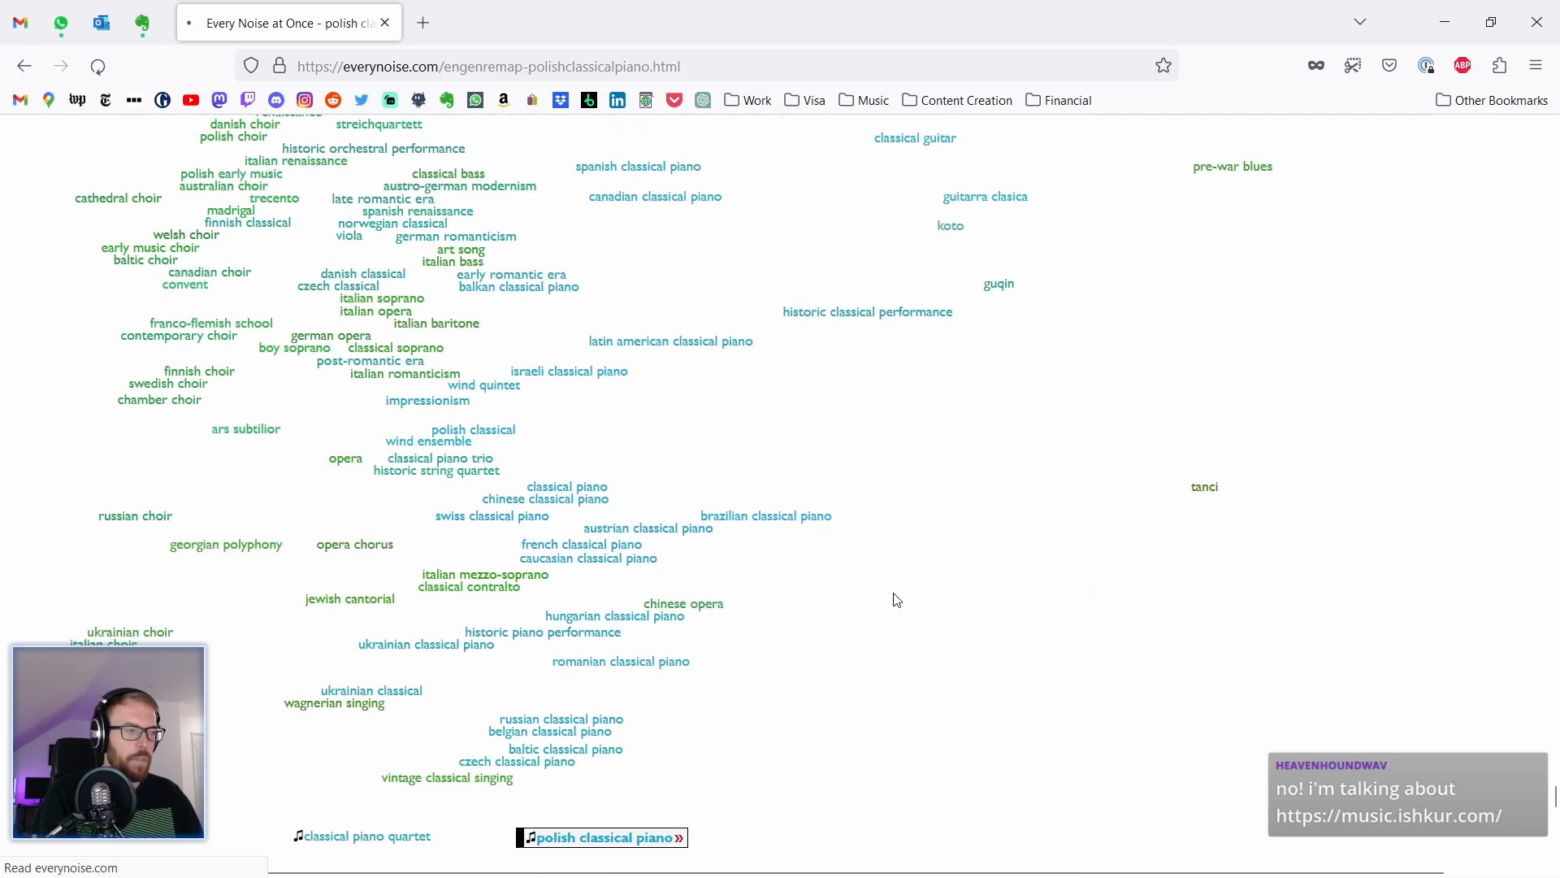
pyautogui.hotkey('alt', 'Right')
pyautogui.click(24, 65)
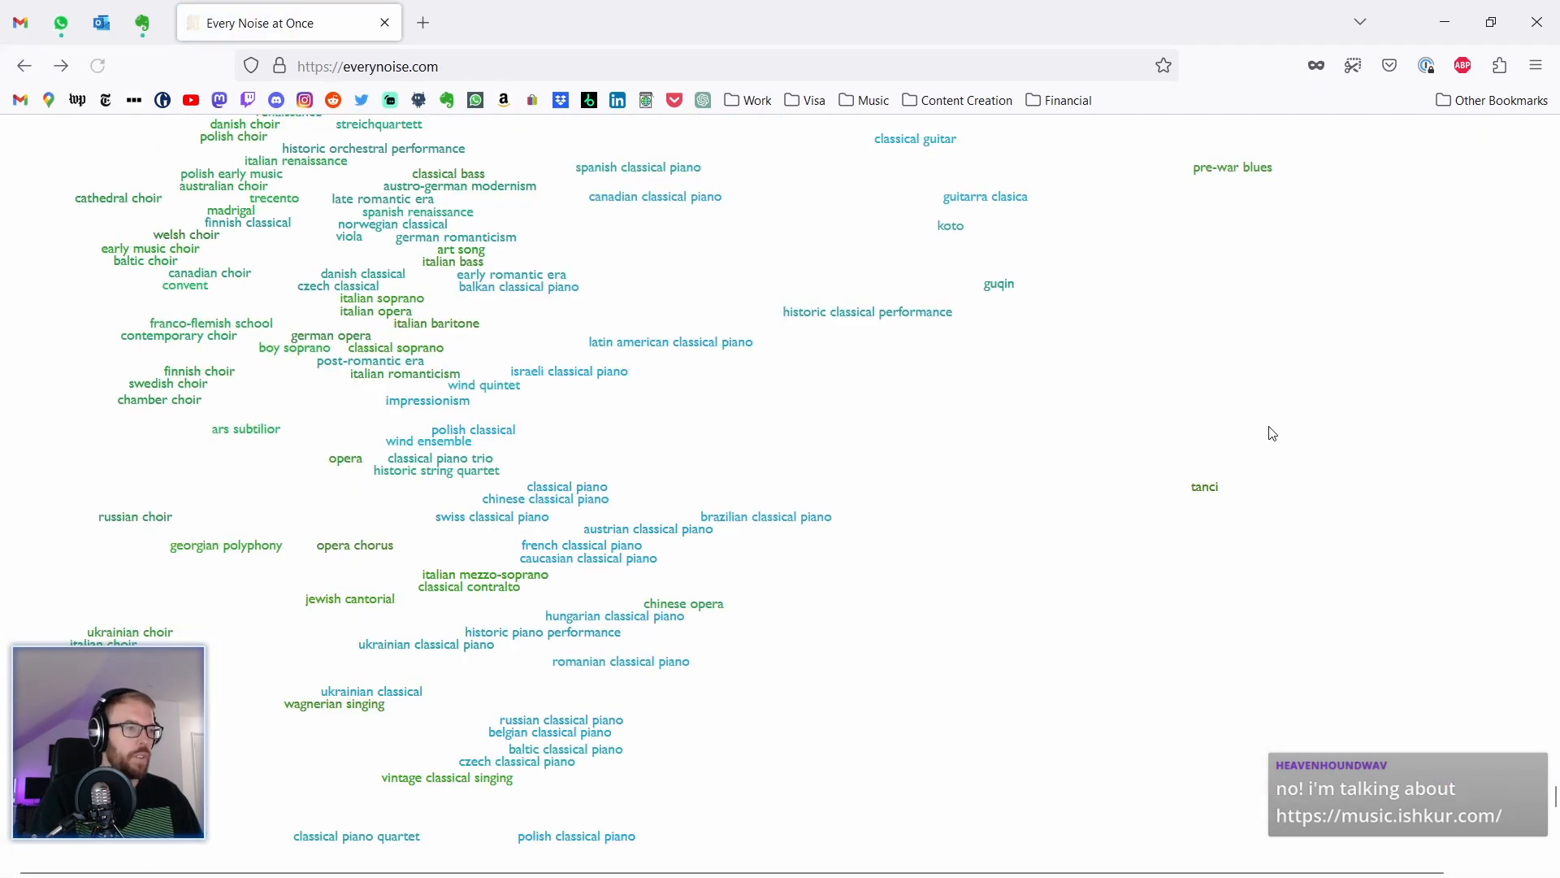
pyautogui.scroll(-6, 920, 762)
pyautogui.scroll(5, 4, 373)
pyautogui.scroll(2, 1175, 642)
pyautogui.scroll(2, 650, 479)
pyautogui.moveTo(1554, 787); pyautogui.dragTo(1552, 130)
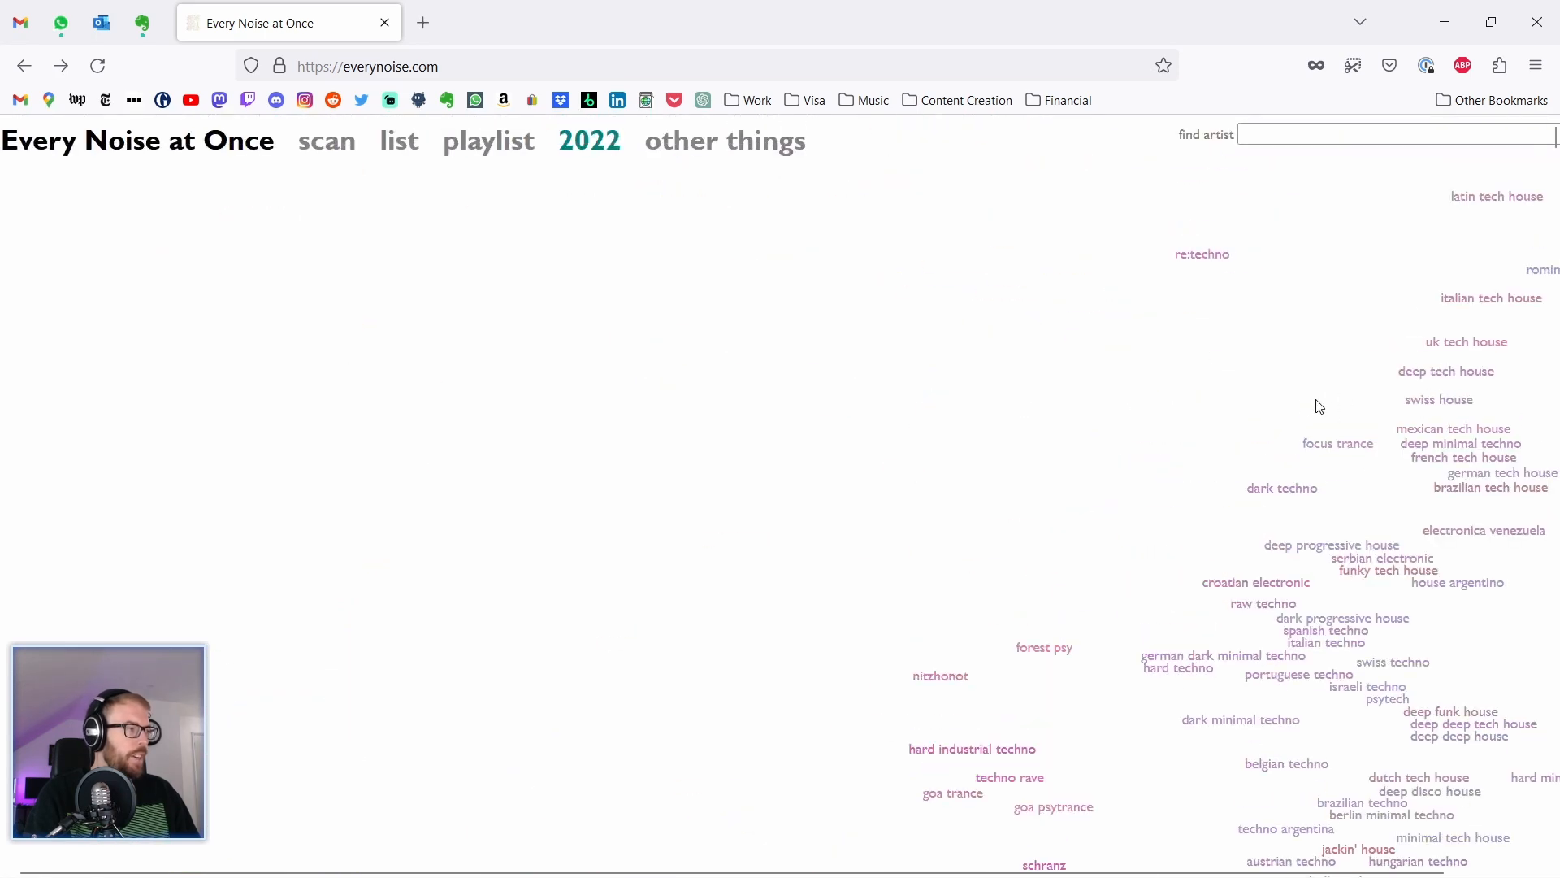
# Step: Examine the techno, house and trance genres near the start of the map at 90% zoom
pyautogui.hotkey('ctrl', '-')
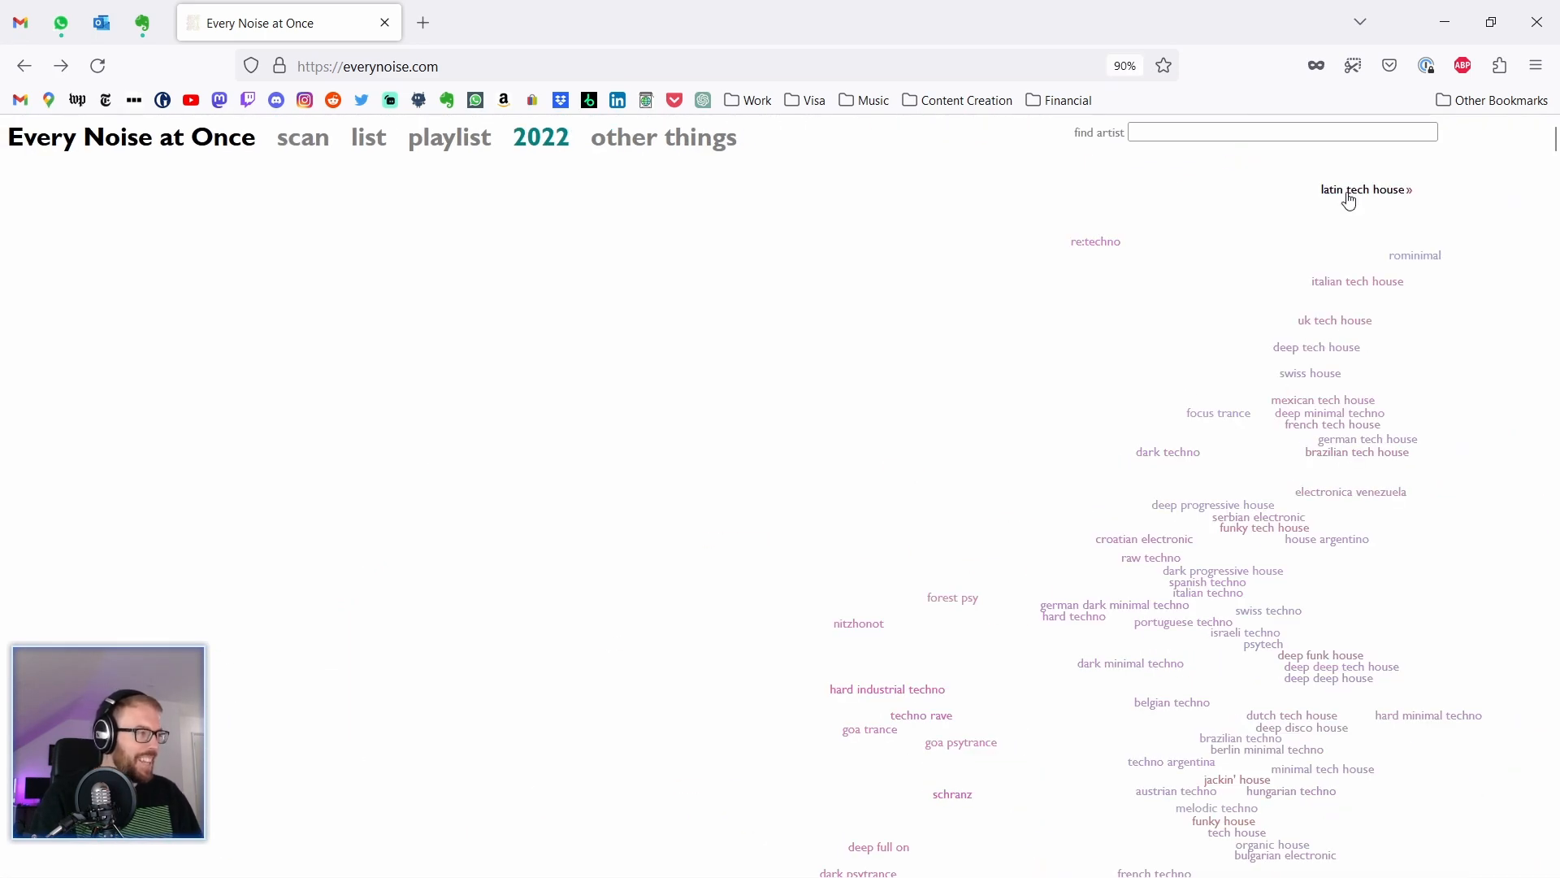
pyautogui.scroll(-3, 1029, 494)
pyautogui.scroll(-4, 1170, 415)
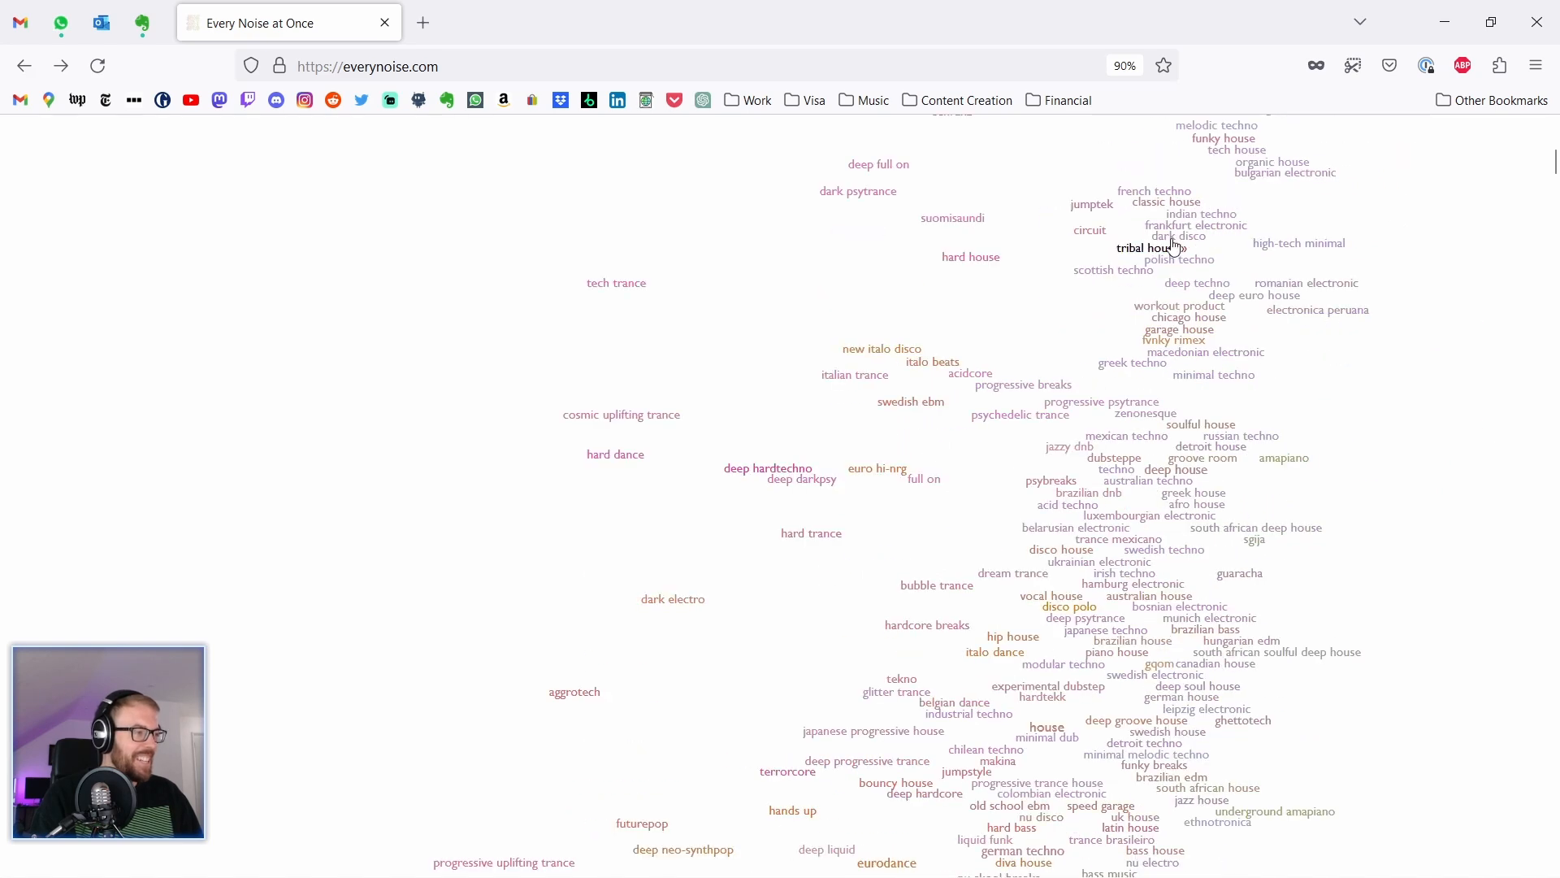
pyautogui.scroll(8, 1214, 312)
pyautogui.scroll(-1, 1333, 223)
pyautogui.scroll(1, 1342, 217)
pyautogui.scroll(-5, 1178, 390)
pyautogui.scroll(-4, 1073, 374)
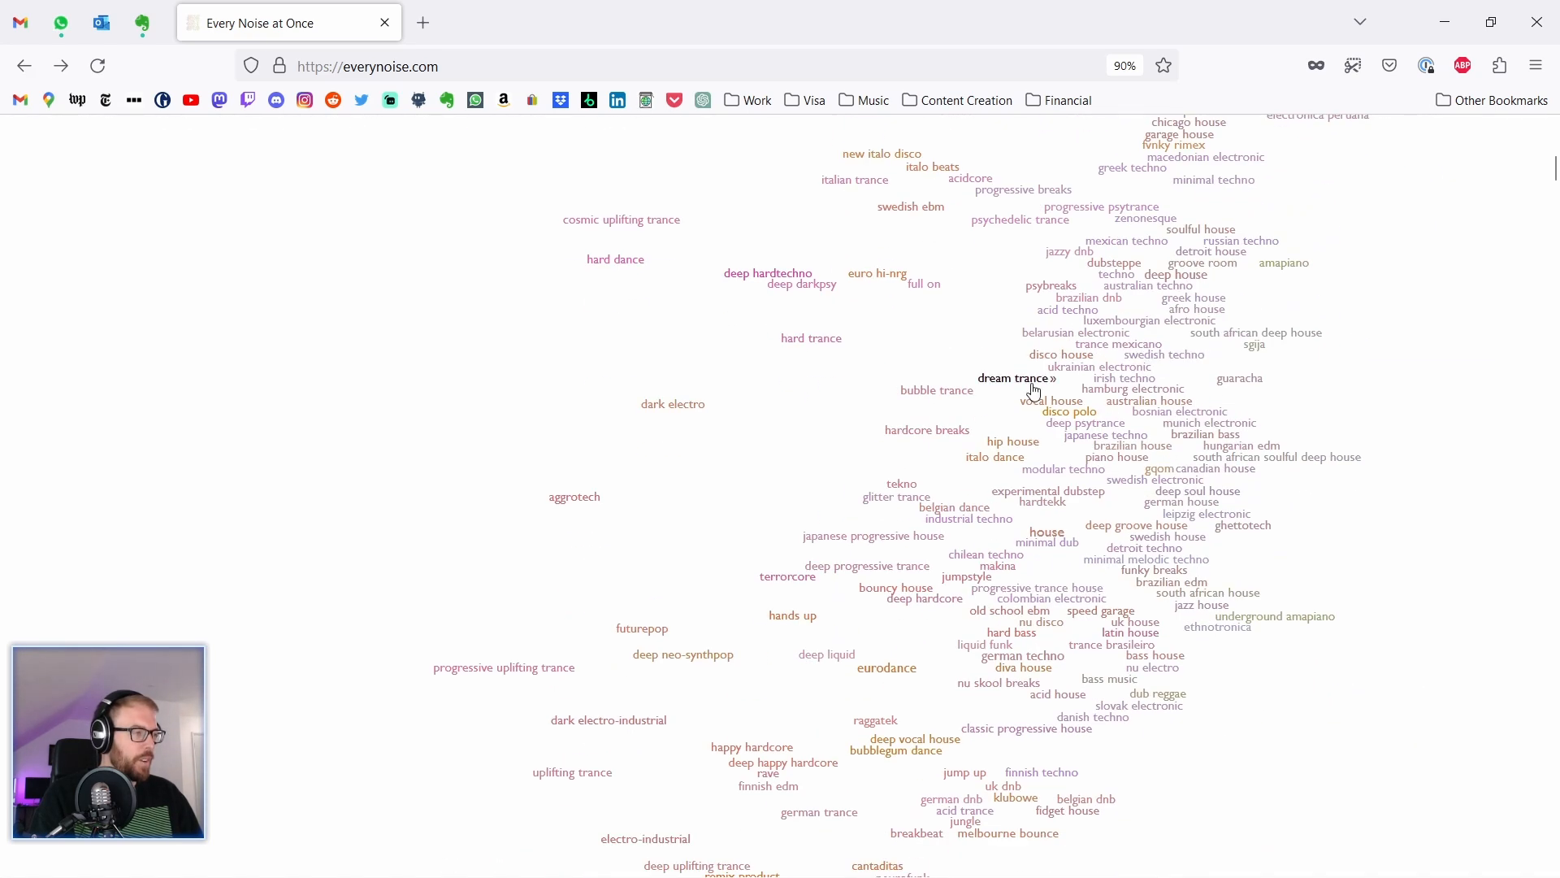
# Step: Look further through the electronic genres, then play and stop the hi-tech example
pyautogui.scroll(-3, 1056, 390)
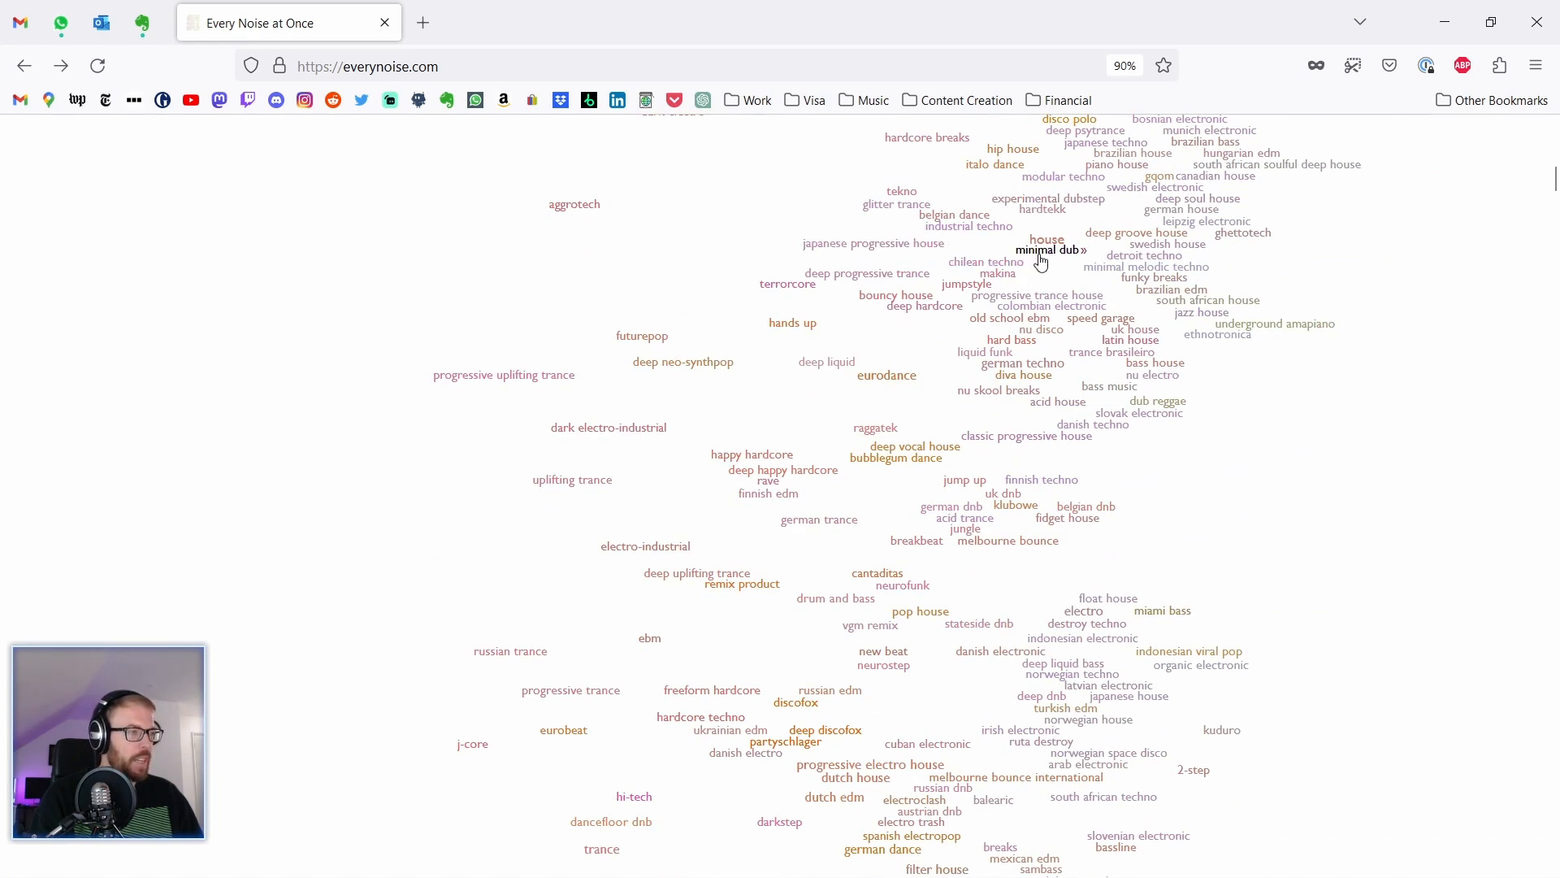
pyautogui.scroll(2, 902, 610)
pyautogui.scroll(-5, 983, 440)
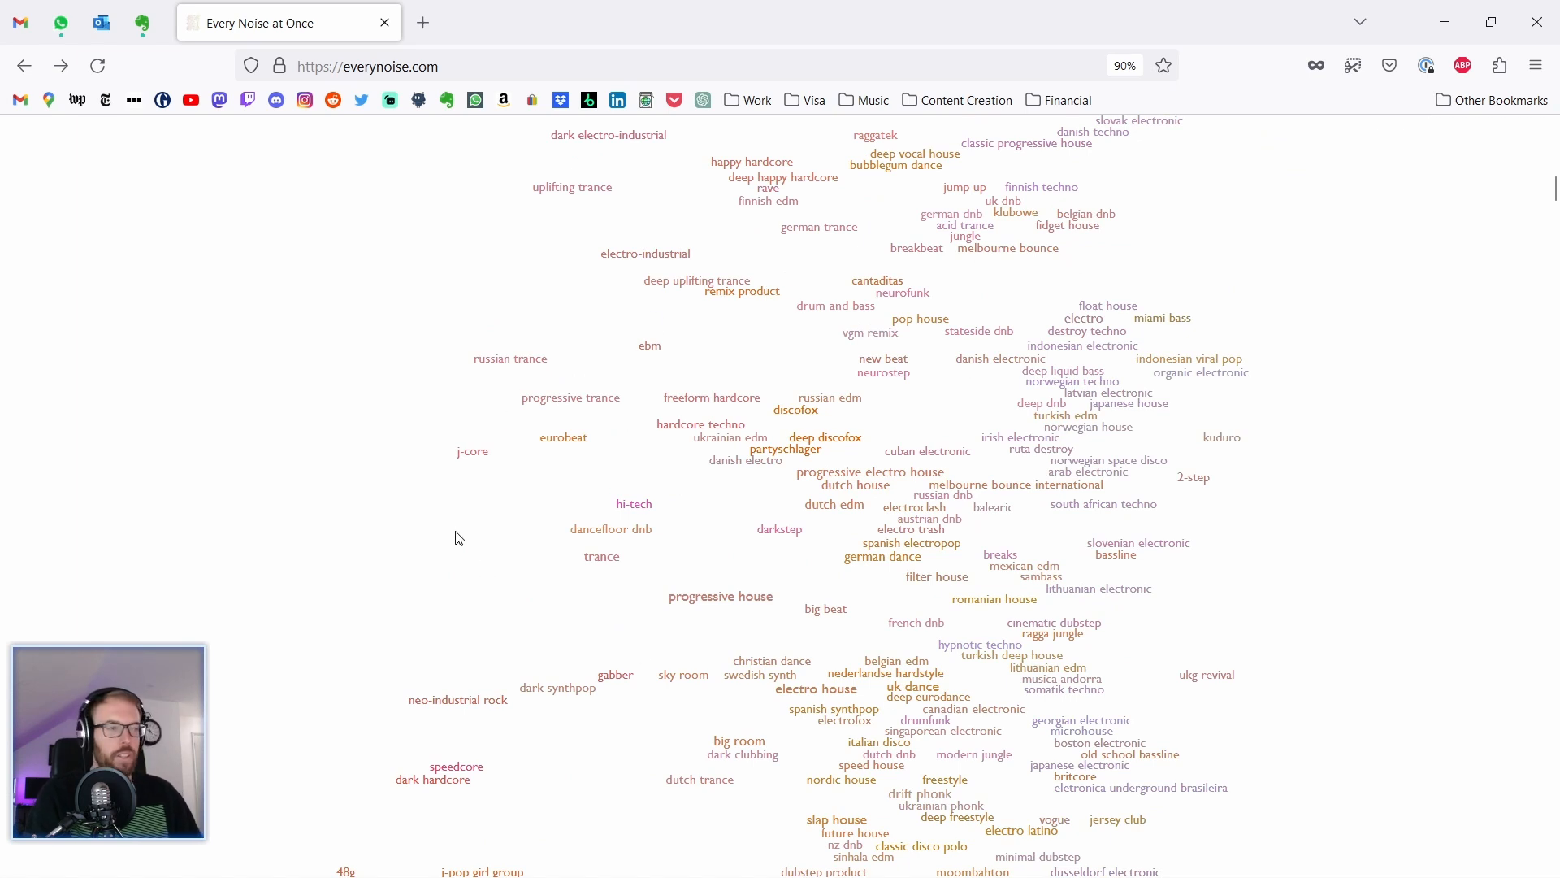
pyautogui.click(632, 504)
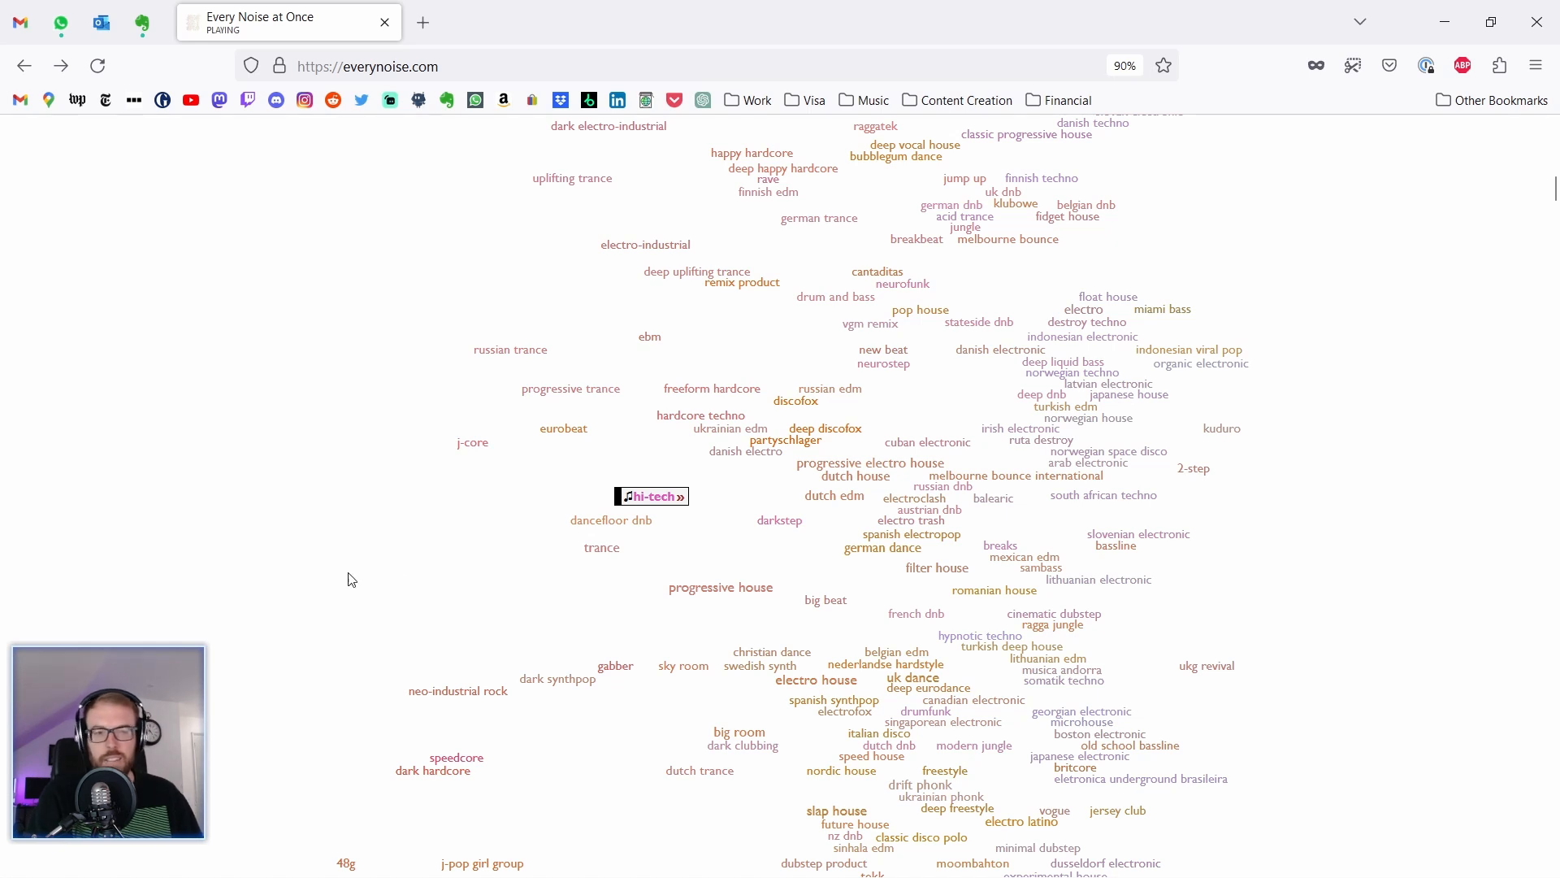
pyautogui.click(641, 504)
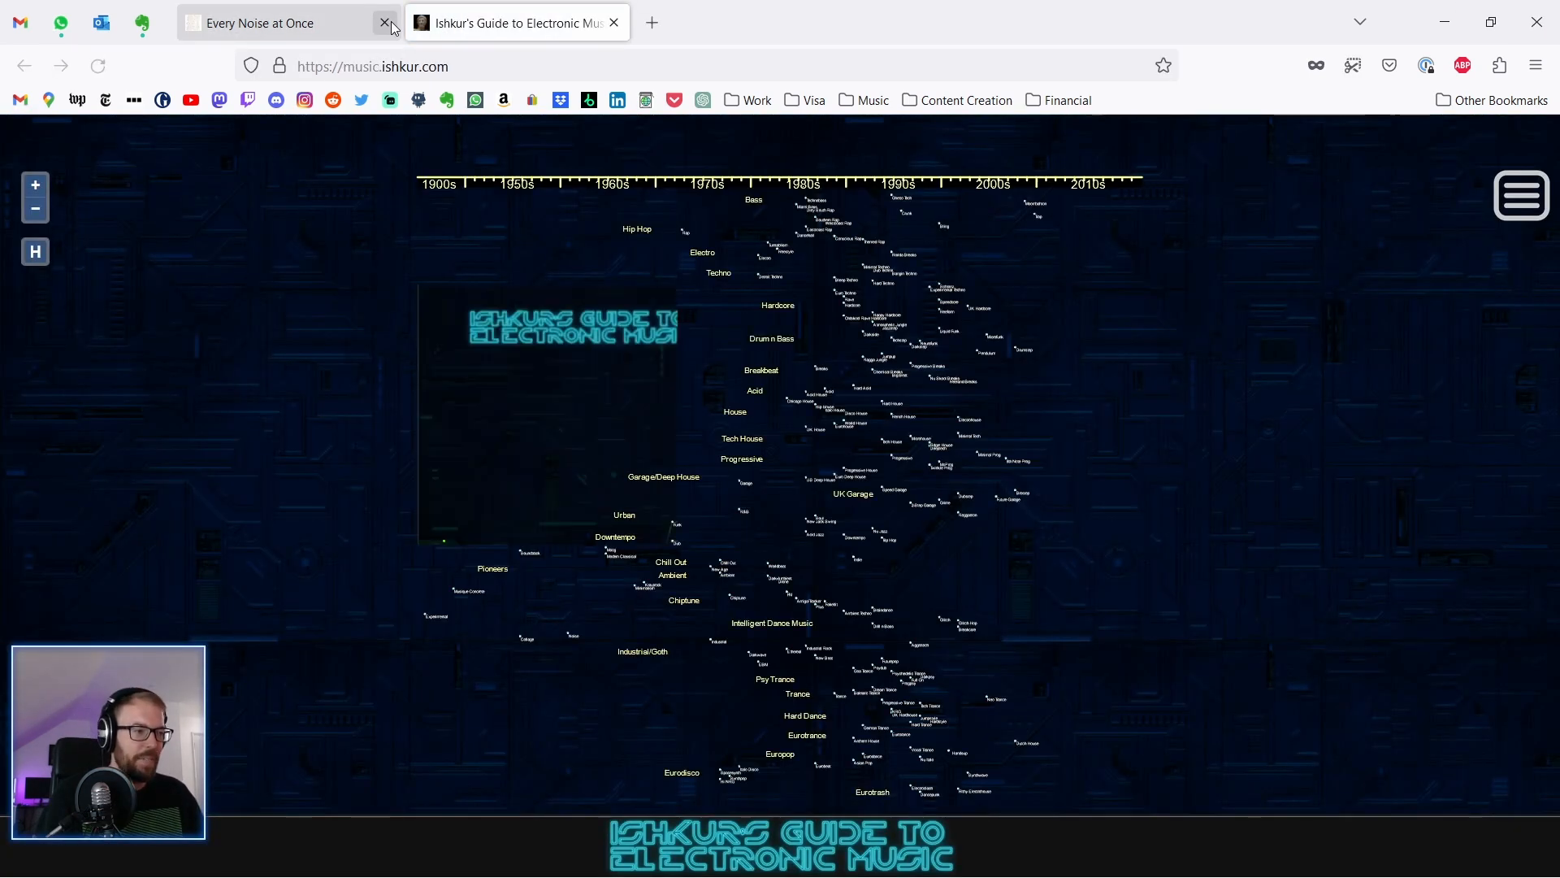
# Step: Survey the Ishkur's Guide to Electronic Music timeline and zoom in on the 8th Note Prog branch
pyautogui.scroll(5, 710, 576)
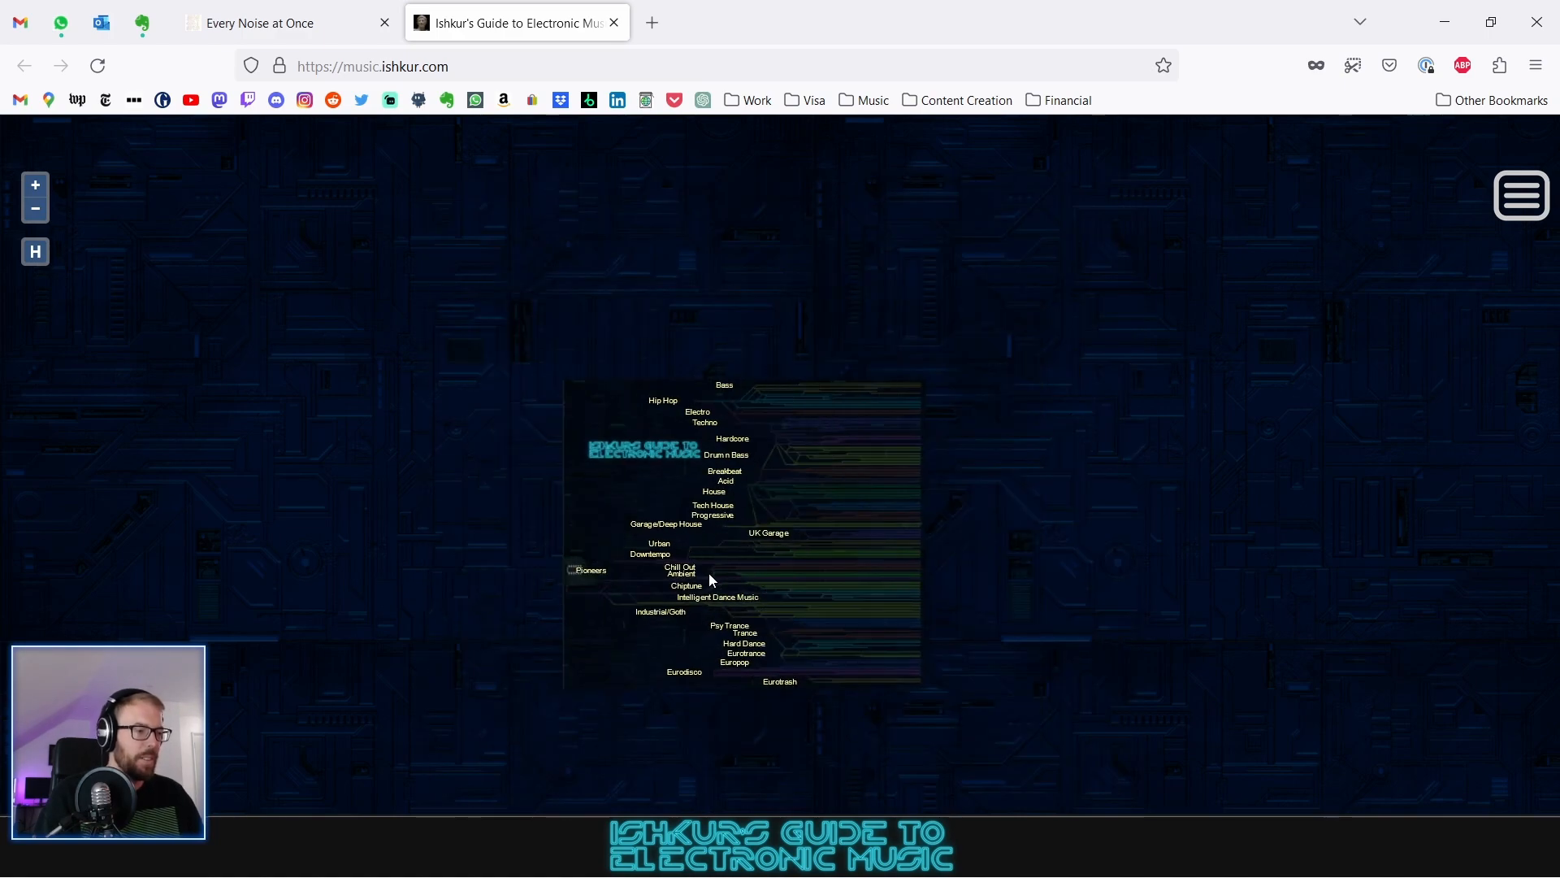
pyautogui.scroll(-5, 714, 574)
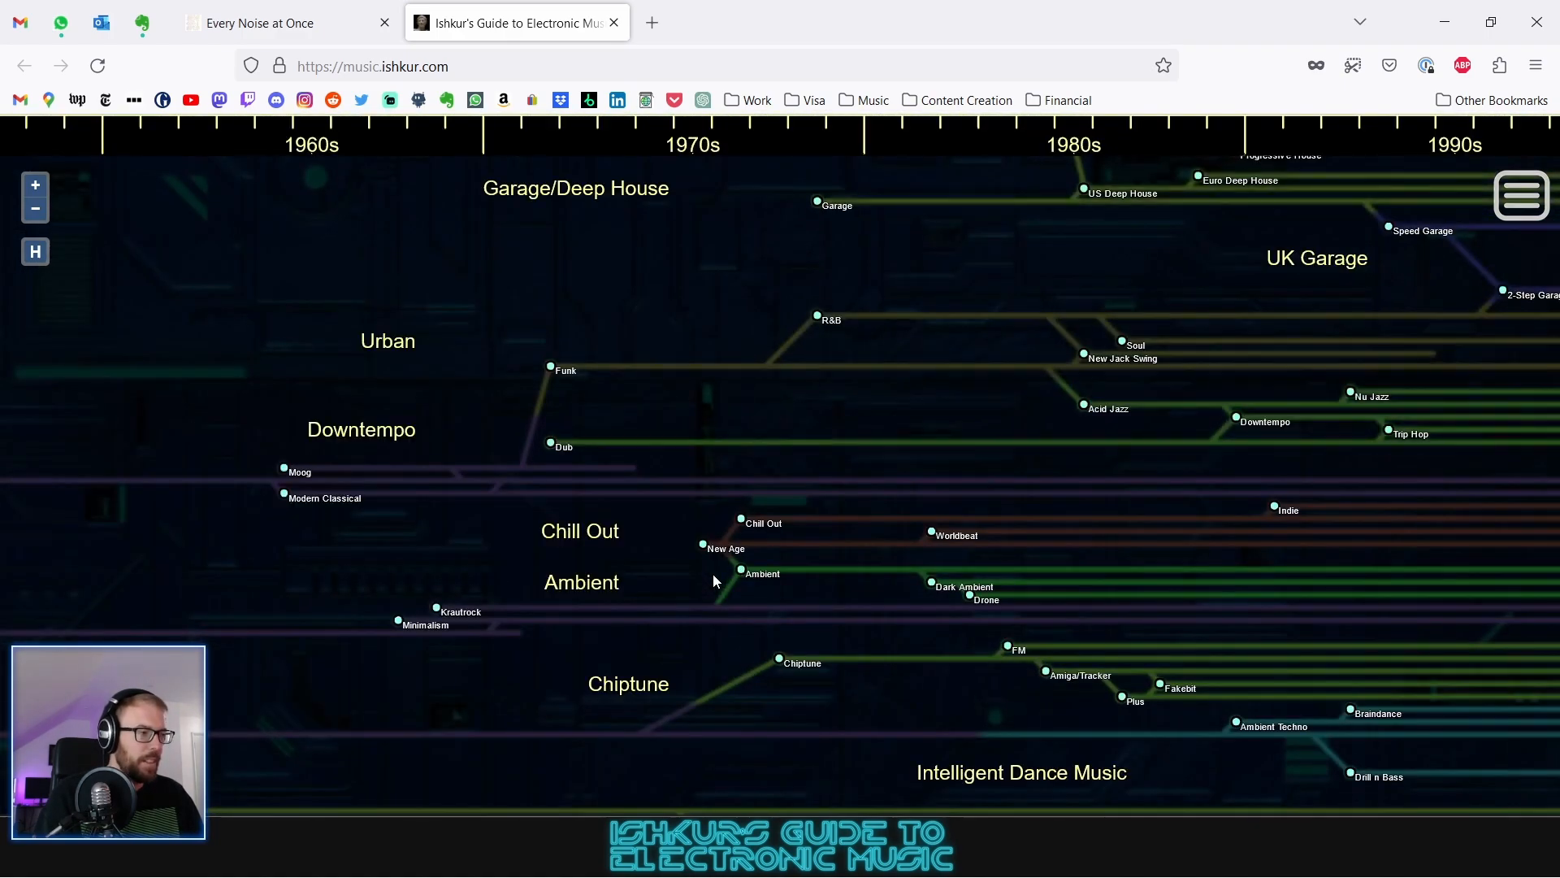
pyautogui.scroll(2, 714, 574)
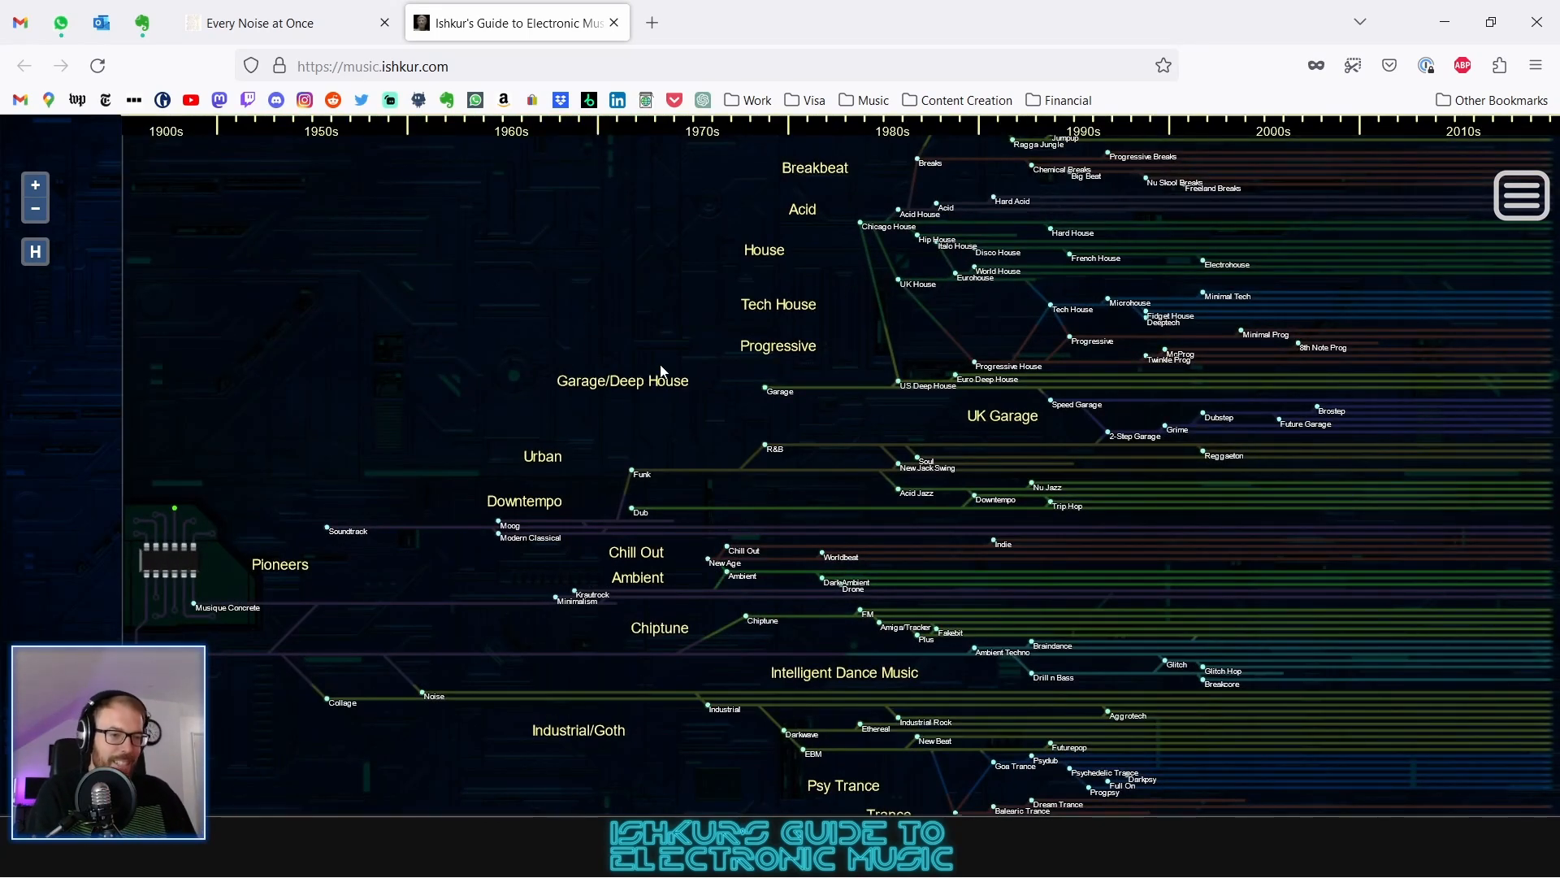
pyautogui.moveTo(794, 612); pyautogui.dragTo(556, 603)
pyautogui.scroll(1, 1088, 360)
pyautogui.scroll(2, 1089, 358)
pyautogui.scroll(-3, 1111, 353)
pyautogui.scroll(4, 1112, 354)
pyautogui.scroll(5, 1048, 329)
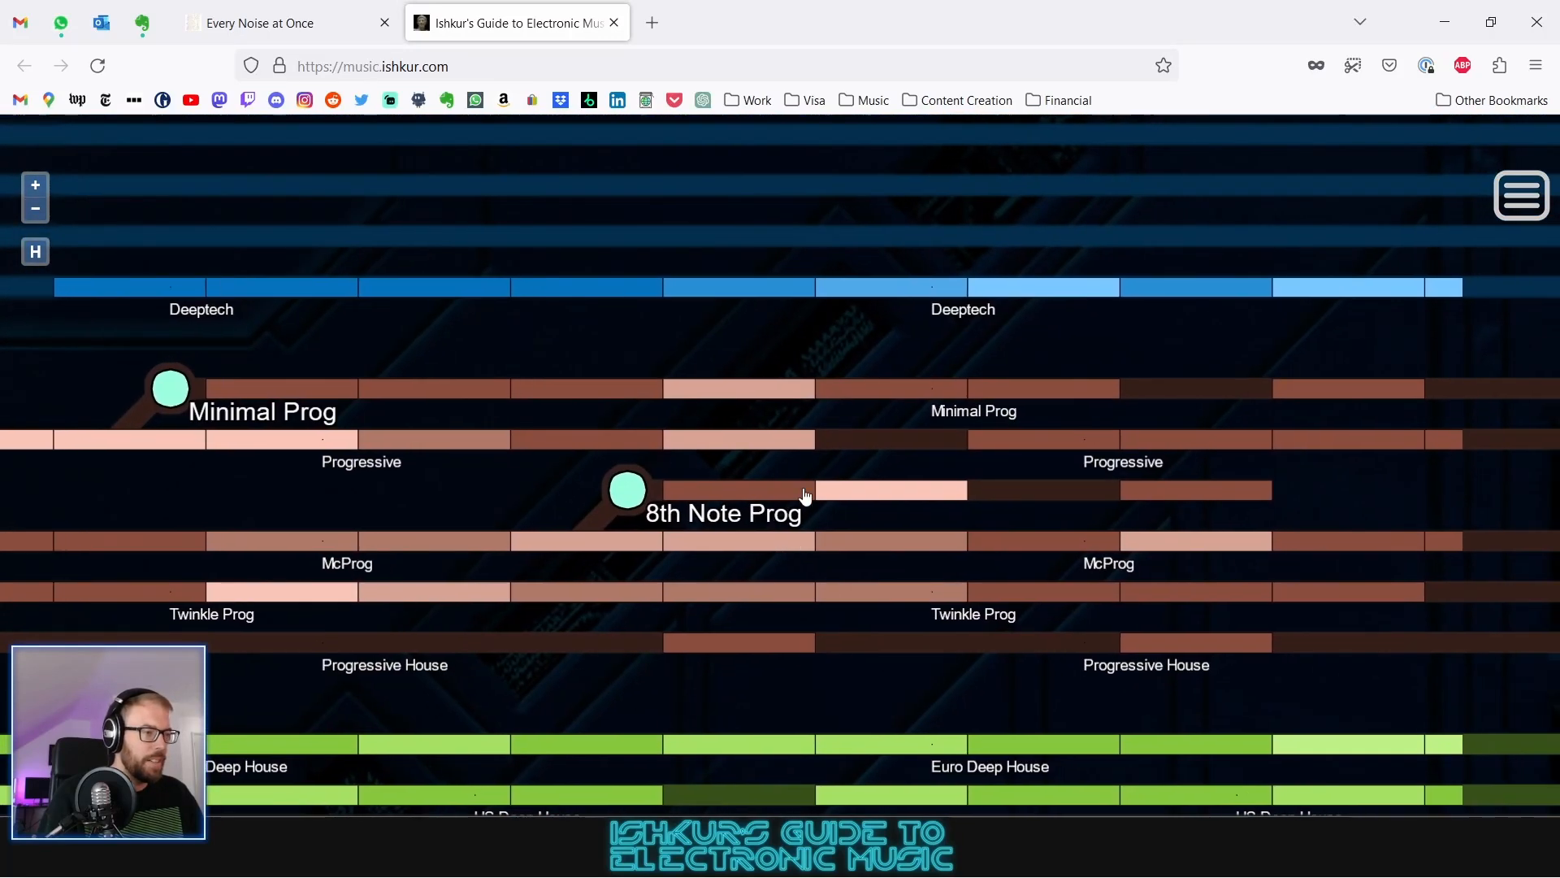
# Step: Play the 2007 and 2008 examples of 8th Note Prog, then pause playback
pyautogui.click(787, 495)
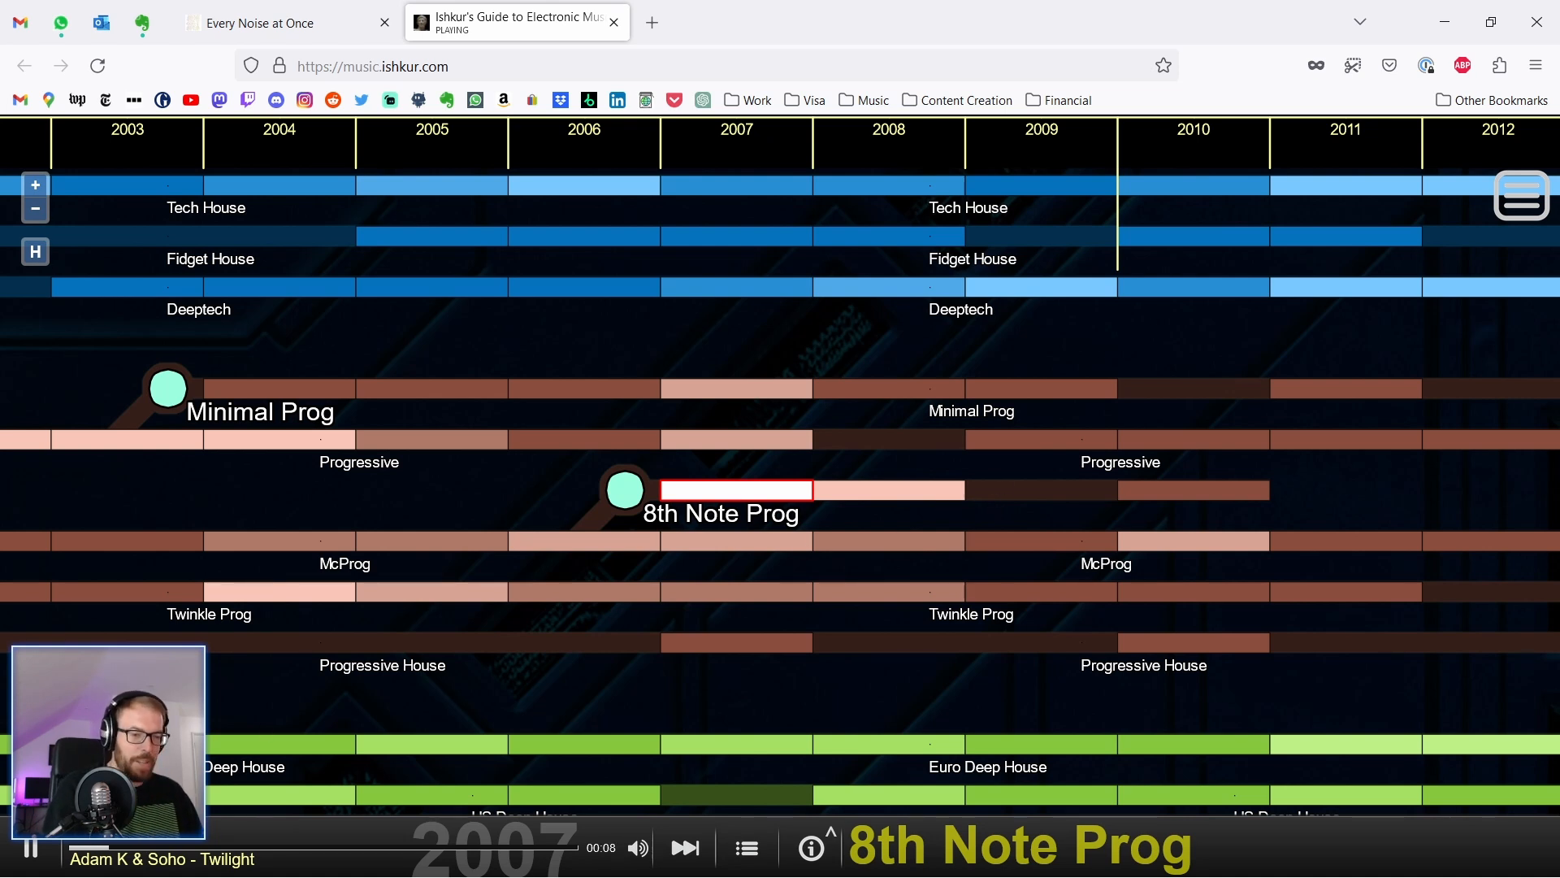
pyautogui.click(901, 505)
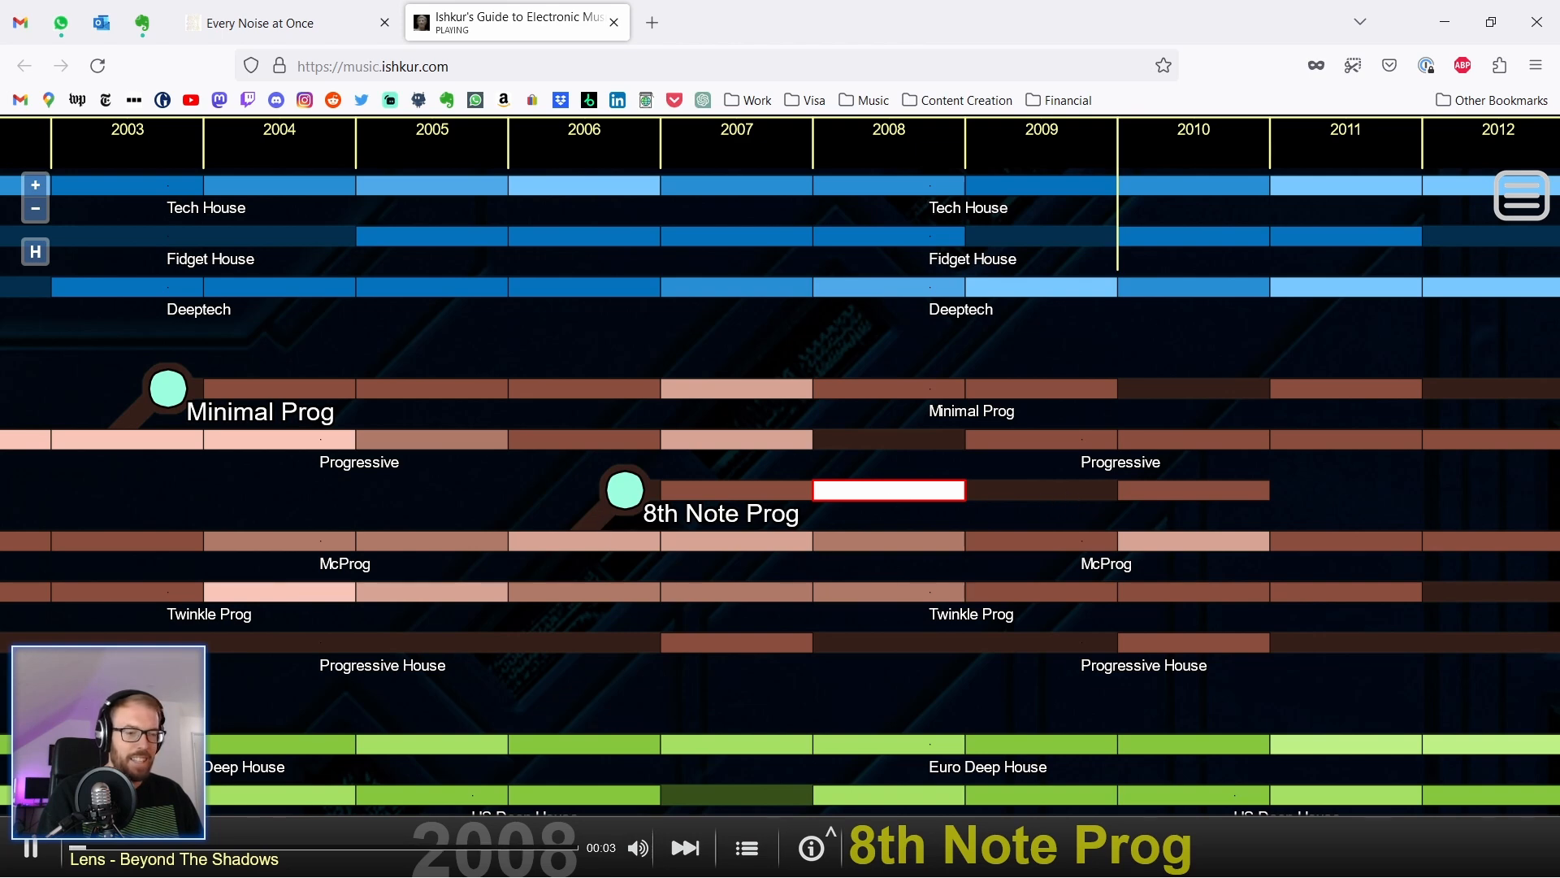
pyautogui.click(31, 848)
# Step: Examine the 2000s and 2010s part of the timeline and briefly view the guide's information menu
pyautogui.scroll(-3, 559, 522)
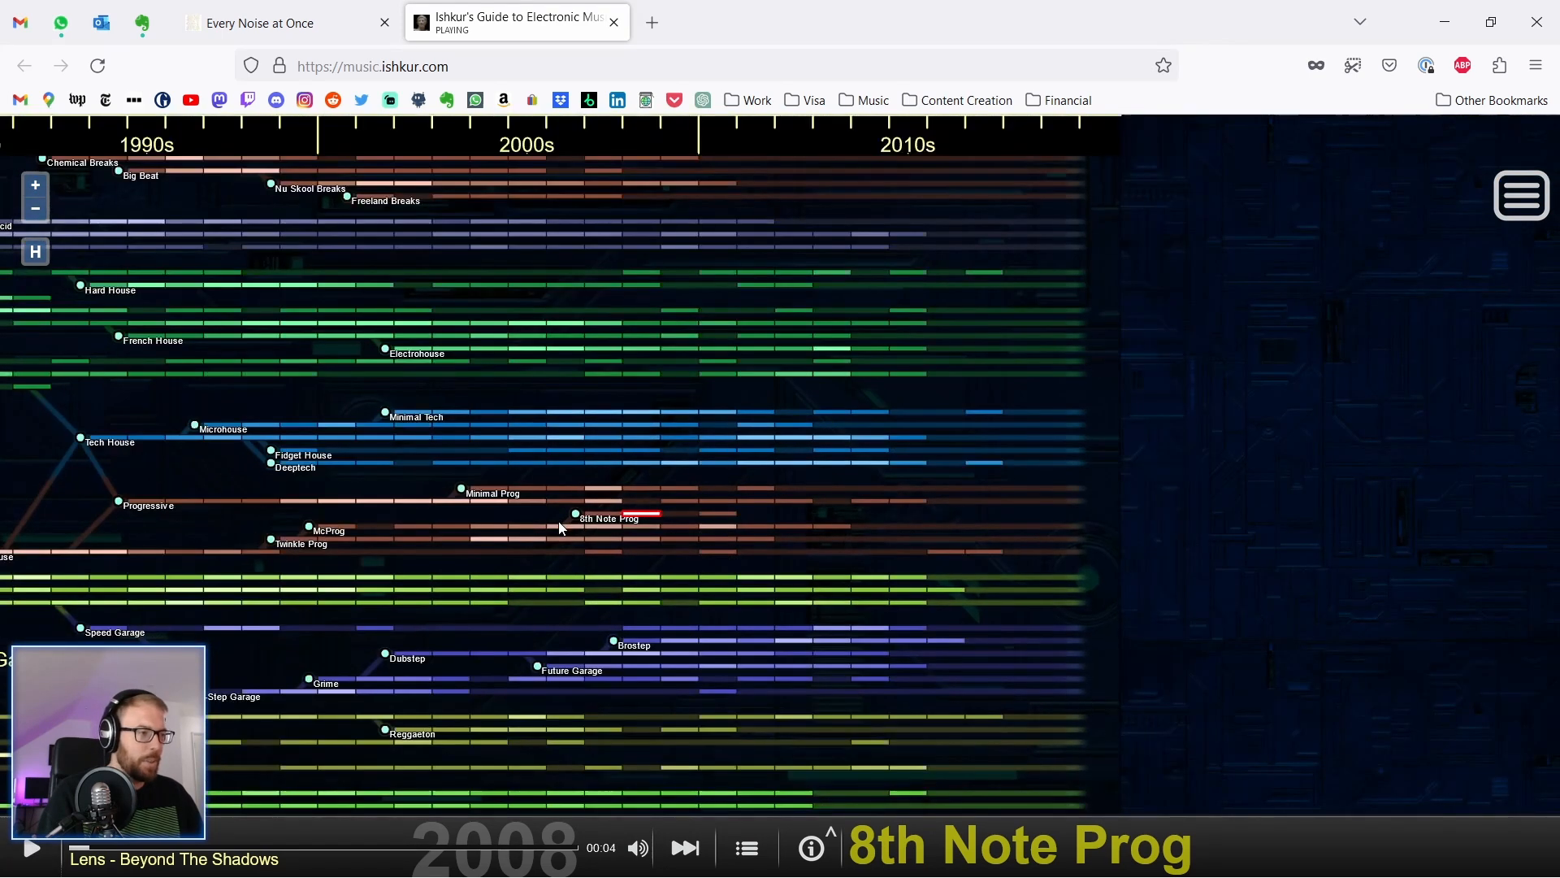
pyautogui.scroll(2, 928, 372)
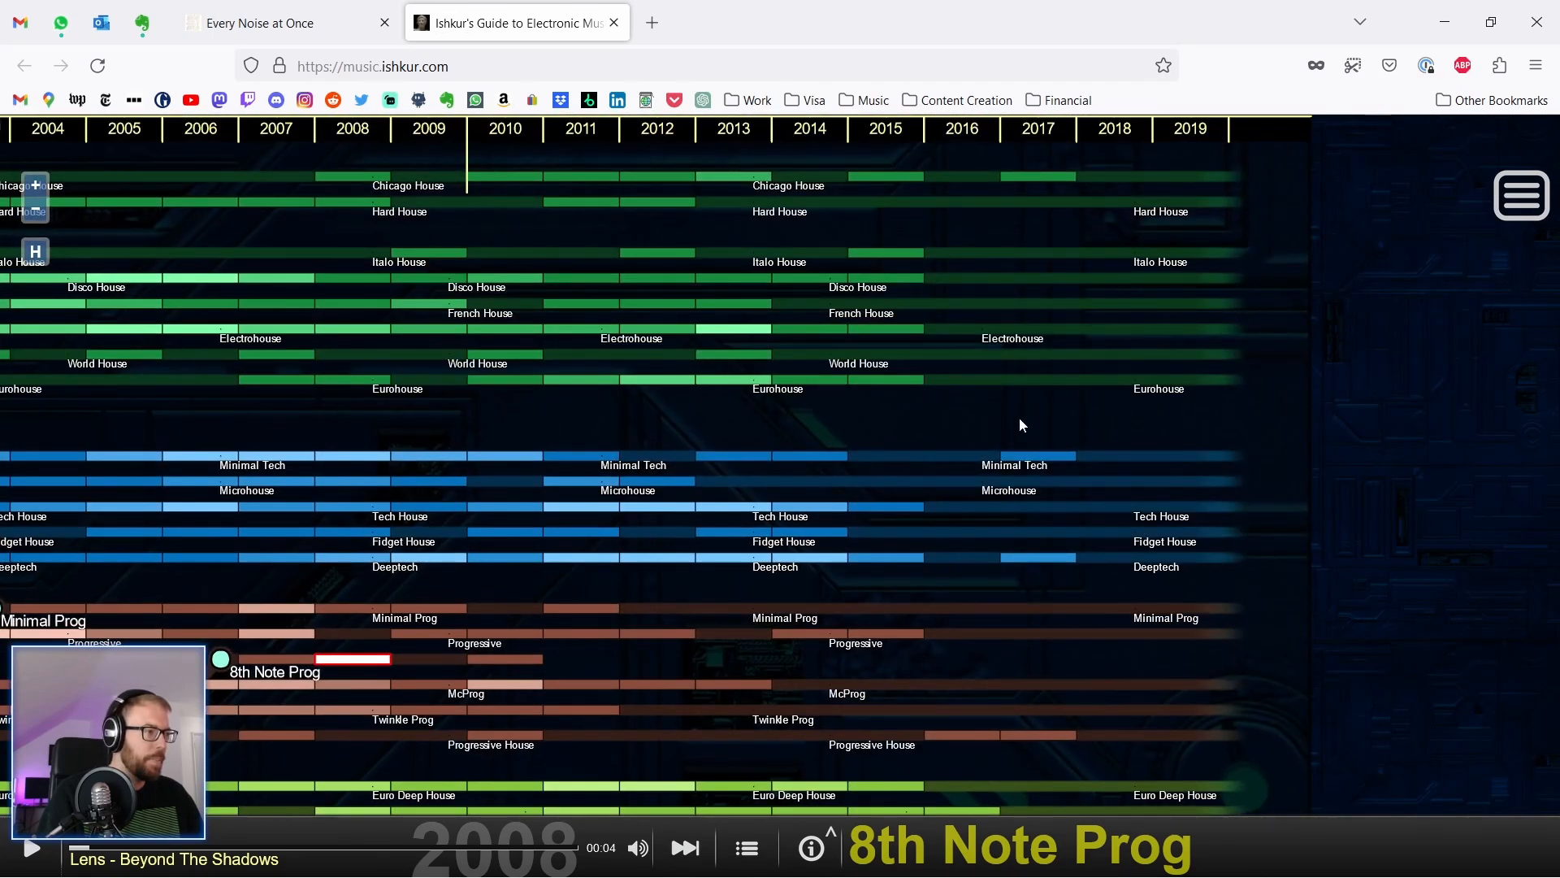
pyautogui.scroll(-3, 1019, 417)
pyautogui.click(1528, 195)
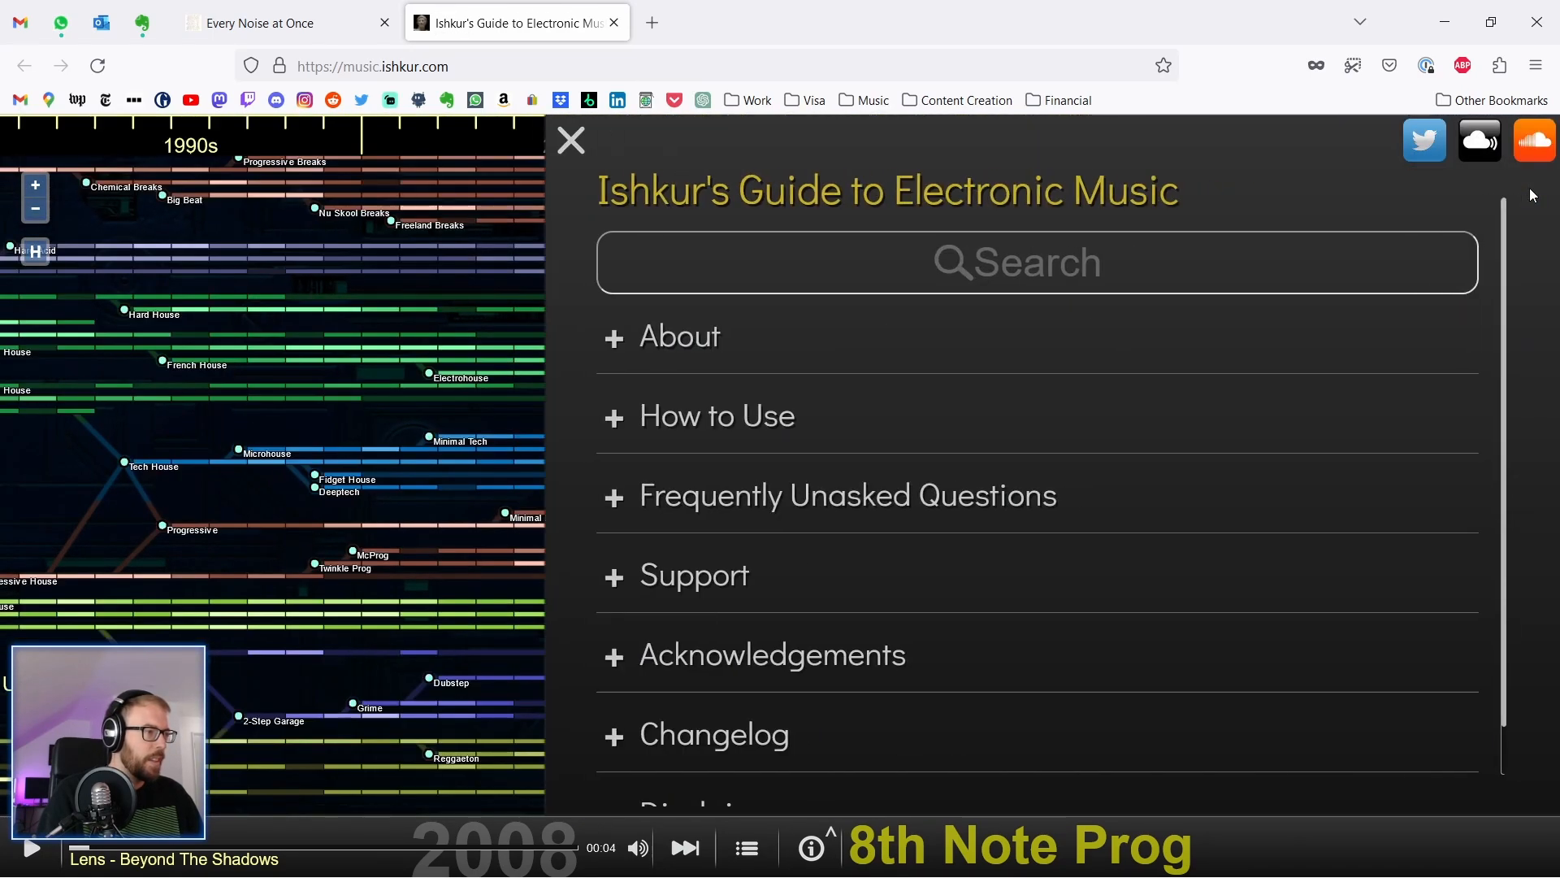
pyautogui.click(574, 143)
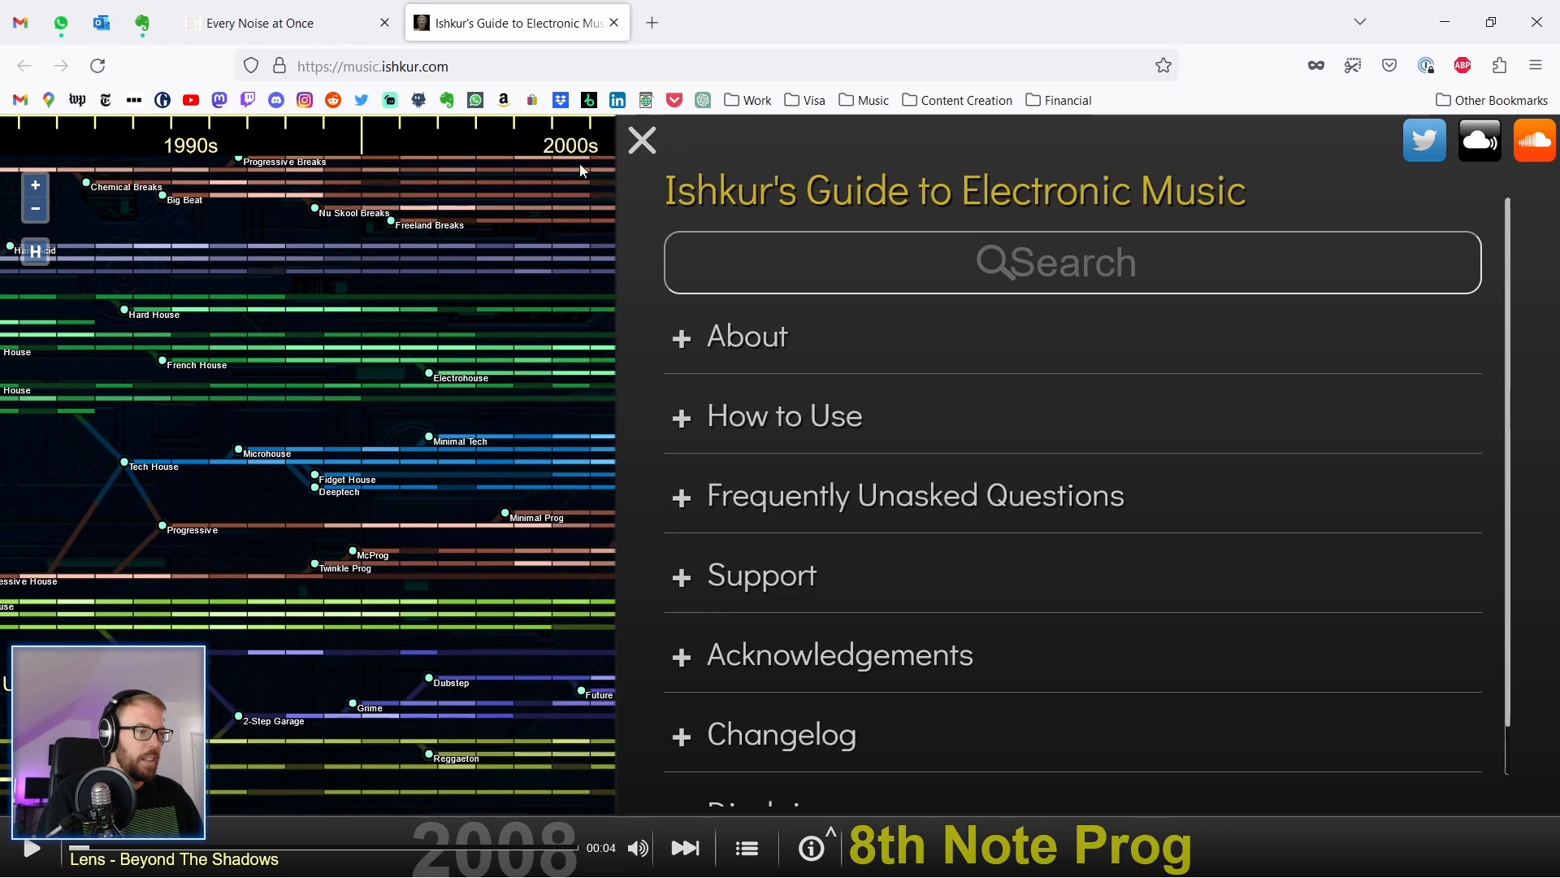
# Step: Survey the lower branches of the Ishkur timeline from Urban to Eurotrash across all decades
pyautogui.scroll(-3, 422, 489)
pyautogui.moveTo(312, 439); pyautogui.dragTo(892, 200)
pyautogui.moveTo(631, 634); pyautogui.dragTo(764, 319)
pyautogui.moveTo(538, 477); pyautogui.dragTo(475, 597)
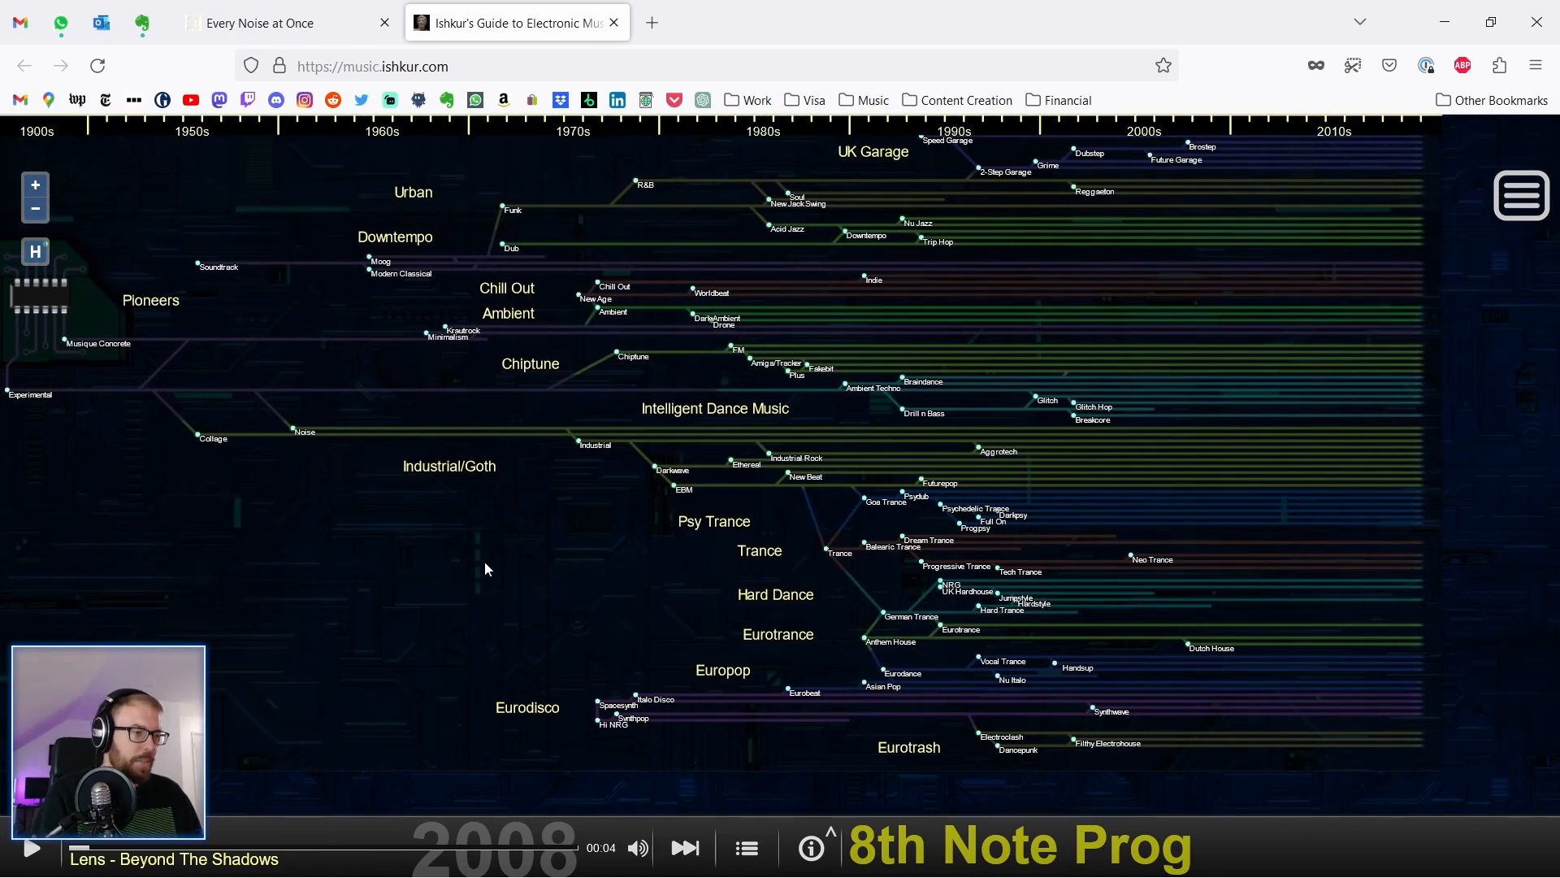
pyautogui.moveTo(526, 523); pyautogui.dragTo(566, 528)
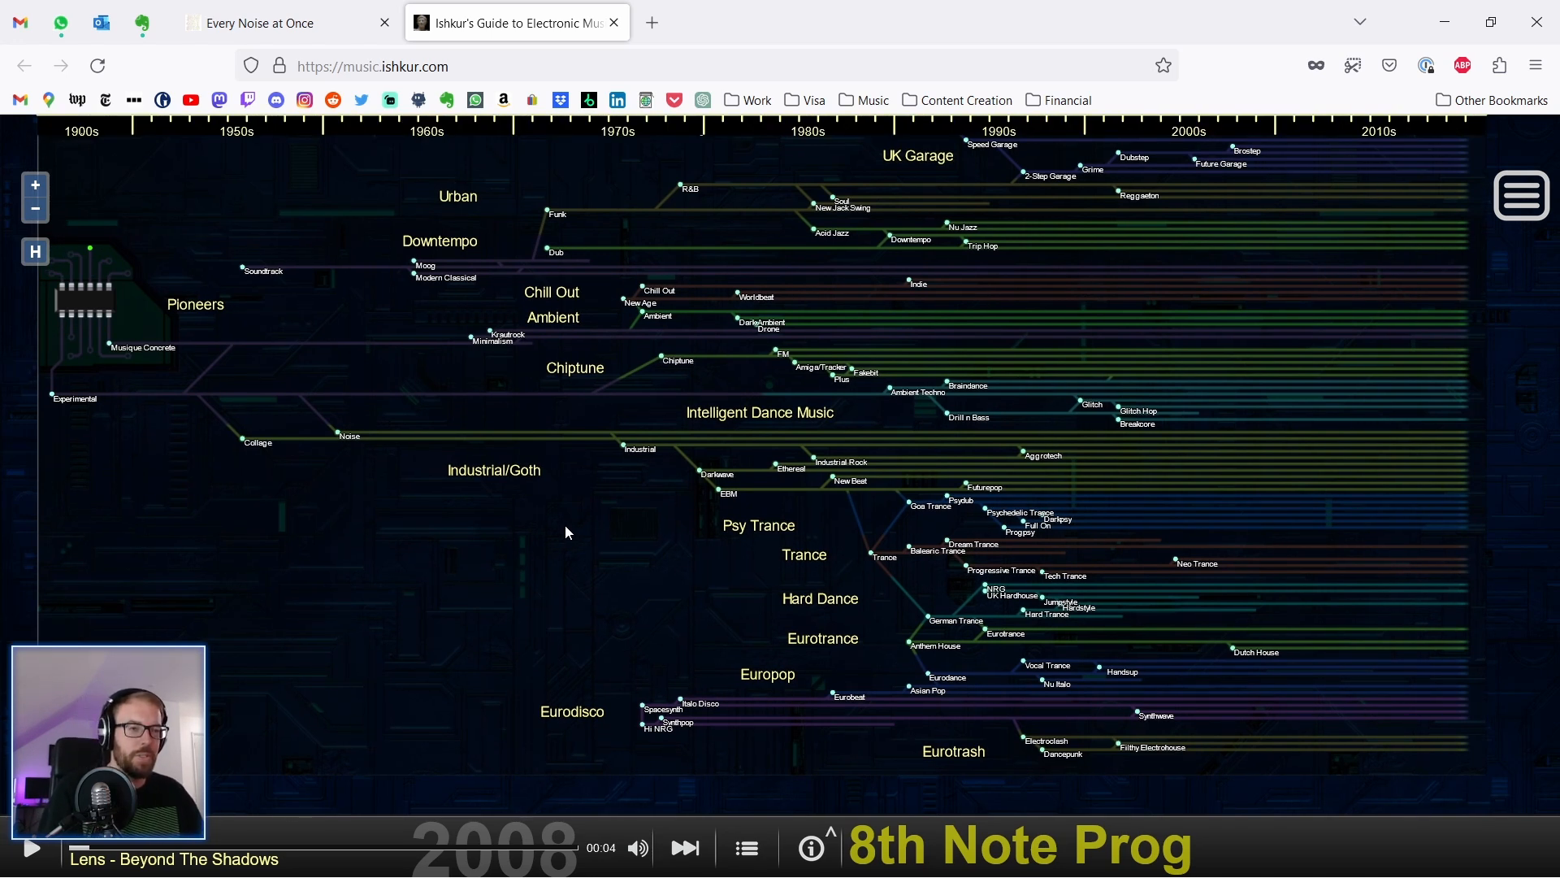
# Step: Return to Every Noise at Once, open the progressive electro house map and view its Spotify playlist
pyautogui.click(268, 23)
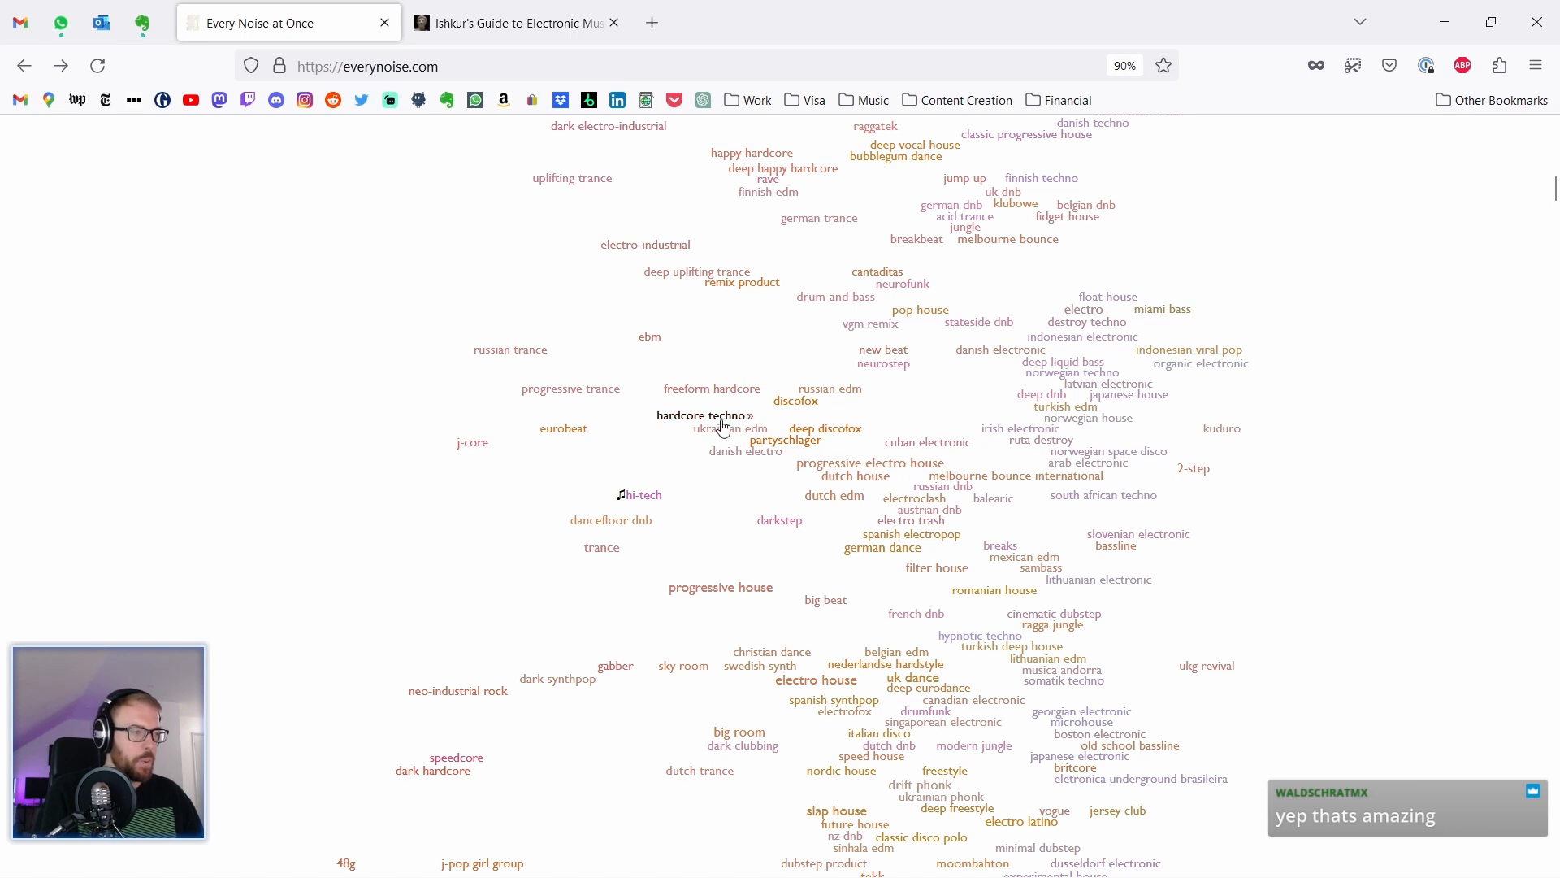
pyautogui.click(950, 464)
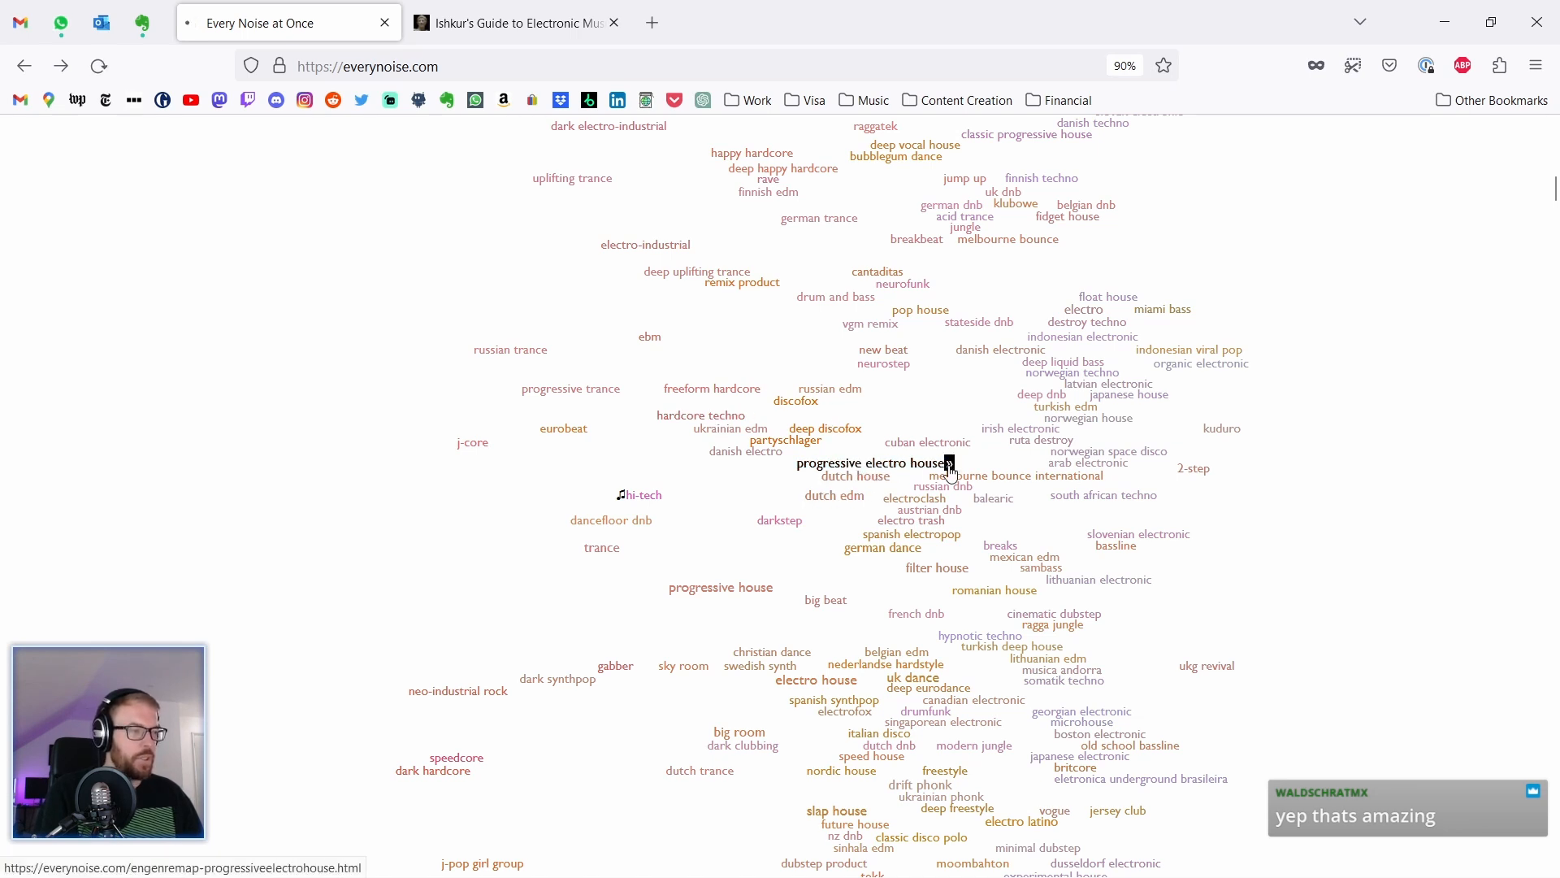
pyautogui.click(779, 153)
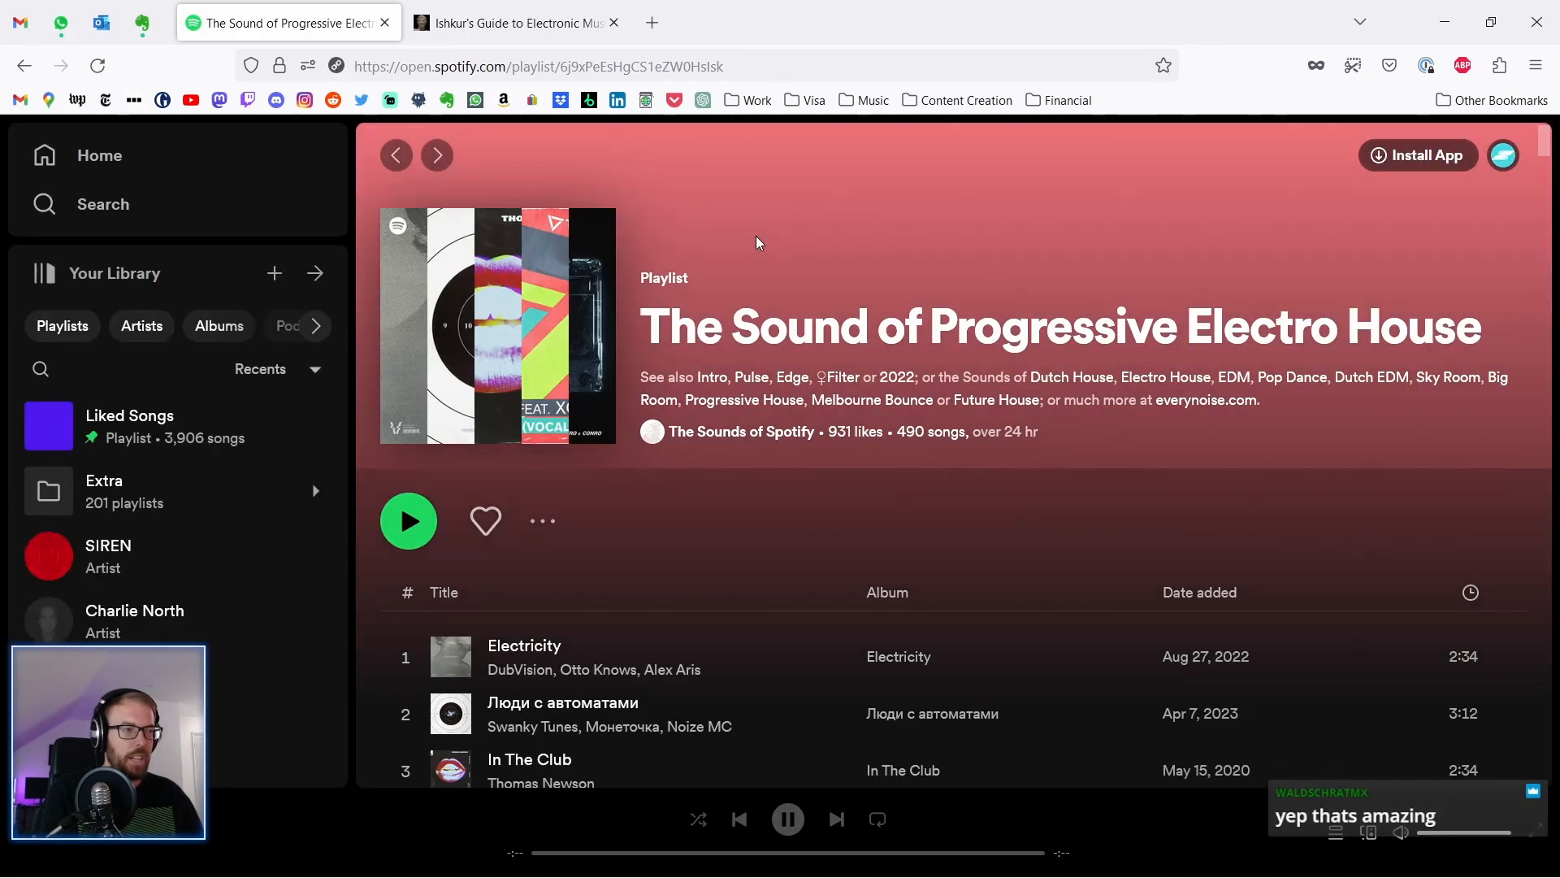
pyautogui.scroll(-5, 768, 552)
pyautogui.scroll(5, 767, 550)
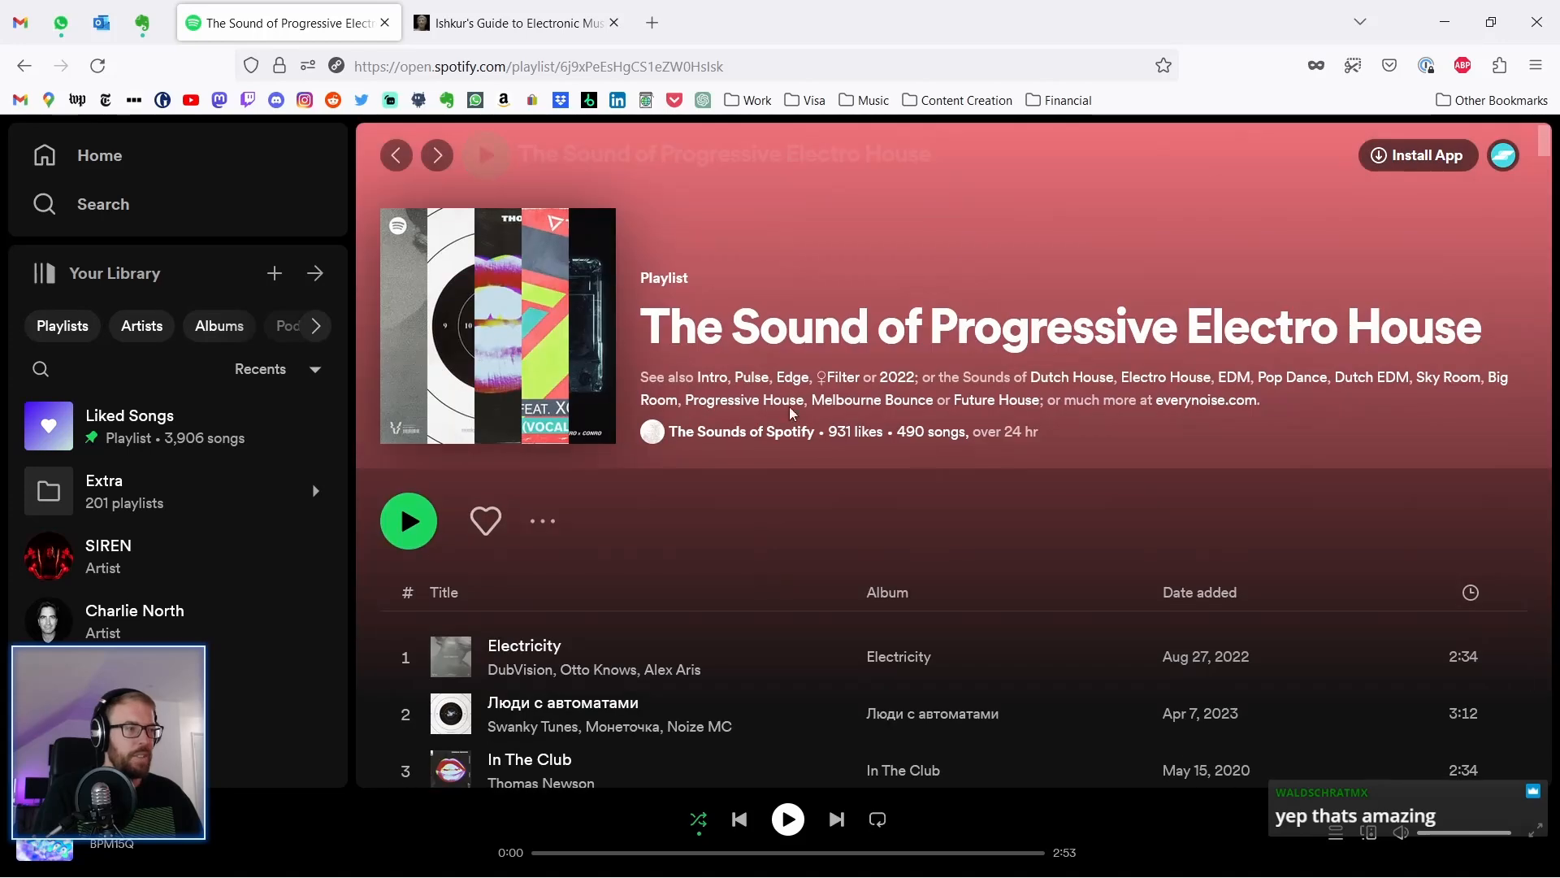
# Step: Leave the Spotify playlist, look through the progressive electro house page to its end and return to the main genre map
pyautogui.click(24, 65)
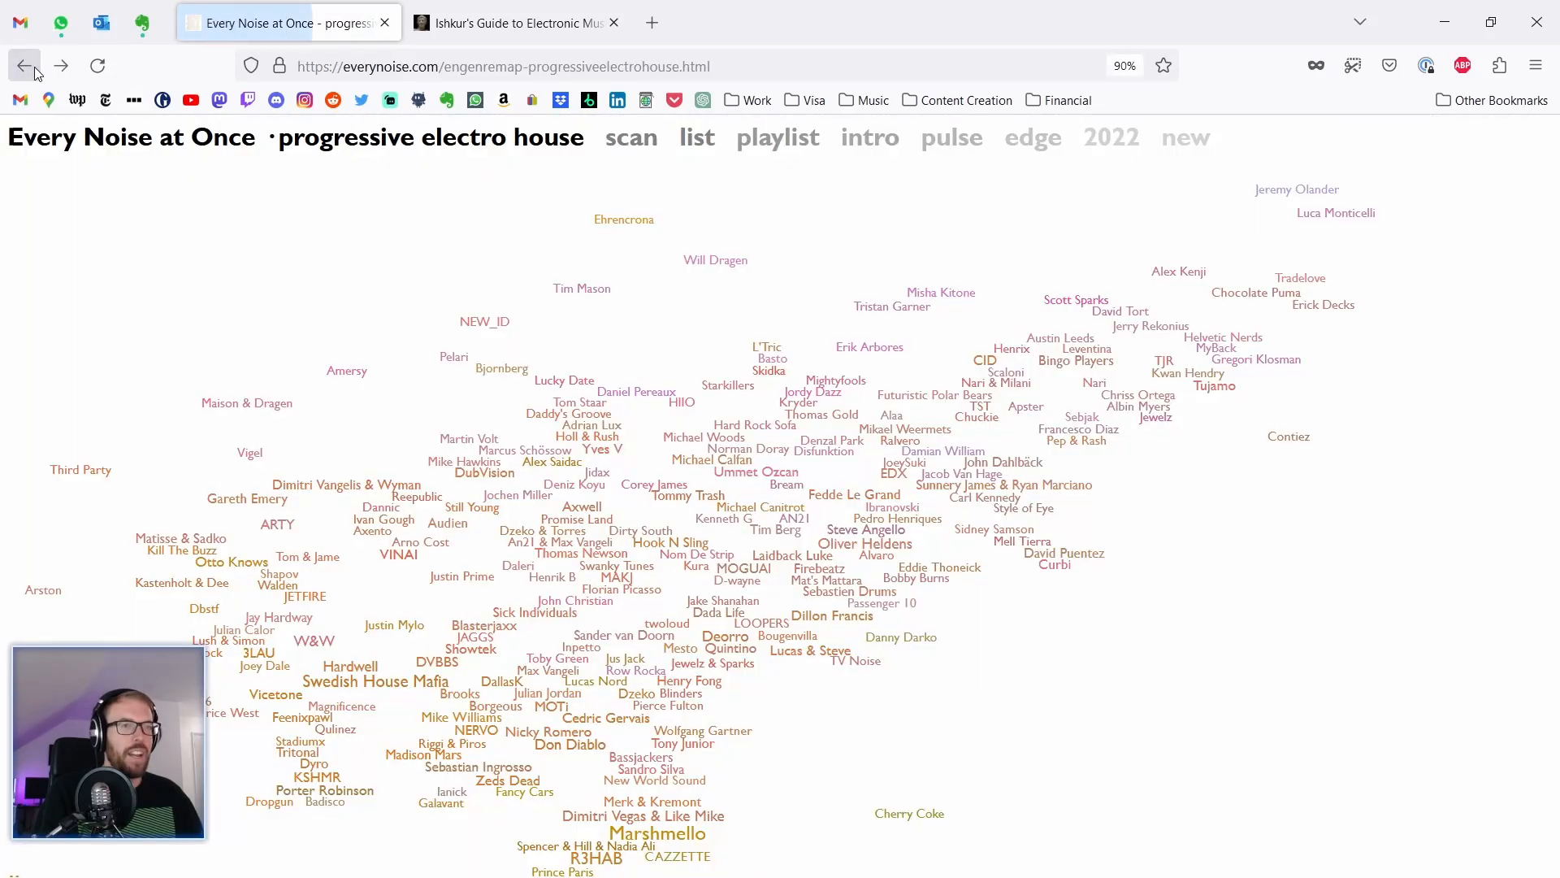
pyautogui.scroll(-8, 714, 523)
pyautogui.scroll(-5, 714, 523)
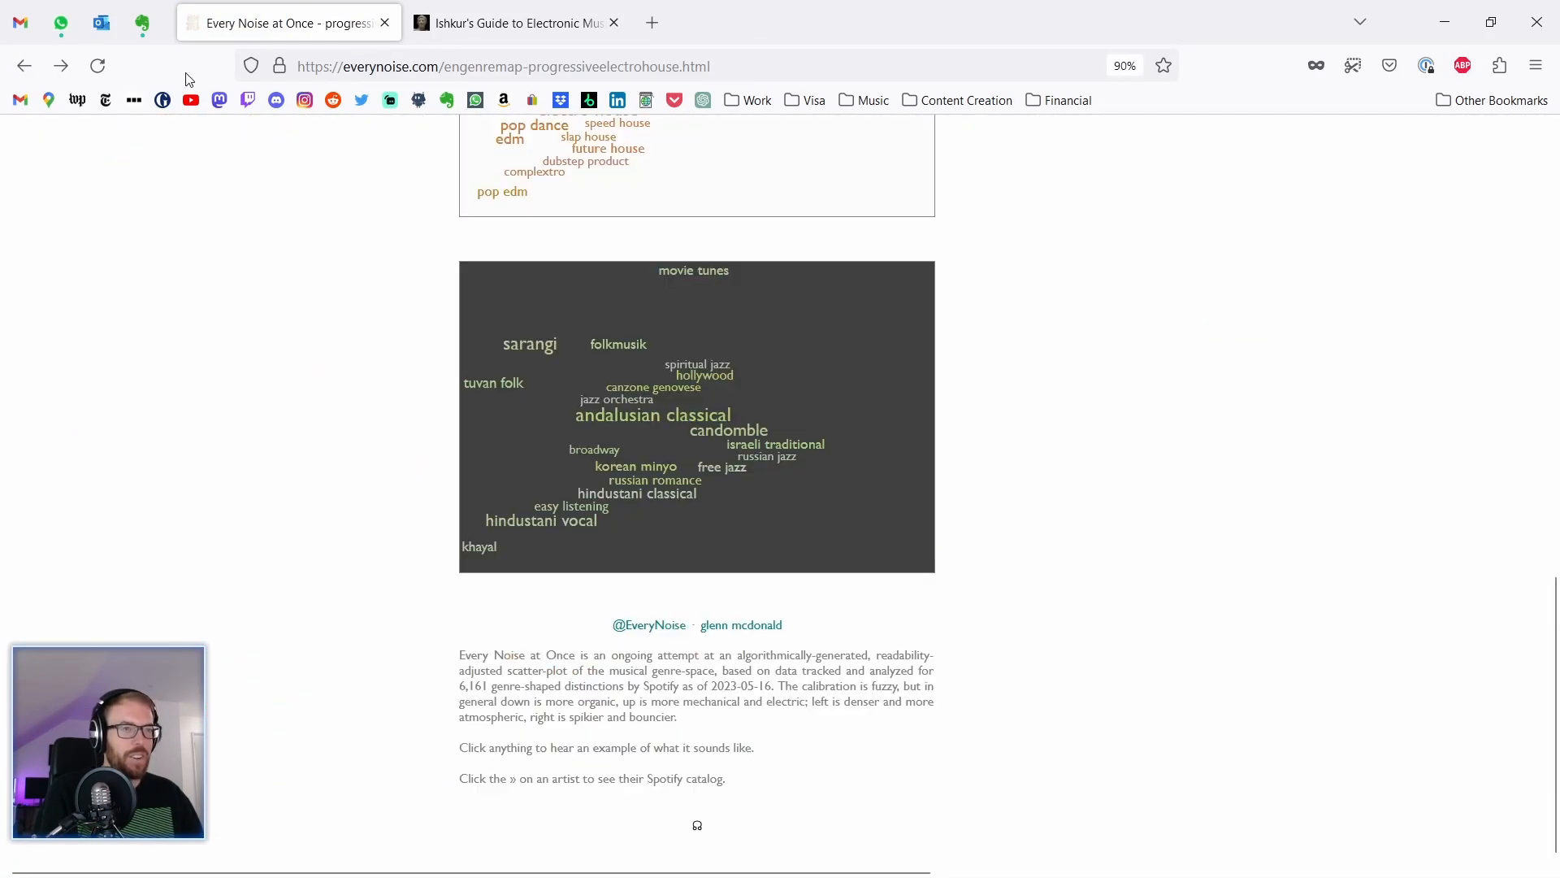
pyautogui.click(24, 65)
pyautogui.scroll(-10, 418, 547)
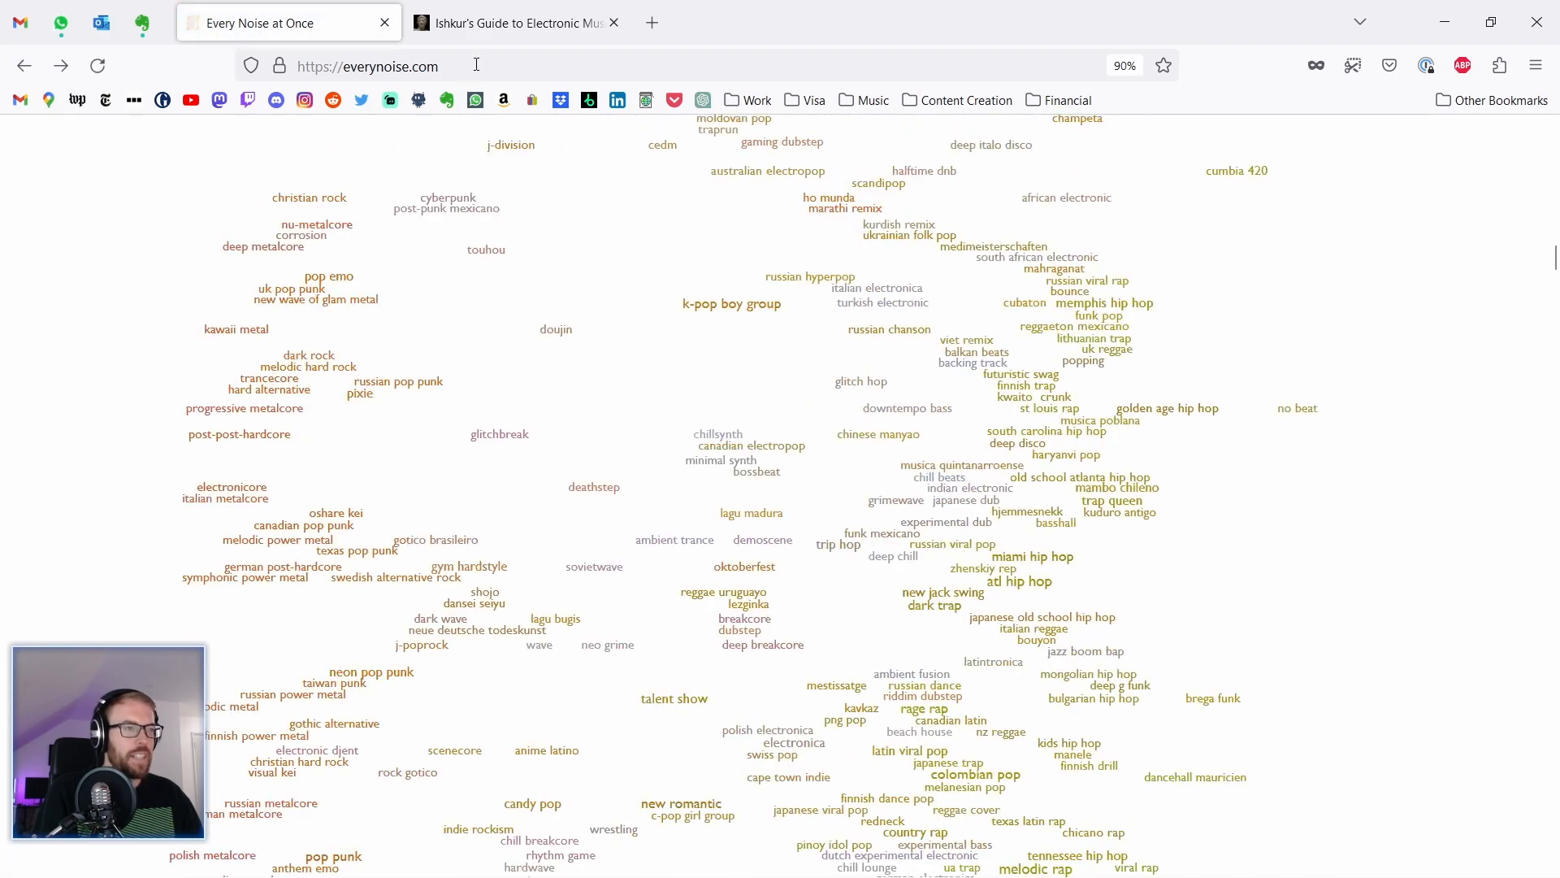
# Step: Return to Ishkur's Guide and trace the Industrial/Goth branches of the timeline back to their 1950s and 1960s origins
pyautogui.click(511, 23)
pyautogui.scroll(5, 723, 497)
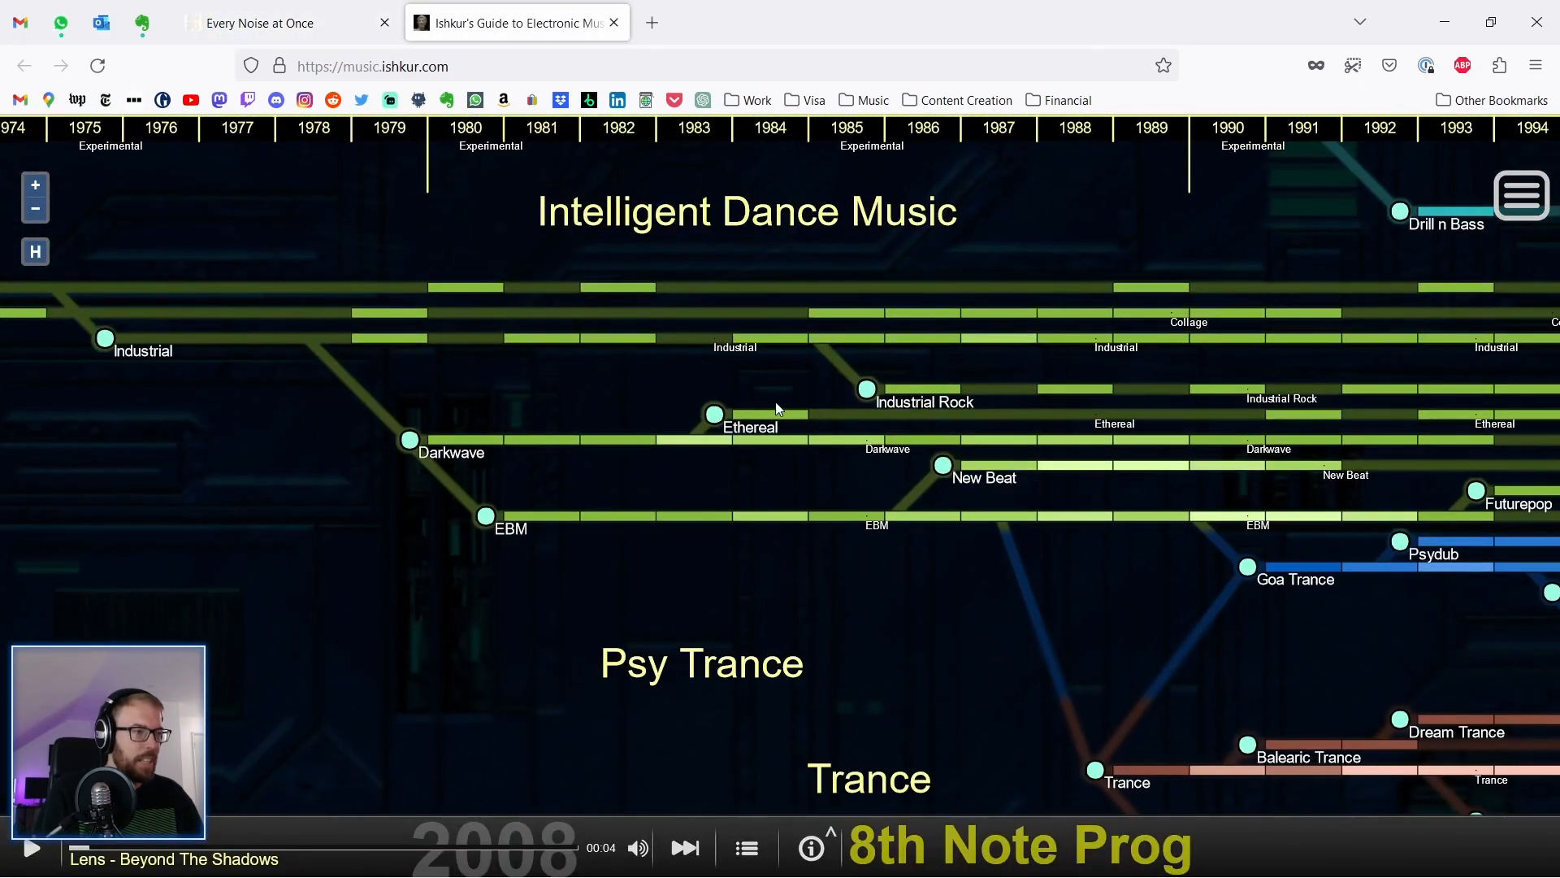
pyautogui.moveTo(478, 372); pyautogui.dragTo(1141, 487)
pyautogui.moveTo(645, 504); pyautogui.dragTo(1079, 390)
pyautogui.scroll(-10, 1059, 512)
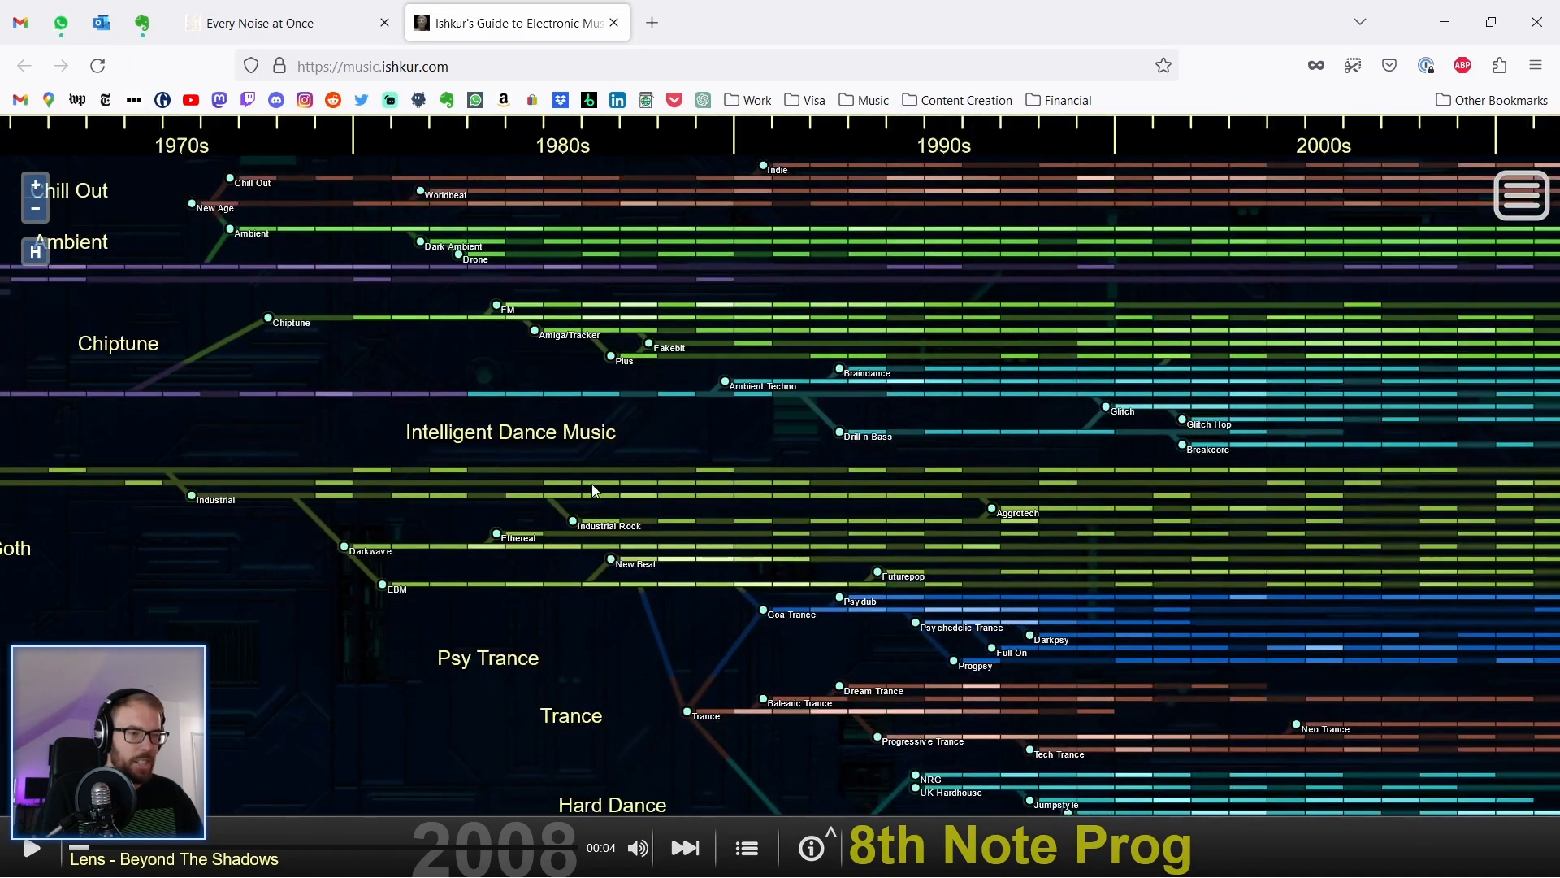
pyautogui.moveTo(593, 491); pyautogui.dragTo(1137, 482)
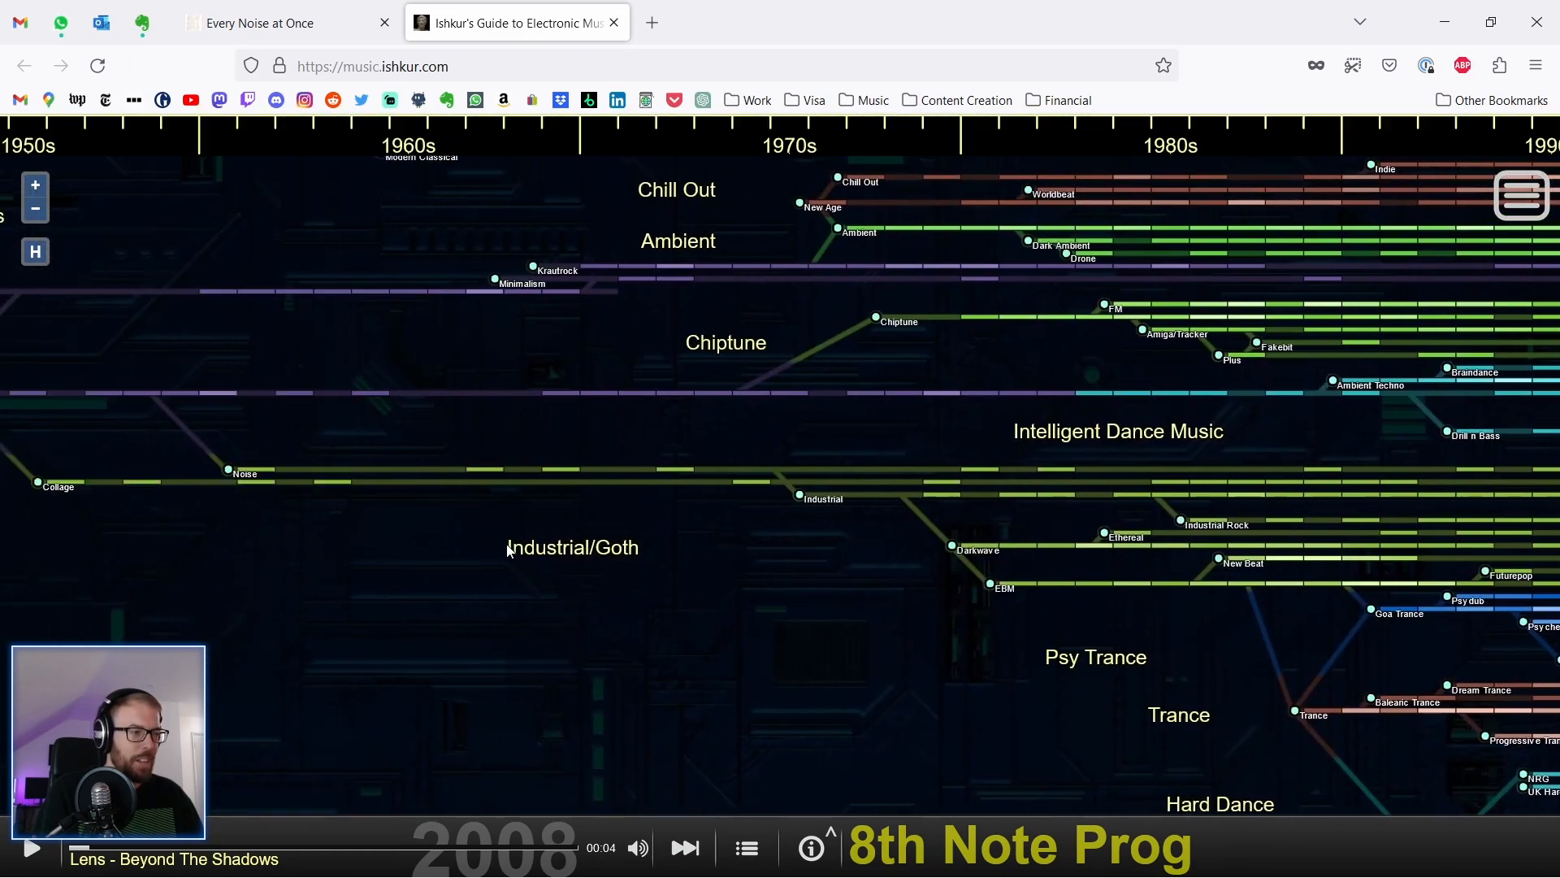
pyautogui.moveTo(512, 546); pyautogui.dragTo(1031, 555)
pyautogui.scroll(5, 509, 551)
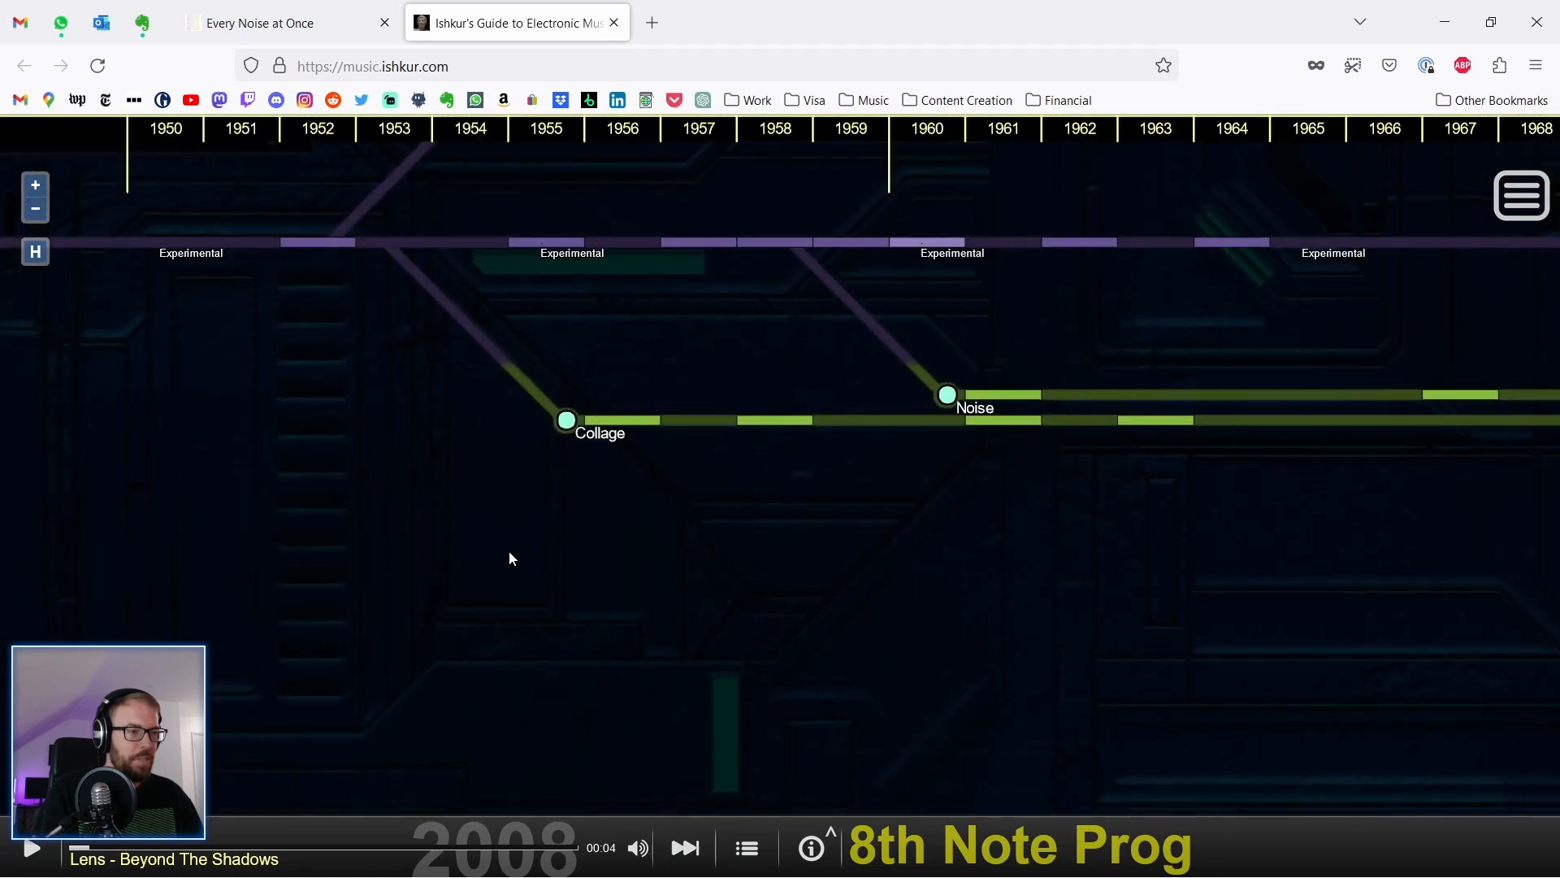
# Step: Play the 1956 Collage sample, followed by the 1952 and 1960 samples on the Musique Concrete line
pyautogui.click(631, 424)
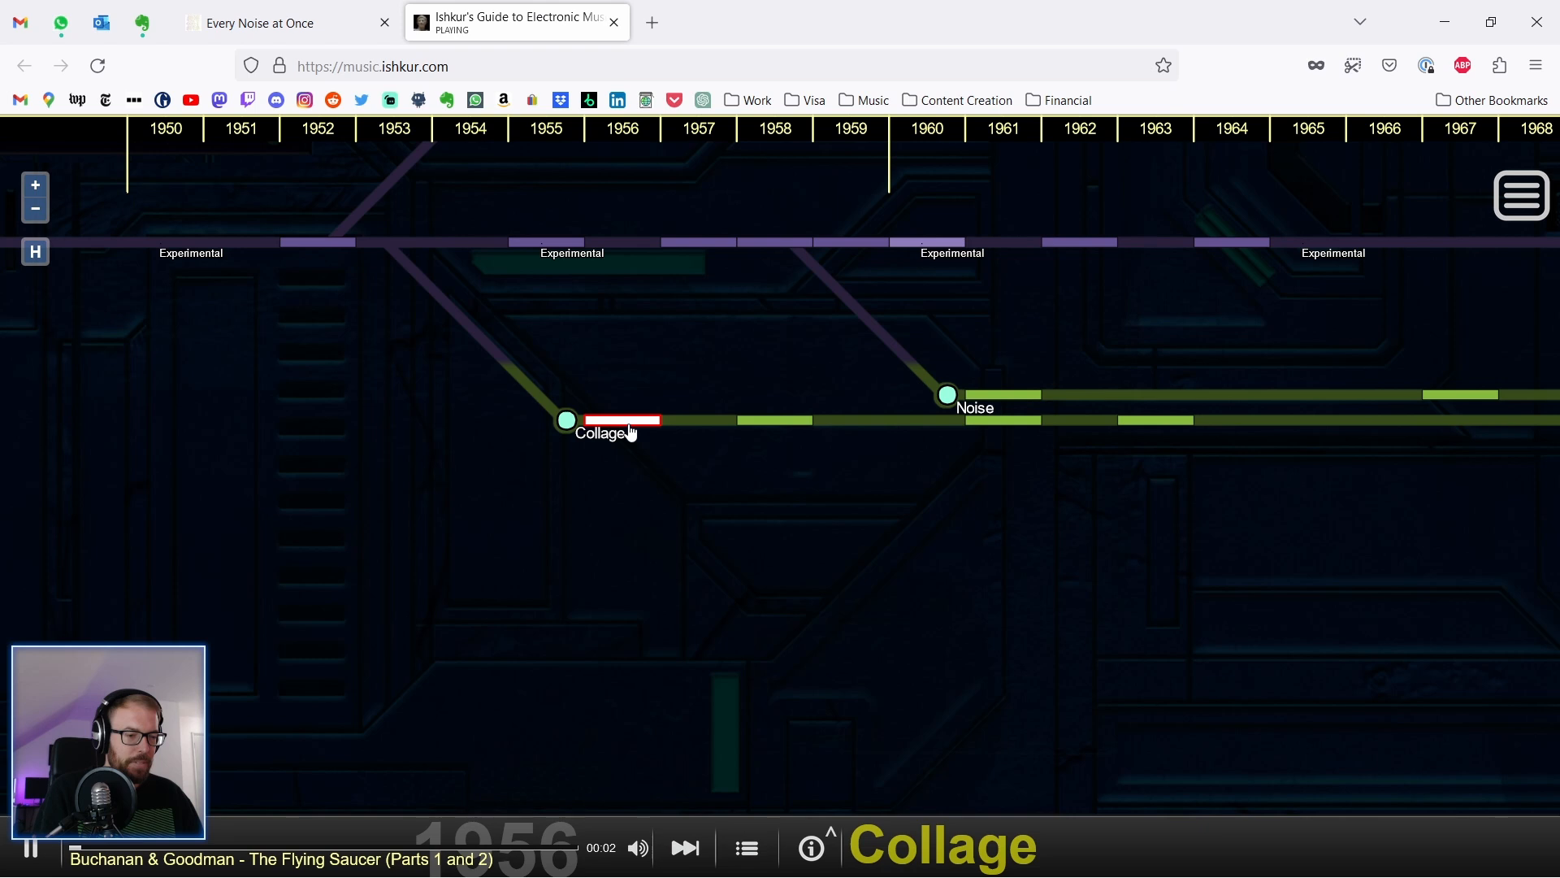
pyautogui.moveTo(421, 449); pyautogui.dragTo(782, 650)
pyautogui.click(670, 245)
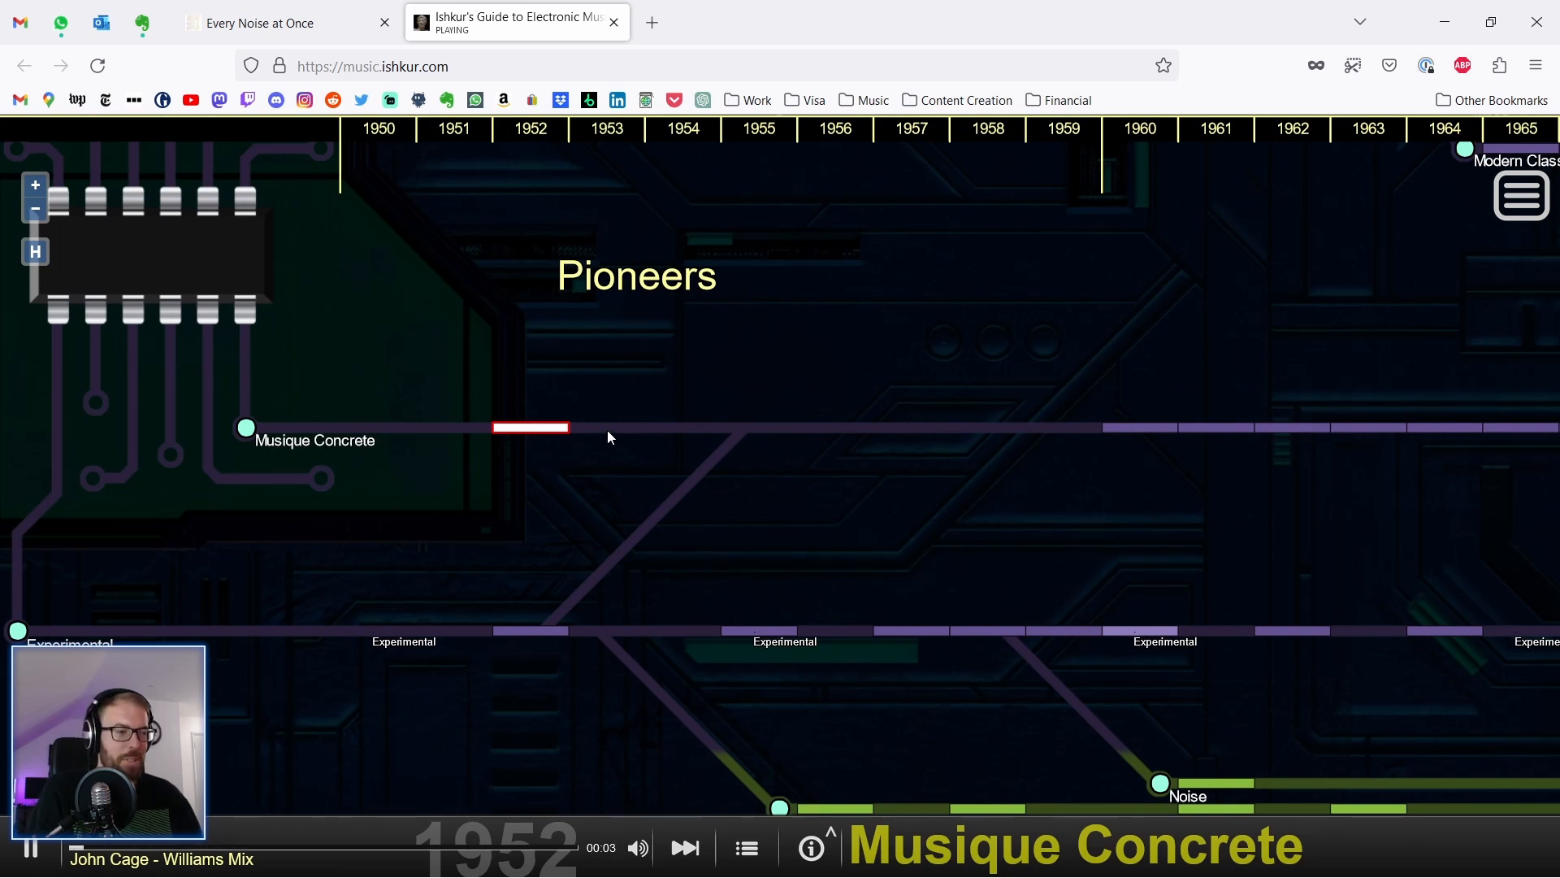
pyautogui.click(1044, 429)
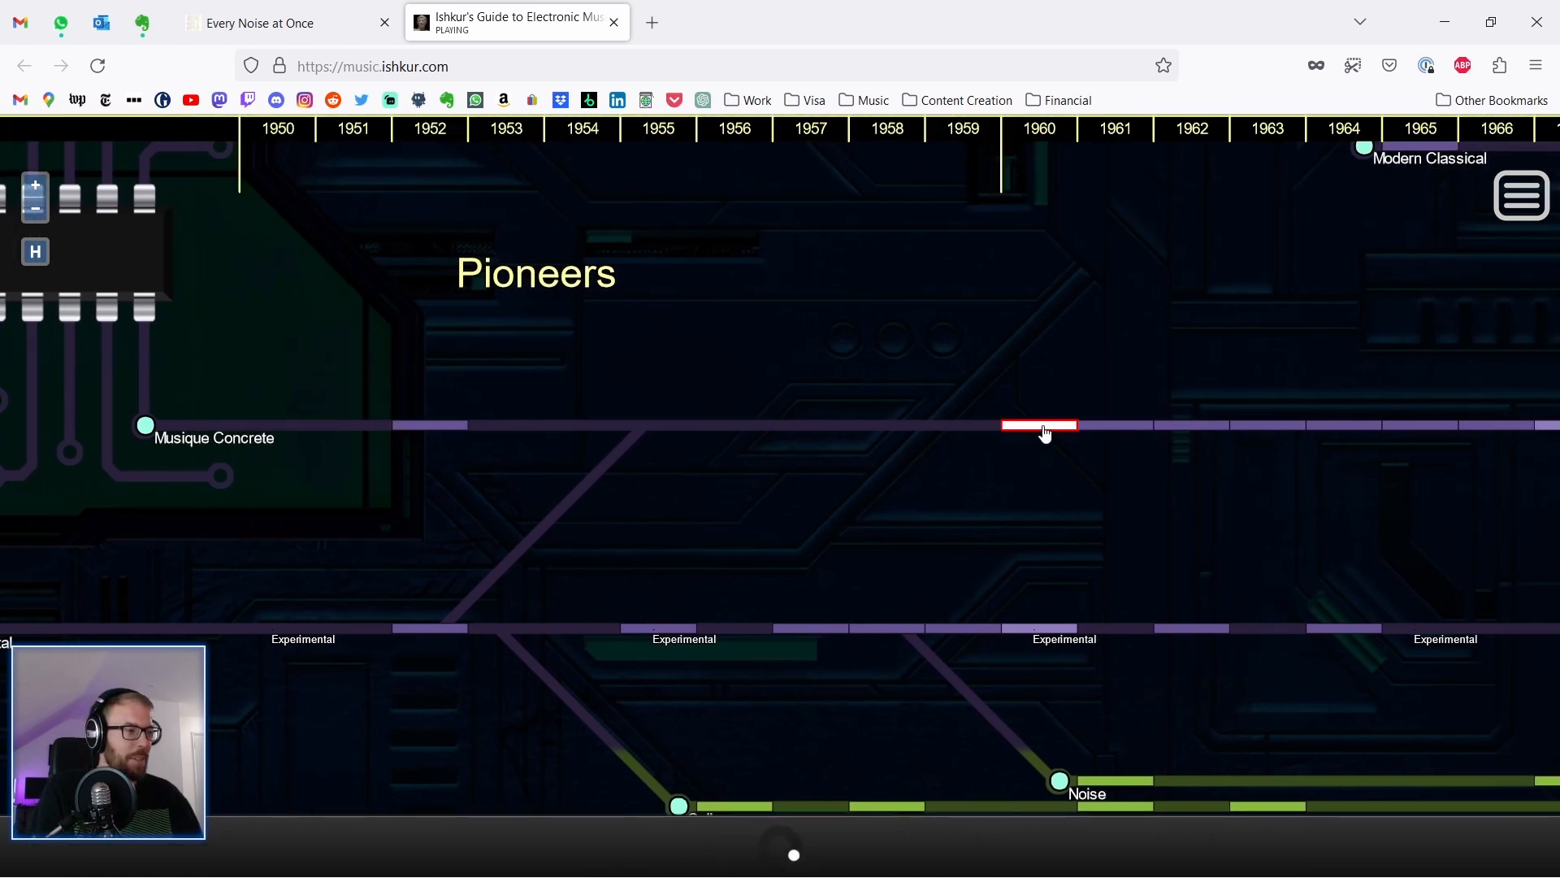
# Step: Save the Ishkur's Guide page to Pocket, close the browser and return to Ableton Live
pyautogui.click(1550, 10)
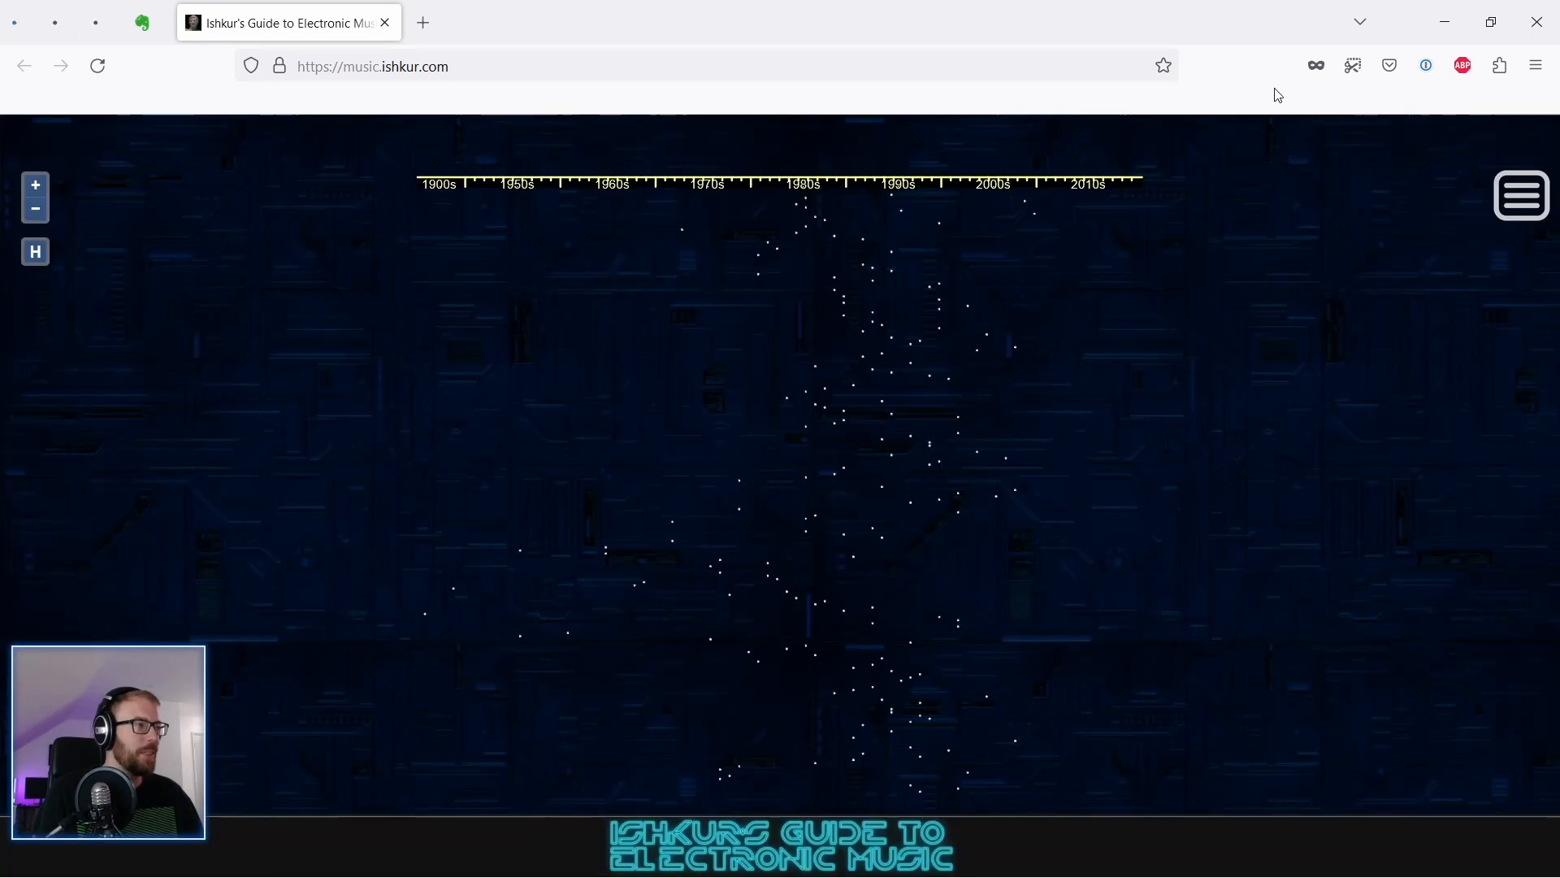
pyautogui.click(1390, 65)
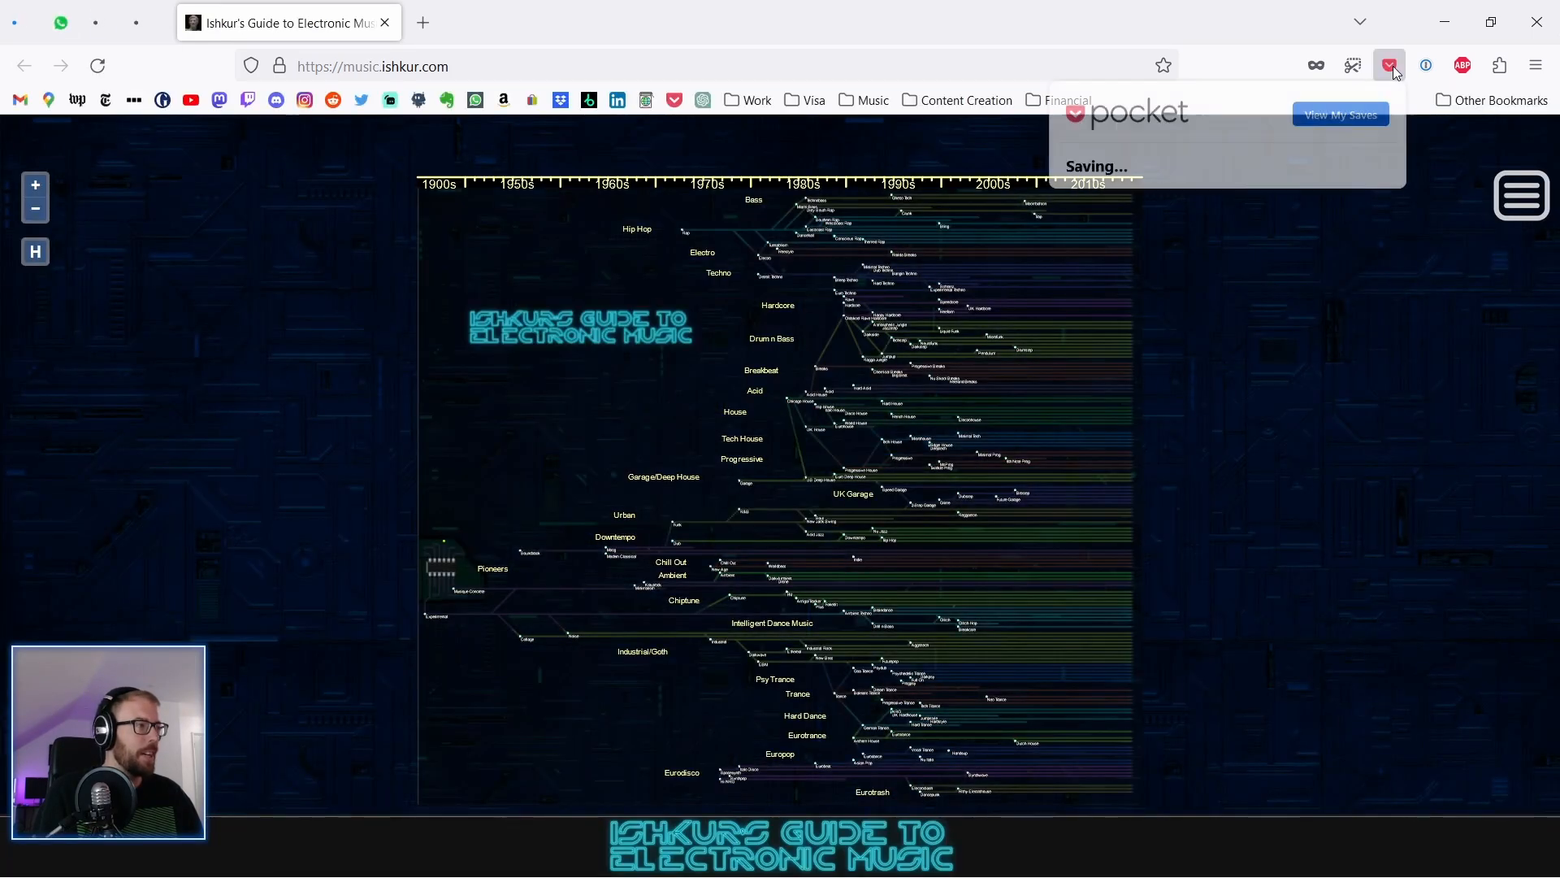
pyautogui.click(1539, 26)
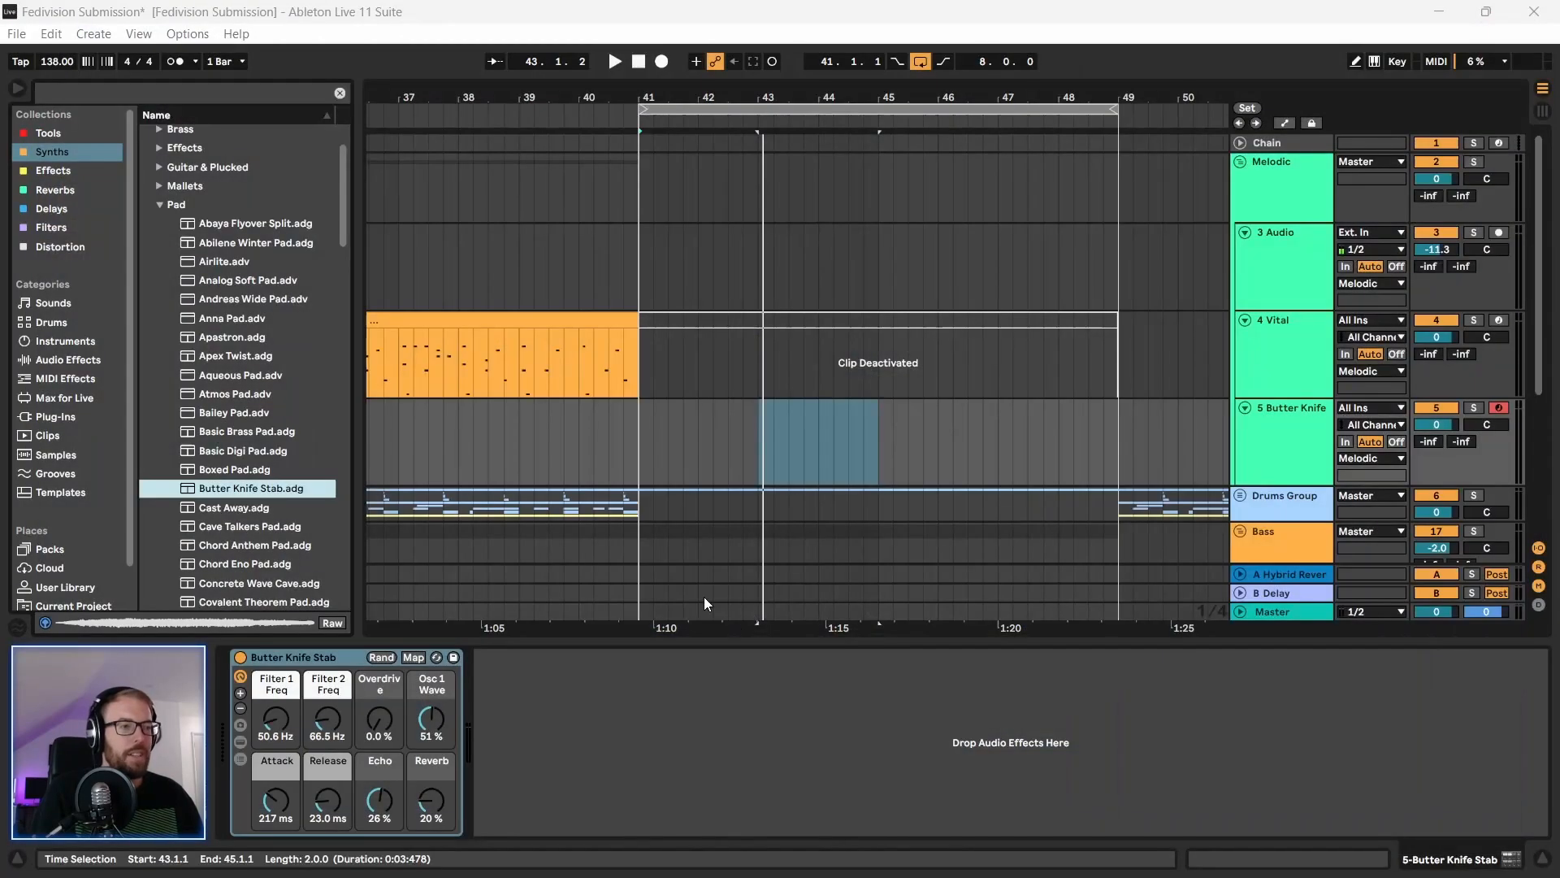
# Step: Play the arrangement from bar 41 to hear the Punch Bass section
pyautogui.scroll(-5, 687, 569)
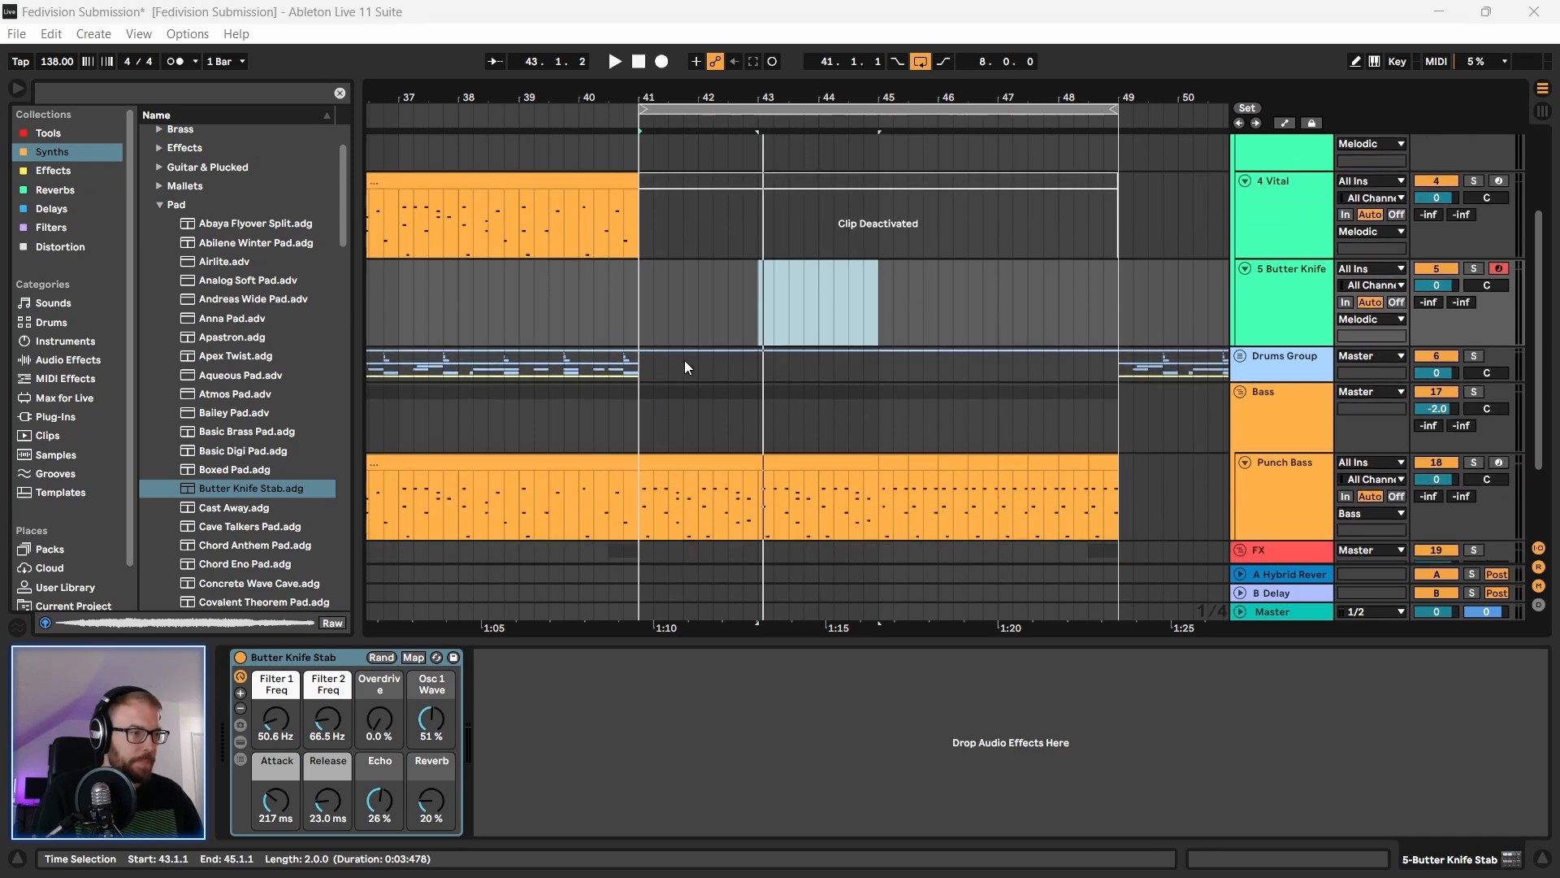
pyautogui.click(652, 363)
pyautogui.press('space')
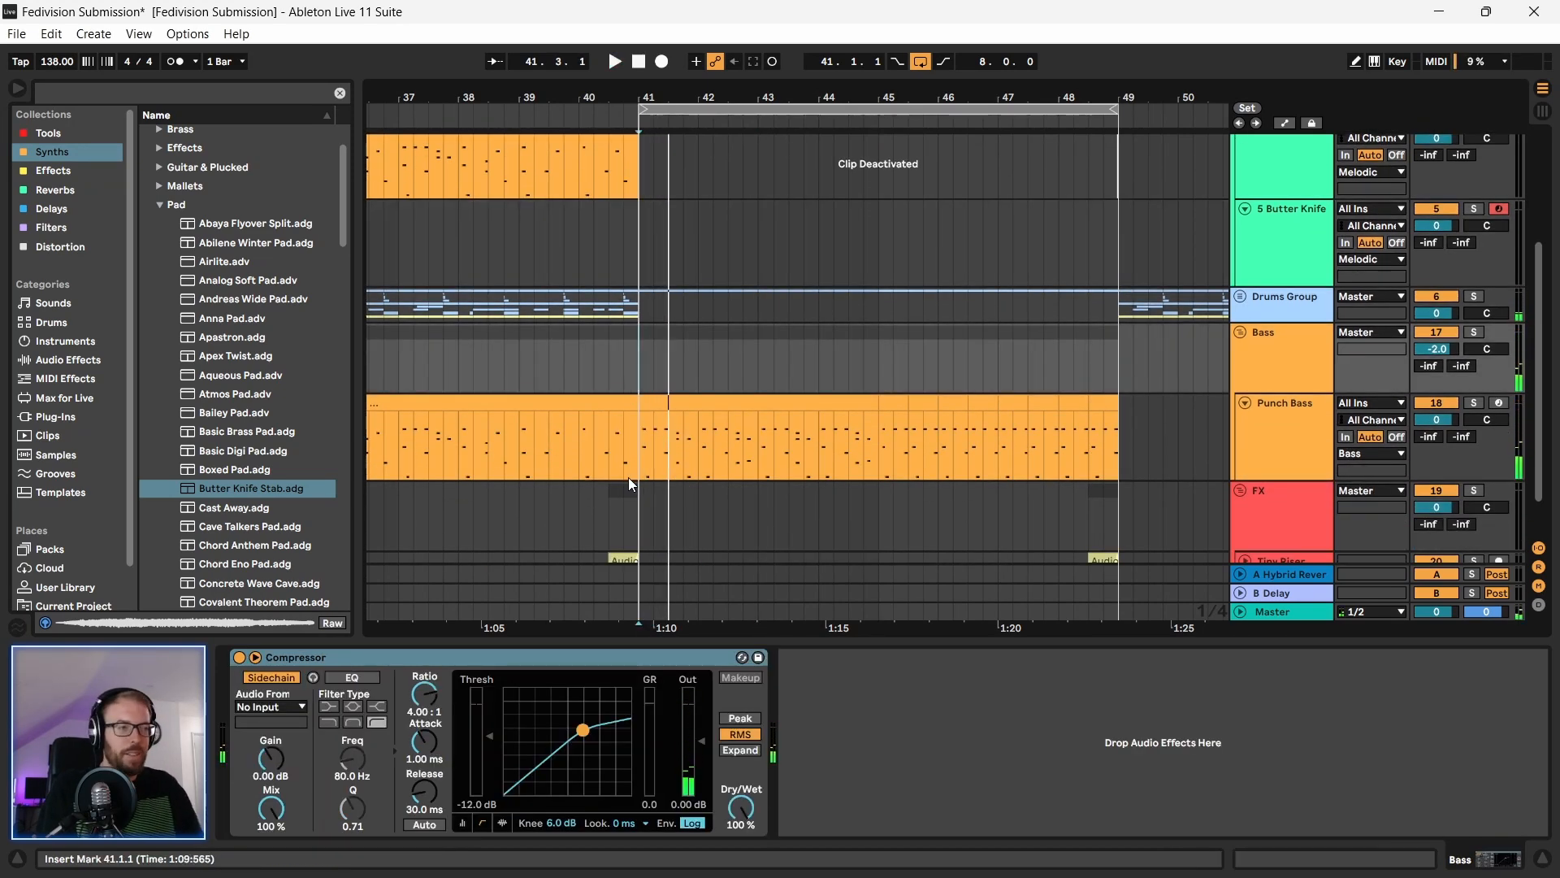
# Step: Play the arrangement from bar 32 to hear the lead-in to the section at bar 41
pyautogui.moveTo(608, 93); pyautogui.dragTo(702, 26)
pyautogui.scroll(2, 618, 339)
pyautogui.click(534, 400)
pyautogui.scroll(-1, 547, 421)
pyautogui.moveTo(500, 96); pyautogui.dragTo(500, 54)
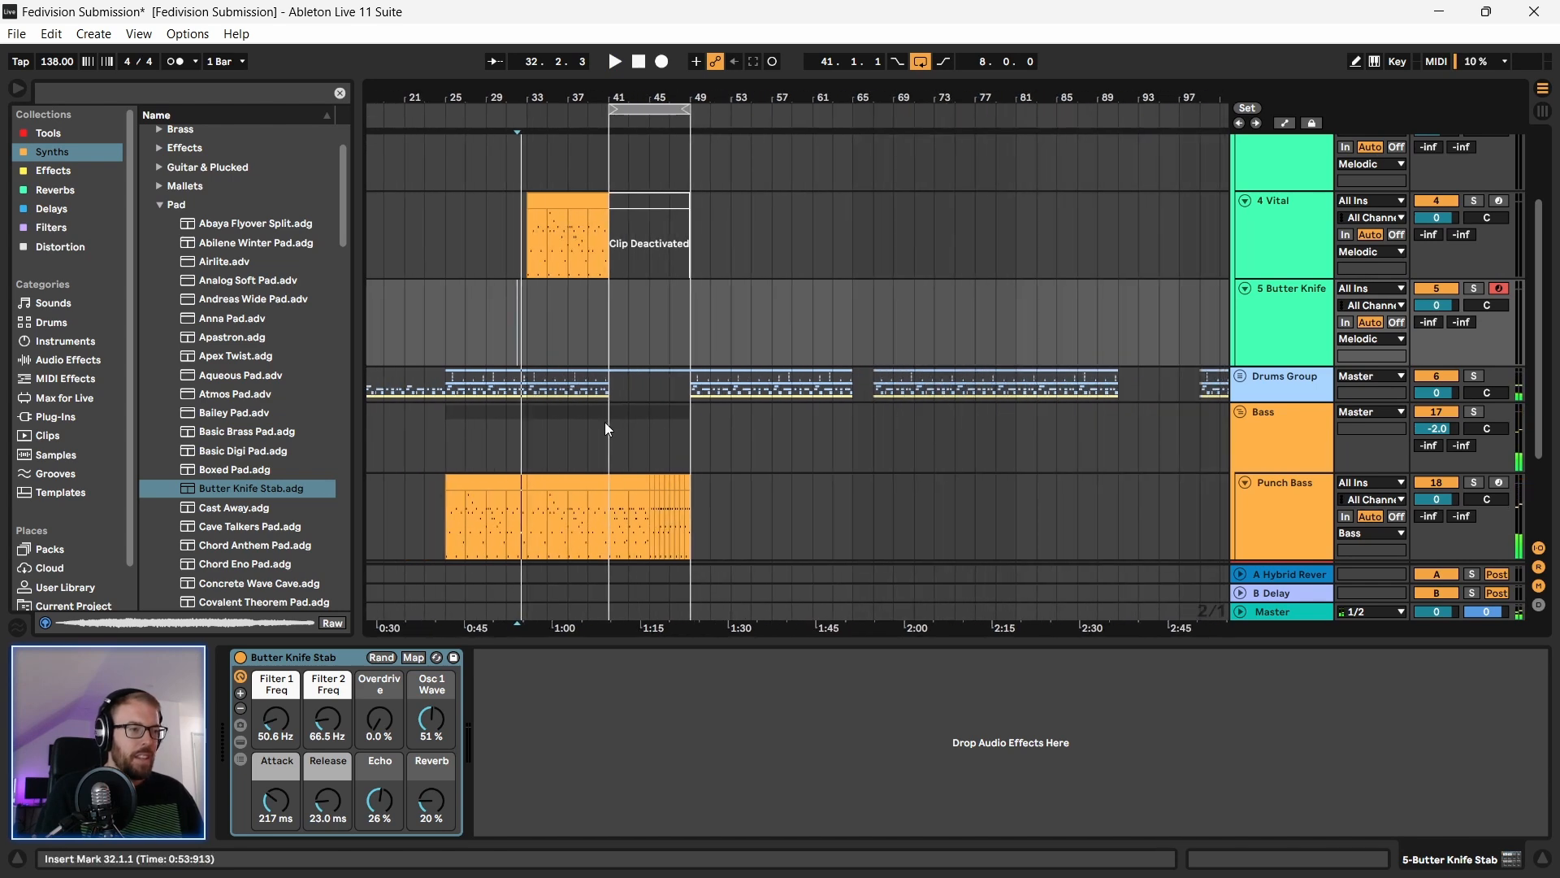
# Step: Play the arrangement from bar 33 into the looped section that starts at bar 41
pyautogui.scroll(-2, 606, 418)
pyautogui.click(530, 467)
pyautogui.press('space')
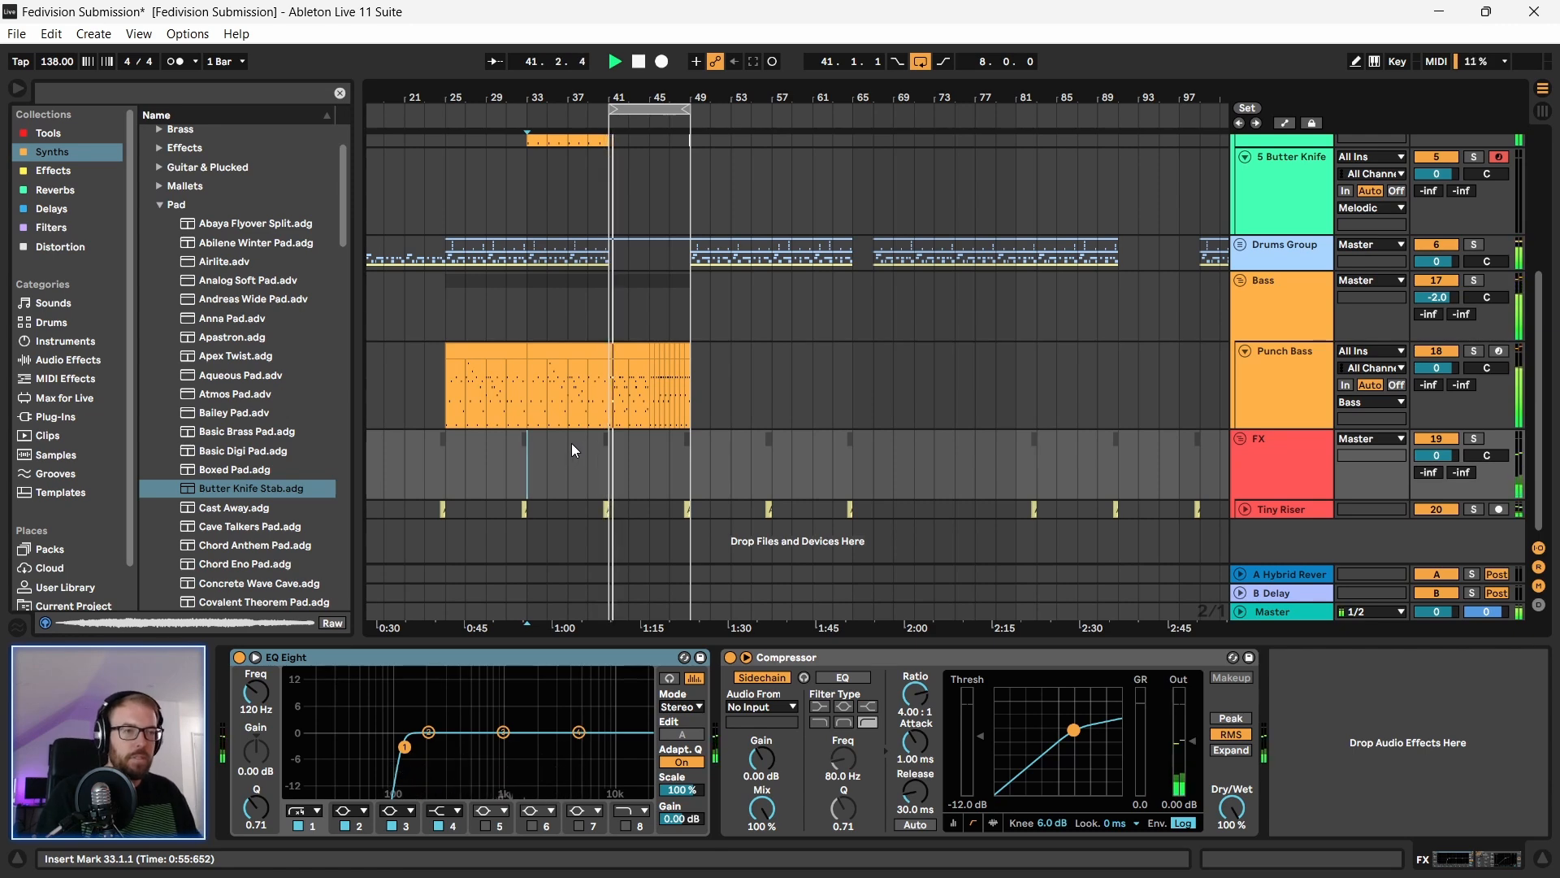
pyautogui.moveTo(658, 97); pyautogui.dragTo(662, 291)
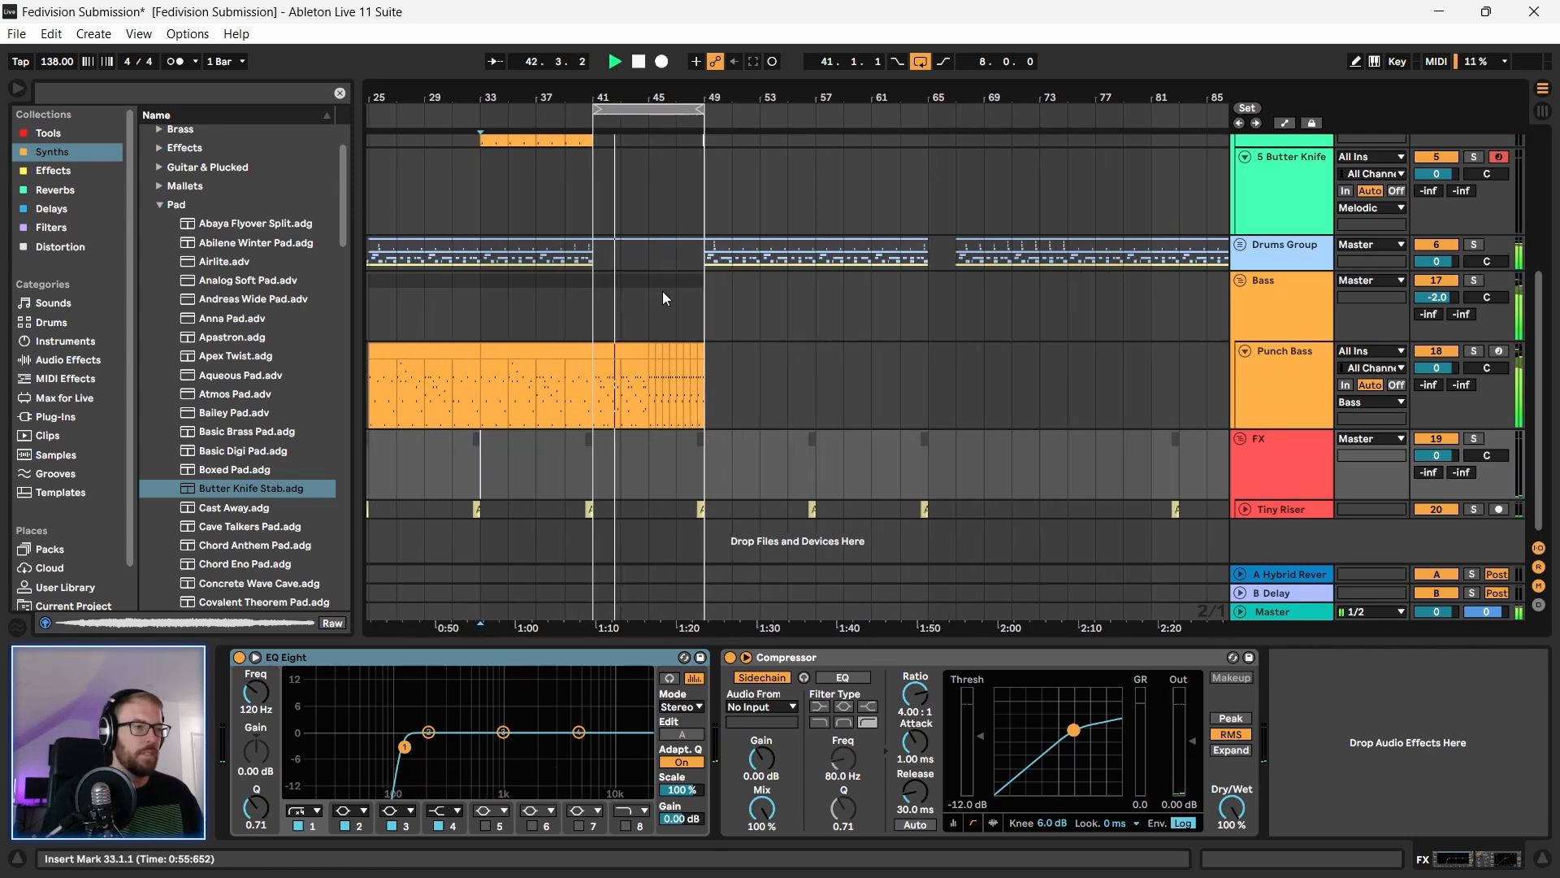
pyautogui.scroll(5, 664, 402)
pyautogui.scroll(-1, 664, 429)
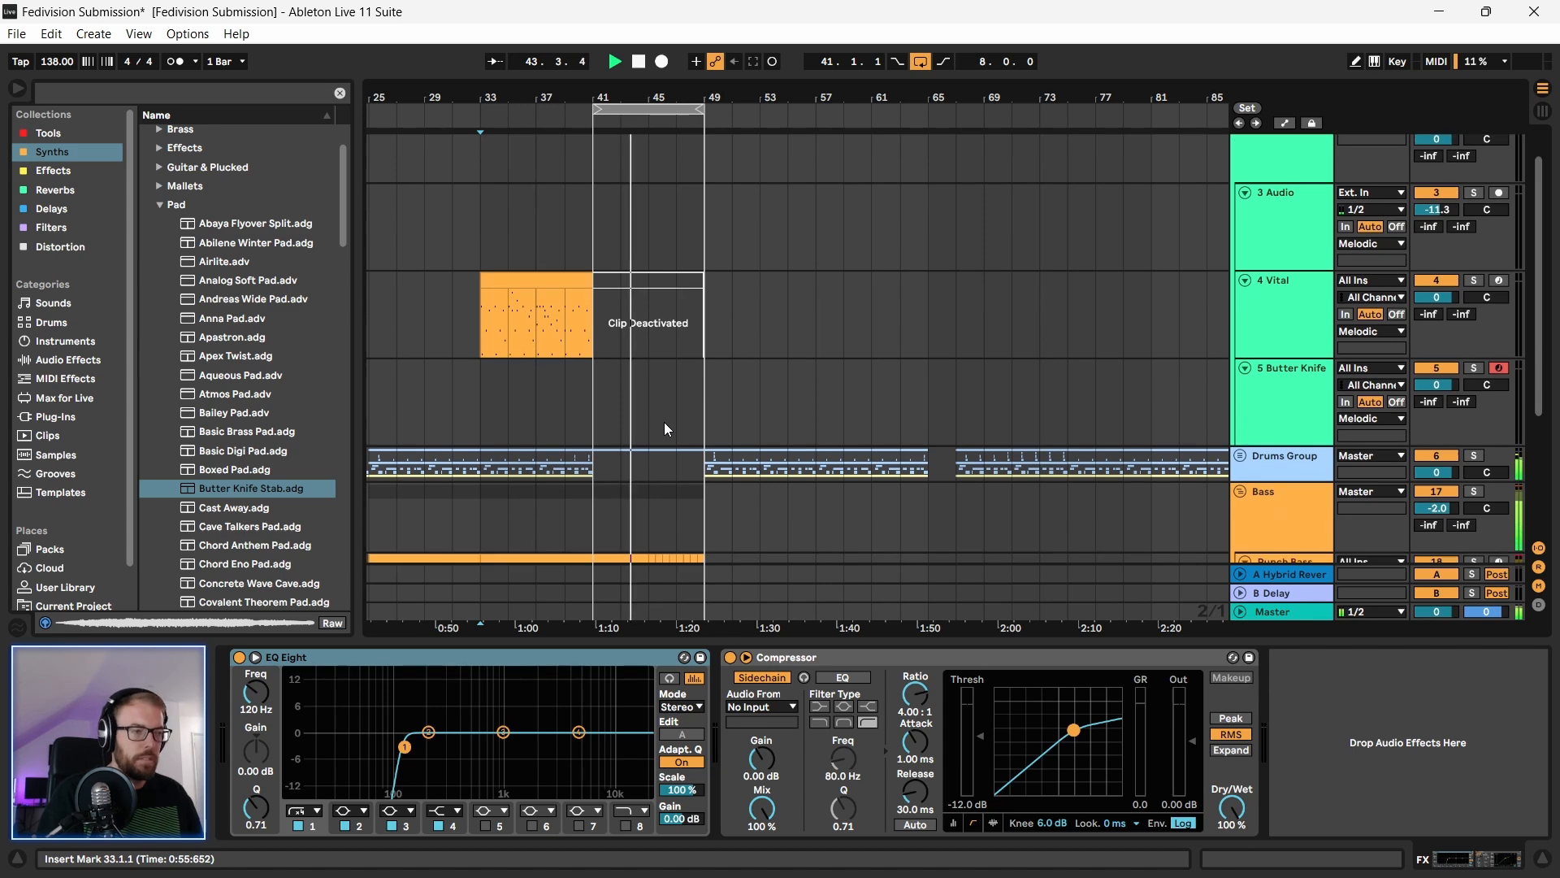
# Step: Create an empty eight-bar MIDI clip on the Butter Knife track from bar 41 to bar 49
pyautogui.click(1287, 393)
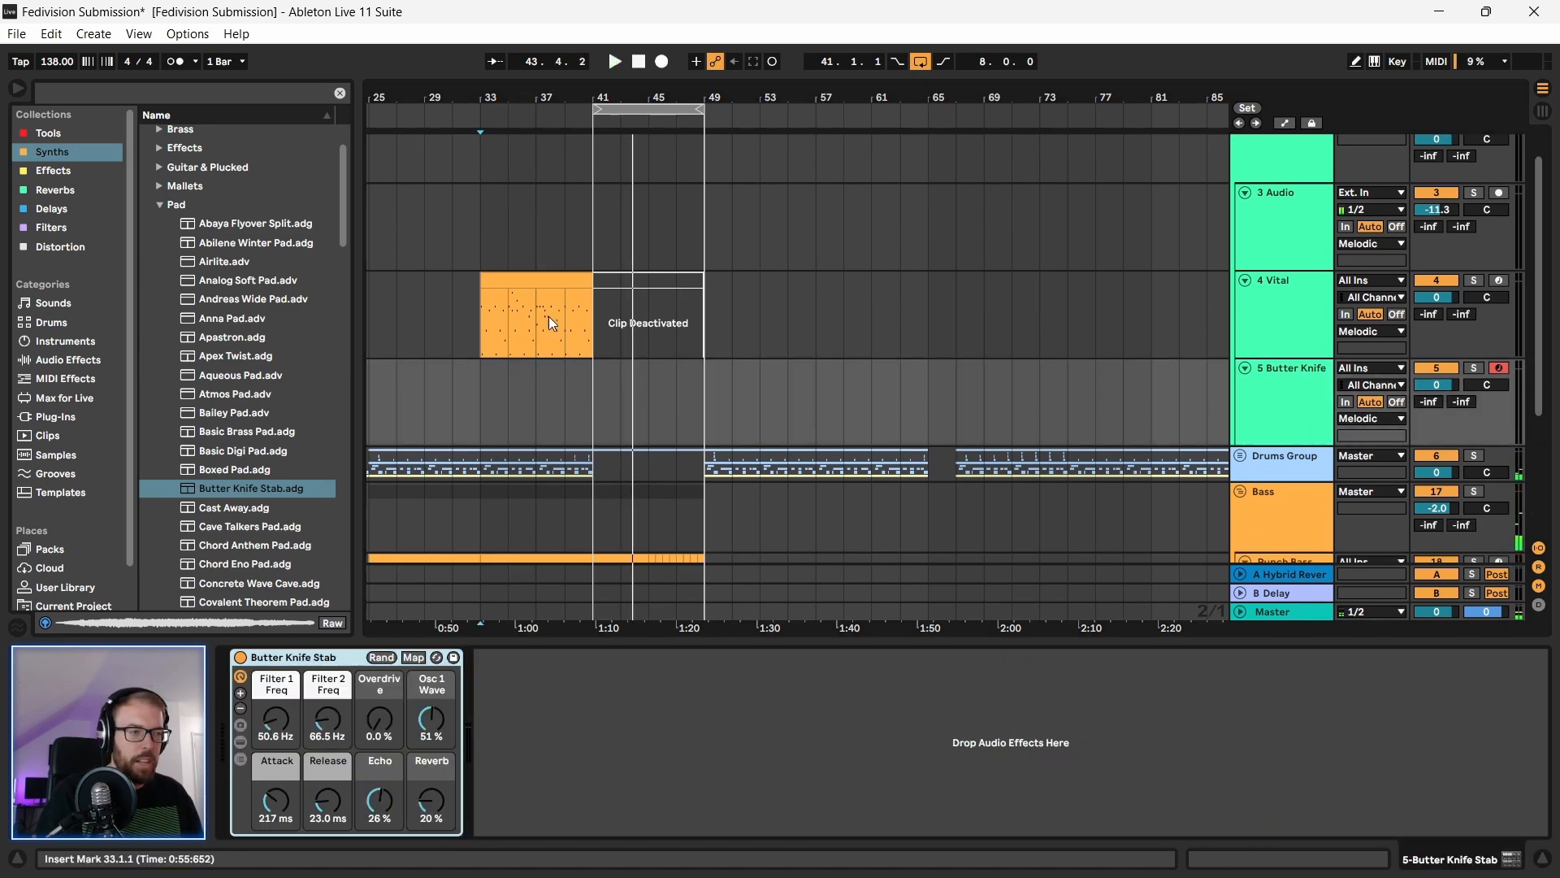
pyautogui.moveTo(593, 410); pyautogui.dragTo(706, 424)
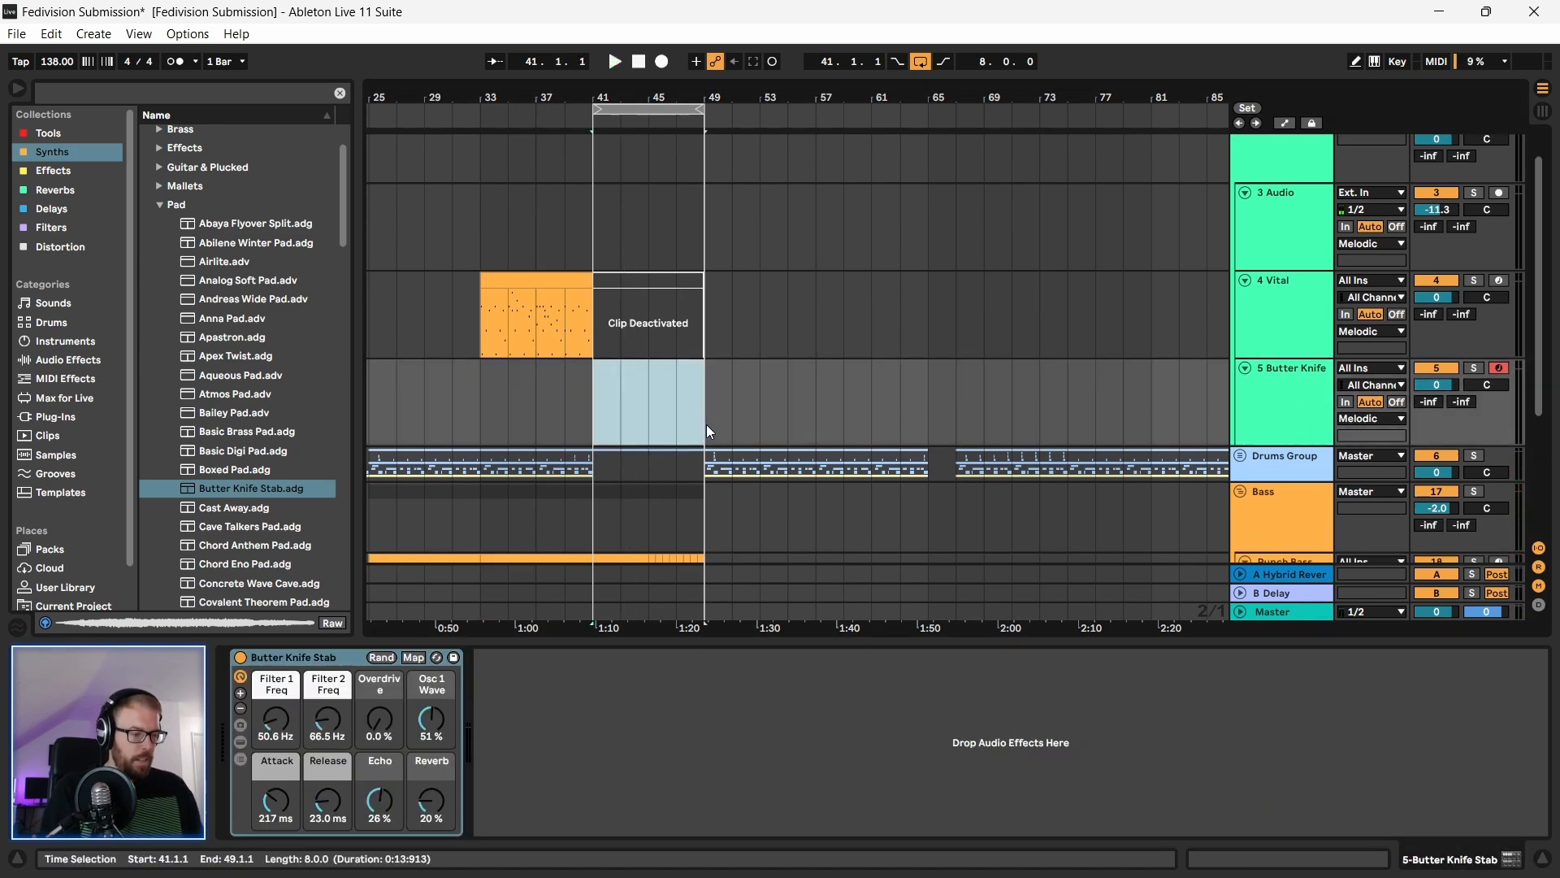
pyautogui.hotkey('ctrl', 'shift', 'm')
# Step: Draw a single F2 note spanning all eight bars of the new clip in an enlarged note editor
pyautogui.moveTo(589, 644); pyautogui.dragTo(589, 307)
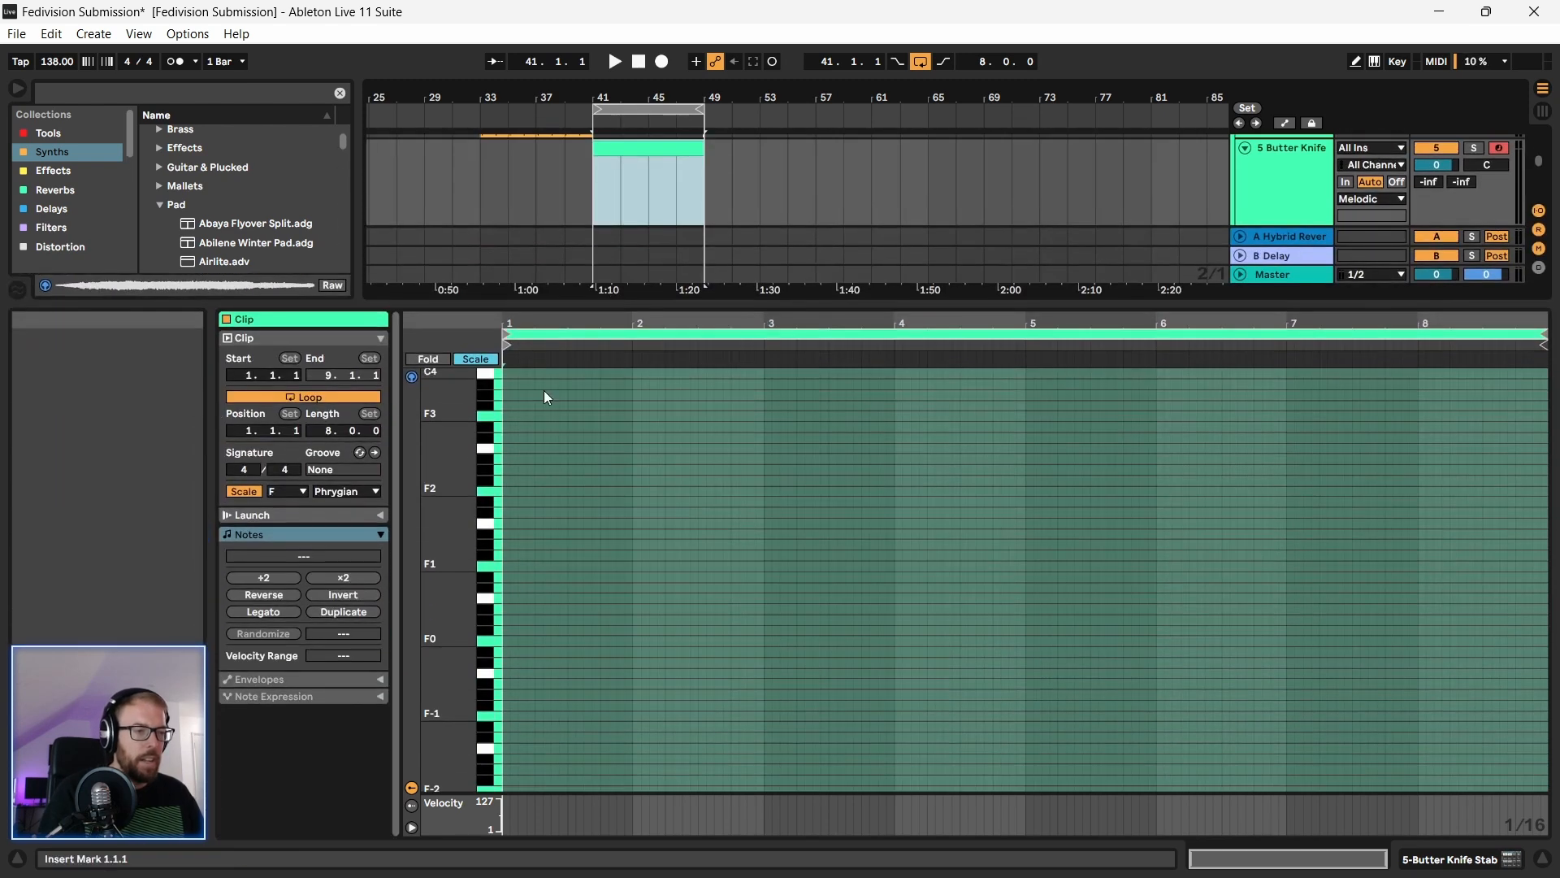
pyautogui.doubleClick(506, 492)
pyautogui.moveTo(508, 492); pyautogui.dragTo(1467, 518)
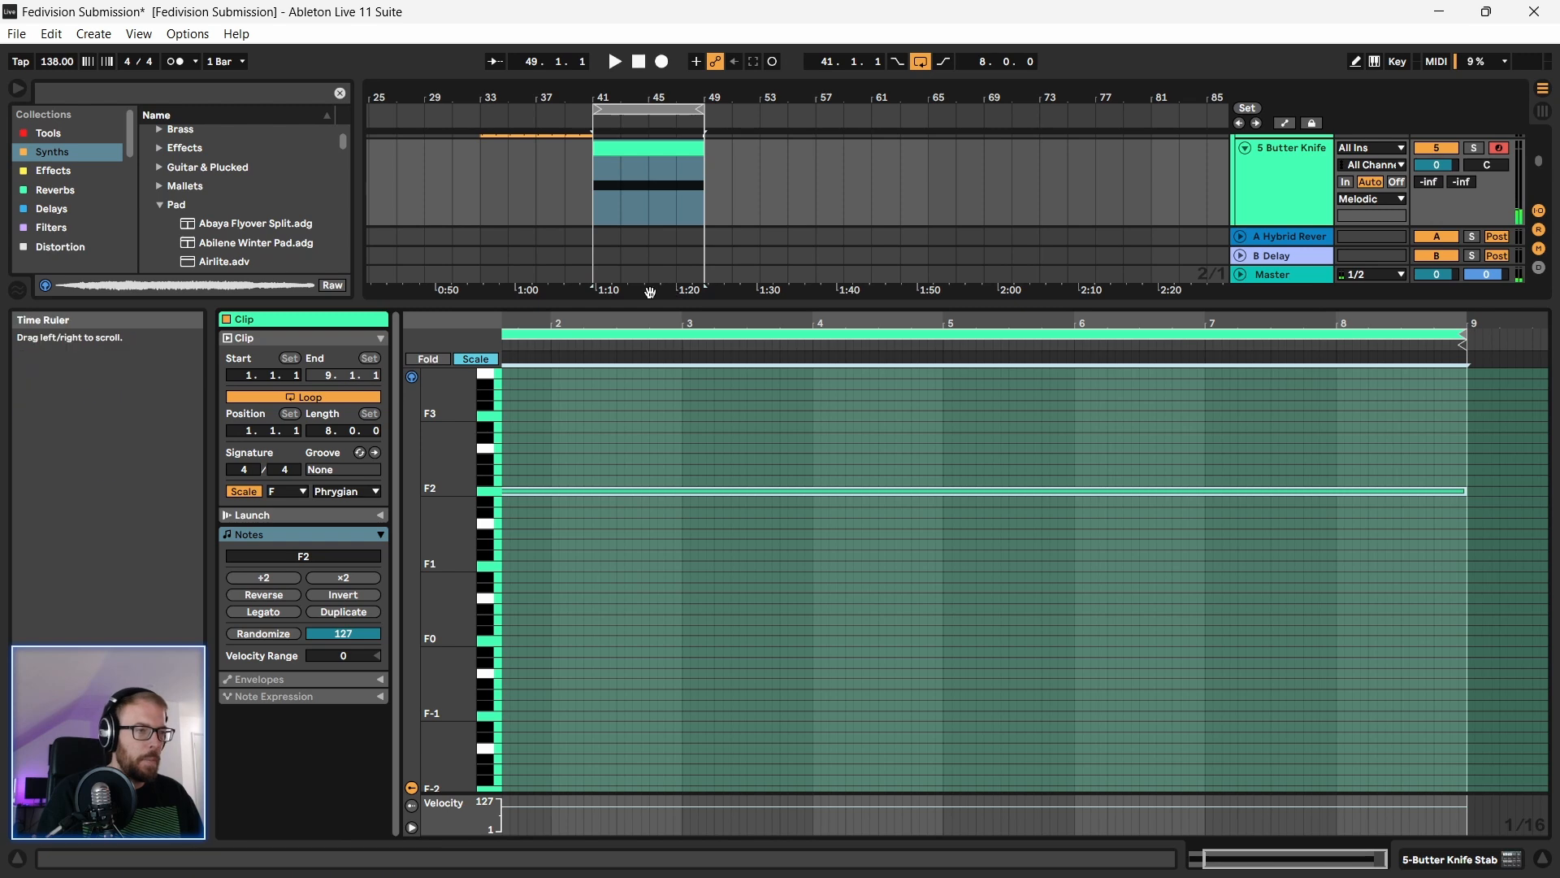
# Step: Audition the sustained note in the mix and lower the Butter Knife track volume to -3.2 dB
pyautogui.moveTo(637, 304); pyautogui.dragTo(642, 484)
pyautogui.press('space')
pyautogui.click(1280, 180)
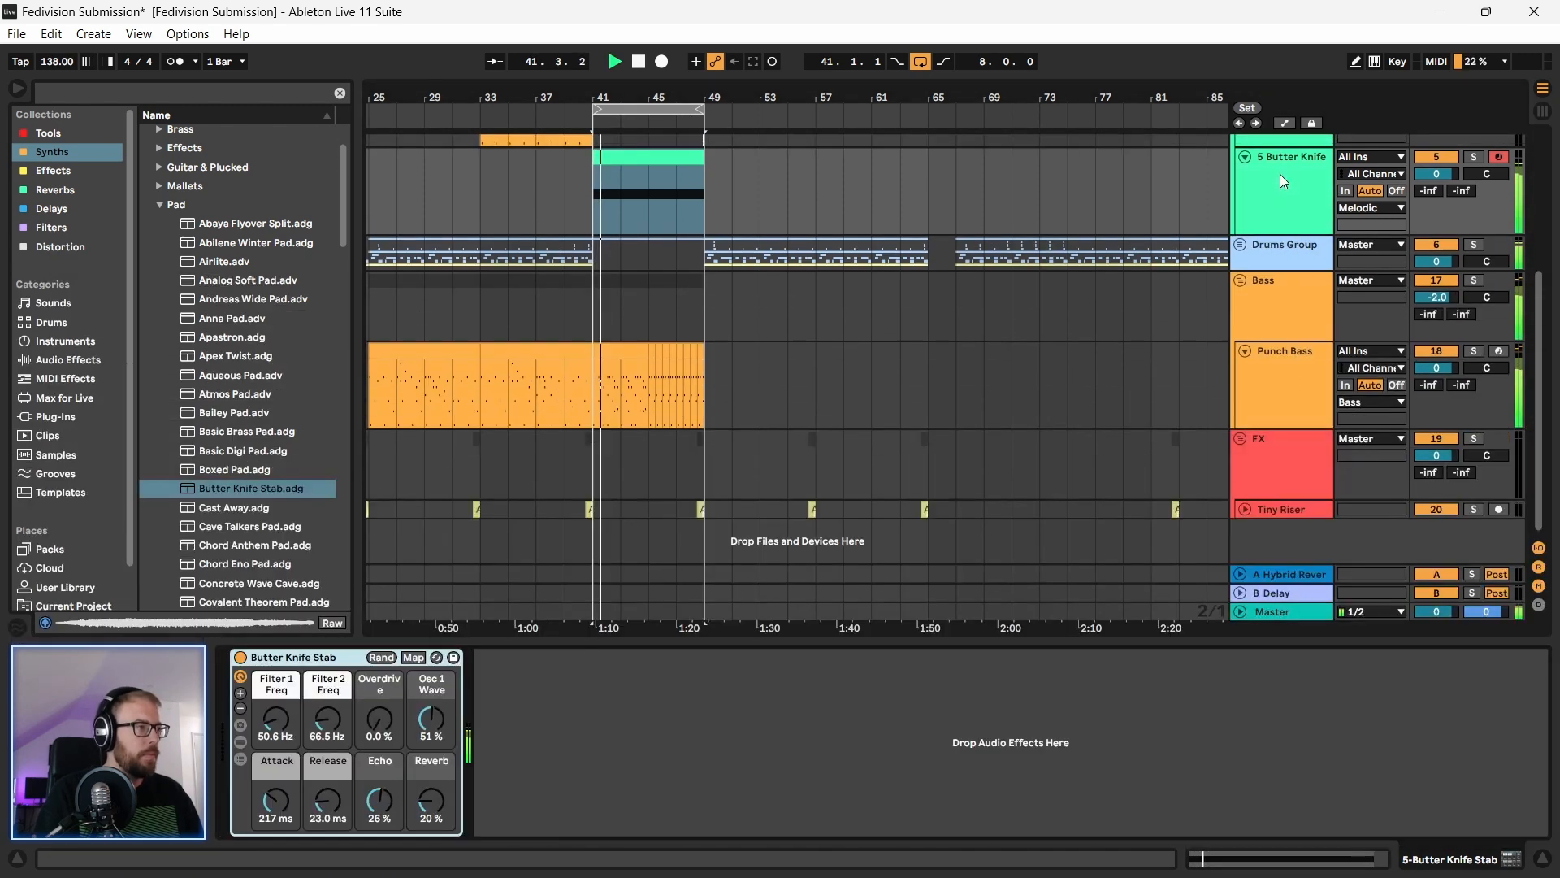
pyautogui.press('space')
pyautogui.click(1285, 182)
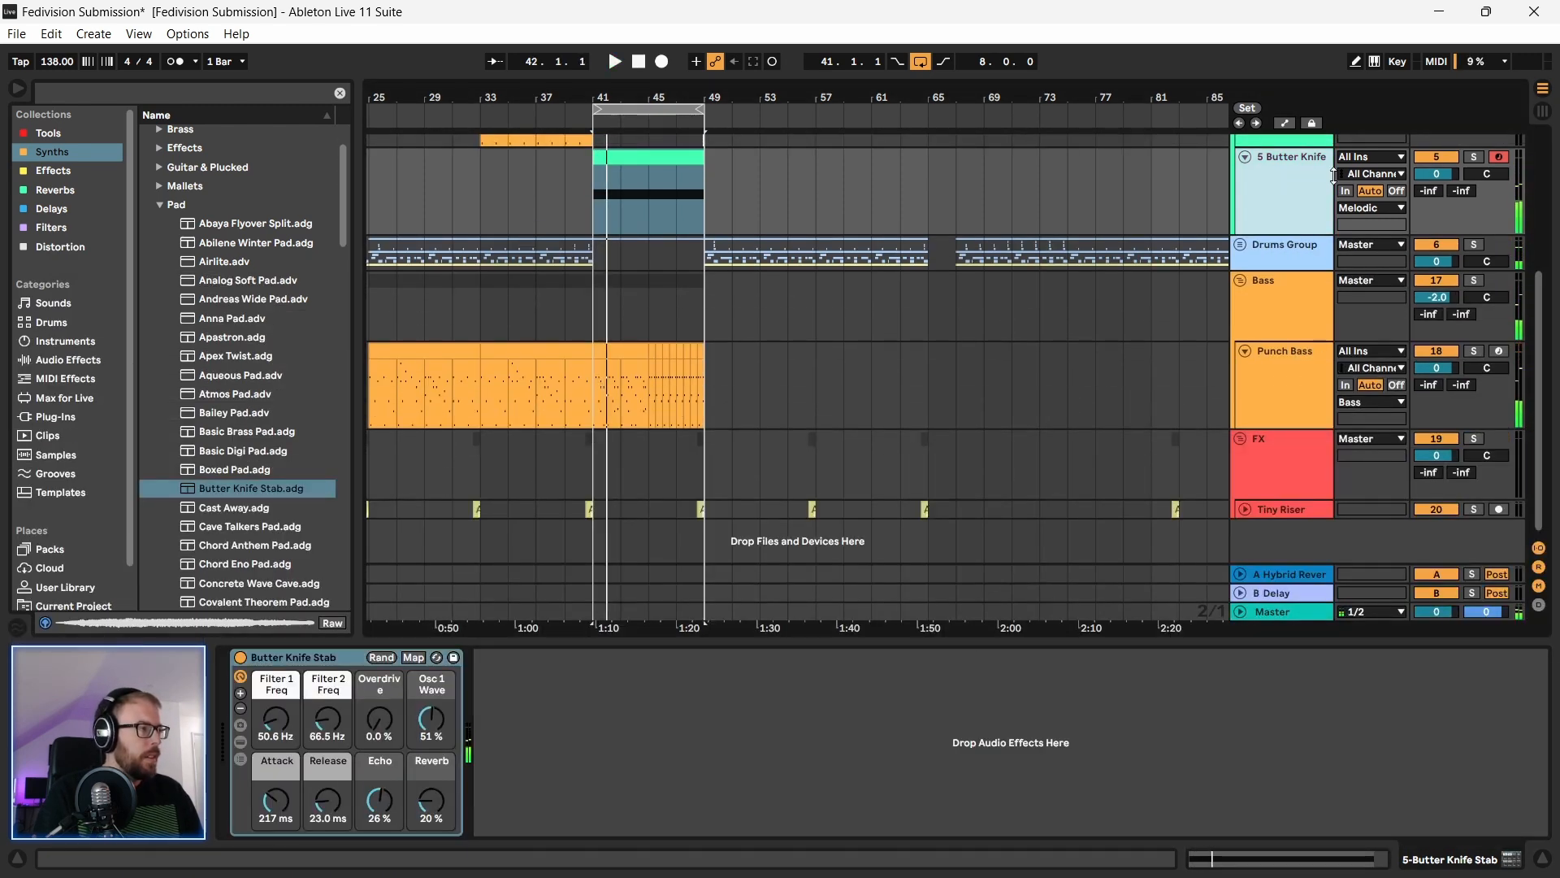
pyautogui.moveTo(1438, 172); pyautogui.dragTo(1438, 191)
# Step: Add an Auto Filter after the Butter Knife Stab rack and lower its filter frequency to about 758 Hz during playback
pyautogui.moveTo(598, 97); pyautogui.dragTo(726, 115)
pyautogui.click(113, 138)
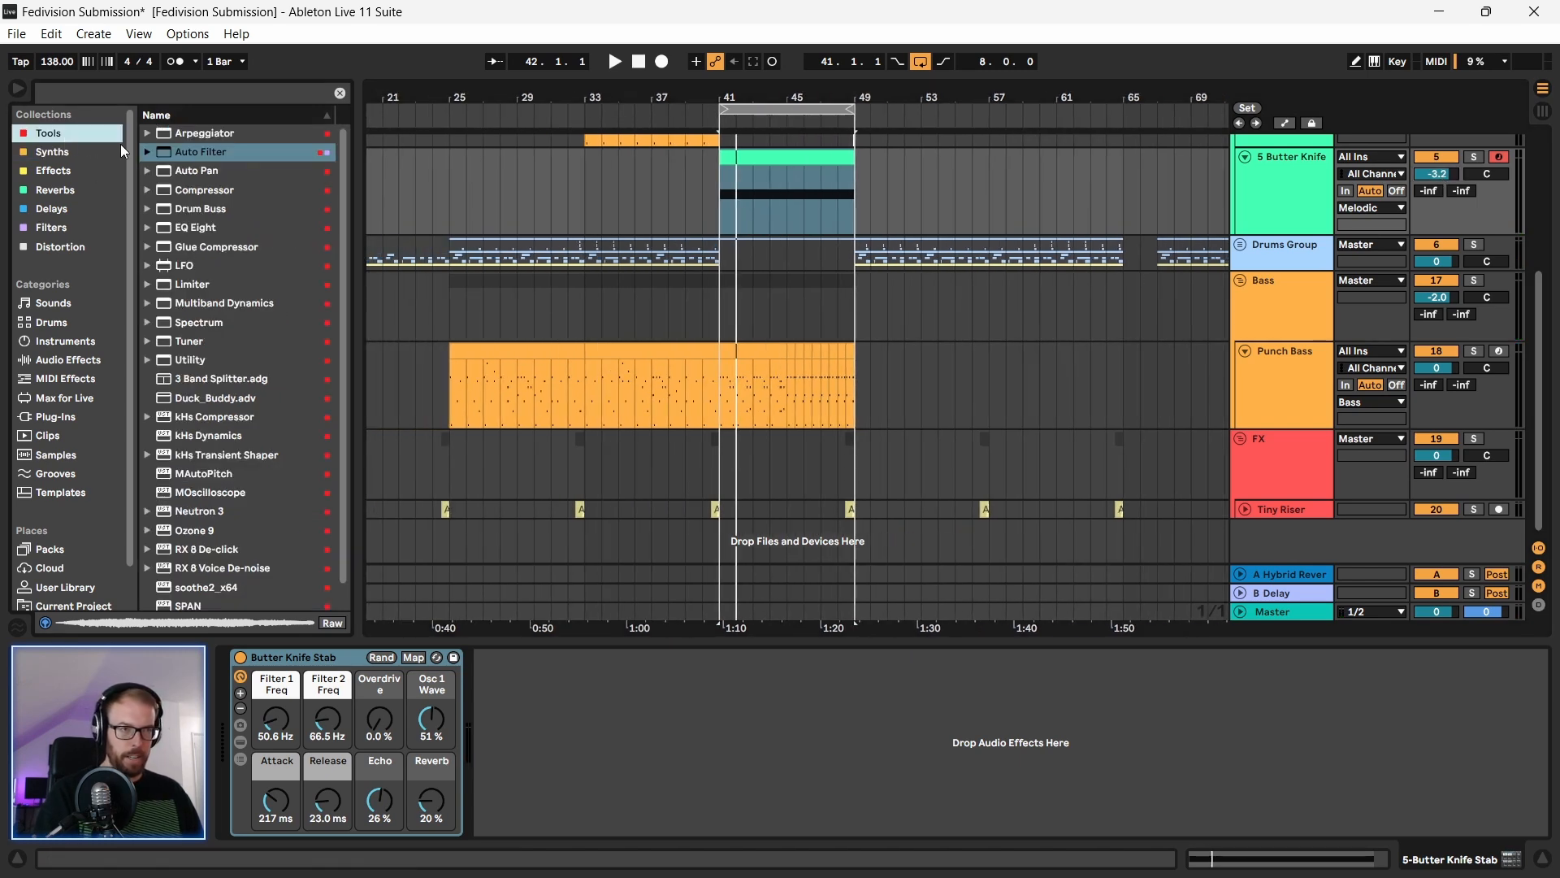
pyautogui.moveTo(201, 152); pyautogui.dragTo(803, 230)
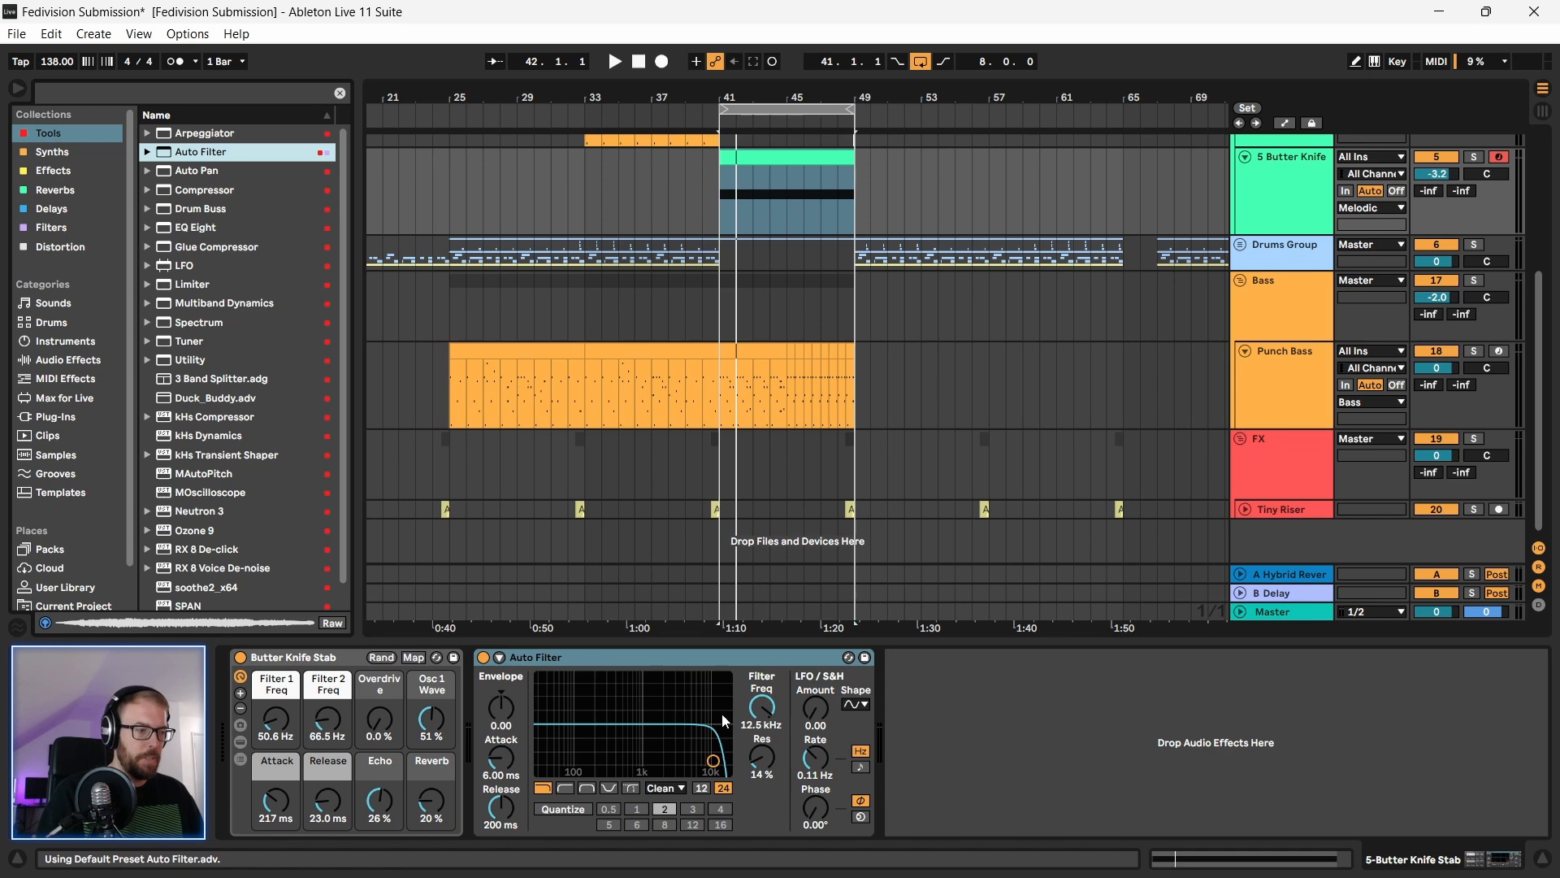
pyautogui.press('space')
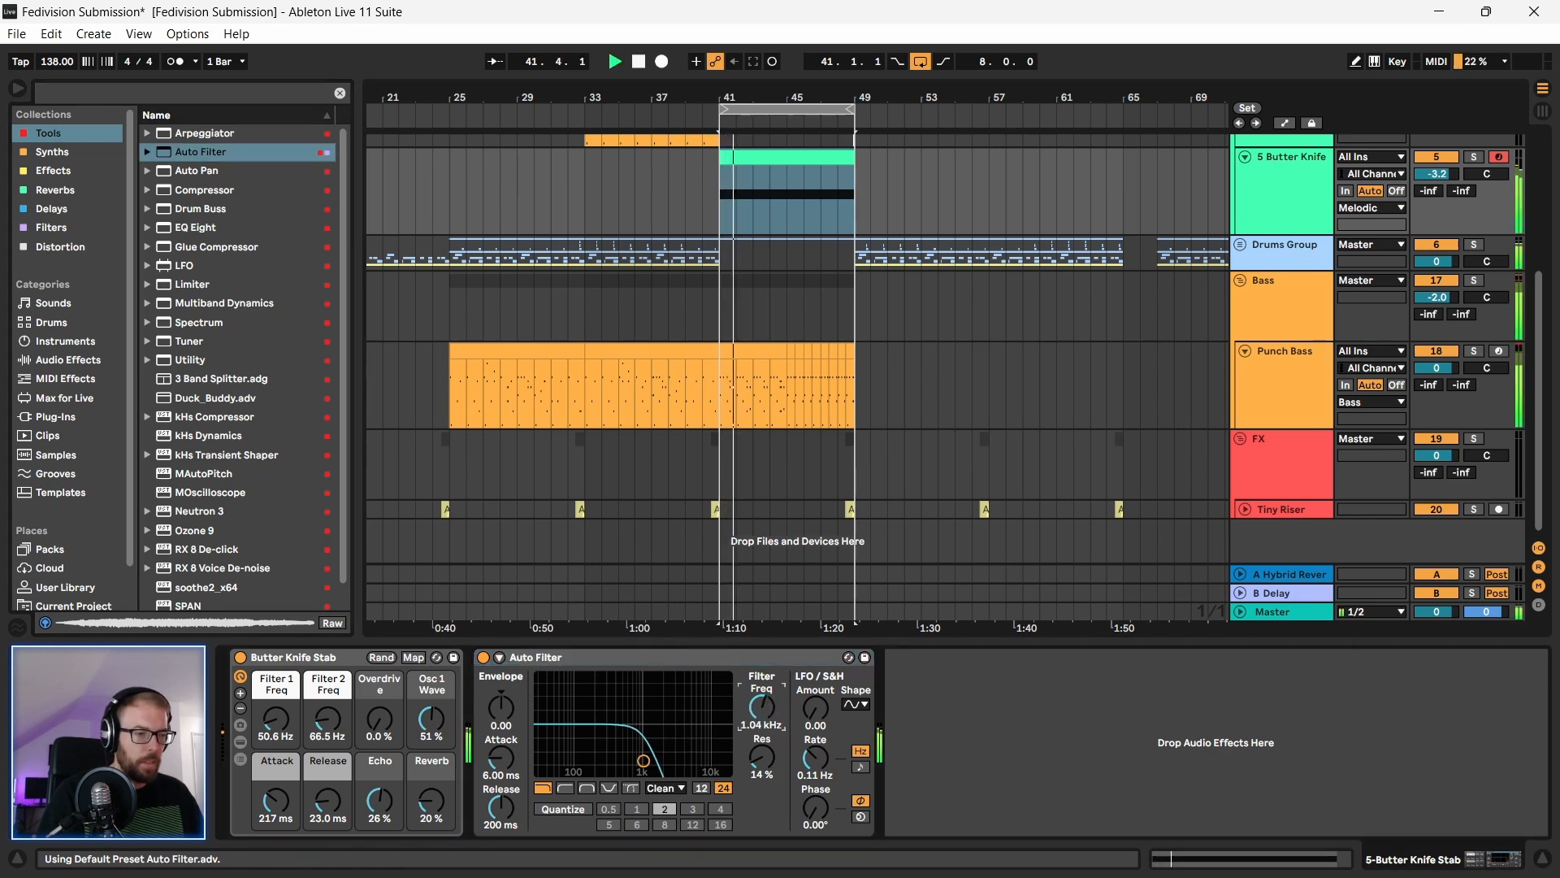
pyautogui.press('space')
# Step: Try the clip's sustained note at the lower pitches A♭1 and B♭1 while the loop plays
pyautogui.doubleClick(766, 161)
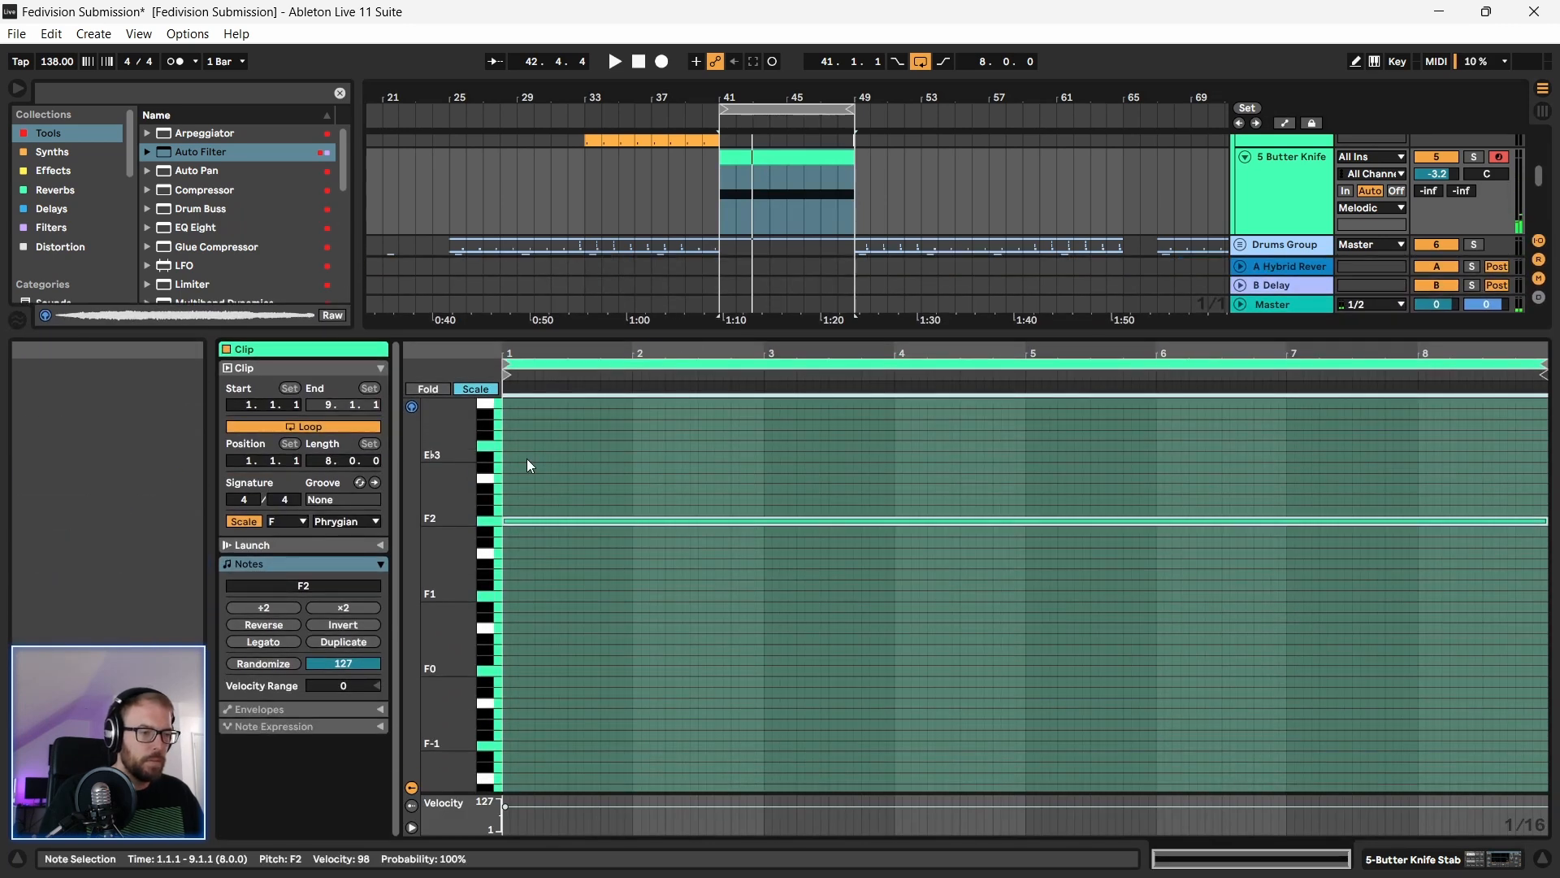
pyautogui.moveTo(528, 520); pyautogui.dragTo(532, 556)
pyautogui.press('space')
pyautogui.moveTo(527, 555); pyautogui.dragTo(530, 574)
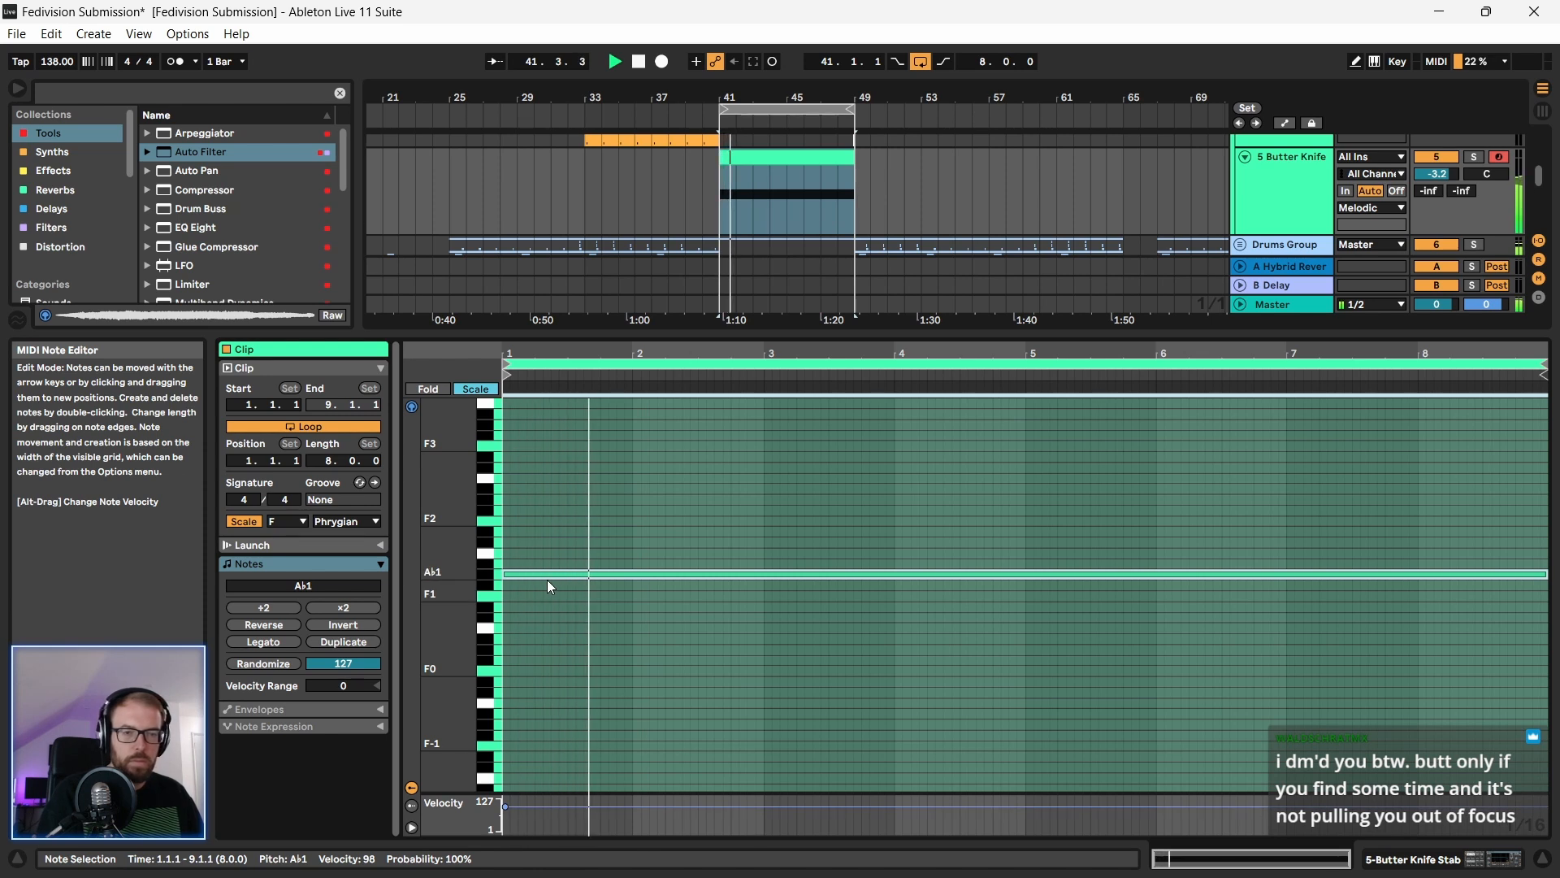
pyautogui.moveTo(544, 570); pyautogui.dragTo(545, 564)
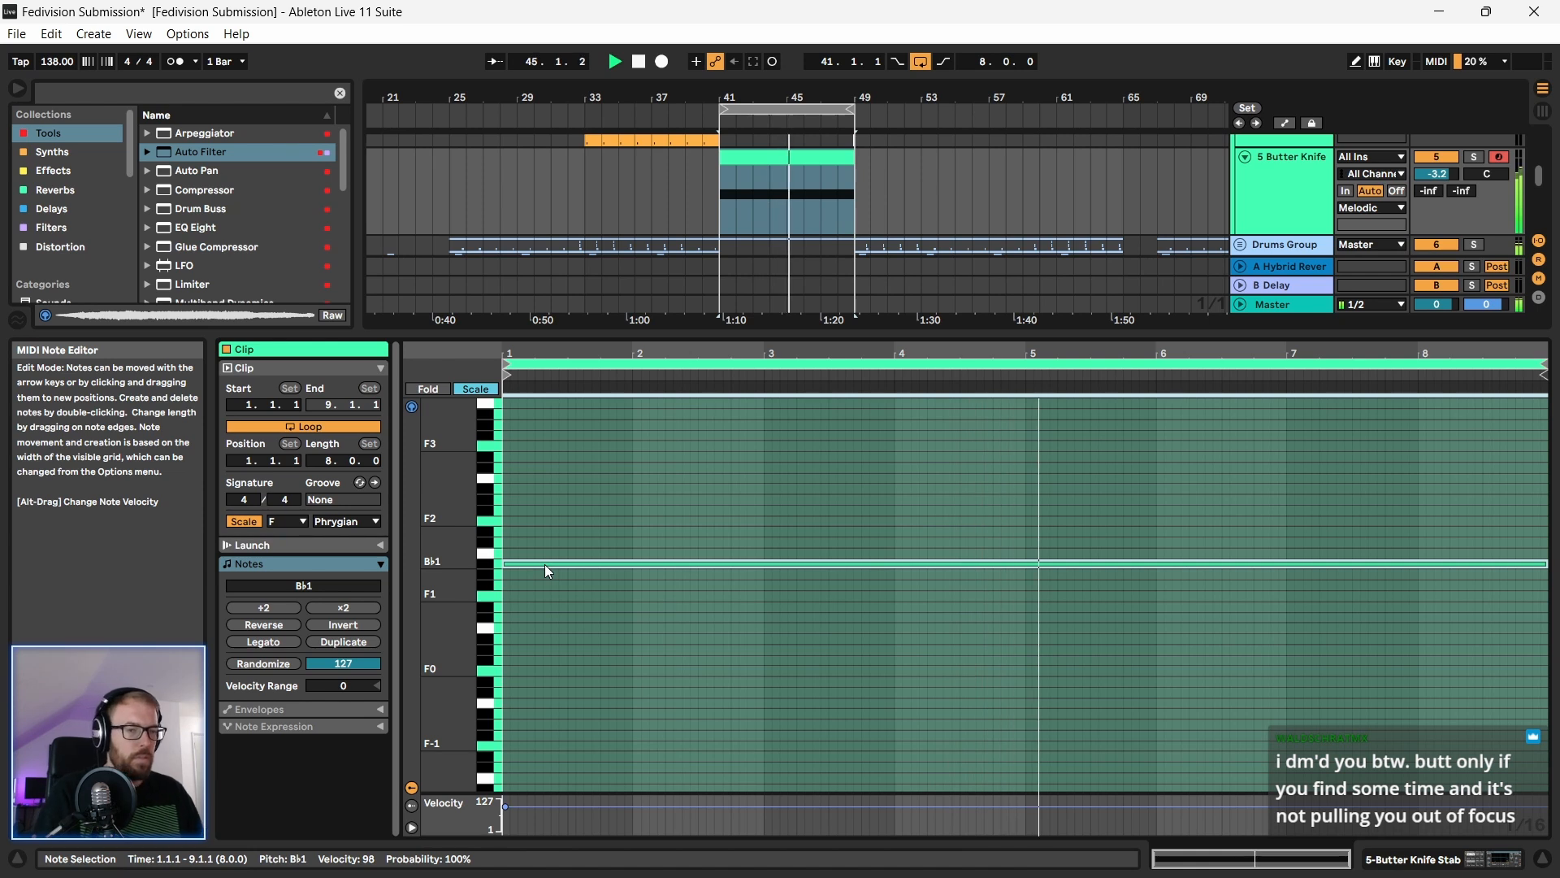
pyautogui.press('space')
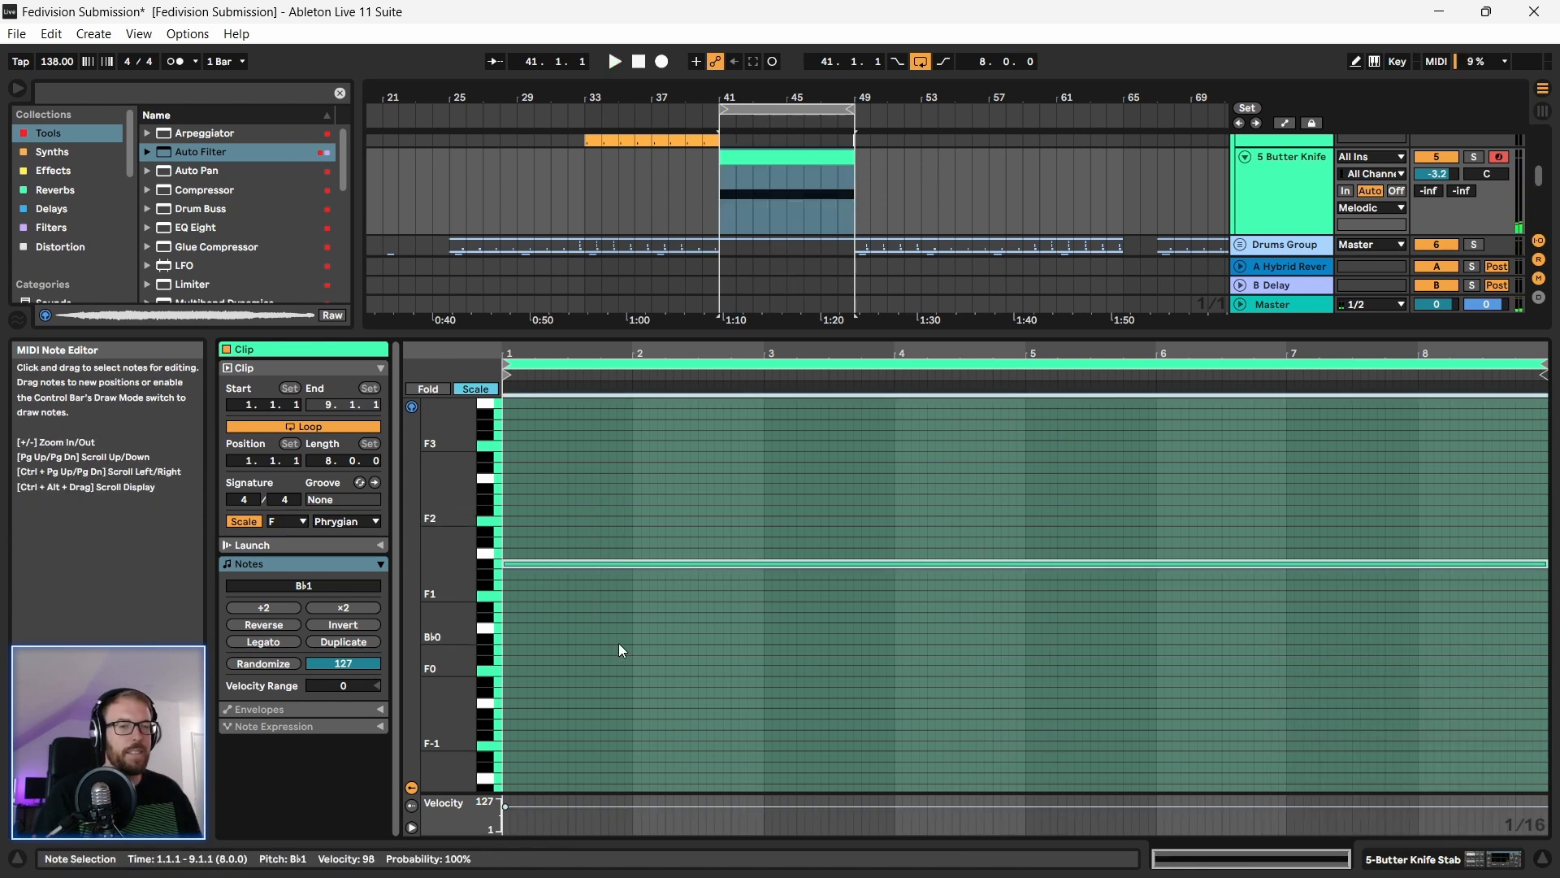
# Step: Raise the sustained note from B♭1 back to F2 and audition it
pyautogui.press('Up')
pyautogui.press('Up')
pyautogui.press('Up')
pyautogui.press('Up')
pyautogui.press('Up')
pyautogui.press('Up')
pyautogui.press('Up')
pyautogui.press('space')
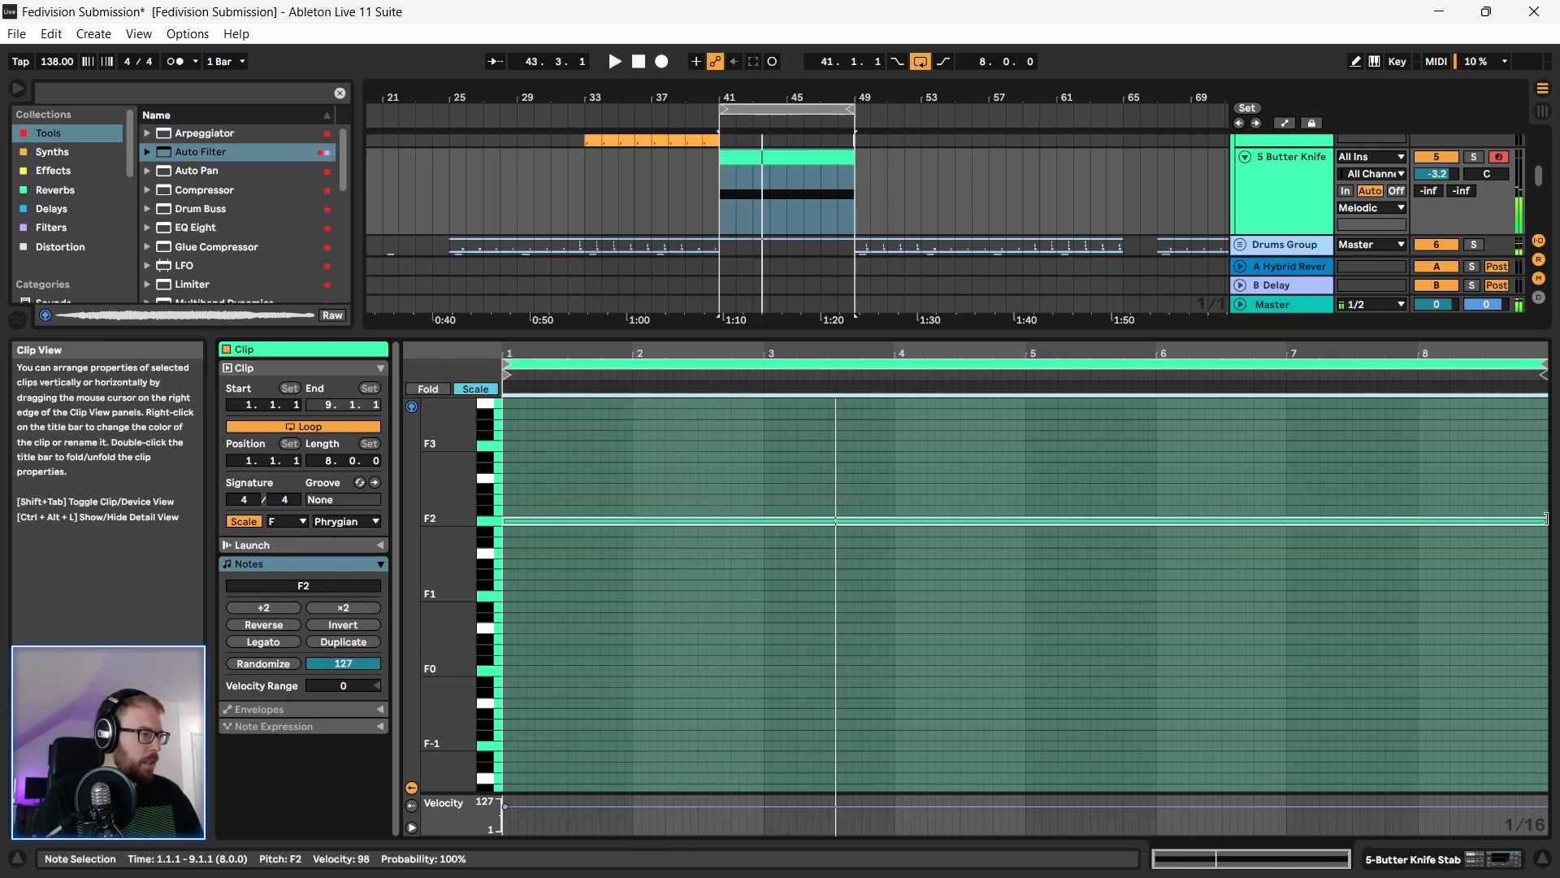
# Step: Shorten the F2 note to two bars, add a matching C3 note above it, and play the pair
pyautogui.moveTo(1546, 519); pyautogui.dragTo(764, 520)
pyautogui.moveTo(441, 533); pyautogui.dragTo(534, 461)
pyautogui.press('space')
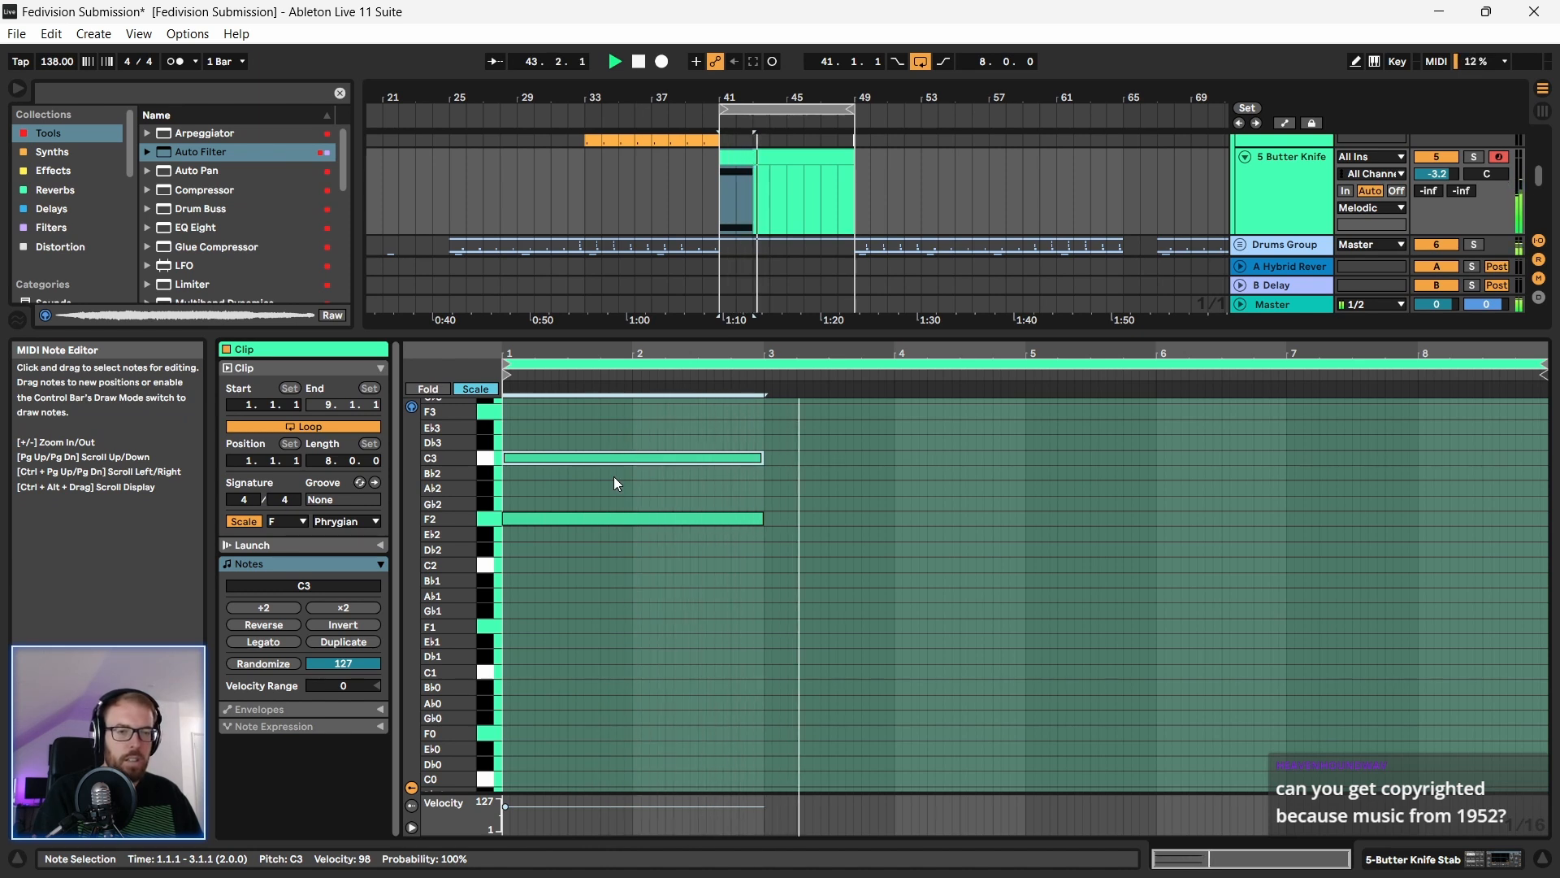
# Step: Extend the F2 and C3 notes together to four bars and audition them
pyautogui.press('space')
pyautogui.moveTo(642, 442); pyautogui.dragTo(670, 637)
pyautogui.moveTo(764, 453); pyautogui.dragTo(1025, 455)
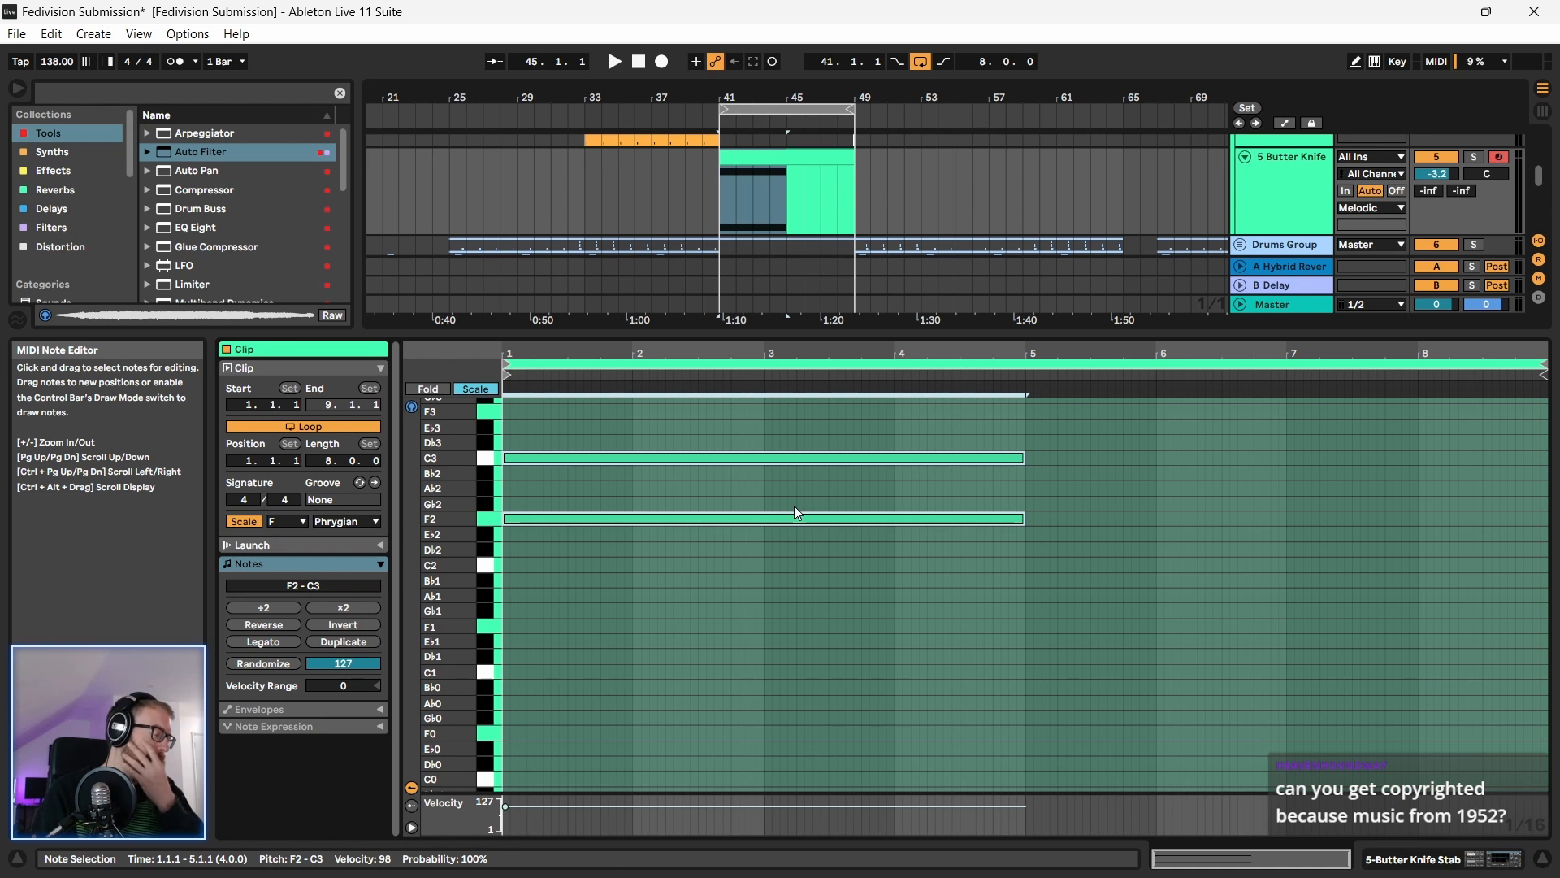
pyautogui.press('space')
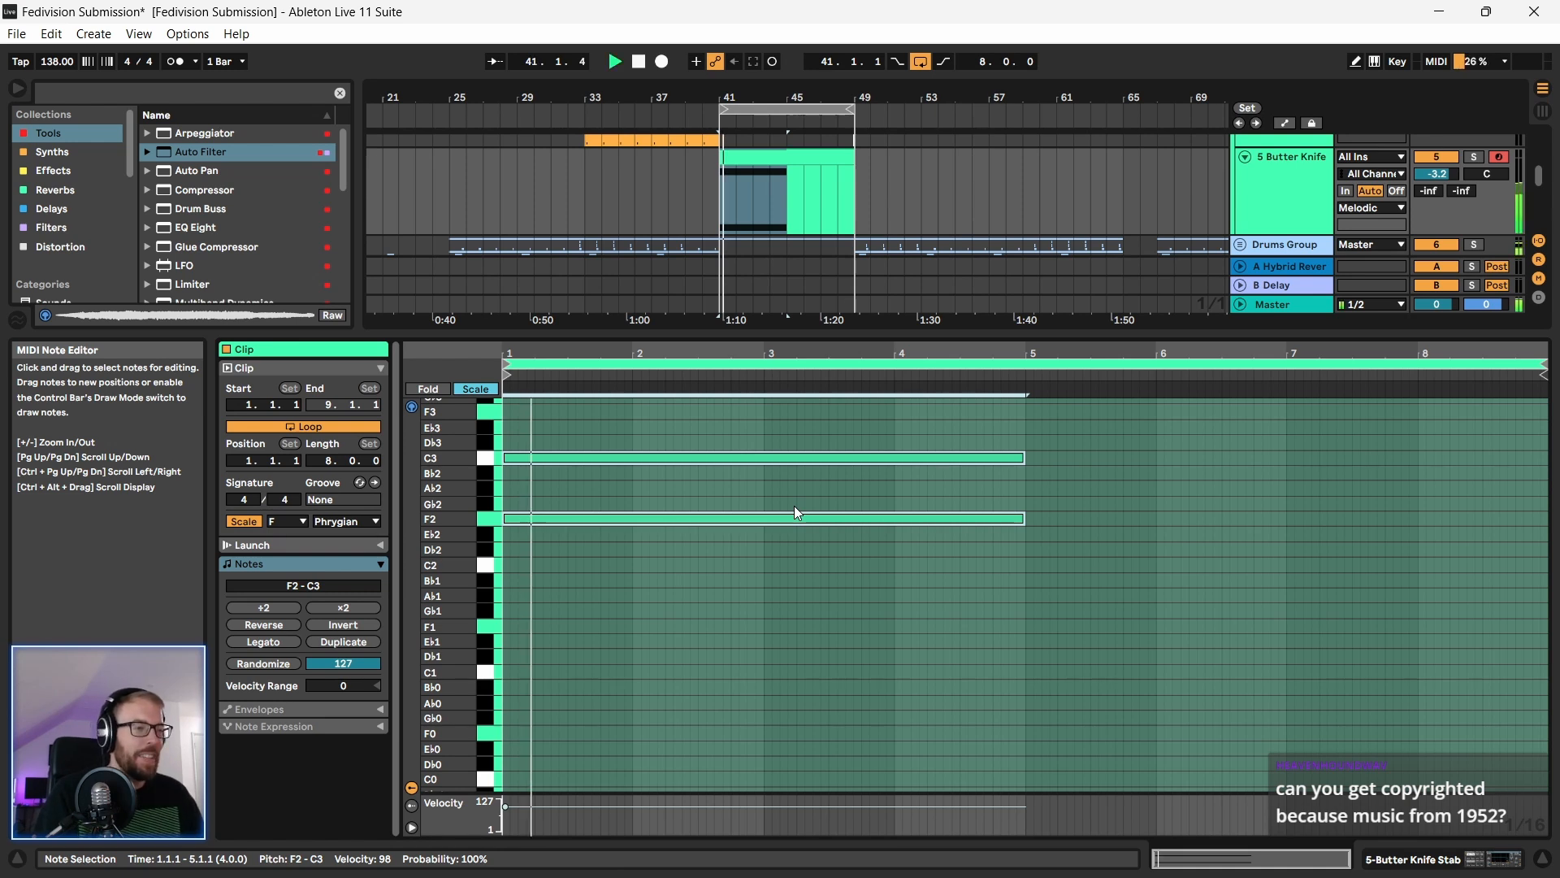
pyautogui.click(724, 482)
pyautogui.click(767, 494)
pyautogui.press('space')
pyautogui.press('space')
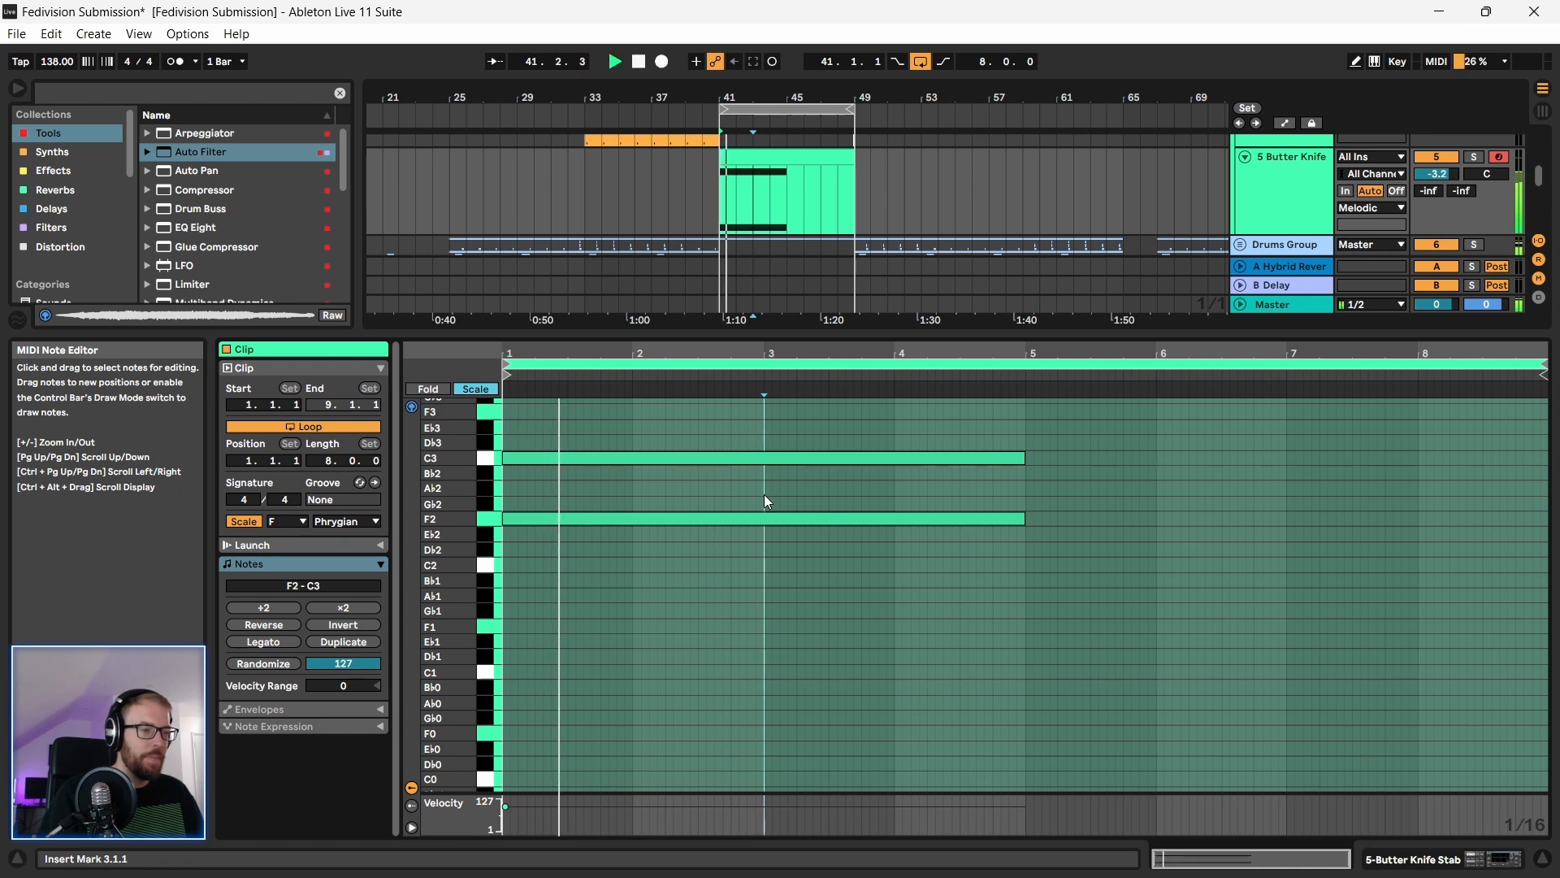
pyautogui.press('space')
# Step: Replace the C3 note with a four-bar D♭3 note starting at bar 1 and play the loop
pyautogui.click(697, 459)
pyautogui.press('Delete')
pyautogui.doubleClick(507, 443)
pyautogui.moveTo(510, 442); pyautogui.dragTo(1025, 443)
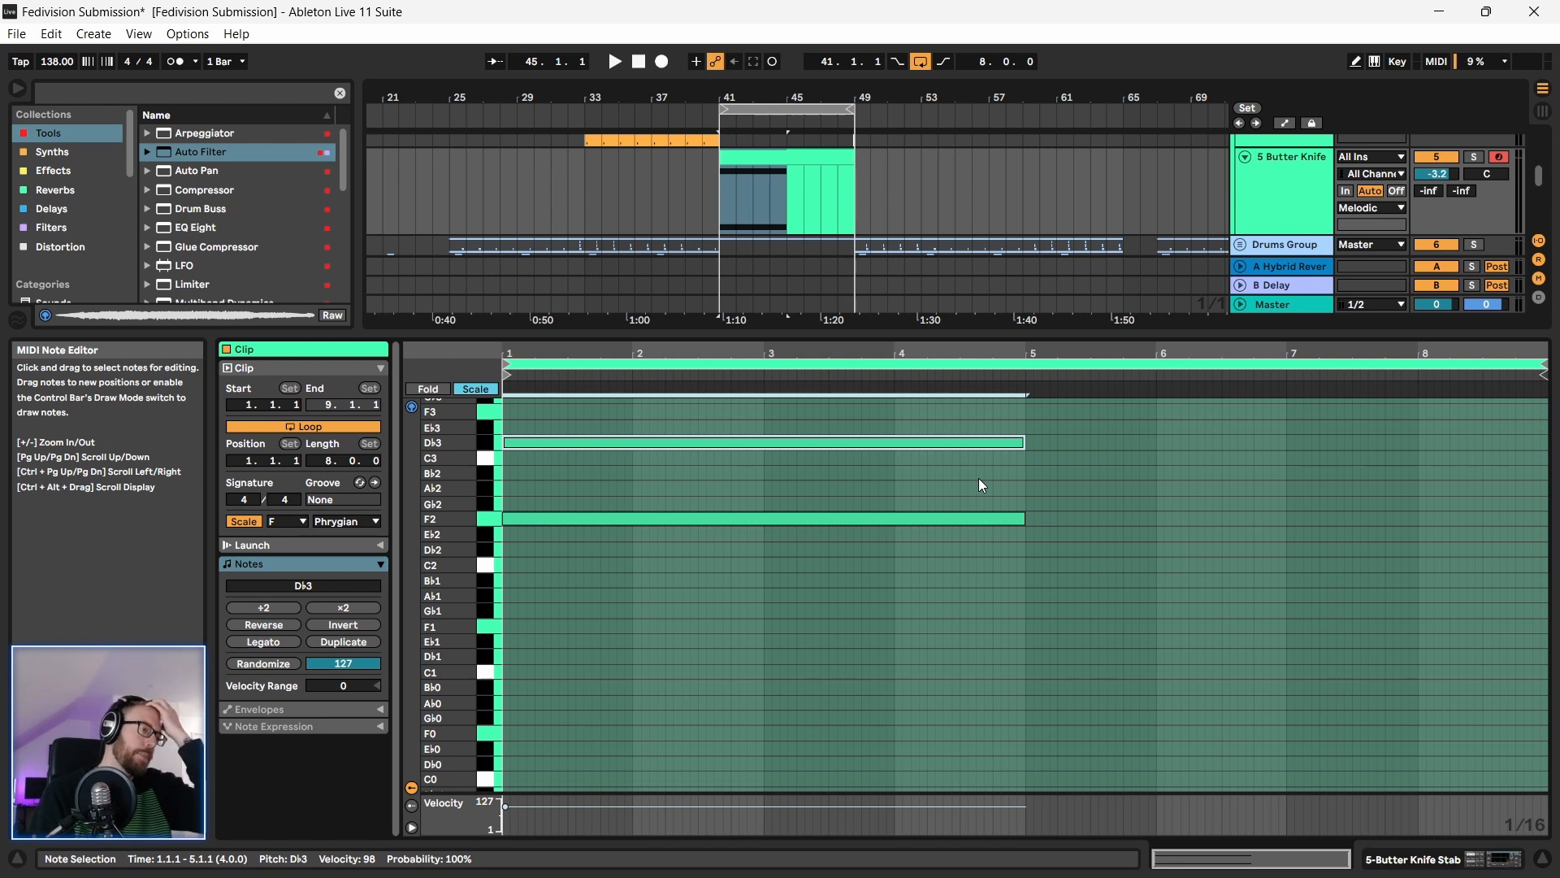
pyautogui.scroll(2, 978, 478)
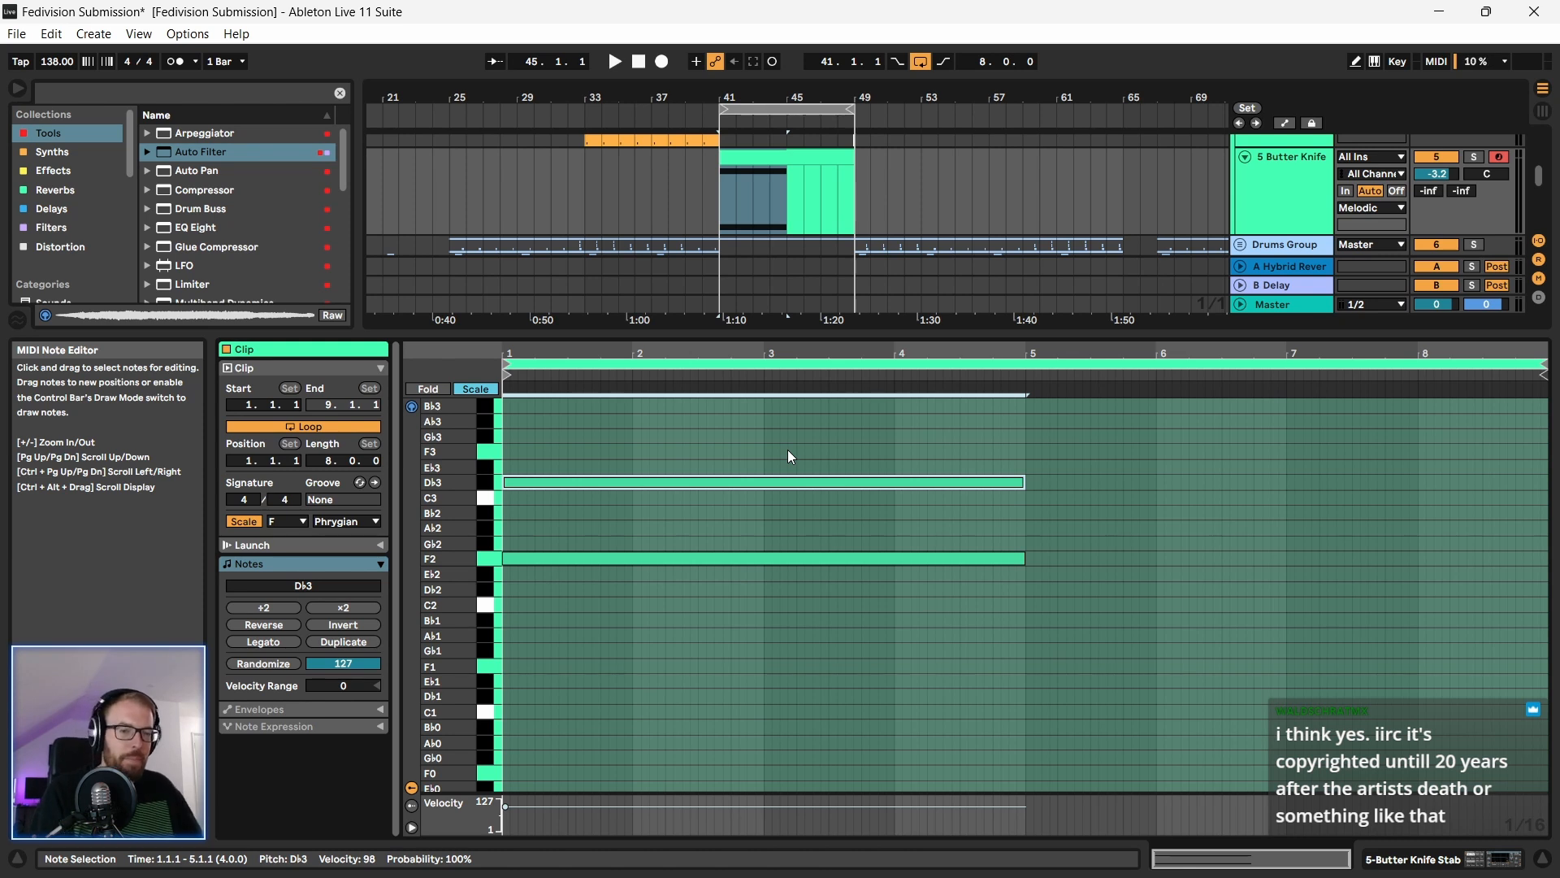
pyautogui.moveTo(719, 354); pyautogui.dragTo(719, 355)
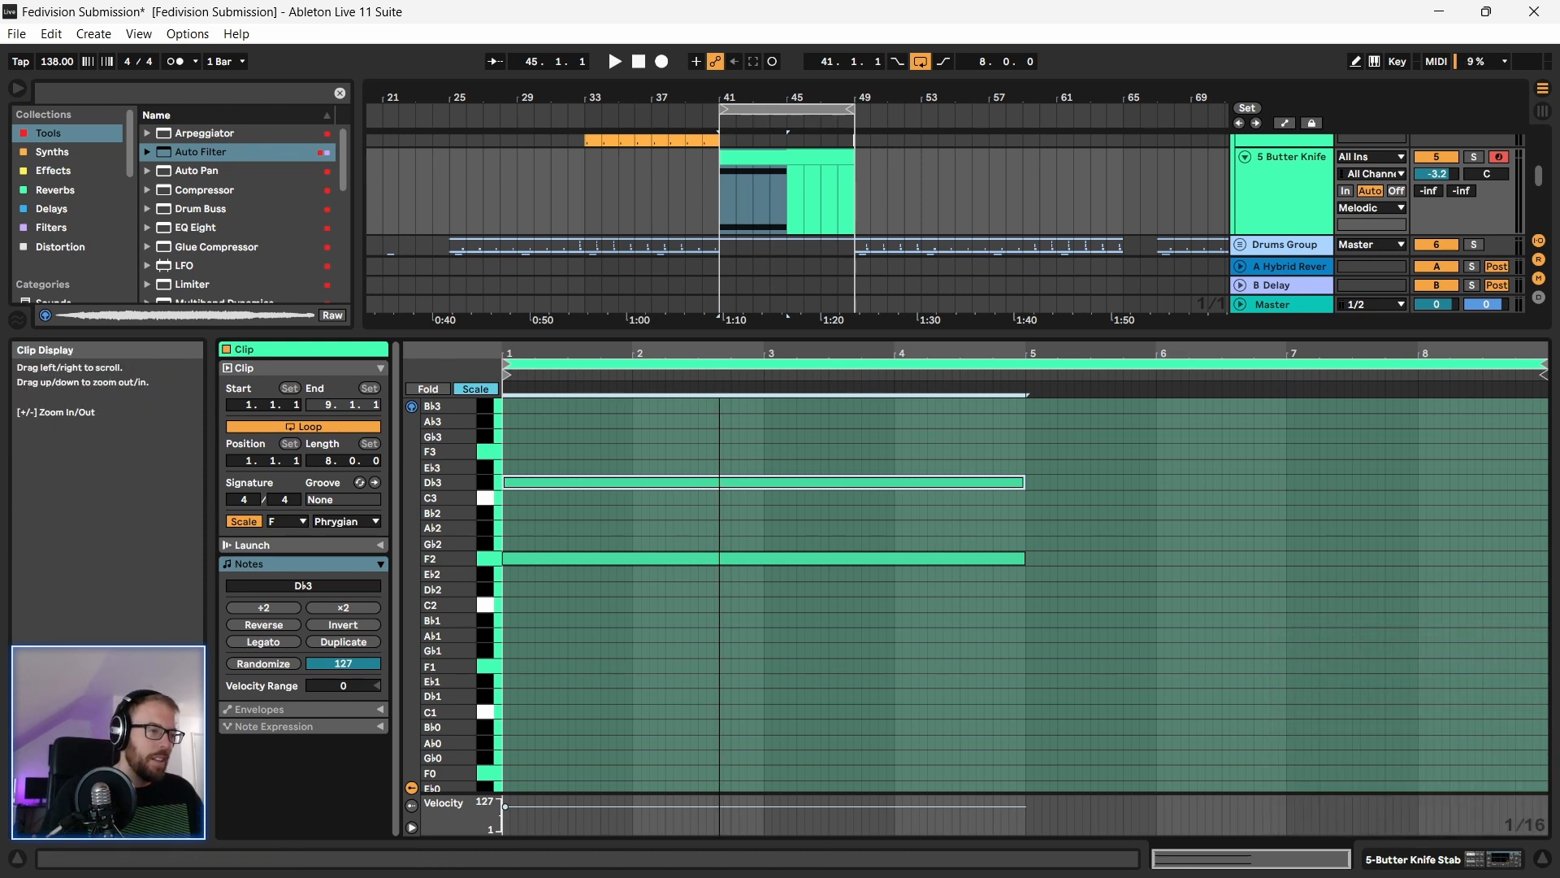
pyautogui.press('space')
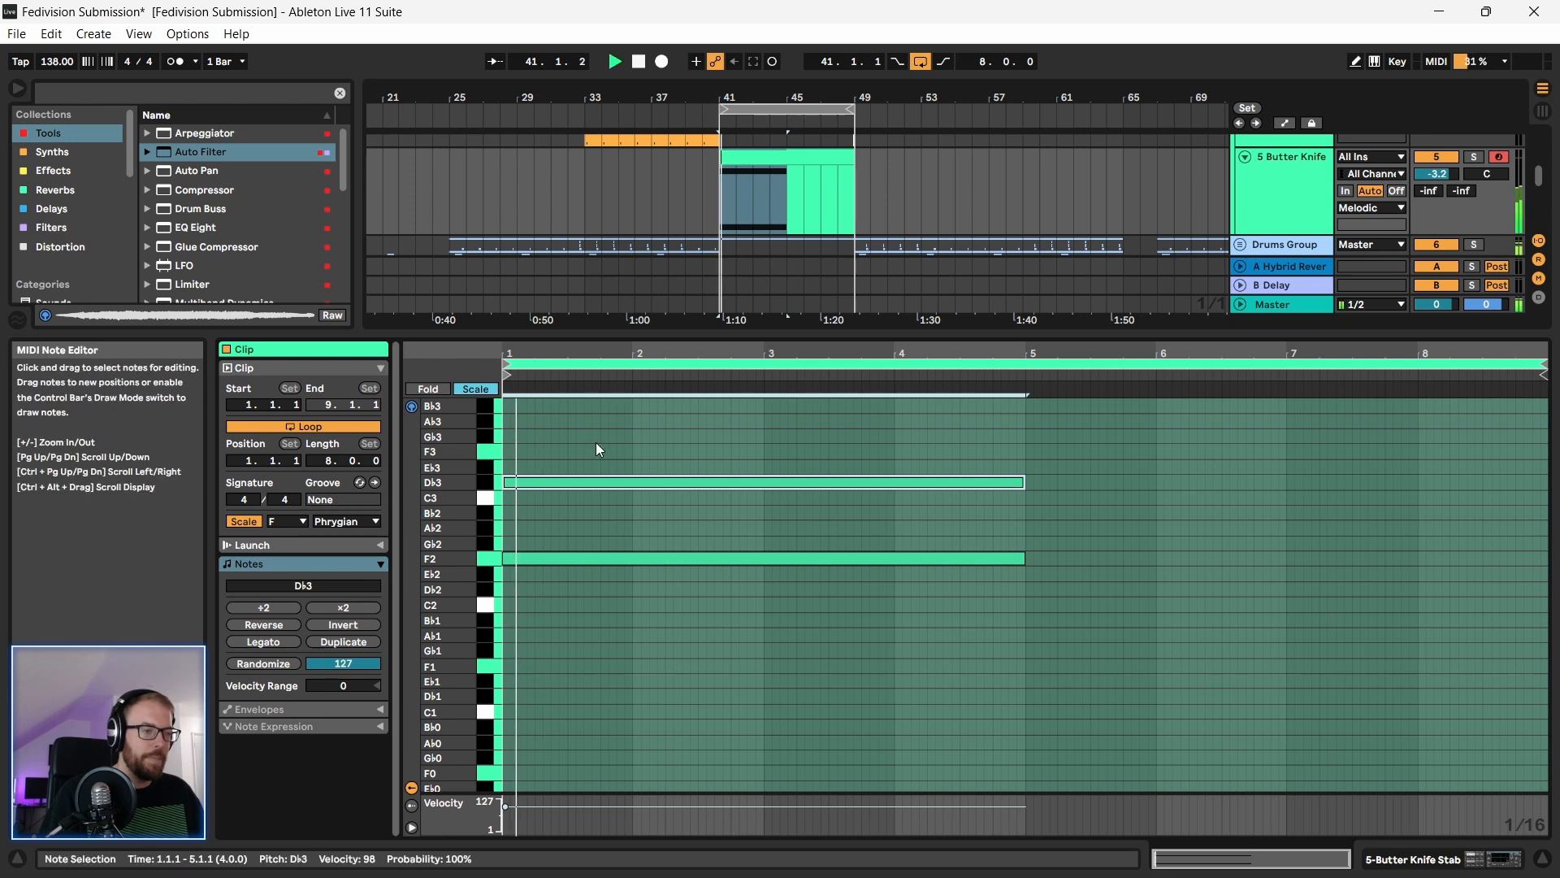
# Step: Move the D♭3 note up to E♭3 and audition it together with the F2 note
pyautogui.moveTo(598, 479); pyautogui.dragTo(598, 469)
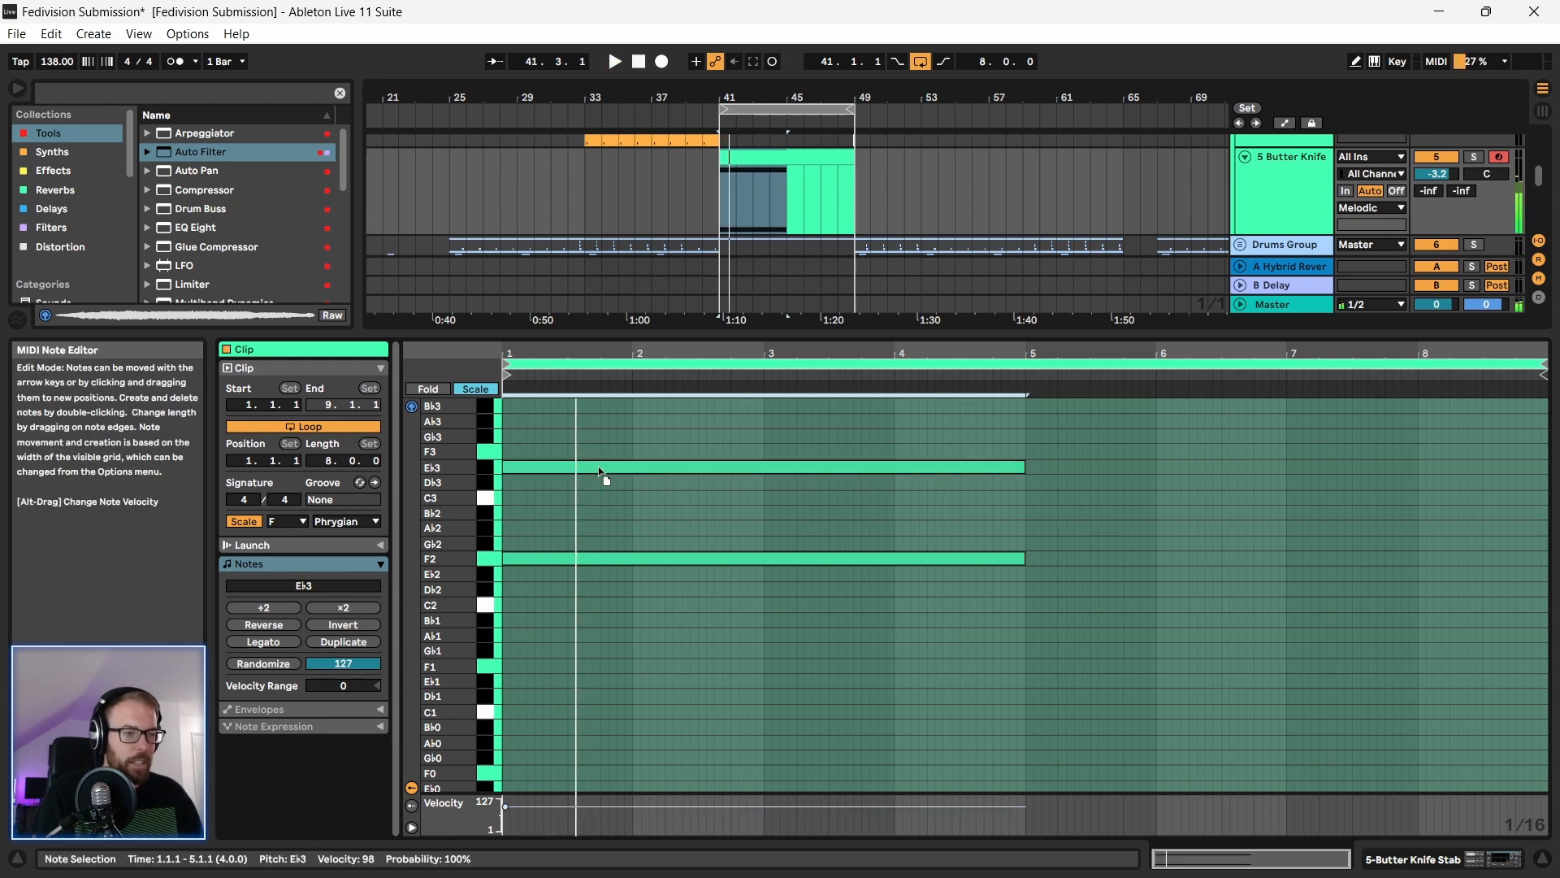
pyautogui.moveTo(957, 443); pyautogui.dragTo(1024, 582)
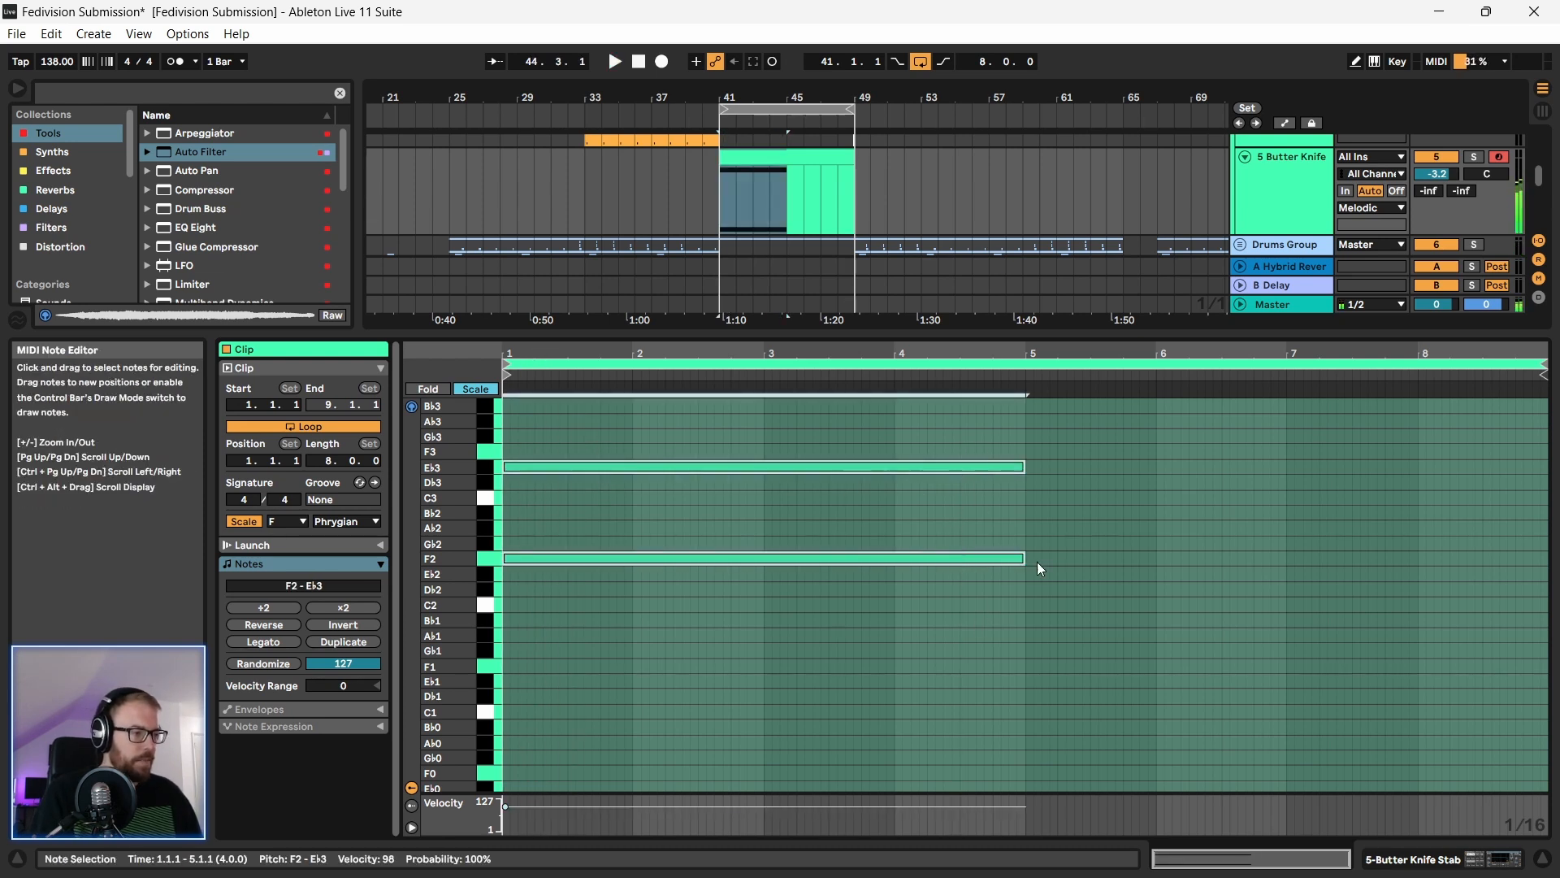
pyautogui.press('space')
pyautogui.press('space')
pyautogui.moveTo(944, 466); pyautogui.dragTo(946, 462)
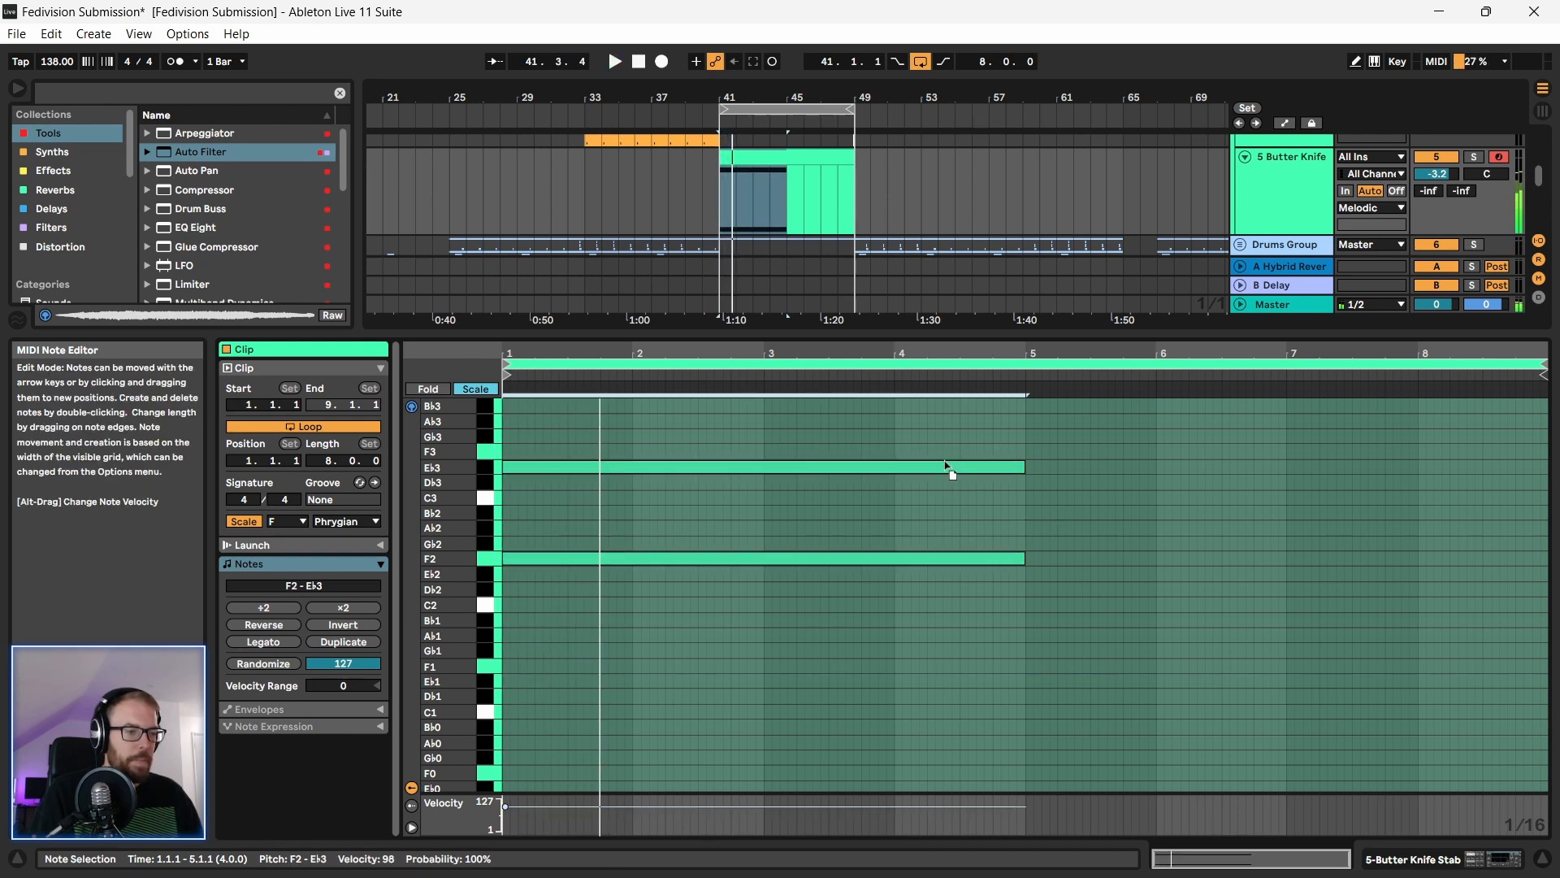
# Step: Delete the E♭3 note above the F2 note
pyautogui.click(821, 478)
pyautogui.click(737, 469)
pyautogui.doubleClick(739, 467)
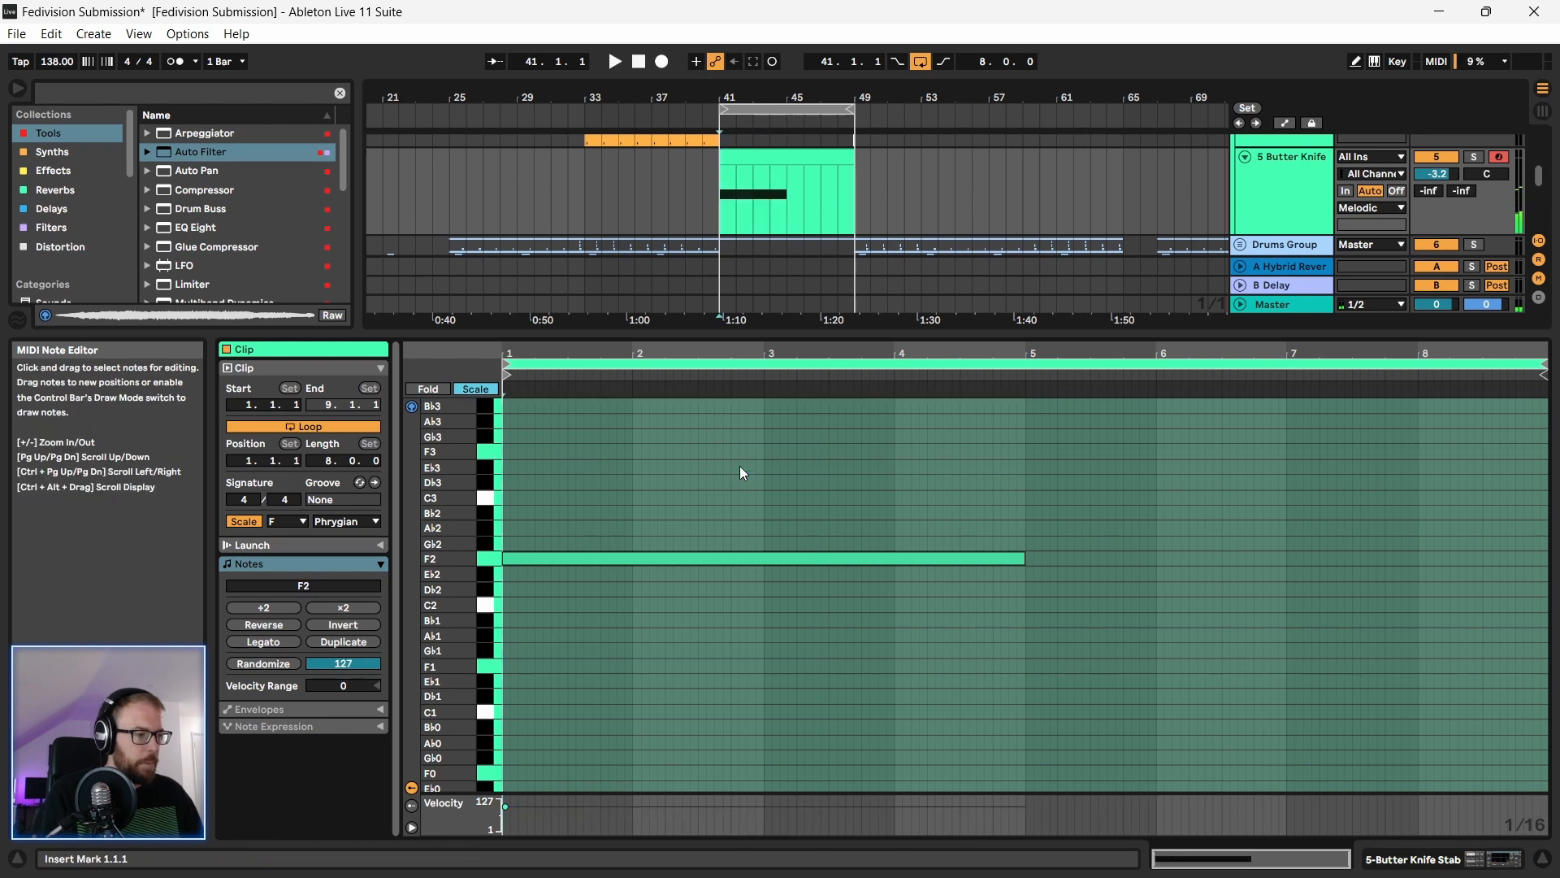
# Step: Add an A♭2 note about two bars long at bar 5 and shorten the F2 note to about two bars
pyautogui.doubleClick(1028, 528)
pyautogui.moveTo(1033, 528); pyautogui.dragTo(1272, 536)
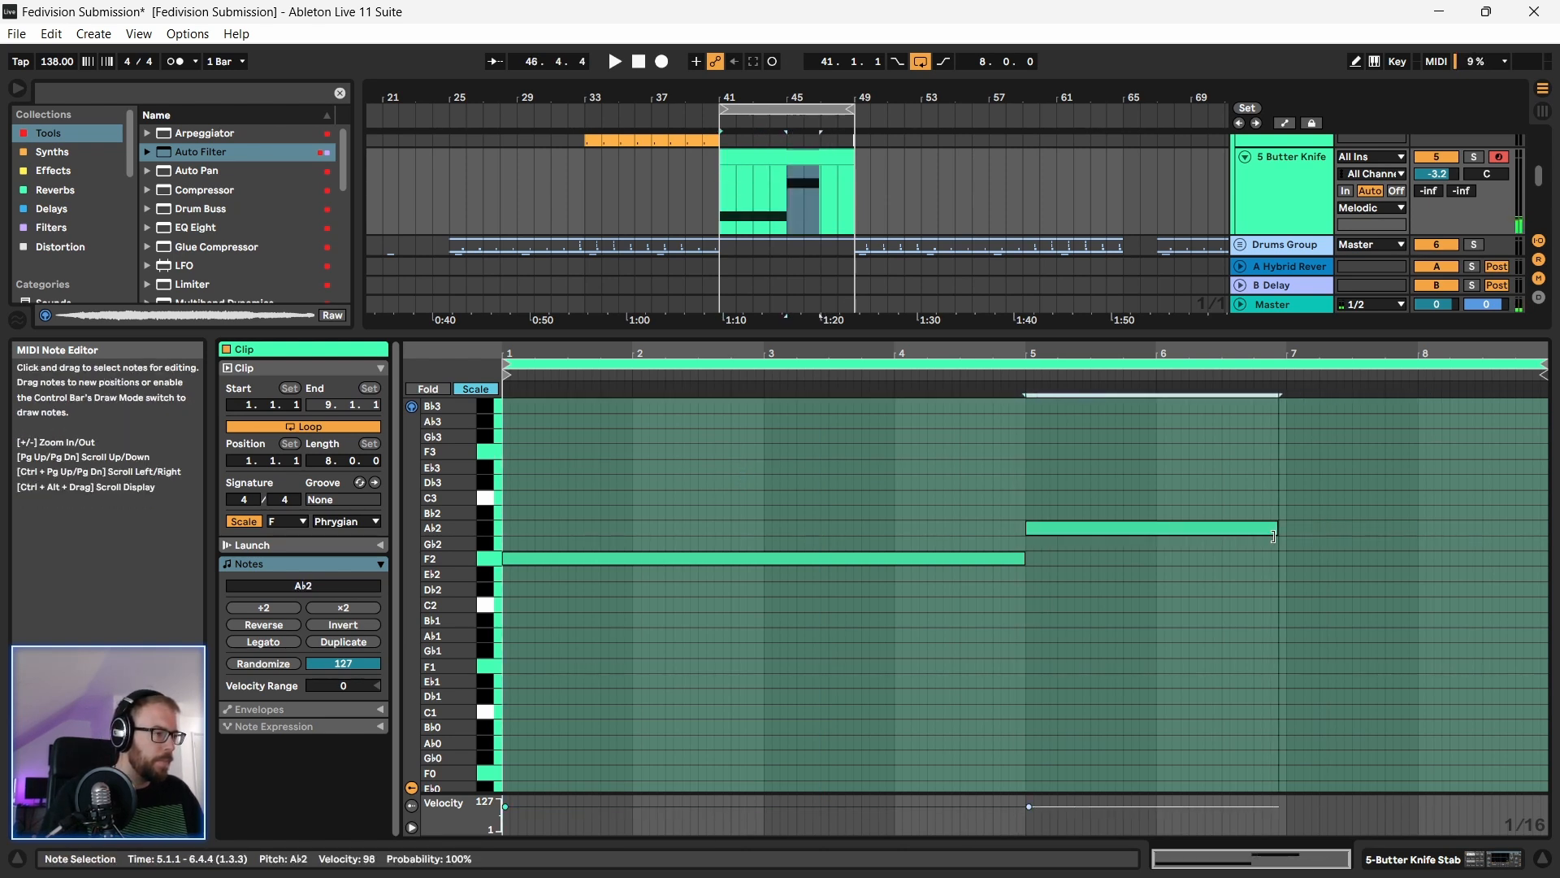
pyautogui.click(1016, 557)
pyautogui.moveTo(1022, 558); pyautogui.dragTo(771, 573)
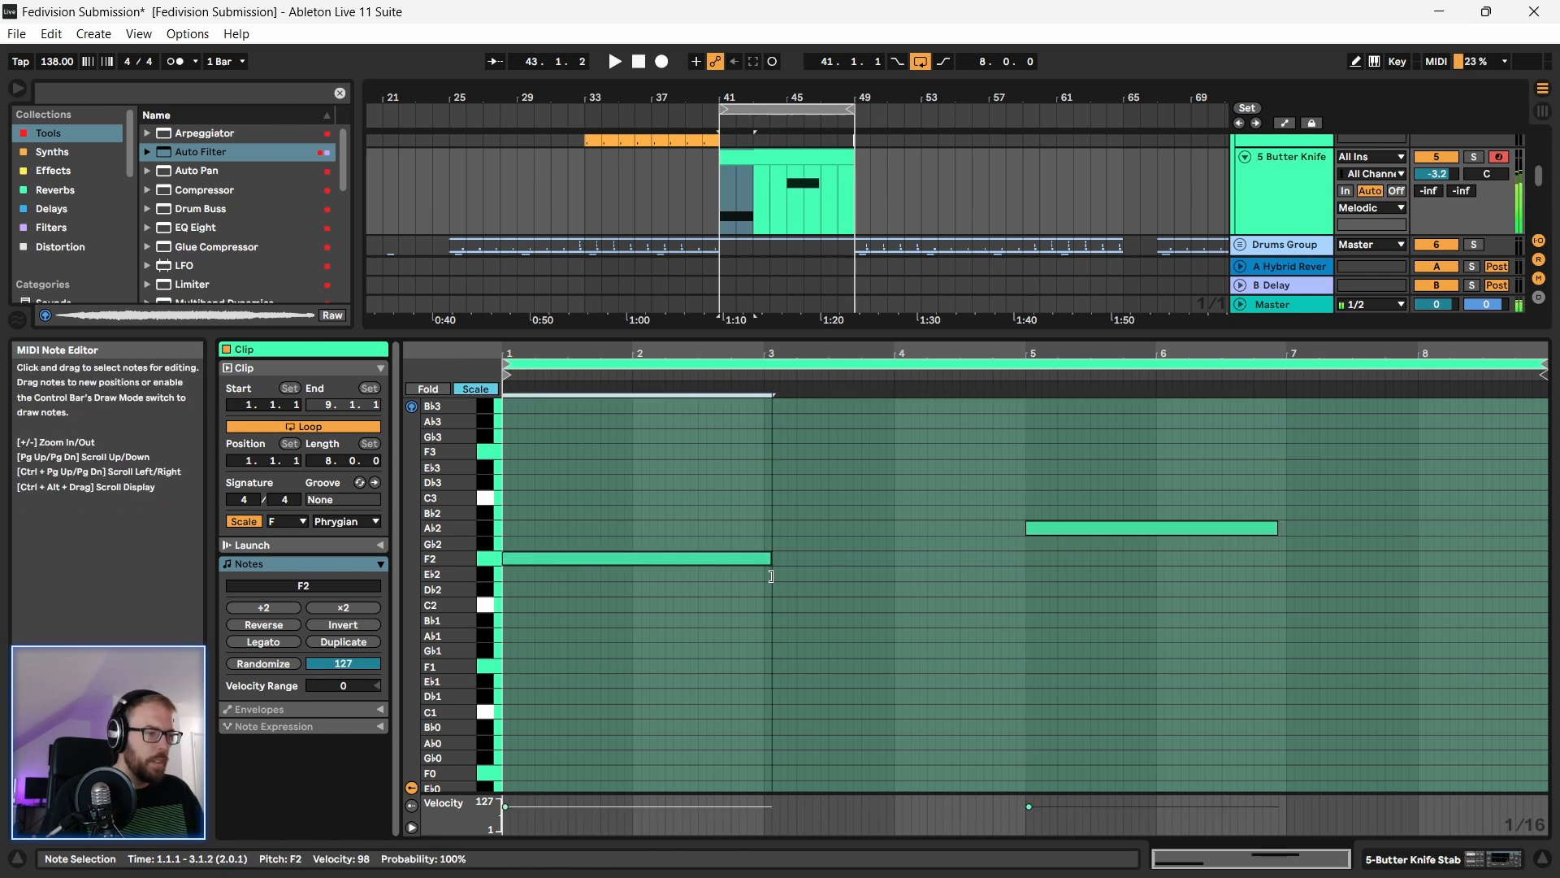
# Step: Place the second note from bar 3 to bar 5, directly after the F2 note, and lower it to E♭2, auditioning the result
pyautogui.moveTo(1105, 528); pyautogui.dragTo(845, 536)
pyautogui.moveTo(1014, 530); pyautogui.dragTo(1024, 543)
pyautogui.press('space')
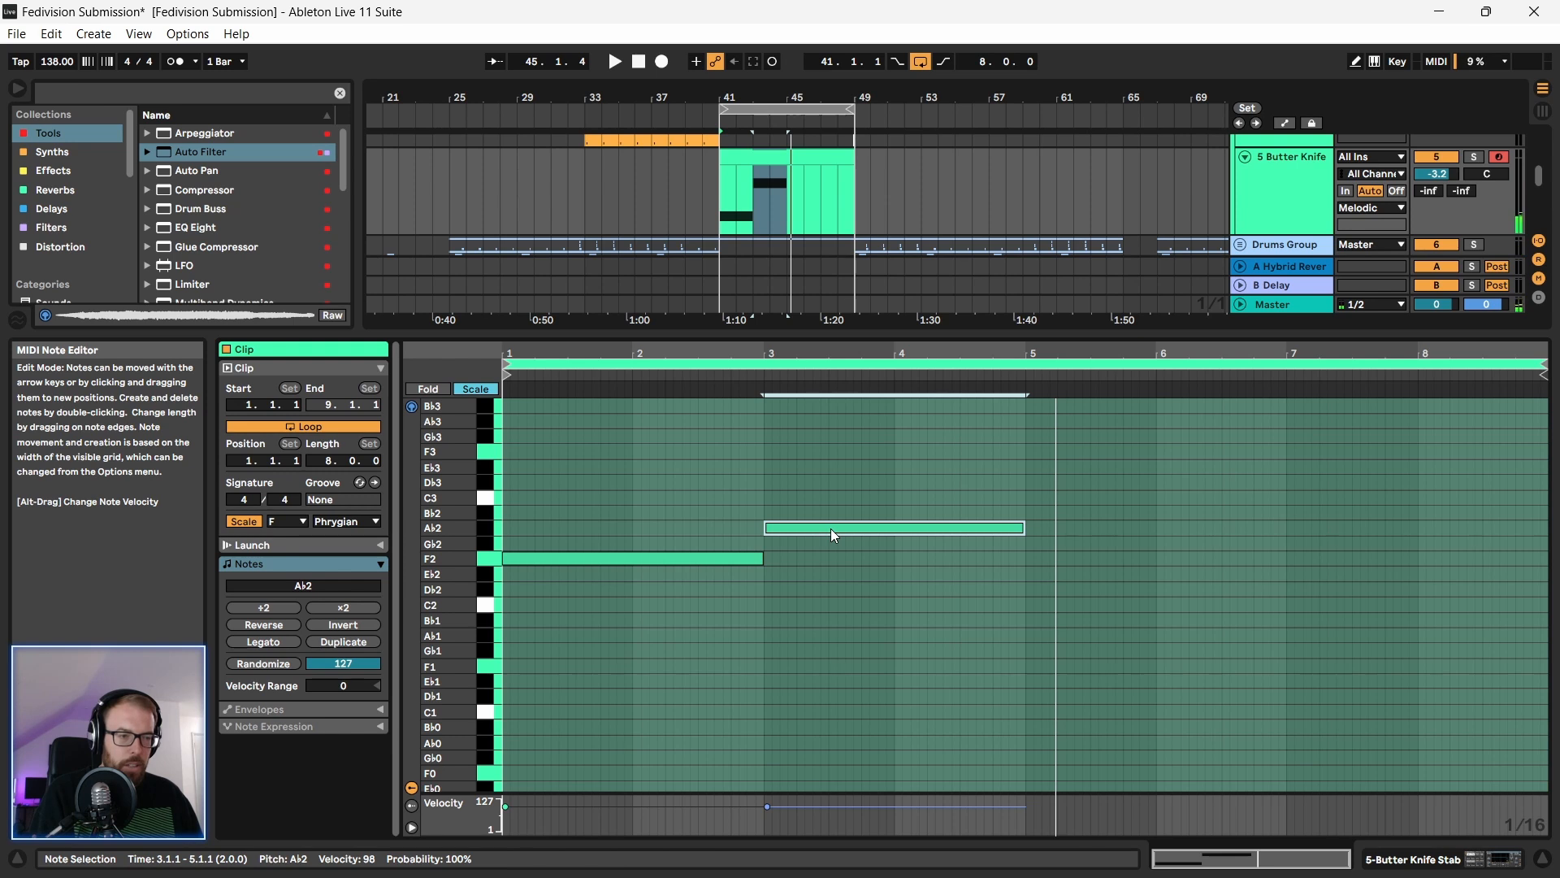
pyautogui.moveTo(850, 530); pyautogui.dragTo(853, 578)
pyautogui.press('space')
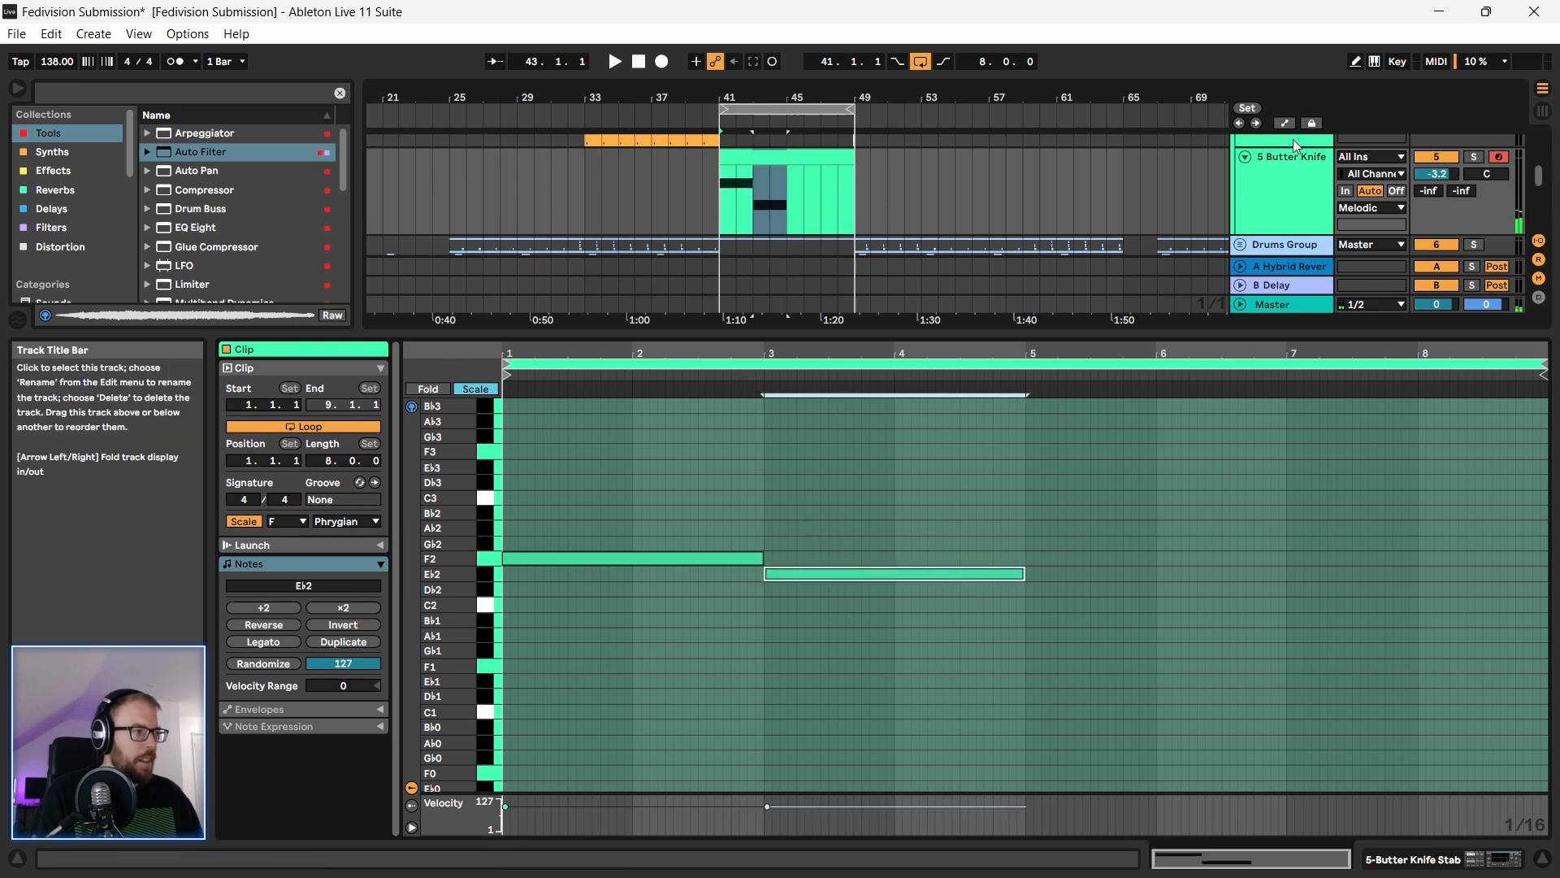
# Step: Show the devices inside the Butter Knife Stab rack, remove its Chord effect and audition the part
pyautogui.click(1287, 140)
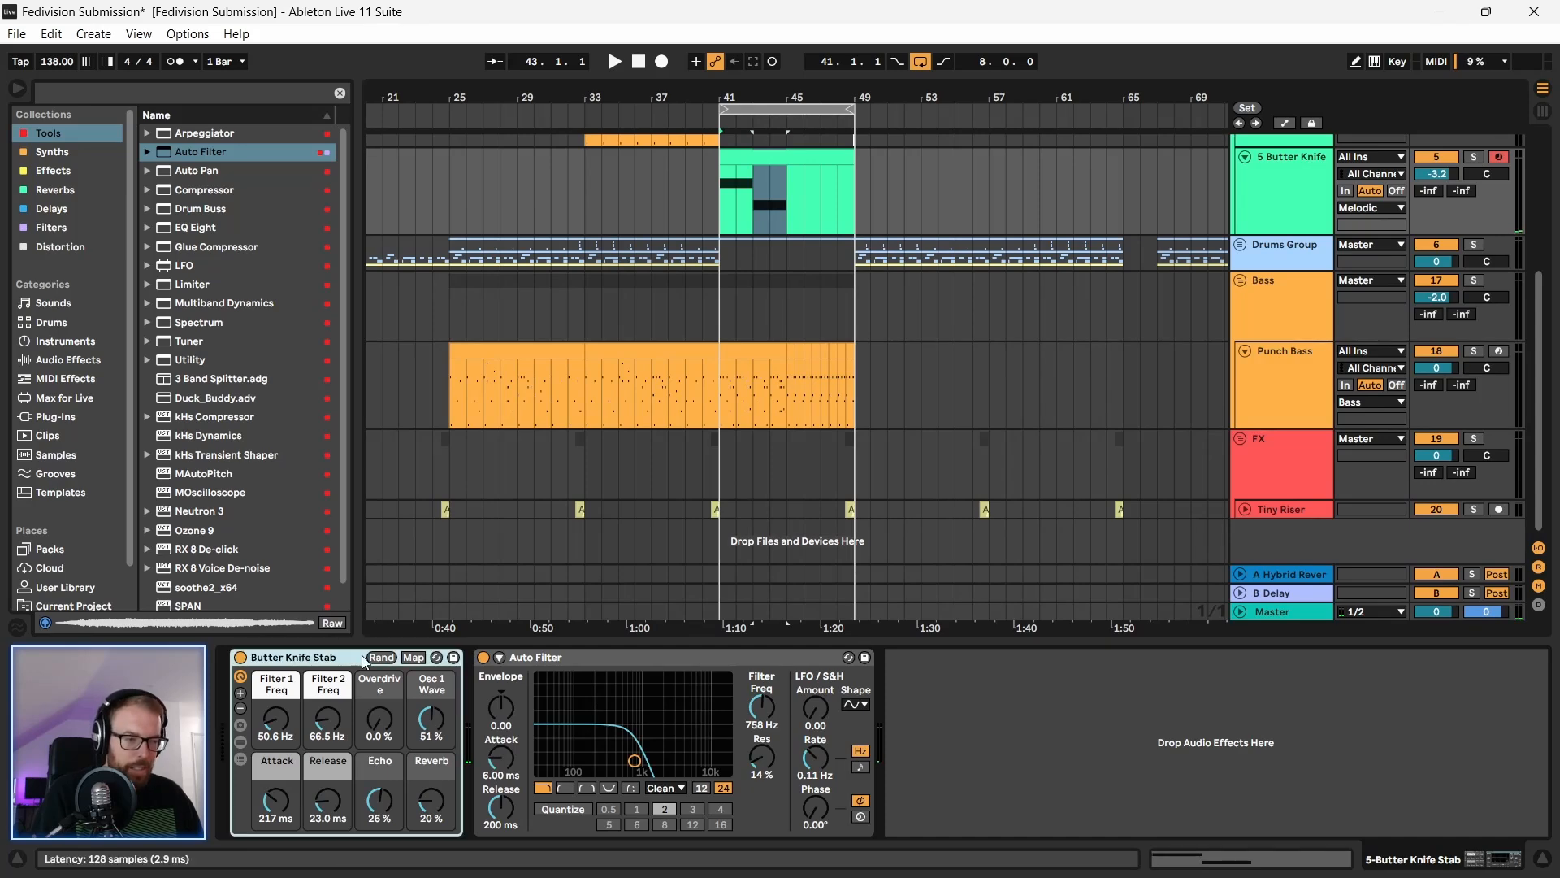
pyautogui.click(239, 758)
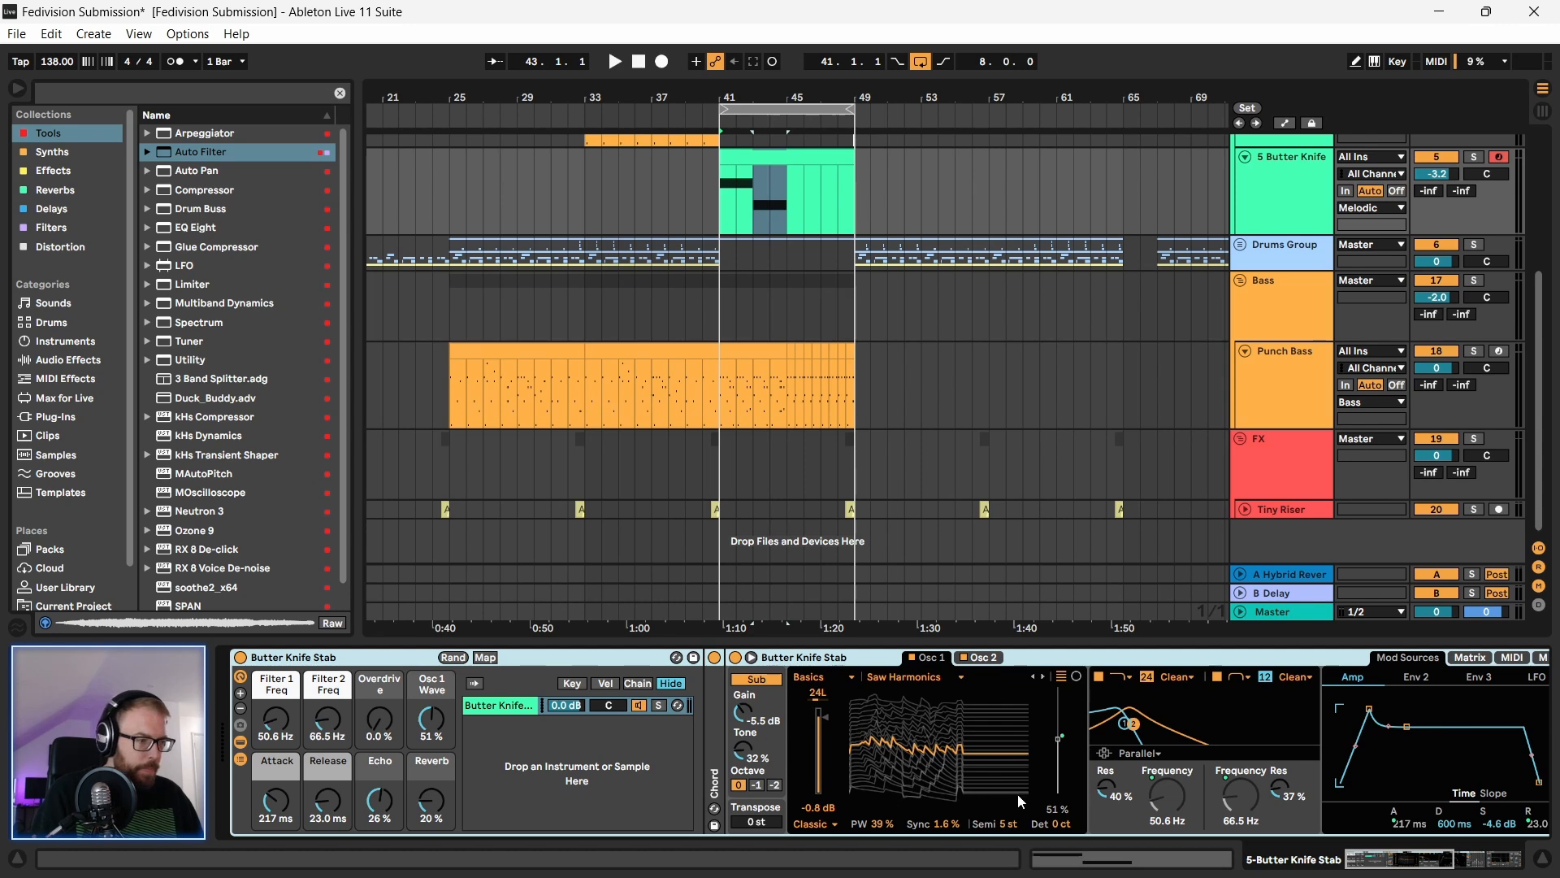
pyautogui.moveTo(1373, 861); pyautogui.dragTo(1390, 859)
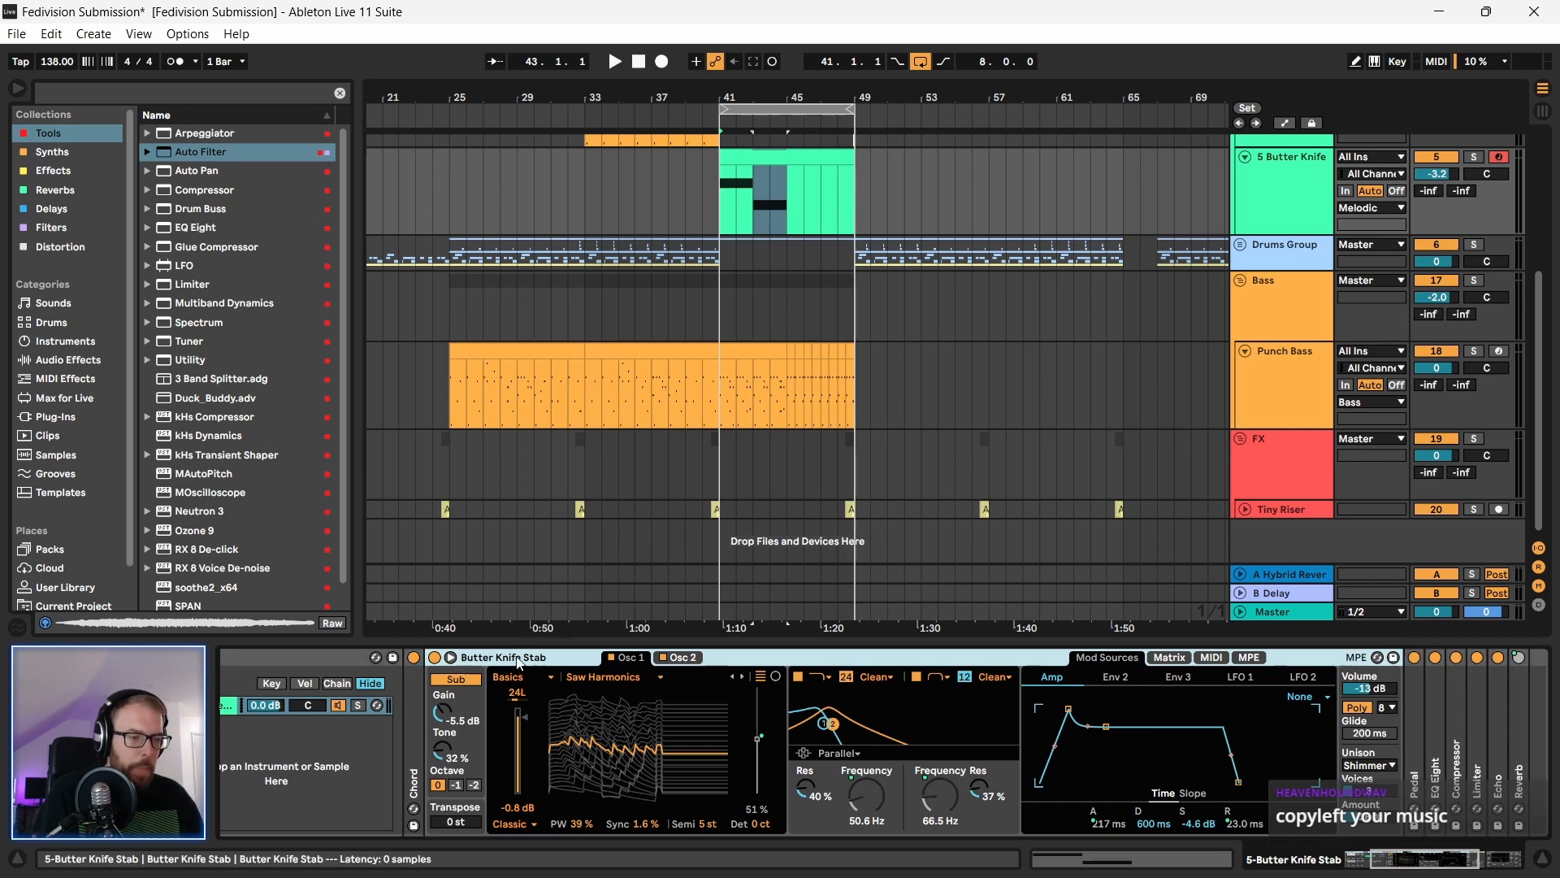
pyautogui.doubleClick(418, 709)
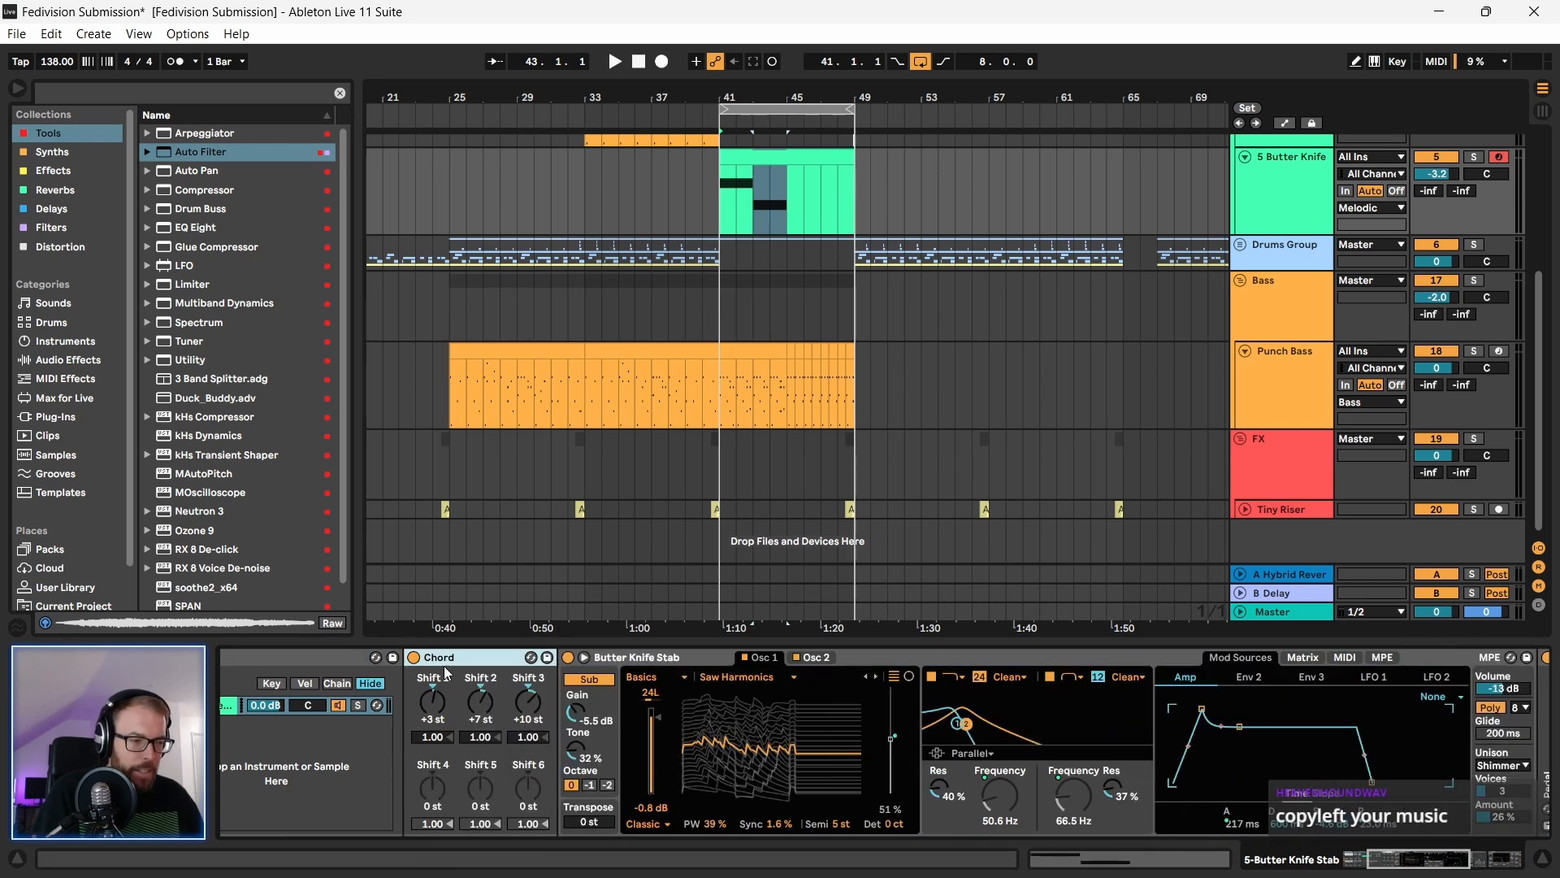
pyautogui.click(430, 689)
pyautogui.click(481, 689)
pyautogui.click(445, 654)
pyautogui.doubleClick(447, 658)
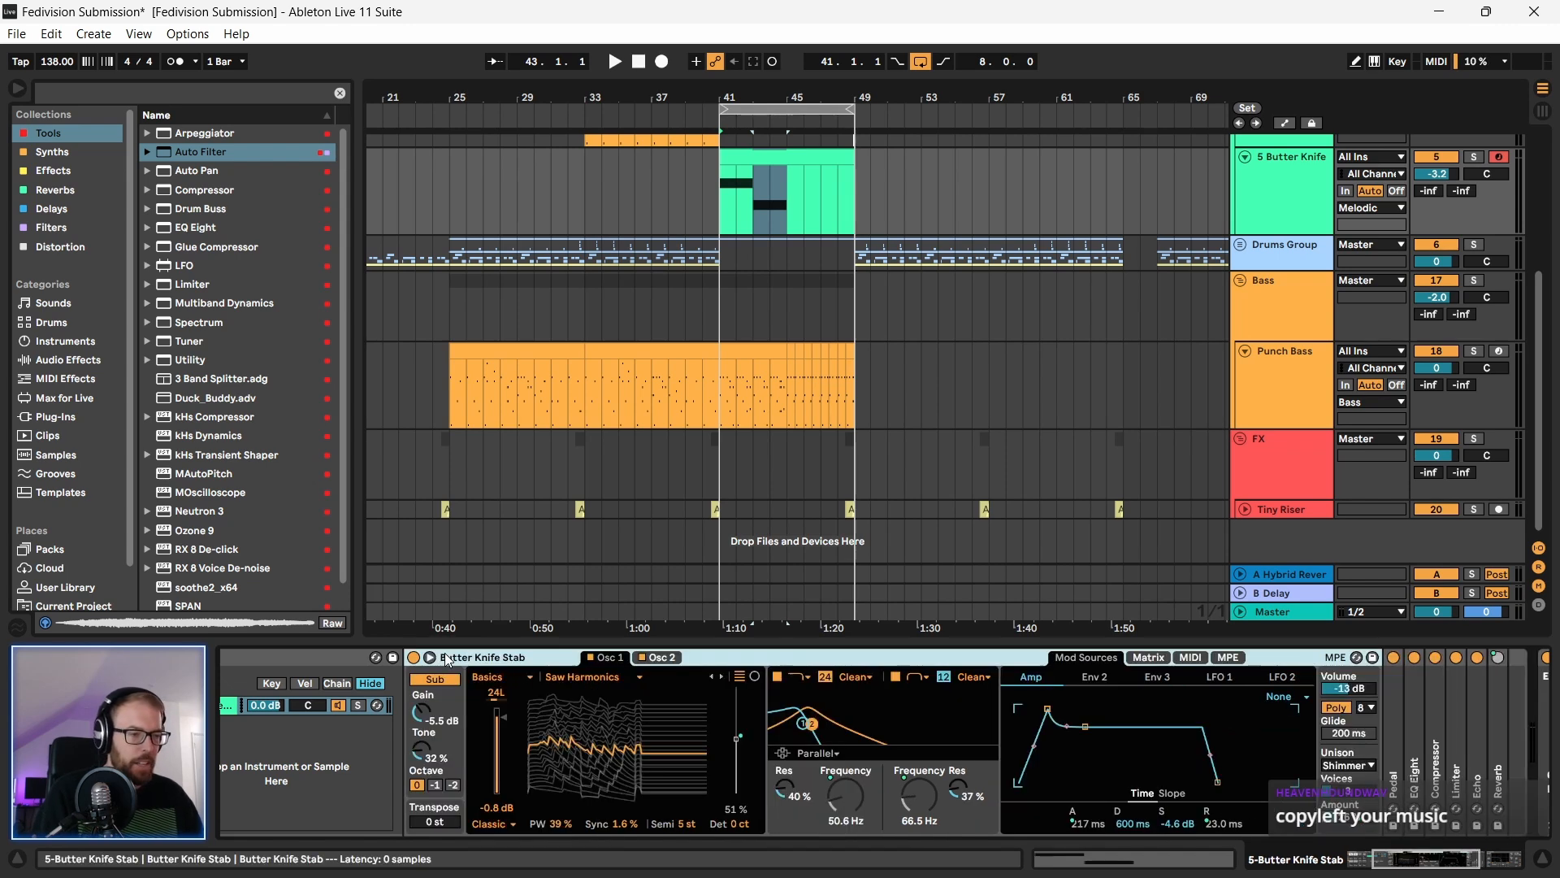
pyautogui.press('space')
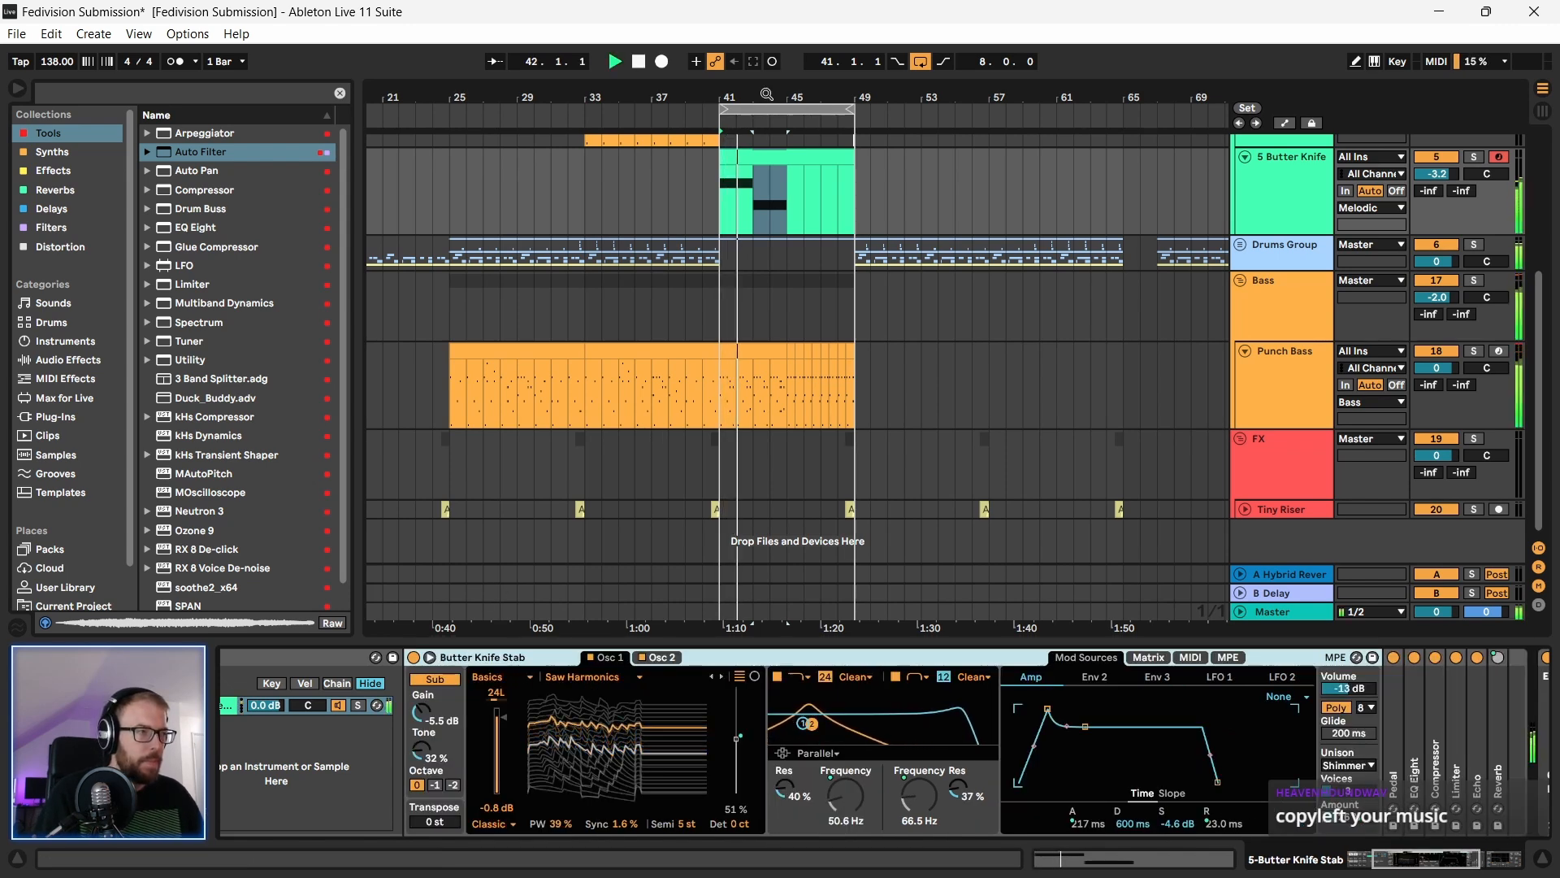
# Step: Open the Butter Knife Stab clip at bars 41–49 in the note editor
pyautogui.keyDown('ctrl'); pyautogui.scroll(5, 766, 319); pyautogui.keyUp('ctrl')
pyautogui.scroll(2, 635, 330)
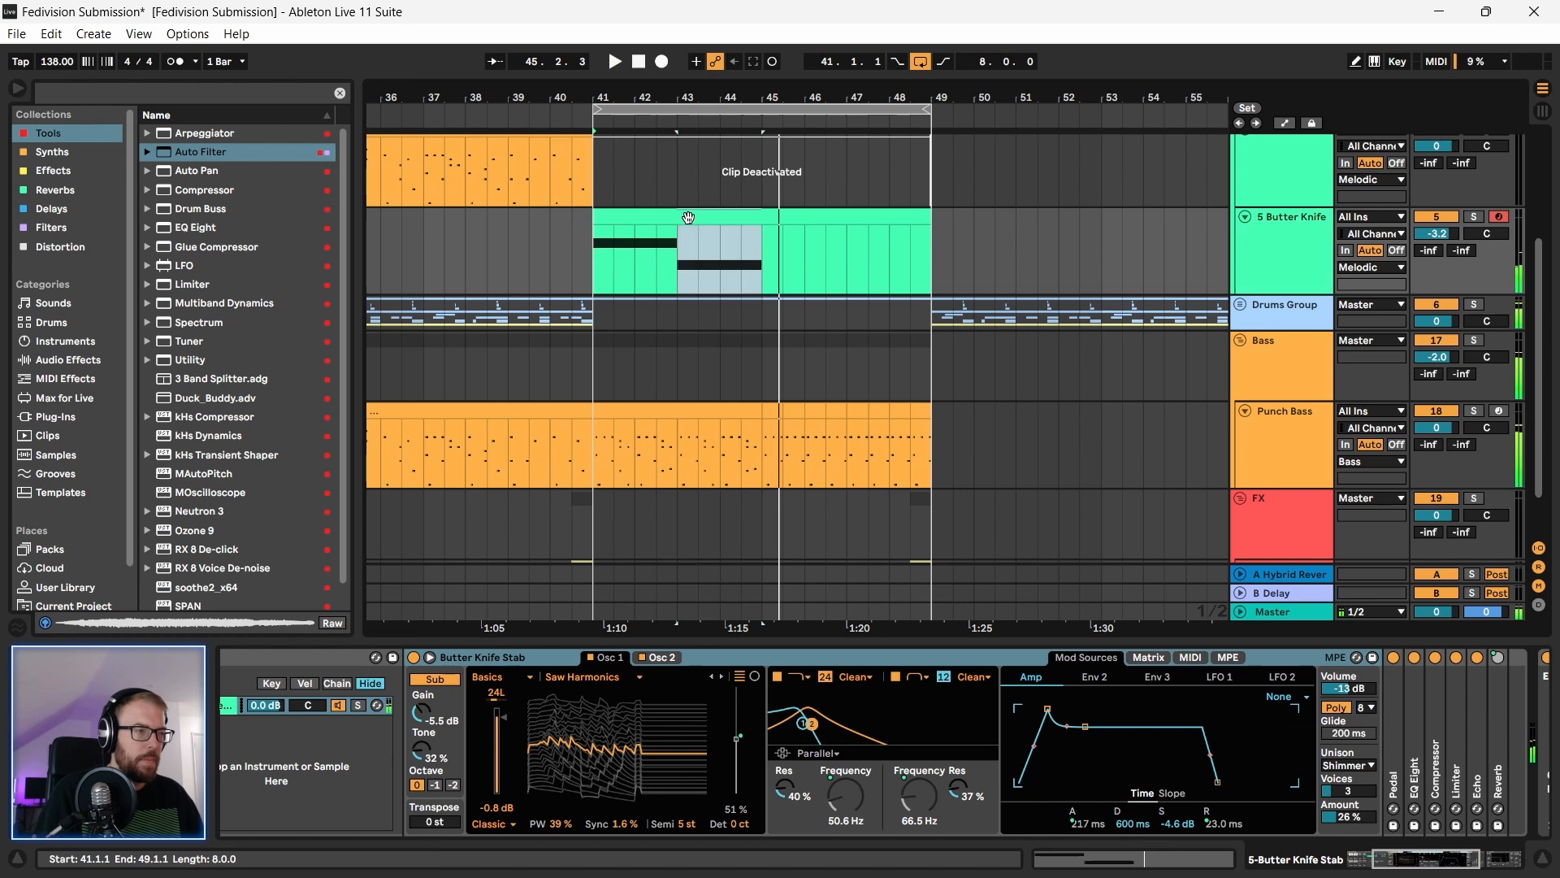
pyautogui.doubleClick(681, 266)
pyautogui.press('space')
pyautogui.moveTo(723, 335); pyautogui.dragTo(723, 320)
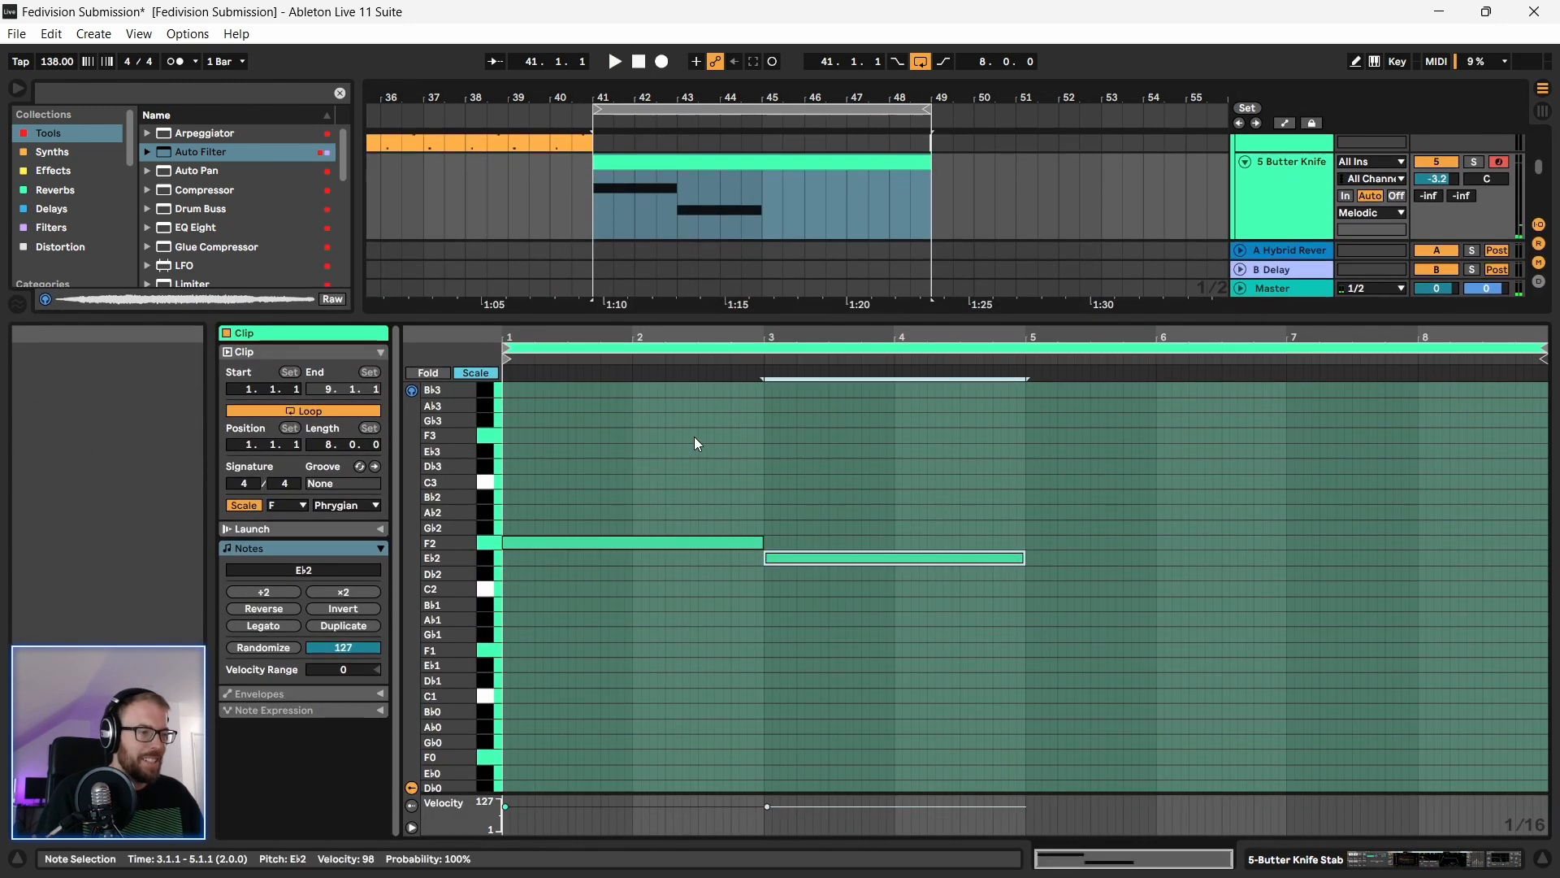
# Step: Copy the E♭2 note up to C3 and the F2 note up to B♭2, and audition the chords
pyautogui.click(850, 557)
pyautogui.moveTo(870, 557); pyautogui.dragTo(868, 486)
pyautogui.moveTo(679, 542); pyautogui.dragTo(679, 502)
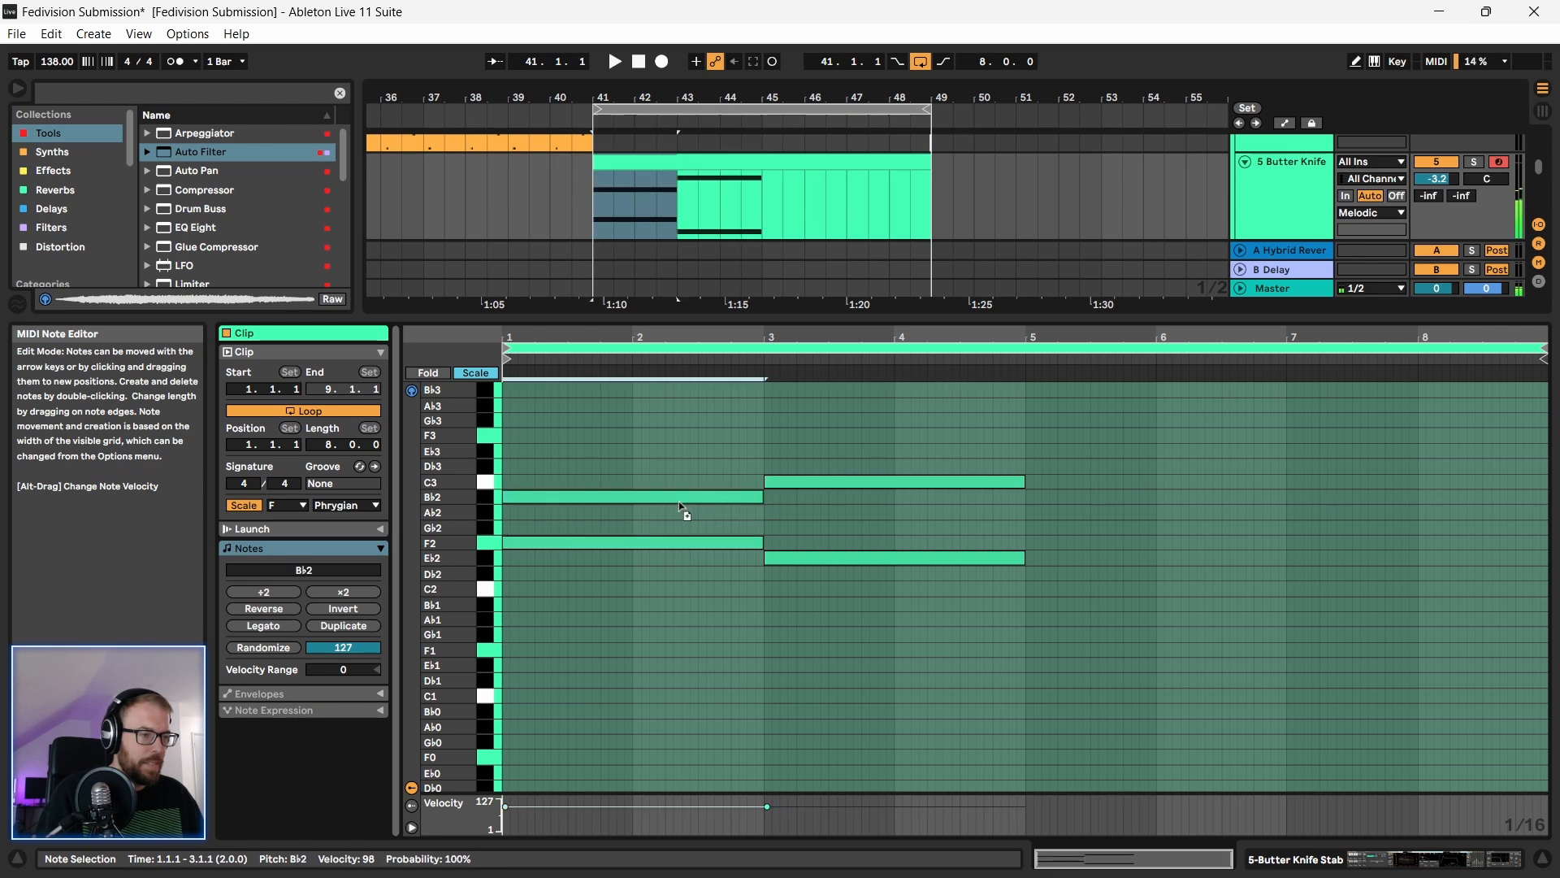
pyautogui.press('space')
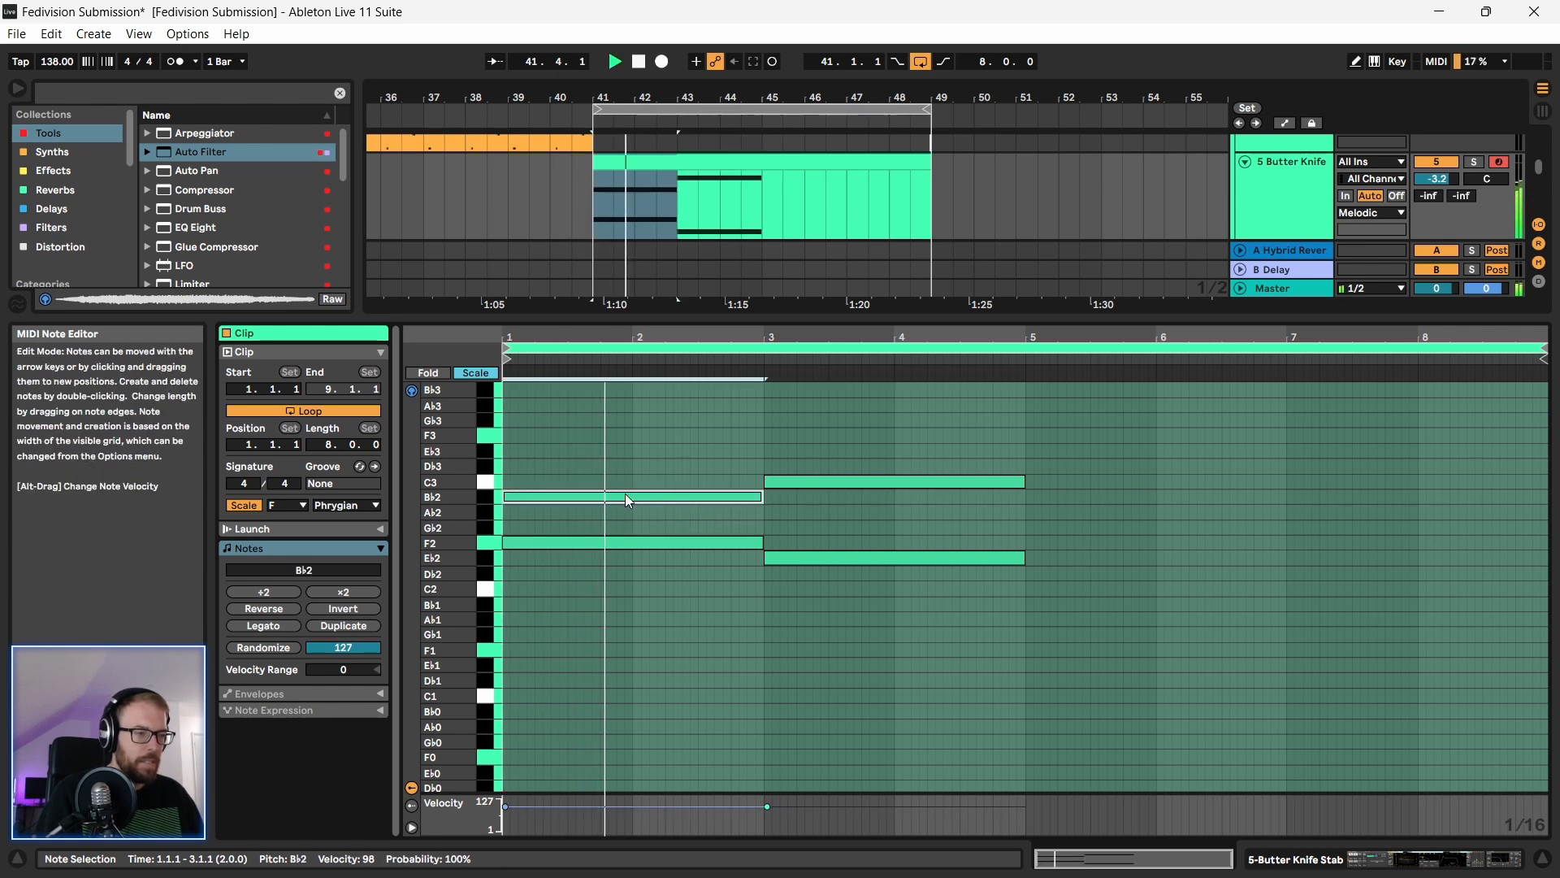
pyautogui.press('space')
# Step: Lower the C3 note at bar 3 to G♭2 and audition it with the E♭2 note
pyautogui.moveTo(824, 483); pyautogui.dragTo(815, 523)
pyautogui.press('space')
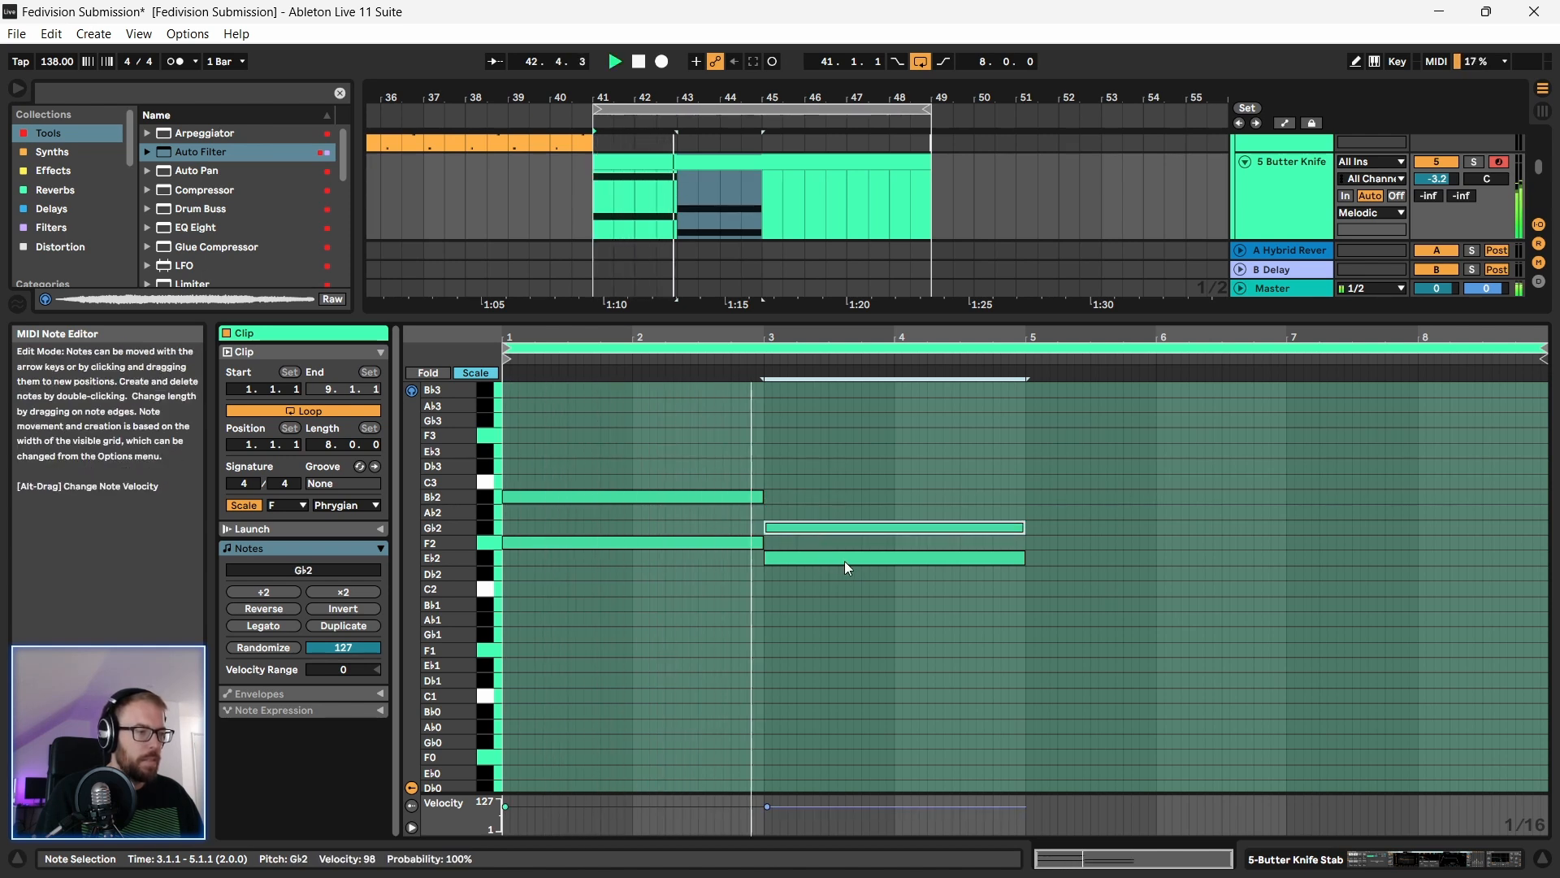
pyautogui.press('space')
# Step: Revoice the two-note chord at bar 3 as A♭2 and E♭3 and audition it
pyautogui.moveTo(890, 558); pyautogui.dragTo(815, 454)
pyautogui.click(894, 515)
pyautogui.click(901, 522)
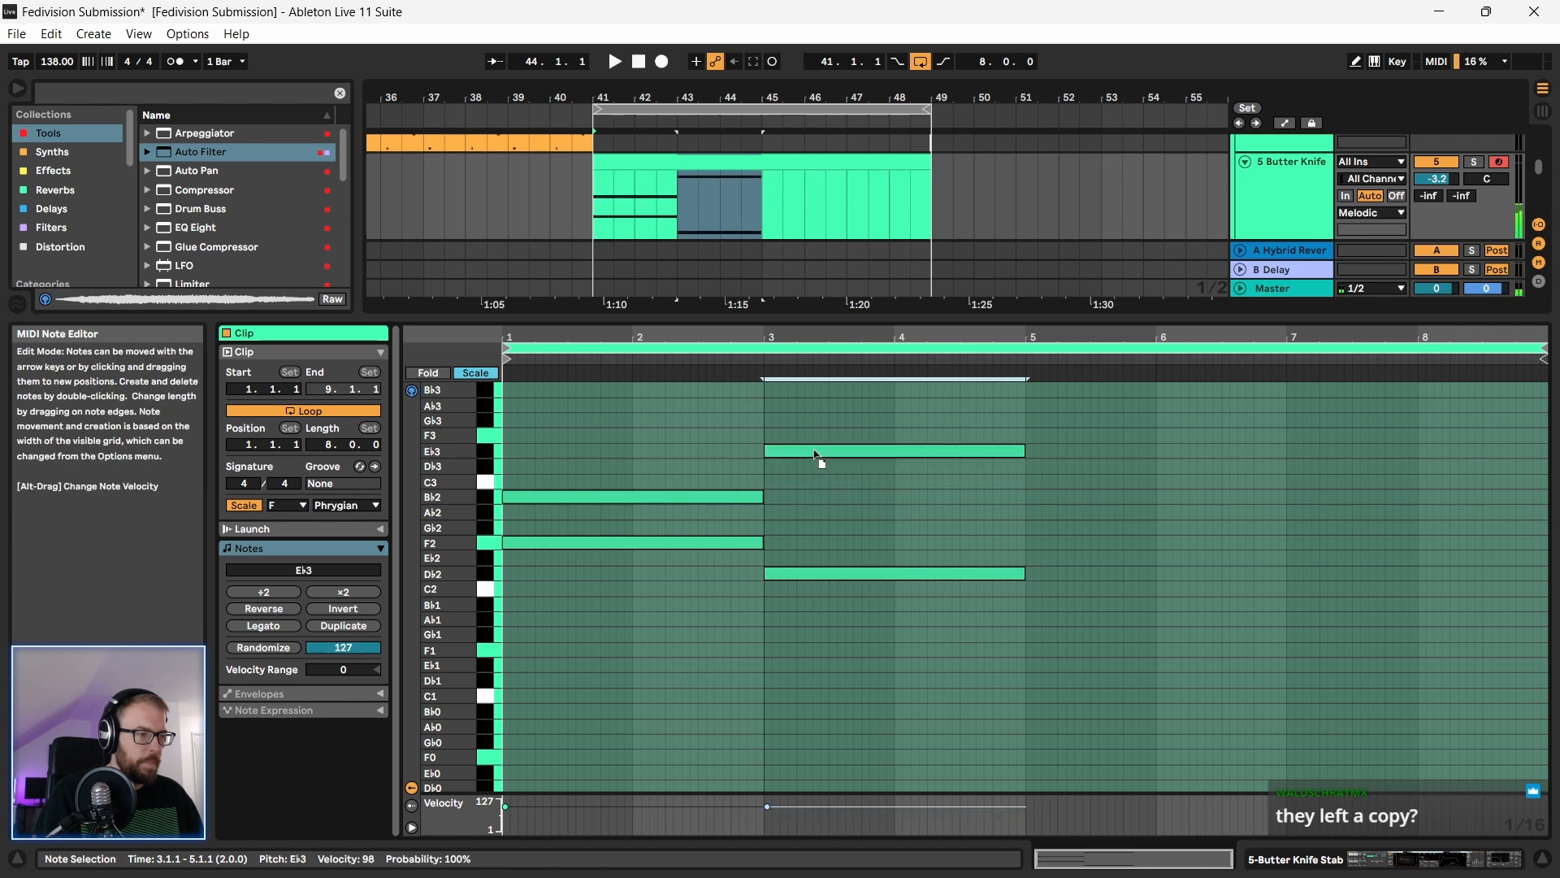
pyautogui.moveTo(845, 574); pyautogui.dragTo(846, 517)
pyautogui.press('space')
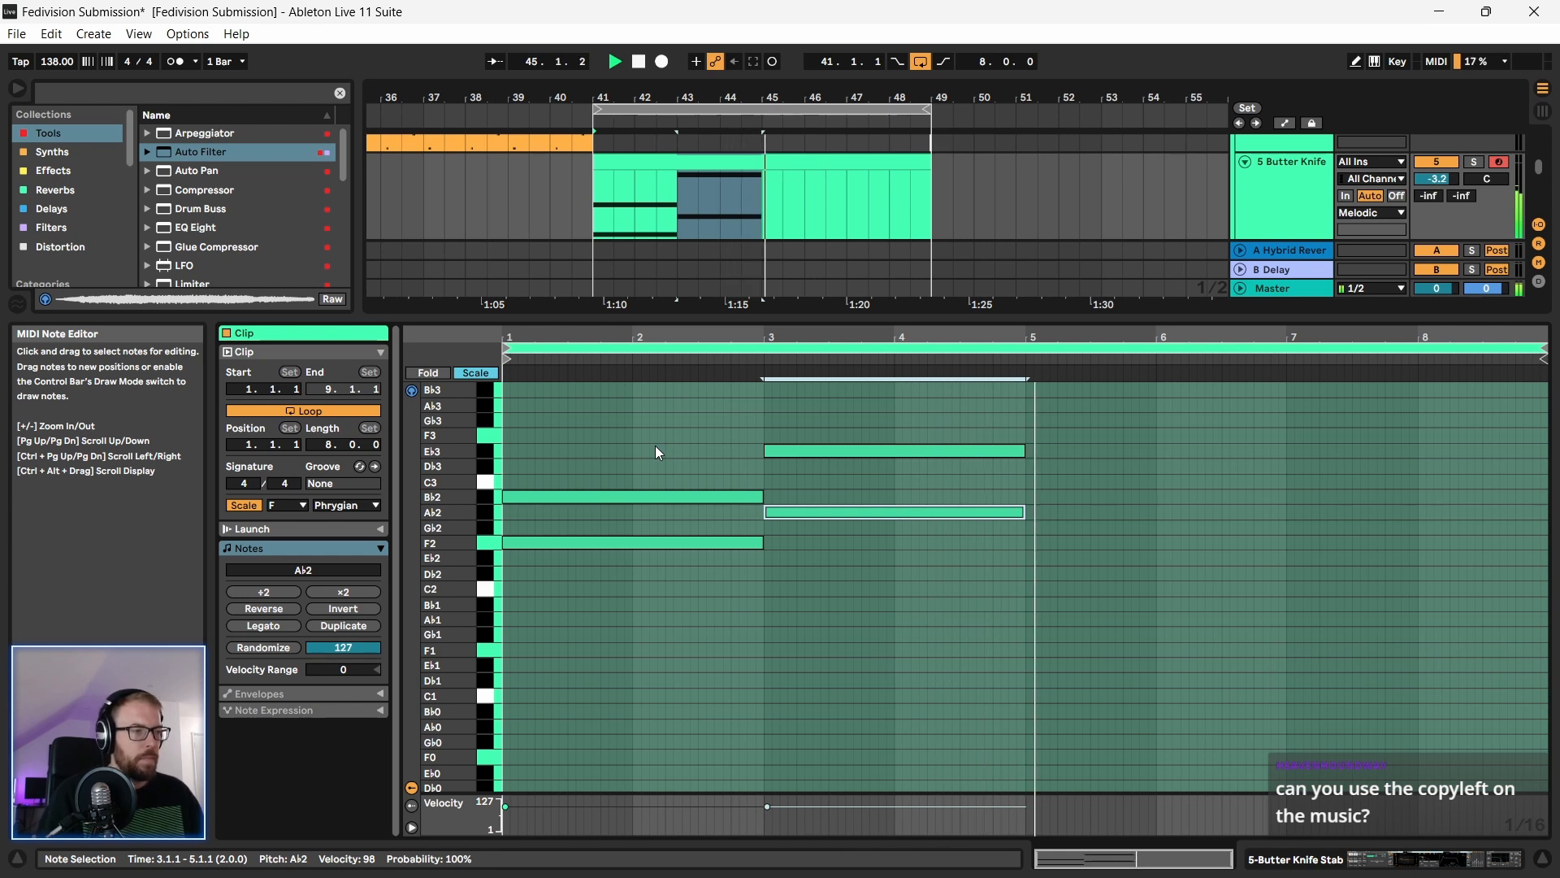
pyautogui.click(622, 367)
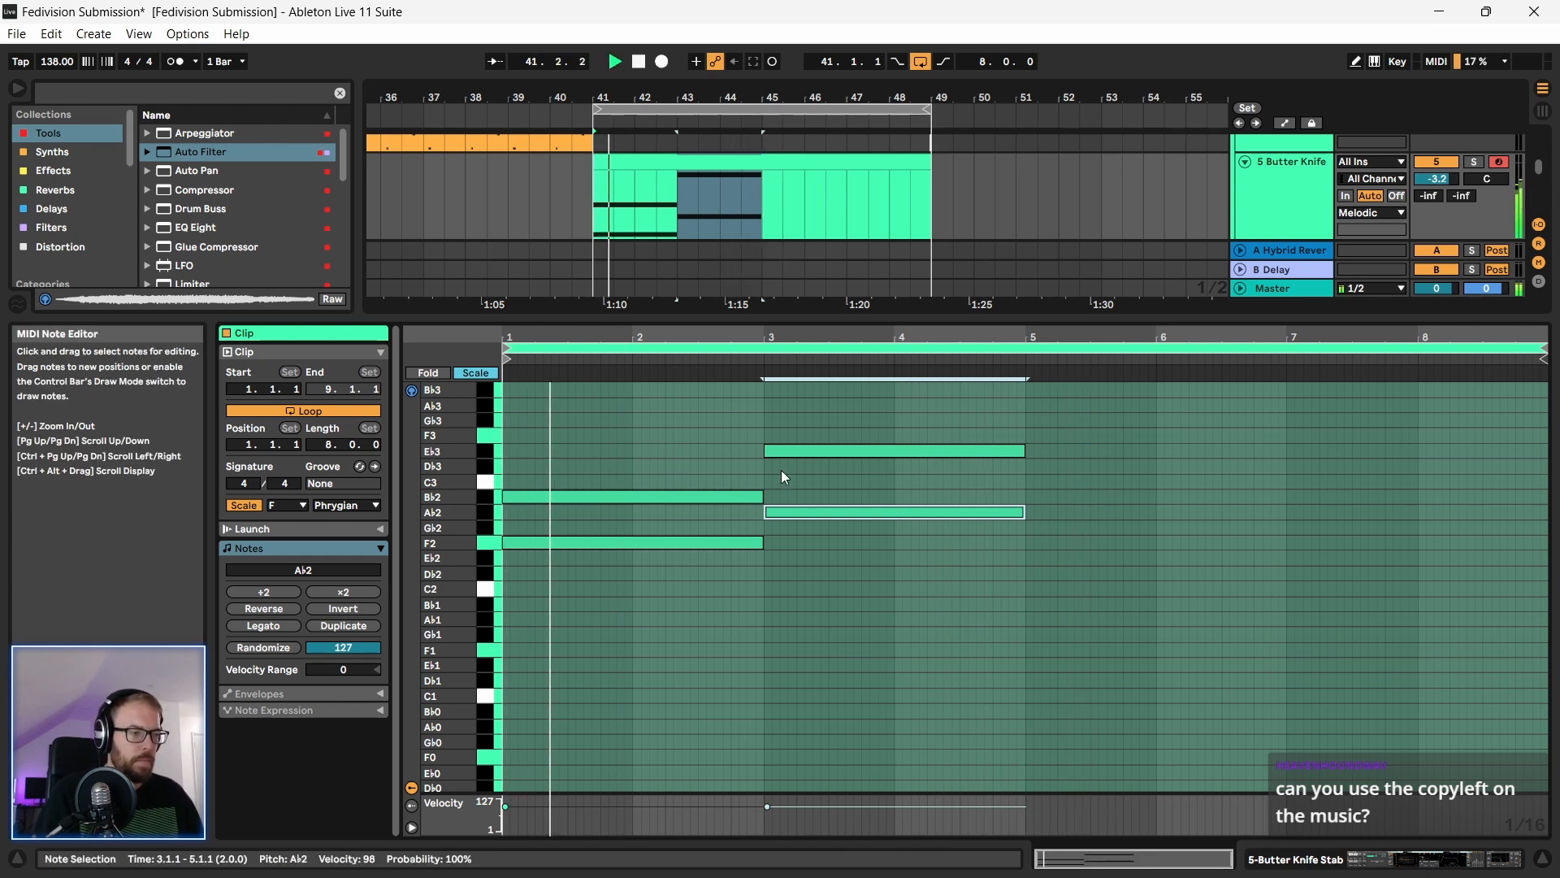
# Step: Duplicate the A♭2 and E♭3 chord to bar 5 and add a two-bar F2 note beneath it
pyautogui.moveTo(826, 418); pyautogui.dragTo(880, 577)
pyautogui.hotkey('ctrl', 'd')
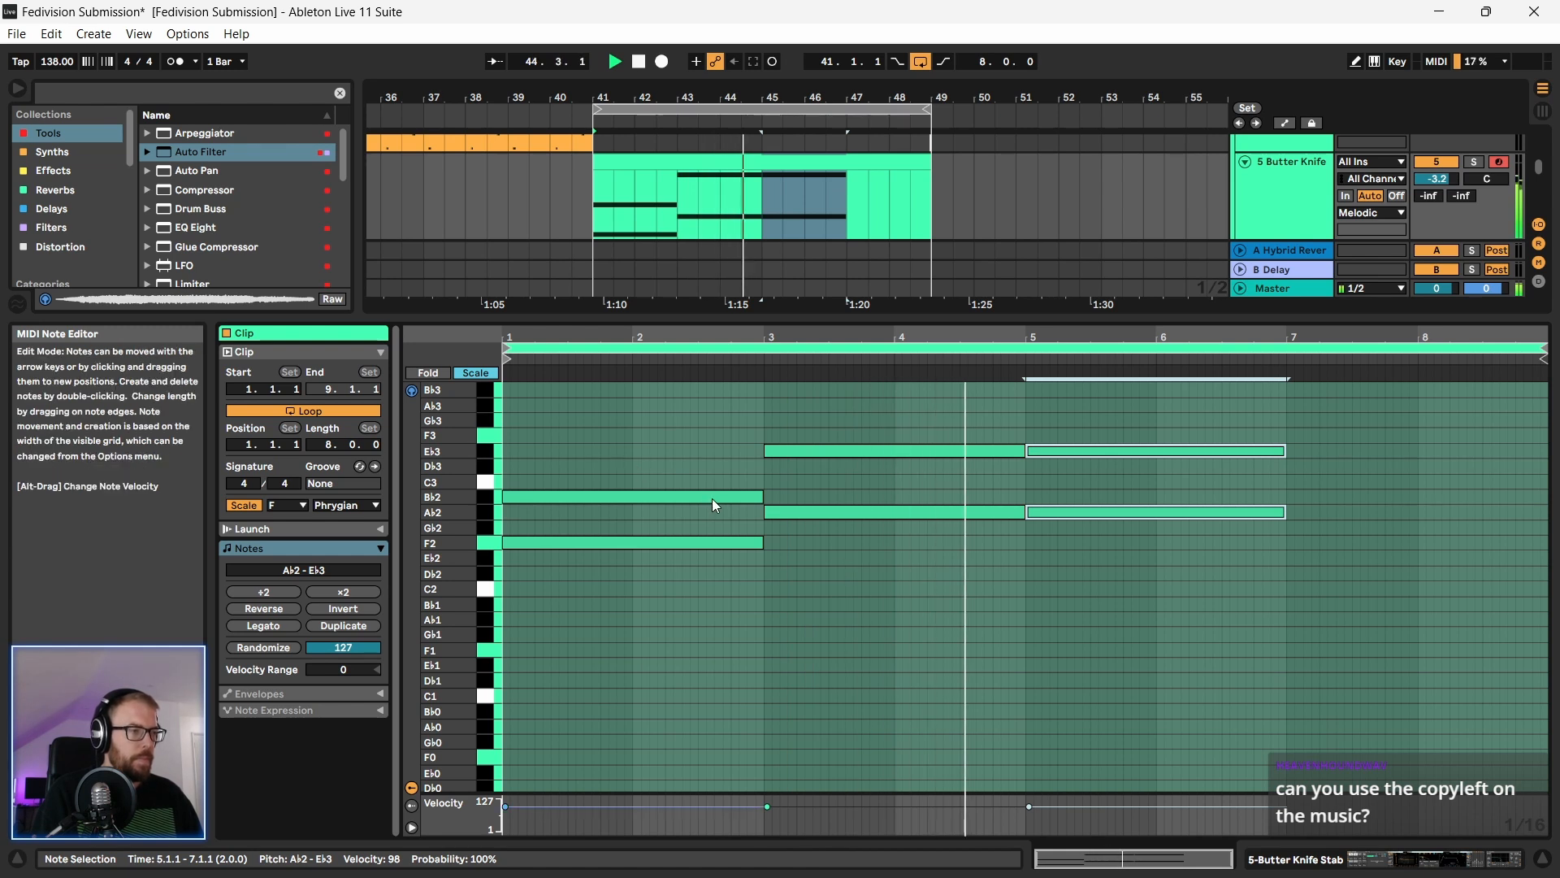
pyautogui.press('space')
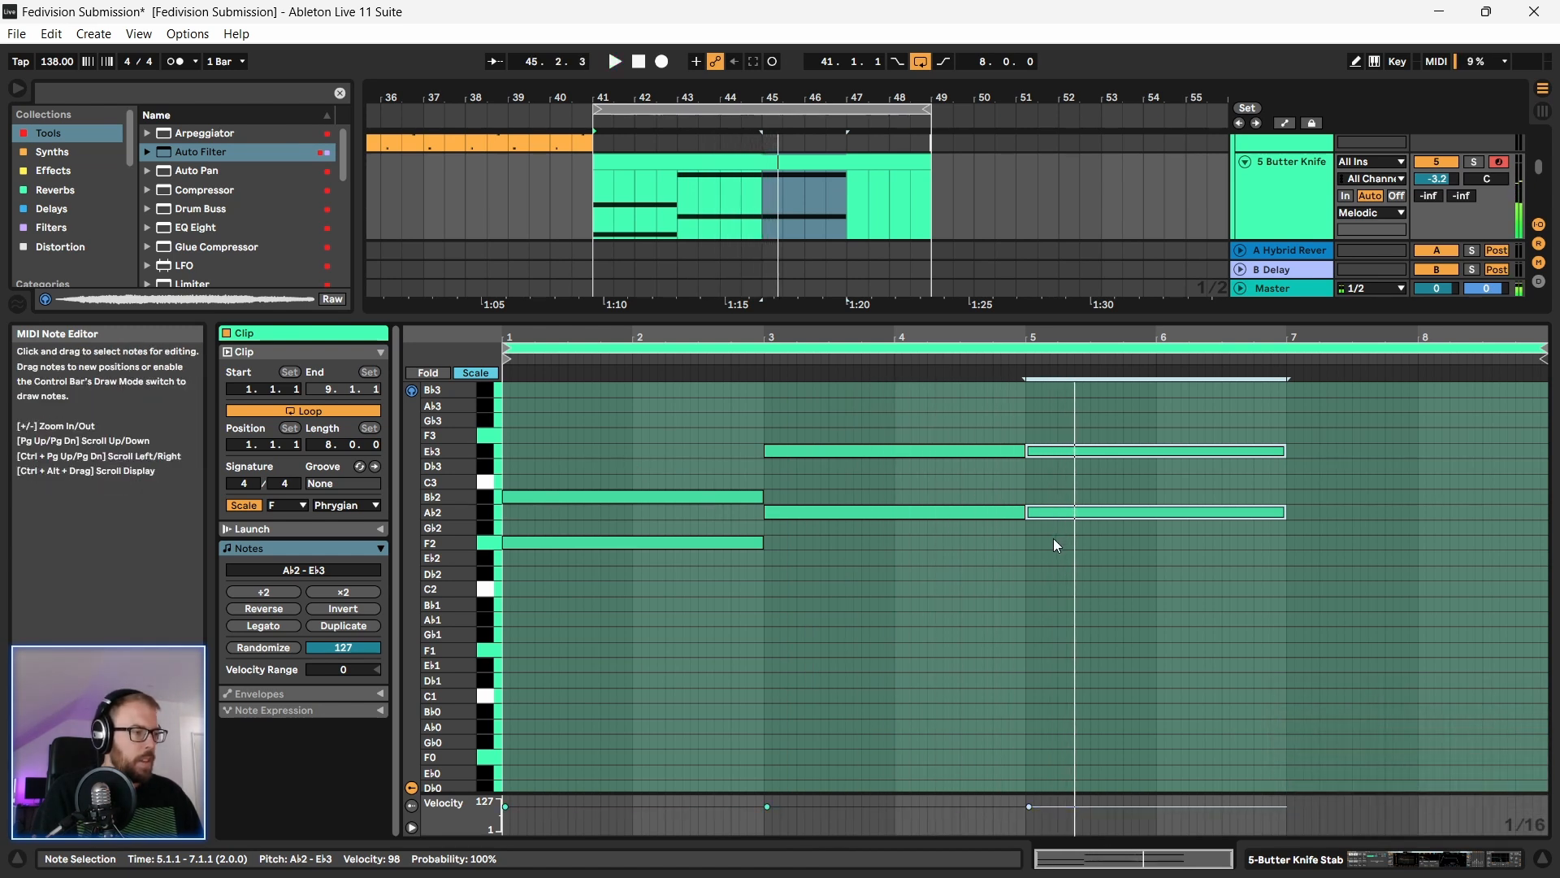
pyautogui.click(1027, 543)
pyautogui.doubleClick(1028, 543)
pyautogui.moveTo(1035, 543); pyautogui.dragTo(1285, 569)
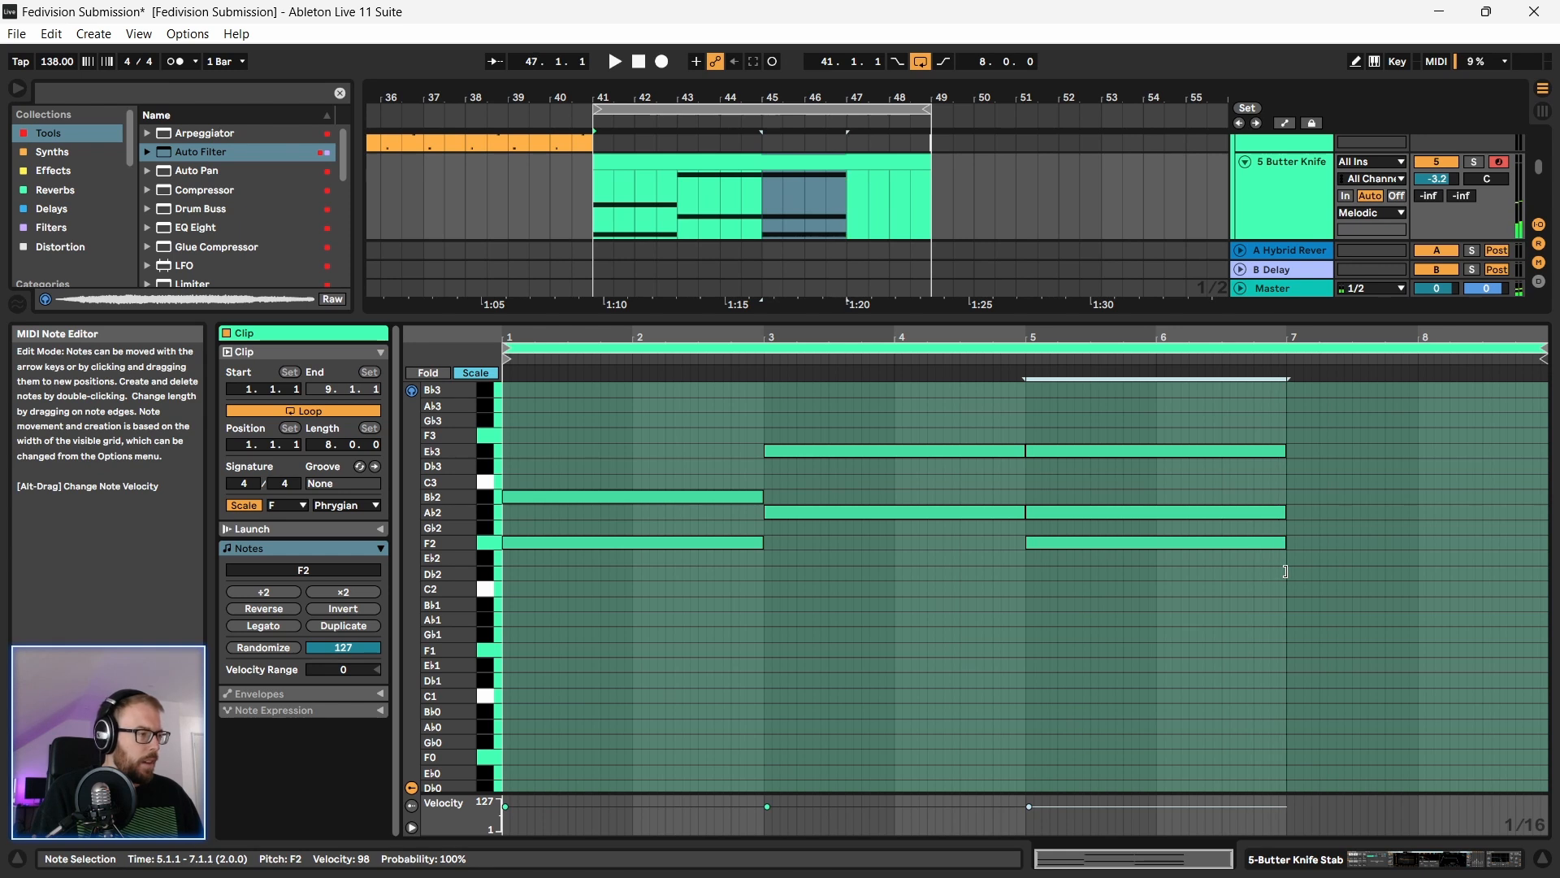
# Step: Copy the F2 note at bar 5 down to C2 and audition the four-note chord
pyautogui.moveTo(1099, 541); pyautogui.dragTo(1102, 587)
pyautogui.click(1000, 368)
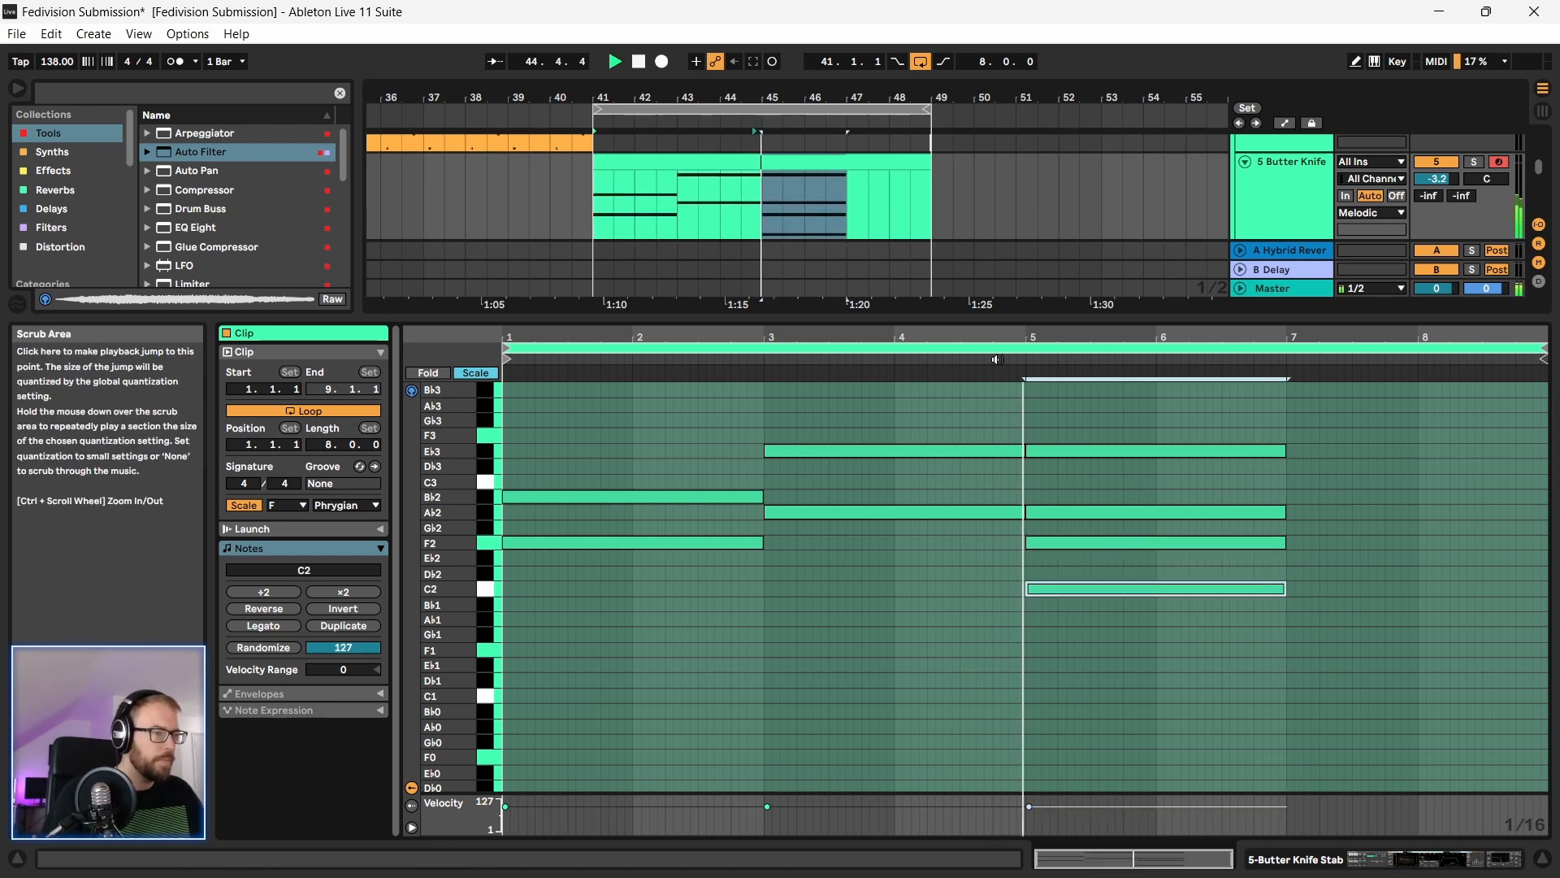
pyautogui.click(1001, 367)
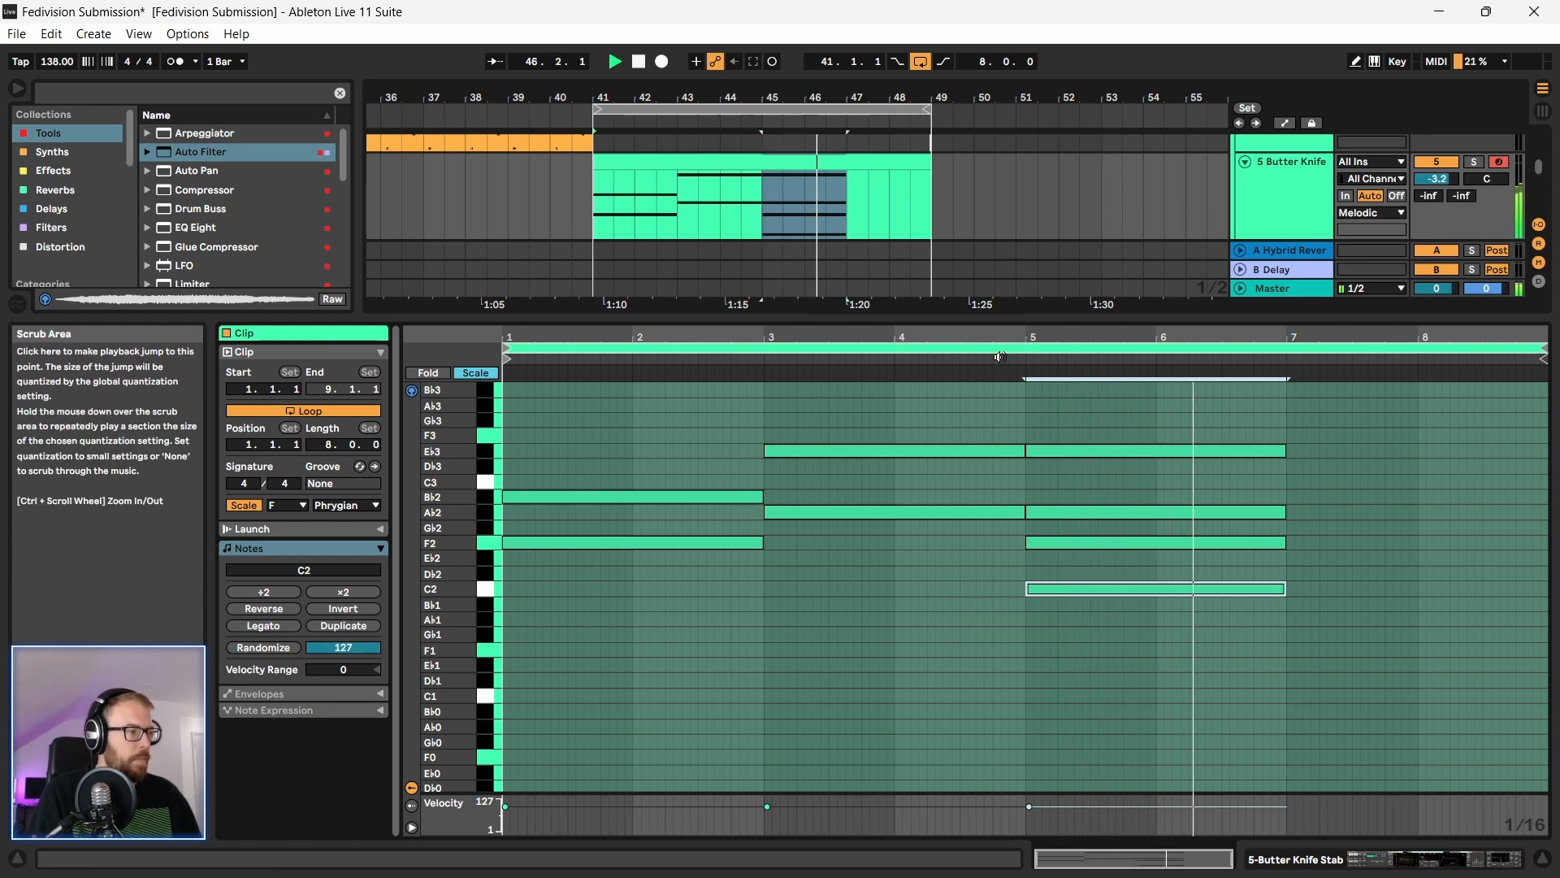
pyautogui.press('space')
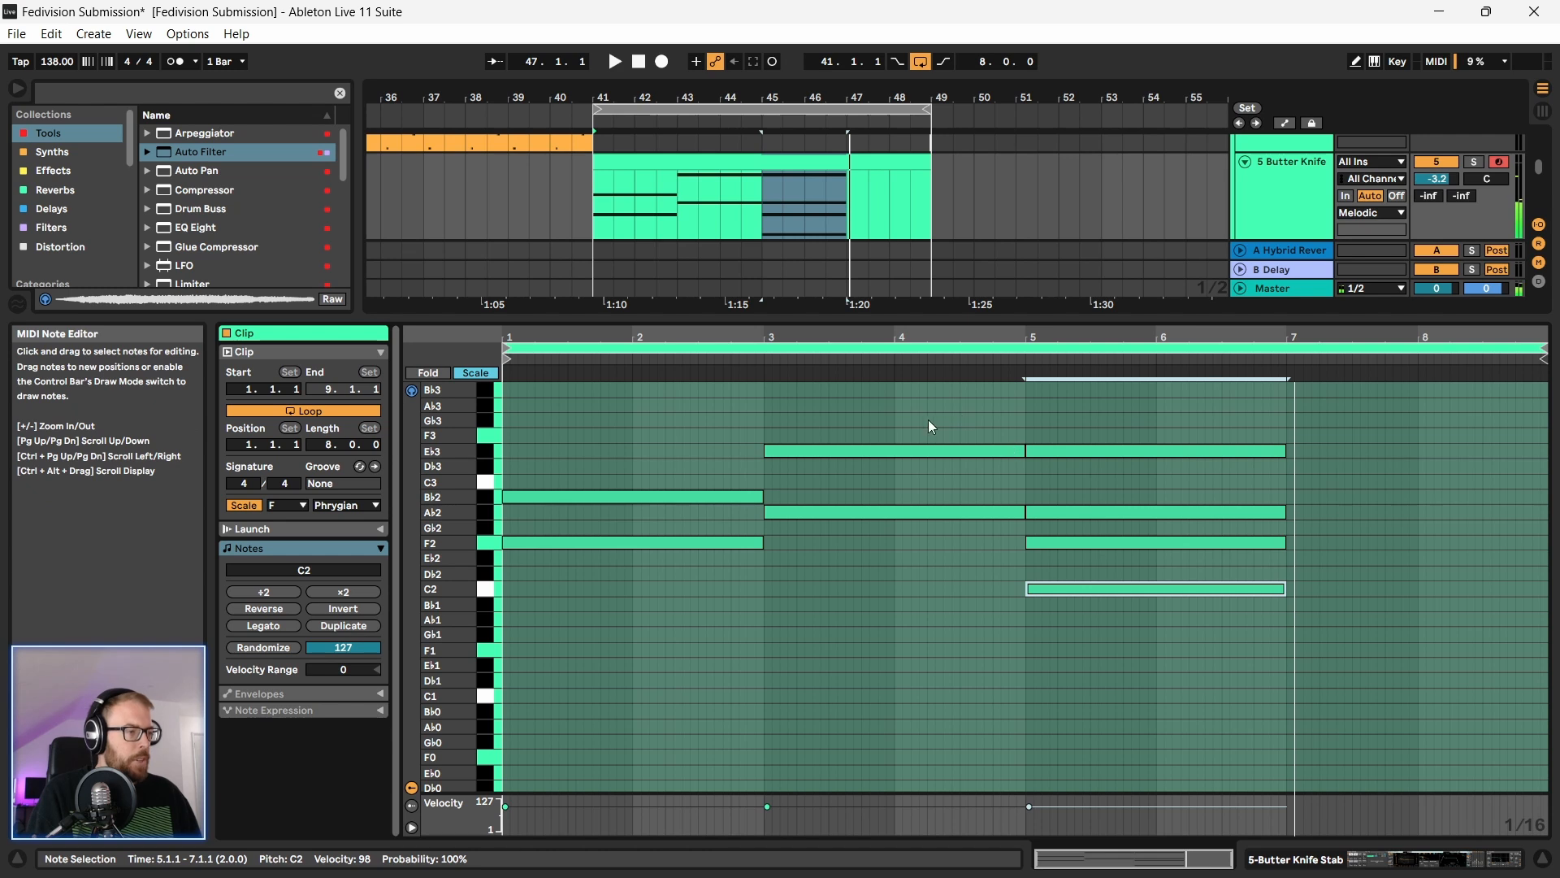
# Step: Duplicate the four-note chord from bar 5 to bar 7 and invert the copy, auditioning the result
pyautogui.moveTo(1041, 440); pyautogui.dragTo(1152, 676)
pyautogui.hotkey('ctrl', 'd')
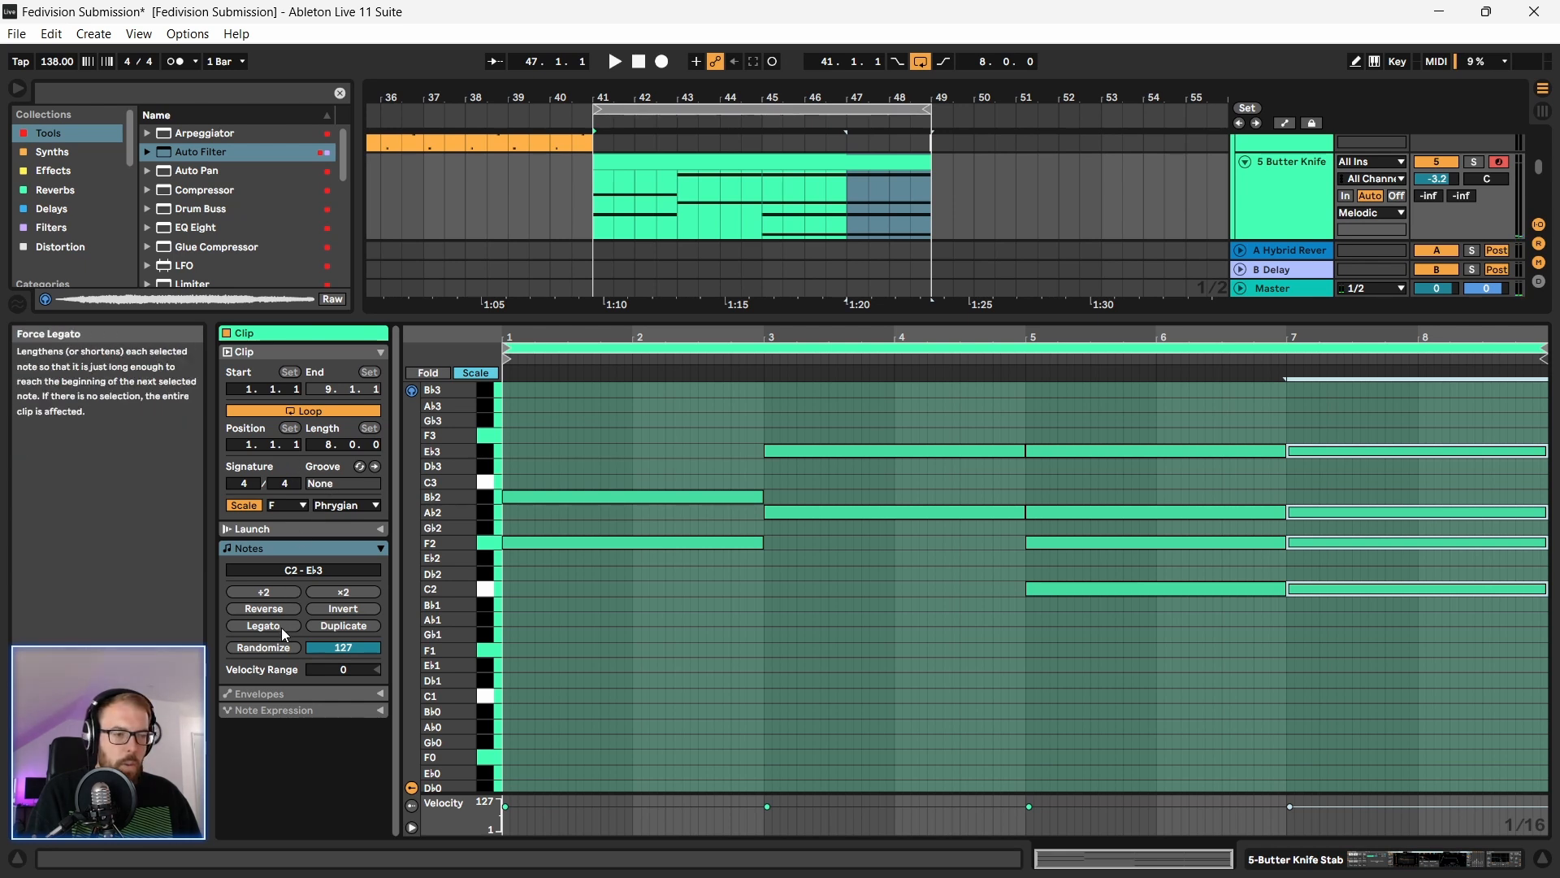
pyautogui.click(343, 609)
pyautogui.click(1259, 358)
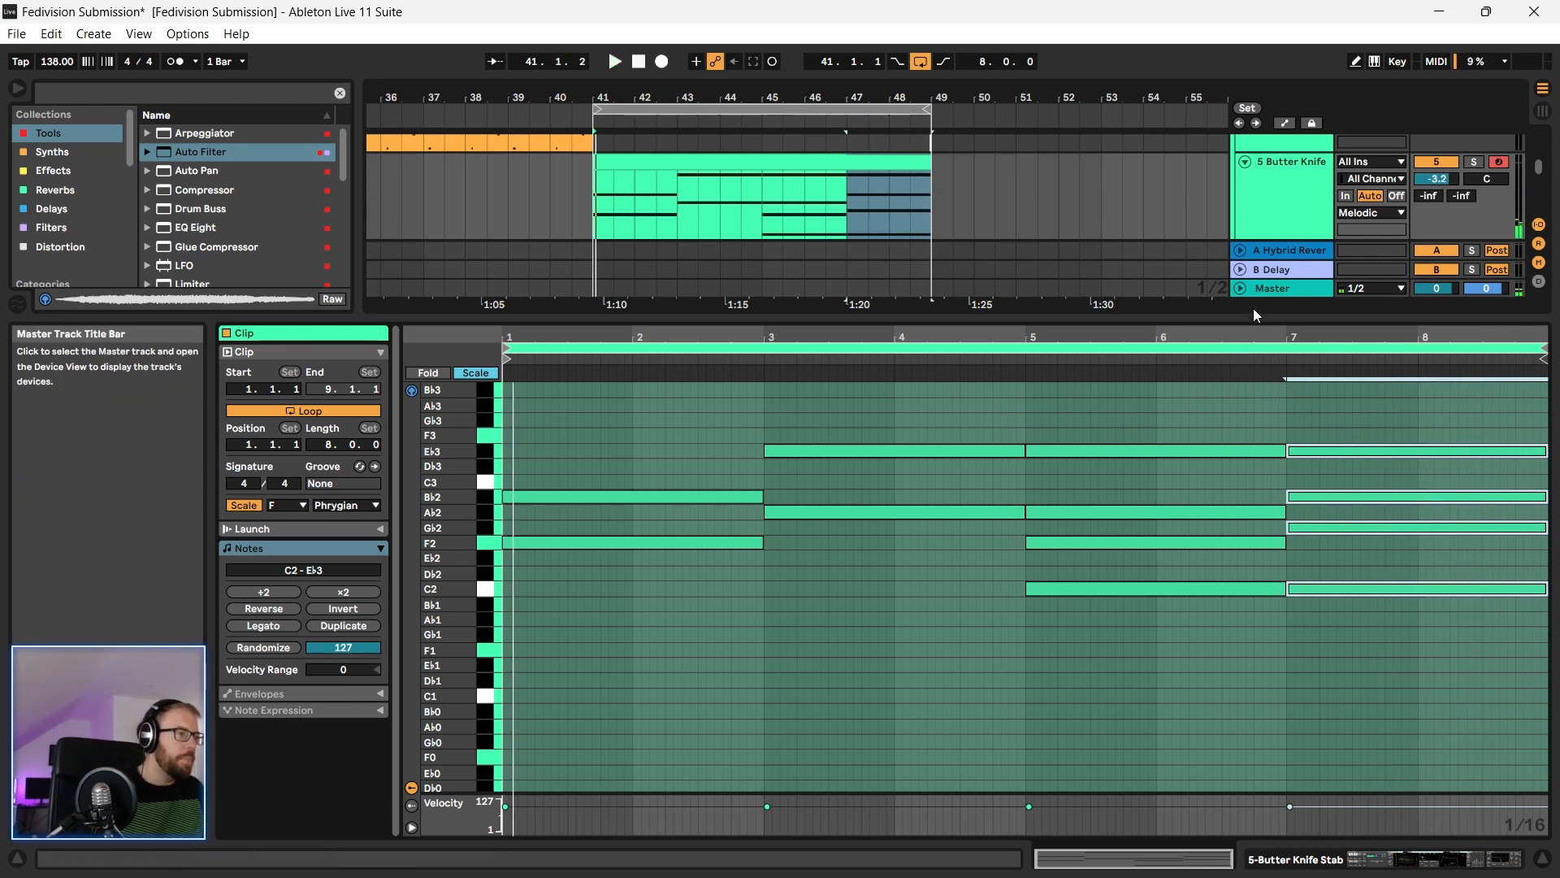
pyautogui.moveTo(1251, 318); pyautogui.dragTo(1250, 377)
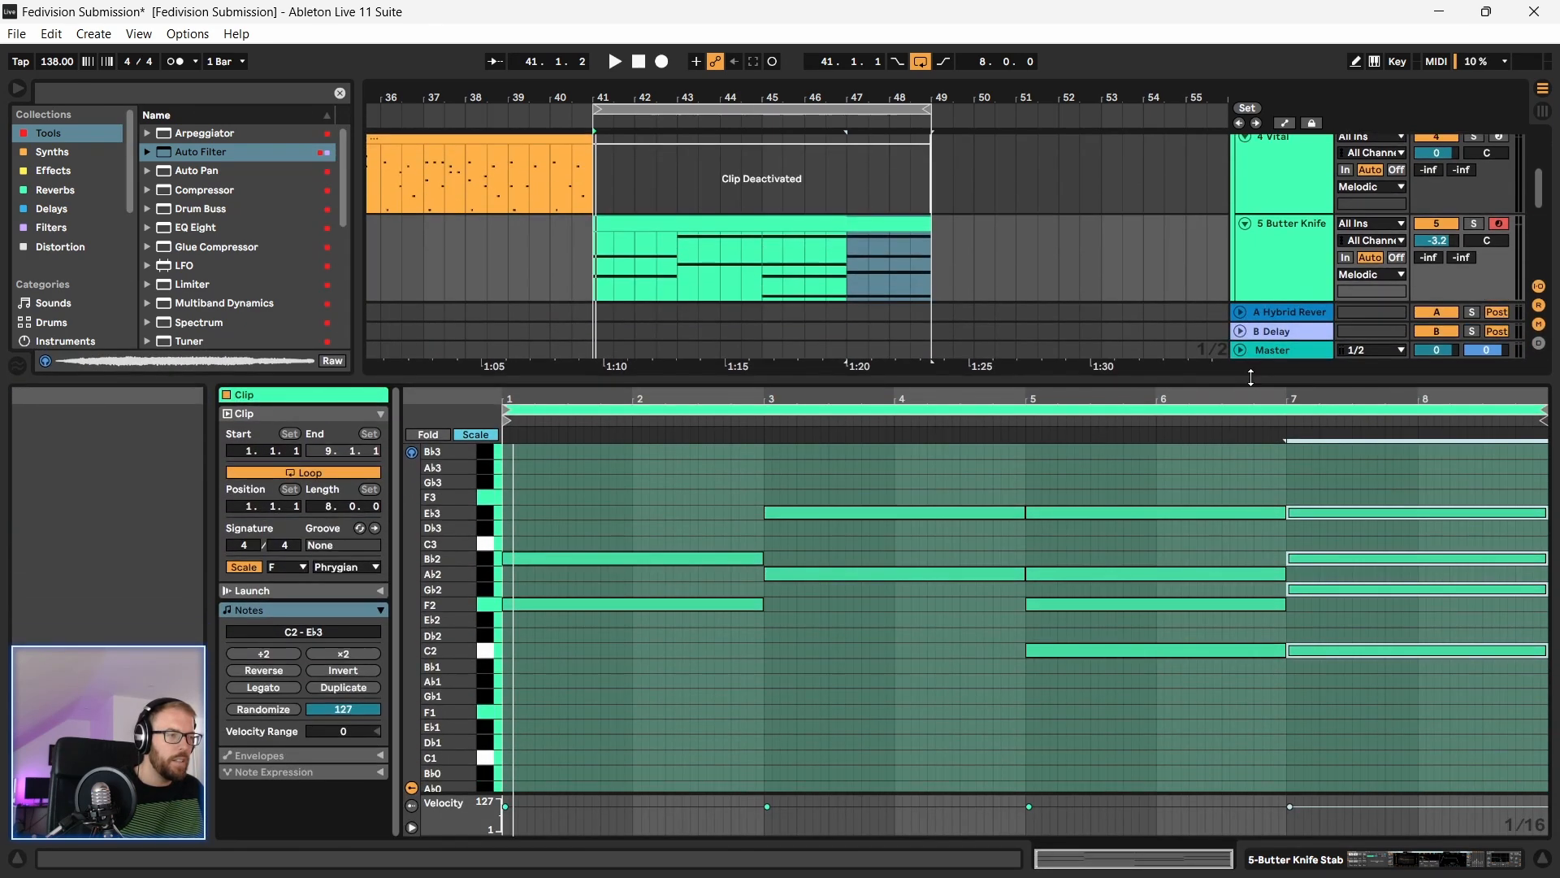
# Step: Delete every note except the F2 at bar 1 and extend it to the end of the eight-bar clip
pyautogui.moveTo(655, 468); pyautogui.dragTo(1102, 587)
pyautogui.press('Delete')
pyautogui.moveTo(1101, 530); pyautogui.dragTo(1245, 674)
pyautogui.press('Delete')
pyautogui.moveTo(1325, 479); pyautogui.dragTo(1345, 662)
pyautogui.press('Delete')
pyautogui.moveTo(760, 603); pyautogui.dragTo(1495, 602)
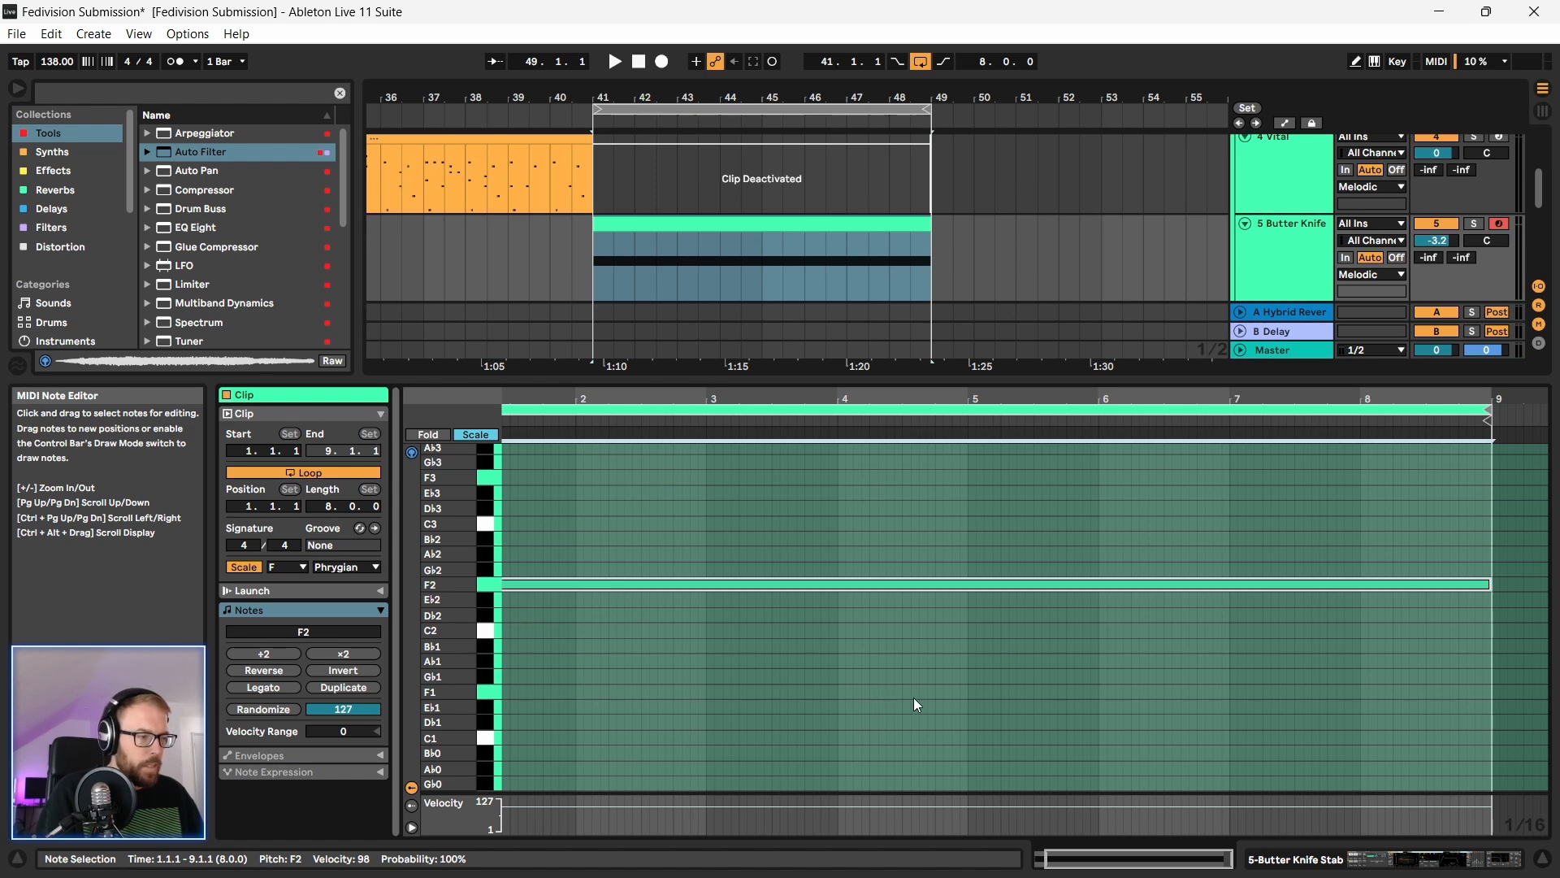
# Step: Add an F1 note from bar 5 to the clip's end at bar 9 and audition the drone over bars 41–49
pyautogui.doubleClick(969, 693)
pyautogui.moveTo(975, 693); pyautogui.dragTo(1491, 698)
pyautogui.moveTo(900, 380); pyautogui.dragTo(882, 812)
pyautogui.click(599, 390)
pyautogui.moveTo(598, 403); pyautogui.dragTo(913, 410)
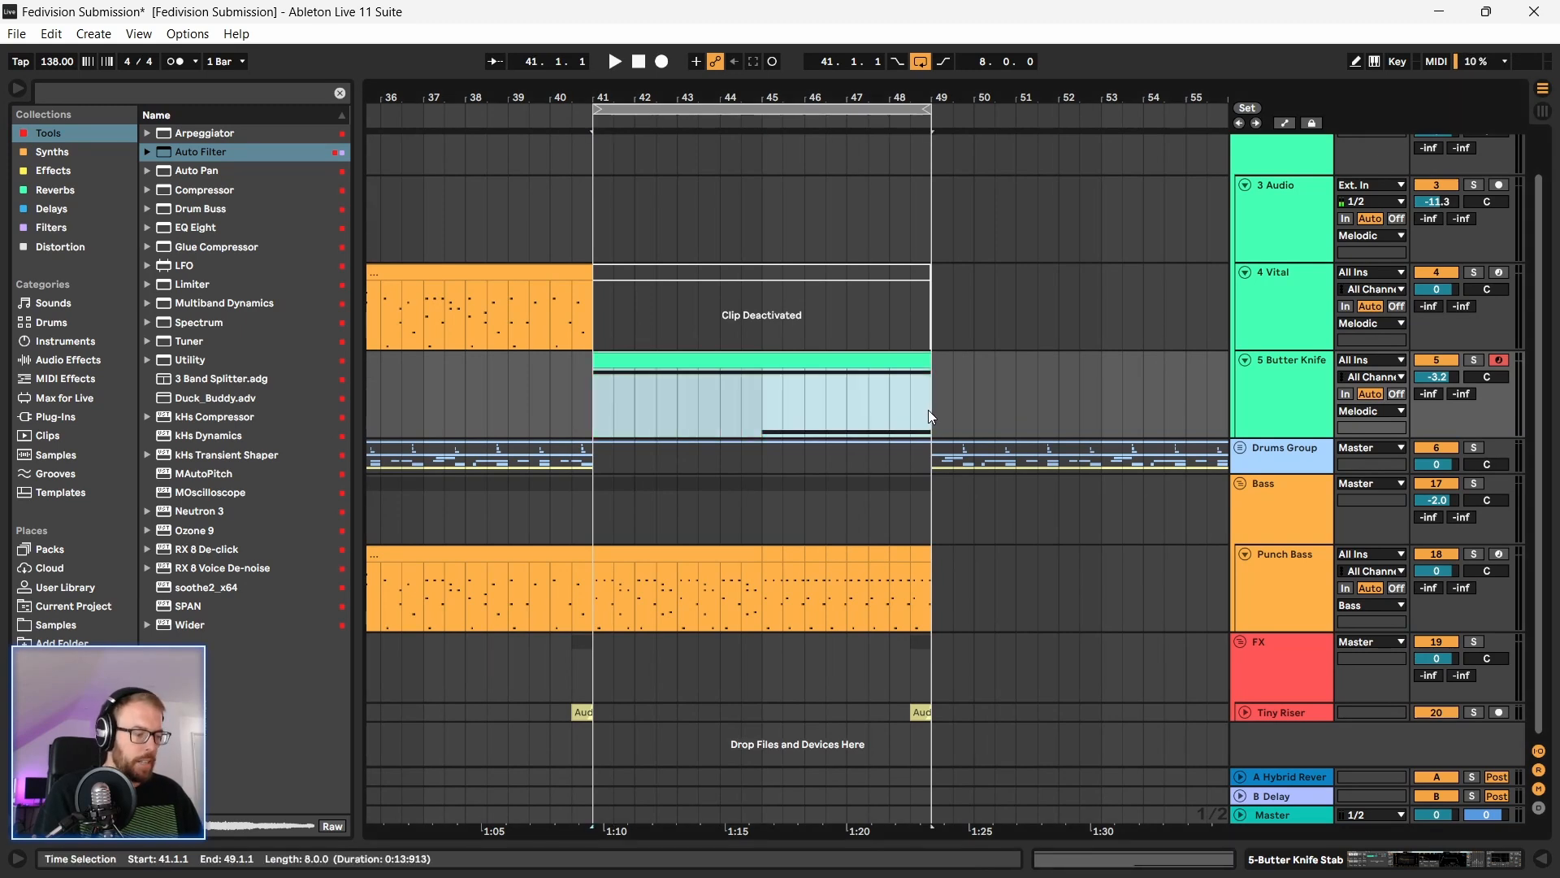
pyautogui.press('space')
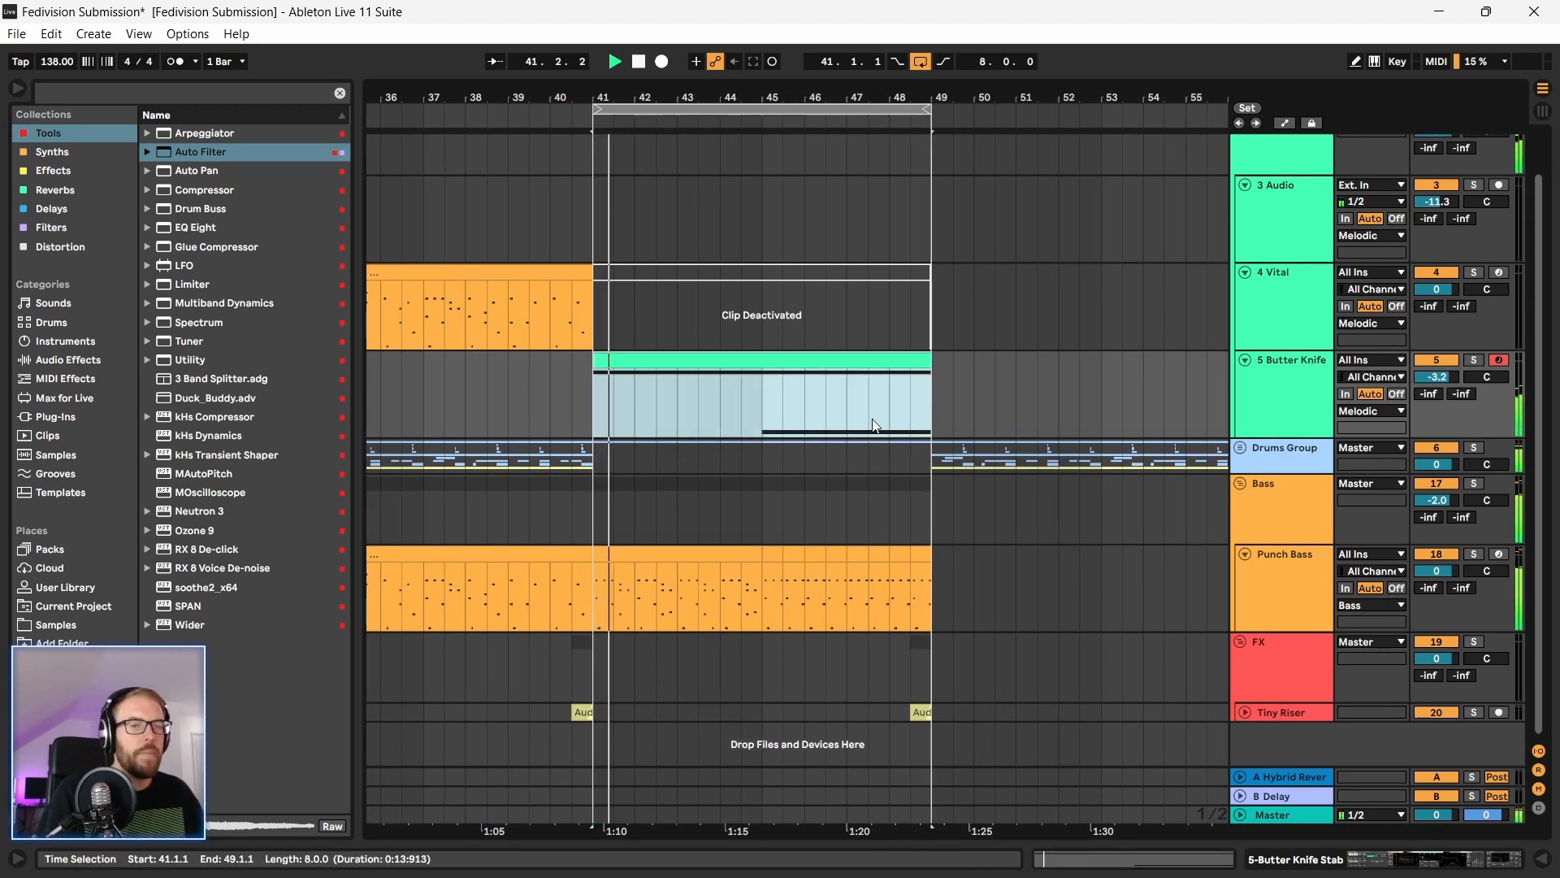
pyautogui.click(1279, 384)
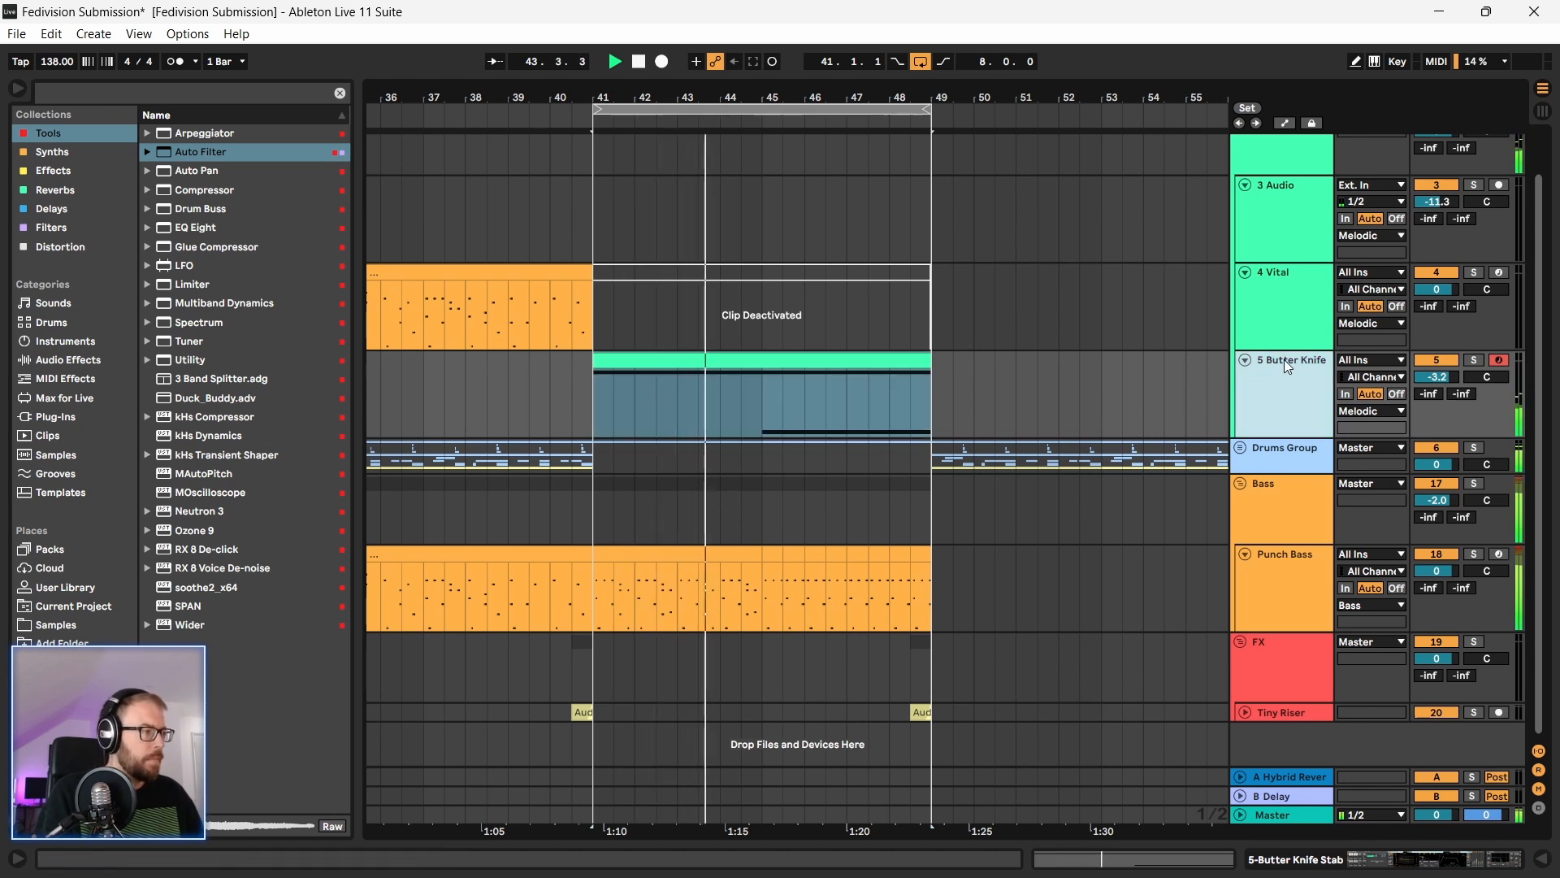
pyautogui.press('space')
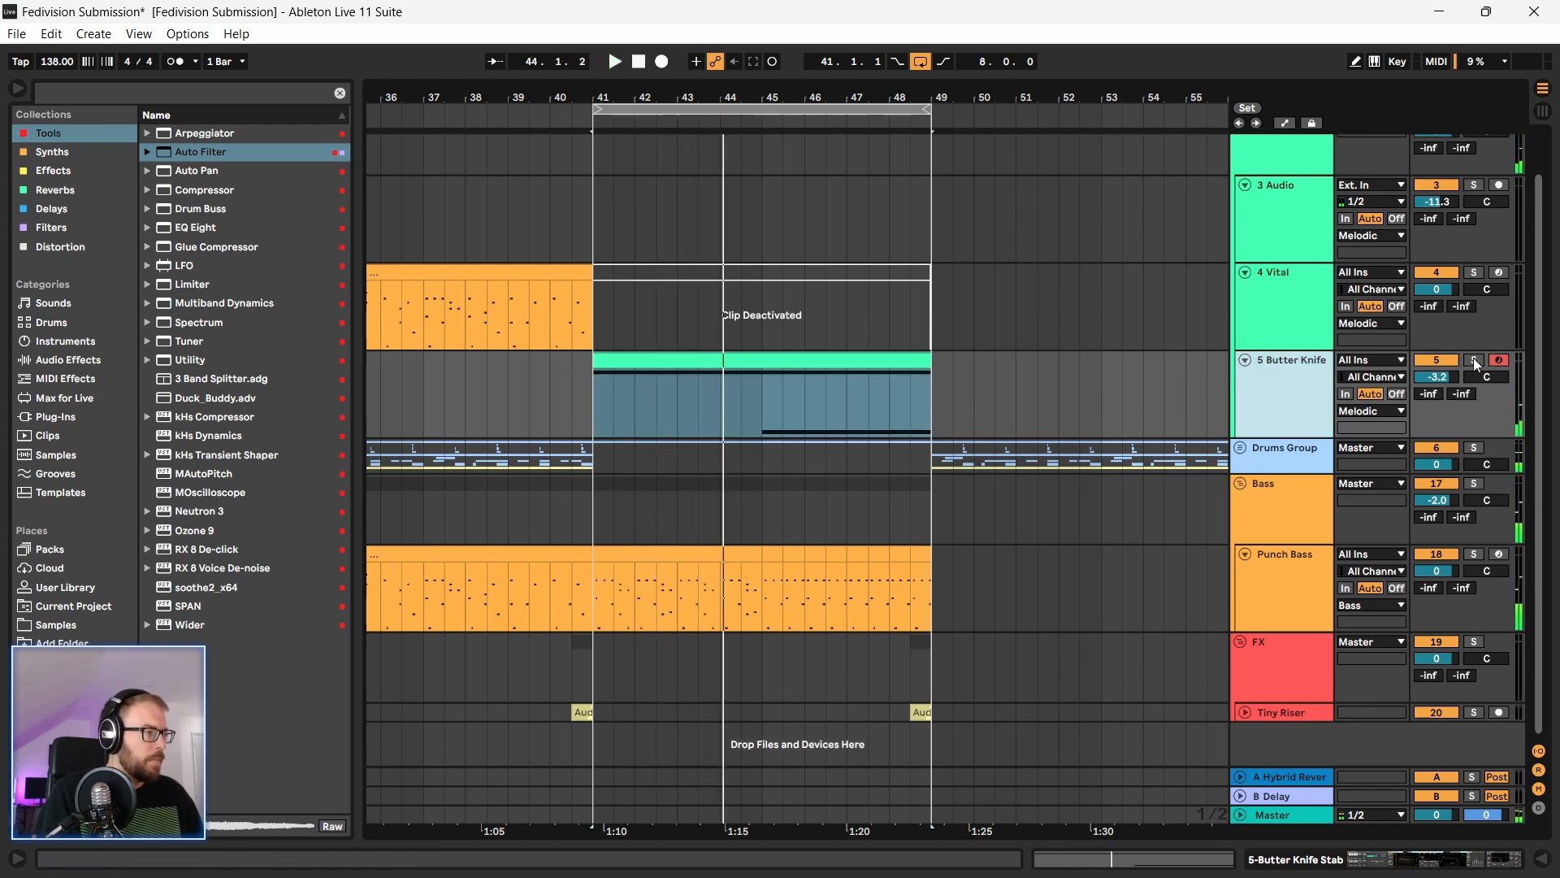
# Step: Add kHs Distortion from the Distortion collection to the Butter Knife Stab track and play the section
pyautogui.click(716, 364)
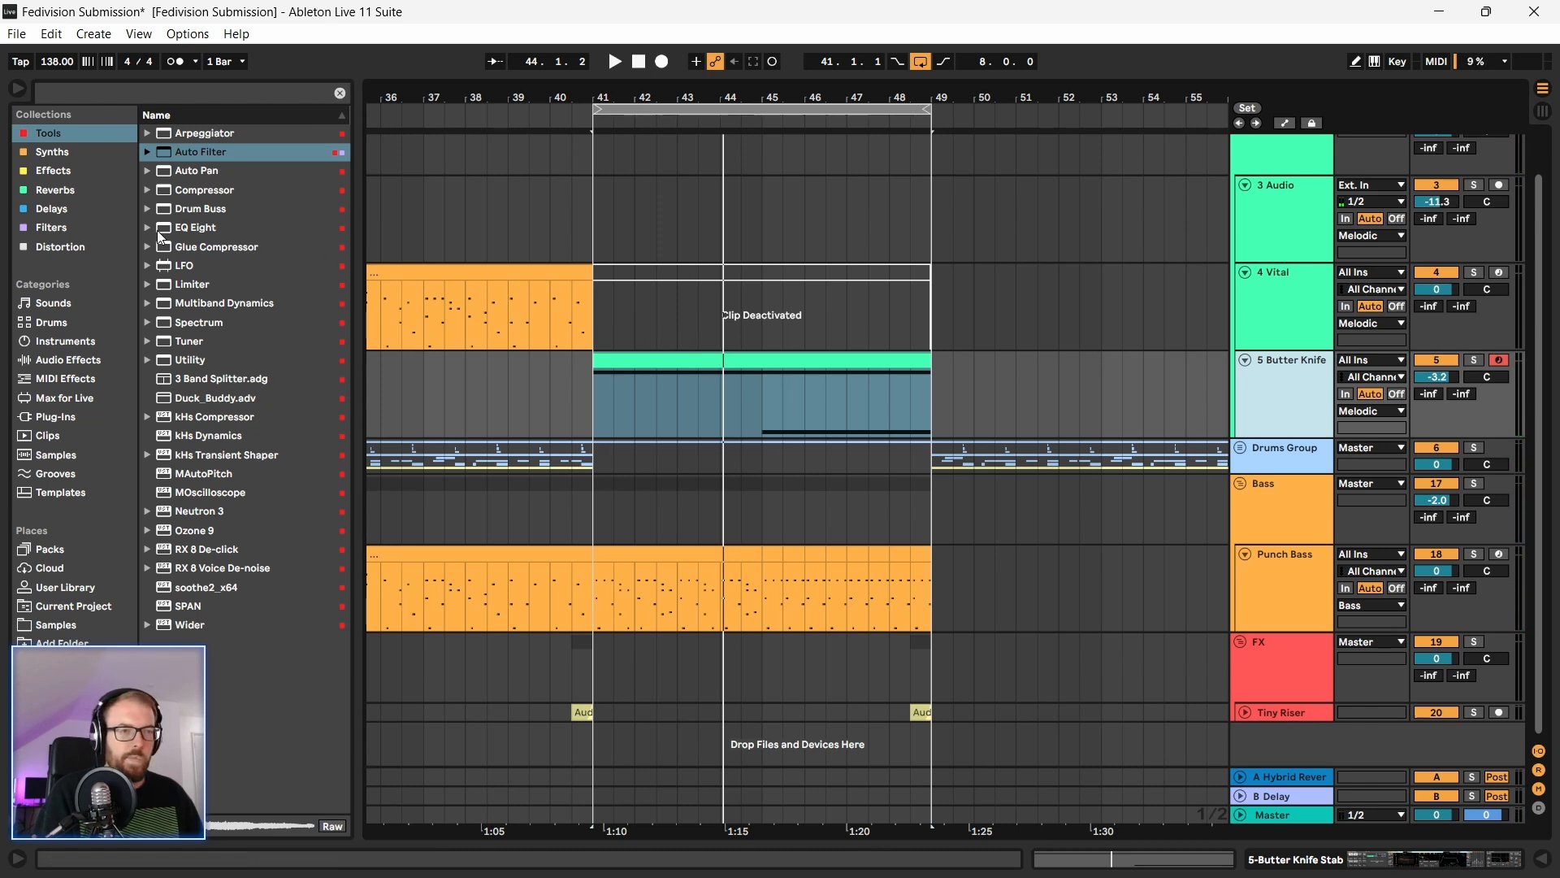
pyautogui.click(50, 243)
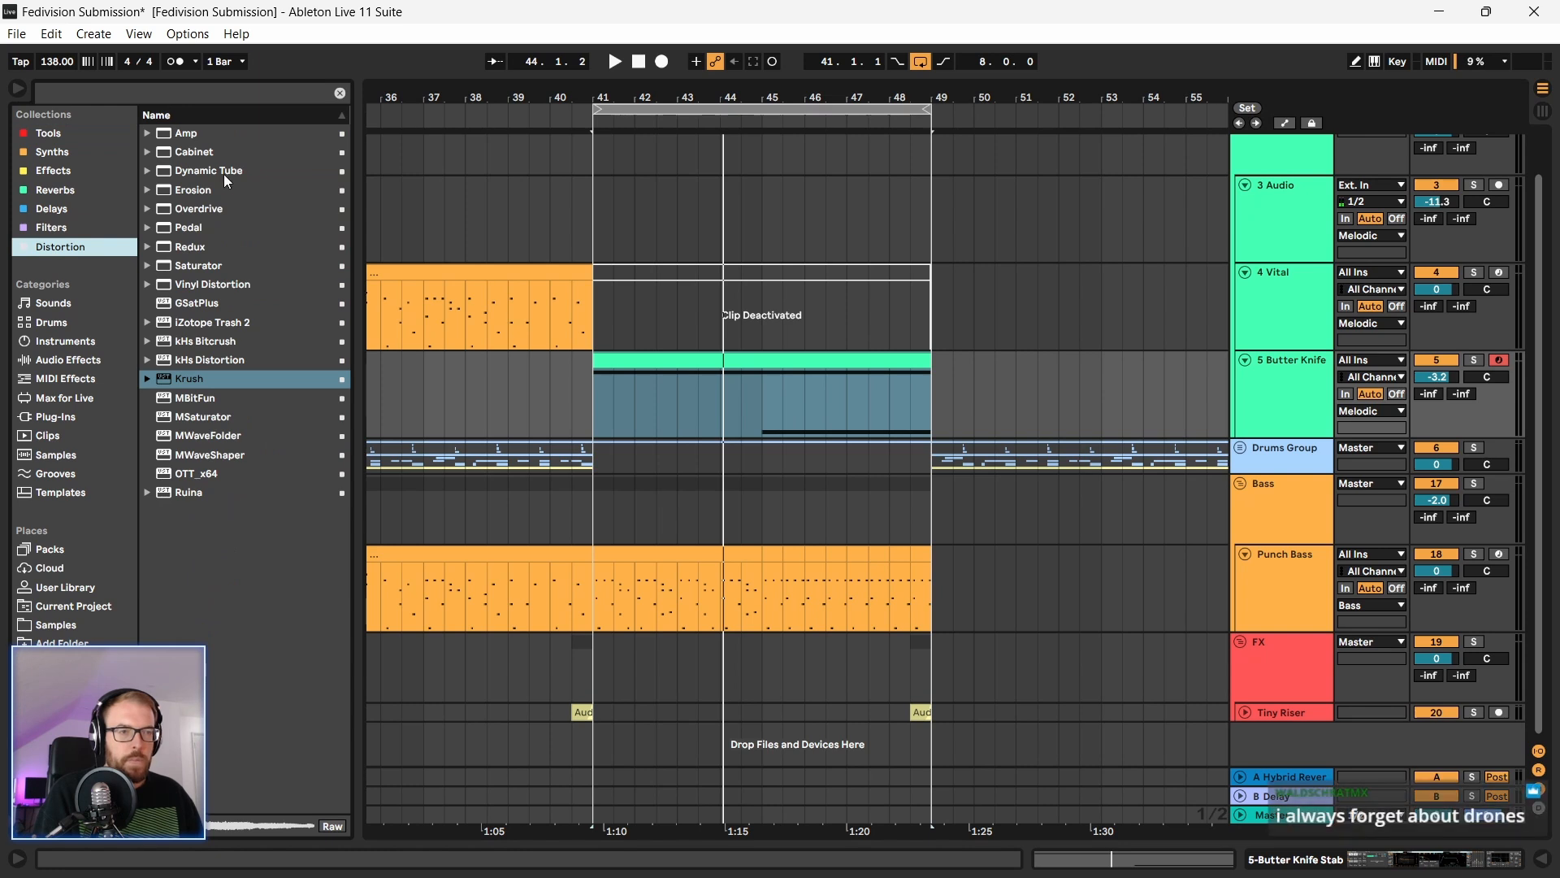
pyautogui.click(190, 361)
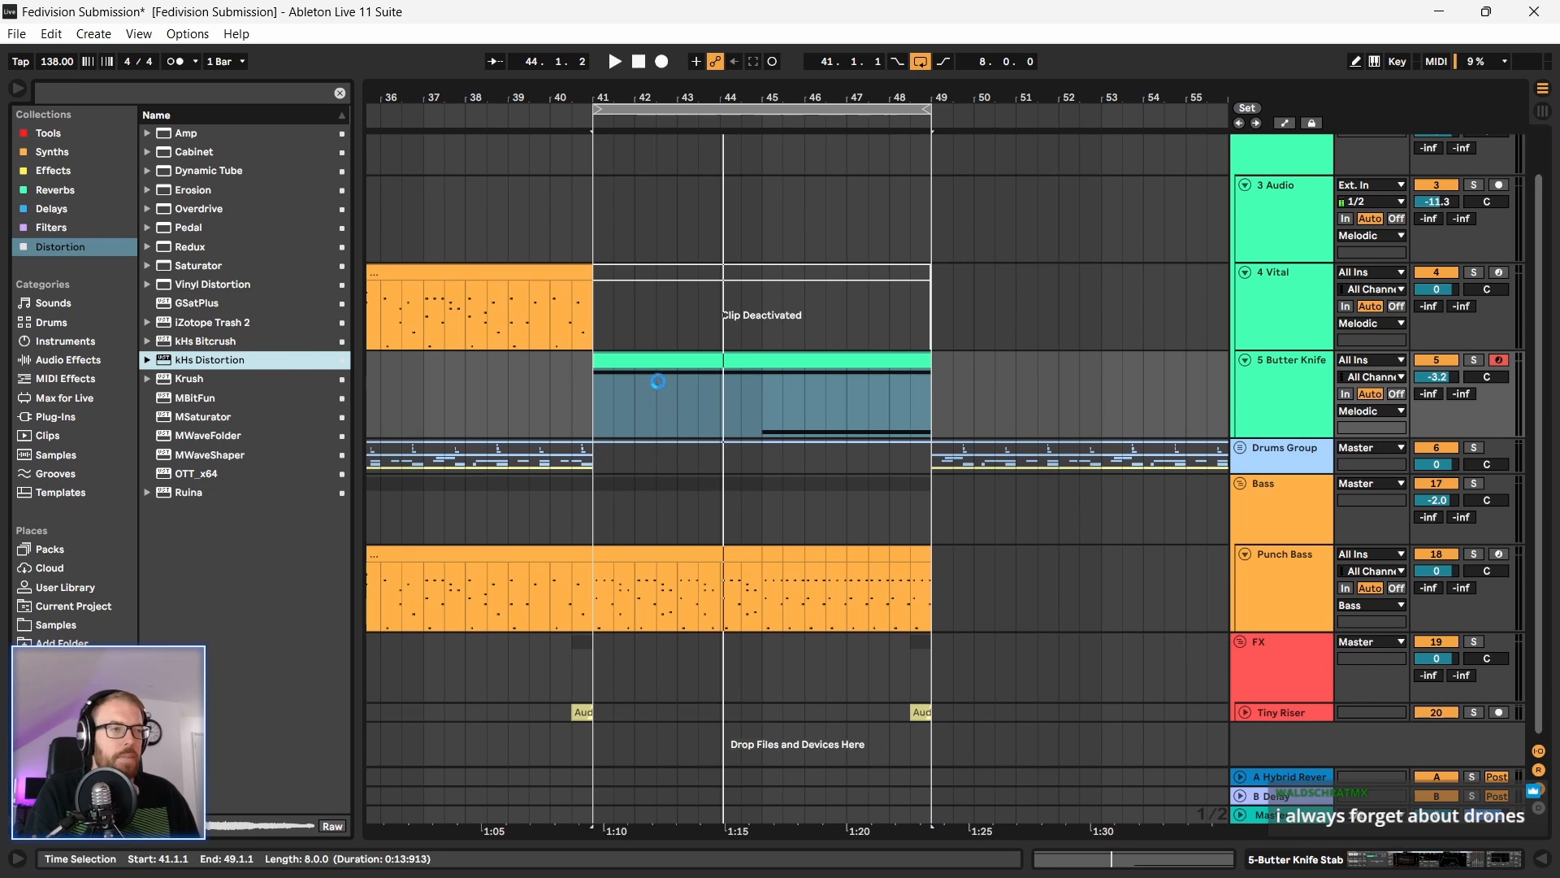
pyautogui.press('space')
# Step: Set the distortion type to Foldback, raise its Drive and close the plug-in window
pyautogui.click(221, 236)
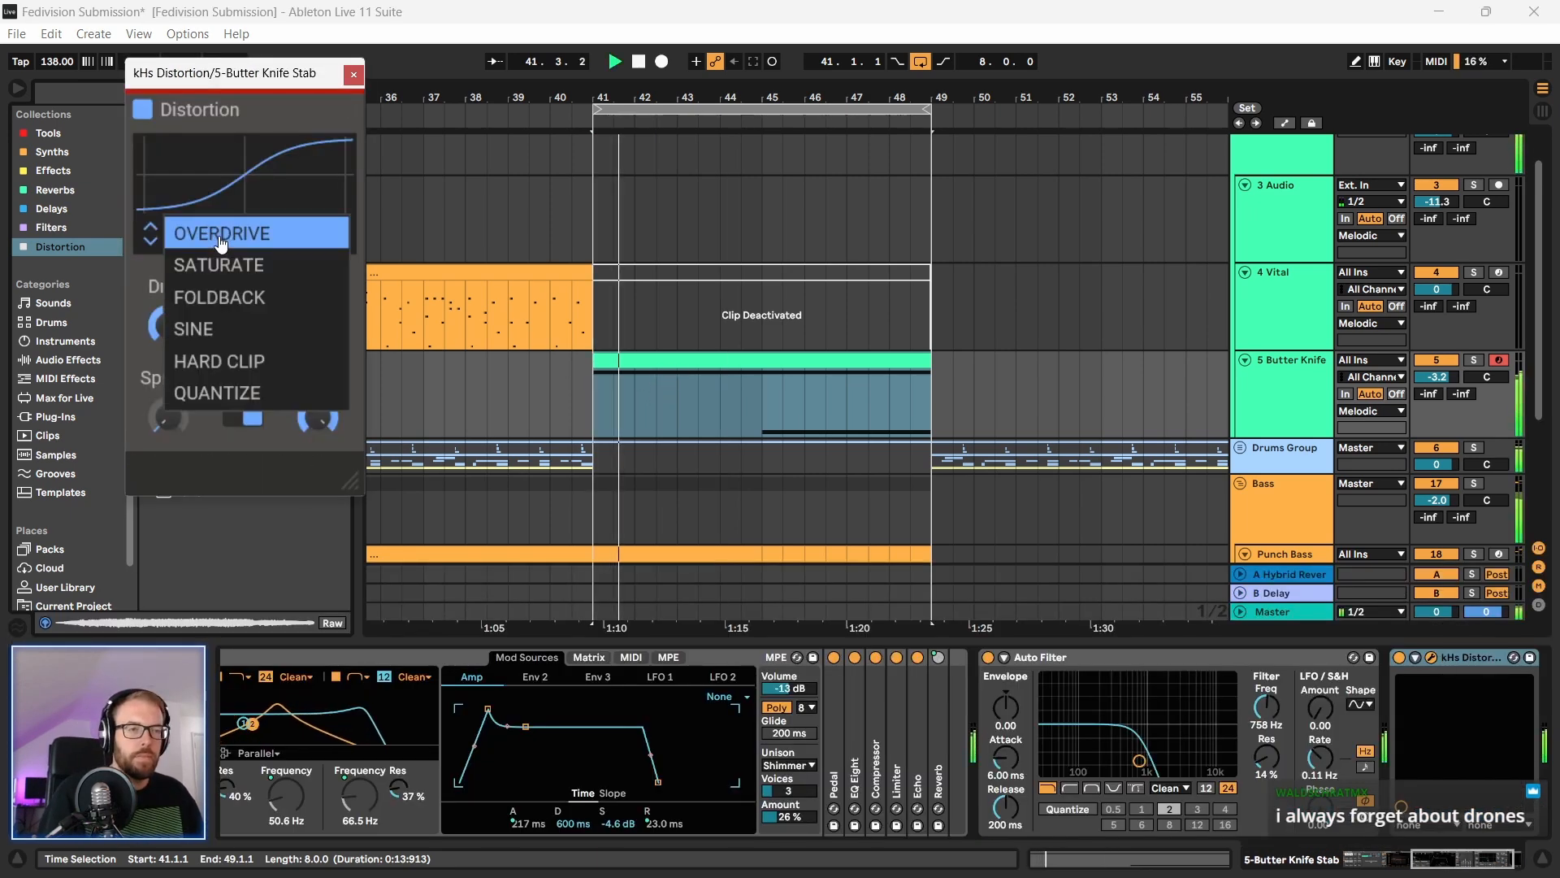
pyautogui.click(219, 297)
pyautogui.moveTo(172, 331); pyautogui.dragTo(172, 309)
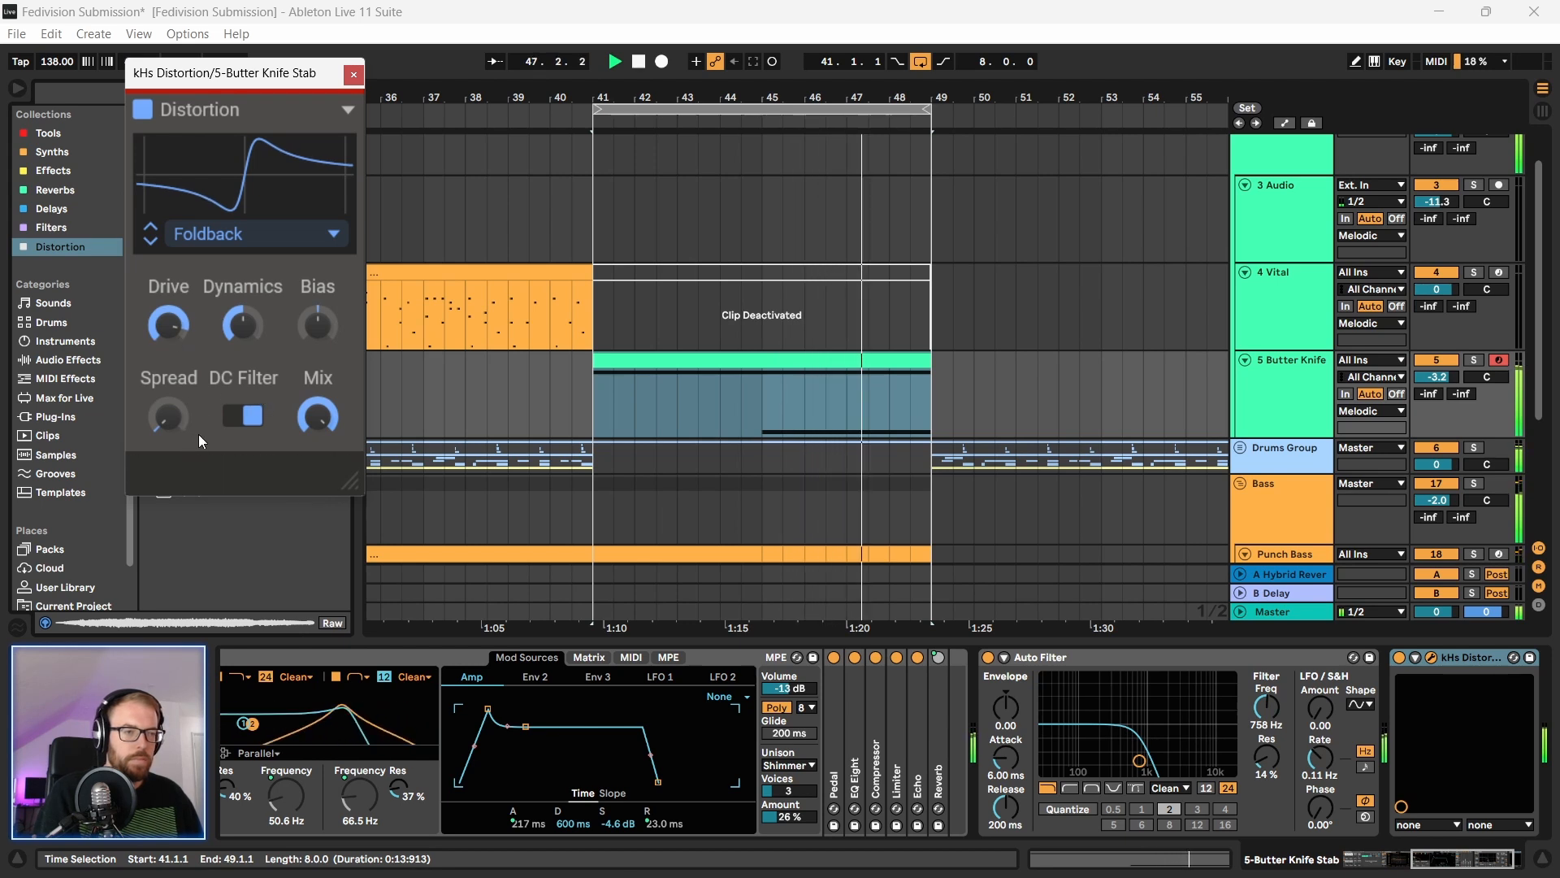
pyautogui.click(354, 74)
# Step: Lower the Butter Knife Stab track volume to -11.5 dB and audition it
pyautogui.press('space')
pyautogui.moveTo(1438, 372); pyautogui.dragTo(1438, 410)
pyautogui.press('space')
# Step: Add an Auto Pan from the Tools collection after kHs Distortion on the Butter Knife Stab track
pyautogui.moveTo(1436, 858); pyautogui.dragTo(1453, 860)
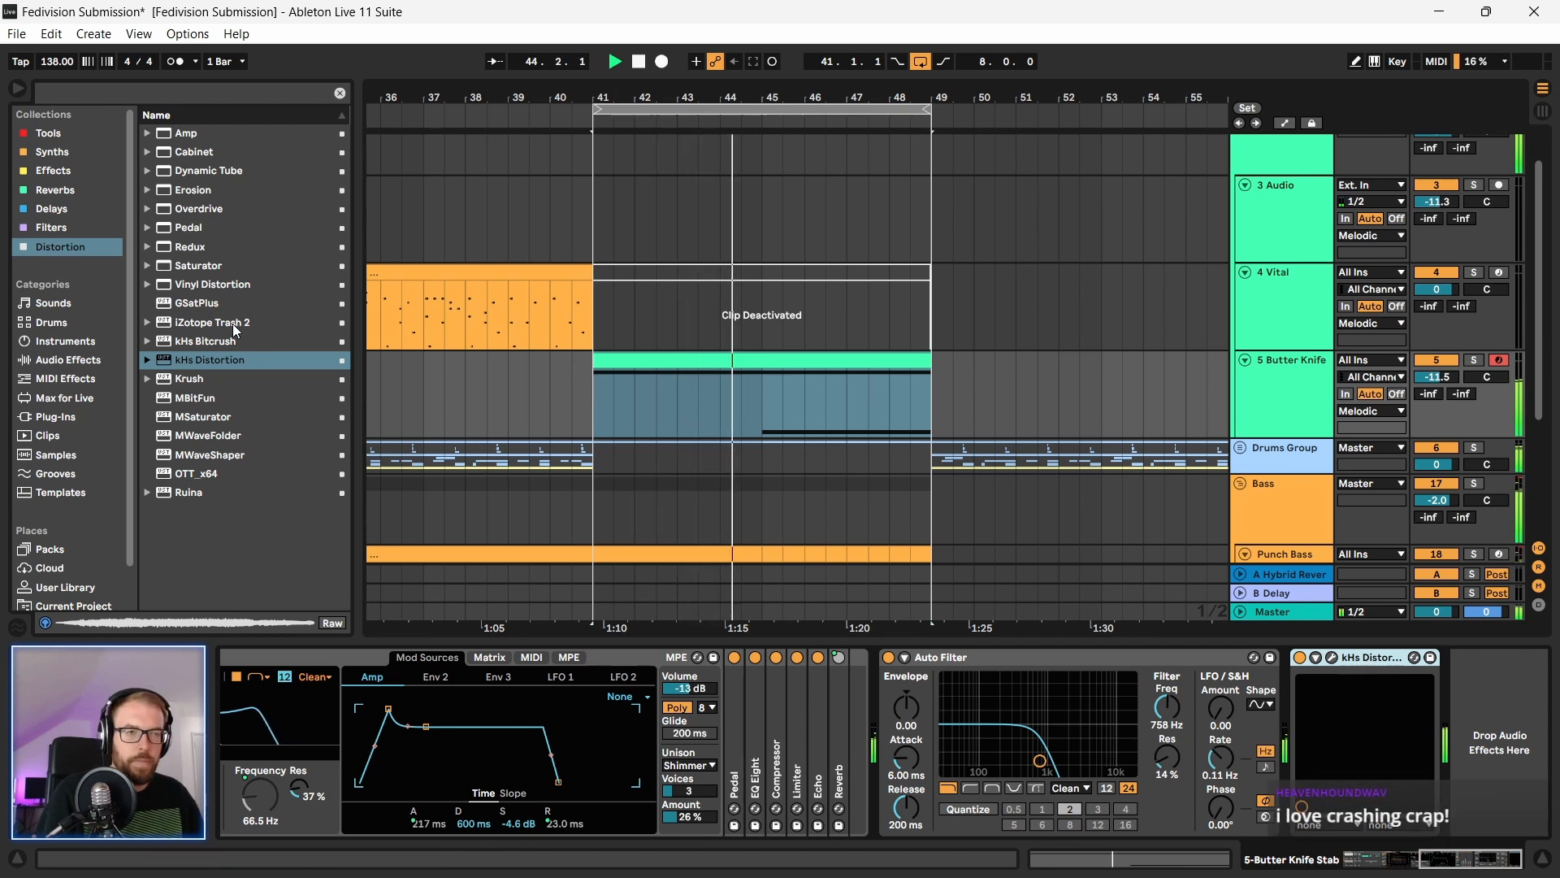
pyautogui.click(57, 130)
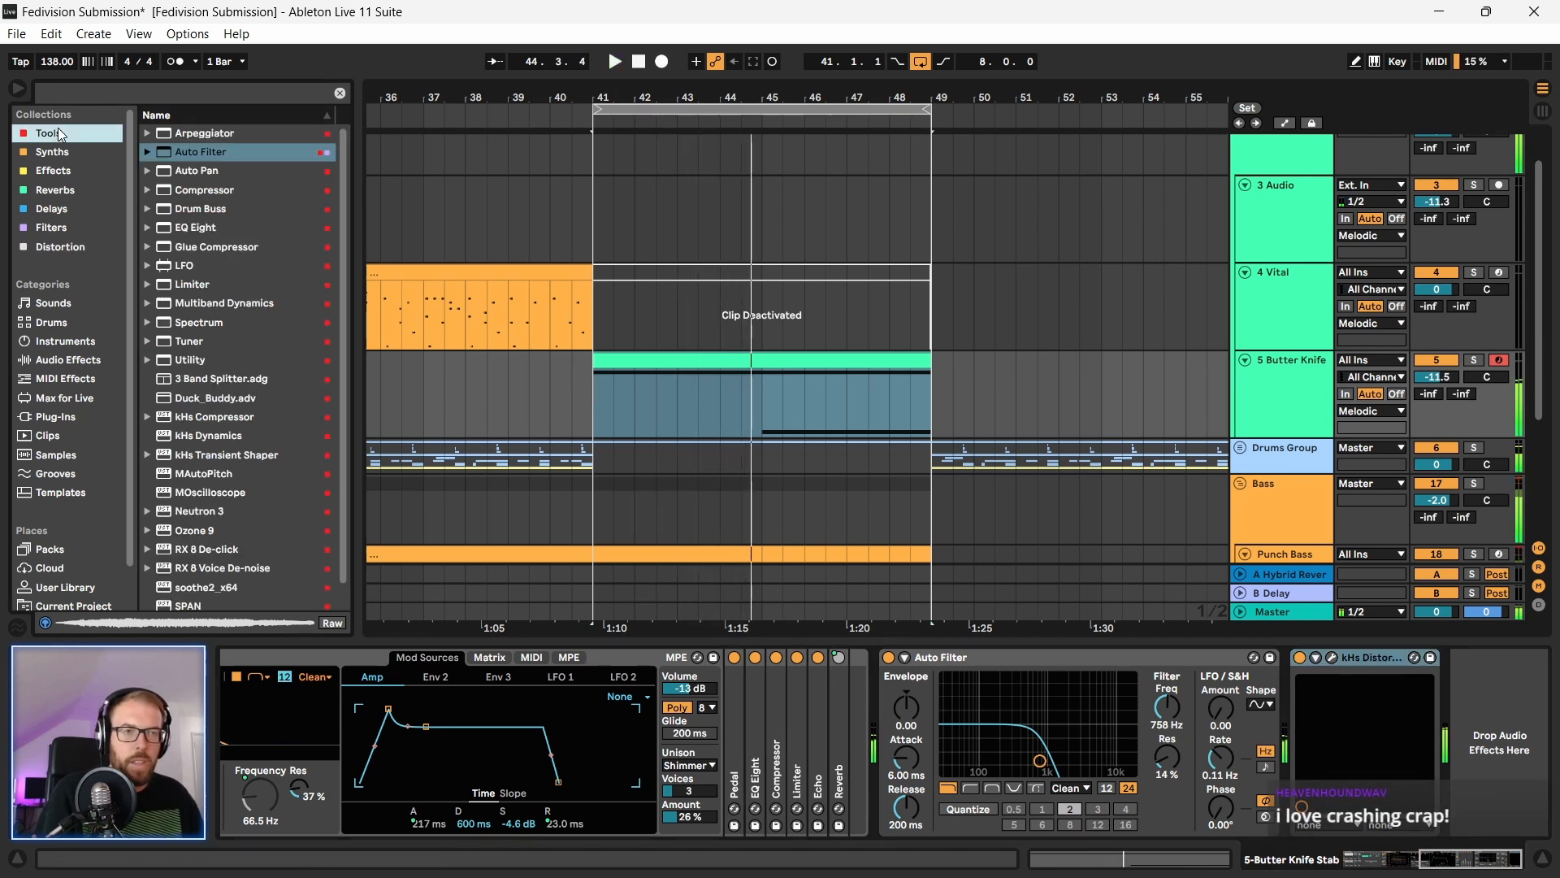
pyautogui.click(207, 172)
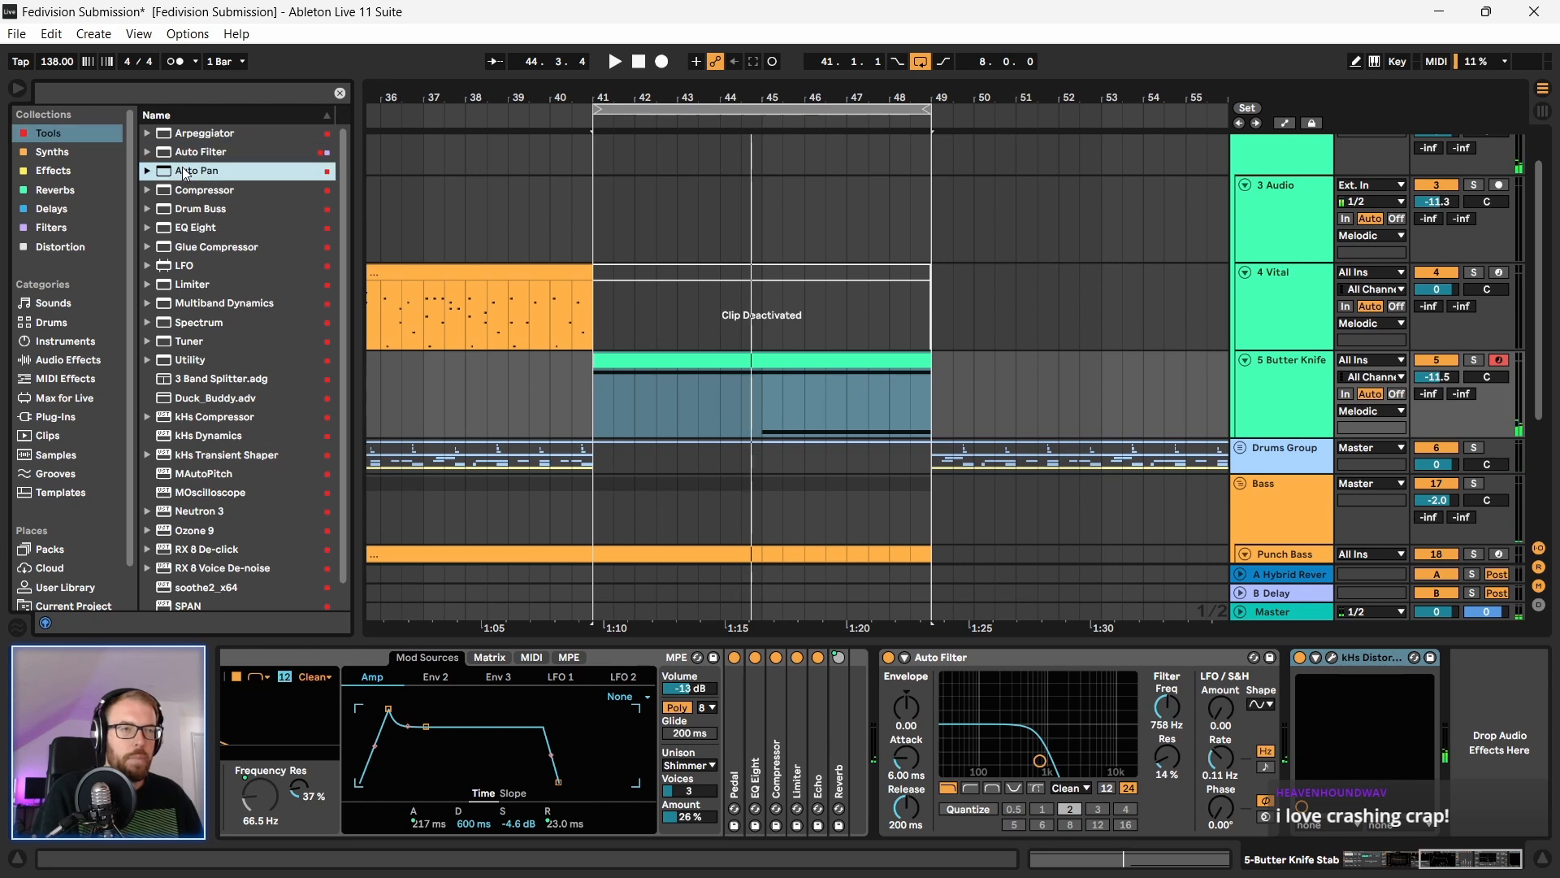
pyautogui.click(1501, 865)
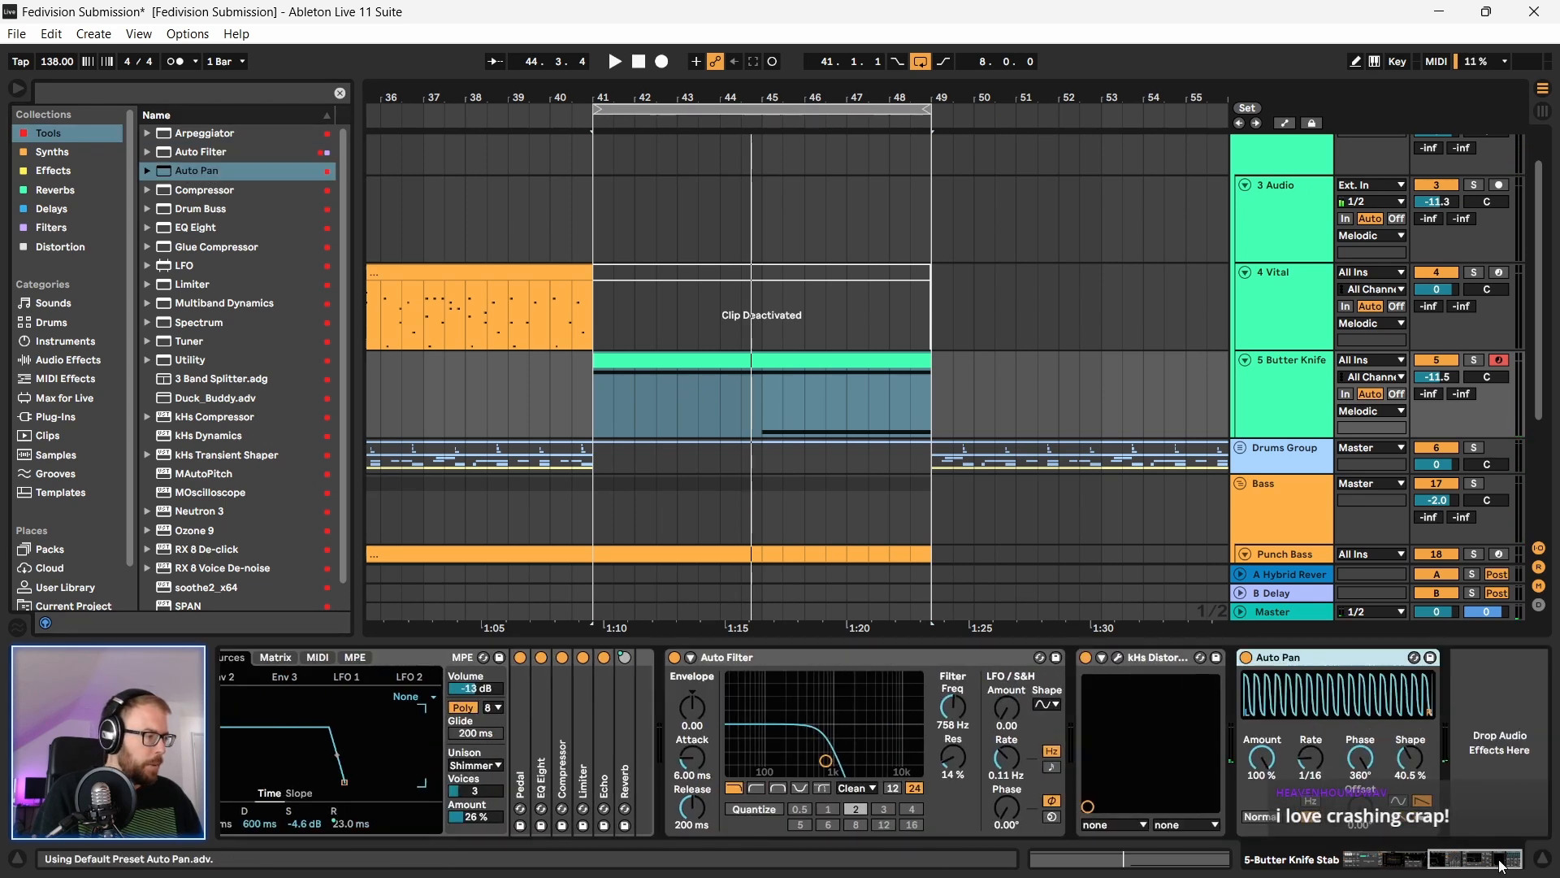
# Step: Invert the new Auto Pan, set its Rate to 1/4 and play the section
pyautogui.click(1271, 817)
pyautogui.moveTo(1307, 763); pyautogui.dragTo(1264, 805)
pyautogui.press('space')
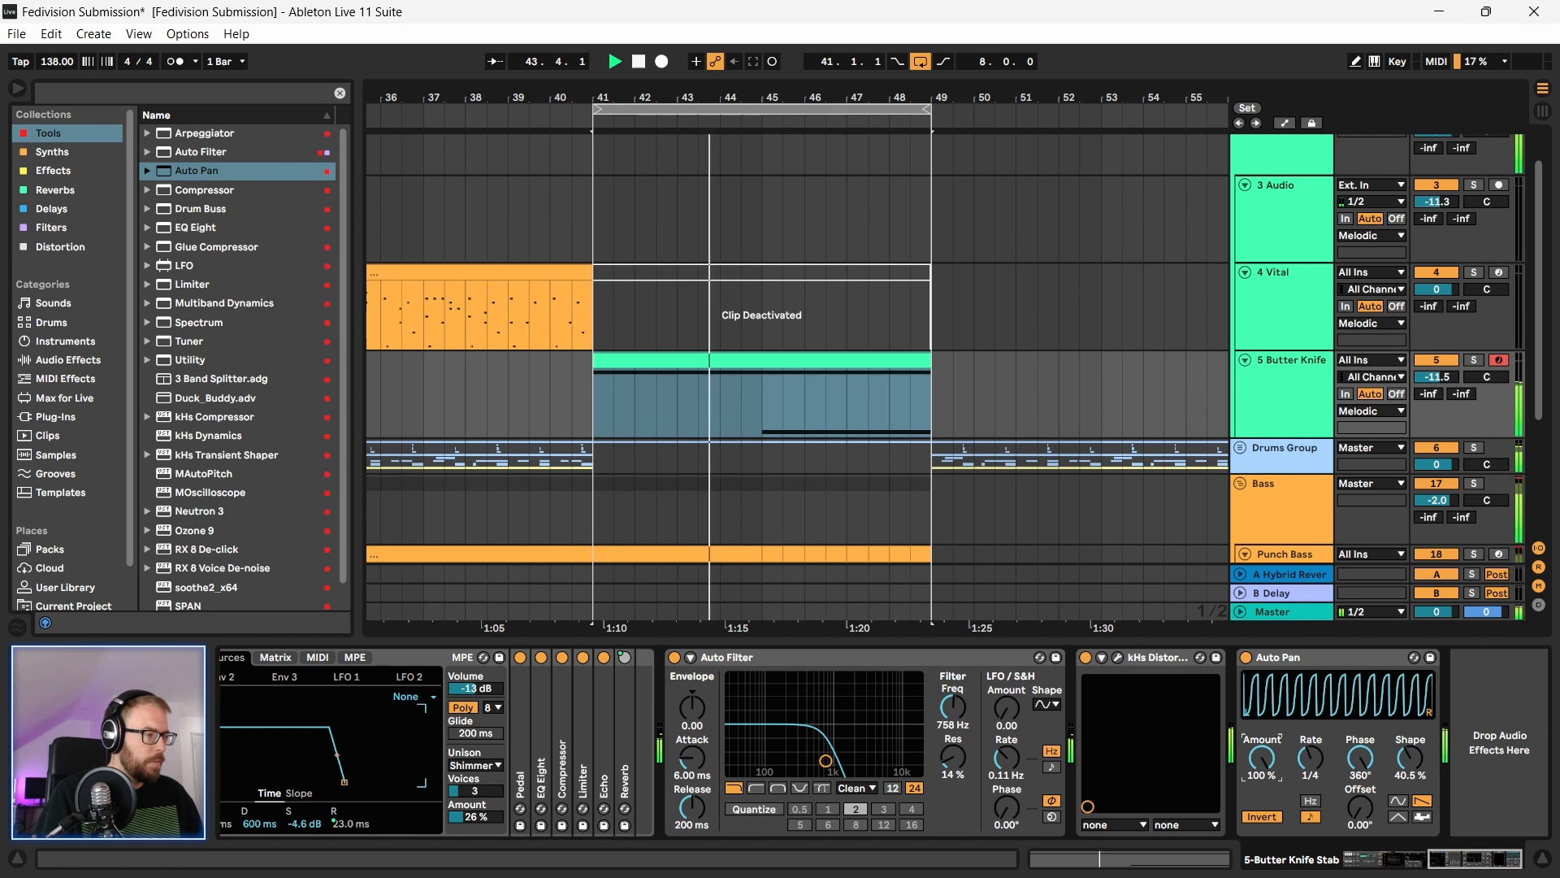
# Step: Lower the Auto Pan Amount to 61.1 % and audition the drone over bars 41–49
pyautogui.moveTo(1269, 753); pyautogui.dragTo(1270, 779)
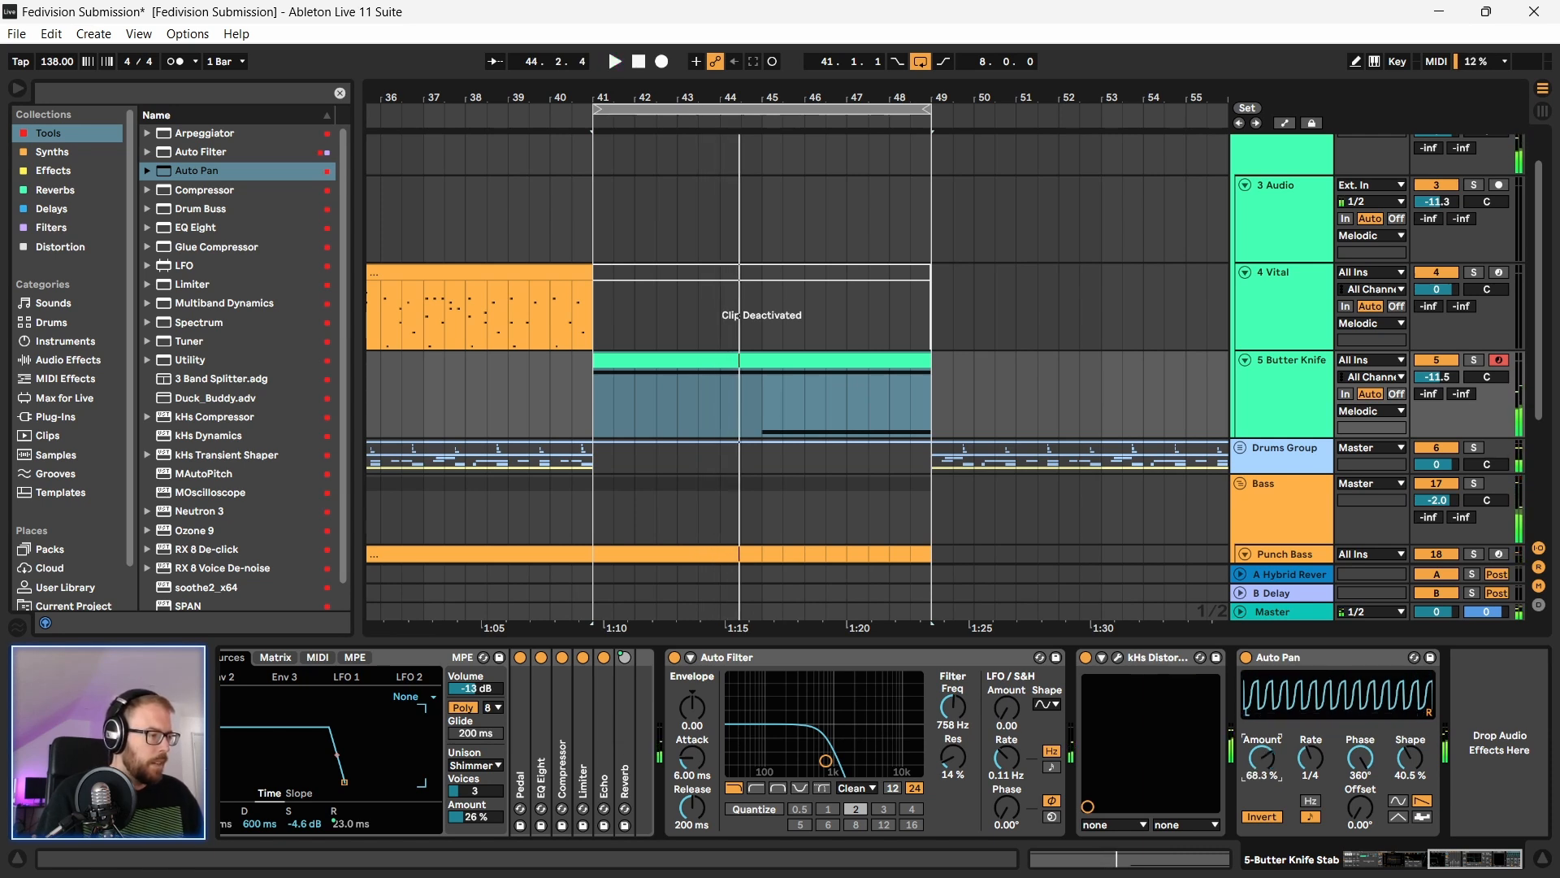
pyautogui.press('space')
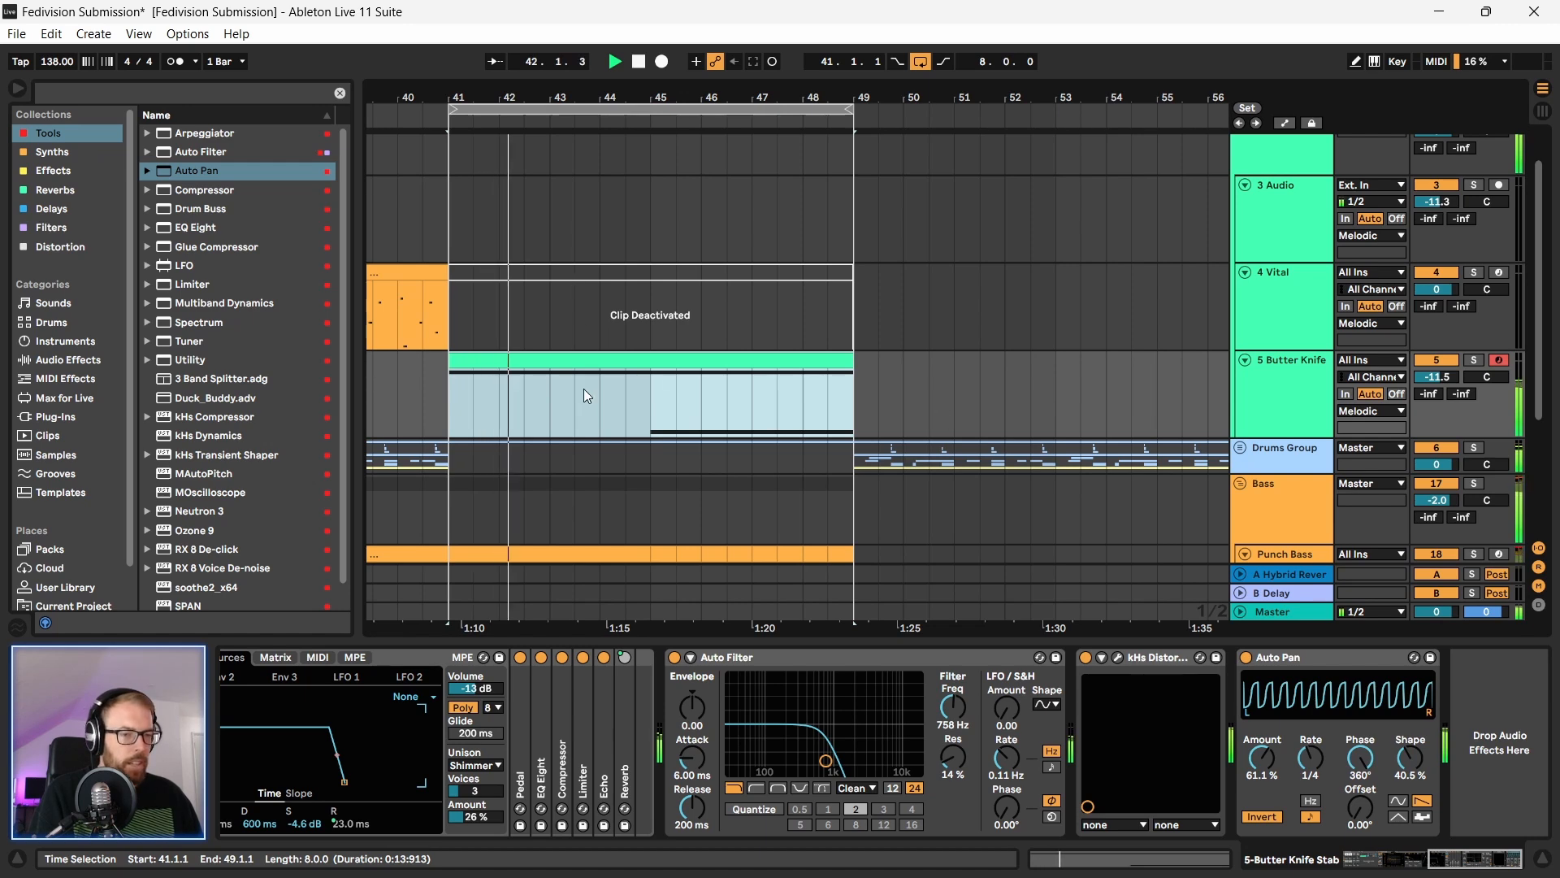
pyautogui.scroll(-3, 583, 382)
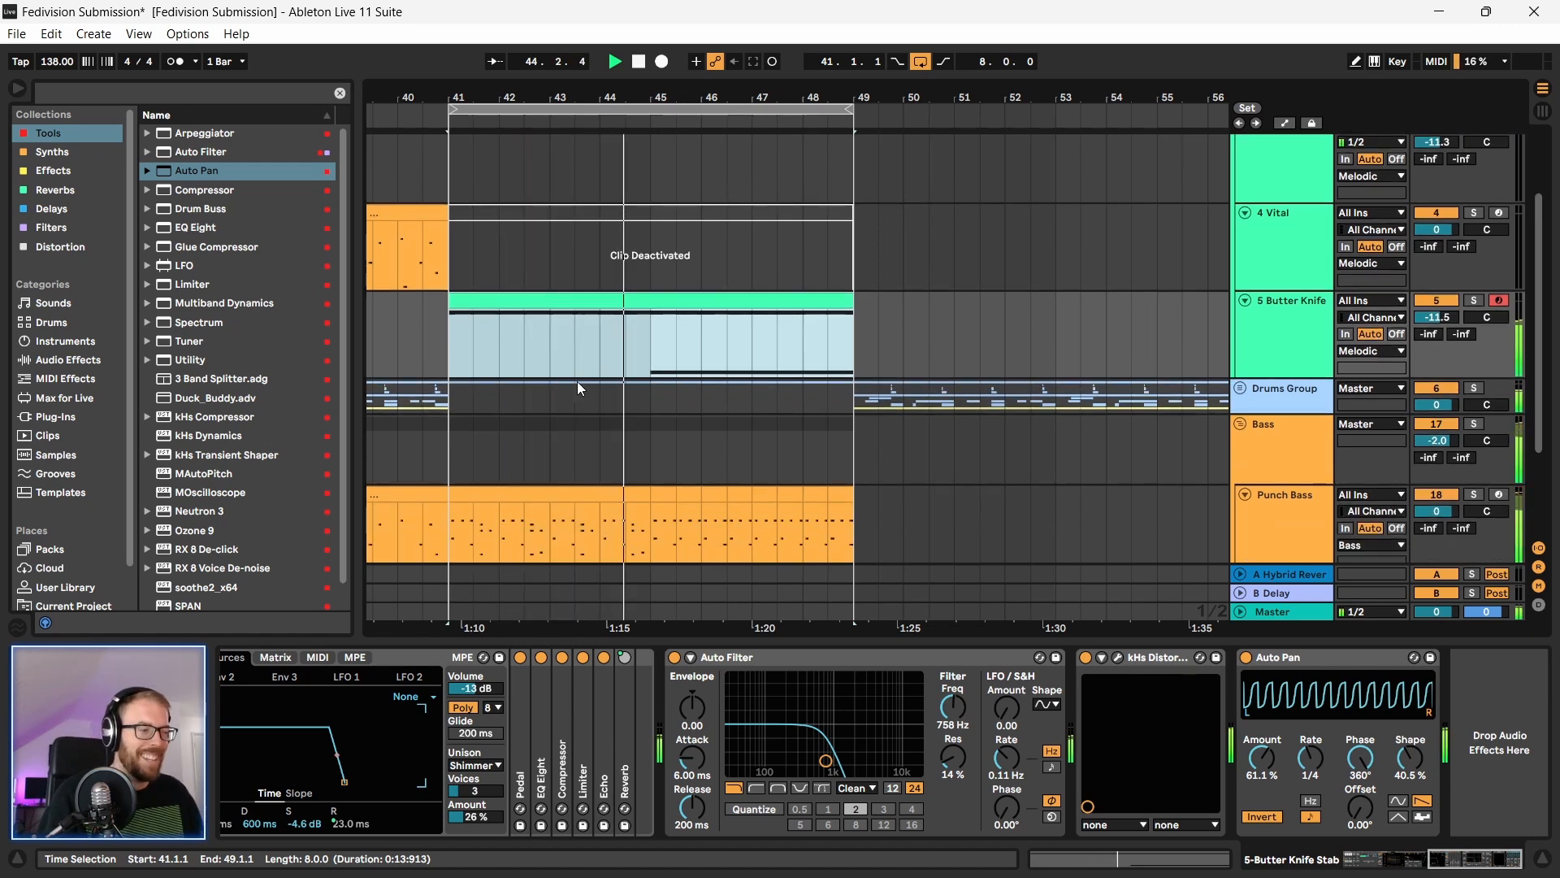
pyautogui.moveTo(558, 97); pyautogui.dragTo(630, 63)
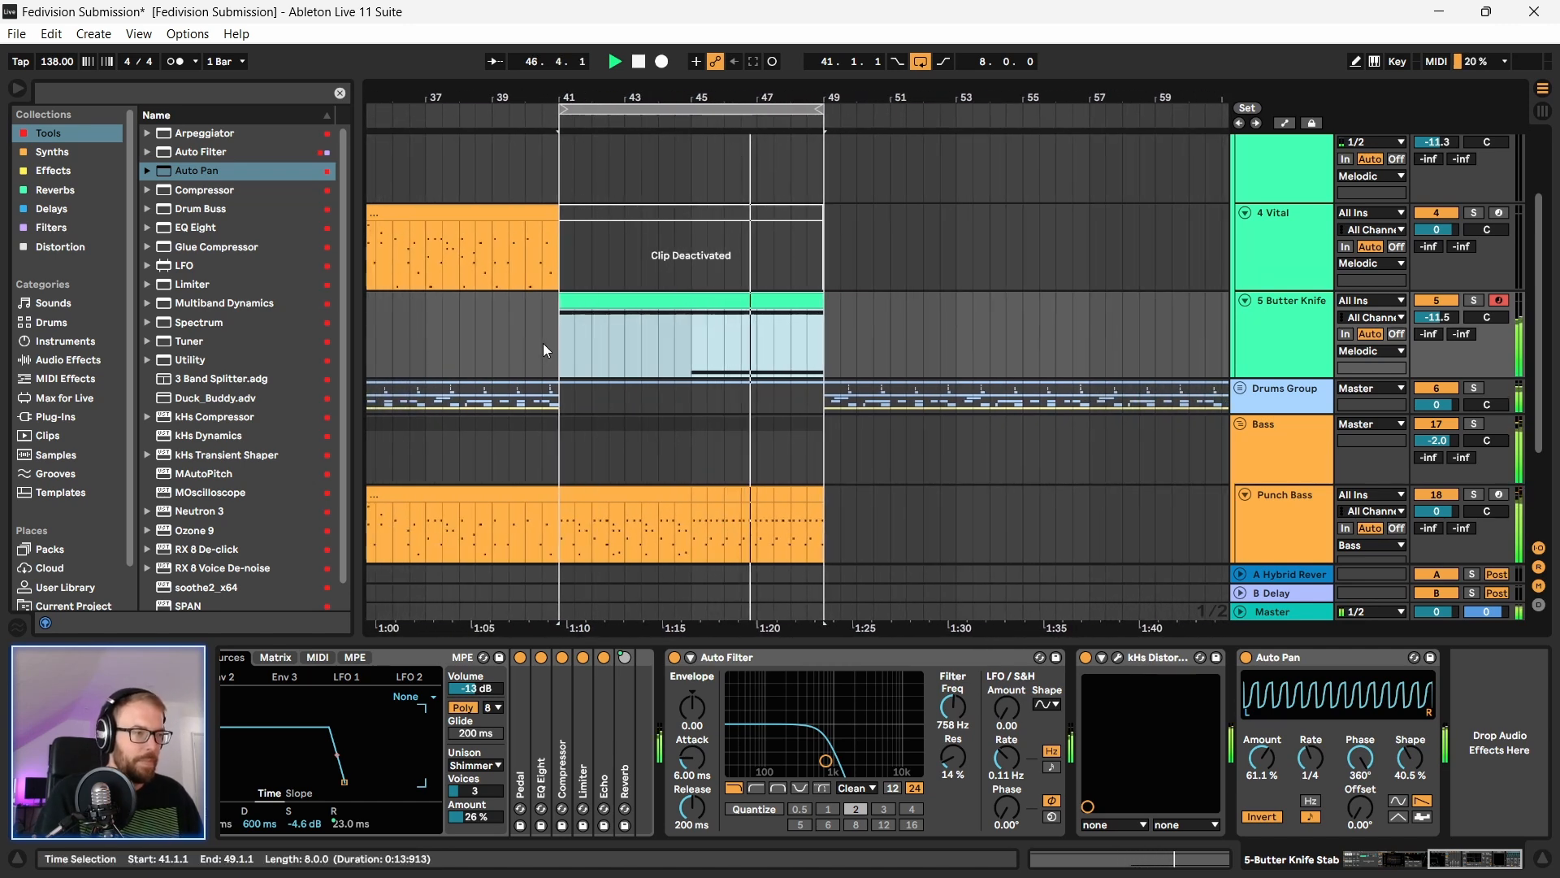
pyautogui.scroll(-1, 1294, 289)
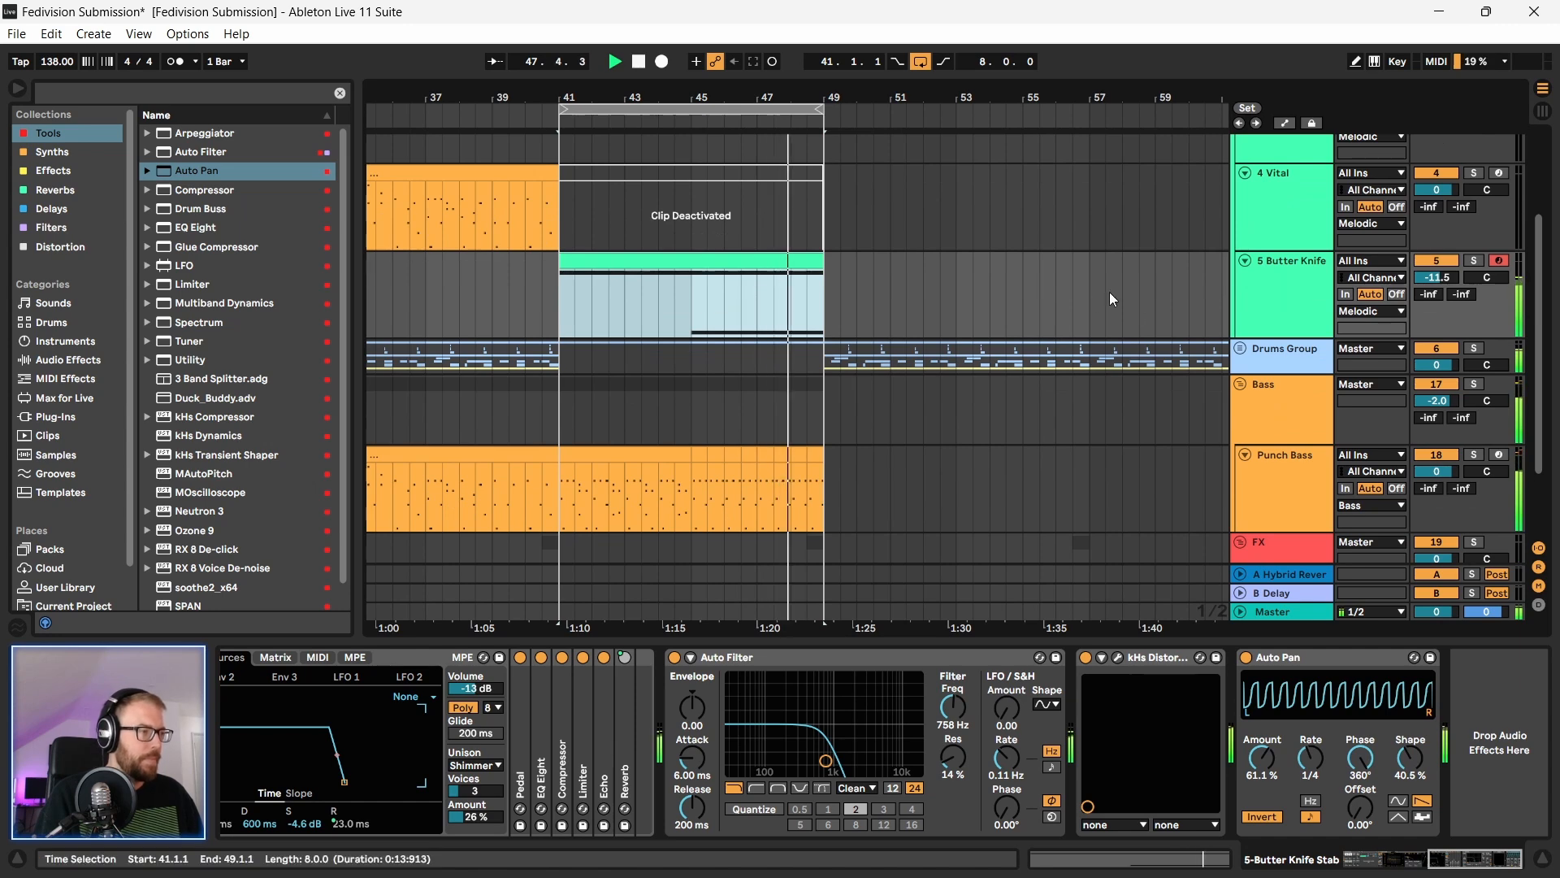
pyautogui.scroll(-1, 1245, 306)
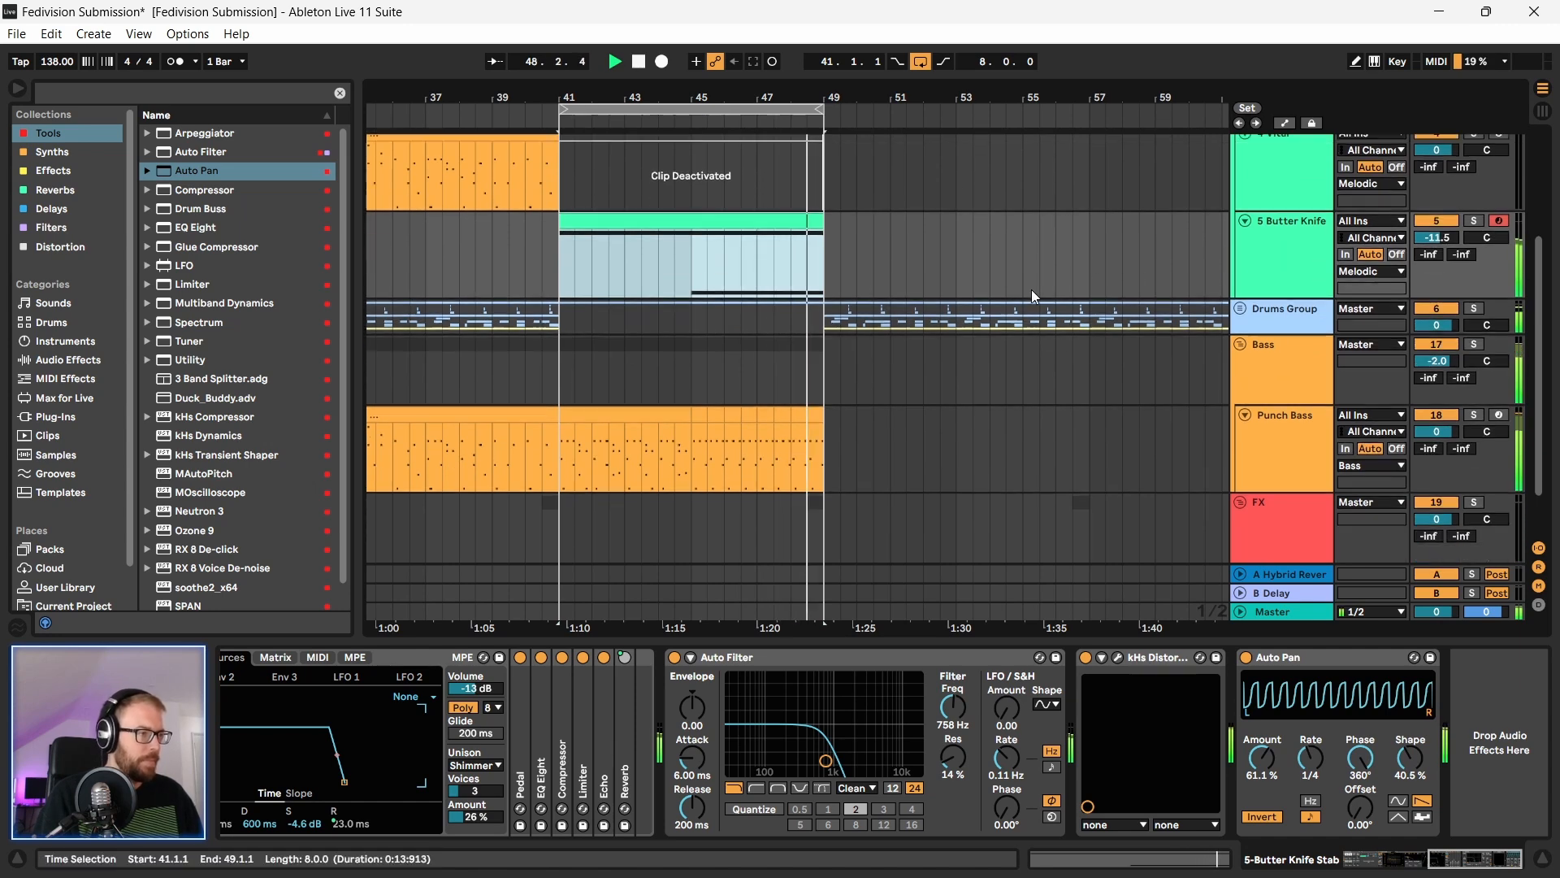
# Step: Turn off the loop and play from bar 47 across the transition at bar 49
pyautogui.click(922, 61)
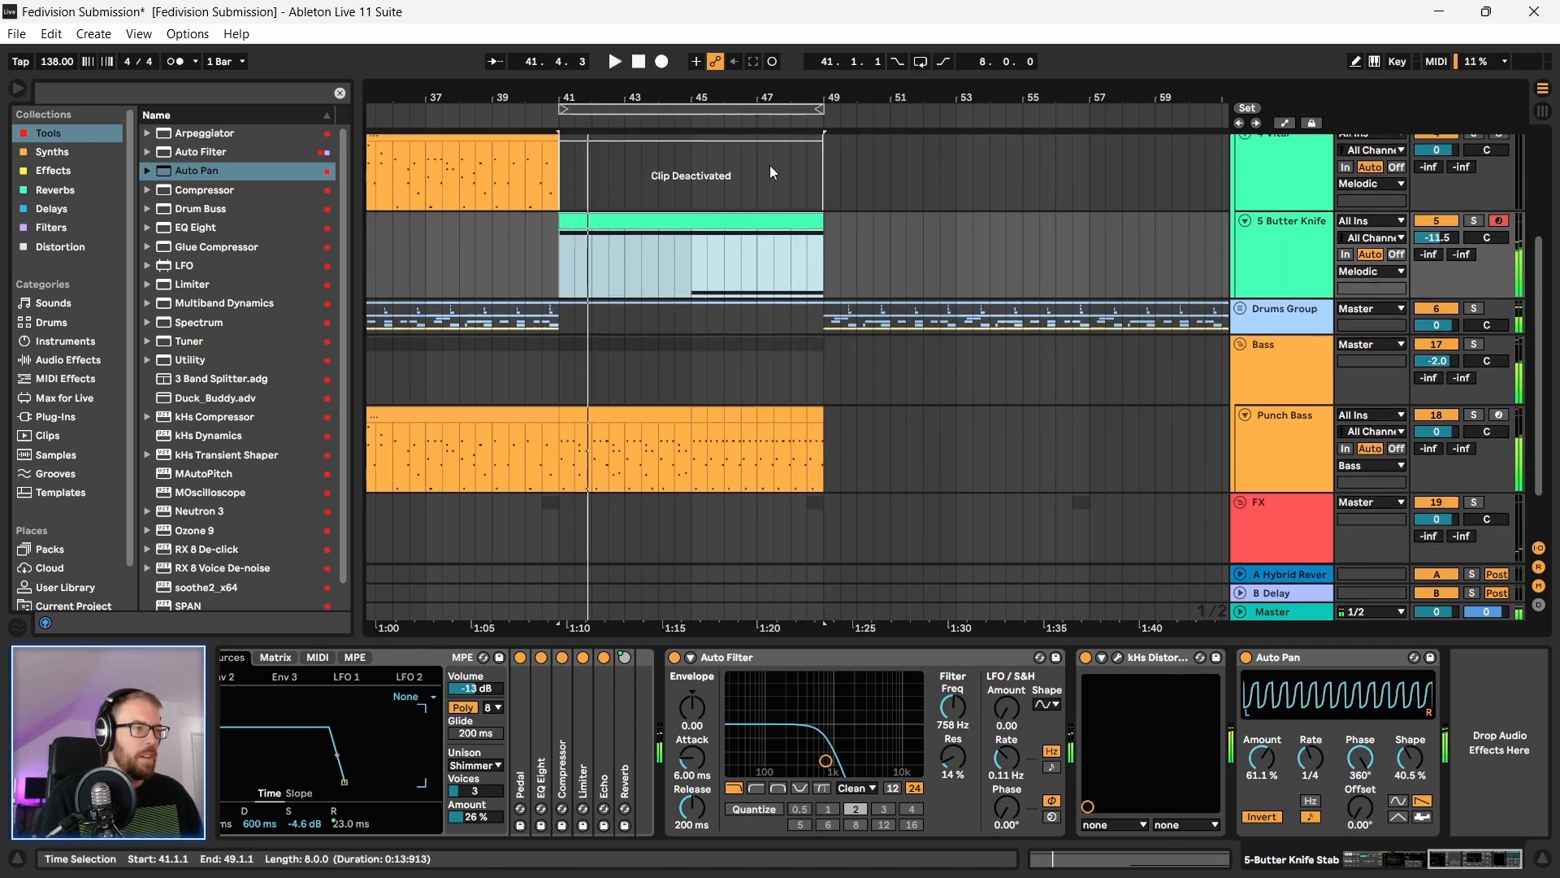
pyautogui.click(774, 291)
pyautogui.moveTo(801, 97); pyautogui.dragTo(604, 53)
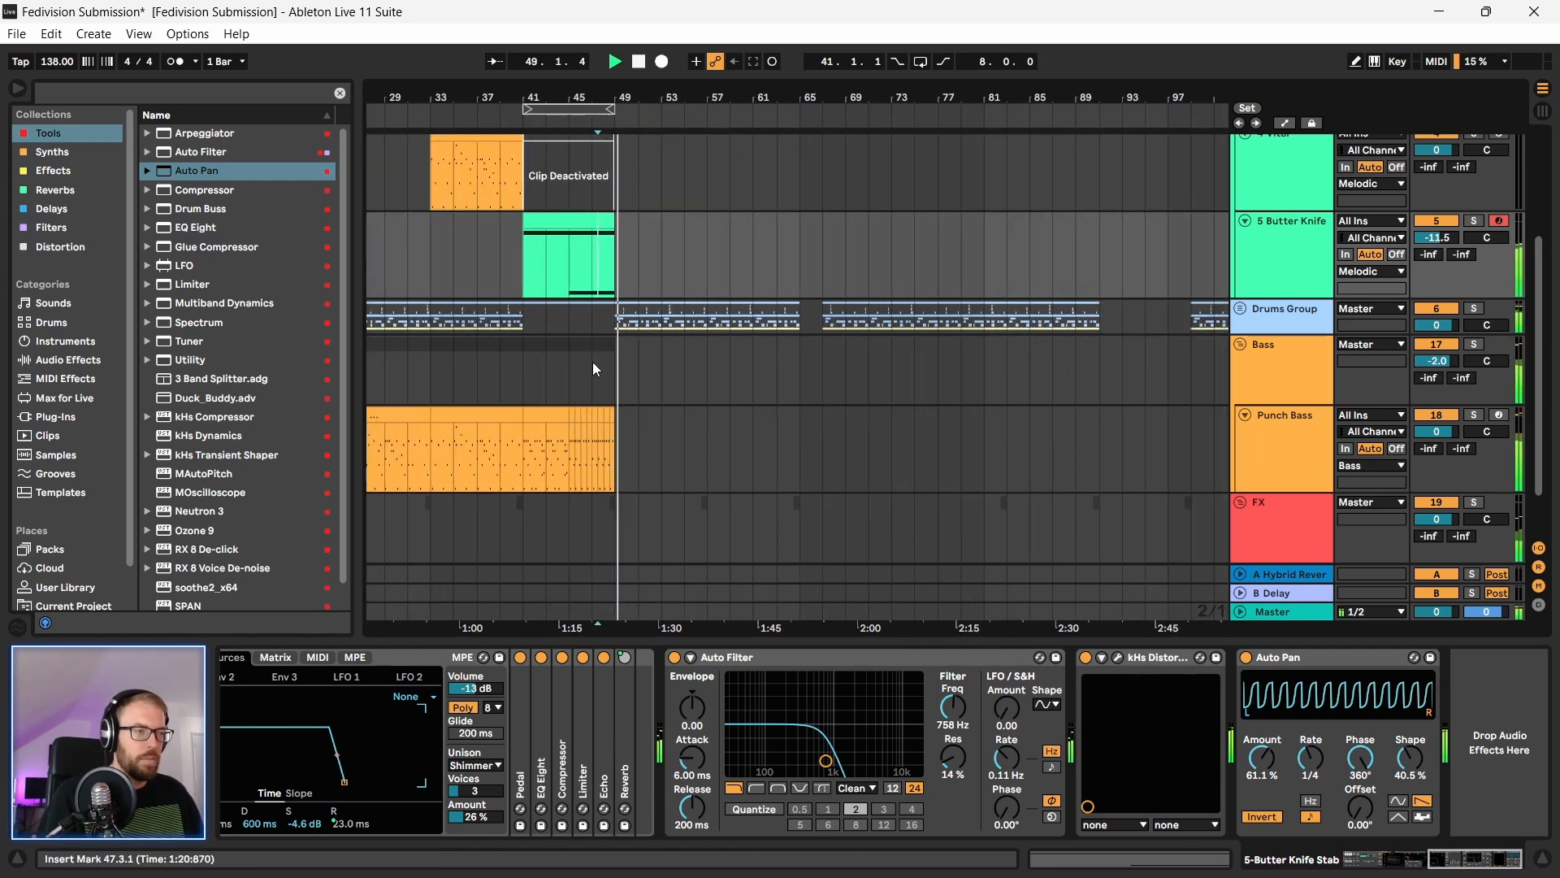
pyautogui.moveTo(496, 97); pyautogui.dragTo(628, 55)
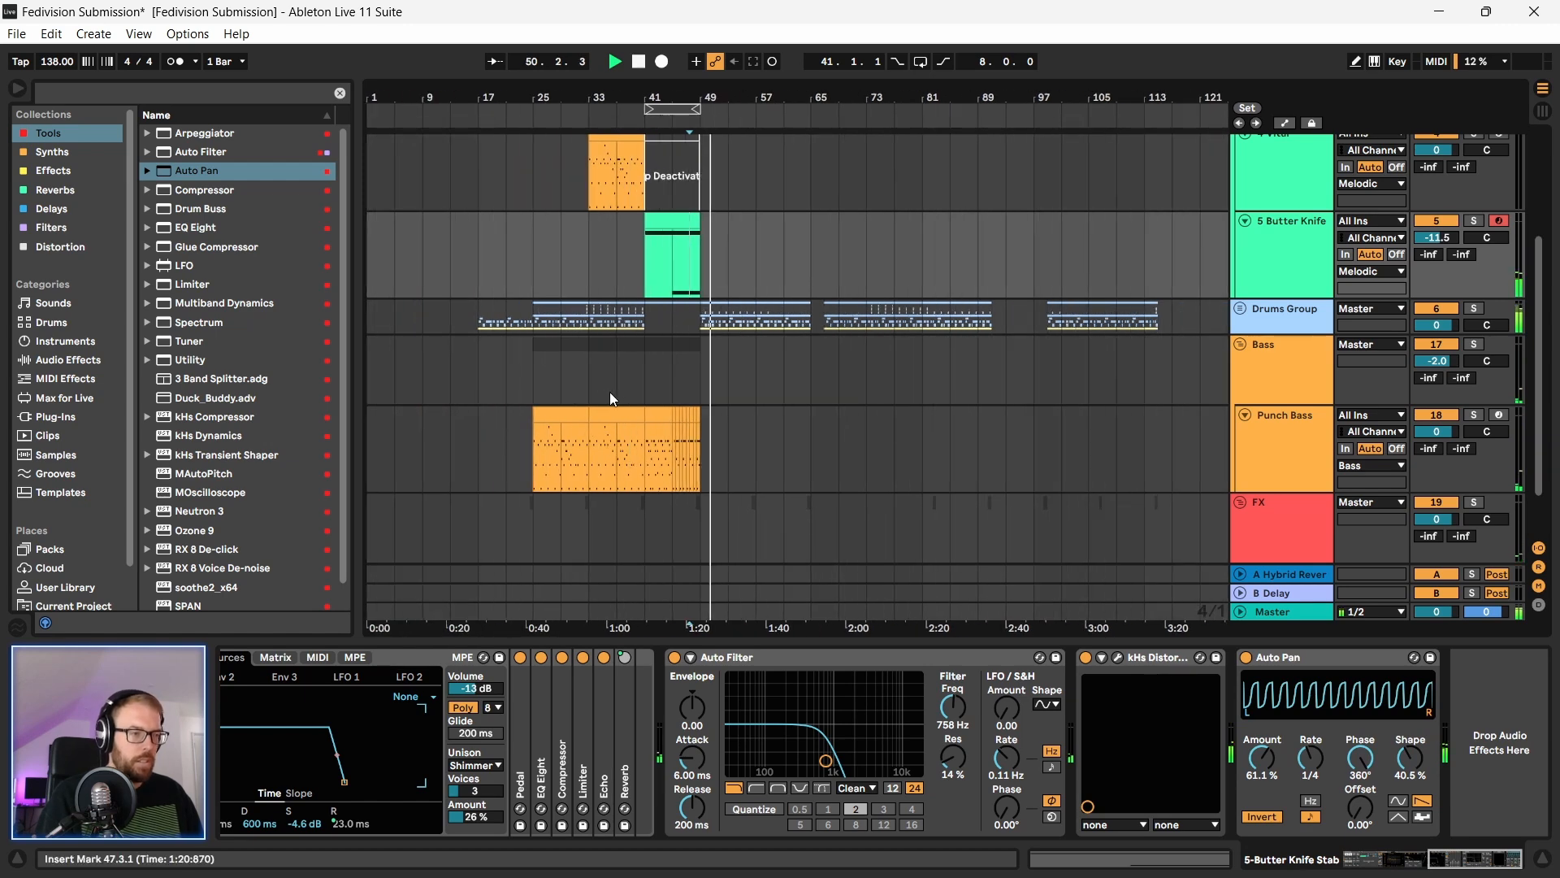
pyautogui.press('space')
# Step: Copy the bars 33–41 clips of the Punch Bass and Vital tracks to fill bars 49–65
pyautogui.click(618, 414)
pyautogui.moveTo(612, 413); pyautogui.dragTo(782, 421)
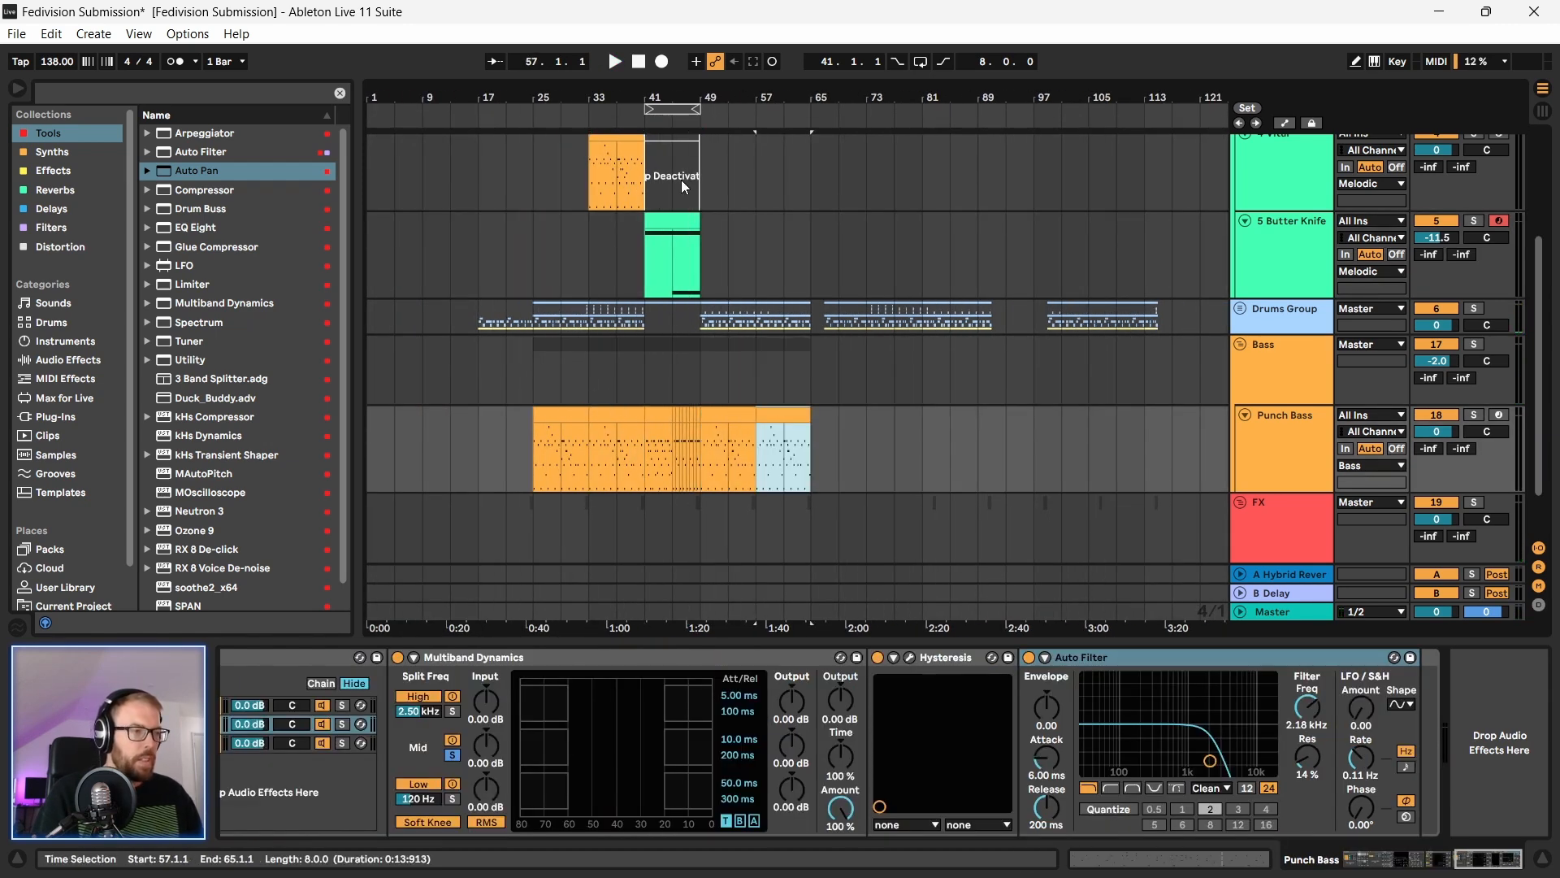
pyautogui.scroll(3, 617, 262)
pyautogui.click(618, 262)
pyautogui.moveTo(618, 262); pyautogui.dragTo(763, 204)
pyautogui.scroll(-1, 748, 315)
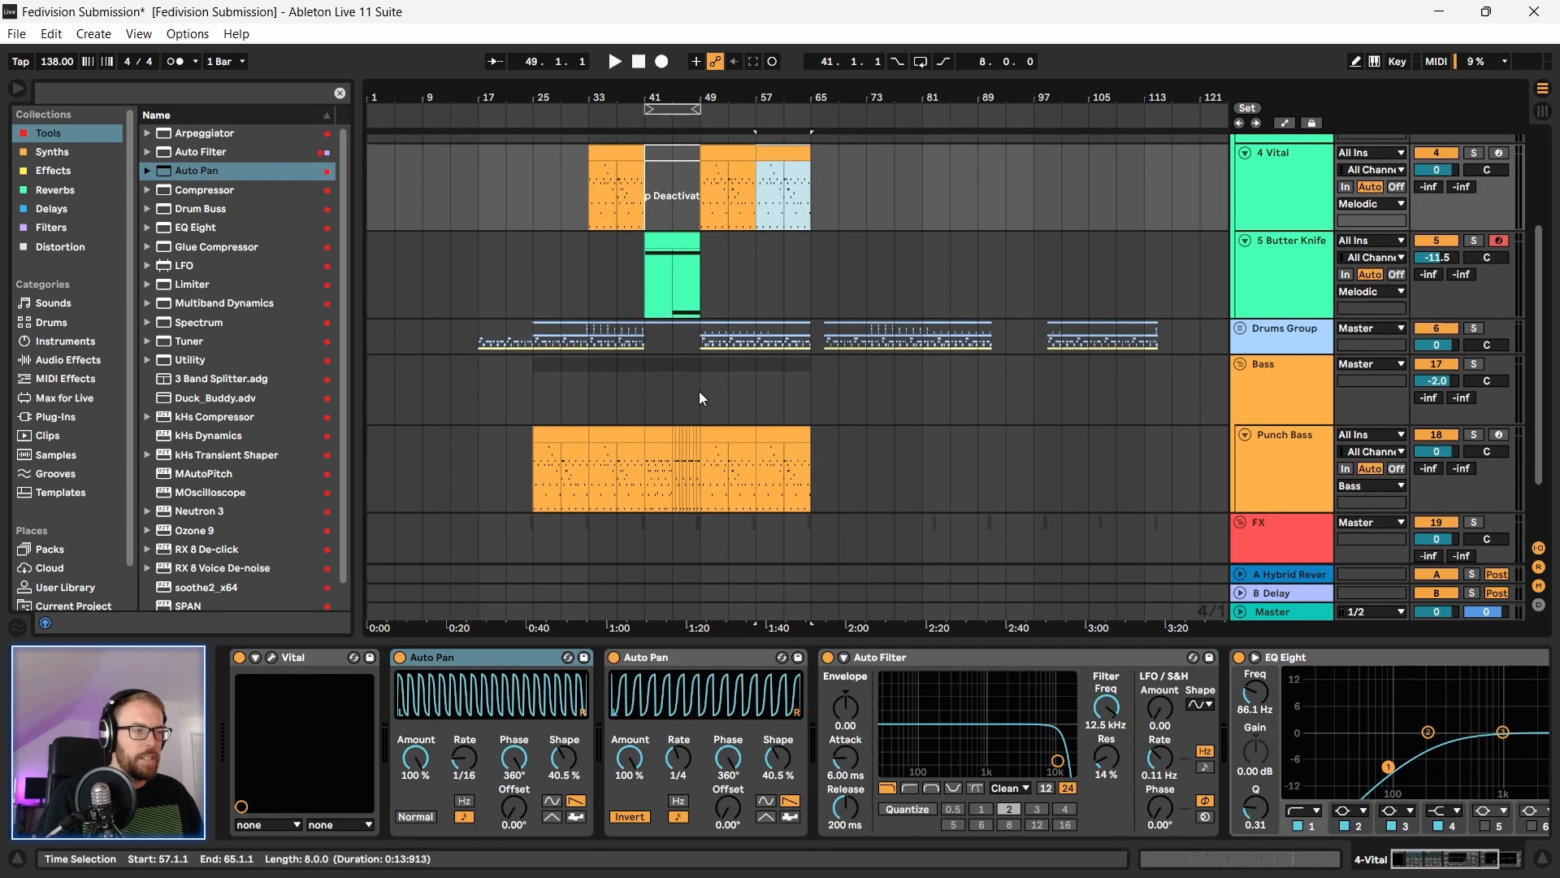
# Step: Loop the arrangement over bars 49–65 and audition the new section
pyautogui.moveTo(699, 388); pyautogui.dragTo(824, 223)
pyautogui.scroll(1, 801, 267)
pyautogui.scroll(2, 705, 153)
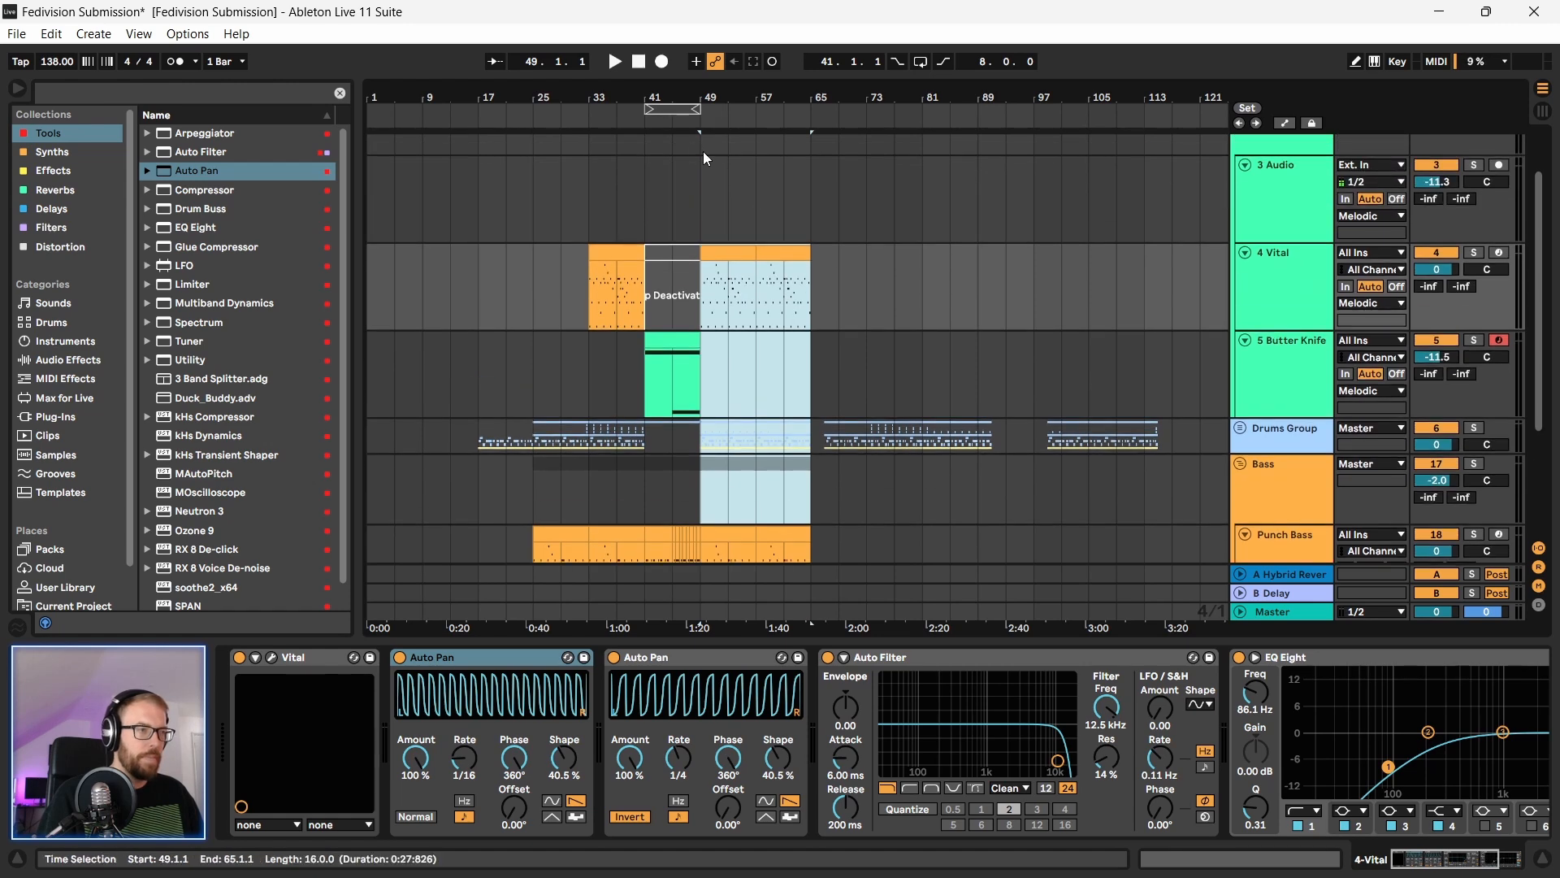
pyautogui.scroll(-1, 708, 338)
pyautogui.press('space')
pyautogui.moveTo(780, 85); pyautogui.dragTo(763, 100)
pyautogui.press('space')
pyautogui.moveTo(676, 235); pyautogui.dragTo(801, 281)
pyautogui.hotkey('ctrl', 'l')
pyautogui.press('space')
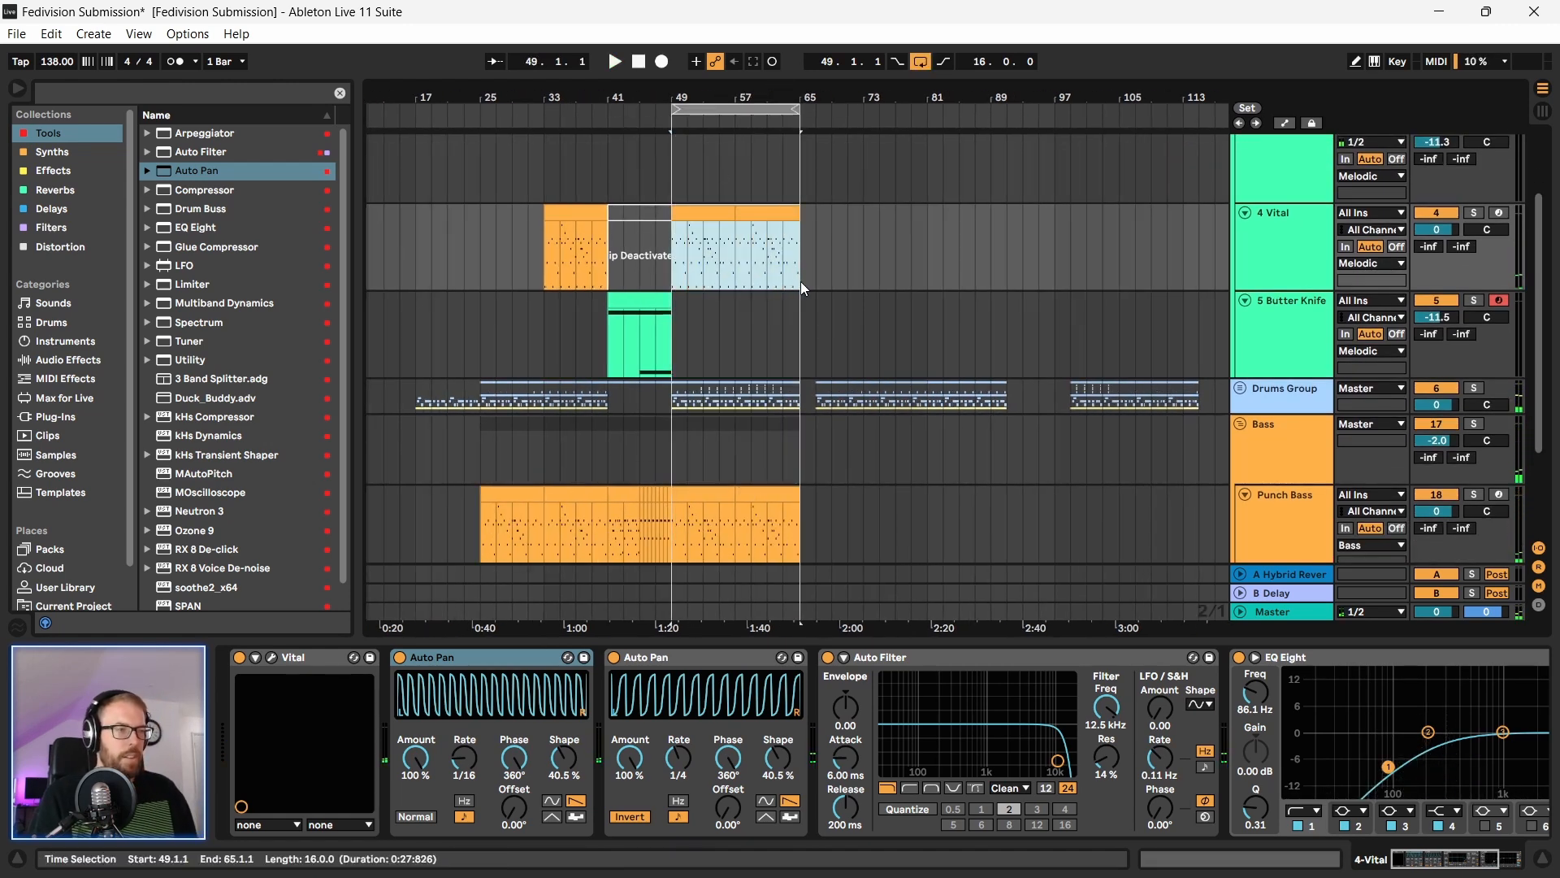
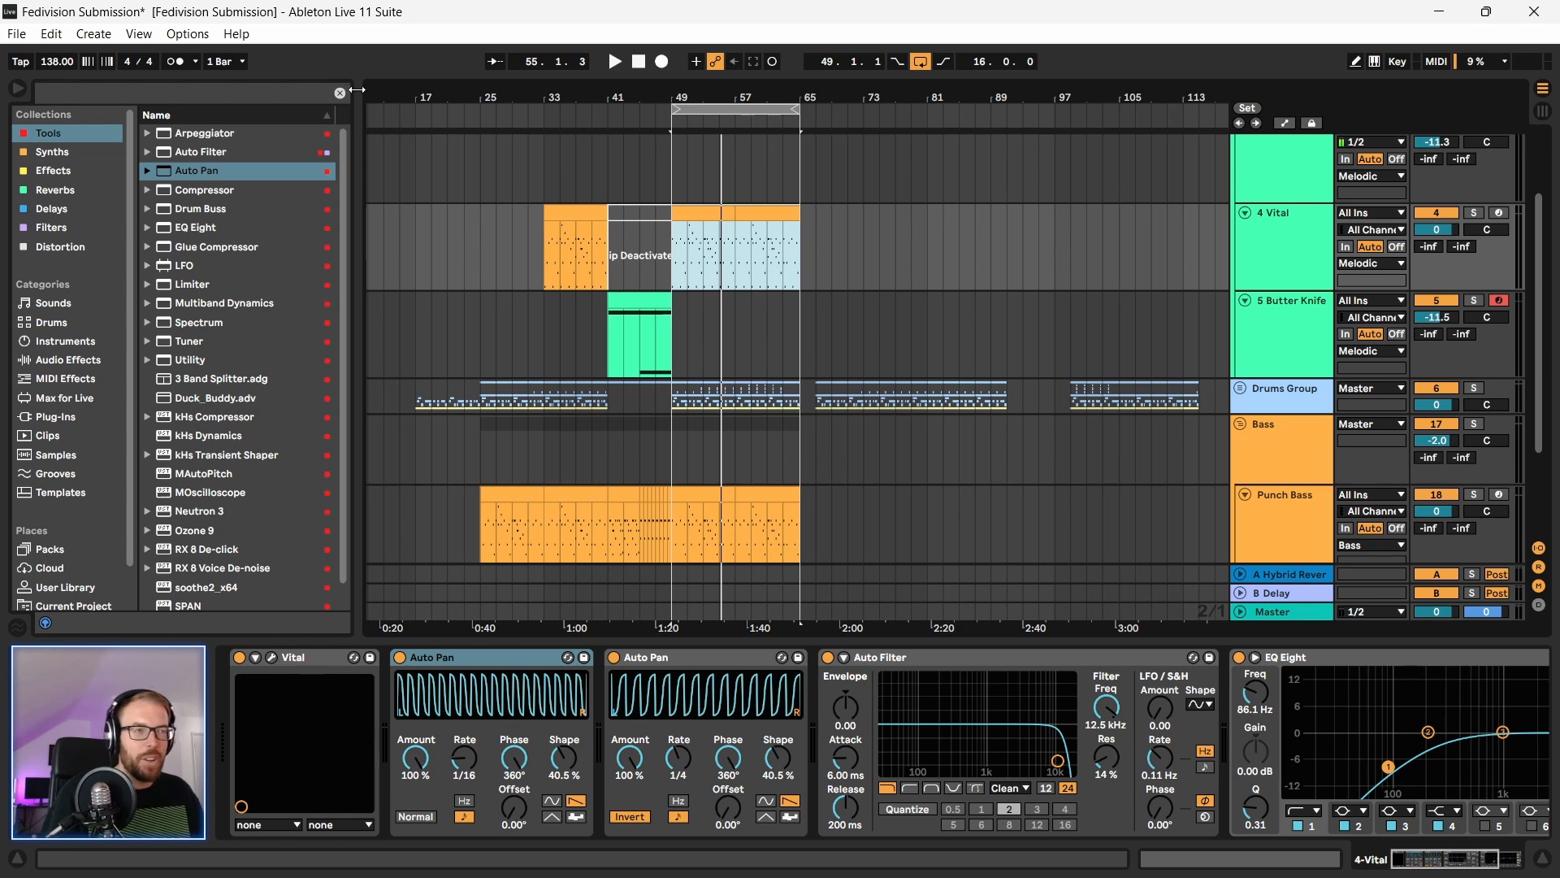
pyautogui.moveTo(355, 87); pyautogui.dragTo(340, 96)
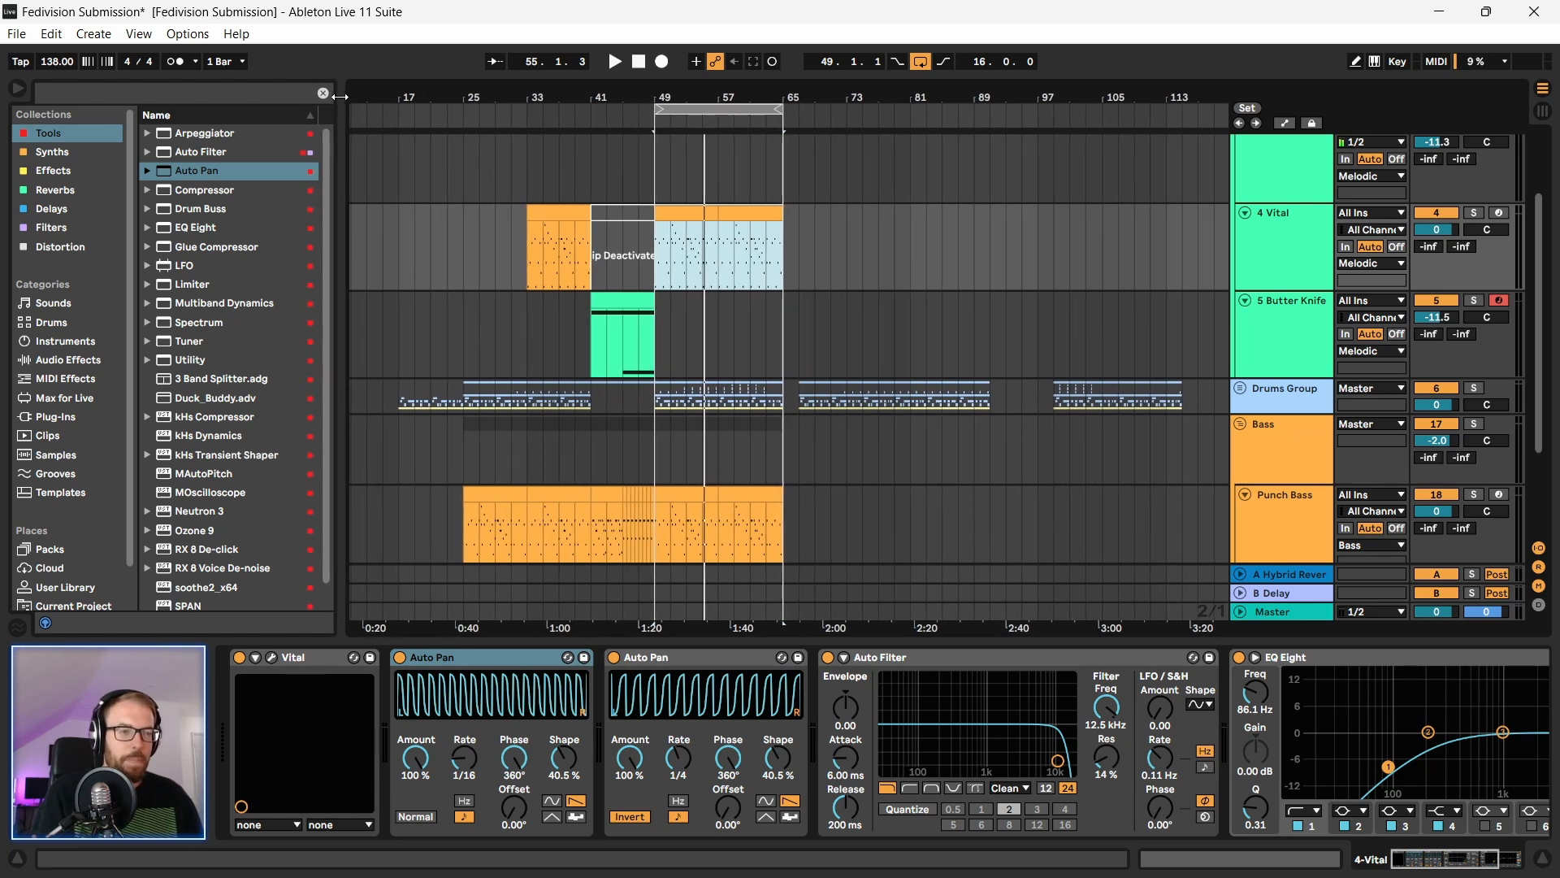
pyautogui.scroll(-2, 210, 311)
pyautogui.scroll(2, 205, 310)
pyautogui.scroll(-2, 77, 397)
pyautogui.scroll(2, 76, 401)
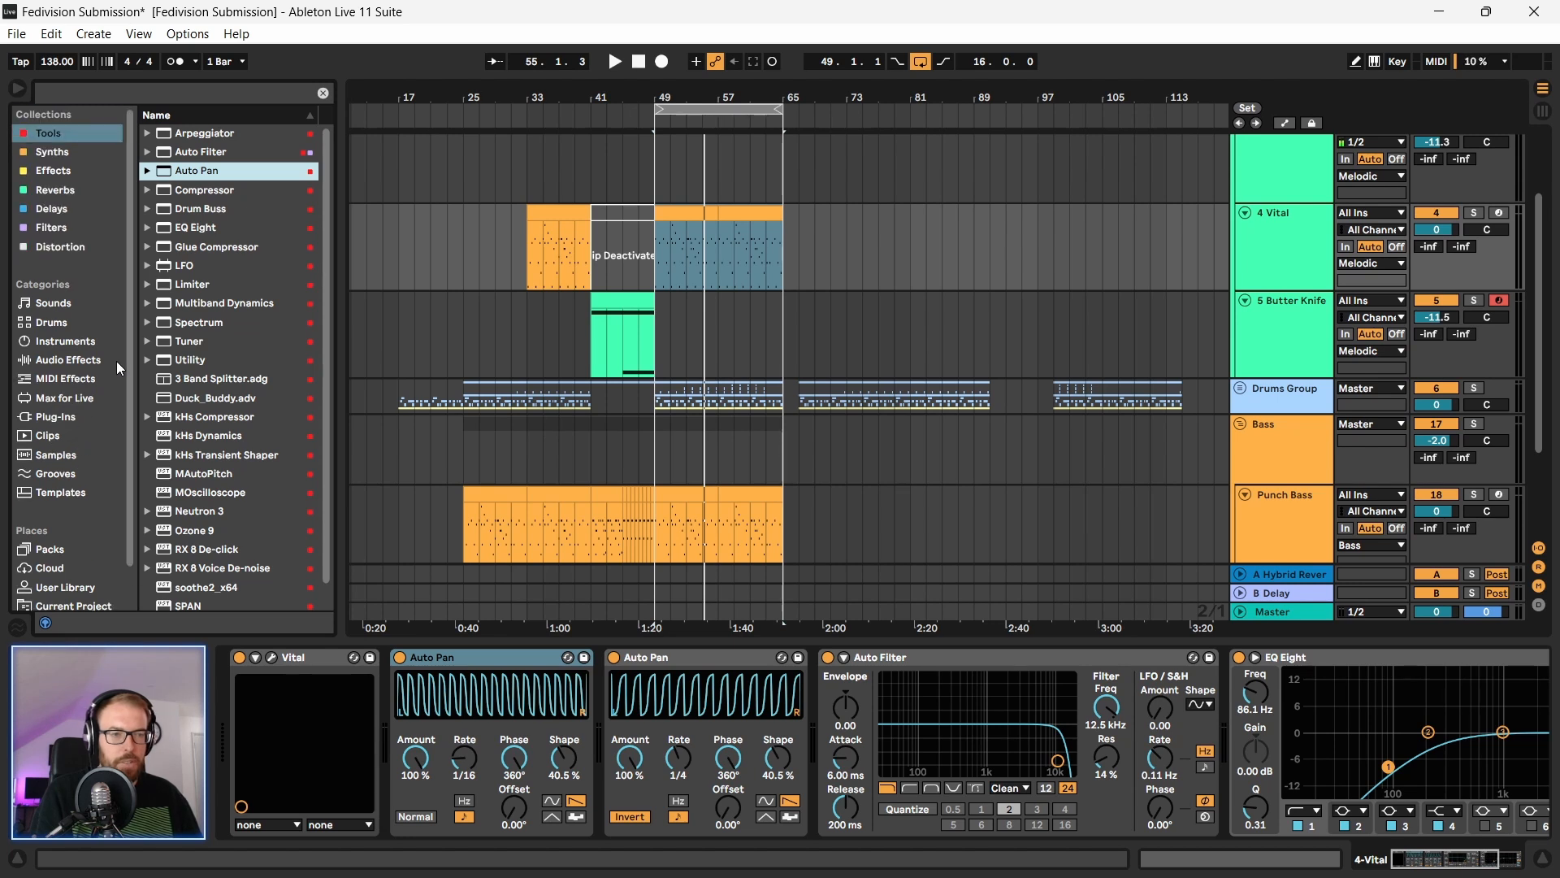
pyautogui.moveTo(135, 297); pyautogui.dragTo(142, 295)
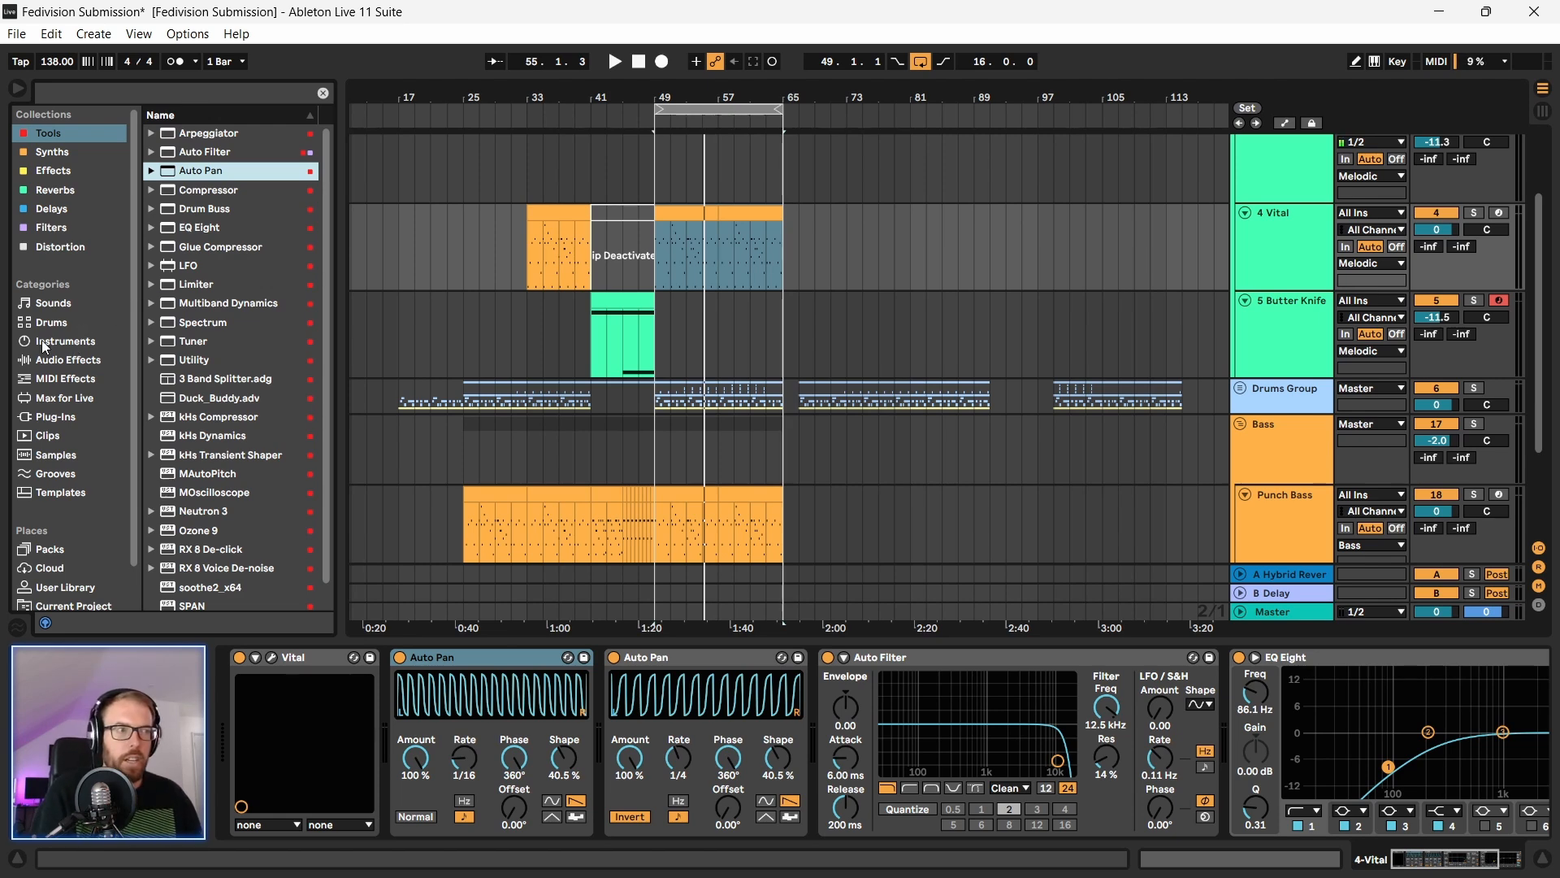
pyautogui.scroll(-3, 619, 402)
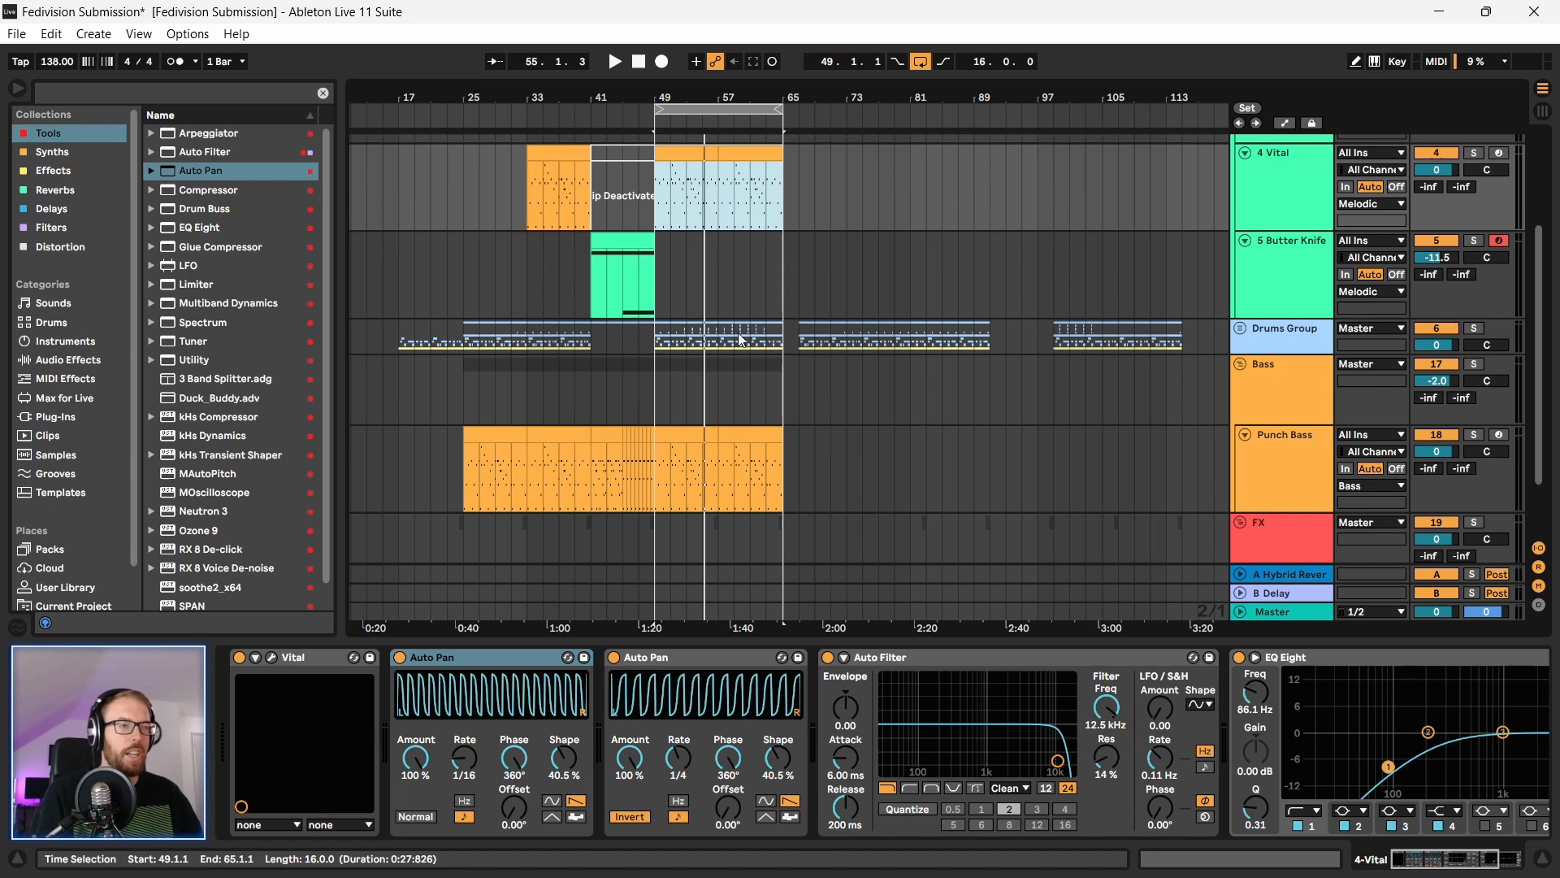
pyautogui.scroll(3, 787, 279)
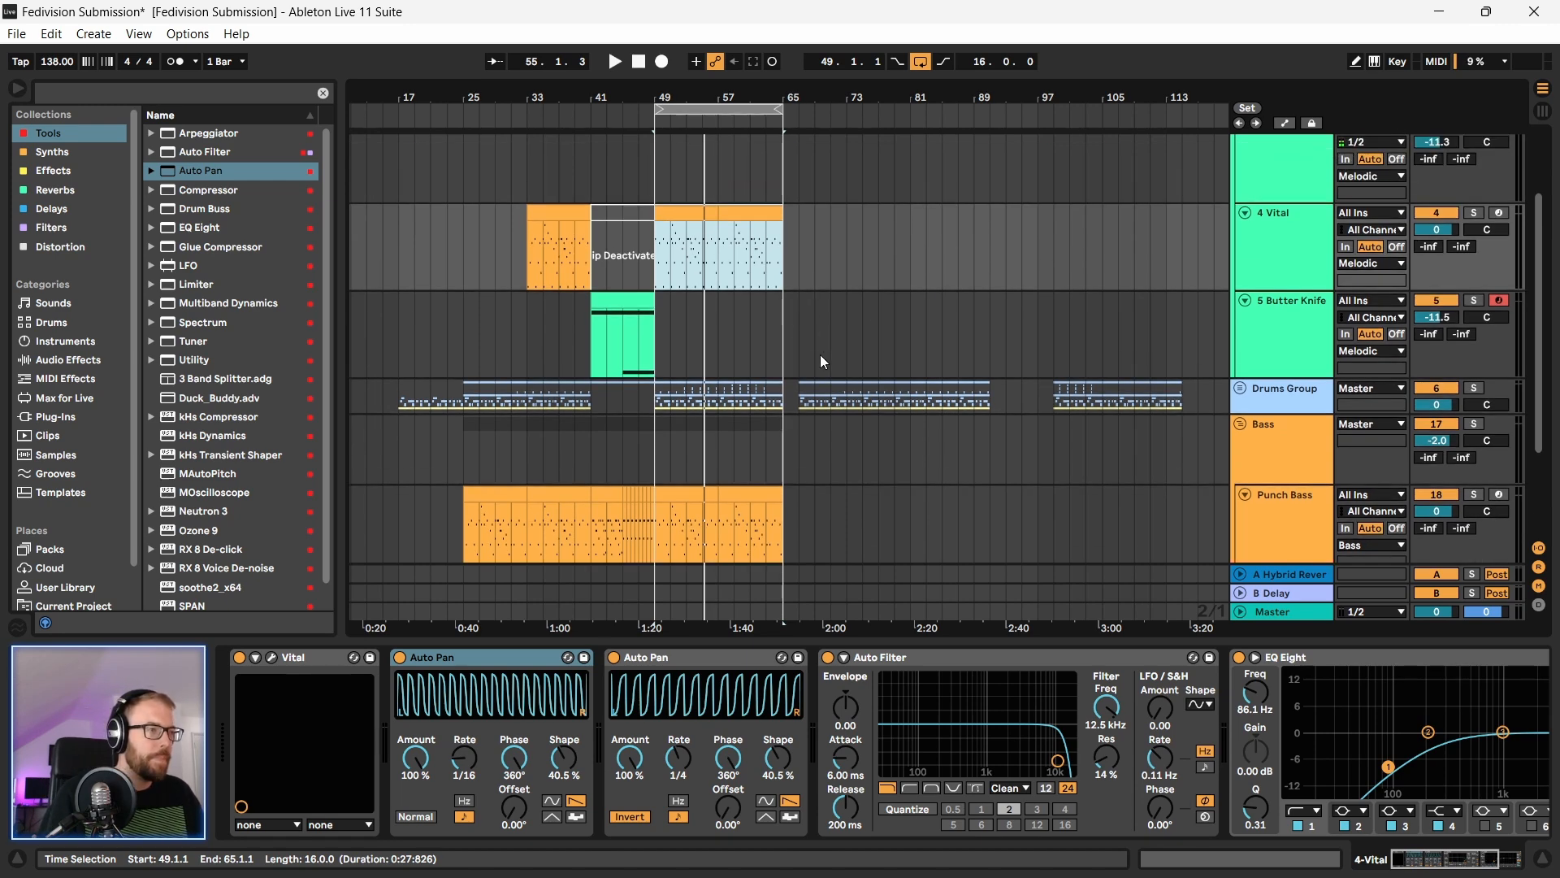
# Step: Duplicate the 4 Vital track and delete the duplicate's clips over bars 33–49
pyautogui.click(1281, 237)
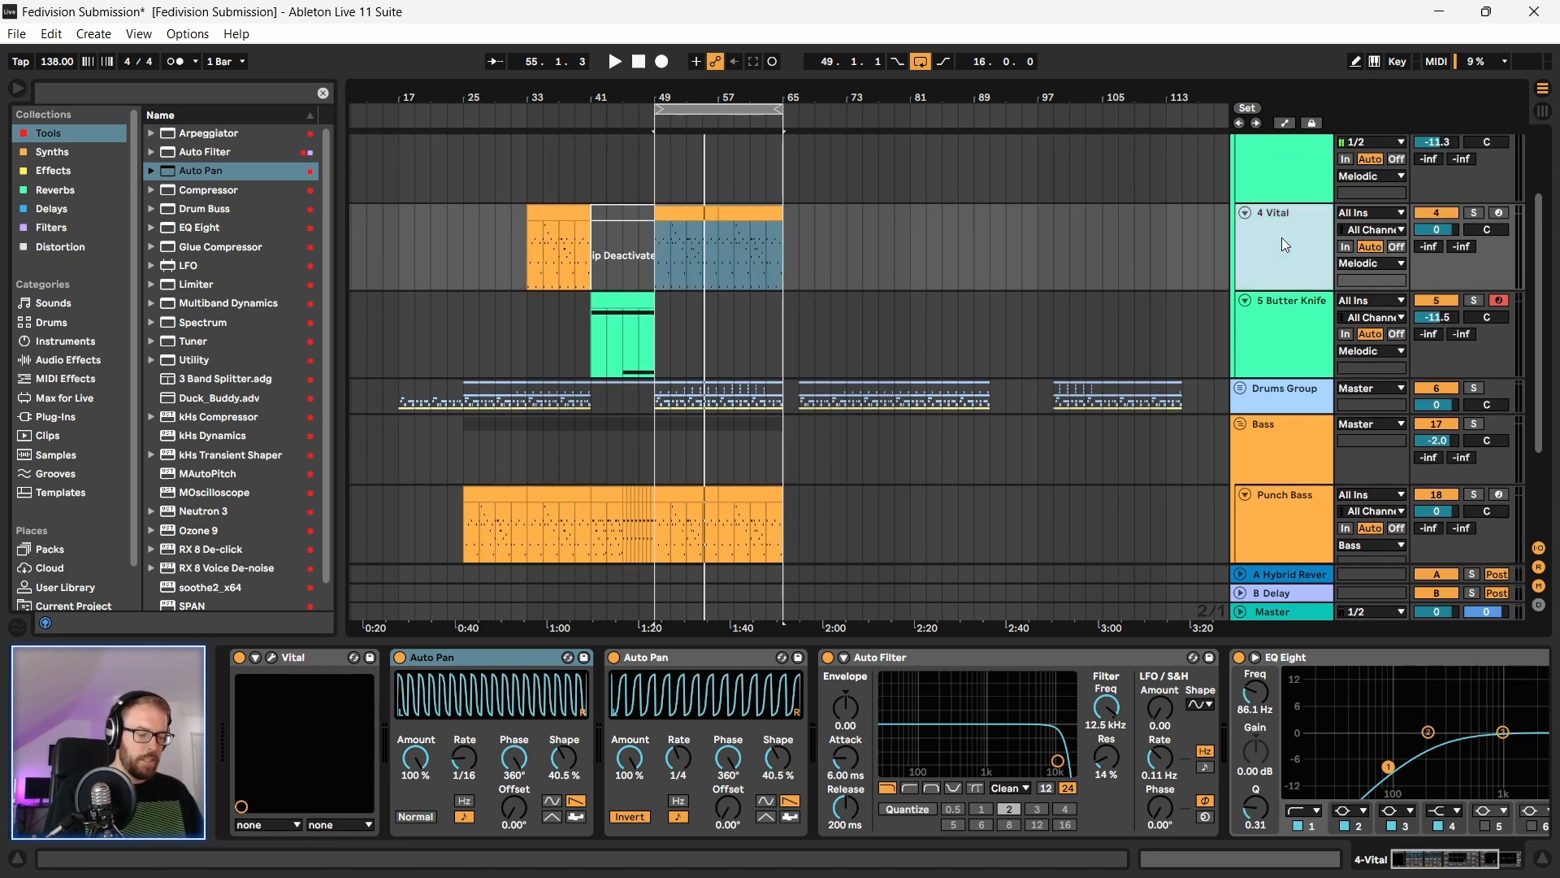
pyautogui.hotkey('ctrl', 'd')
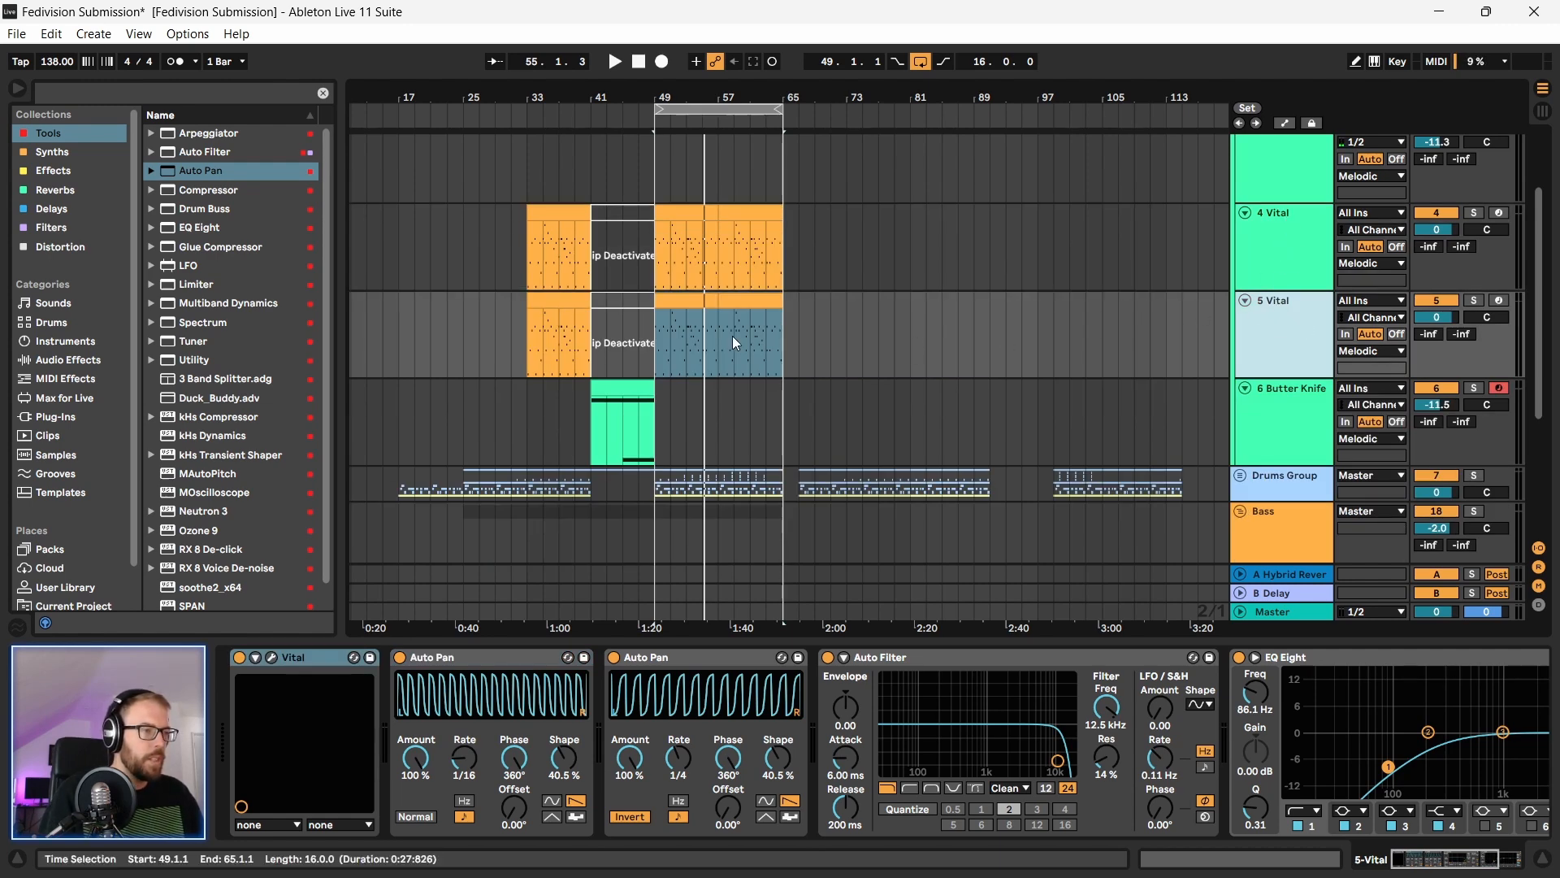
pyautogui.moveTo(650, 343); pyautogui.dragTo(518, 329)
pyautogui.press('Delete')
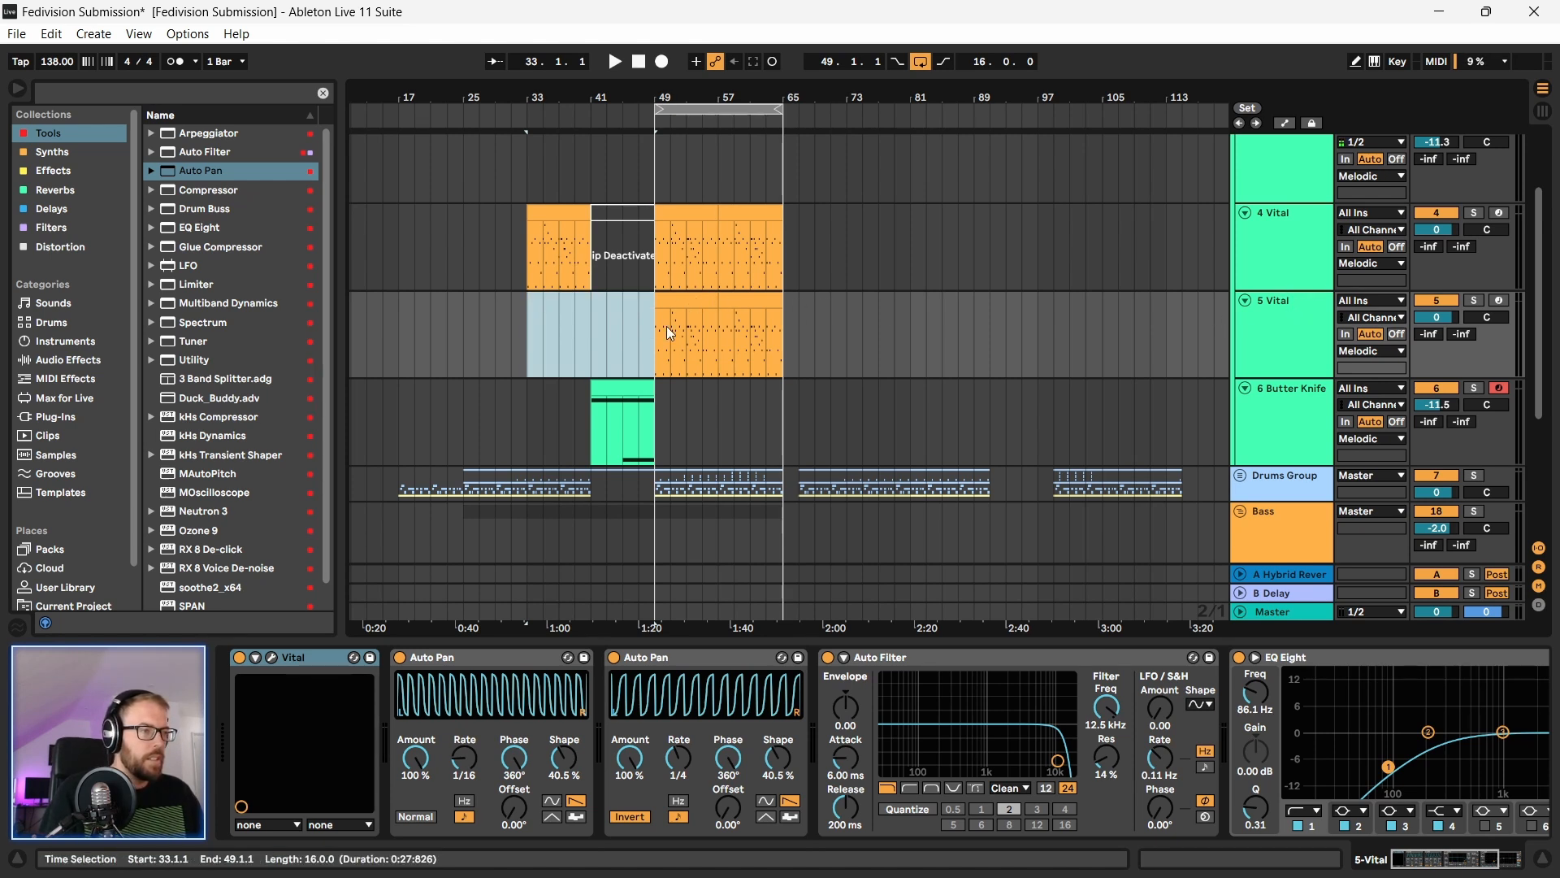
# Step: Consolidate the duplicate track's bars 49–65 into one clip and transpose all its notes up one octave
pyautogui.moveTo(673, 323); pyautogui.dragTo(723, 341)
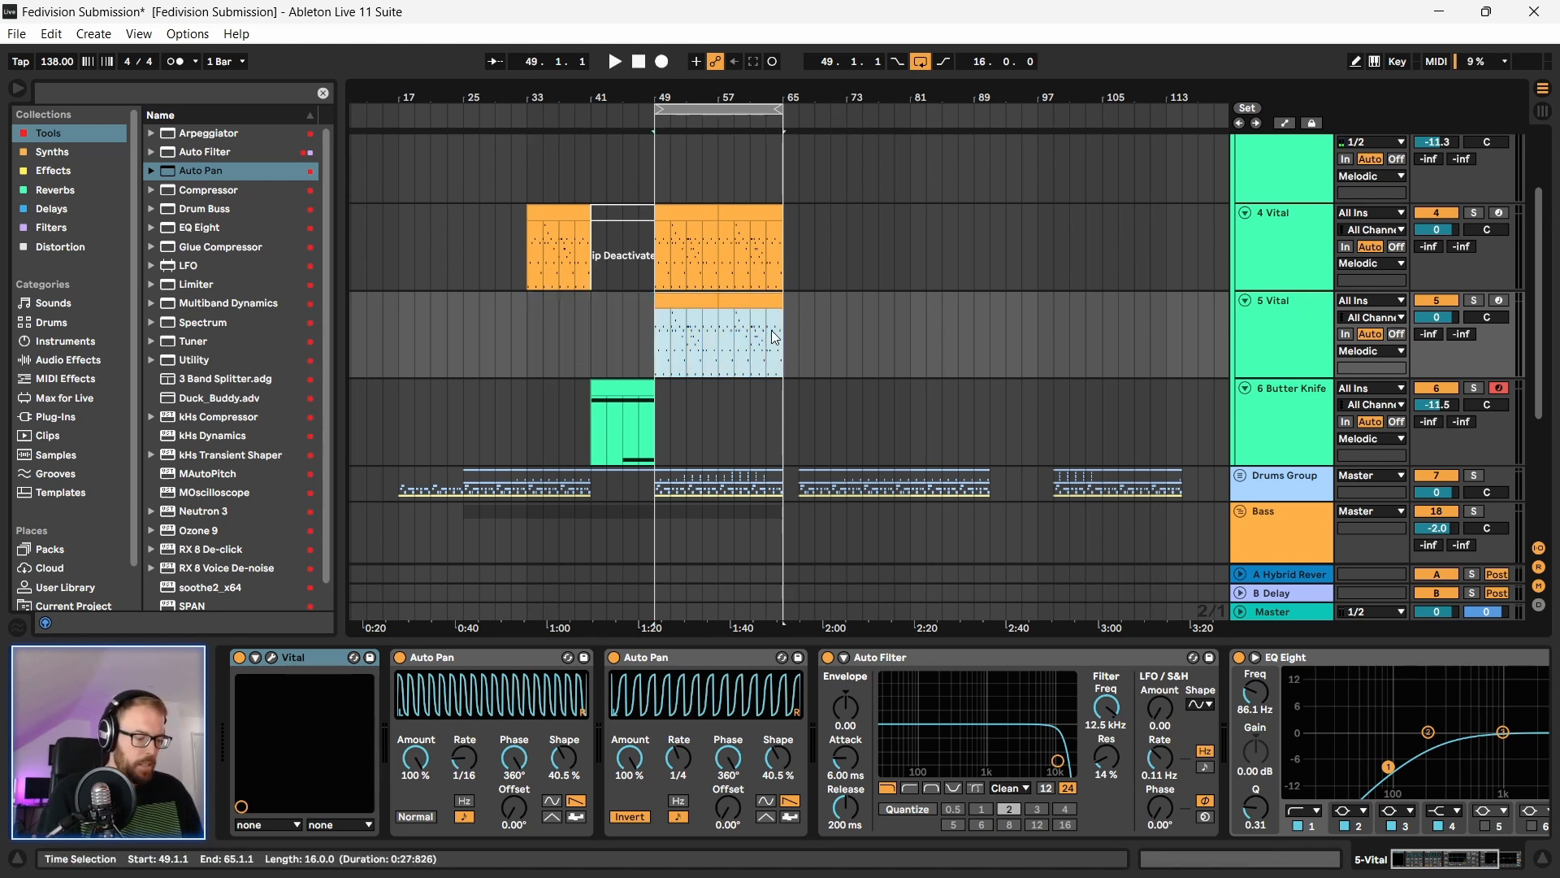
pyautogui.doubleClick(704, 298)
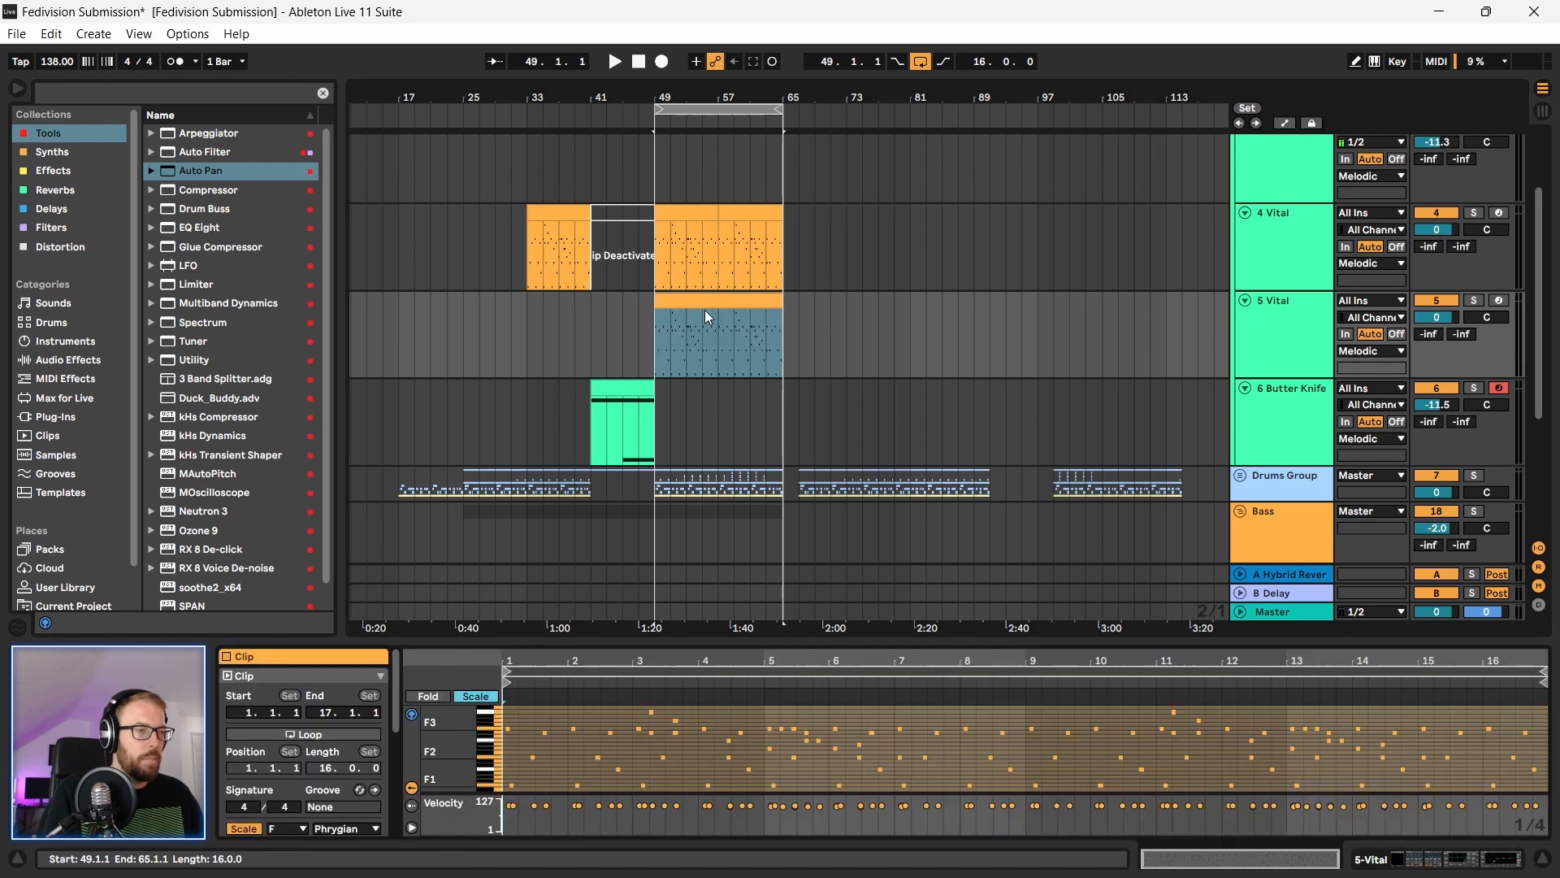
pyautogui.click(733, 725)
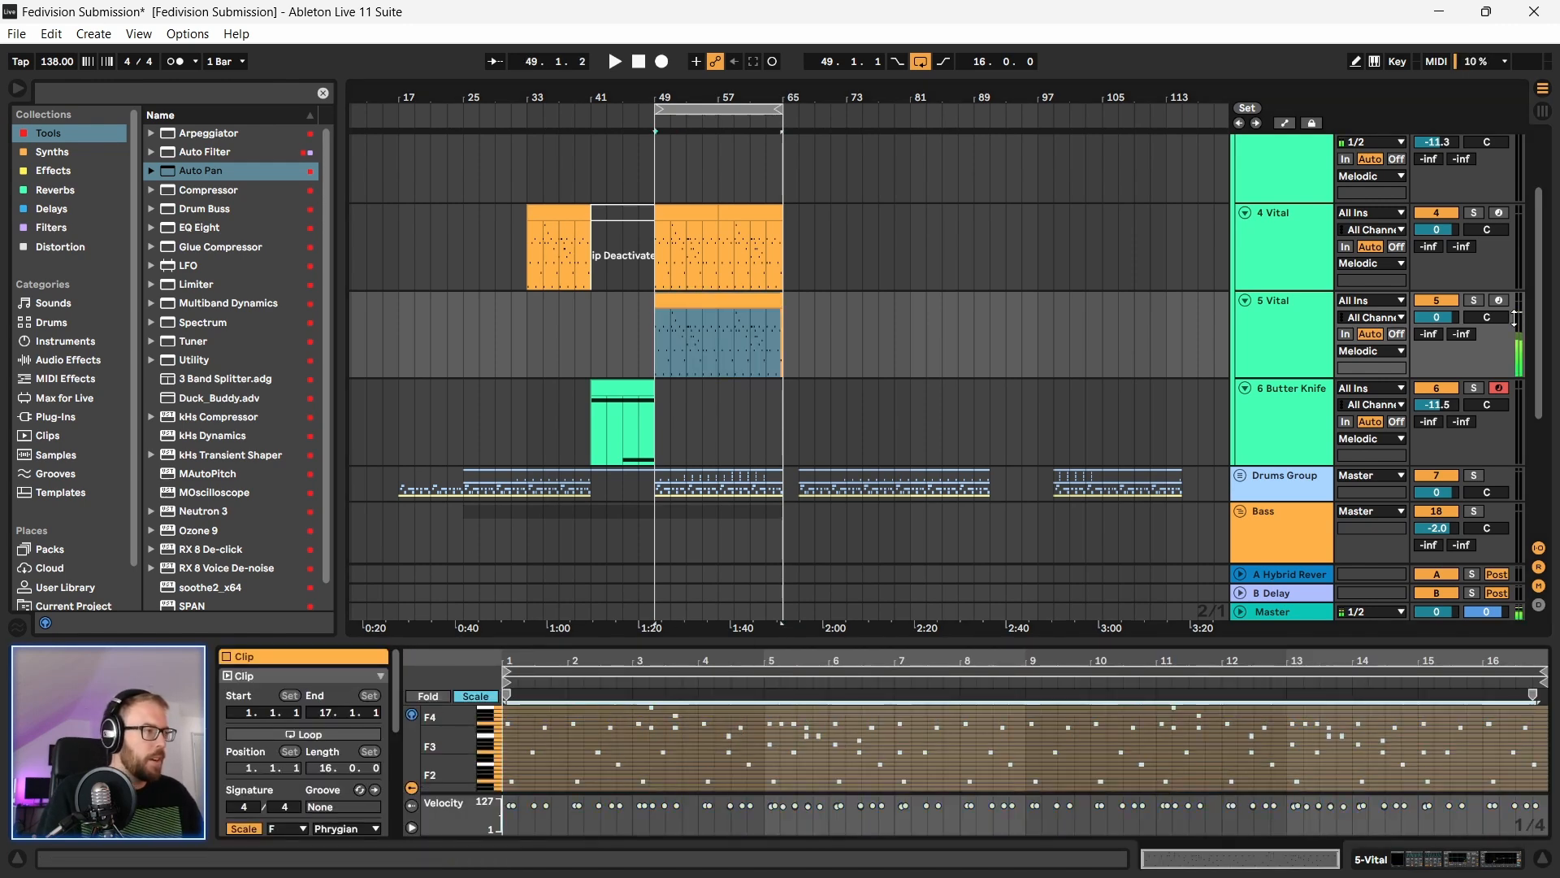
# Step: Solo the 5 Vital track and open the preset browser of its Vital synth
pyautogui.click(1475, 301)
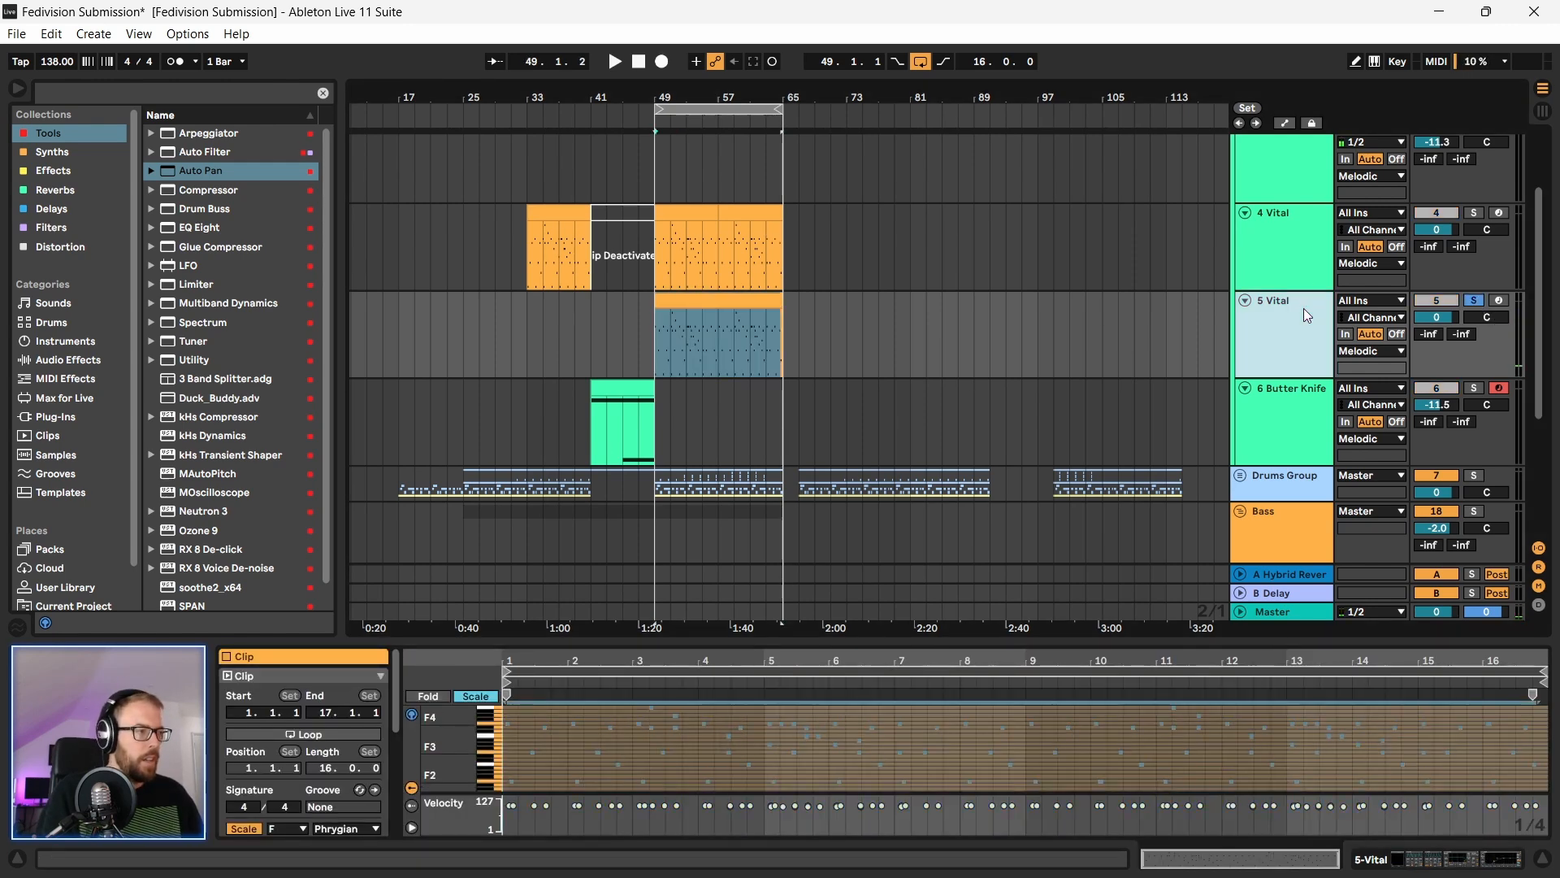
pyautogui.click(1305, 310)
pyautogui.click(283, 665)
pyautogui.moveTo(441, 61); pyautogui.dragTo(384, 56)
pyautogui.click(642, 91)
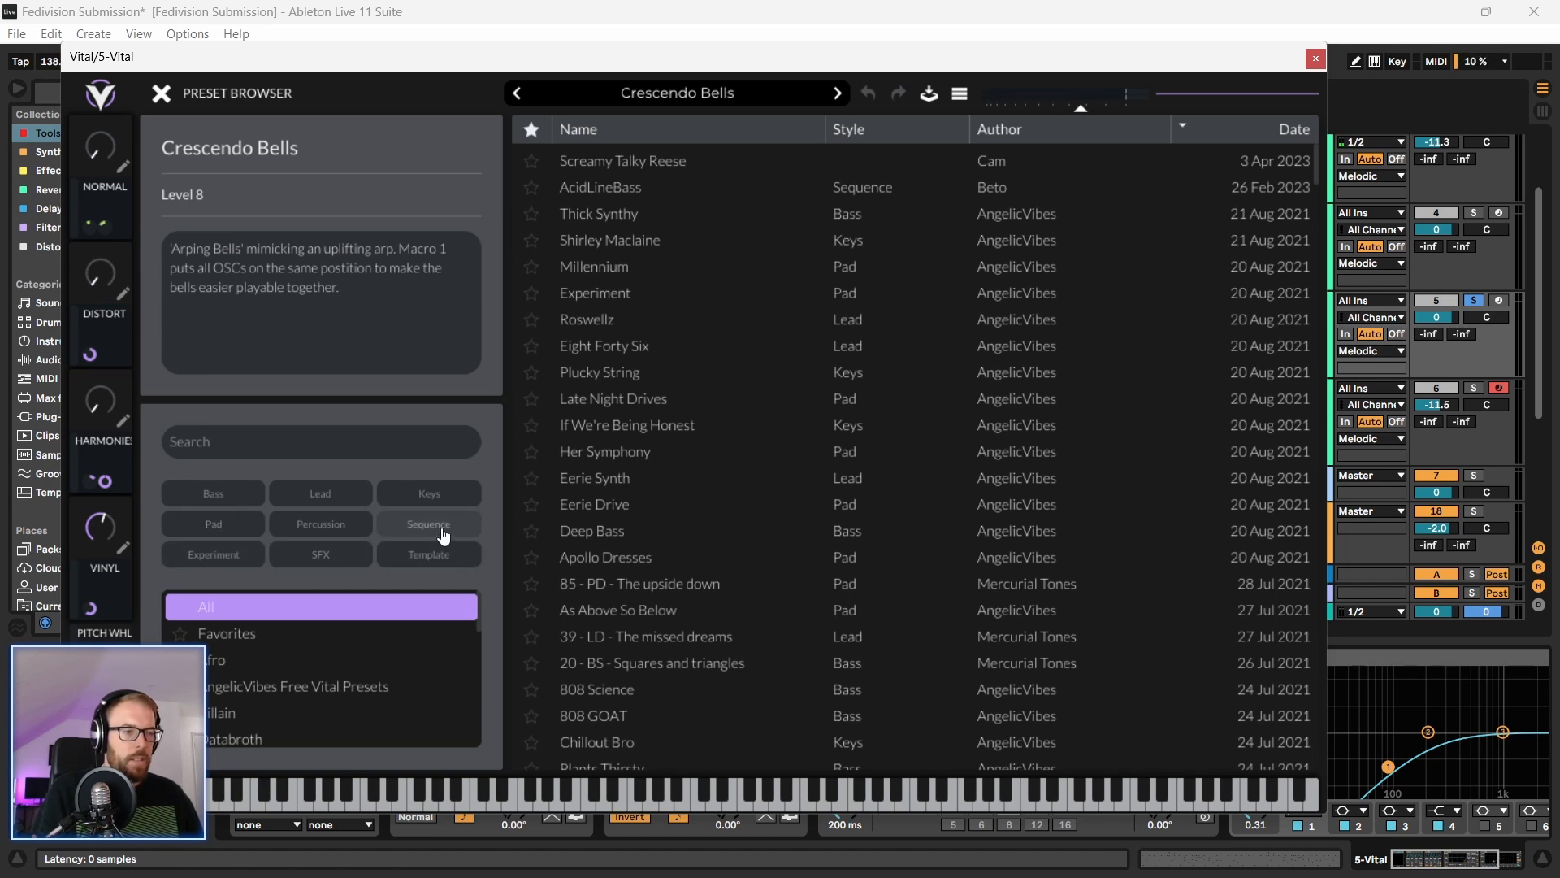
# Step: Filter Vital's preset browser to Lead and audition presets including LEAD - Future Rave, 41 - LD - Happiness within, LEAD - Whipple and SpacePluck
pyautogui.click(348, 498)
pyautogui.click(642, 447)
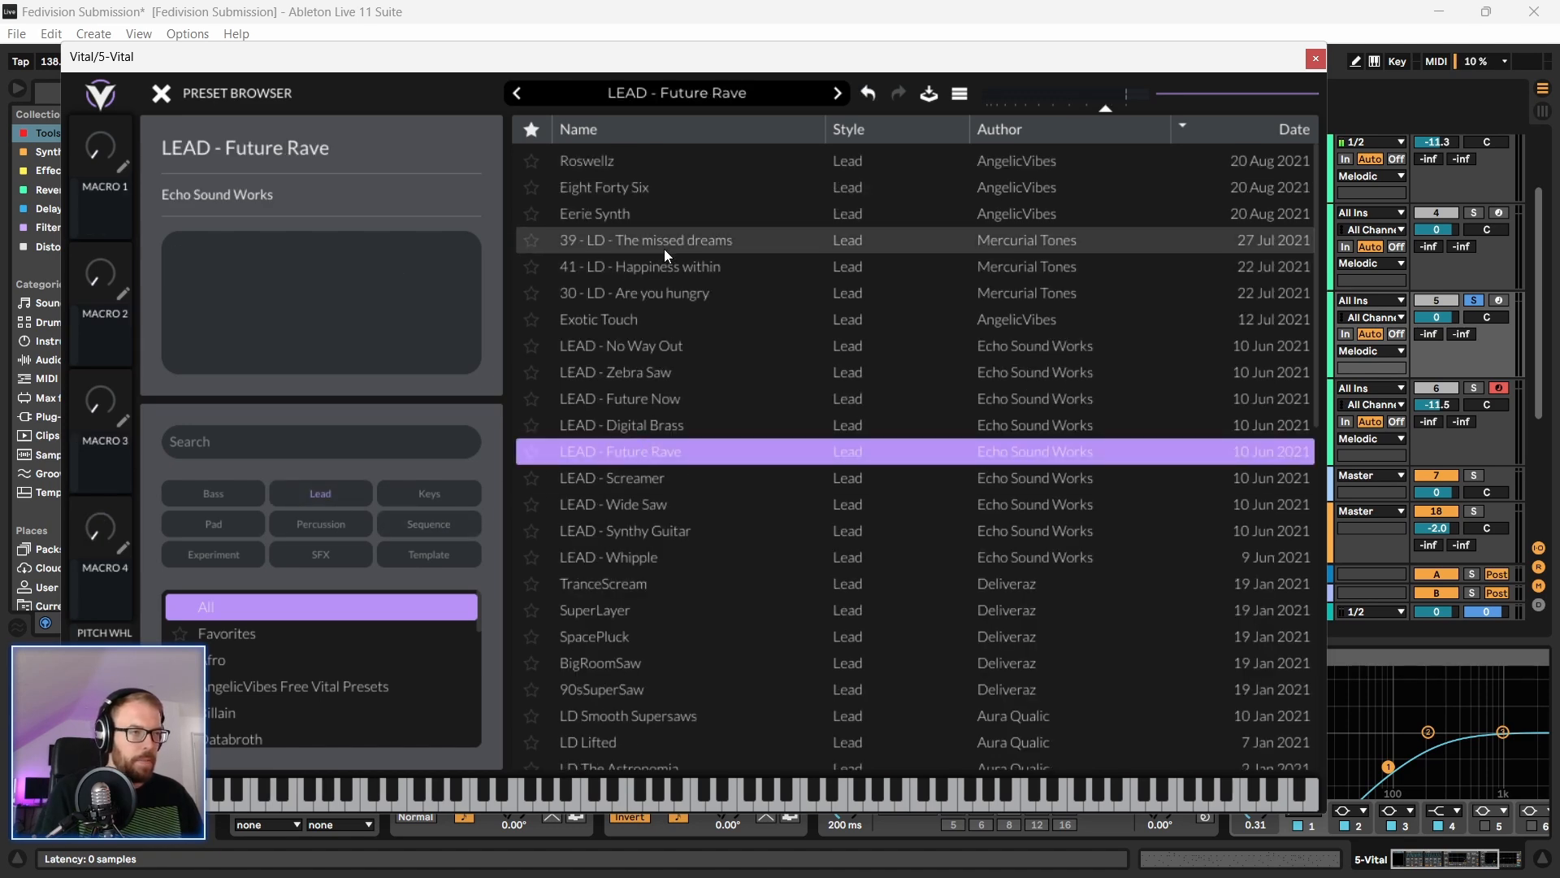
pyautogui.click(649, 263)
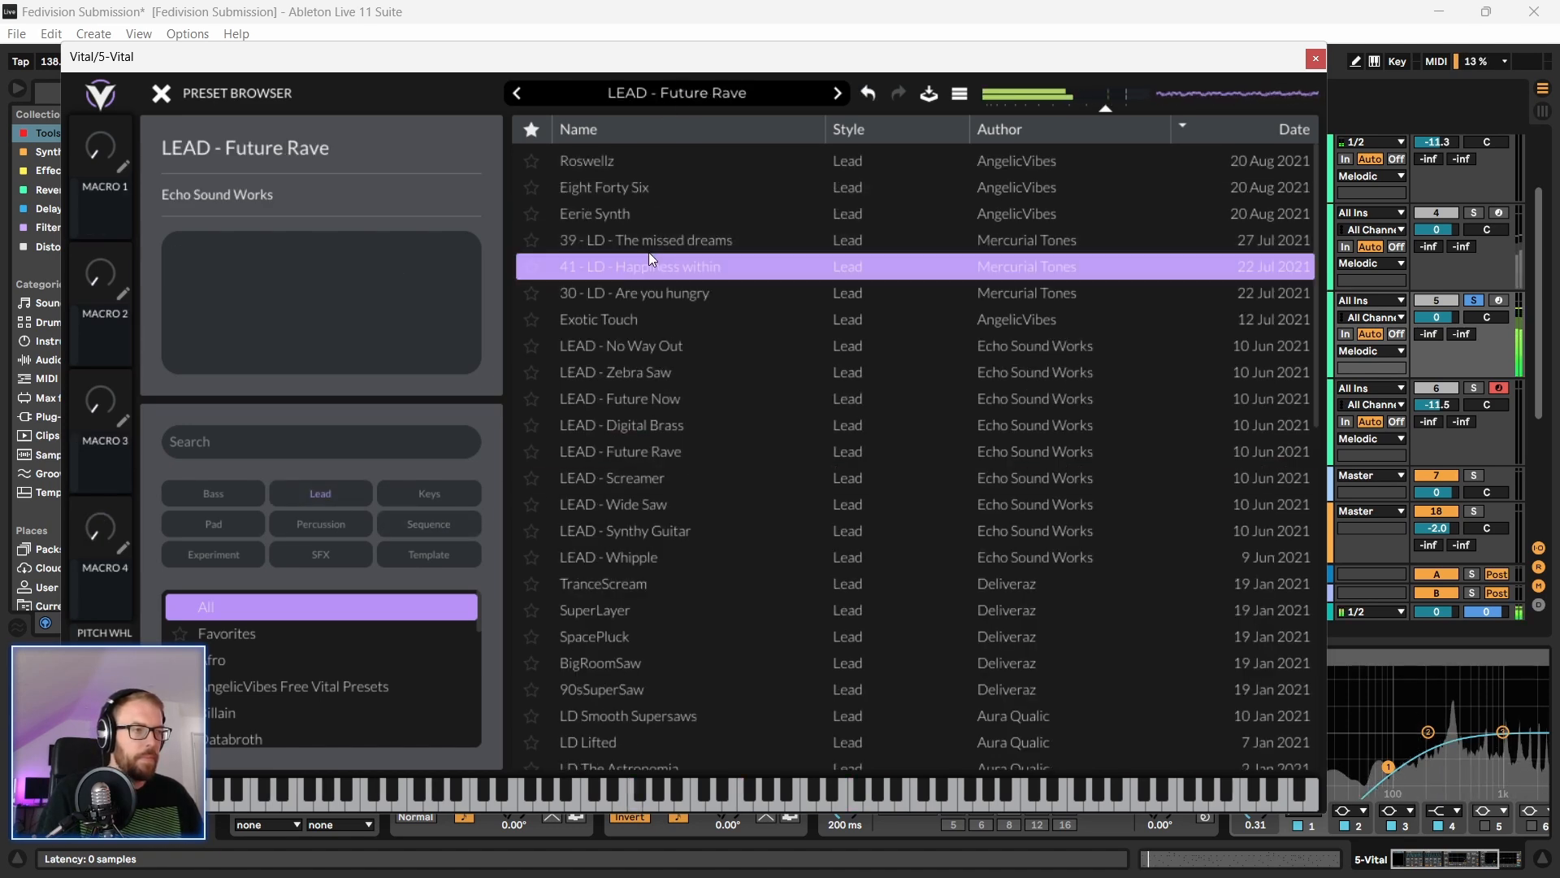
pyautogui.click(632, 162)
pyautogui.moveTo(641, 59); pyautogui.dragTo(624, 78)
pyautogui.click(650, 579)
pyautogui.scroll(-3, 648, 589)
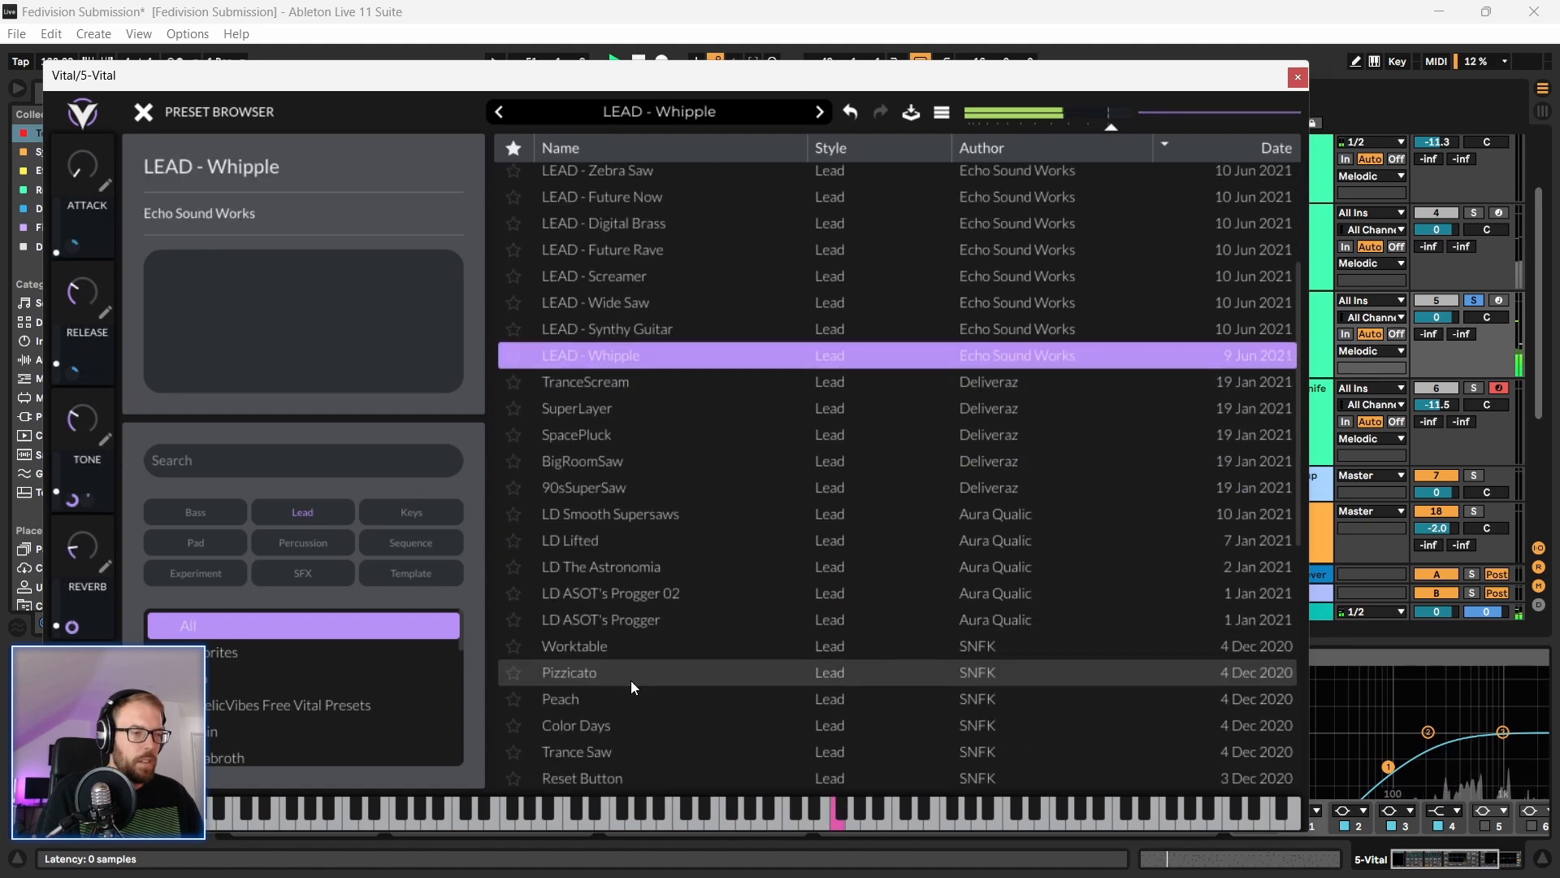
pyautogui.click(609, 431)
pyautogui.scroll(-2, 630, 484)
pyautogui.press('space')
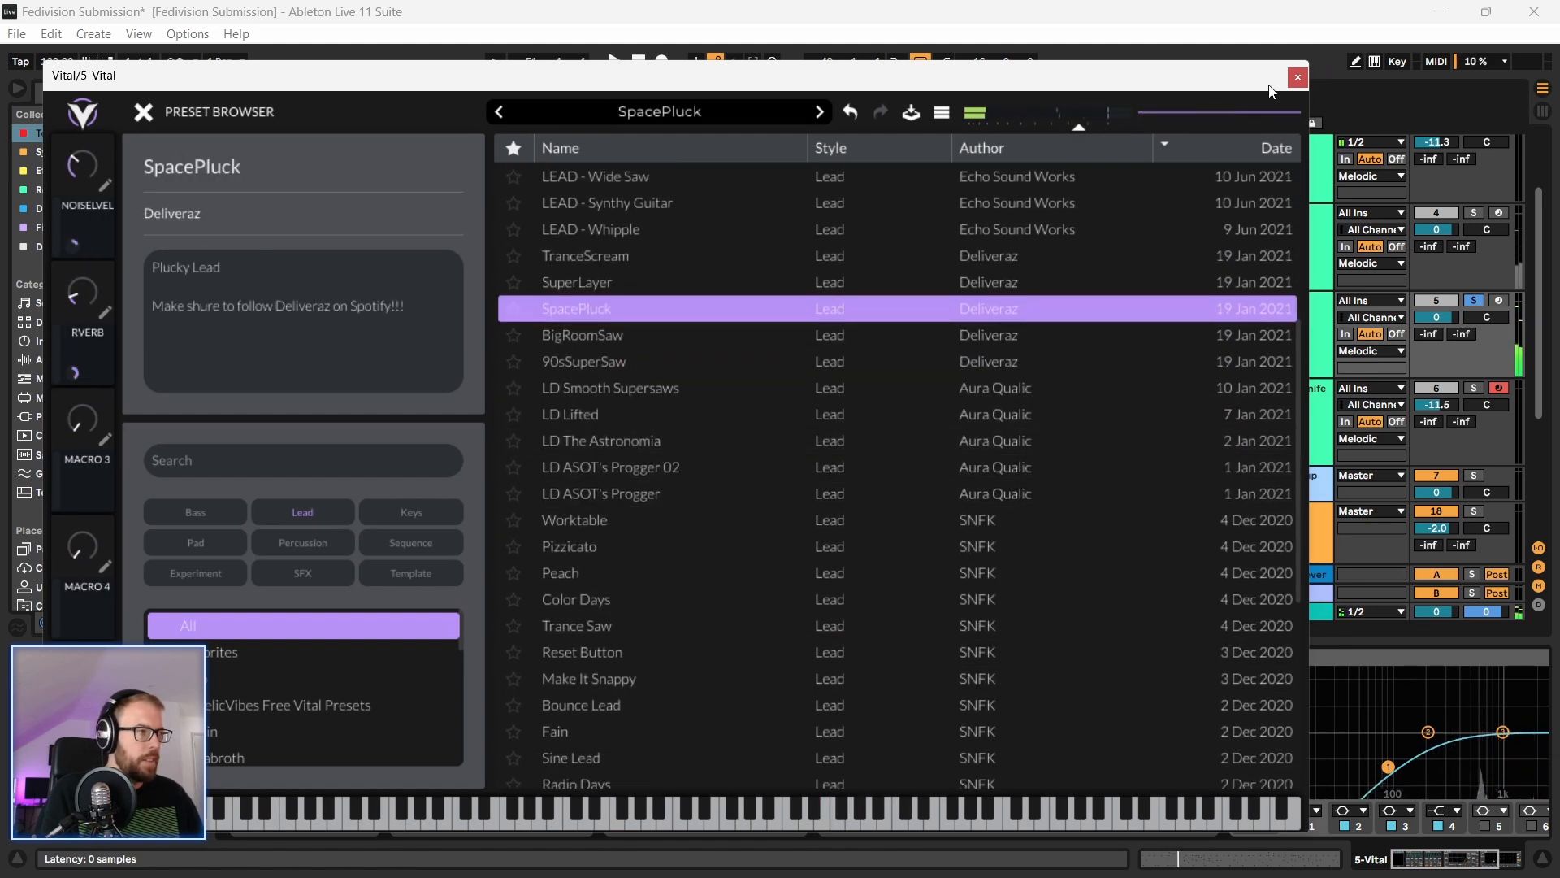
# Step: Deactivate both Auto Pan devices on the 5 Vital track and play the loop
pyautogui.click(1297, 77)
pyautogui.click(569, 661)
pyautogui.keyDown('shift'); pyautogui.click(702, 663); pyautogui.keyUp('shift')
pyautogui.press('0')
pyautogui.press('space')
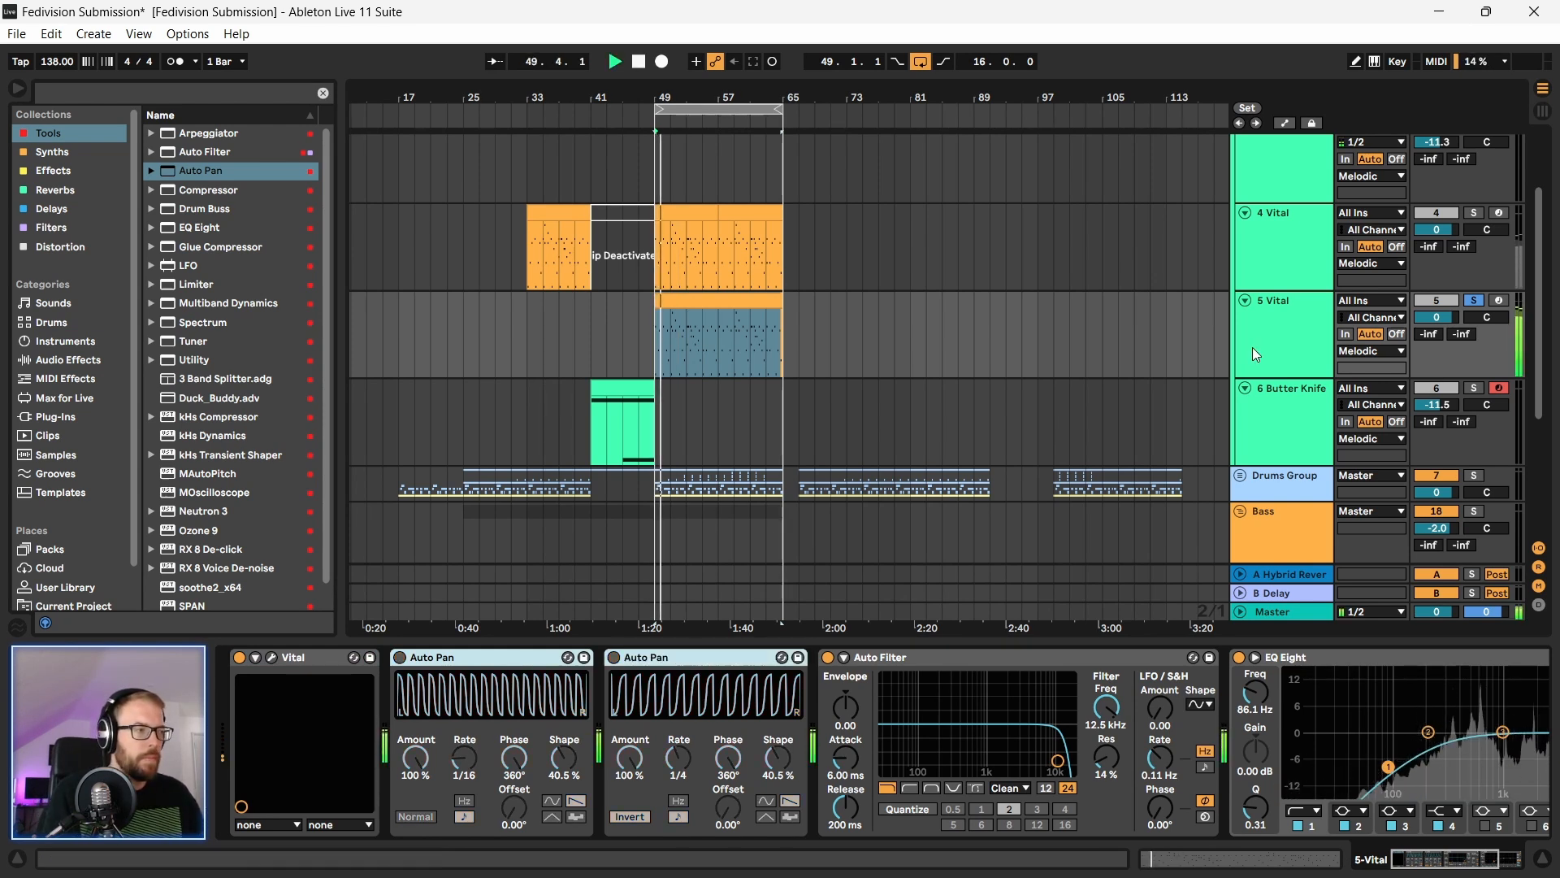
# Step: Reopen the Vital synth of the 5 Vital track and audition the lead presets from LD The Astronomia to LD ASOT's Progger
pyautogui.click(1297, 326)
pyautogui.click(272, 657)
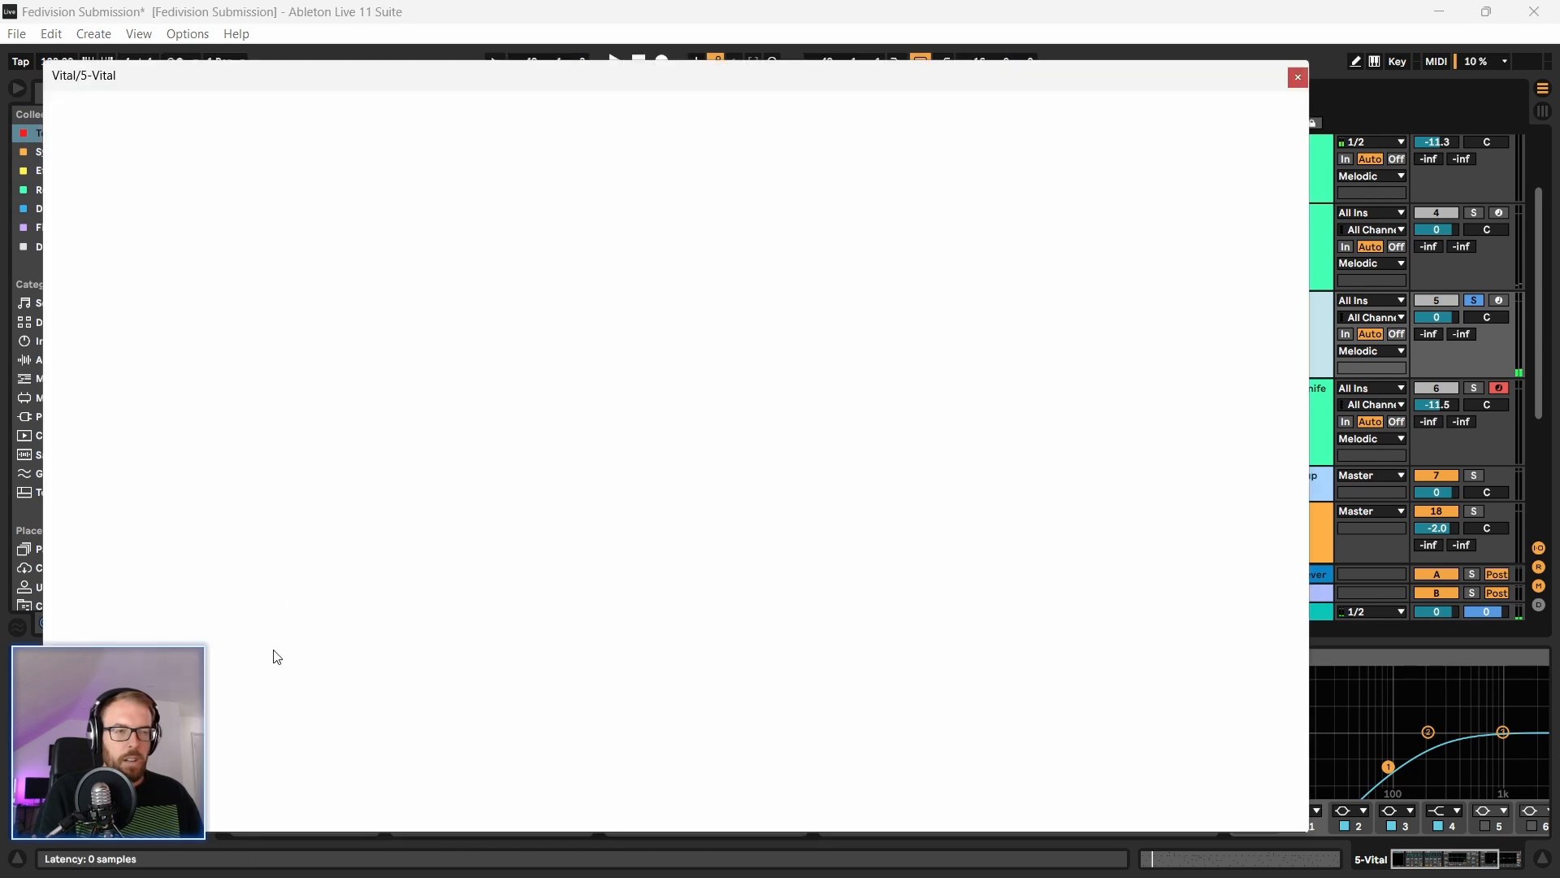
pyautogui.moveTo(277, 73); pyautogui.dragTo(260, 64)
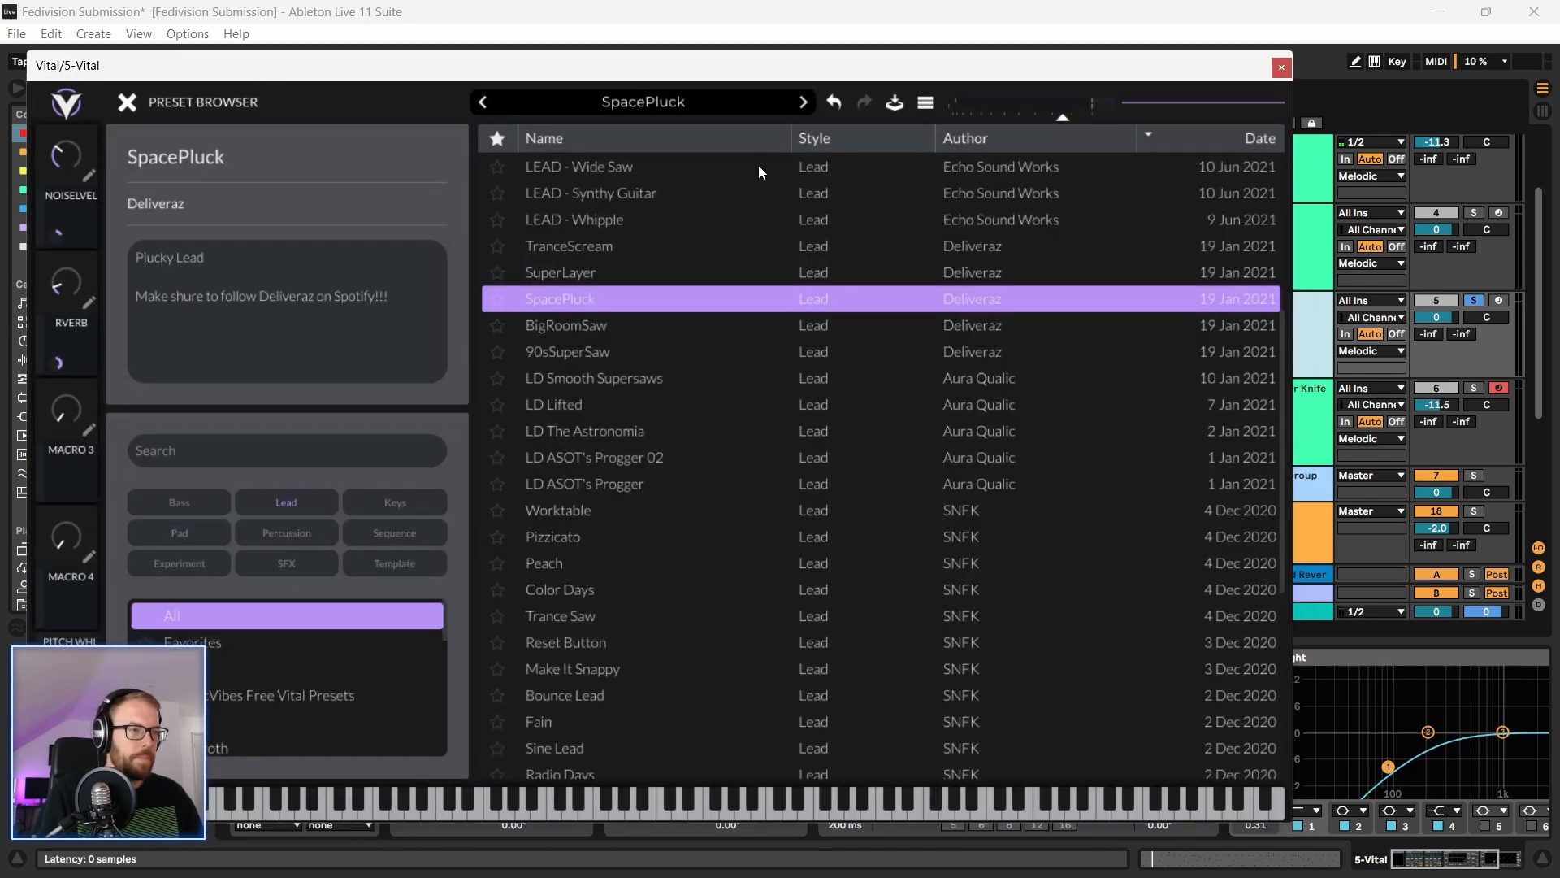
pyautogui.click(646, 430)
pyautogui.press('Down')
pyautogui.press('Down')
pyautogui.press('Down')
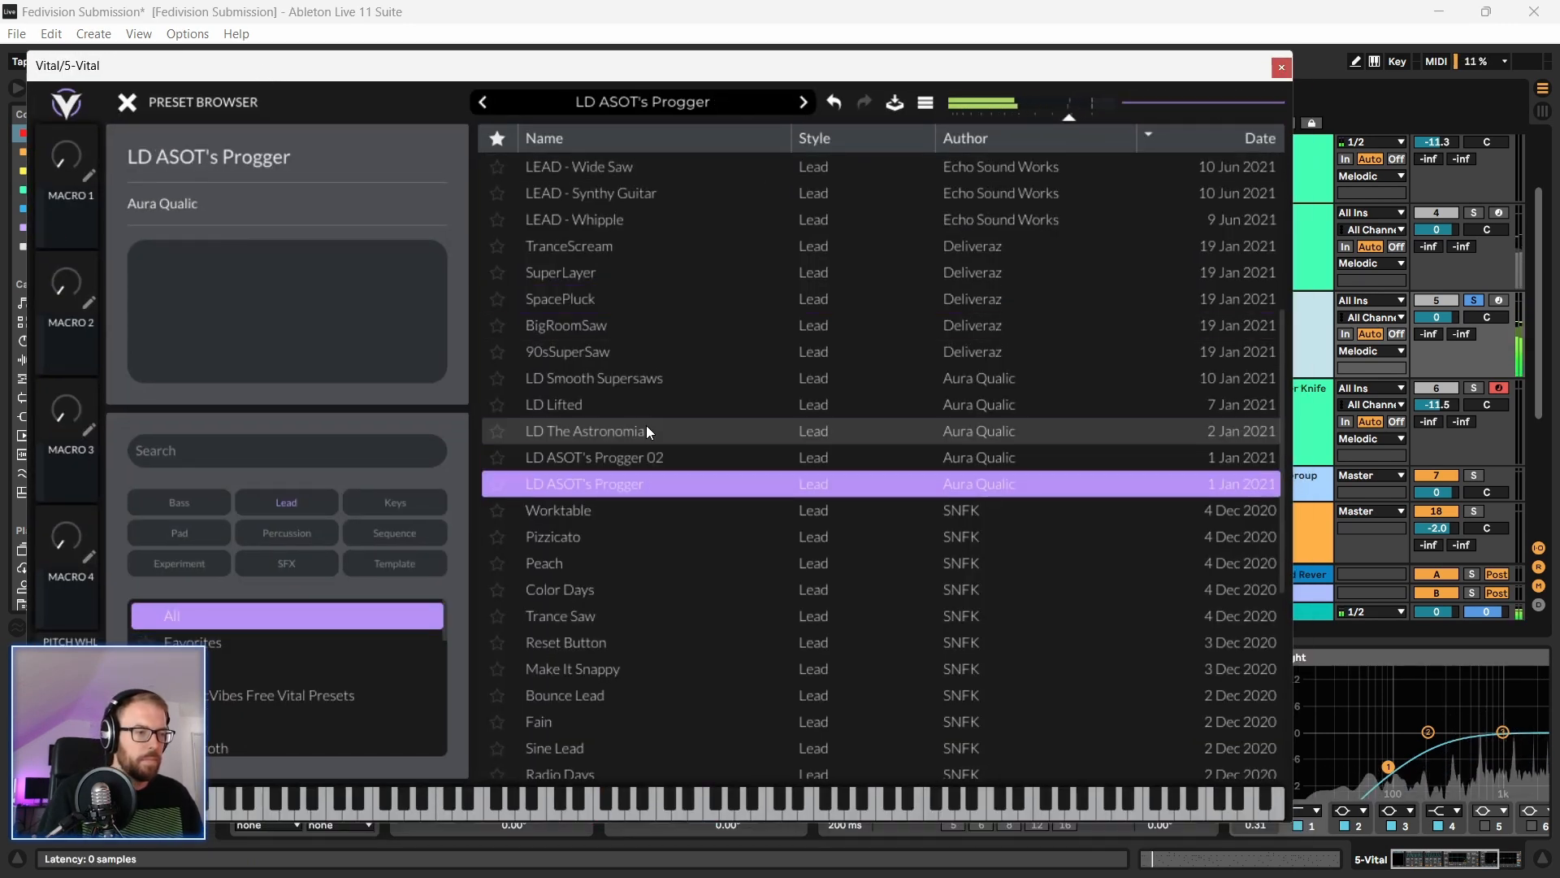
# Step: Audition the SNFK lead presets from Worktable through Color Days and Trance Saw to Reset Button
pyautogui.press('Down')
pyautogui.press('Down')
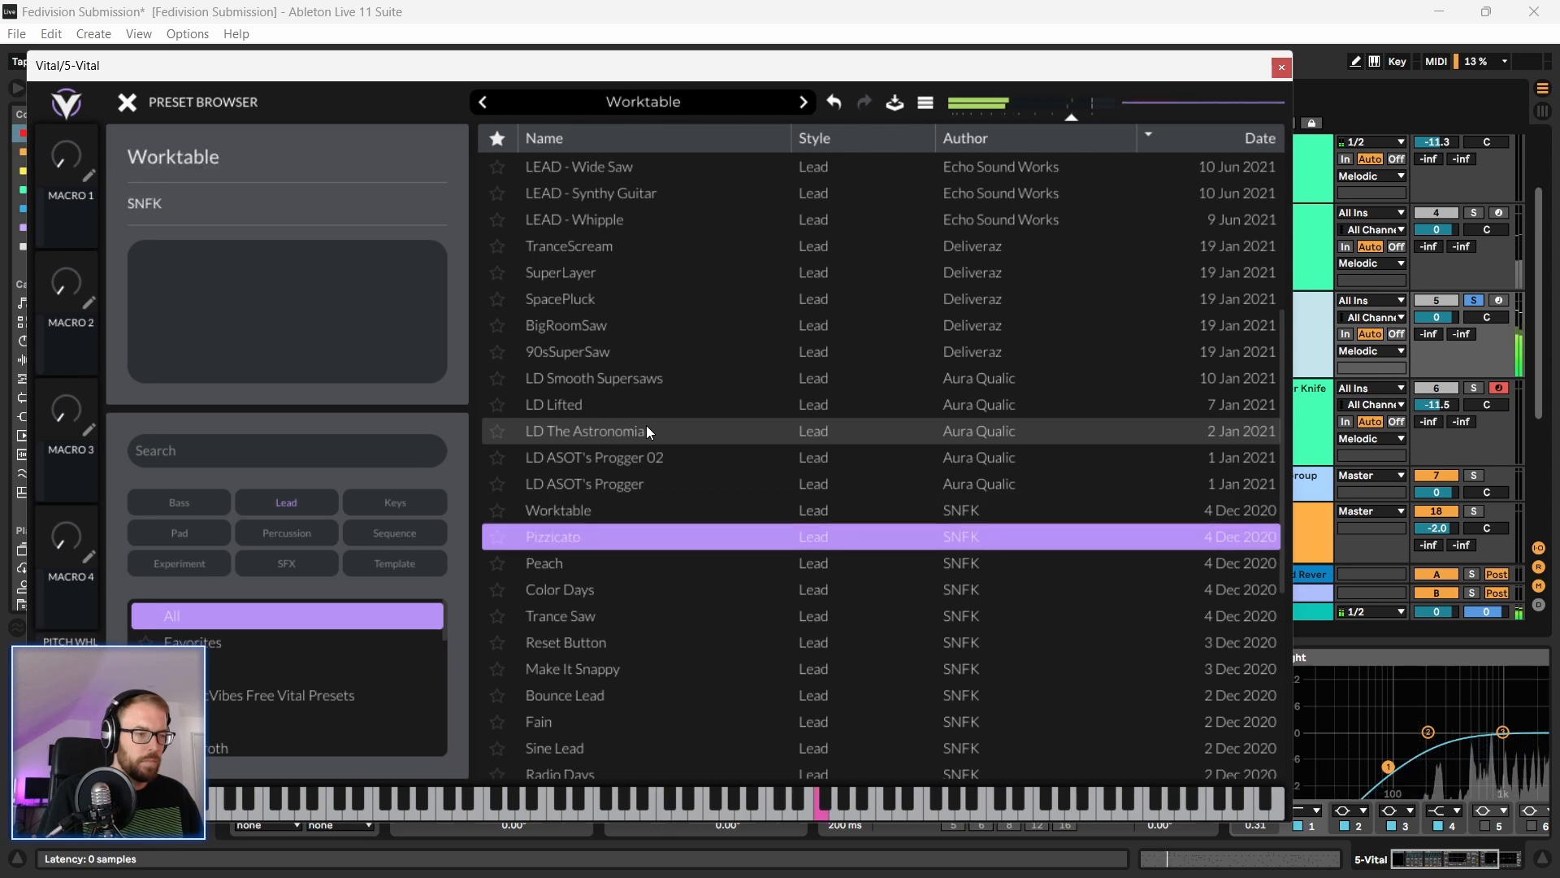
pyautogui.press('Down')
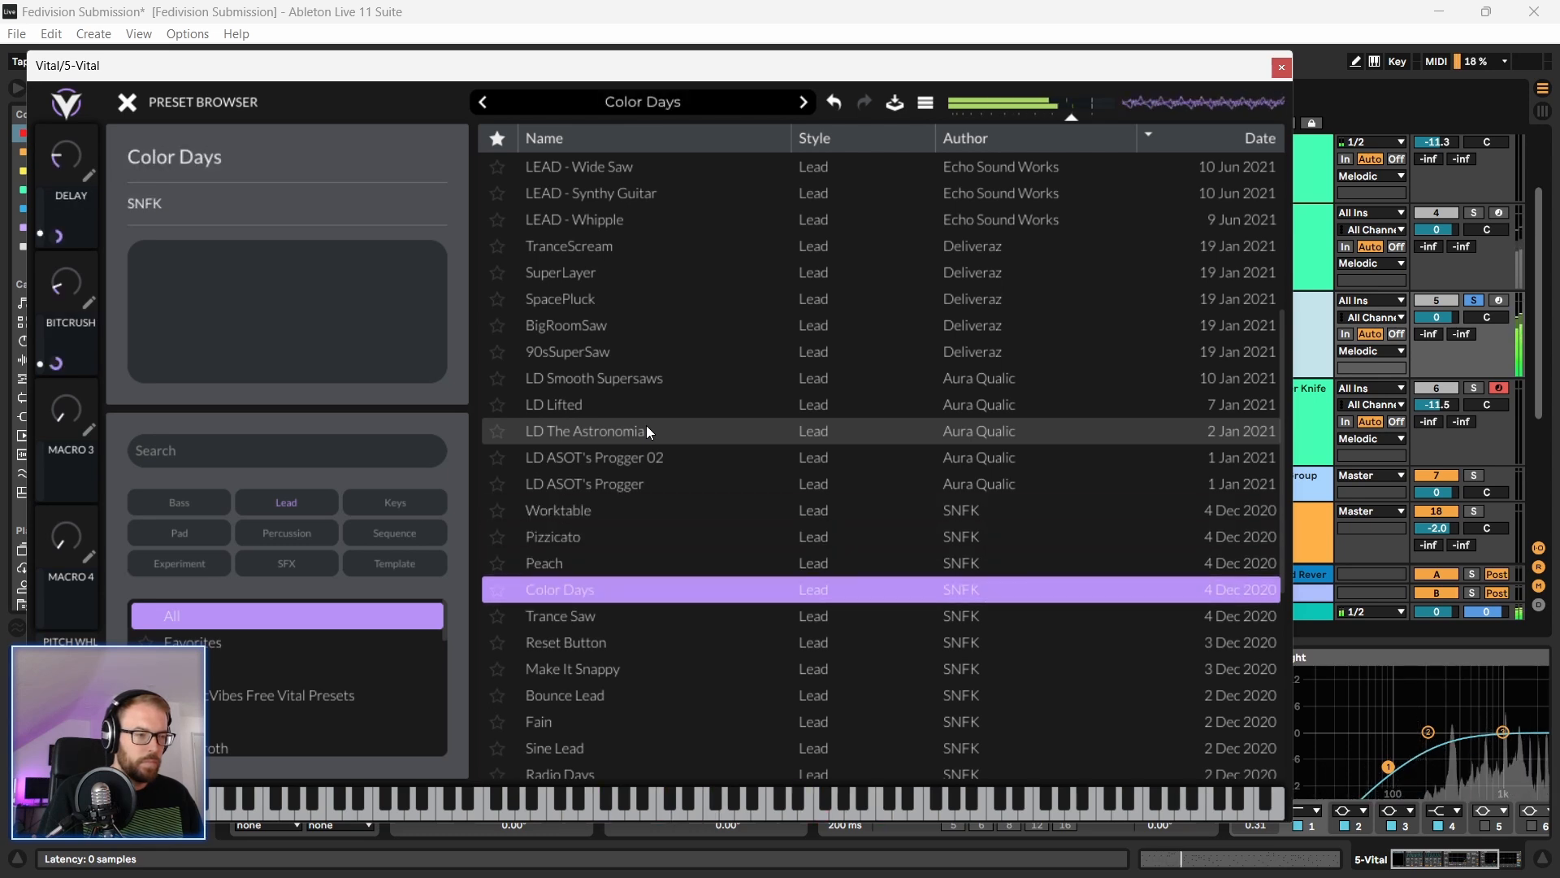
pyautogui.press('Down')
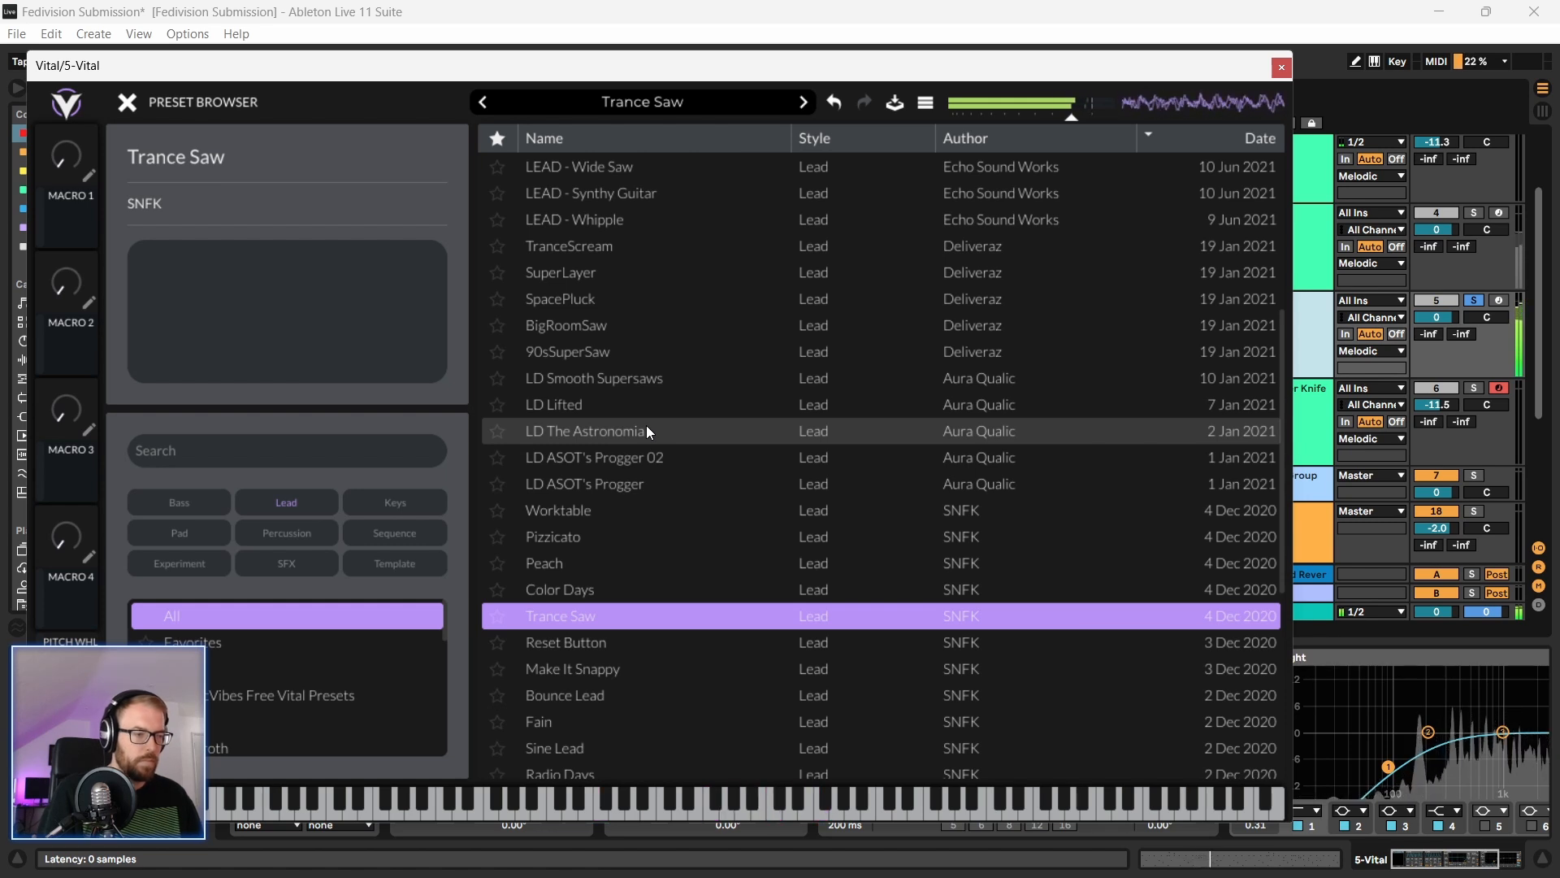
pyautogui.press('Down')
pyautogui.scroll(-3, 560, 512)
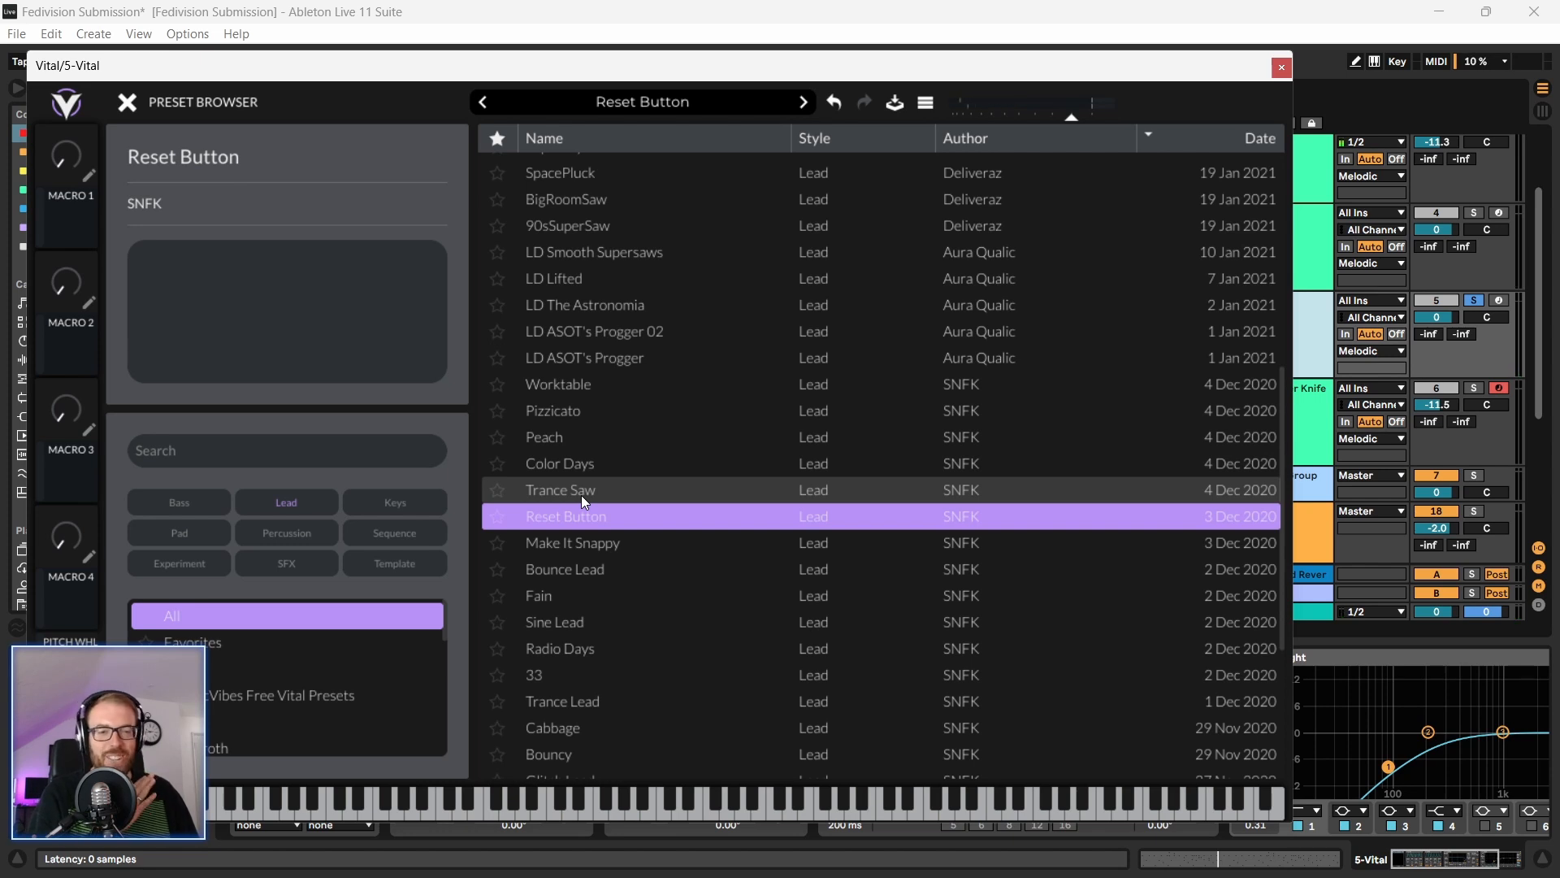
# Step: Load the Make It Snappy preset and audition it over the loop from bar 49
pyautogui.click(578, 541)
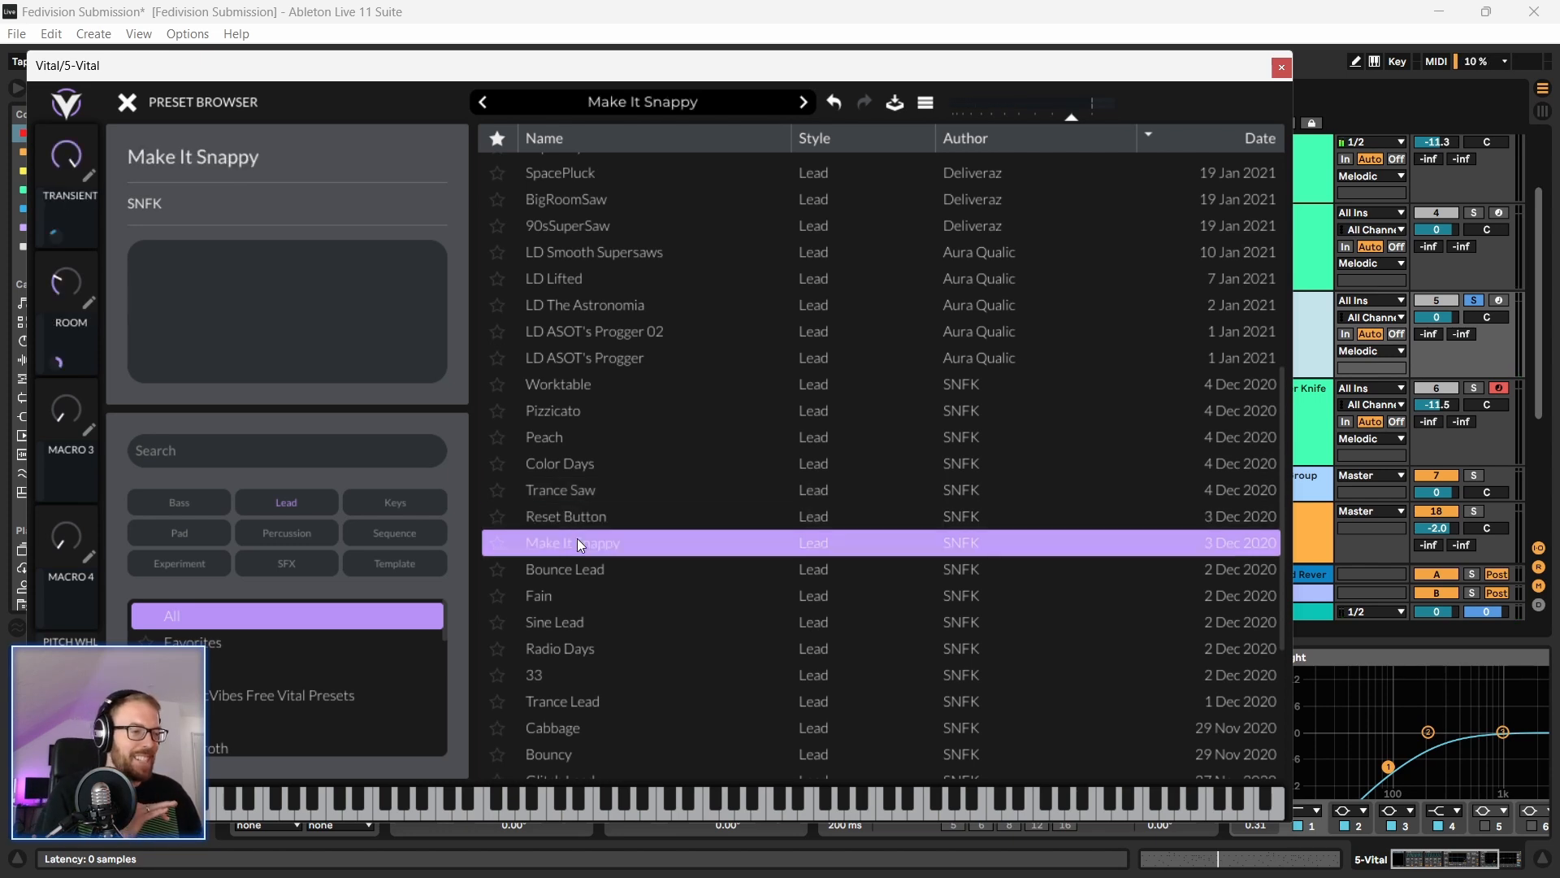
pyautogui.moveTo(716, 68); pyautogui.dragTo(701, 252)
pyautogui.click(665, 161)
pyautogui.press('space')
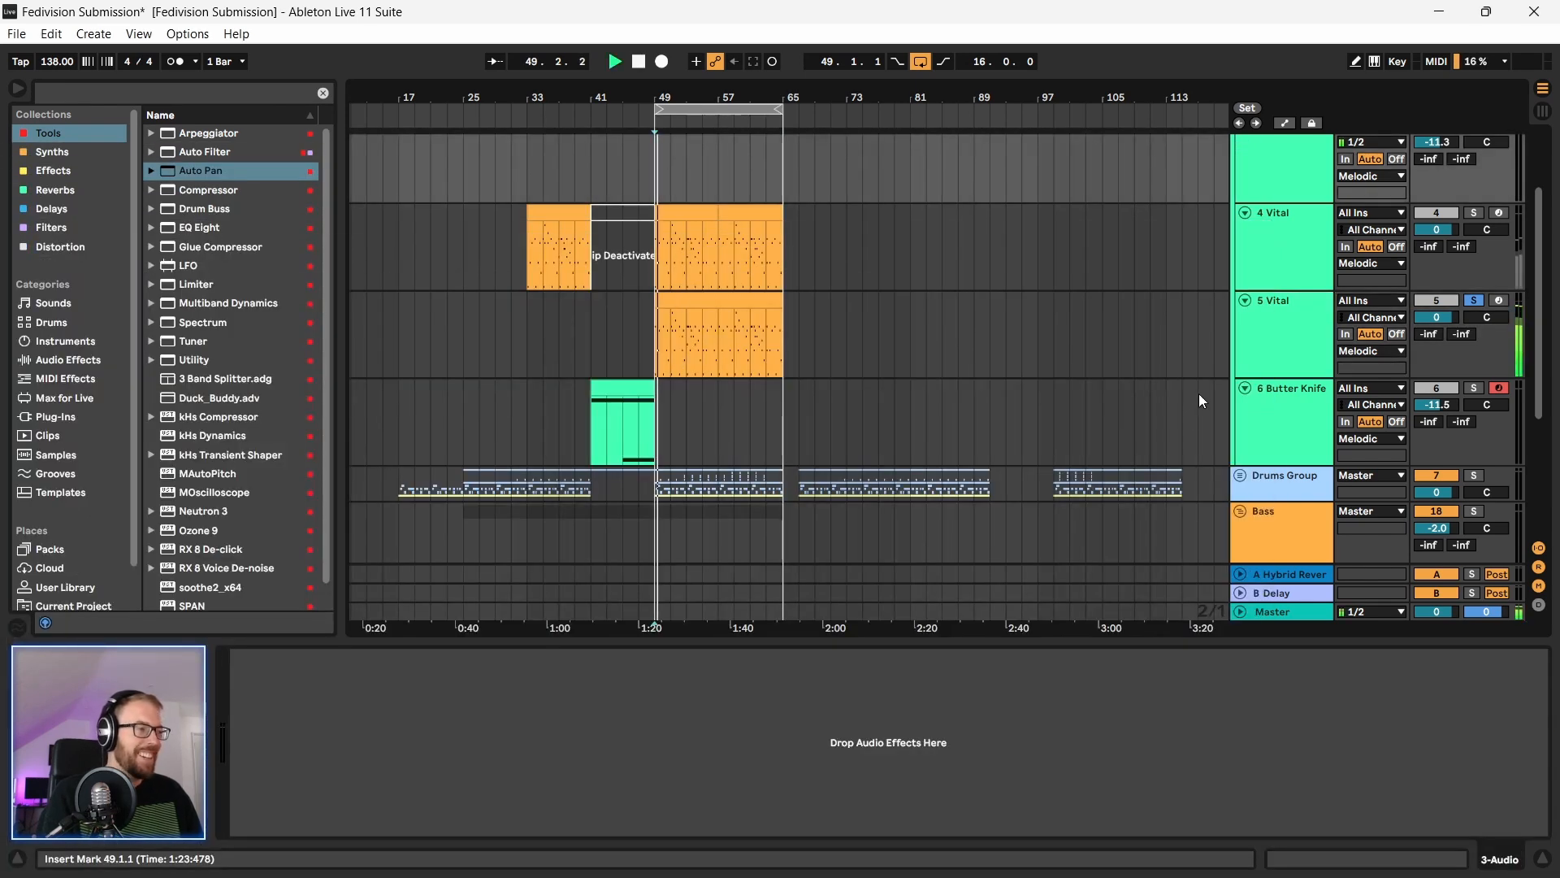
pyautogui.click(1297, 326)
# Step: Audition the lead presets Bounce Lead, Fain and Radio Days on the 5 Vital track
pyautogui.click(566, 628)
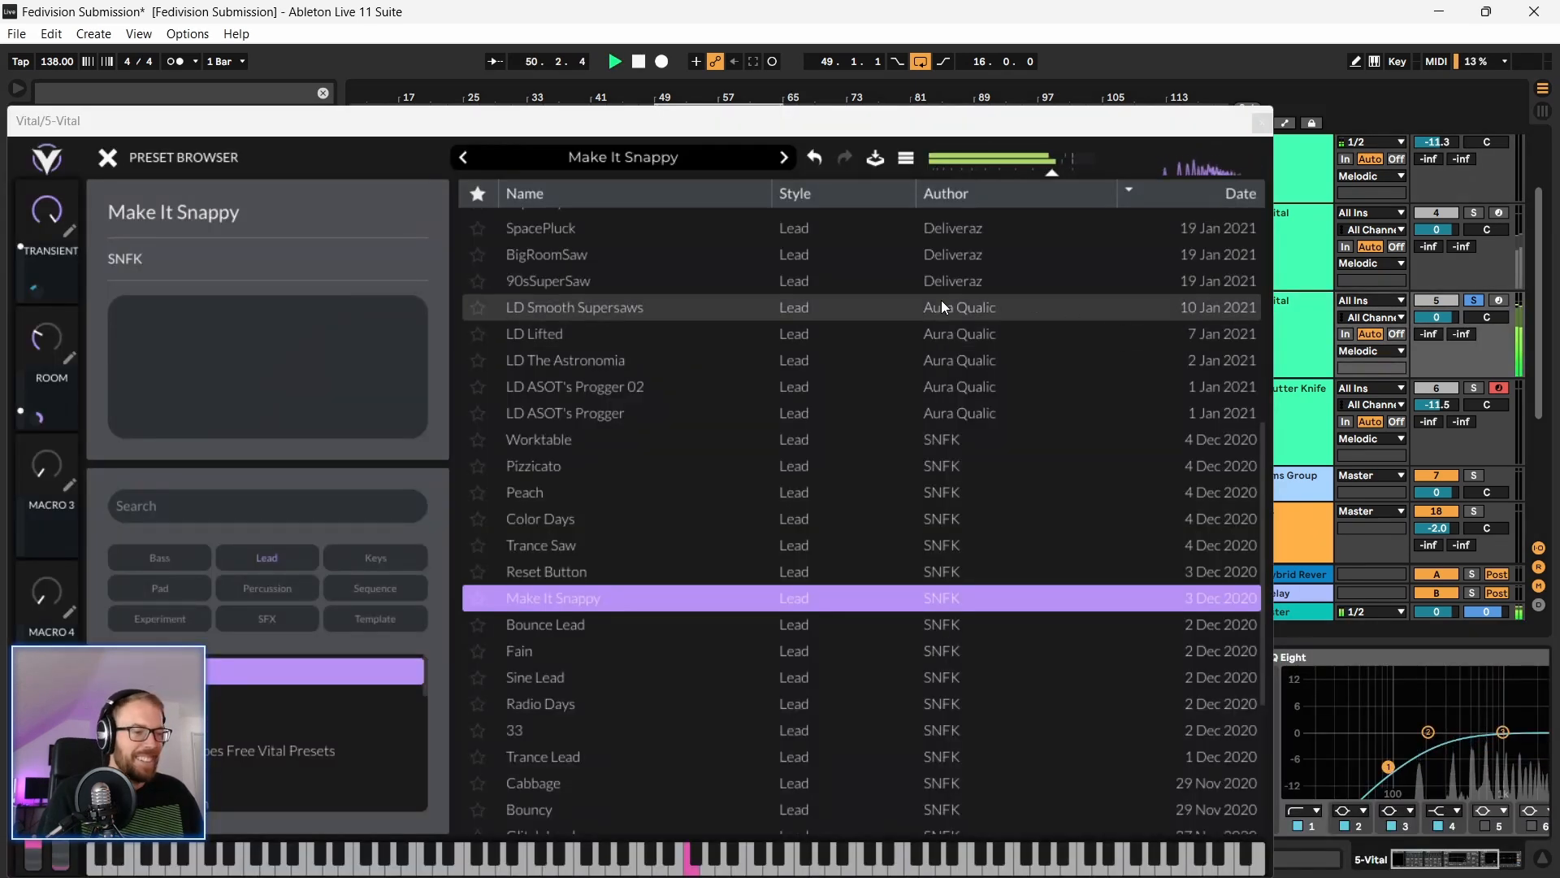
pyautogui.scroll(-3, 582, 612)
pyautogui.click(585, 536)
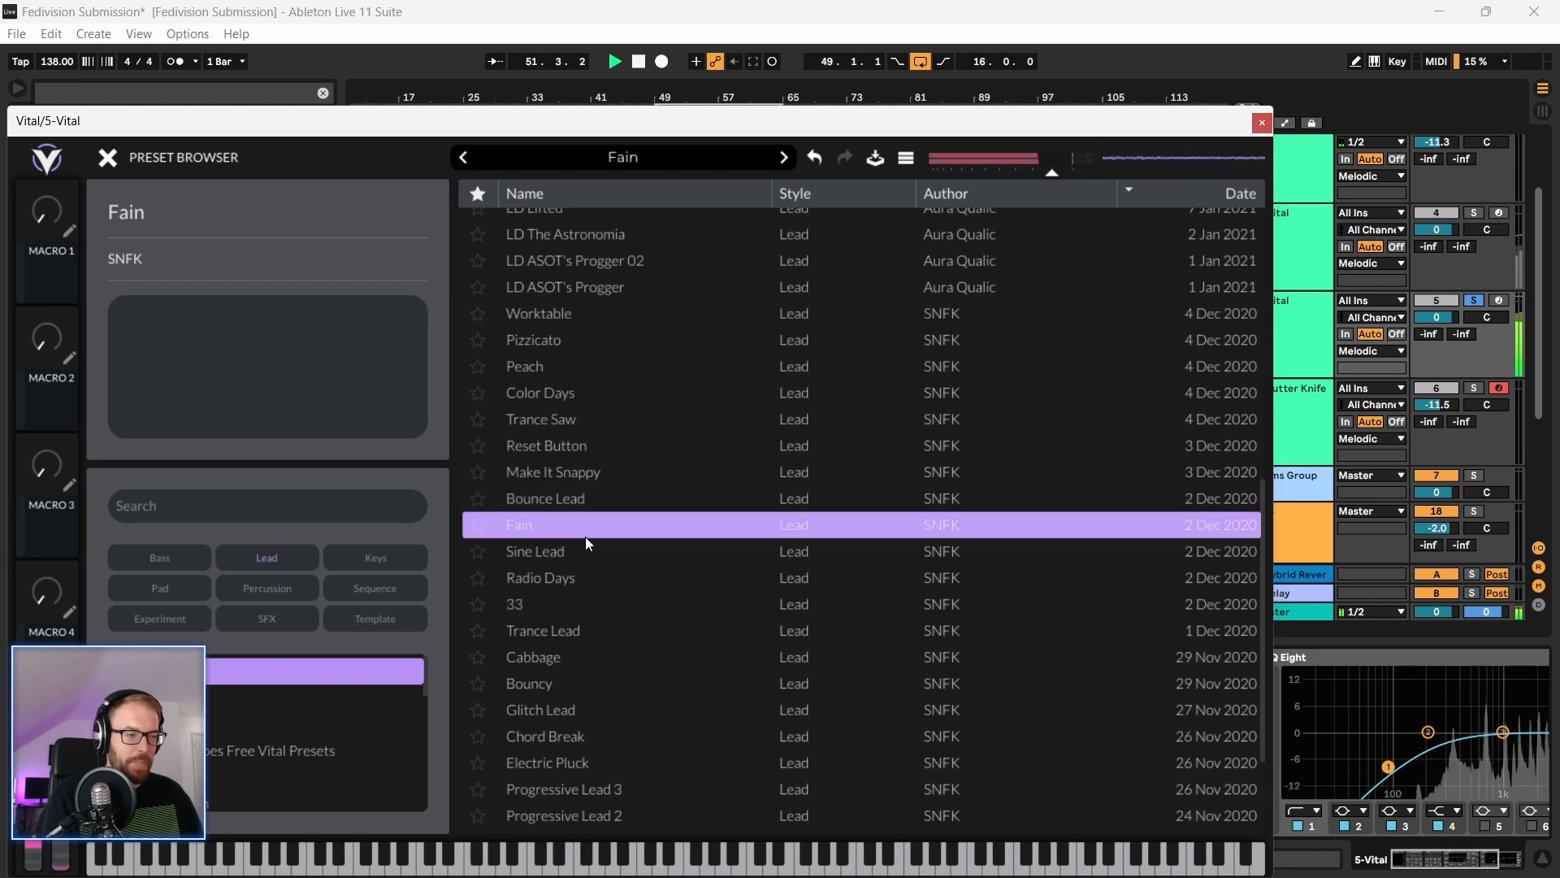
pyautogui.scroll(-3, 585, 537)
pyautogui.click(585, 457)
pyautogui.scroll(-3, 585, 458)
pyautogui.click(589, 421)
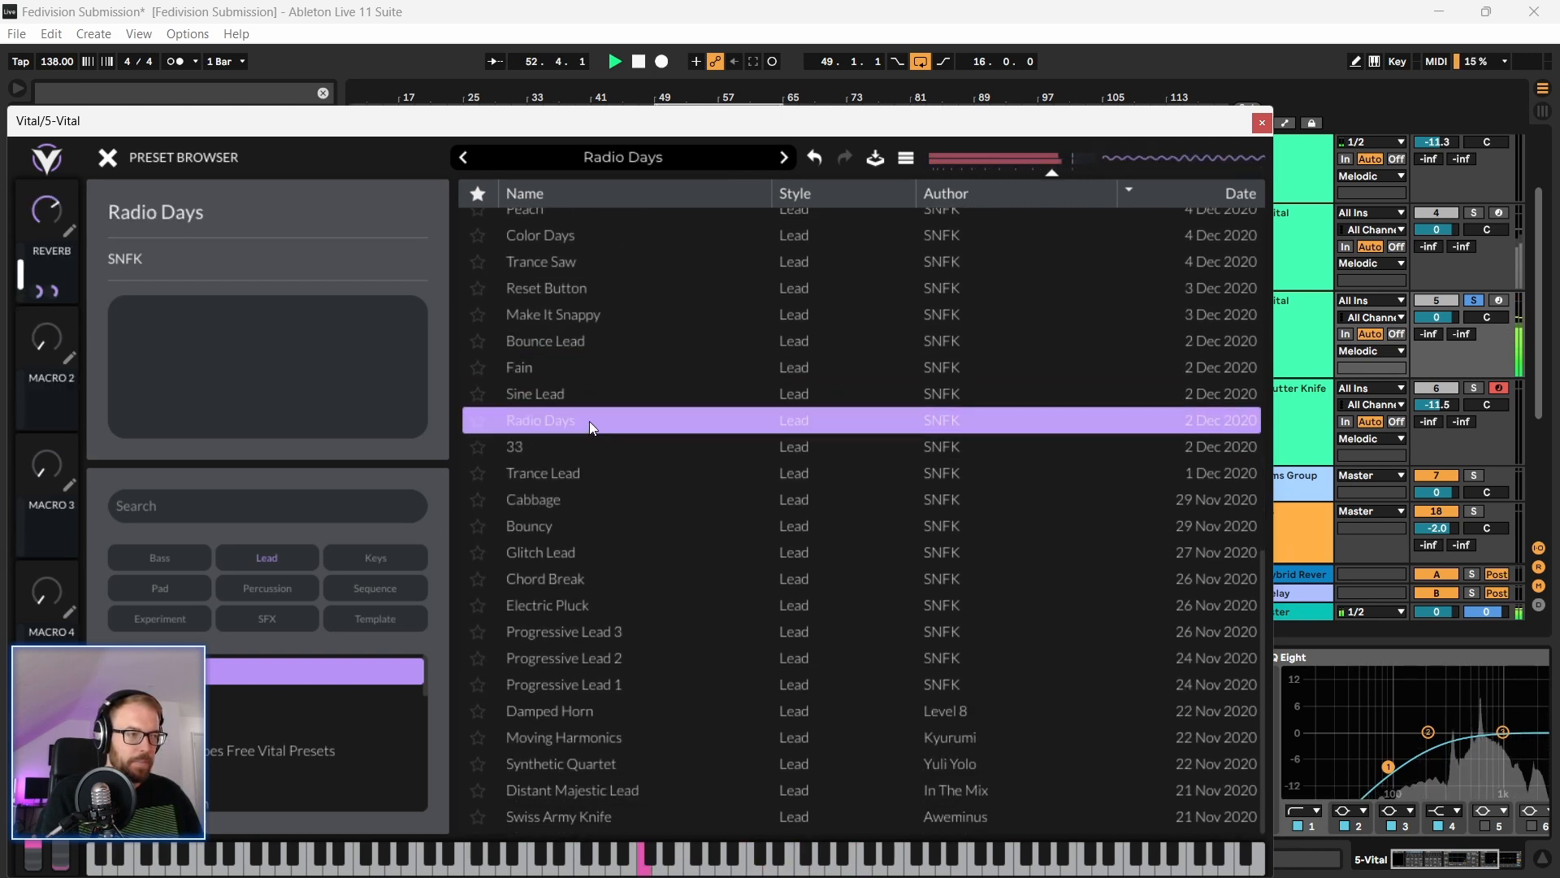
# Step: Audition the lead presets Sine Lead, Bouncy, Glitch Lead, Electric Pluck and Progressive Lead 3
pyautogui.click(586, 399)
pyautogui.click(585, 528)
pyautogui.click(590, 549)
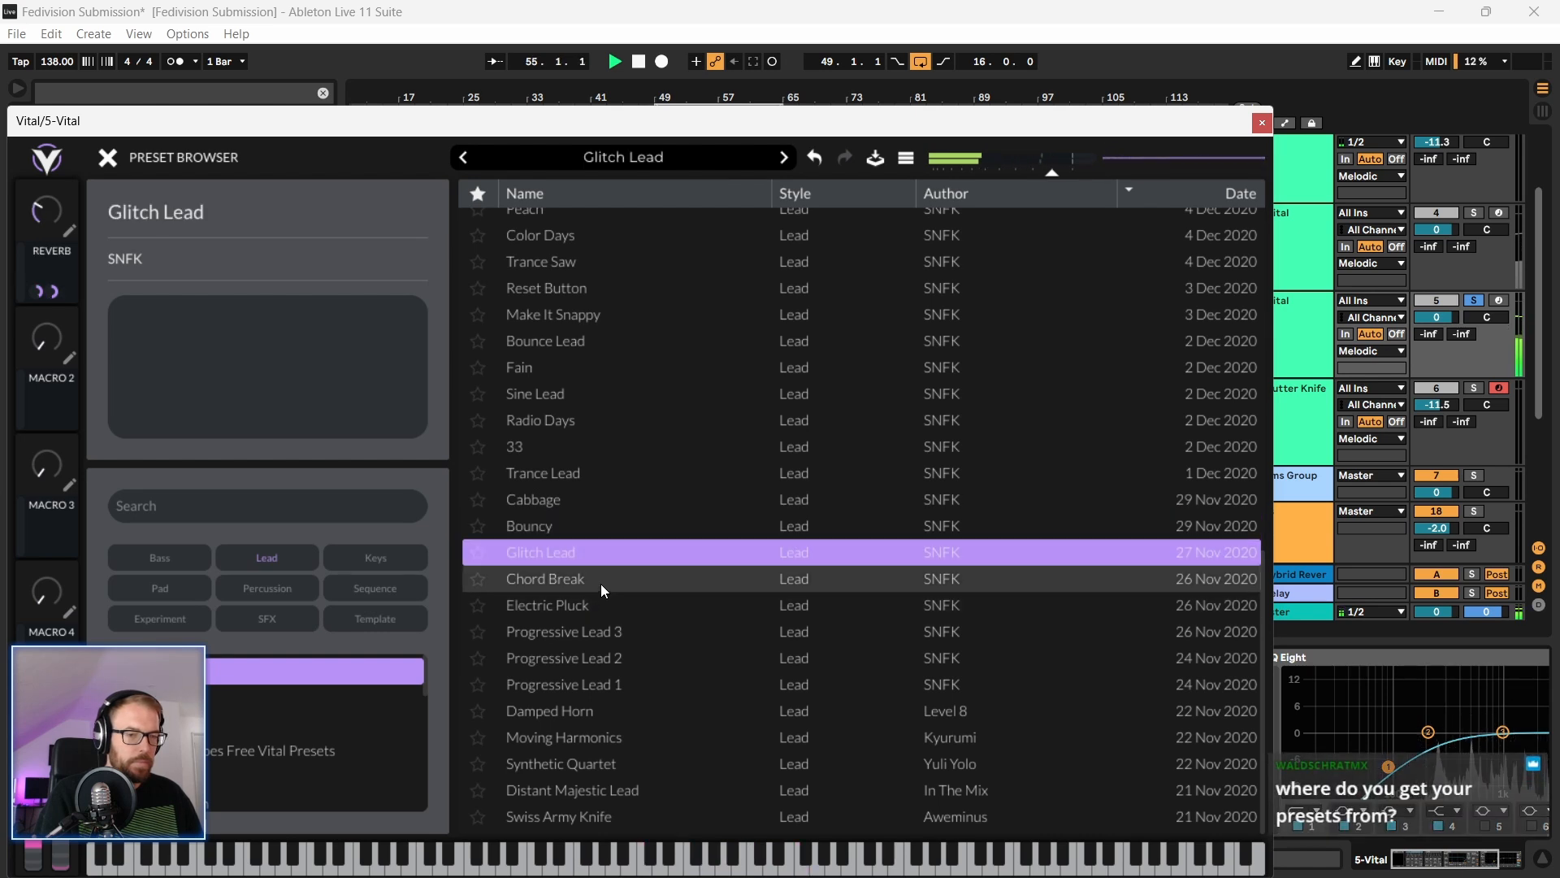
pyautogui.moveTo(496, 120); pyautogui.dragTo(573, 58)
pyautogui.click(660, 544)
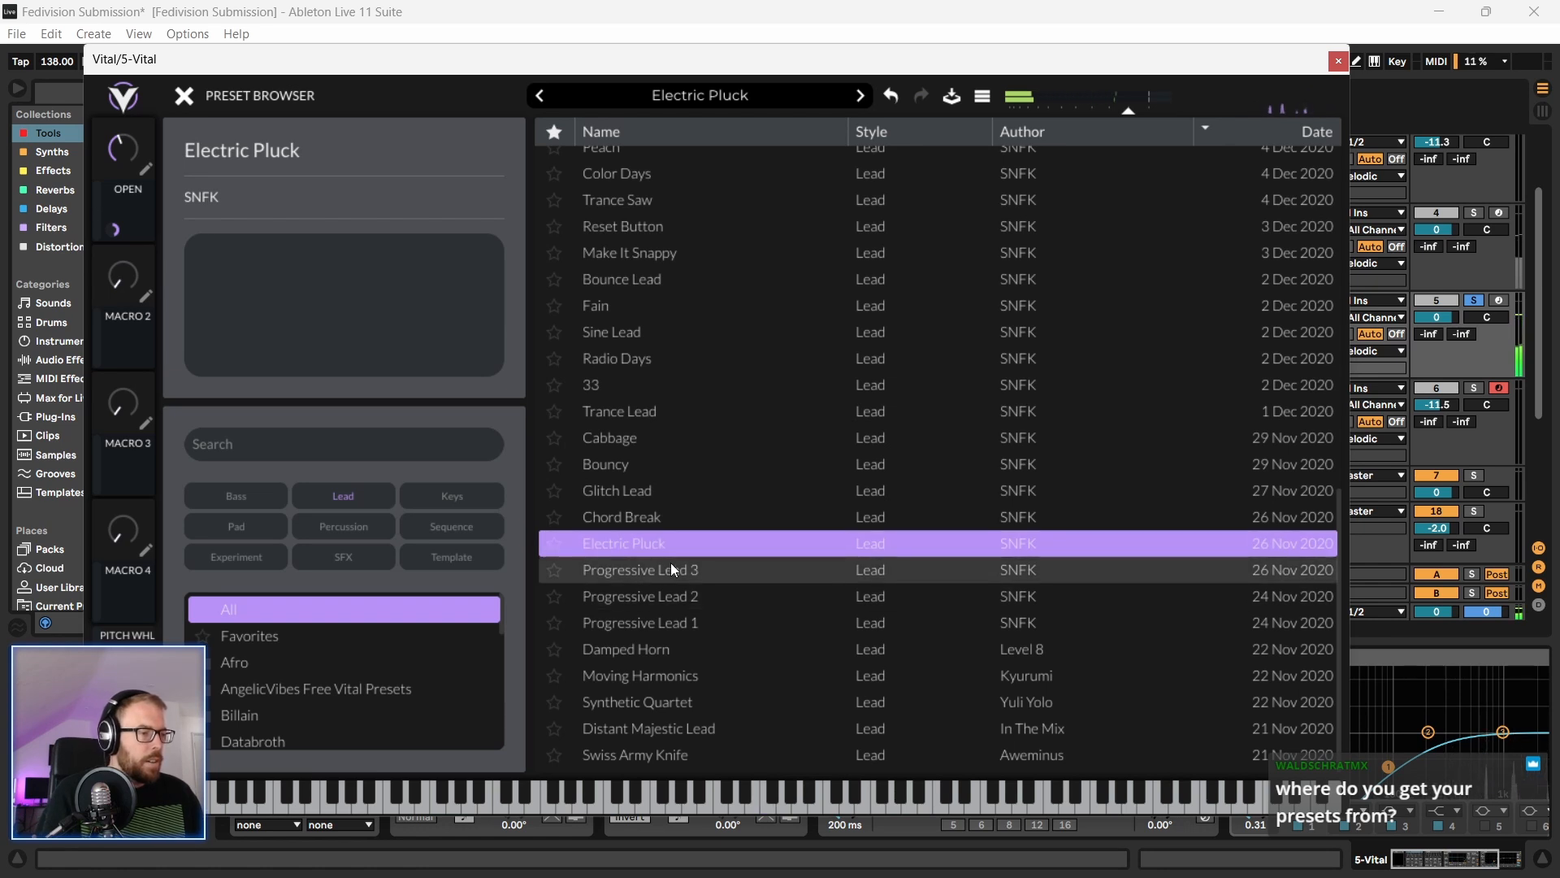
pyautogui.click(672, 569)
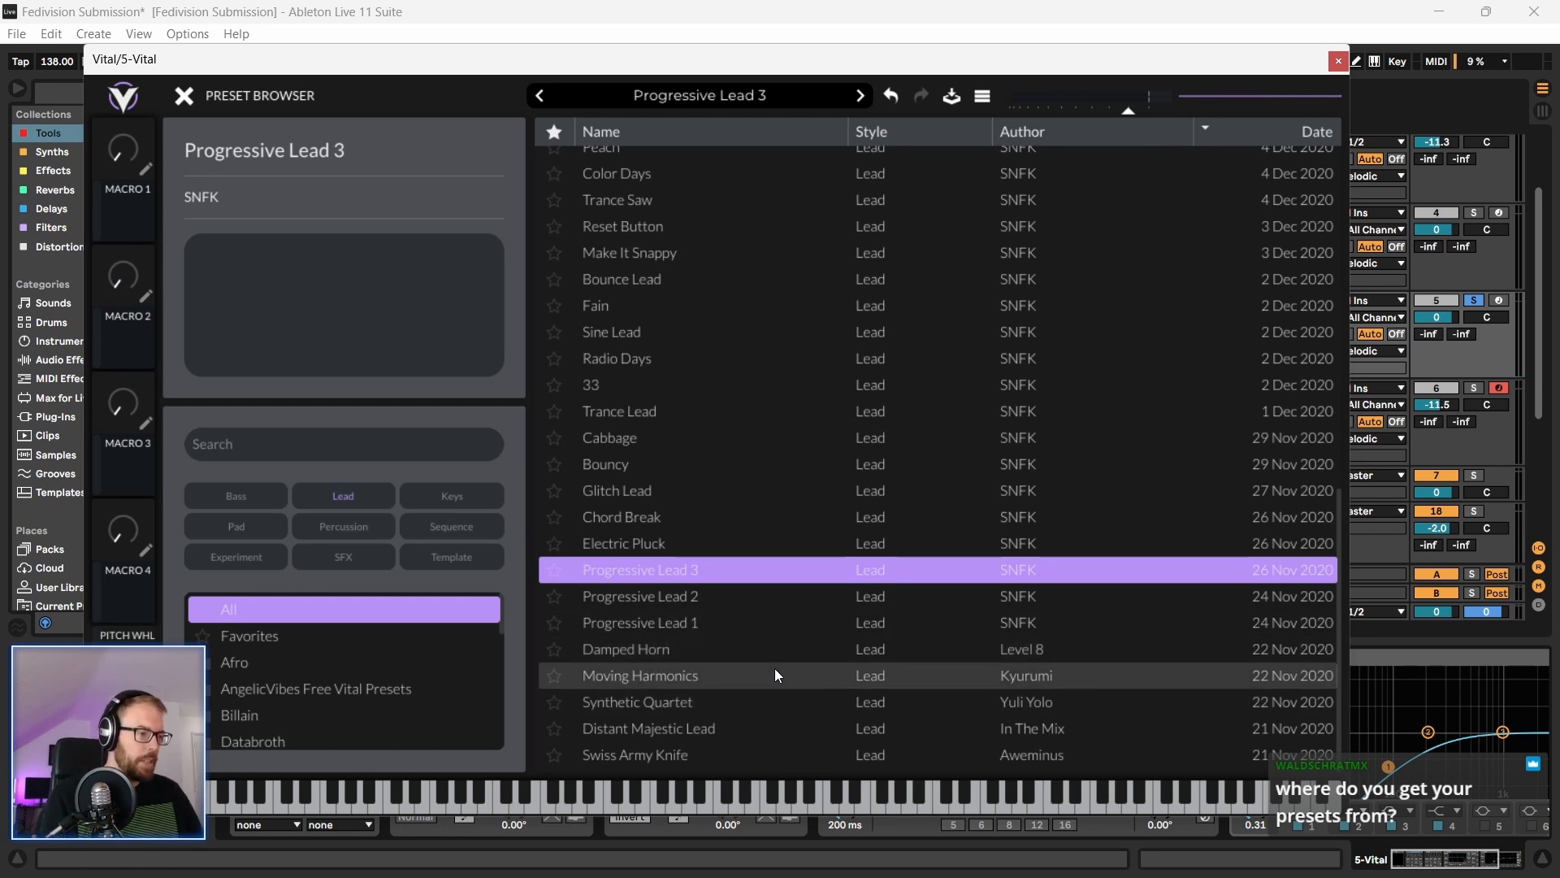
# Step: Compare Moving Harmonics and Synthetic Quartet near the end of the lead presets, and load Distant Majestic Lead
pyautogui.scroll(10, 742, 524)
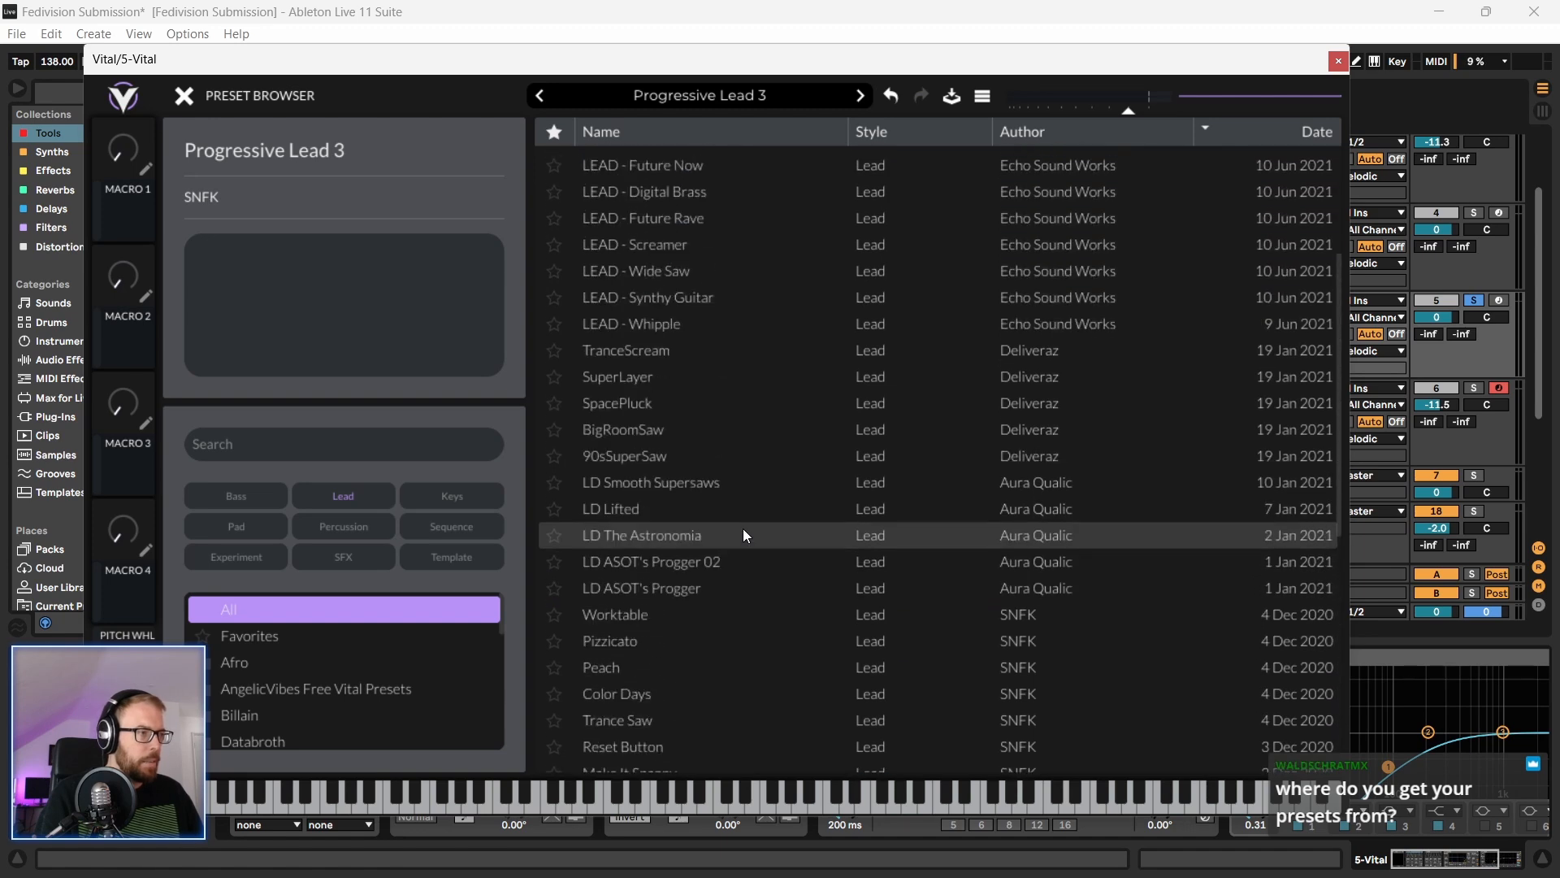
pyautogui.scroll(-2, 745, 528)
pyautogui.scroll(2, 739, 537)
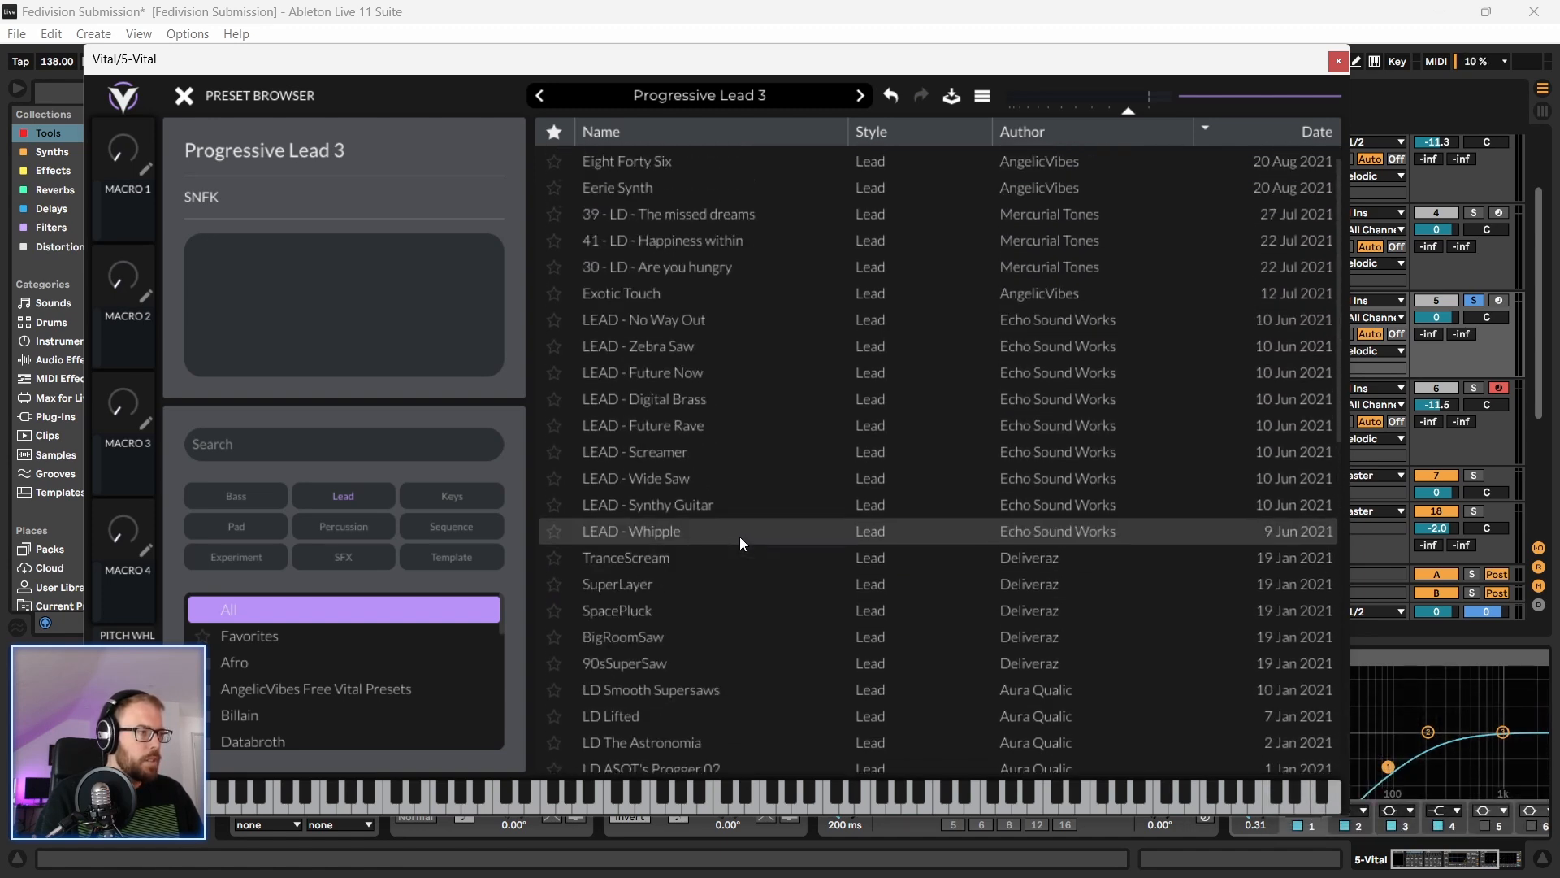
pyautogui.scroll(-10, 739, 536)
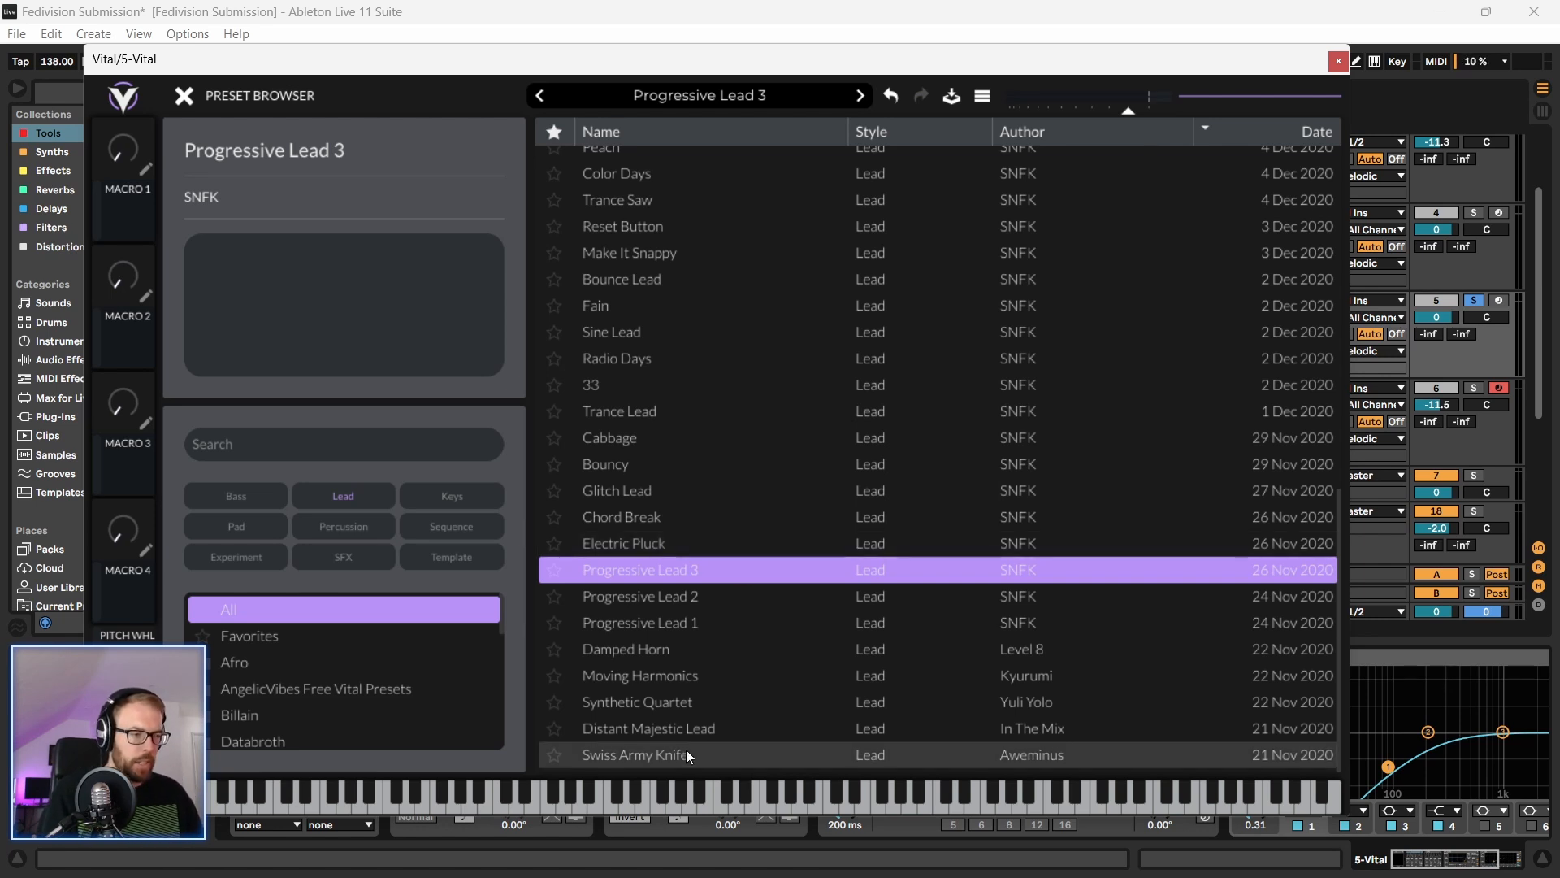
pyautogui.click(661, 675)
pyautogui.press('Down')
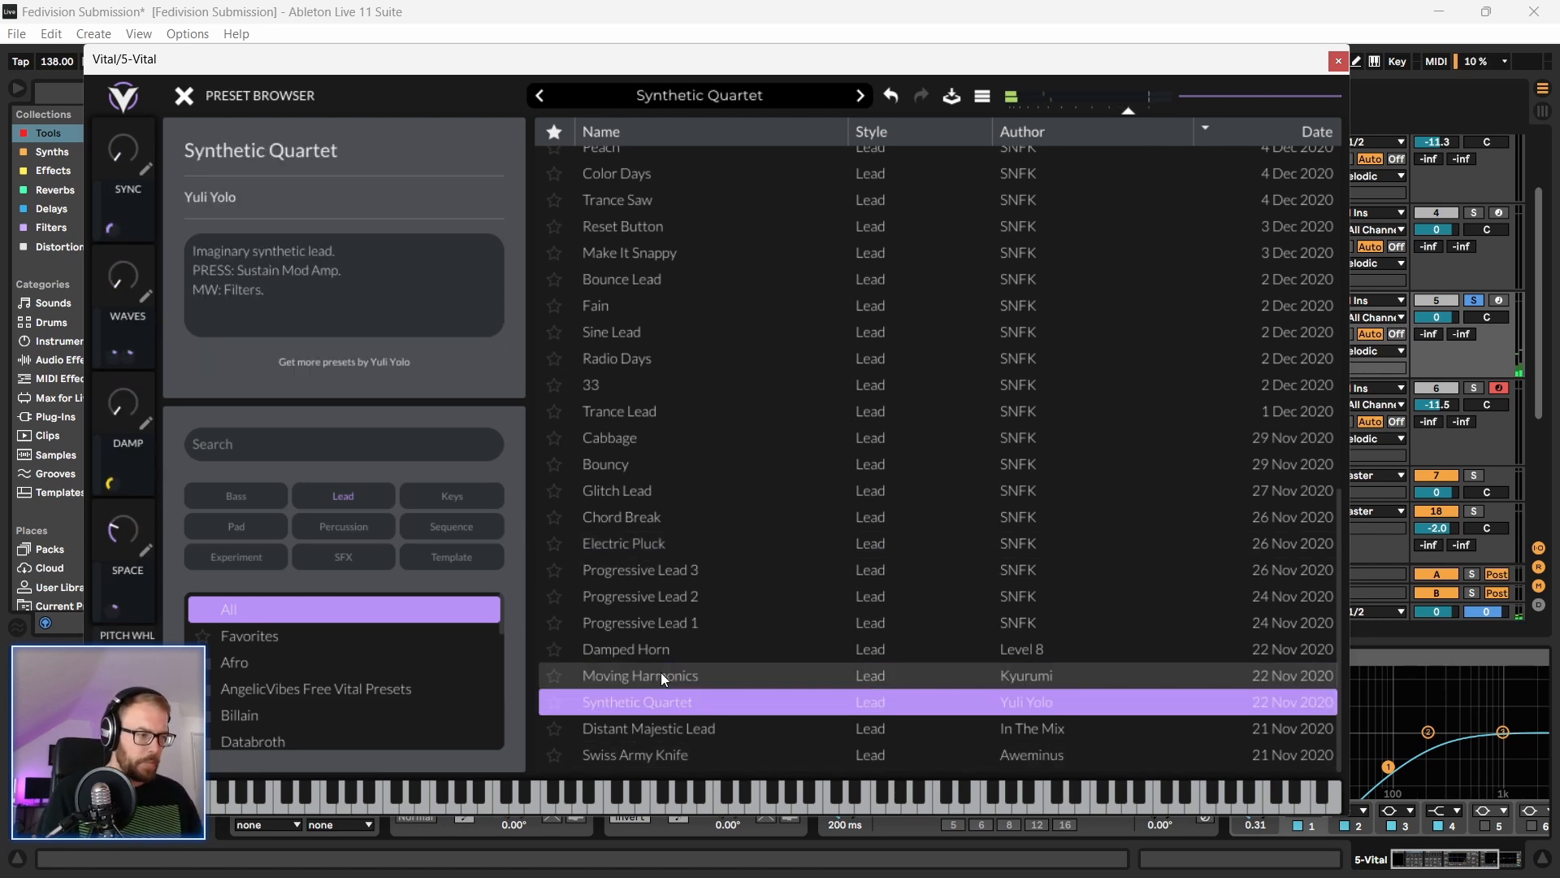
pyautogui.click(704, 675)
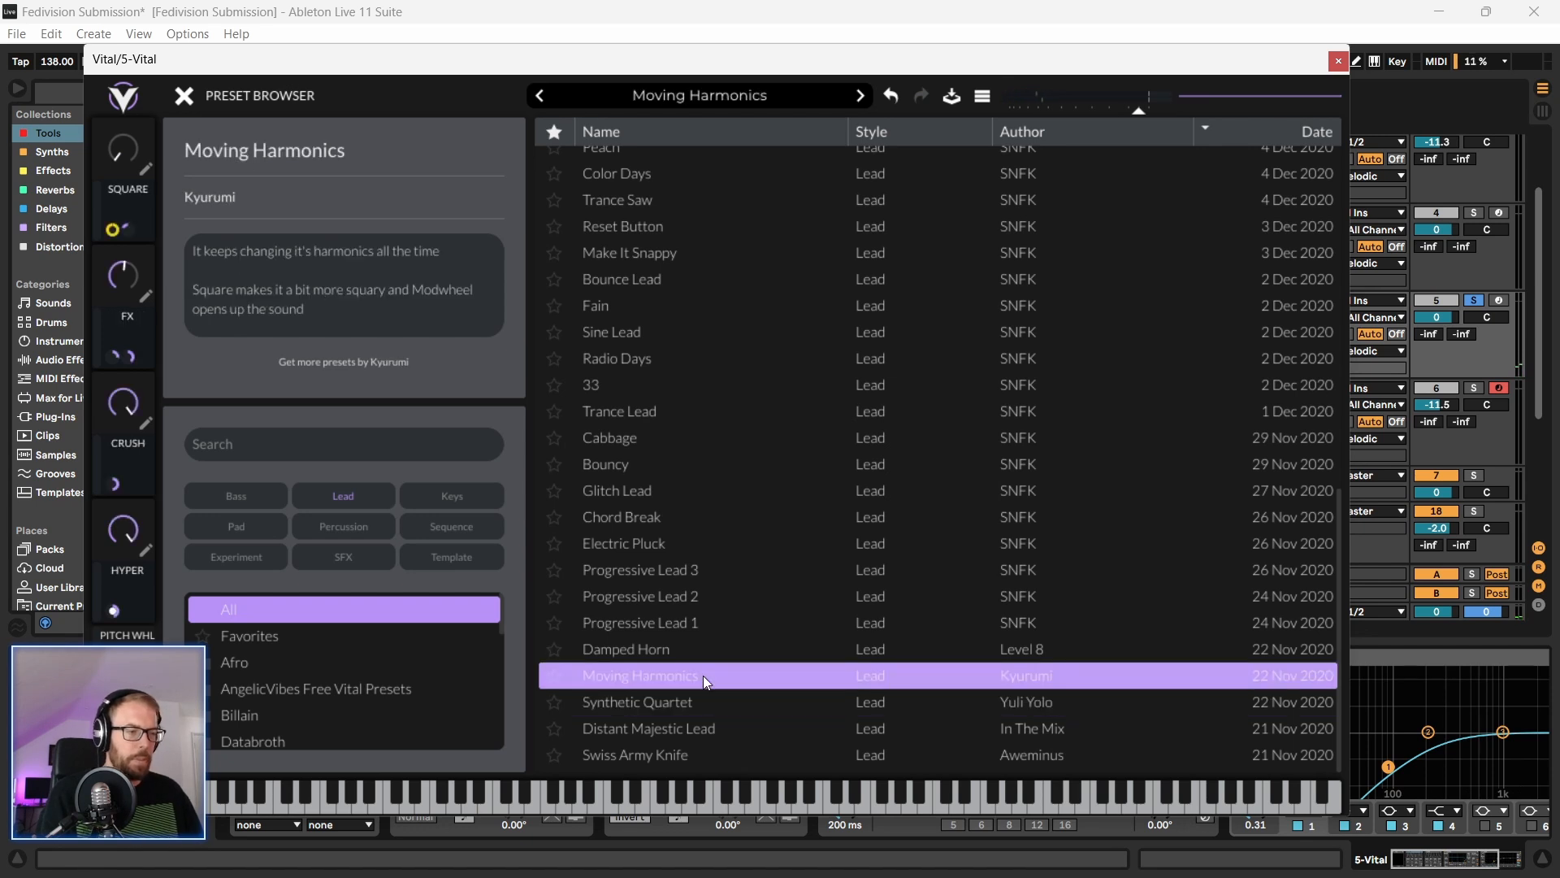
pyautogui.click(650, 704)
pyautogui.click(646, 728)
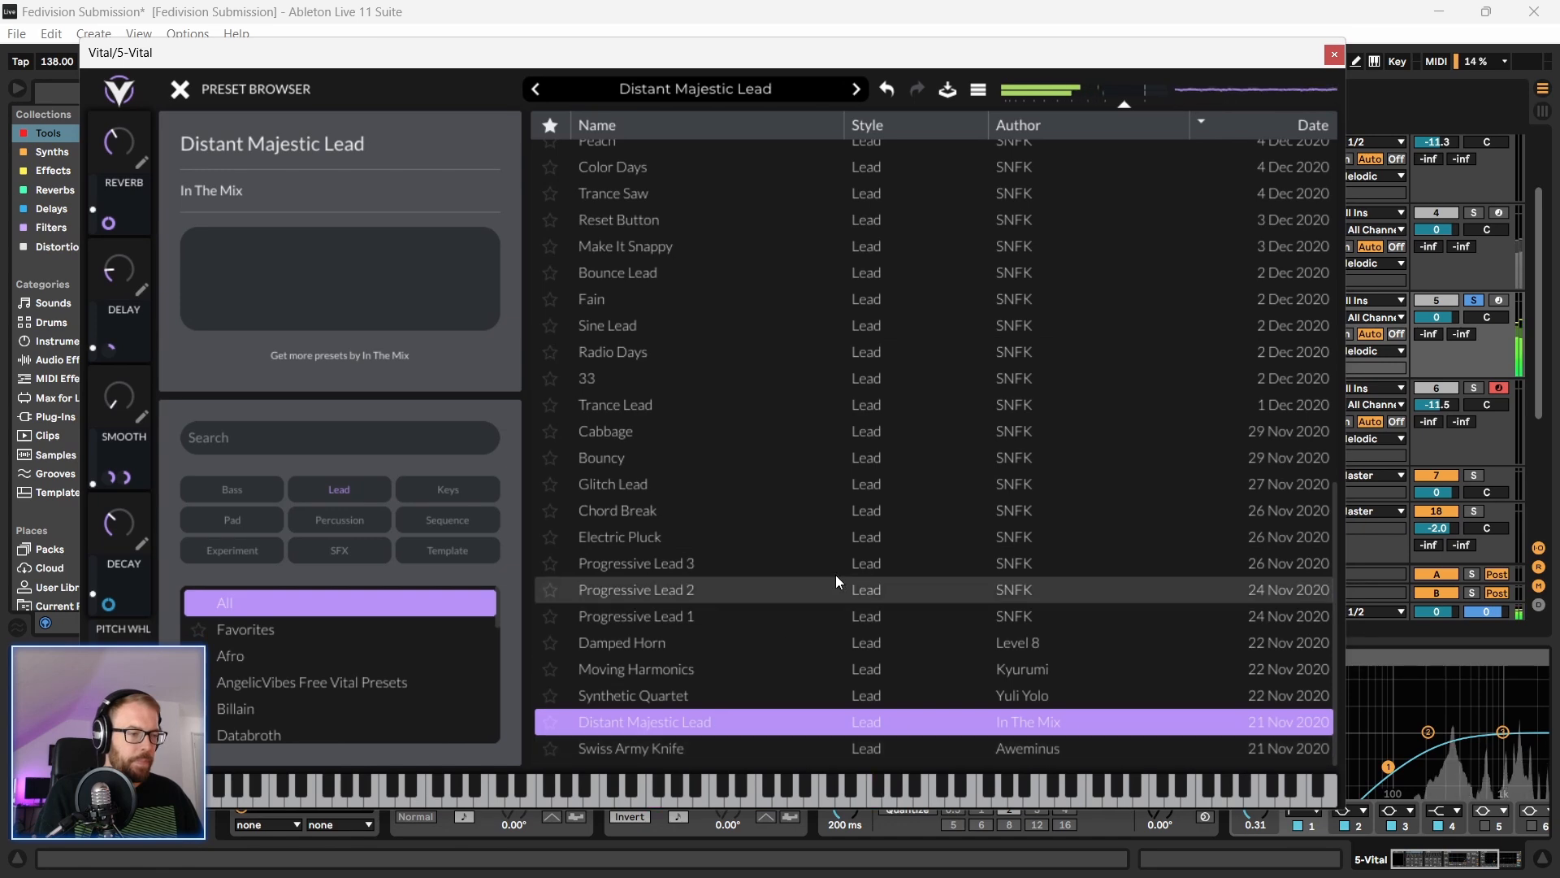
# Step: Leave the preset browser and enable the Compressor and Distortion in Vital's effects
pyautogui.click(180, 89)
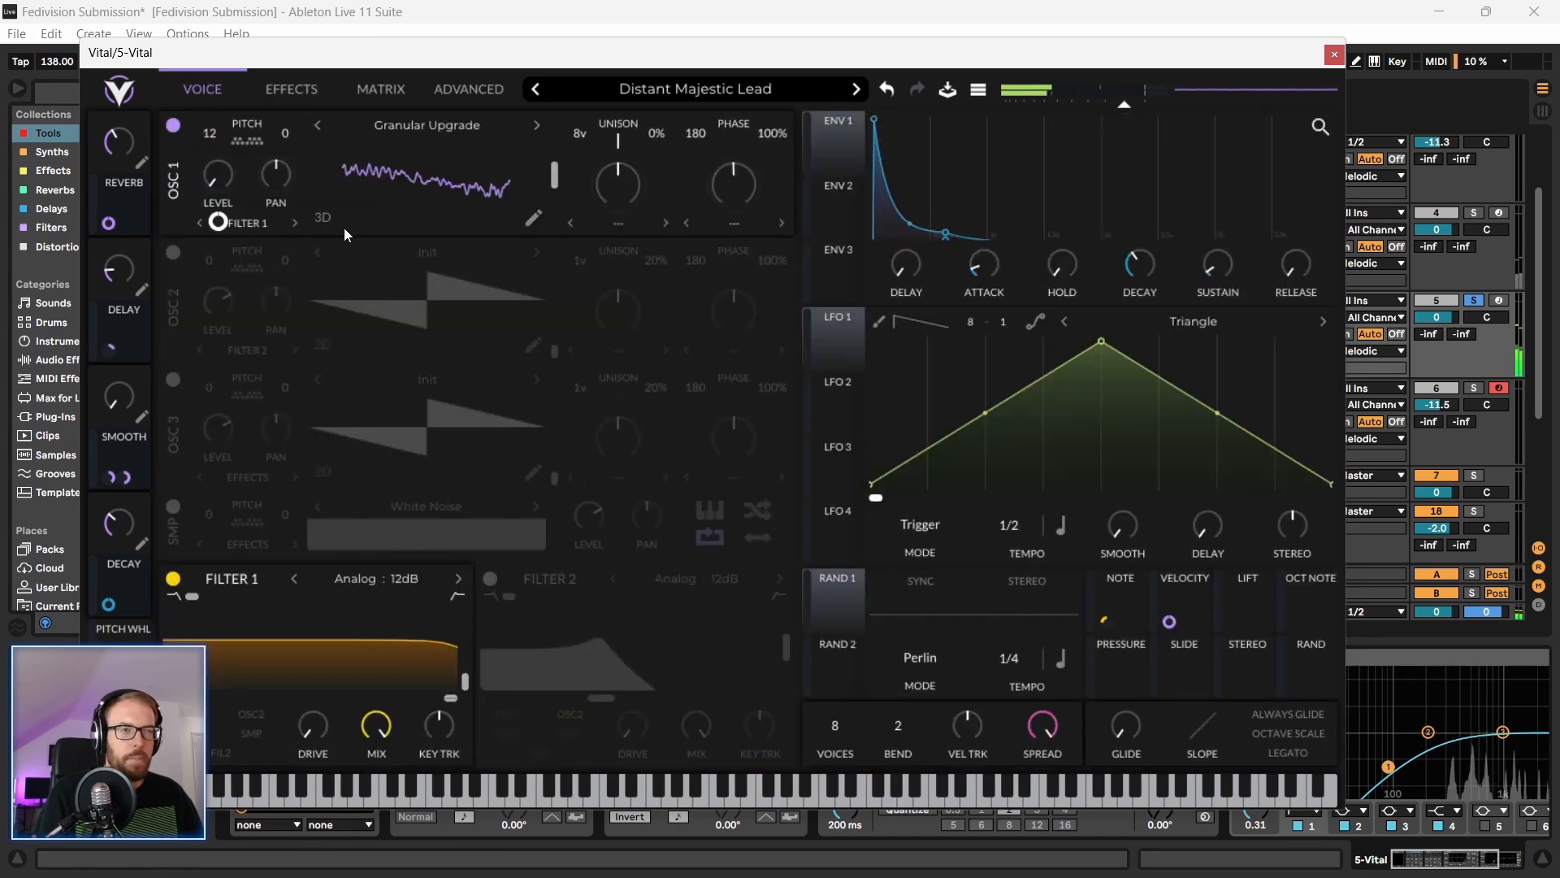
pyautogui.click(291, 89)
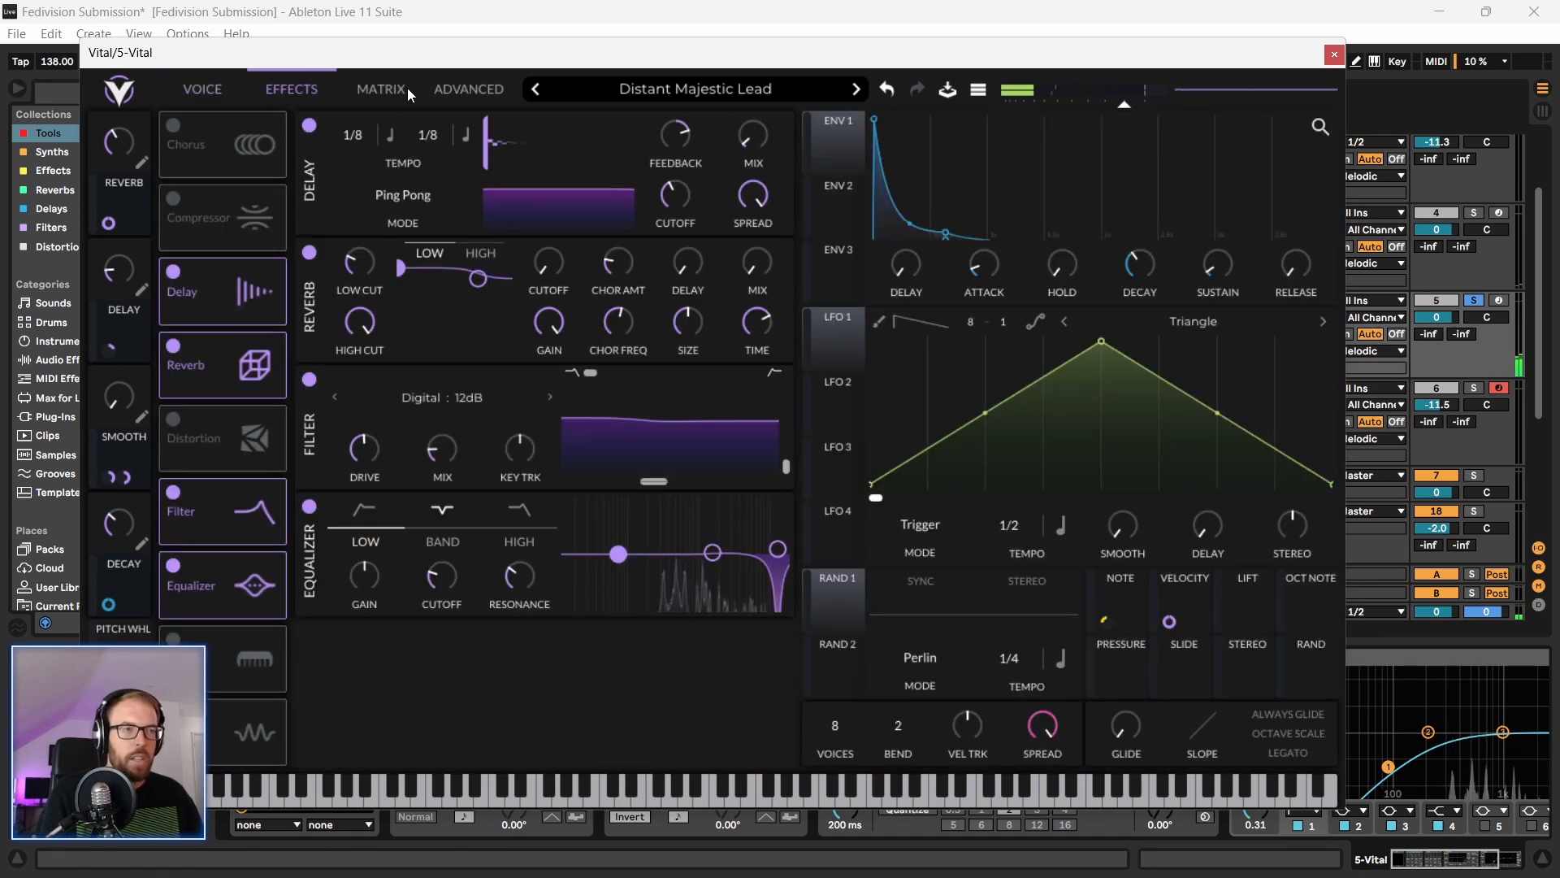
pyautogui.click(174, 198)
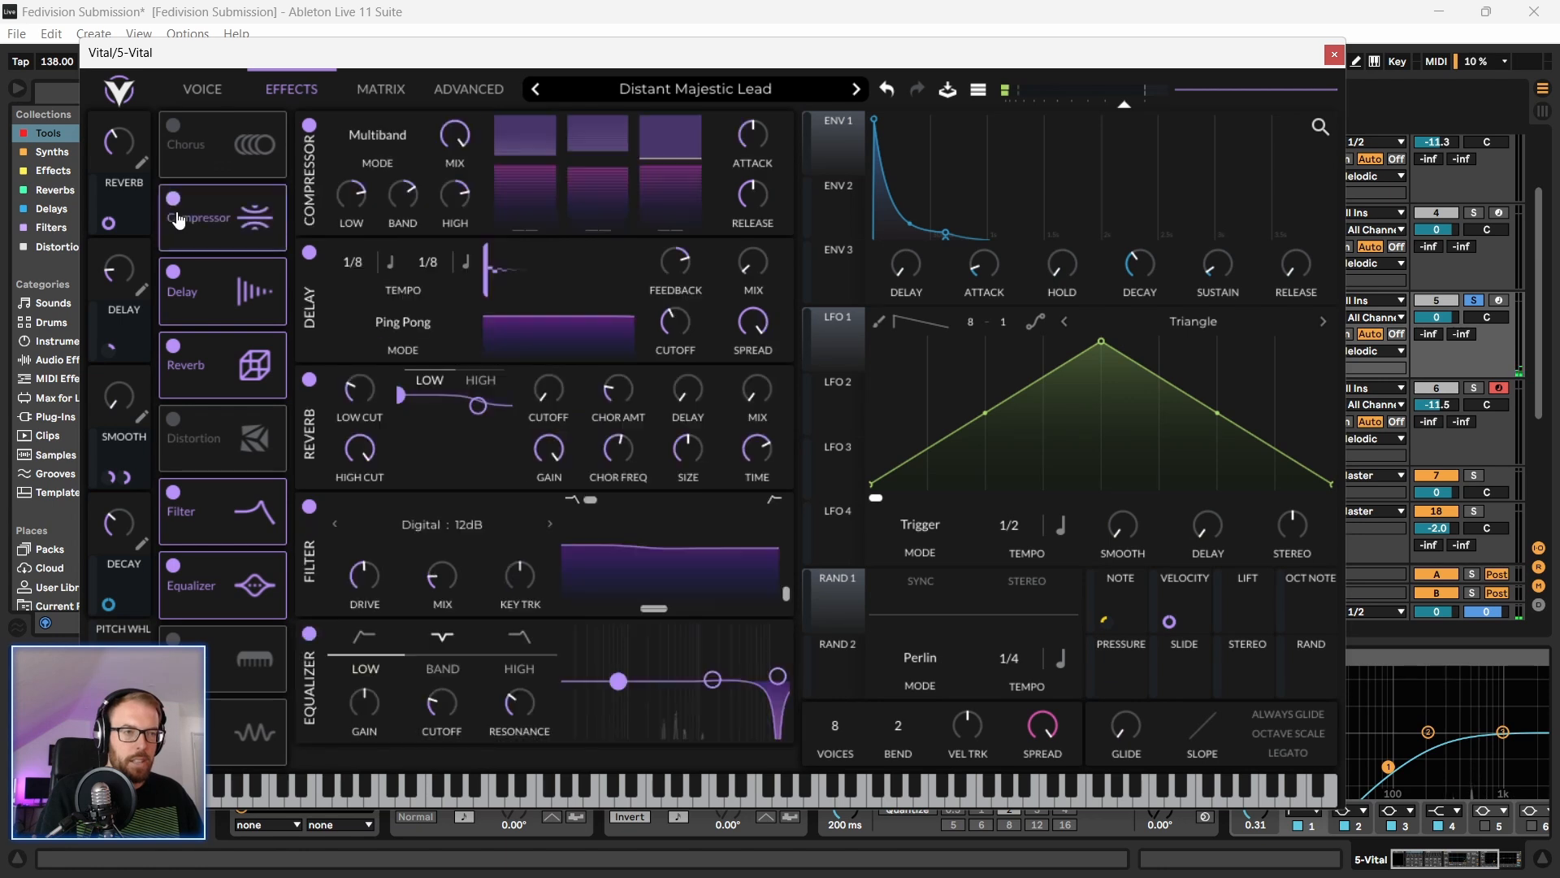
pyautogui.click(174, 418)
pyautogui.moveTo(361, 59); pyautogui.dragTo(383, 62)
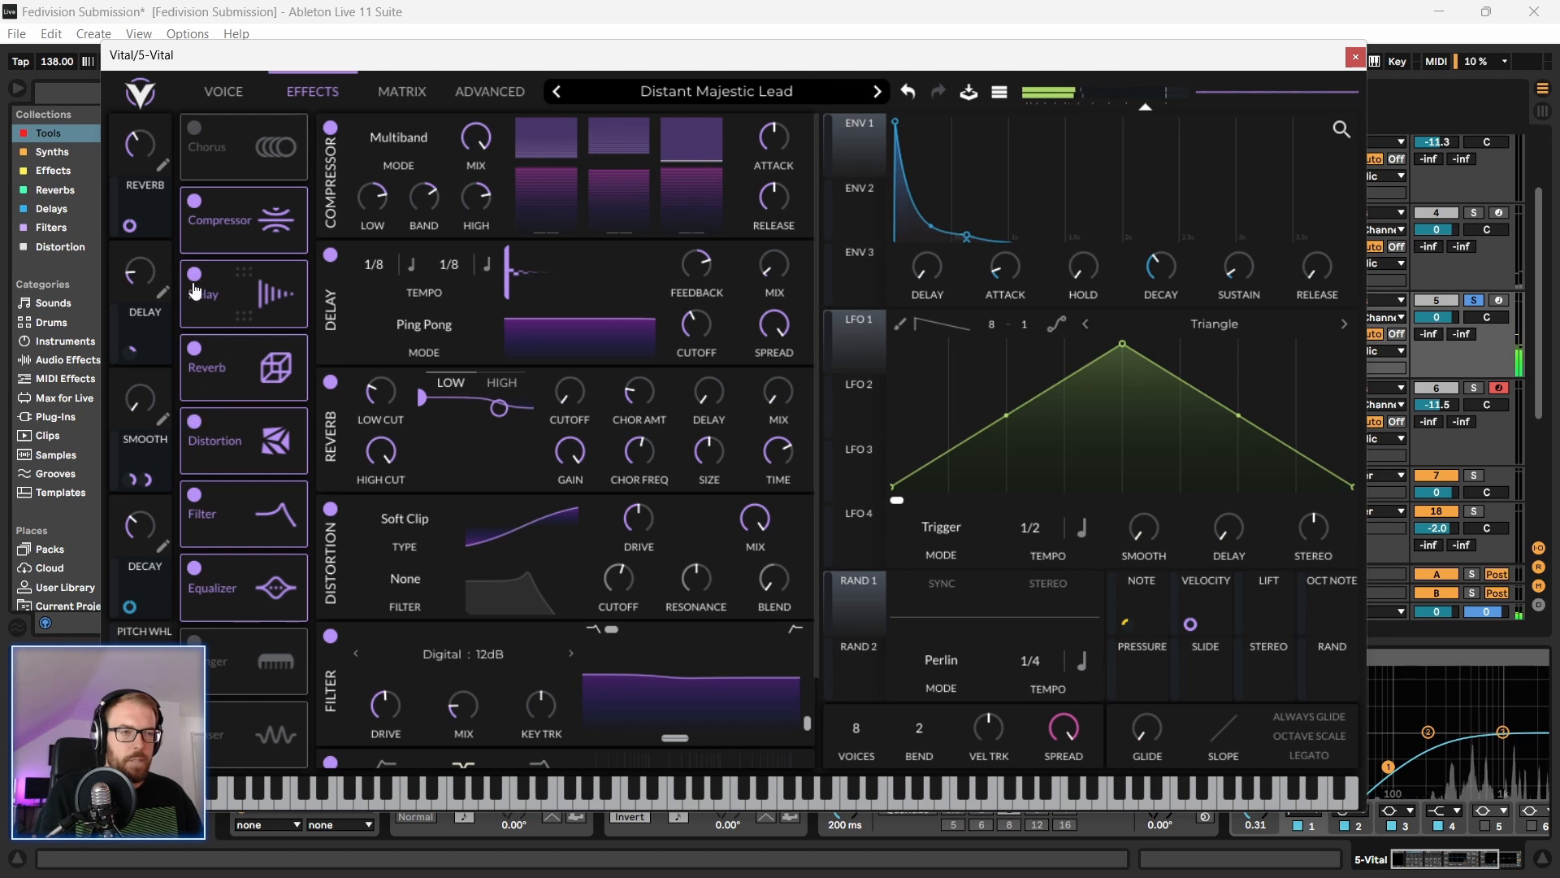
pyautogui.moveTo(688, 166); pyautogui.dragTo(694, 169)
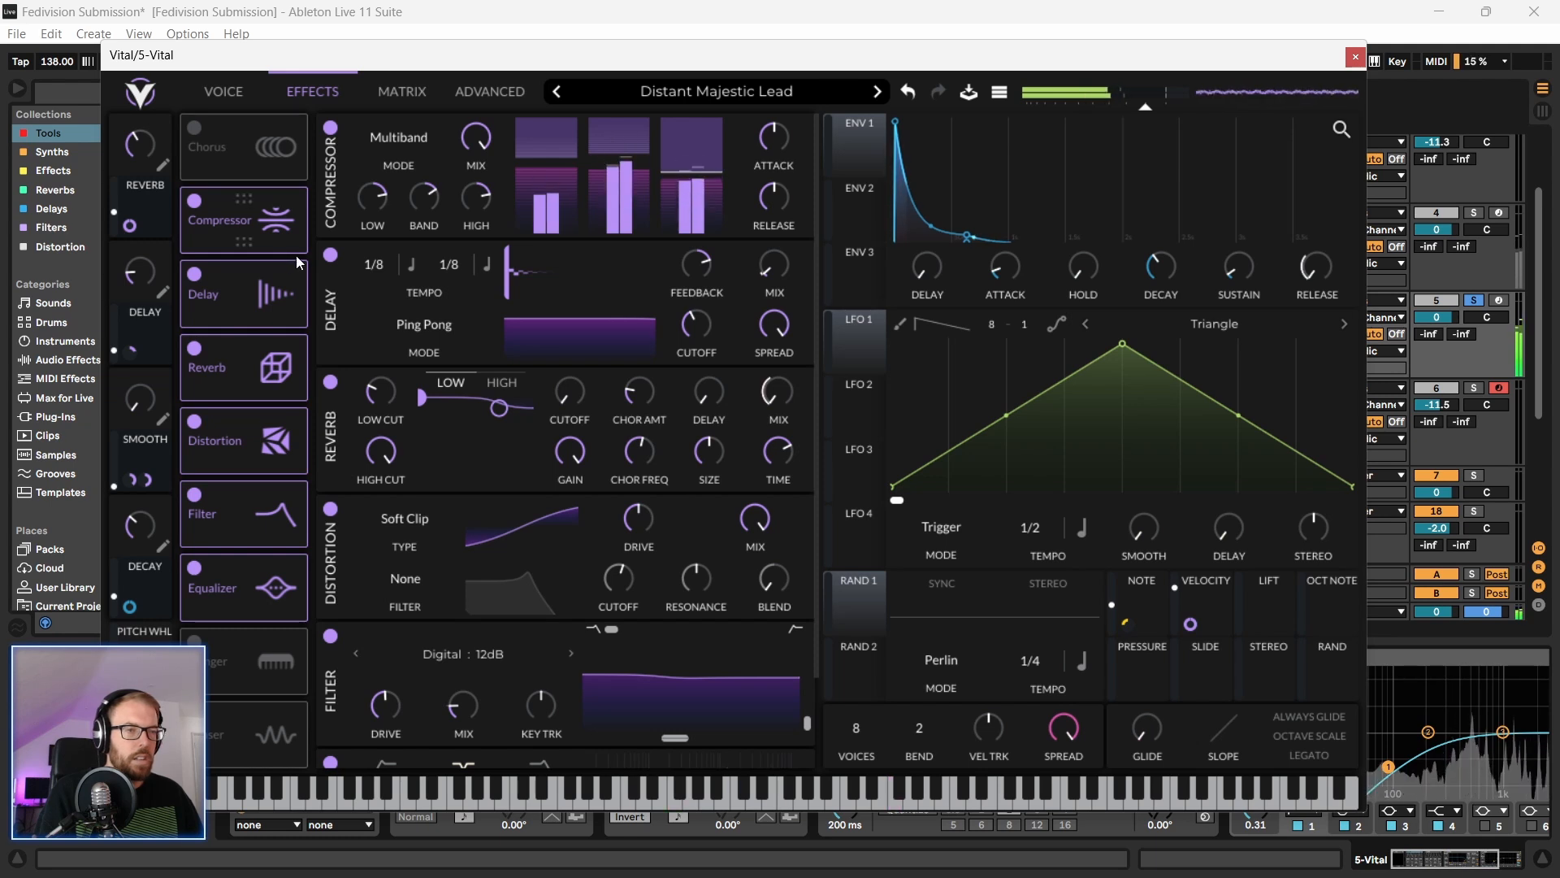
# Step: Disable the Compressor in Vital's effects and audition the lead with only the Distortion added
pyautogui.click(195, 201)
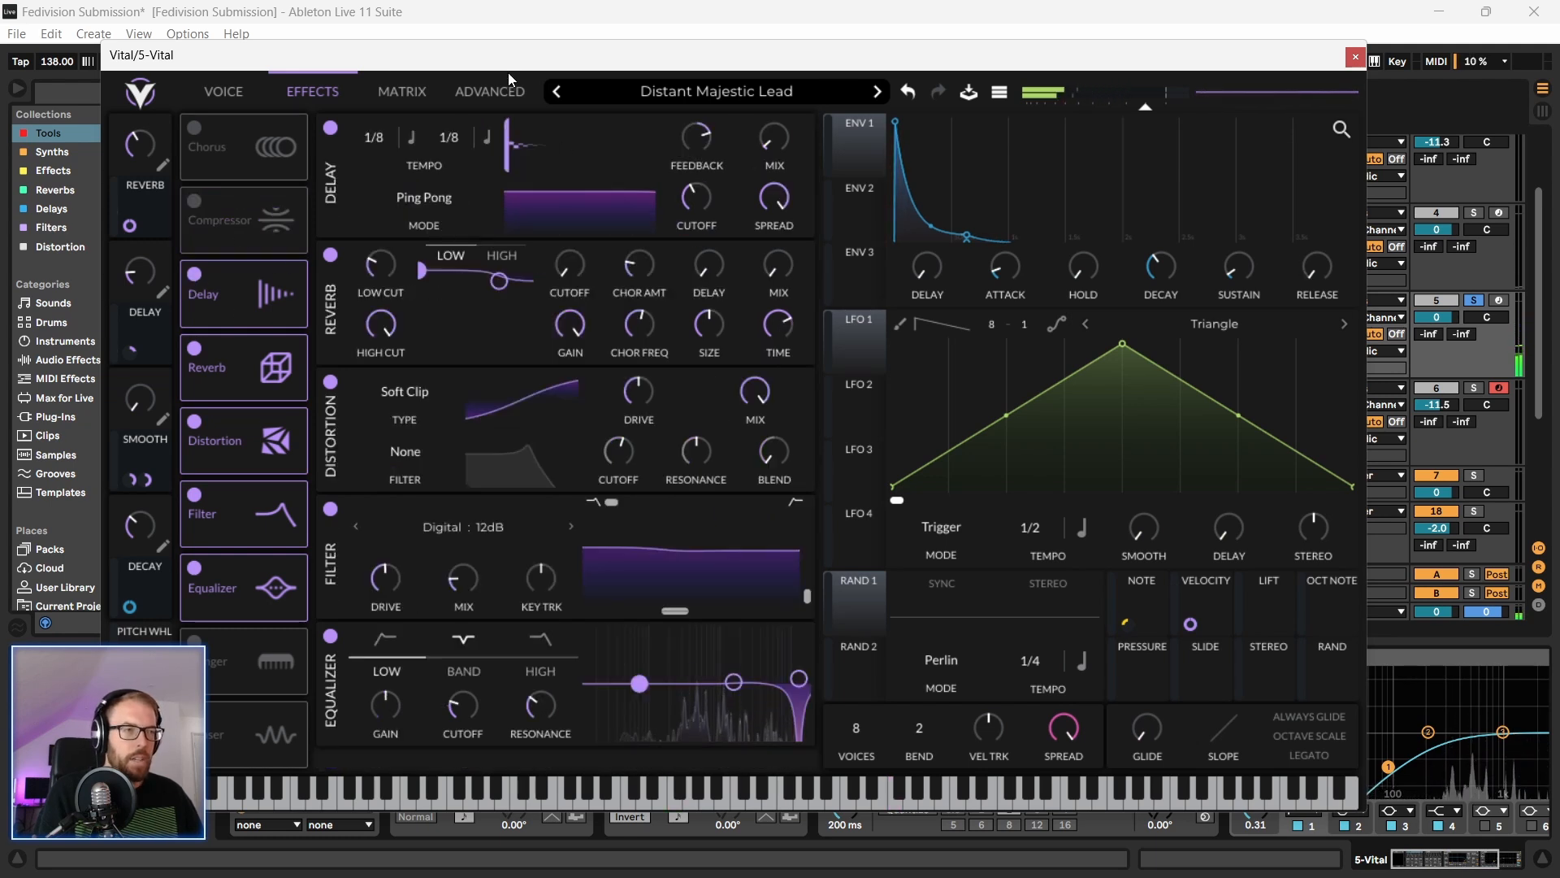
pyautogui.moveTo(512, 59); pyautogui.dragTo(518, 56)
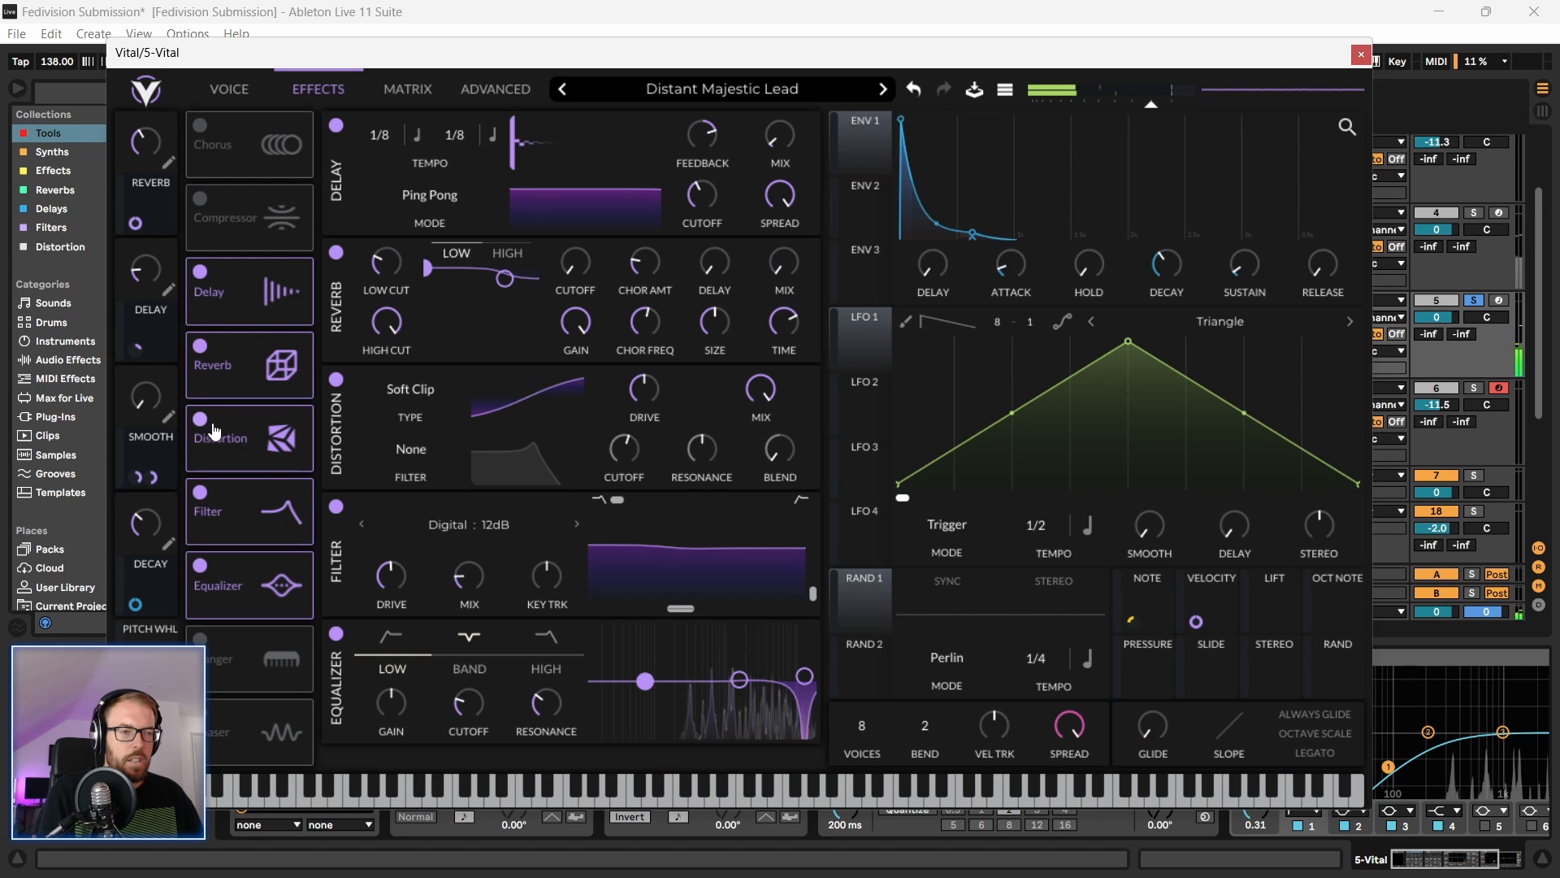
pyautogui.moveTo(371, 50); pyautogui.dragTo(362, 33)
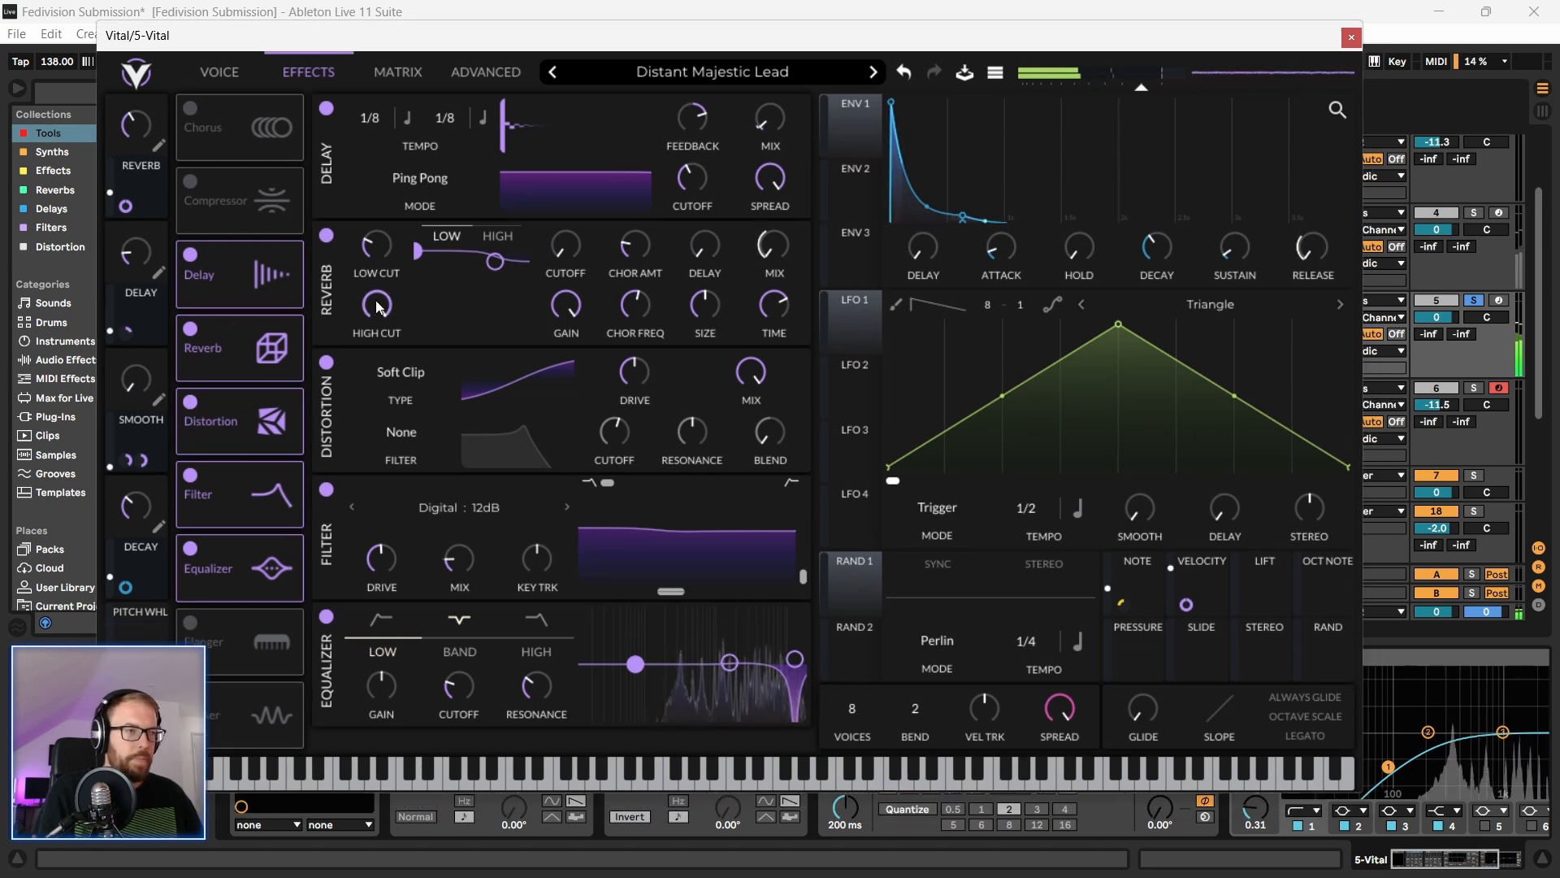
pyautogui.moveTo(360, 38); pyautogui.dragTo(370, 38)
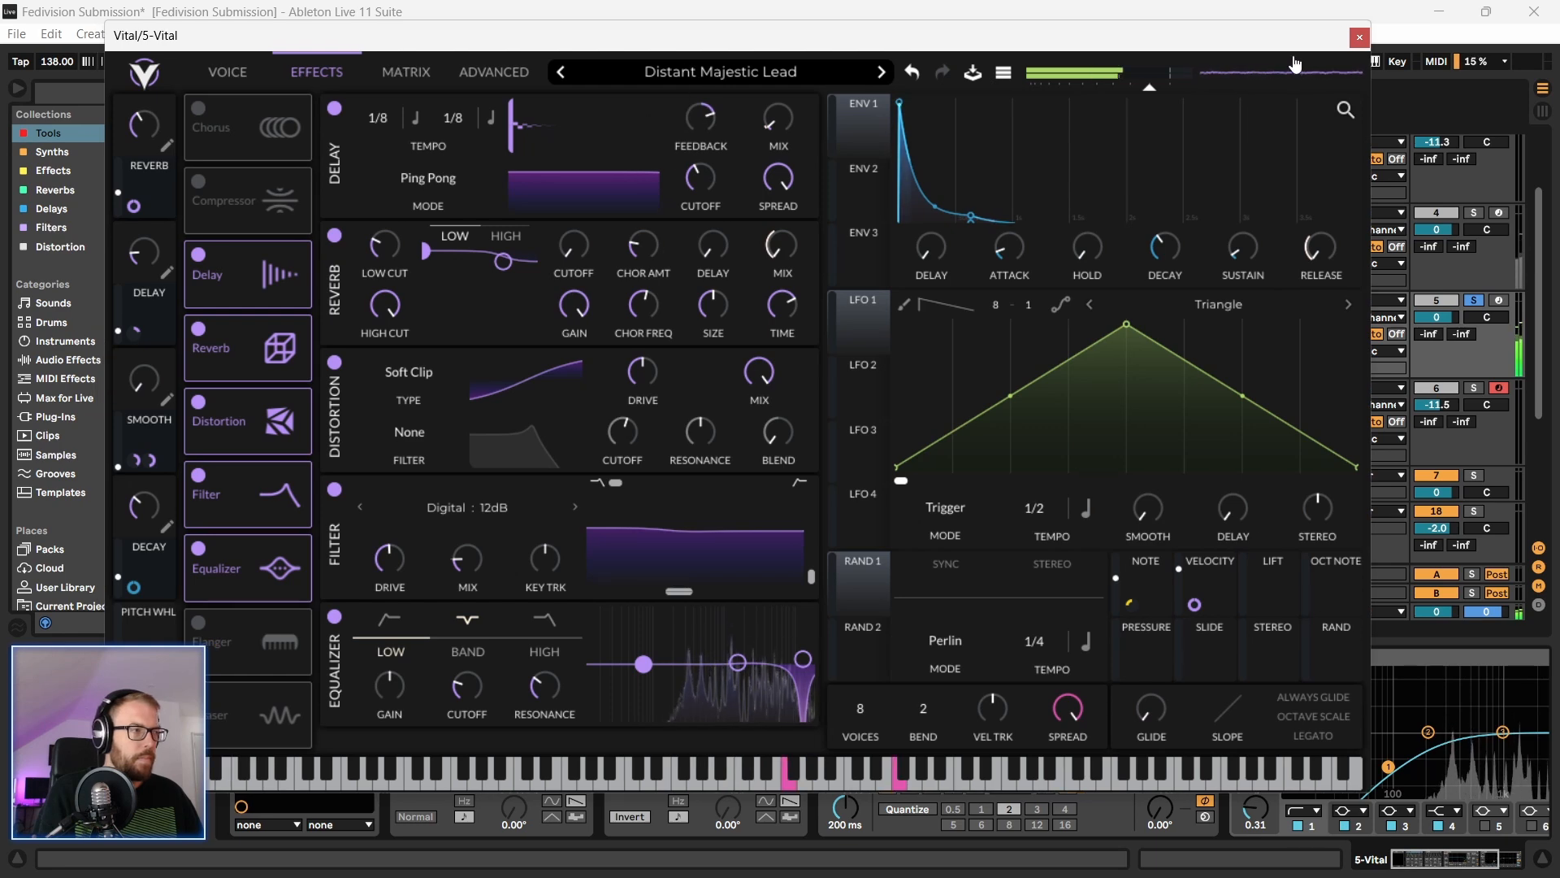
# Step: Close the Vital window, take the 5 Vital track out of solo, and hide the automation lanes
pyautogui.click(1358, 38)
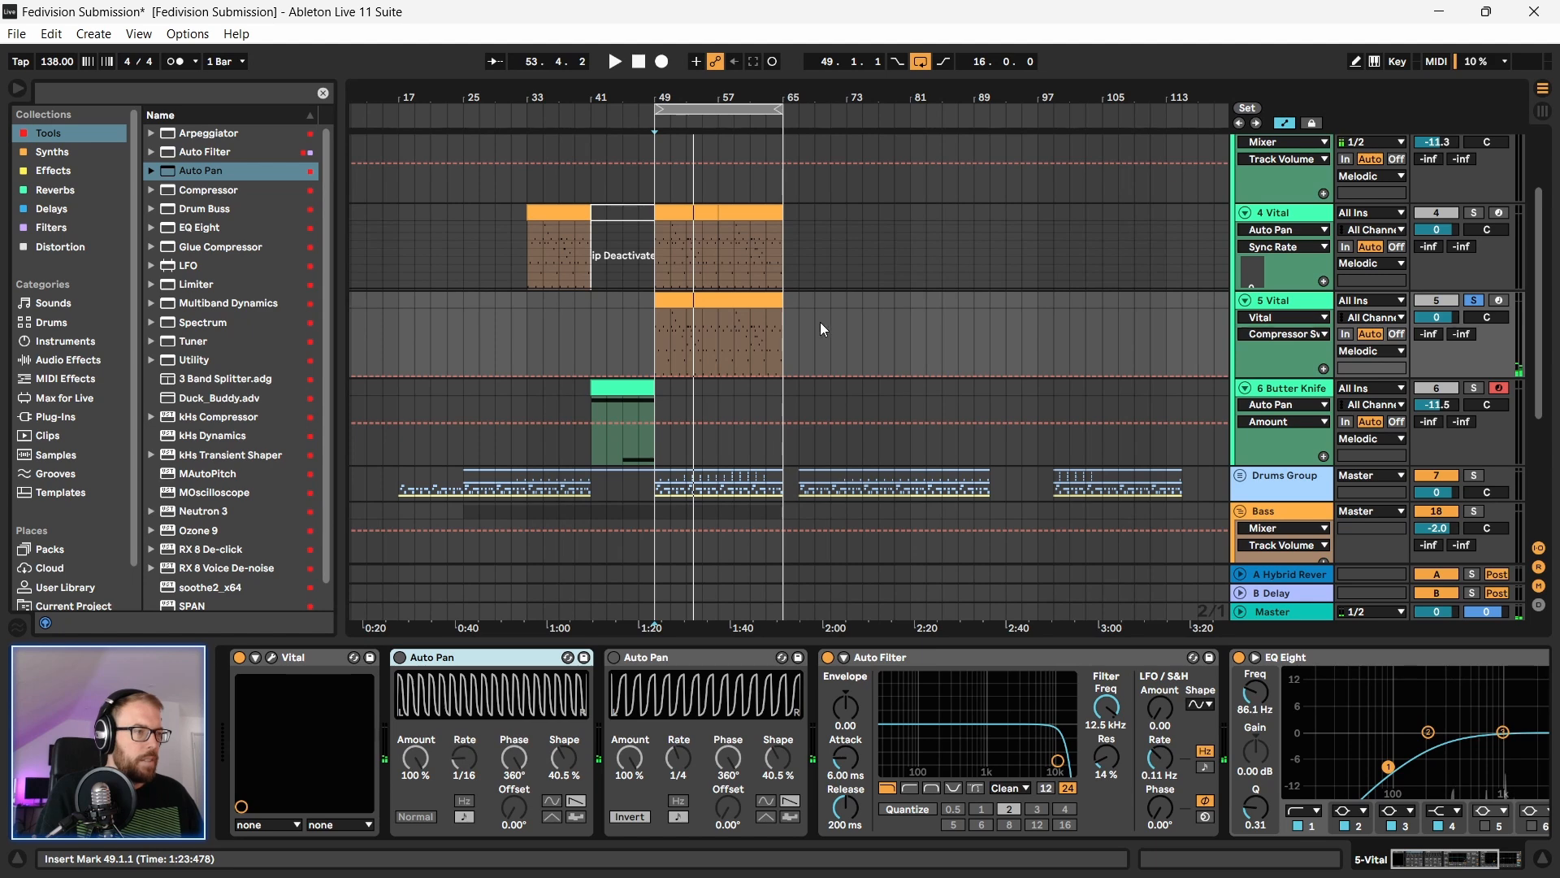
pyautogui.click(685, 306)
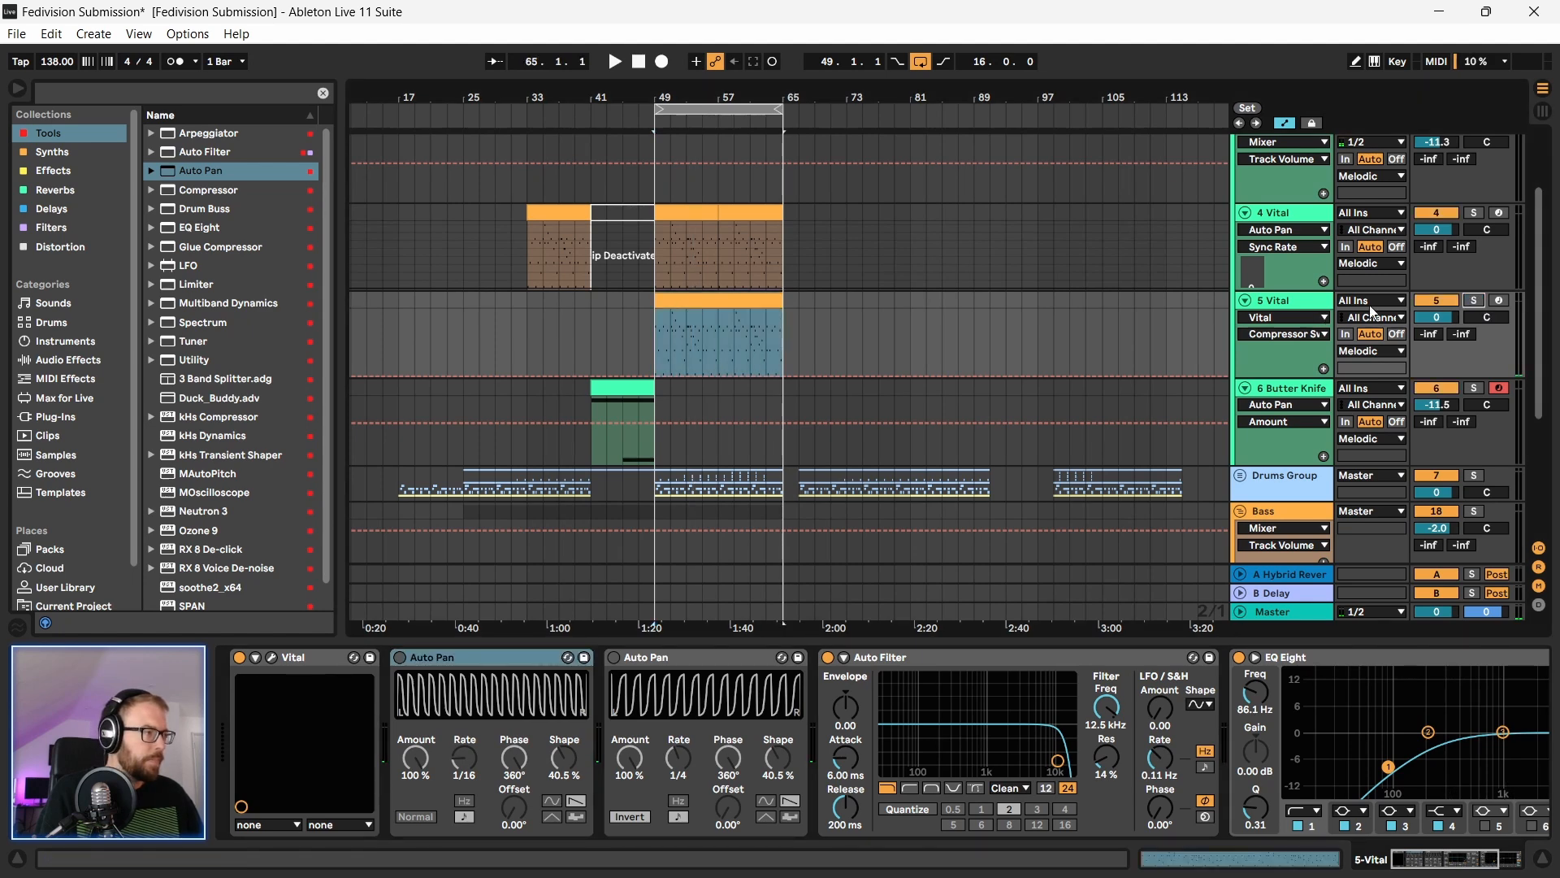
pyautogui.press('a')
pyautogui.click(658, 321)
# Step: Play the full mix from bar 49 and from bar 33 to compare the two sections
pyautogui.press('space')
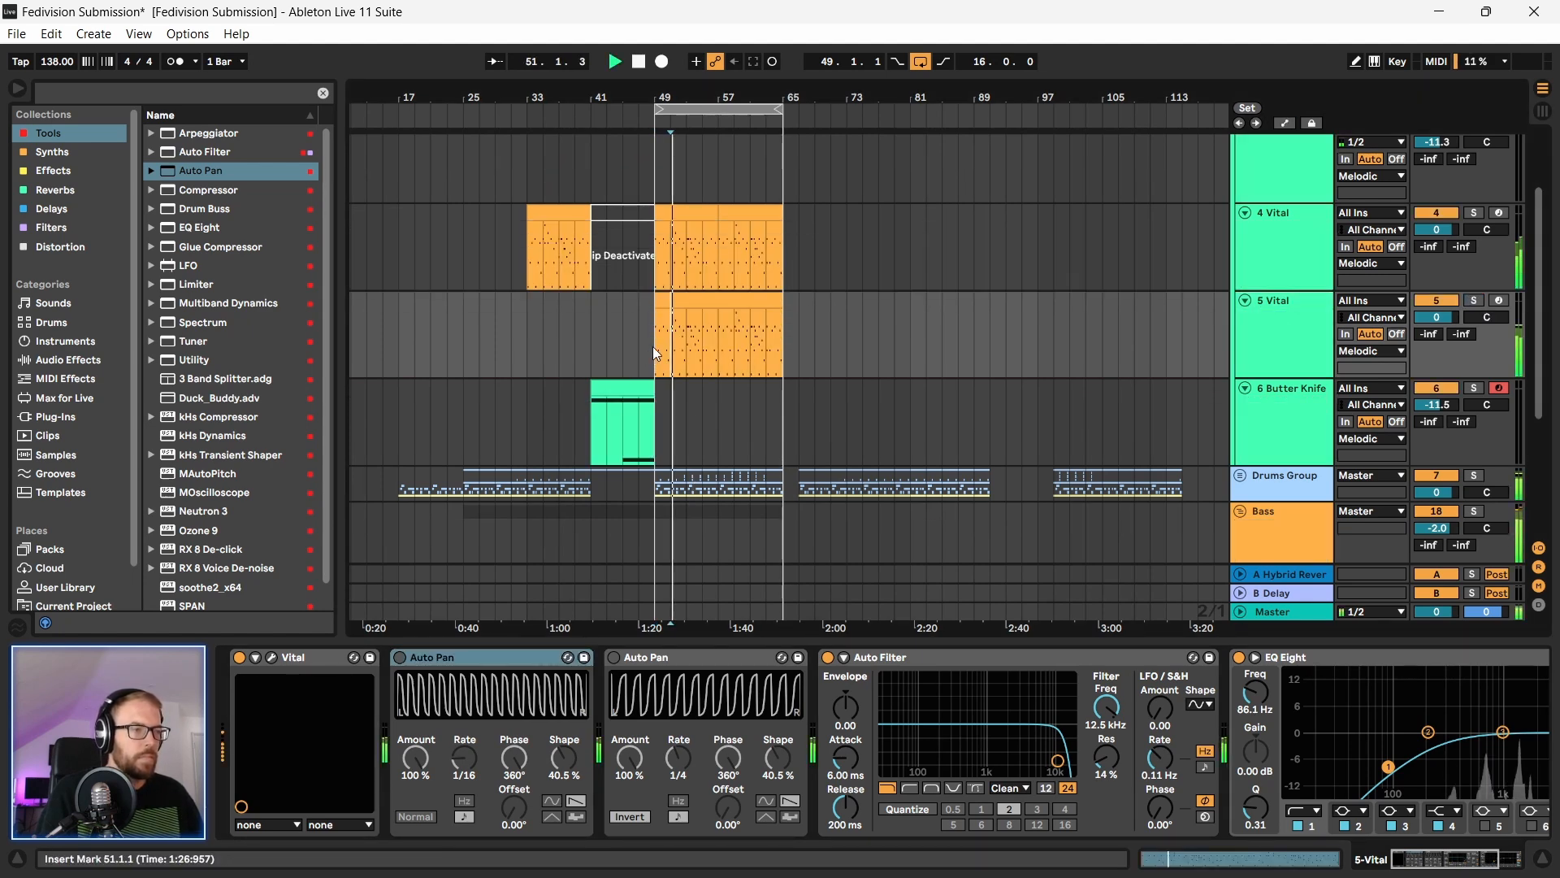
pyautogui.press('space')
pyautogui.moveTo(711, 97); pyautogui.dragTo(706, 150)
pyautogui.scroll(-3, 647, 247)
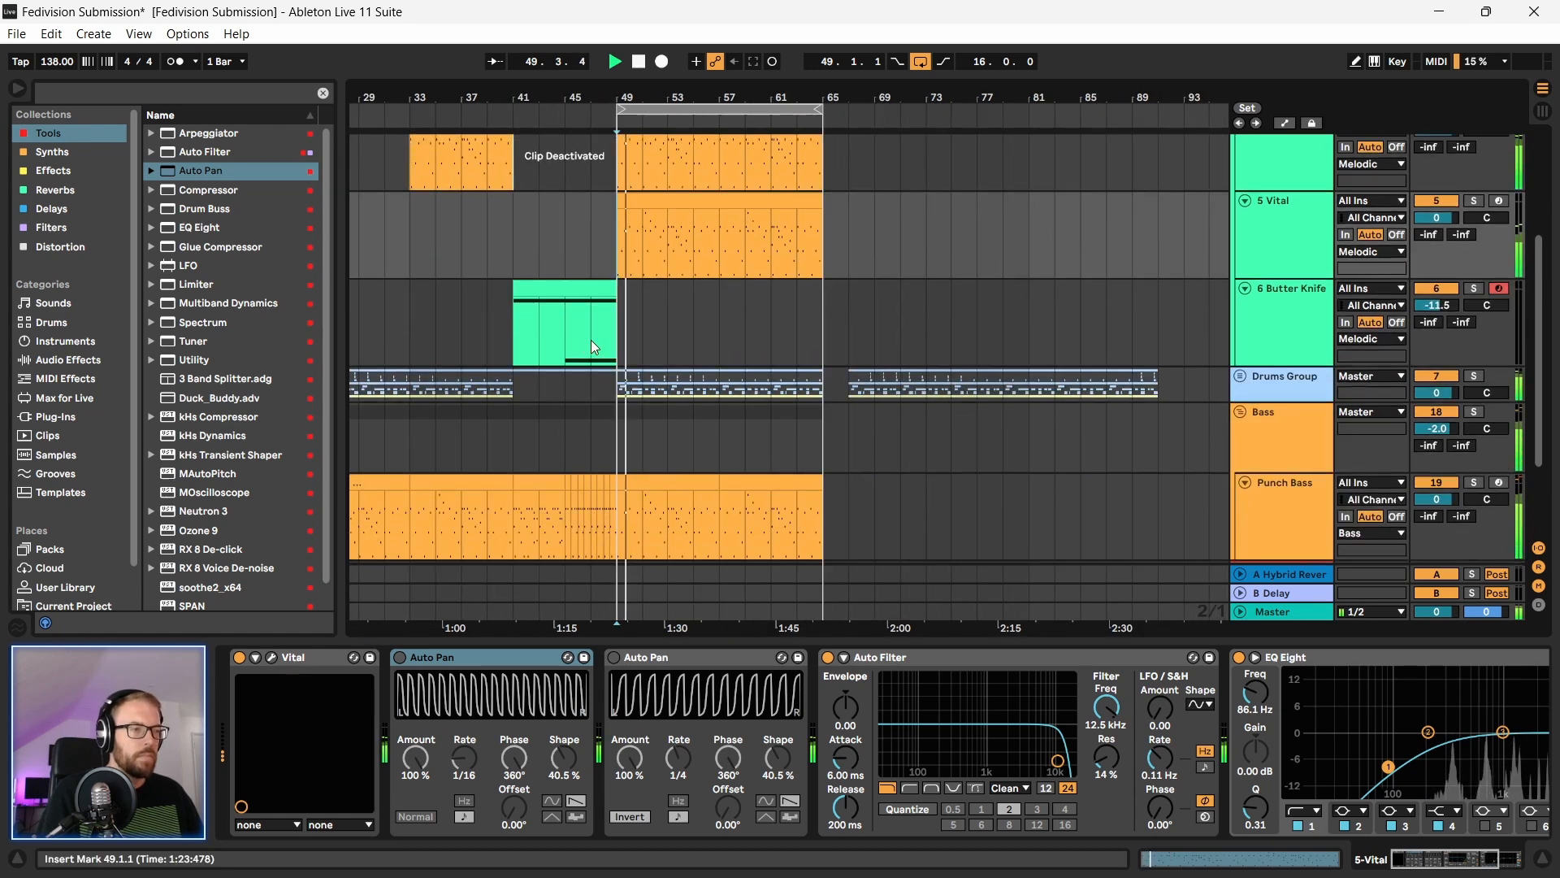
pyautogui.scroll(1, 631, 328)
pyautogui.click(408, 281)
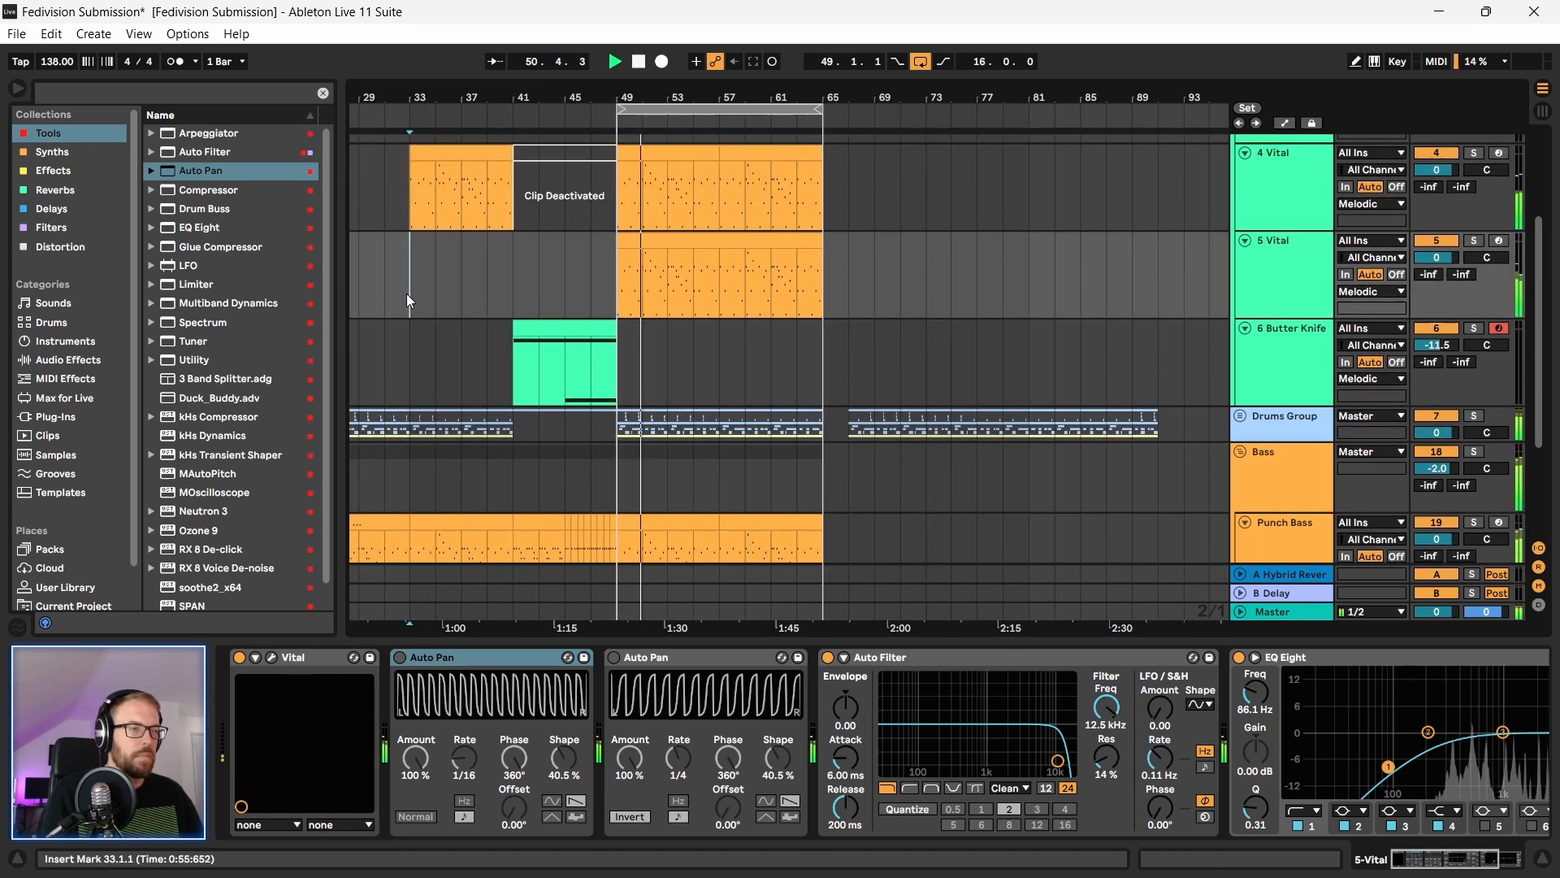
pyautogui.press('space')
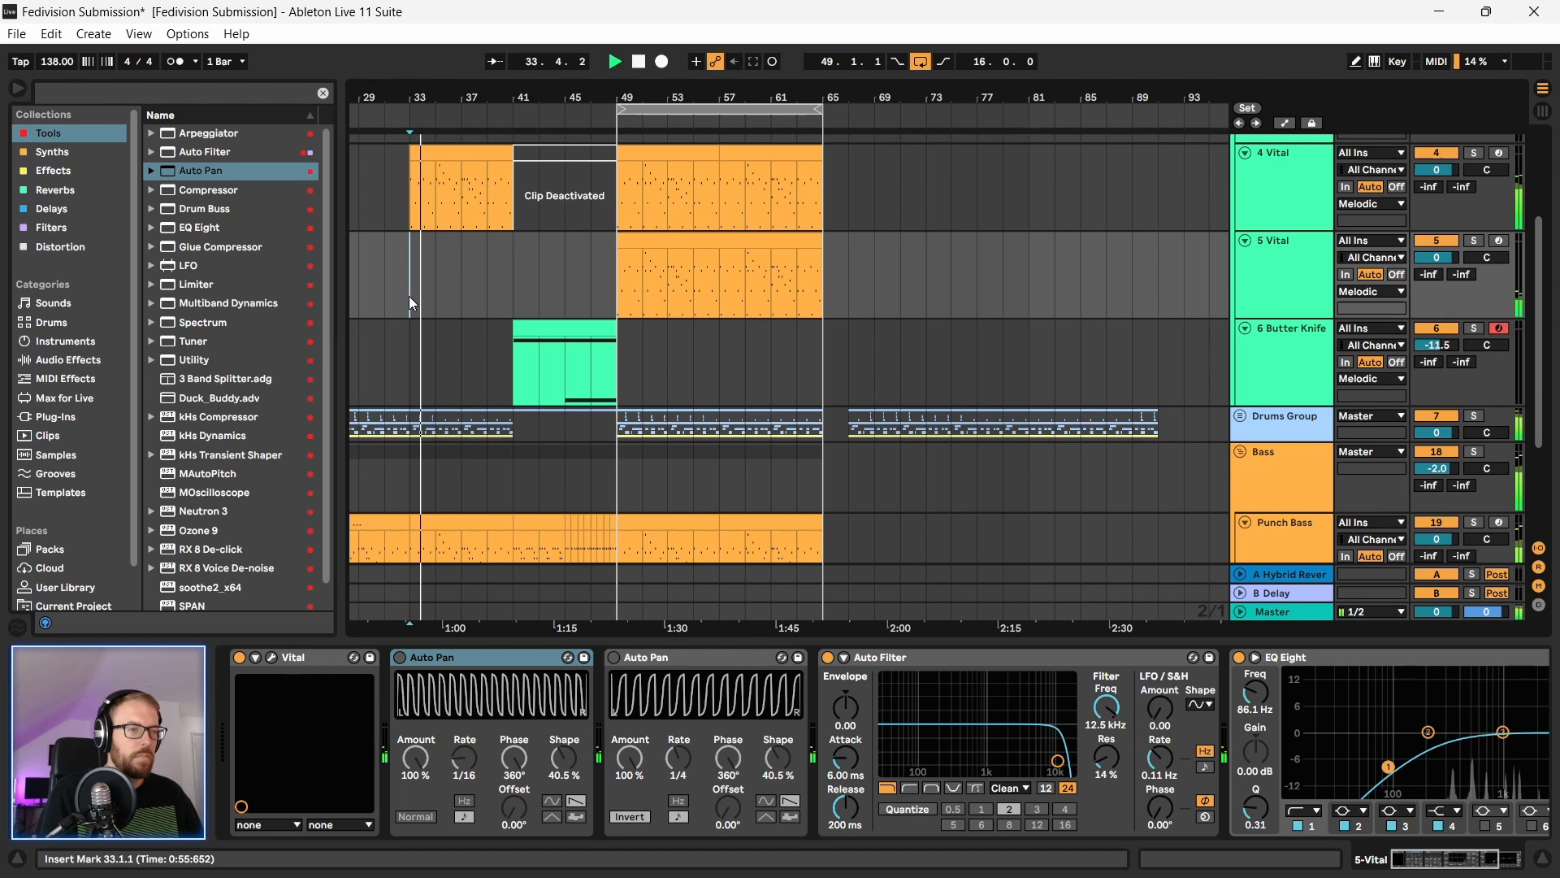
pyautogui.press('space')
pyautogui.click(611, 293)
pyautogui.moveTo(691, 97); pyautogui.dragTo(685, 108)
pyautogui.press('space')
pyautogui.scroll(-1, 659, 362)
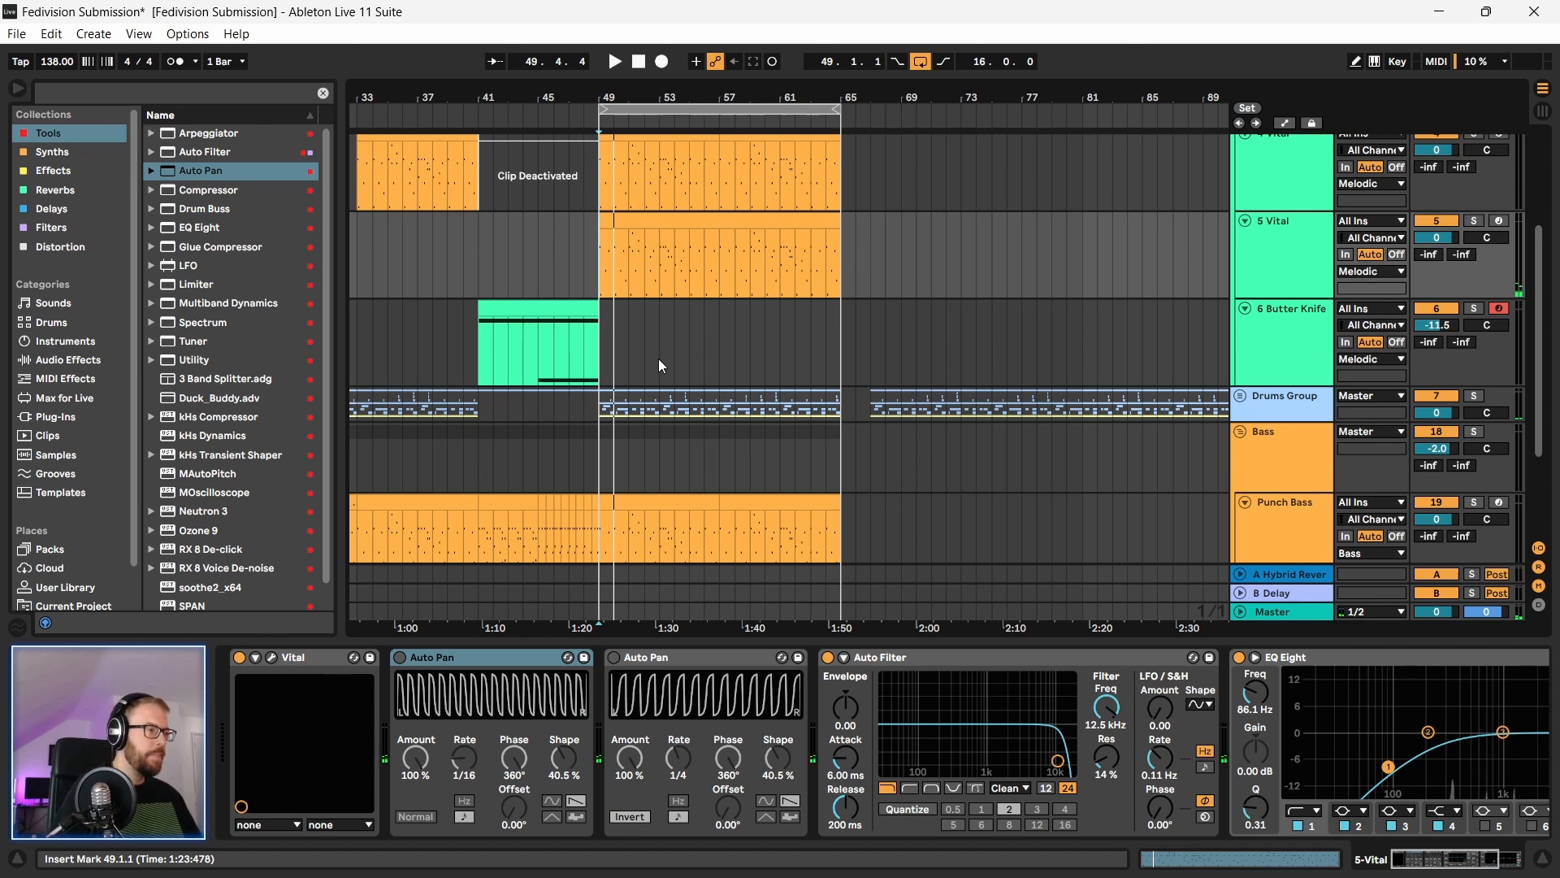
pyautogui.scroll(1, 658, 359)
pyautogui.scroll(-5, 658, 358)
pyautogui.scroll(5, 658, 358)
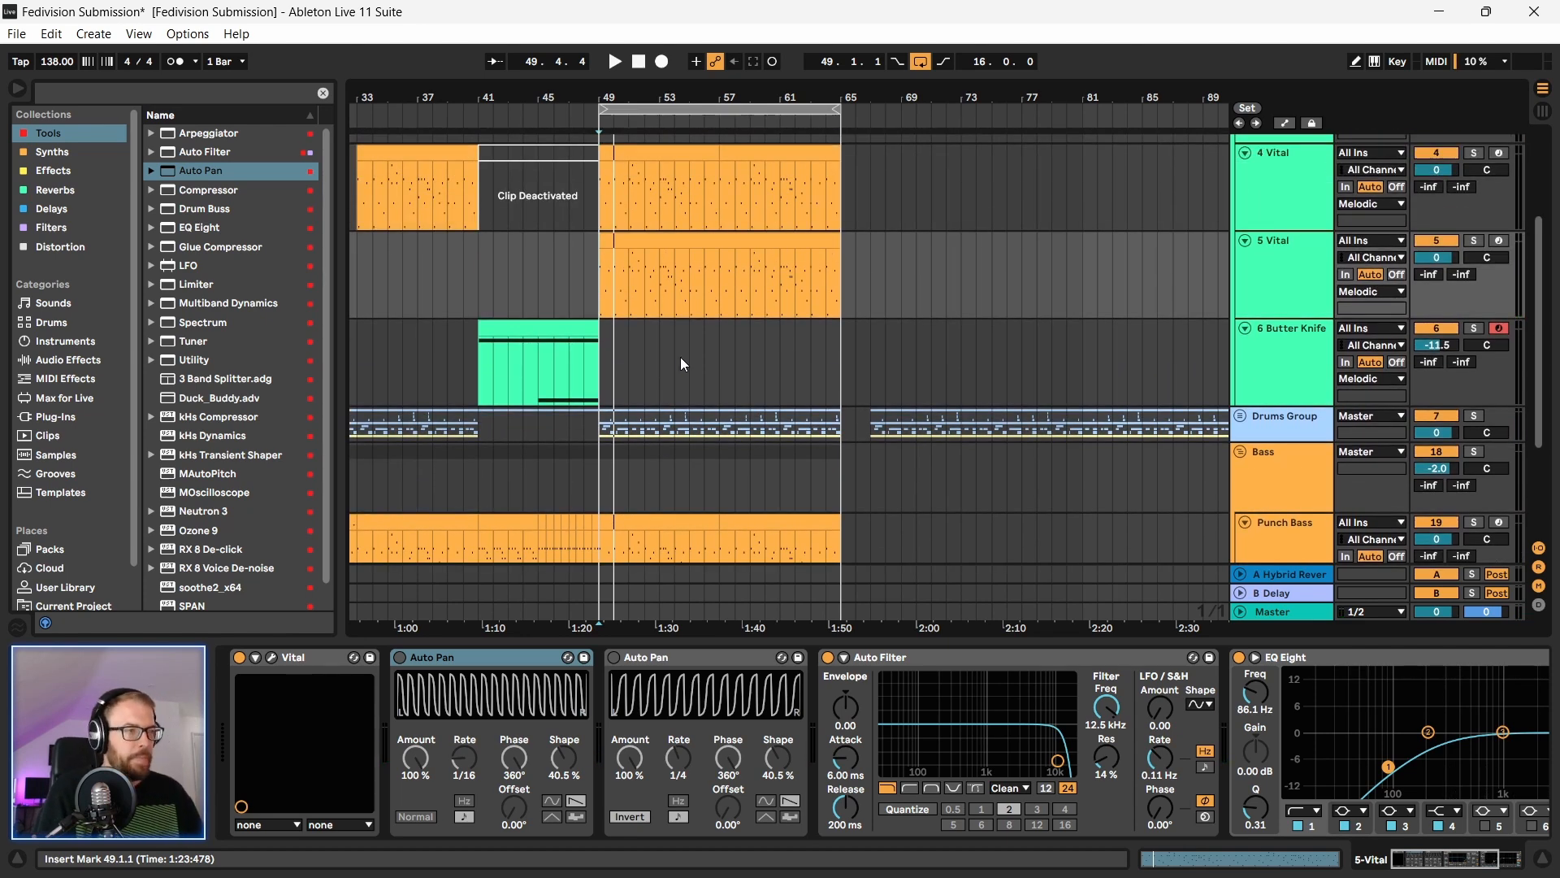
# Step: Select bars 17–65 on the 6 Butter Knife track, start playback from bar 17, and save the project
pyautogui.moveTo(528, 89); pyautogui.dragTo(657, 57)
pyautogui.click(471, 381)
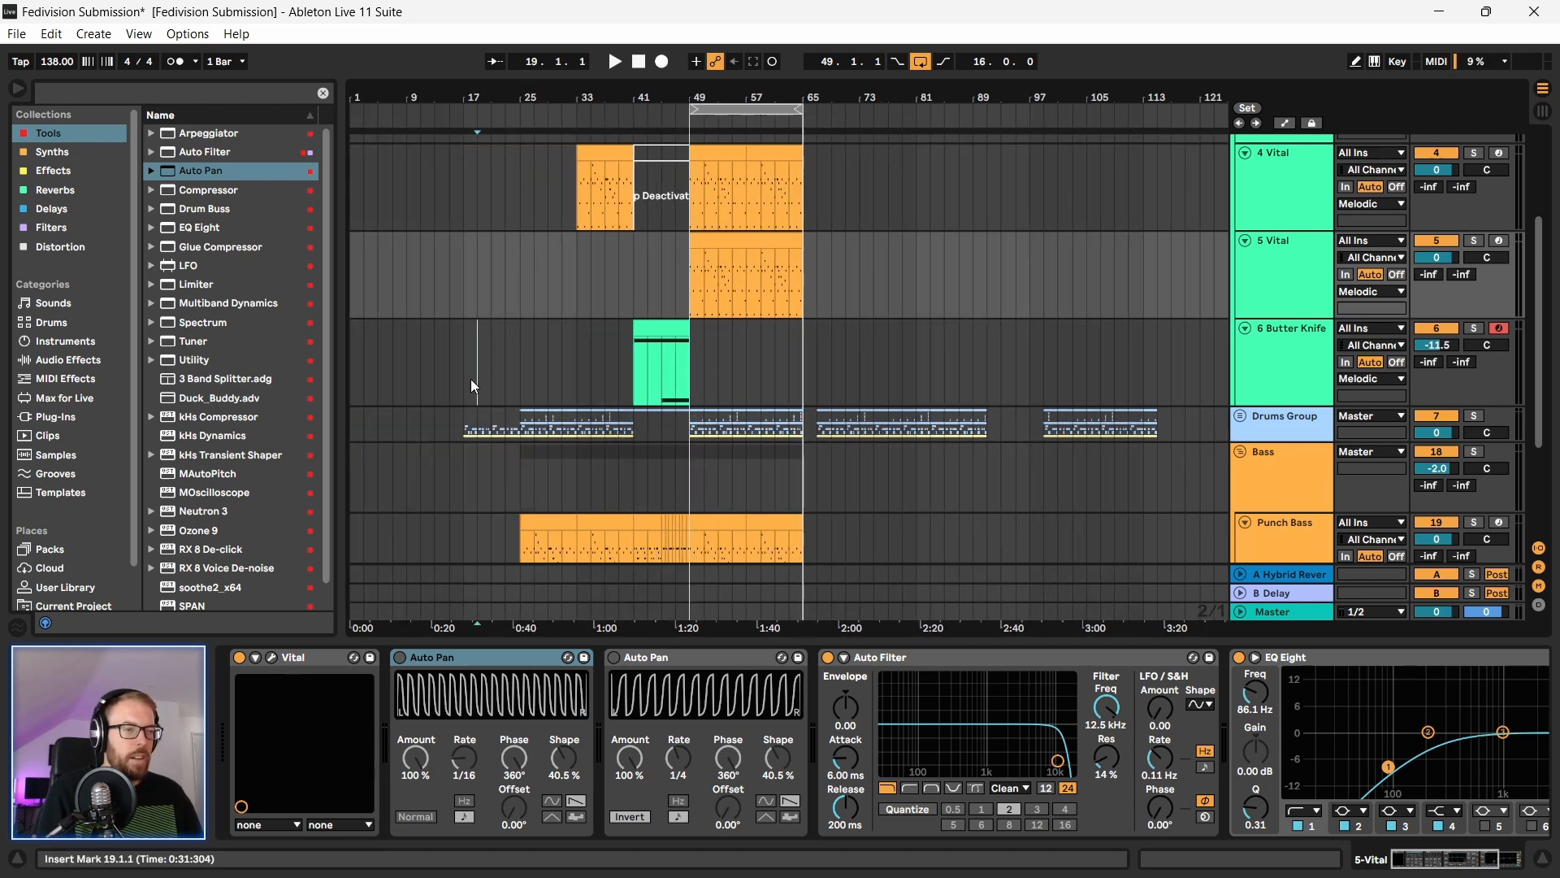
pyautogui.moveTo(464, 366); pyautogui.dragTo(802, 373)
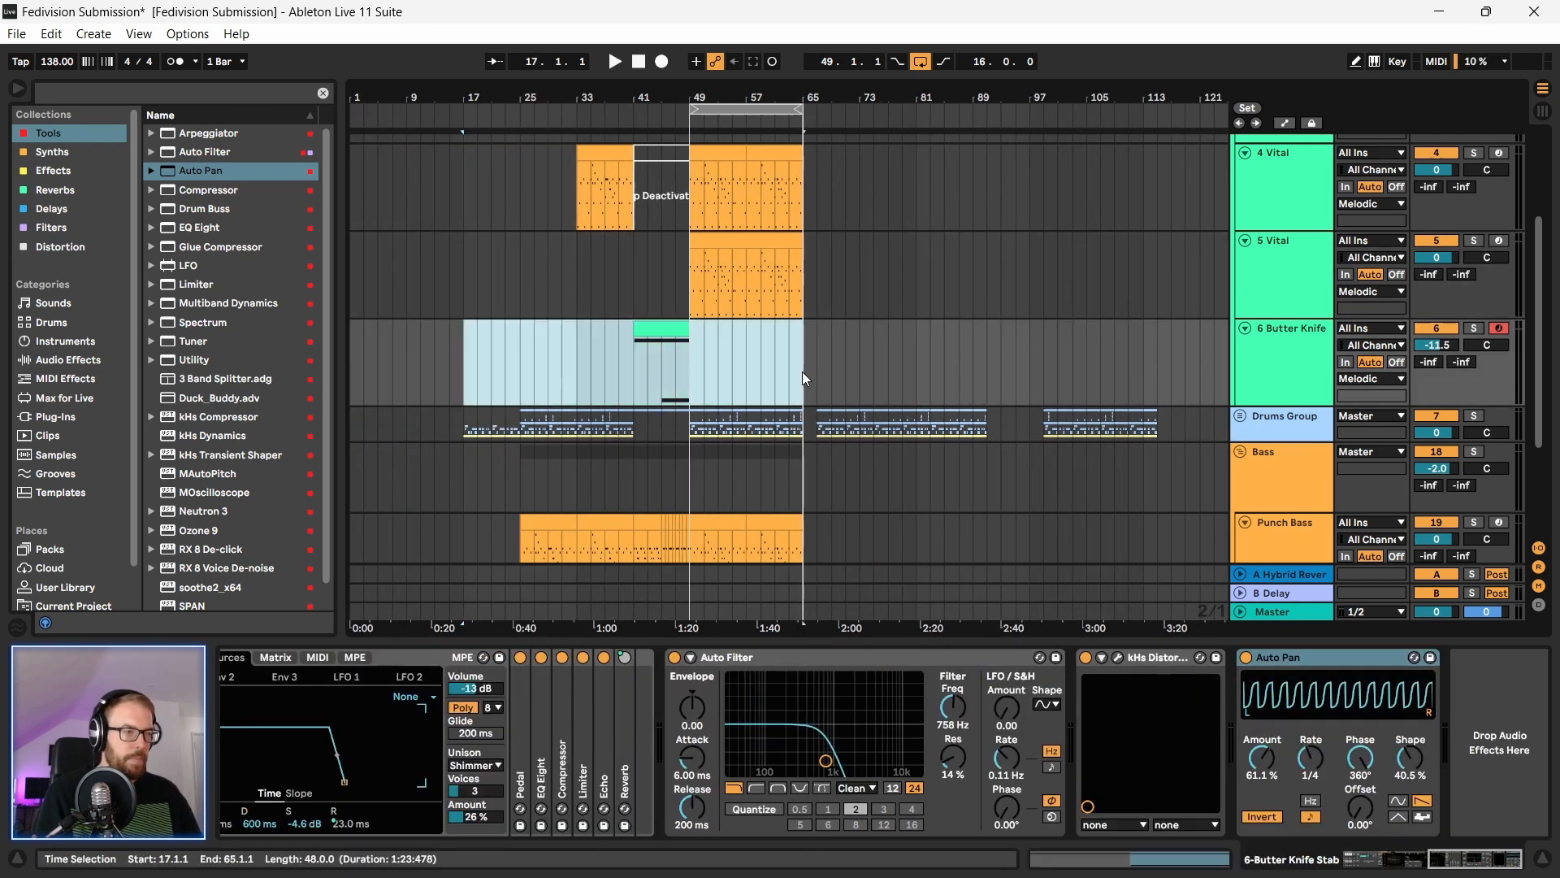
pyautogui.press('space')
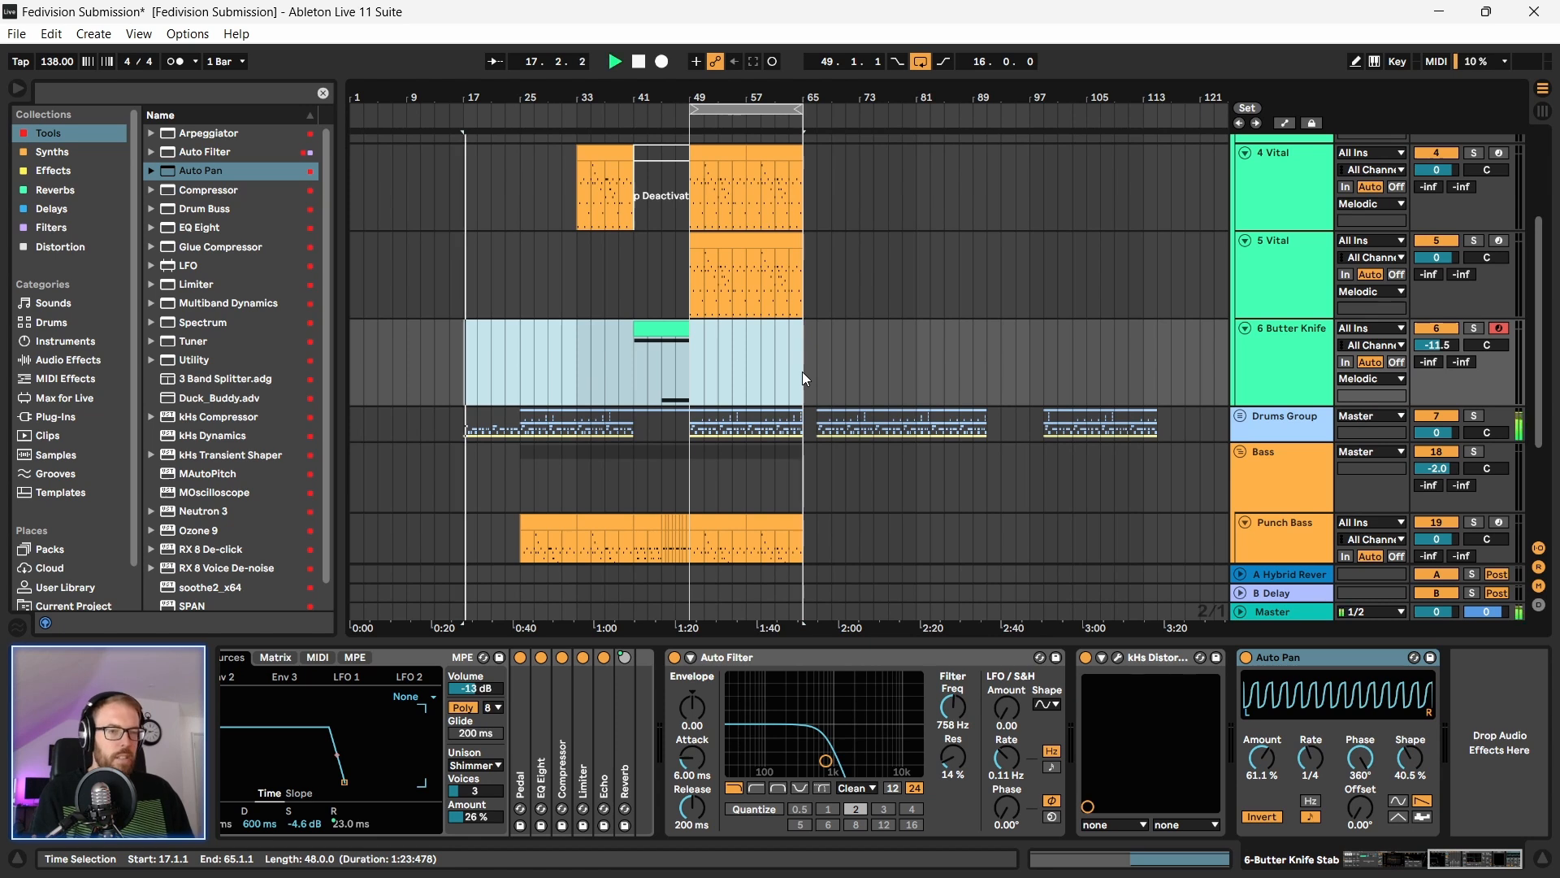
pyautogui.hotkey('ctrl', 's')
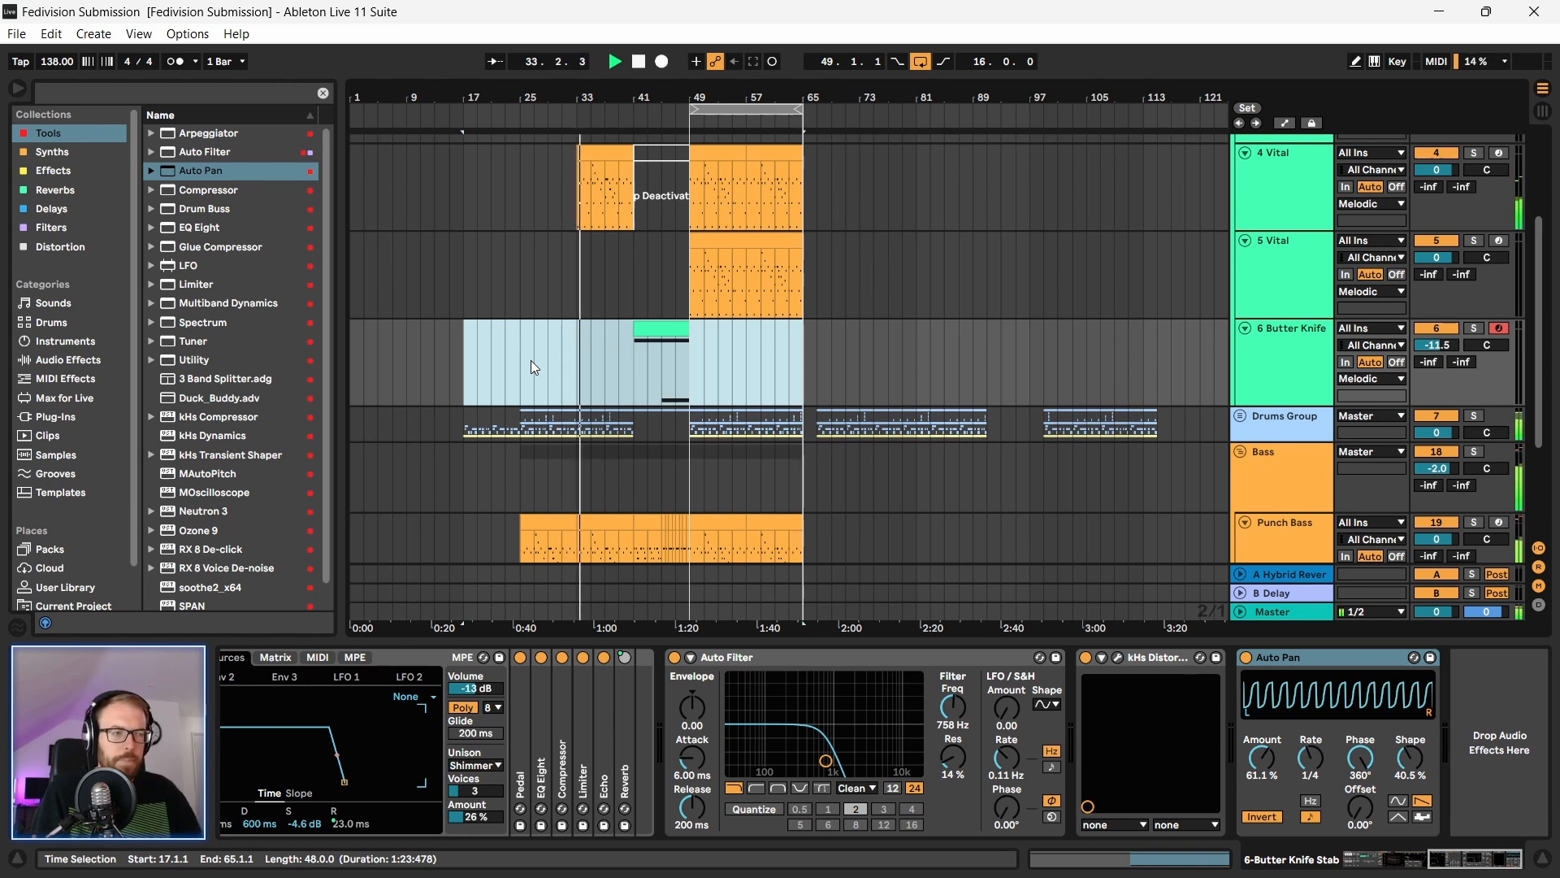
# Step: Restart playback from bar 27 to hear the lead-in to the melodic section
pyautogui.scroll(-2, 524, 368)
pyautogui.scroll(-1, 524, 368)
pyautogui.scroll(4, 525, 368)
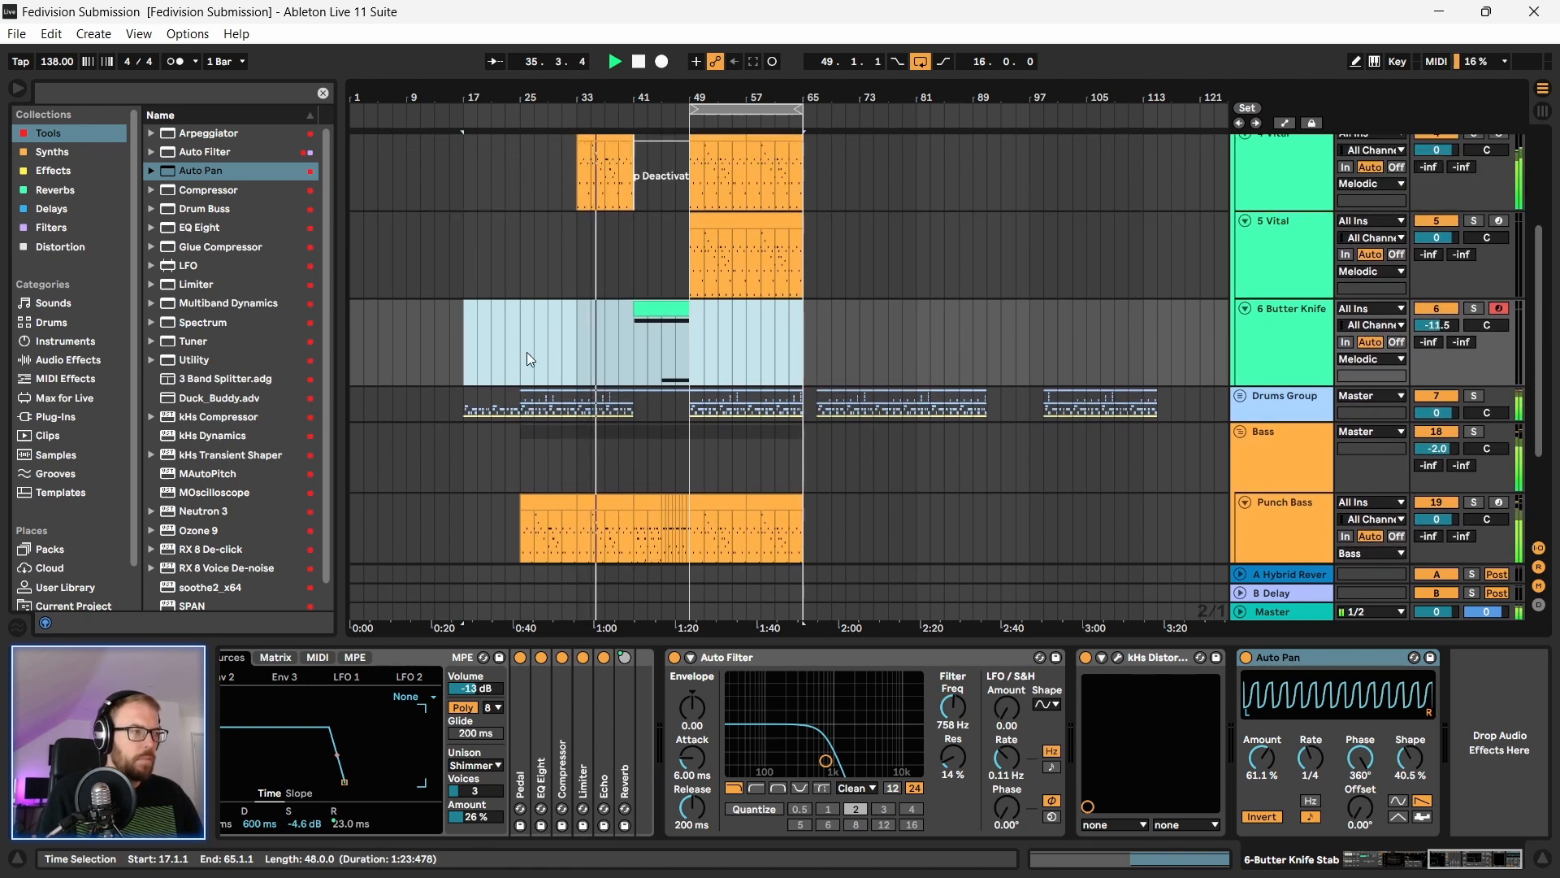
pyautogui.scroll(-2, 530, 334)
pyautogui.click(529, 304)
pyautogui.press('space')
pyautogui.press('space')
pyautogui.scroll(1, 571, 195)
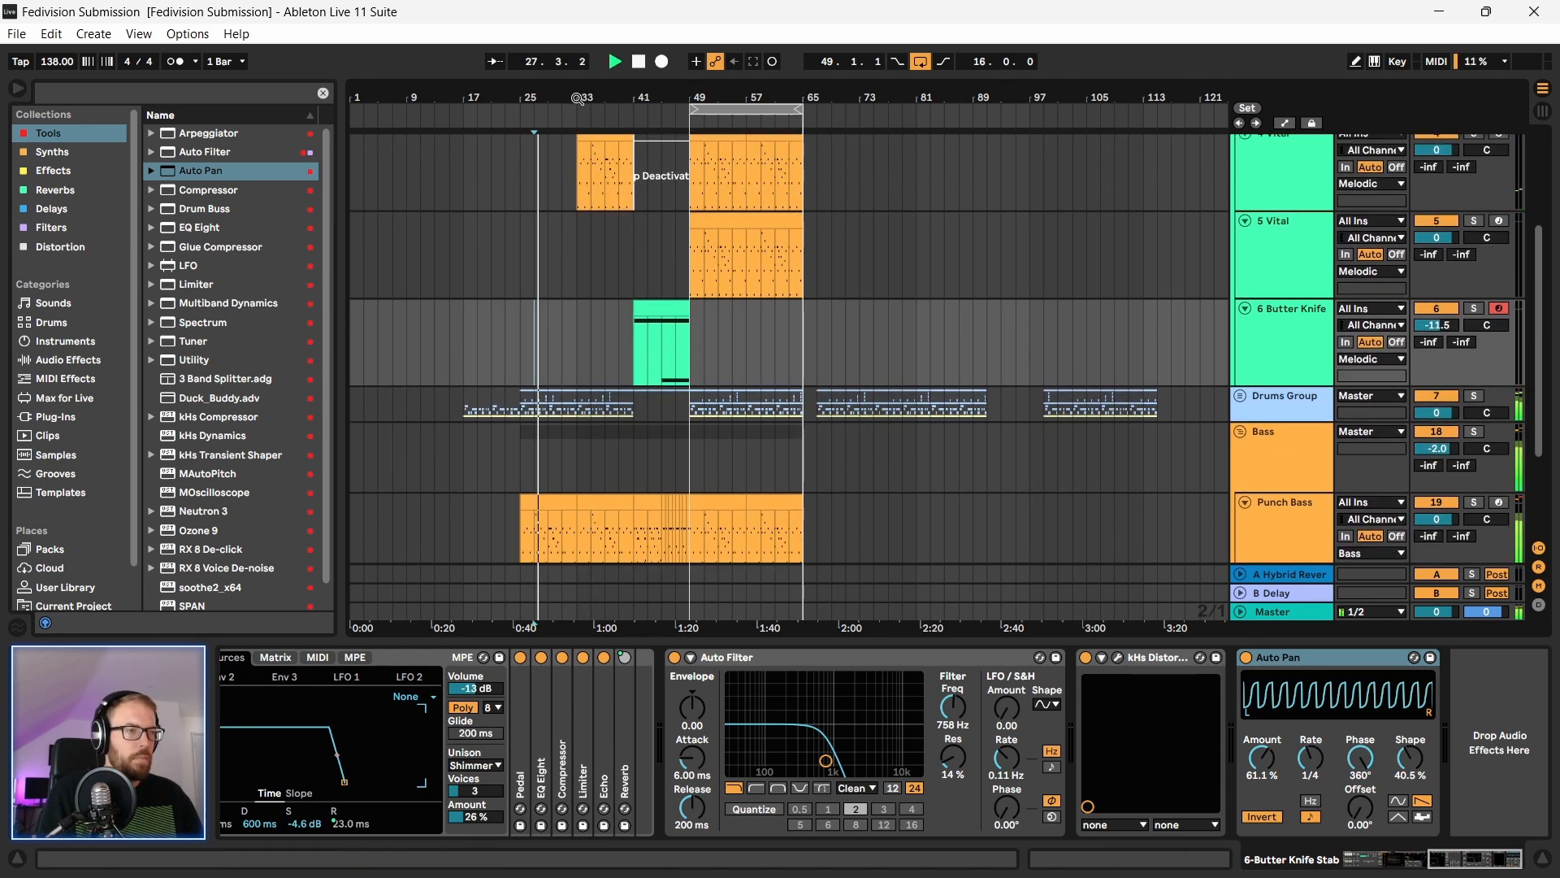
# Step: Play the section from bar 33 and solo the 4 Vital track to hear its part alone
pyautogui.moveTo(579, 97); pyautogui.dragTo(580, 163)
pyautogui.click(577, 195)
pyautogui.scroll(1, 652, 294)
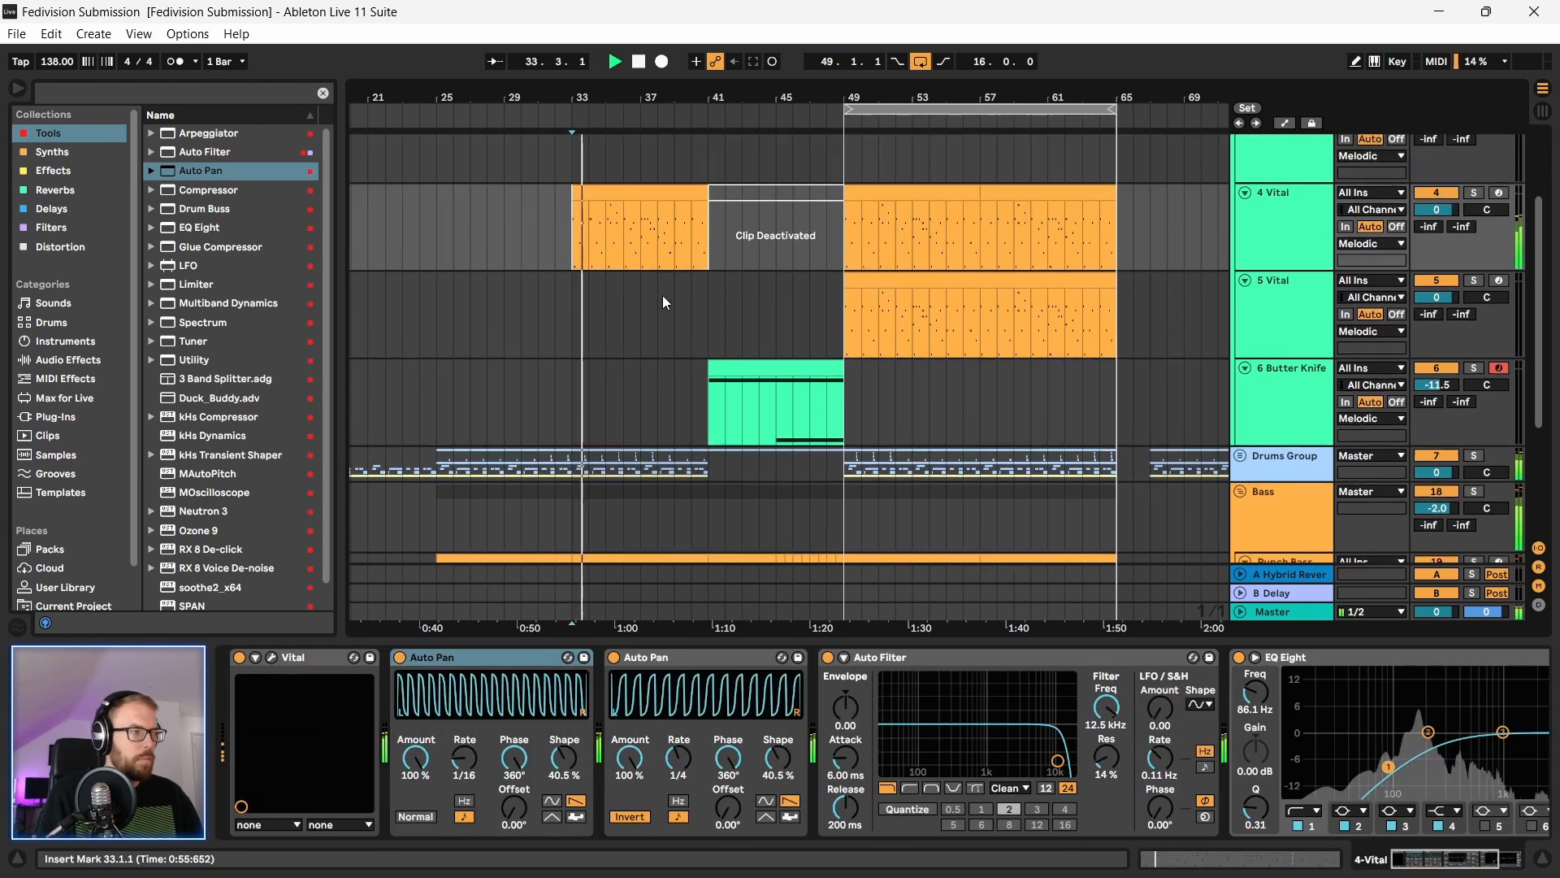
pyautogui.scroll(1, 1353, 249)
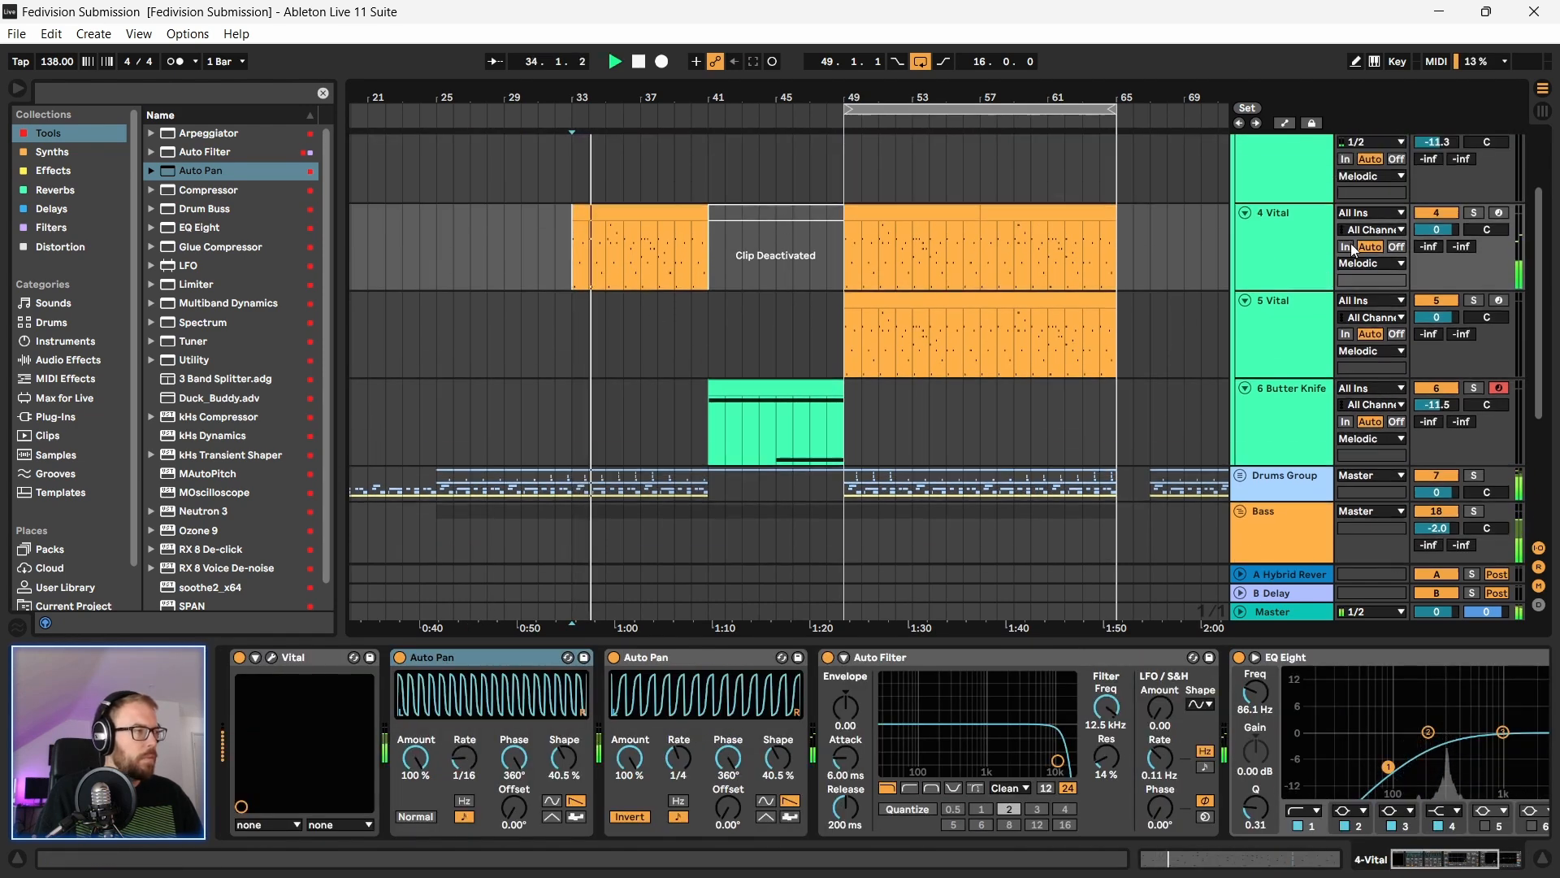
pyautogui.click(1474, 212)
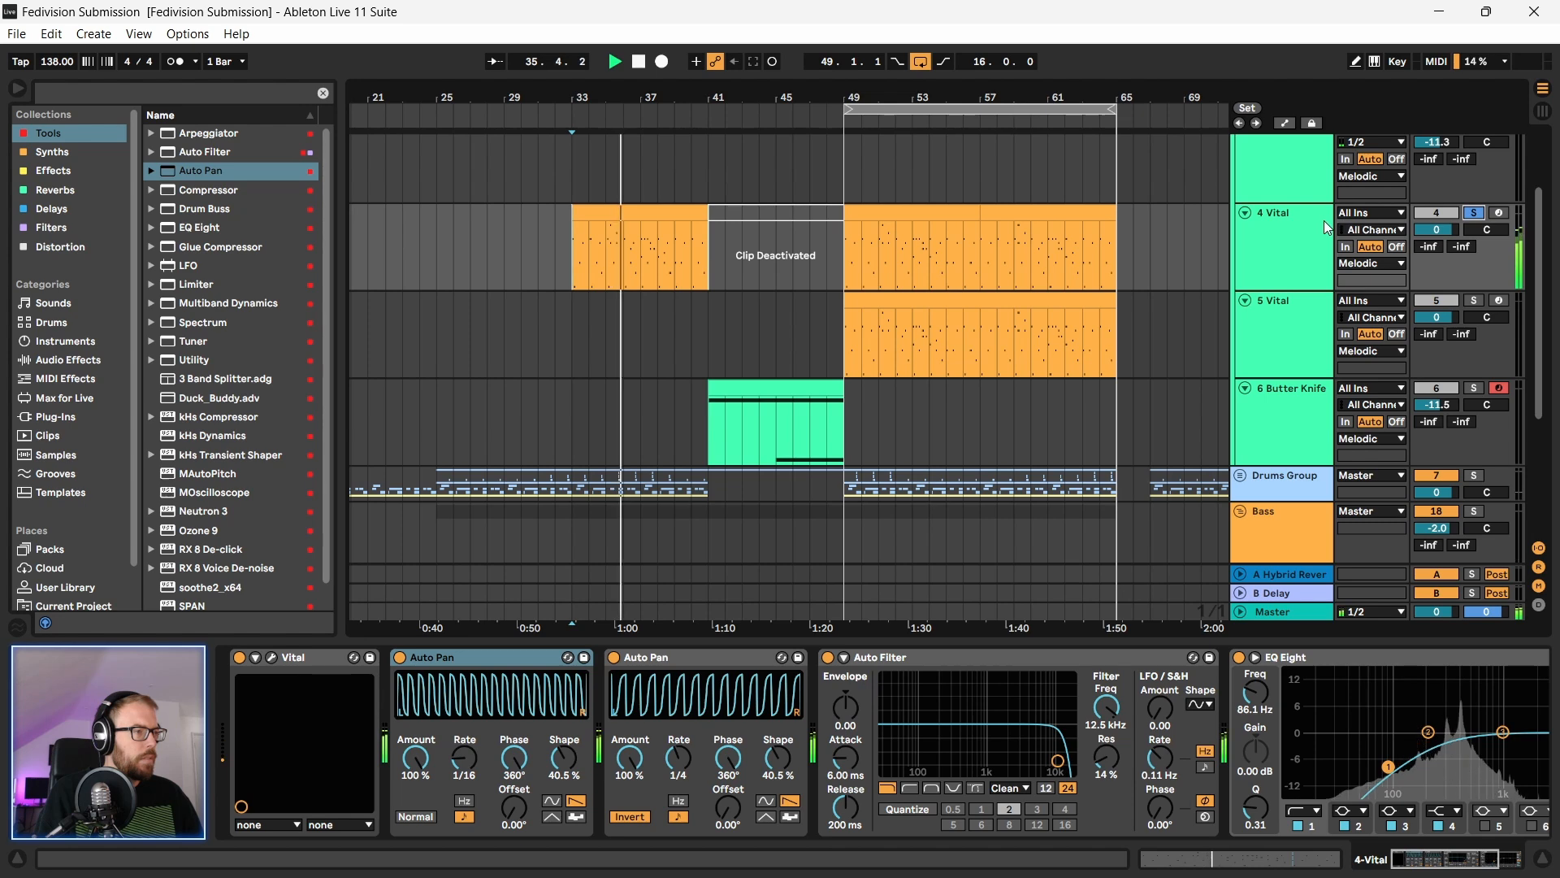
pyautogui.press('space')
pyautogui.press('-')
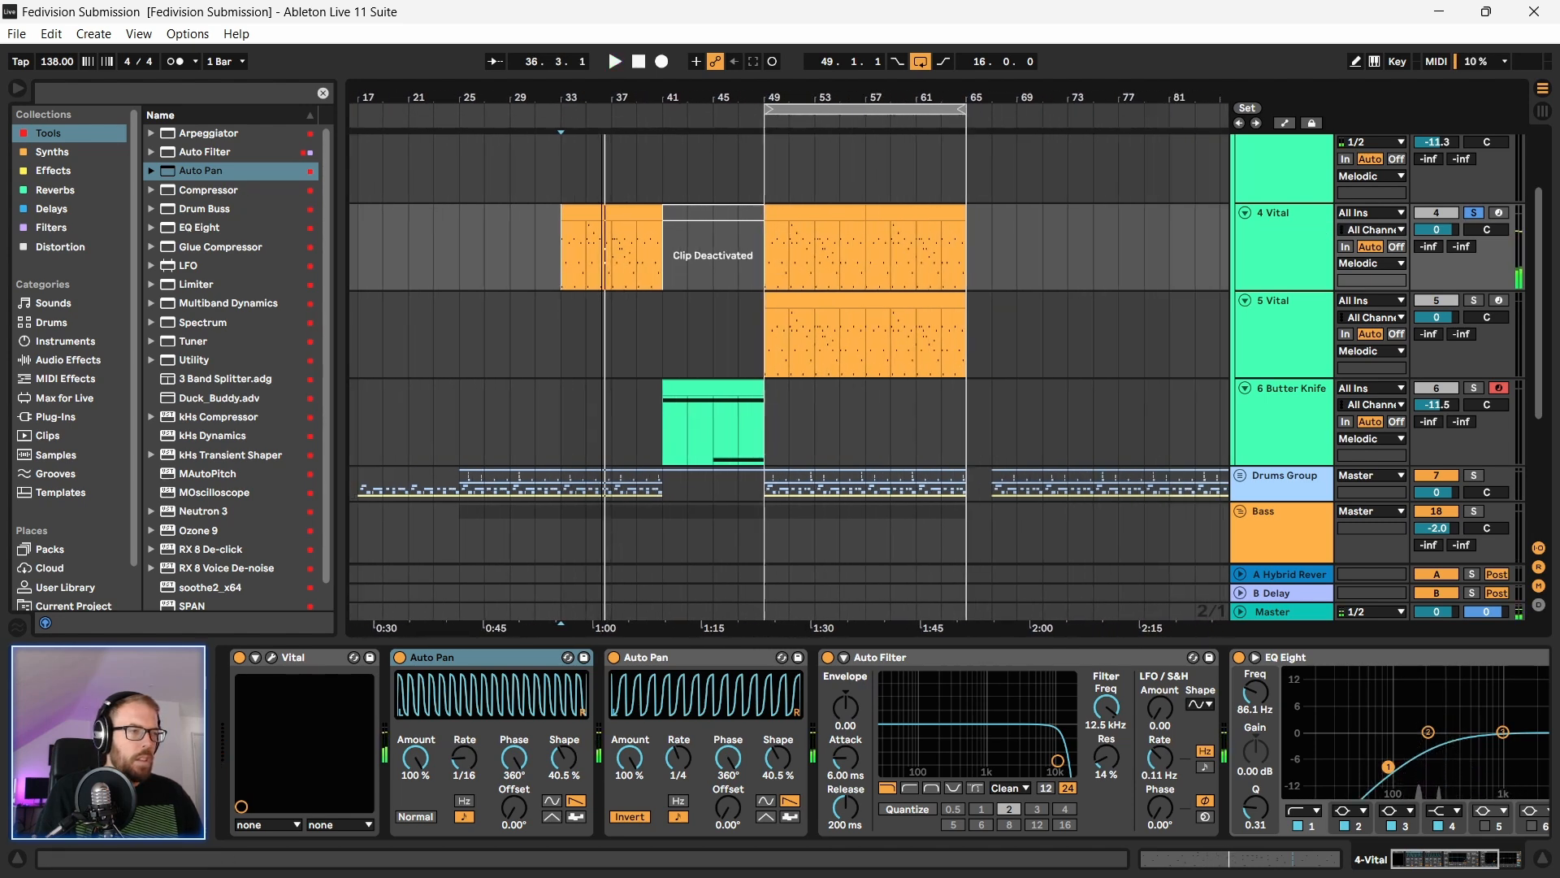
# Step: Transpose all notes in the 4 Vital clip at bars 33–41 up one octave and audition the start
pyautogui.doubleClick(619, 218)
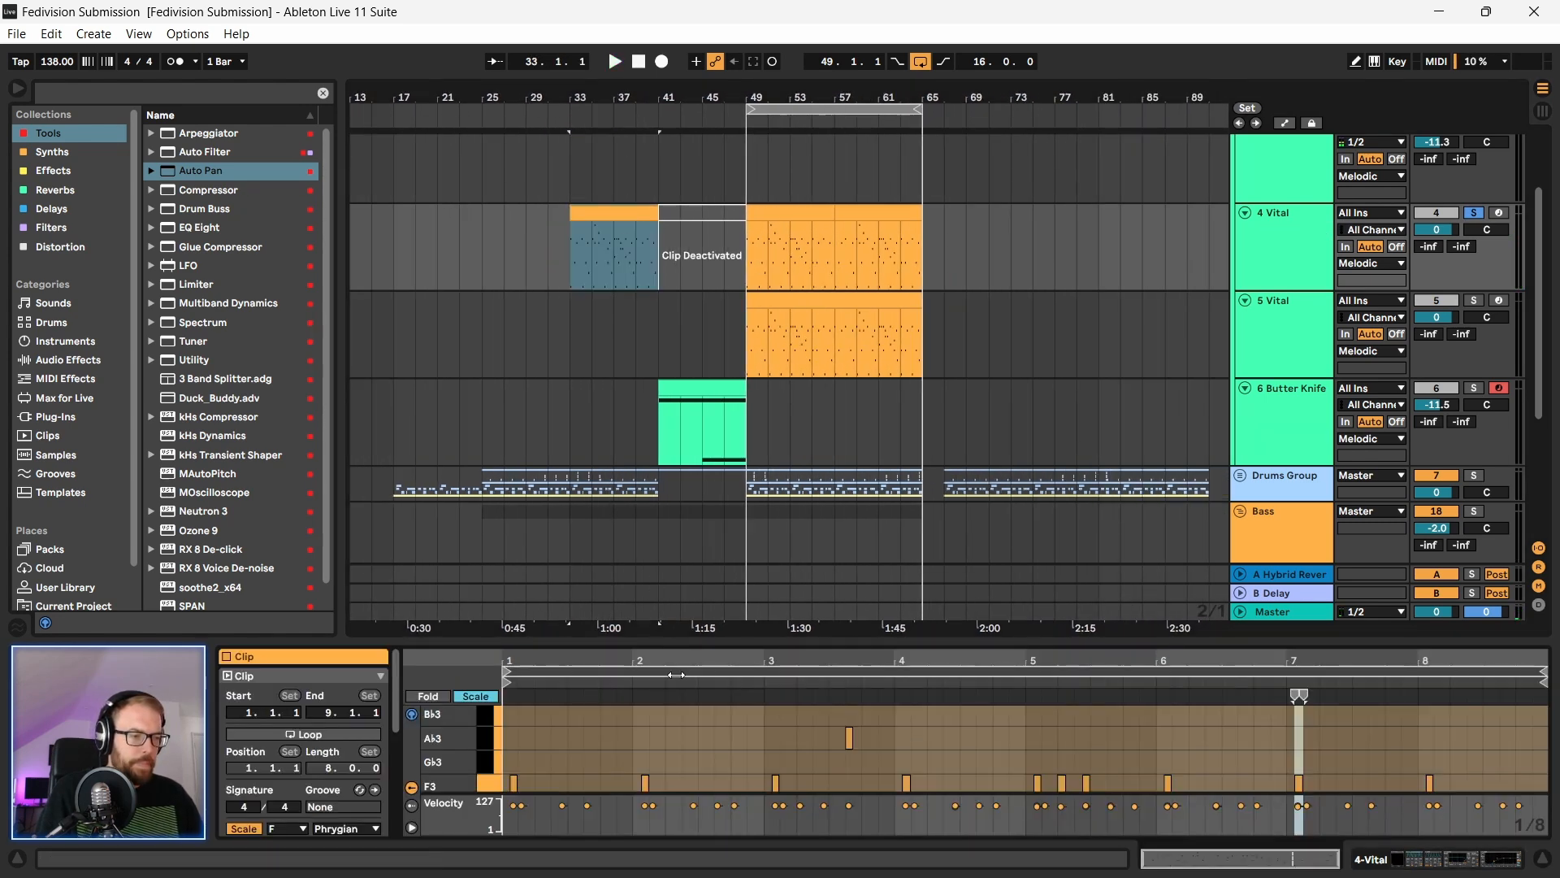
pyautogui.moveTo(697, 637); pyautogui.dragTo(695, 286)
pyautogui.hotkey('ctrl', 'a')
pyautogui.hotkey('shift', 'Up')
pyautogui.press('space')
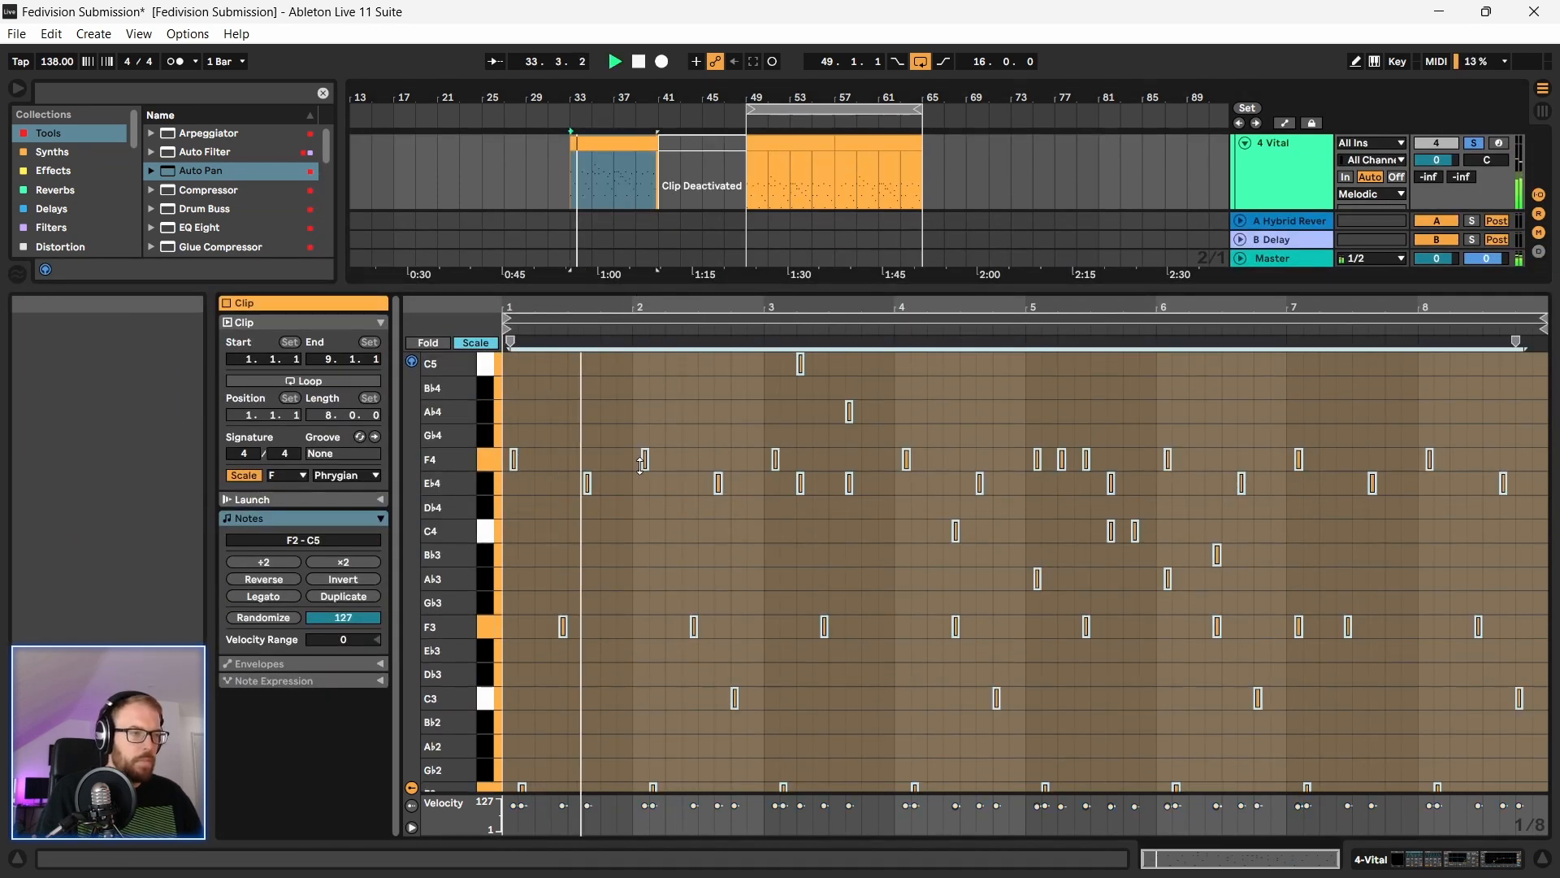
pyautogui.moveTo(622, 288); pyautogui.dragTo(573, 812)
pyautogui.press('space')
pyautogui.click(610, 186)
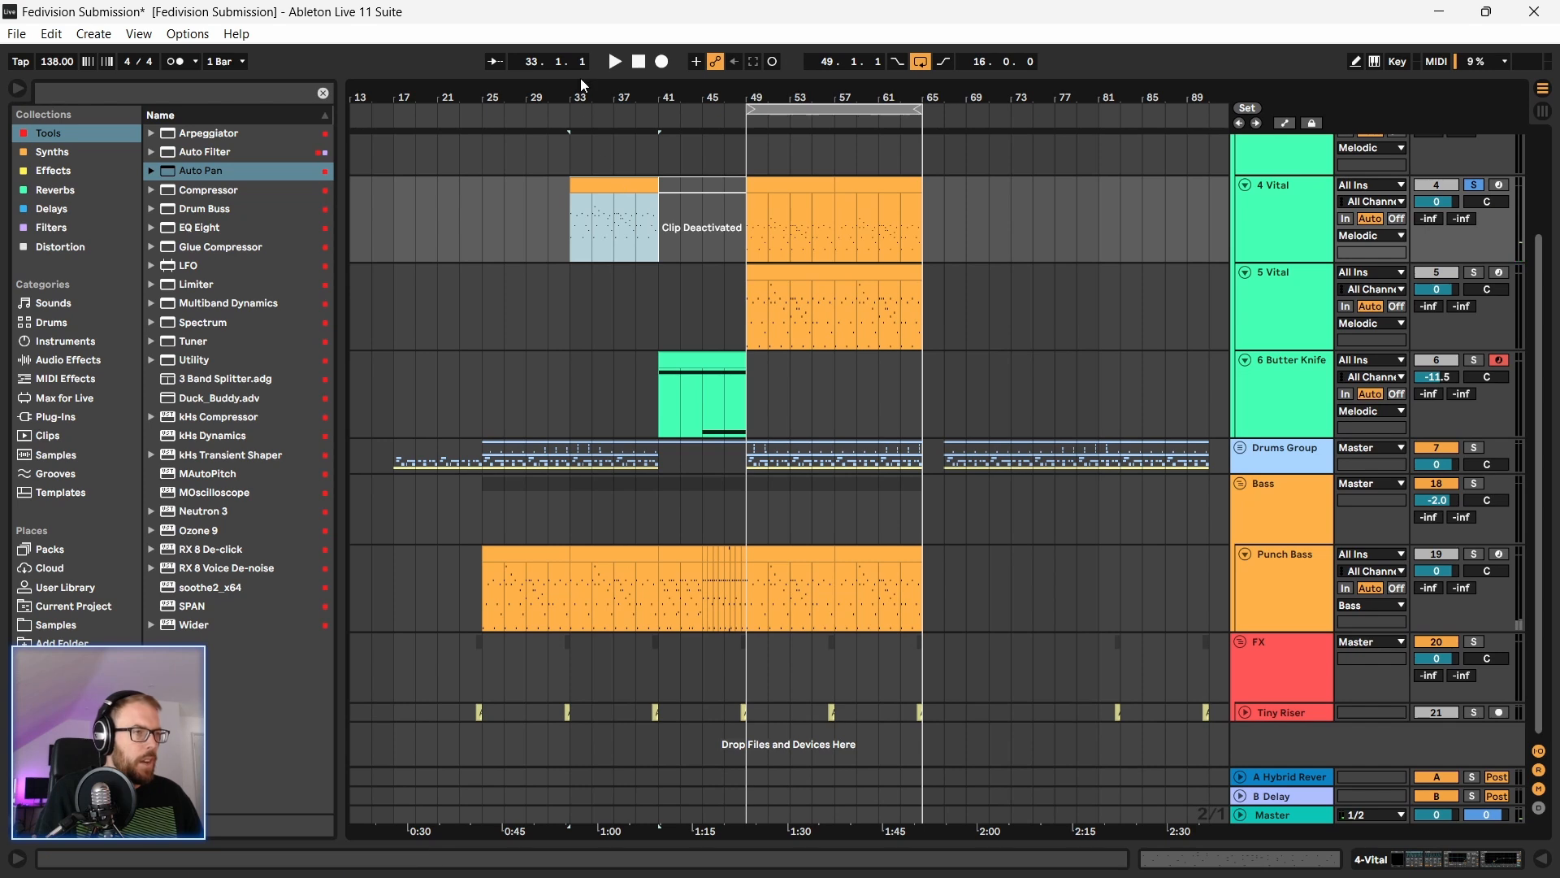
pyautogui.moveTo(591, 89); pyautogui.dragTo(665, 89)
pyautogui.scroll(-2, 565, 623)
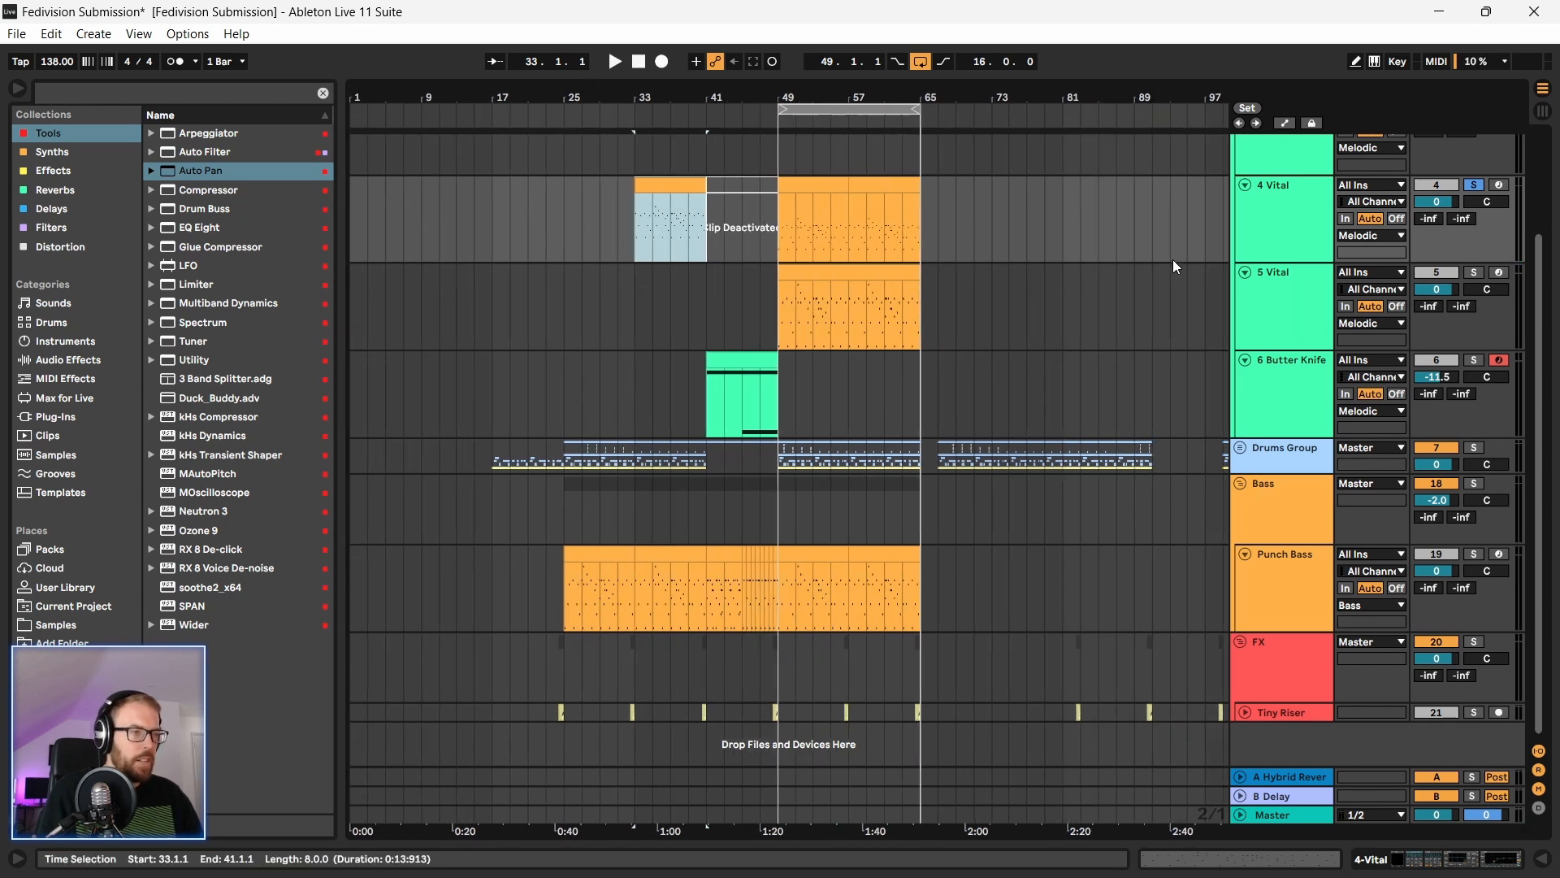
# Step: Open the 5 Vital clip at bars 49–65 and play that section with 4 Vital still soloed
pyautogui.click(654, 312)
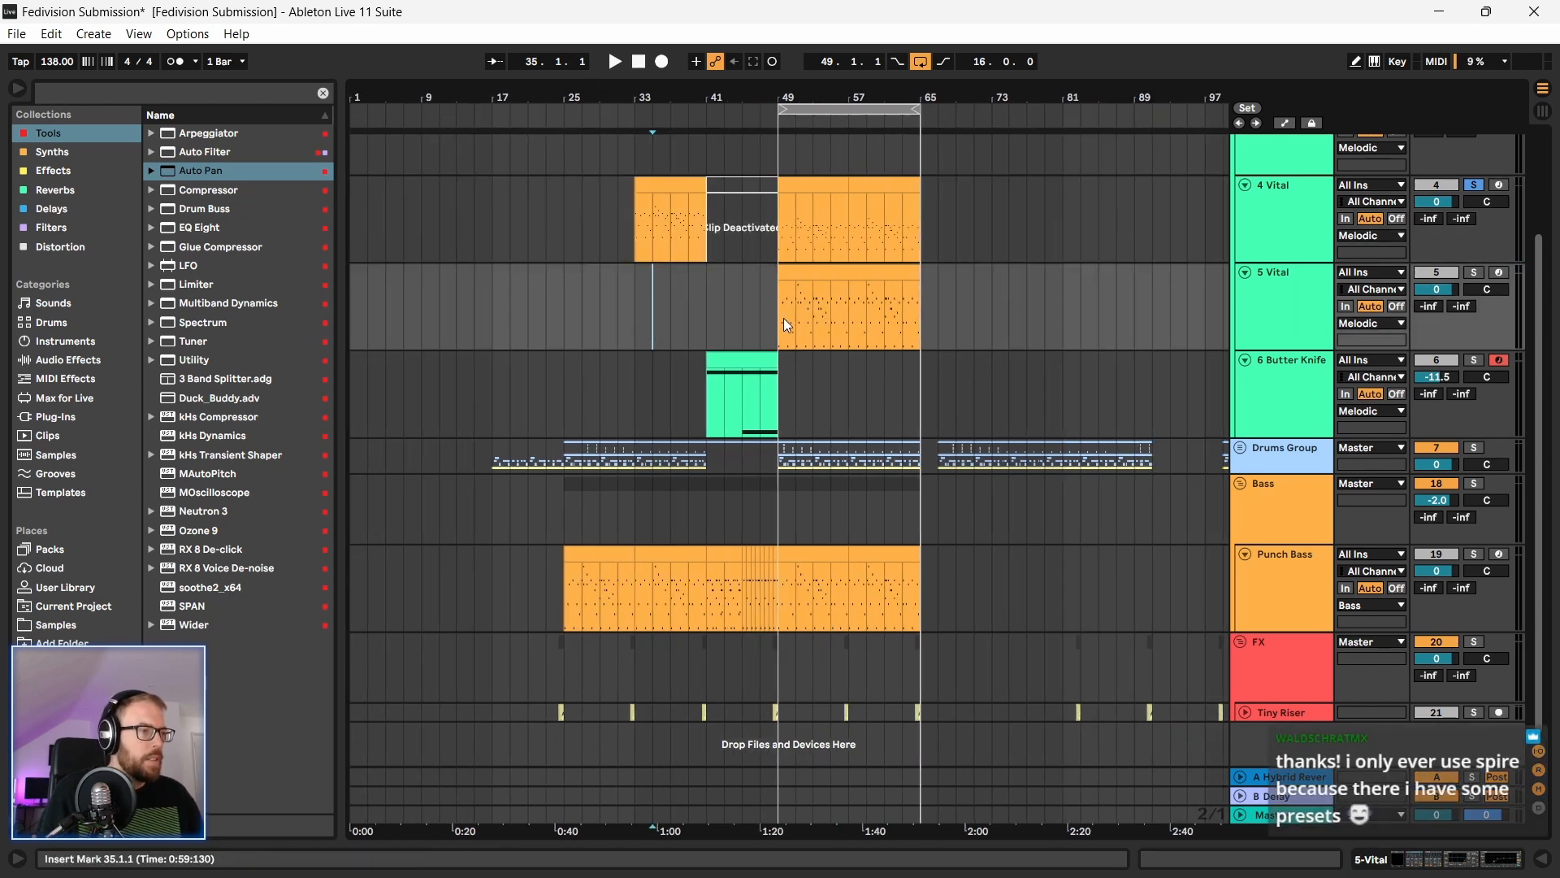
pyautogui.moveTo(785, 325); pyautogui.dragTo(941, 325)
pyautogui.doubleClick(833, 270)
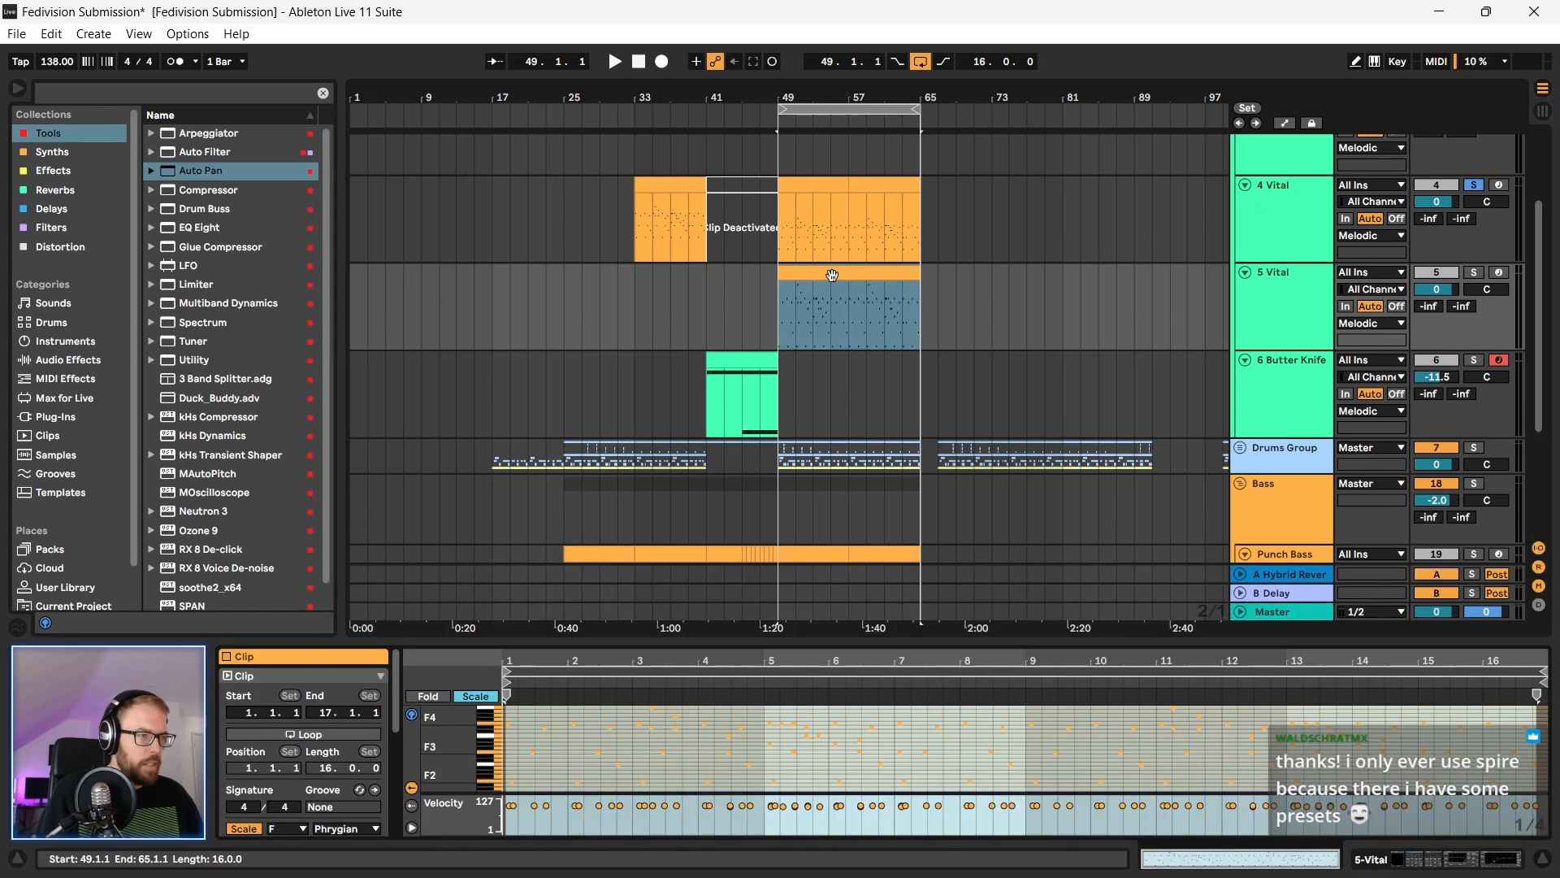
pyautogui.press('space')
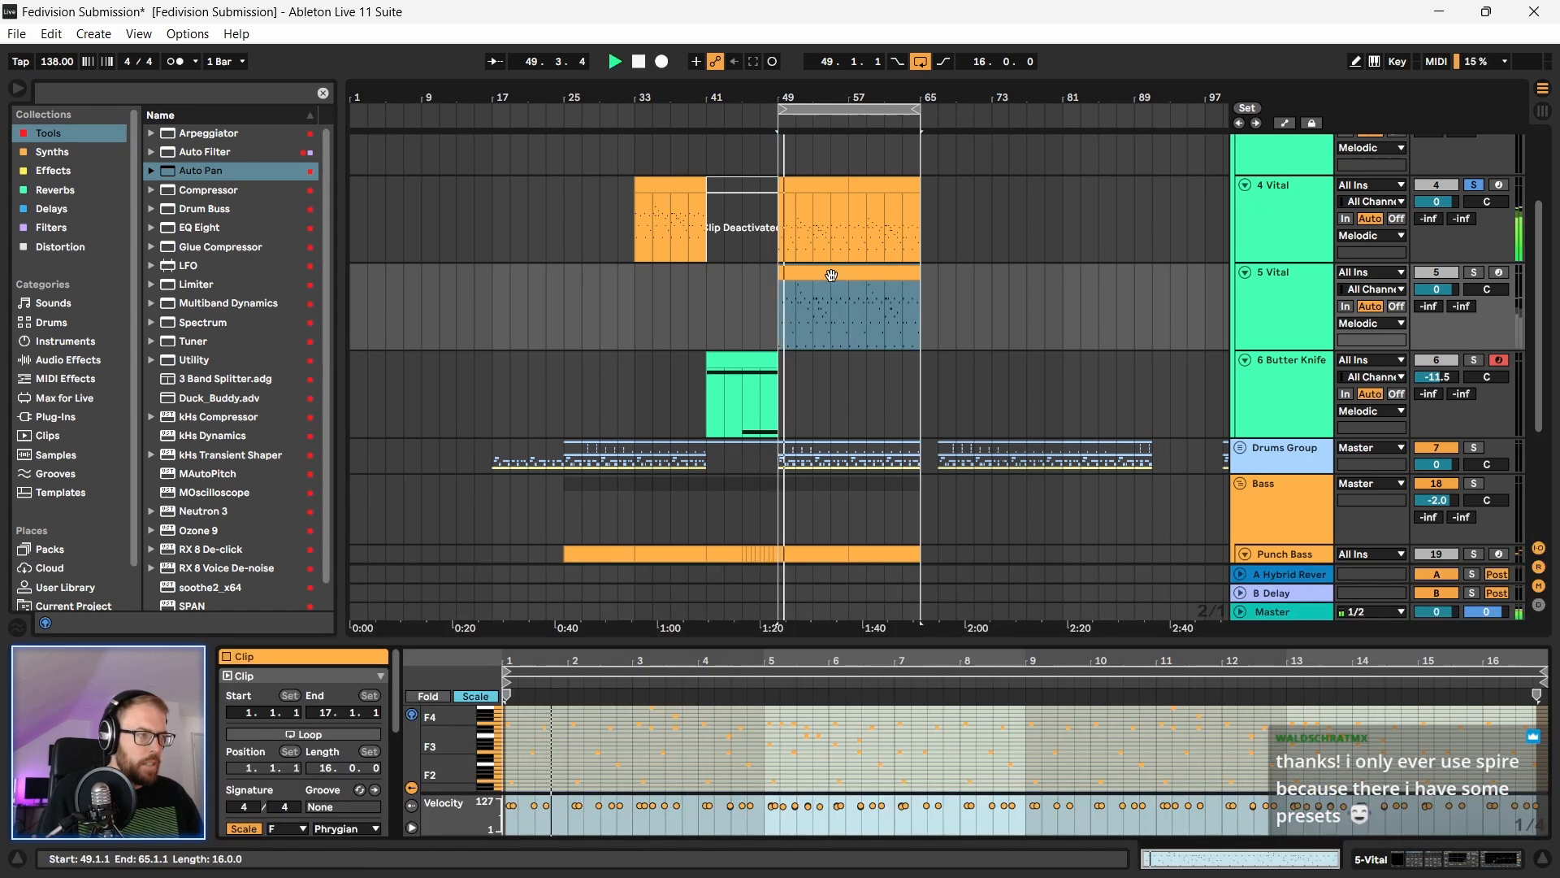
pyautogui.press('space')
# Step: Consolidate the two 4 Vital clips across bars 49–65 into one clip
pyautogui.click(819, 188)
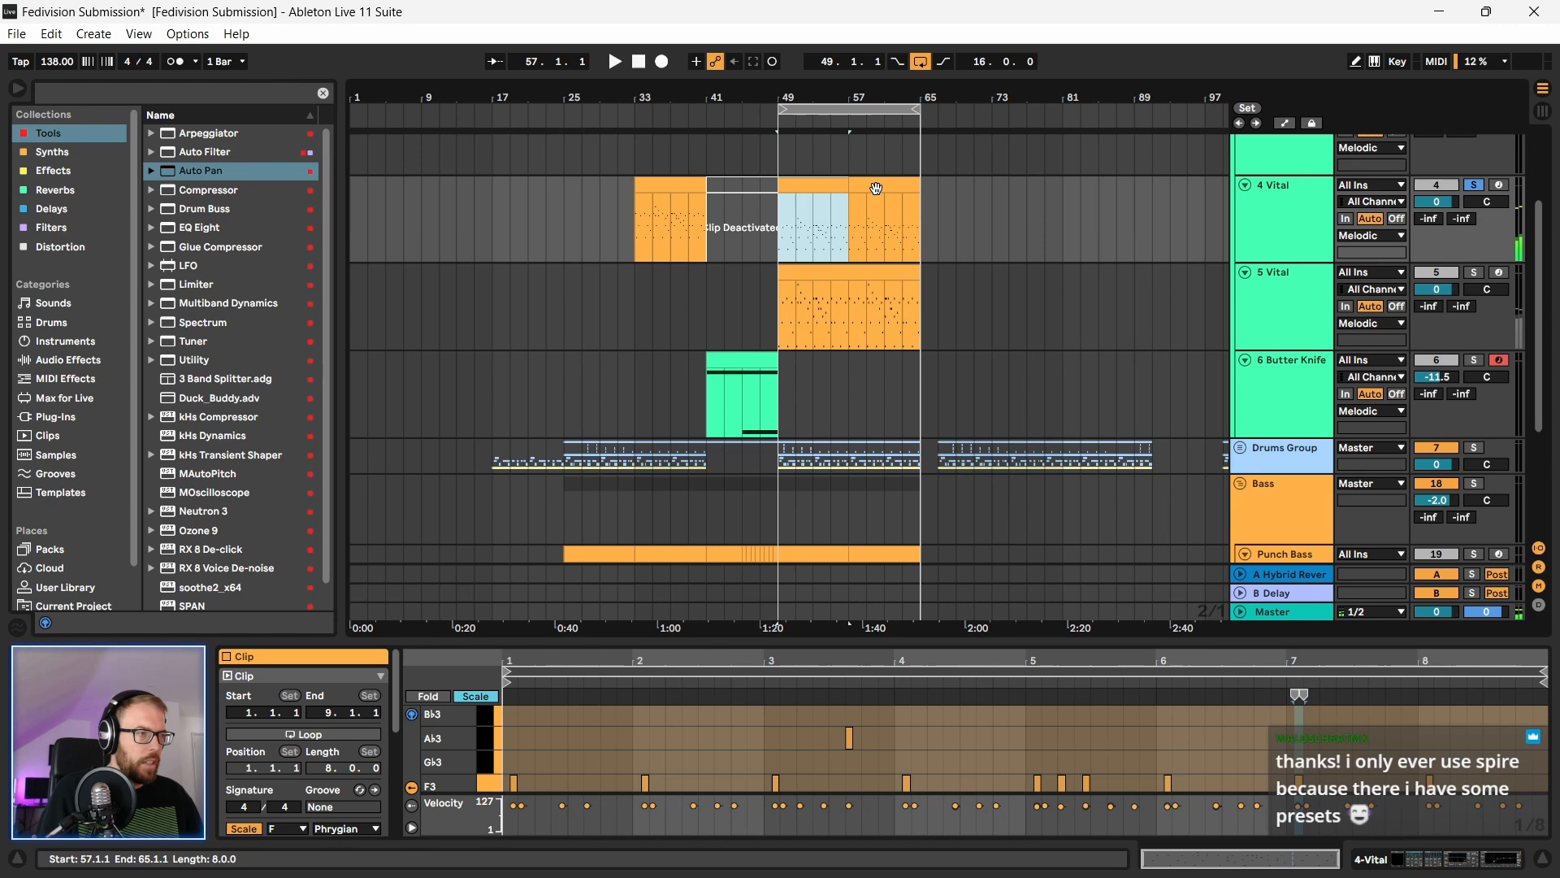
pyautogui.keyDown('shift'); pyautogui.click(876, 188); pyautogui.keyUp('shift')
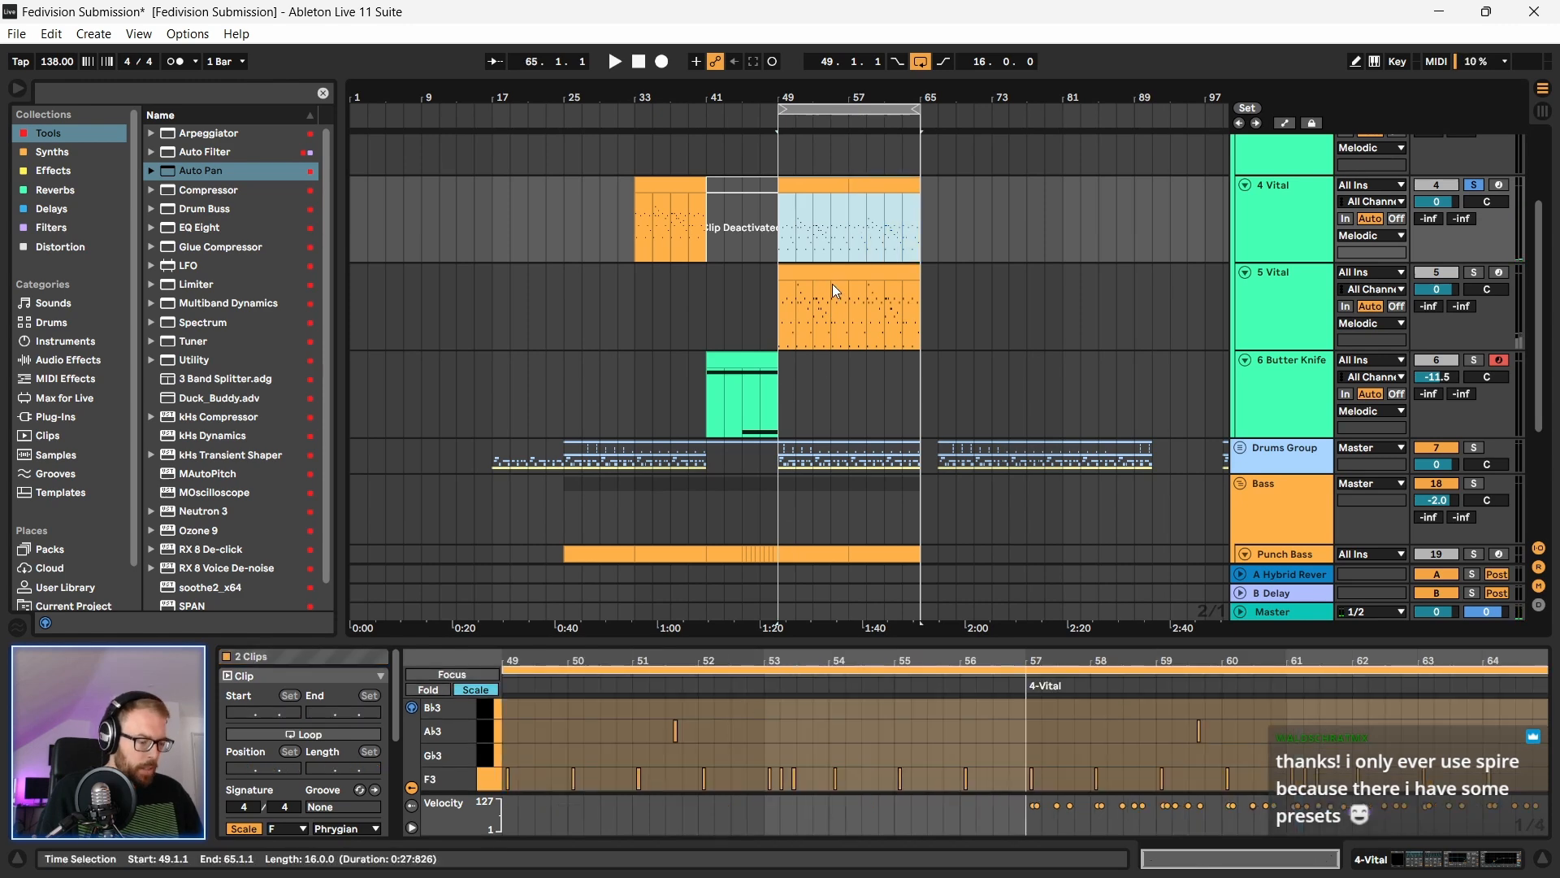
pyautogui.hotkey('ctrl', 'j')
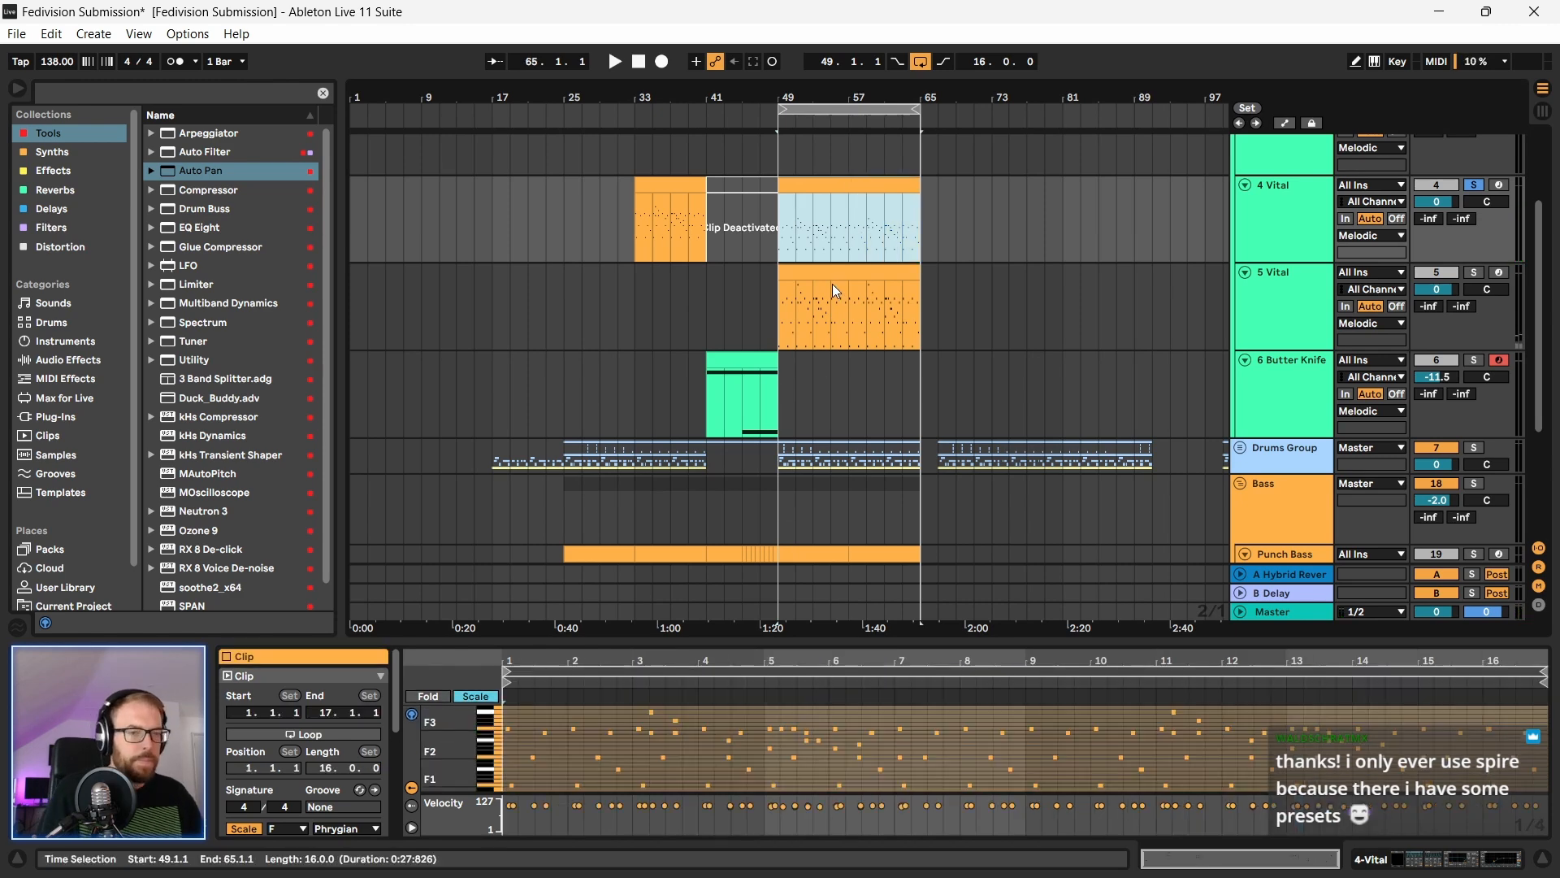
# Step: Transpose all notes in the consolidated 4 Vital clip up one octave and audition it from bar 49
pyautogui.doubleClick(890, 183)
pyautogui.moveTo(832, 644); pyautogui.dragTo(832, 392)
pyautogui.hotkey('ctrl', 'a')
pyautogui.press('space')
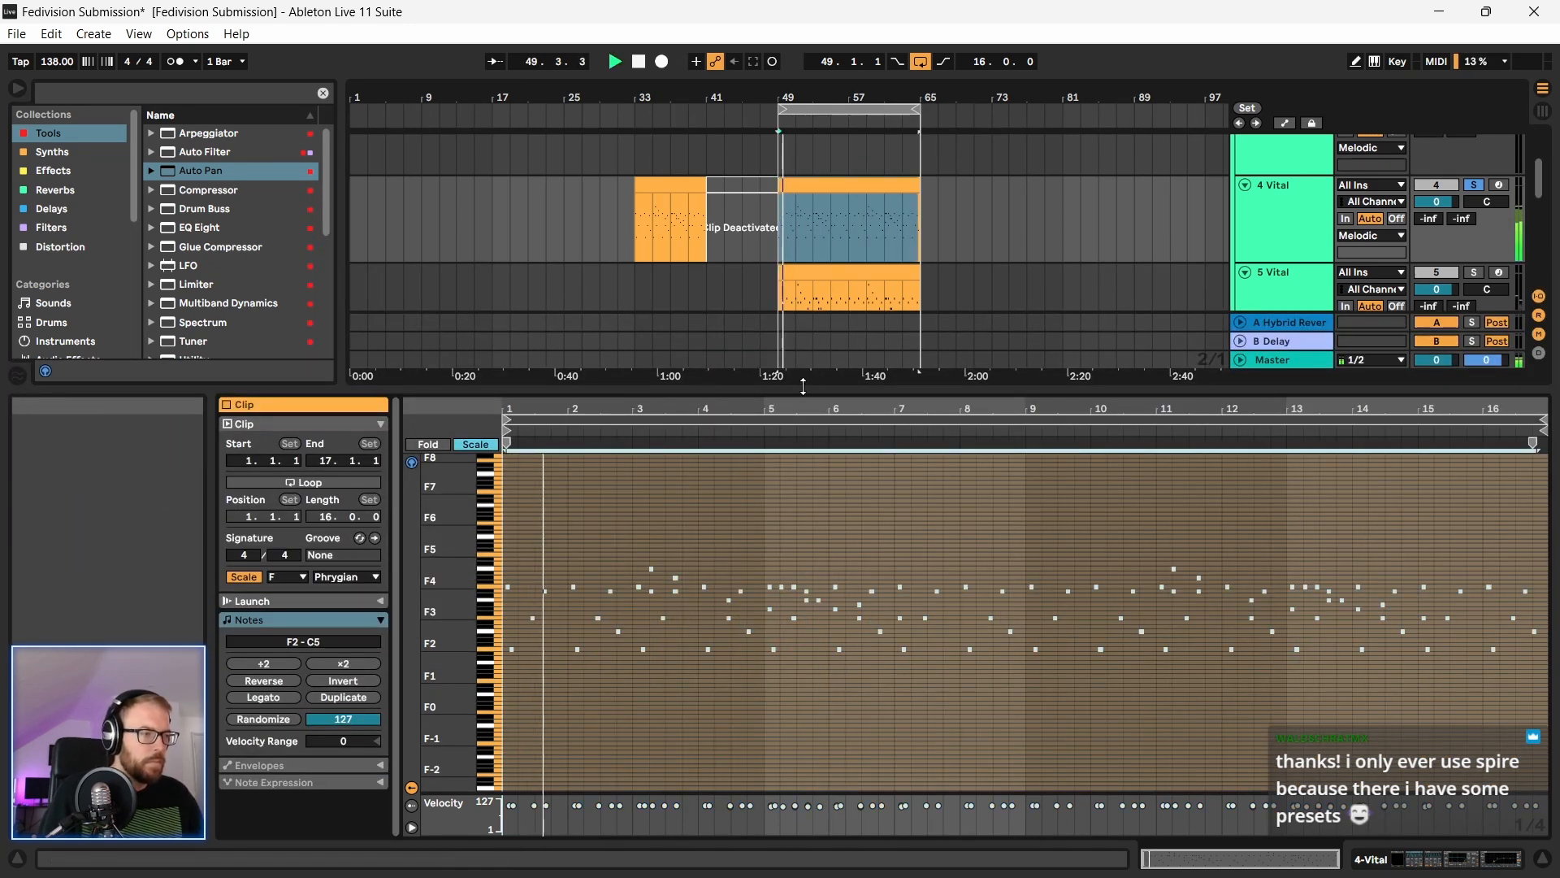
pyautogui.moveTo(803, 389); pyautogui.dragTo(787, 817)
pyautogui.press('space')
pyautogui.click(783, 325)
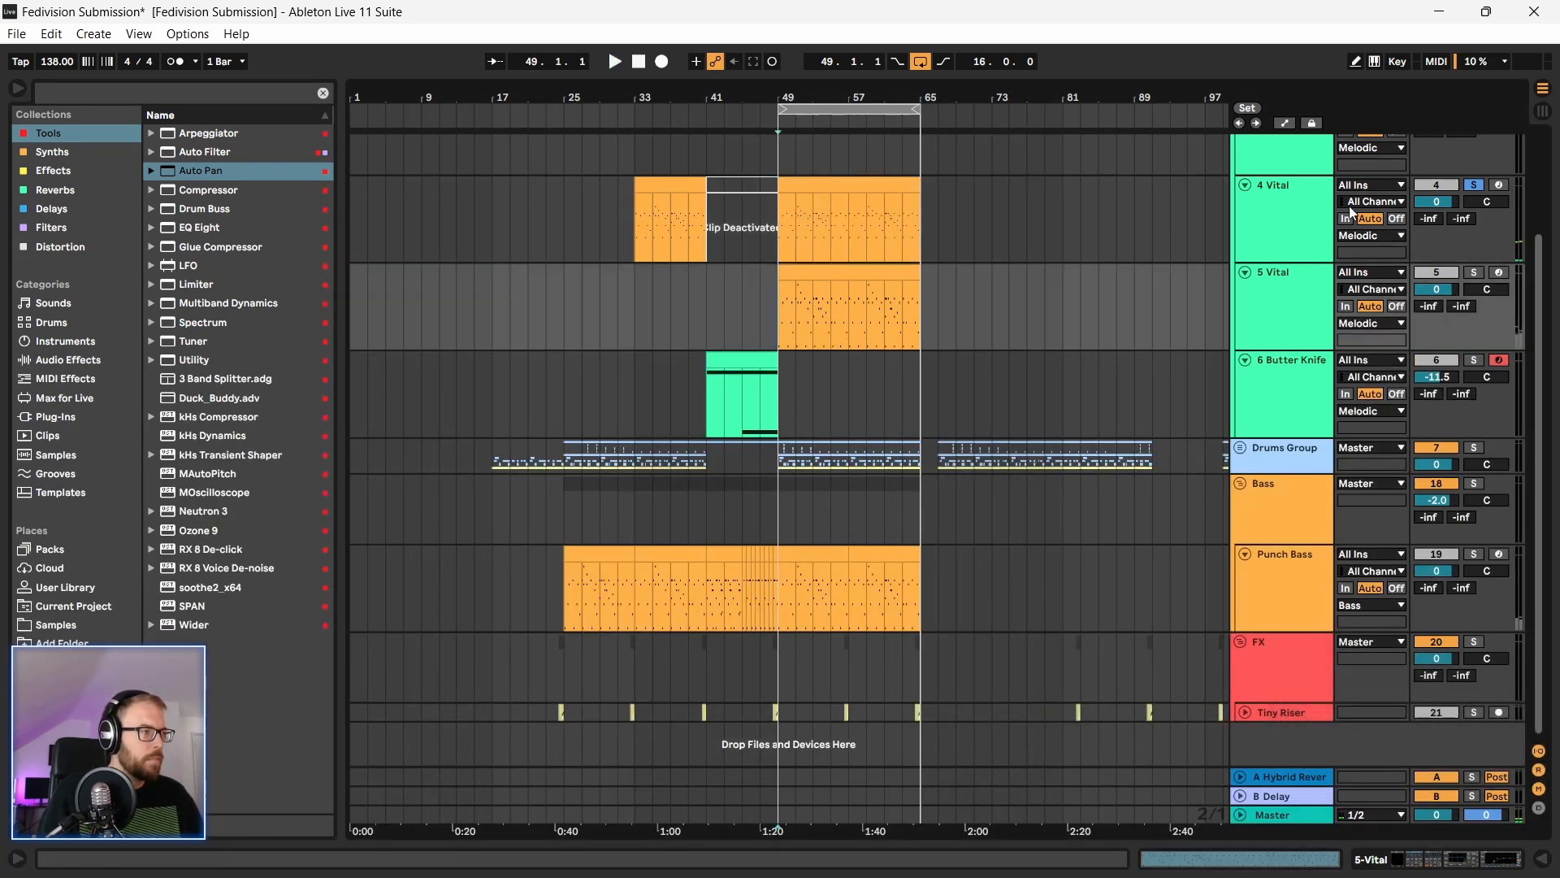
# Step: Take 4 Vital out of solo and listen to the full mix from bar 49 and from bar 33
pyautogui.click(1473, 186)
pyautogui.press('space')
pyautogui.moveTo(877, 96); pyautogui.dragTo(869, 130)
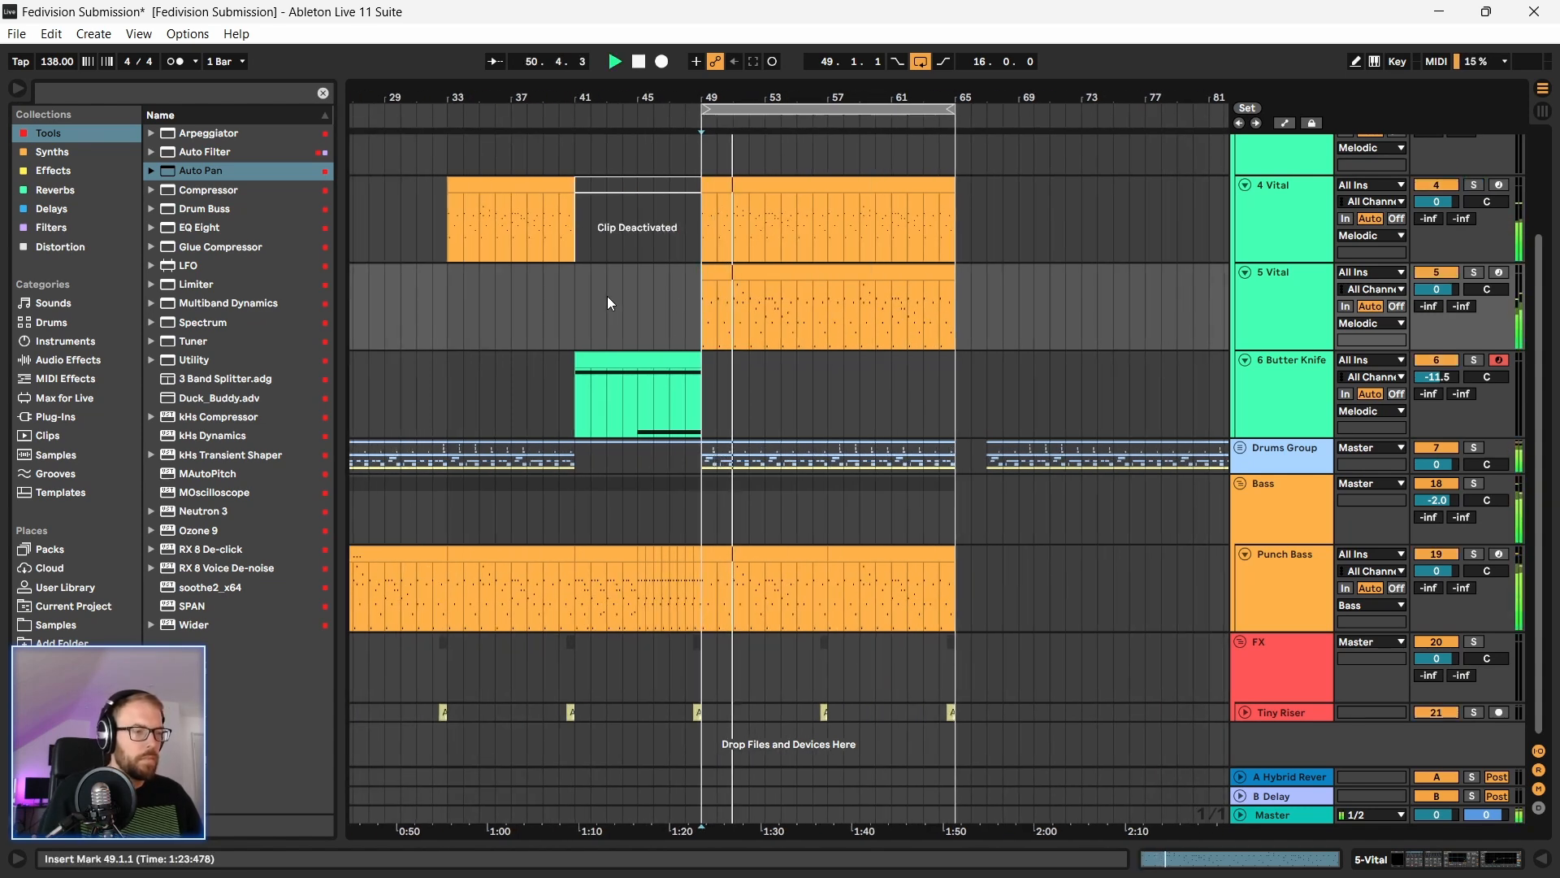
pyautogui.click(447, 325)
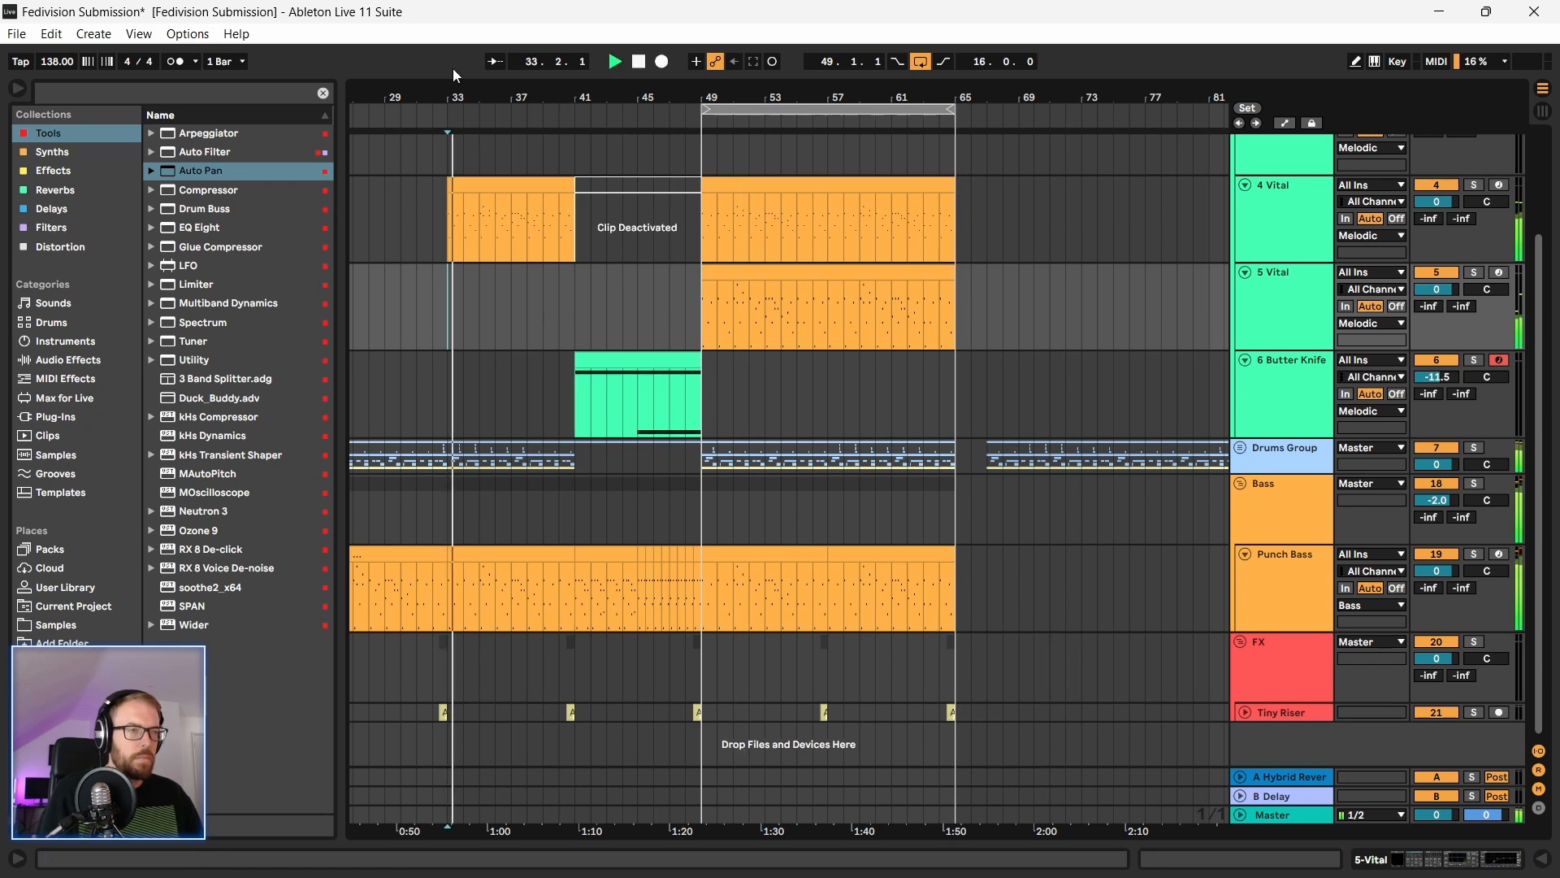
pyautogui.moveTo(488, 96); pyautogui.dragTo(561, 72)
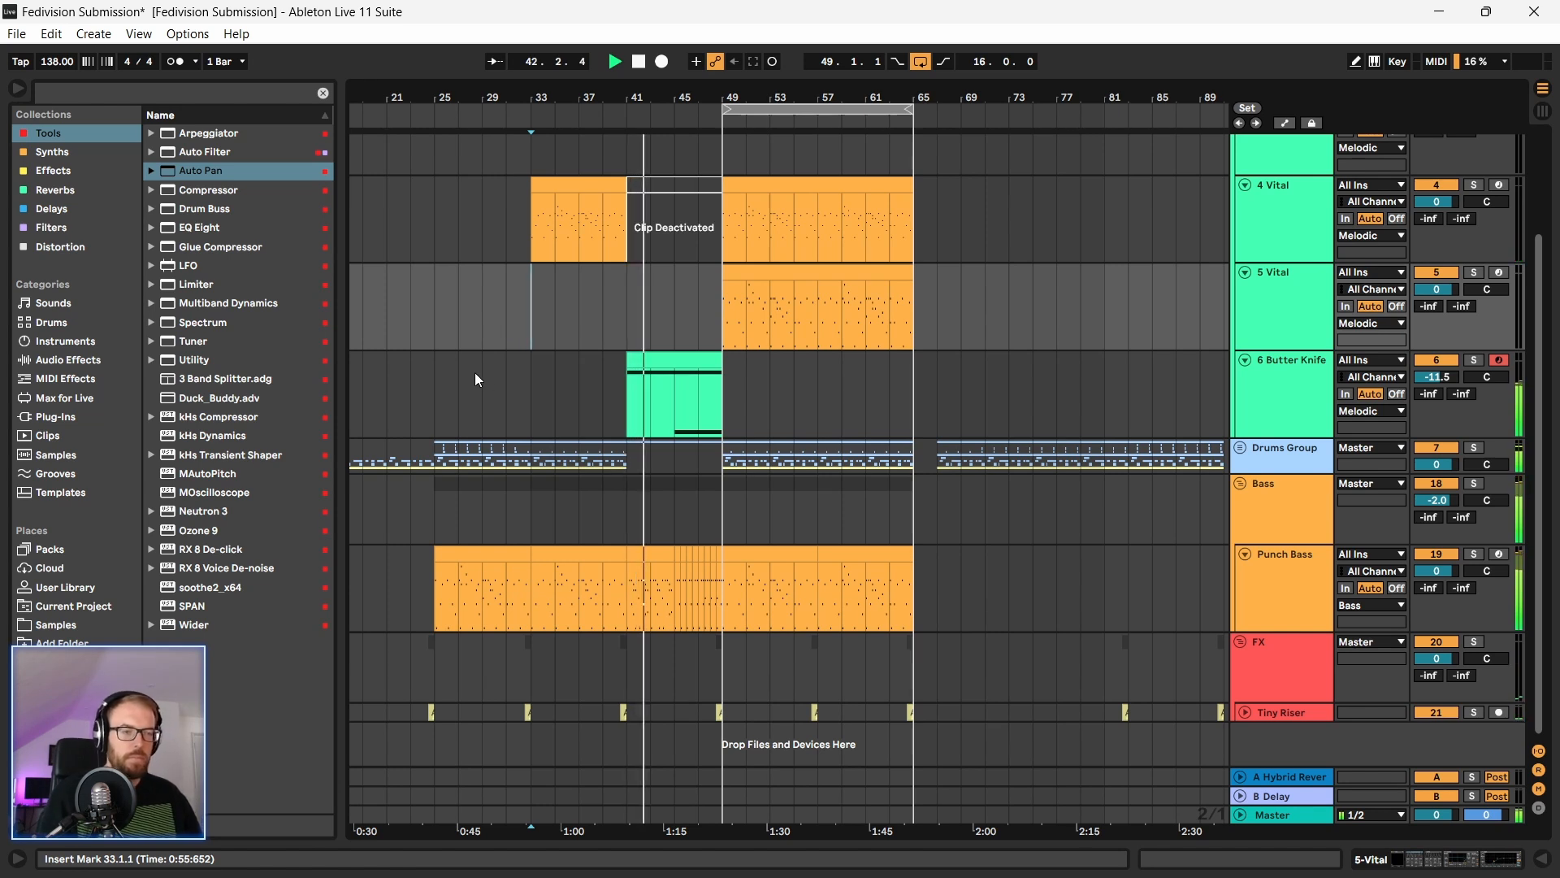
pyautogui.press('space')
# Step: Search all browser results for "down" and audition the listed samples, starting with ASTERISM
pyautogui.click(120, 91)
pyautogui.write('down')
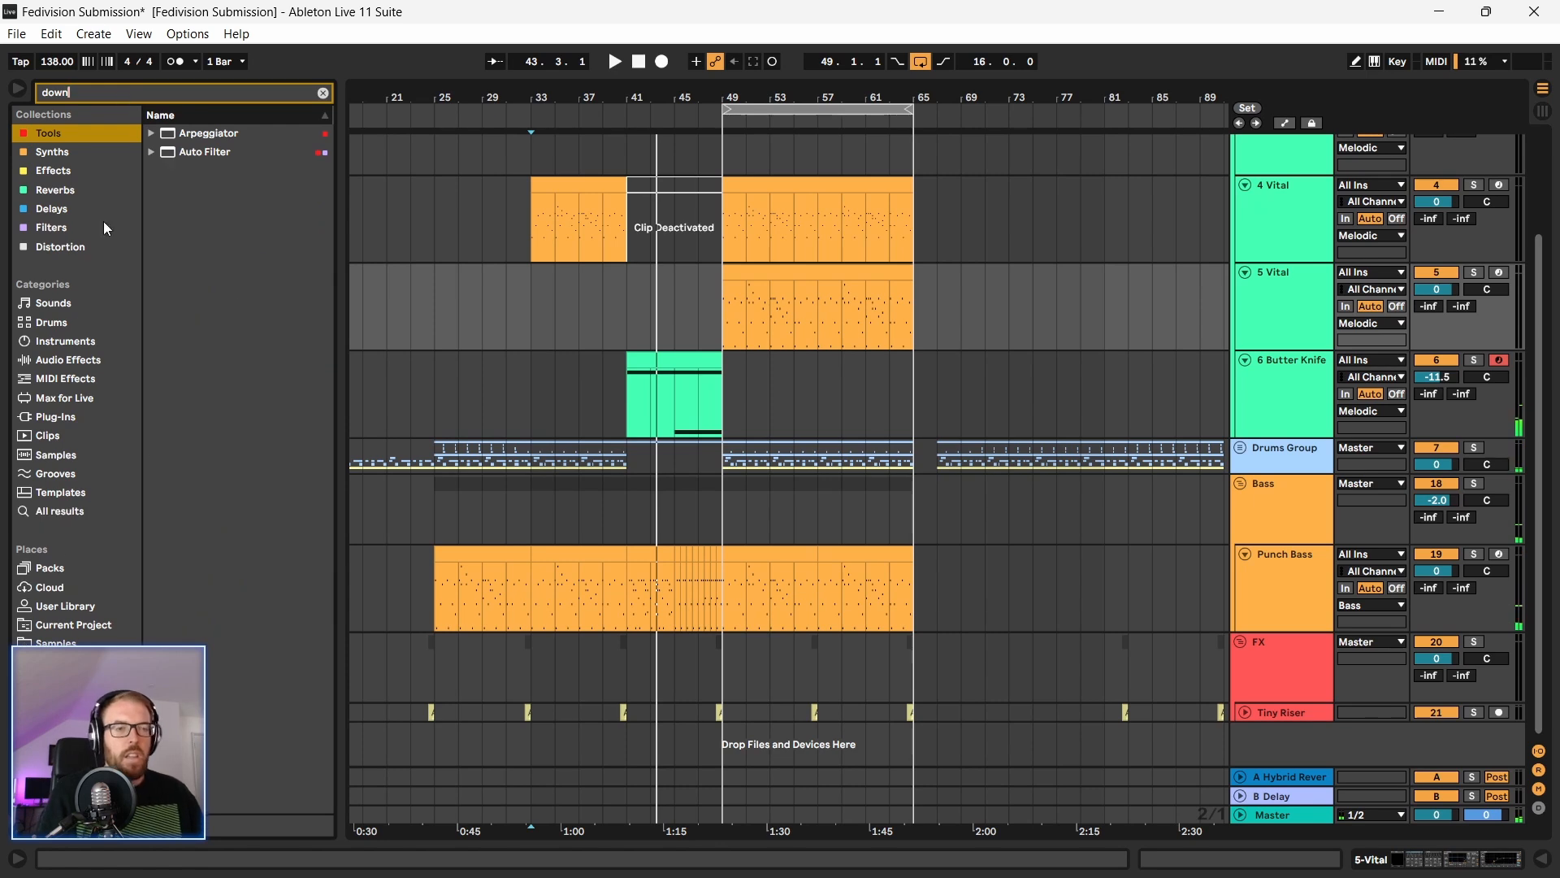
pyautogui.click(59, 510)
pyautogui.click(232, 189)
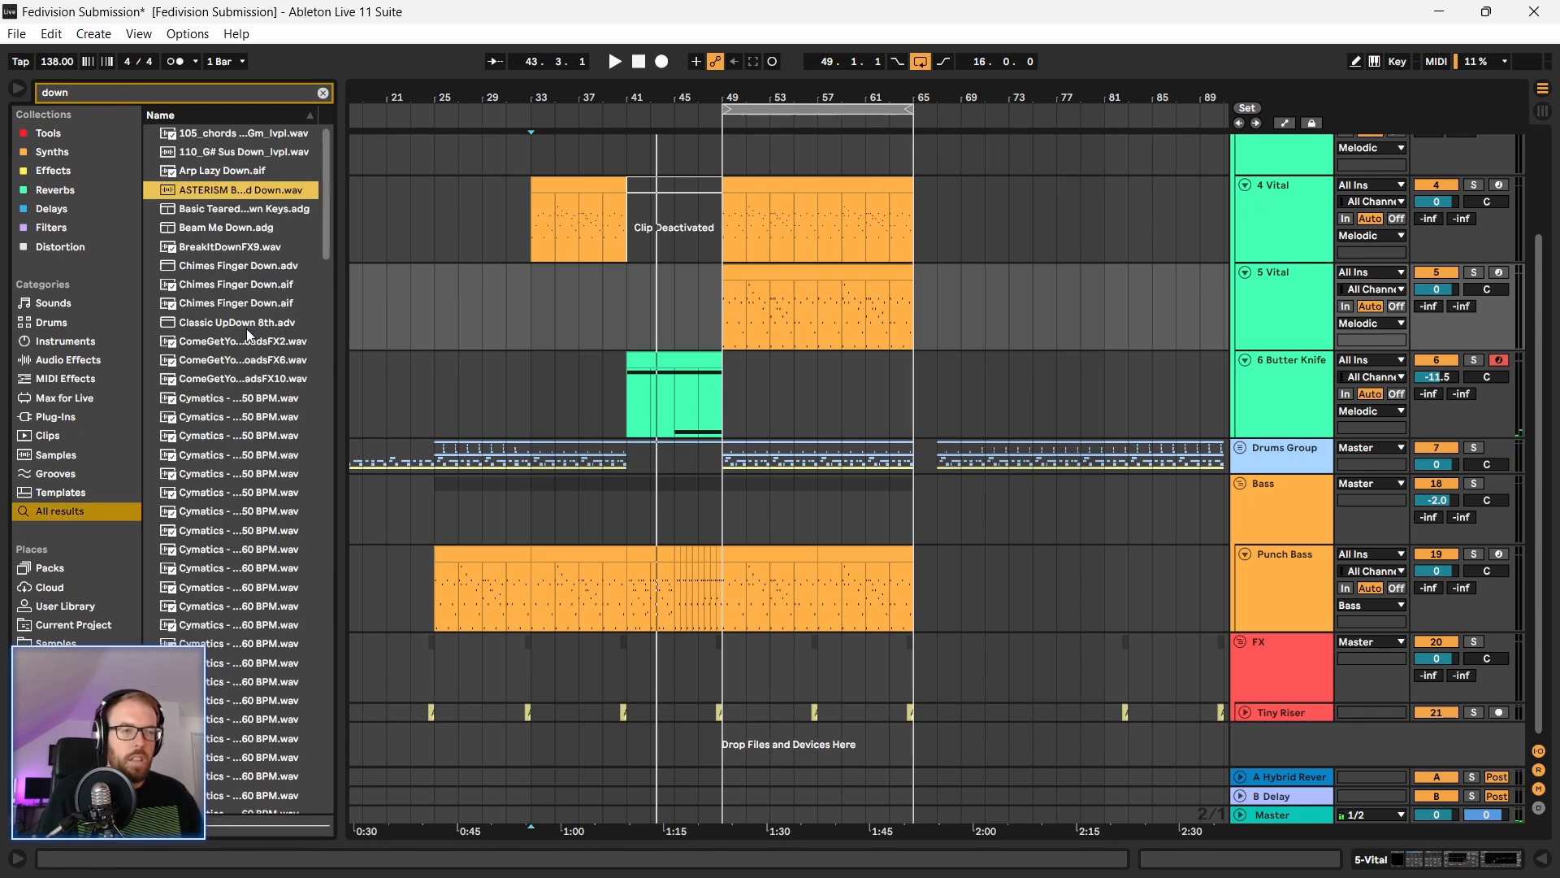
pyautogui.press('Down')
pyautogui.press('Down')
pyautogui.press('Down')
pyautogui.press('Down')
pyautogui.press('Down')
pyautogui.press('Down')
pyautogui.press('Down')
pyautogui.press('Down')
pyautogui.press('Down')
pyautogui.press('Down')
pyautogui.press('Down')
pyautogui.press('Down')
pyautogui.press('Down')
pyautogui.press('Down')
pyautogui.press('Down')
pyautogui.scroll(-6, 203, 569)
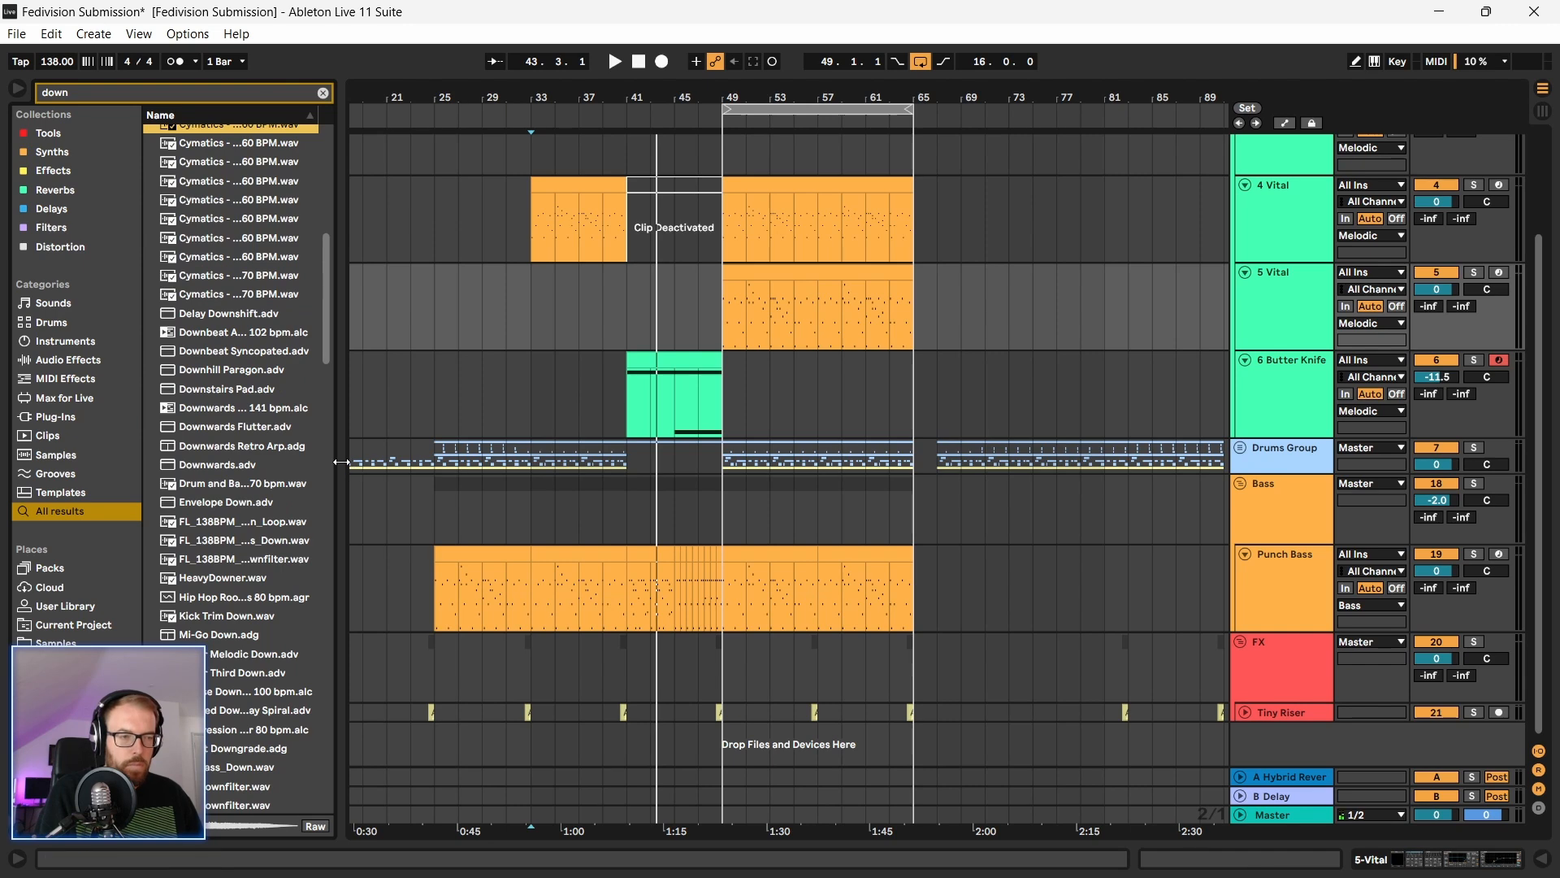
# Step: Widen the browser to read full sample names and audition several of the VFX1 Downlifter samples
pyautogui.moveTo(345, 468); pyautogui.dragTo(514, 455)
pyautogui.scroll(-5, 401, 494)
pyautogui.moveTo(497, 320); pyautogui.dragTo(513, 714)
pyautogui.click(264, 312)
pyautogui.scroll(3, 240, 337)
pyautogui.click(244, 297)
pyautogui.scroll(3, 248, 333)
pyautogui.click(243, 267)
pyautogui.scroll(3, 241, 319)
pyautogui.click(243, 288)
pyautogui.scroll(3, 243, 348)
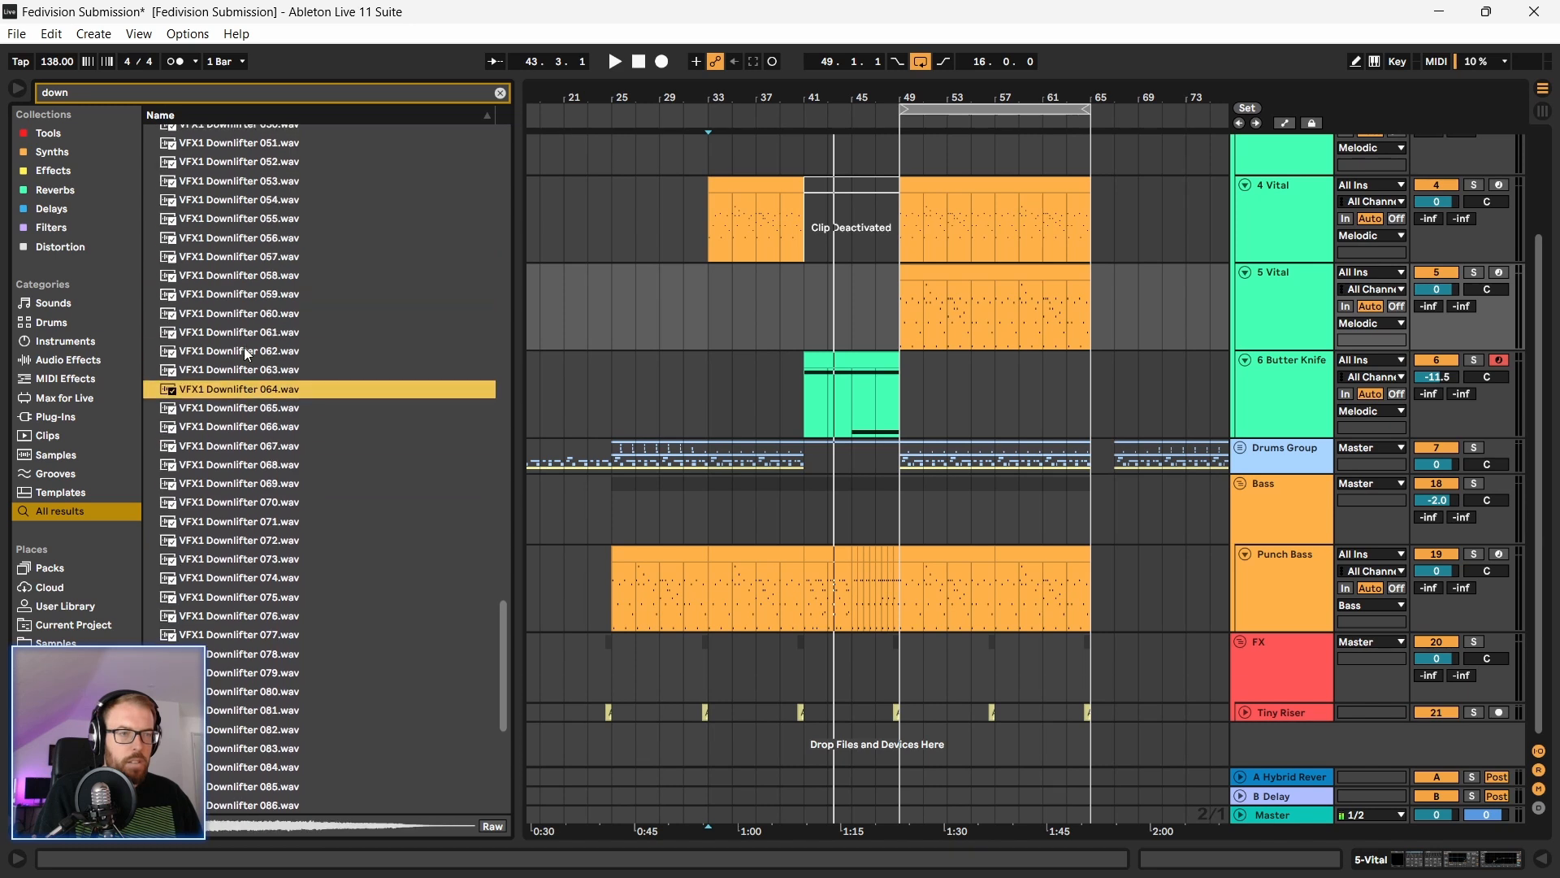
# Step: Audition the VFX1 Downlifter samples from 064 upward and settle on VFX1 Downlifter 069.wav
pyautogui.click(220, 419)
pyautogui.click(223, 409)
pyautogui.click(235, 429)
pyautogui.click(232, 462)
pyautogui.click(235, 449)
pyautogui.press('Down')
pyautogui.press('Down')
pyautogui.press('Down')
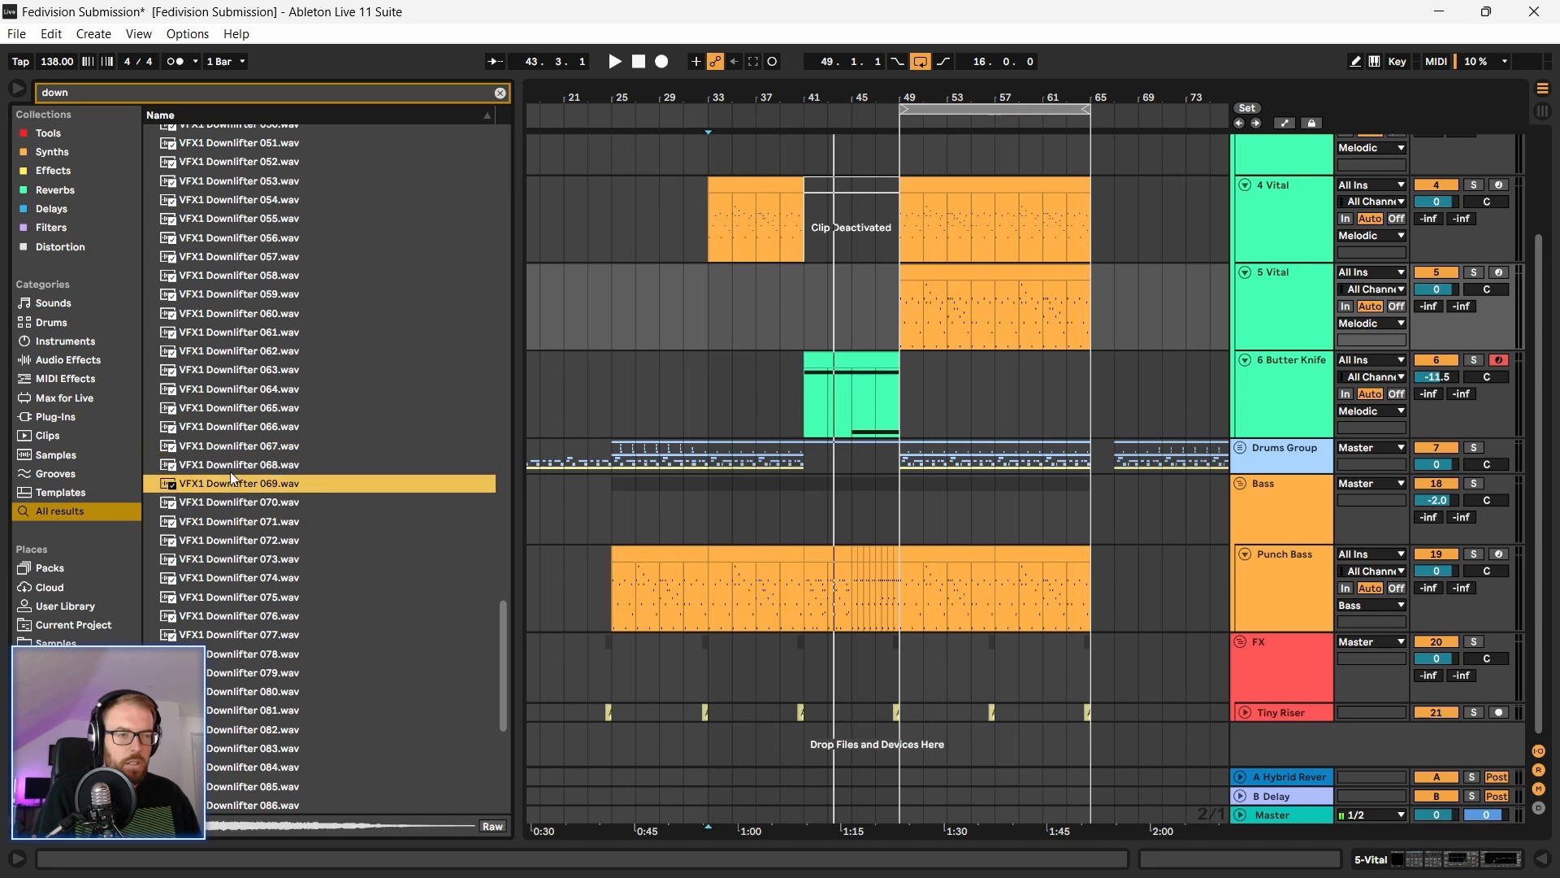
pyautogui.press('Up')
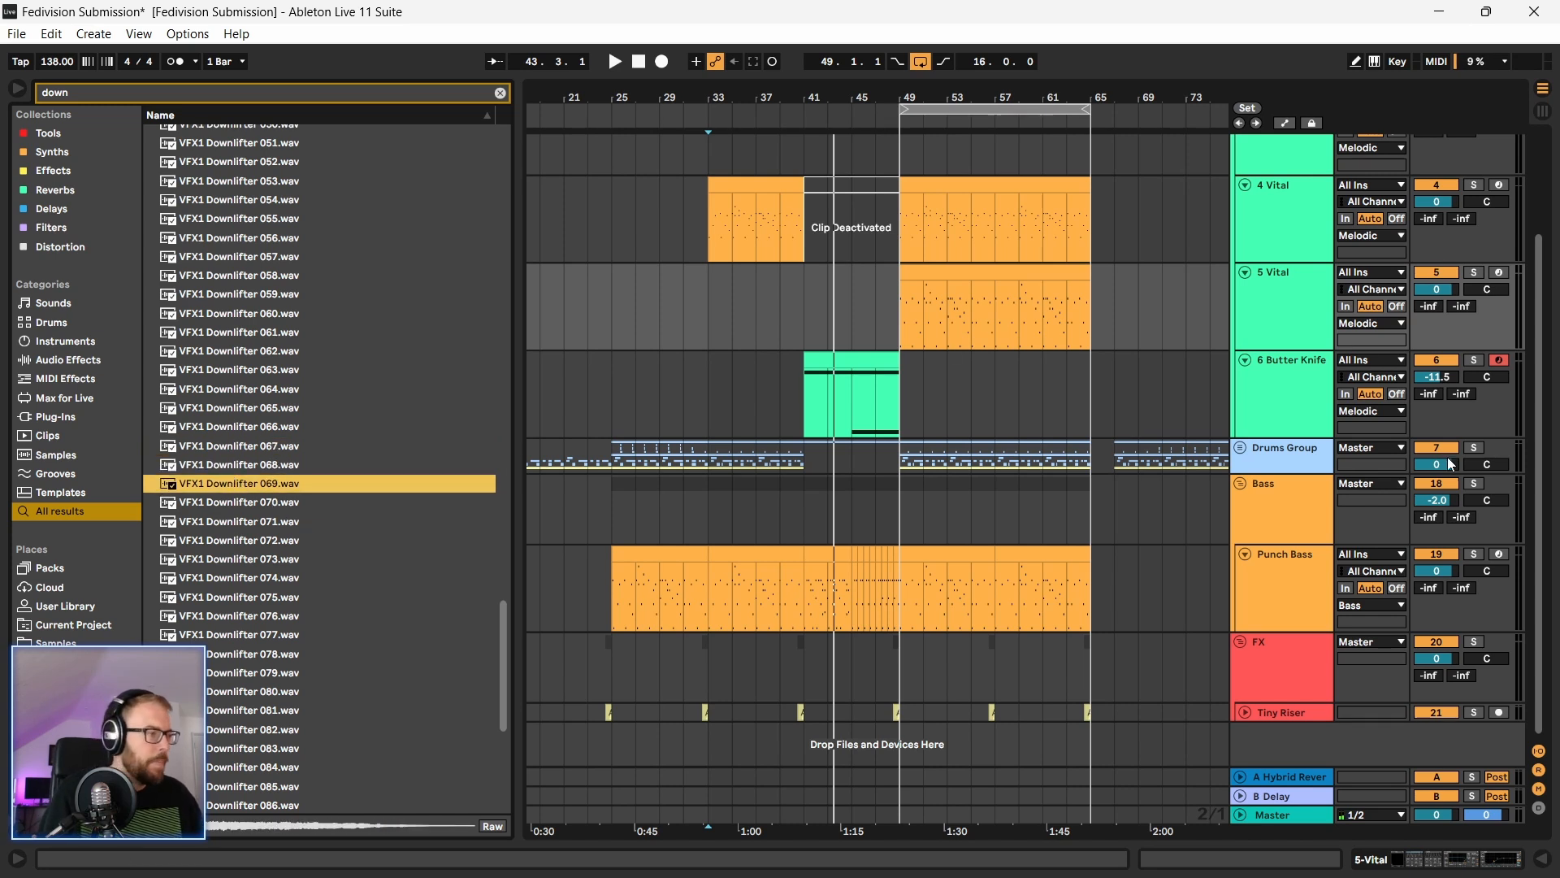
# Step: Add an audio track below Tiny Riser, place VFX1 Downlifter 069.wav on it at bar 41 and open the clip
pyautogui.click(1297, 715)
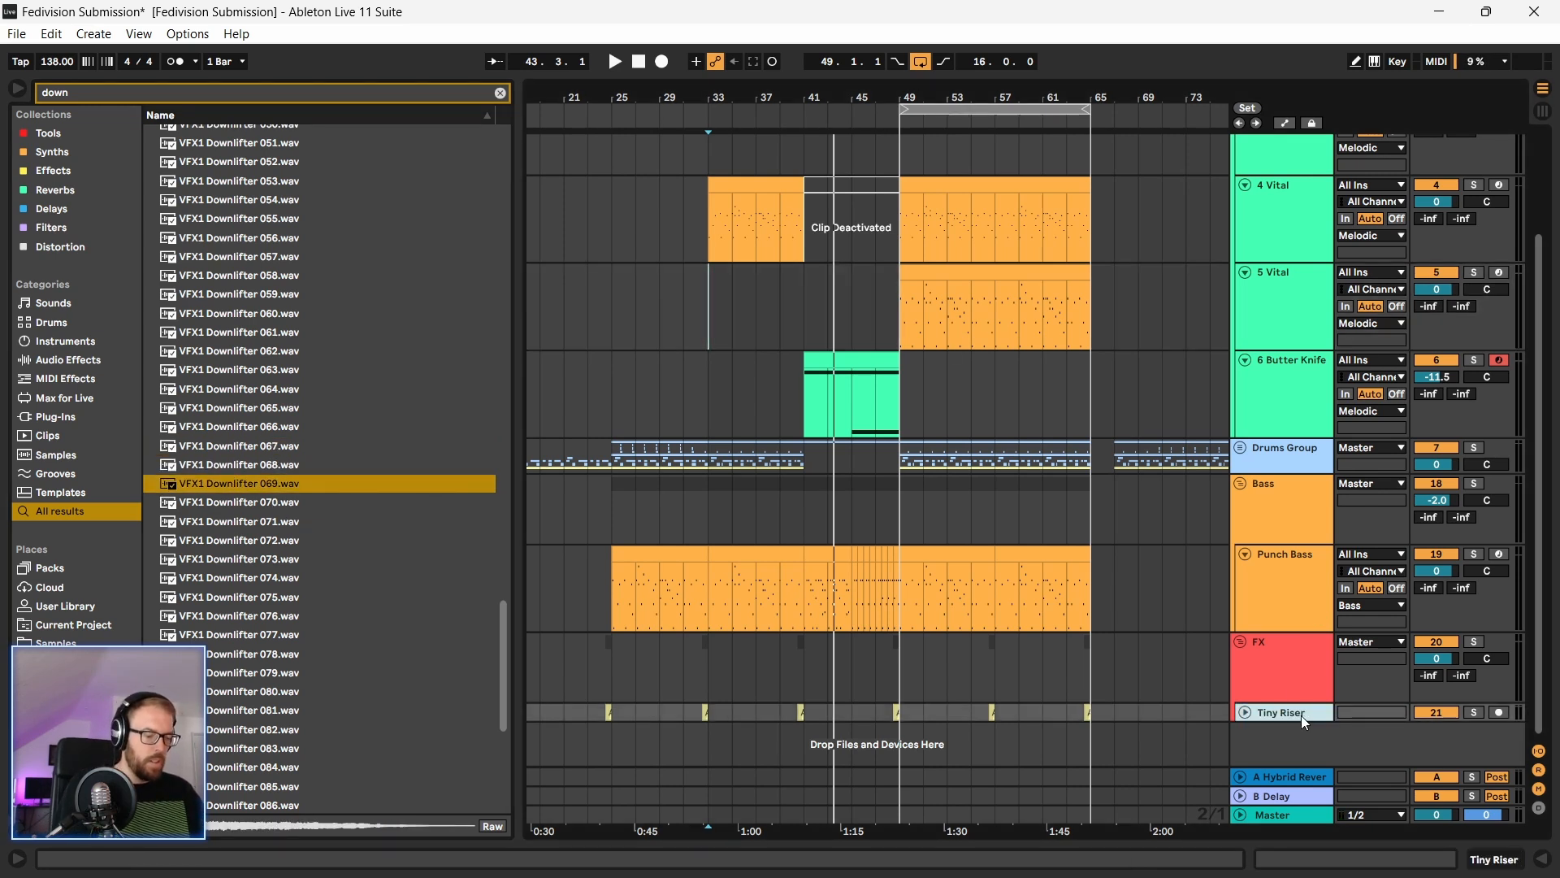
pyautogui.hotkey('ctrl', 't')
pyautogui.moveTo(226, 483); pyautogui.dragTo(811, 709)
pyautogui.doubleClick(824, 647)
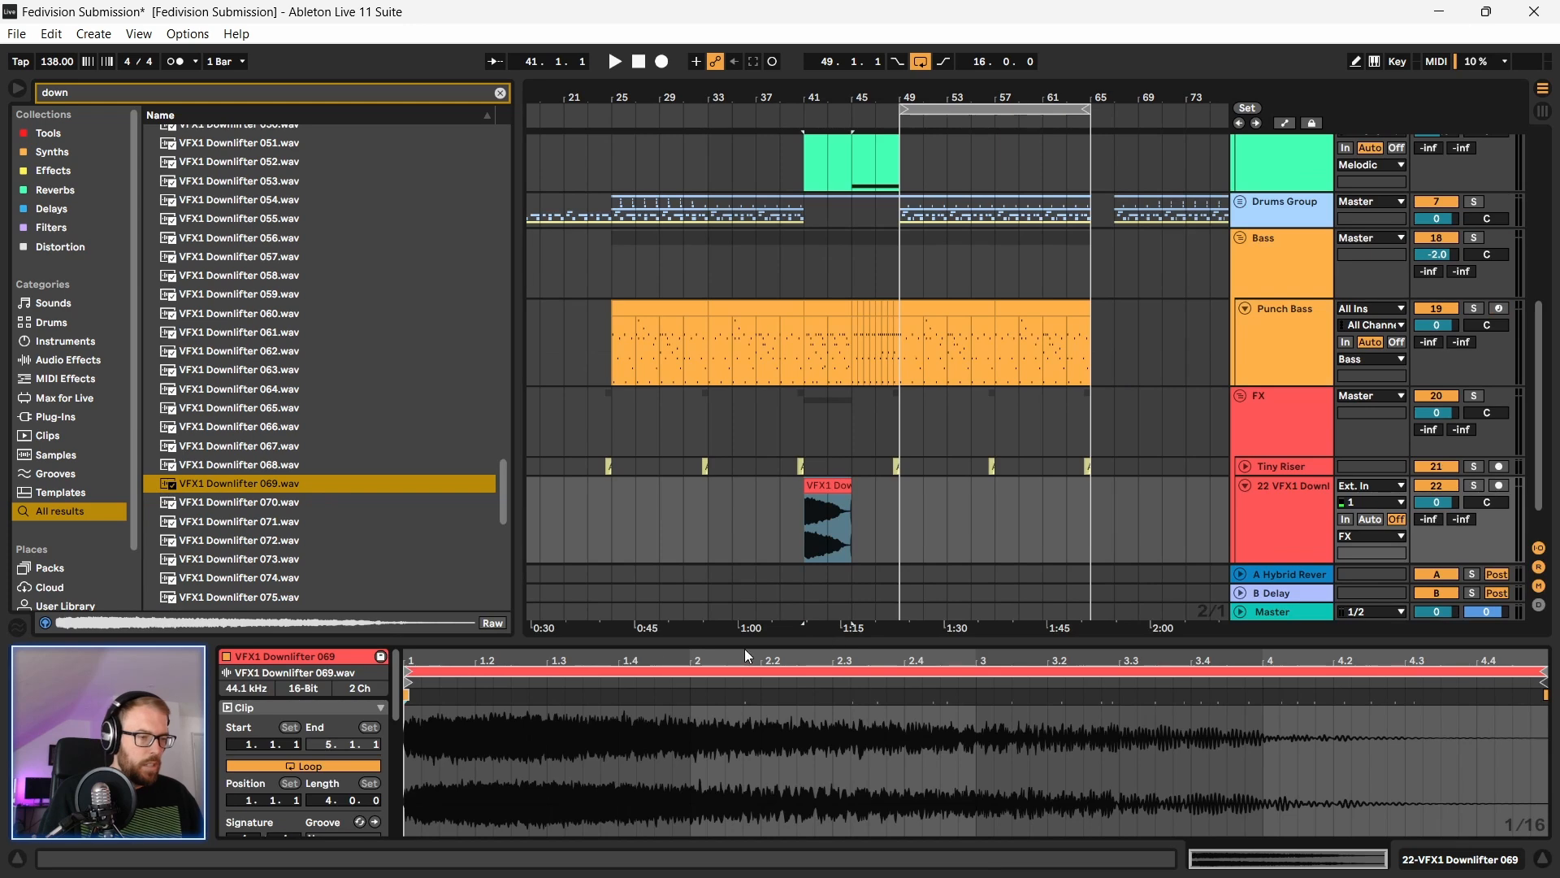
# Step: Stretch the warped VFX1 Downlifter 069 clip by doubling its tempo twice to 552.00 BPM
pyautogui.scroll(-3, 276, 768)
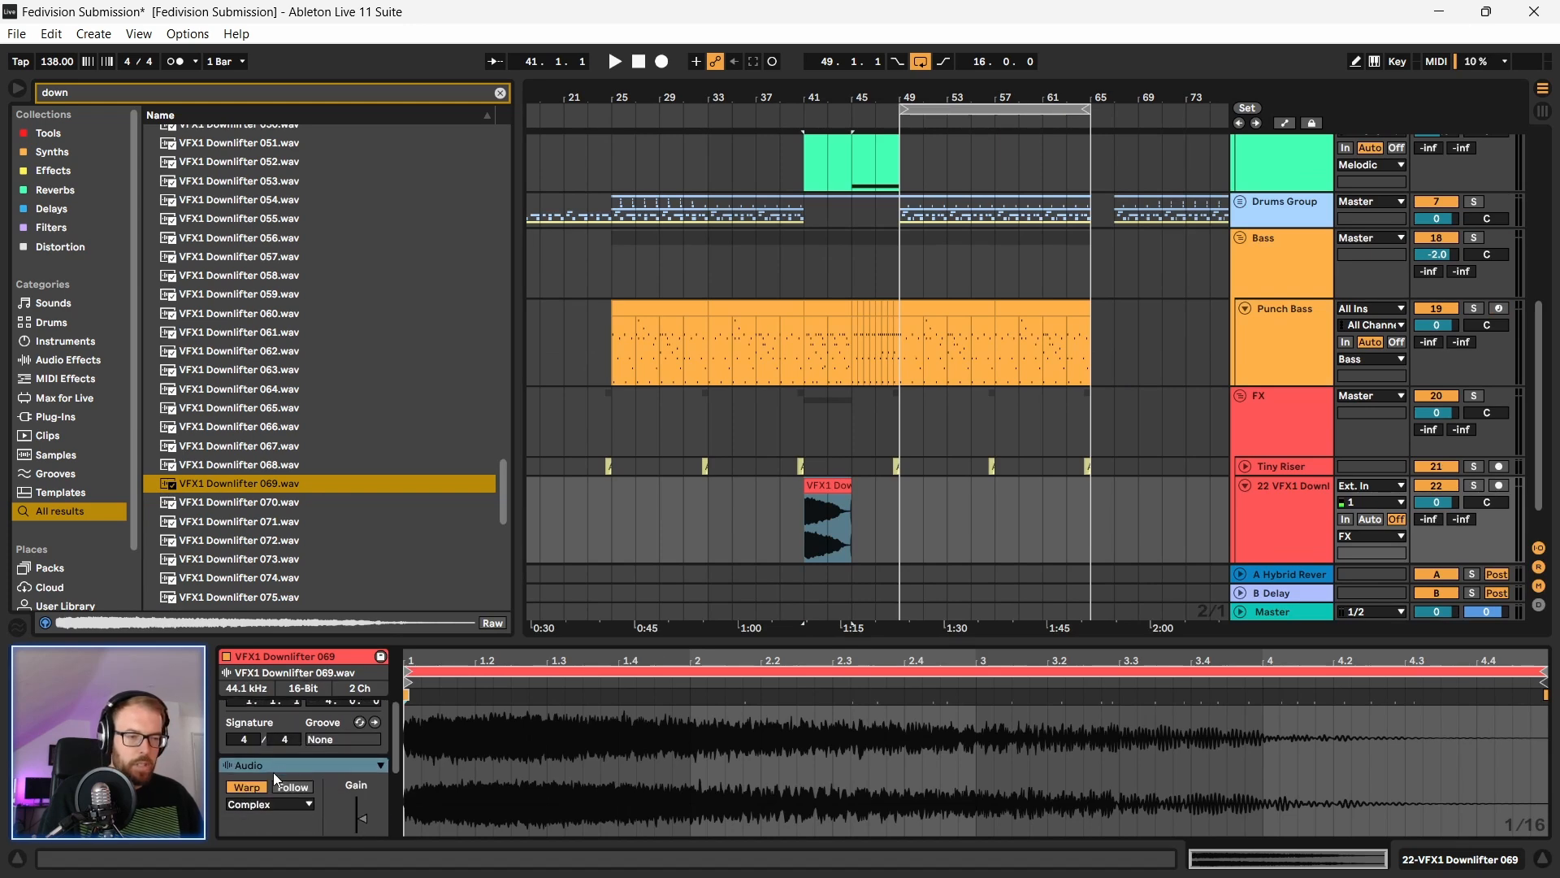
pyautogui.click(260, 785)
pyautogui.click(845, 485)
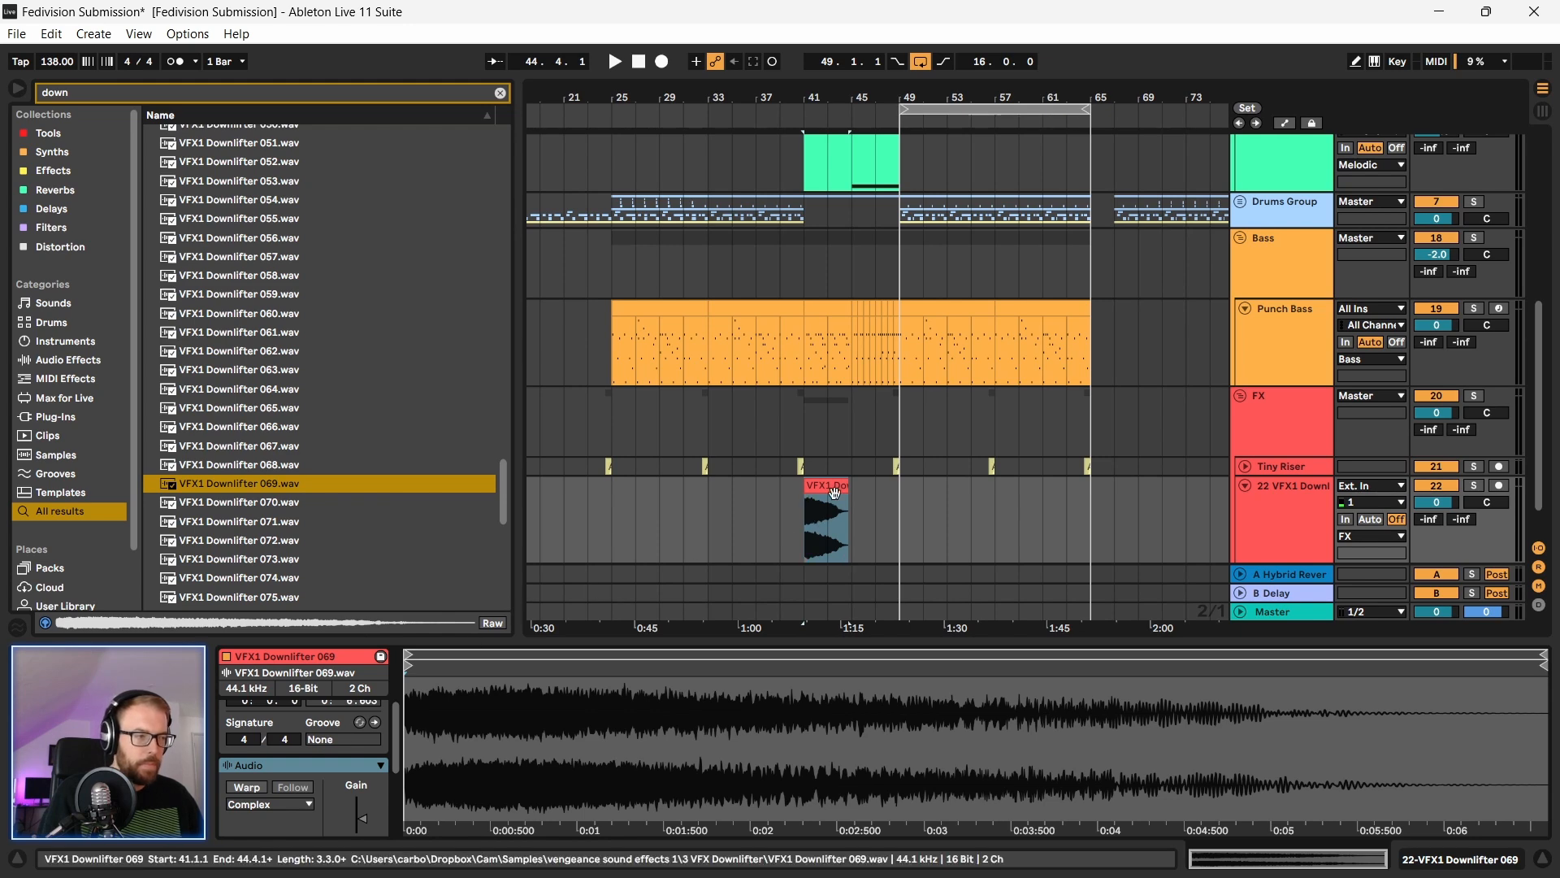
pyautogui.click(247, 787)
pyautogui.scroll(-3, 336, 769)
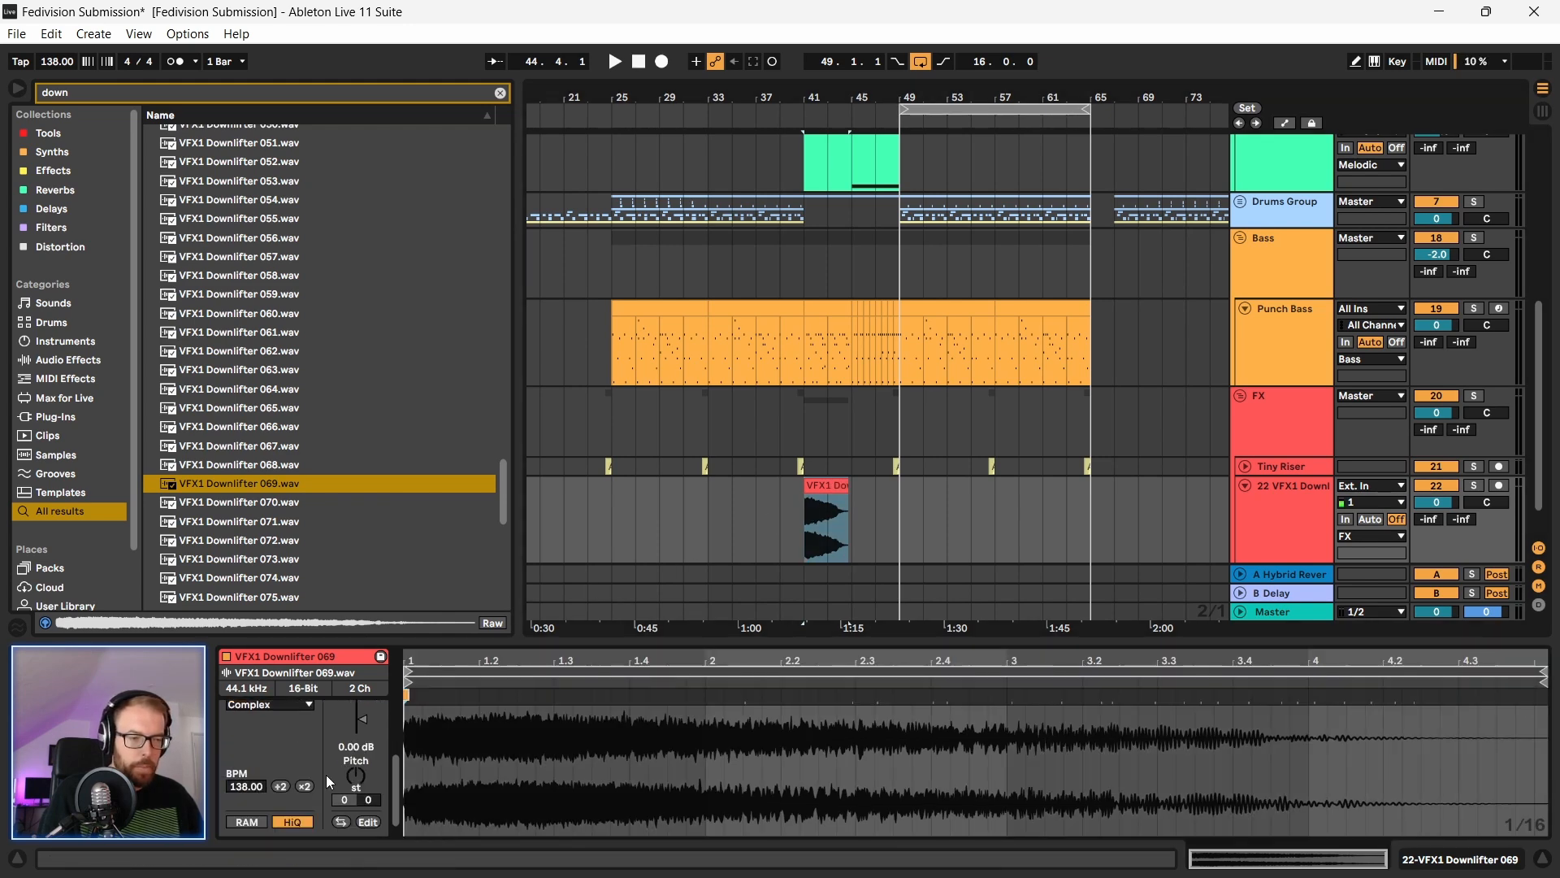
pyautogui.click(305, 786)
pyautogui.click(305, 787)
pyautogui.click(306, 786)
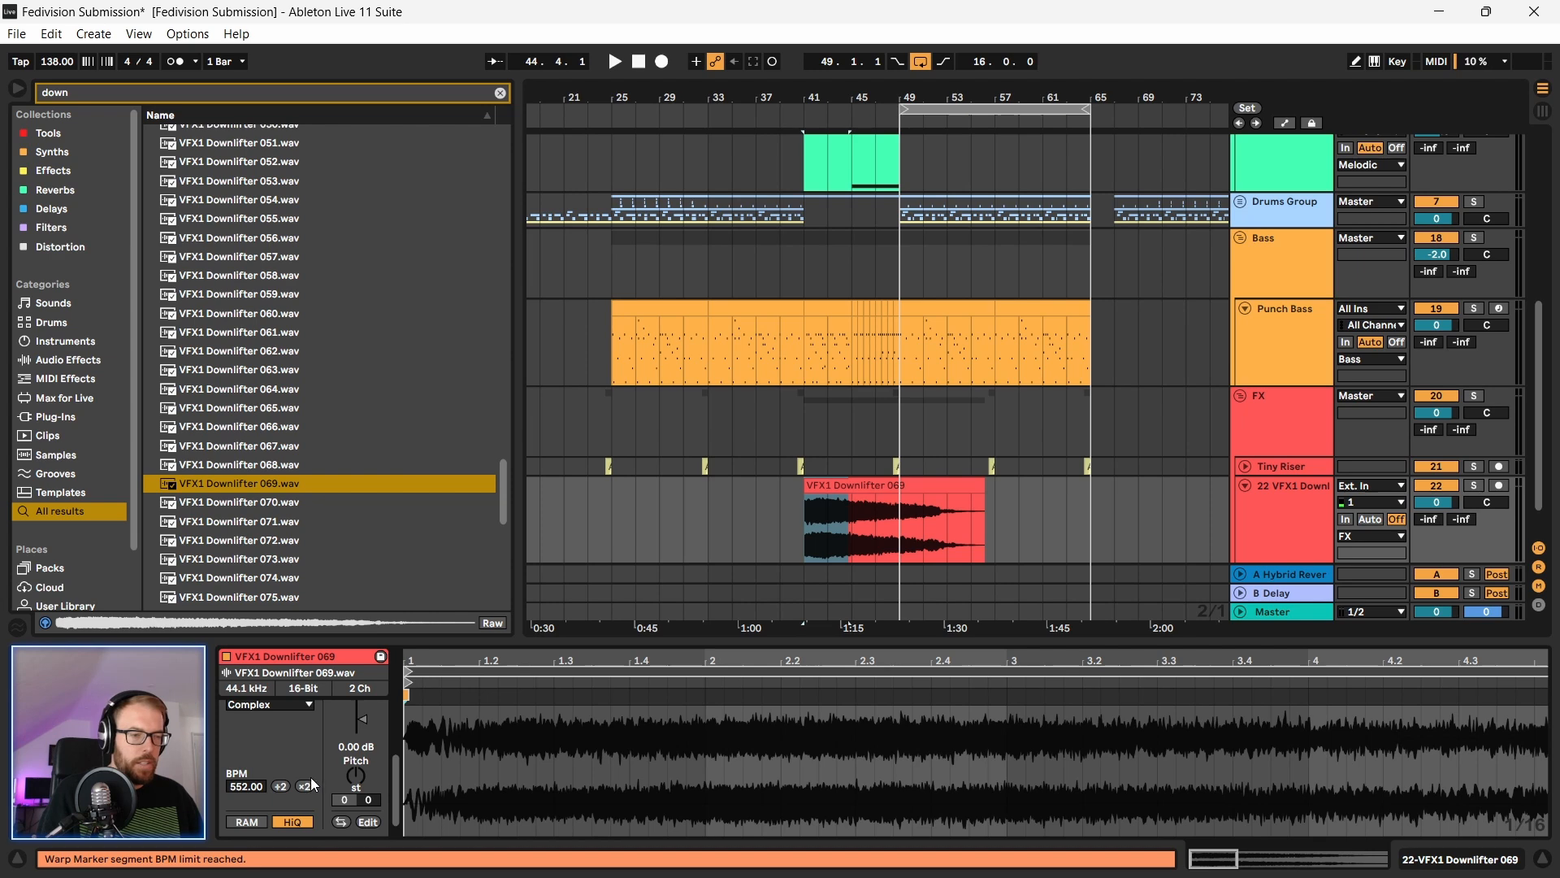
# Step: Lower the VFX1 Downlifter track's volume to -9.1 dB and play the arrangement from bar 41
pyautogui.click(944, 492)
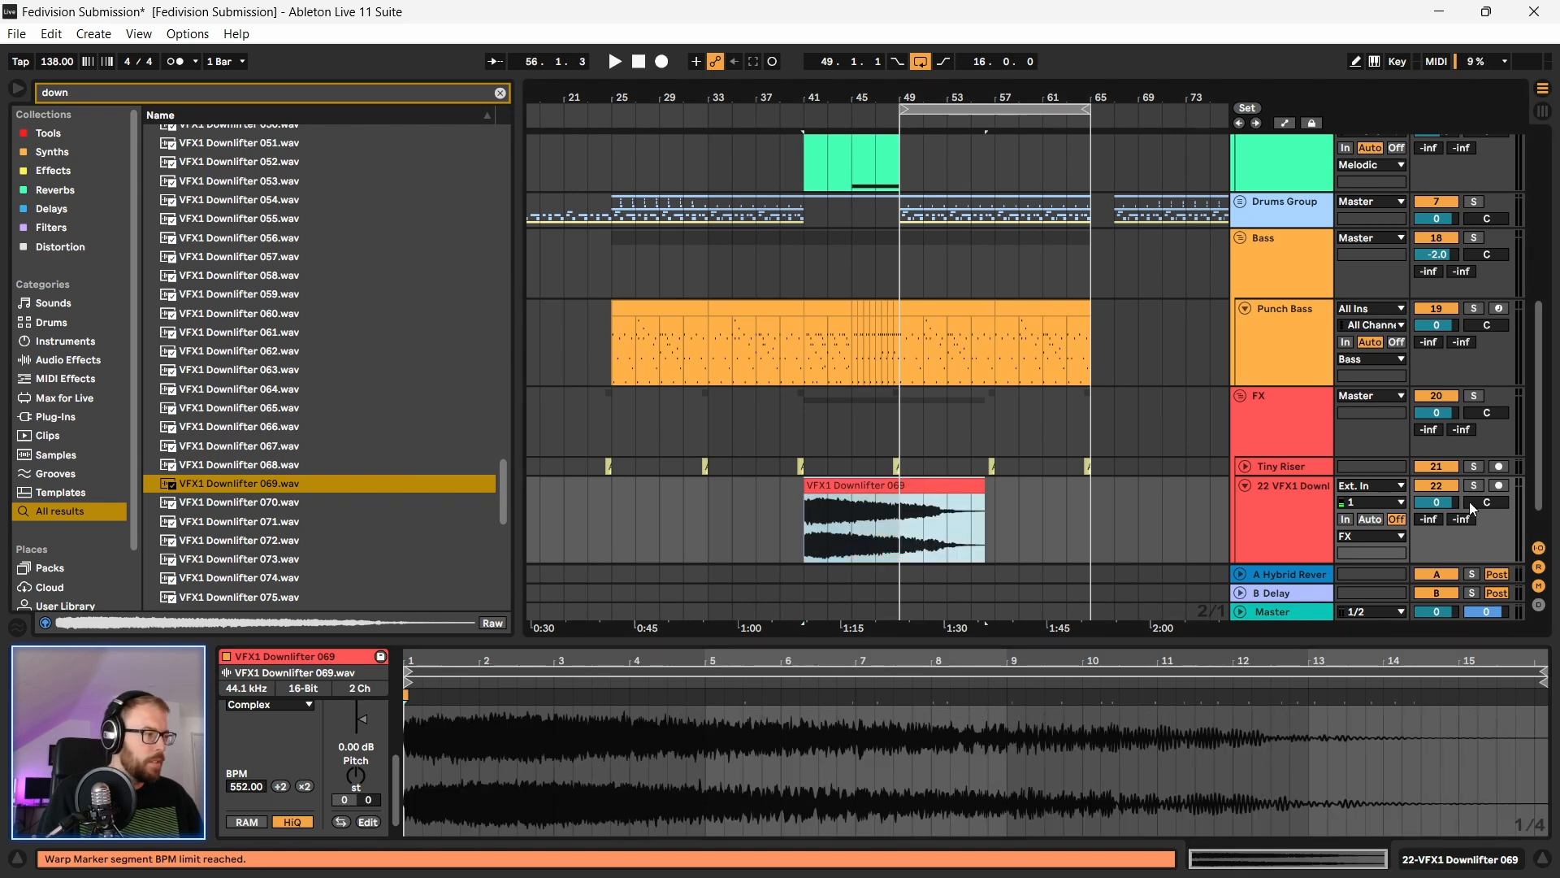
pyautogui.moveTo(1437, 502); pyautogui.dragTo(1437, 520)
pyautogui.click(831, 485)
pyautogui.press('space')
pyautogui.moveTo(838, 91); pyautogui.dragTo(697, 102)
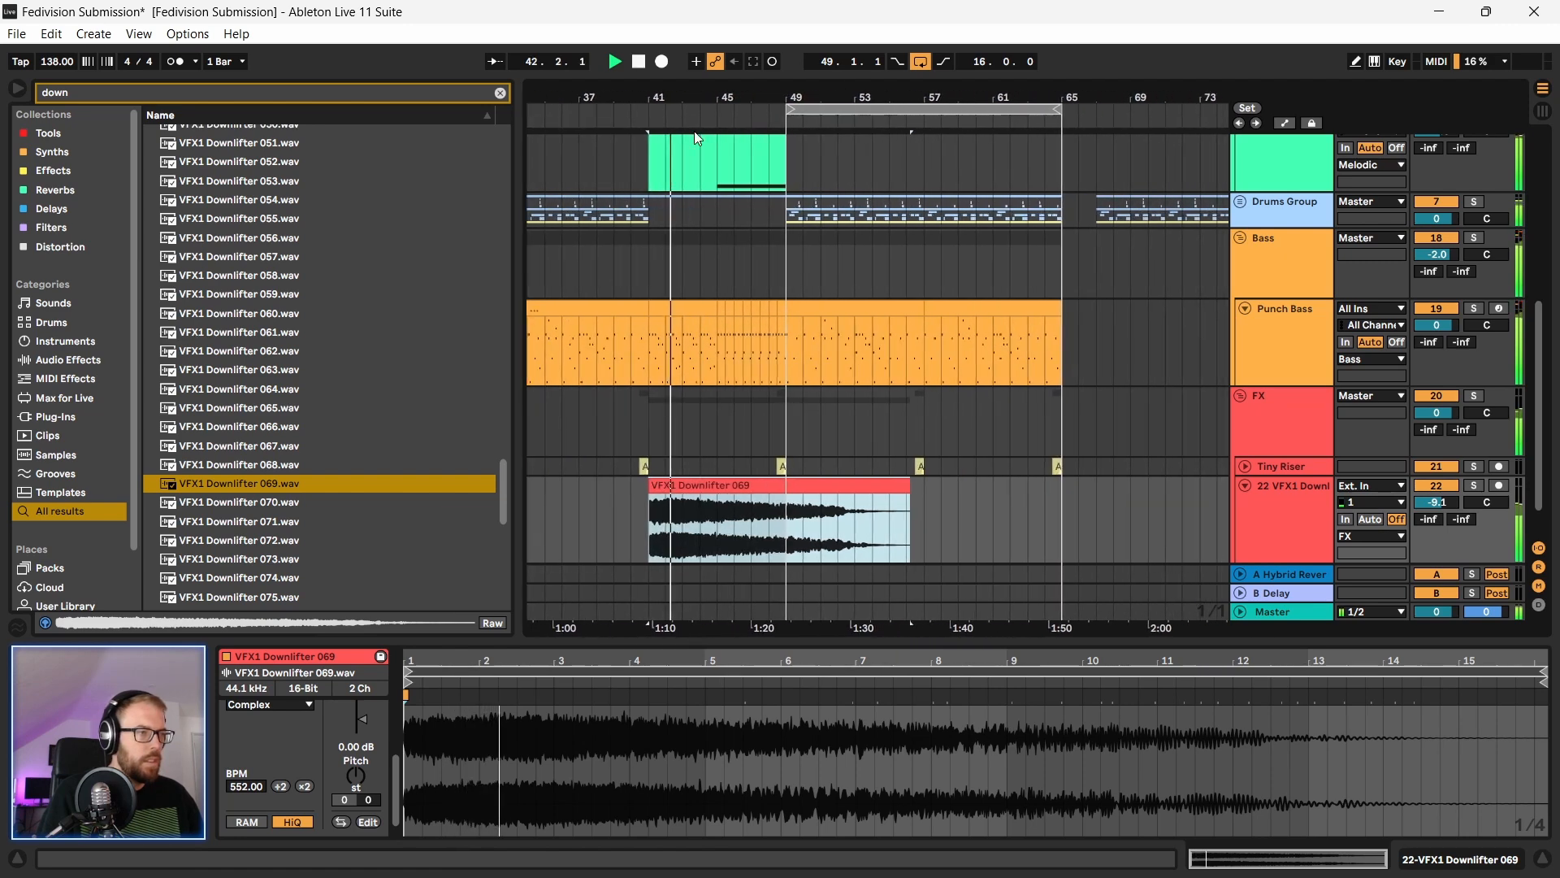
# Step: Shorten the downlifter clip so it ends at bar 49, and listen through the transition
pyautogui.moveTo(899, 489); pyautogui.dragTo(785, 524)
pyautogui.moveTo(767, 500)
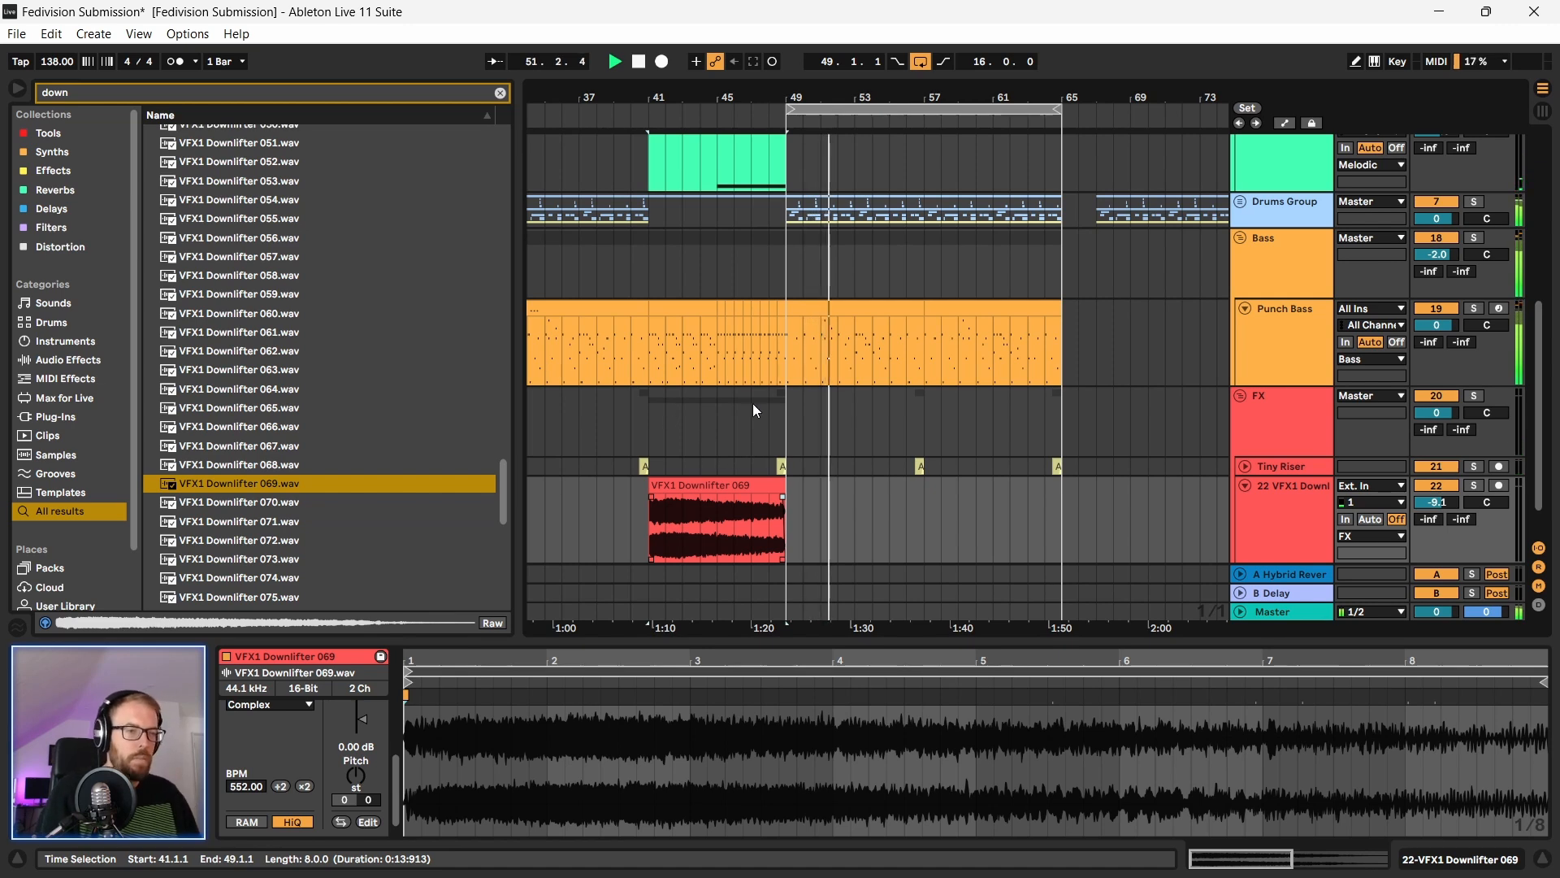
pyautogui.moveTo(574, 96); pyautogui.dragTo(569, 48)
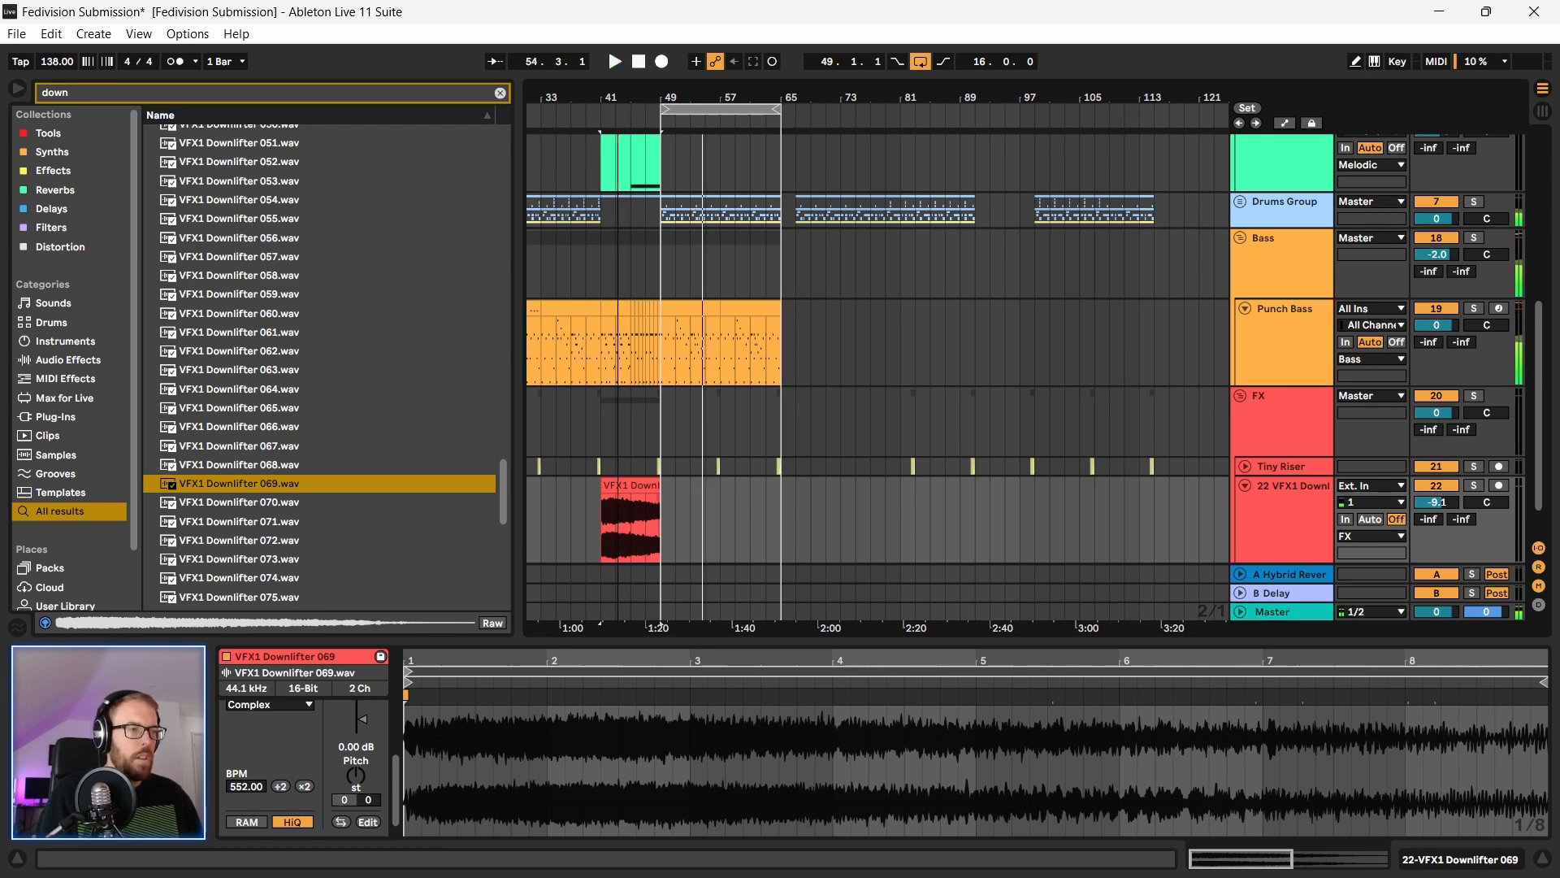
pyautogui.moveTo(625, 123); pyautogui.dragTo(625, 90)
# Step: Insert a MIDI track below Punch Bass and copy the Punch Bass clips from bars 49–65 onto it
pyautogui.click(1285, 315)
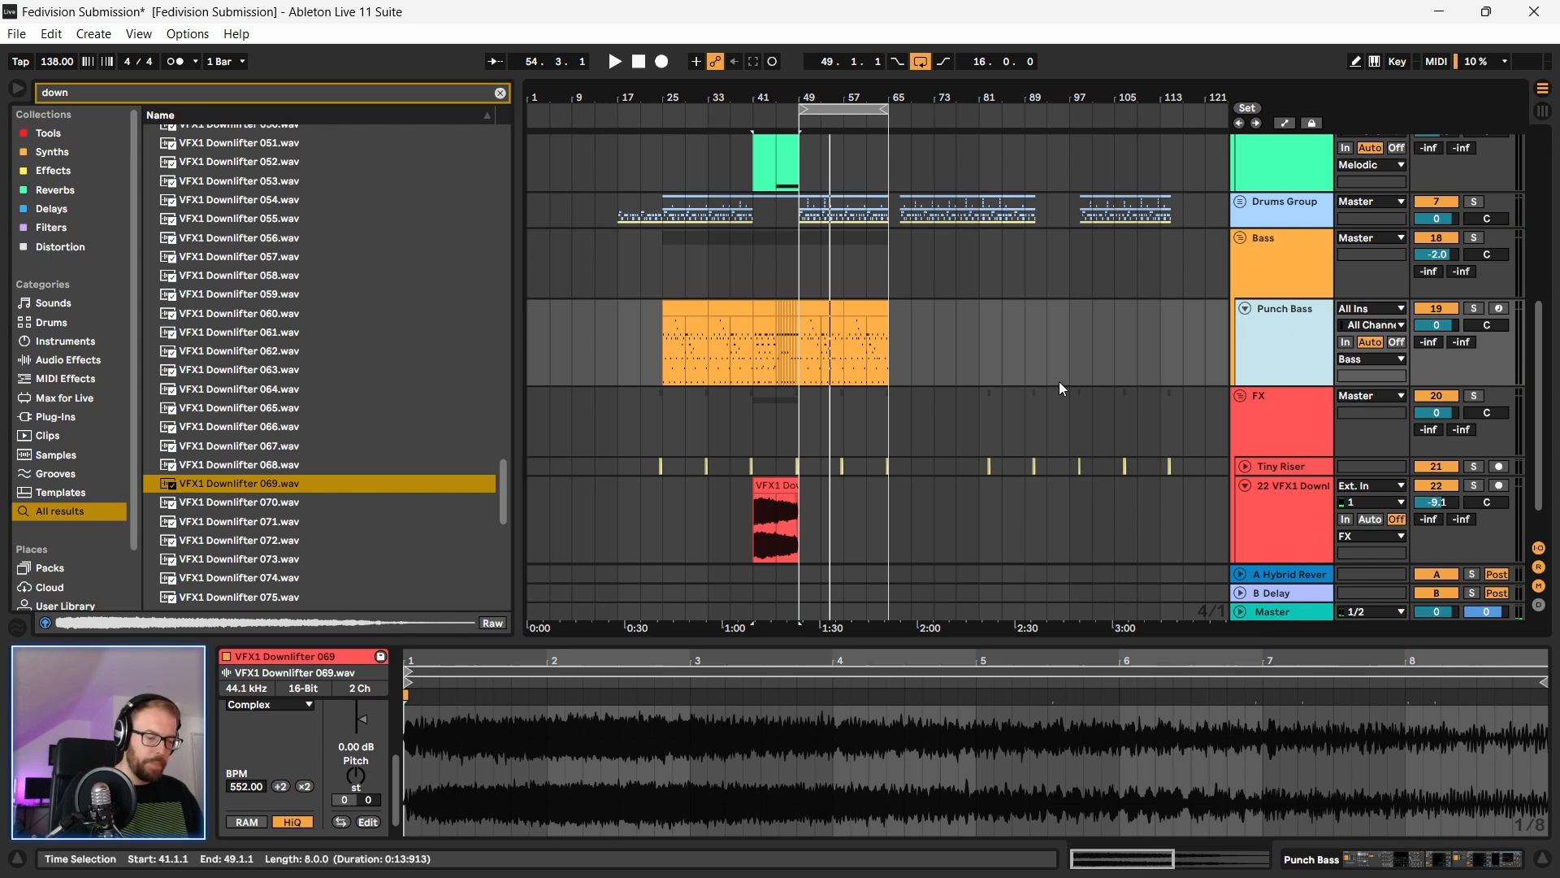
pyautogui.hotkey('ctrl', 'shift', 't')
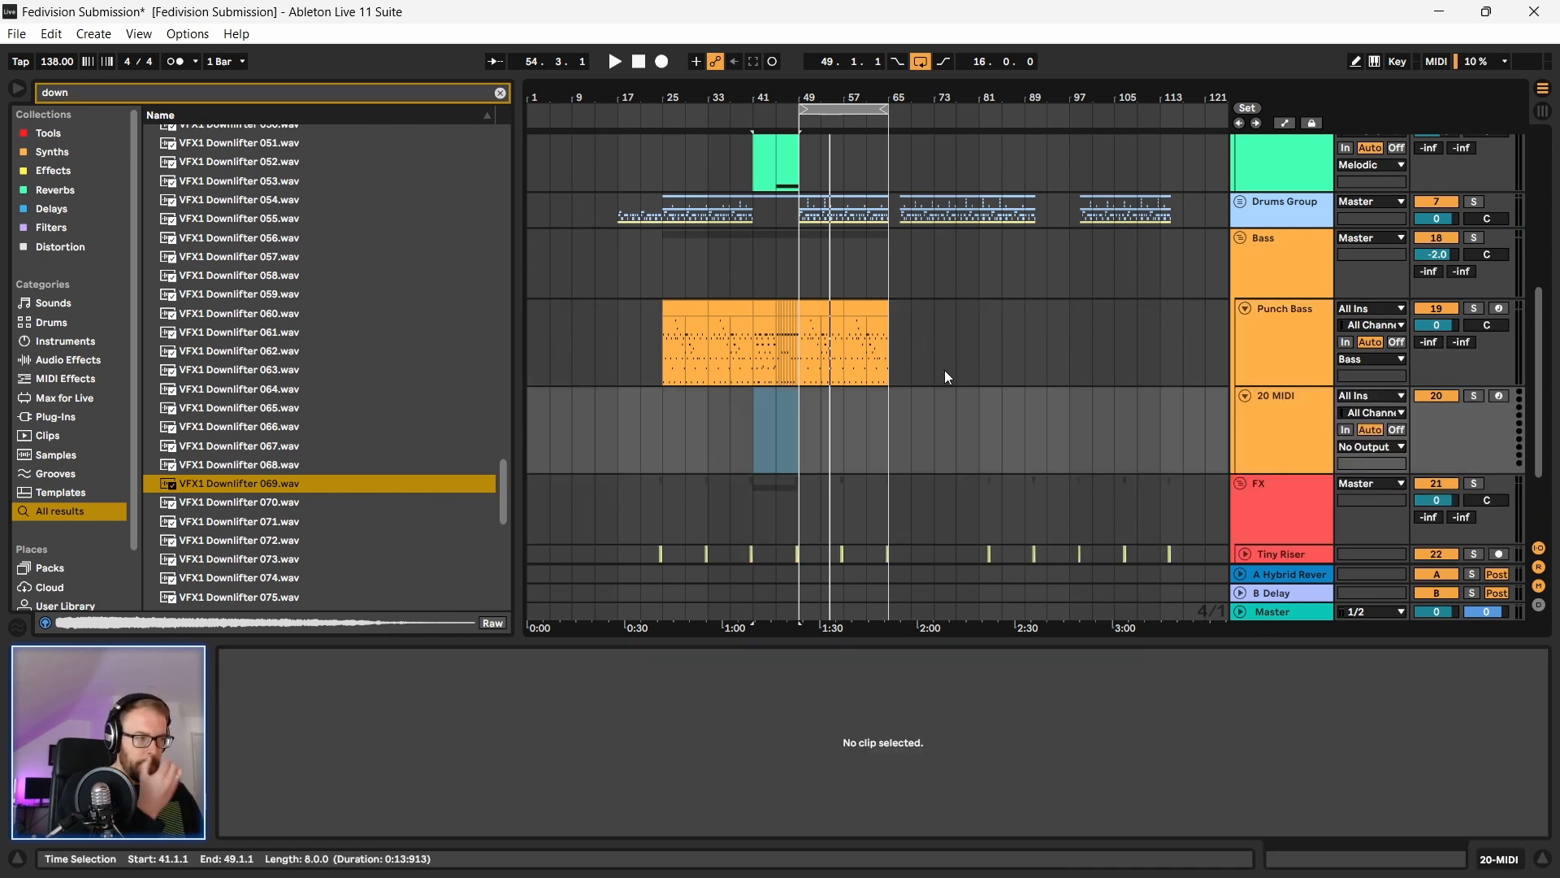
pyautogui.moveTo(822, 307); pyautogui.dragTo(753, 378)
pyautogui.click(816, 395)
pyautogui.scroll(-2, 802, 457)
pyautogui.click(802, 376)
pyautogui.click(839, 337)
# Step: Deactivate the original Punch Bass clips at bars 49–65 and select both copies on the new MIDI track
pyautogui.moveTo(904, 266); pyautogui.dragTo(798, 278)
pyautogui.click(824, 336)
pyautogui.click(863, 337)
pyautogui.click(815, 338)
pyautogui.keyDown('shift'); pyautogui.click(863, 337); pyautogui.keyUp('shift')
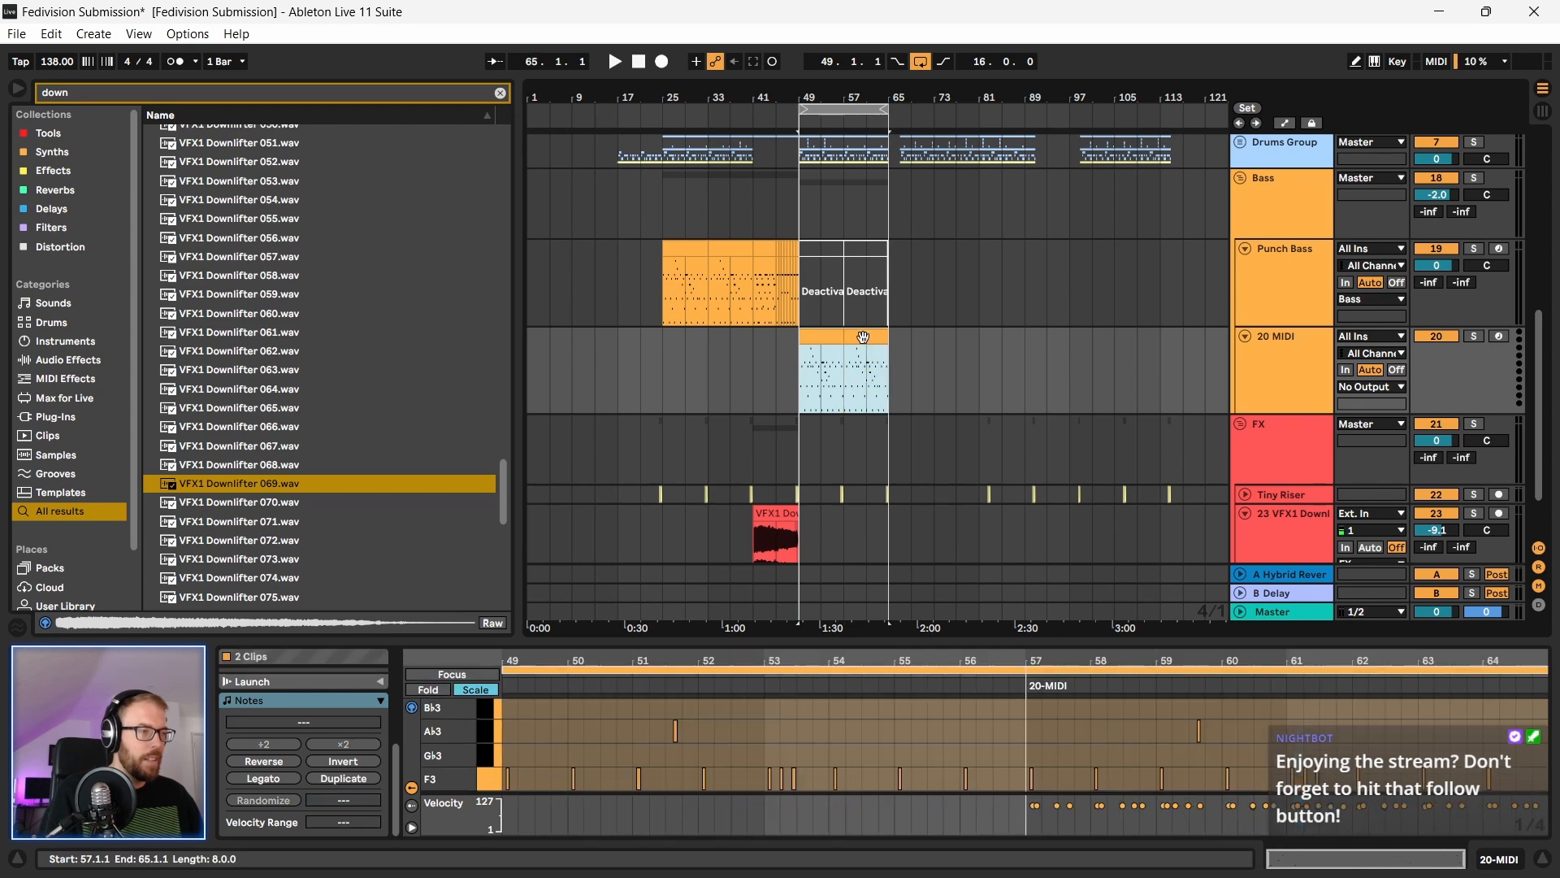
pyautogui.moveTo(811, 641); pyautogui.dragTo(821, 284)
pyautogui.hotkey('ctrl', 'a')
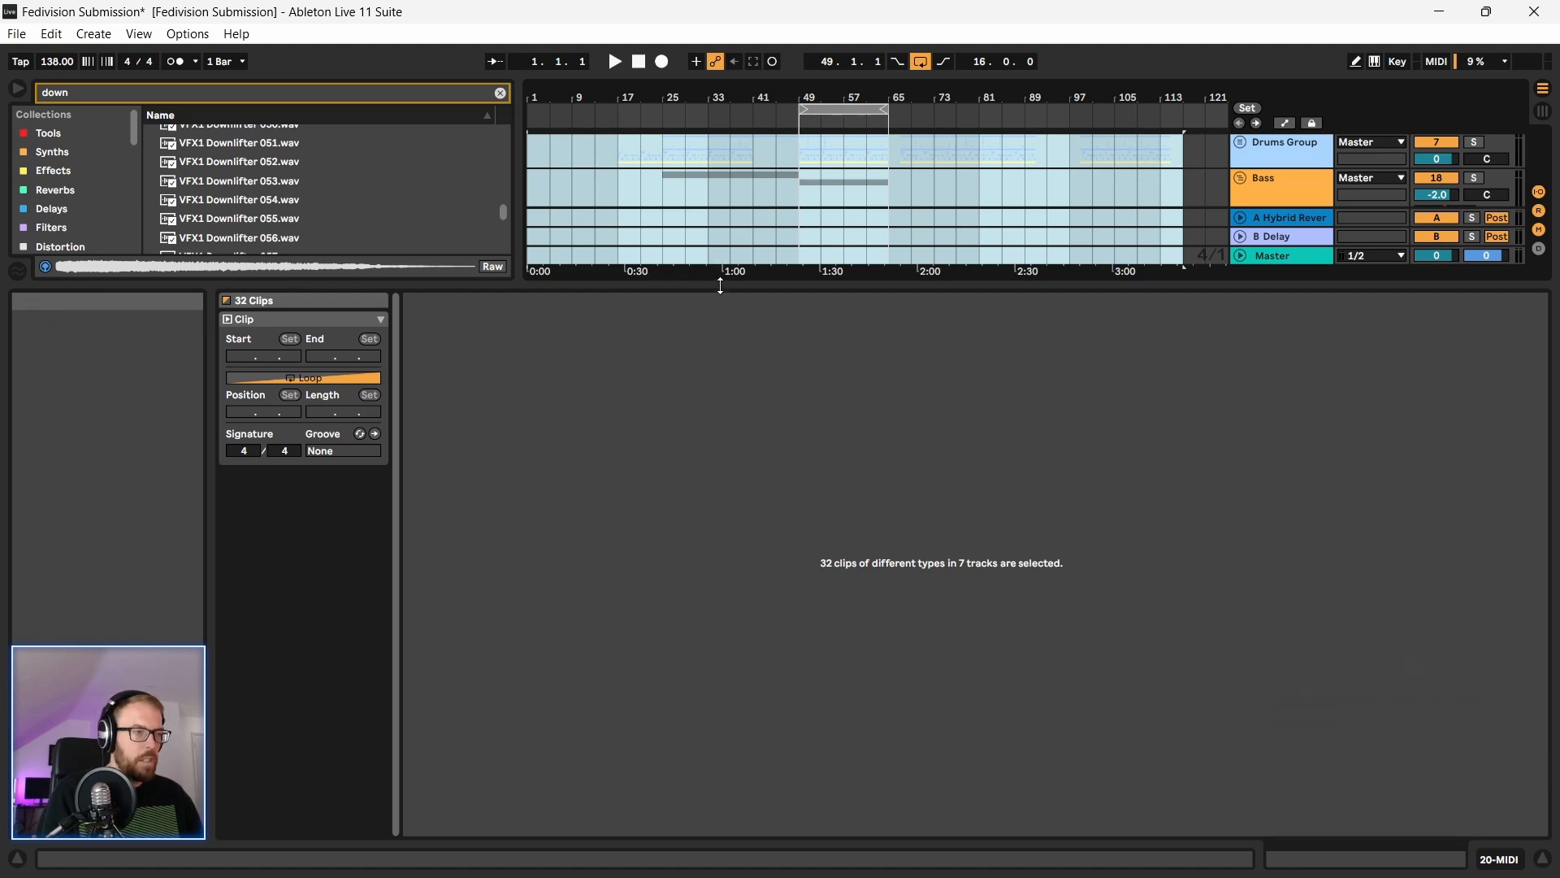
pyautogui.moveTo(721, 286); pyautogui.dragTo(841, 731)
pyautogui.click(886, 520)
# Step: Play the section from bar 49 briefly with the Punch Bass clips deactivated
pyautogui.press('space')
pyautogui.moveTo(802, 507); pyautogui.dragTo(884, 506)
pyautogui.press('space')
pyautogui.press('space')
pyautogui.press('space')
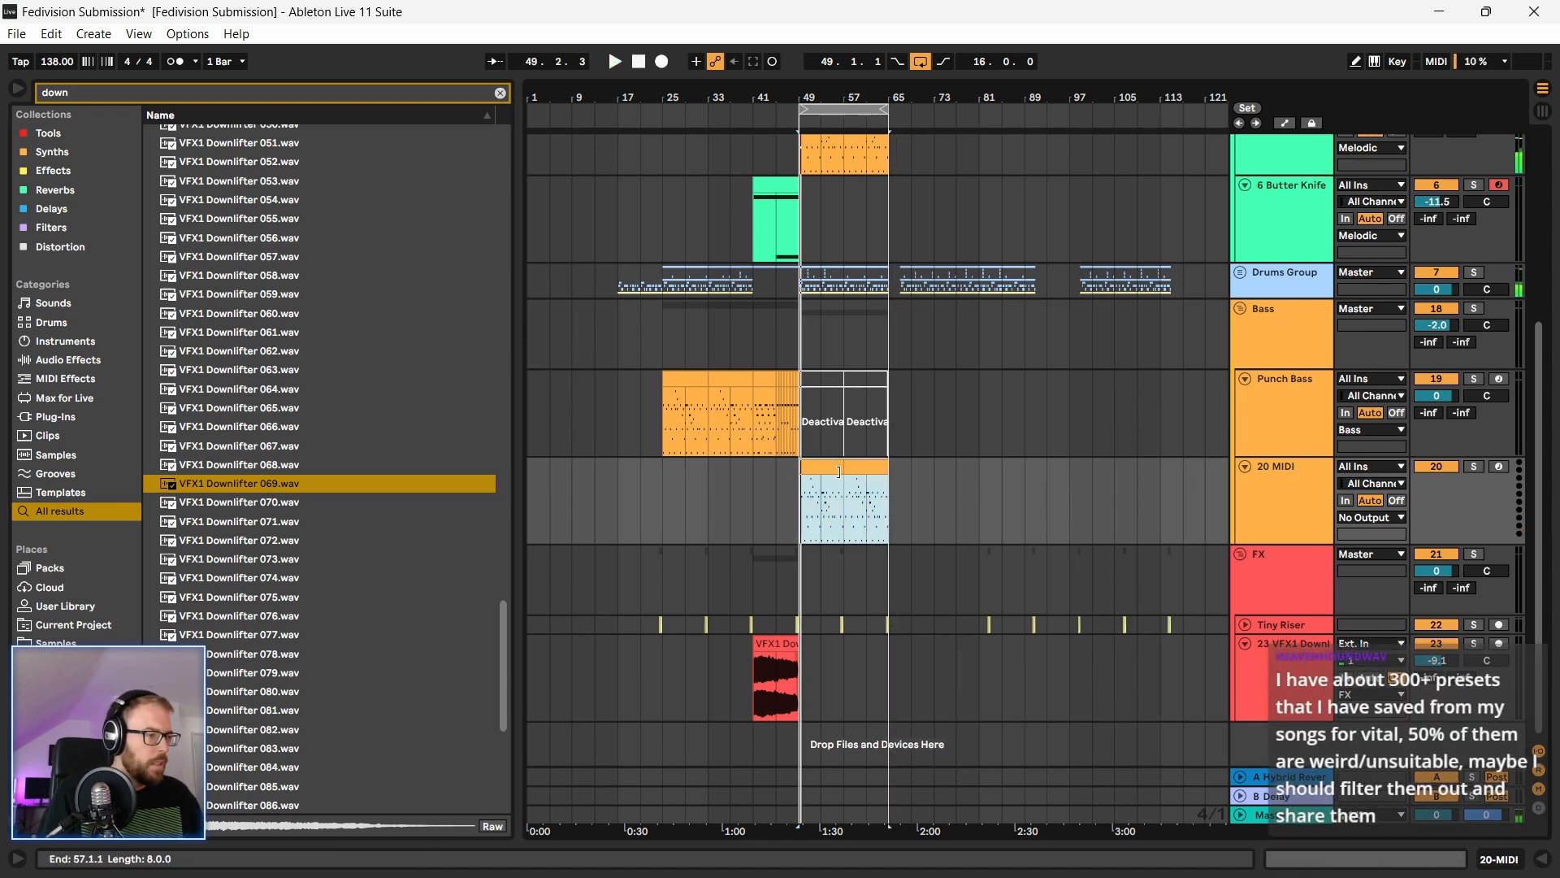
# Step: Consolidate the two copied bass clips into one 16-bar clip and apply Legato to all its notes
pyautogui.click(878, 470)
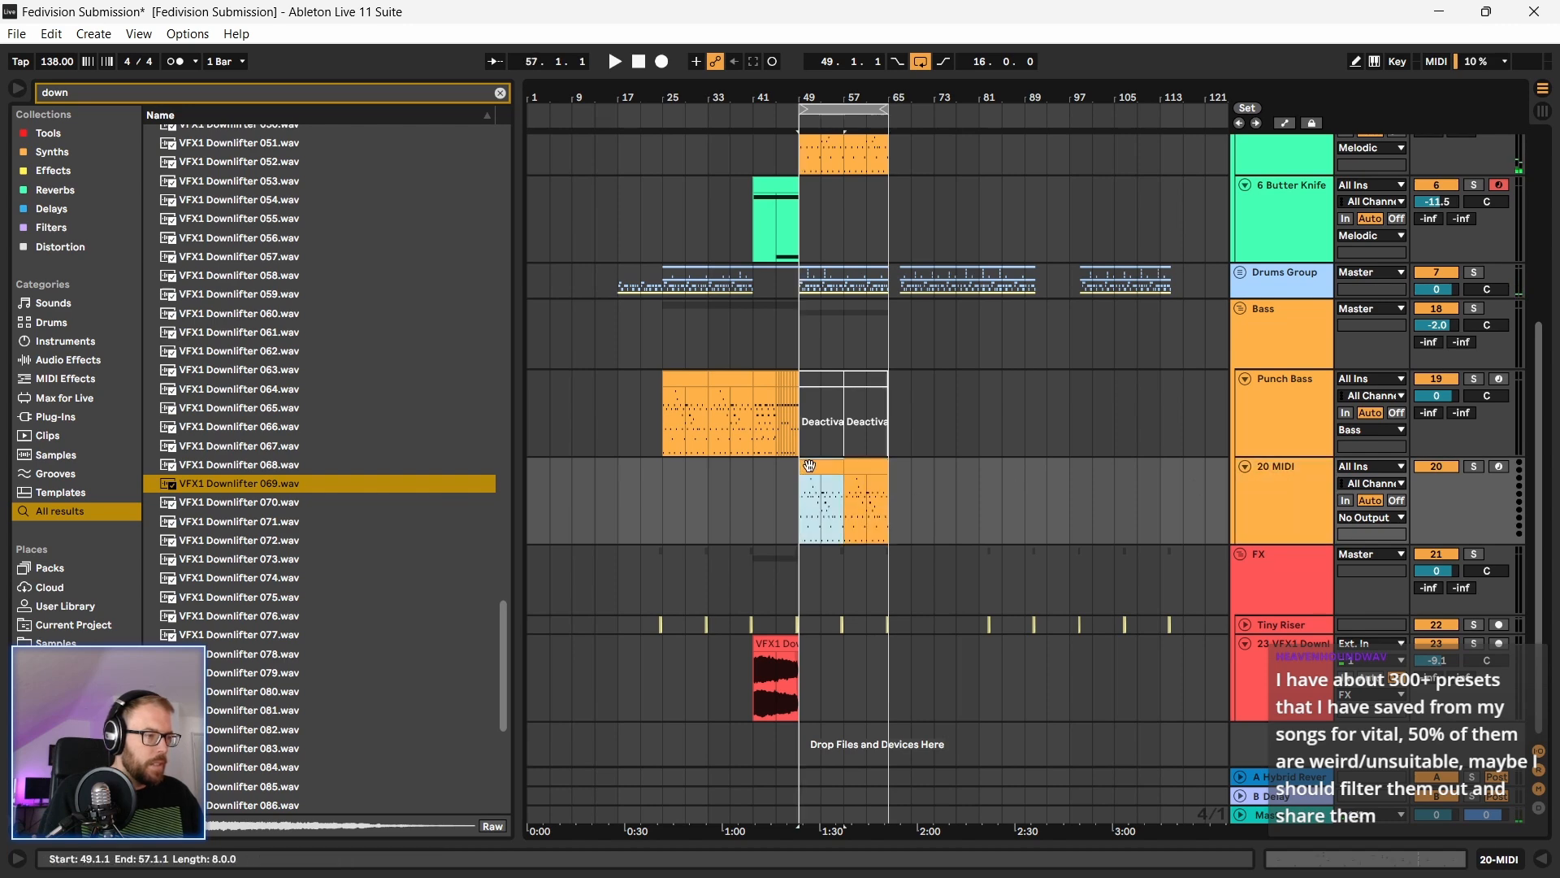
pyautogui.click(859, 473)
pyautogui.doubleClick(859, 473)
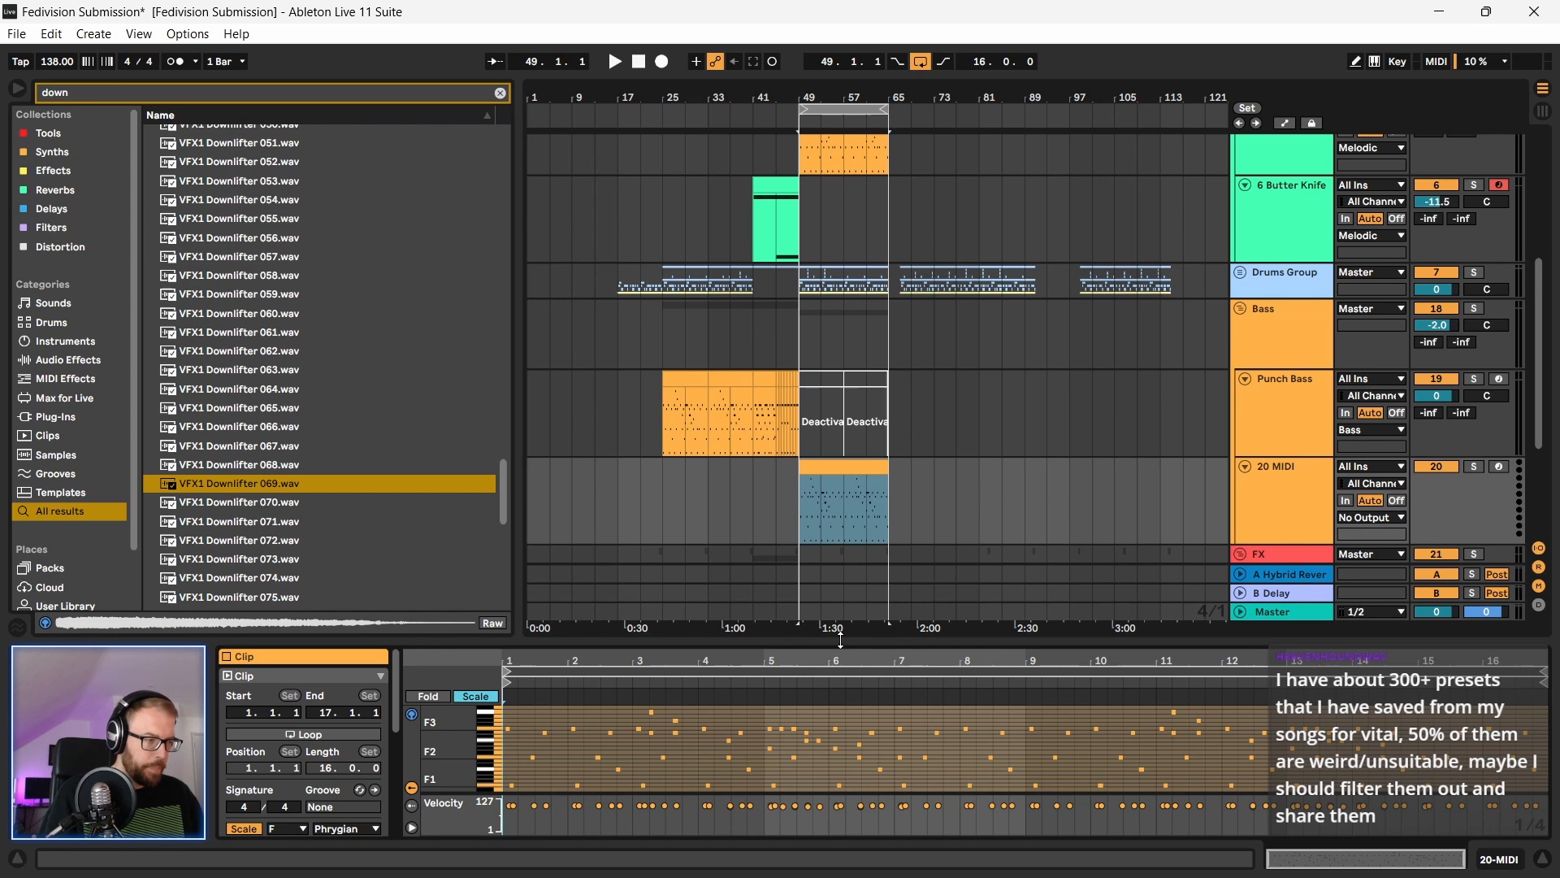
pyautogui.moveTo(841, 638); pyautogui.dragTo(835, 418)
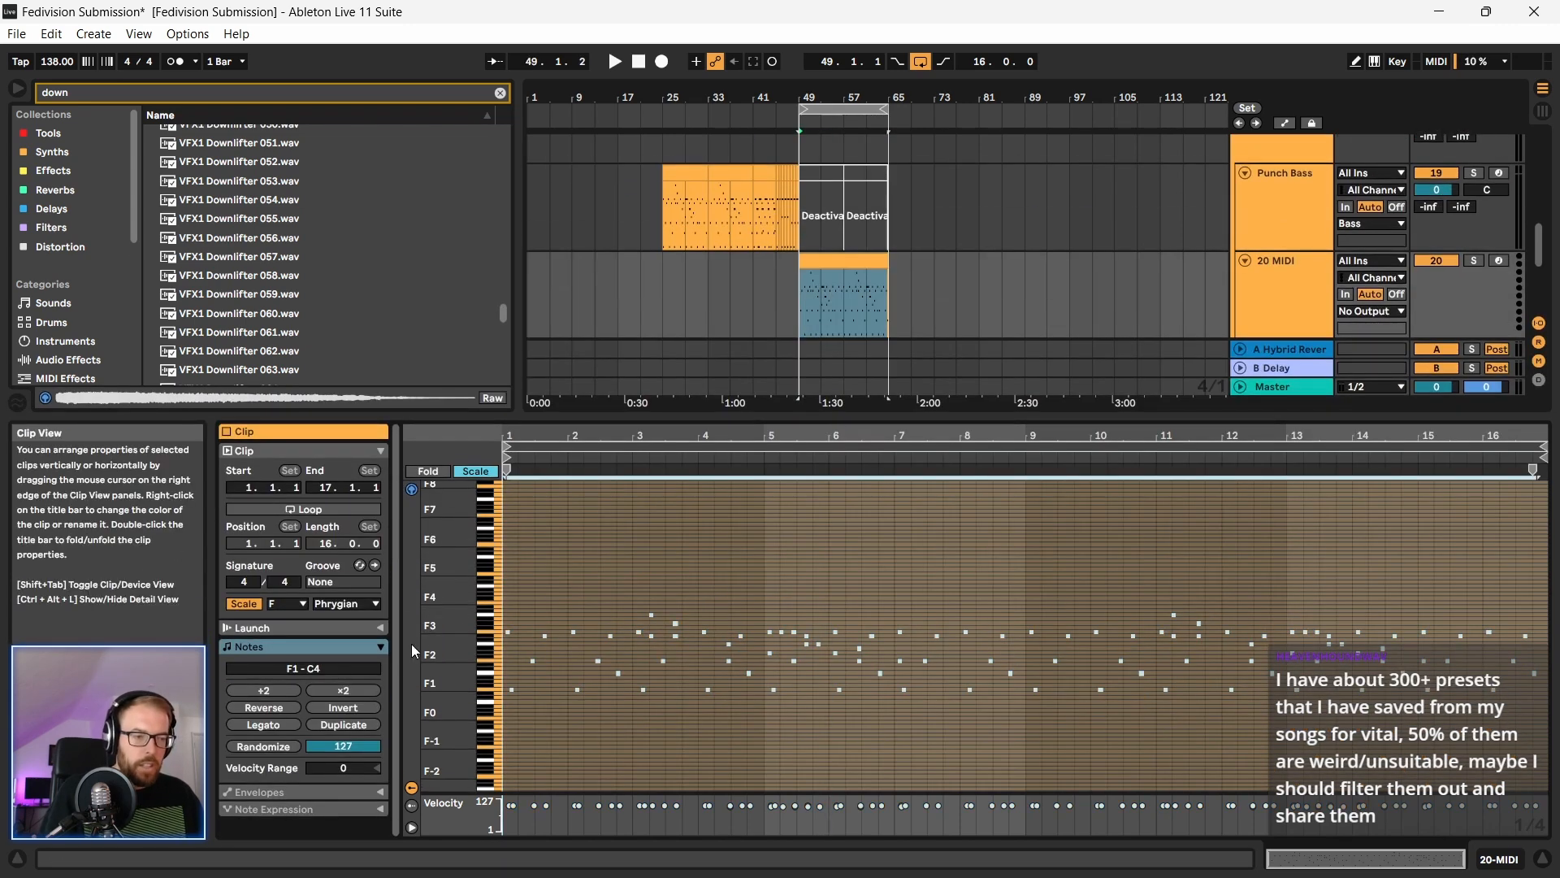
pyautogui.click(279, 726)
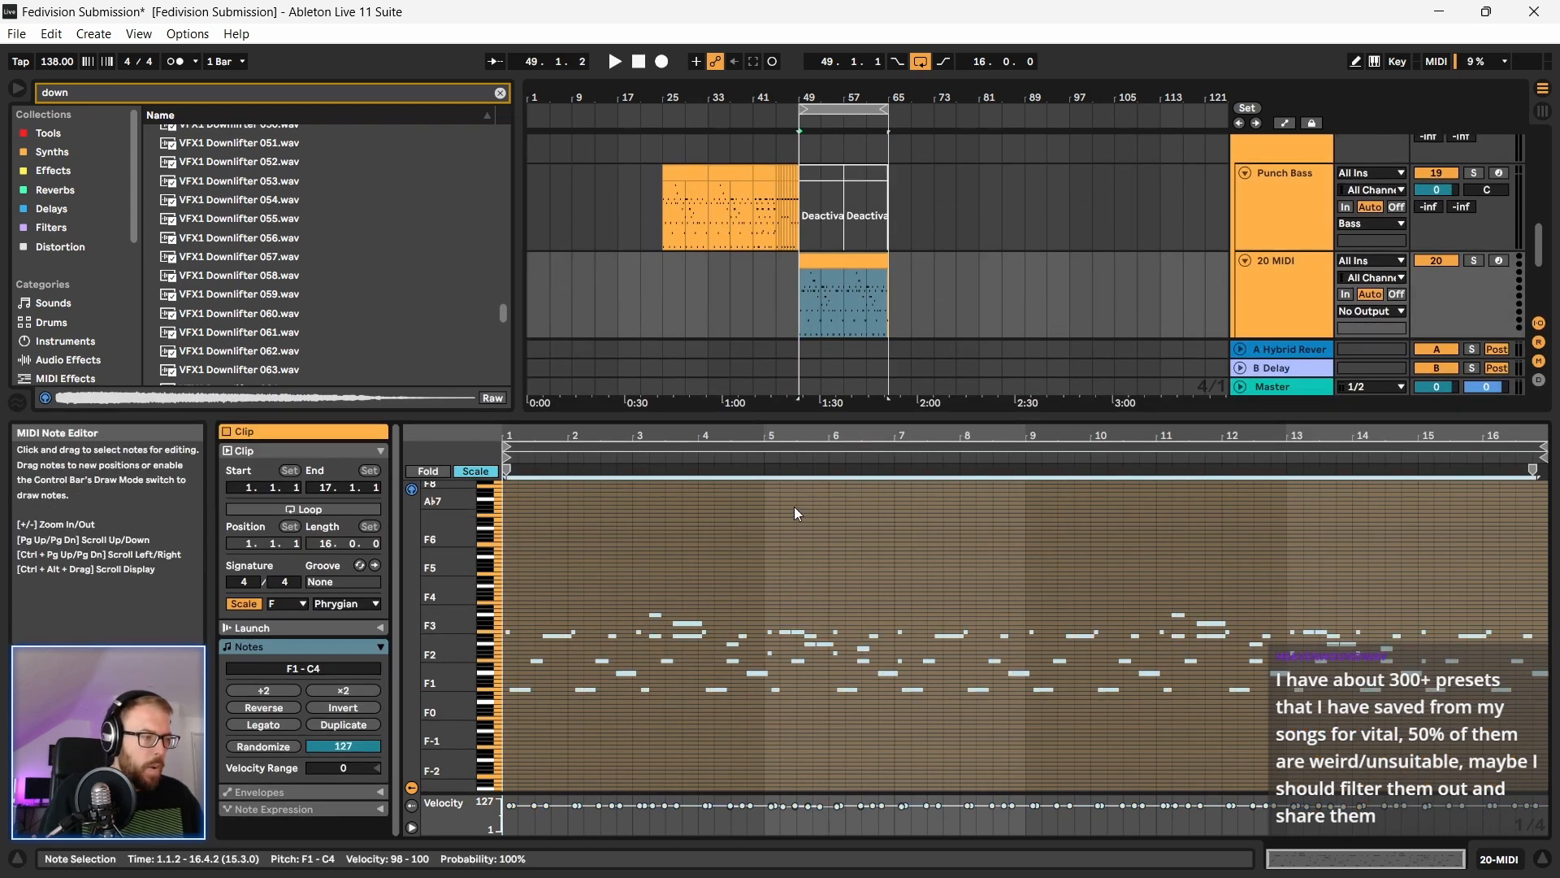
# Step: Show the empty MIDI track's devices, search all browser results for "reese" and preview the Complex and Basic Reese Bass presets
pyautogui.doubleClick(1279, 264)
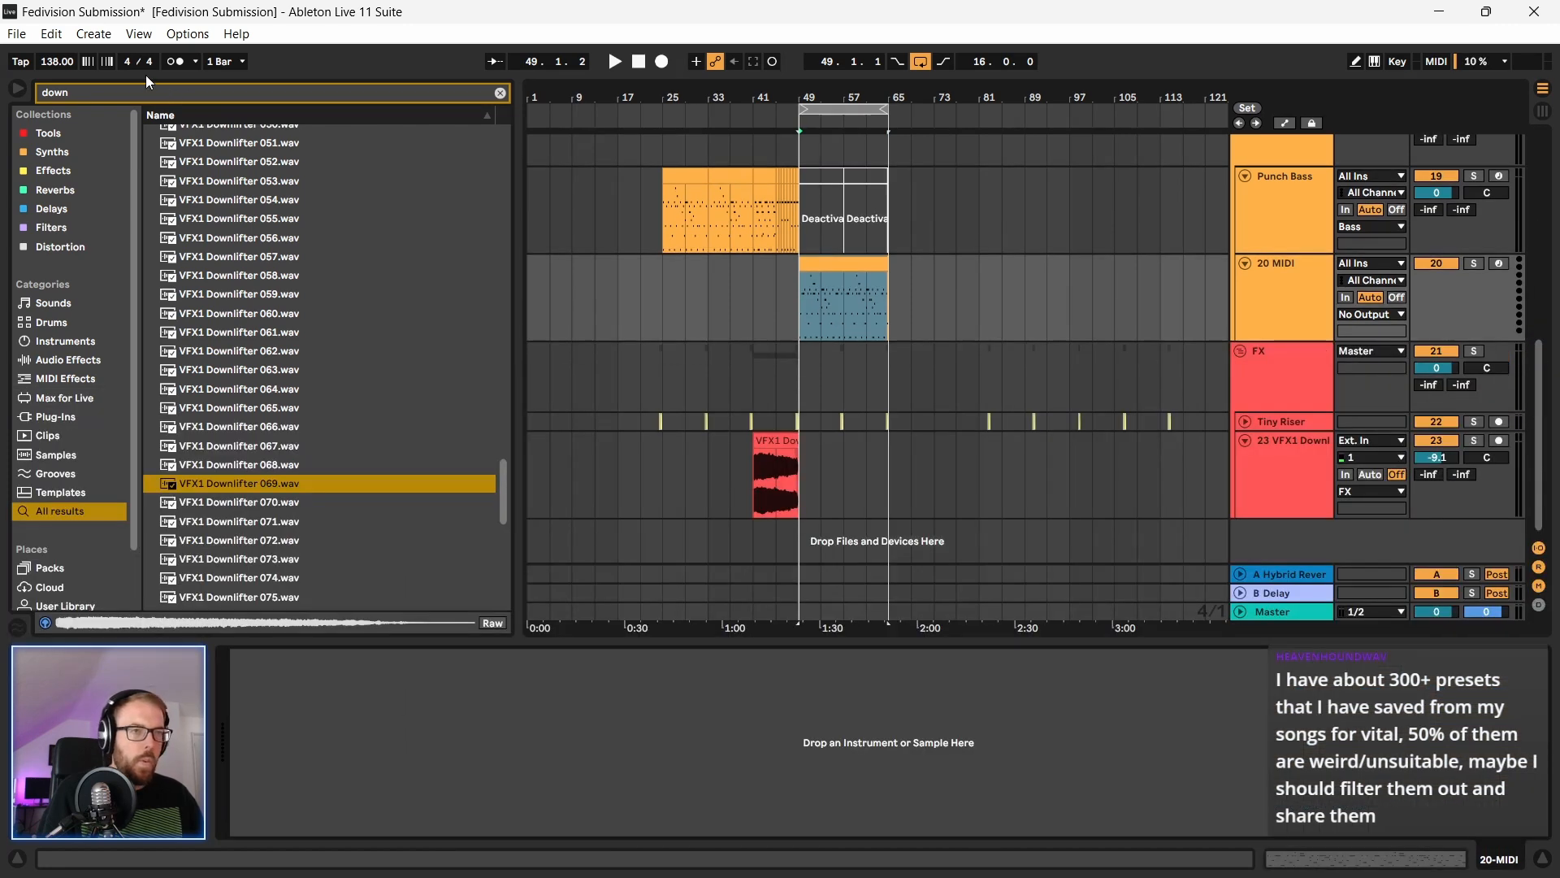
pyautogui.click(65, 131)
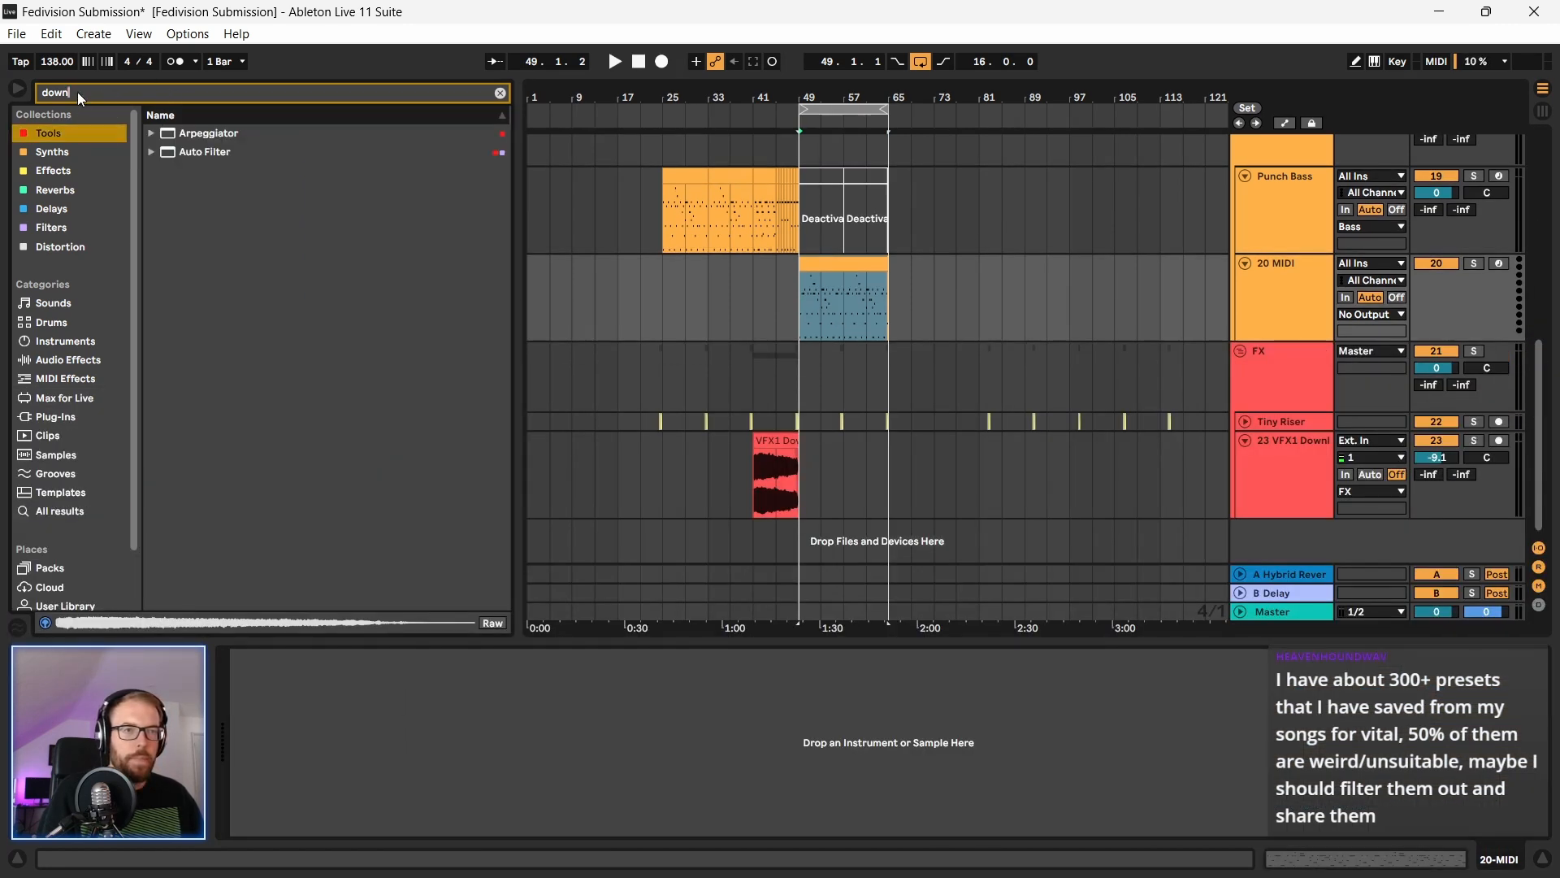
pyautogui.doubleClick(78, 98)
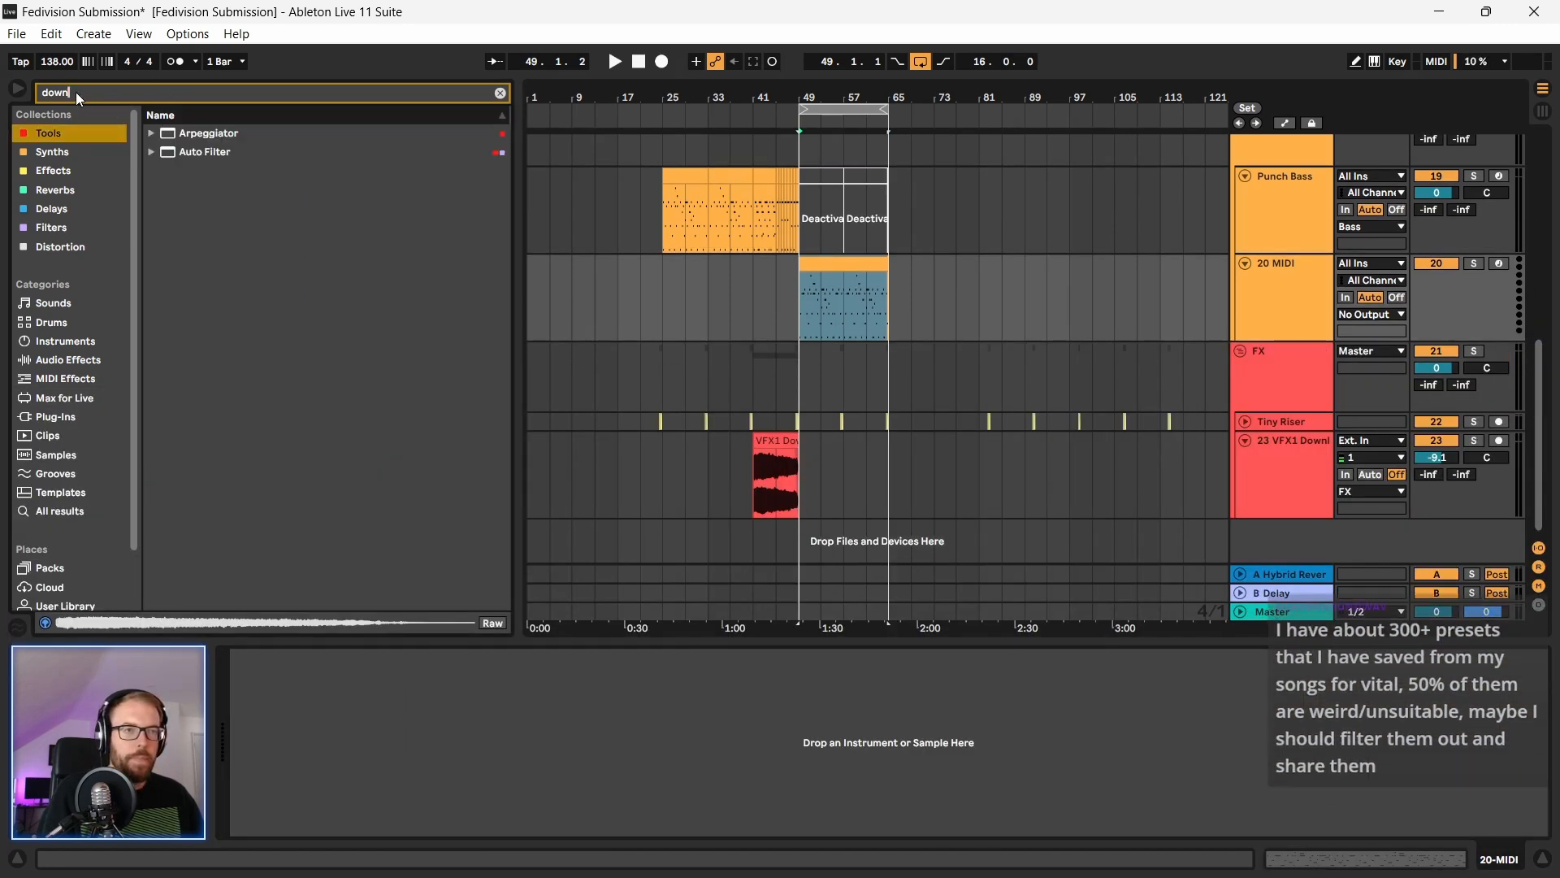
pyautogui.click(499, 93)
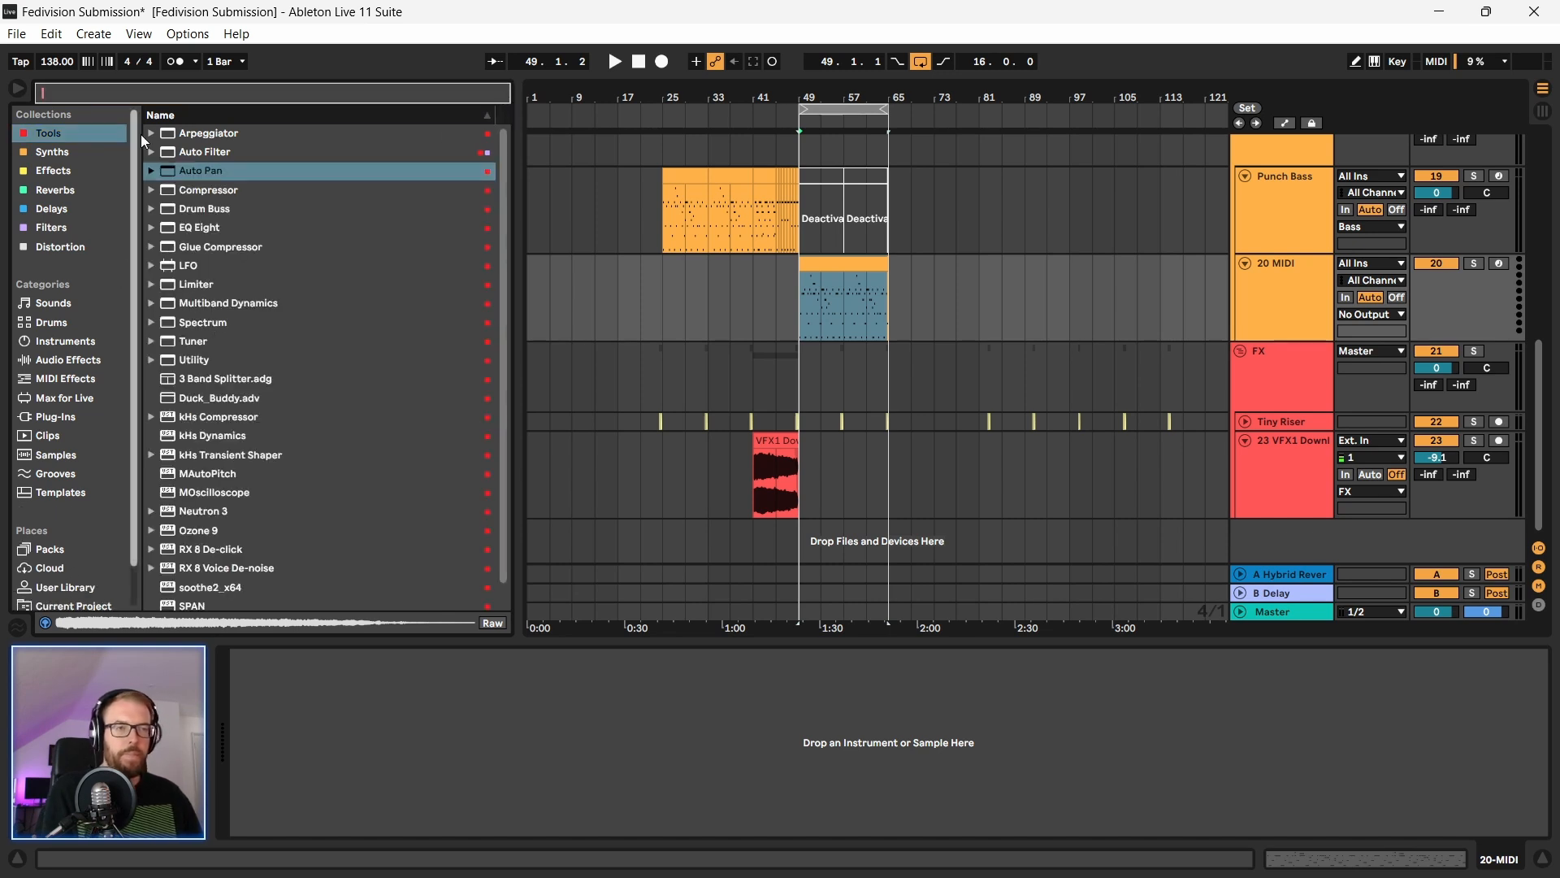
pyautogui.write('reese')
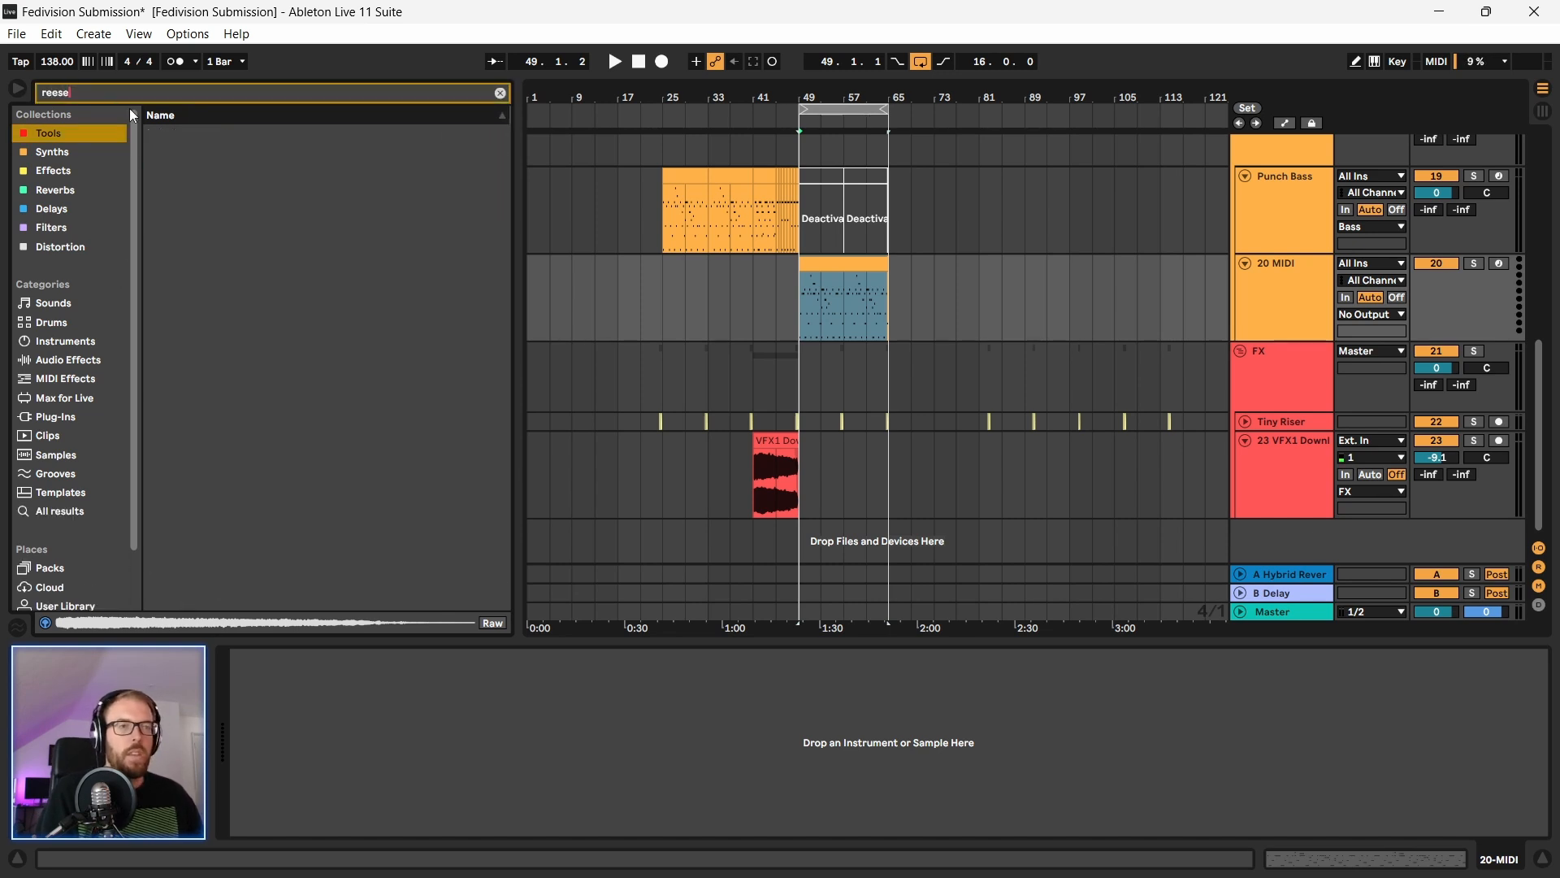
pyautogui.click(52, 511)
pyautogui.click(252, 148)
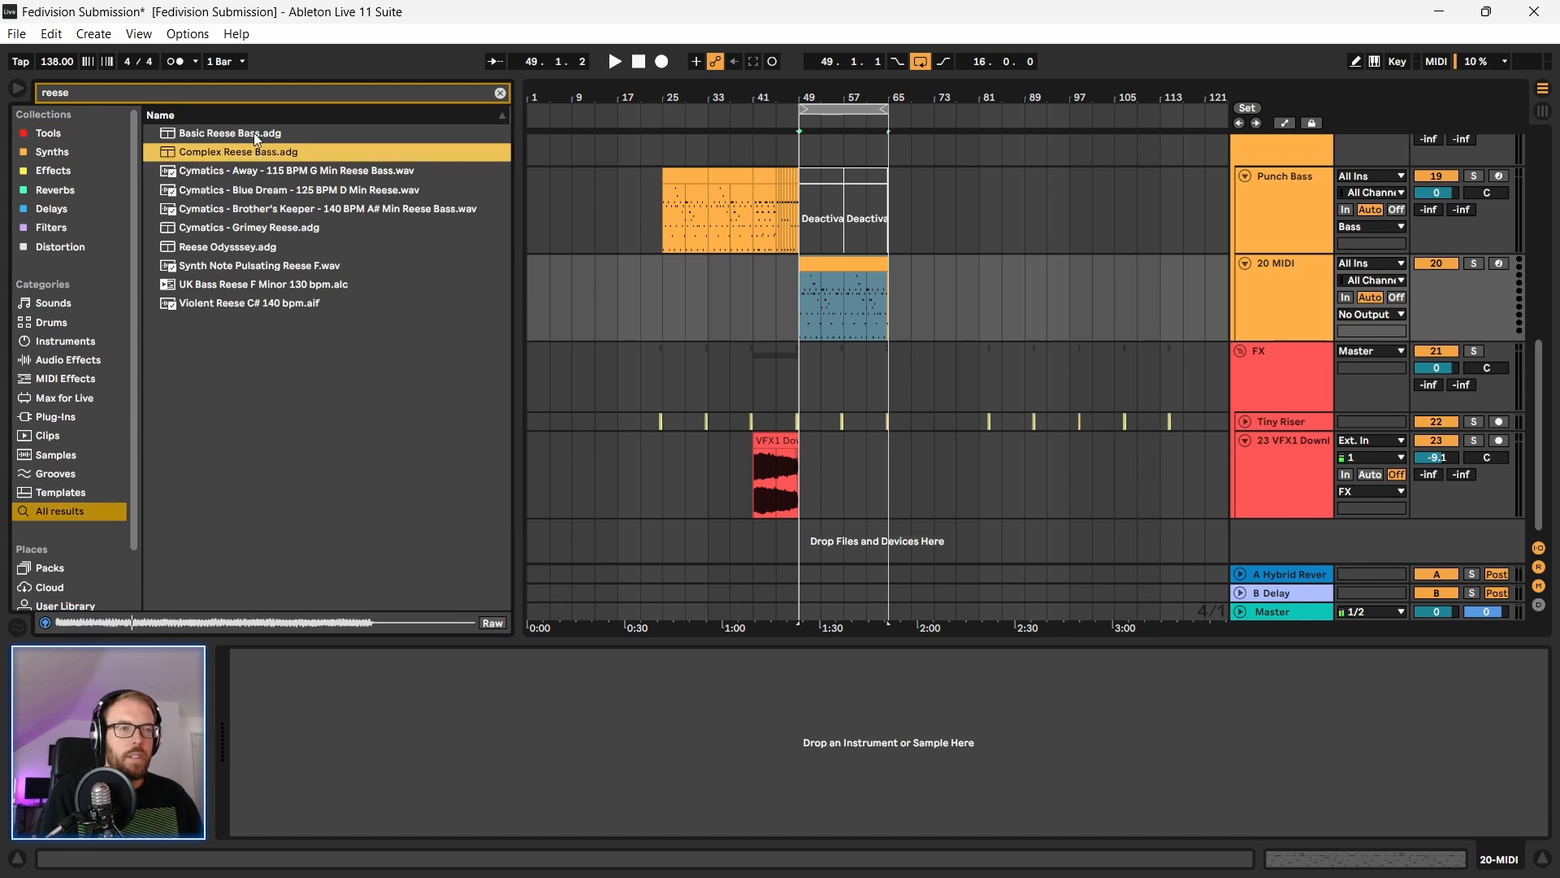
pyautogui.press('Up')
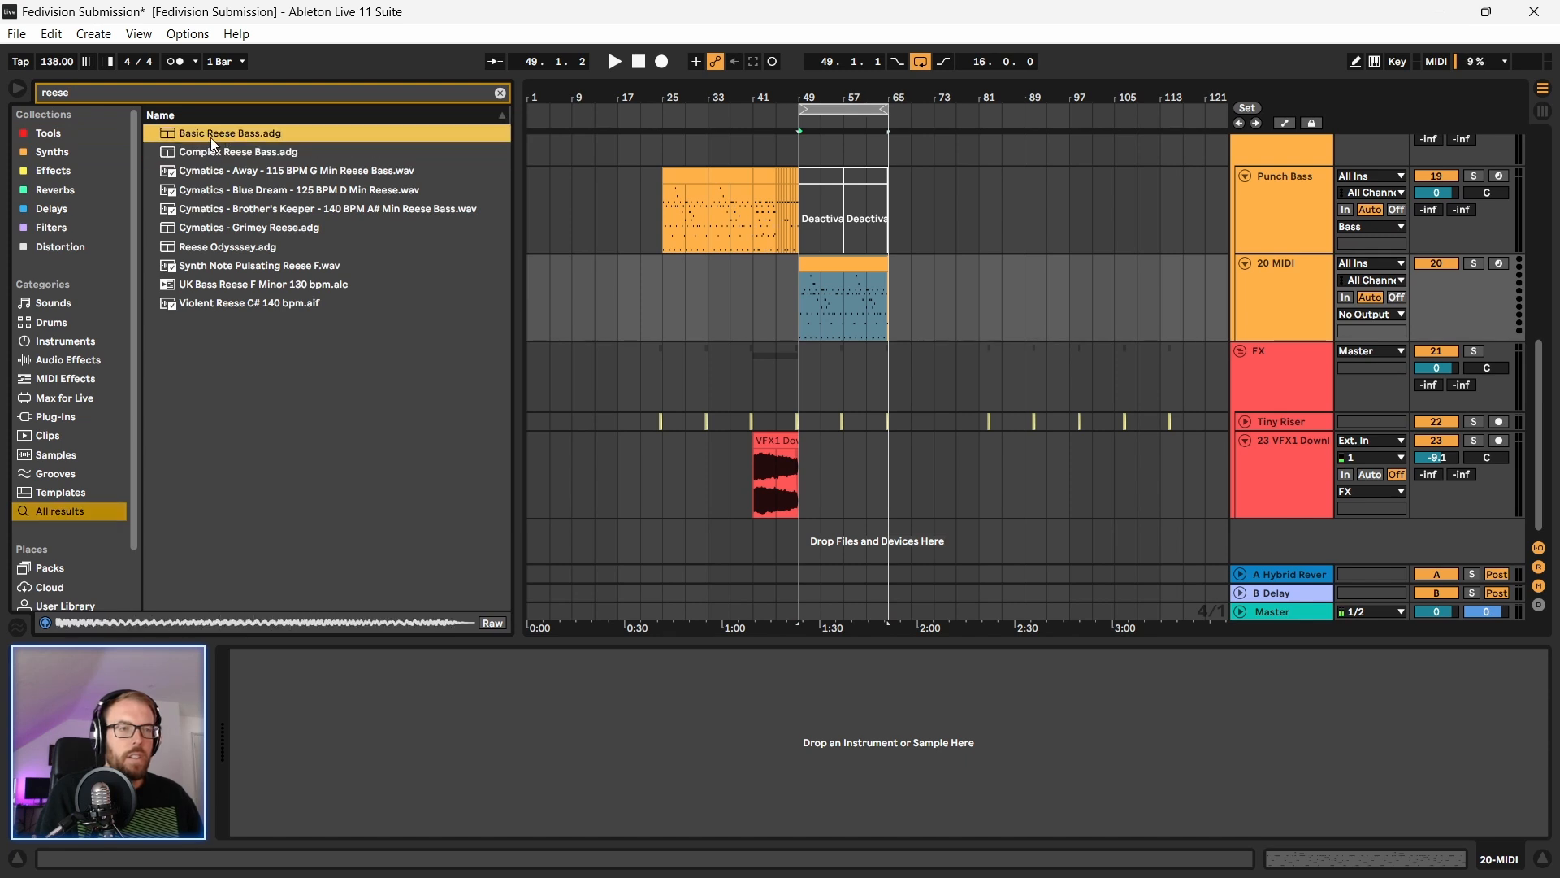
# Step: Load Basic Reese Bass.adg onto the new MIDI track and play the section from bar 49
pyautogui.moveTo(212, 141); pyautogui.dragTo(764, 475)
pyautogui.moveTo(846, 331); pyautogui.dragTo(846, 331)
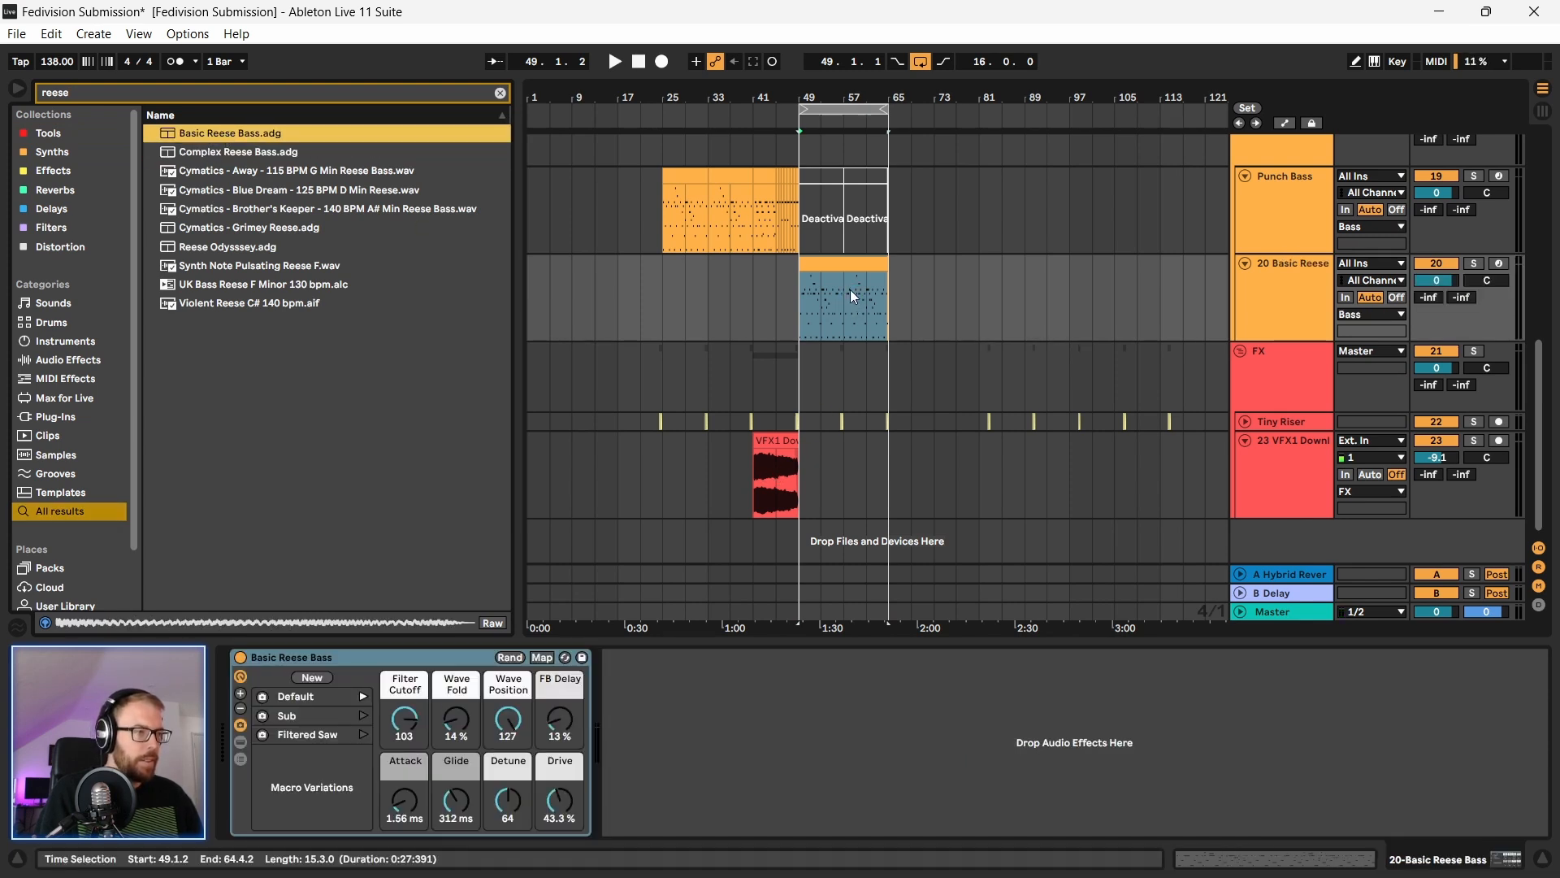
pyautogui.press('space')
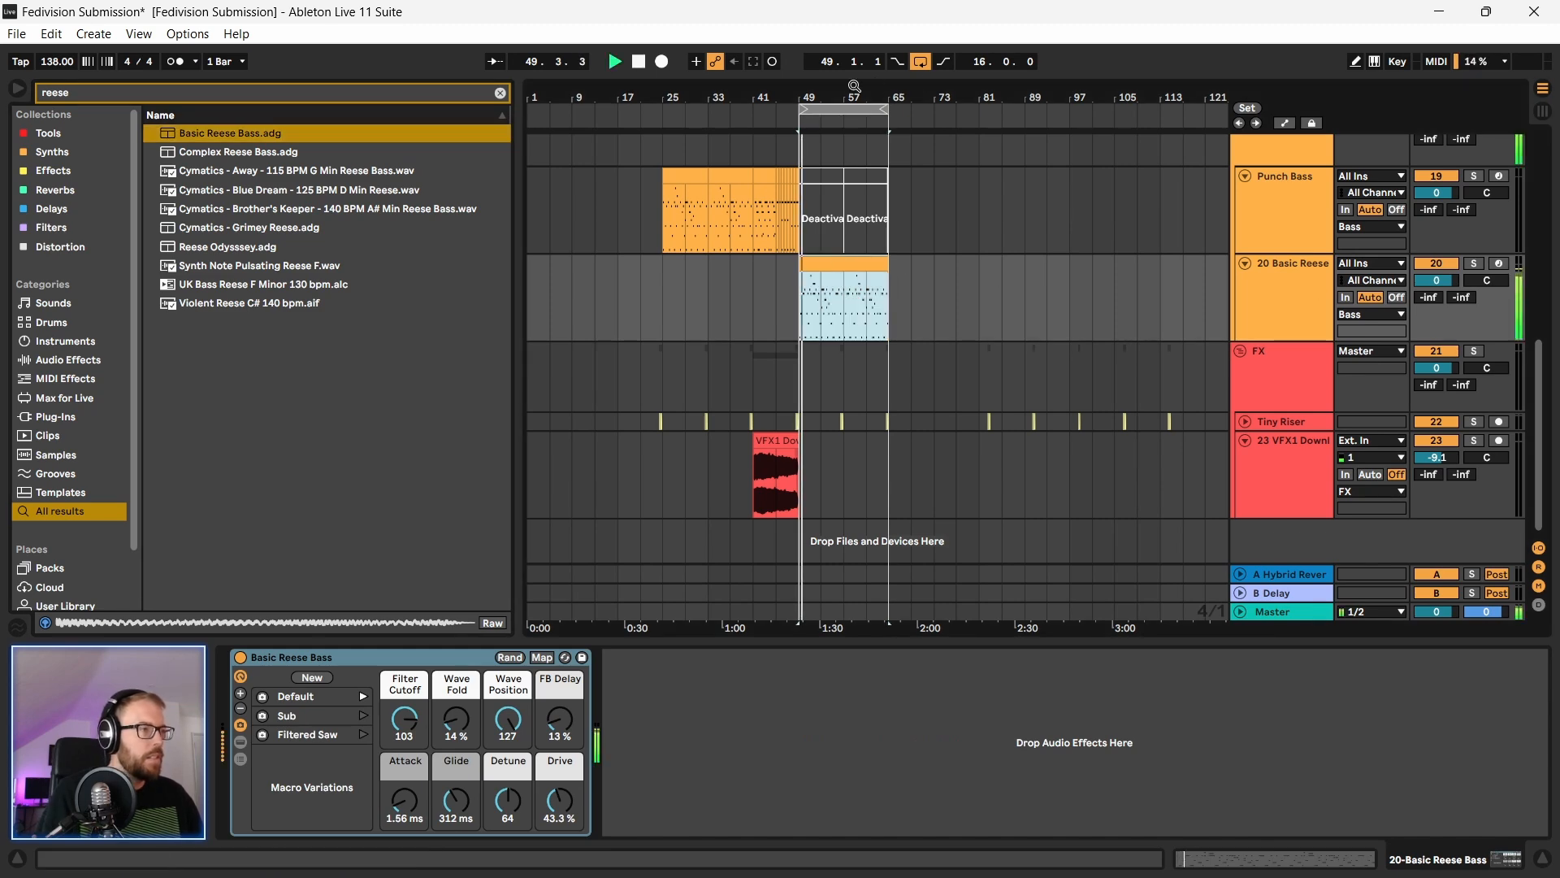
pyautogui.press('z')
pyautogui.press('x')
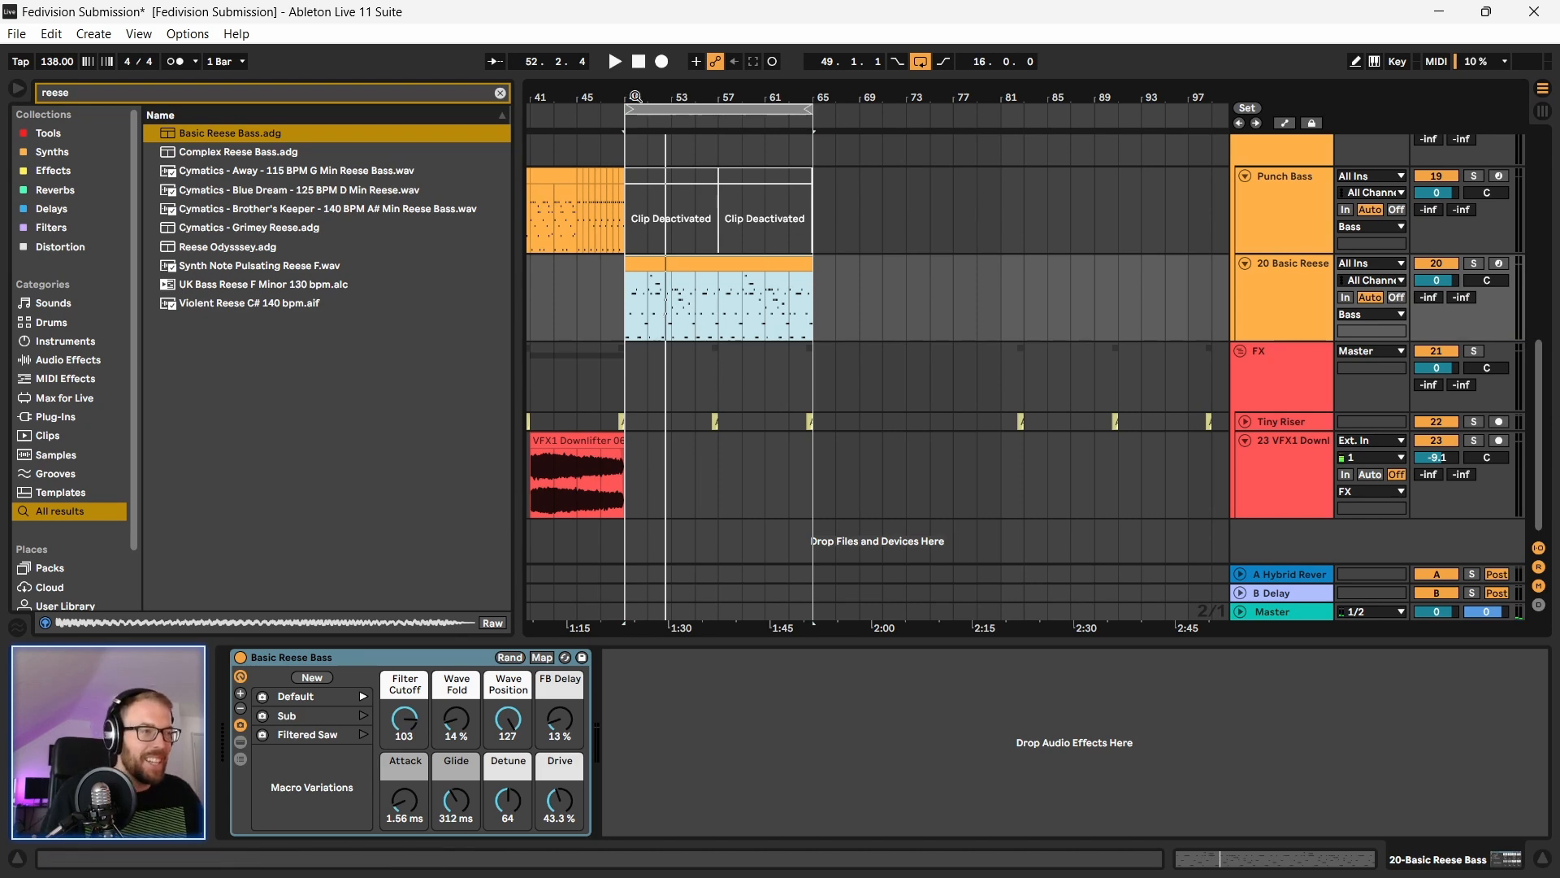
# Step: Inspect the reese bass clip's notes in the piano roll, close the editor and play from bar 51
pyautogui.moveTo(636, 97); pyautogui.dragTo(620, 162)
pyautogui.doubleClick(670, 260)
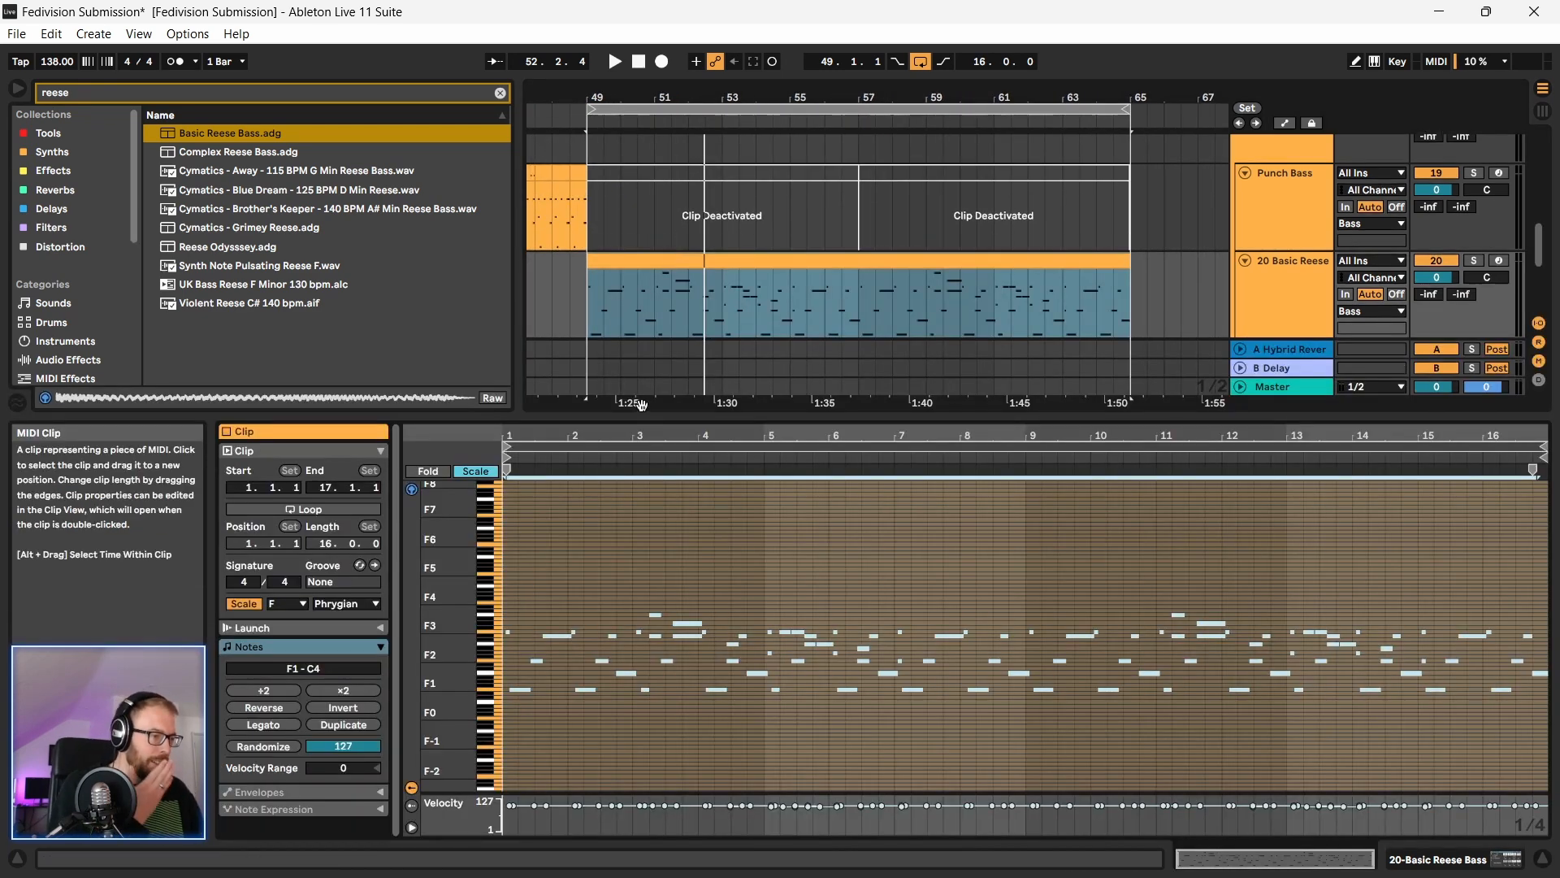
pyautogui.moveTo(663, 434); pyautogui.dragTo(1067, 557)
pyautogui.moveTo(826, 435); pyautogui.dragTo(650, 431)
pyautogui.hotkey('ctrl', 'alt', 'l')
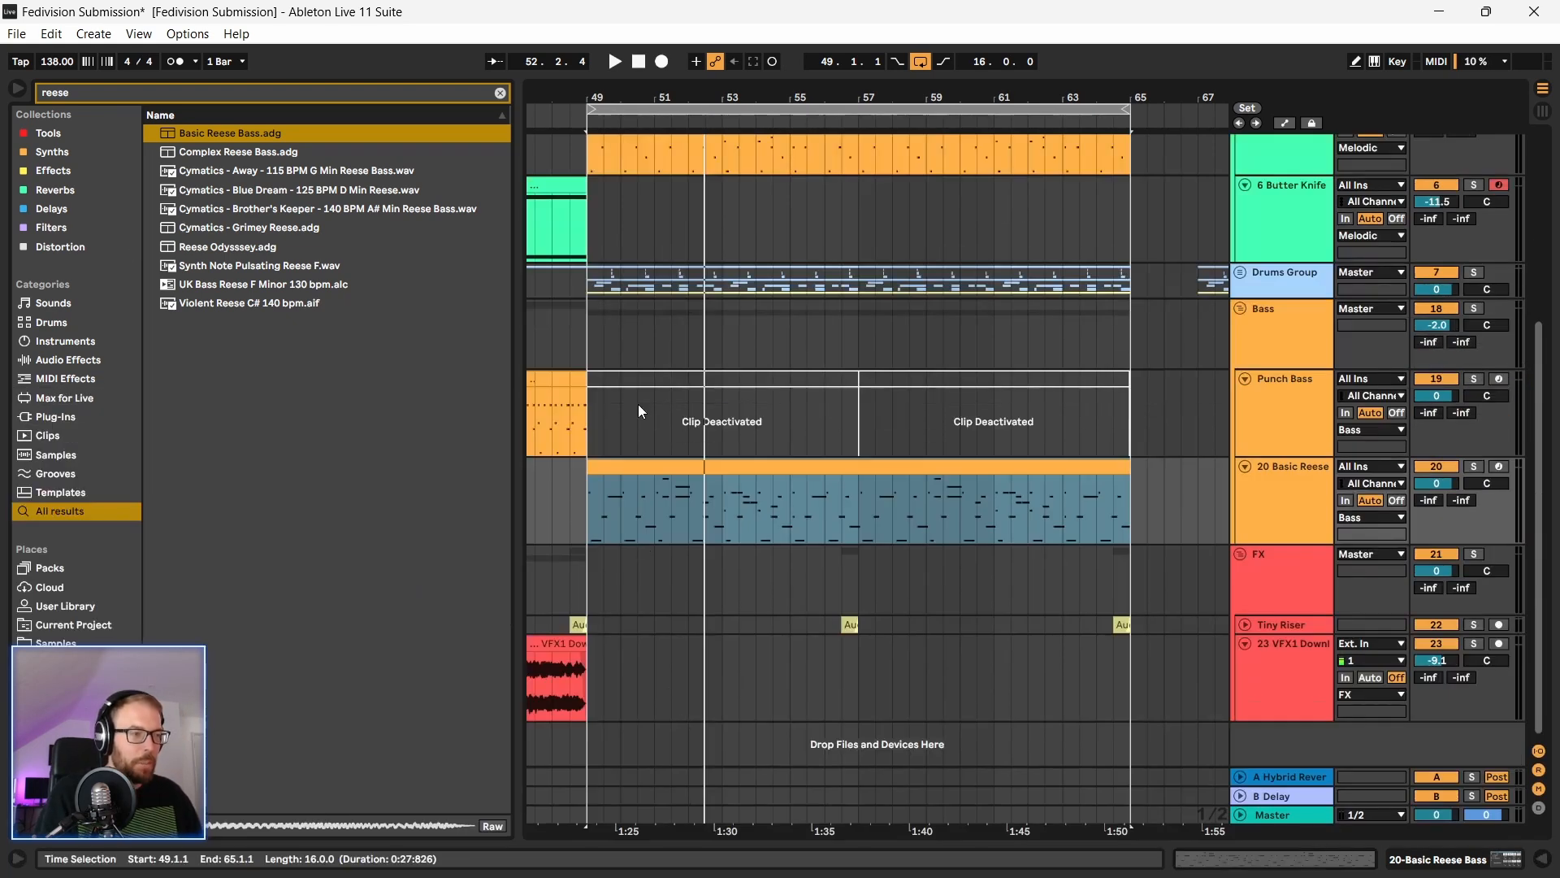
pyautogui.click(660, 520)
pyautogui.press('space')
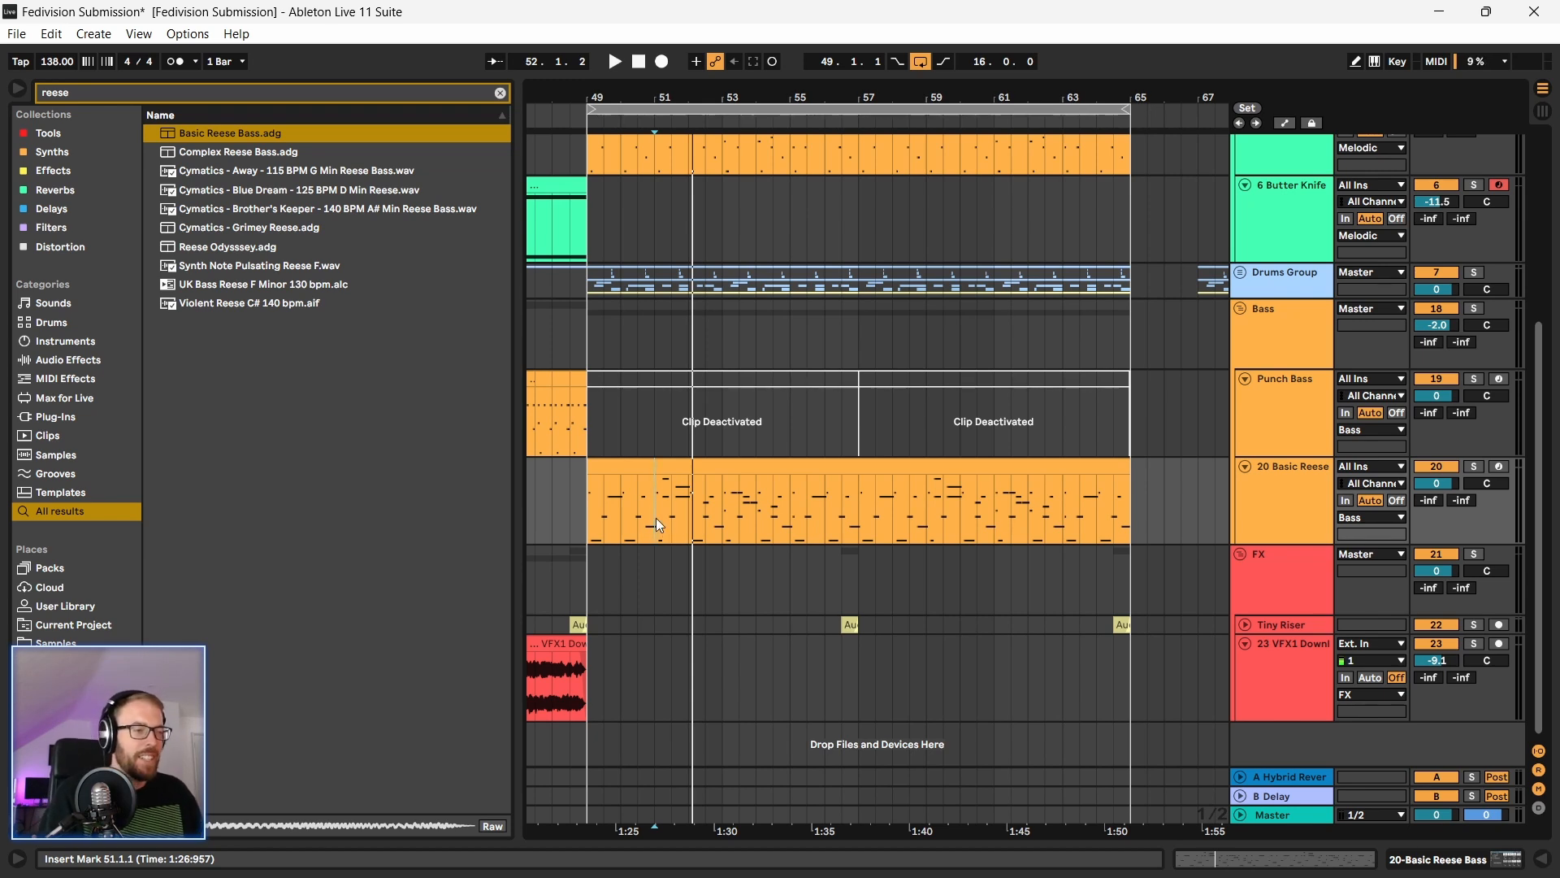
# Step: Narrow the browser and rename the Basic Reese track as Drop Bass
pyautogui.moveTo(517, 119); pyautogui.dragTo(476, 101)
pyautogui.click(526, 460)
pyautogui.click(525, 481)
pyautogui.click(600, 469)
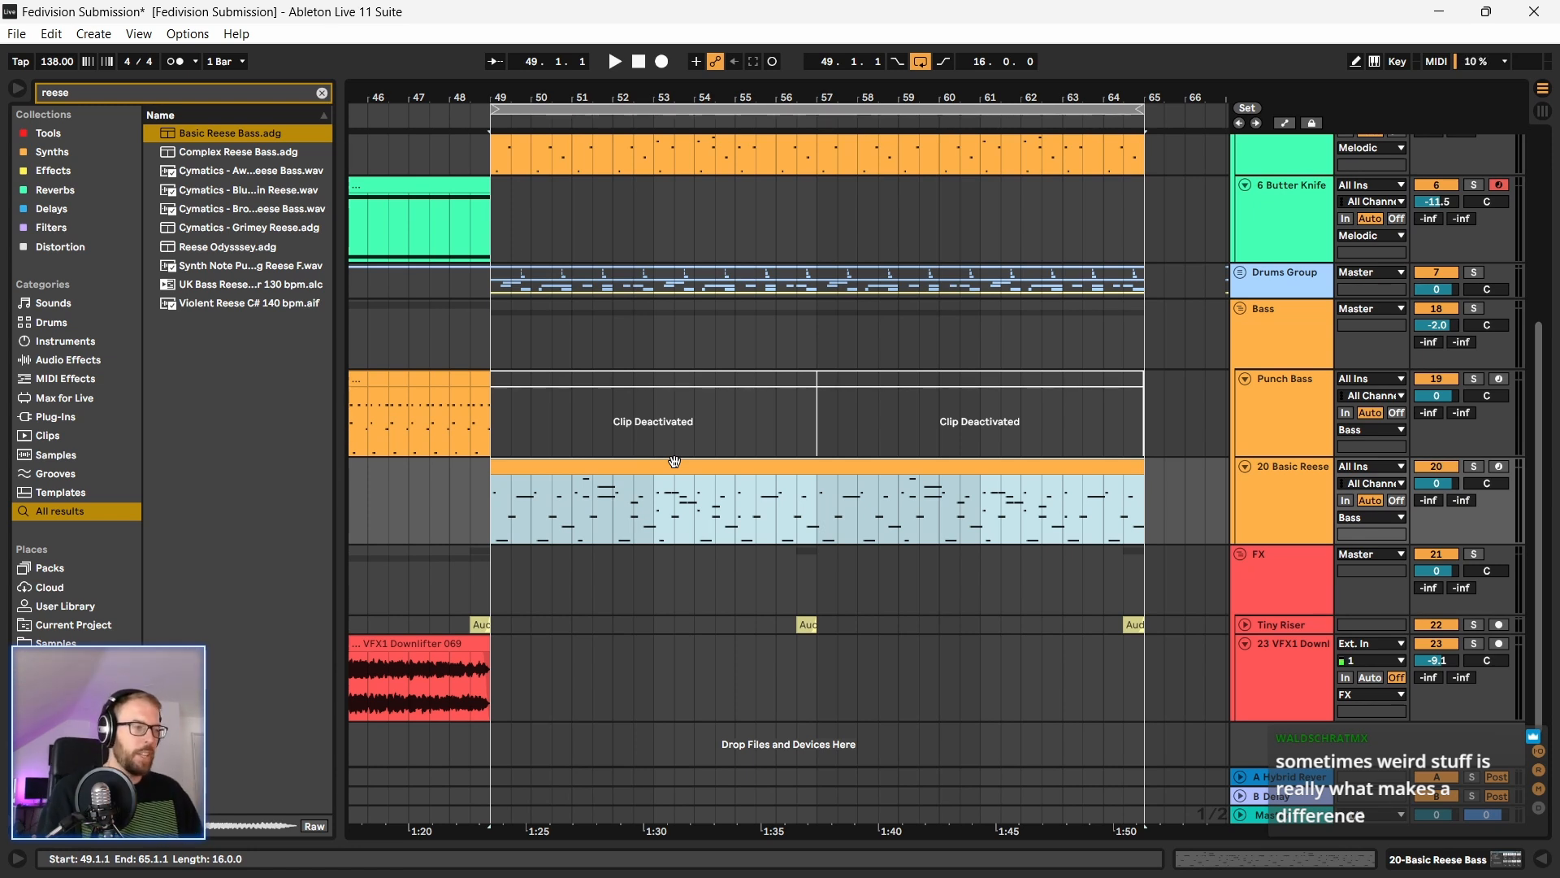
pyautogui.click(1315, 468)
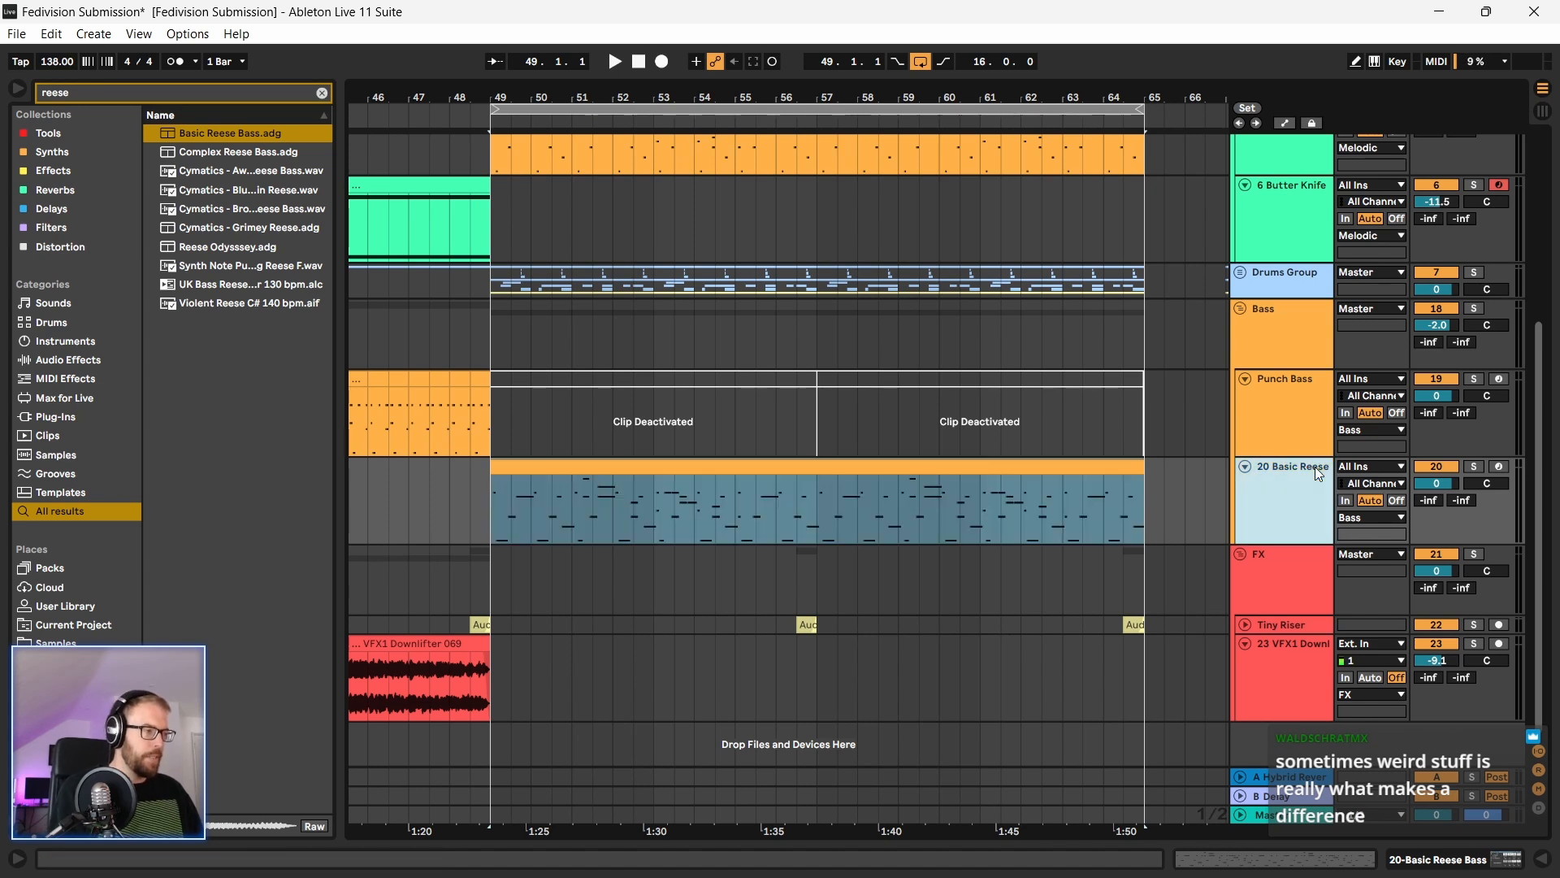
pyautogui.hotkey('ctrl', 'r')
pyautogui.write('D')
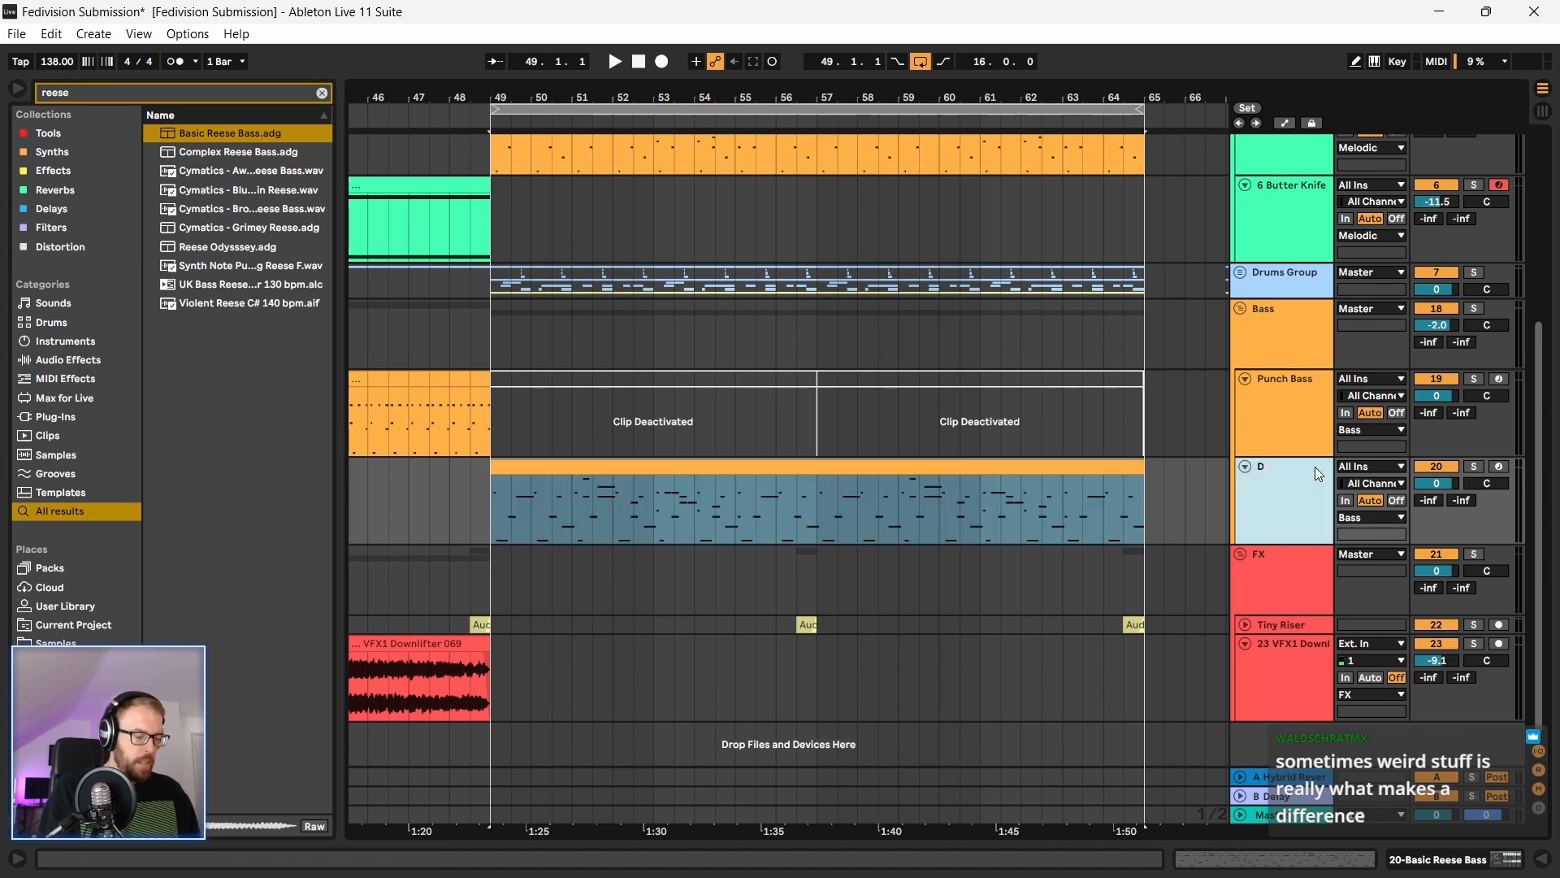
pyautogui.write('rop Bass')
pyautogui.press('Return')
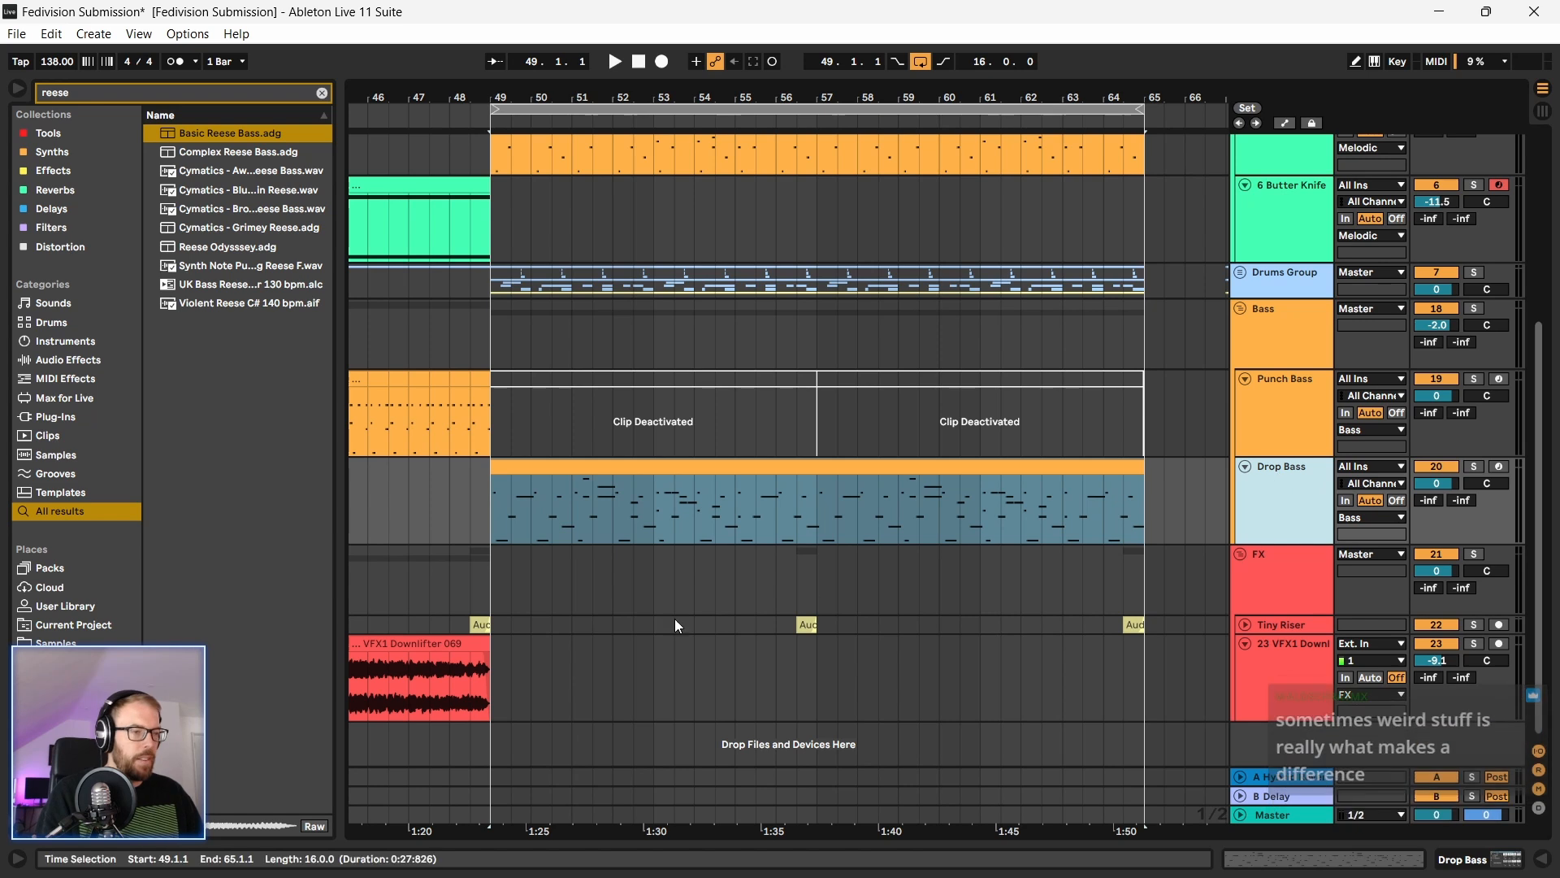
# Step: Play the reese bass from bar 49, and listen to the transition into it from bar 47.3
pyautogui.click(528, 469)
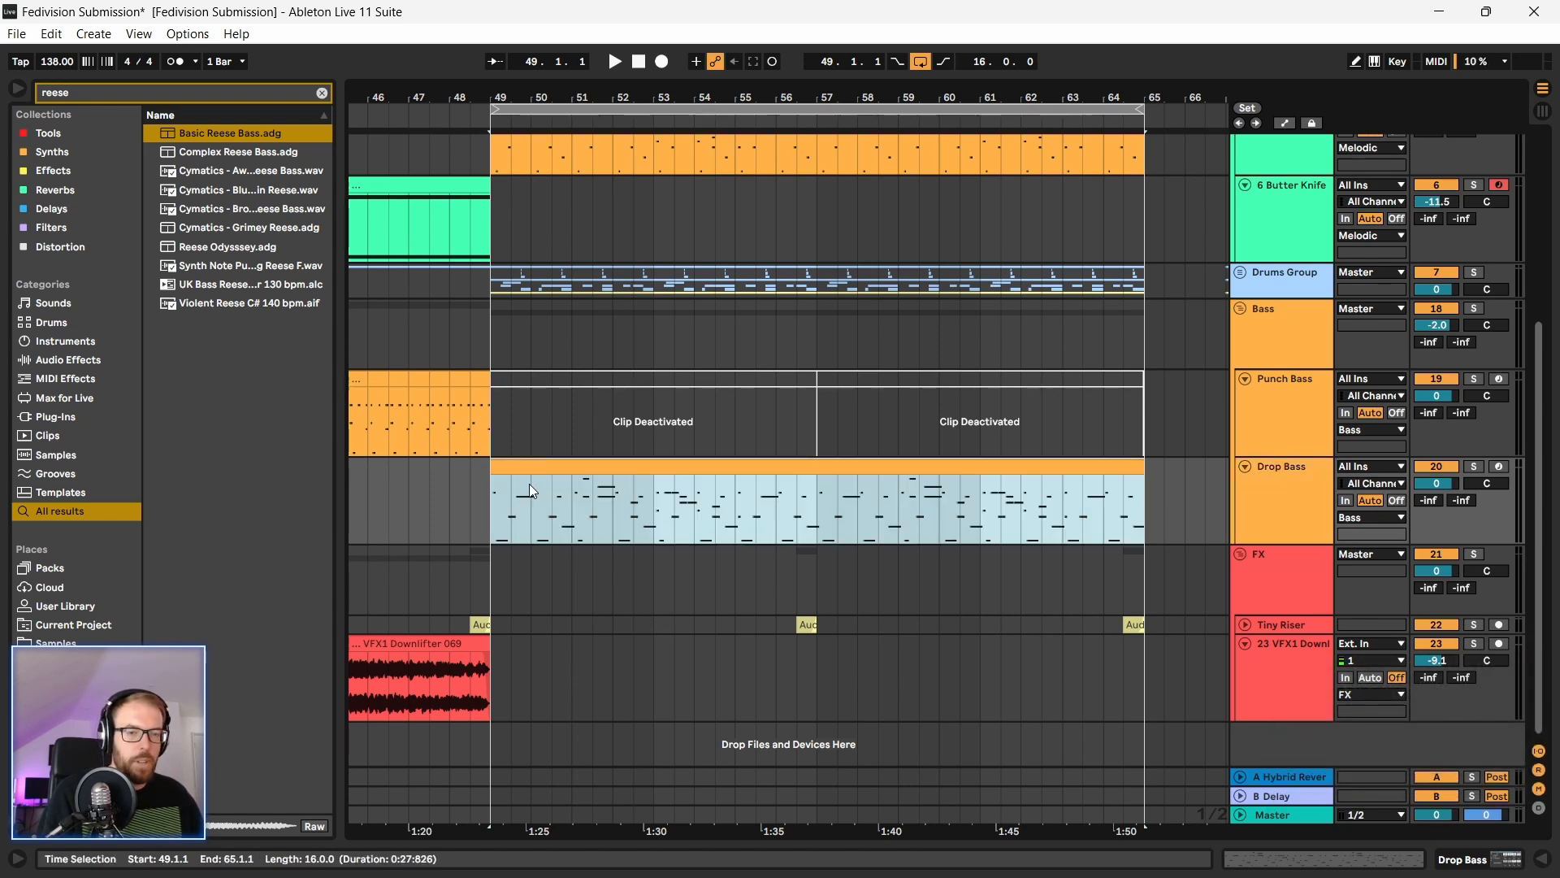
pyautogui.press('space')
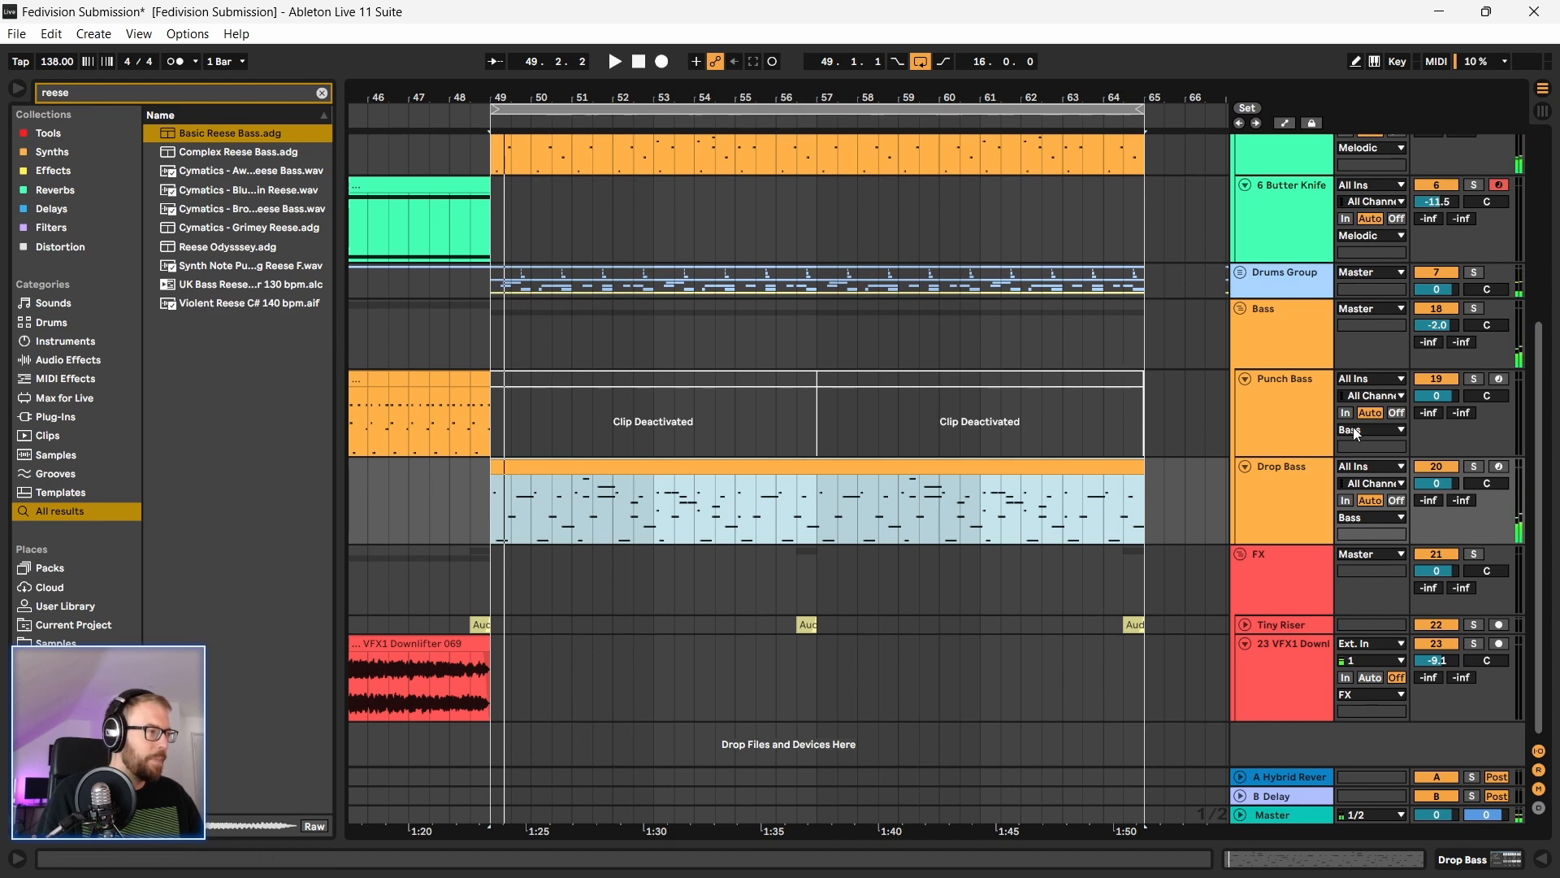
pyautogui.scroll(3, 630, 440)
pyautogui.scroll(-2, 631, 441)
pyautogui.click(431, 558)
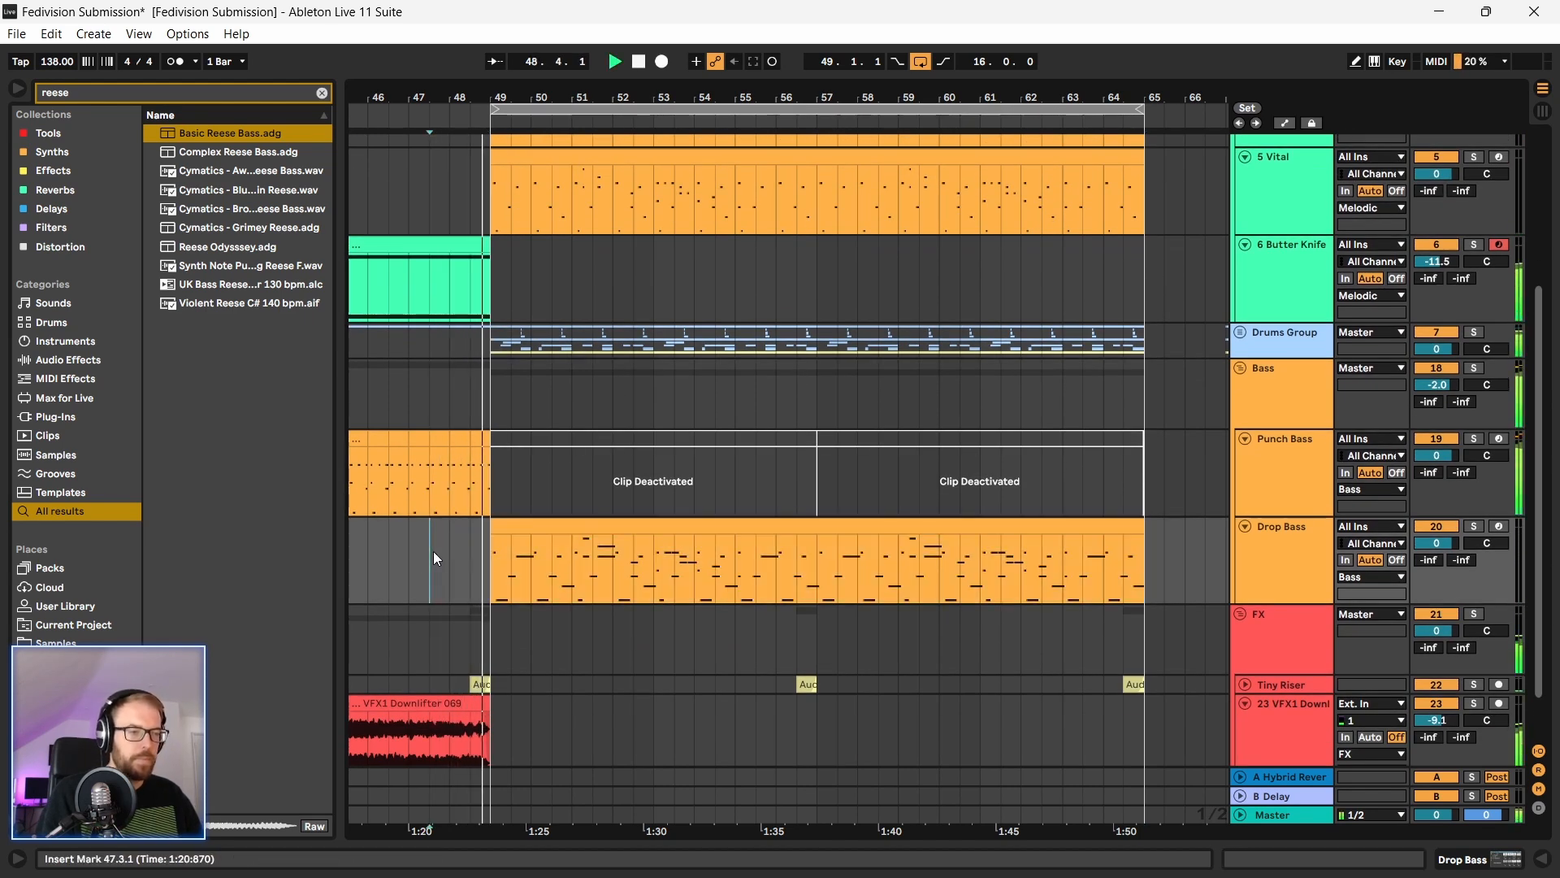
pyautogui.scroll(-4, 496, 487)
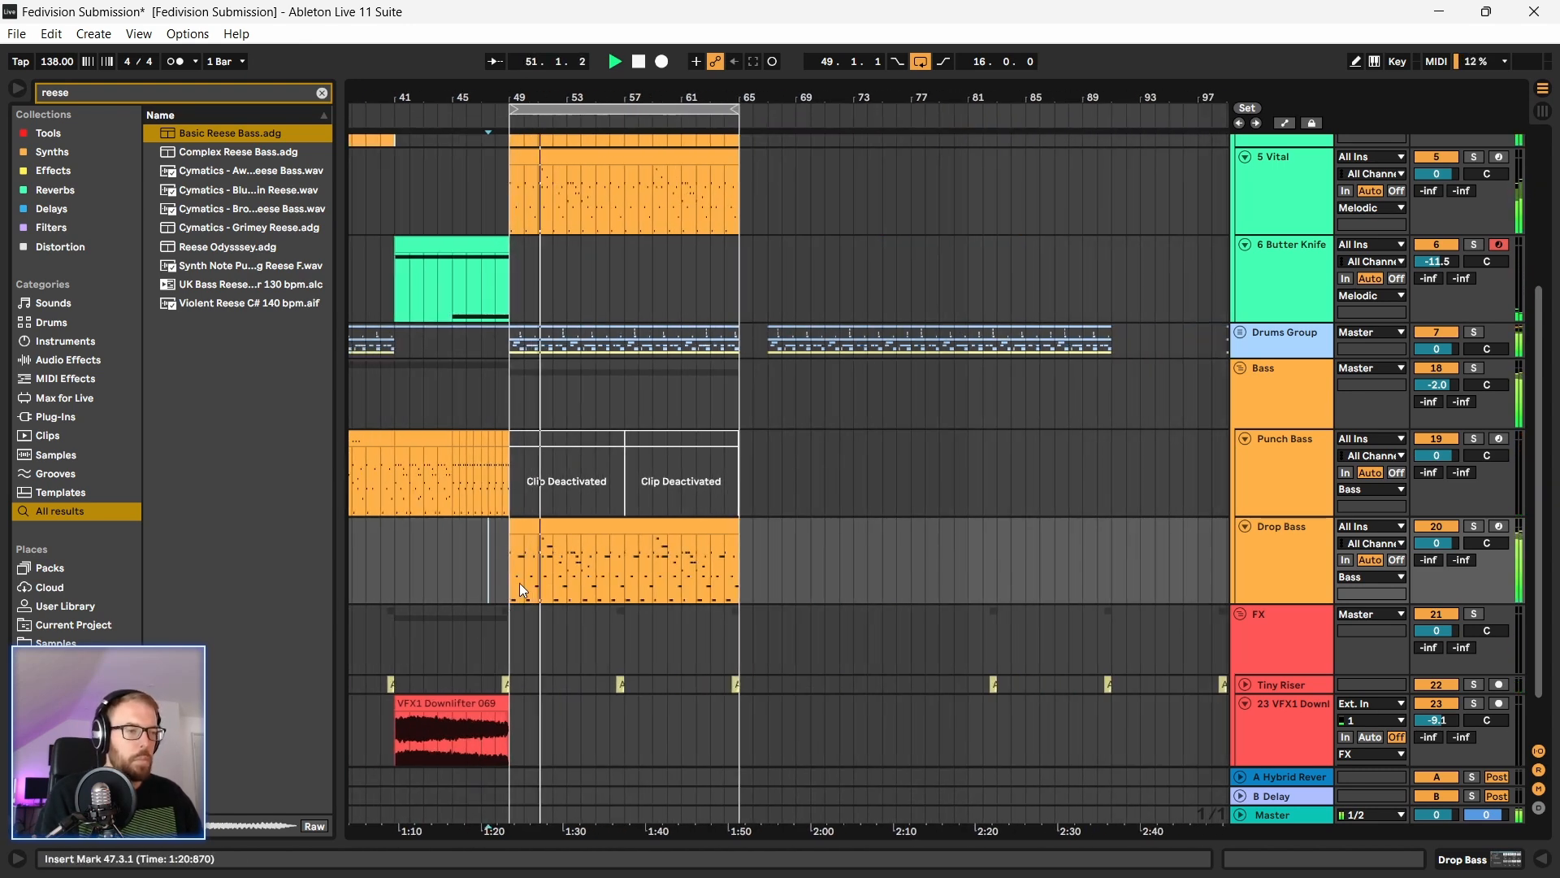
# Step: Set Glide to 1.43 ms and Filter Cutoff to 85 on the Drop Bass track's Basic Reese Bass rack
pyautogui.doubleClick(1314, 534)
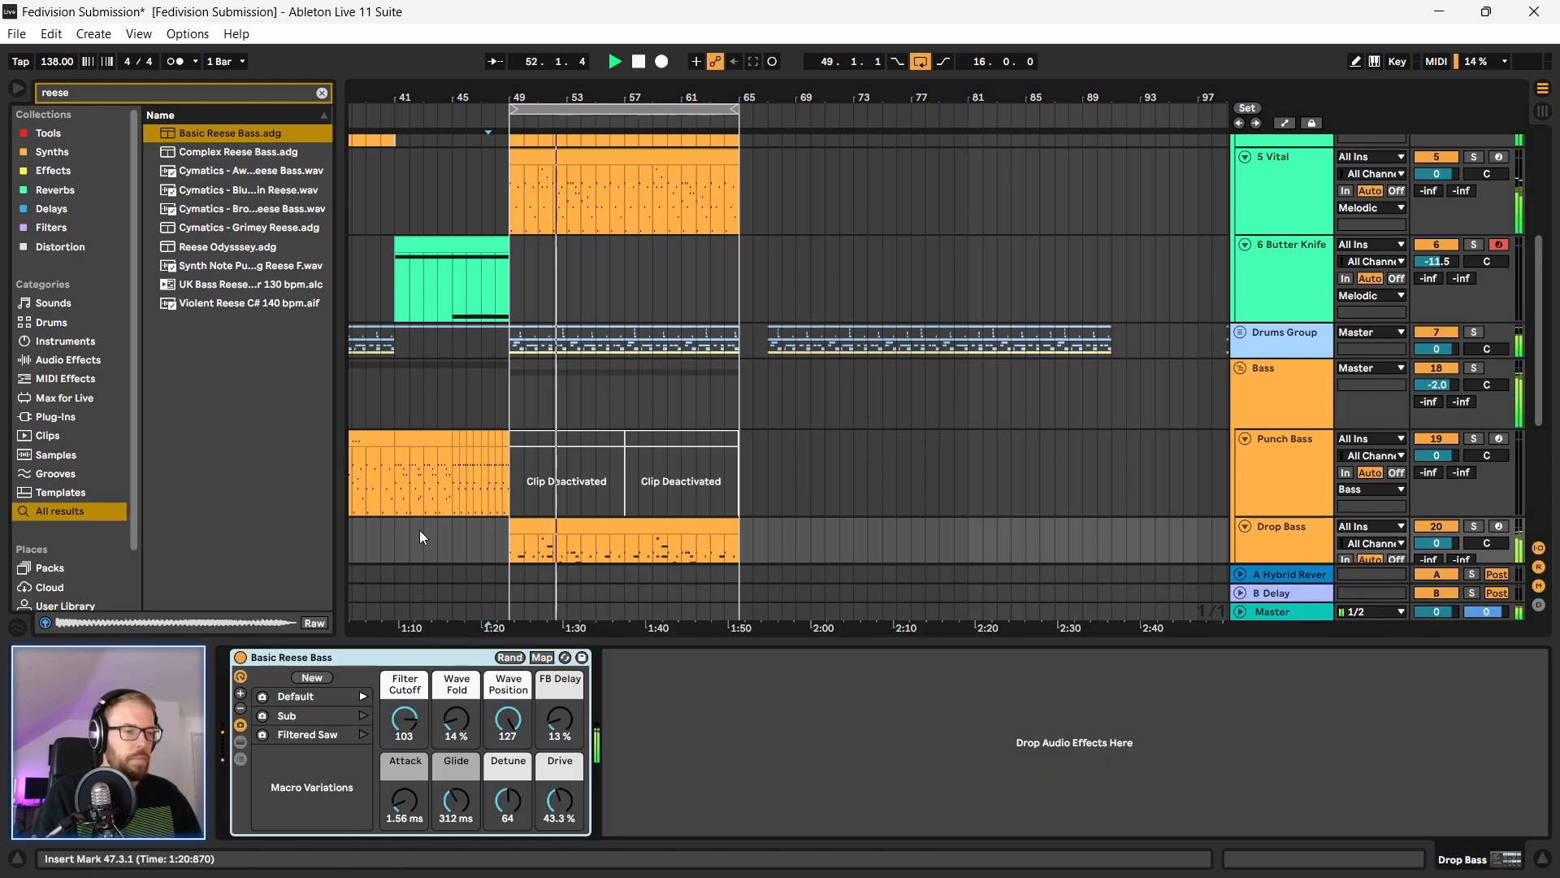
pyautogui.scroll(-2, 641, 509)
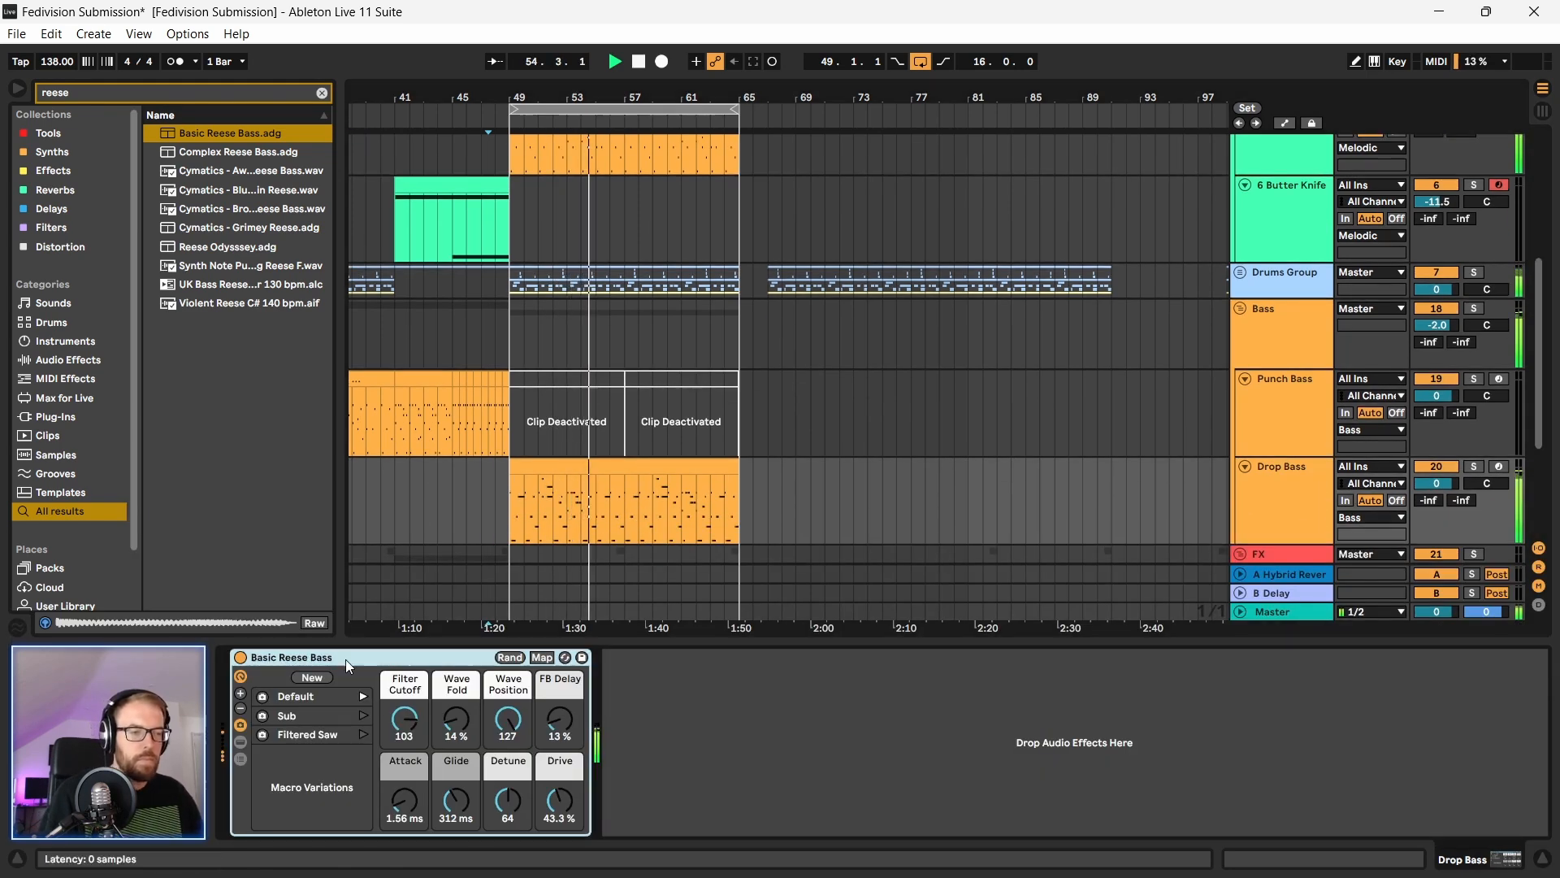
pyautogui.press('space')
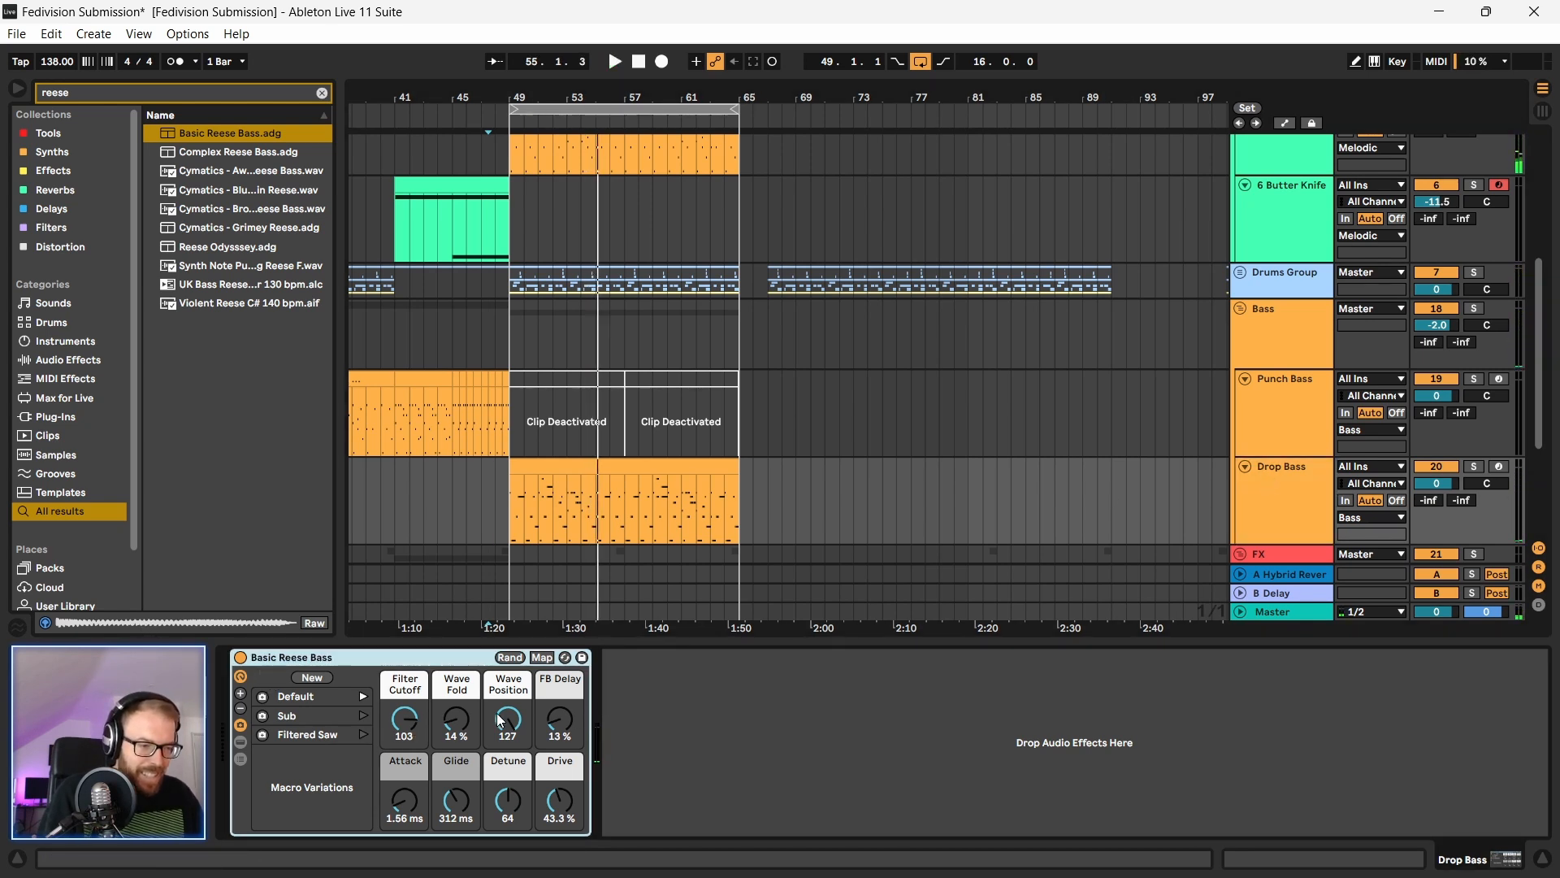
pyautogui.moveTo(446, 800); pyautogui.dragTo(446, 845)
pyautogui.press('space')
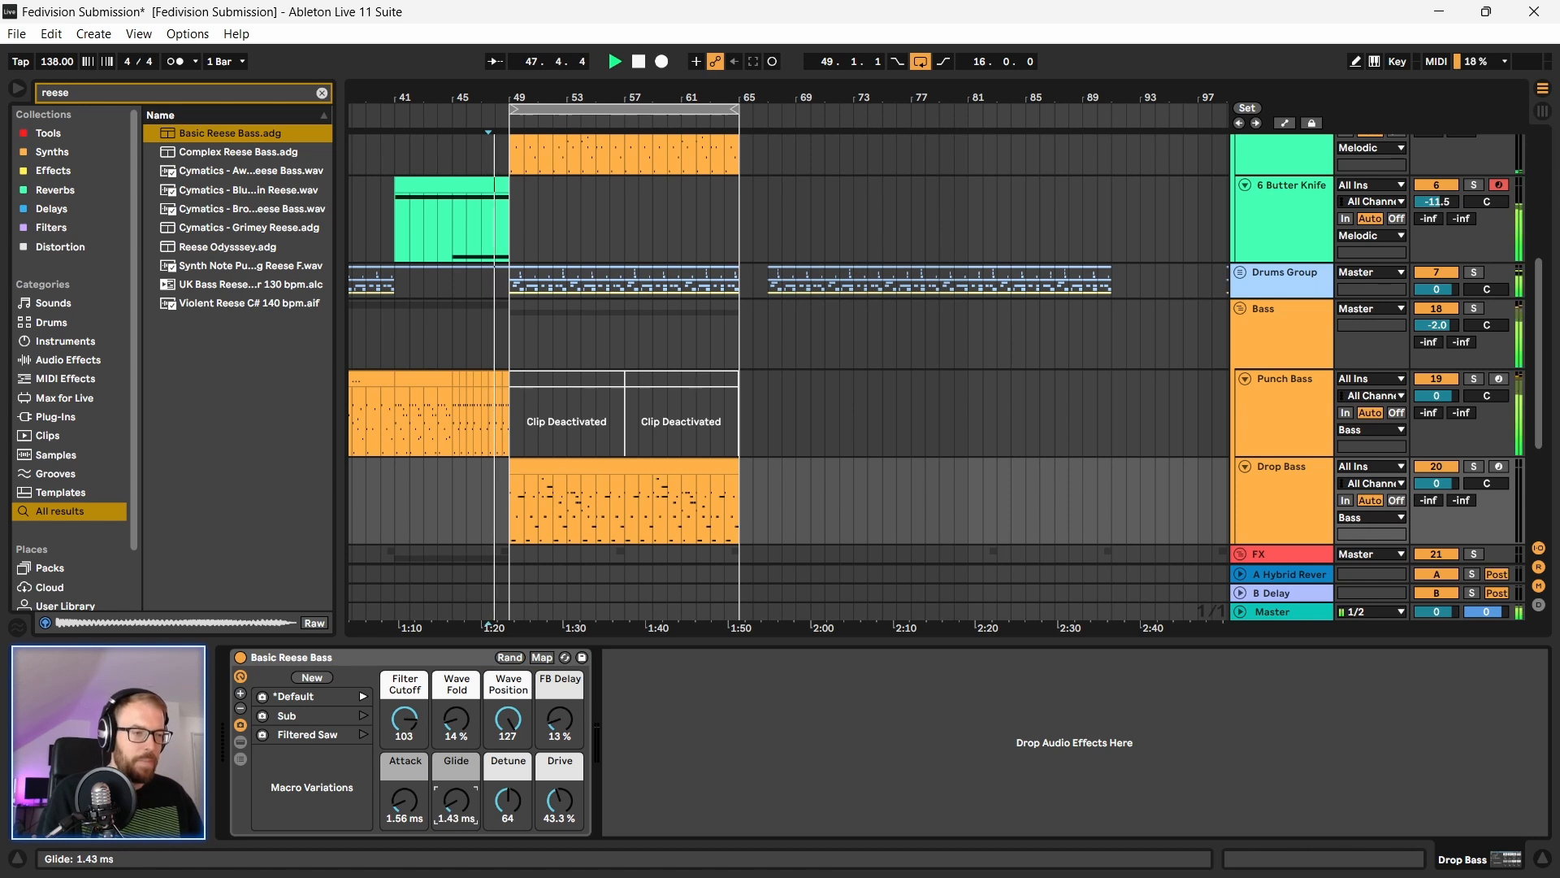
pyautogui.click(512, 522)
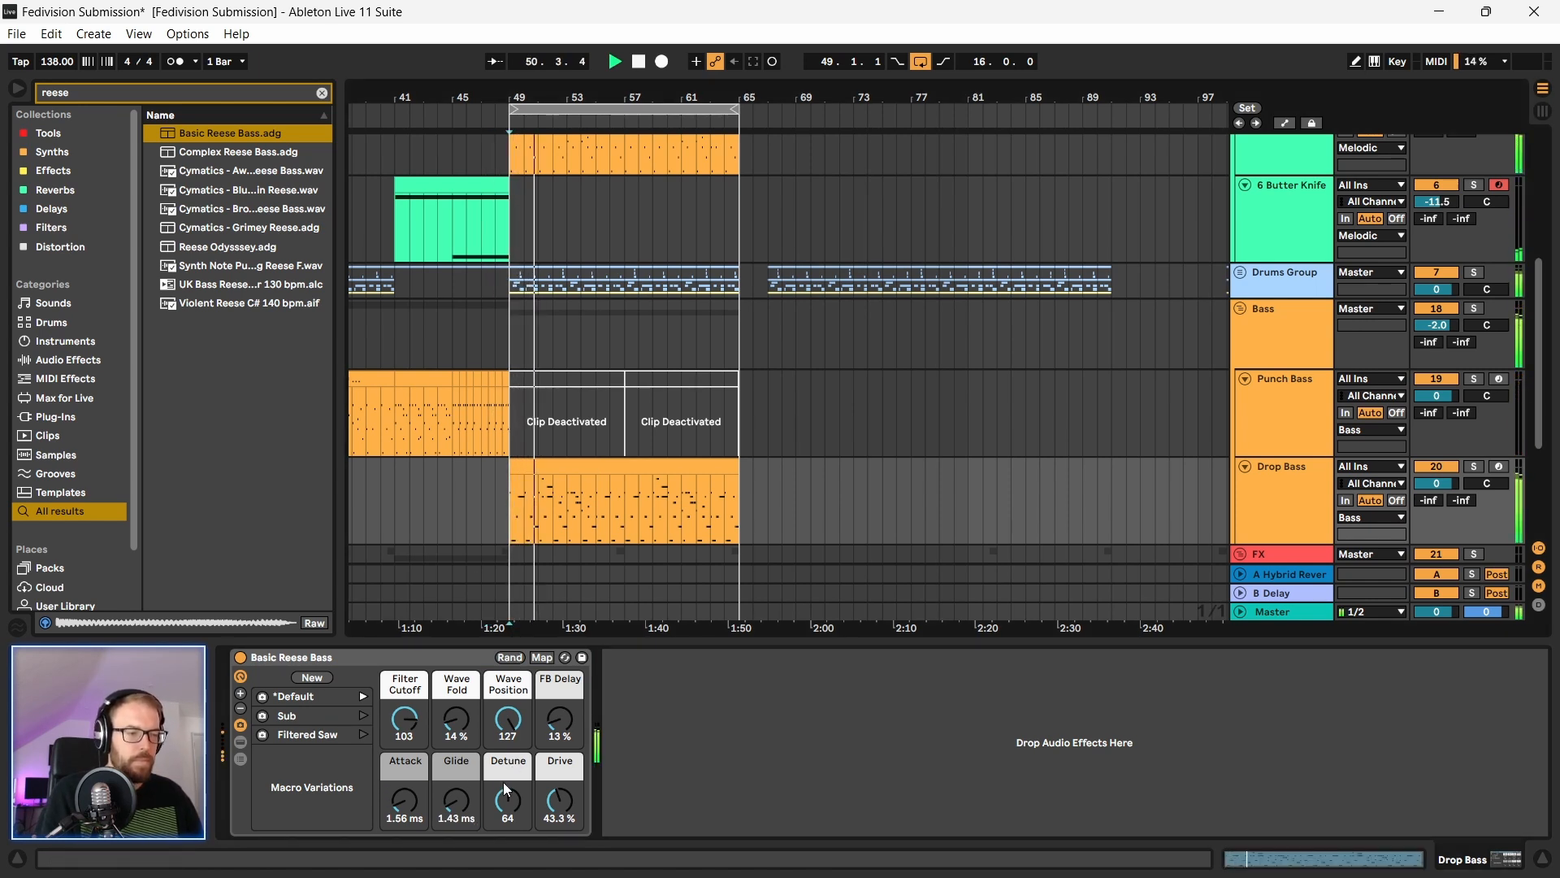
pyautogui.moveTo(404, 718); pyautogui.dragTo(404, 733)
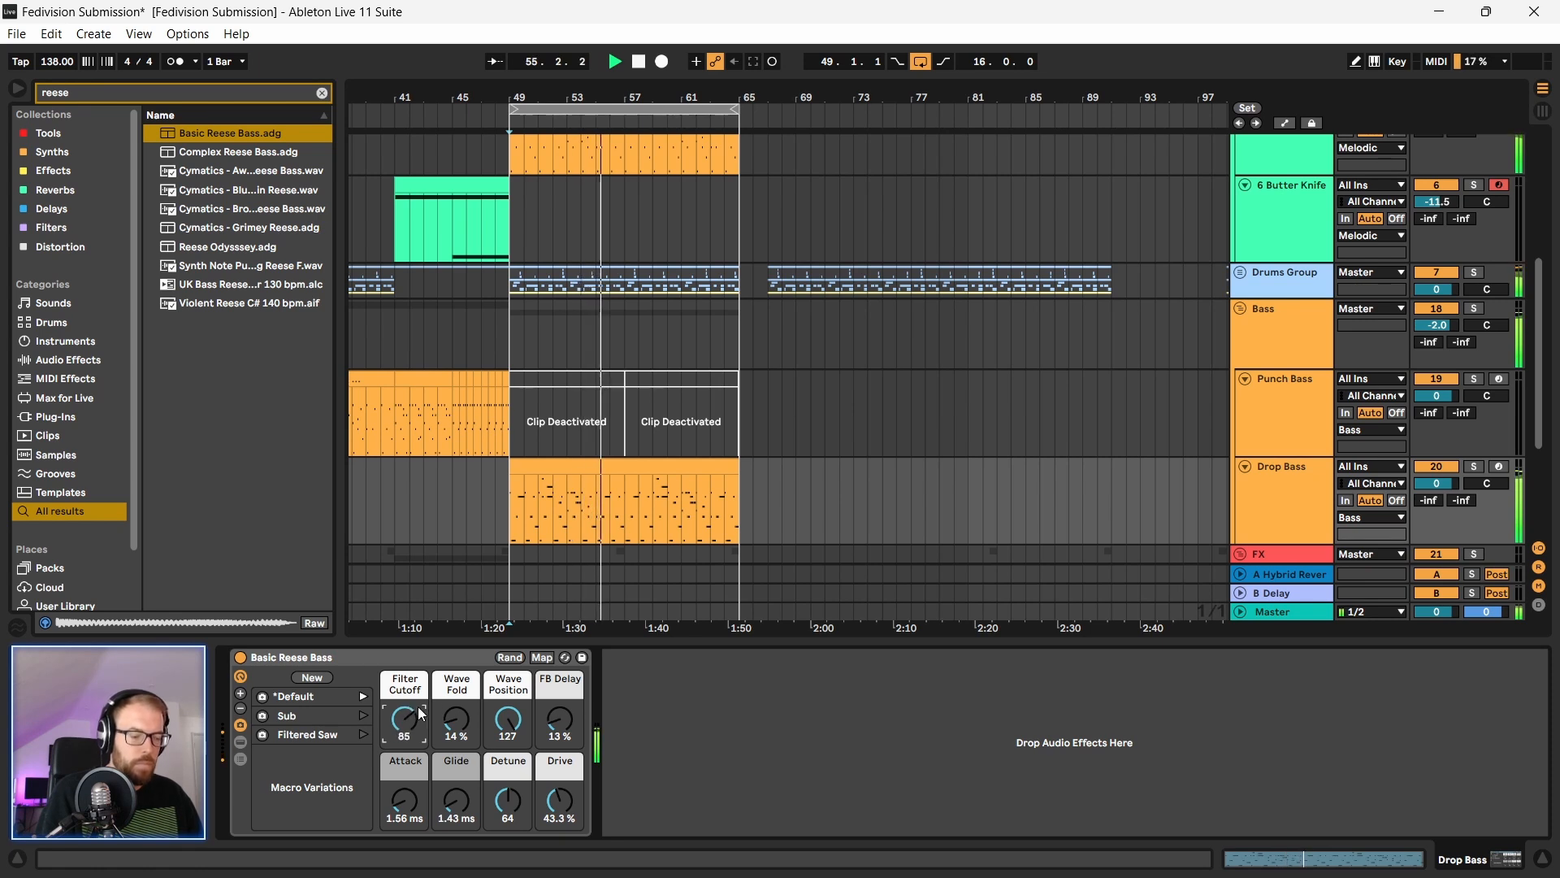
# Step: Show automation and give the Drop Bass track's Filter Cutoff its own automation lane
pyautogui.press('a')
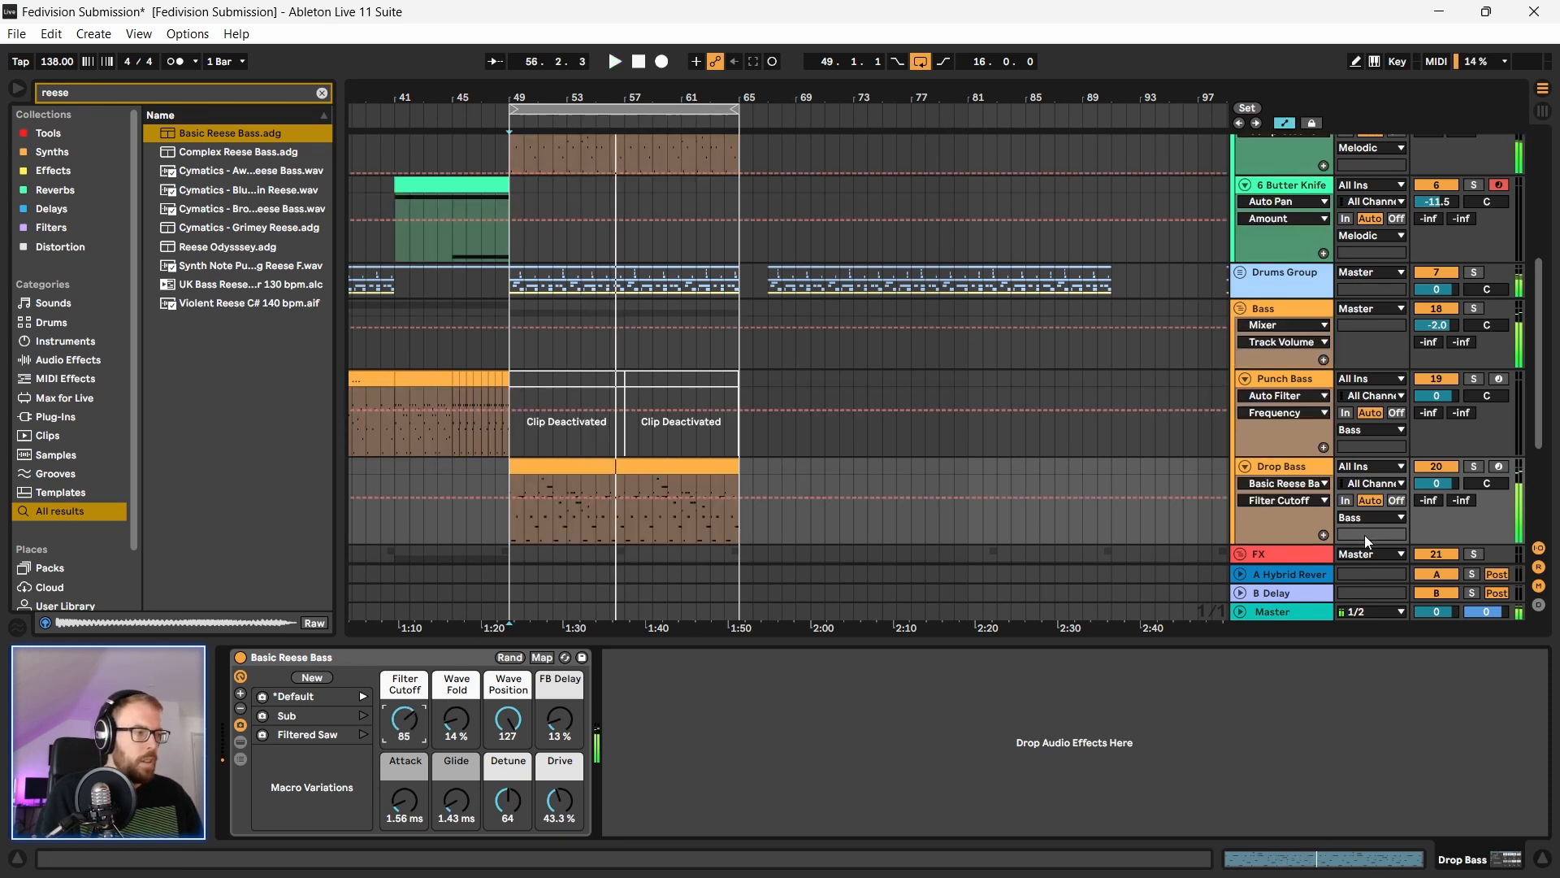
pyautogui.click(1323, 533)
pyautogui.scroll(-5, 996, 513)
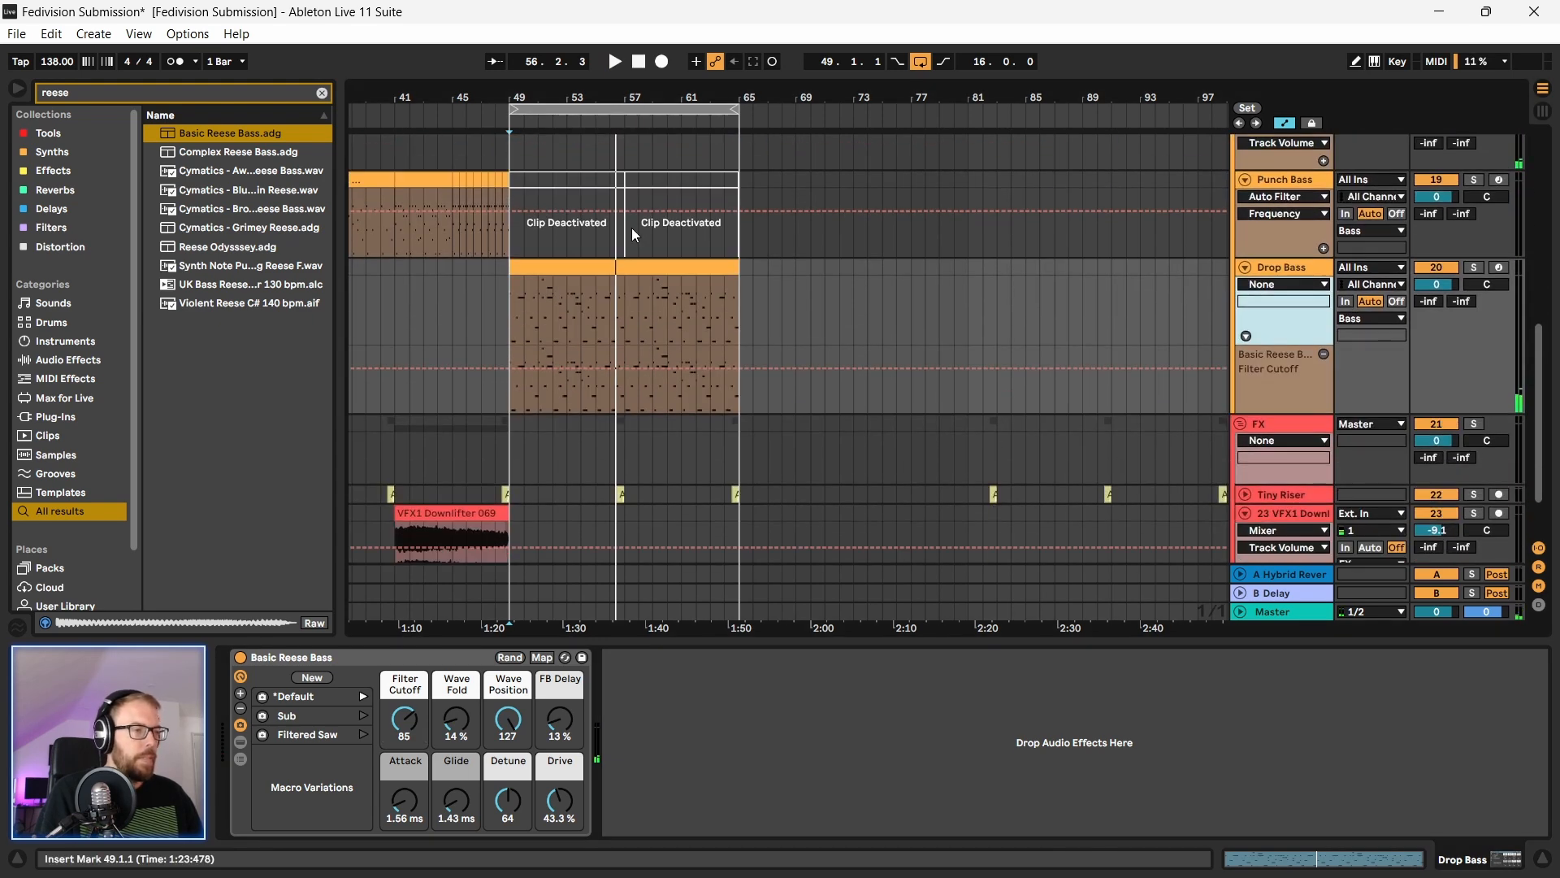
pyautogui.moveTo(523, 92); pyautogui.dragTo(522, 203)
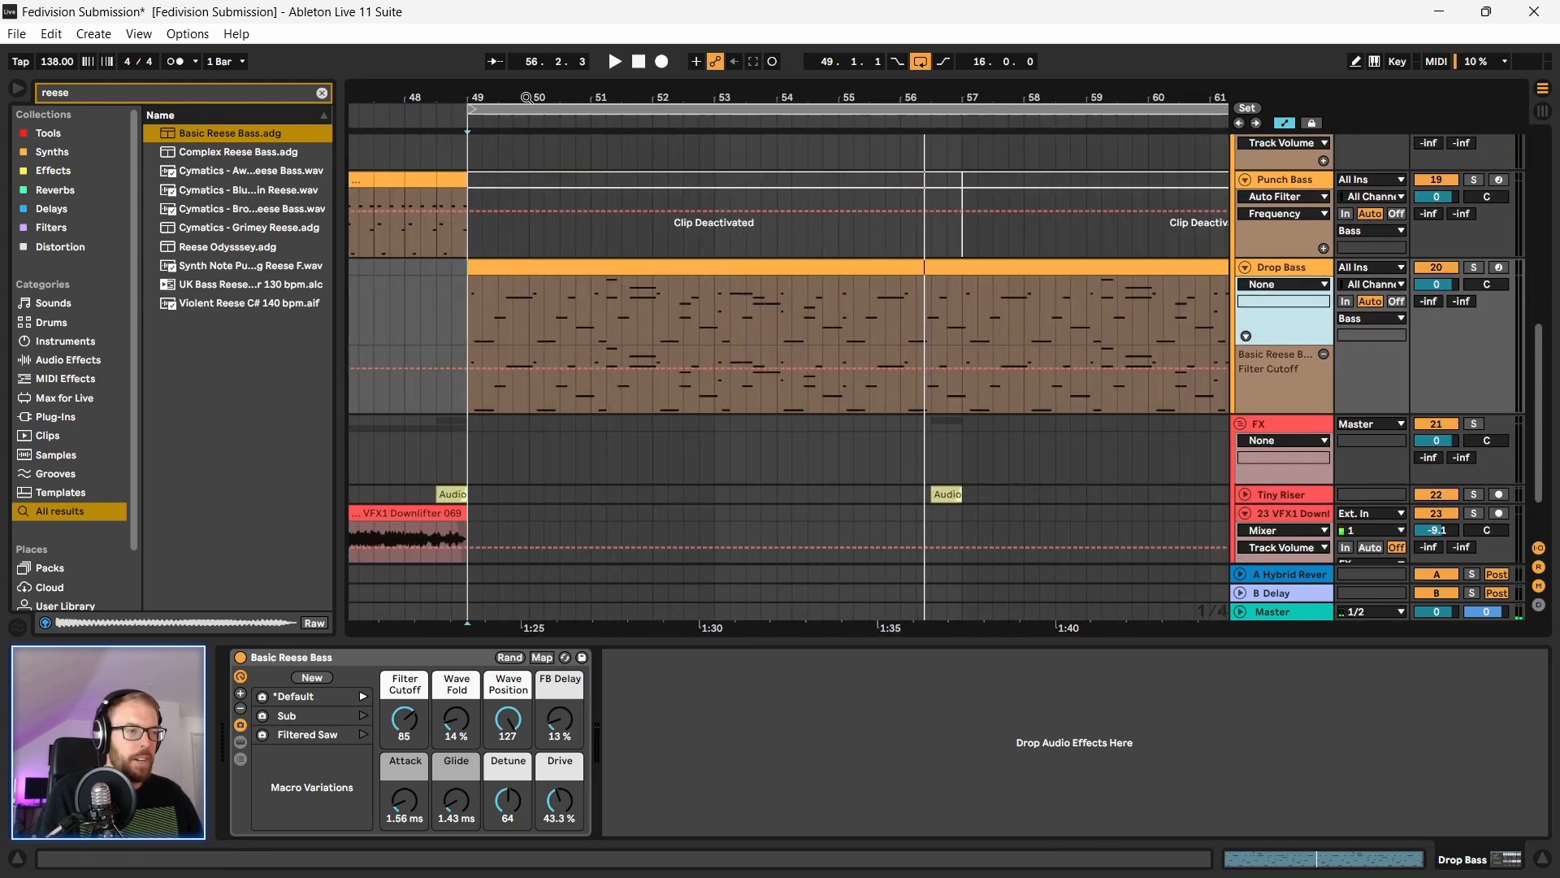
# Step: Try a Filter Cutoff ramp starting at 37 on bar 49, and remove its low starting point
pyautogui.click(500, 371)
pyautogui.moveTo(470, 371); pyautogui.dragTo(471, 395)
pyautogui.press('space')
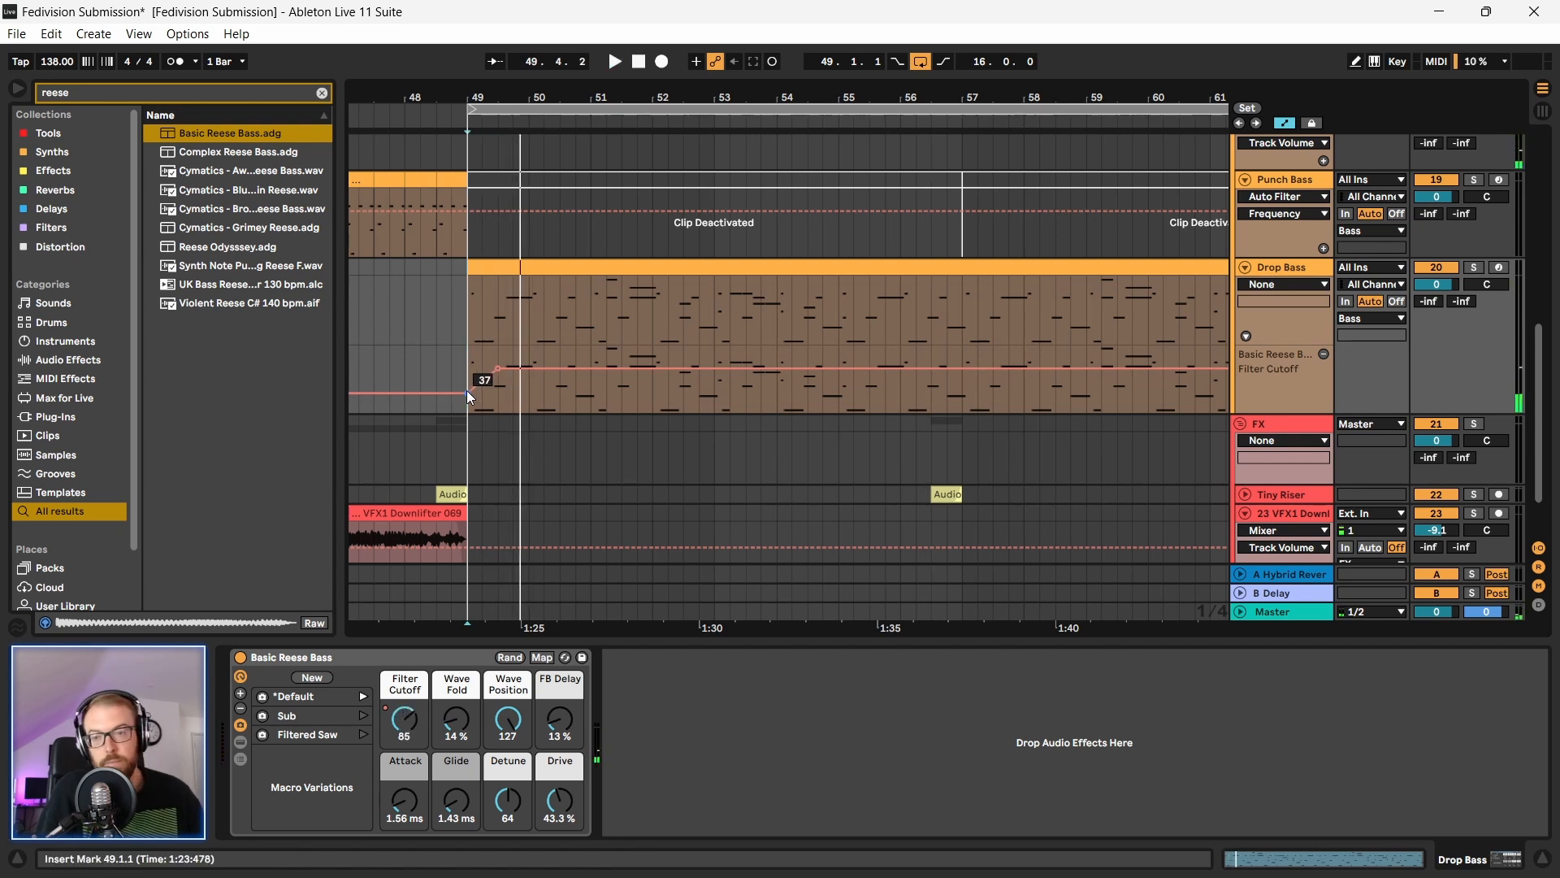
pyautogui.click(469, 393)
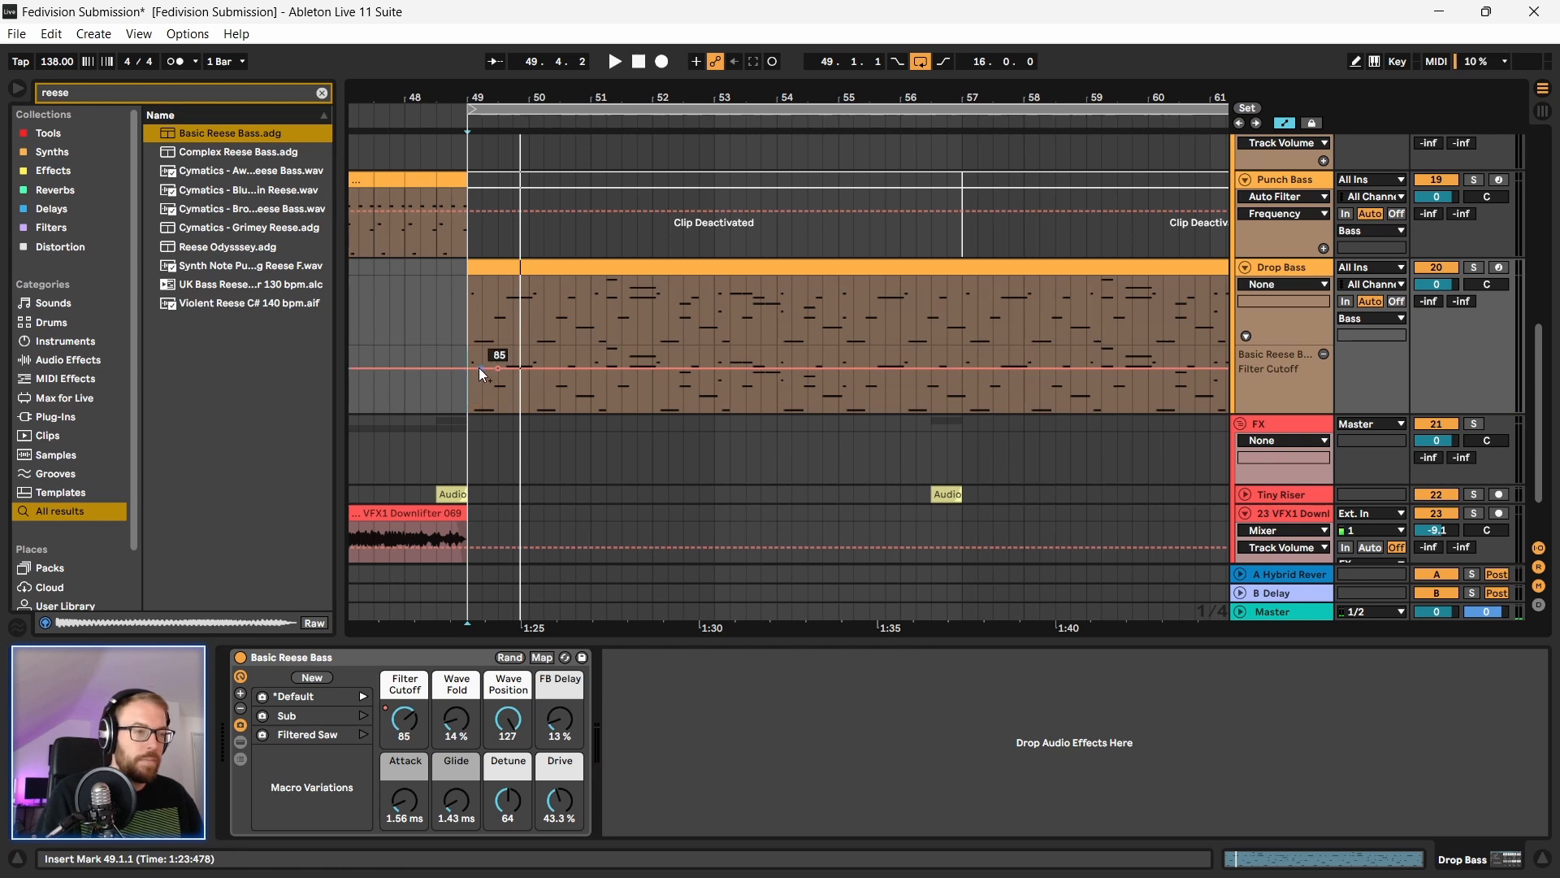
# Step: Raise the Filter Cutoff automation at bar 49 to 127 and remove the following breakpoint to keep it level
pyautogui.moveTo(471, 368)
pyautogui.mouseDown()
pyautogui.moveTo(471, 350)
pyautogui.moveTo(470, 373)
pyautogui.mouseUp()
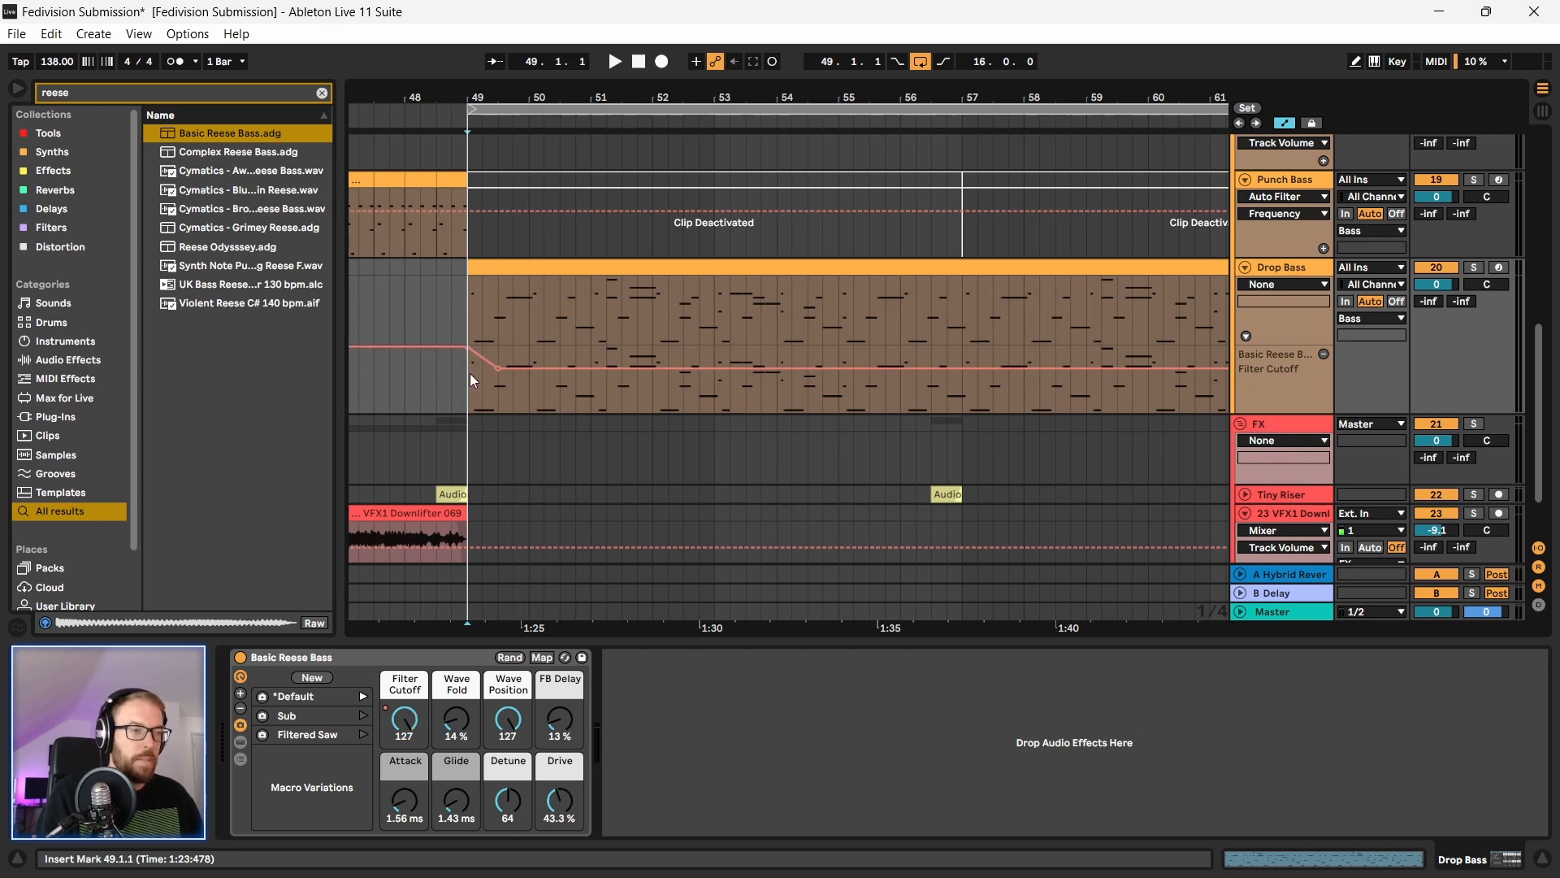
pyautogui.press('space')
pyautogui.press('space')
pyautogui.click(497, 369)
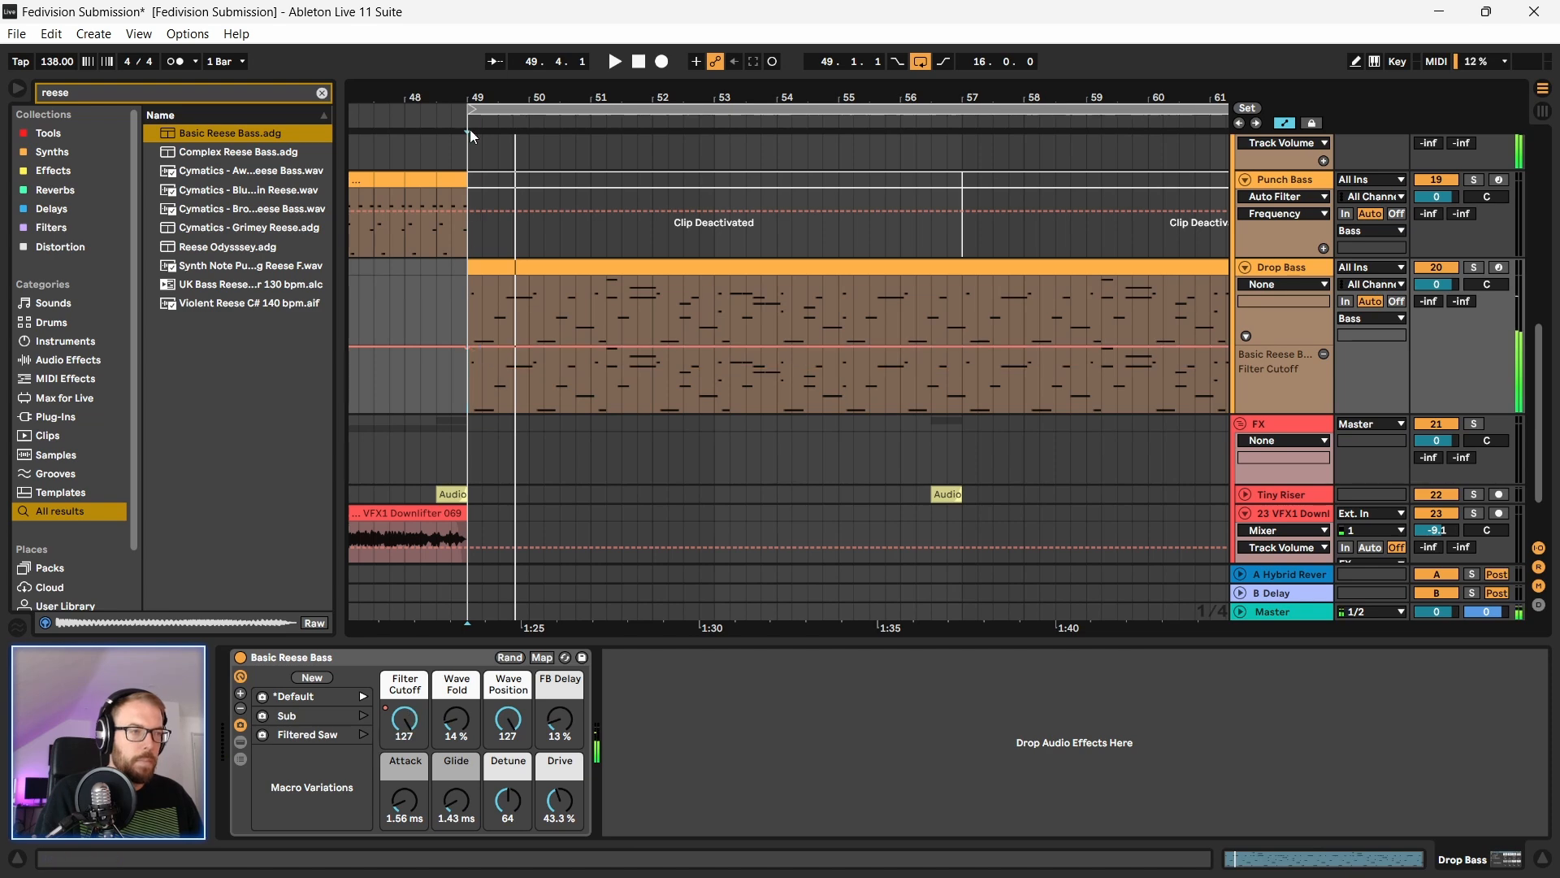
# Step: Shape a Filter Cutoff dip to near minimum around 49.2.4 with a steep recovery to 127, and audition it
pyautogui.scroll(5, 478, 151)
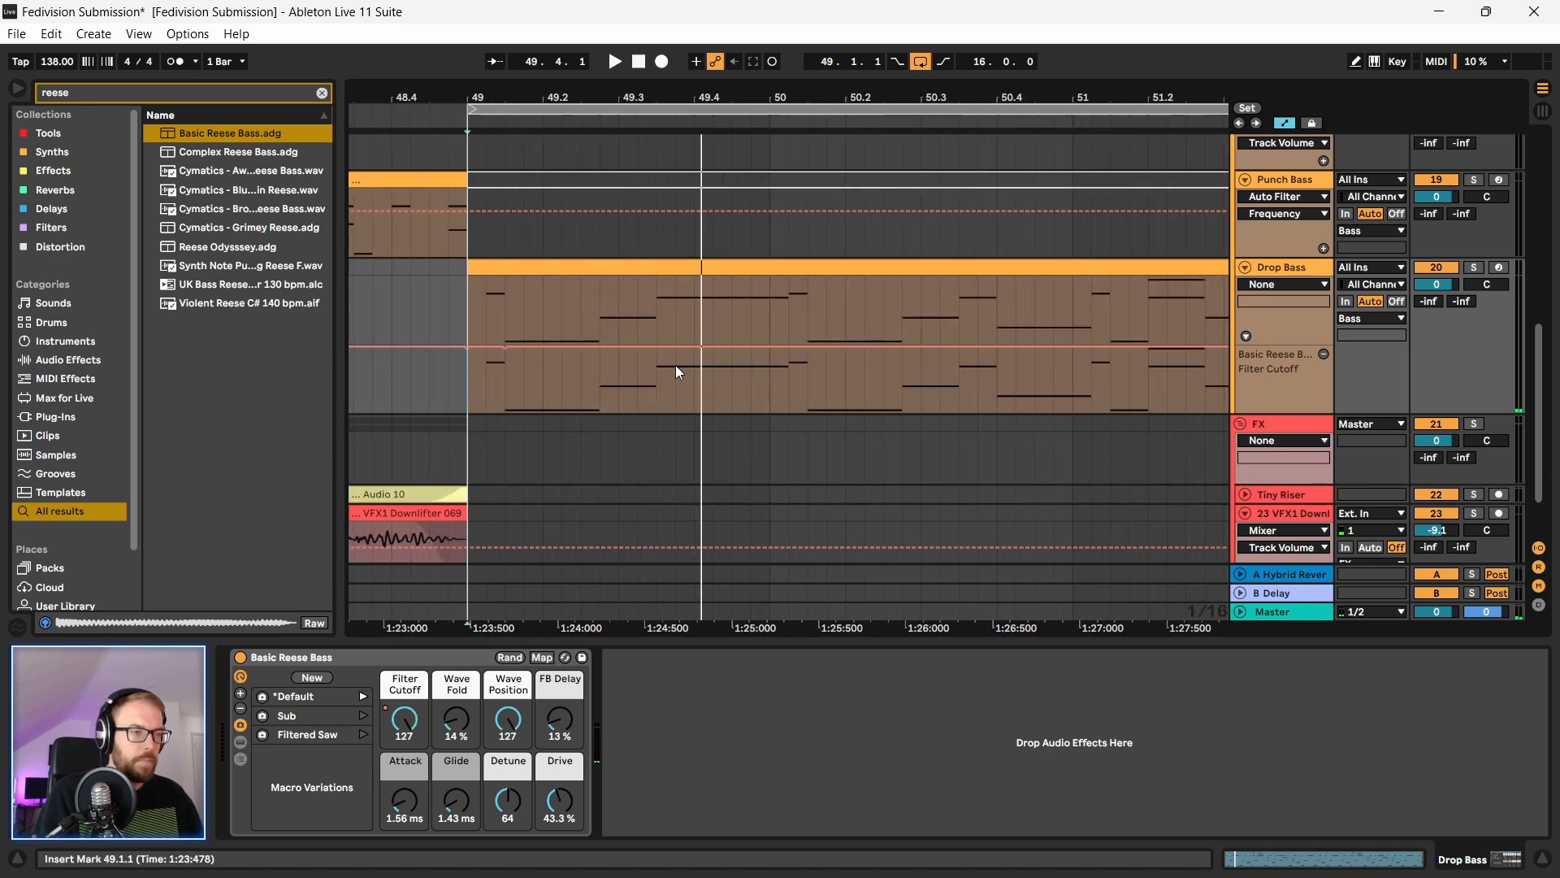
pyautogui.press('space')
pyautogui.moveTo(600, 347)
pyautogui.mouseDown()
pyautogui.moveTo(600, 382)
pyautogui.moveTo(659, 347)
pyautogui.moveTo(593, 374)
pyautogui.mouseUp()
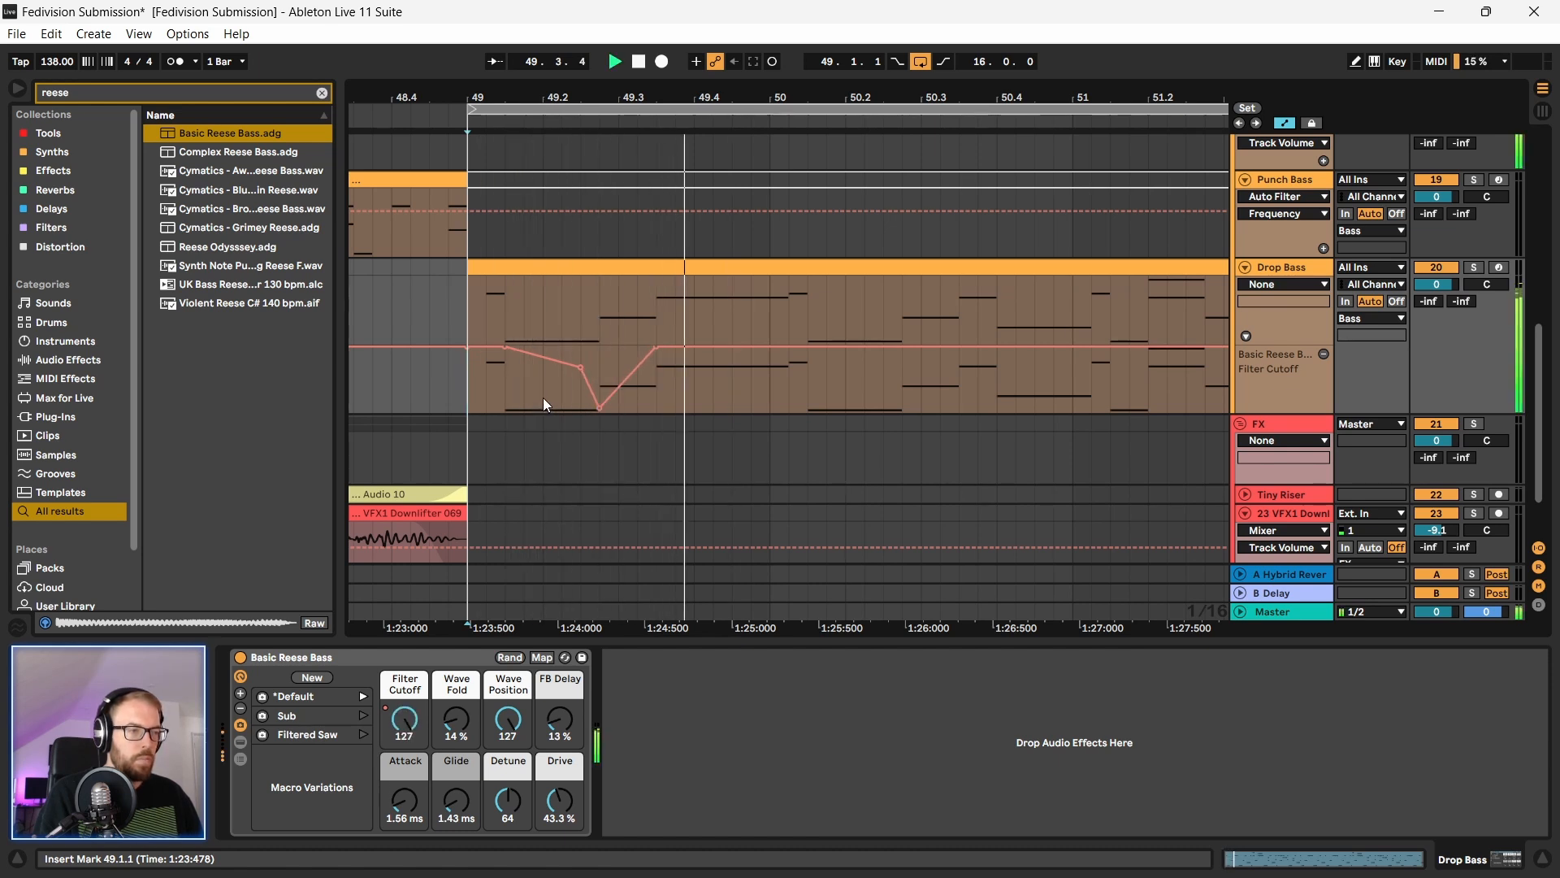
pyautogui.press('space')
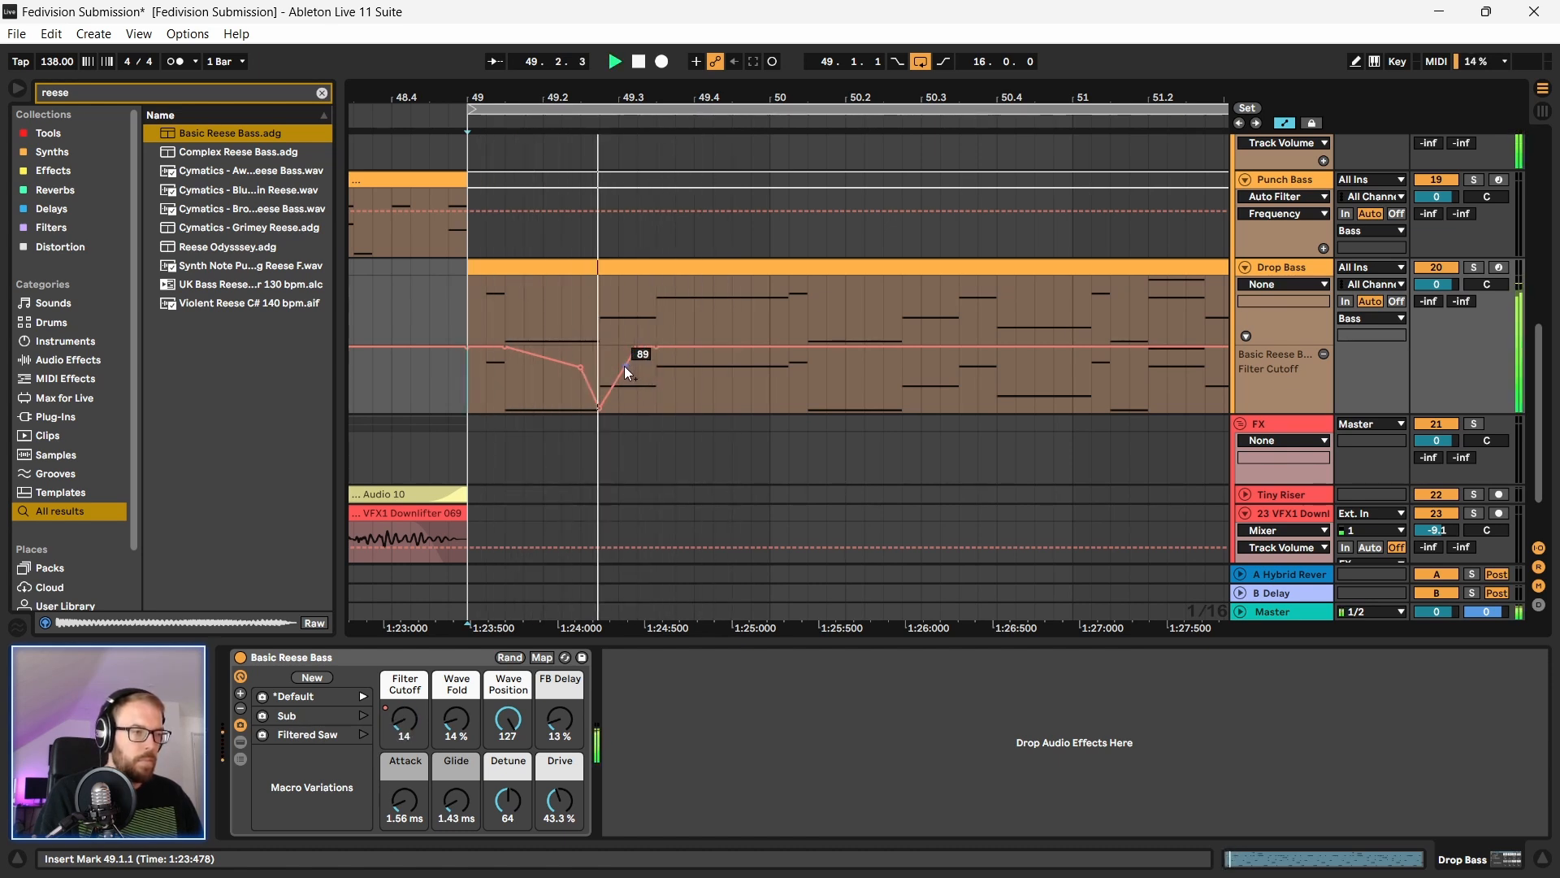
pyautogui.moveTo(618, 378); pyautogui.dragTo(618, 358)
pyautogui.press('space')
pyautogui.press('space')
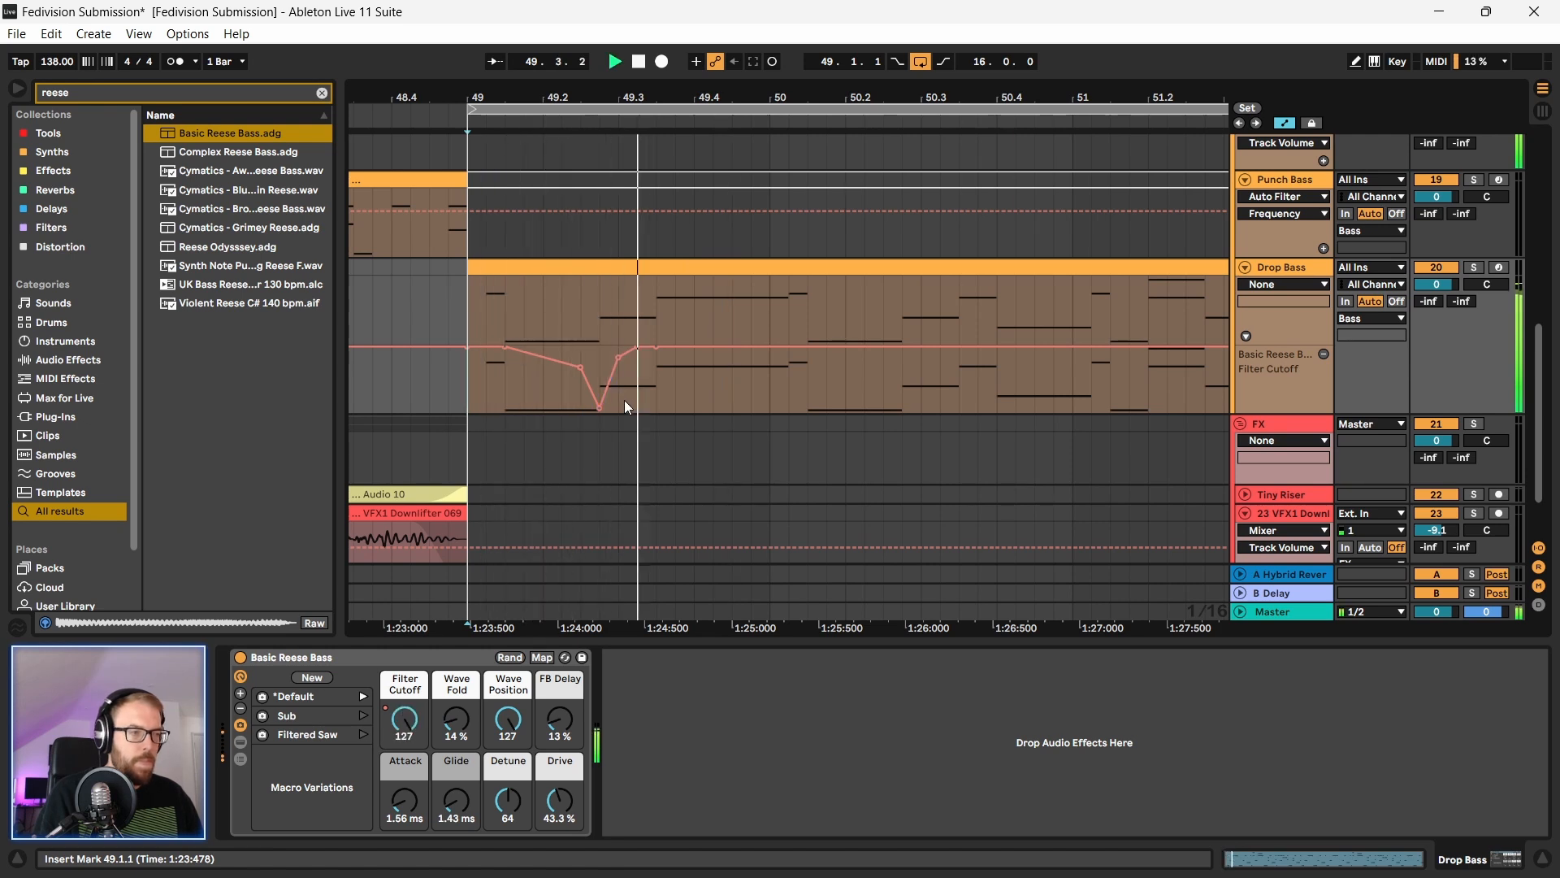
pyautogui.press('space')
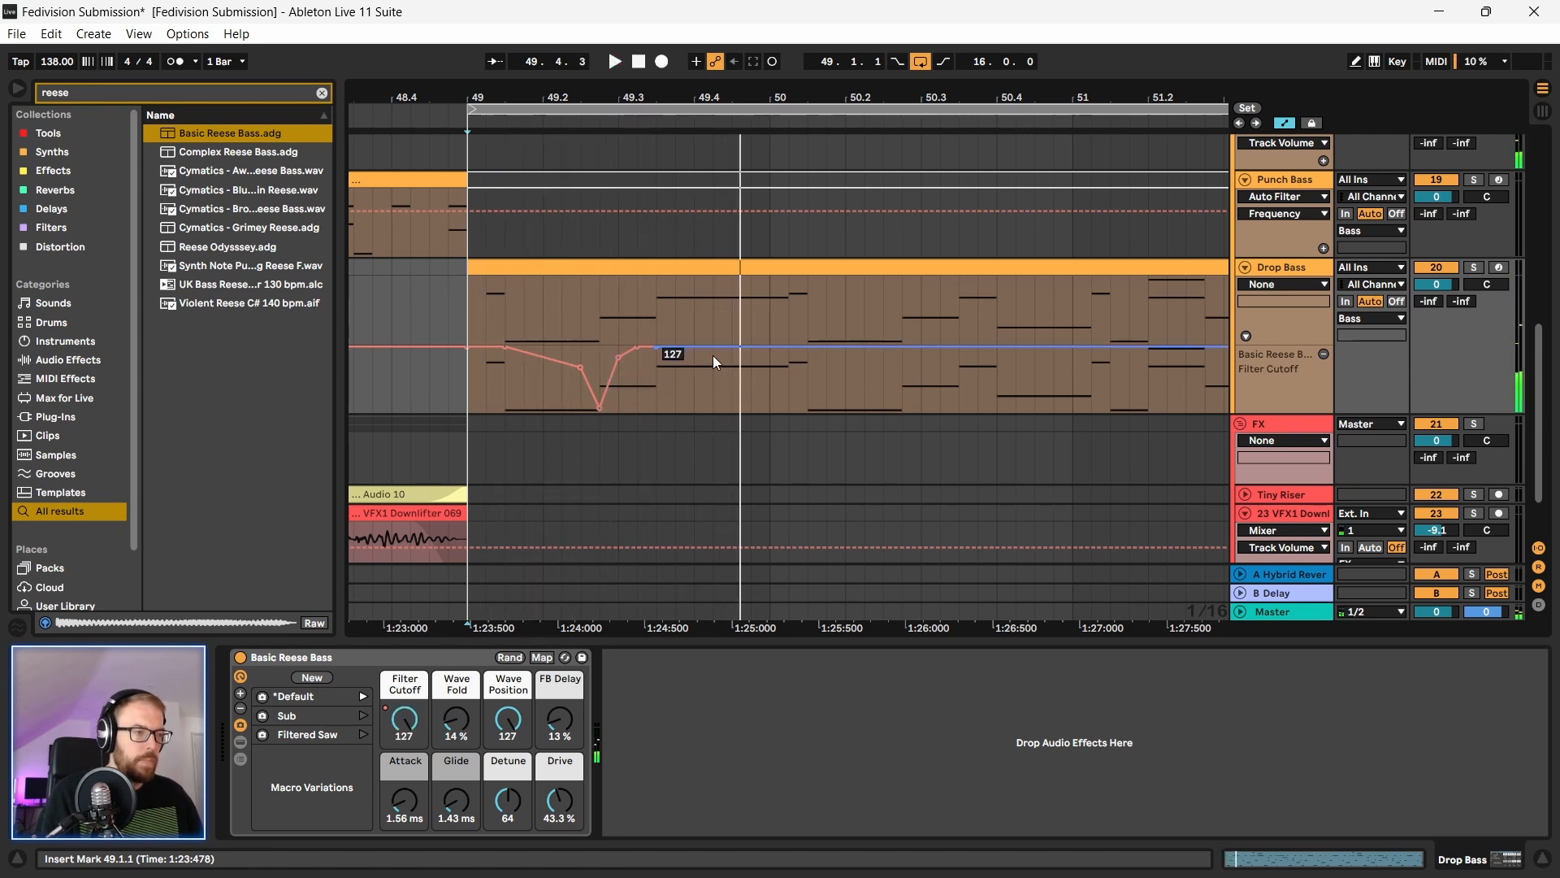
# Step: Draw a second Filter Cutoff dip to near minimum late in bar 49 and a shallower dip in mid bar 50
pyautogui.press('space')
pyautogui.moveTo(782, 348); pyautogui.dragTo(733, 410)
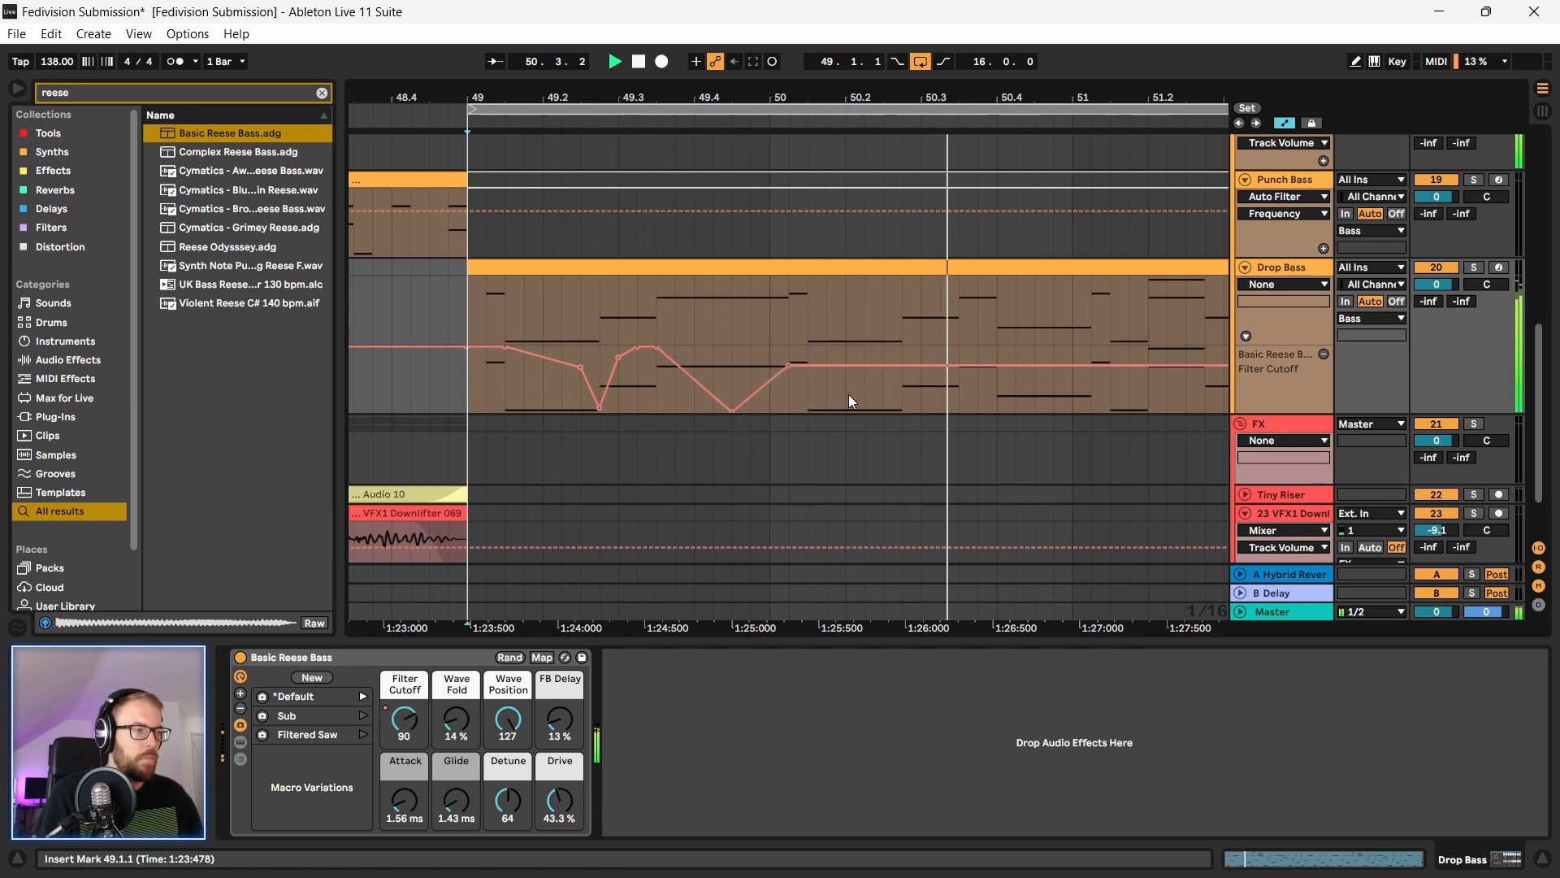
pyautogui.moveTo(826, 365); pyautogui.dragTo(959, 347)
pyautogui.press('space')
pyautogui.press('space')
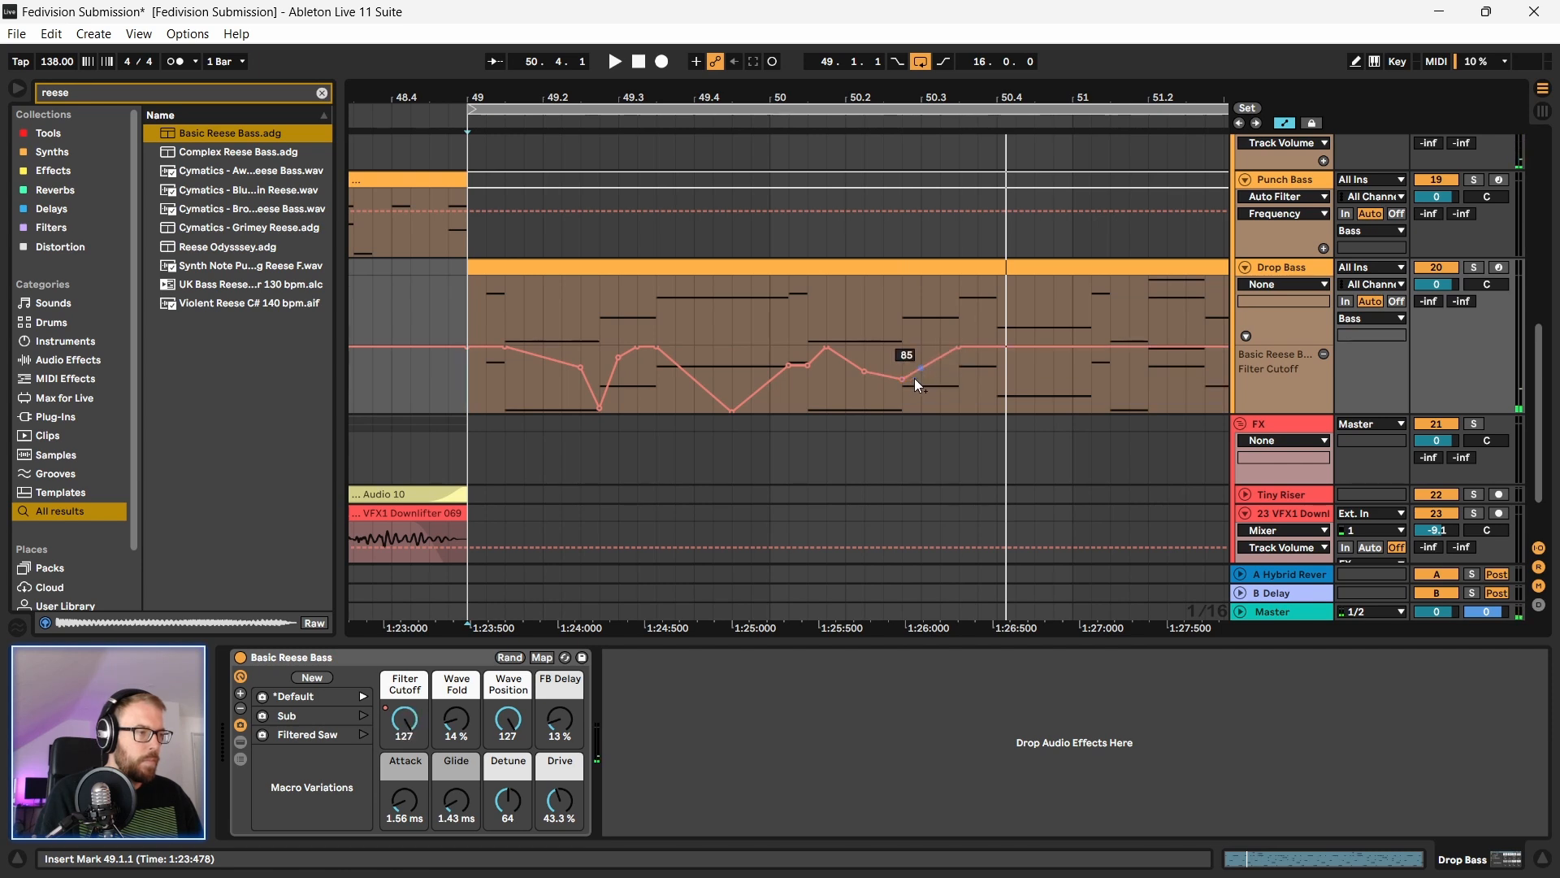
# Step: Deepen the mid bar 50 Filter Cutoff dip to near minimum and play the passage from 50.2.1
pyautogui.click(850, 389)
pyautogui.press('space')
pyautogui.moveTo(886, 98); pyautogui.dragTo(706, 69)
pyautogui.press('space')
pyautogui.press('space')
pyautogui.press('space')
# Step: Draw a Filter Cutoff fall from 127 at 50.4.1 to 8 at bar 51, and play it
pyautogui.click(780, 348)
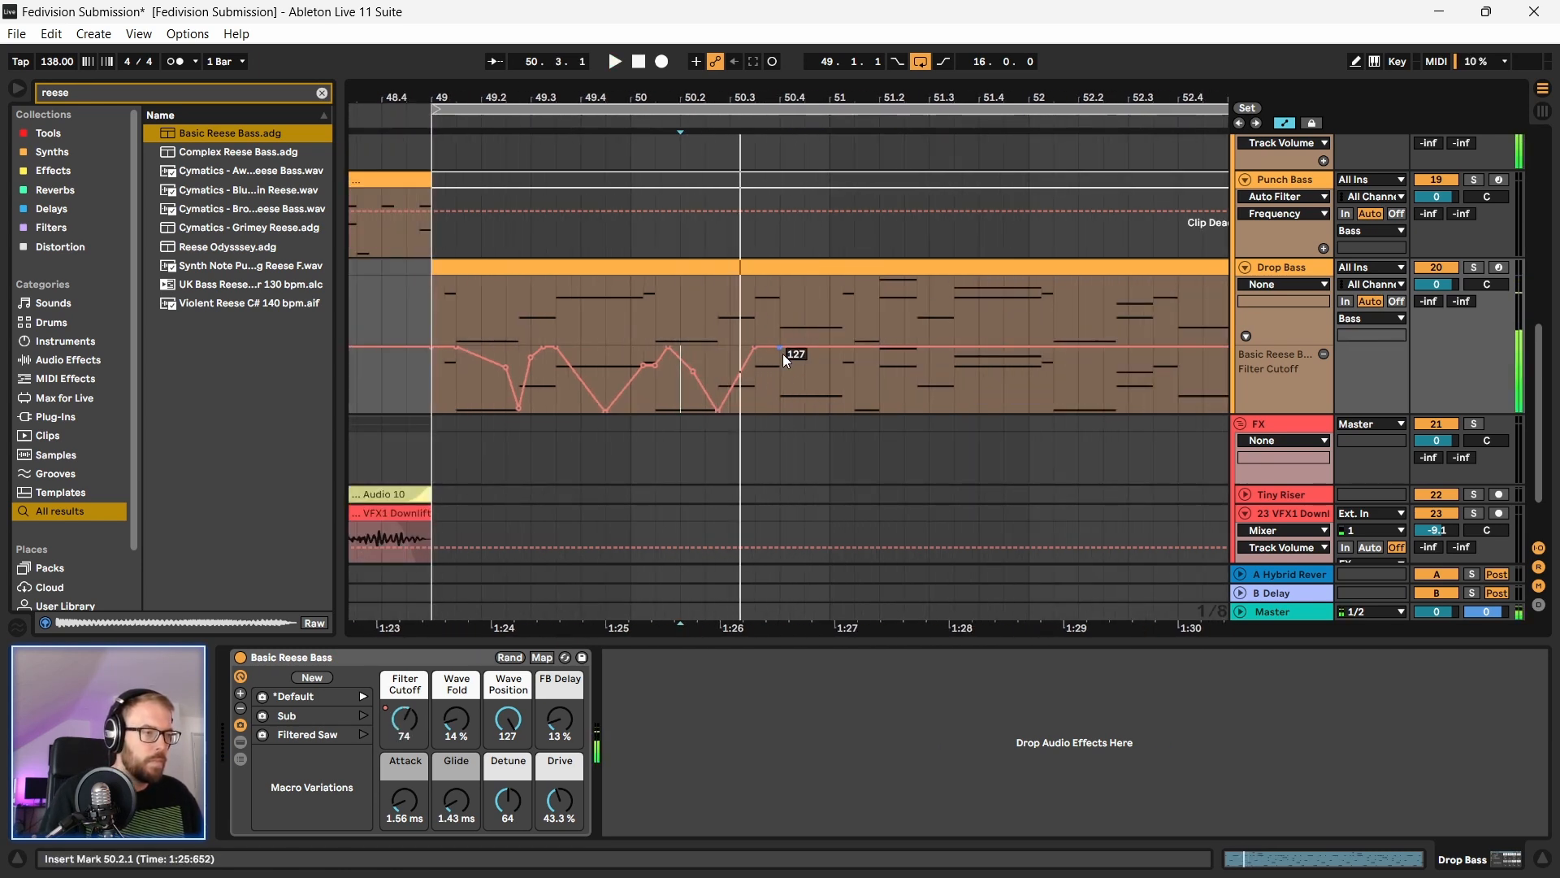
pyautogui.moveTo(832, 349); pyautogui.dragTo(829, 408)
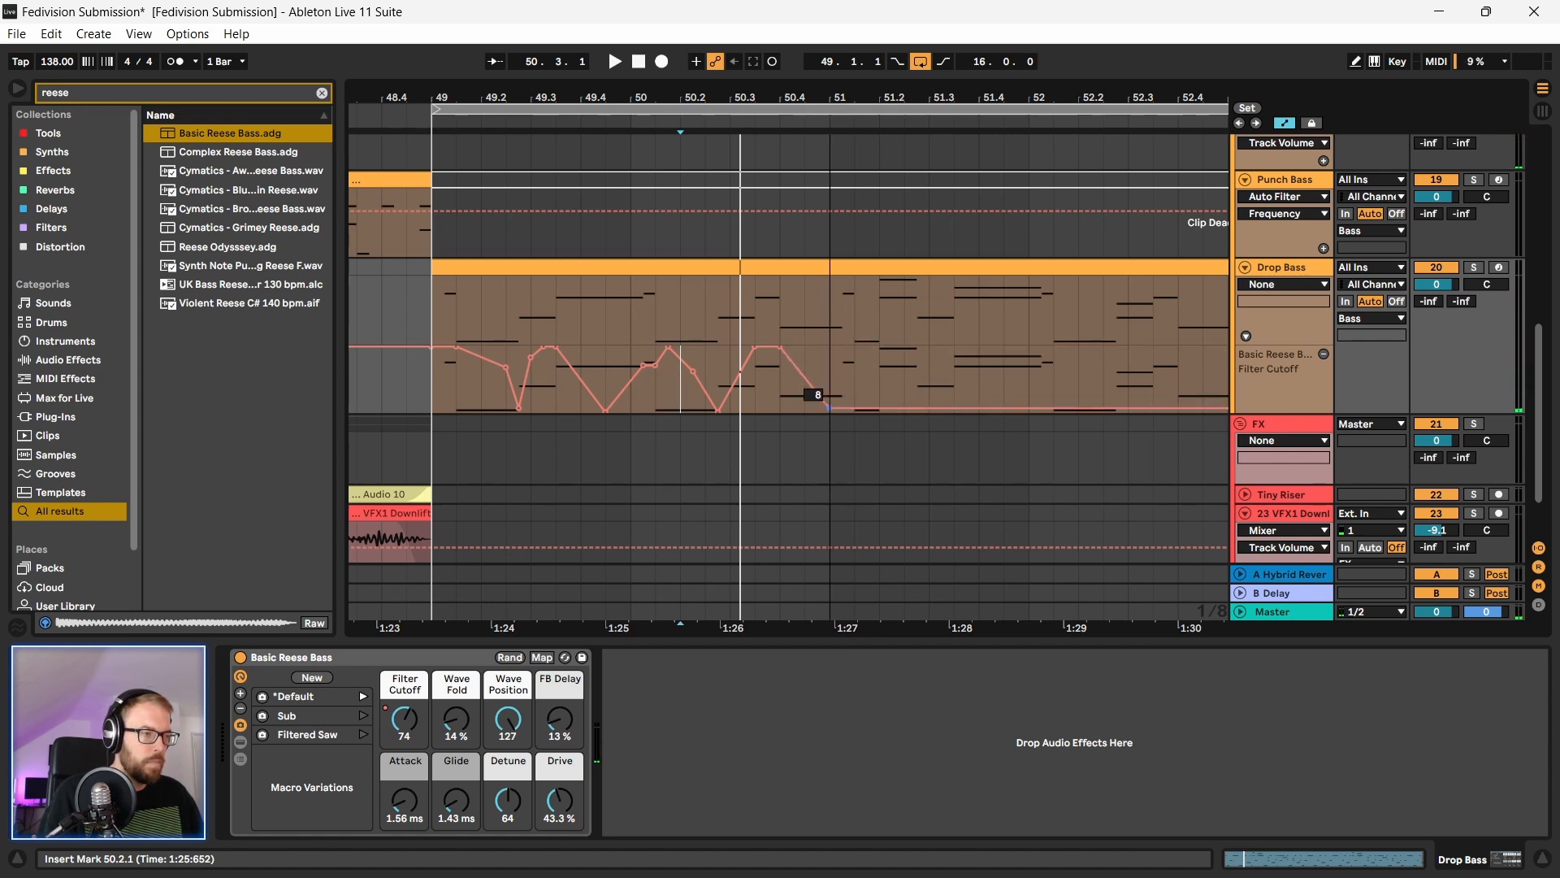
pyautogui.press('space')
pyautogui.press('space')
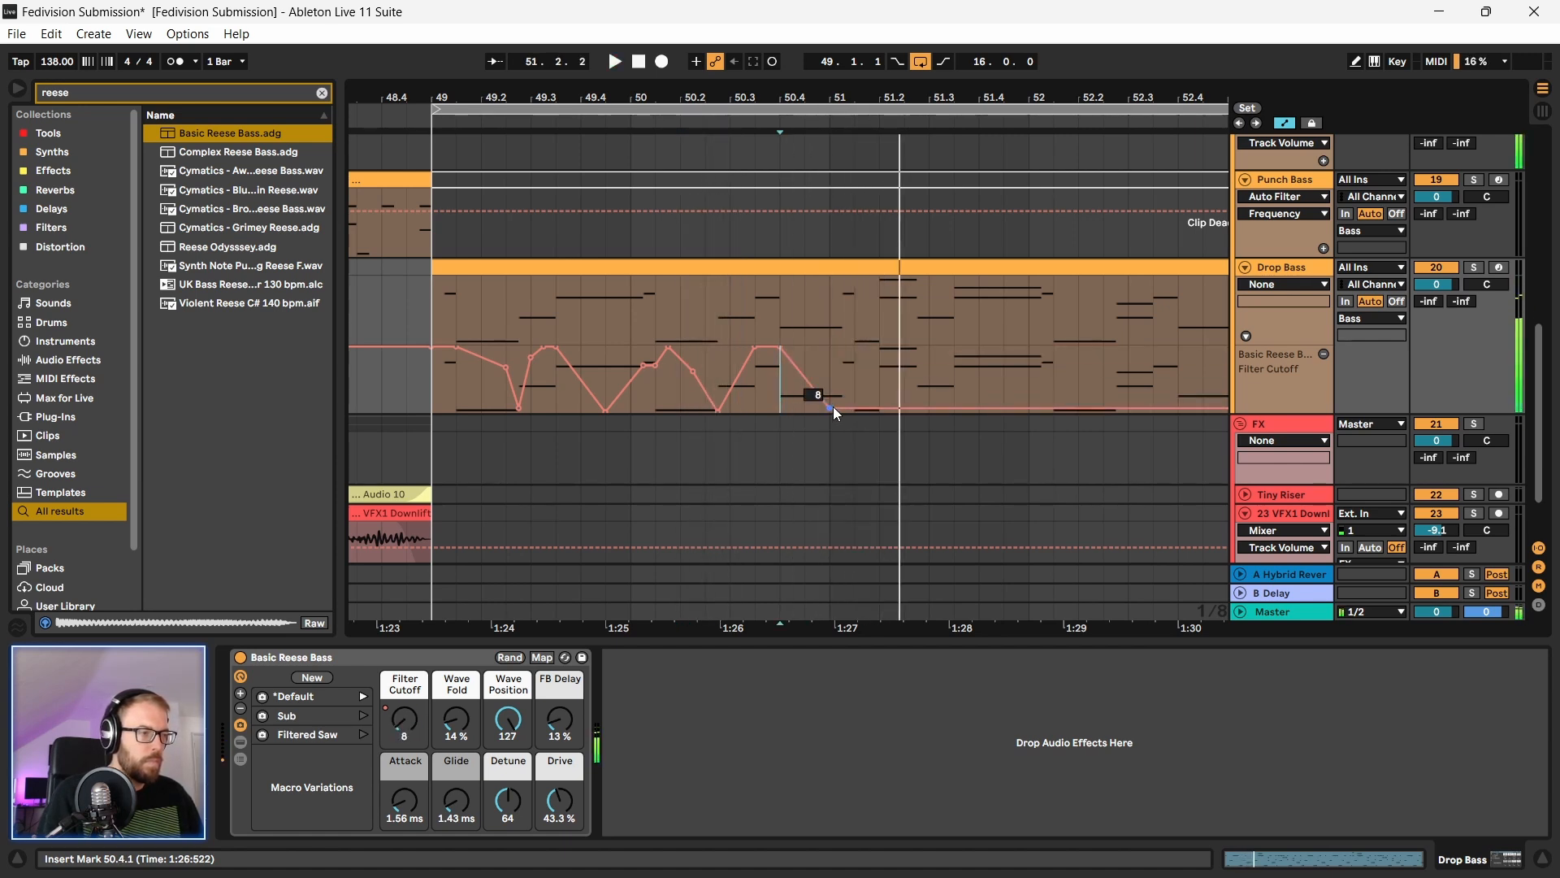
# Step: Duplicate the Drop Bass Filter Cutoff automation of bars 49–51 repeatedly until it fills the section up to bar 65
pyautogui.moveTo(434, 396); pyautogui.dragTo(724, 401)
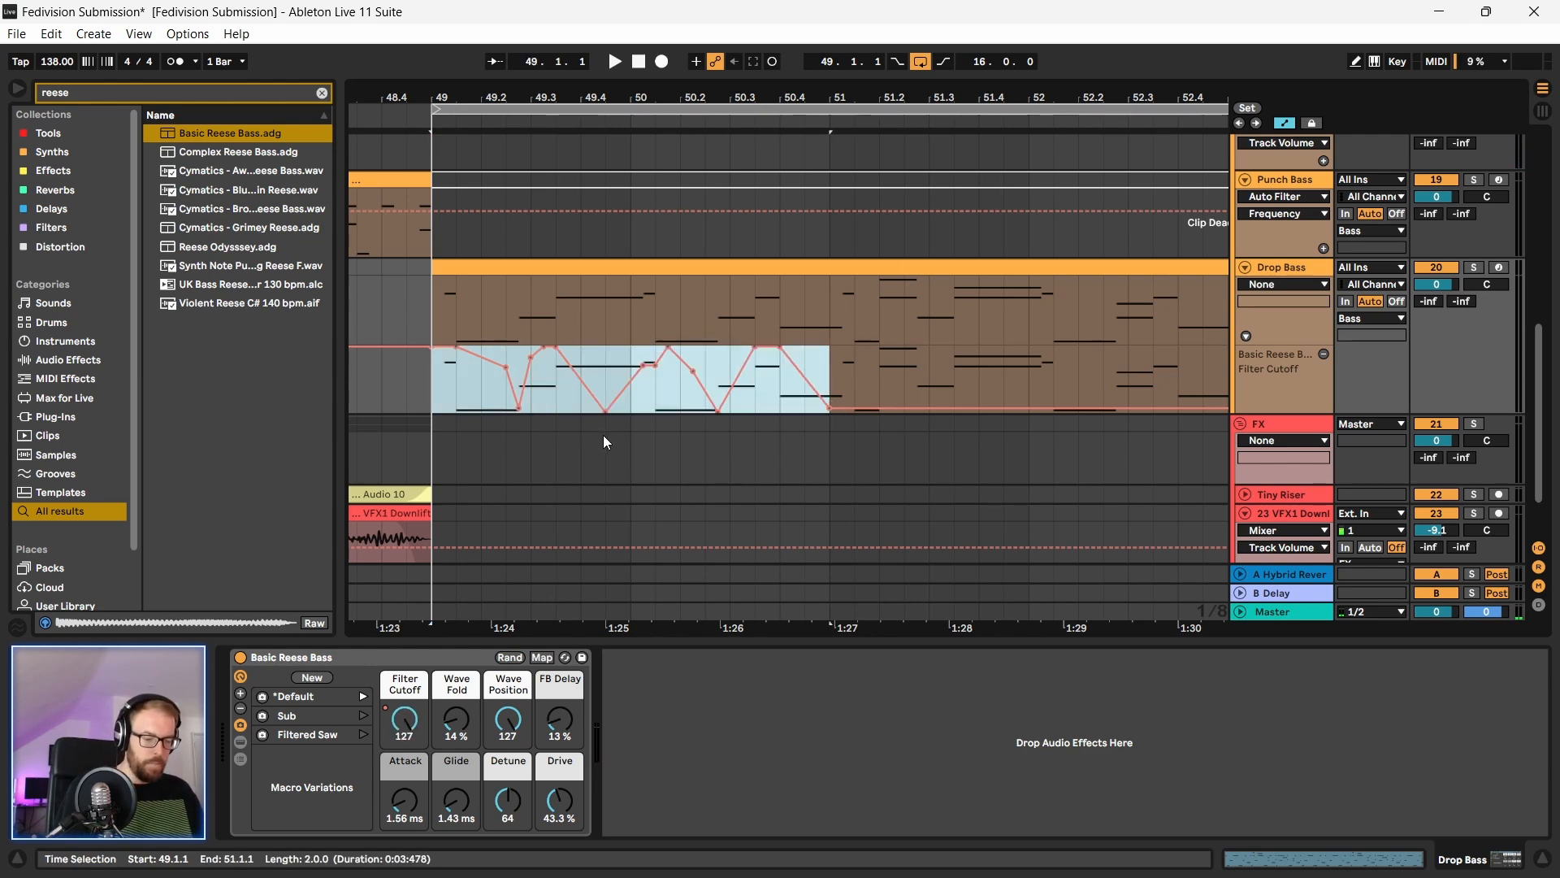
pyautogui.hotkey('ctrl', 'd')
pyautogui.moveTo(537, 100)
pyautogui.mouseDown()
pyautogui.moveTo(569, 98)
pyautogui.moveTo(541, 97)
pyautogui.mouseUp()
pyautogui.hotkey('ctrl', 'd')
pyautogui.hotkey('ctrl', 'd')
pyautogui.hotkey('ctrl', 'd')
pyautogui.hotkey('ctrl', 'd')
pyautogui.hotkey('ctrl', 'd')
pyautogui.hotkey('ctrl', 'd')
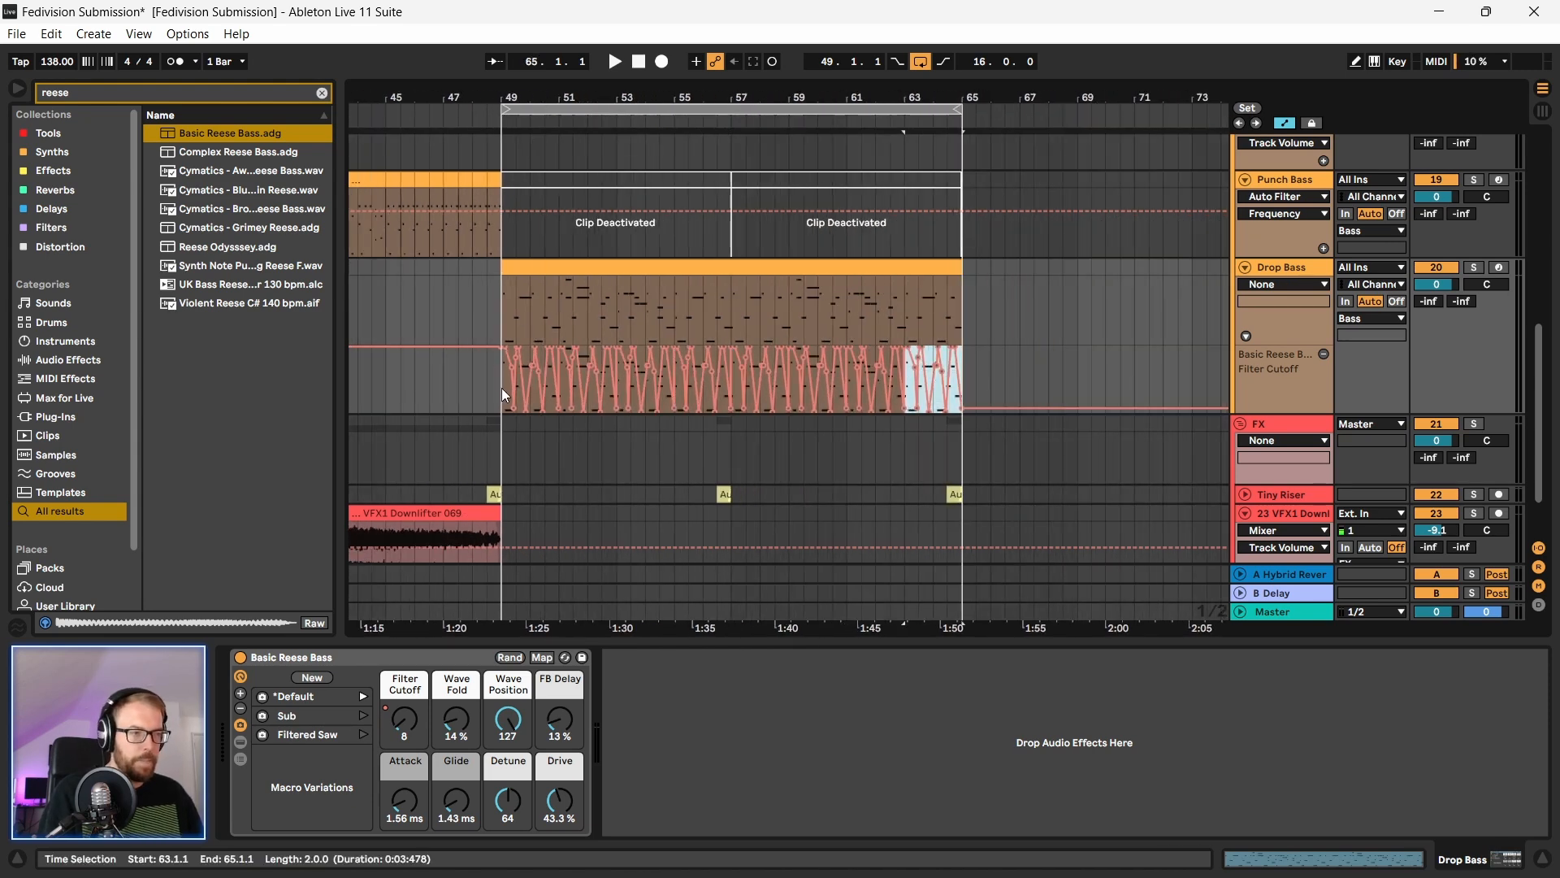
# Step: Play the drop from bar 49 to check the repeated Filter Cutoff automation against the other tracks
pyautogui.click(504, 396)
pyautogui.press('space')
pyautogui.moveTo(506, 94)
pyautogui.mouseDown()
pyautogui.moveTo(554, 91)
pyautogui.moveTo(514, 91)
pyautogui.mouseUp()
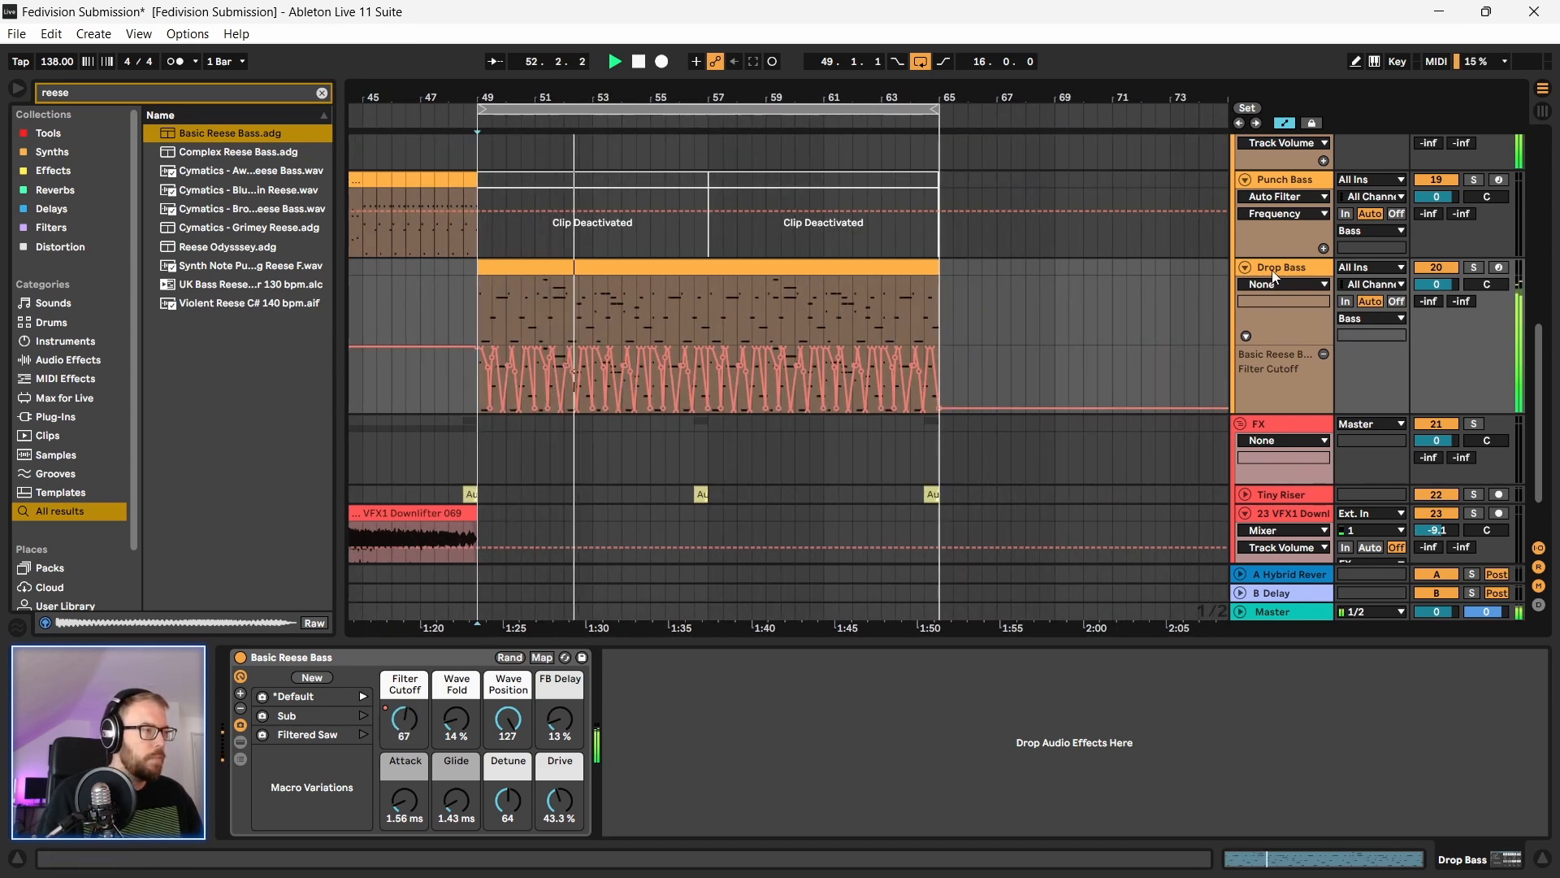
pyautogui.scroll(3, 583, 431)
pyautogui.scroll(2, 559, 447)
pyautogui.scroll(-4, 556, 447)
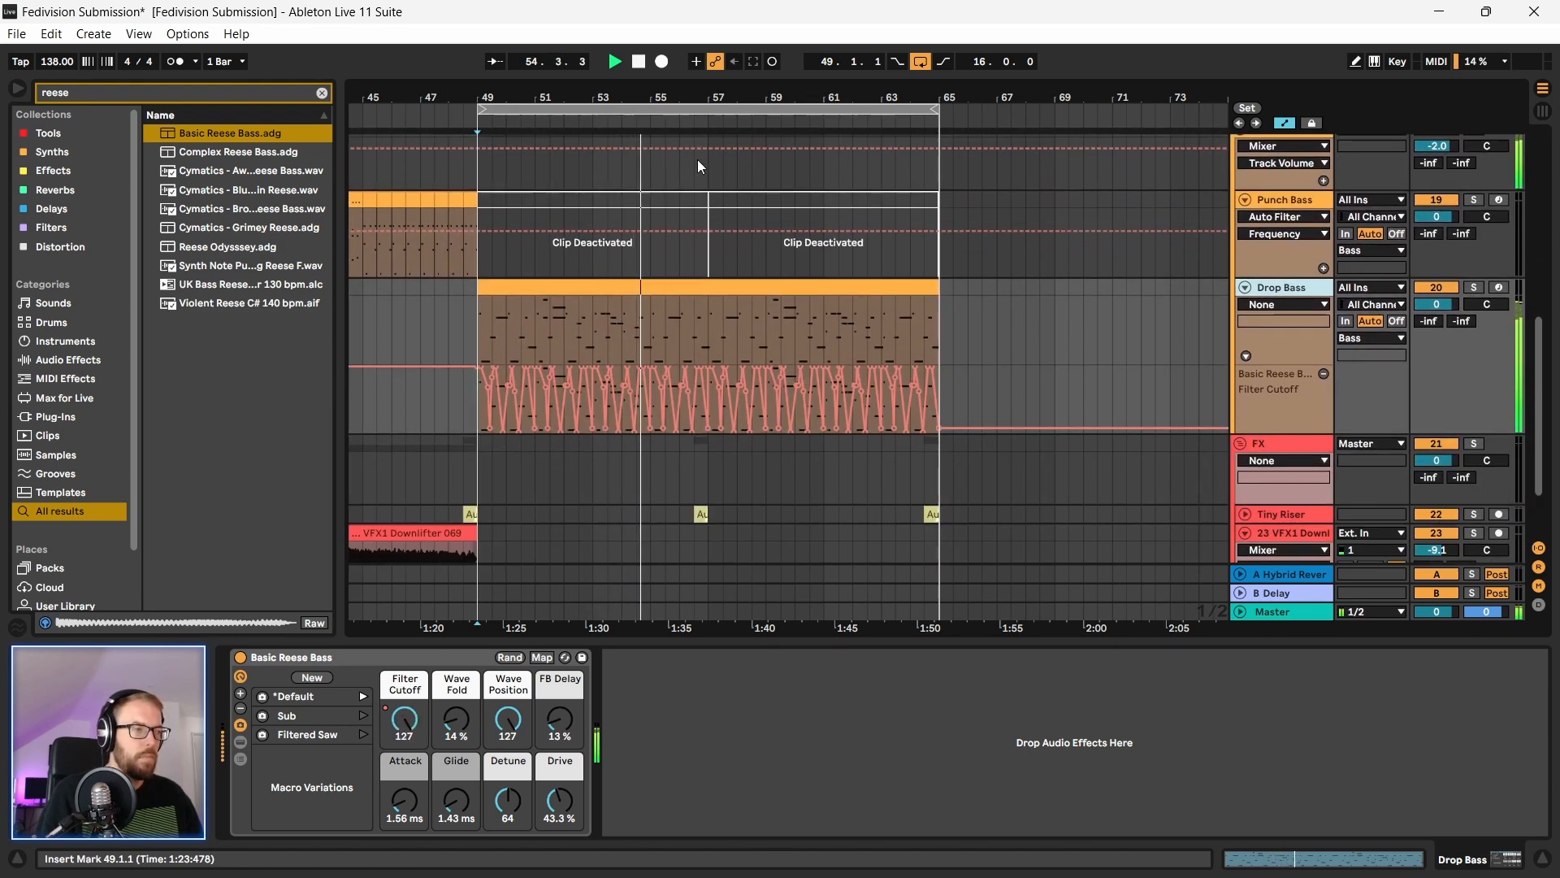
pyautogui.moveTo(642, 99); pyautogui.dragTo(642, 85)
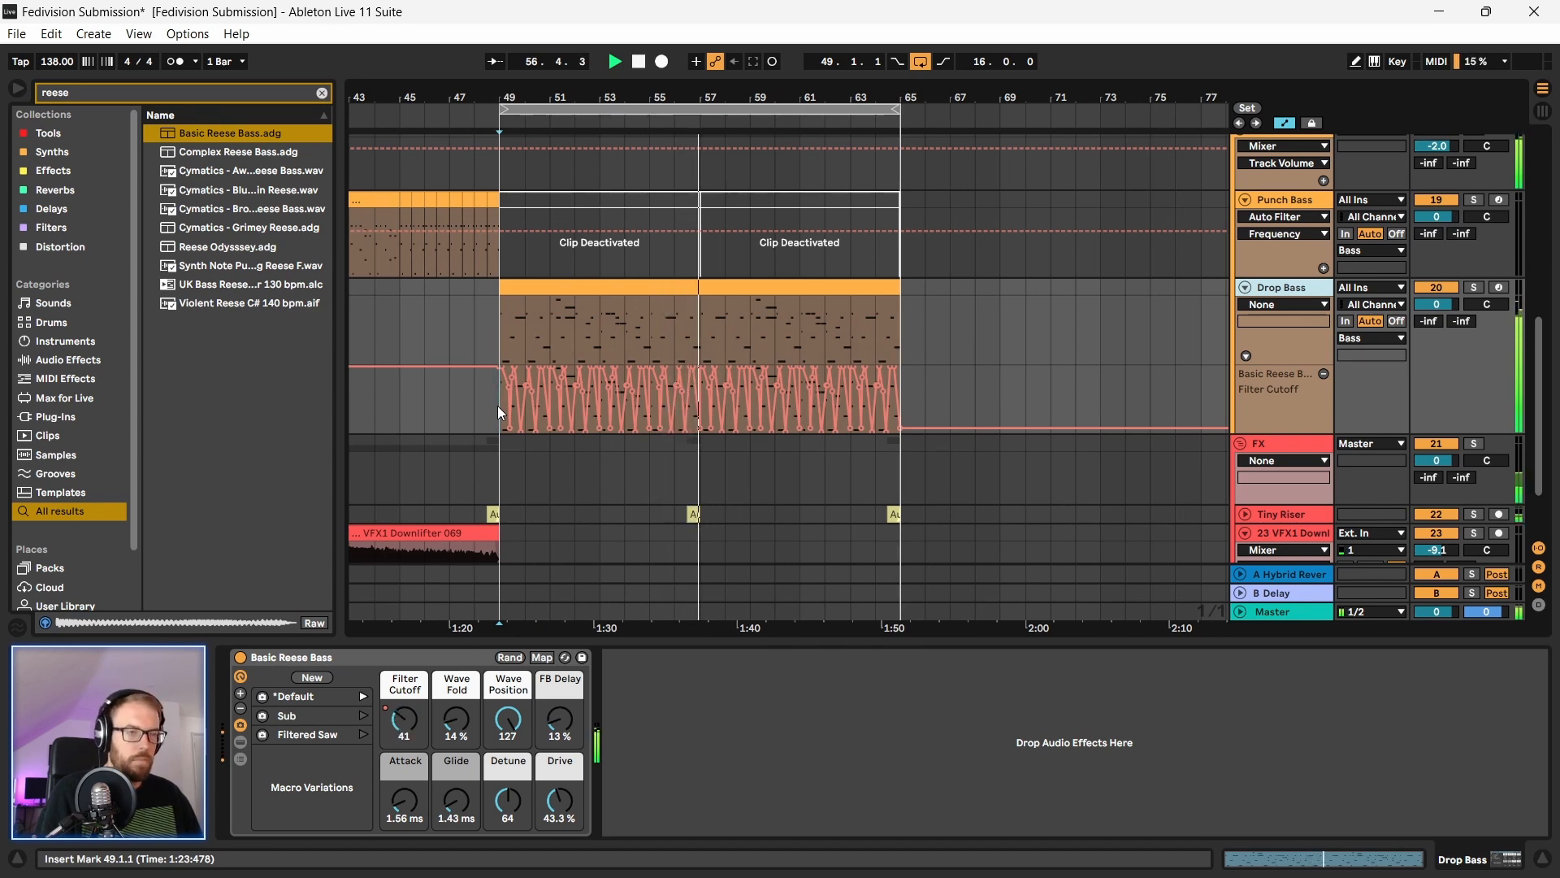
pyautogui.scroll(4, 485, 378)
pyautogui.press('space')
pyautogui.scroll(8, 953, 431)
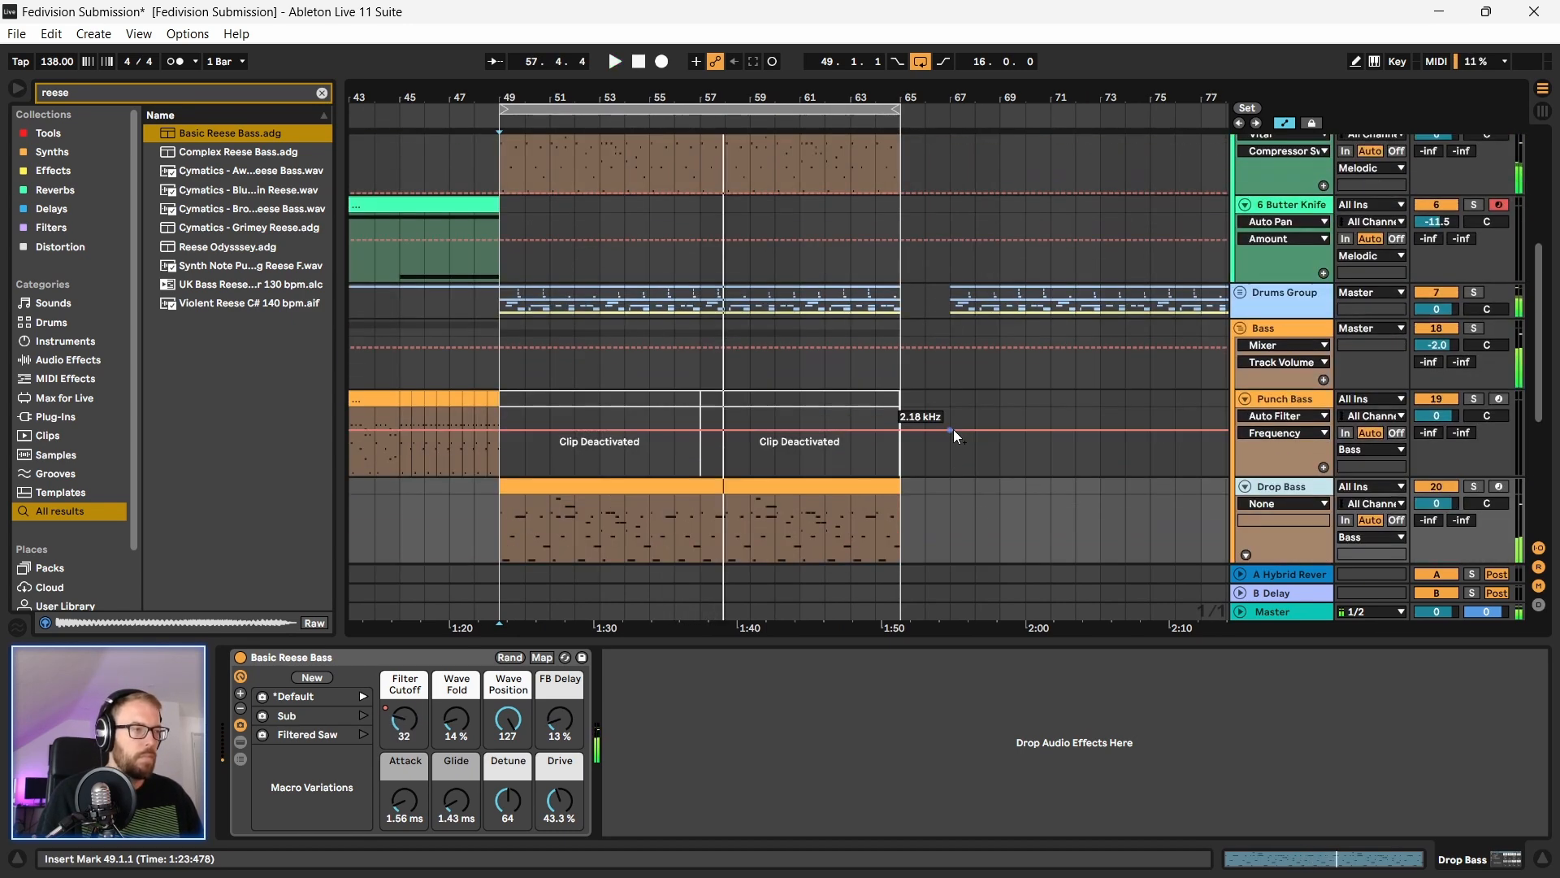
pyautogui.scroll(-5, 954, 434)
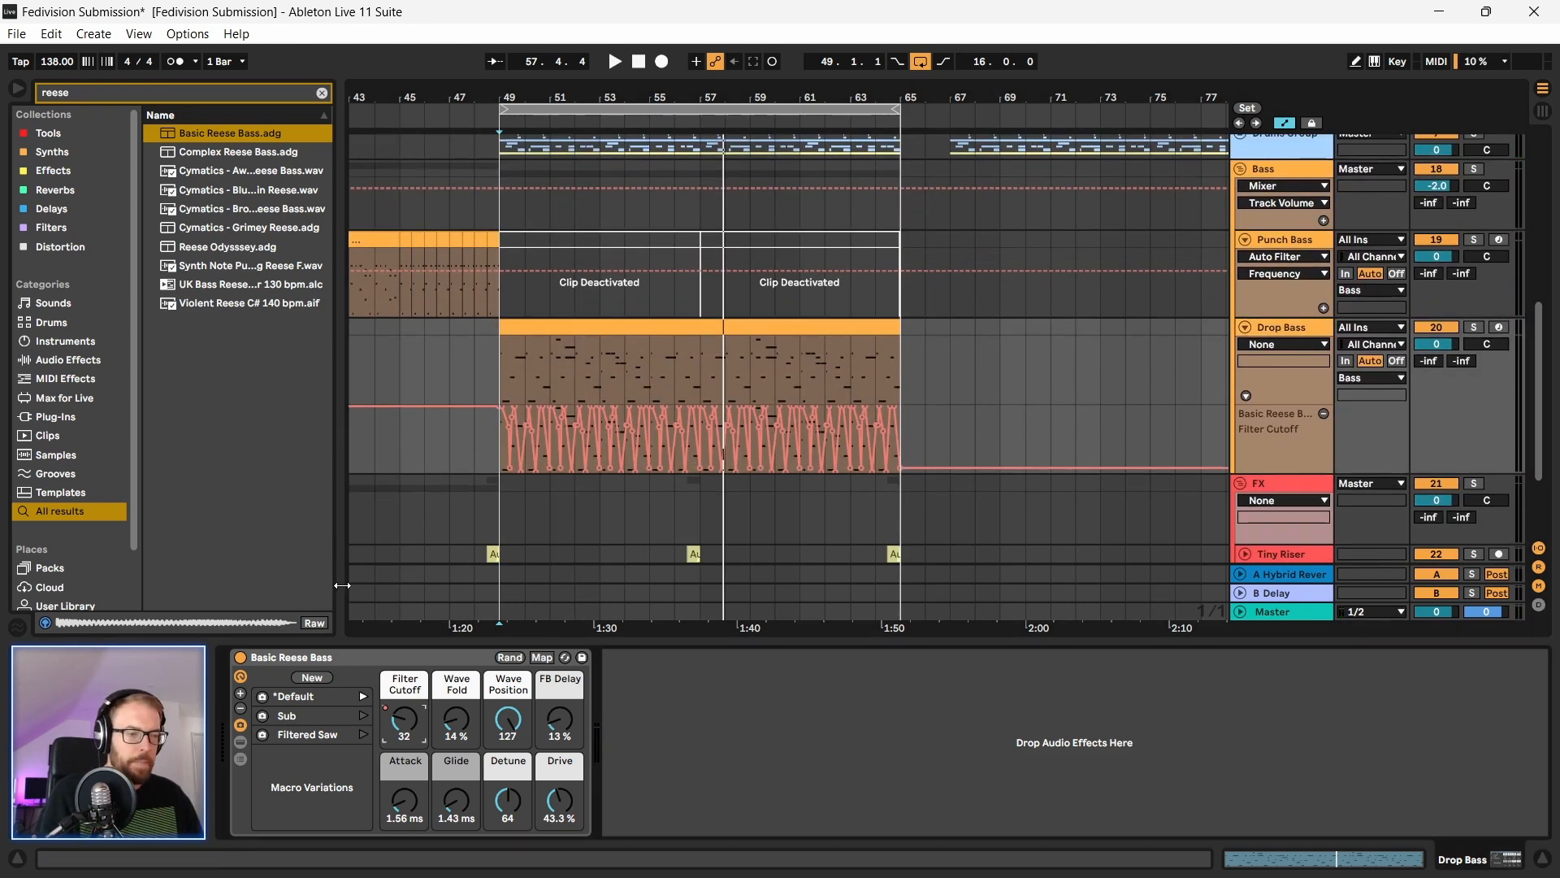
# Step: Add an Auto Filter after Basic Reese Bass on the Drop Bass track and lower its frequency to 5.92 kHz during playback
pyautogui.click(323, 92)
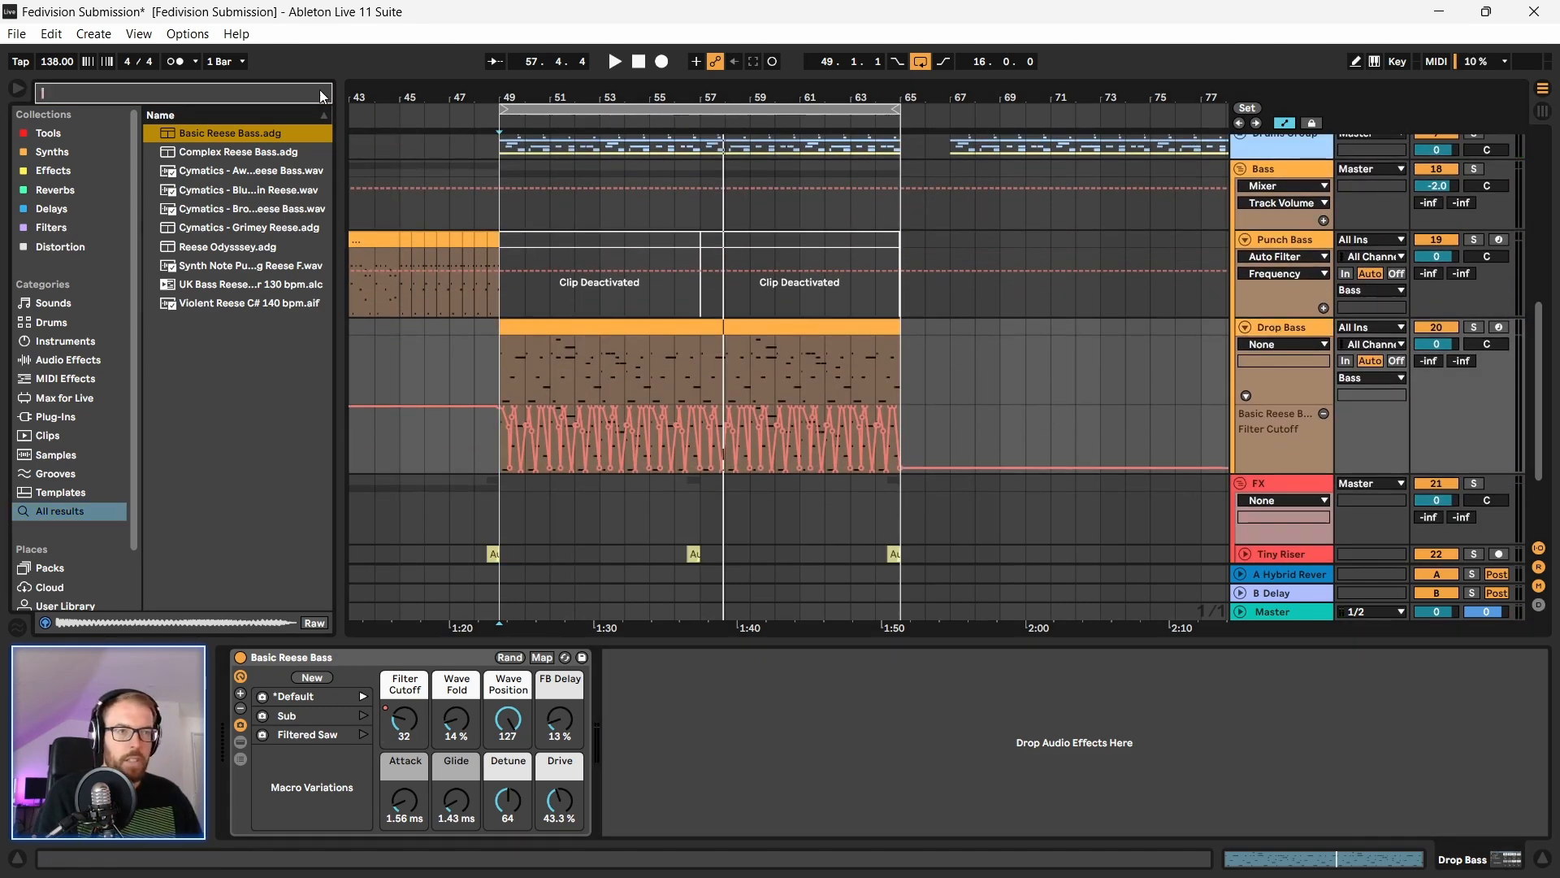
pyautogui.click(73, 132)
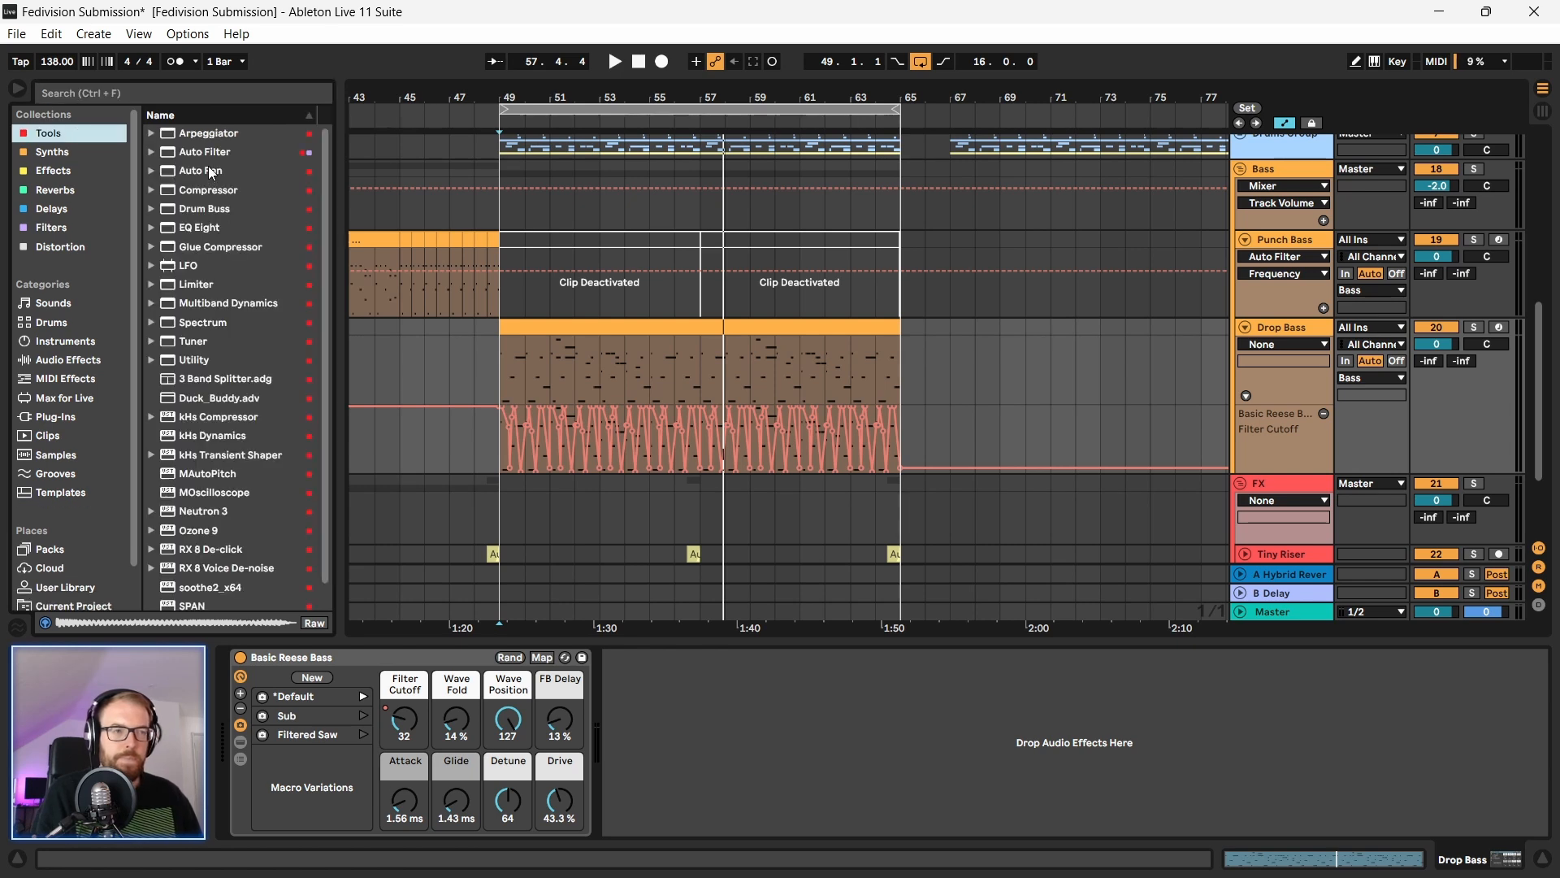
pyautogui.moveTo(201, 156)
pyautogui.mouseDown()
pyautogui.moveTo(812, 707)
pyautogui.moveTo(825, 699)
pyautogui.mouseUp()
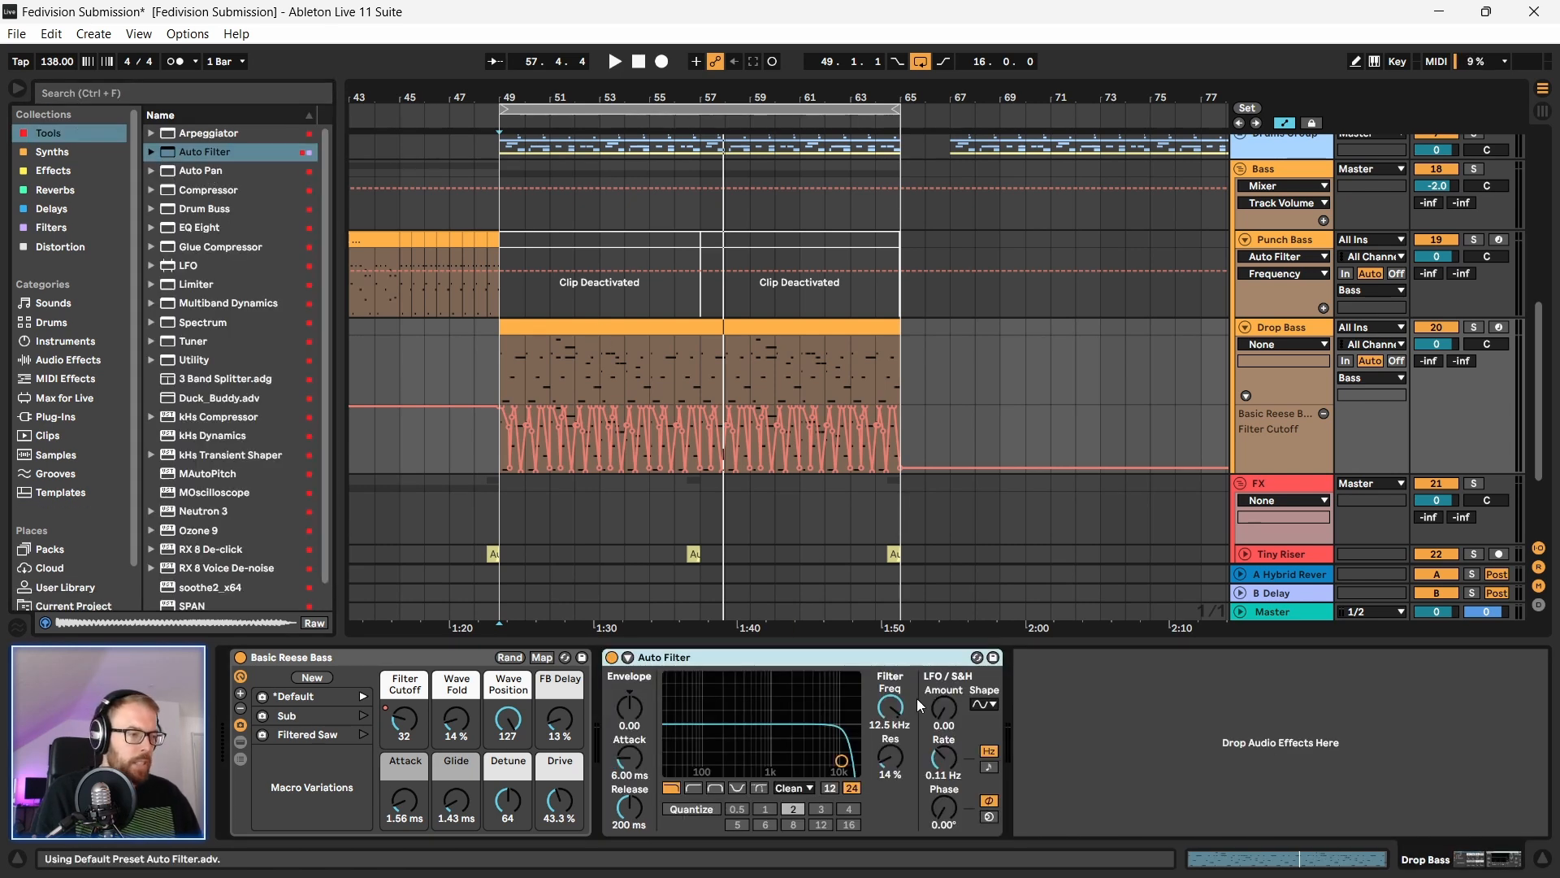
pyautogui.press('space')
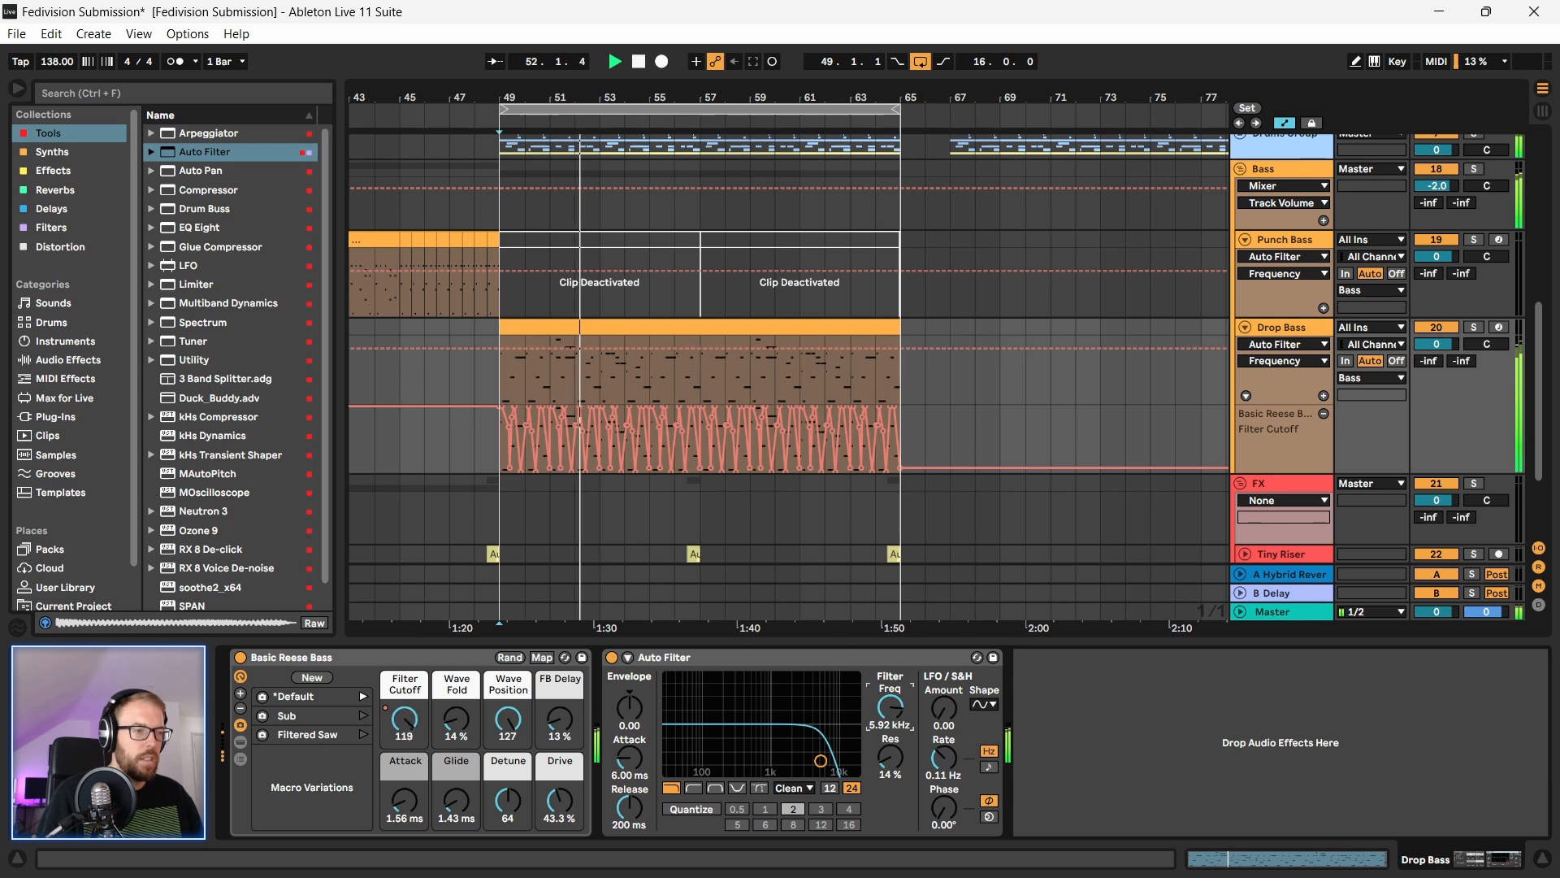
pyautogui.click(691, 663)
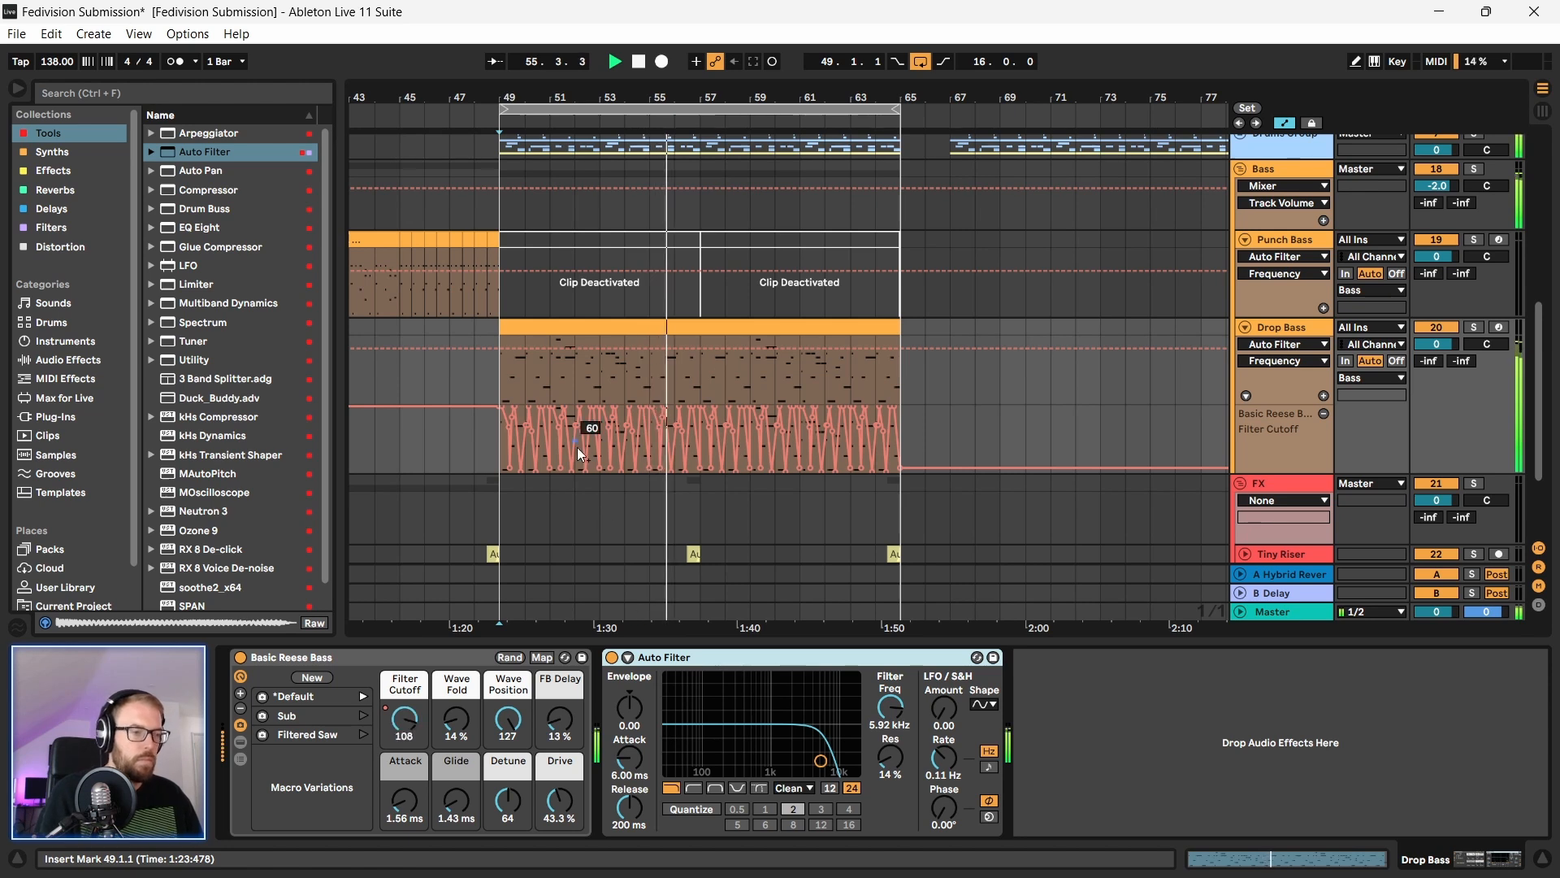
# Step: Set the Basic Reese Bass macros to 7.9 % Wave Fold and 11 % FB Delay while playing the drop
pyautogui.moveTo(457, 718)
pyautogui.mouseDown()
pyautogui.moveTo(457, 678)
pyautogui.moveTo(456, 725)
pyautogui.mouseUp()
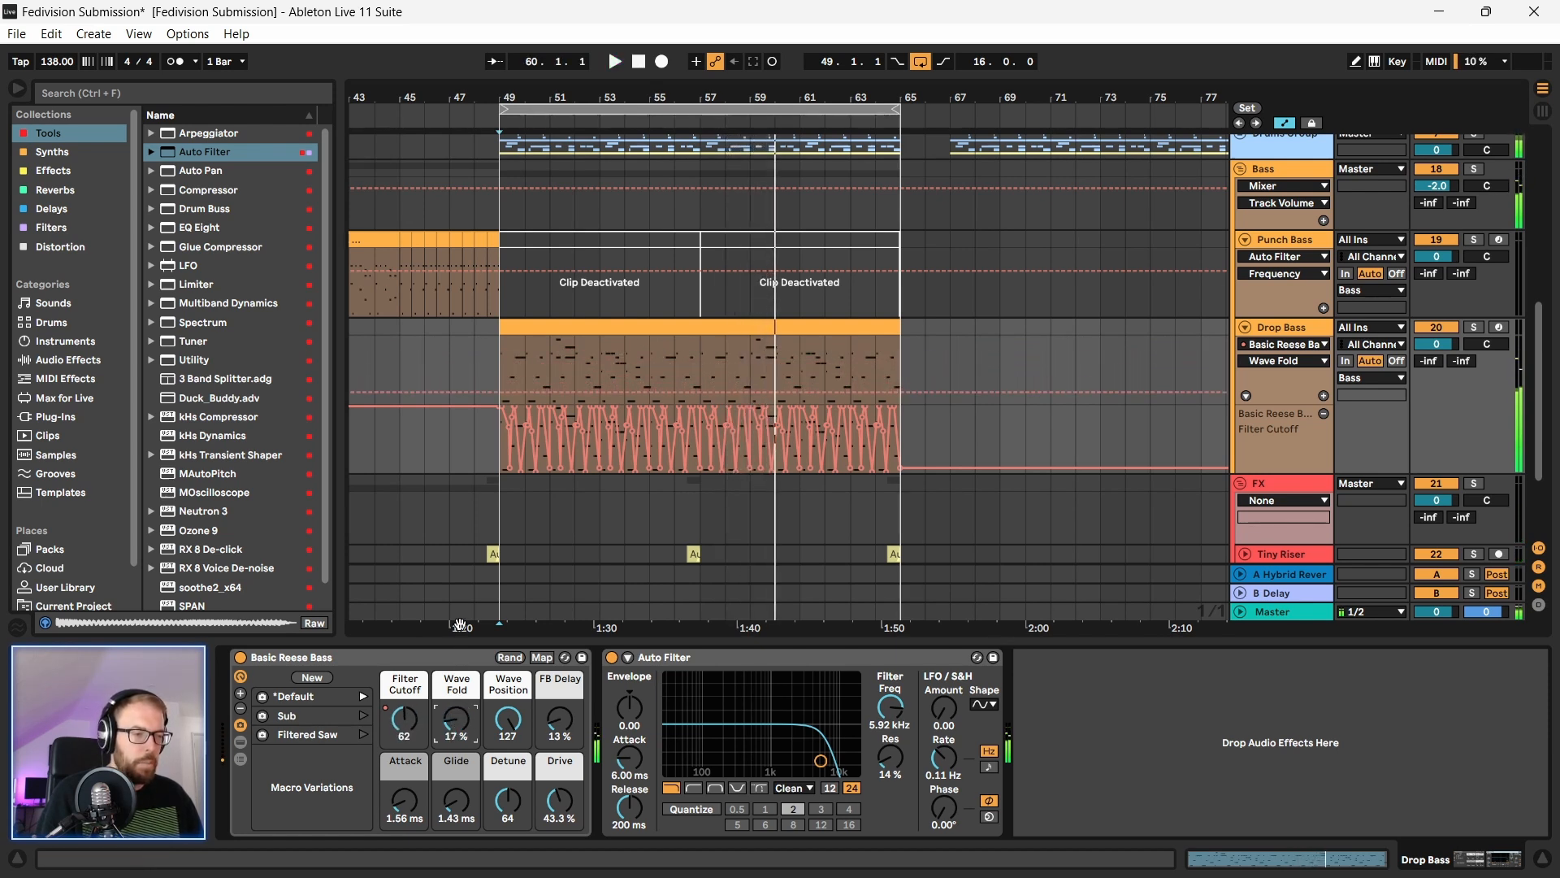
pyautogui.press('space')
pyautogui.moveTo(550, 736)
pyautogui.mouseDown()
pyautogui.moveTo(549, 696)
pyautogui.moveTo(549, 736)
pyautogui.mouseUp()
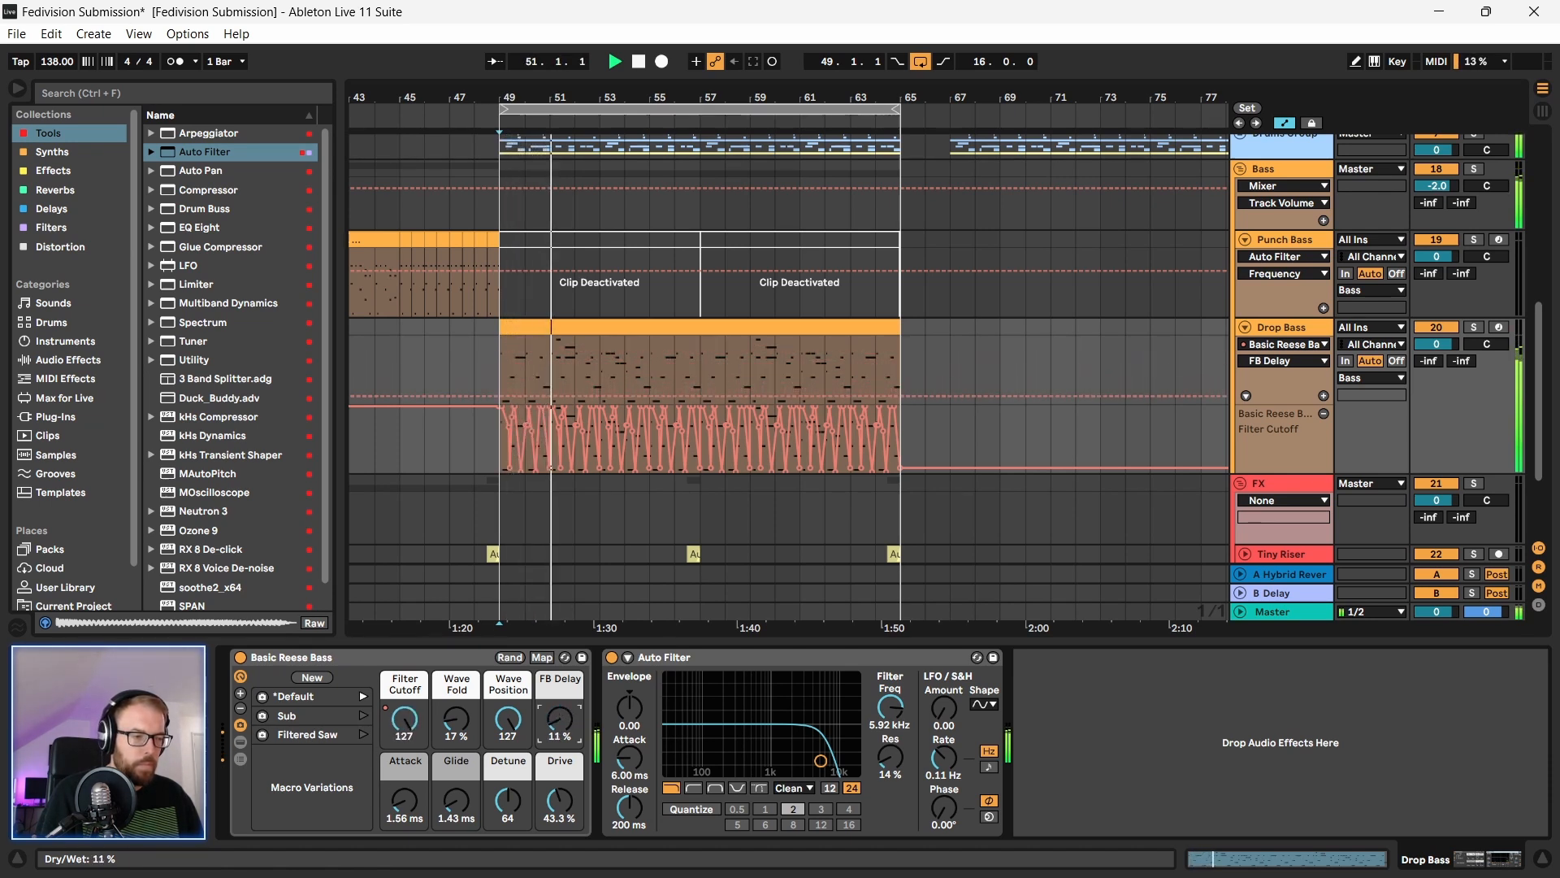
pyautogui.moveTo(457, 717)
pyautogui.mouseDown()
pyautogui.moveTo(457, 703)
pyautogui.moveTo(457, 724)
pyautogui.mouseUp()
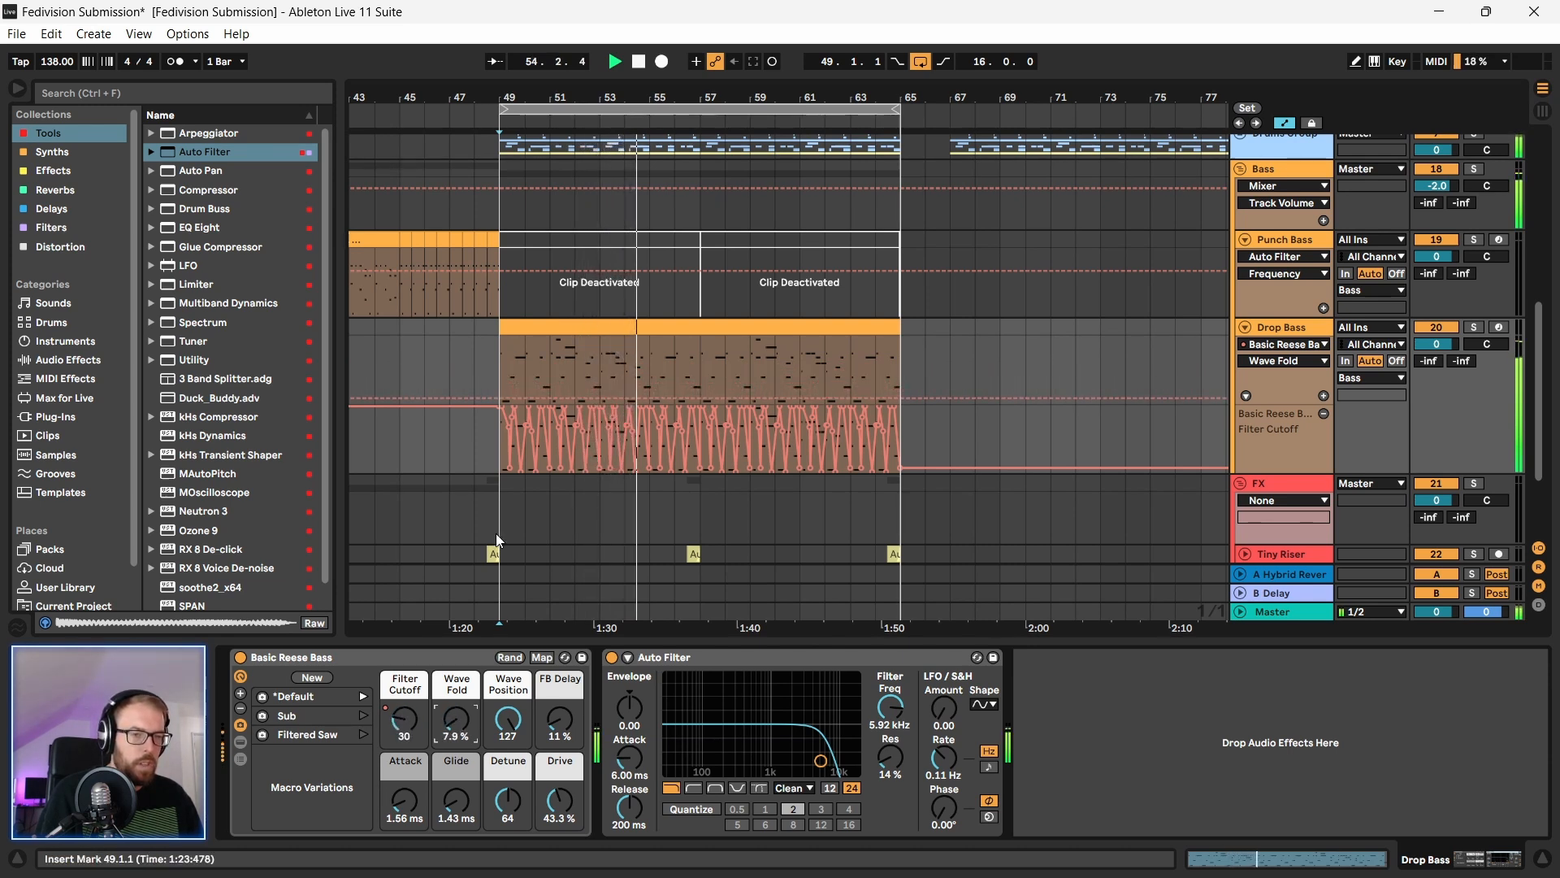
# Step: Examine the Drop Bass clip's notes in an enlarged note editor while playing it from bar 49
pyautogui.click(564, 329)
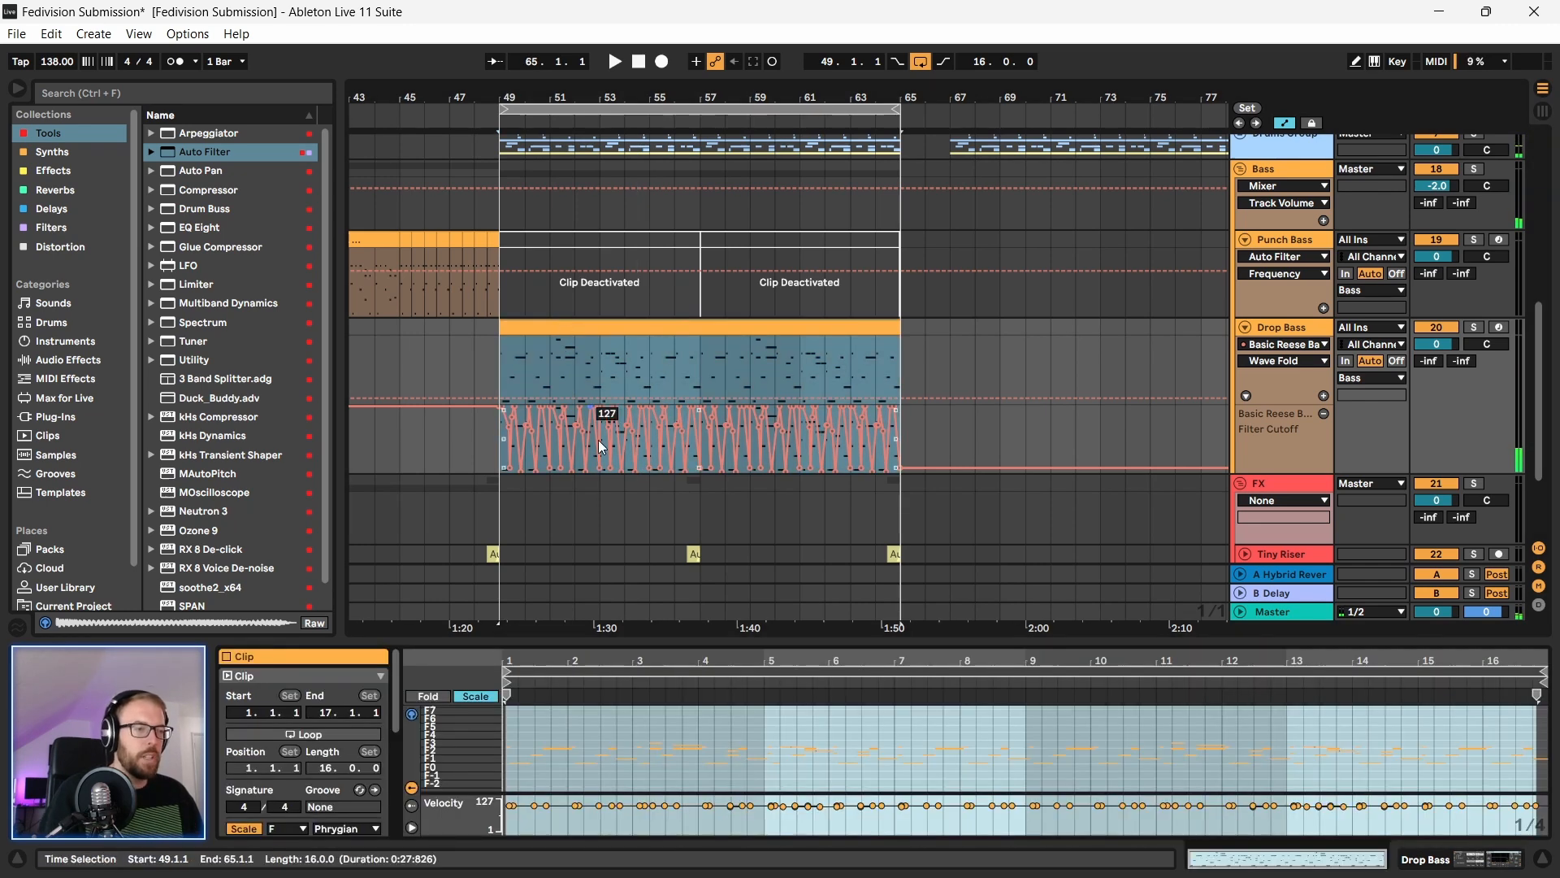
pyautogui.moveTo(649, 642); pyautogui.dragTo(650, 318)
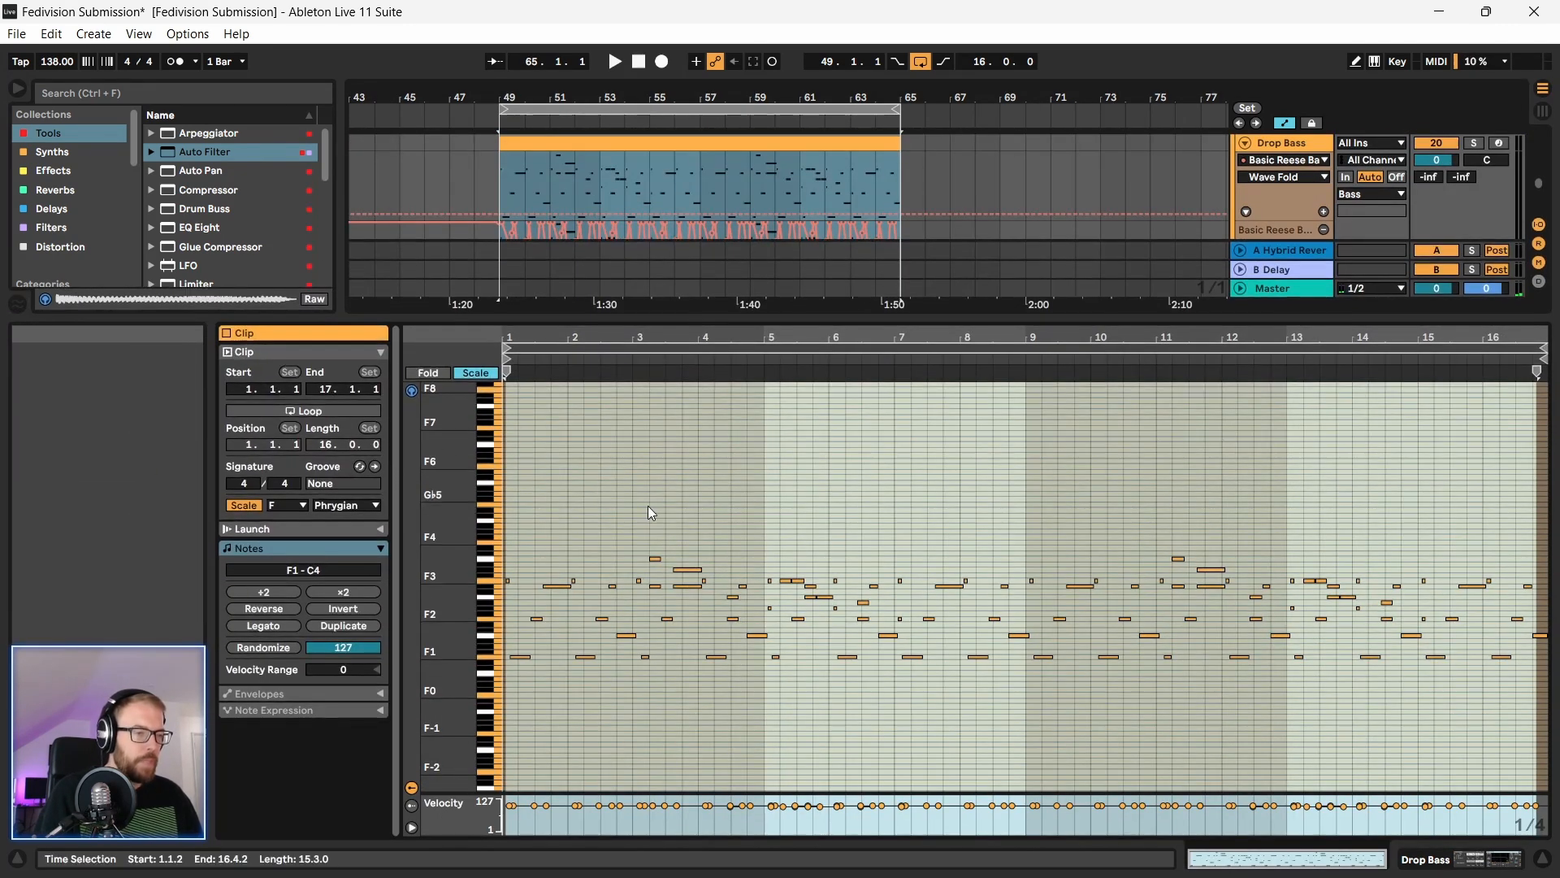
pyautogui.press('space')
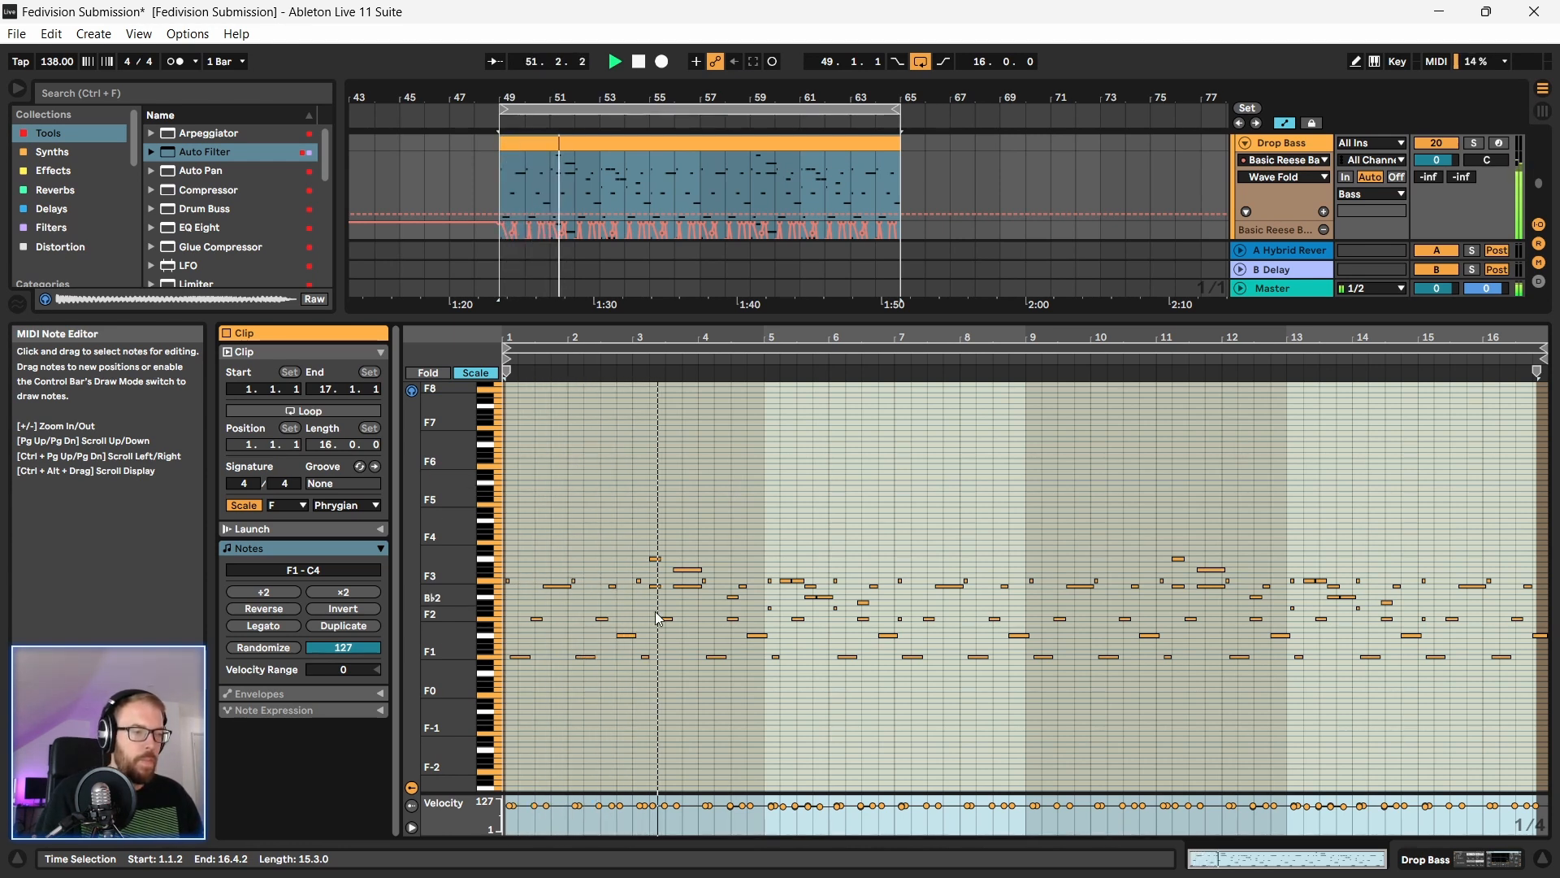
pyautogui.moveTo(641, 318); pyautogui.dragTo(731, 780)
# Step: Add a Wave Fold automation lane to Drop Bass and draw a rise from 7.9 % at bar 49 to about 54 % at bar 53
pyautogui.click(1323, 466)
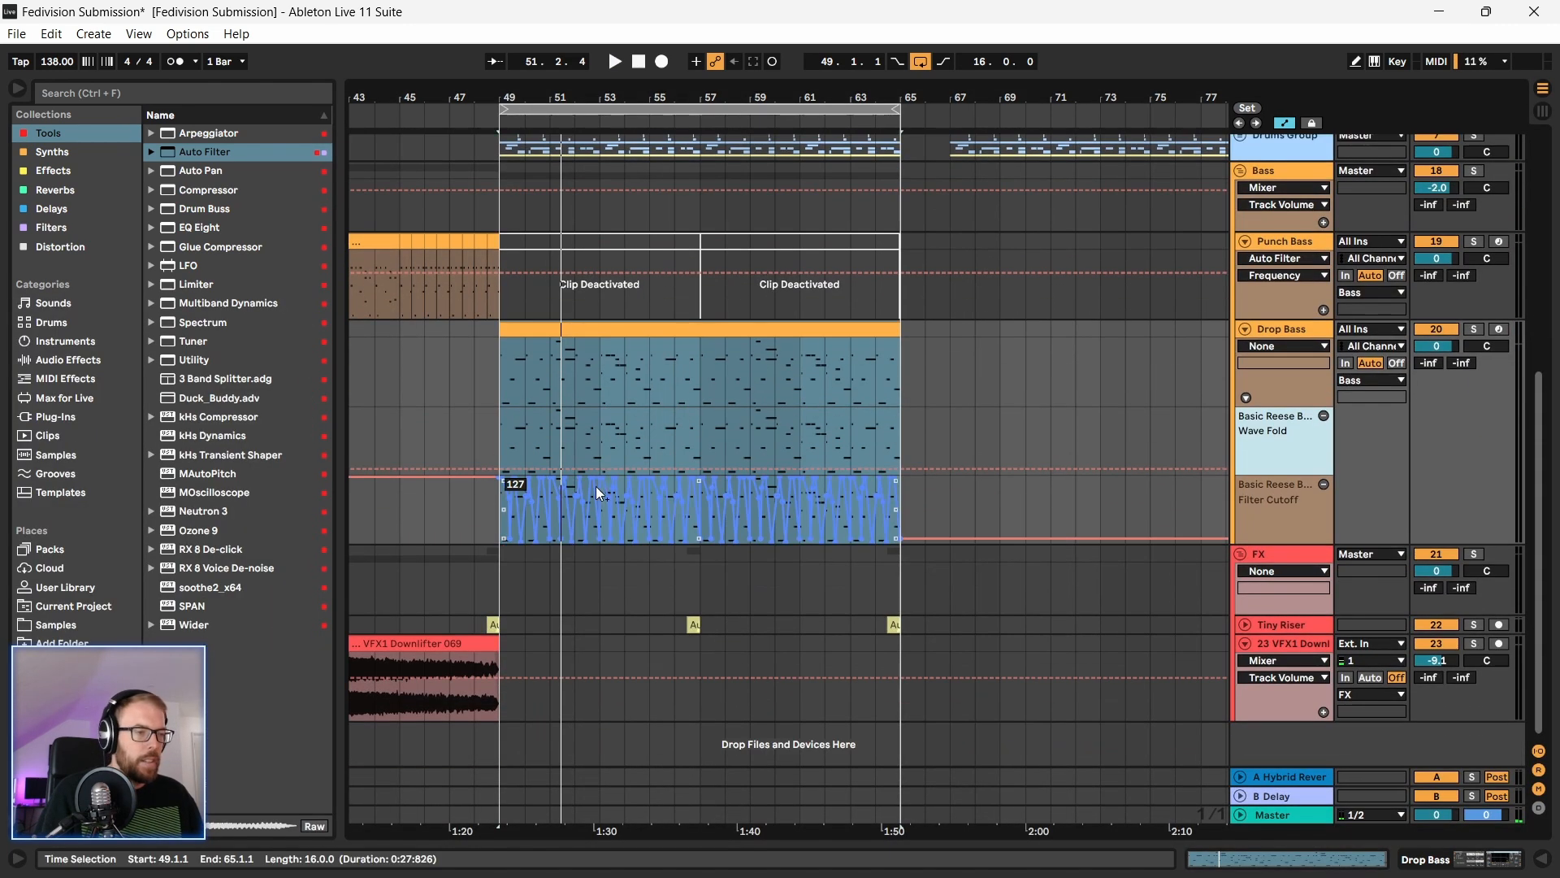
pyautogui.press('space')
pyautogui.moveTo(575, 469); pyautogui.dragTo(499, 470)
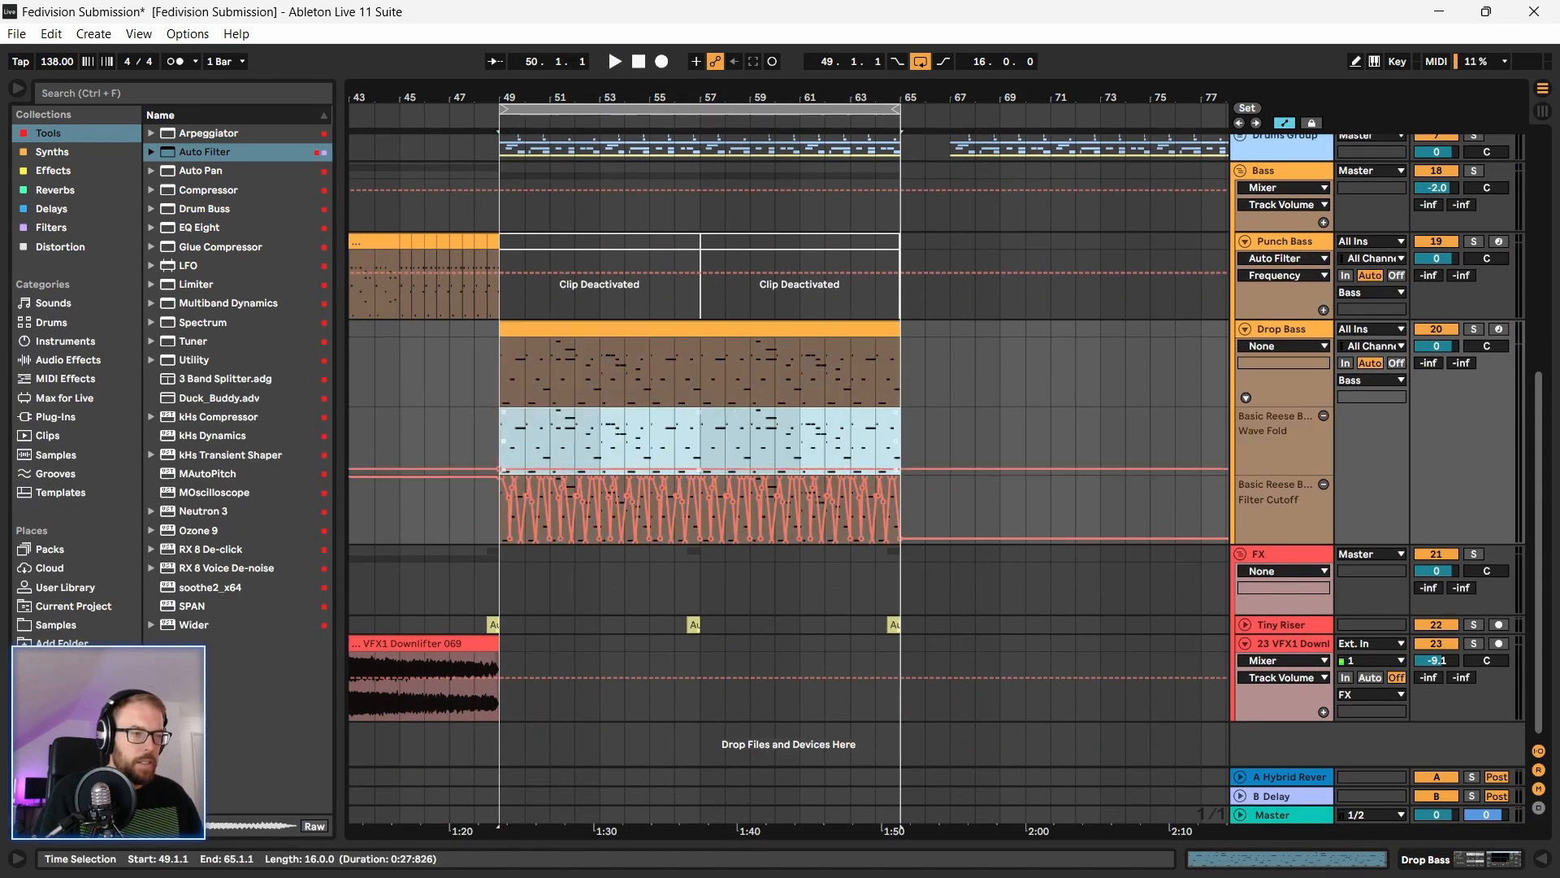
pyautogui.click(573, 447)
pyautogui.click(1273, 446)
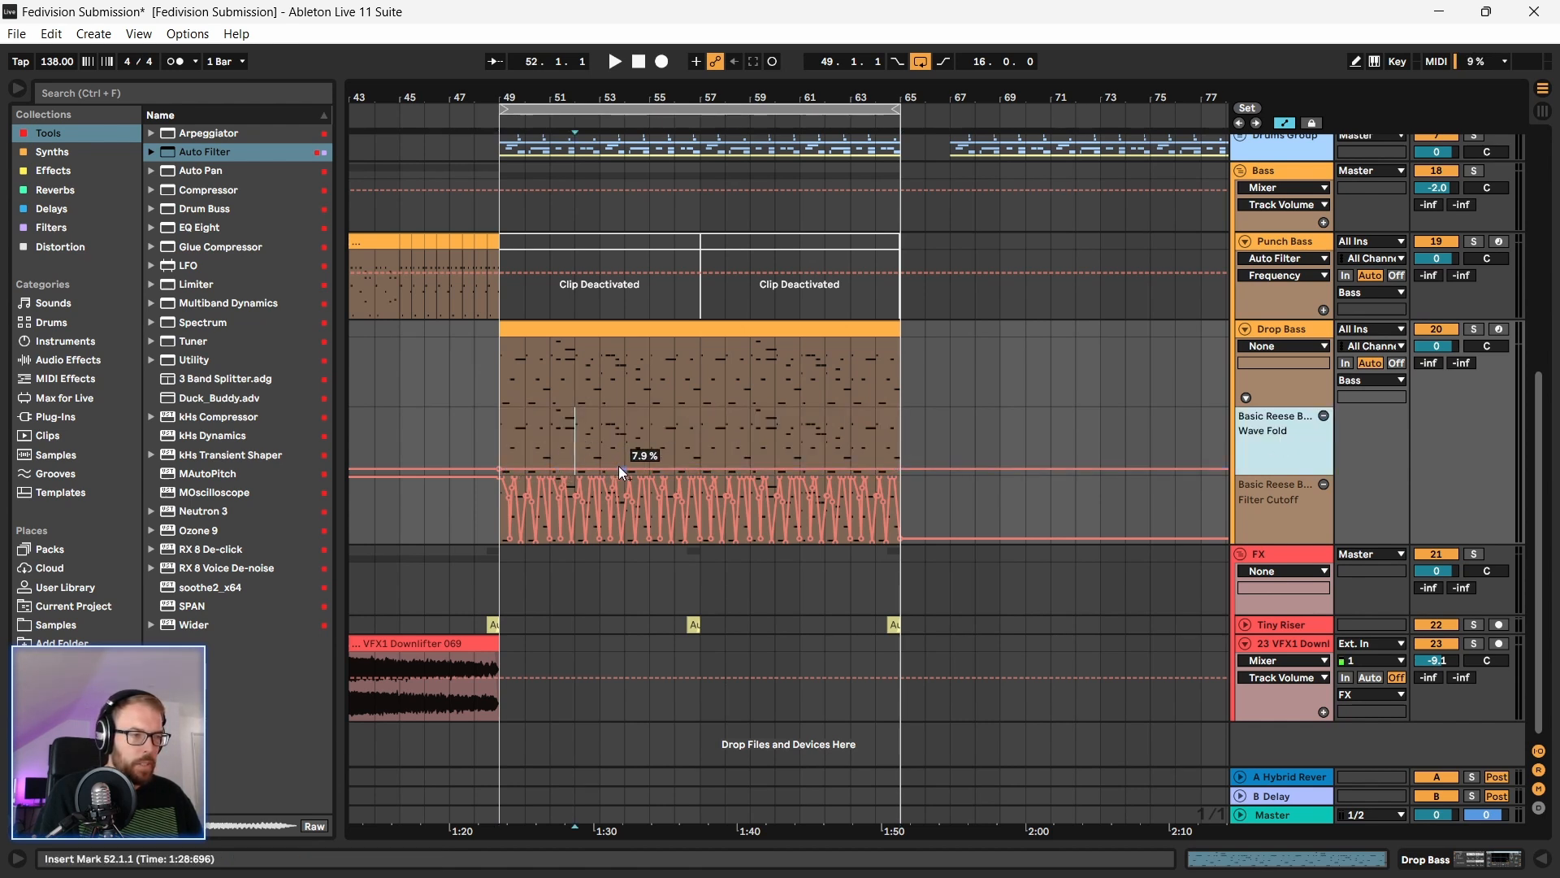
pyautogui.moveTo(601, 471); pyautogui.dragTo(600, 438)
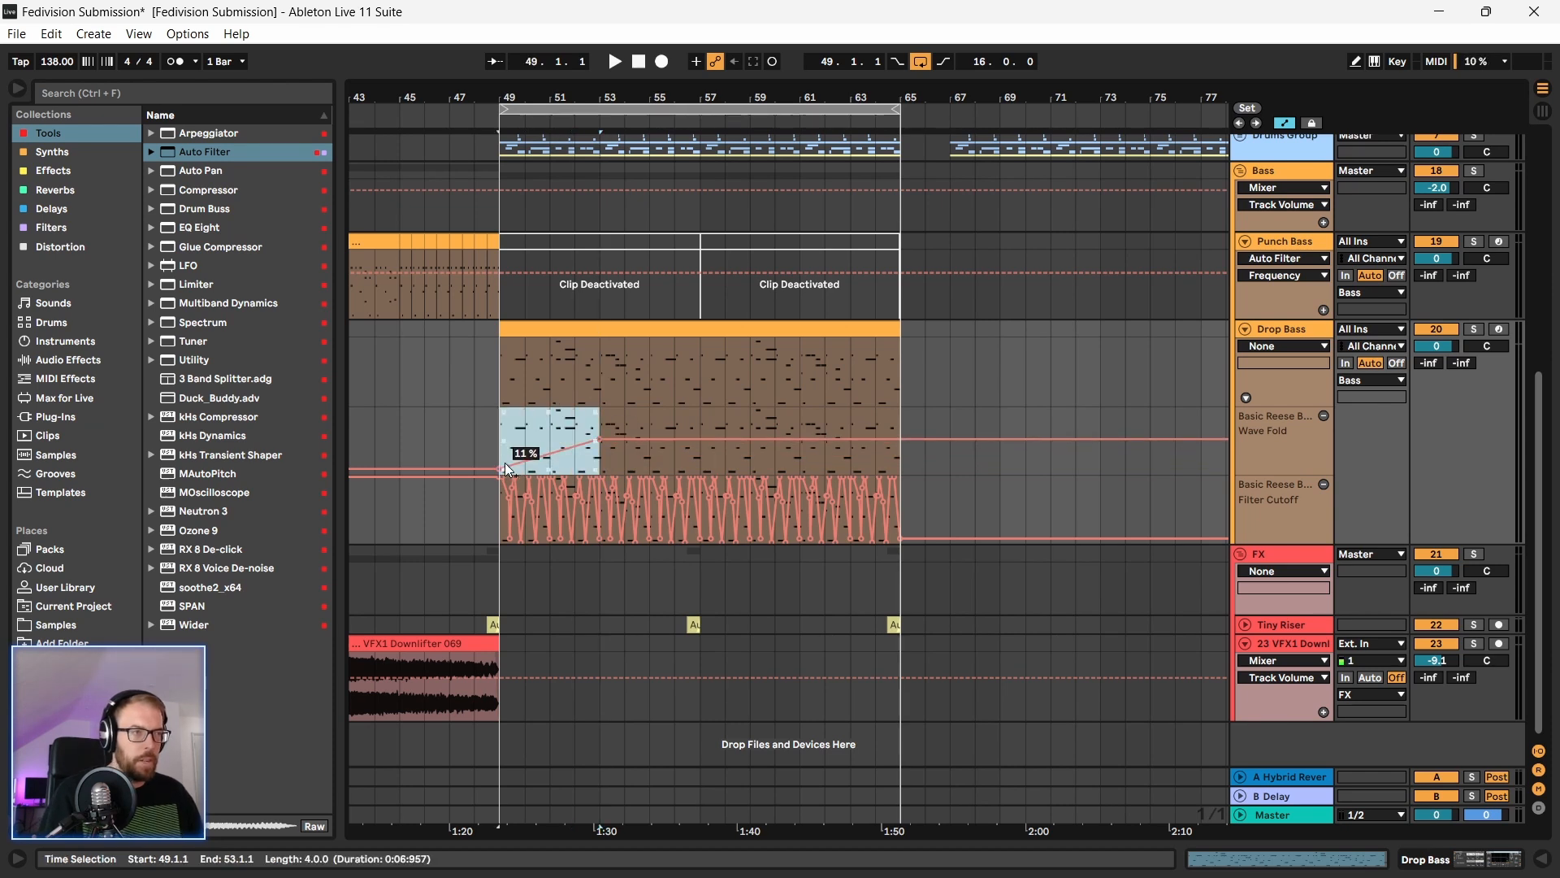
# Step: Duplicate the four-bar Wave Fold ramp through bar 65 and play it from bar 49
pyautogui.hotkey('ctrl', 'd')
pyautogui.hotkey('ctrl', 'd')
pyautogui.hotkey('ctrl', 'd')
pyautogui.click(502, 433)
pyautogui.press('space')
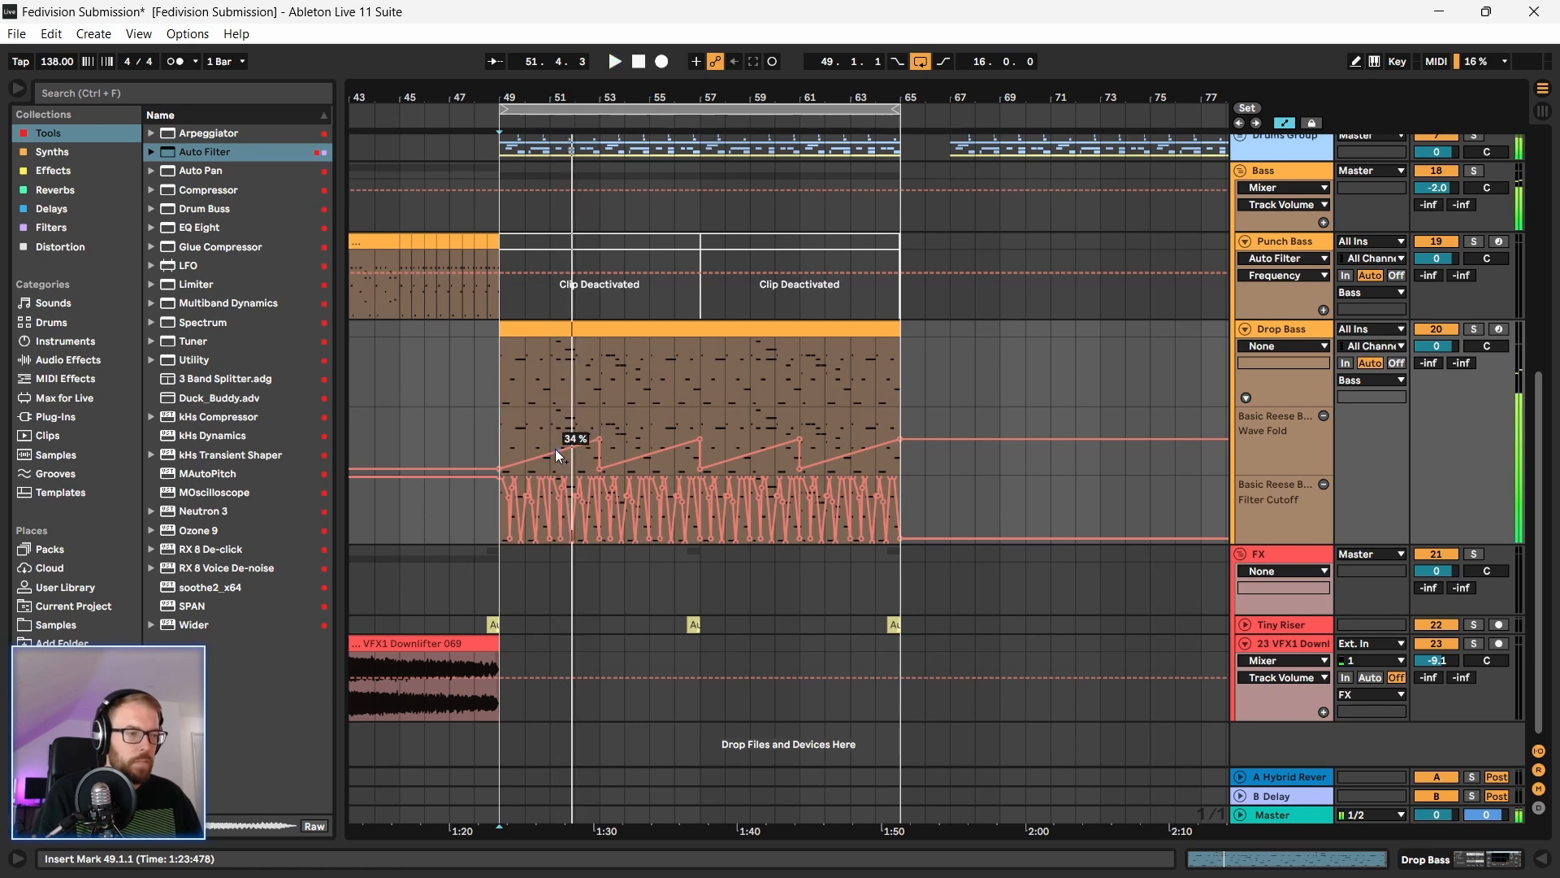
# Step: Duplicate the first two bars of the Wave Fold ramp repeatedly from bar 51 through bar 65
pyautogui.press('space')
pyautogui.moveTo(549, 439); pyautogui.dragTo(528, 439)
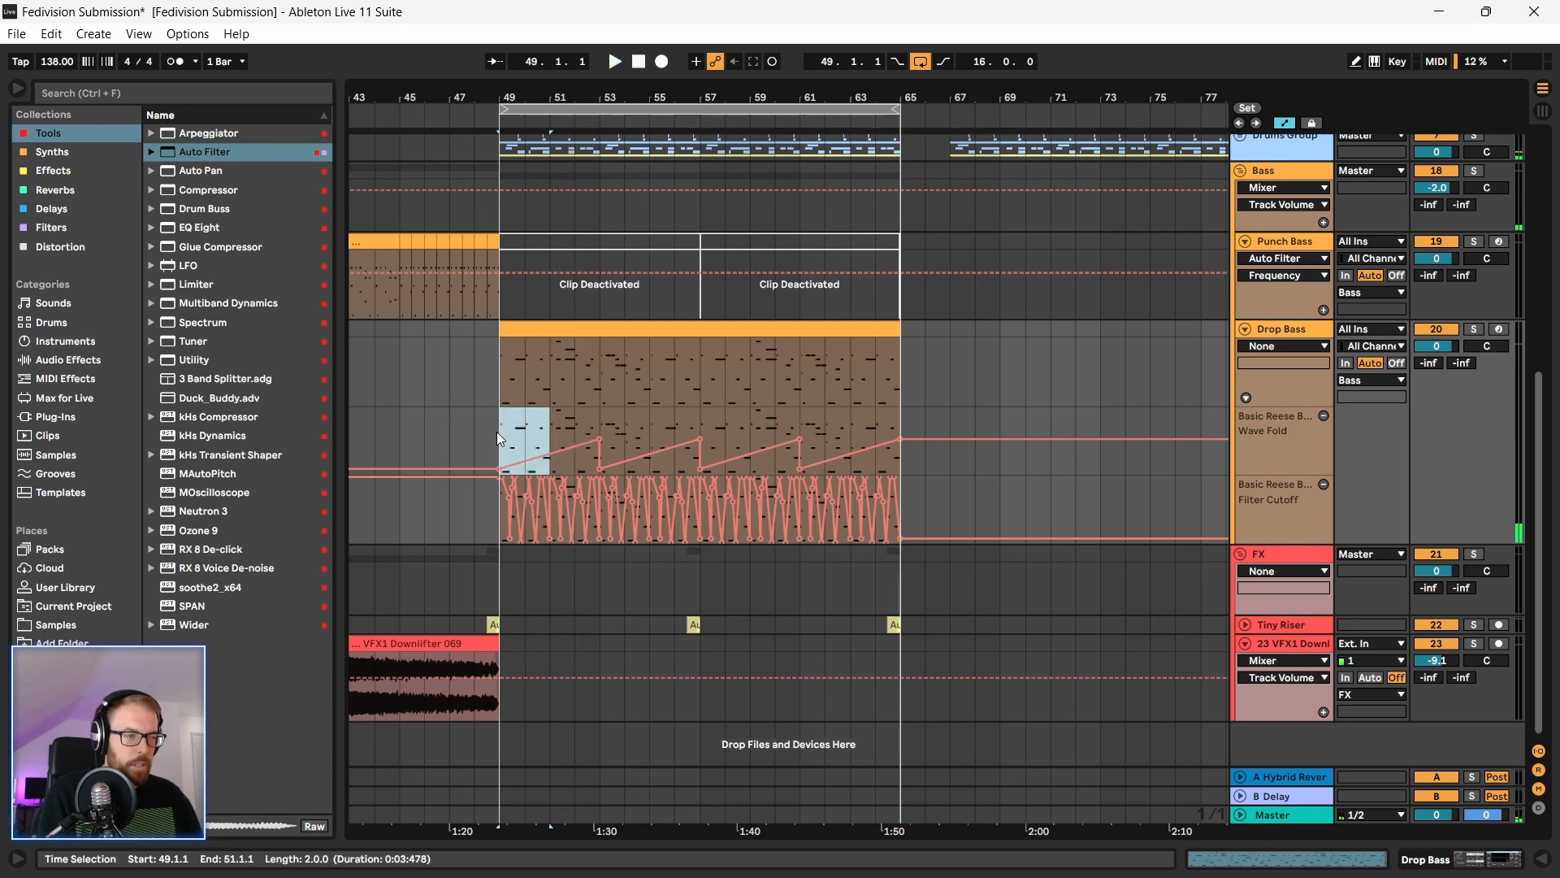
pyautogui.hotkey('ctrl', 'd')
pyautogui.hotkey('ctrl', 'd')
pyautogui.hotkey('ctrl', 'd')
pyautogui.hotkey('ctrl', 'd')
pyautogui.hotkey('ctrl', 'd')
pyautogui.hotkey('ctrl', 'd')
pyautogui.hotkey('ctrl', 'd')
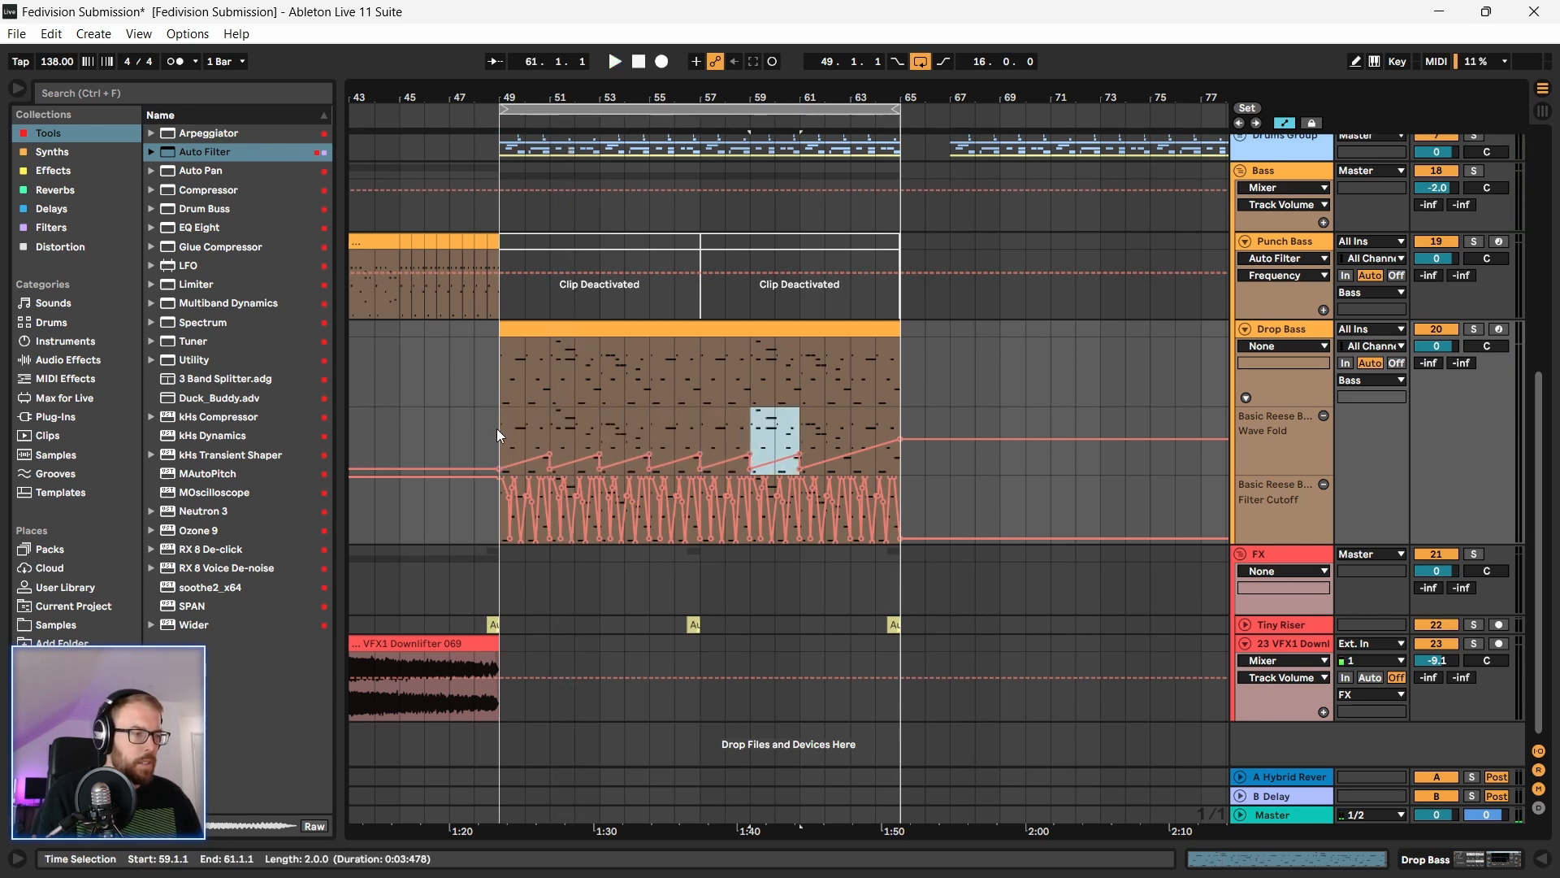
# Step: Play the two-bar Wave Fold ramps from bar 49 and remove the leftover 54 % breakpoint at bar 65
pyautogui.click(499, 426)
pyautogui.press('space')
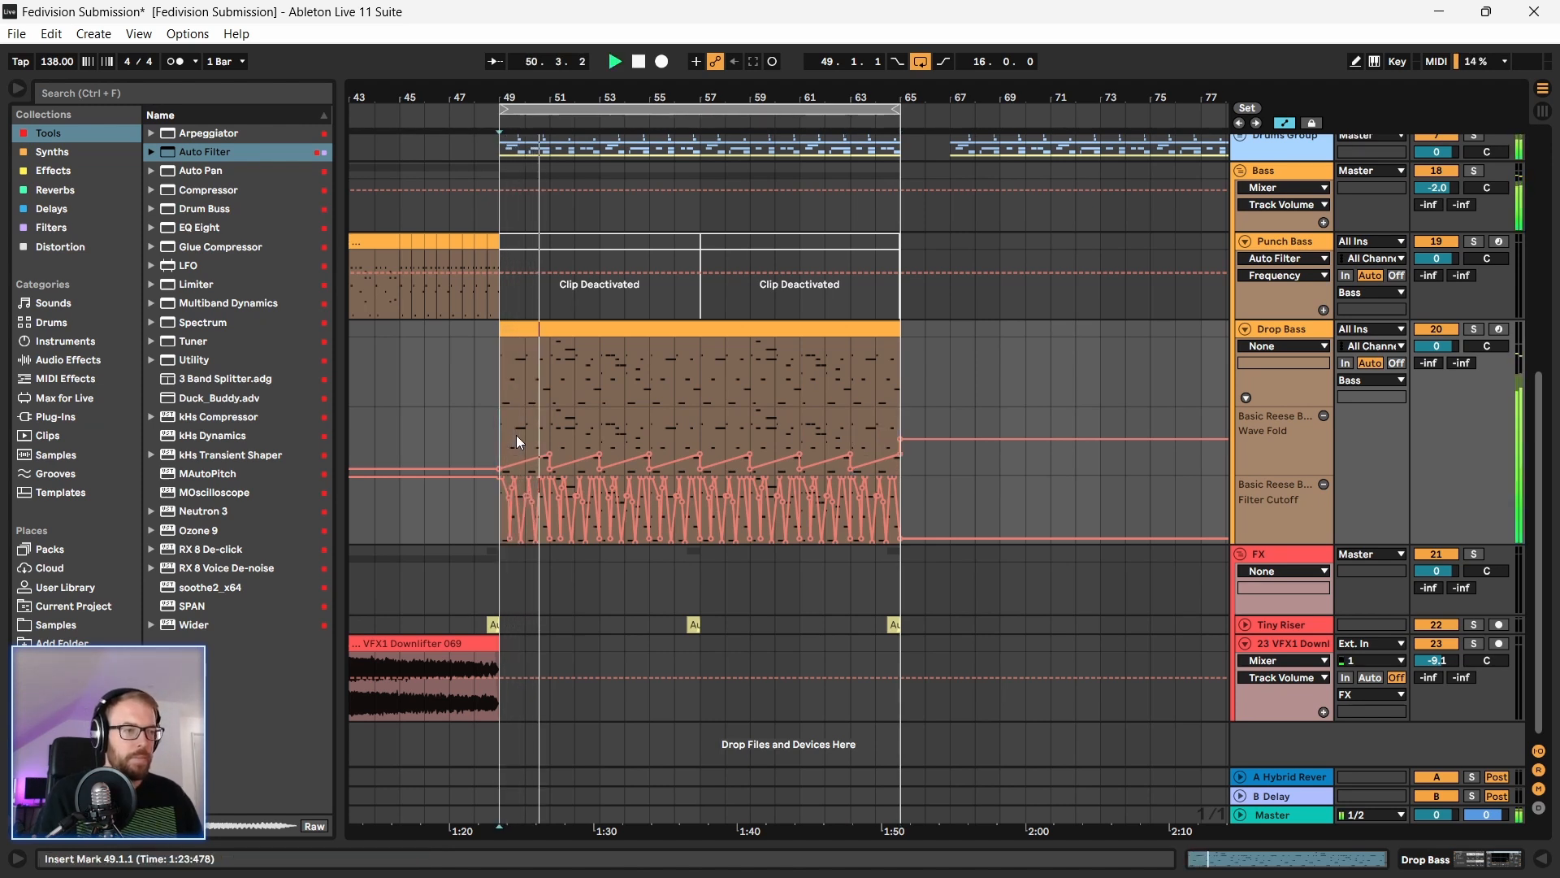
pyautogui.moveTo(547, 448)
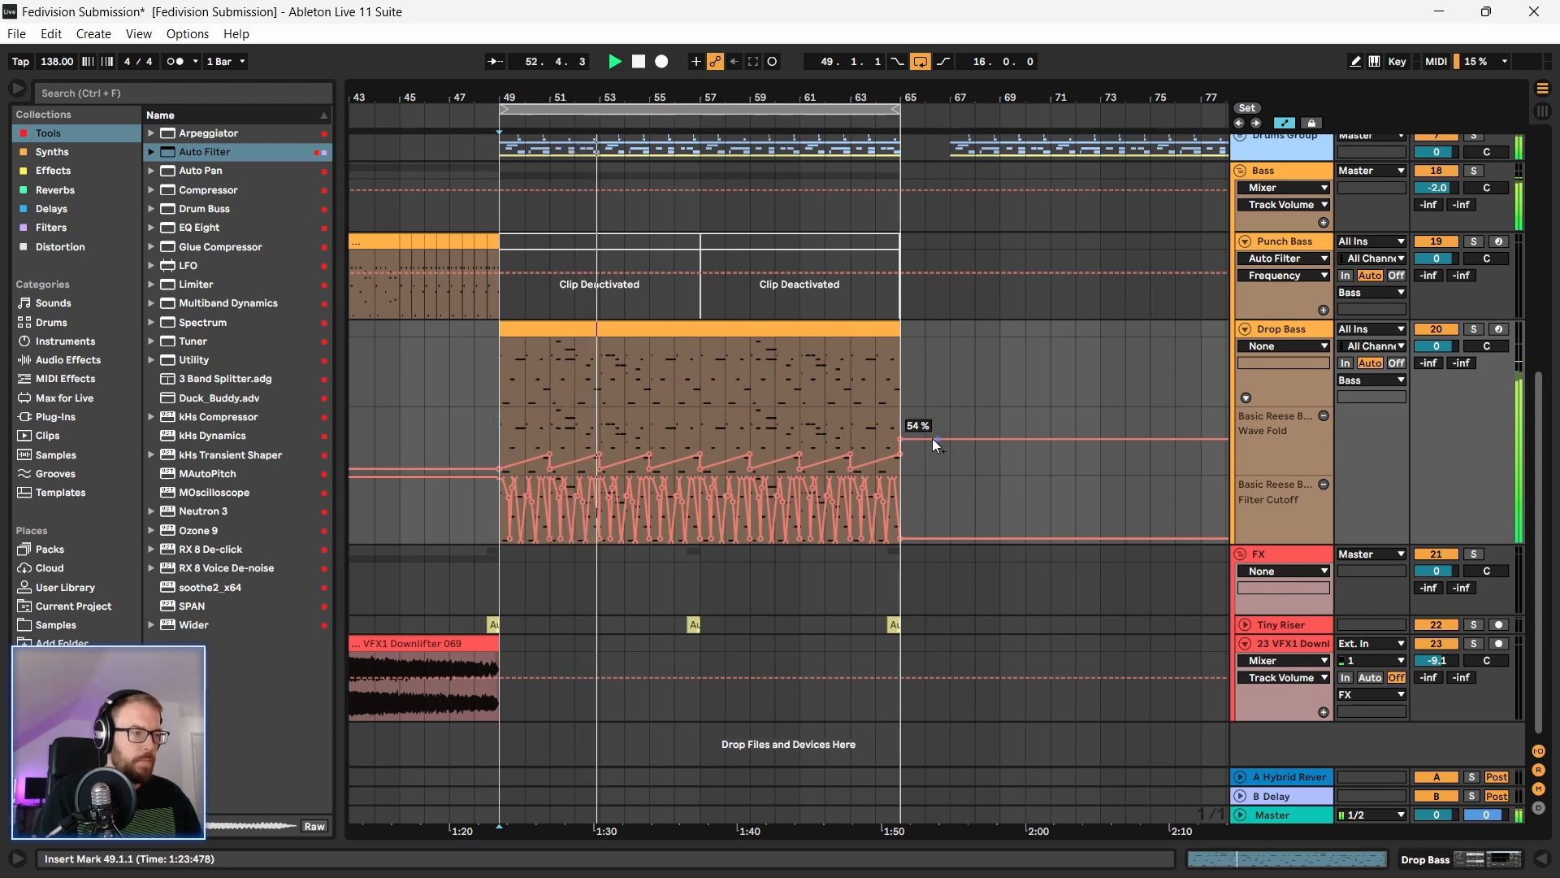
pyautogui.click(900, 439)
pyautogui.click(563, 326)
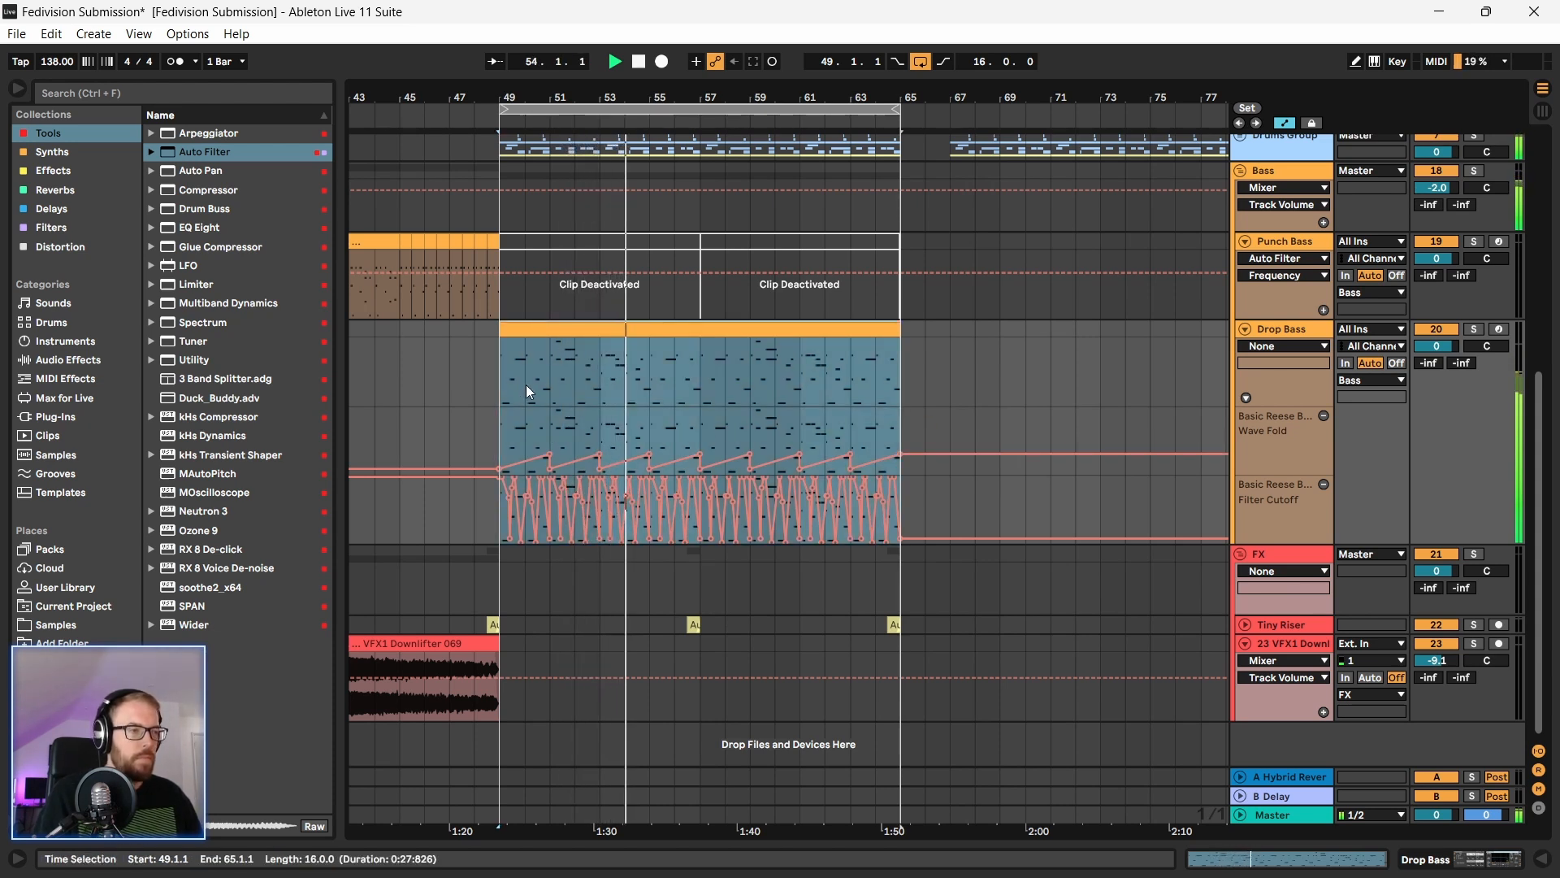
# Step: Sidechain the Bass group's existing Compressor to Kick and lower its threshold to -18.7 dB during playback
pyautogui.scroll(3, 1268, 366)
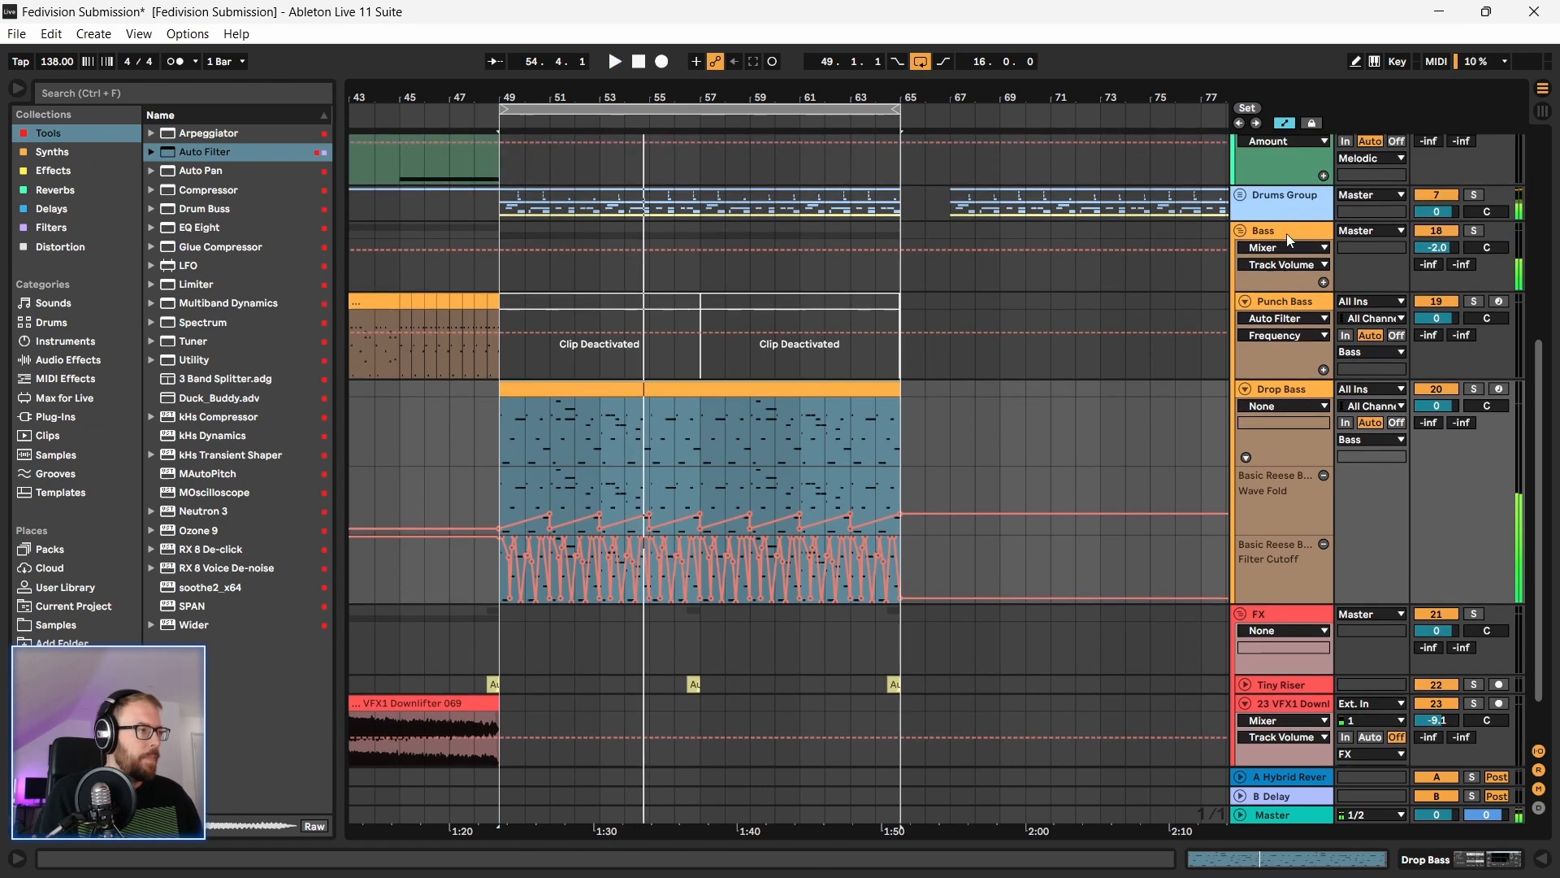
pyautogui.doubleClick(1289, 235)
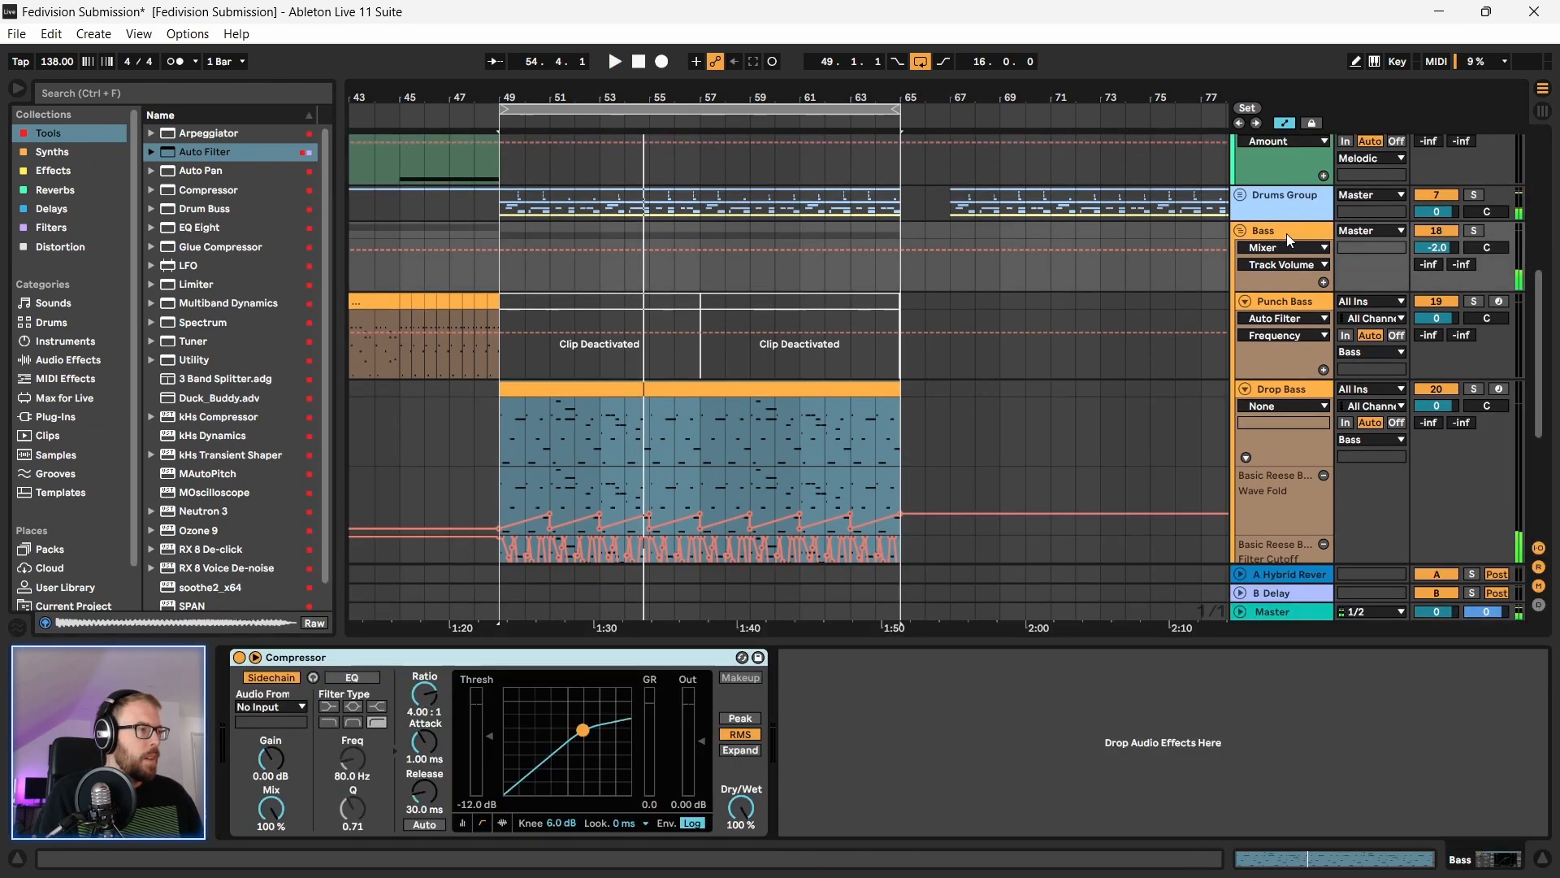
pyautogui.click(204, 190)
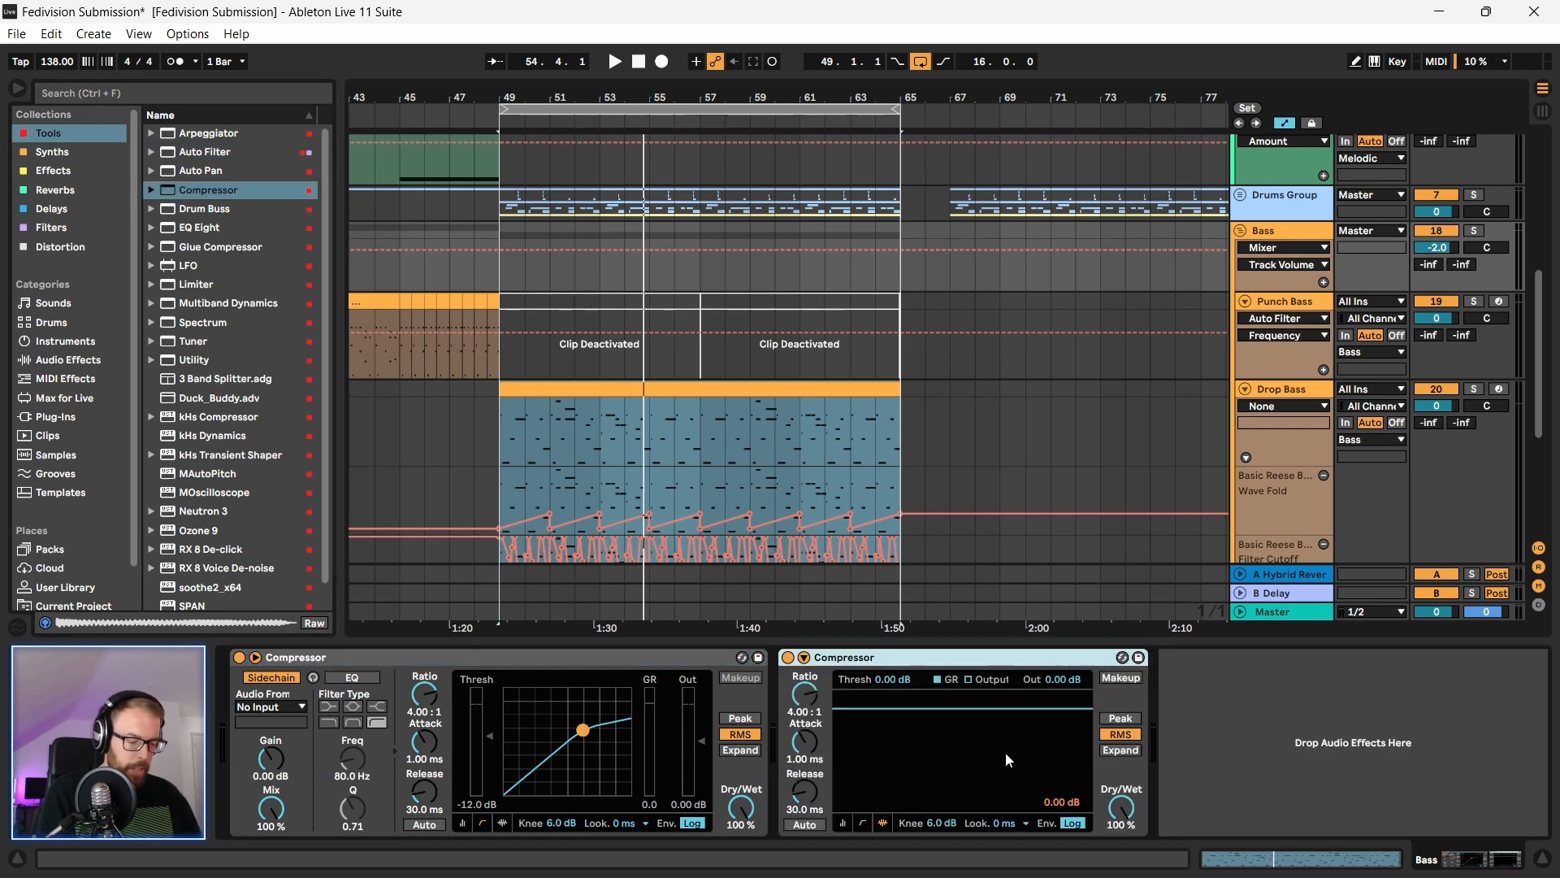
pyautogui.press('Delete')
pyautogui.click(281, 706)
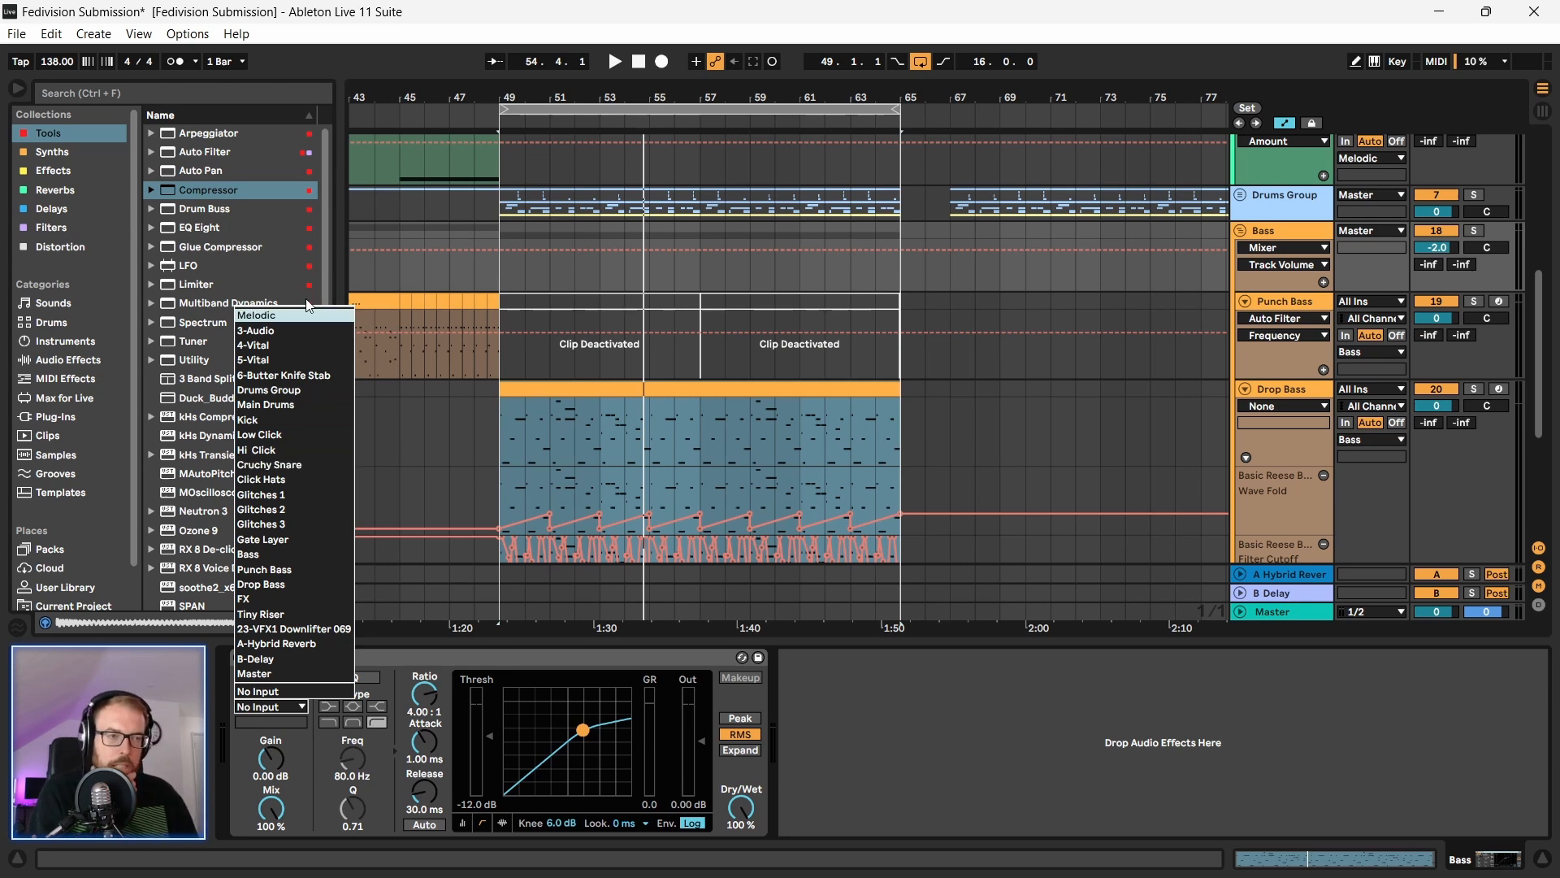
pyautogui.click(291, 419)
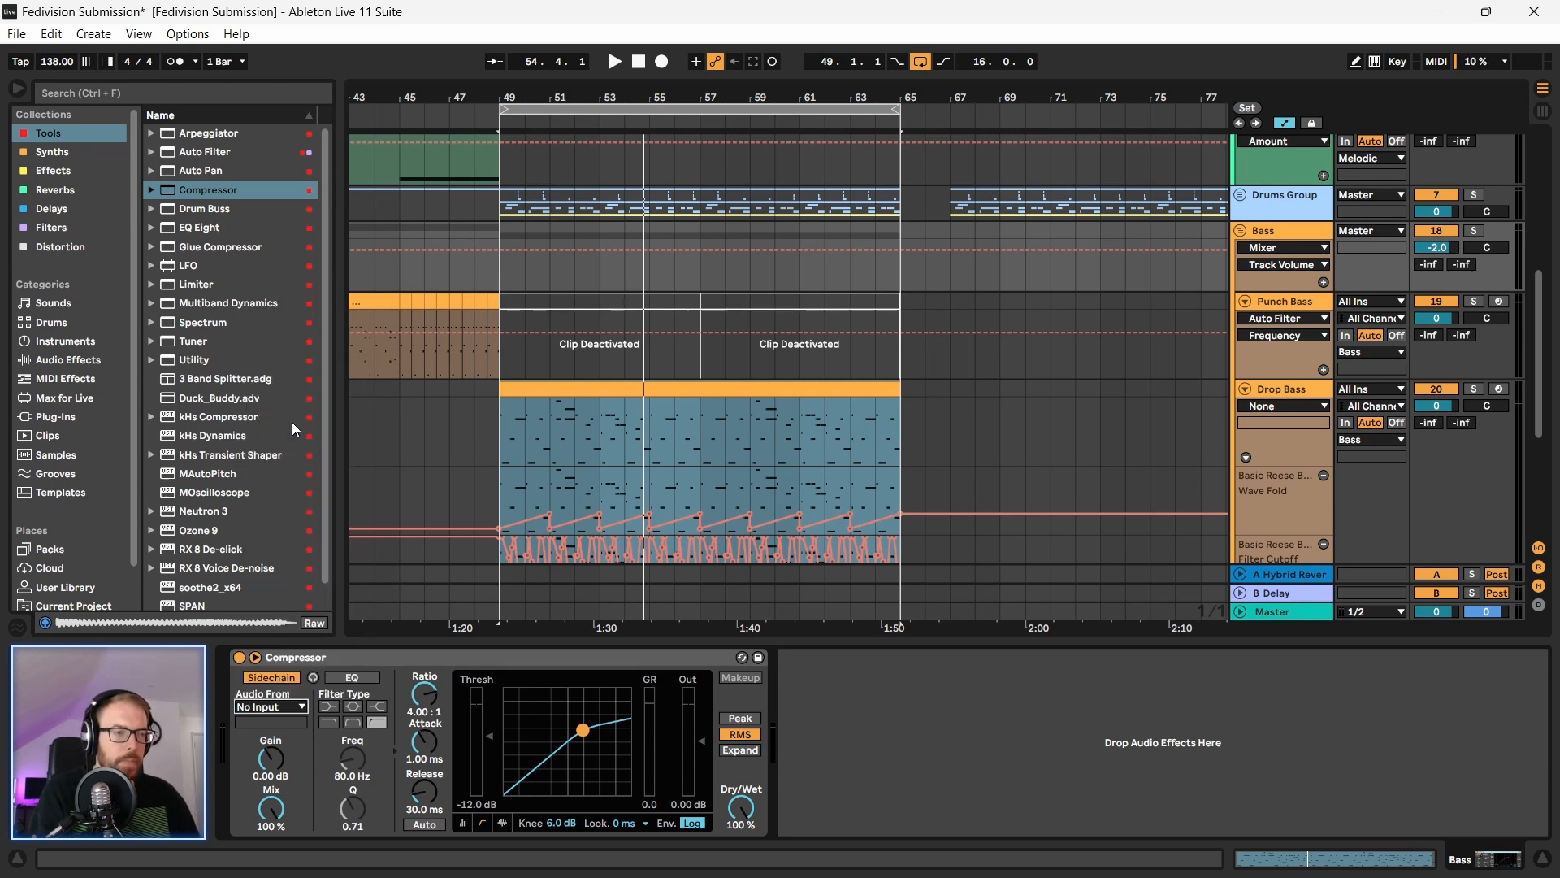
pyautogui.press('space')
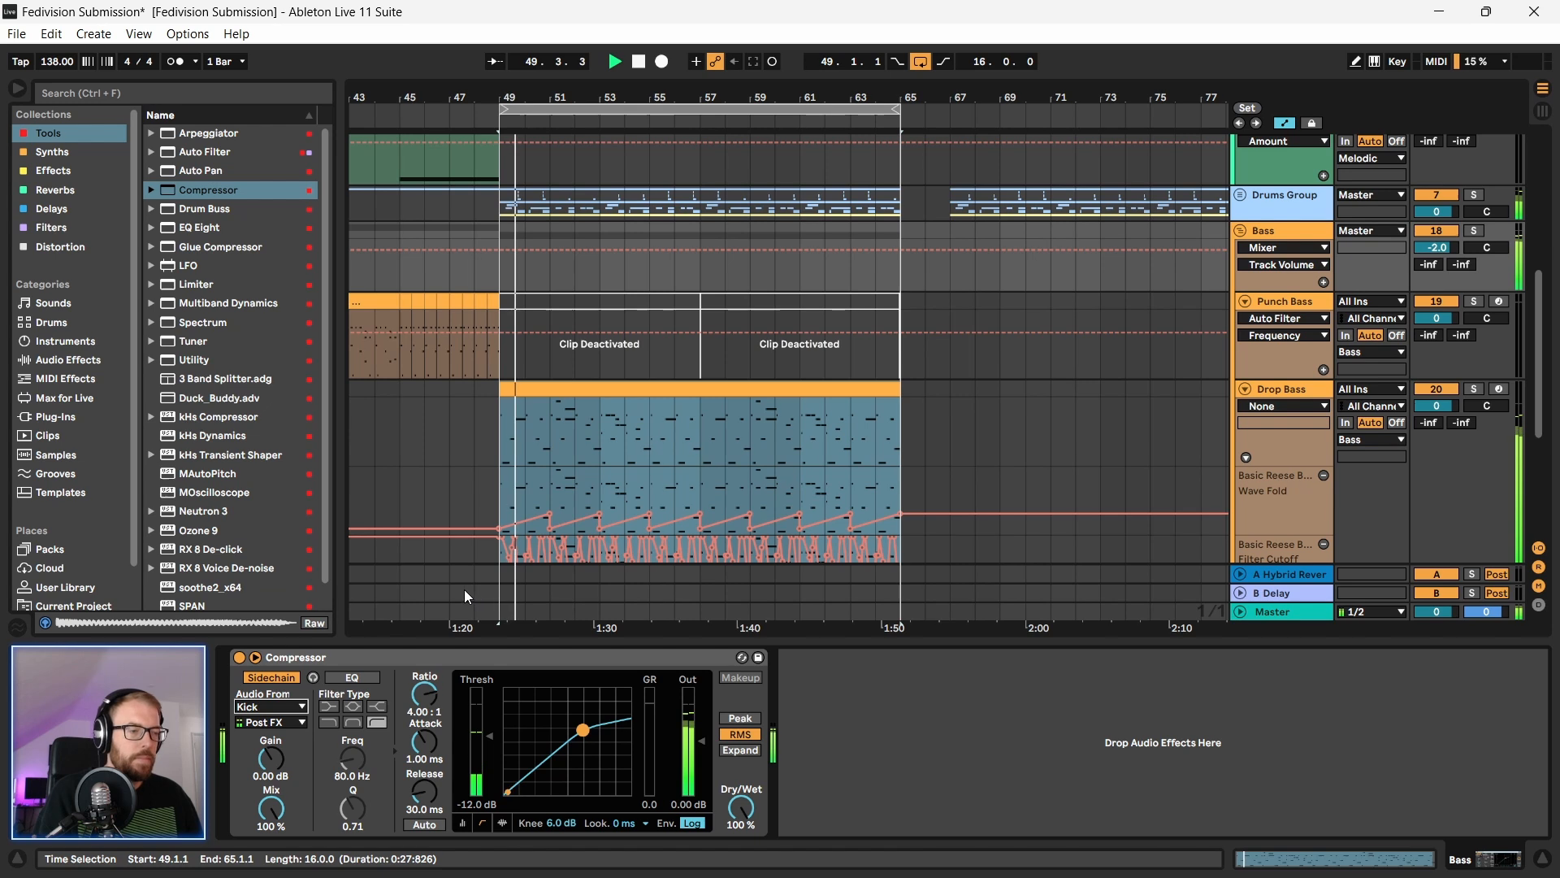
pyautogui.moveTo(477, 734); pyautogui.dragTo(489, 755)
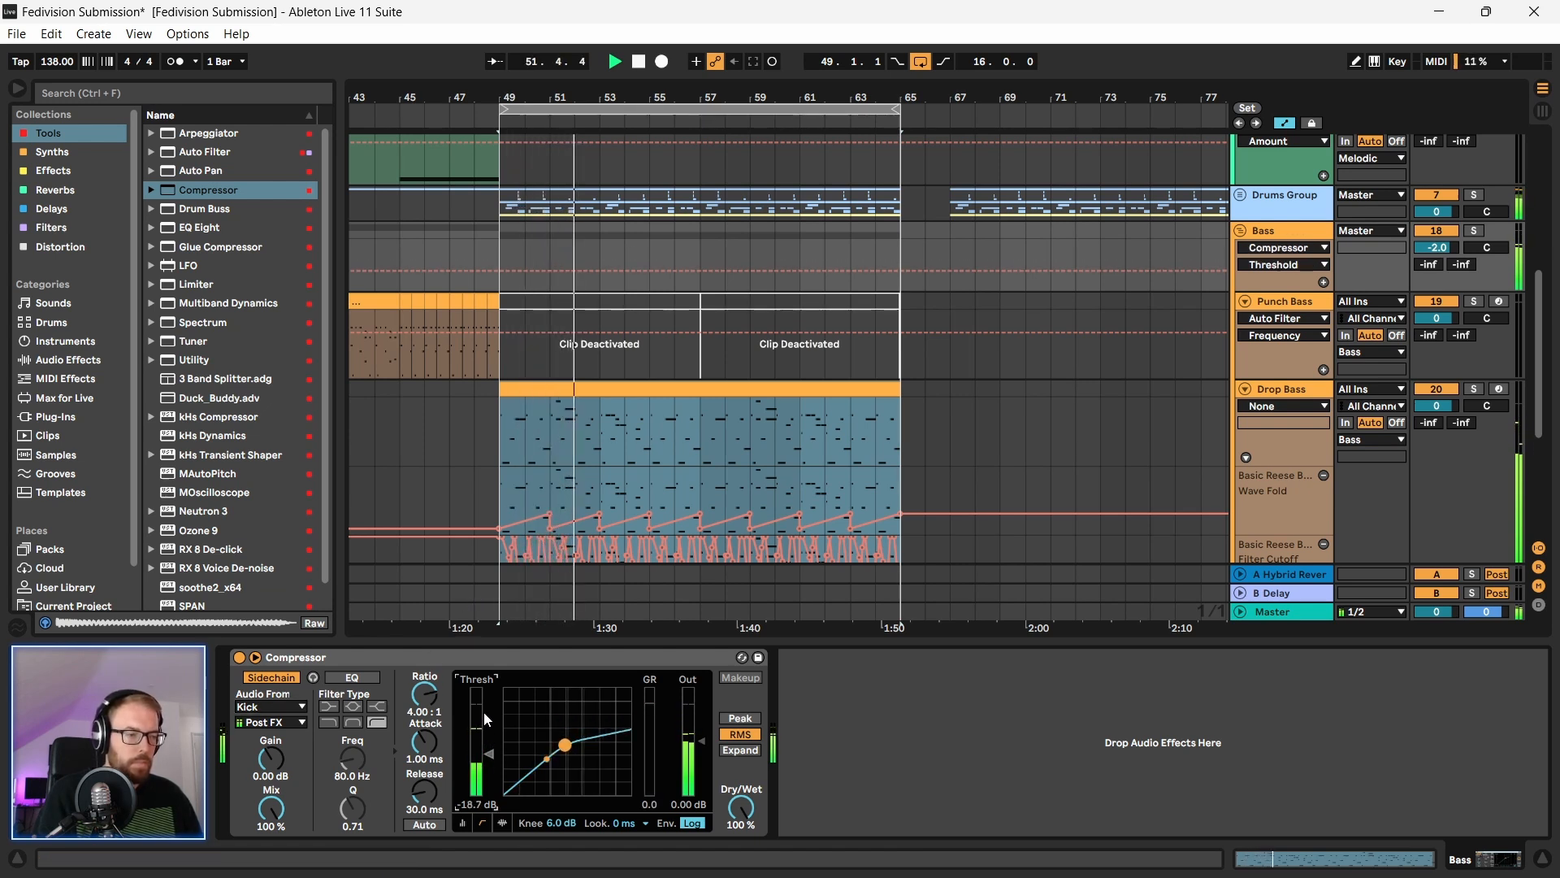
# Step: Raise the Bass group Compressor's ratio to 8.40:1 and lower its threshold to -23.2 dB during playback
pyautogui.moveTo(424, 693); pyautogui.dragTo(424, 676)
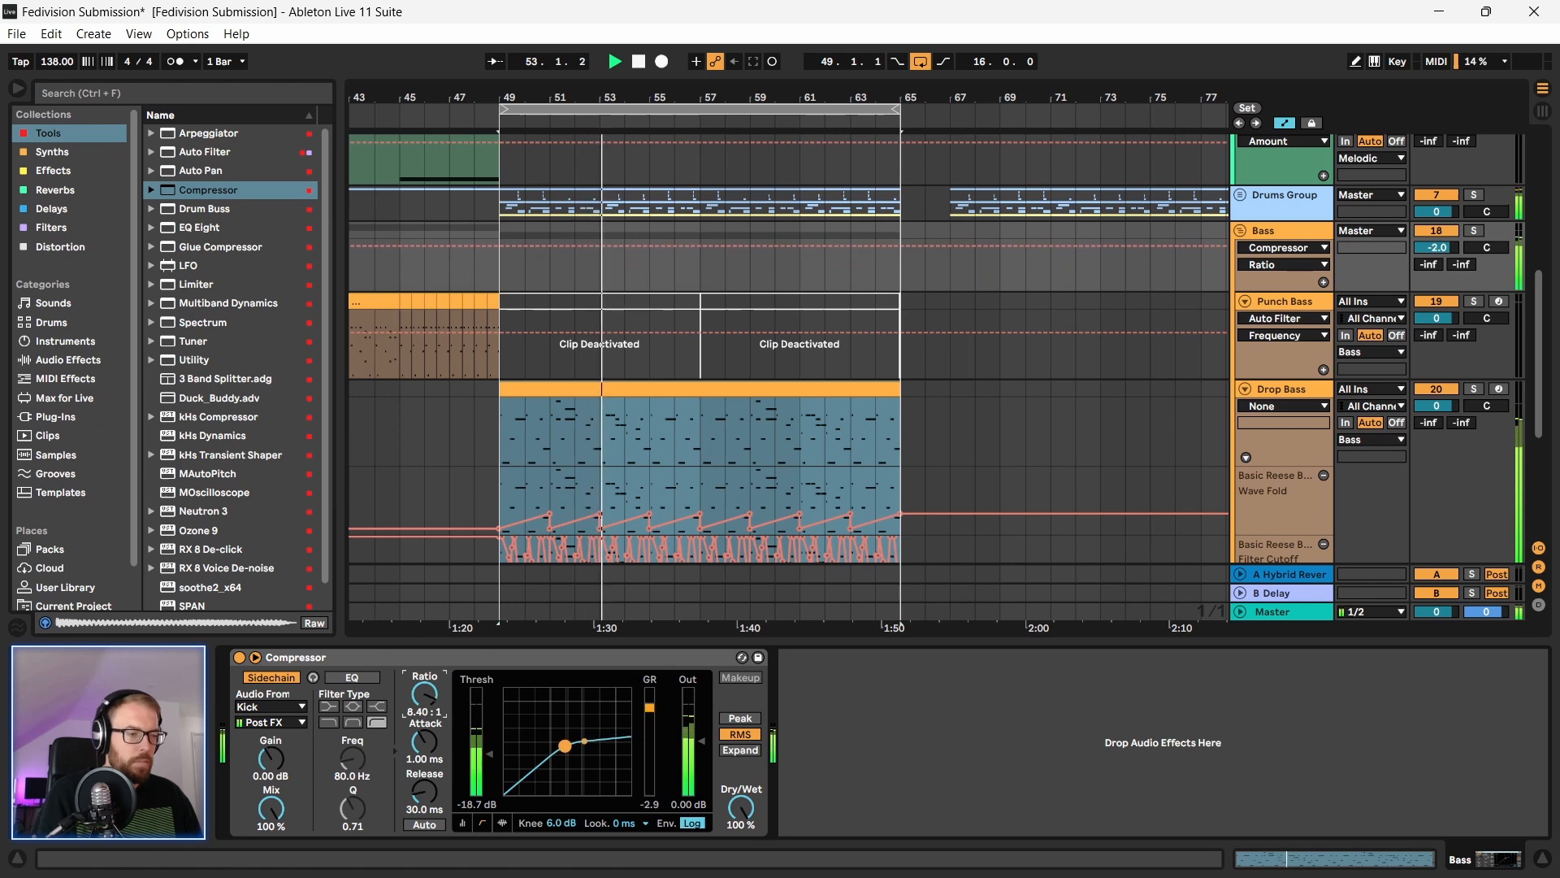
pyautogui.moveTo(490, 754); pyautogui.dragTo(489, 761)
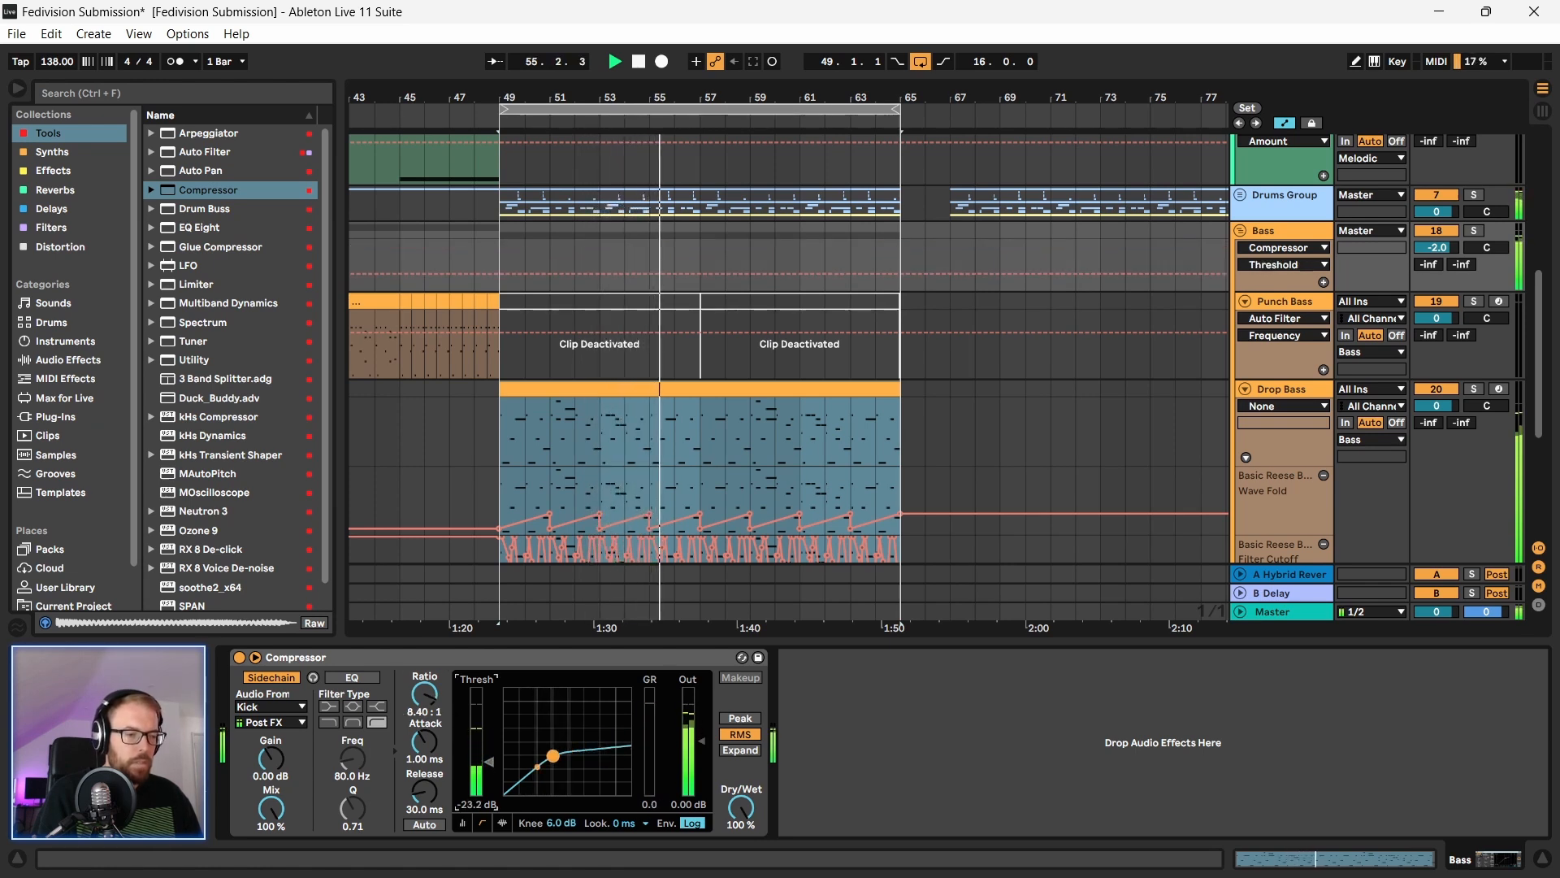
pyautogui.click(475, 659)
pyautogui.press('space')
# Step: Set the sidechain input of the Melodic group's Compressor to Kick
pyautogui.click(883, 355)
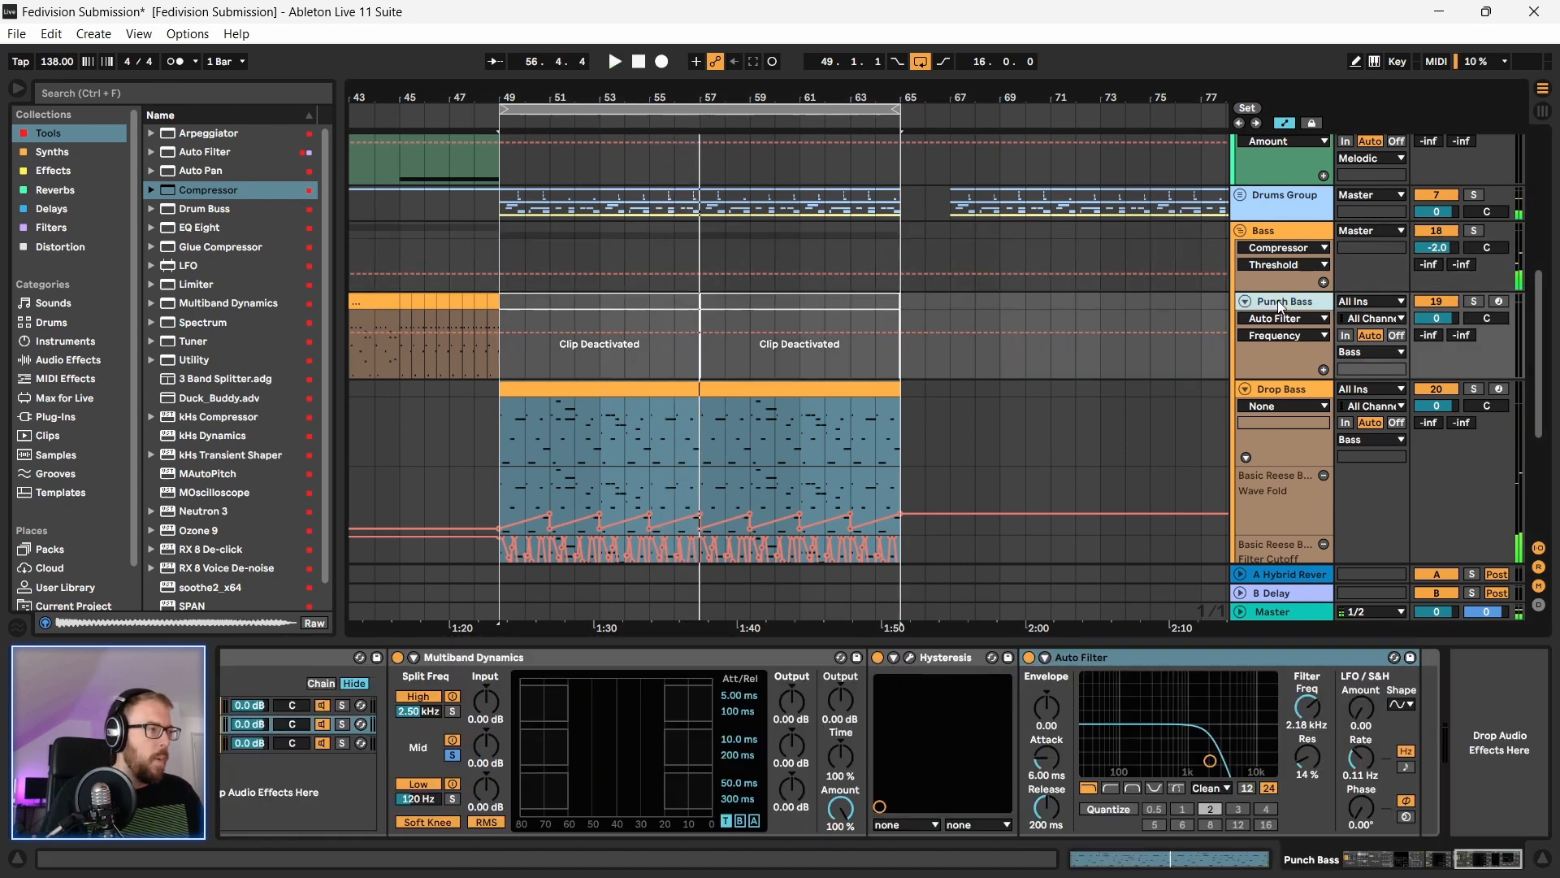
pyautogui.scroll(-3, 878, 353)
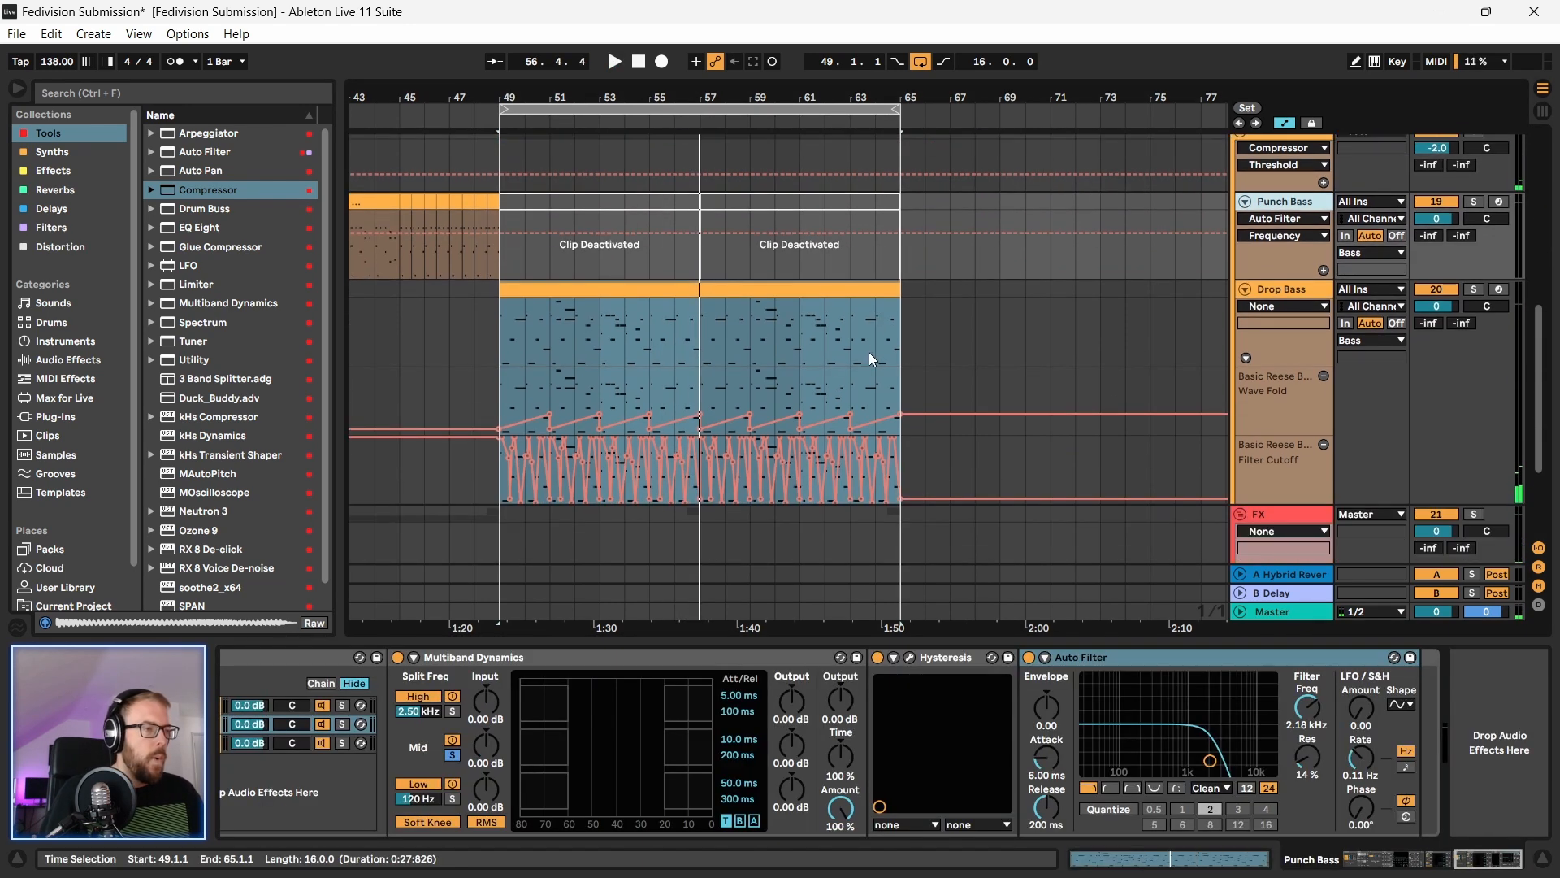
pyautogui.click(580, 286)
pyautogui.doubleClick(580, 286)
pyautogui.scroll(8, 1006, 401)
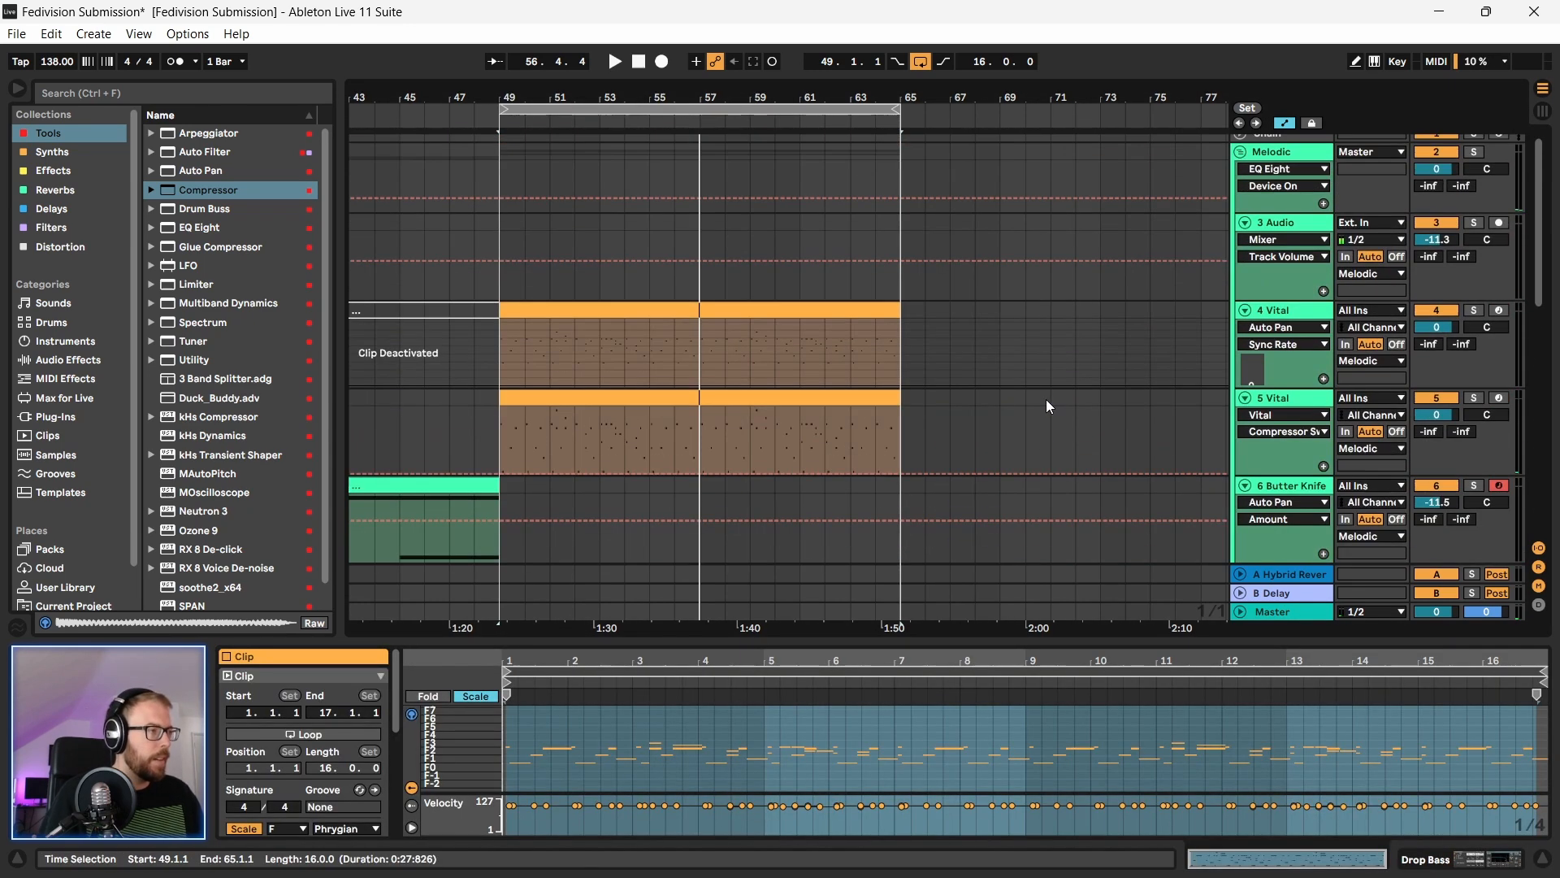
pyautogui.scroll(-2, 994, 402)
pyautogui.click(1314, 340)
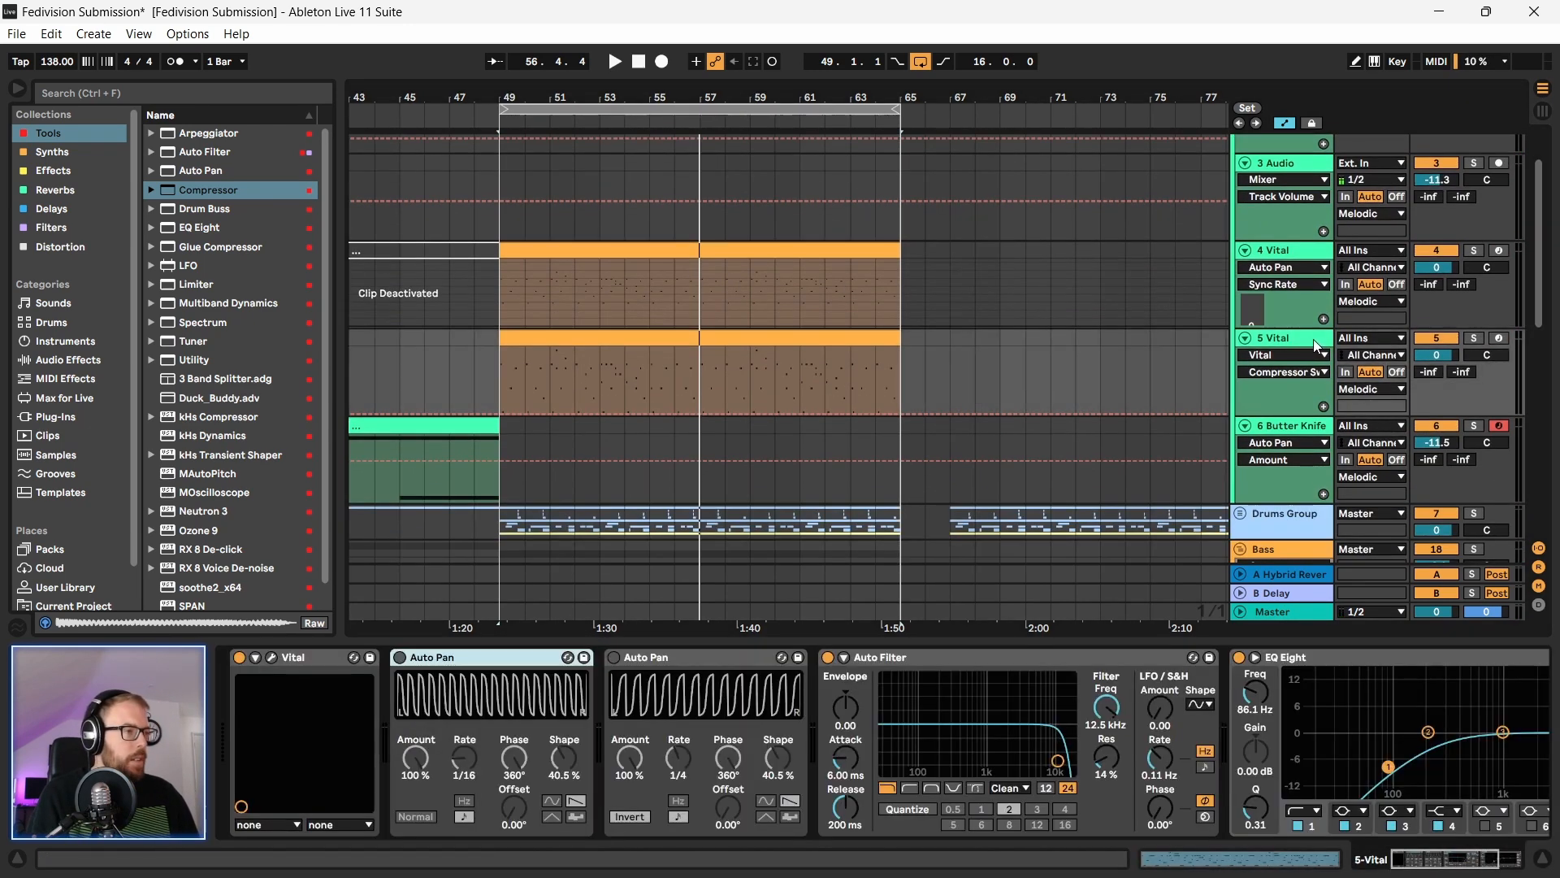
pyautogui.scroll(2, 1278, 220)
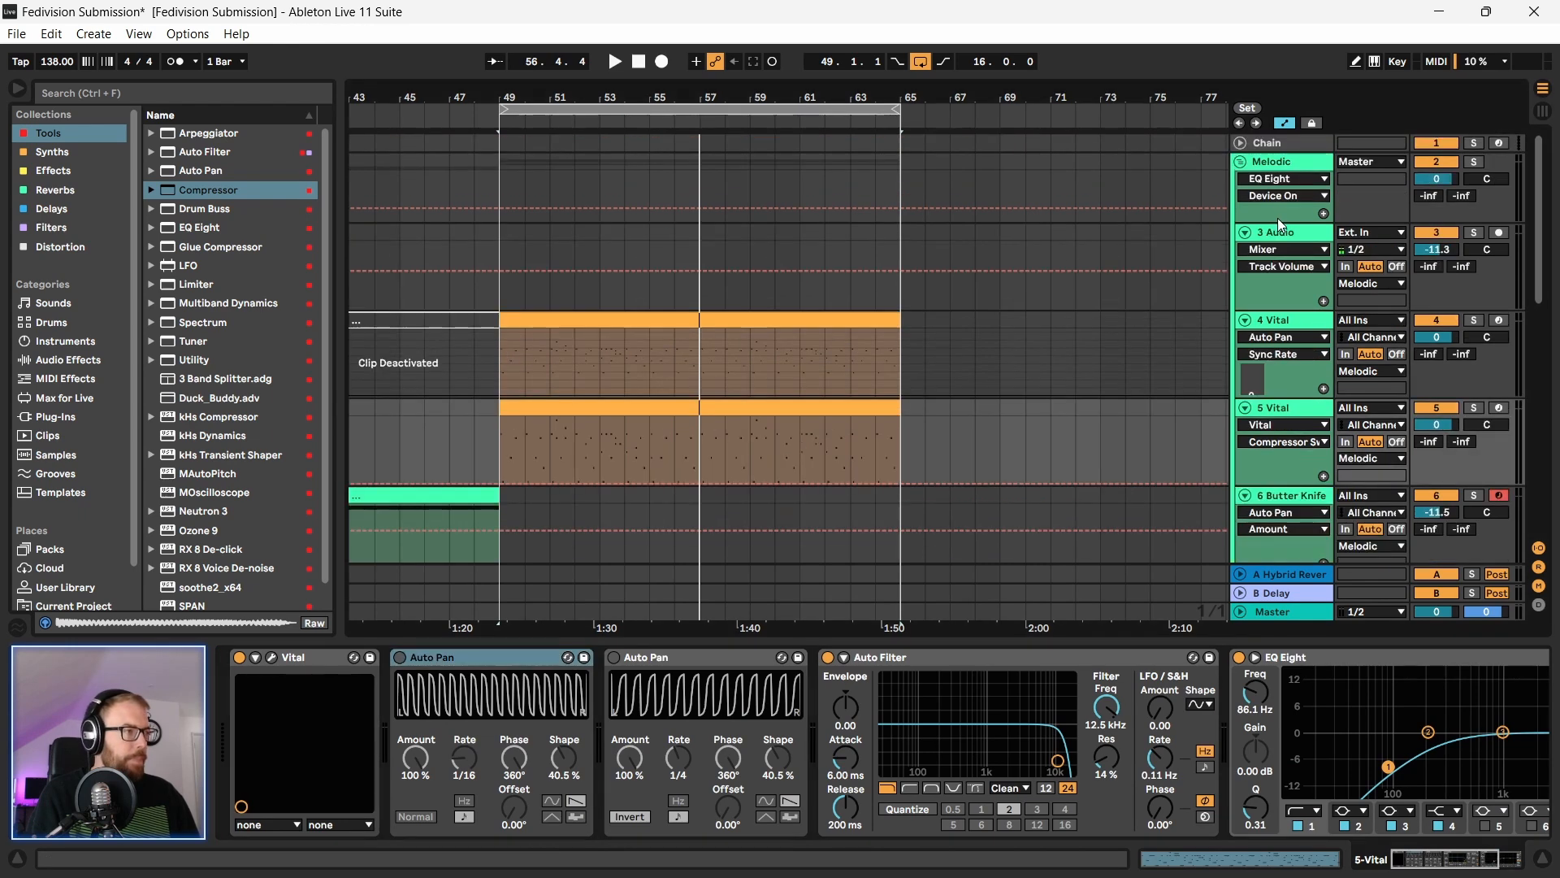
pyautogui.click(1293, 162)
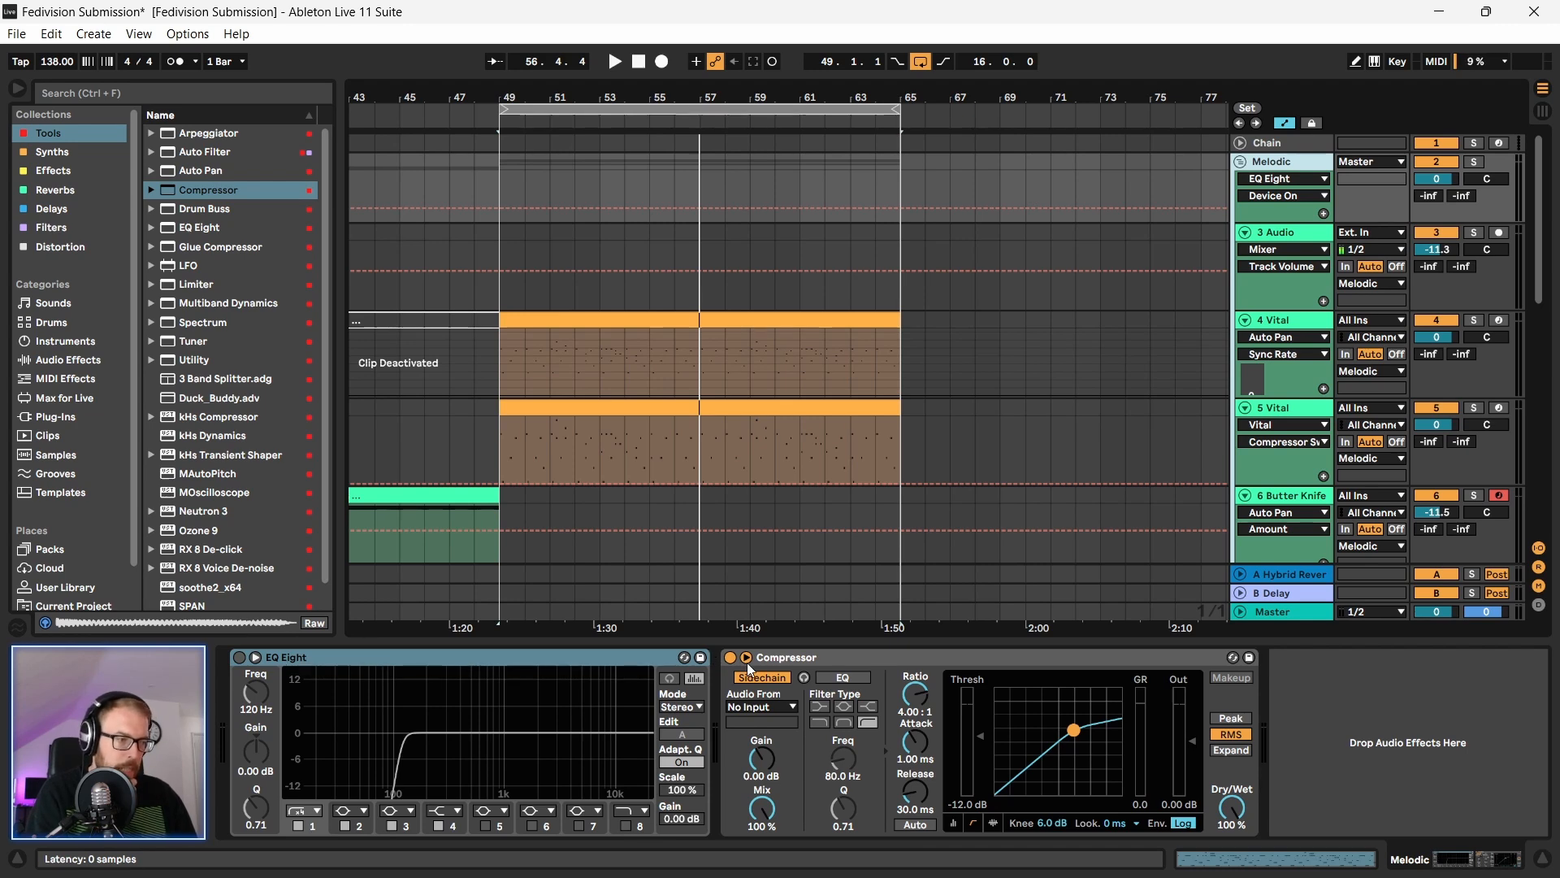
pyautogui.click(775, 703)
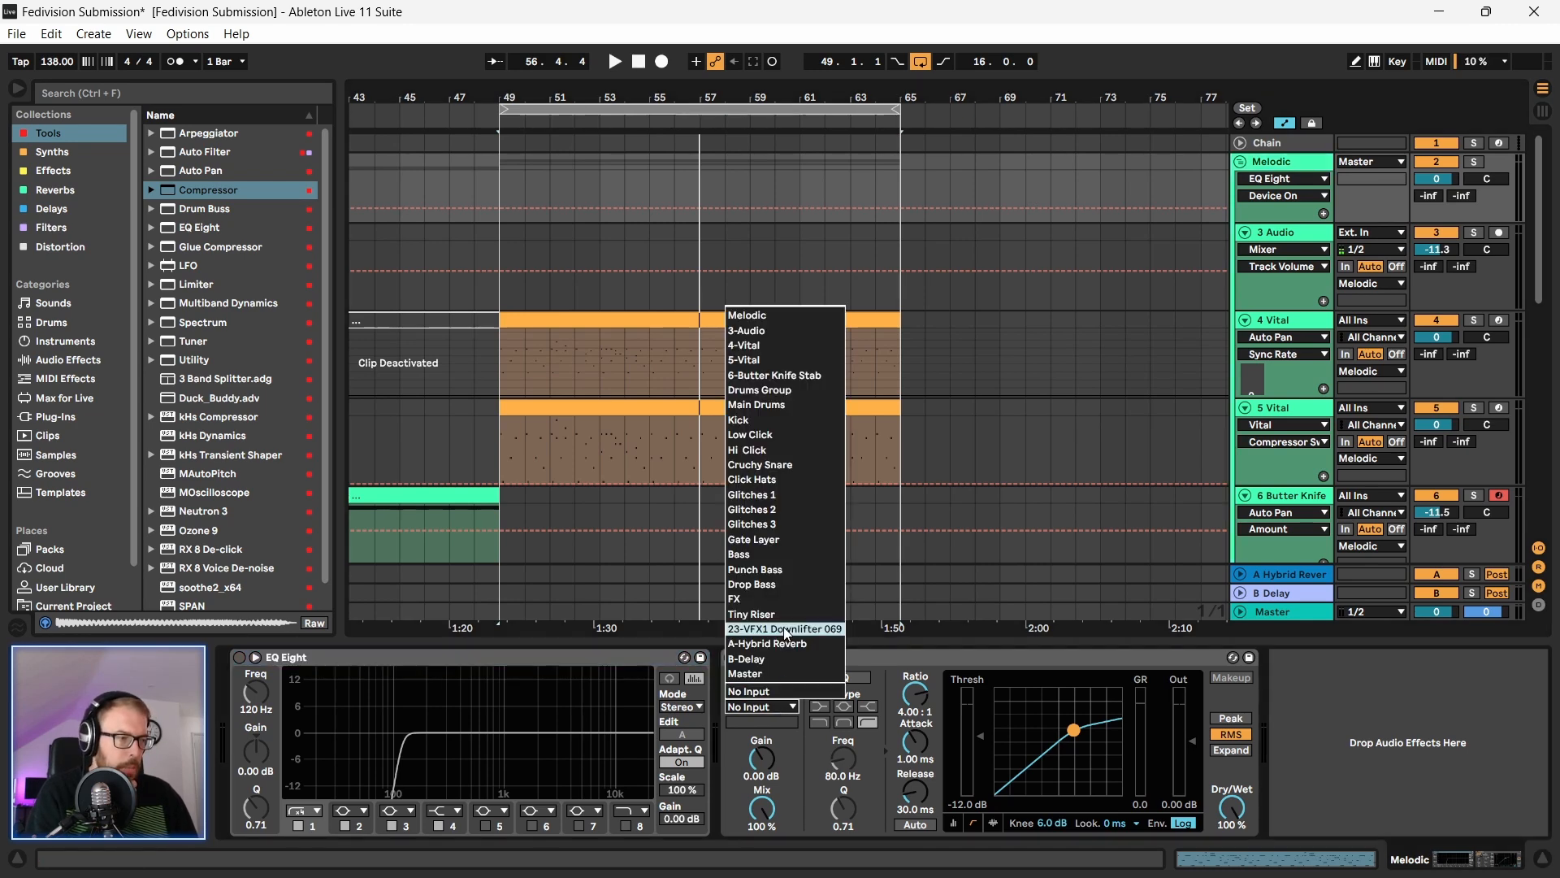
pyautogui.click(740, 421)
# Step: Play the drop from bar 49 and review the Bass and Drop Bass tracks across the arrangement
pyautogui.click(519, 318)
pyautogui.press('space')
pyautogui.moveTo(529, 95); pyautogui.dragTo(695, 69)
pyautogui.scroll(-3, 420, 512)
pyautogui.scroll(-3, 420, 516)
pyautogui.scroll(-3, 567, 421)
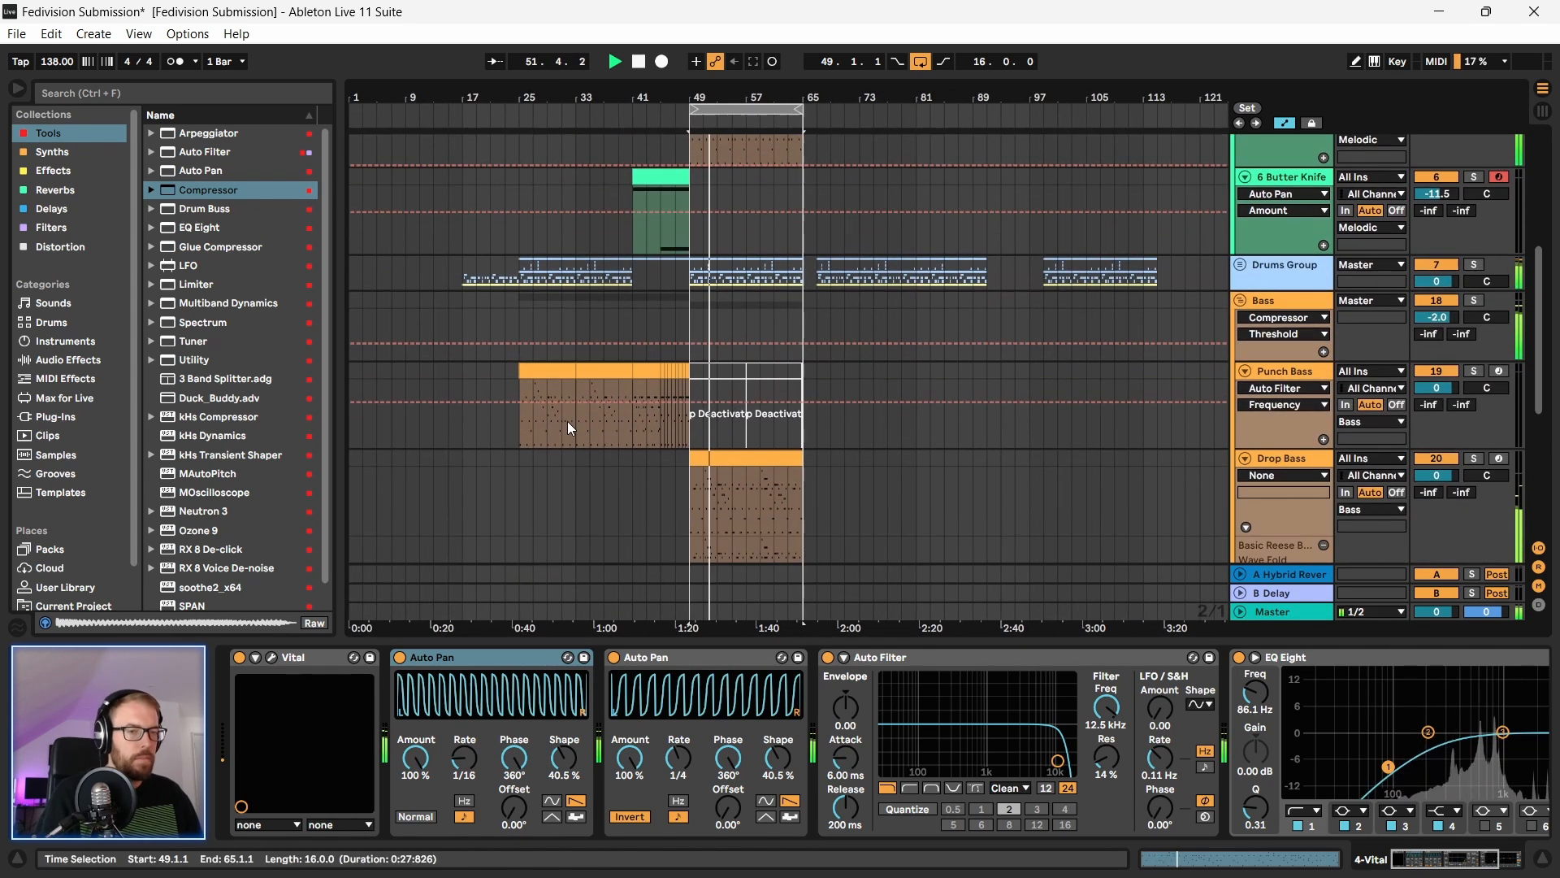
pyautogui.scroll(-2, 728, 492)
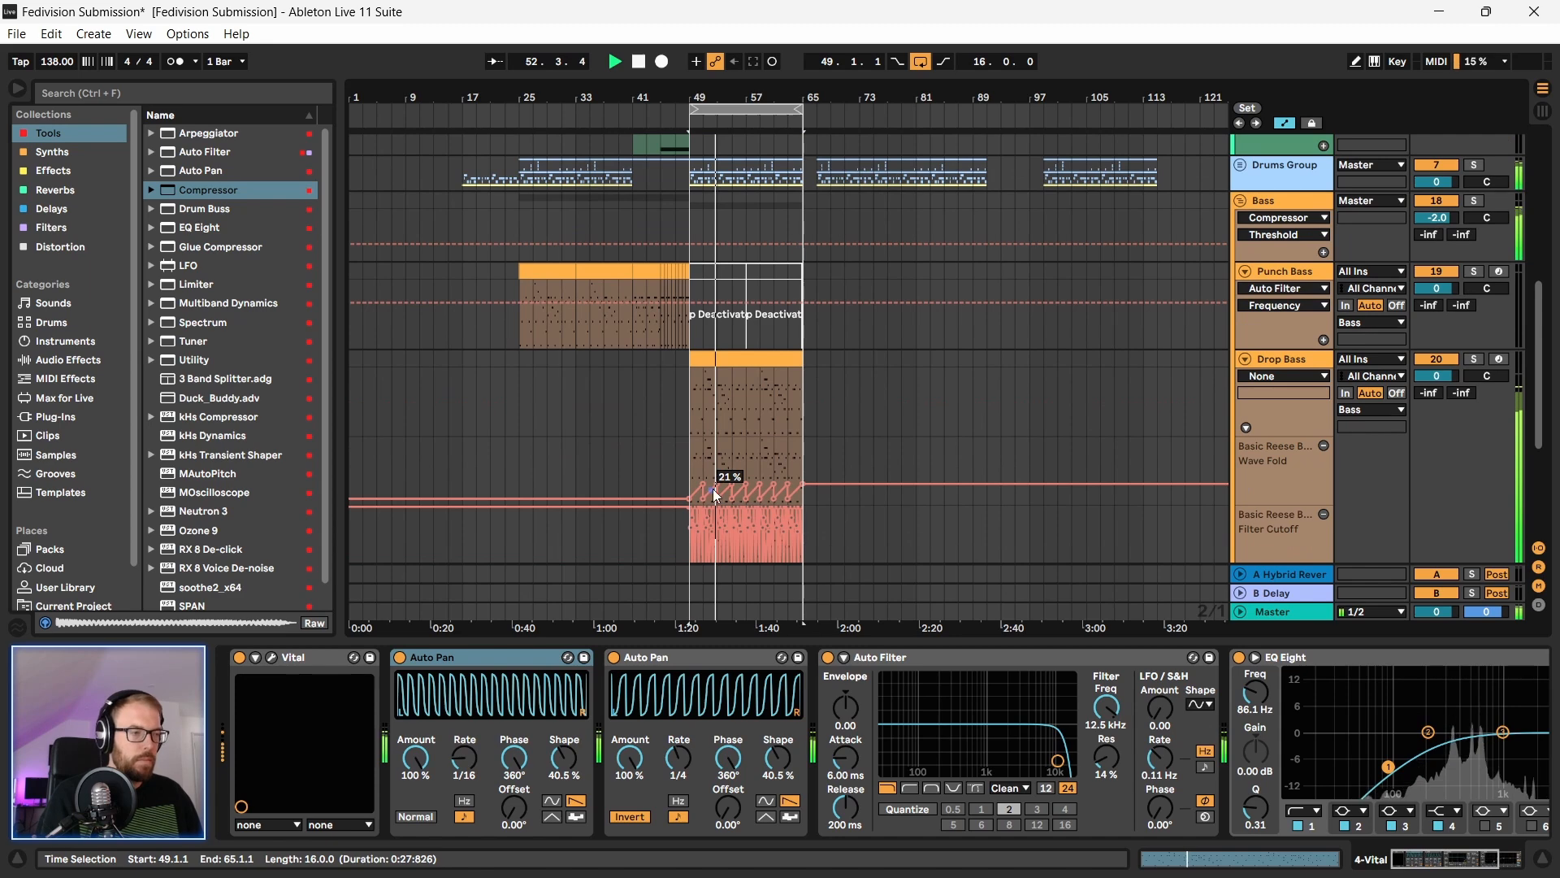
# Step: Delete the upper notes from the Drop Bass clip, keeping only its low F1 to C2 notes, and play it
pyautogui.doubleClick(732, 359)
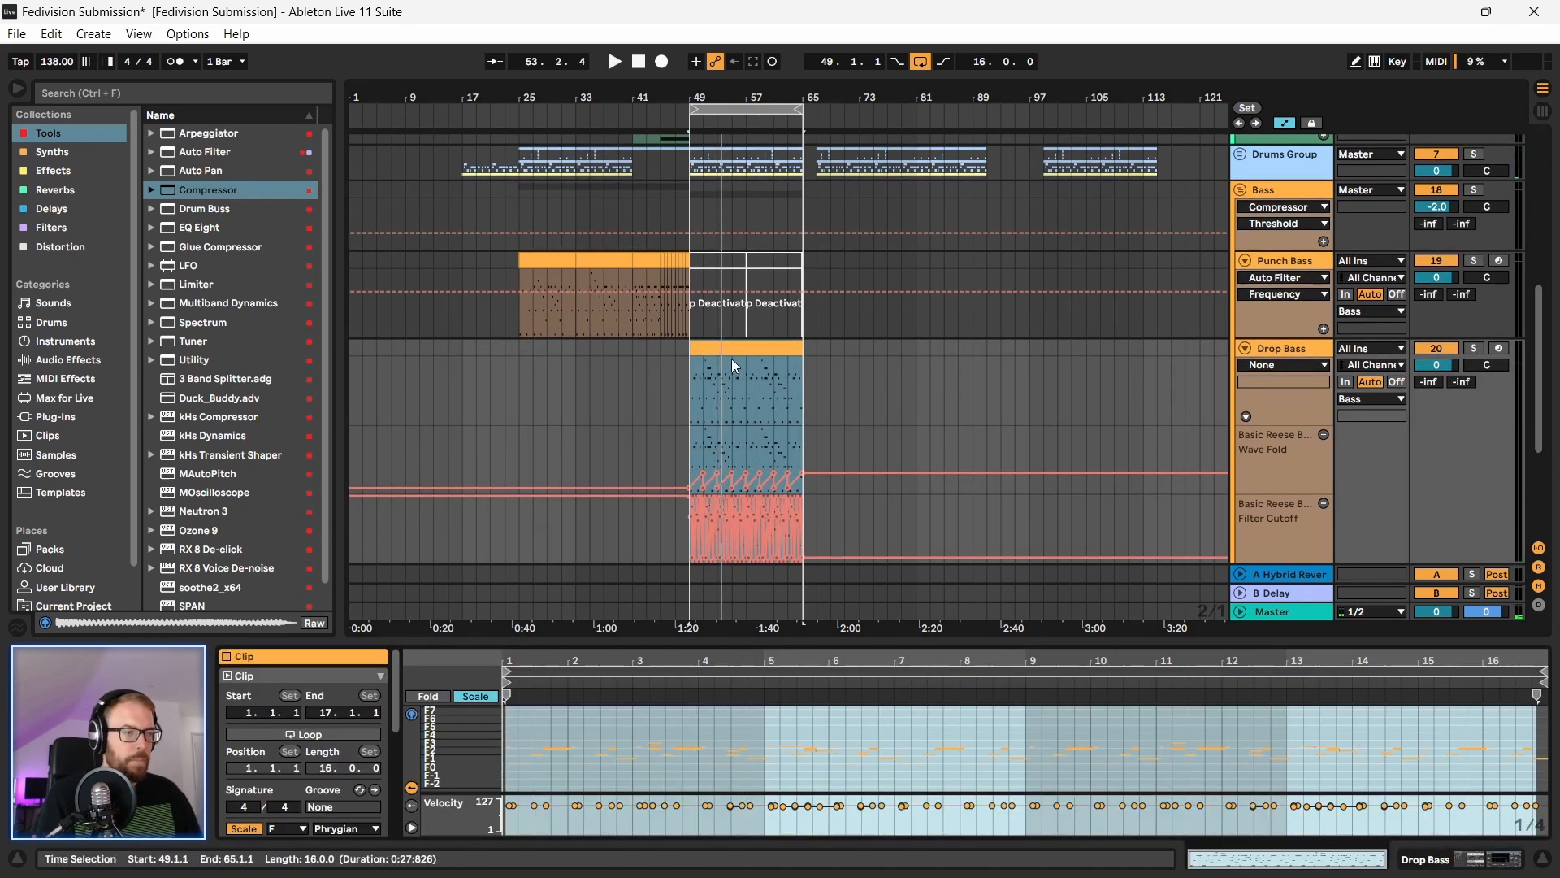
pyautogui.scroll(-1, 731, 359)
pyautogui.doubleClick(715, 293)
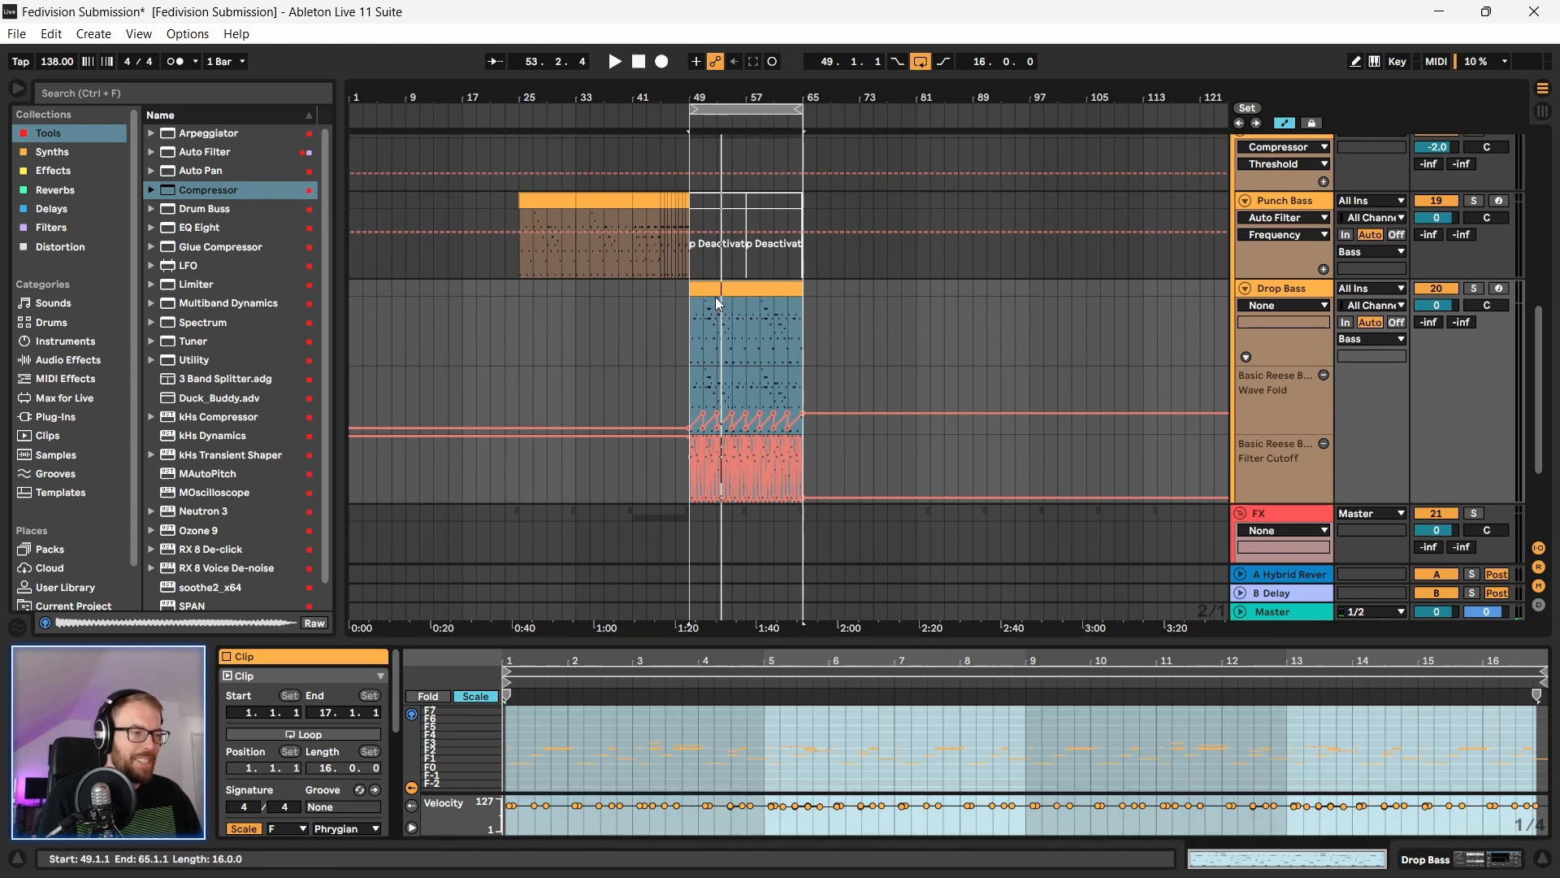
pyautogui.moveTo(701, 641); pyautogui.dragTo(715, 206)
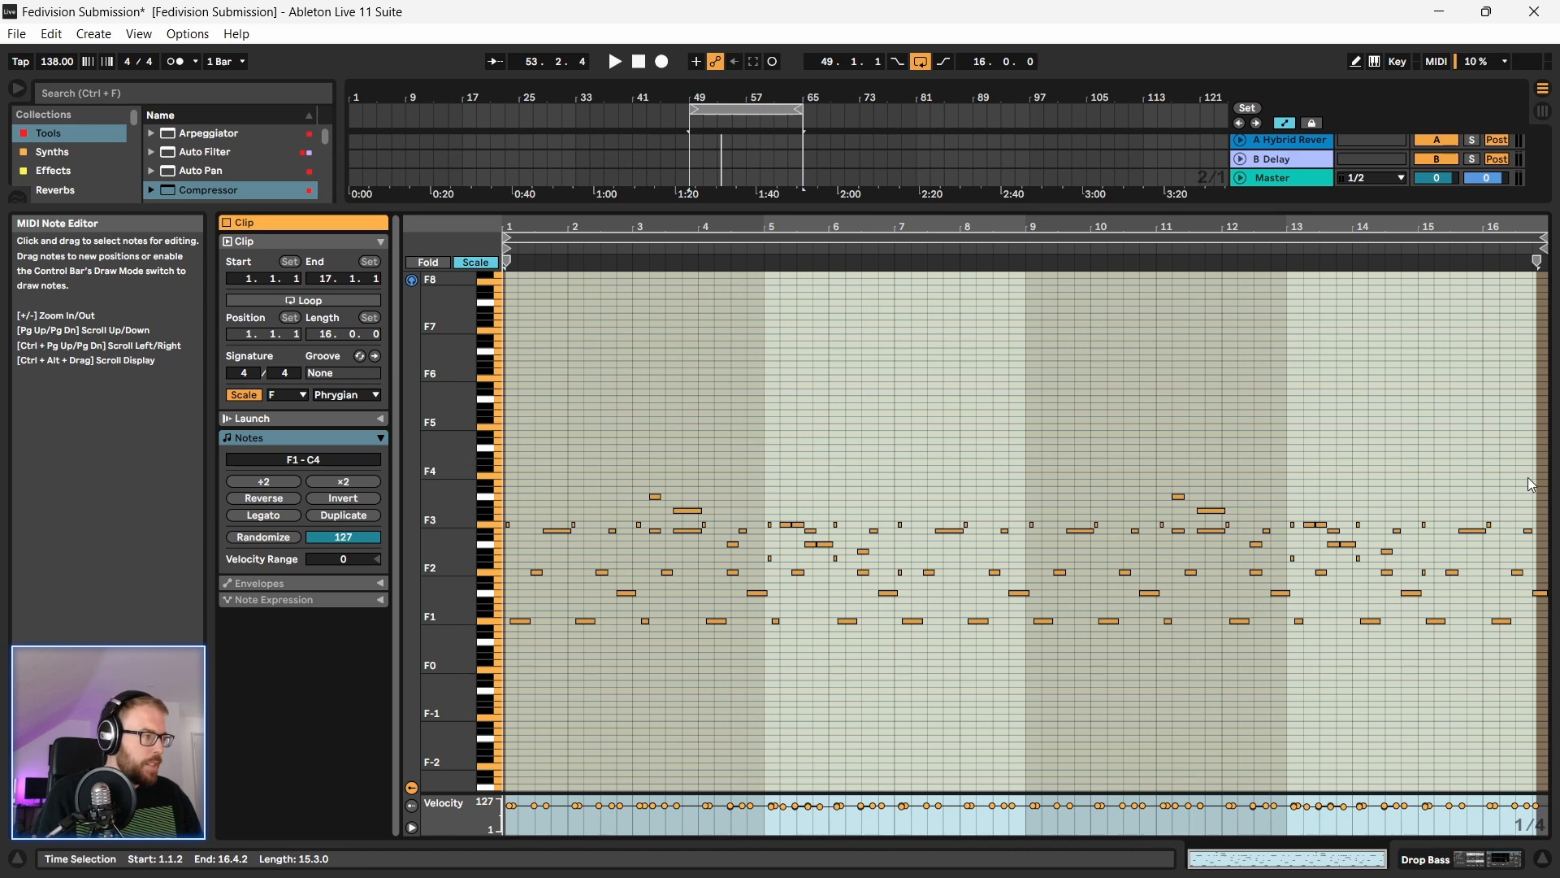
pyautogui.moveTo(1536, 465); pyautogui.dragTo(509, 588)
pyautogui.press('Delete')
pyautogui.moveTo(1156, 398); pyautogui.dragTo(1401, 529)
pyautogui.click(947, 500)
pyautogui.press('space')
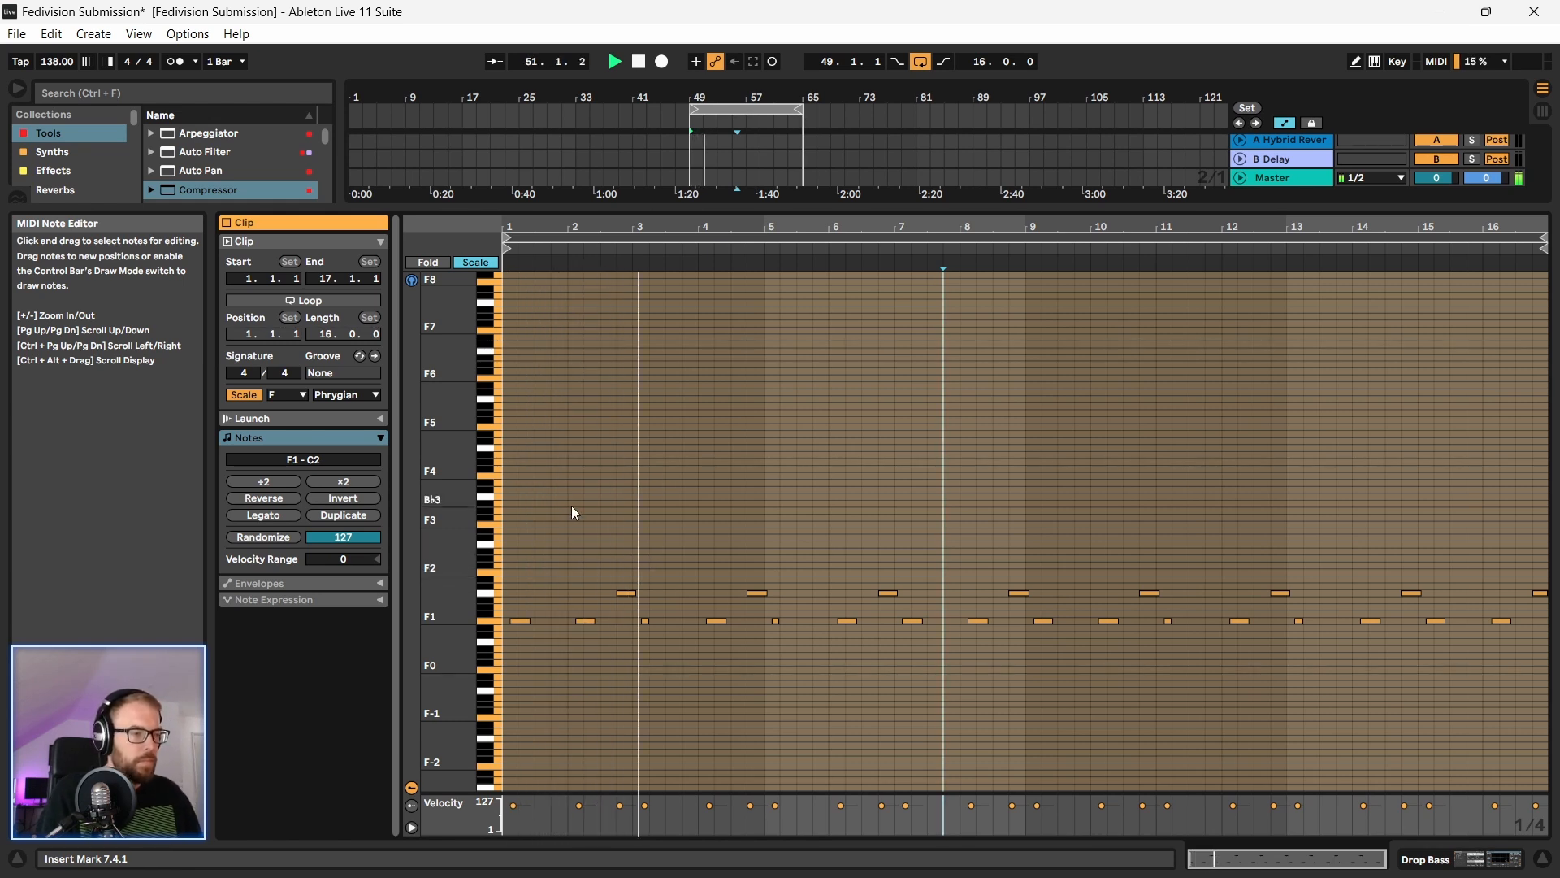
# Step: Lengthen all remaining notes in the Drop Bass clip and play bars 49 to 65 in the arrangement
pyautogui.moveTo(1535, 563); pyautogui.dragTo(546, 627)
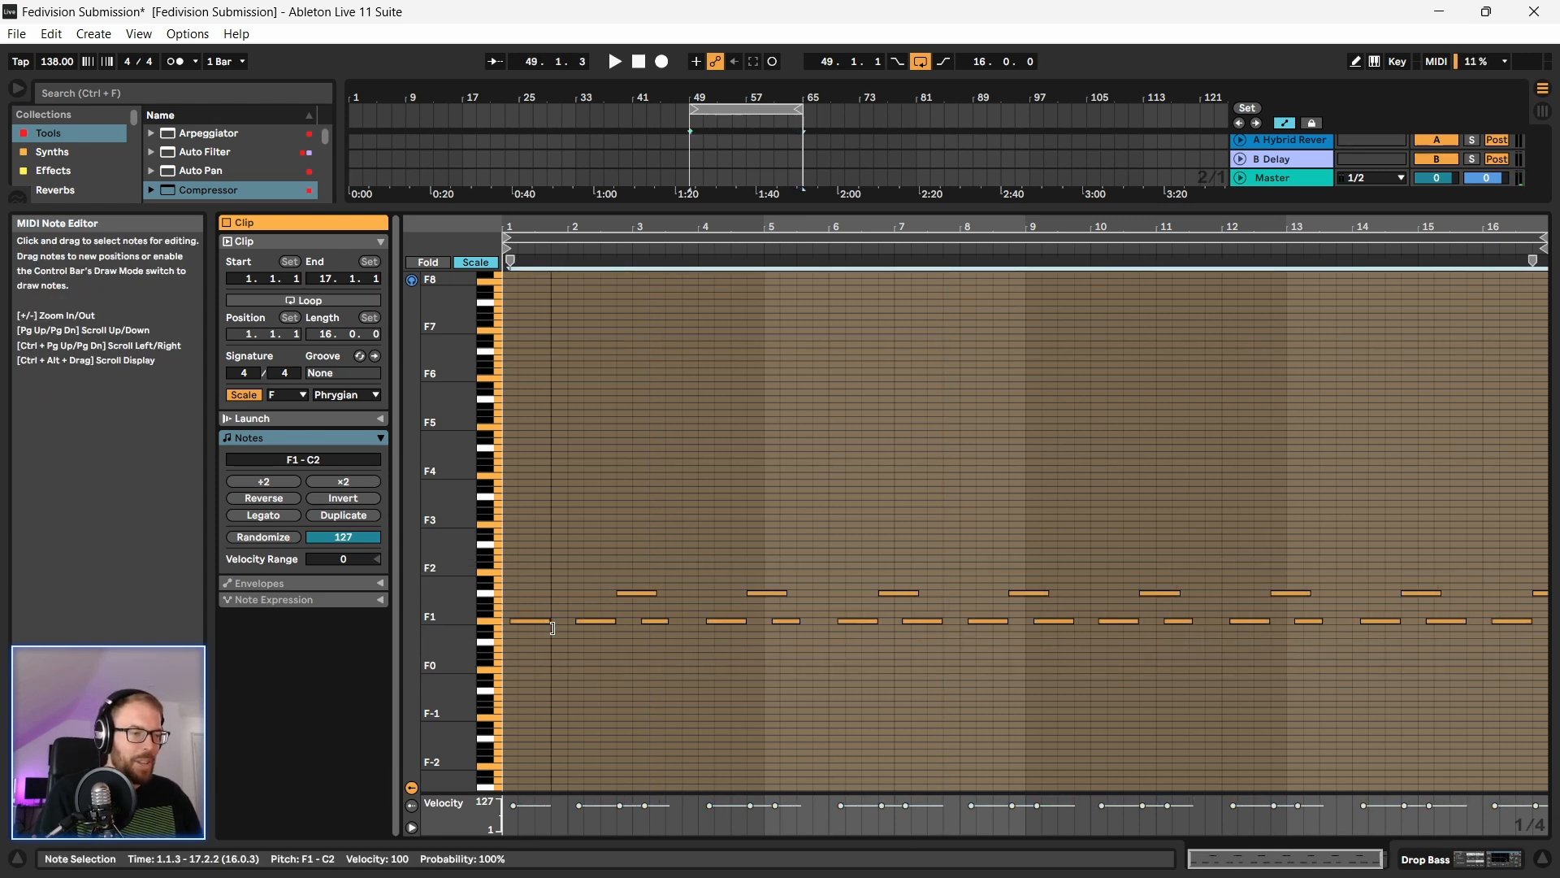
pyautogui.click(650, 670)
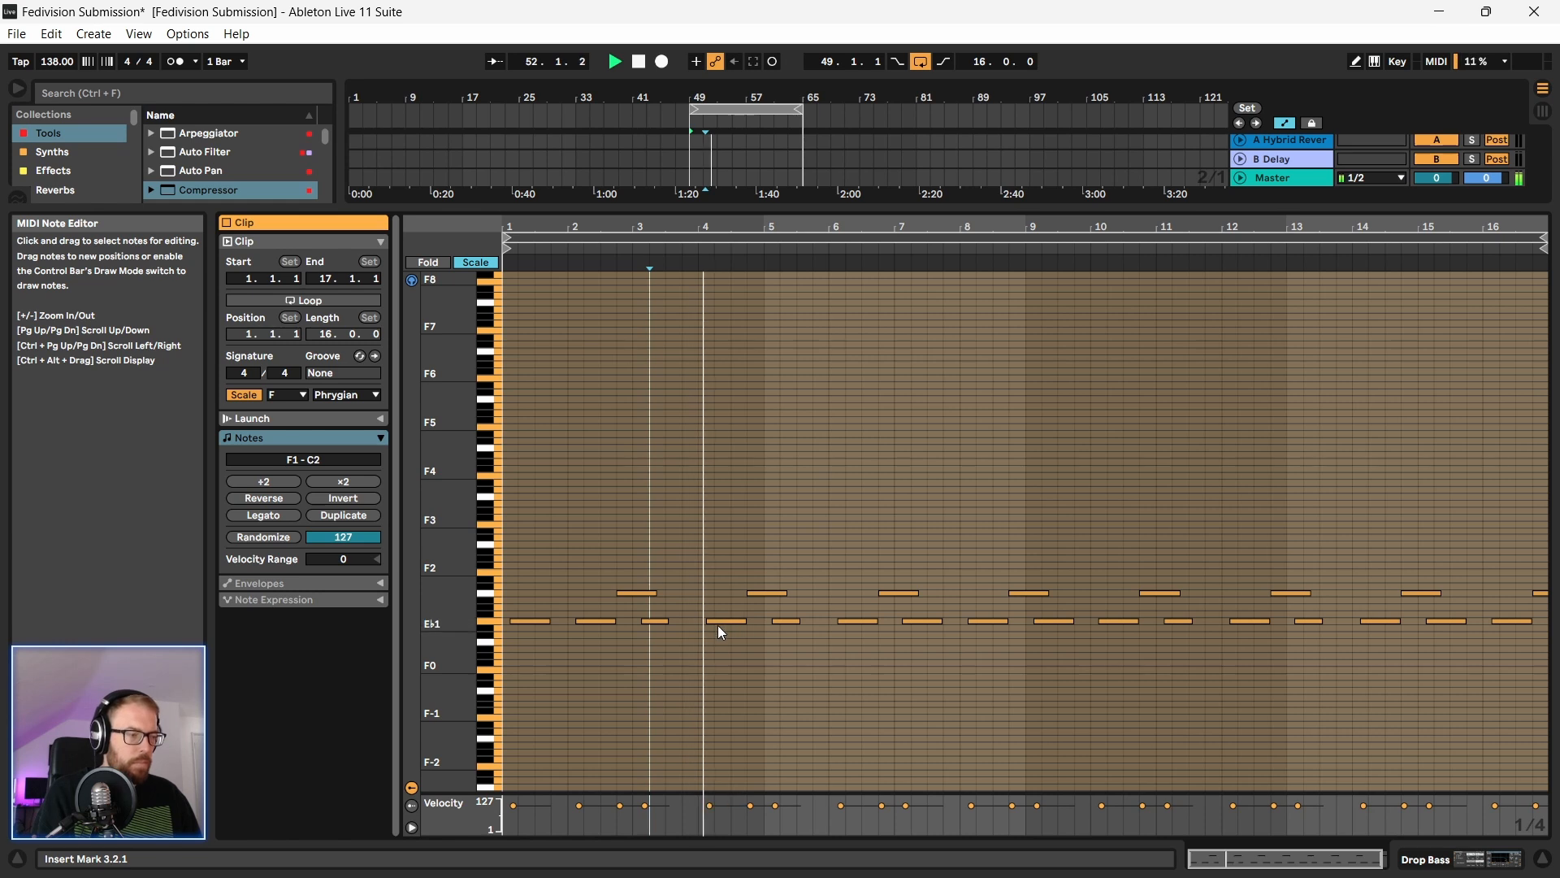
pyautogui.moveTo(617, 220); pyautogui.dragTo(617, 216)
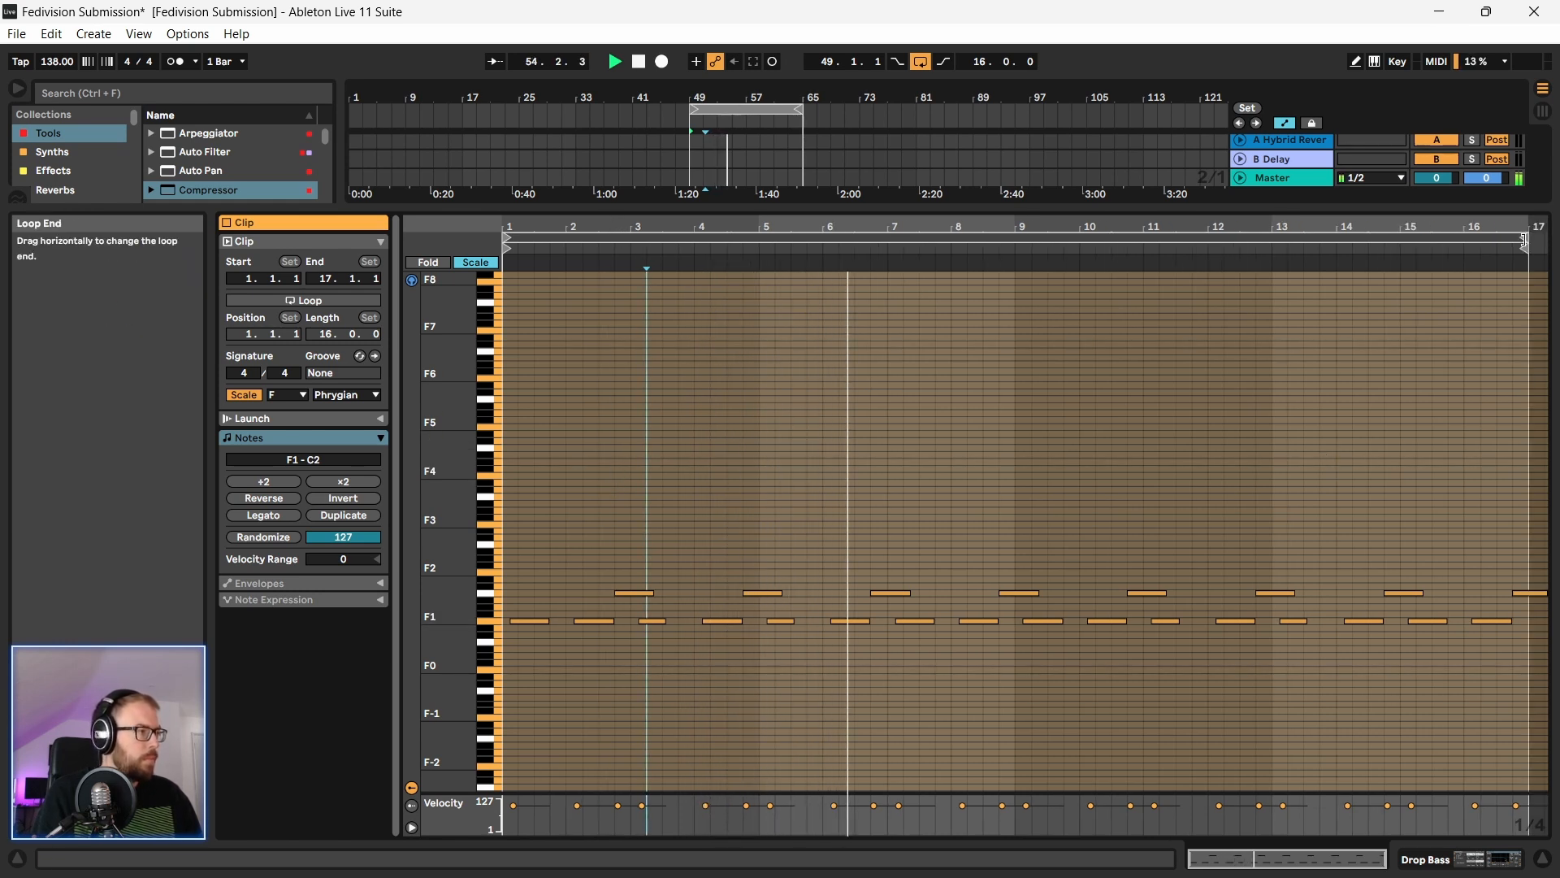
pyautogui.moveTo(1363, 208); pyautogui.dragTo(1284, 841)
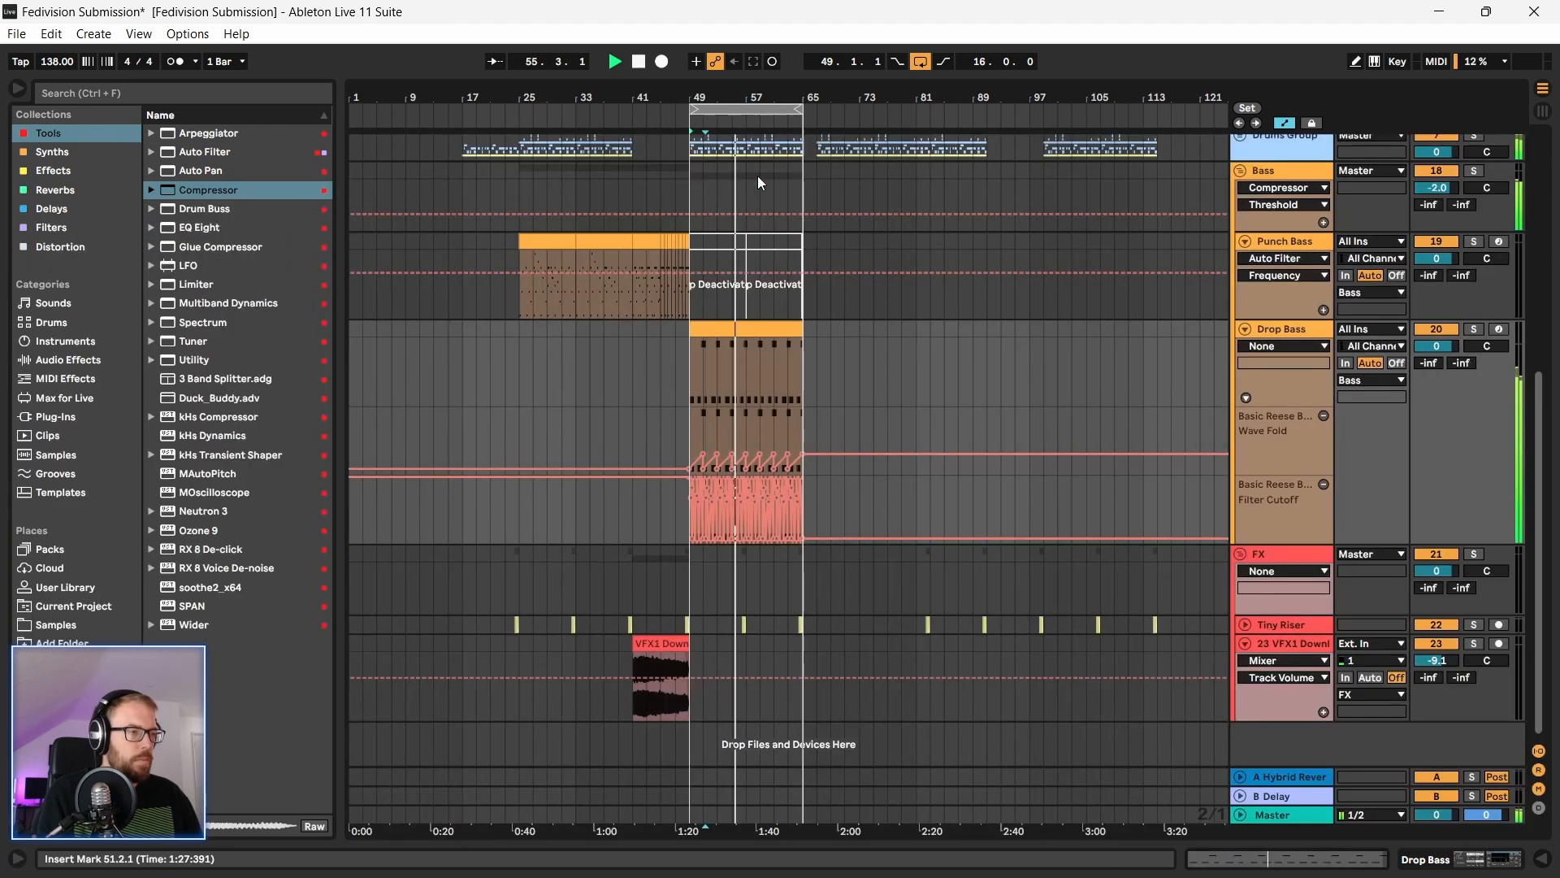
pyautogui.moveTo(764, 97); pyautogui.dragTo(764, 162)
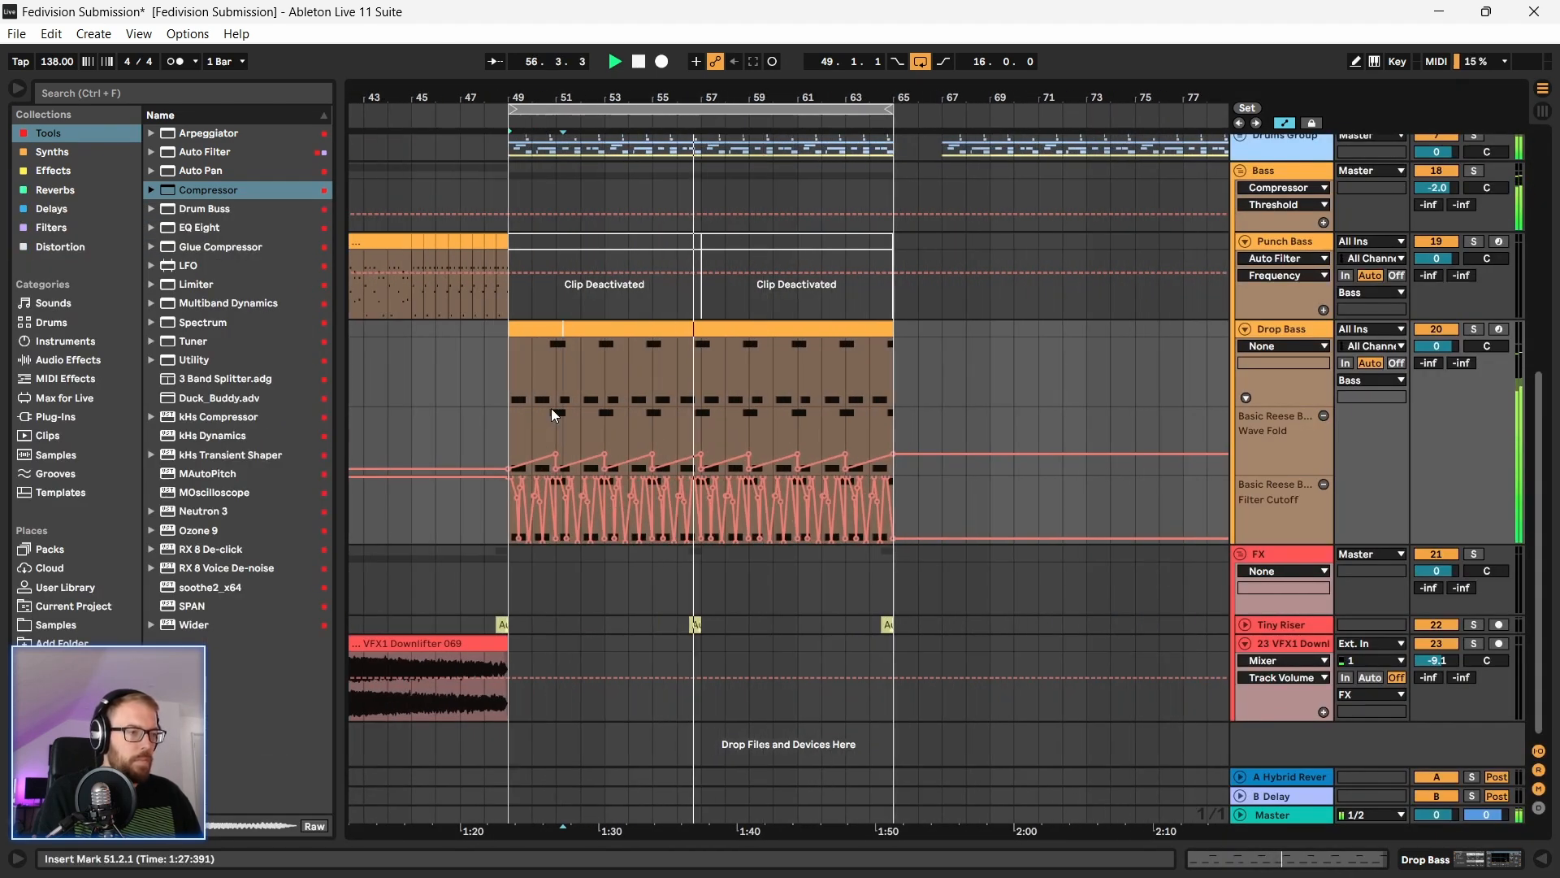
pyautogui.scroll(1, 533, 379)
pyautogui.scroll(2, 533, 378)
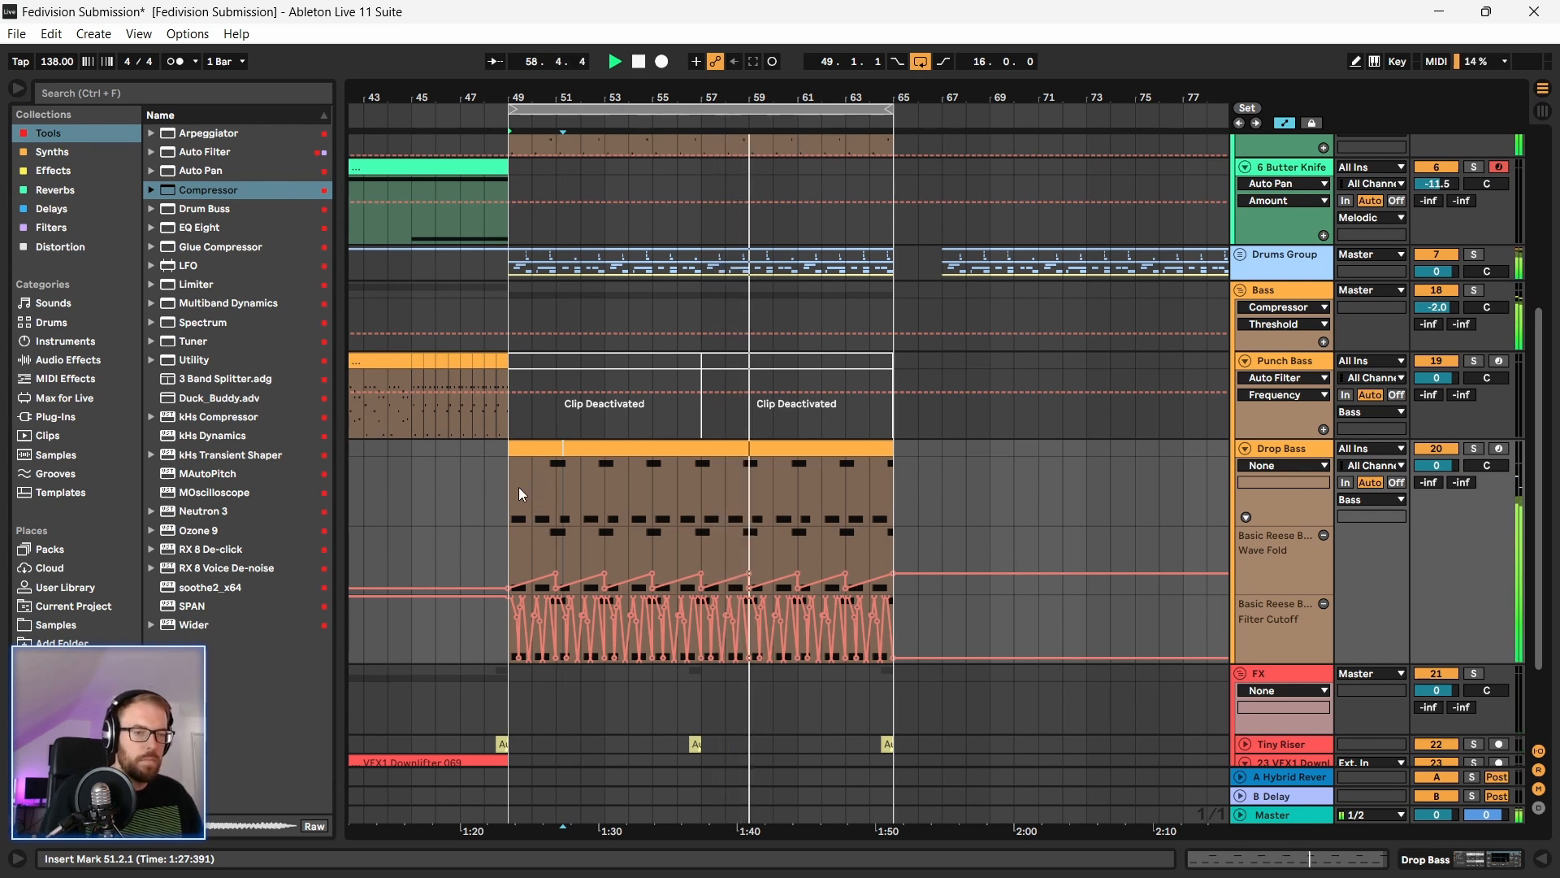
# Step: Add the 3 Band Splitter rack after the Auto Filter on Drop Bass and select its Mids chain
pyautogui.click(536, 444)
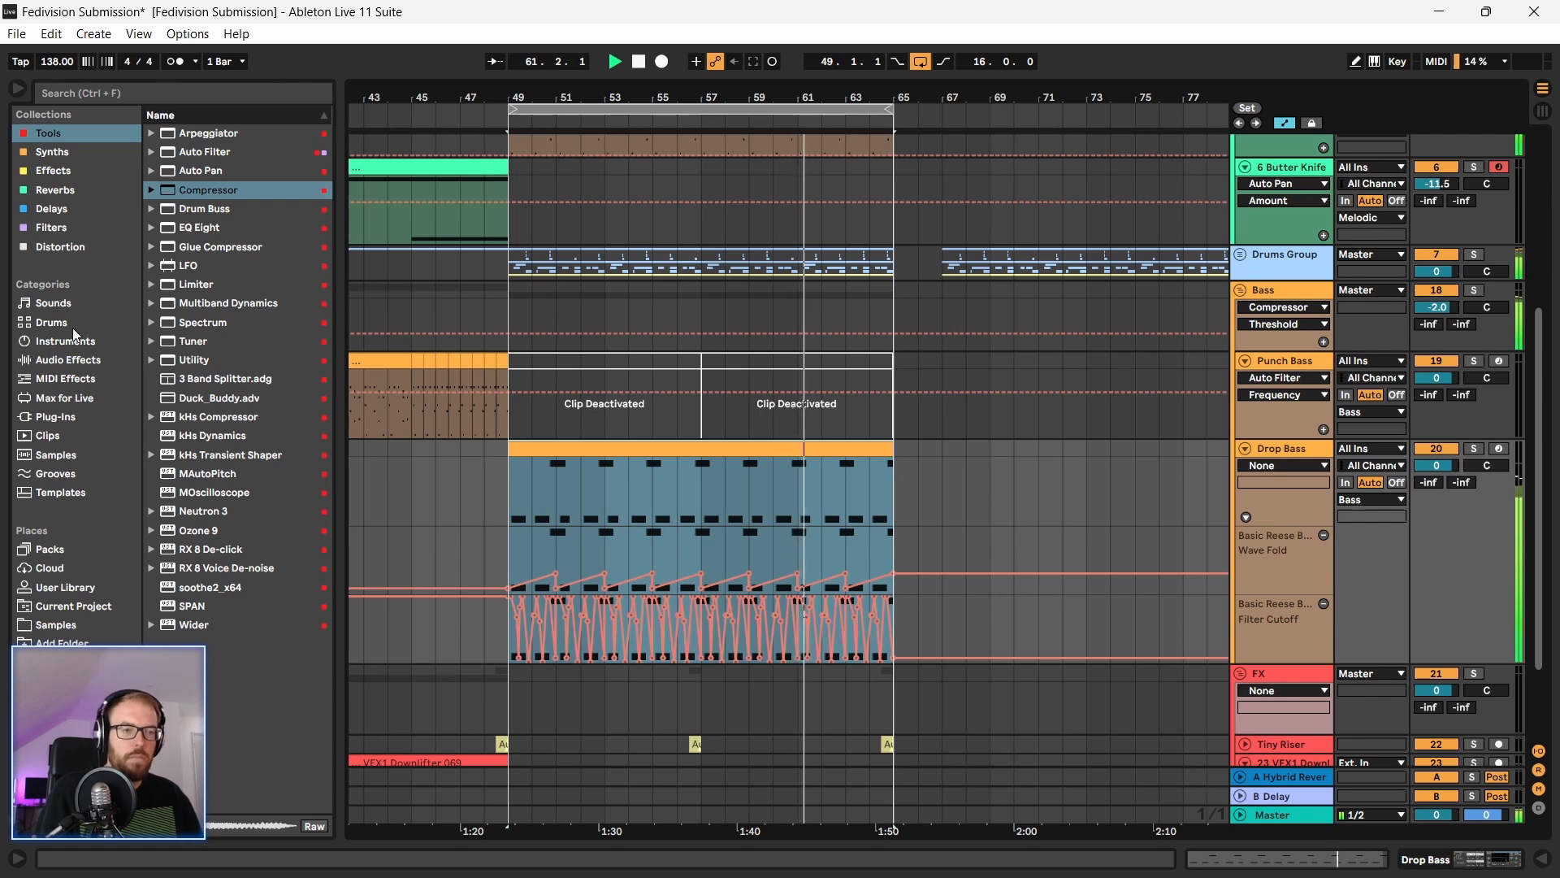
pyautogui.click(60, 152)
pyautogui.click(53, 170)
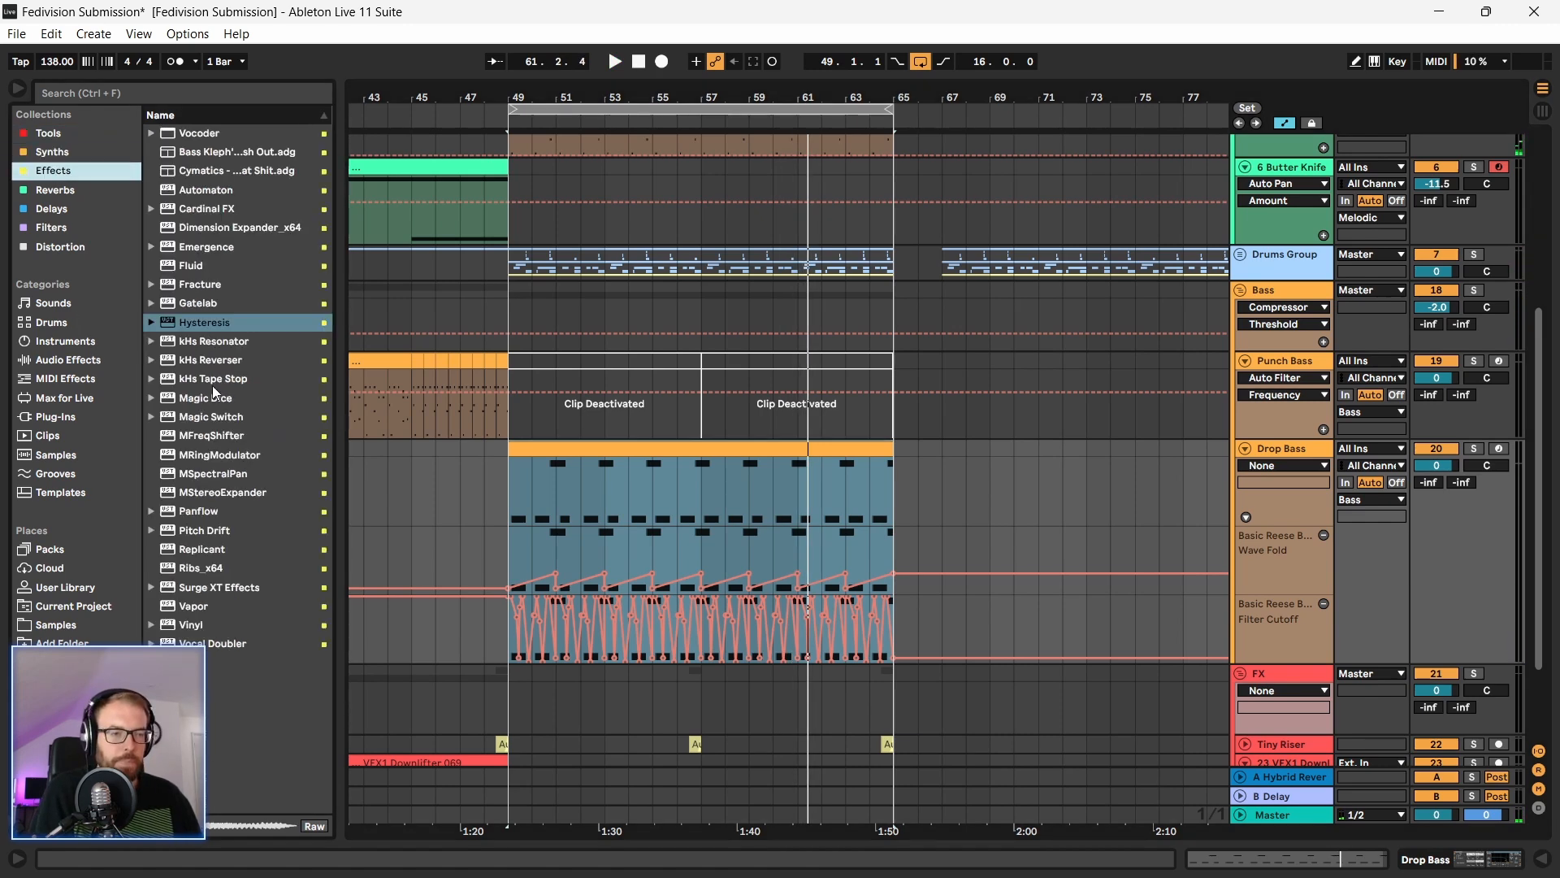
pyautogui.click(60, 246)
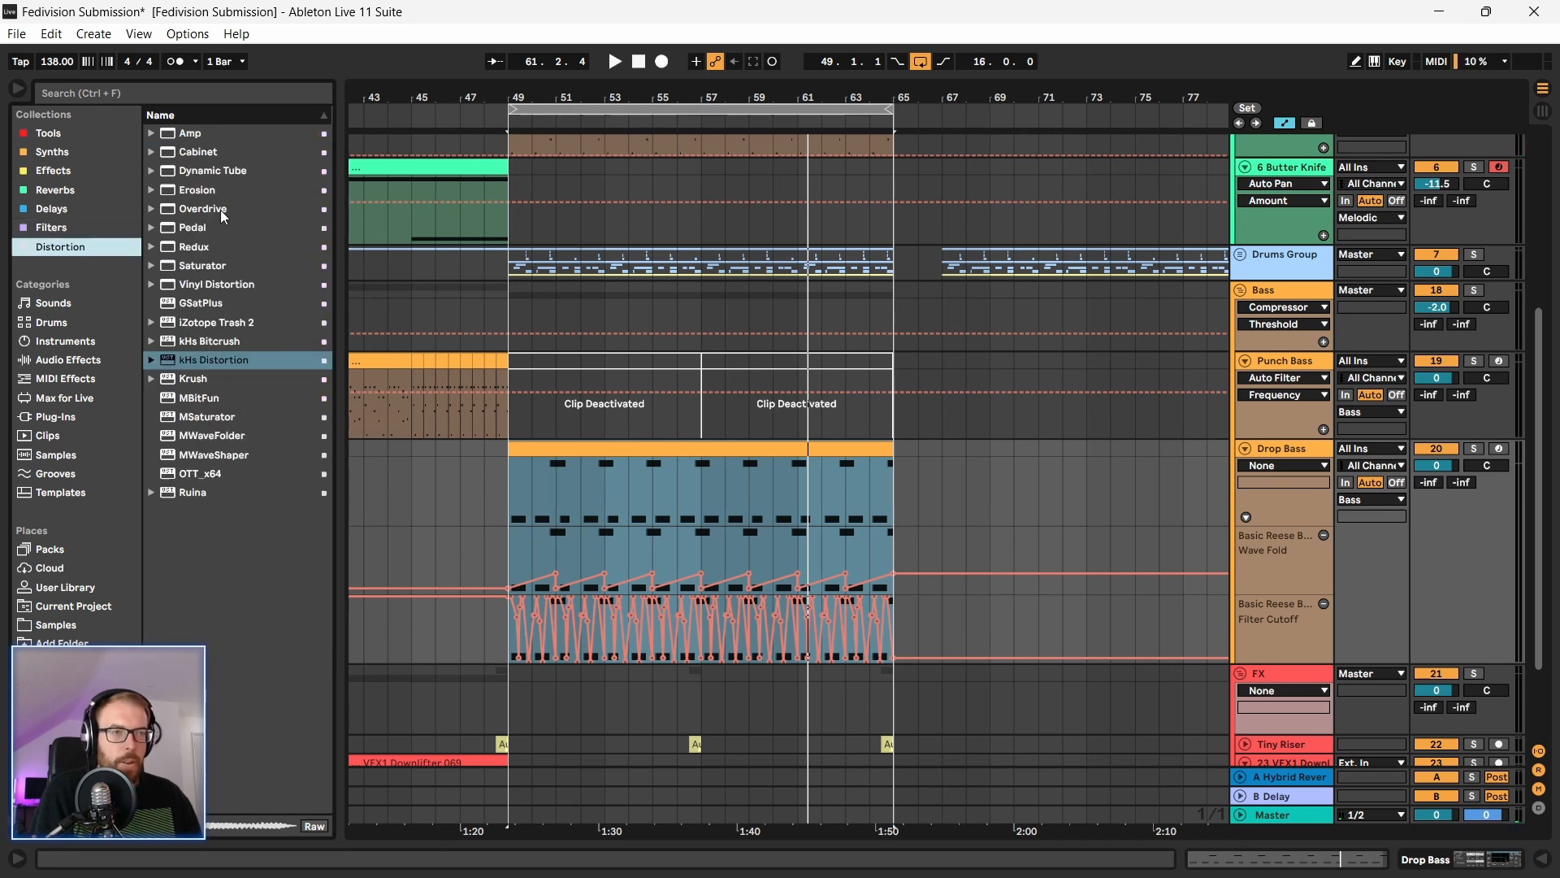
pyautogui.click(1289, 450)
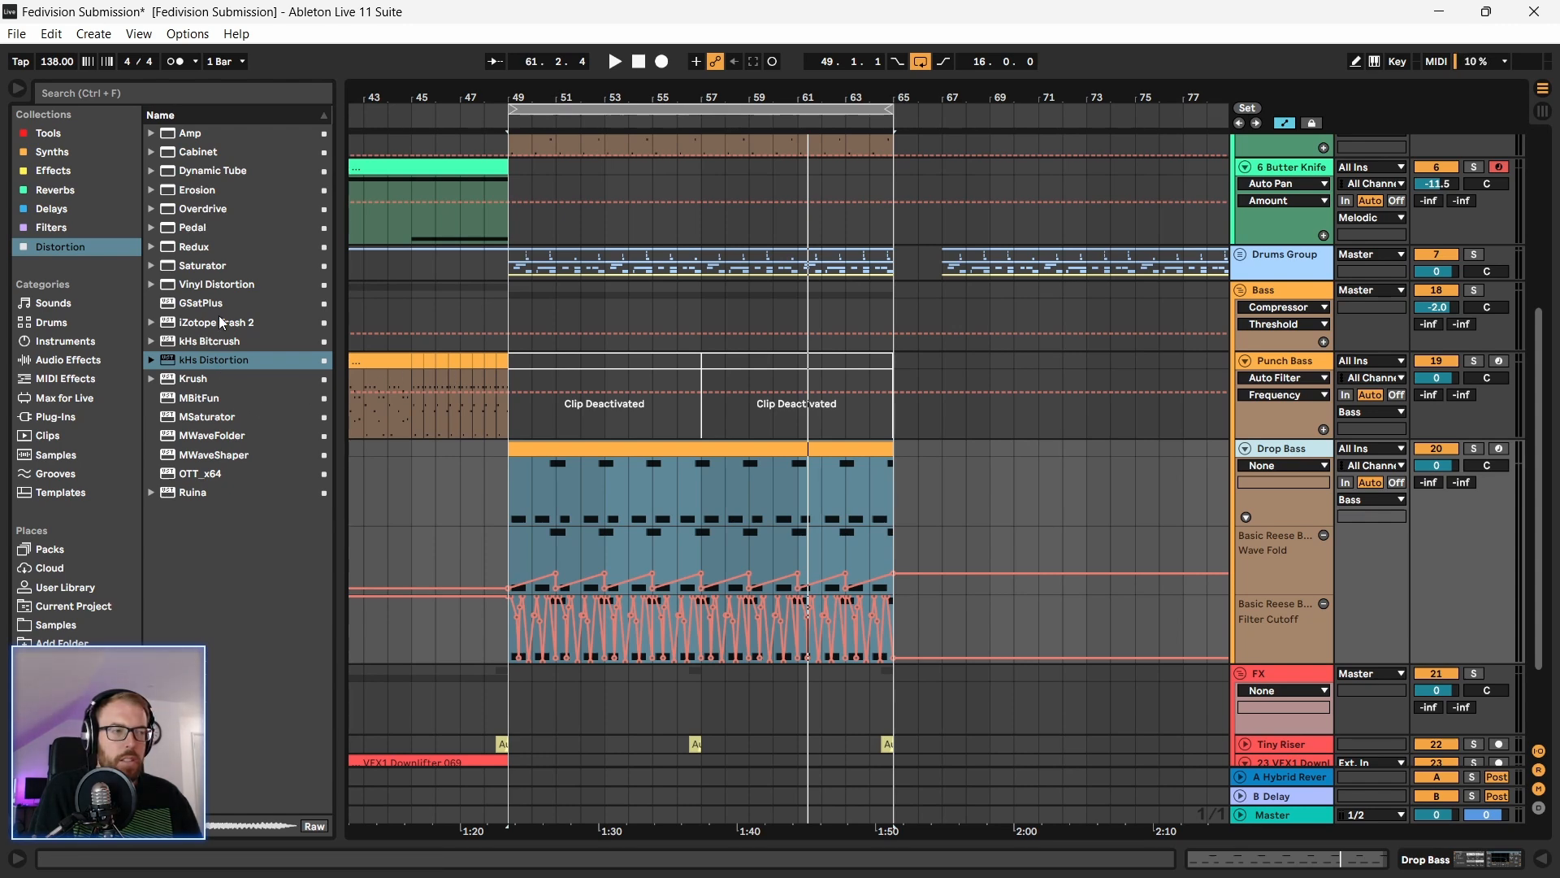
pyautogui.doubleClick(1280, 449)
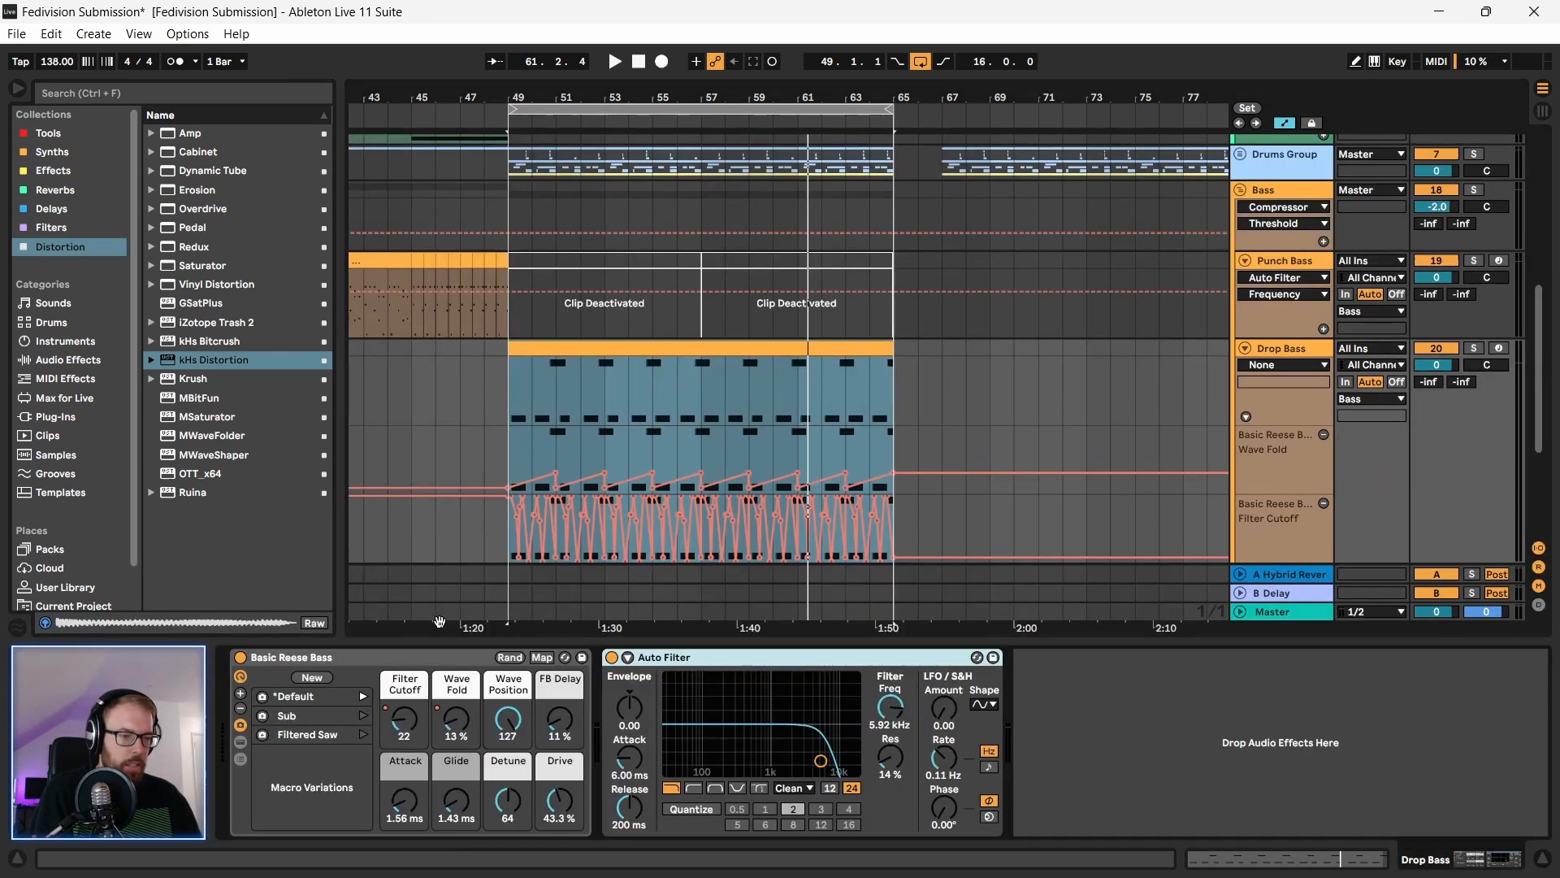
pyautogui.click(34, 133)
pyautogui.moveTo(212, 378); pyautogui.dragTo(1089, 695)
pyautogui.click(1091, 725)
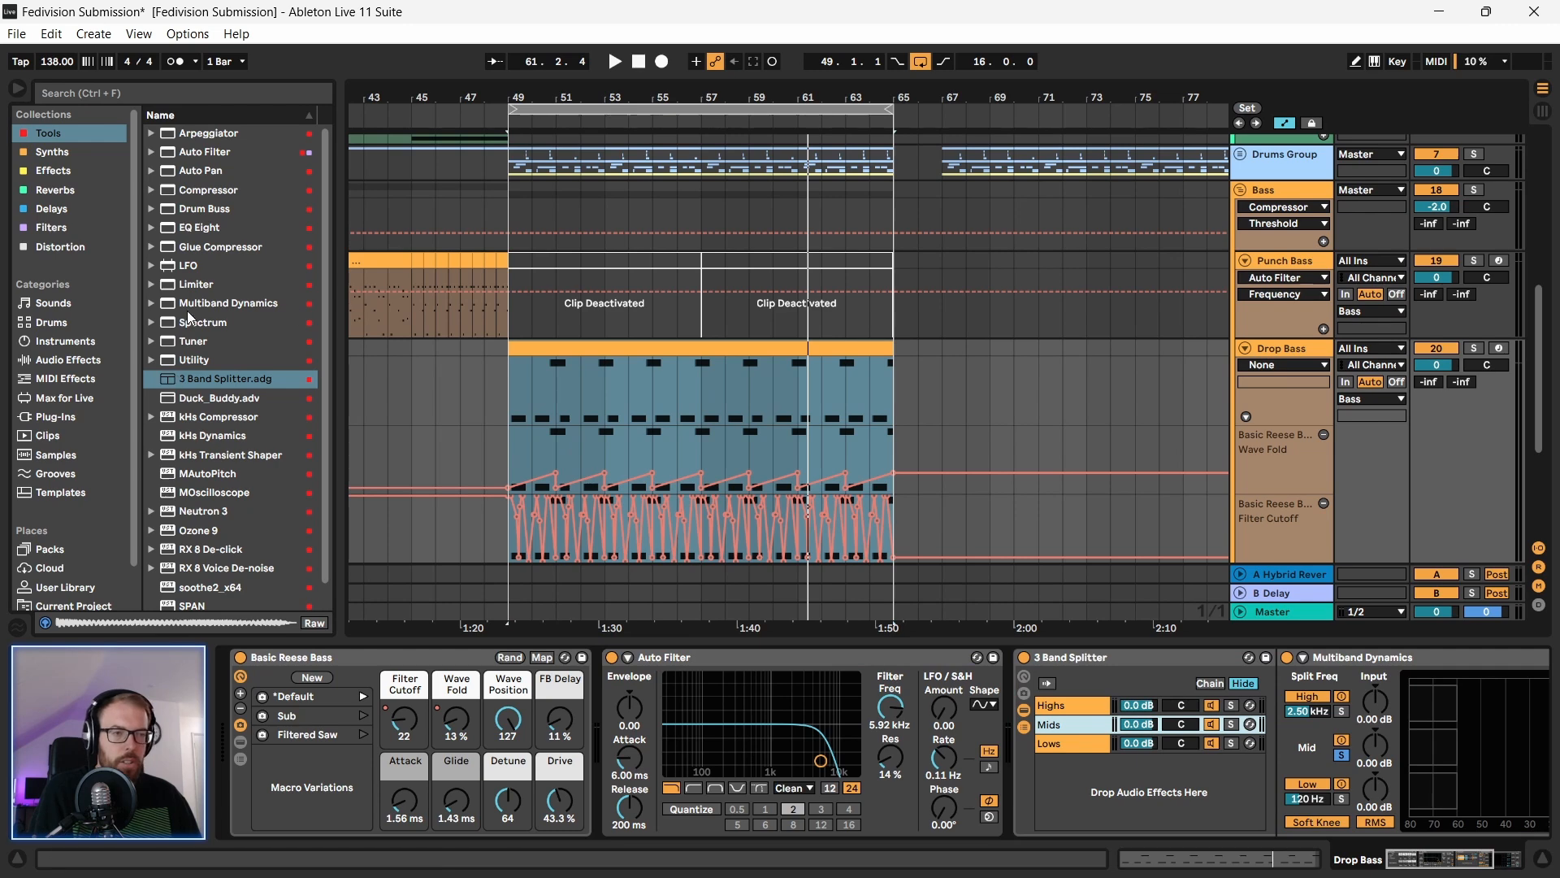
# Step: Load iZotope Trash 2 onto the Mids chain and set its Stage 1 distortion type to Crungey Grunch
pyautogui.click(52, 246)
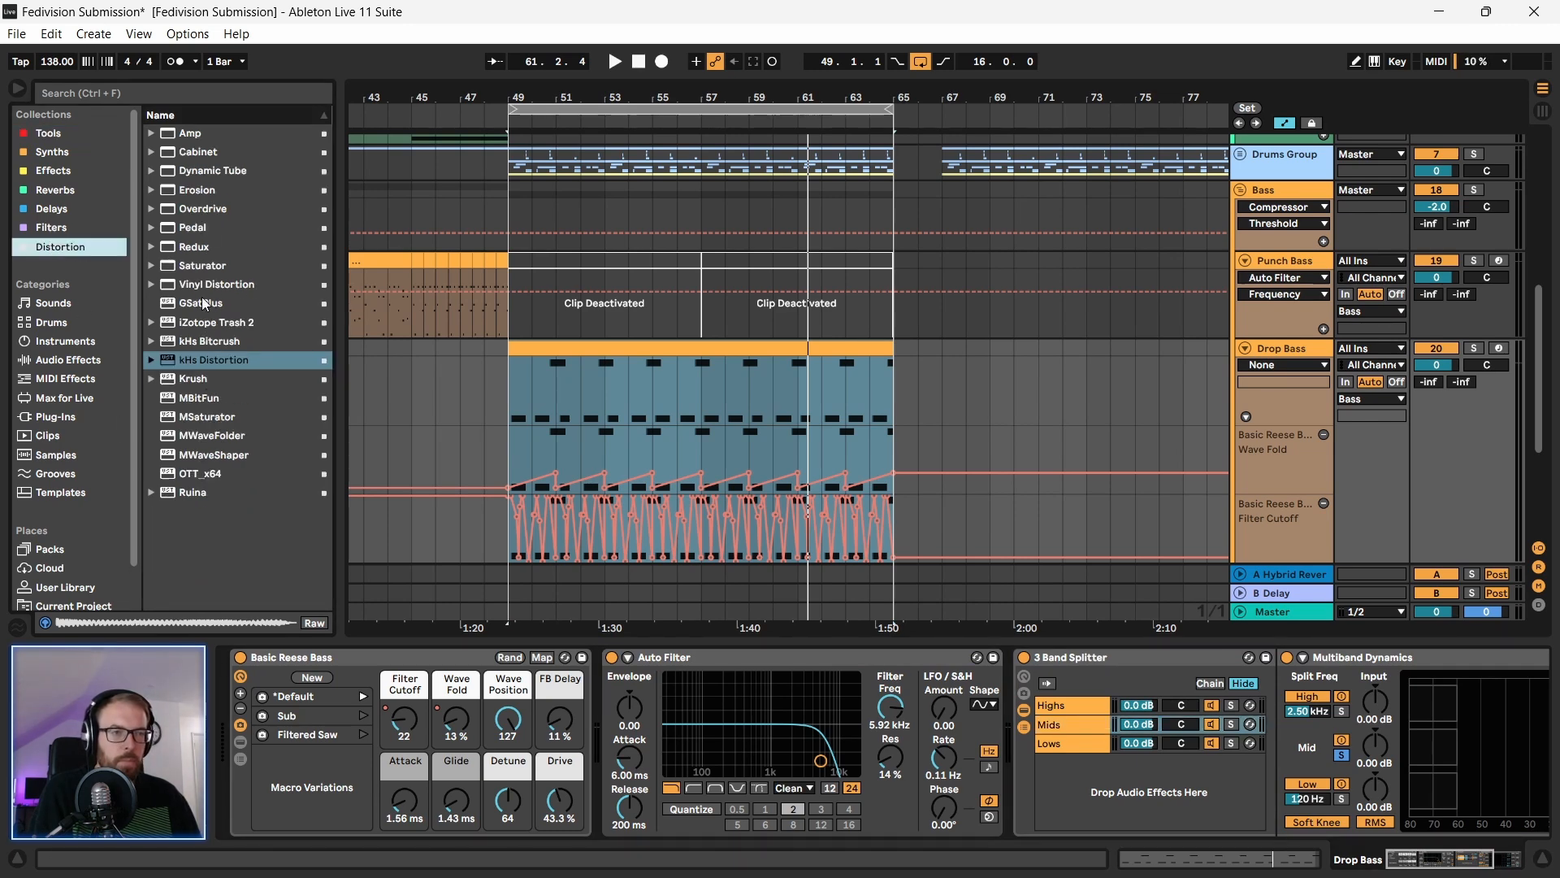
pyautogui.moveTo(197, 325); pyautogui.dragTo(1095, 729)
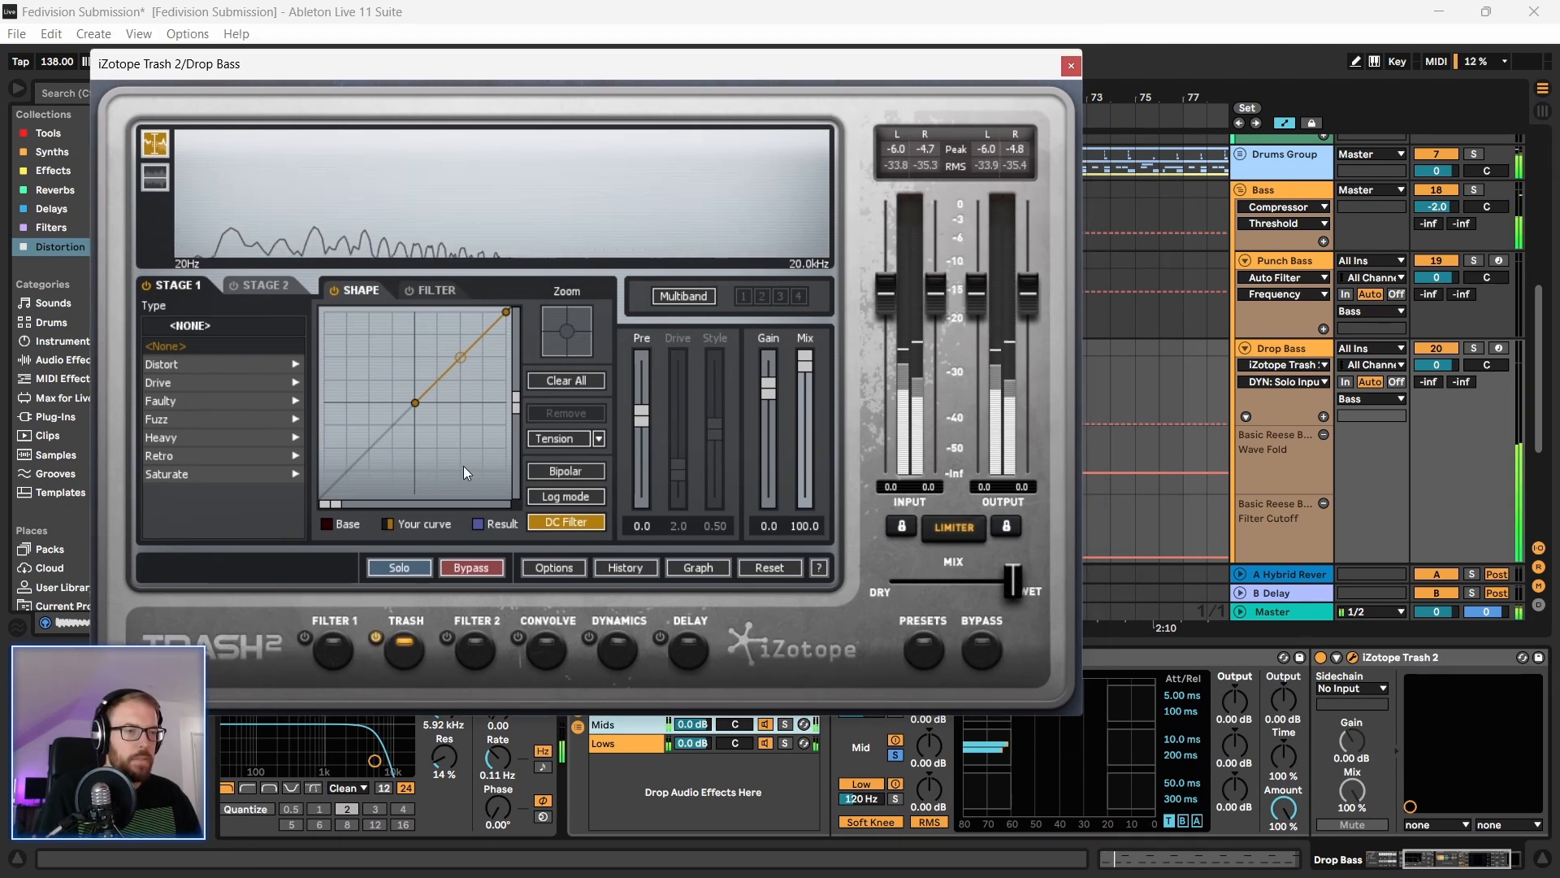
pyautogui.click(172, 367)
pyautogui.click(208, 399)
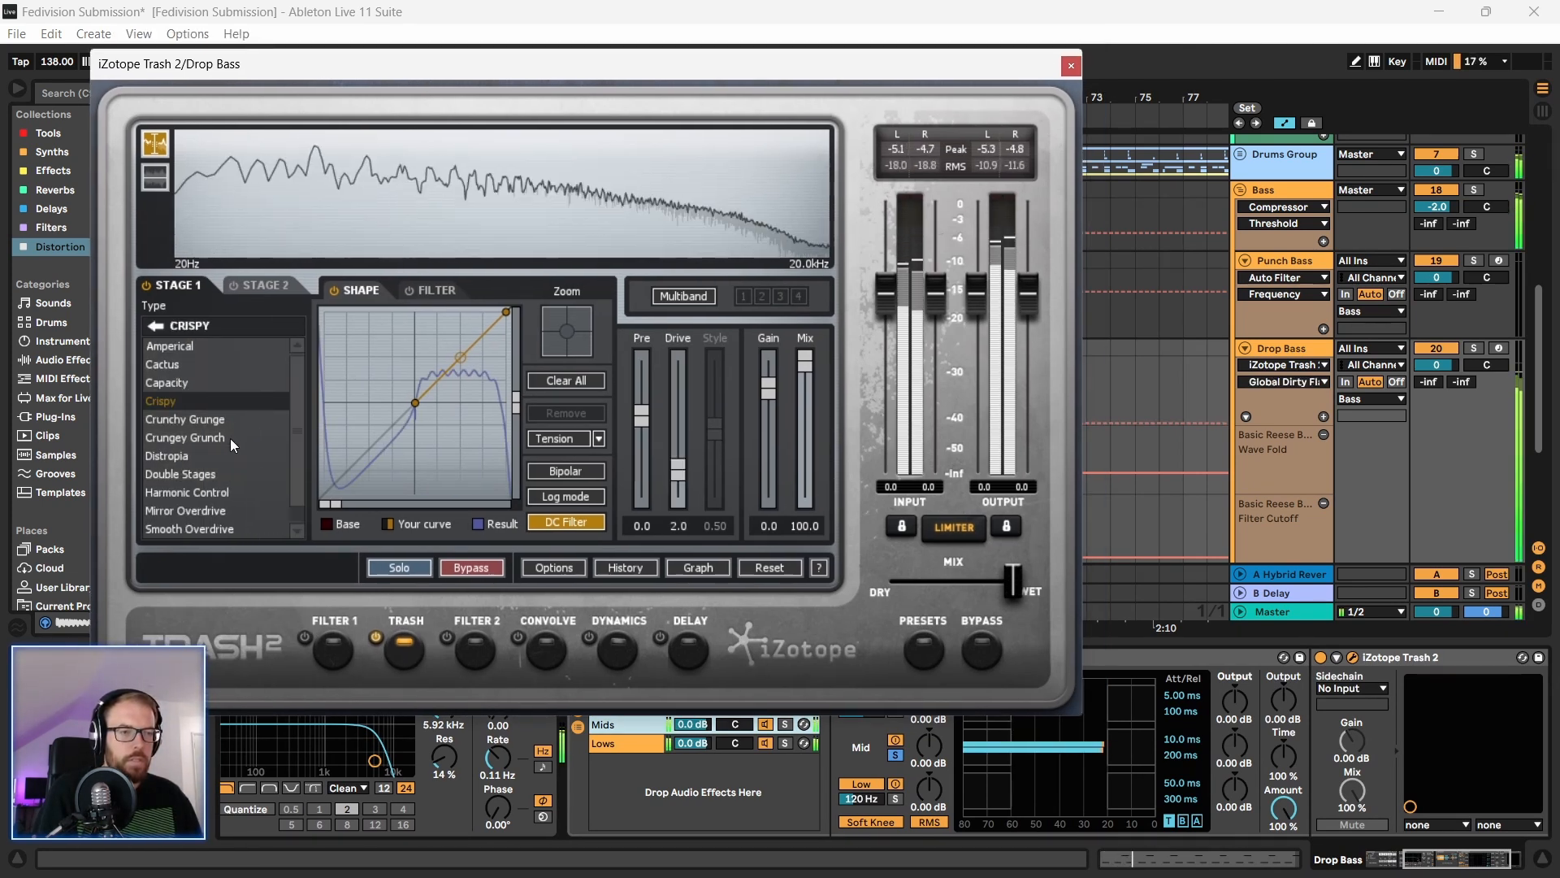
pyautogui.click(225, 437)
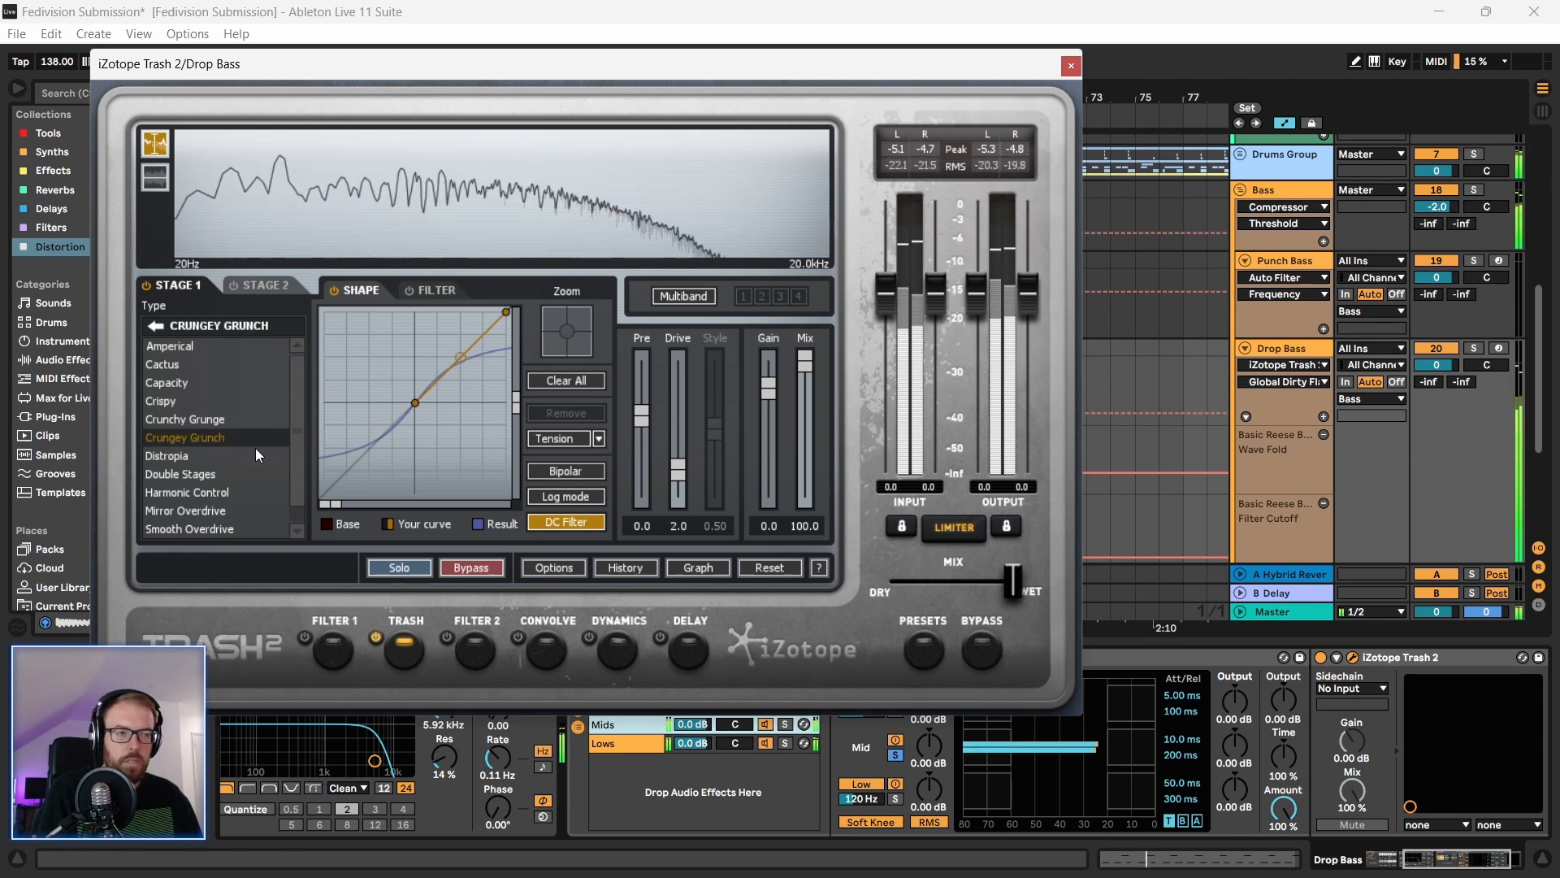
# Step: Raise Trash 2's Stage 1 drive to 4.6 and collapse the 3 Band Splitter rack
pyautogui.moveTo(675, 465)
pyautogui.mouseDown()
pyautogui.moveTo(671, 377)
pyautogui.moveTo(680, 437)
pyautogui.mouseUp()
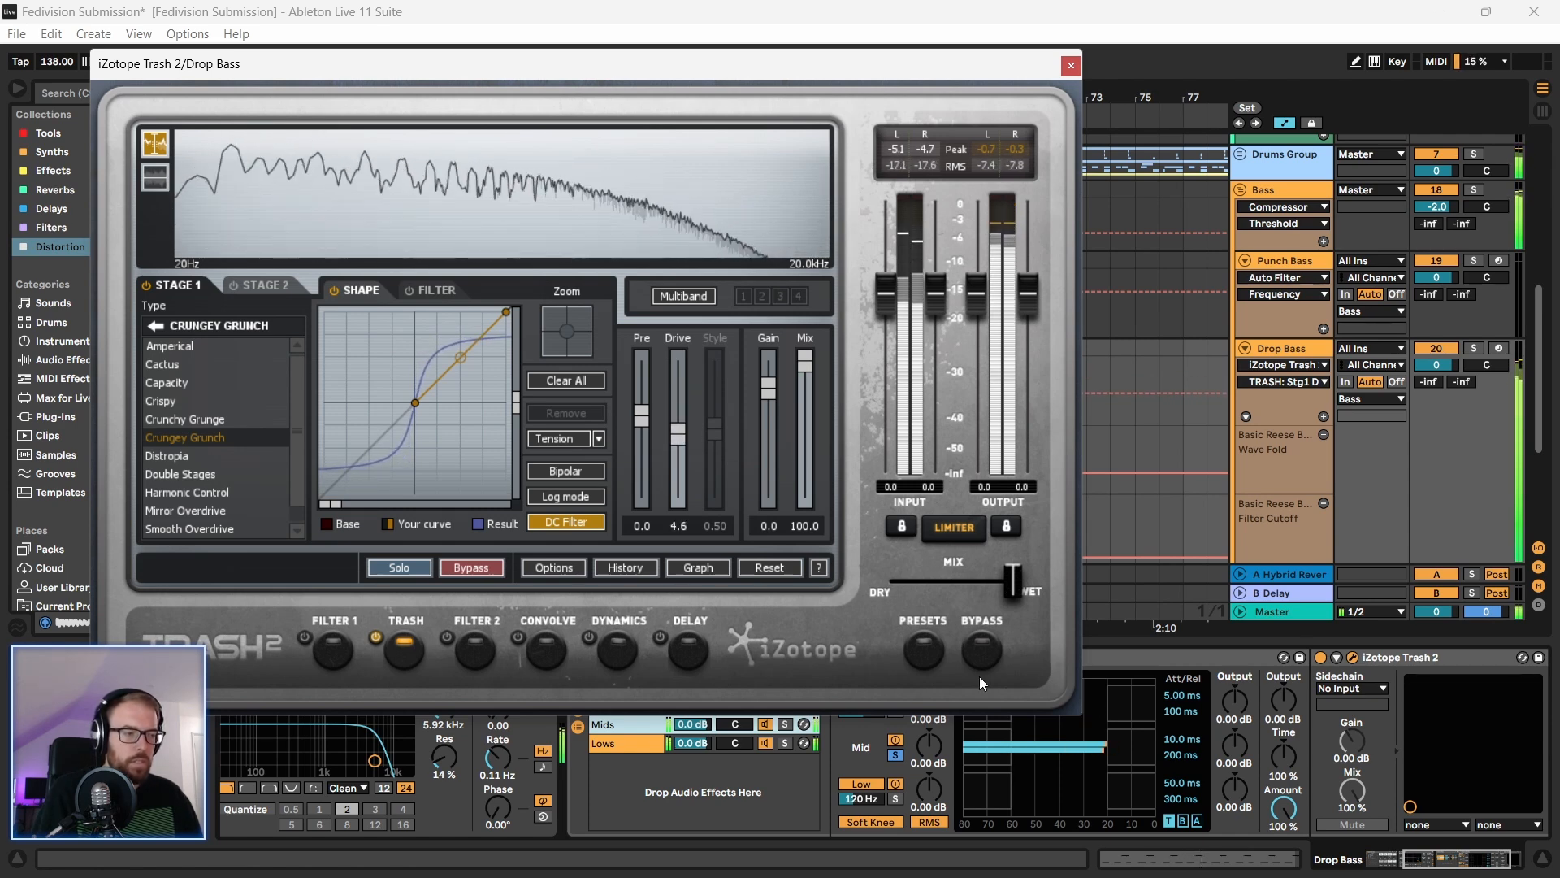
pyautogui.hotkey('ctrl', 'alt', 'p')
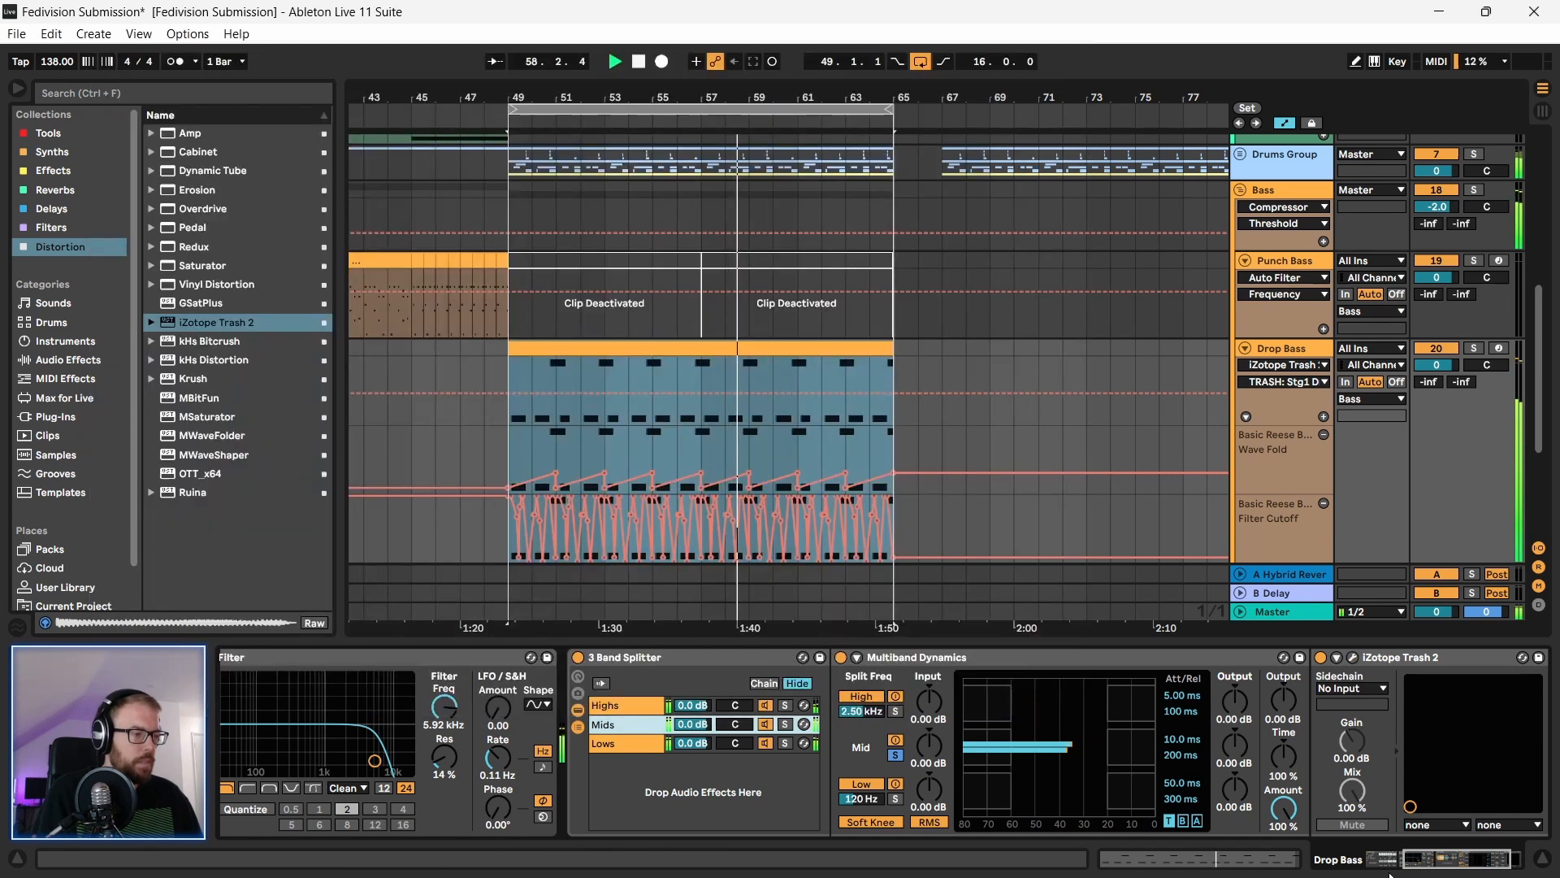
pyautogui.click(1453, 861)
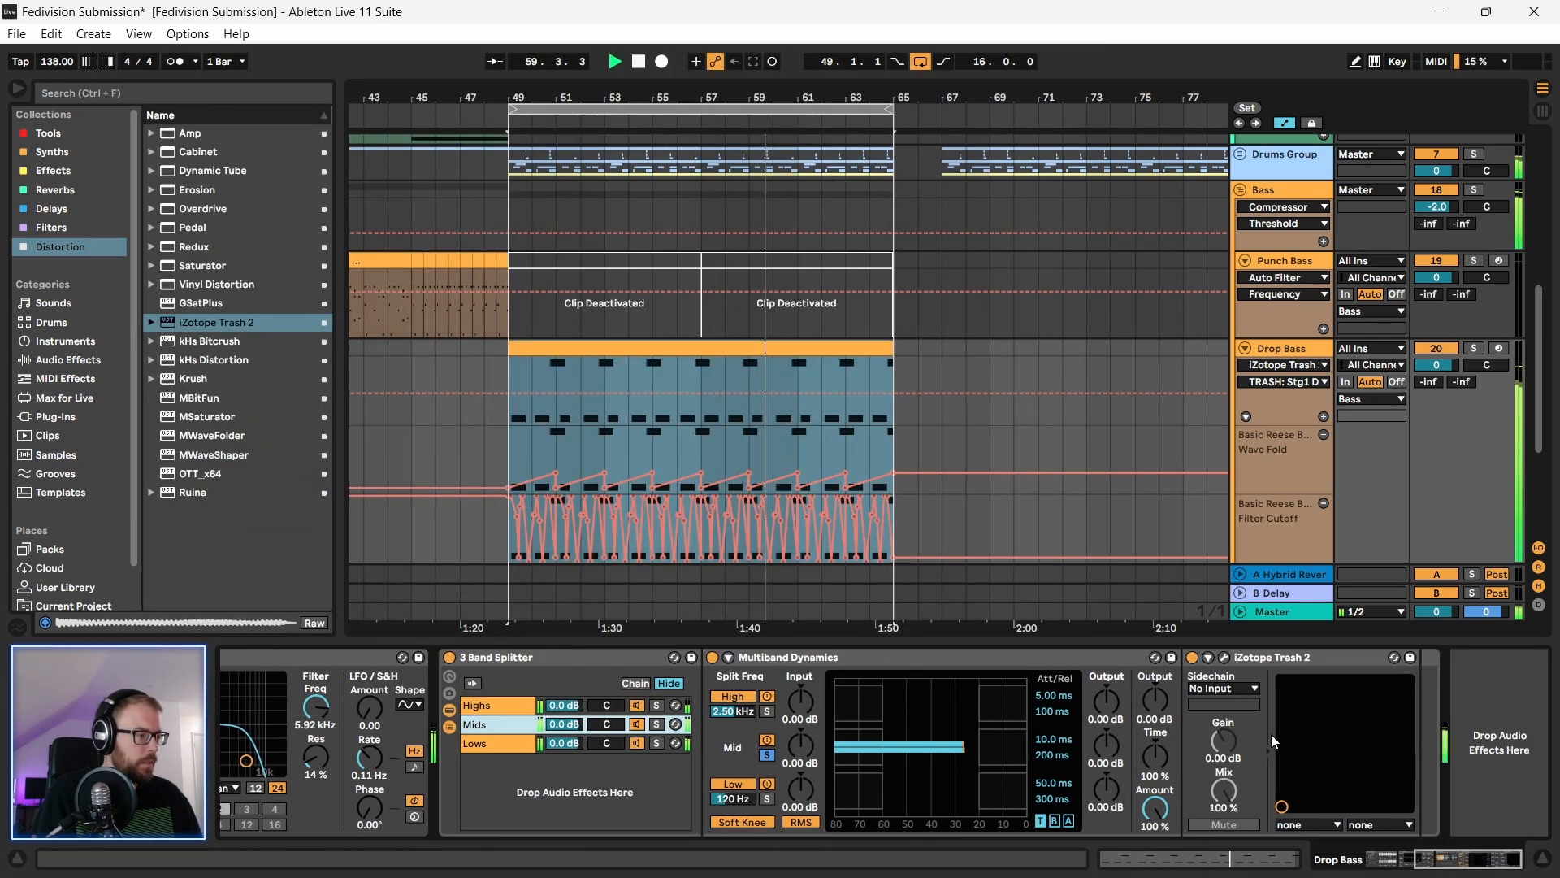
pyautogui.doubleClick(474, 660)
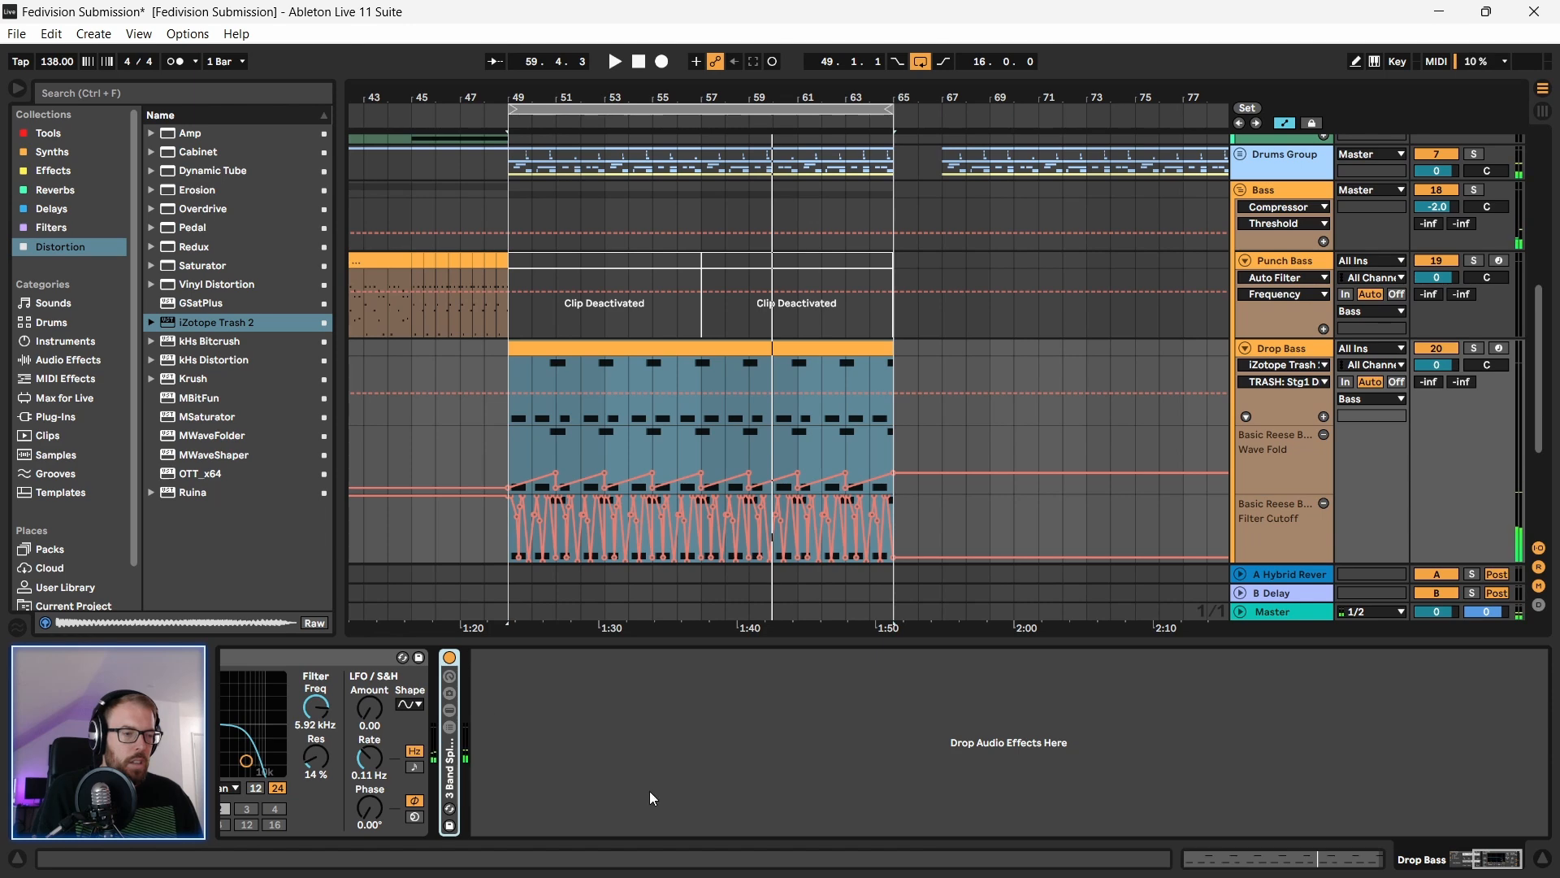
# Step: Place the Auto Filter after the 3 Band Splitter rack on Drop Bass and lower its frequency to 1.22 kHz during playback
pyautogui.moveTo(1503, 858); pyautogui.dragTo(1464, 860)
pyautogui.moveTo(648, 665); pyautogui.dragTo(1052, 703)
pyautogui.press('space')
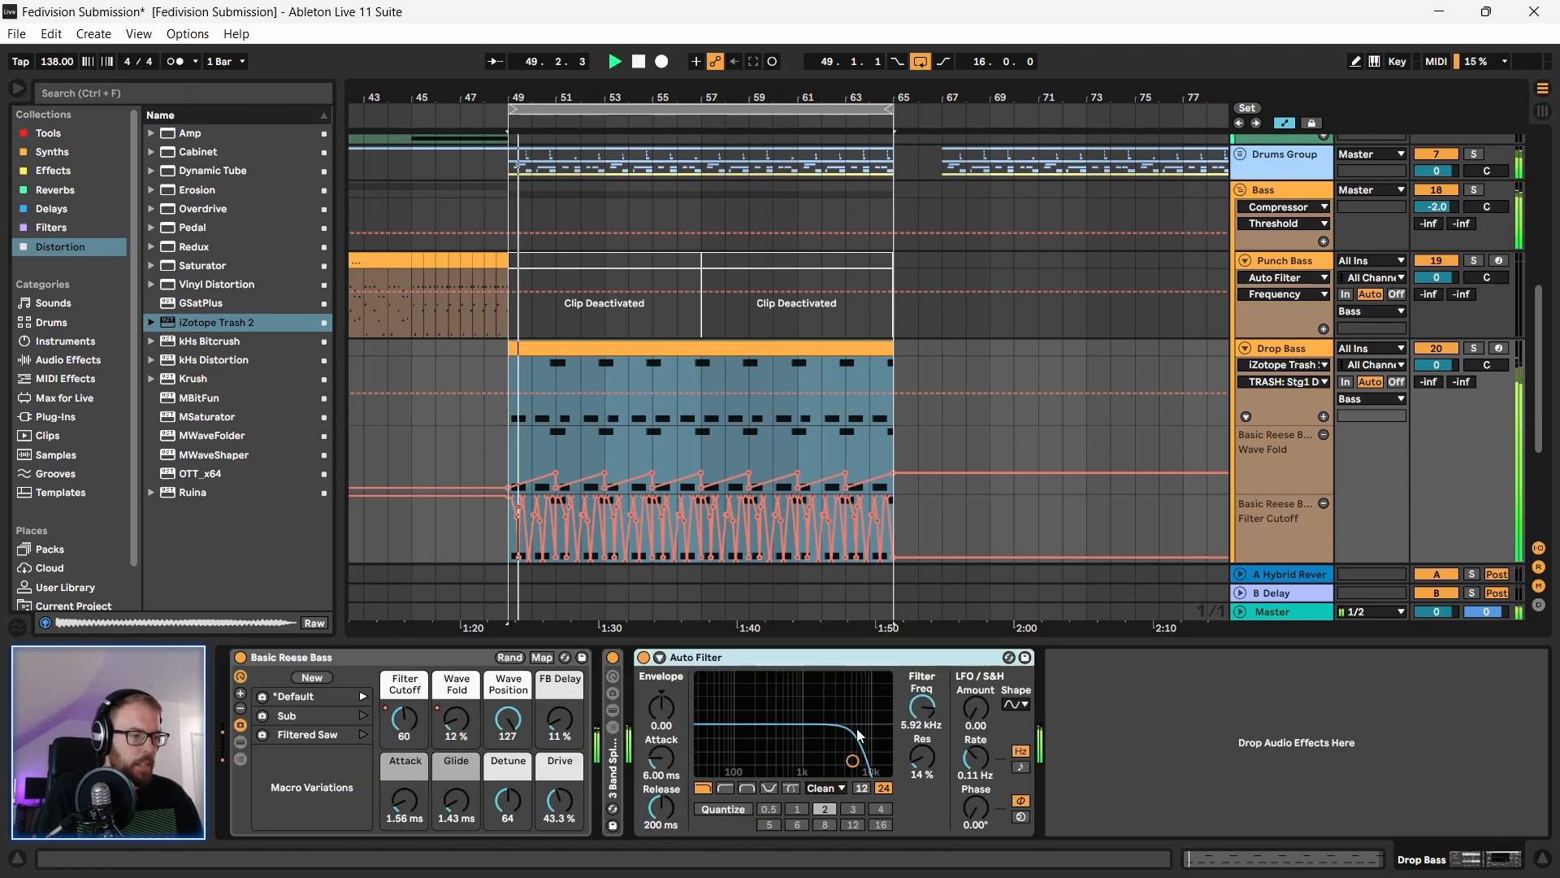
pyautogui.moveTo(856, 736); pyautogui.dragTo(807, 761)
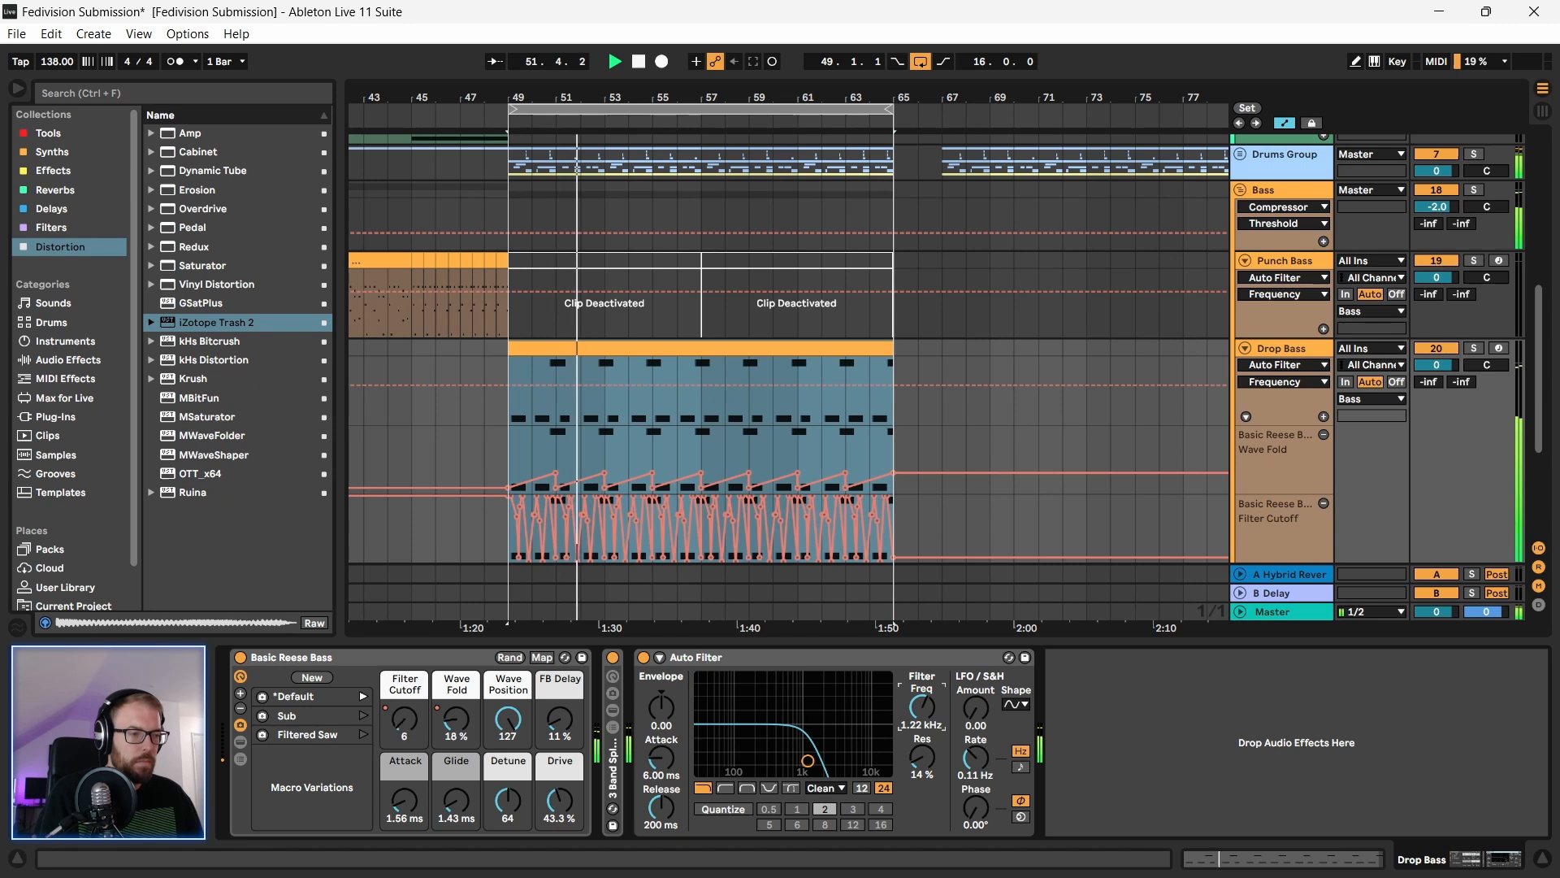
# Step: Clear the Filter Cutoff automation on Drop Bass from bar 49 to bar 65
pyautogui.click(894, 512)
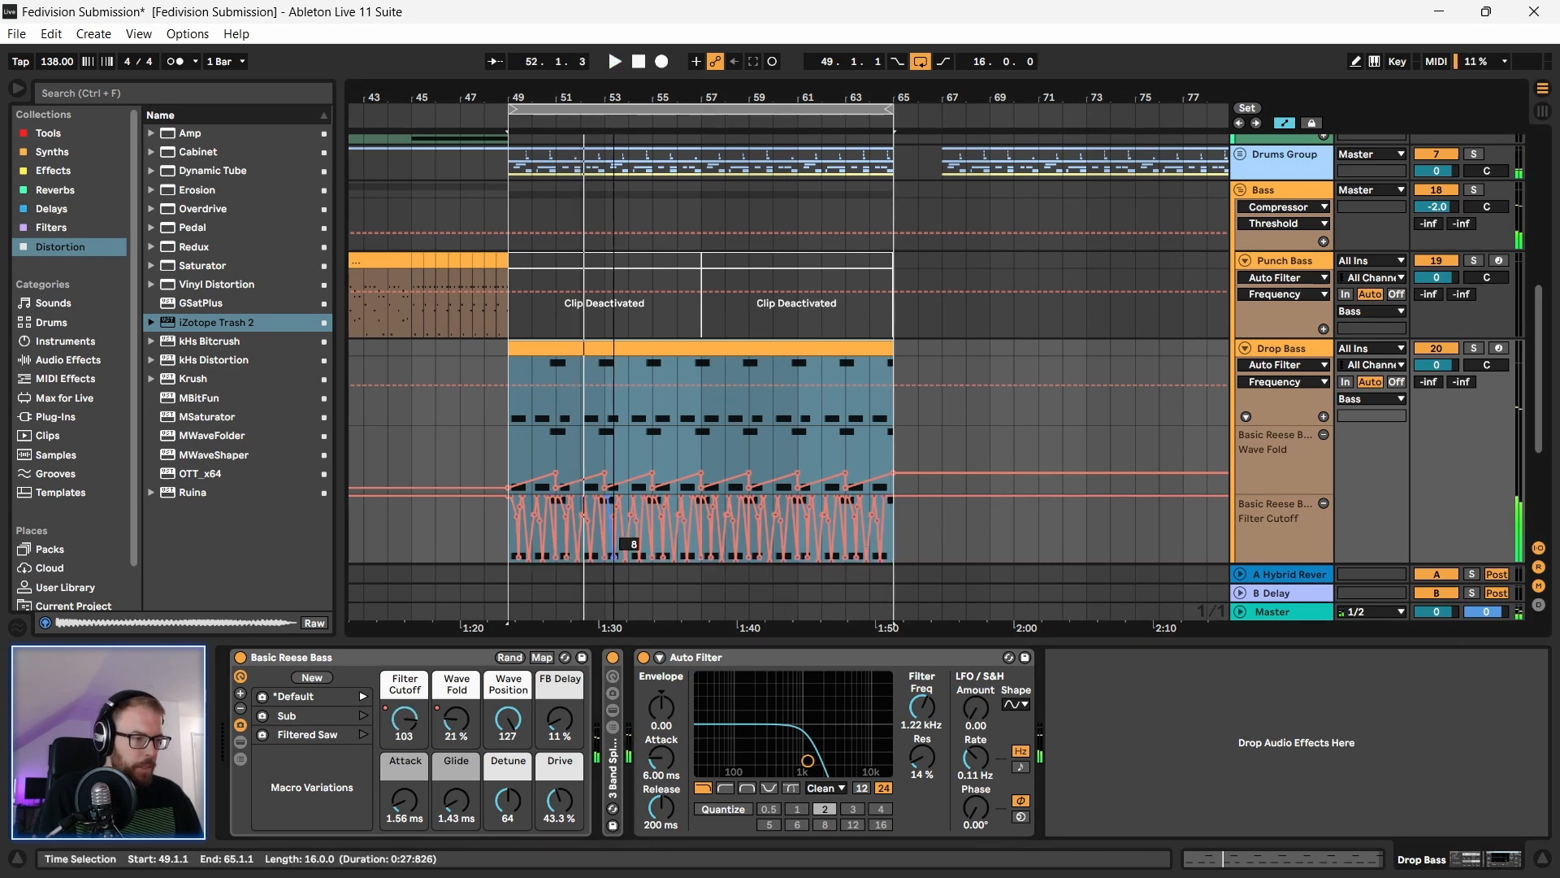
pyautogui.moveTo(509, 553); pyautogui.dragTo(889, 482)
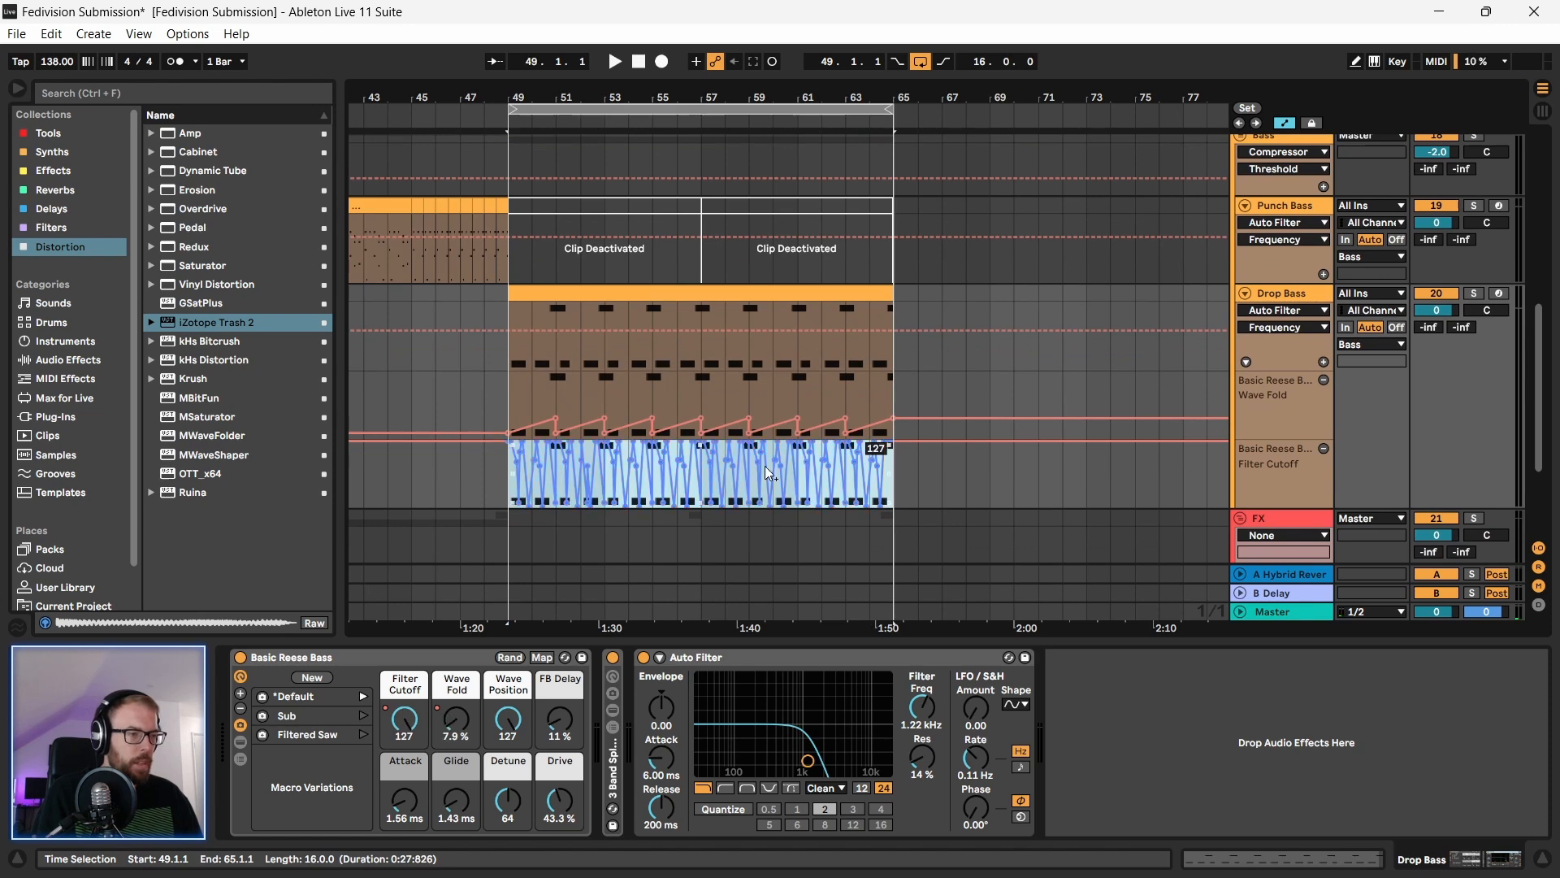
pyautogui.moveTo(524, 103); pyautogui.dragTo(532, 232)
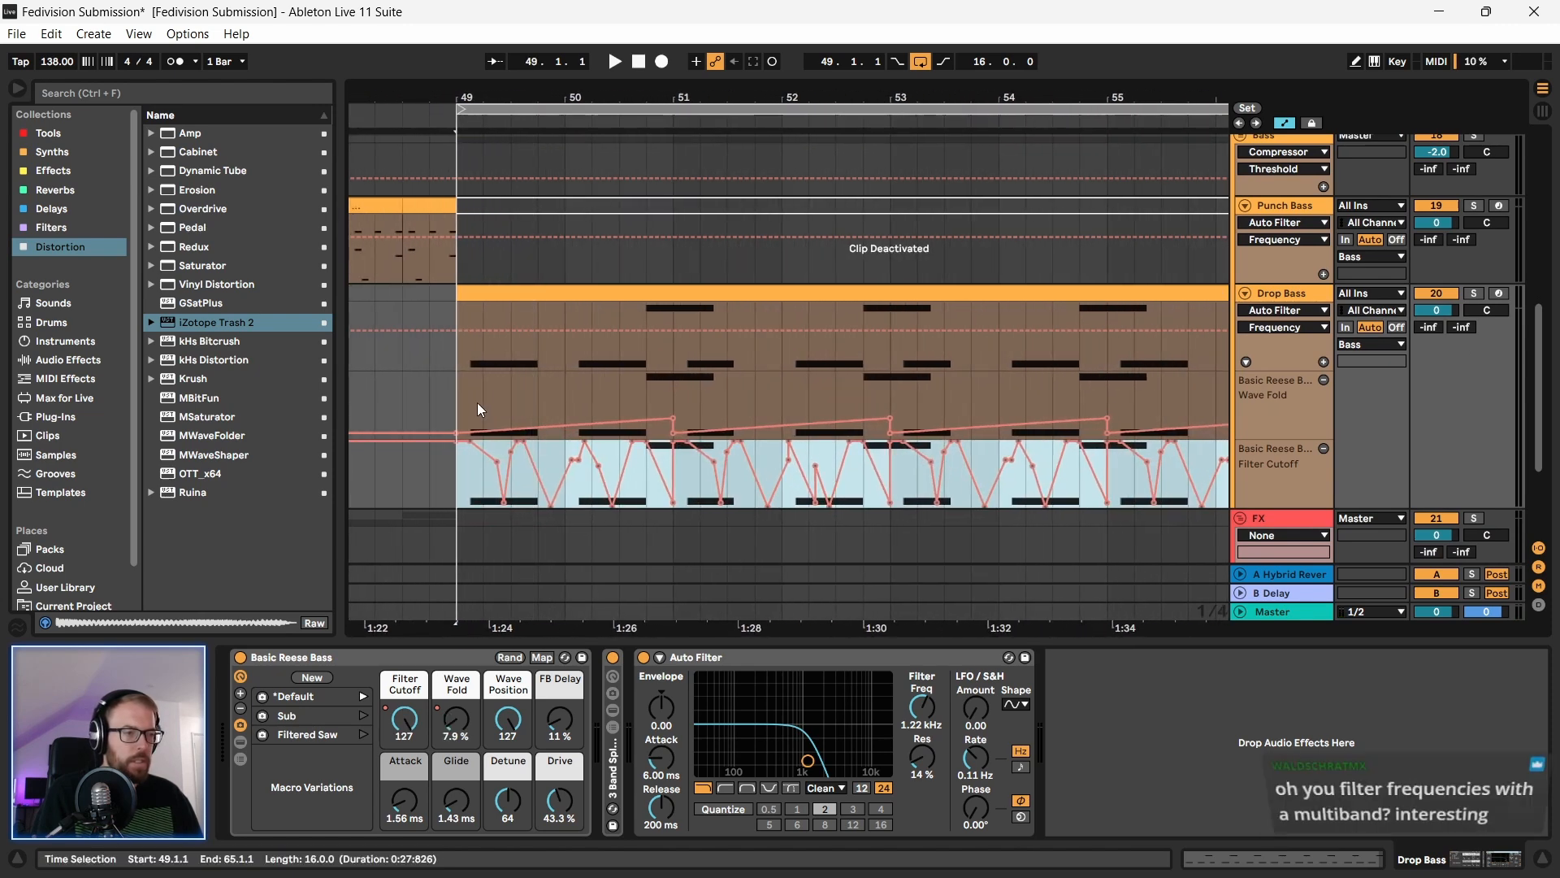
pyautogui.press('Delete')
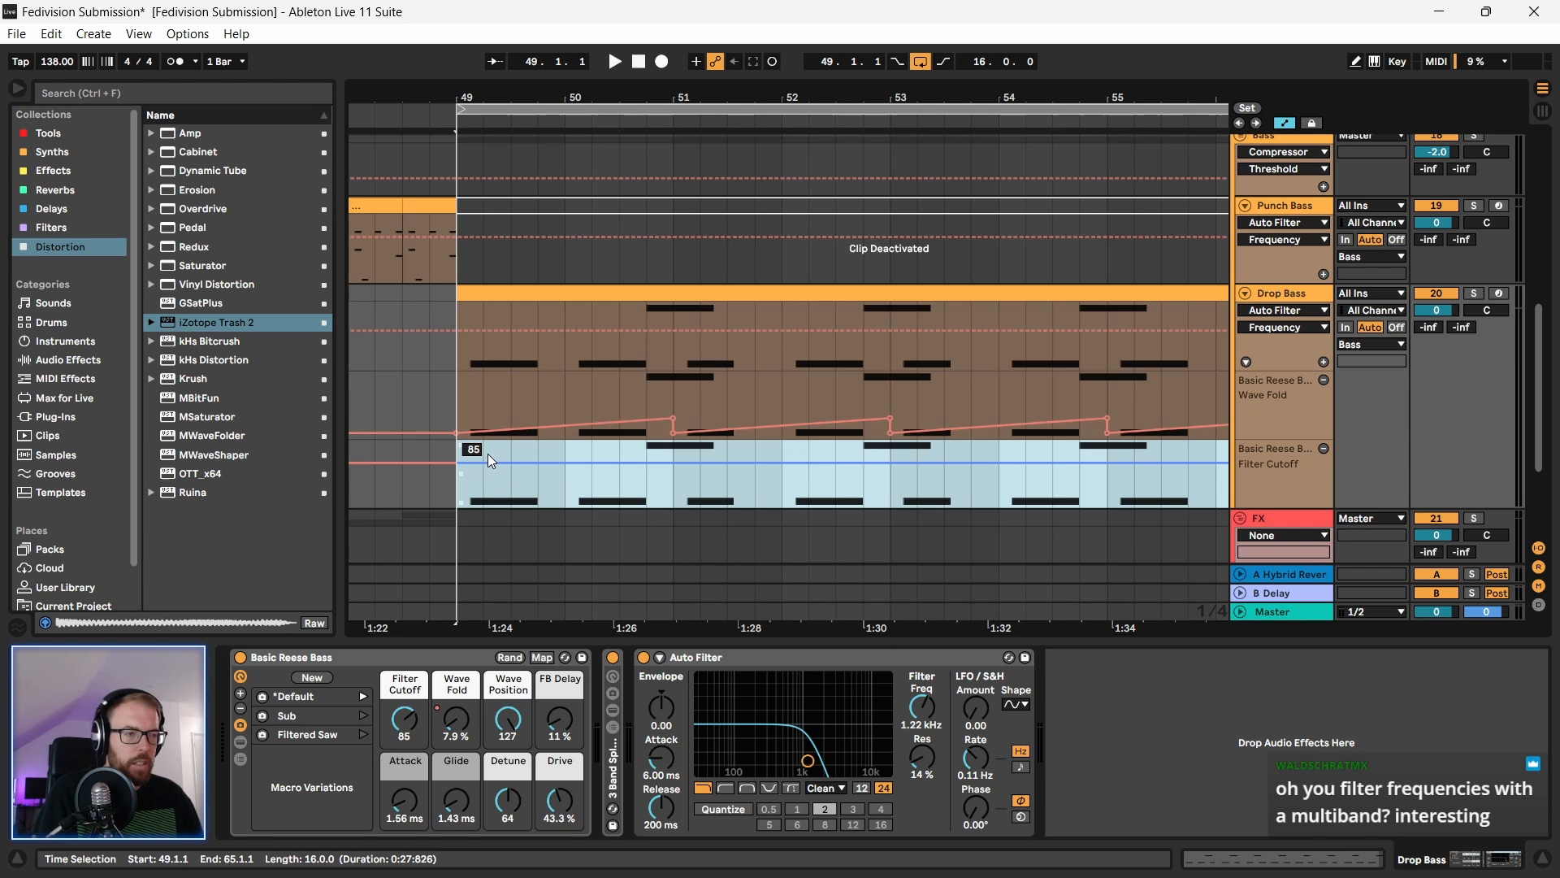
# Step: Draw a half-bar Filter Cutoff automation ramp from 0 to about 71 starting at bar 49, and play it
pyautogui.moveTo(537, 461)
pyautogui.mouseDown()
pyautogui.moveTo(538, 445)
pyautogui.moveTo(538, 470)
pyautogui.mouseUp()
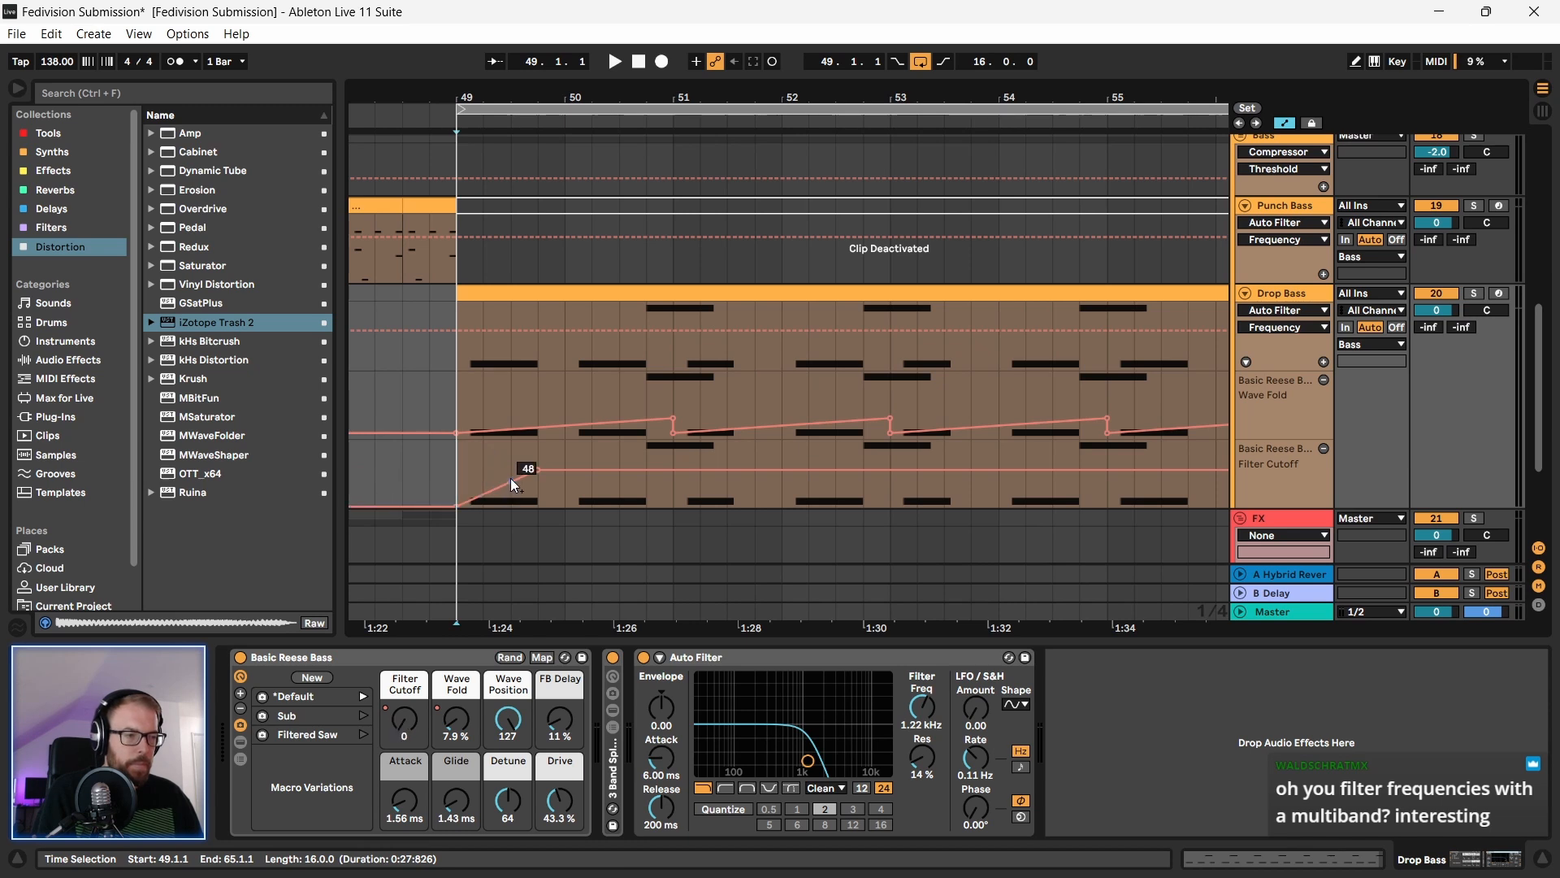
pyautogui.press('space')
pyautogui.press('space')
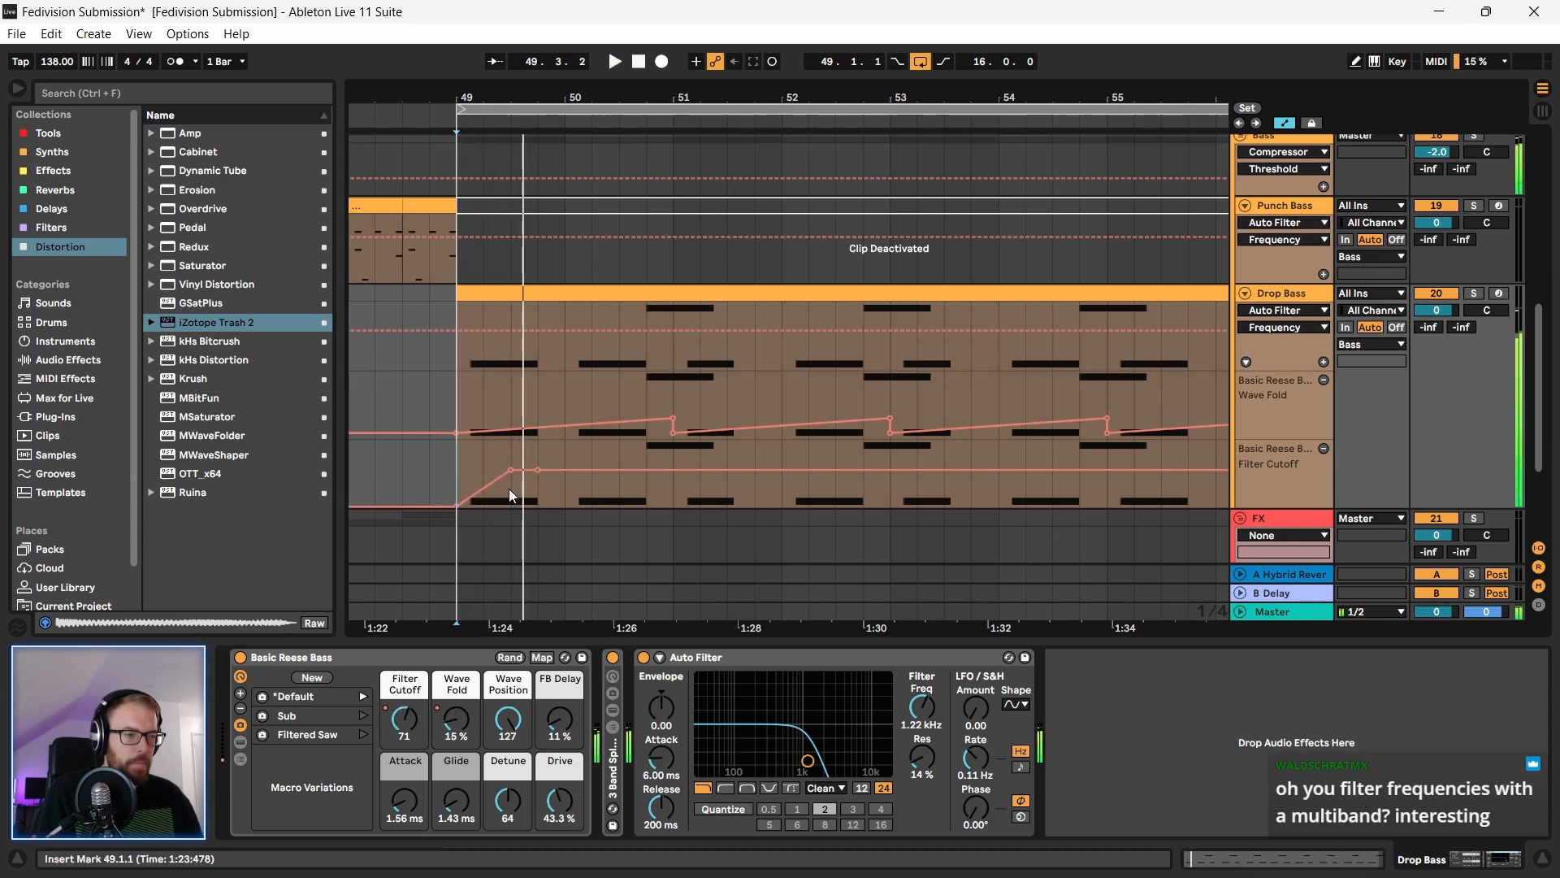
# Step: Duplicate the half-bar Filter Cutoff ramp repeatedly up to bar 53 and play the arrangement from bar 49
pyautogui.moveTo(504, 487); pyautogui.dragTo(479, 494)
pyautogui.hotkey('ctrl', 'd')
pyautogui.hotkey('ctrl', 'd')
pyautogui.hotkey('ctrl', 'd')
pyautogui.hotkey('ctrl', 'd')
pyautogui.hotkey('ctrl', 'd')
pyautogui.hotkey('ctrl', 'd')
pyautogui.hotkey('ctrl', 'd')
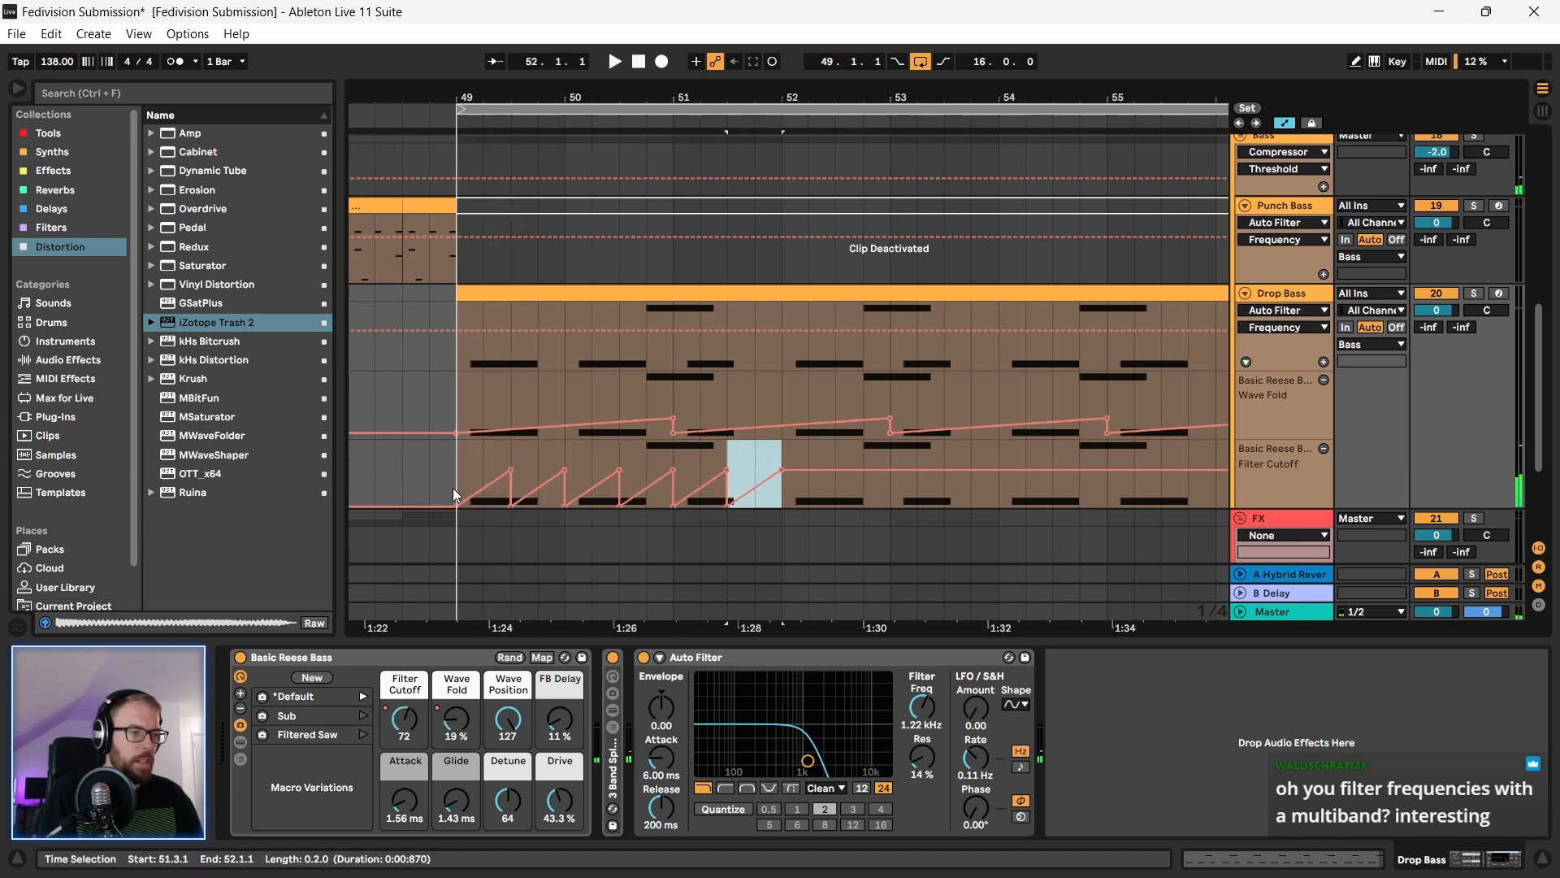
pyautogui.click(460, 464)
pyautogui.press('space')
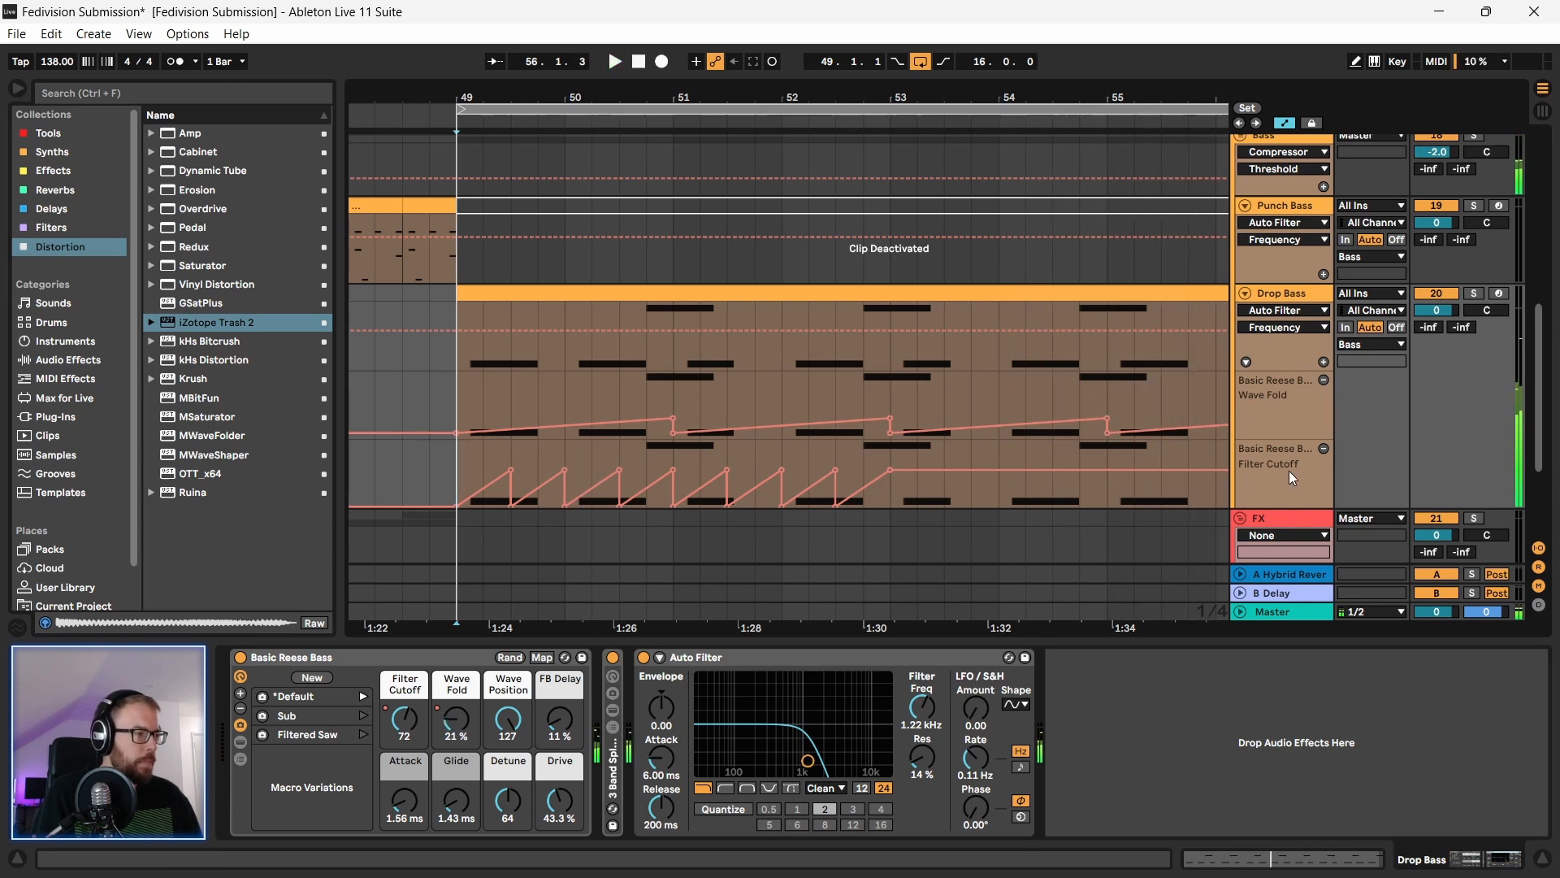
# Step: Unfold the 3 Band Splitter rack on Drop Bass and play the section from bar 49
pyautogui.scroll(-2, 1291, 470)
pyautogui.click(1254, 421)
pyautogui.moveTo(489, 97); pyautogui.dragTo(474, 18)
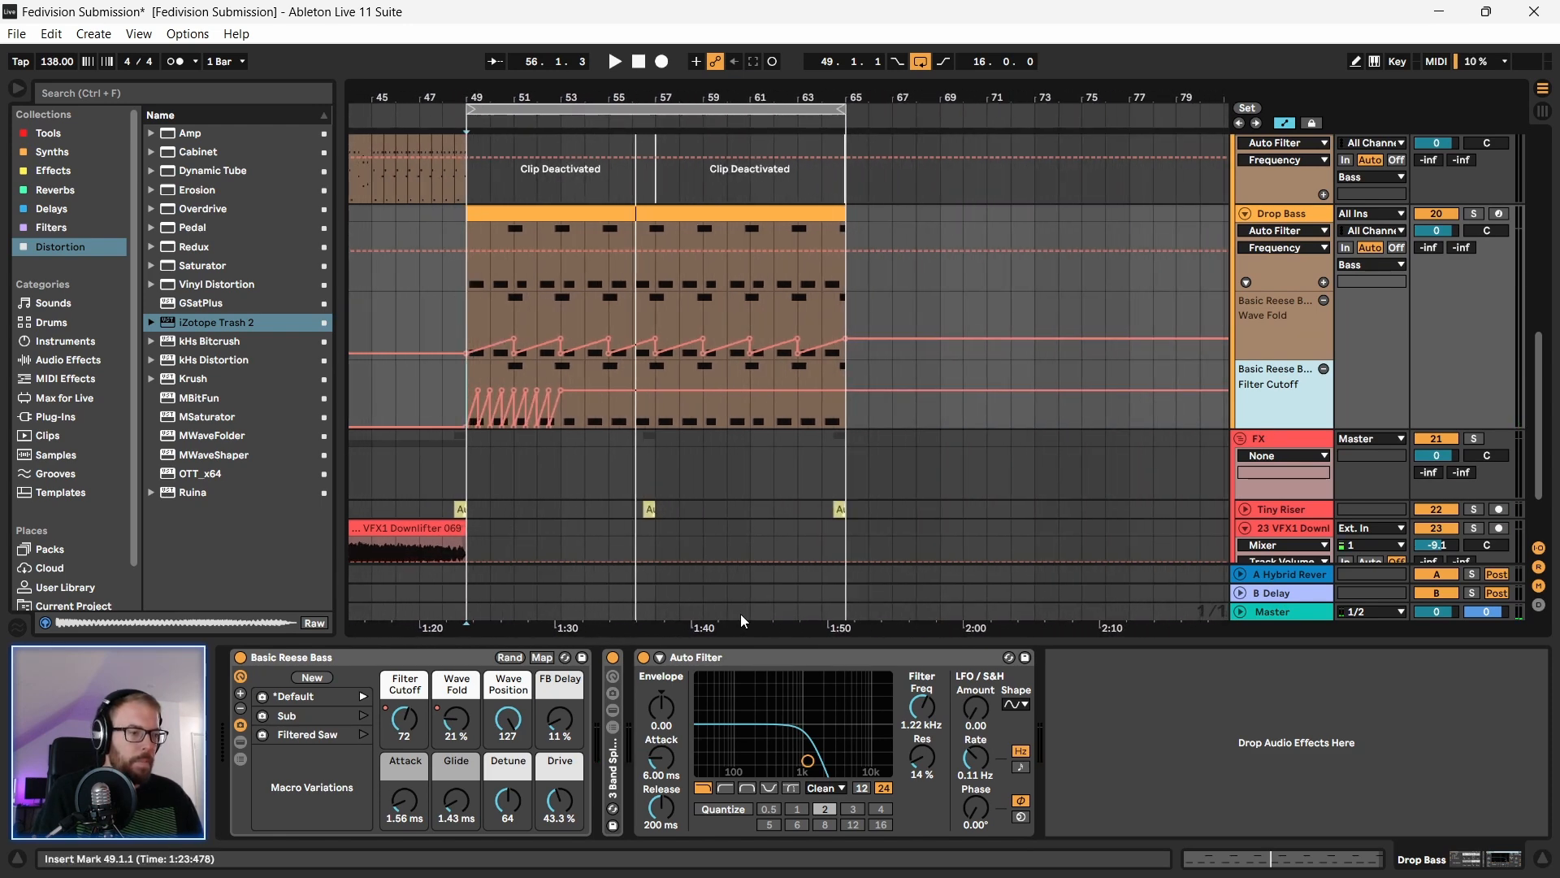
pyautogui.click(704, 659)
pyautogui.doubleClick(612, 779)
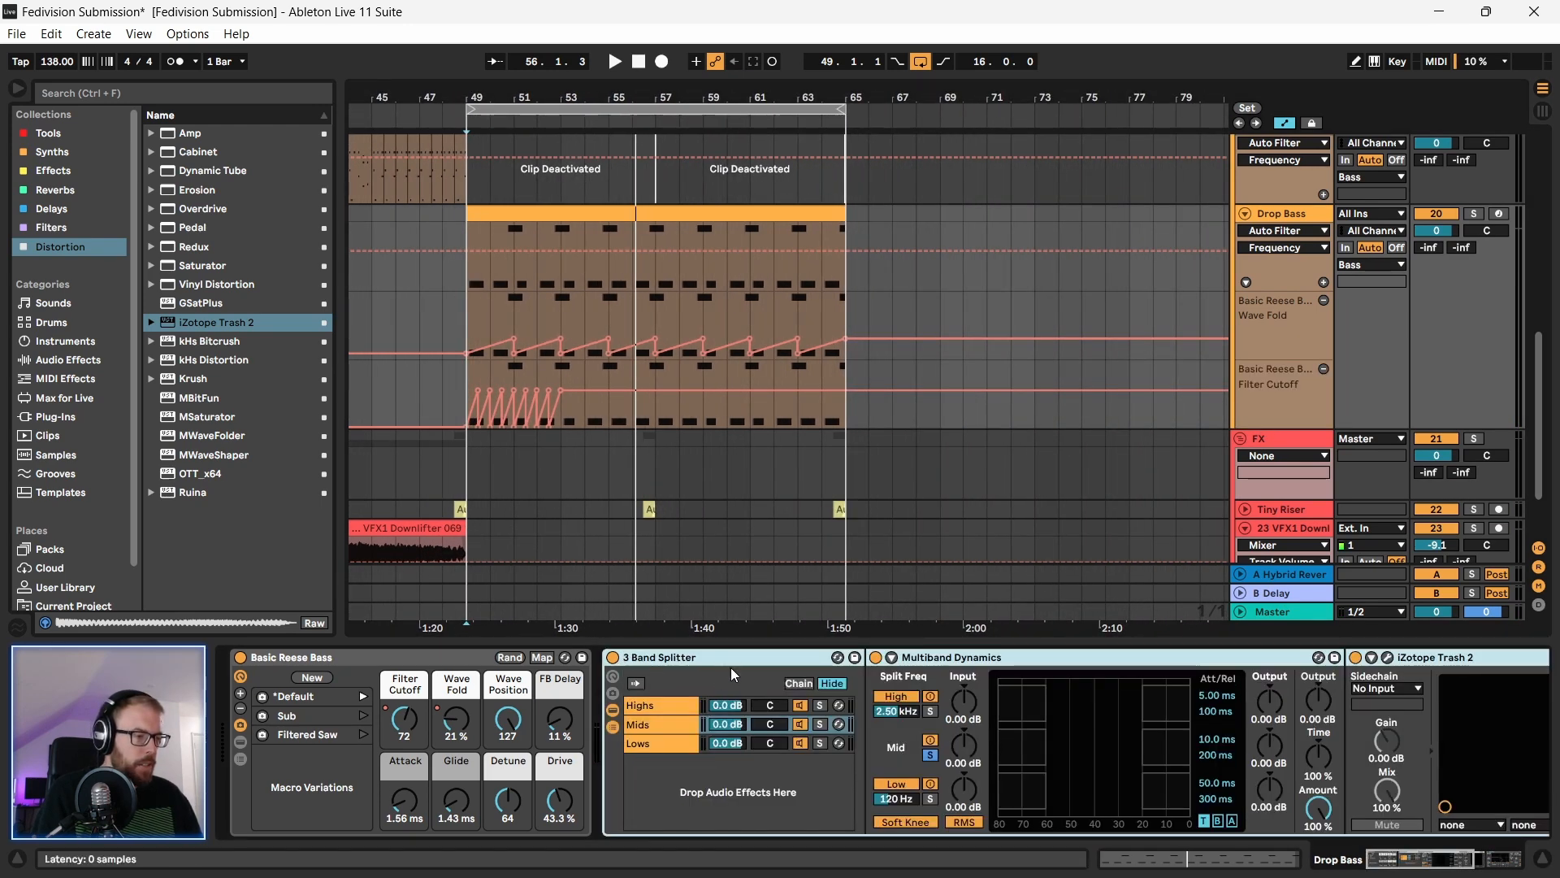
pyautogui.moveTo(1424, 864)
pyautogui.mouseDown()
pyautogui.moveTo(1481, 859)
pyautogui.moveTo(1431, 869)
pyautogui.mouseUp()
pyautogui.press('space')
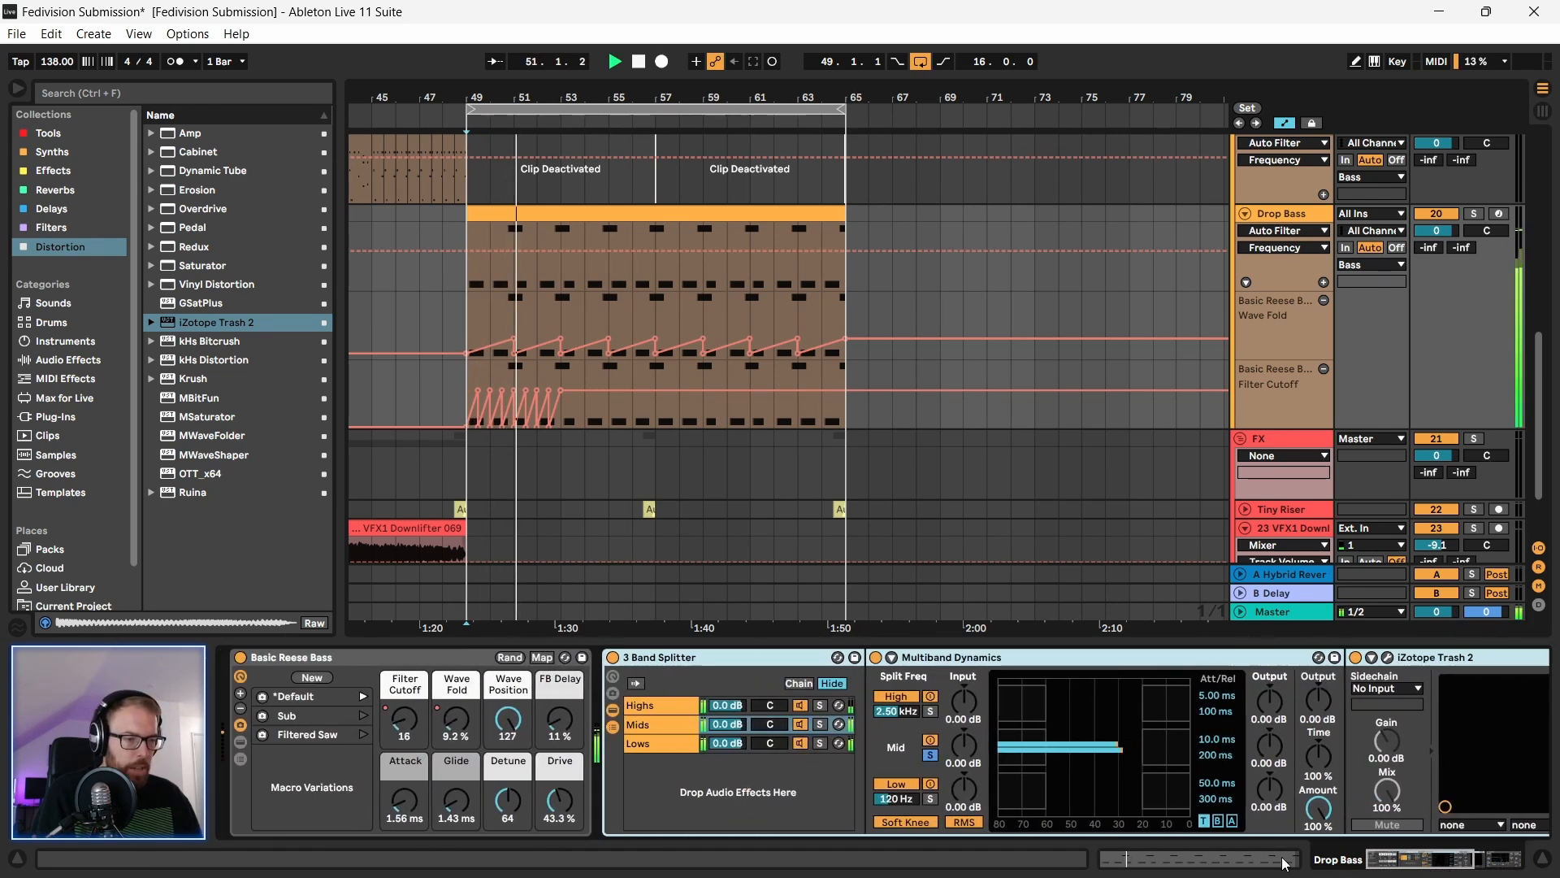
# Step: Show the Basic Reese Bass Filter Cutoff automation in Drop Bass's main lane and briefly play from bar 49
pyautogui.click(401, 720)
pyautogui.click(414, 668)
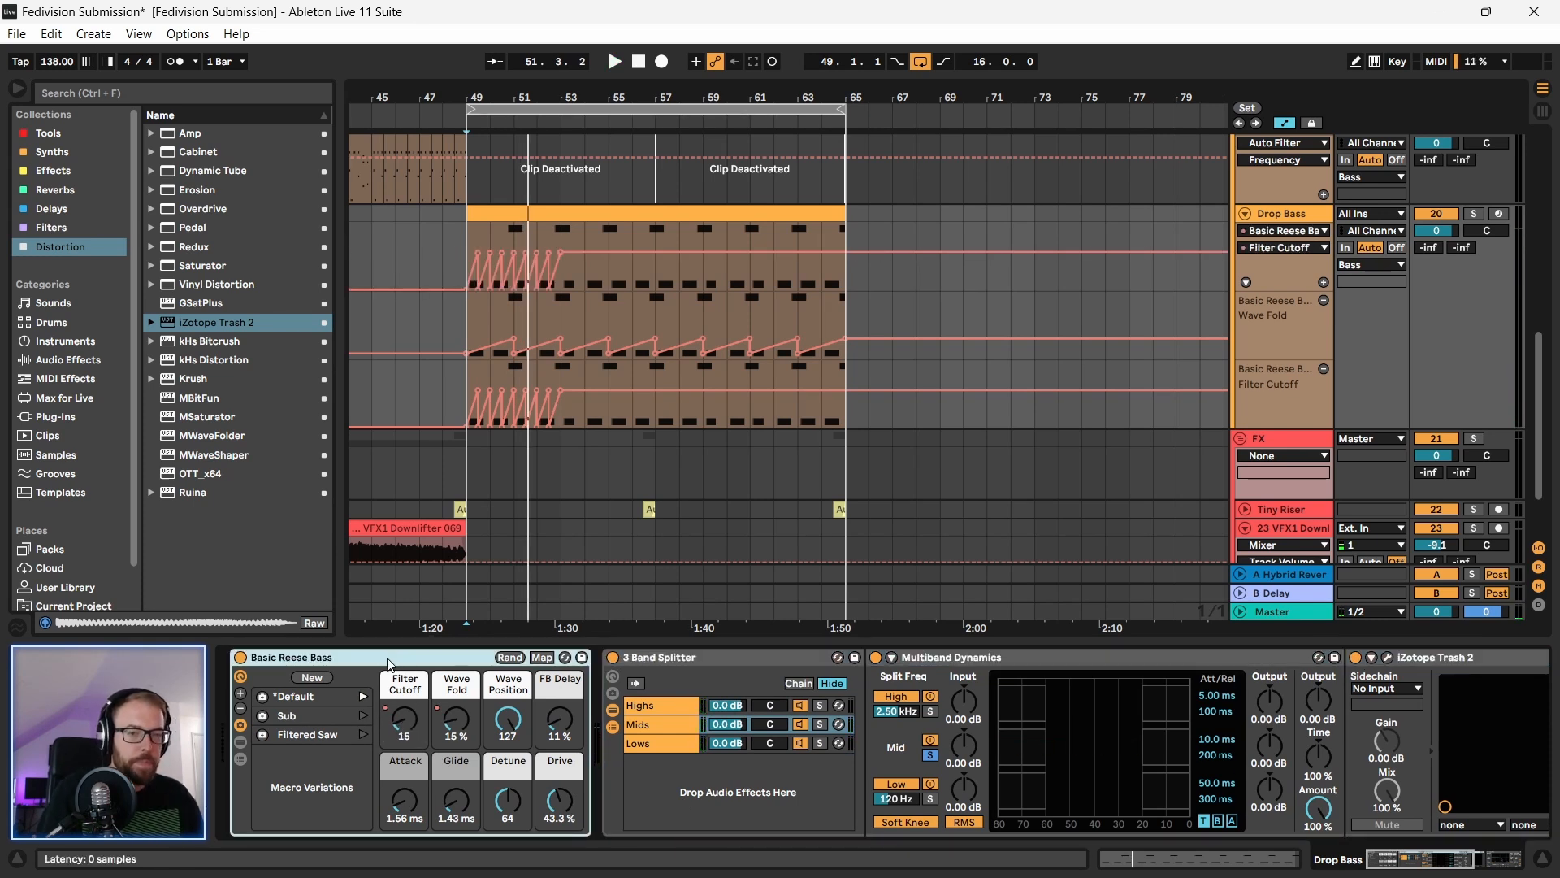
pyautogui.press('space')
pyautogui.press('space')
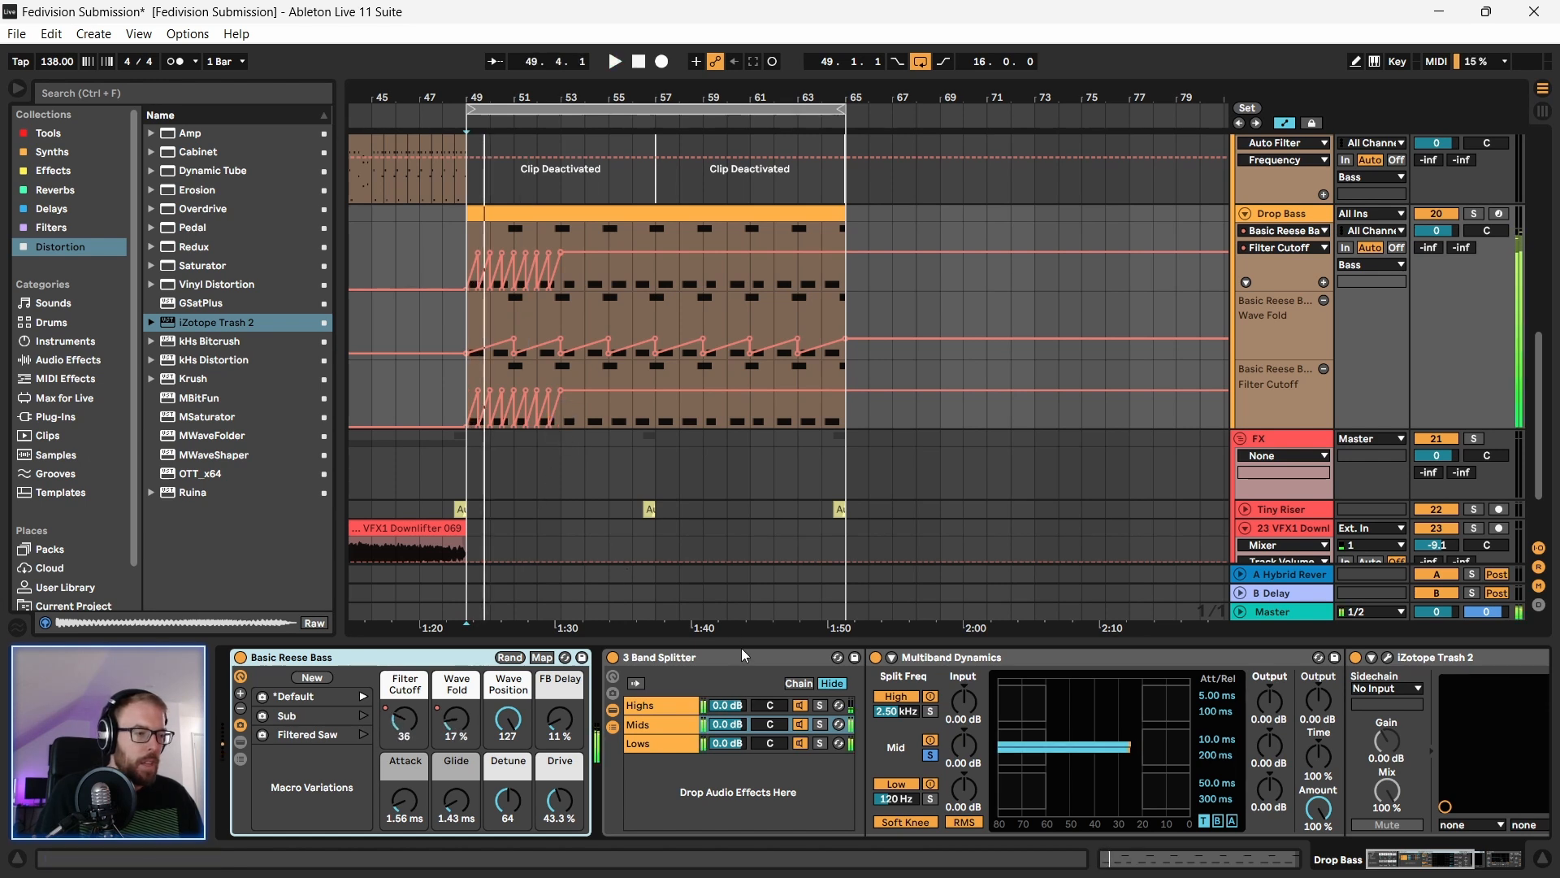
# Step: Look through the Highs, Mids and Lows chains of the 3 Band Splitter and examine the devices on Mids
pyautogui.click(714, 666)
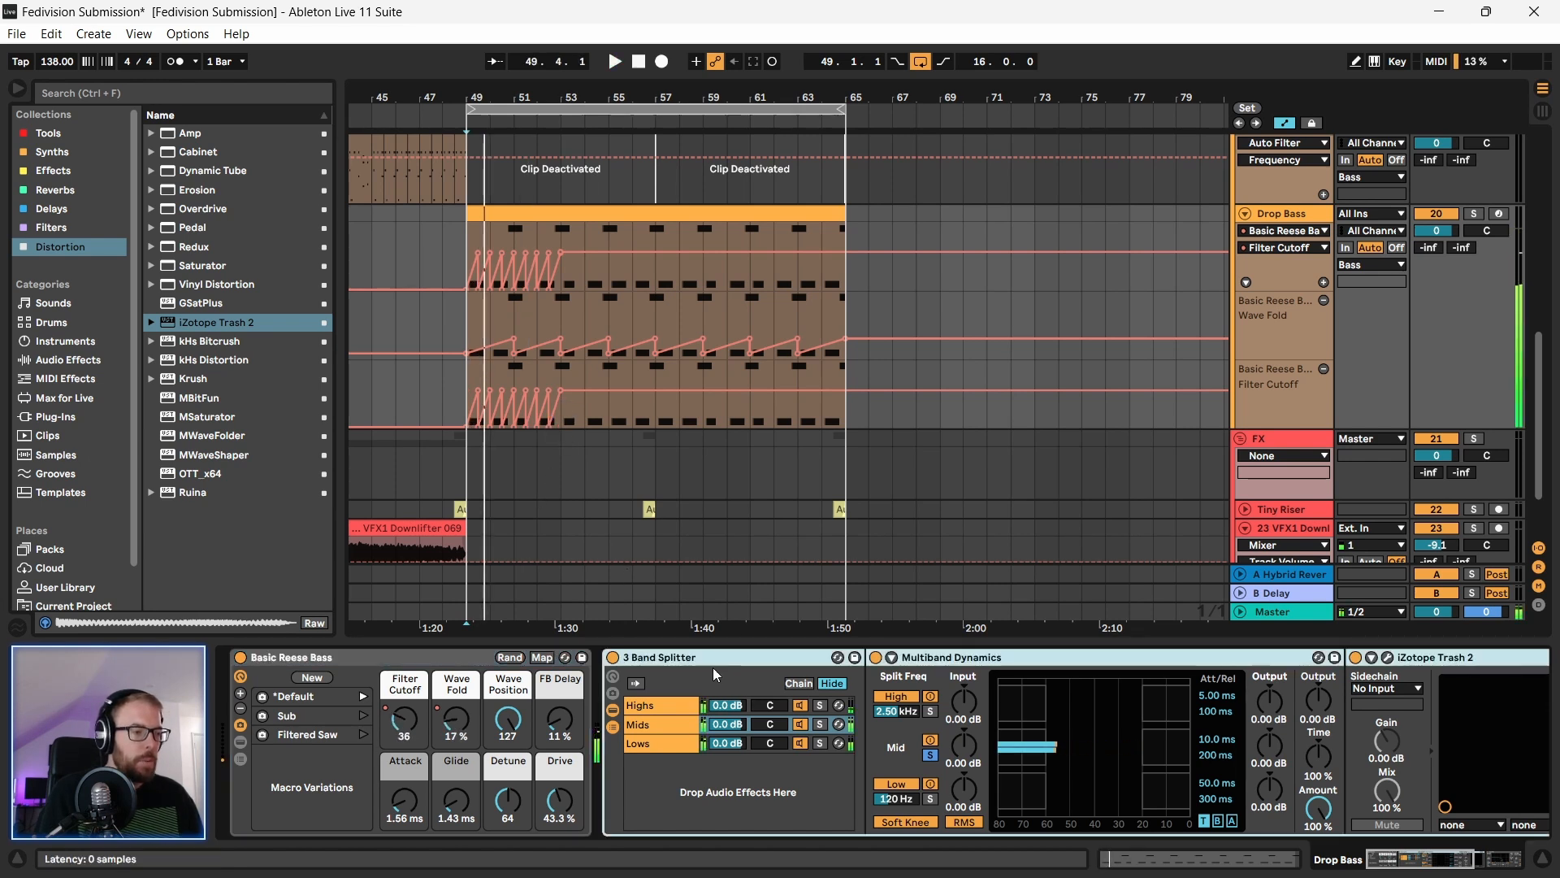
pyautogui.click(666, 744)
pyautogui.click(662, 726)
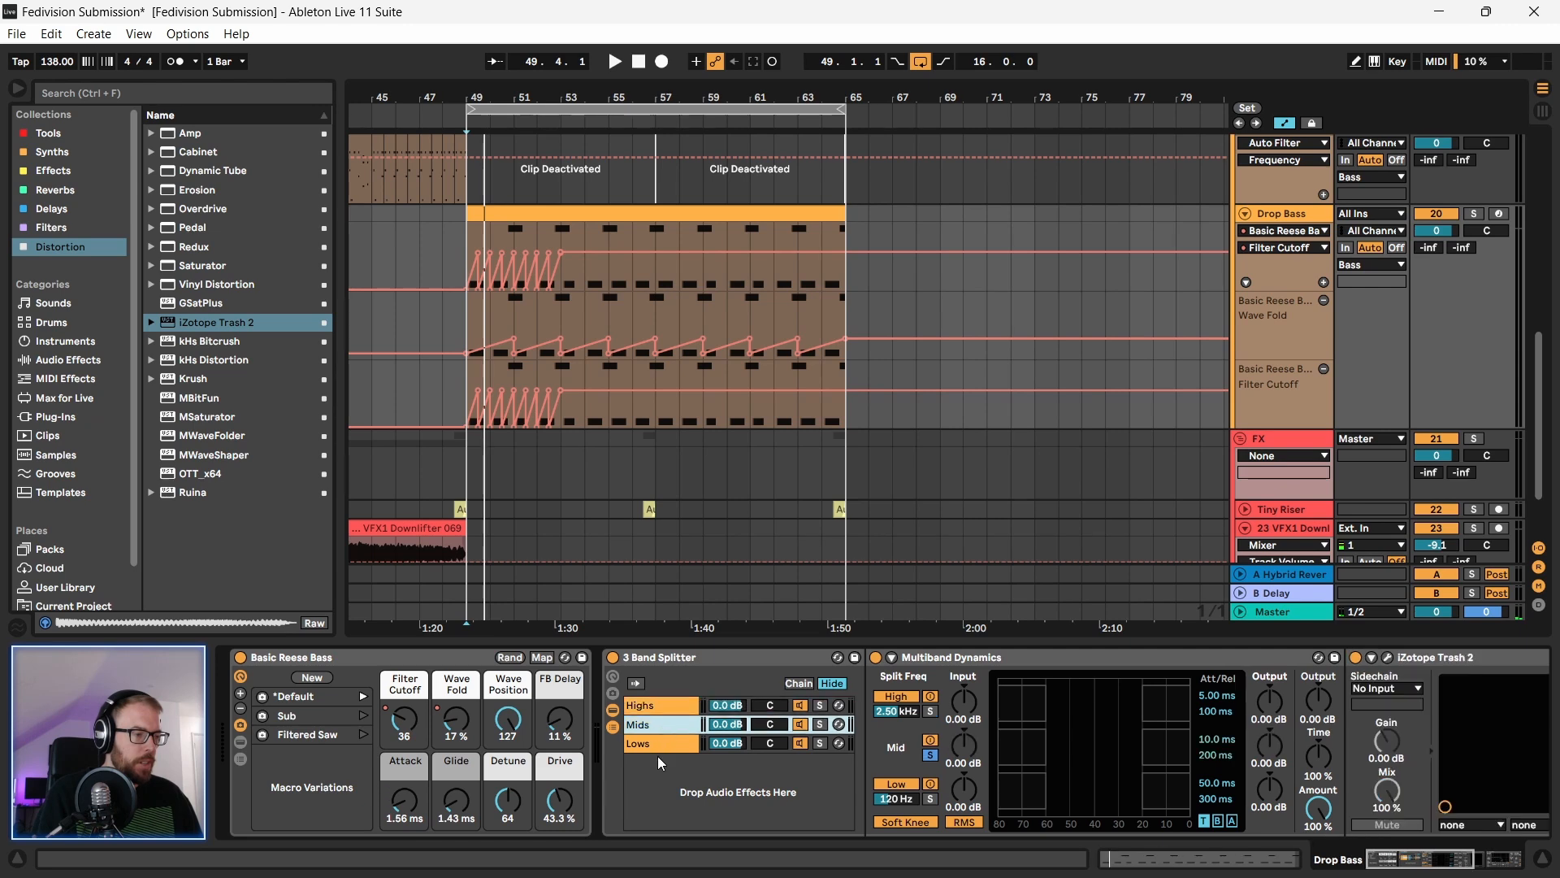
pyautogui.click(663, 736)
pyautogui.click(661, 707)
pyautogui.click(662, 741)
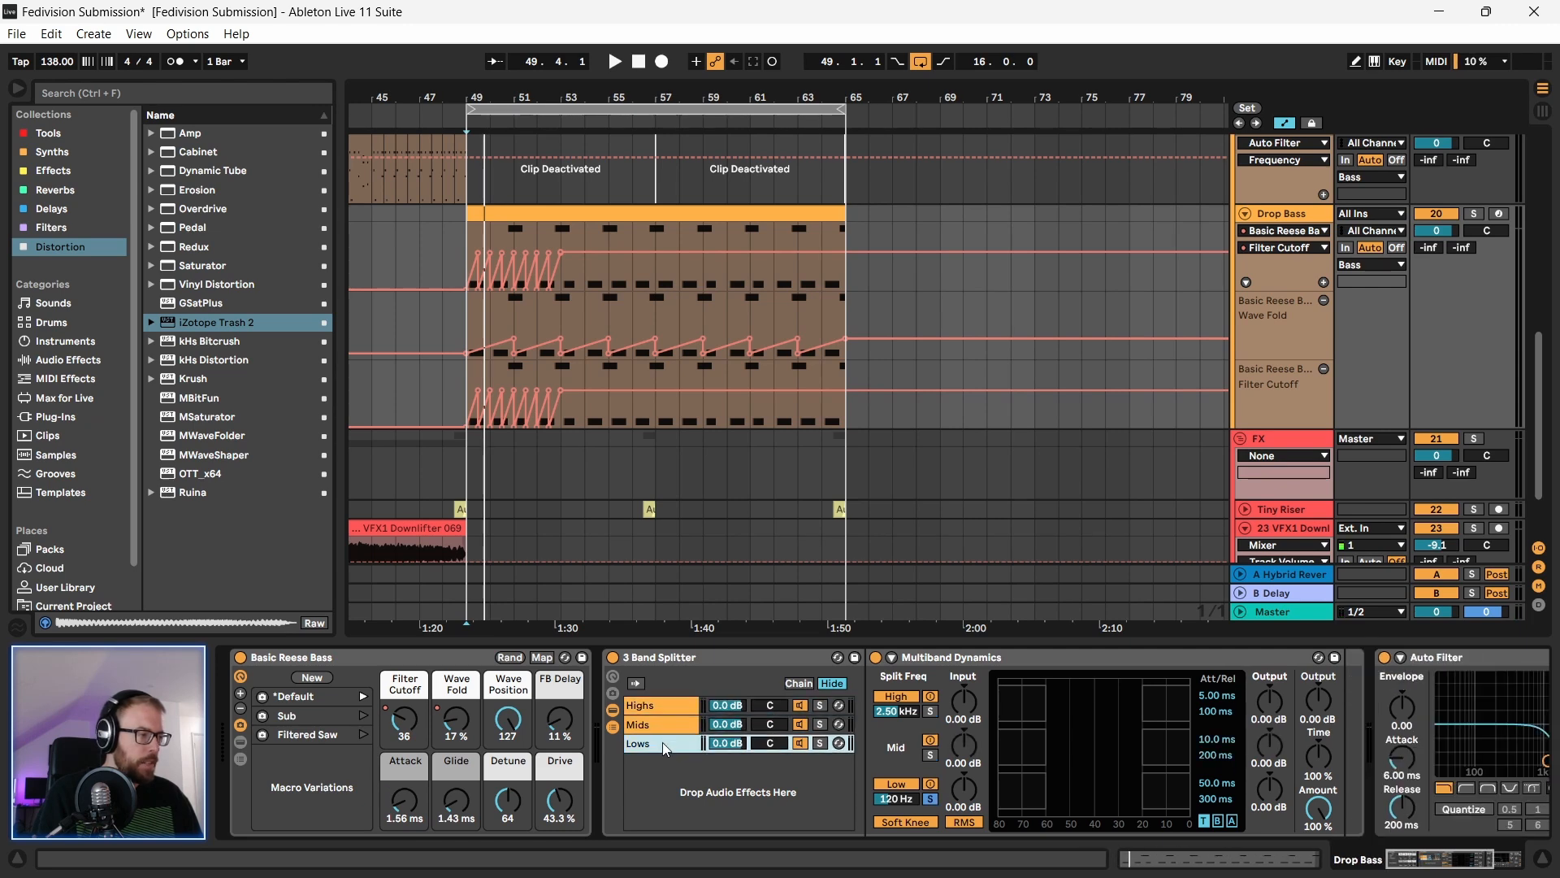
pyautogui.click(661, 725)
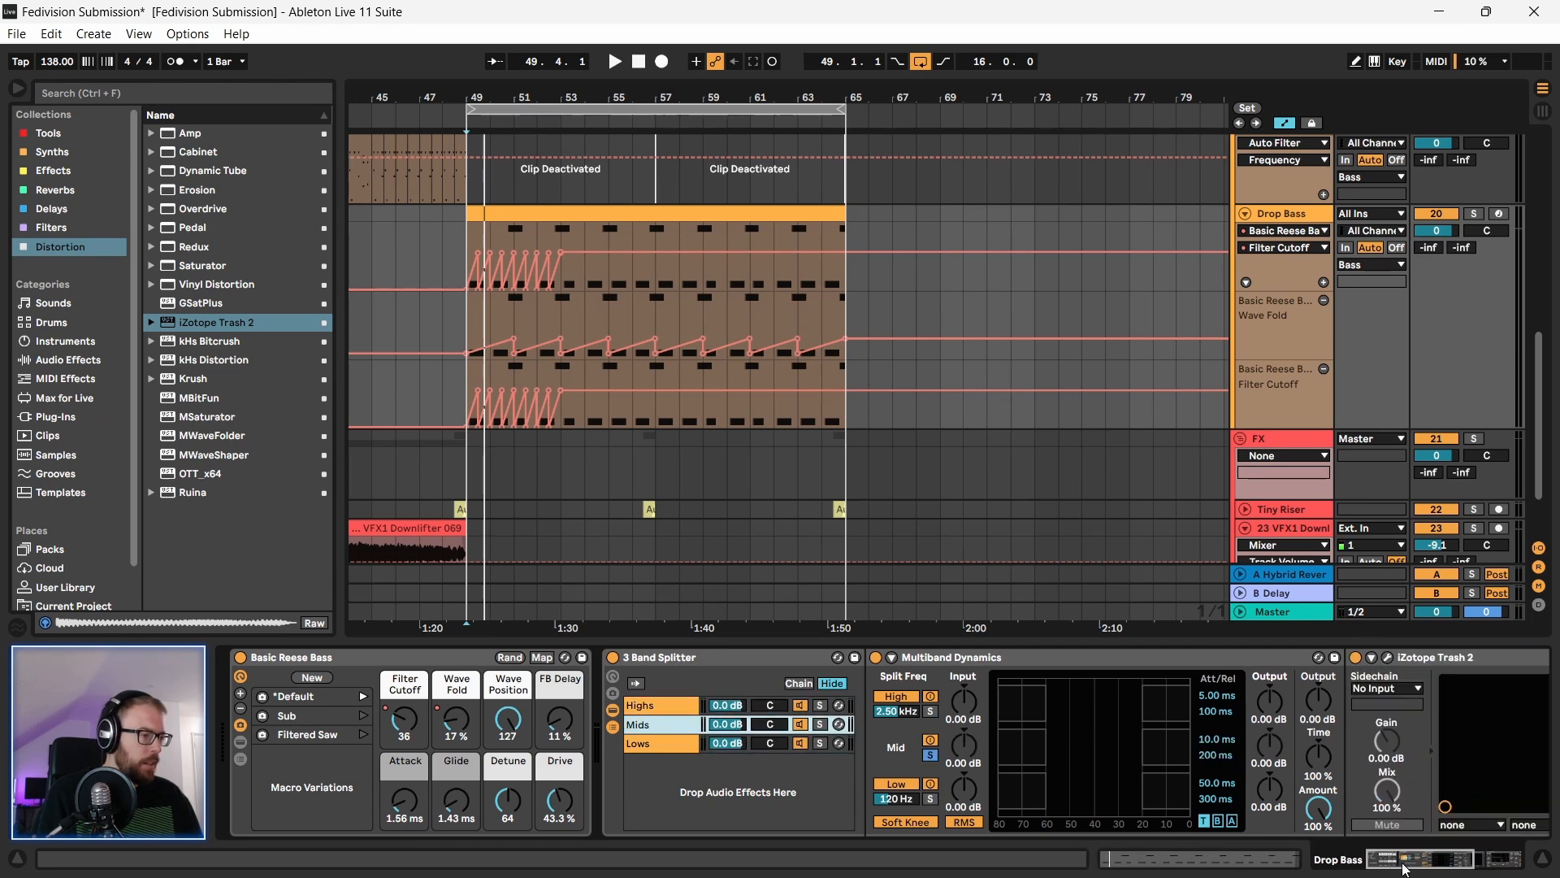
pyautogui.moveTo(1397, 863); pyautogui.dragTo(1426, 862)
pyautogui.click(1140, 654)
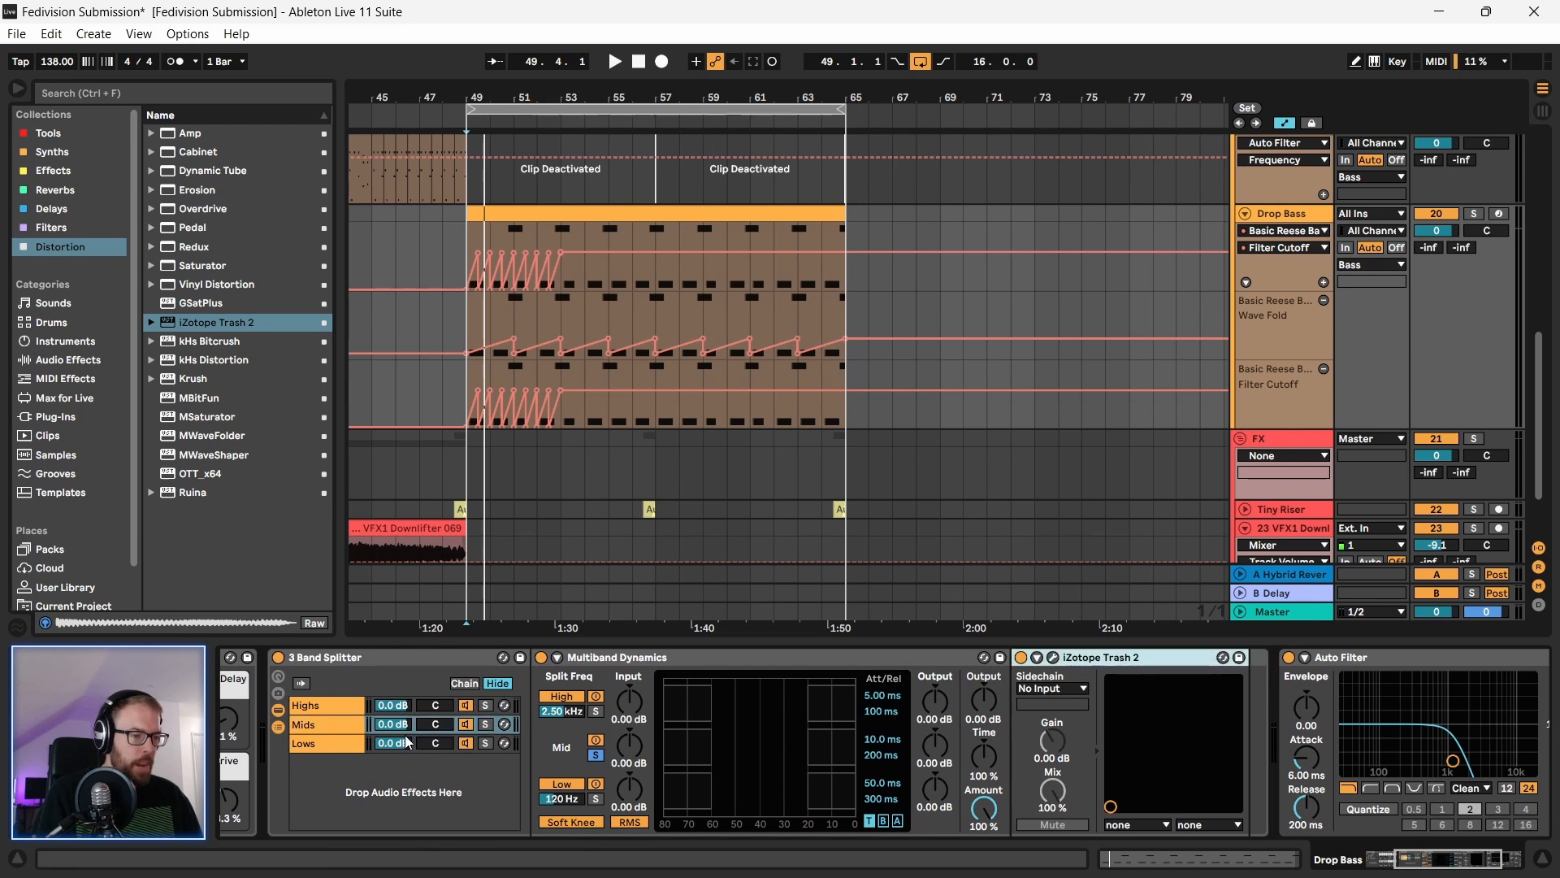
# Step: Solo the Lows and Mids chains of the 3 Band Splitter in turn during playback to compare the bands
pyautogui.click(337, 742)
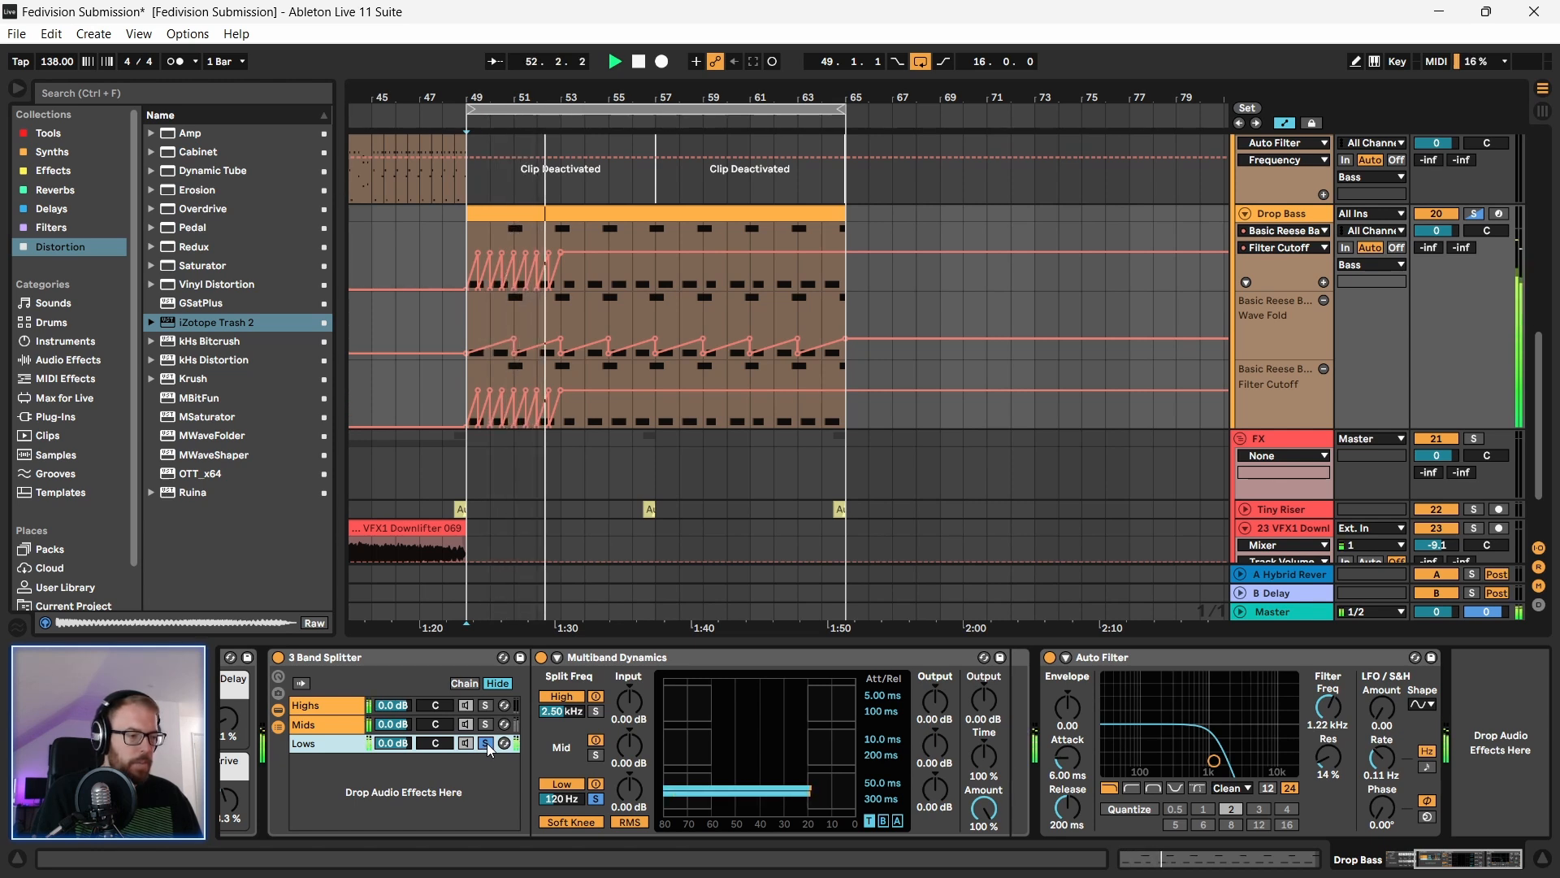
pyautogui.click(485, 721)
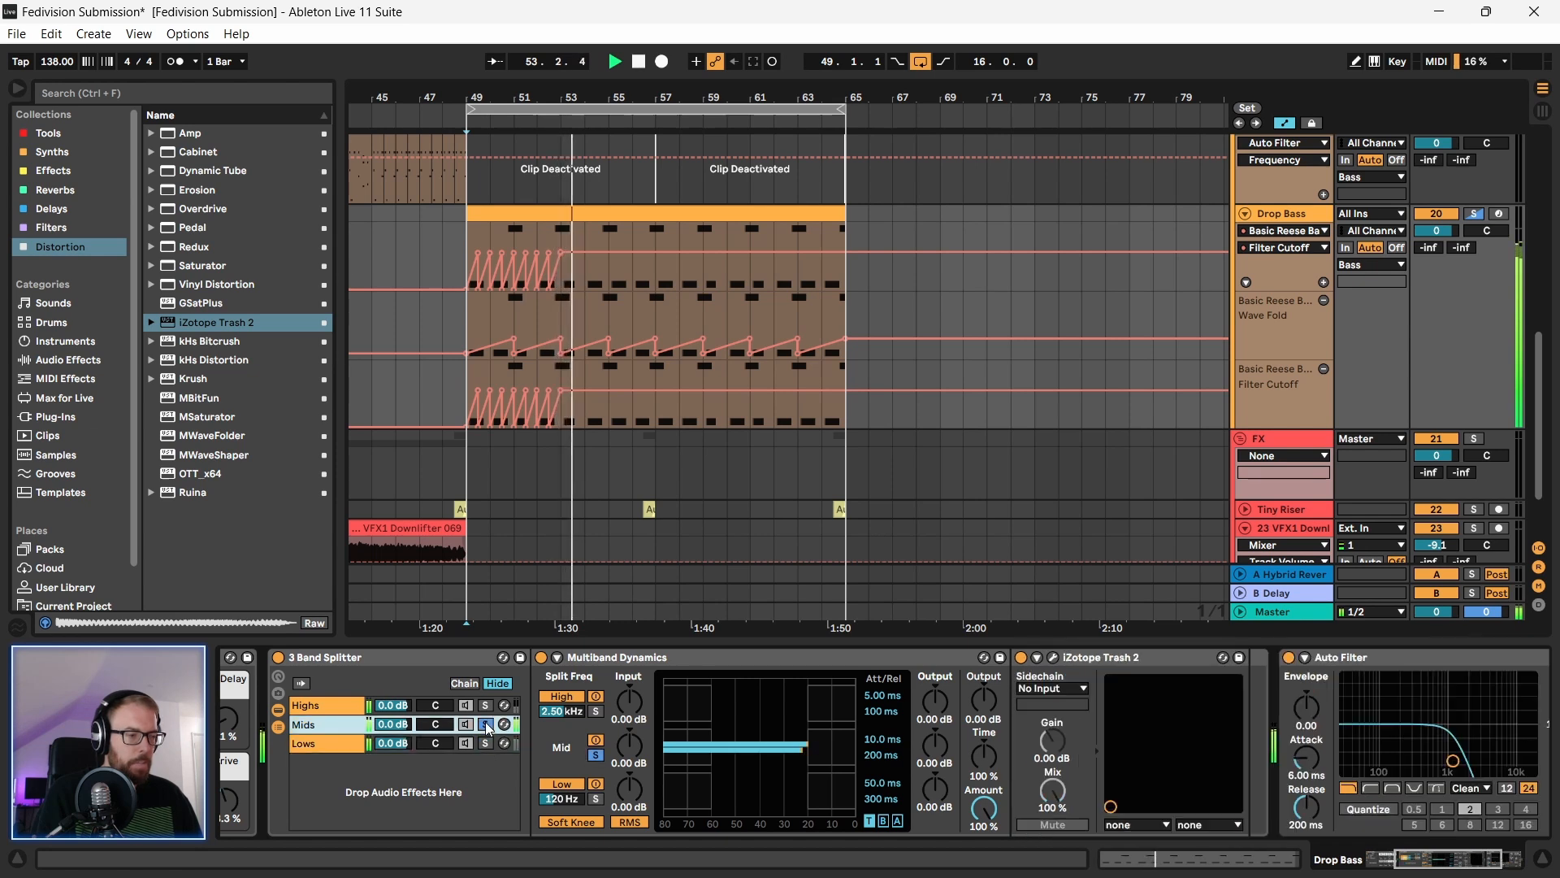
pyautogui.click(484, 724)
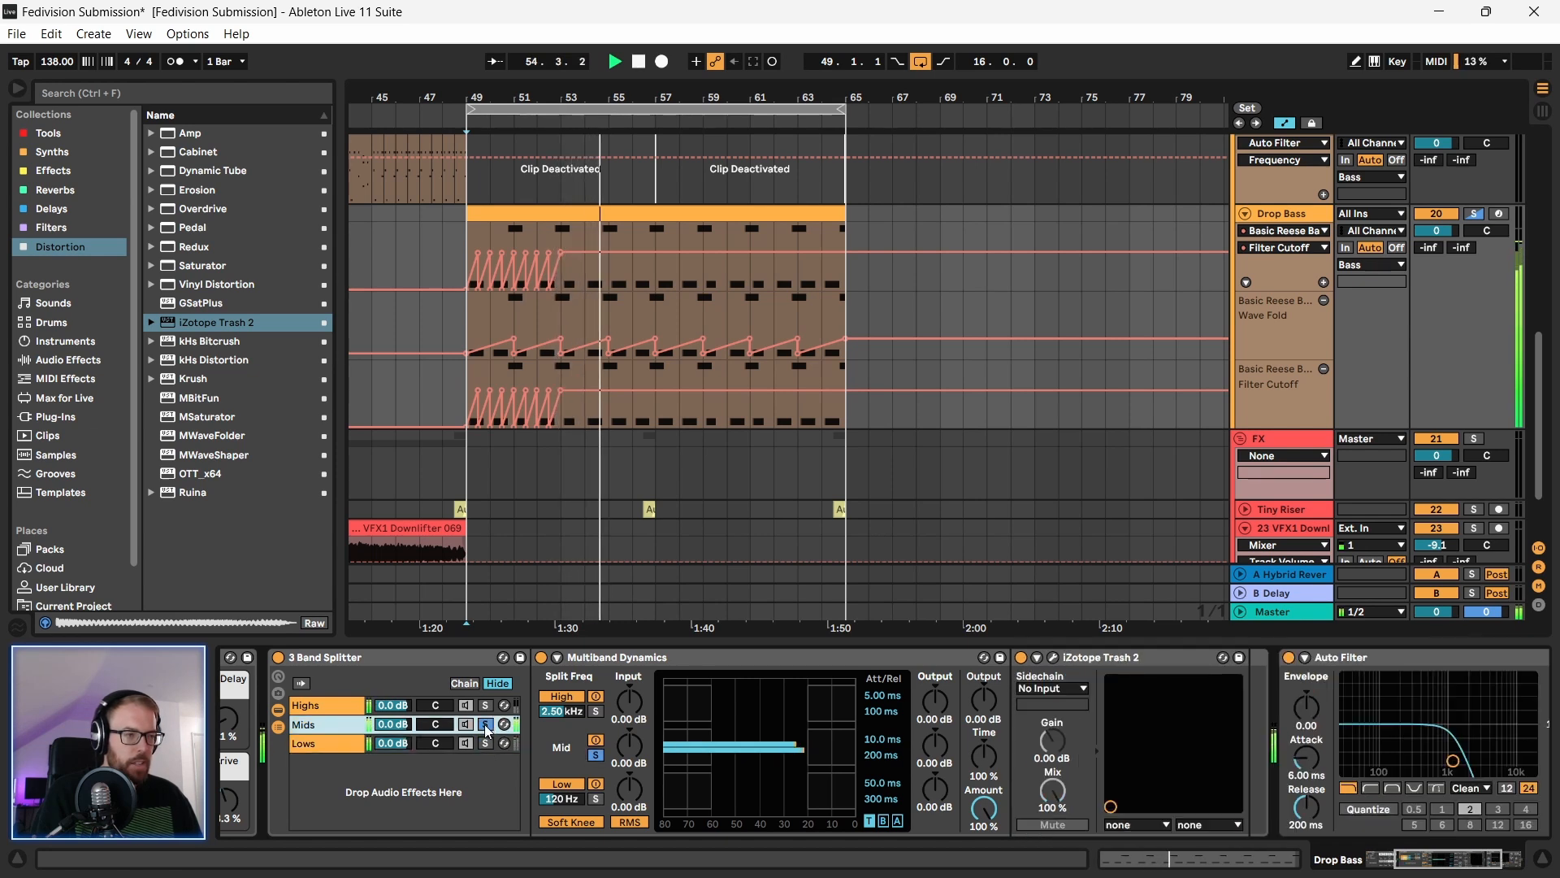
pyautogui.press('space')
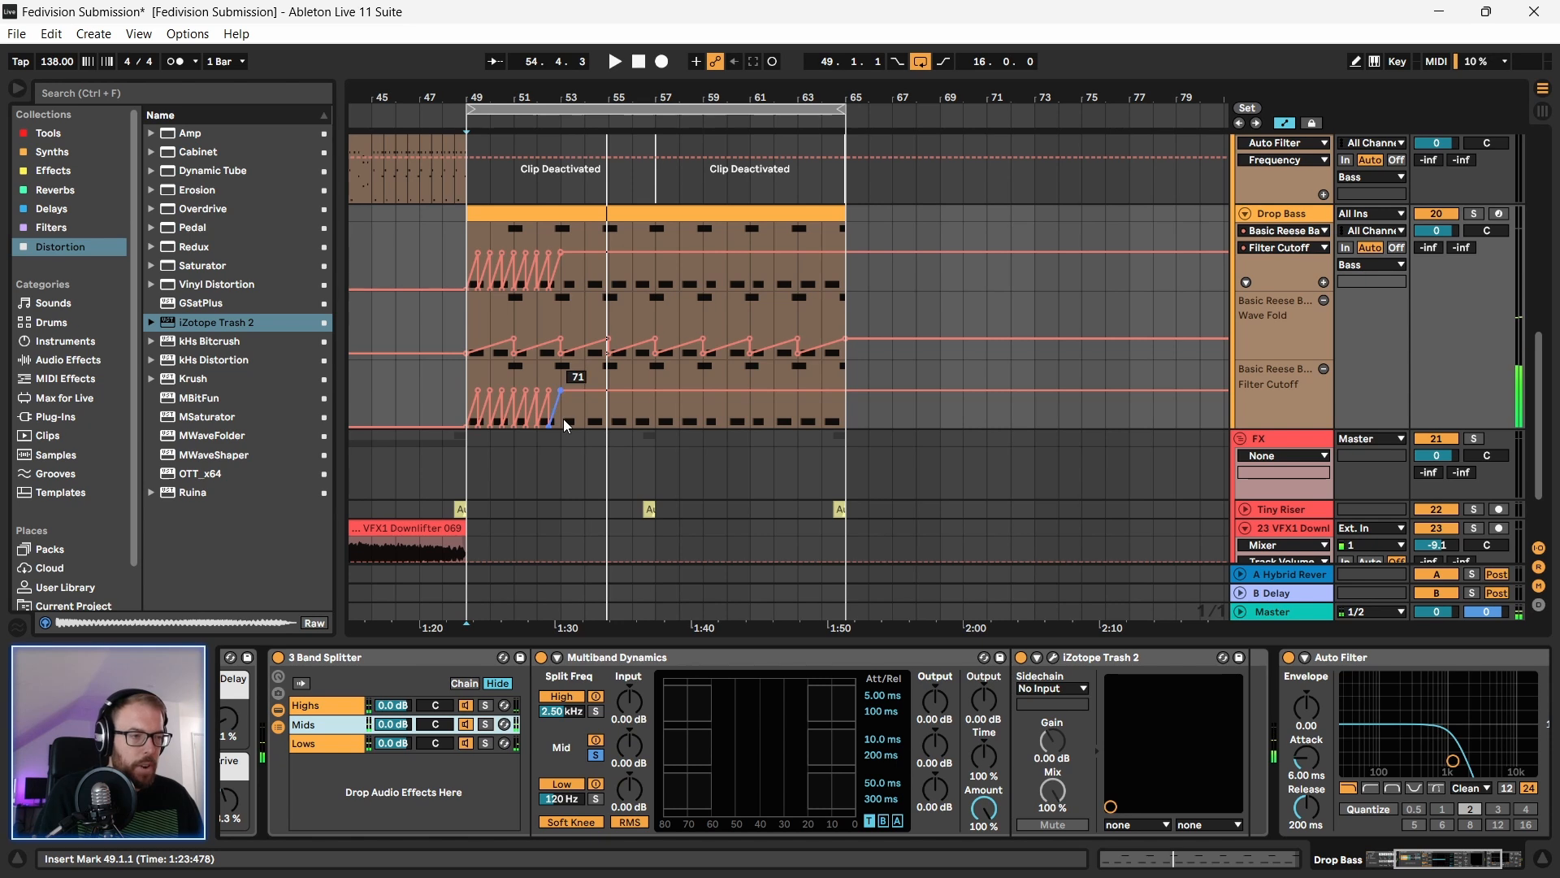
# Step: Duplicate the four-bar Filter Cutoff ramp pattern from bar 49 through bar 65 and listen to Drop Bass soloed
pyautogui.moveTo(563, 417); pyautogui.dragTo(421, 417)
pyautogui.press('Delete')
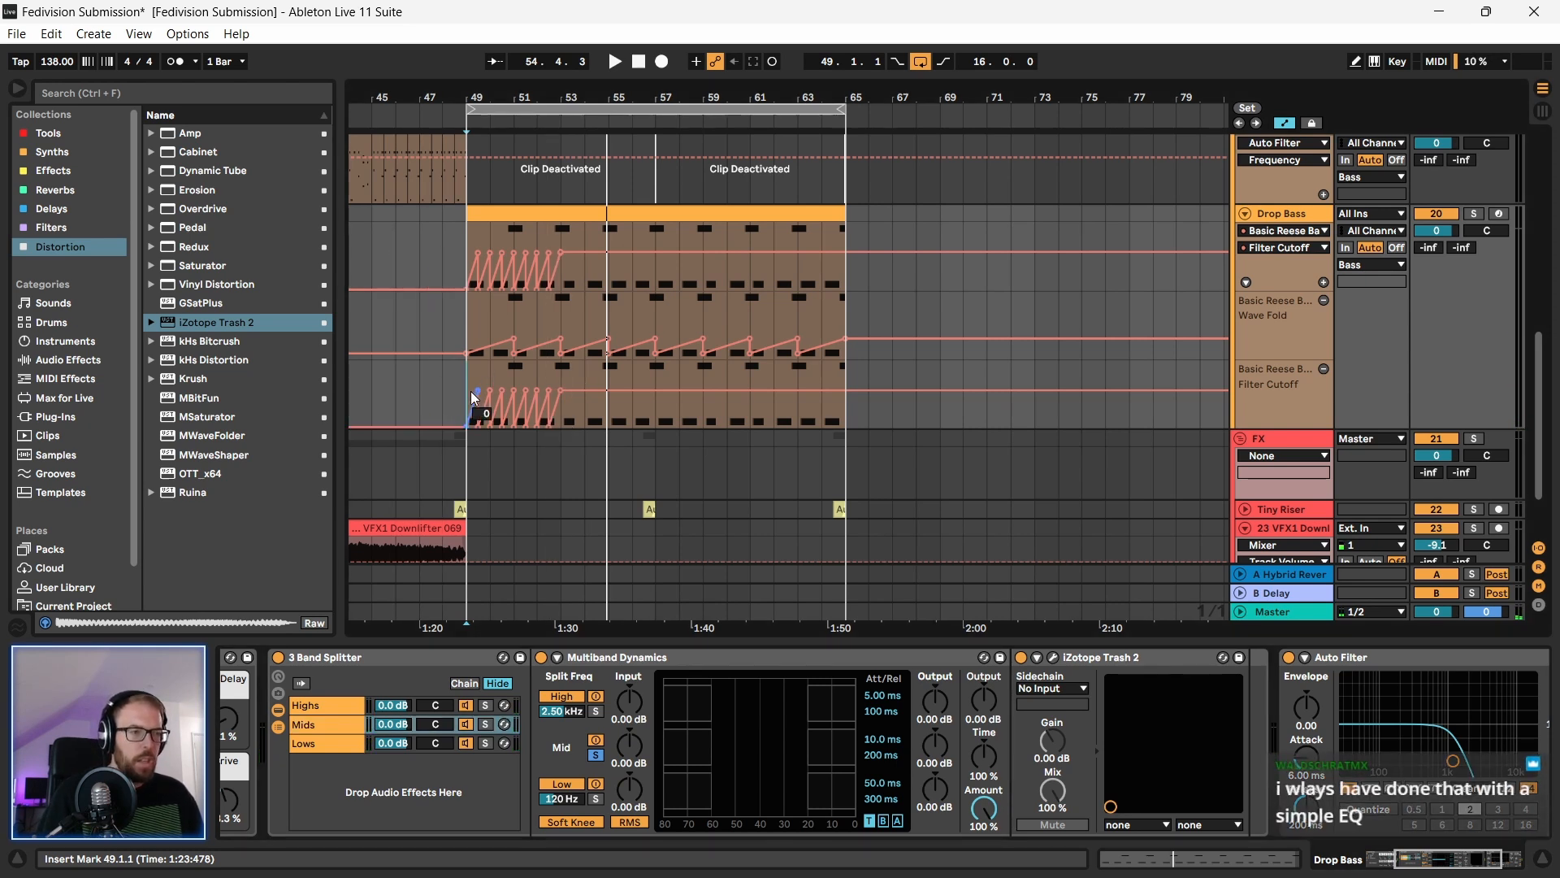
pyautogui.moveTo(469, 368); pyautogui.dragTo(561, 373)
pyautogui.hotkey('ctrl', 'd')
pyautogui.hotkey('ctrl', 'd')
pyautogui.hotkey('ctrl', 'd')
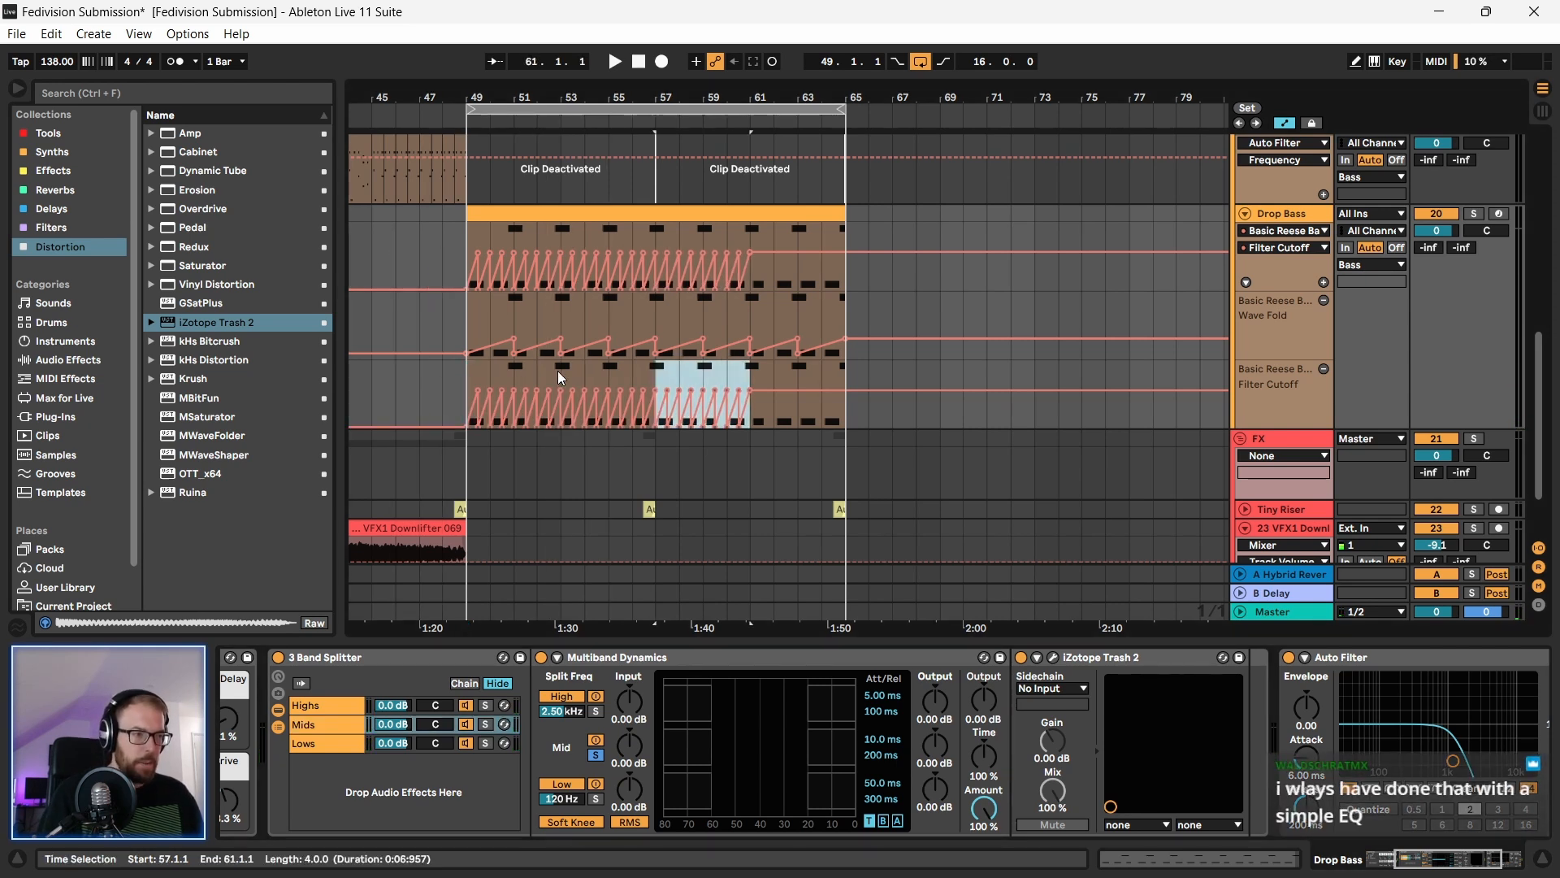
pyautogui.click(470, 372)
pyautogui.press('space')
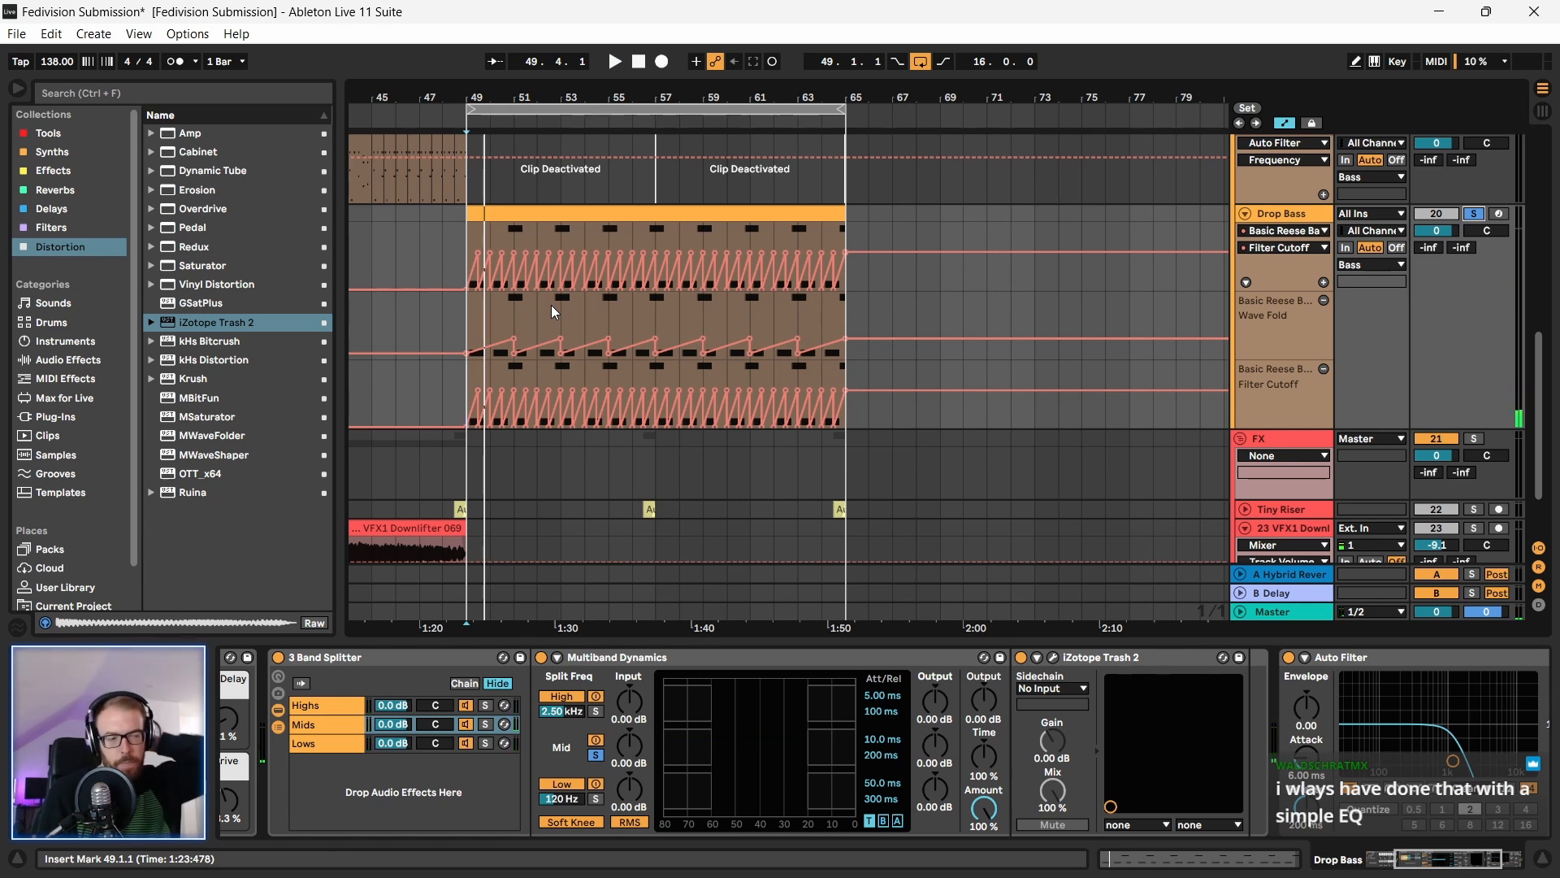
pyautogui.press('space')
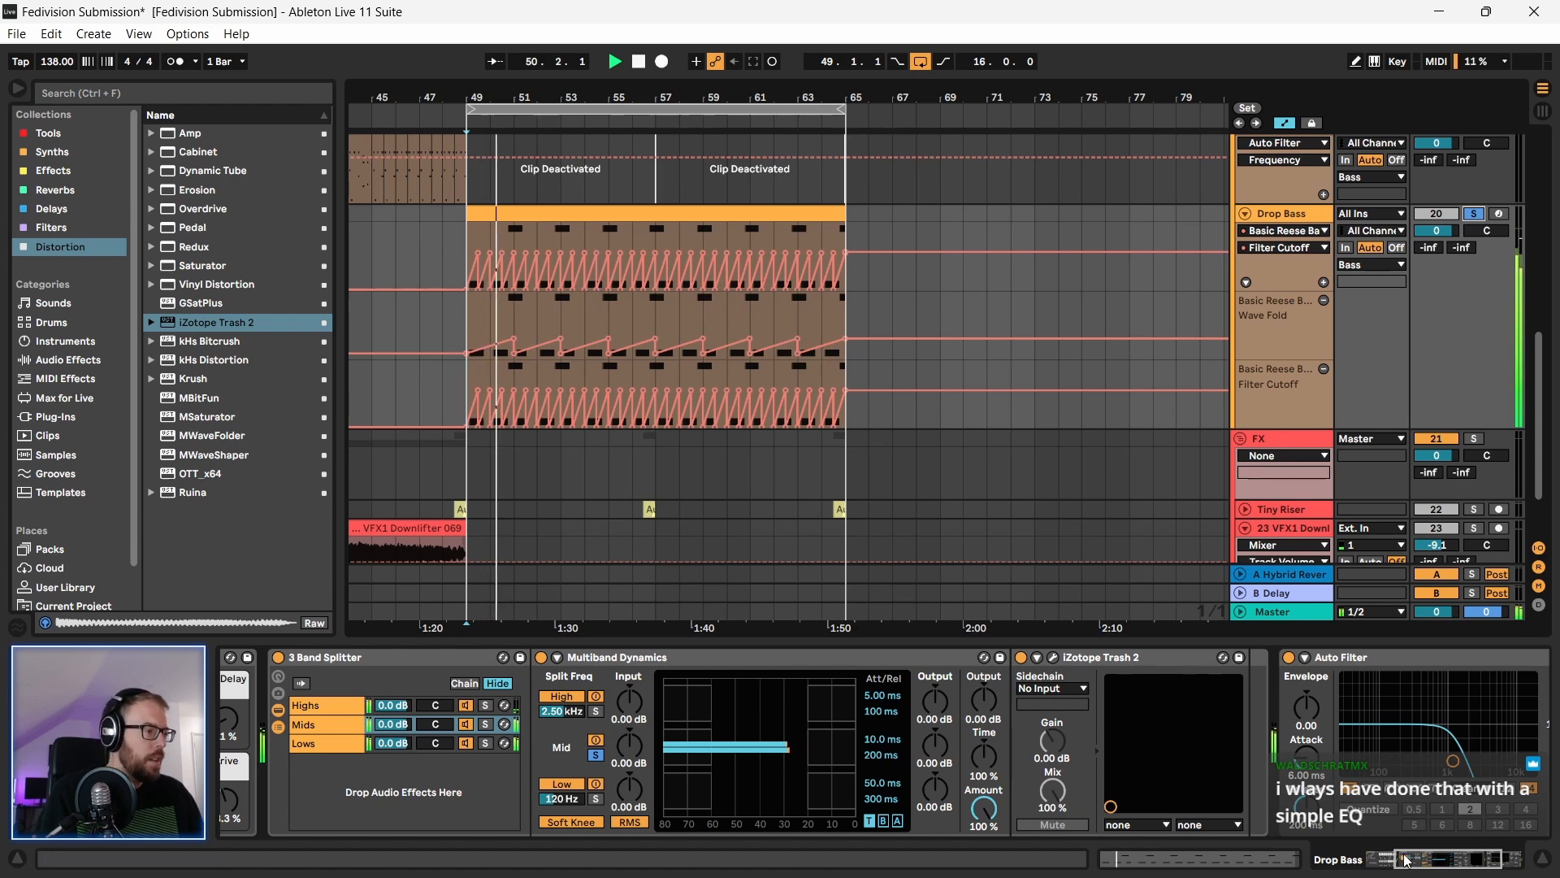
pyautogui.moveTo(1406, 859); pyautogui.dragTo(1375, 859)
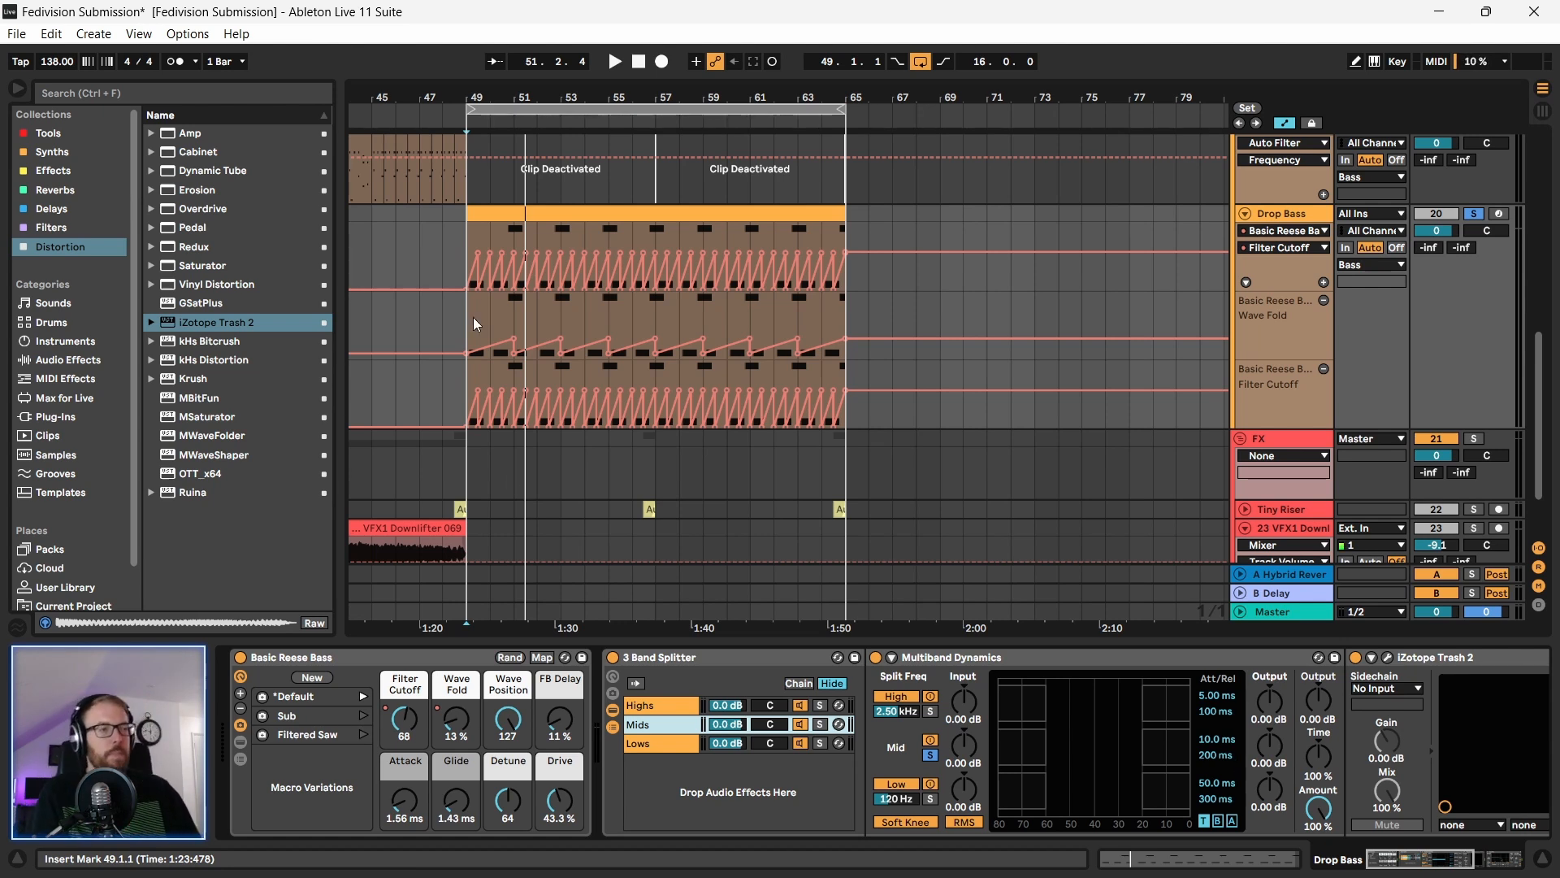
# Step: Lower the Wave Fold automation level leading into bar 49 to 0%
pyautogui.moveTo(471, 316); pyautogui.dragTo(840, 319)
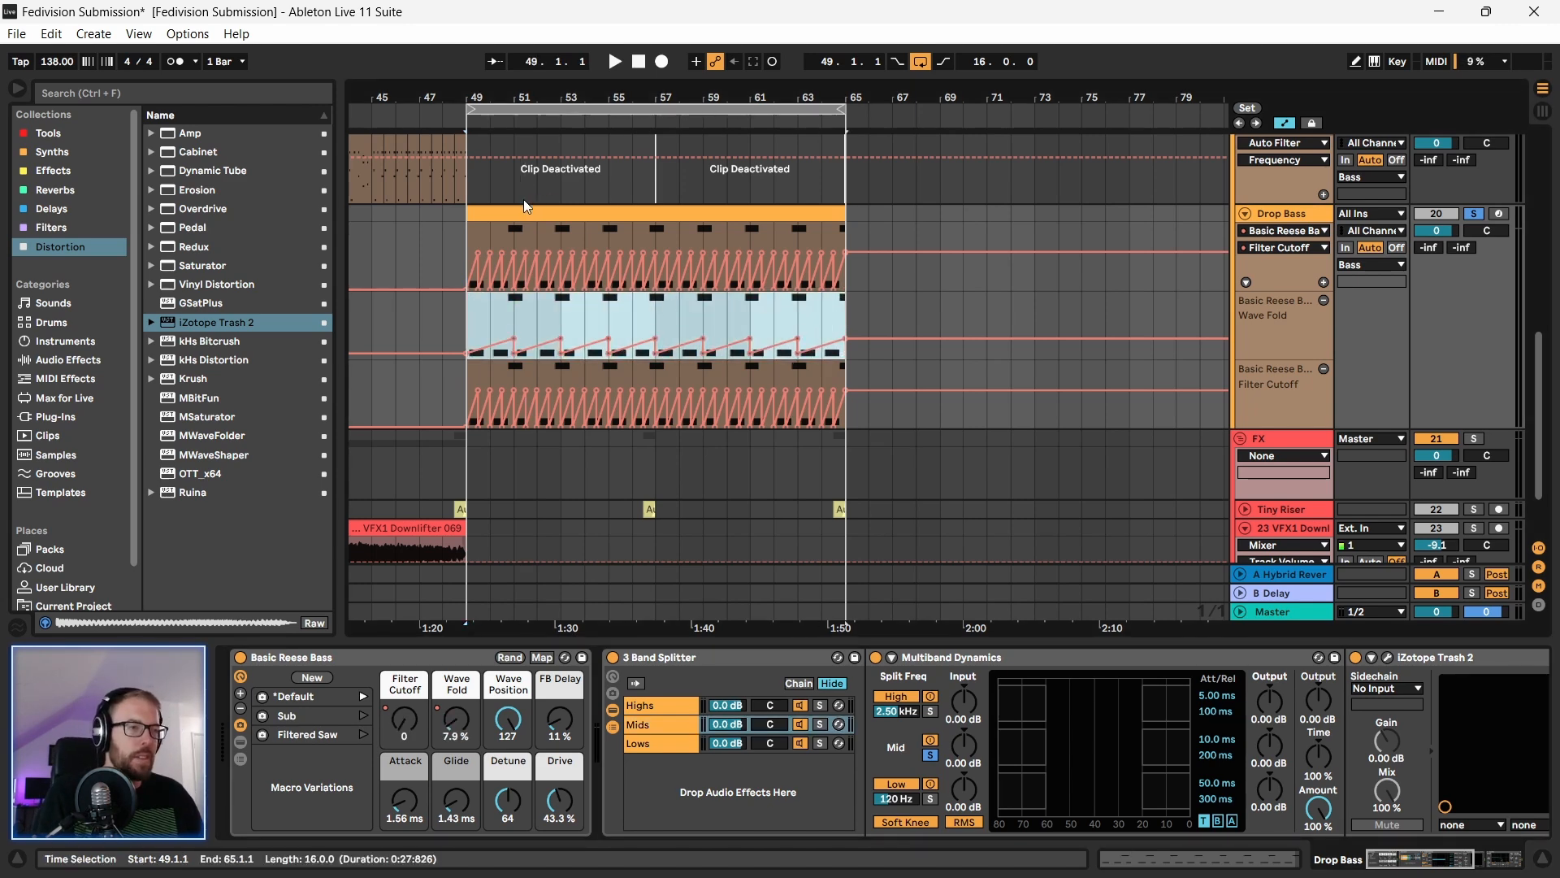
pyautogui.click(465, 330)
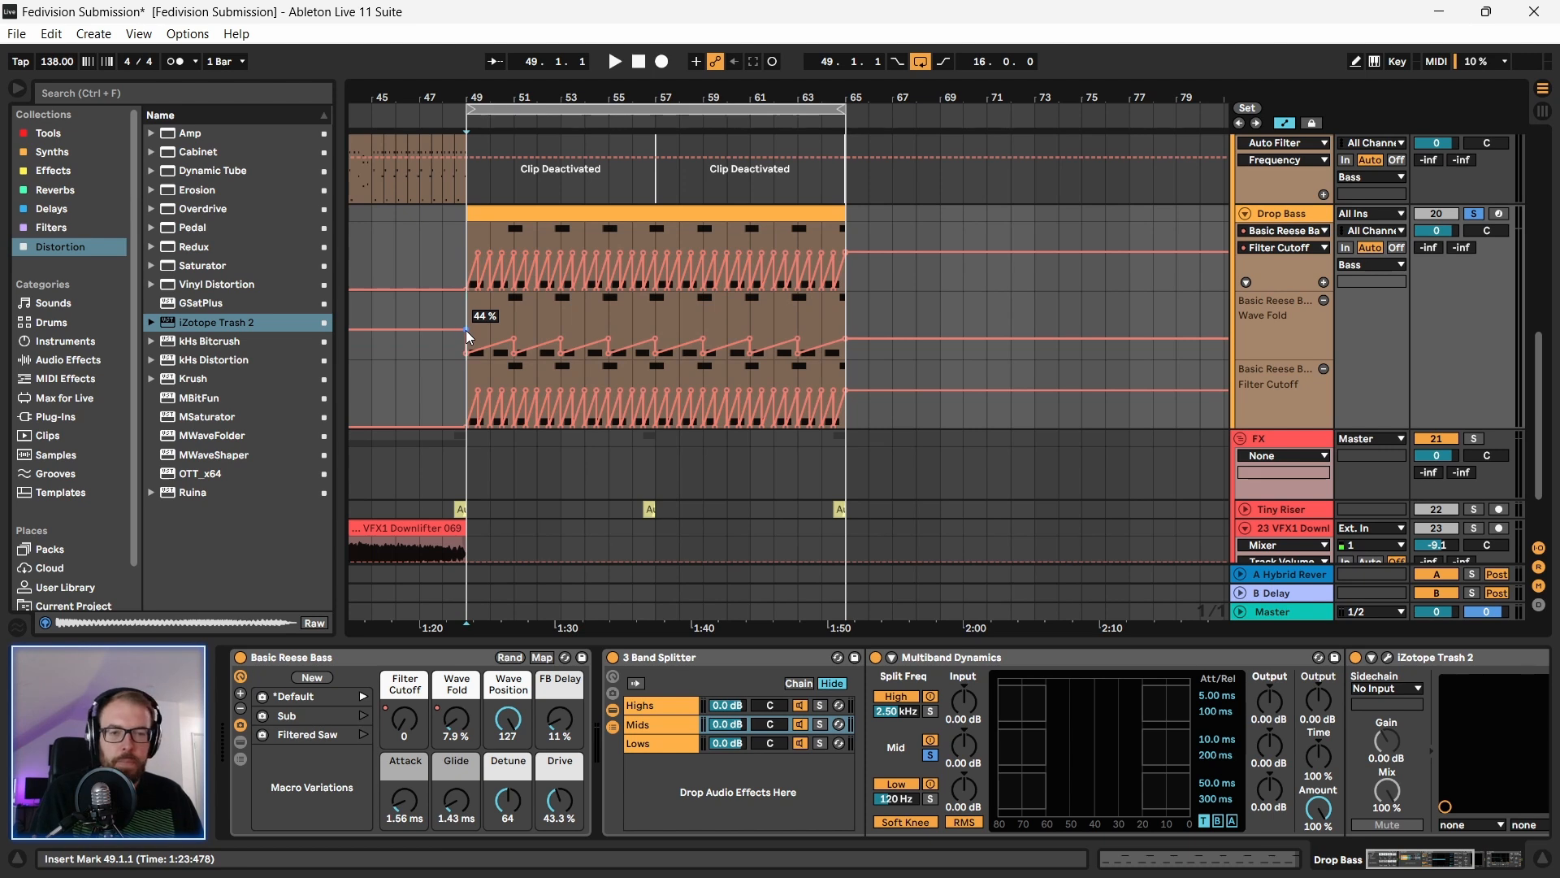
pyautogui.click(466, 329)
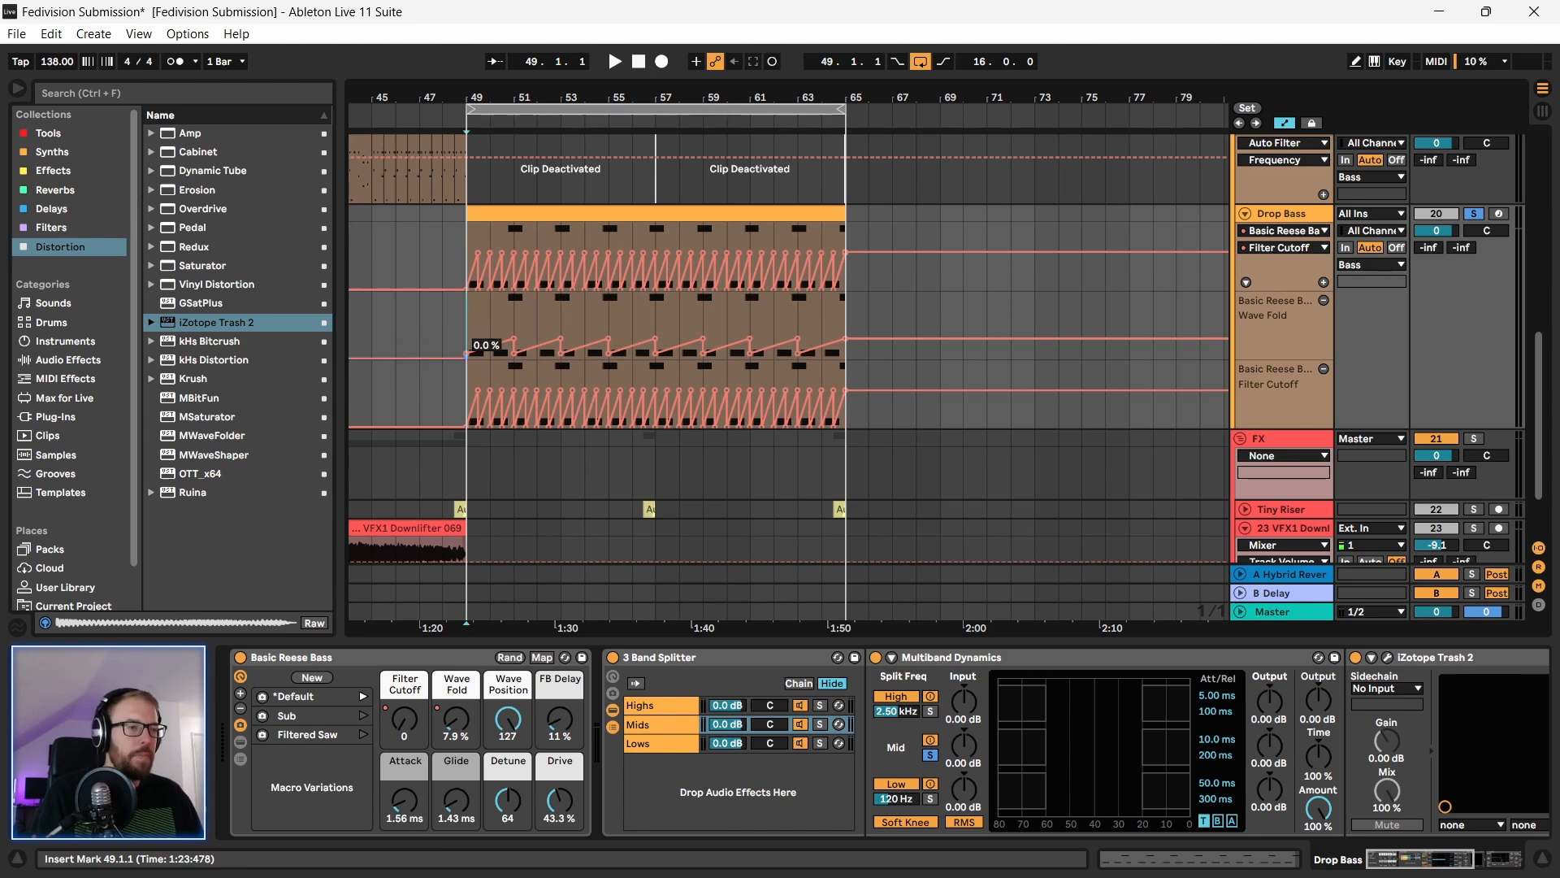
# Step: Play from bar 49 and override the Basic Reese Bass Filter Cutoff macro with a value of 103
pyautogui.press('space')
pyautogui.moveTo(488, 96); pyautogui.dragTo(587, 62)
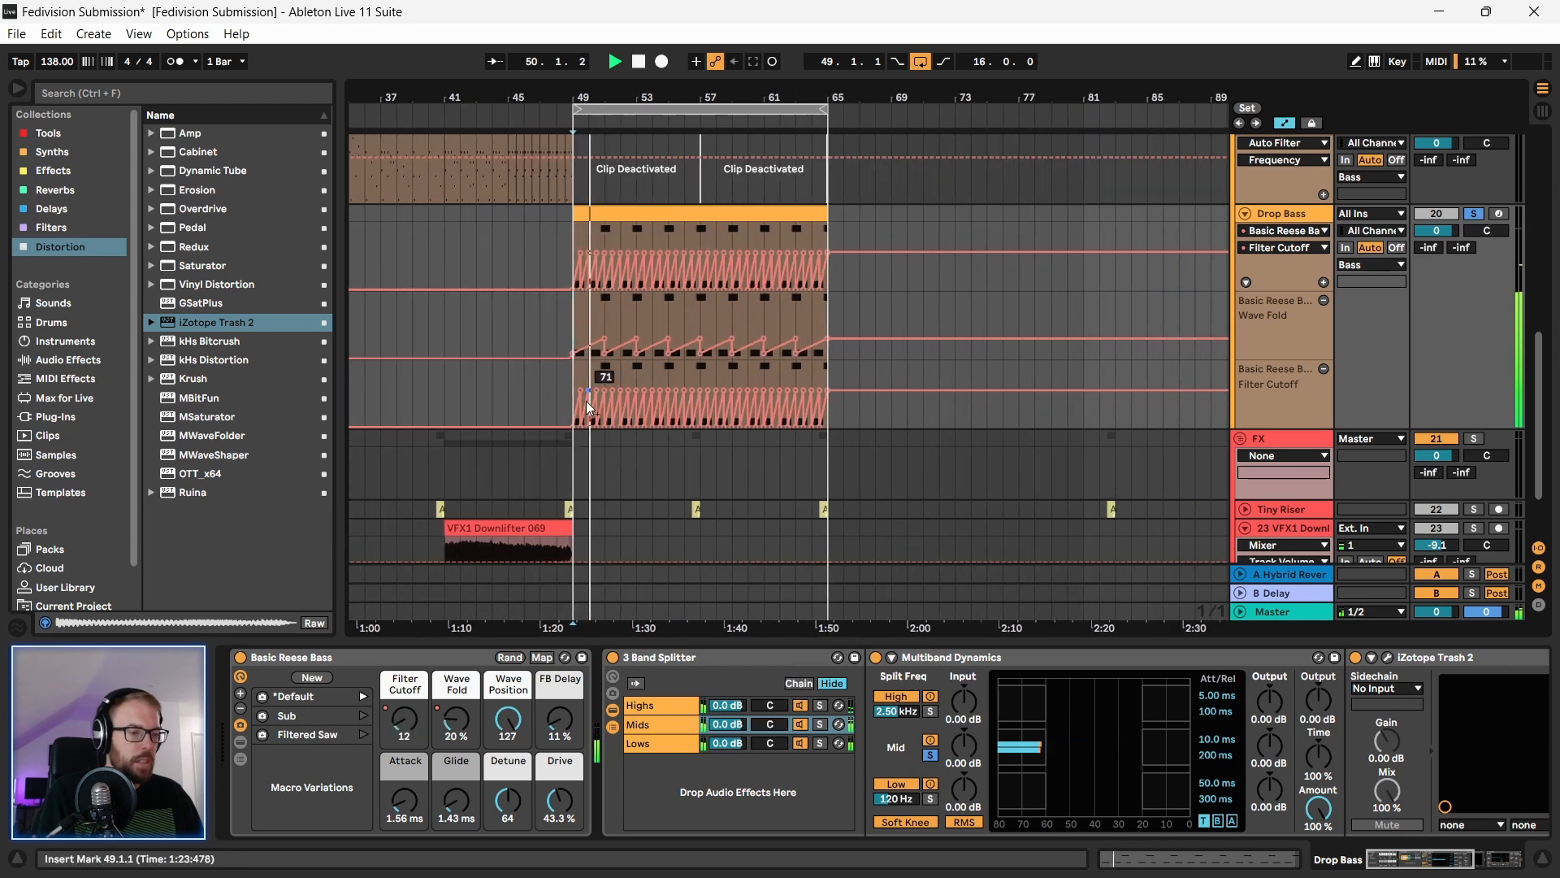
pyautogui.click(407, 723)
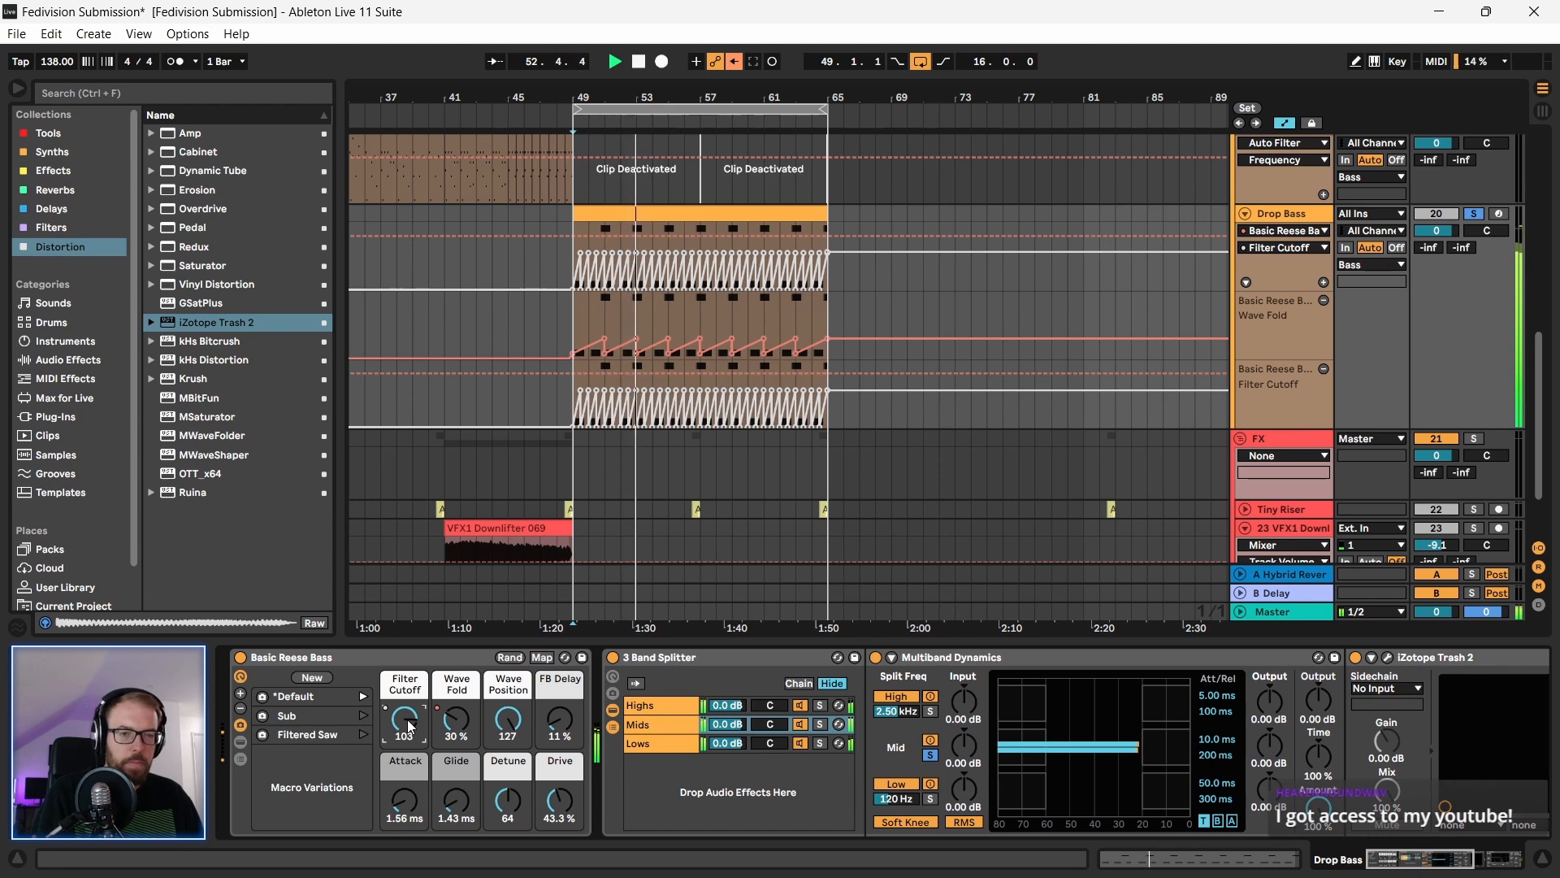
pyautogui.press('space')
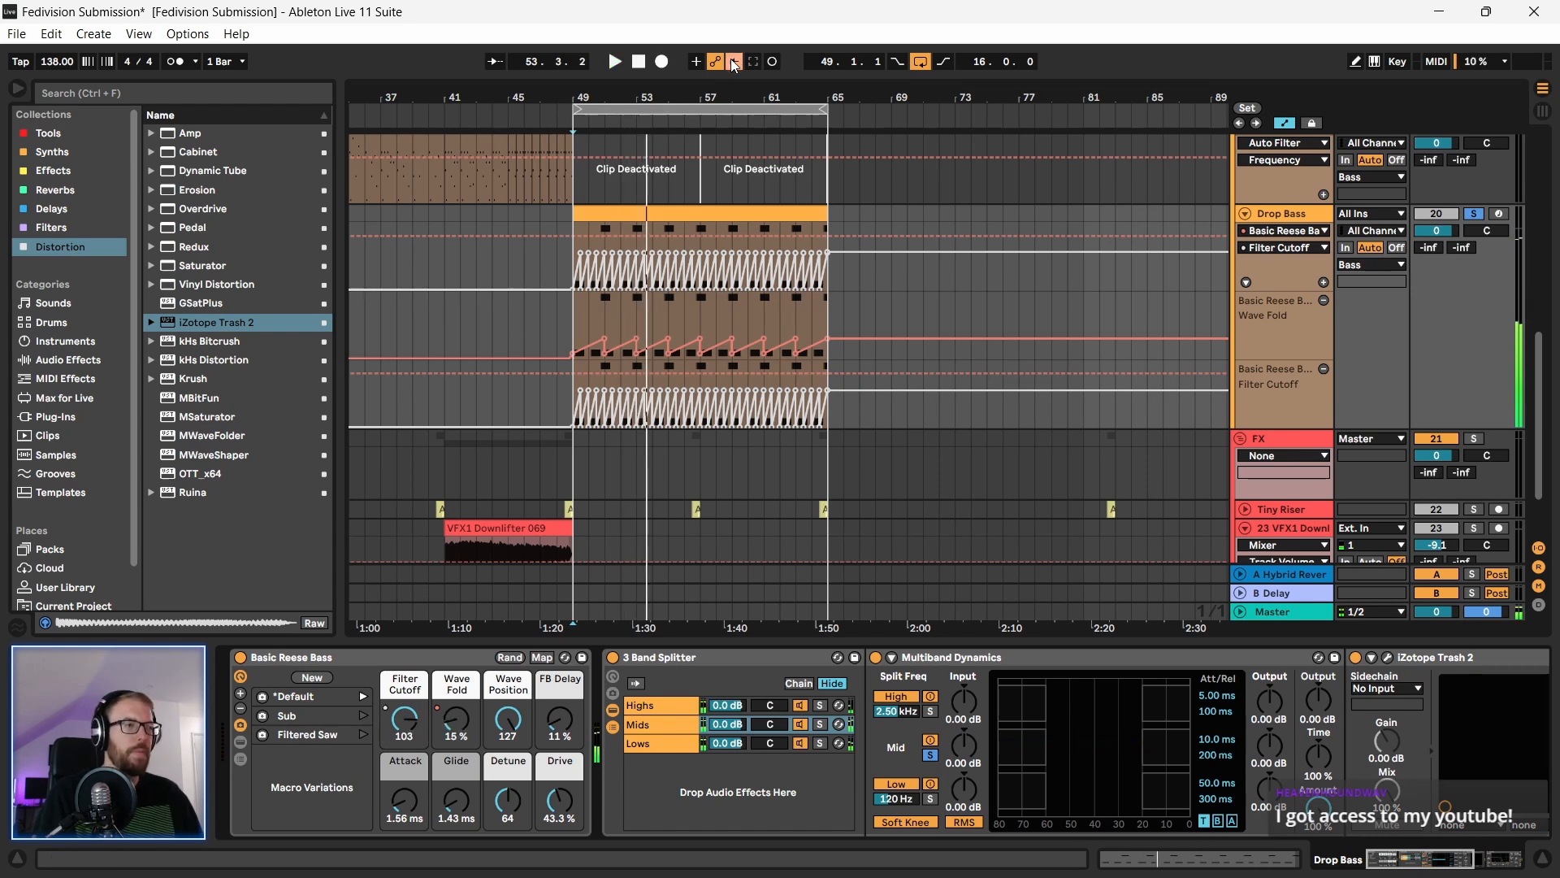
# Step: Re-enable the overridden Drop Bass automation and play its clip from bar 49
pyautogui.click(734, 62)
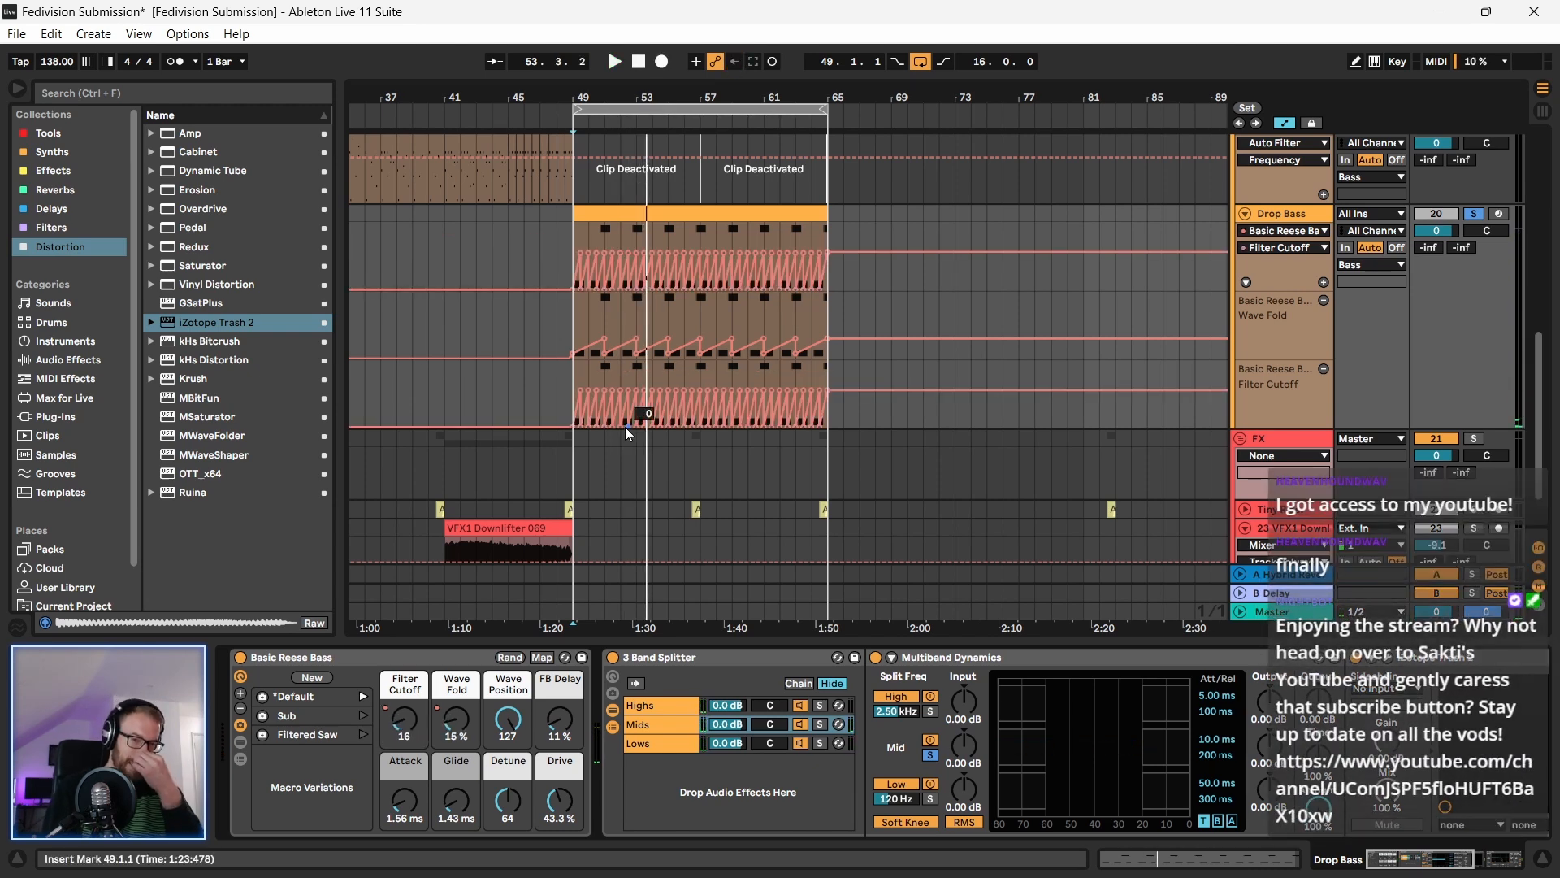
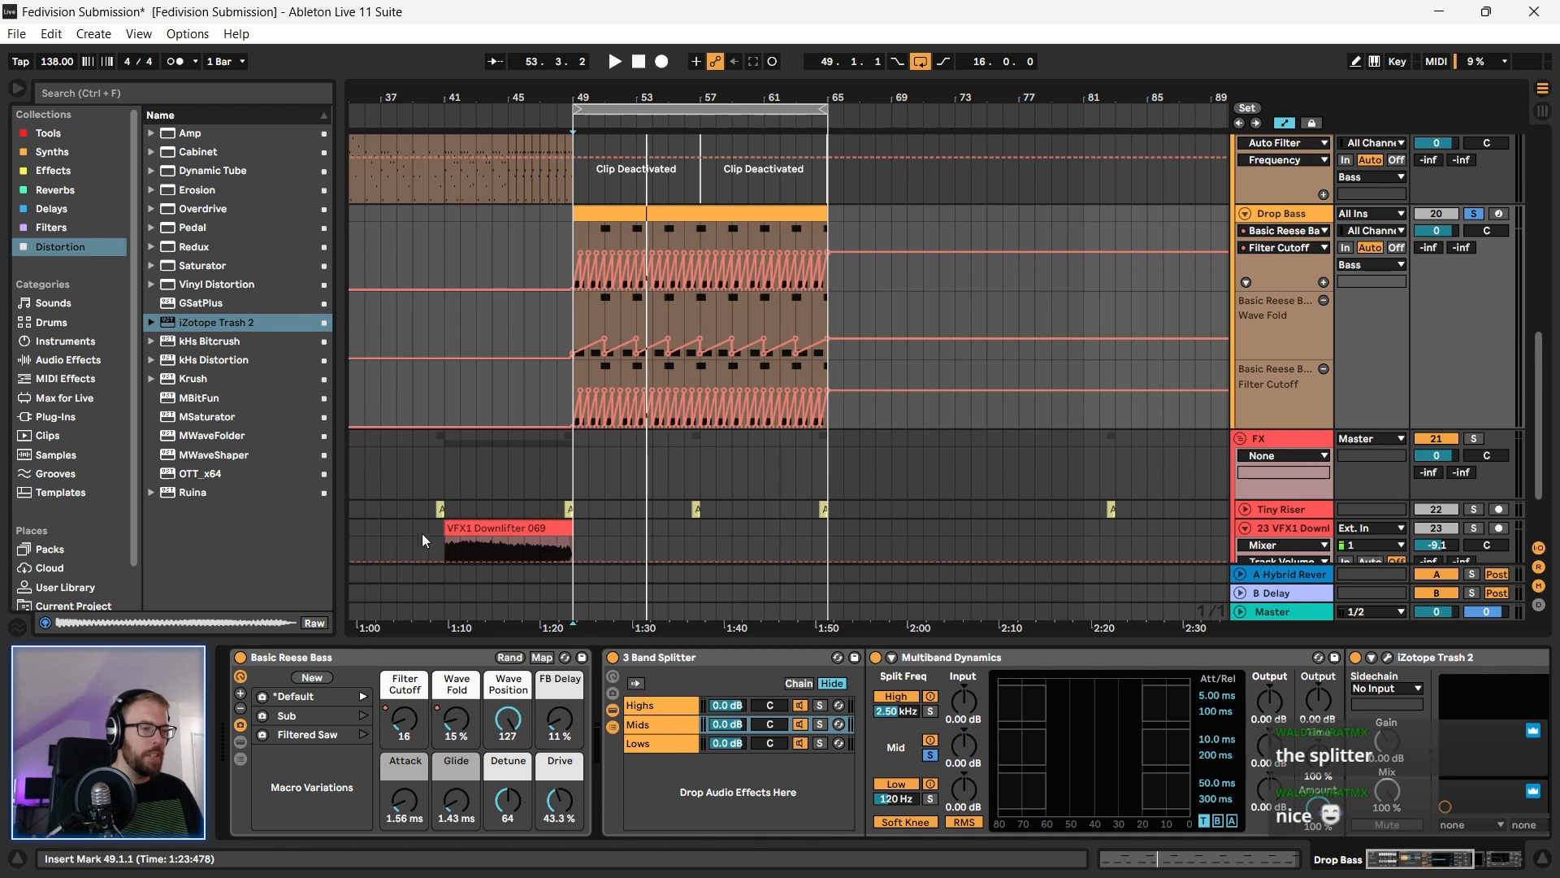
pyautogui.click(663, 659)
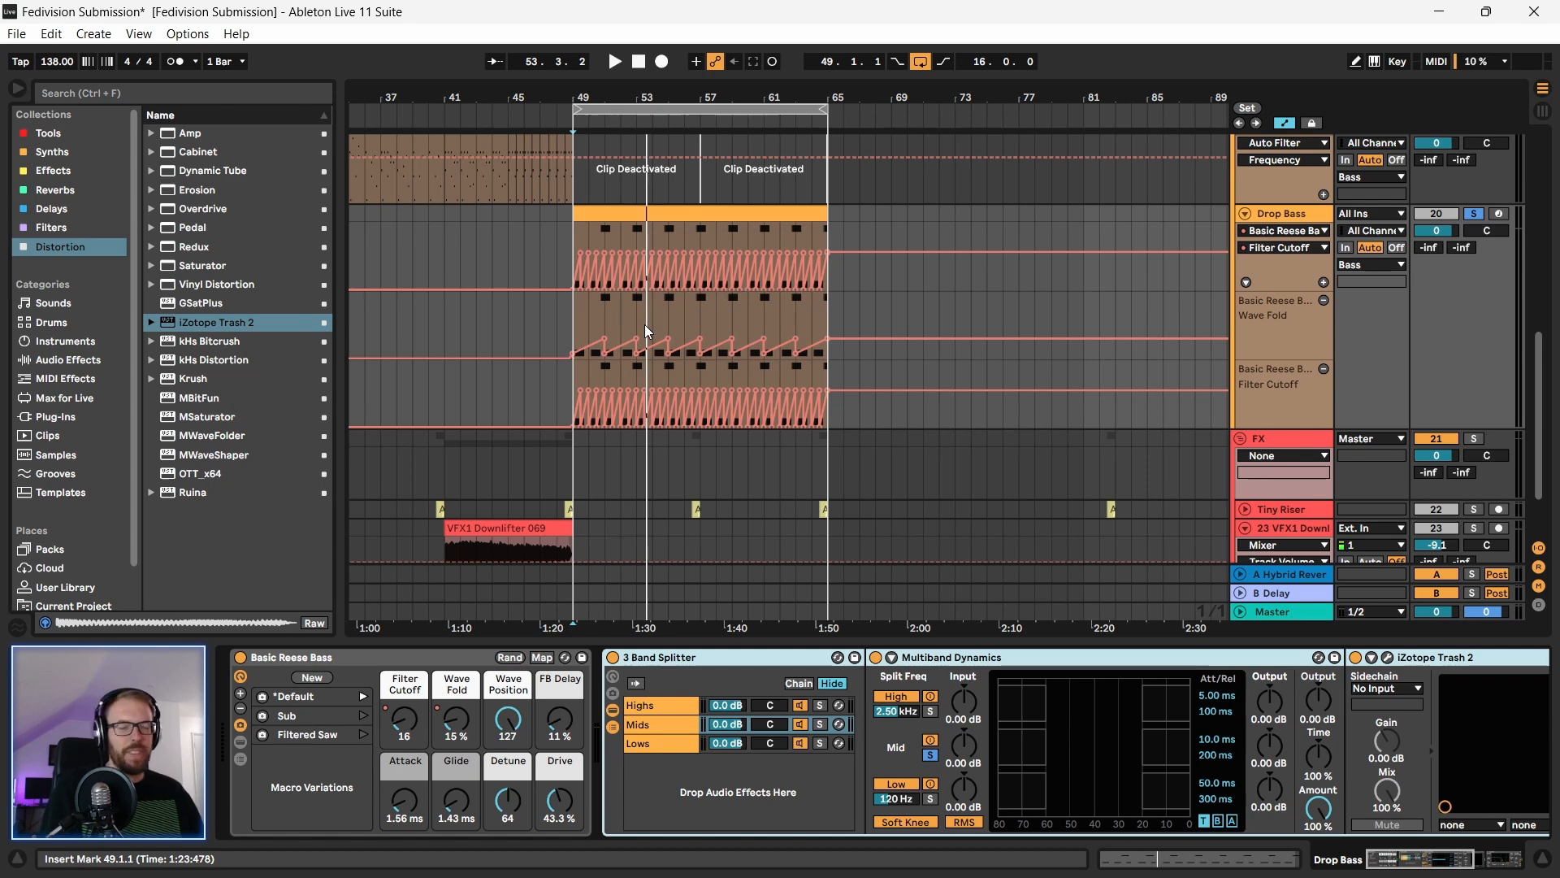
pyautogui.click(628, 212)
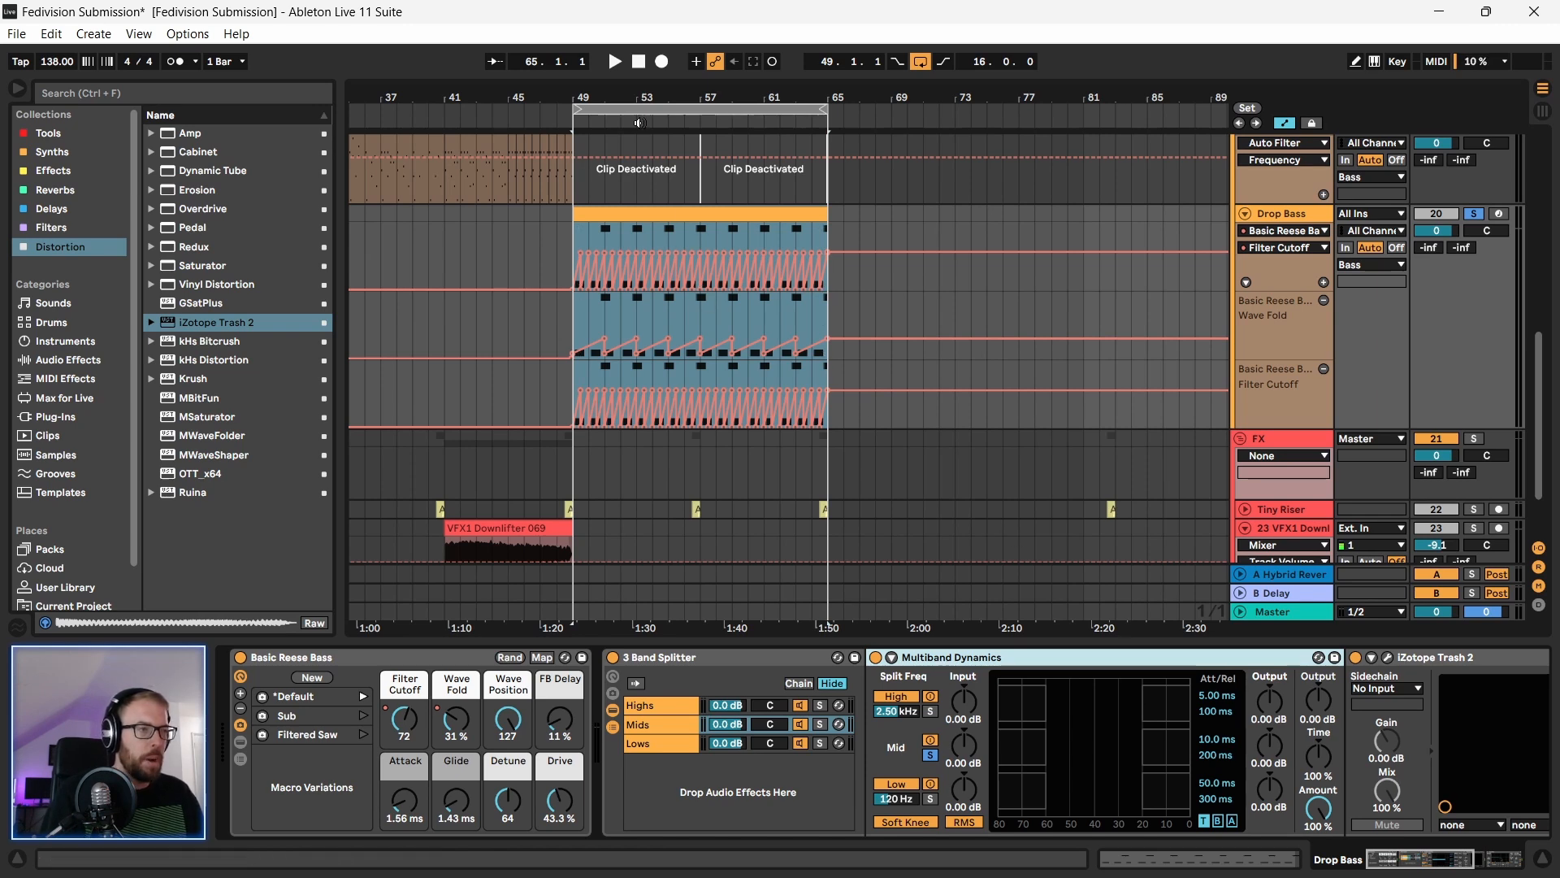
pyautogui.scroll(3, 643, 145)
pyautogui.press('space')
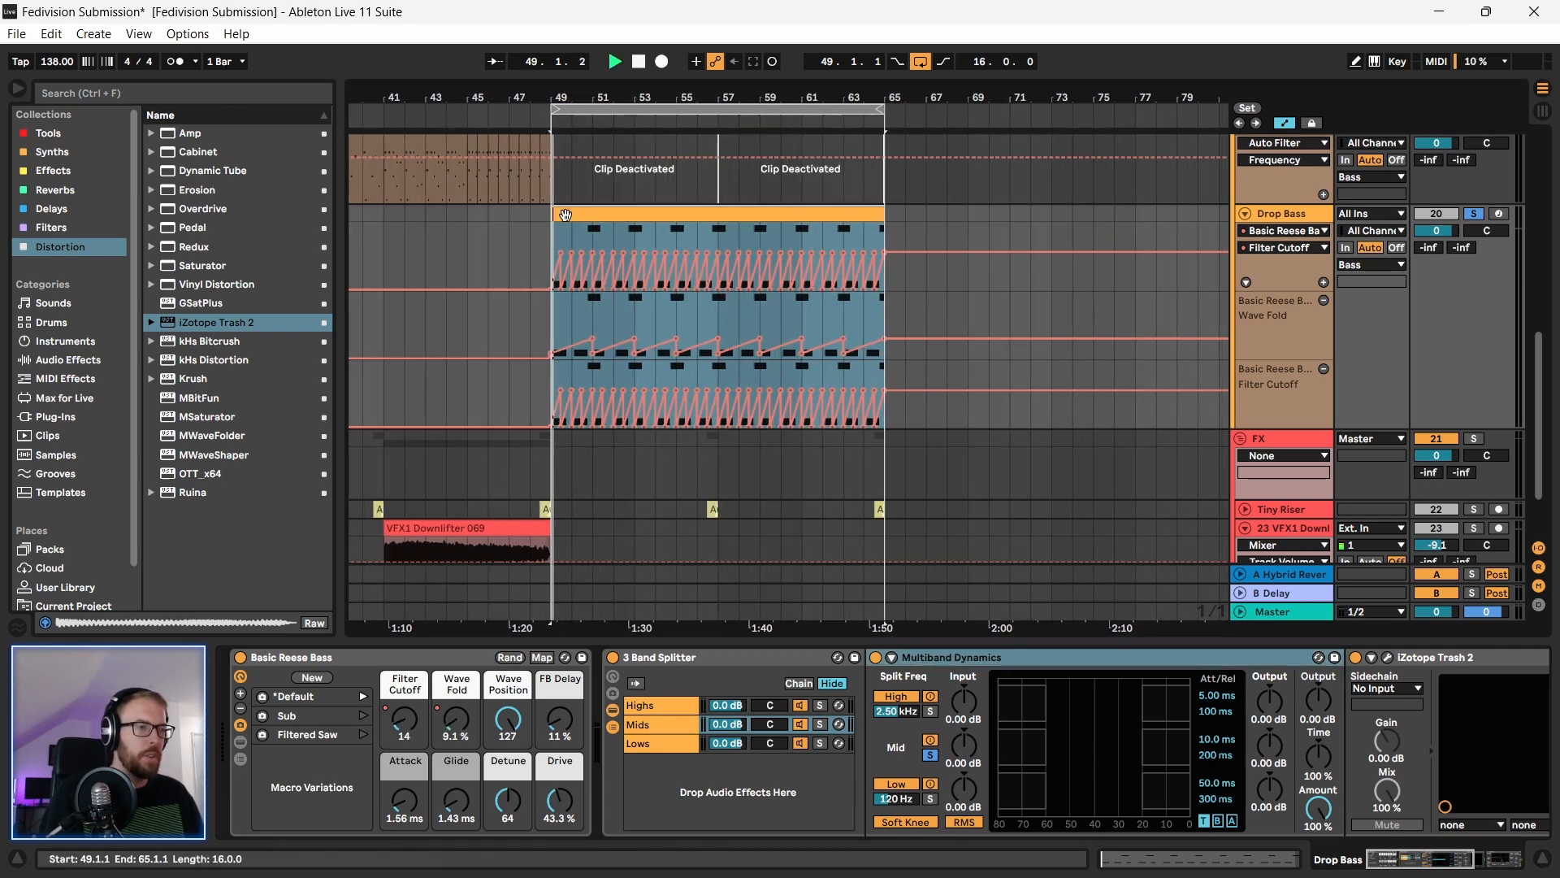
# Step: Activate the Drop Bass track, take it out of solo, and play it with the full mix from bar 47
pyautogui.click(1437, 213)
pyautogui.click(1474, 214)
pyautogui.moveTo(618, 92); pyautogui.dragTo(616, 114)
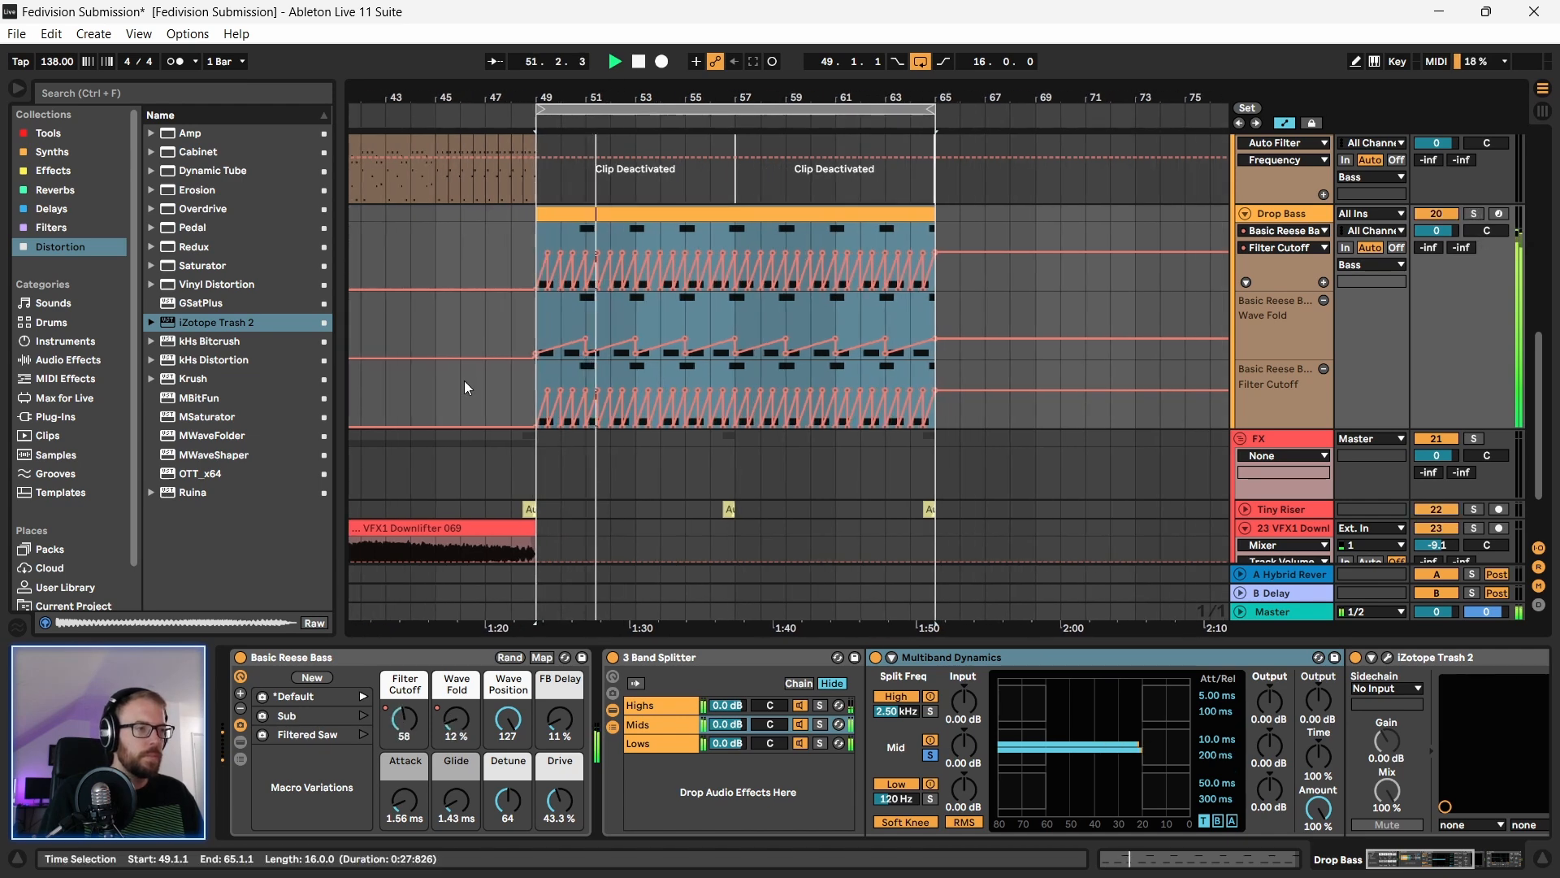
pyautogui.scroll(1, 465, 383)
pyautogui.click(477, 293)
pyautogui.press('space')
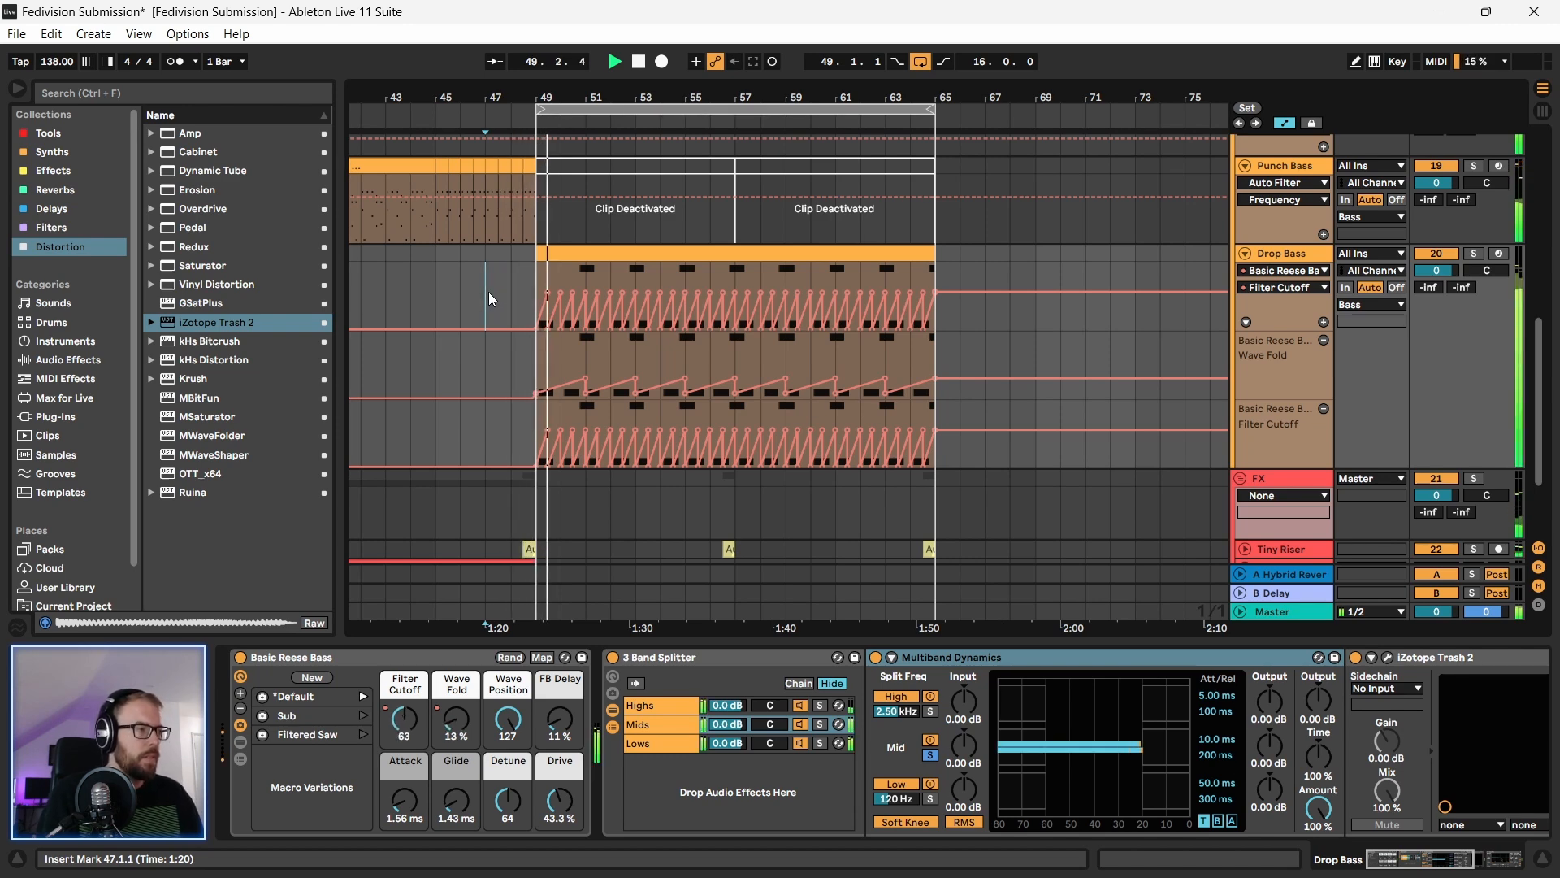
pyautogui.scroll(2, 492, 304)
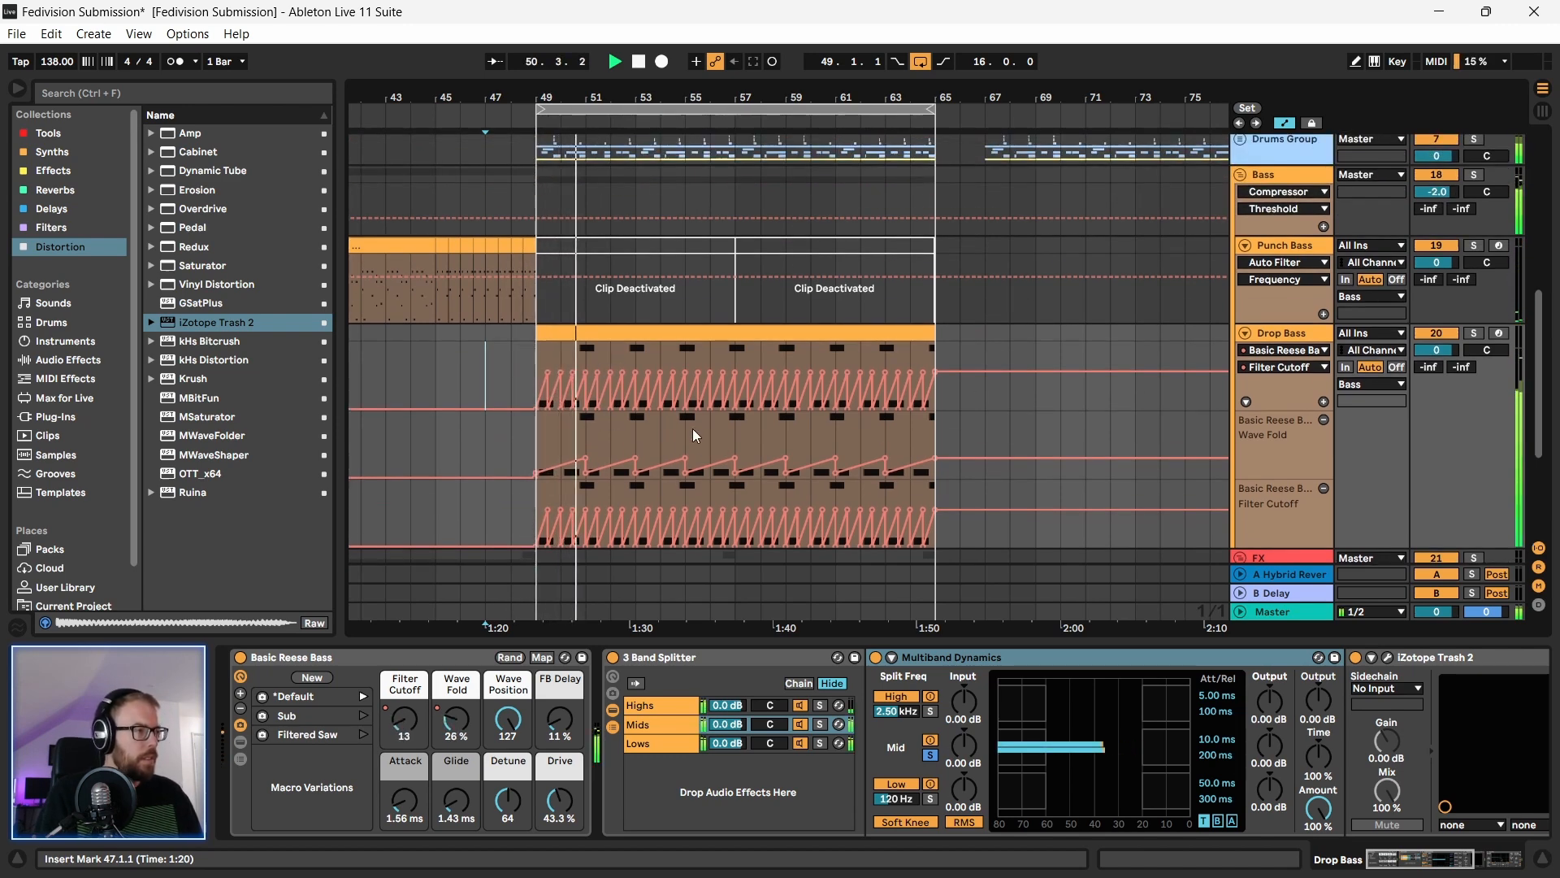
pyautogui.scroll(2, 683, 428)
pyautogui.scroll(-4, 671, 427)
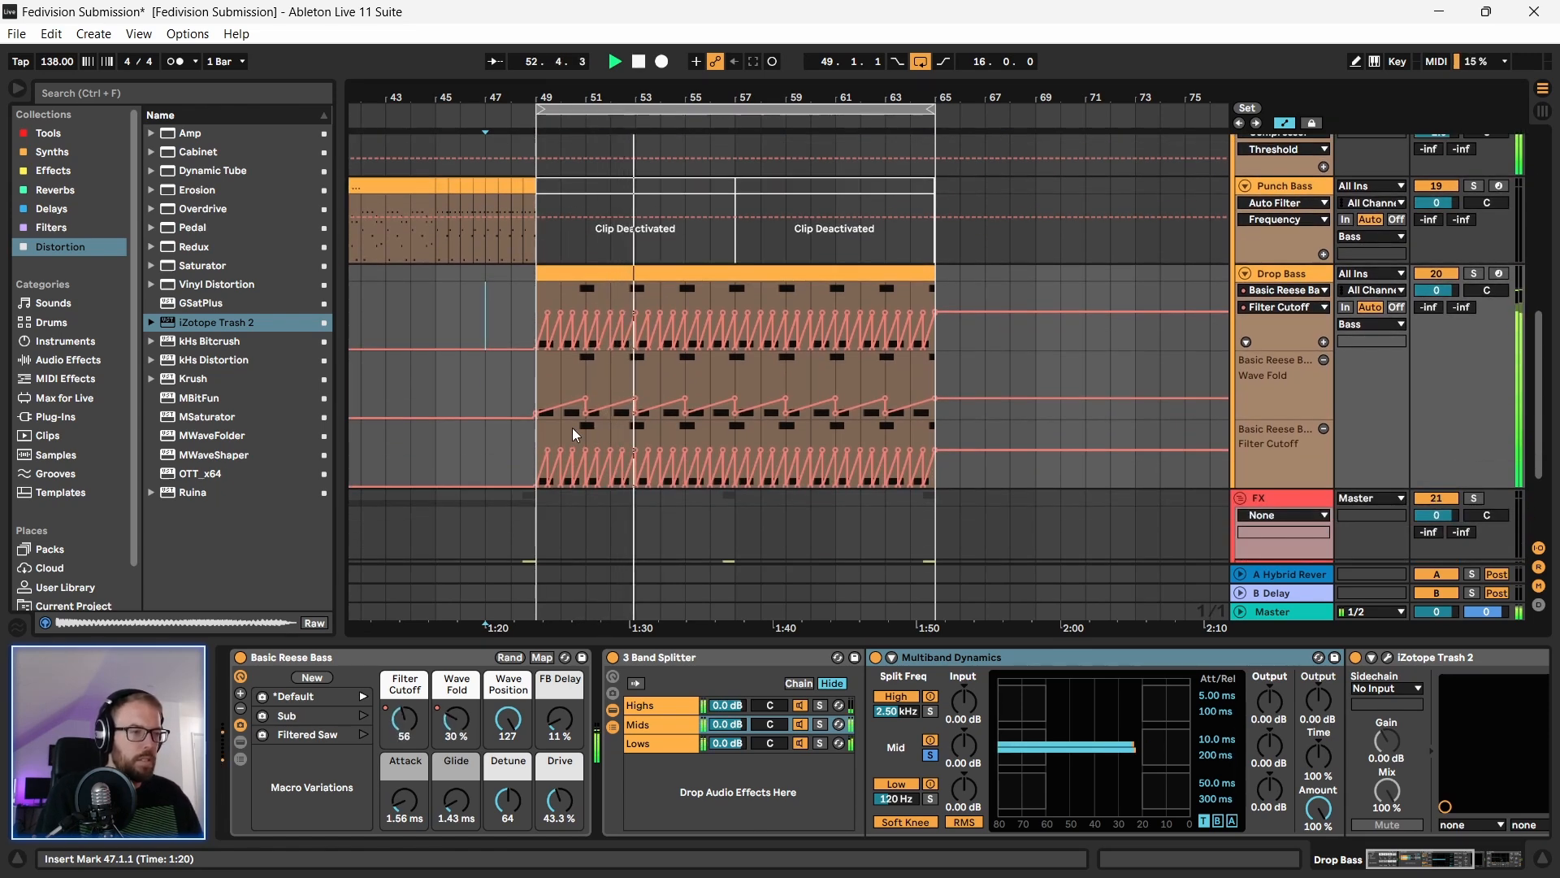
# Step: Check the Drop Bass clip's notes and device chain, then replay the drop from bar 49
pyautogui.click(603, 272)
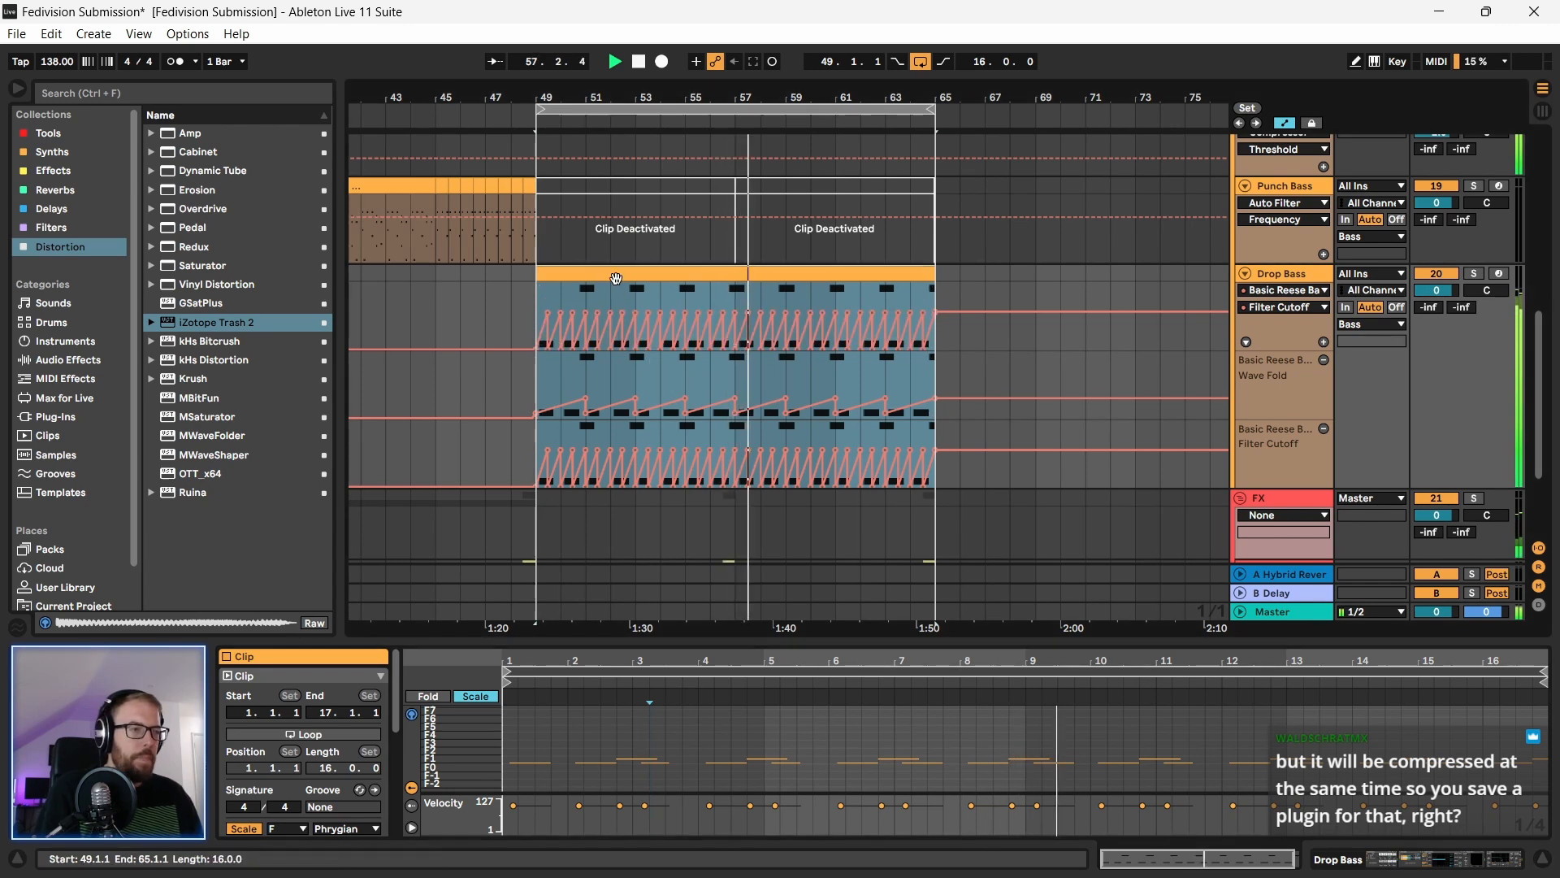
pyautogui.click(1277, 275)
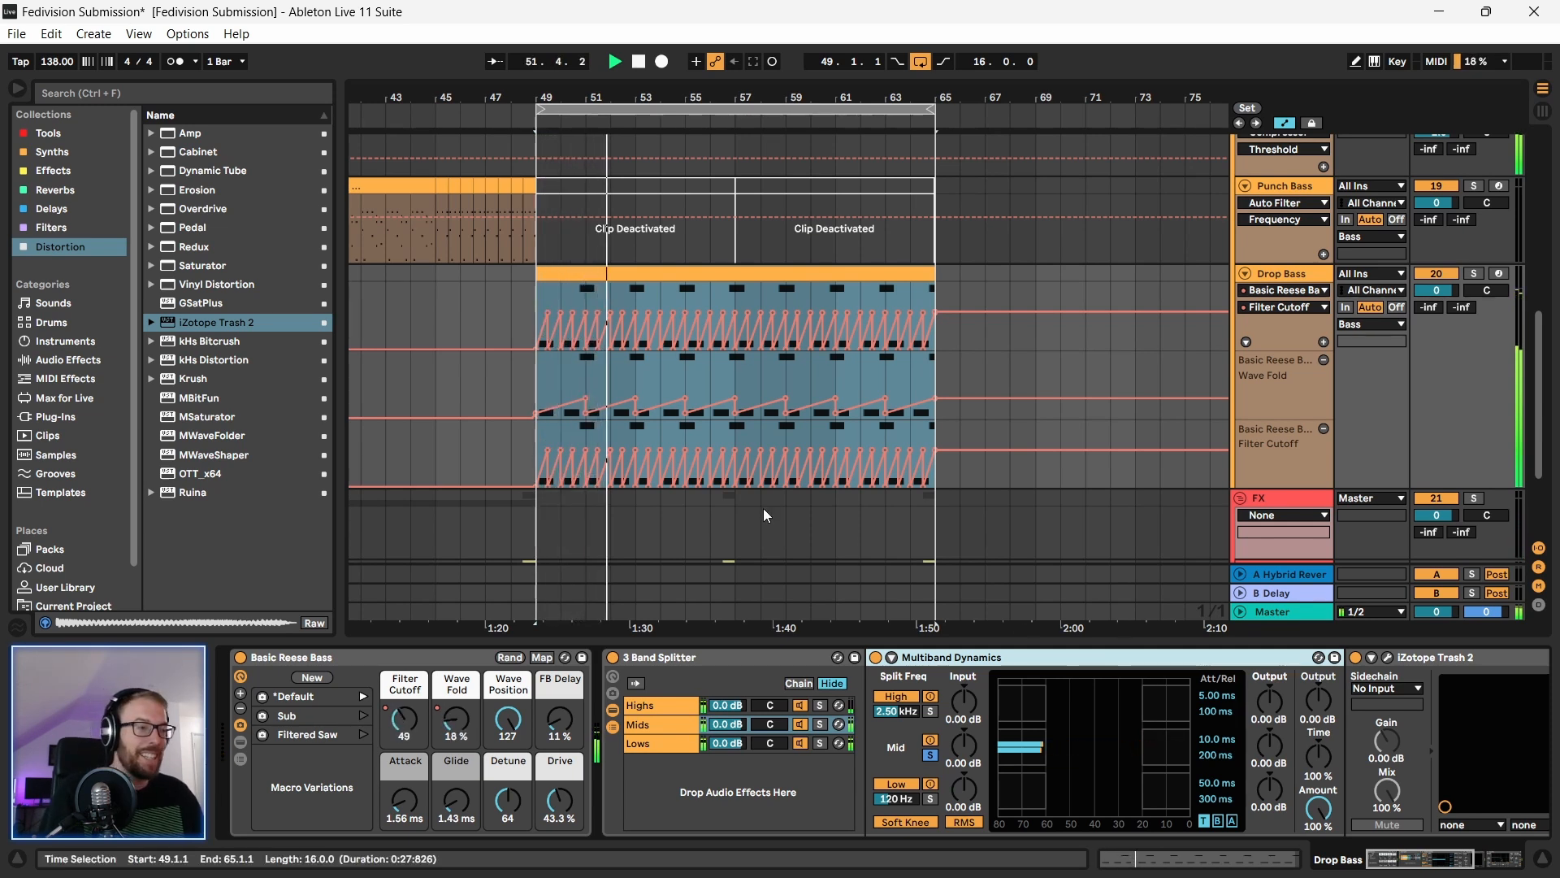
pyautogui.click(587, 274)
pyautogui.press('space')
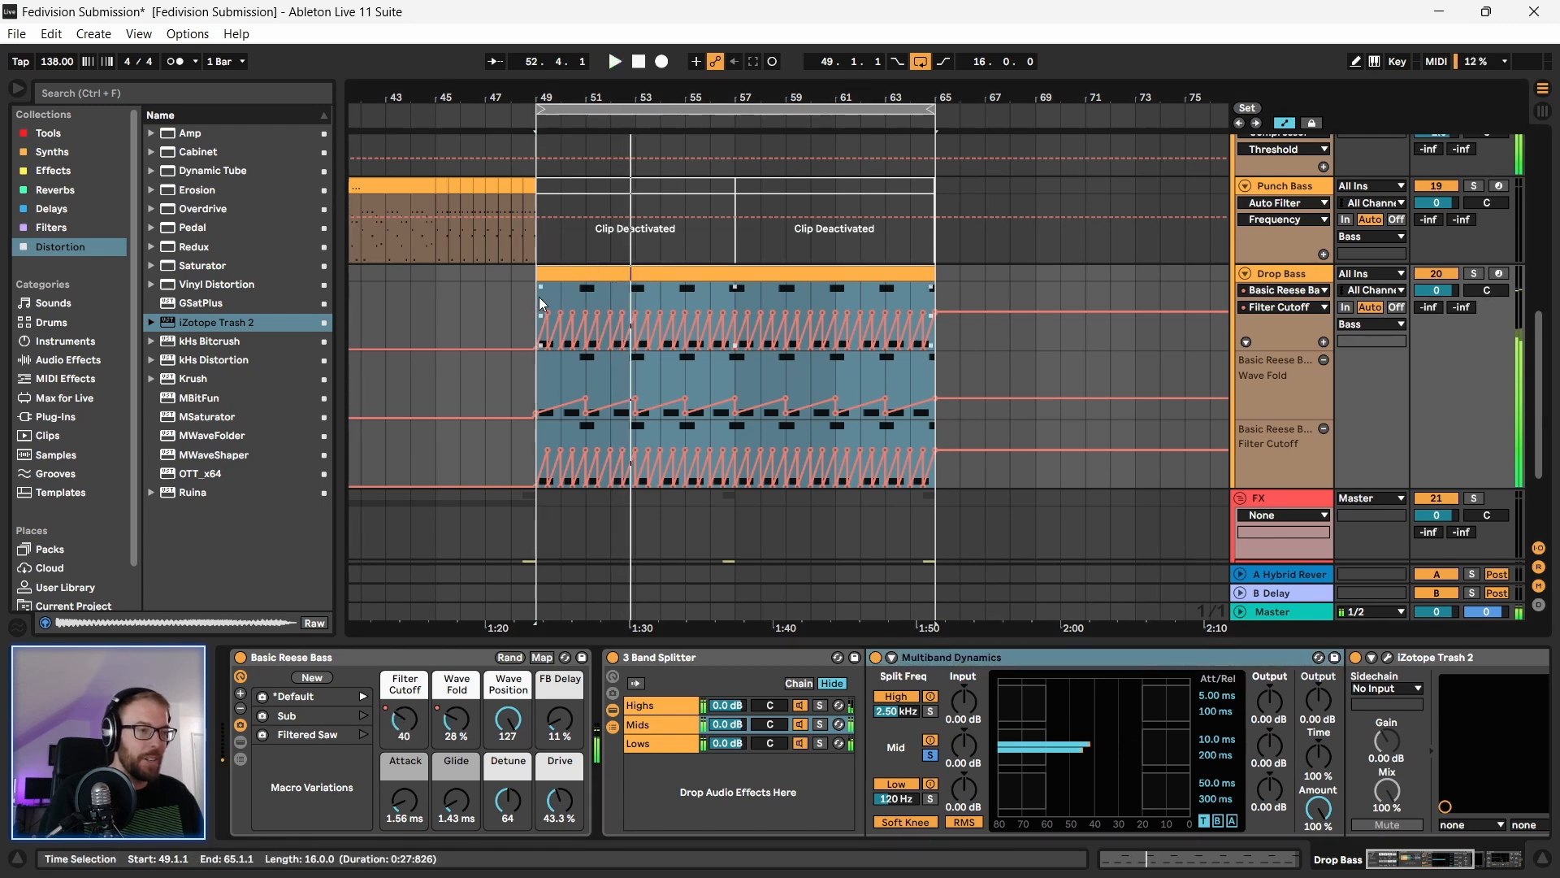
pyautogui.click(539, 296)
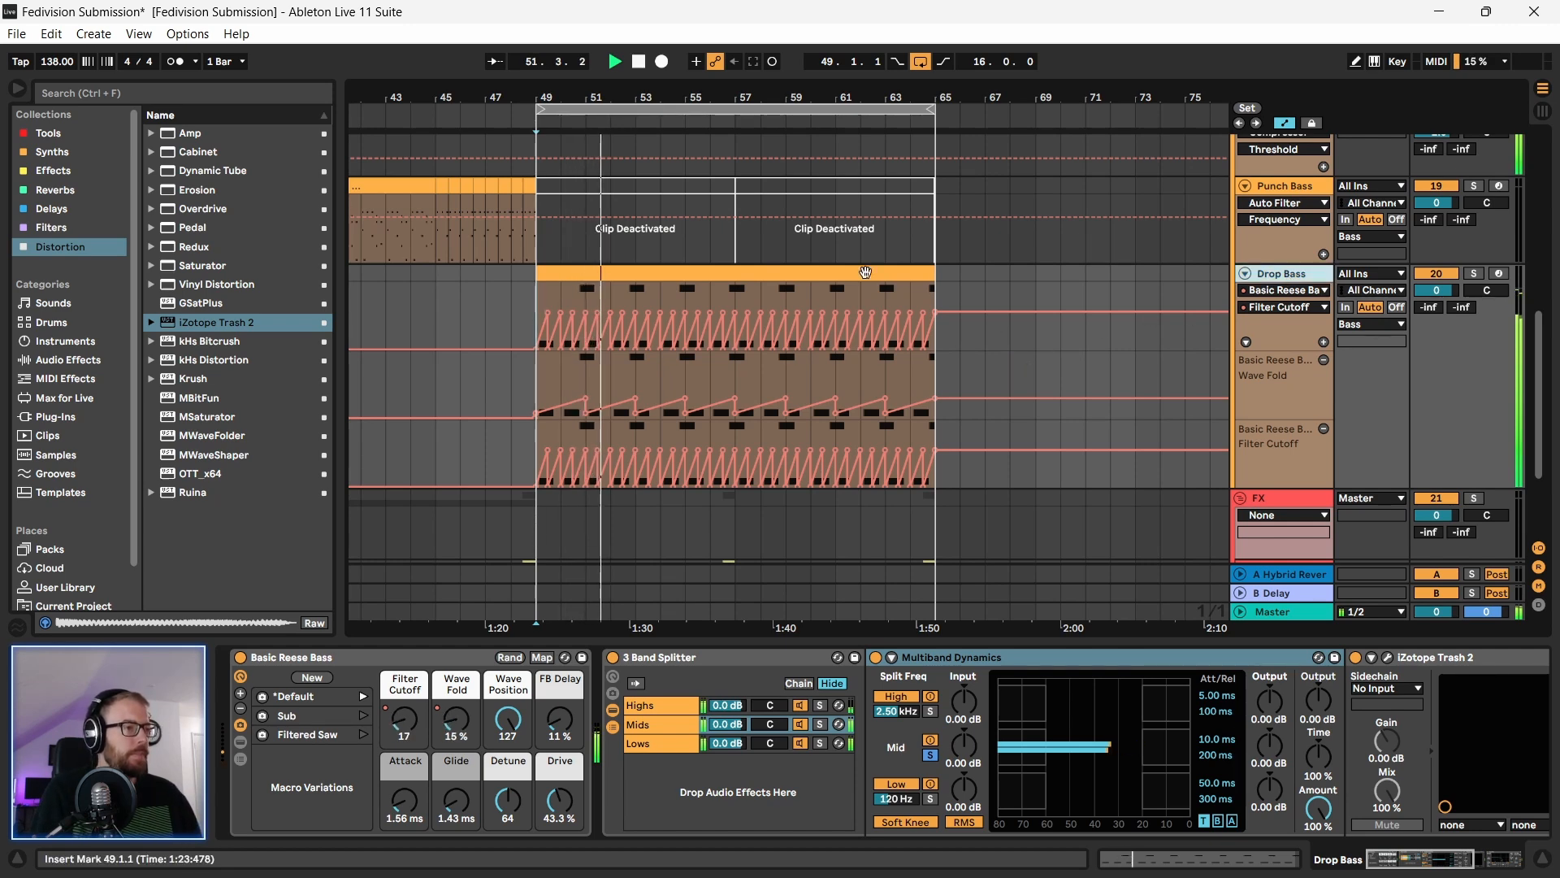
# Step: Open the Drop Bass clip in an enlarged note editor and lower its upper row of notes to A♭1
pyautogui.doubleClick(680, 275)
pyautogui.press('space')
pyautogui.moveTo(706, 641); pyautogui.dragTo(732, 193)
pyautogui.moveTo(457, 560); pyautogui.dragTo(569, 617)
pyautogui.scroll(-3, 623, 673)
pyautogui.moveTo(592, 506); pyautogui.dragTo(1550, 614)
pyautogui.press('Down')
pyautogui.press('Down')
pyautogui.press('Down')
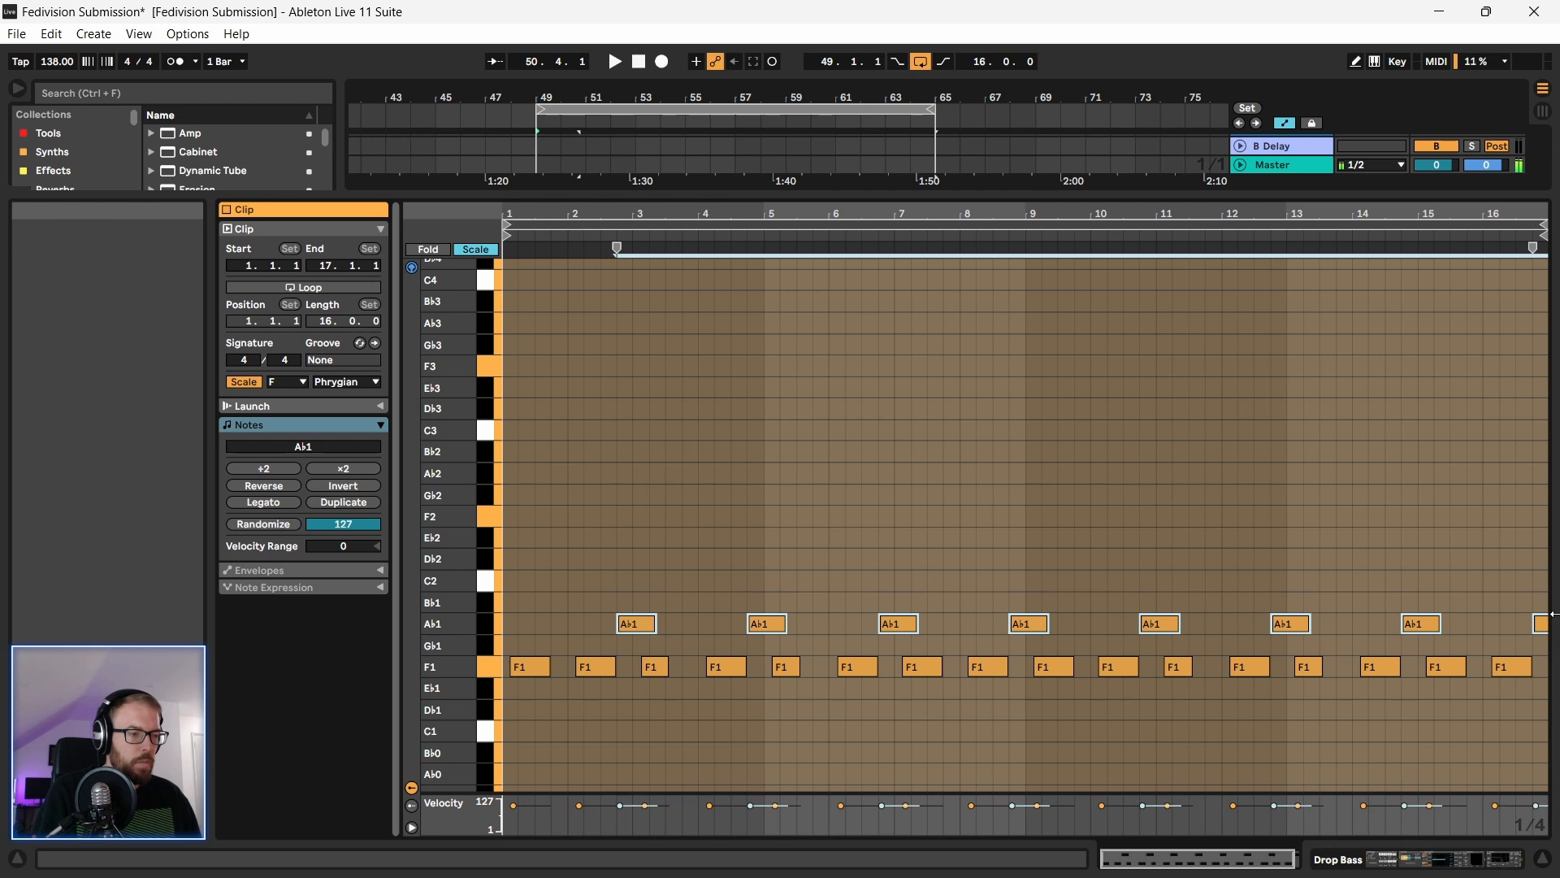
# Step: Transpose the selected upper bass notes up to A♭1 and play the loop
pyautogui.press('Up')
pyautogui.press('Up')
pyautogui.press('space')
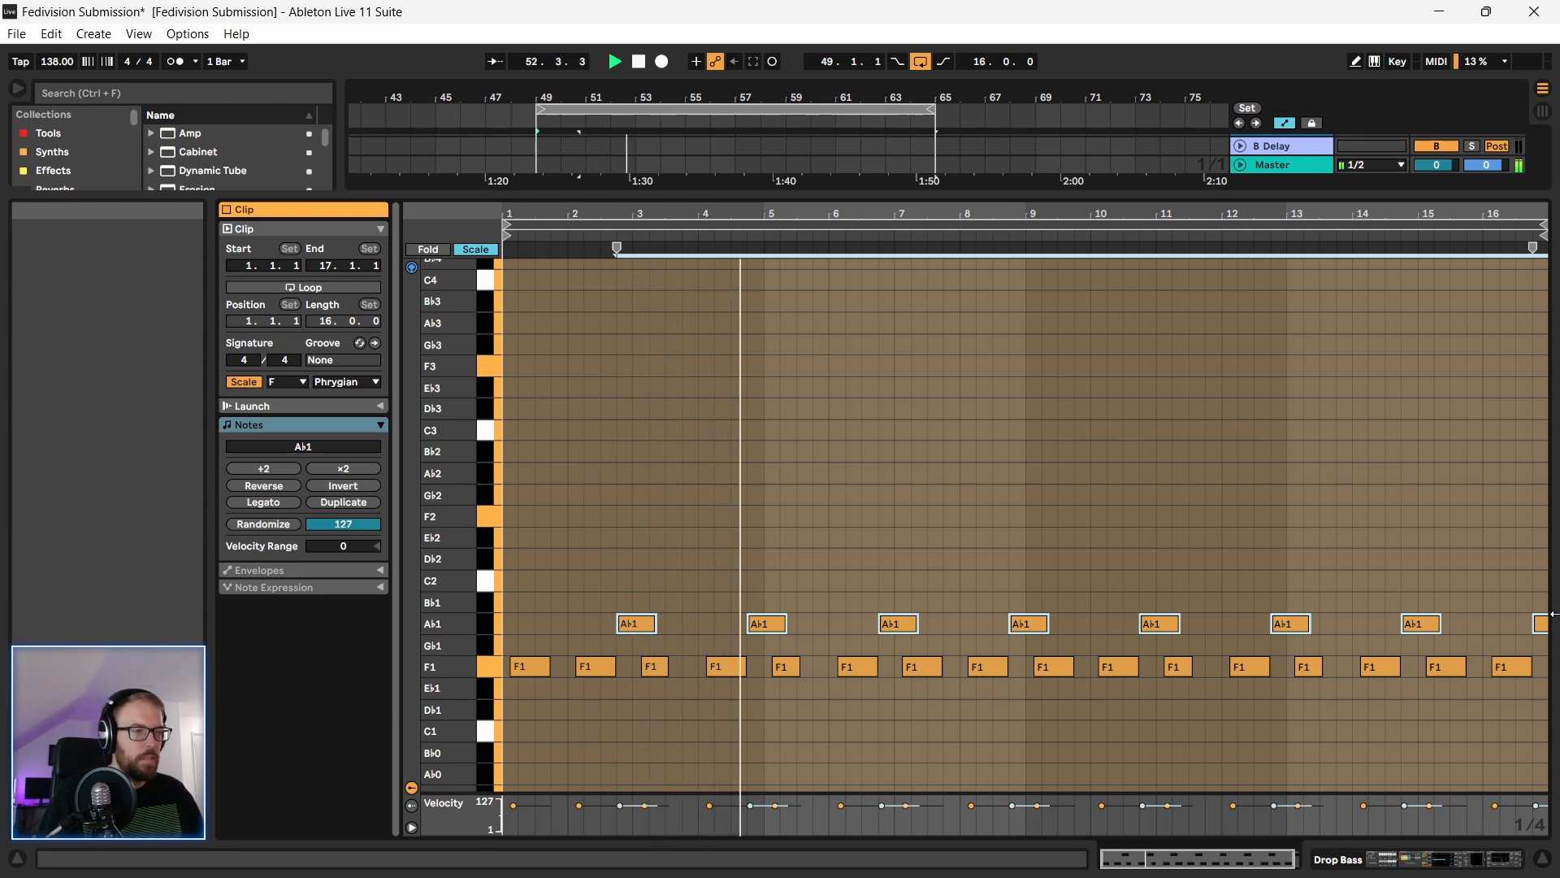
# Step: Inspect the Drop Bass device chain during playback, including iZotope Trash 2 and the Multiband Dynamics on the Highs band
pyautogui.moveTo(690, 198); pyautogui.dragTo(776, 448)
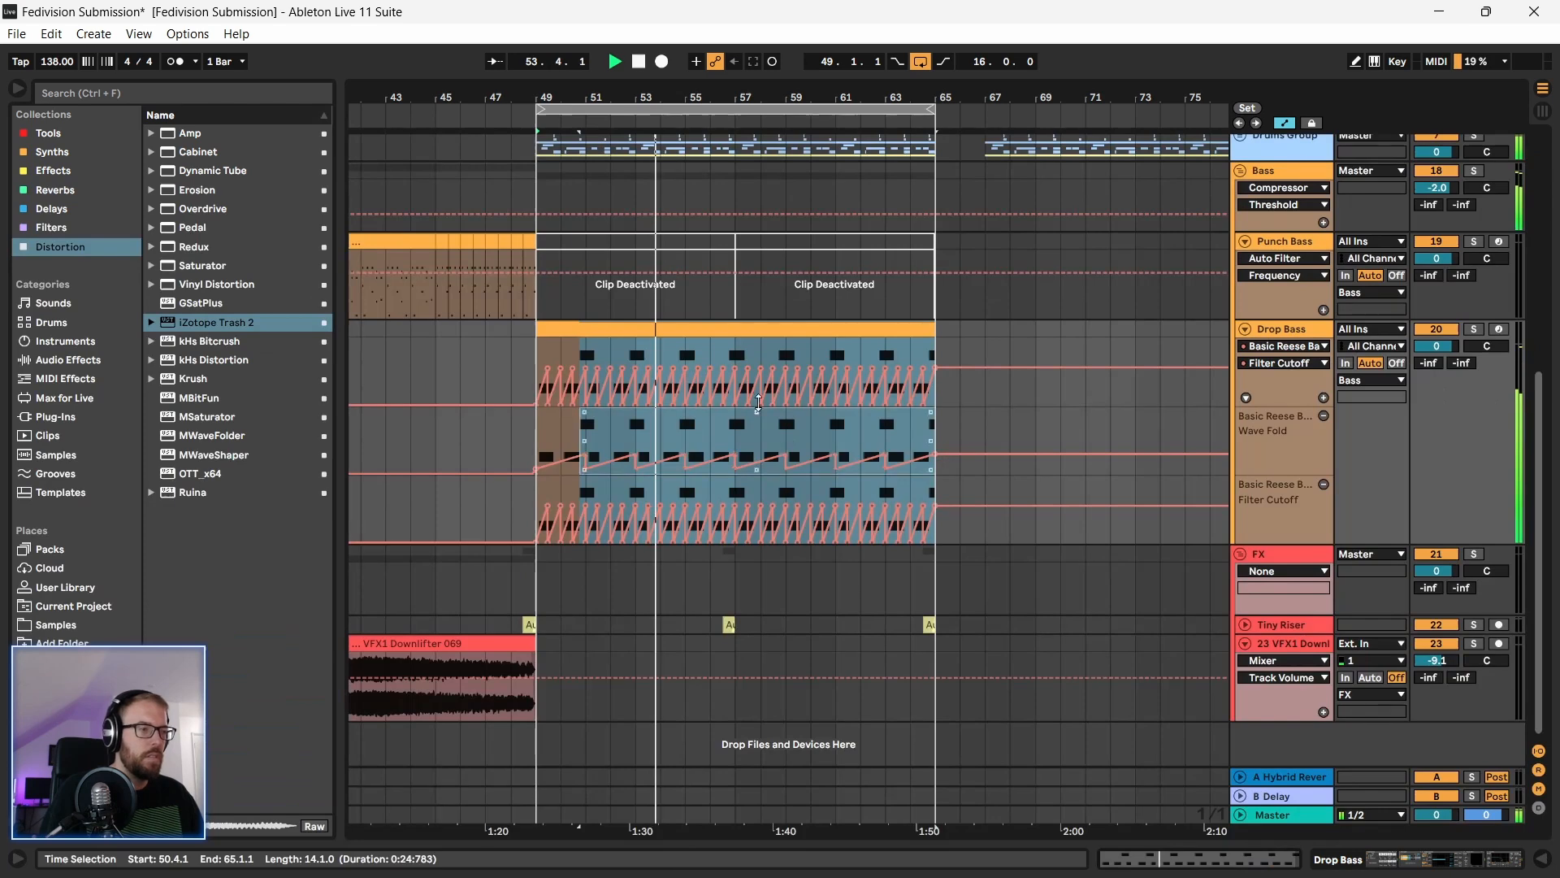
pyautogui.doubleClick(1294, 333)
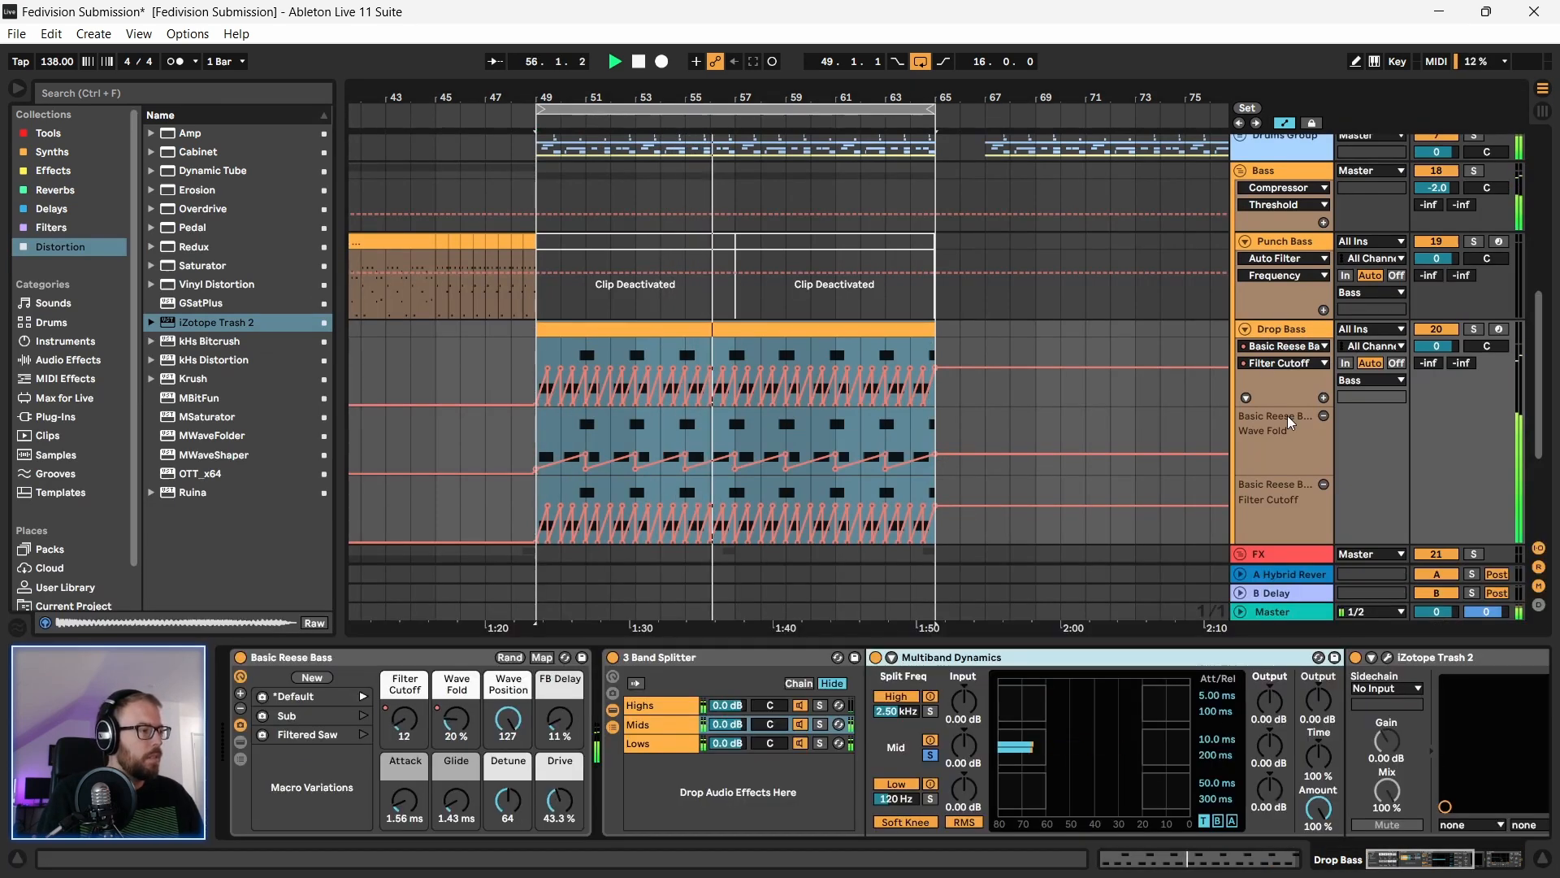
pyautogui.click(1388, 657)
pyautogui.moveTo(678, 440)
pyautogui.mouseDown()
pyautogui.moveTo(681, 398)
pyautogui.moveTo(680, 429)
pyautogui.moveTo(686, 413)
pyautogui.mouseUp()
pyautogui.click(1071, 66)
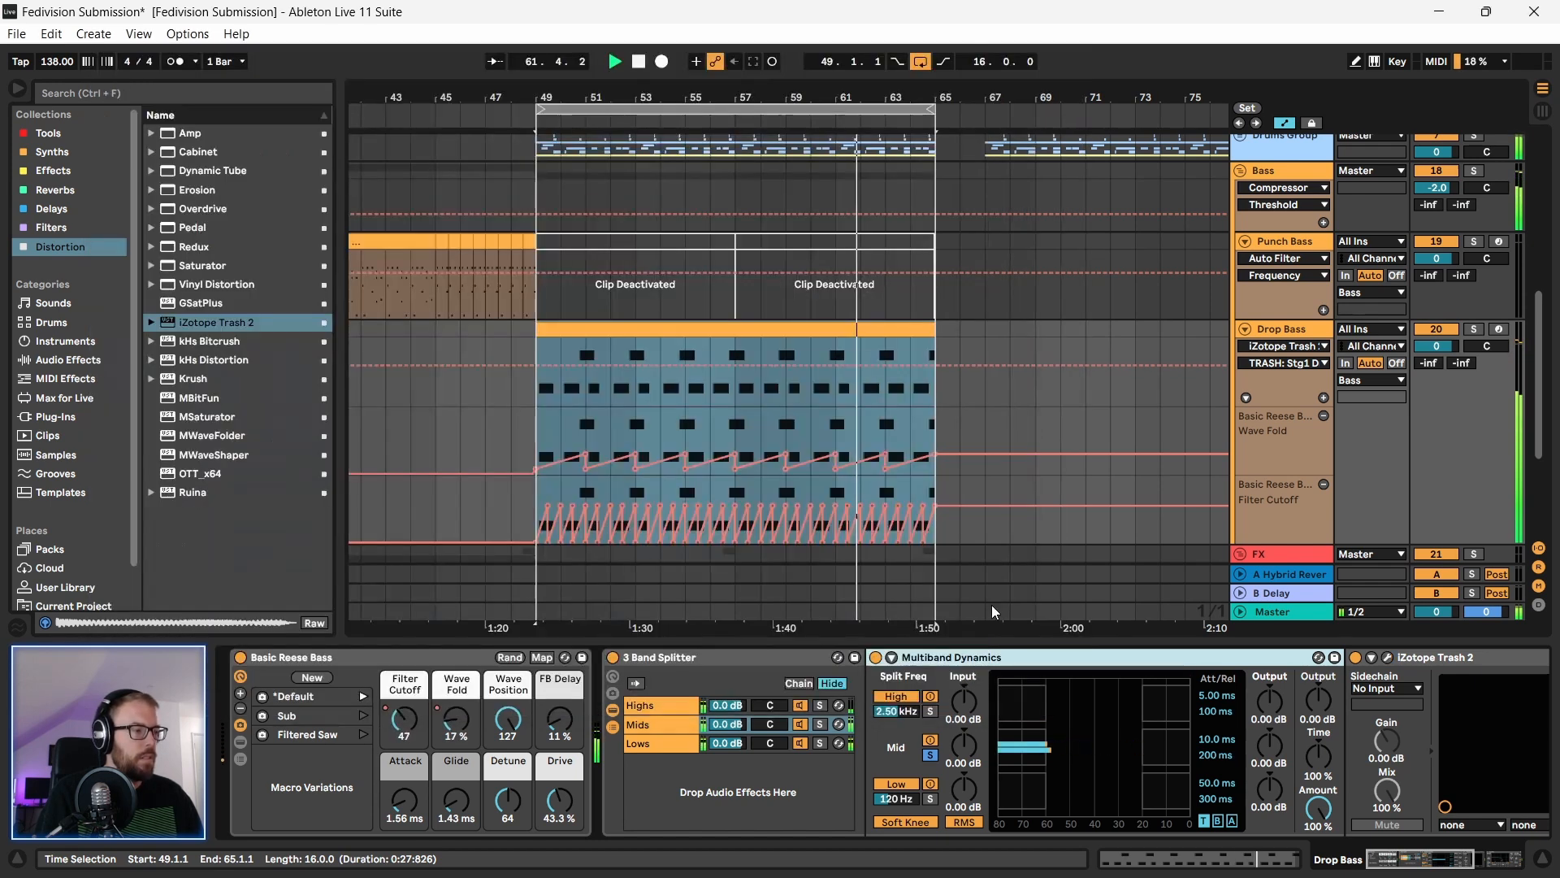
pyautogui.click(662, 706)
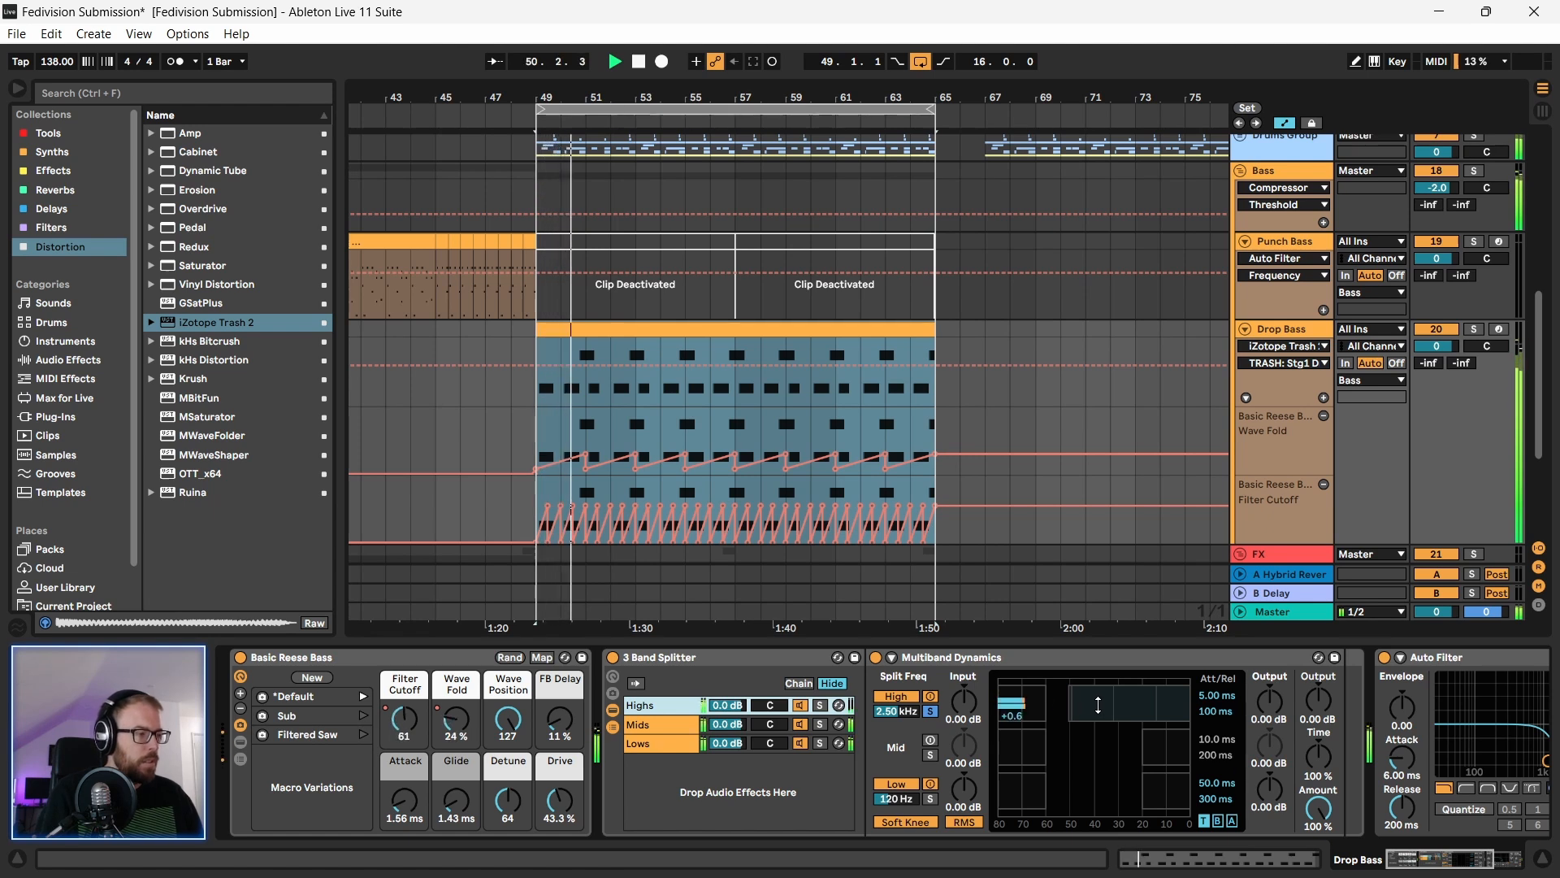
pyautogui.click(1123, 660)
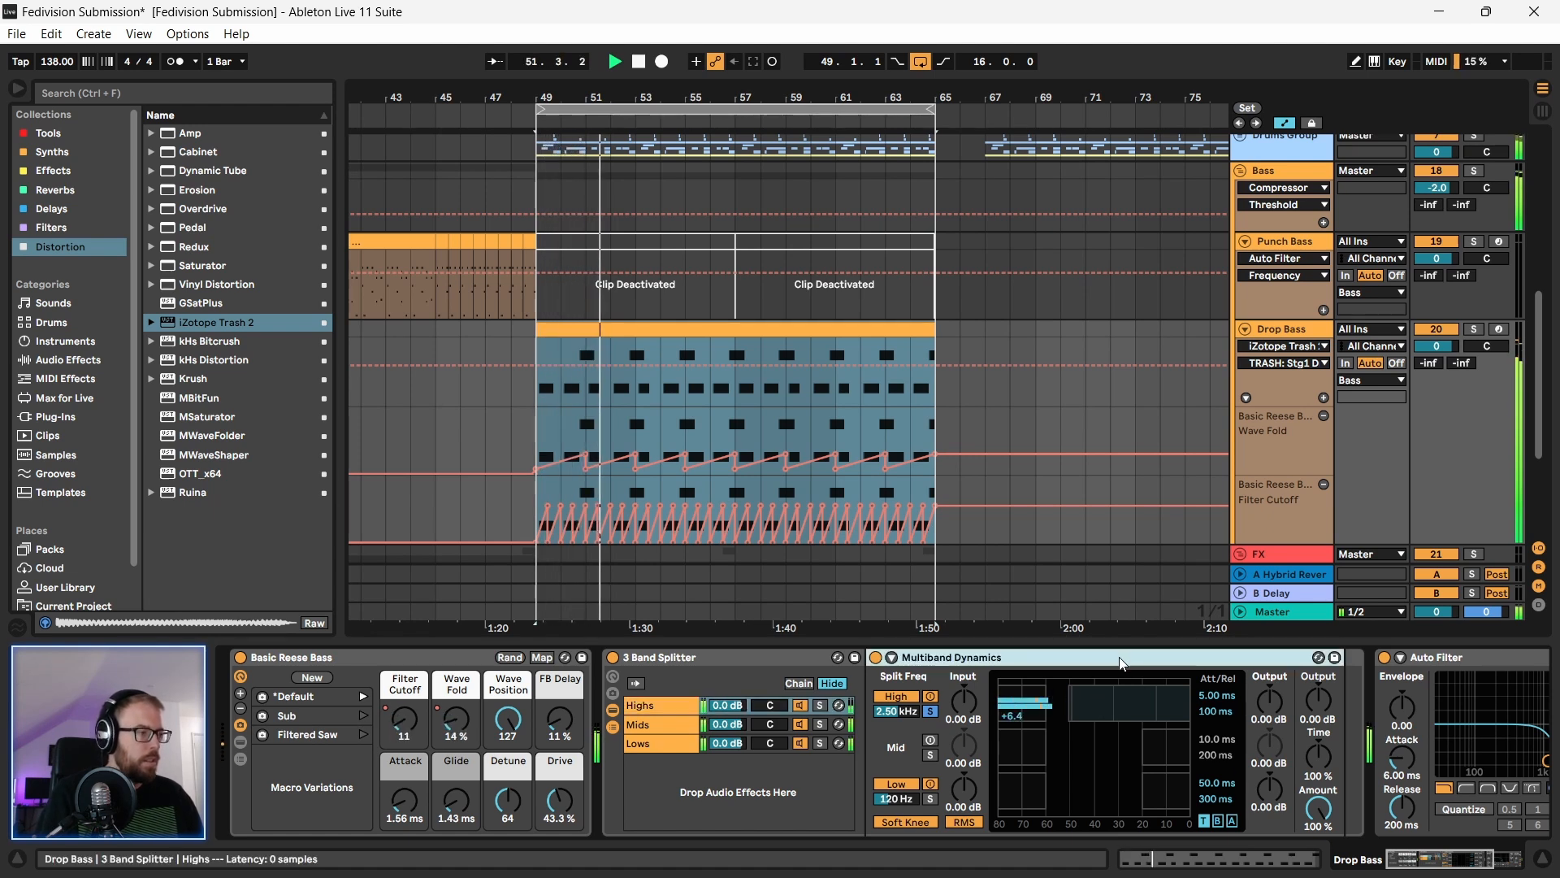
pyautogui.click(1276, 332)
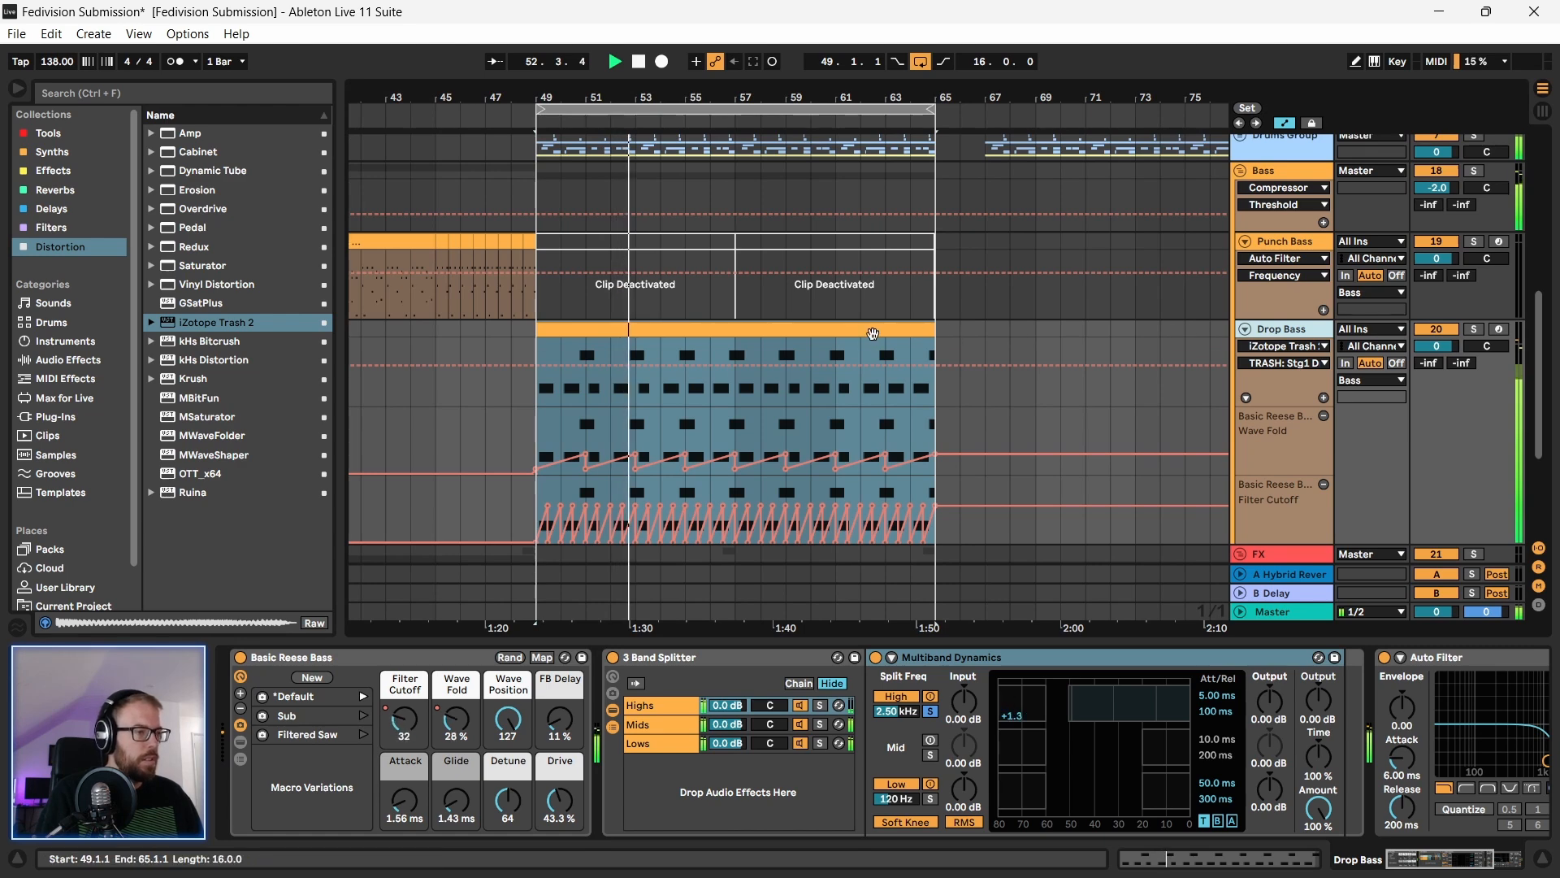
# Step: Turn off the automation view and make the Drop Bass track taller in the arrangement
pyautogui.scroll(-5, 529, 429)
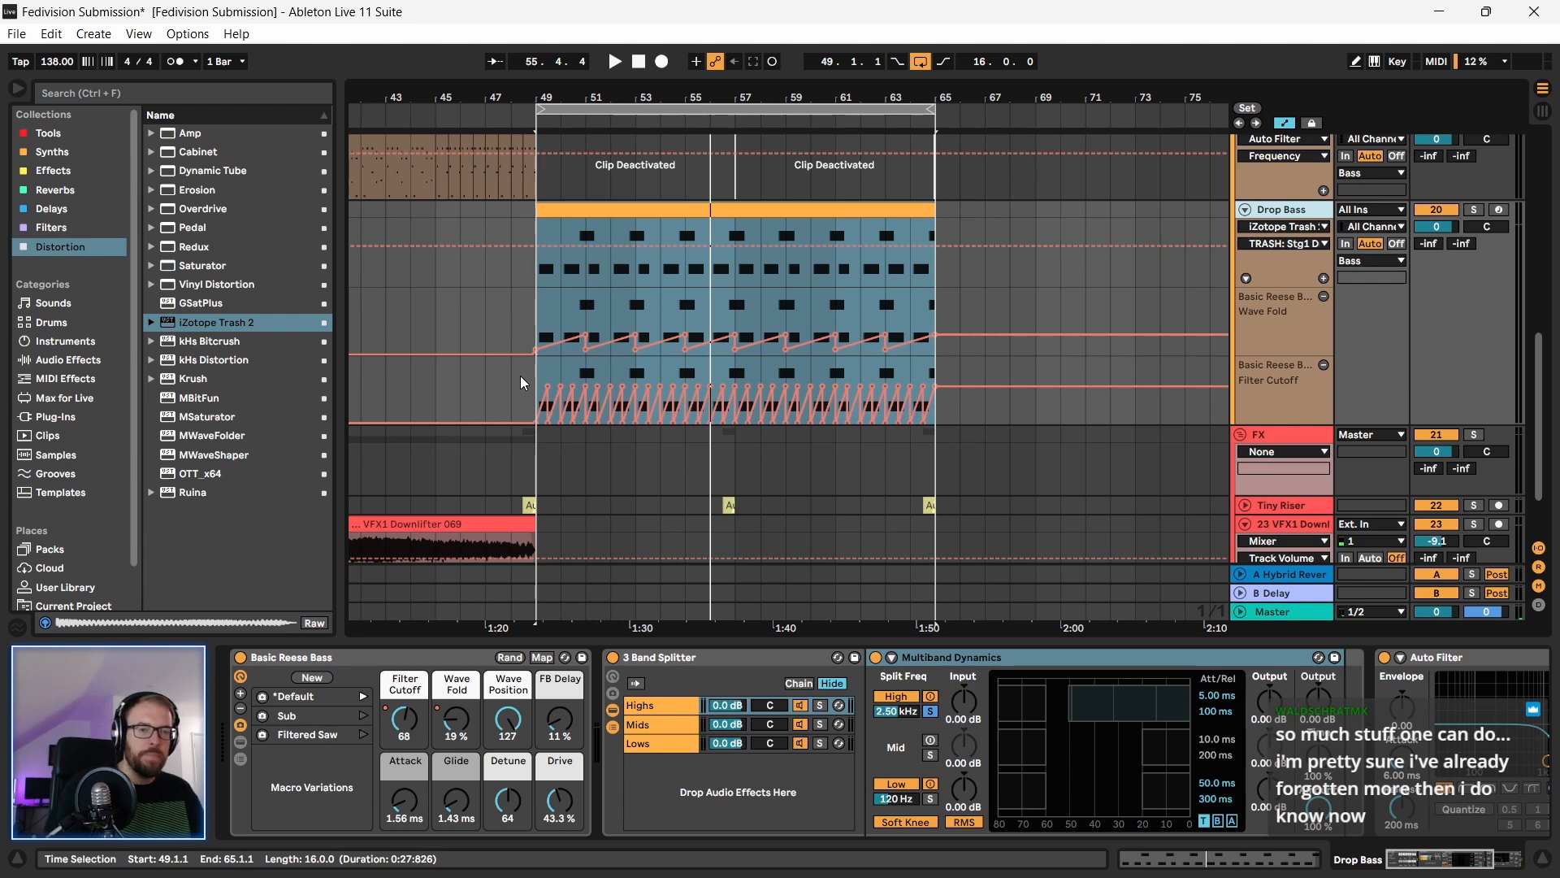
pyautogui.click(609, 210)
pyautogui.press('a')
pyautogui.click(732, 210)
pyautogui.click(1289, 227)
pyautogui.click(767, 209)
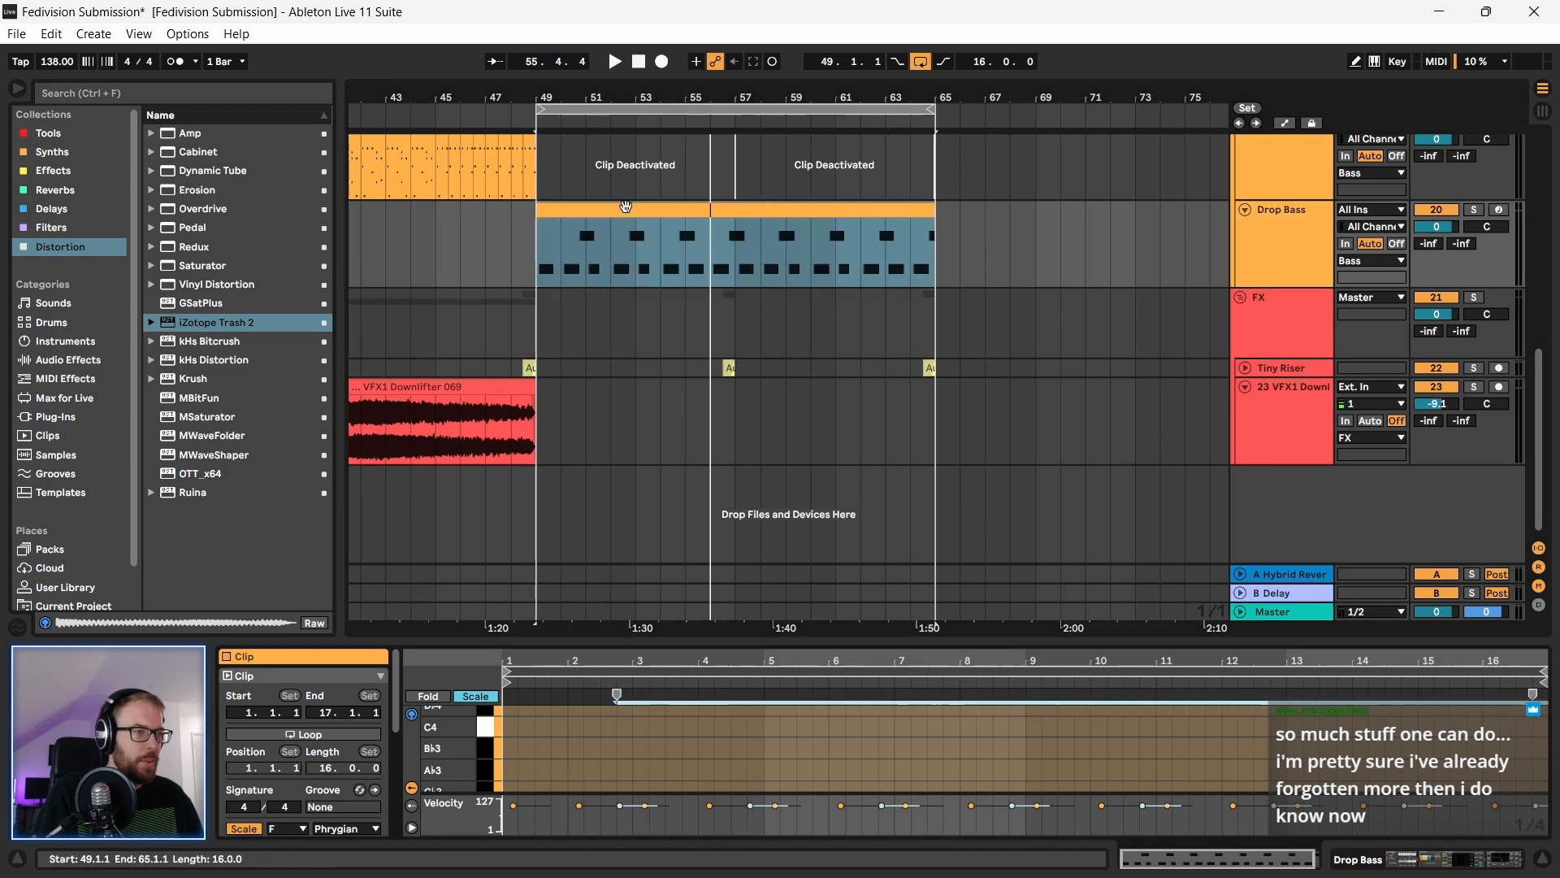
pyautogui.moveTo(1230, 288); pyautogui.dragTo(693, 397)
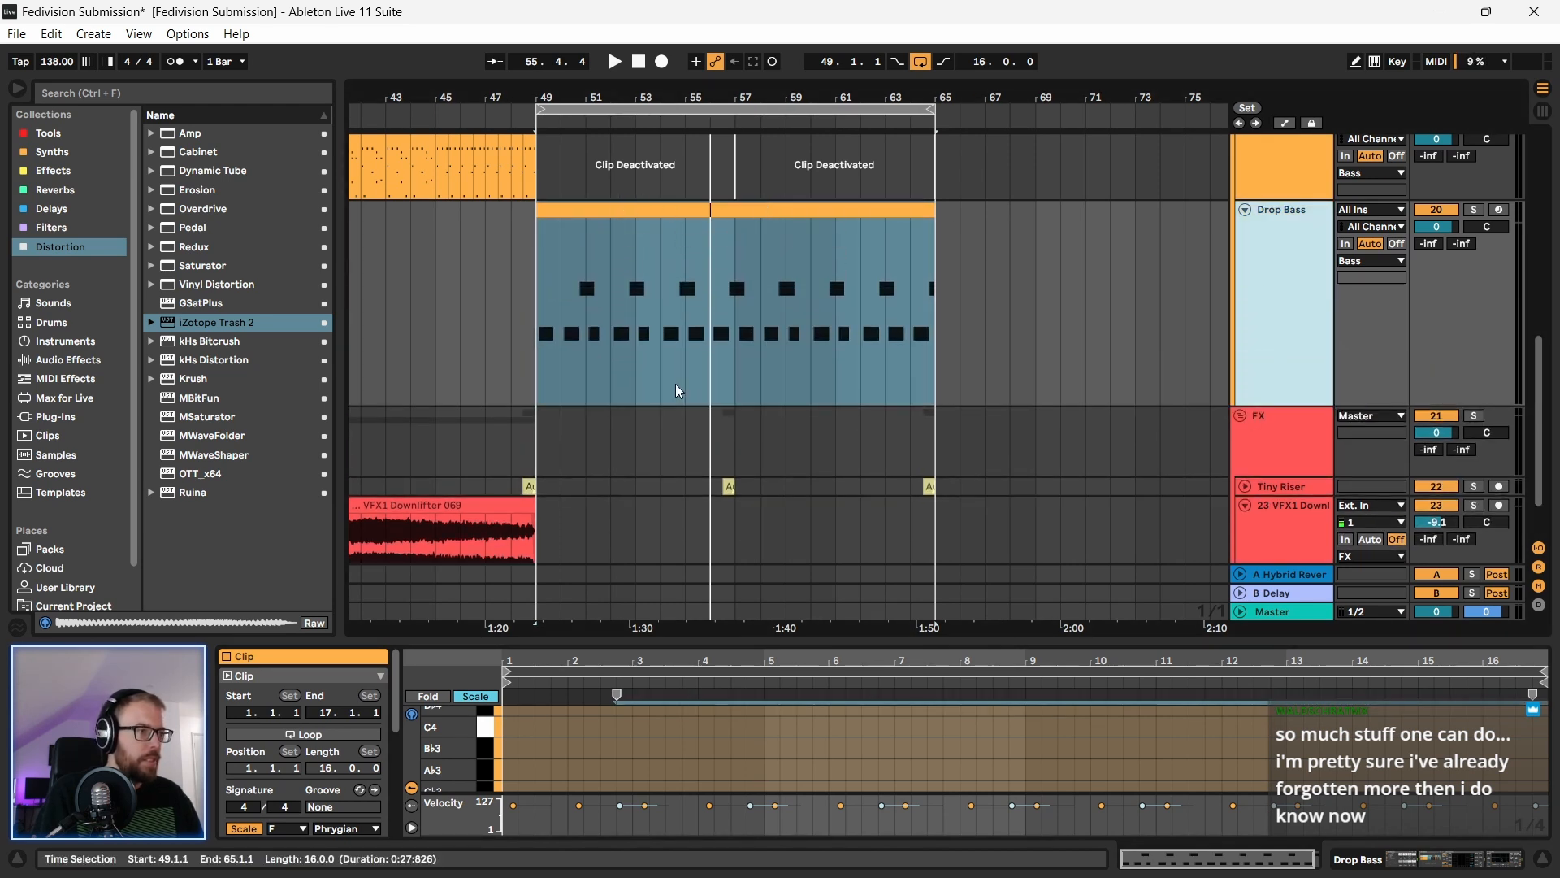
pyautogui.click(580, 212)
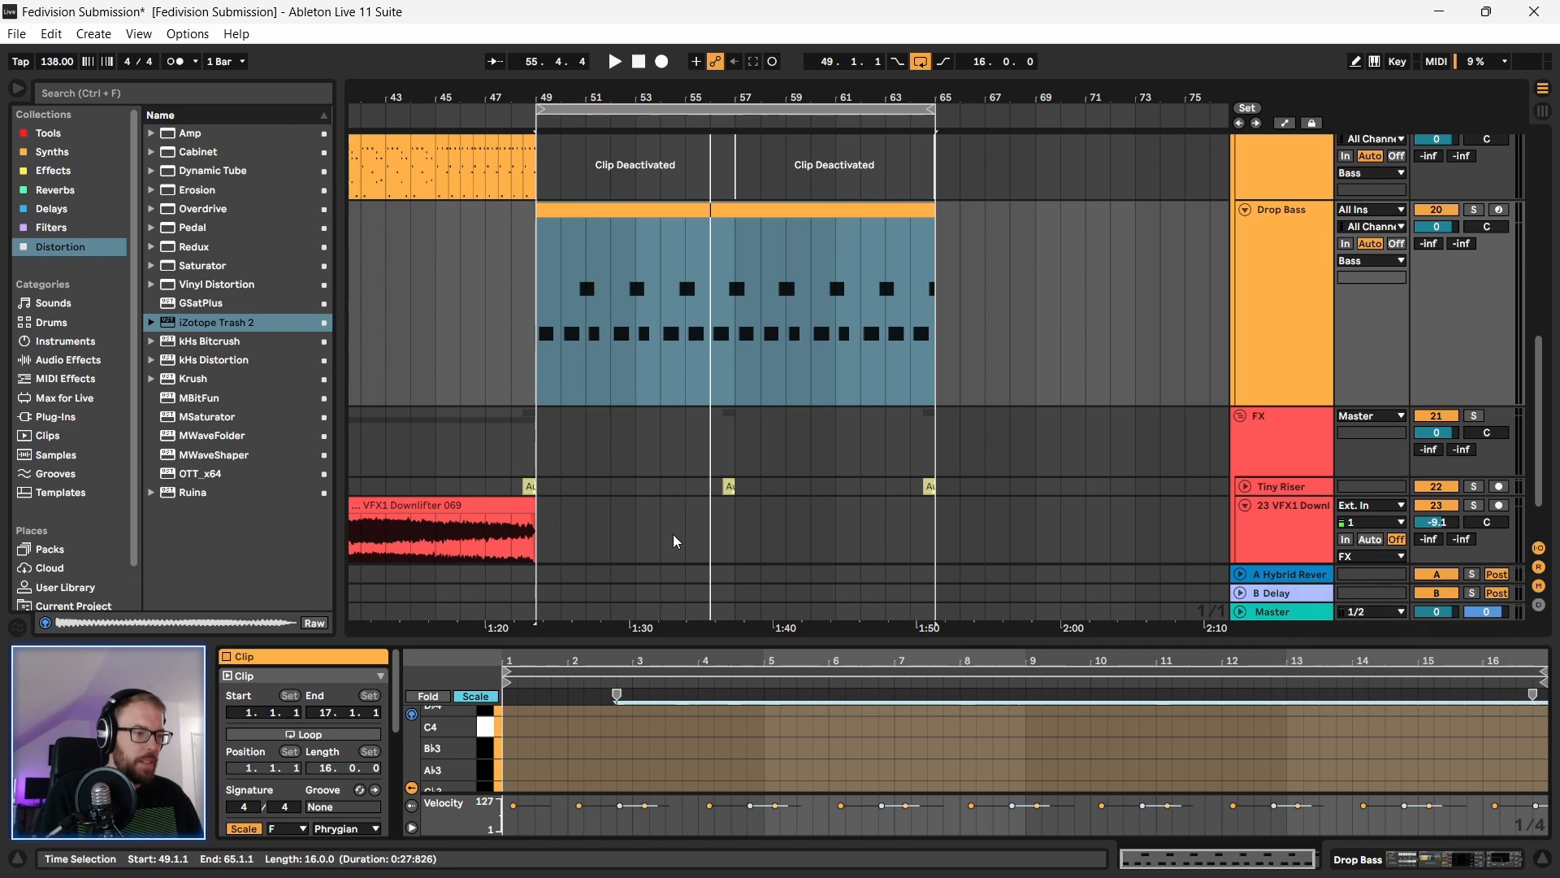
pyautogui.moveTo(669, 653); pyautogui.dragTo(681, 872)
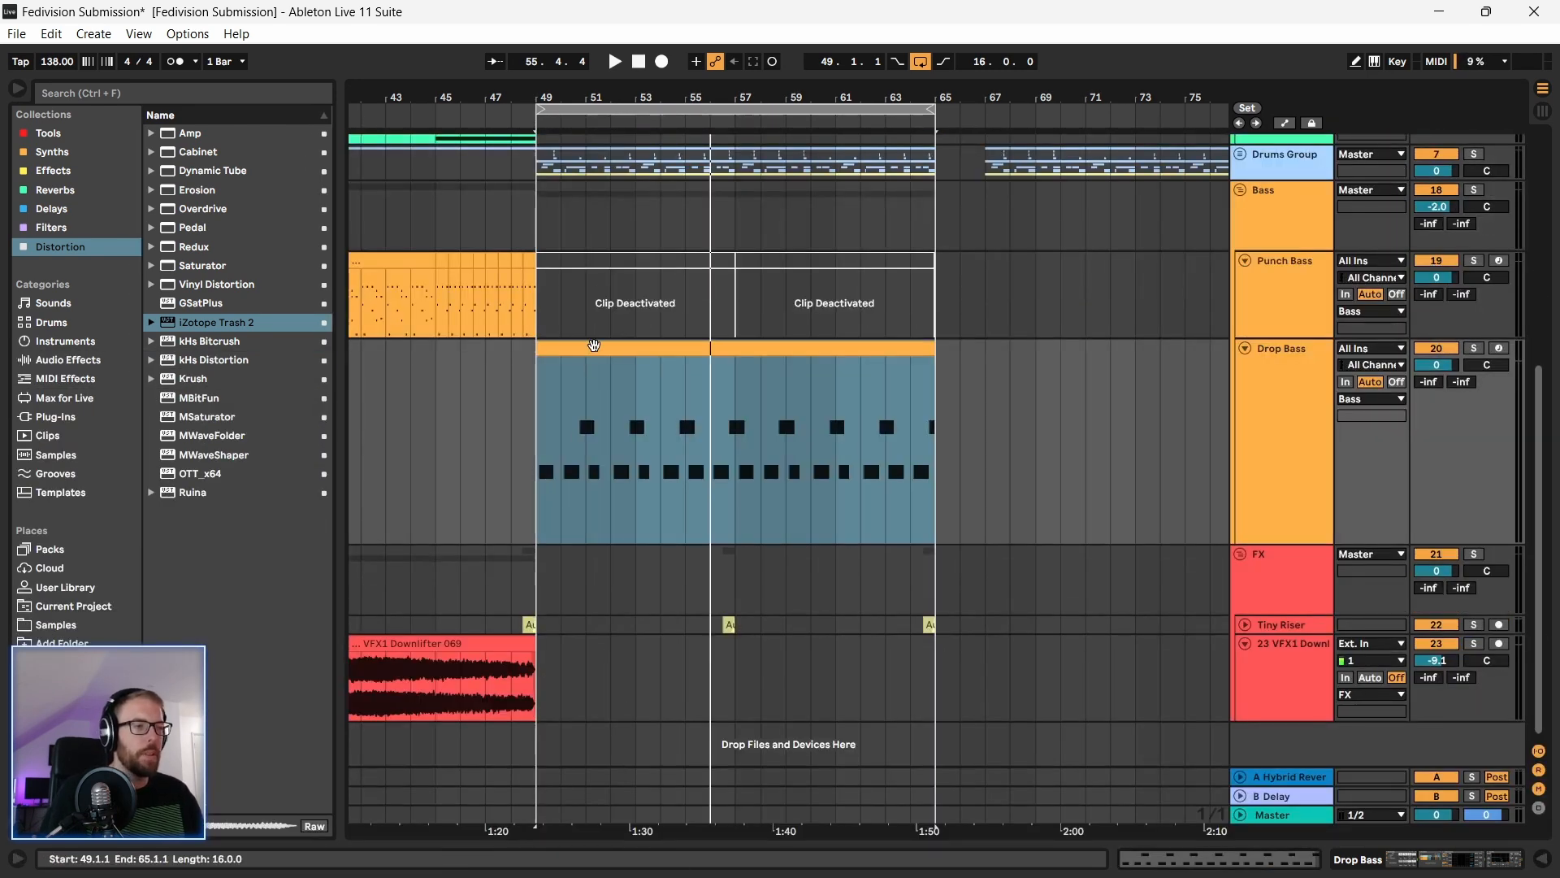
pyautogui.doubleClick(594, 346)
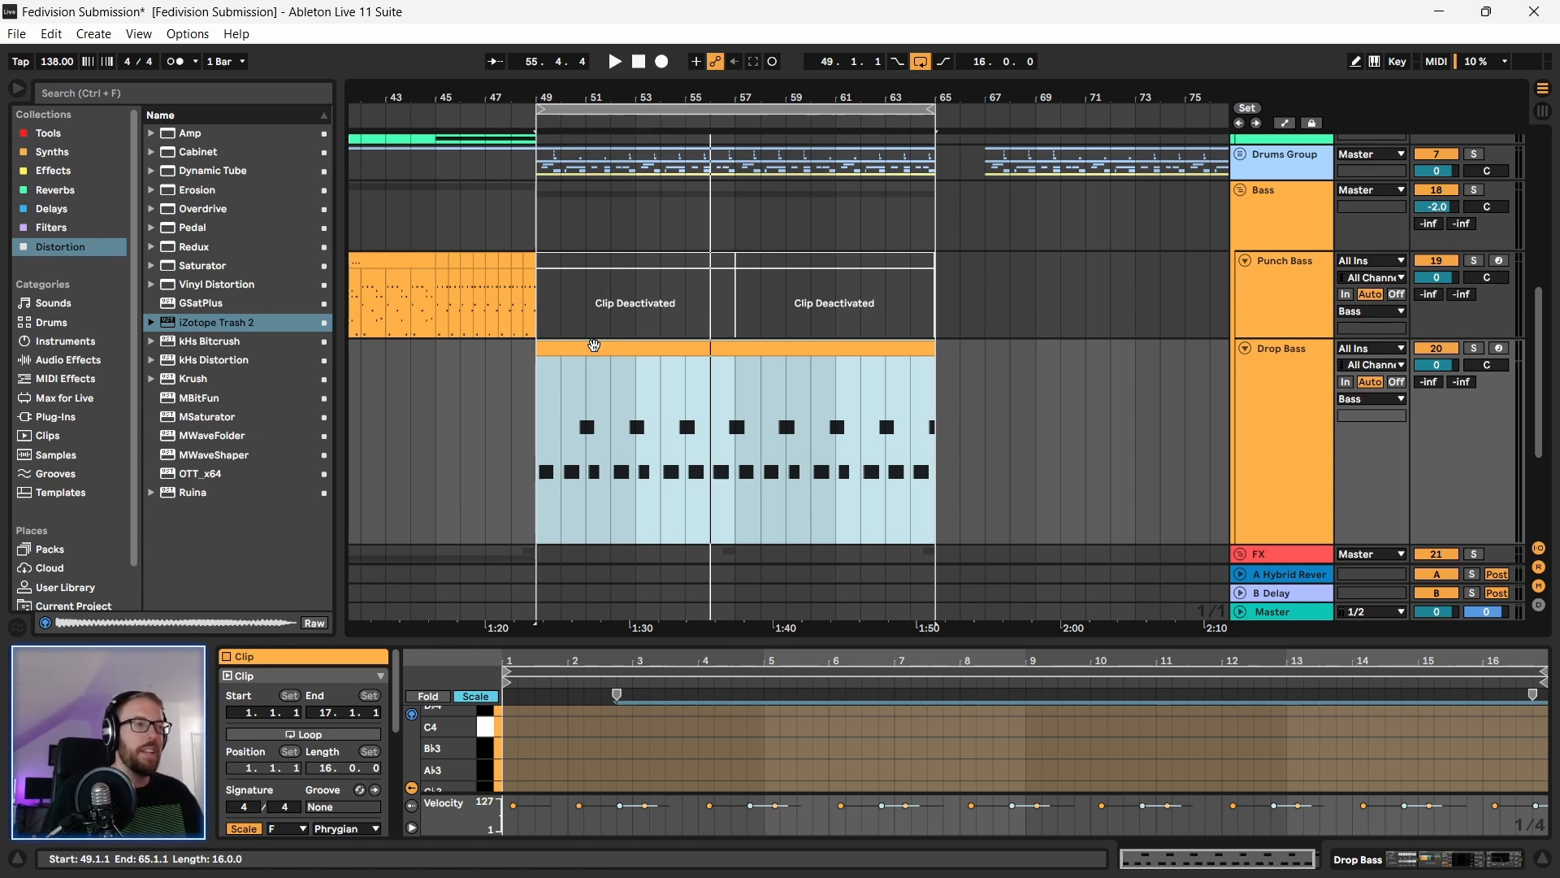
# Step: Zoom the arrangement in around bars 49 to 65 and audition the Drop Bass clip with its devices shown
pyautogui.press('space')
pyautogui.click(1281, 364)
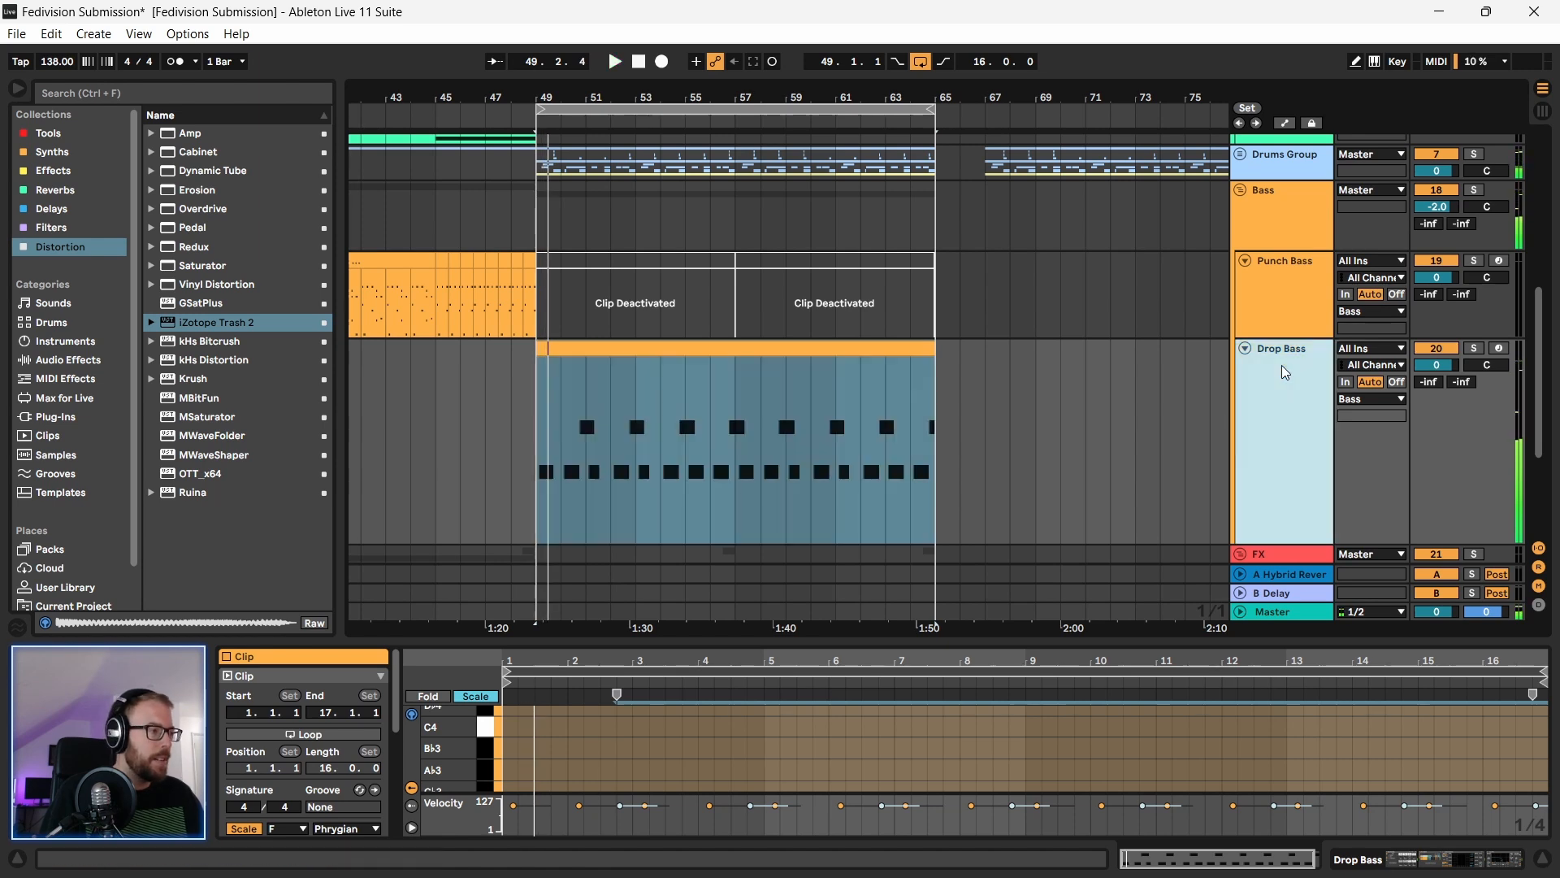
pyautogui.scroll(-1, 1158, 432)
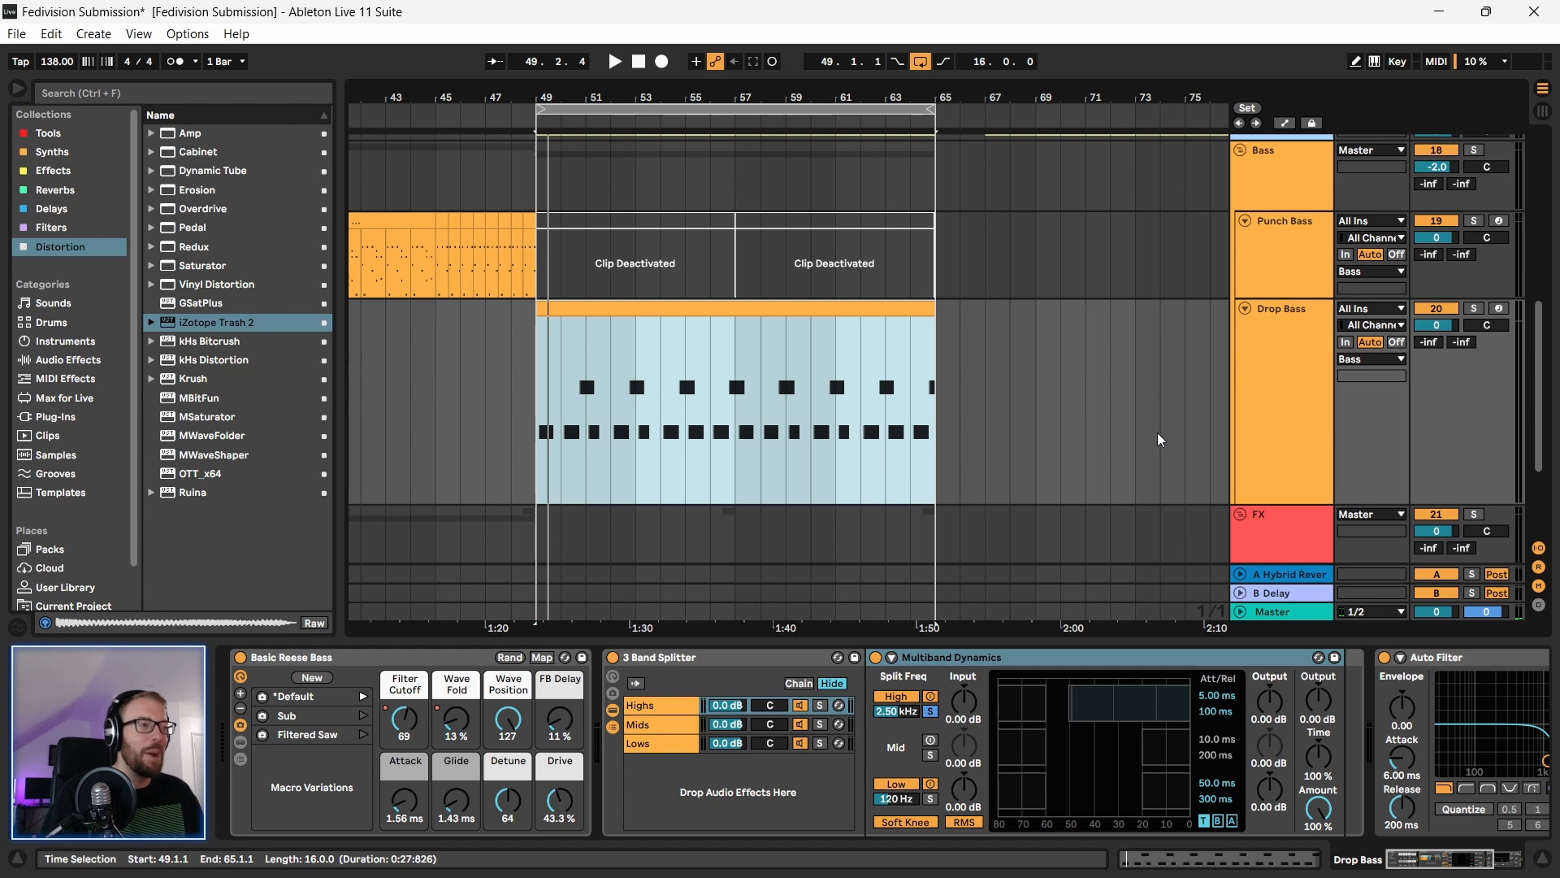
pyautogui.moveTo(615, 96); pyautogui.dragTo(615, 129)
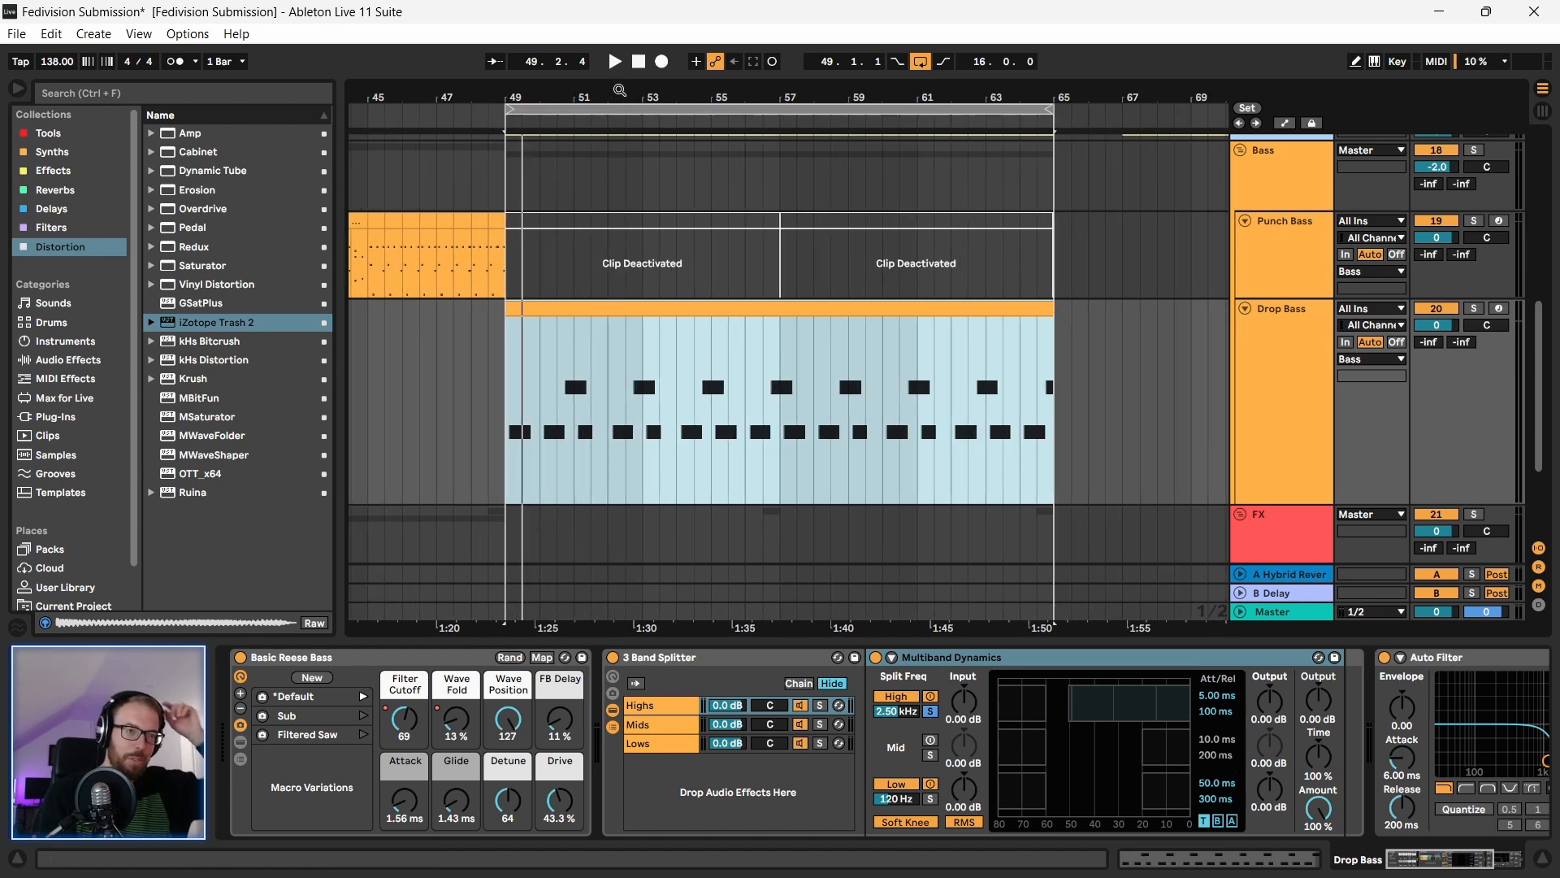
pyautogui.press('space')
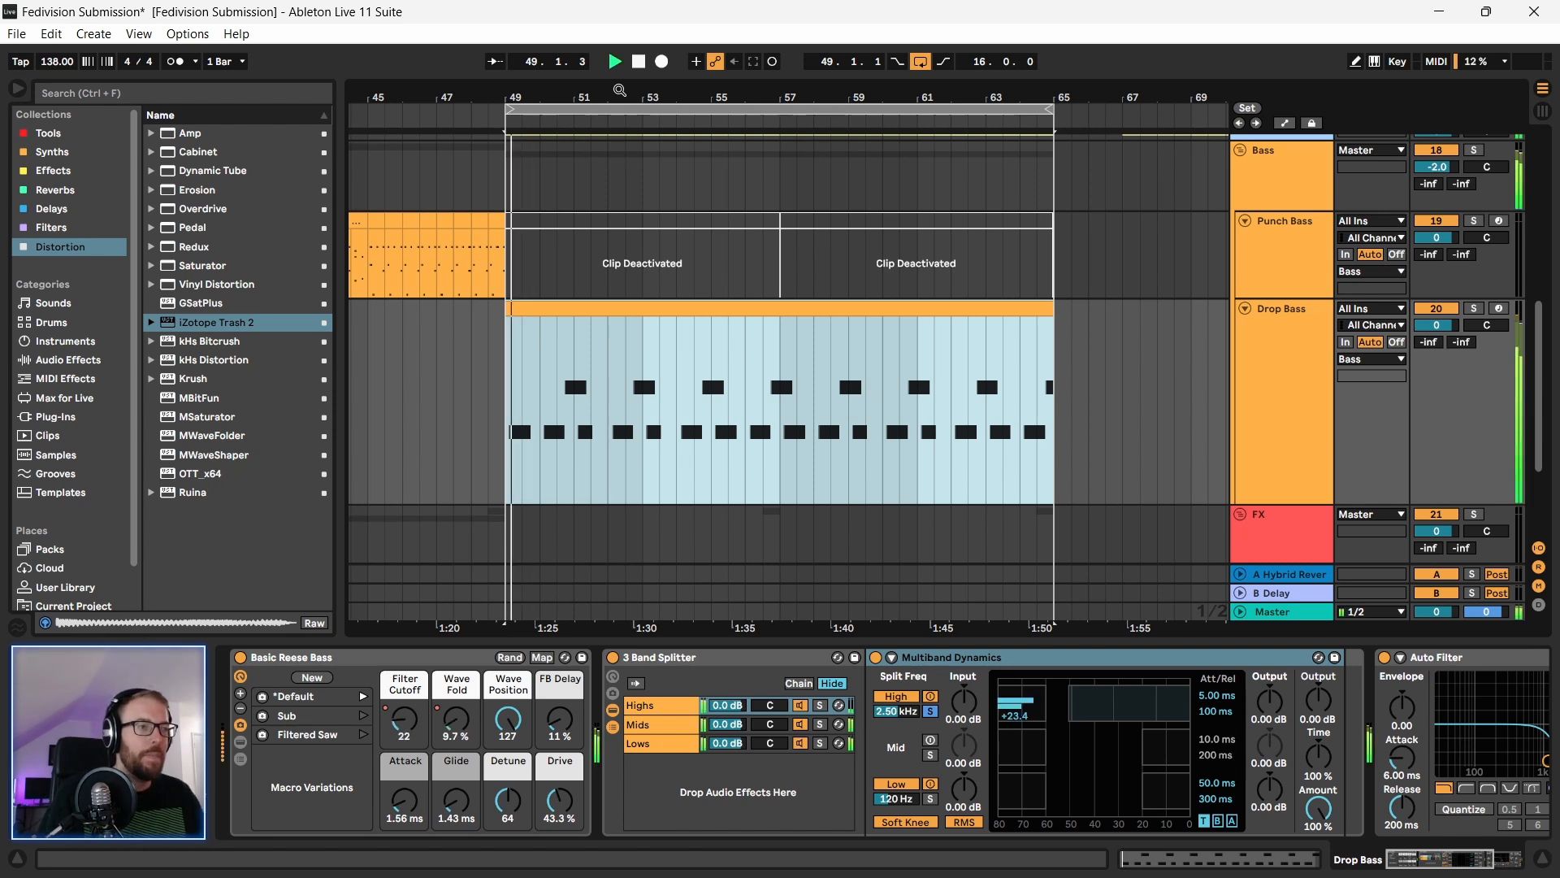
pyautogui.press('space')
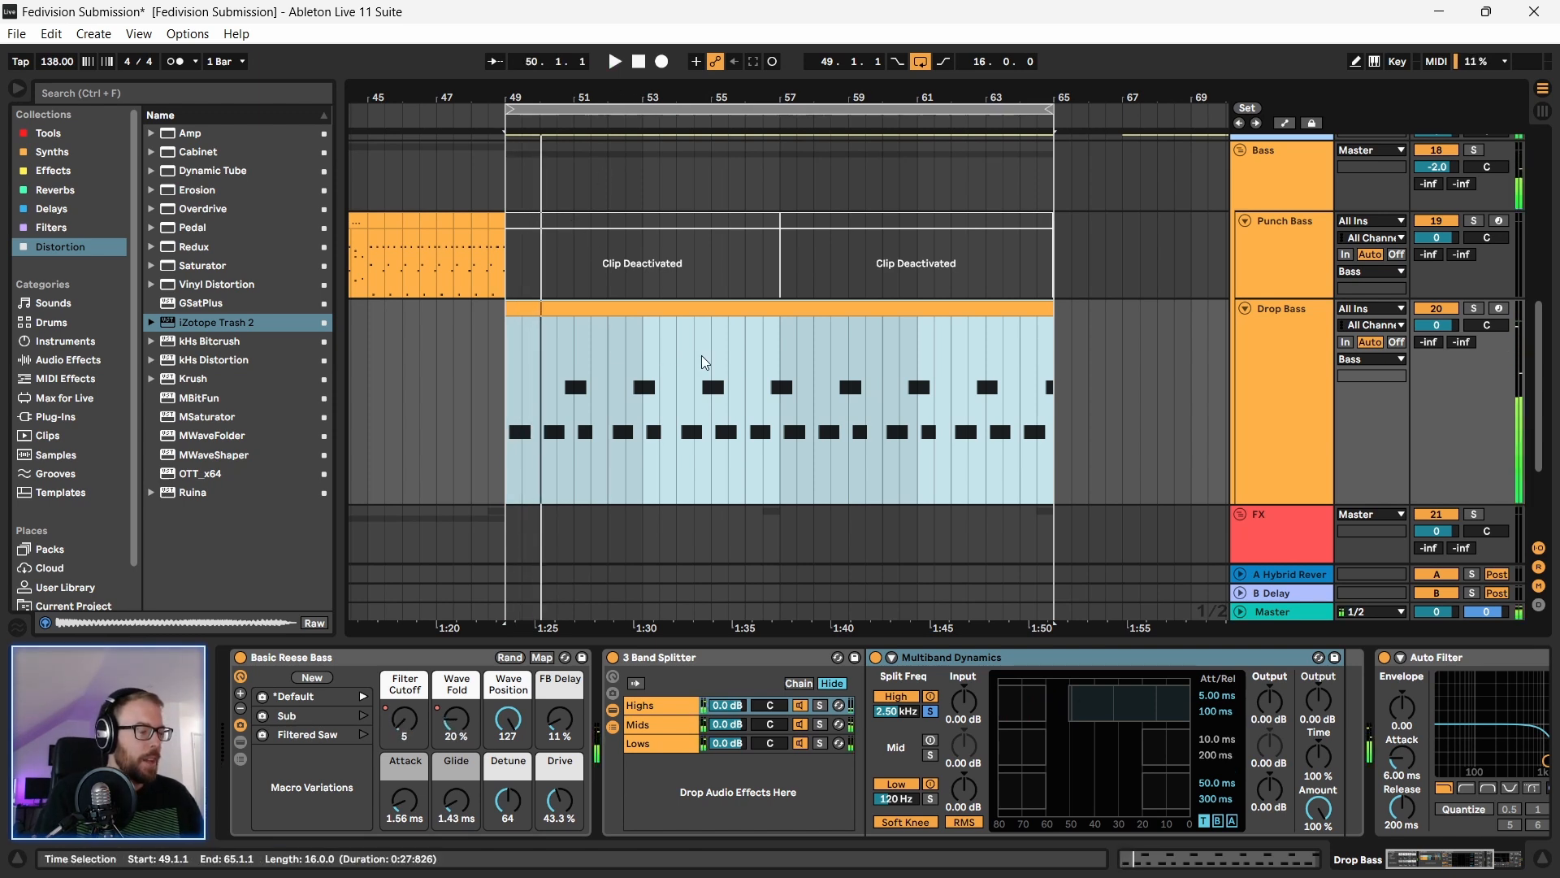
pyautogui.click(1295, 325)
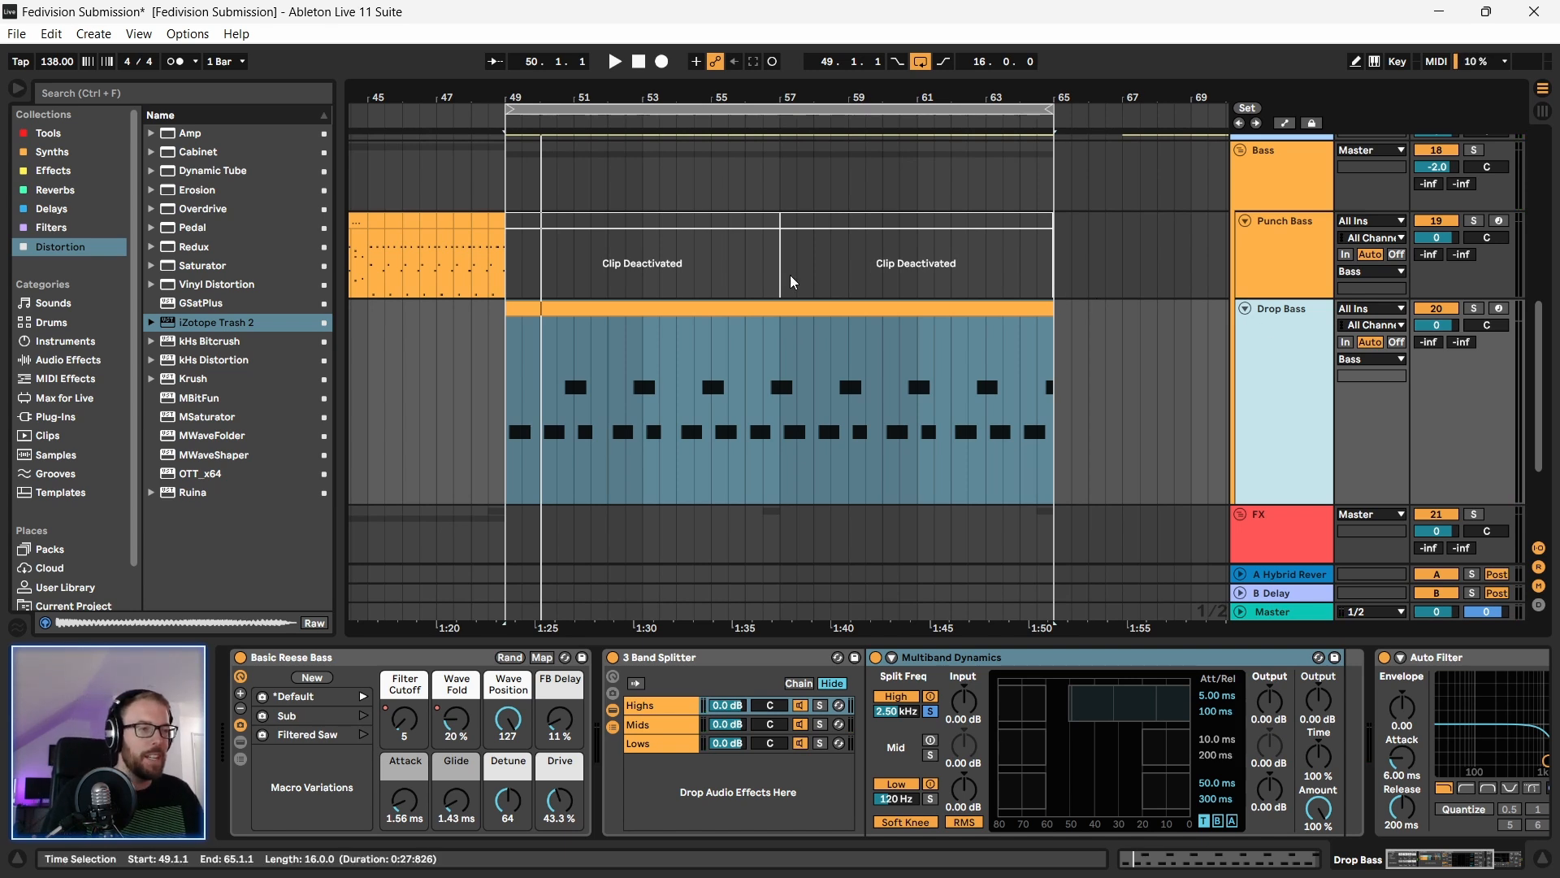
pyautogui.click(534, 306)
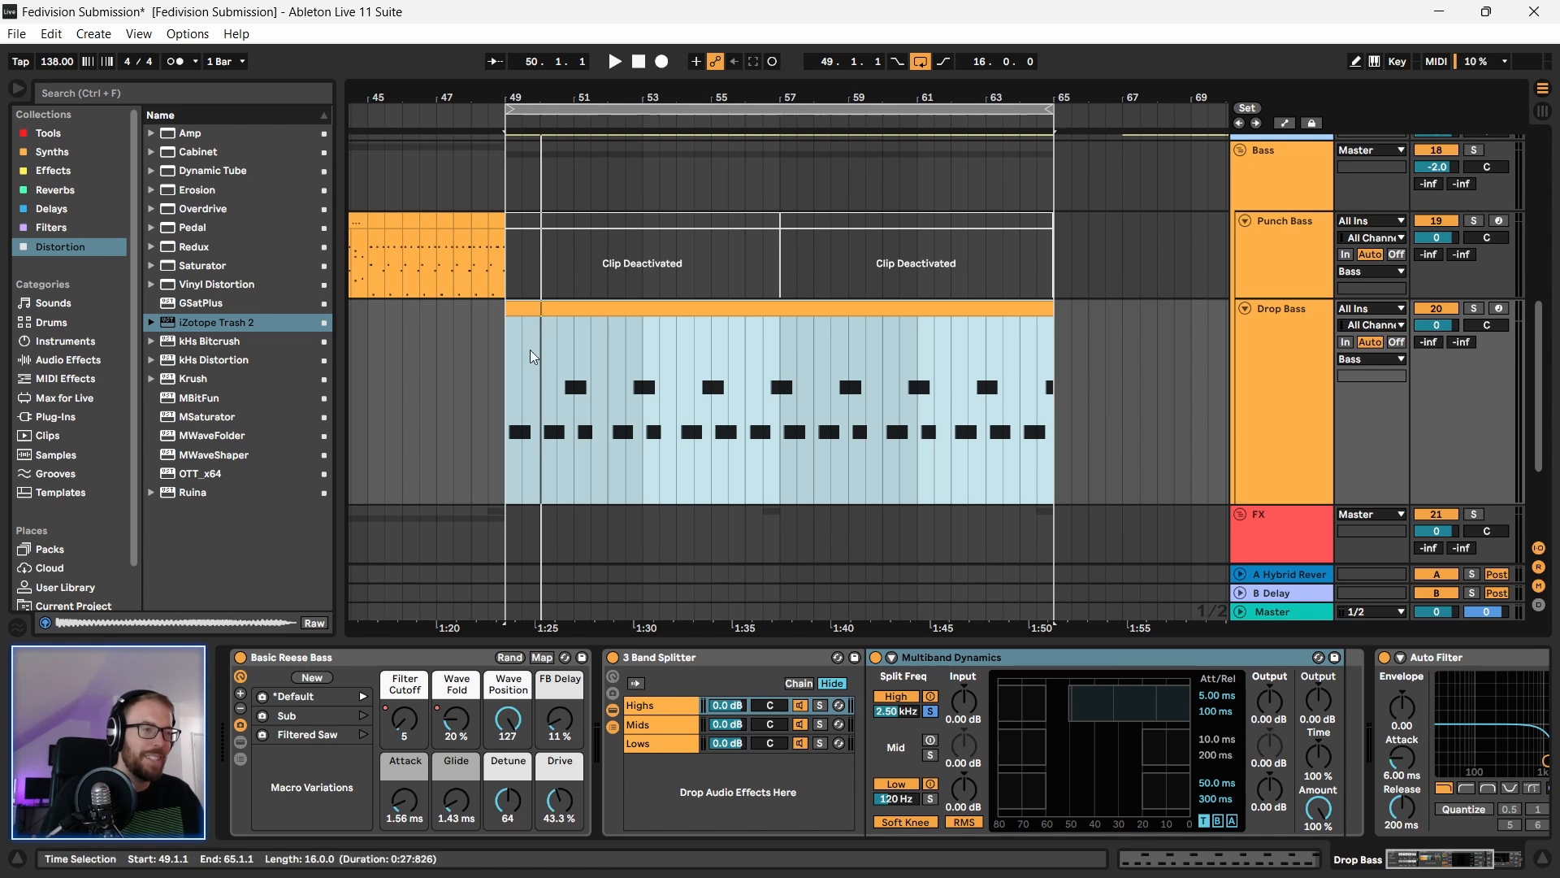
pyautogui.press('space')
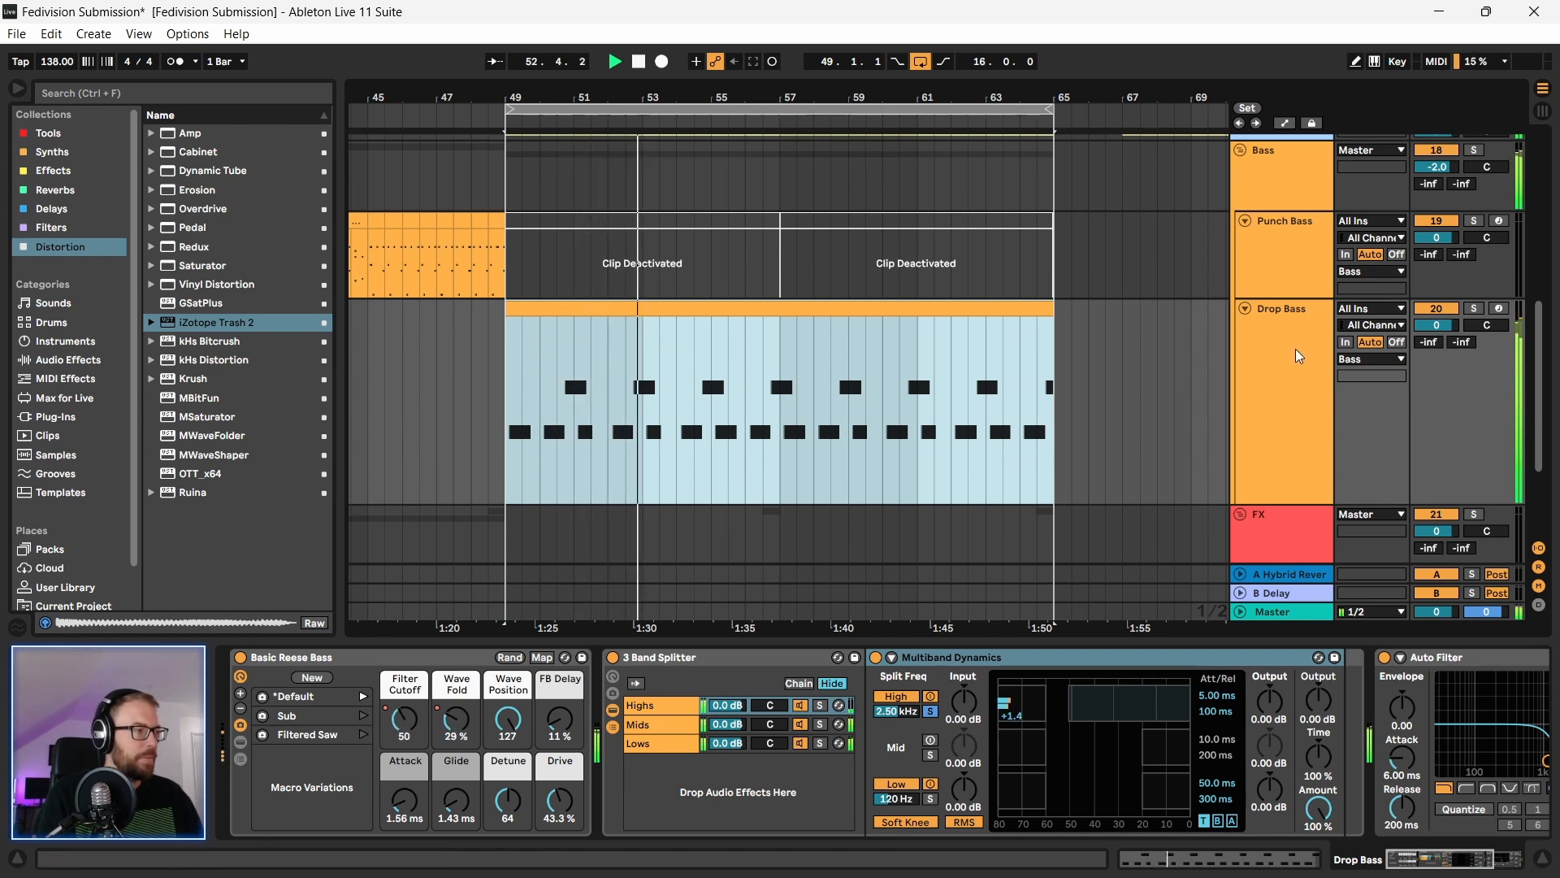
pyautogui.press('space')
# Step: Add an Arpeggiator from the Tools collection to the Drop Bass track and audition it
pyautogui.click(1290, 314)
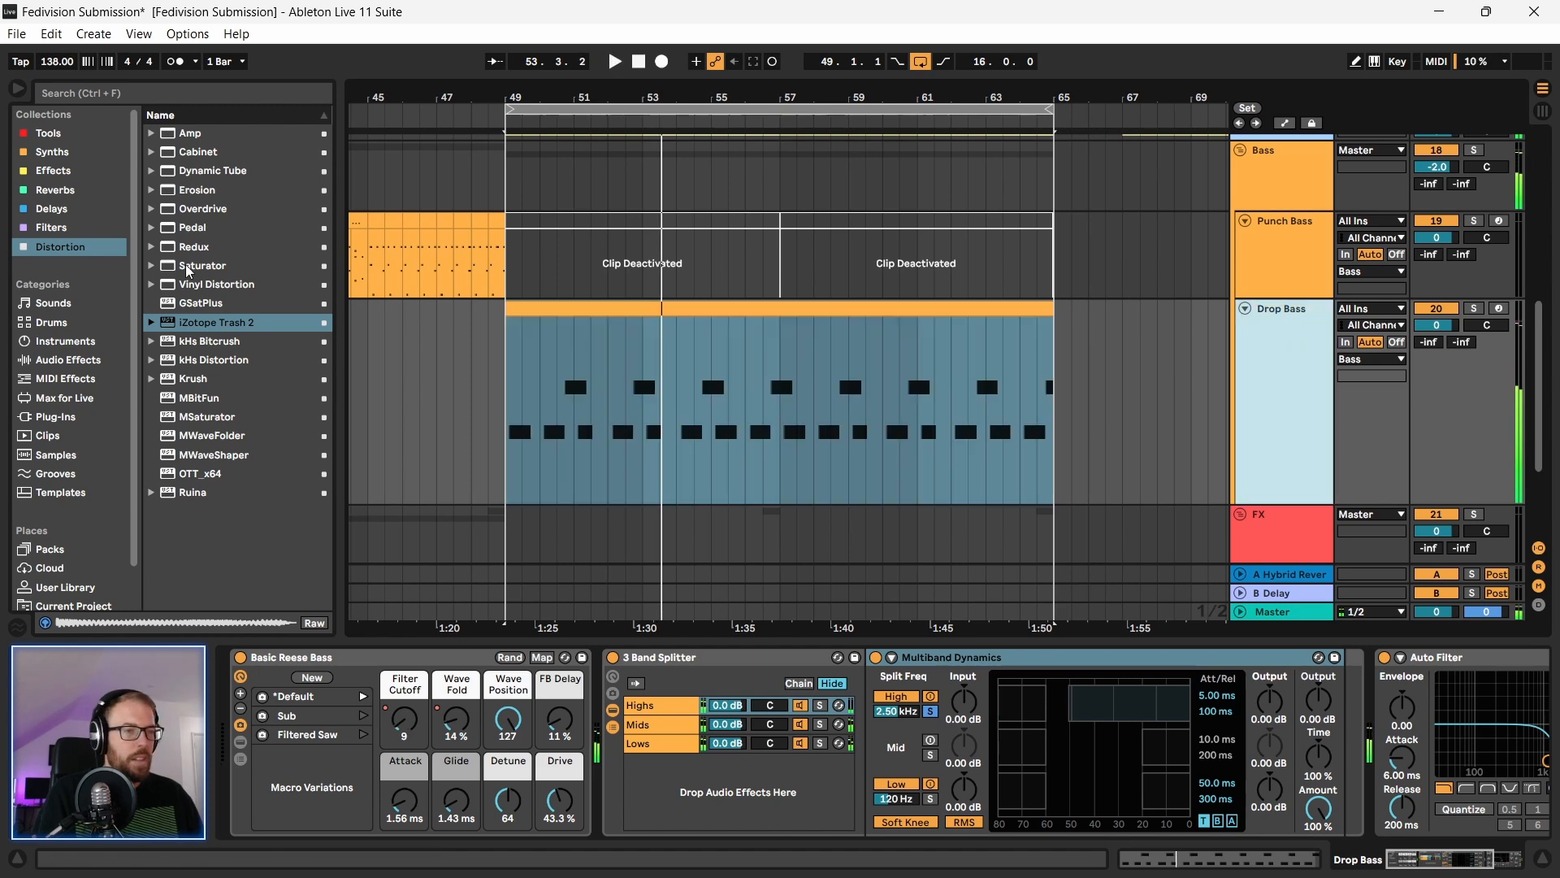
pyautogui.click(79, 152)
pyautogui.click(96, 133)
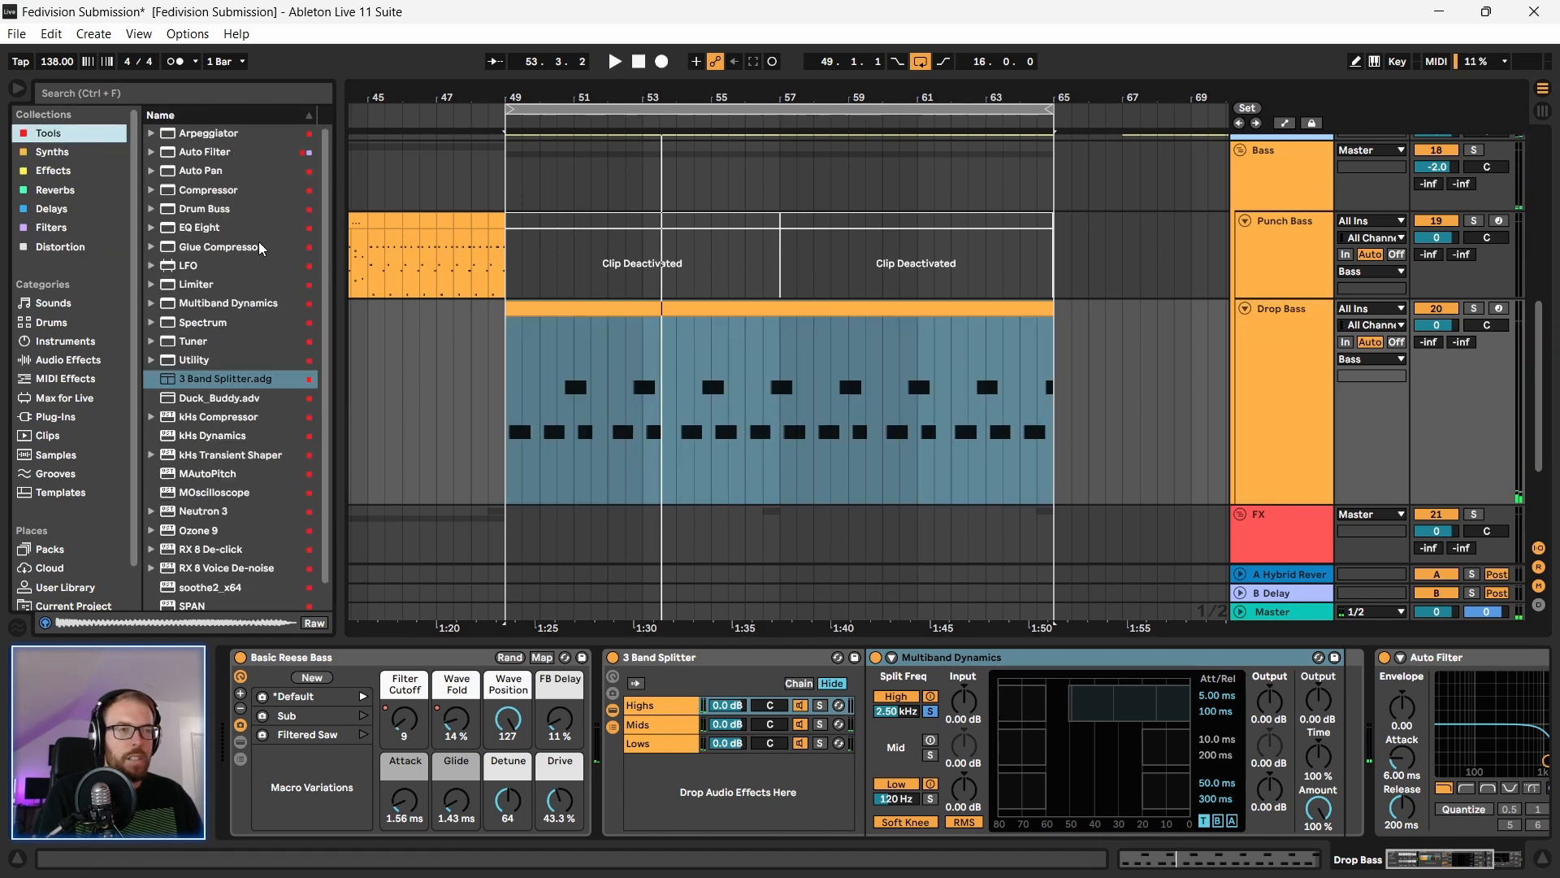
pyautogui.doubleClick(209, 134)
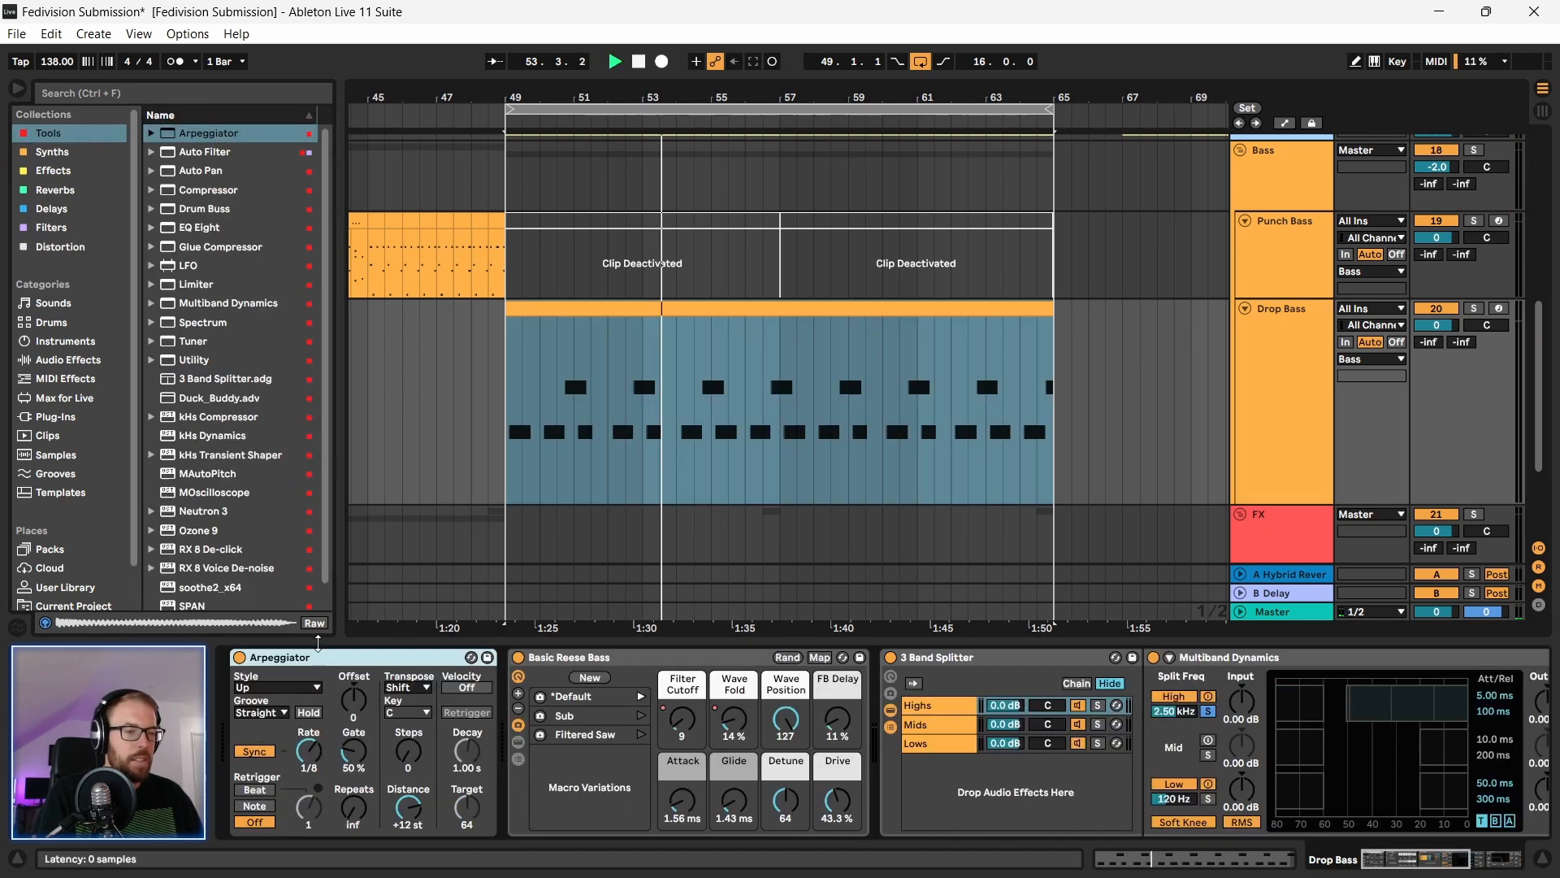
pyautogui.press('space')
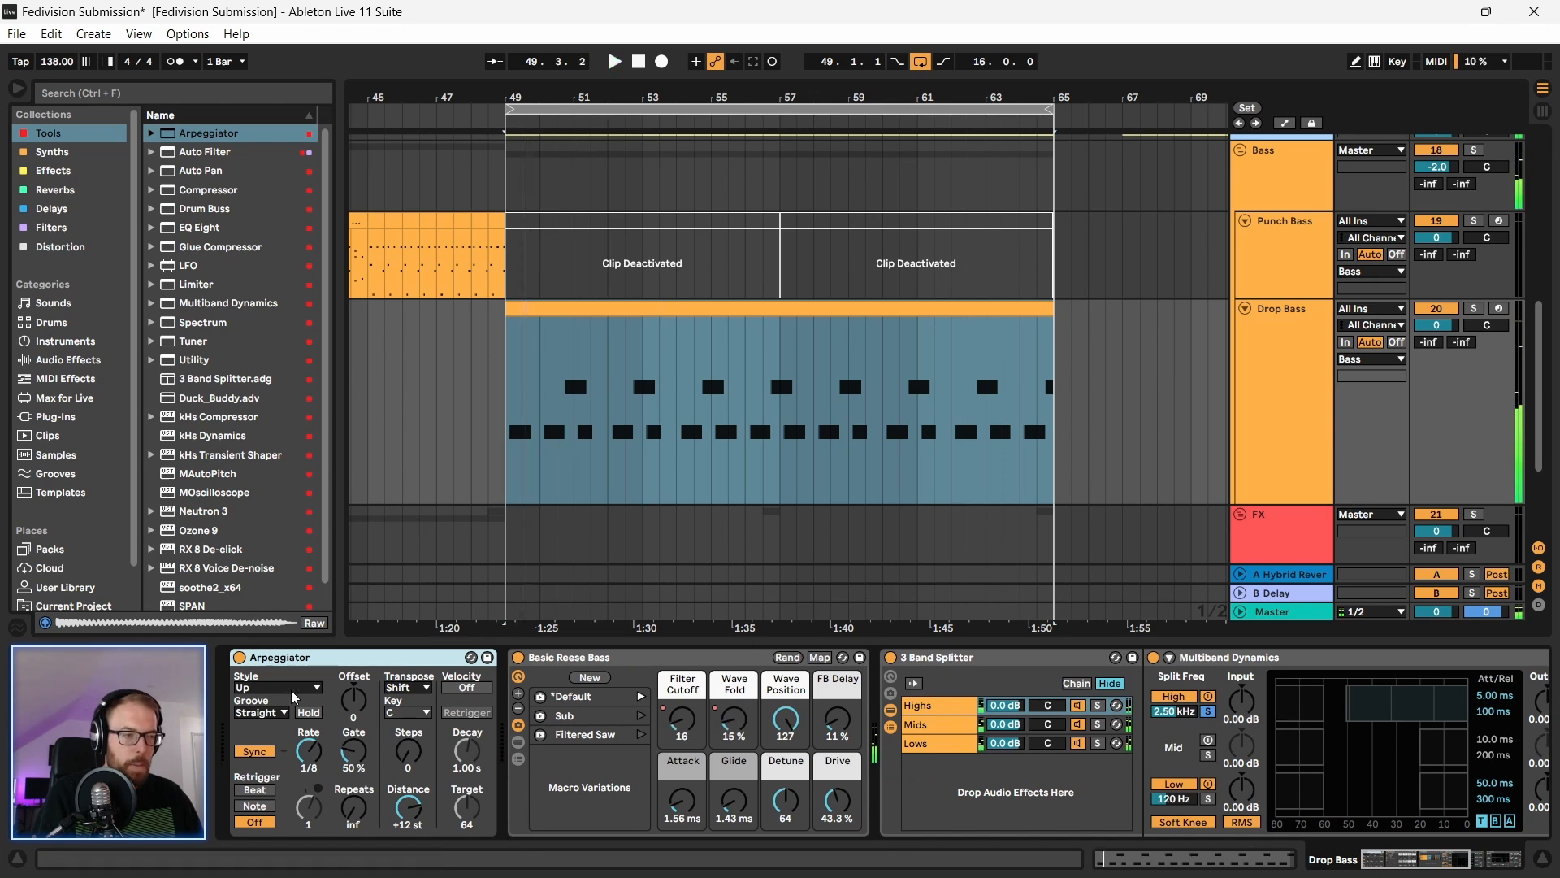
# Step: Copy the Drop Bass clip at bar 49 to bar 81 on the same track
pyautogui.doubleClick(560, 309)
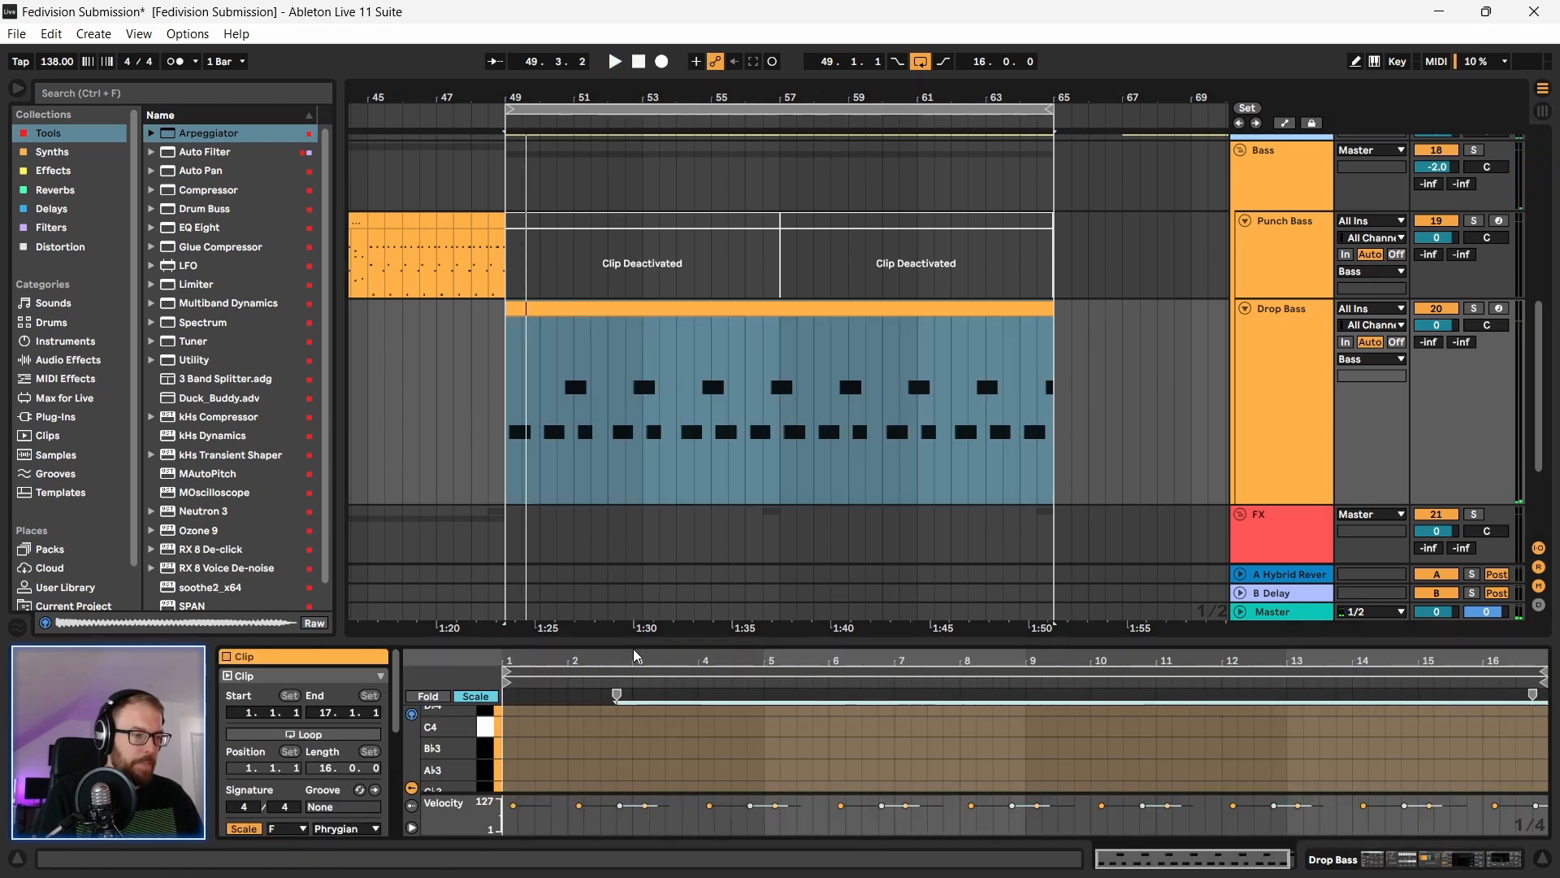
pyautogui.click(1305, 326)
pyautogui.moveTo(645, 97); pyautogui.dragTo(718, 25)
pyautogui.moveTo(715, 310); pyautogui.dragTo(949, 324)
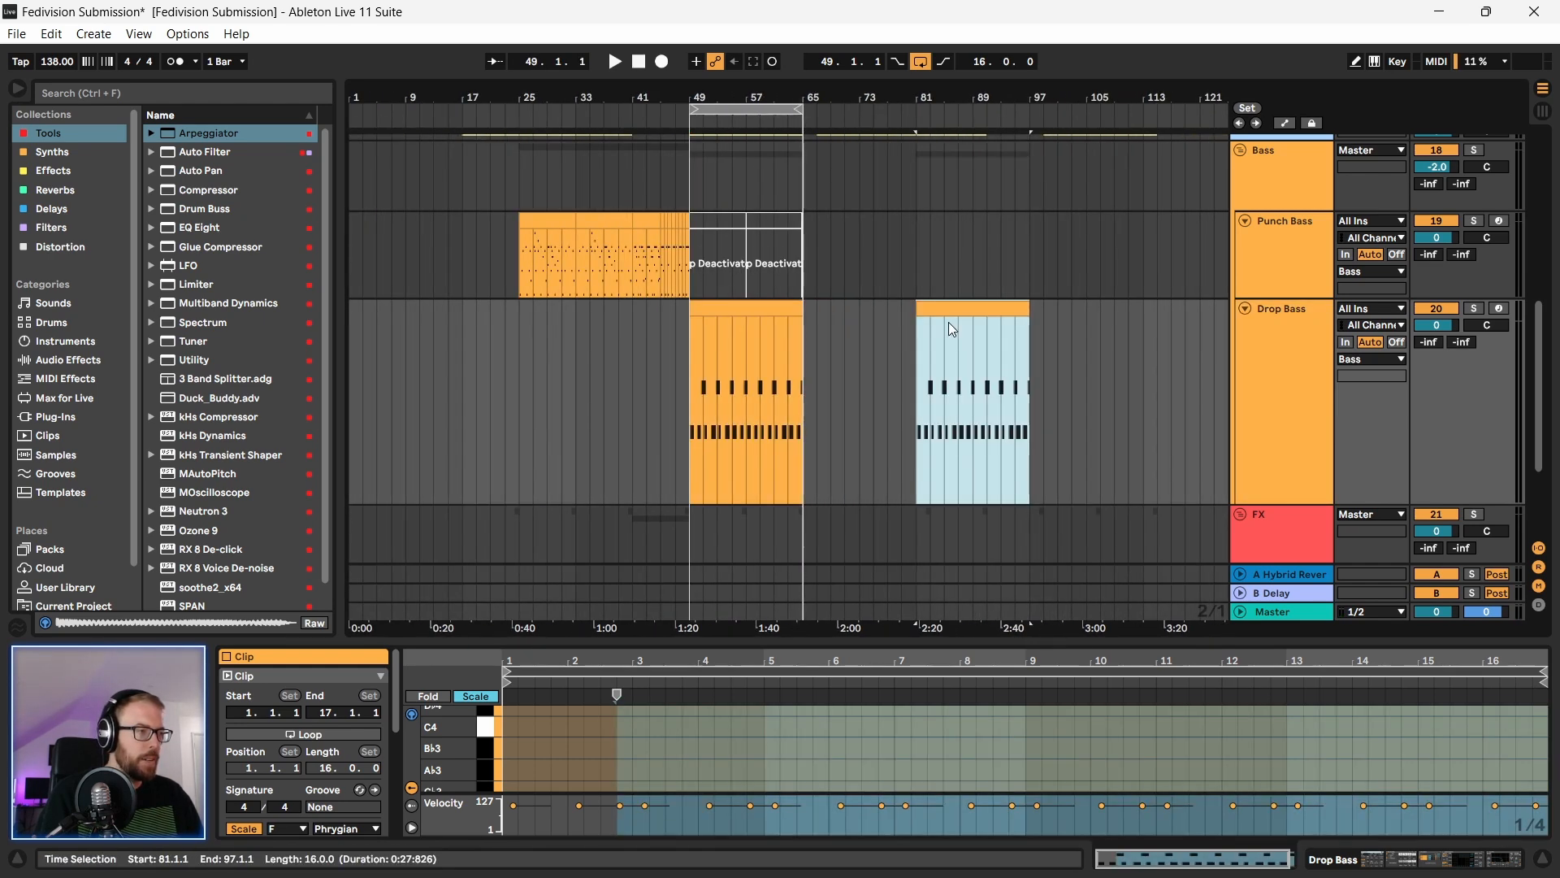
# Step: In the Drop Bass clip at bar 49, stretch the first F1 and A♭1 notes from 1.1.3 to 4.4.1 and delete all other notes
pyautogui.click(766, 308)
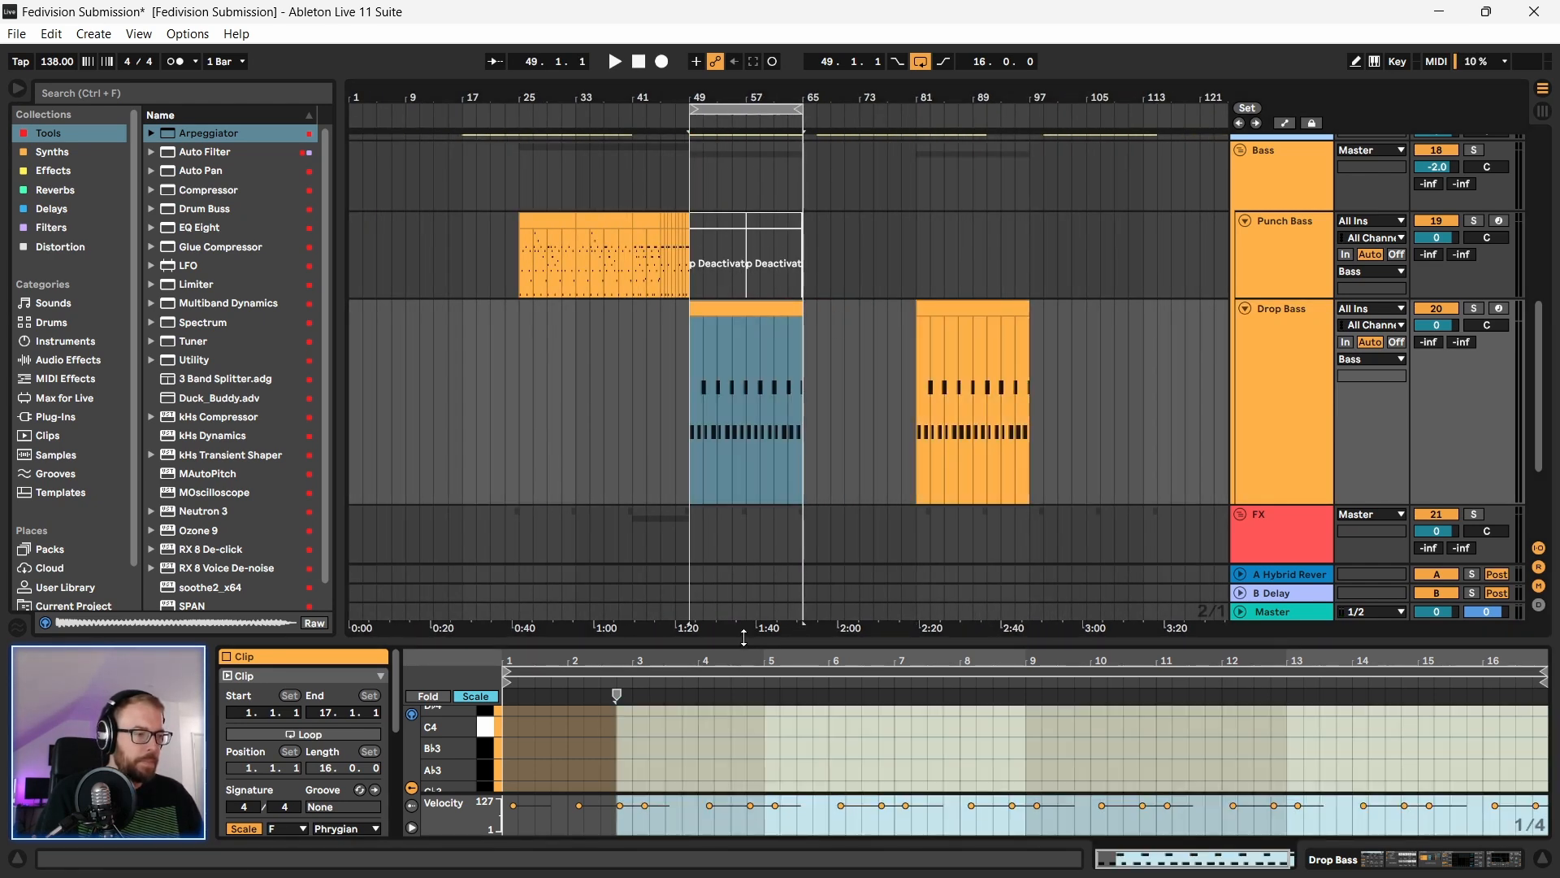
pyautogui.moveTo(744, 639); pyautogui.dragTo(675, 199)
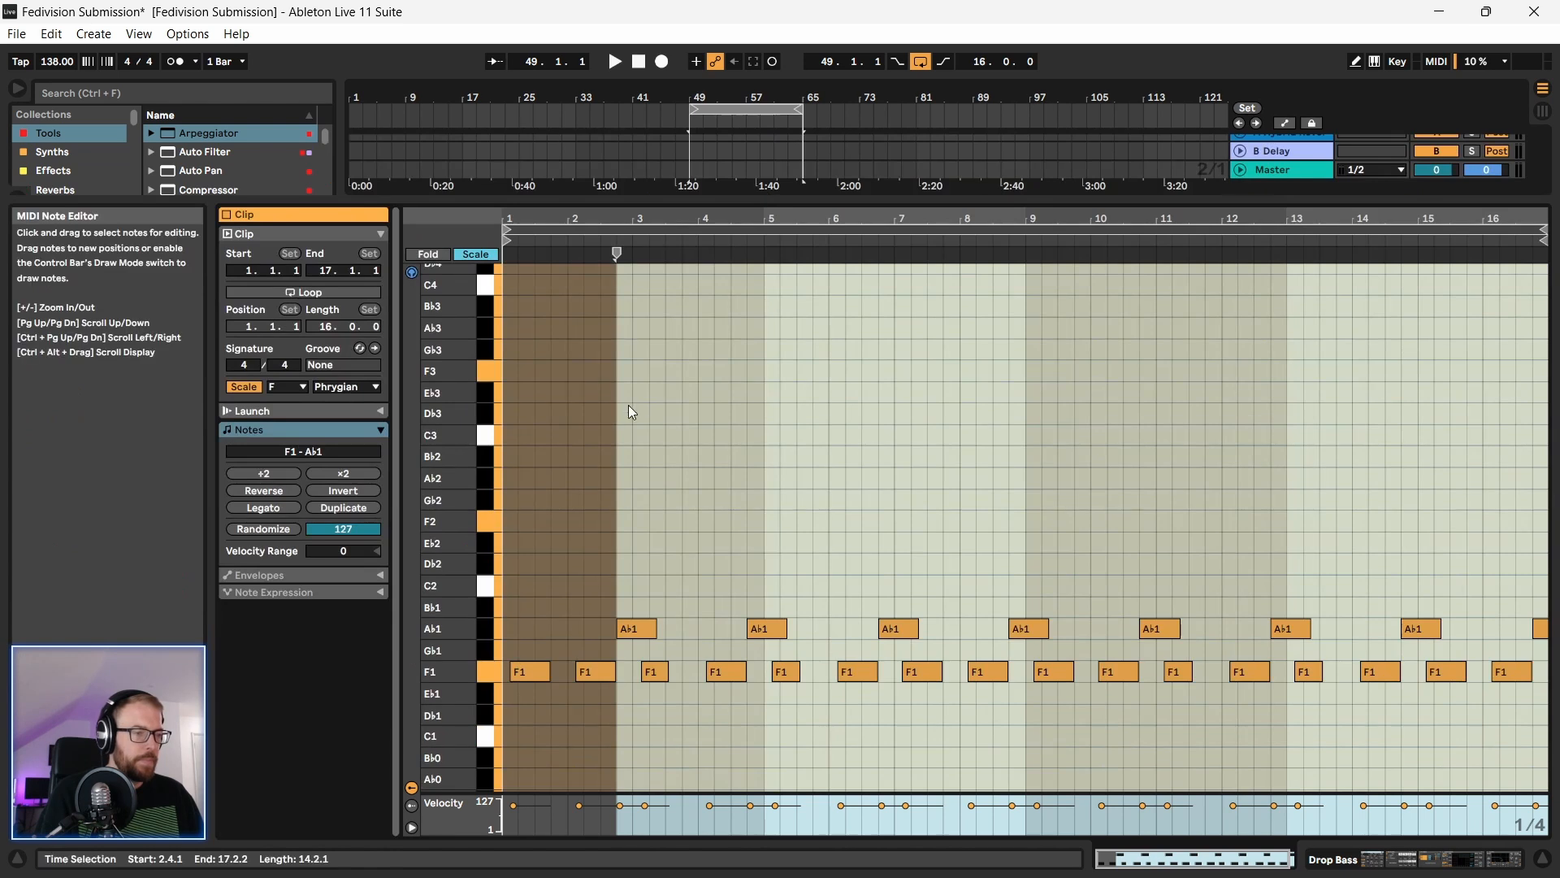
pyautogui.click(550, 673)
pyautogui.moveTo(550, 673); pyautogui.dragTo(746, 673)
pyautogui.moveTo(626, 630); pyautogui.dragTo(553, 630)
pyautogui.moveTo(785, 540); pyautogui.dragTo(1524, 729)
pyautogui.press('Delete')
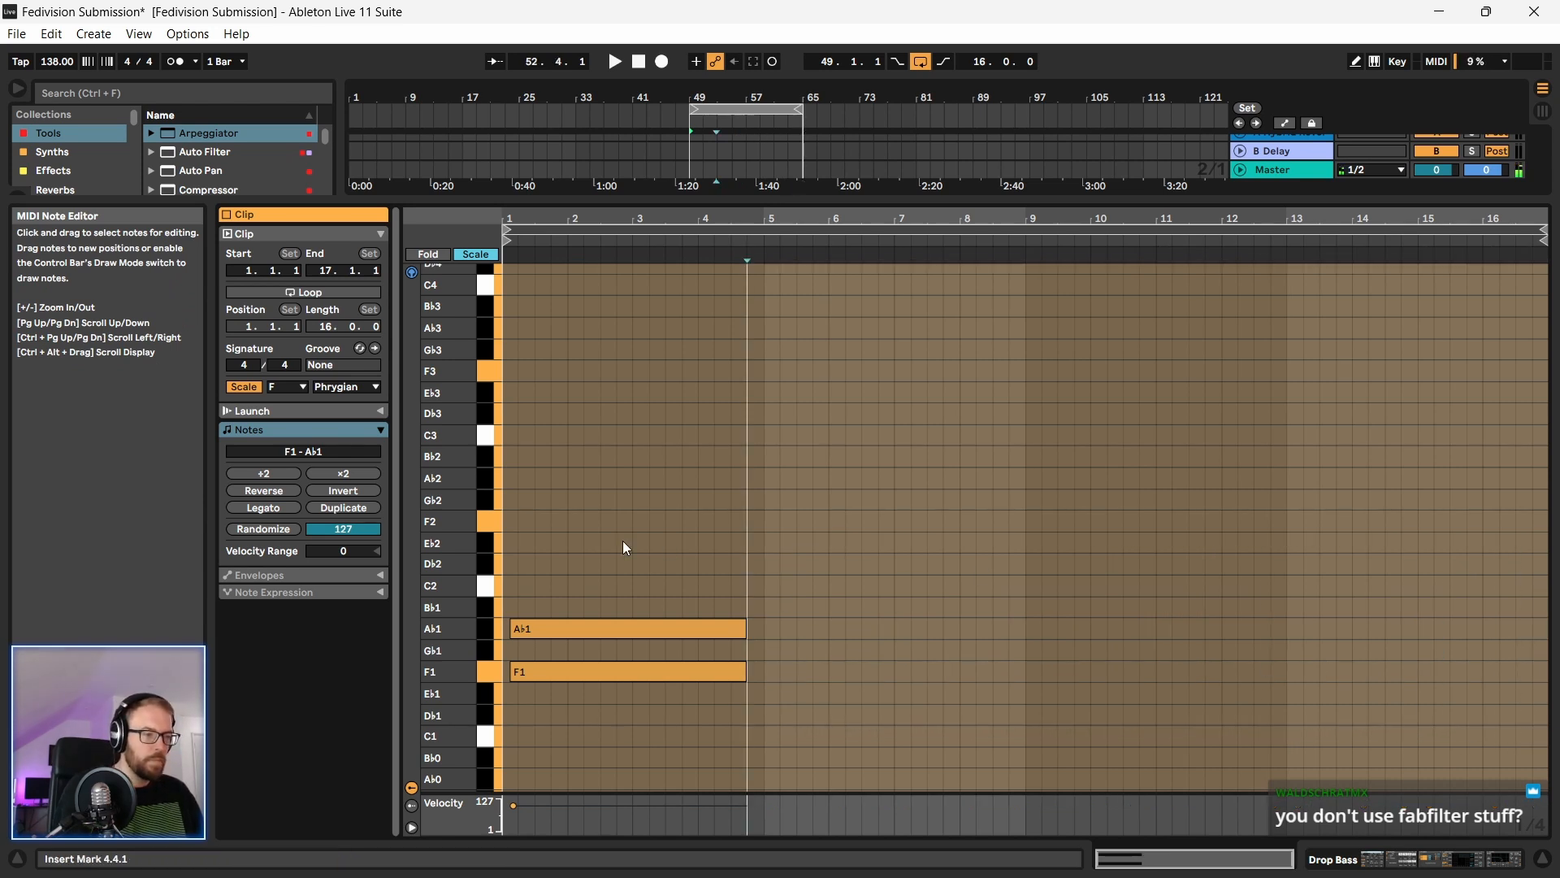
# Step: Duplicate the four-bar F1 and A♭1 notes three times to fill the clip, and add matching C2 notes above each pair
pyautogui.moveTo(762, 598); pyautogui.dragTo(504, 712)
pyautogui.hotkey('ctrl', 'd')
pyautogui.hotkey('ctrl', 'd')
pyautogui.hotkey('ctrl', 'd')
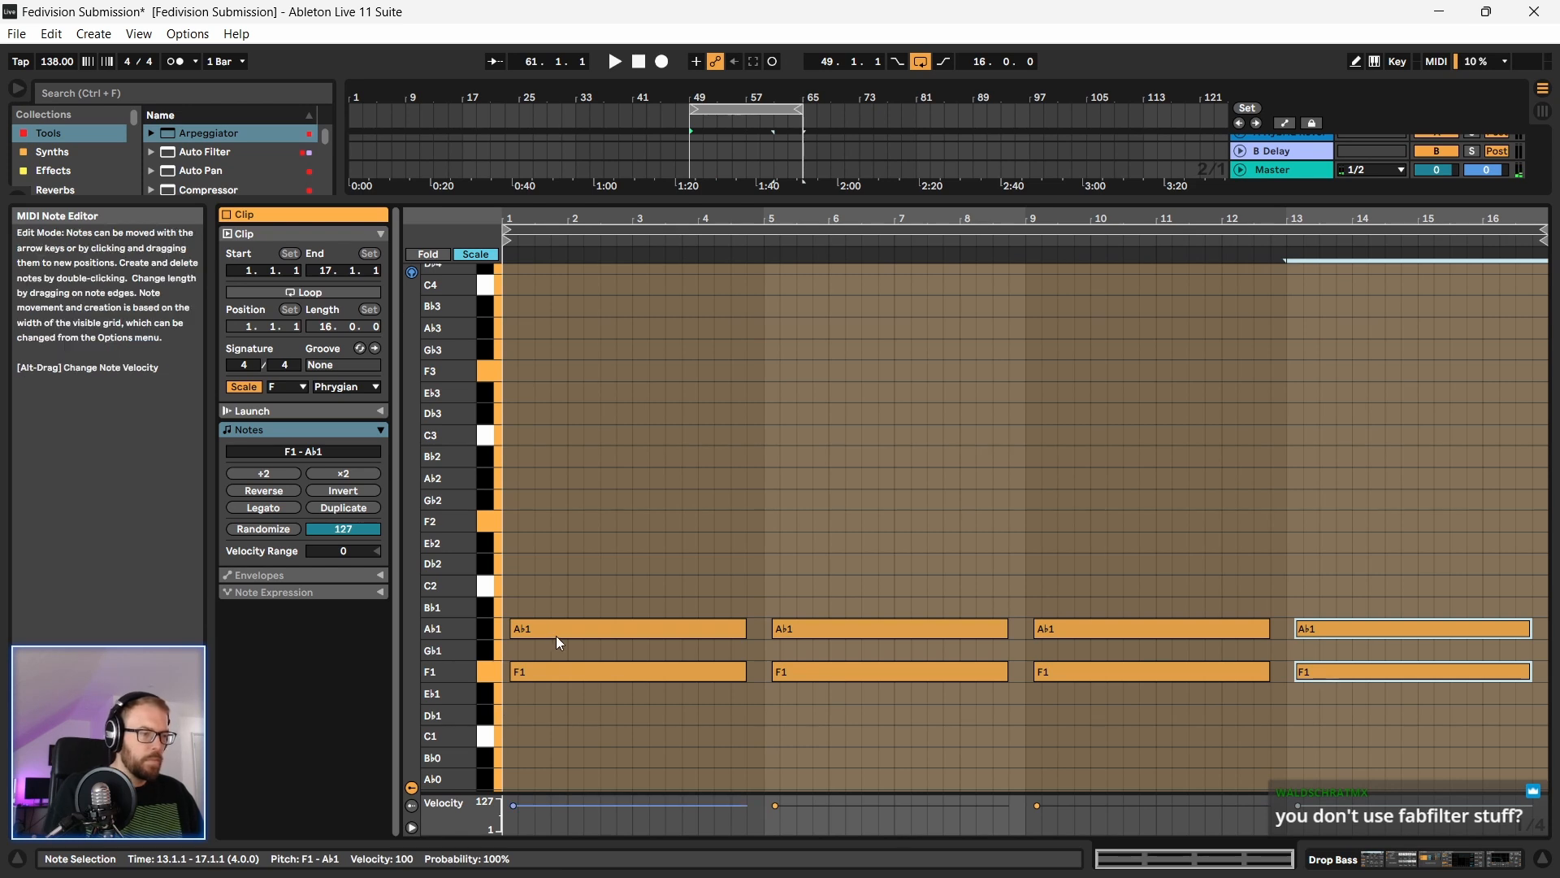
pyautogui.moveTo(592, 624); pyautogui.dragTo(1372, 589)
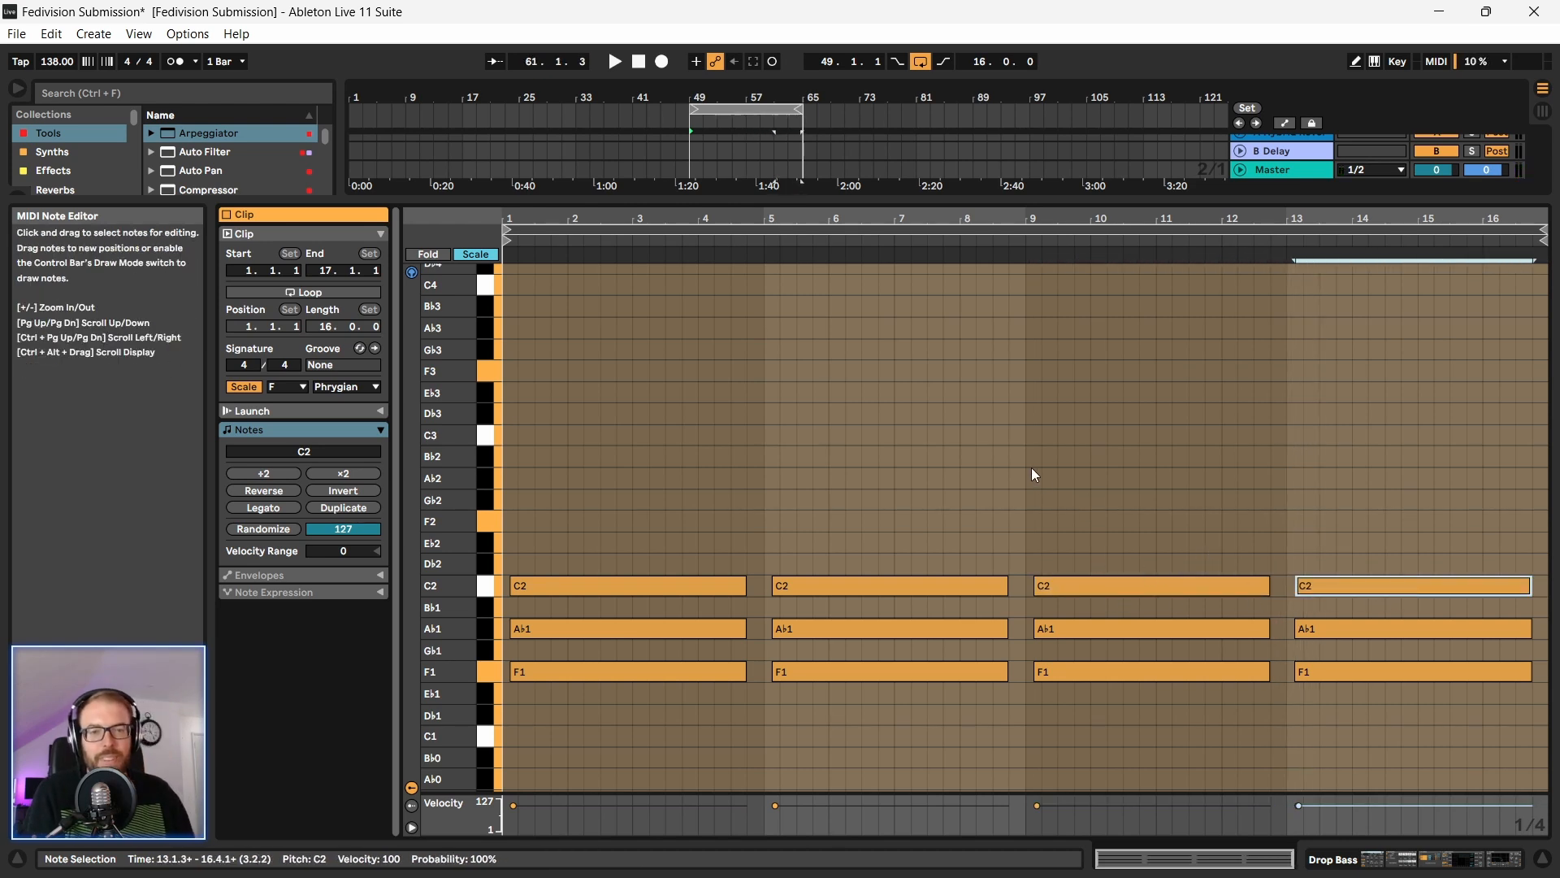
# Step: Audition the chords and raise the first C2 note to E♭2, trying D♭2 on the way
pyautogui.press('space')
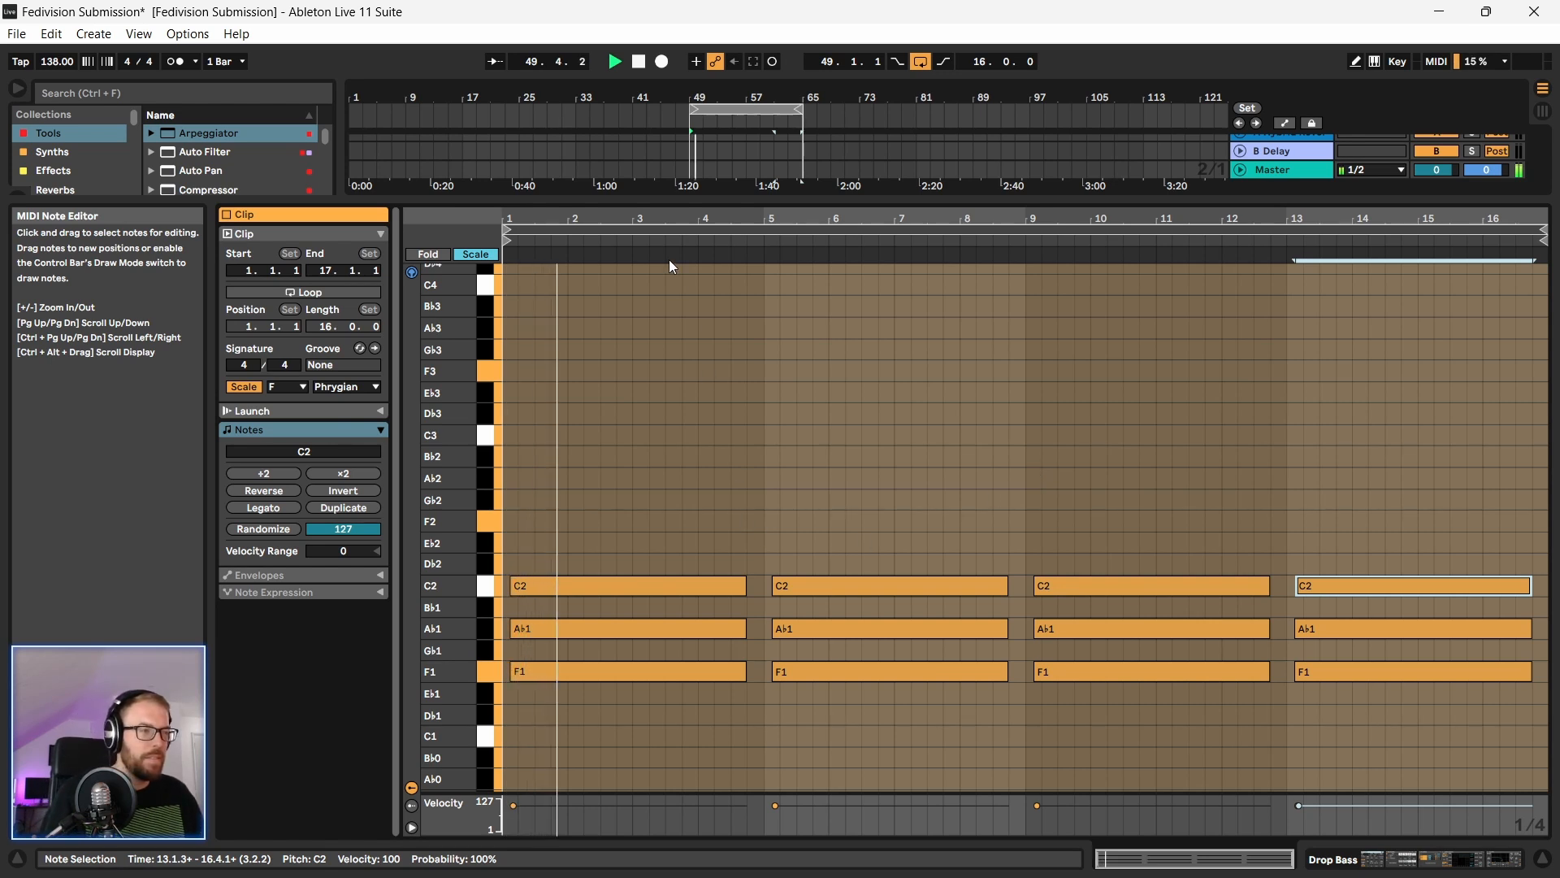
pyautogui.press('space')
pyautogui.moveTo(606, 584); pyautogui.dragTo(605, 572)
pyautogui.press('space')
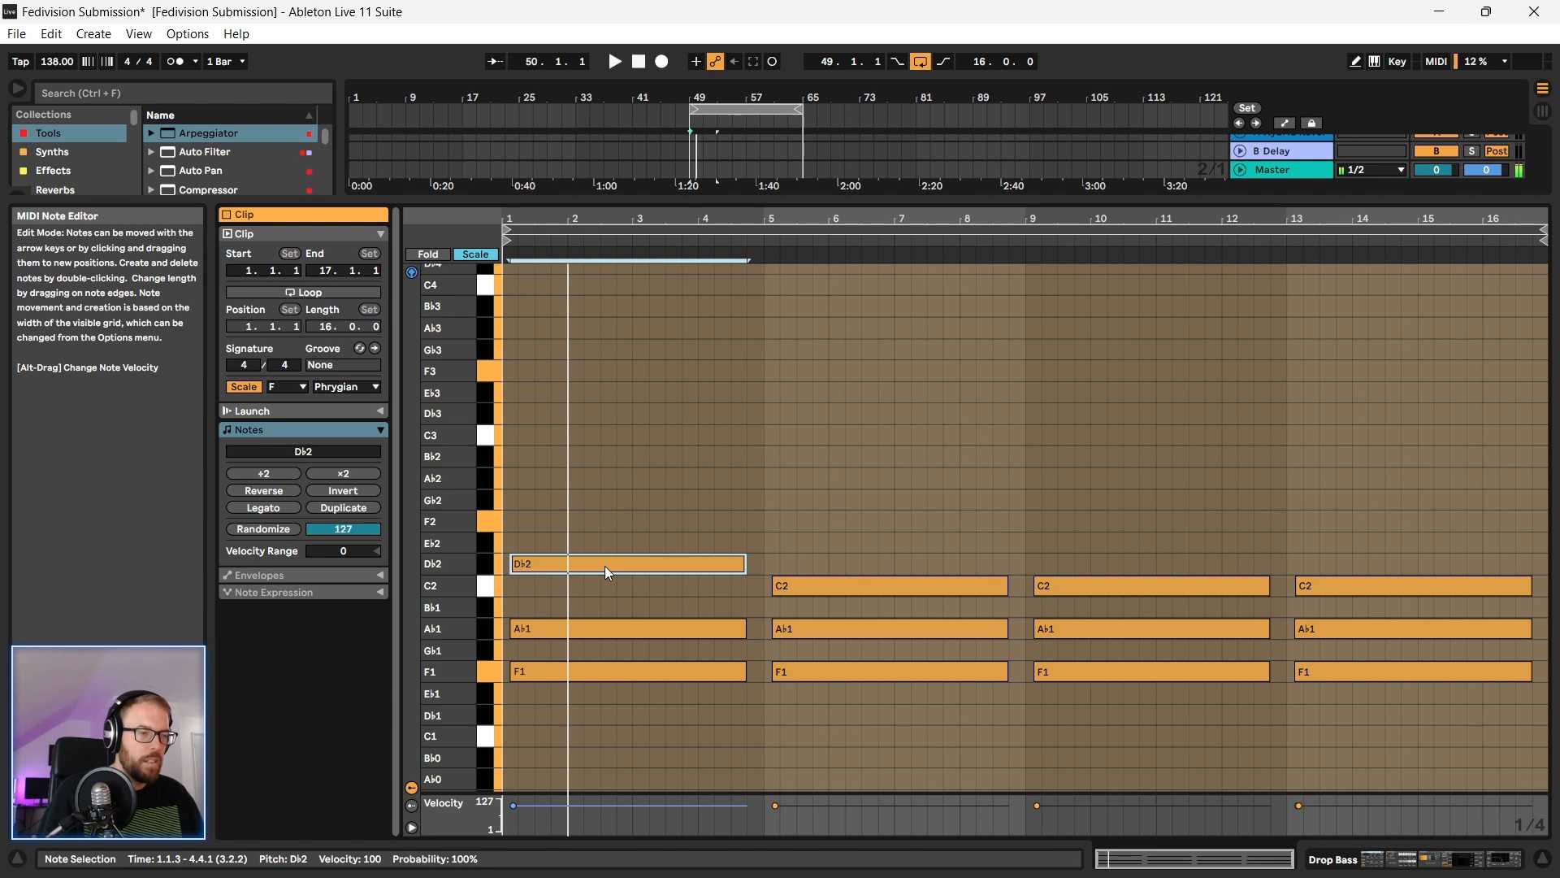
pyautogui.moveTo(605, 566); pyautogui.dragTo(607, 549)
pyautogui.press('space')
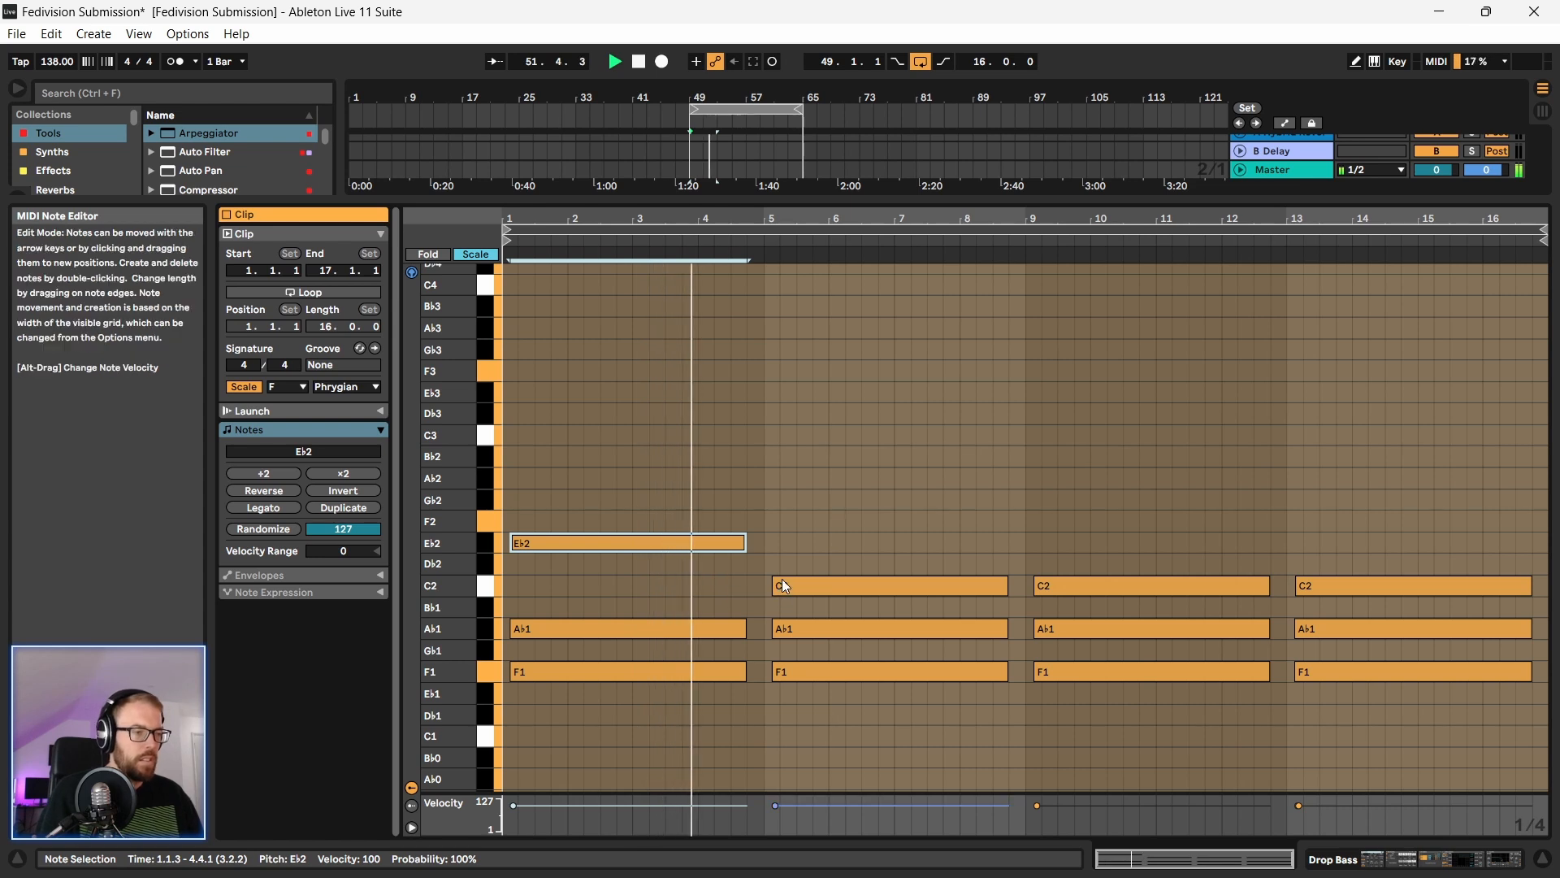
# Step: Delete the chords from bar 5 onward in the Drop Bass clip and duplicate the first F1, A♭1 and E♭2 chord three times to fill the clip
pyautogui.moveTo(850, 474); pyautogui.dragTo(1380, 728)
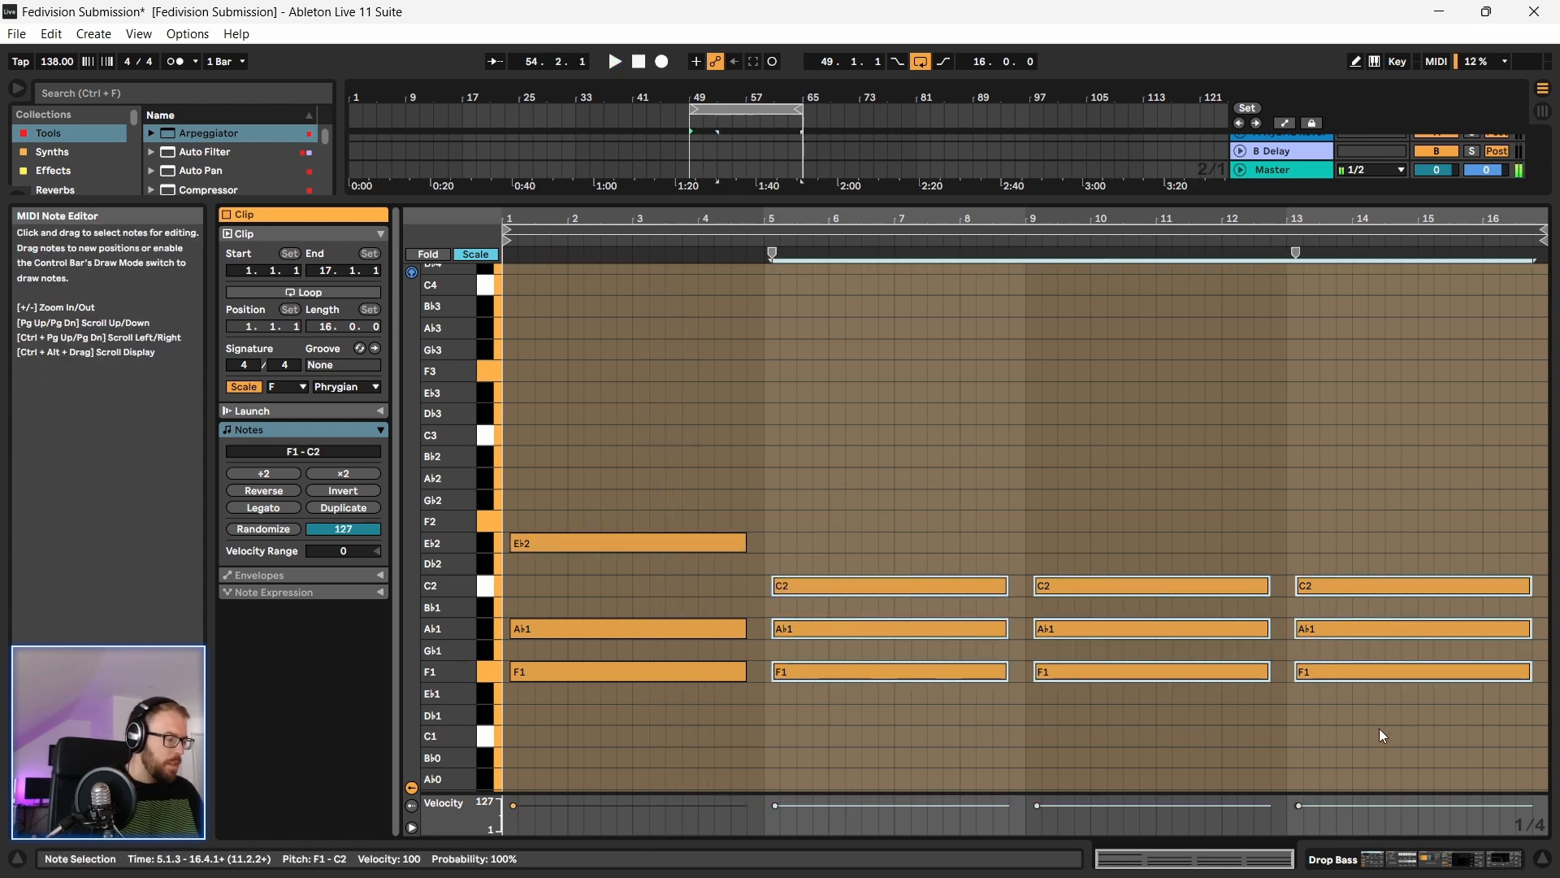
pyautogui.press('Delete')
pyautogui.click(772, 517)
pyautogui.moveTo(764, 499); pyautogui.dragTo(661, 713)
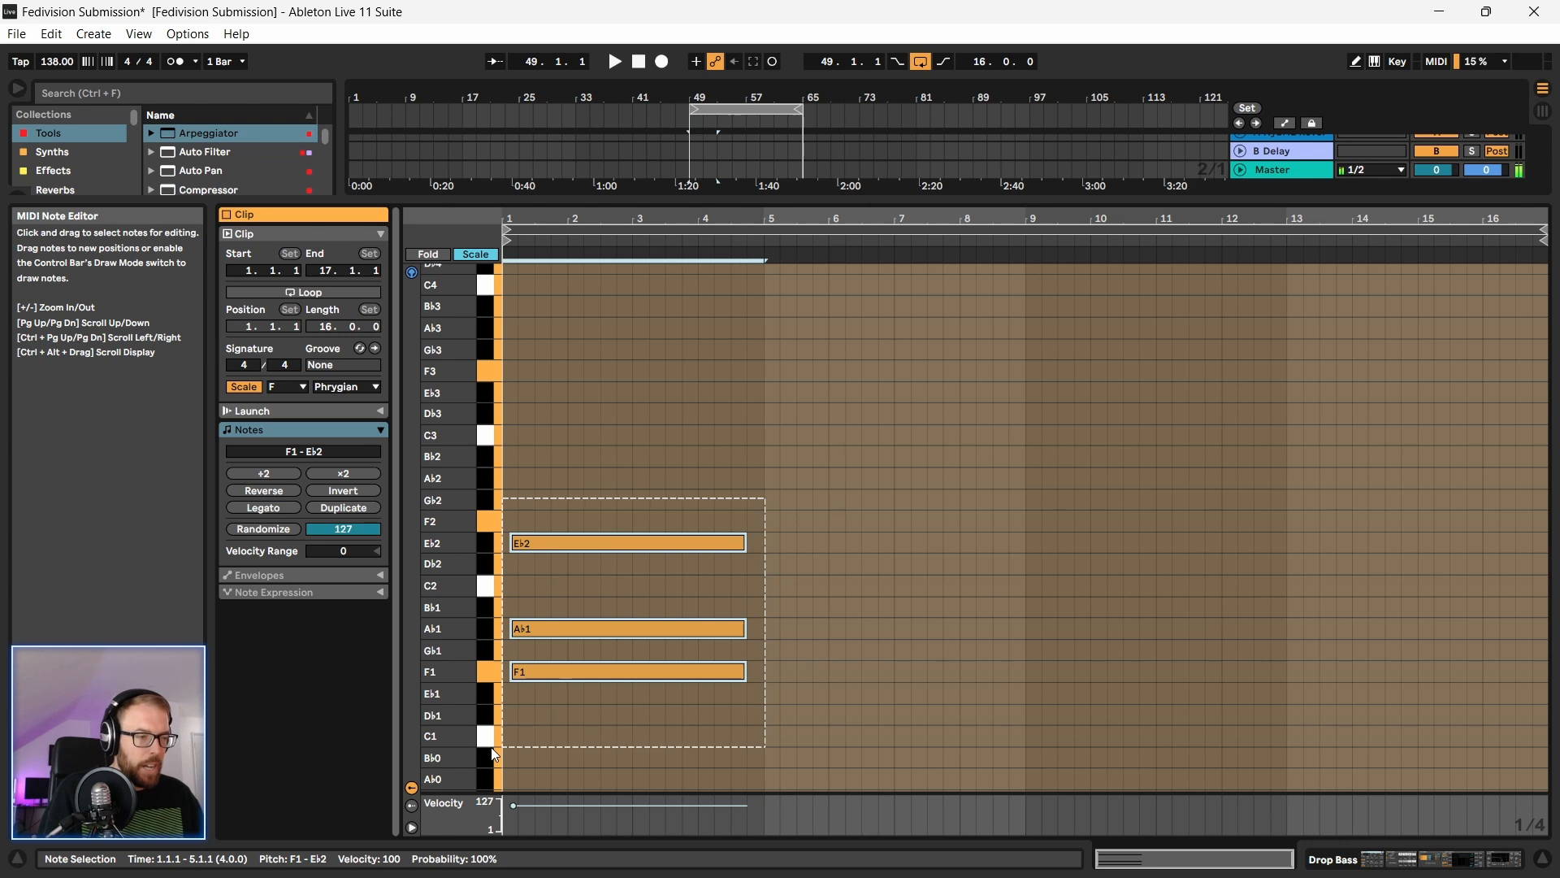
pyautogui.hotkey('ctrl', 'd')
pyautogui.hotkey('ctrl', 'd')
pyautogui.hotkey('ctrl', 'd')
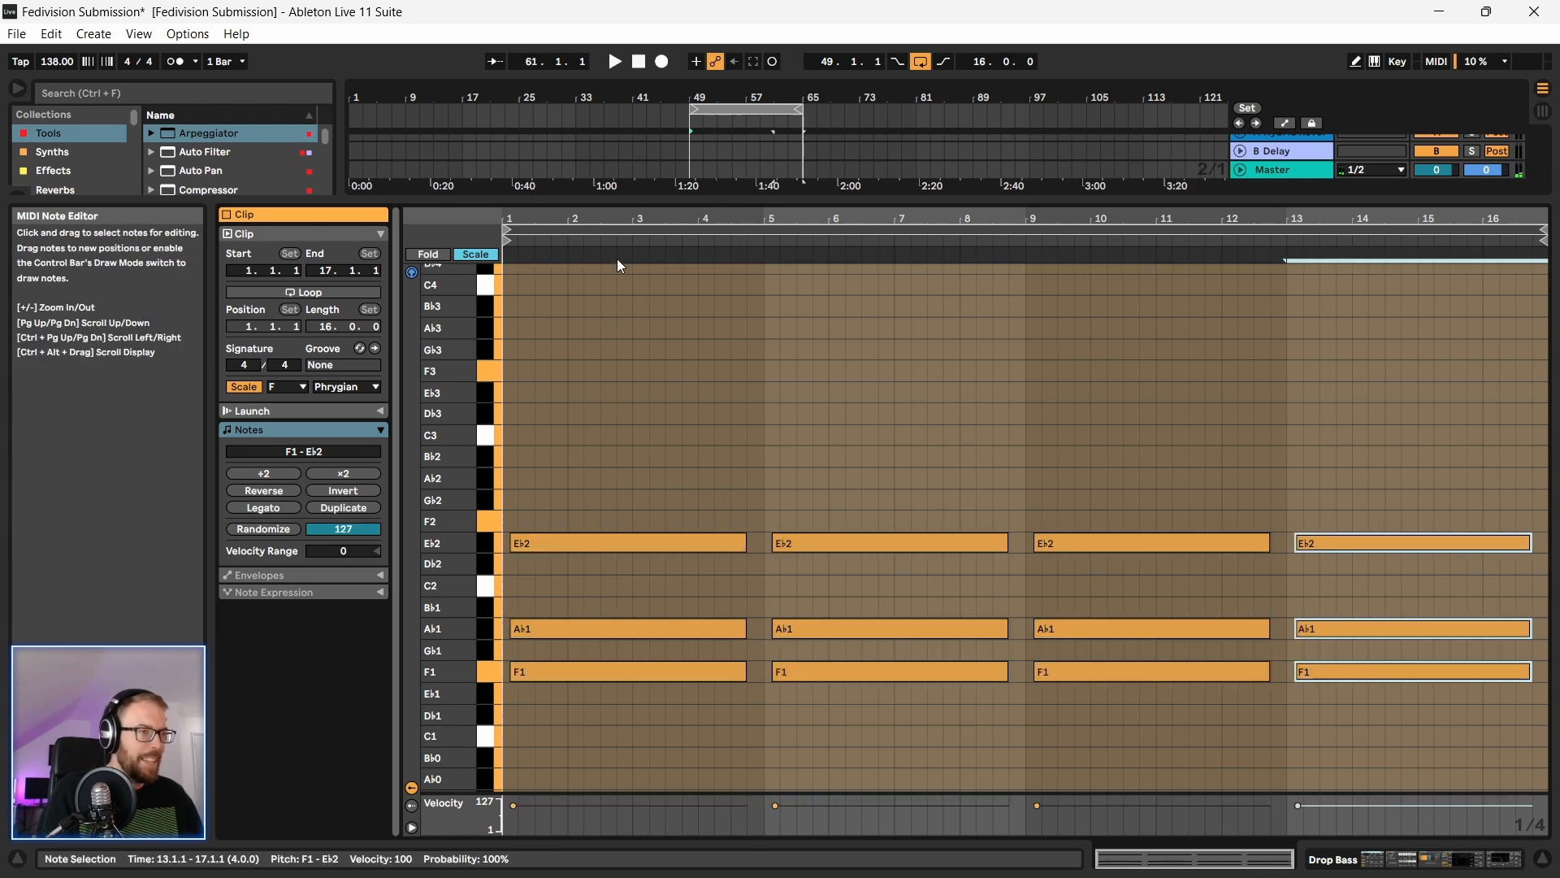
# Step: Audition the Drop Bass clip in the arrangement and show the track's device chain
pyautogui.moveTo(609, 198); pyautogui.dragTo(688, 744)
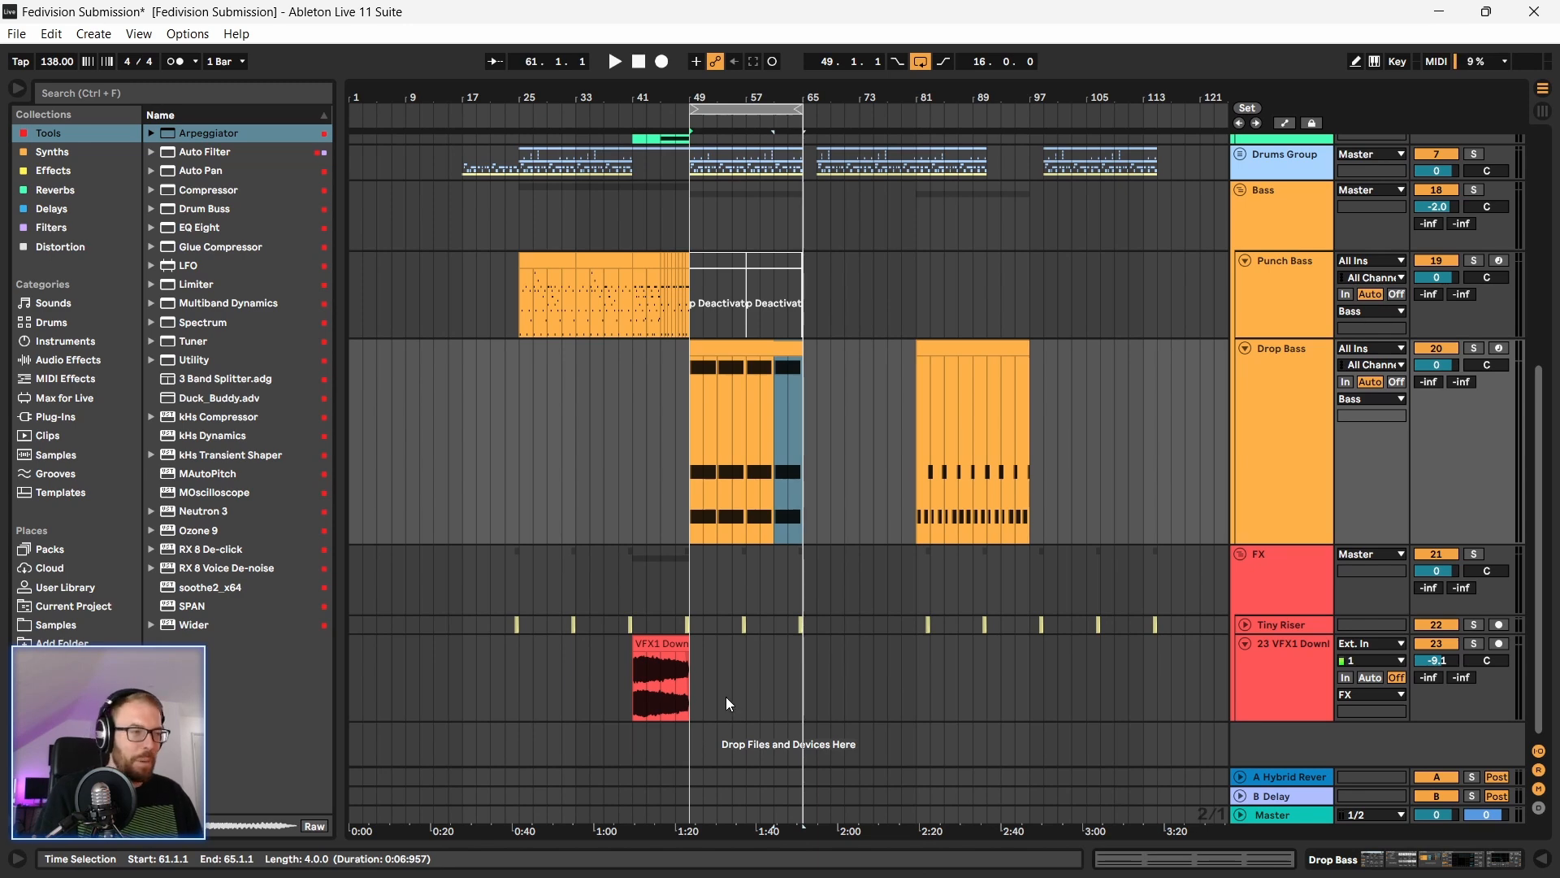
pyautogui.click(743, 347)
pyautogui.press('space')
pyautogui.press('space')
pyautogui.doubleClick(748, 348)
pyautogui.moveTo(697, 641); pyautogui.dragTo(698, 445)
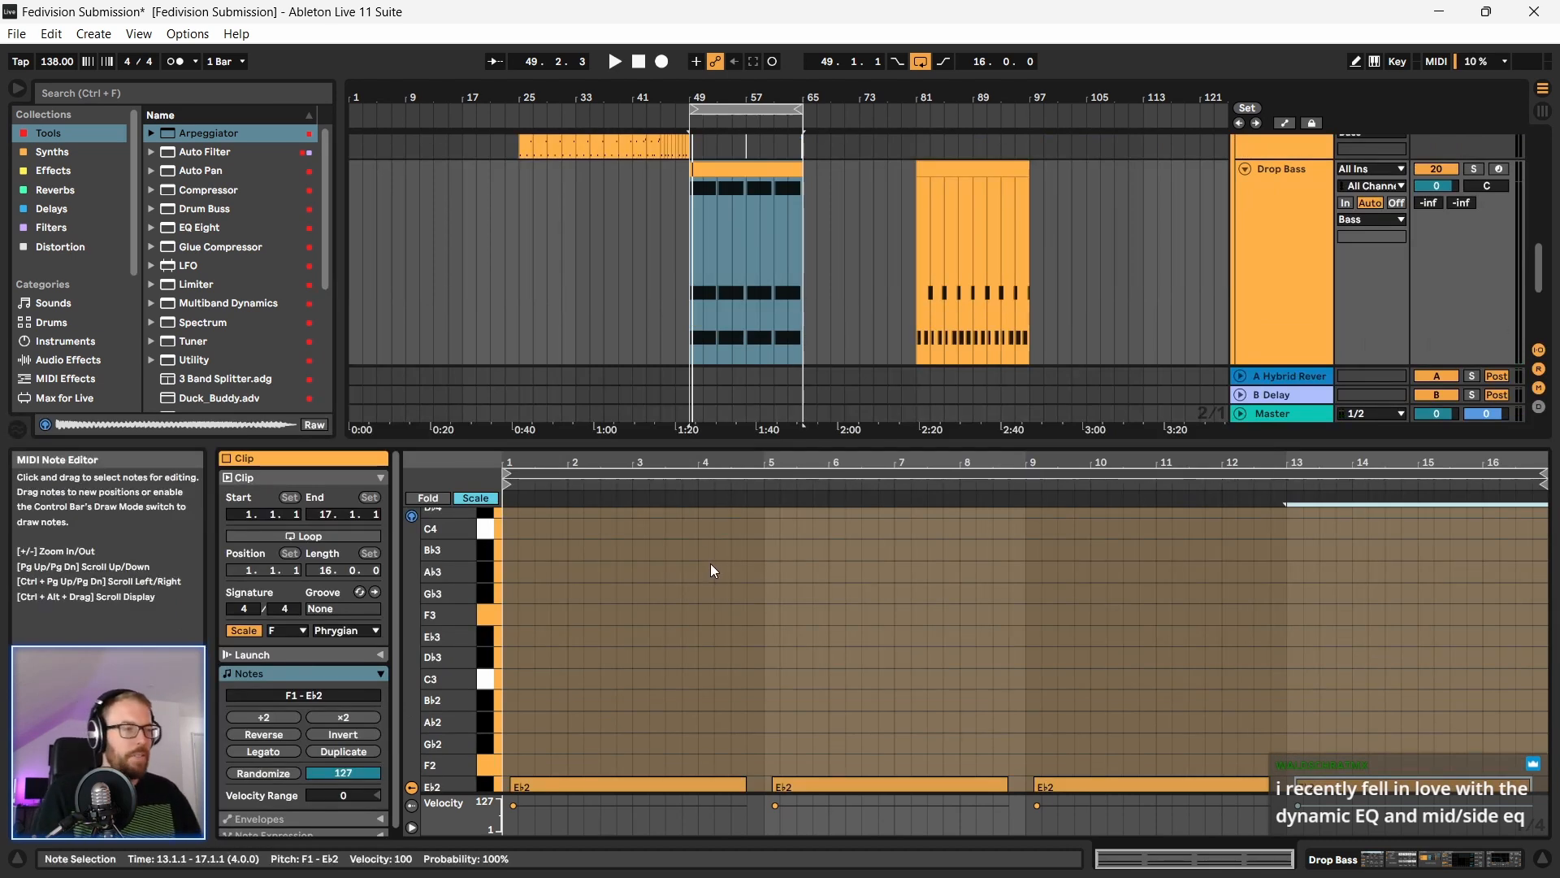
pyautogui.moveTo(635, 447)
pyautogui.mouseDown()
pyautogui.moveTo(641, 481)
pyautogui.moveTo(660, 437)
pyautogui.mouseUp()
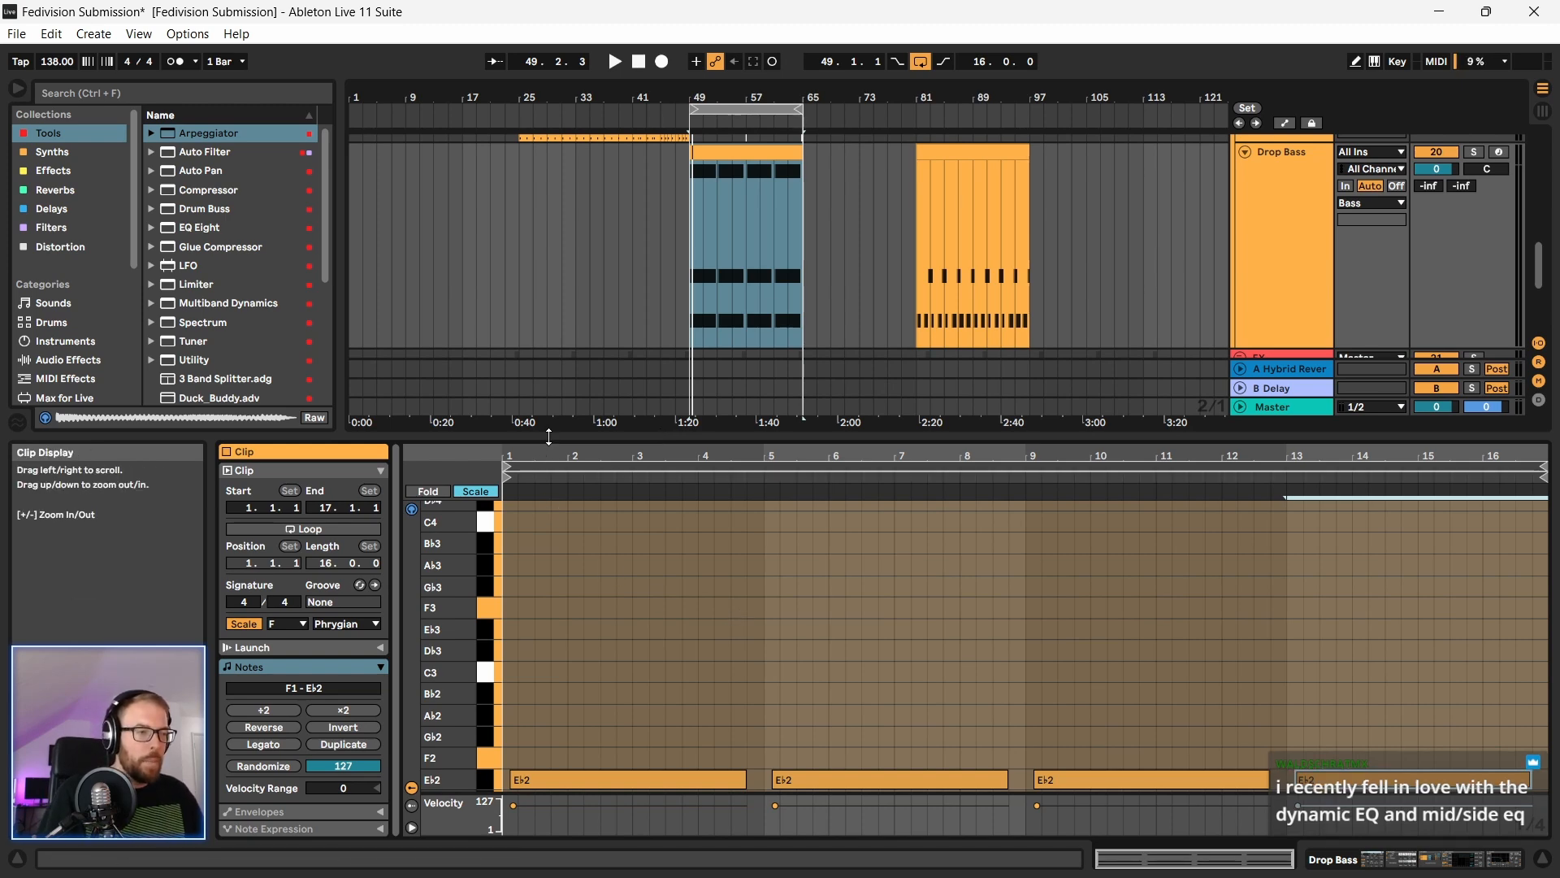
pyautogui.moveTo(548, 437); pyautogui.dragTo(665, 843)
pyautogui.doubleClick(1275, 407)
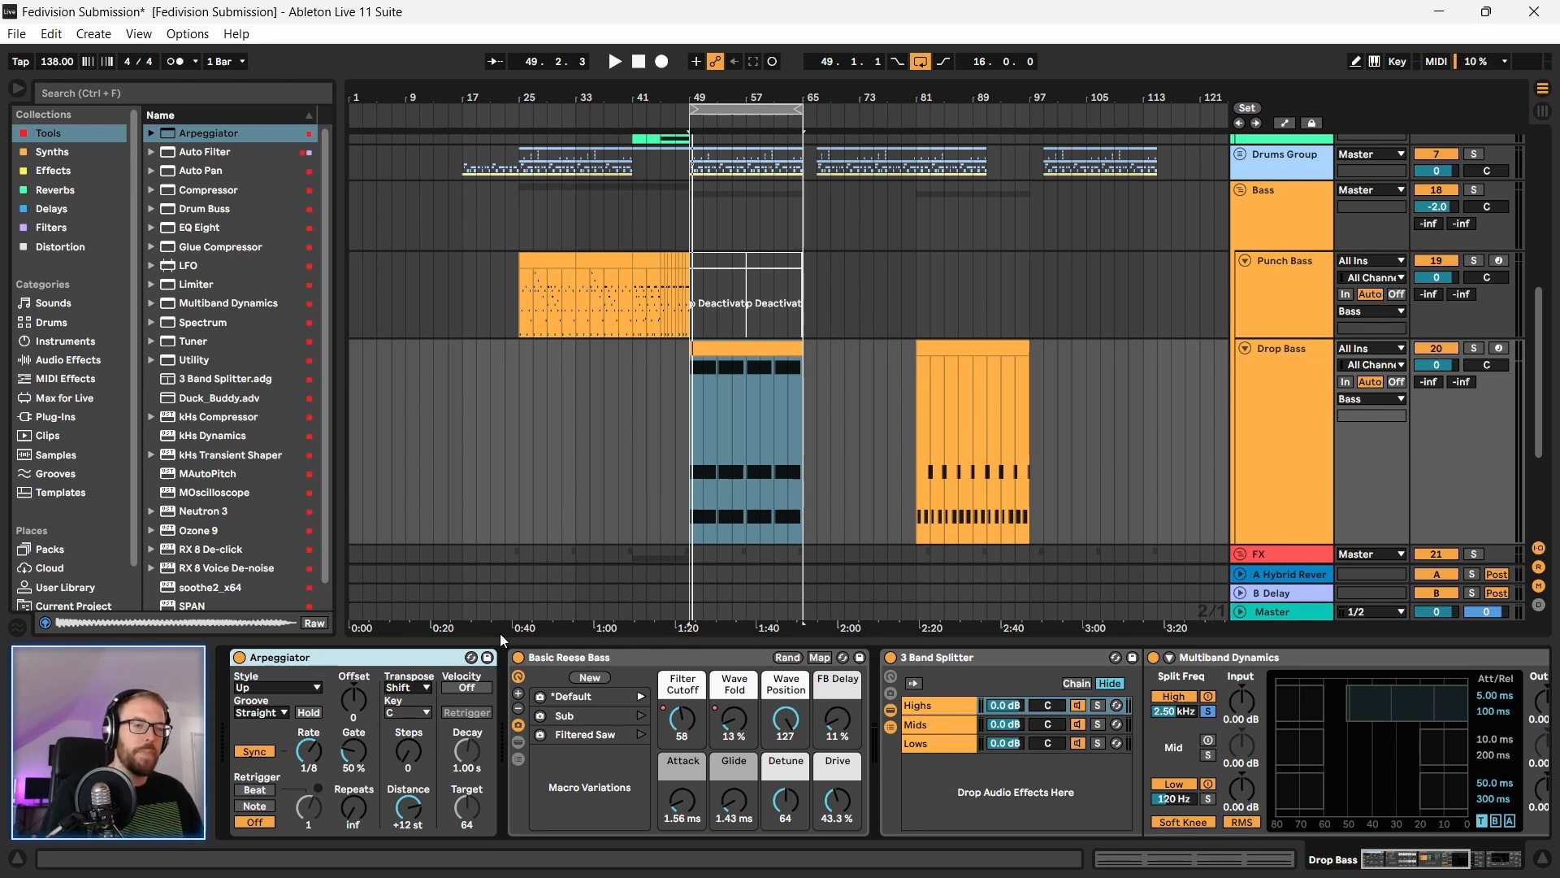
# Step: Check the Ozone 9 entry in the Tools collection and play the Drop Bass chords from bar 49
pyautogui.click(150, 529)
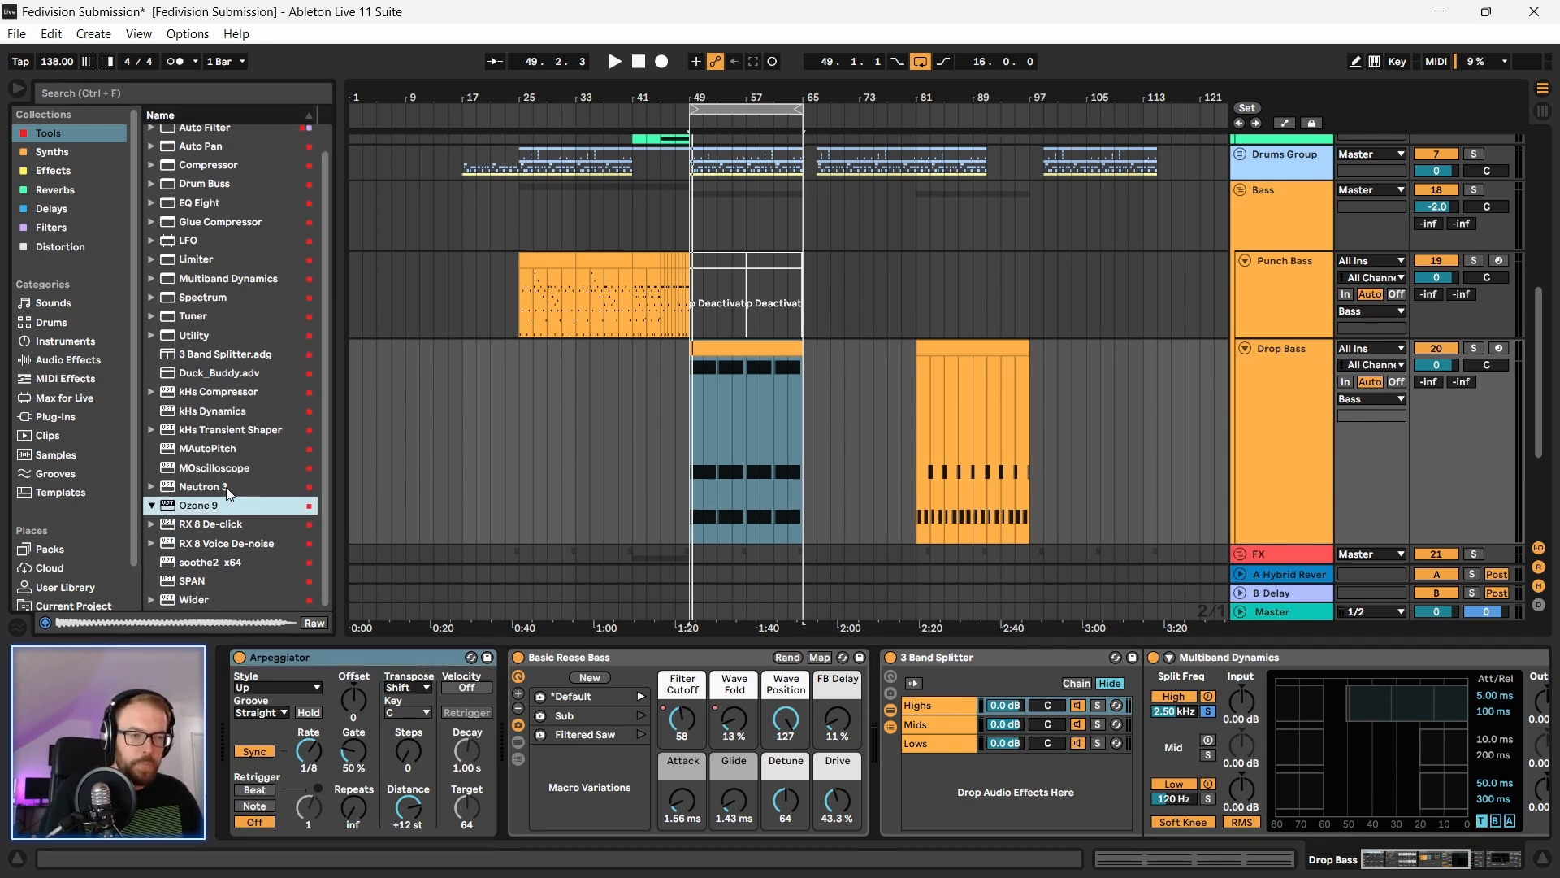
pyautogui.click(152, 506)
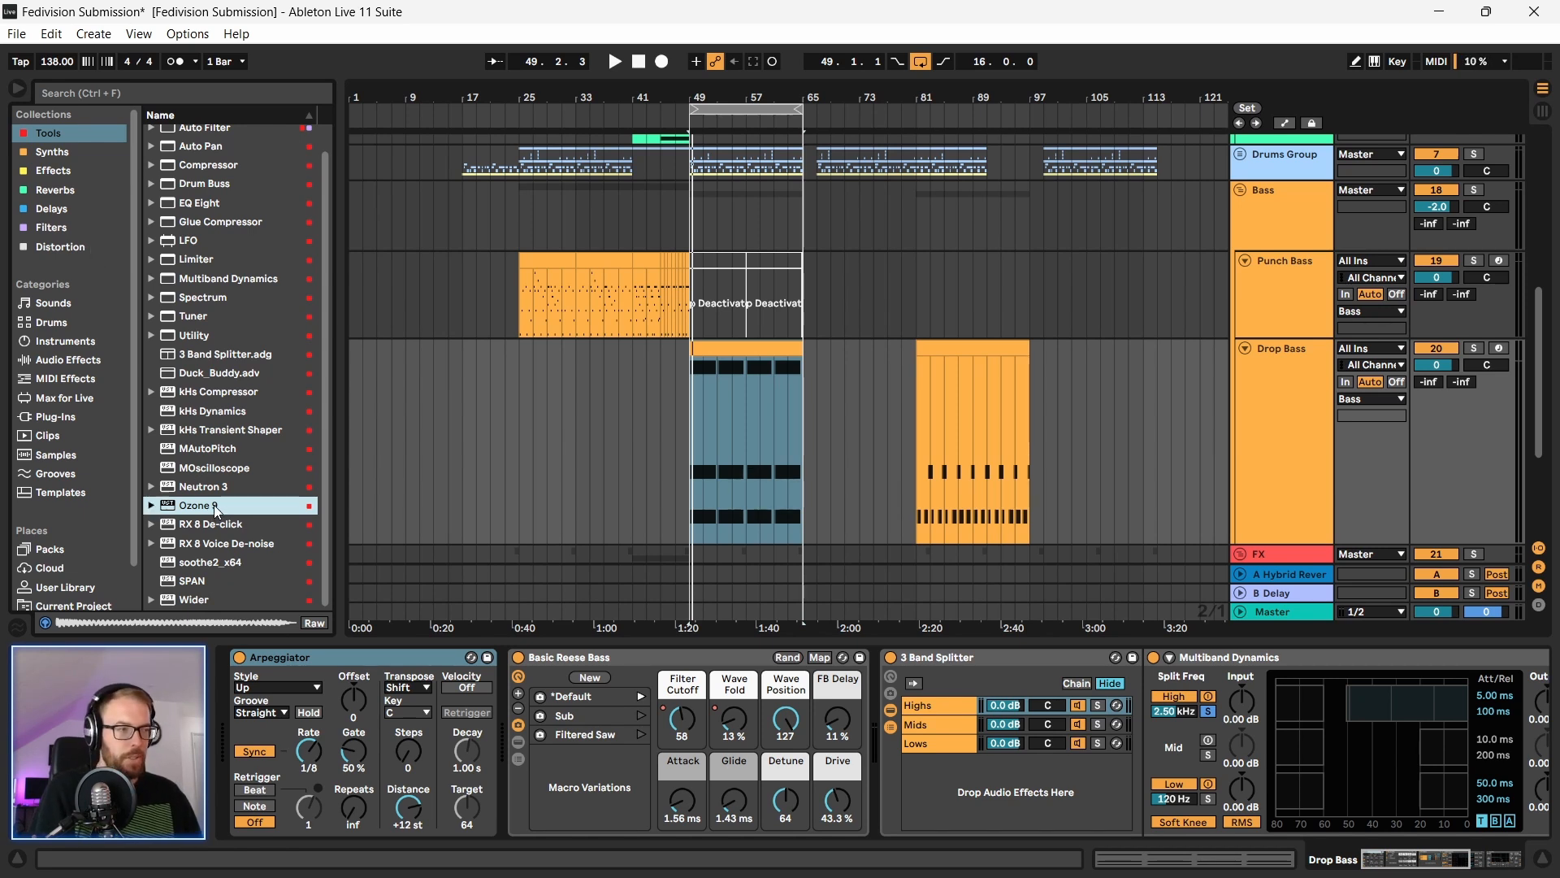
pyautogui.click(728, 350)
pyautogui.press('space')
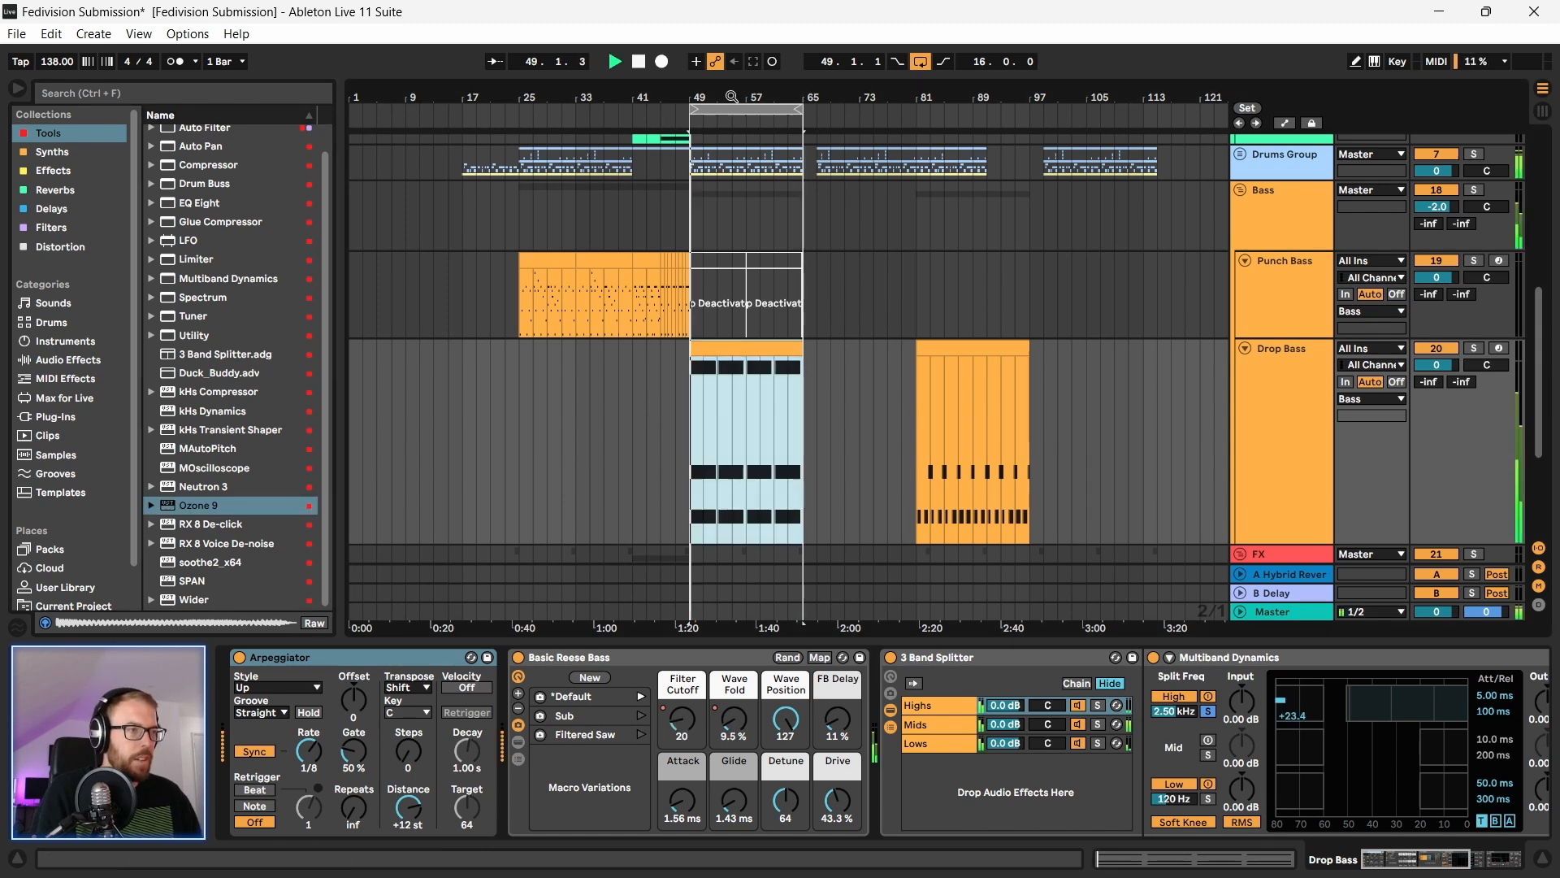
pyautogui.moveTo(744, 97); pyautogui.dragTo(741, 154)
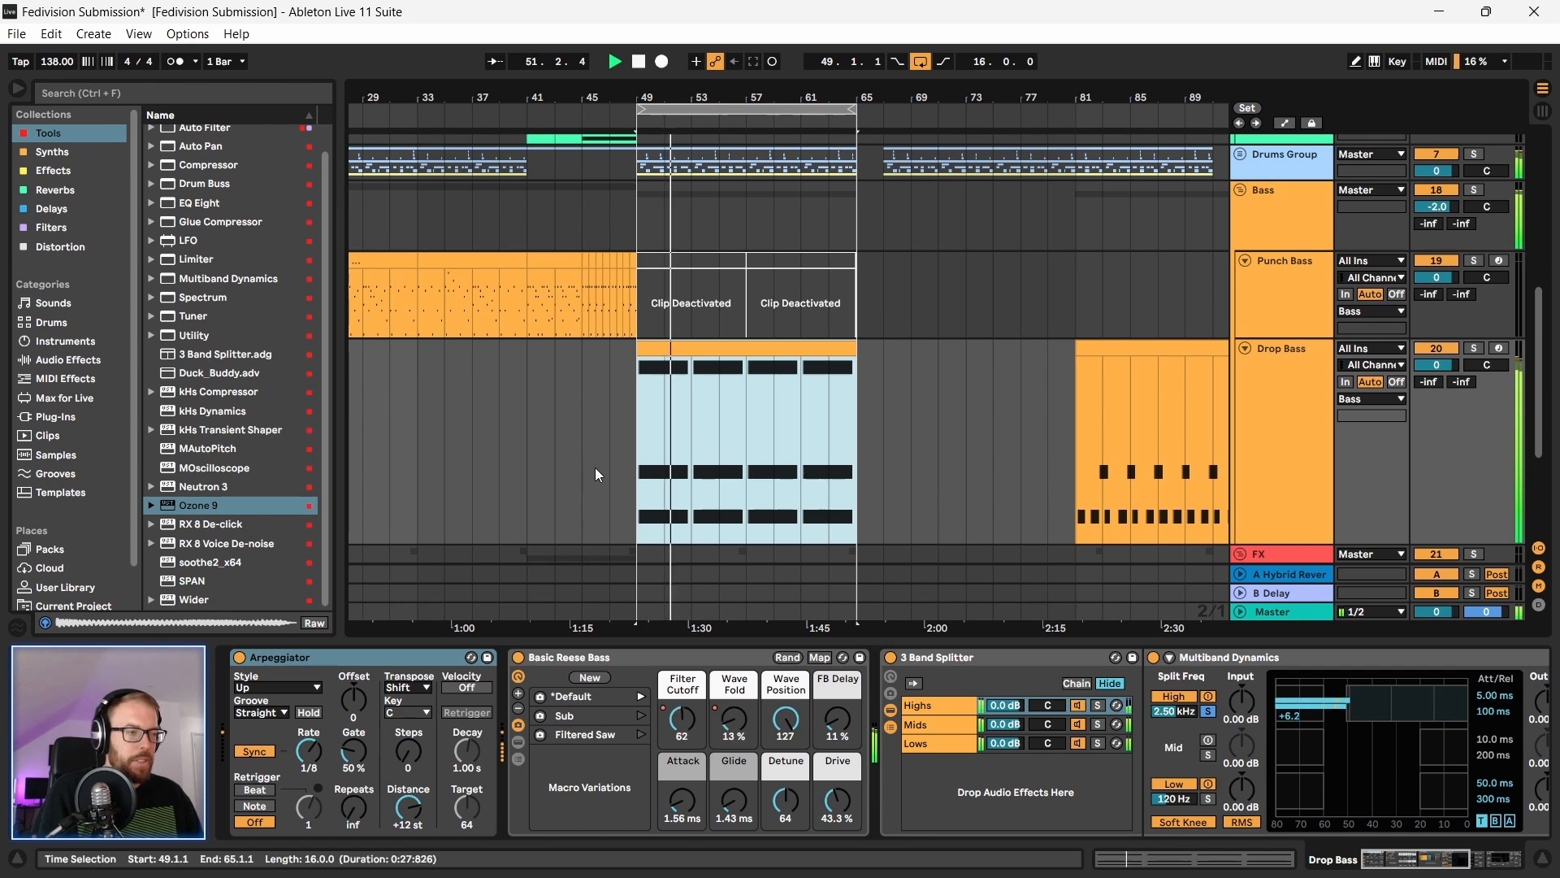
# Step: In the Drop Bass clip at bar 49, copy all the F1 notes up to F2 and F3 and play the result
pyautogui.doubleClick(729, 351)
pyautogui.moveTo(780, 641); pyautogui.dragTo(793, 341)
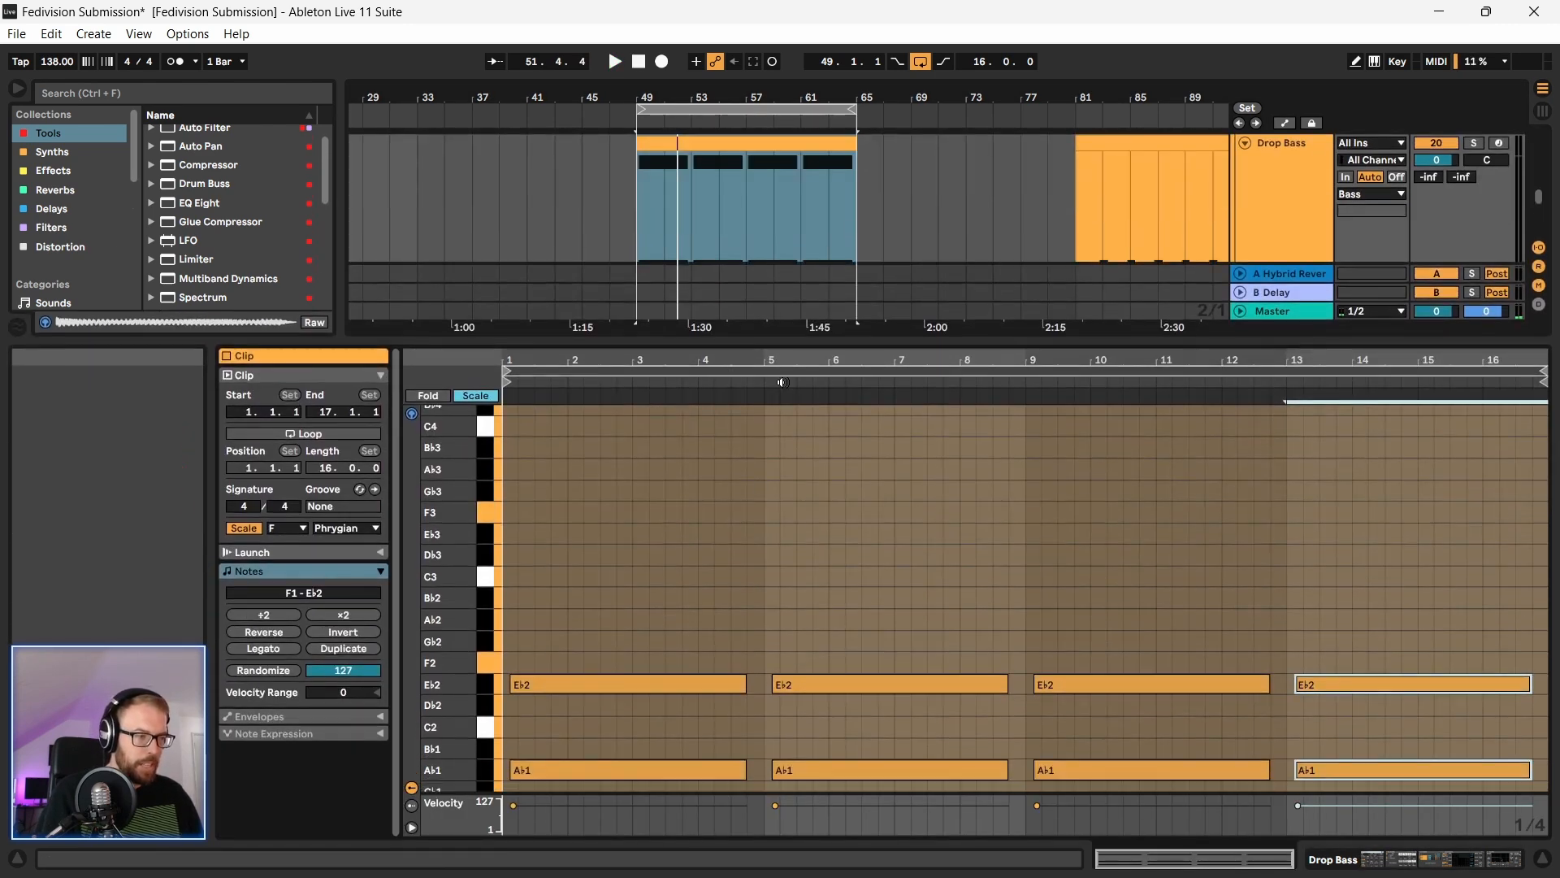
pyautogui.scroll(-3, 714, 577)
pyautogui.moveTo(626, 537); pyautogui.dragTo(1307, 639)
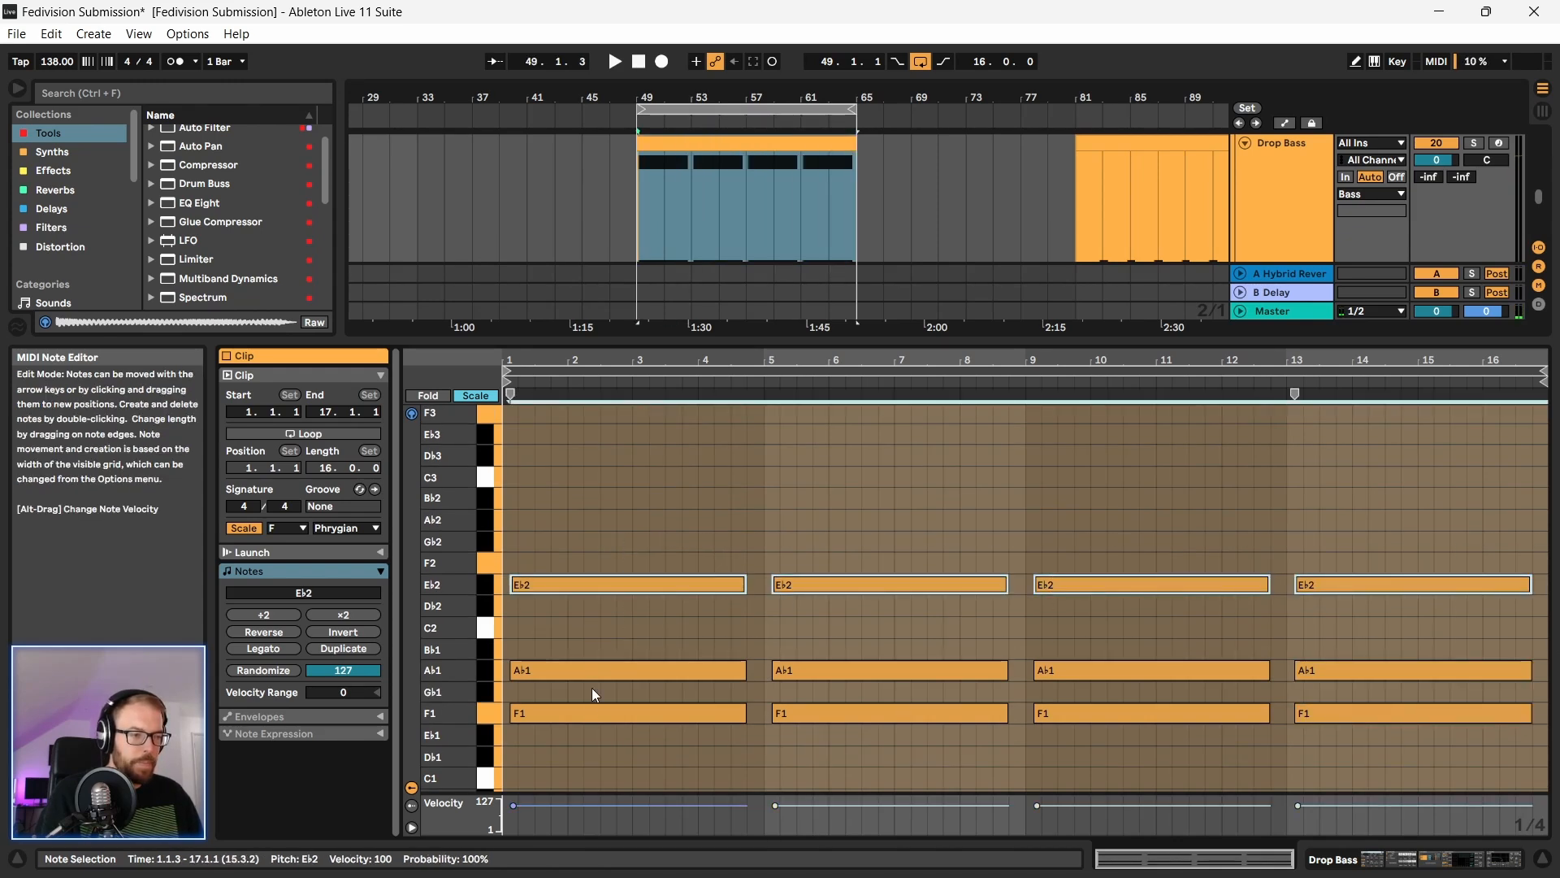
pyautogui.moveTo(577, 695); pyautogui.dragTo(1309, 782)
pyautogui.moveTo(631, 710); pyautogui.dragTo(632, 429)
pyautogui.press('space')
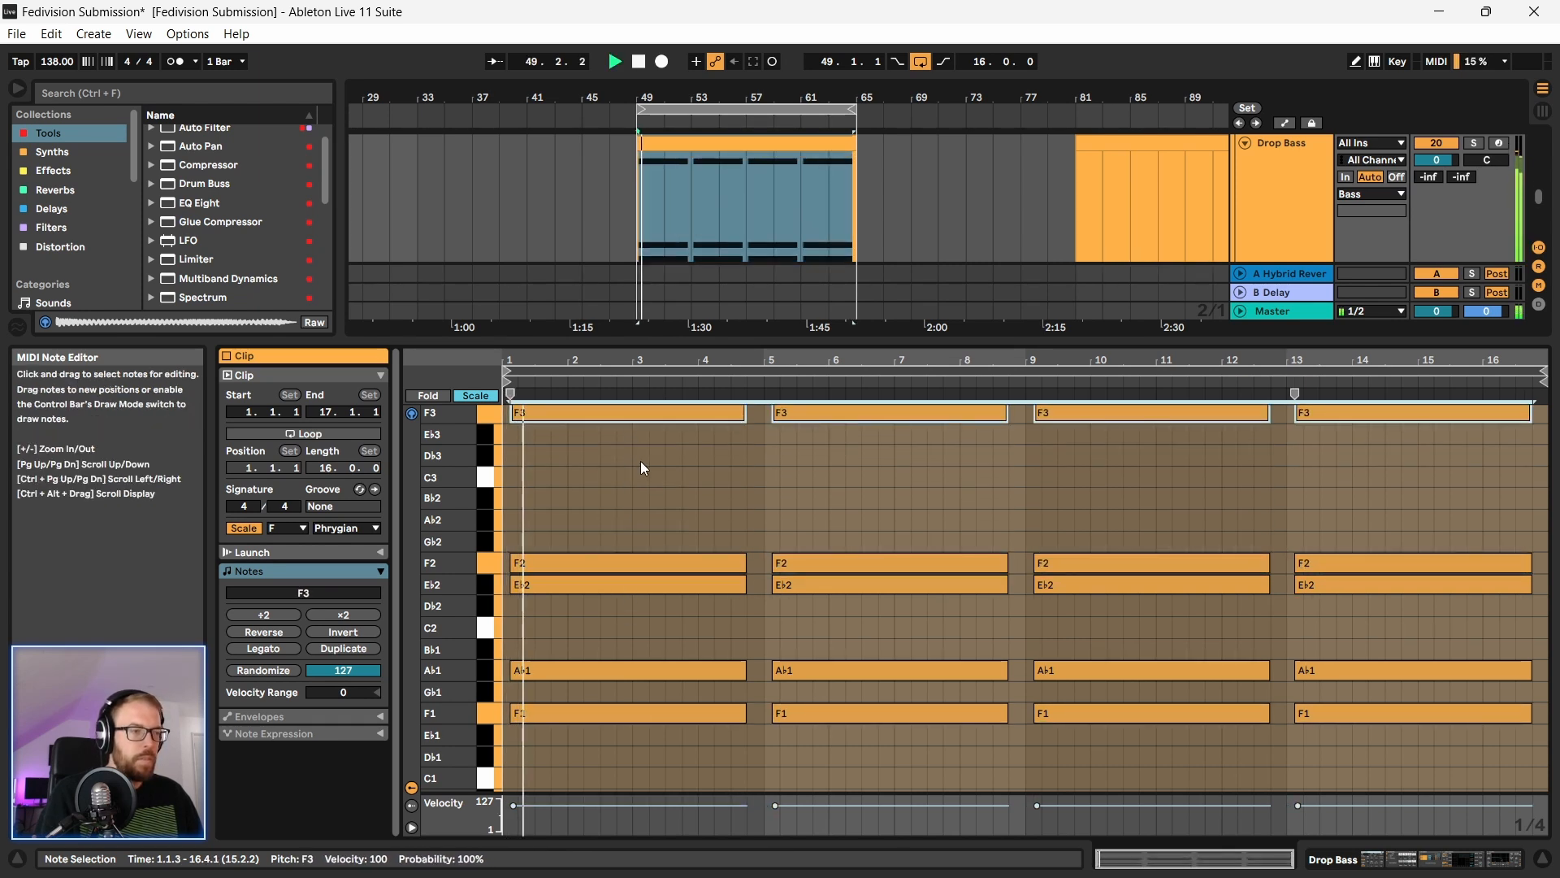
# Step: Set the Drop Bass Arpeggiator's rate to 1/16 and its gate to 37 %, auditioning the changes
pyautogui.moveTo(686, 342); pyautogui.dragTo(691, 434)
pyautogui.doubleClick(1284, 157)
pyautogui.press('space')
pyautogui.click(312, 748)
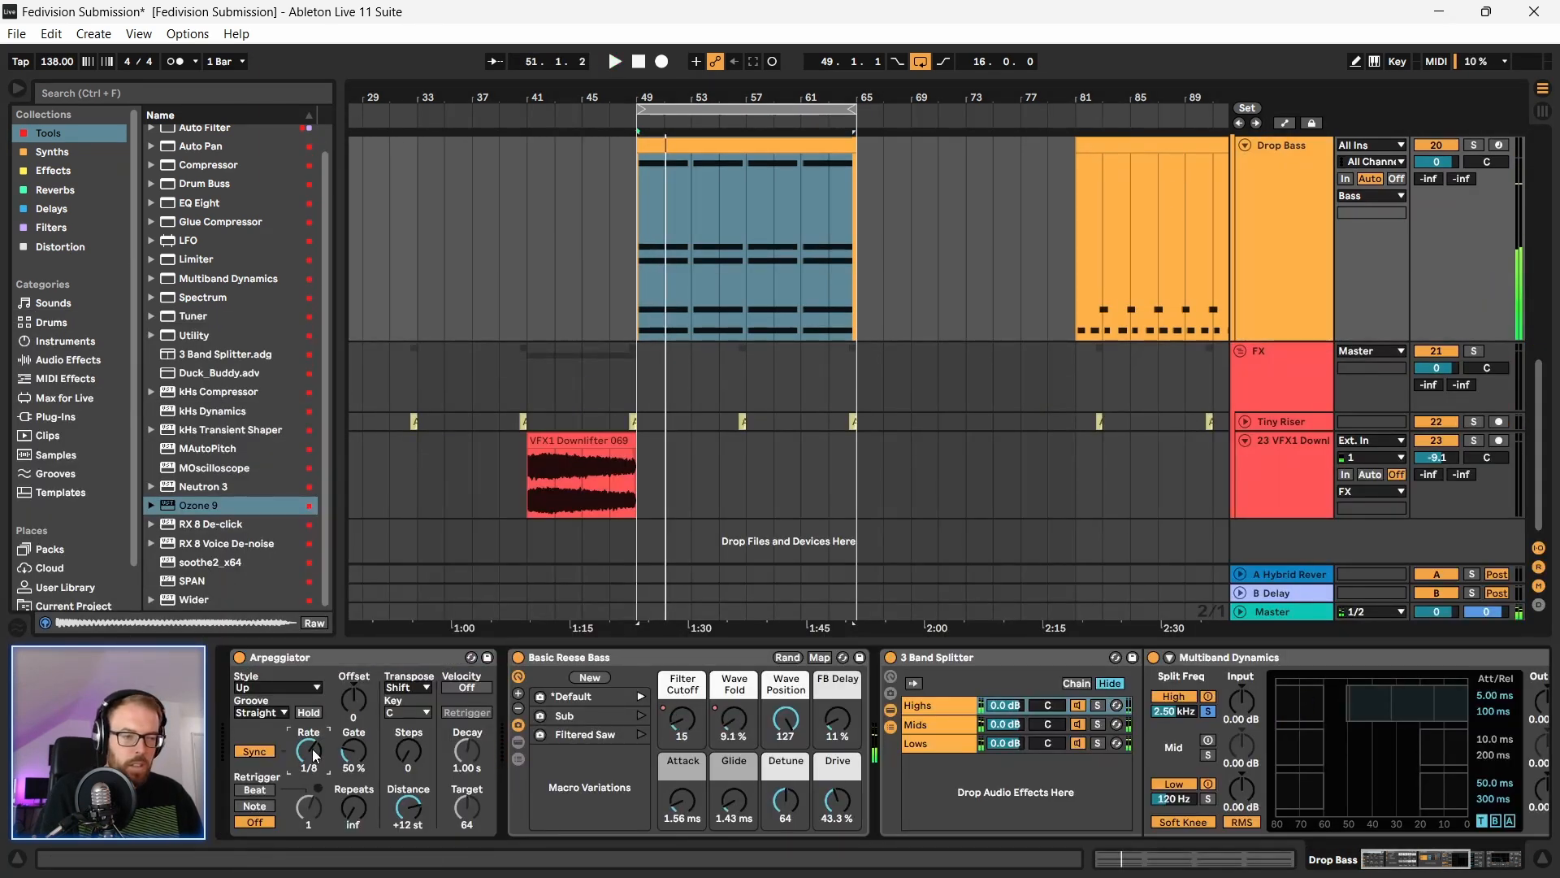
pyautogui.press('space')
pyautogui.moveTo(312, 748); pyautogui.dragTo(370, 764)
pyautogui.press('space')
pyautogui.press('space')
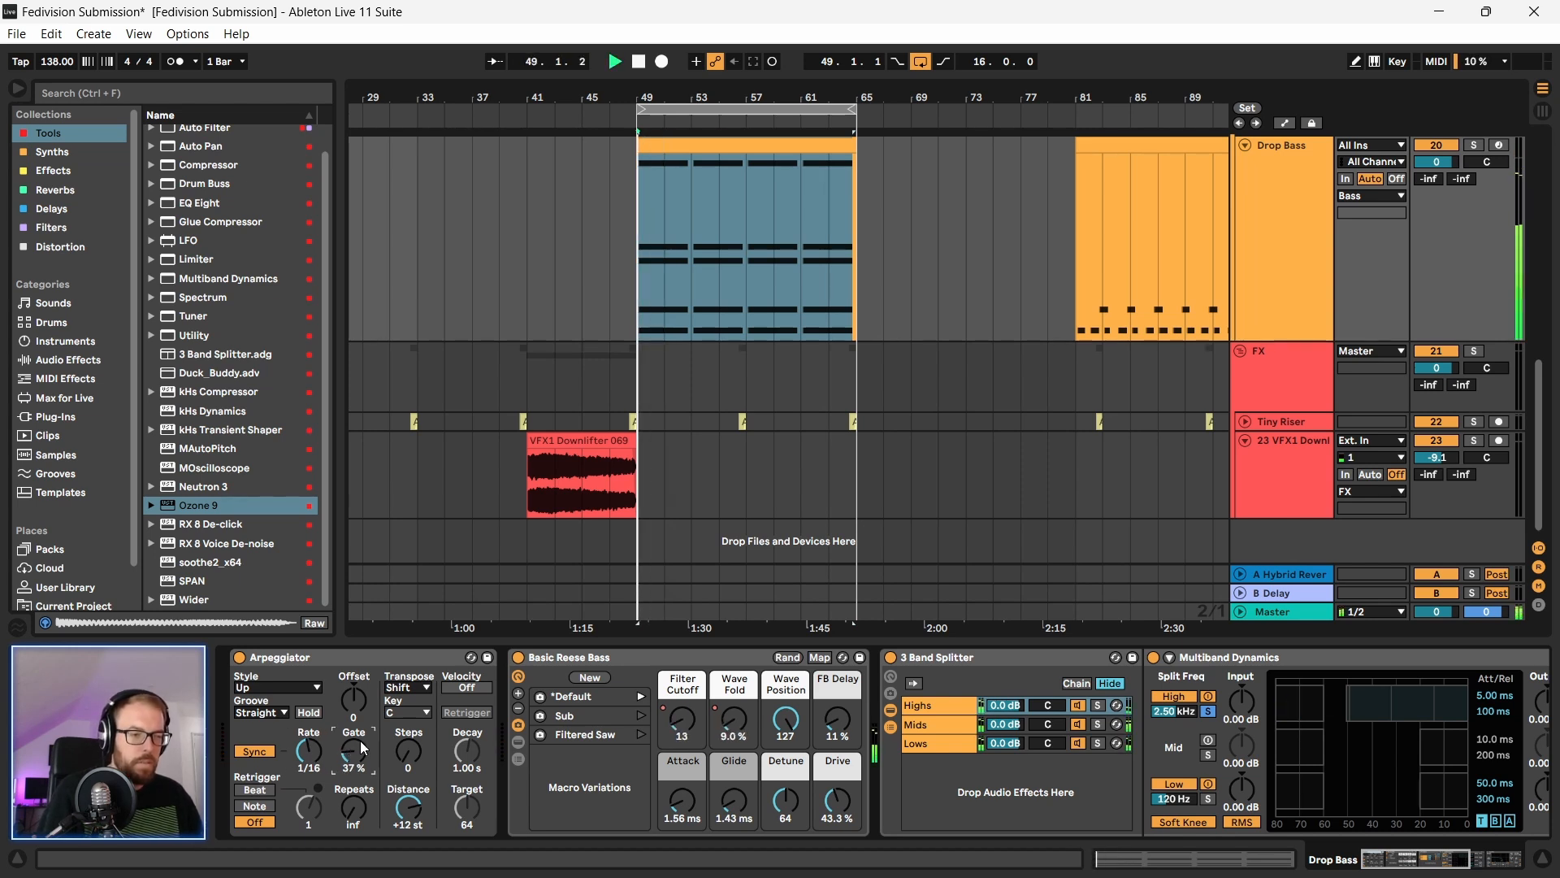
# Step: Try the Arpeggiator's Steps at 1 while the Drop Bass plays
pyautogui.click(338, 656)
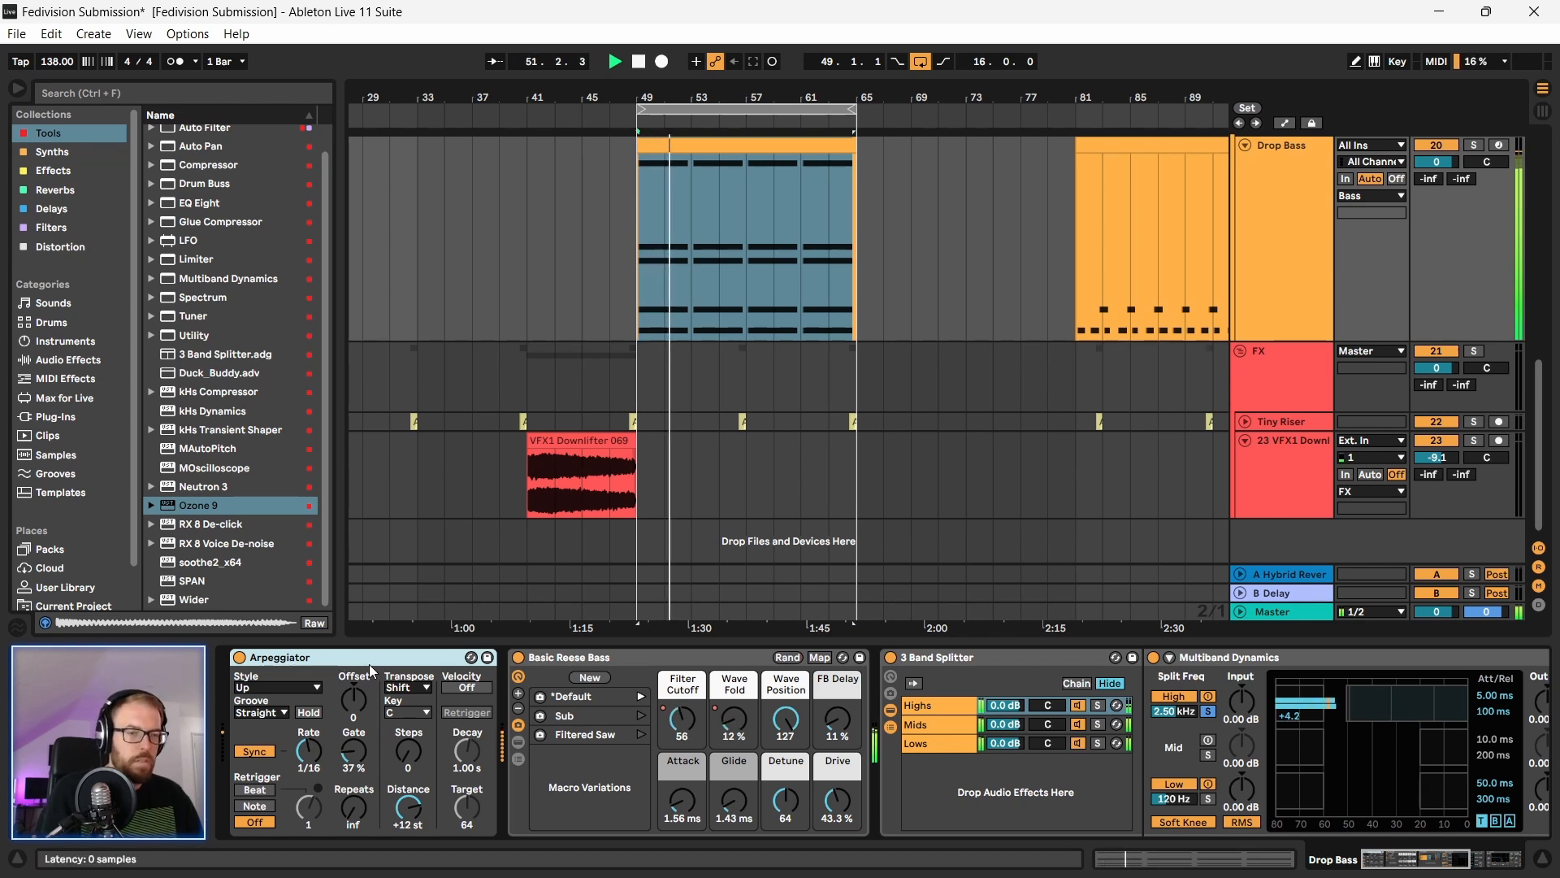
pyautogui.moveTo(416, 761)
pyautogui.mouseDown()
pyautogui.moveTo(416, 744)
pyautogui.moveTo(416, 758)
pyautogui.mouseUp()
pyautogui.click(350, 656)
pyautogui.click(353, 751)
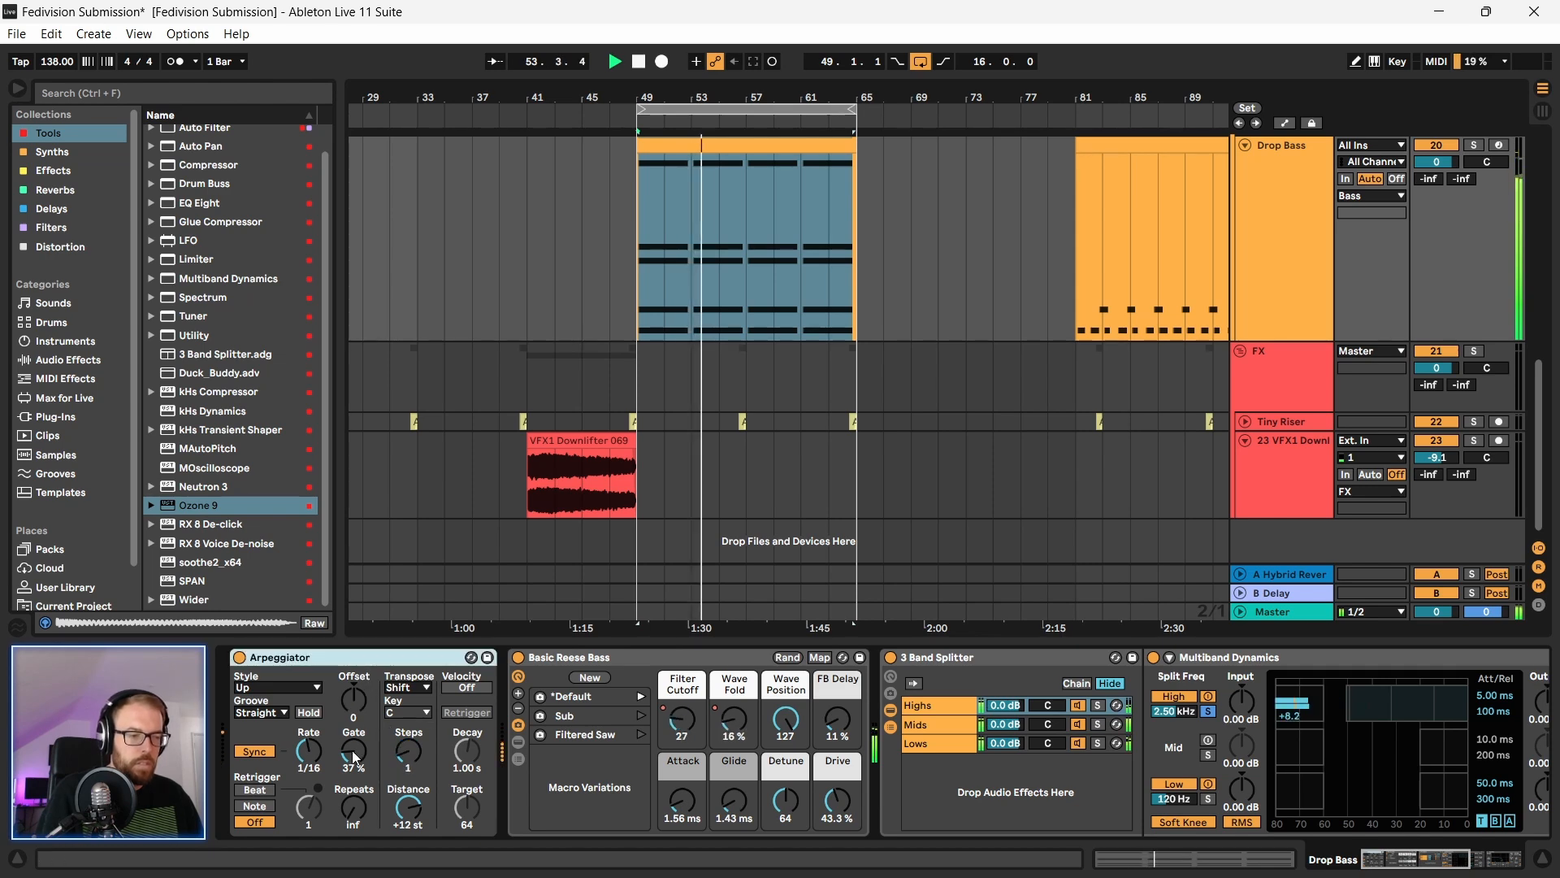
pyautogui.moveTo(1376, 858); pyautogui.dragTo(1060, 868)
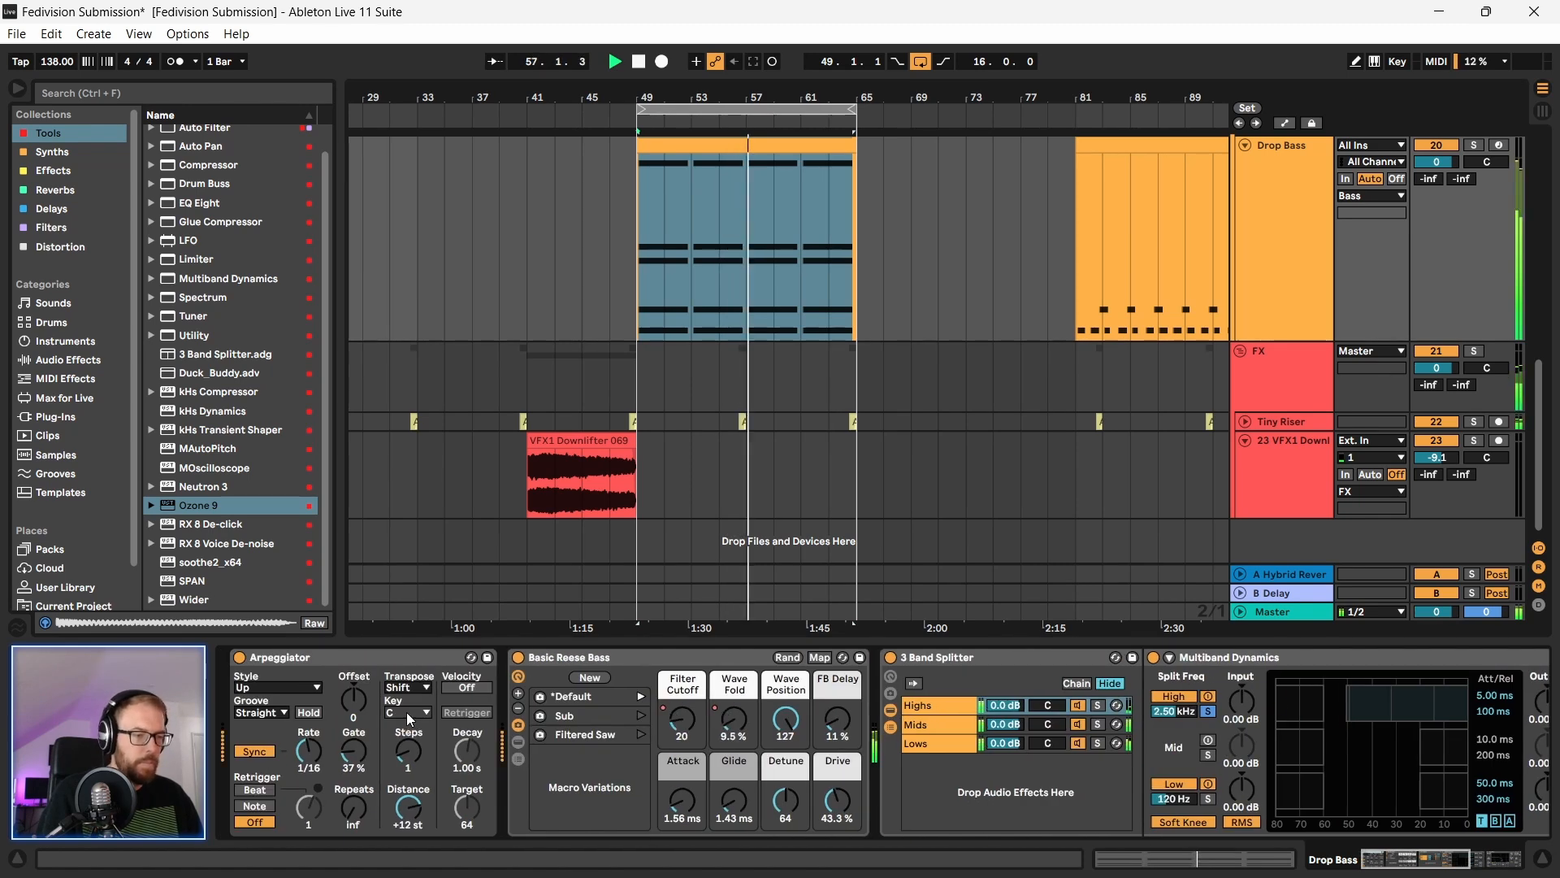
pyautogui.click(339, 657)
pyautogui.press('space')
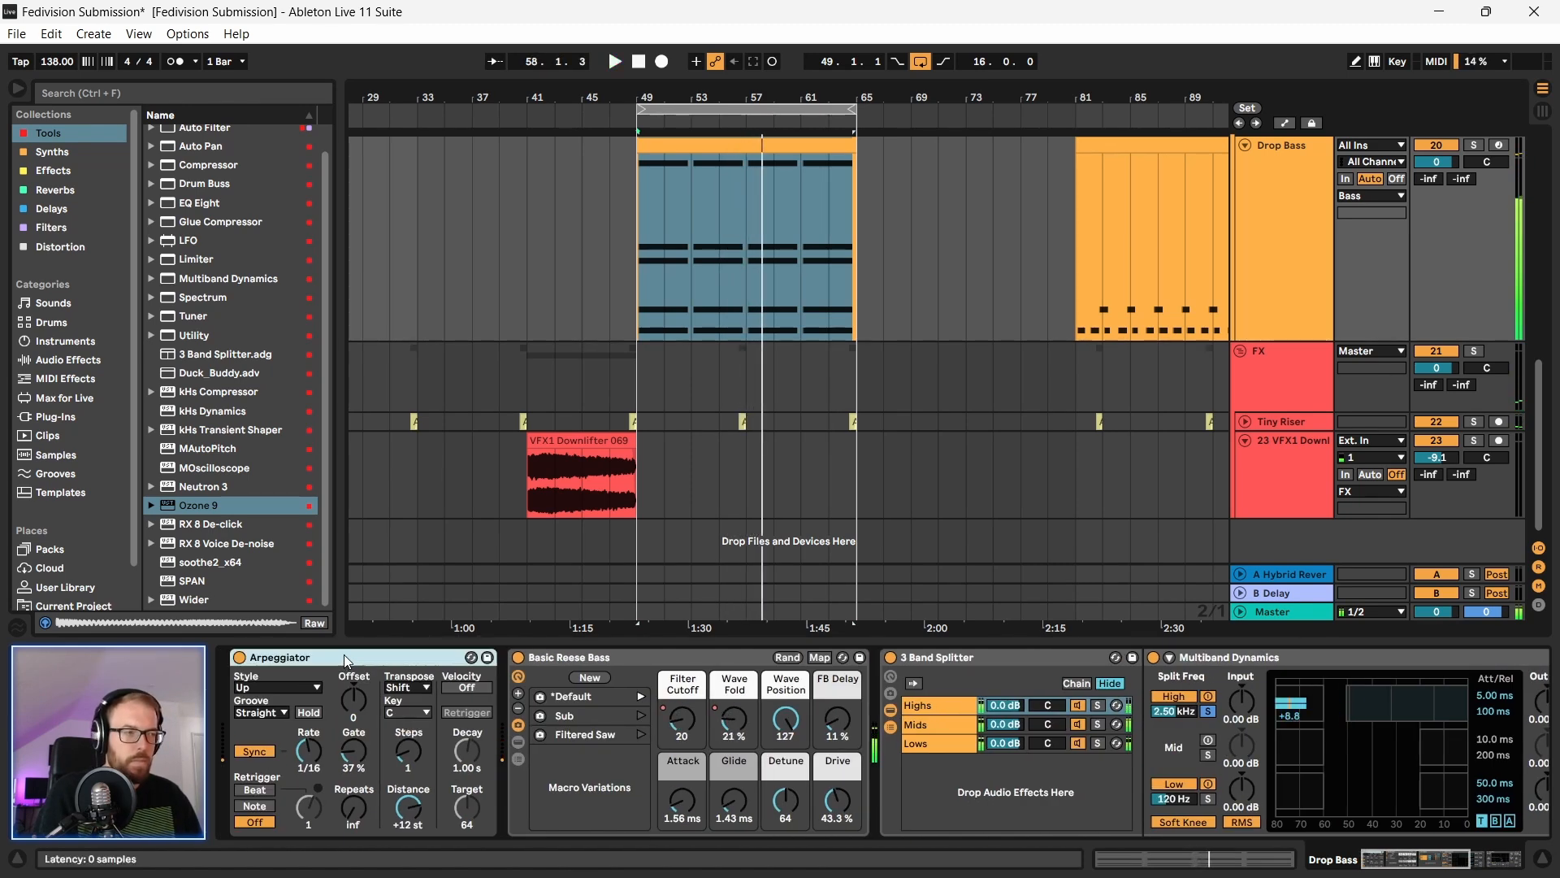
# Step: Play the Drop Bass from bar 49 while reviewing its devices, and return the Arpeggiator's Steps to 0
pyautogui.click(700, 301)
pyautogui.scroll(1, 734, 237)
pyautogui.click(715, 256)
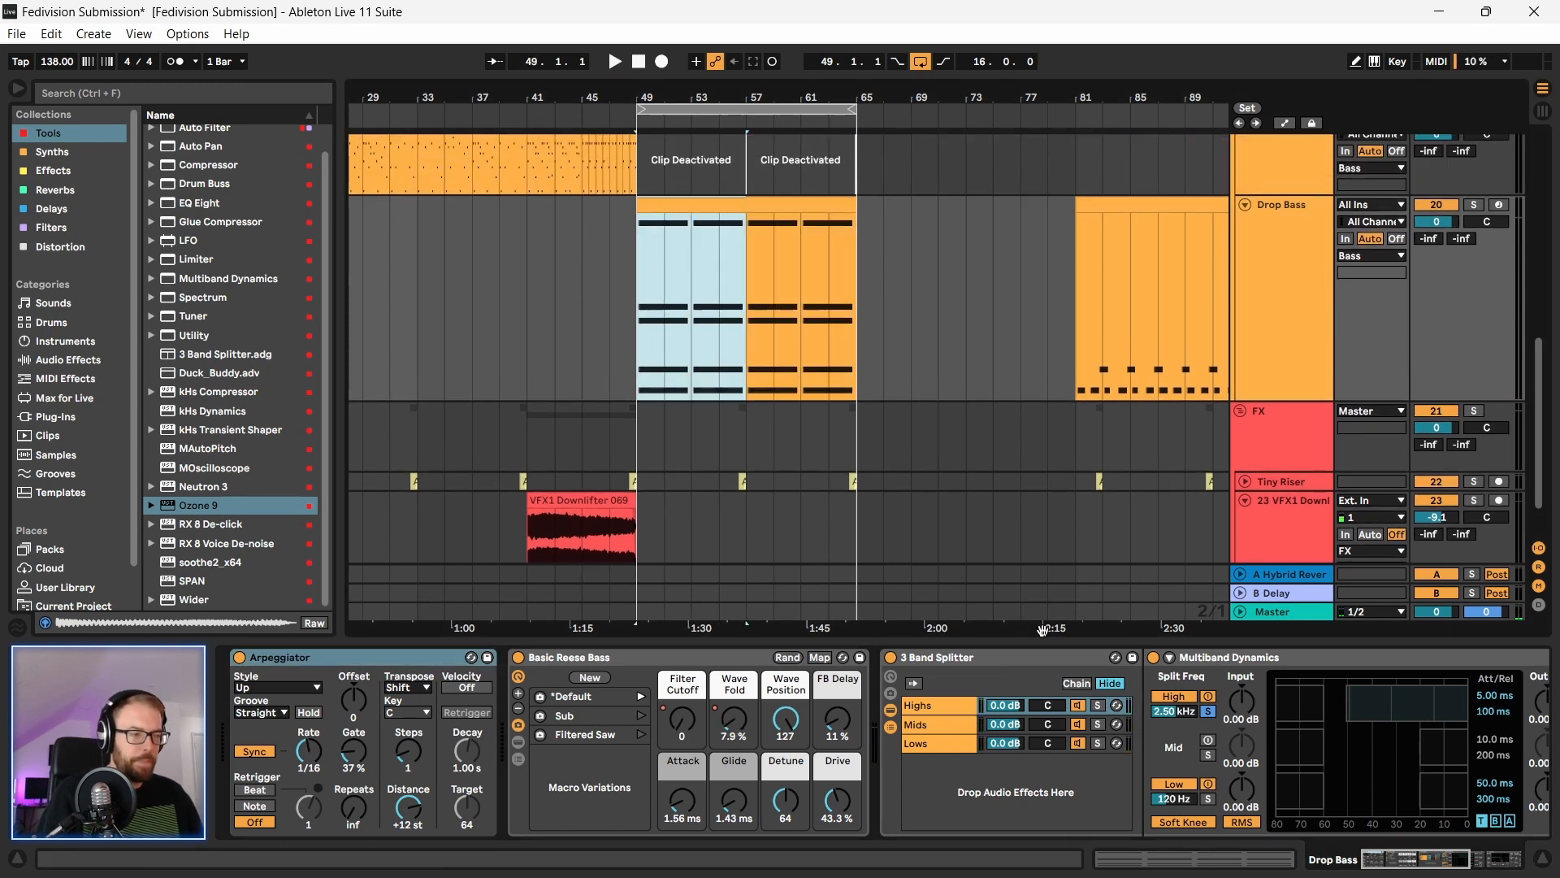
pyautogui.click(1446, 862)
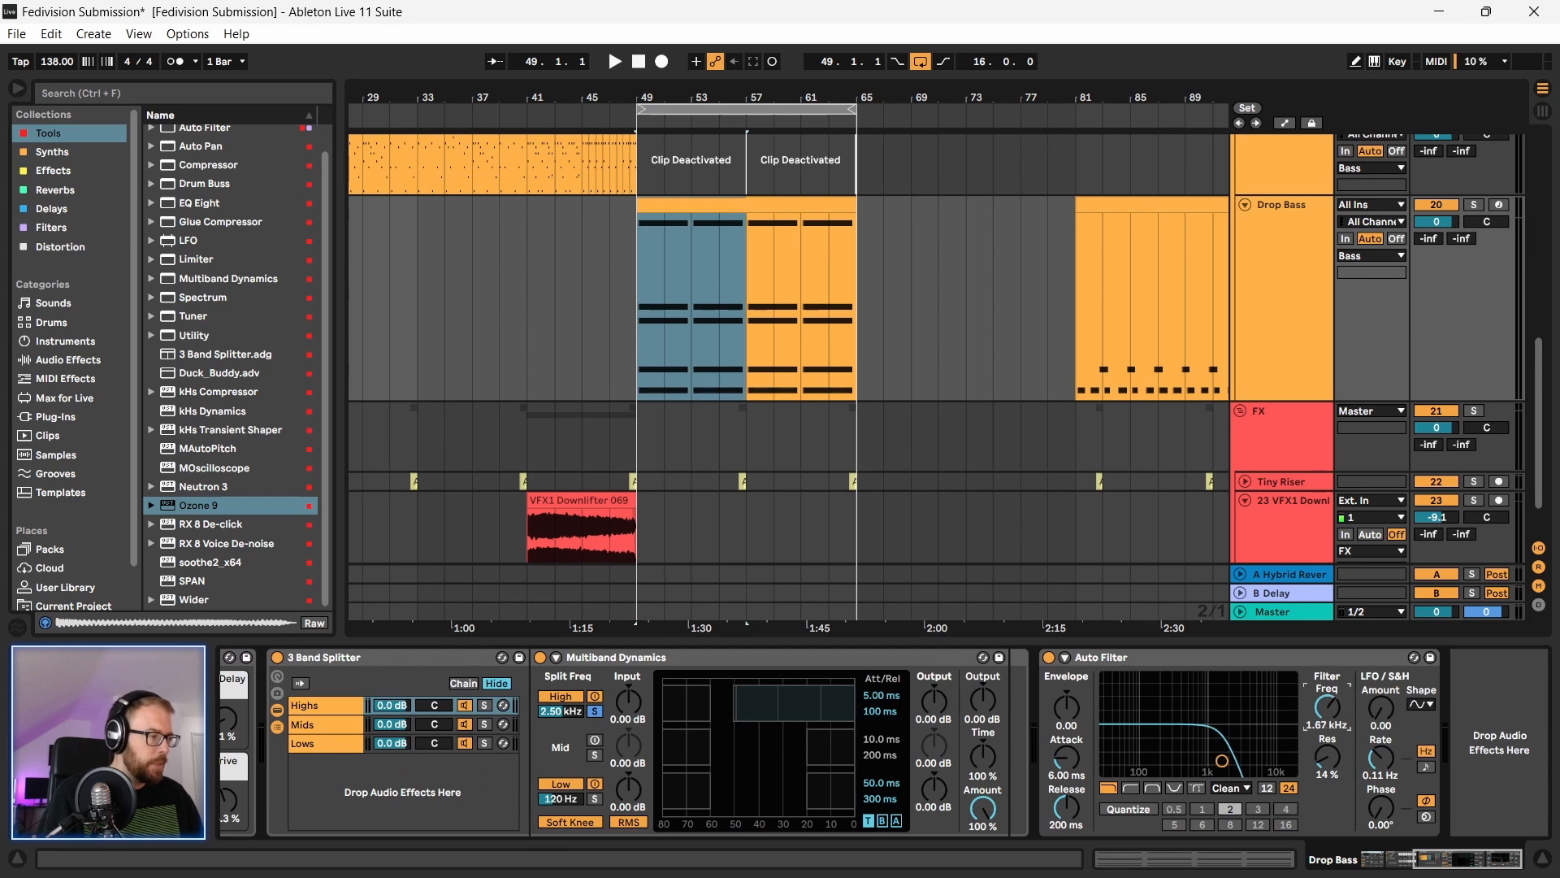
pyautogui.press('space')
pyautogui.click(1143, 658)
pyautogui.moveTo(1480, 860); pyautogui.dragTo(1412, 859)
pyautogui.click(568, 659)
pyautogui.click(383, 661)
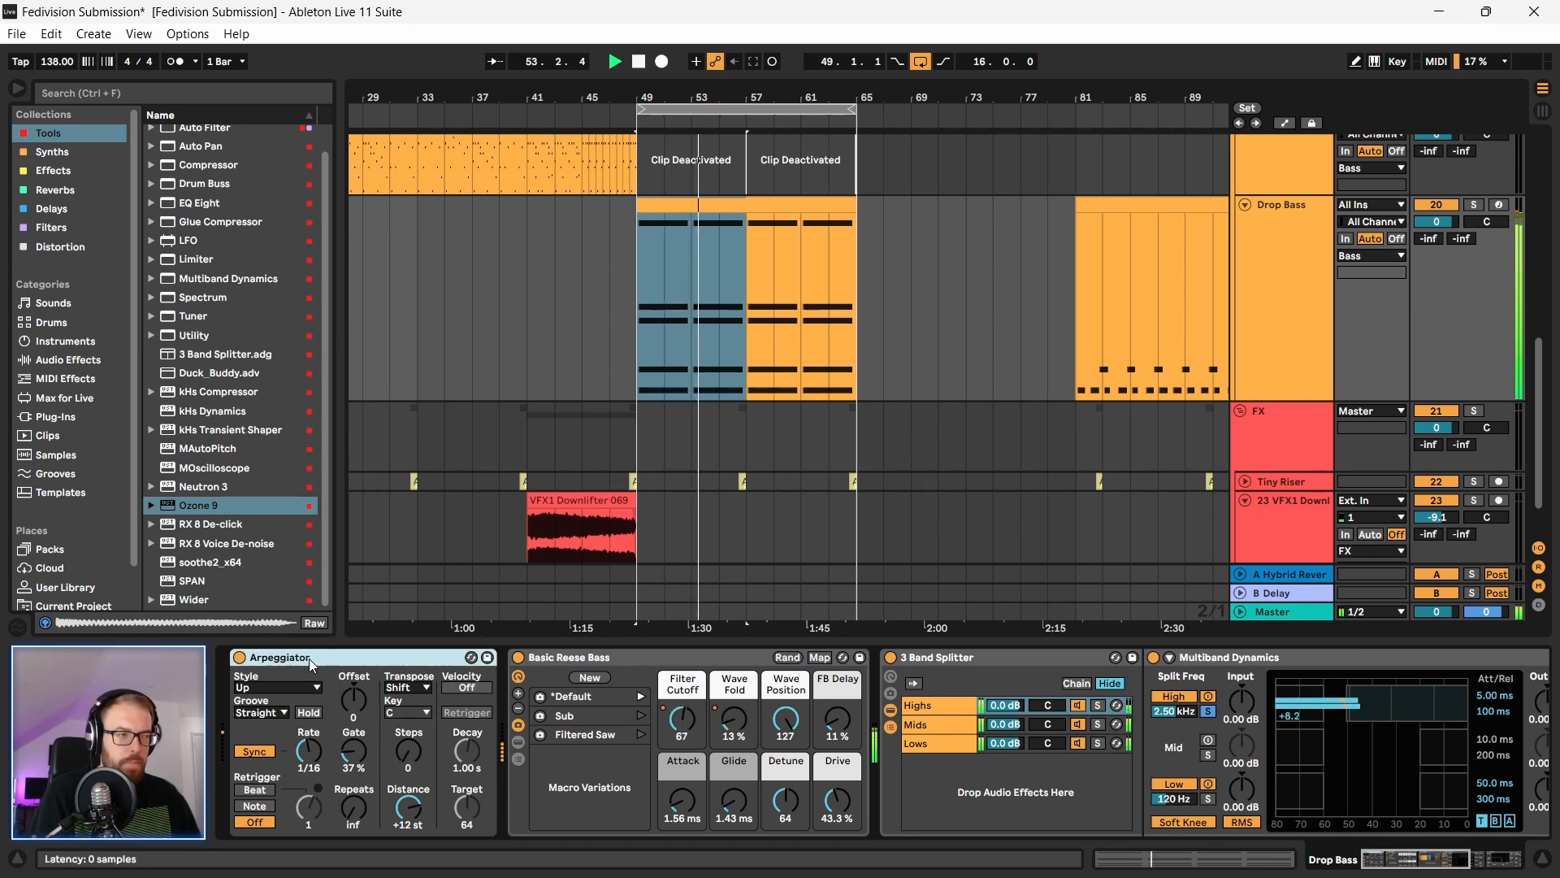
# Step: Lower the Drop Bass track volume to about -2 dB and audition the level
pyautogui.moveTo(713, 98); pyautogui.dragTo(665, 100)
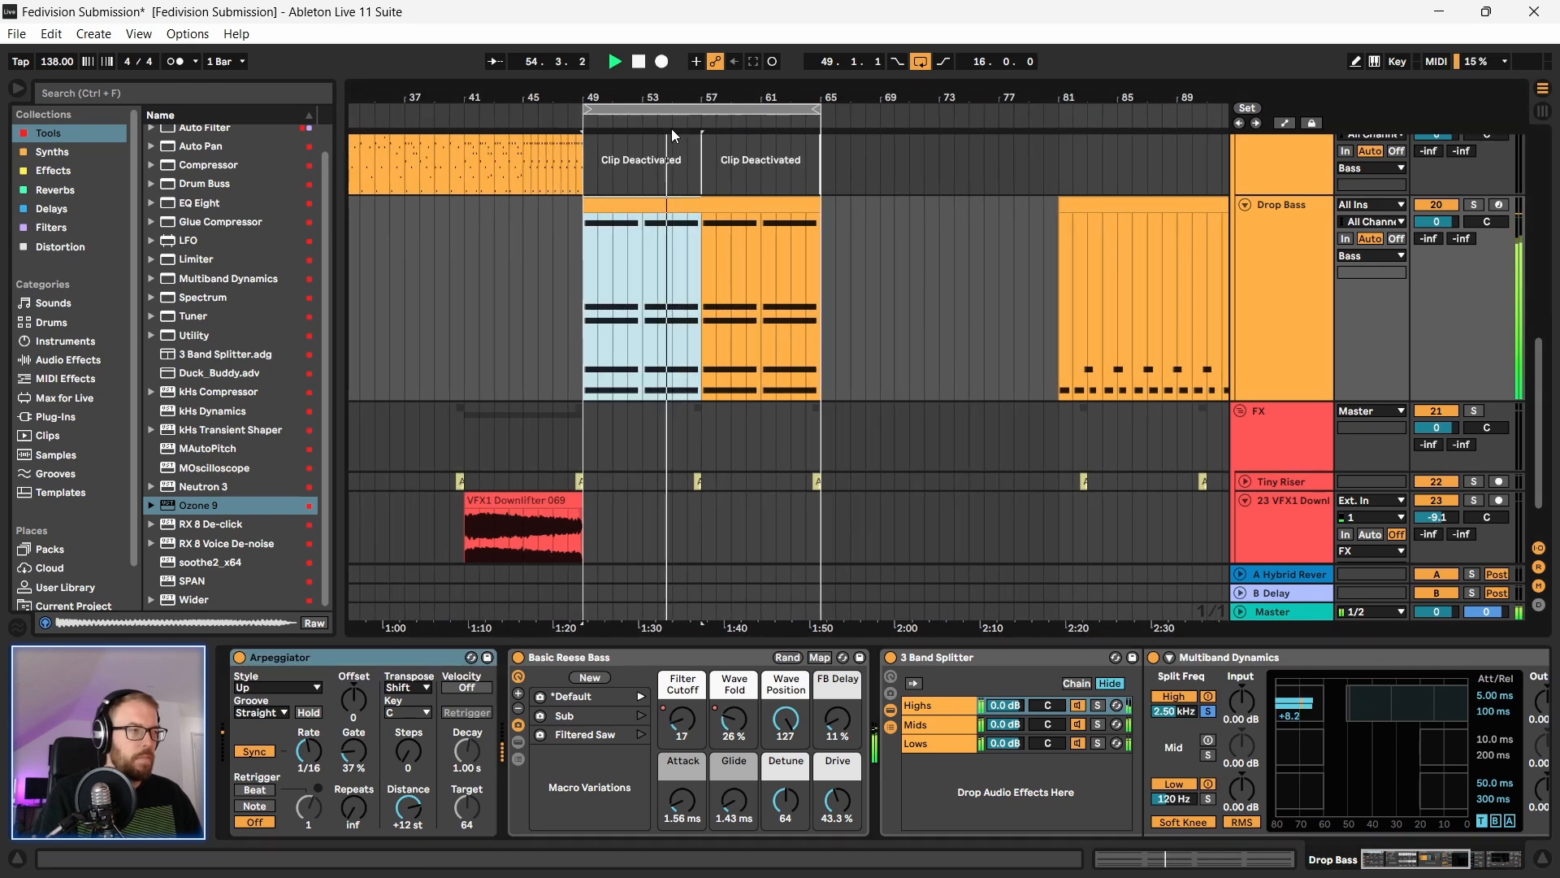
pyautogui.scroll(5, 802, 306)
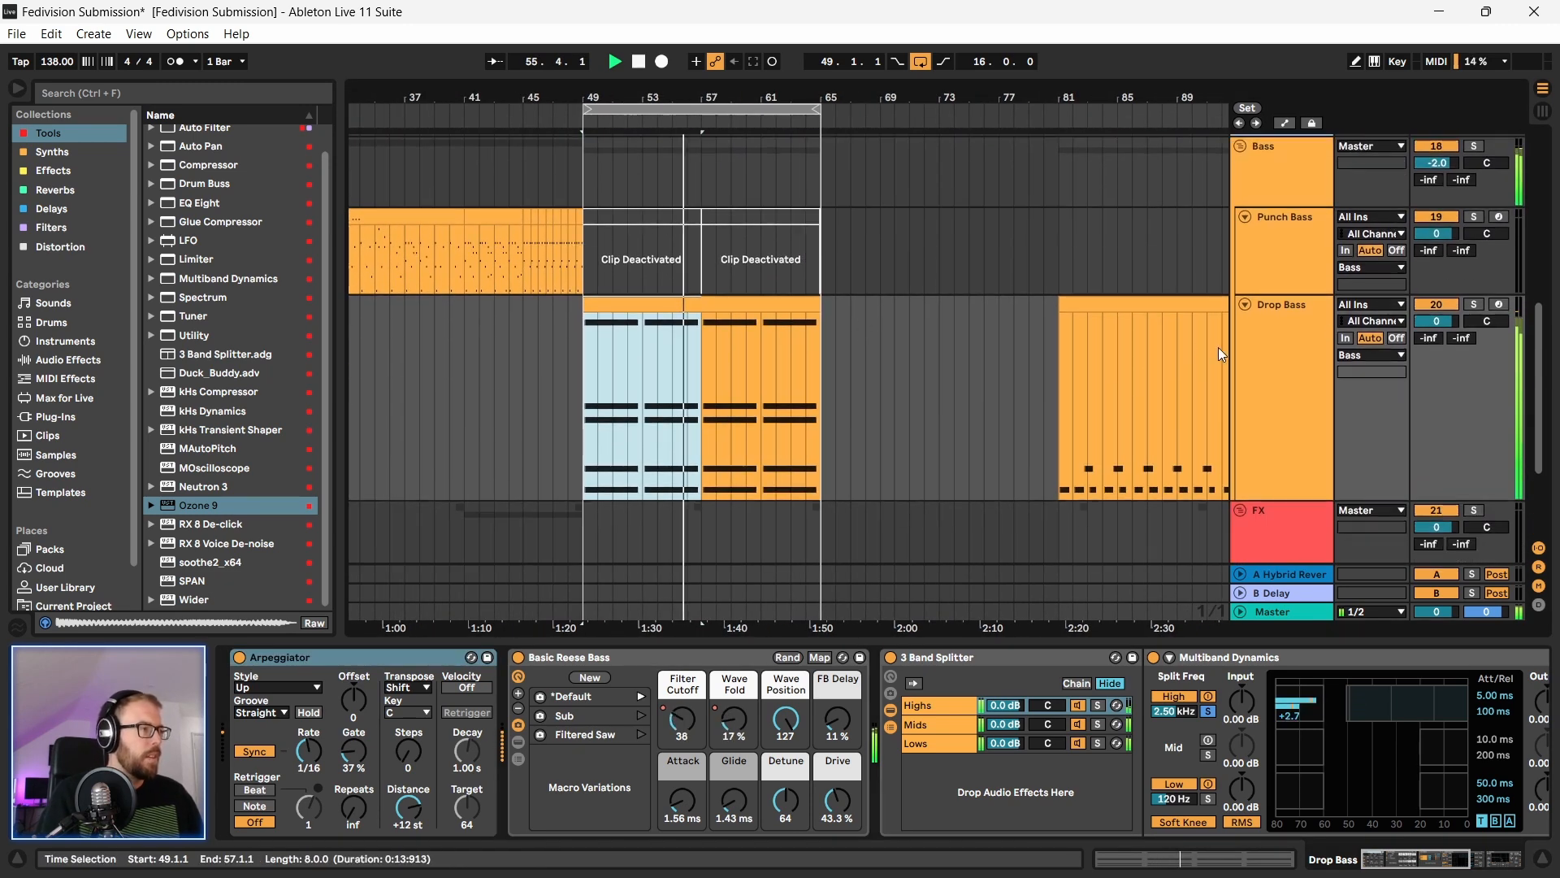
pyautogui.click(1466, 177)
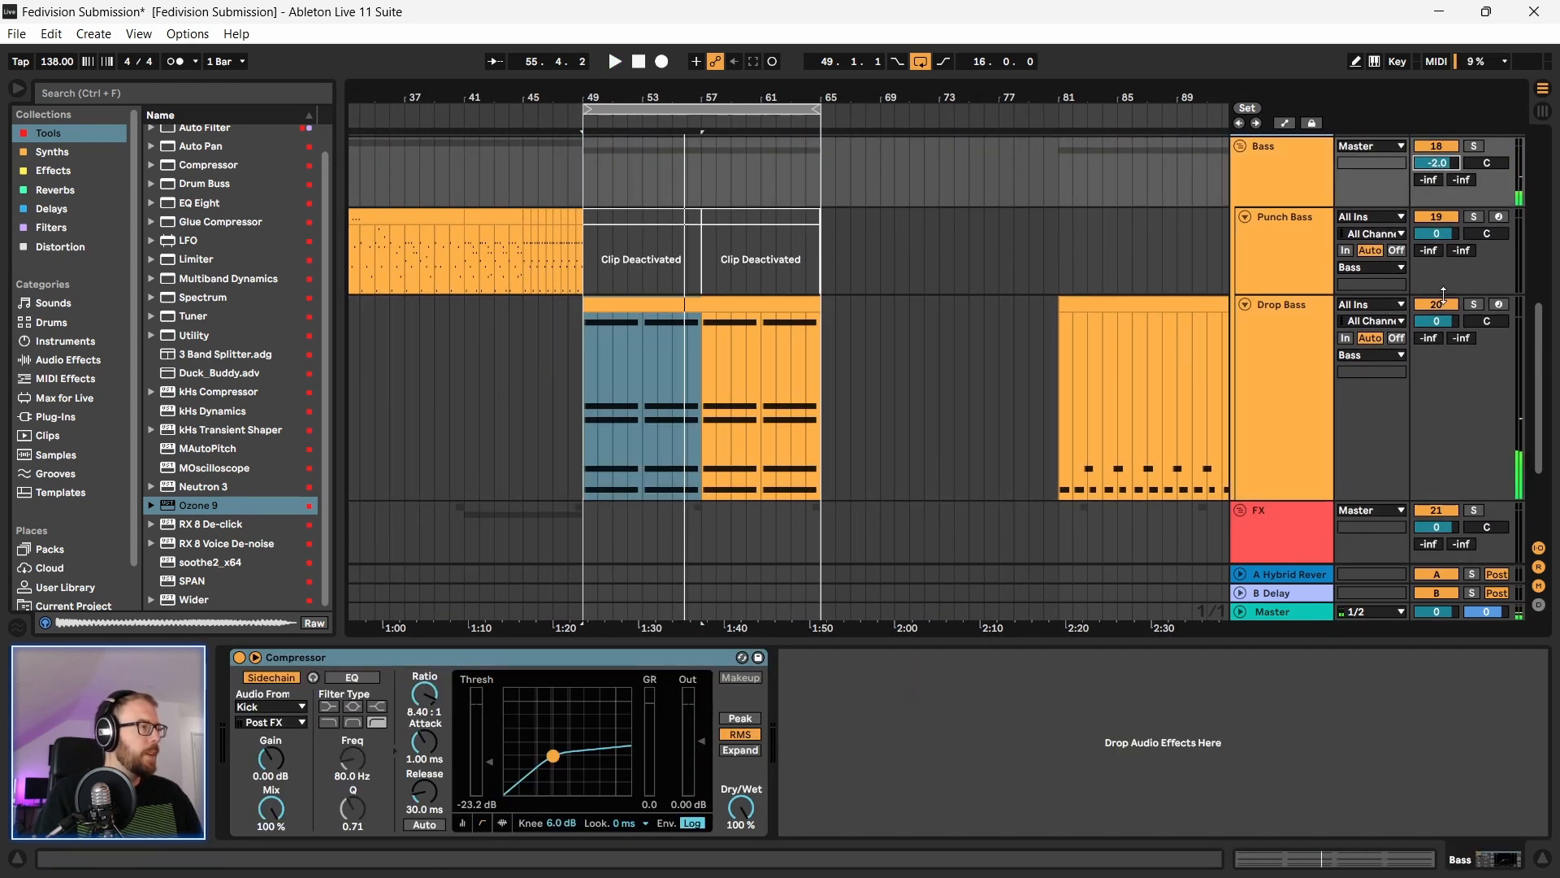
pyautogui.moveTo(1438, 322); pyautogui.dragTo(1438, 328)
pyautogui.press('space')
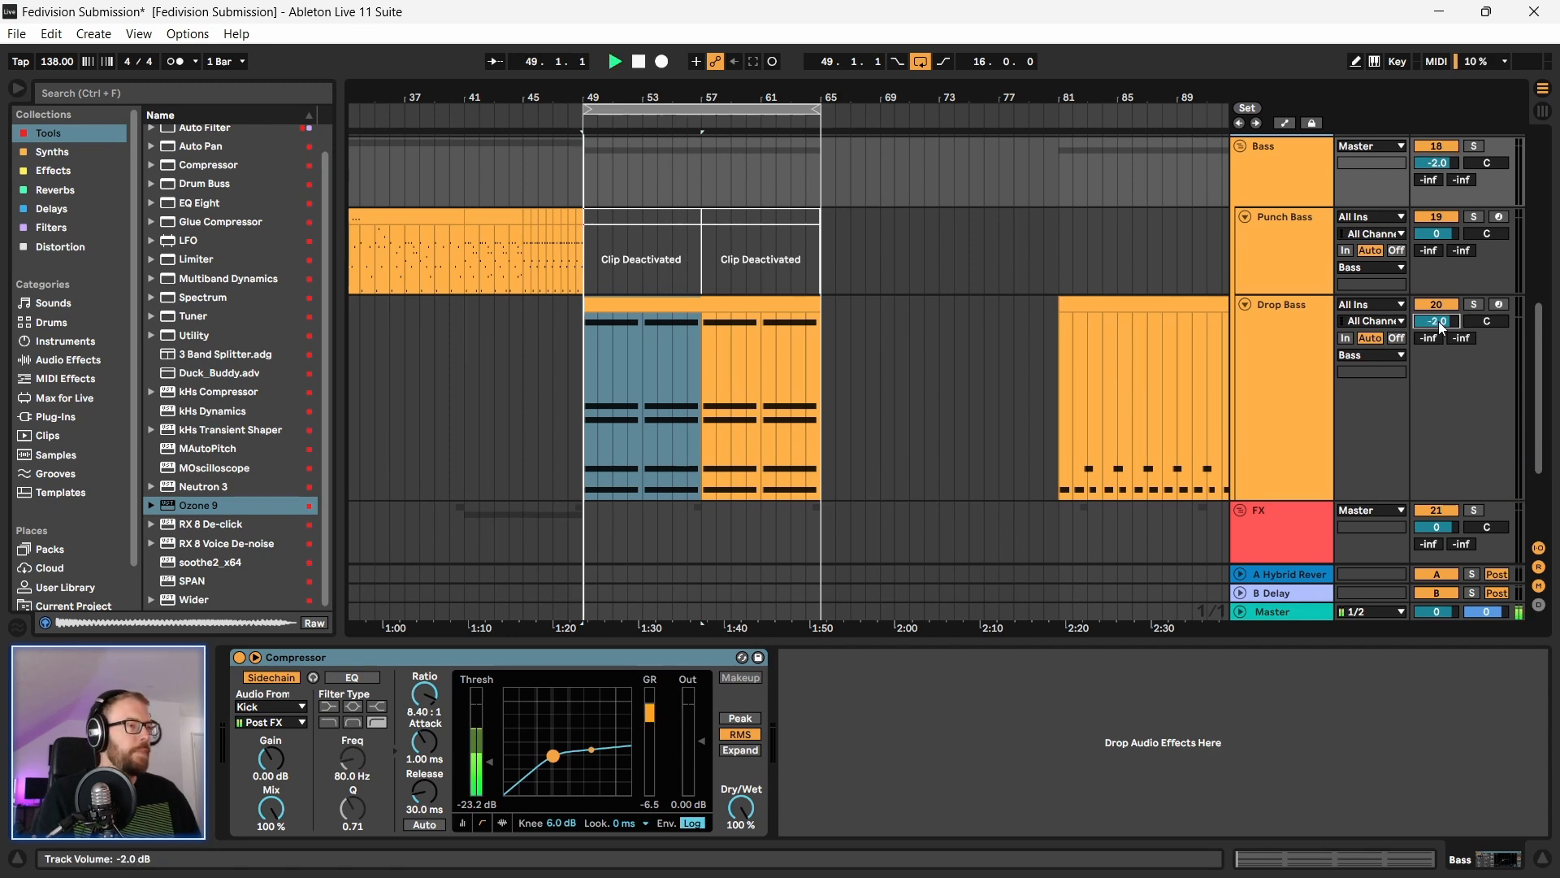
pyautogui.moveTo(1427, 323); pyautogui.dragTo(1427, 326)
pyautogui.press('space')
# Step: Fold the Melodic and Bass group tracks and select the Drums Group track
pyautogui.scroll(2, 744, 285)
pyautogui.press('space')
pyautogui.scroll(2, 882, 362)
pyautogui.scroll(6, 1164, 352)
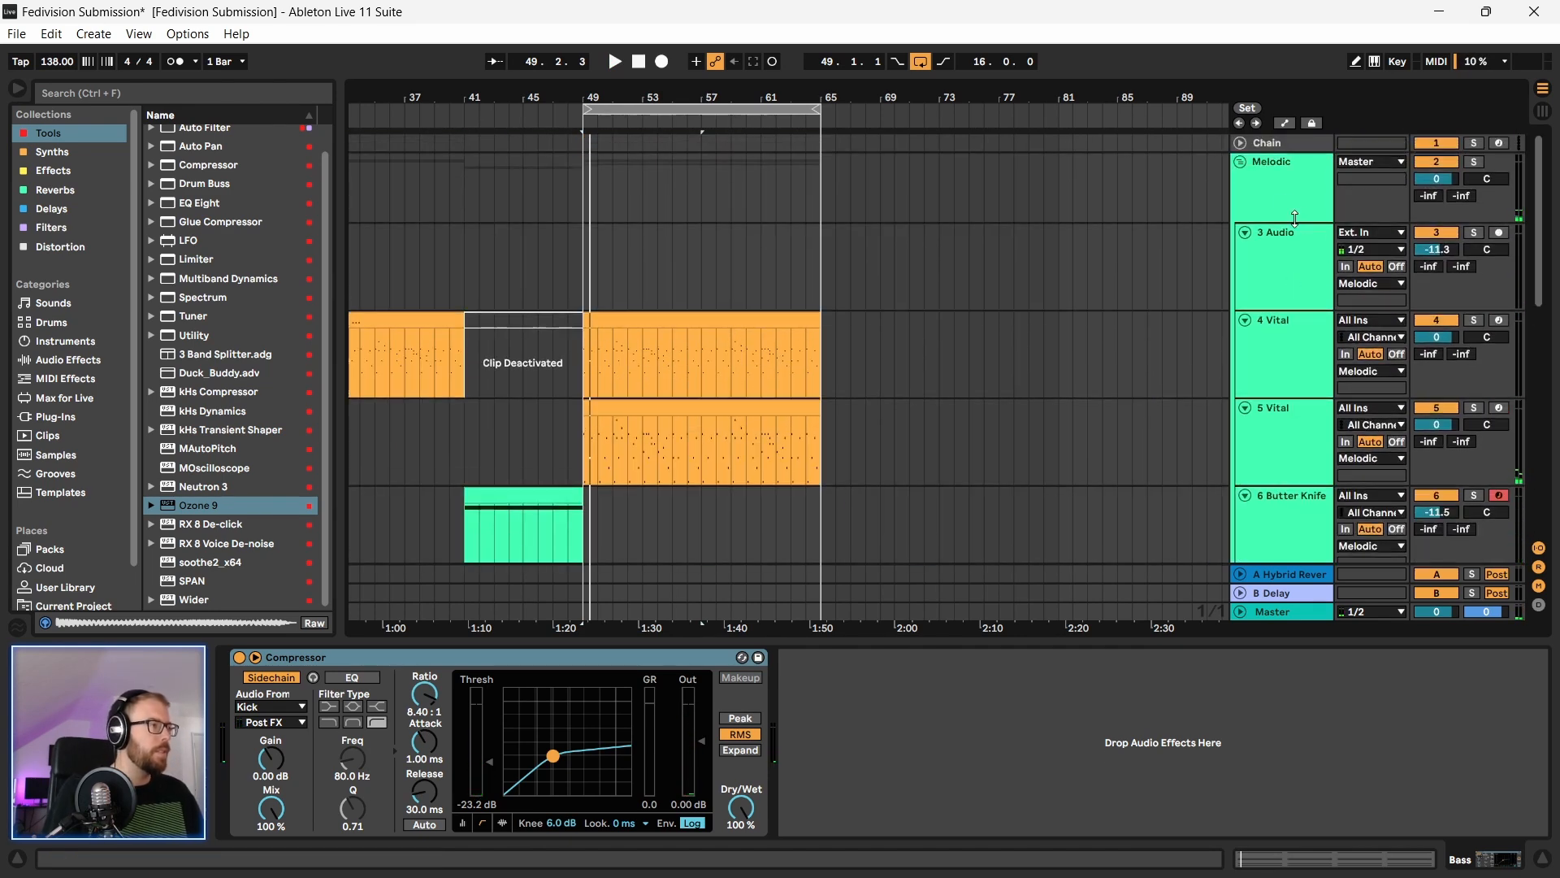
pyautogui.click(1237, 168)
pyautogui.click(1239, 216)
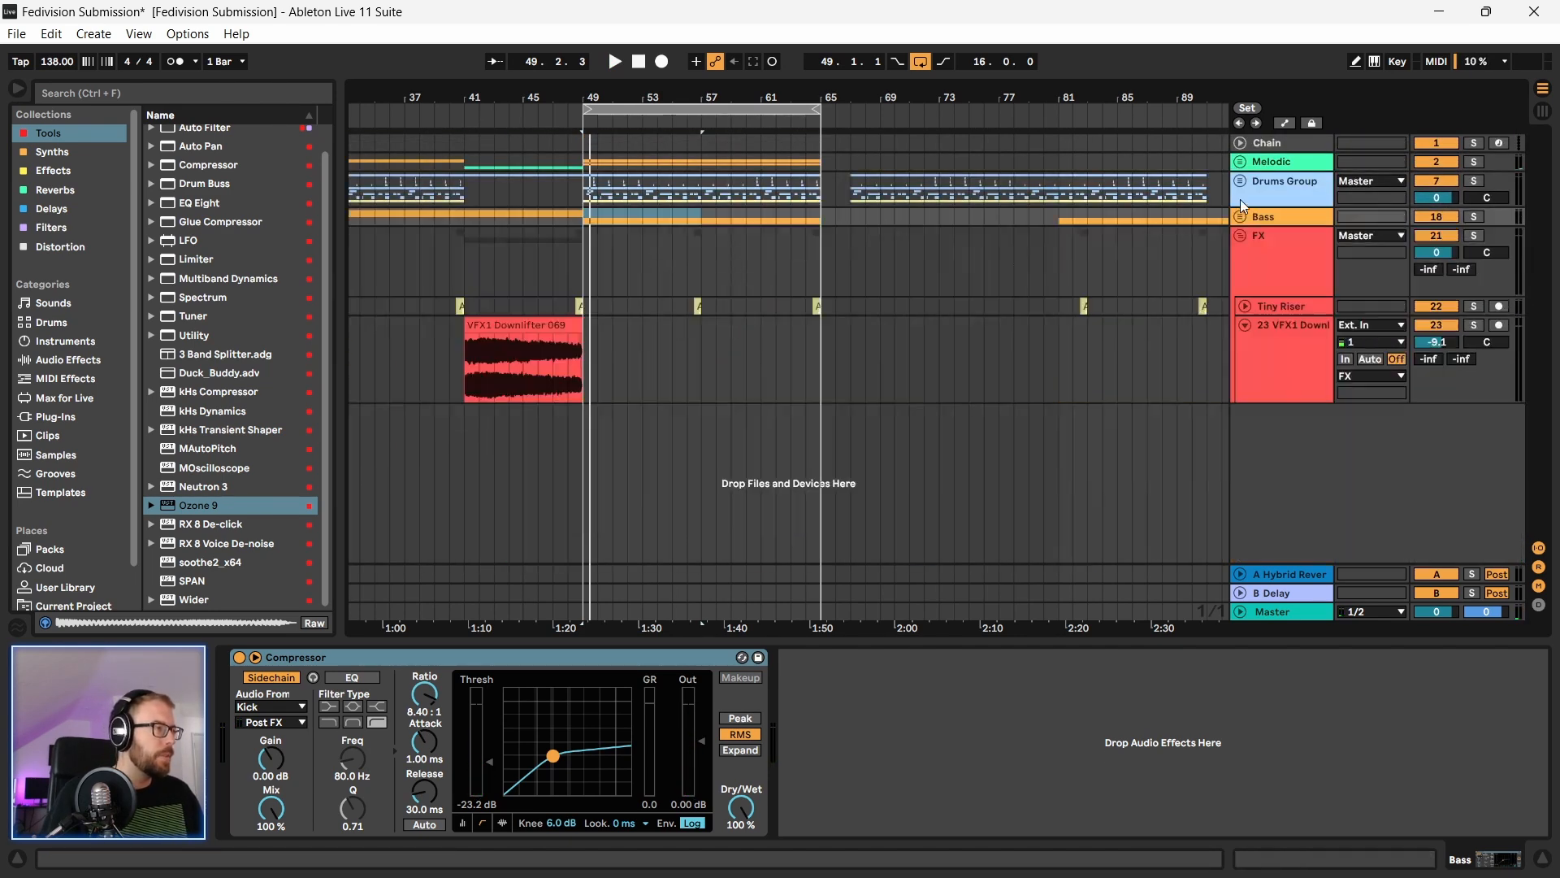
pyautogui.click(1240, 183)
pyautogui.click(1240, 183)
pyautogui.click(1286, 183)
# Step: Play the arrangement from bar 17 and save the project
pyautogui.press('space')
pyautogui.moveTo(654, 98); pyautogui.dragTo(654, 83)
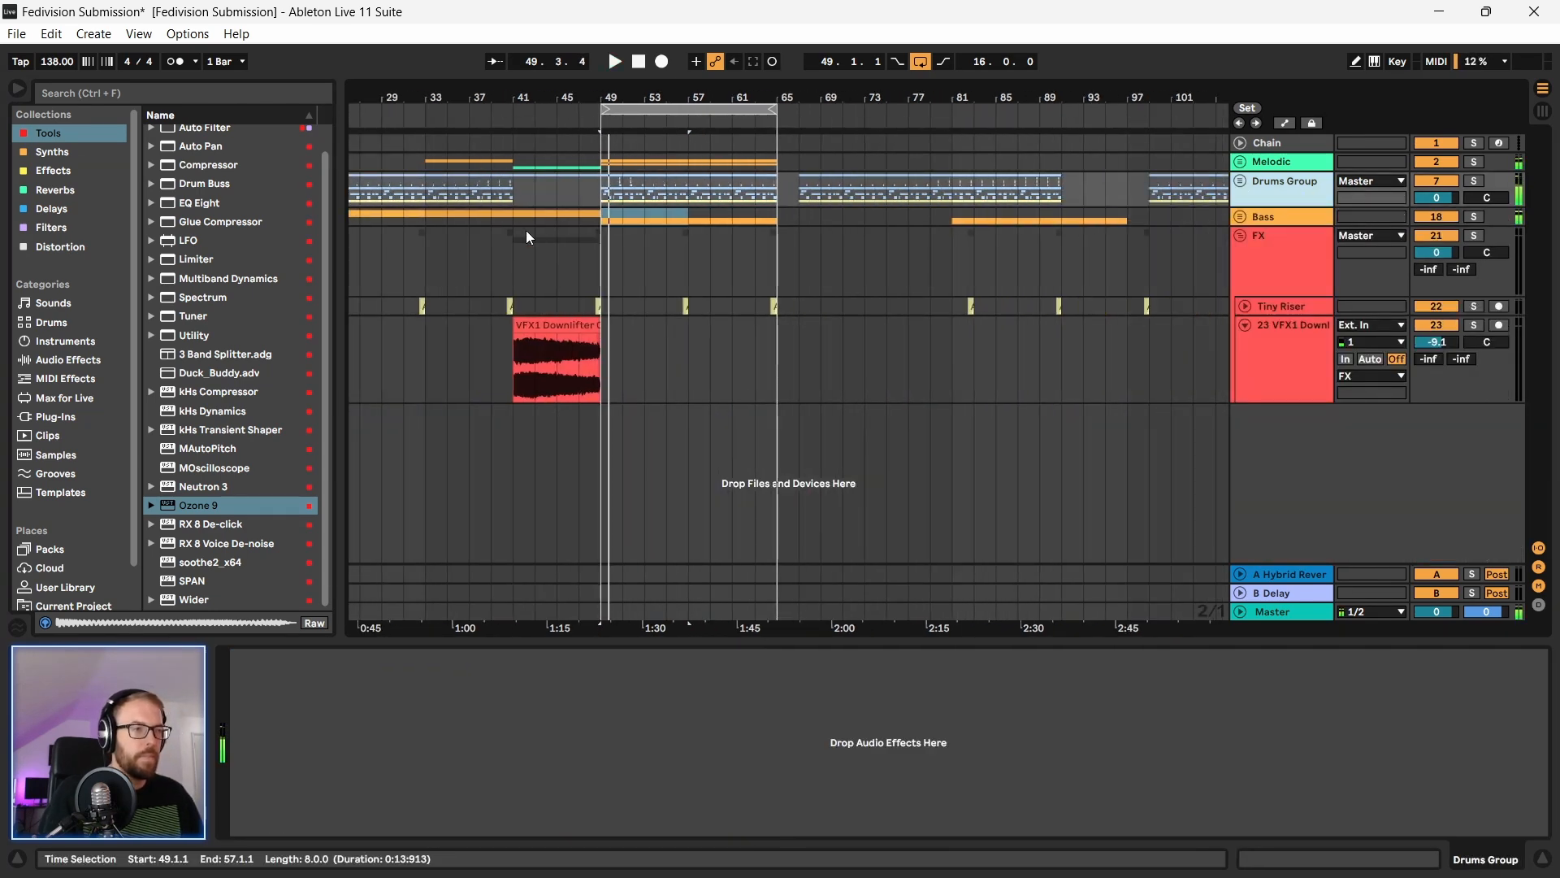
pyautogui.moveTo(502, 96); pyautogui.dragTo(623, 79)
pyautogui.click(449, 262)
pyautogui.press('space')
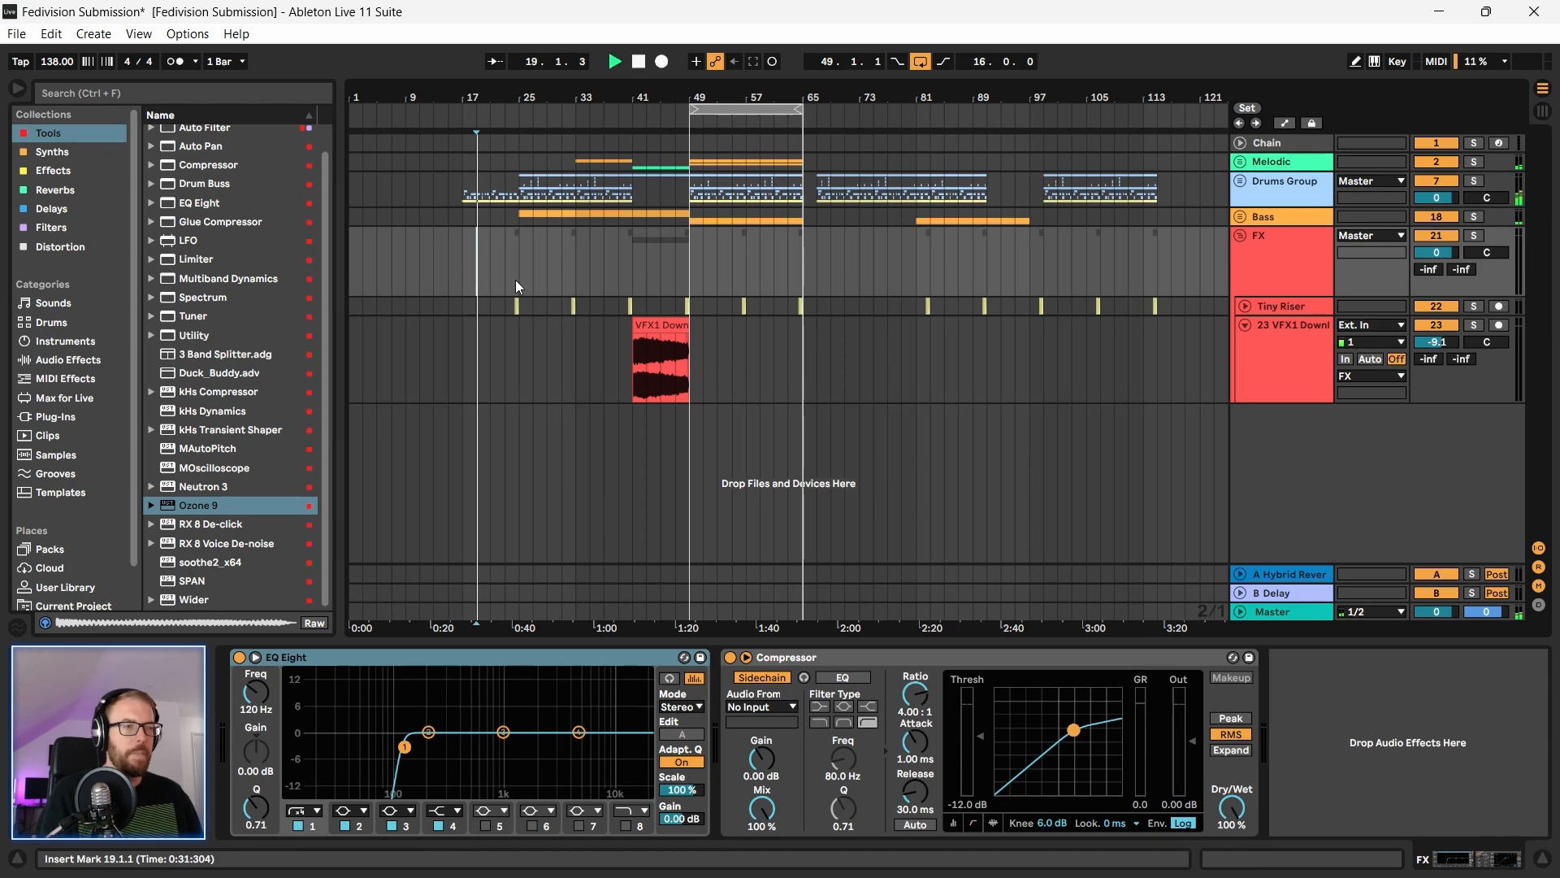
pyautogui.click(468, 277)
pyautogui.press('space')
pyautogui.hotkey('ctrl', 's')
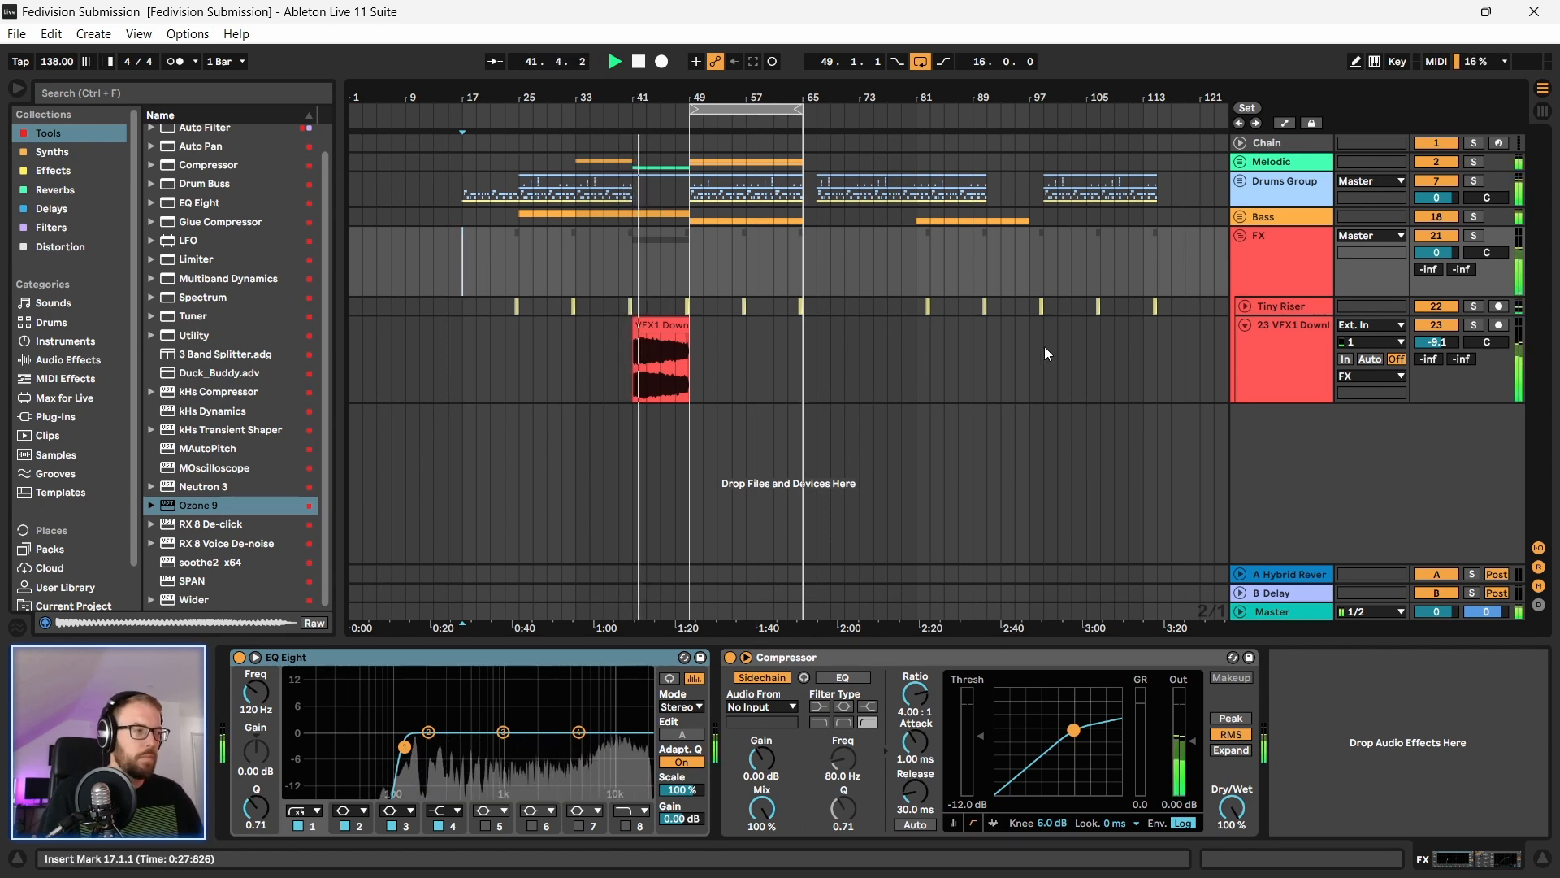
# Step: Lower the VFX1 Downlifter track's volume to -13.1 dB and rename the track Downlift
pyautogui.click(1436, 341)
pyautogui.moveTo(1436, 341); pyautogui.dragTo(1436, 356)
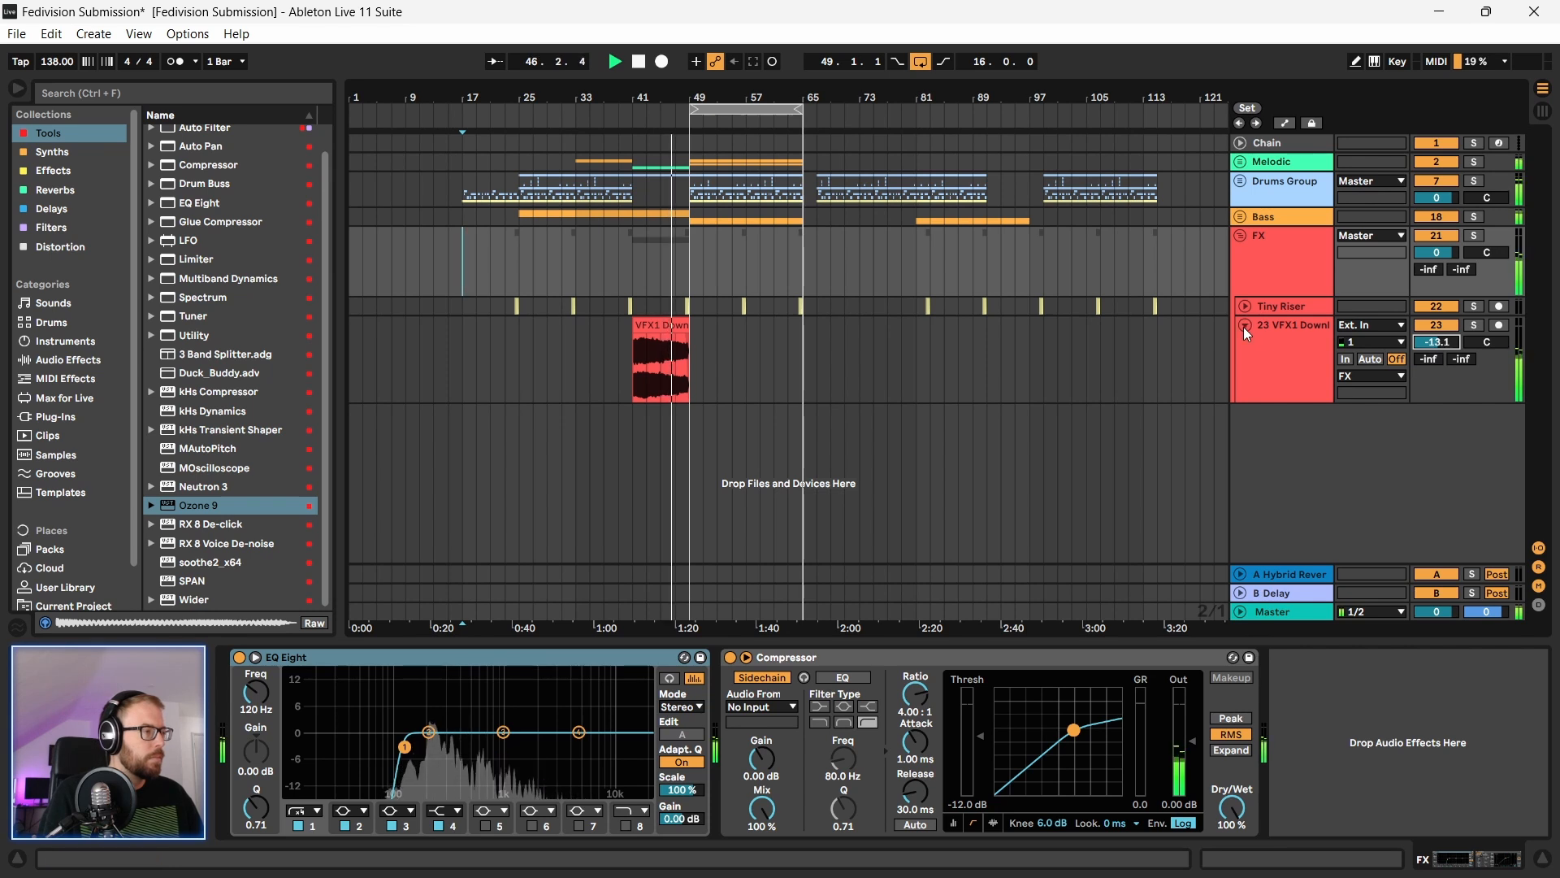
pyautogui.doubleClick(1279, 325)
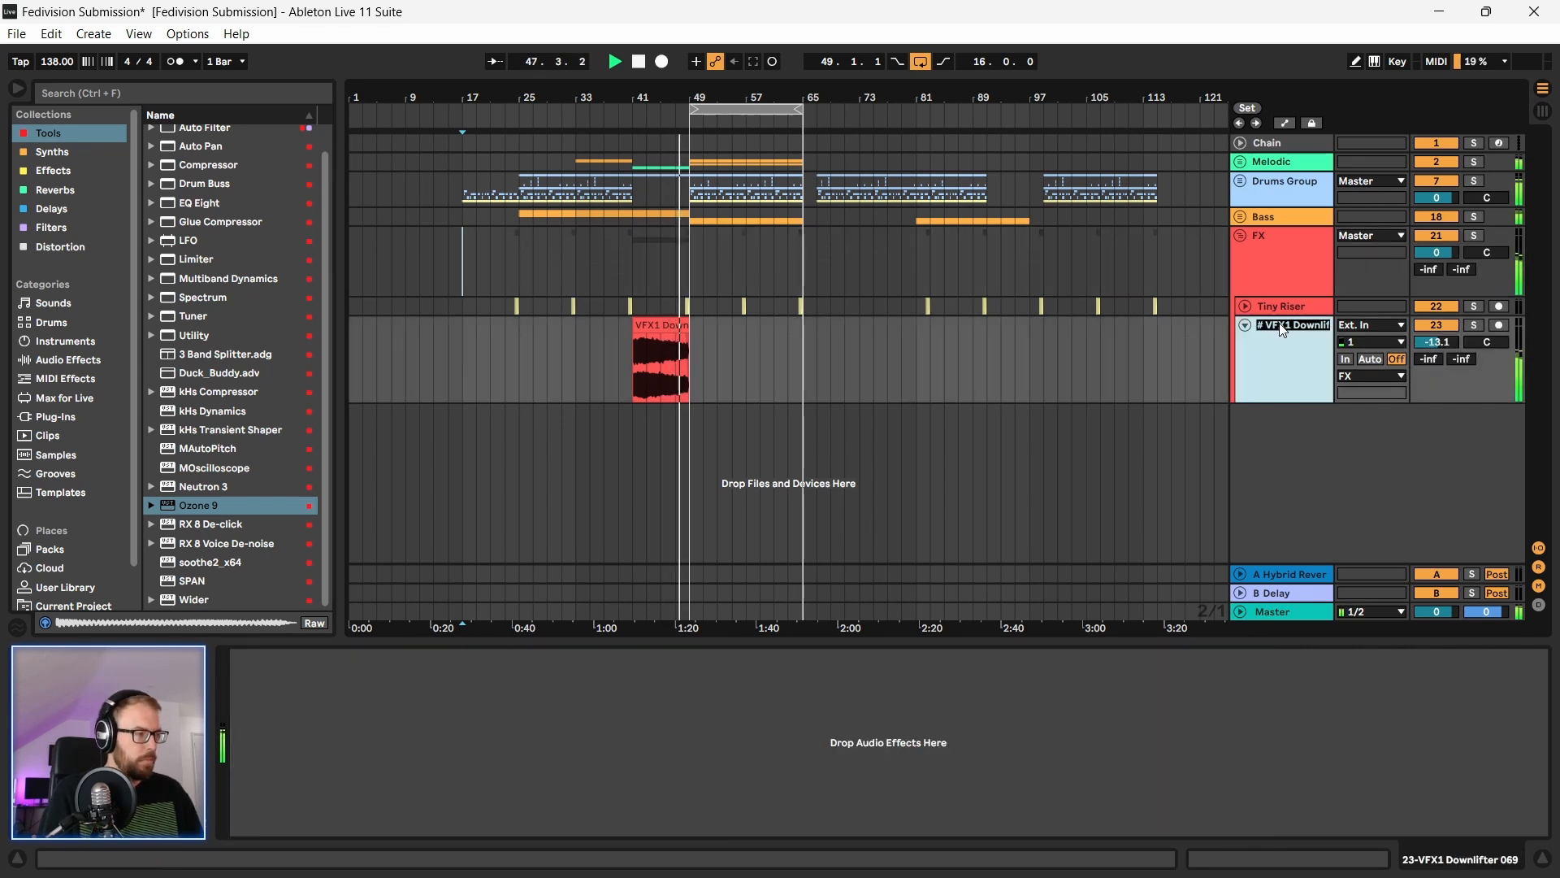
pyautogui.write('Down')
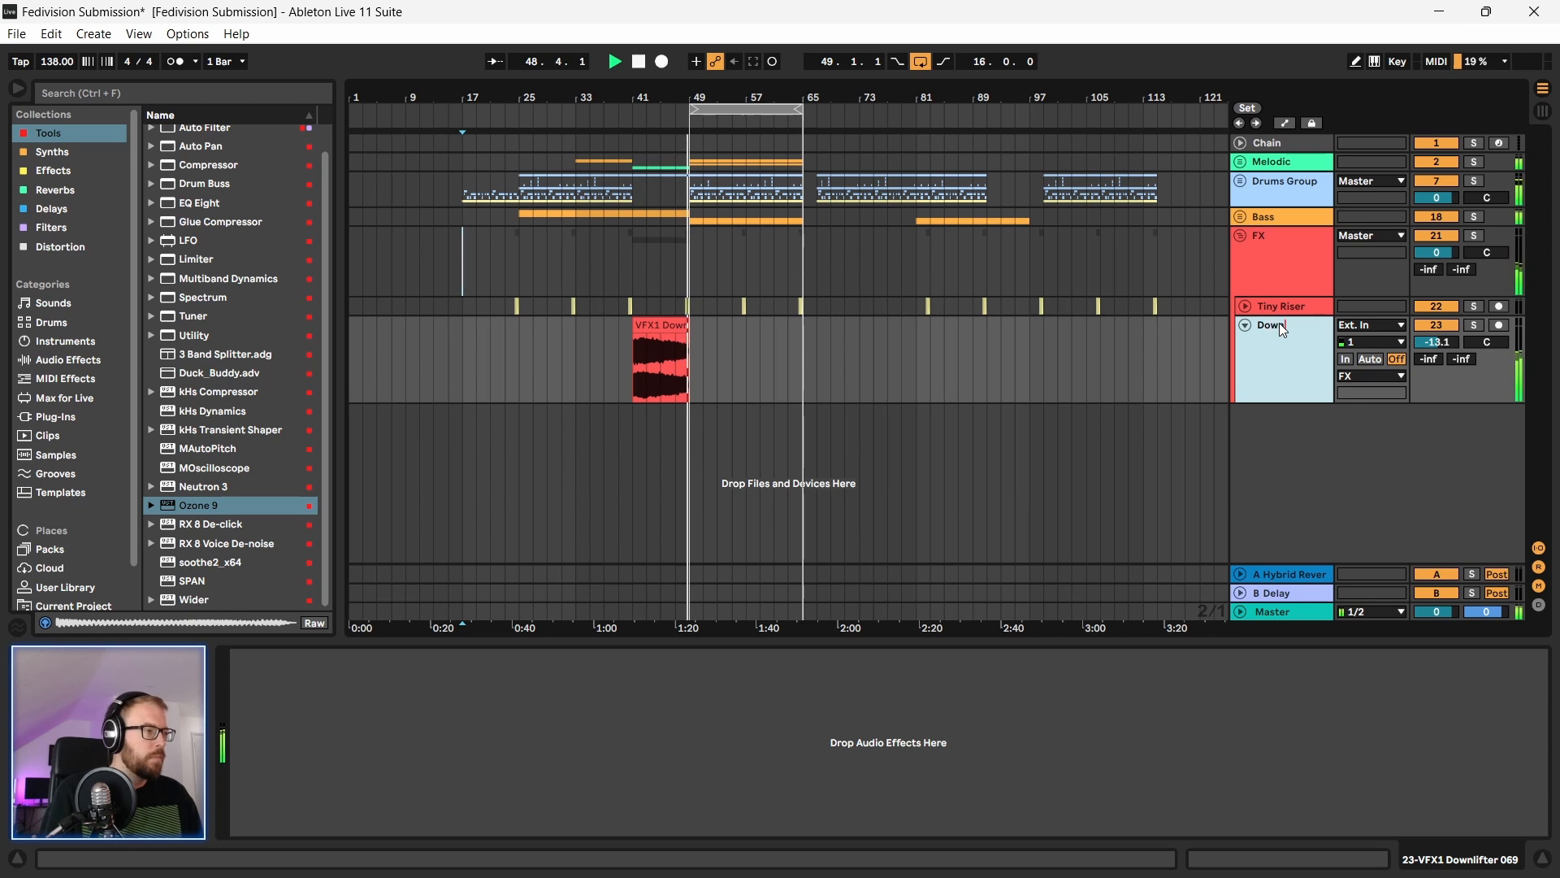
pyautogui.write('lift')
pyautogui.press('Return')
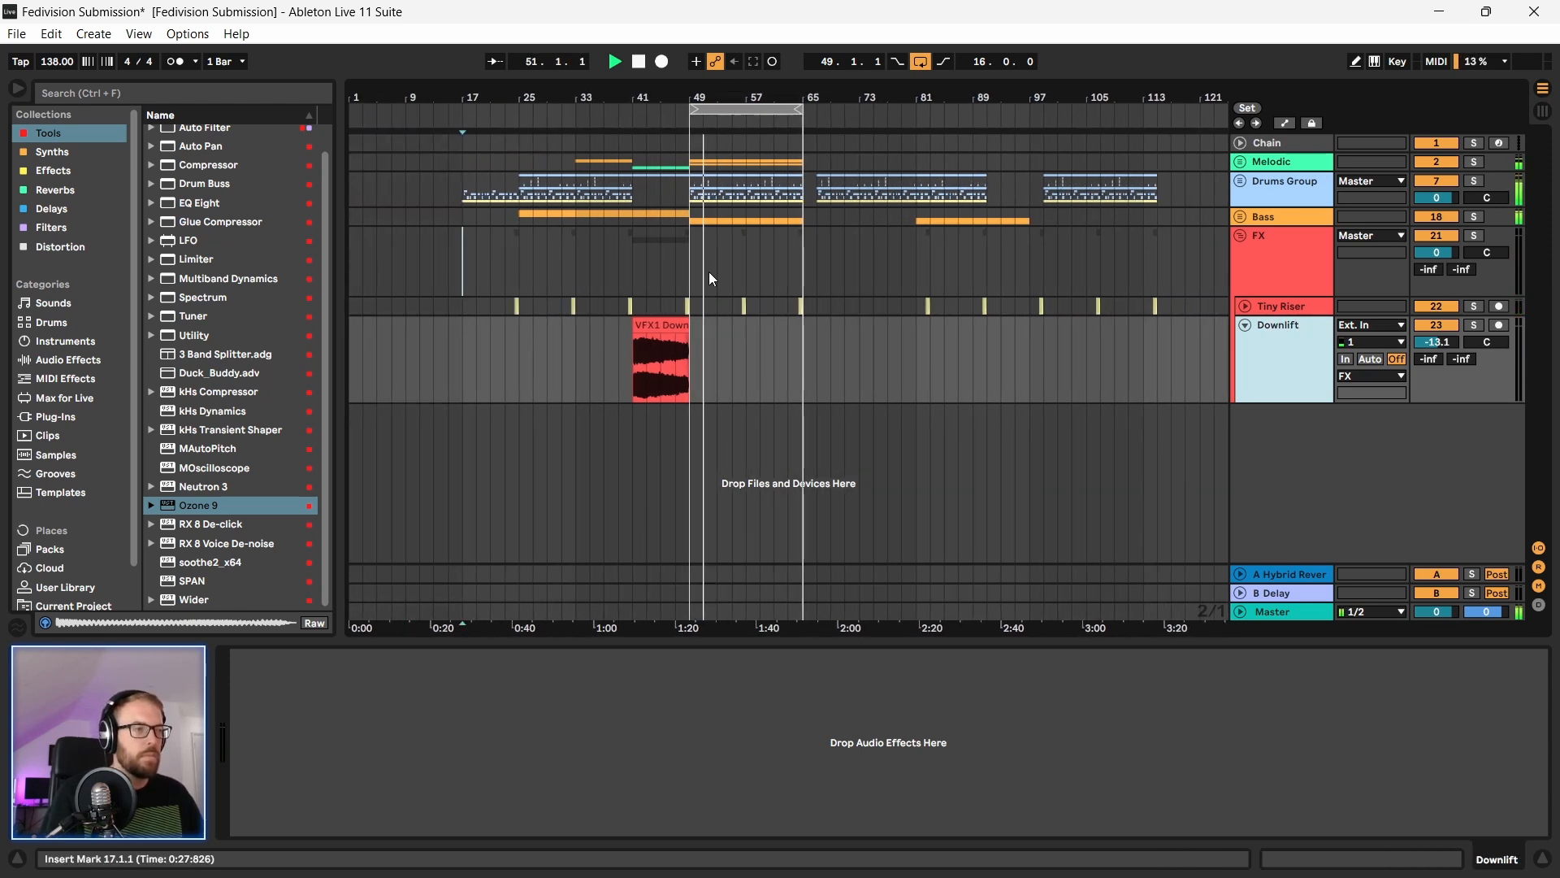
# Step: Fold the FX group and unfold the Melodic group
pyautogui.moveTo(726, 98); pyautogui.dragTo(682, 80)
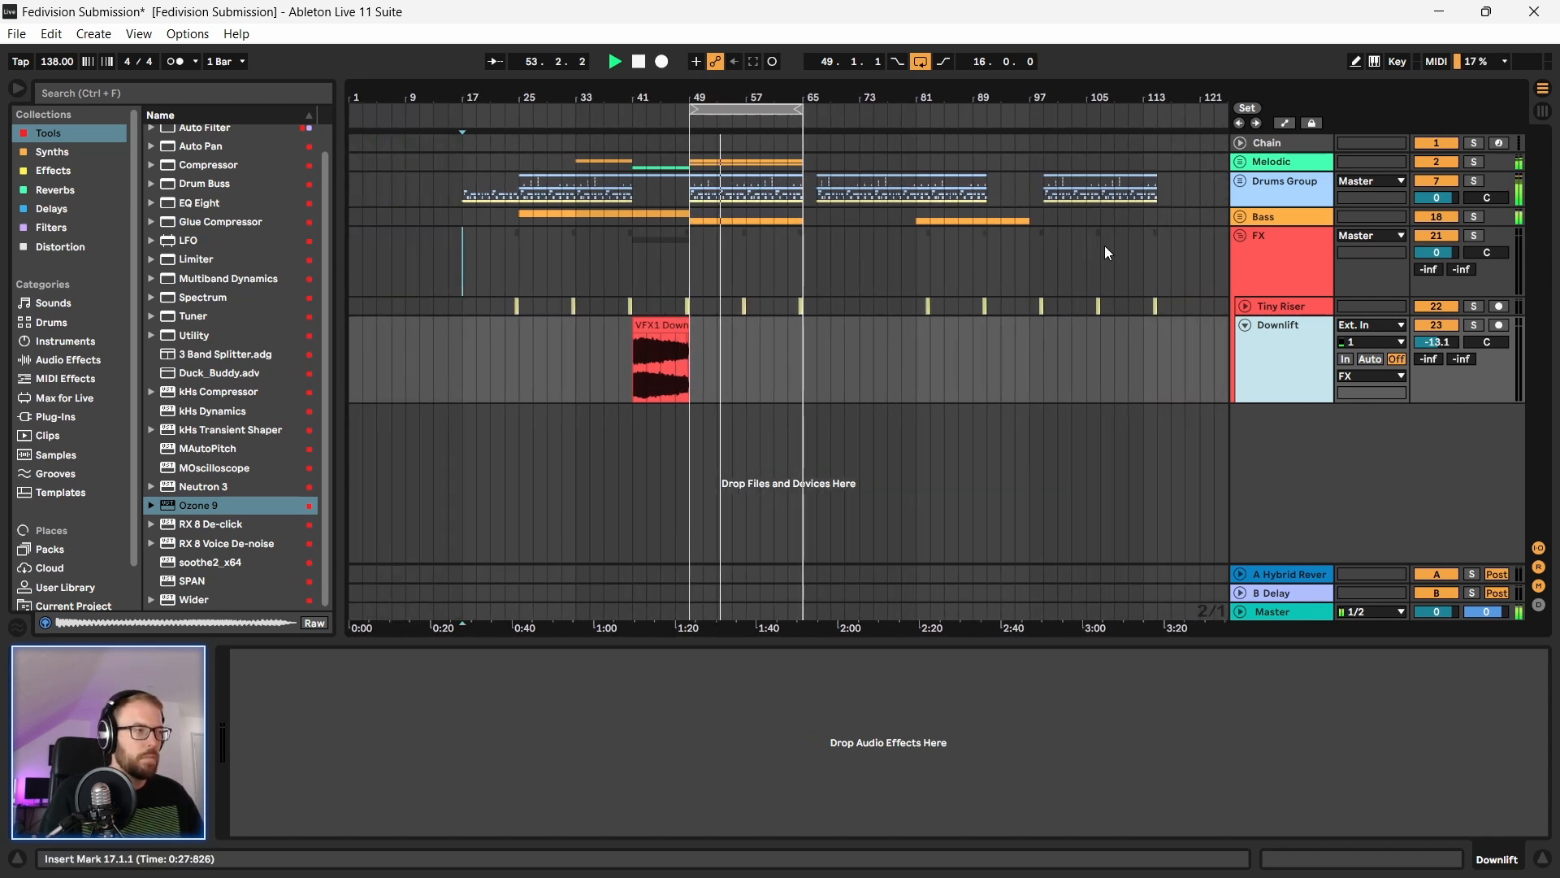
pyautogui.click(1240, 234)
pyautogui.click(1240, 162)
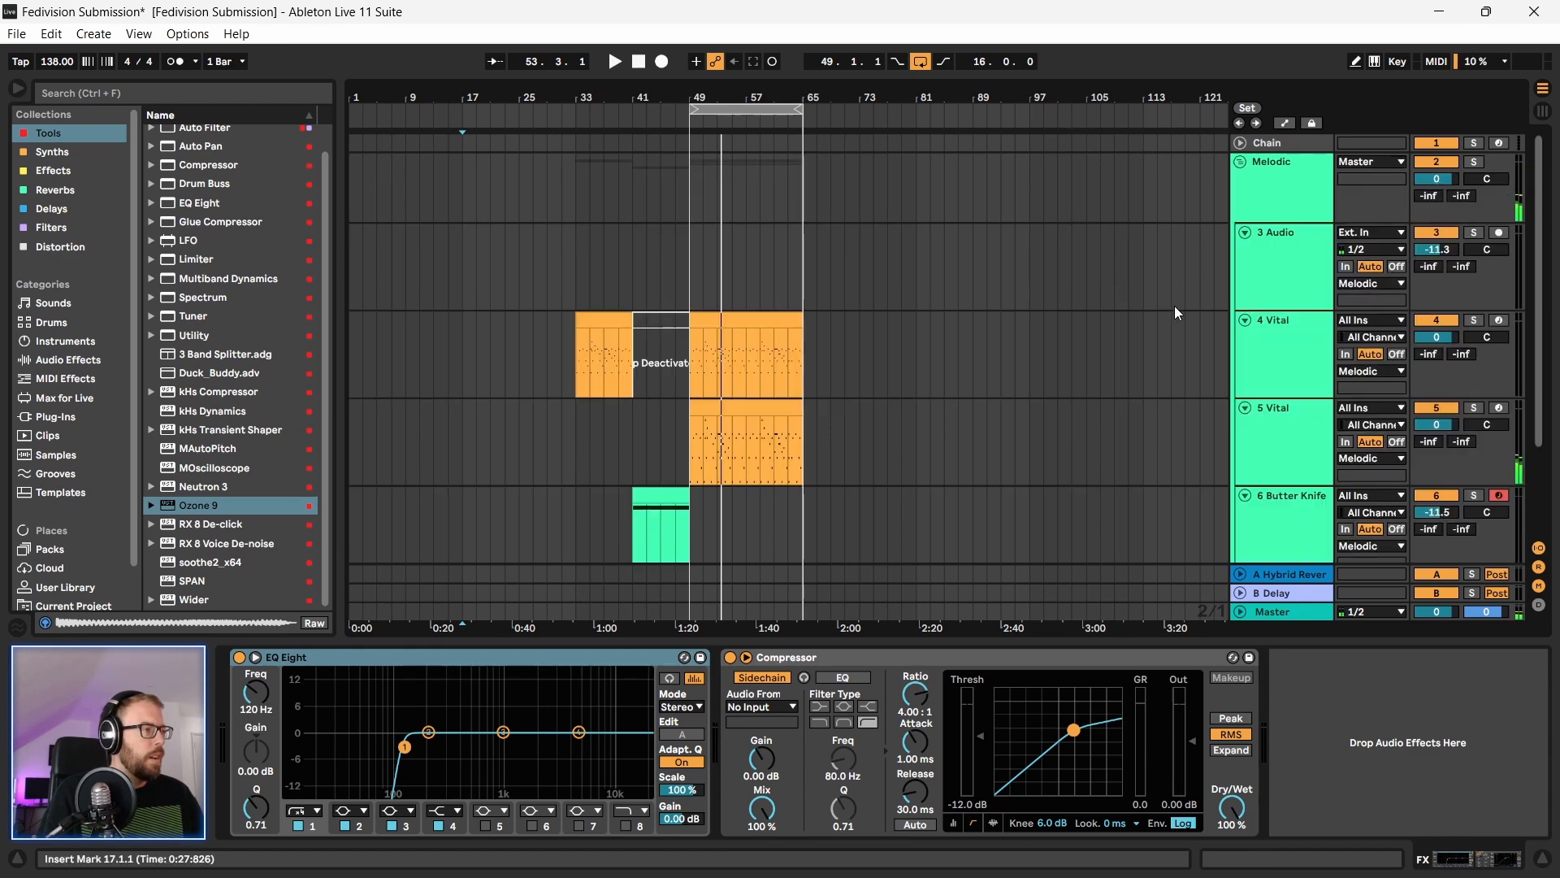
# Step: Solo the 5 Vital track, audition its clip from bar 49, and rename the track High
pyautogui.scroll(-2, 1003, 446)
pyautogui.click(1294, 334)
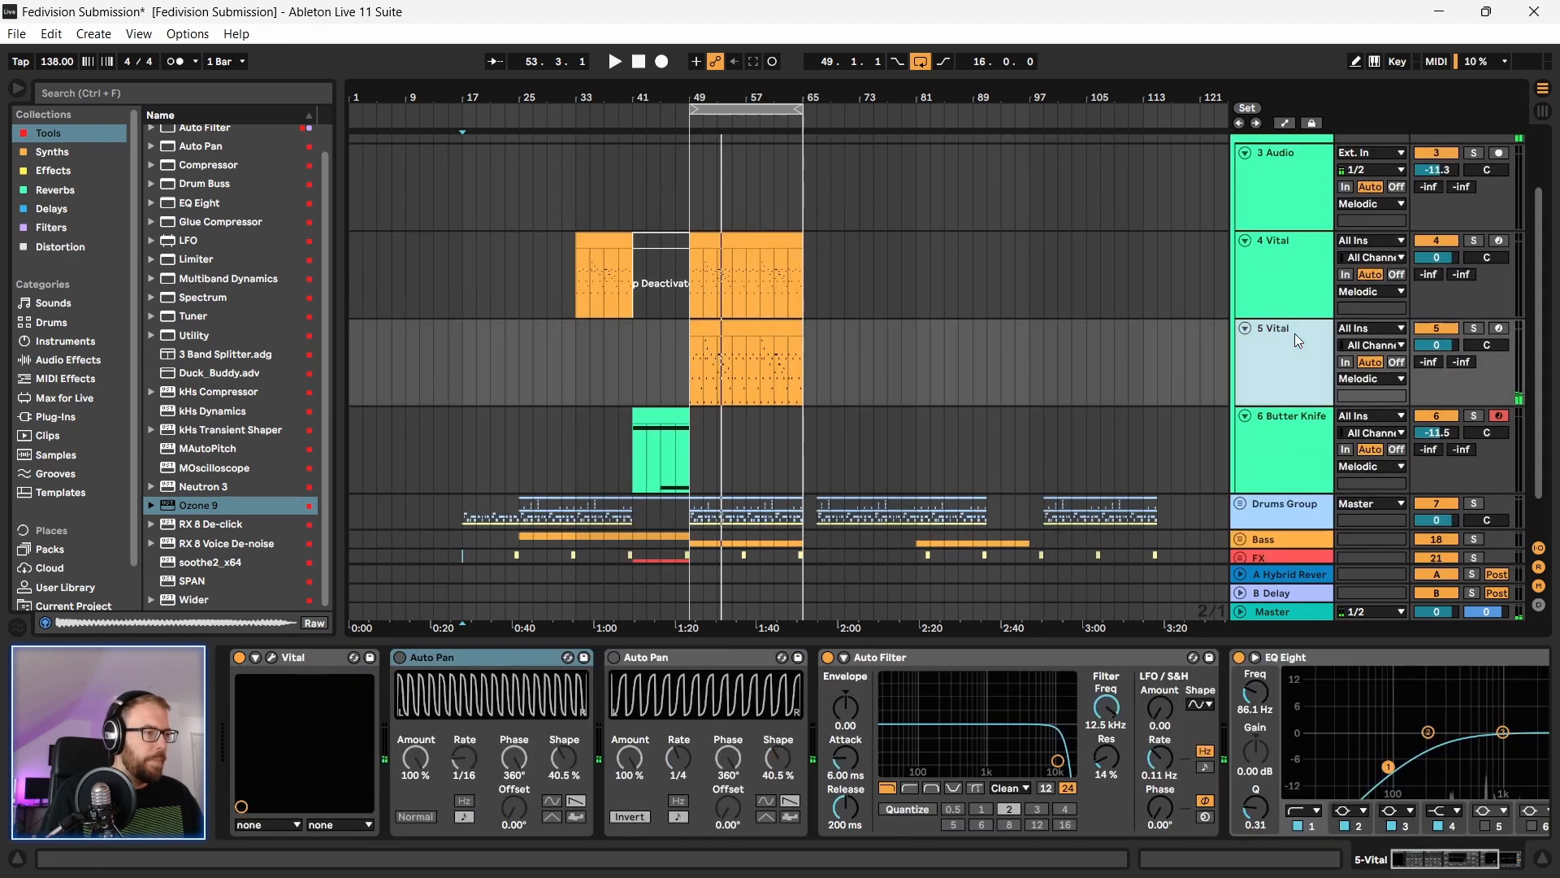
pyautogui.click(1475, 326)
pyautogui.click(804, 340)
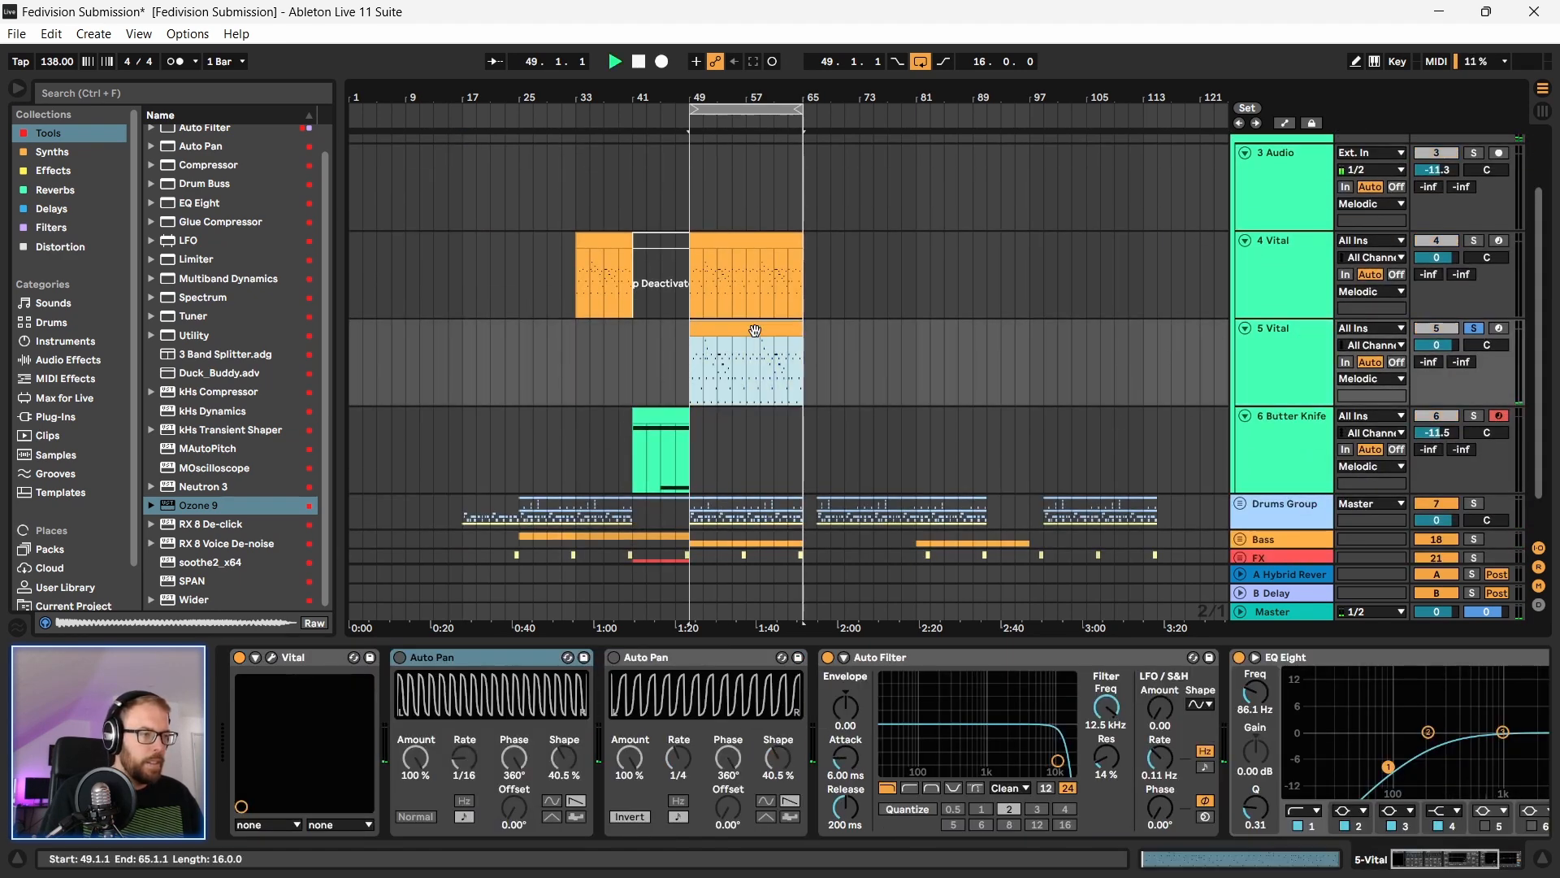
pyautogui.click(1274, 334)
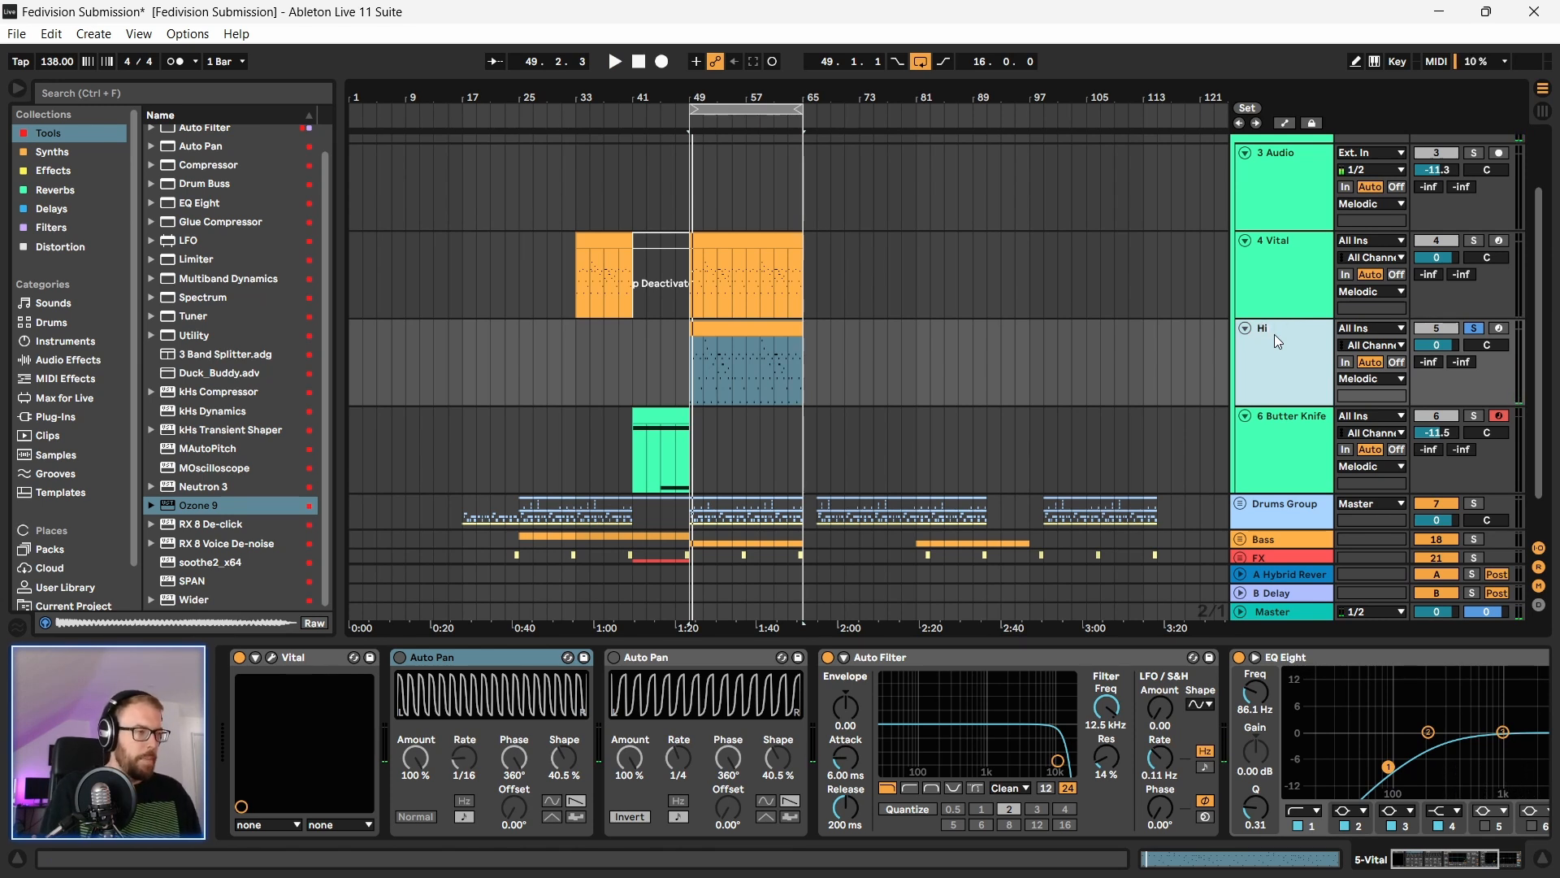
pyautogui.write('High')
pyautogui.press('Return')
# Step: Copy bars 41 to 43 of the Butter Knife through FX tracks and paste them at bar 65
pyautogui.scroll(-1, 769, 403)
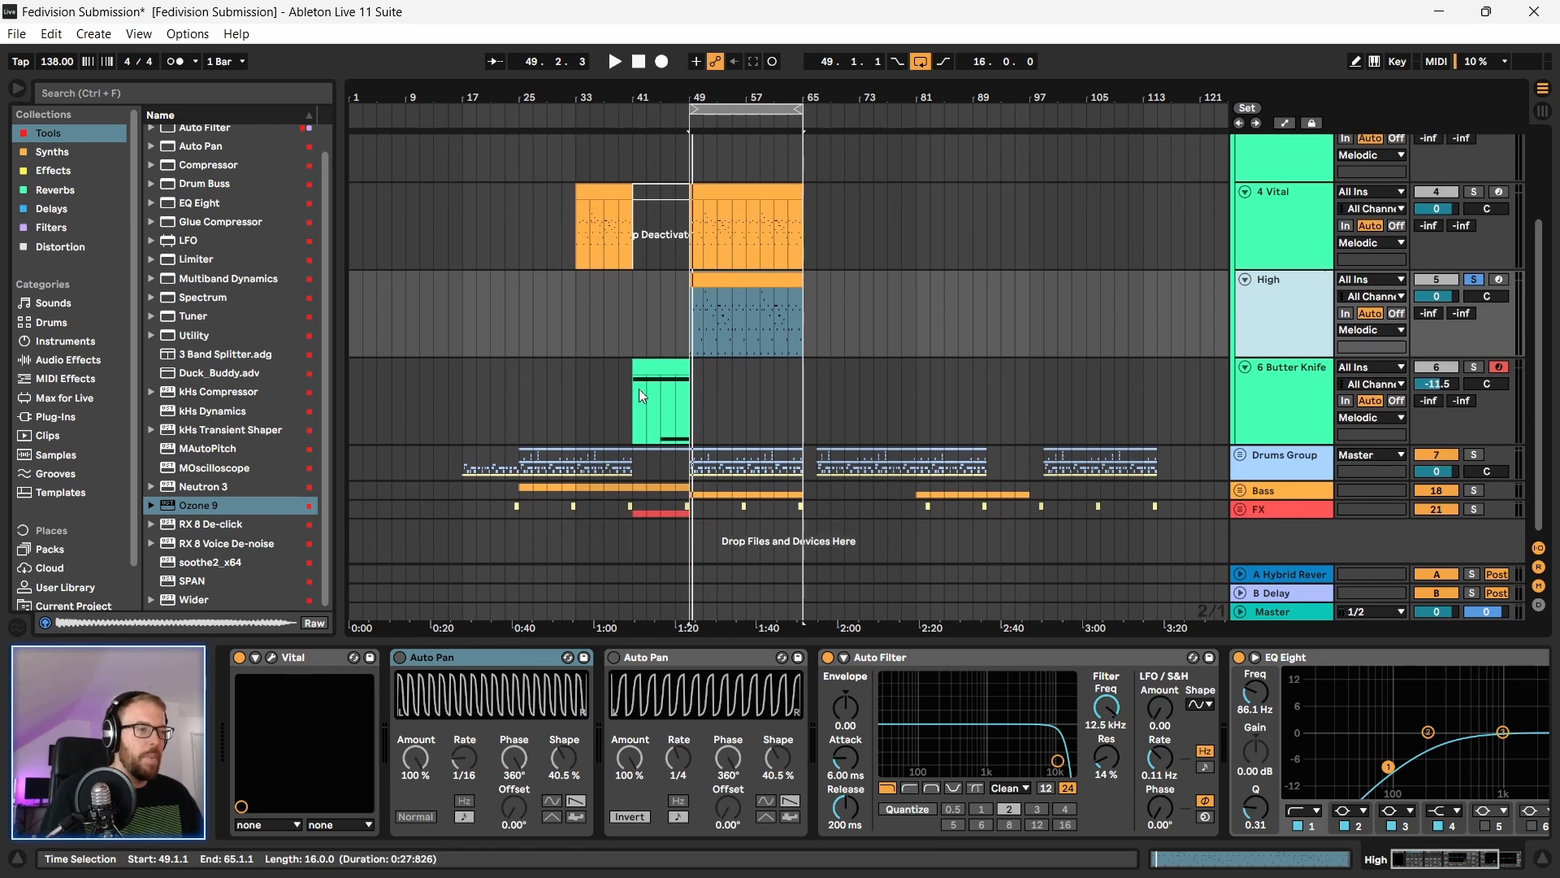
pyautogui.moveTo(636, 397); pyautogui.dragTo(649, 507)
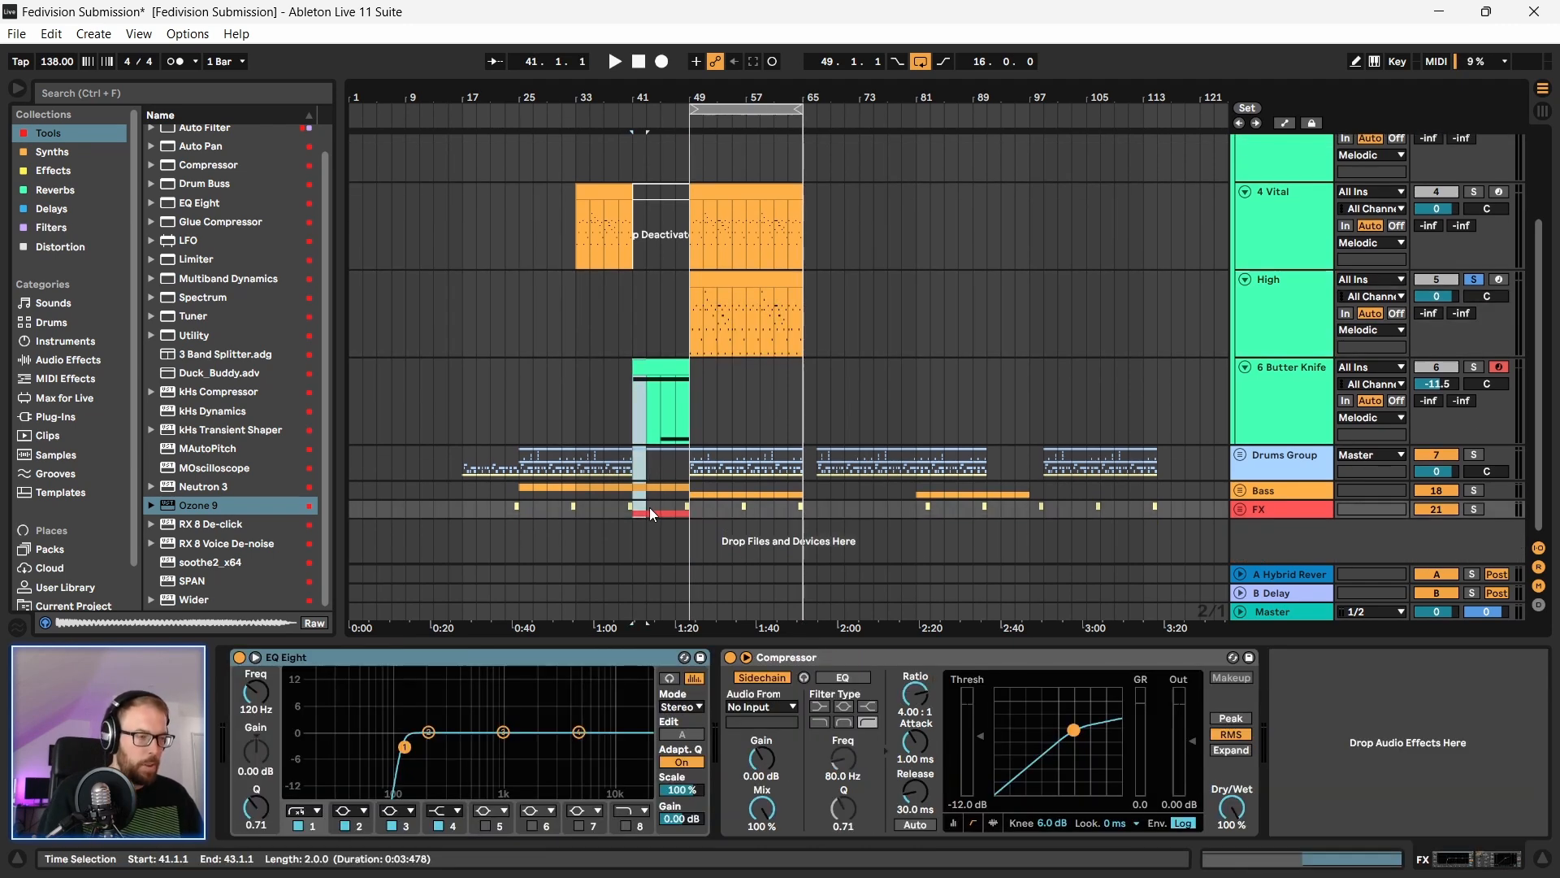
pyautogui.click(805, 402)
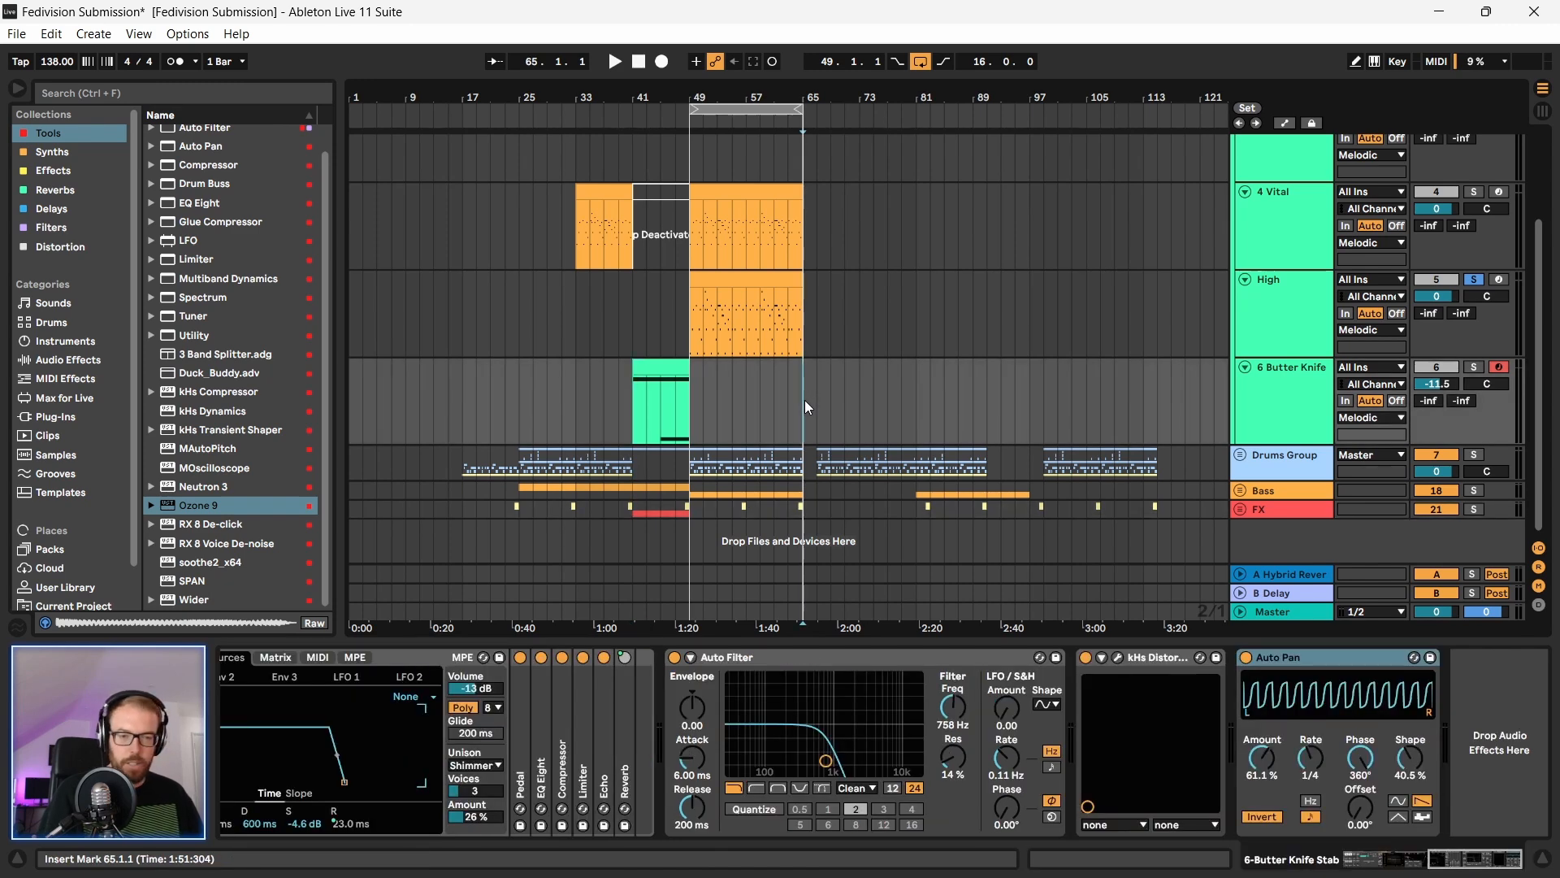
pyautogui.press('space')
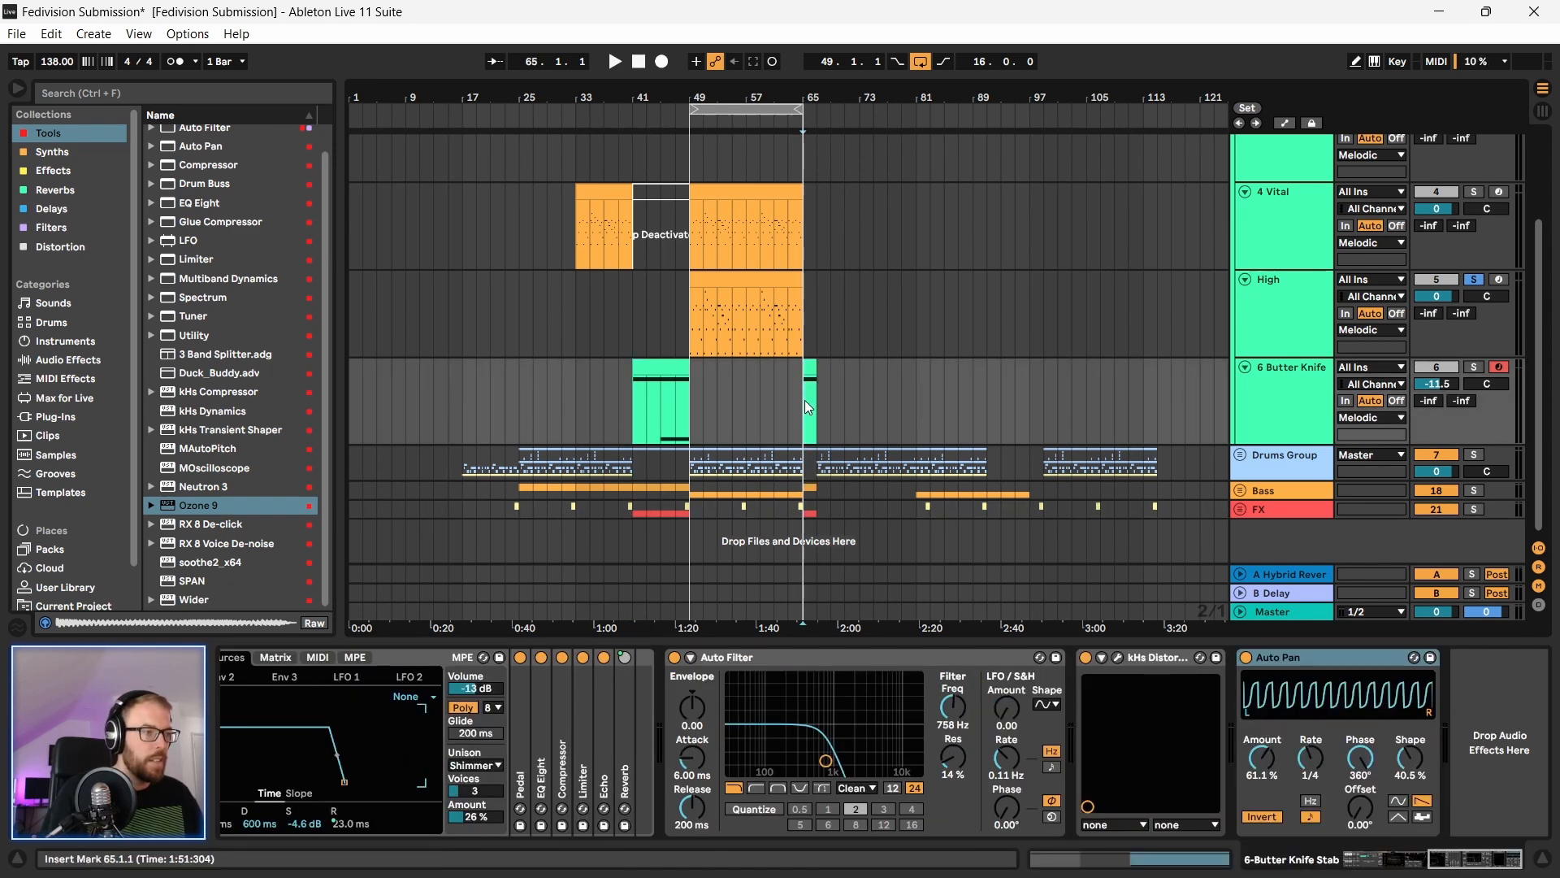
# Step: Turn off the arrangement loop and unsolo the High track
pyautogui.press('space')
pyautogui.click(921, 62)
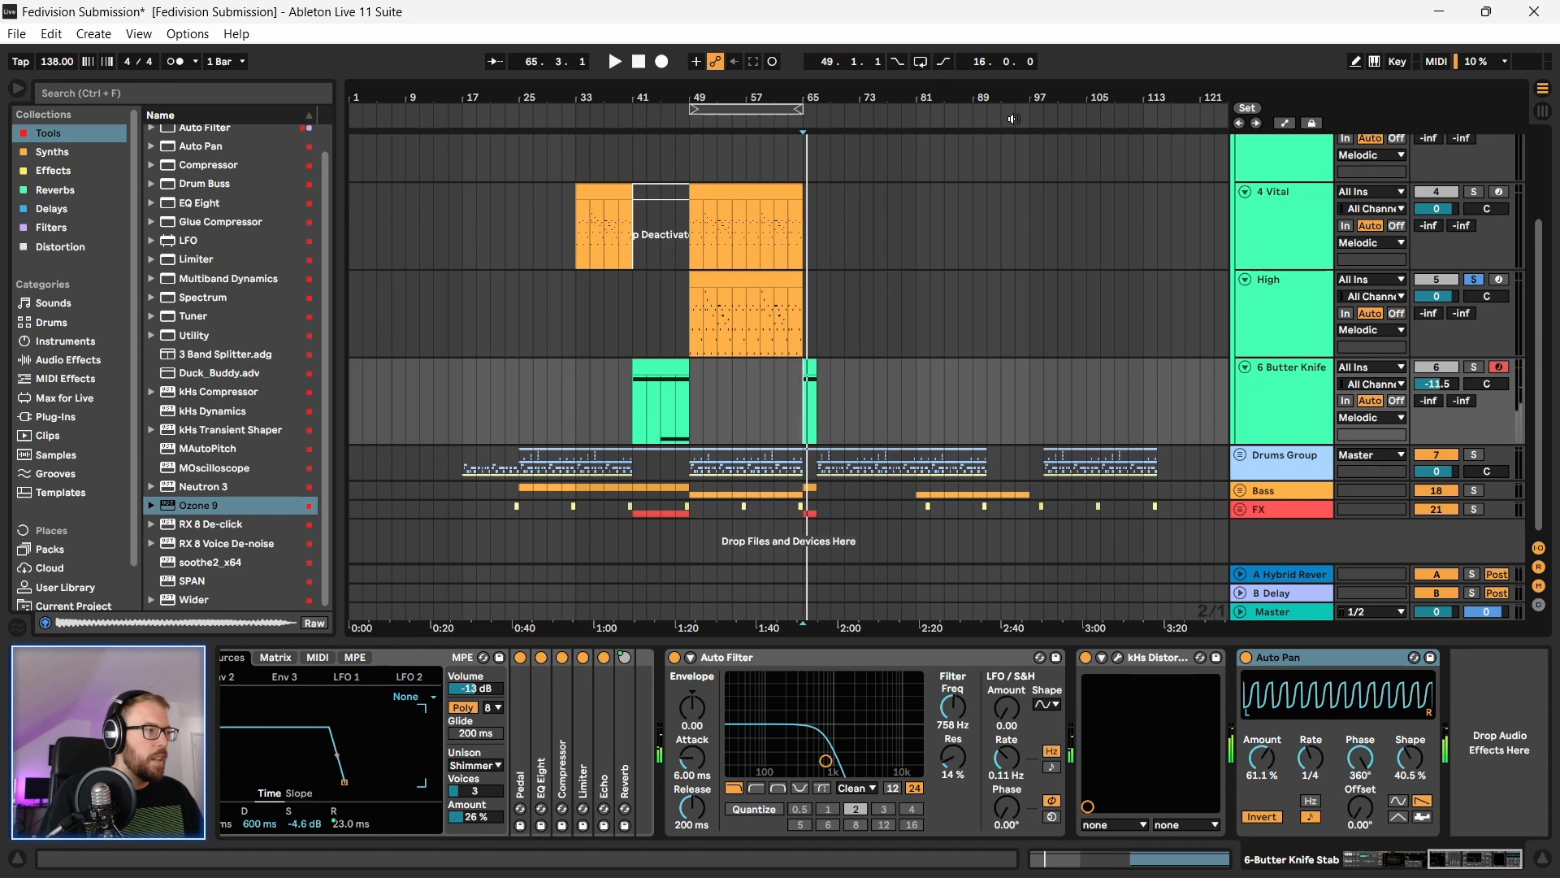
pyautogui.click(1473, 279)
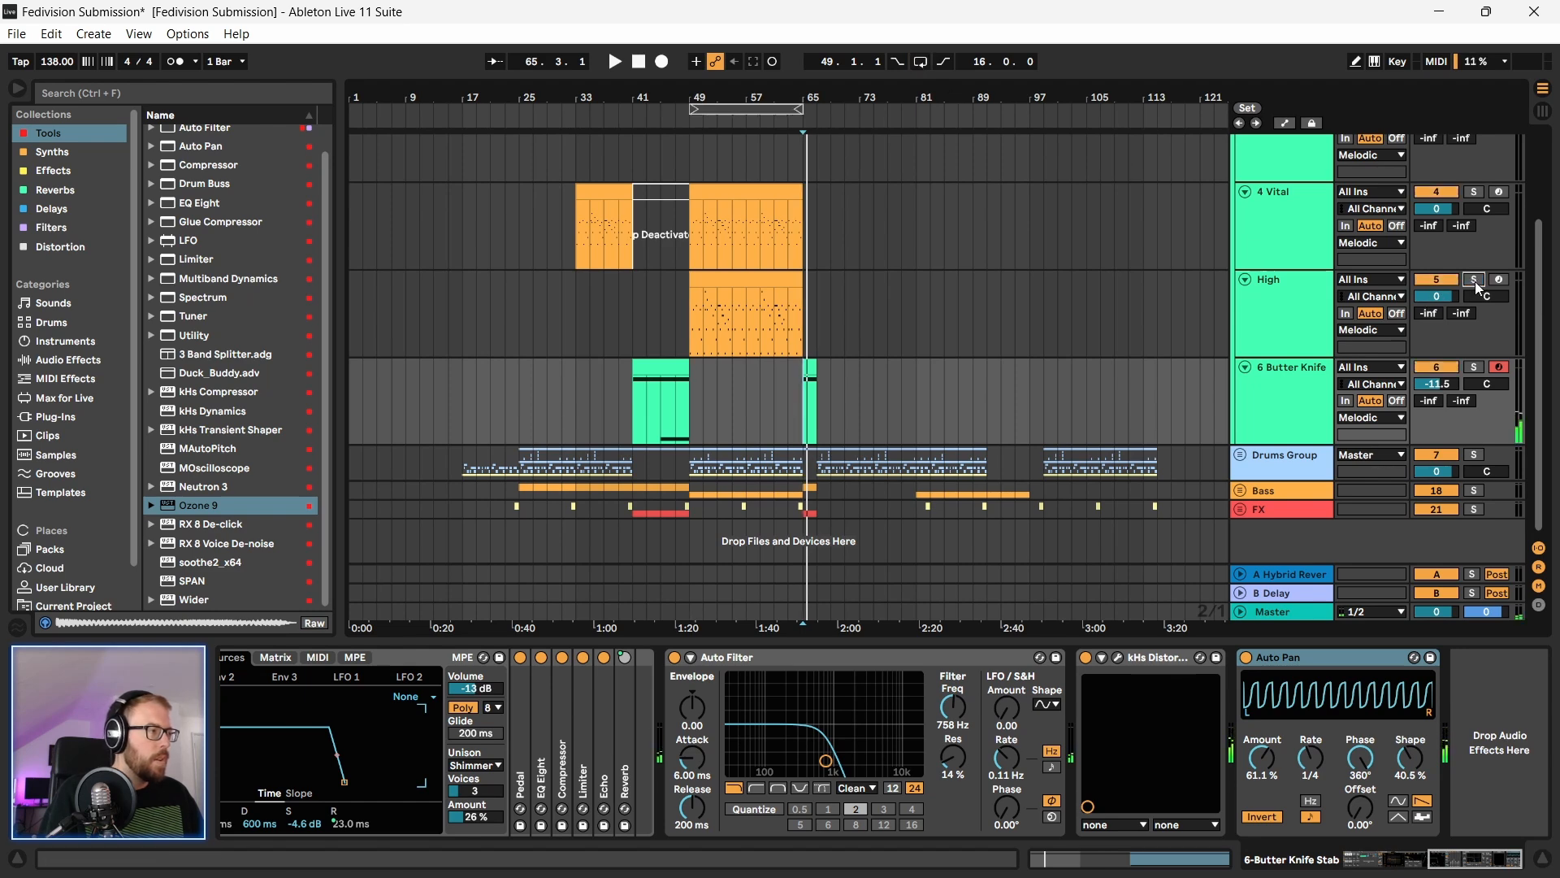
# Step: Play the full arrangement from bar 65 to hear the pasted two-bar break lead into the following drums
pyautogui.click(803, 471)
pyautogui.press('space')
pyautogui.moveTo(838, 94); pyautogui.dragTo(783, 96)
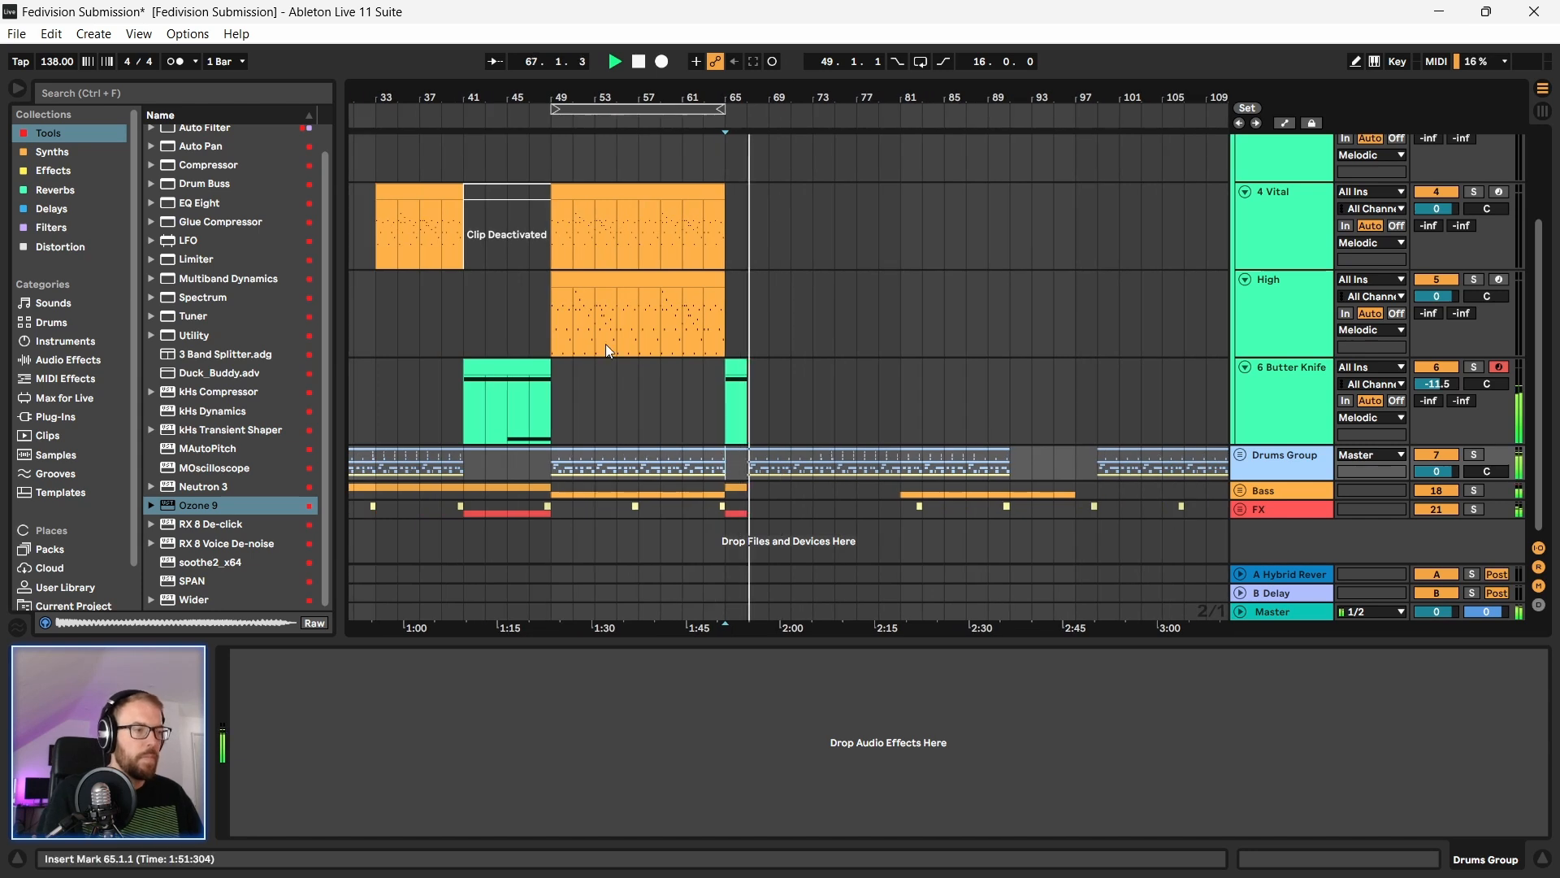
pyautogui.moveTo(567, 95); pyautogui.dragTo(599, 75)
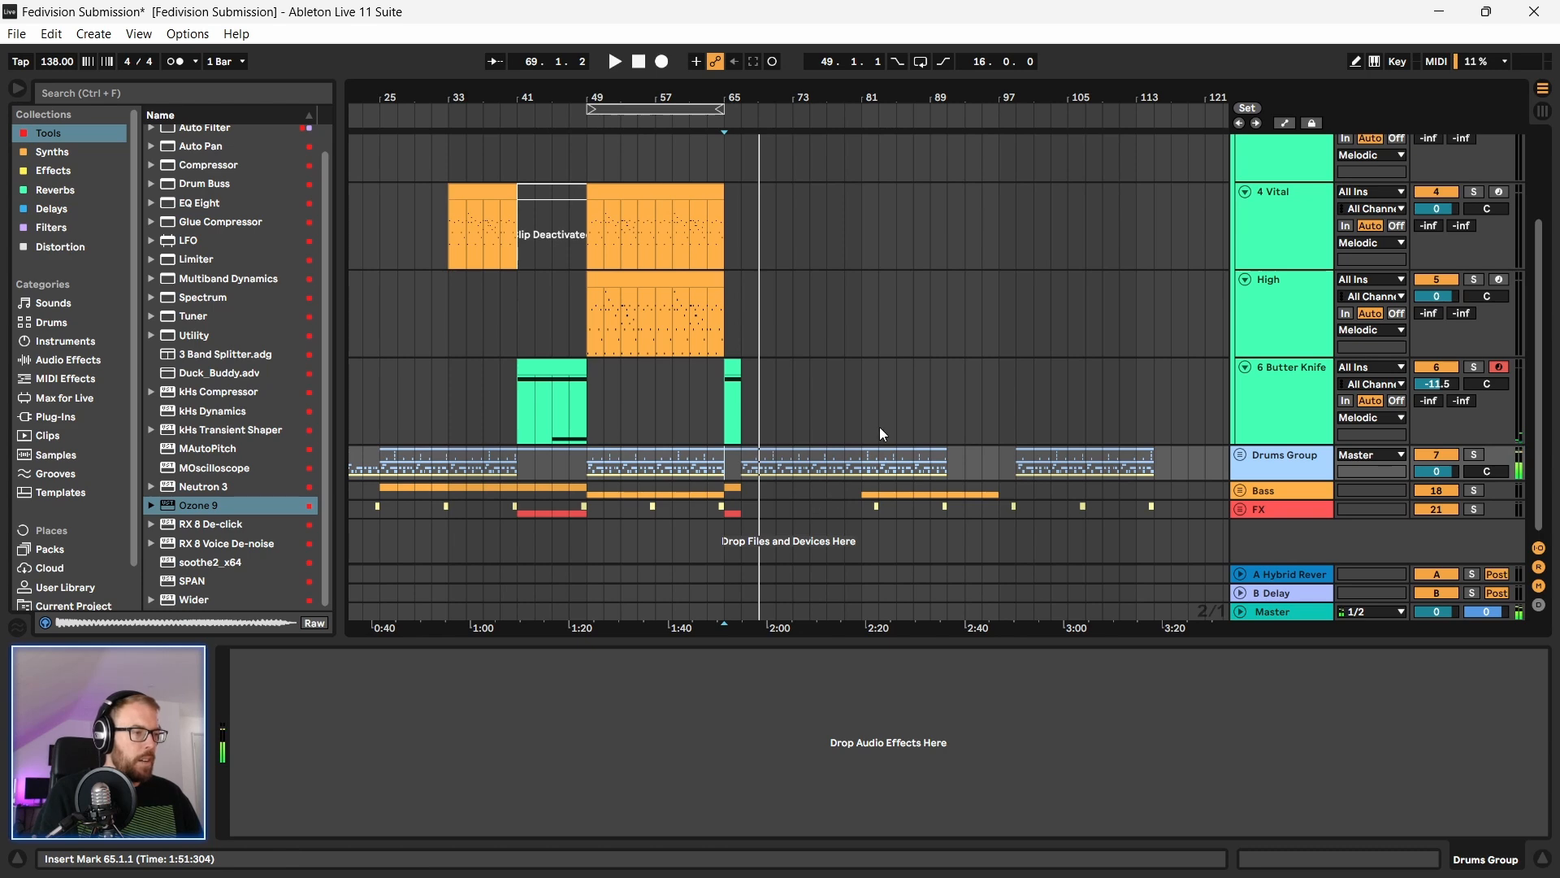
# Step: Copy bars 25 to 41 of the 4 Vital through FX tracks and paste them at bar 67
pyautogui.moveTo(382, 402); pyautogui.dragTo(398, 413)
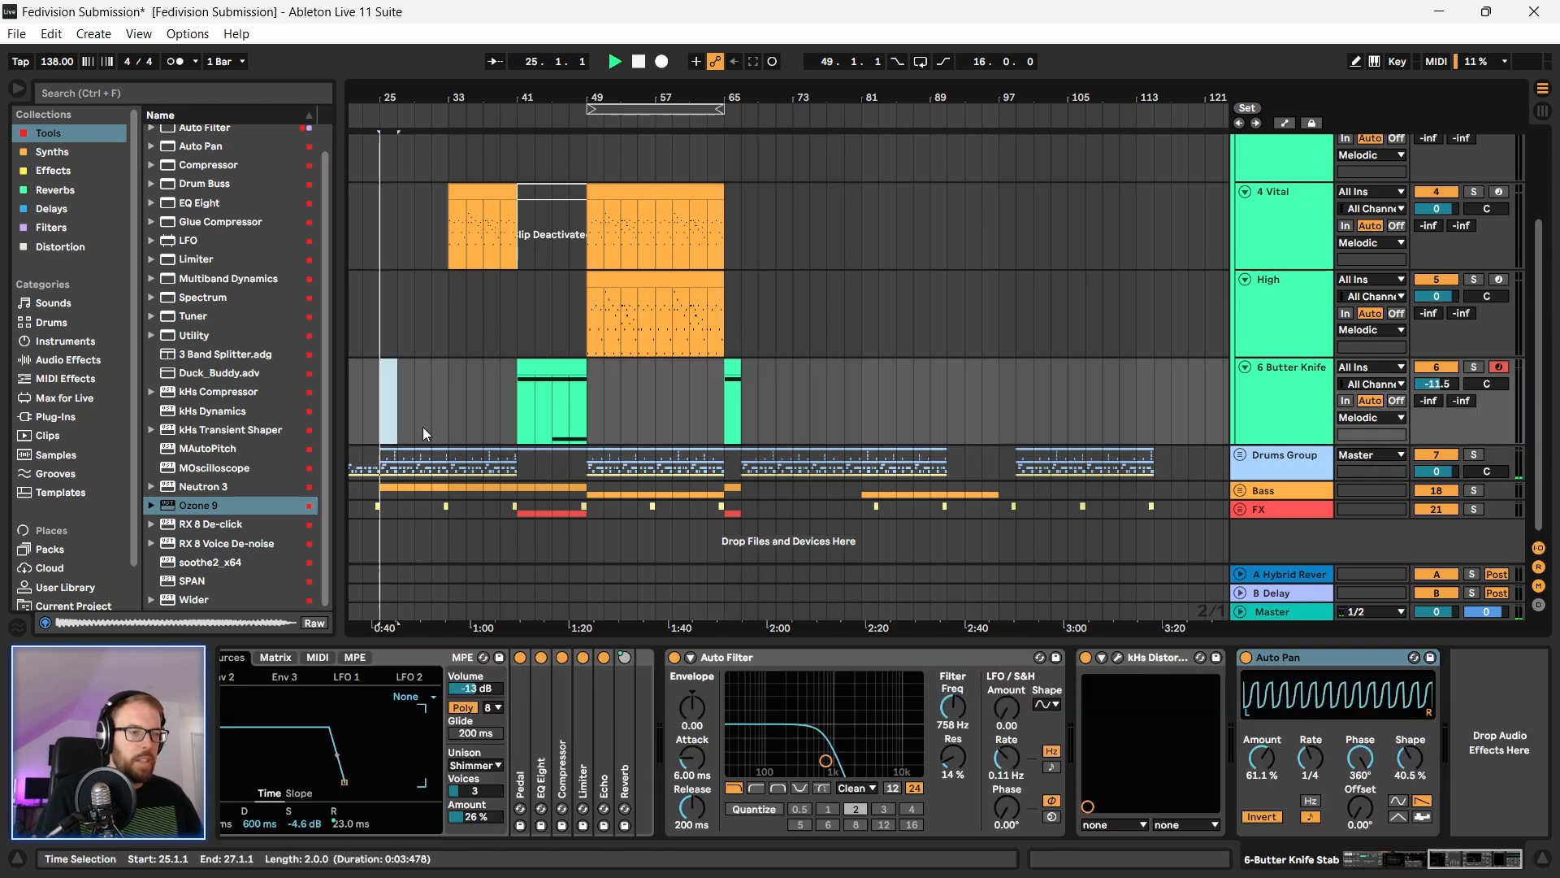
pyautogui.moveTo(397, 191); pyautogui.dragTo(515, 524)
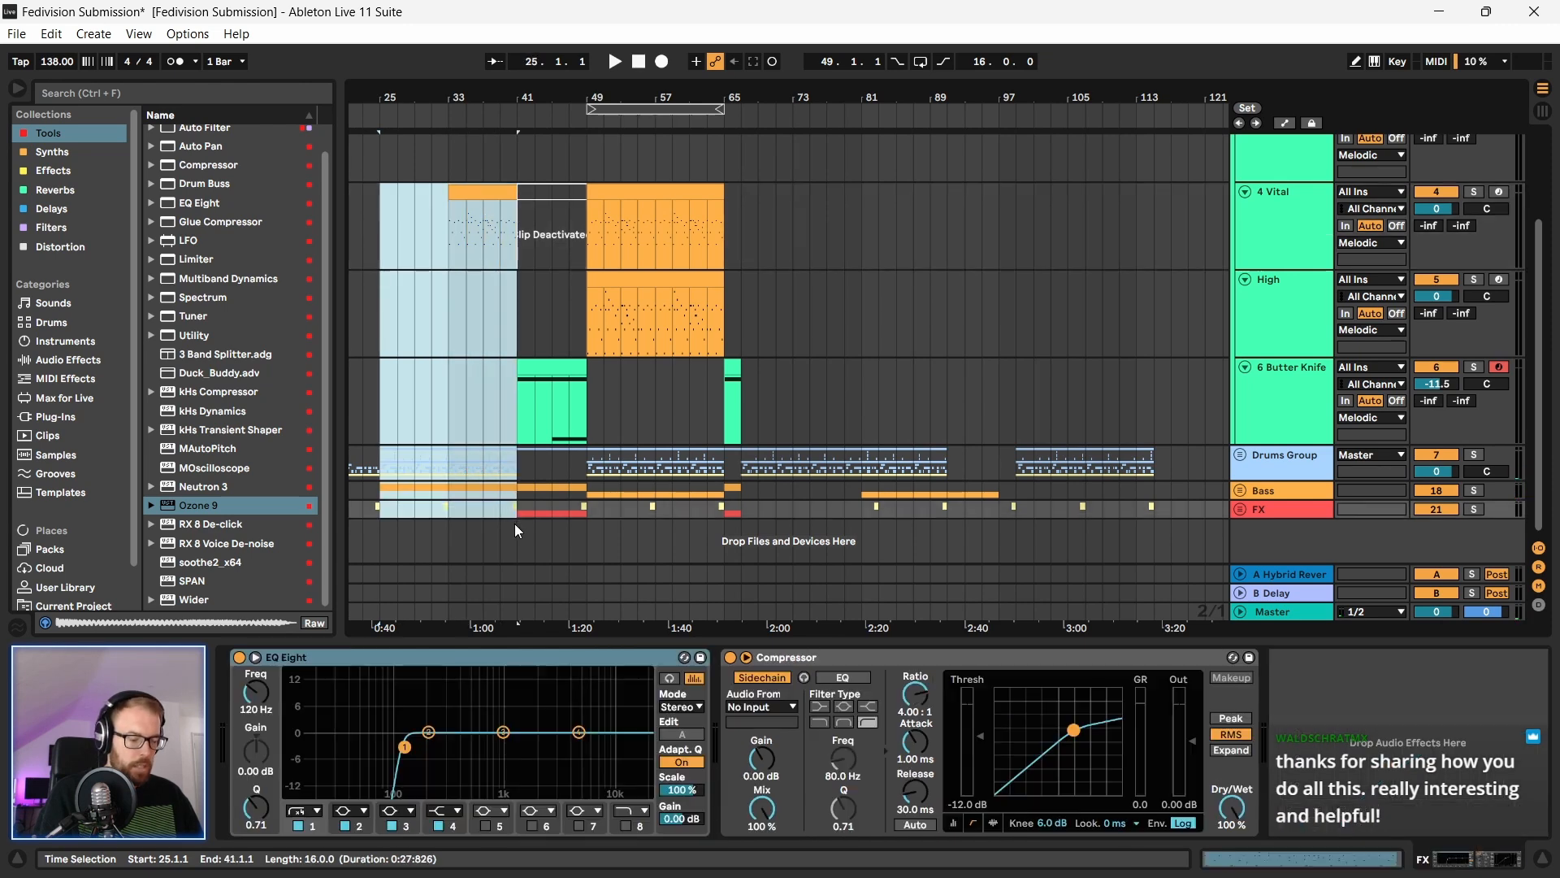
pyautogui.click(744, 211)
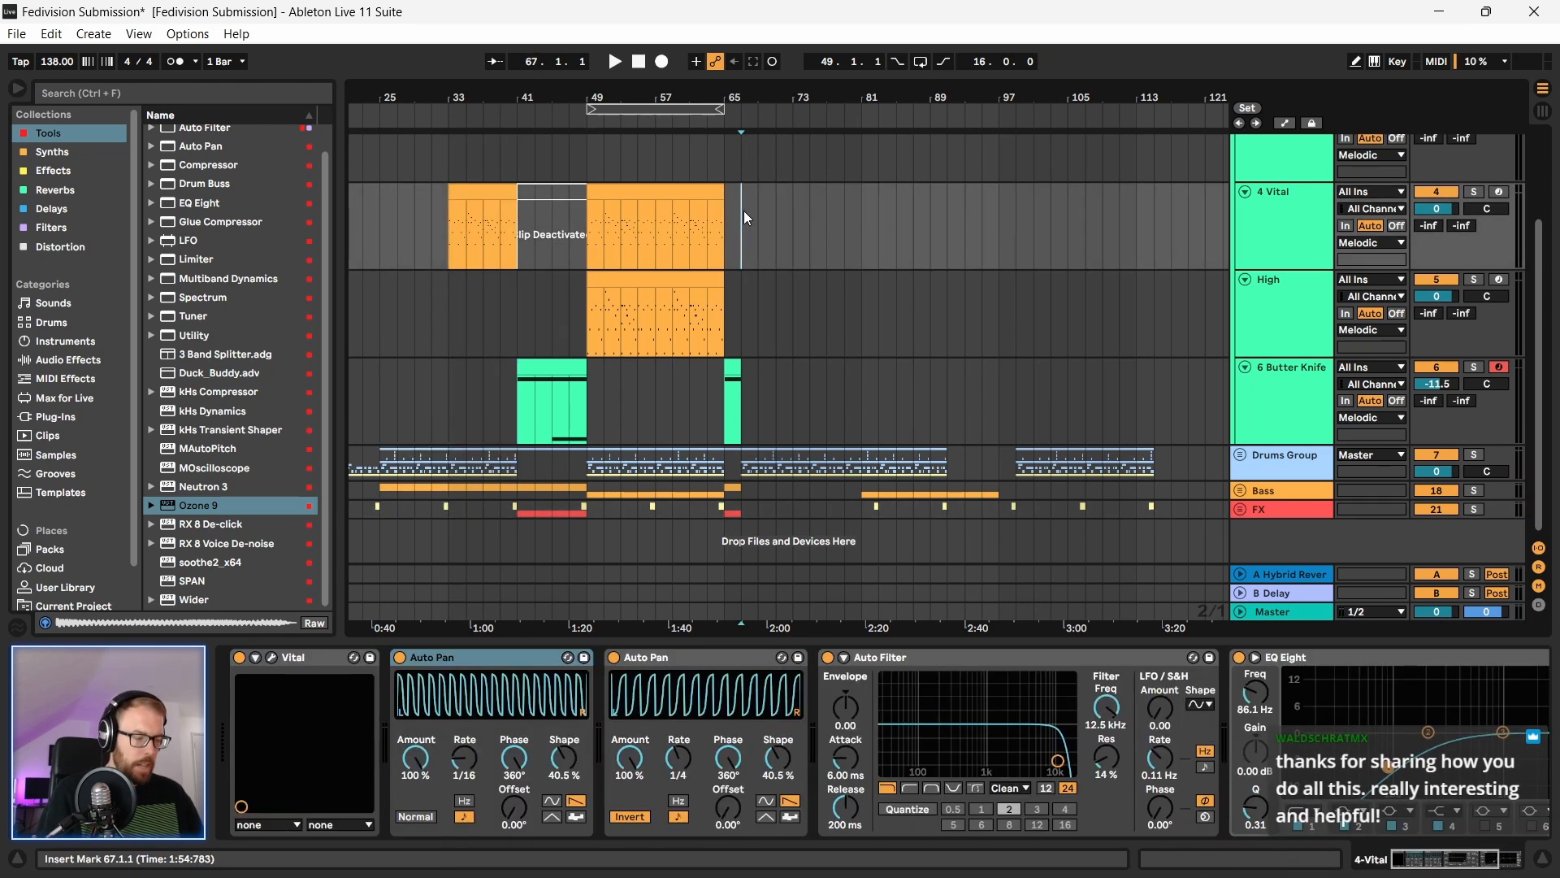
pyautogui.hotkey('ctrl', 'v')
# Step: Play the pasted section from bar 67 and the transition at bar 83
pyautogui.click(744, 209)
pyautogui.press('space')
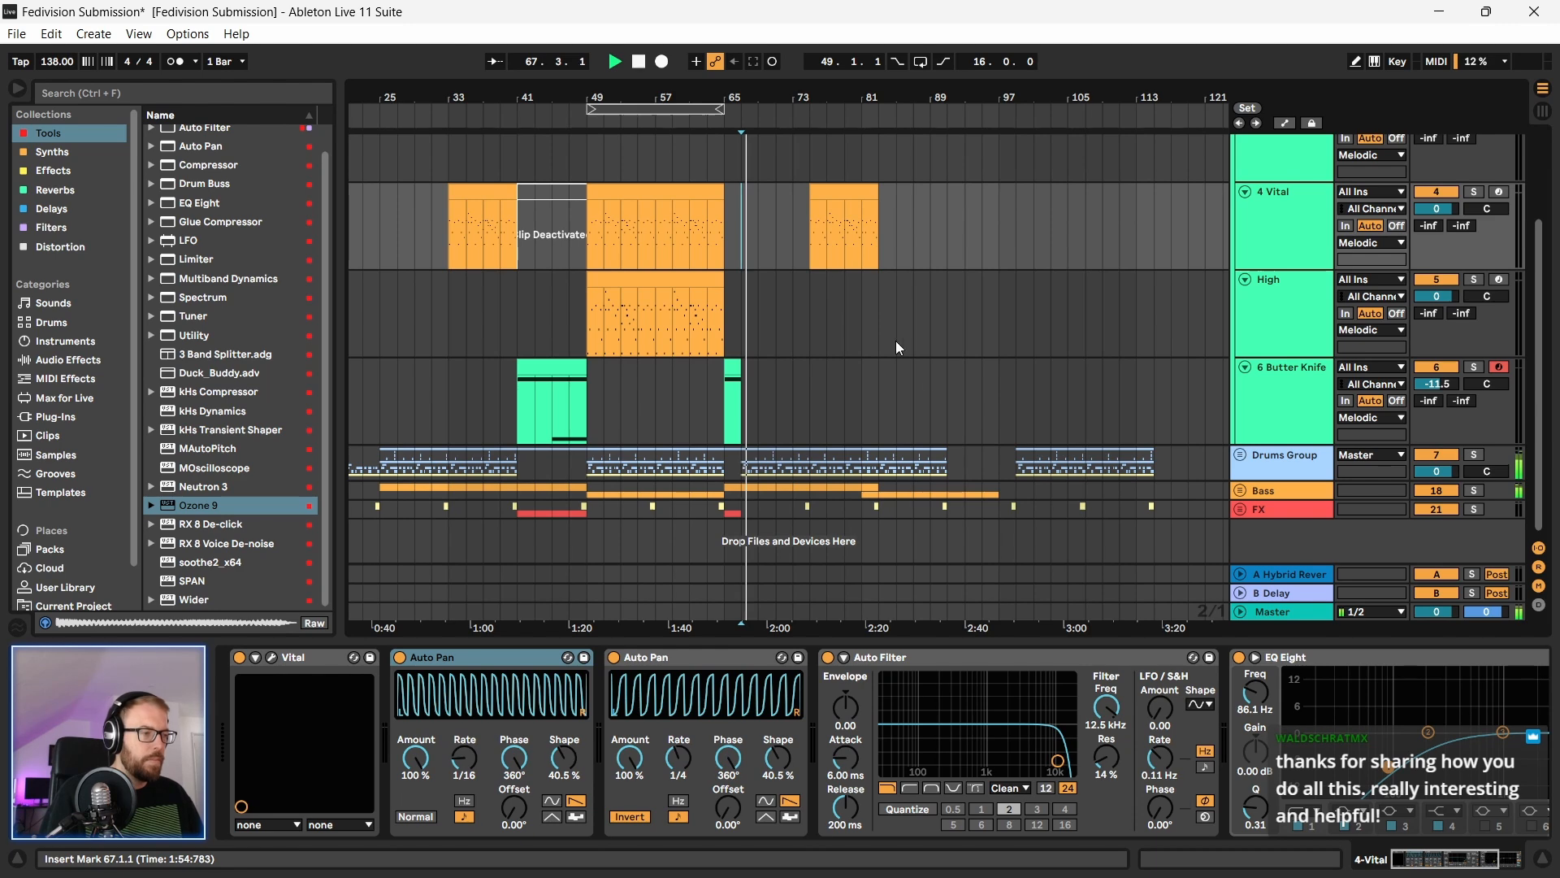
pyautogui.click(880, 384)
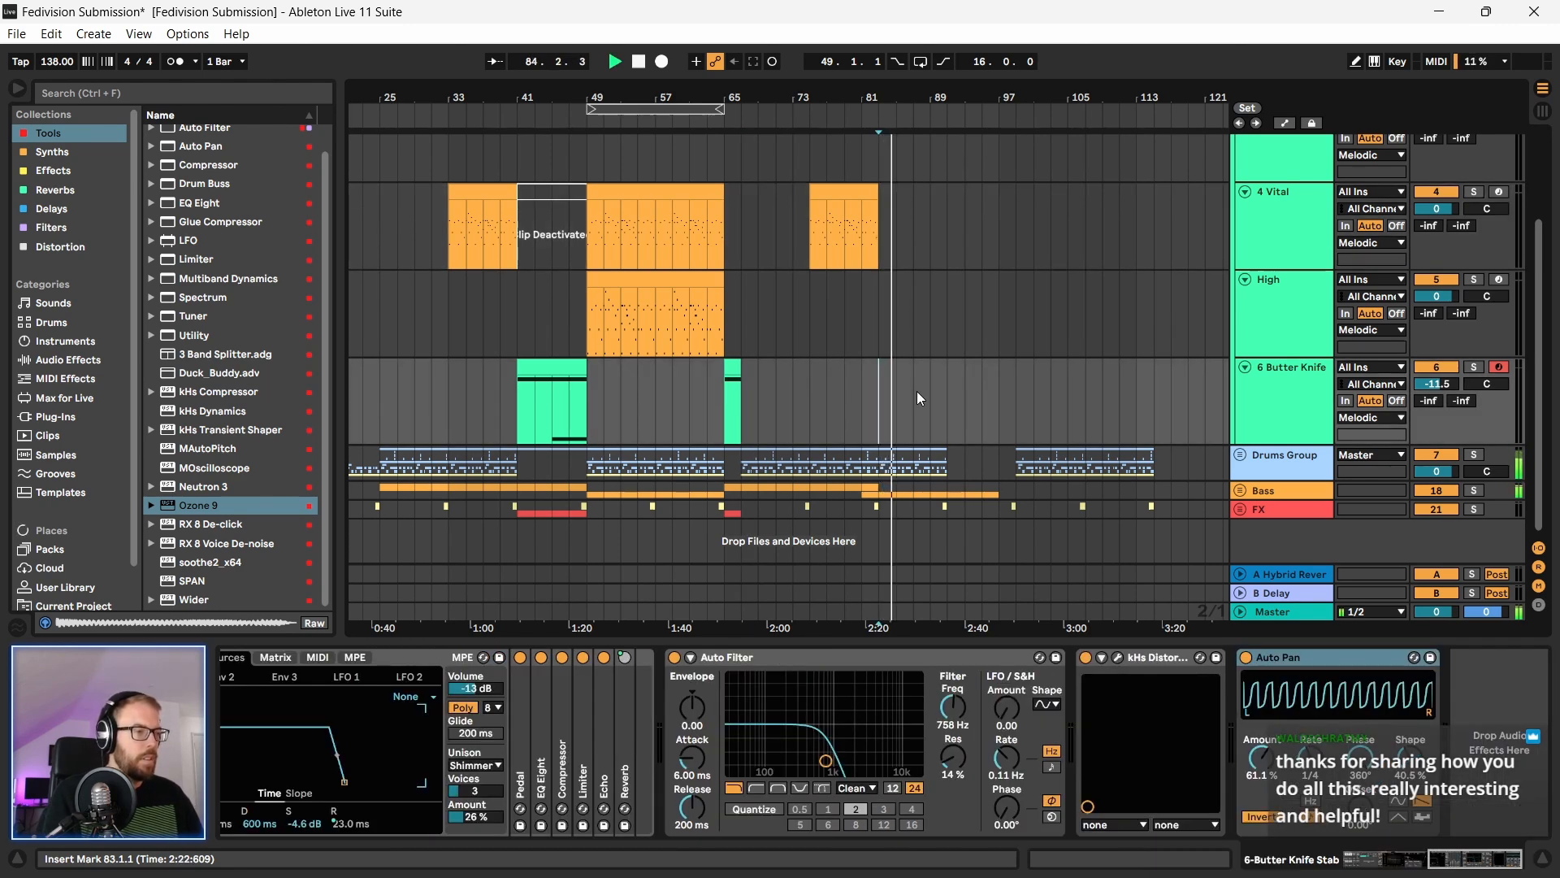
pyautogui.press('space')
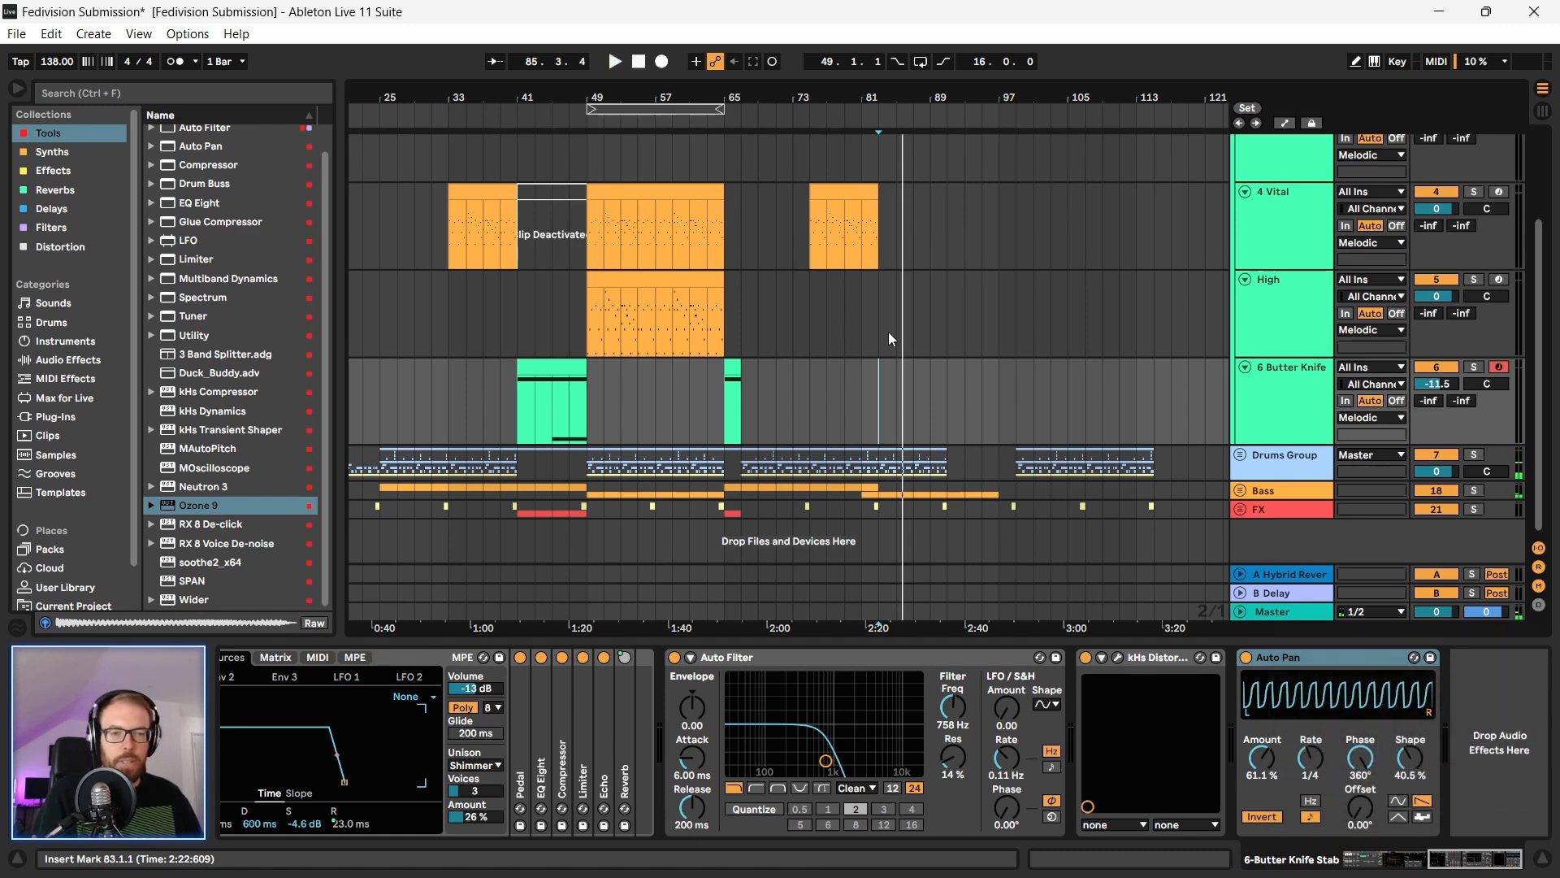
# Step: Unfold the Bass group to show the Punch Bass and Drop Bass clips
pyautogui.click(1240, 490)
pyautogui.scroll(-5, 1008, 468)
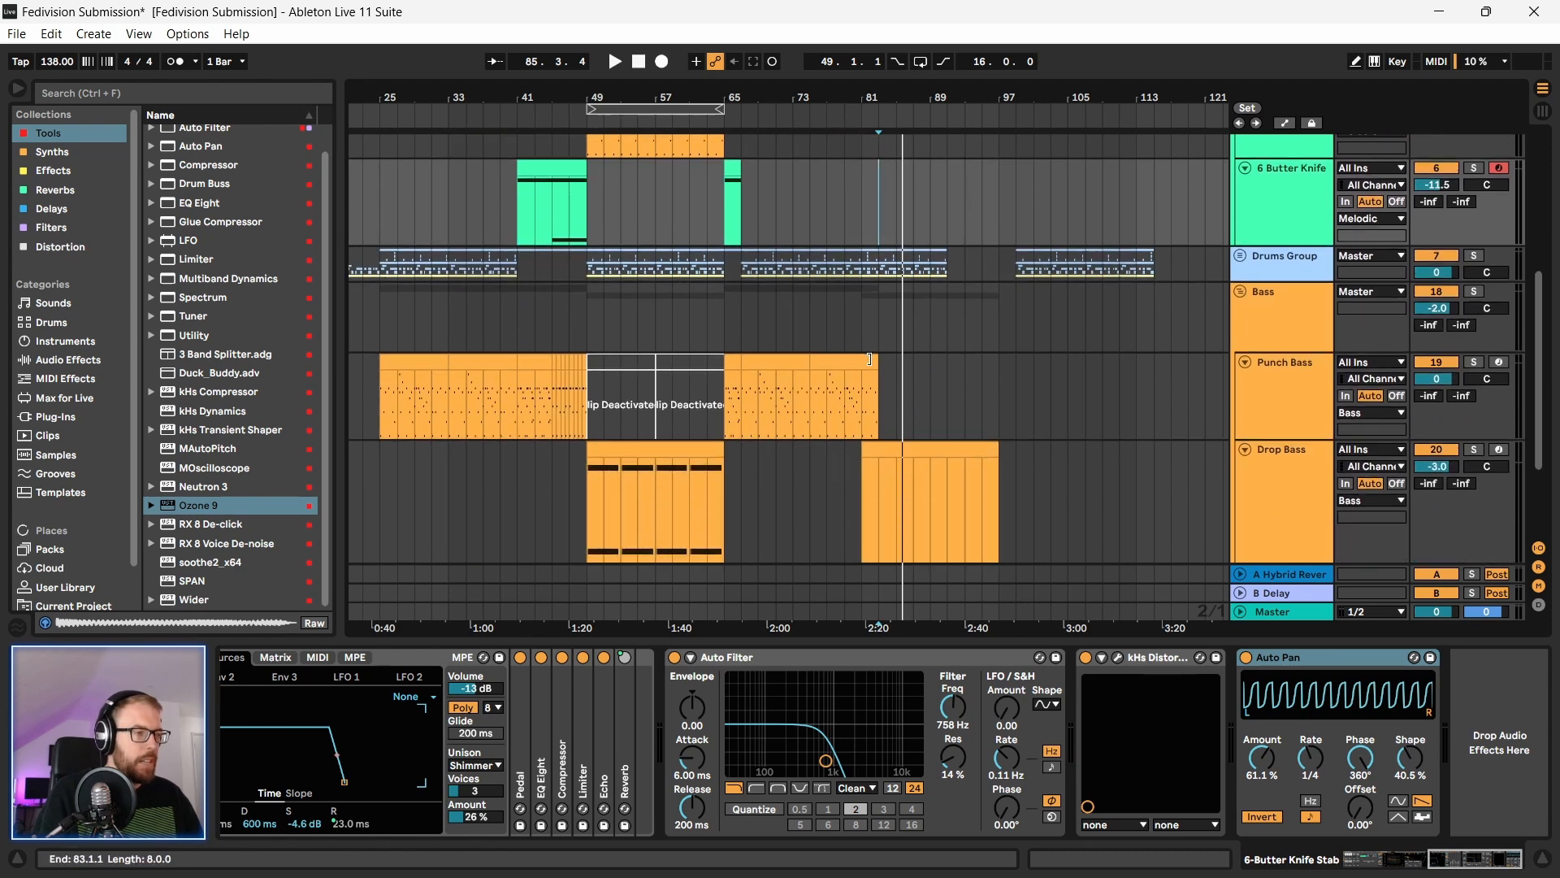
pyautogui.scroll(-4, 831, 530)
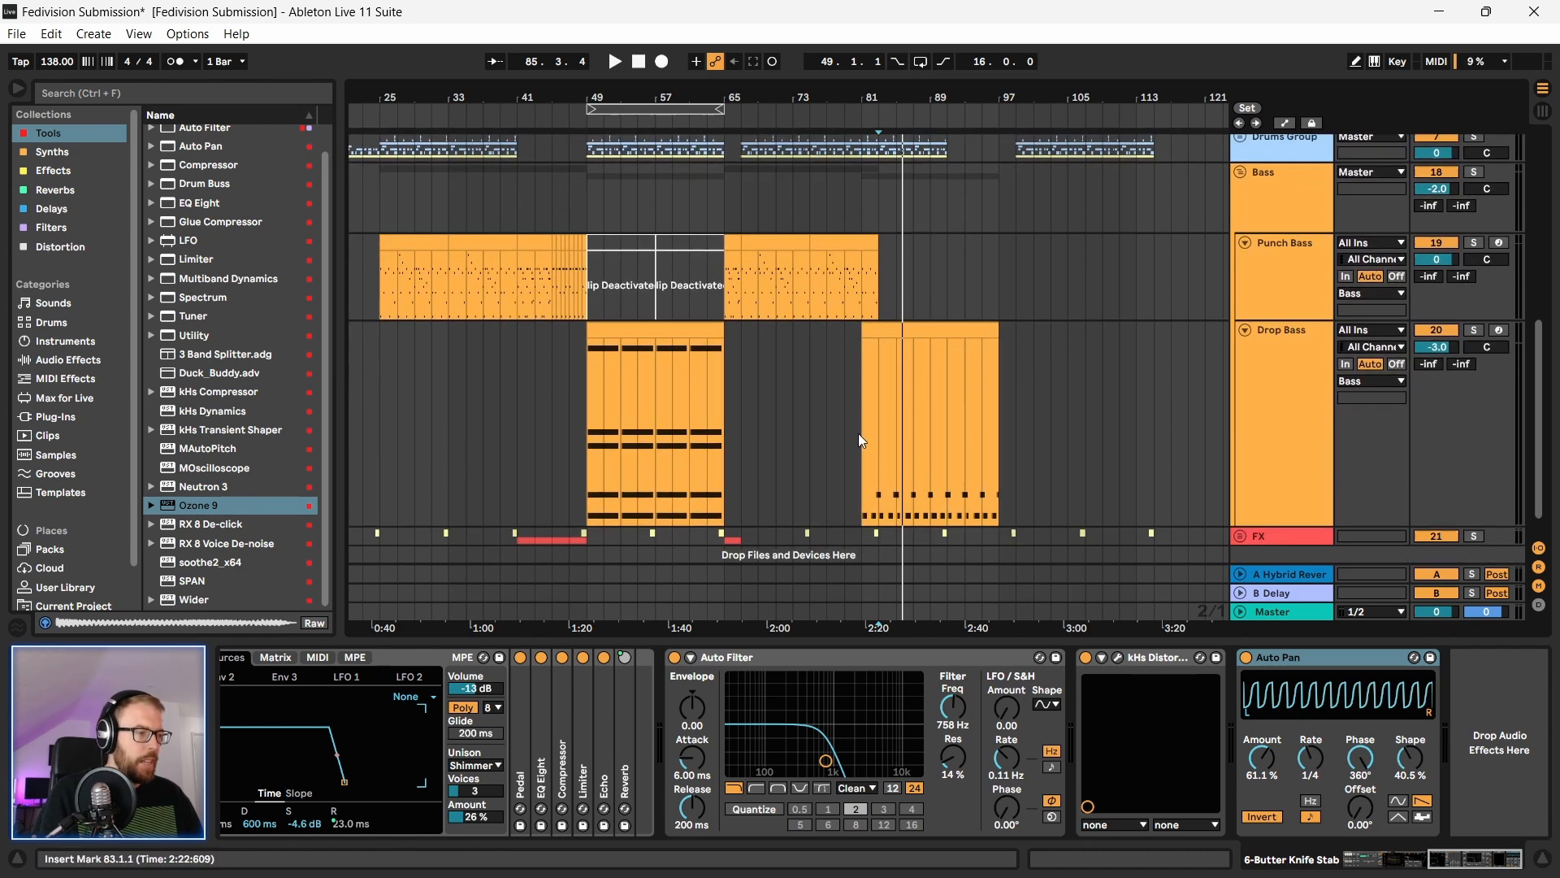
pyautogui.moveTo(863, 374); pyautogui.dragTo(882, 374)
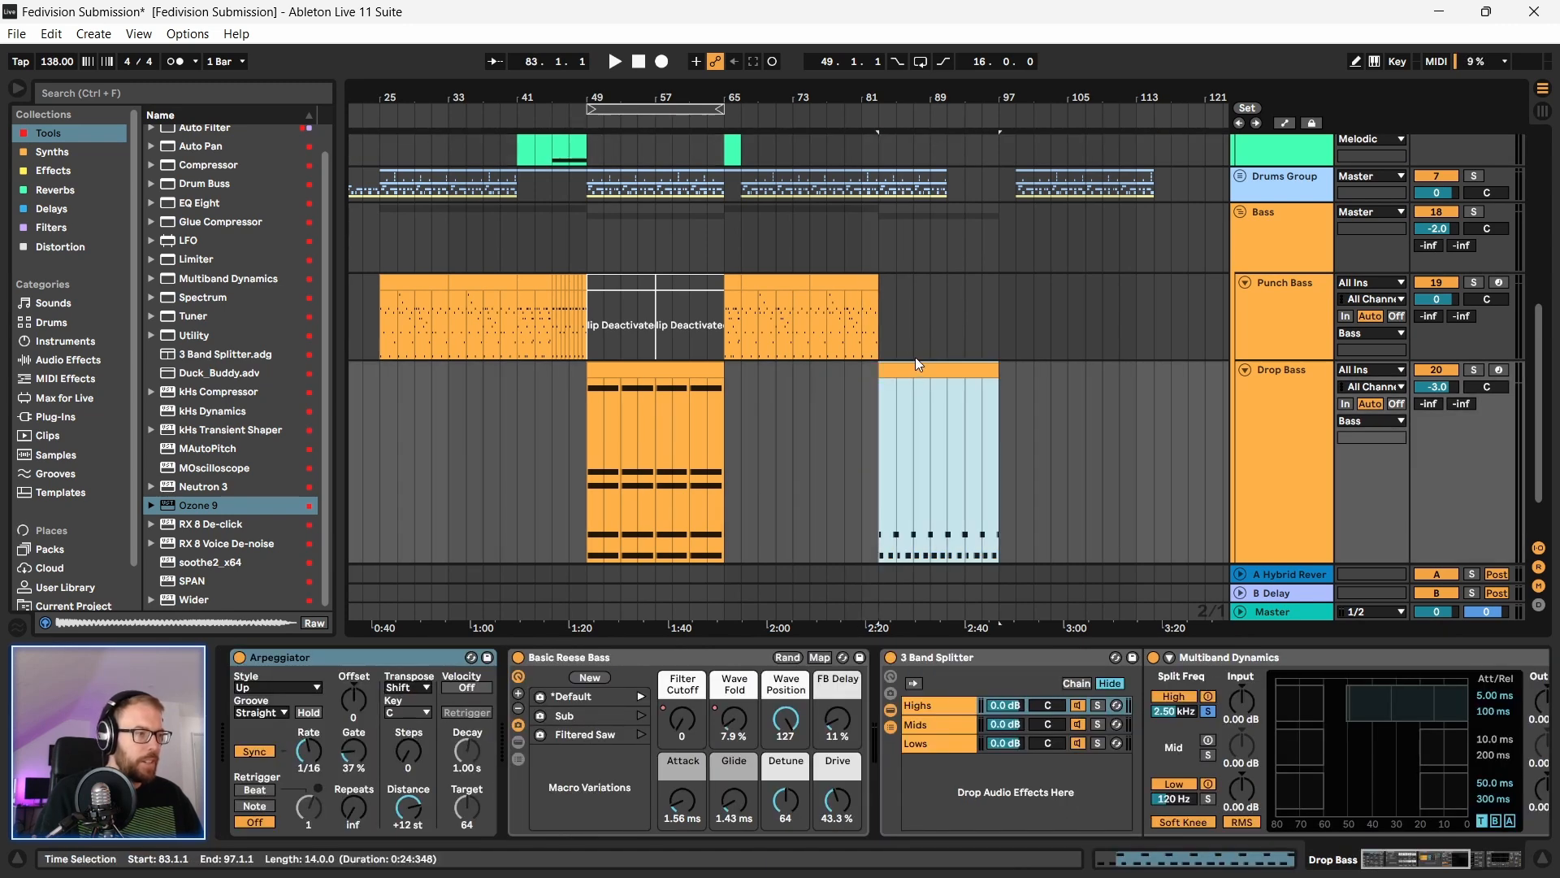
pyautogui.scroll(-3, 876, 439)
pyautogui.hotkey('ctrl', 'z')
# Step: Move the second Drop Bass clip to start at bar 83 and play the arrangement from there
pyautogui.moveTo(889, 313); pyautogui.dragTo(909, 317)
pyautogui.click(882, 273)
pyautogui.click(880, 360)
pyautogui.press('space')
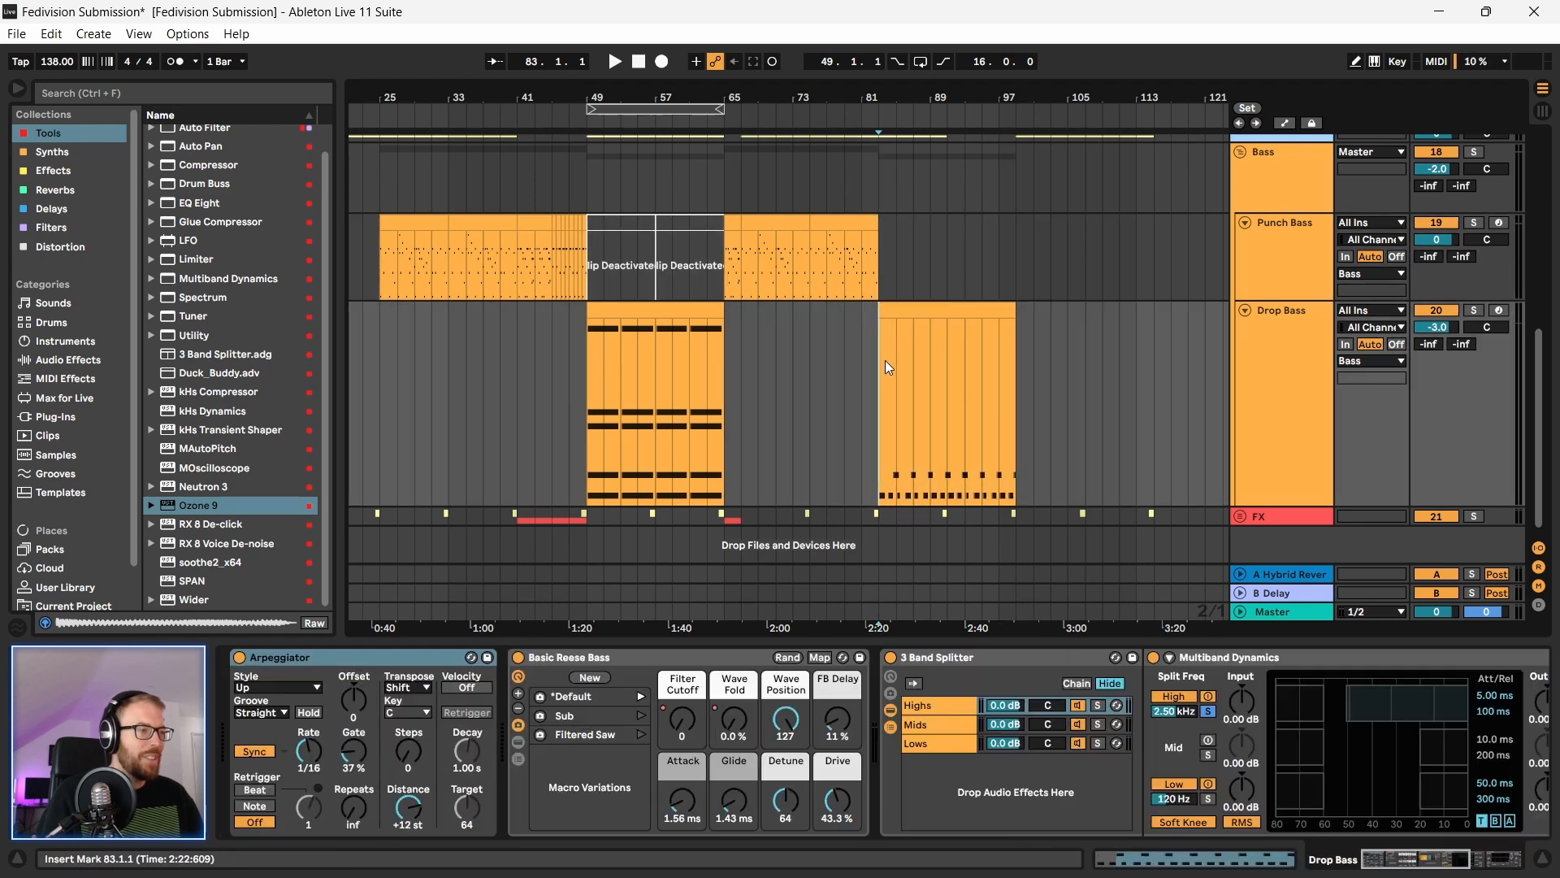
pyautogui.scroll(5, 967, 260)
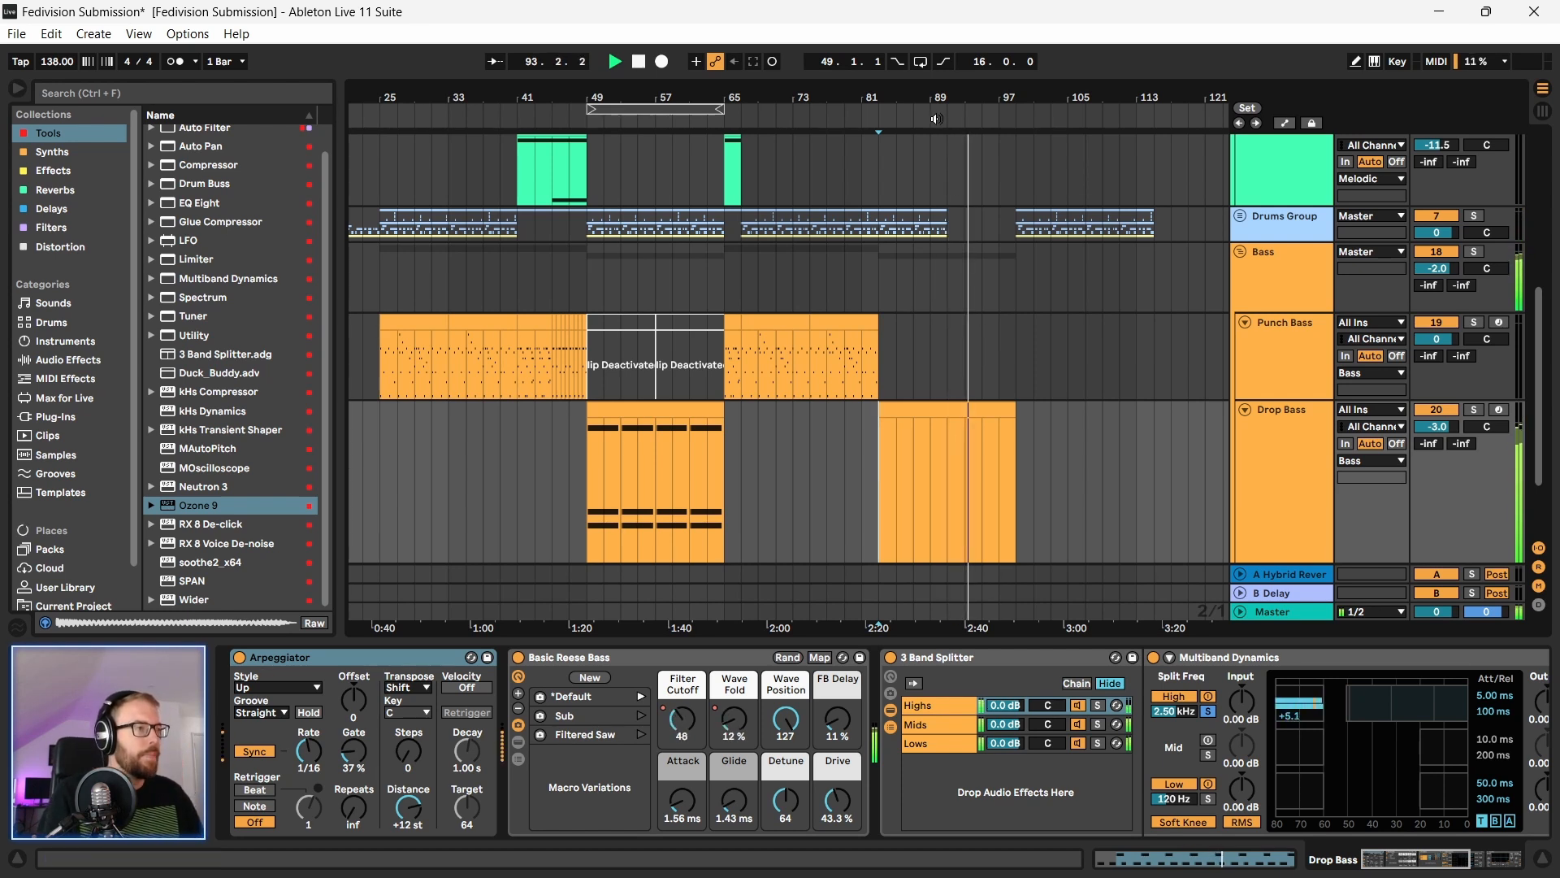
pyautogui.doubleClick(934, 95)
pyautogui.press('space')
# Step: Fold the Drop Bass track and briefly play the arrangement from bar 99
pyautogui.scroll(-2, 977, 369)
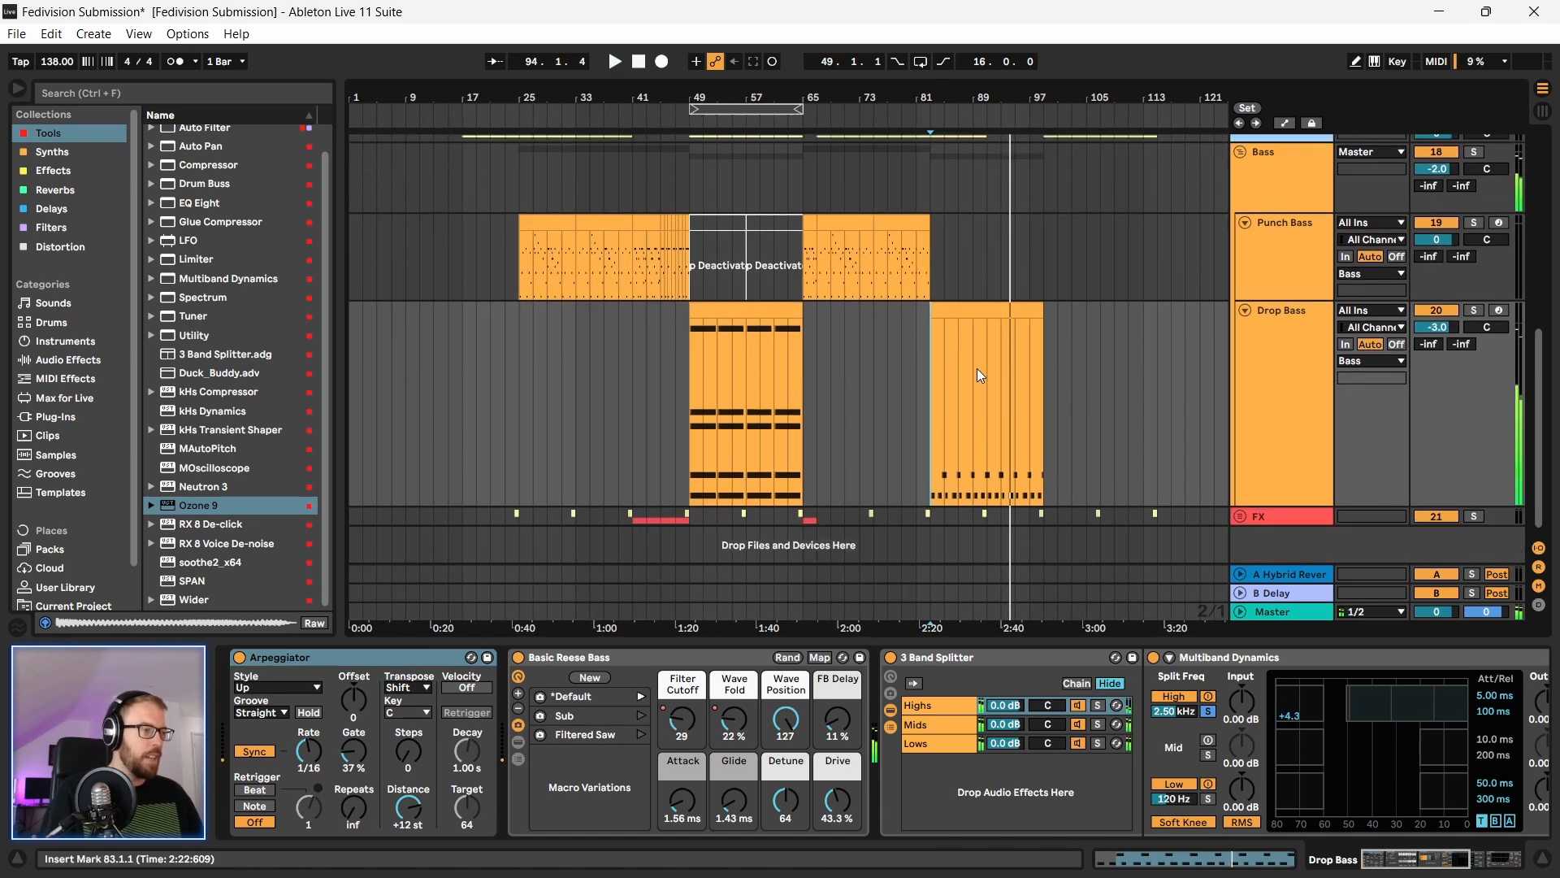
pyautogui.click(1246, 310)
pyautogui.scroll(3, 1074, 368)
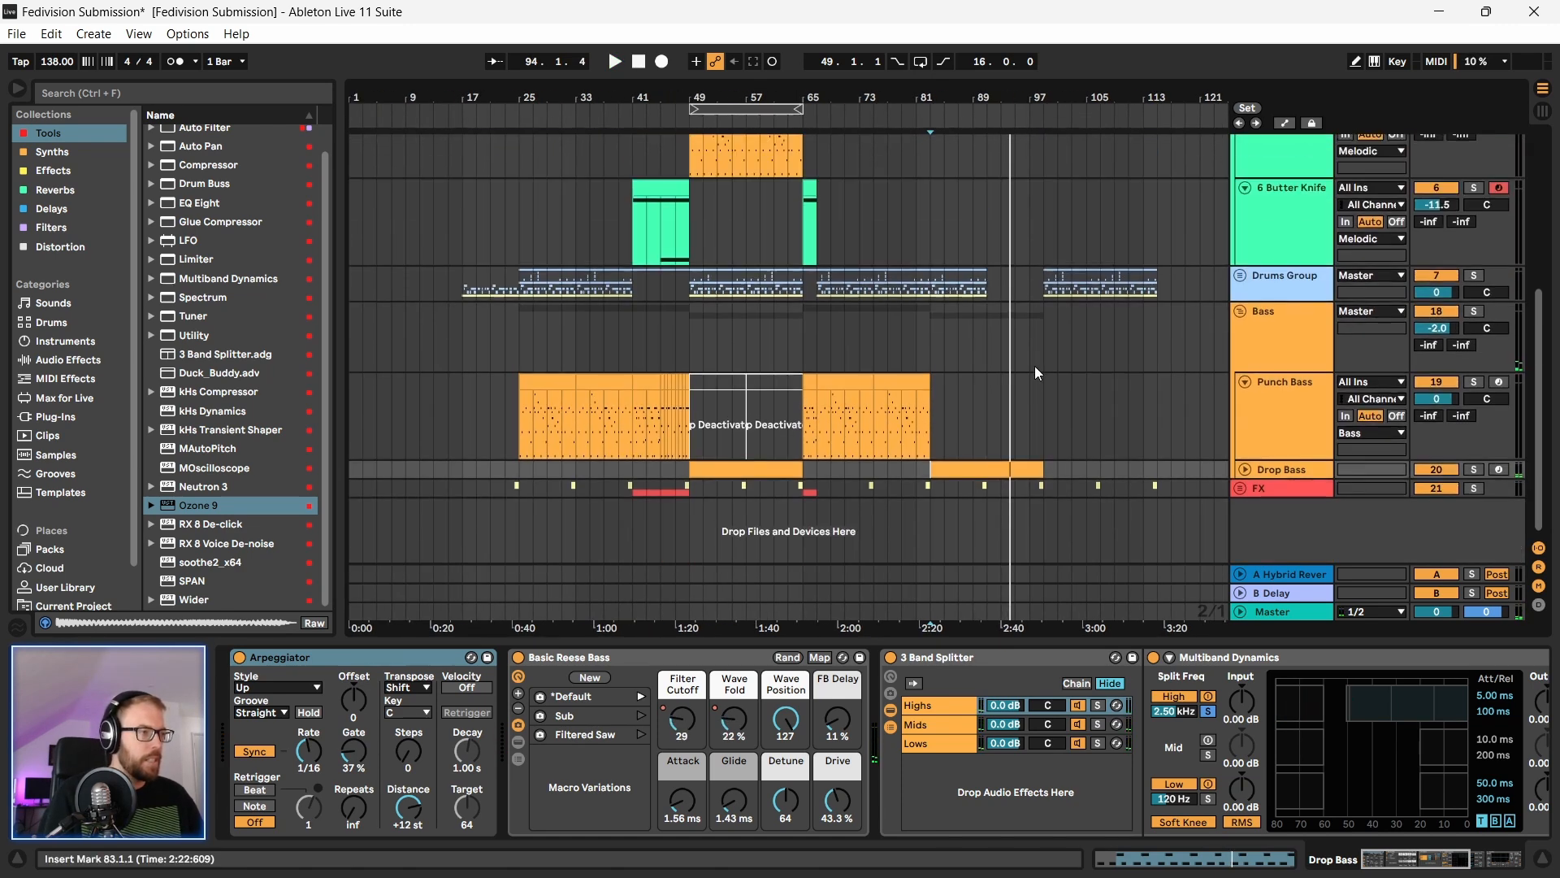
pyautogui.click(1045, 343)
pyautogui.press('space')
pyautogui.press('space')
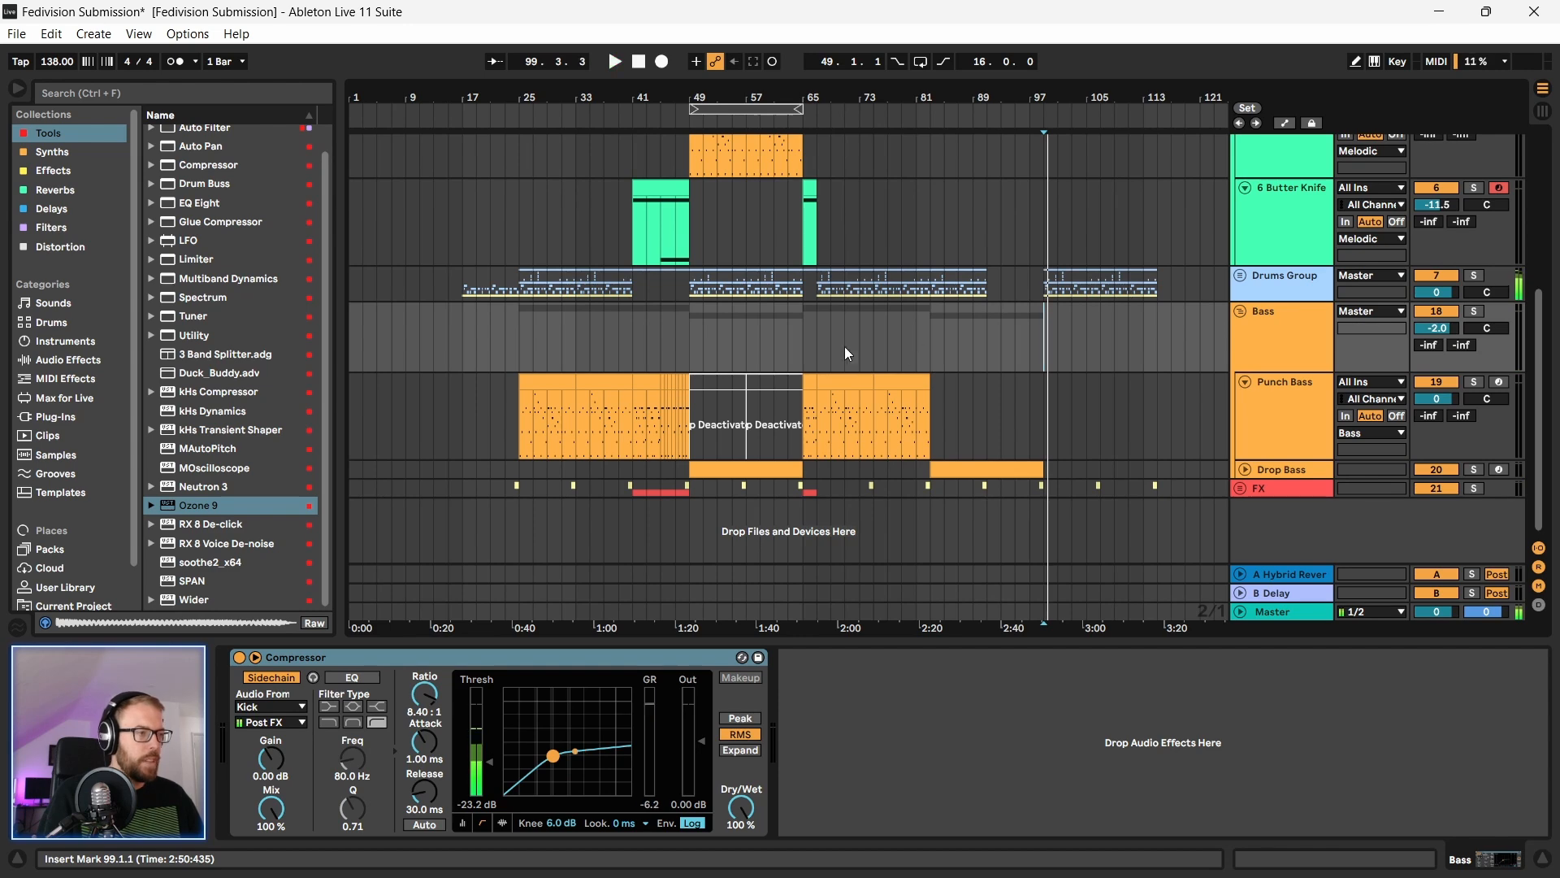
# Step: Play the arrangement from bar 41 while reviewing the Melodic and Bass group tracks
pyautogui.click(517, 336)
pyautogui.scroll(2, 515, 338)
pyautogui.scroll(-2, 646, 383)
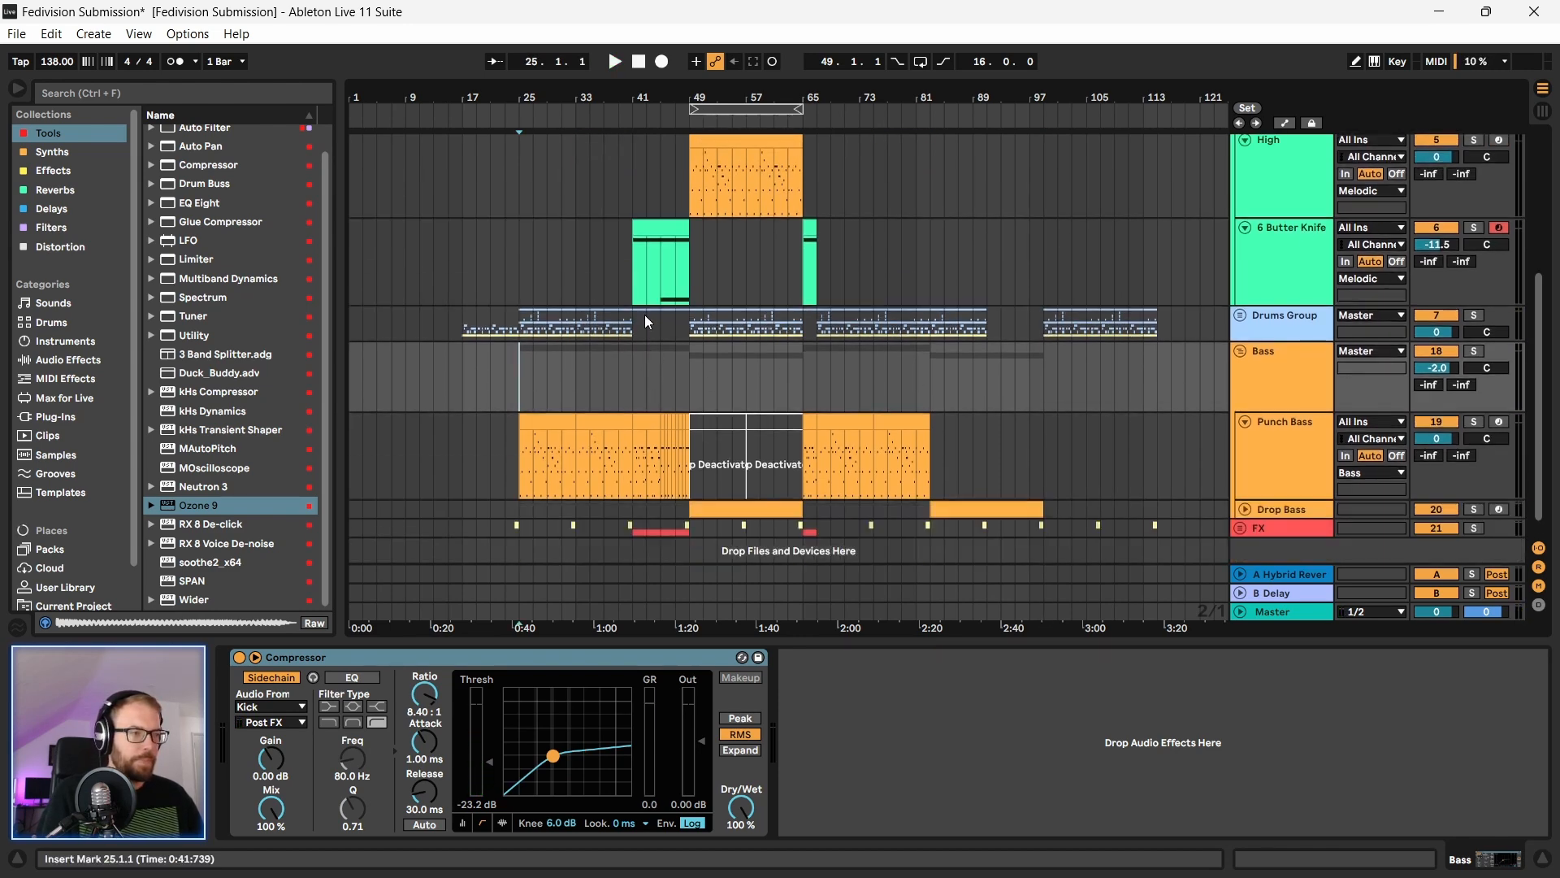
pyautogui.click(635, 256)
pyautogui.press('space')
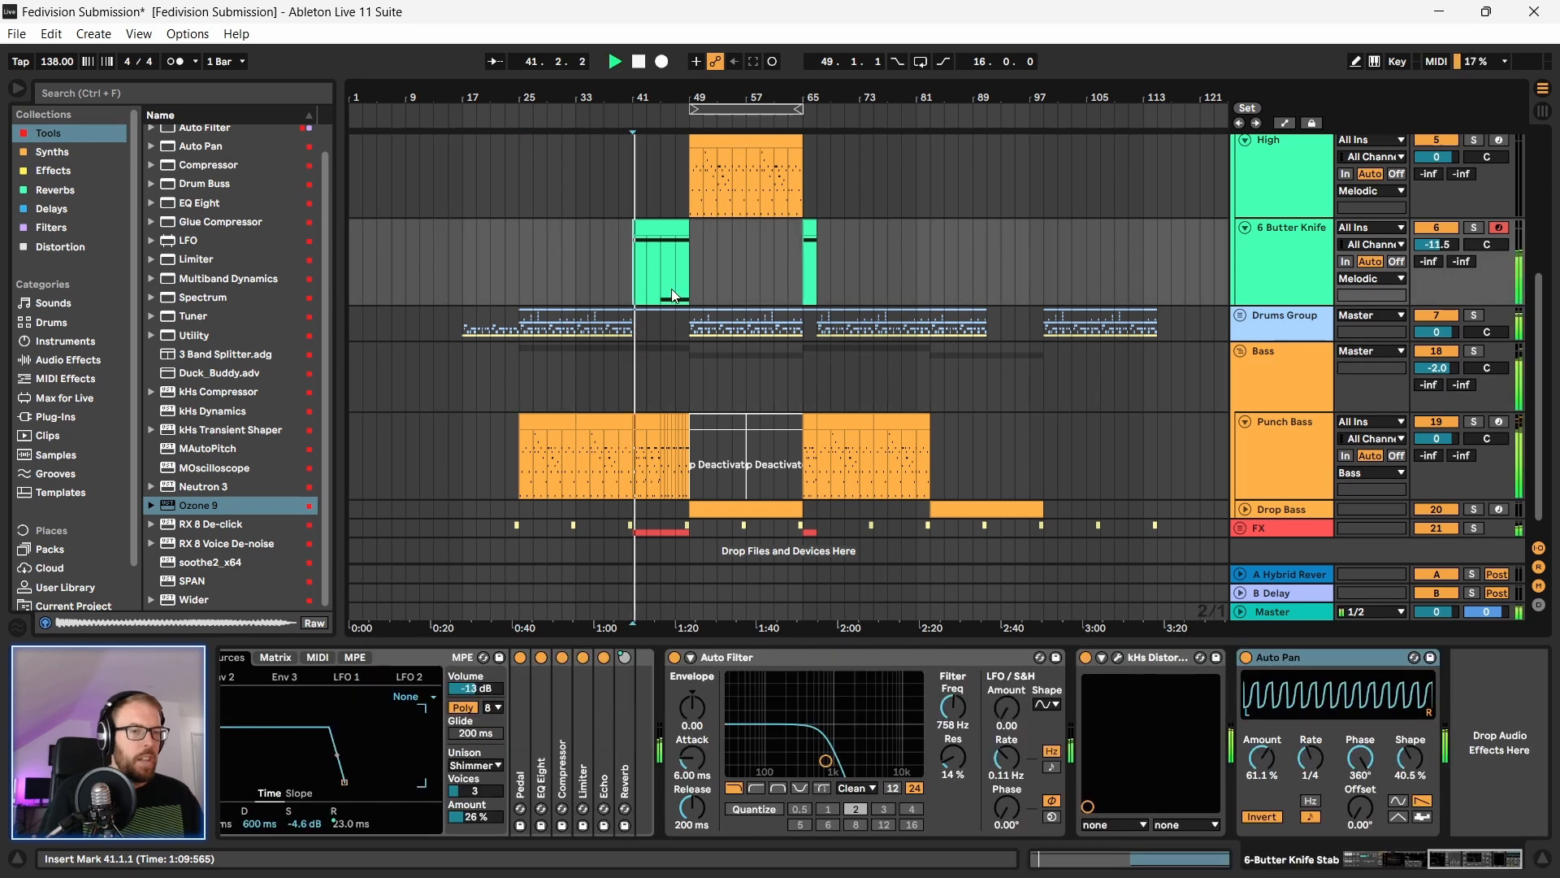
pyautogui.scroll(4, 1017, 281)
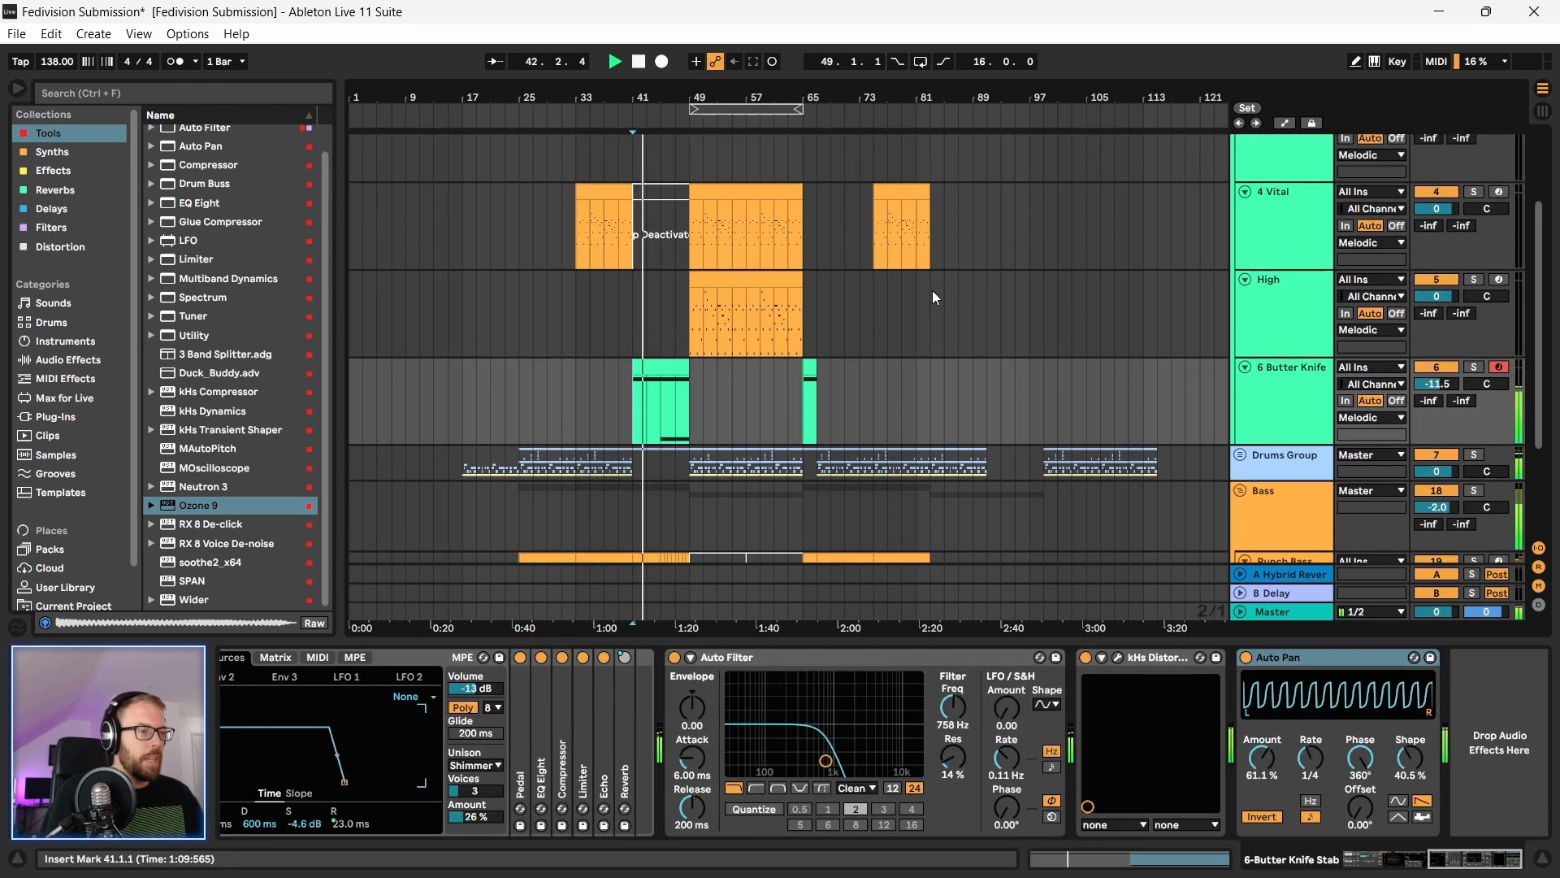
pyautogui.scroll(-5, 933, 290)
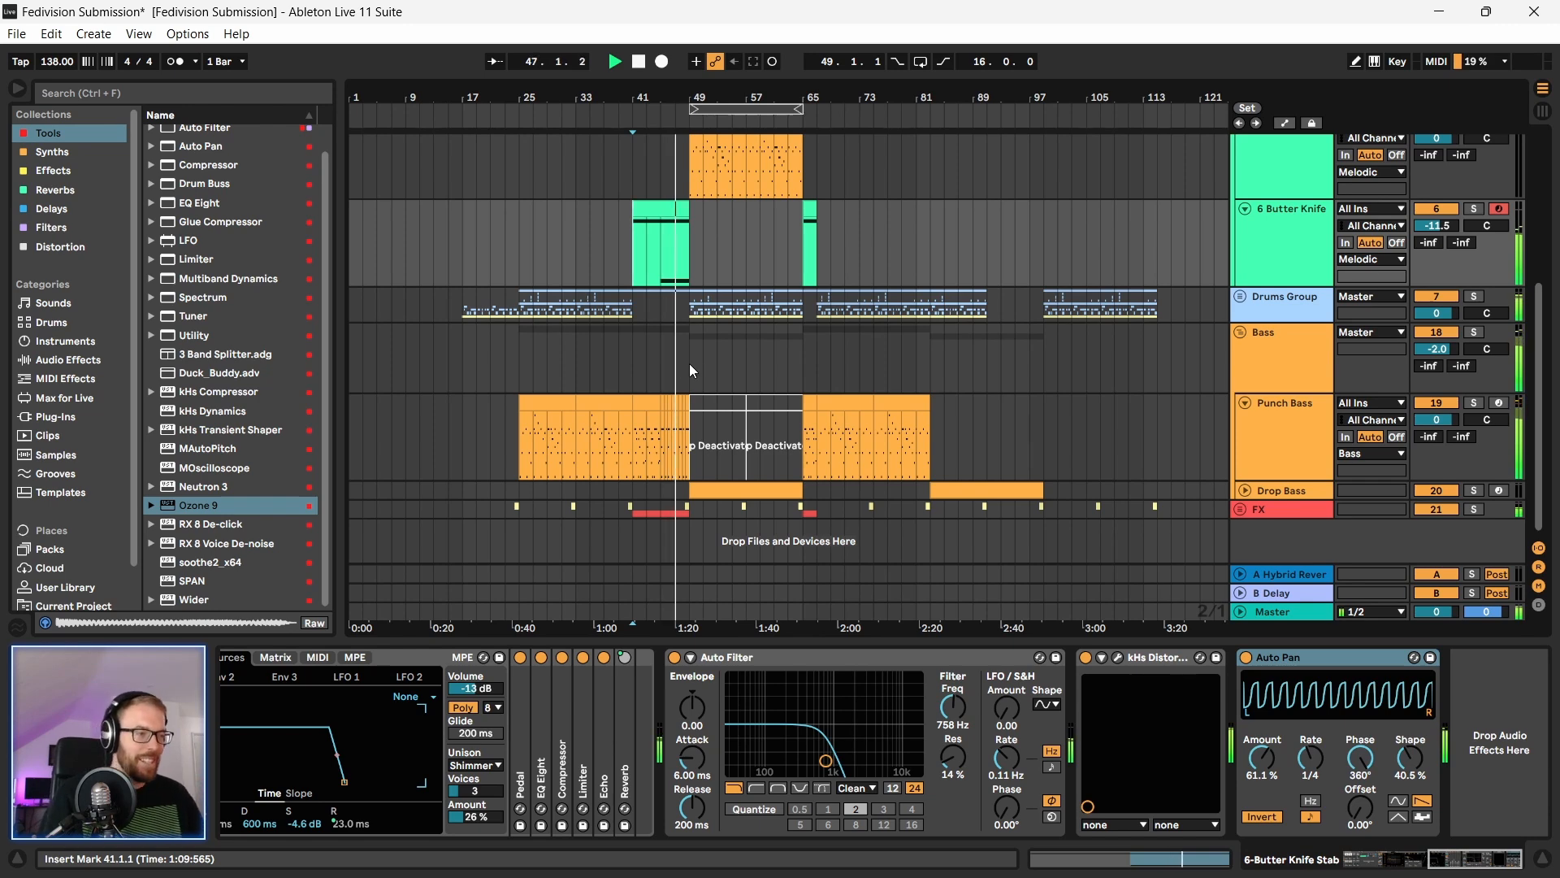
# Step: Deactivate the High clip from bar 49 to bar 57 and play the arrangement from bar 49
pyautogui.scroll(4, 694, 357)
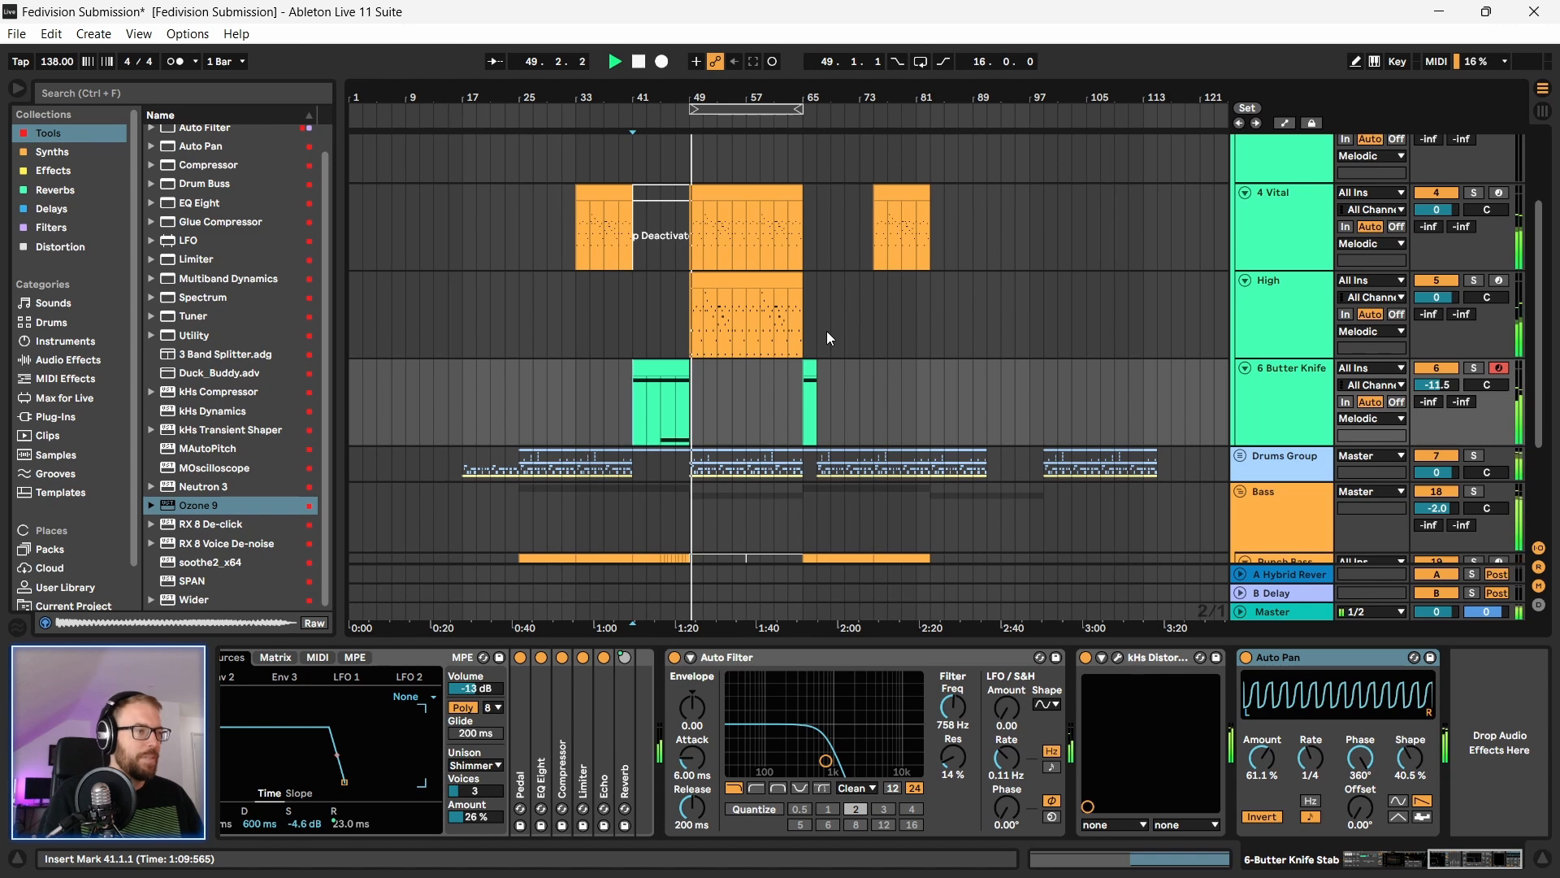
pyautogui.moveTo(744, 112); pyautogui.dragTo(738, 144)
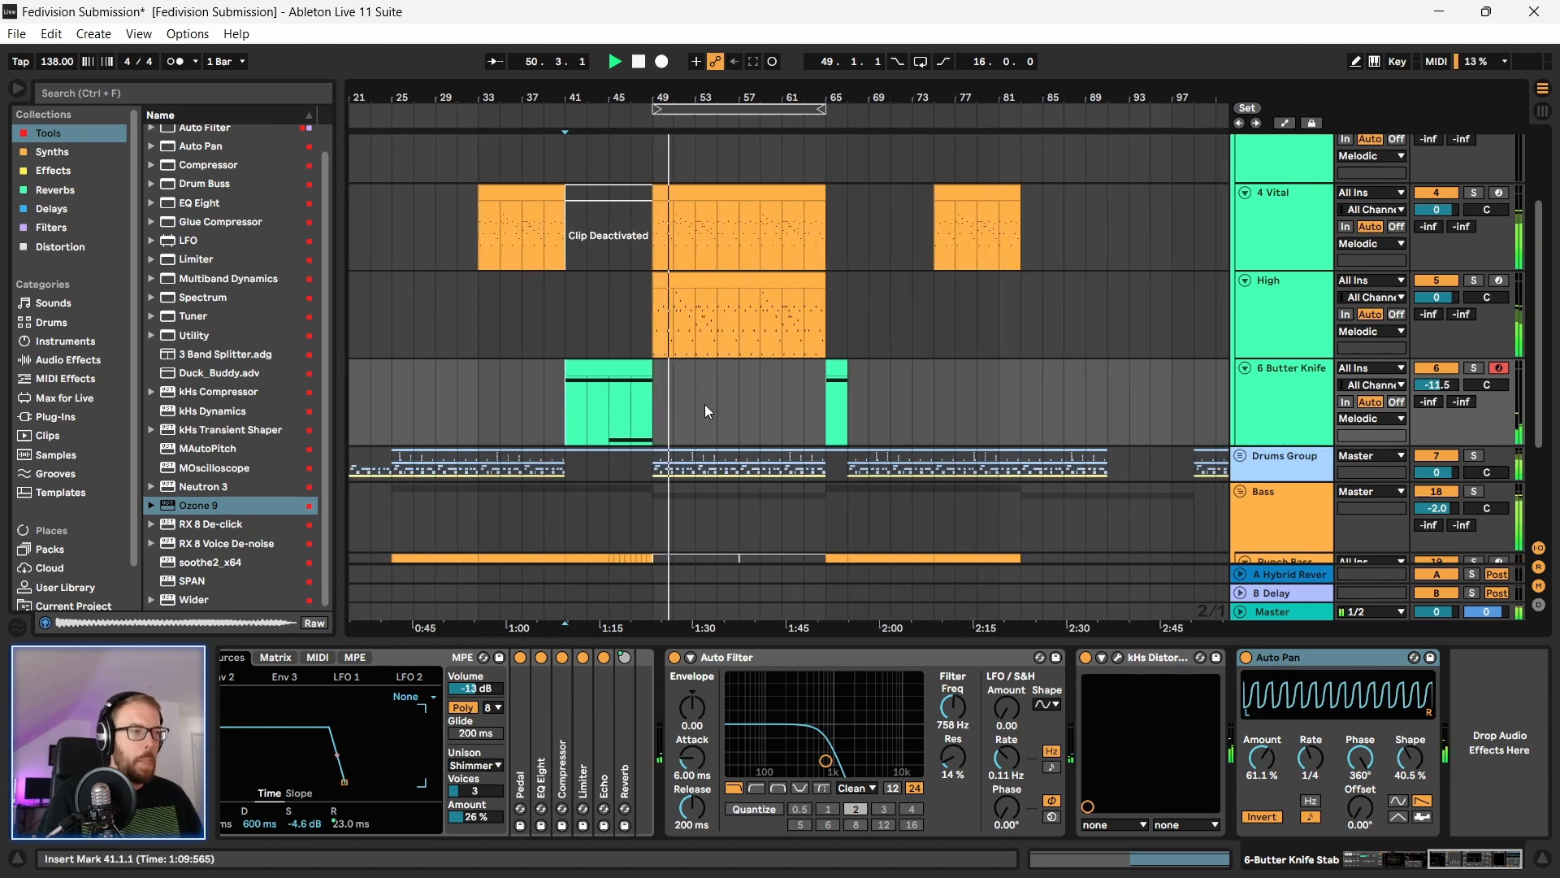
pyautogui.press('space')
pyautogui.moveTo(728, 315); pyautogui.dragTo(663, 309)
pyautogui.press('0')
pyautogui.press('-')
pyautogui.click(689, 296)
pyautogui.press('space')
# Step: Loop bars 57 to 65 over the remaining active part of the High clip
pyautogui.moveTo(735, 97); pyautogui.dragTo(734, 137)
pyautogui.scroll(-2, 673, 305)
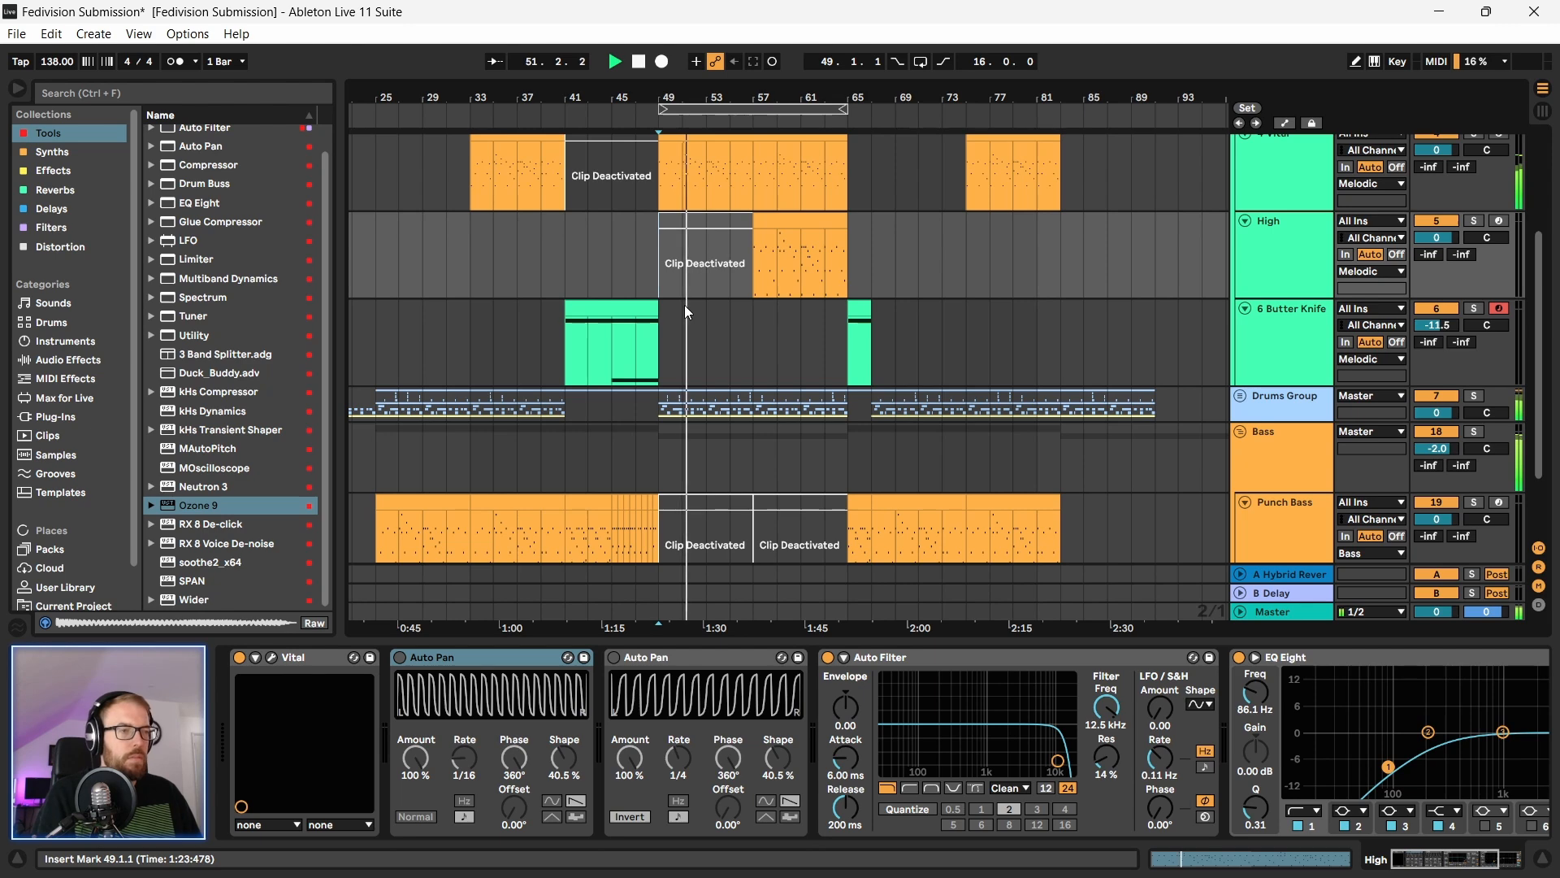
pyautogui.moveTo(759, 98); pyautogui.dragTo(715, 114)
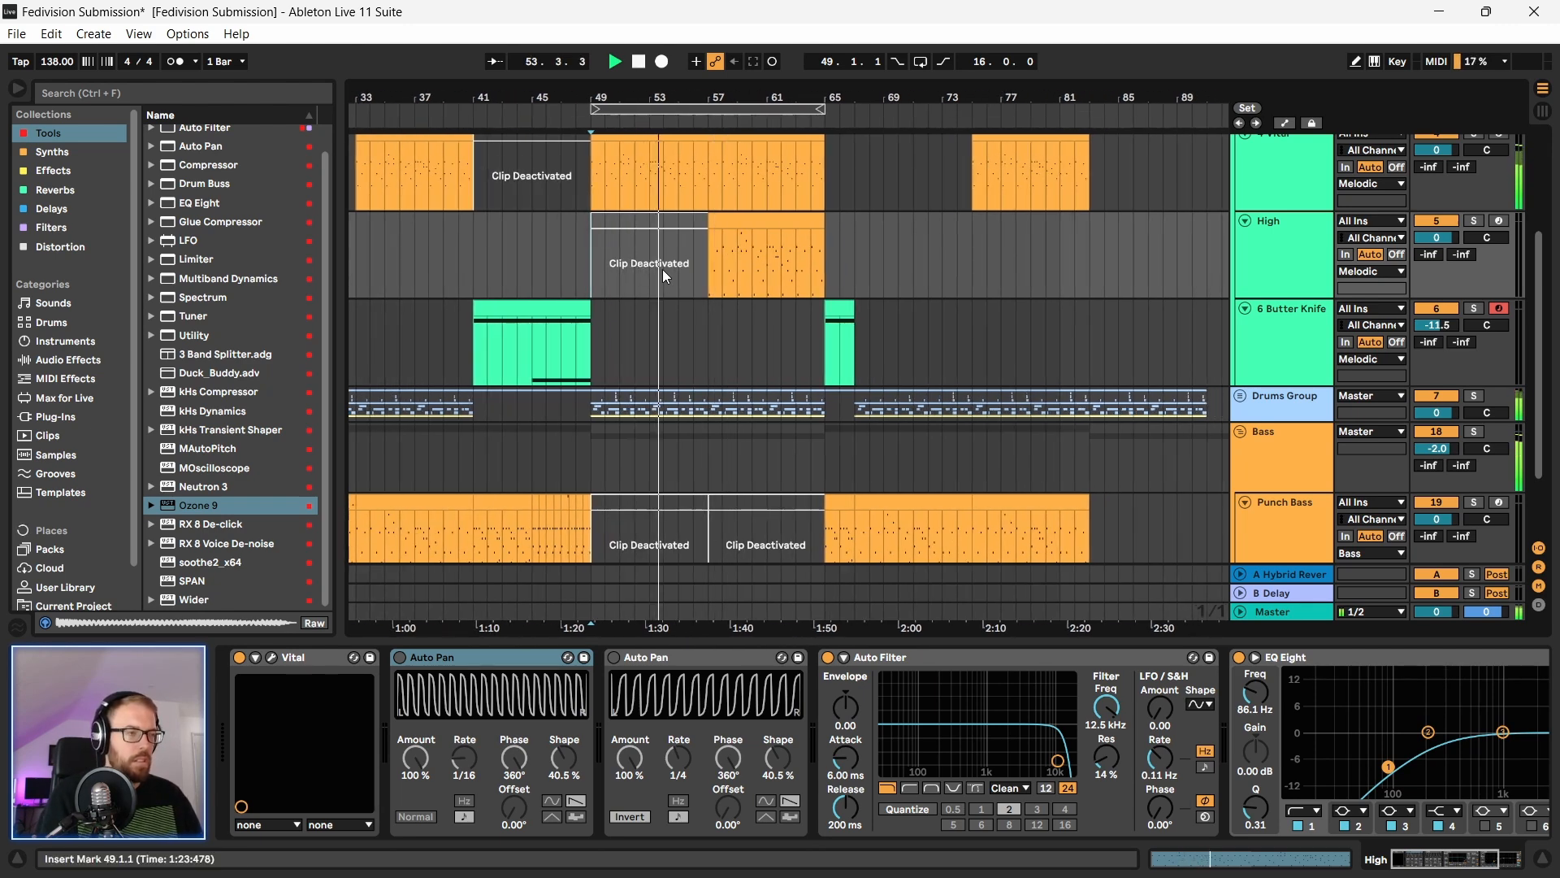
pyautogui.scroll(-3, 642, 296)
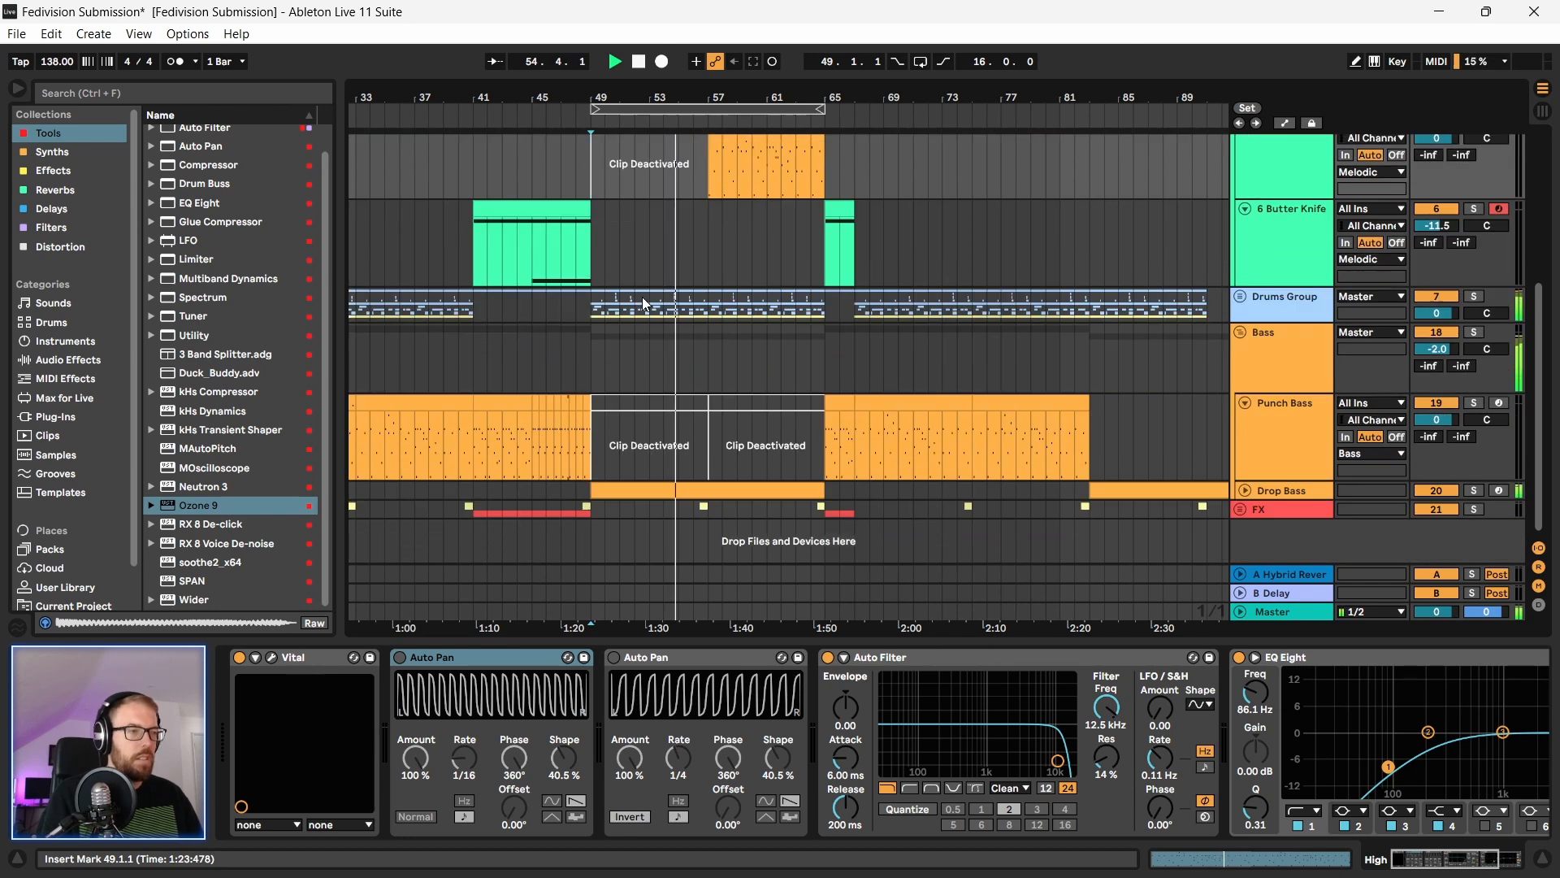
pyautogui.scroll(2, 643, 277)
pyautogui.moveTo(704, 257); pyautogui.dragTo(830, 261)
pyautogui.hotkey('ctrl', 'l')
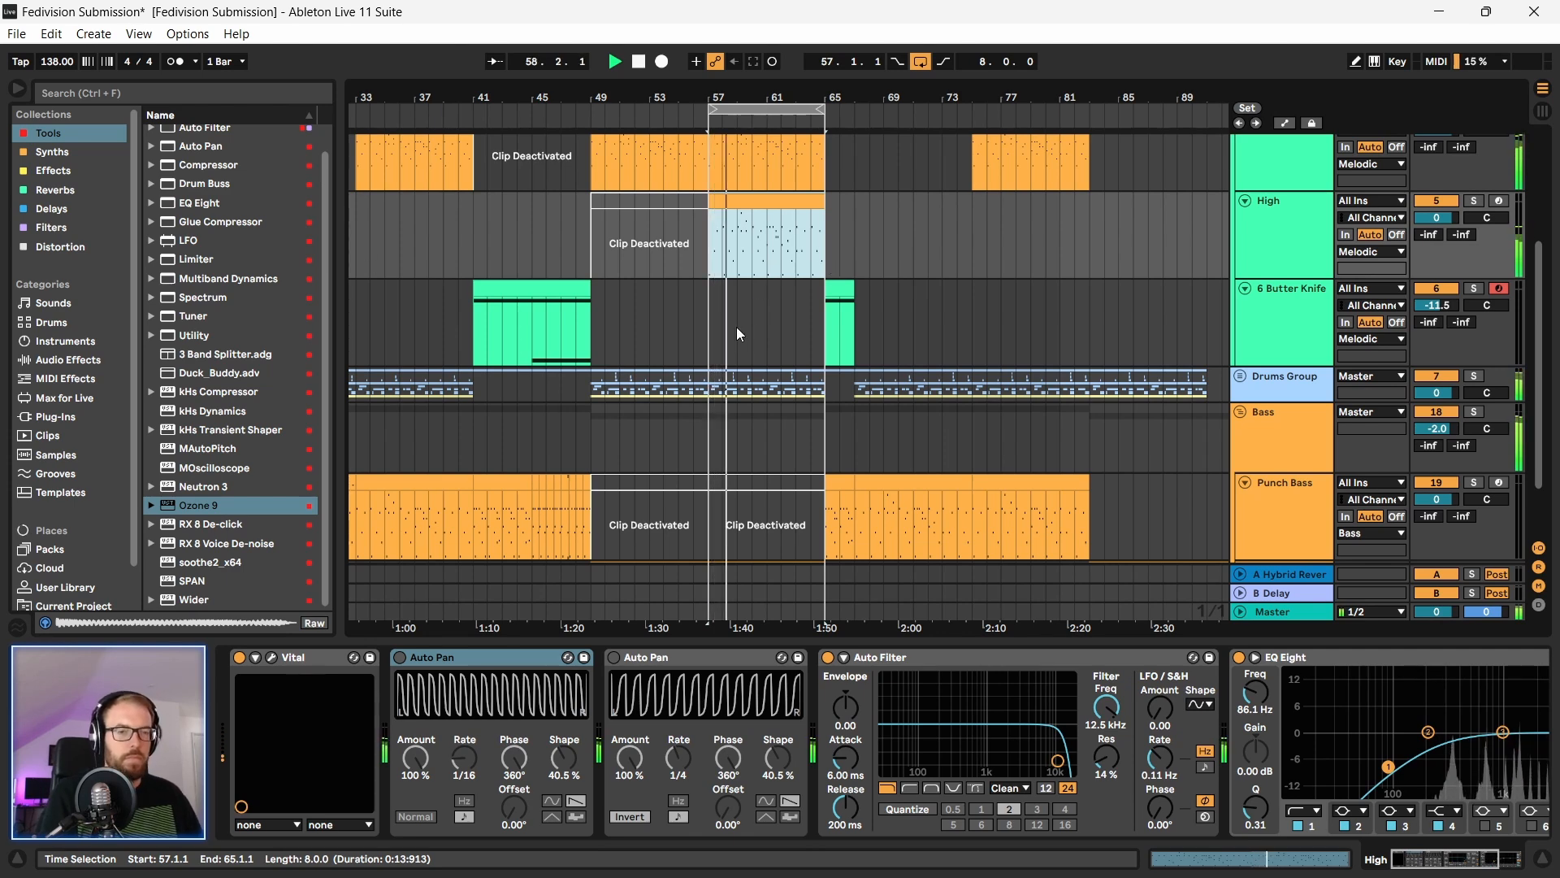
# Step: Play the looped section and inspect the effects of the High track's Vital instrument
pyautogui.scroll(2, 736, 327)
pyautogui.press('space')
pyautogui.click(1294, 284)
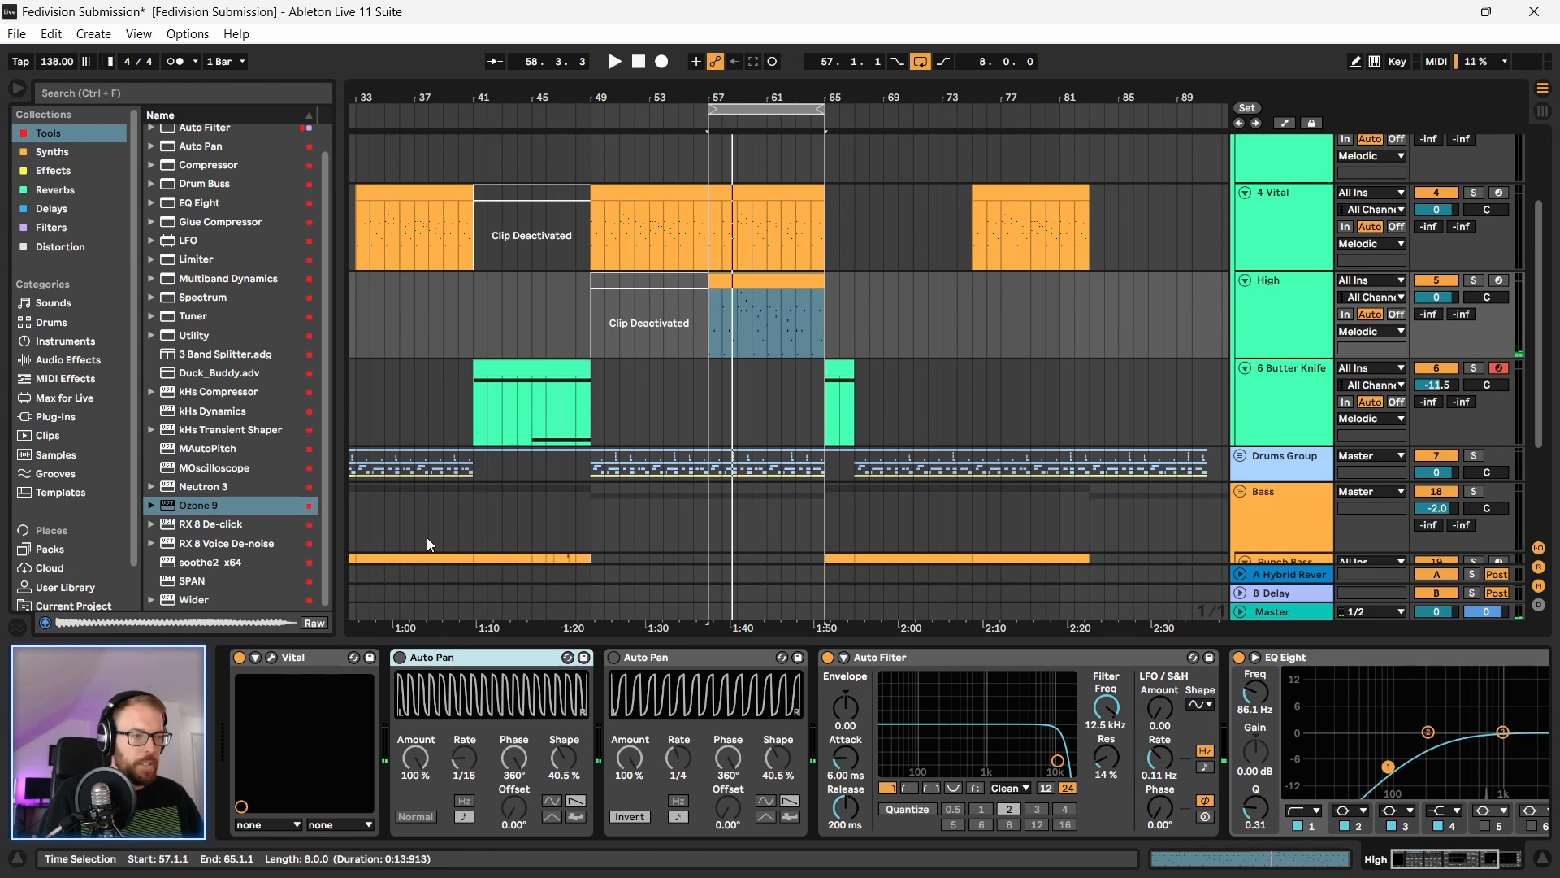
pyautogui.click(746, 281)
pyautogui.press('space')
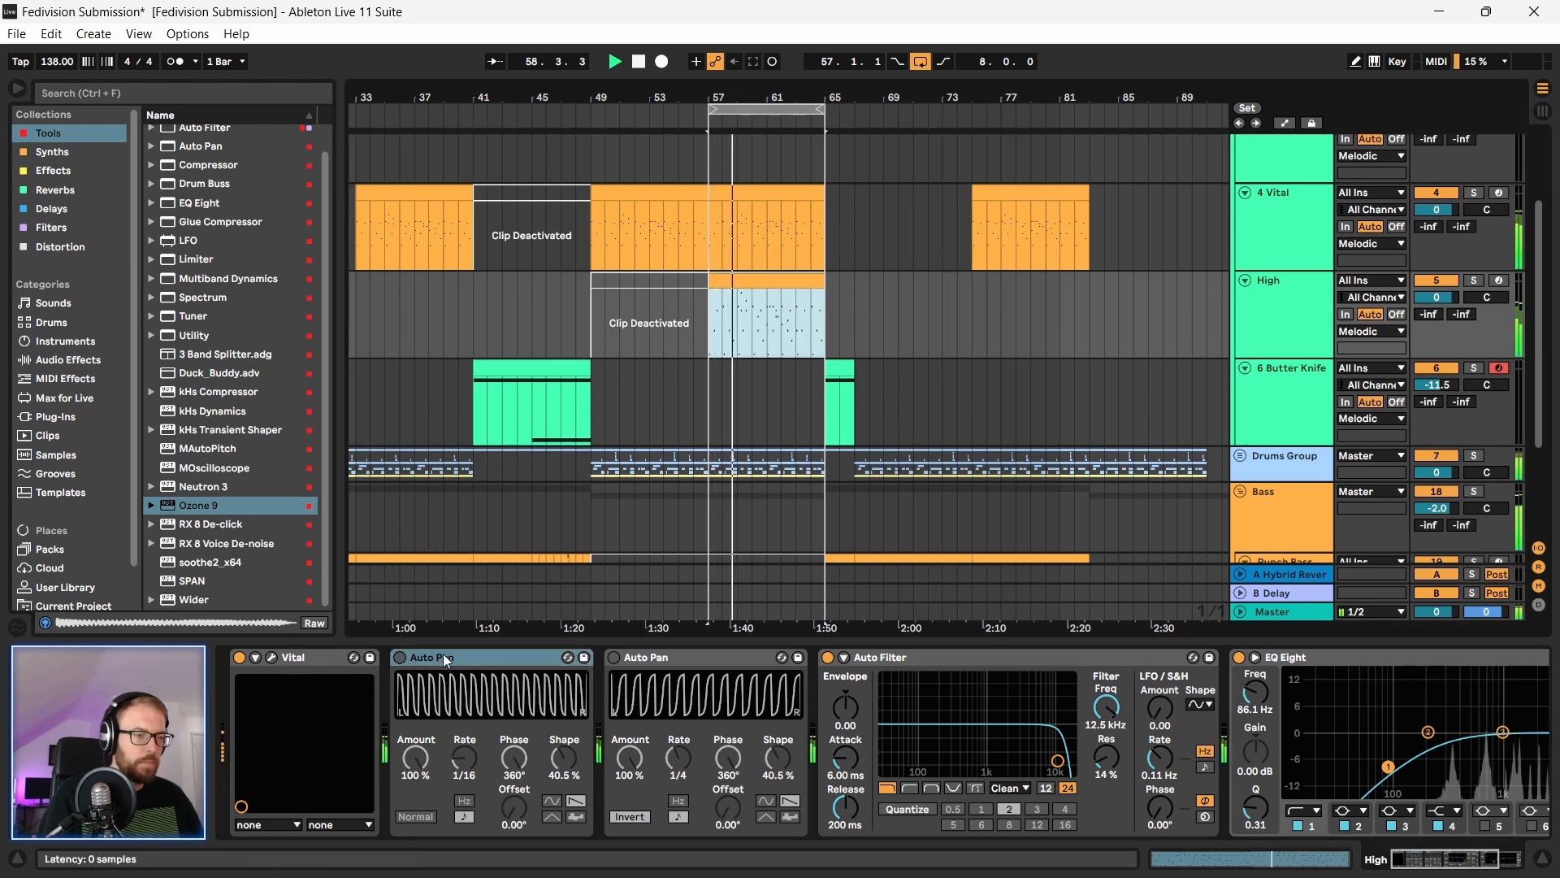
pyautogui.click(271, 655)
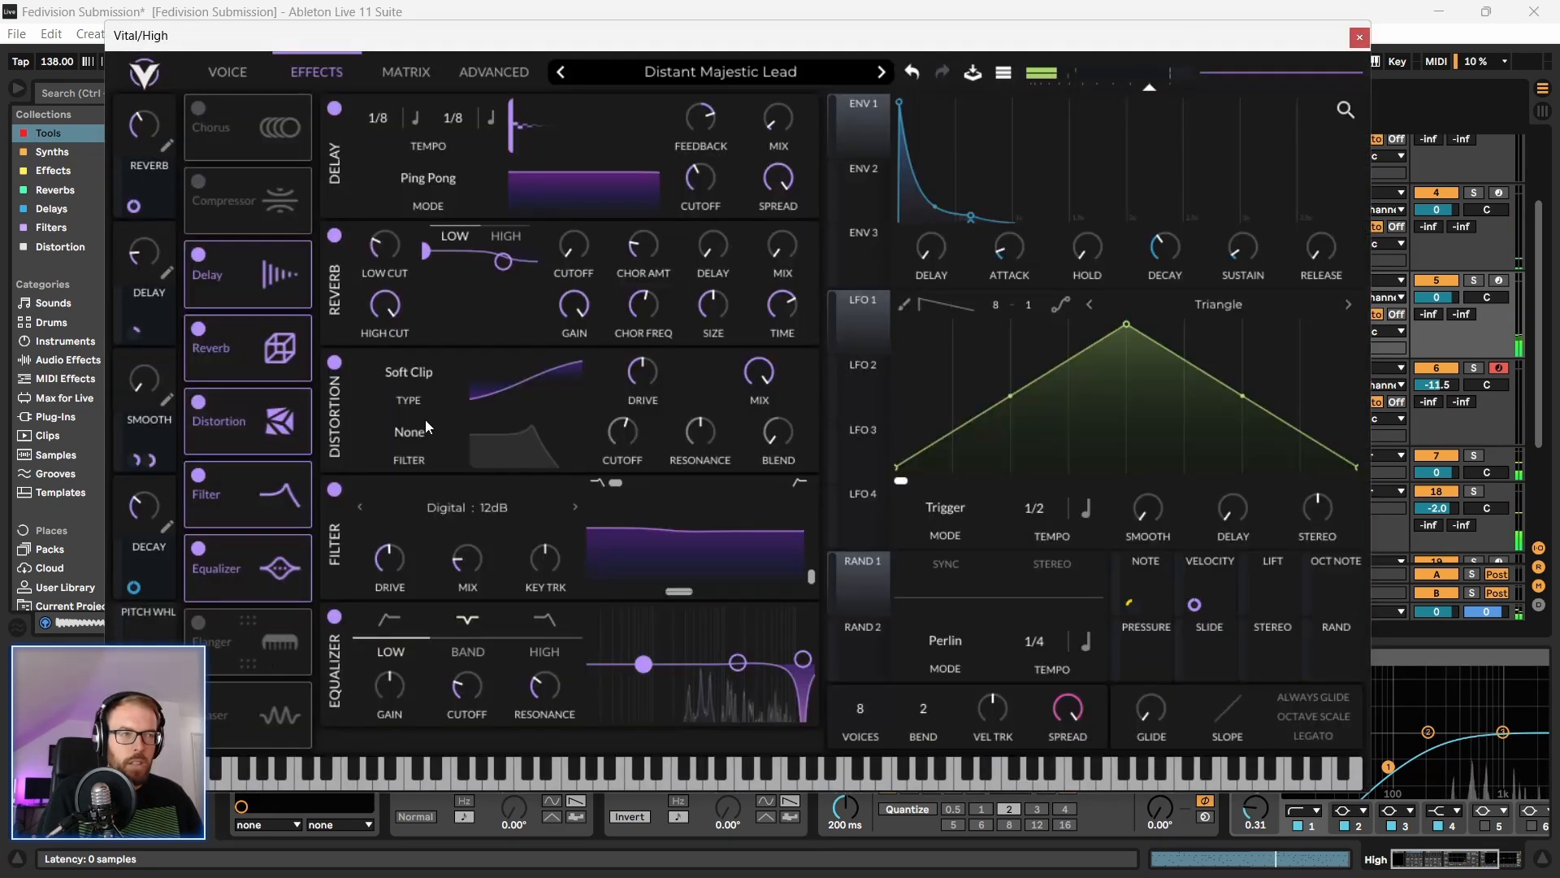
pyautogui.click(1359, 38)
pyautogui.moveTo(1430, 865)
pyautogui.mouseDown()
pyautogui.moveTo(1484, 863)
pyautogui.moveTo(1410, 861)
pyautogui.mouseUp()
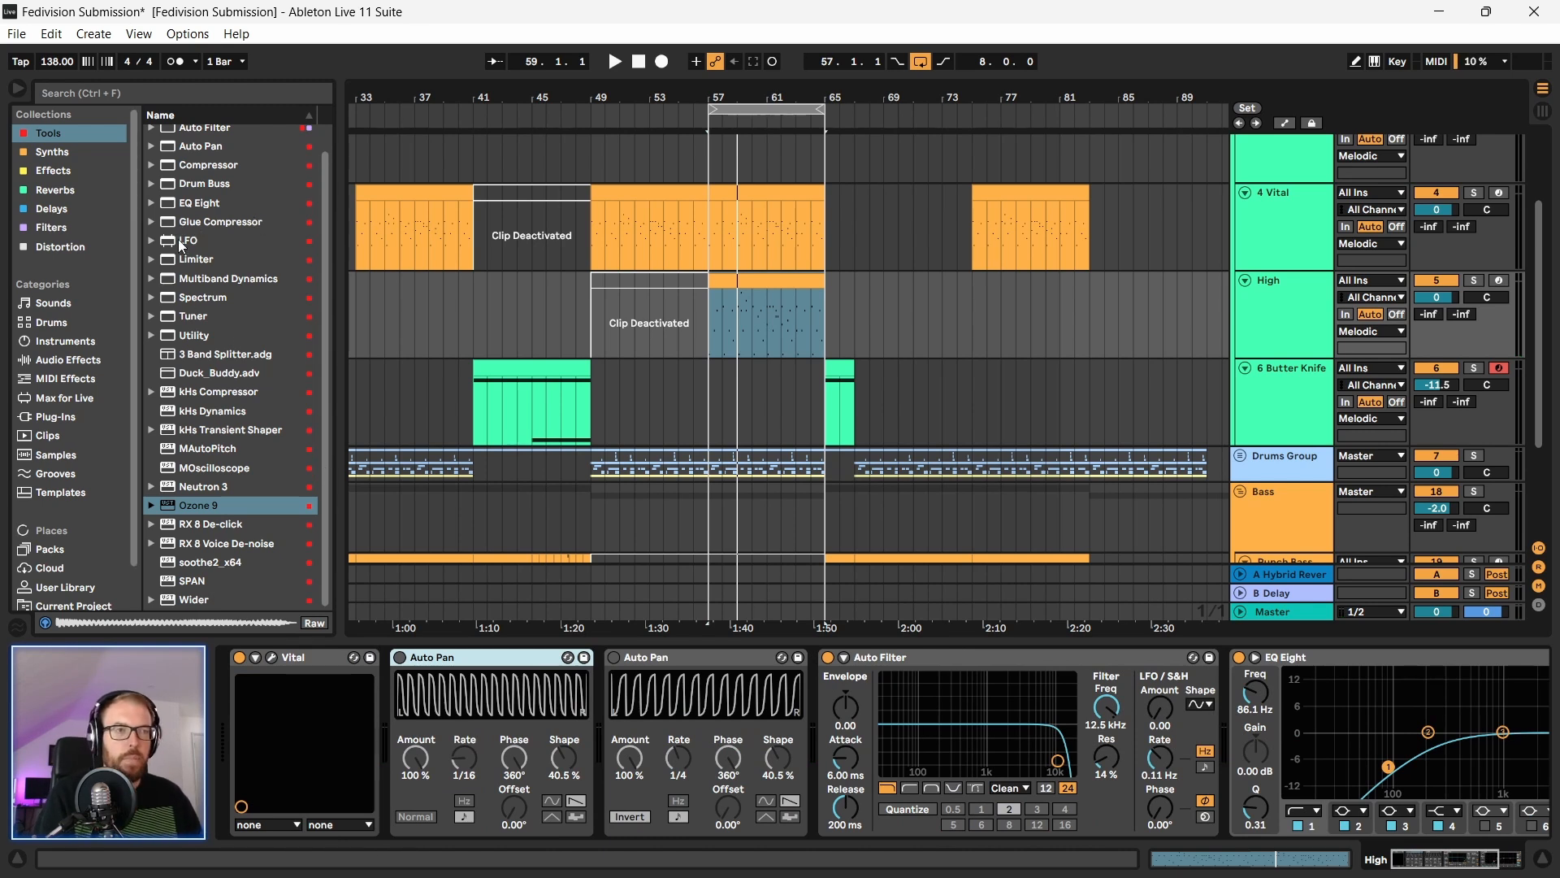
# Step: Add the GSatPlus distortion plug-in to the end of the High track's device chain
pyautogui.click(96, 245)
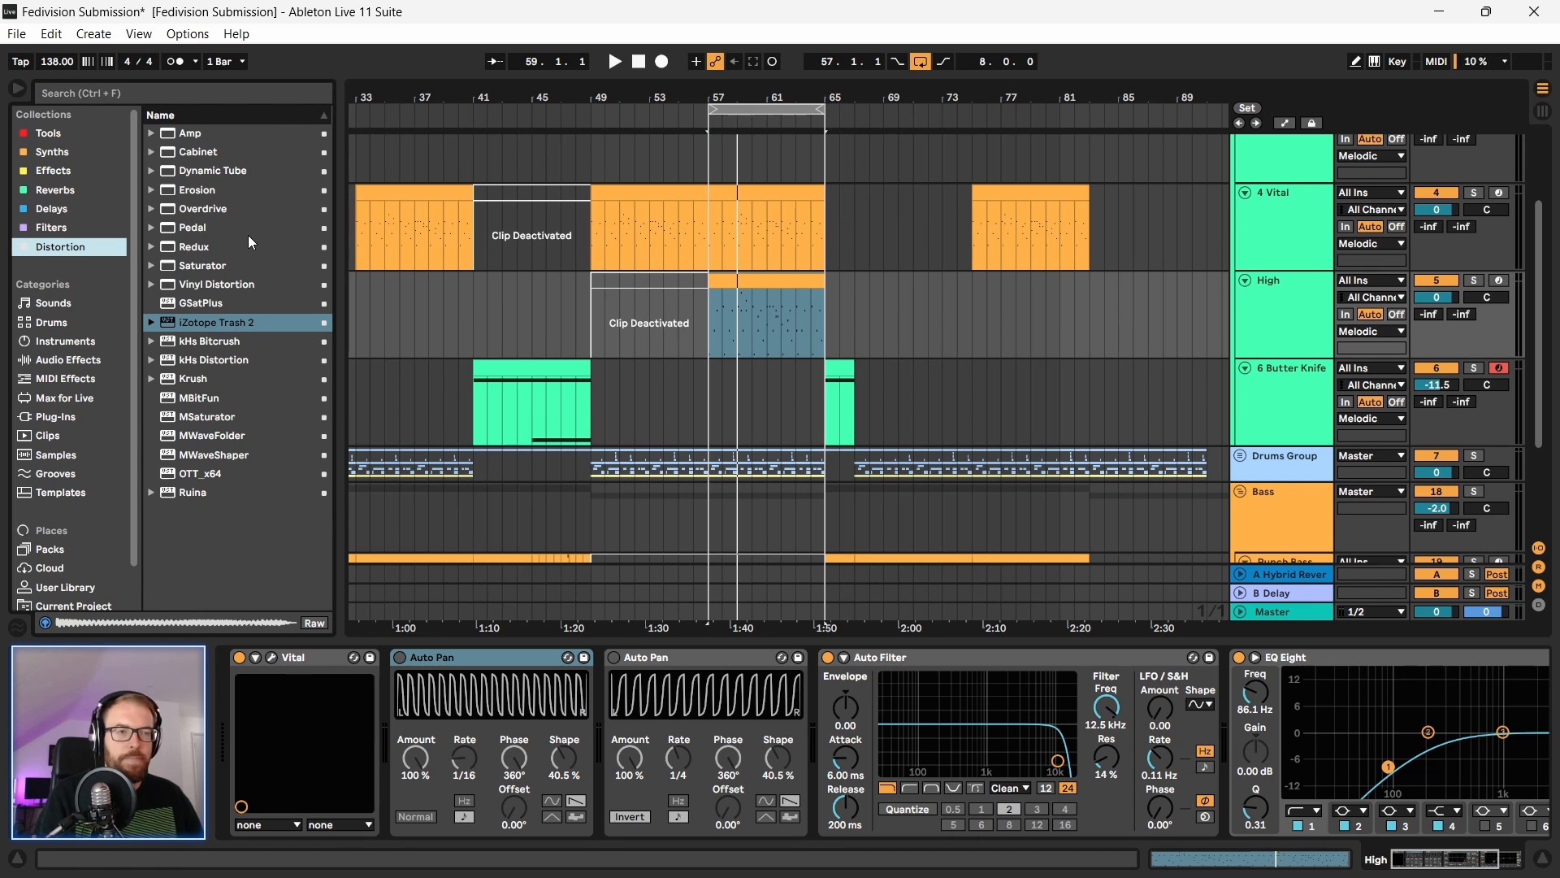
pyautogui.click(193, 302)
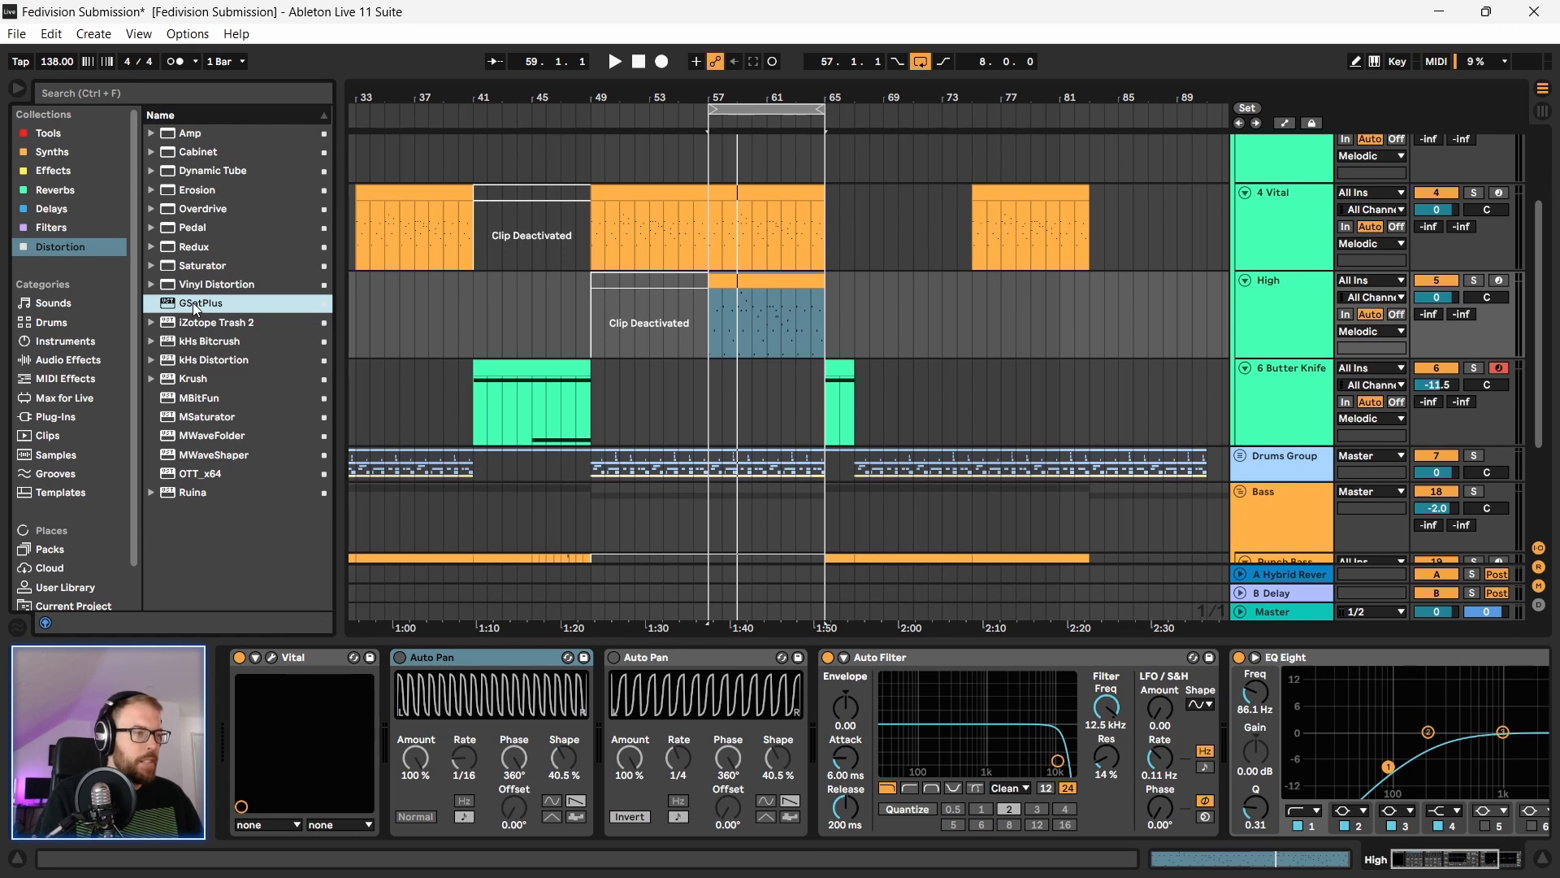
pyautogui.moveTo(739, 329); pyautogui.dragTo(741, 325)
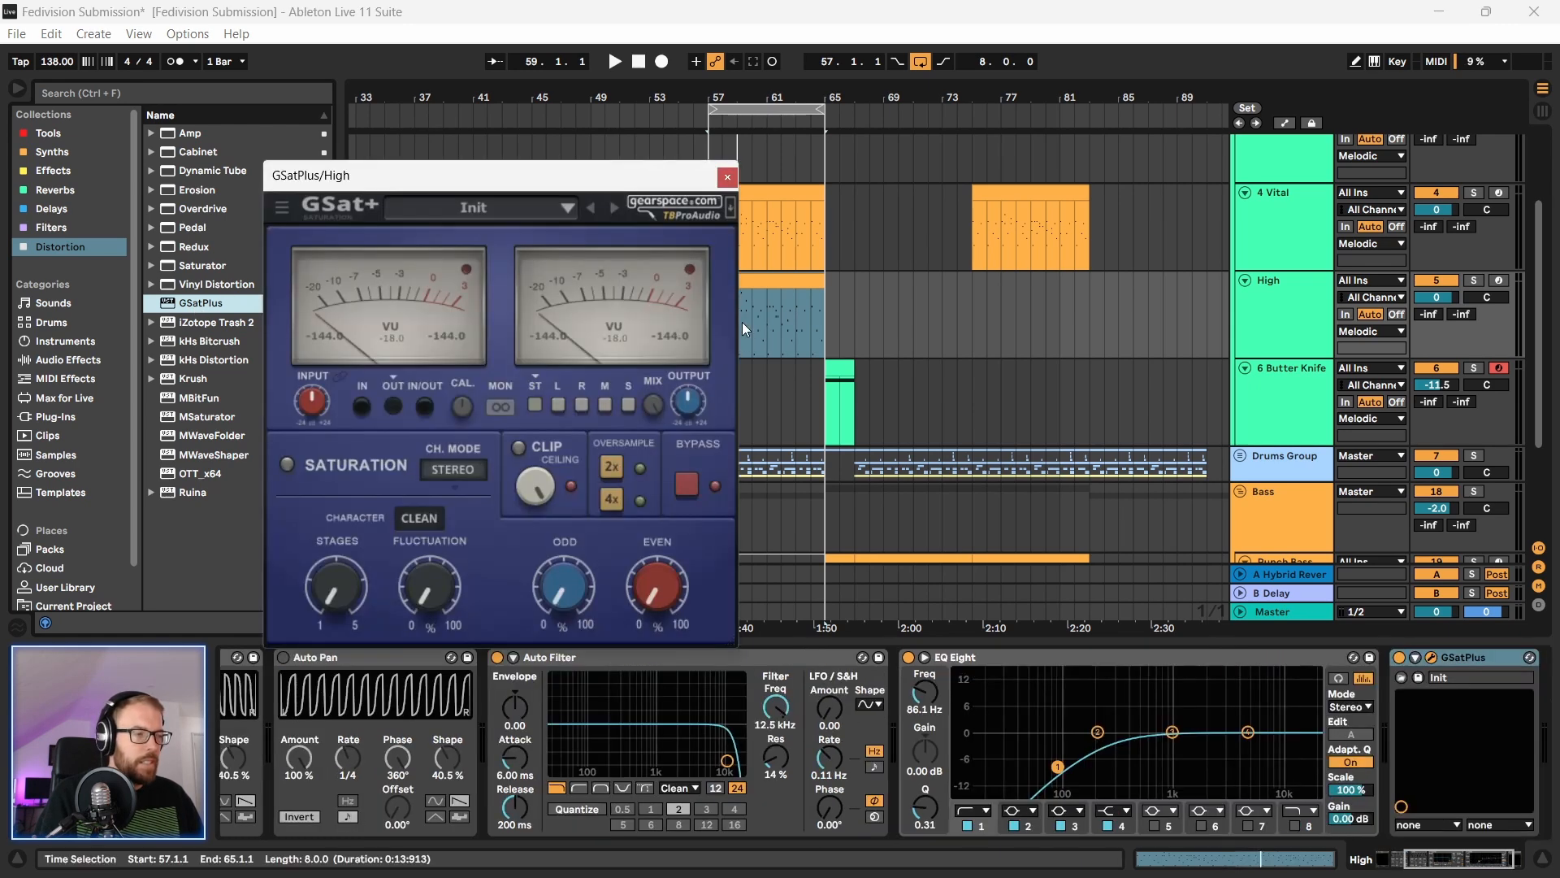
pyautogui.moveTo(516, 184); pyautogui.dragTo(448, 139)
# Step: Try the Light preset in GSatPlus on the High track and audition it over the loop
pyautogui.click(409, 161)
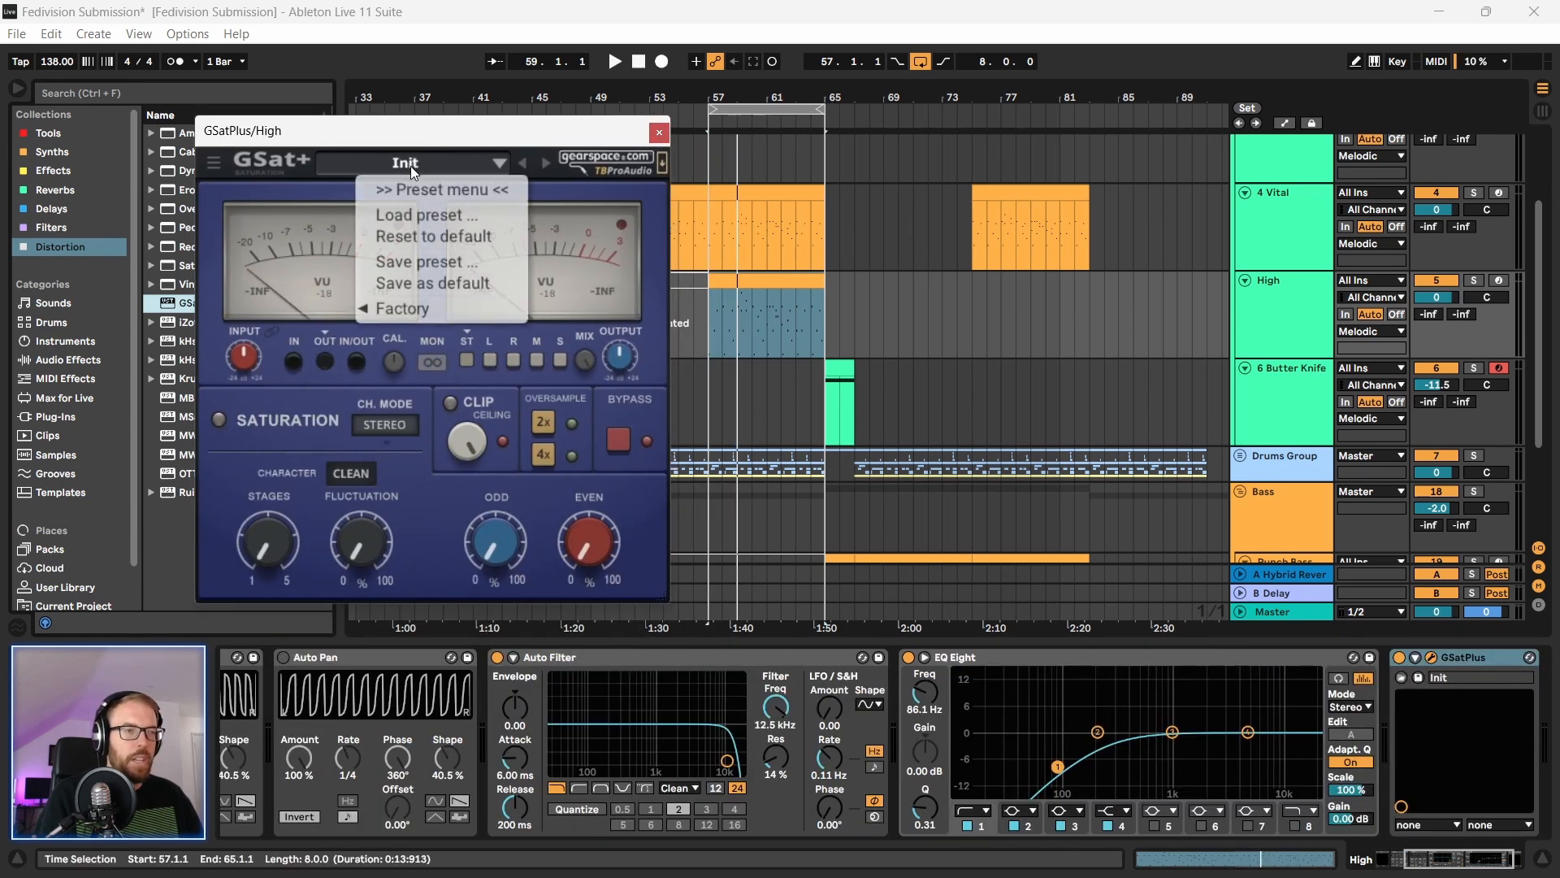
pyautogui.click(461, 192)
pyautogui.click(545, 164)
pyautogui.press('space')
pyautogui.moveTo(523, 130); pyautogui.dragTo(499, 149)
pyautogui.press('space')
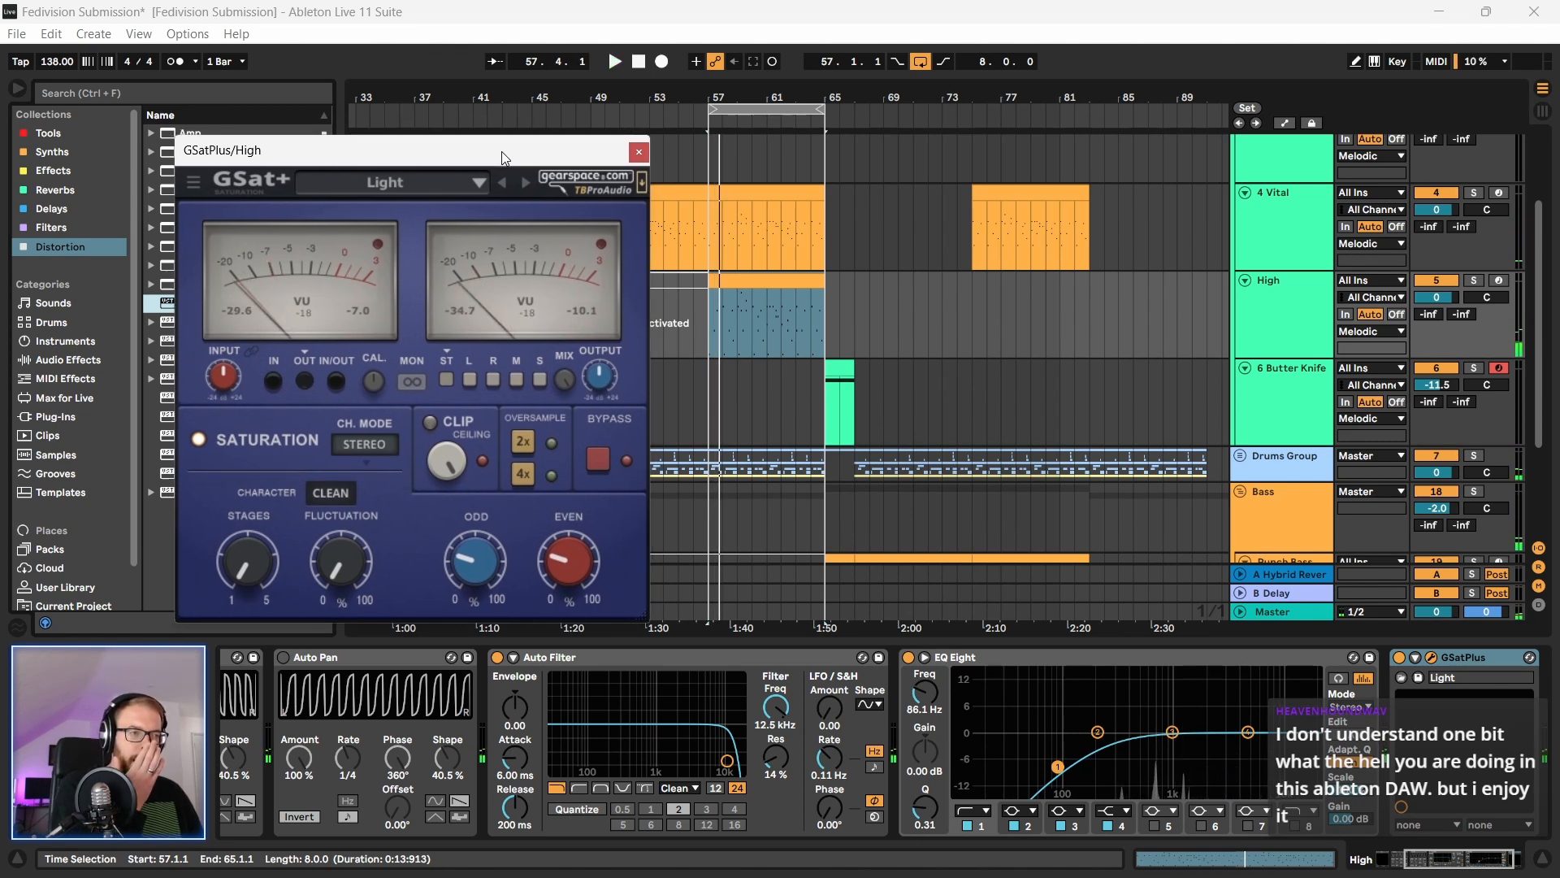
pyautogui.moveTo(507, 151); pyautogui.dragTo(510, 154)
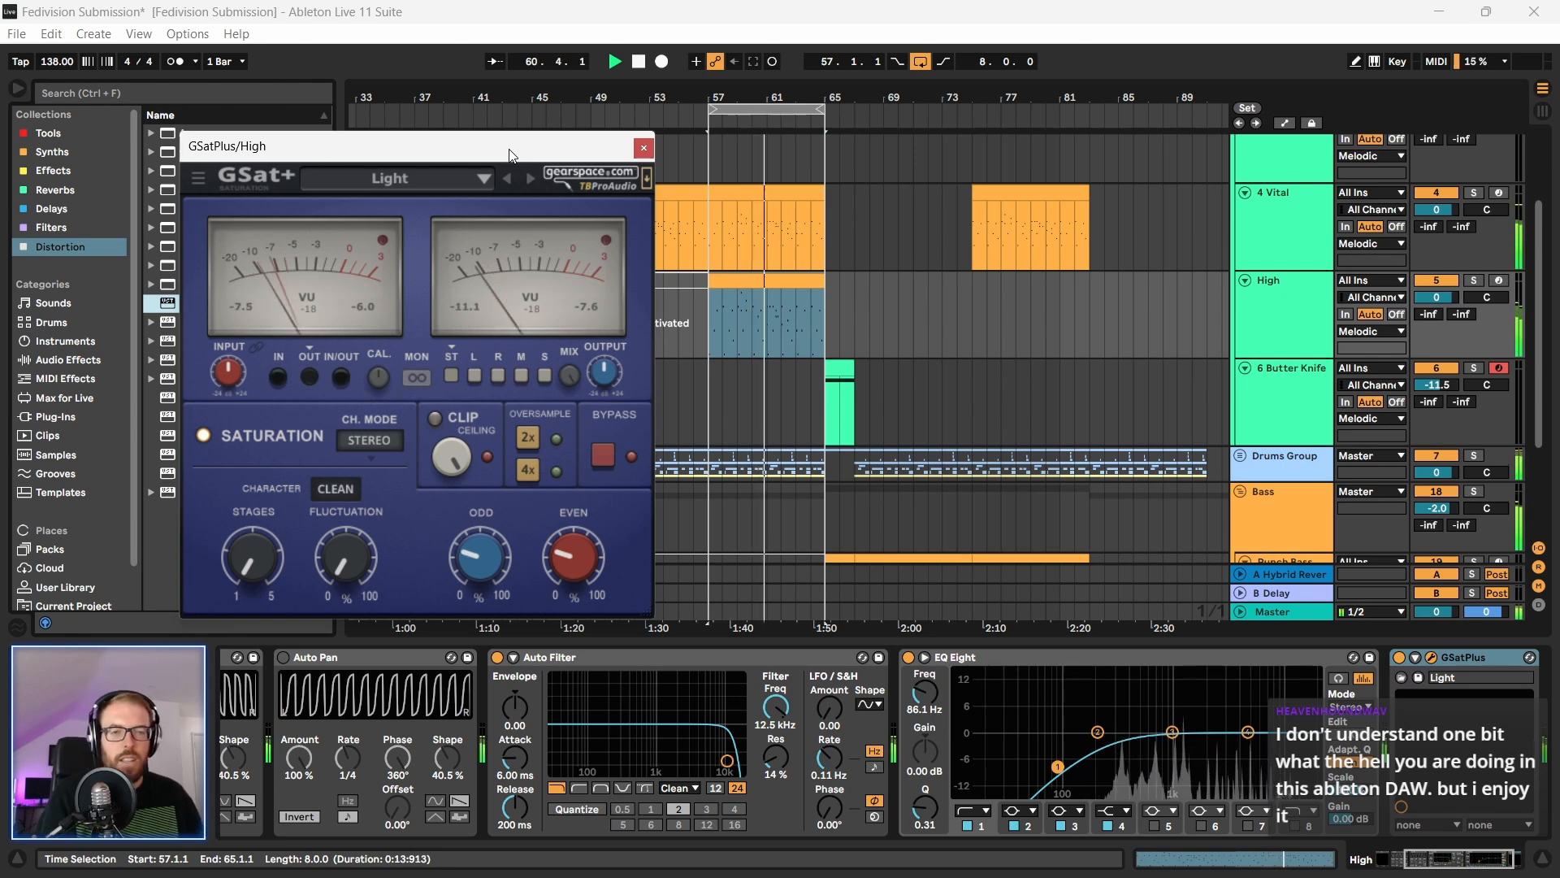
pyautogui.moveTo(428, 155); pyautogui.dragTo(525, 122)
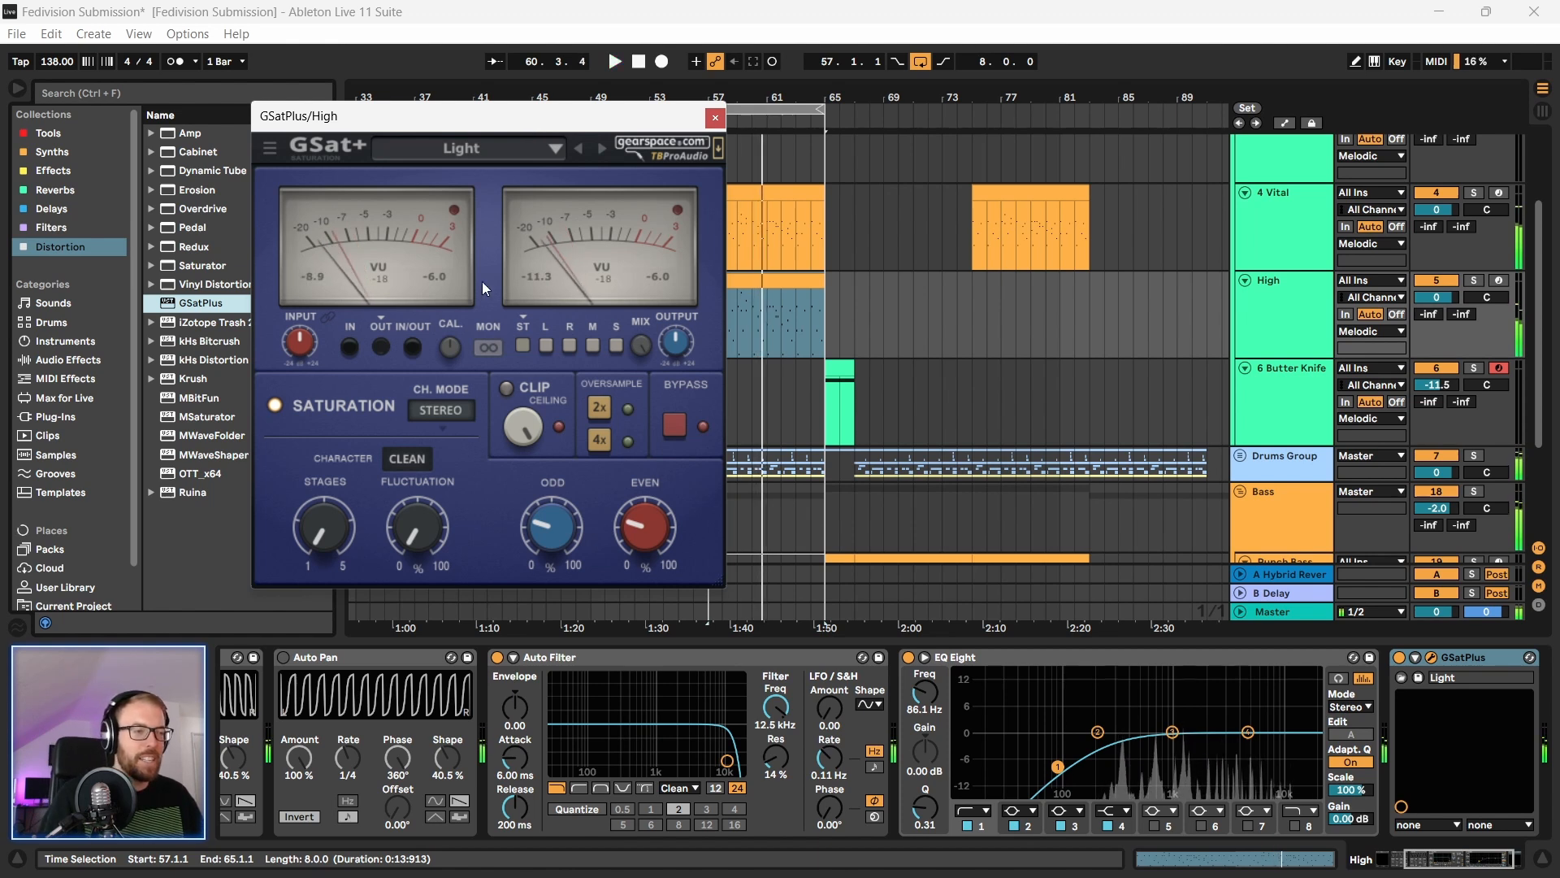
pyautogui.moveTo(469, 124); pyautogui.dragTo(461, 132)
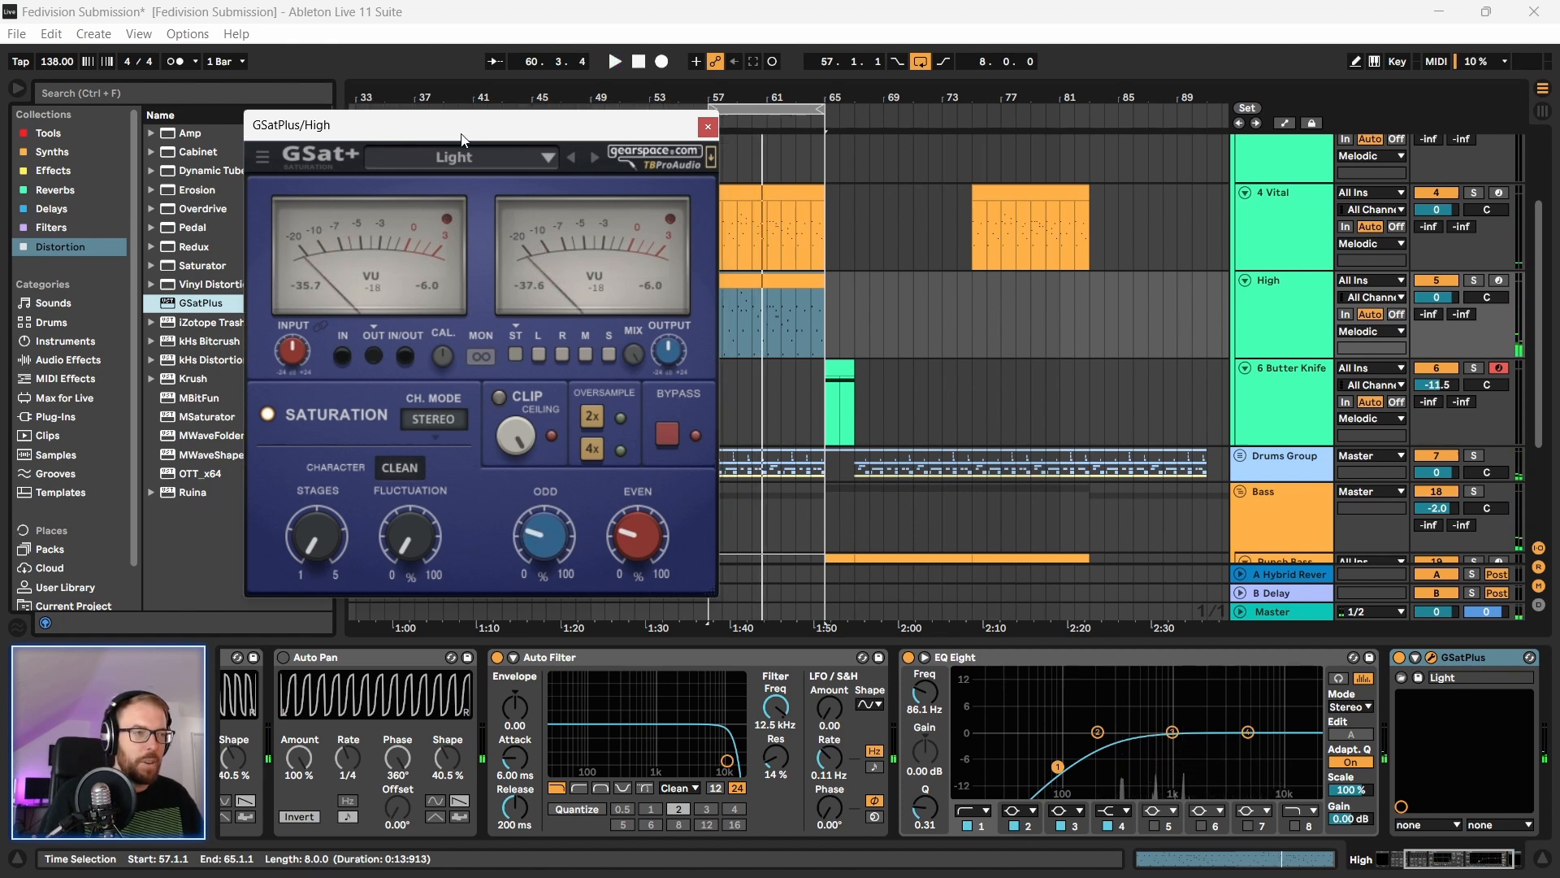
# Step: Load the Warm preset in GSatPlus and audition it over the loop
pyautogui.click(548, 159)
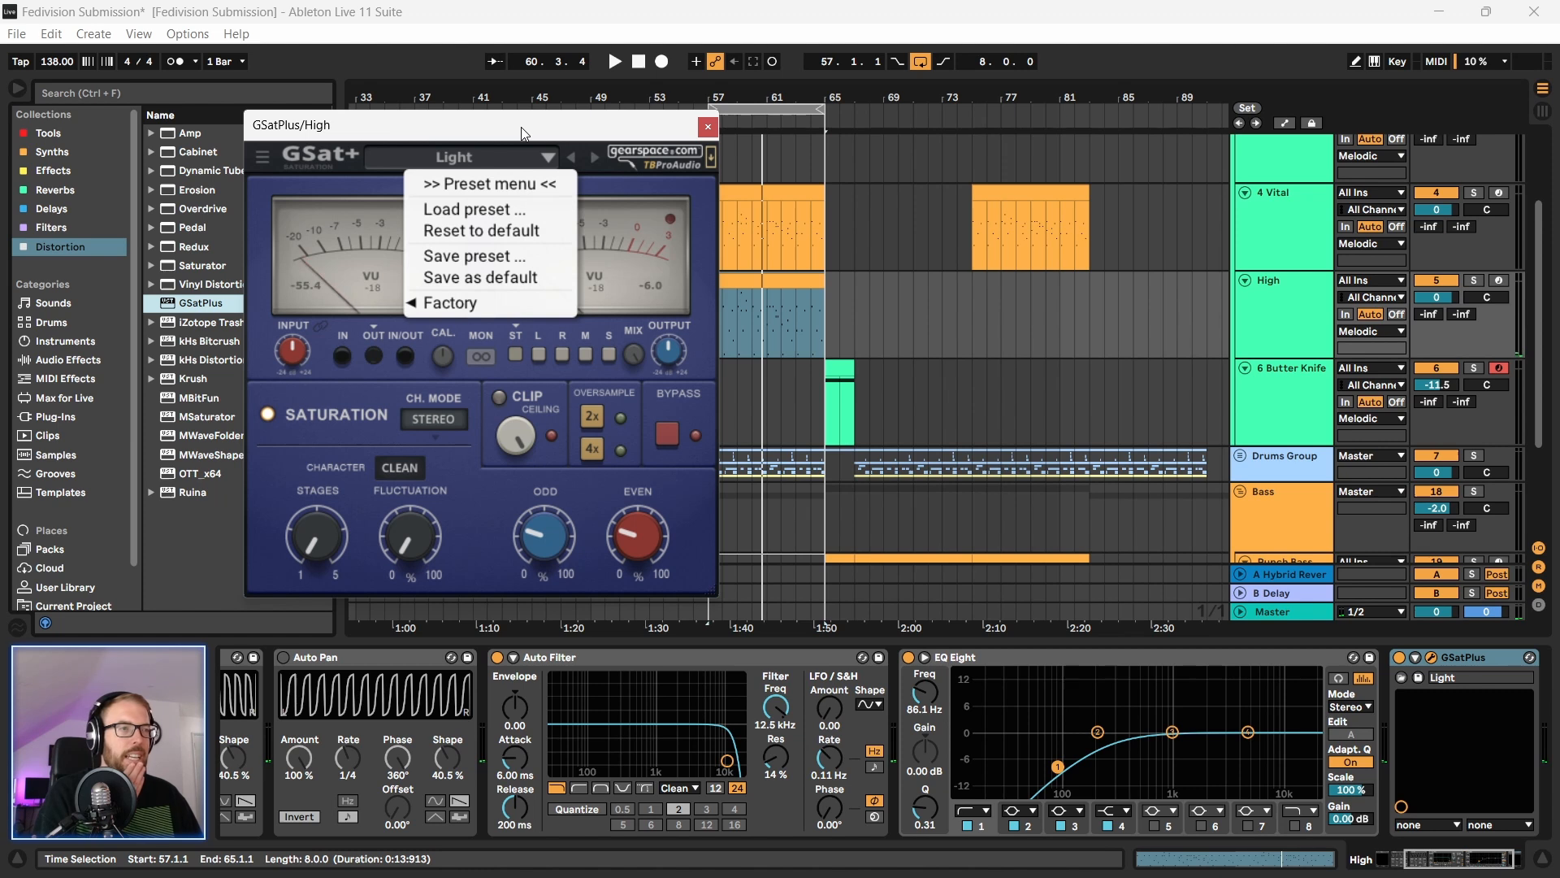
pyautogui.click(701, 338)
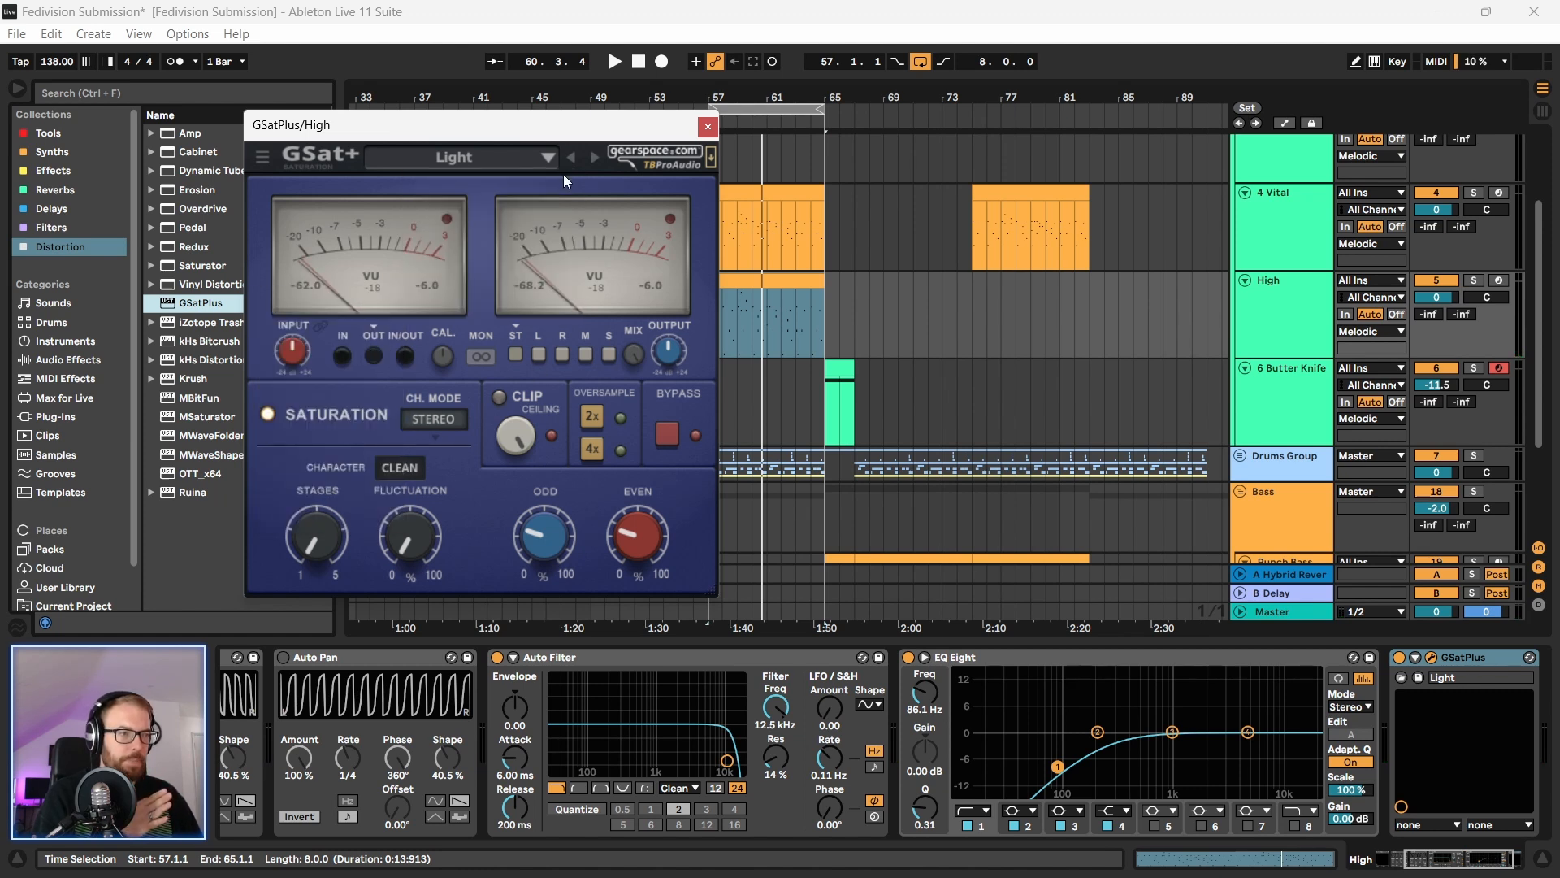
pyautogui.click(594, 158)
pyautogui.click(593, 159)
pyautogui.press('space')
pyautogui.moveTo(550, 134); pyautogui.dragTo(528, 140)
pyautogui.press('space')
pyautogui.press('space')
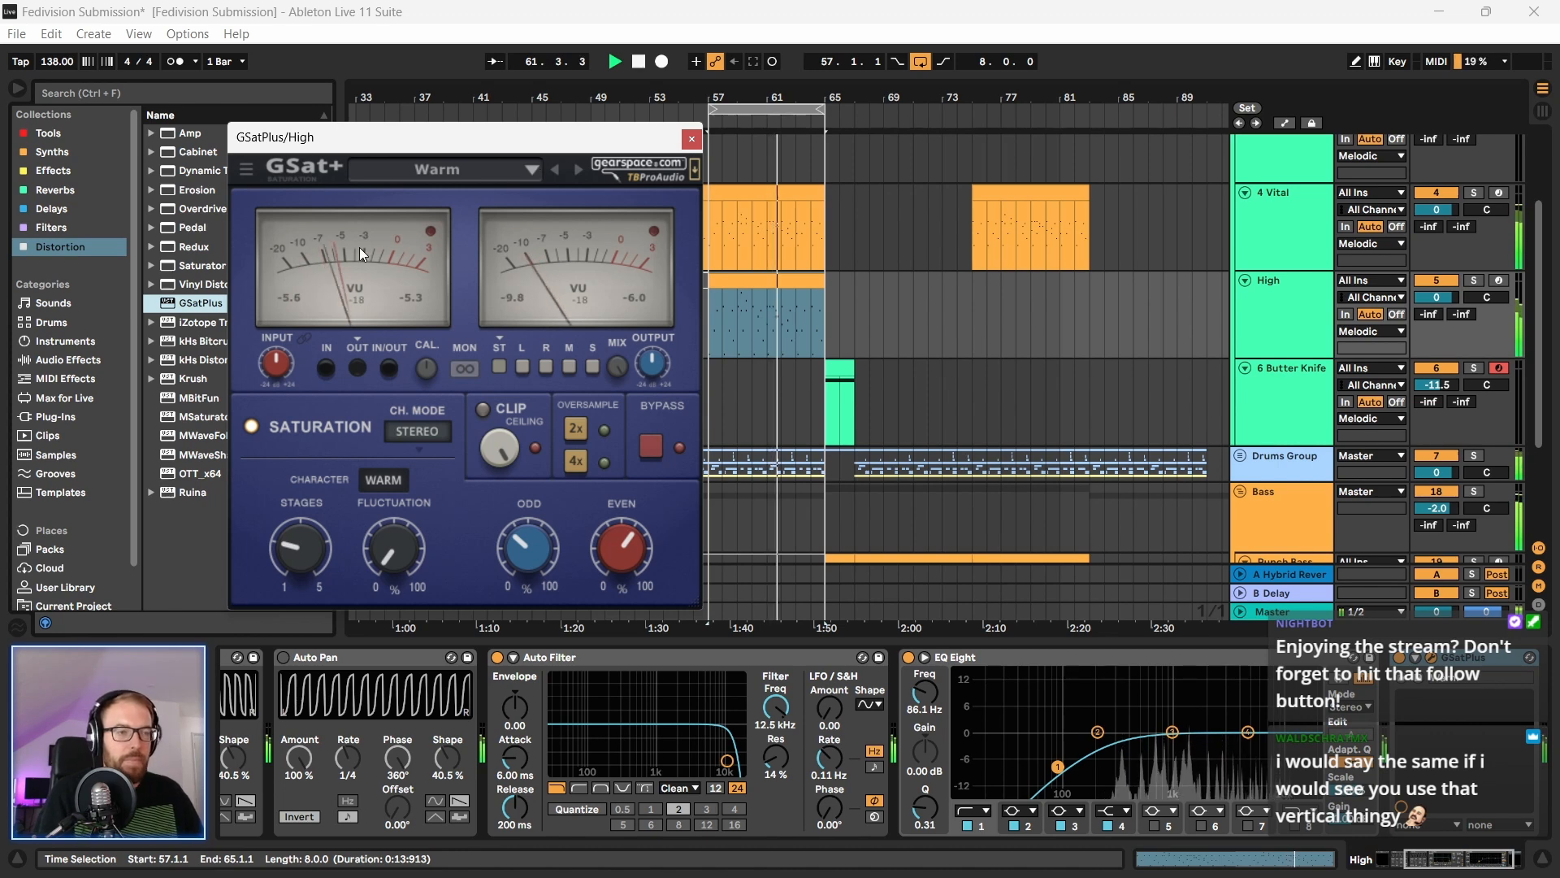
# Step: Raise the GSatPlus output trim to 8.0 and close the plug-in window
pyautogui.moveTo(653, 364); pyautogui.dragTo(652, 339)
pyautogui.moveTo(450, 137); pyautogui.dragTo(461, 133)
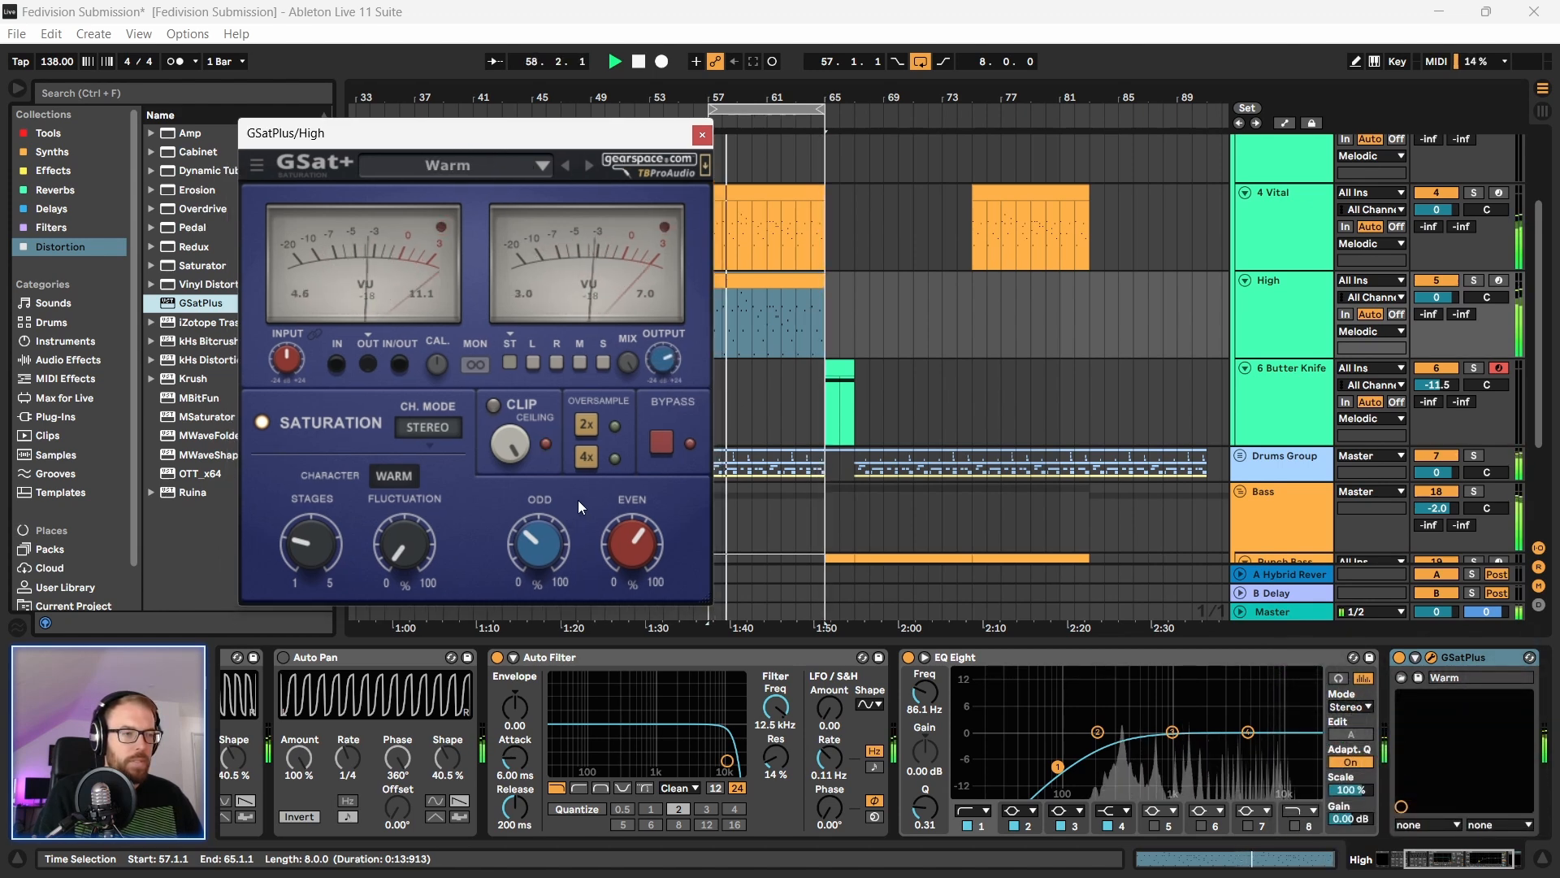
pyautogui.moveTo(666, 364)
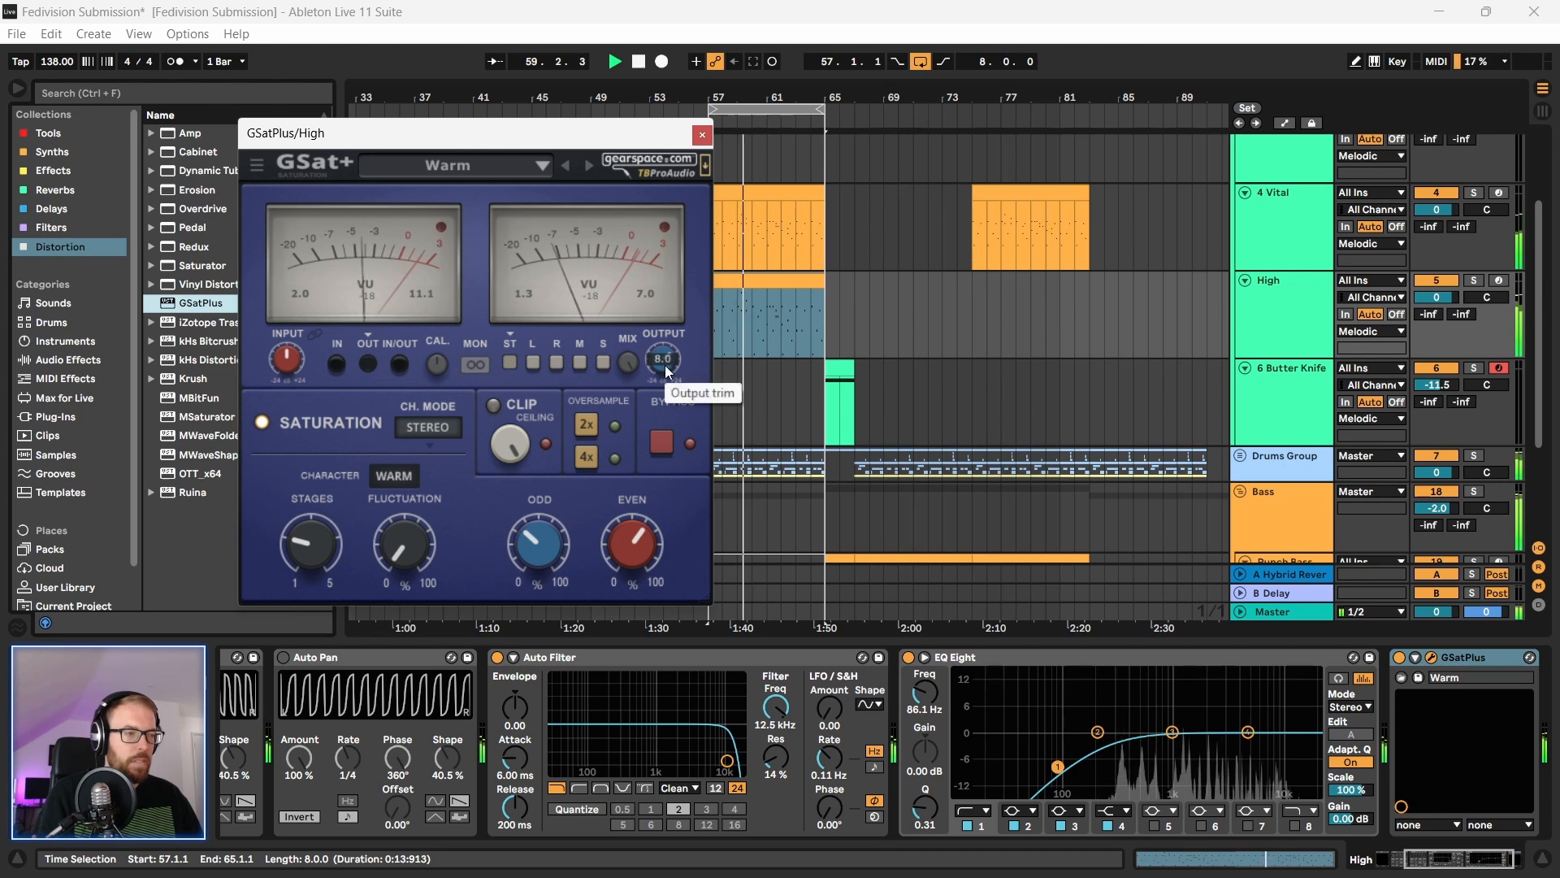
pyautogui.click(702, 135)
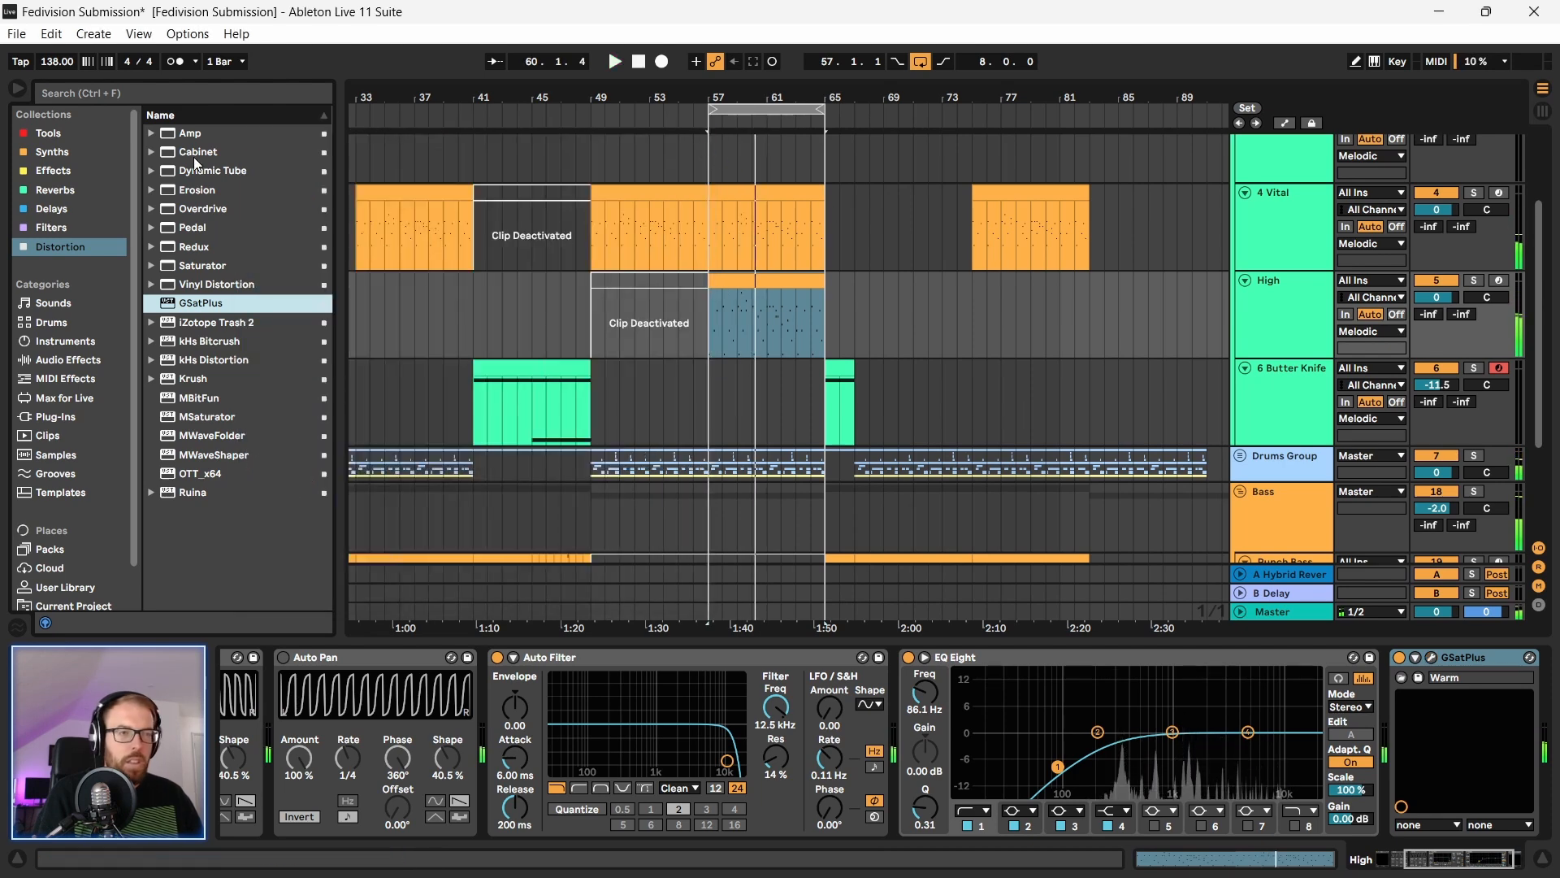
# Step: Add a Glue Compressor after GSatPlus on the High track and set its threshold to -19 dB during playback
pyautogui.click(50, 133)
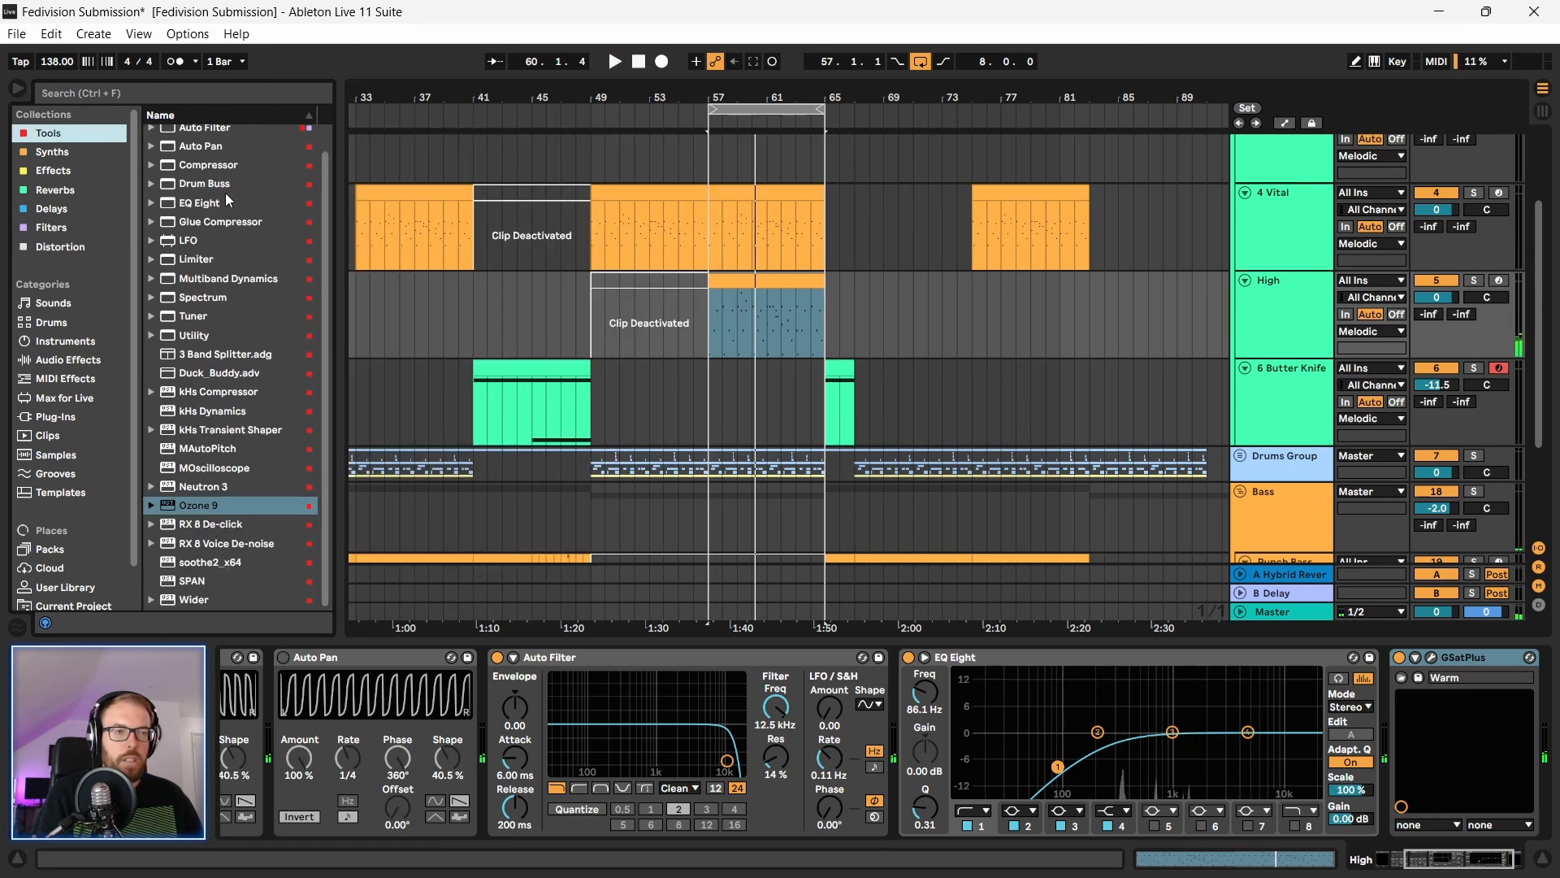
pyautogui.moveTo(198, 217); pyautogui.dragTo(485, 392)
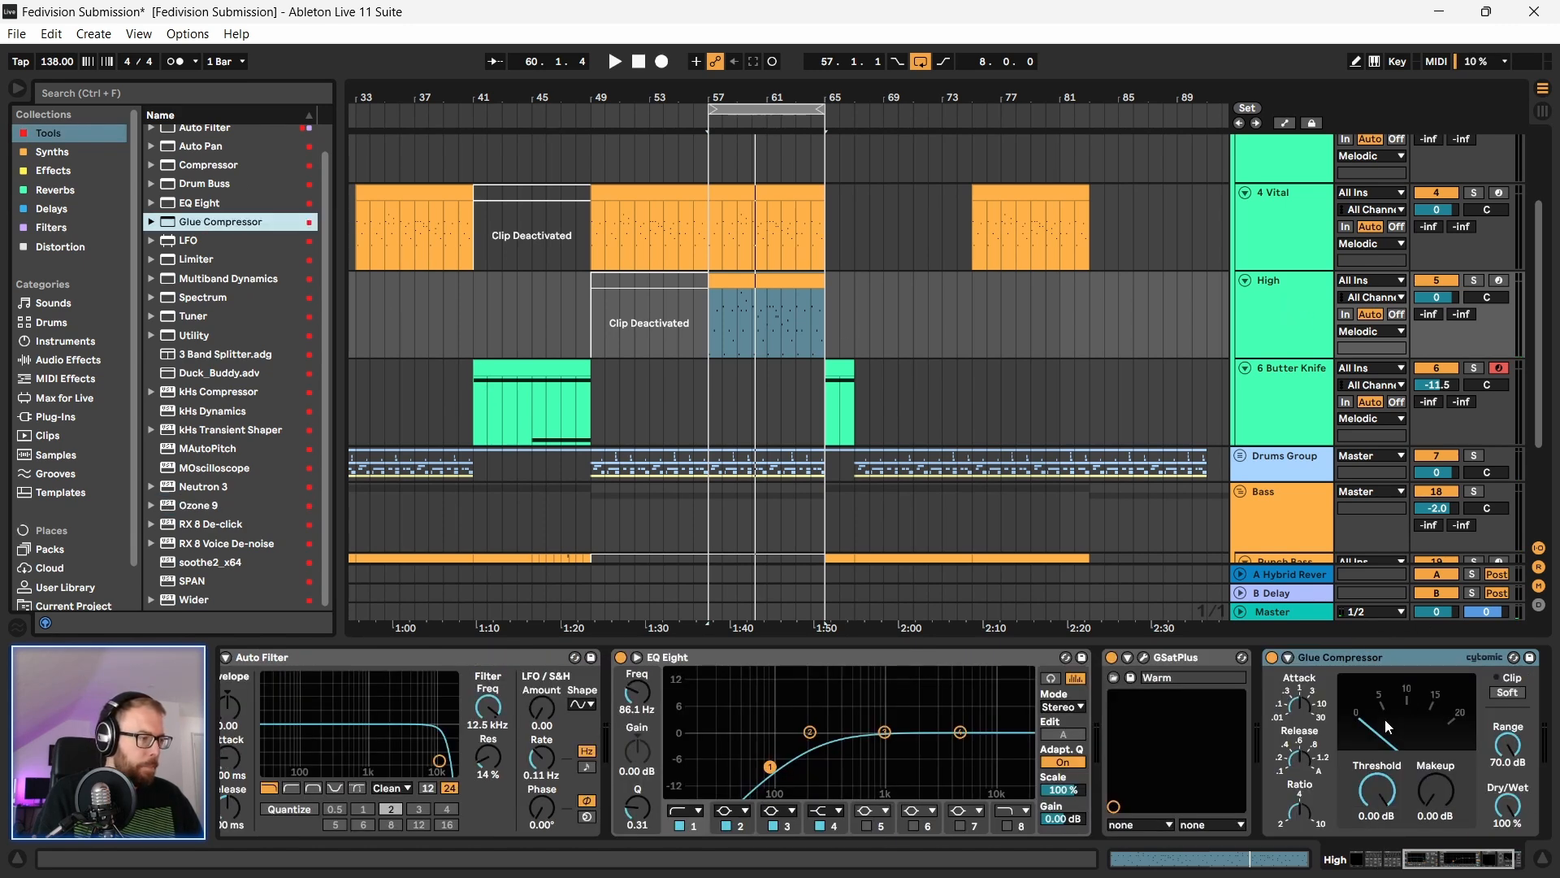
pyautogui.press('space')
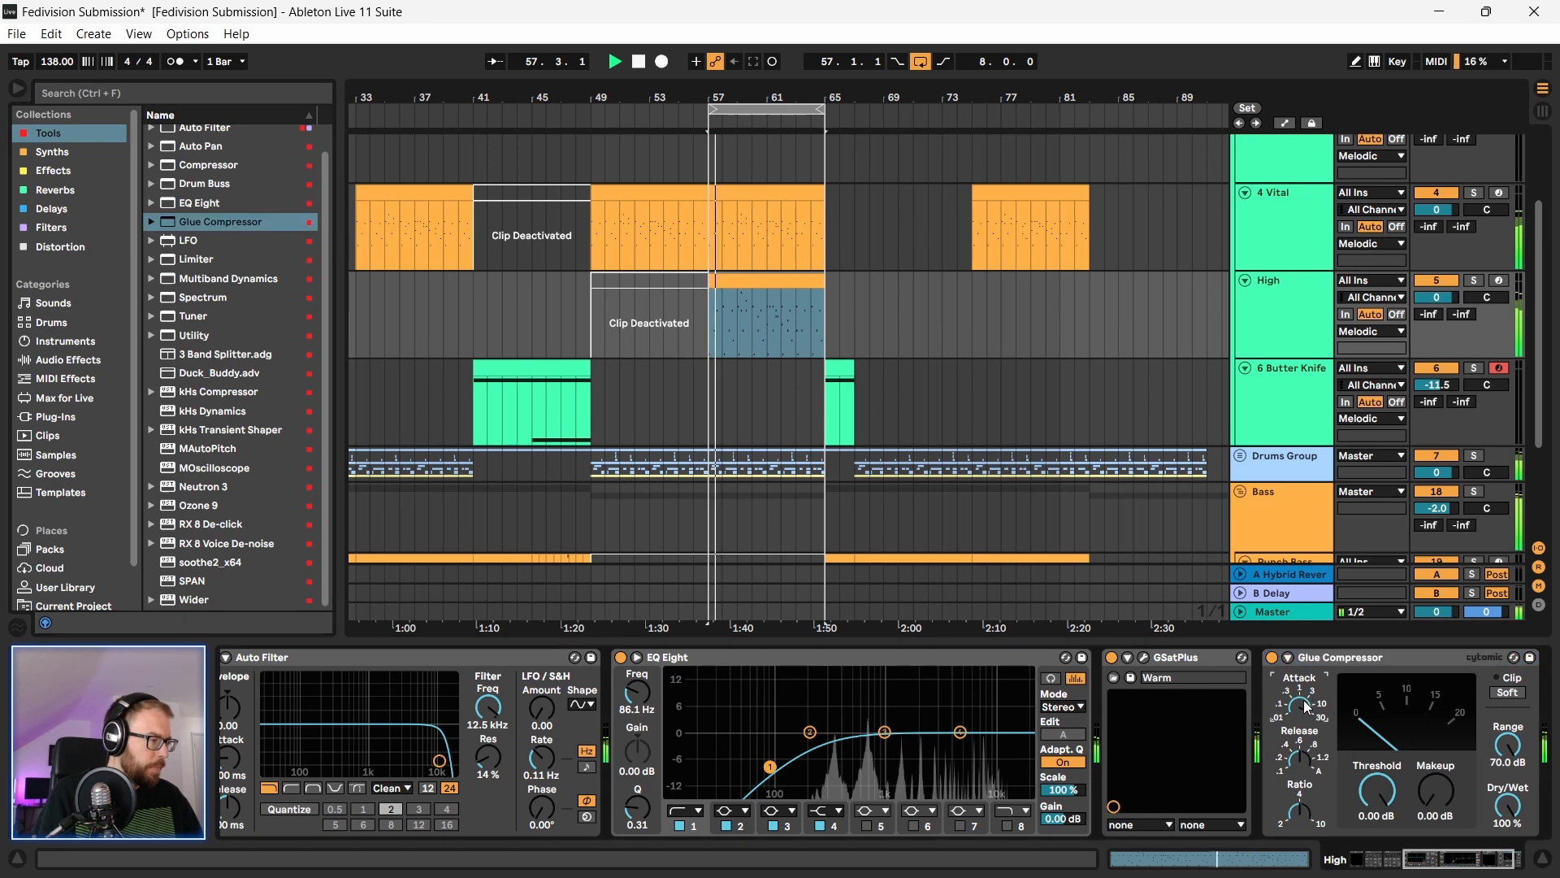
pyautogui.moveTo(1377, 790); pyautogui.dragTo(1377, 844)
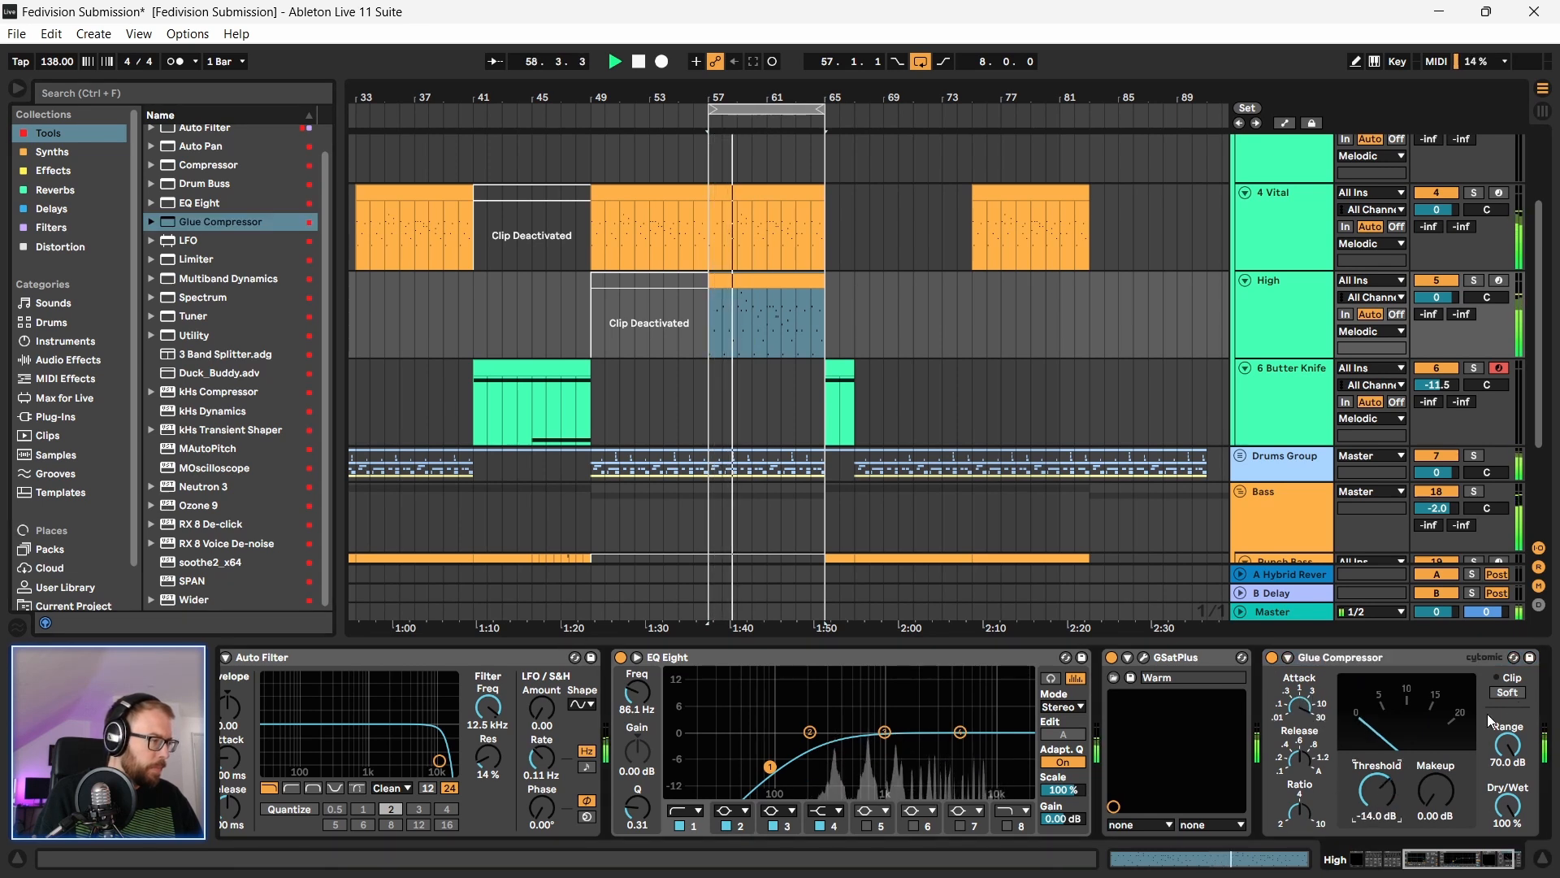
pyautogui.moveTo(1377, 790); pyautogui.dragTo(1377, 809)
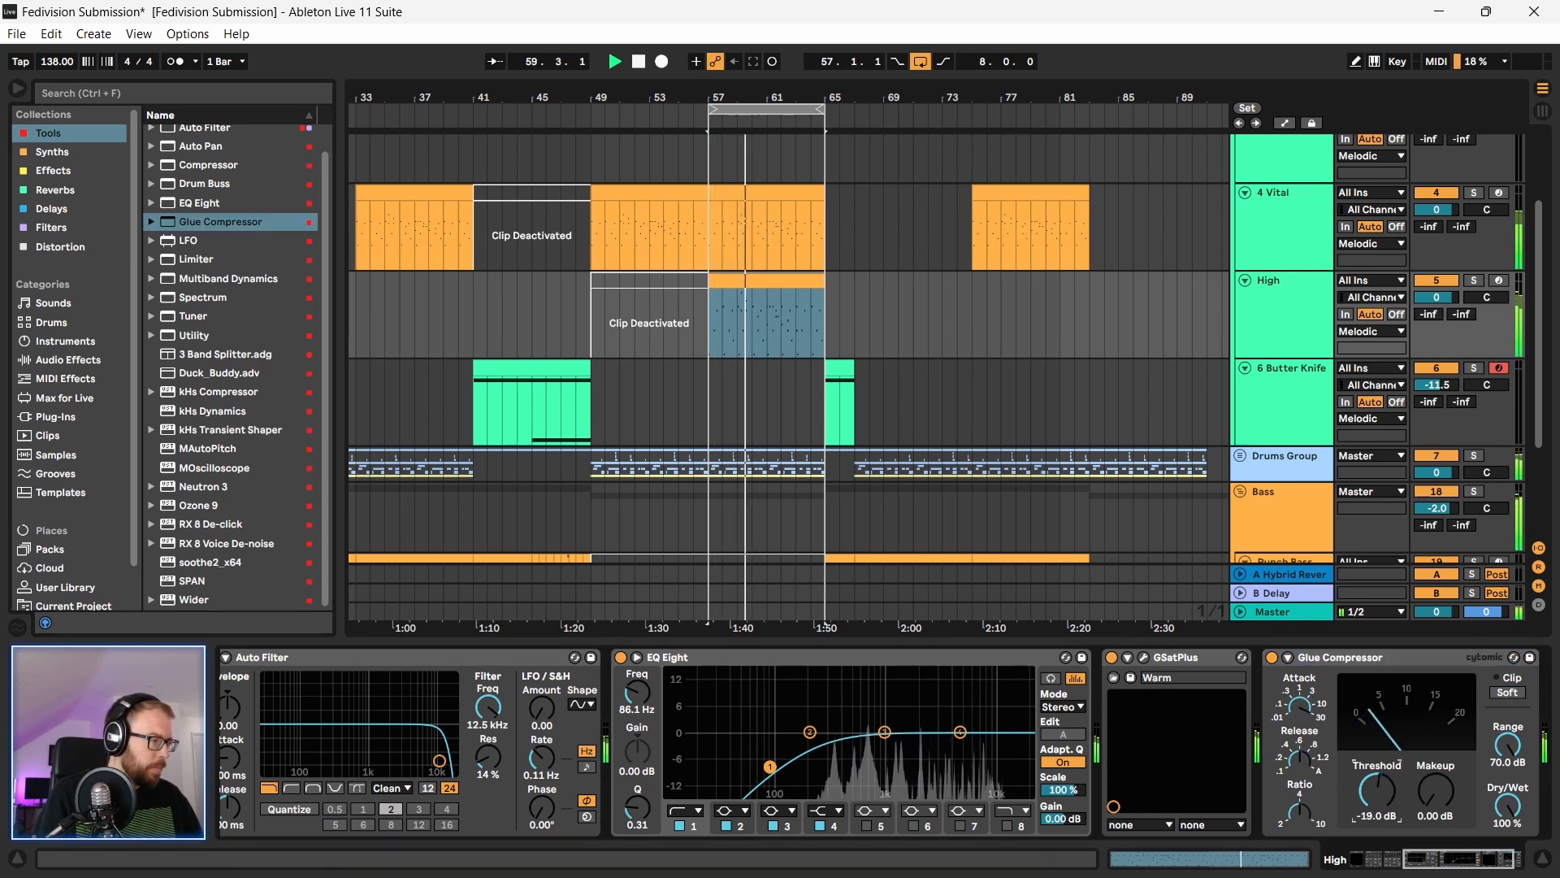
pyautogui.click(1317, 660)
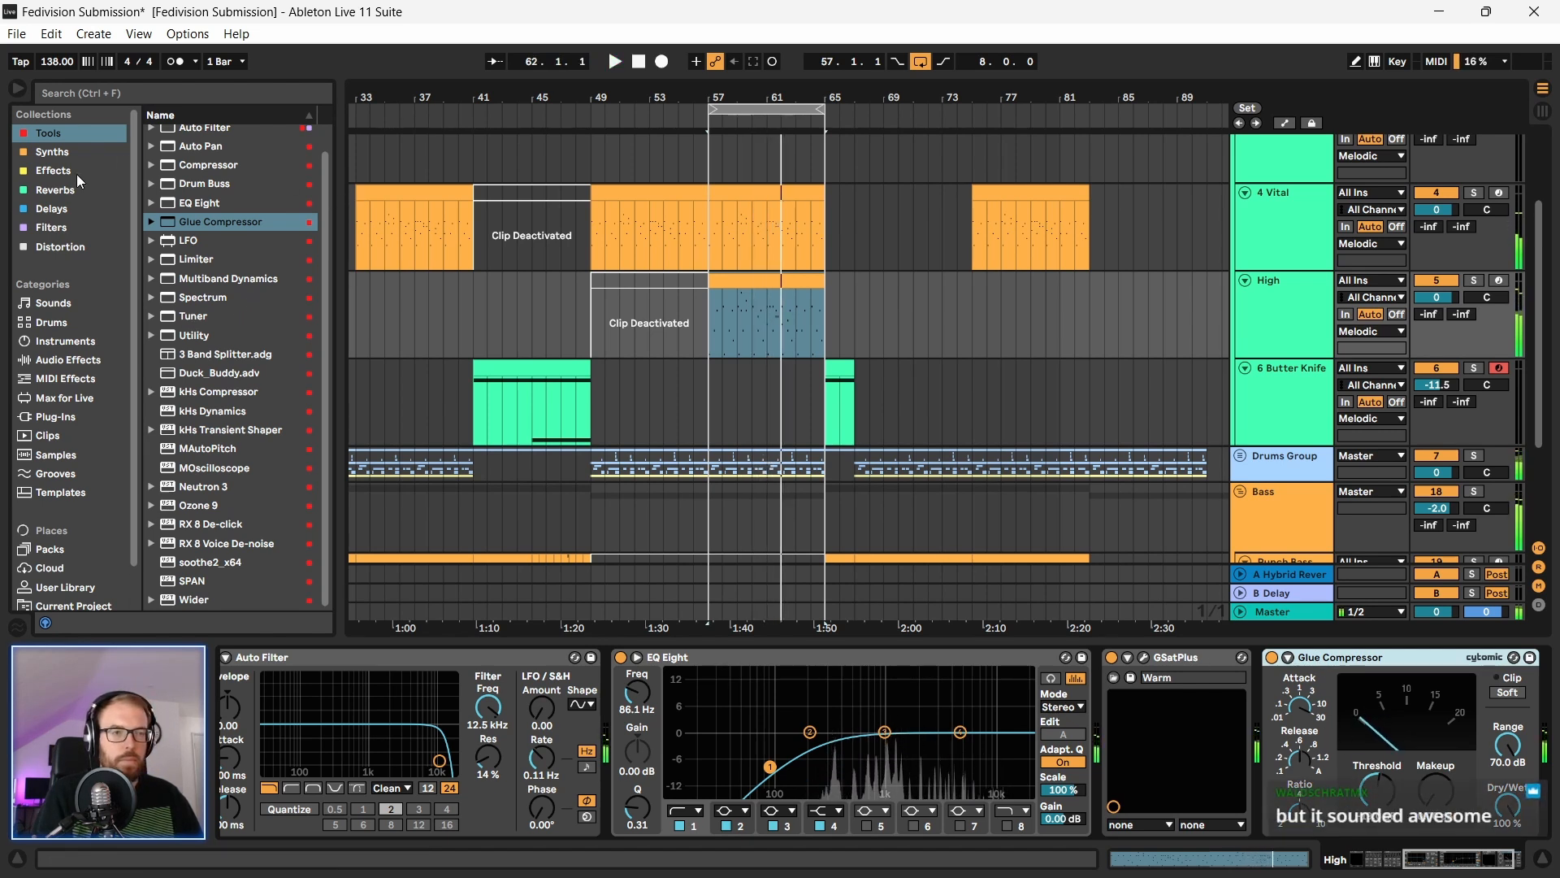
# Step: Insert the Erosion effect between GSatPlus and Glue Compressor on the High track and play the loop
pyautogui.click(63, 216)
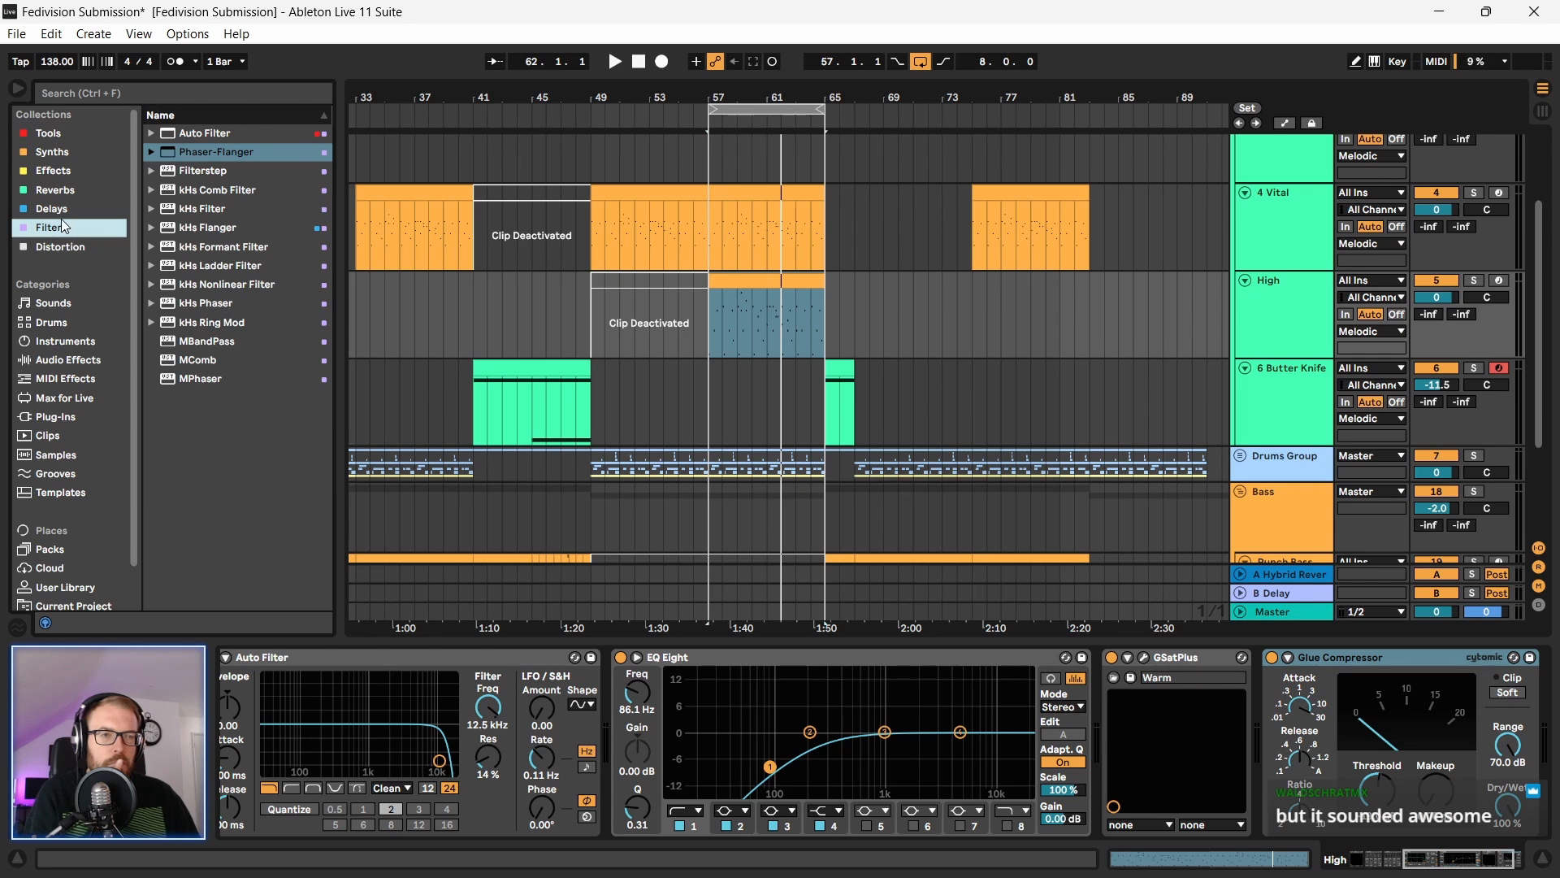
pyautogui.click(52, 247)
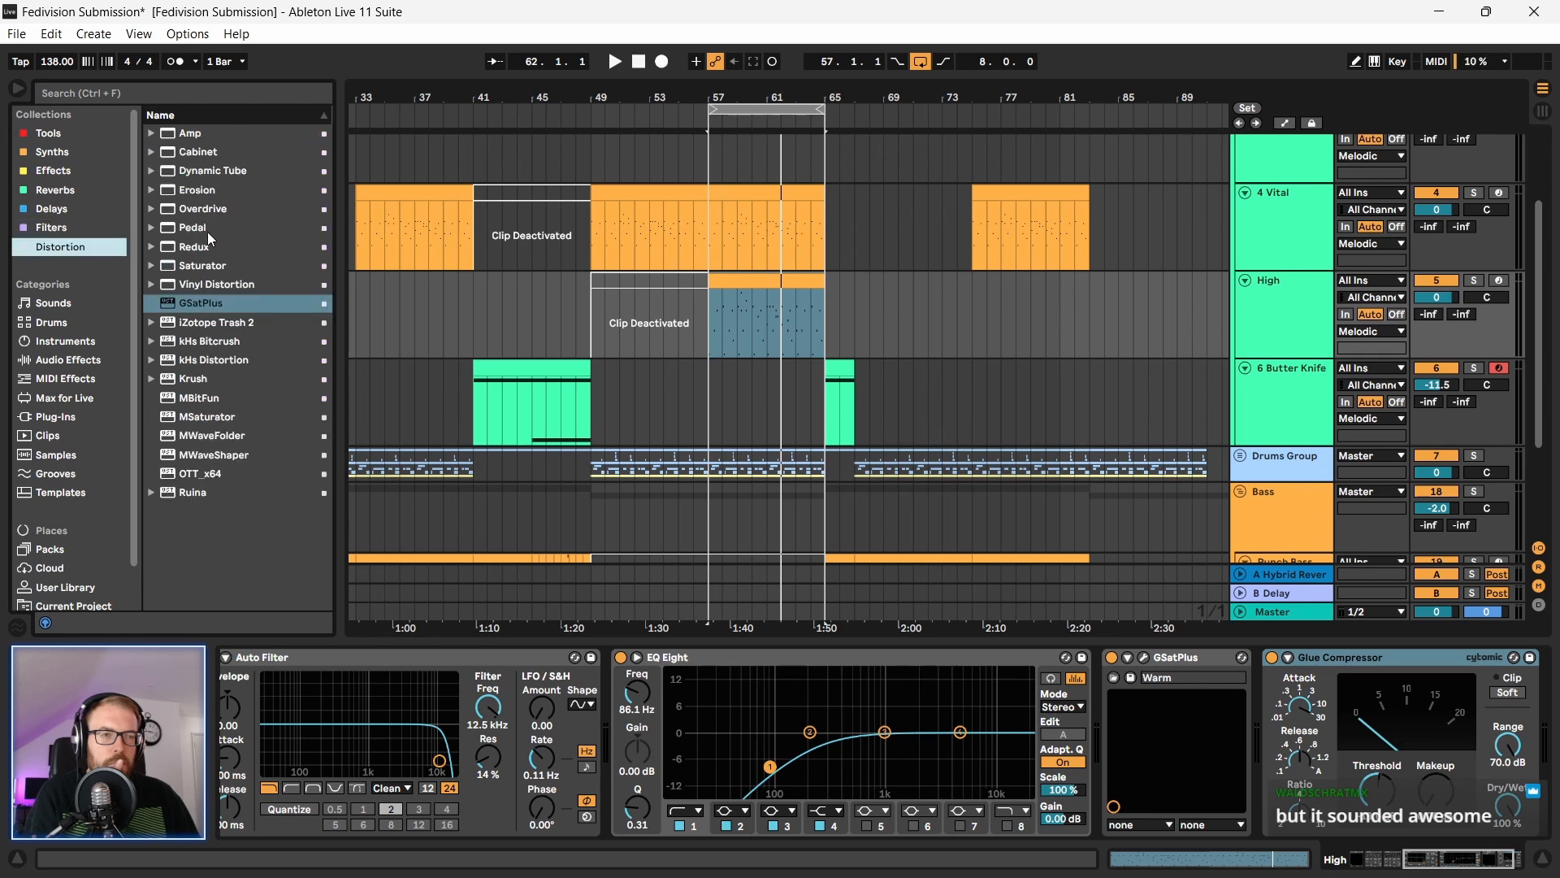
pyautogui.click(207, 187)
pyautogui.hscroll(2, 1524, 736)
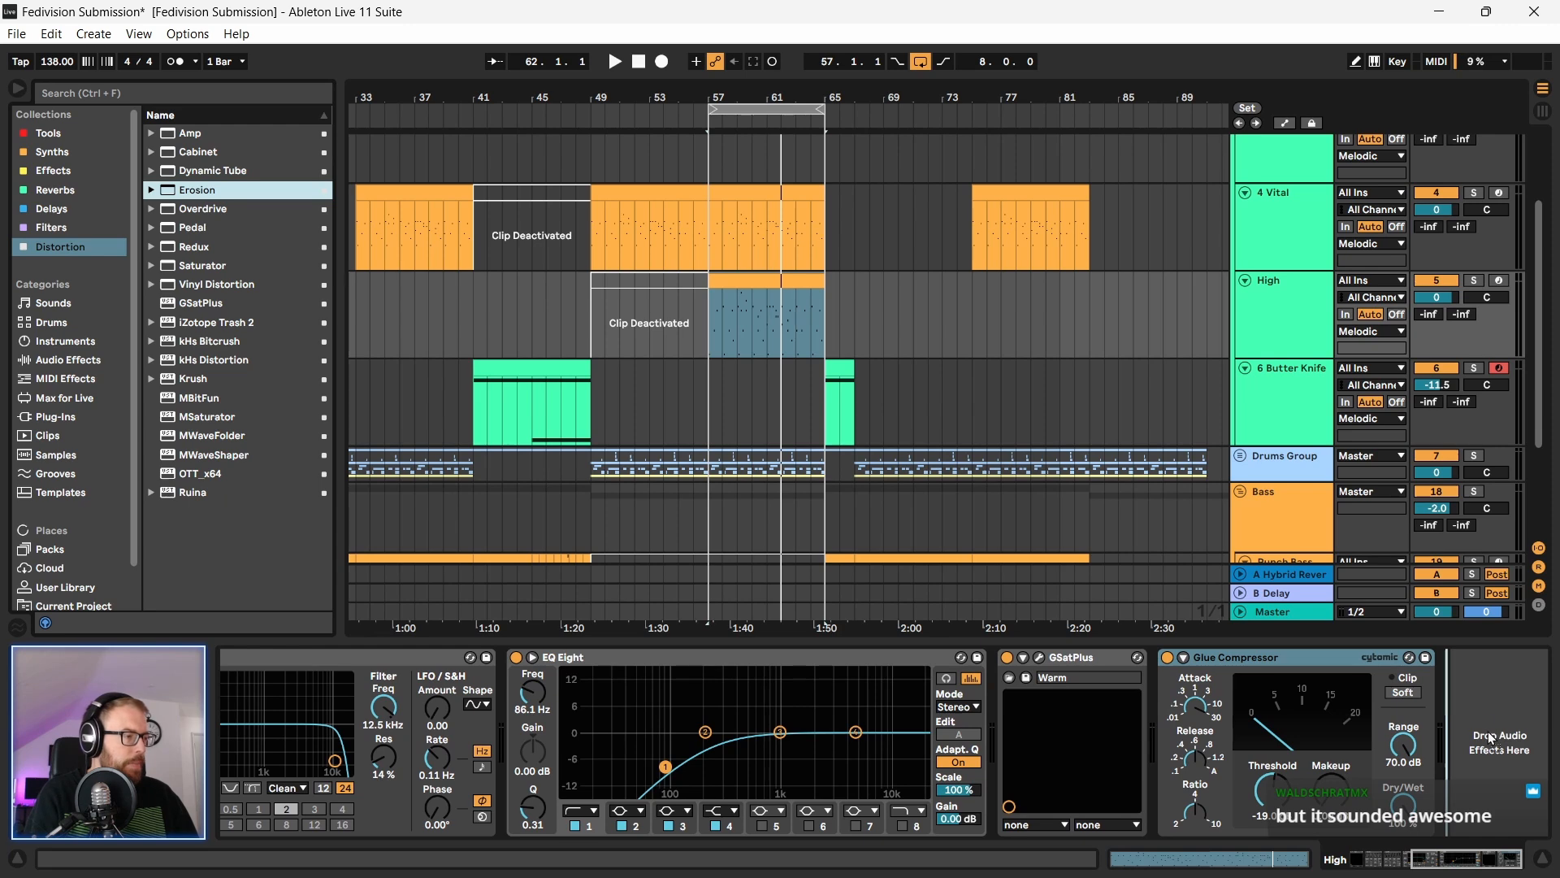
pyautogui.moveTo(1492, 738); pyautogui.dragTo(1479, 711)
pyautogui.moveTo(1430, 665); pyautogui.dragTo(1246, 759)
pyautogui.click(1452, 864)
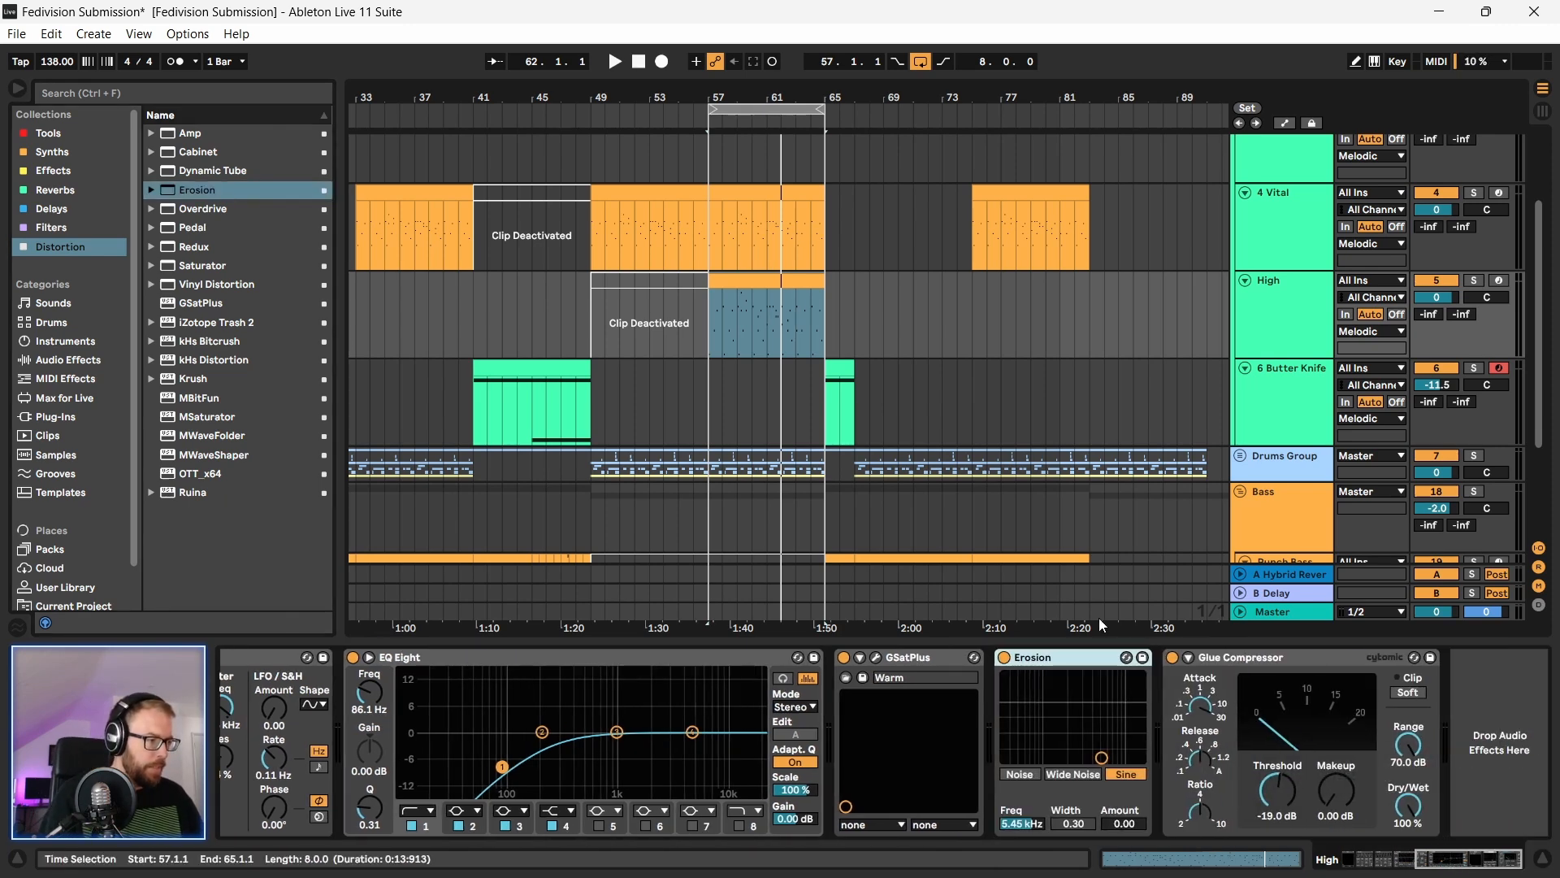
pyautogui.press('space')
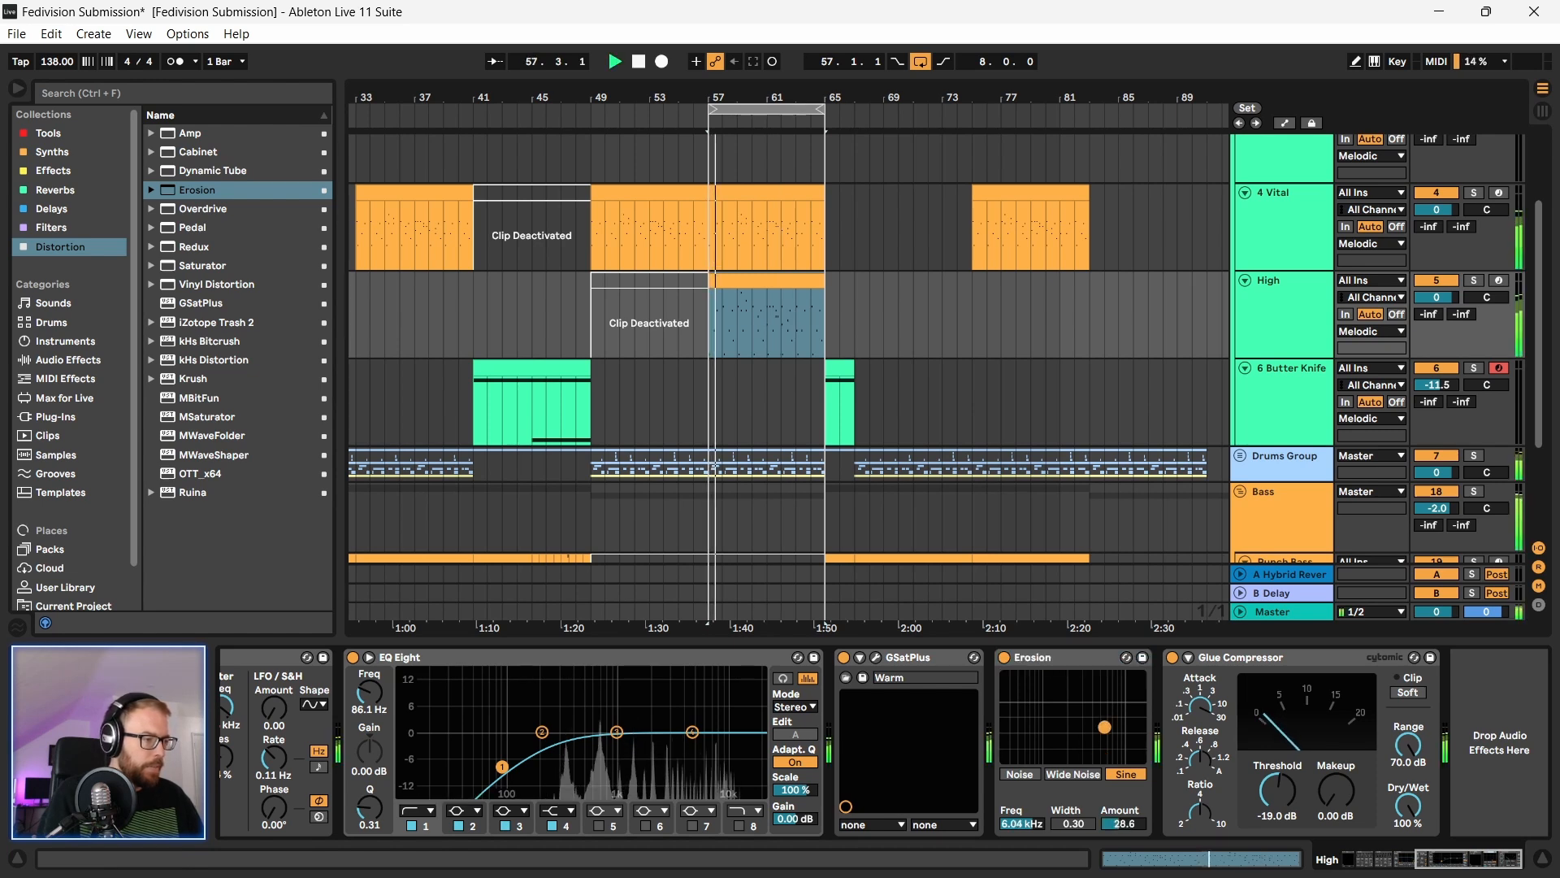
# Step: Set the High track's Erosion to a frequency of about 2.43 kHz and an amount of about 65.7
pyautogui.moveTo(1102, 757); pyautogui.dragTo(1074, 711)
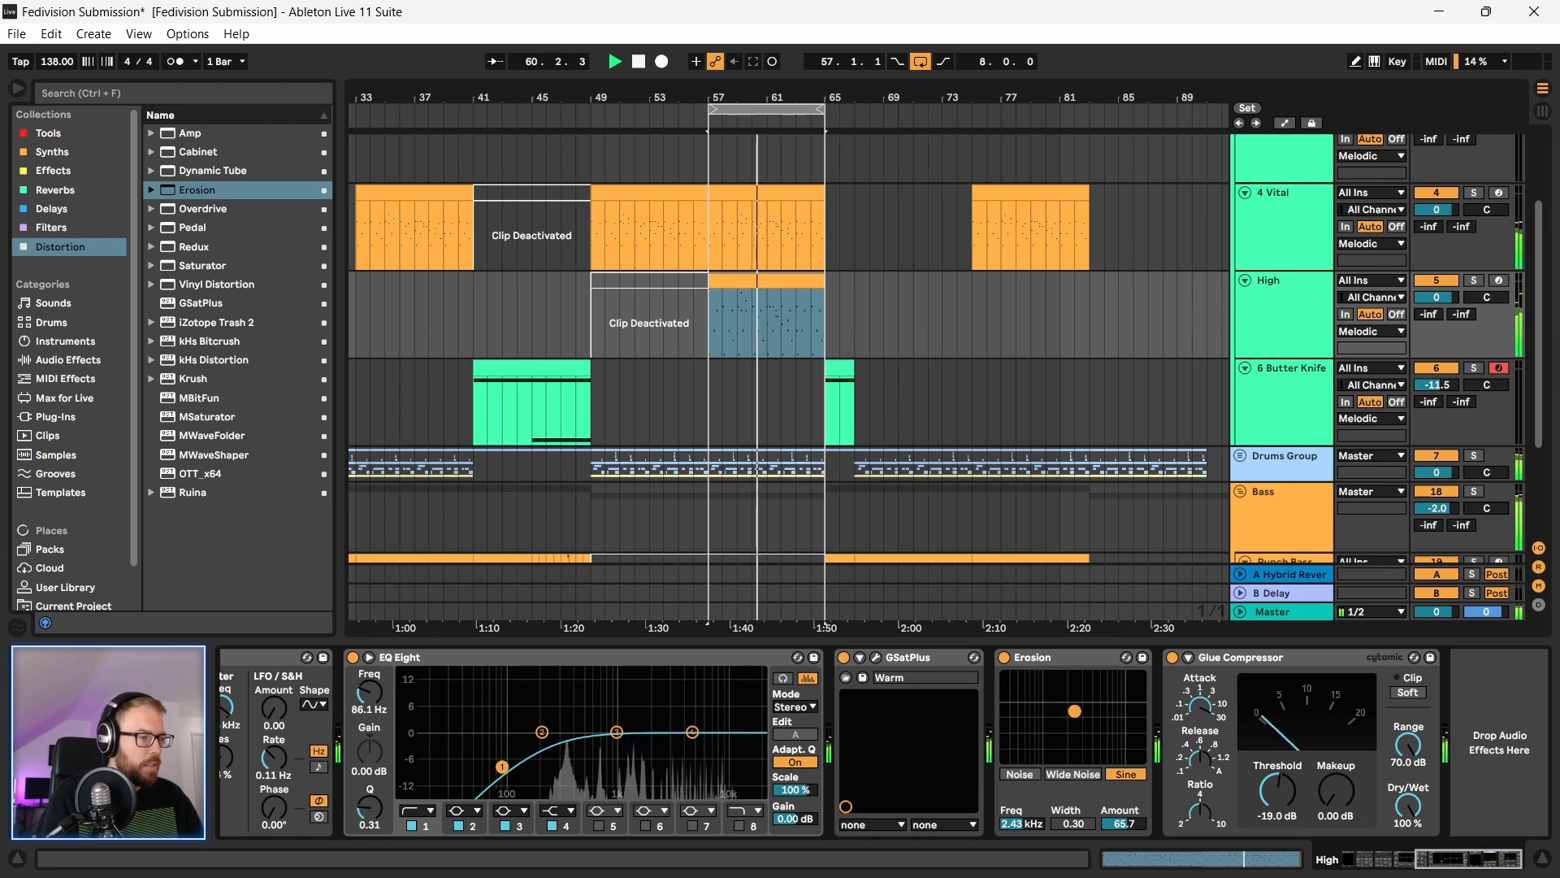
pyautogui.click(1031, 659)
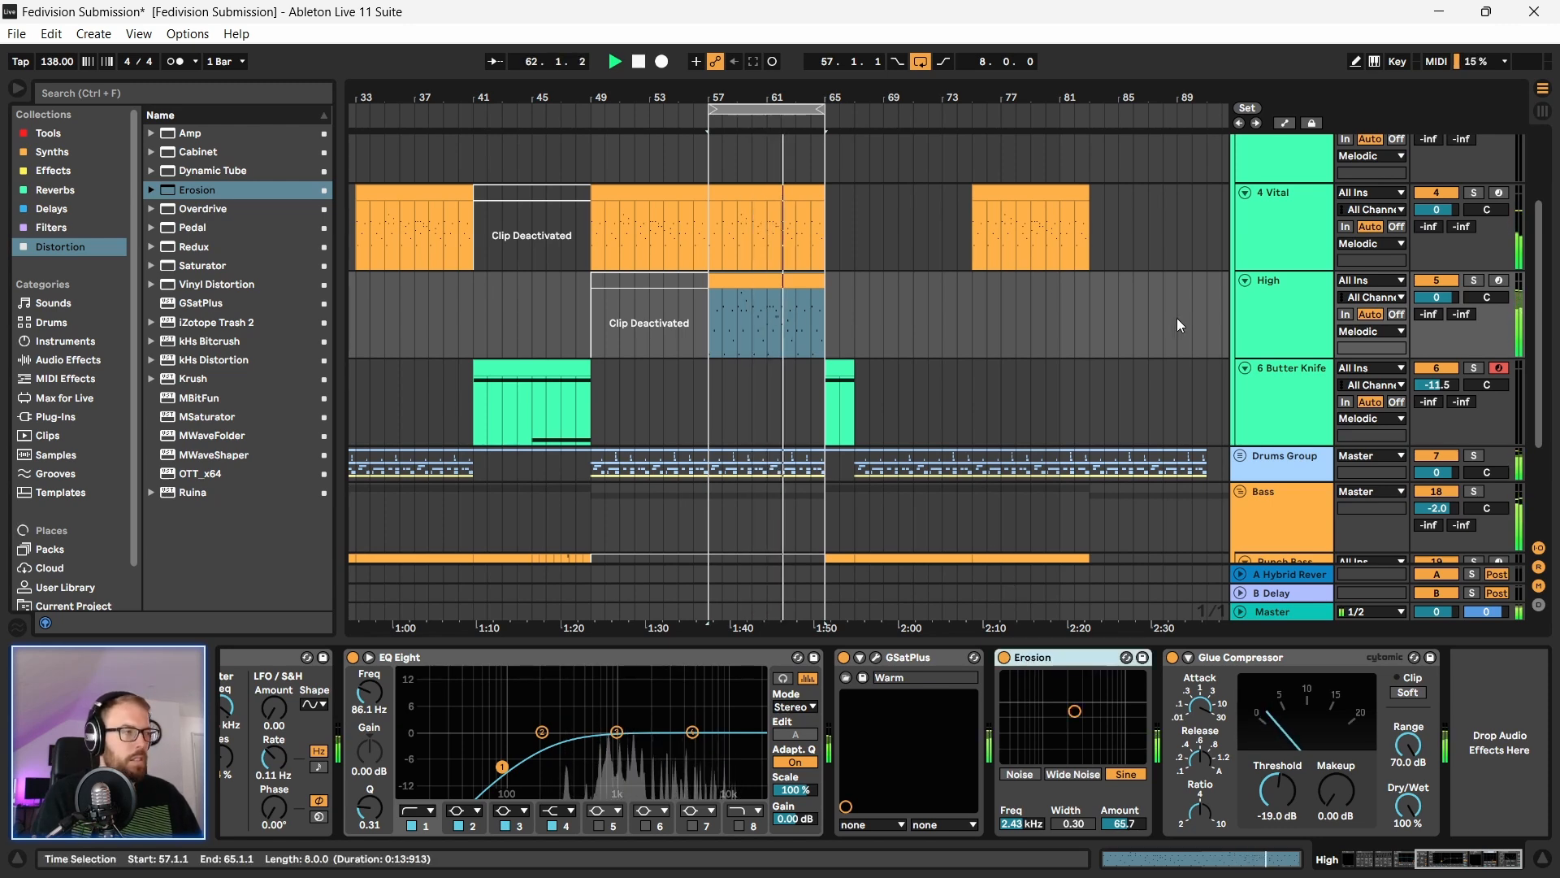
# Step: Set the Melodic group's sidechain Compressor to a threshold of -19.6 dB and a ratio of 7.88:1
pyautogui.scroll(3, 1177, 319)
pyautogui.click(1279, 156)
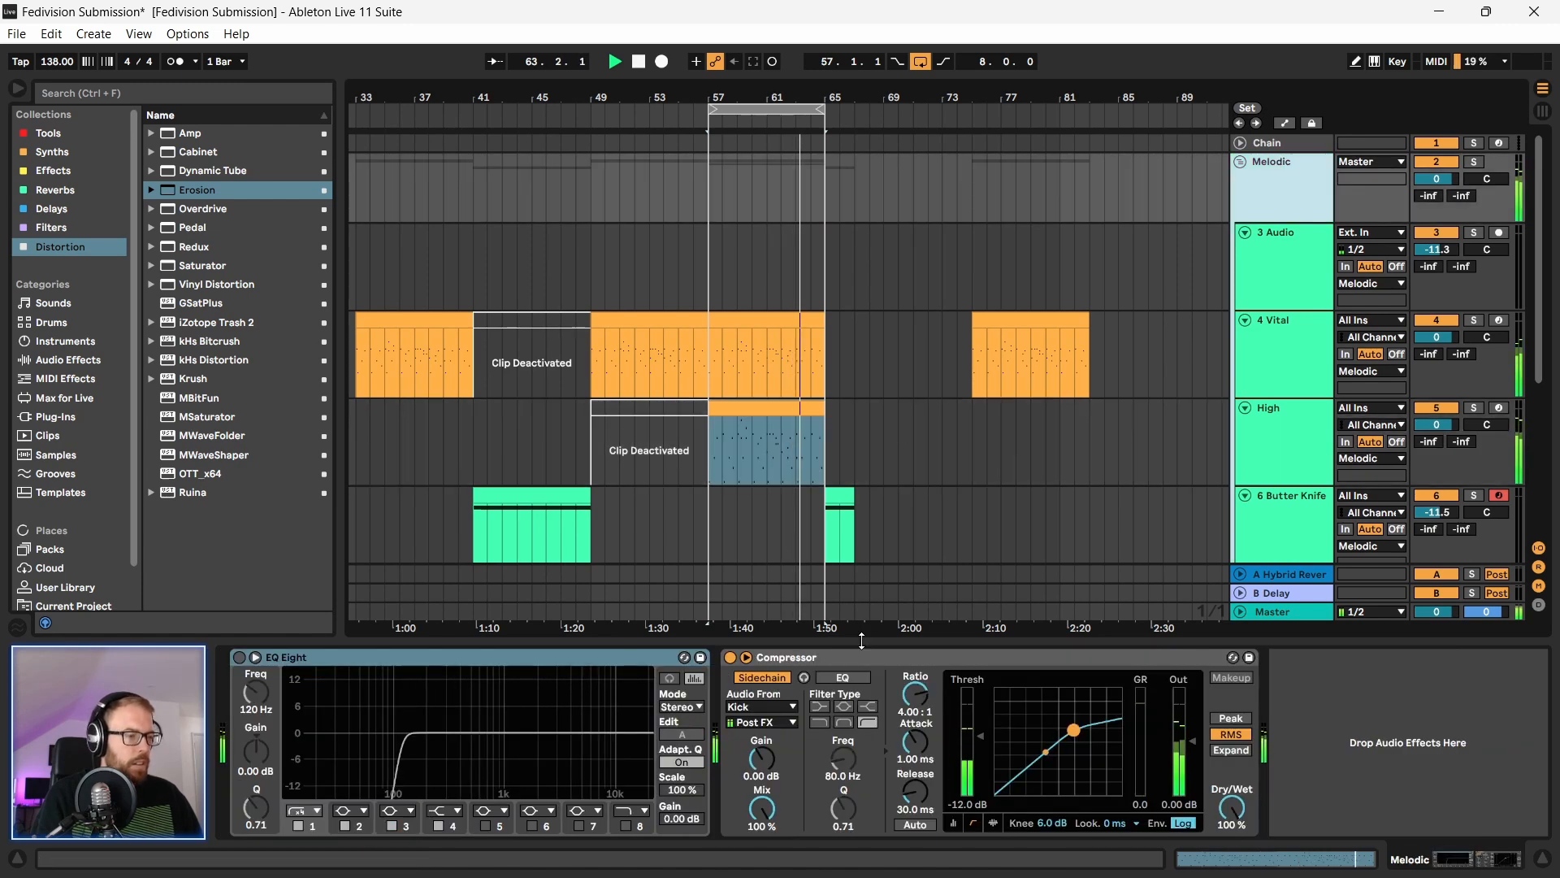
pyautogui.click(1011, 659)
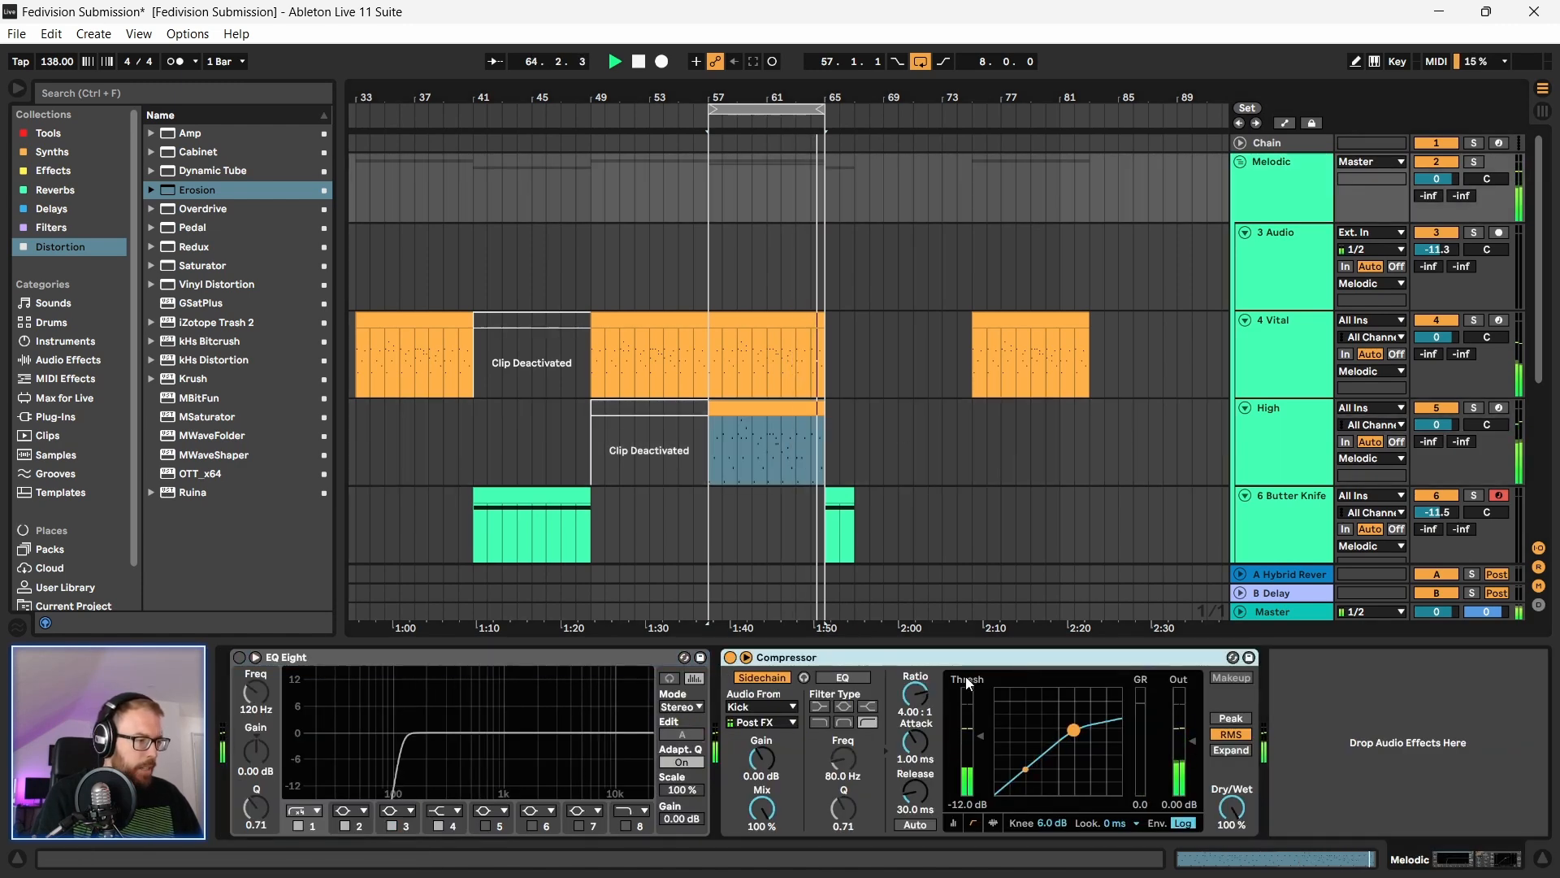
pyautogui.moveTo(980, 736); pyautogui.dragTo(980, 755)
pyautogui.moveTo(915, 693); pyautogui.dragTo(915, 677)
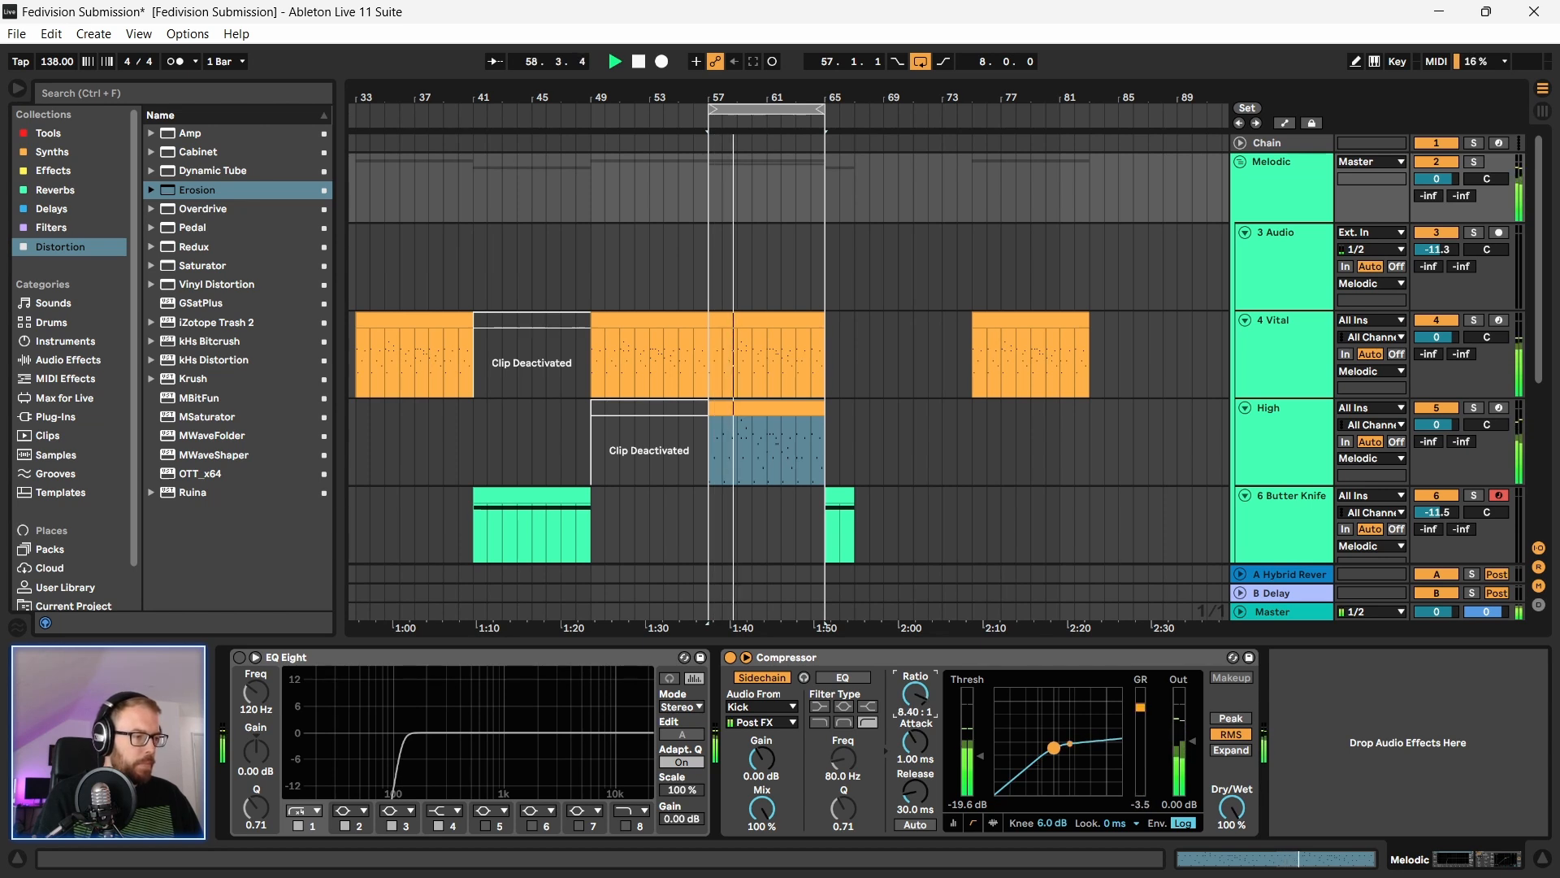
pyautogui.click(821, 657)
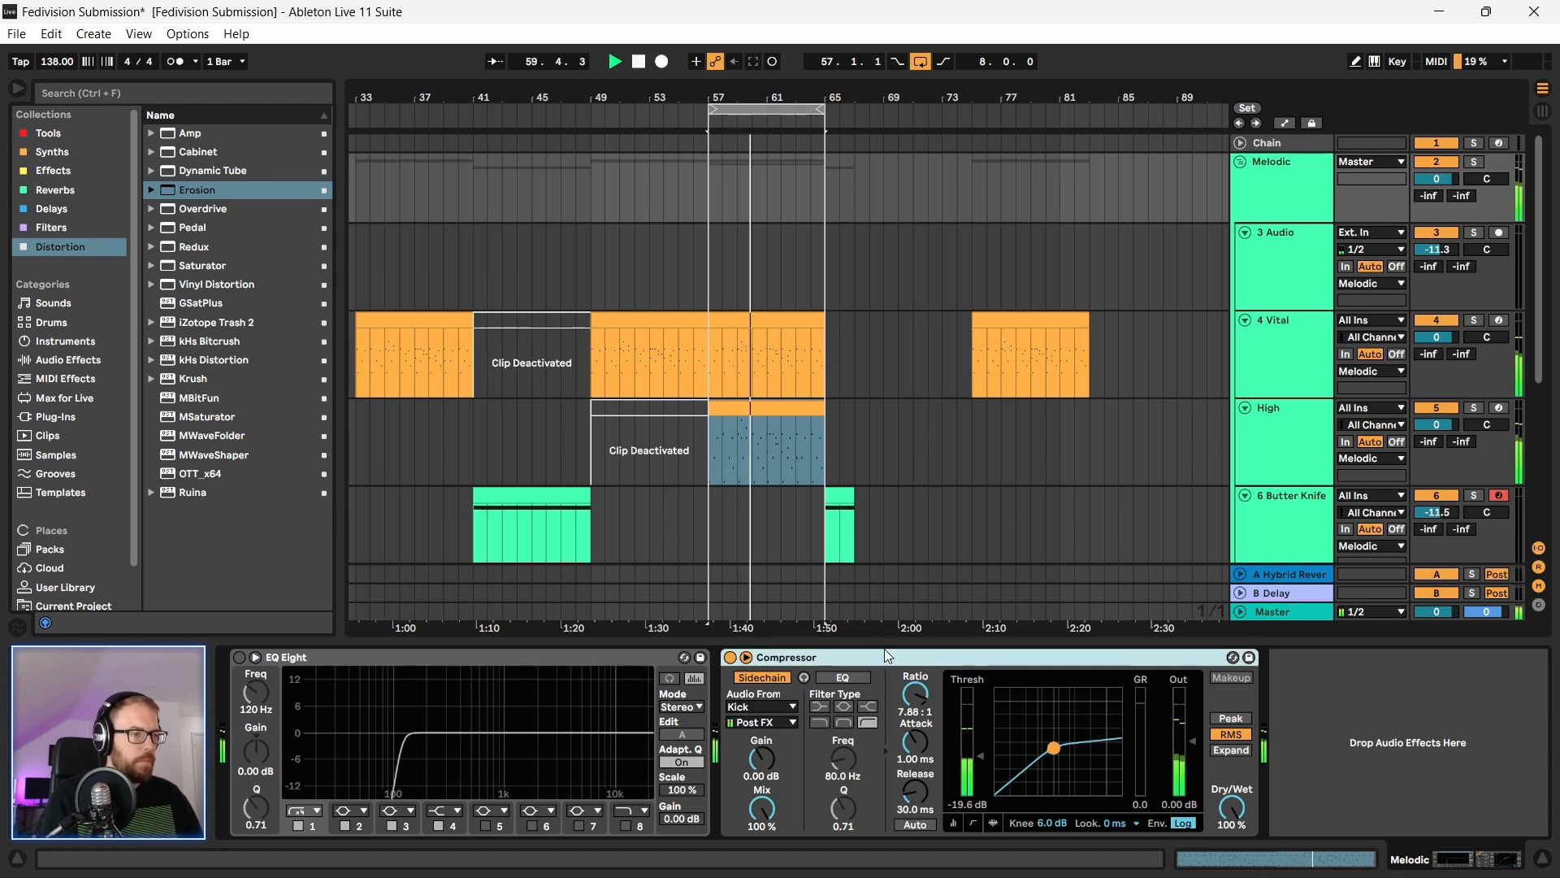
# Step: Stop playback and add an EQ Eight after the Auto Filter on the Drop Bass track
pyautogui.moveTo(740, 96); pyautogui.dragTo(673, 72)
pyautogui.scroll(-5, 684, 408)
pyautogui.press('space')
pyautogui.click(1269, 349)
pyautogui.scroll(-3, 1294, 489)
pyautogui.click(1294, 471)
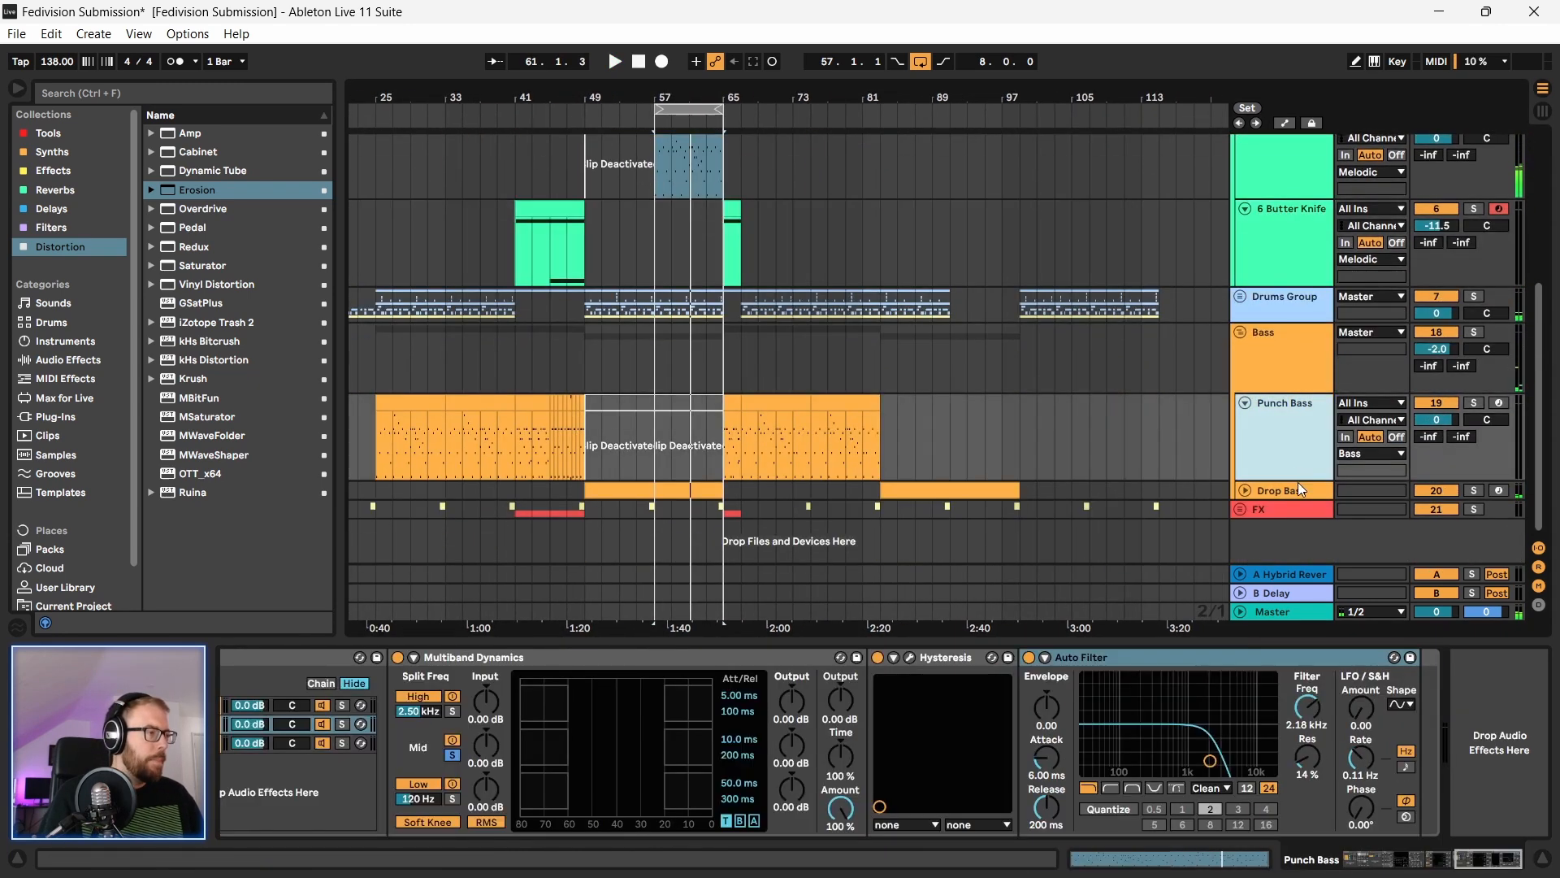
pyautogui.doubleClick(1292, 490)
pyautogui.click(41, 136)
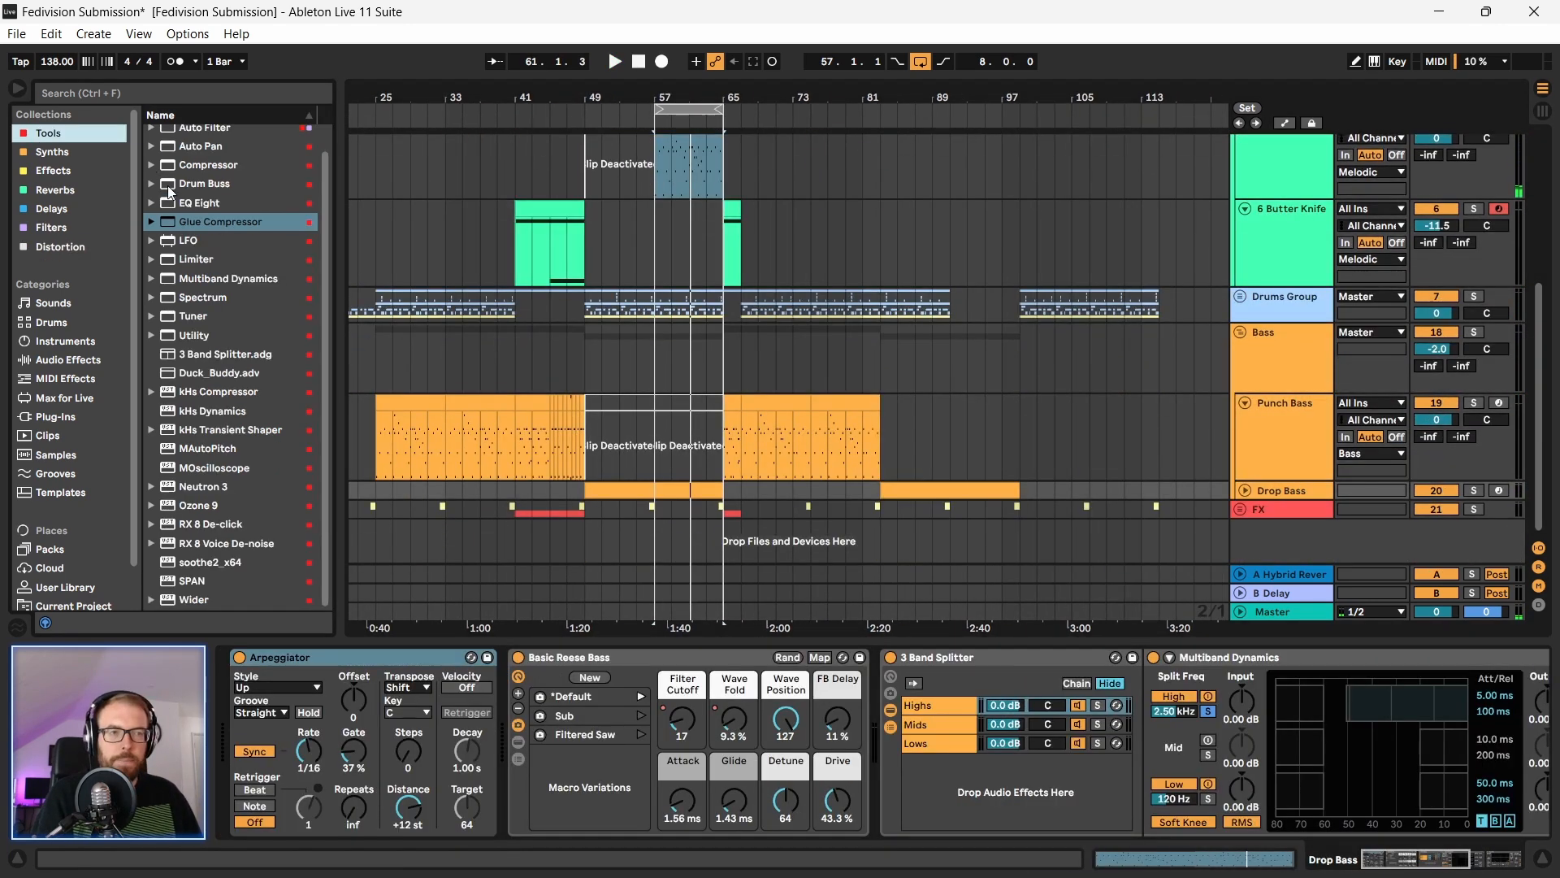
pyautogui.scroll(1, 246, 398)
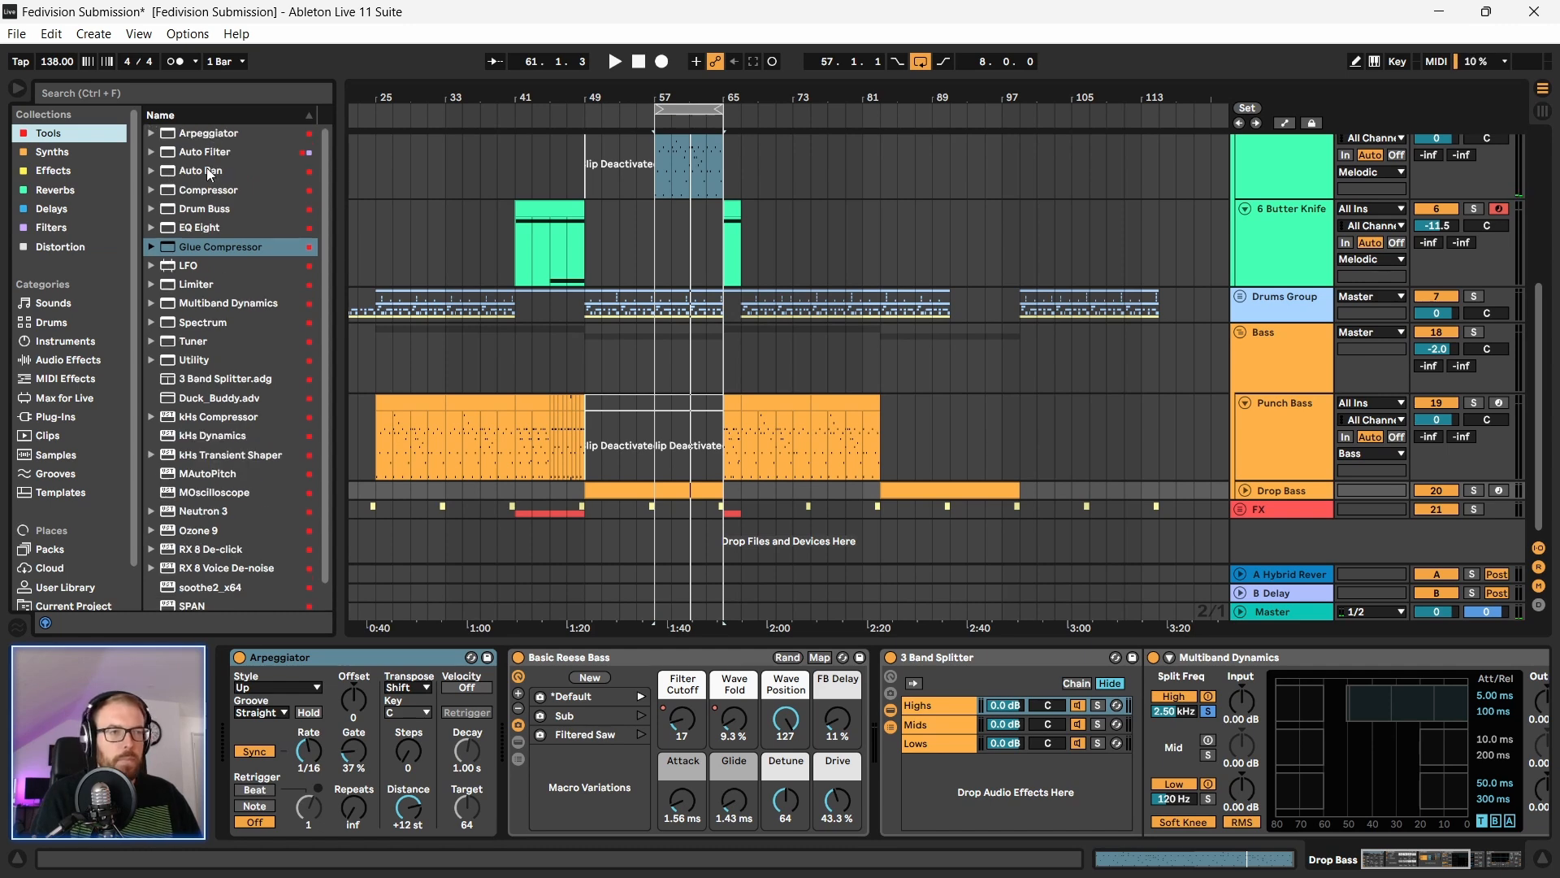
pyautogui.moveTo(205, 228); pyautogui.dragTo(230, 232)
pyautogui.moveTo(1292, 480); pyautogui.dragTo(1508, 754)
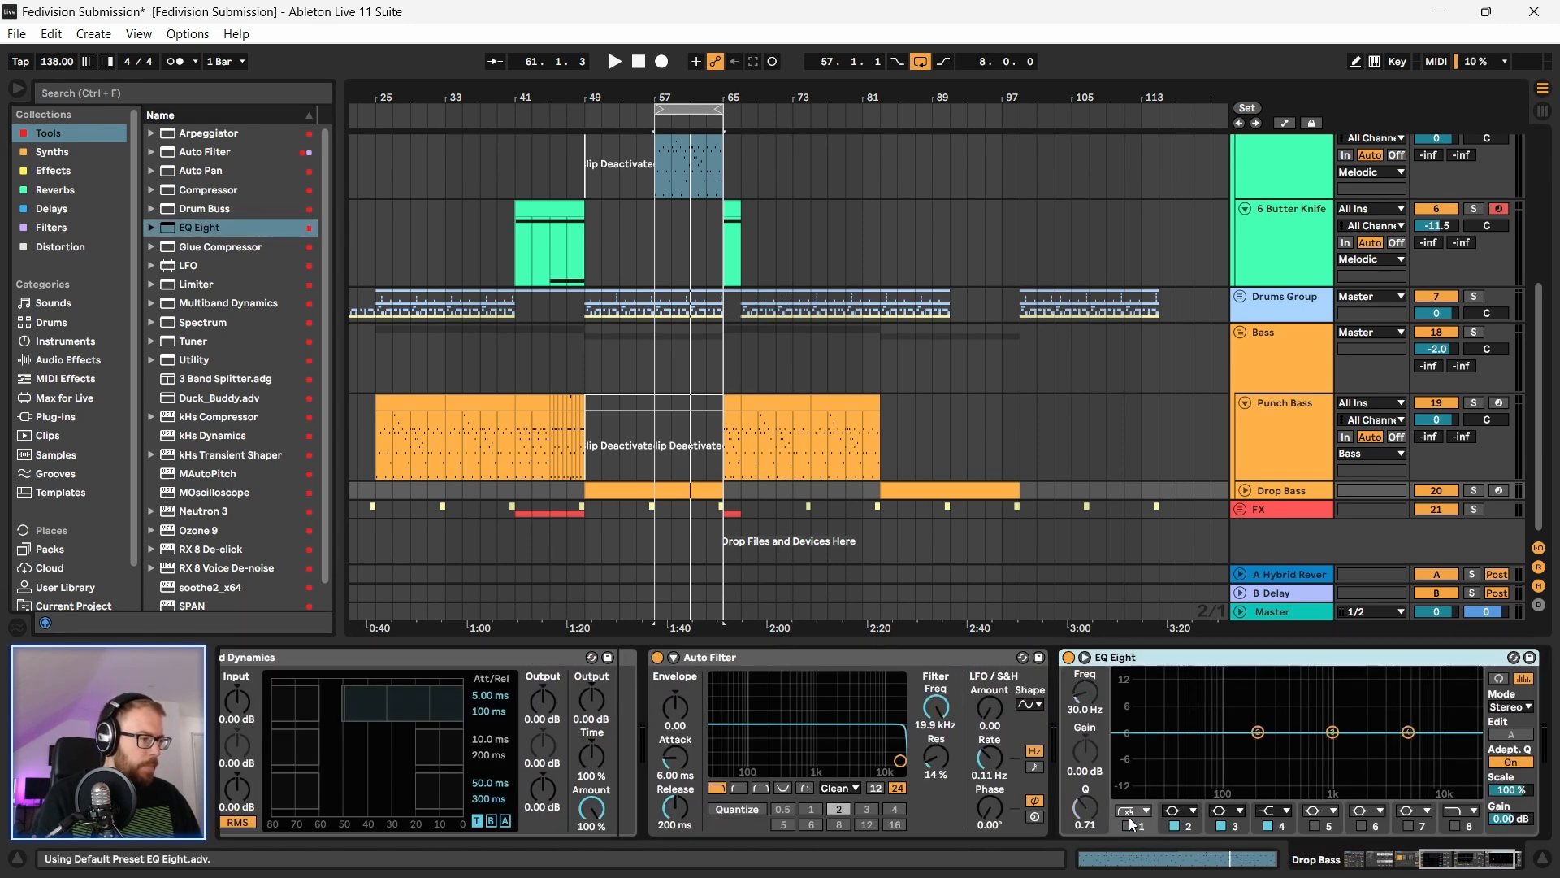
# Step: Switch the new EQ Eight to M/S mode and lower the sides with a band 2 low shelf at about 135 Hz, -7.81 dB
pyautogui.click(1517, 707)
pyautogui.click(1516, 750)
pyautogui.click(1513, 736)
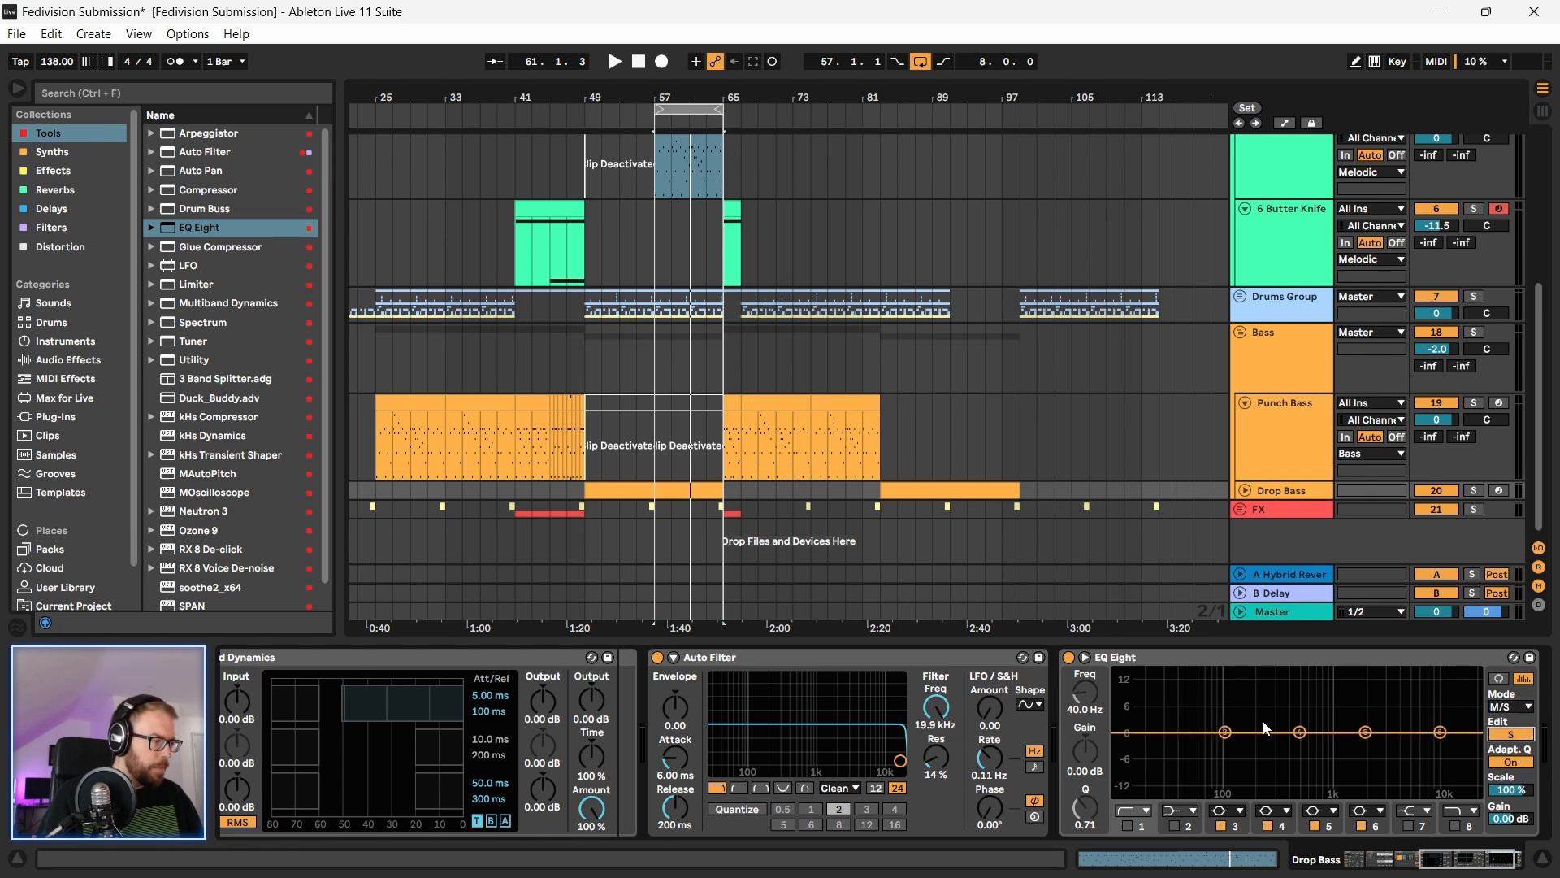
pyautogui.click(1175, 826)
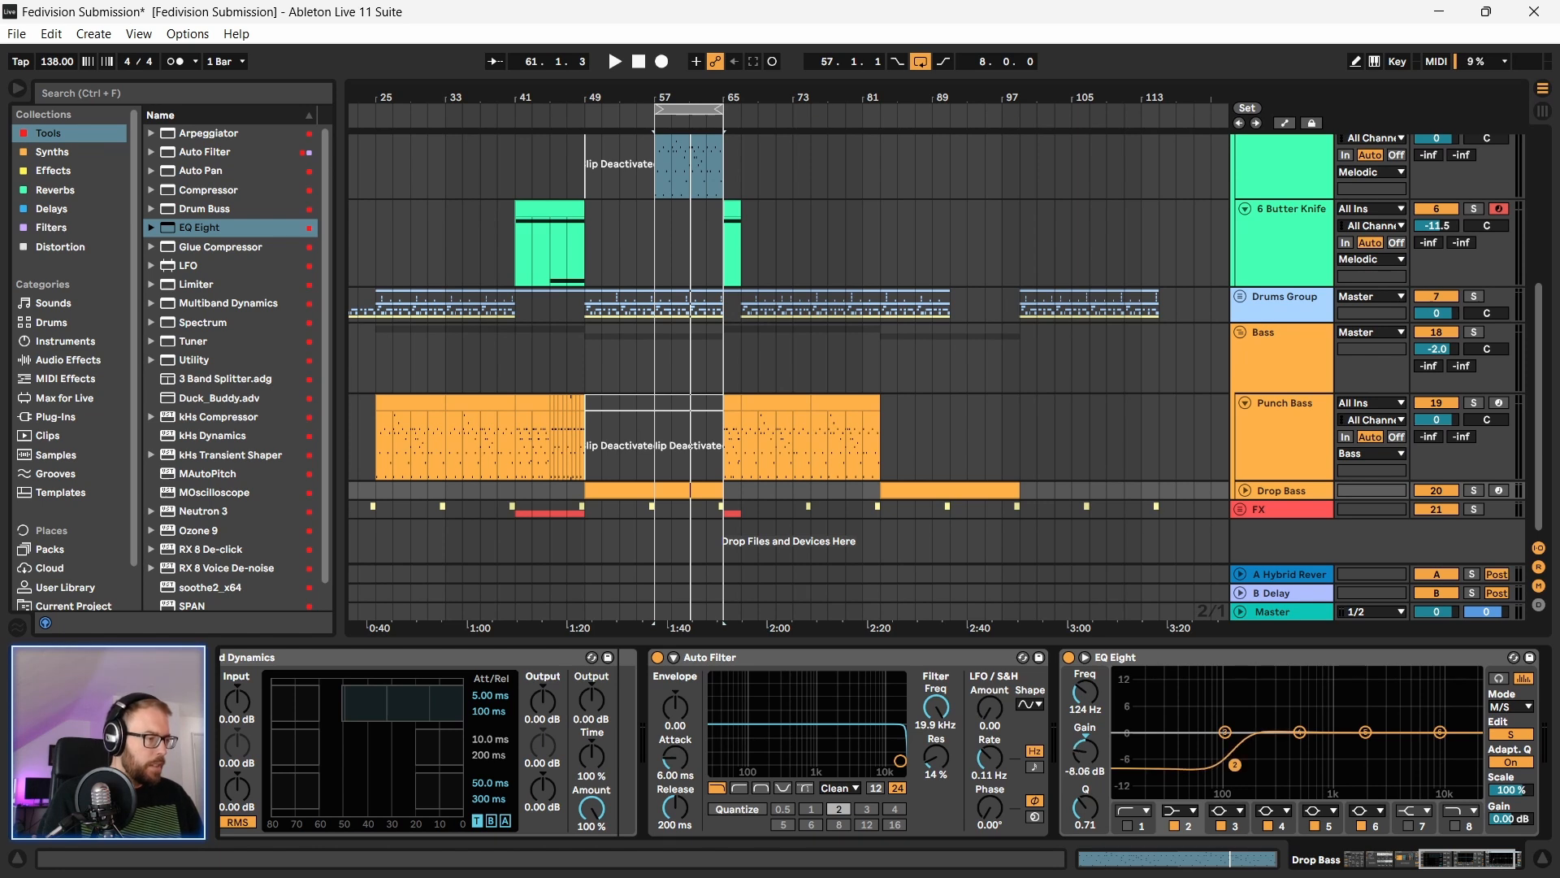
pyautogui.press('space')
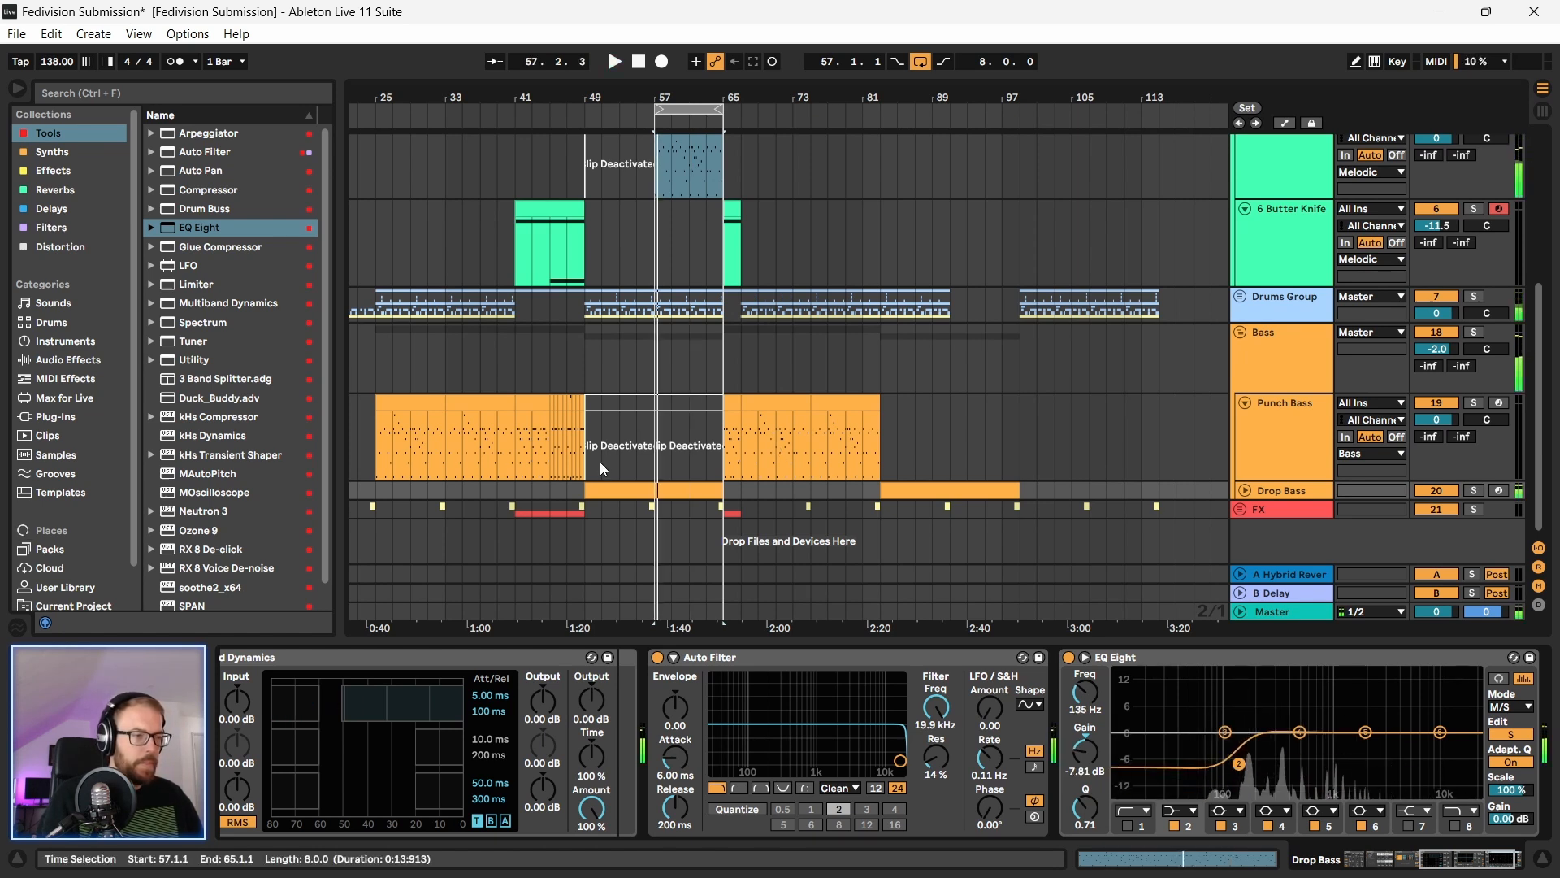
# Step: Replace the side channel's low shelf with a band 1 low cut at 178 Hz, Q 0.45, and audition it
pyautogui.click(1191, 656)
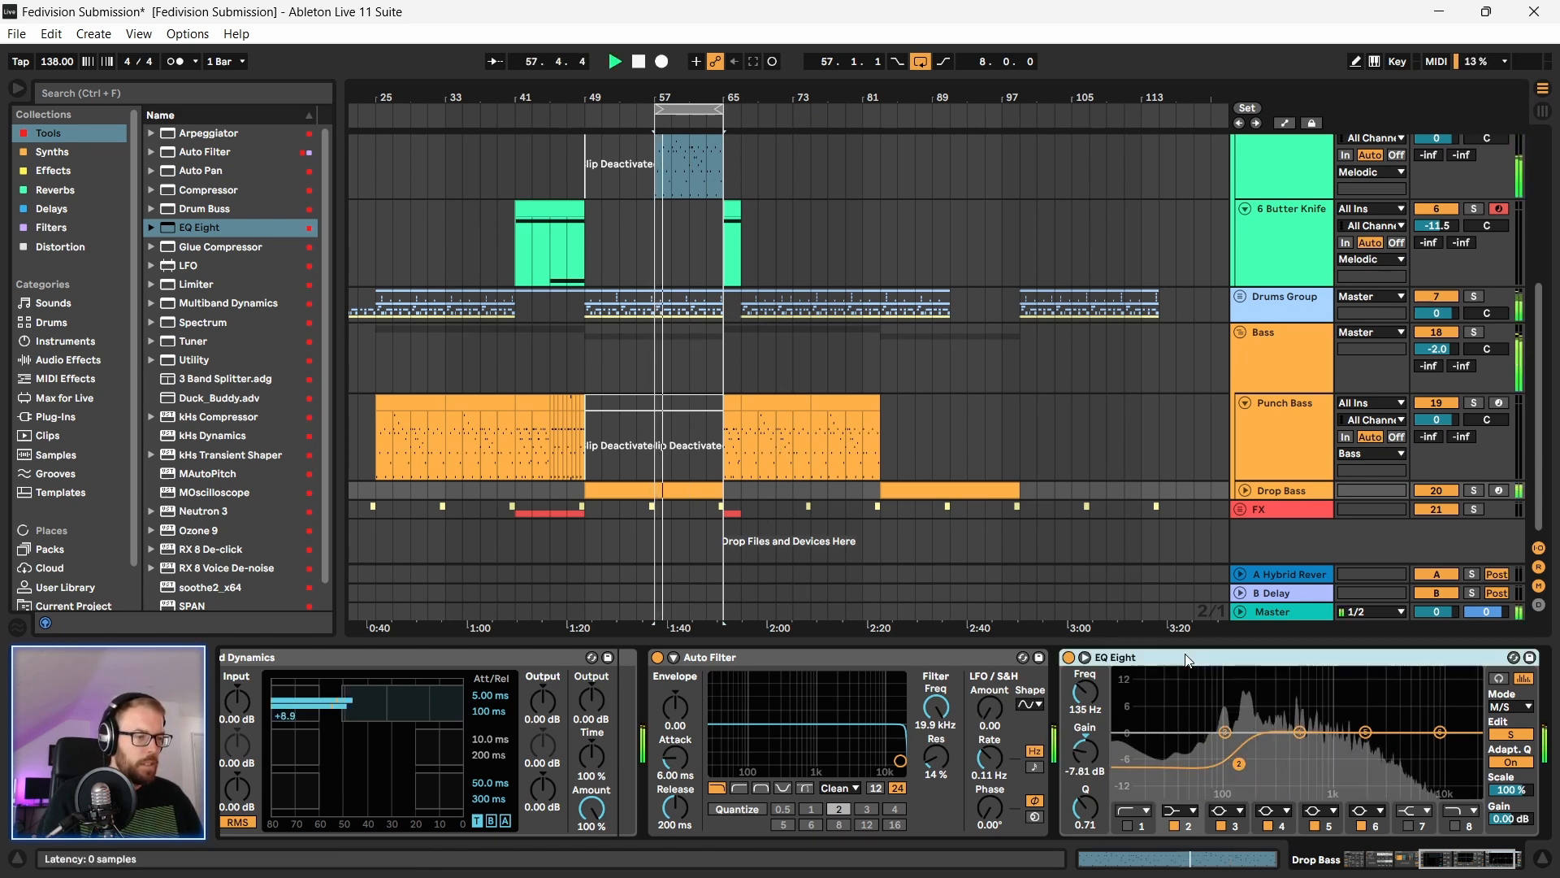
pyautogui.moveTo(1240, 764)
pyautogui.mouseDown()
pyautogui.moveTo(1268, 773)
pyautogui.moveTo(1230, 754)
pyautogui.moveTo(1252, 758)
pyautogui.mouseUp()
pyautogui.click(1128, 825)
pyautogui.press('space')
pyautogui.press('space')
# Step: Rename the Drop Bass track to "Reese Bass" and add a second EQ Eight at the end of its chain
pyautogui.hscroll(-5, 378, 804)
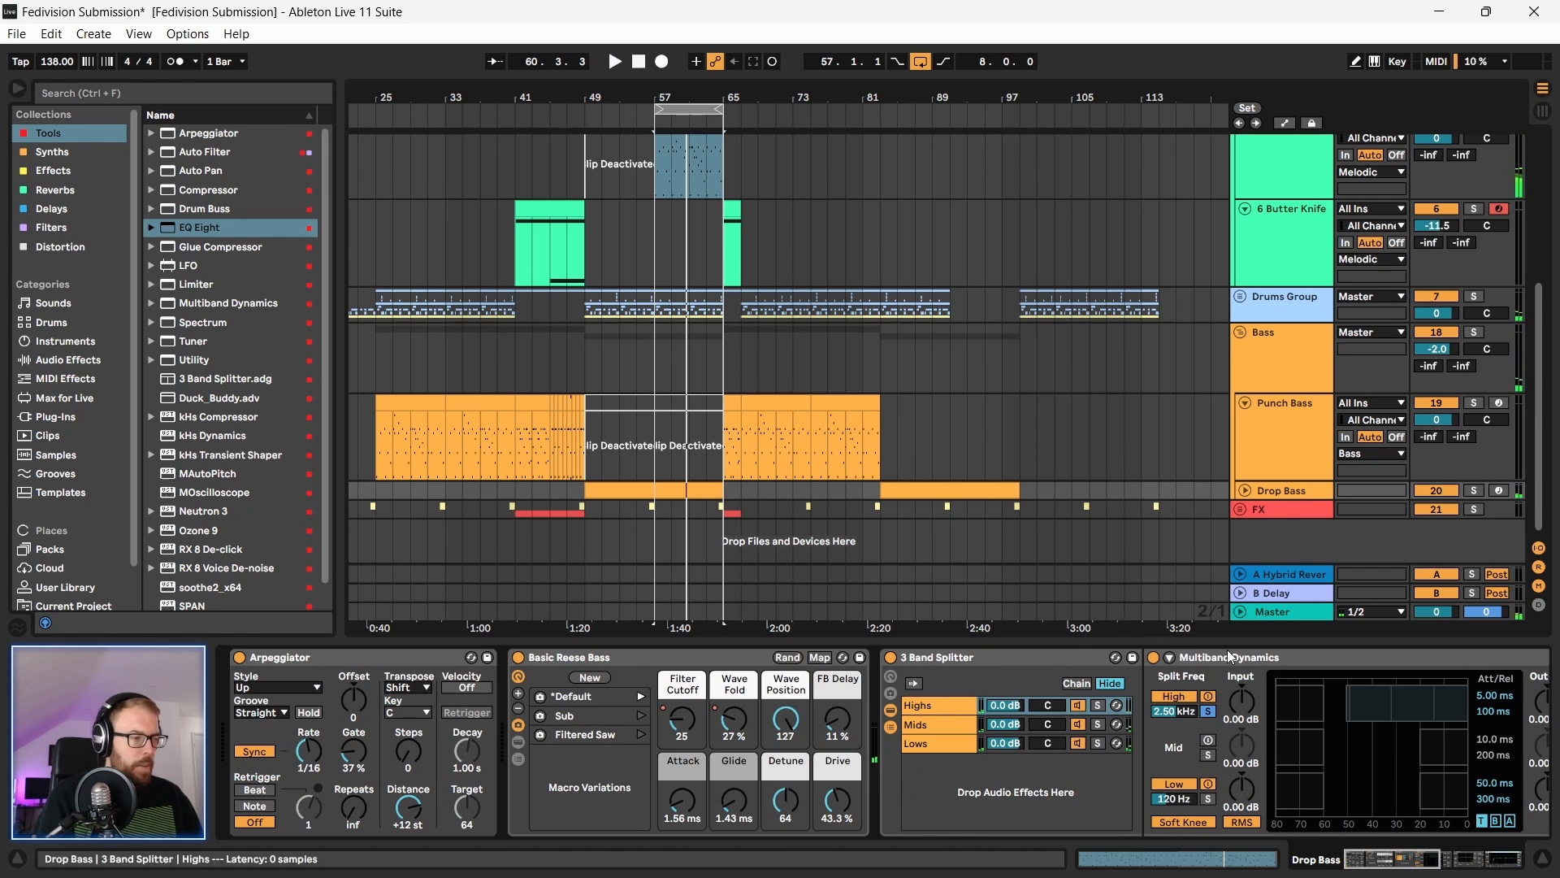
pyautogui.click(959, 710)
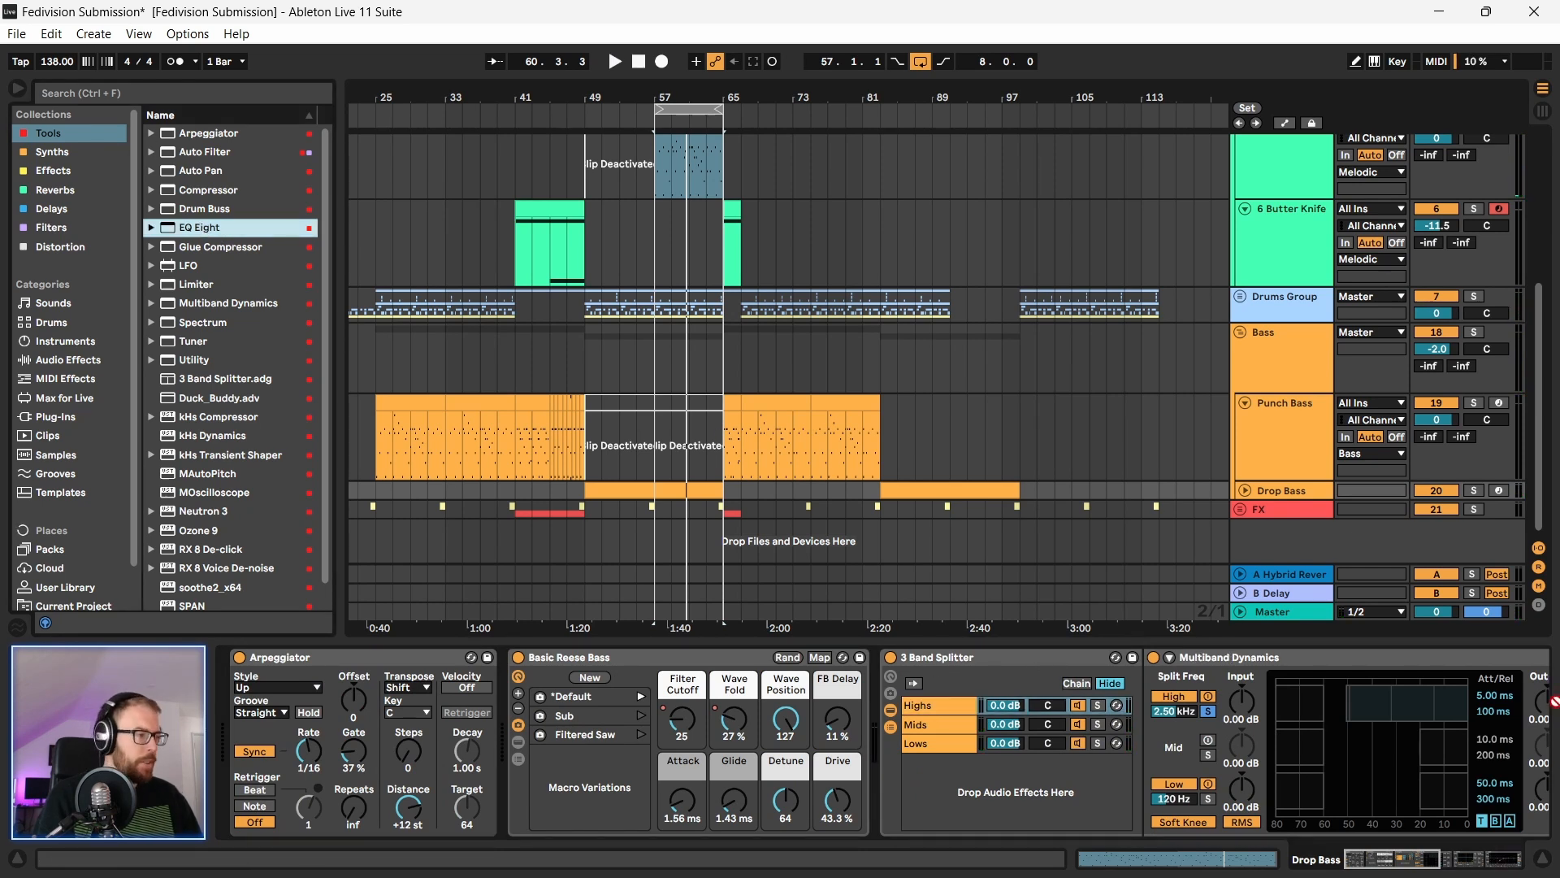
pyautogui.click(1278, 486)
pyautogui.hotkey('ctrl', 'r')
pyautogui.write('Reese Bass')
pyautogui.press('Return')
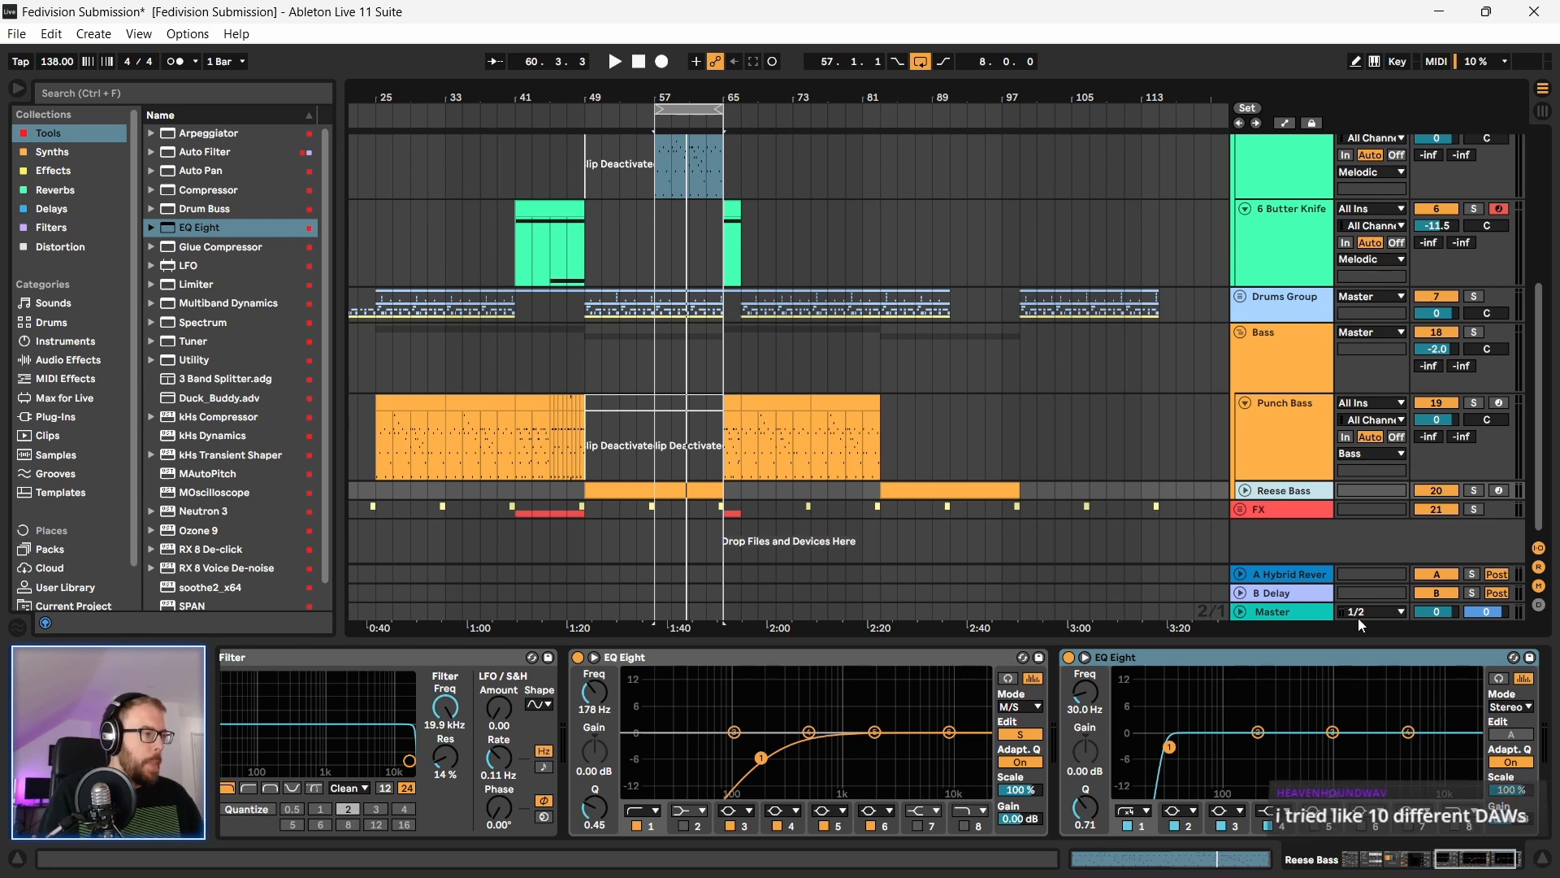
# Step: Dip band 2 of the second EQ Eight at about 194 Hz and boost band 3 by about 6.32 dB at 3.52 kHz during playback
pyautogui.scroll(-3, 1382, 812)
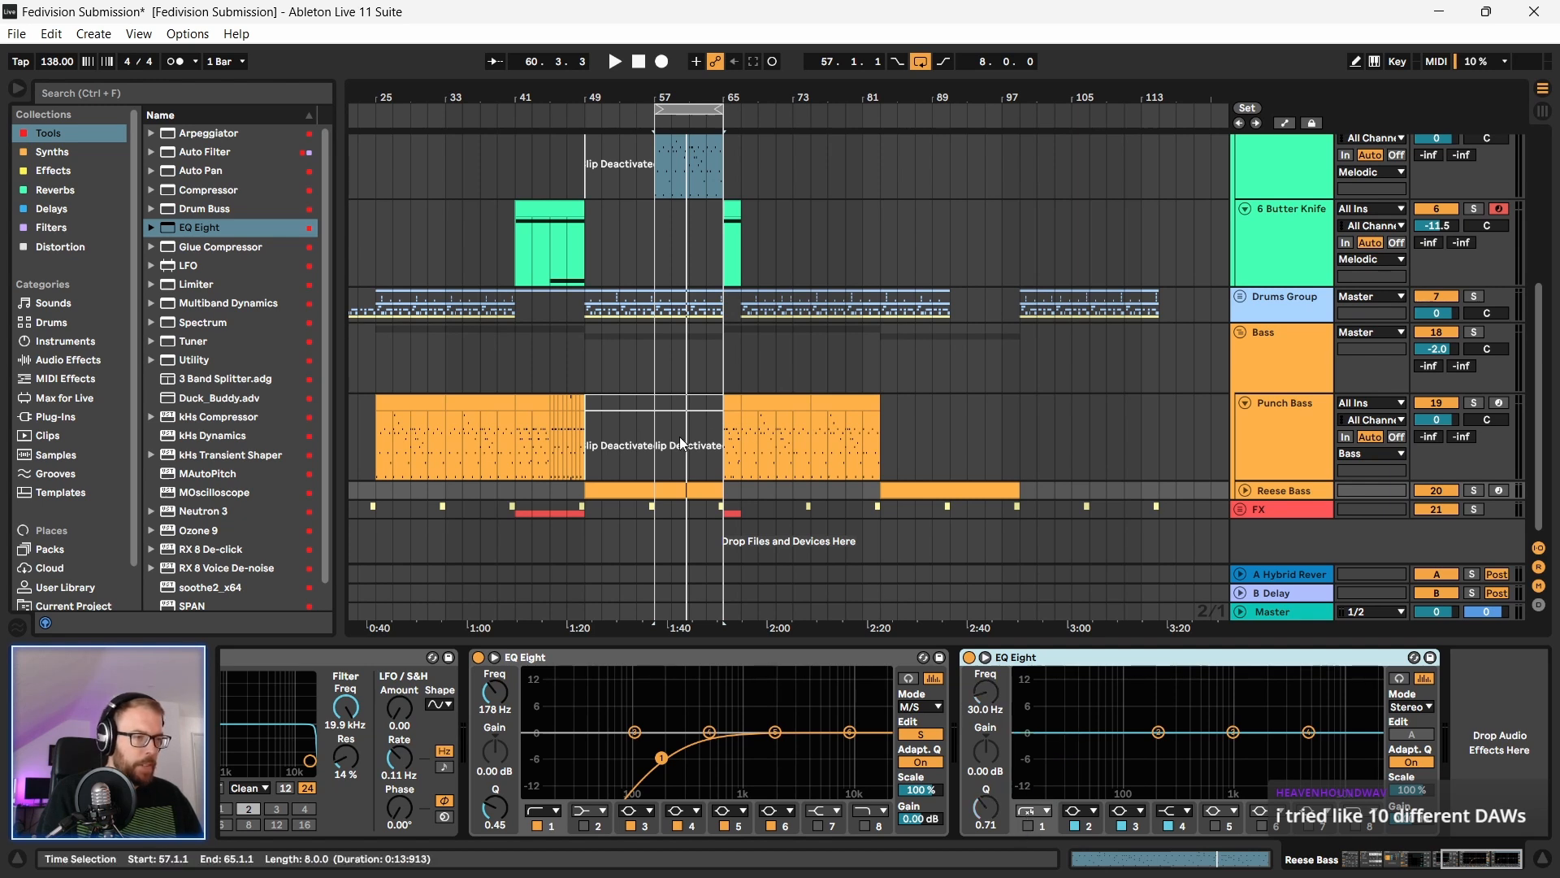
pyautogui.press('space')
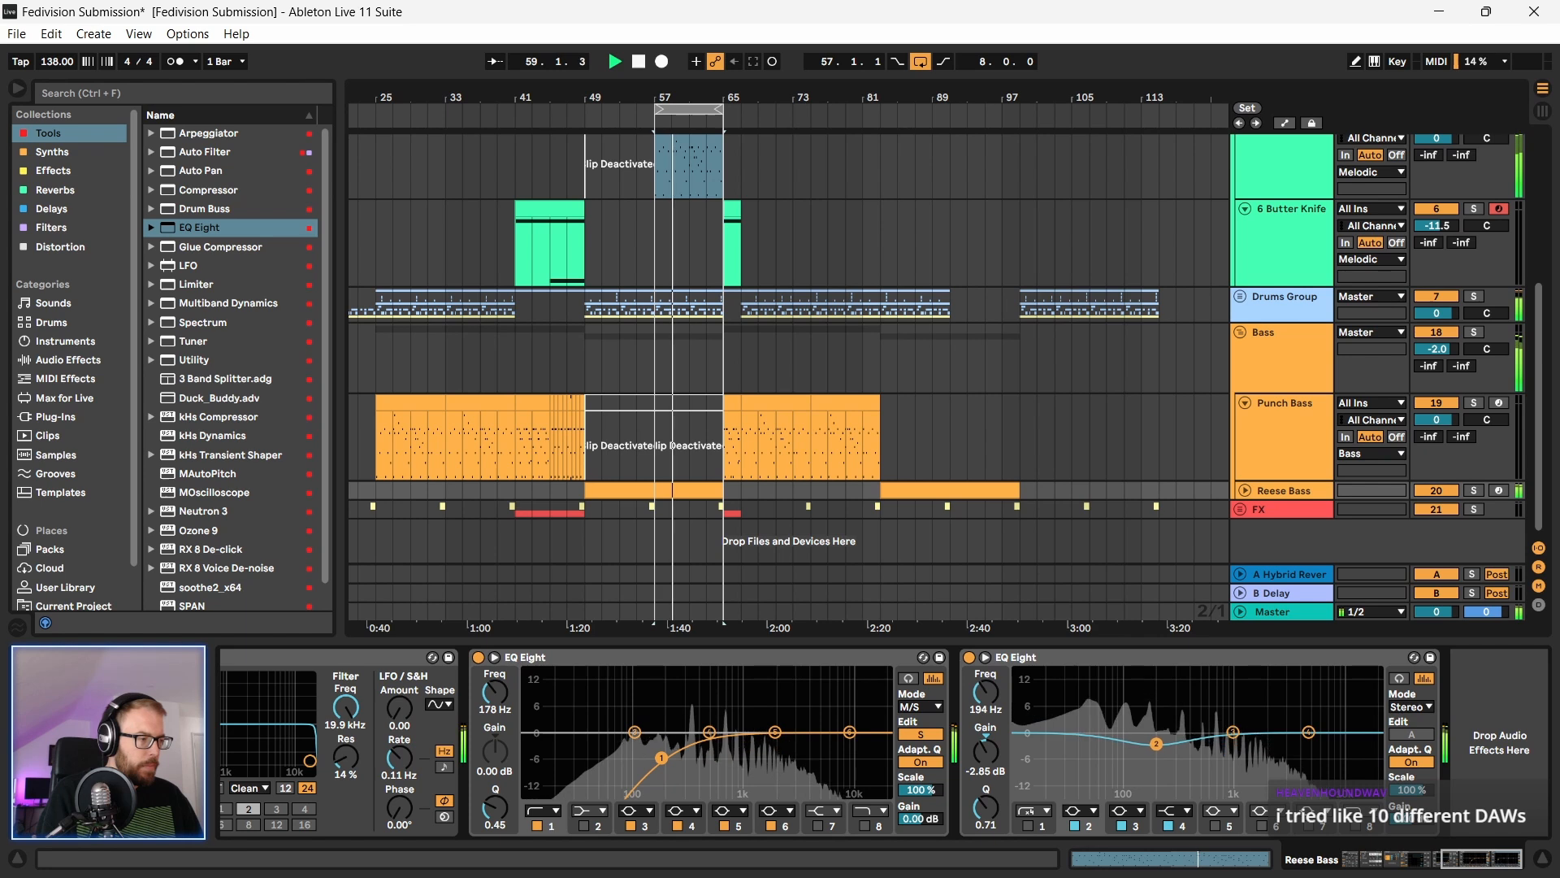
pyautogui.moveTo(1154, 743); pyautogui.dragTo(1292, 708)
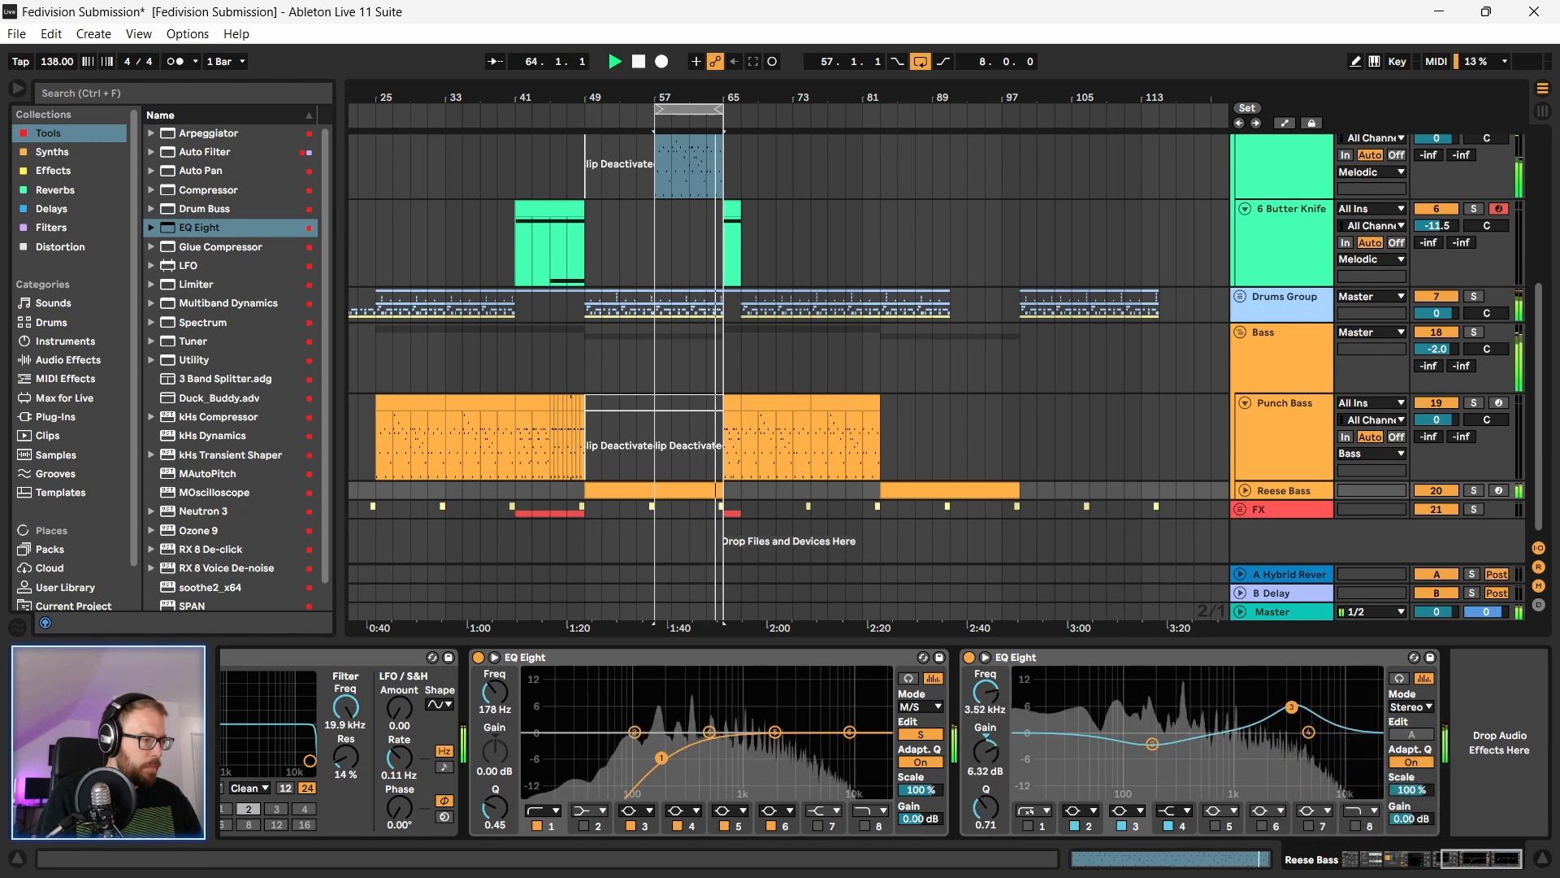
# Step: Replace the band 3 boost with a band 4 high shelf of about 8.55 dB at 2.02 kHz
pyautogui.click(1121, 825)
pyautogui.click(1170, 826)
pyautogui.click(1169, 826)
pyautogui.moveTo(1266, 708); pyautogui.dragTo(1268, 690)
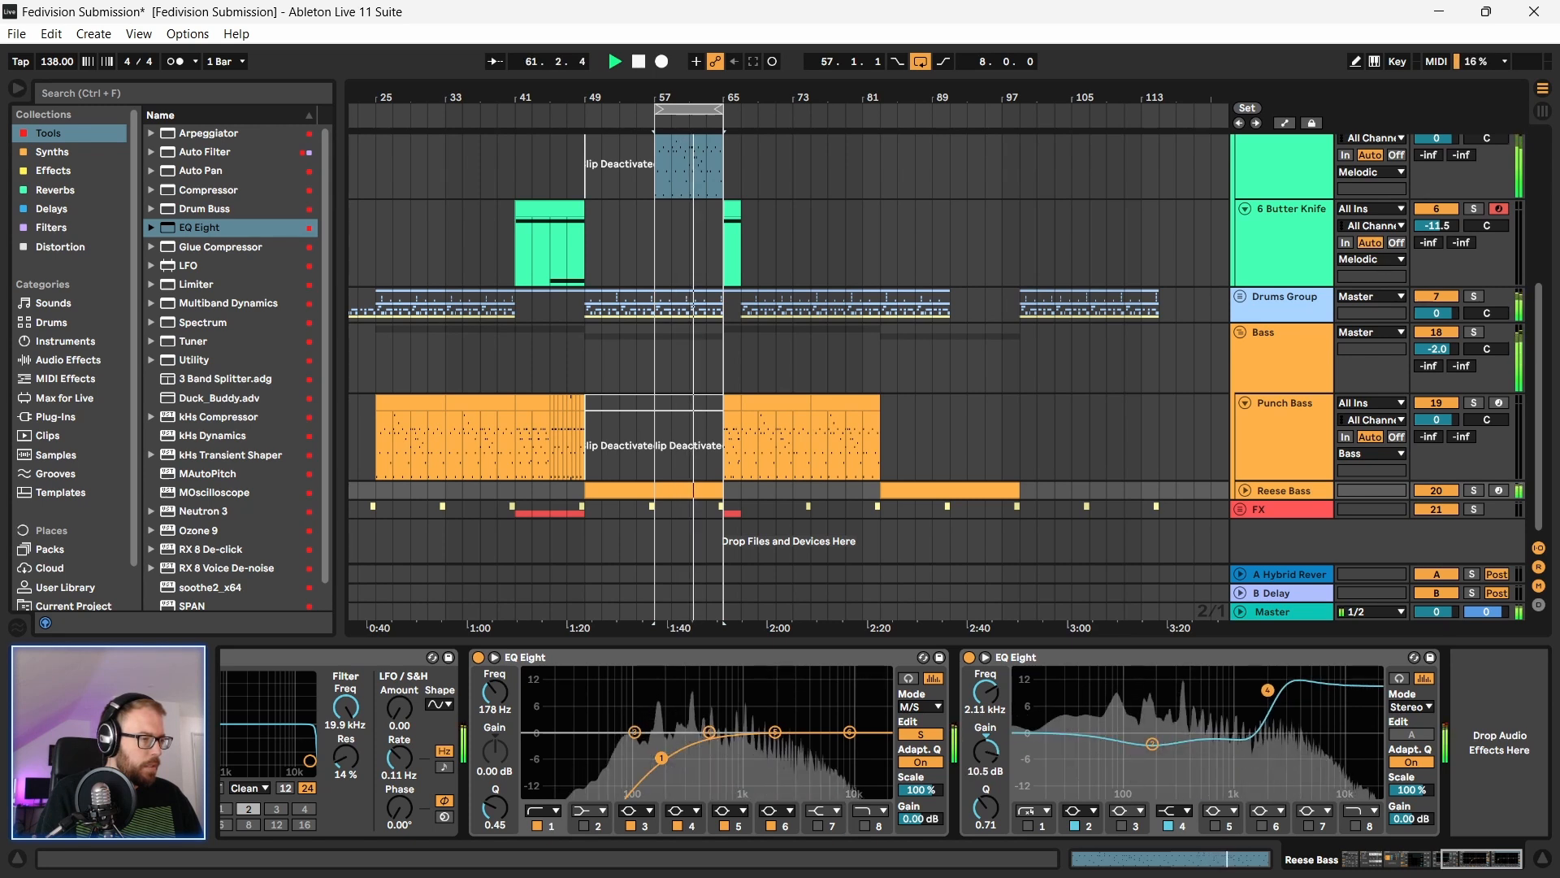
pyautogui.moveTo(1268, 690); pyautogui.dragTo(1265, 698)
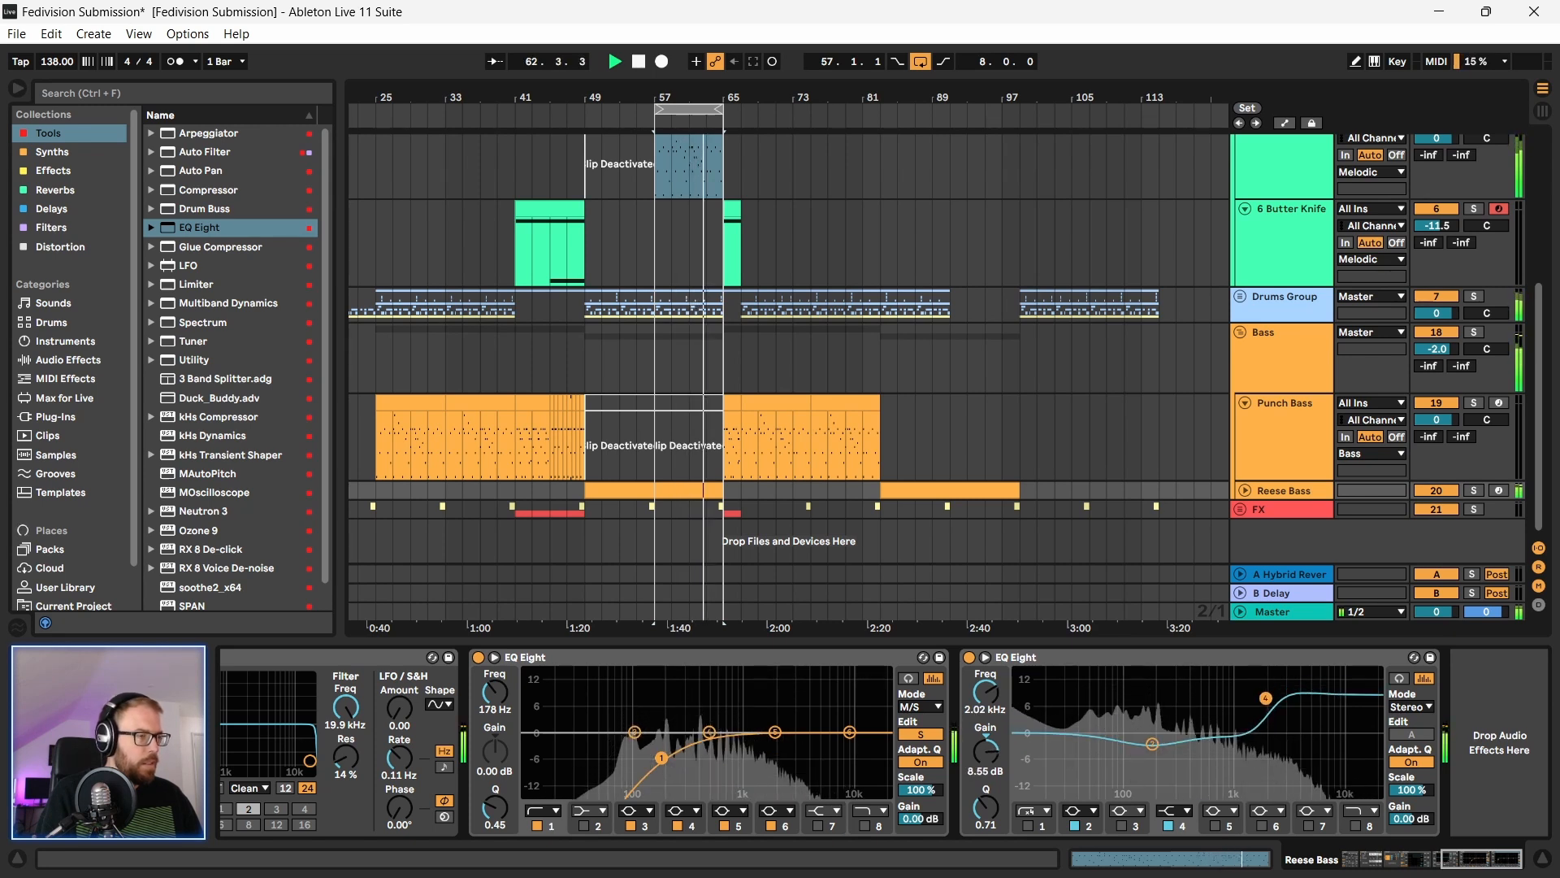
# Step: Play the drop from bar 49 and select bars 49 to 65 on the Bass group to review the mix
pyautogui.click(585, 363)
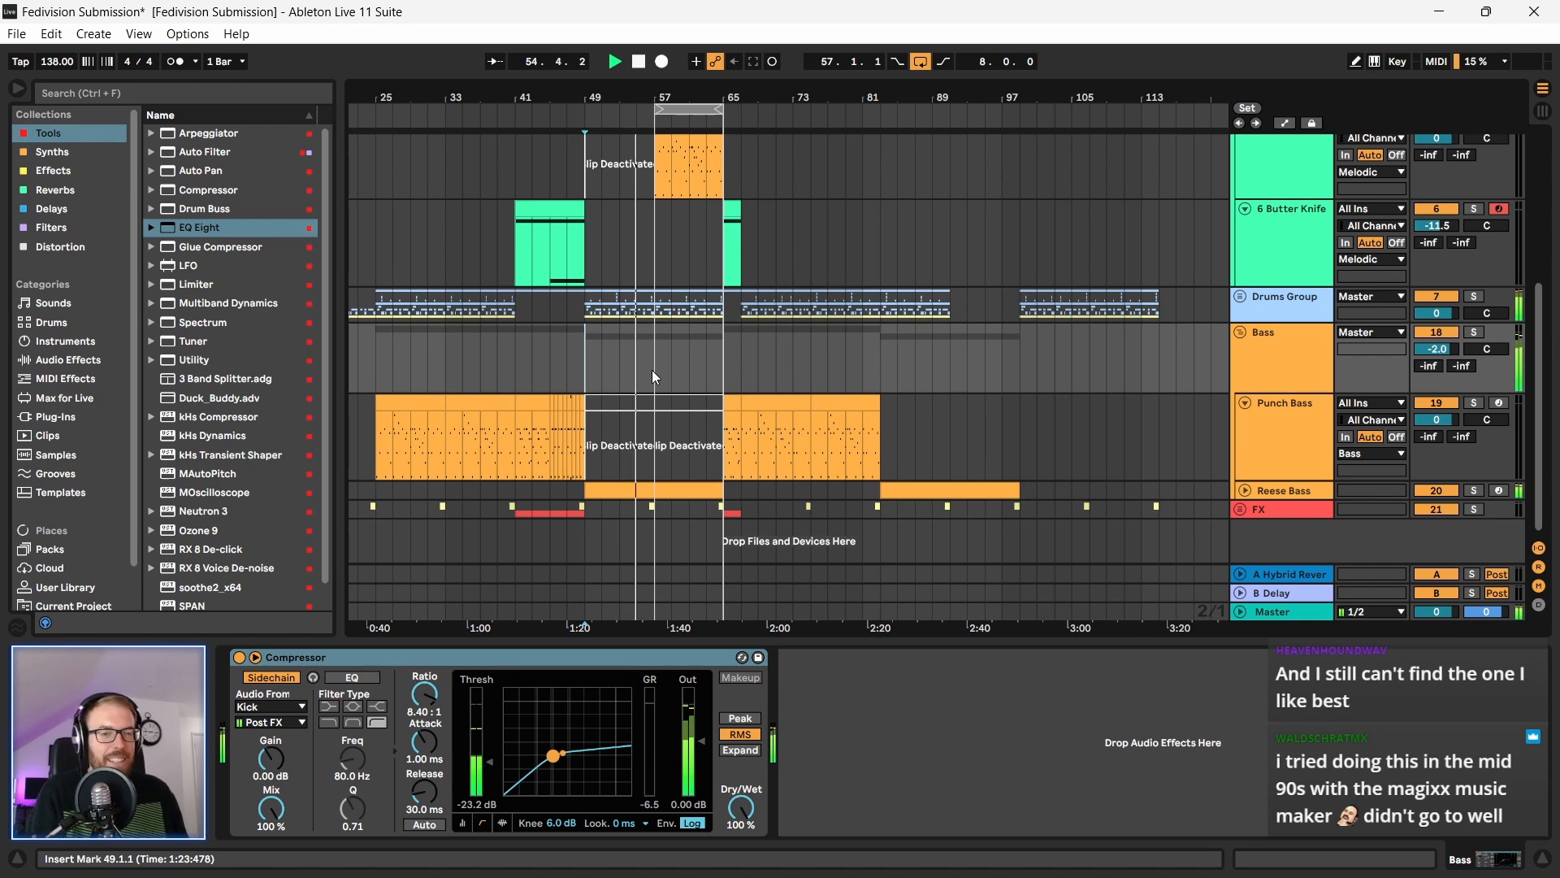
pyautogui.press('space')
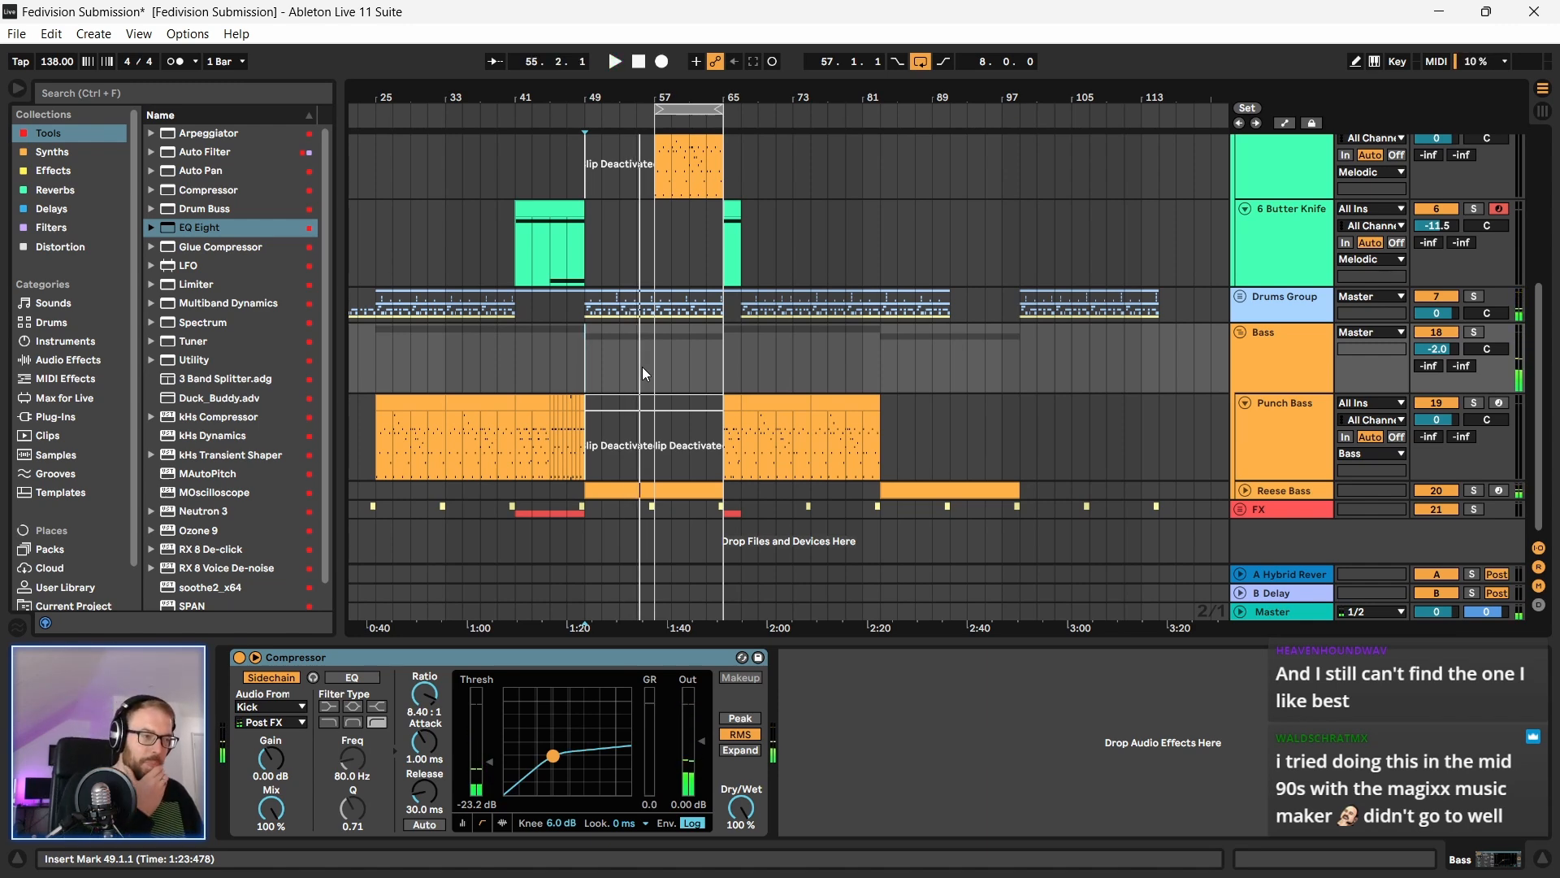
pyautogui.click(591, 463)
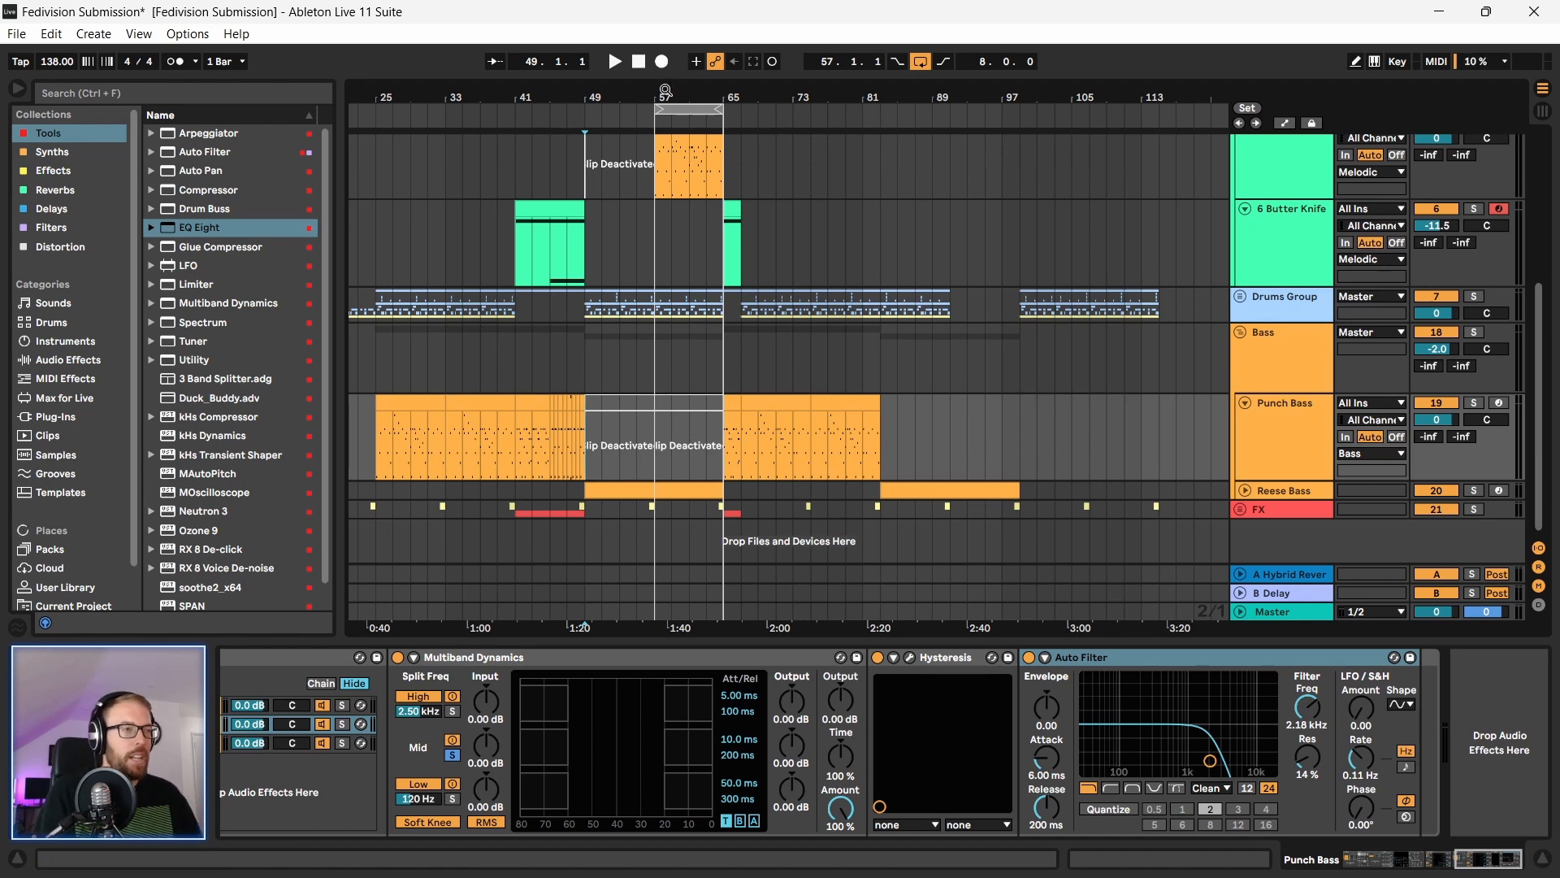
pyautogui.moveTo(625, 98); pyautogui.dragTo(617, 109)
pyautogui.click(558, 348)
pyautogui.press('space')
pyautogui.press('space')
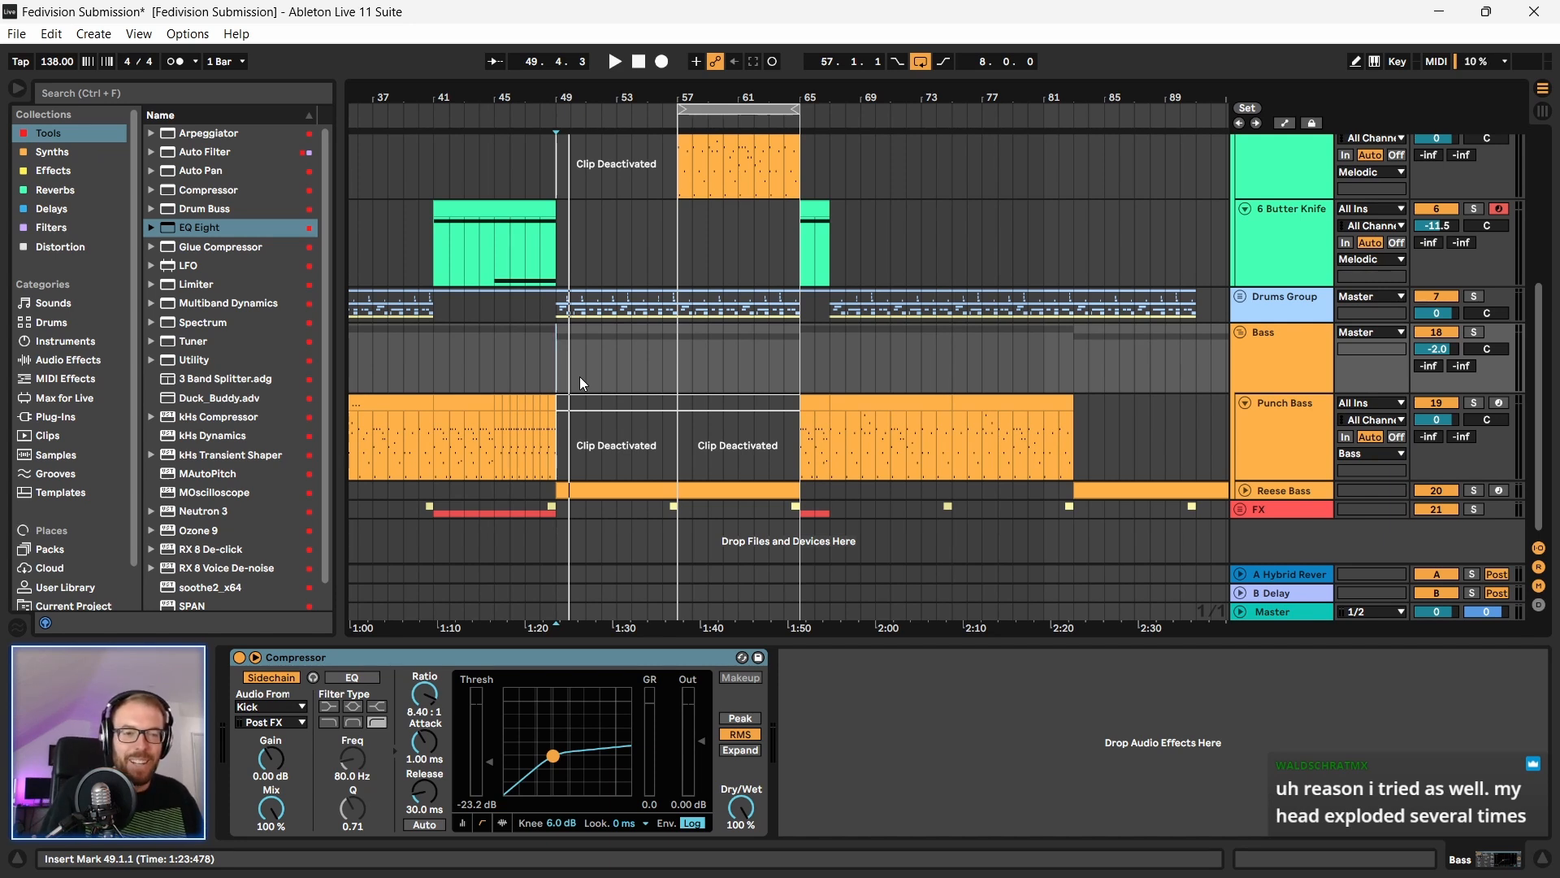
pyautogui.moveTo(559, 383); pyautogui.dragTo(771, 389)
pyautogui.press('space')
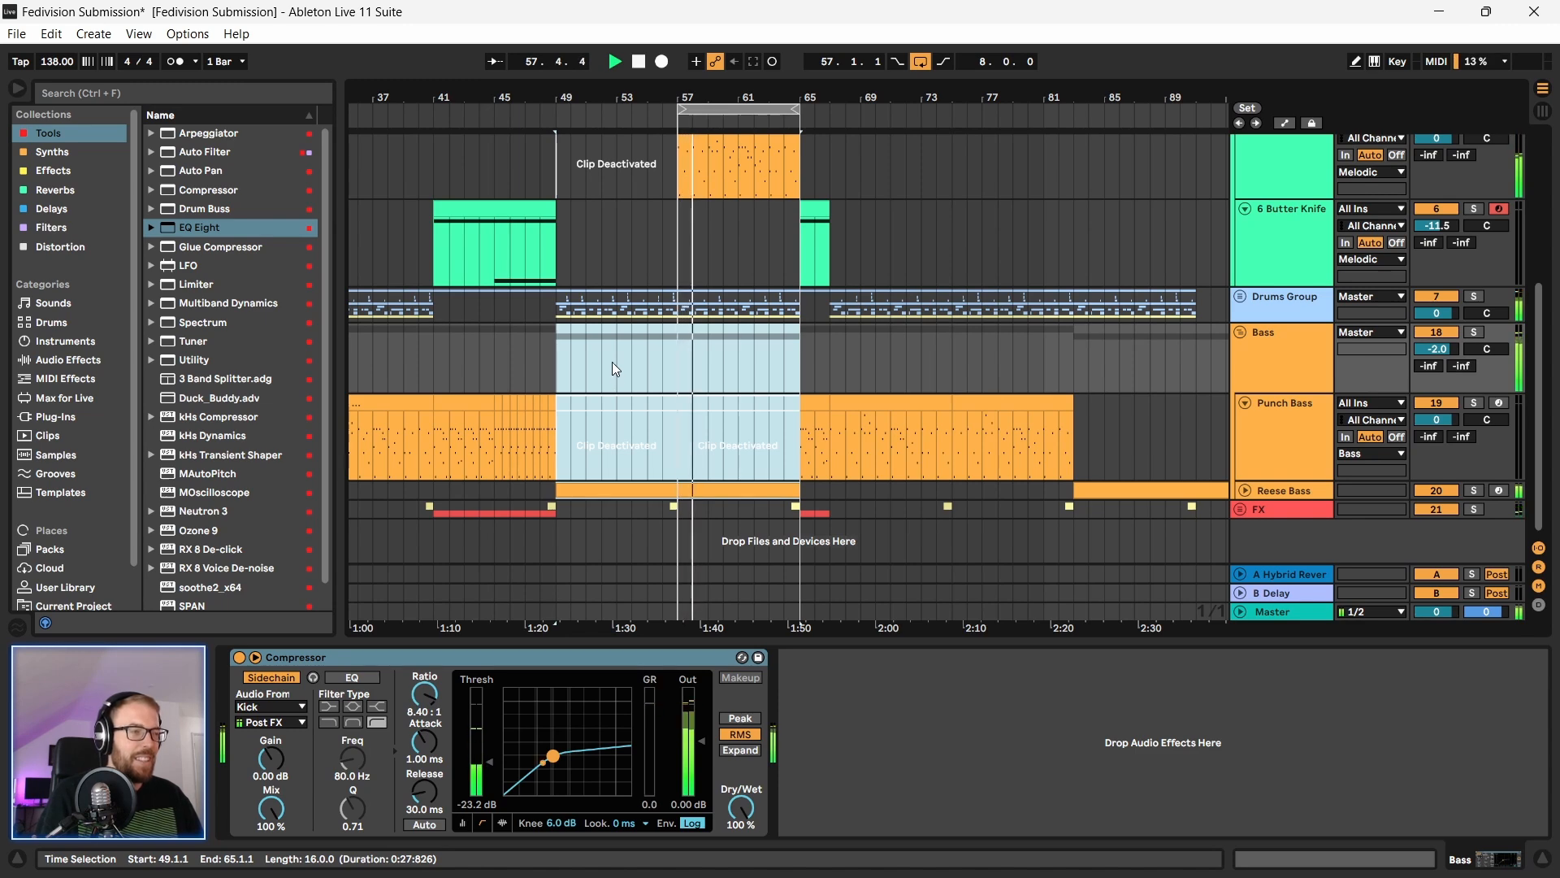
# Step: Turn on the second Auto Pan on the High track and audition it from bar 57
pyautogui.scroll(2, 629, 374)
pyautogui.scroll(2, 690, 301)
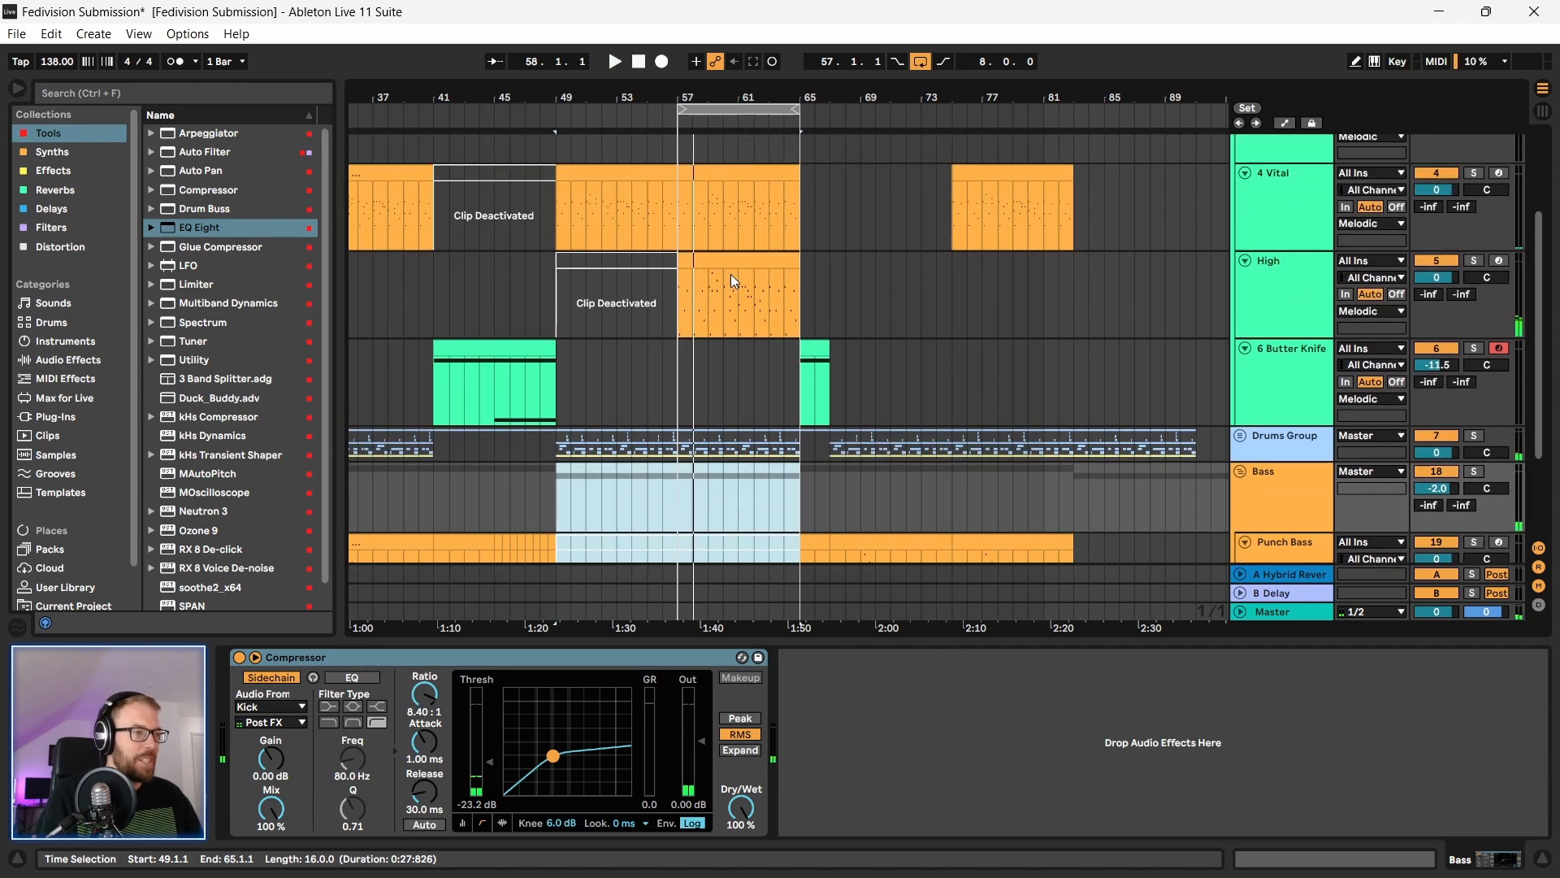
pyautogui.click(729, 274)
pyautogui.click(1295, 274)
pyautogui.doubleClick(1296, 275)
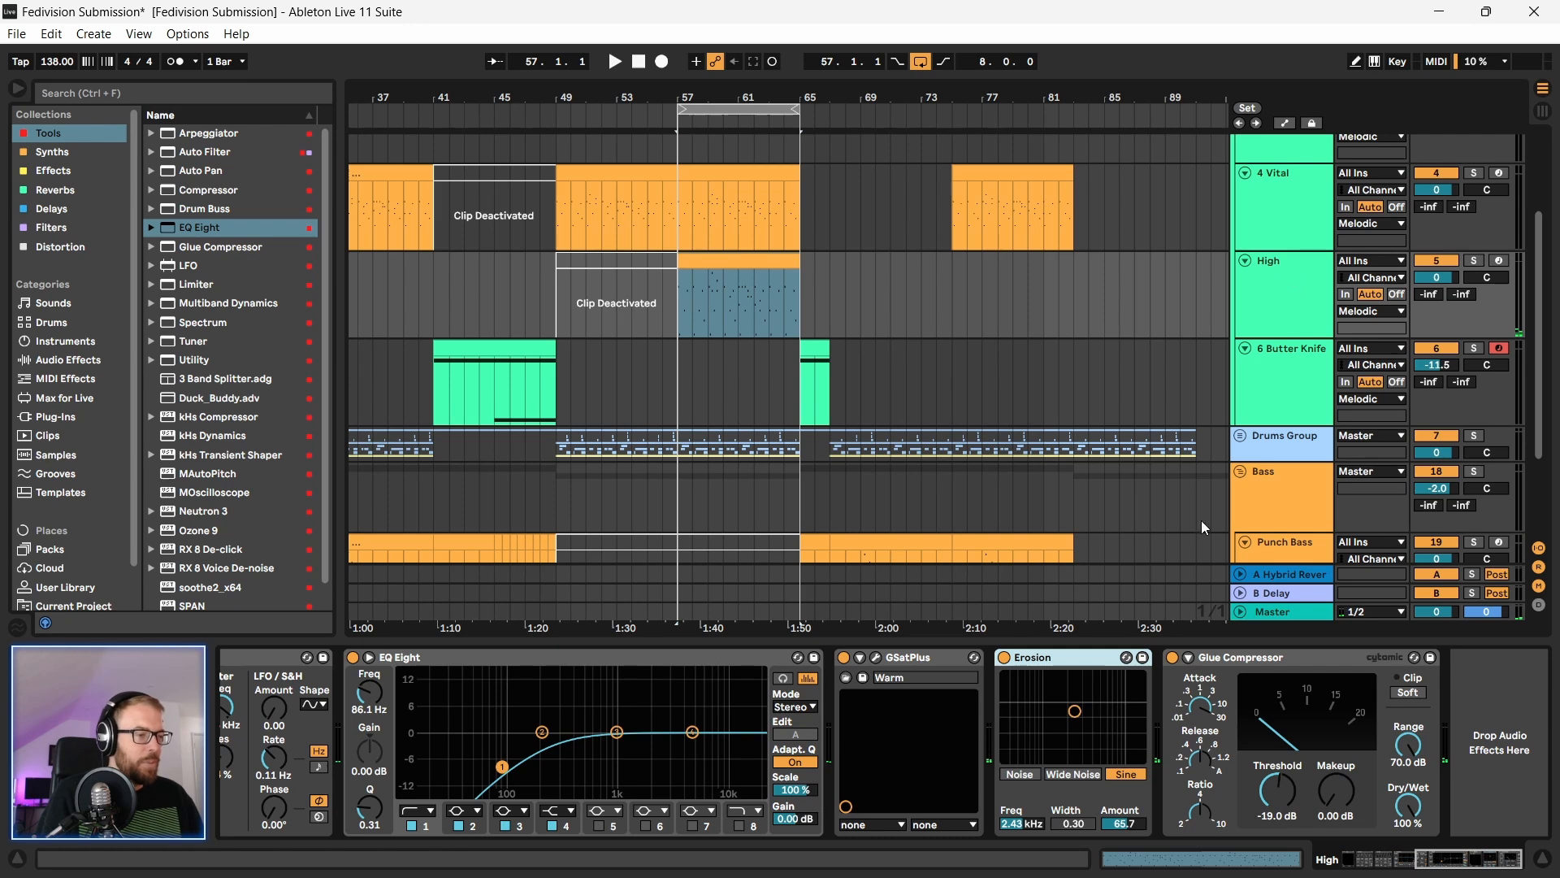
pyautogui.moveTo(1516, 855); pyautogui.dragTo(1387, 871)
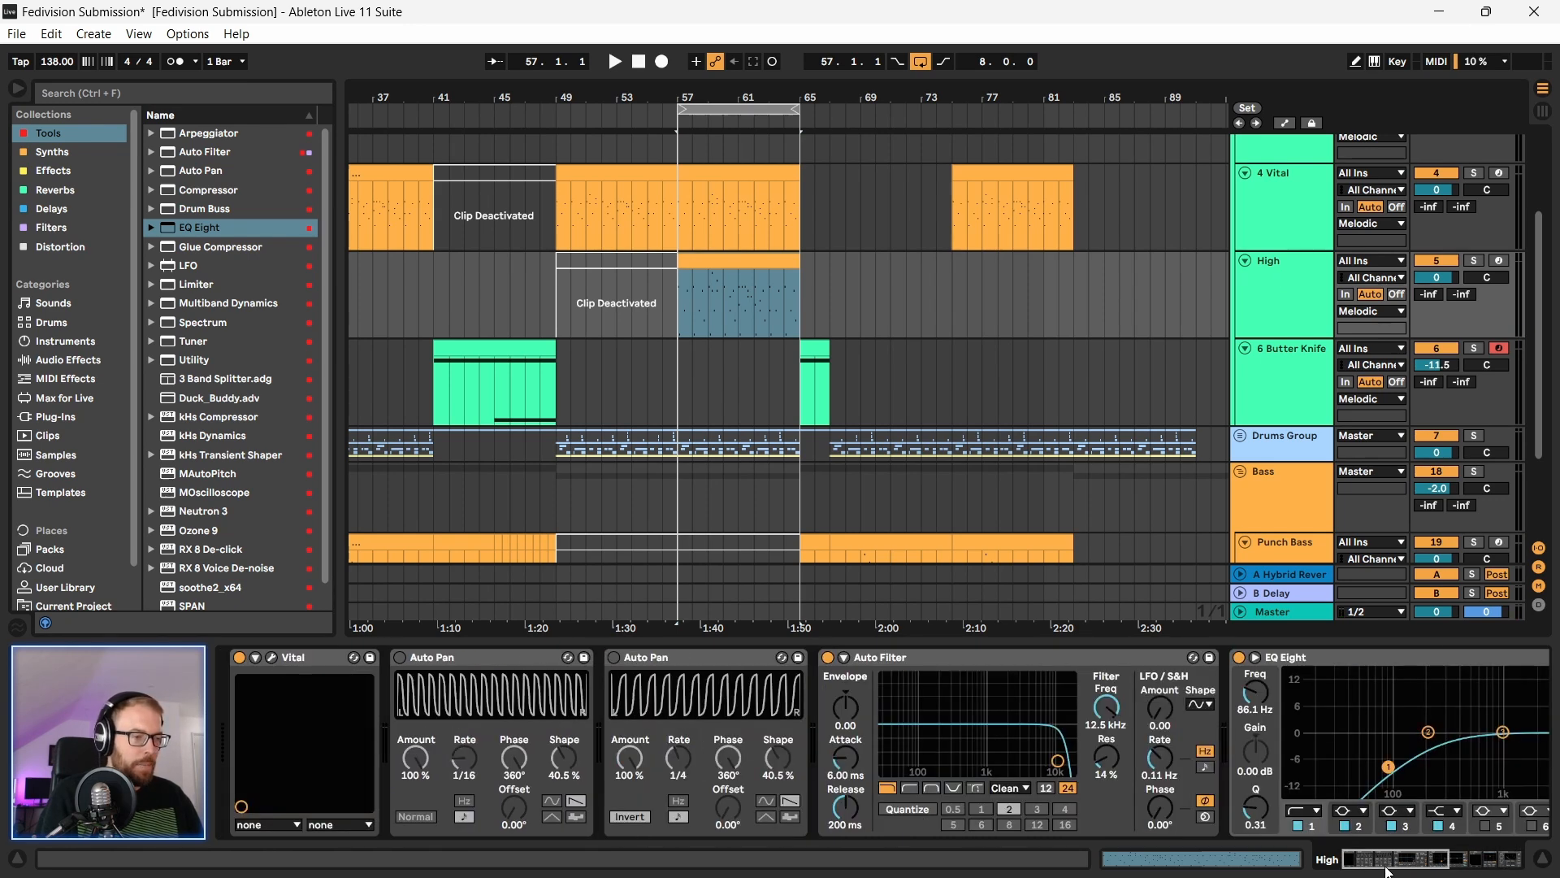
pyautogui.click(614, 657)
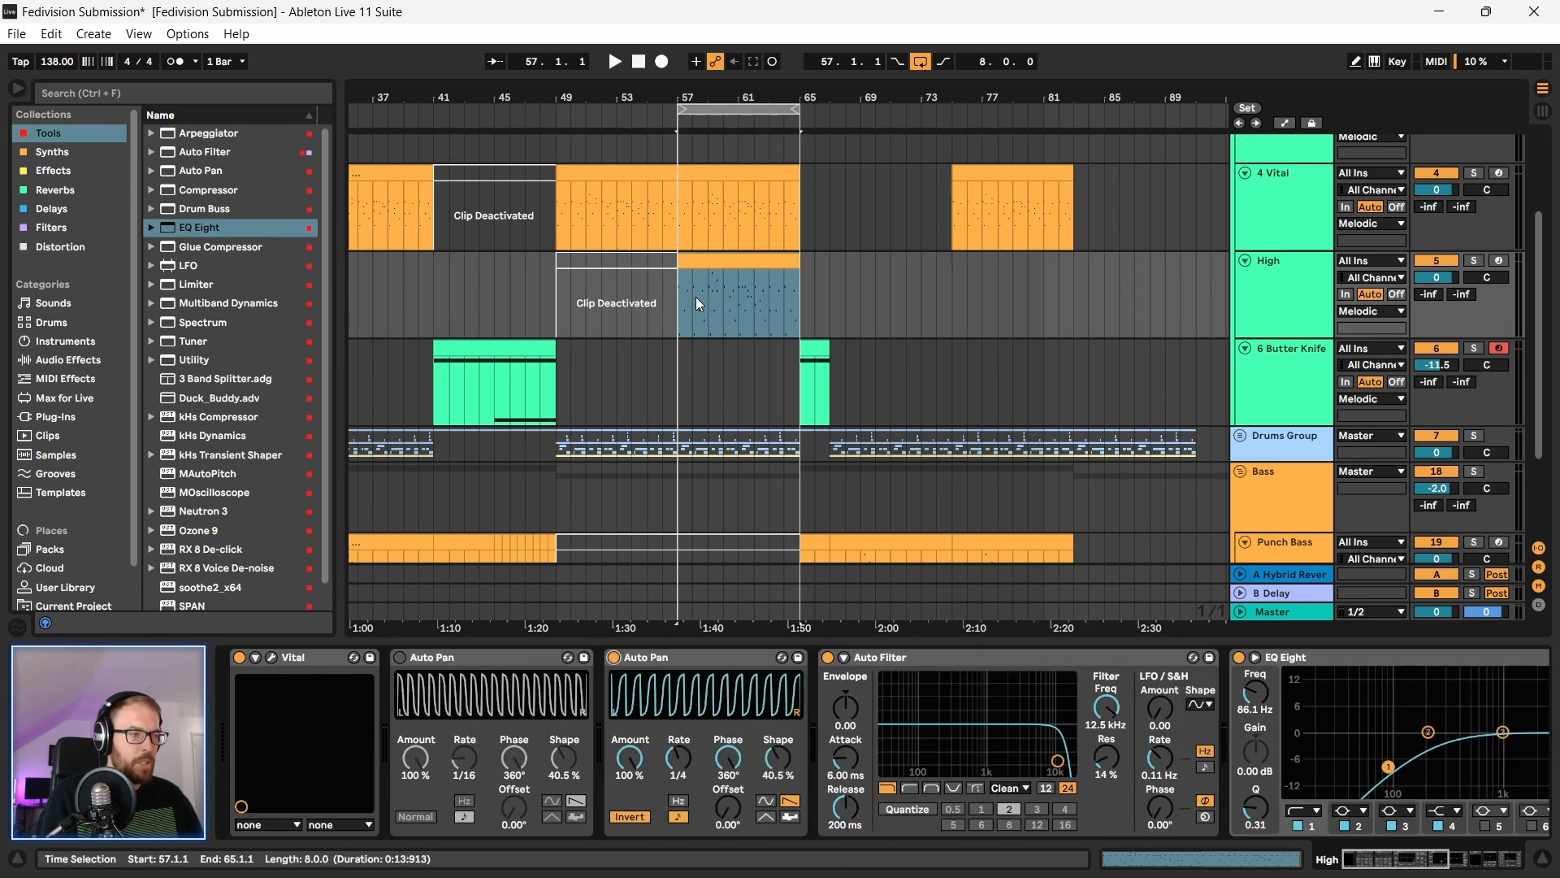
pyautogui.click(676, 309)
pyautogui.press('space')
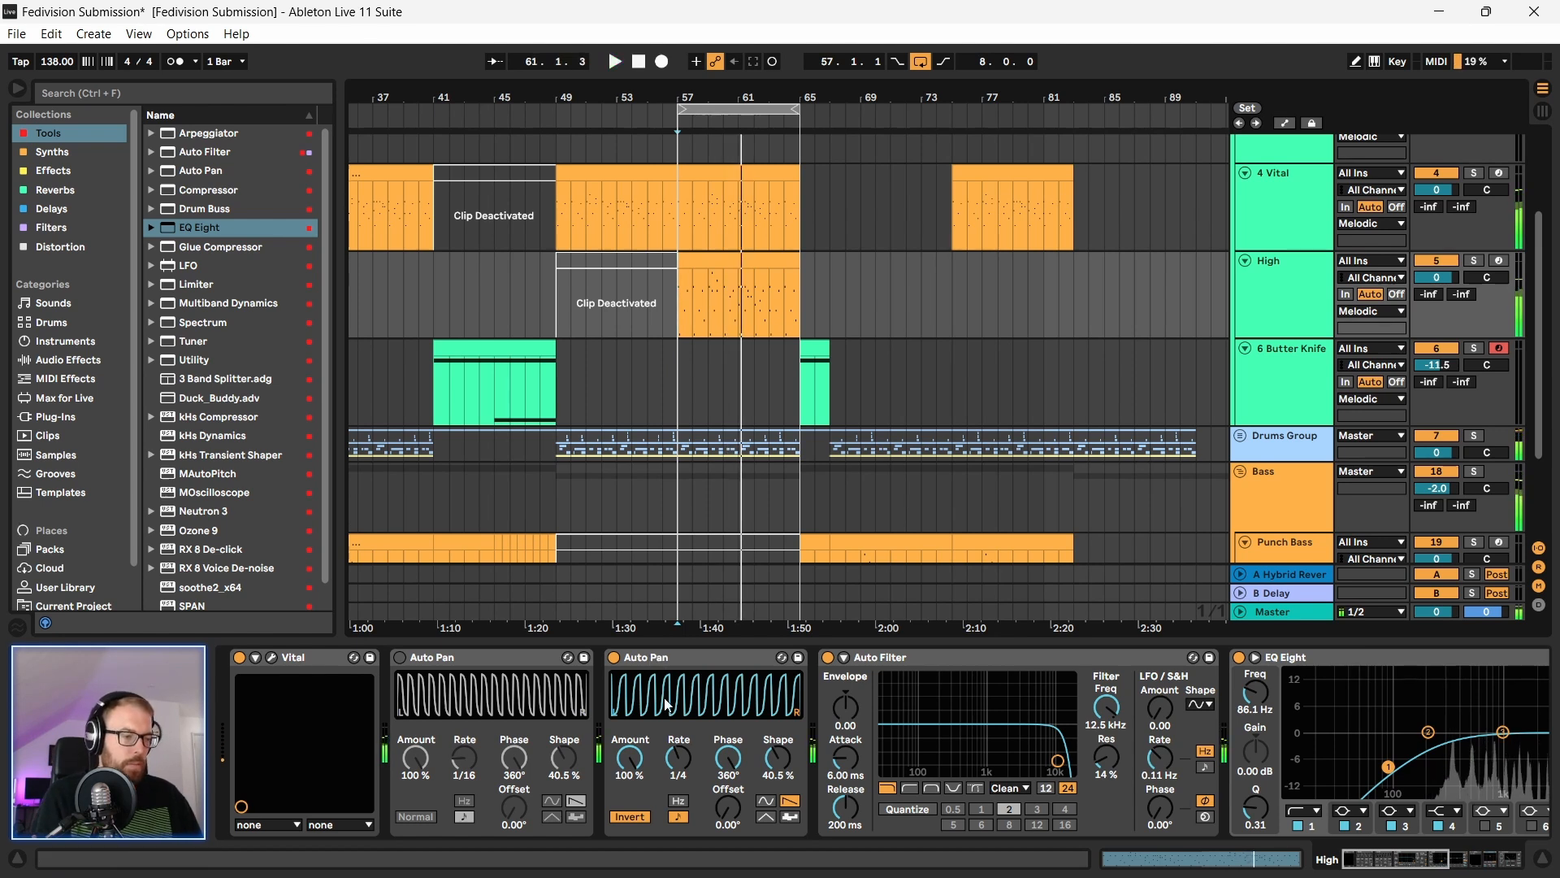
# Step: Set the second Auto Pan on the High track to Normal with a rate of 1/16 and audition it
pyautogui.click(631, 817)
pyautogui.press('space')
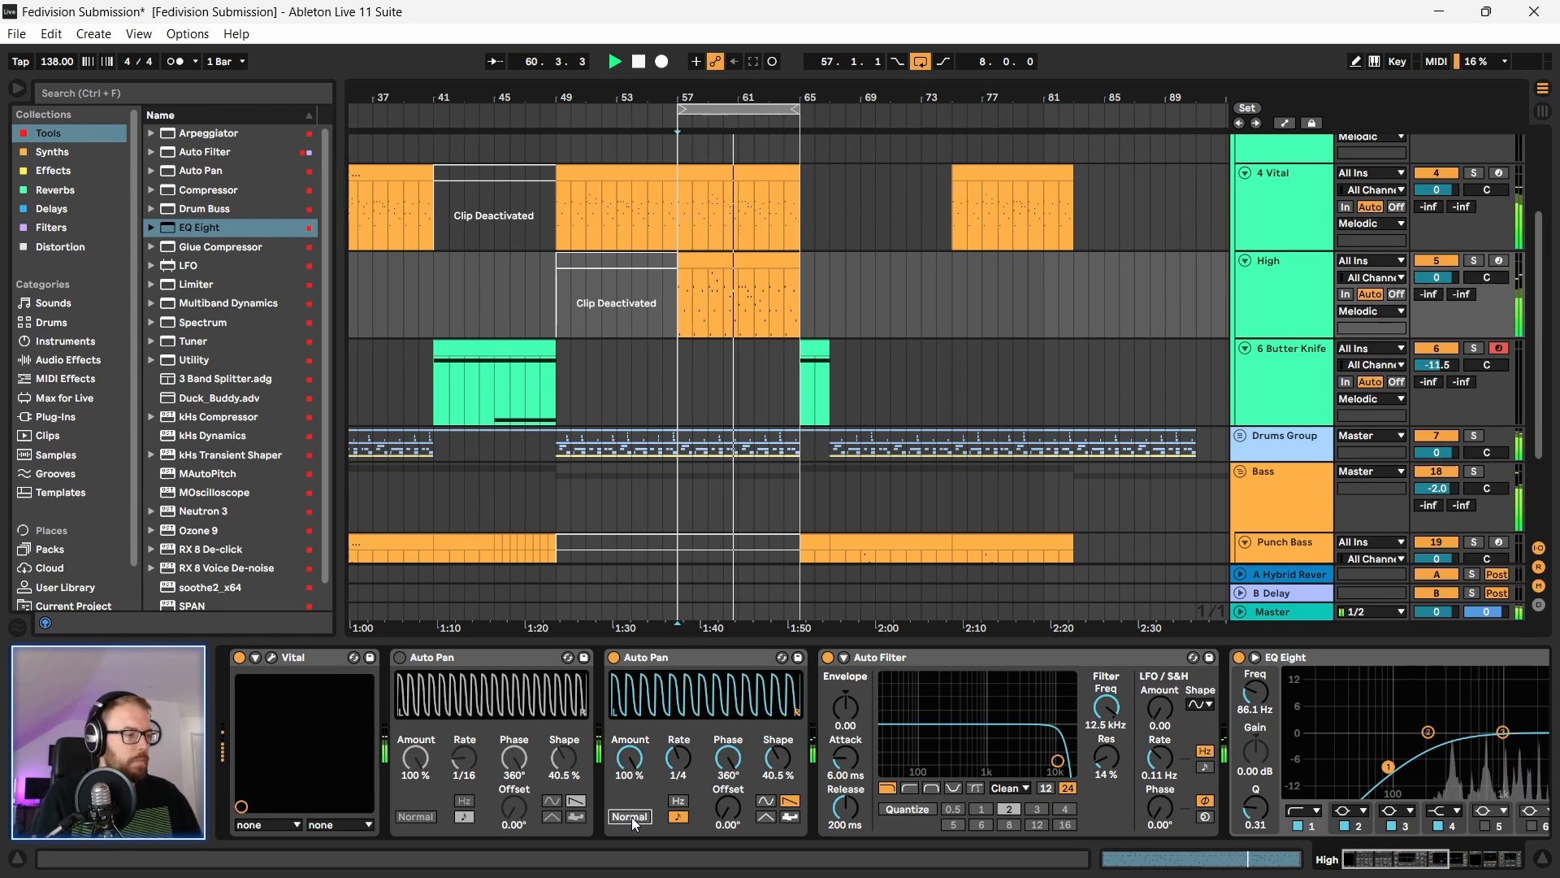
pyautogui.press('space')
pyautogui.moveTo(674, 764); pyautogui.dragTo(675, 746)
pyautogui.press('space')
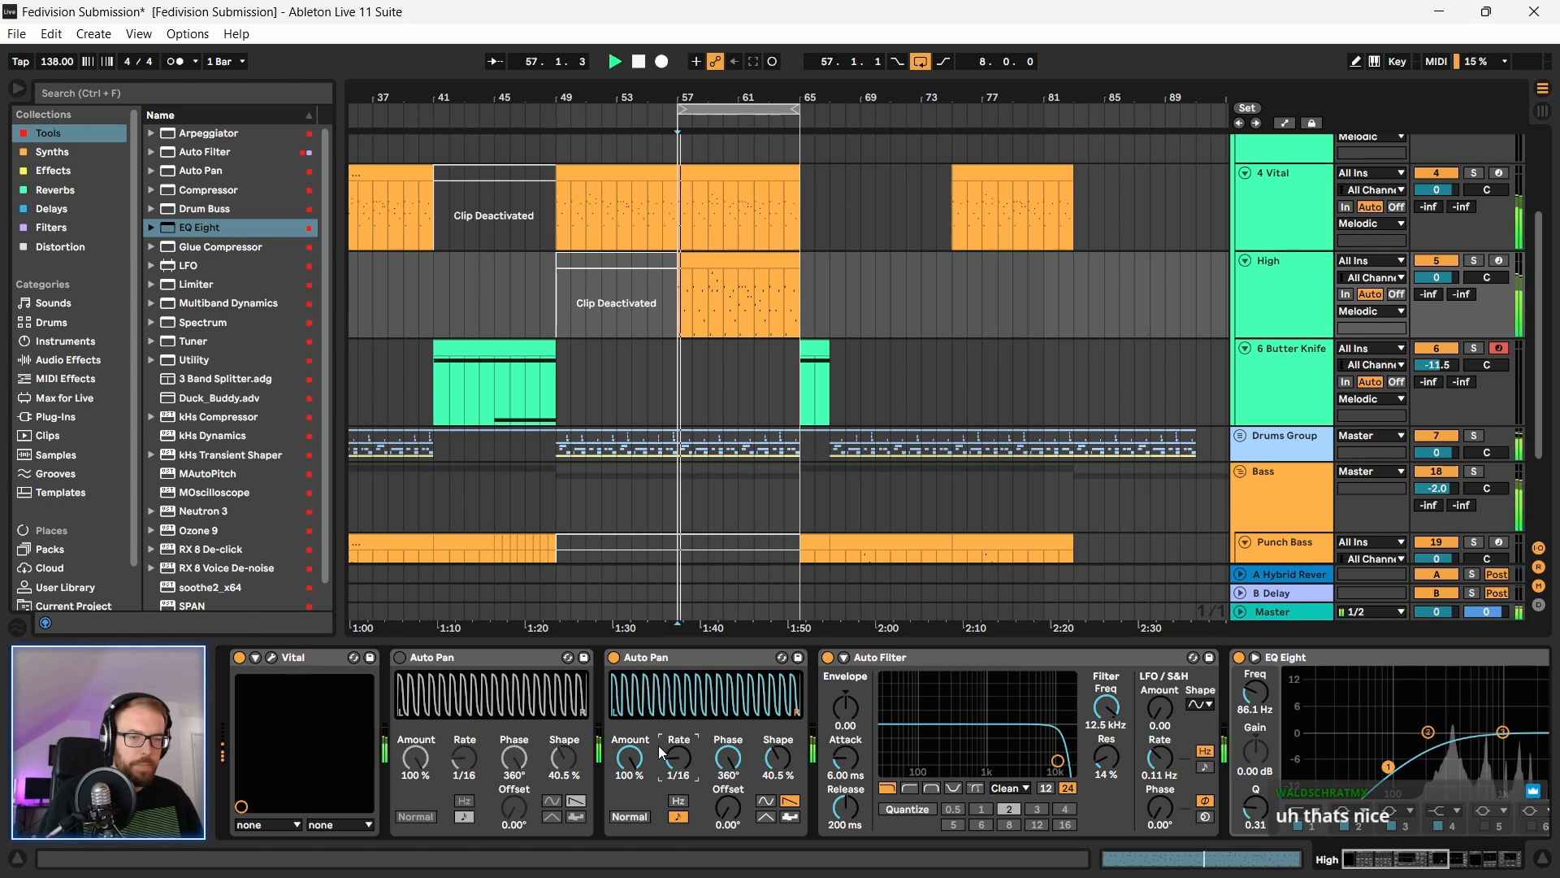
pyautogui.click(651, 662)
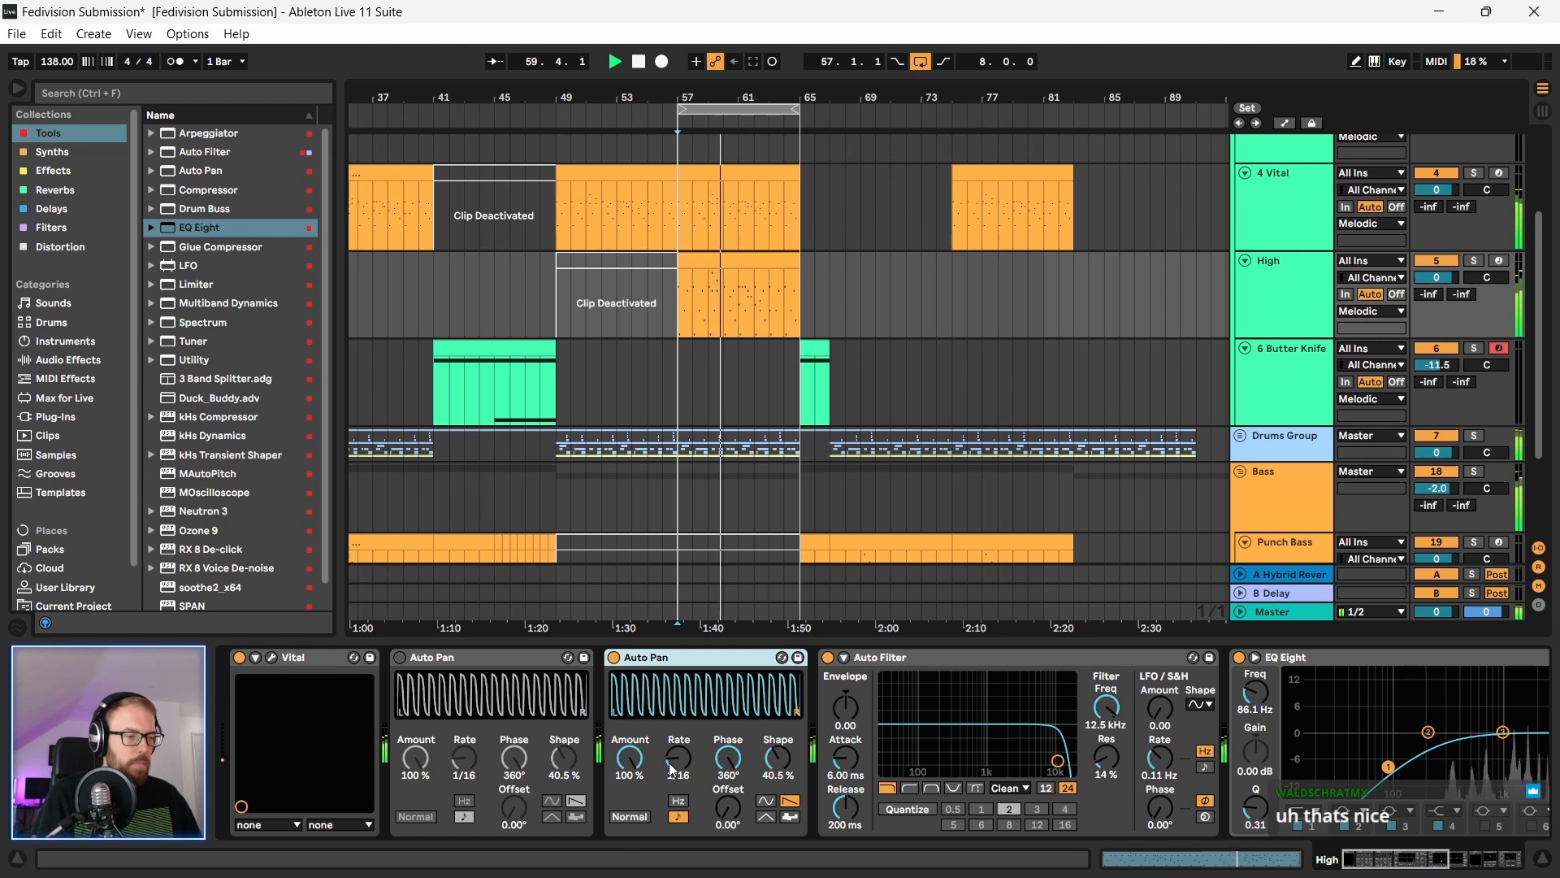
# Step: Set the second Auto Pan on the High track to Invert with a rate of 1/8 and audition it
pyautogui.press('space')
pyautogui.click(631, 816)
pyautogui.moveTo(680, 772); pyautogui.dragTo(680, 782)
pyautogui.press('space')
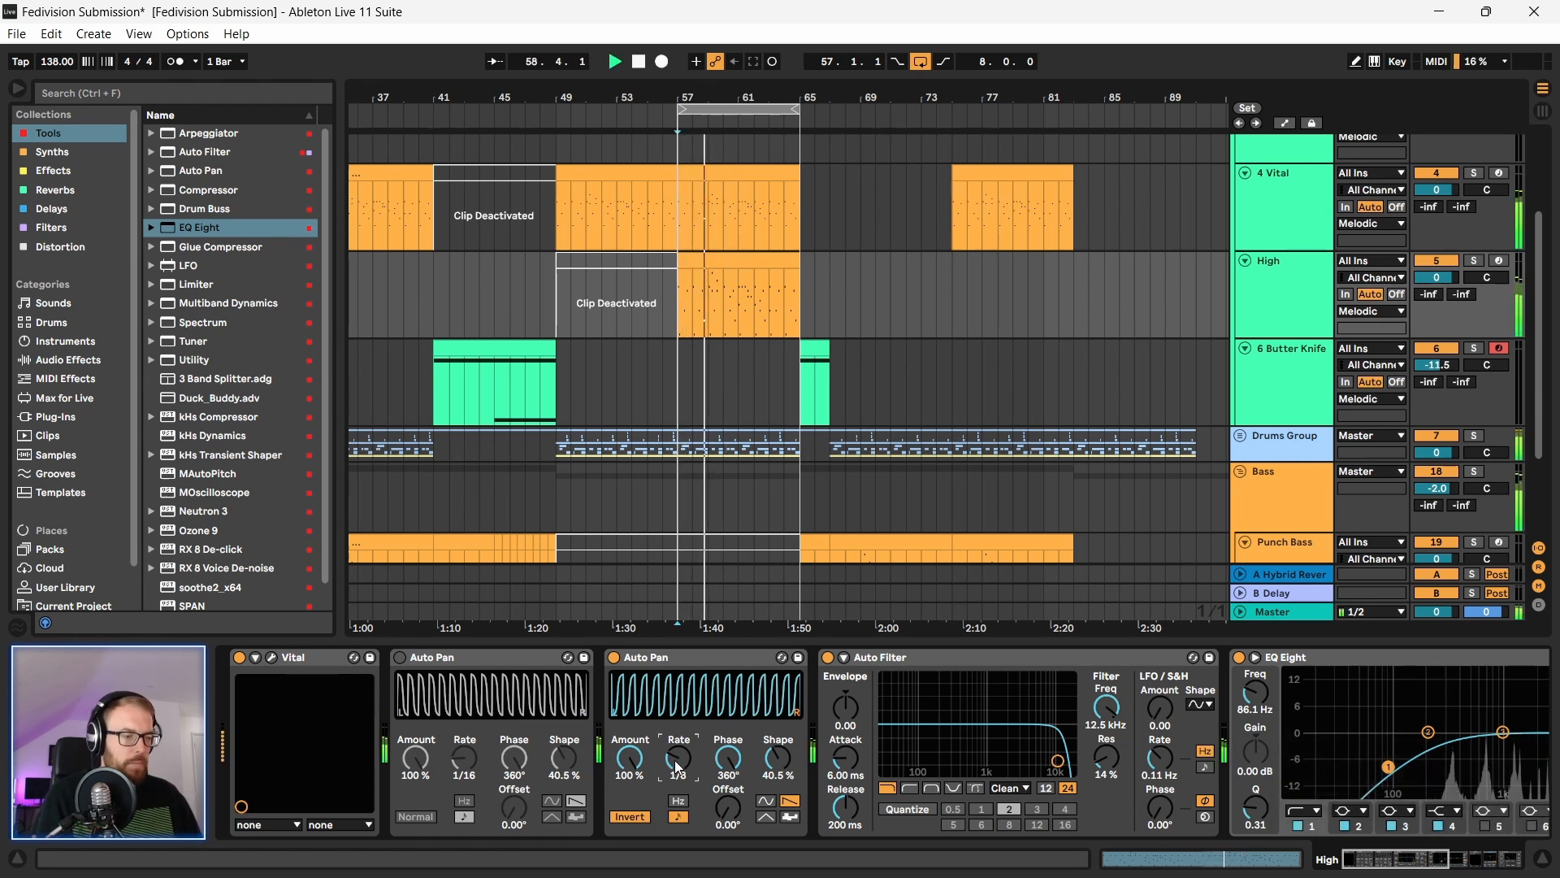
pyautogui.click(671, 660)
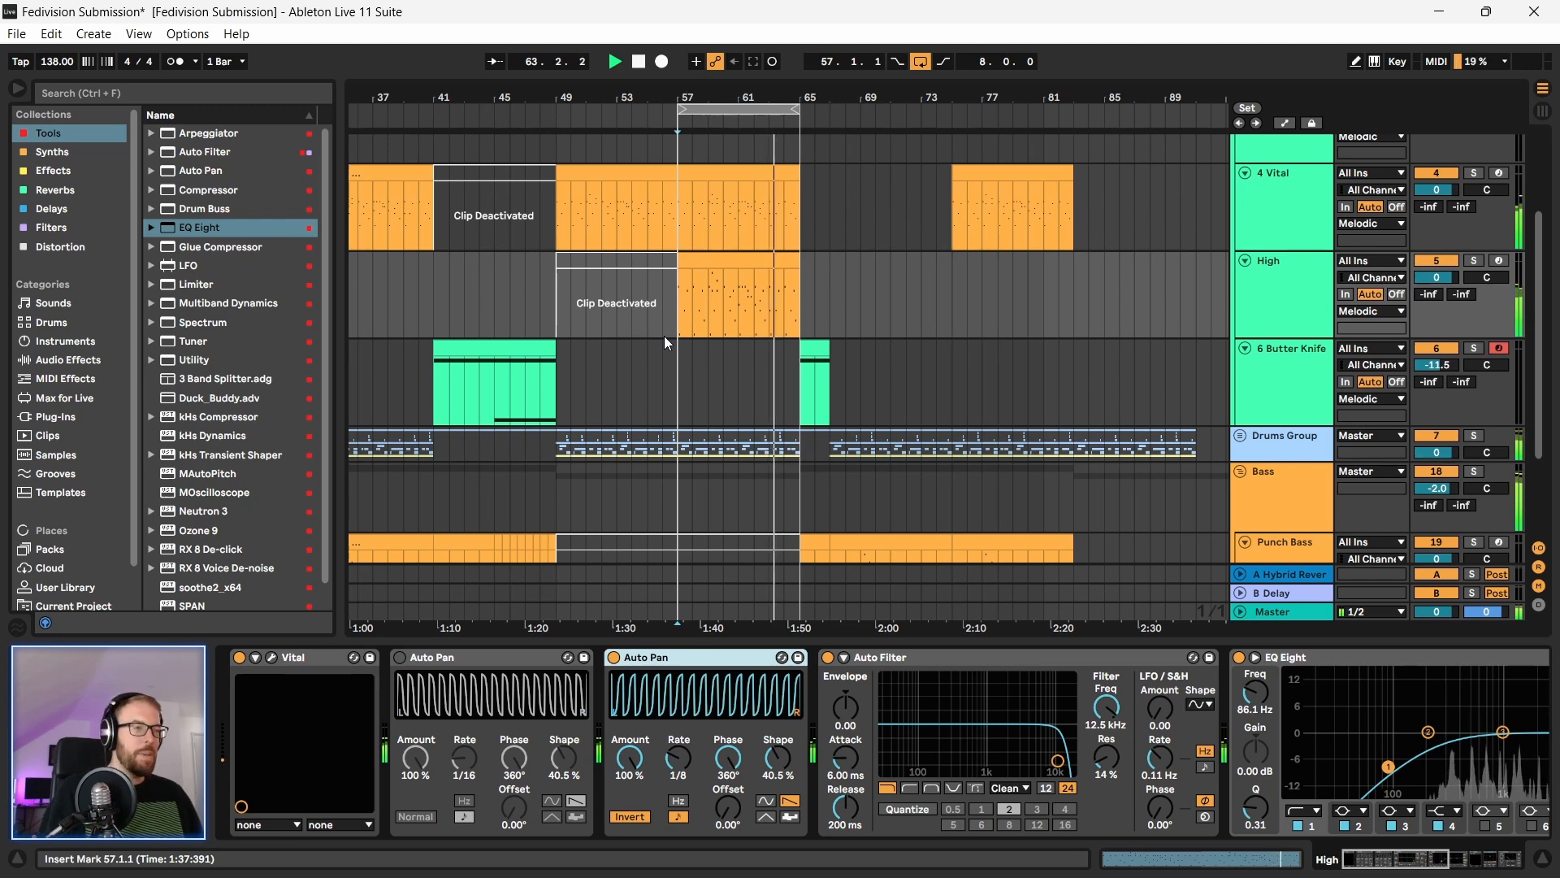
# Step: Play the drop from bar 49 in short passes to review how its first half sounds
pyautogui.moveTo(624, 87); pyautogui.dragTo(626, 96)
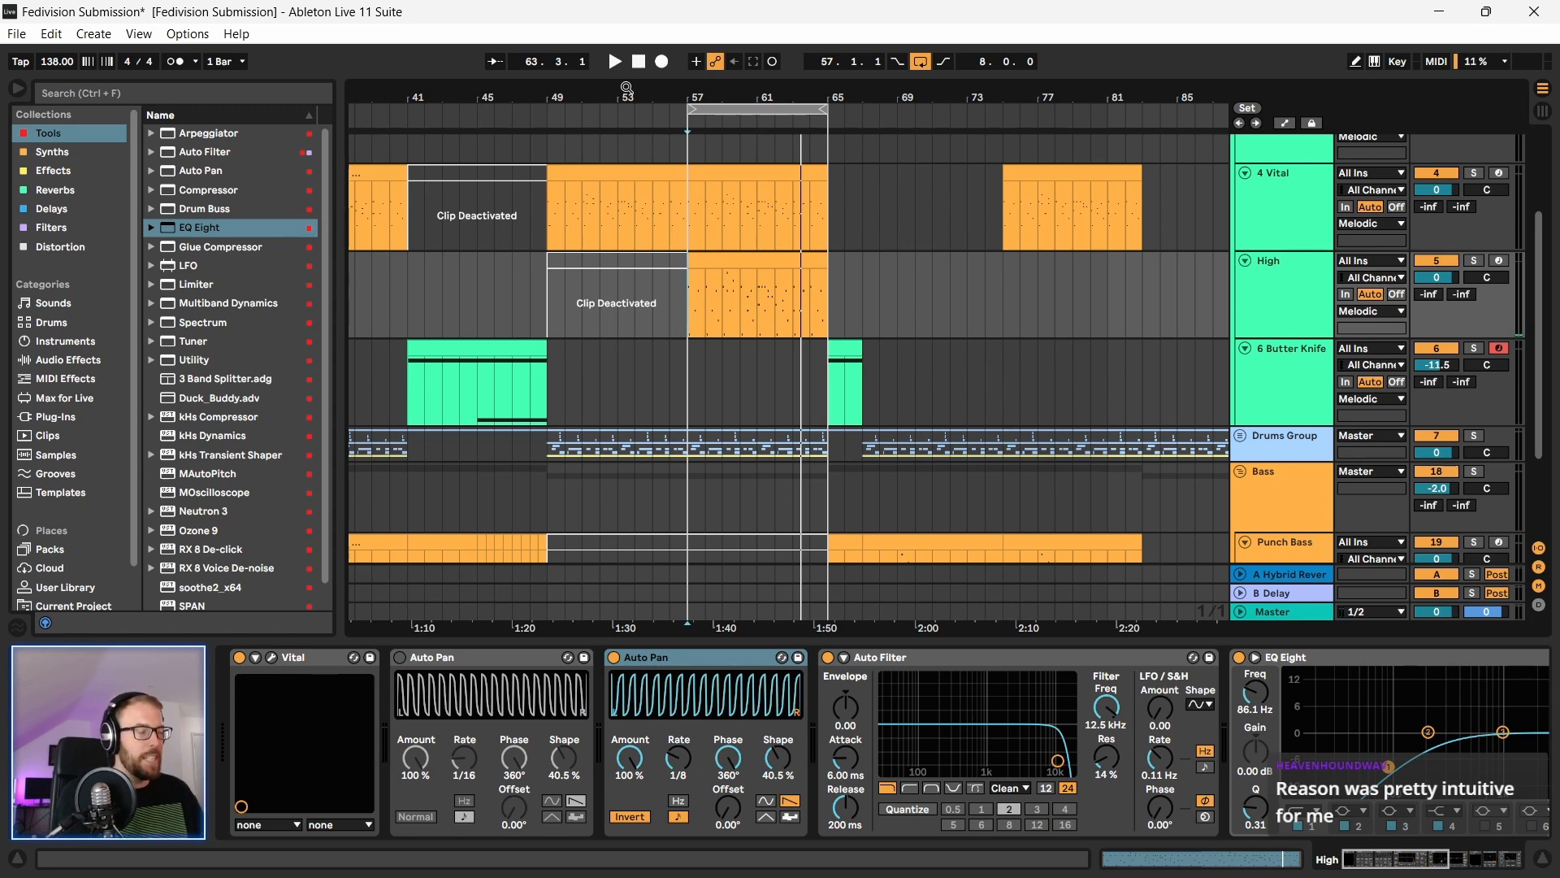
pyautogui.click(546, 398)
pyautogui.press('space')
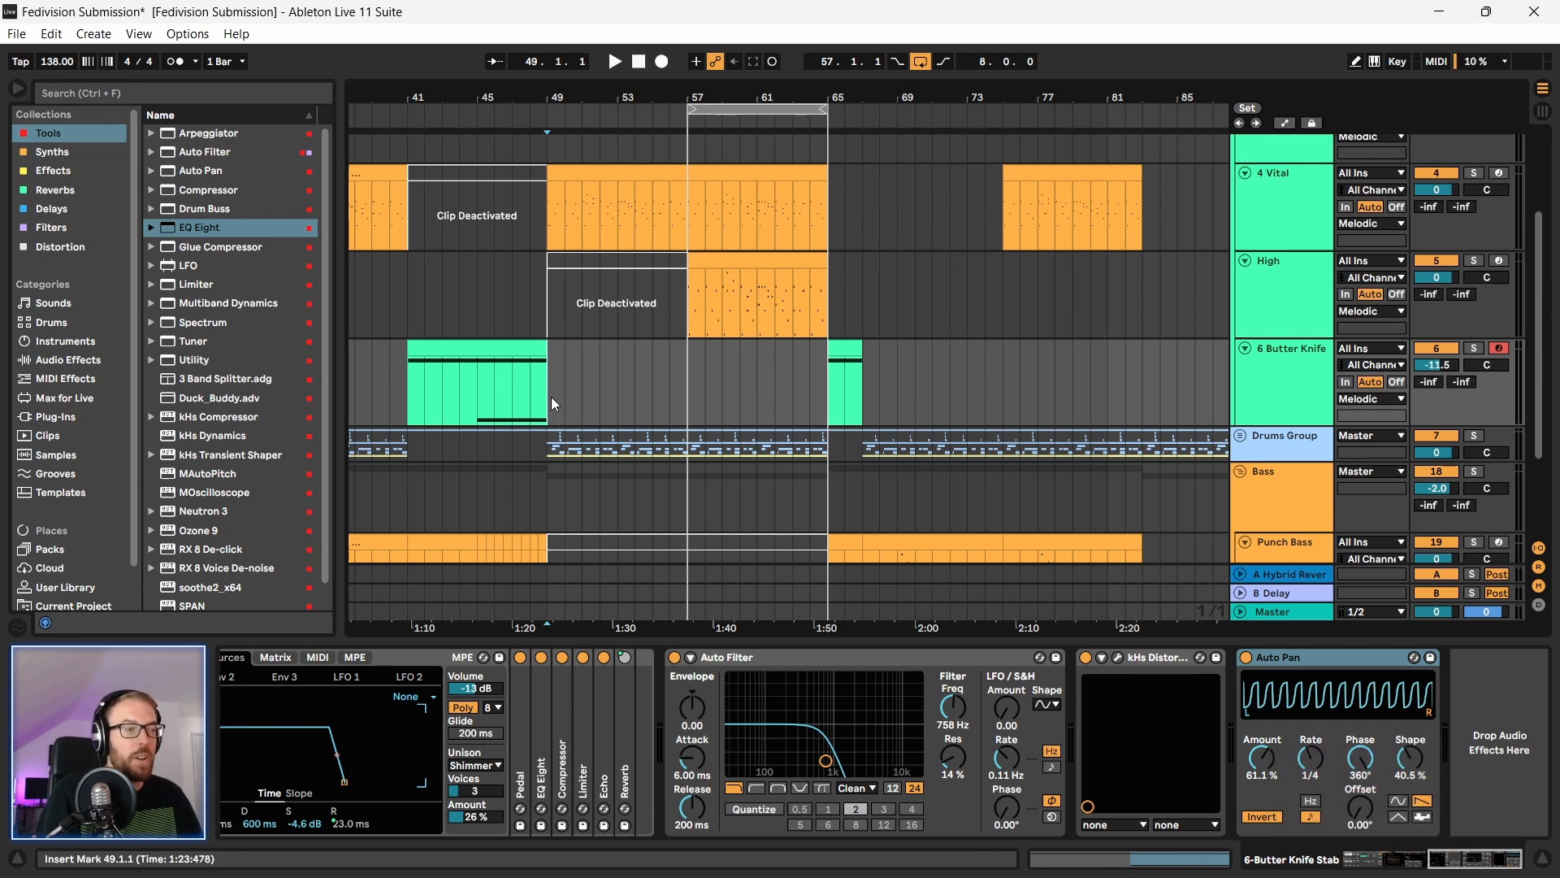
pyautogui.click(549, 448)
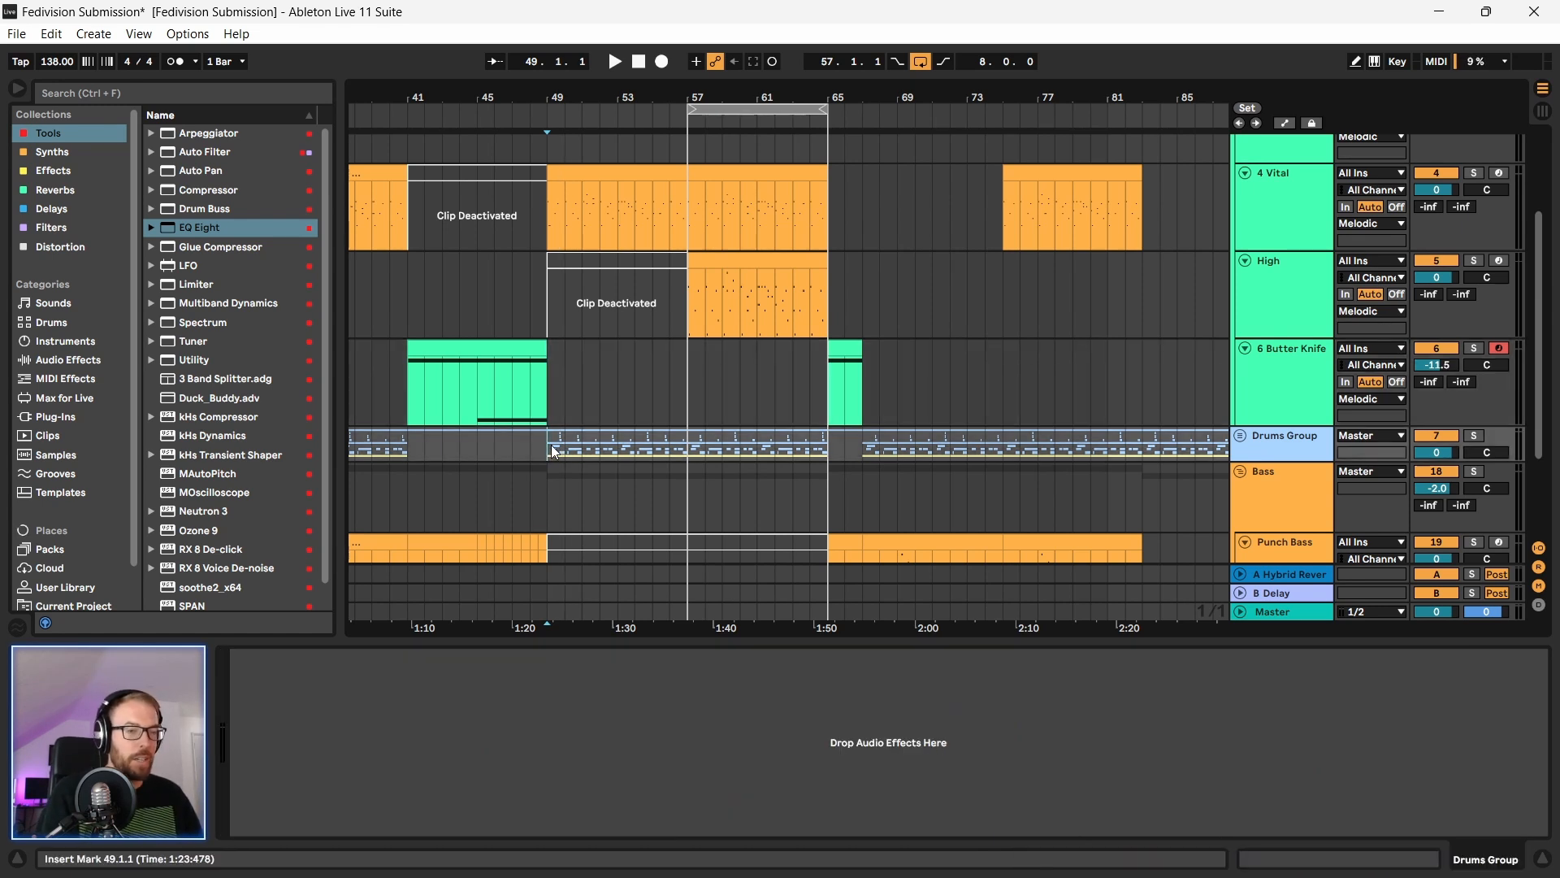
pyautogui.press('space')
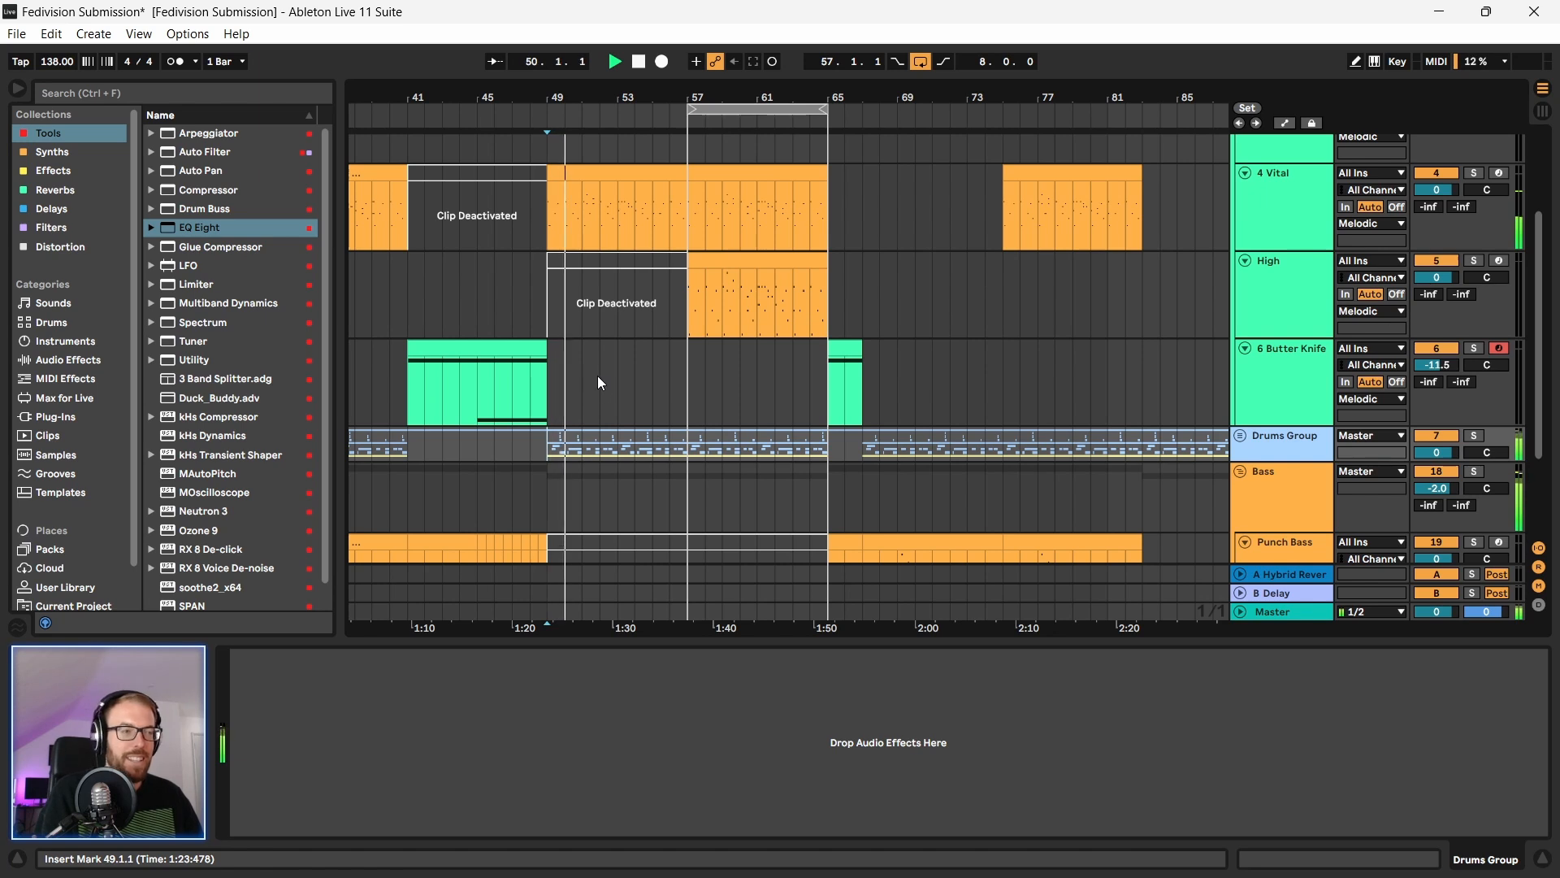
pyautogui.press('space')
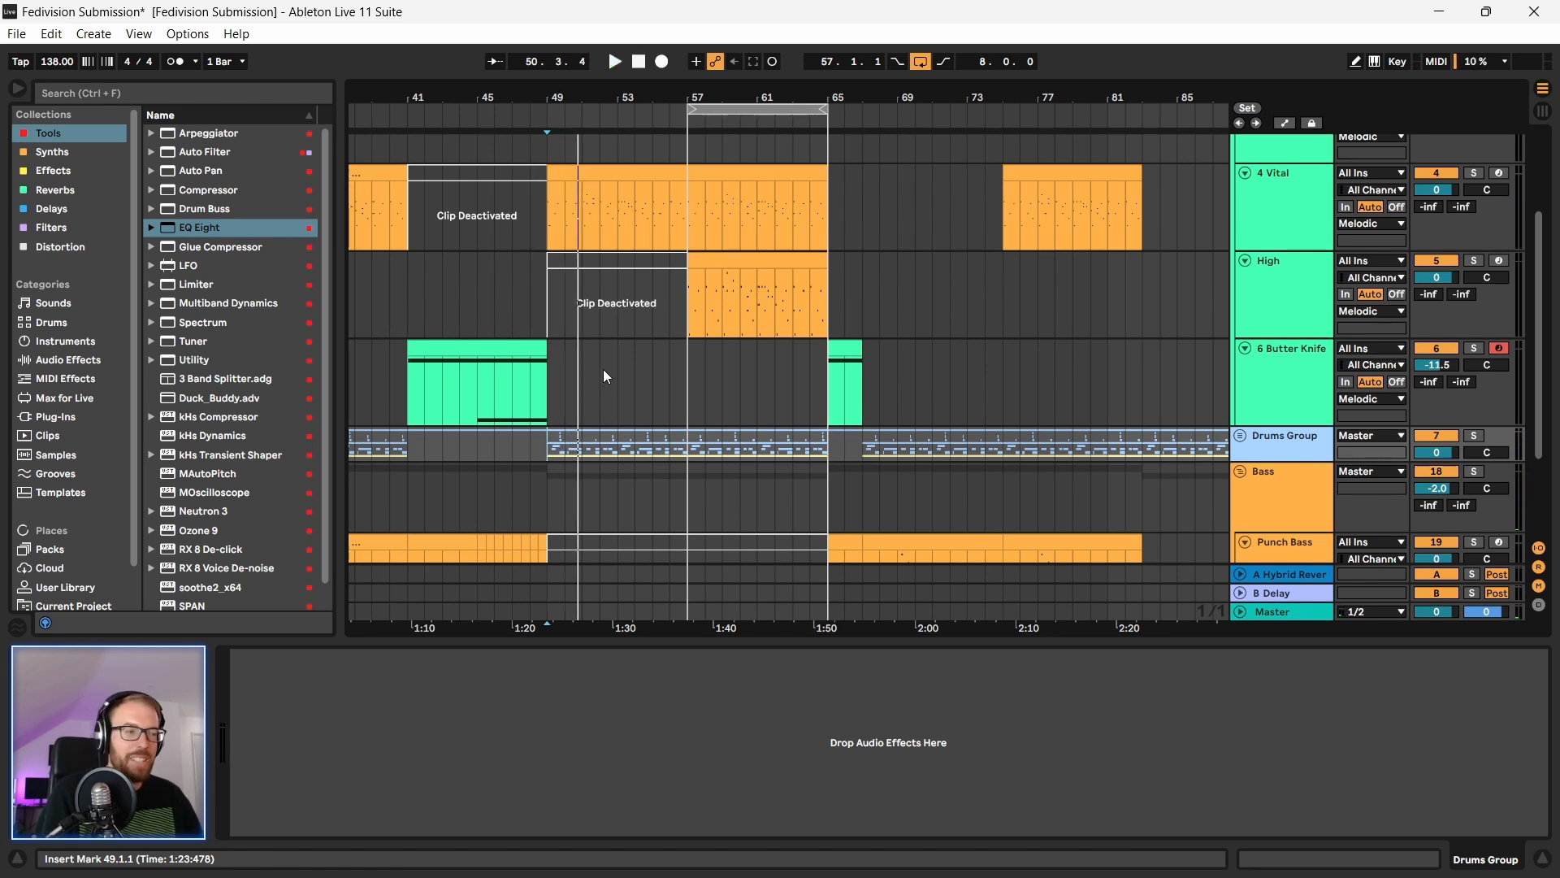
pyautogui.click(549, 310)
pyautogui.press('space')
pyautogui.press('space')
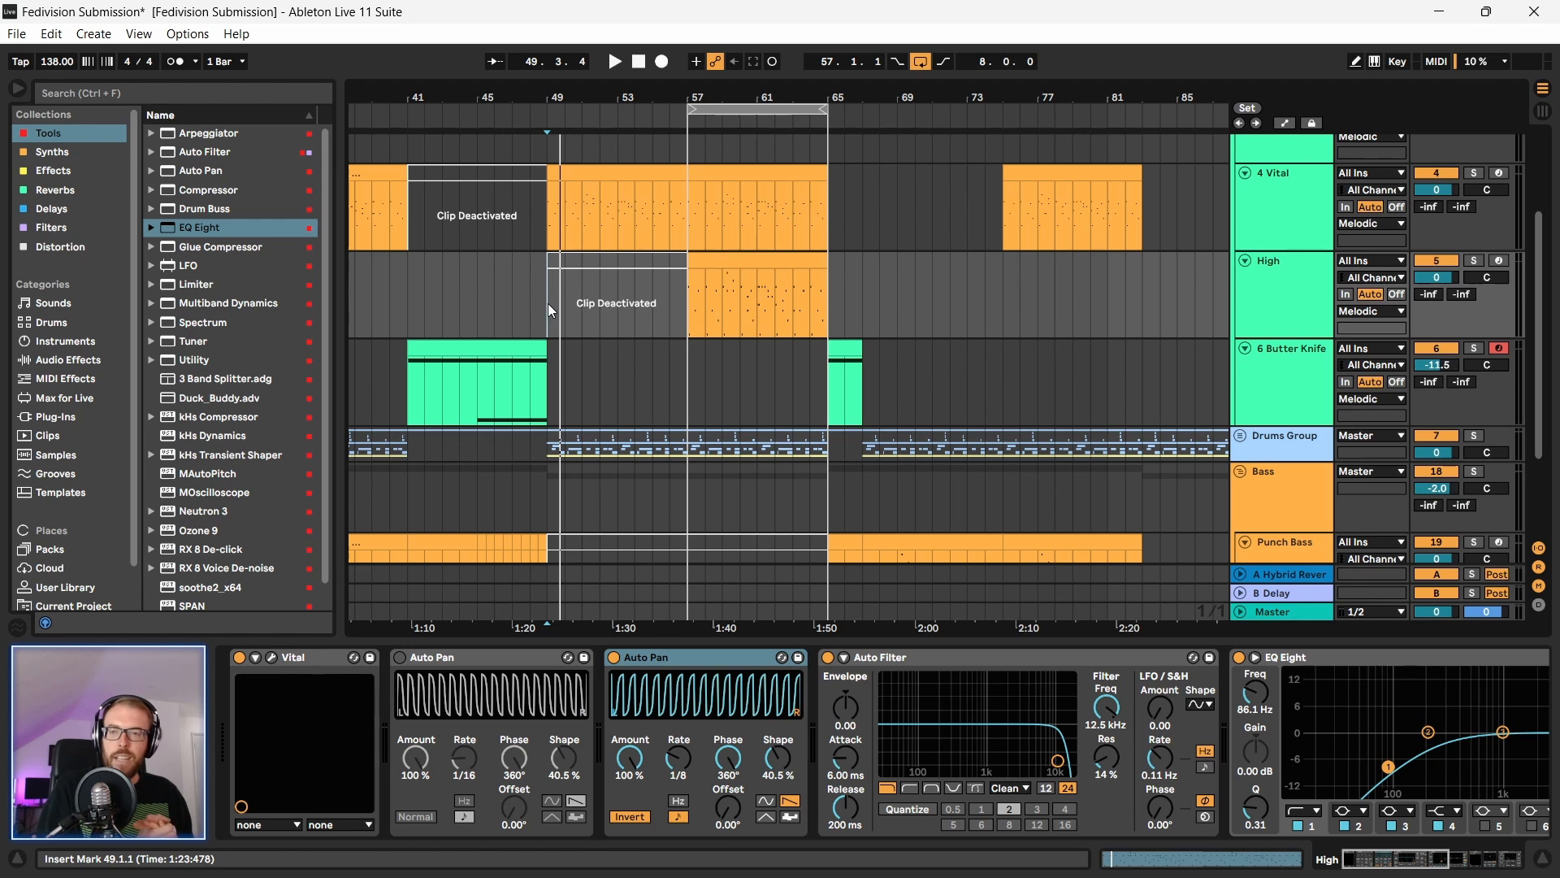
# Step: Play from bar 49 through bar 57 and examine the clip layout from the 4 Vital track down to FX
pyautogui.click(545, 285)
pyautogui.moveTo(553, 97); pyautogui.dragTo(549, 113)
pyautogui.press('space')
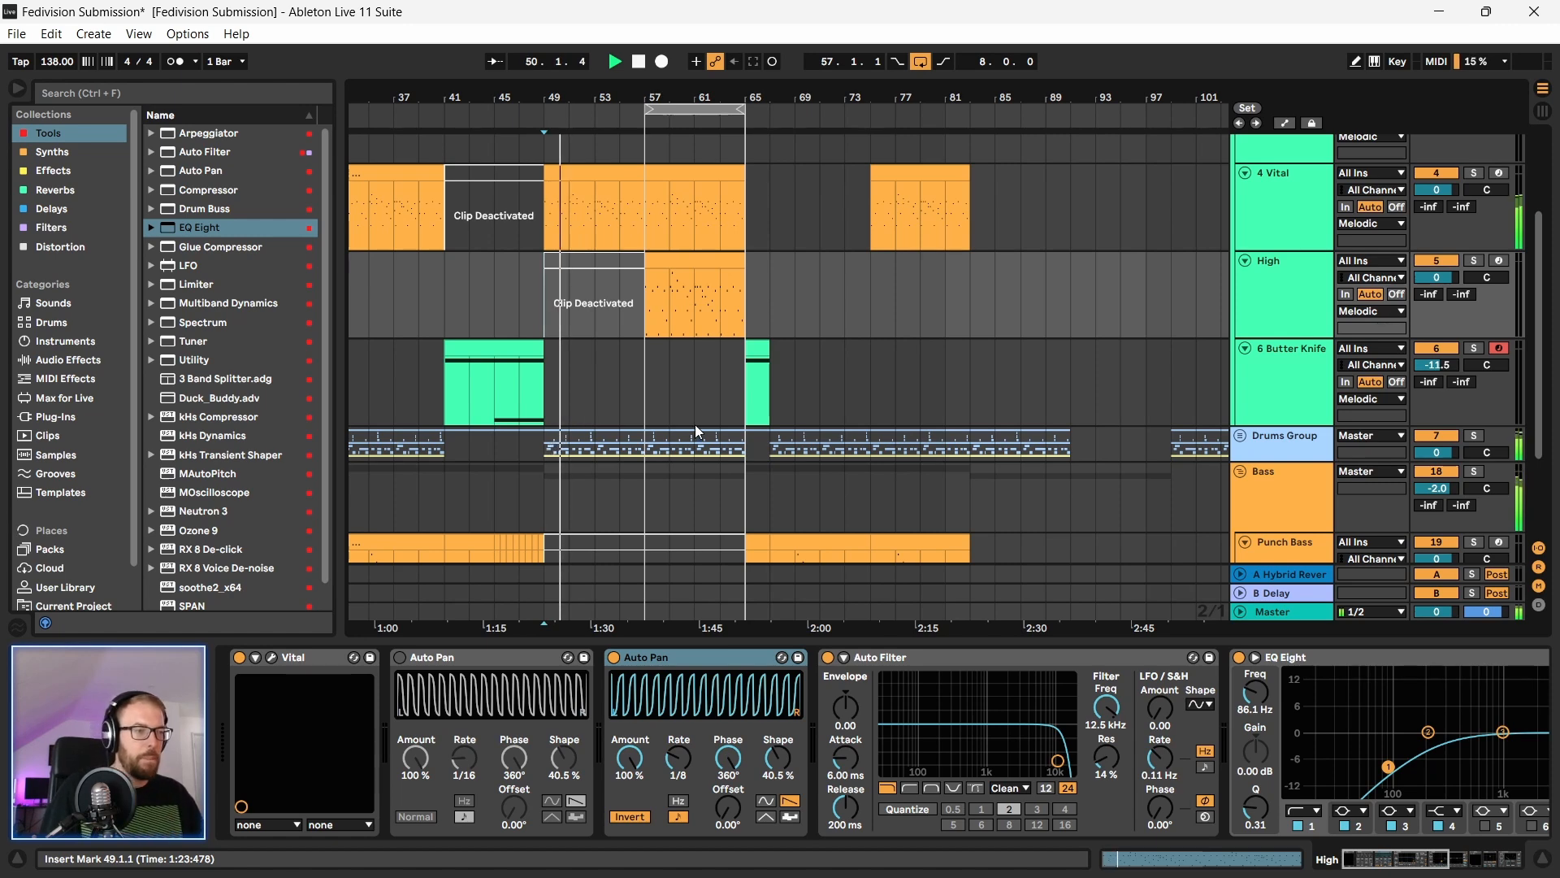
pyautogui.scroll(-2, 691, 500)
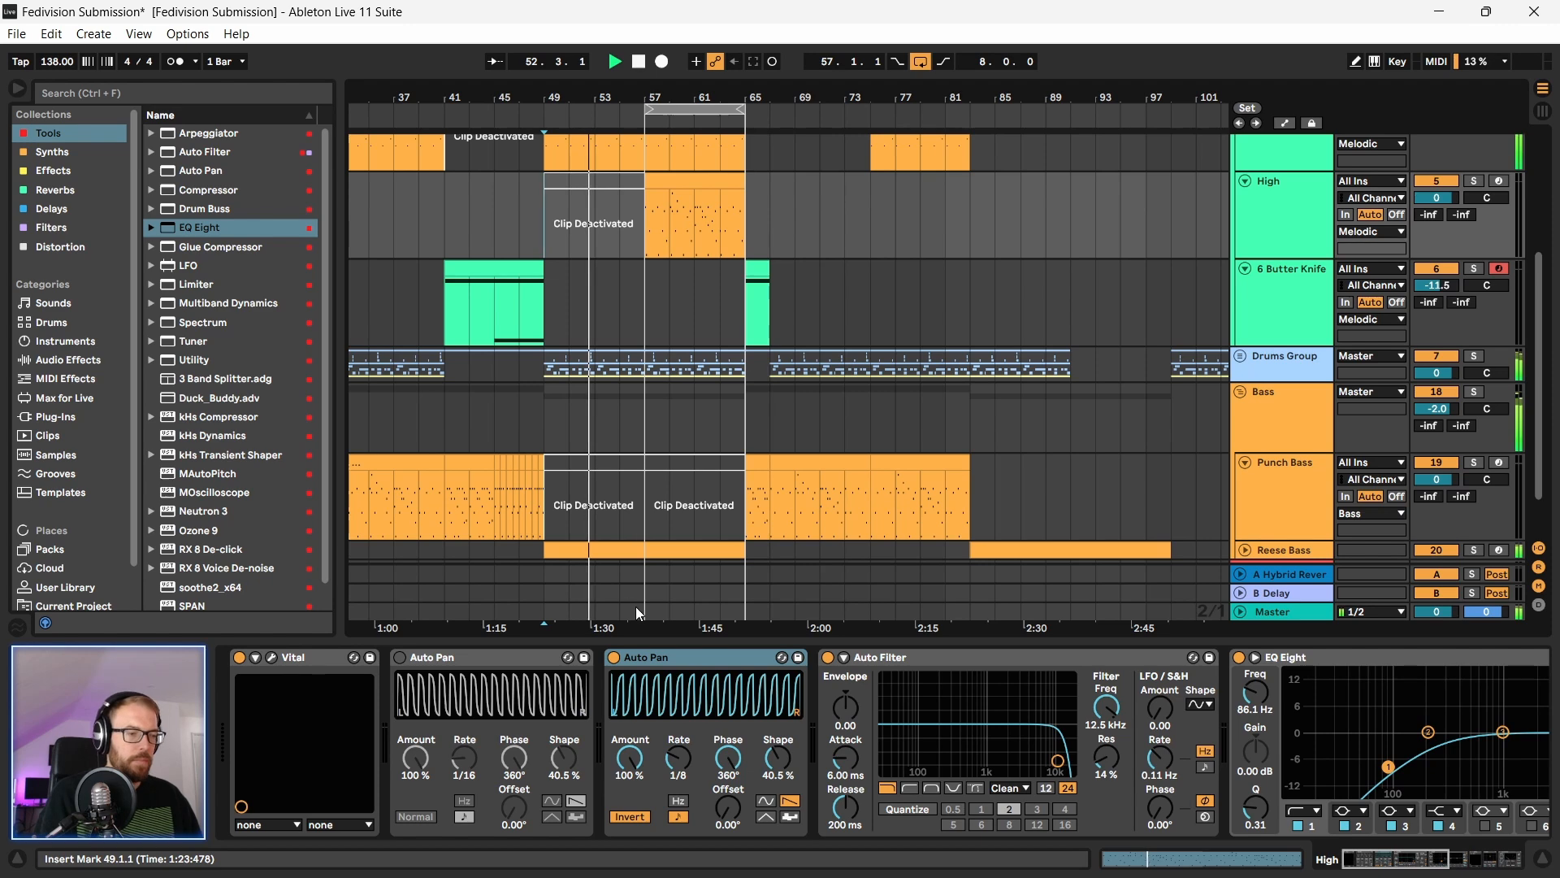
pyautogui.scroll(-1, 614, 439)
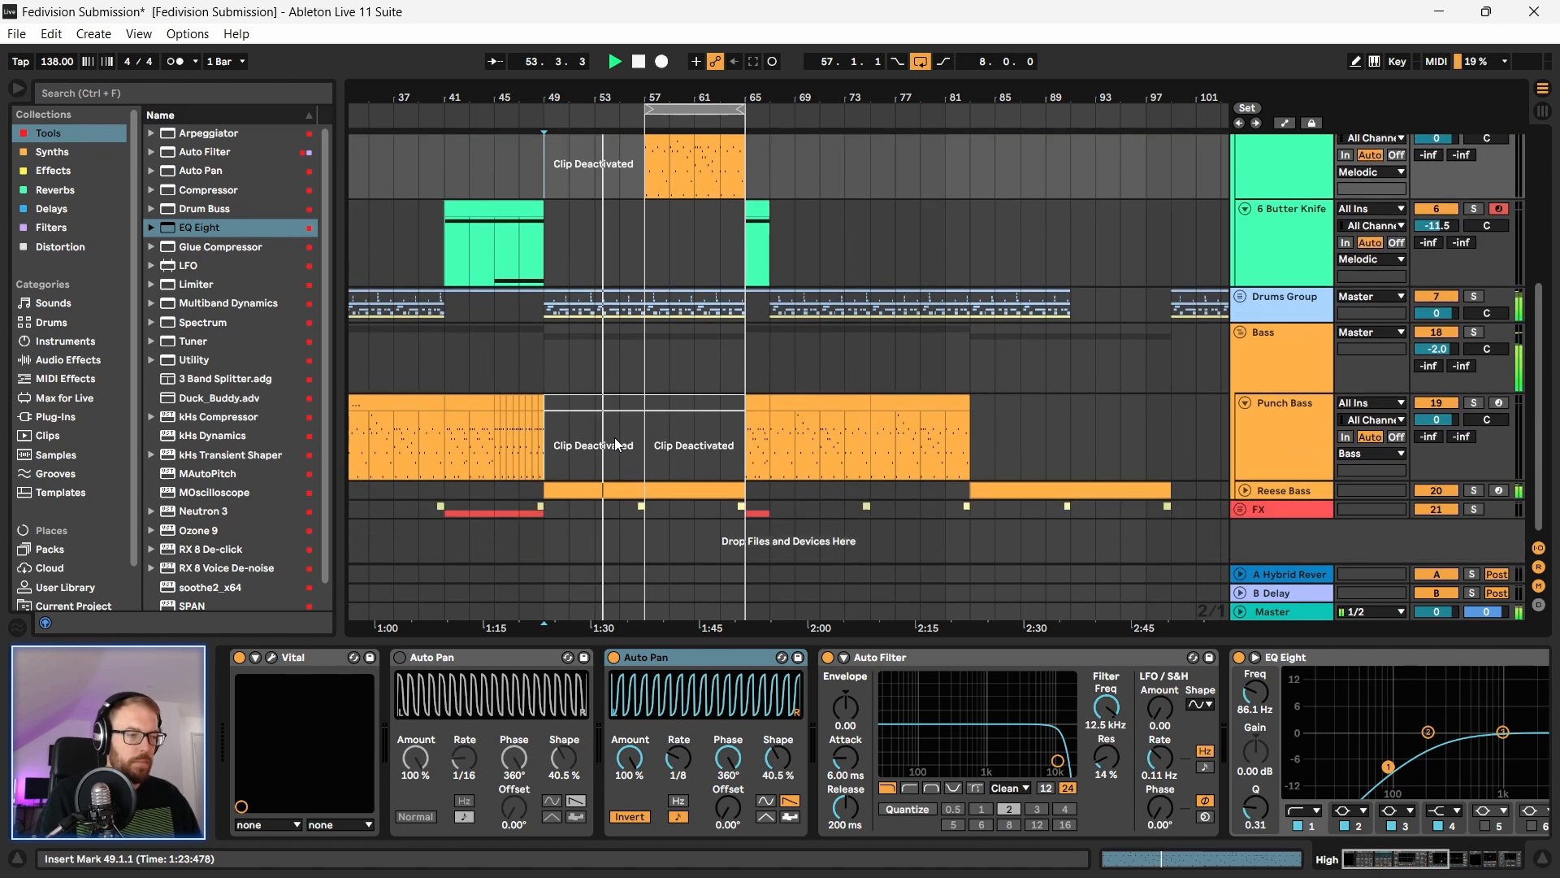
pyautogui.scroll(1, 614, 439)
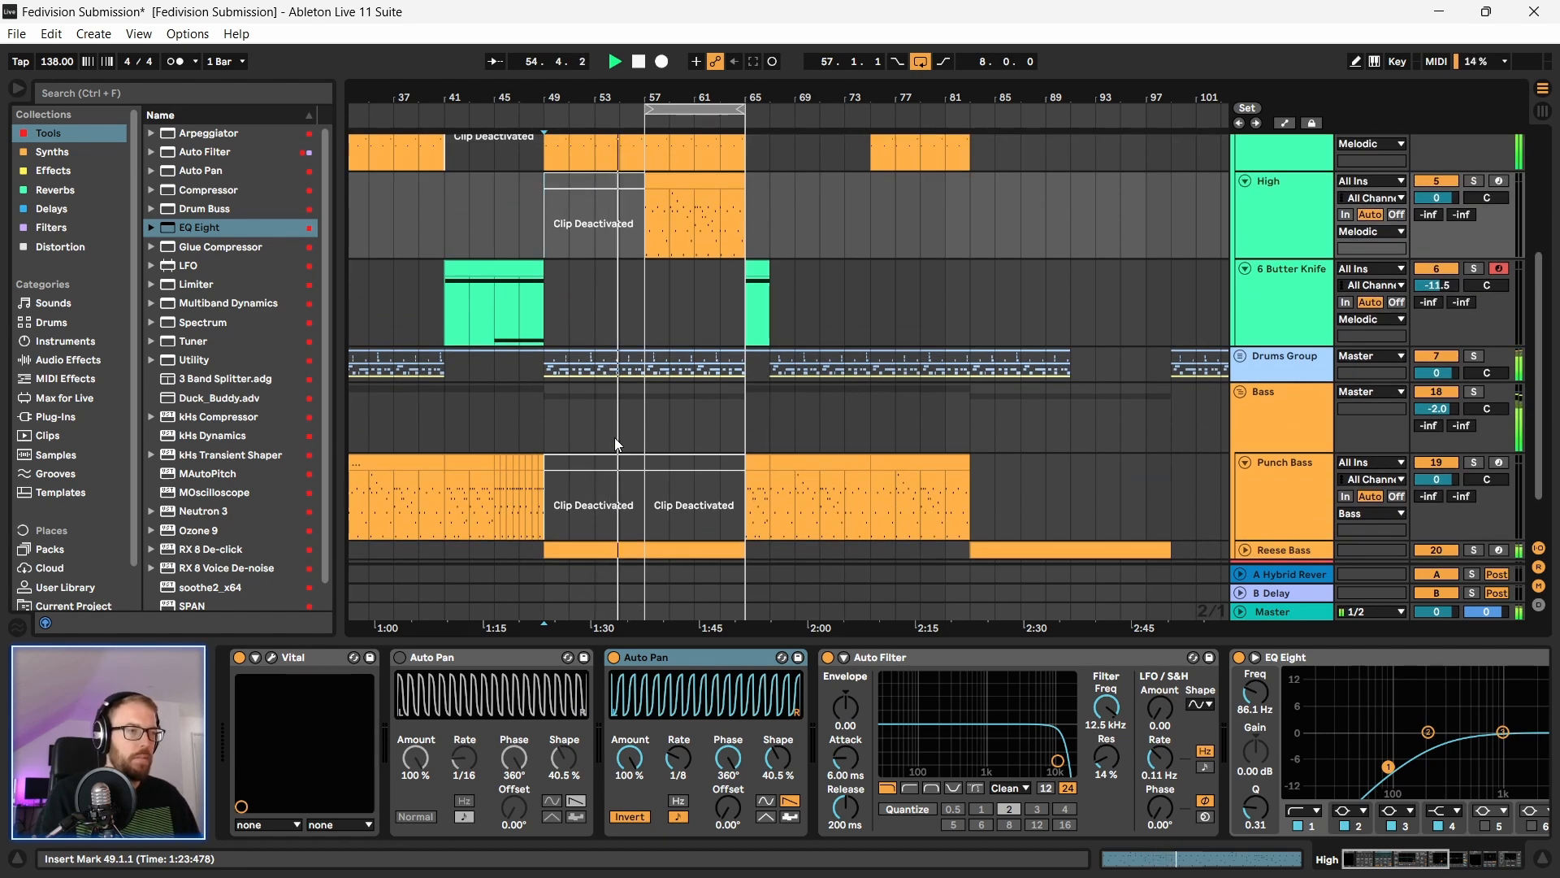
pyautogui.scroll(1, 614, 437)
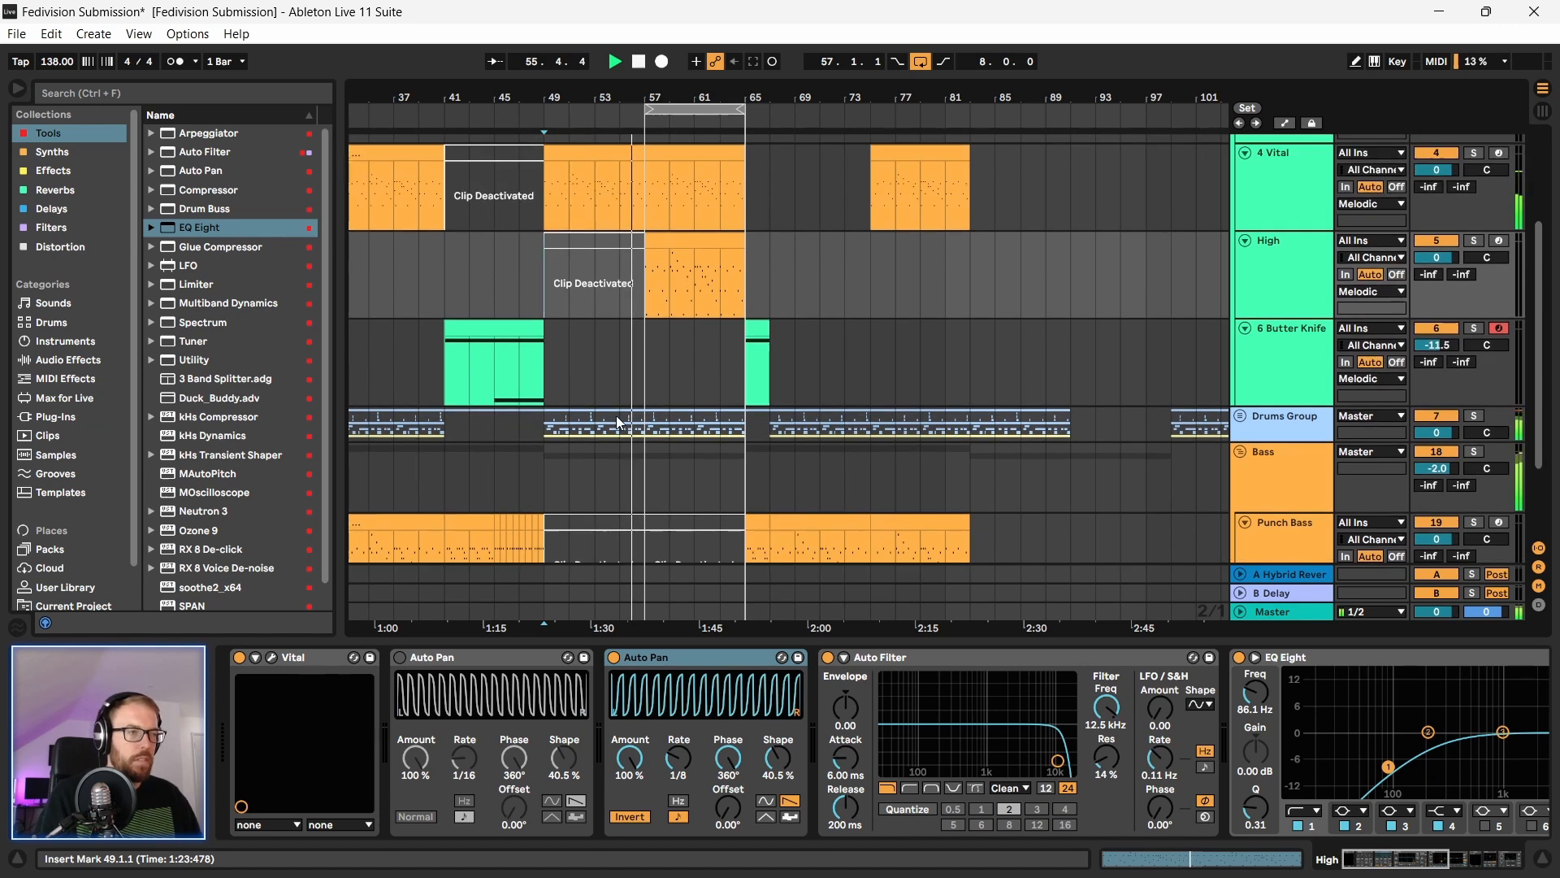
pyautogui.scroll(-2, 545, 288)
pyautogui.scroll(2, 561, 362)
pyautogui.scroll(-3, 554, 390)
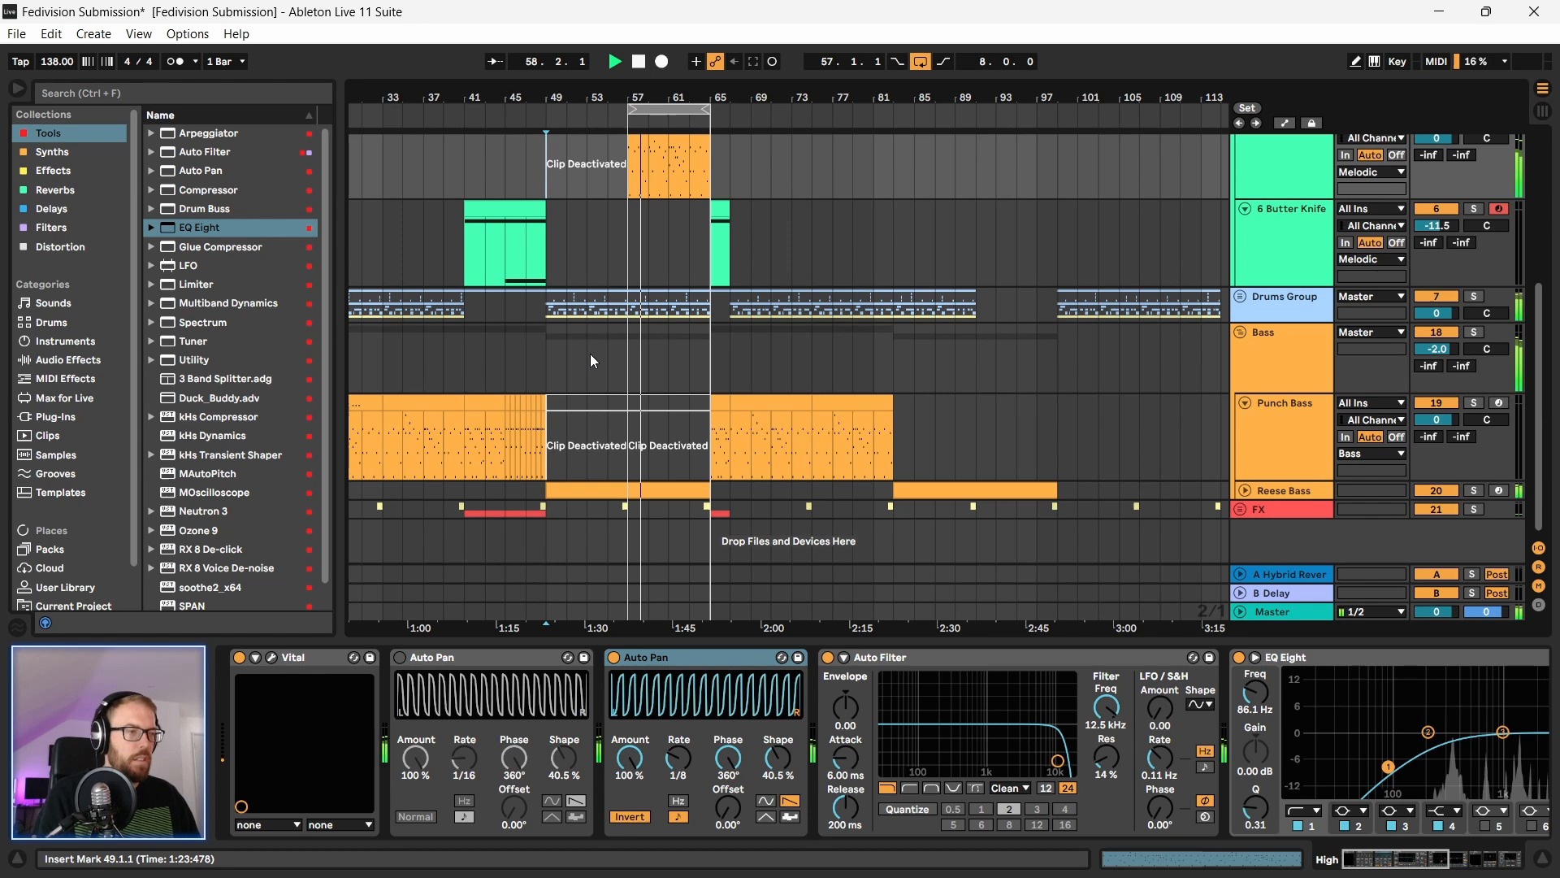
pyautogui.scroll(2, 640, 325)
pyautogui.scroll(5, 693, 260)
# Step: Select the High clip at bar 57, solo its track and compare the sound with the second Auto Pan off and on
pyautogui.click(595, 219)
pyautogui.press('space')
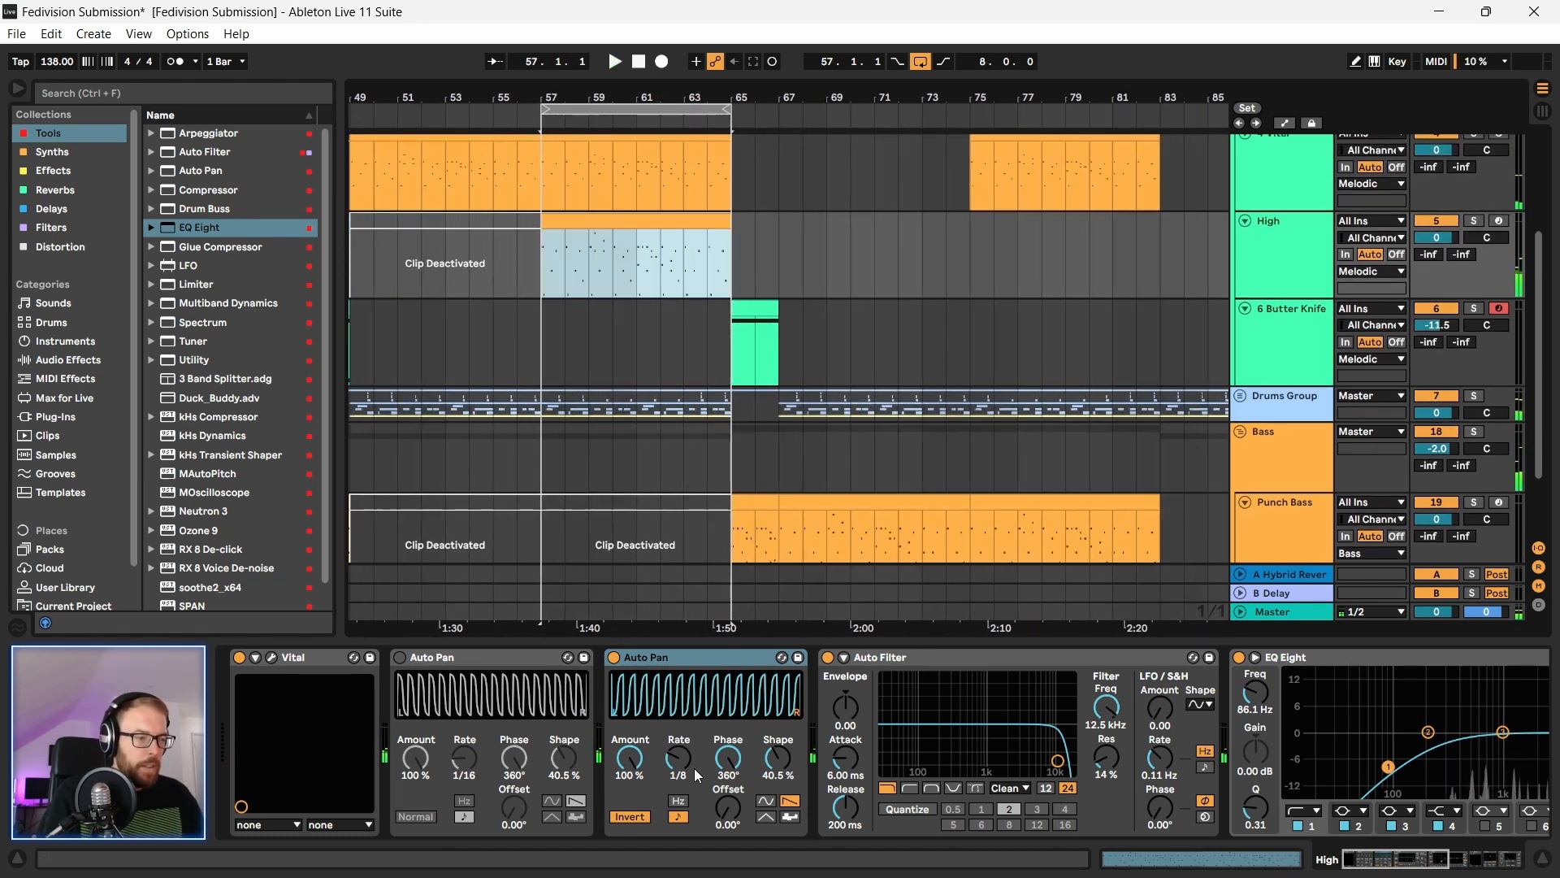
pyautogui.click(1475, 221)
pyautogui.press('space')
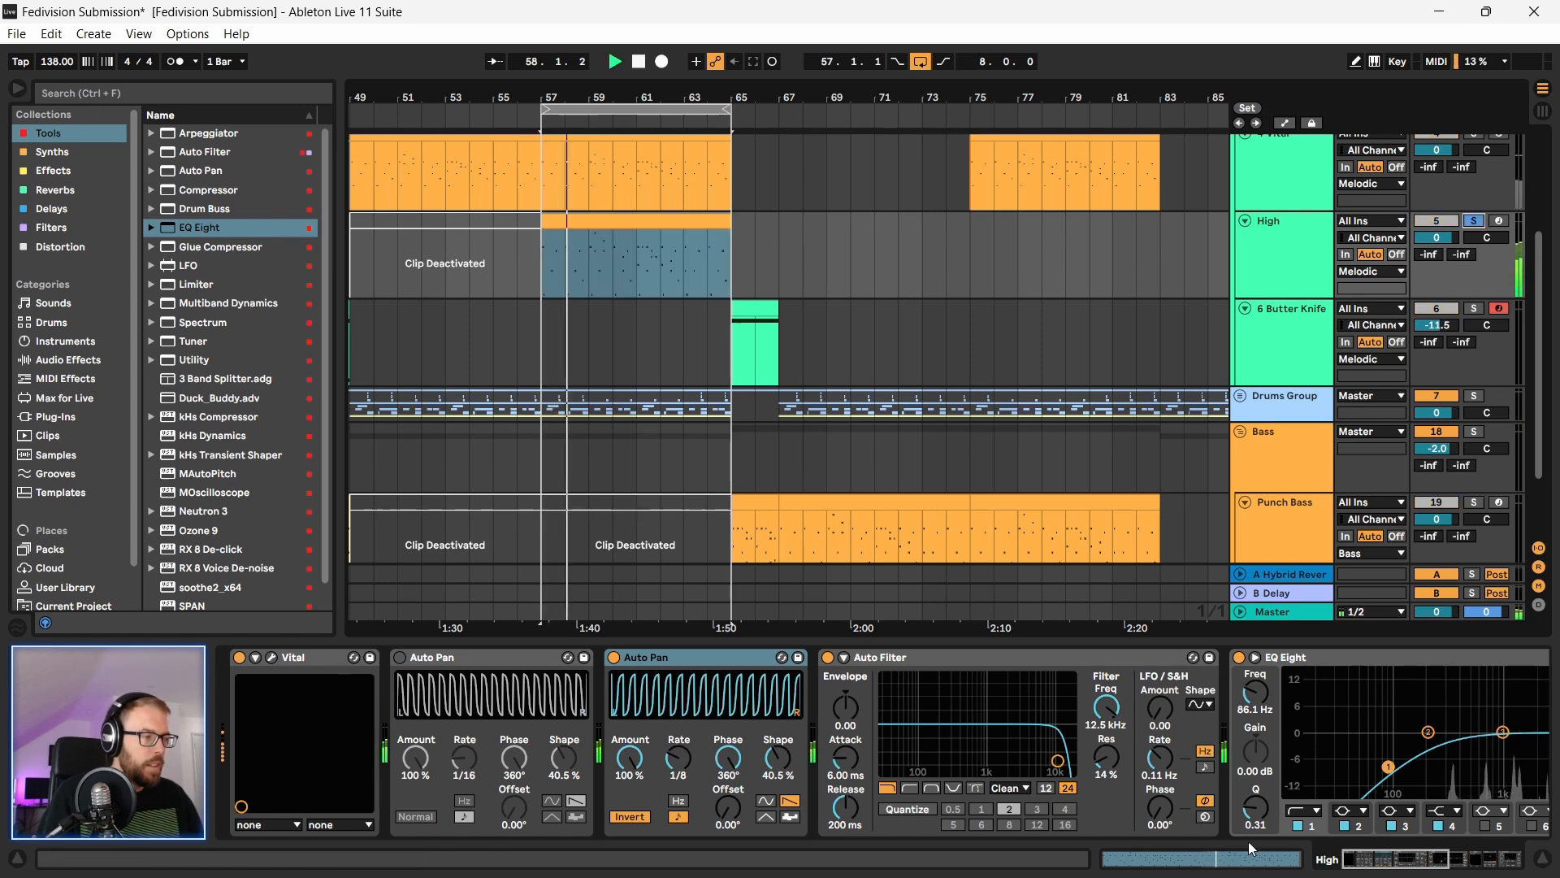
pyautogui.moveTo(1386, 859)
pyautogui.mouseDown()
pyautogui.moveTo(1486, 858)
pyautogui.moveTo(1377, 859)
pyautogui.mouseUp()
pyautogui.click(614, 656)
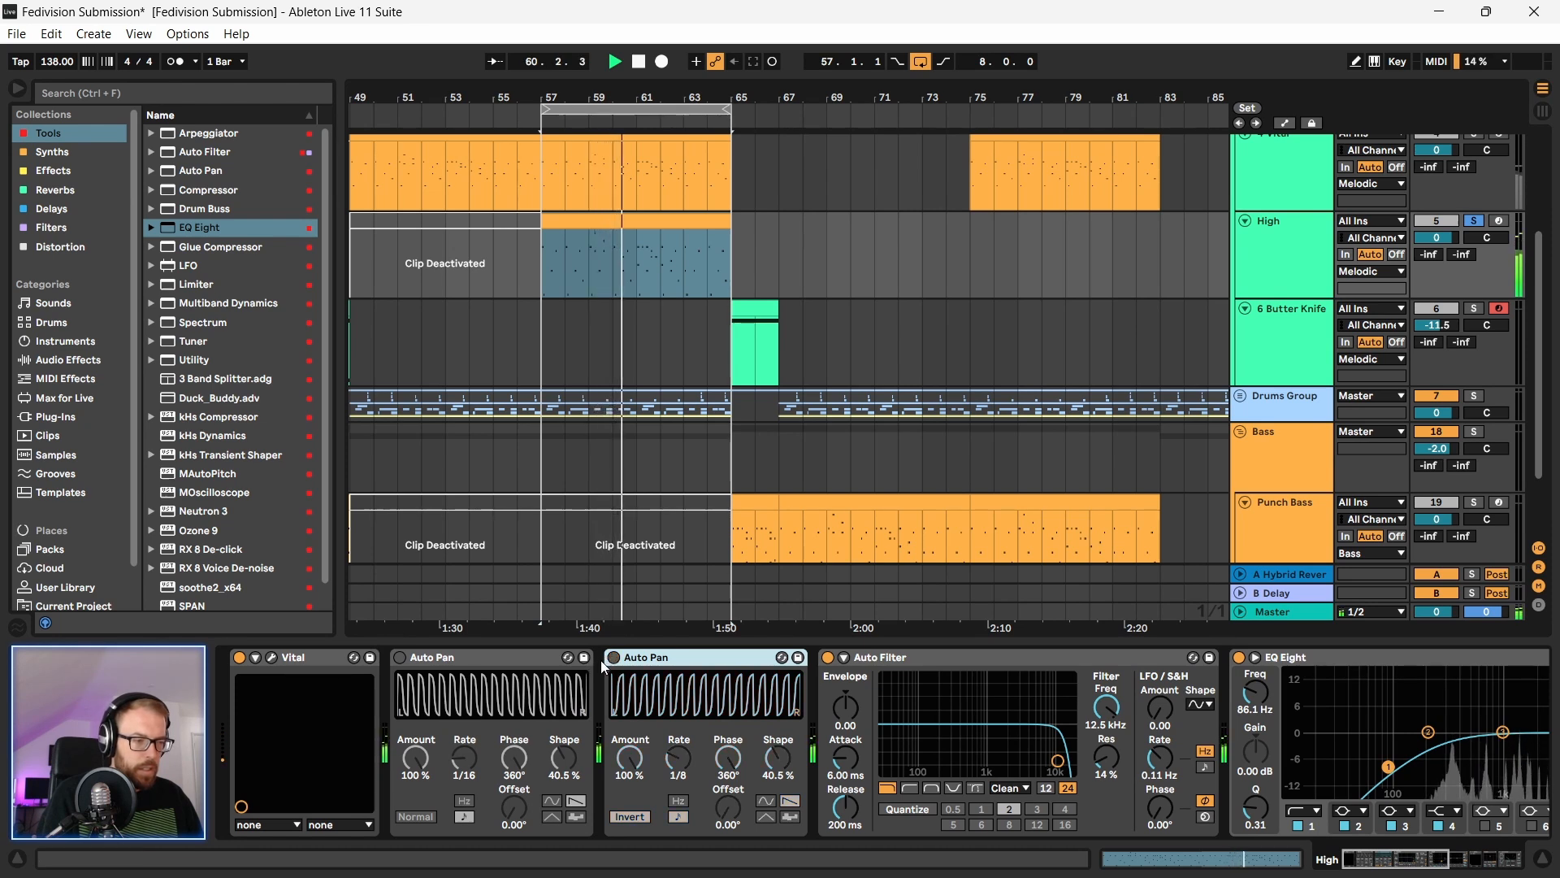
pyautogui.click(613, 656)
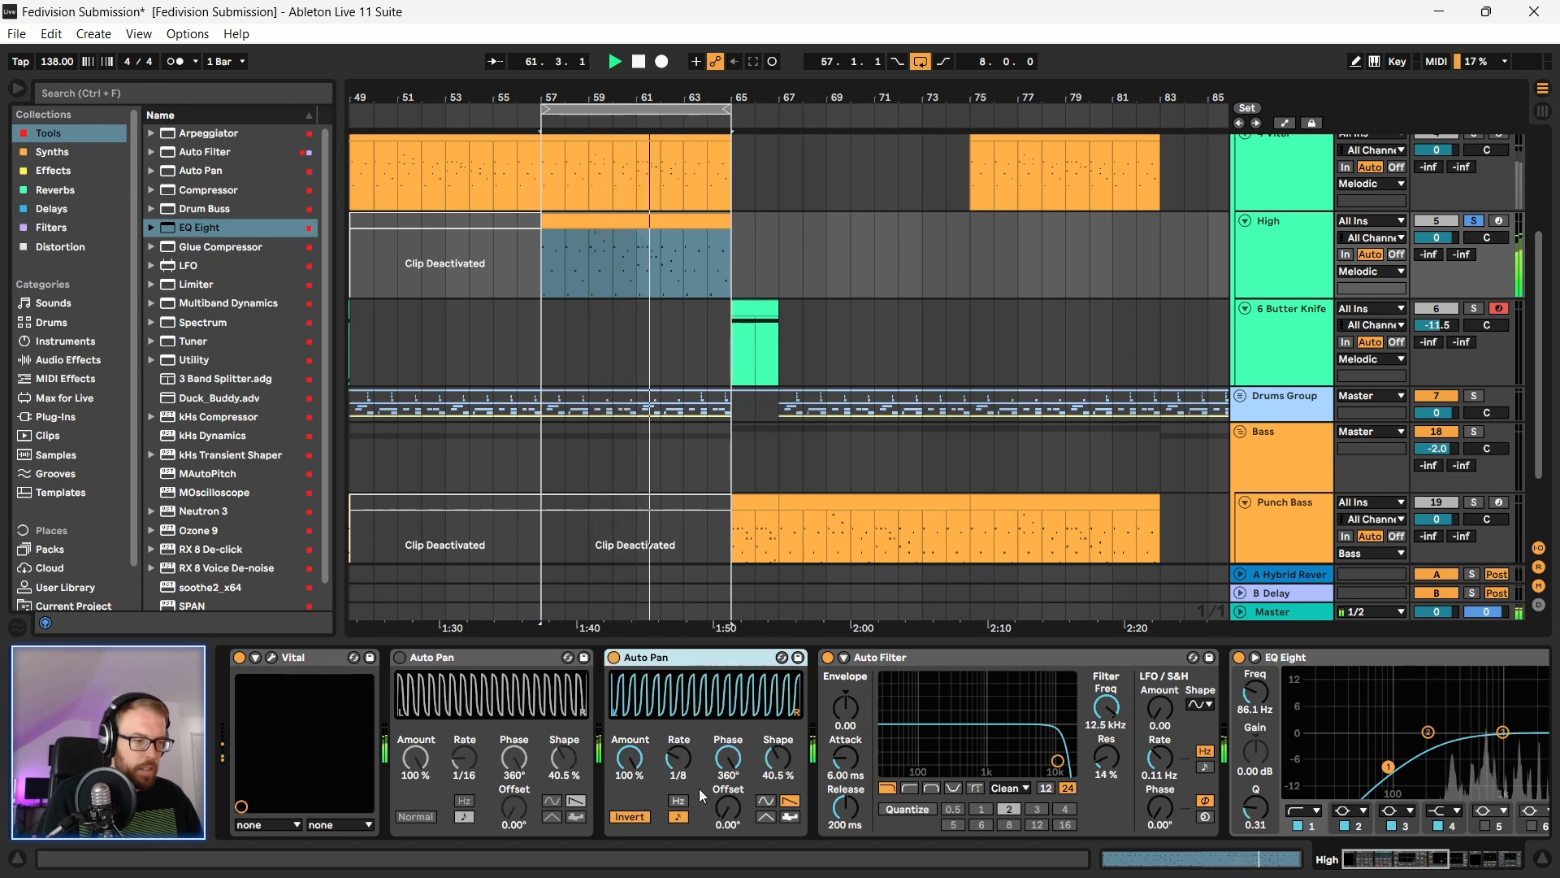
# Step: Slow the second Auto Pan's rate to 3/8 and audition High from bar 57, both soloed and in the full mix
pyautogui.moveTo(679, 763); pyautogui.dragTo(680, 747)
pyautogui.press('space')
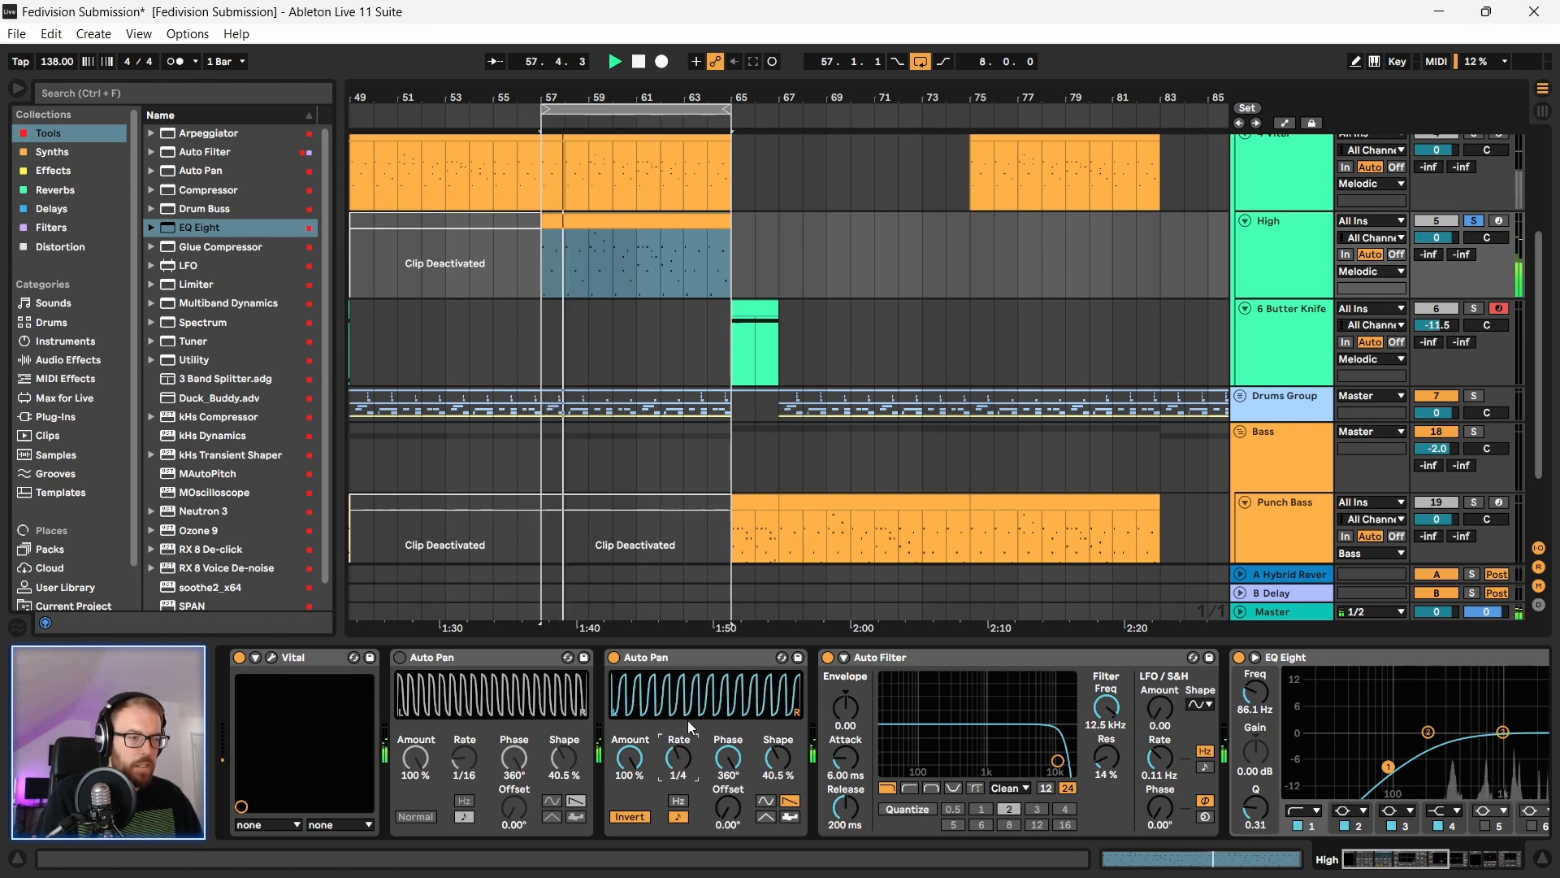
pyautogui.moveTo(681, 753); pyautogui.dragTo(681, 739)
pyautogui.press('space')
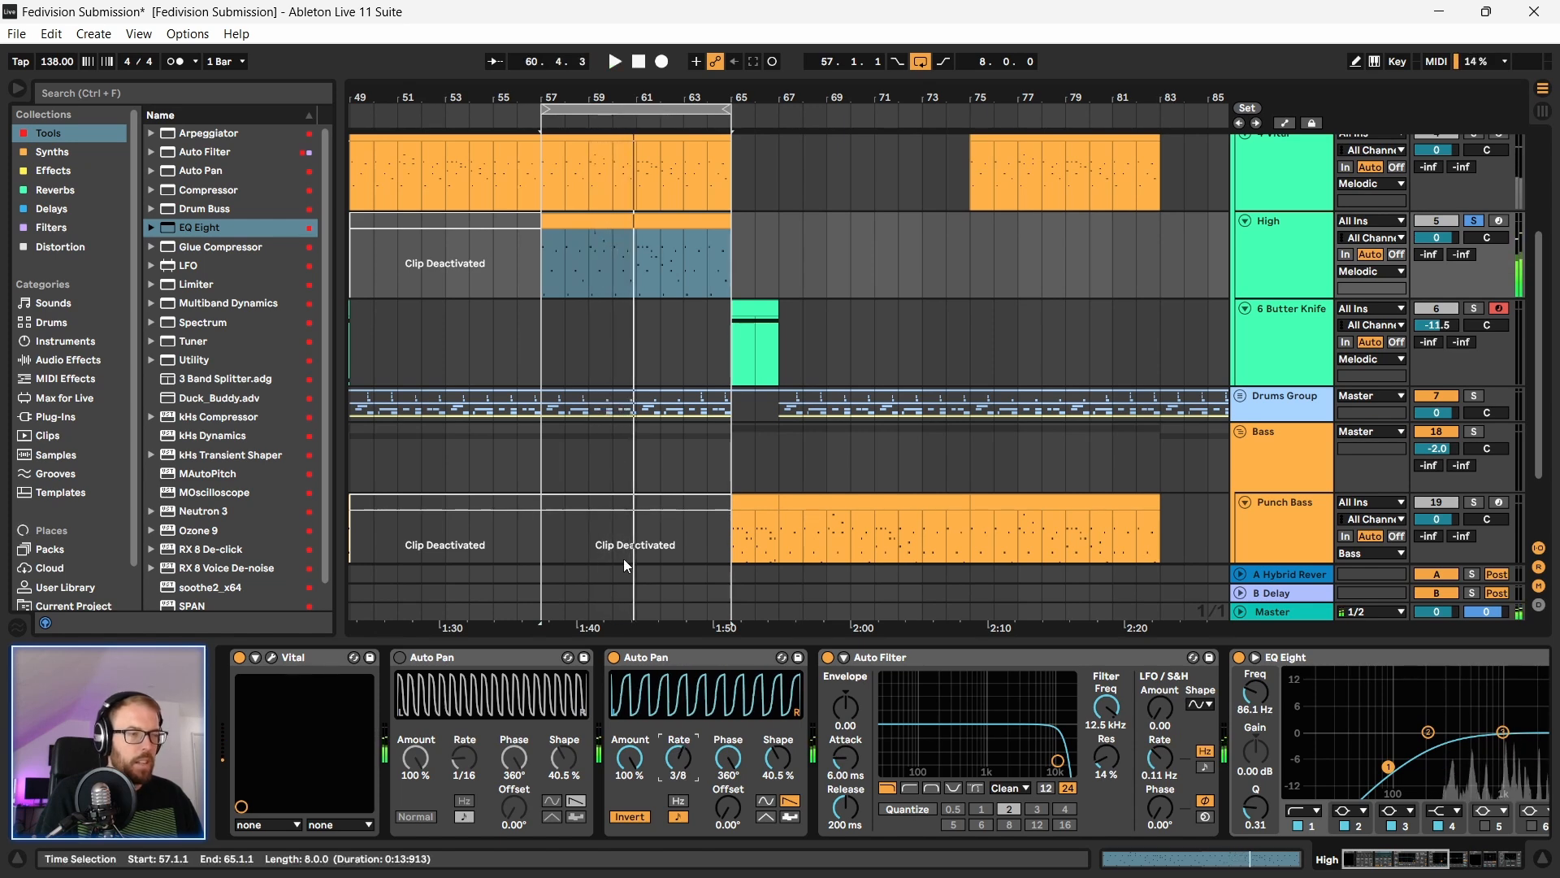
pyautogui.click(541, 268)
pyautogui.click(545, 328)
pyautogui.click(545, 271)
pyautogui.press('space')
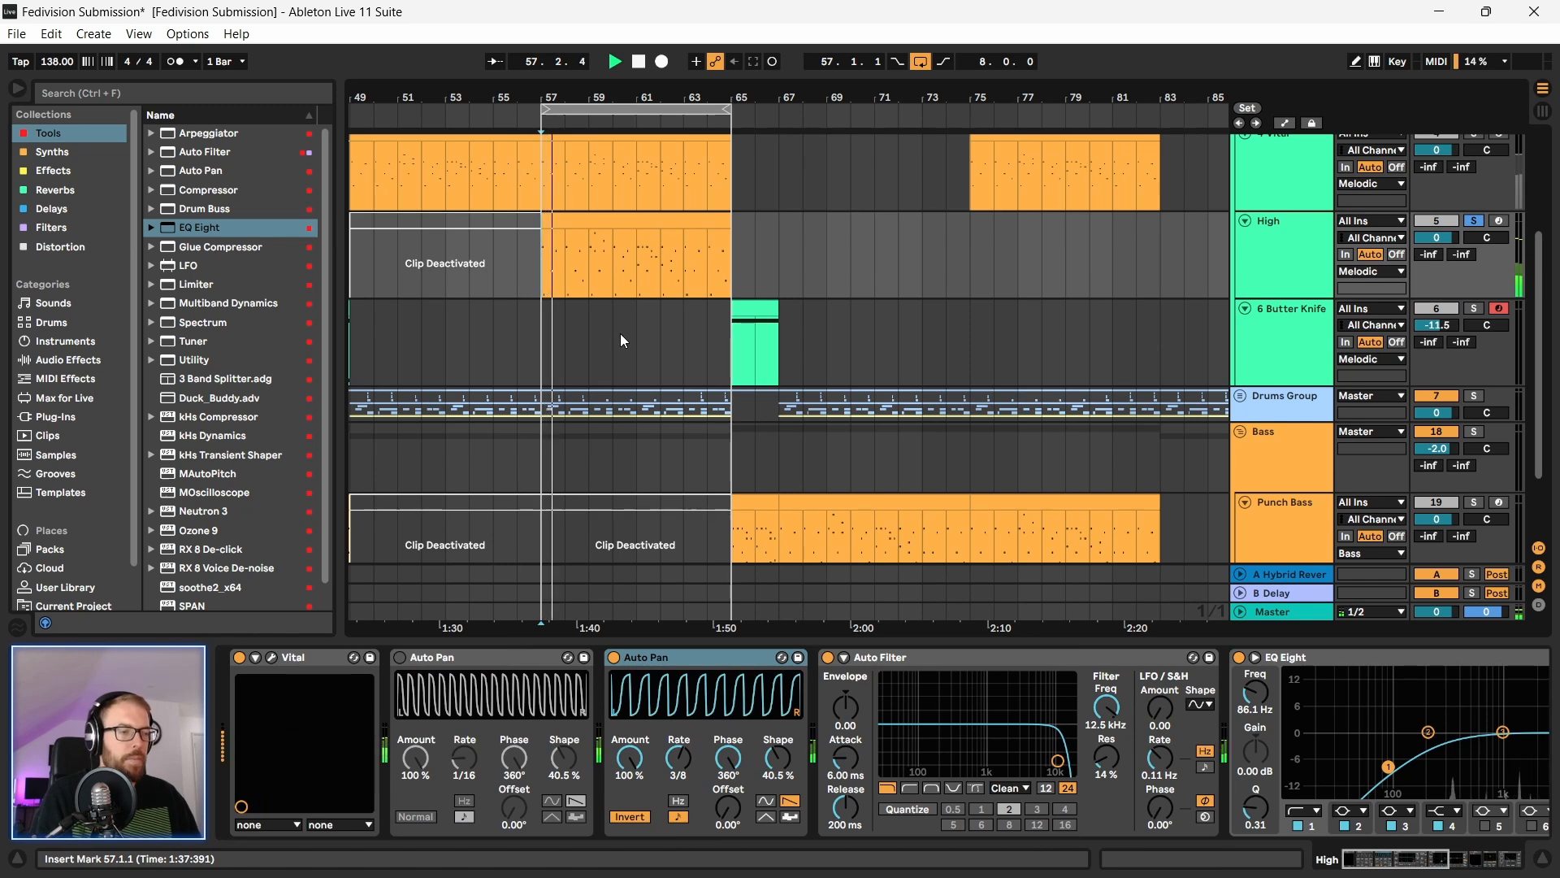
pyautogui.click(1474, 223)
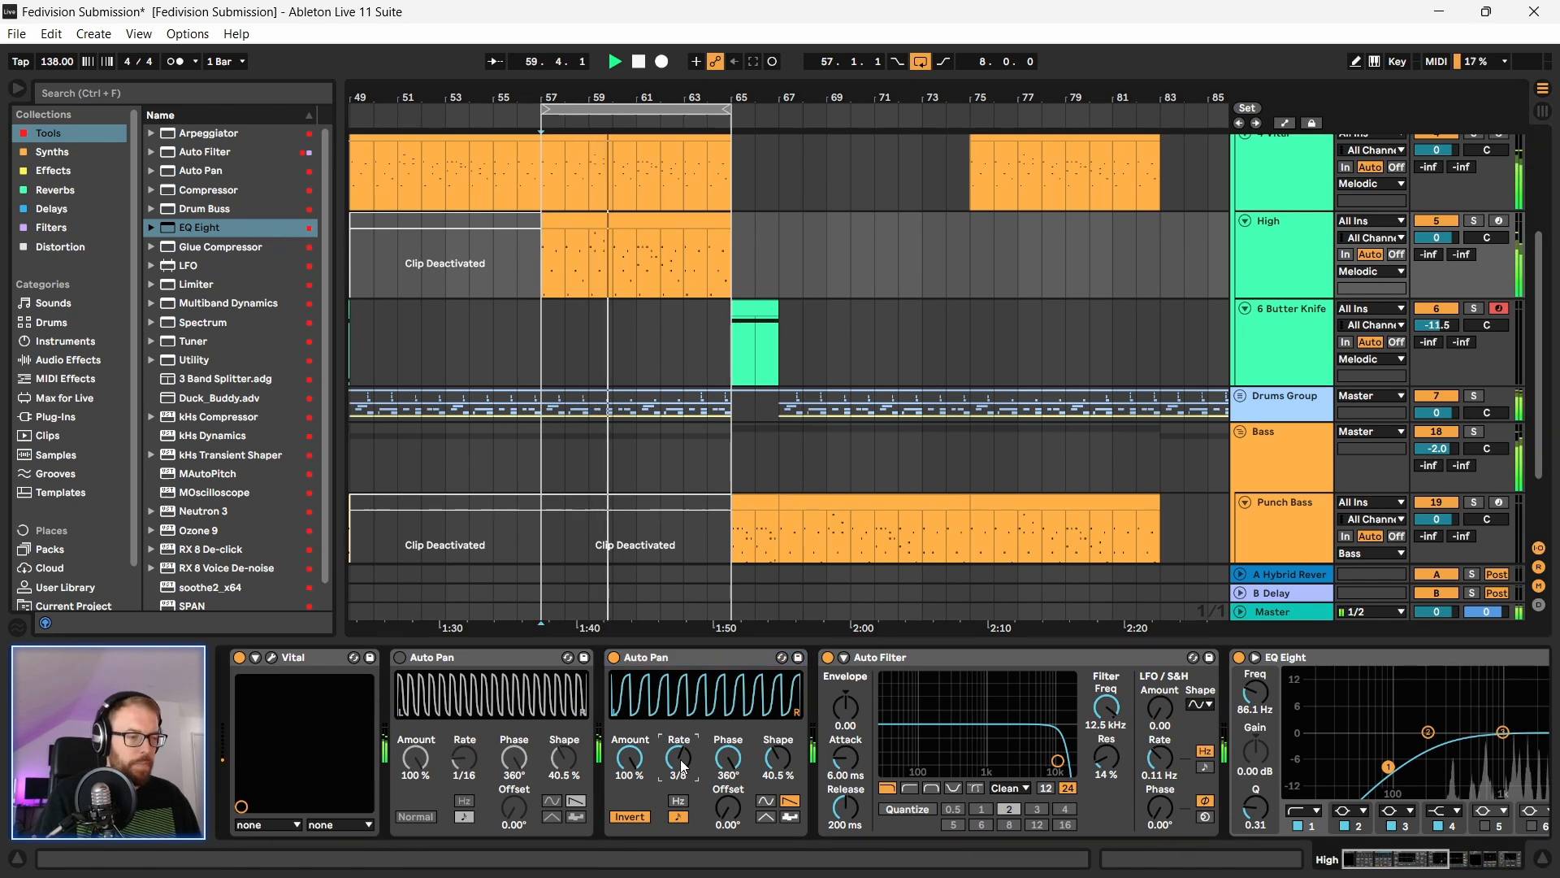
# Step: Set the second Auto Pan's rate to 1/2, audition it, and switch the device off on the High track
pyautogui.press('space')
pyautogui.scroll(1, 680, 759)
pyautogui.press('space')
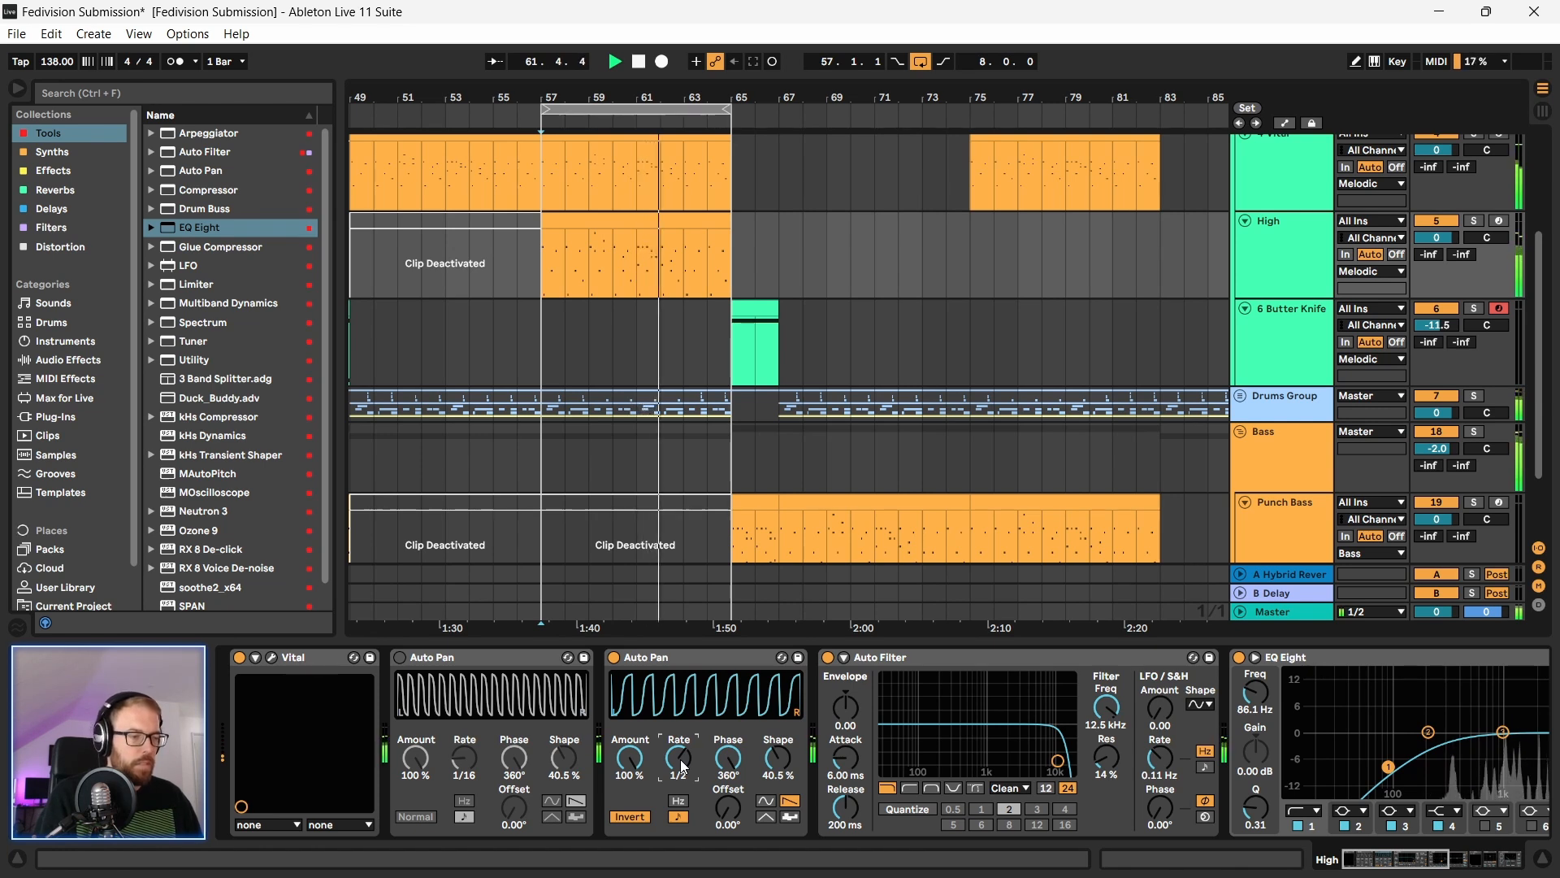
pyautogui.click(614, 657)
pyautogui.press('space')
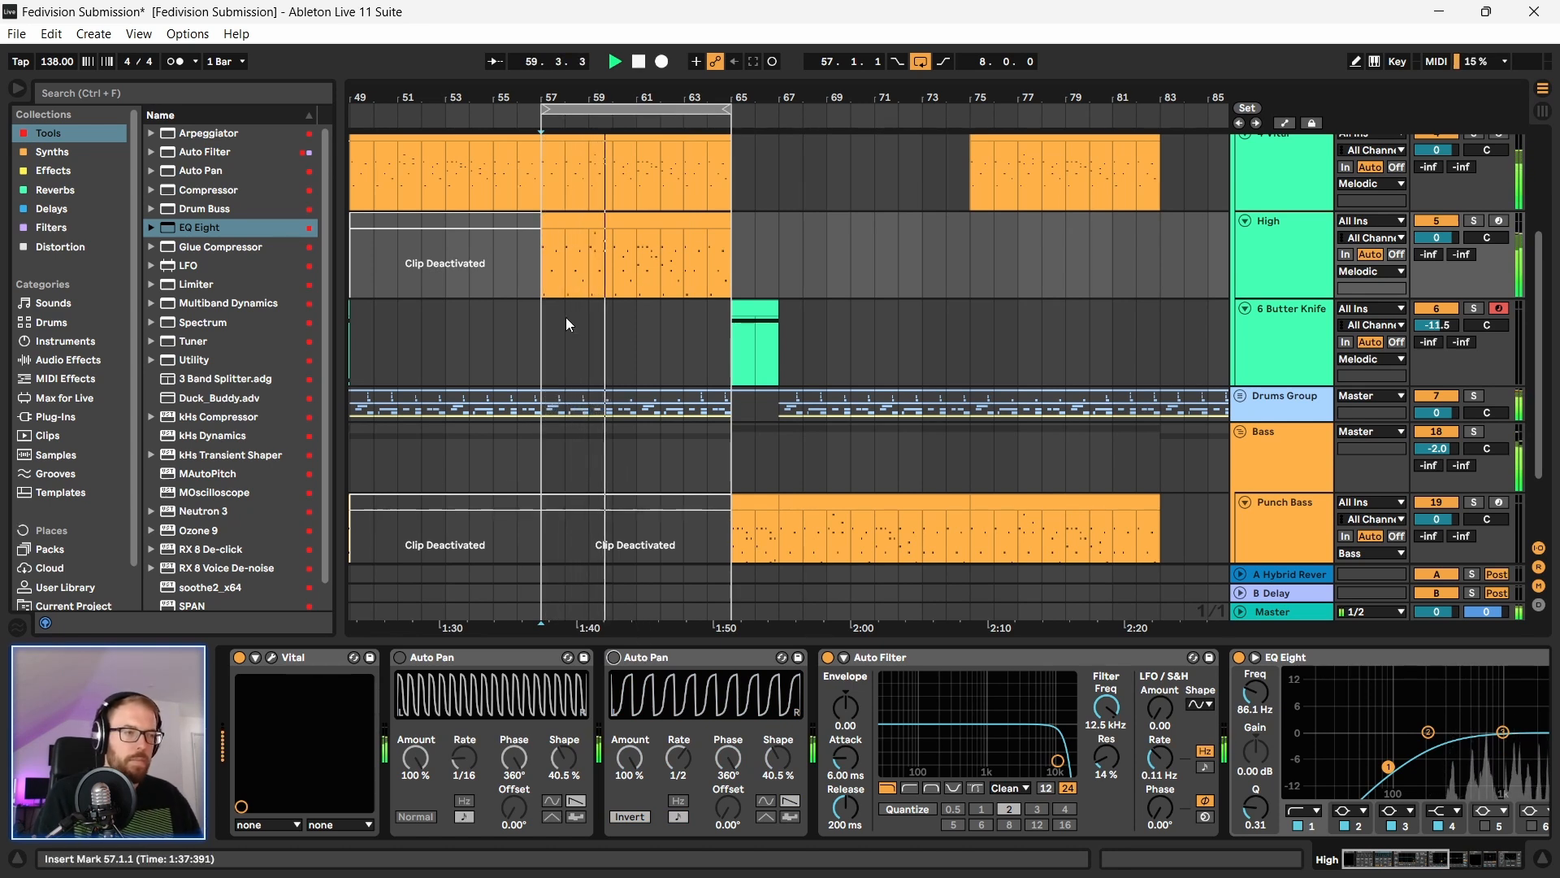
# Step: Show automation and give the High track's Auto Filter frequency its own automation lane
pyautogui.click(1289, 272)
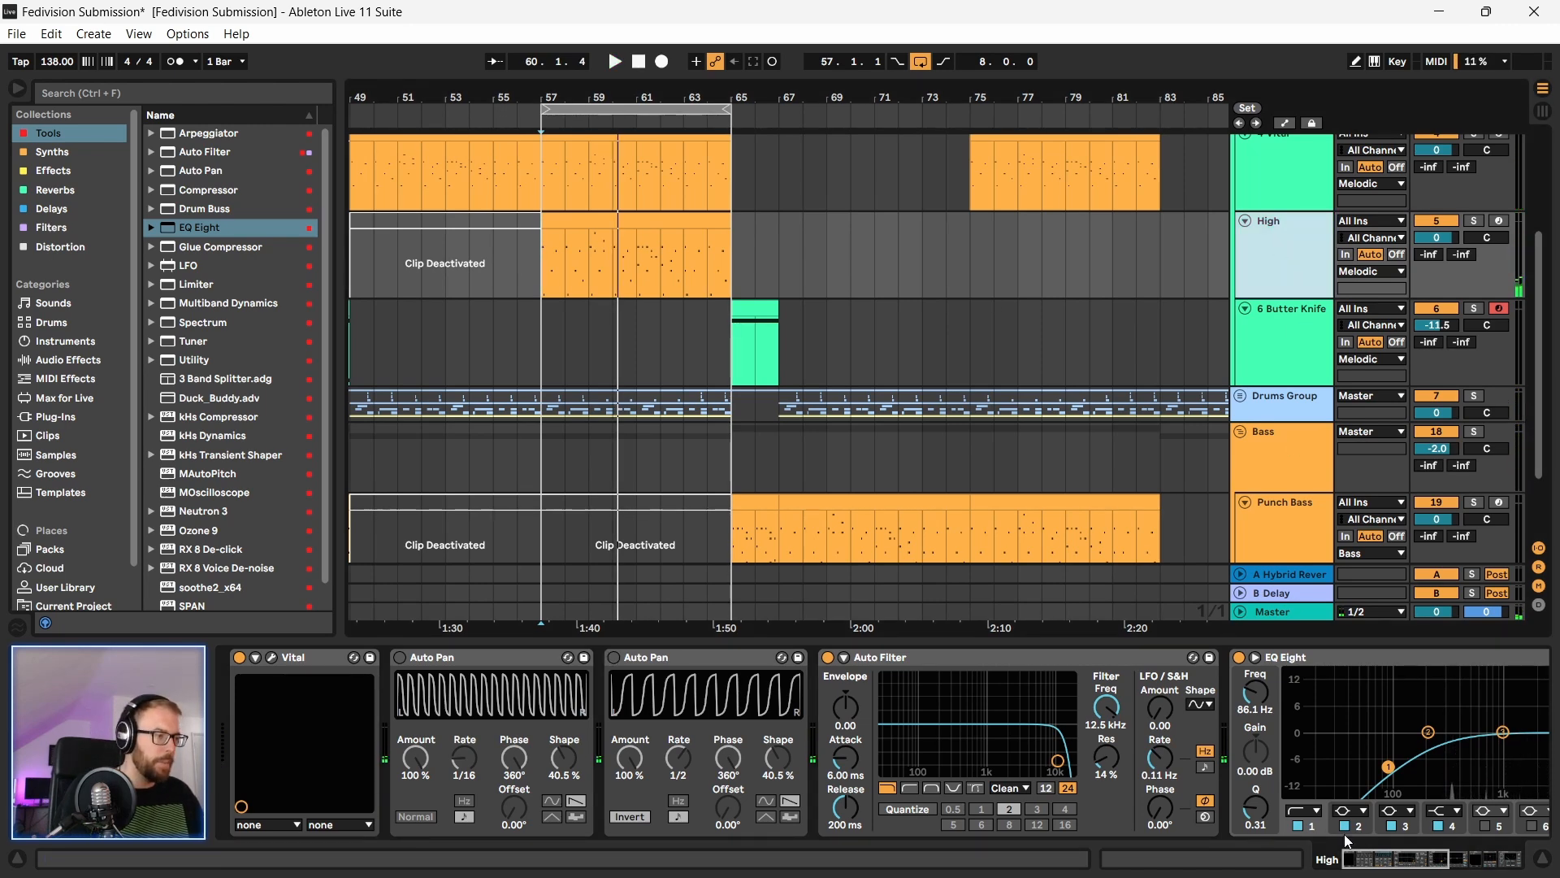
pyautogui.press('a')
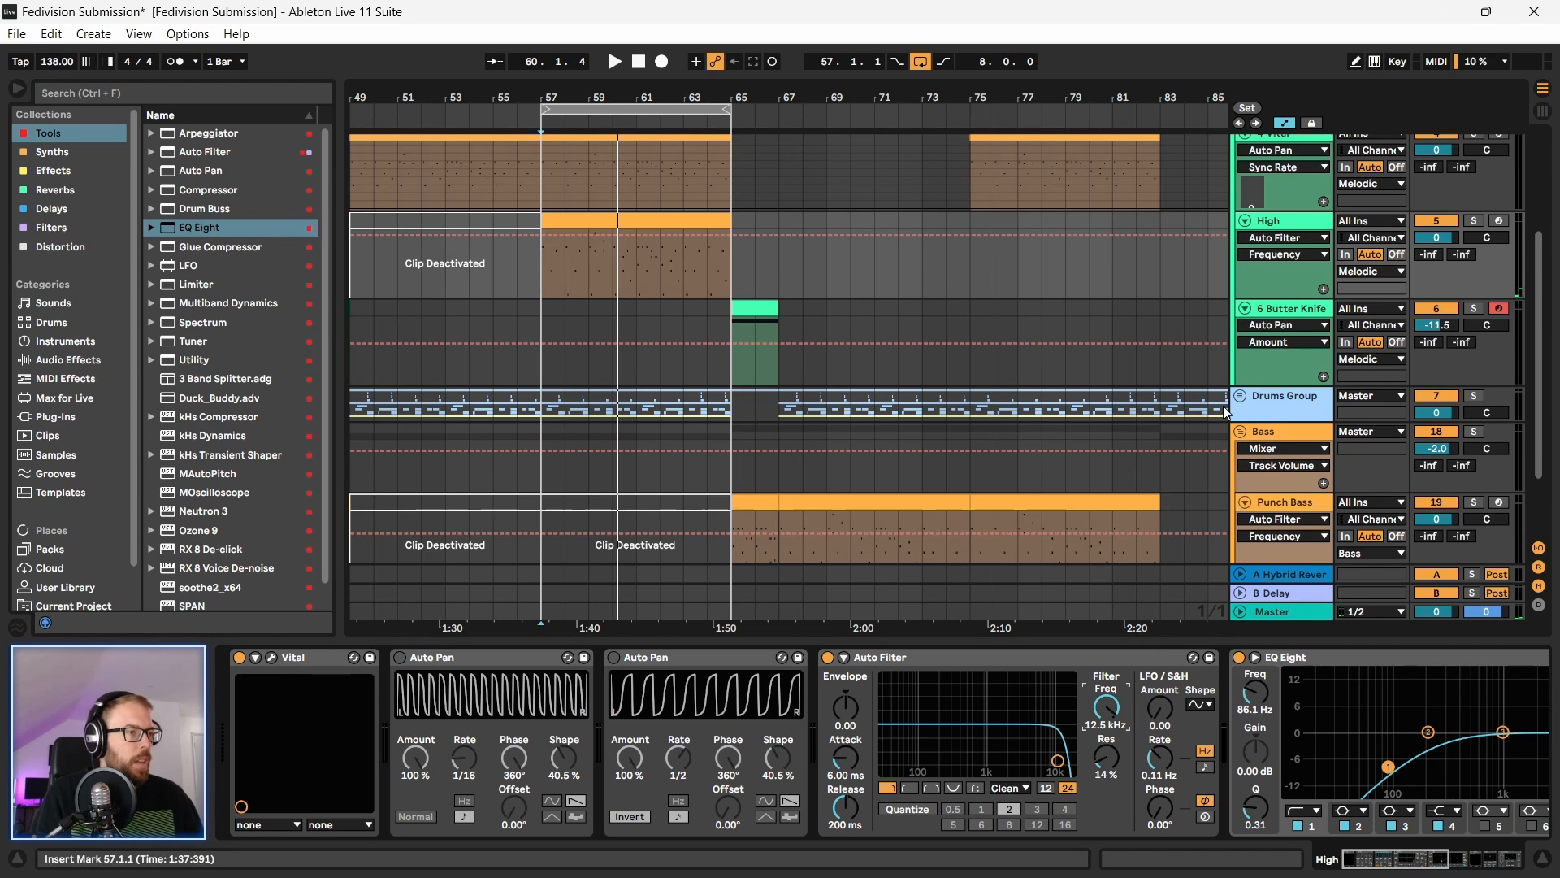
pyautogui.click(1324, 291)
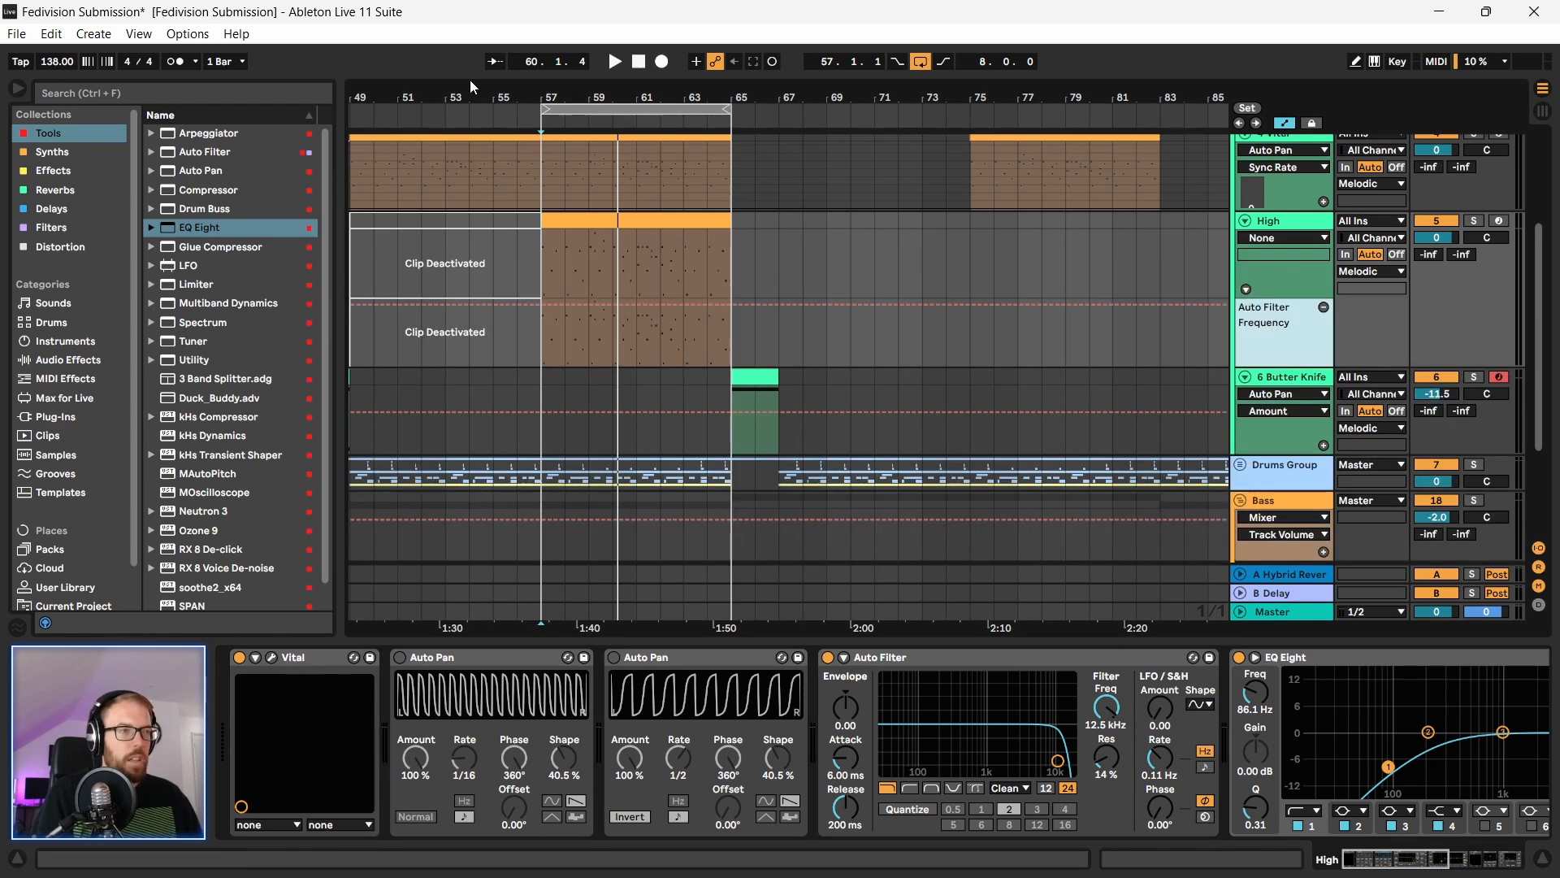
# Step: Add breakpoints for a slight rise in the High track's filter frequency just after bar 57 and audition it
pyautogui.moveTo(574, 91); pyautogui.dragTo(574, 187)
pyautogui.click(473, 305)
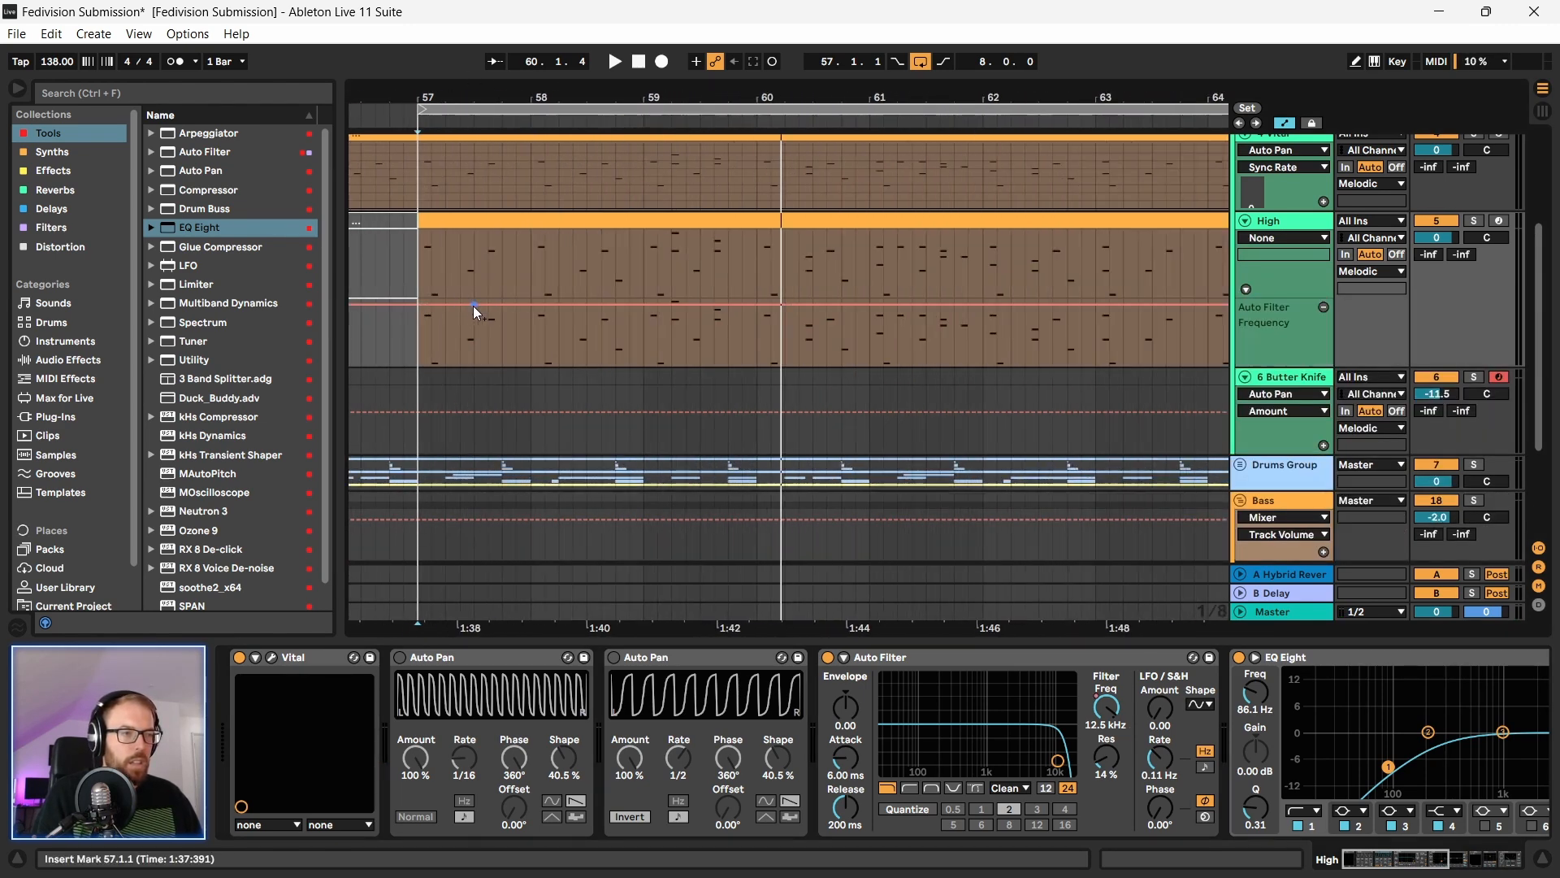
pyautogui.moveTo(417, 310); pyautogui.dragTo(480, 325)
pyautogui.press('space')
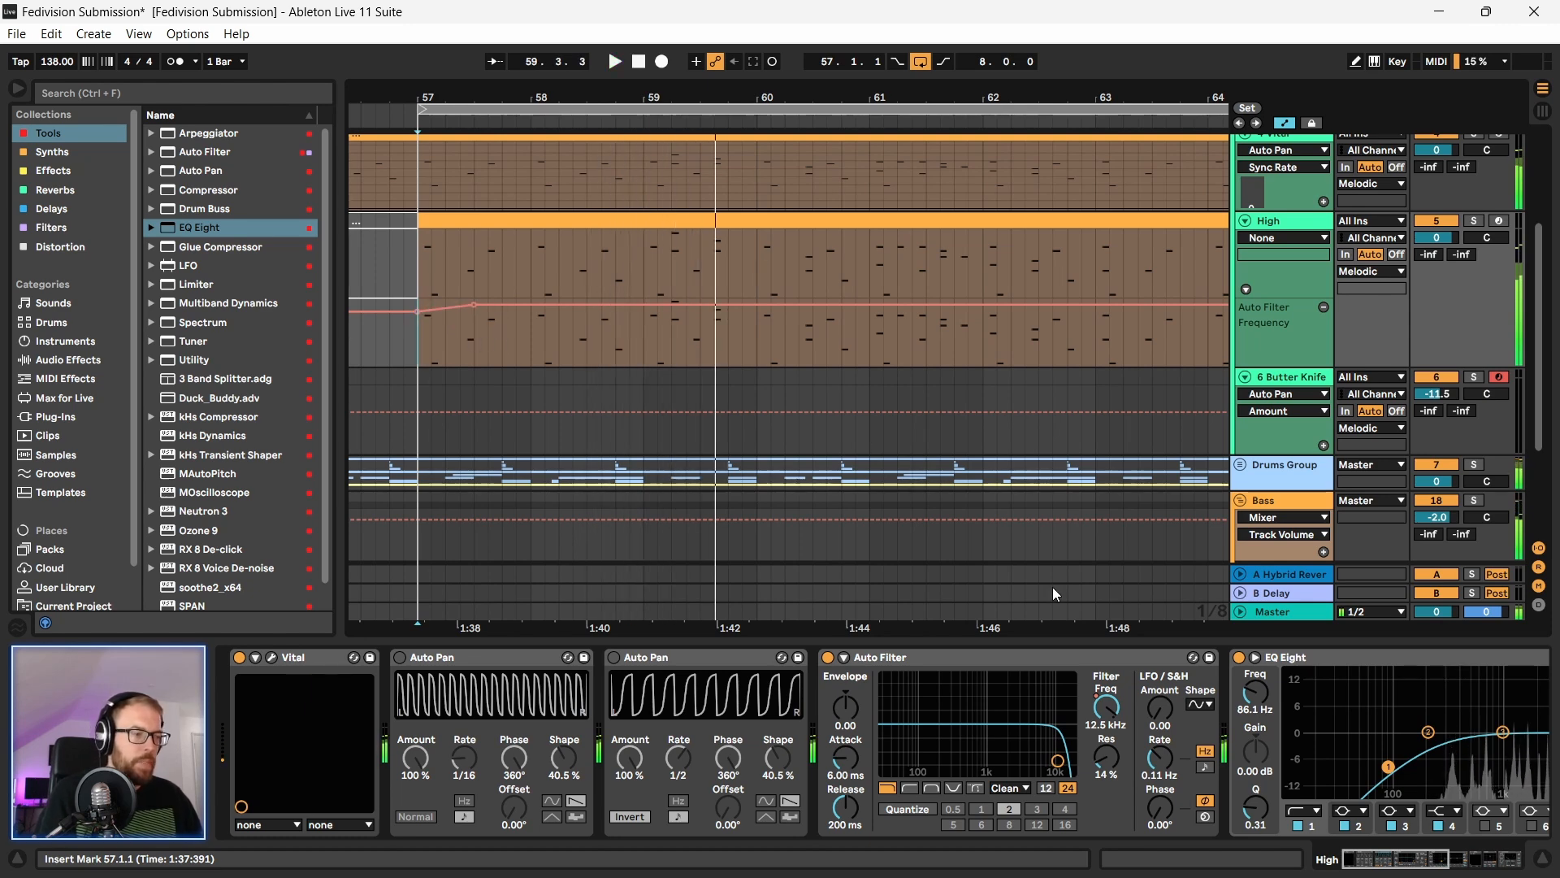
# Step: Raise the High track's Auto Filter resonance to 31 % and audition the track soloed from bar 57
pyautogui.click(1114, 762)
pyautogui.moveTo(1477, 205); pyautogui.dragTo(1477, 210)
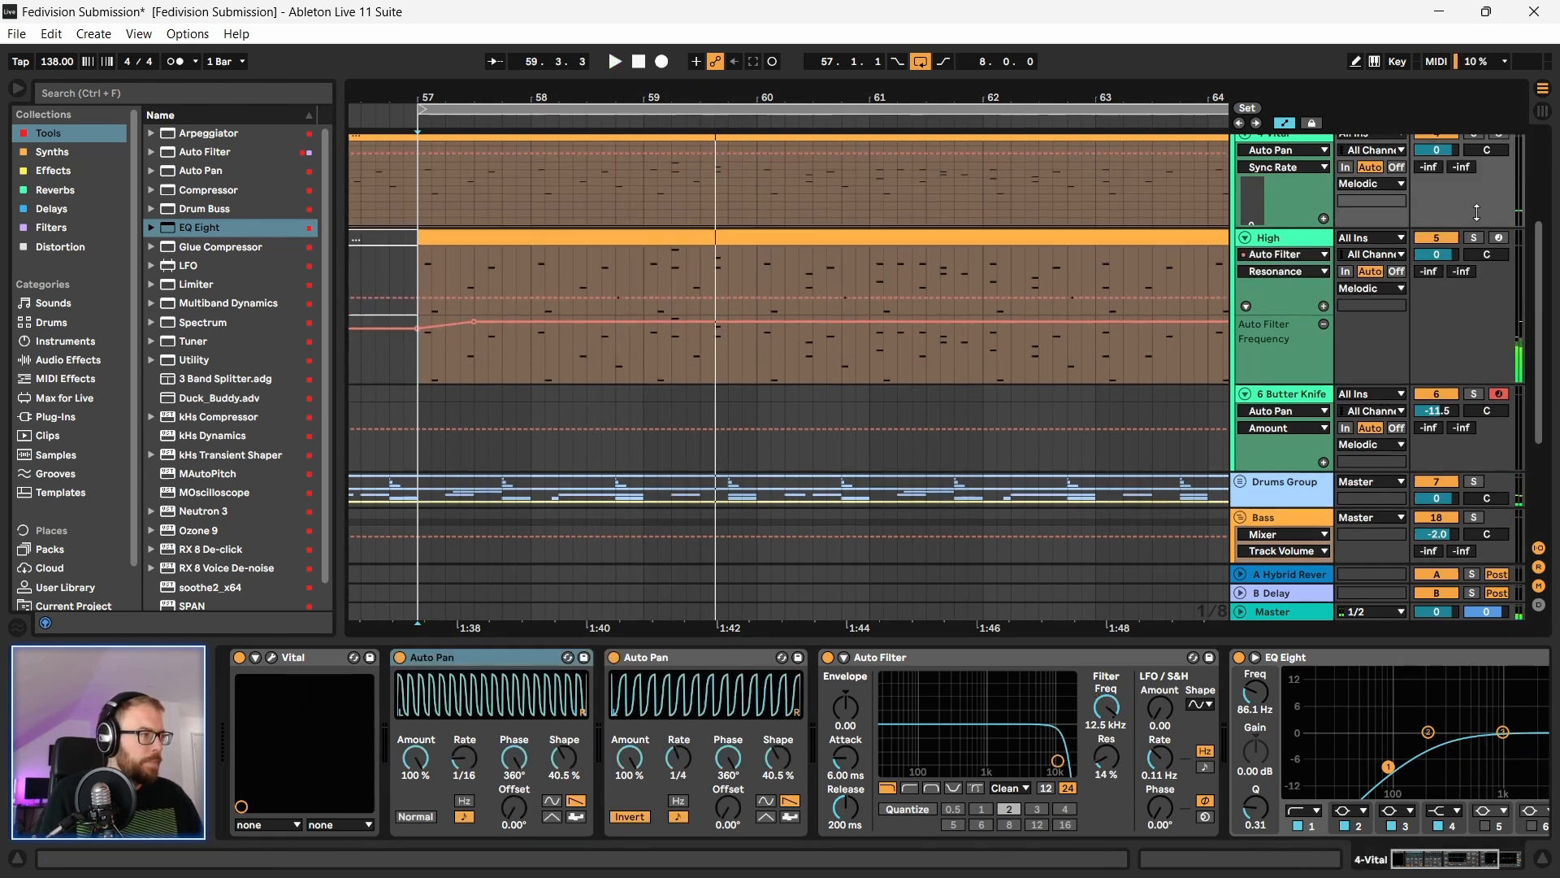
pyautogui.click(1473, 237)
pyautogui.press('space')
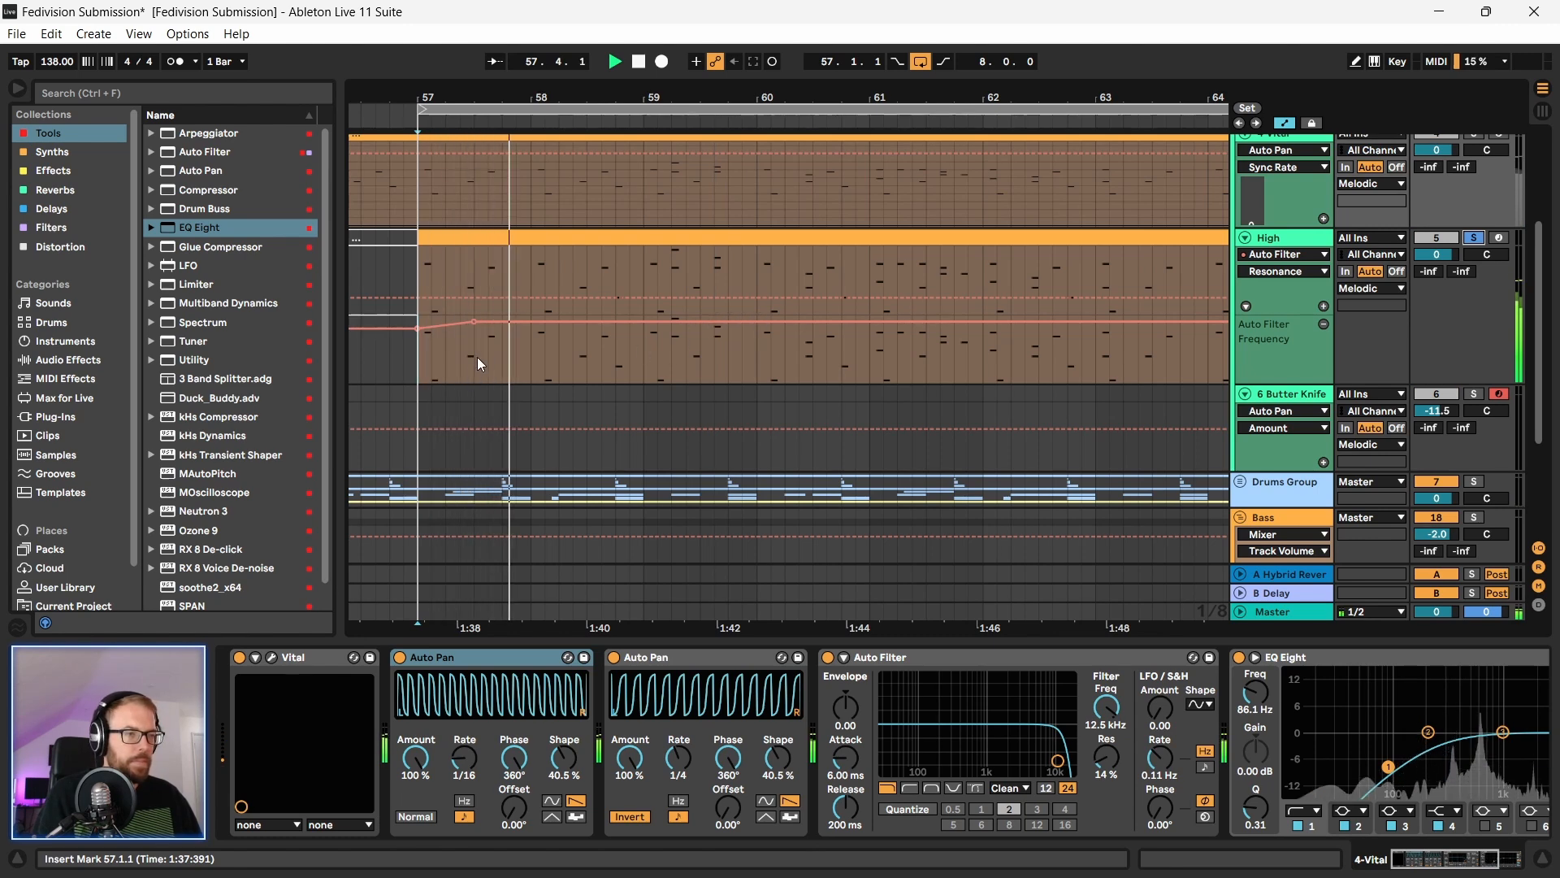
# Step: Remove the frequency breakpoint at bar 57, dip the automation to 166 Hz just before bar 58, and audition it
pyautogui.press('space')
pyautogui.click(417, 328)
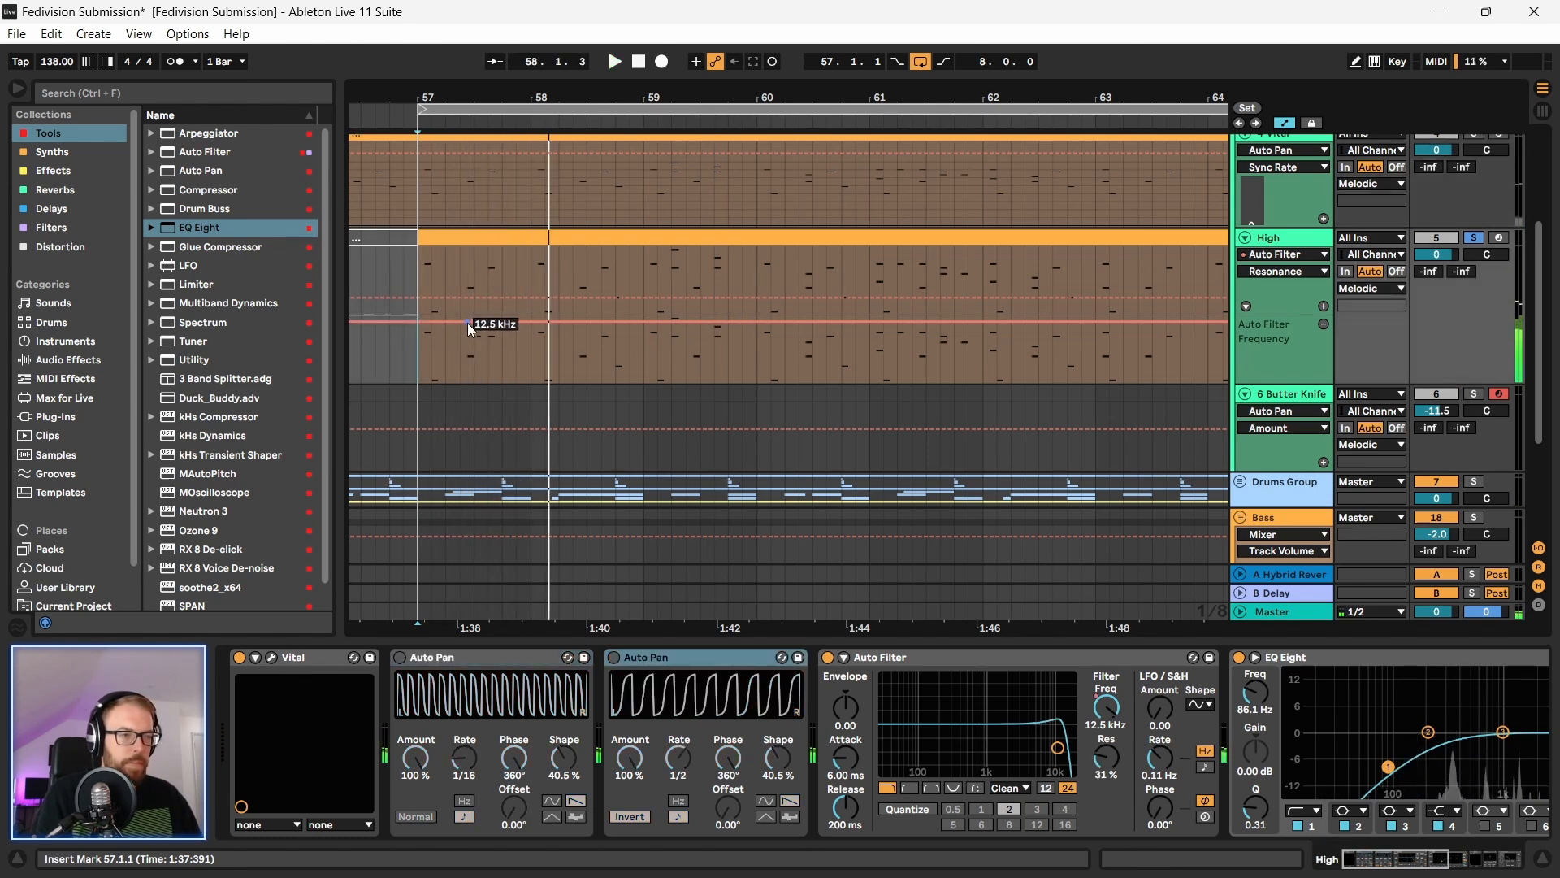
pyautogui.moveTo(528, 325); pyautogui.dragTo(530, 364)
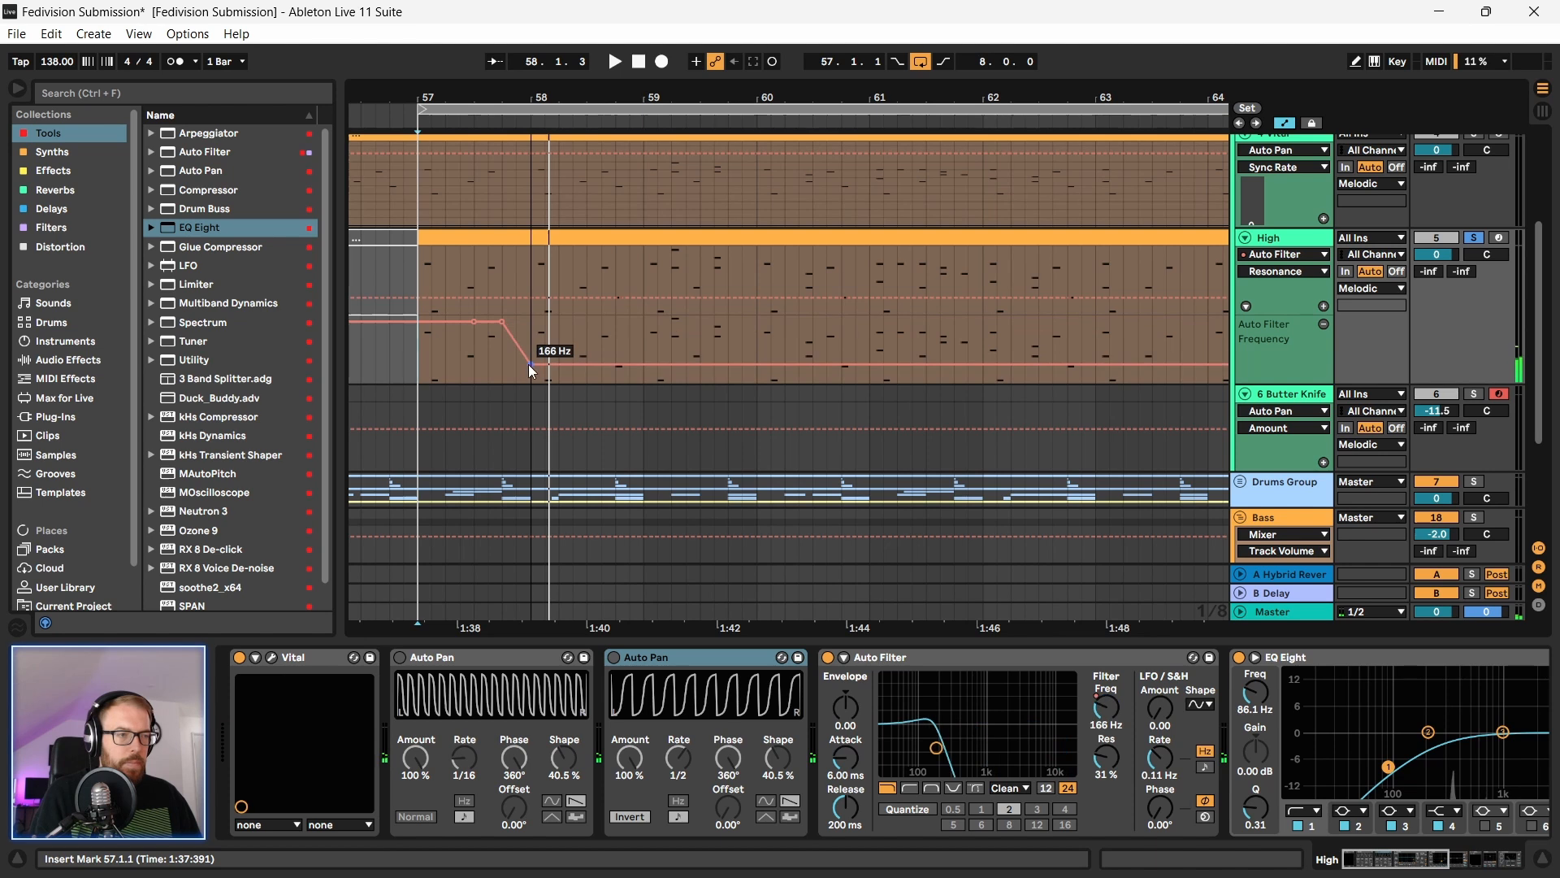
pyautogui.click(487, 357)
pyautogui.press('space')
pyautogui.press('space')
# Step: Bring the filter frequency back up to about 8.05 kHz right after the dip and audition it from bar 57
pyautogui.moveTo(538, 364); pyautogui.dragTo(537, 316)
pyautogui.click(460, 357)
pyautogui.press('space')
pyautogui.press('space')
pyautogui.moveTo(552, 316); pyautogui.dragTo(555, 325)
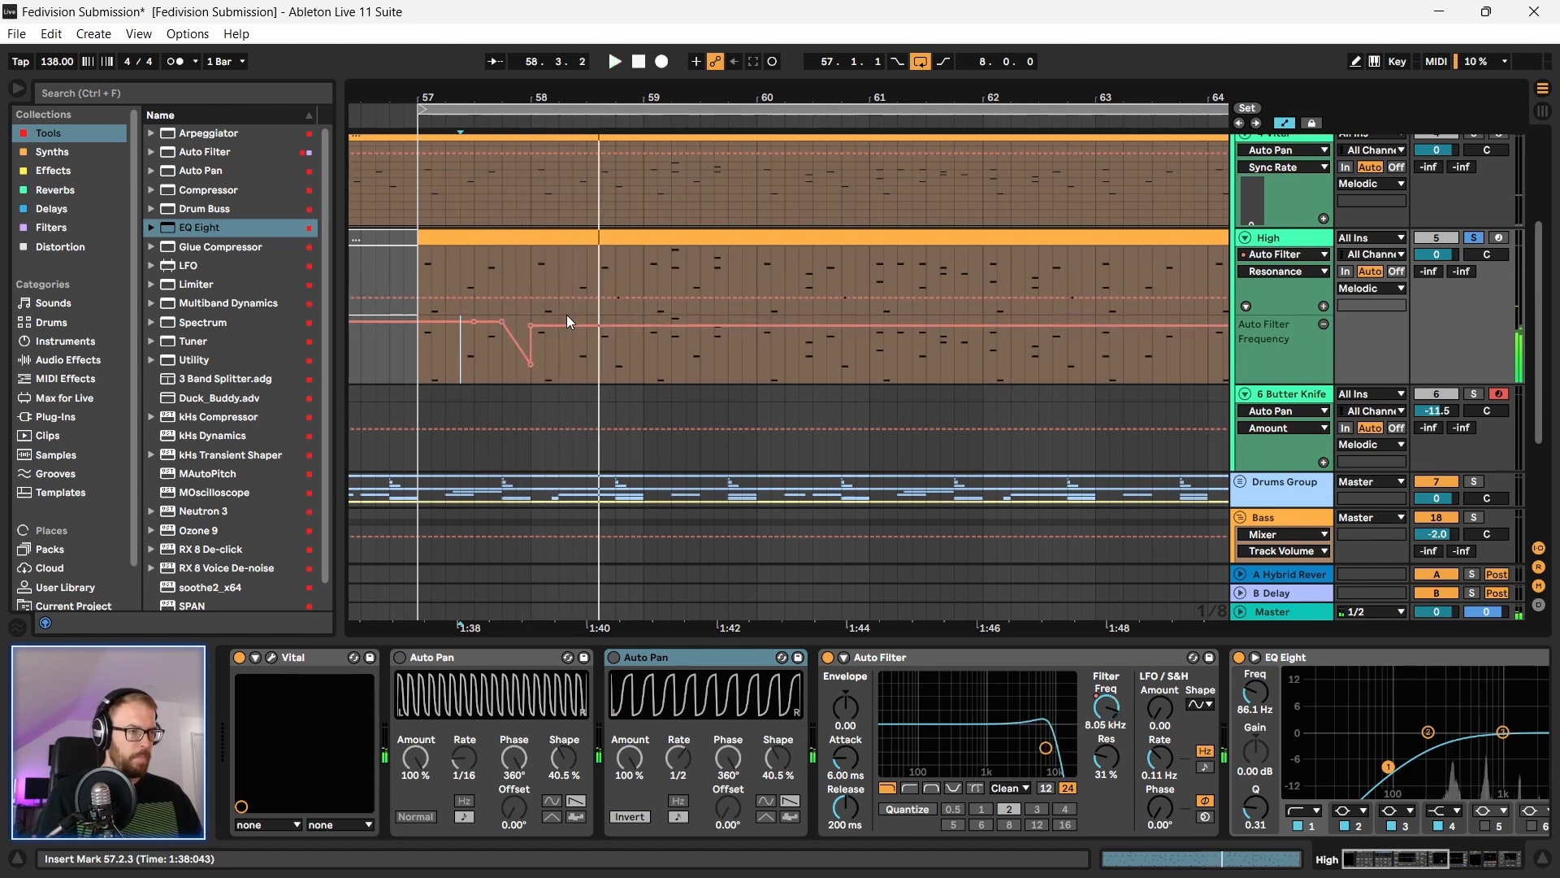
pyautogui.click(424, 361)
pyautogui.press('space')
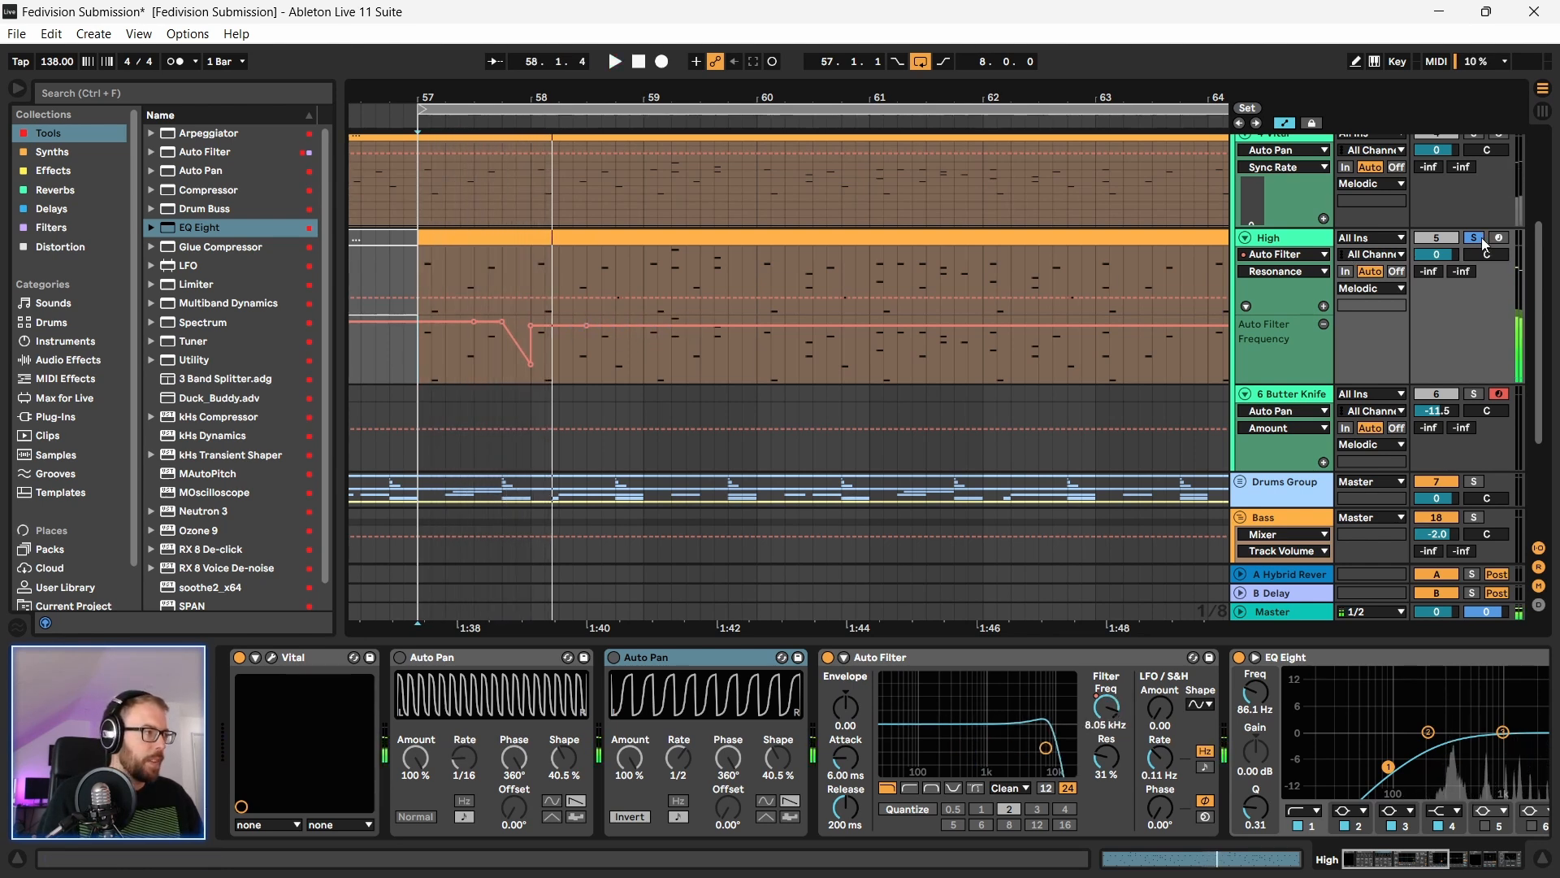
# Step: Remove the High track's filter frequency breakpoint right after the dip at bar 58 and audition the slower rise to 8.05 kHz
pyautogui.press('space')
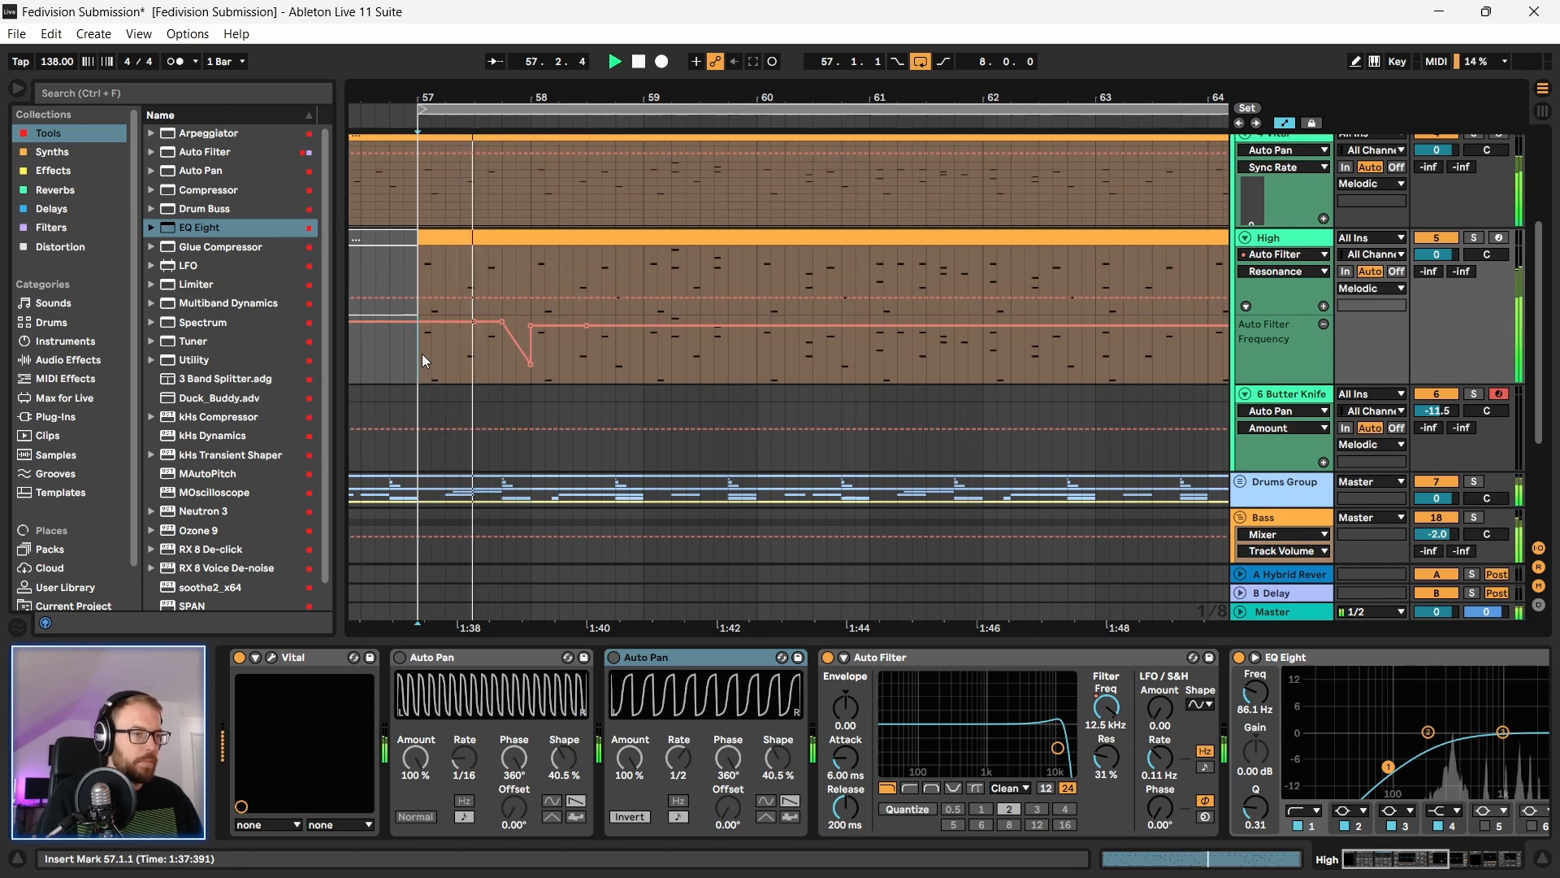
pyautogui.click(538, 329)
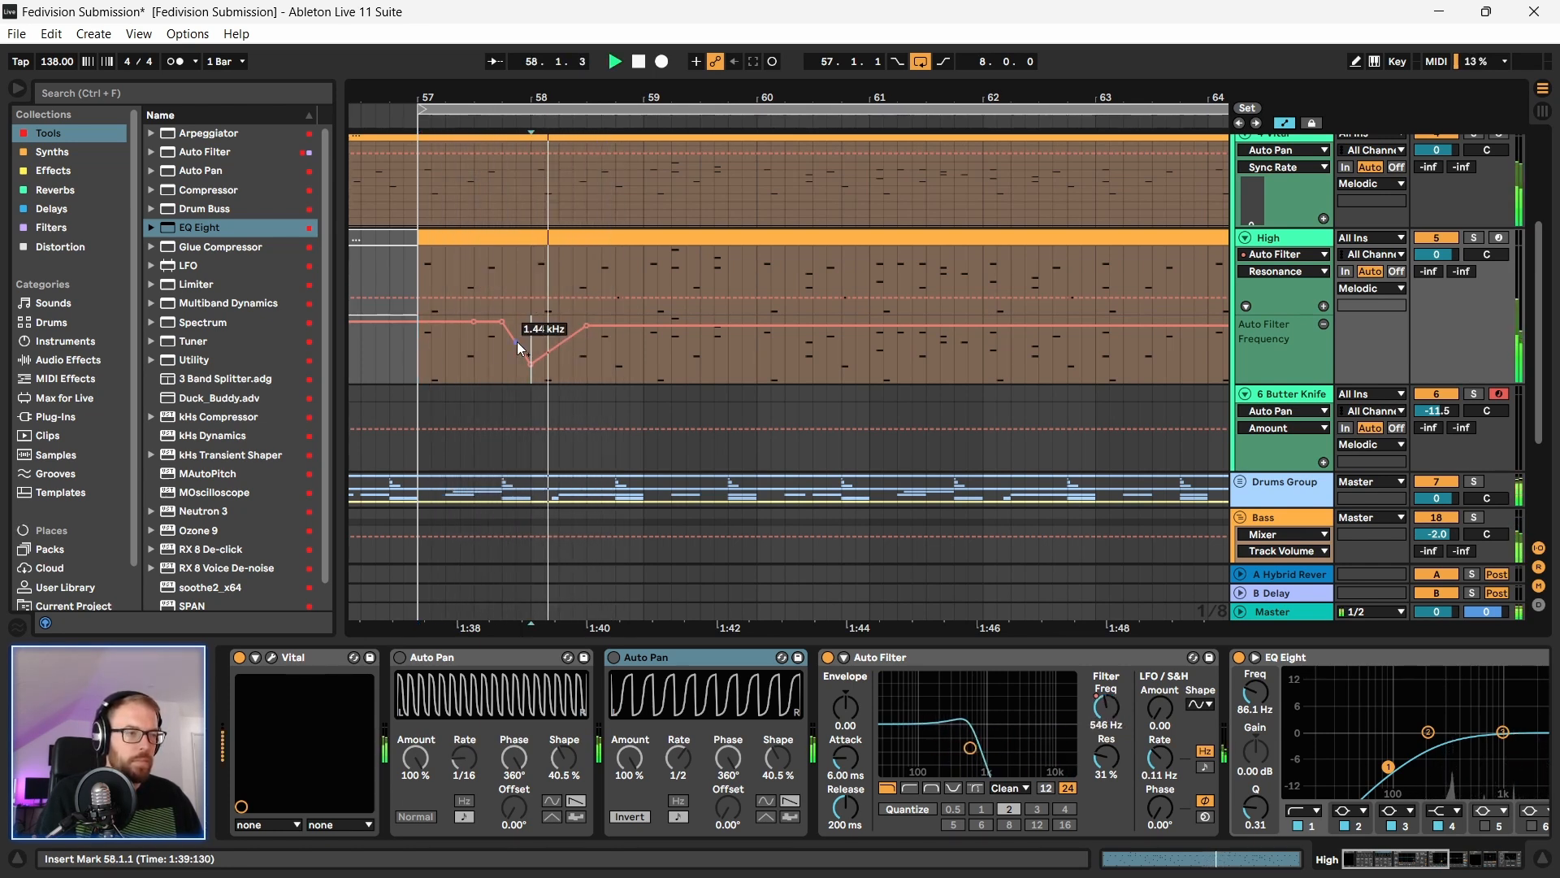
pyautogui.press('space')
pyautogui.press('space')
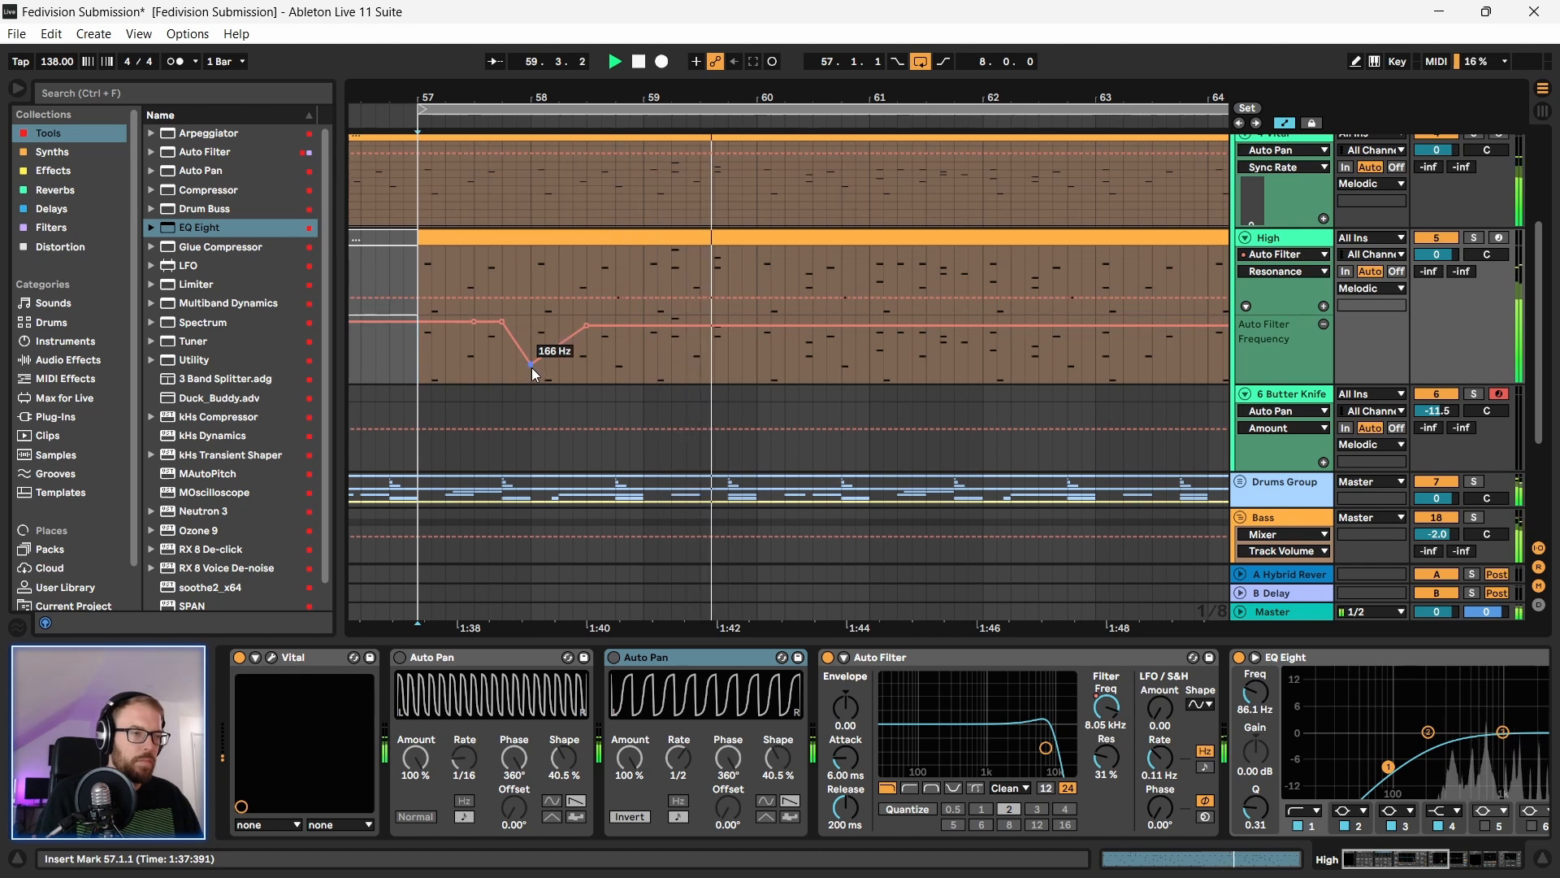
pyautogui.press('space')
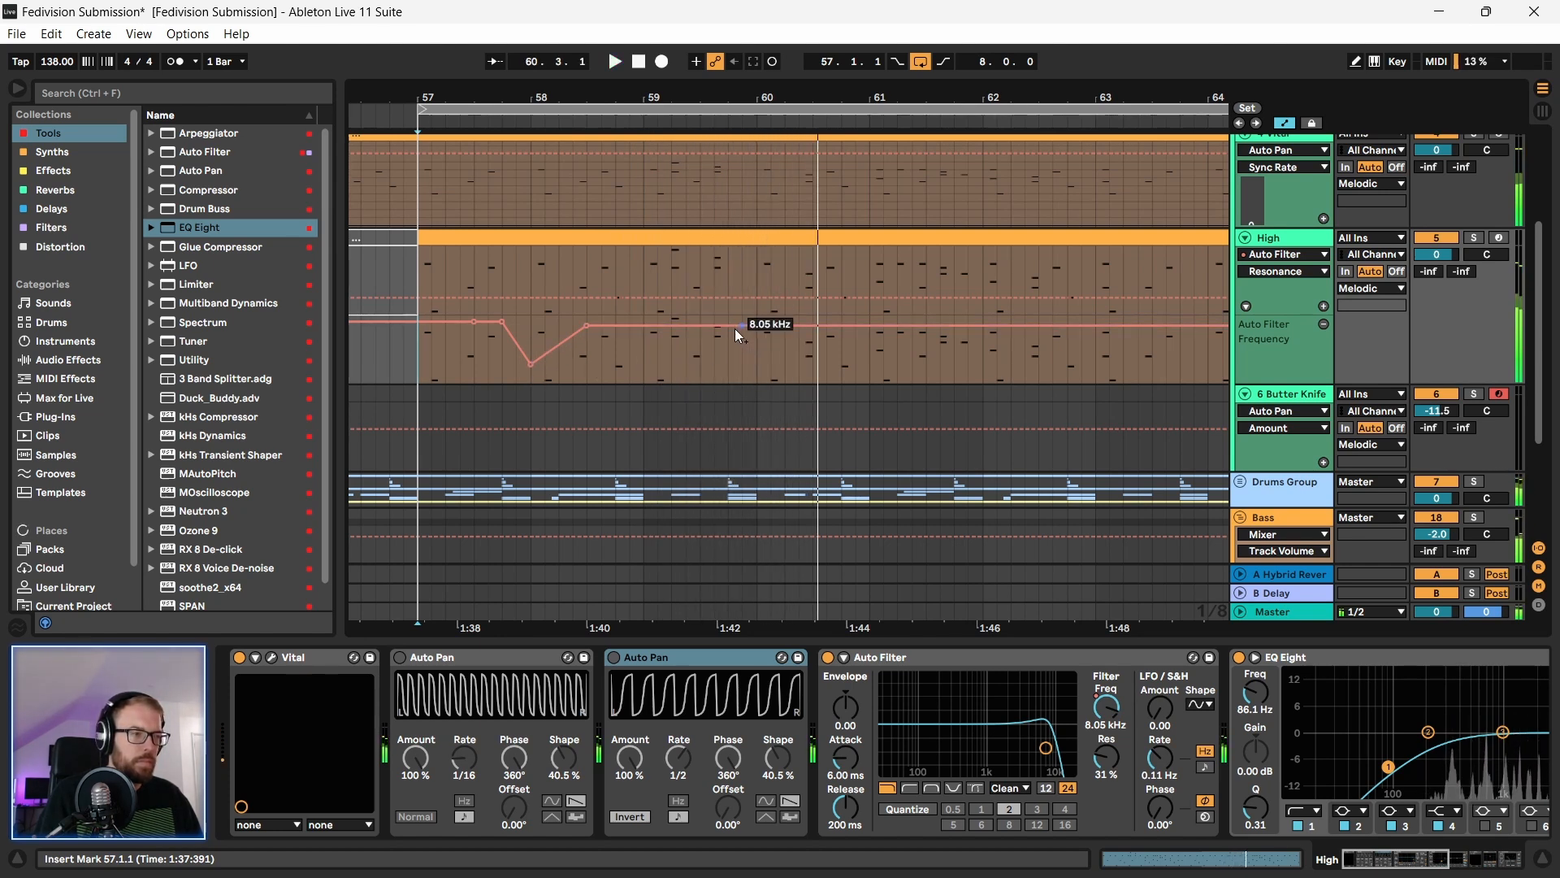
# Step: Add frequency breakpoints on the High track that fall from 8.05 kHz before bar 60 to 159 Hz at bar 60, and audition them
pyautogui.click(717, 325)
pyautogui.moveTo(756, 325); pyautogui.dragTo(757, 364)
pyautogui.click(720, 365)
pyautogui.press('space')
pyautogui.press('space')
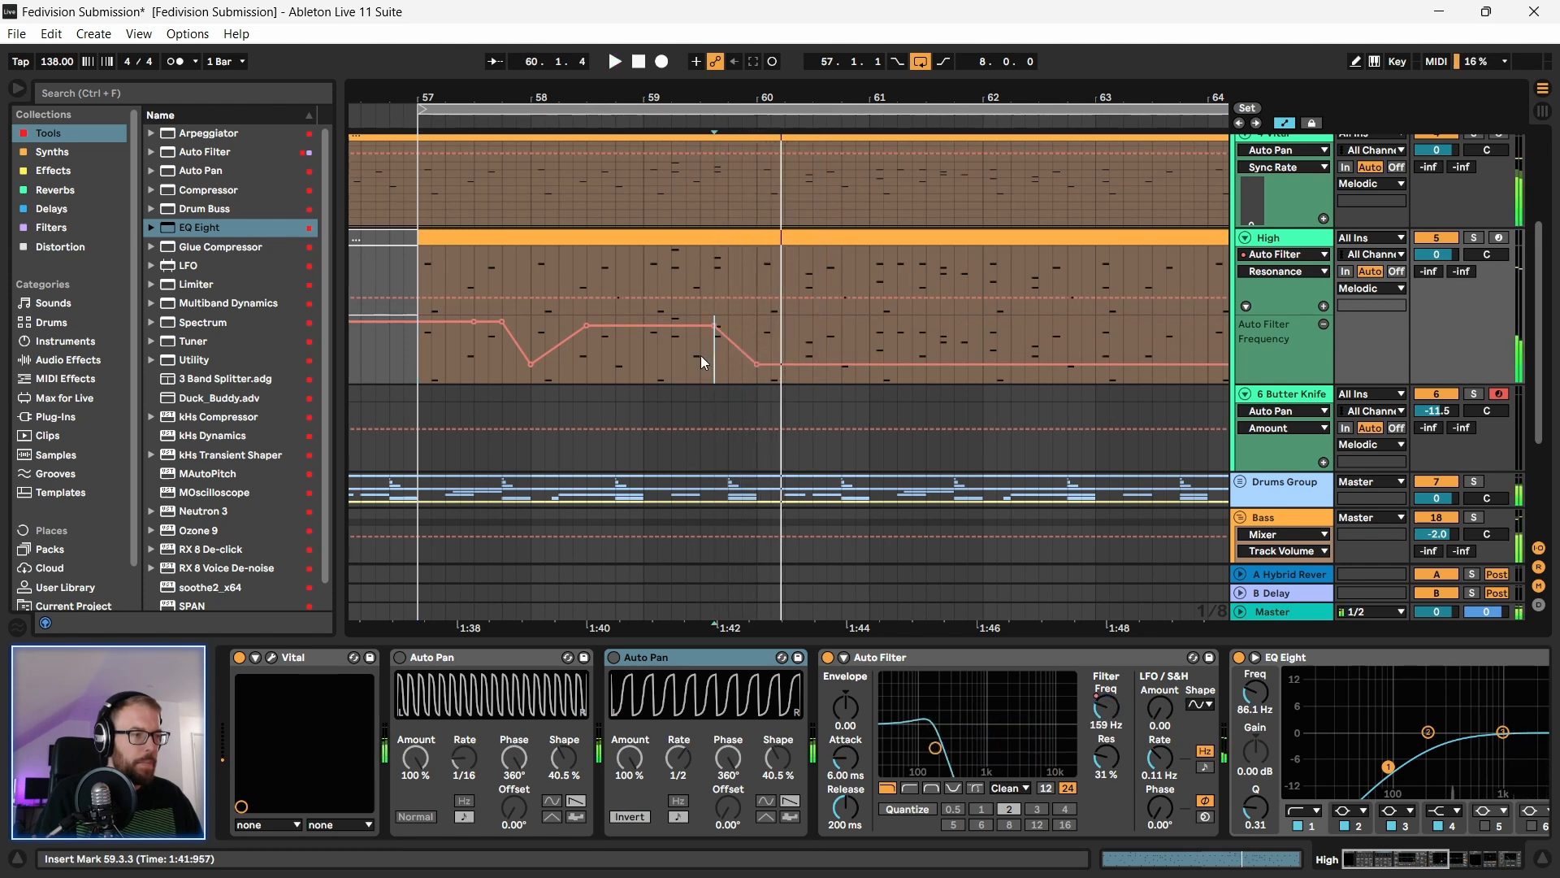
pyautogui.press('space')
pyautogui.click(641, 361)
pyautogui.press('space')
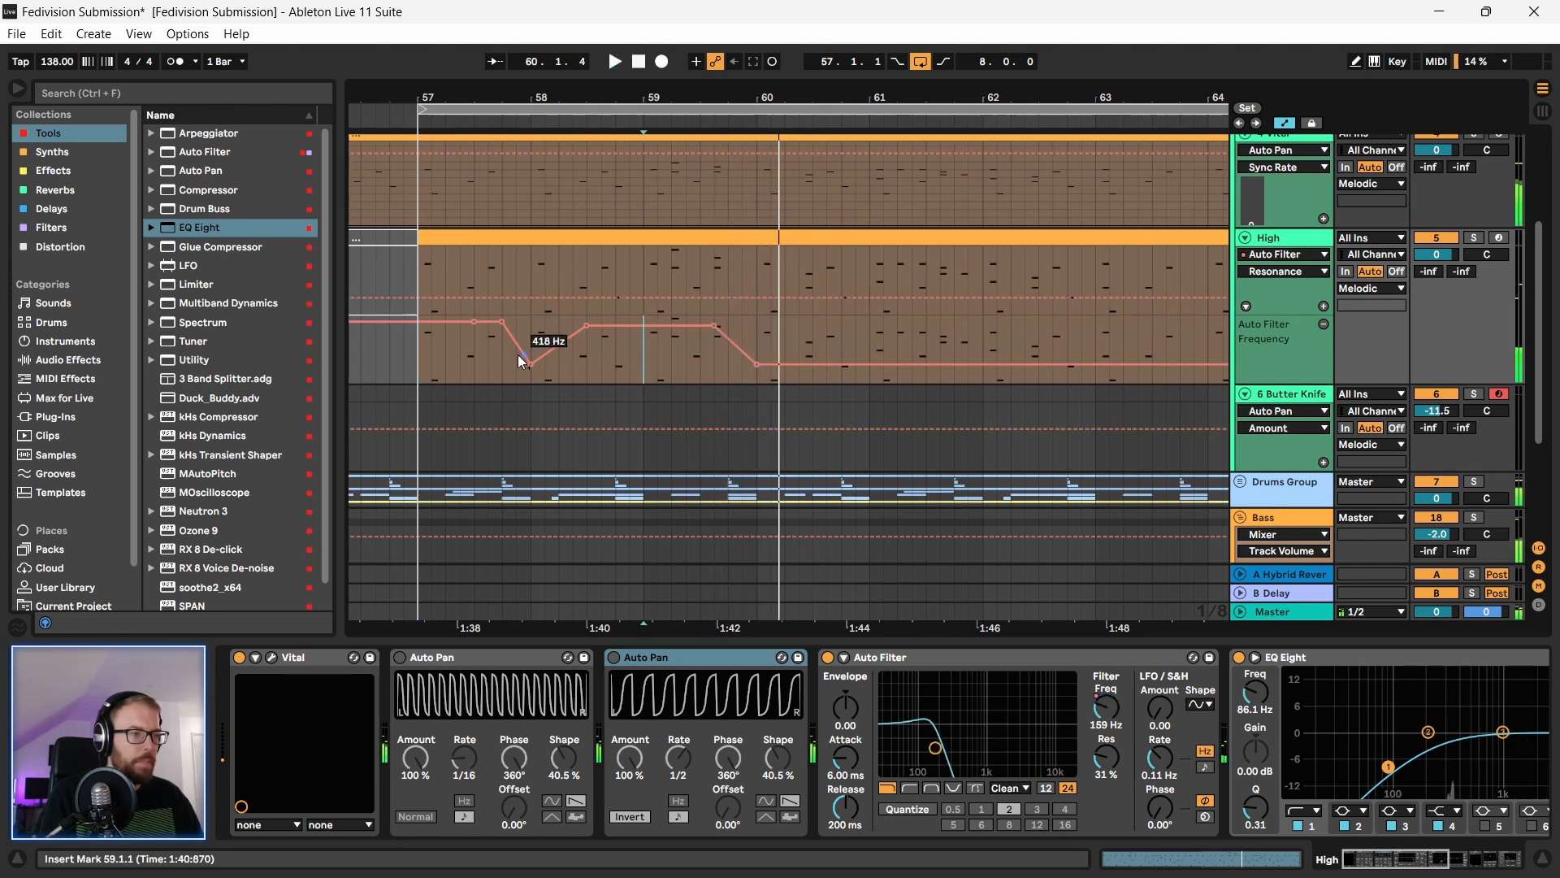
pyautogui.click(415, 363)
pyautogui.press('space')
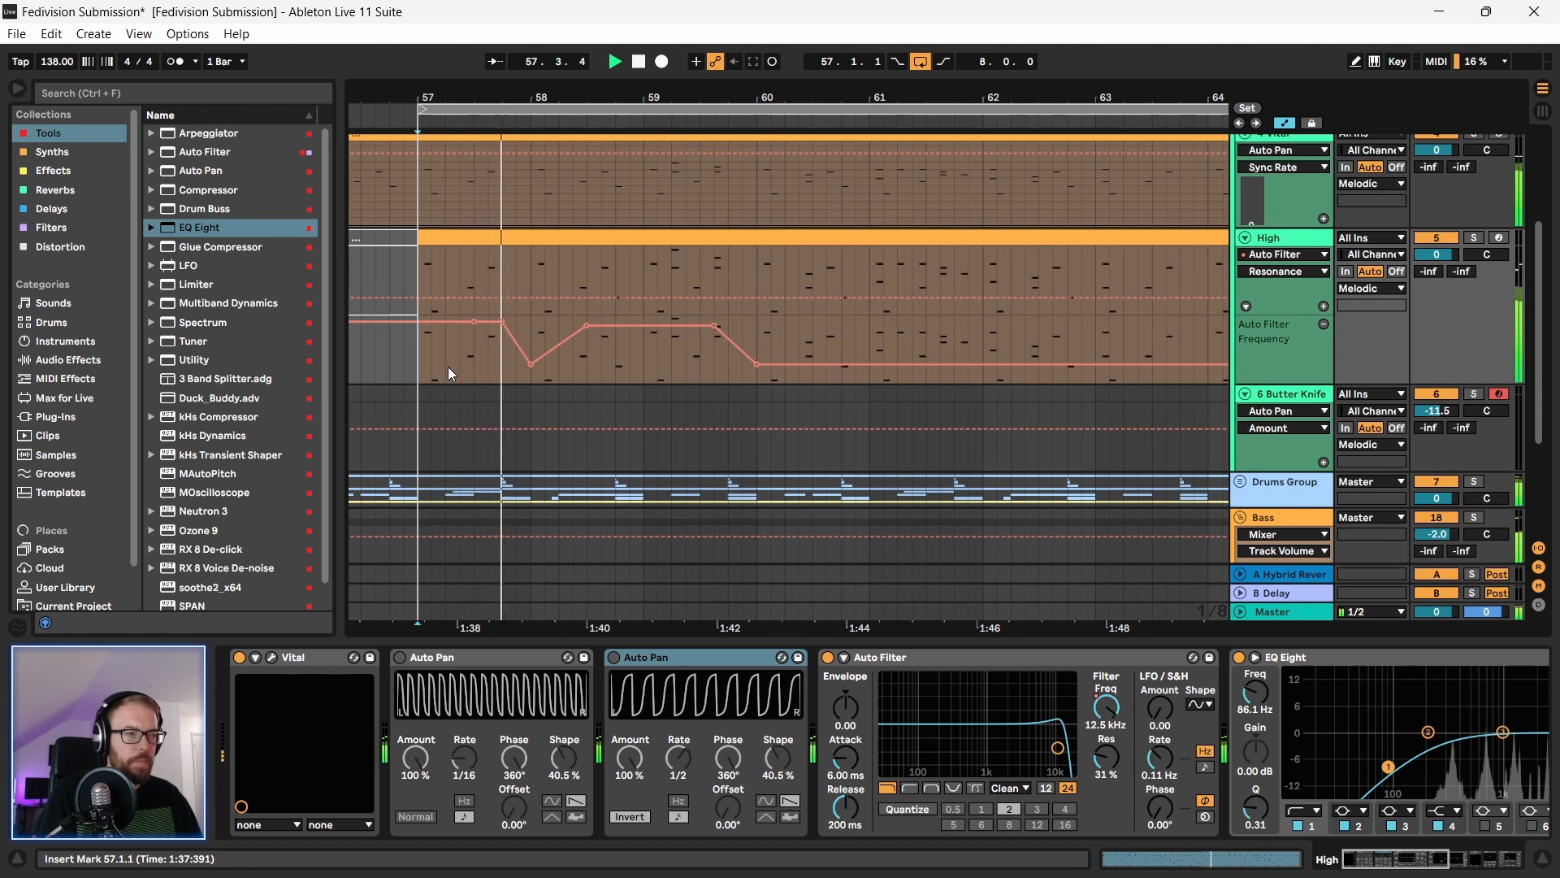
# Step: Steepen the filter frequency rise right after the bar 58 dip with an extra breakpoint and audition it
pyautogui.press('space')
pyautogui.moveTo(544, 353); pyautogui.dragTo(544, 337)
pyautogui.click(536, 335)
pyautogui.press('space')
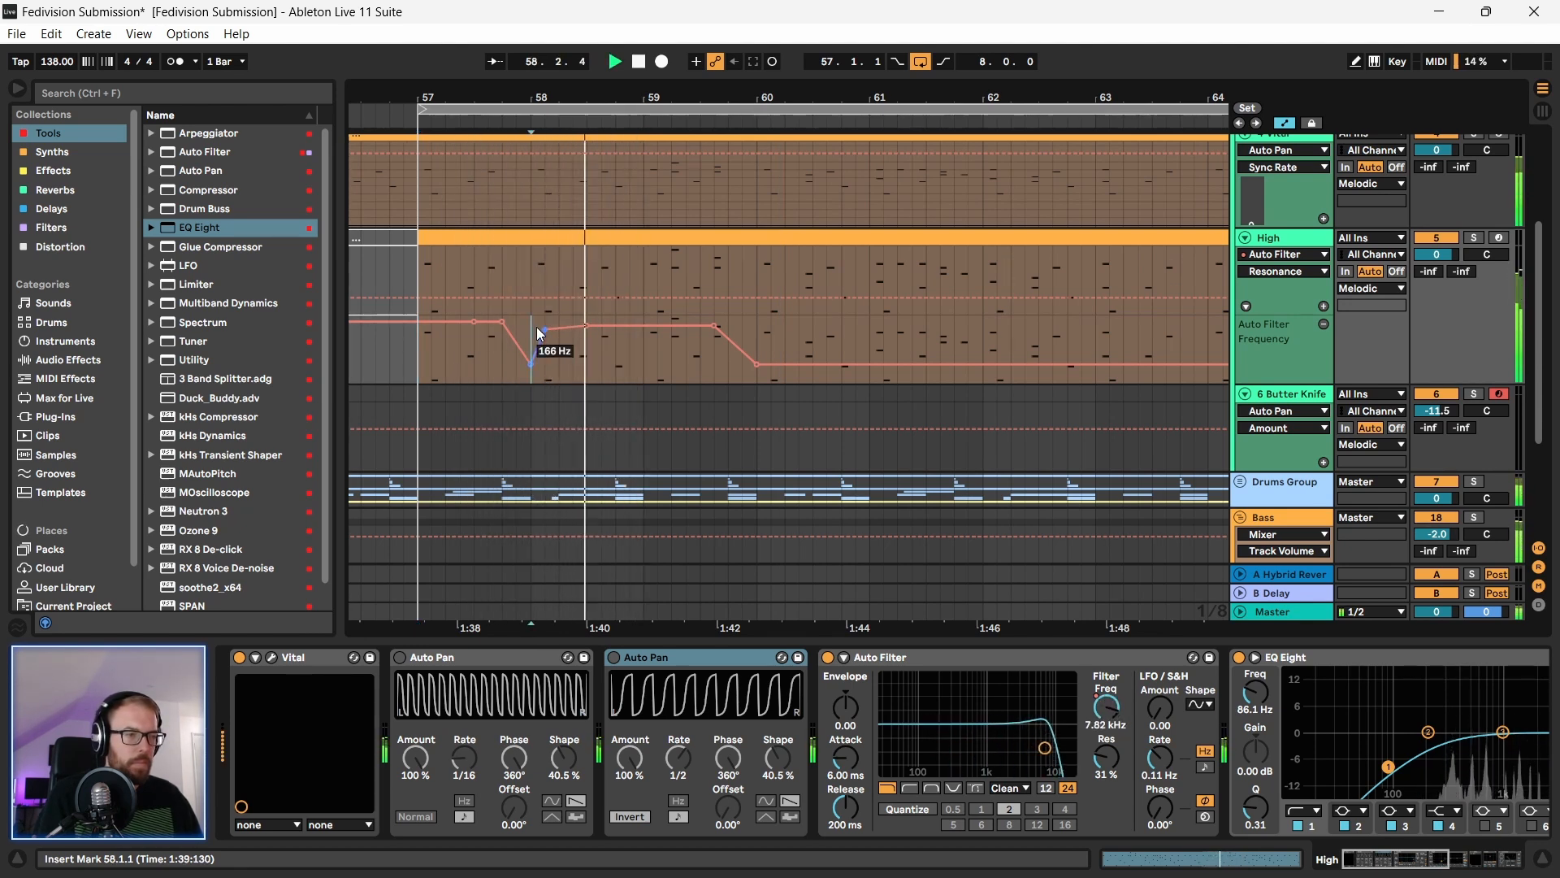
# Step: Draw a second filter frequency dip just before bar 59 with a quick return to the high level, and audition it
pyautogui.press('space')
pyautogui.click(606, 327)
pyautogui.moveTo(630, 326)
pyautogui.mouseDown()
pyautogui.moveTo(642, 369)
pyautogui.moveTo(657, 325)
pyautogui.mouseUp()
pyautogui.click(636, 333)
pyautogui.press('space')
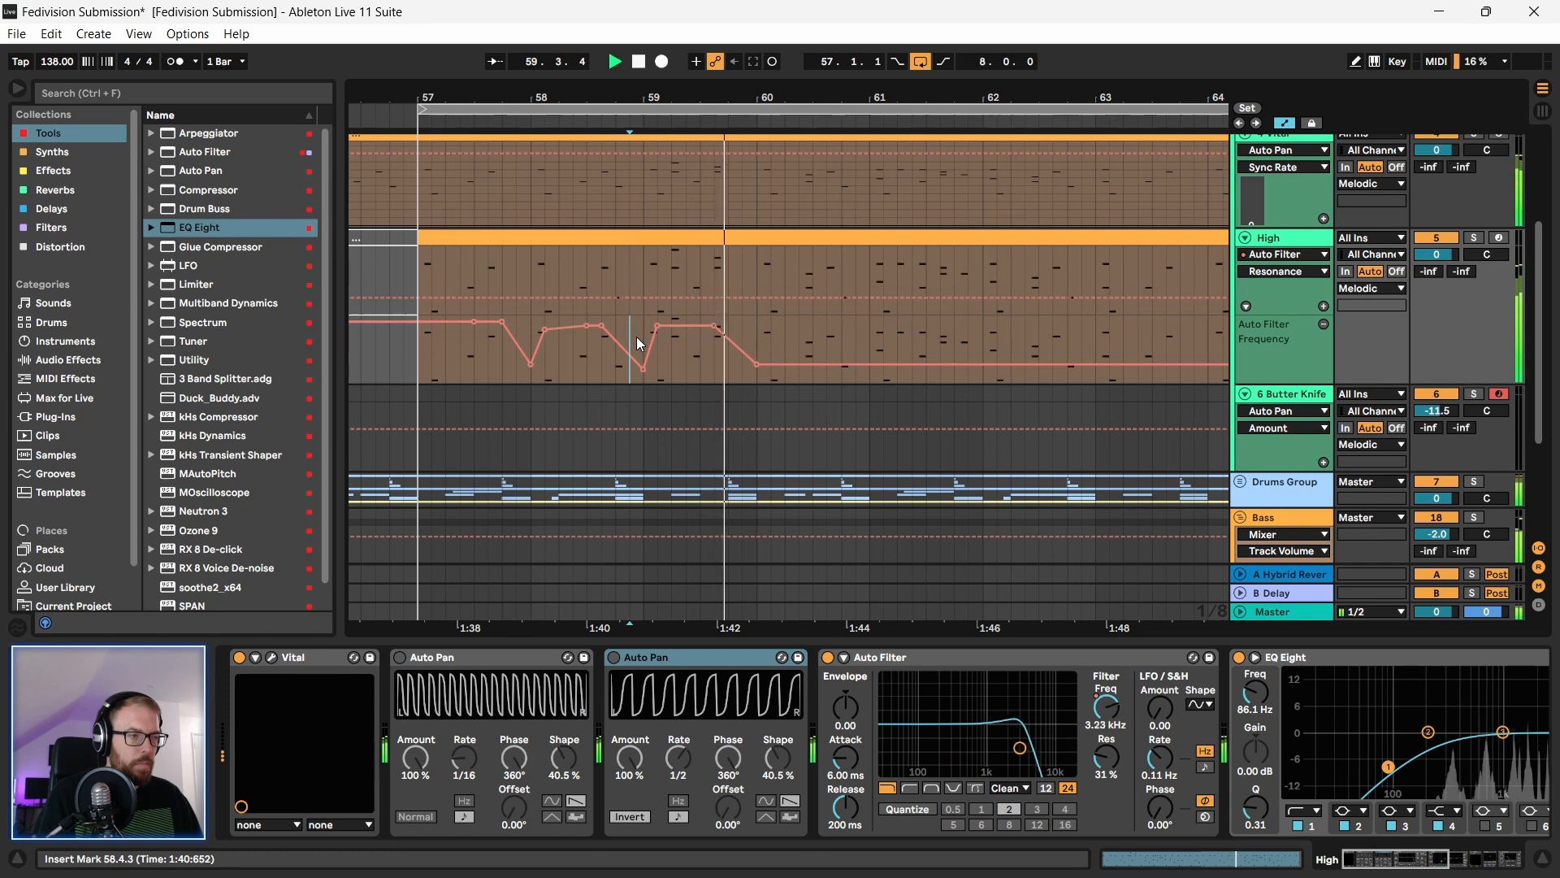
# Step: Hold the filter frequency high until bar 60 so that it drops abruptly there, and audition the change
pyautogui.press('space')
pyautogui.moveTo(741, 350); pyautogui.dragTo(756, 330)
pyautogui.press('space')
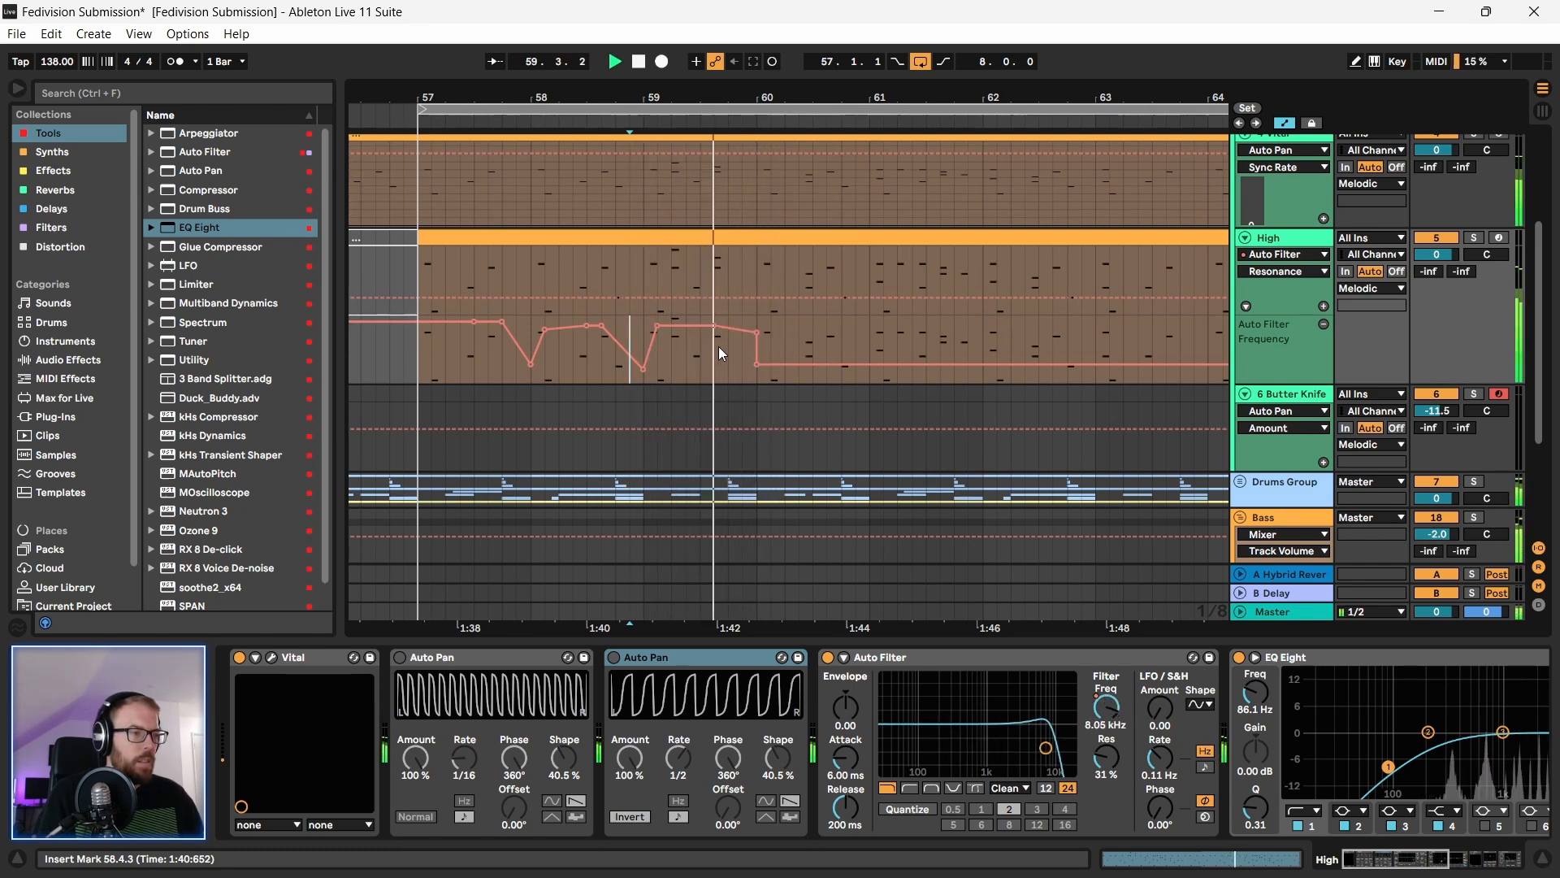
pyautogui.press('space')
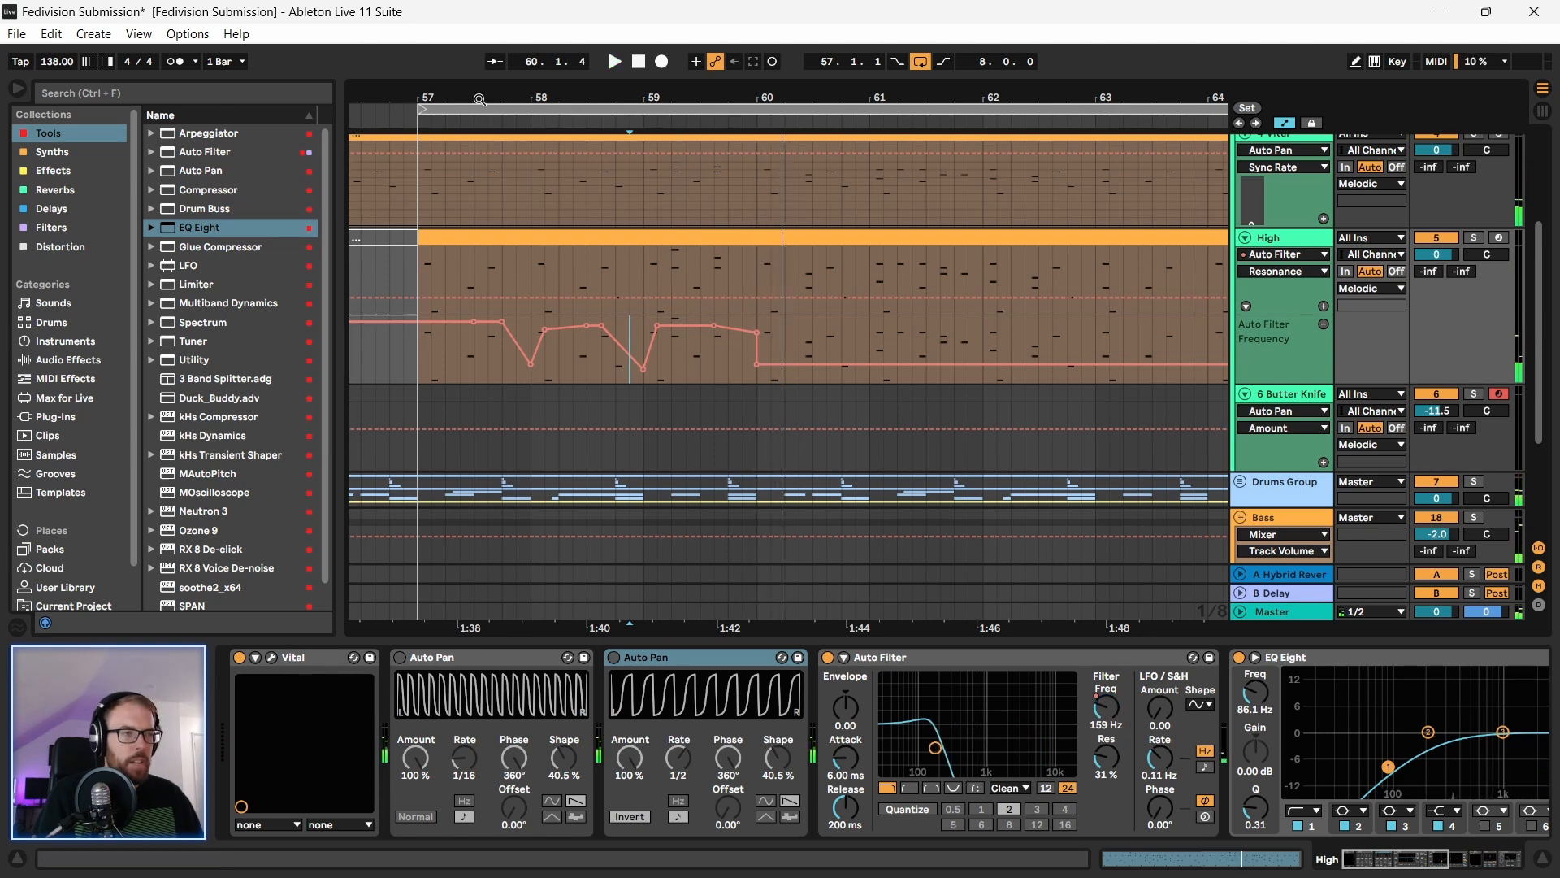
# Step: Search all browser content for "glitch" and load the Cymatics glitch effect rack at the end of the High track's device chain
pyautogui.press('-')
pyautogui.press('-')
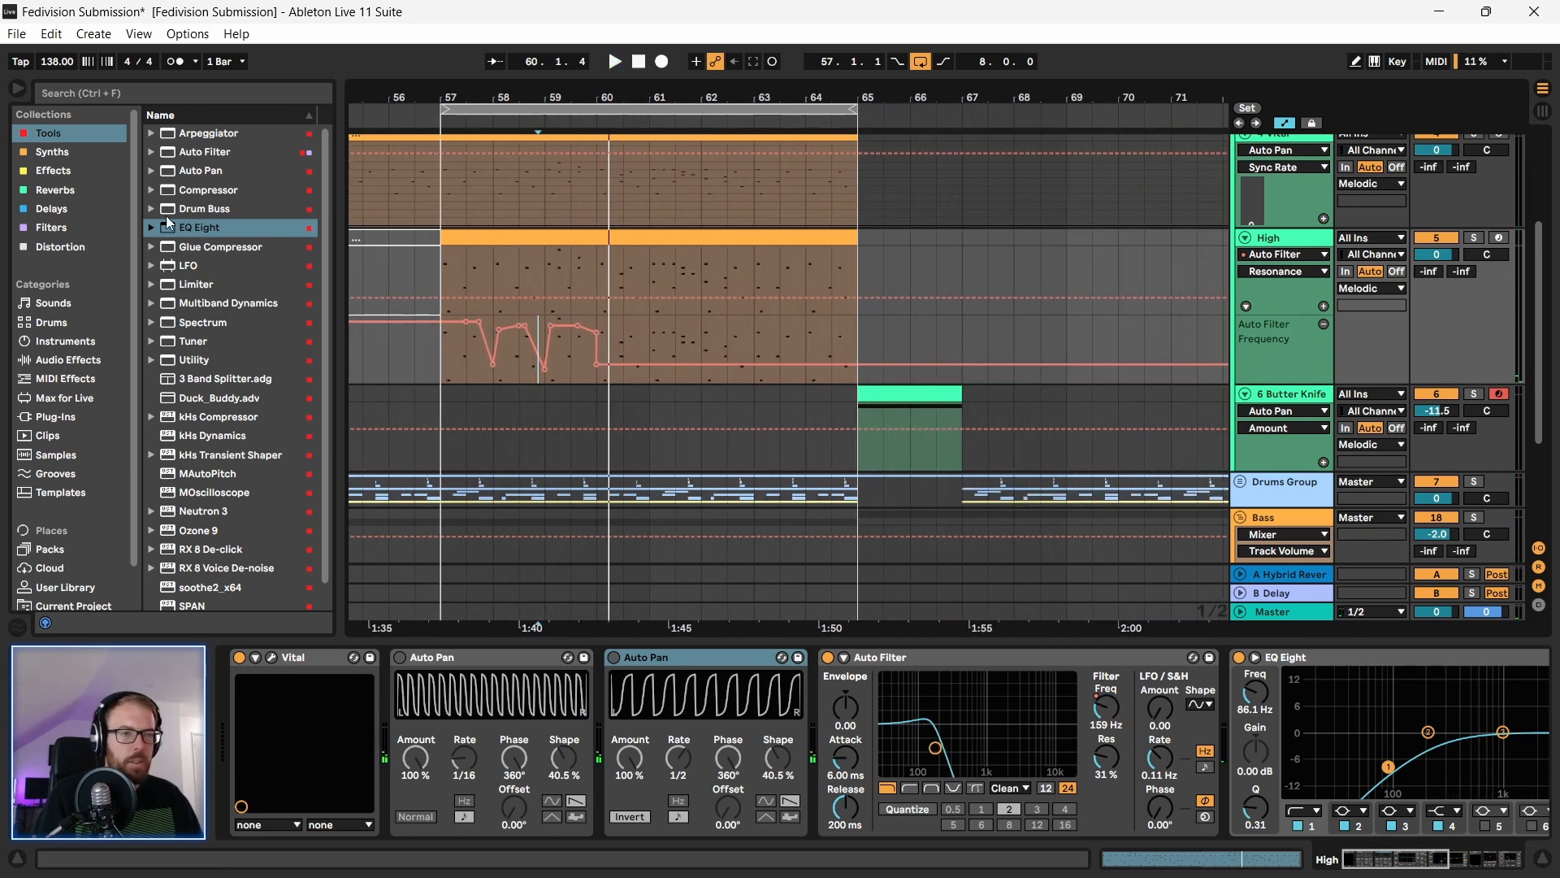
pyautogui.click(83, 94)
pyautogui.write('glitch')
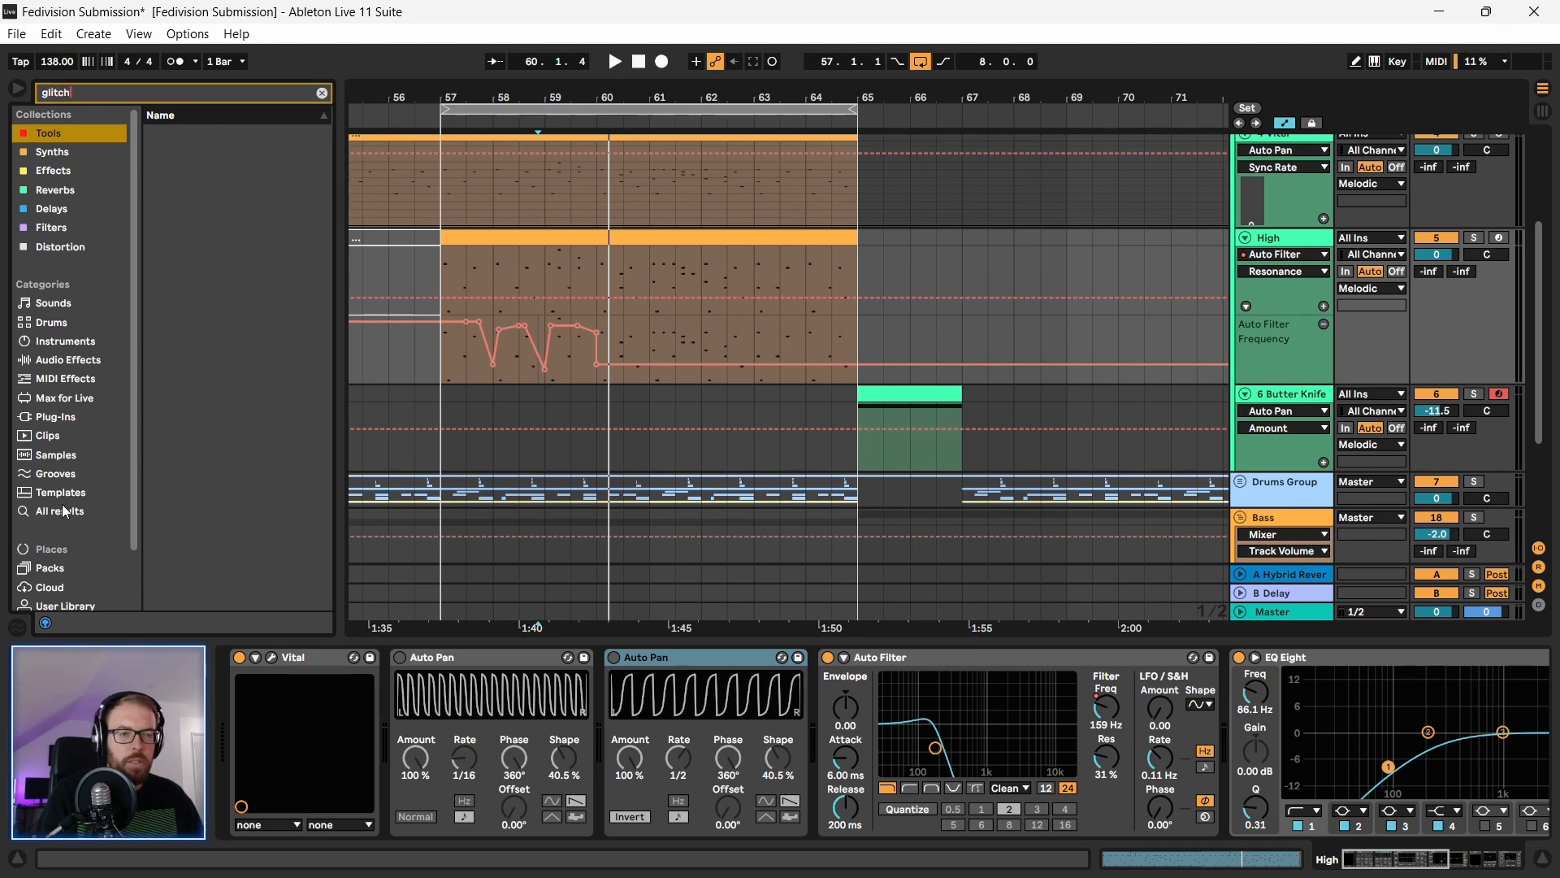
pyautogui.click(64, 511)
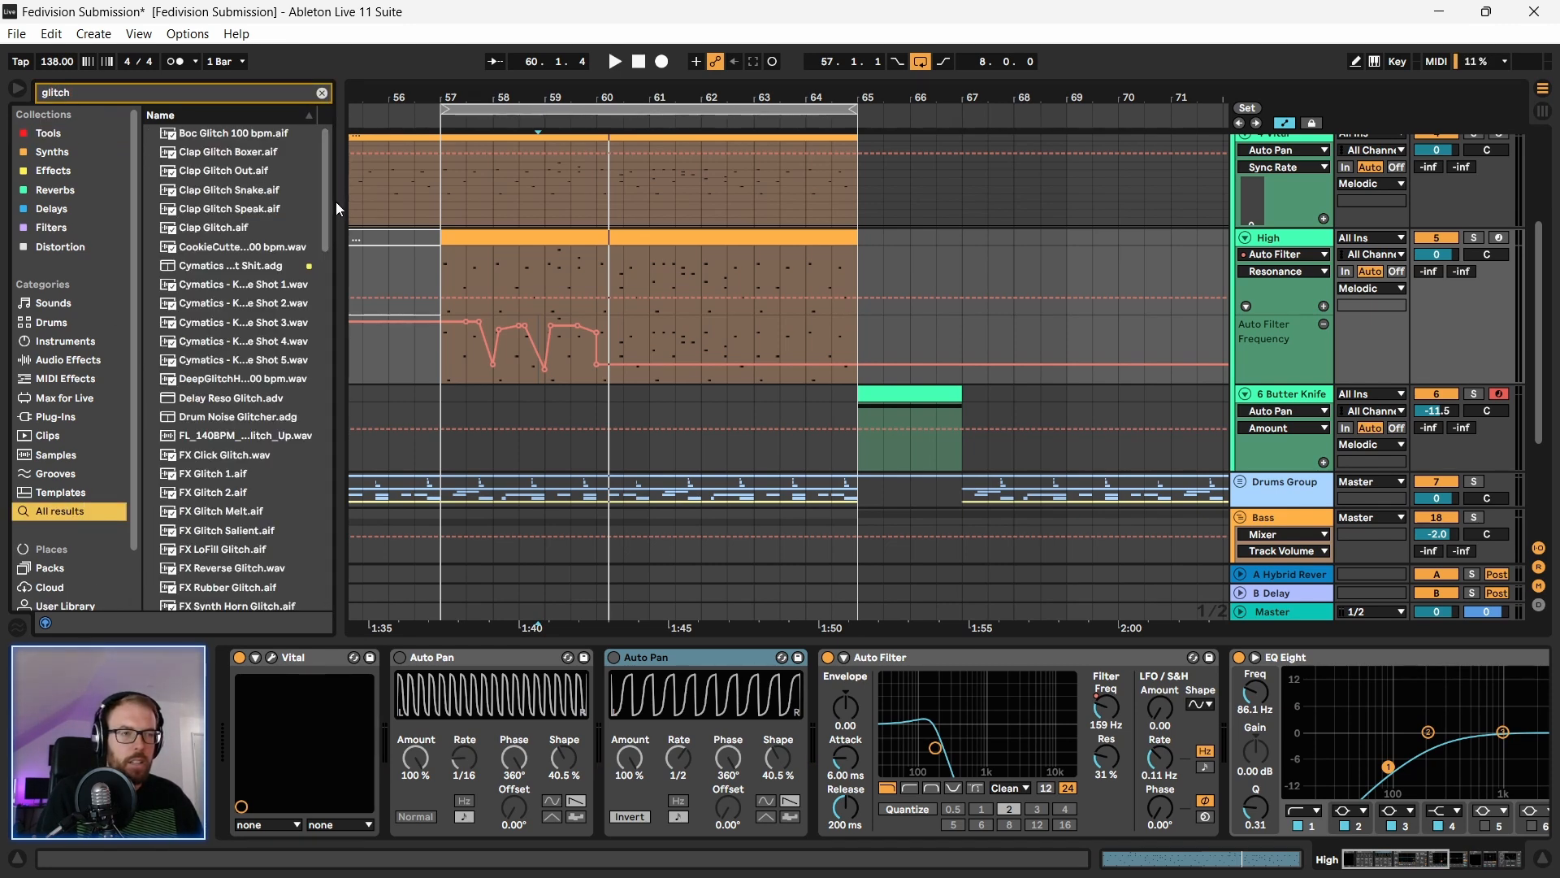
pyautogui.click(236, 266)
pyautogui.moveTo(702, 268); pyautogui.dragTo(706, 262)
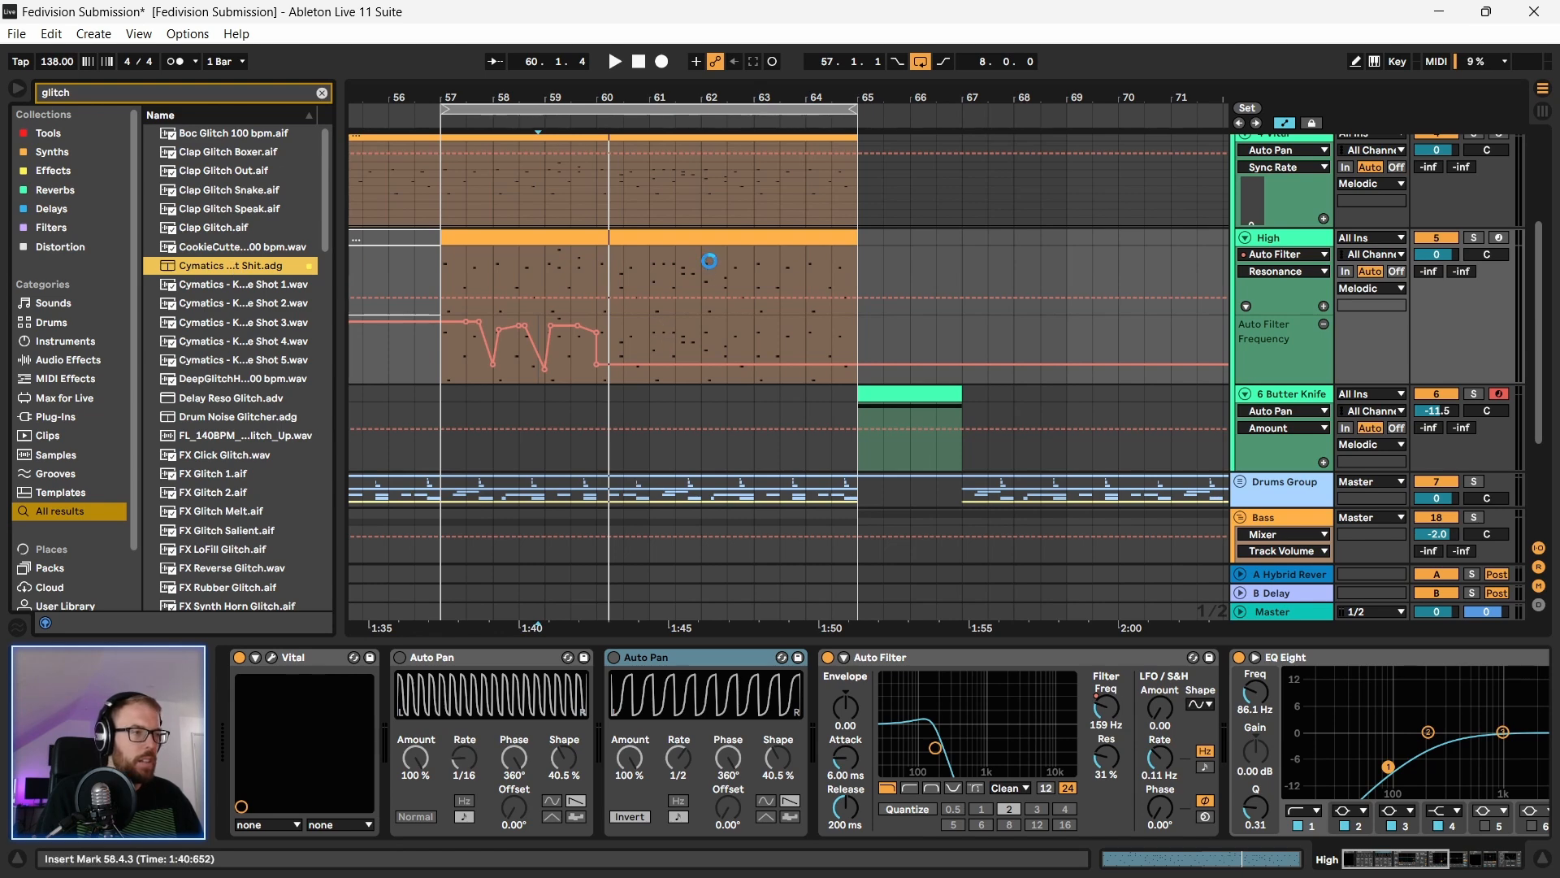
pyautogui.moveTo(1448, 862); pyautogui.dragTo(1509, 860)
# Step: Solo the High track, set the glitch rack's Random Fills macro to 26, and audition the clip from bar 57
pyautogui.press('space')
pyautogui.press('space')
pyautogui.click(1474, 239)
pyautogui.press('space')
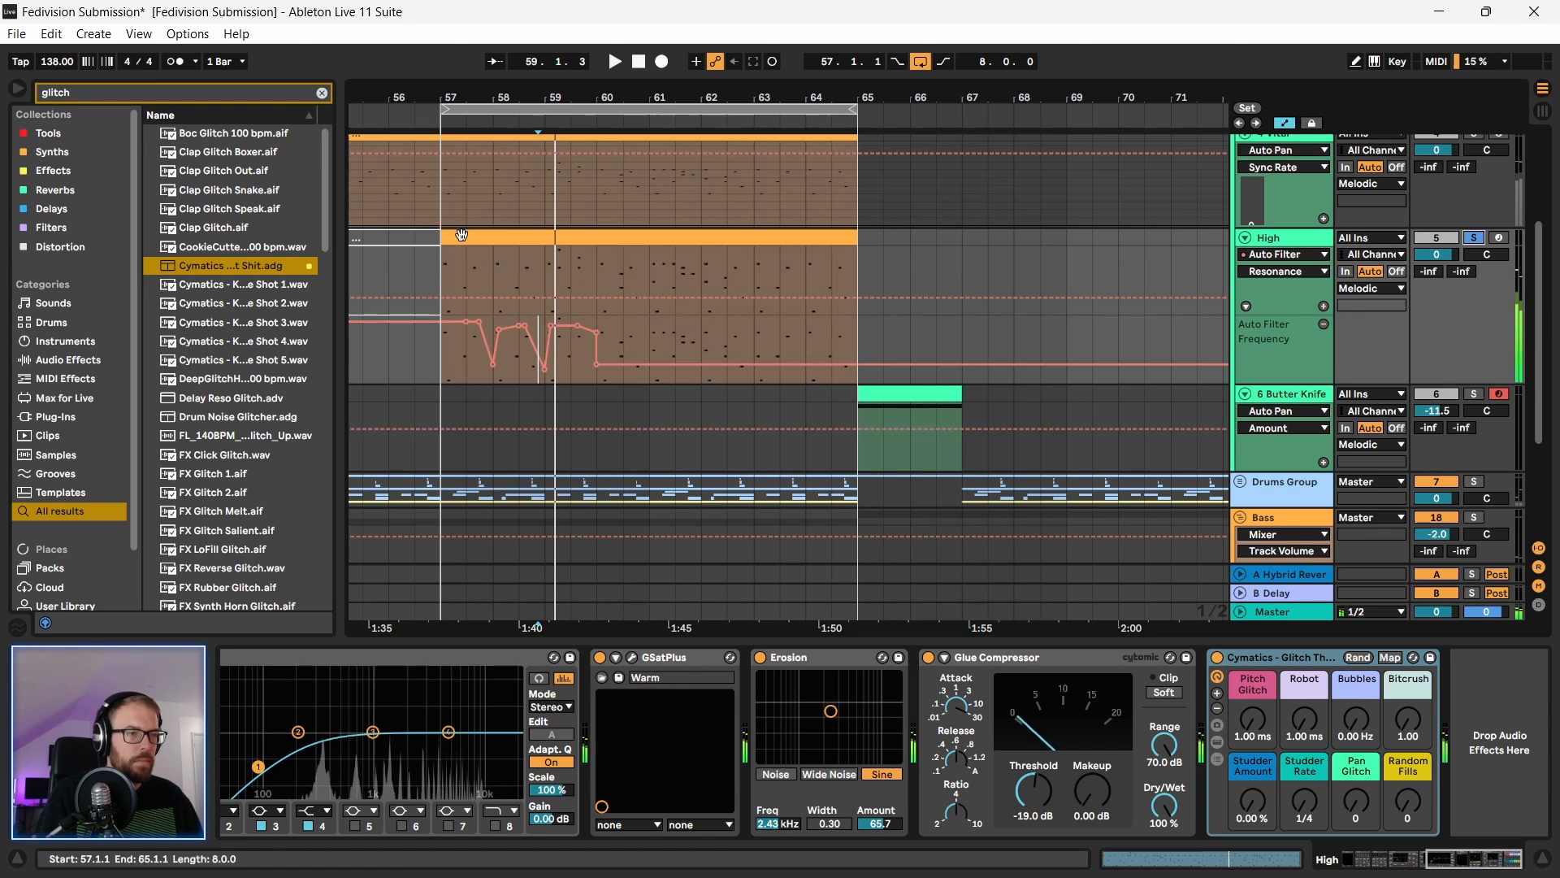
pyautogui.click(522, 234)
pyautogui.click(1375, 802)
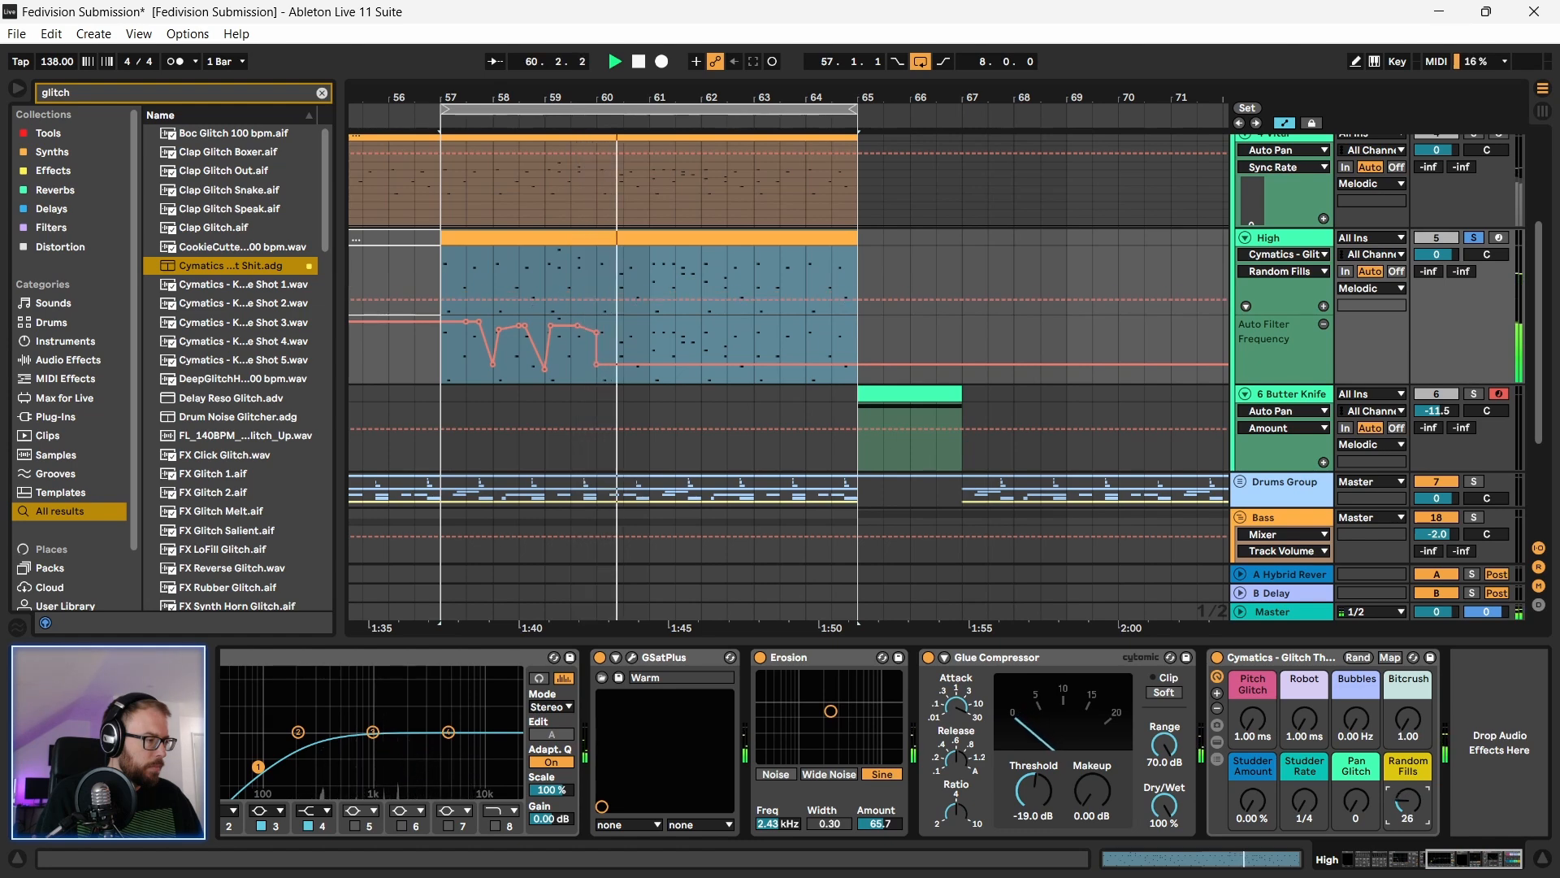
pyautogui.press('space')
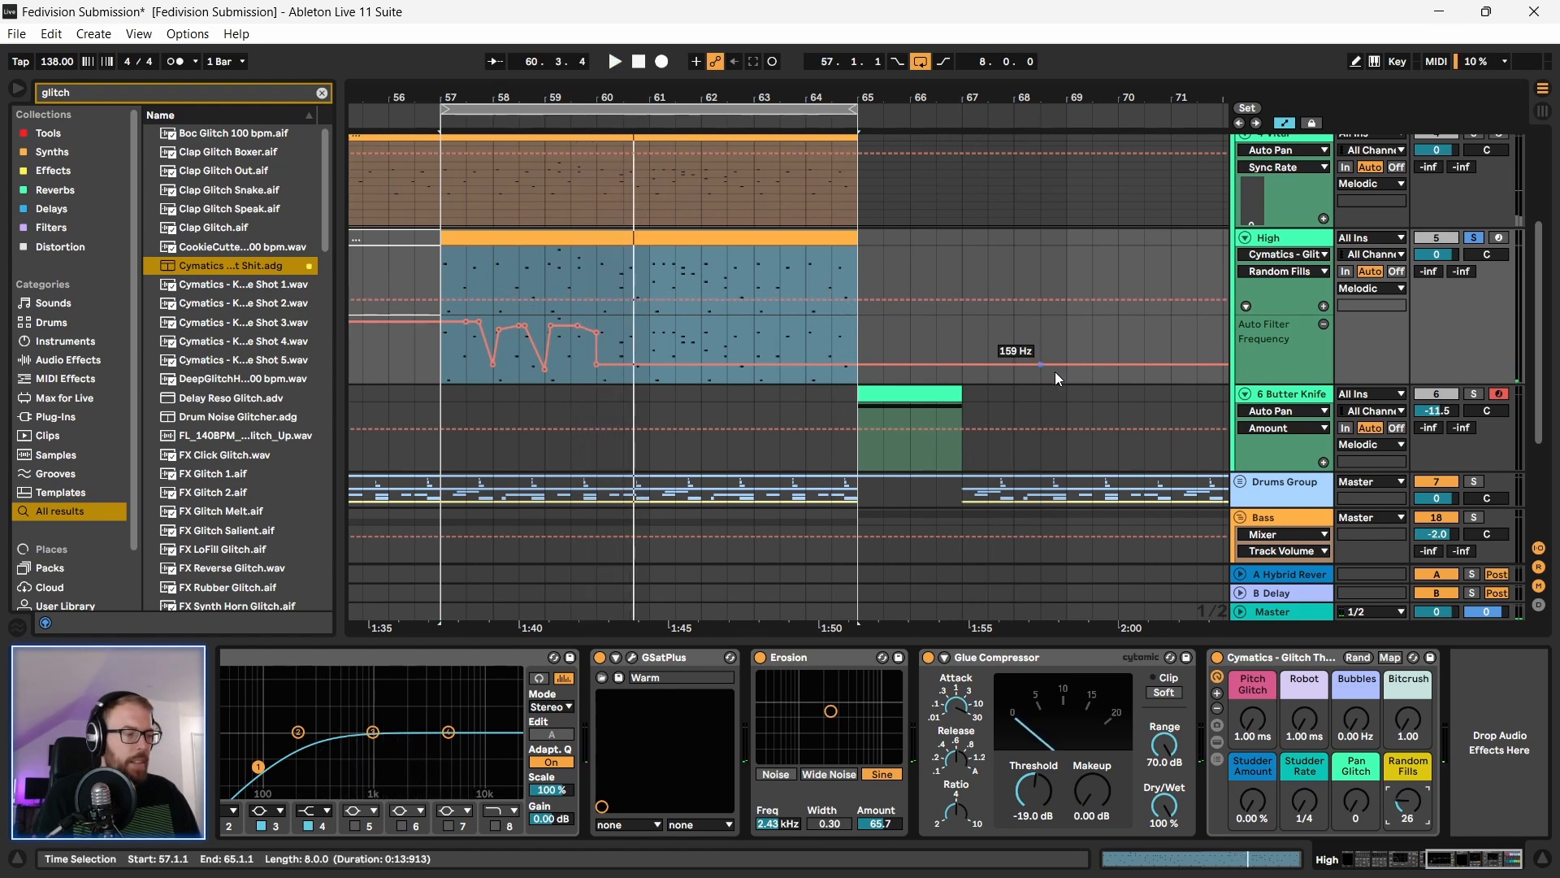
# Step: Duplicate the filter frequency automation of bars 57–61 onto bars 61–65 and audition the High track from bar 57
pyautogui.click(1274, 662)
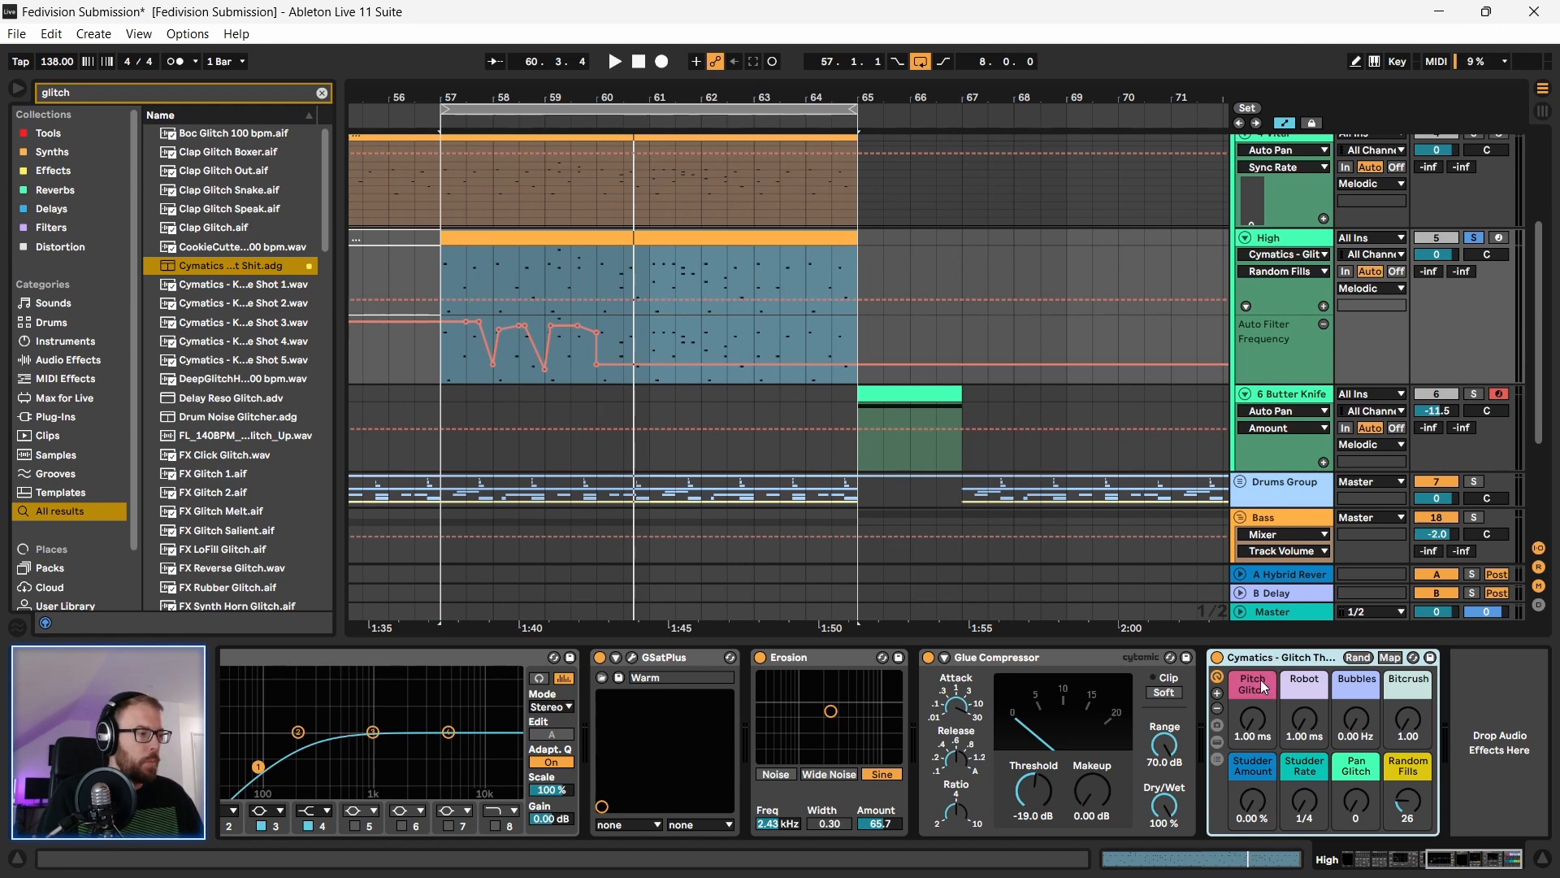
pyautogui.click(455, 238)
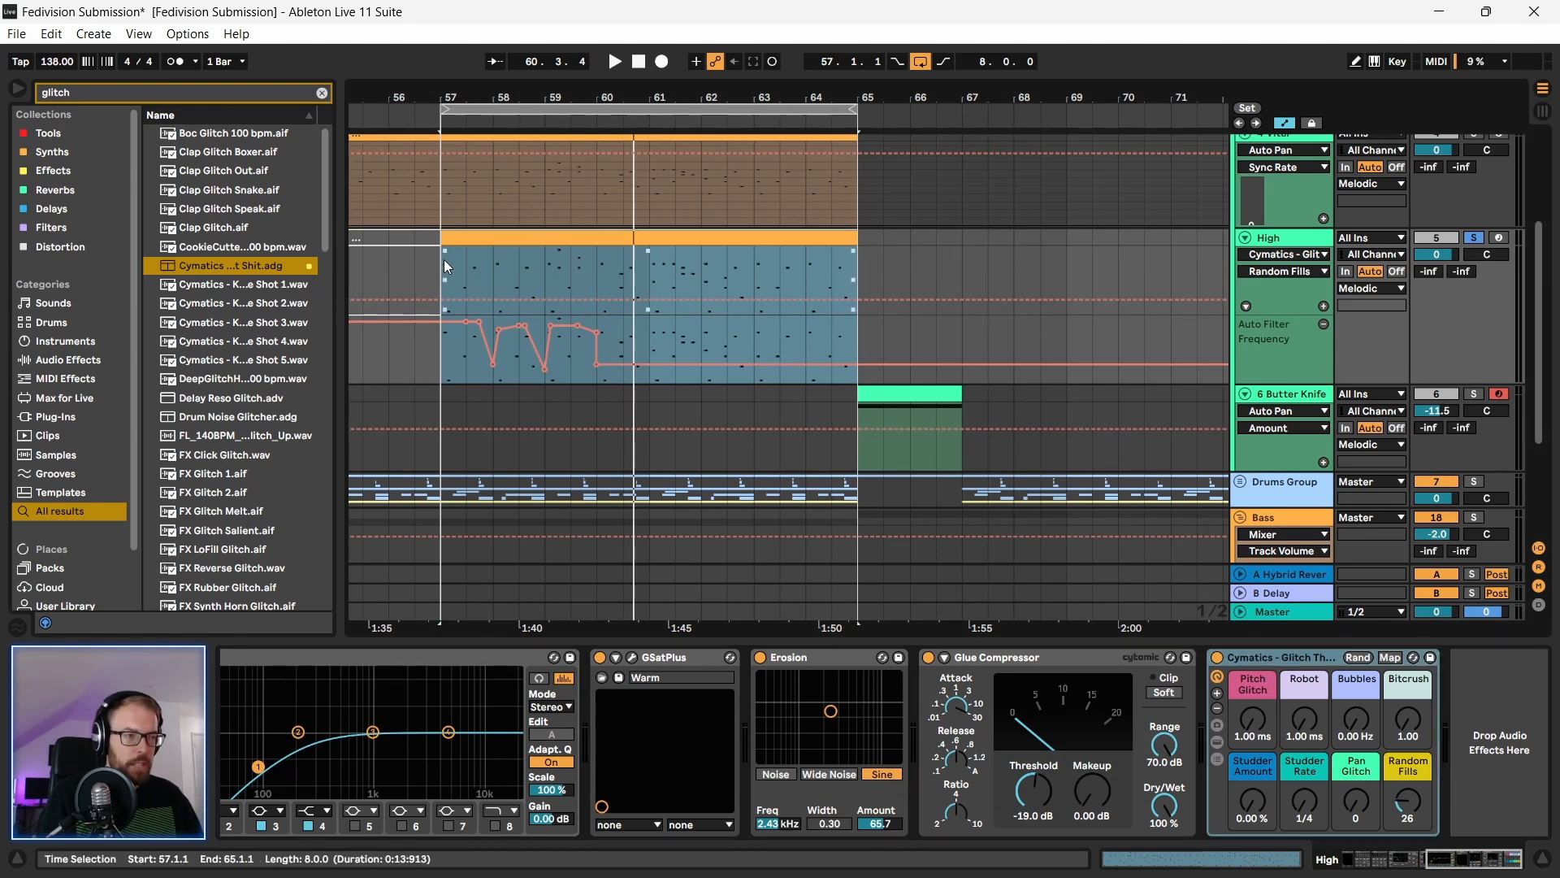
pyautogui.moveTo(648, 350)
pyautogui.mouseDown()
pyautogui.moveTo(439, 361)
pyautogui.moveTo(632, 362)
pyautogui.mouseUp()
pyautogui.hotkey('ctrl', 'd')
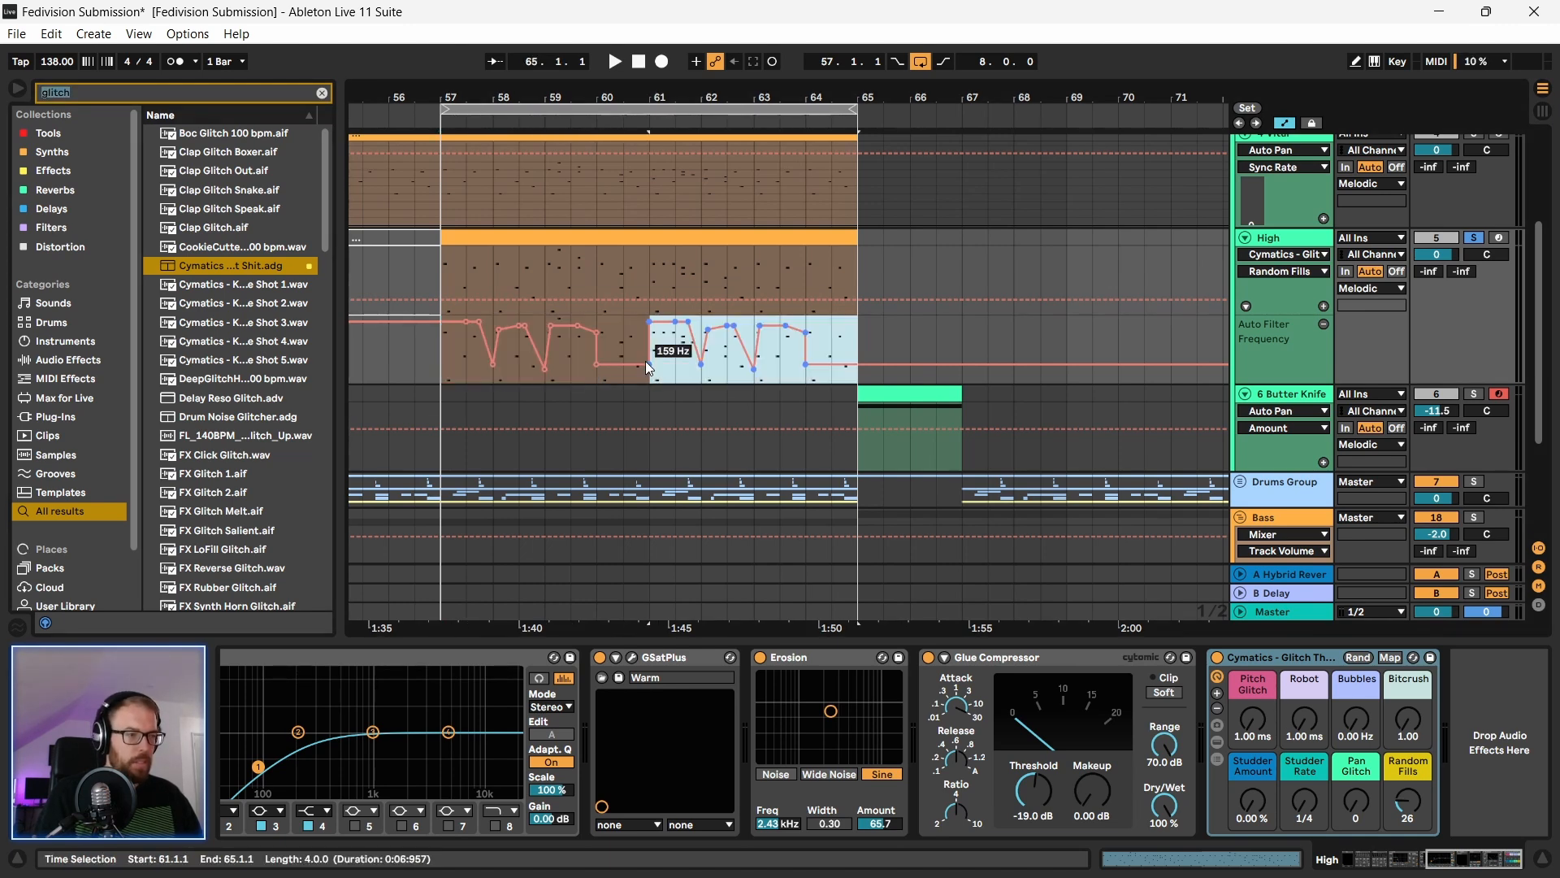
pyautogui.click(442, 364)
pyautogui.press('space')
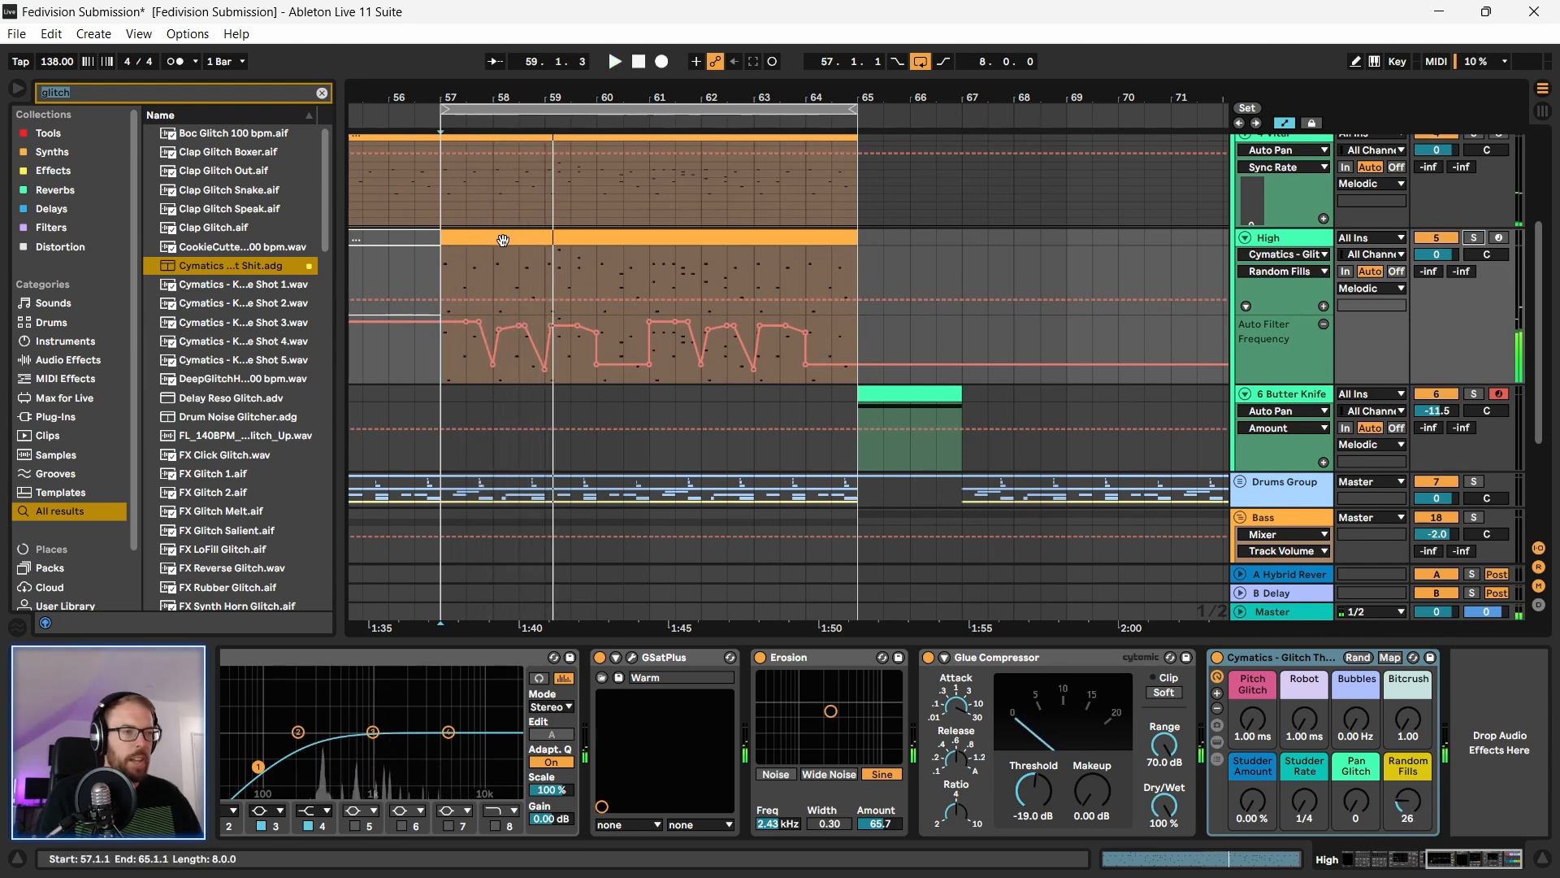
pyautogui.click(504, 280)
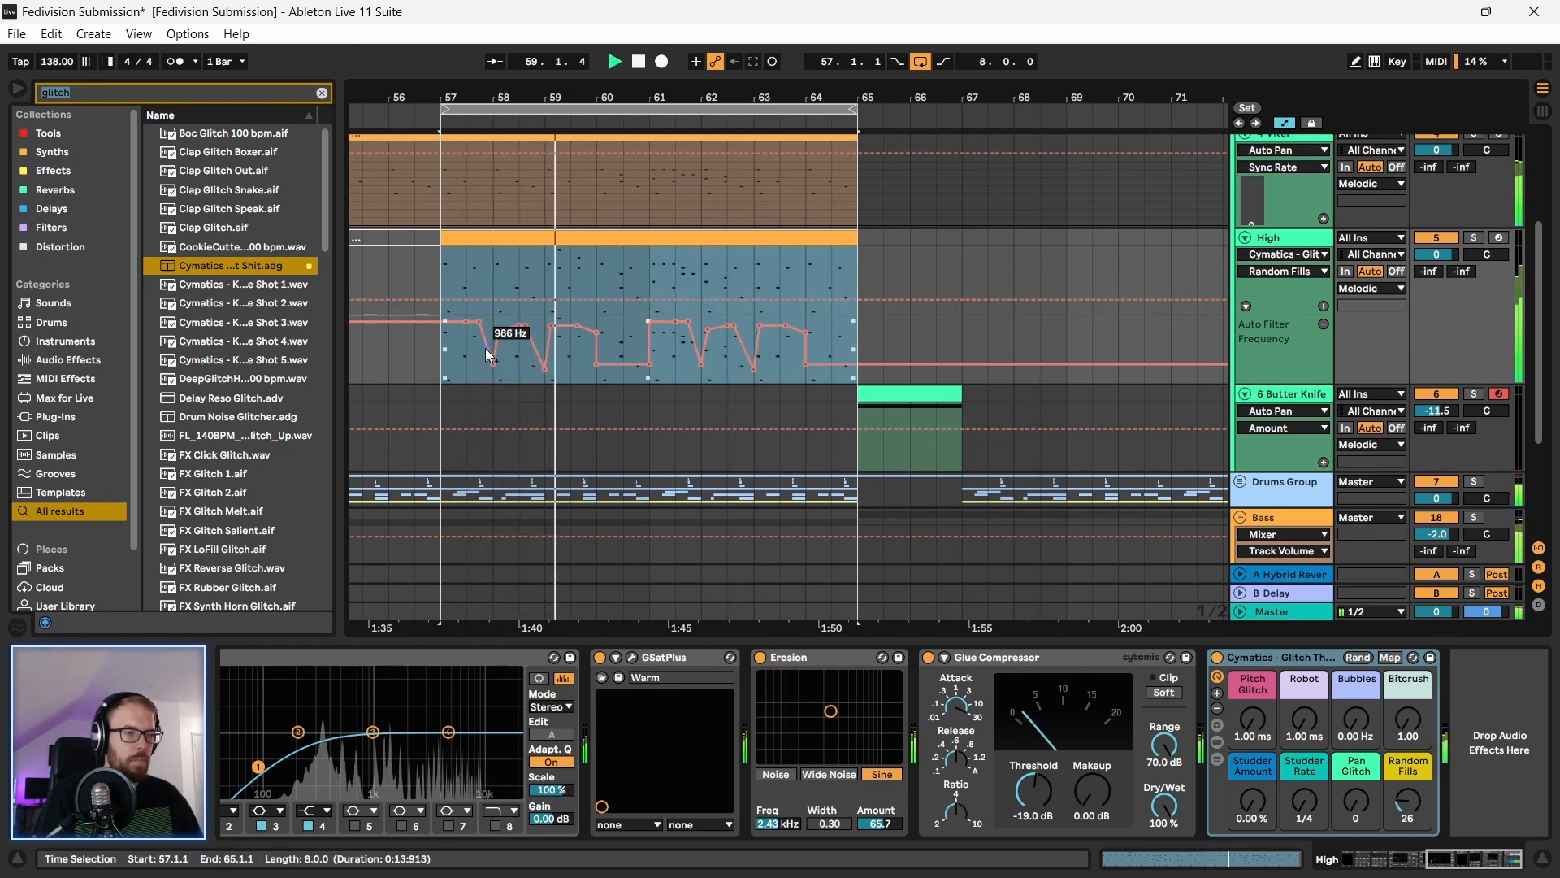
pyautogui.click(442, 368)
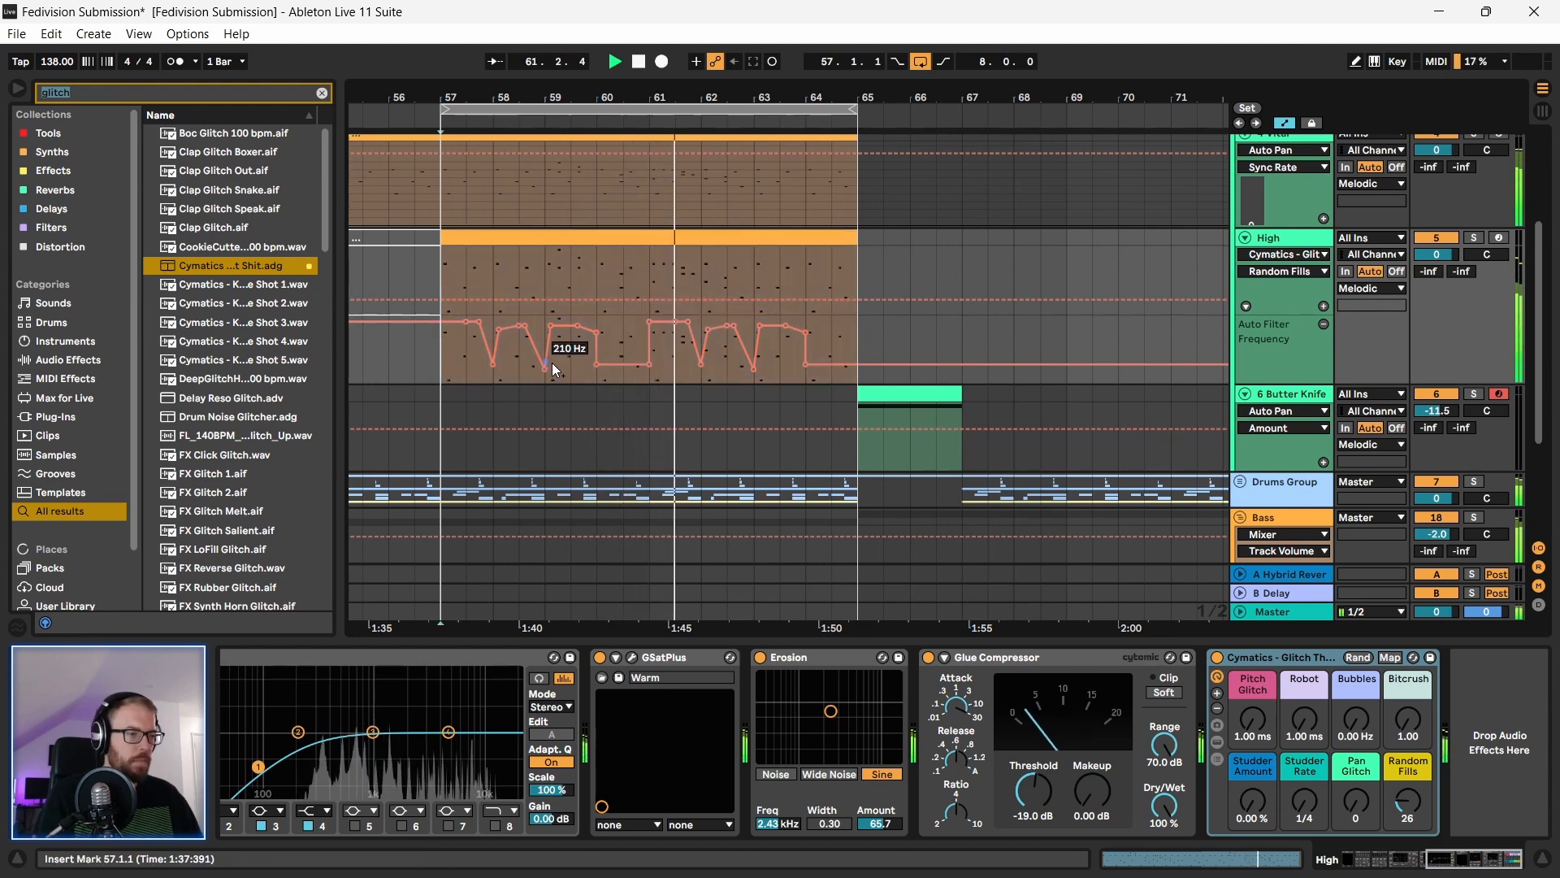
# Step: Delete all automation of the Auto Filter frequency on the High track
pyautogui.moveTo(506, 98); pyautogui.dragTo(529, 93)
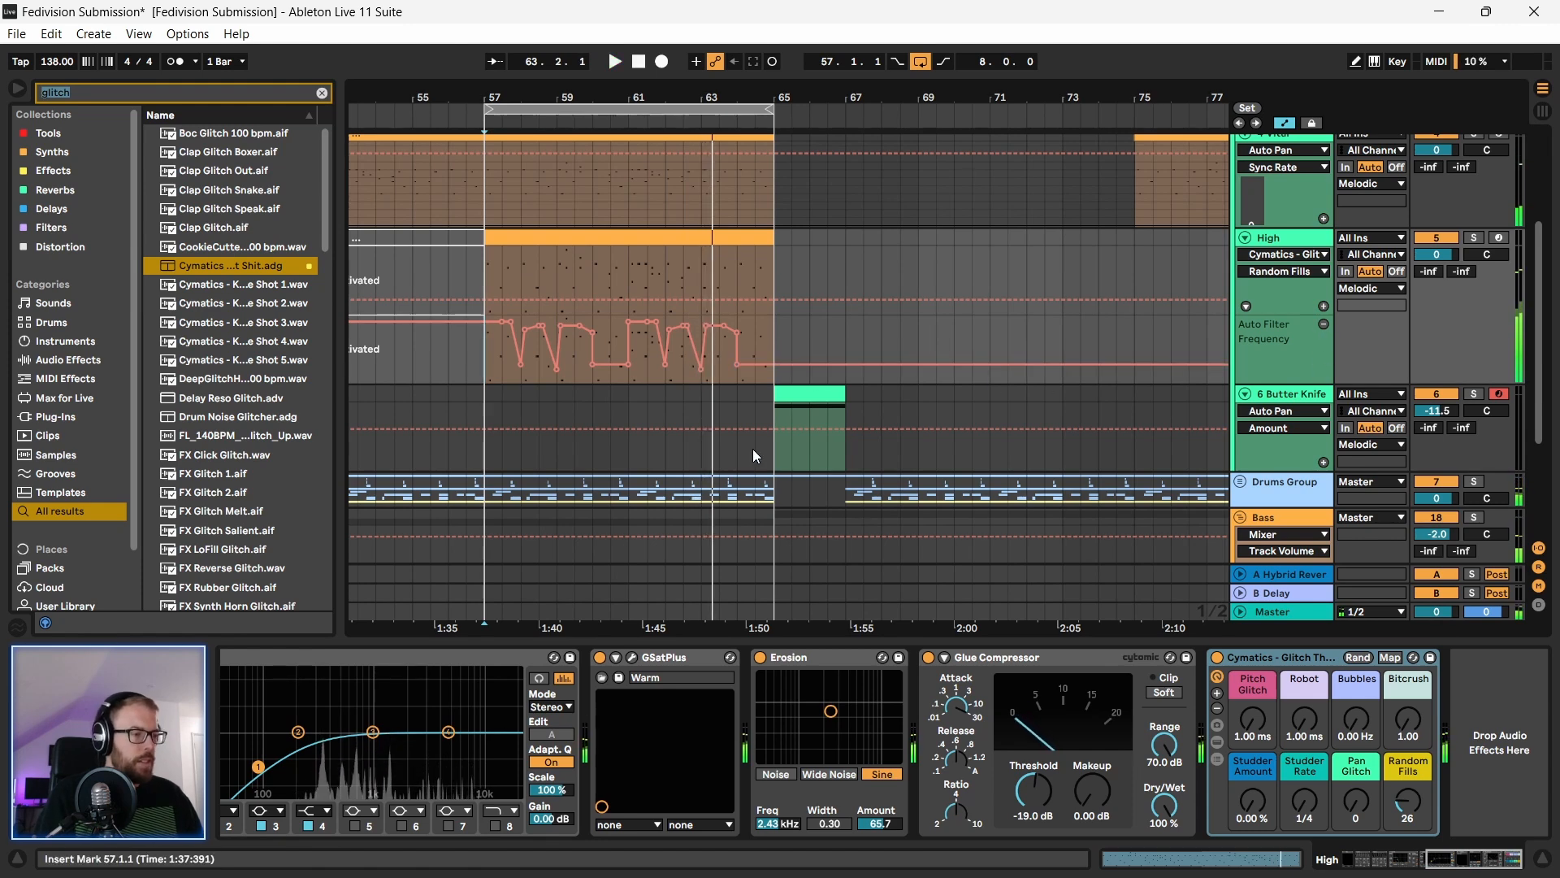
pyautogui.moveTo(1467, 860); pyautogui.dragTo(1267, 864)
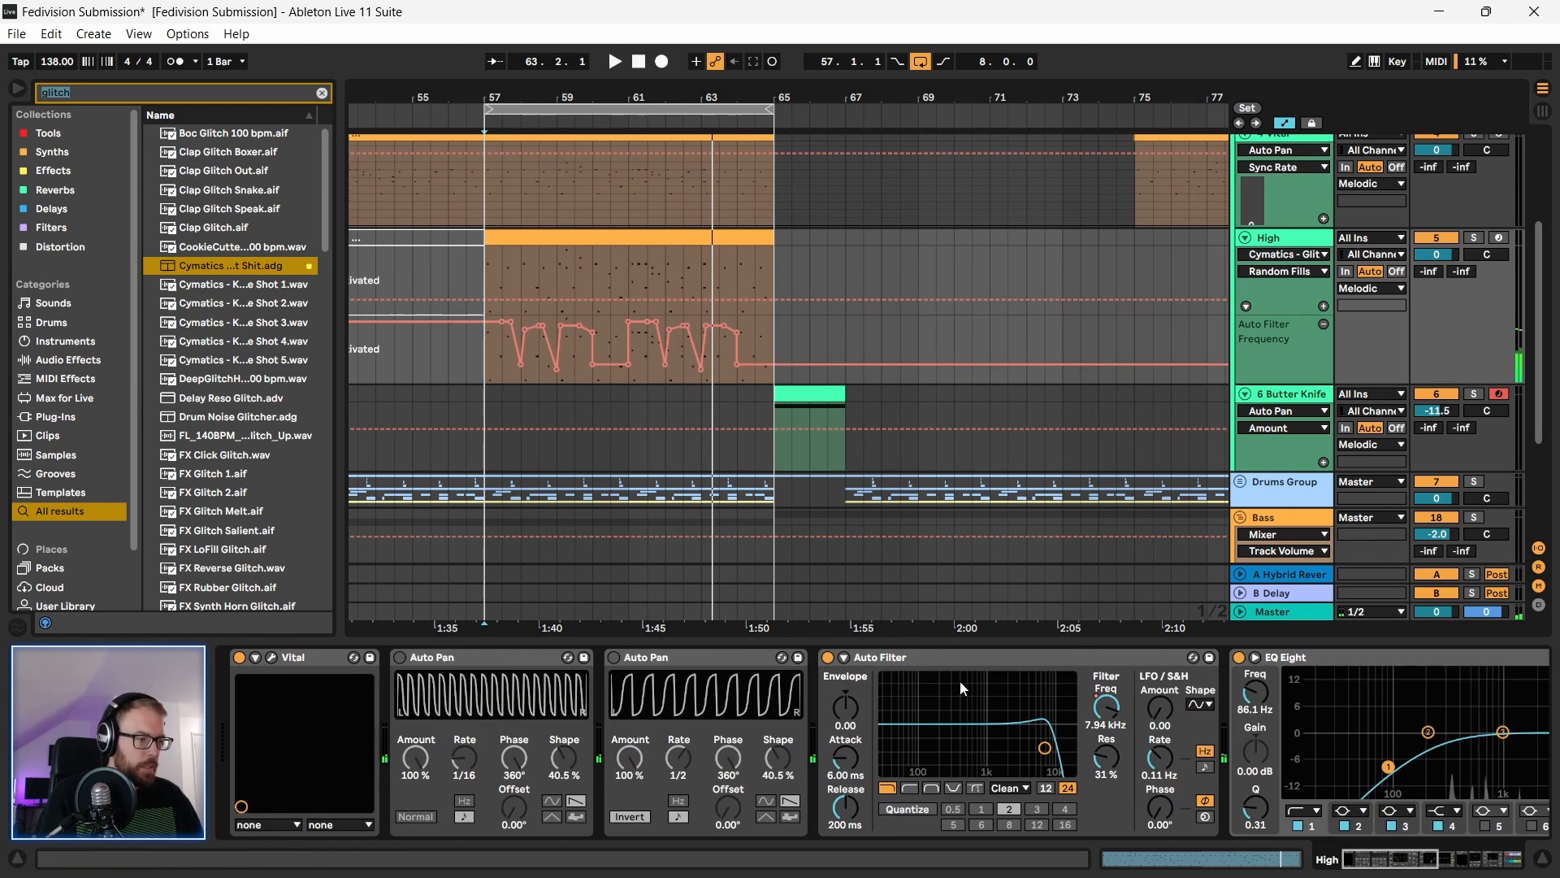
pyautogui.rightClick(1112, 711)
pyautogui.click(1145, 751)
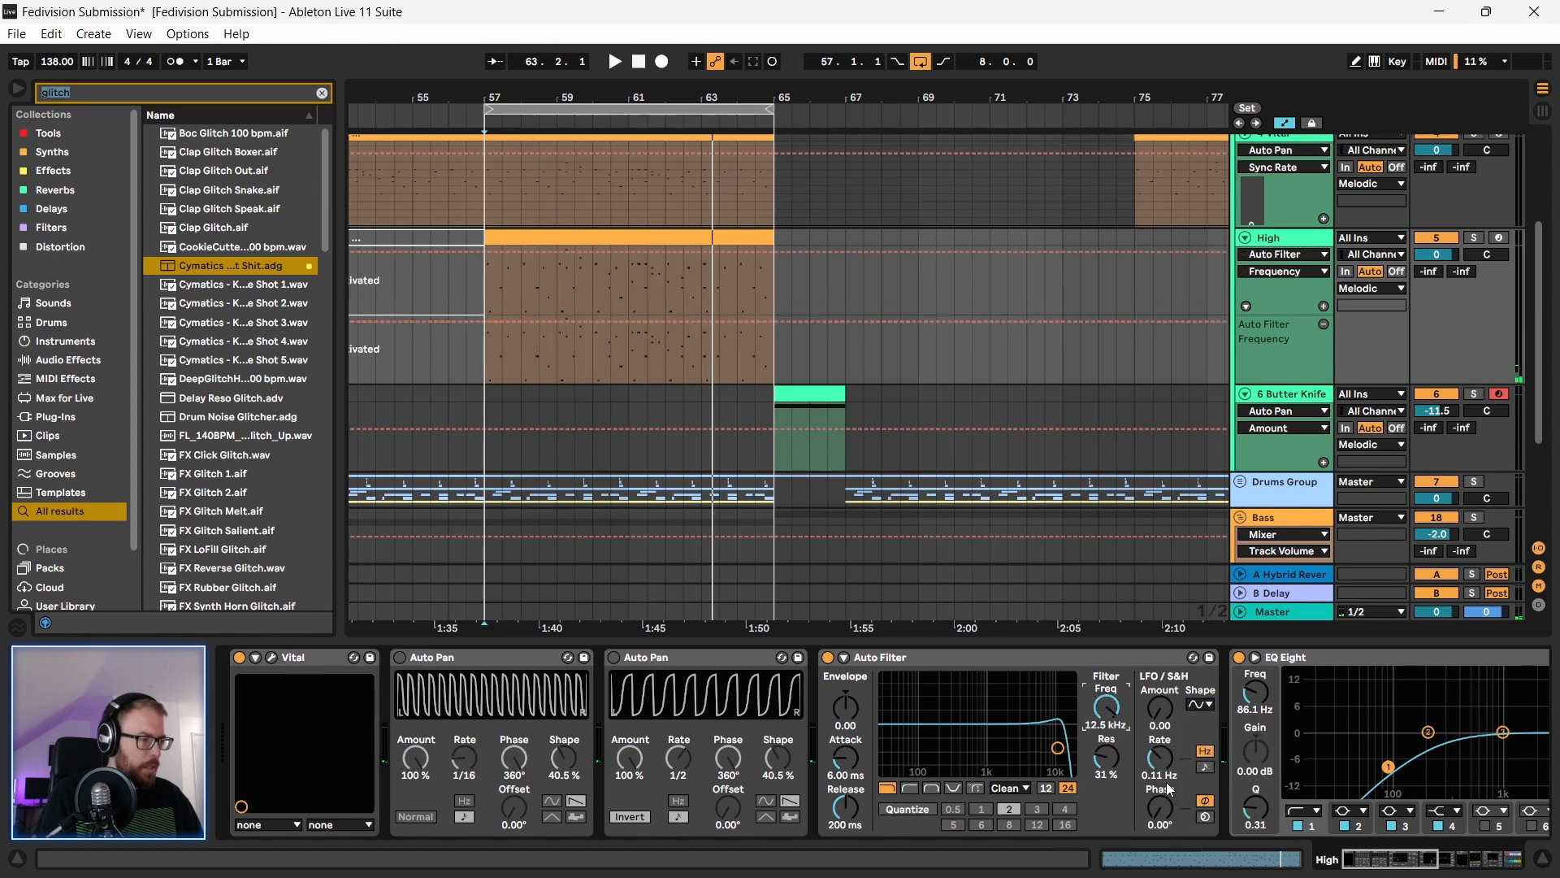
# Step: Switch on the High track's second Auto Pan and set its rate to 1/4 while playing from bar 57
pyautogui.click(616, 657)
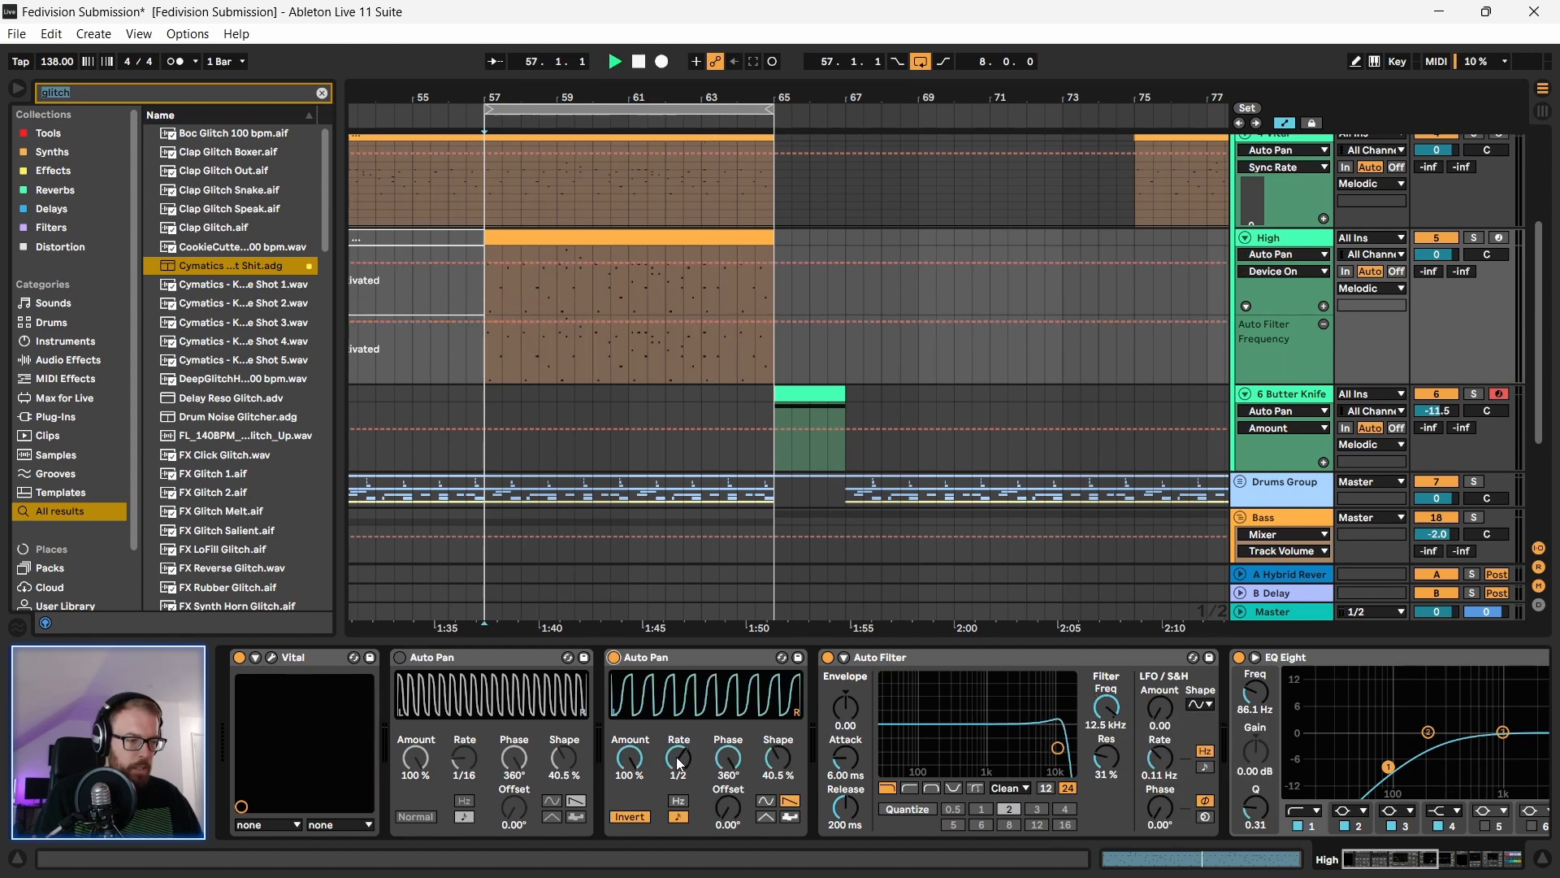
pyautogui.press('space')
pyautogui.moveTo(679, 764); pyautogui.dragTo(679, 753)
pyautogui.click(630, 656)
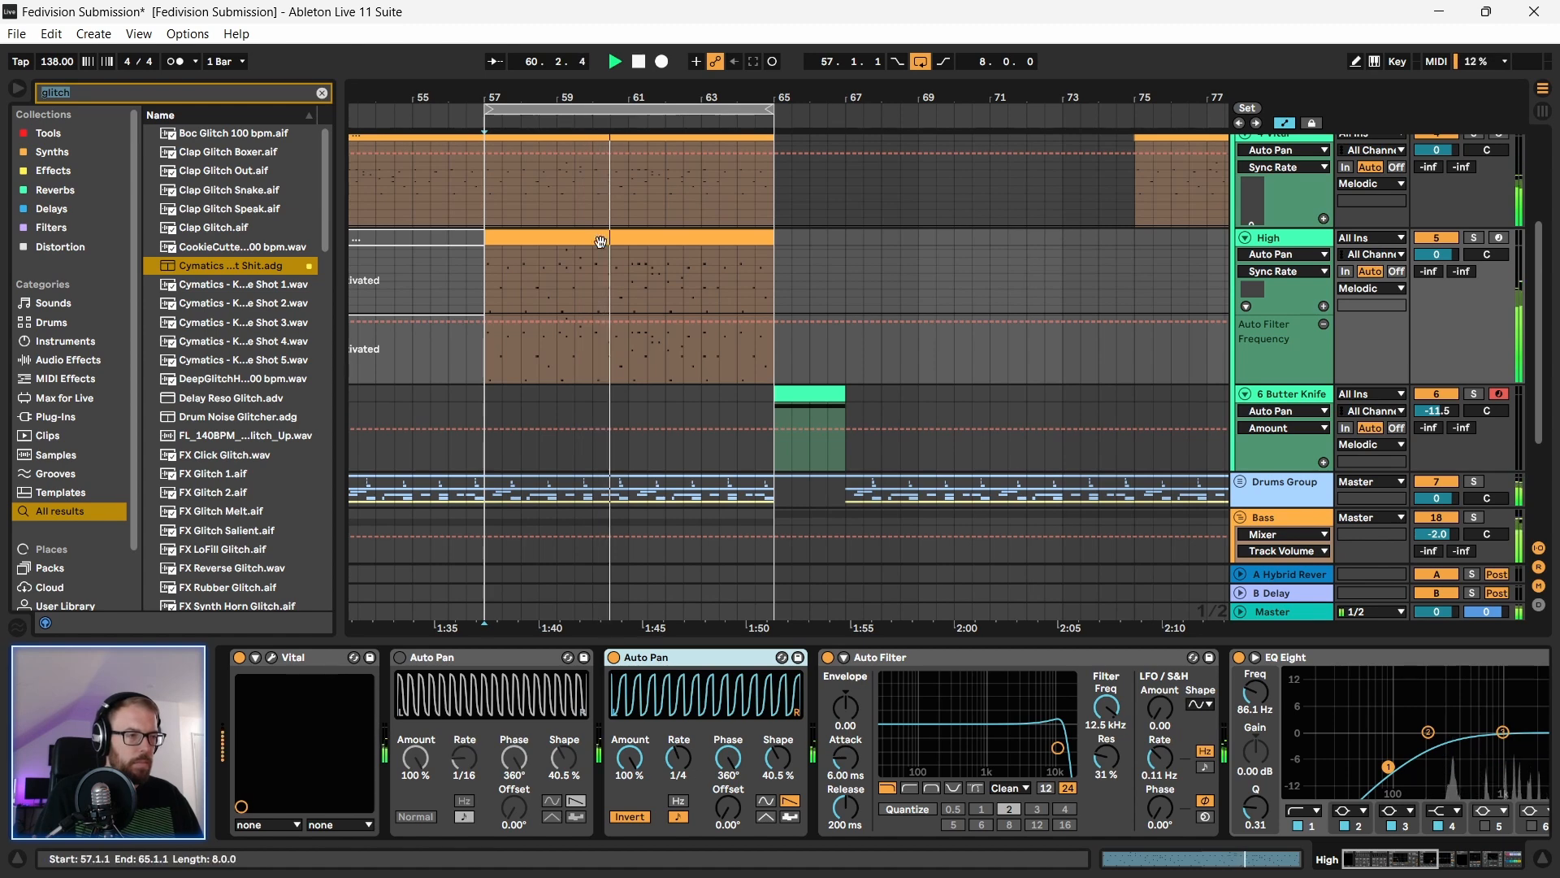
# Step: Turn off the arrangement loop, listen to the transition past bar 65, and save the set
pyautogui.click(572, 227)
pyautogui.click(568, 236)
pyautogui.moveTo(526, 97); pyautogui.dragTo(591, 77)
pyautogui.click(921, 62)
pyautogui.click(675, 286)
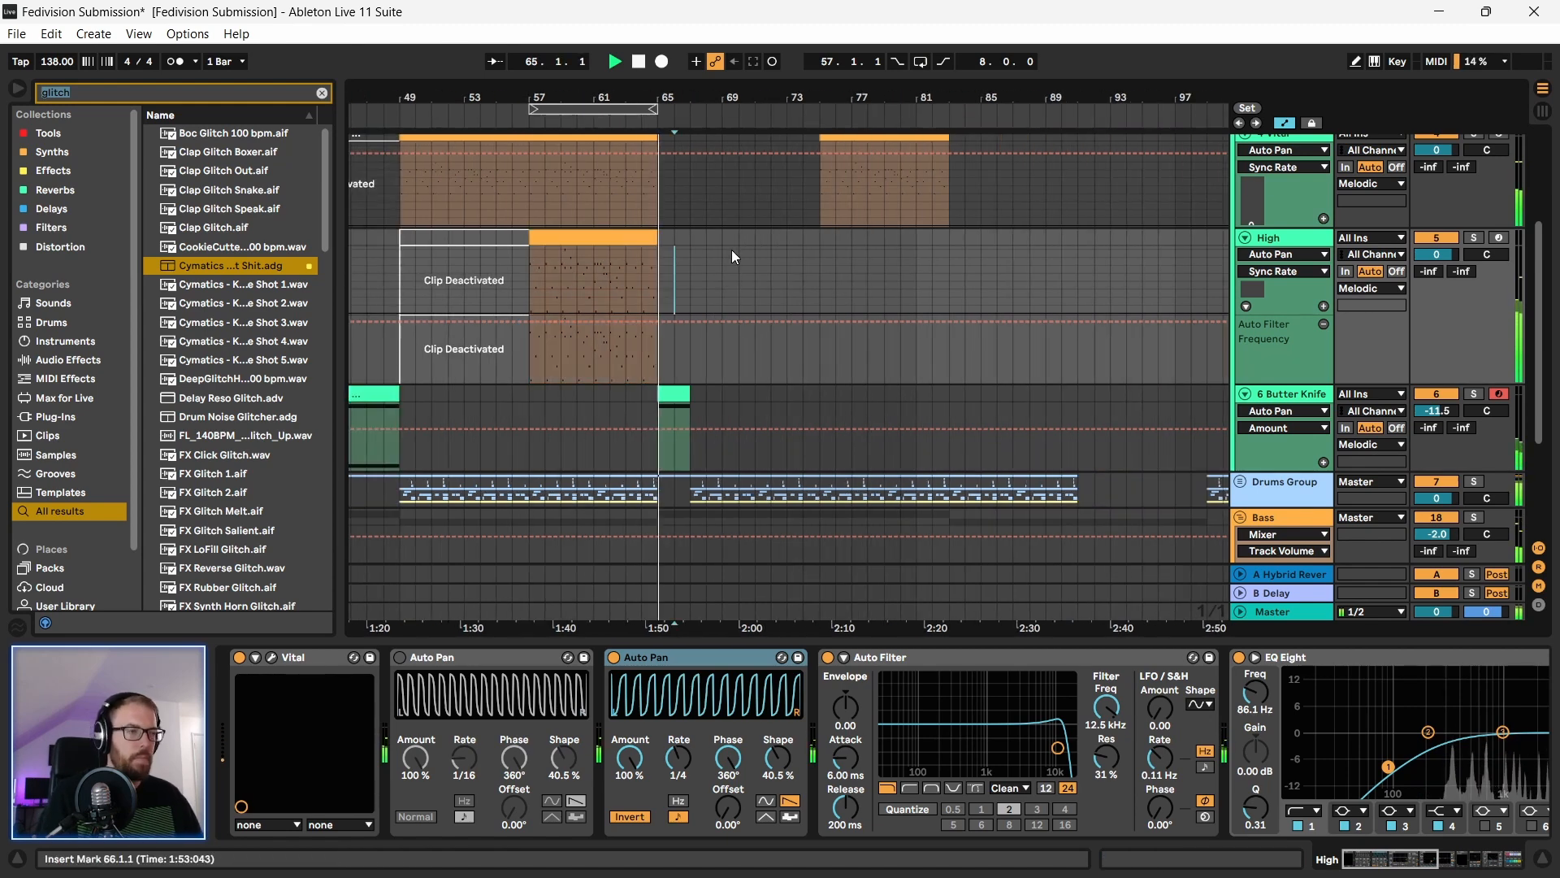
pyautogui.press('space')
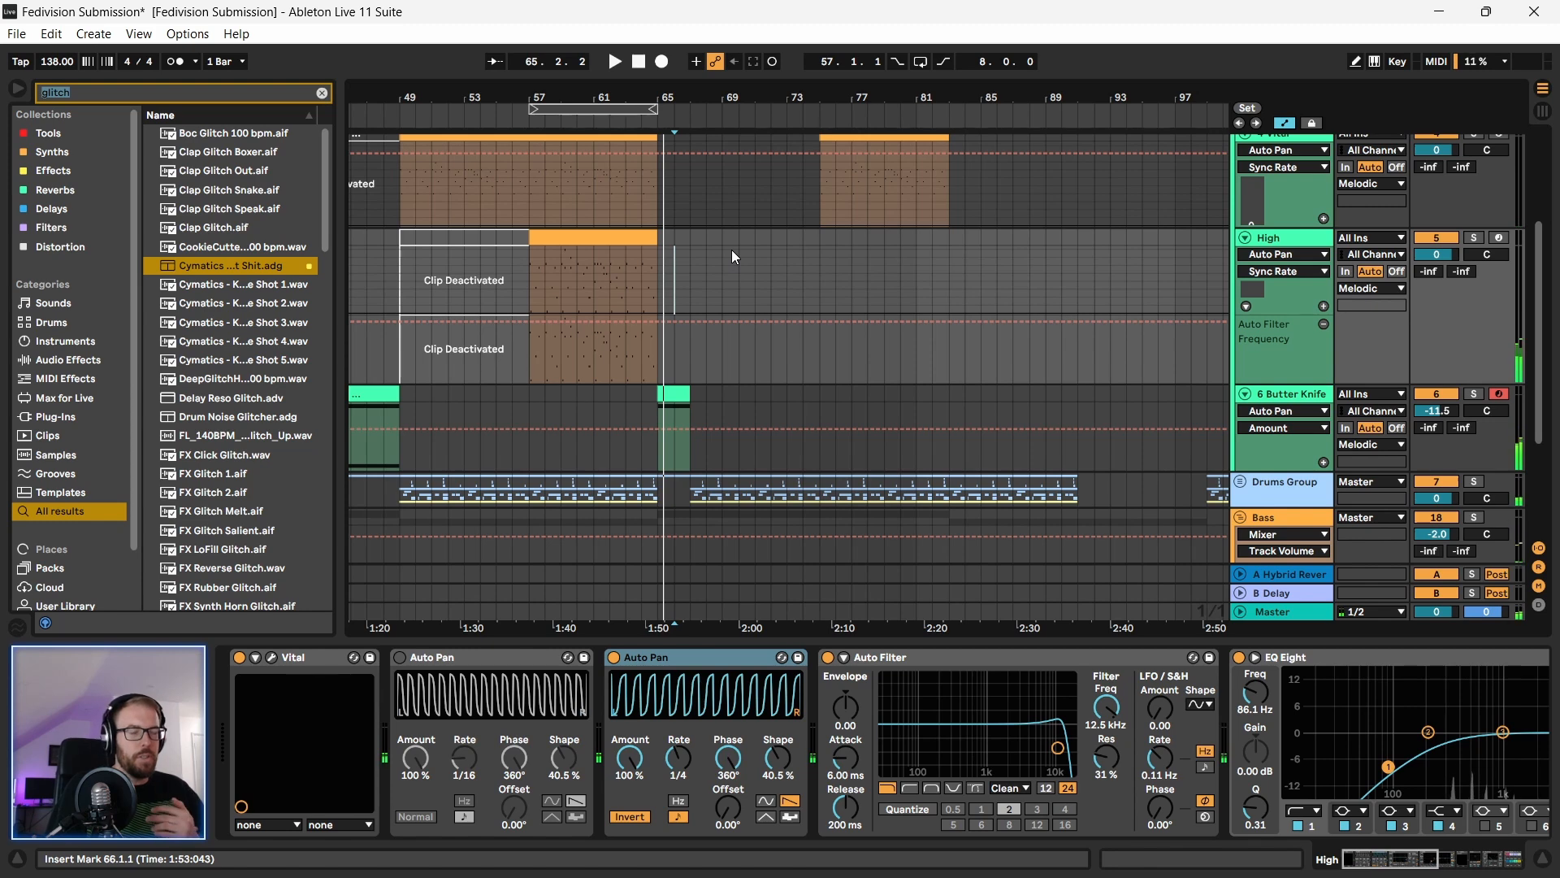
pyautogui.hotkey('ctrl', 's')
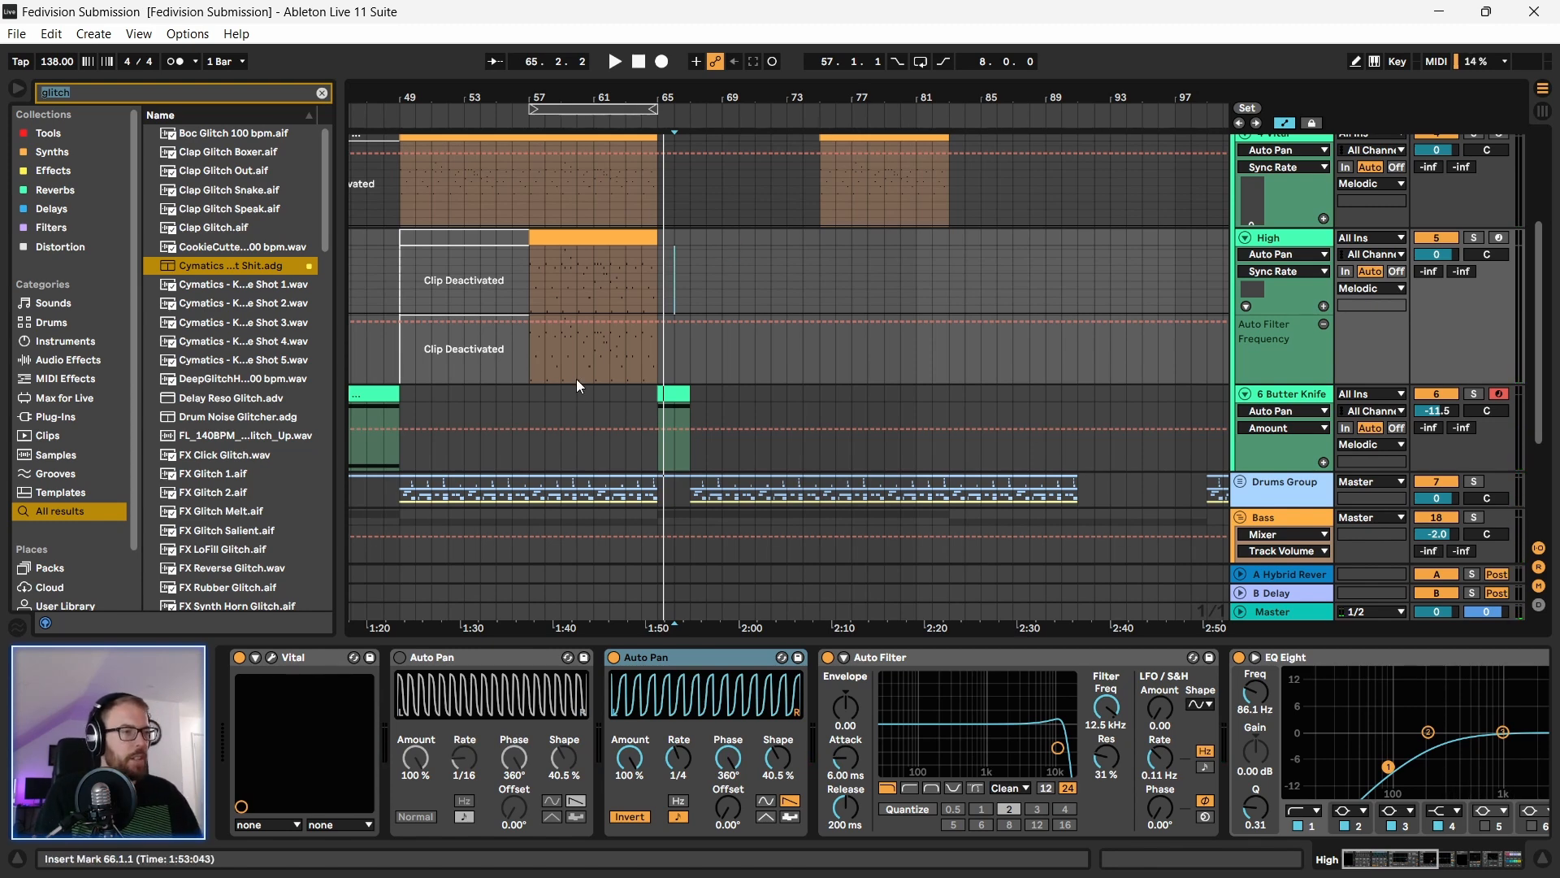
# Step: Hide the automation lanes and play the arrangement from bar 57
pyautogui.press('a')
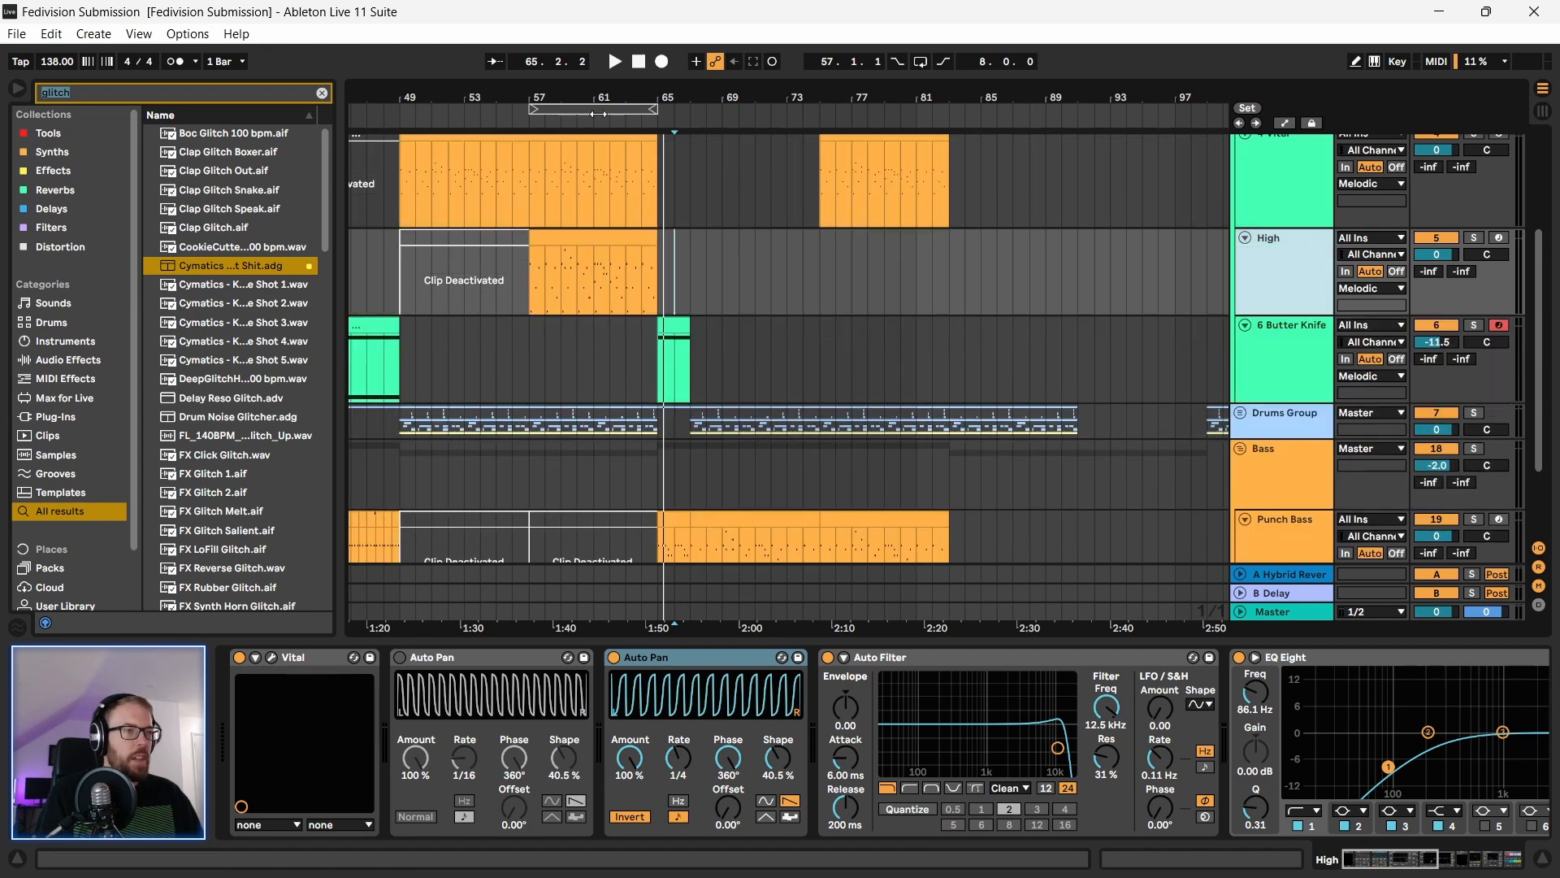
pyautogui.moveTo(559, 89); pyautogui.dragTo(571, 200)
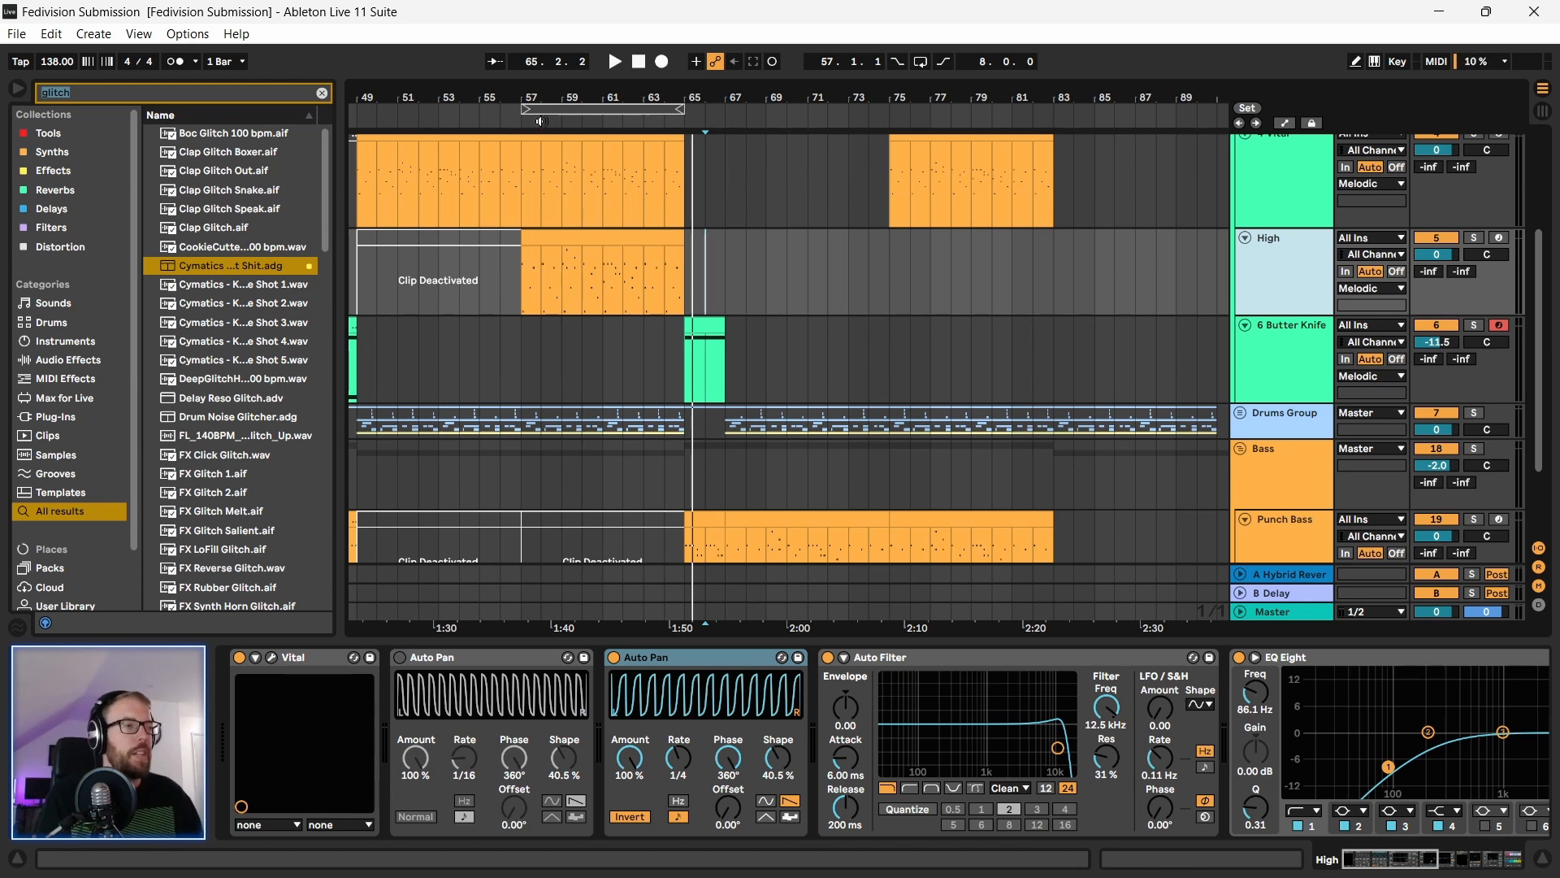
pyautogui.click(525, 290)
pyautogui.press('space')
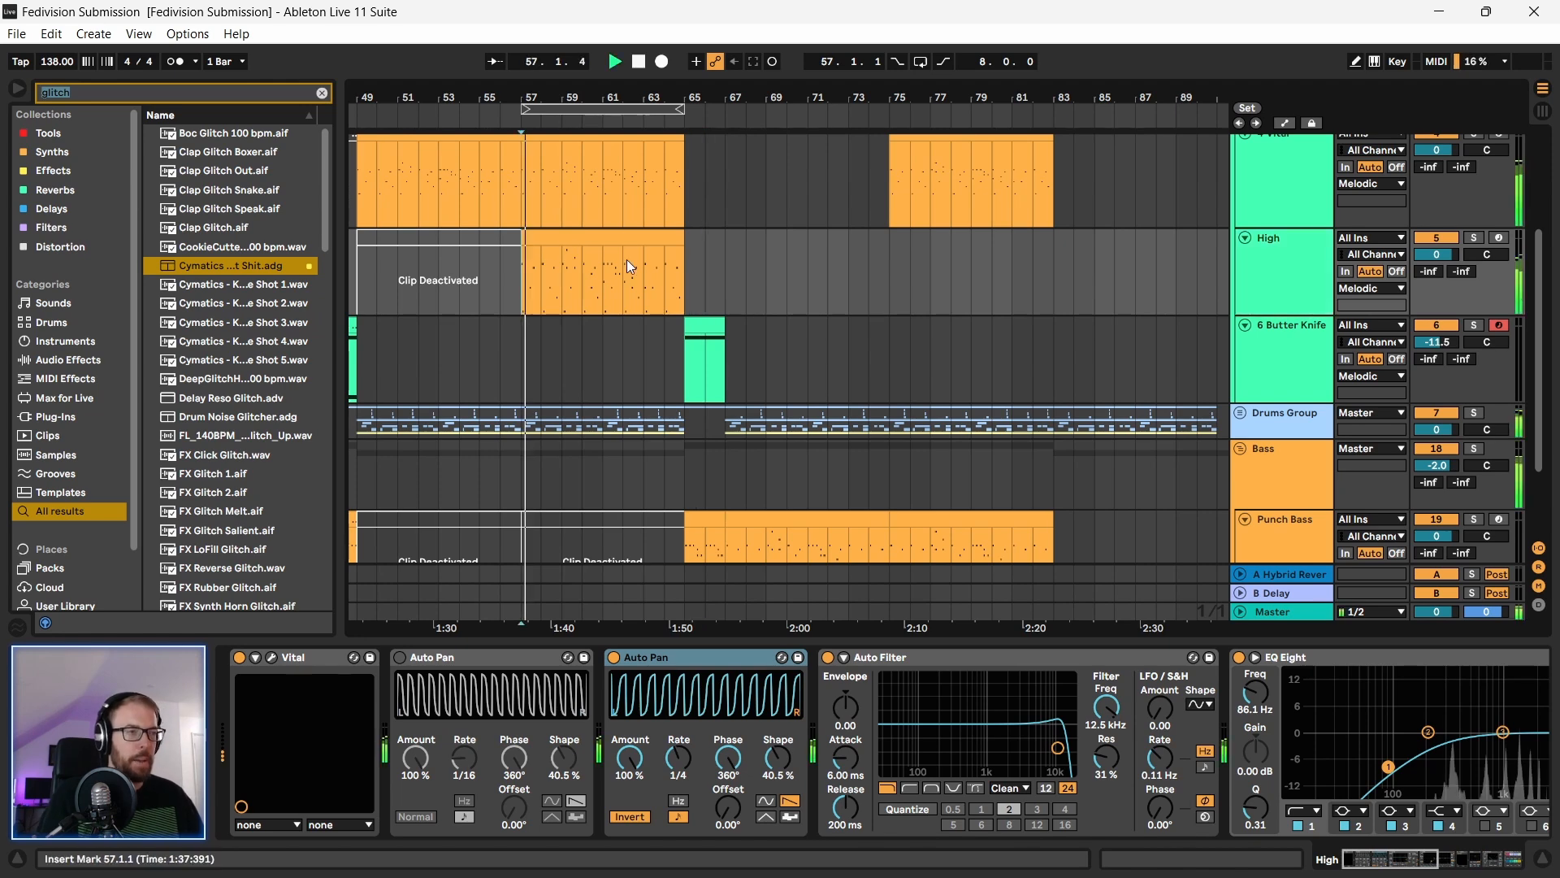
# Step: Expand the Reese Bass track, audition its second clip from bar 83, and show the automation lanes
pyautogui.moveTo(562, 98); pyautogui.dragTo(564, 88)
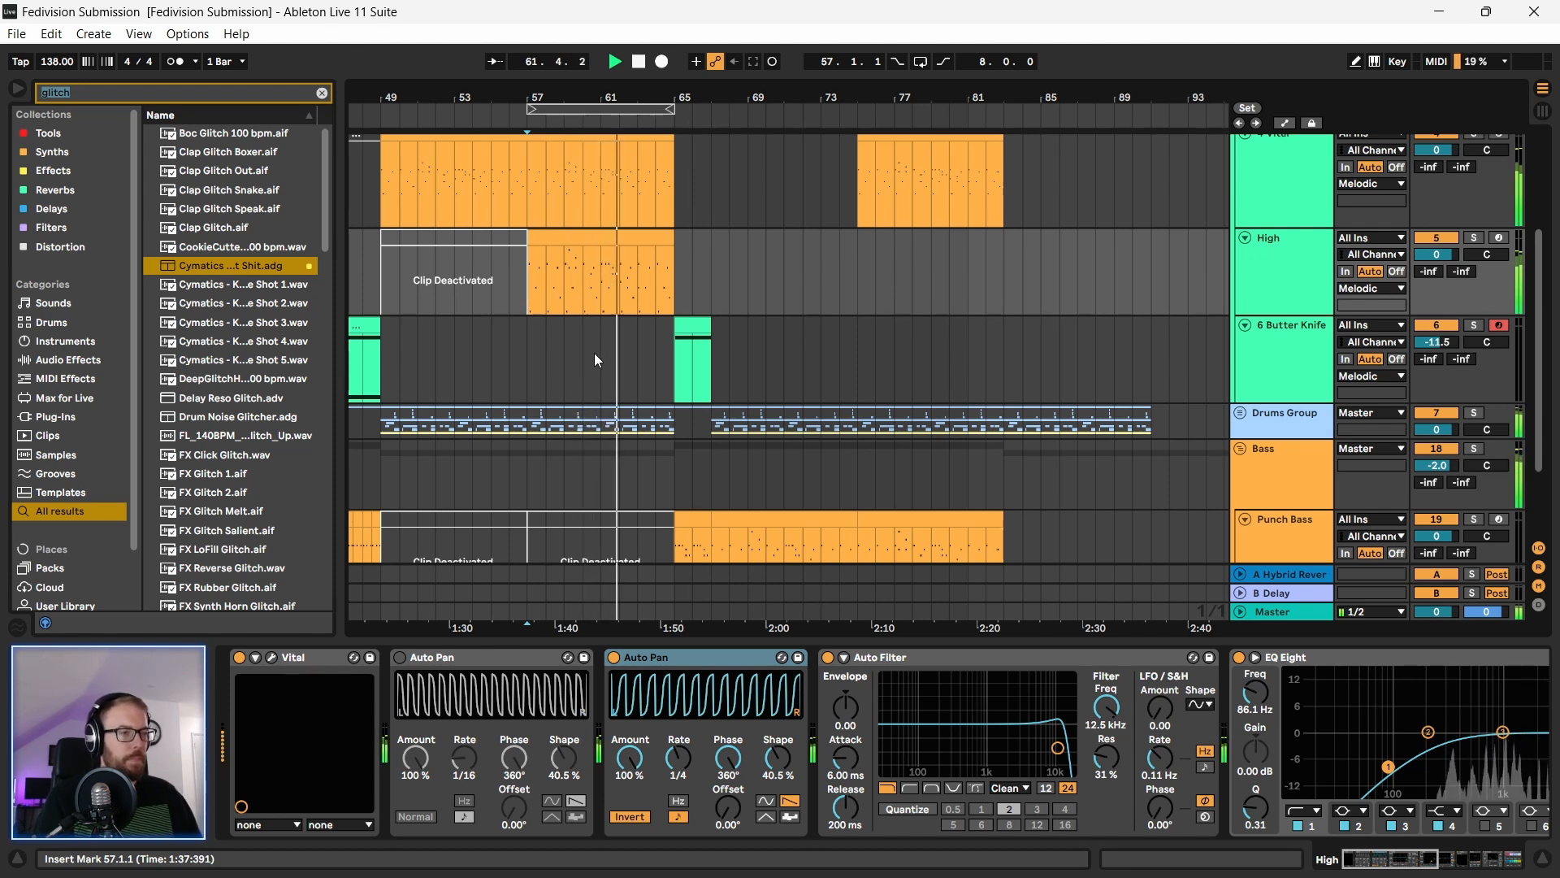
pyautogui.scroll(-1, 555, 364)
pyautogui.scroll(-2, 556, 364)
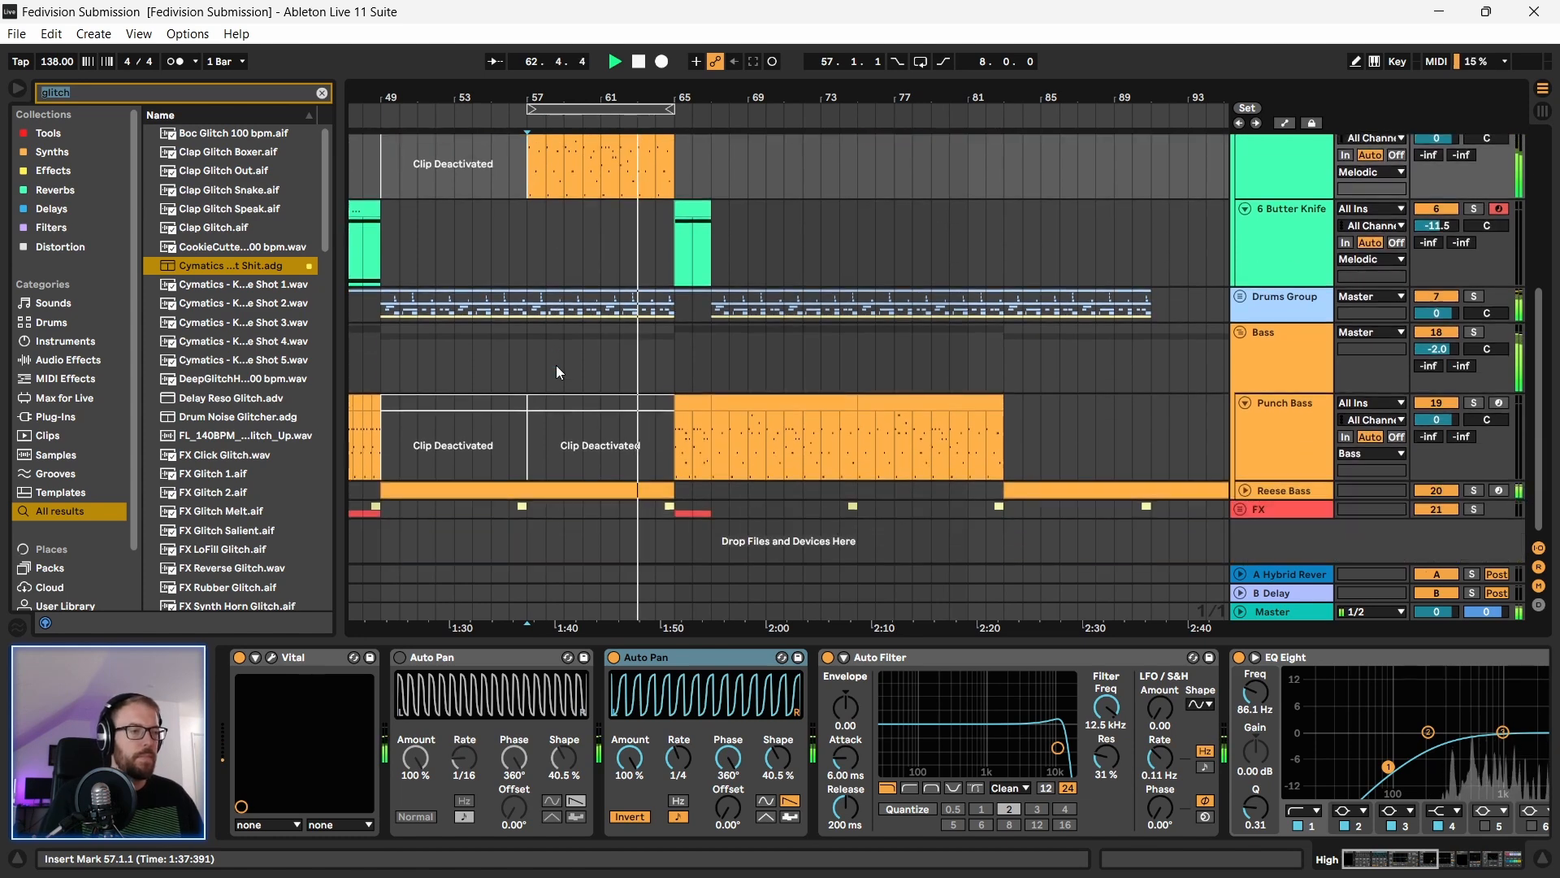
pyautogui.scroll(3, 556, 364)
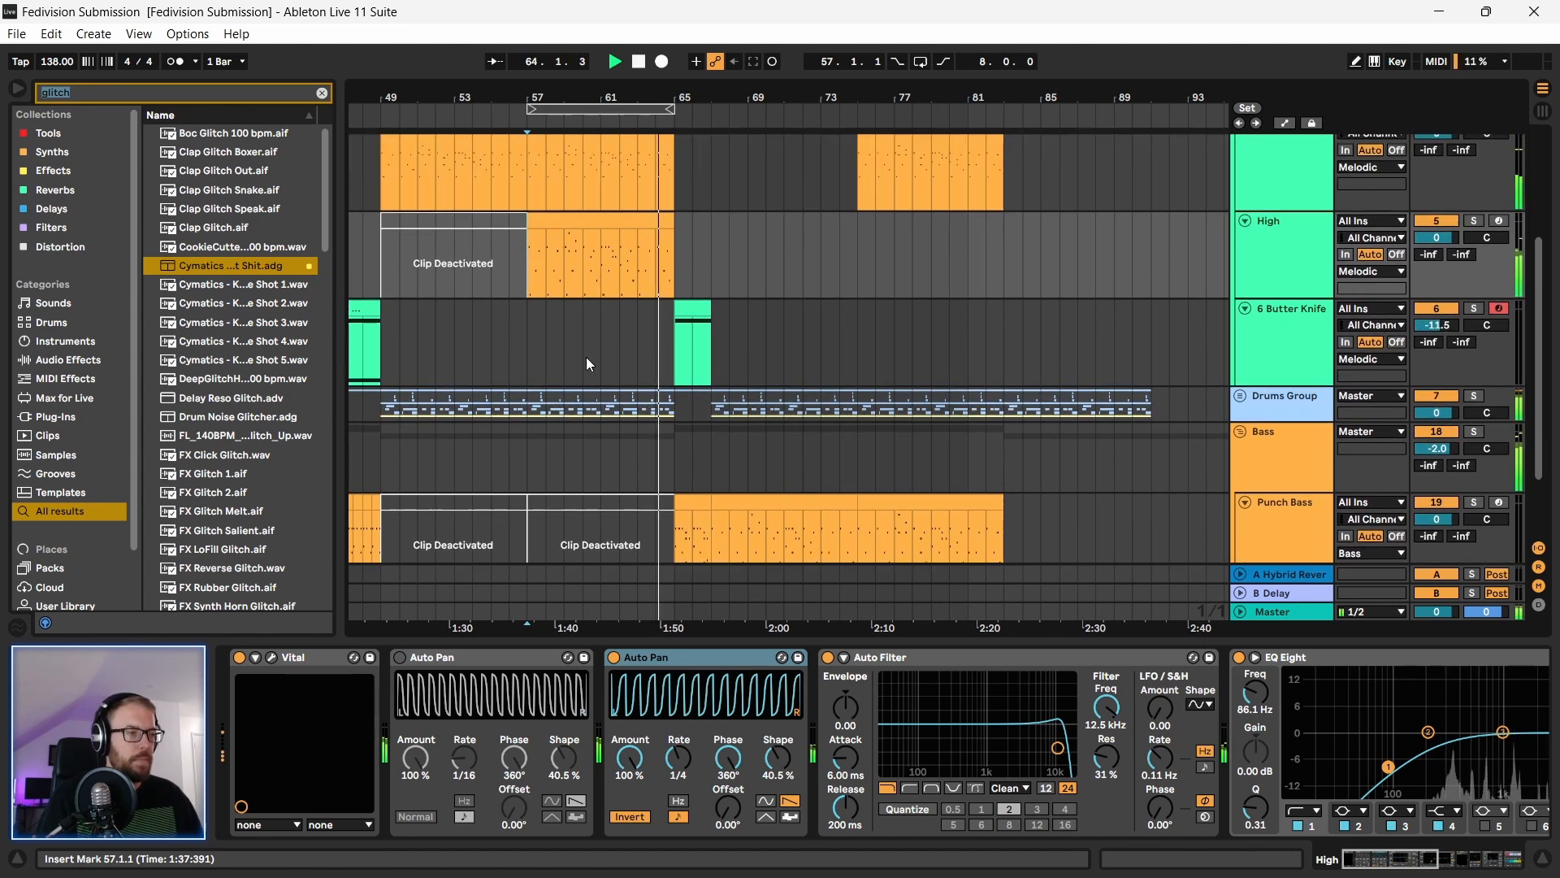
pyautogui.scroll(-3, 587, 357)
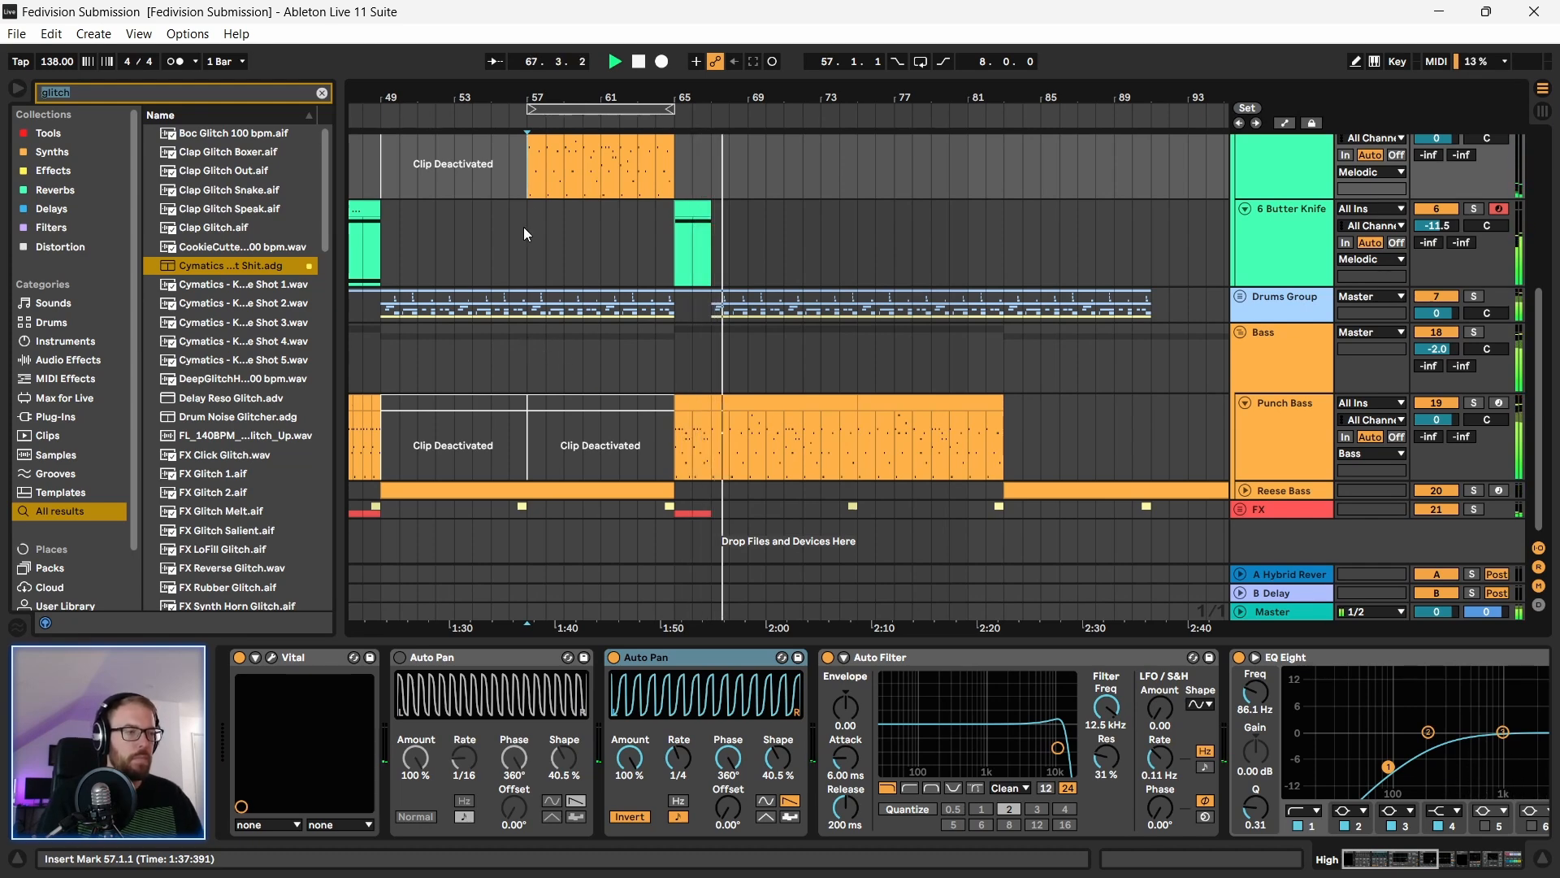
pyautogui.keyDown('ctrl'); pyautogui.scroll(-2, 525, 341); pyautogui.keyUp('ctrl')
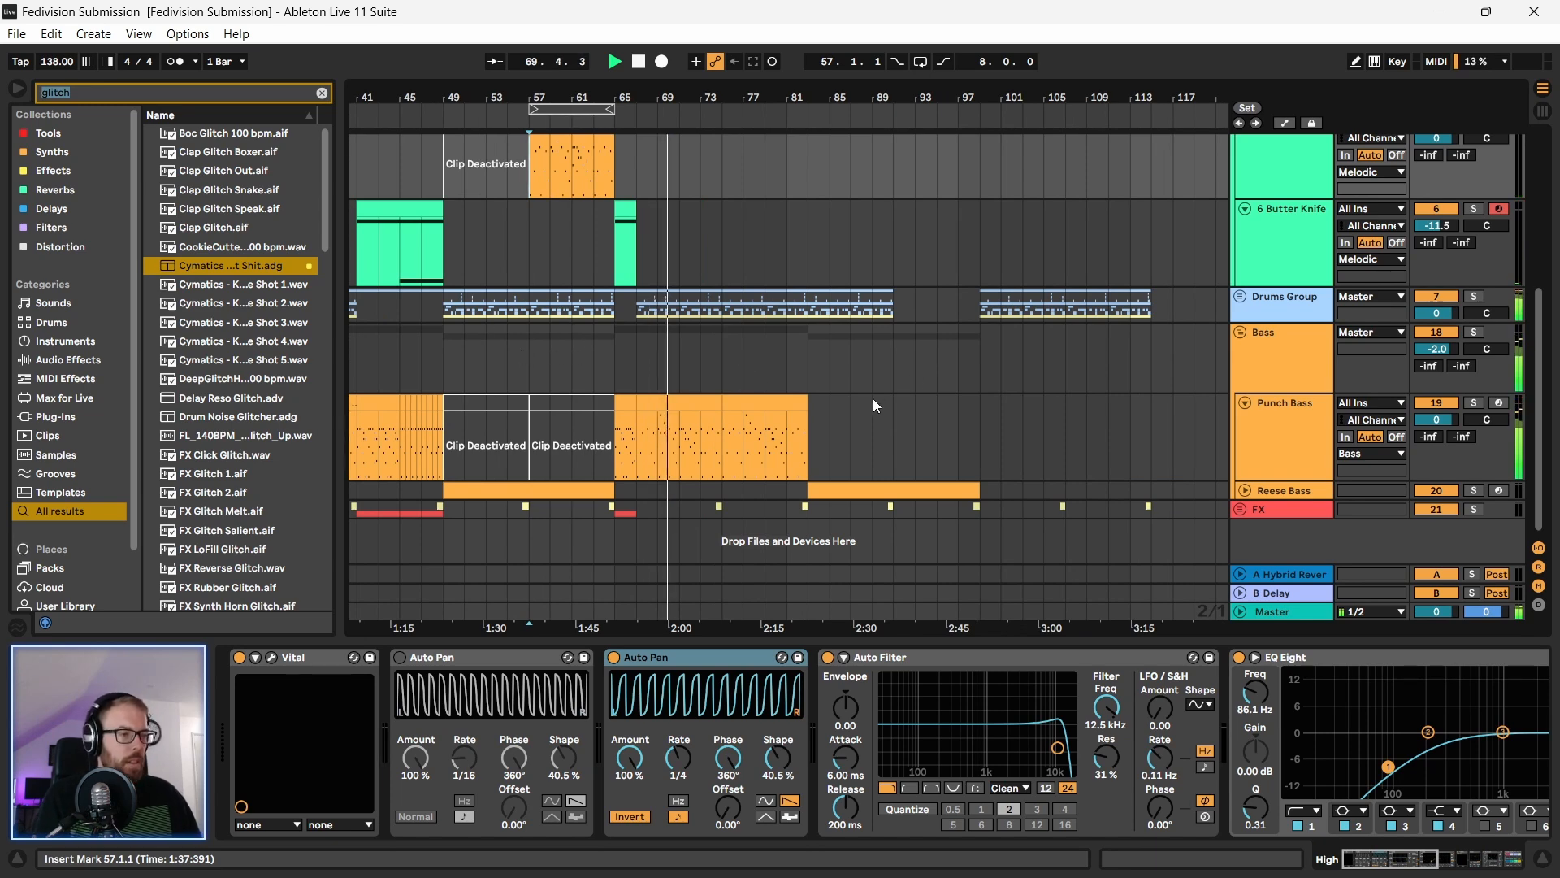
pyautogui.click(1244, 490)
pyautogui.scroll(-3, 846, 291)
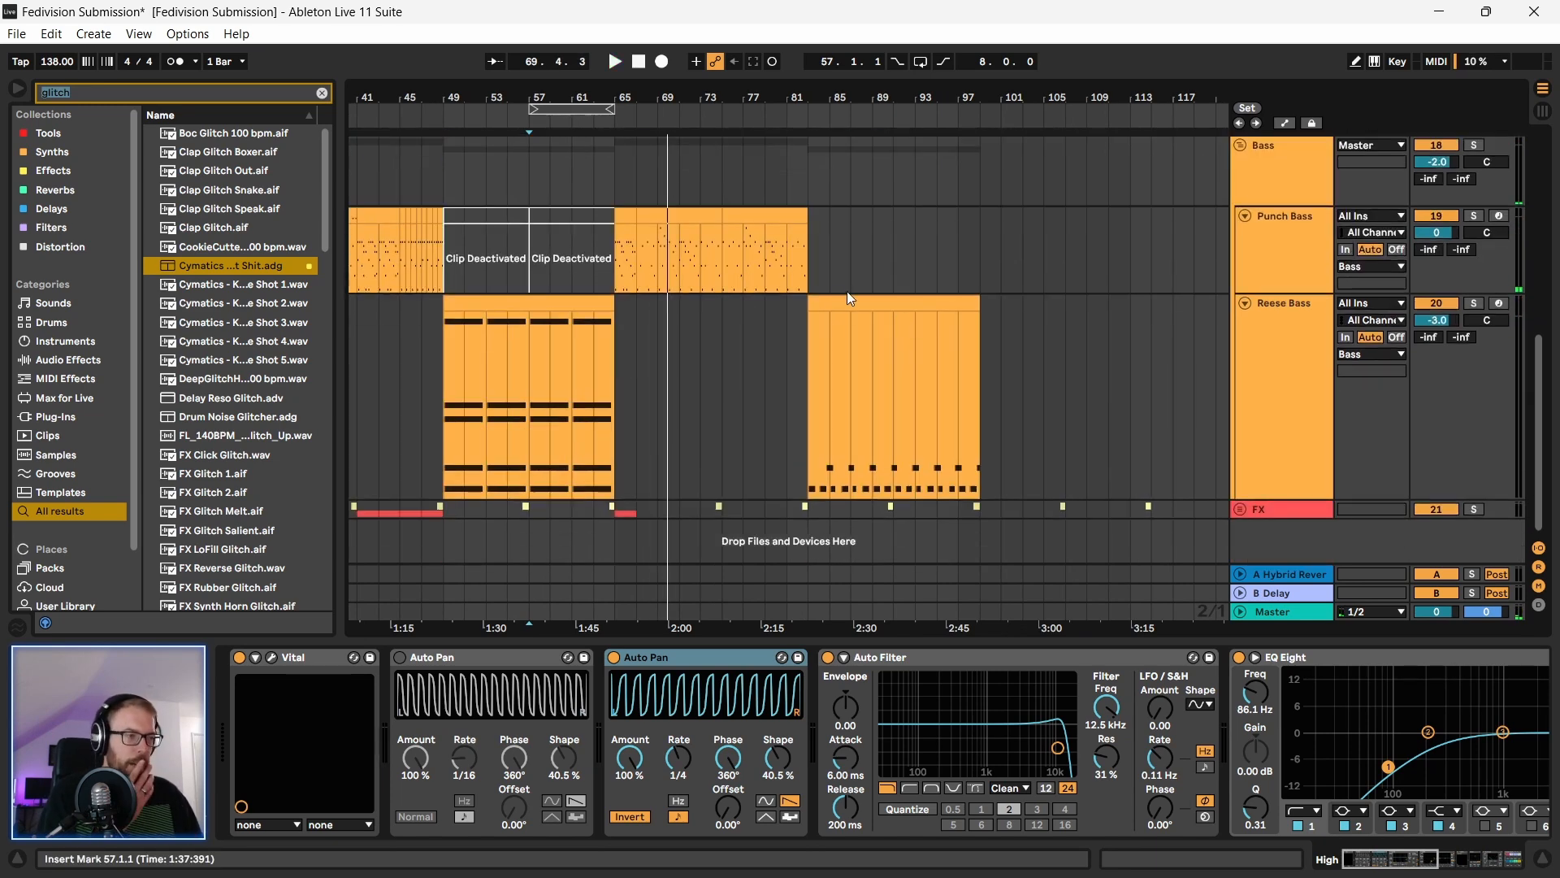
pyautogui.click(837, 302)
pyautogui.press('space')
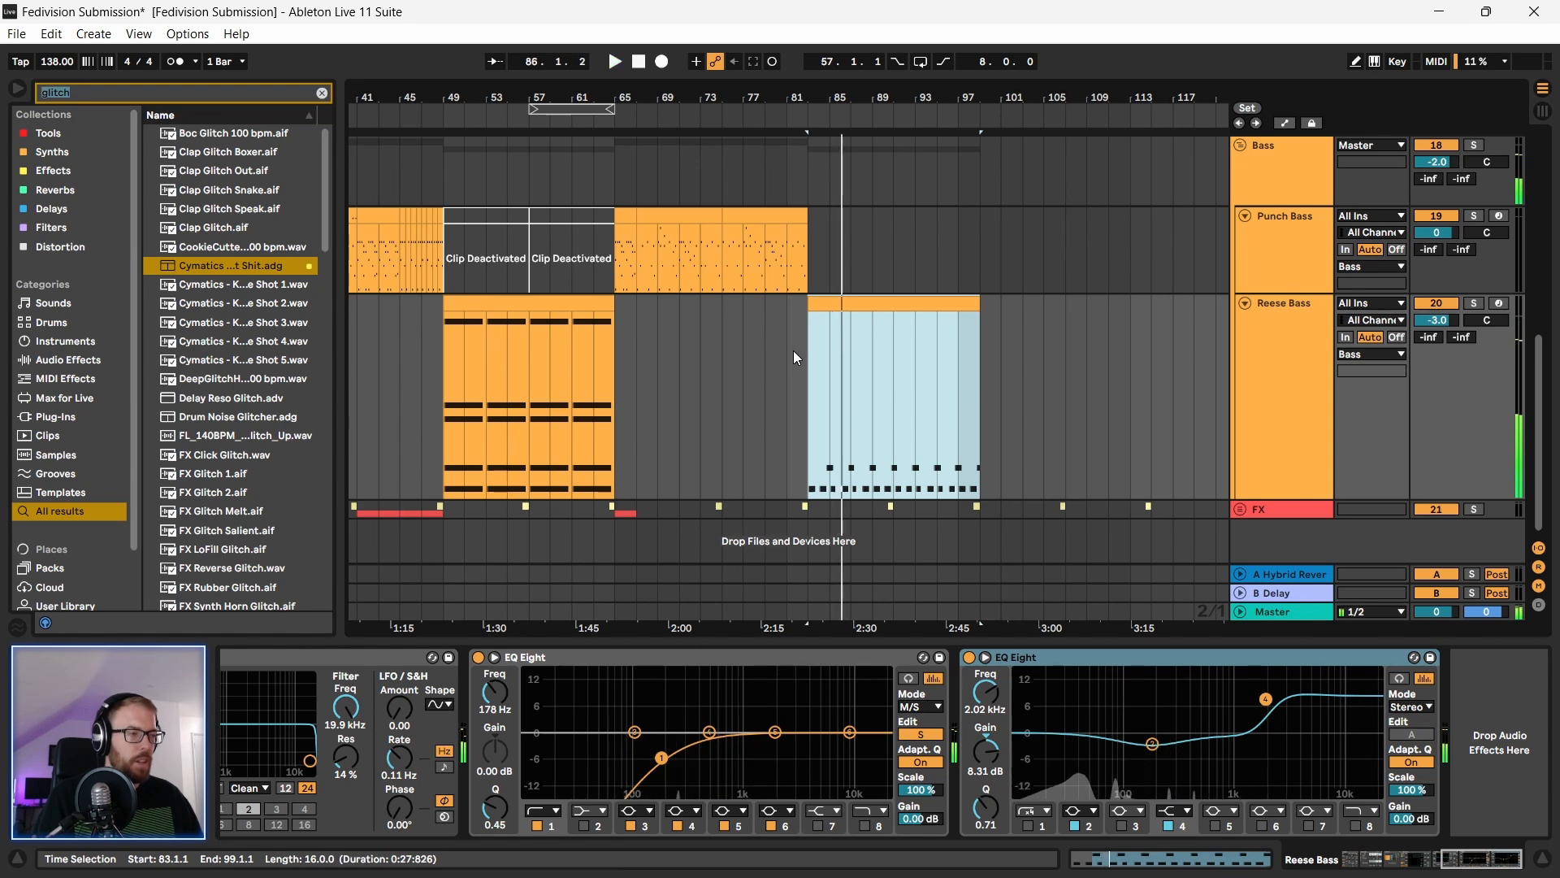
pyautogui.click(1278, 341)
pyautogui.press('a')
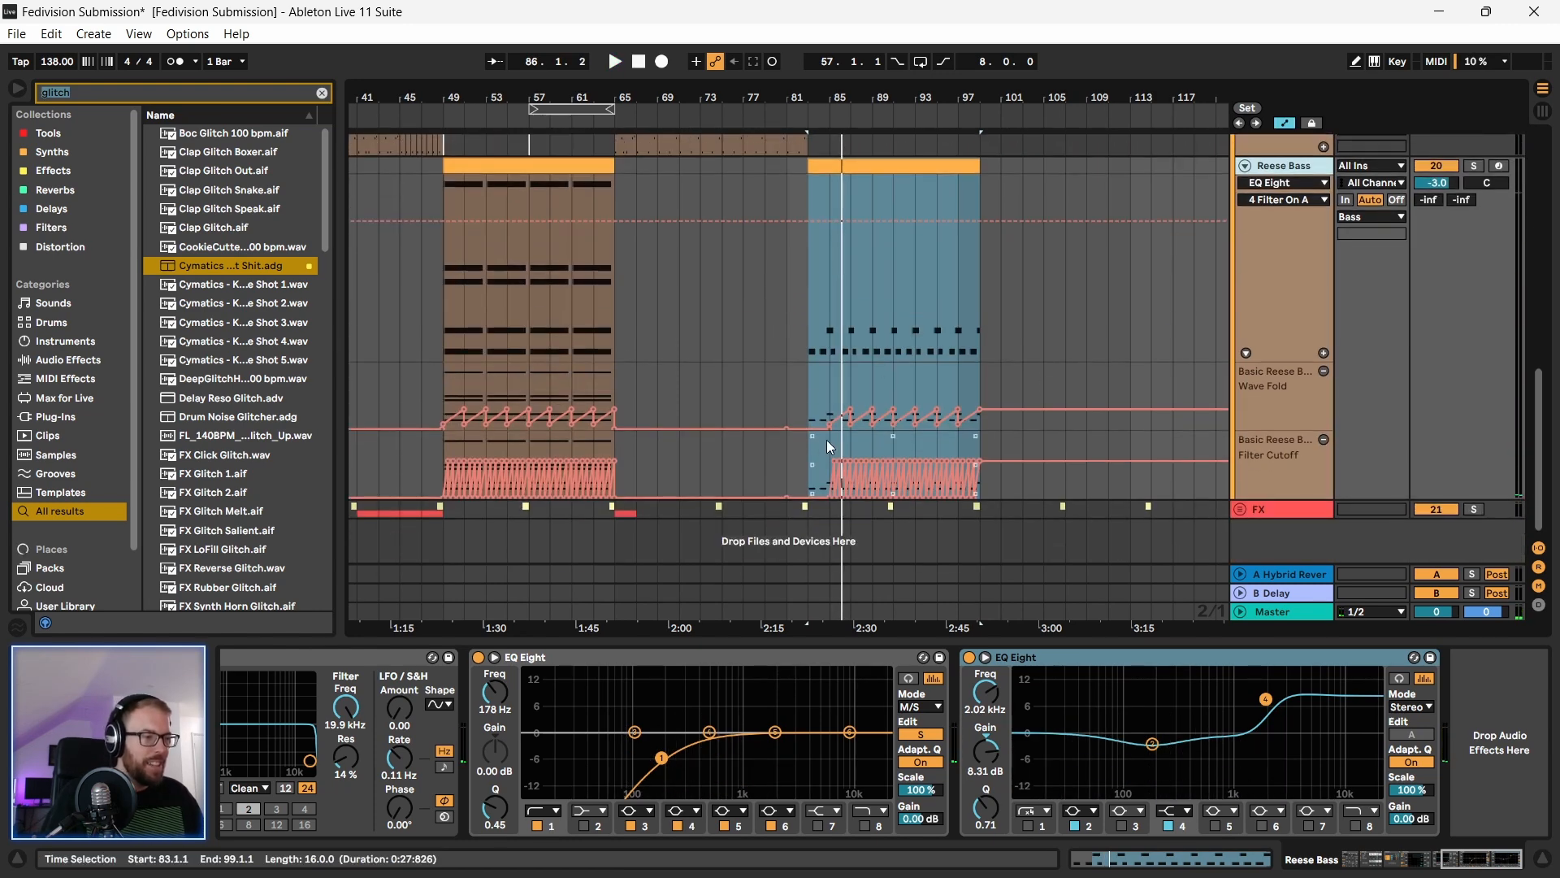
# Step: Try pasting the ramping Wave Fold and Filter Cutoff automation into bars 83 to 85 of the Reese Bass and audition it
pyautogui.moveTo(831, 440); pyautogui.dragTo(830, 400)
pyautogui.click(806, 451)
pyautogui.hotkey('ctrl', 'v')
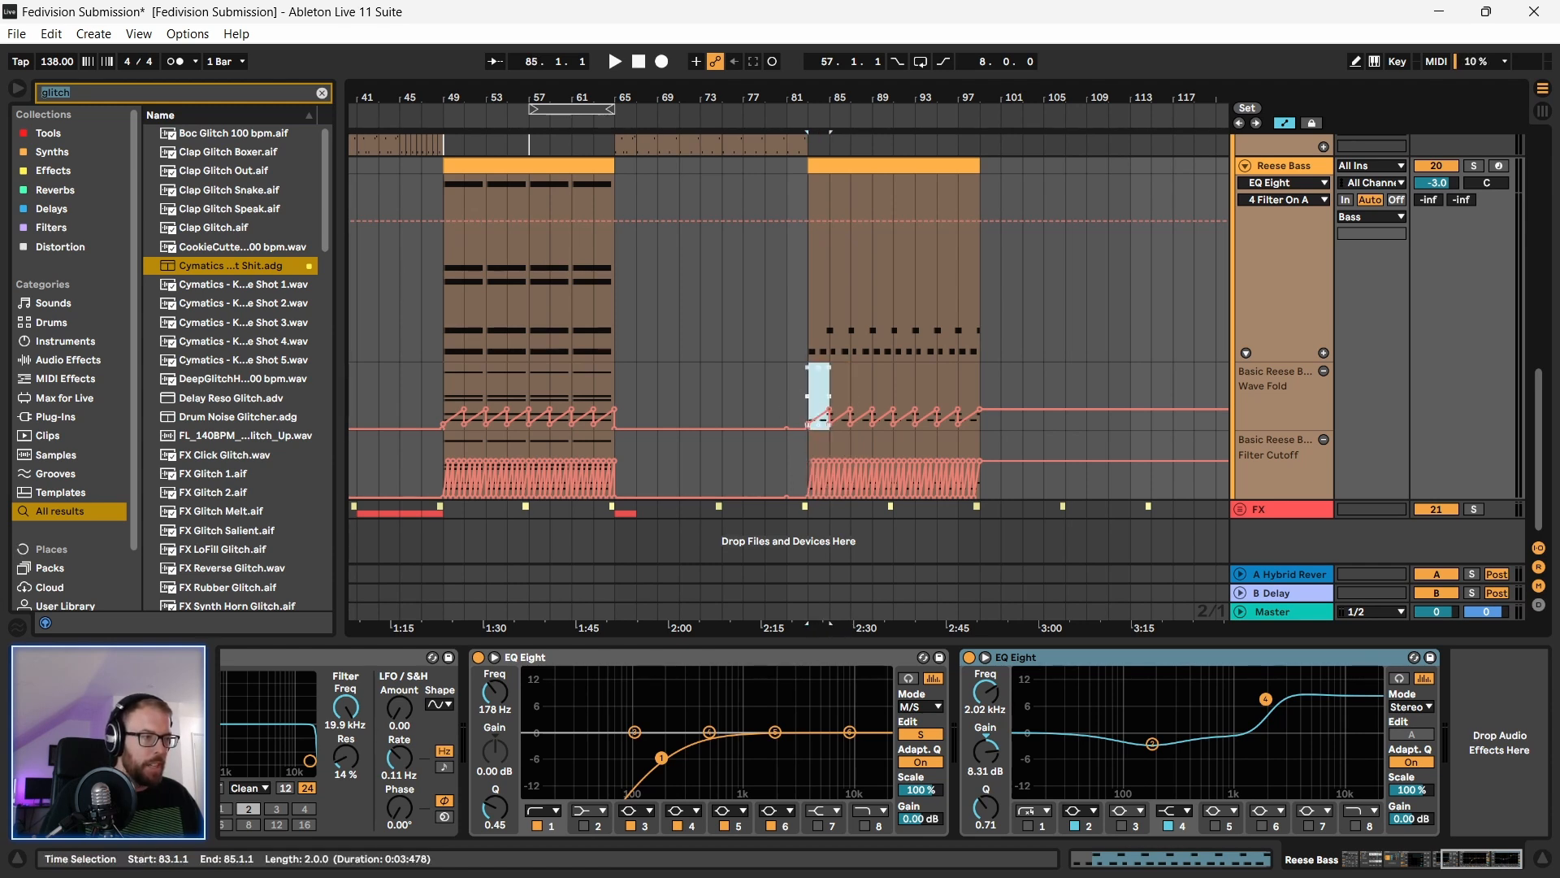
pyautogui.press('space')
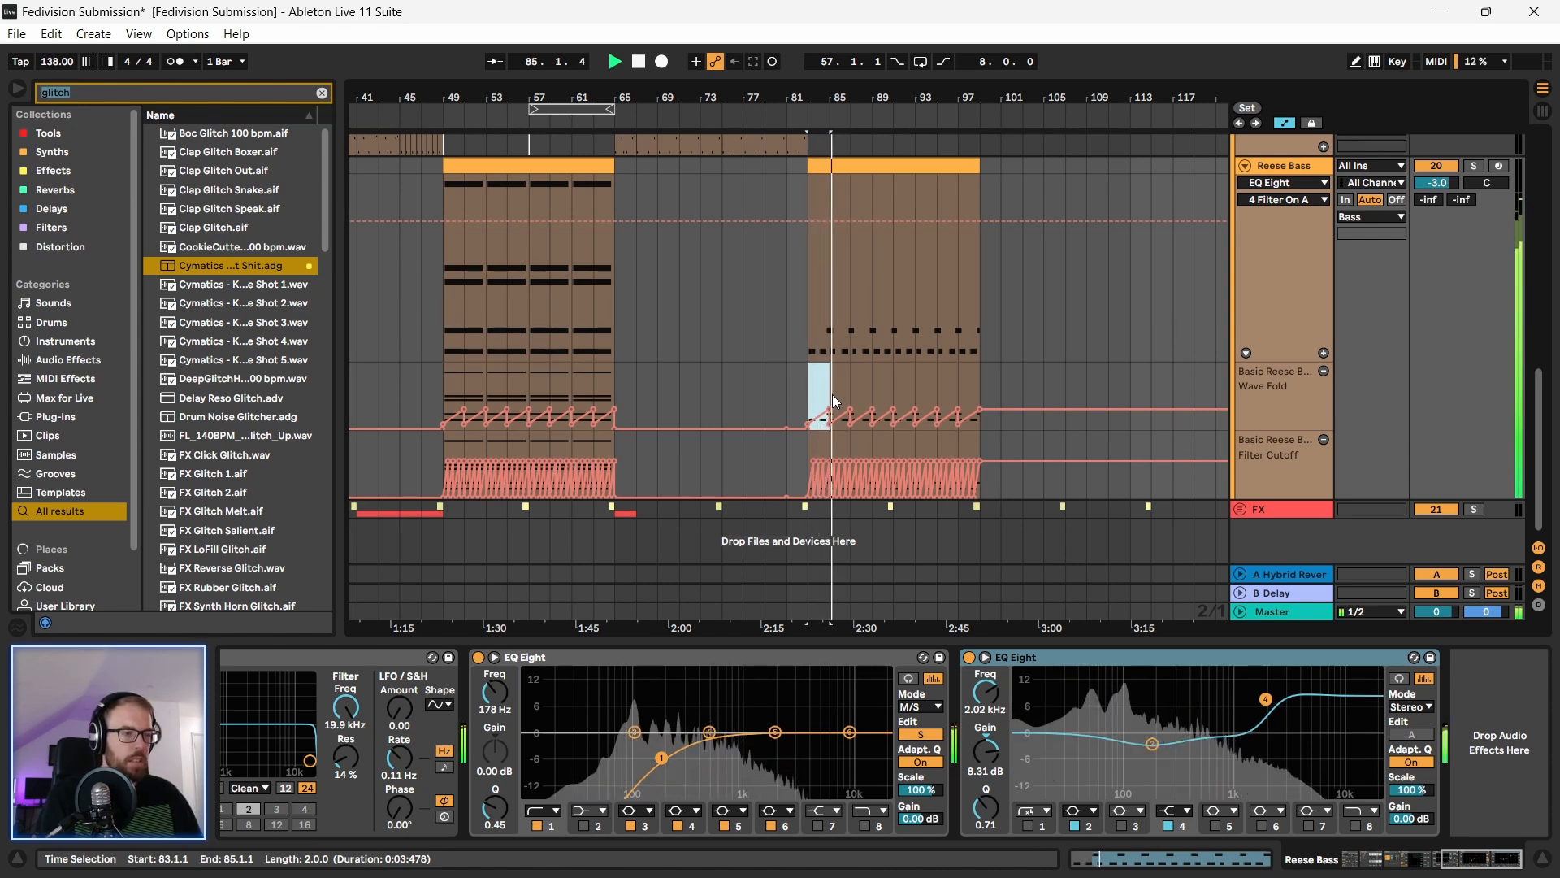
pyautogui.press('space')
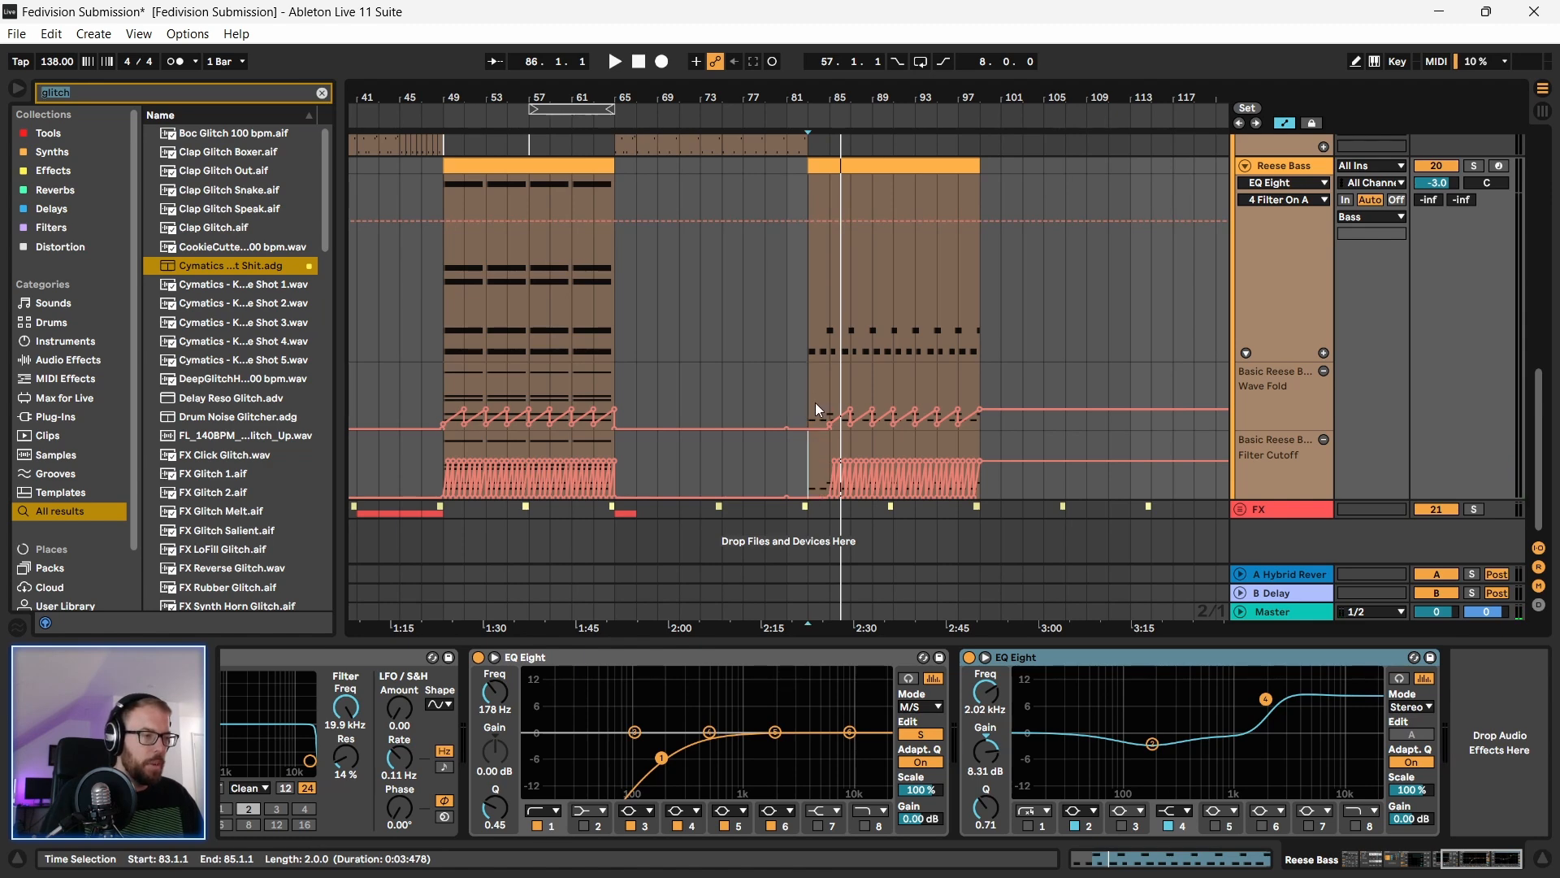
# Step: Shape gradual rises up to bar 85 in the Reese Bass Filter Cutoff and Wave Fold automation and audition them from bar 83
pyautogui.moveTo(830, 94); pyautogui.dragTo(830, 211)
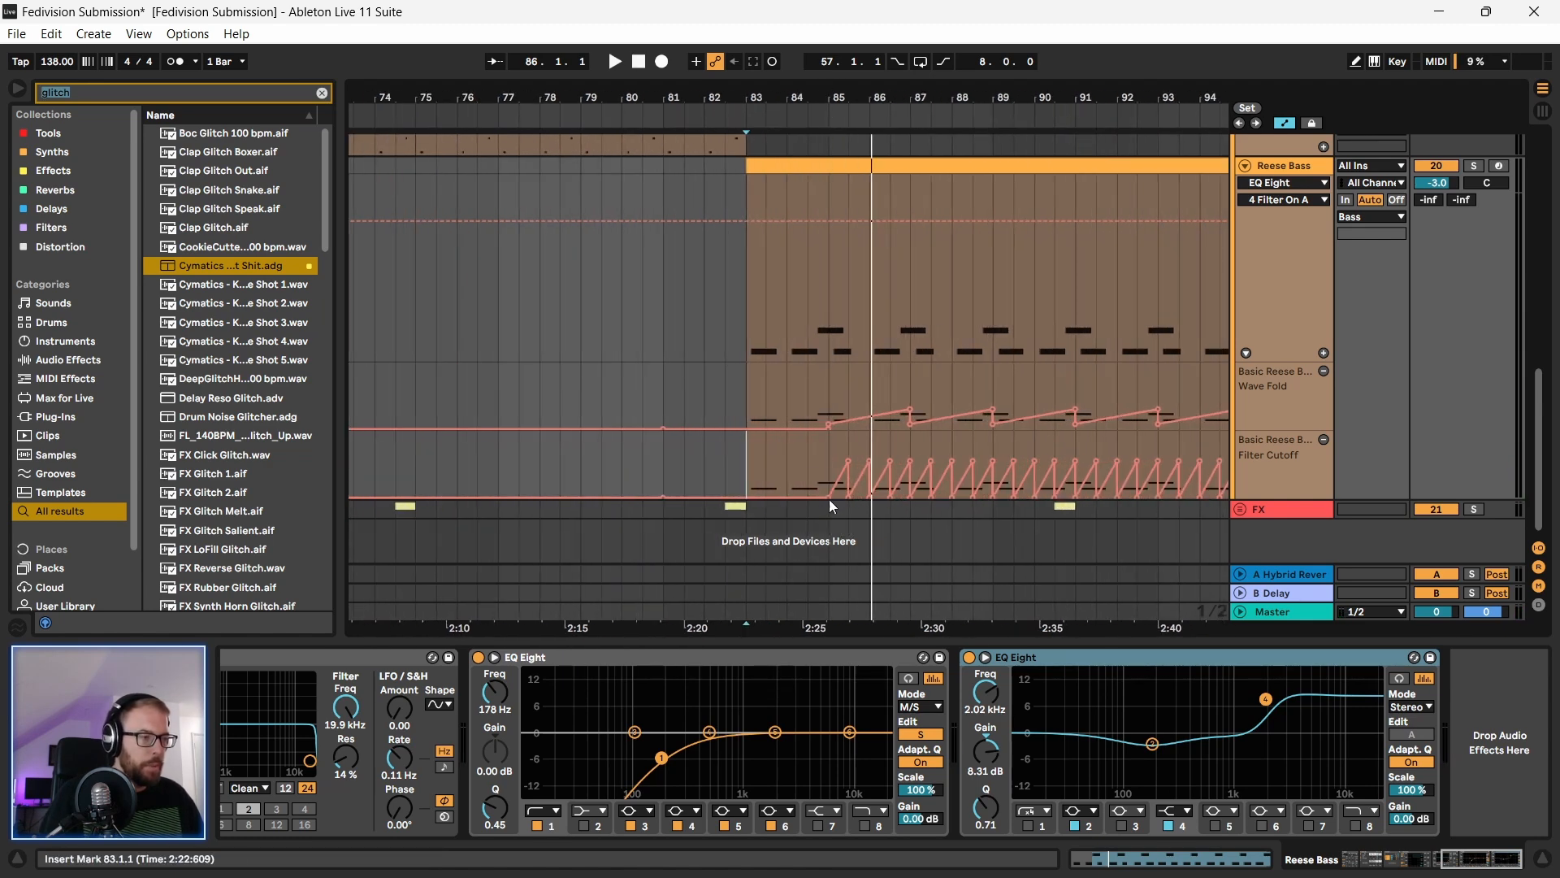
pyautogui.click(829, 496)
pyautogui.click(829, 426)
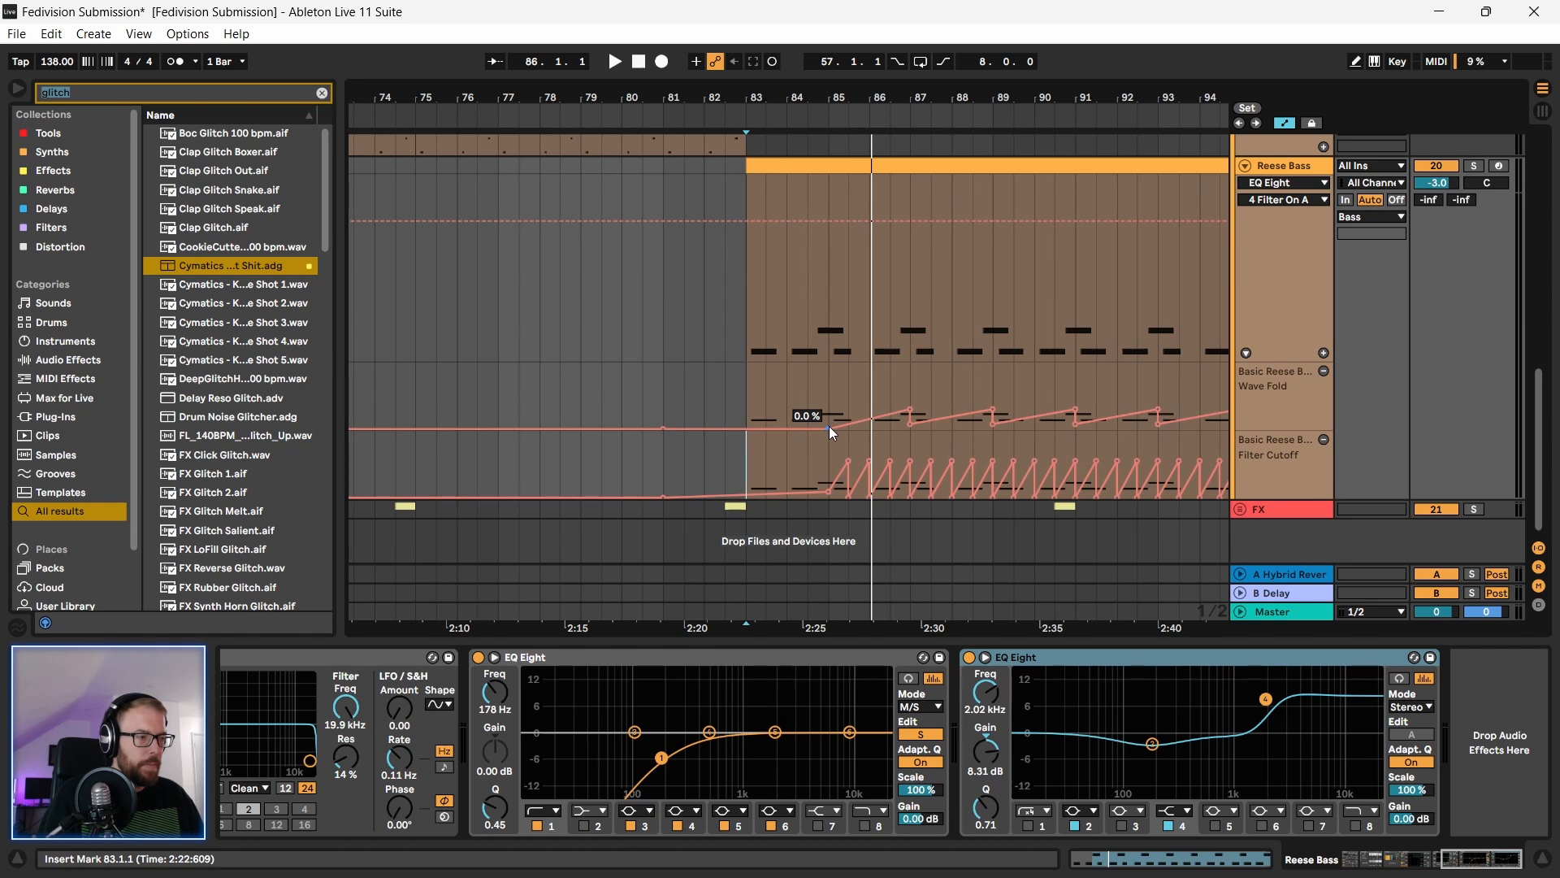
pyautogui.click(748, 398)
pyautogui.press('space')
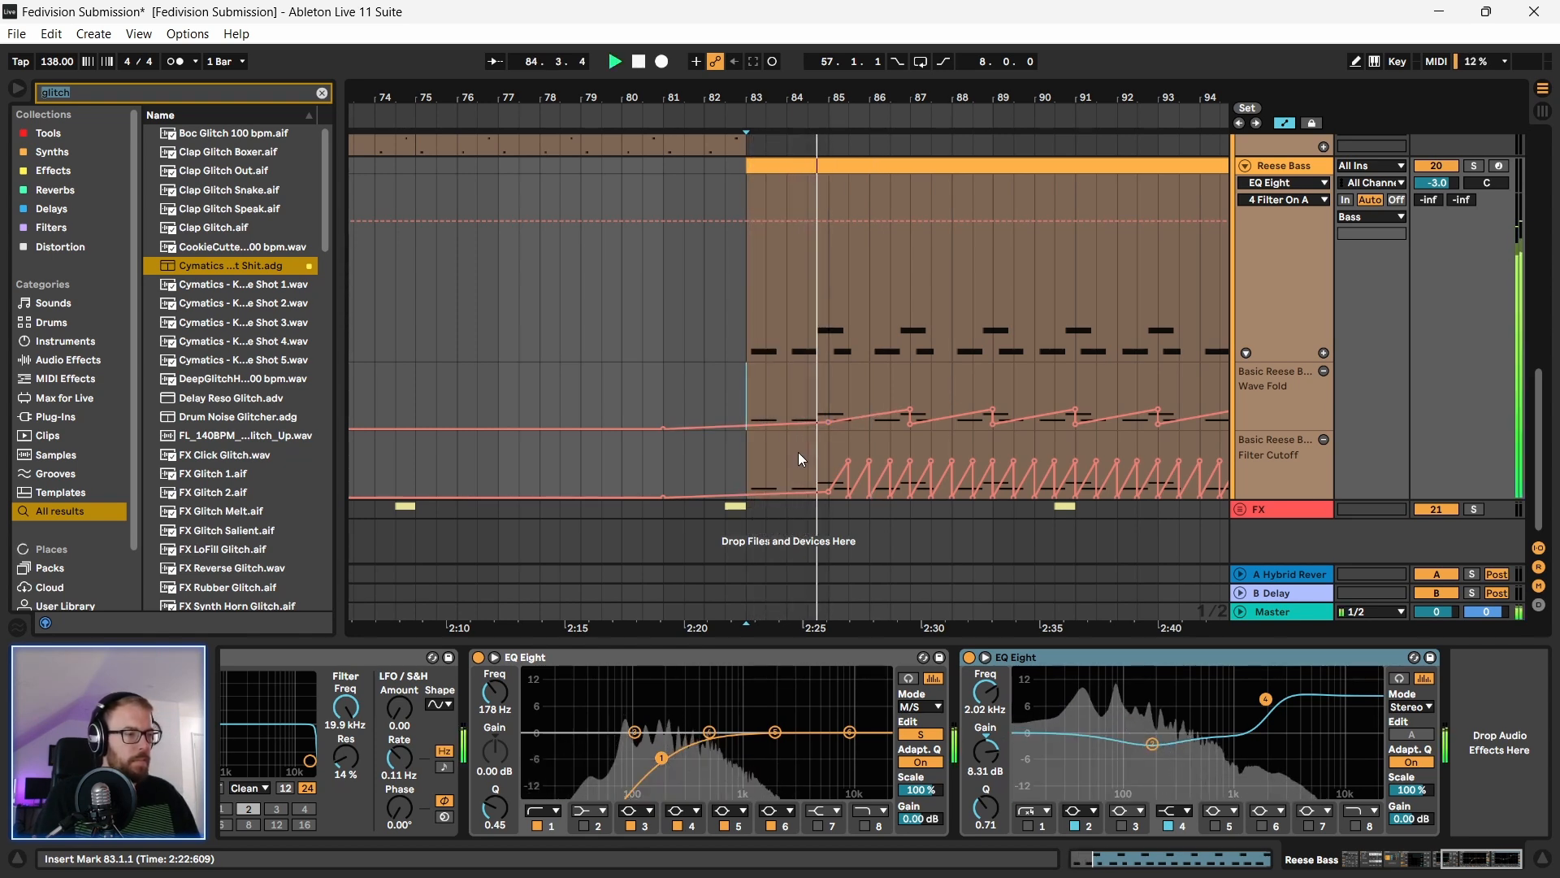
pyautogui.press('space')
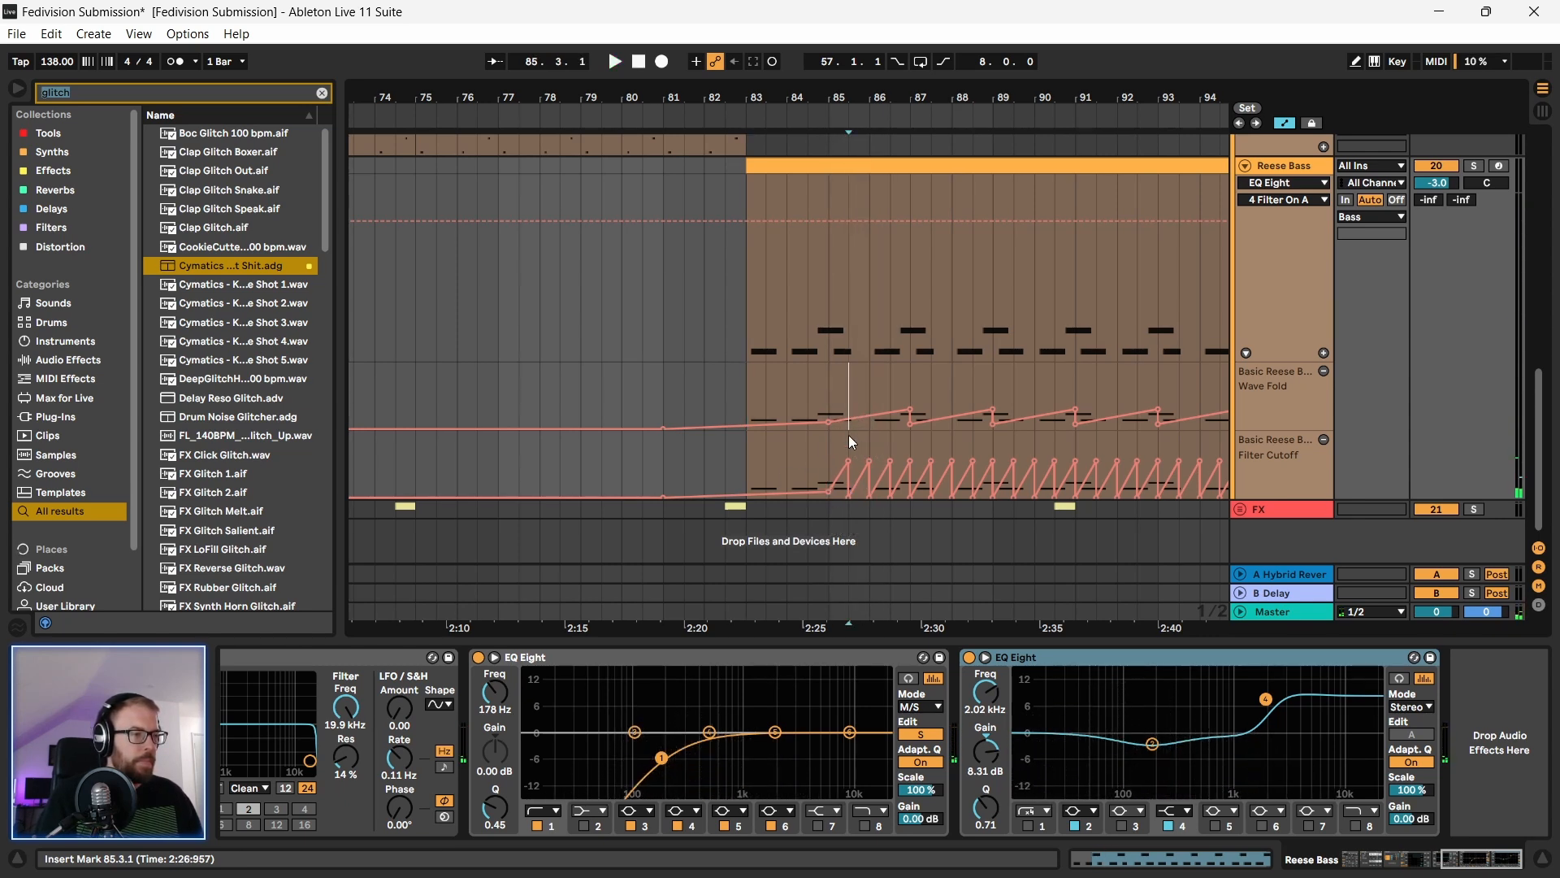
# Step: Duplicate the Wave Fold and Filter Cutoff automation of bars 83 to 86 five times, up to bar 101
pyautogui.moveTo(849, 410); pyautogui.dragTo(736, 482)
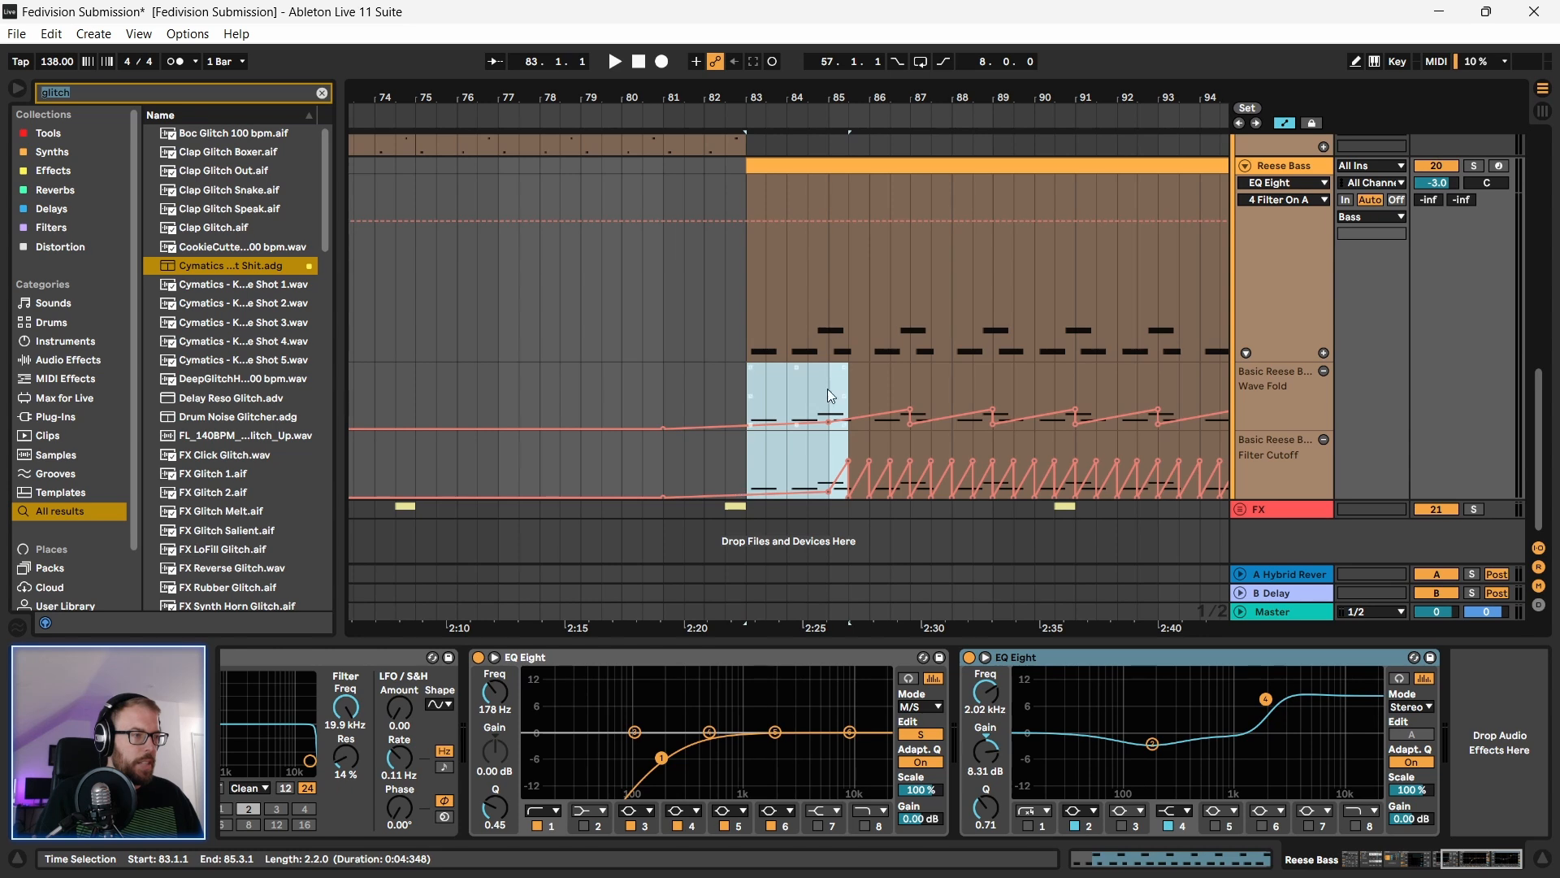
pyautogui.moveTo(871, 380); pyautogui.dragTo(752, 487)
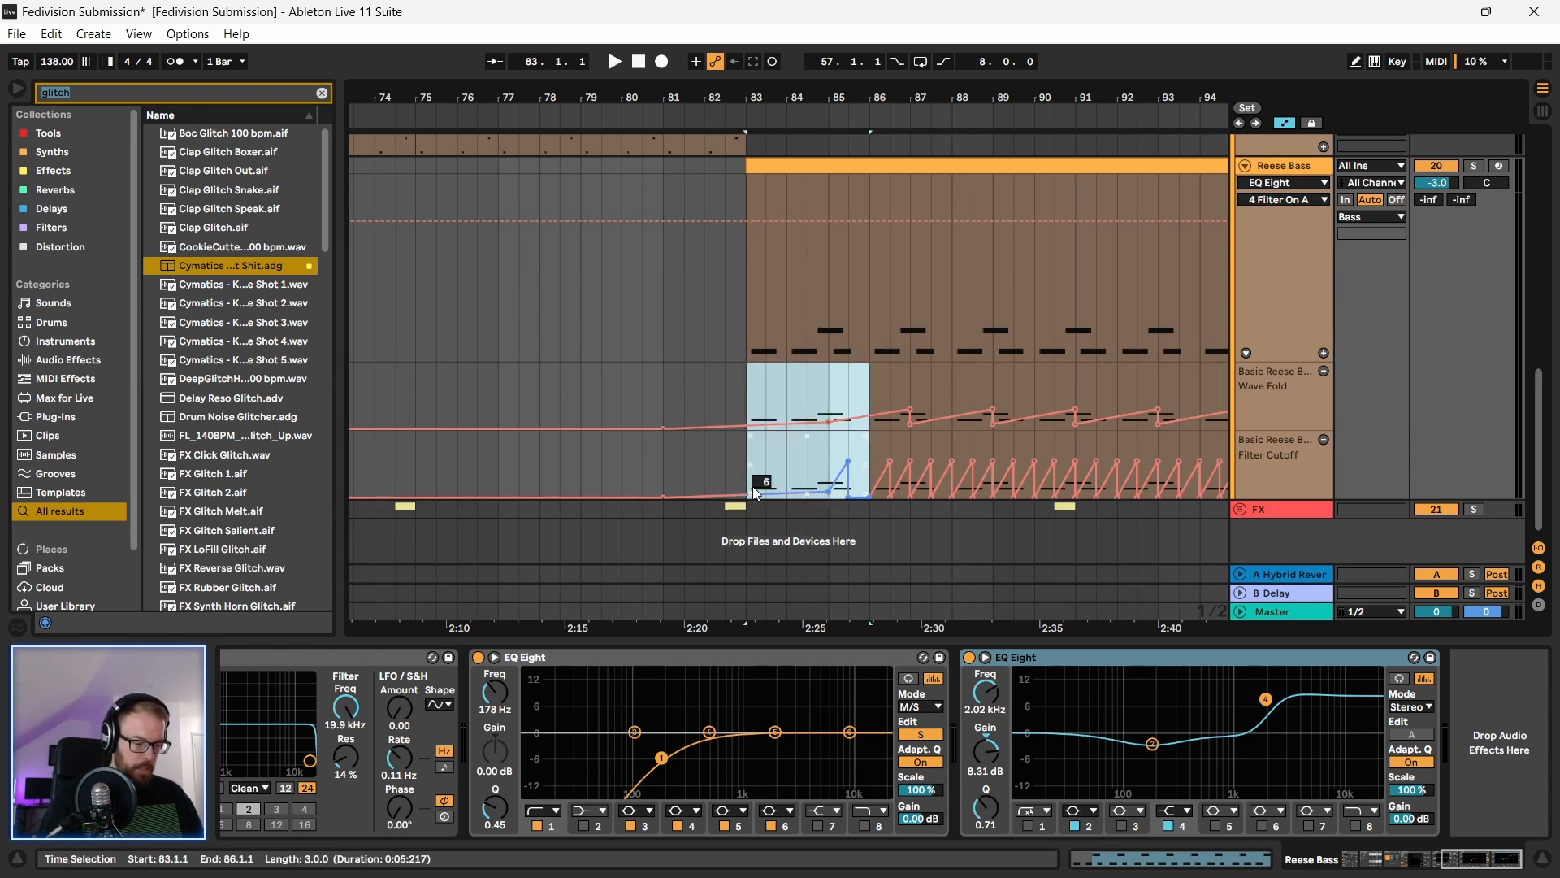
pyautogui.hotkey('ctrl', 'd')
pyautogui.moveTo(798, 94); pyautogui.dragTo(650, 55)
pyautogui.hotkey('ctrl', 'd')
pyautogui.hotkey('ctrl', 'd')
pyautogui.hotkey('ctrl', 'd')
pyautogui.hotkey('ctrl', 'd')
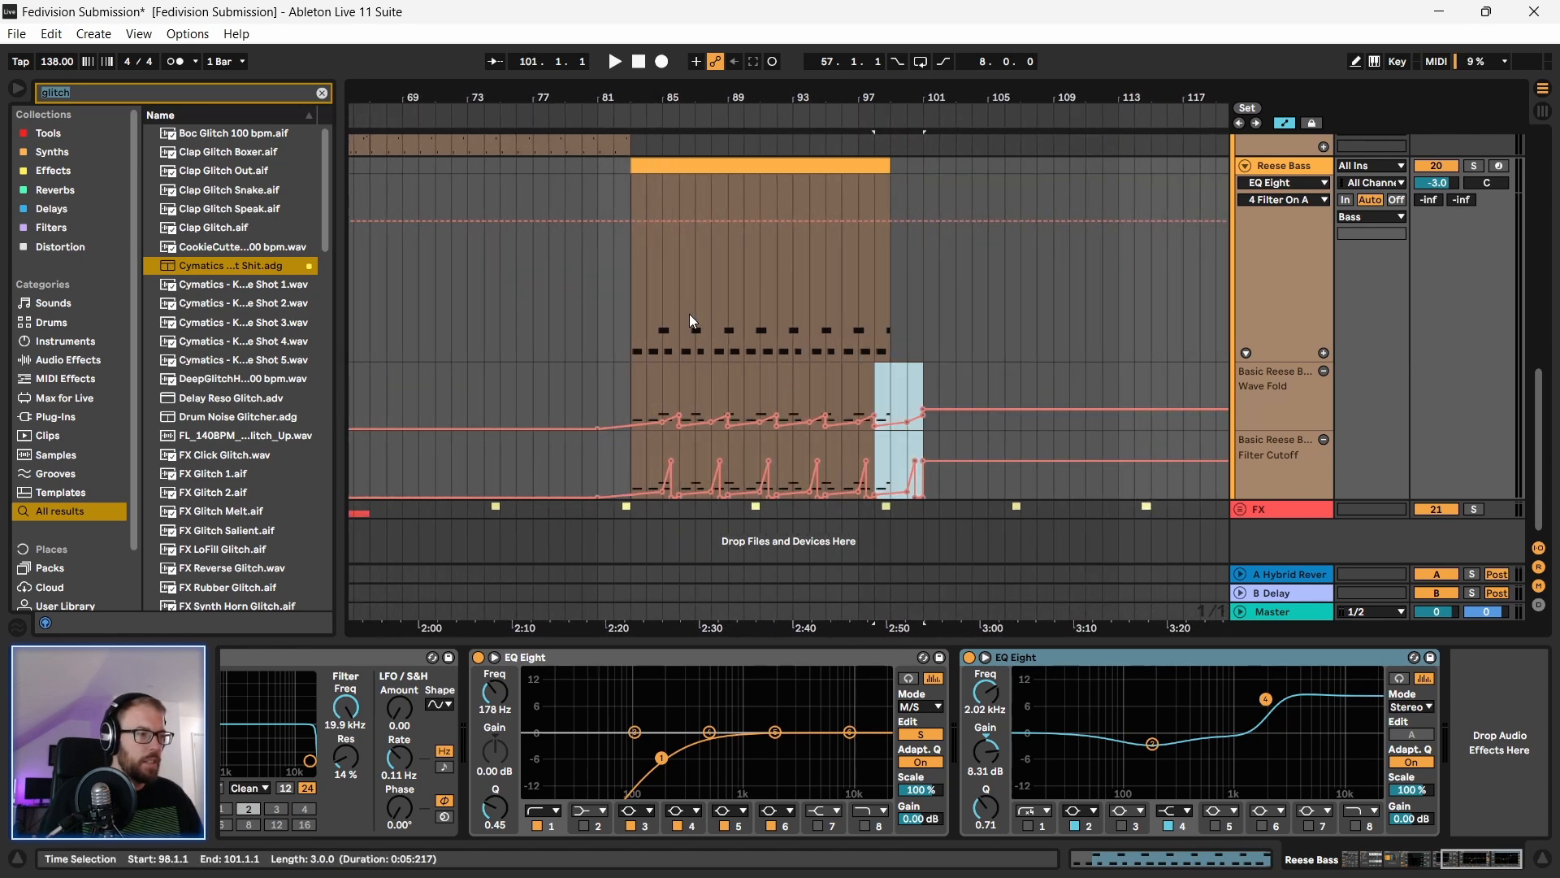
# Step: Listen to the transition into the Reese Bass section from bar 82 and save the set
pyautogui.click(622, 390)
pyautogui.press('space')
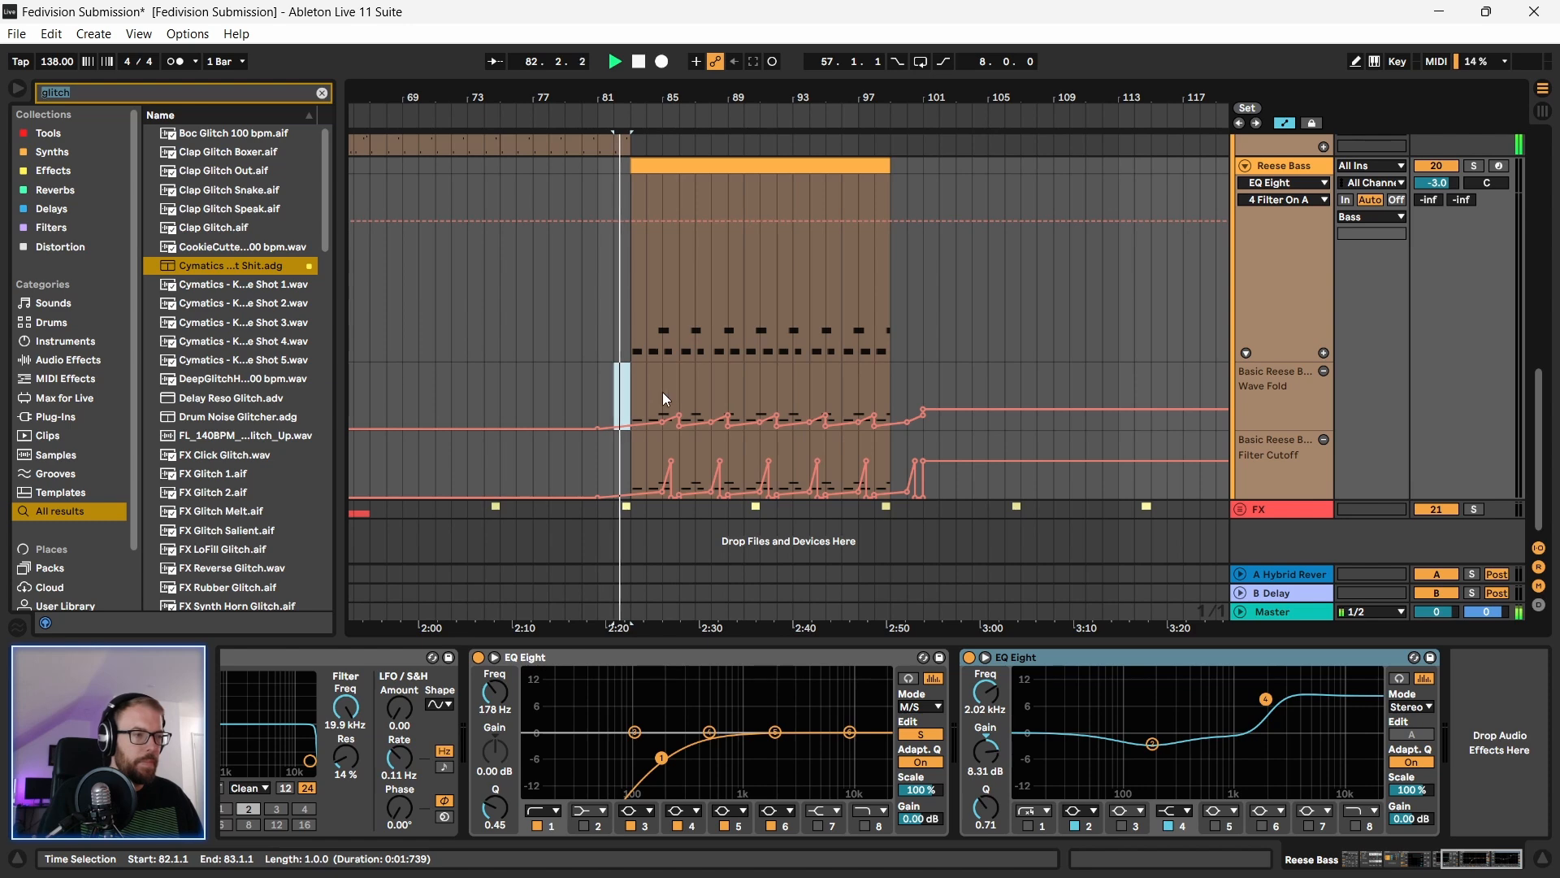
pyautogui.moveTo(590, 95); pyautogui.dragTo(768, 59)
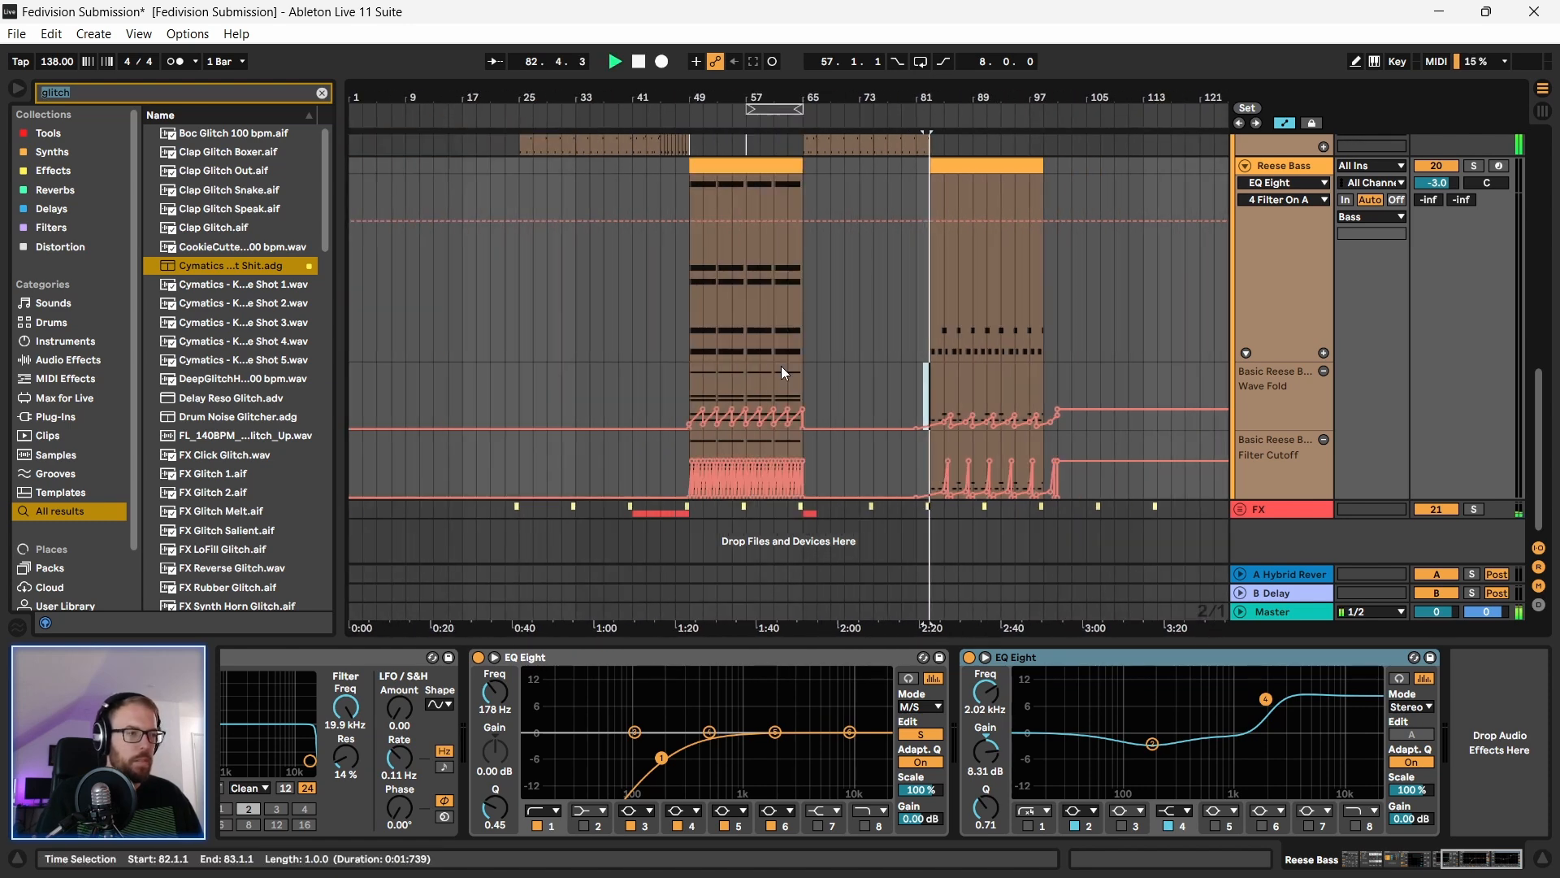
pyautogui.scroll(3, 855, 312)
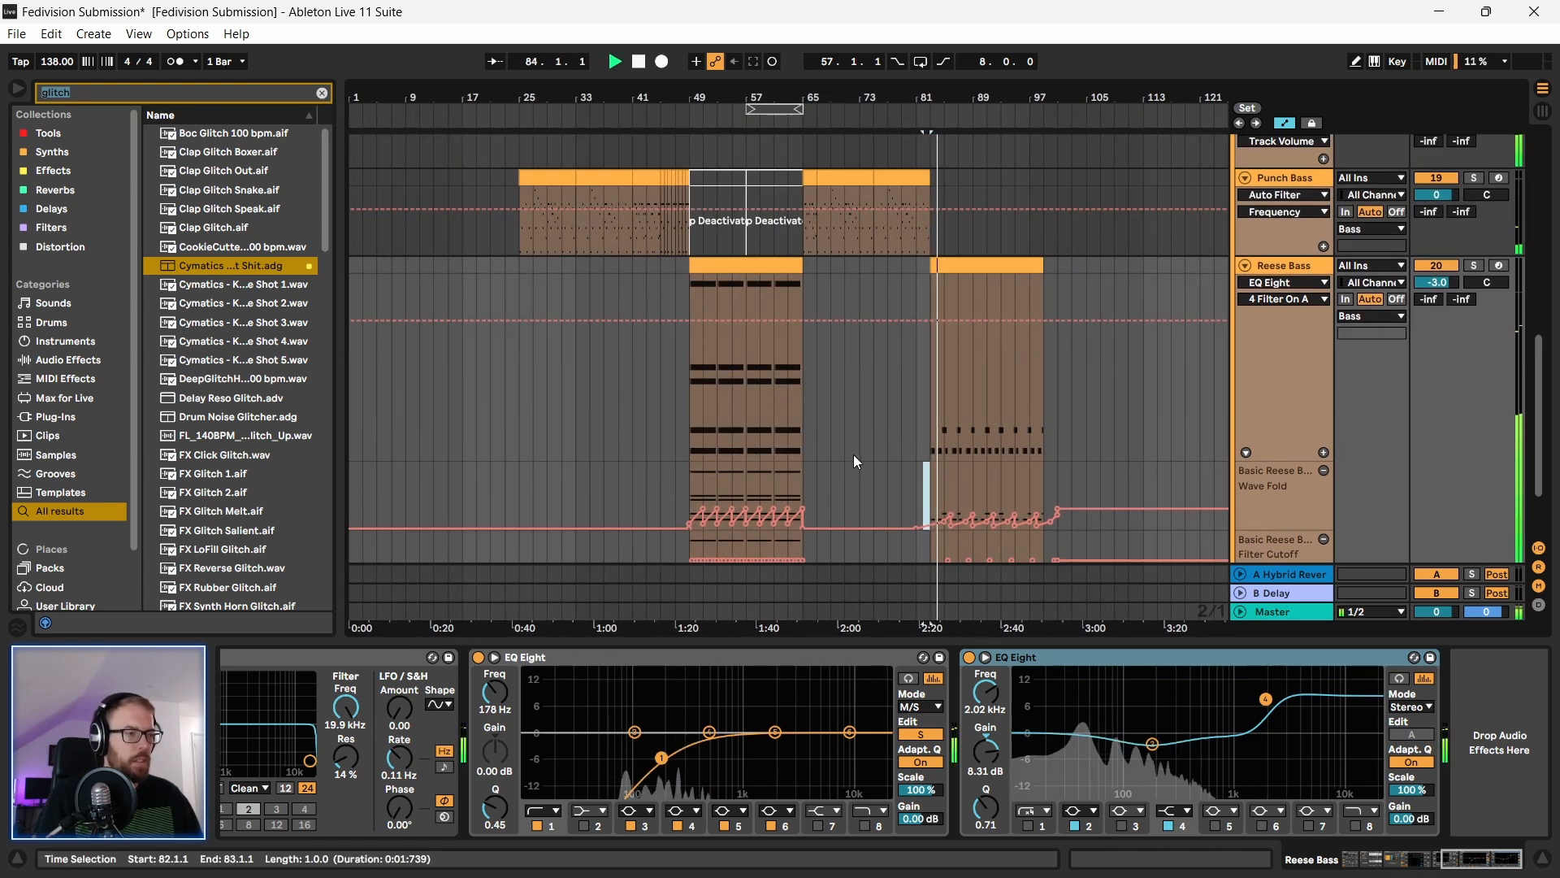
pyautogui.scroll(2, 854, 460)
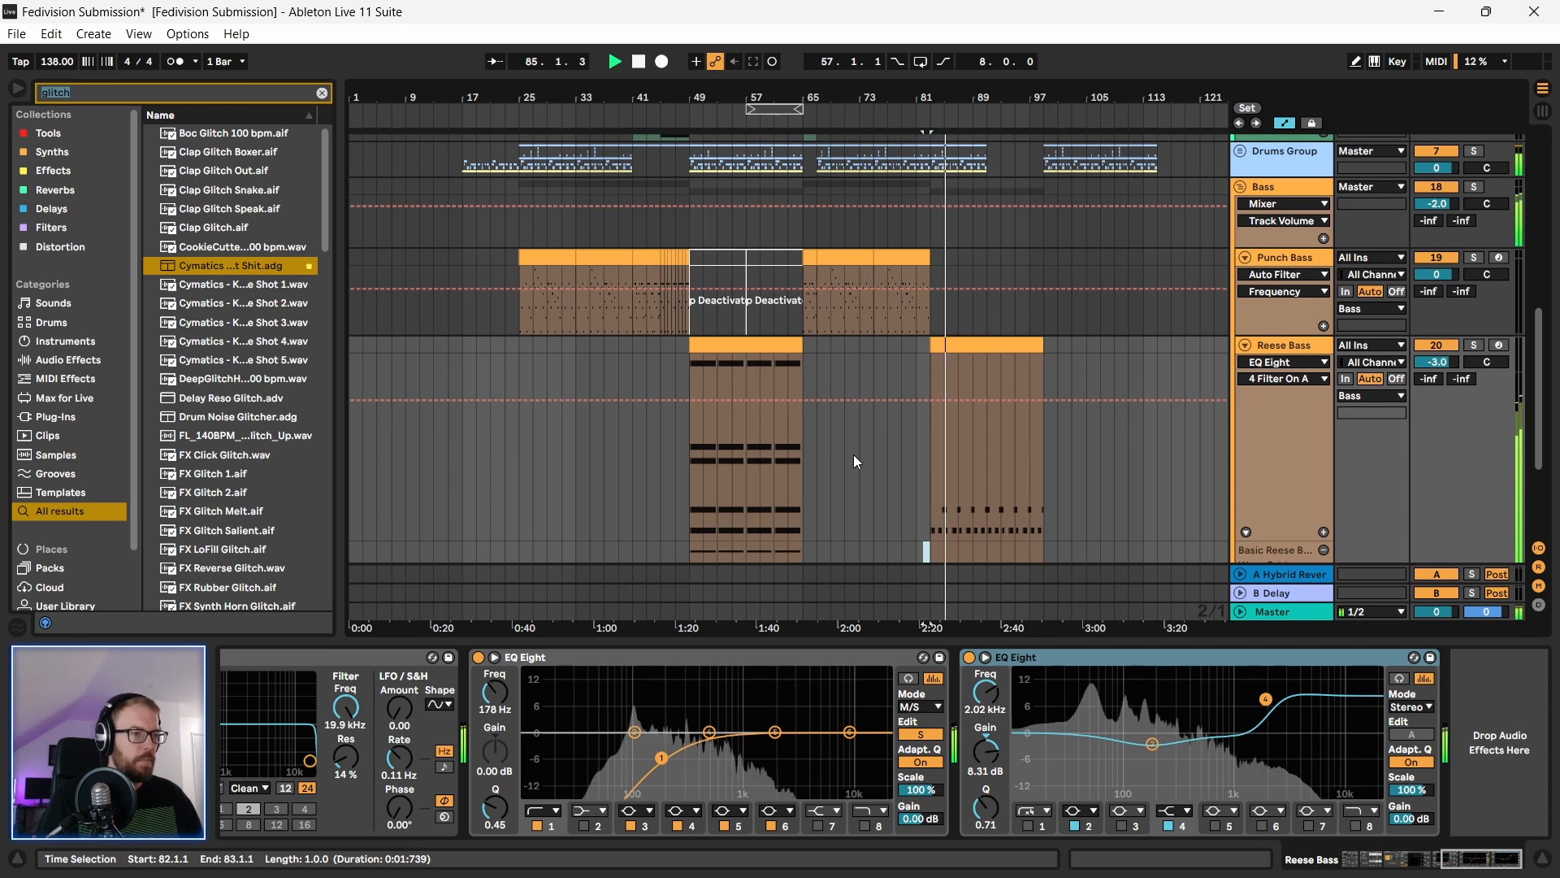
pyautogui.press('space')
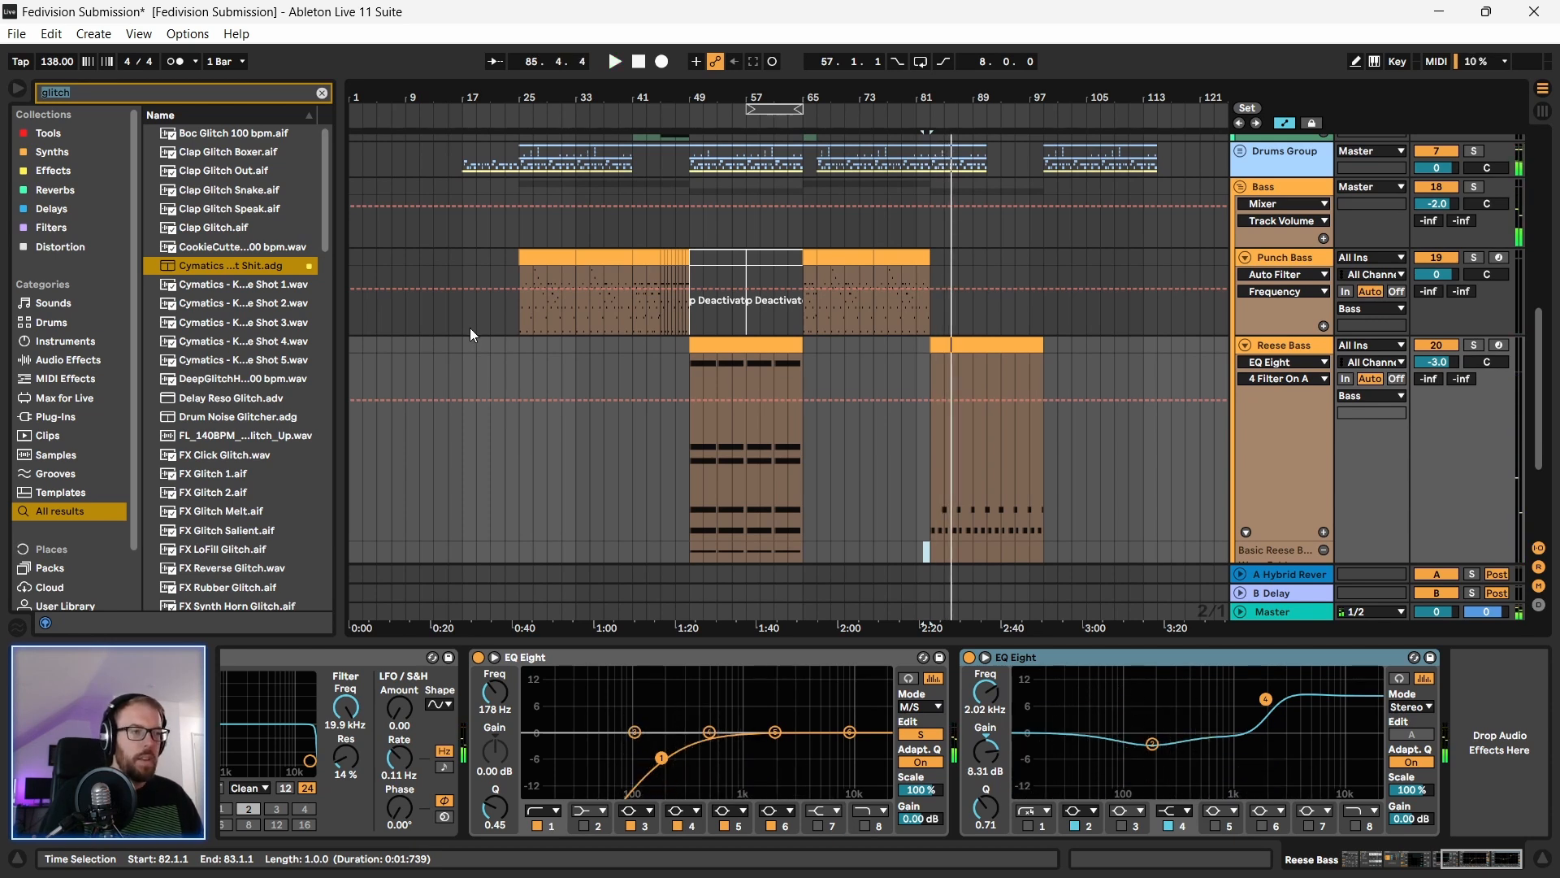
pyautogui.hotkey('ctrl', 's')
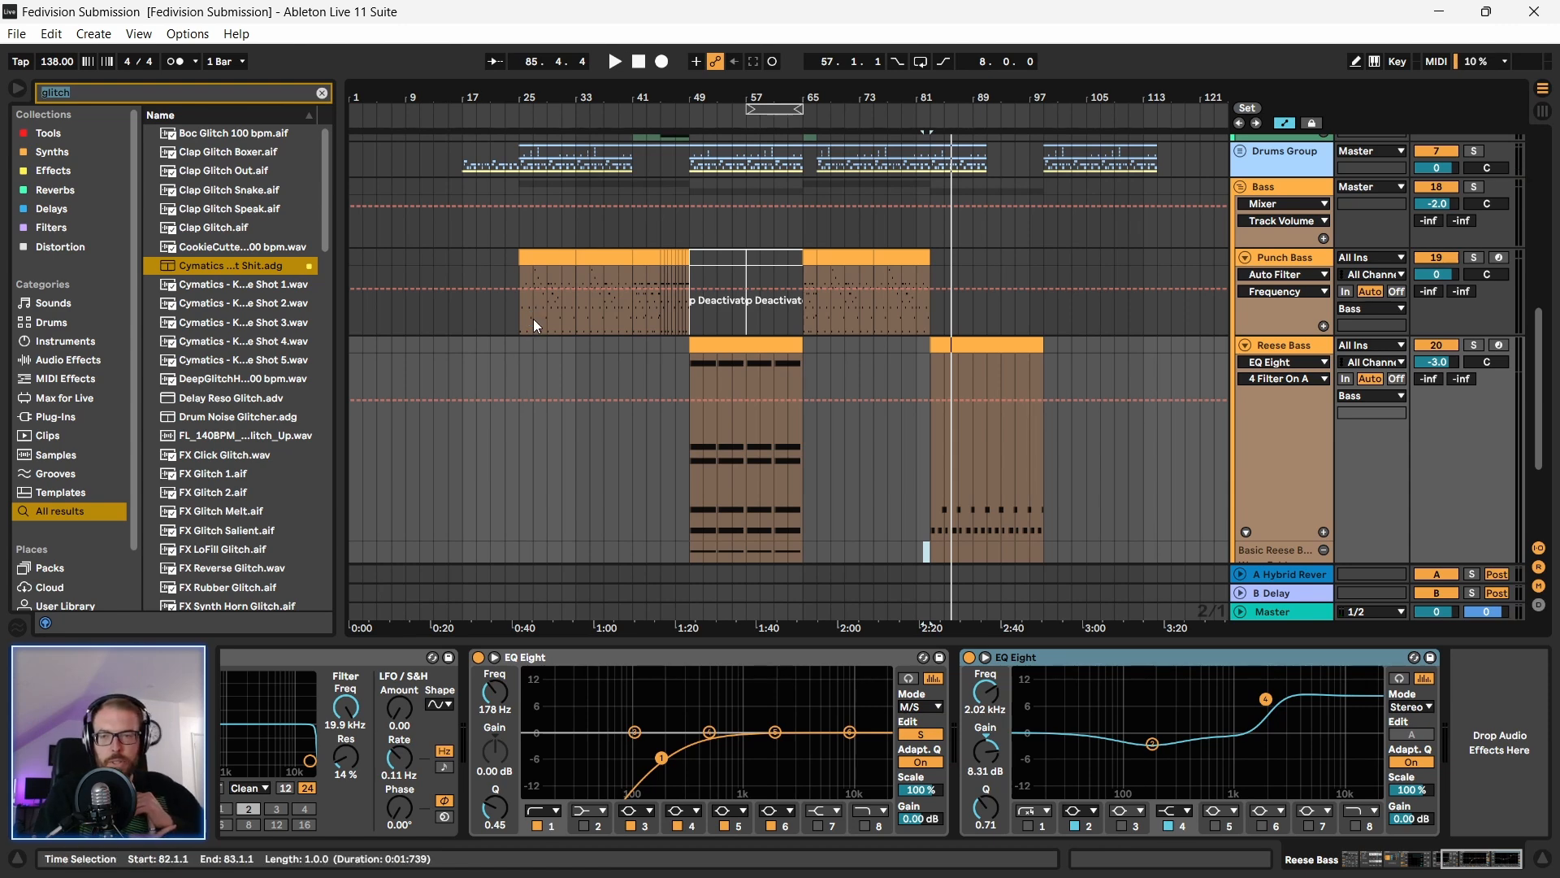
# Step: Hide the automation lanes and collapse the Bass group and the 6 Butter Knife, High, 4 Vital and 3 Audio tracks
pyautogui.click(1245, 257)
pyautogui.click(1241, 189)
pyautogui.scroll(5, 944, 260)
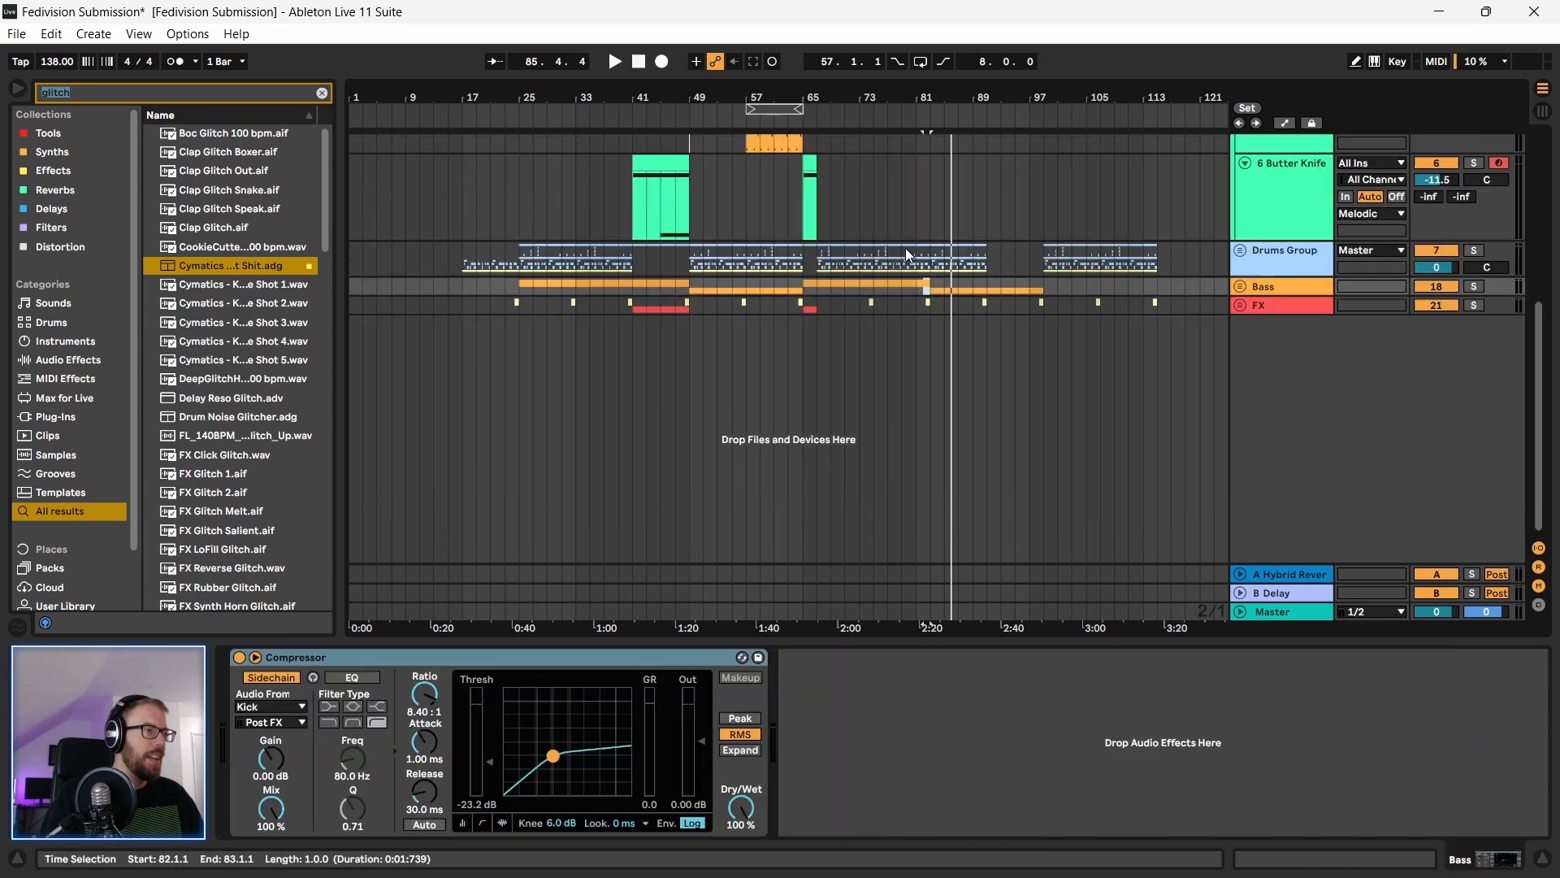
pyautogui.click(1245, 261)
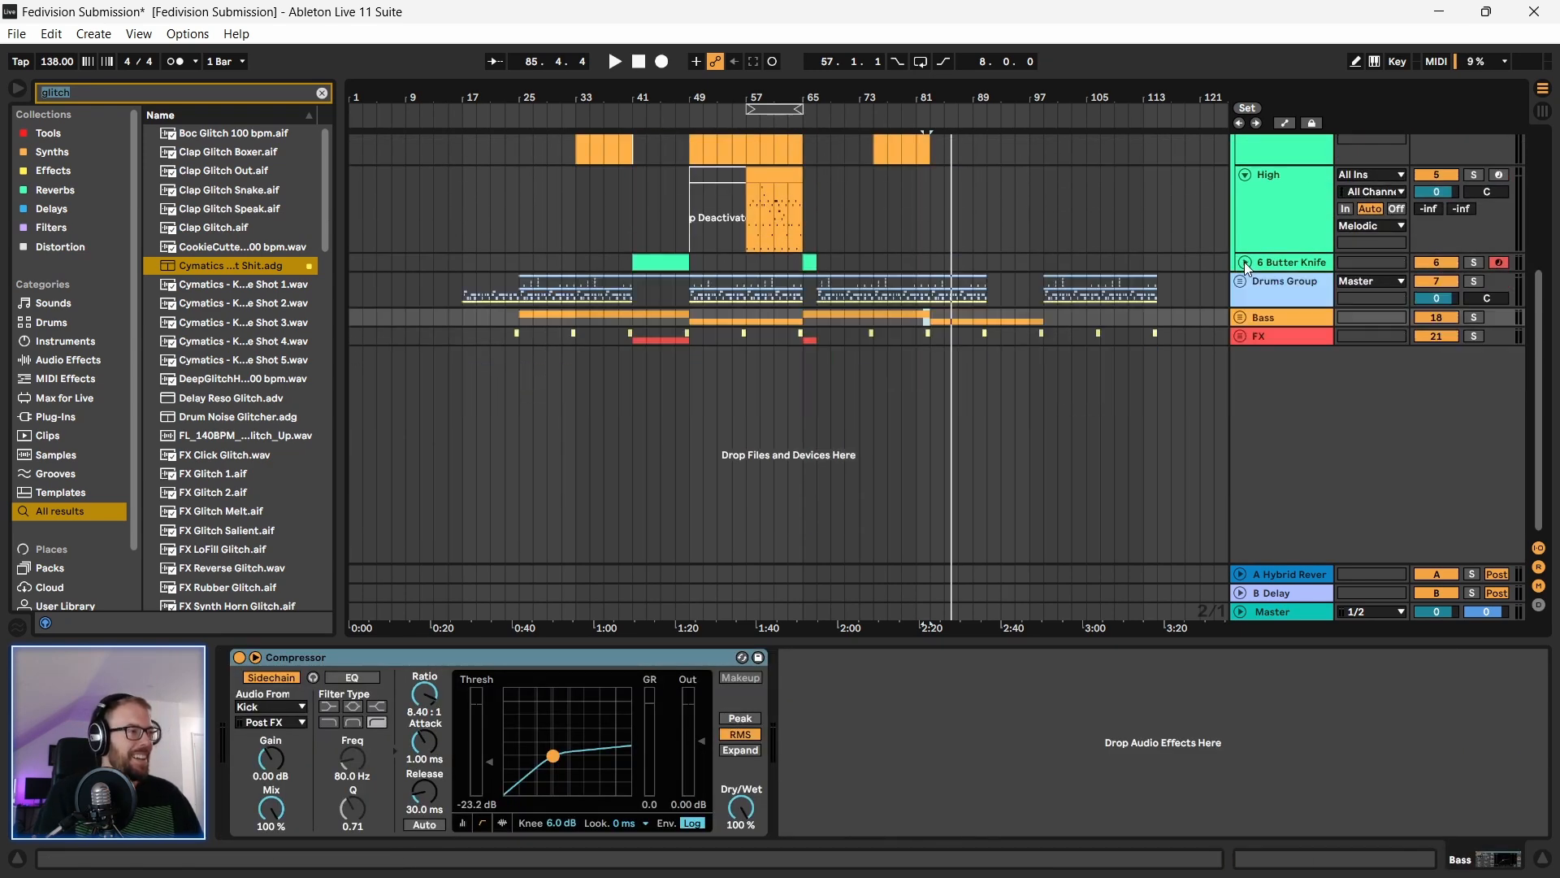
pyautogui.scroll(3, 1245, 262)
pyautogui.click(1244, 255)
pyautogui.scroll(3, 1242, 253)
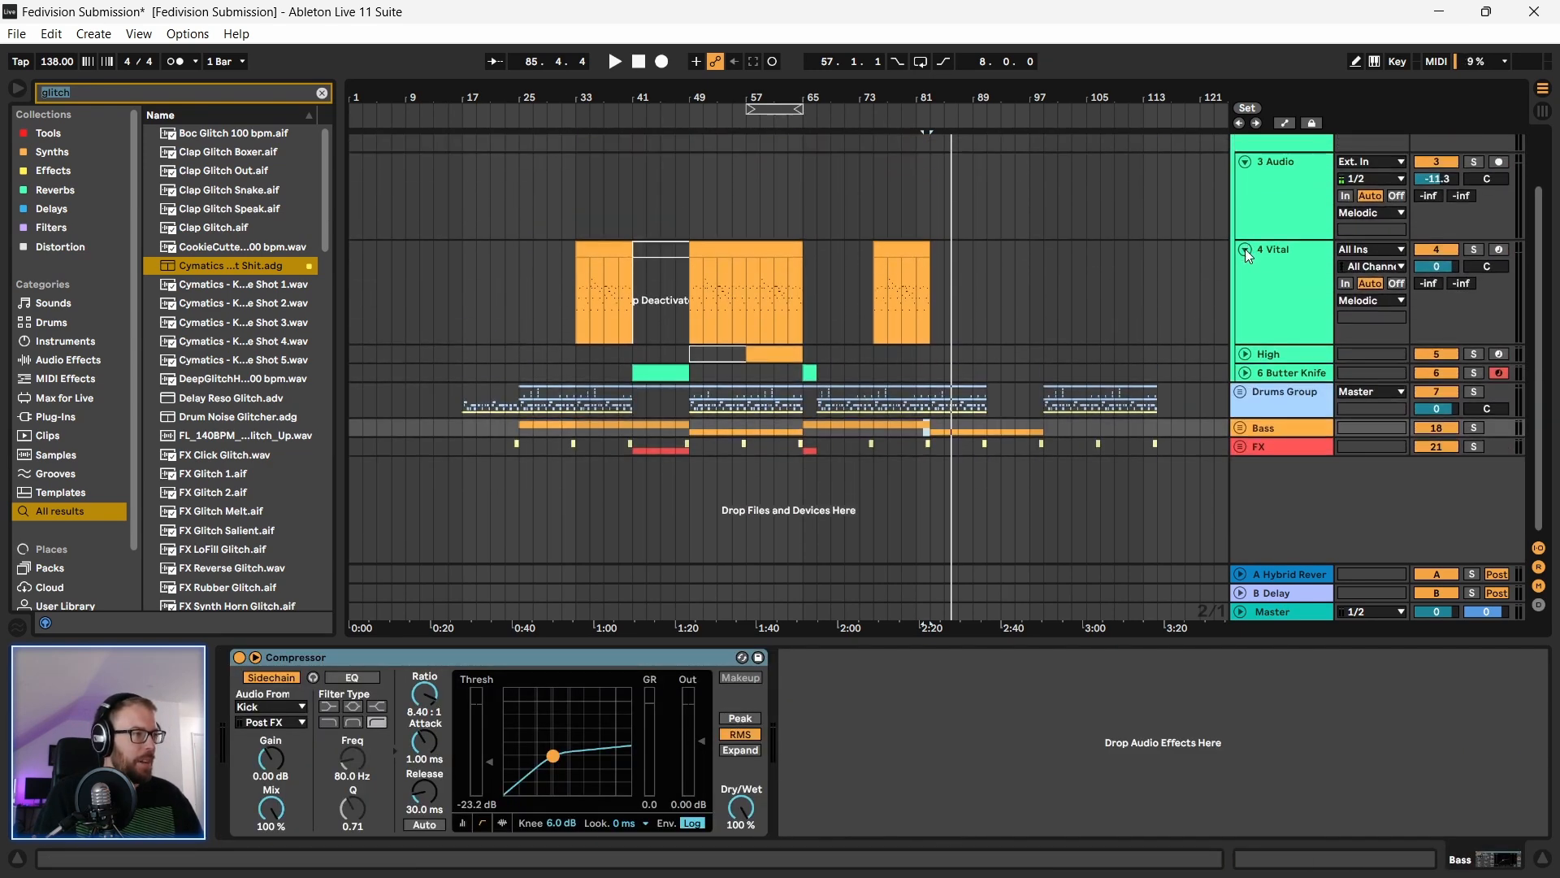
pyautogui.click(1245, 249)
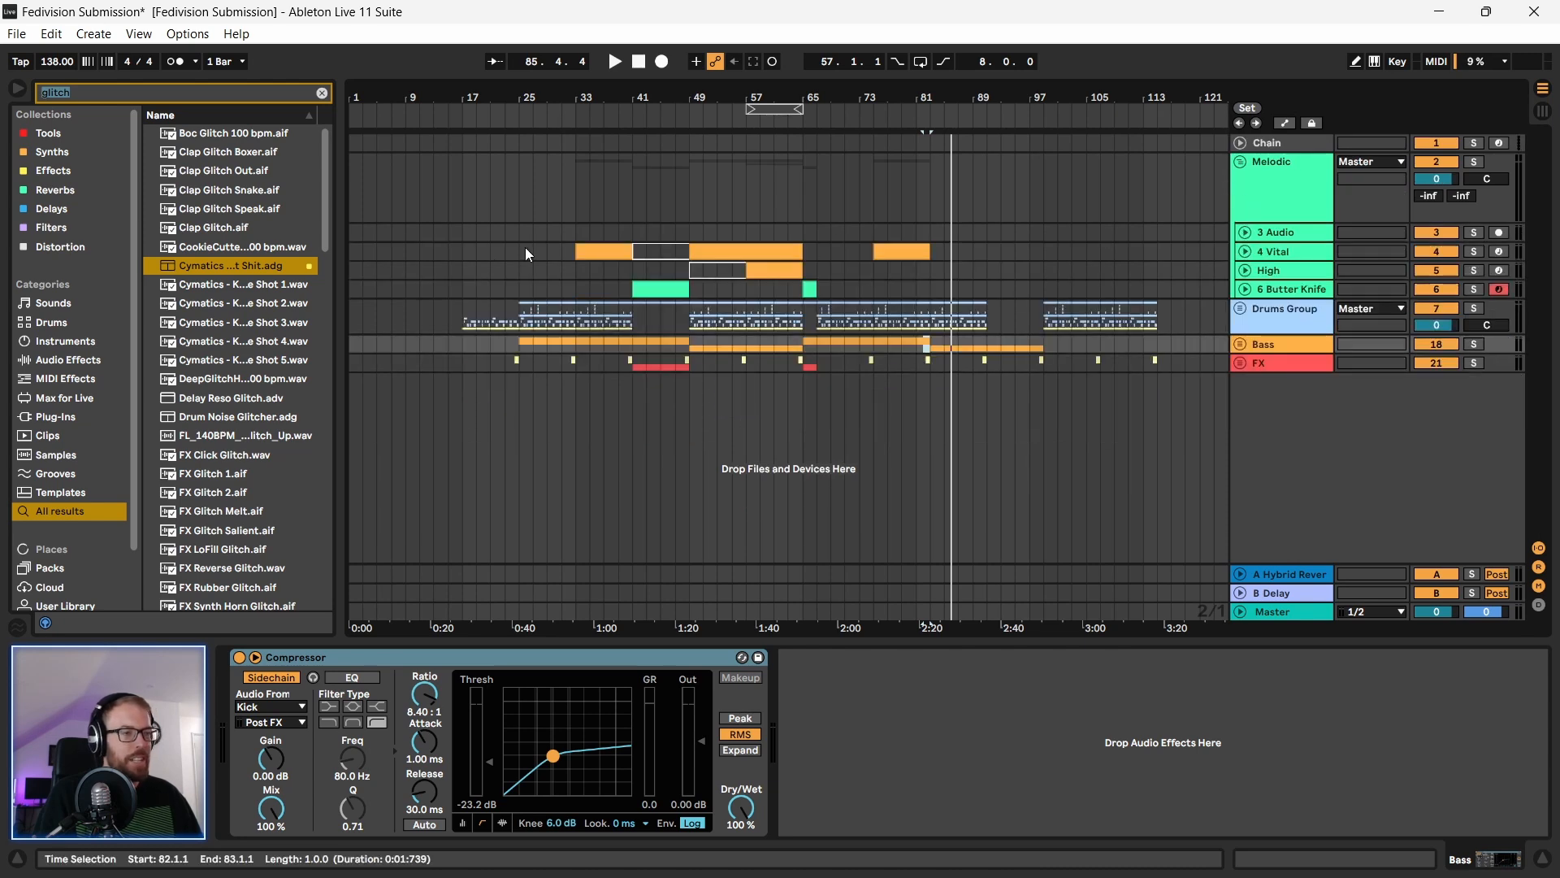
# Step: Mark the arranged section across all tracks and play the arrangement from bar 17
pyautogui.moveTo(469, 226); pyautogui.dragTo(1160, 390)
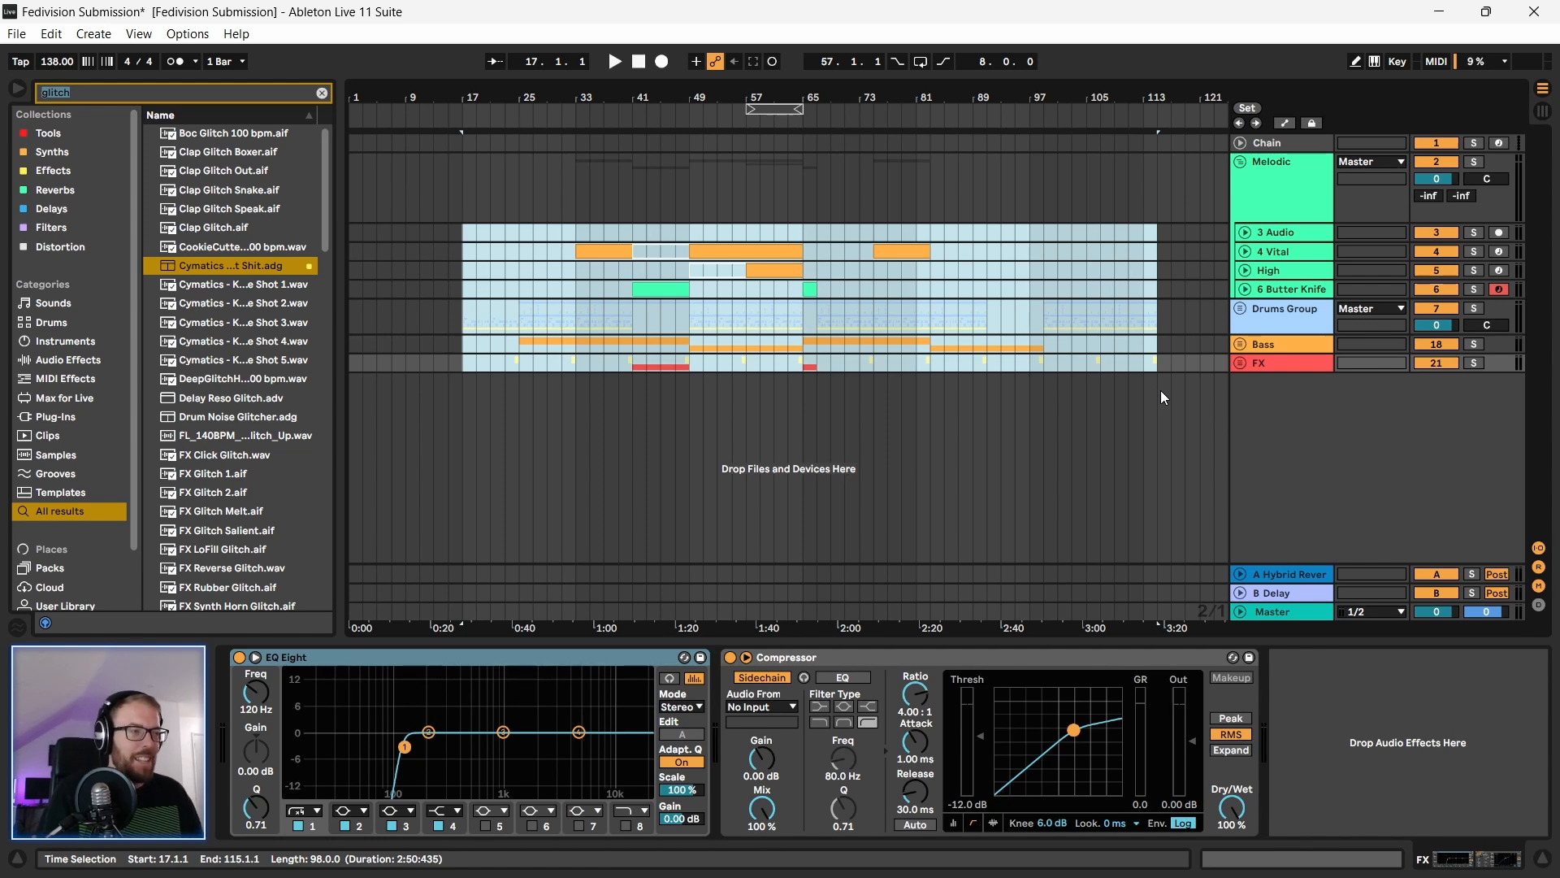
pyautogui.click(533, 251)
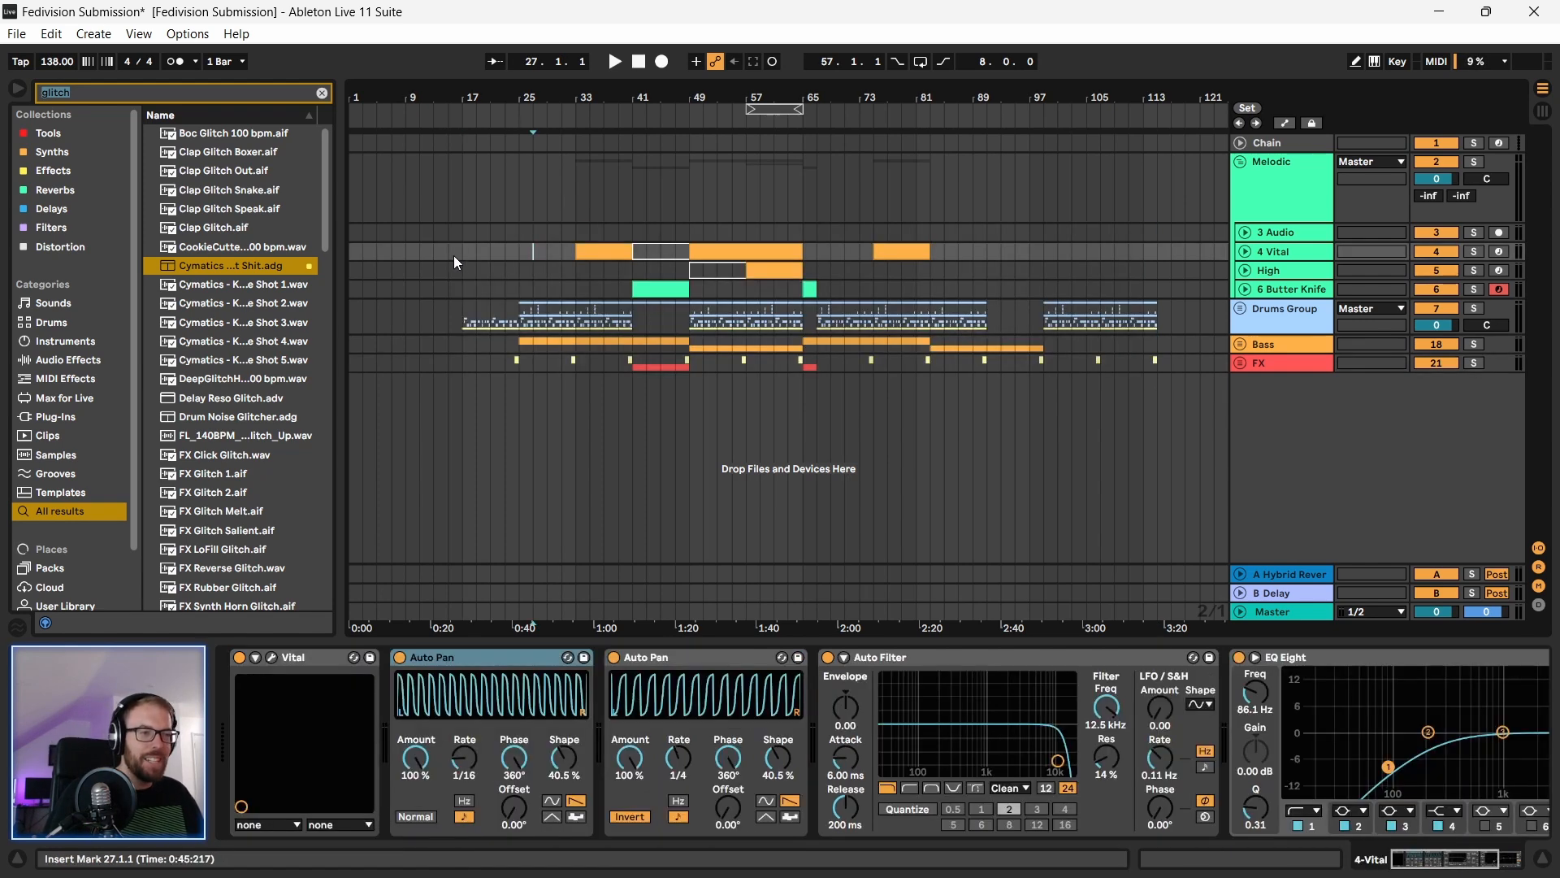
pyautogui.moveTo(464, 238); pyautogui.dragTo(1037, 364)
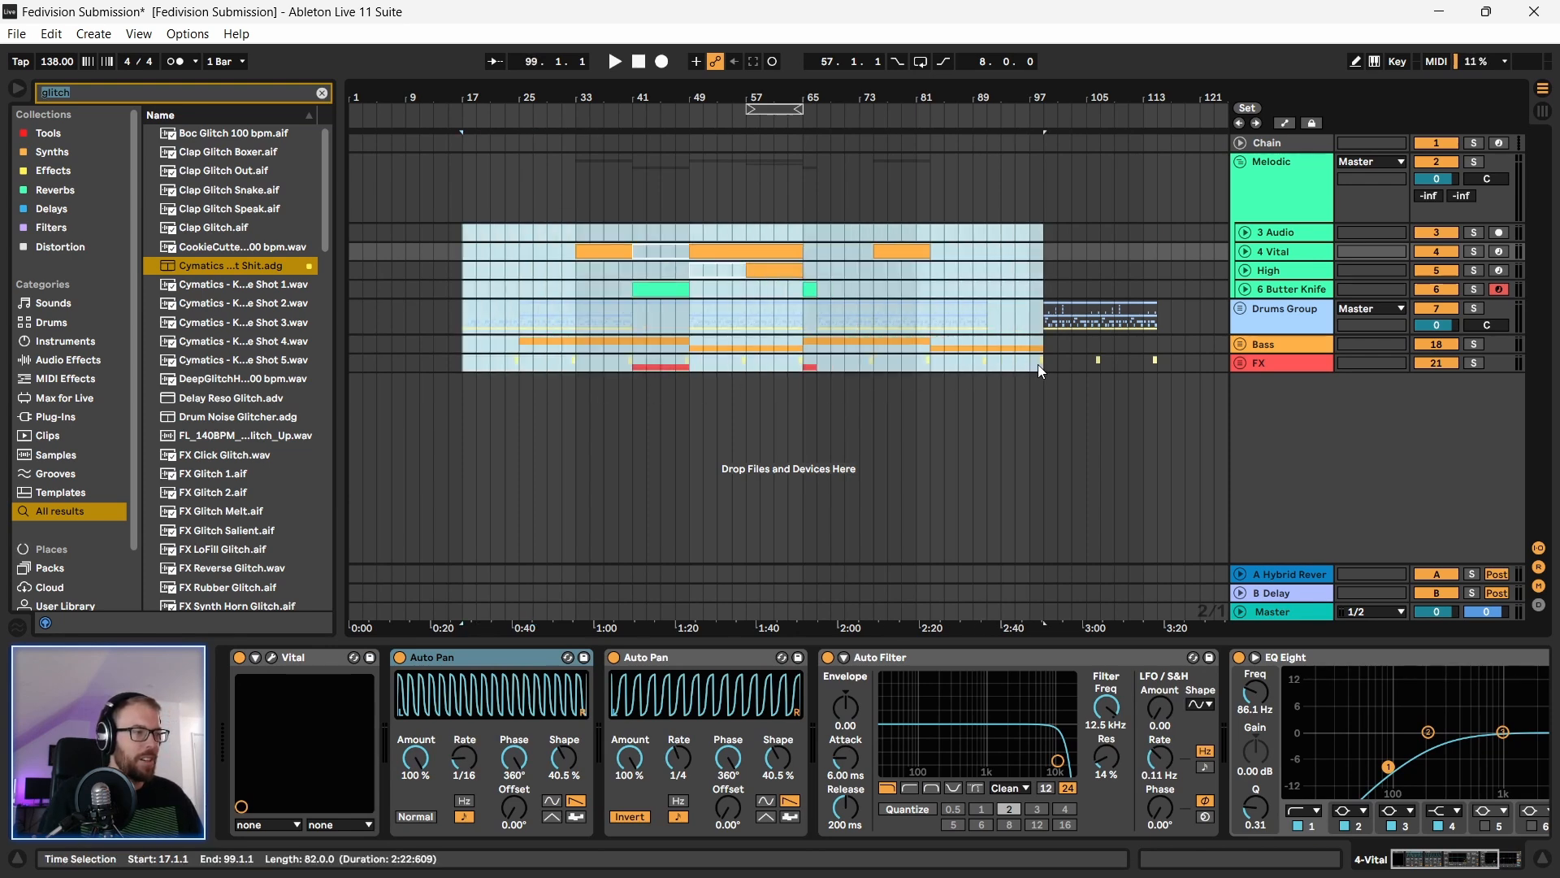
pyautogui.click(465, 272)
pyautogui.press('space')
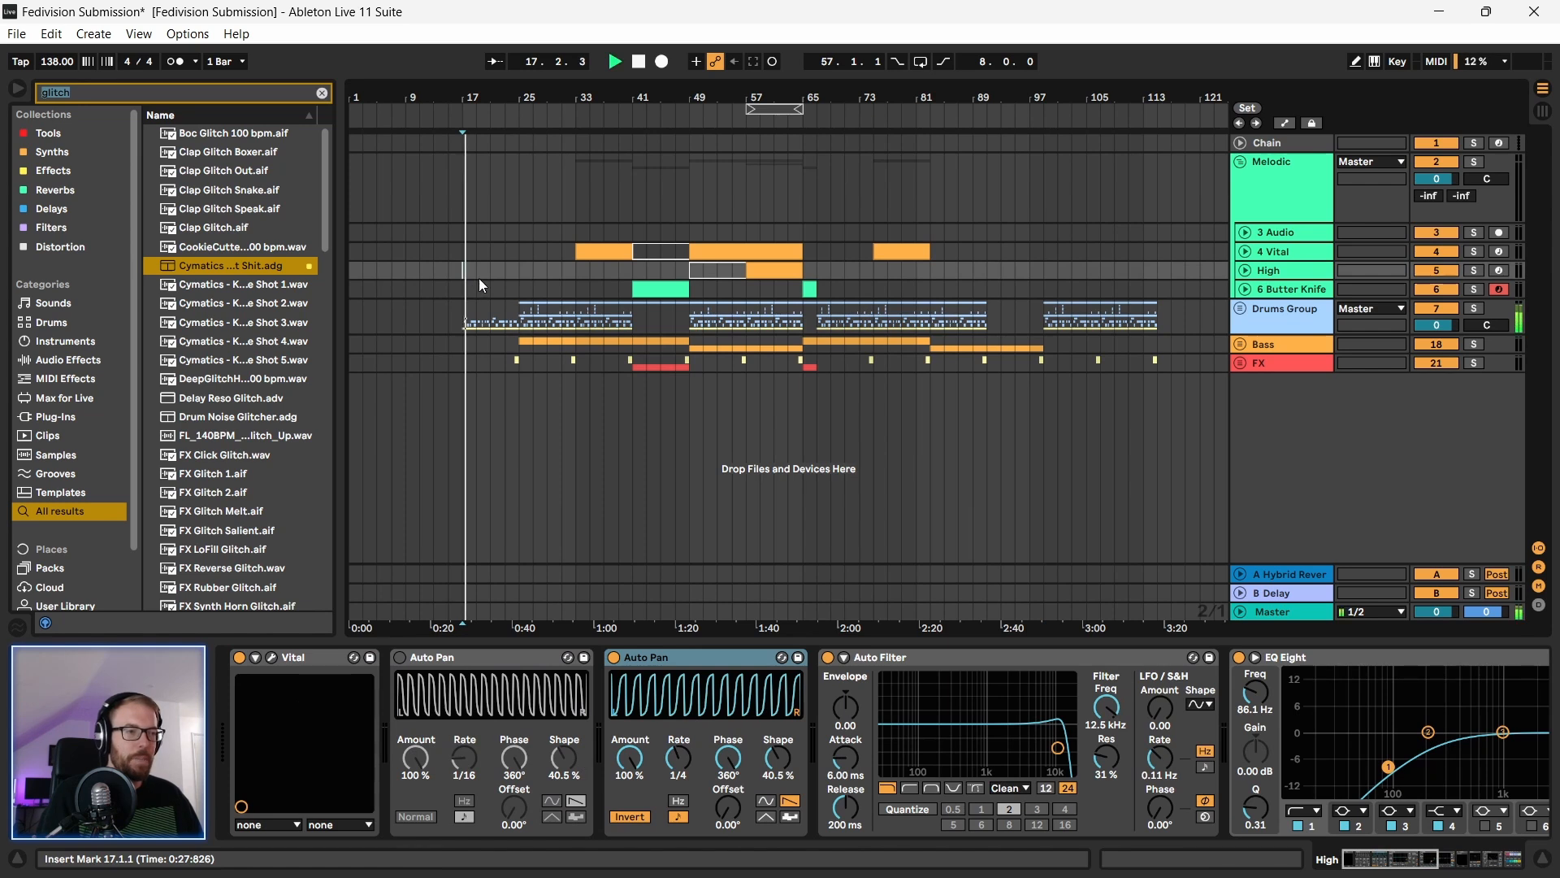
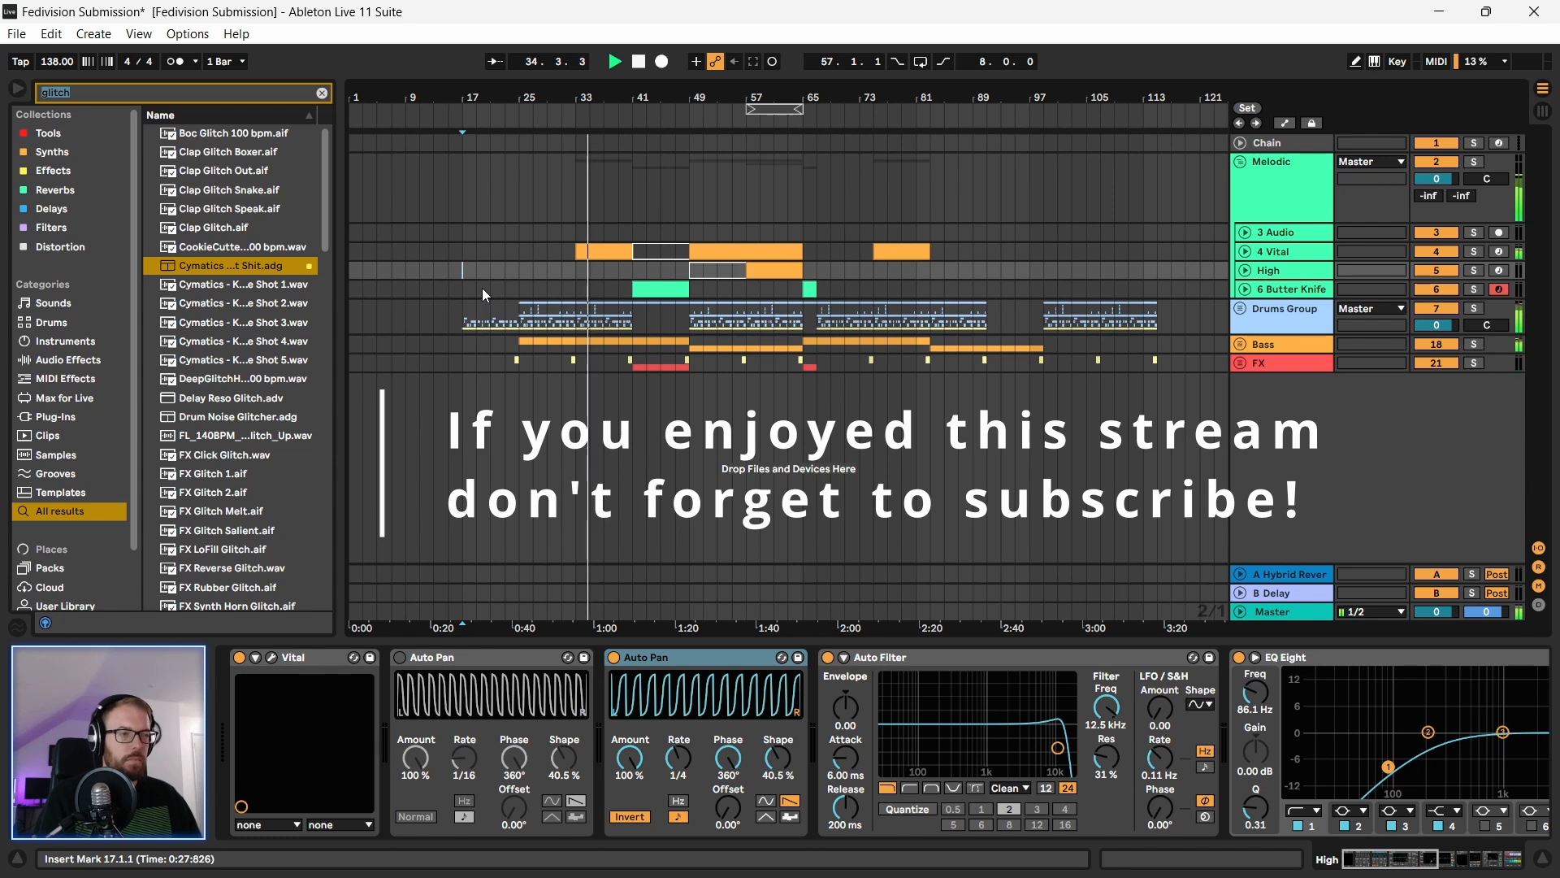
# Step: Expand the 4 Vital track, add a Utility after its EQ Eight, and set the Utility gain to 2.00 dB
pyautogui.click(1245, 250)
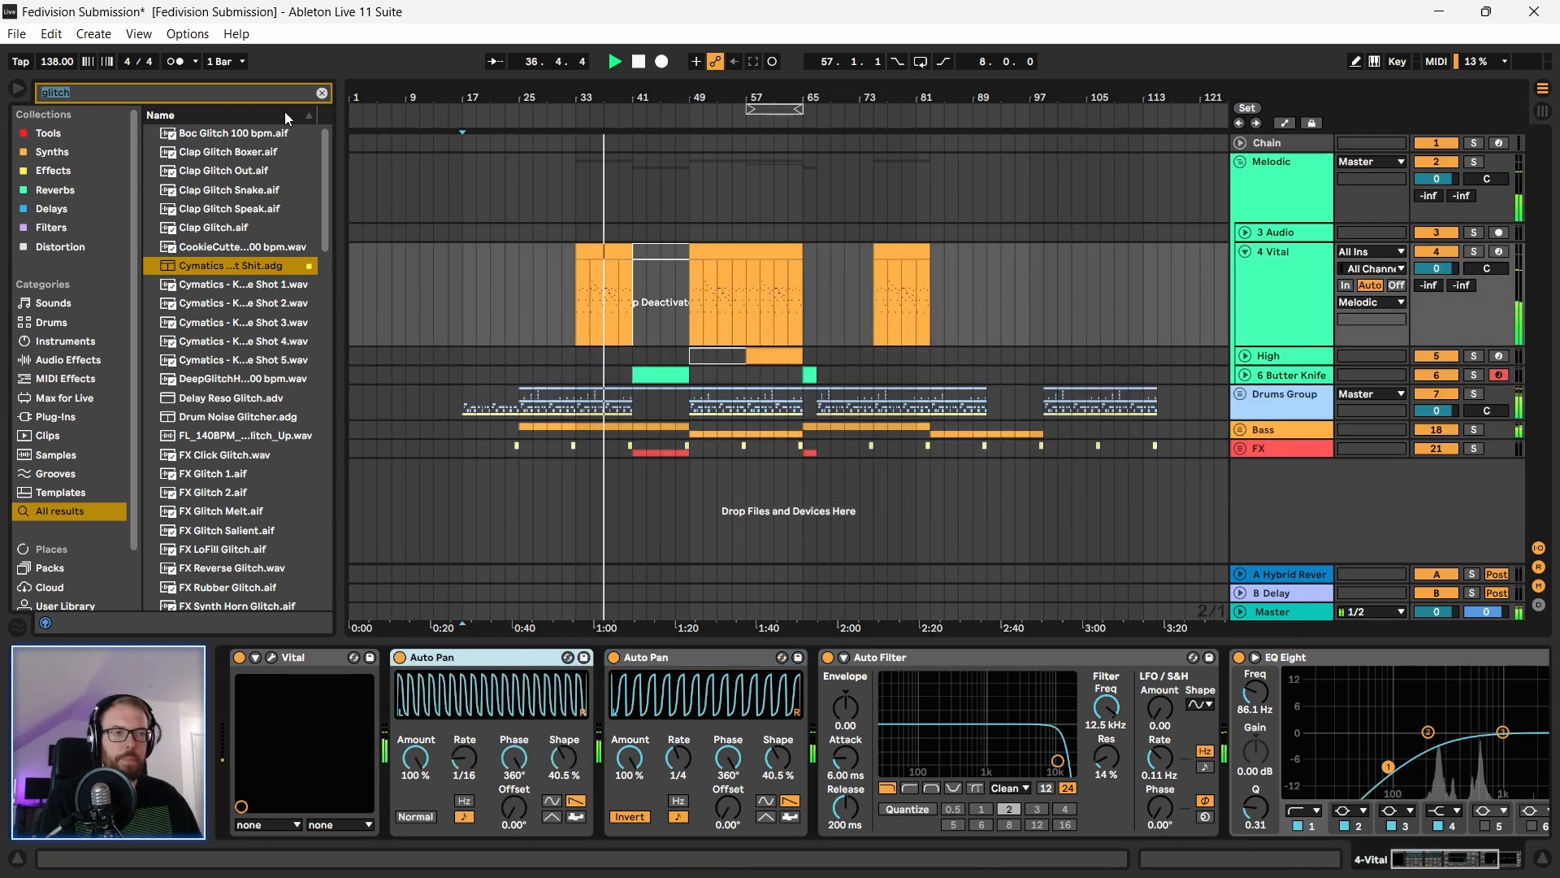
pyautogui.click(322, 93)
pyautogui.moveTo(195, 360); pyautogui.dragTo(1292, 277)
pyautogui.moveTo(1516, 719); pyautogui.dragTo(1519, 719)
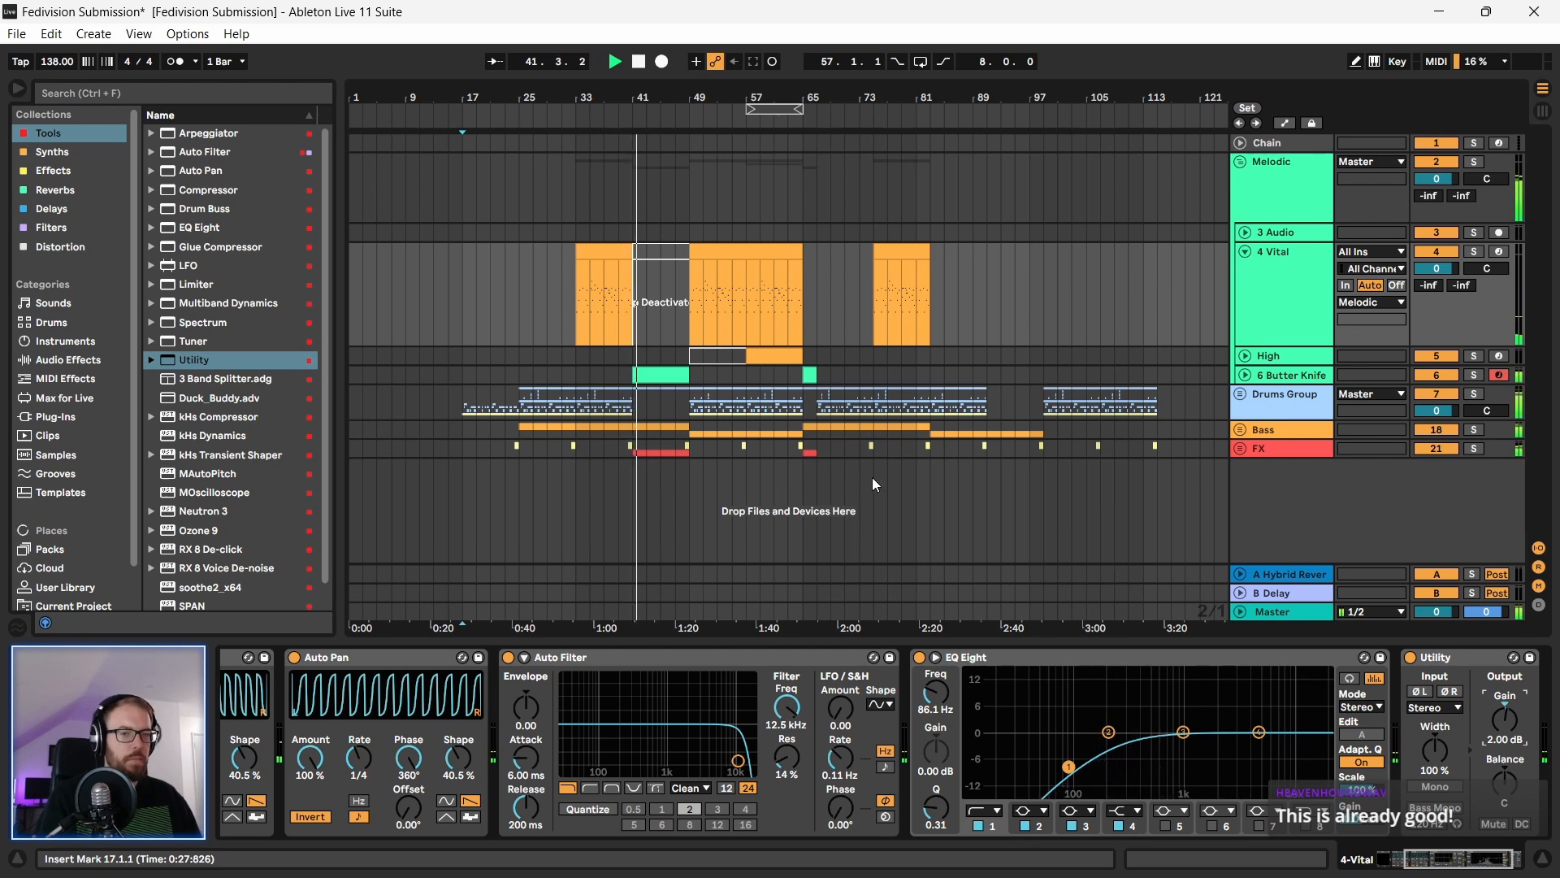
# Step: Unfold the Bass group and set the iZotope Trash 2 drive to 4.4 on the Mids chain of Reese Bass's 3 Band Splitter
pyautogui.click(655, 96)
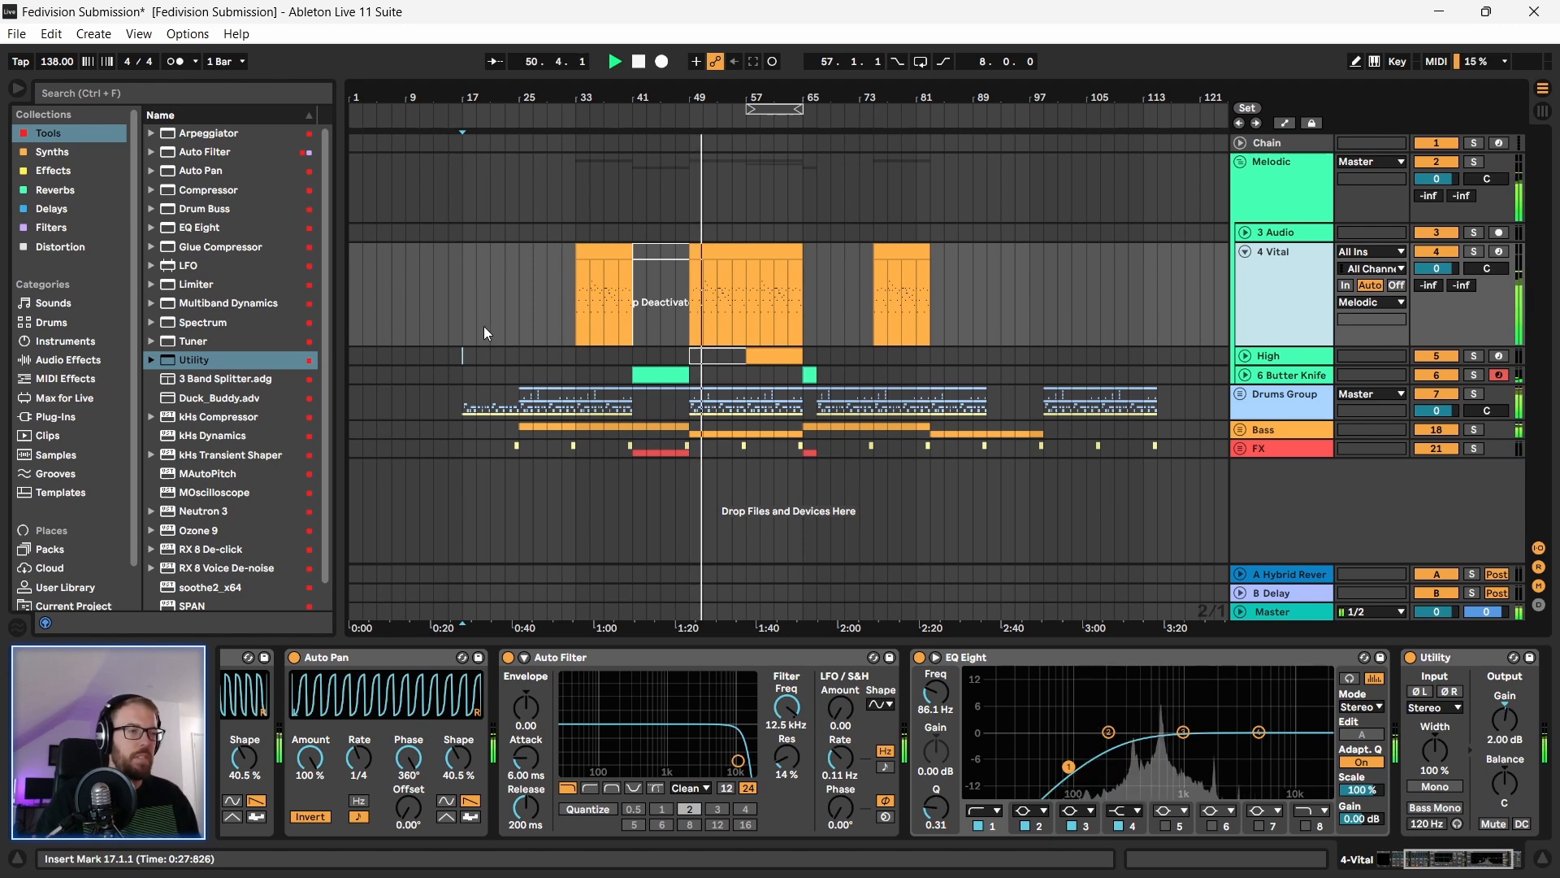
pyautogui.click(1277, 429)
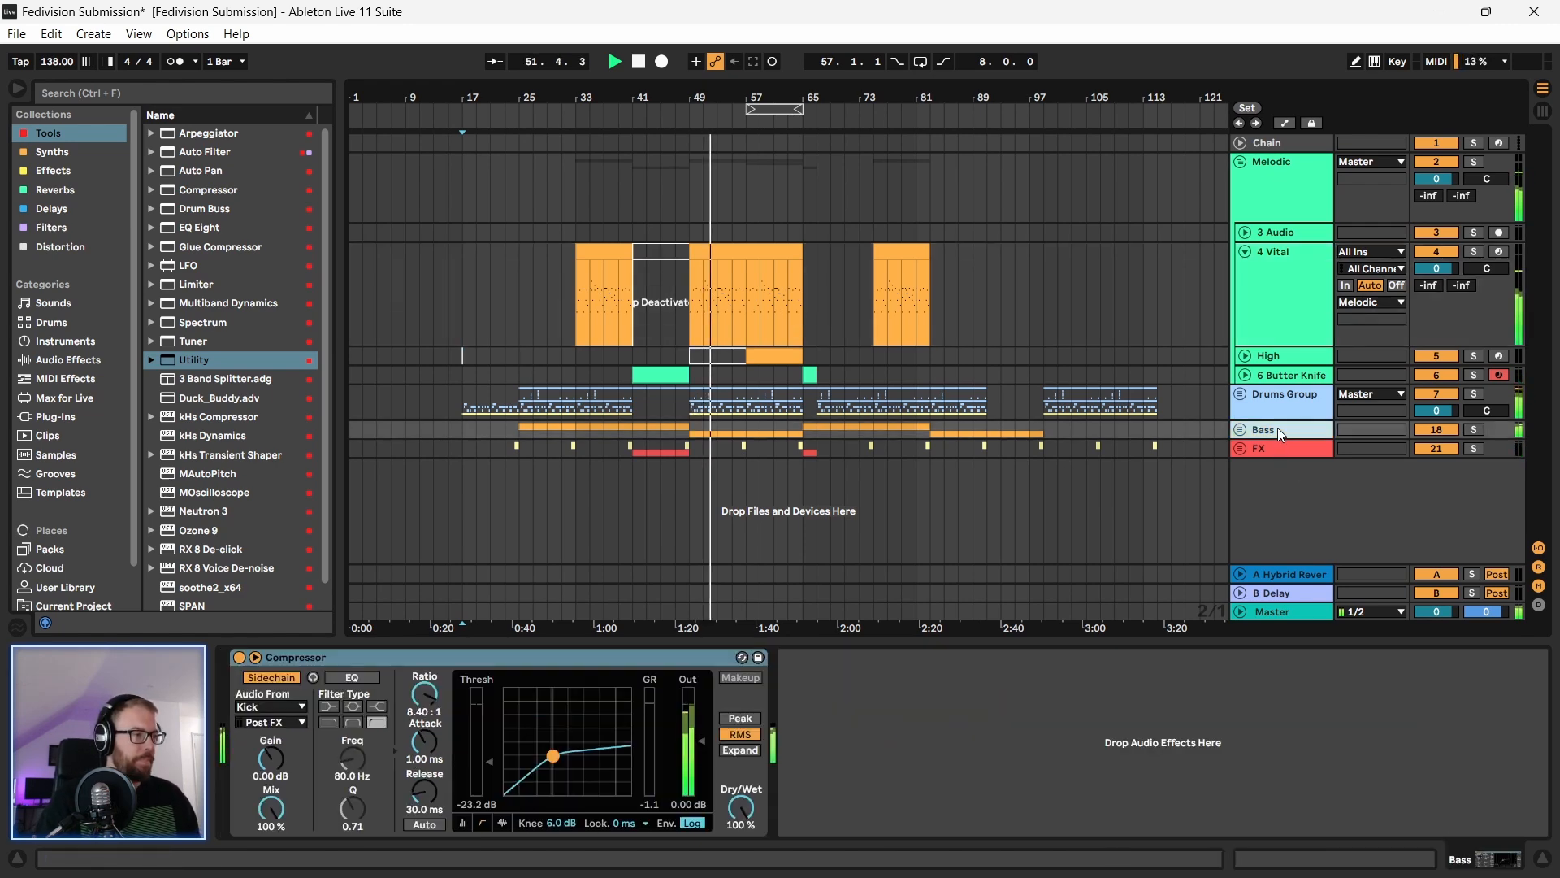
pyautogui.click(1242, 429)
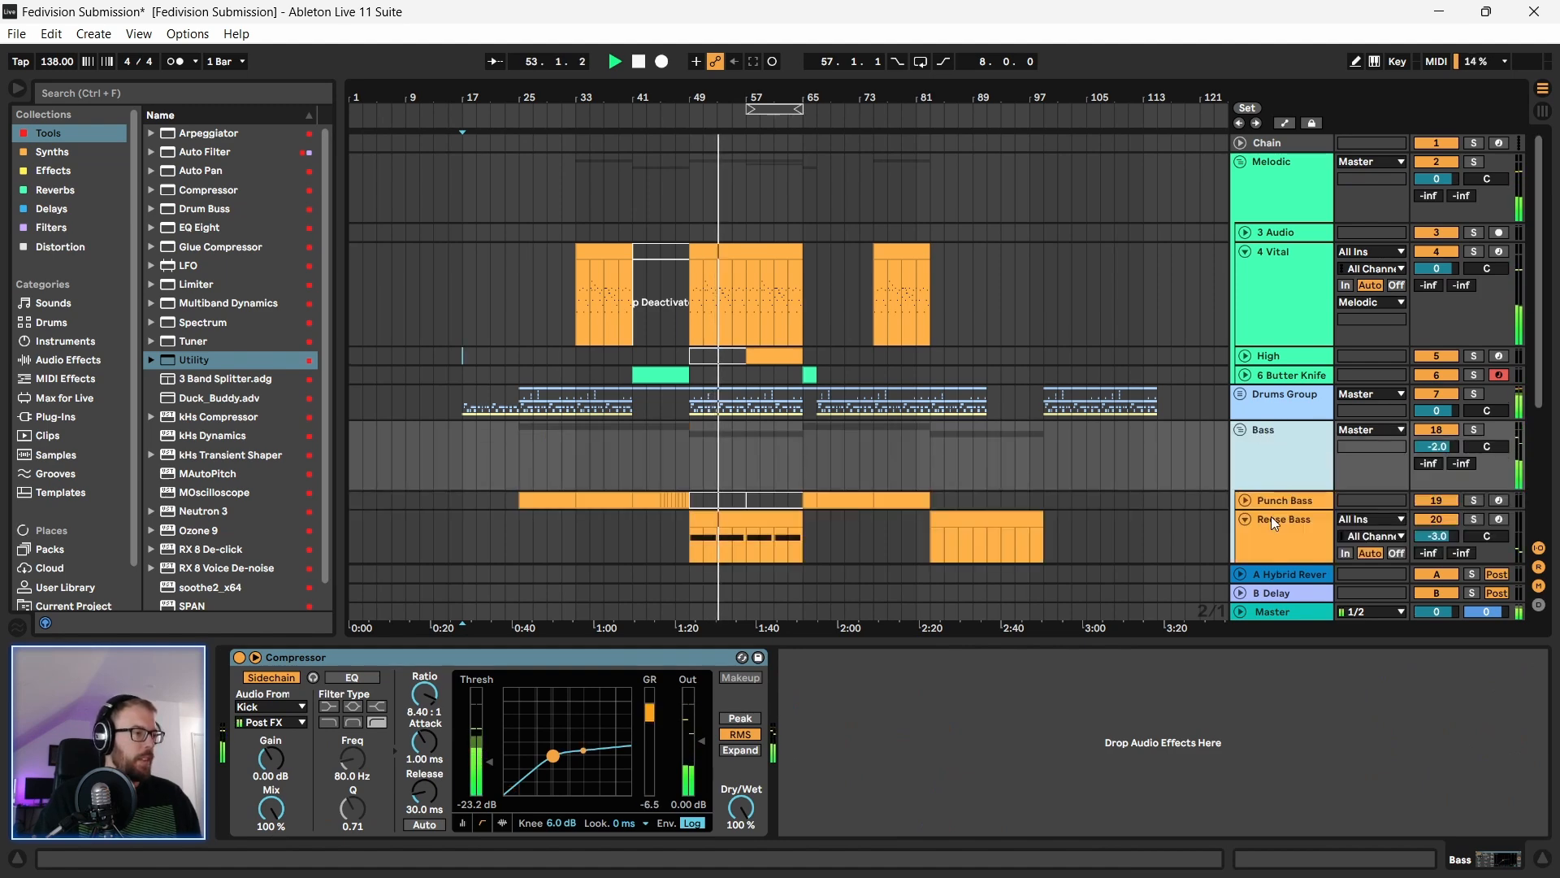
pyautogui.scroll(-2, 1271, 515)
pyautogui.click(1283, 475)
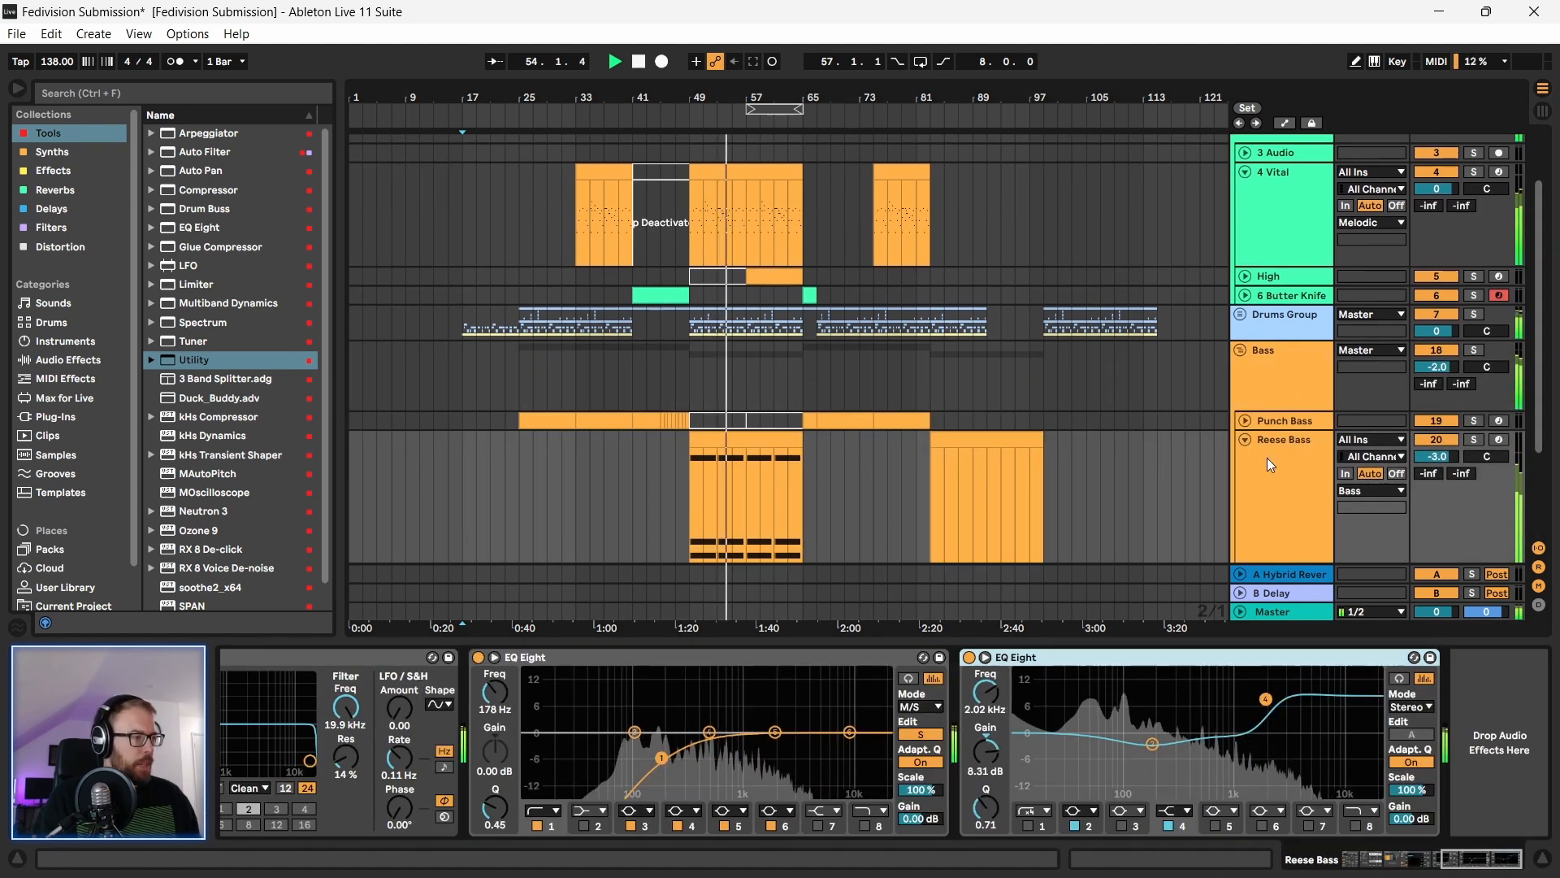
pyautogui.scroll(-2, 734, 533)
pyautogui.moveTo(1474, 858); pyautogui.dragTo(1269, 857)
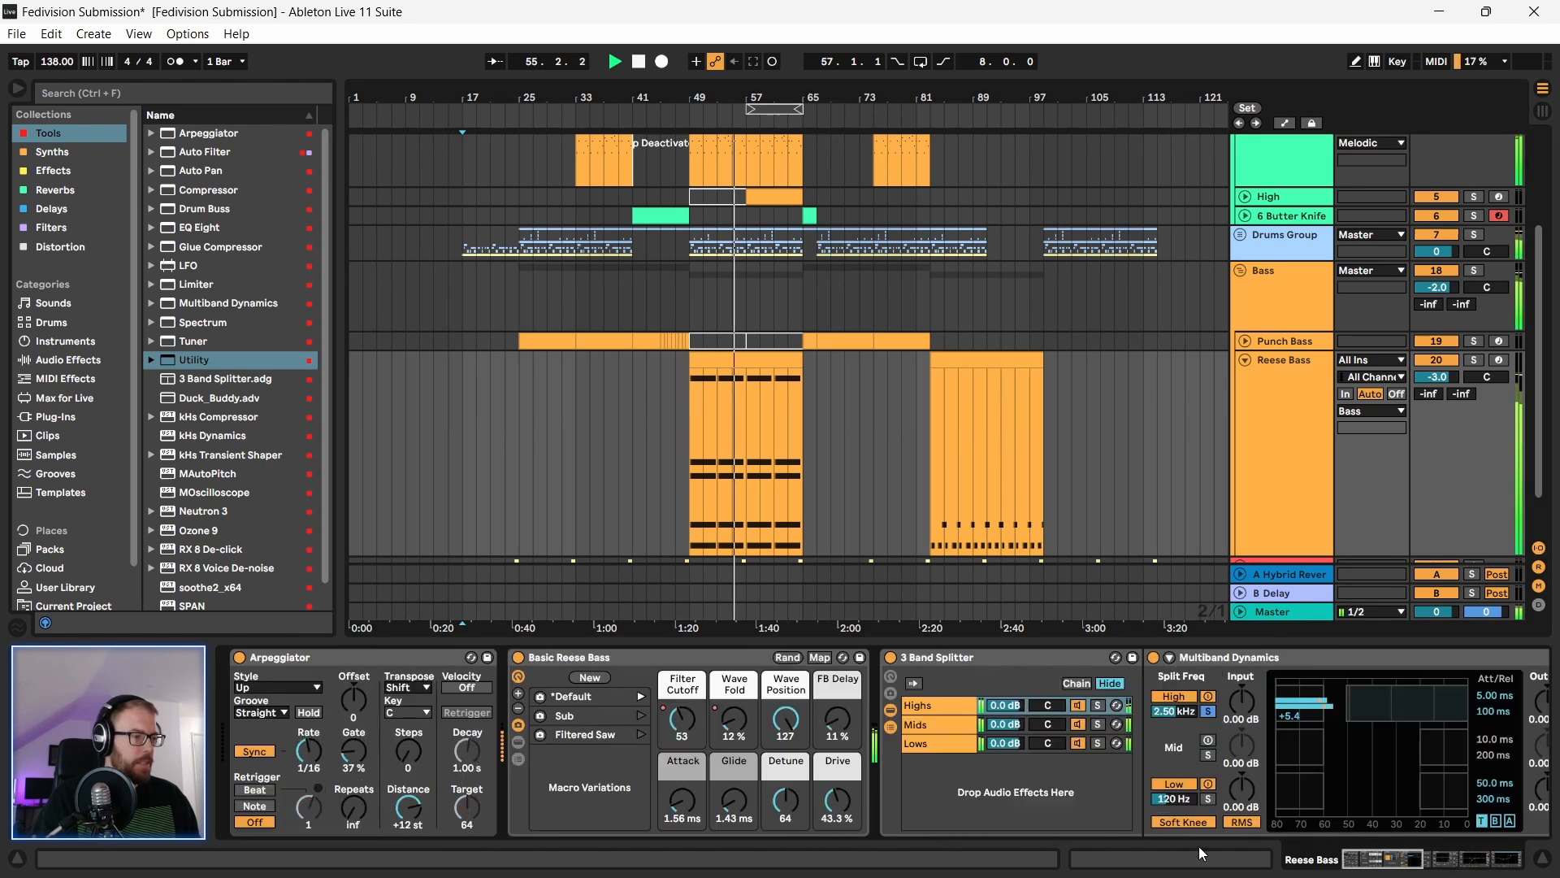
pyautogui.click(964, 725)
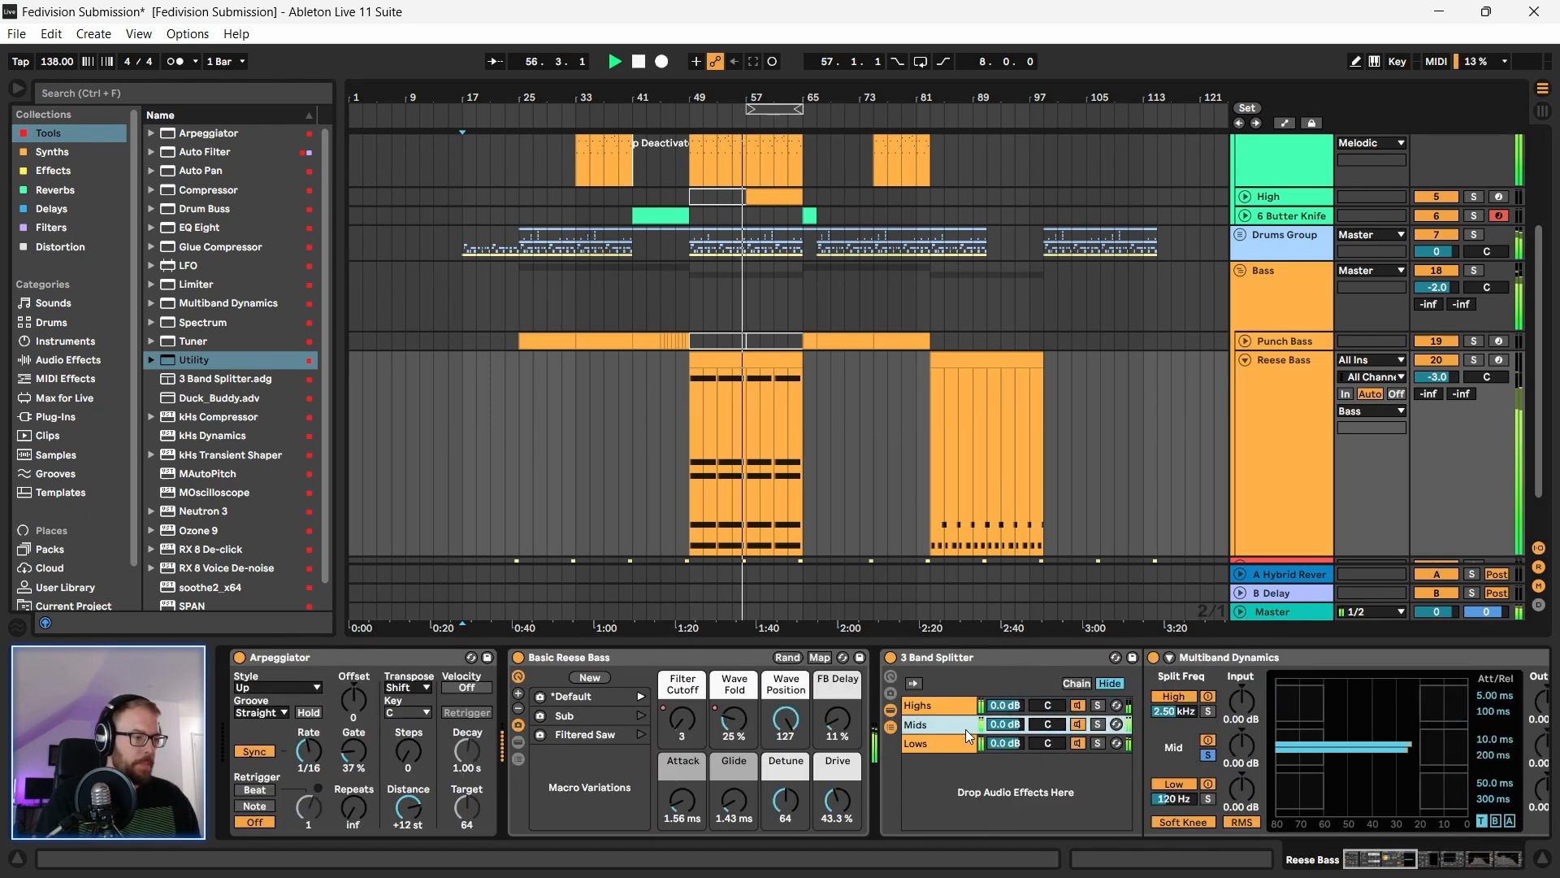
pyautogui.moveTo(1379, 859); pyautogui.dragTo(1404, 858)
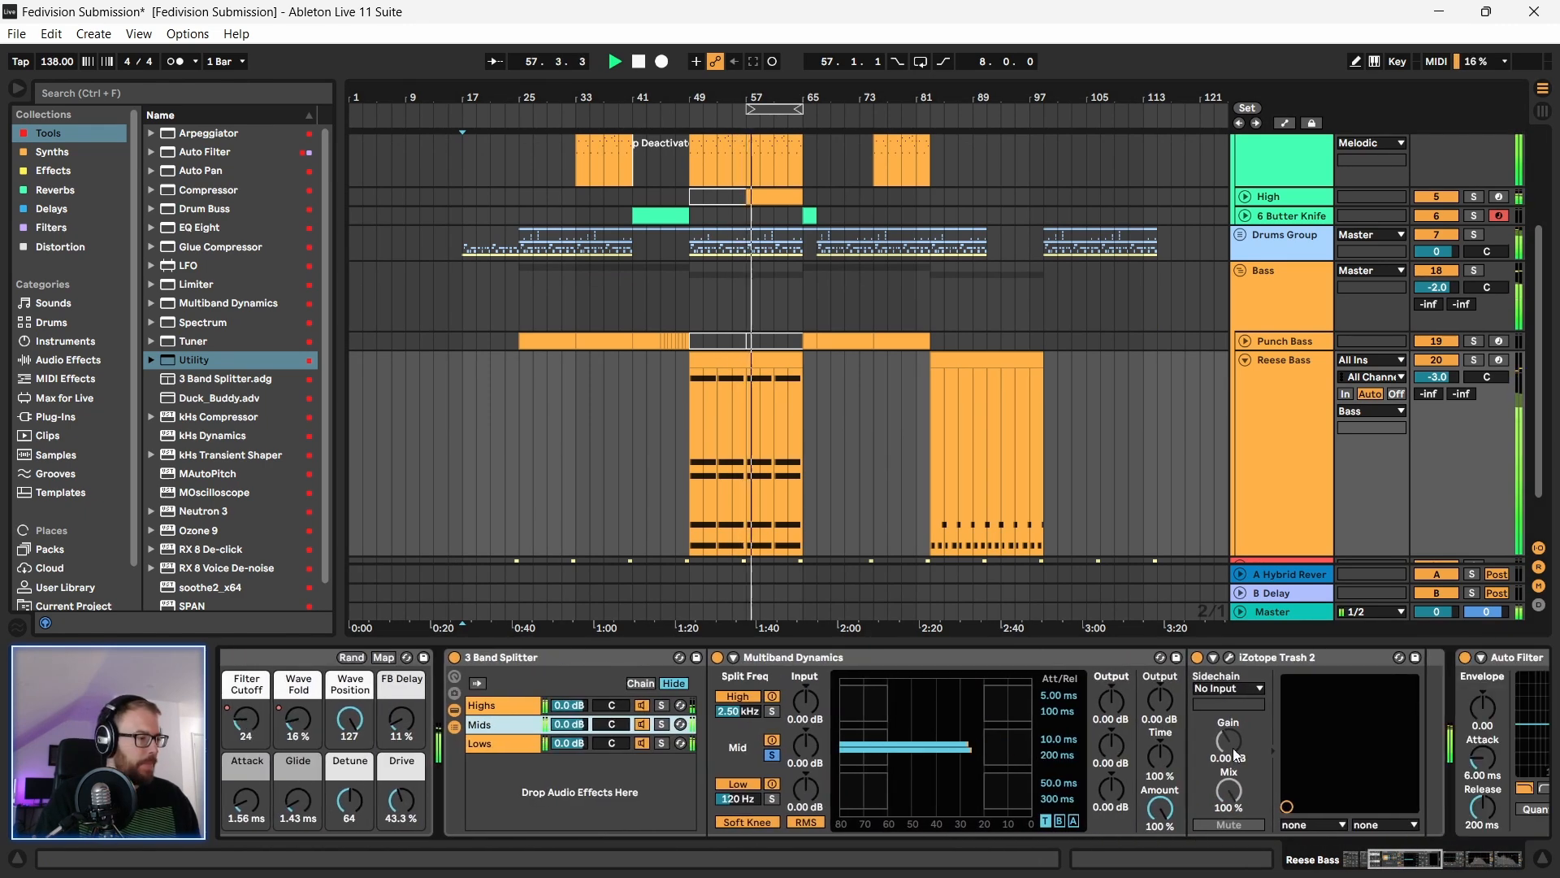
pyautogui.click(1227, 658)
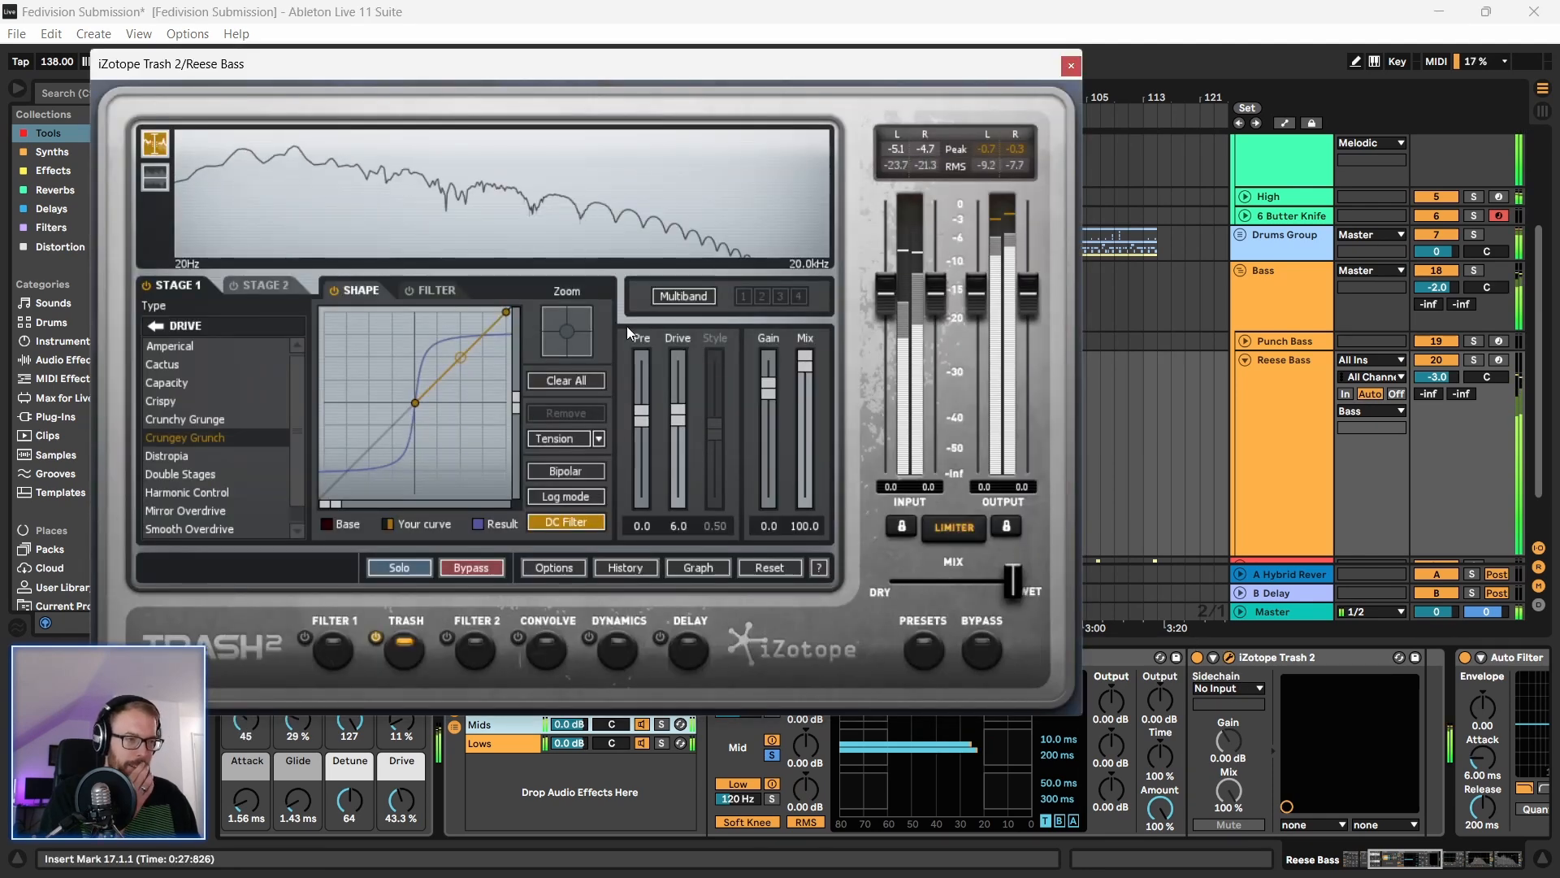
pyautogui.moveTo(679, 413); pyautogui.dragTo(676, 434)
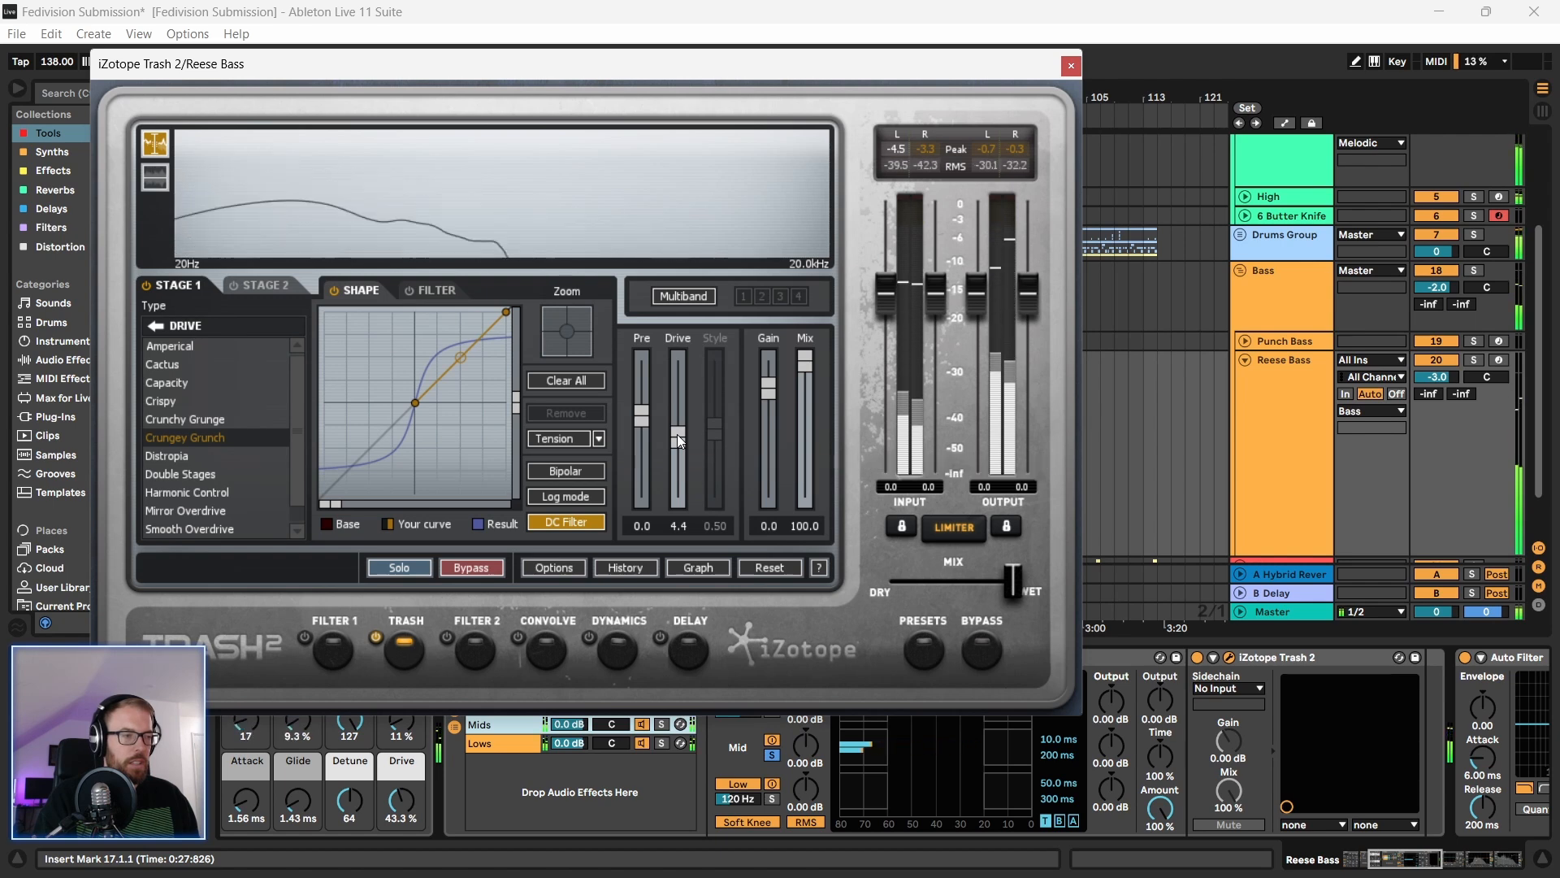
pyautogui.click(1071, 66)
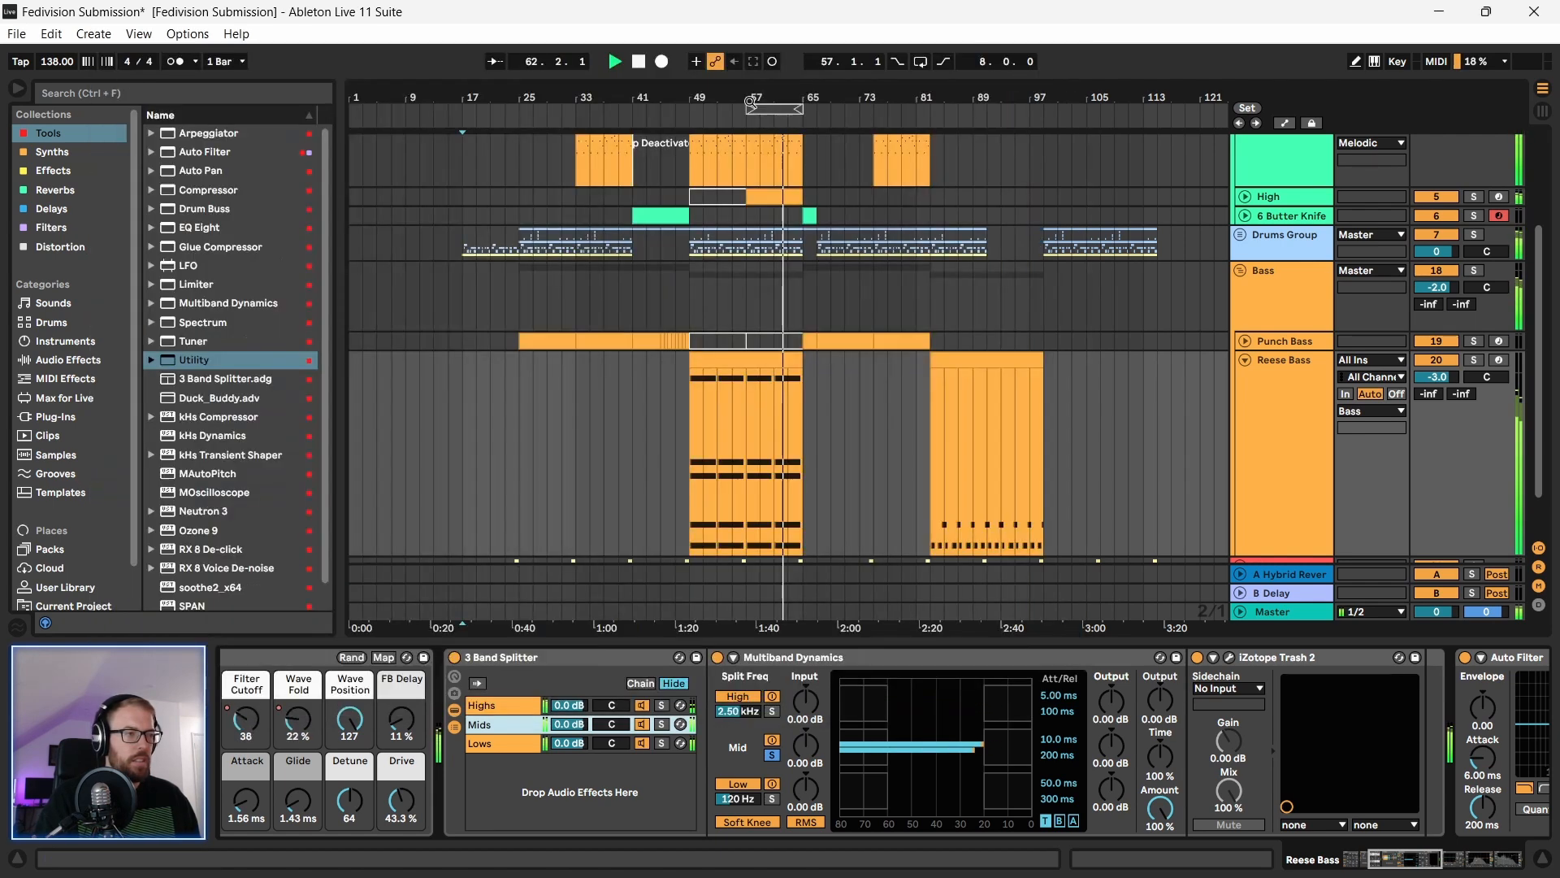
# Step: Review how the melodic, drum and bass tracks are arranged from bar 65 onward while the arrangement plays
pyautogui.moveTo(844, 101); pyautogui.dragTo(809, 109)
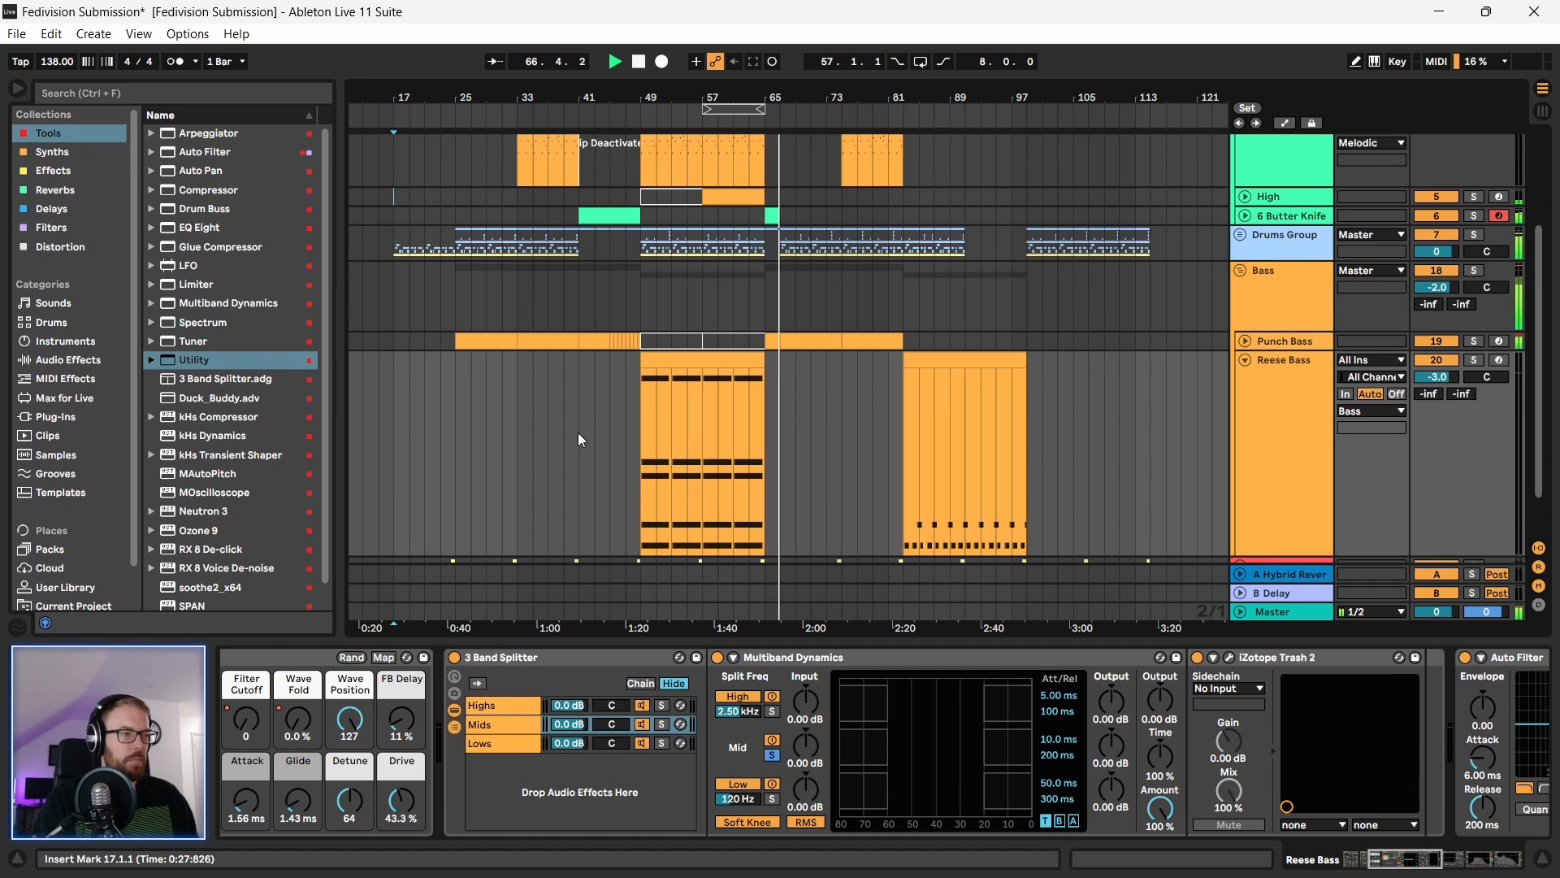
pyautogui.scroll(-2, 842, 417)
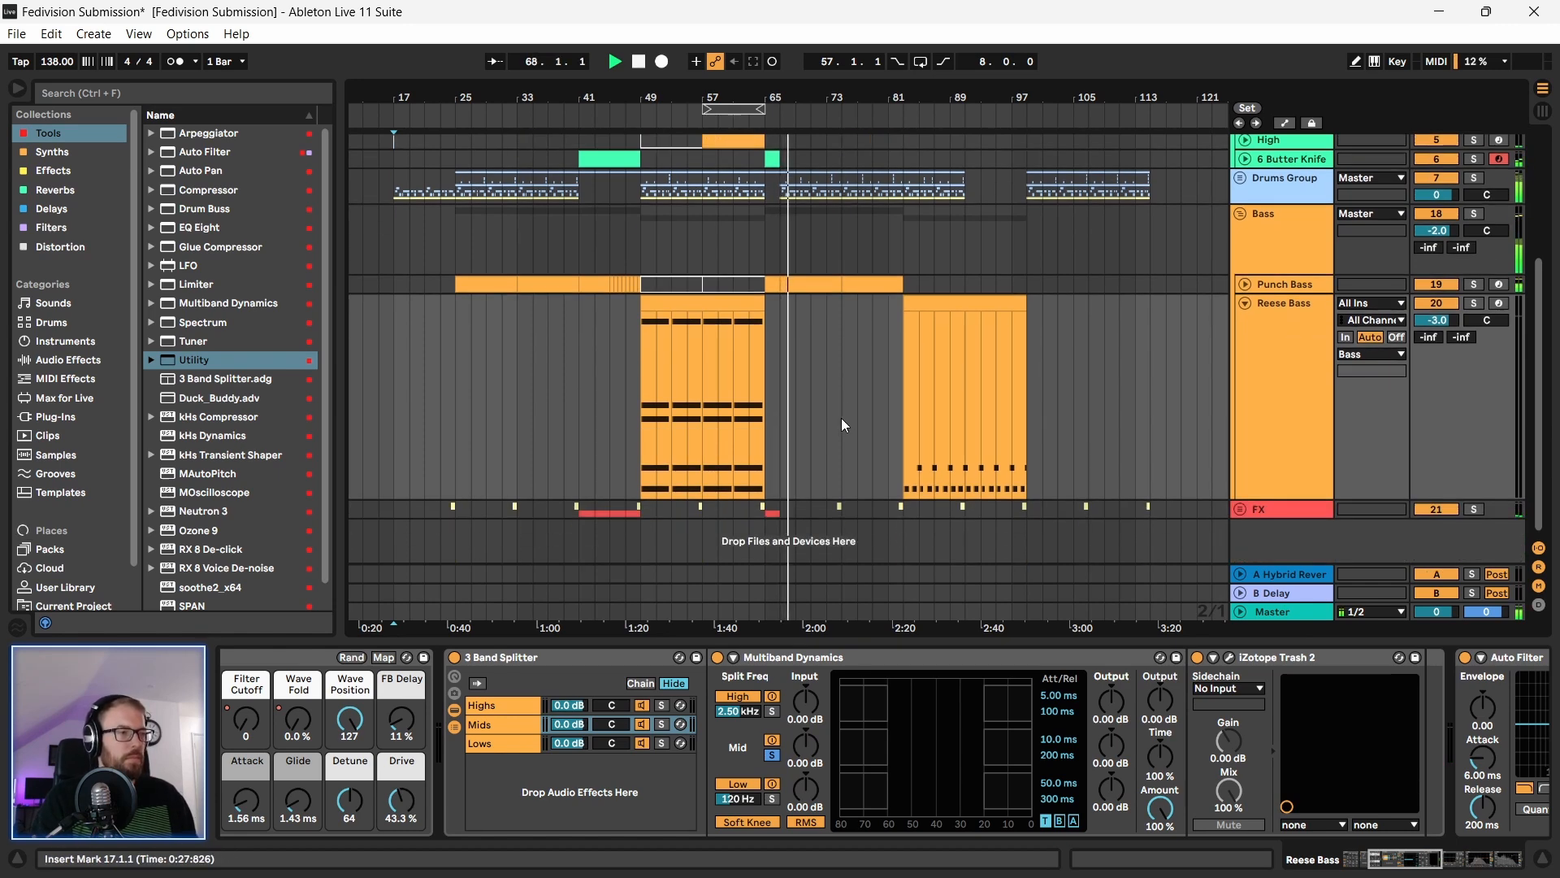
pyautogui.scroll(5, 841, 418)
pyautogui.scroll(-3, 841, 417)
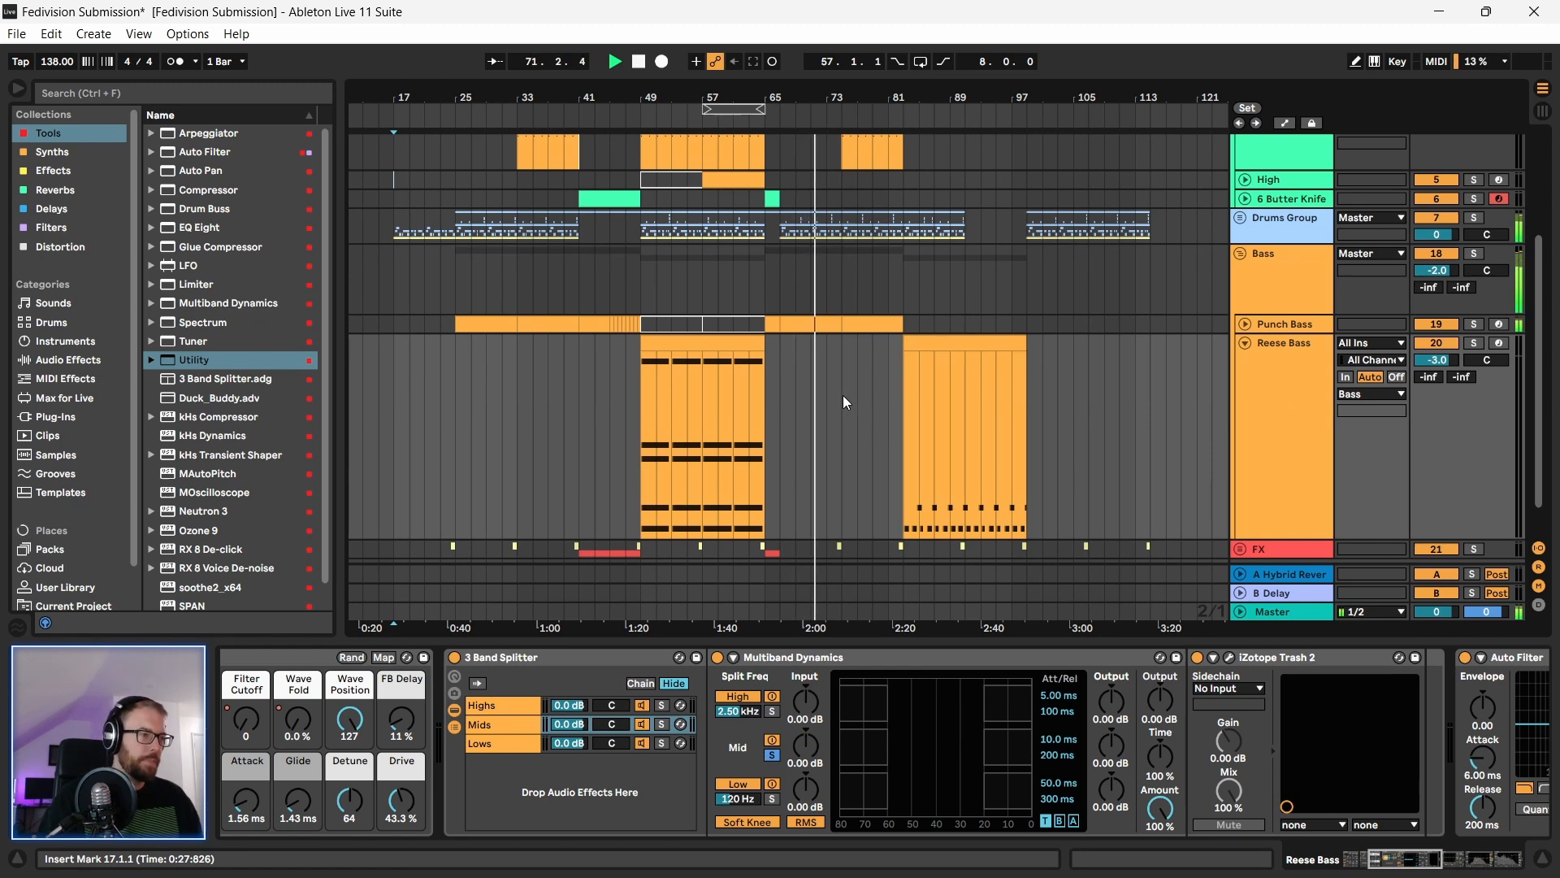
pyautogui.scroll(2, 844, 401)
pyautogui.scroll(-4, 844, 401)
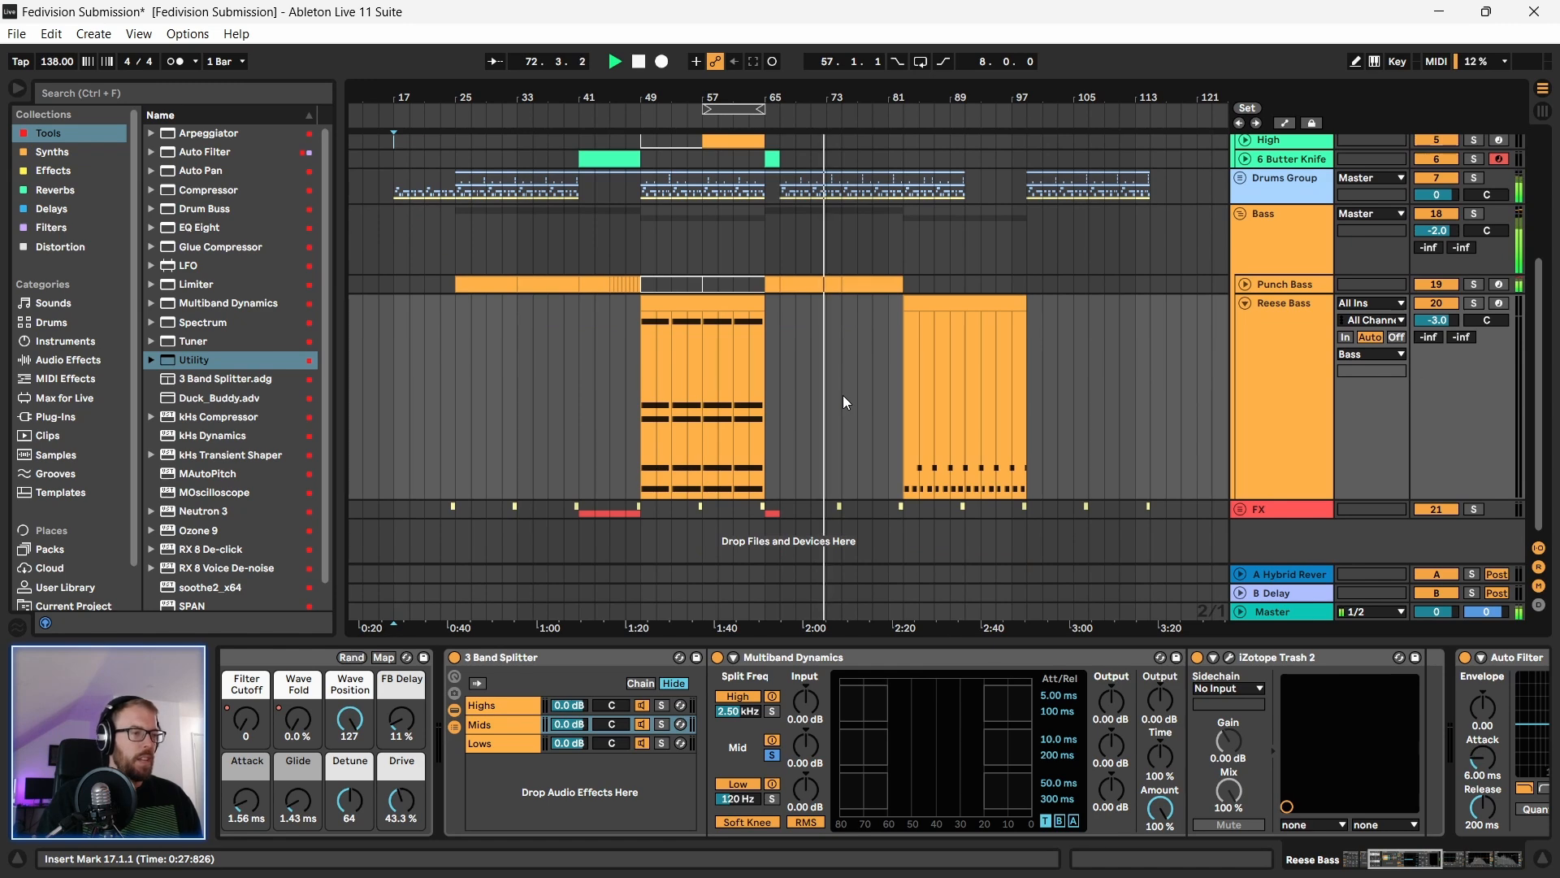
pyautogui.scroll(2, 842, 396)
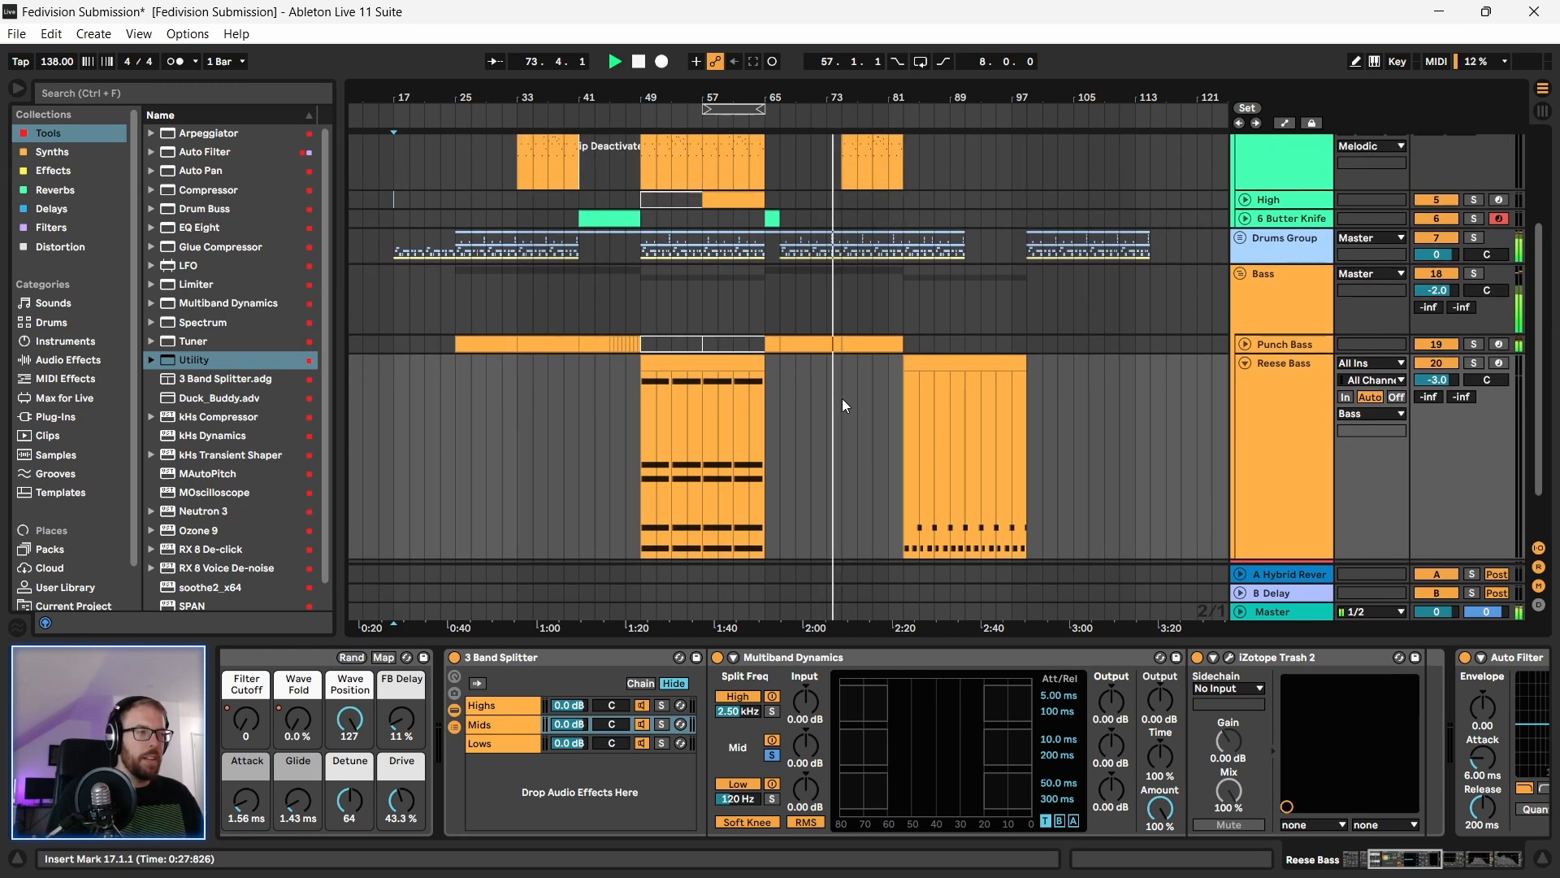
pyautogui.scroll(2, 833, 405)
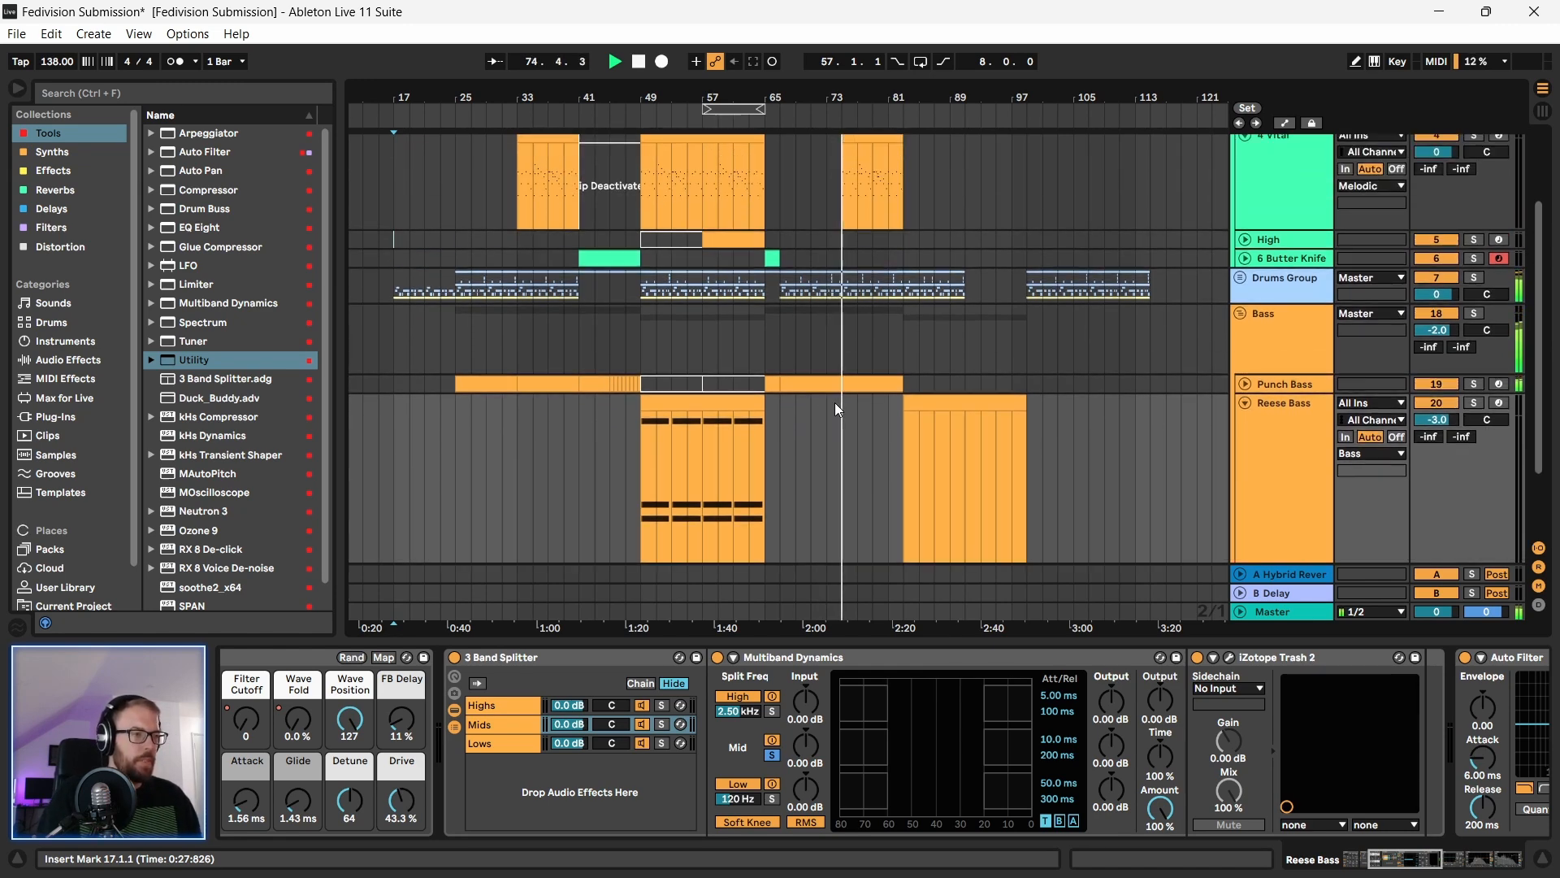
pyautogui.scroll(4, 836, 402)
pyautogui.scroll(-3, 835, 402)
pyautogui.scroll(4, 835, 402)
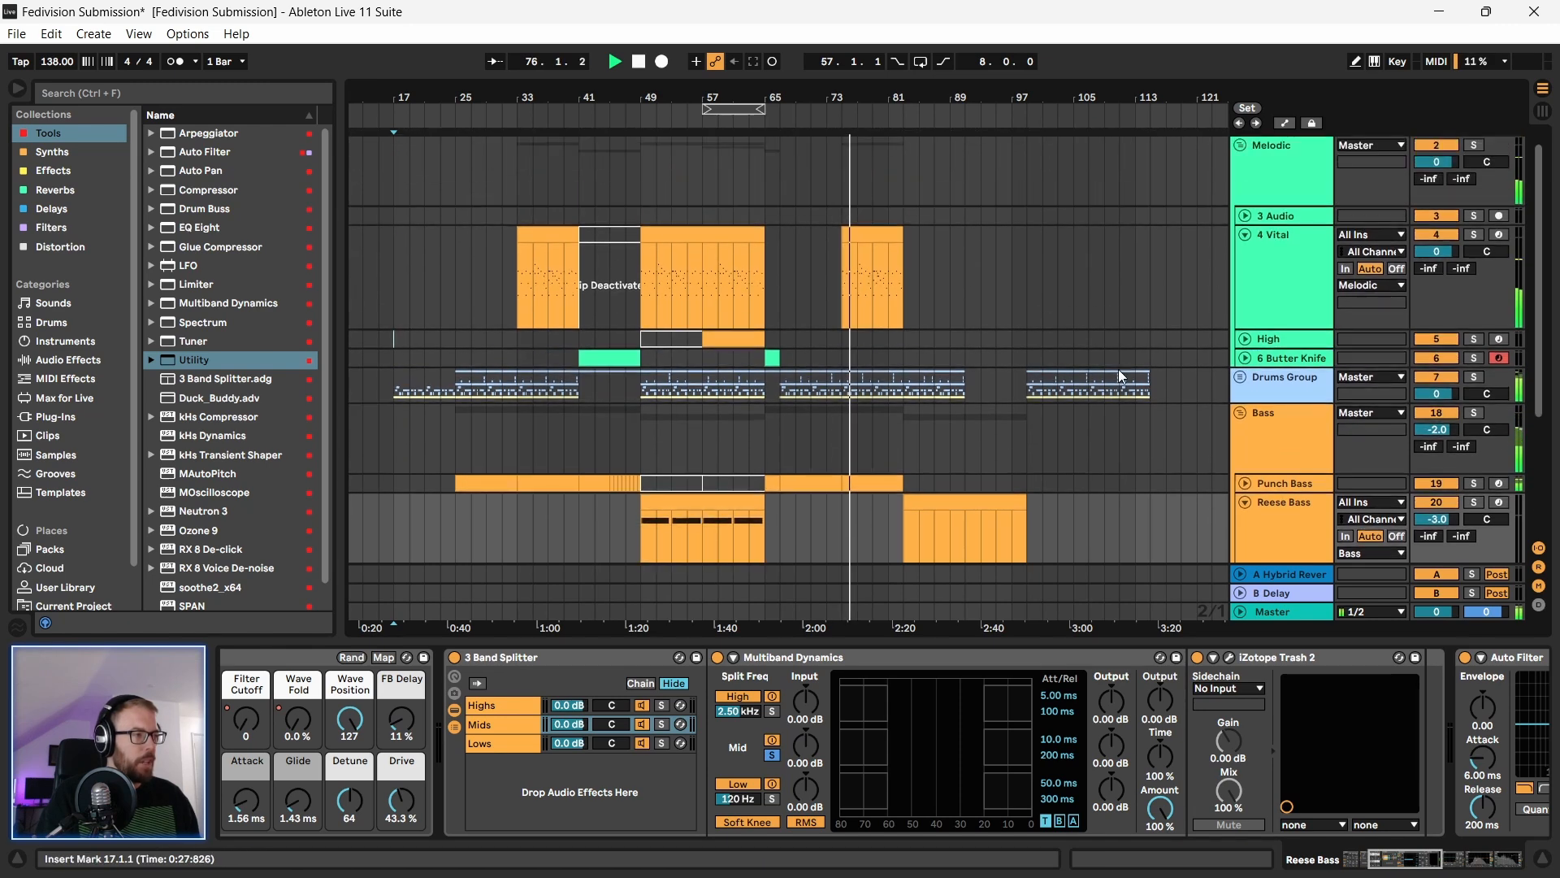
# Step: Collapse the 4 Vital track and rename it Auto Pan Lead
pyautogui.click(1244, 235)
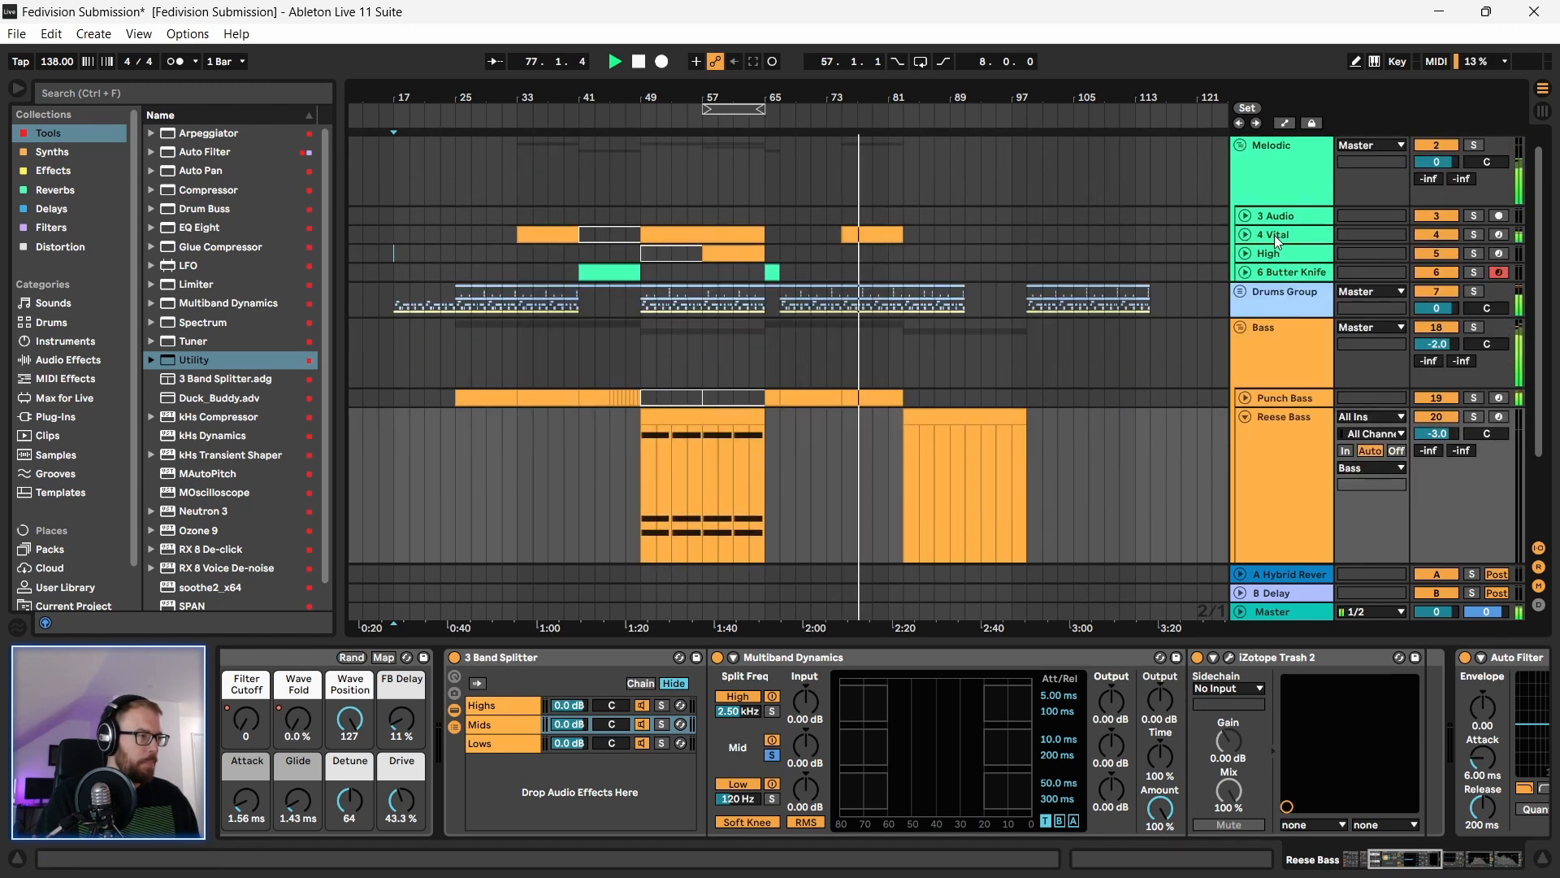
pyautogui.click(1275, 236)
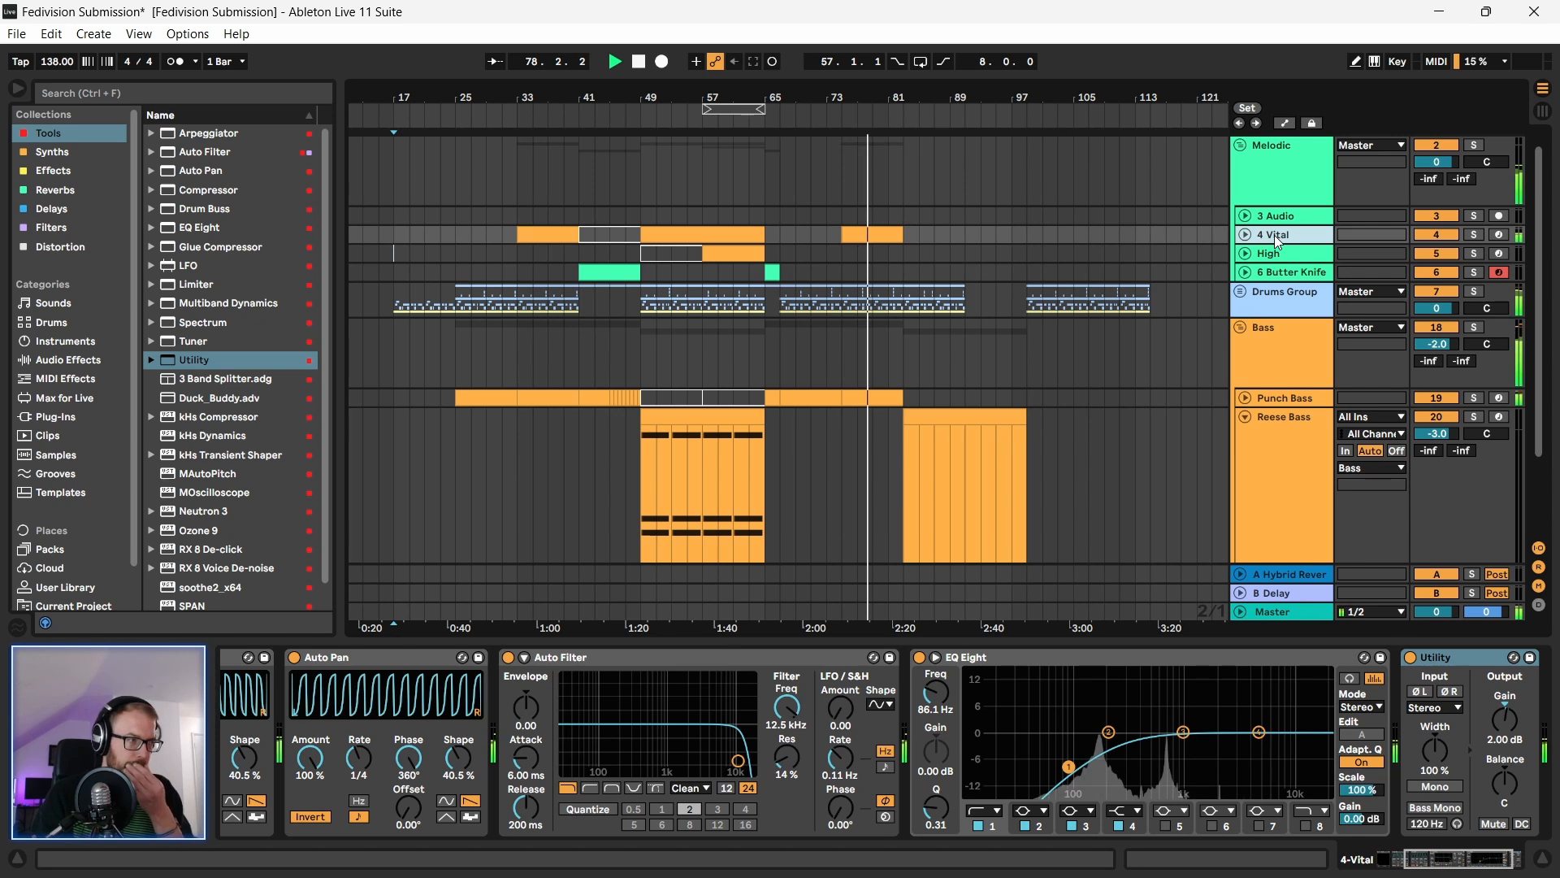
pyautogui.hotkey('ctrl', 'r')
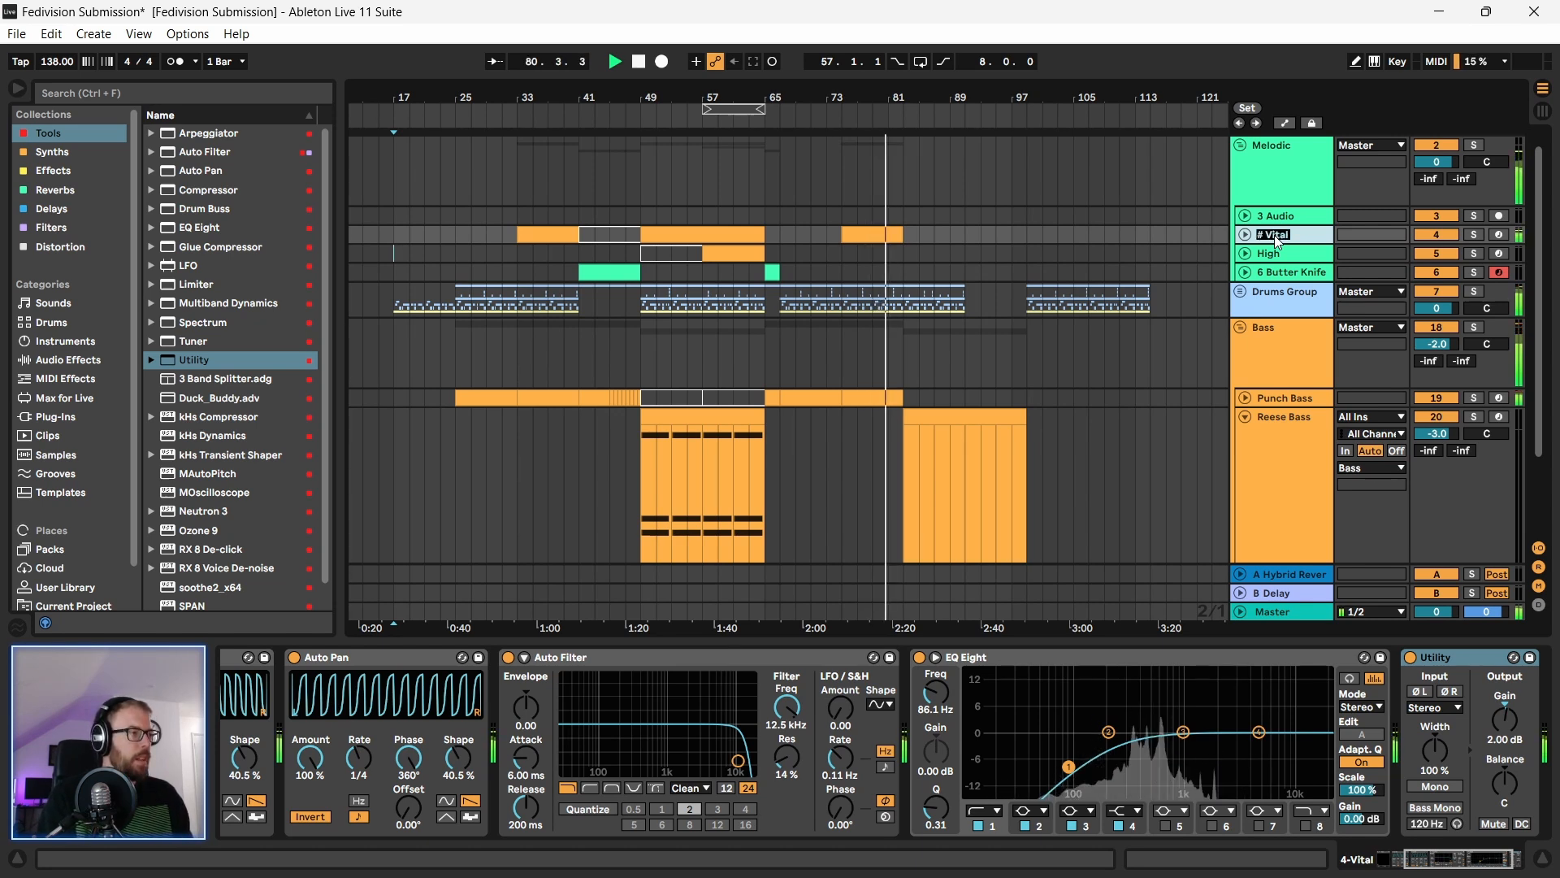
pyautogui.write('Auto P')
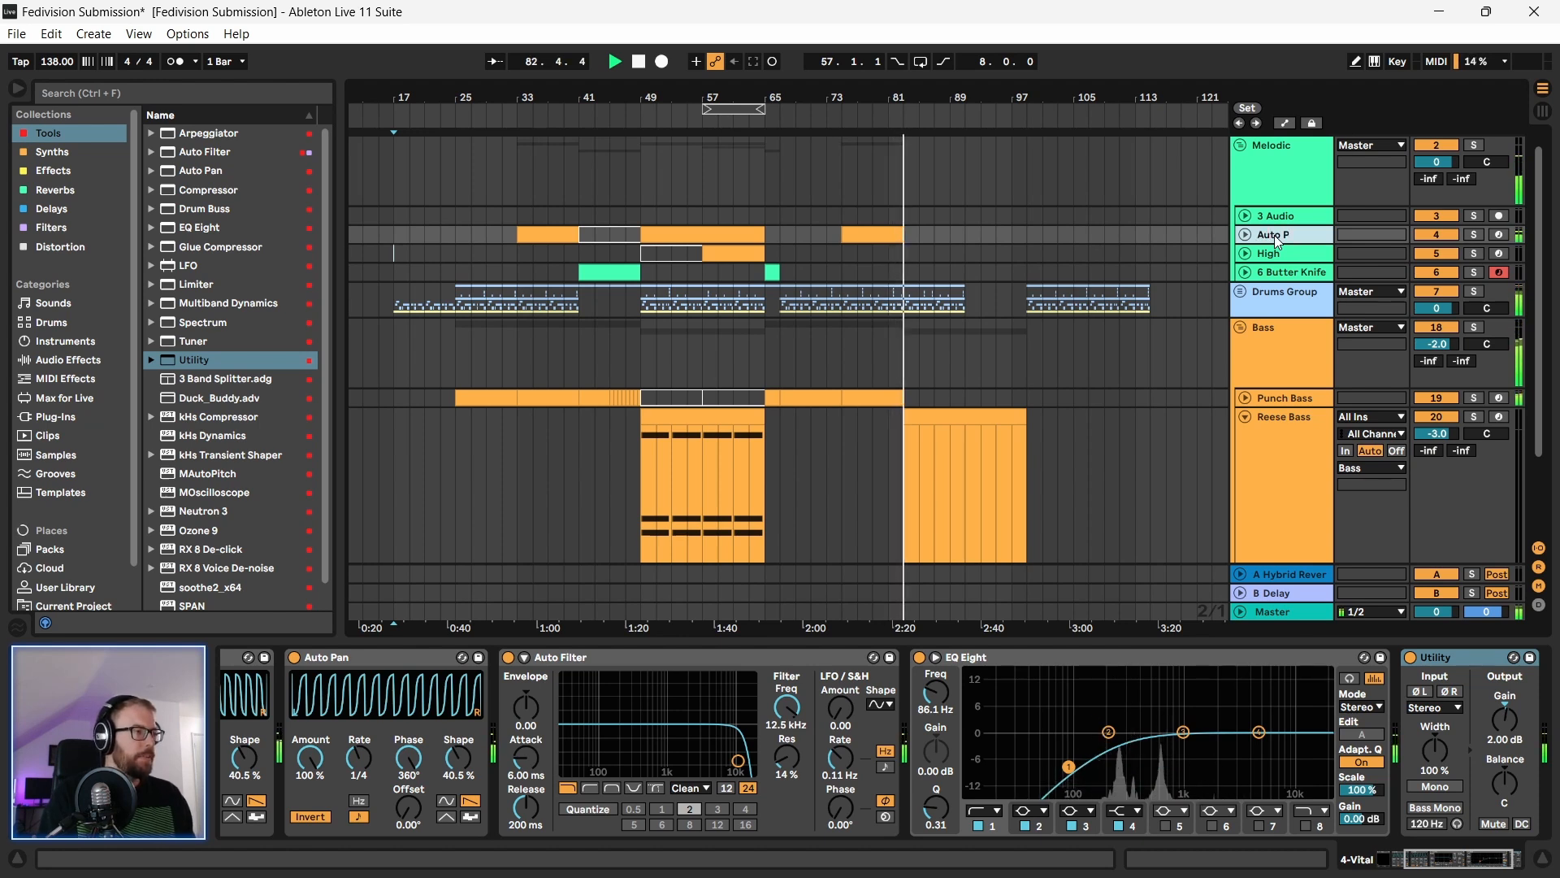
pyautogui.write('an Lead')
pyautogui.press('Return')
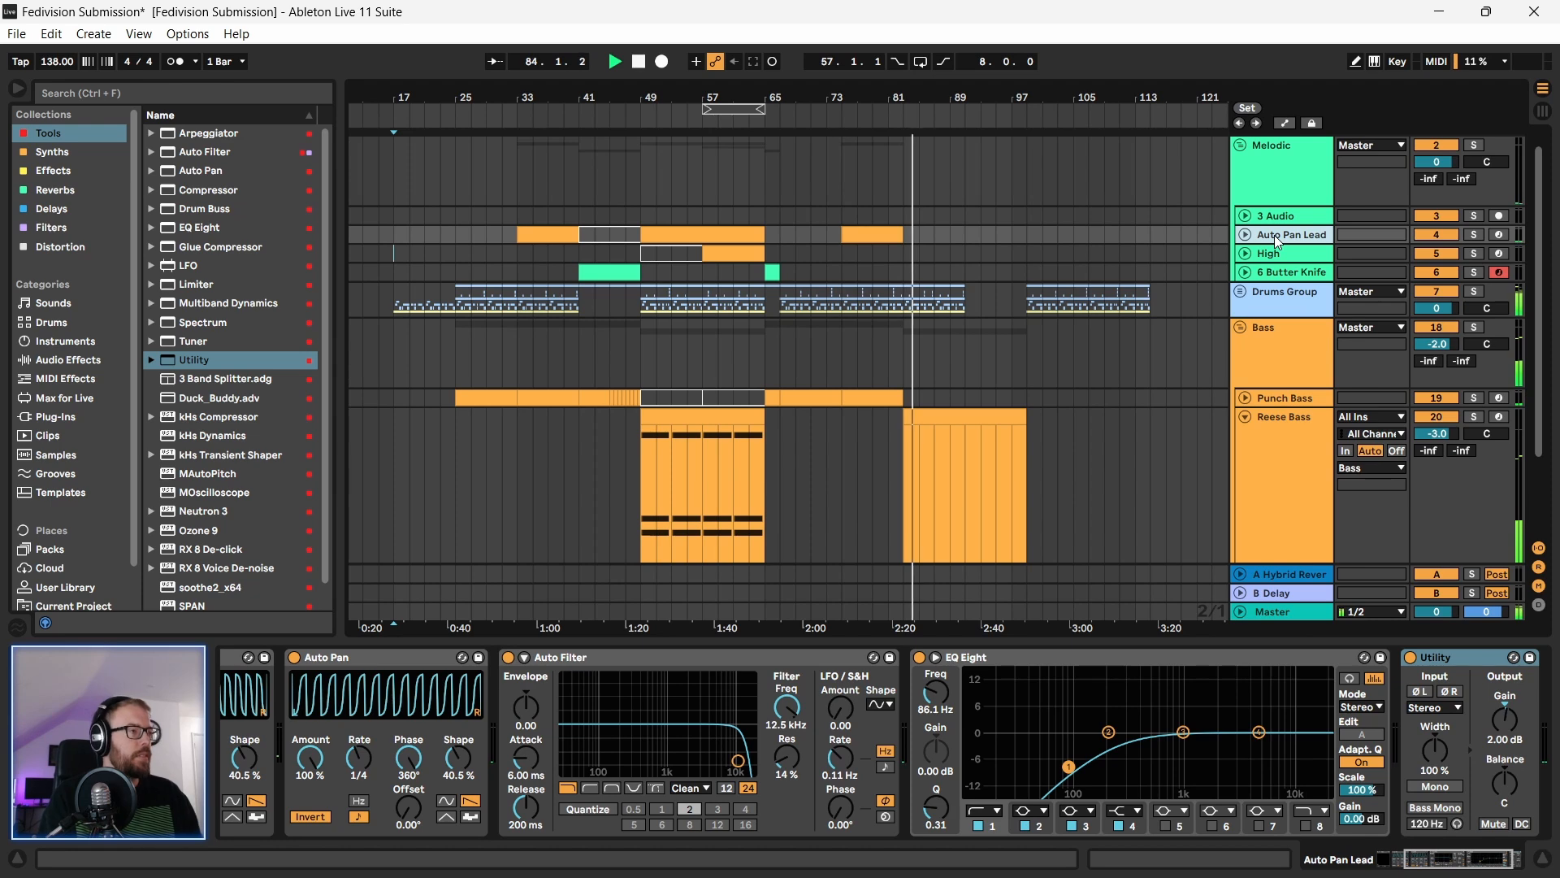
pyautogui.scroll(-1, 1058, 353)
pyautogui.scroll(2, 1064, 349)
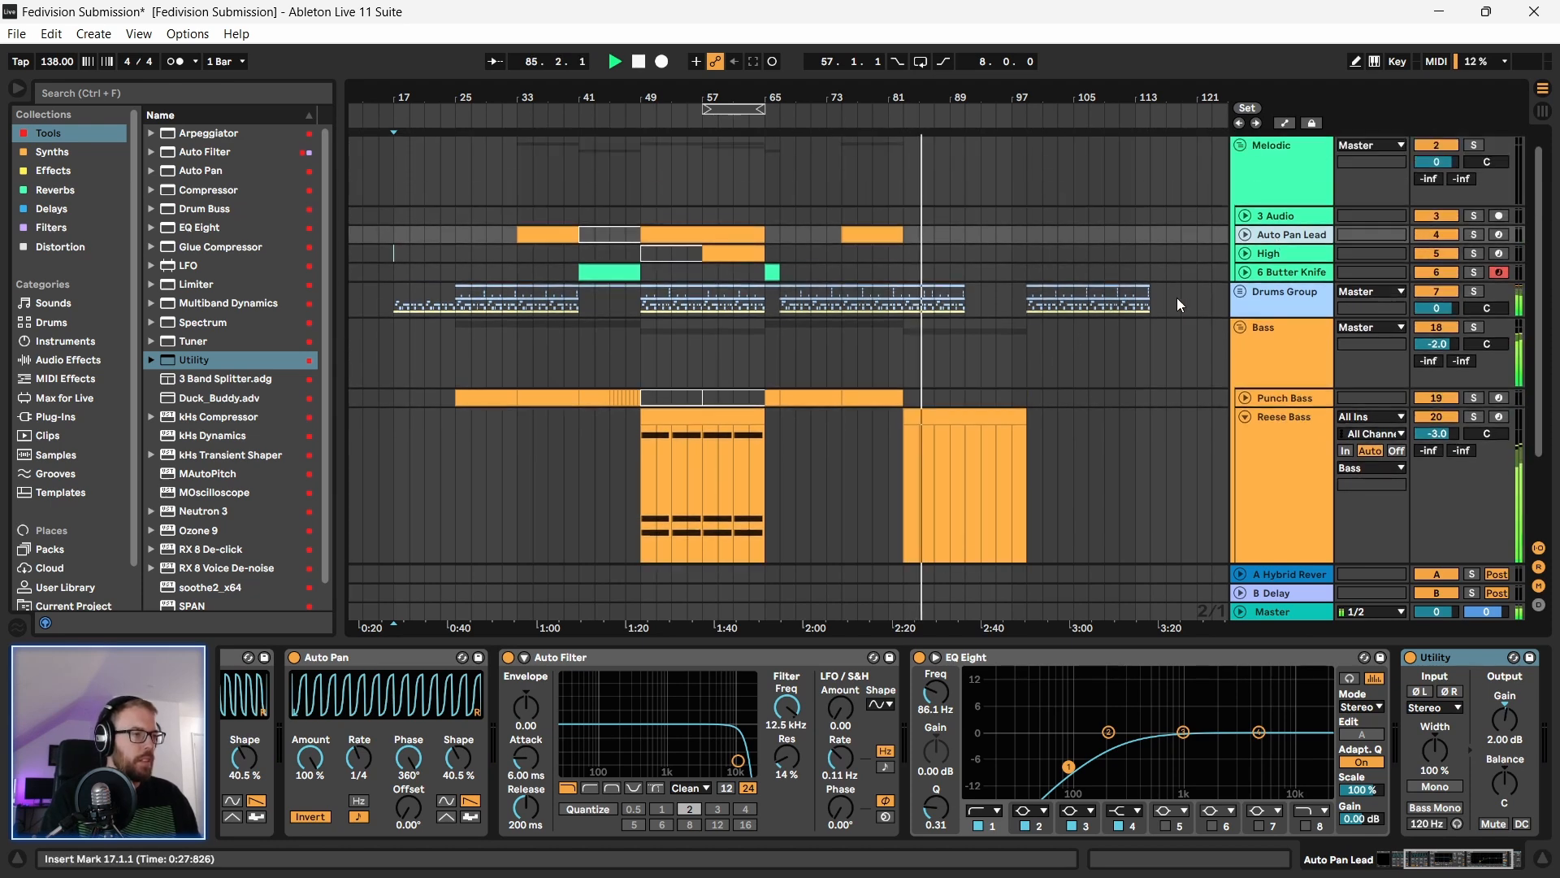
# Step: Rename the High track as High Glitch Lead
pyautogui.click(1280, 253)
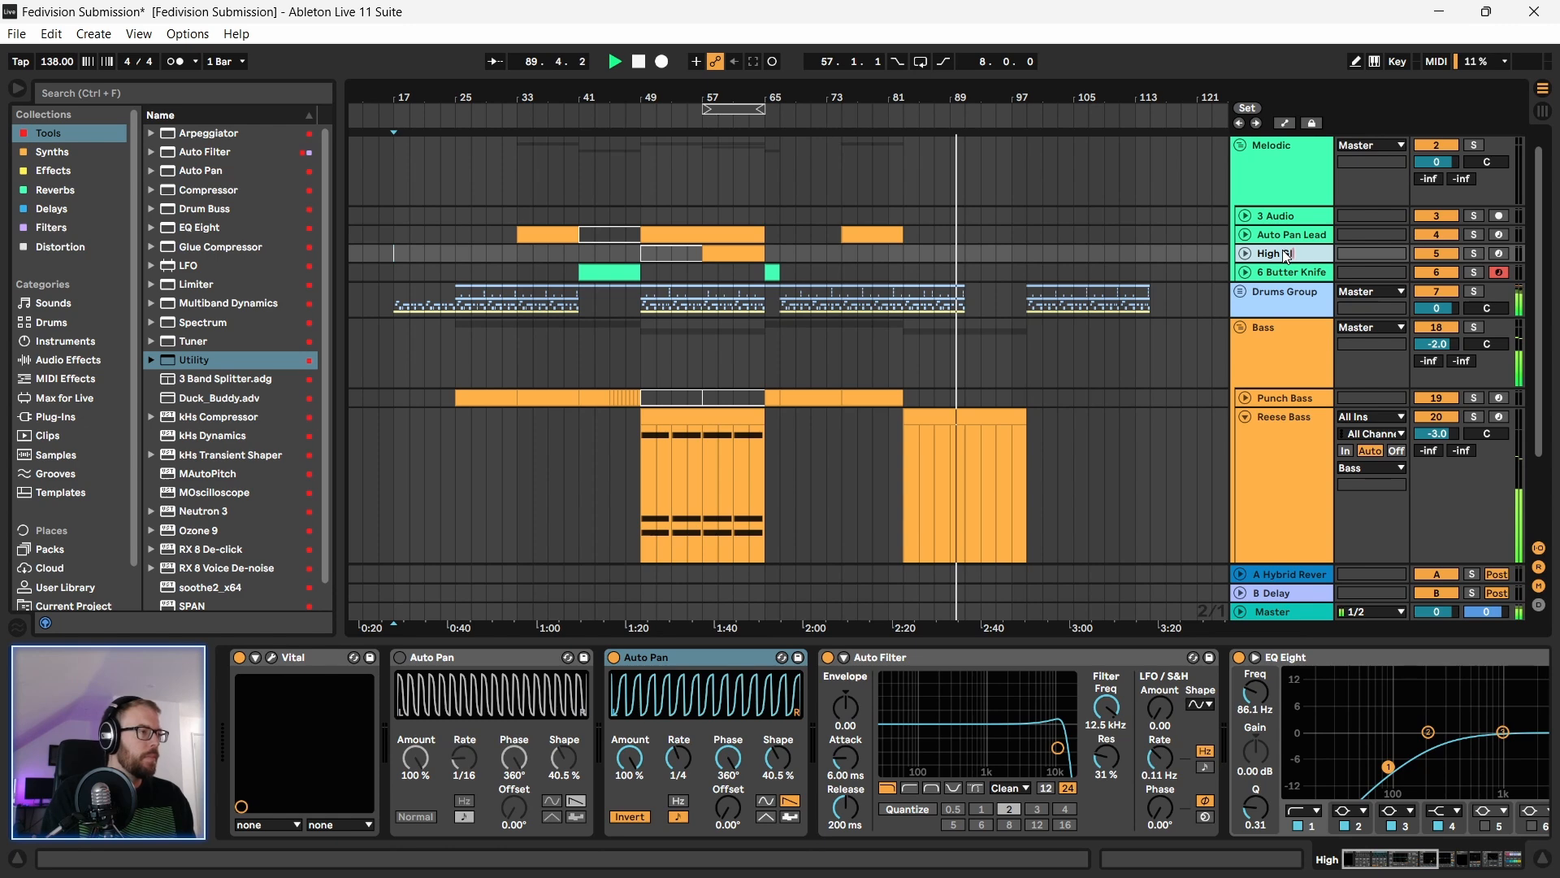
pyautogui.write('litch Lead')
pyautogui.press('Return')
# Step: Expand the 6 Butter Knife track, stop playback and rename the track as Pad
pyautogui.click(1288, 272)
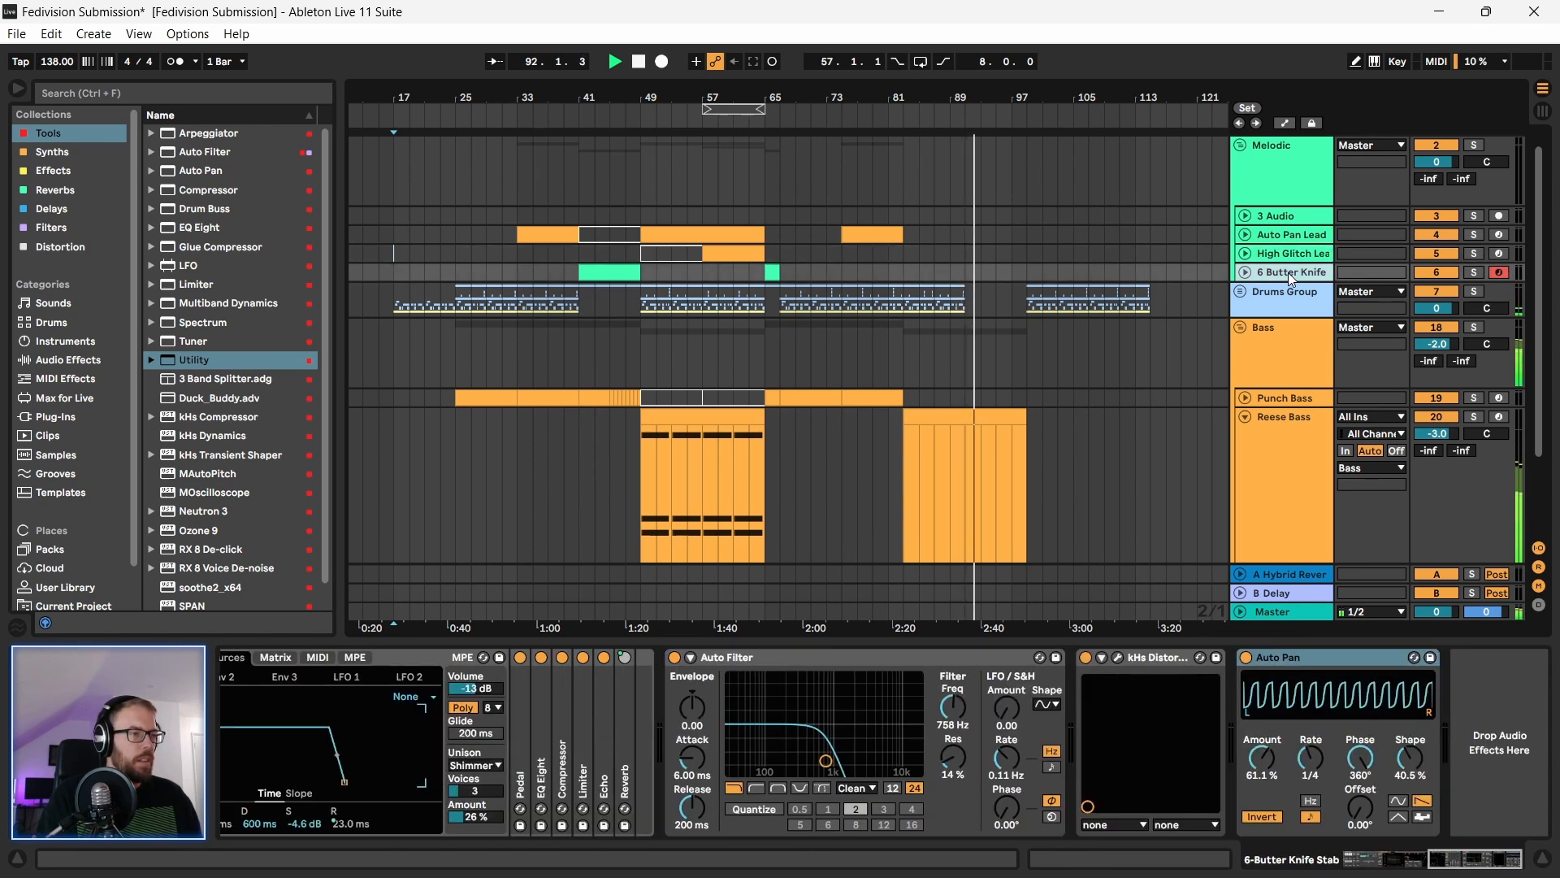
pyautogui.click(1245, 271)
pyautogui.press('space')
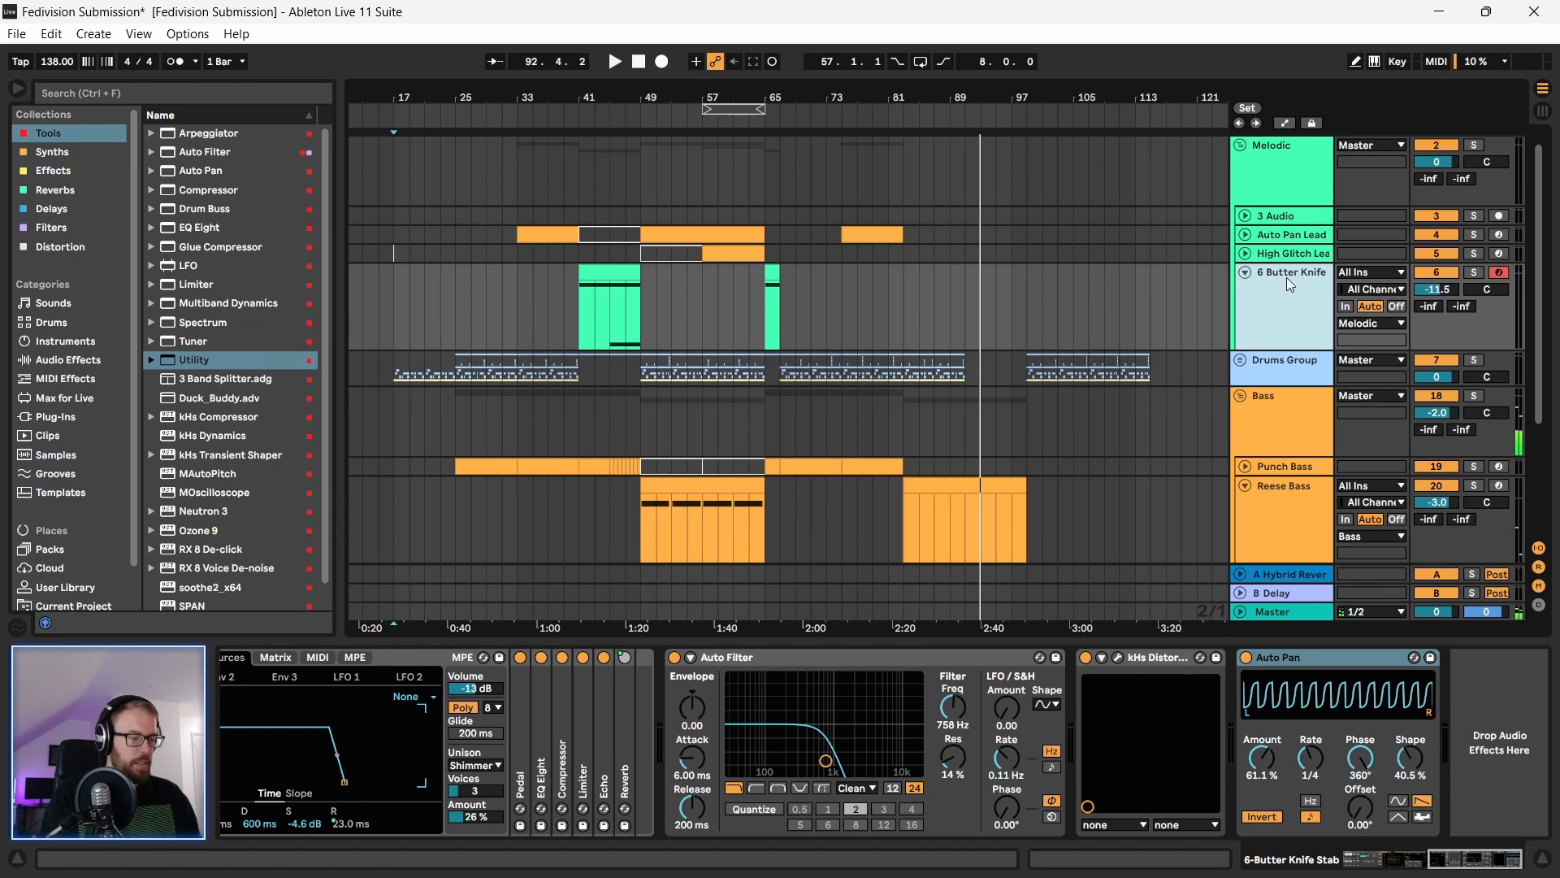
pyautogui.press('Return')
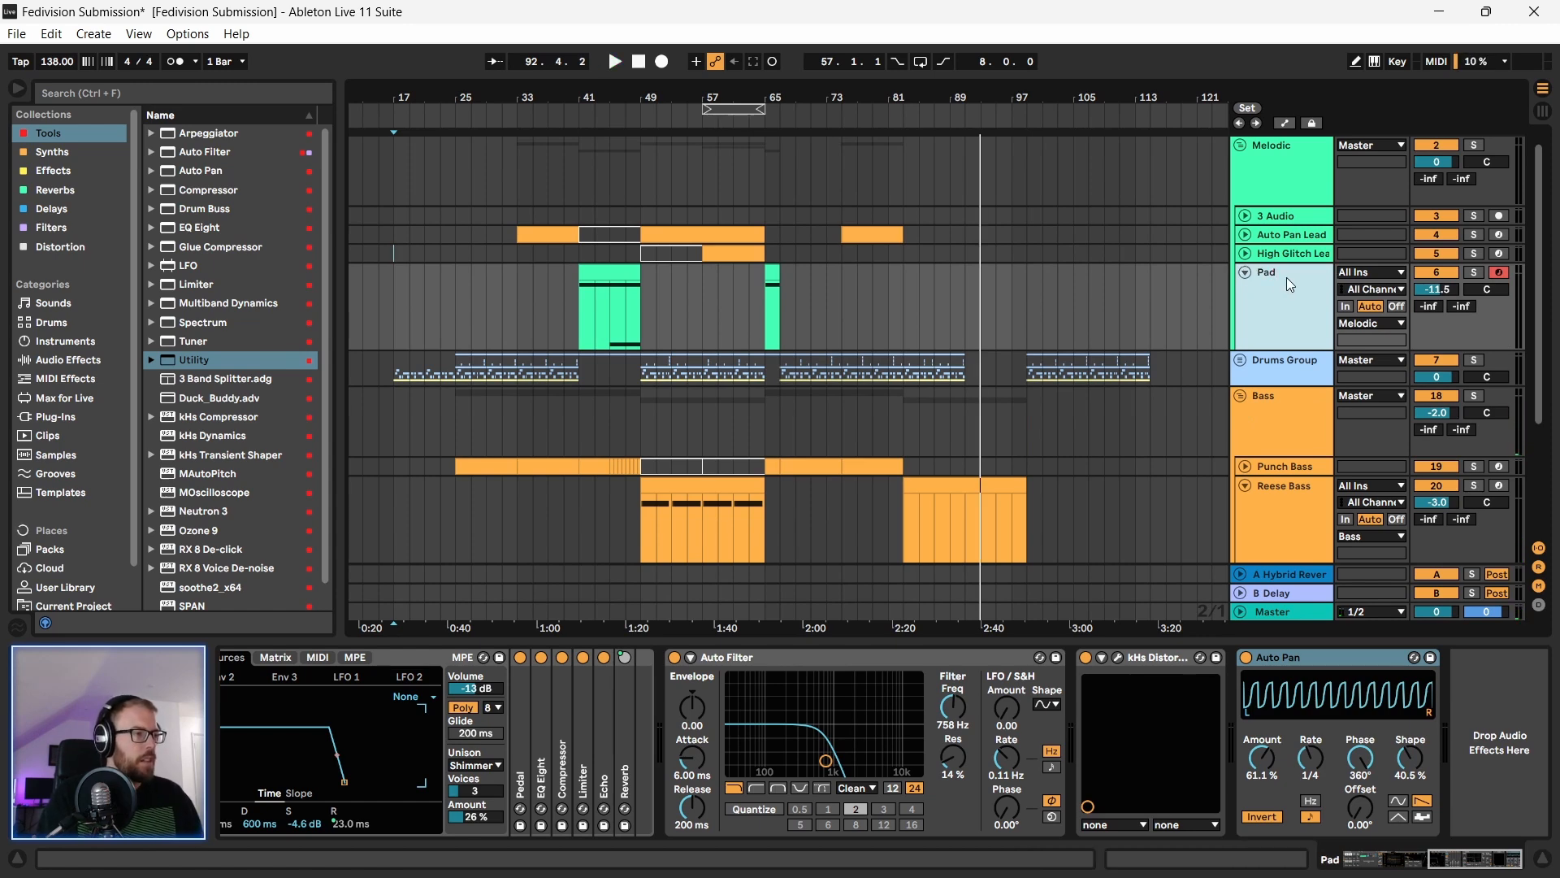
# Step: Audition the arrangement briefly from bar 91 and copy the Pad clips of bars 41 to 49 to bar 91
pyautogui.scroll(-2, 1061, 356)
pyautogui.click(961, 351)
pyautogui.press('space')
pyautogui.scroll(-3, 964, 360)
pyautogui.scroll(2, 982, 364)
pyautogui.scroll(-2, 990, 357)
pyautogui.scroll(2, 1007, 329)
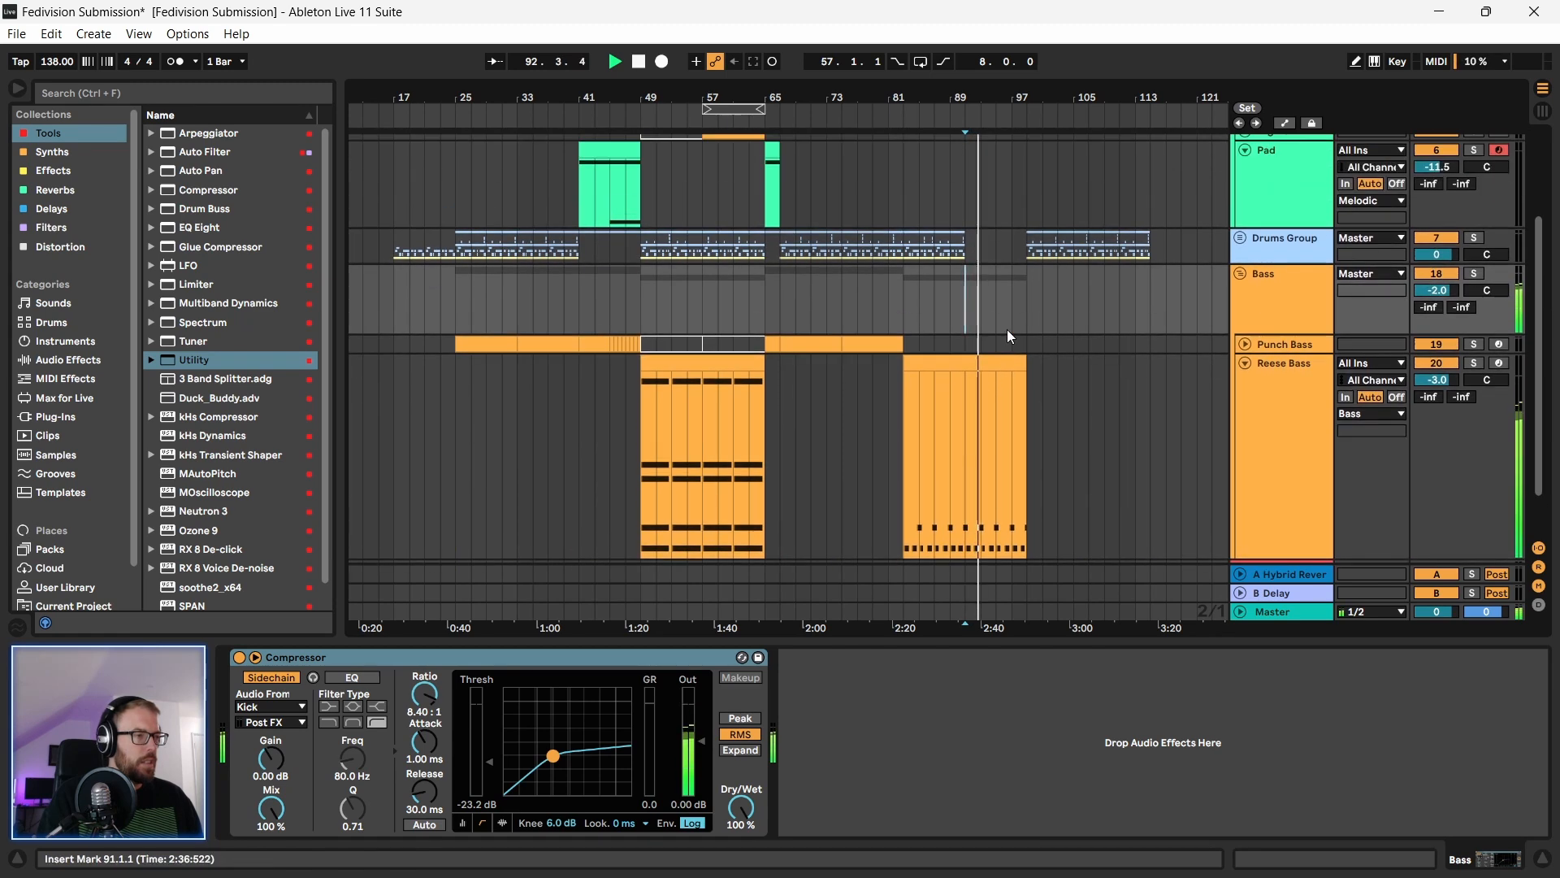
pyautogui.press('space')
pyautogui.moveTo(631, 153); pyautogui.dragTo(996, 180)
pyautogui.scroll(-2, 967, 390)
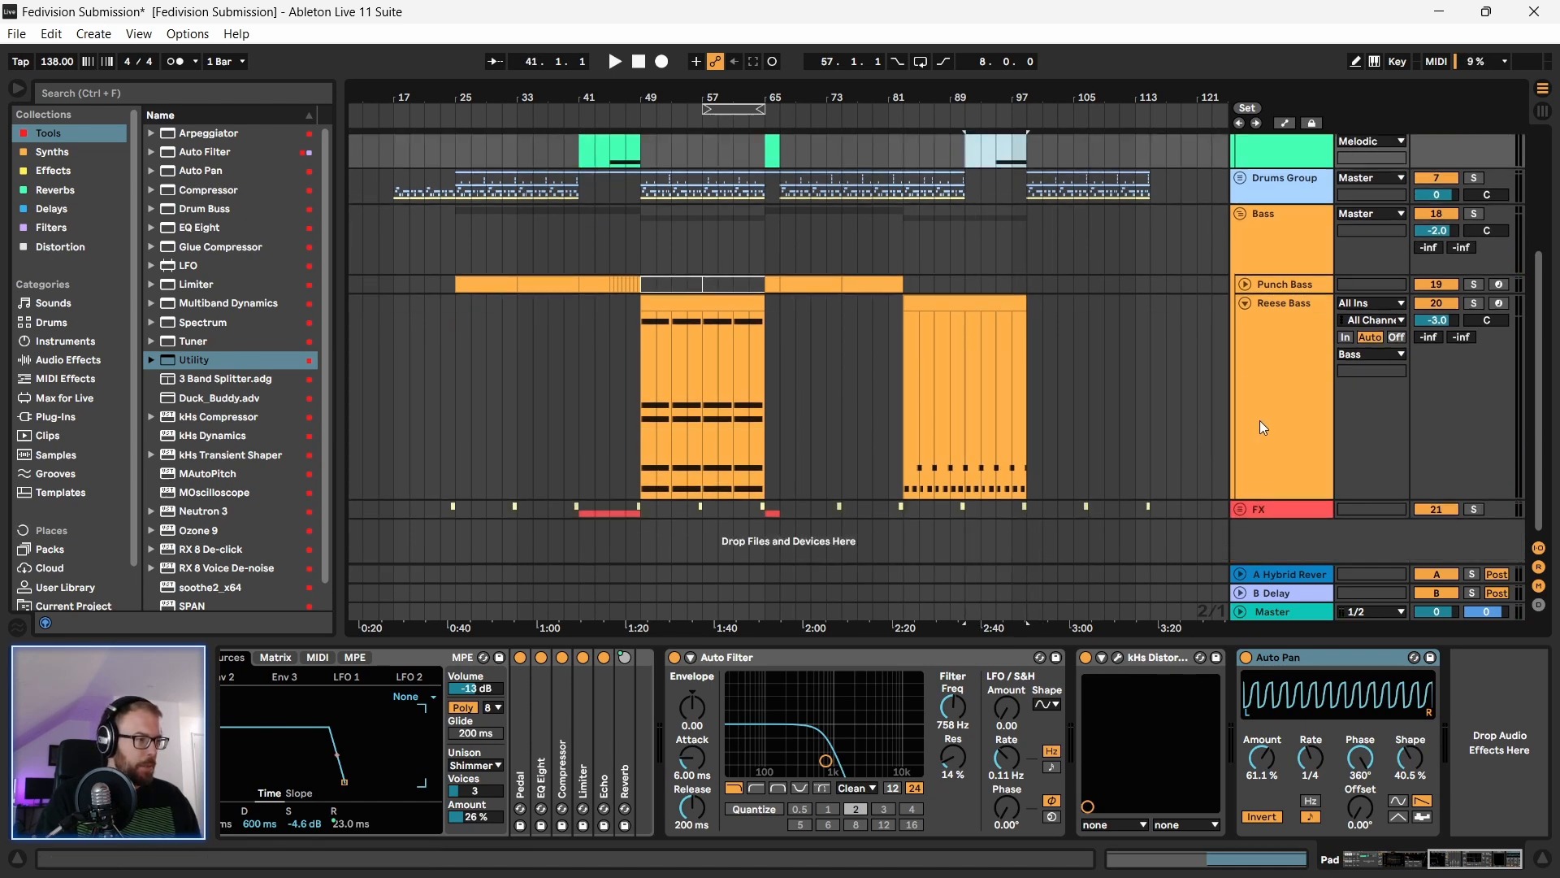
# Step: Unfold the Drums Group and copy the Main Drums material of bars 41 to 49 to bar 91
pyautogui.scroll(3, 1130, 384)
pyautogui.click(1241, 257)
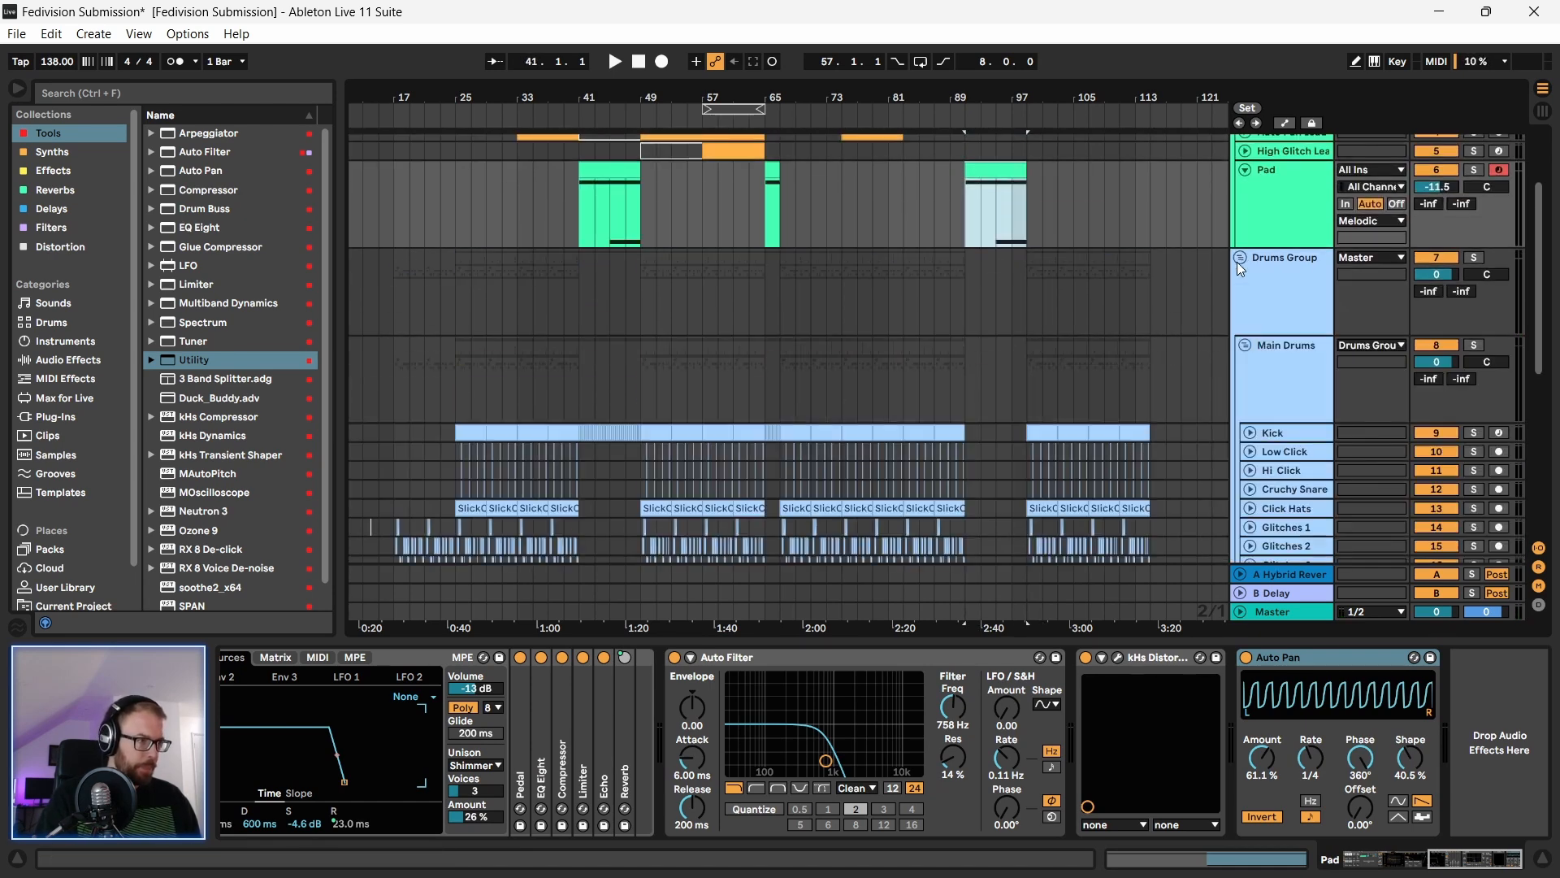
pyautogui.scroll(-6, 1130, 378)
pyautogui.moveTo(581, 234); pyautogui.dragTo(638, 198)
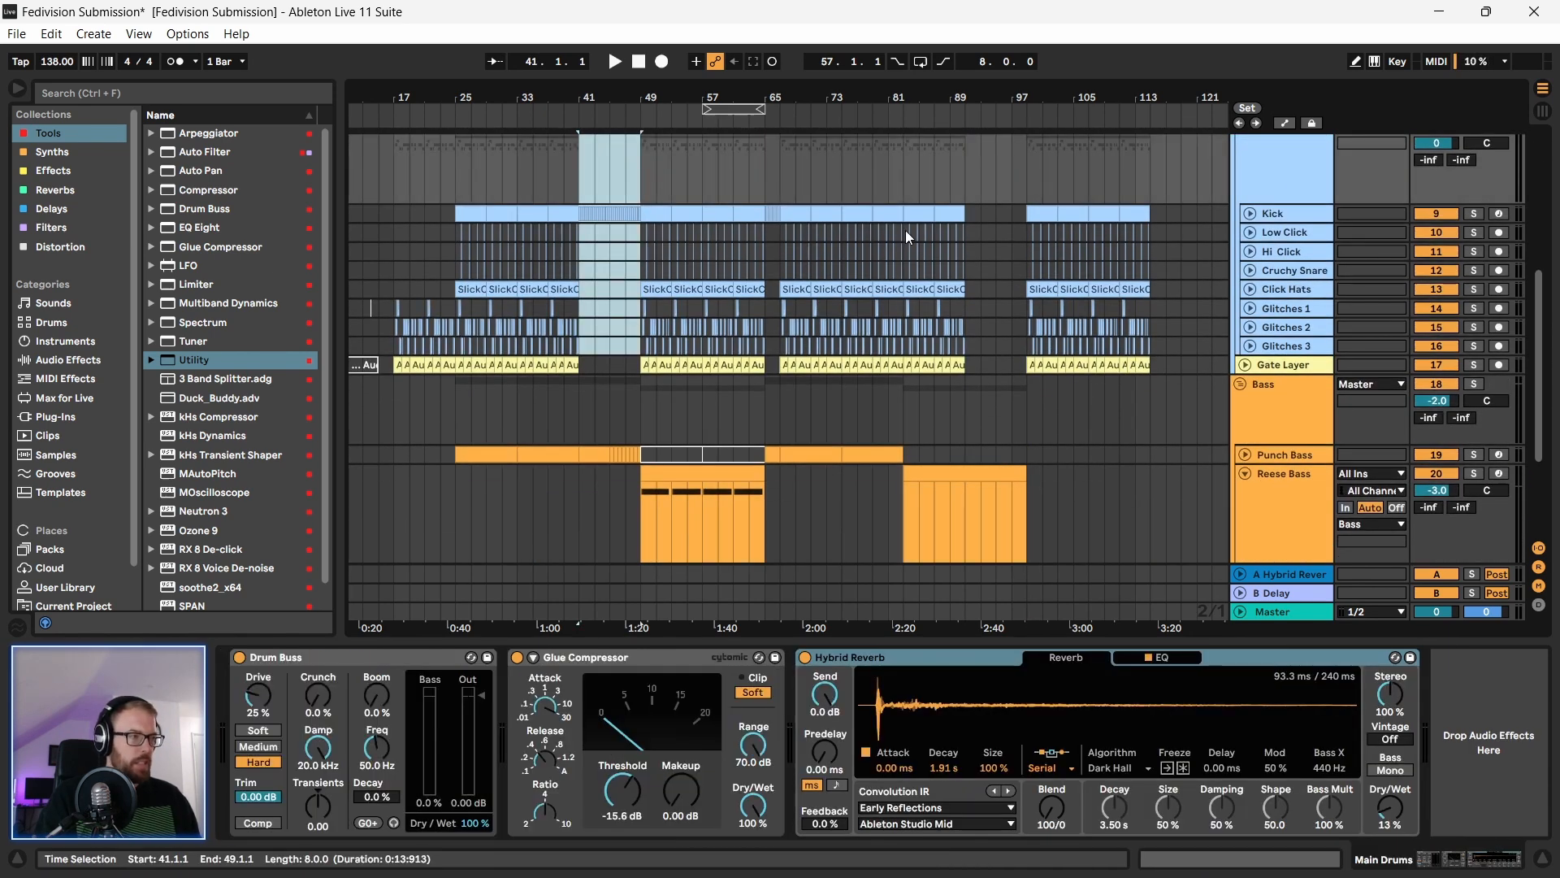
pyautogui.click(962, 182)
pyautogui.hotkey('ctrl', 'v')
# Step: Listen to the arrangement from bar 91, then collapse the Pad track and the Main Drums group
pyautogui.click(962, 182)
pyautogui.press('space')
pyautogui.moveTo(1036, 99)
pyautogui.mouseDown()
pyautogui.moveTo(1036, 122)
pyautogui.moveTo(934, 164)
pyautogui.mouseUp()
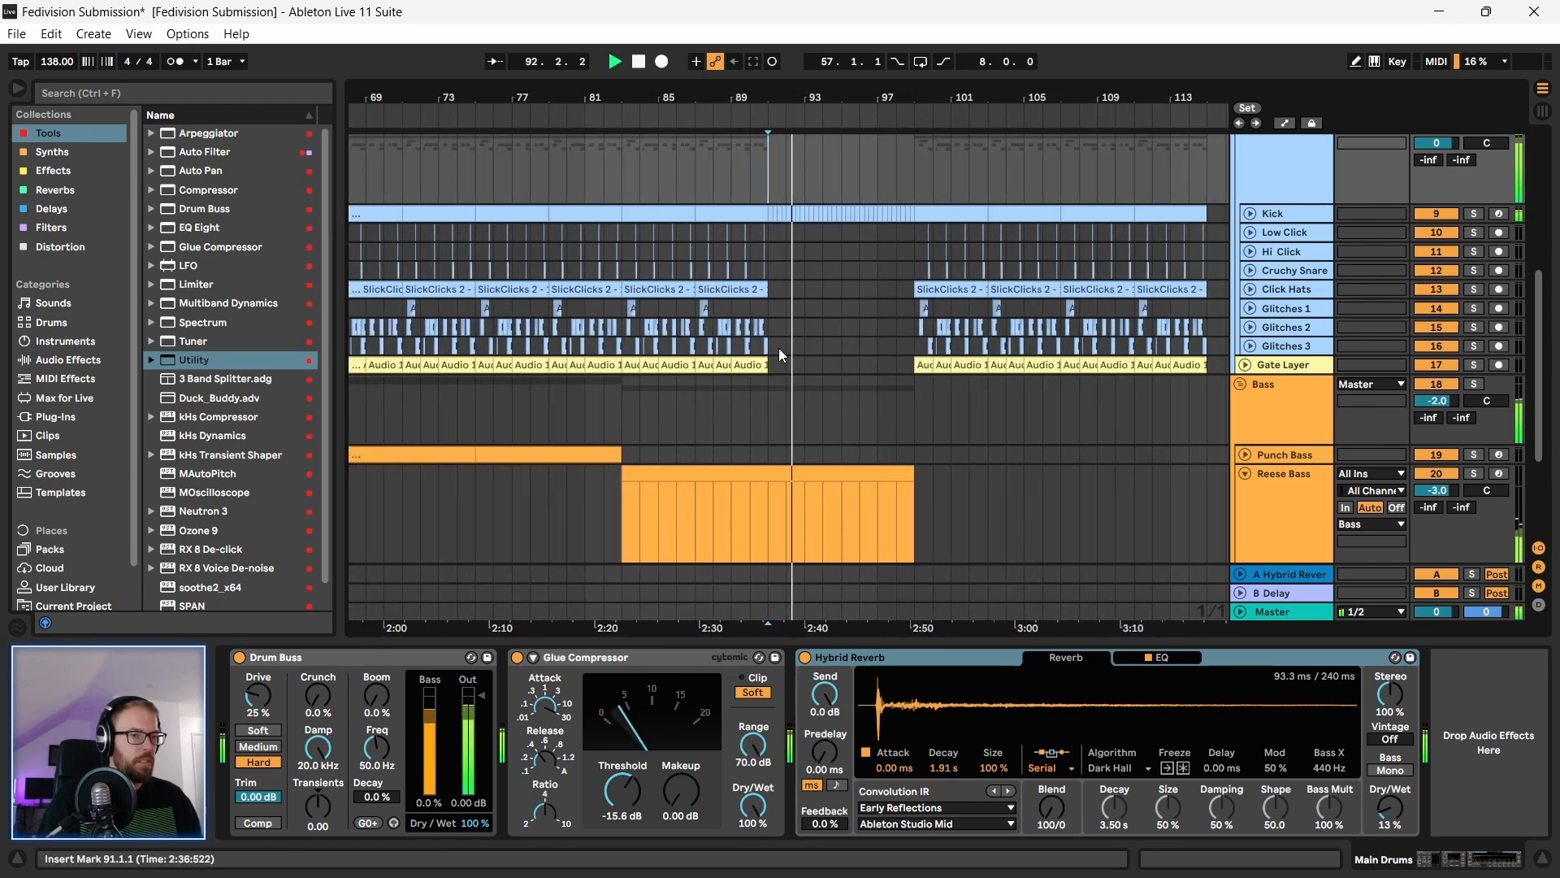
pyautogui.scroll(2, 778, 382)
pyautogui.moveTo(782, 90); pyautogui.dragTo(910, 52)
pyautogui.scroll(-2, 849, 486)
pyautogui.scroll(1, 861, 438)
pyautogui.scroll(5, 940, 223)
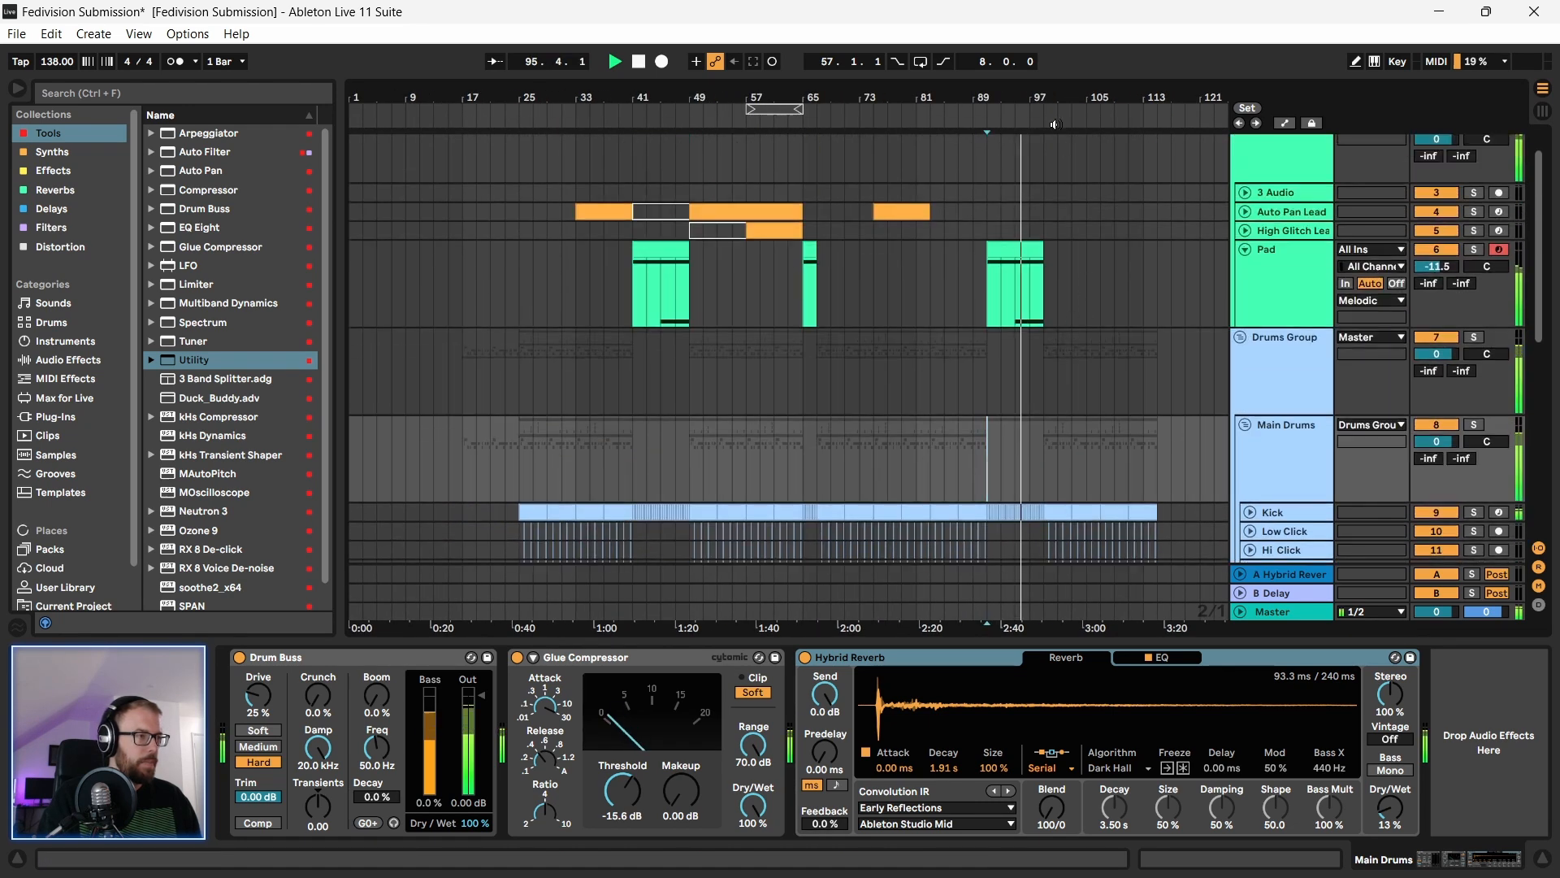
pyautogui.scroll(-1, 1254, 193)
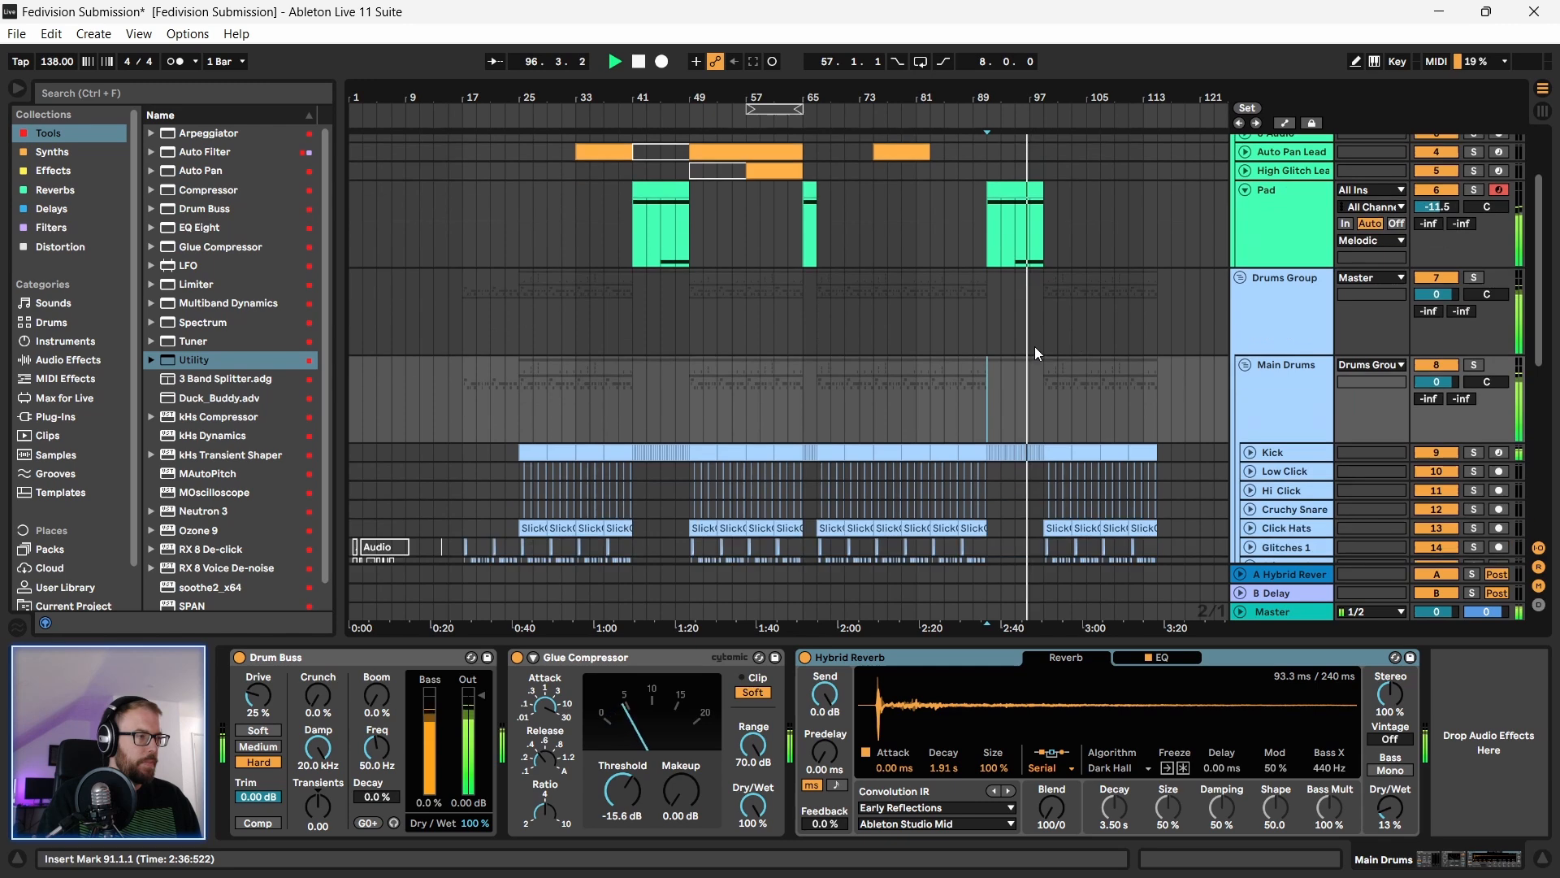
pyautogui.click(1244, 191)
pyautogui.click(1243, 297)
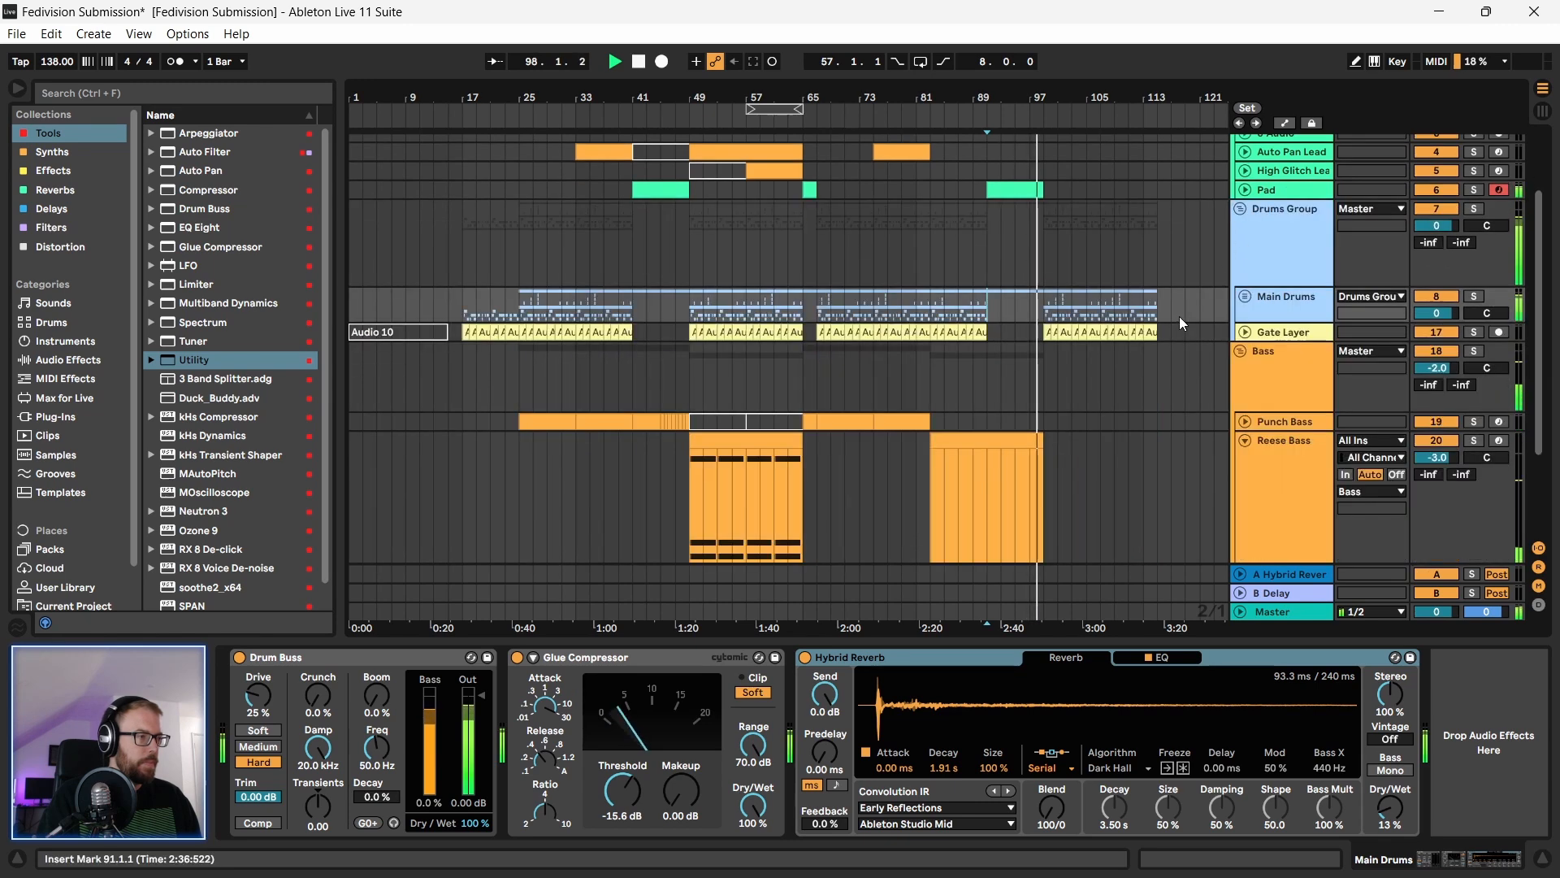
# Step: Stop playback and collapse the Melodic, Drums Group and Bass groups
pyautogui.scroll(-1, 1178, 316)
pyautogui.scroll(-2, 1016, 411)
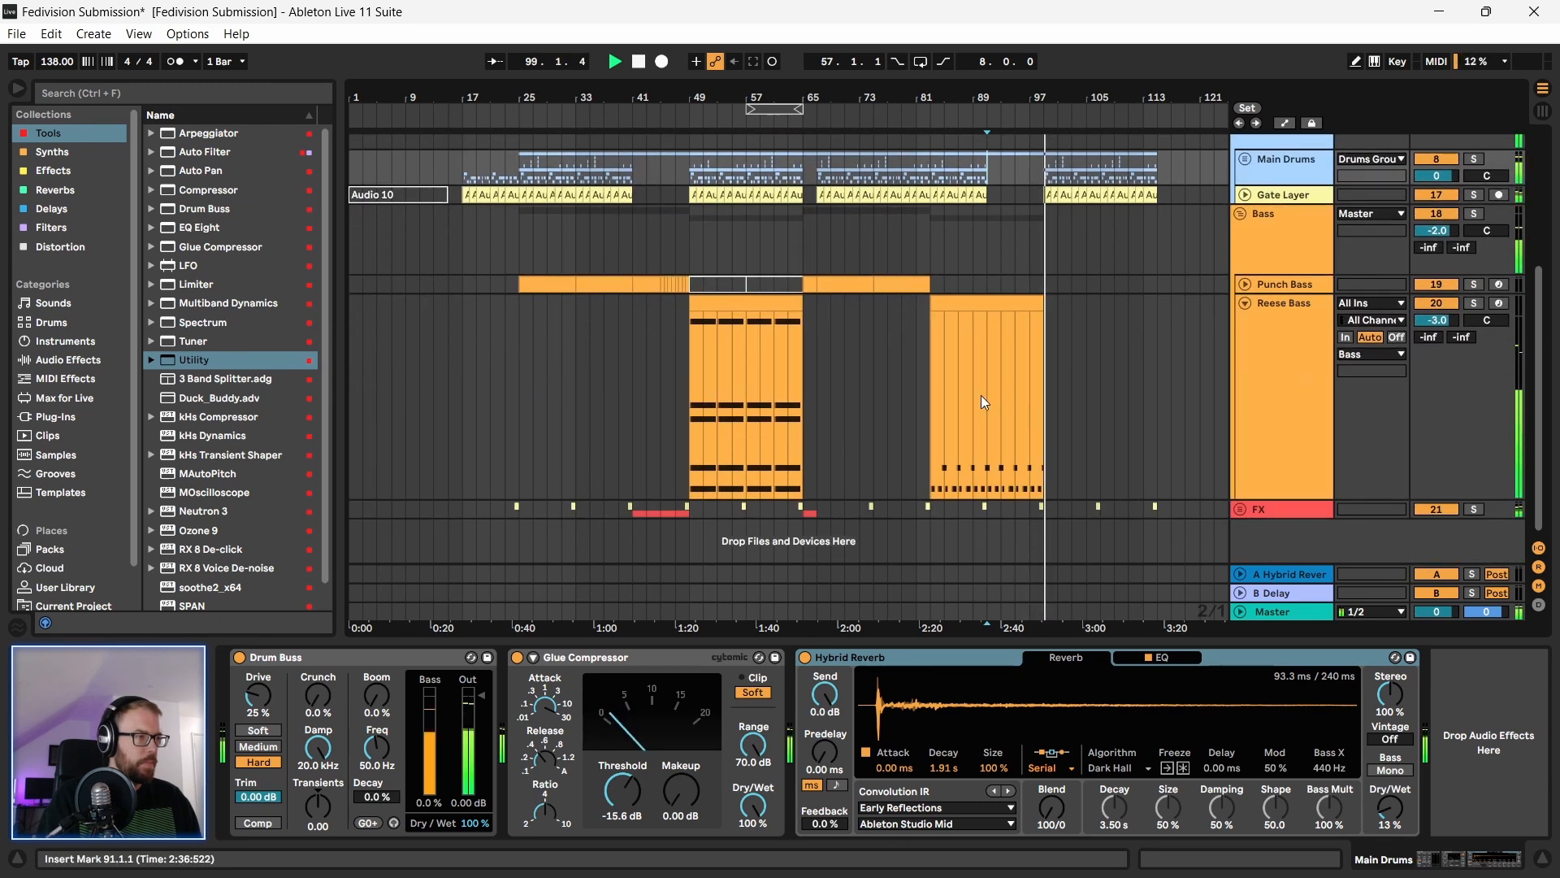
pyautogui.scroll(1, 856, 394)
pyautogui.scroll(-1, 857, 393)
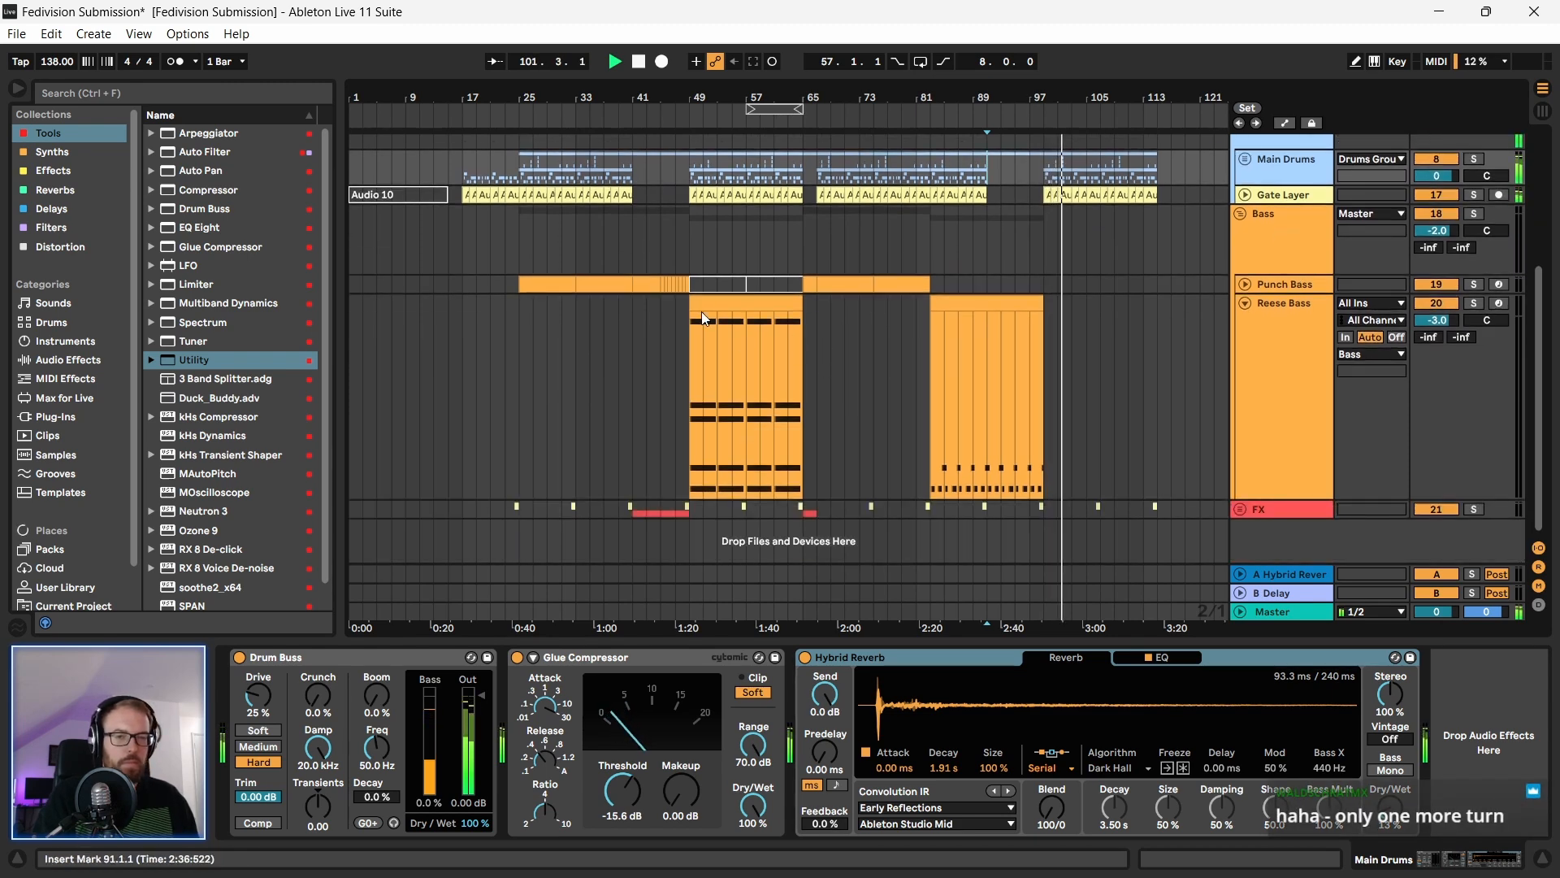
pyautogui.moveTo(689, 152); pyautogui.dragTo(804, 509)
pyautogui.scroll(2, 820, 485)
pyautogui.scroll(1, 821, 491)
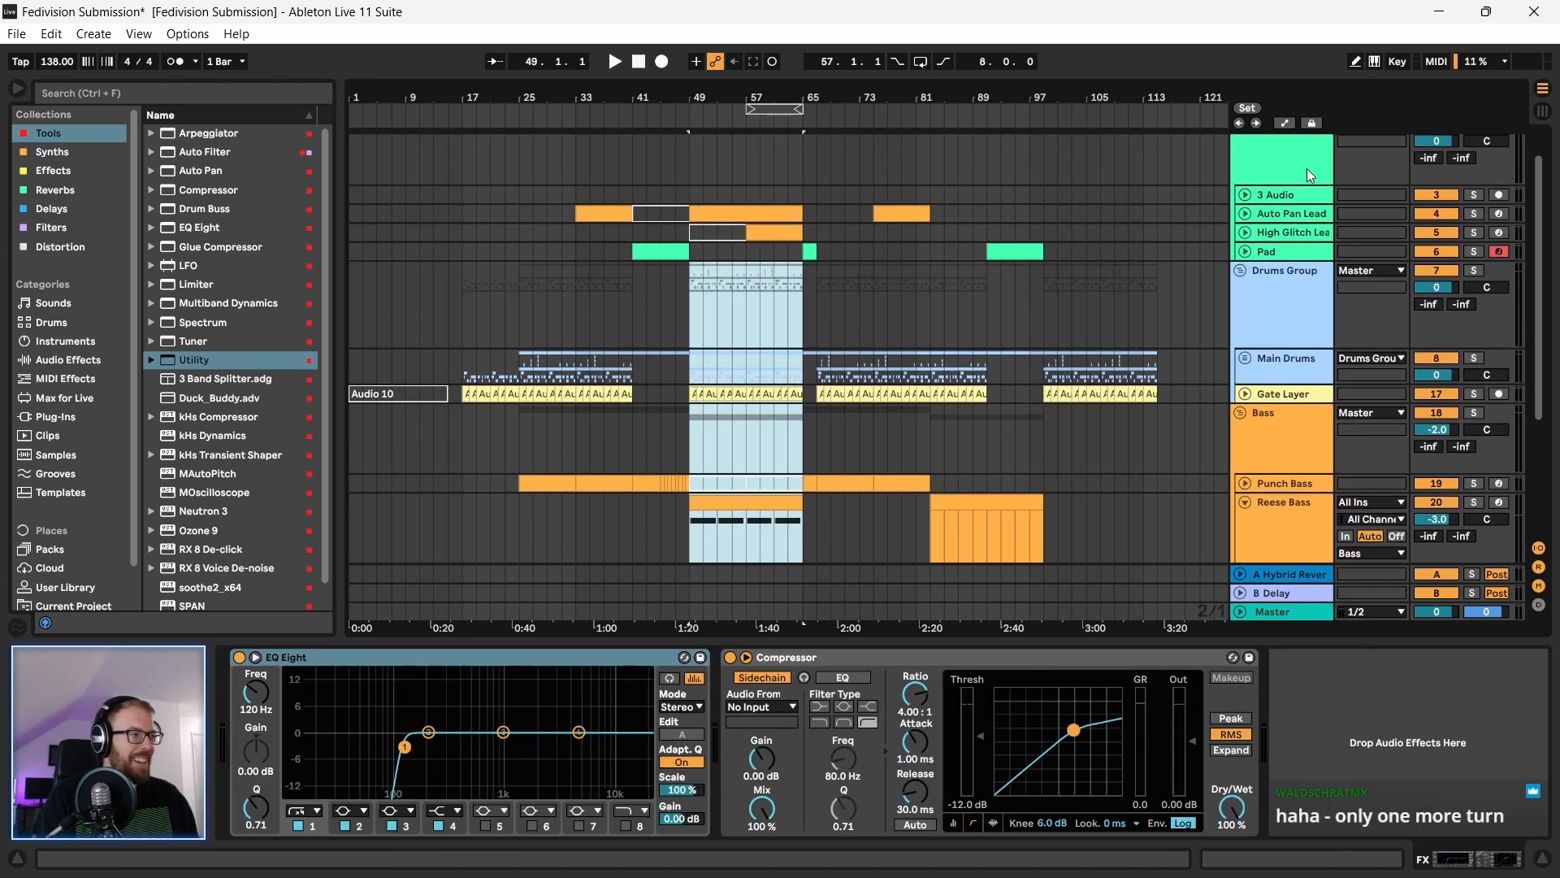
pyautogui.scroll(1, 1307, 168)
pyautogui.click(1241, 161)
pyautogui.click(1238, 183)
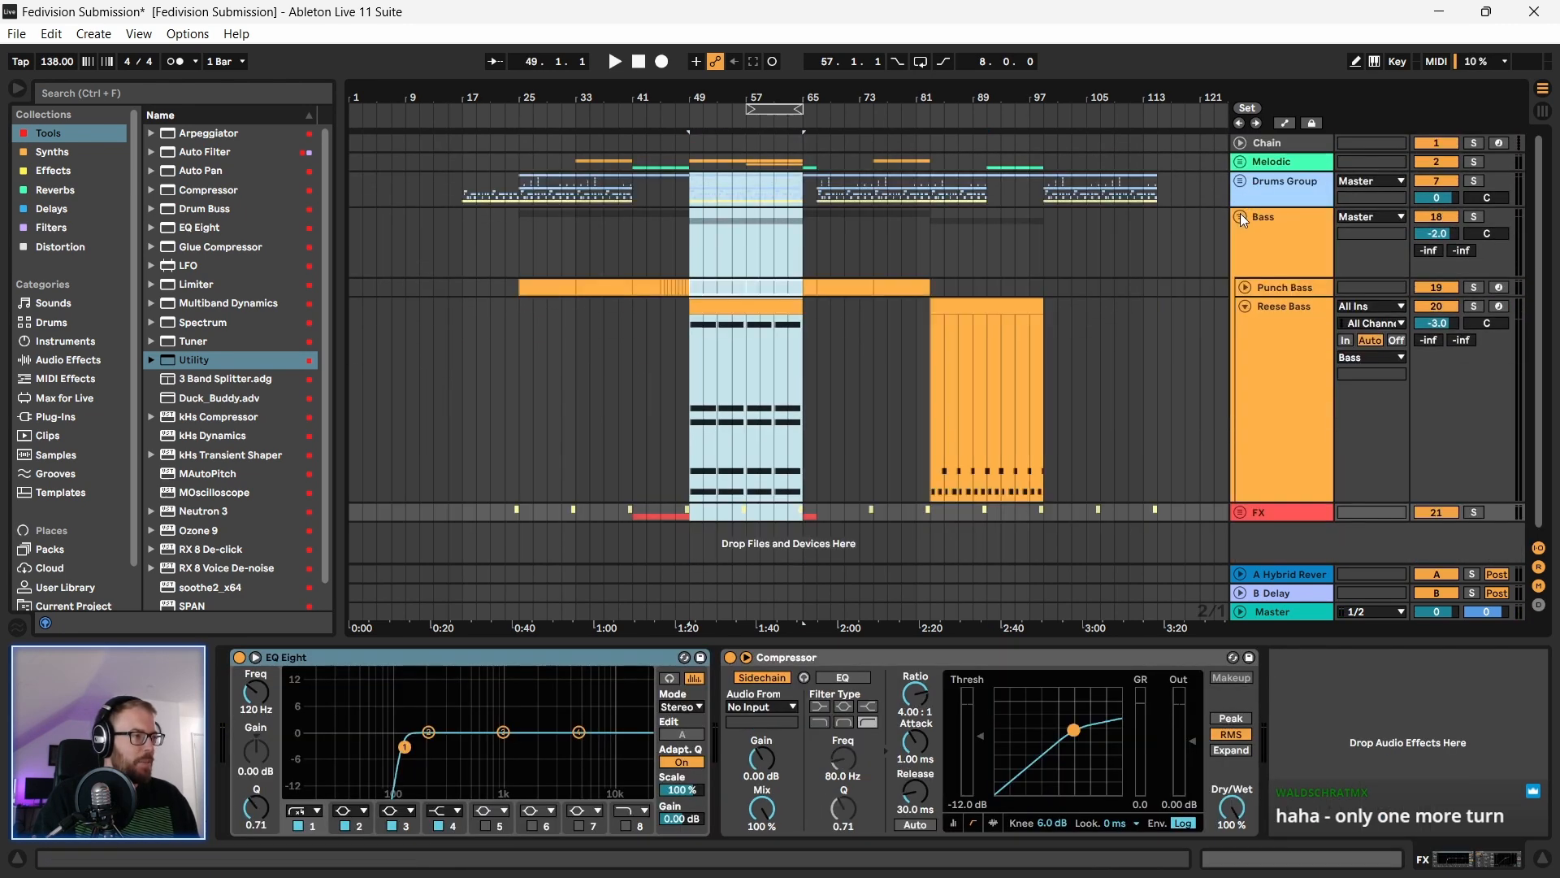
pyautogui.click(1241, 217)
# Step: Copy the Melodic, Drums, Bass and FX material of bars 49 to 65 to bar 99
pyautogui.moveTo(697, 164); pyautogui.dragTo(792, 268)
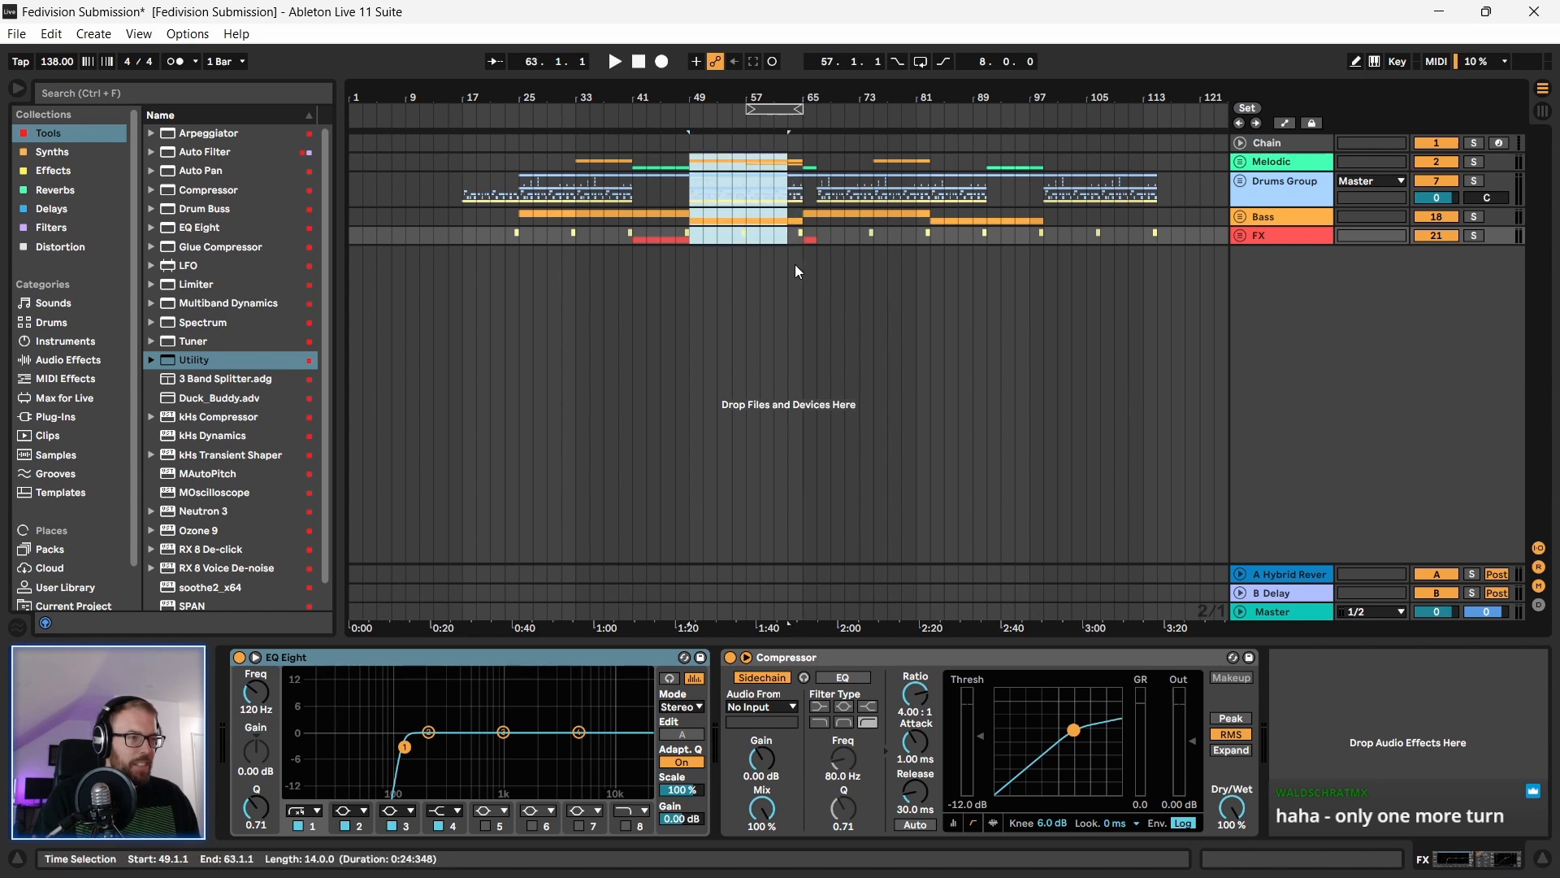
pyautogui.click(1048, 159)
pyautogui.hotkey('ctrl', 'v')
pyautogui.click(1051, 162)
pyautogui.press('space')
pyautogui.click(1045, 212)
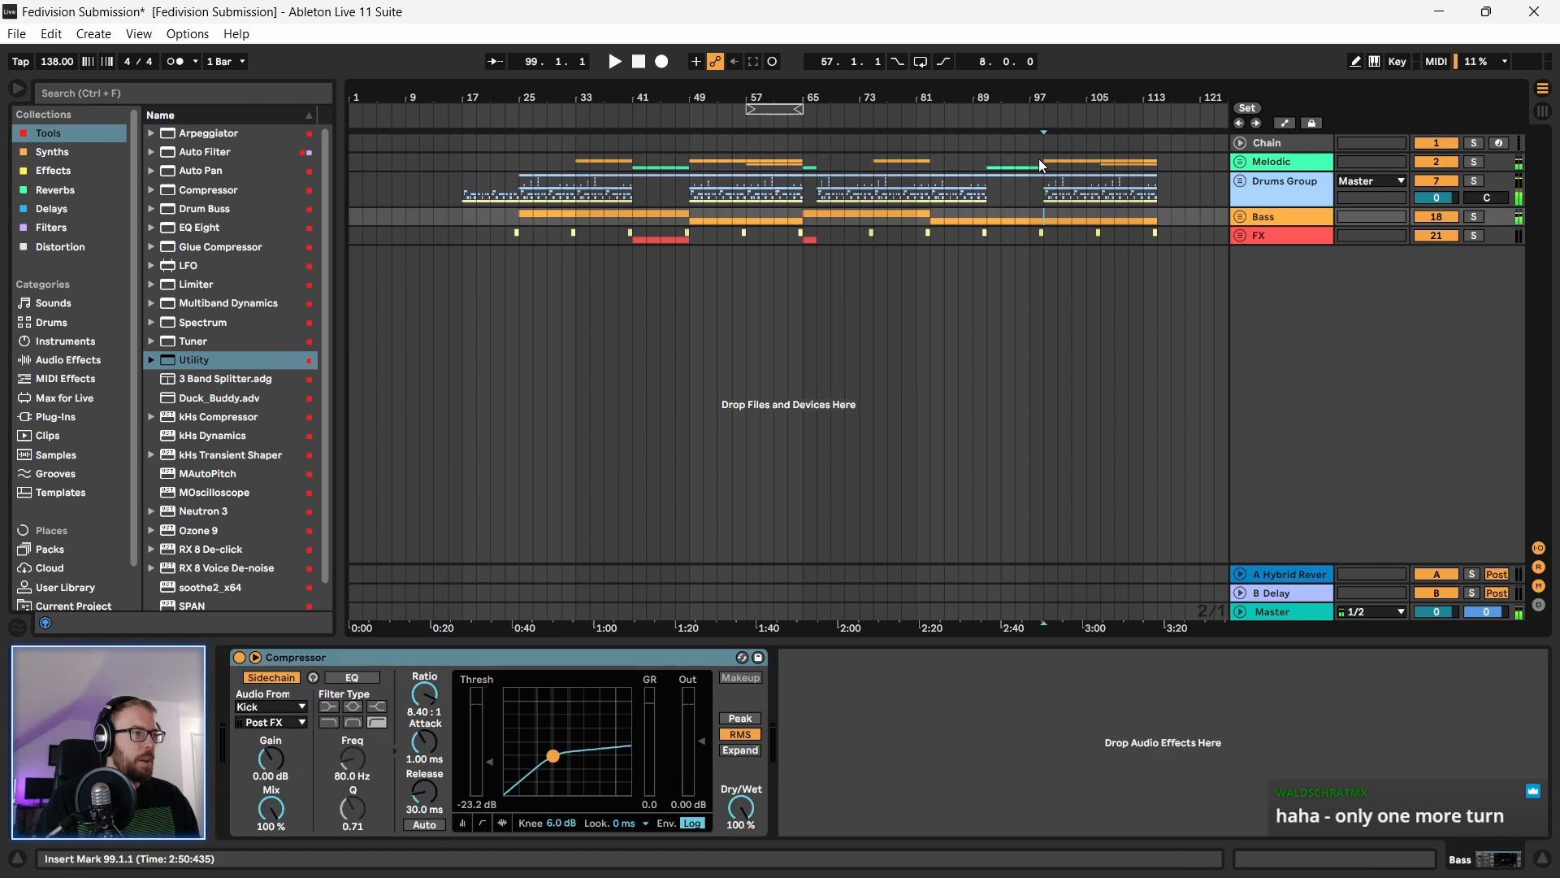
pyautogui.hotkey('ctrl', 'z')
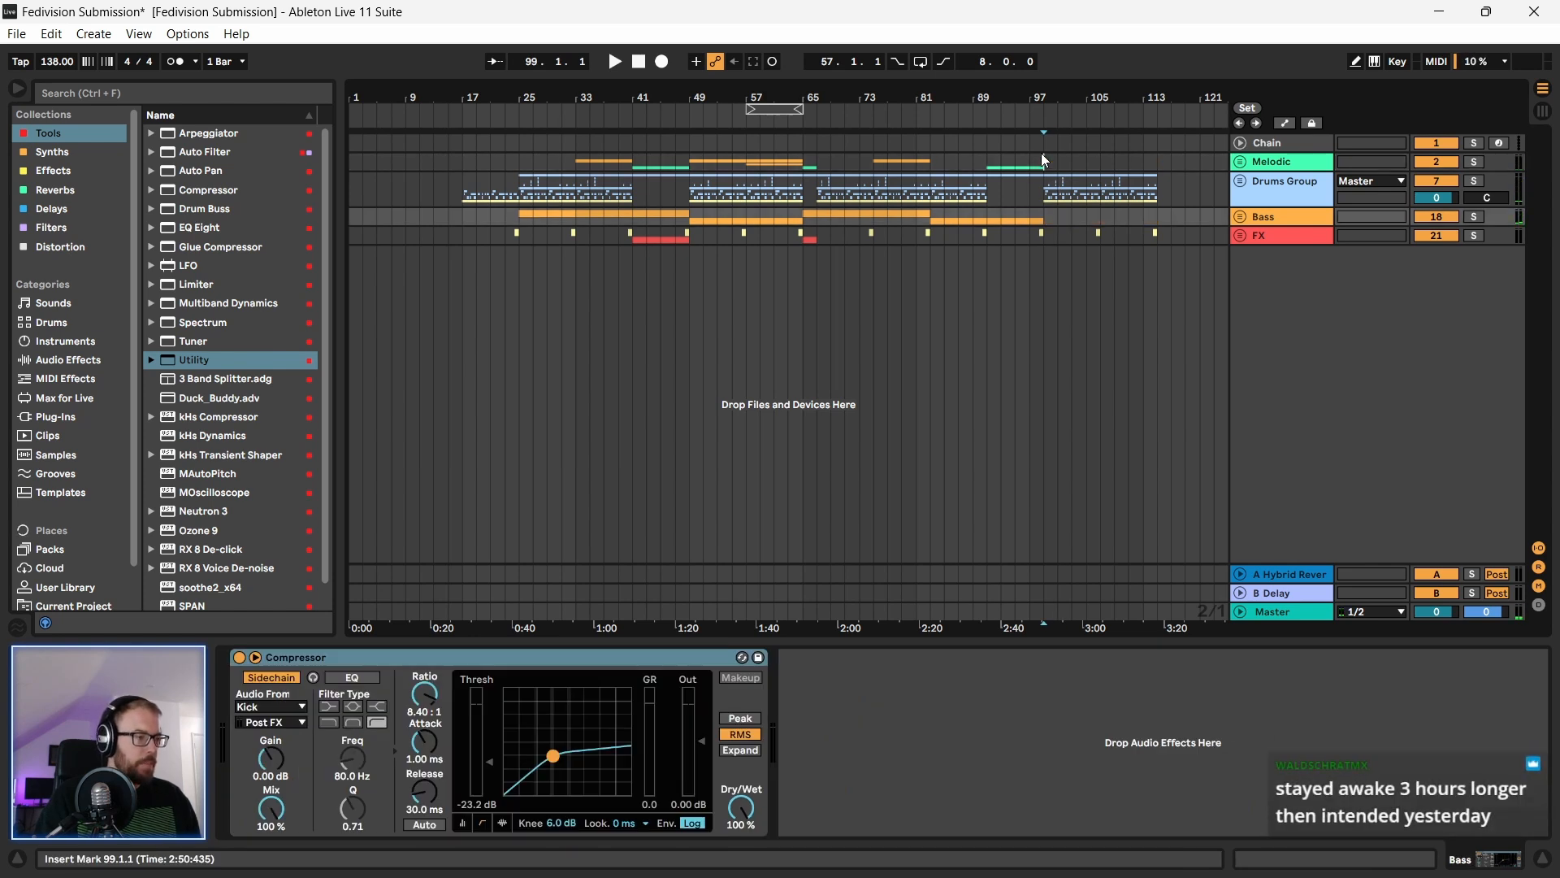
pyautogui.hotkey('ctrl', 'v')
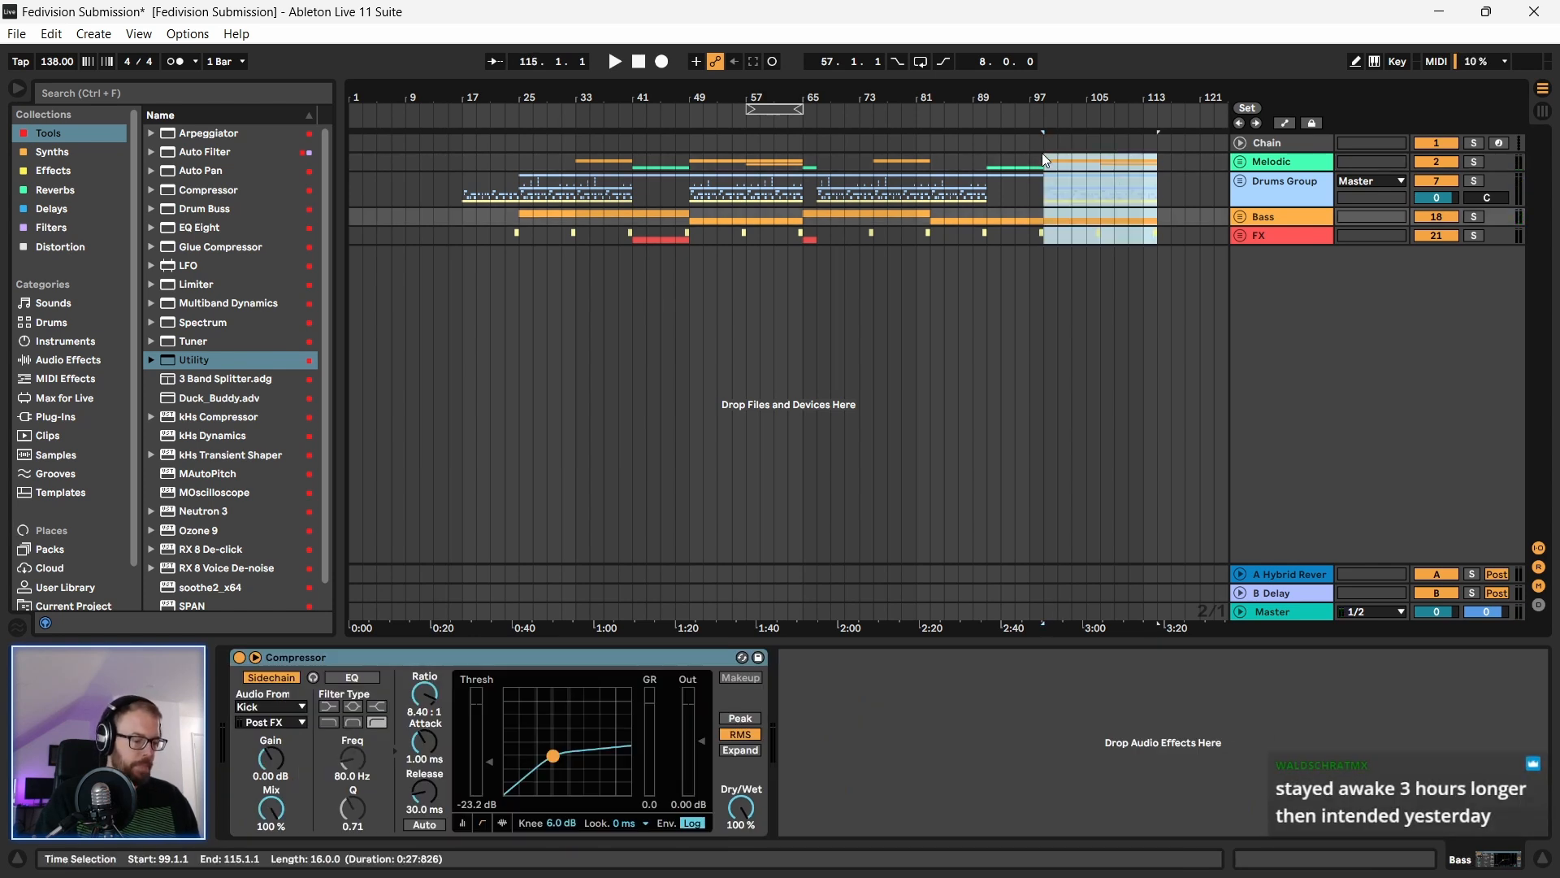
# Step: Listen to the copied section from bar 99, stop playback and place the insert marker at bar 65
pyautogui.click(1045, 160)
pyautogui.press('space')
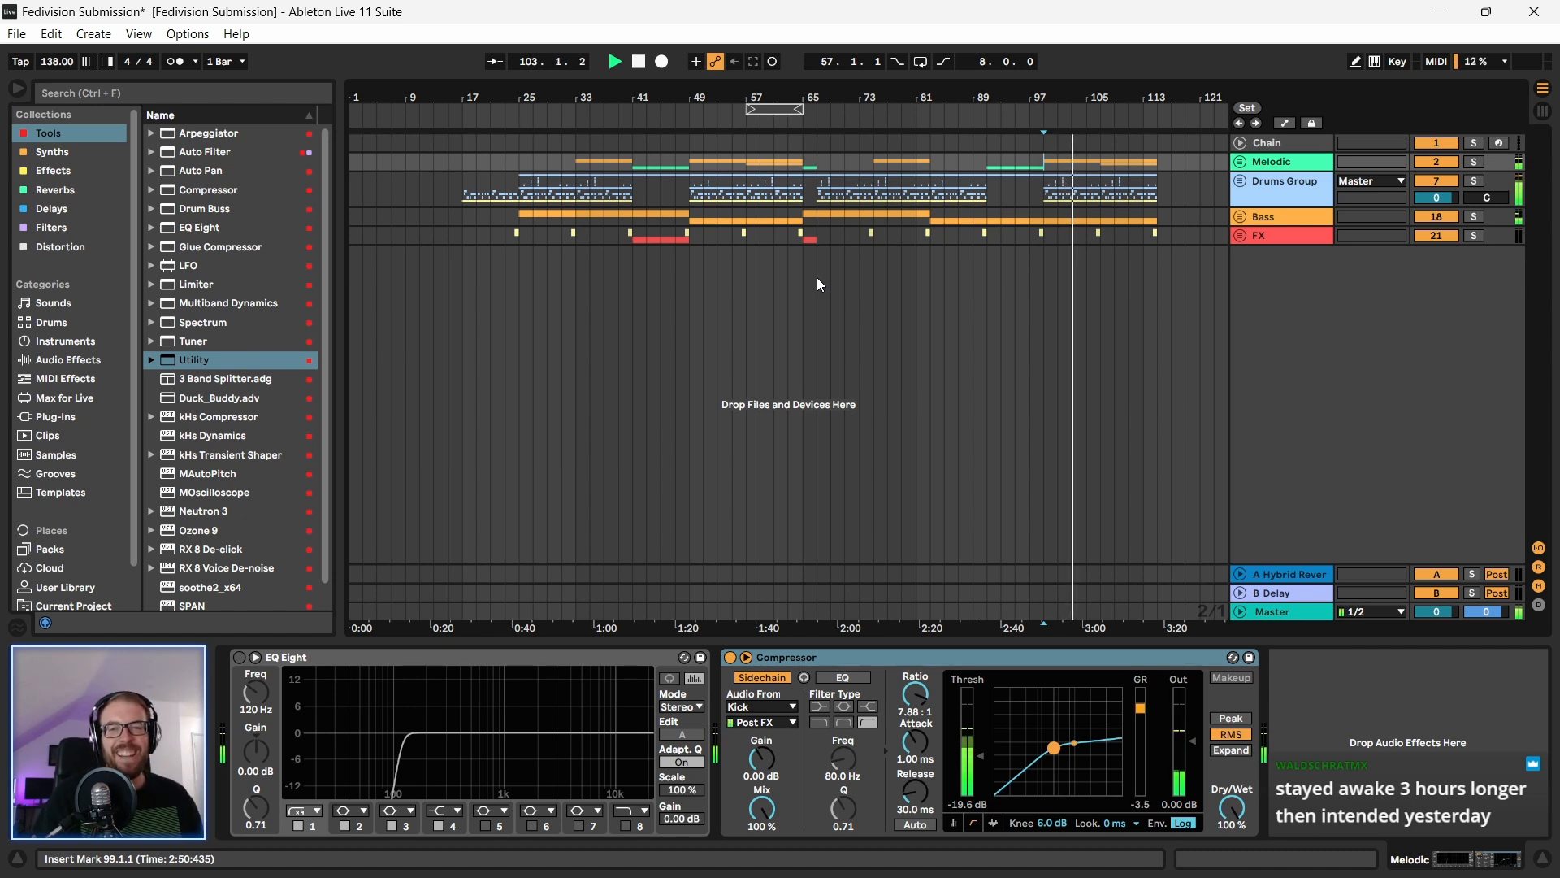
pyautogui.press('space')
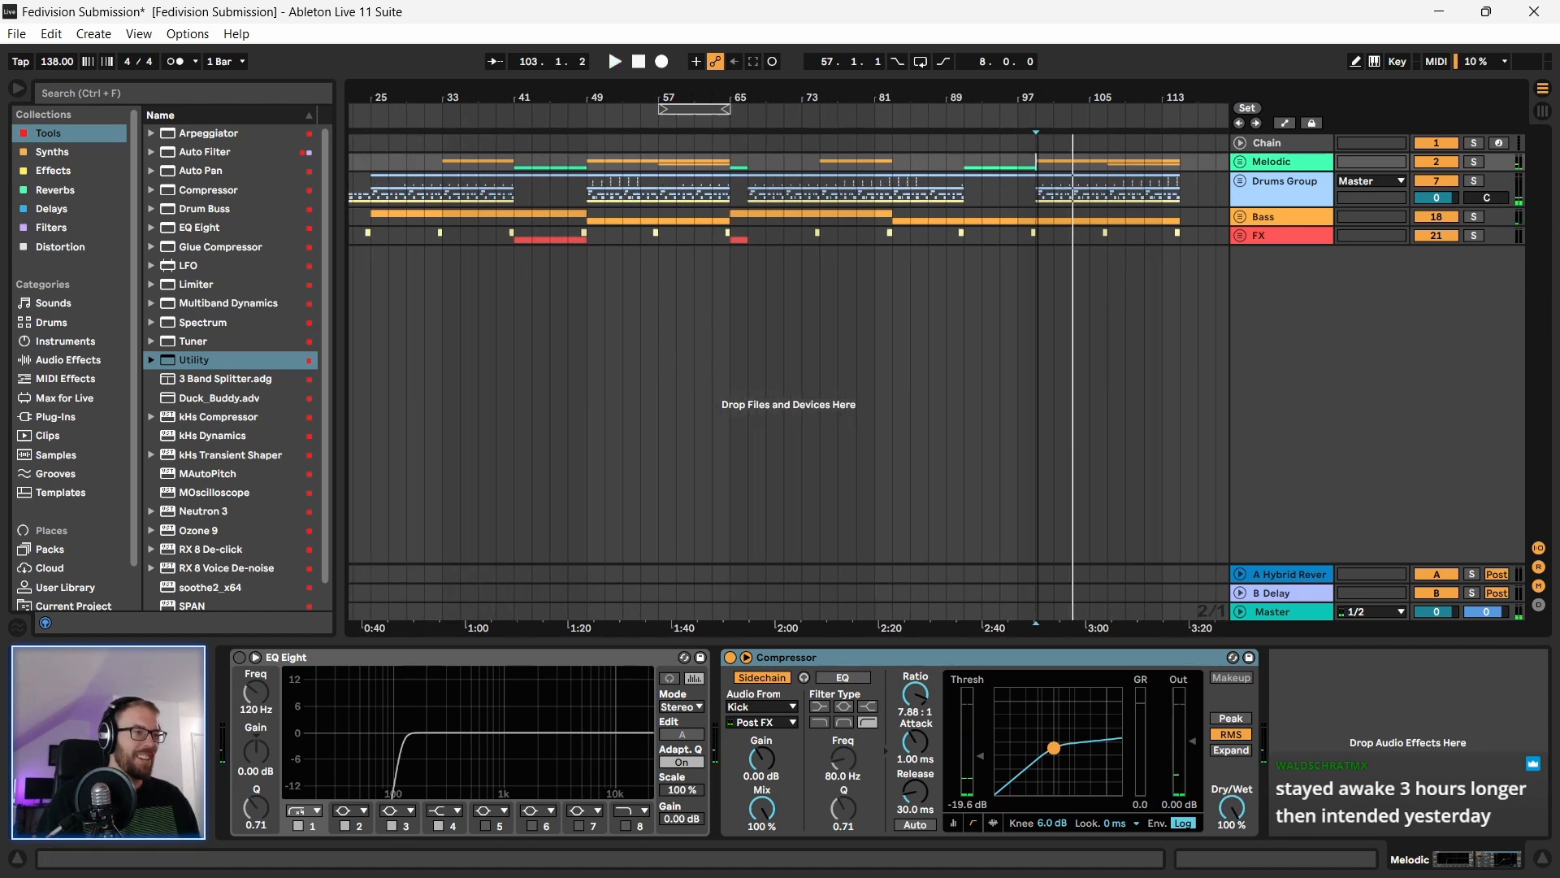
pyautogui.click(773, 210)
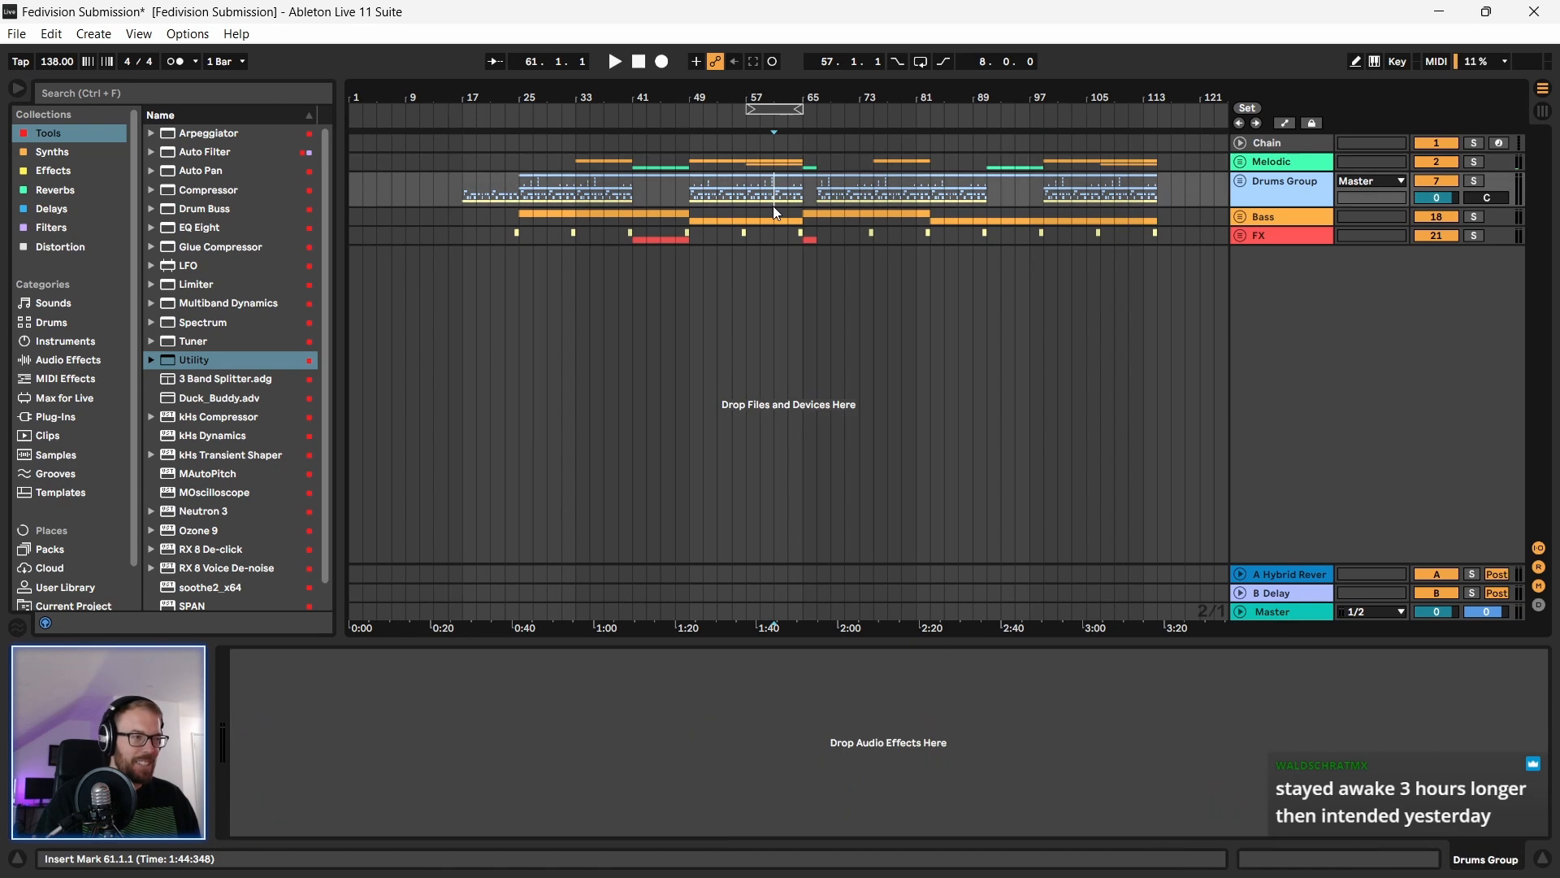
pyautogui.click(803, 236)
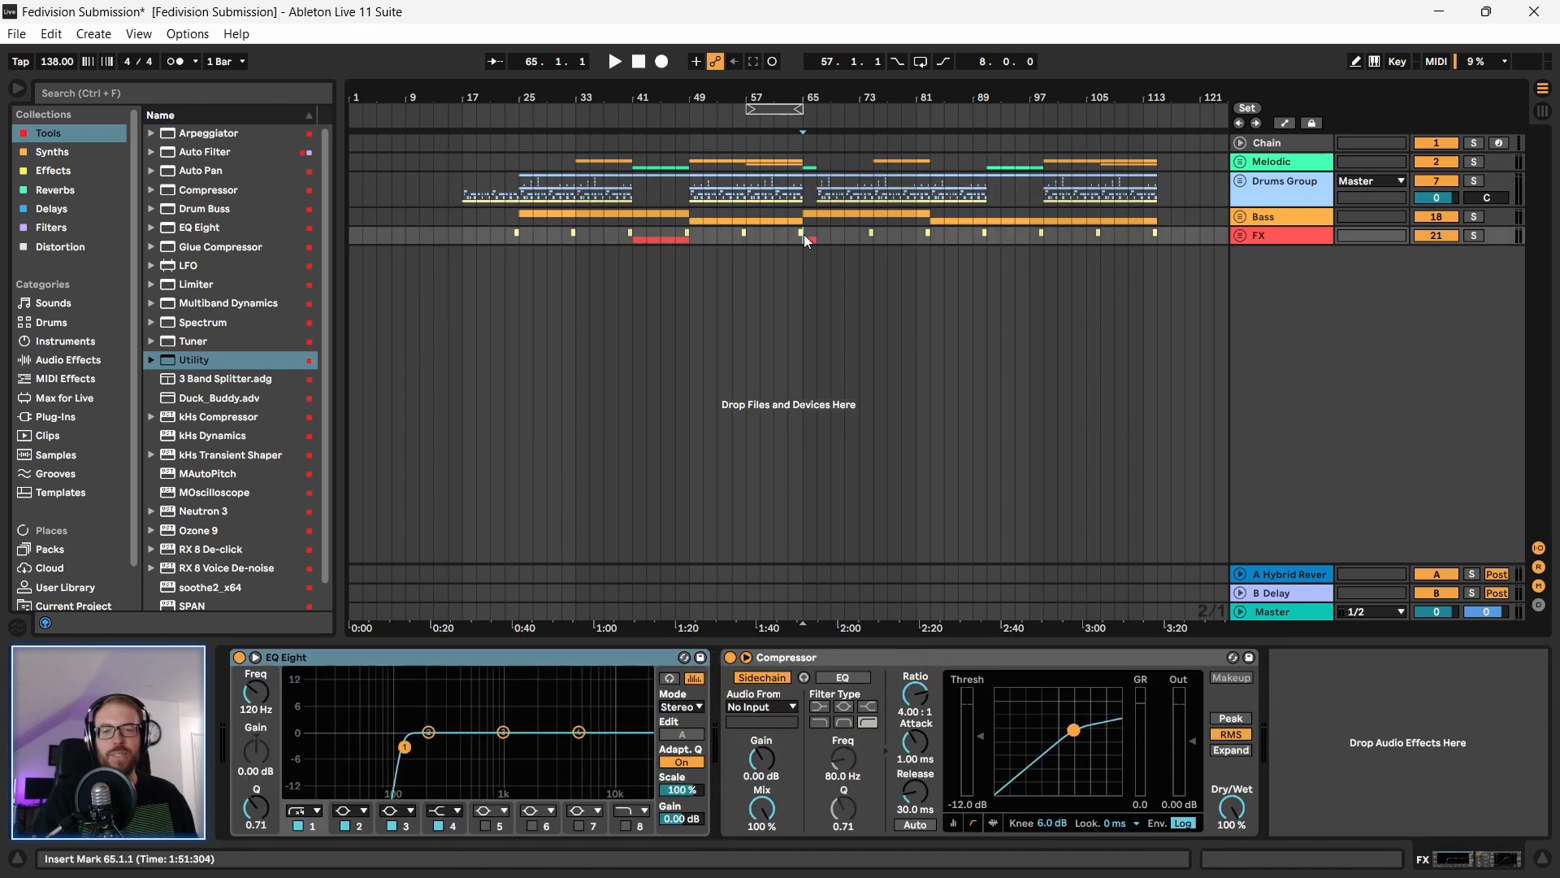
# Step: Audition the arrangement briefly from bar 25 and again from bar 91, and save the project
pyautogui.click(527, 161)
pyautogui.press('space')
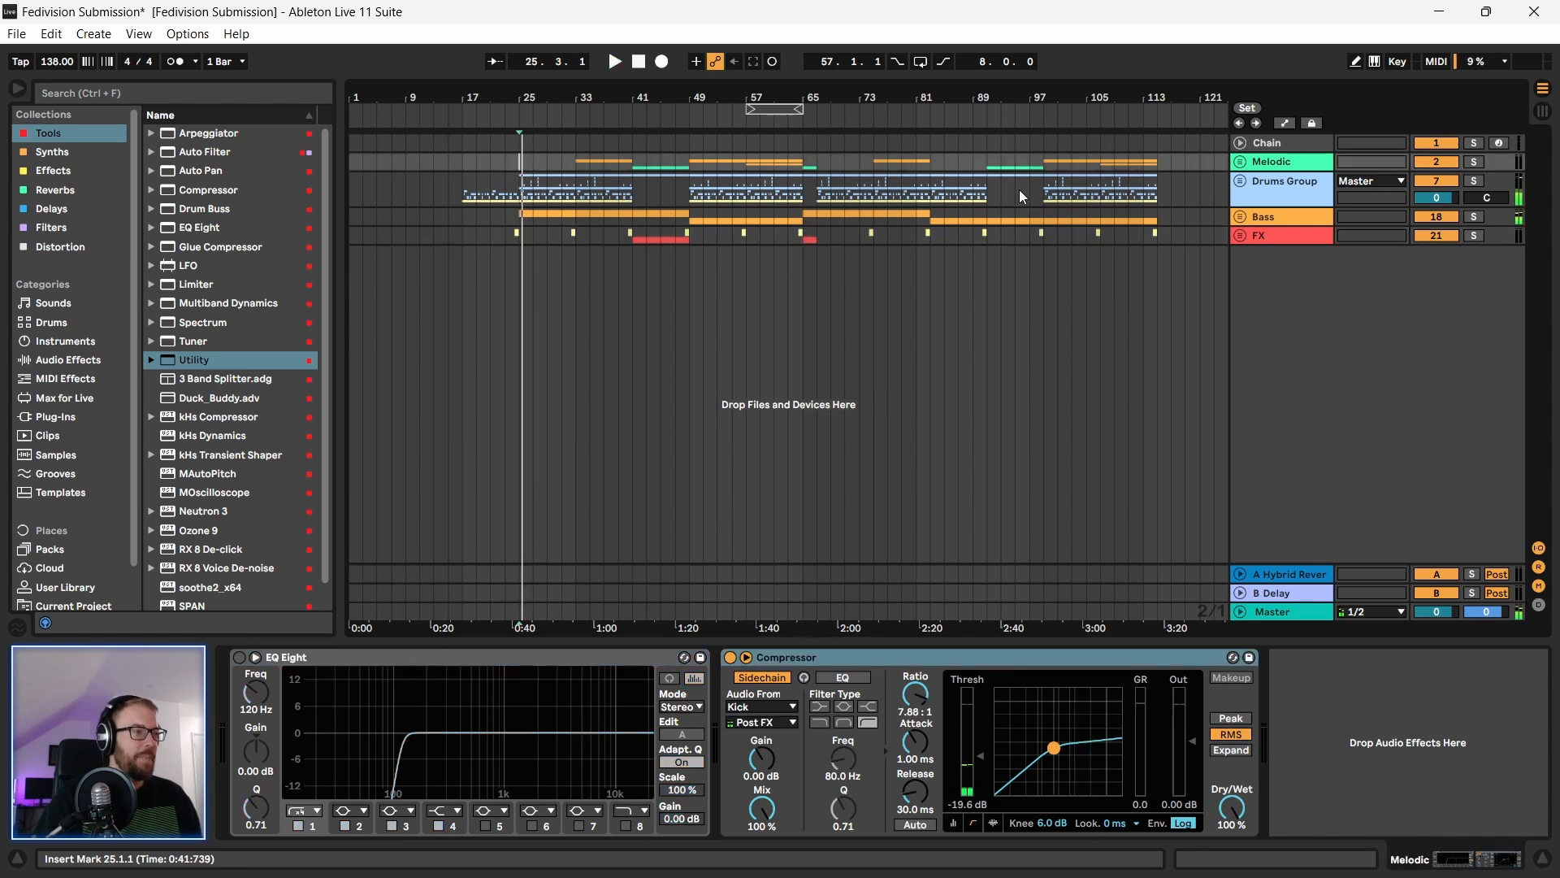
pyautogui.click(992, 216)
pyautogui.hotkey('ctrl', 's')
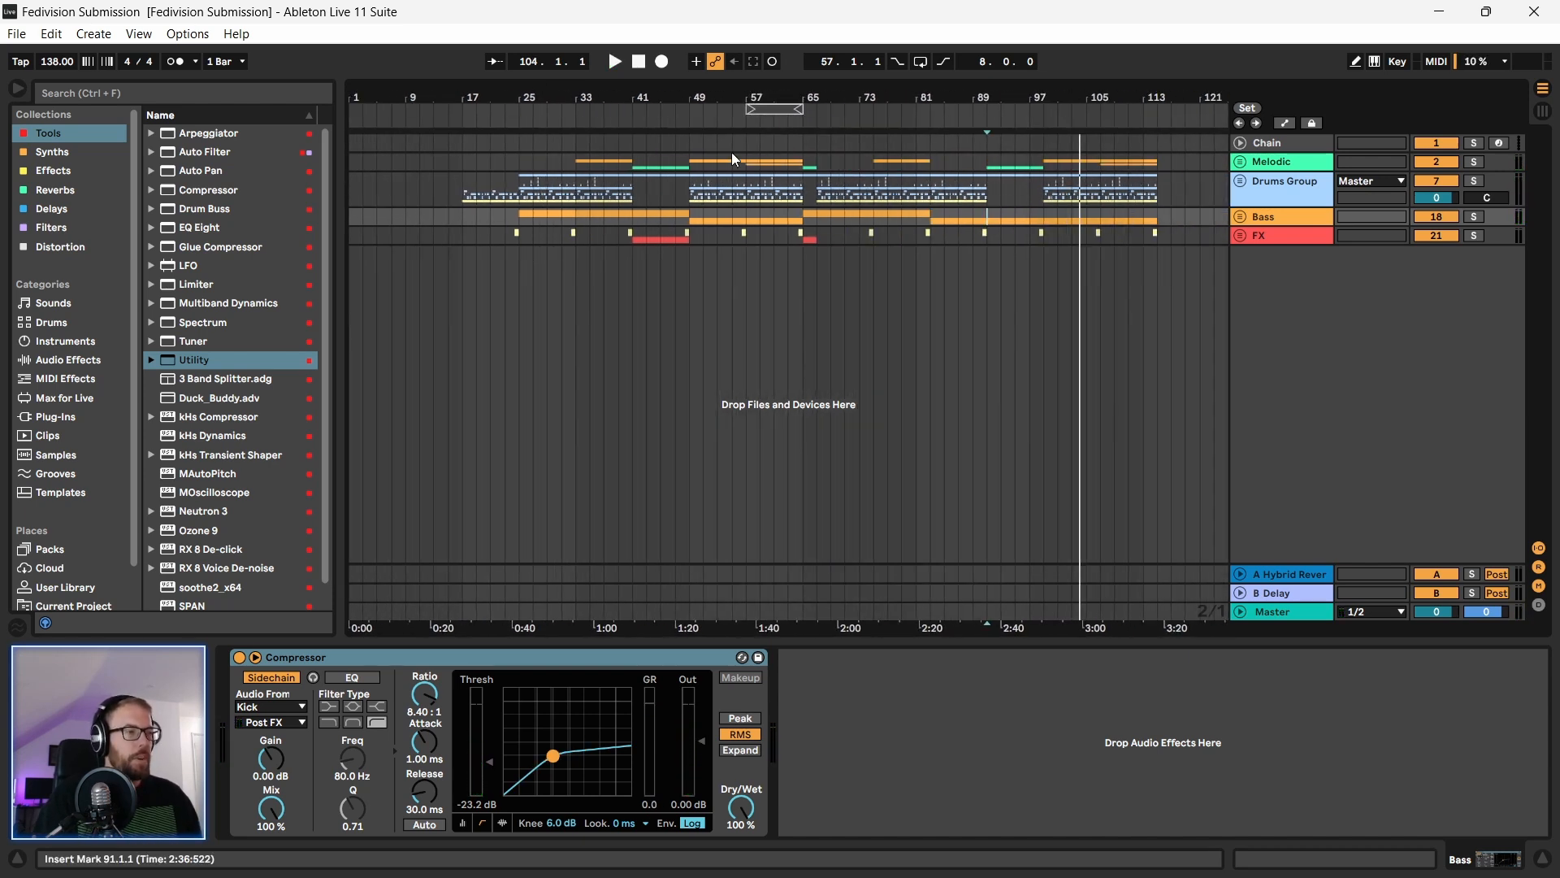
# Step: Loop bars 49 to 65 of the arrangement and play them briefly
pyautogui.click(703, 161)
pyautogui.moveTo(691, 154); pyautogui.dragTo(801, 248)
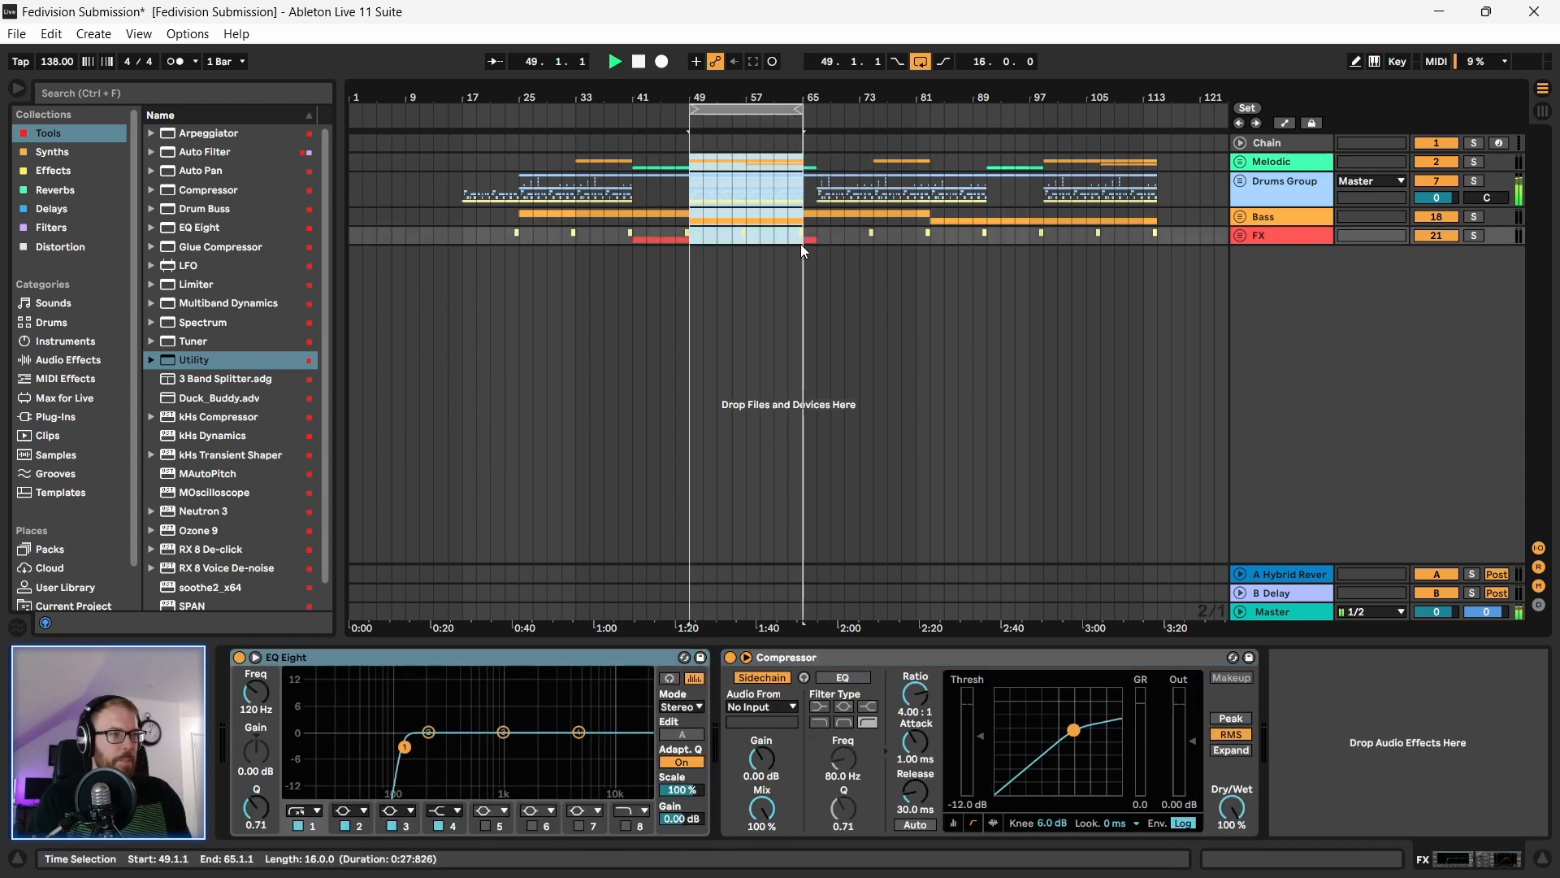
pyautogui.press('space')
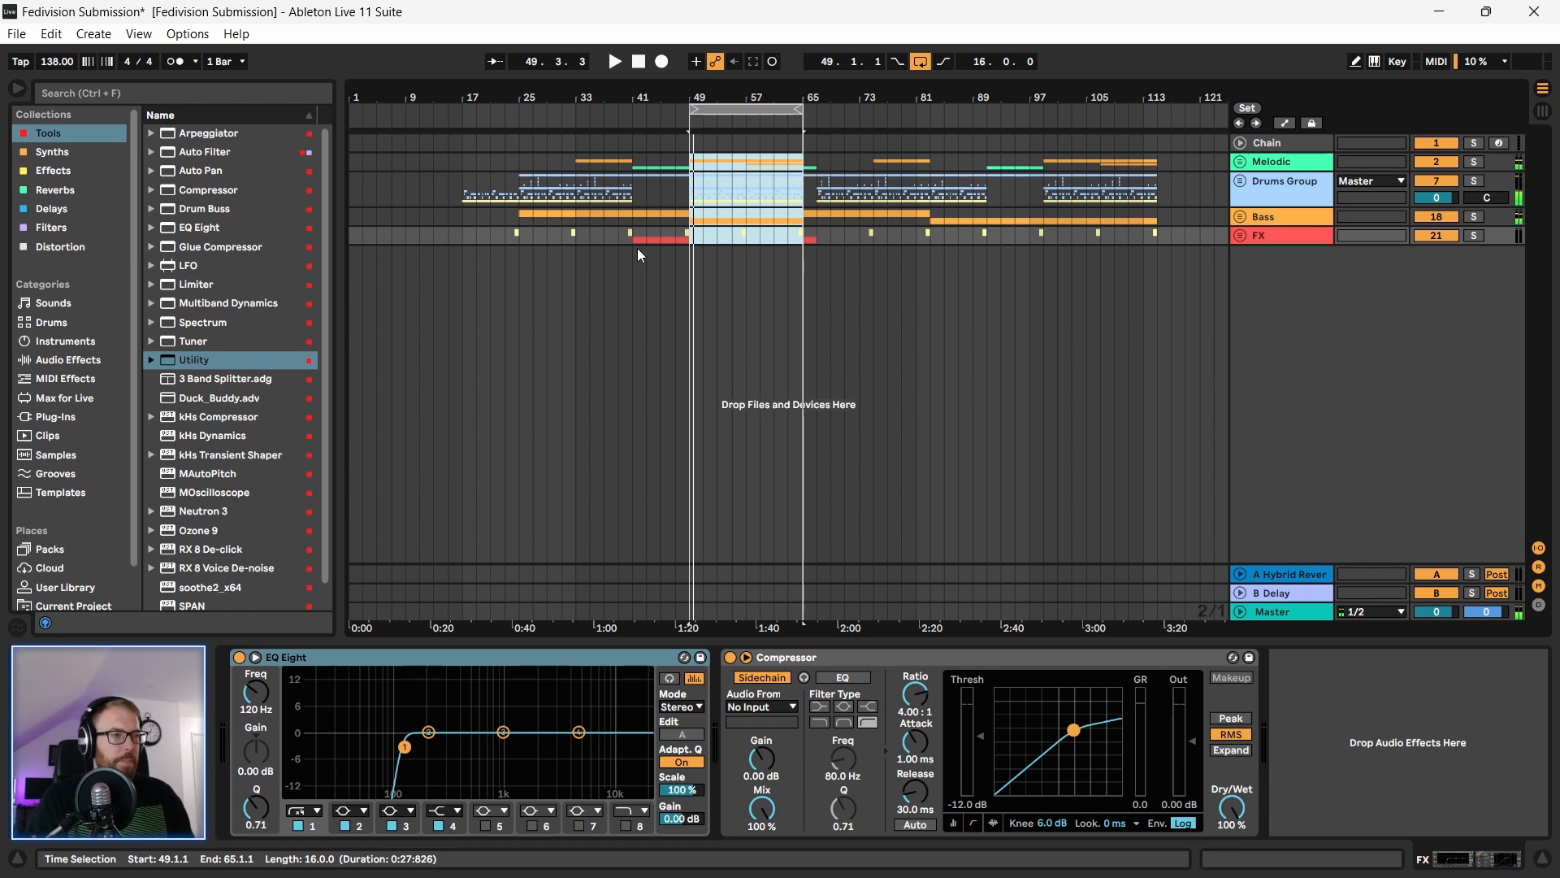
# Step: Listen to the arrangement from bar 33 while marking the sections at bars 25 to 33, 33 to 41 and 47 to 51
pyautogui.moveTo(587, 241); pyautogui.dragTo(632, 144)
pyautogui.press('space')
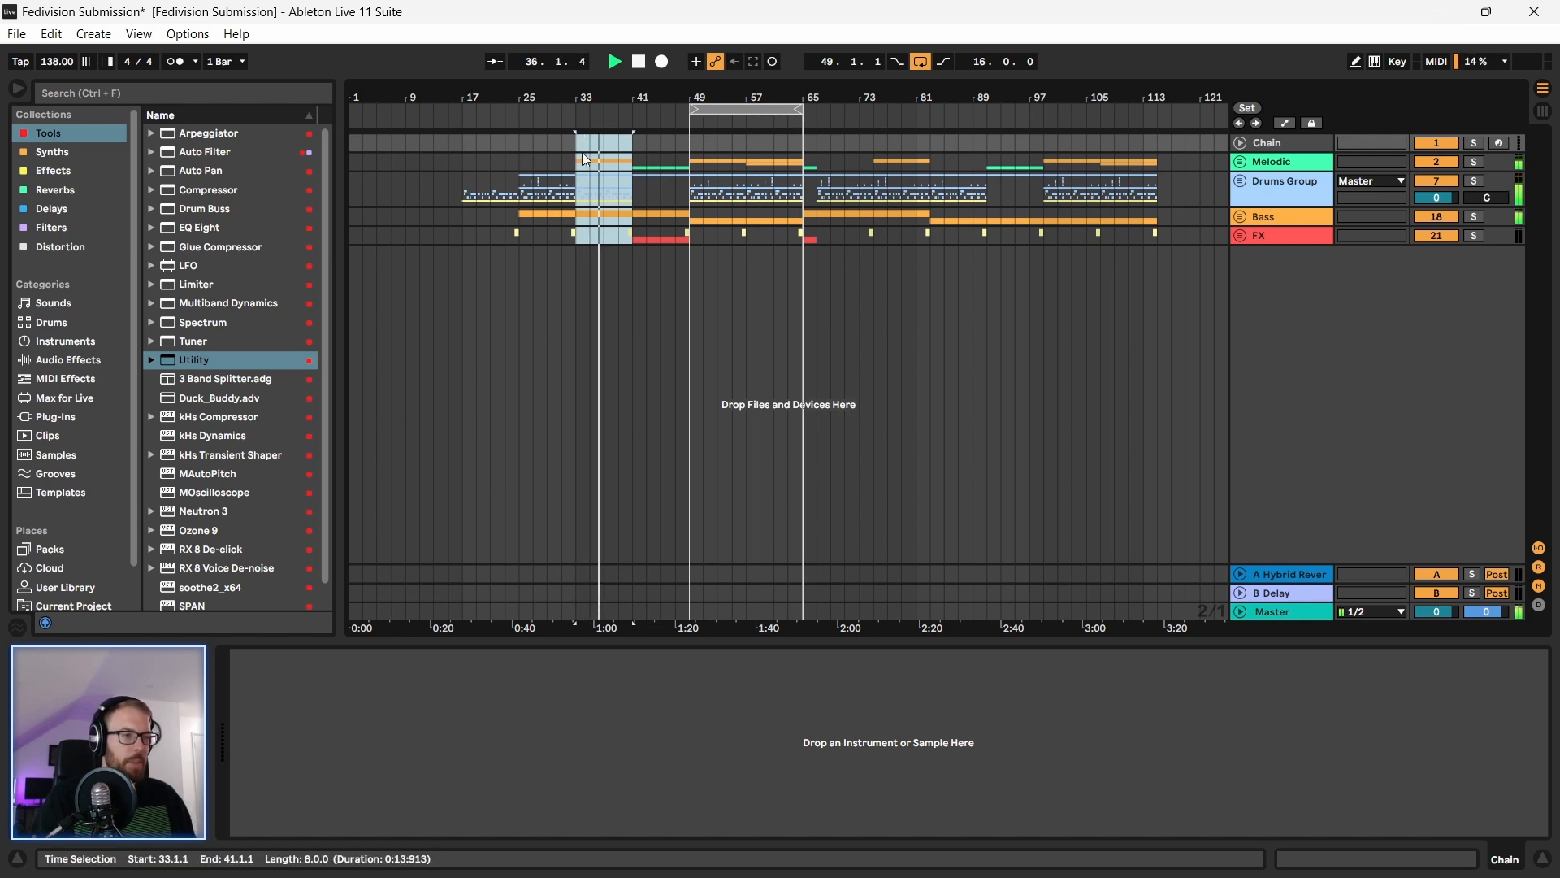
pyautogui.moveTo(581, 97); pyautogui.dragTo(590, 129)
pyautogui.moveTo(493, 157); pyautogui.dragTo(591, 236)
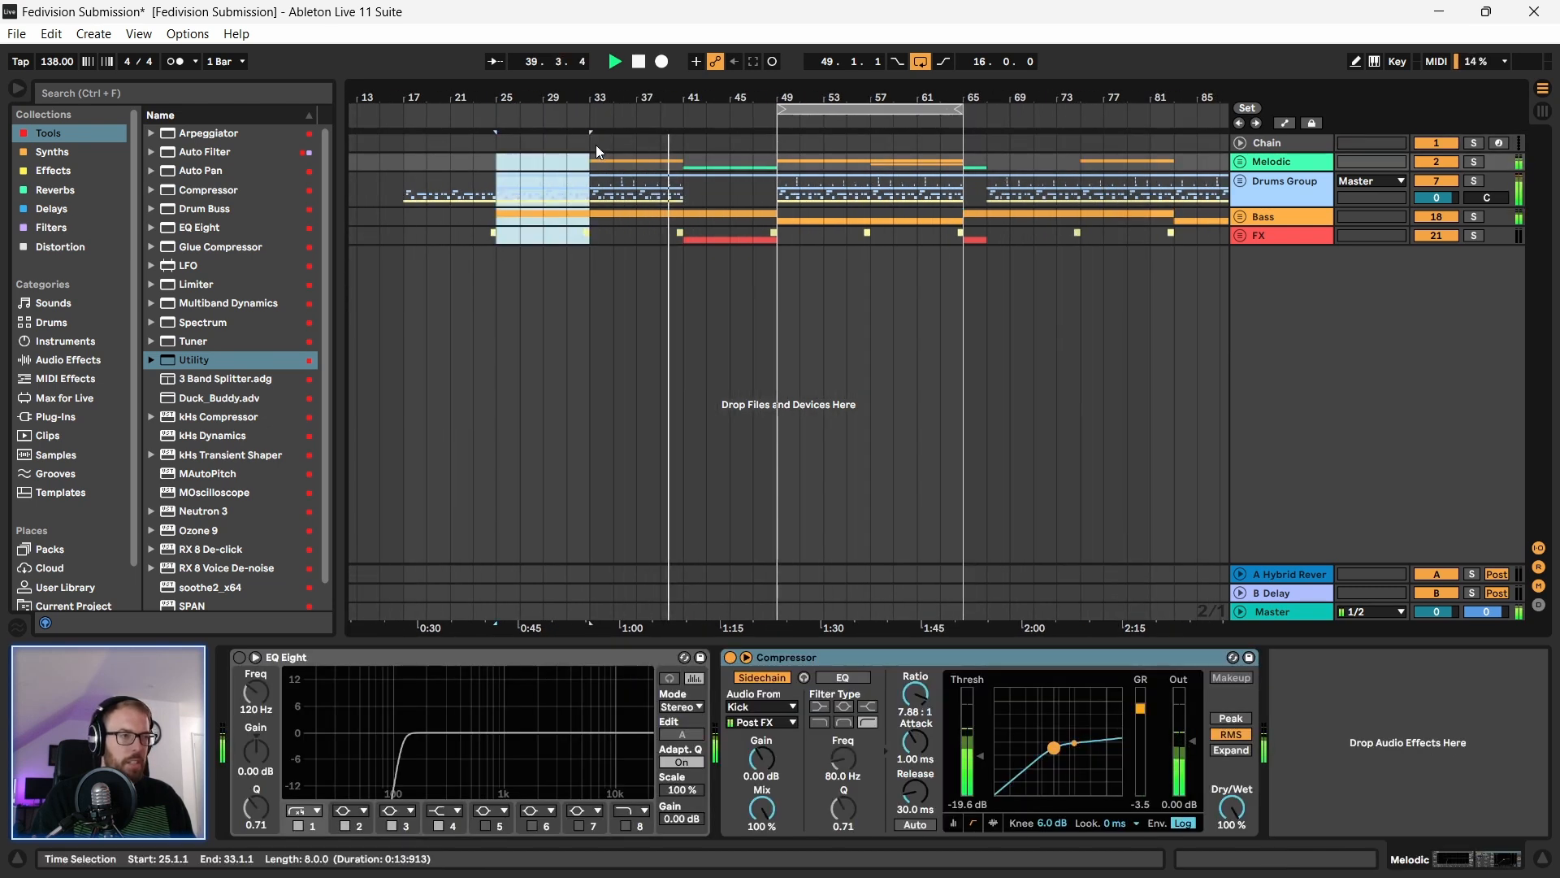
pyautogui.moveTo(597, 144); pyautogui.dragTo(664, 242)
pyautogui.click(680, 242)
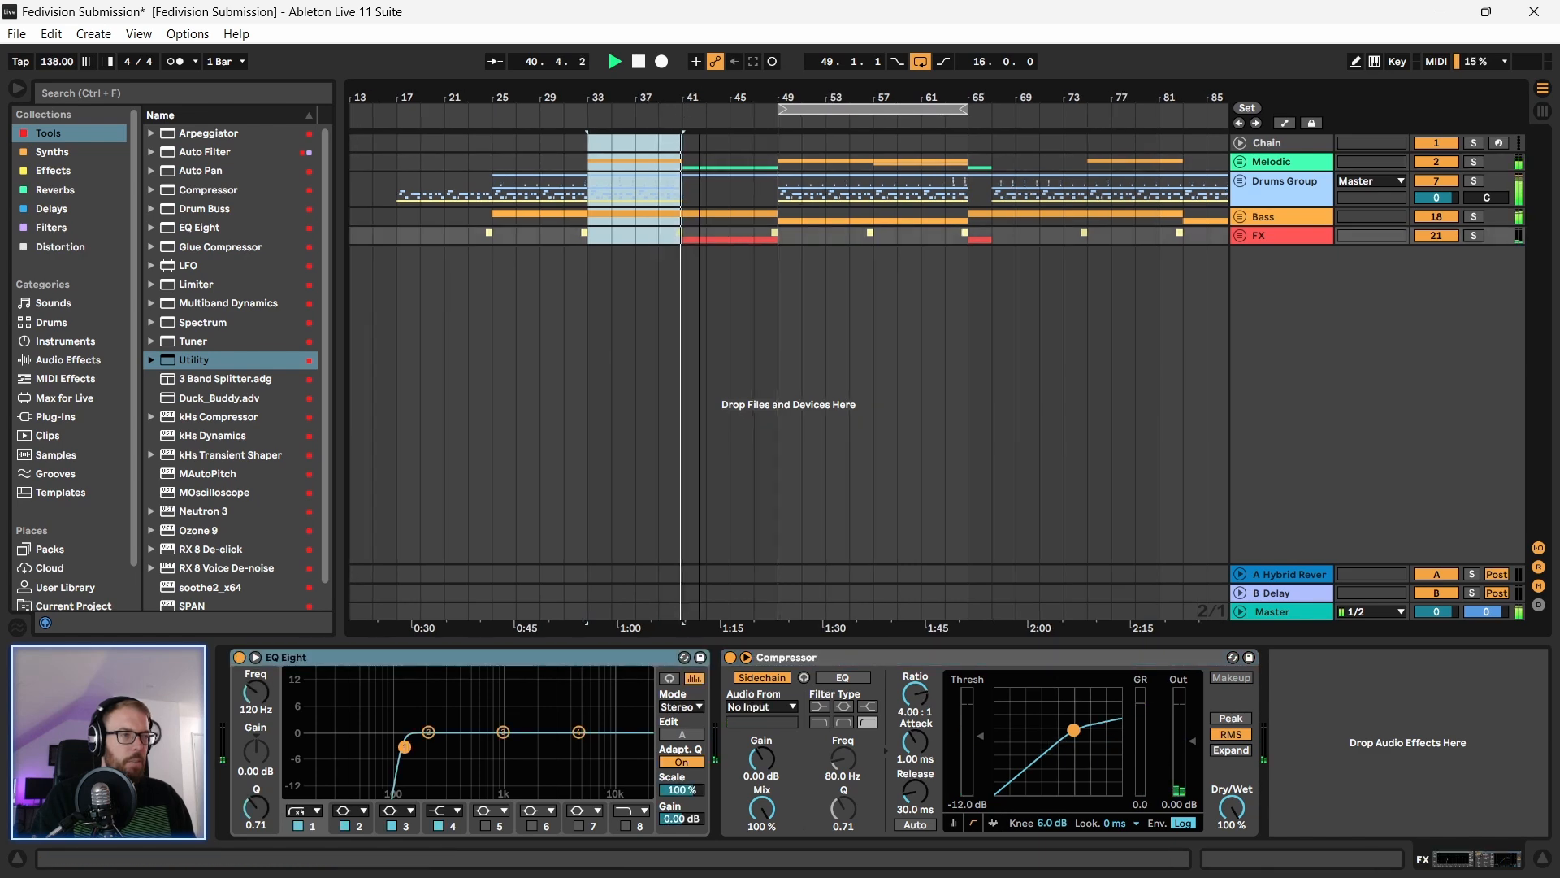
pyautogui.moveTo(633, 99); pyautogui.dragTo(645, 231)
pyautogui.moveTo(706, 137); pyautogui.dragTo(739, 246)
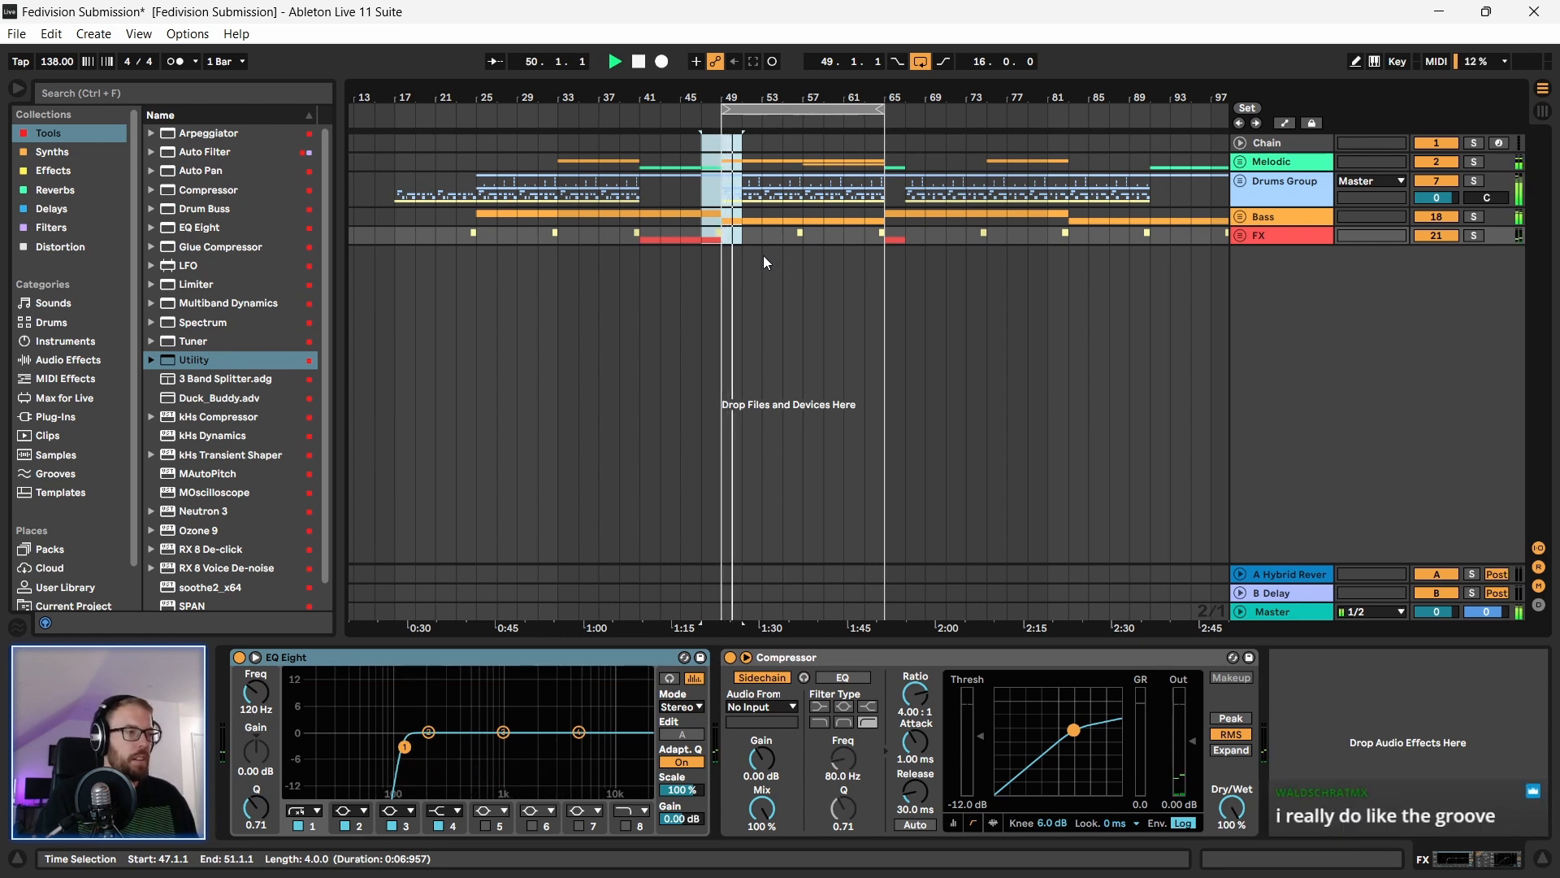
pyautogui.moveTo(738, 96); pyautogui.dragTo(638, 80)
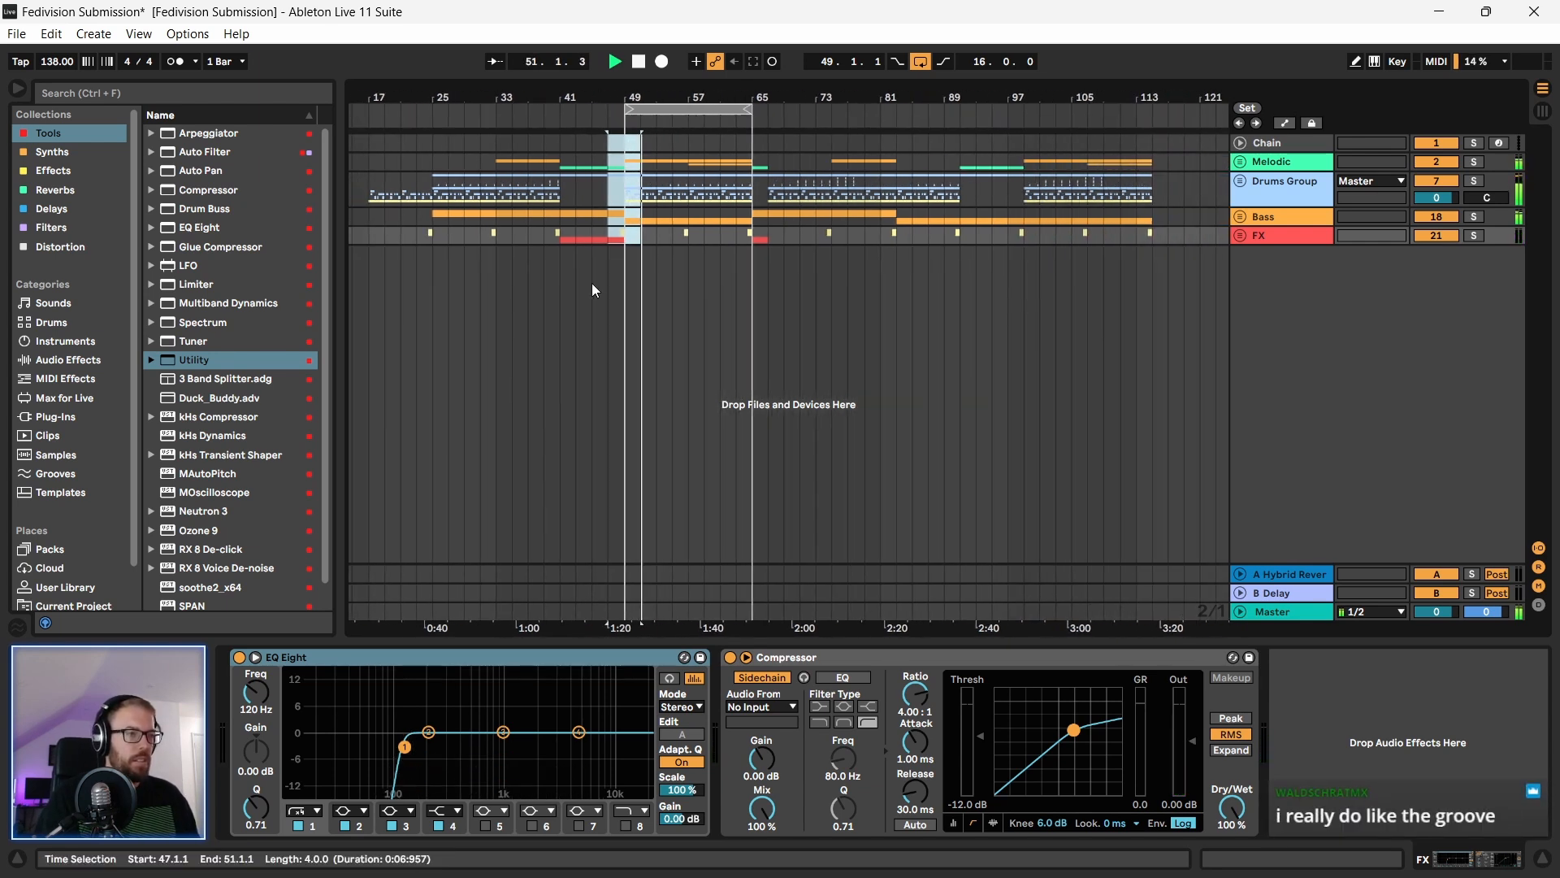
# Step: Play from bar 57, mark bars 57 to 65 across all groups and turn the arrangement loop off
pyautogui.press('space')
pyautogui.click(685, 236)
pyautogui.press('space')
pyautogui.moveTo(689, 143)
pyautogui.mouseDown()
pyautogui.moveTo(716, 259)
pyautogui.moveTo(749, 257)
pyautogui.mouseUp()
pyautogui.moveTo(725, 95)
pyautogui.mouseDown()
pyautogui.moveTo(733, 109)
pyautogui.moveTo(722, 79)
pyautogui.mouseUp()
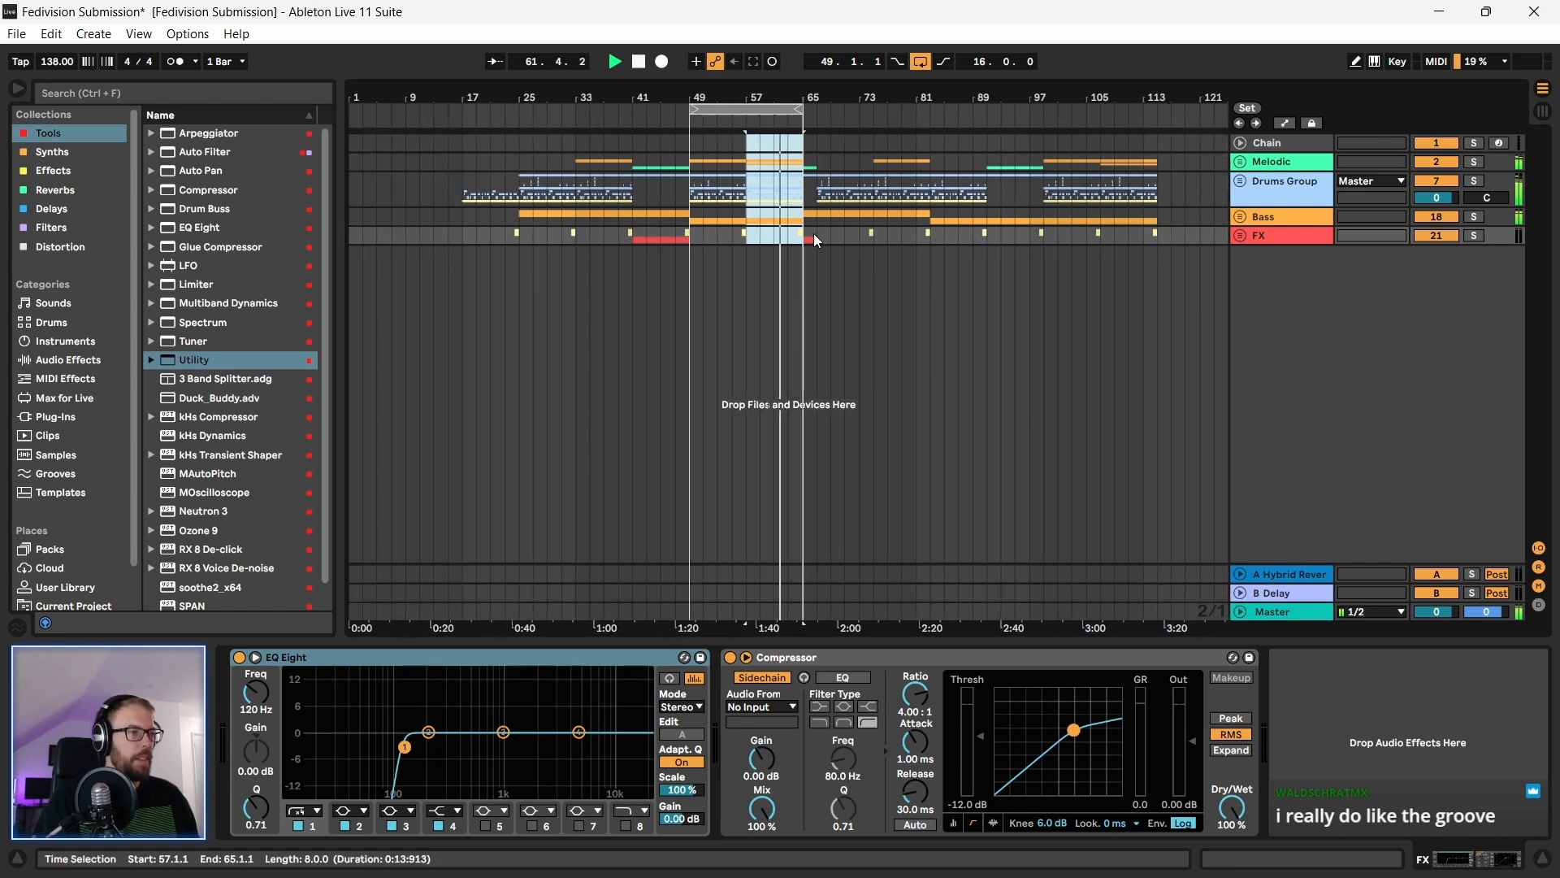
pyautogui.click(920, 63)
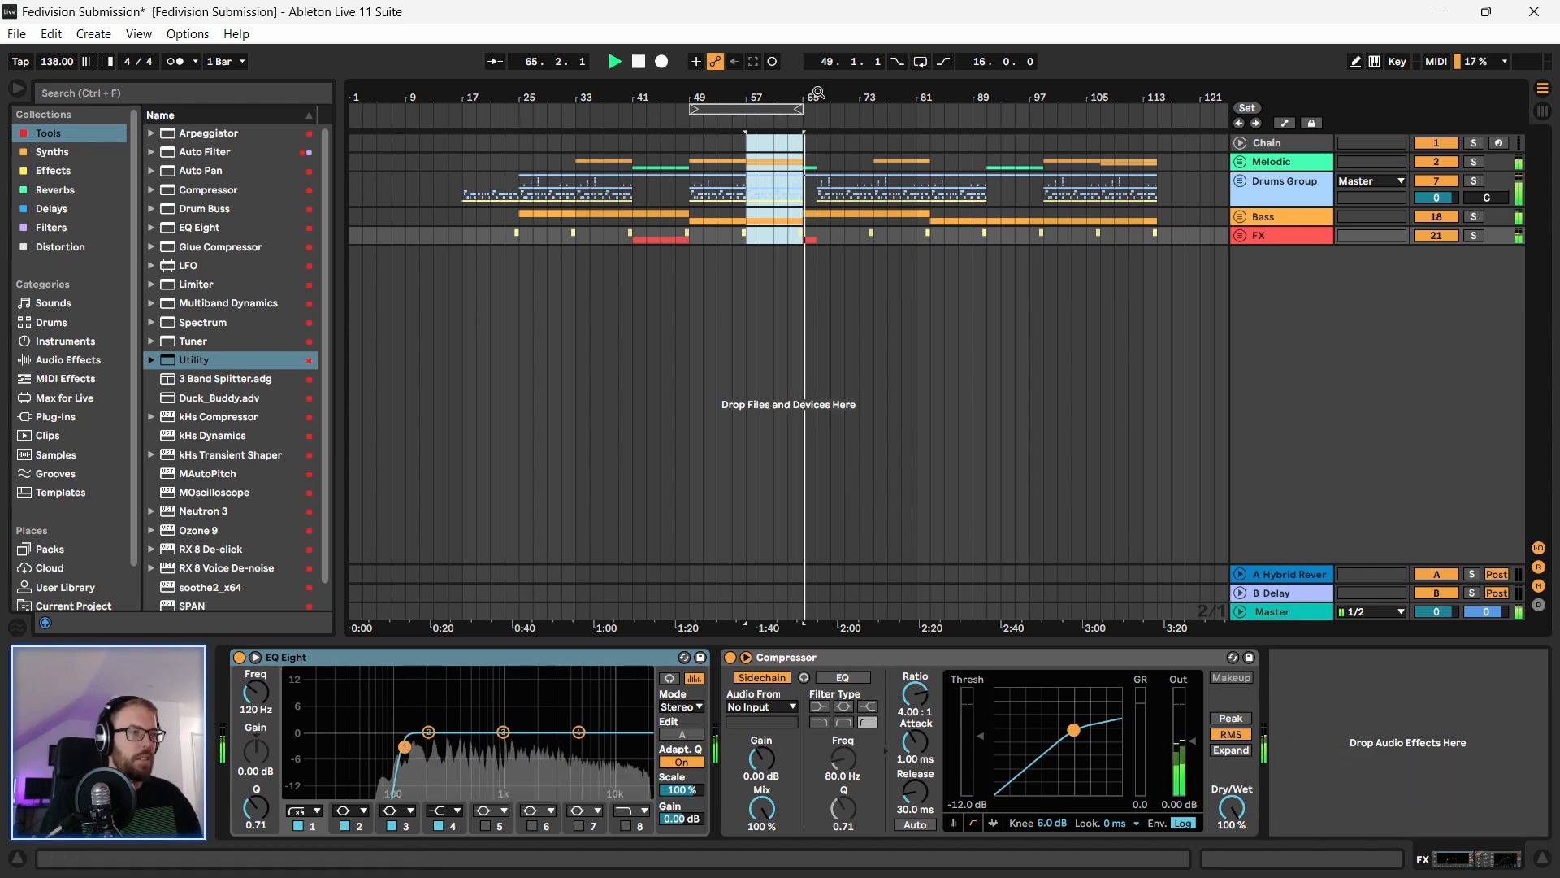
# Step: Mark the section at bars 67 to 83 and audition the section at bars 83 to 99
pyautogui.moveTo(818, 98); pyautogui.dragTo(818, 130)
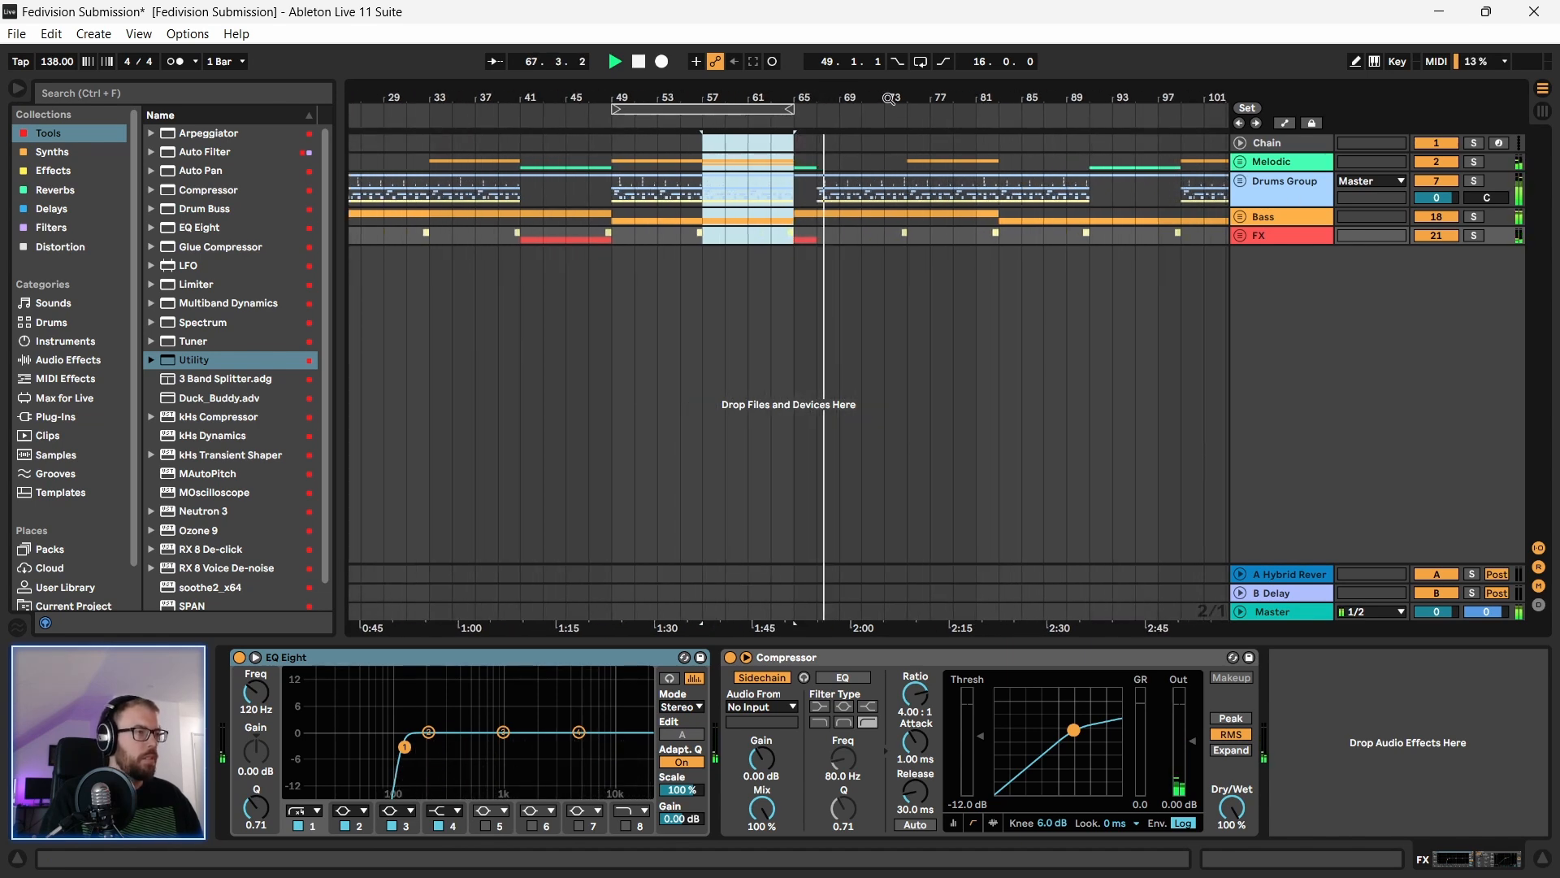
pyautogui.moveTo(819, 93); pyautogui.dragTo(819, 65)
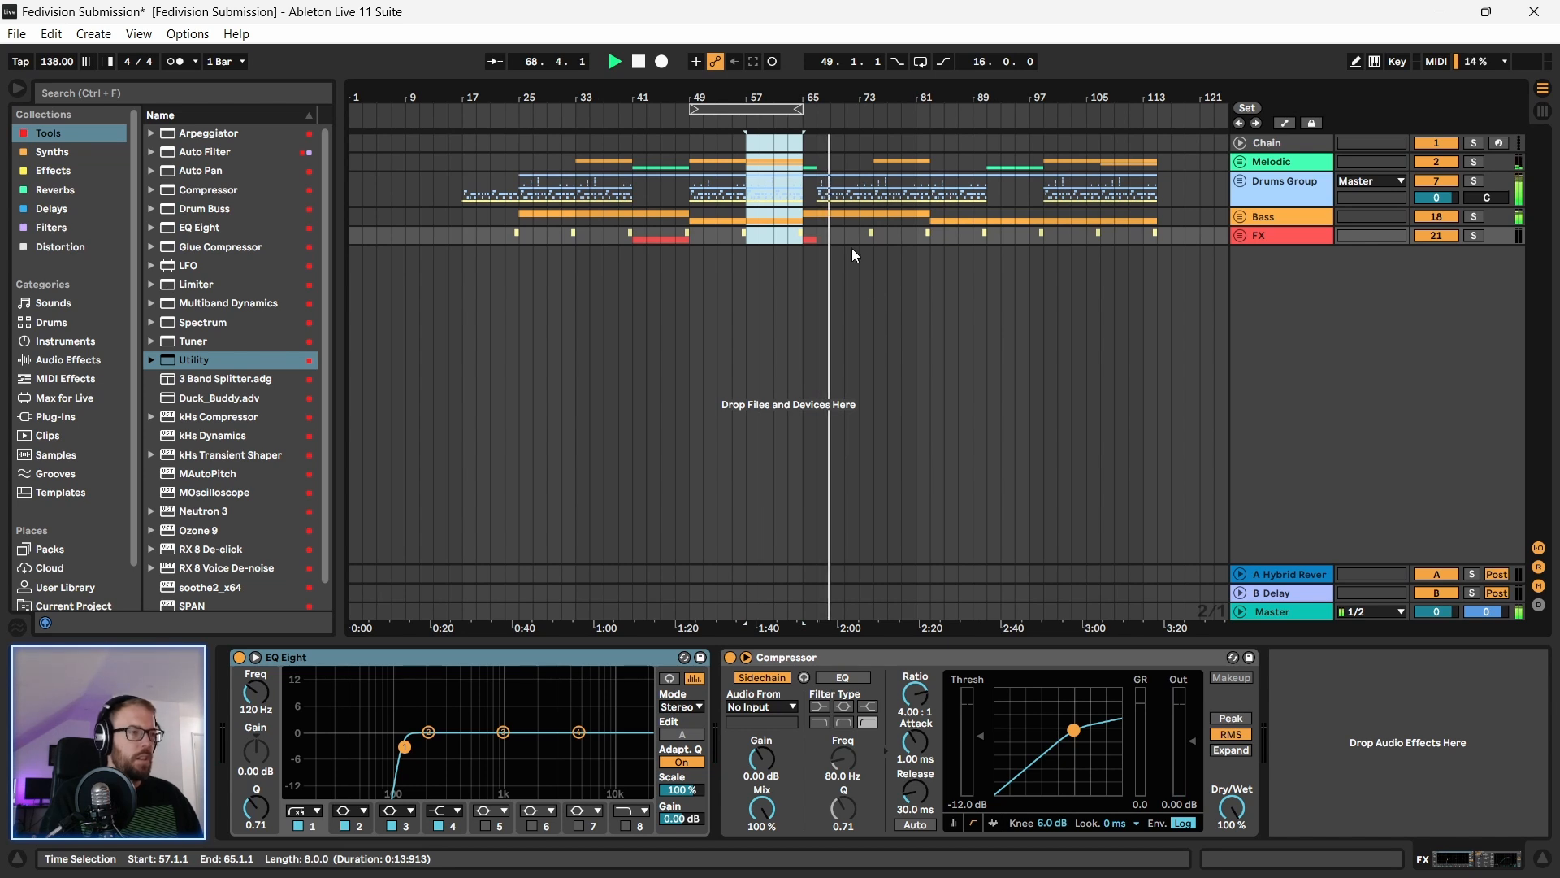
pyautogui.moveTo(821, 150); pyautogui.dragTo(927, 265)
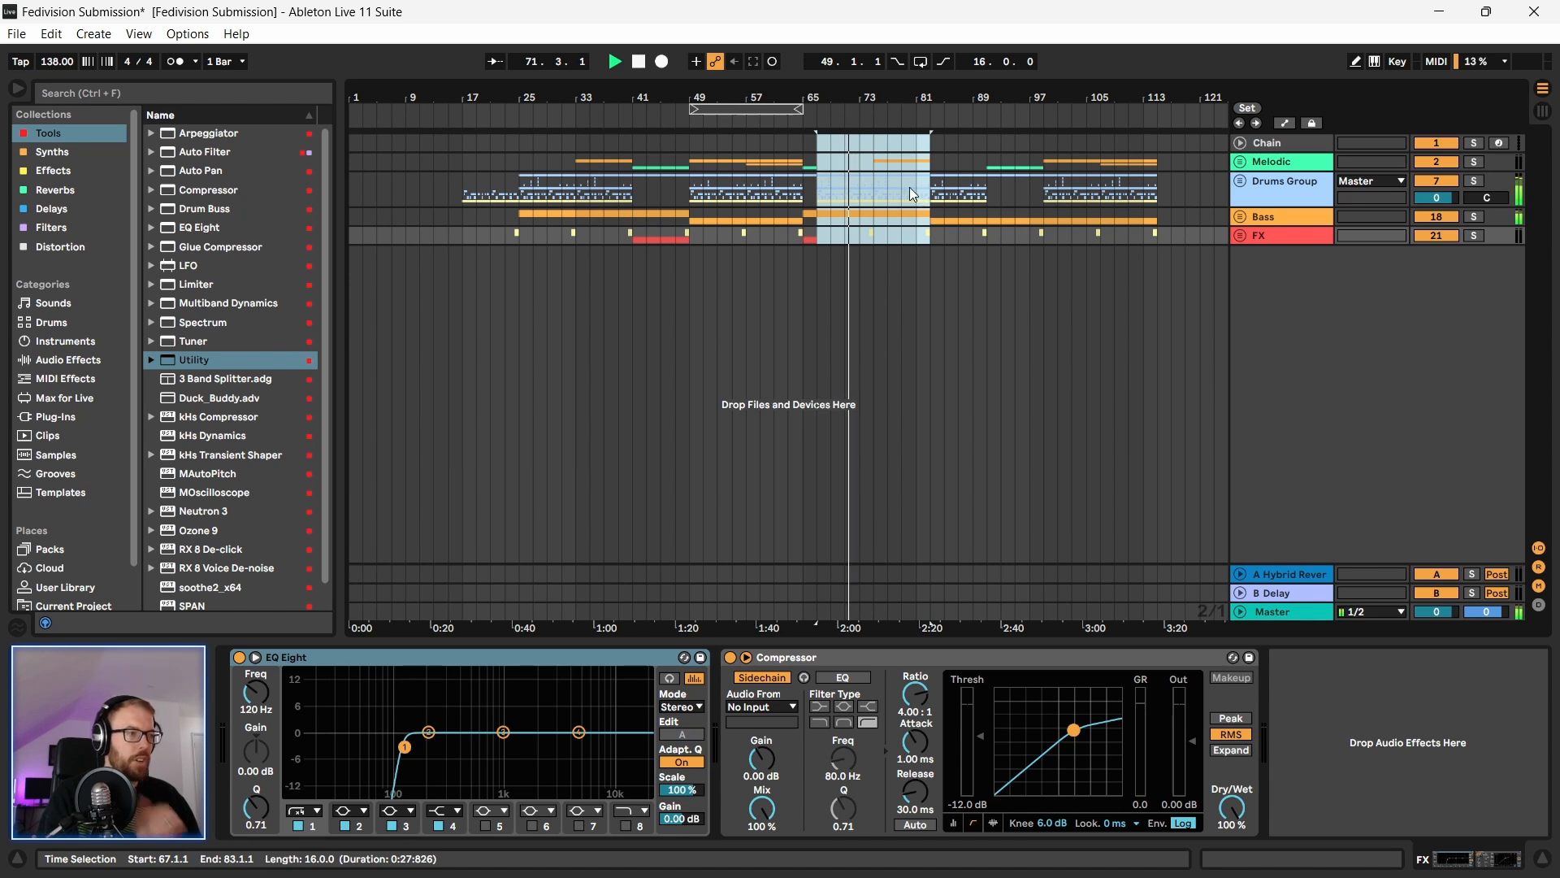
pyautogui.press('space')
pyautogui.moveTo(930, 155); pyautogui.dragTo(1043, 247)
pyautogui.press('space')
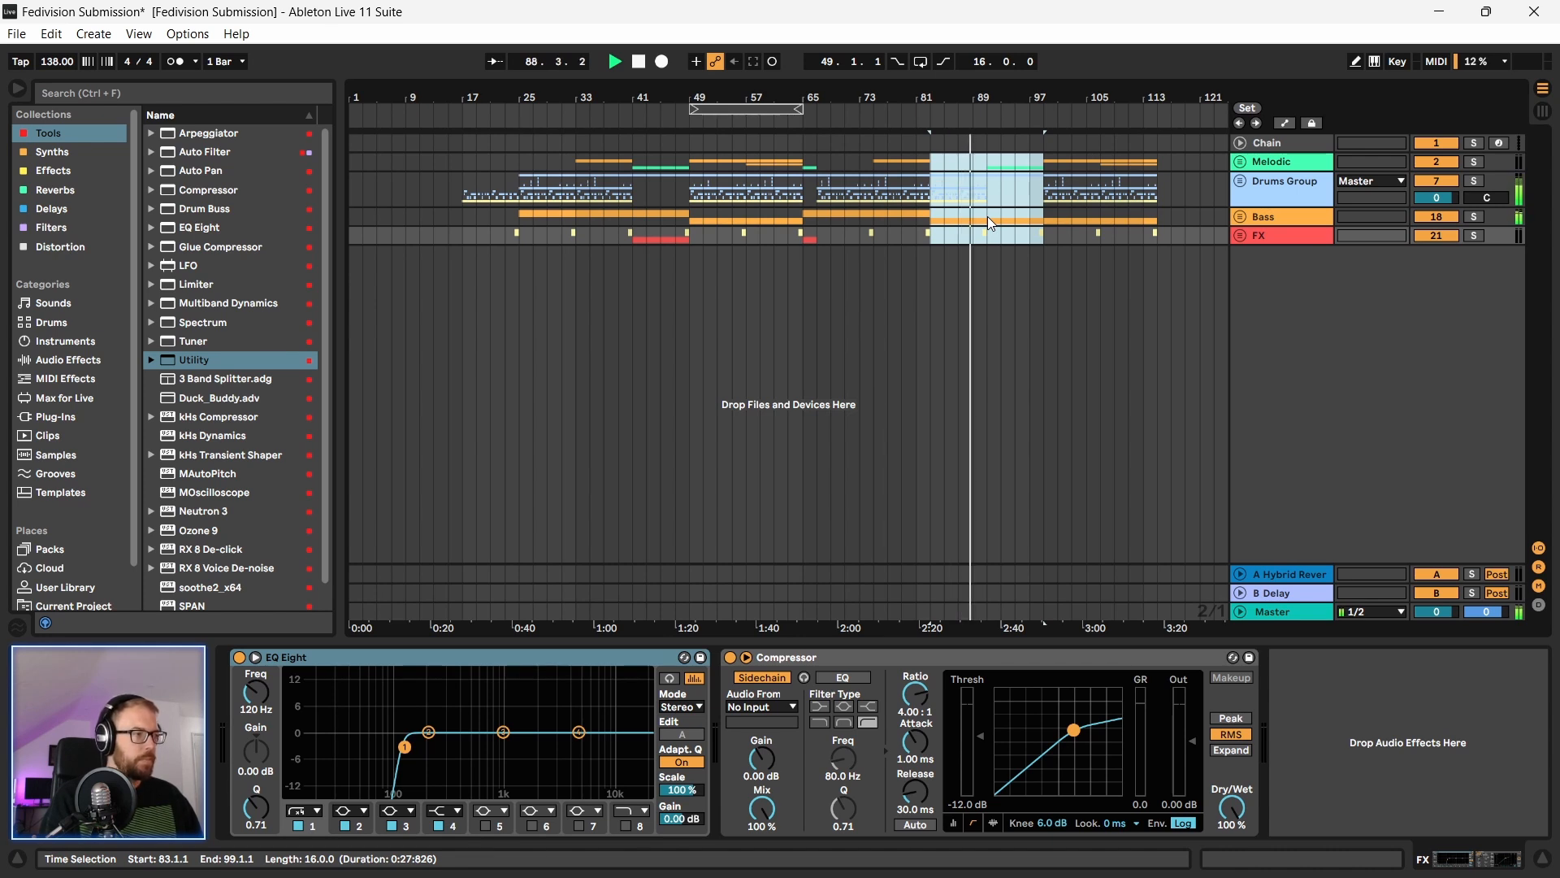
pyautogui.press('space')
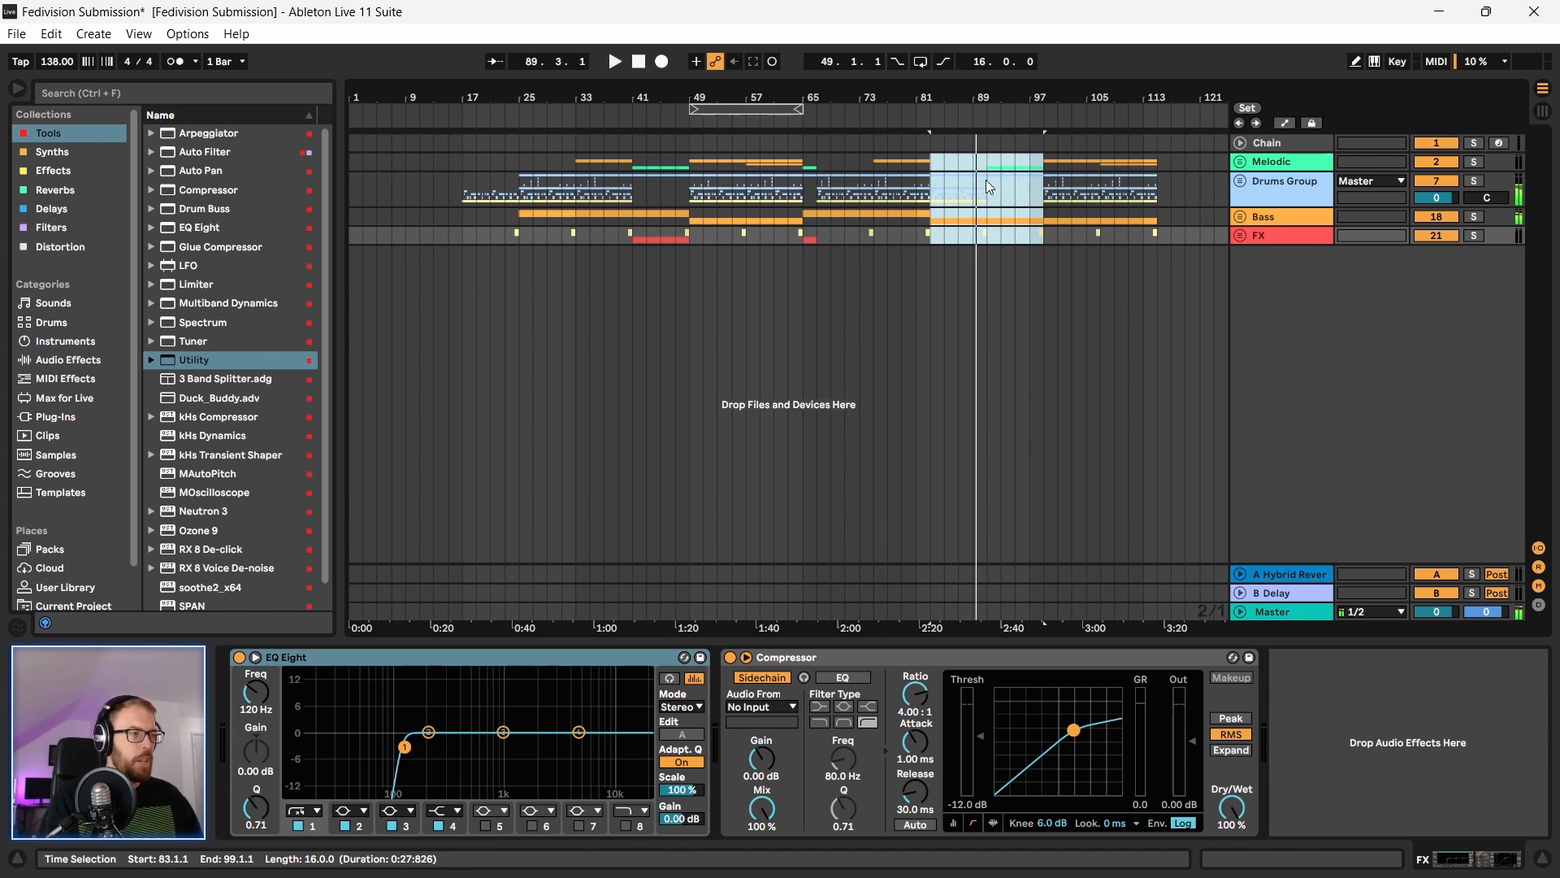
# Step: Select the drums of bars 83 to 91 and unfold the Drums Group
pyautogui.moveTo(986, 187); pyautogui.dragTo(923, 200)
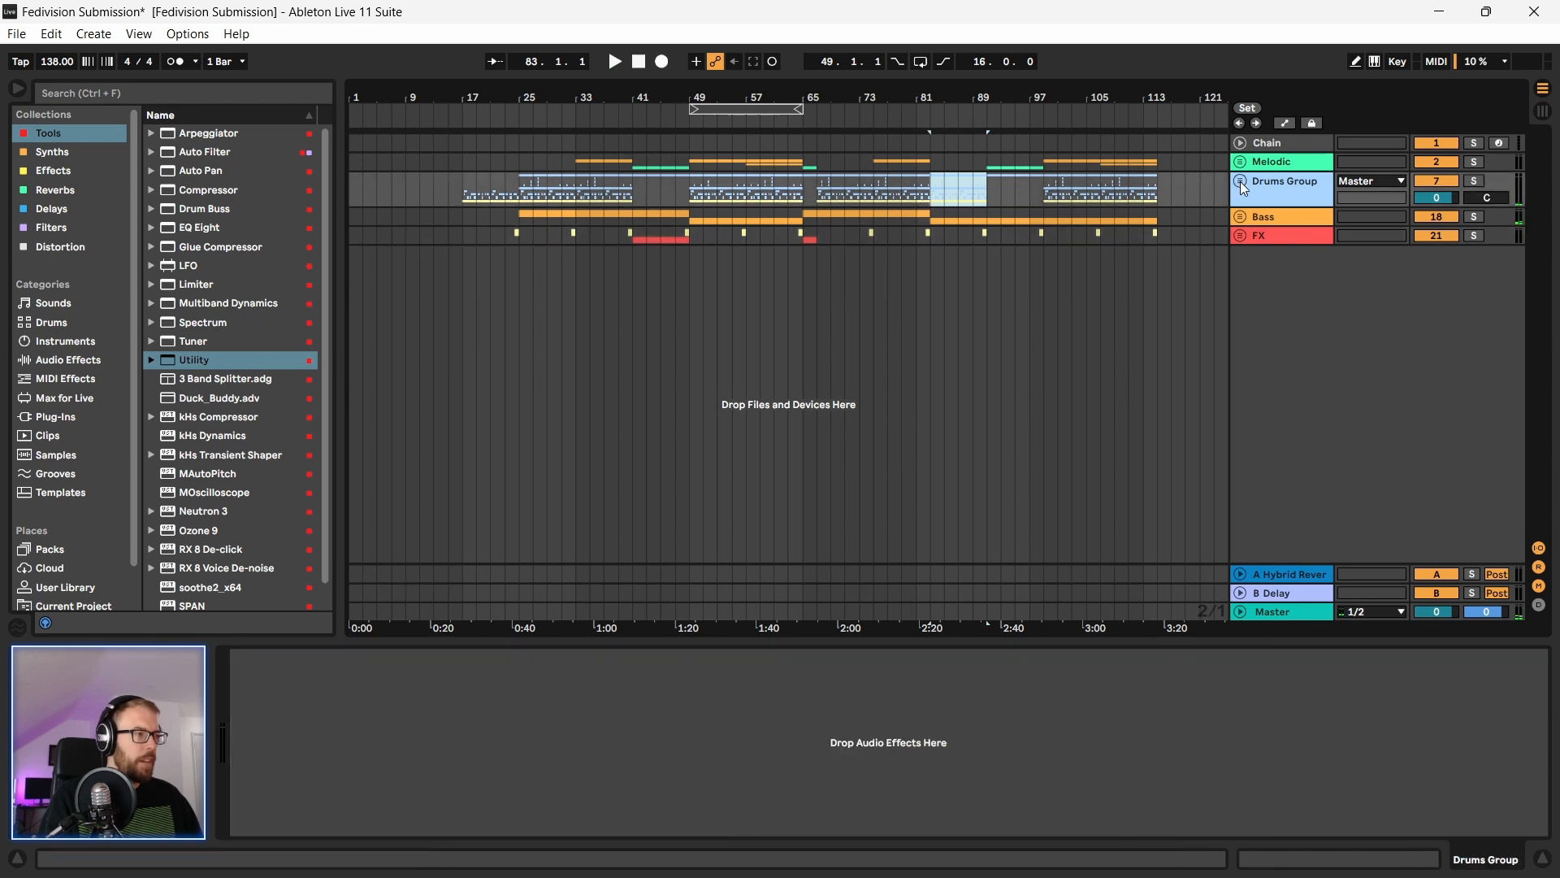
pyautogui.click(1240, 182)
pyautogui.click(998, 276)
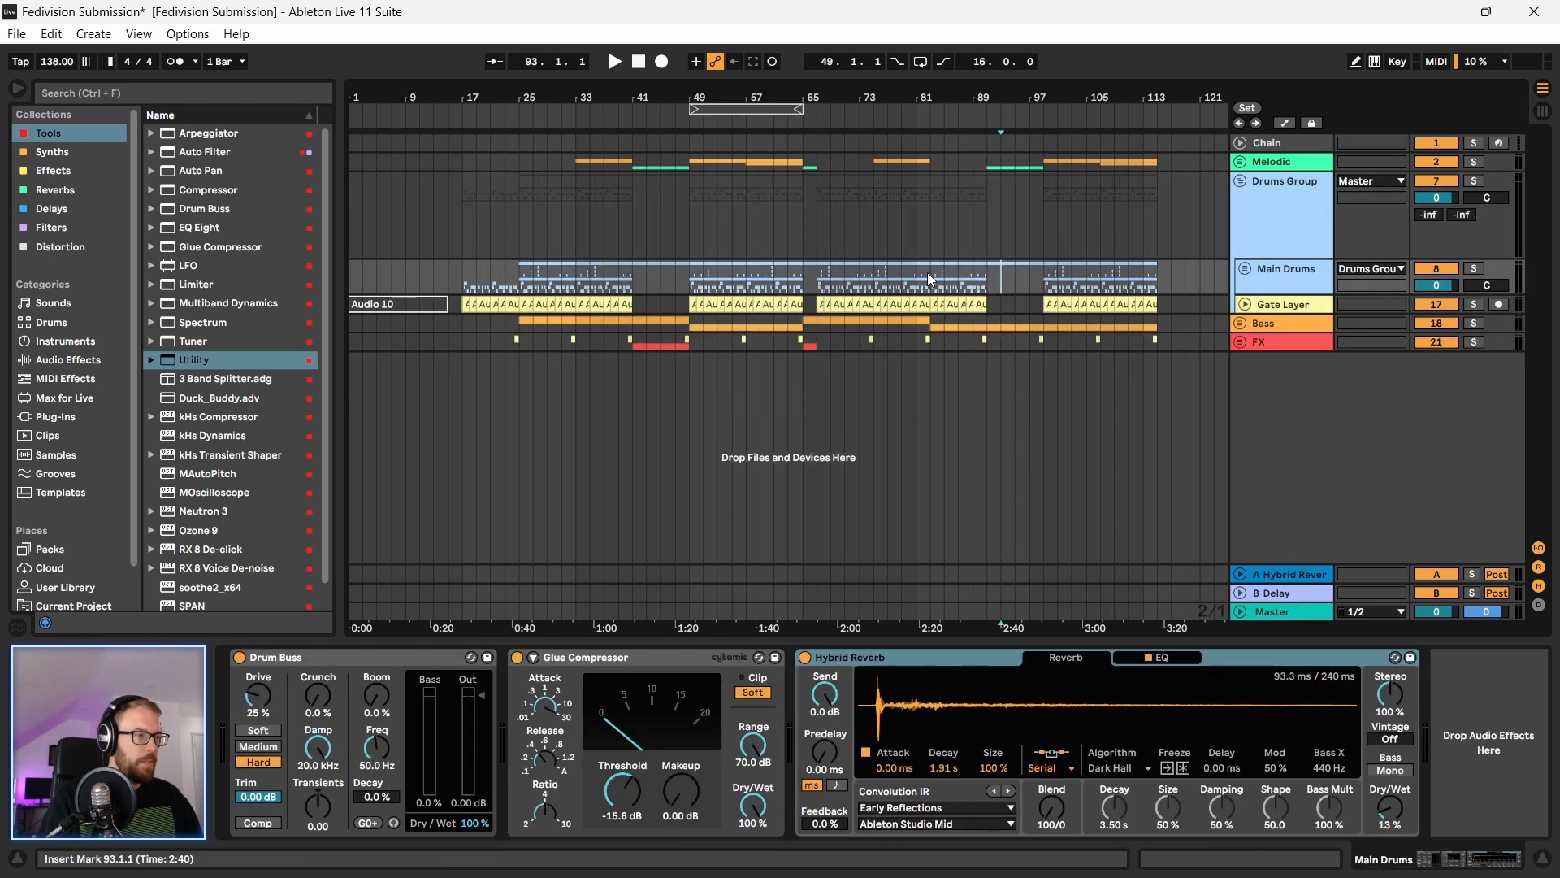
# Step: Compare the drum and Gate Layer clips of bars 49 to 65 with those of bars 83 to 91
pyautogui.moveTo(936, 299); pyautogui.dragTo(986, 307)
pyautogui.moveTo(699, 231); pyautogui.dragTo(803, 306)
pyautogui.click(791, 225)
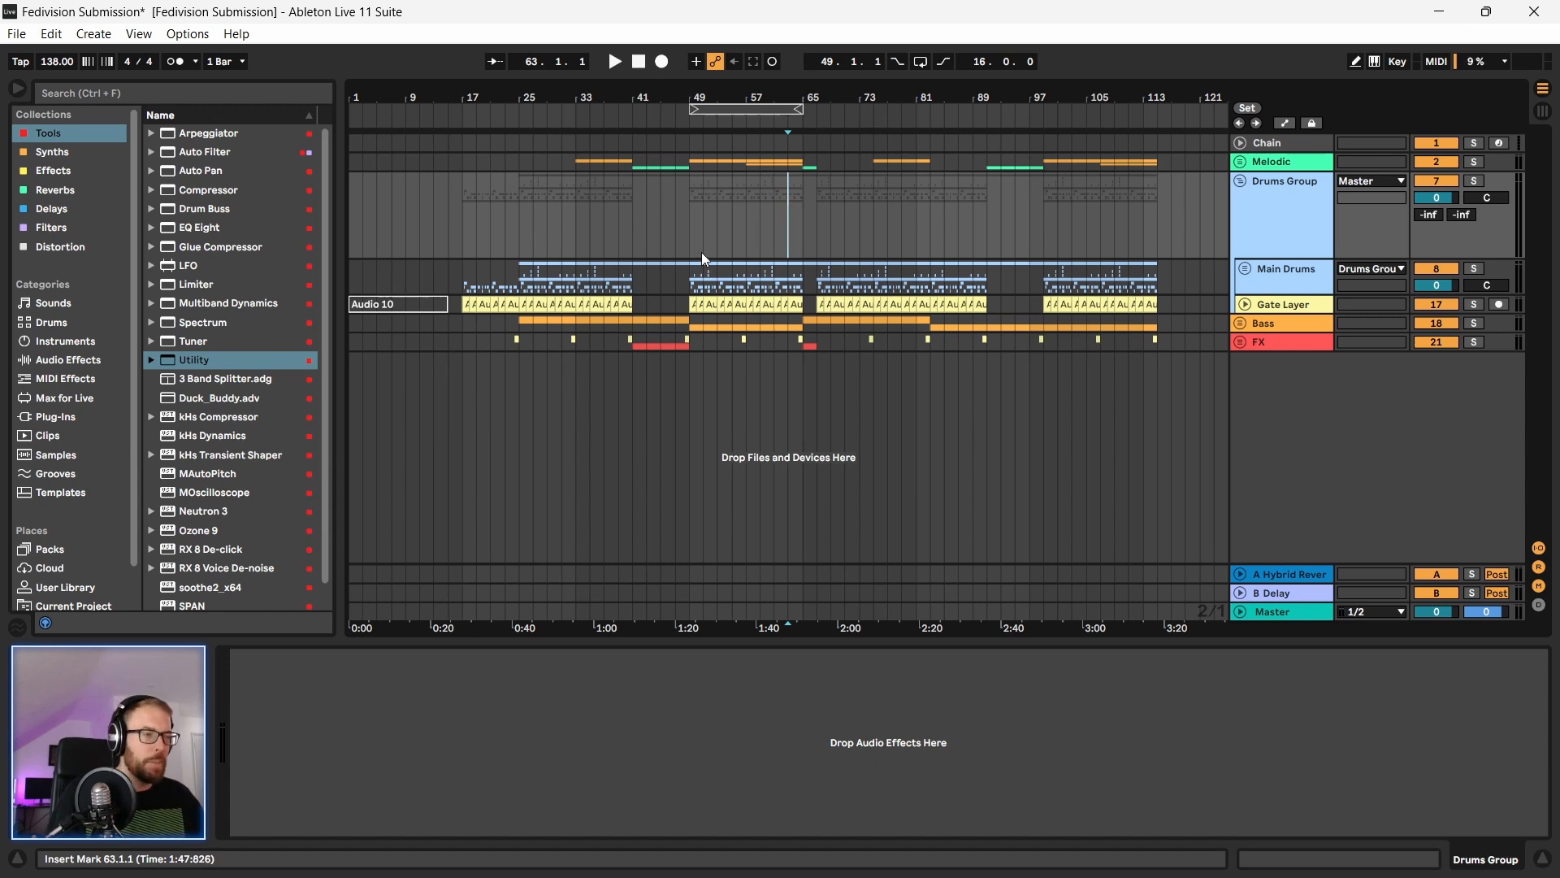
pyautogui.moveTo(692, 311); pyautogui.dragTo(803, 348)
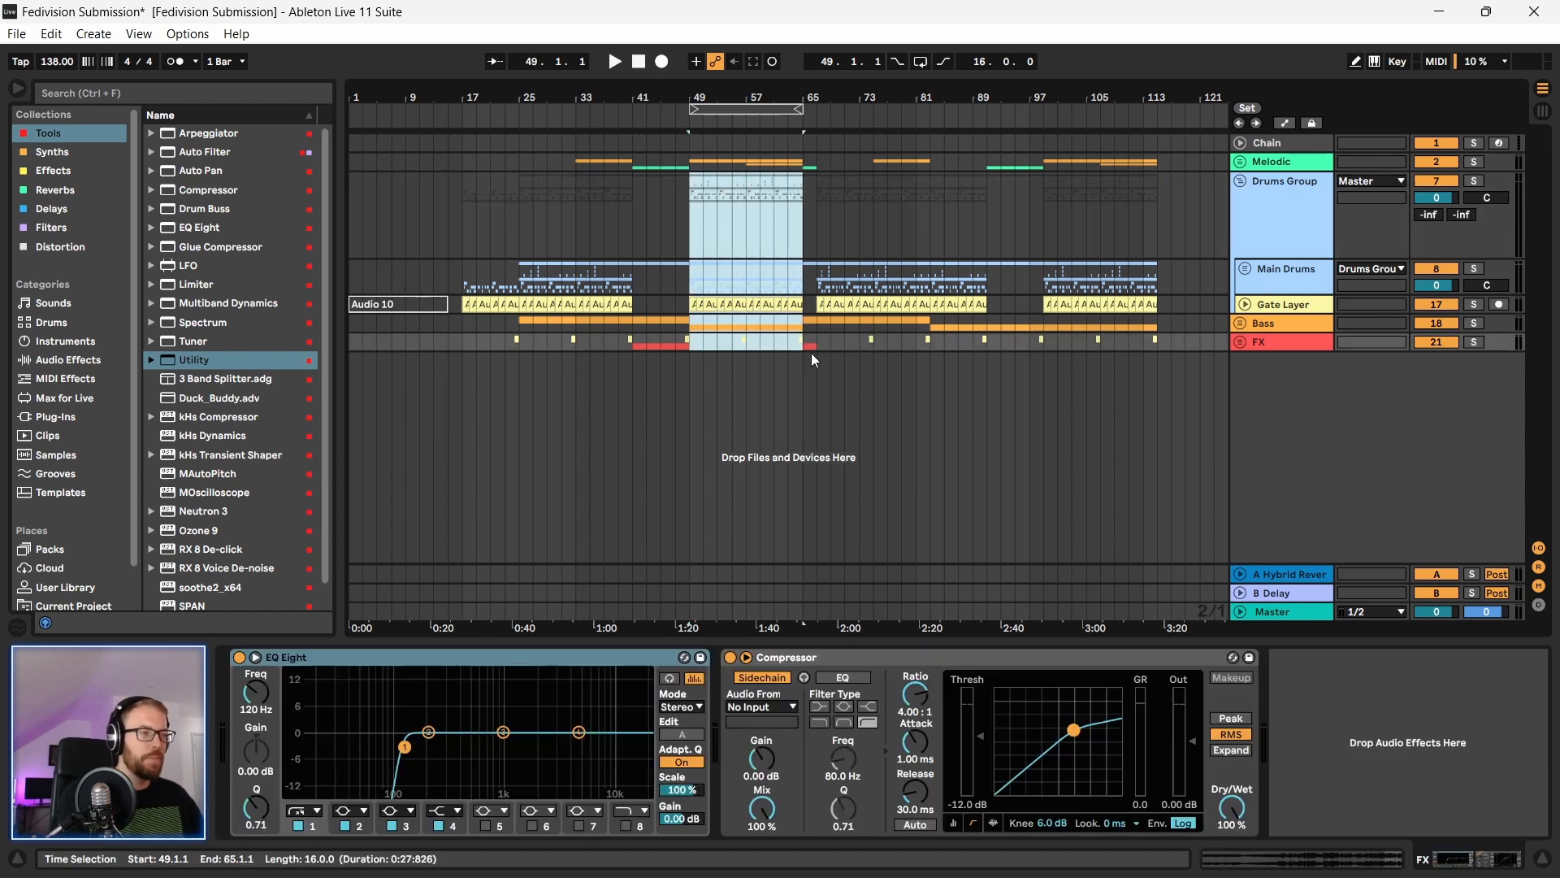
pyautogui.moveTo(931, 232); pyautogui.dragTo(956, 291)
pyautogui.click(925, 221)
pyautogui.moveTo(933, 225); pyautogui.dragTo(988, 328)
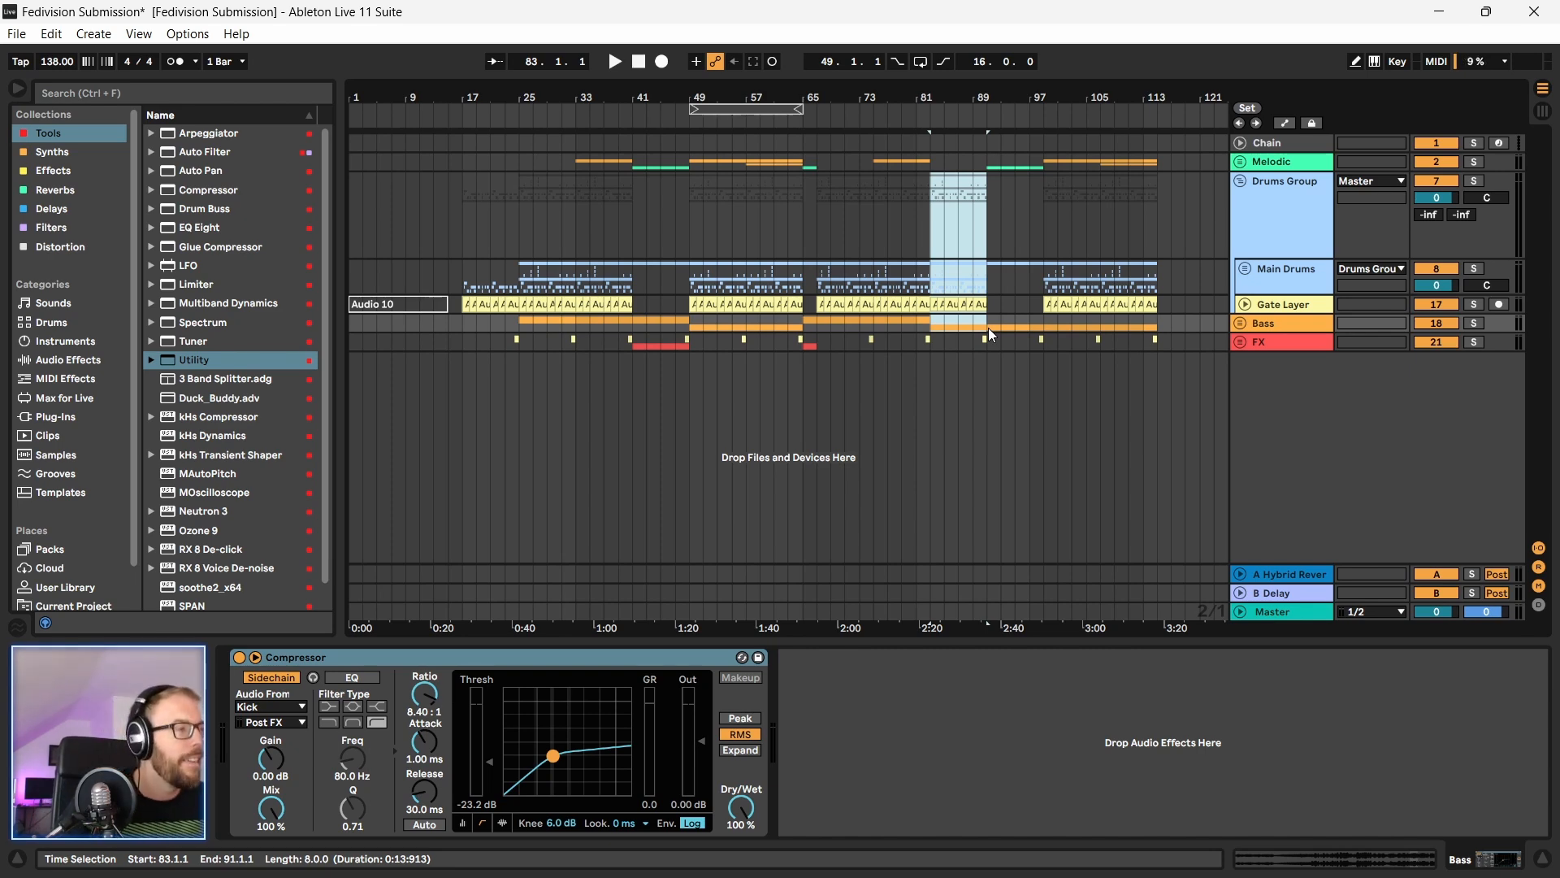
pyautogui.click(929, 270)
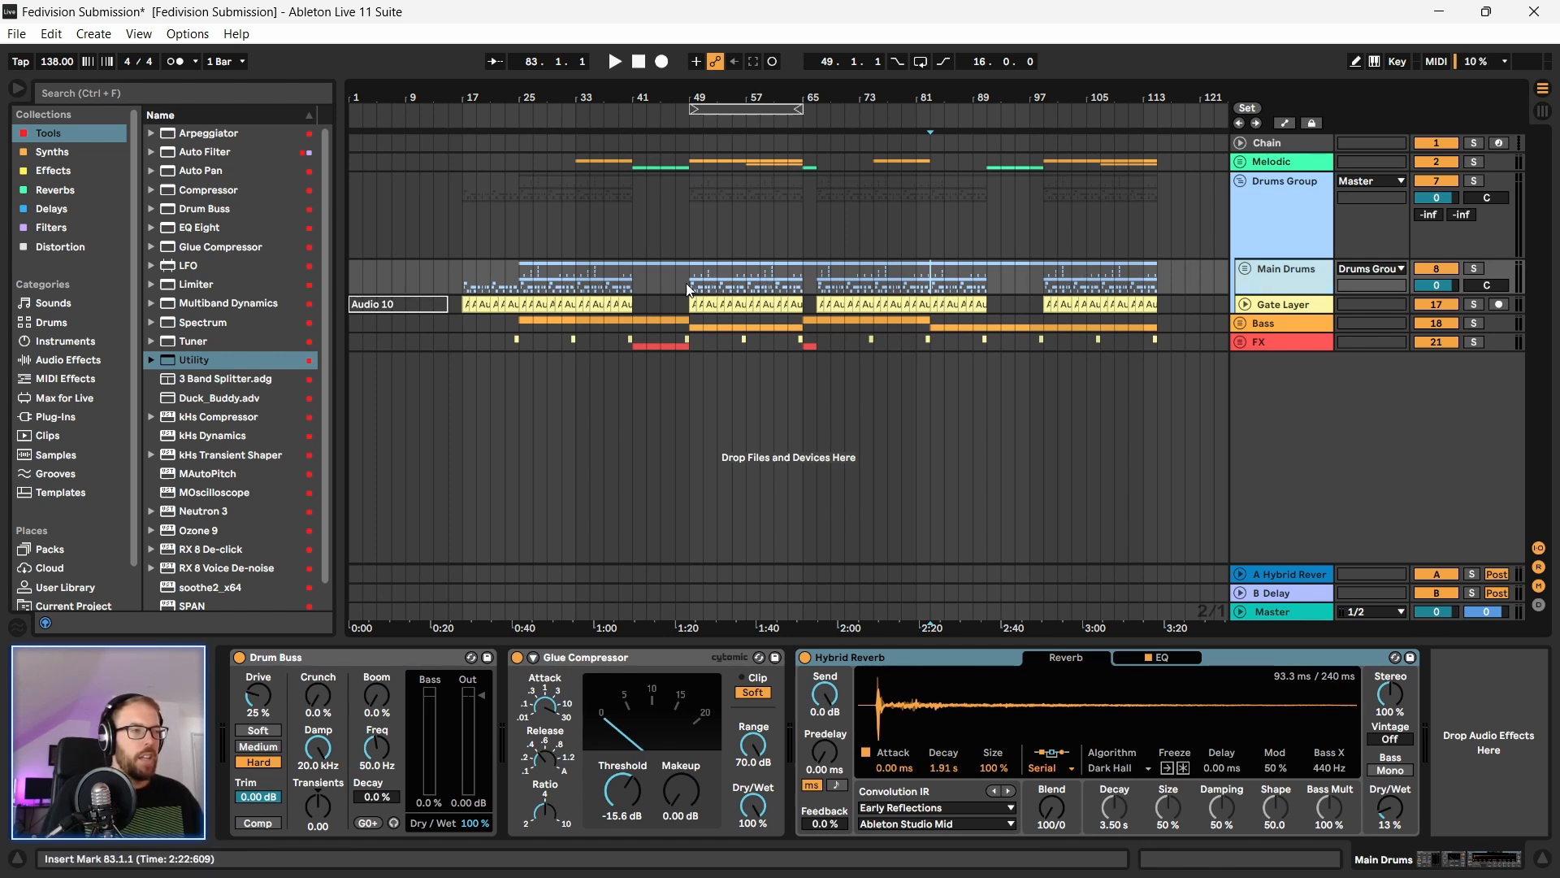
# Step: Select bars 83 to 99 from Main Drums through FX and play the arrangement from bar 83
pyautogui.moveTo(689, 268); pyautogui.dragTo(798, 319)
pyautogui.moveTo(932, 270); pyautogui.dragTo(1023, 350)
pyautogui.click(1027, 349)
pyautogui.moveTo(1047, 271); pyautogui.dragTo(935, 345)
pyautogui.press('space')
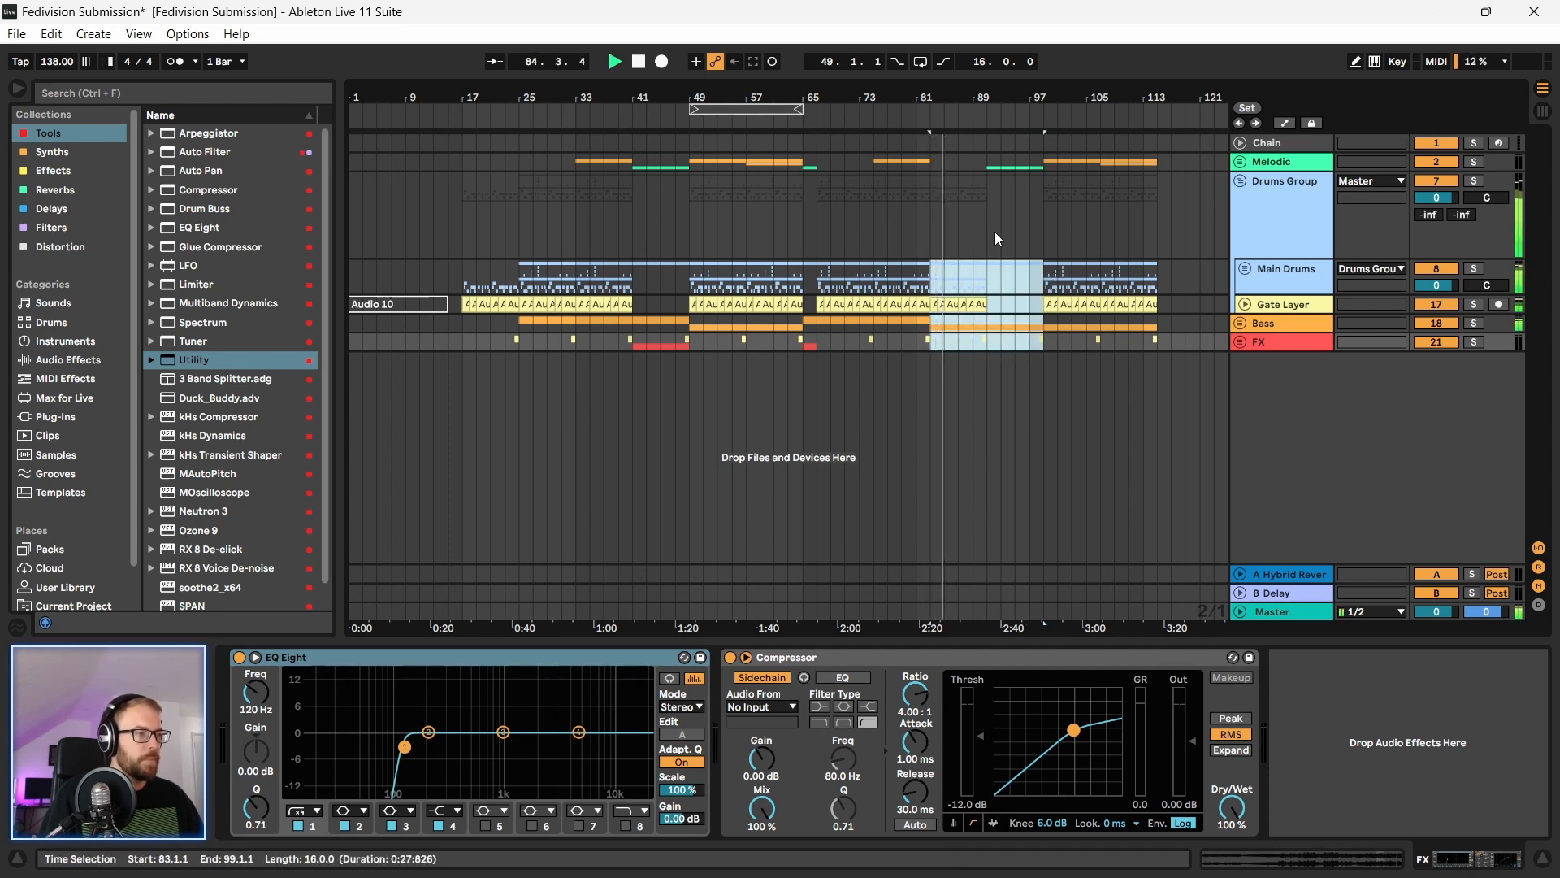
# Step: Select the drumless gap at bars 91 to 99 in the drum tracks, and audition the arrangement from bar 91 and from bar 99
pyautogui.moveTo(987, 213); pyautogui.dragTo(1040, 227)
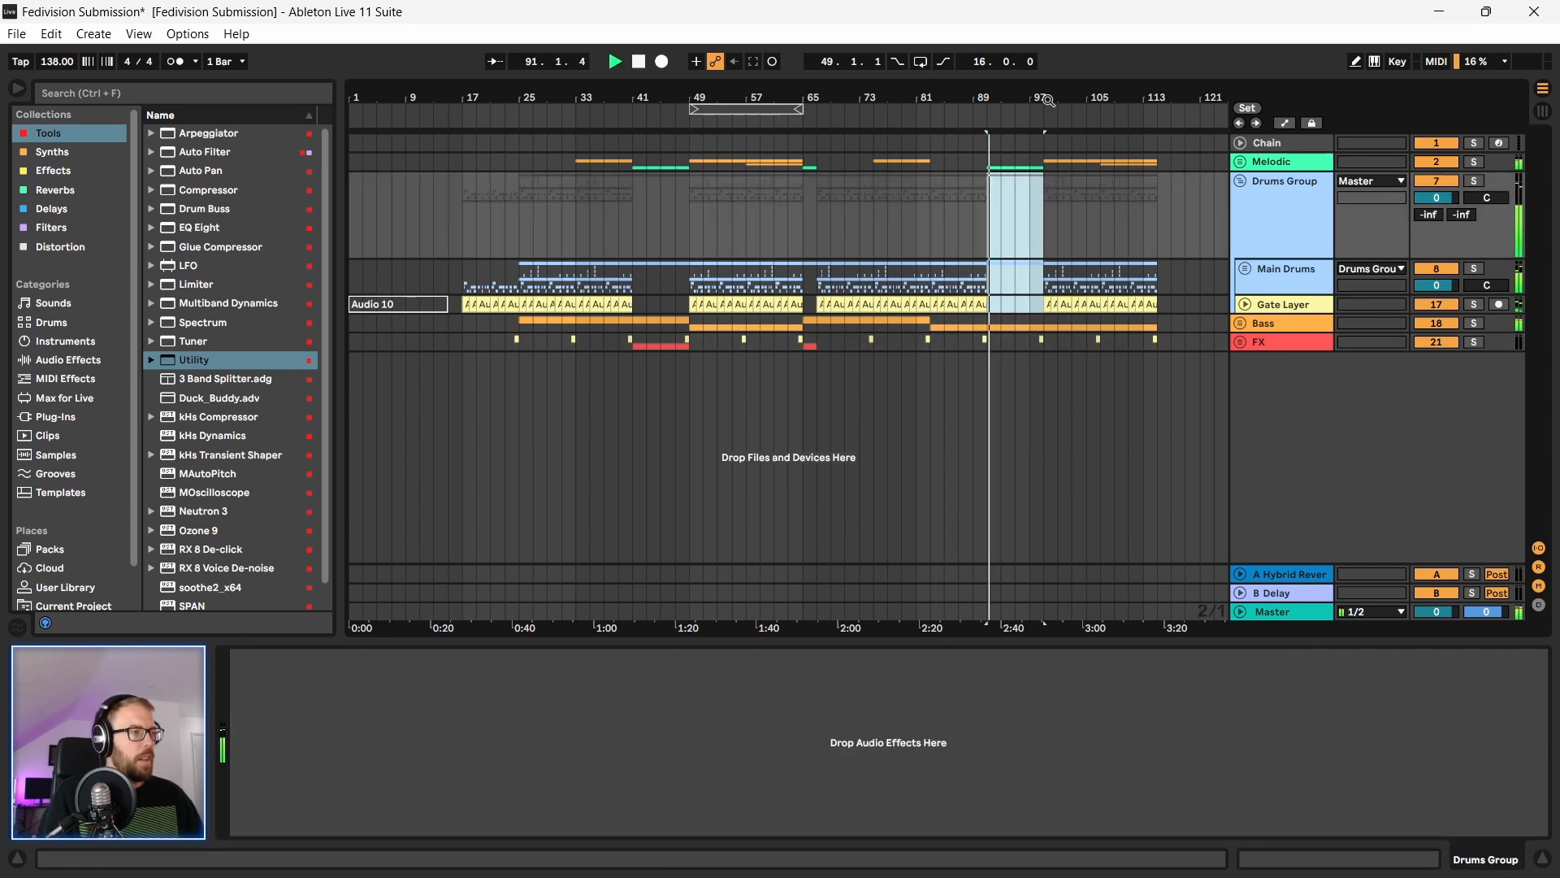
pyautogui.moveTo(1048, 102); pyautogui.dragTo(1040, 177)
pyautogui.click(1046, 213)
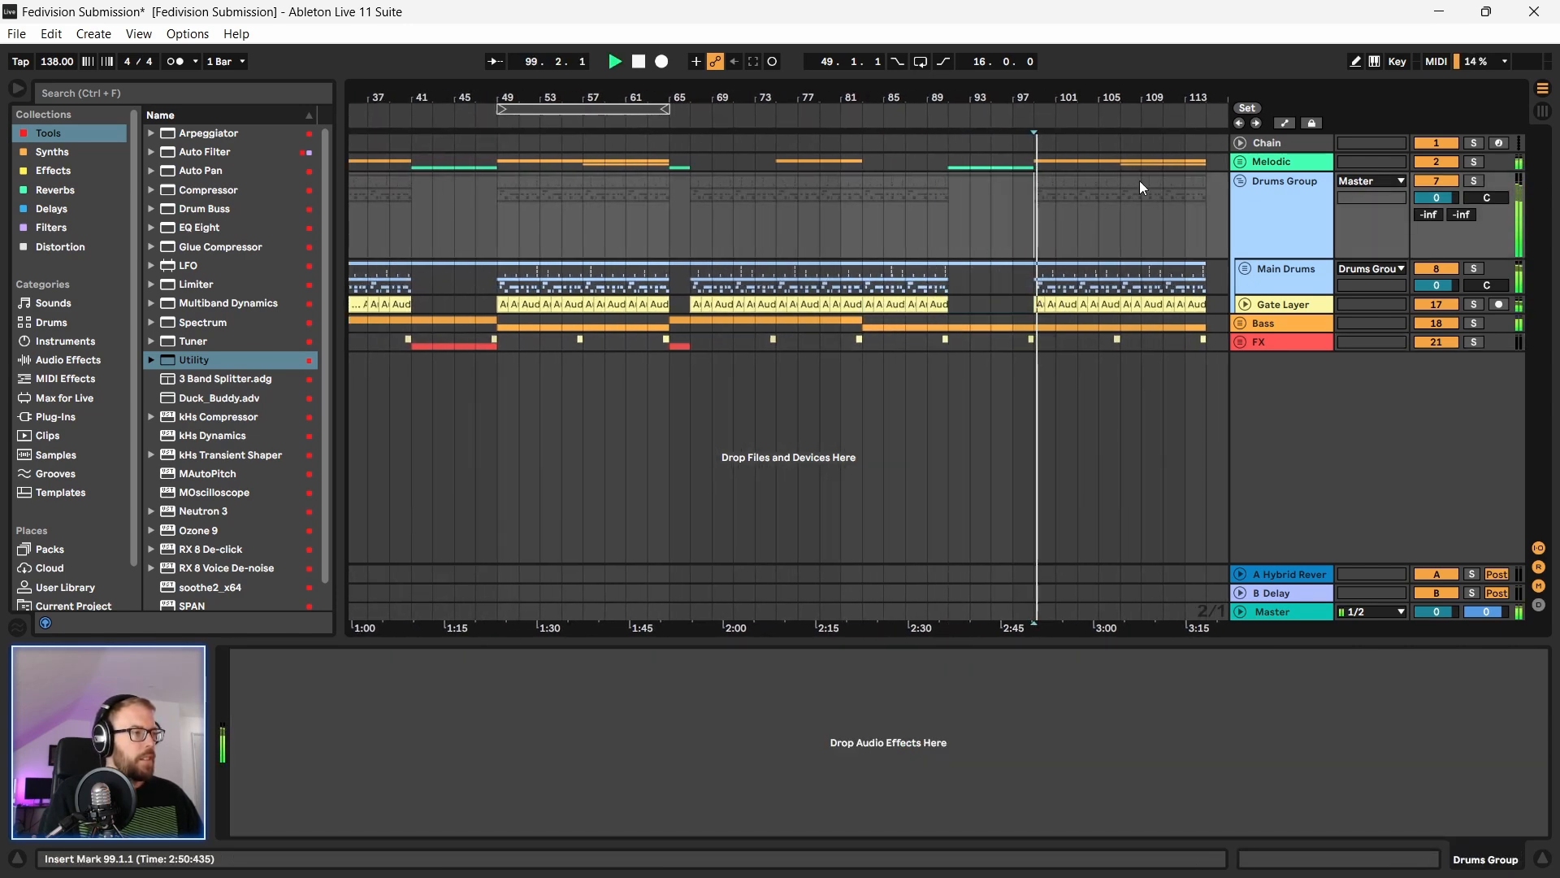
# Step: Review the last section at bars 99 to 115, audition its ending from bars 115 and 114, and stop playback
pyautogui.moveTo(1060, 101); pyautogui.dragTo(1060, 65)
pyautogui.moveTo(1045, 148); pyautogui.dragTo(1168, 375)
pyautogui.click(1155, 268)
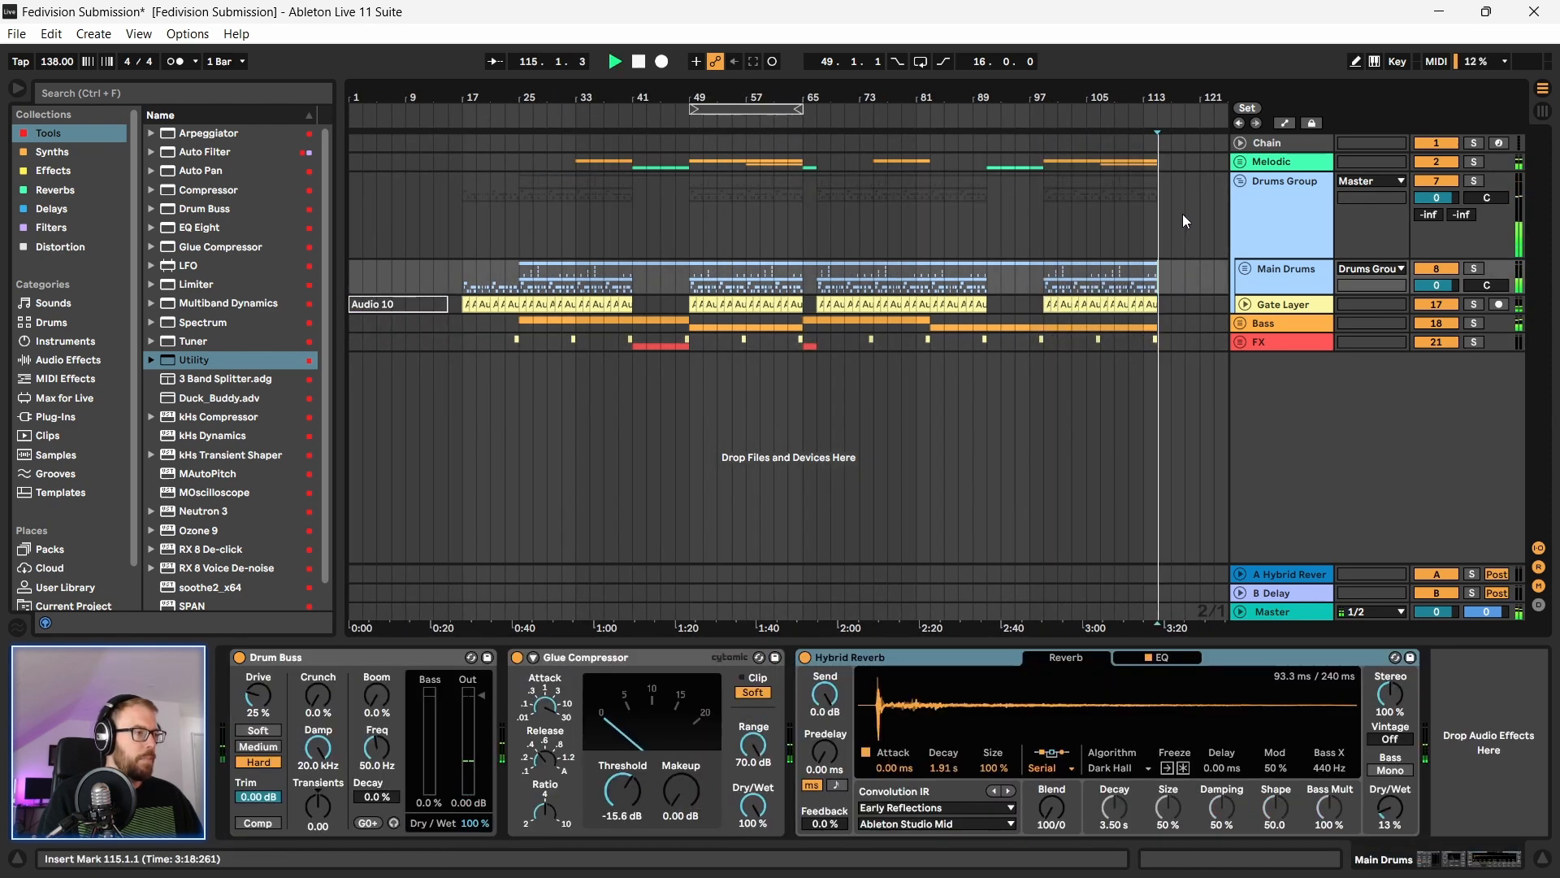
pyautogui.moveTo(1182, 102); pyautogui.dragTo(1183, 143)
pyautogui.click(1090, 219)
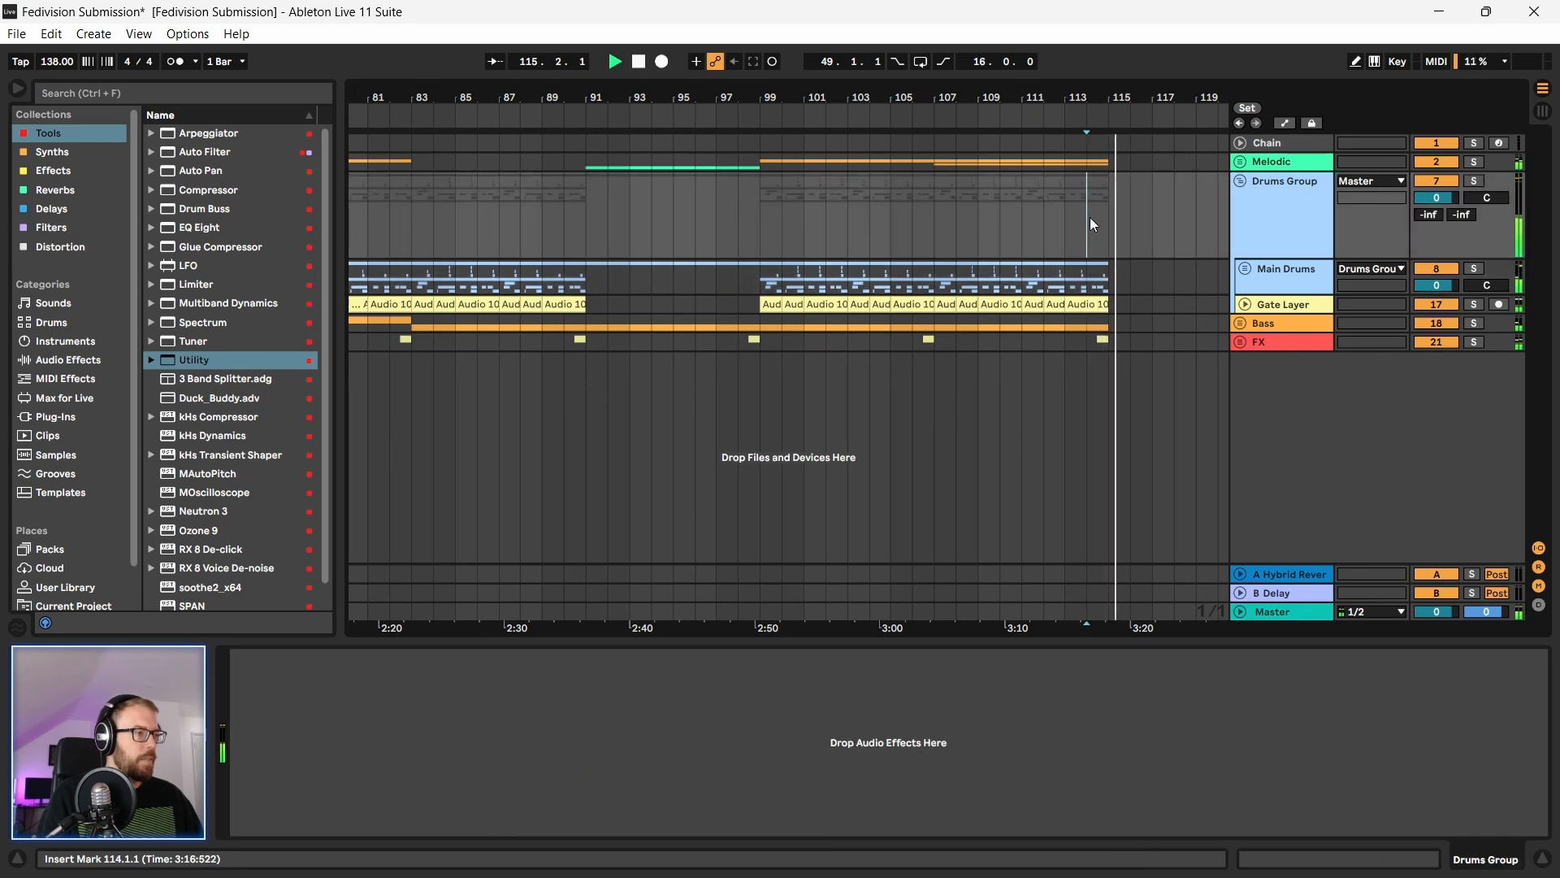
pyautogui.moveTo(817, 99); pyautogui.dragTo(817, 49)
pyautogui.press('space')
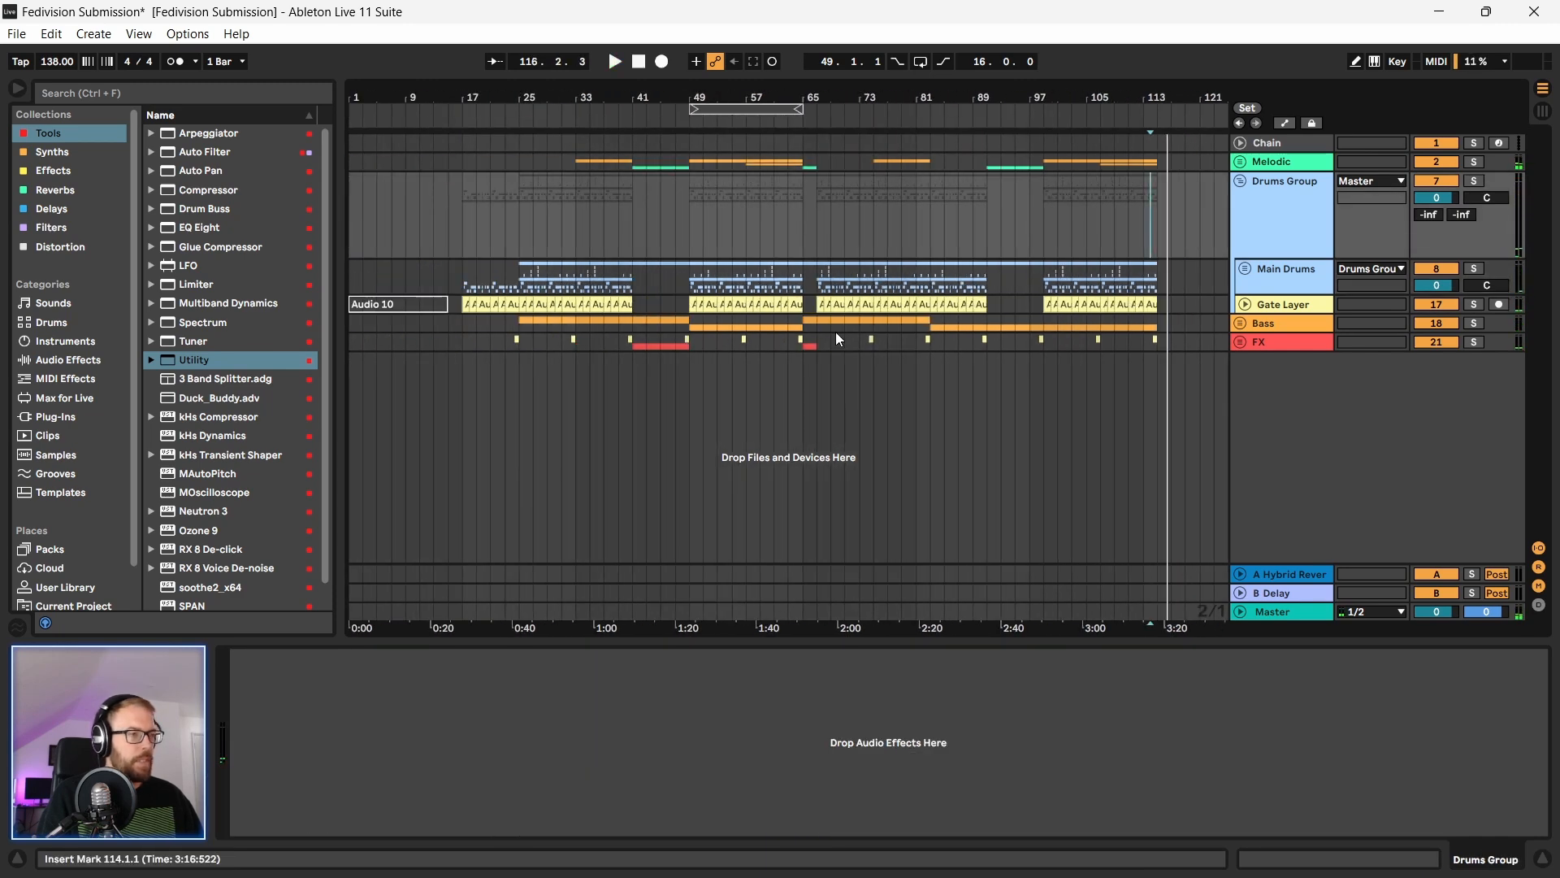
# Step: Select bars 17 to 115 from Melodic through FX, play briefly from bar 17, and save the set
pyautogui.moveTo(463, 150); pyautogui.dragTo(1162, 392)
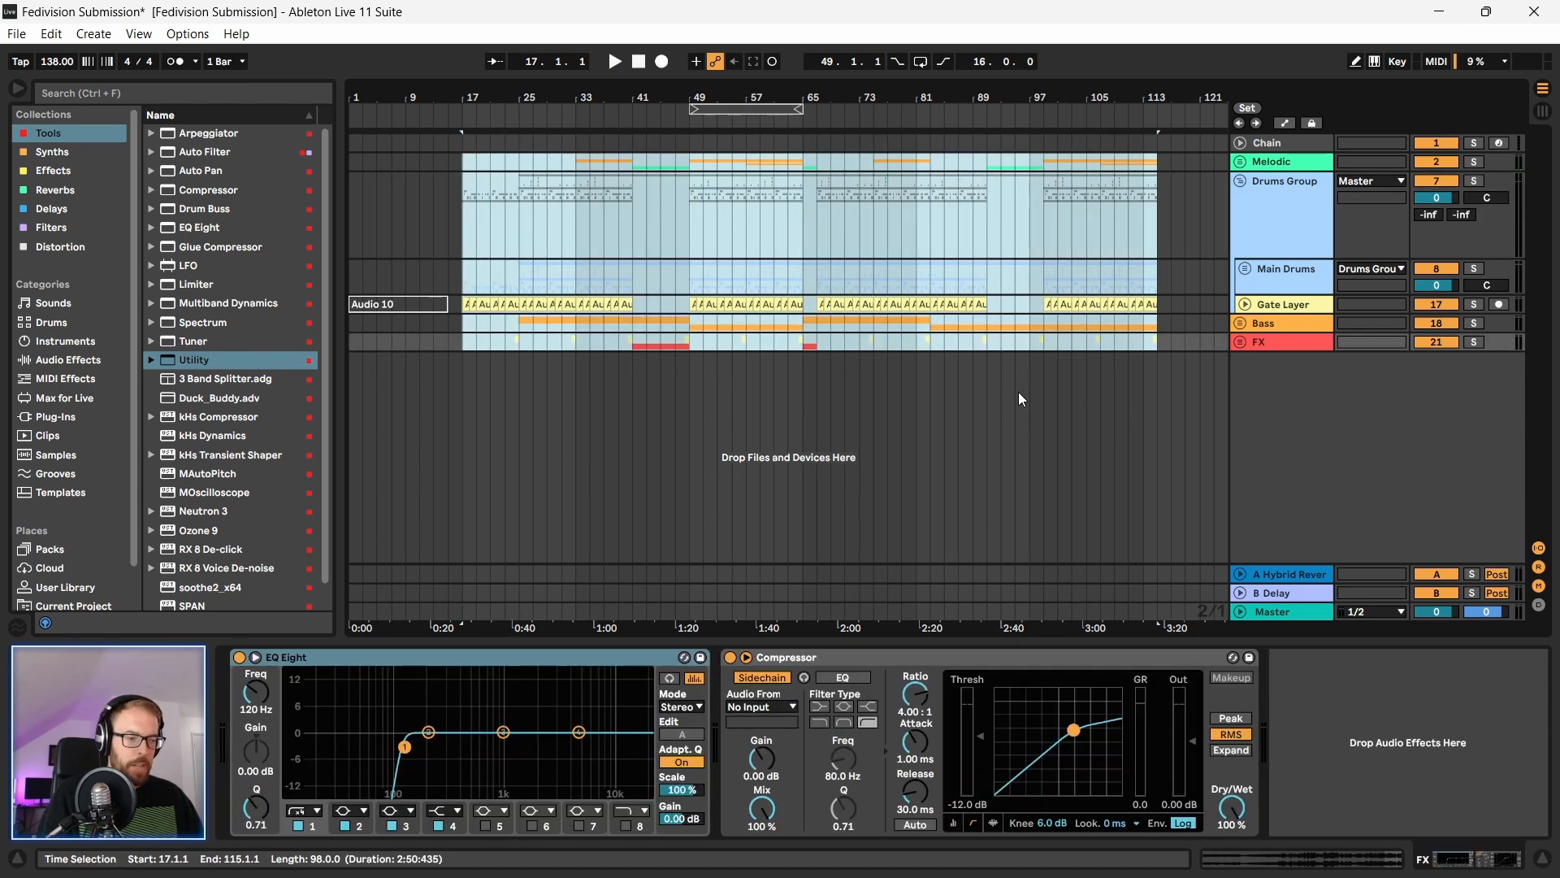
pyautogui.press('space')
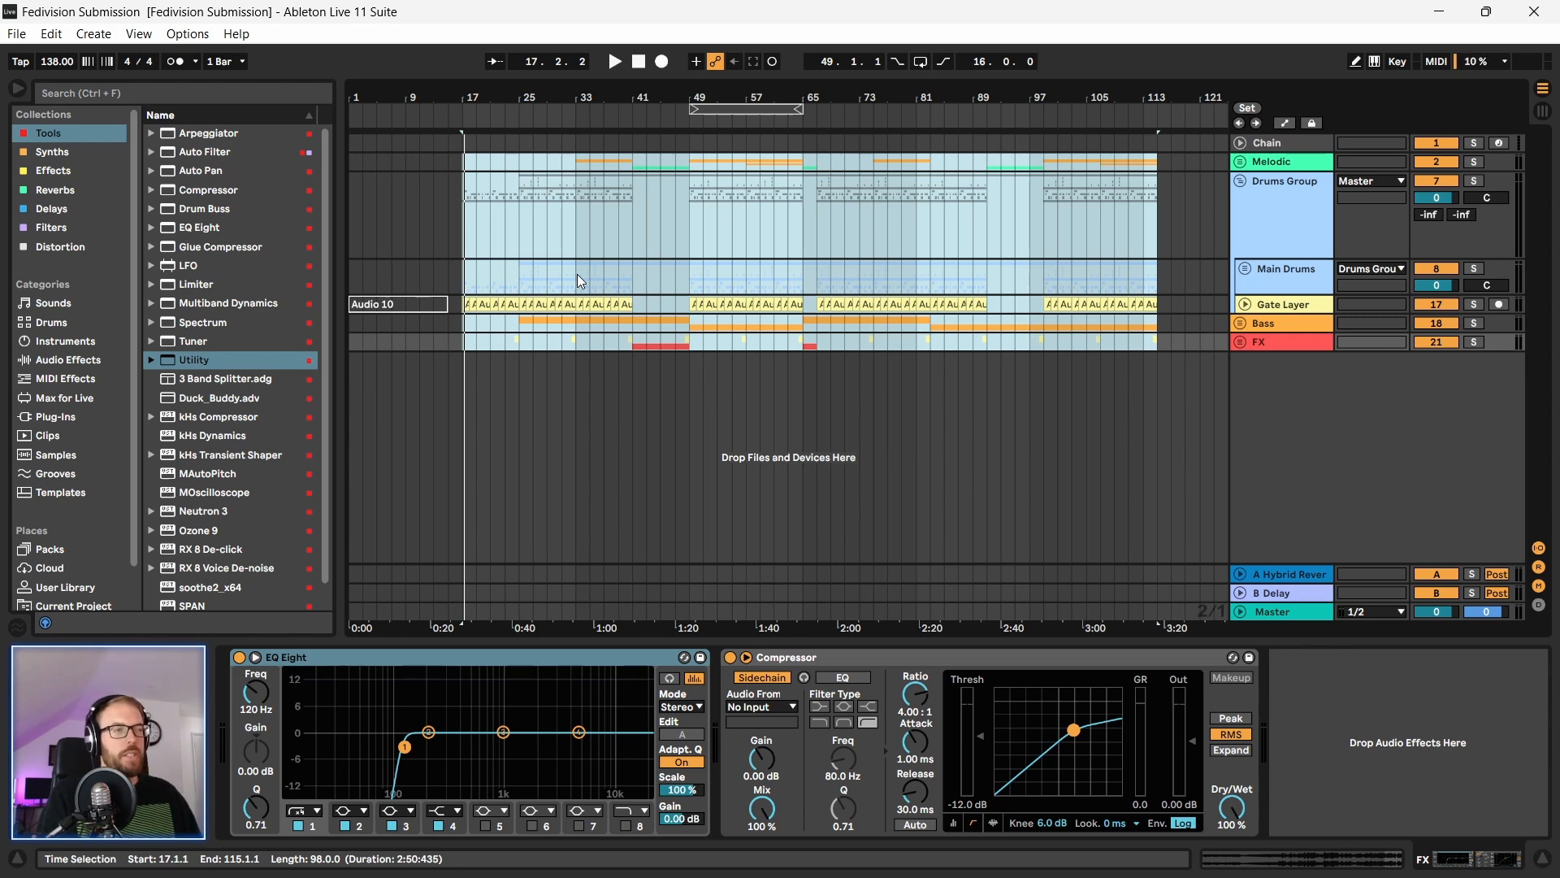
pyautogui.moveTo(576, 95); pyautogui.dragTo(577, 87)
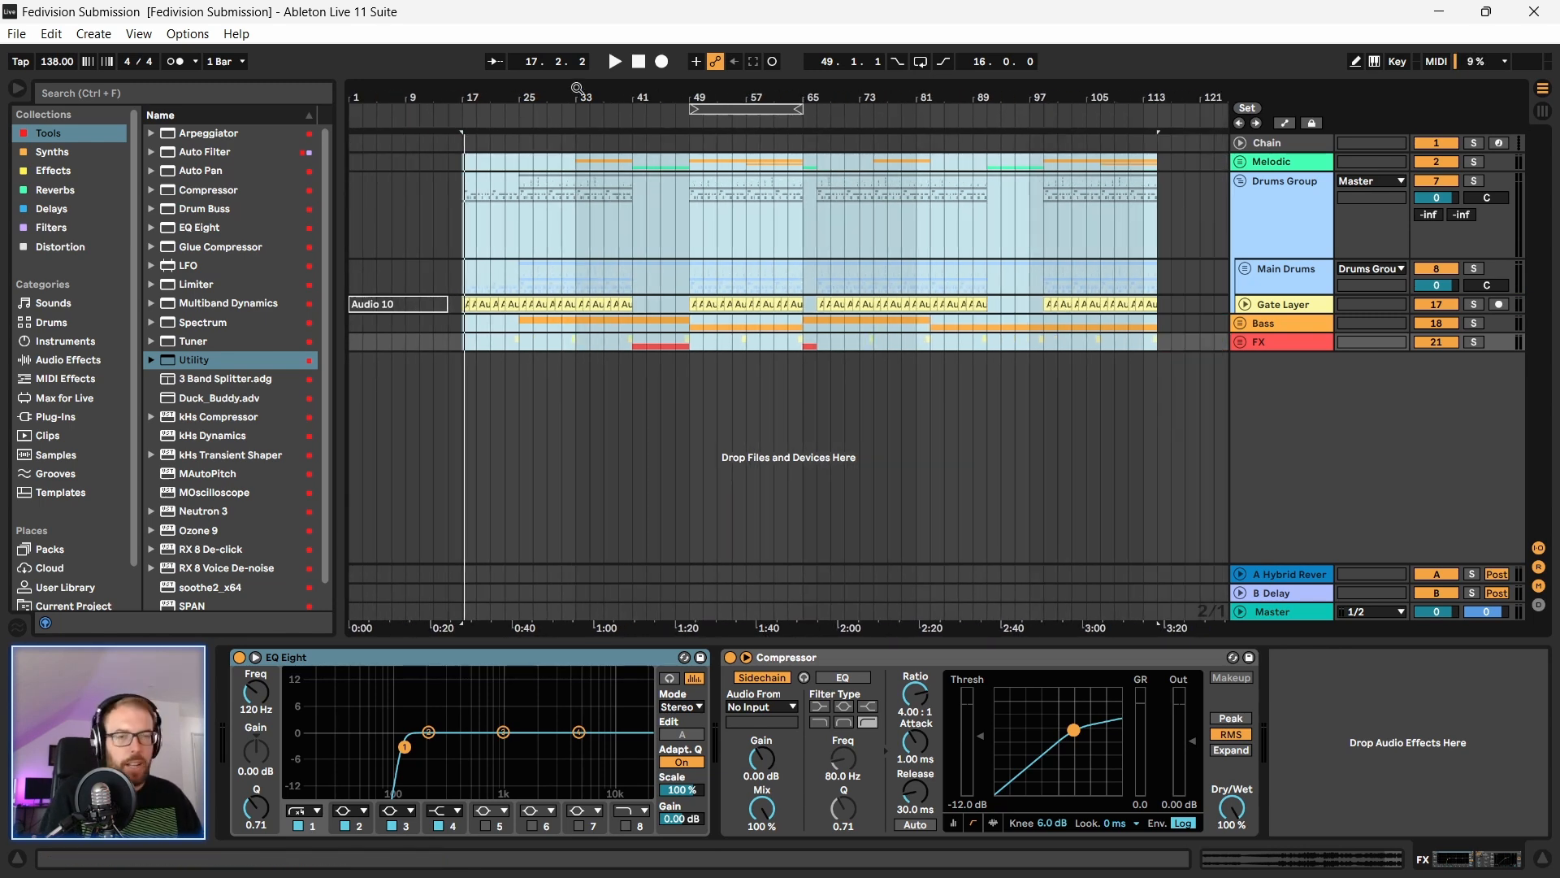